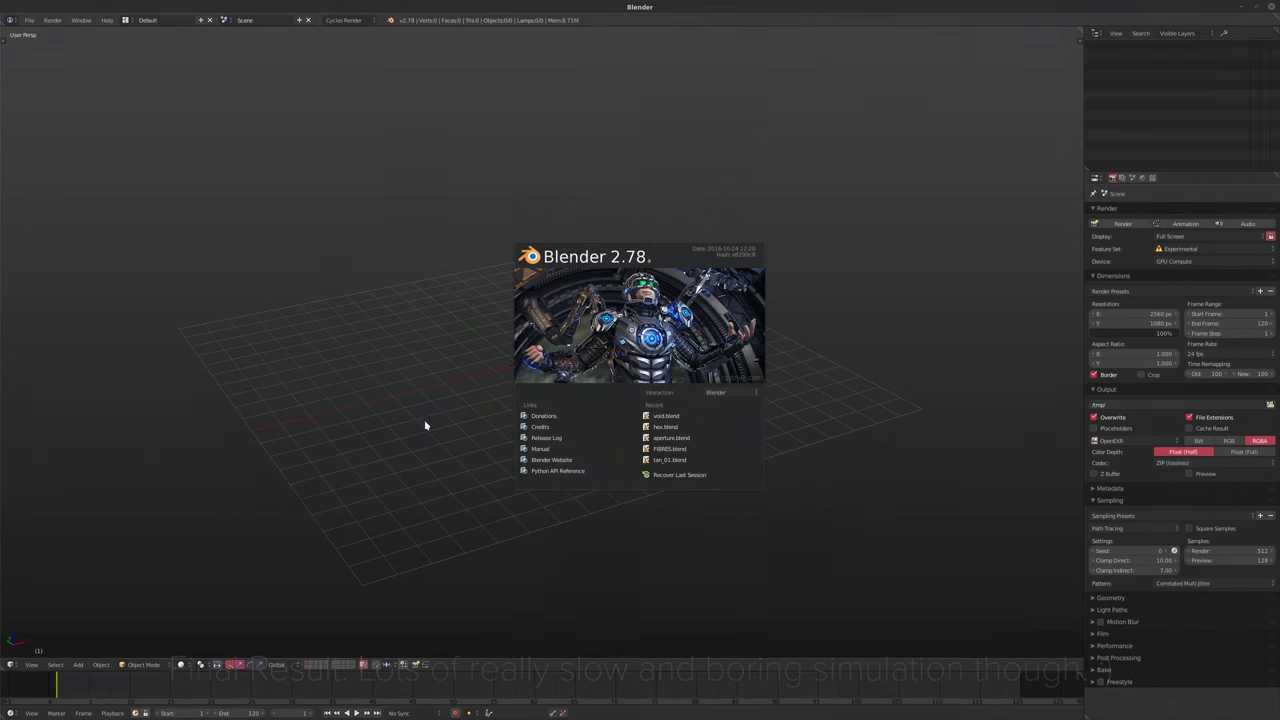
Dismiss the splash screen and add a plane mesh at the scene origin
left_click(424, 424)
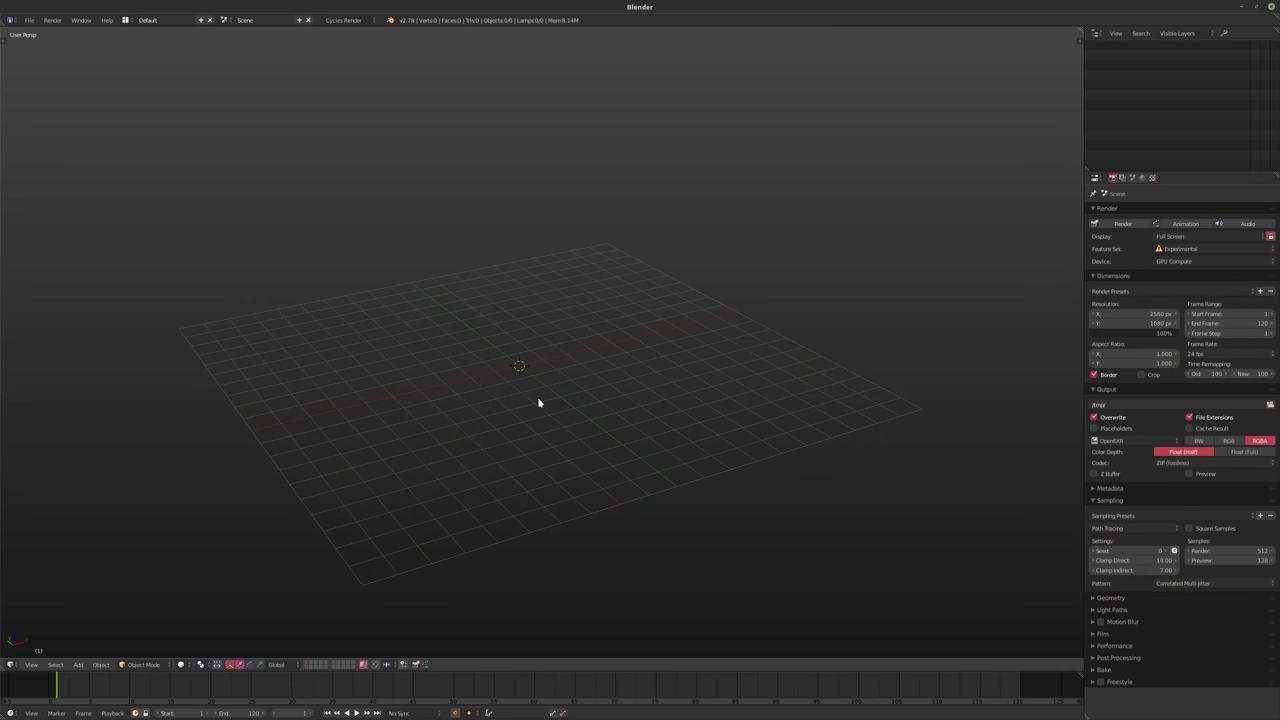
key("shift+a")
mouse_move(535, 398)
left_click(588, 404)
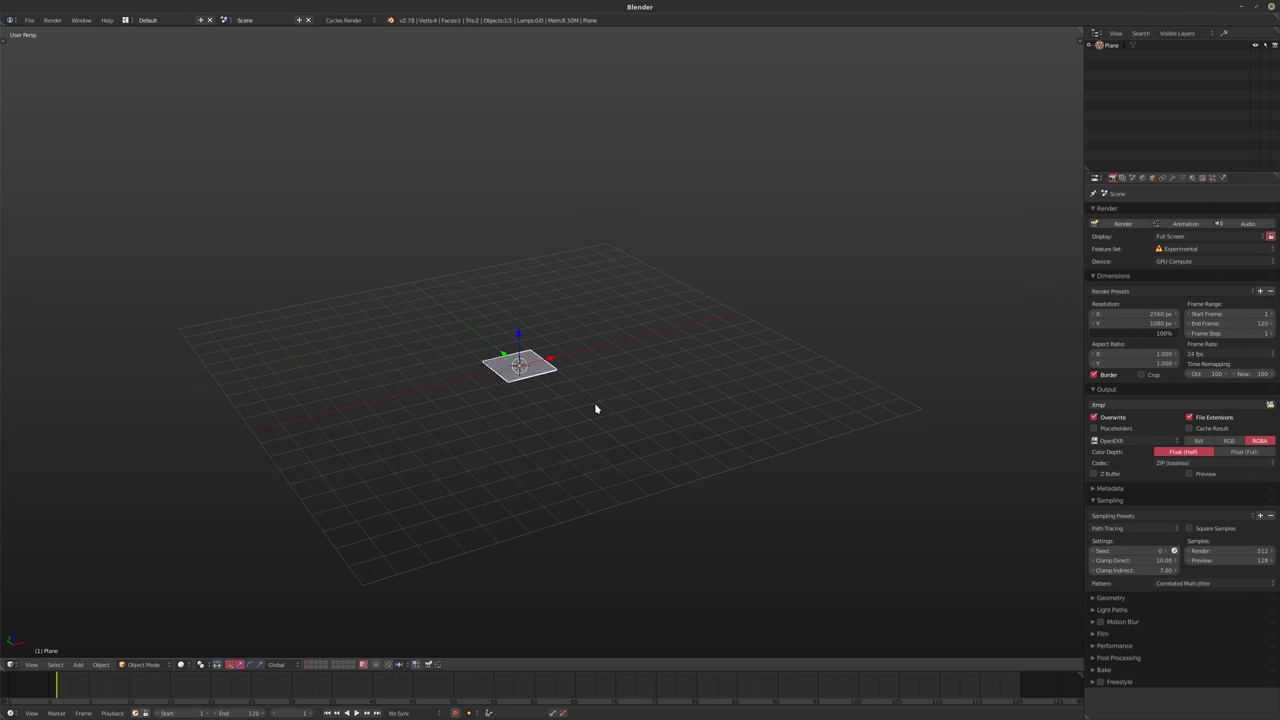
Scale the plane's geometry by 10 in Edit Mode
key("Tab")
key("s")
key("x")
key("Escape")
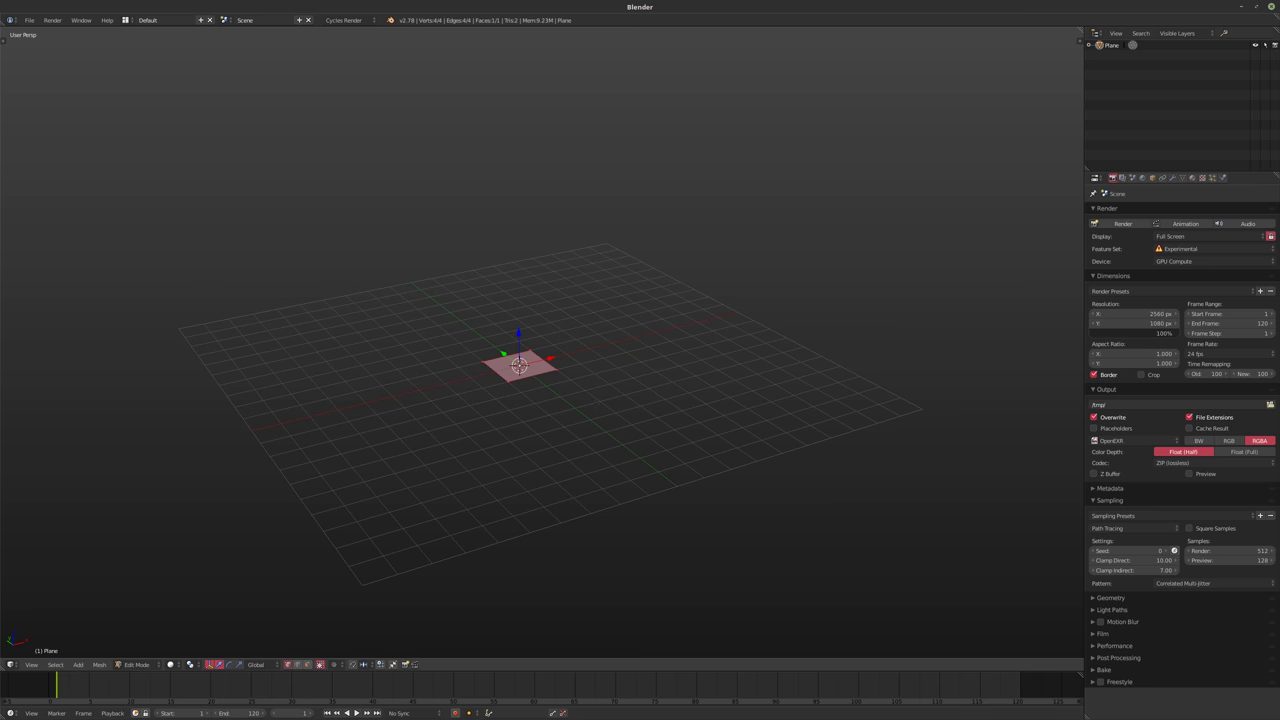
type("s10")
key("Return")
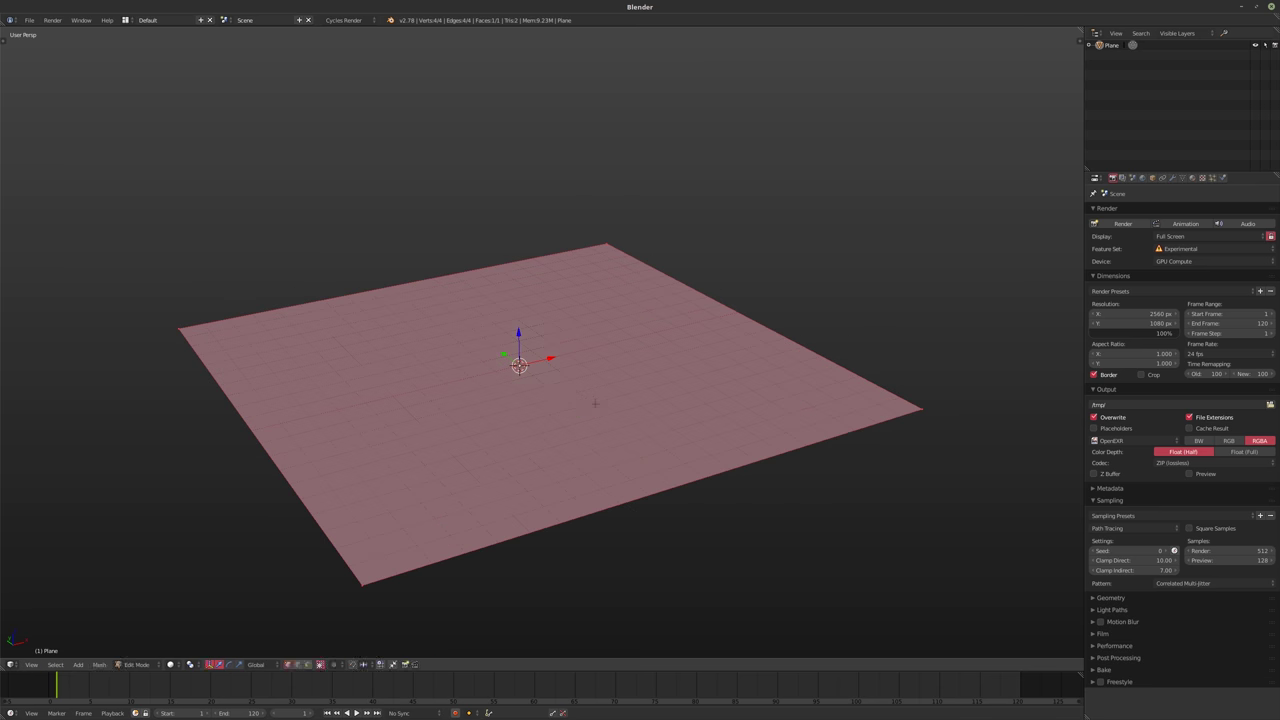
Subdivide the whole plane with 10 cuts
key("a")
key("a")
key("w")
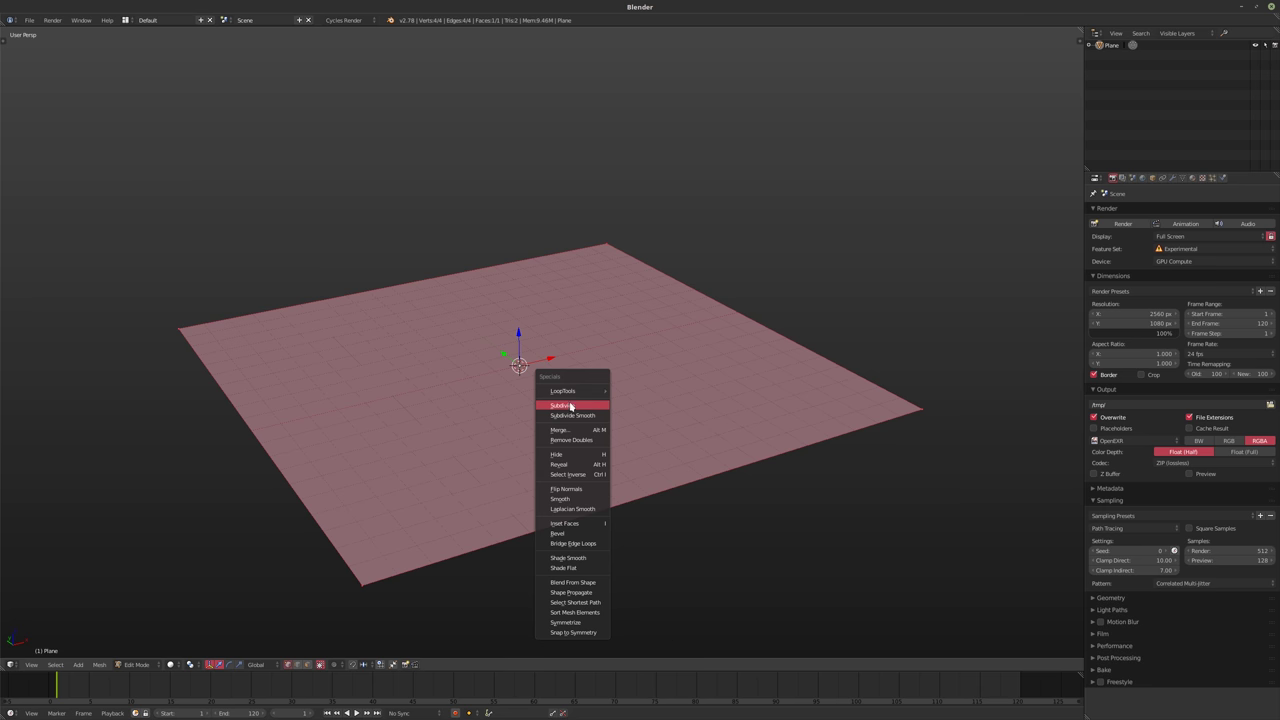
left_click(596, 408)
key("t")
left_click_drag(50, 578, 62, 586)
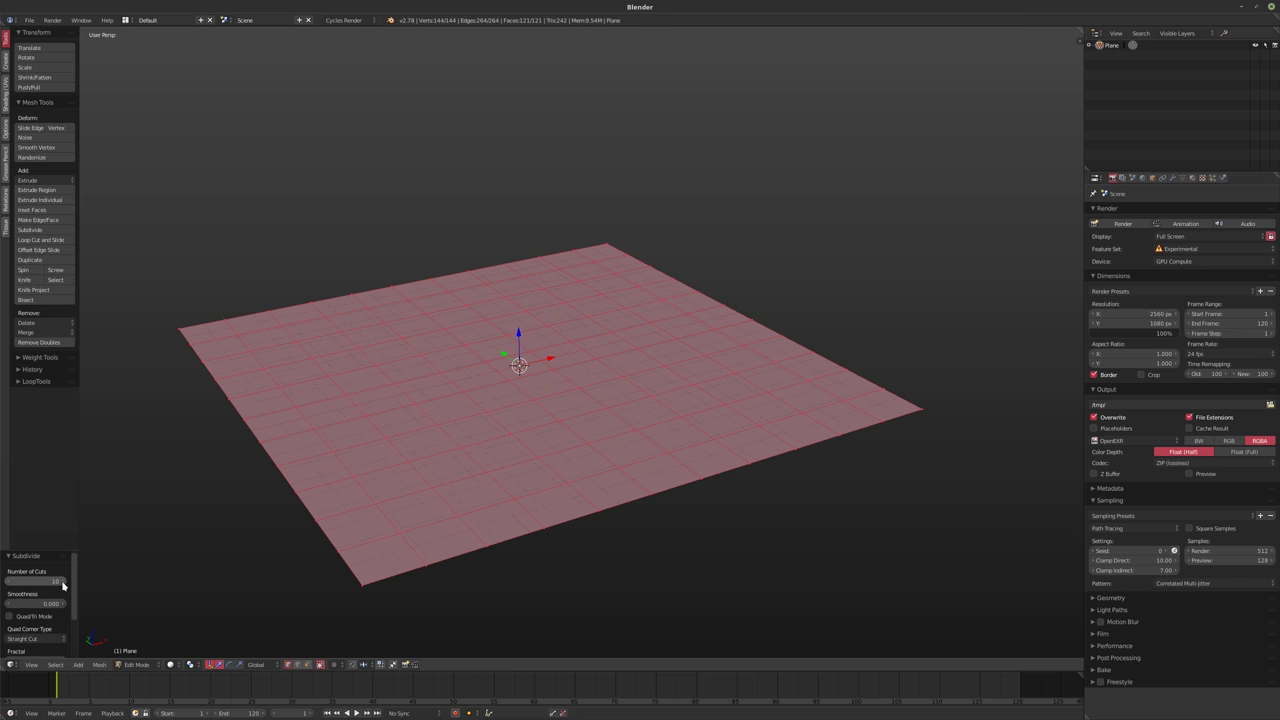
Try 12 and 16 as the number of cuts for the subdivision
left_click(46, 578)
type("12")
key("Return")
left_click(37, 577)
type("16")
key("Return")
Set the subdivision to 15 cuts and return to Object Mode
left_click(49, 583)
type("15")
key("Return")
middle_click_drag(540, 410, 601, 461)
key("Tab")
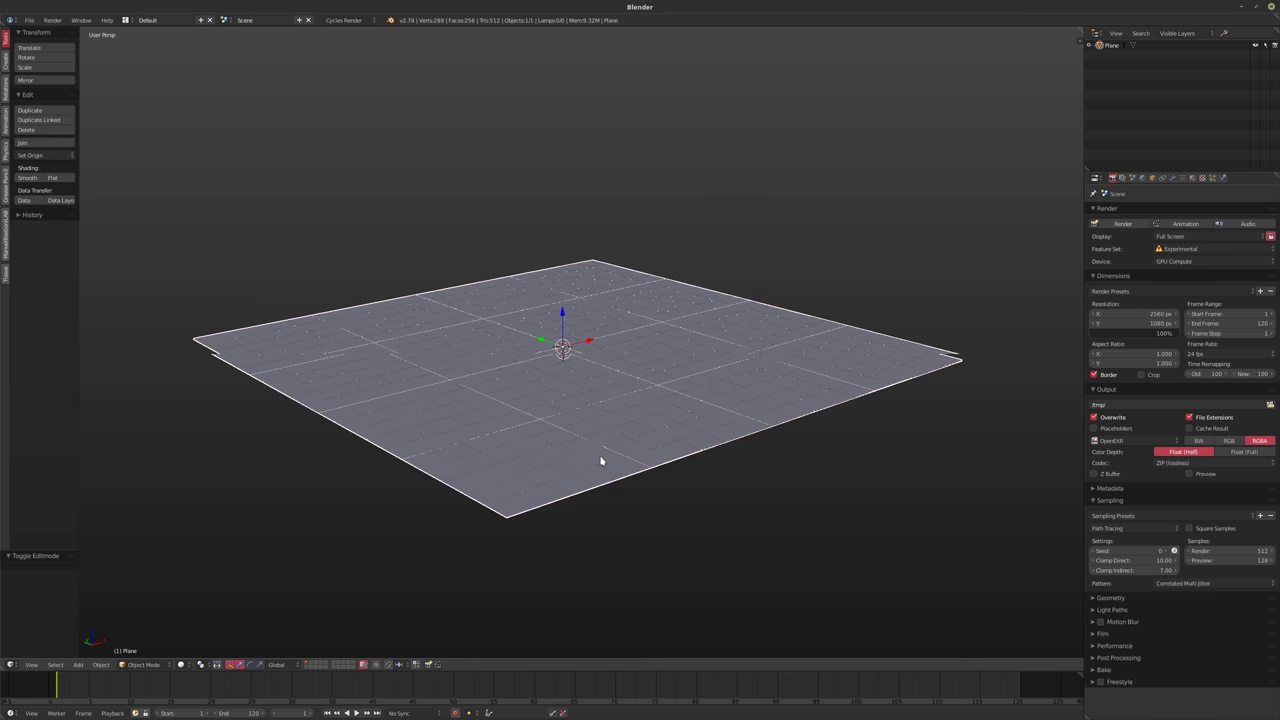
Add a new particle system to the plane
scroll(590, 450, "up", 3)
left_click(1213, 177)
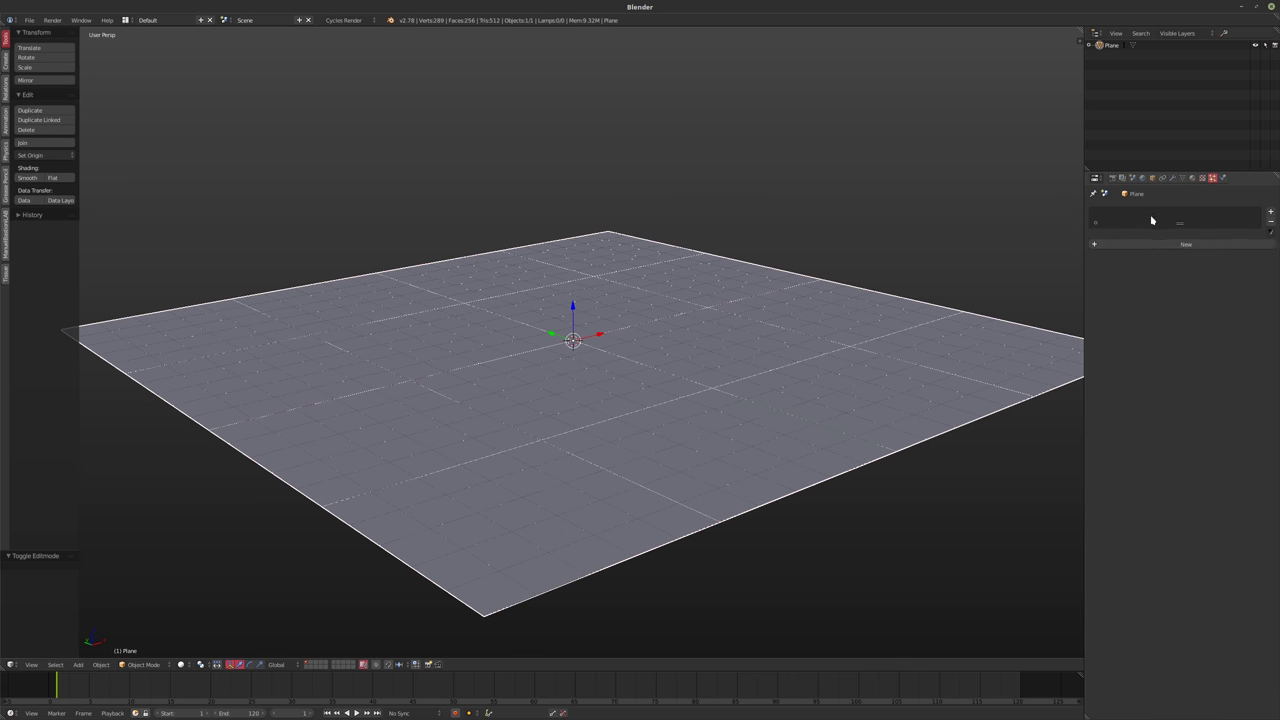
left_click(1261, 212)
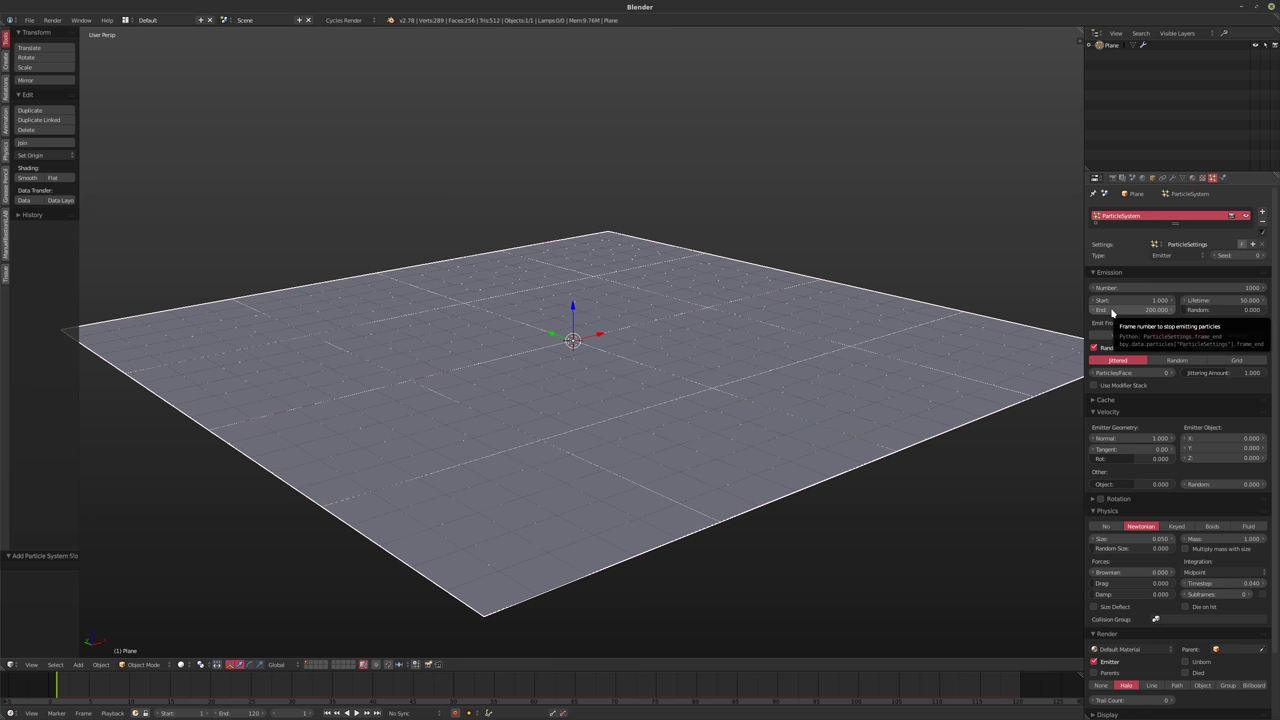
Try 240 as the scene's end frame, then set it back to 120
left_click(1112, 179)
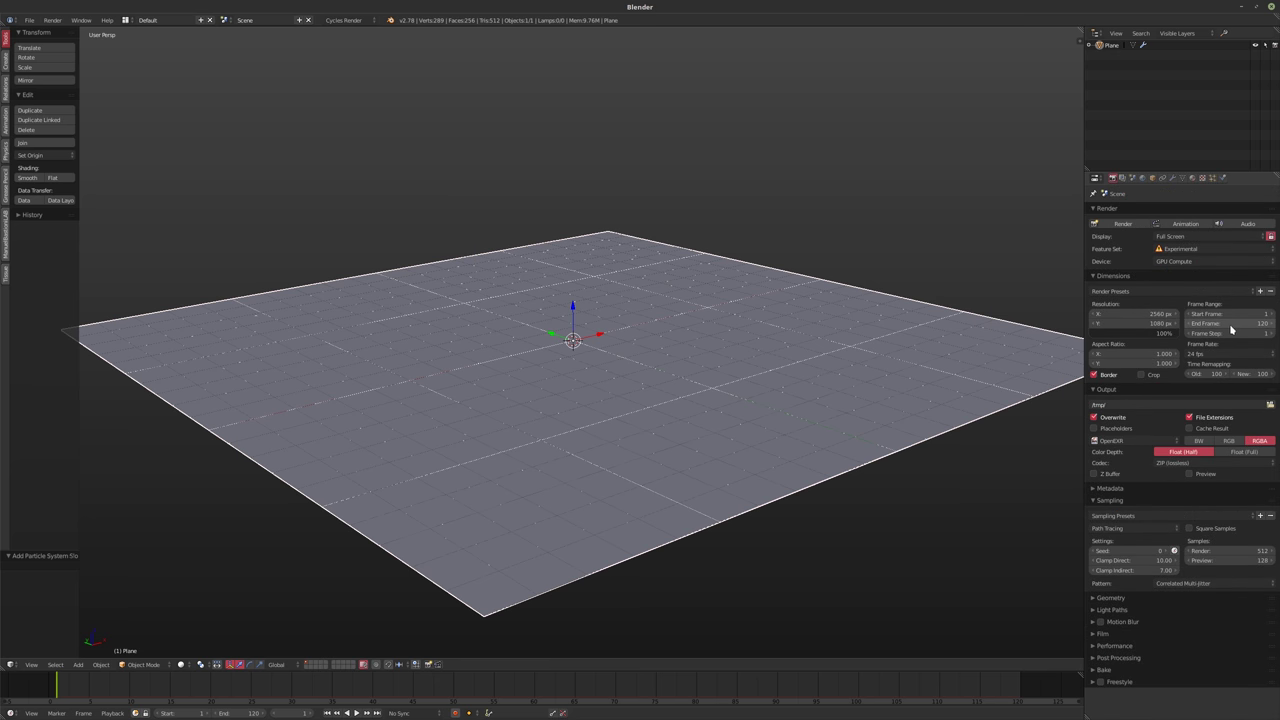
left_click(1229, 325)
type("240")
key("Return")
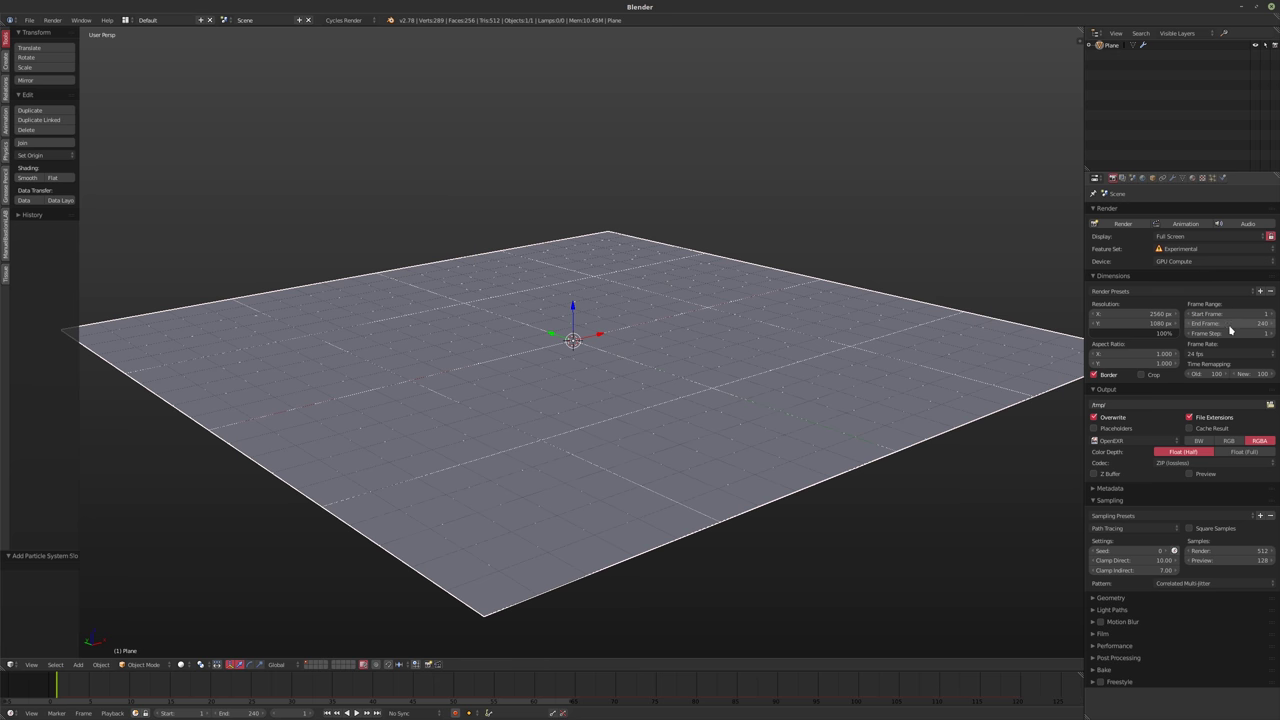
left_click(1240, 323)
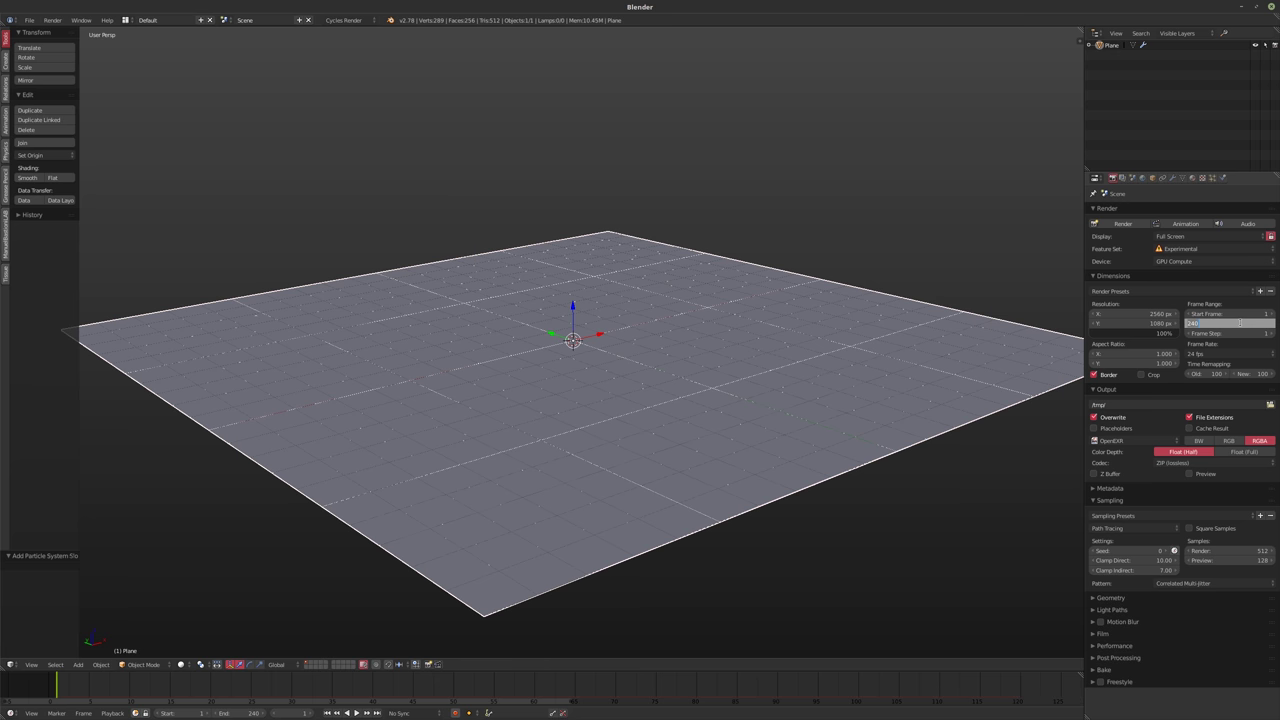
type("120")
key("Return")
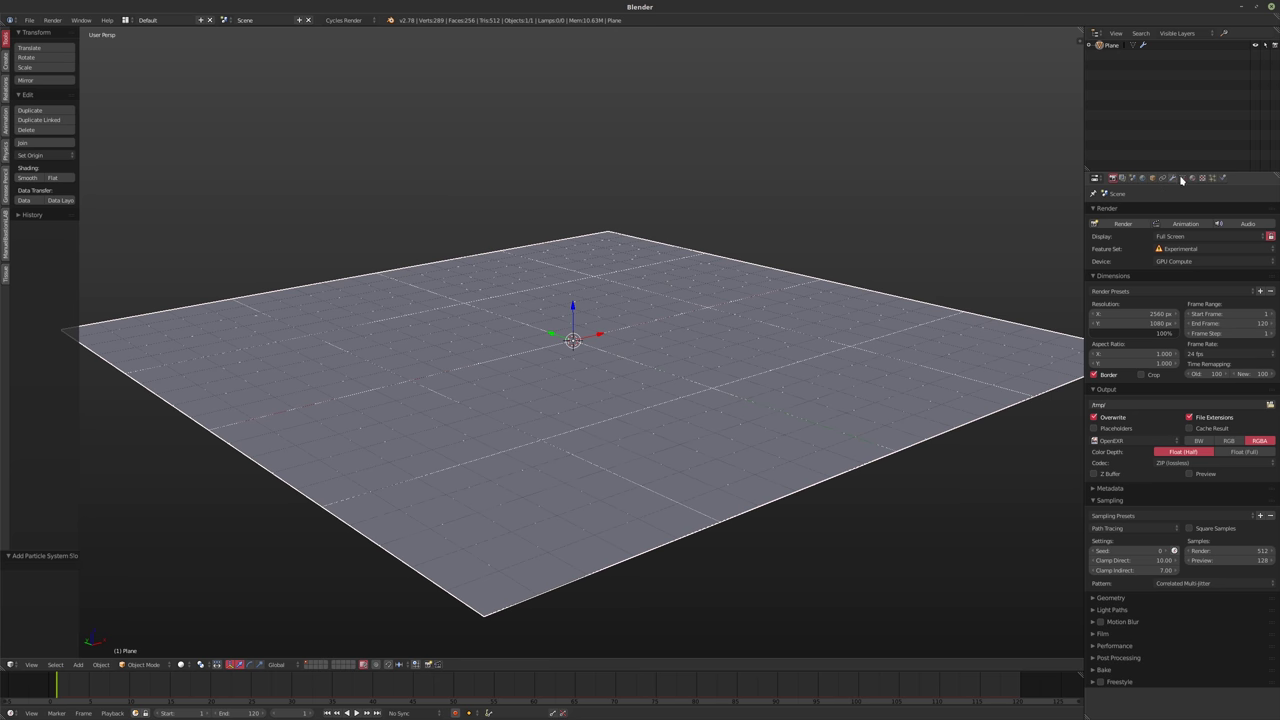
Set the particle emission's end frame to 120
left_click(1212, 178)
left_click(1135, 309)
type("1")
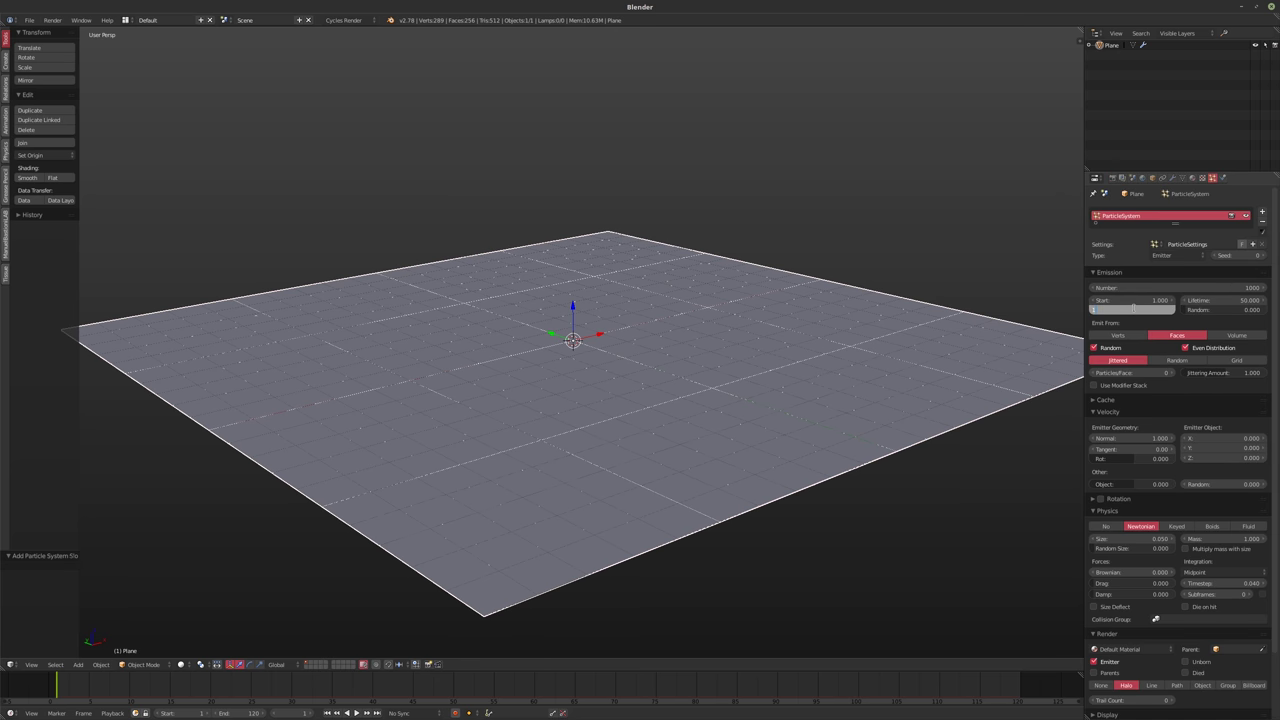
type("20")
key("Return")
Emit the particles from the plane's vertices and preview the animation briefly
scroll(880, 330, "up", 1)
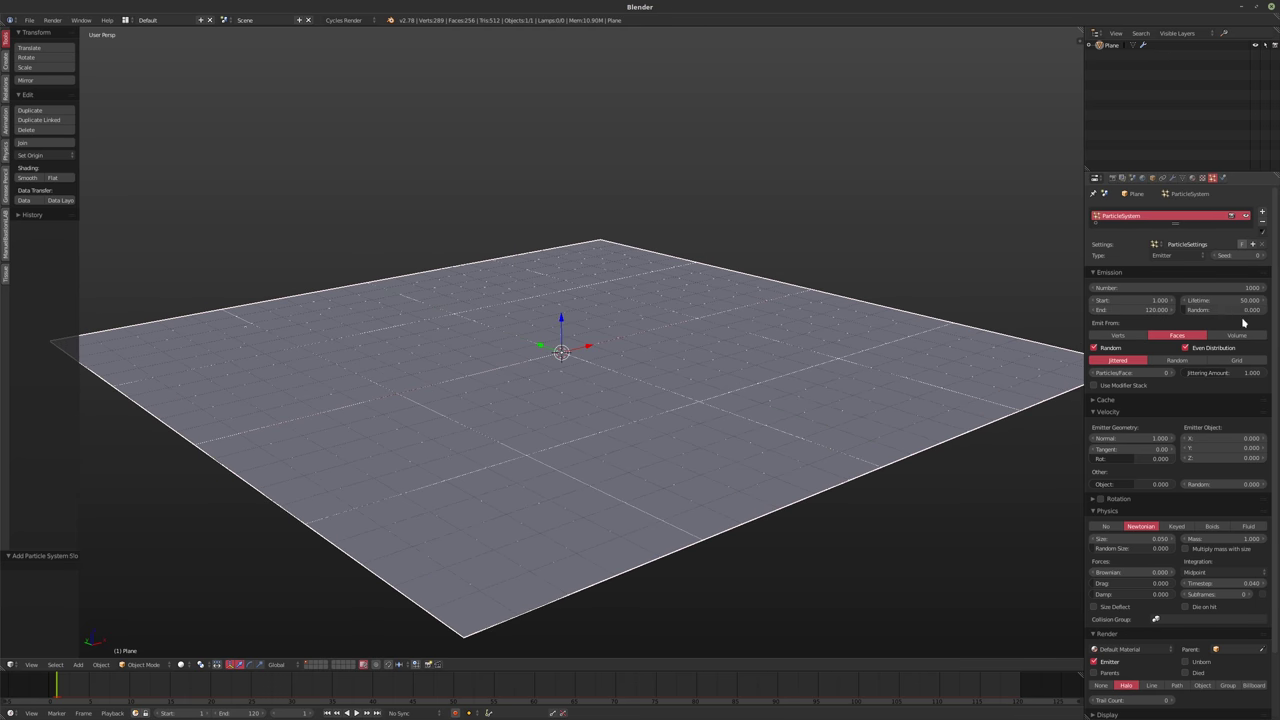
left_click(1118, 335)
middle_click_drag(660, 322, 634, 317)
key("alt+a")
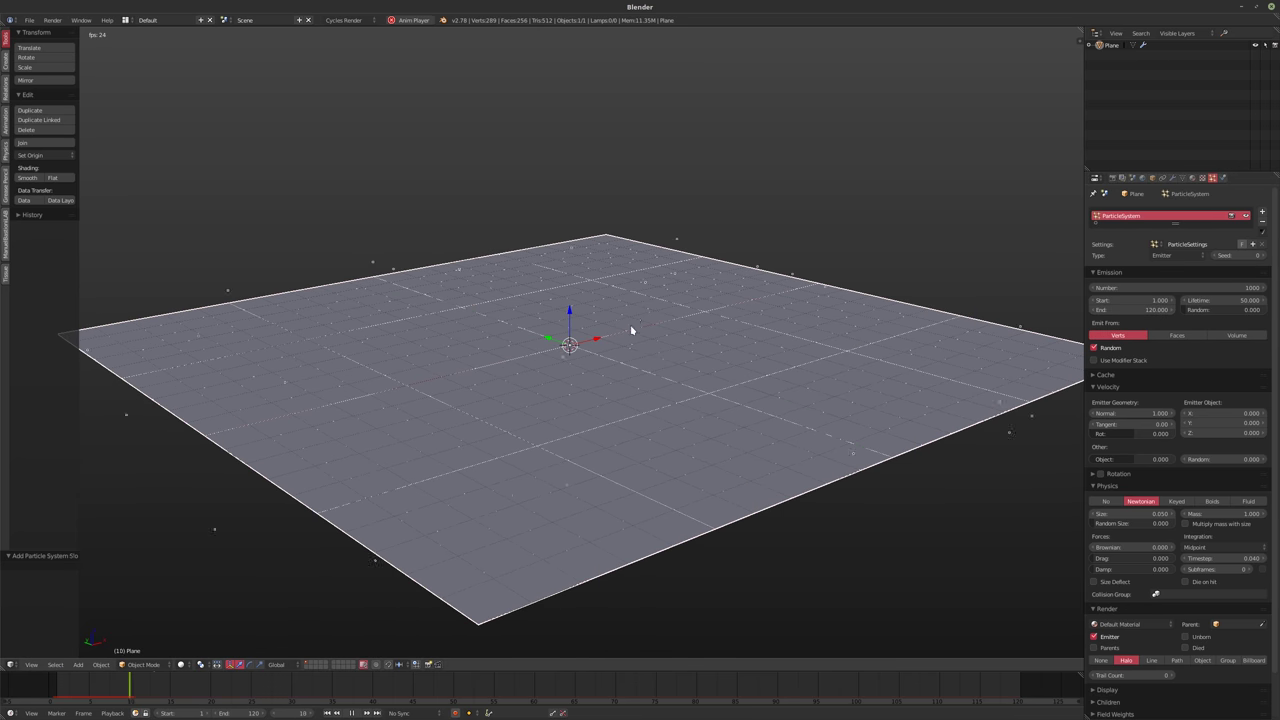
key("alt+a")
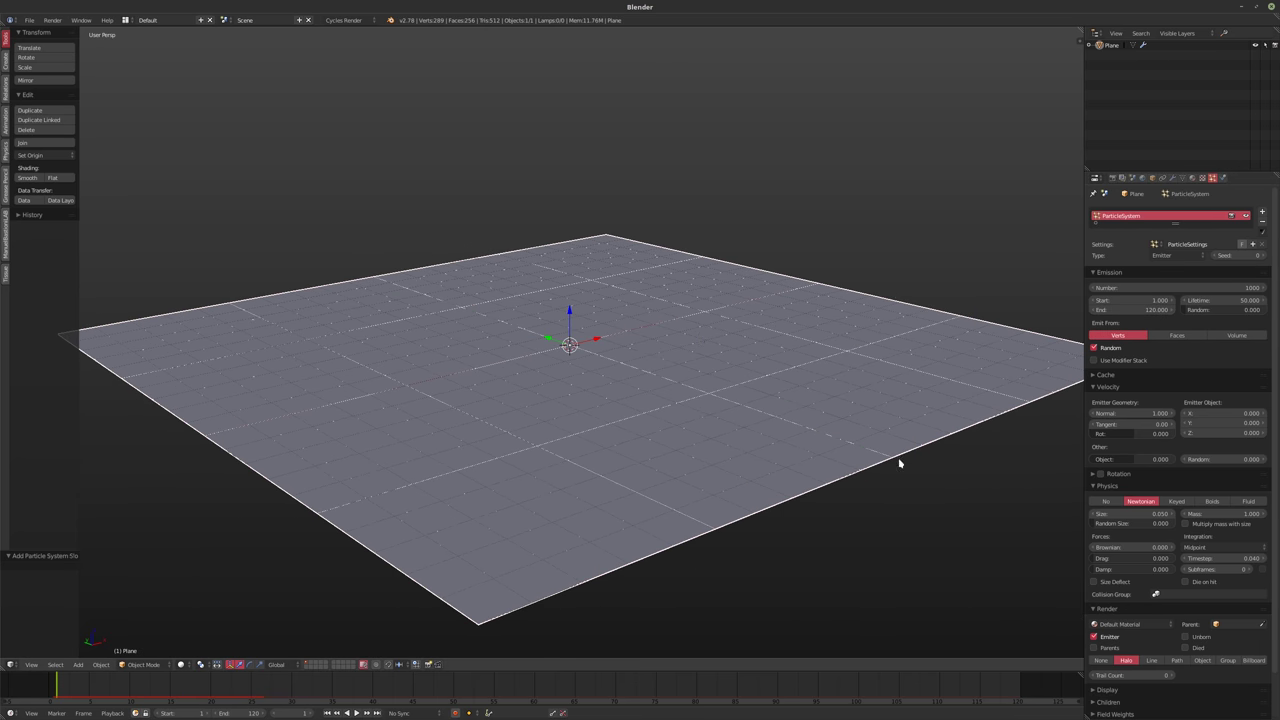
Set the particles' gravity field weight to 0 and preview the animation
scroll(1157, 509, "down", 2)
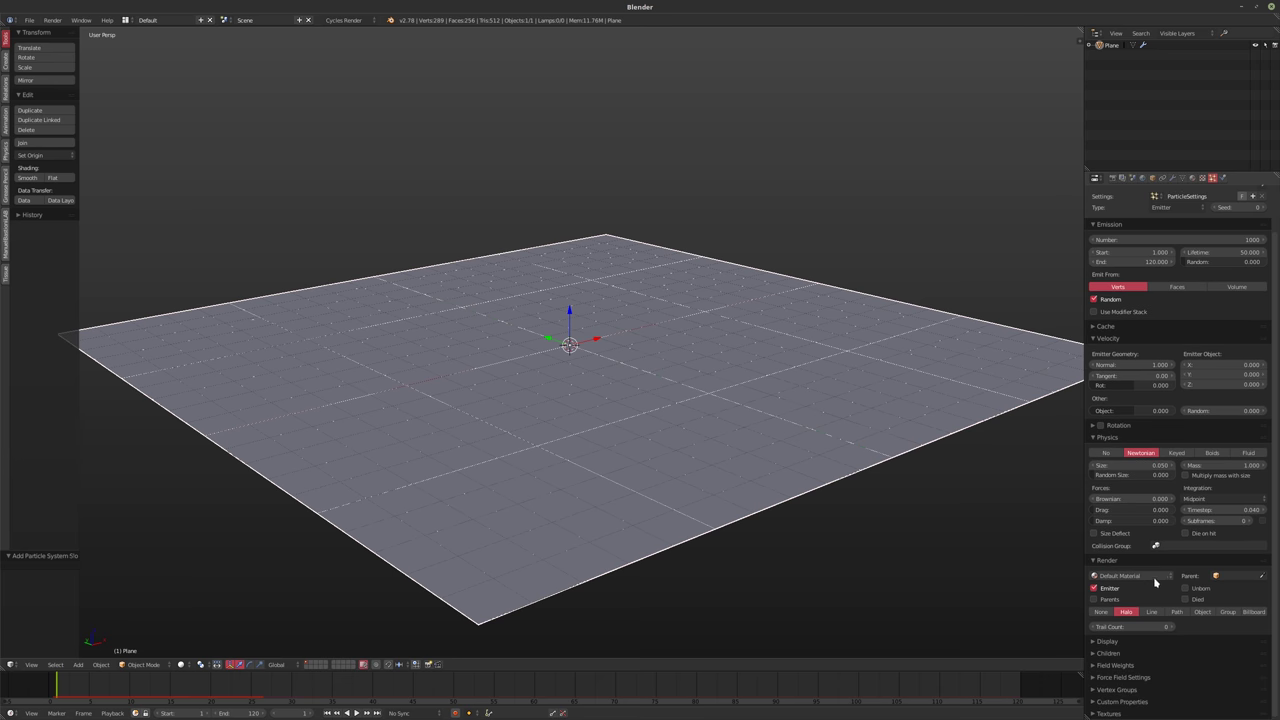
left_click(1094, 666)
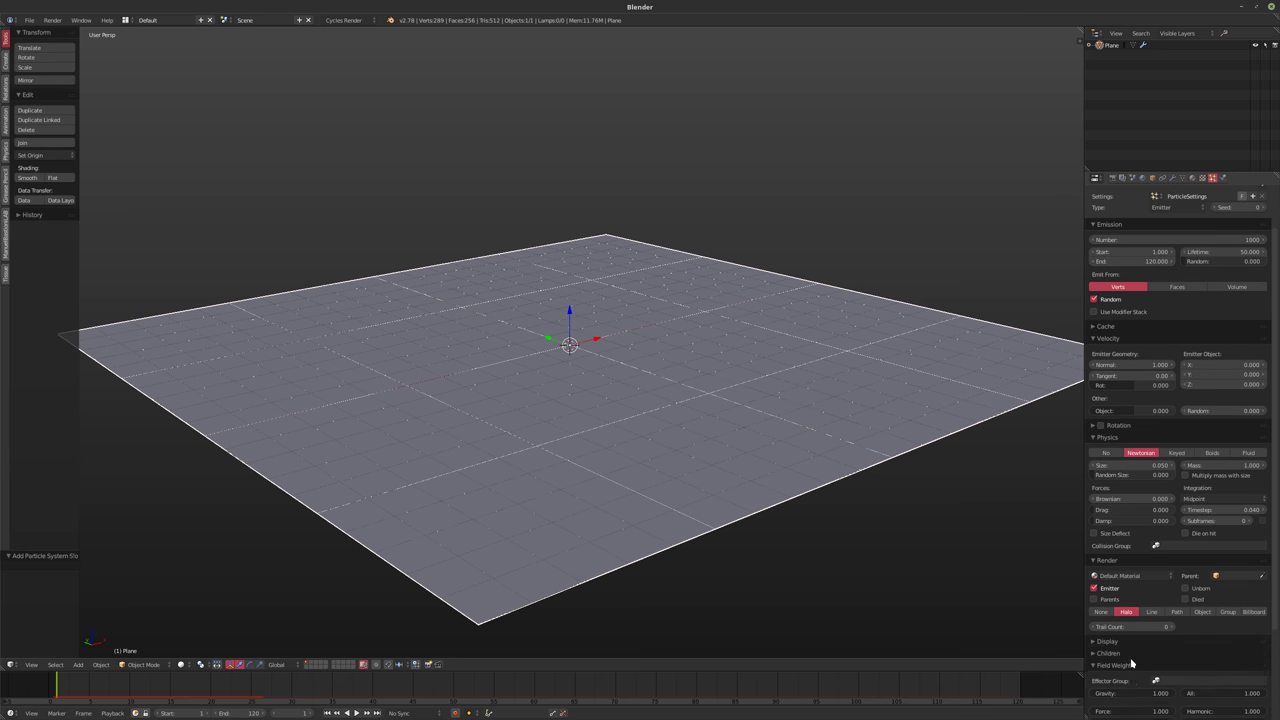
scroll(1146, 599, "down", 4)
key("BackSpace")
key("alt+a")
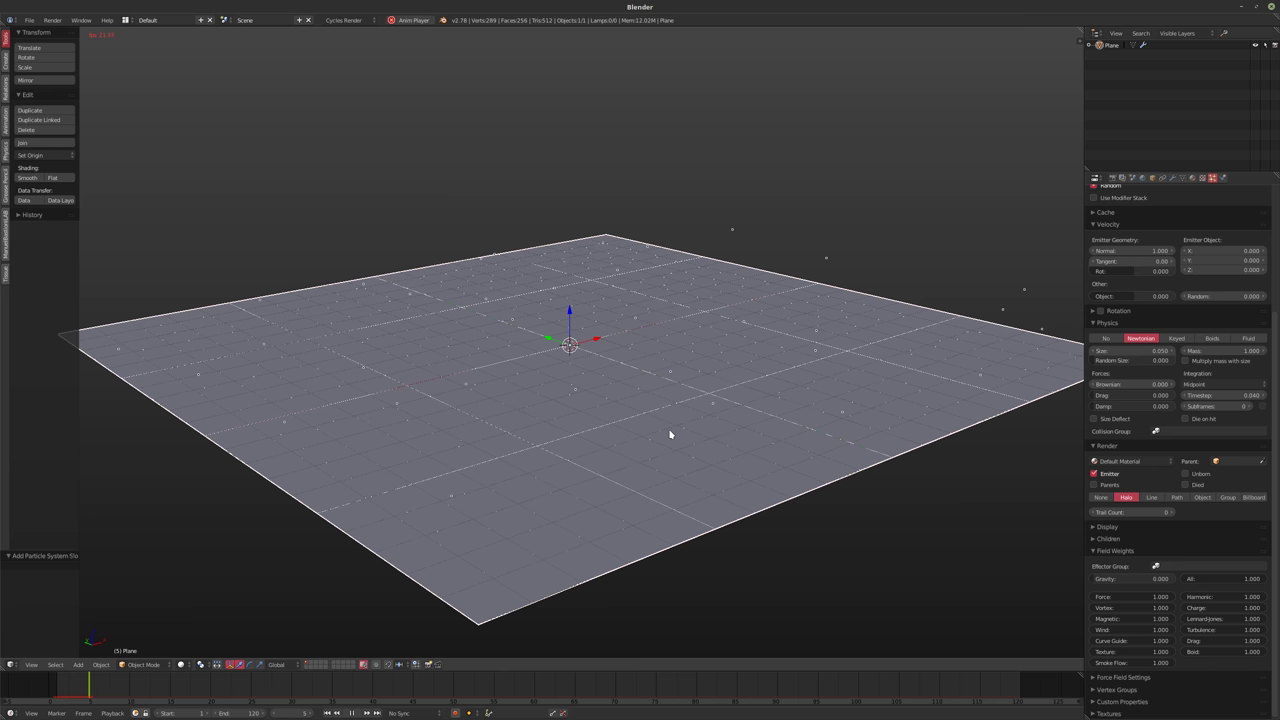
key("Escape")
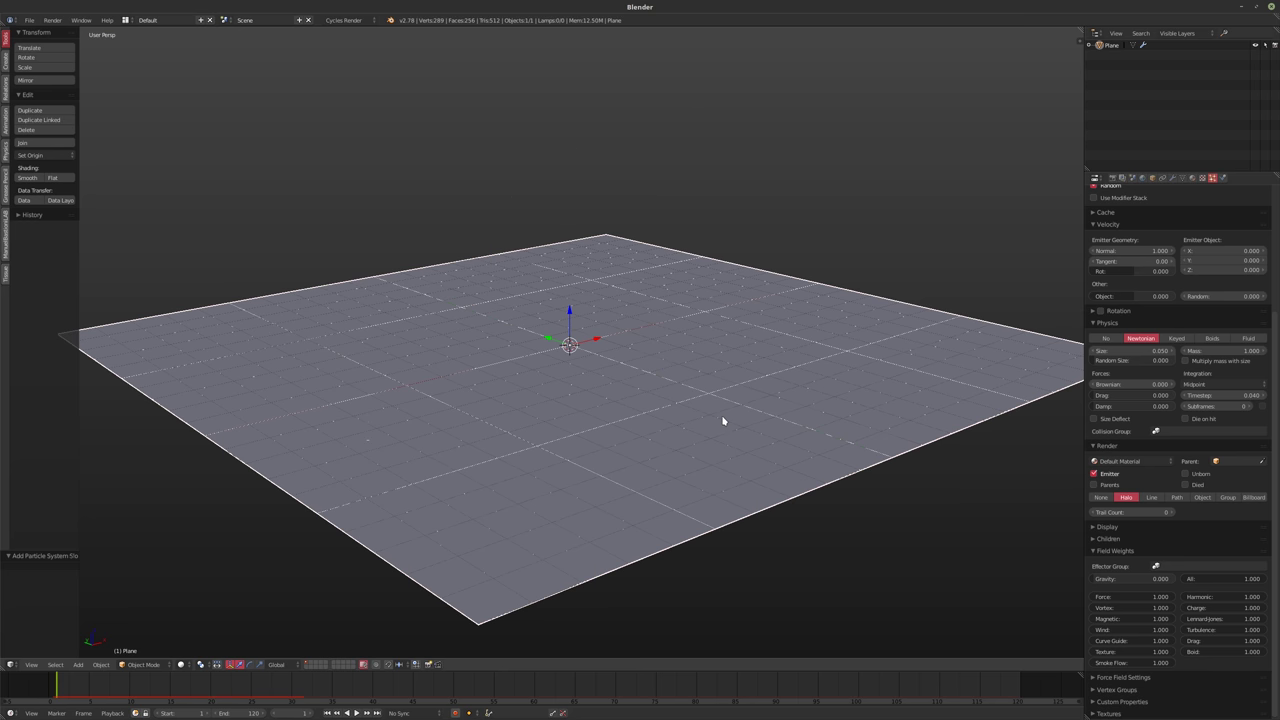
Set the particles' normal emission velocity to 0.1
middle_click_drag(1051, 457, 979, 418)
scroll(1128, 300, "up", 4)
left_click(1128, 330)
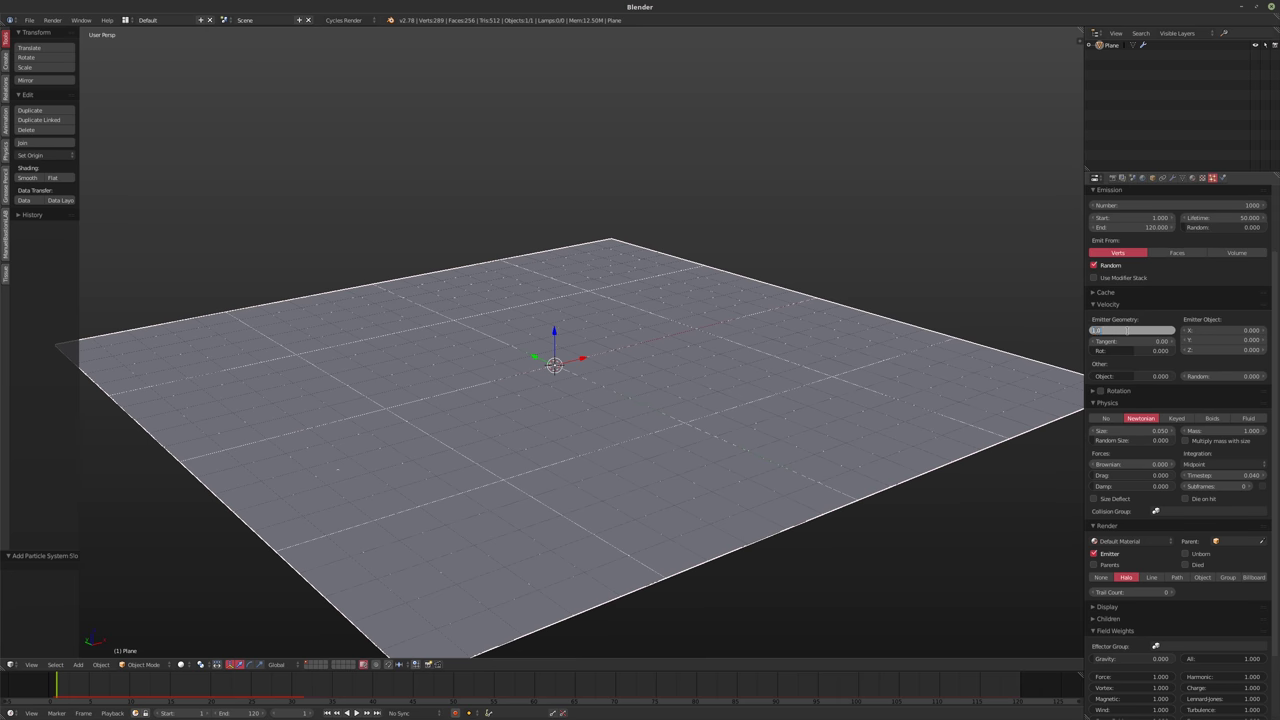
type("0.1")
key("Tab")
Try a random velocity of 0.25, preview the particles, and reset the random value to its default
key("Tab")
key("Tab")
key("Tab")
key("Tab")
key("Tab")
key("Tab")
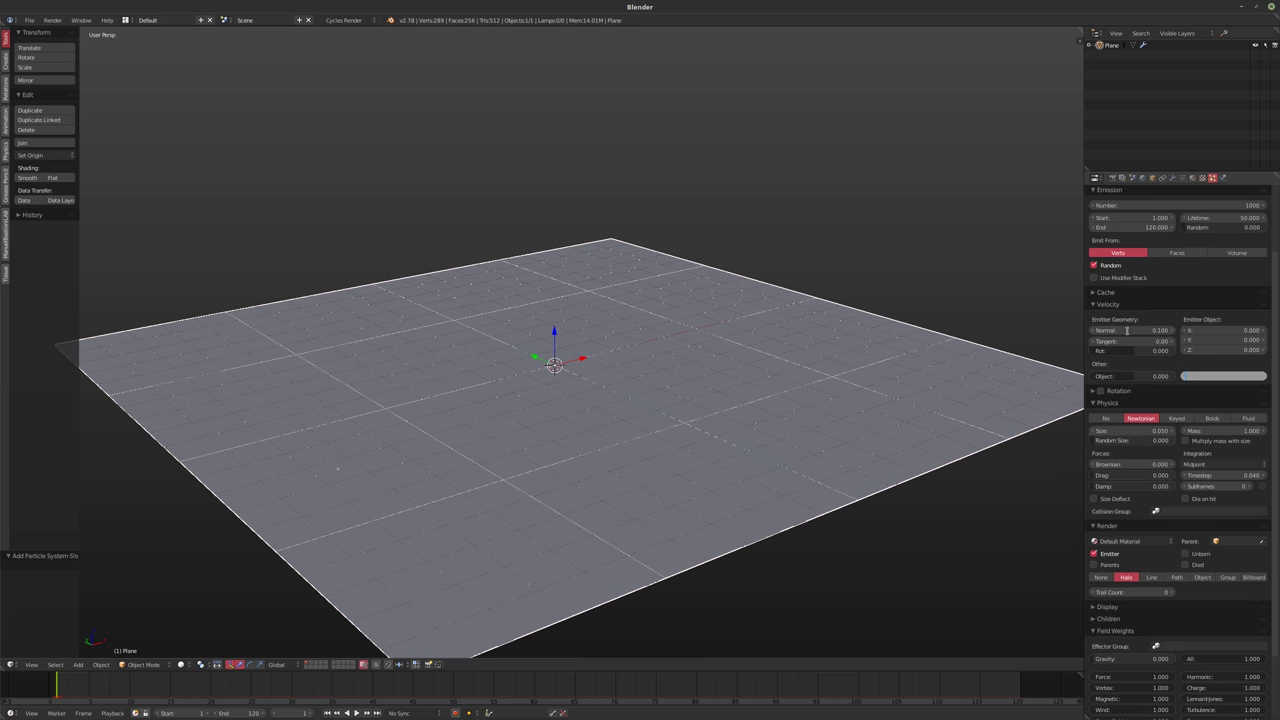
type("0.25")
key("Return")
key("alt+a")
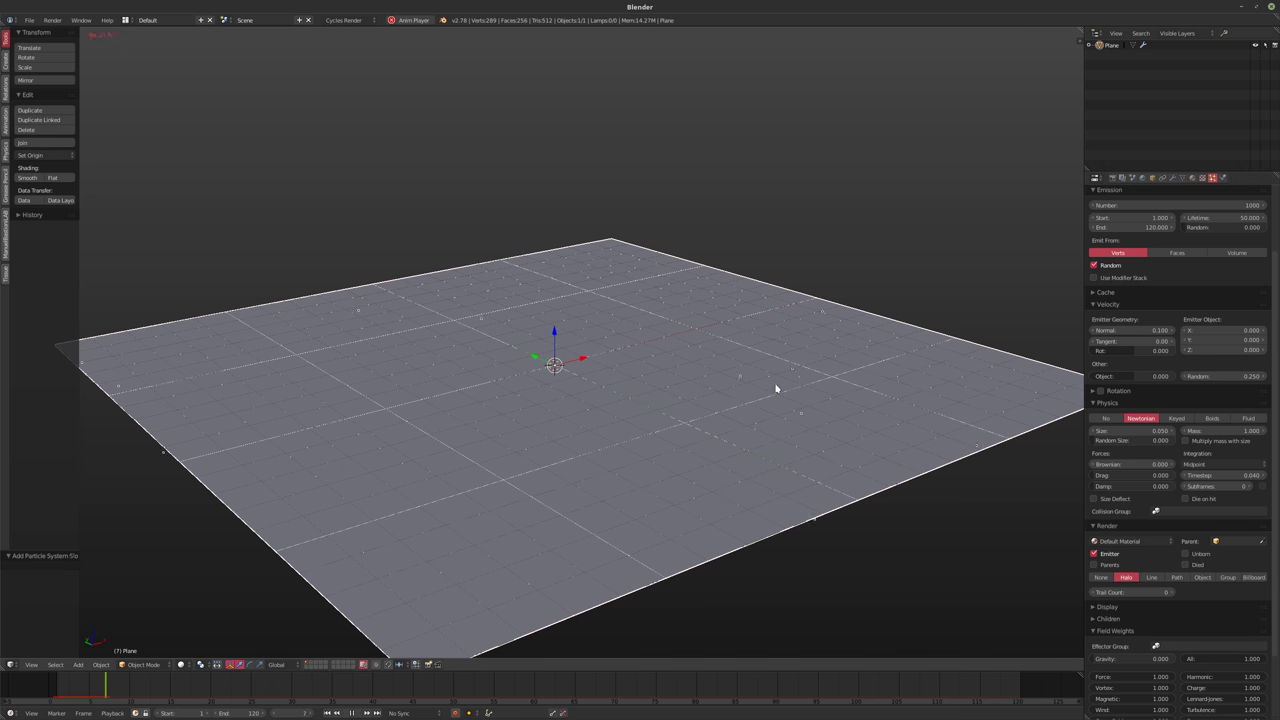
key("alt+a")
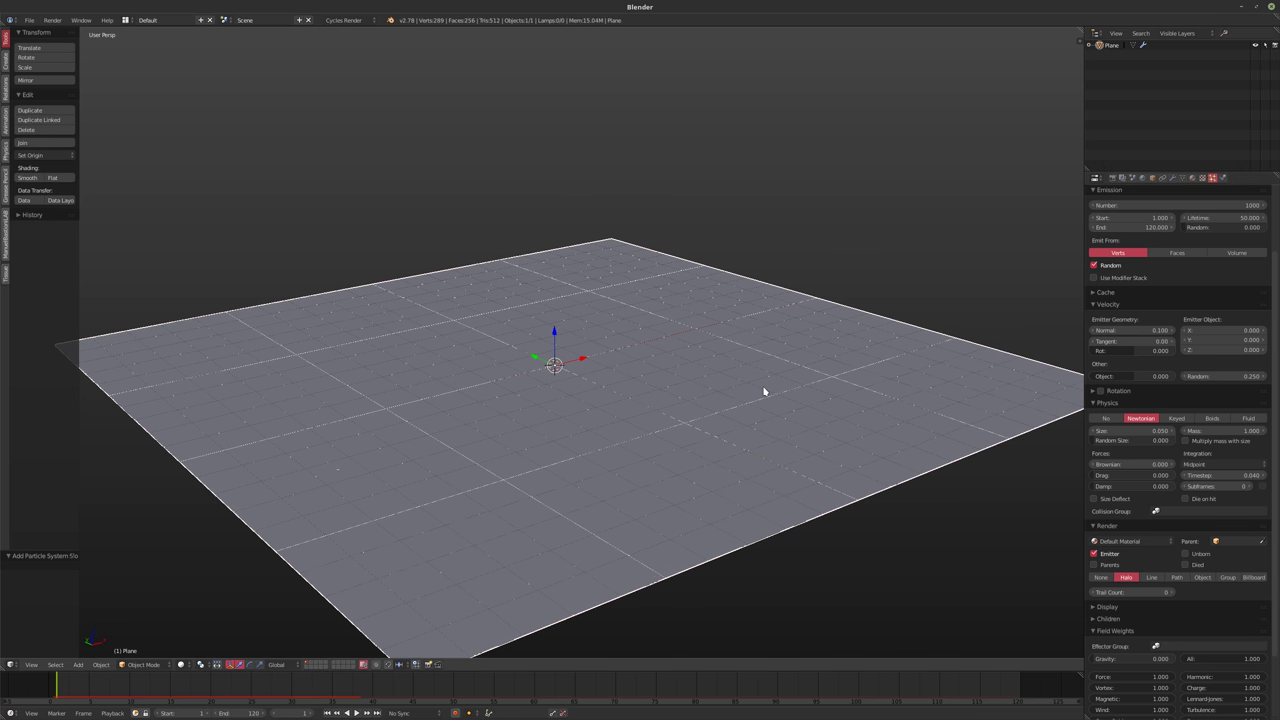
key("BackSpace")
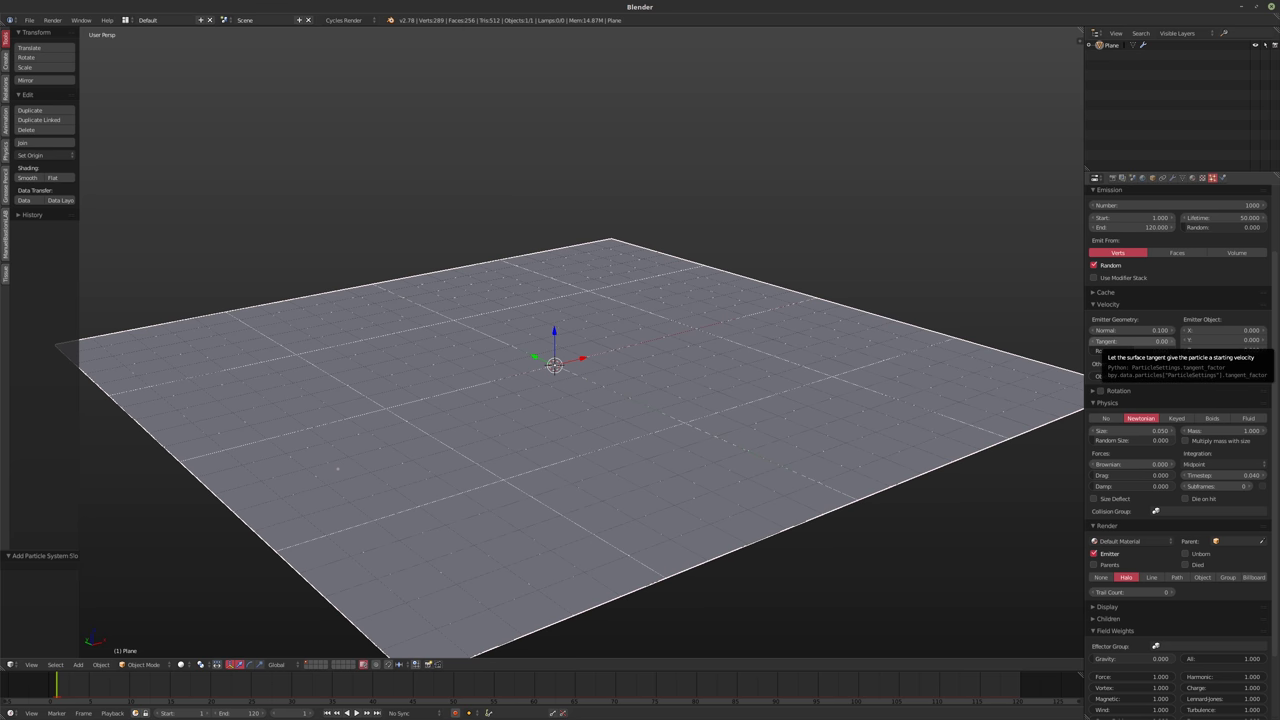
Try a tangent velocity of 0.07 and preview the particle motion
left_click_drag(1150, 341, 1165, 341)
key("alt+a")
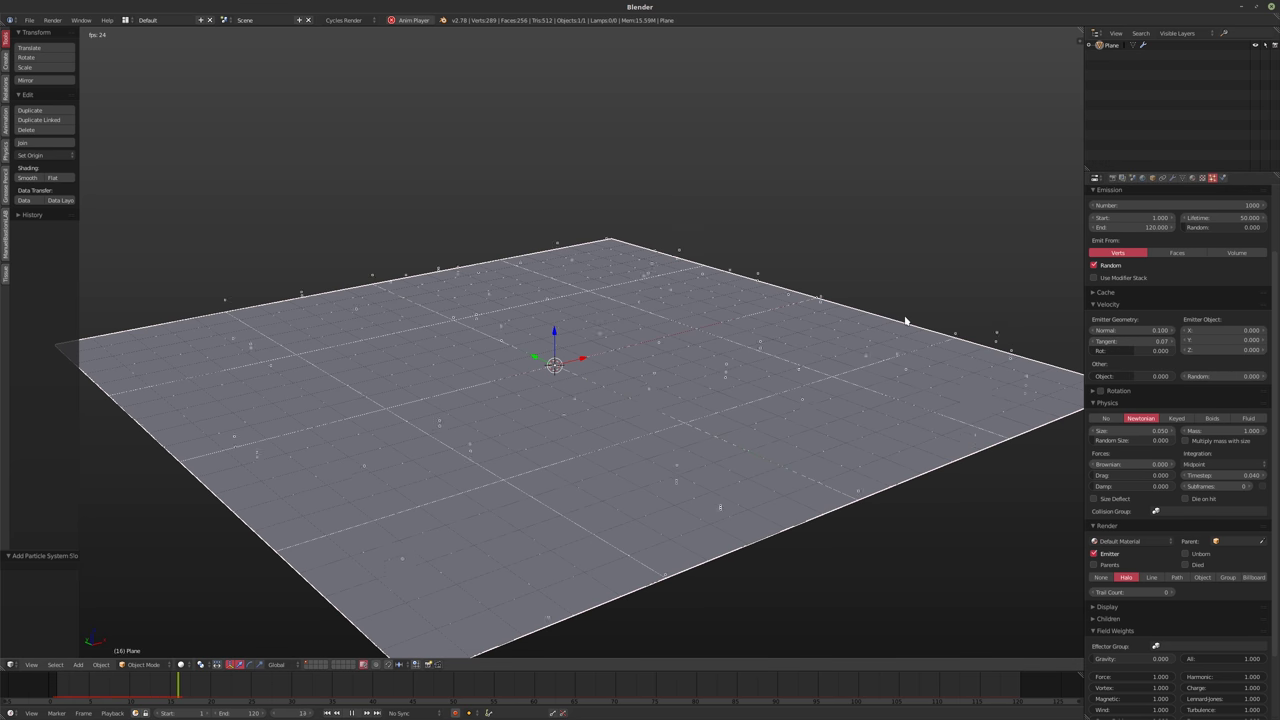
key("alt+a")
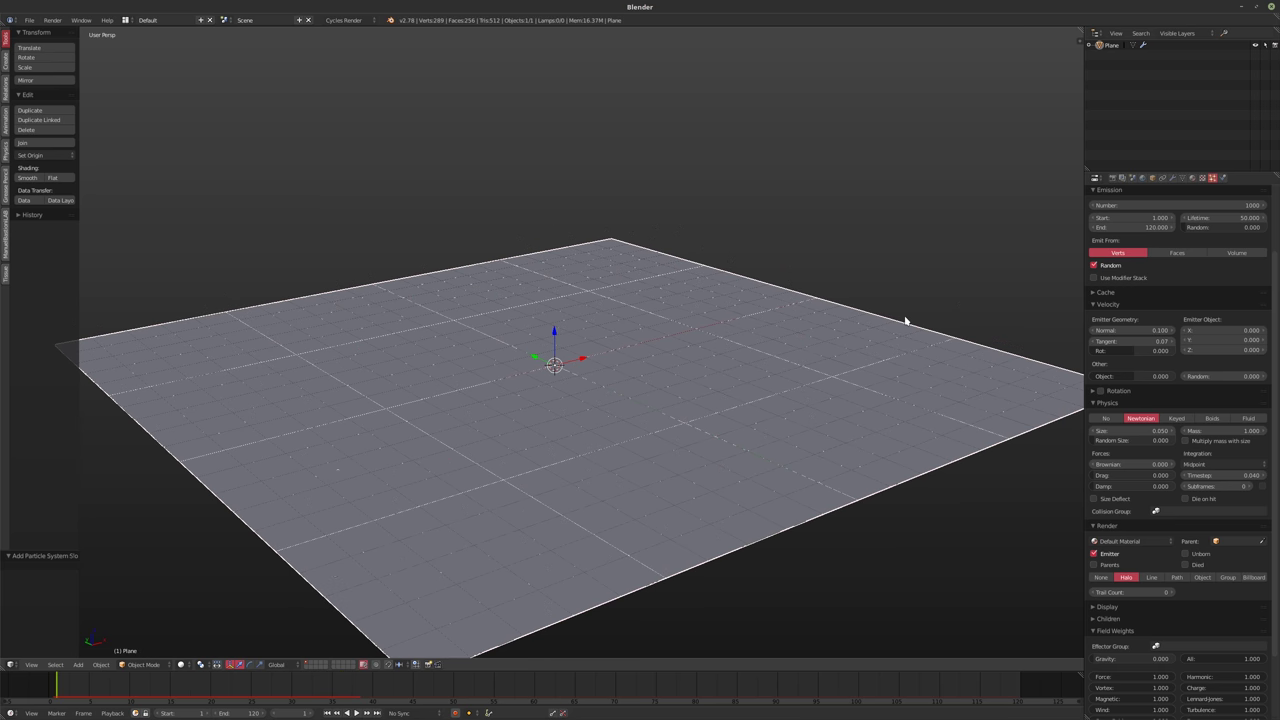
Set the particles' tangent velocity to 0.5, preview the motion, and return to the first frame
left_click(1135, 343)
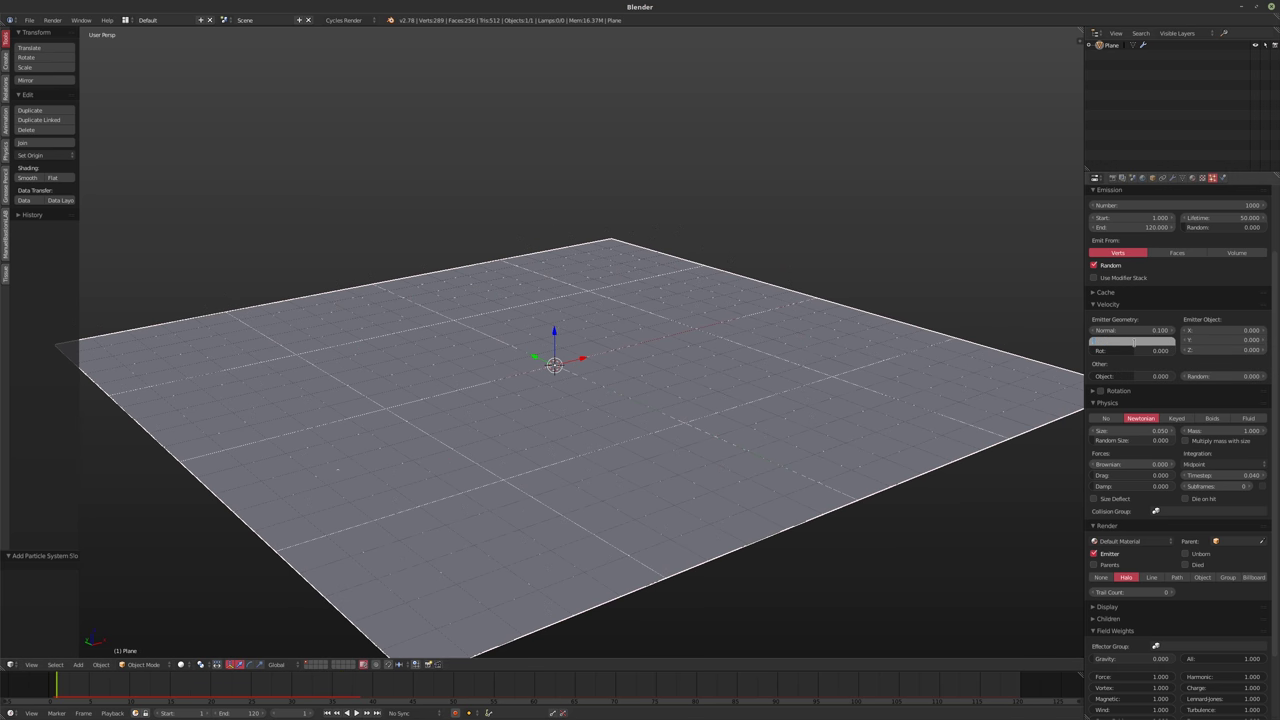
type("0.5")
key("Return")
key("alt+a")
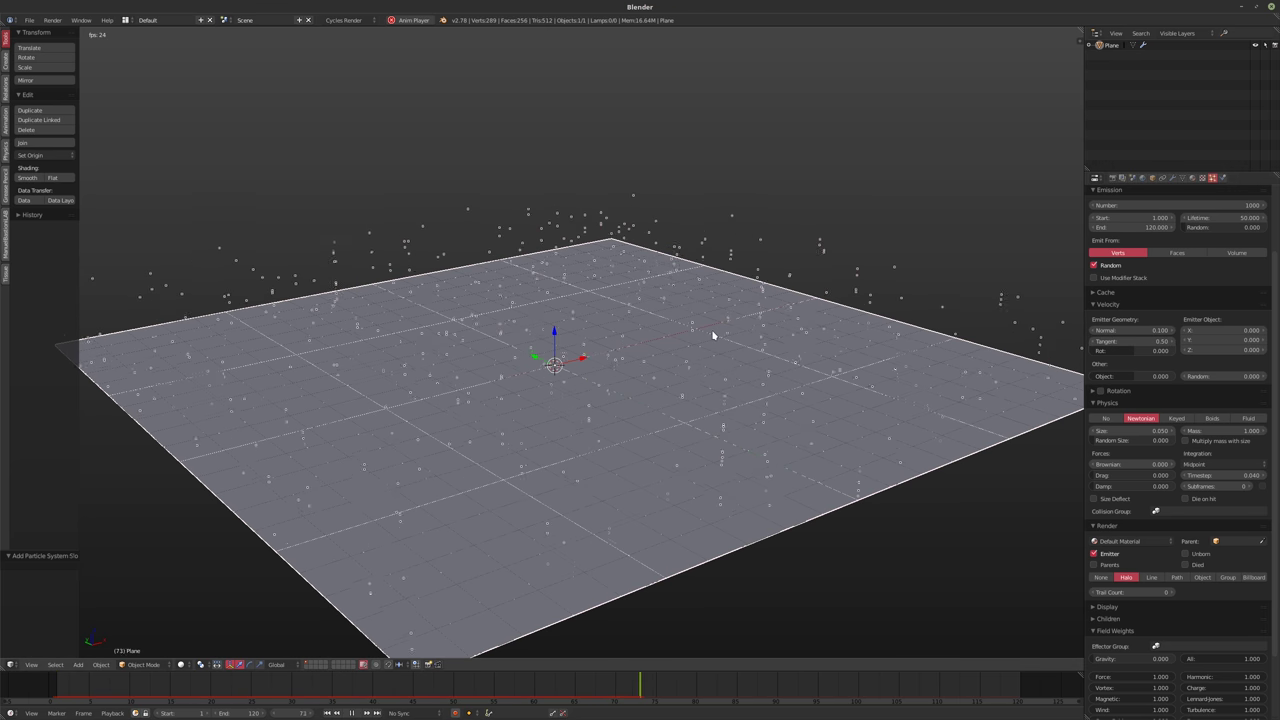
key("alt+a")
key("shift+Left")
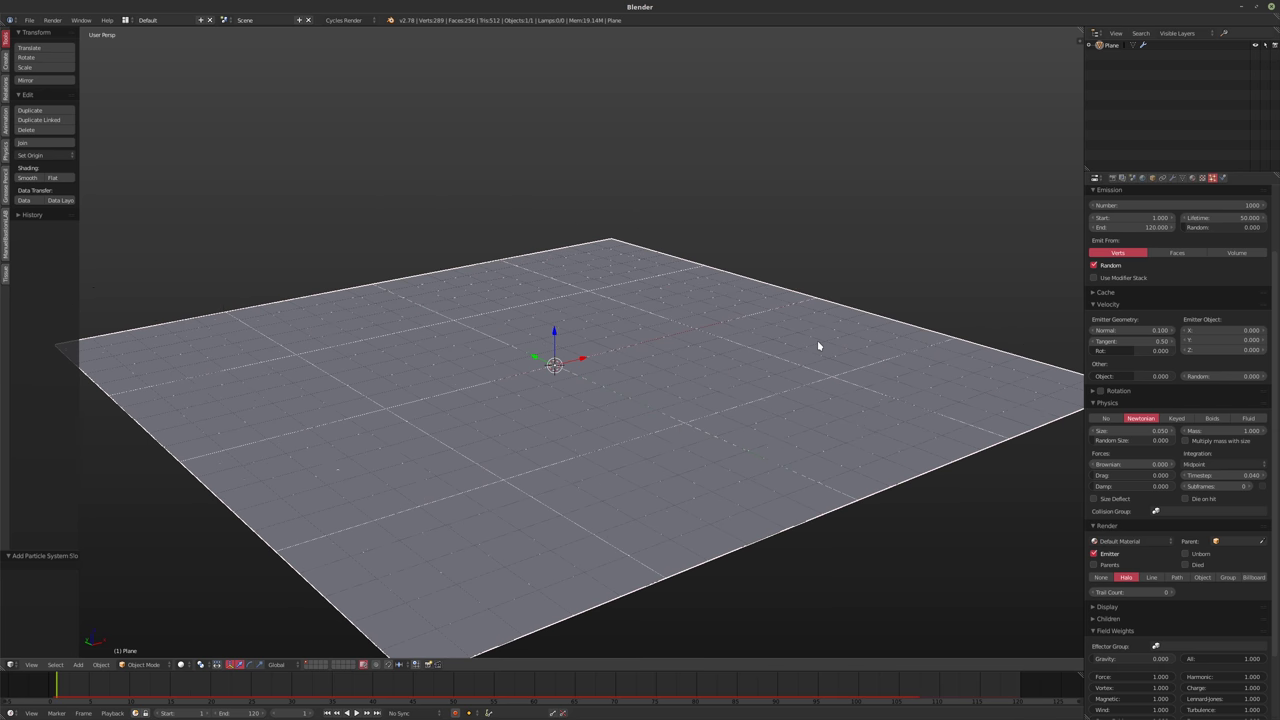
Set the particles' random velocity to 0.05 and play the animation to check the motion
middle_click_drag(729, 357, 768, 350)
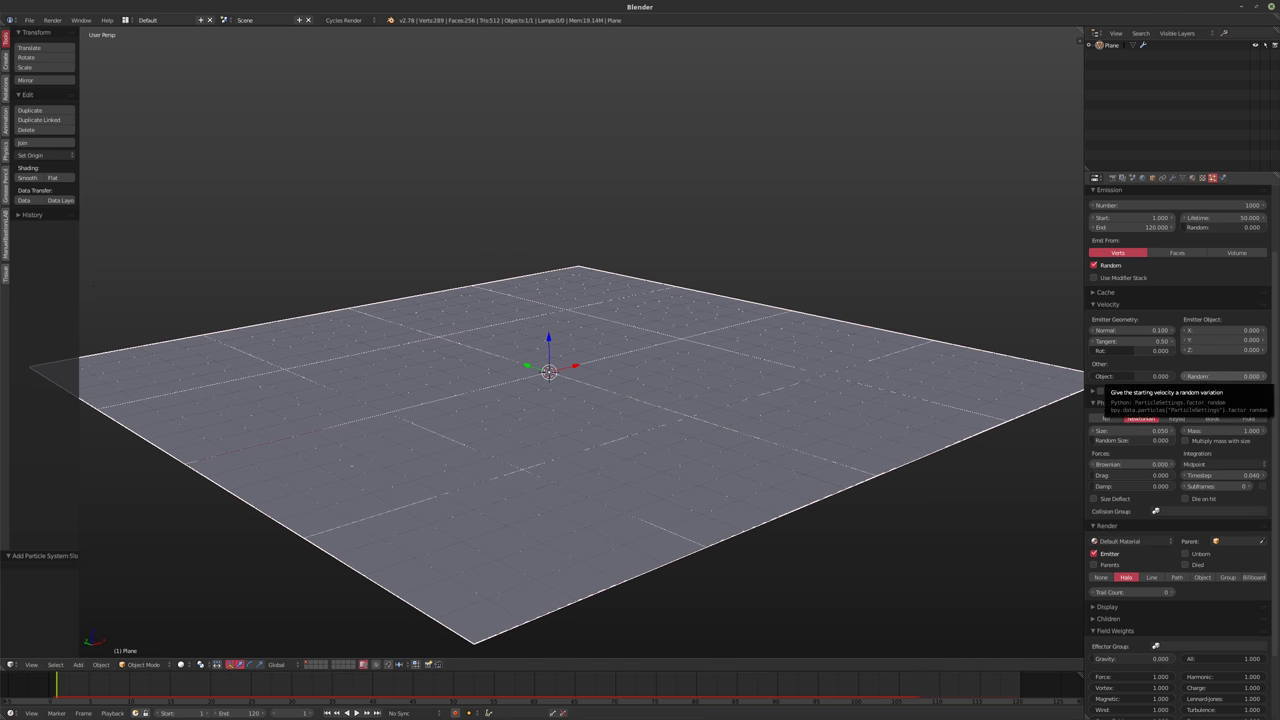
left_click(1202, 376)
type("0.05")
key("Return")
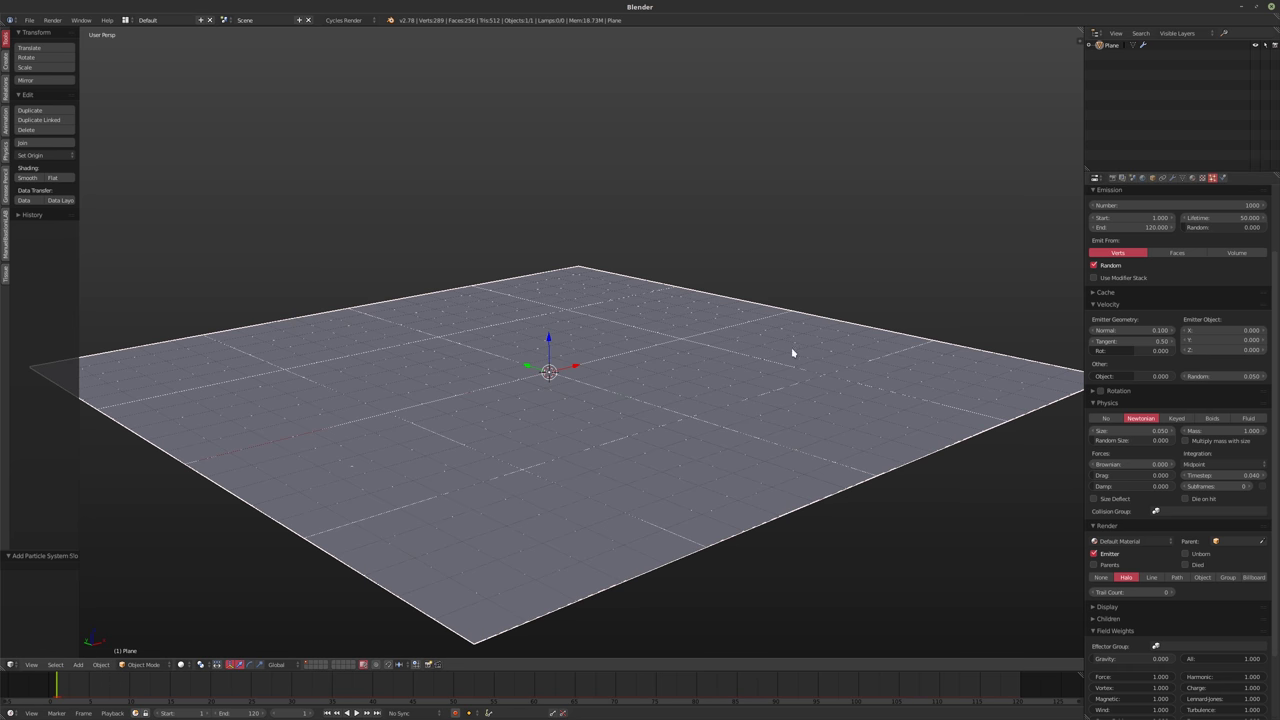
key("alt+a")
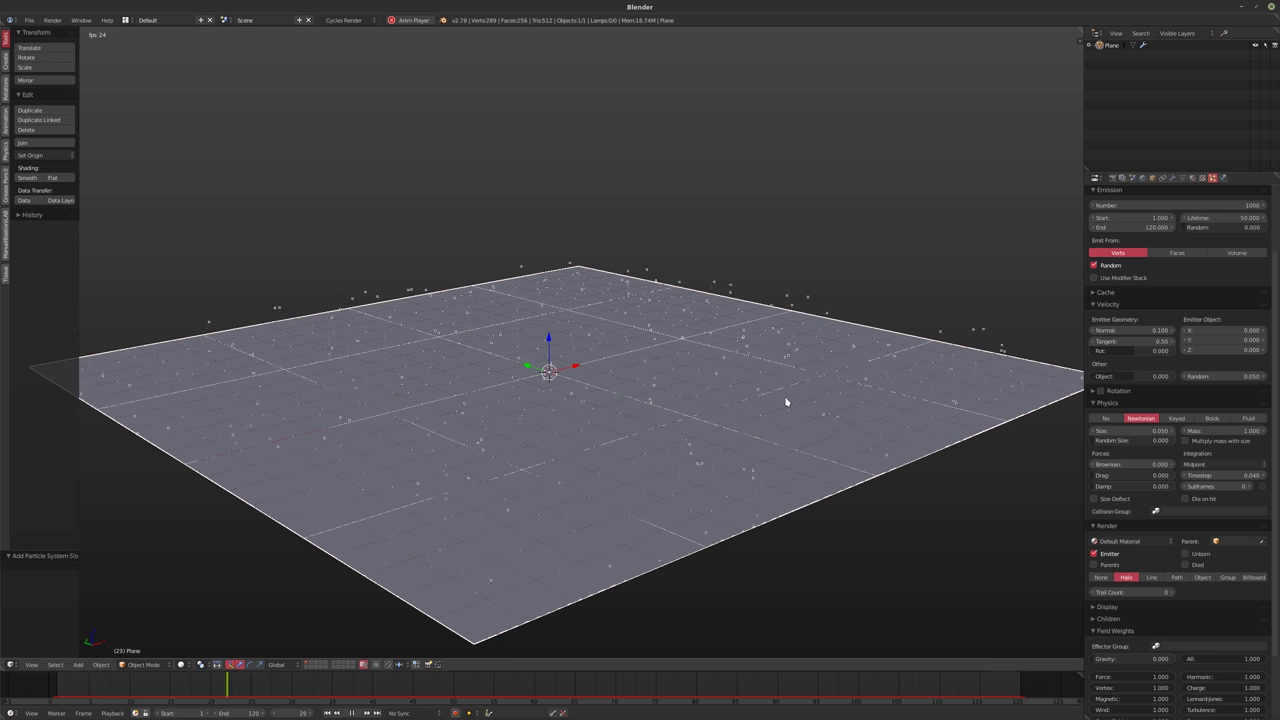
key("alt+a")
middle_click_drag(766, 409, 740, 429)
scroll(1160, 328, "up", 3)
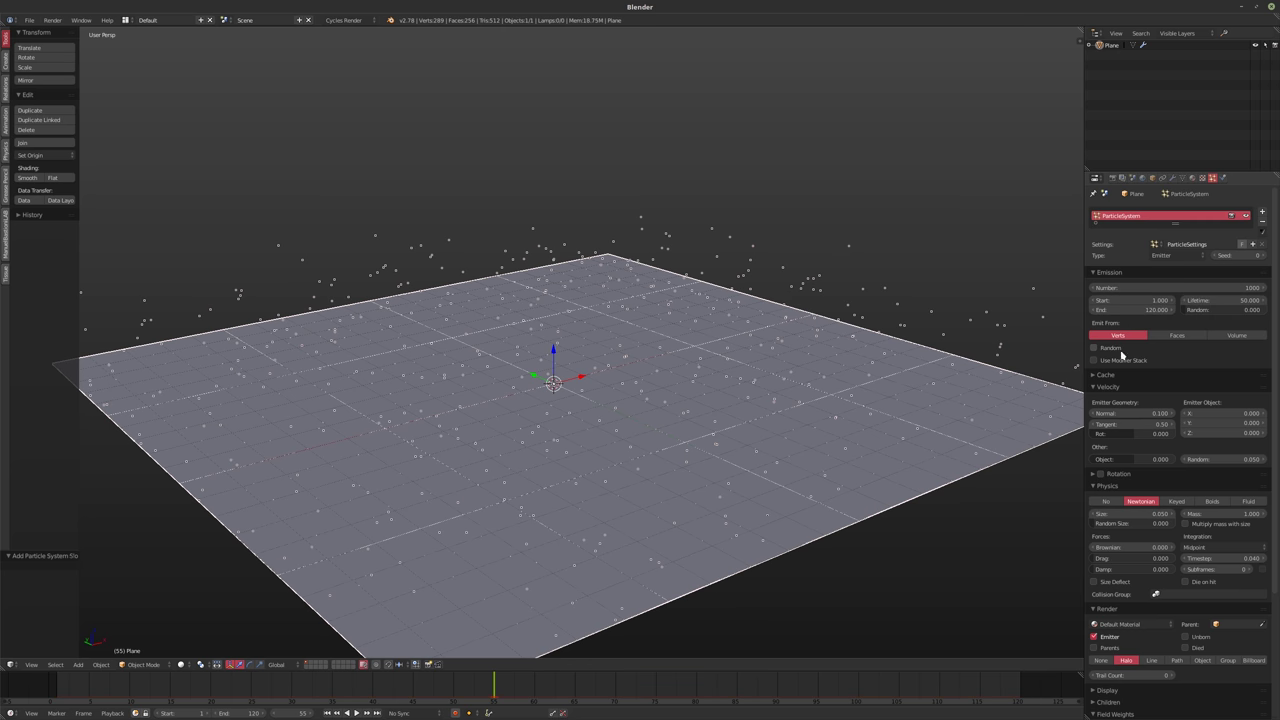
Play the animation from the first frame to check the particle motion, and return to the first frame
key("shift+Left")
key("alt+a")
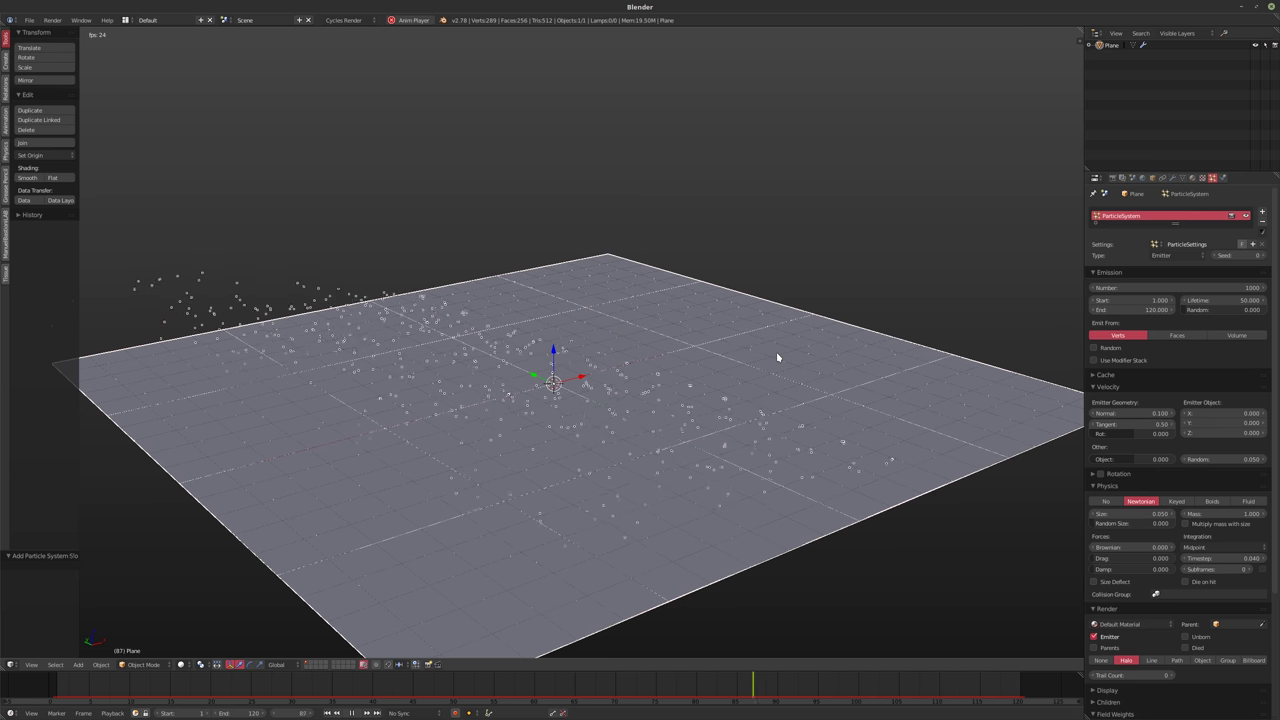
key("Escape")
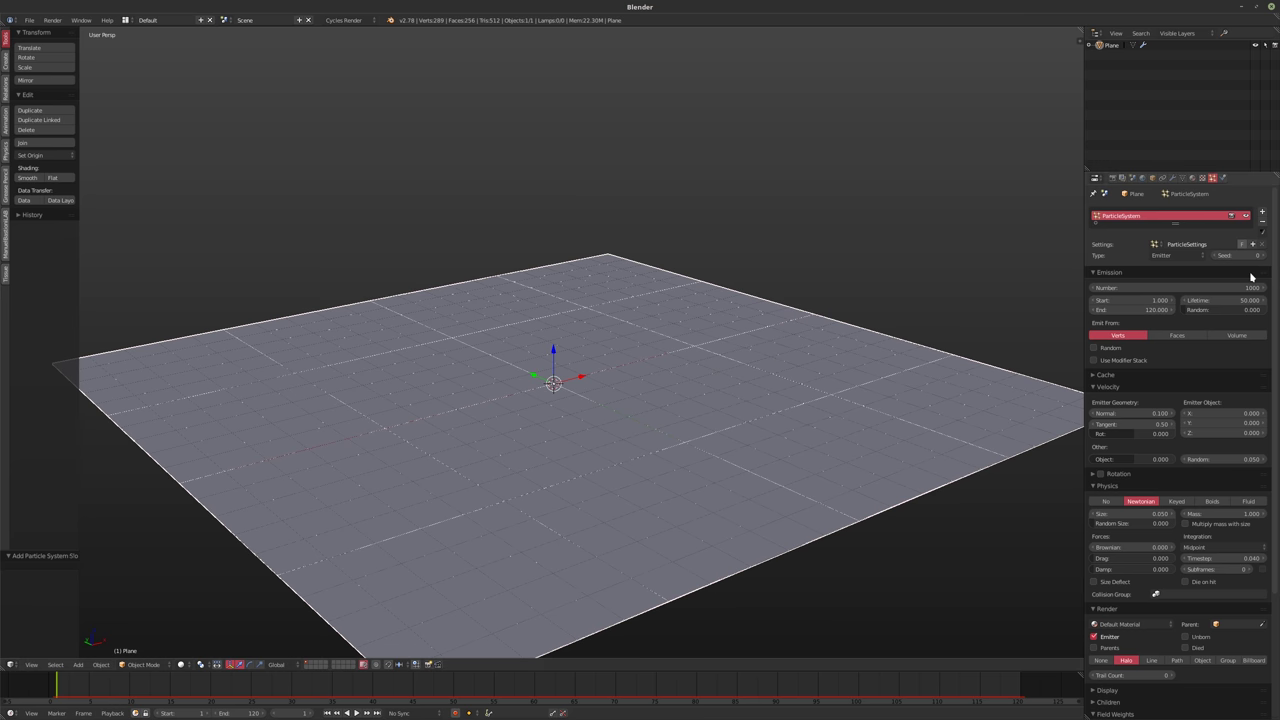
Set the particles' lifetime to 120 and the emission end frame to 60
left_click(1213, 300)
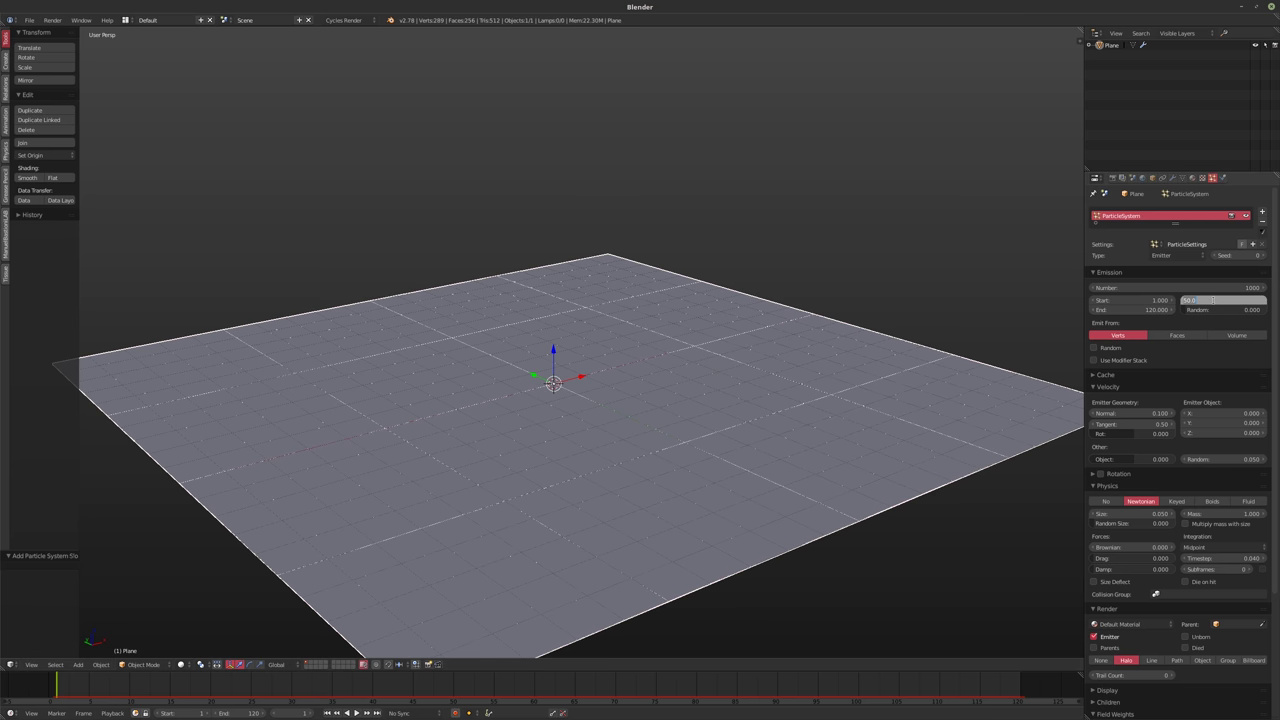
type("120")
key("Return")
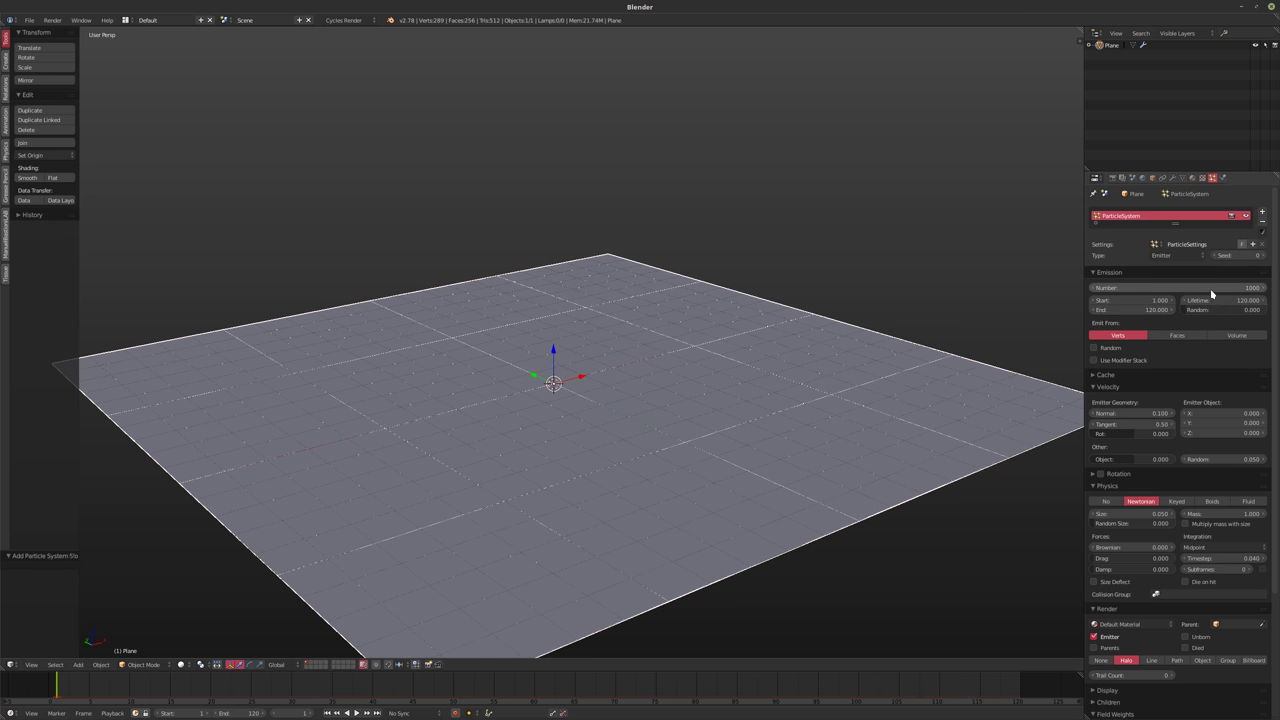
left_click(1138, 312)
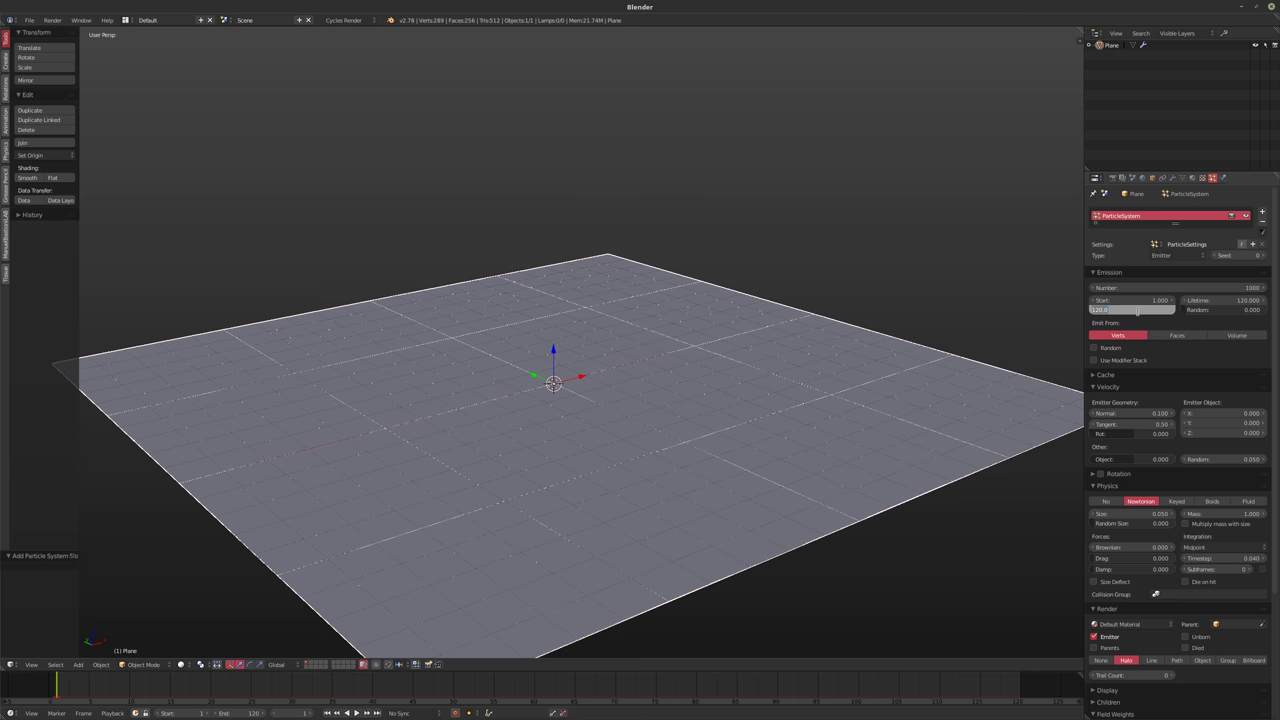
type("60")
key("Return")
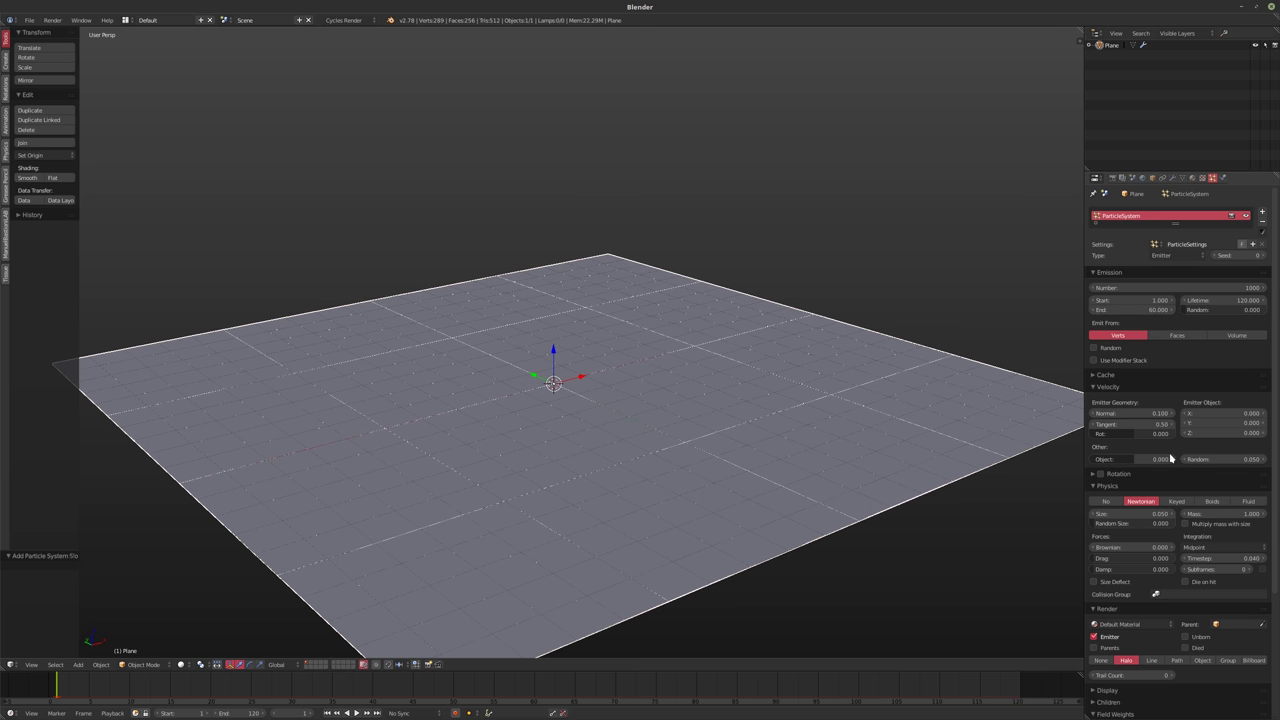
Set the particle lifetime's random value to 0.35 and preview the emission from the first frame
left_click(1212, 310)
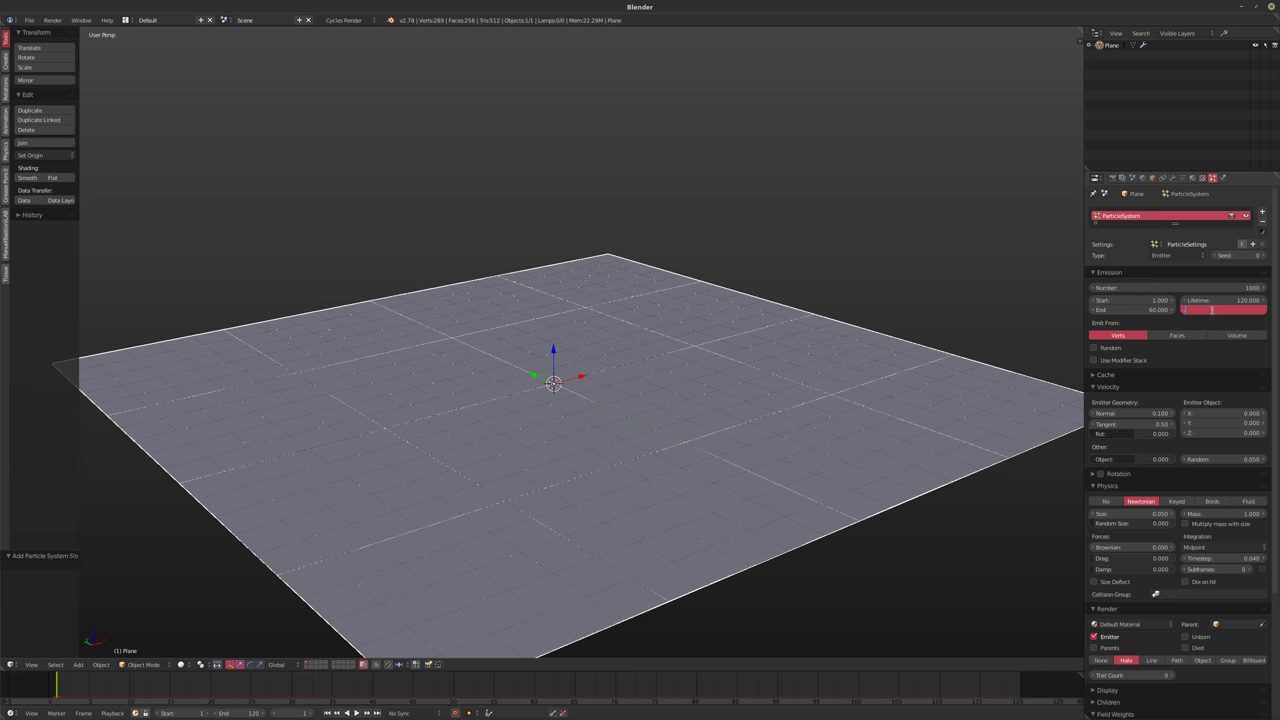
type(".35")
key("Return")
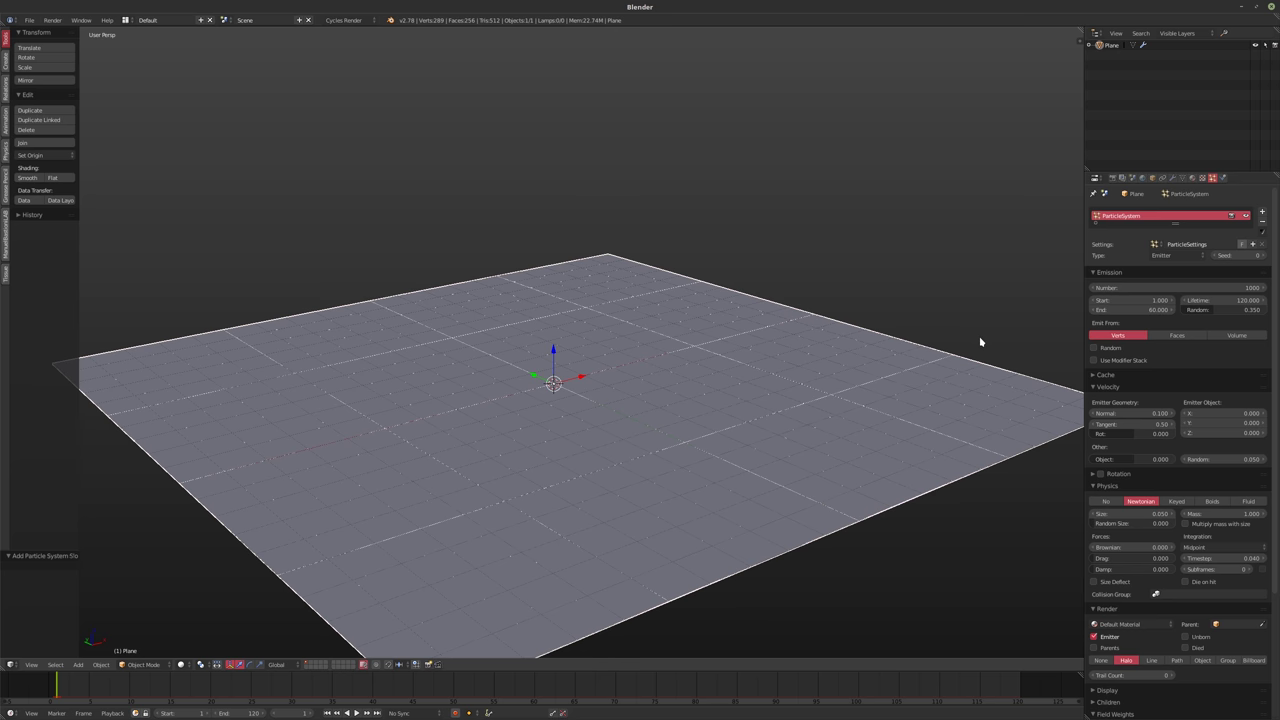
middle_click_drag(980, 342, 900, 354)
key("alt+a")
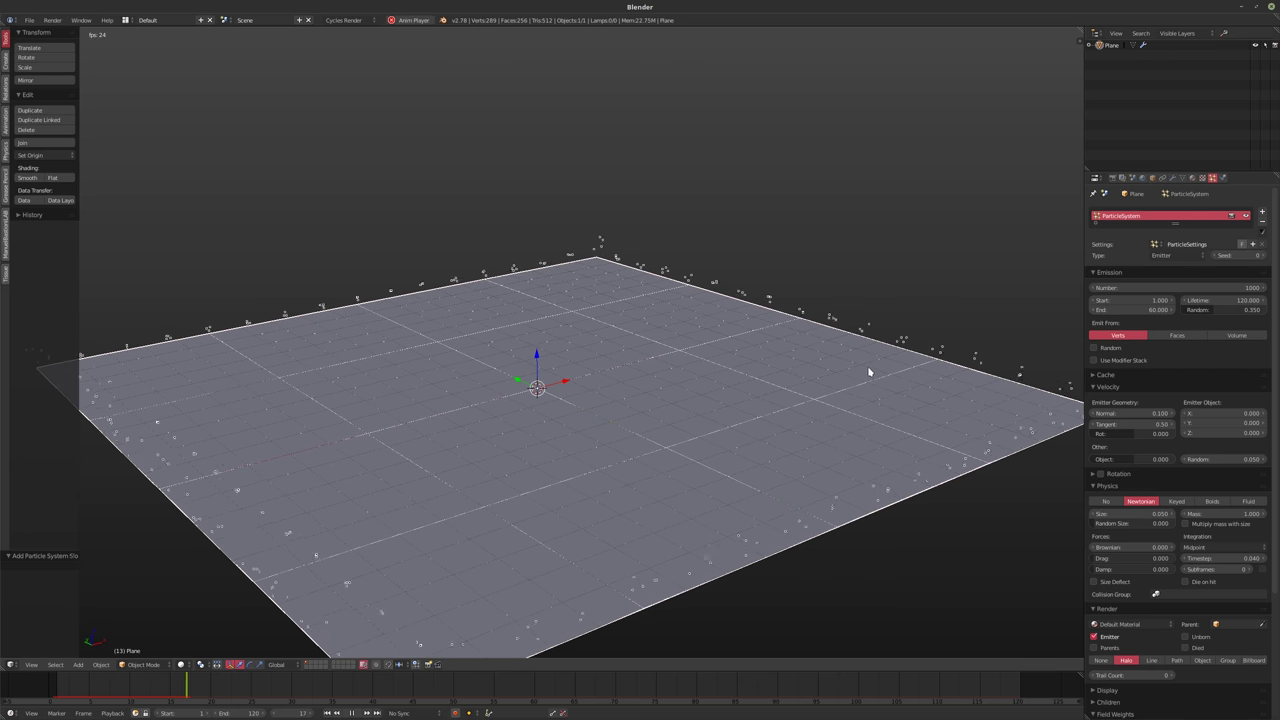
key("Escape")
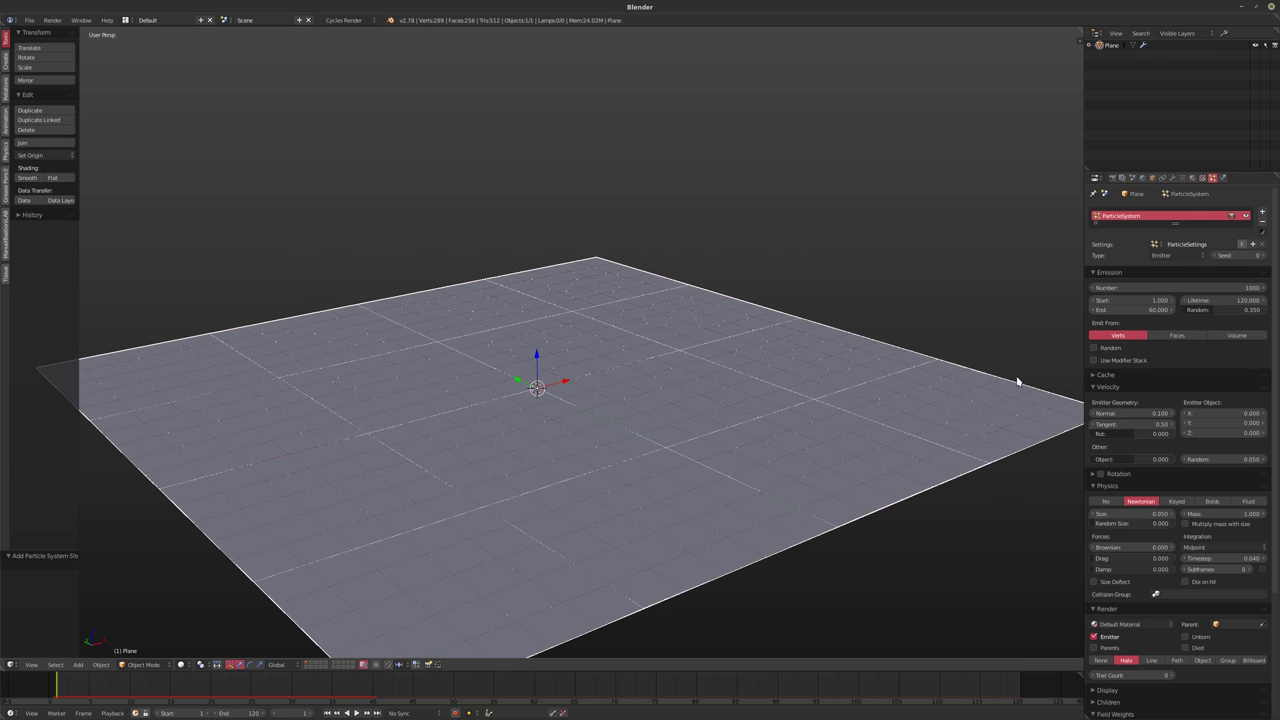
Enable random emission order, set the particle number to 256, and preview the animation
left_click(1094, 347)
left_click(1210, 288)
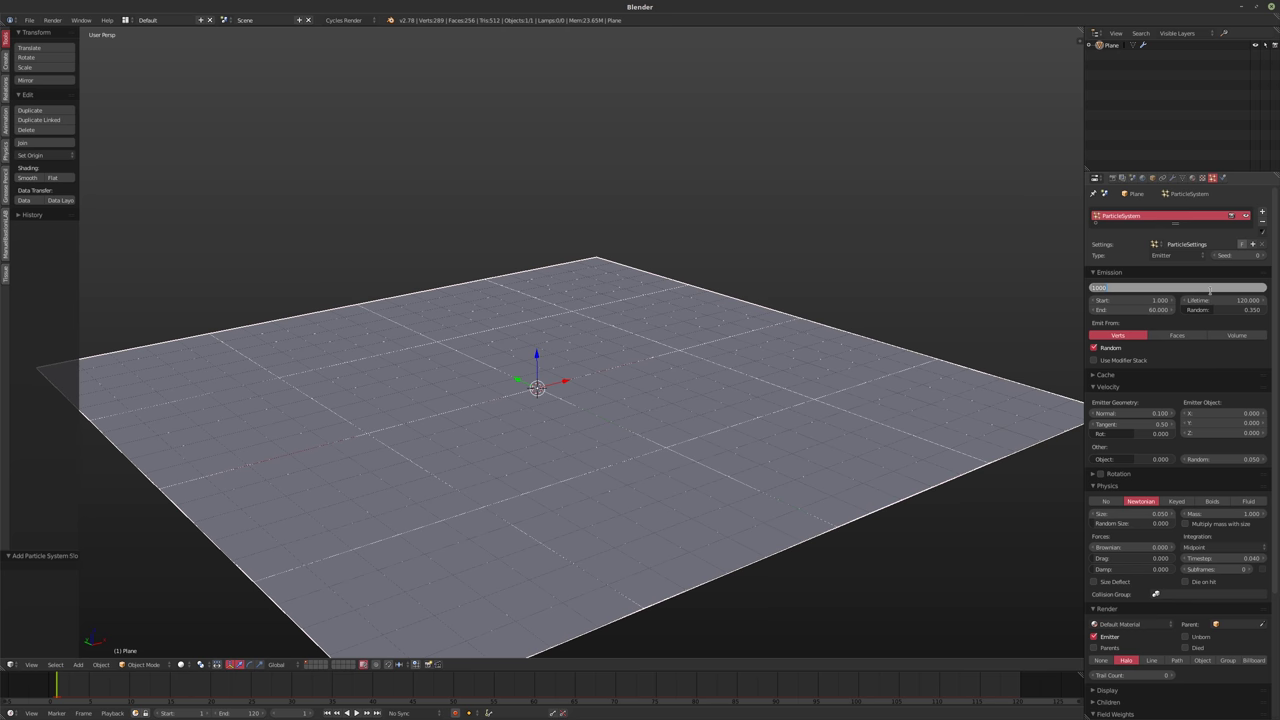
key("Return")
middle_click_drag(700, 330, 746, 311)
key("alt+a")
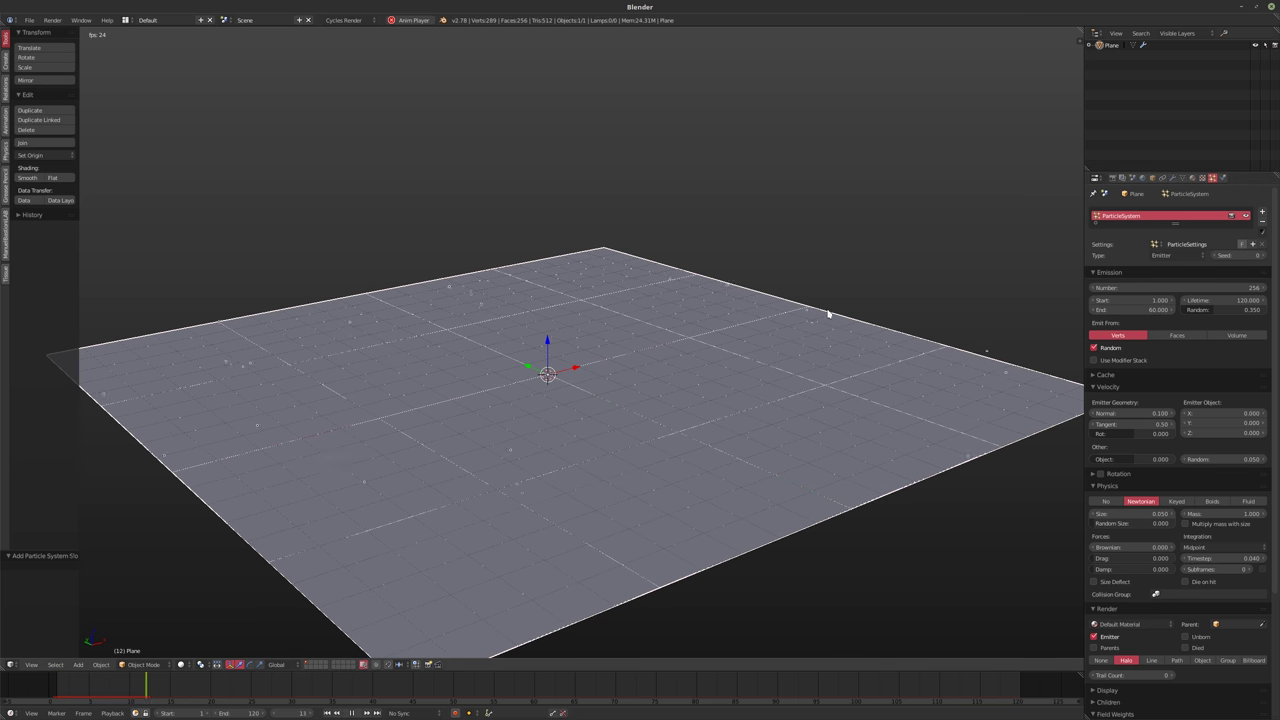
key("alt+a")
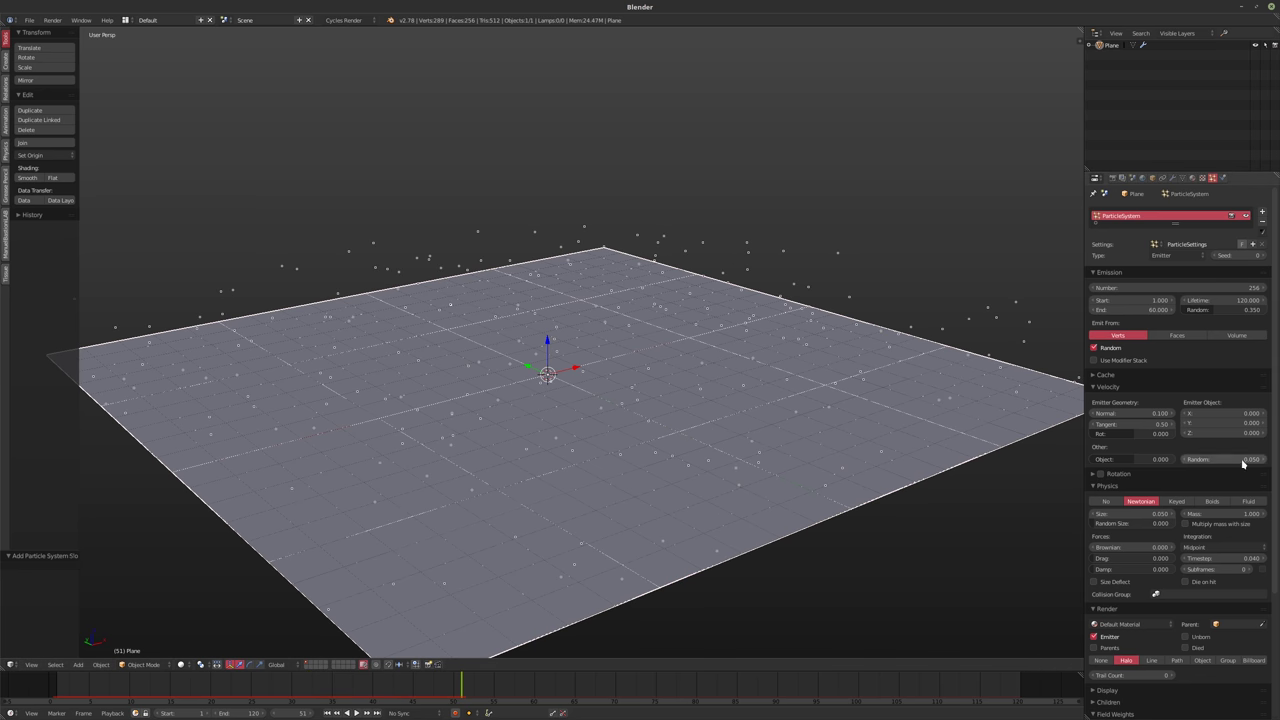
Set the particles' random velocity to 0.001 and preview the motion from the first frame
left_click(1224, 459)
type("0.001")
key("Return")
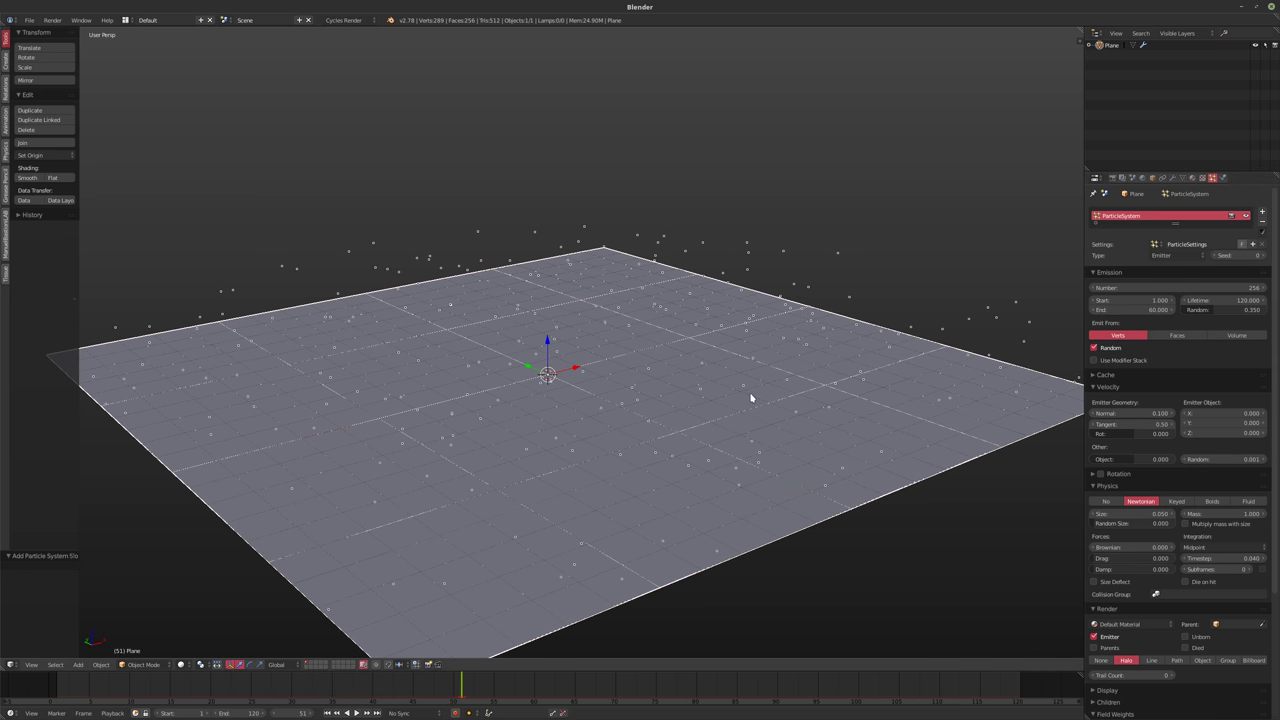
key("shift+Left")
key("alt+a")
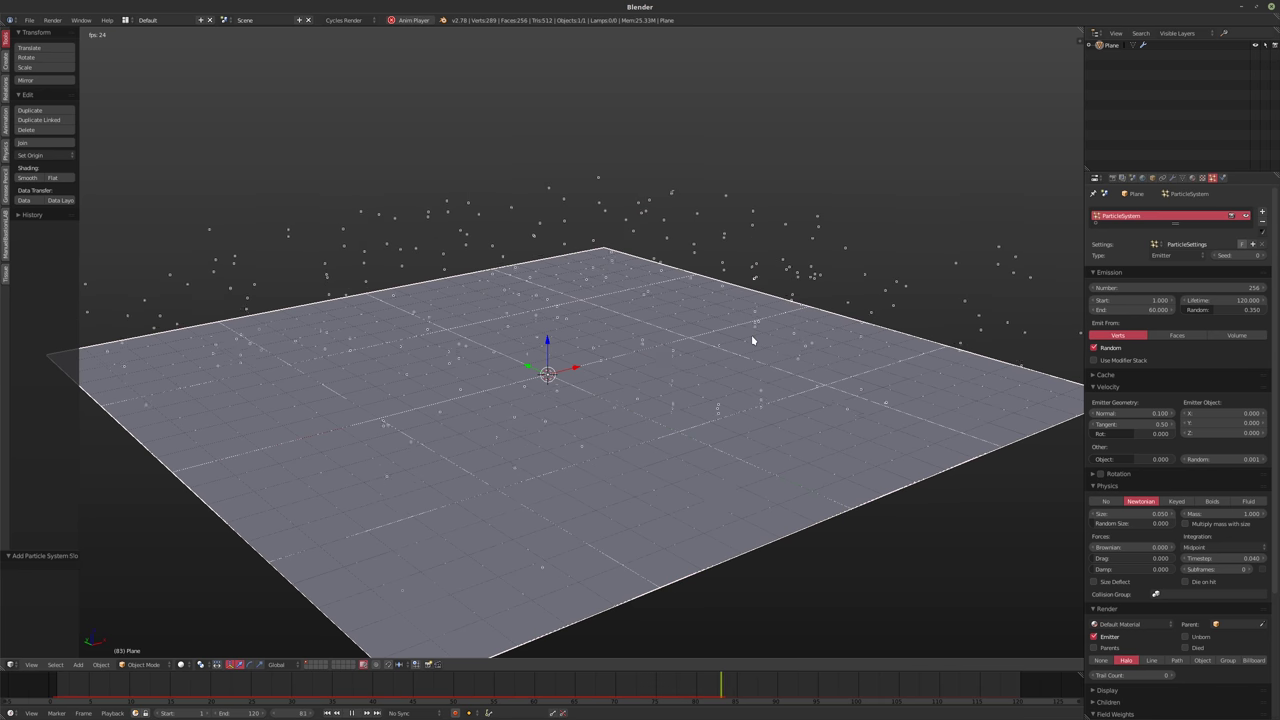
key("alt+a")
Set the emission end frame to 120 and preview the particles from the first frame
left_click(1118, 312)
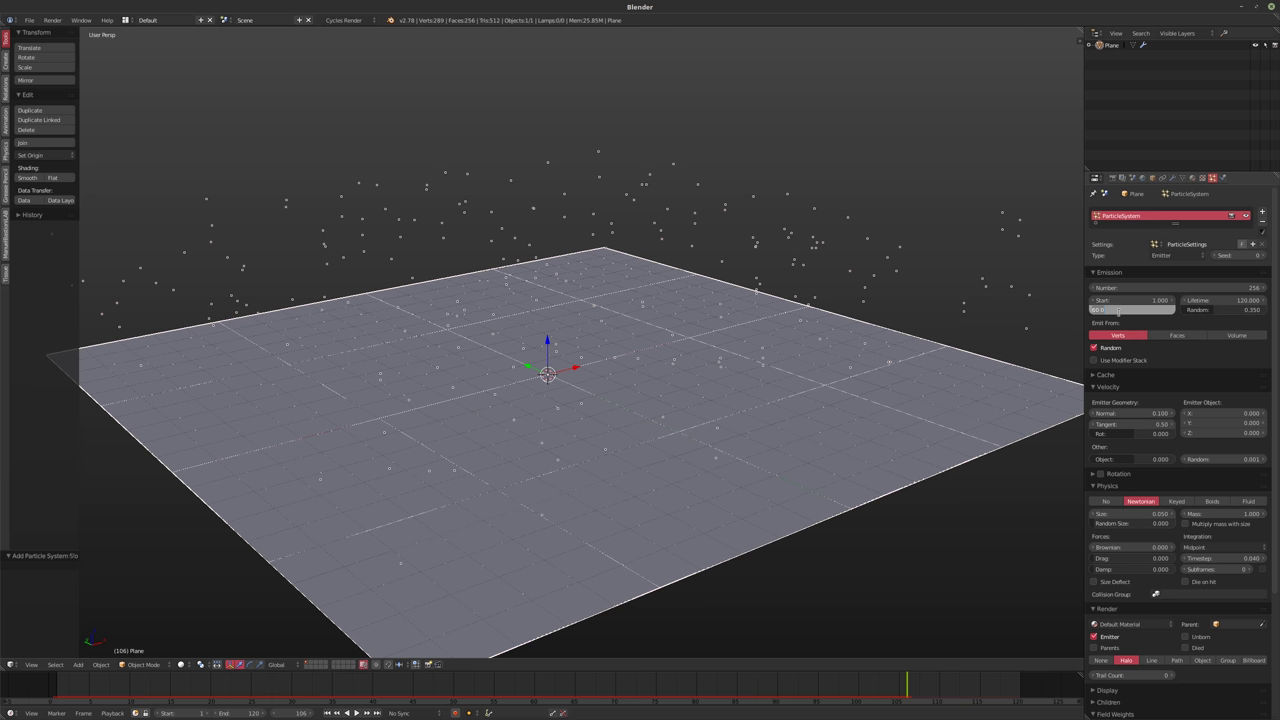
type("120")
key("Return")
key("shift+Left")
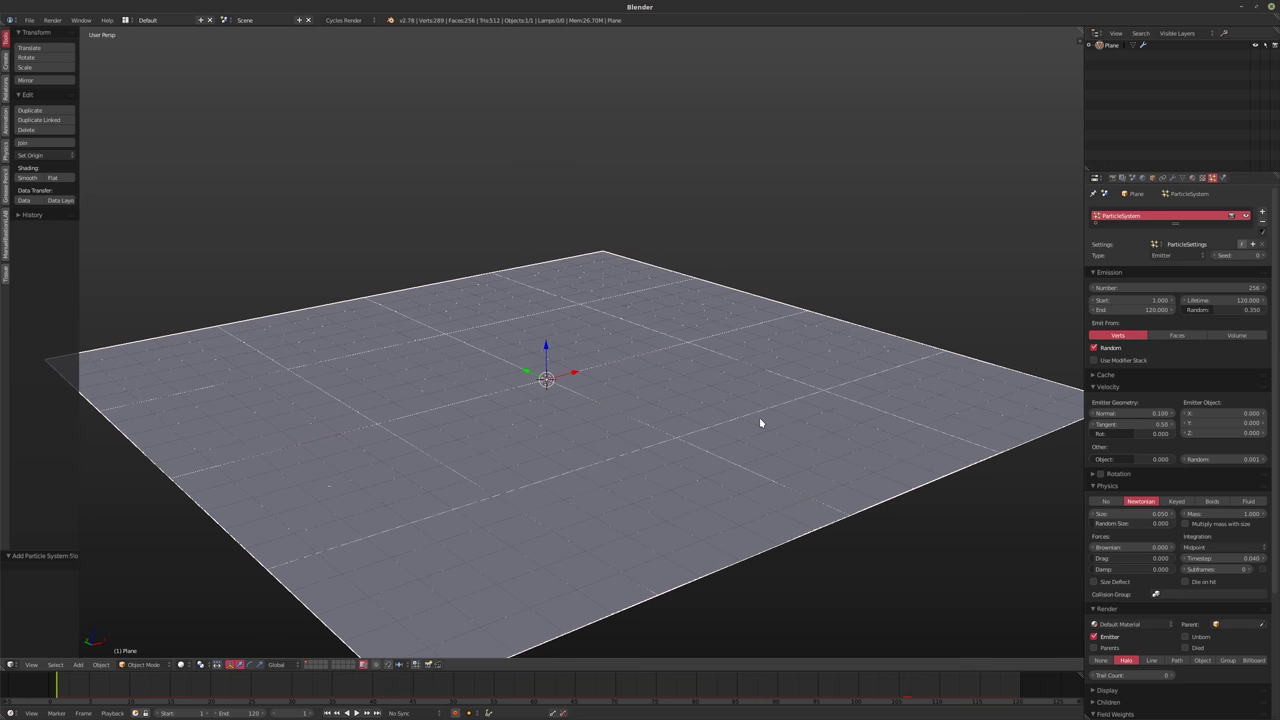
key("alt+a")
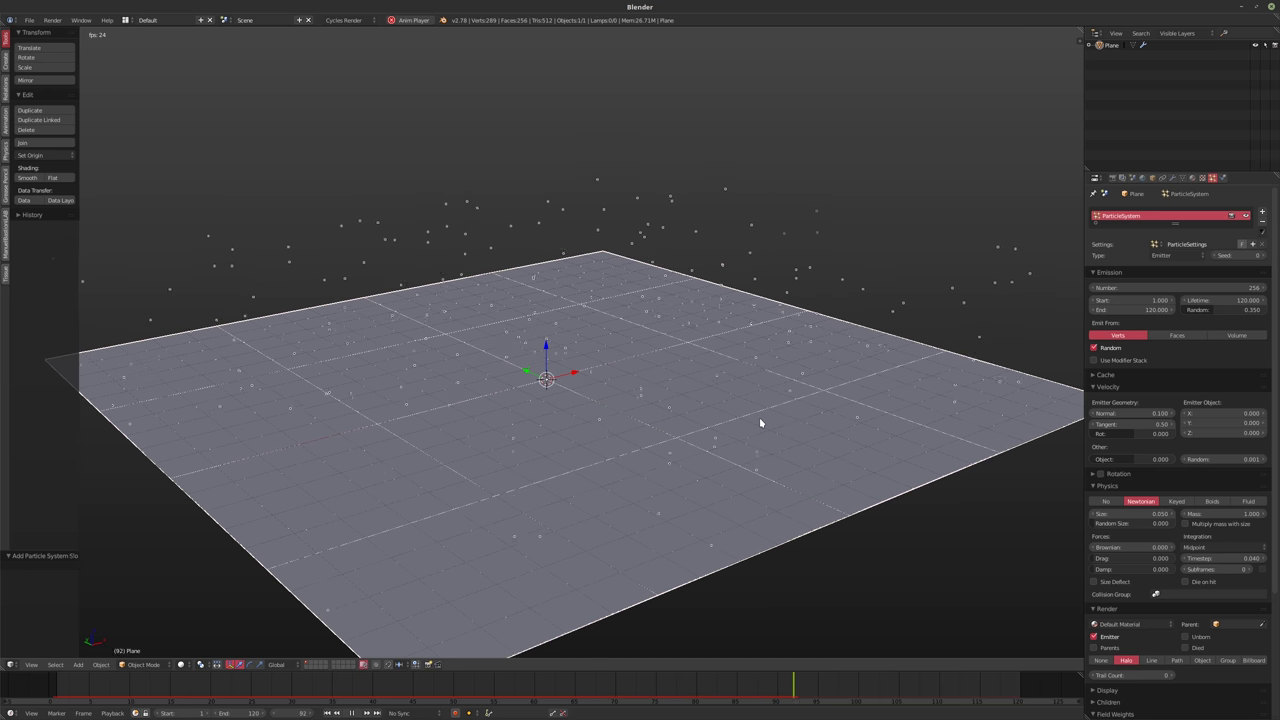
key("Escape")
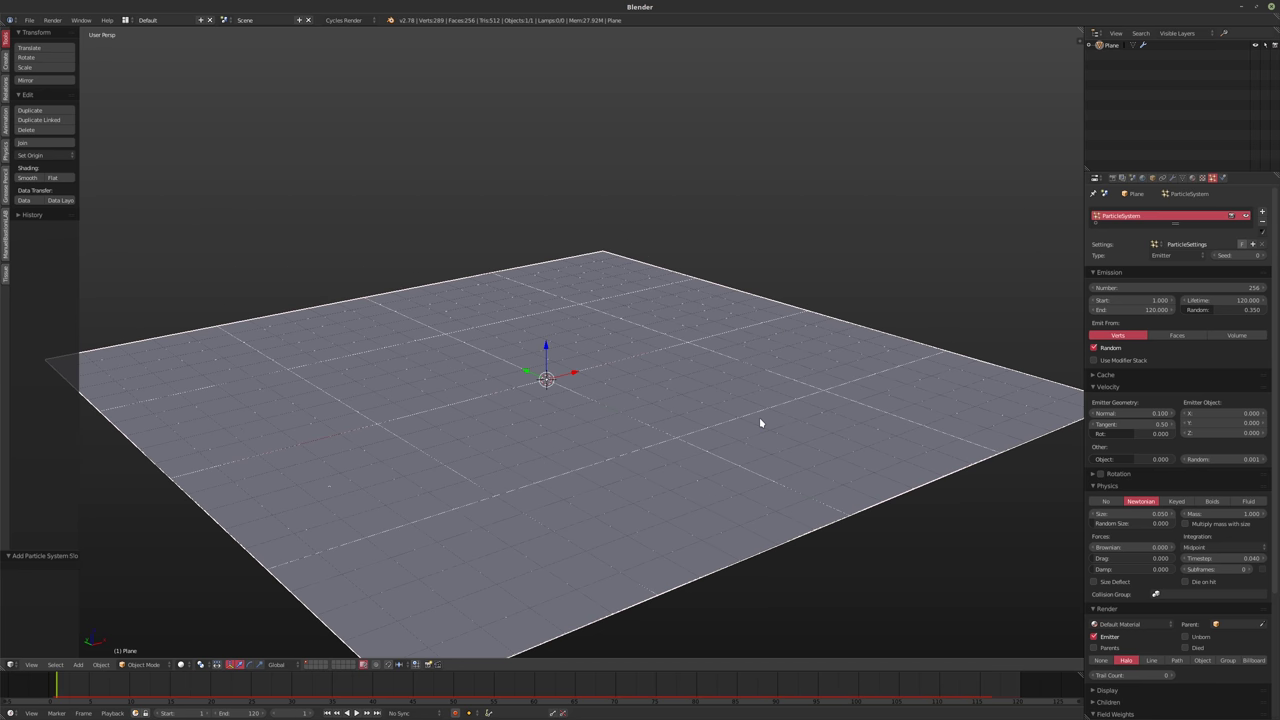
Add a cube mesh at the plane's centre and rename it PRT.Shape
middle_click_drag(640, 363, 583, 400)
key("shift+a")
mouse_move(545, 370)
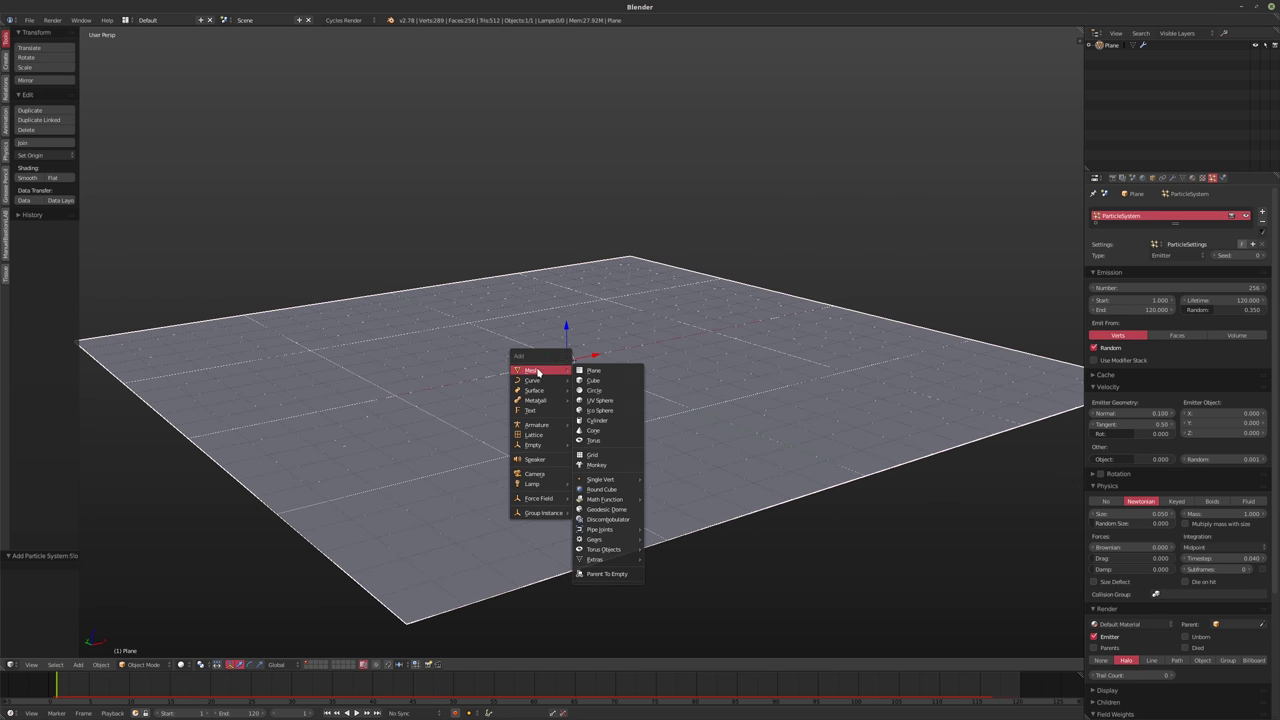
left_click(603, 380)
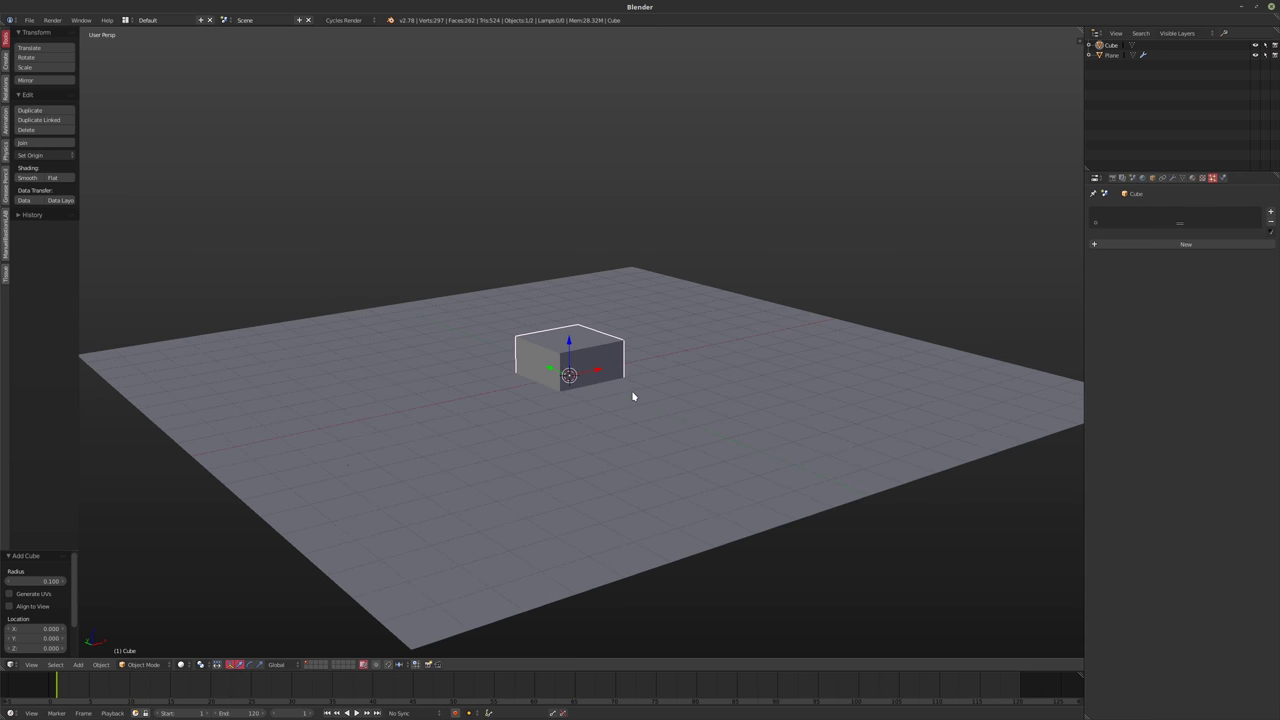
double_click(1112, 45)
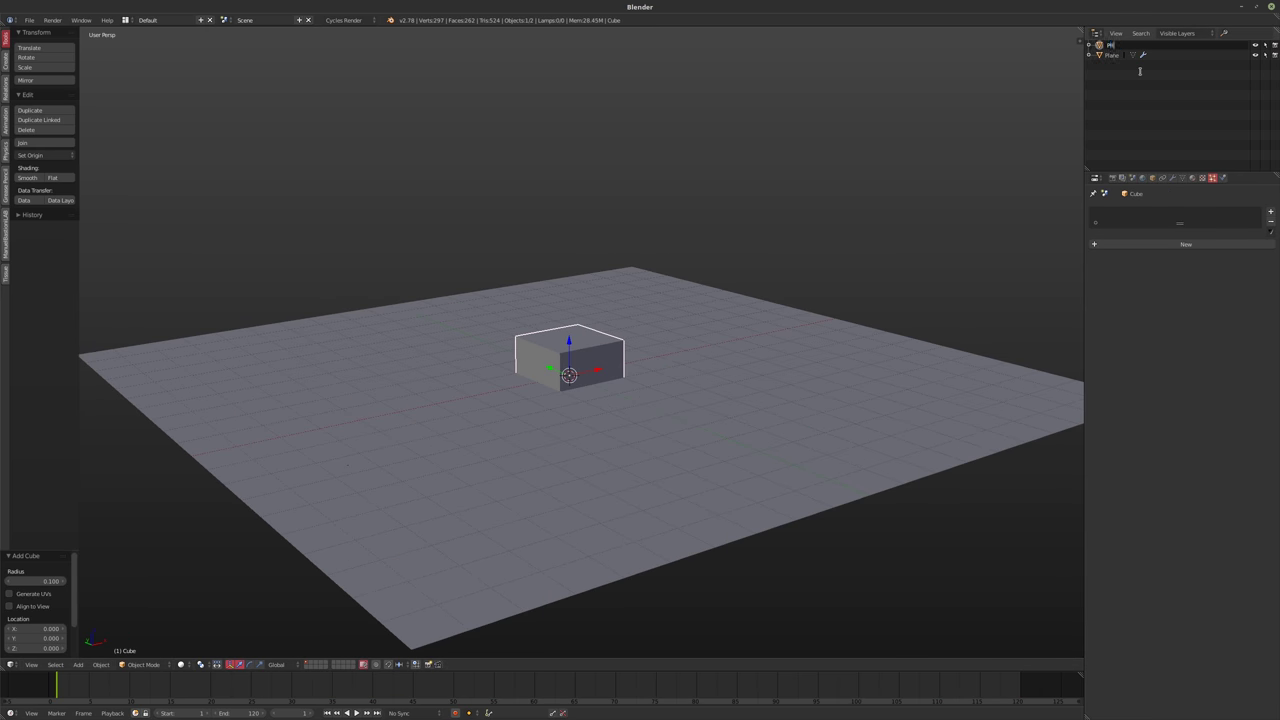
type("PRT.Shape")
key("Return")
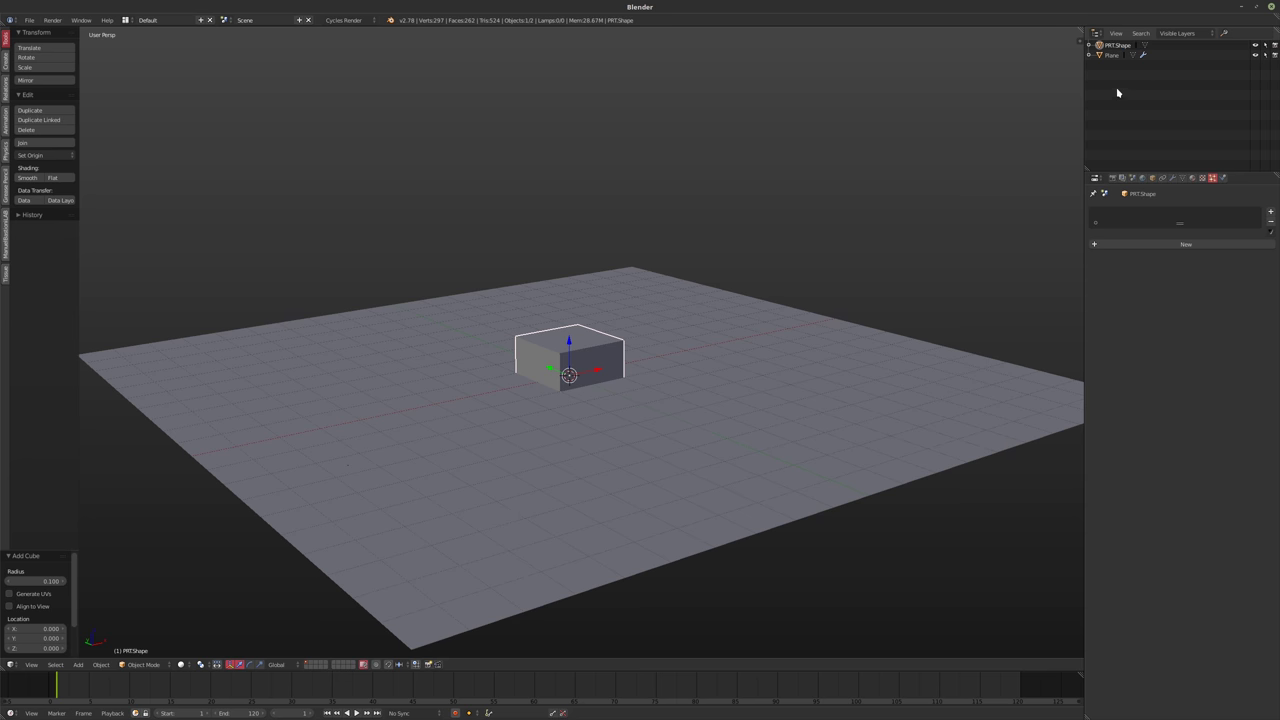
Rename the emitter plane as PRT.Emit
double_click(1111, 55)
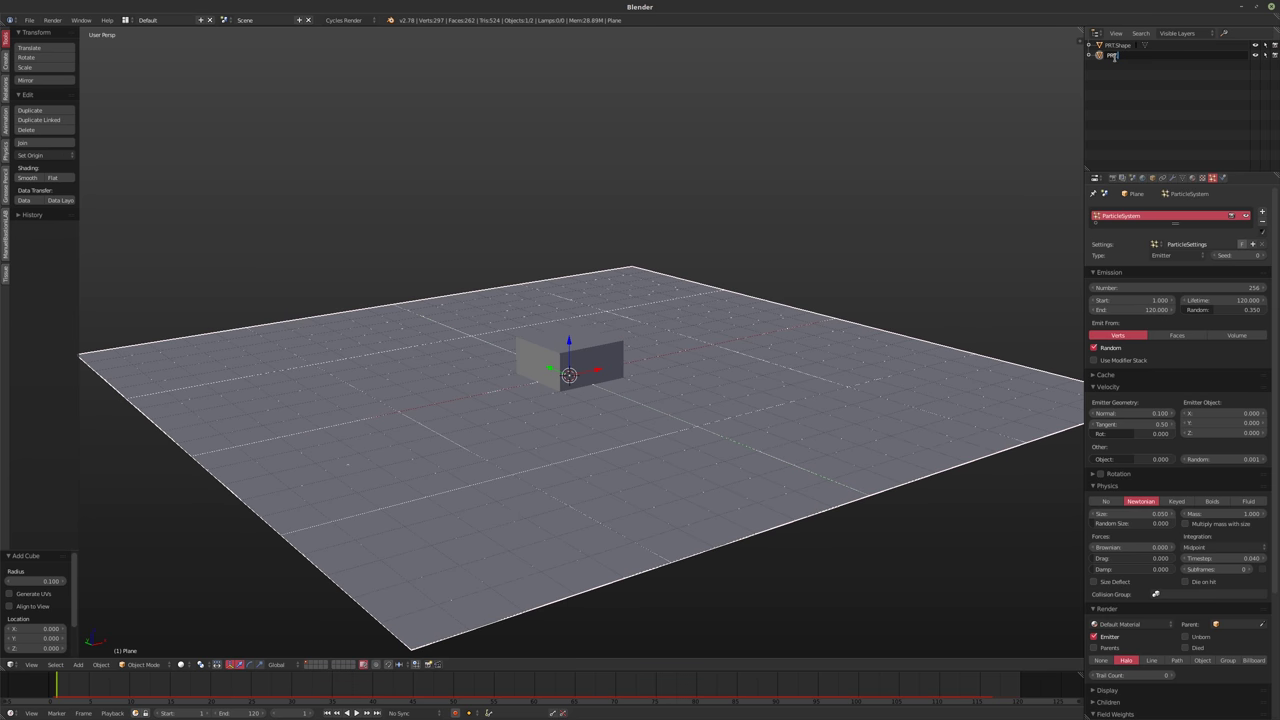
key("Return")
middle_click_drag(660, 250, 640, 315)
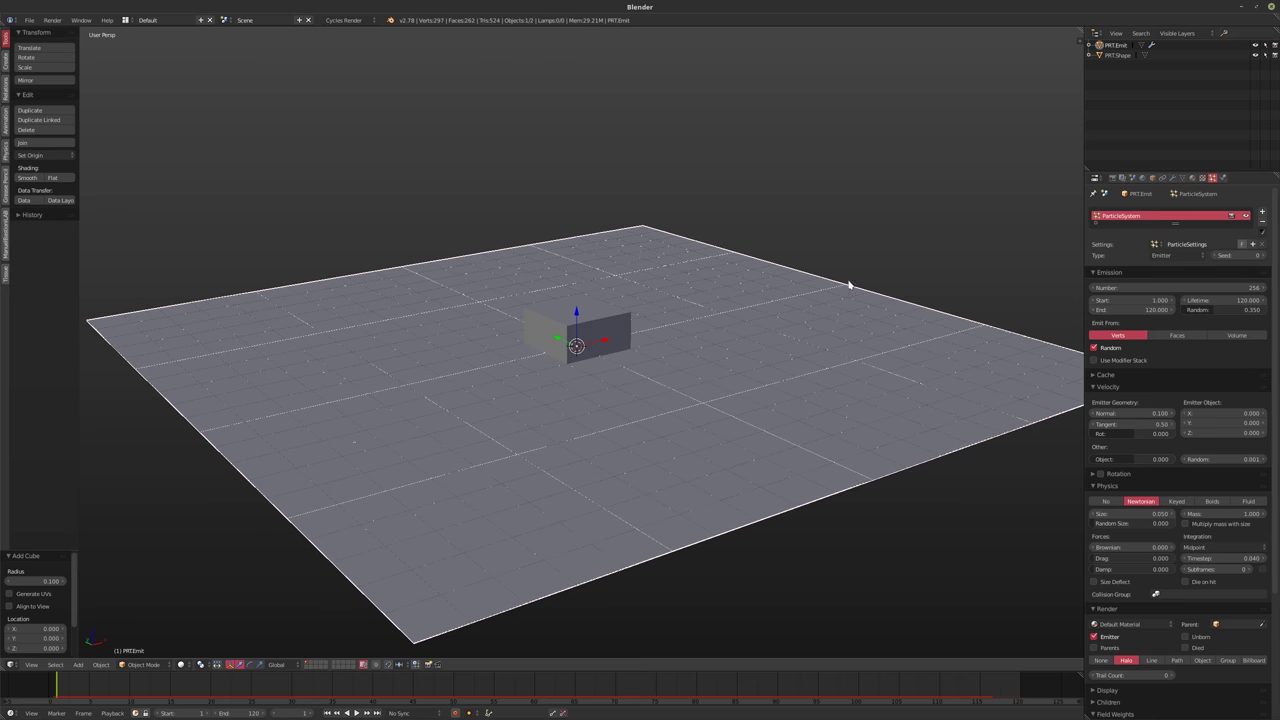
Try the name PRT.Emit.Base for the emitter plane, and restore the name PRT.Emit
double_click(1123, 45)
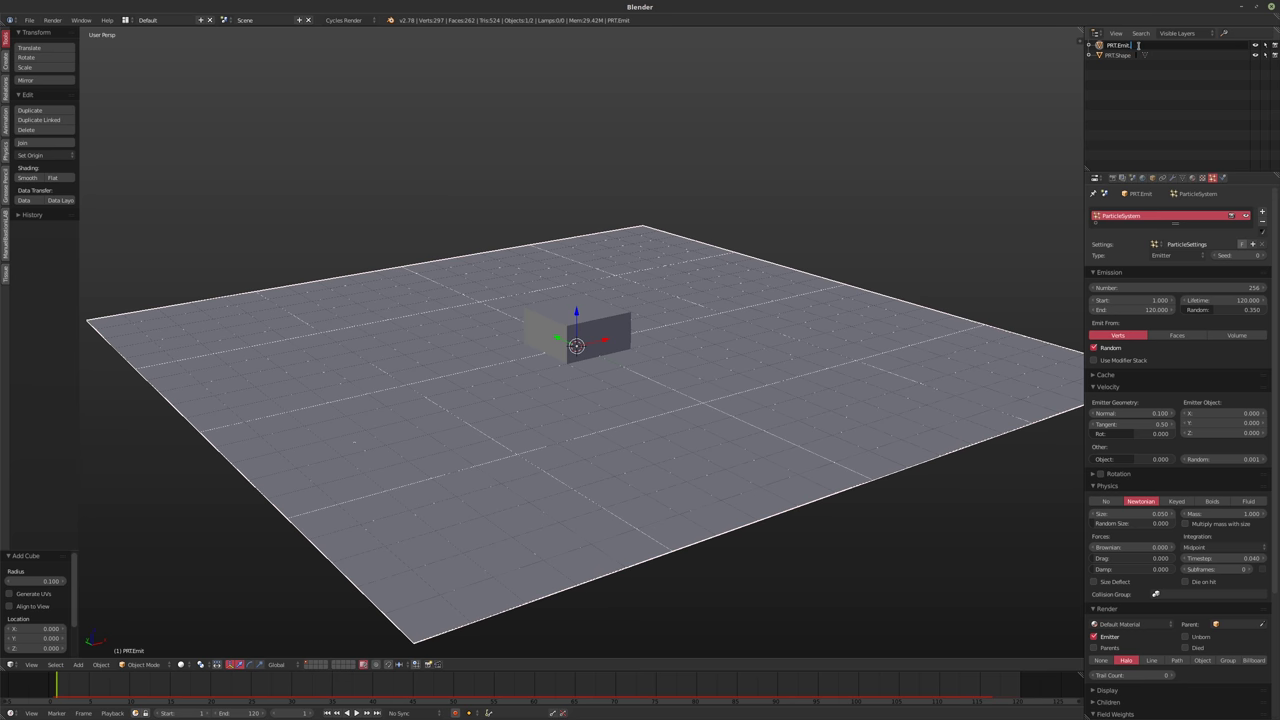
key("Return")
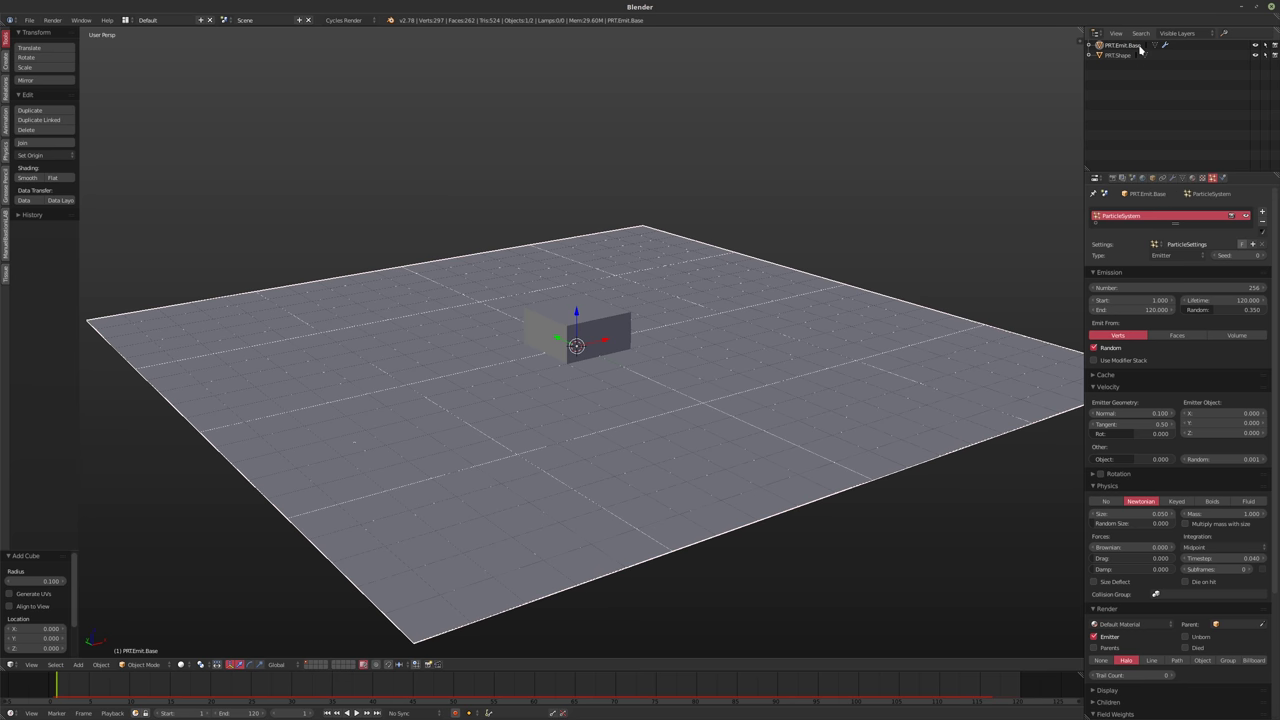
scroll(709, 277, "down", 1, "shift")
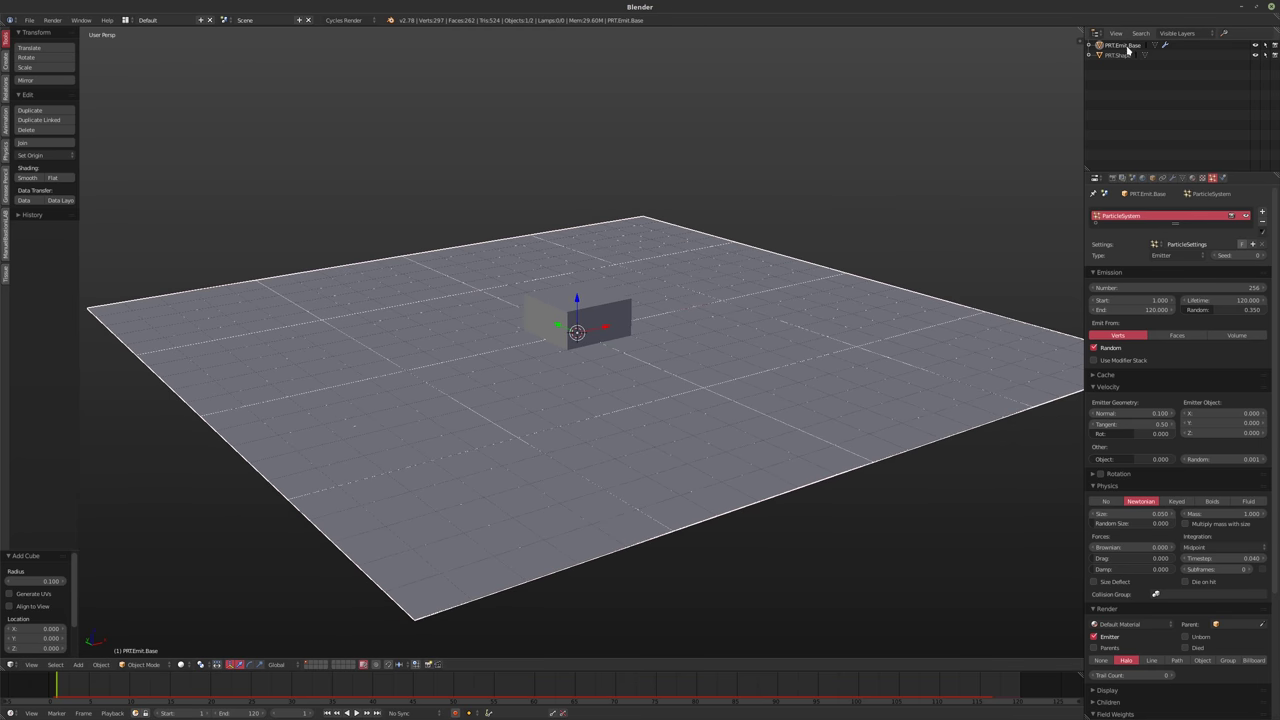
double_click(1160, 50)
key("BackSpace")
key("BackSpace")
key("Return")
Move the PRT.Shape cube to the last layer and select the PRT.Emit plane
middle_click_drag(714, 223, 596, 367)
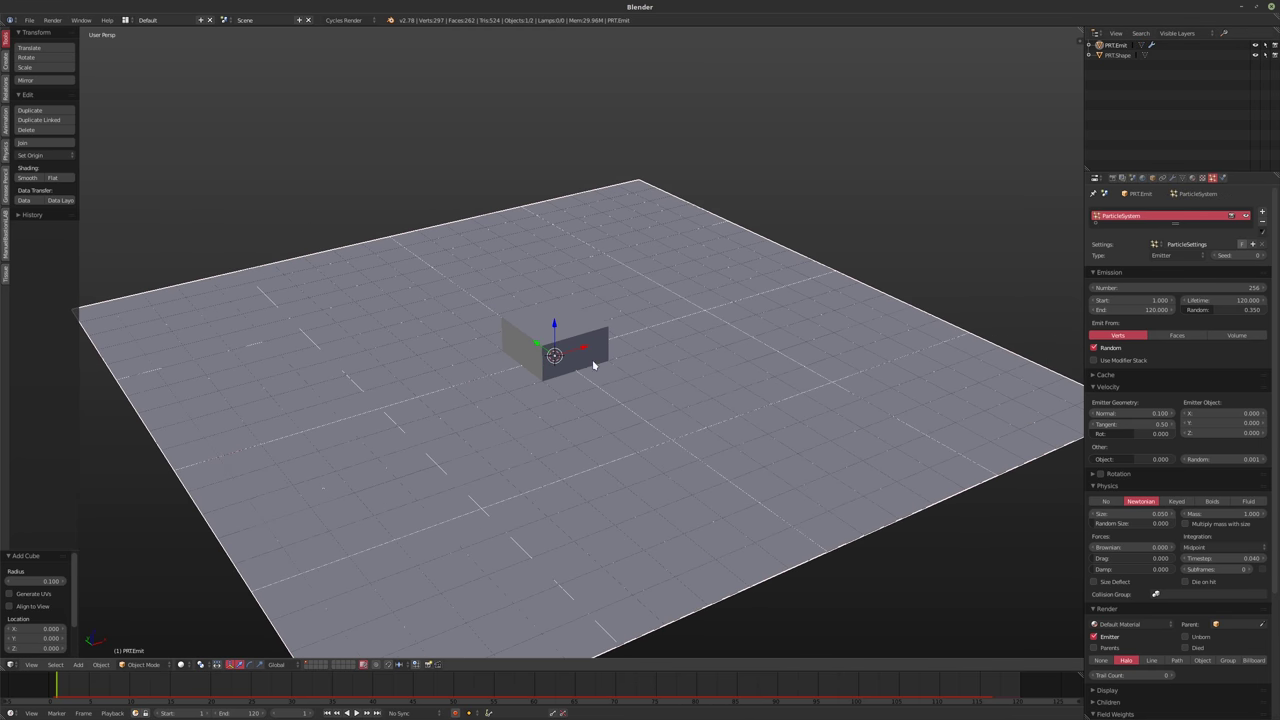
right_click(588, 345)
key("m")
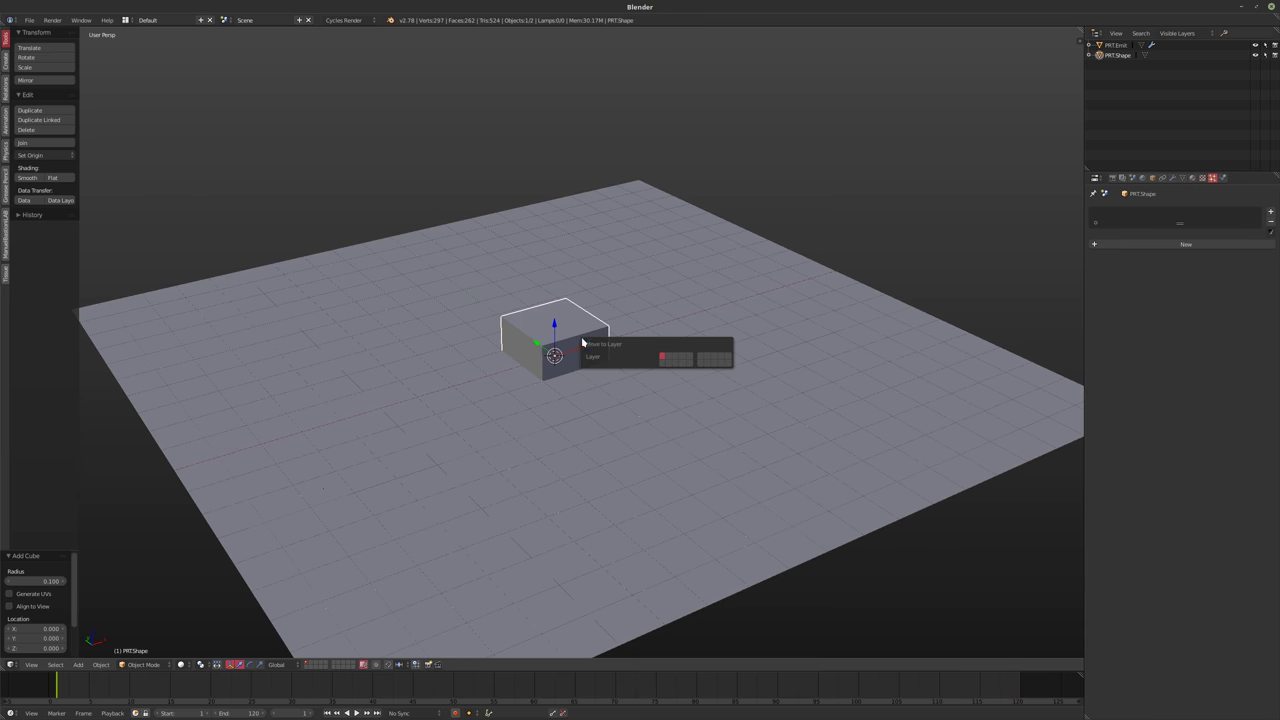
left_click(728, 363)
right_click(593, 398)
middle_click_drag(593, 398, 642, 375)
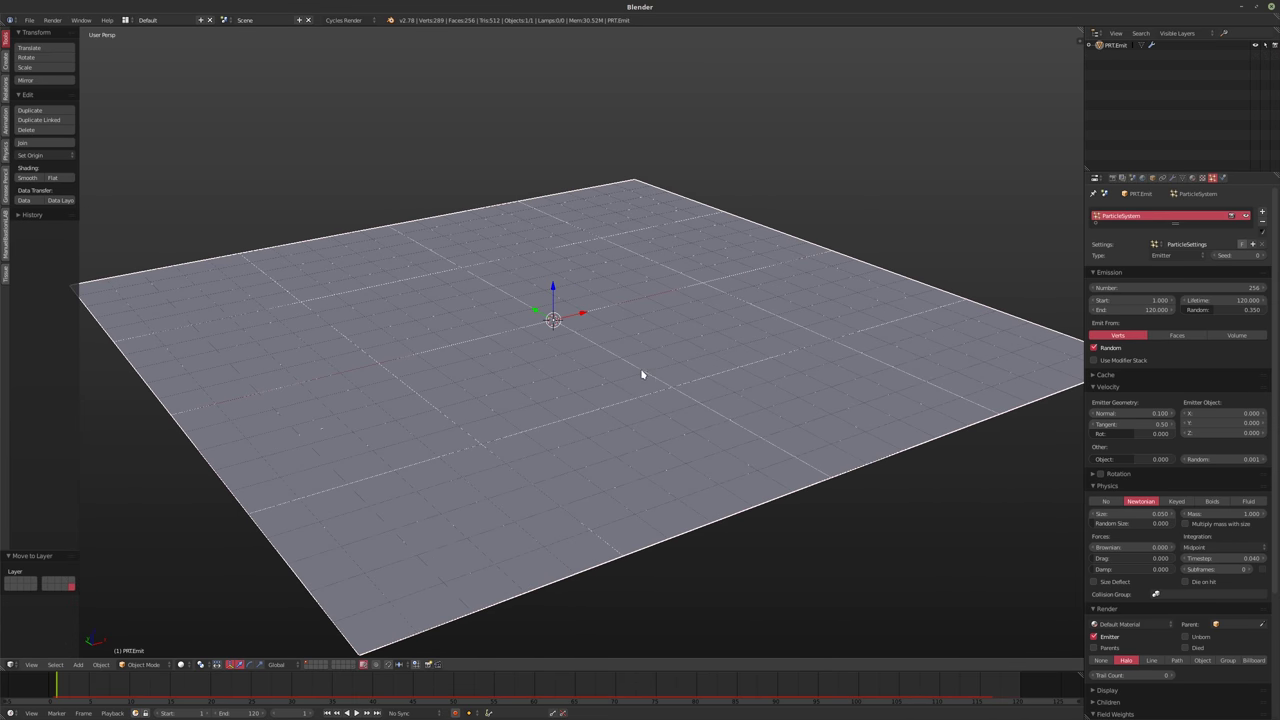
Open the emitter plane's object settings, toggle Draw All Edges off and on, and check the plane in wireframe shading
left_click(1152, 177)
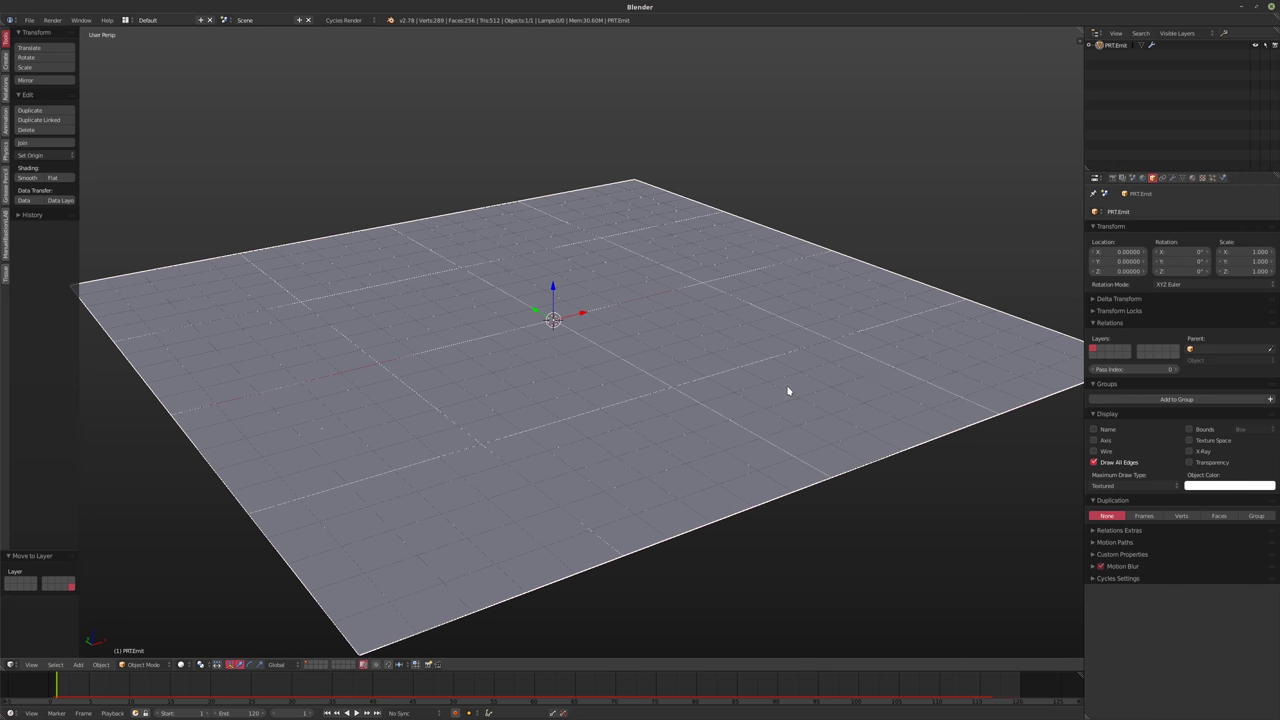
middle_click_drag(789, 391, 714, 385)
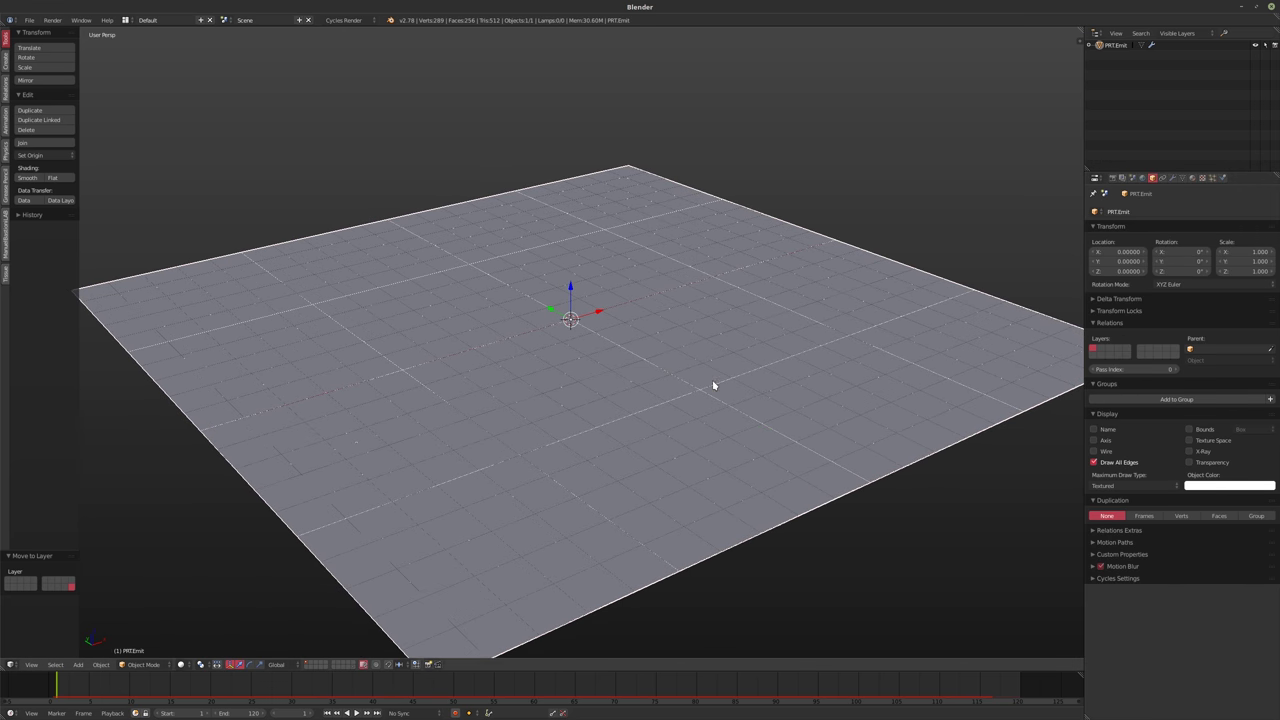
left_click(1125, 463)
left_click(1127, 464)
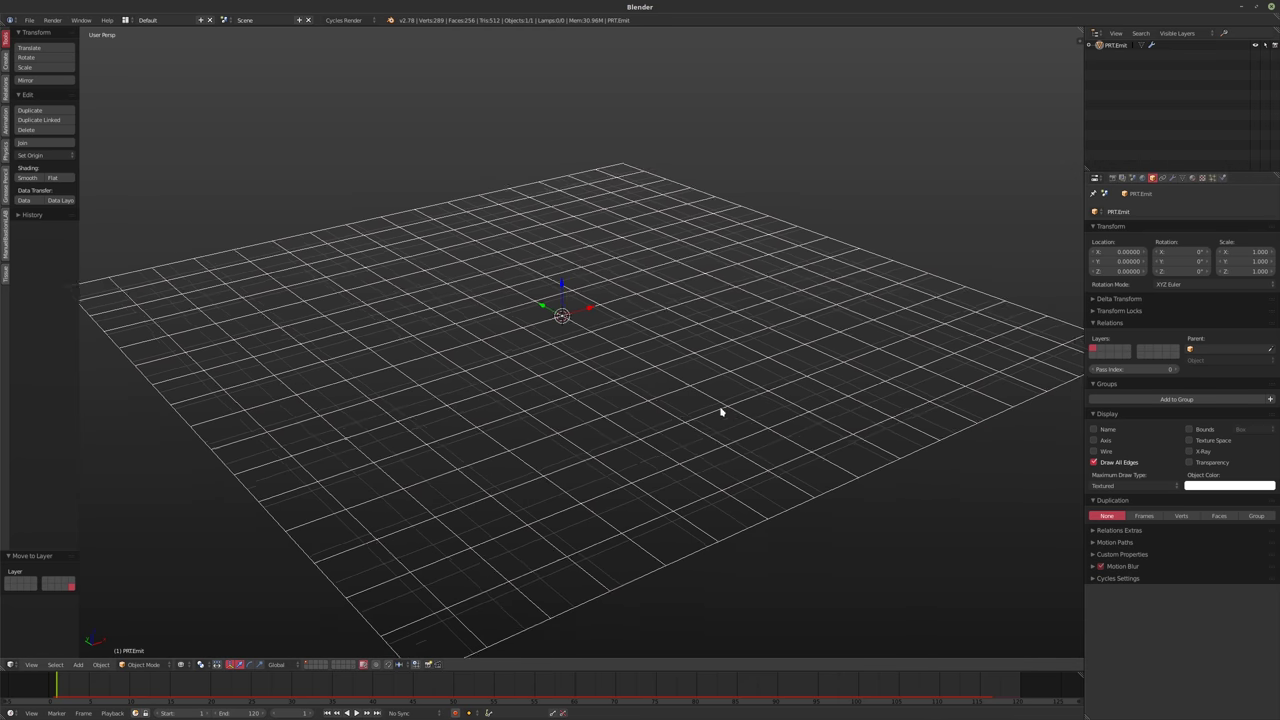
key("z")
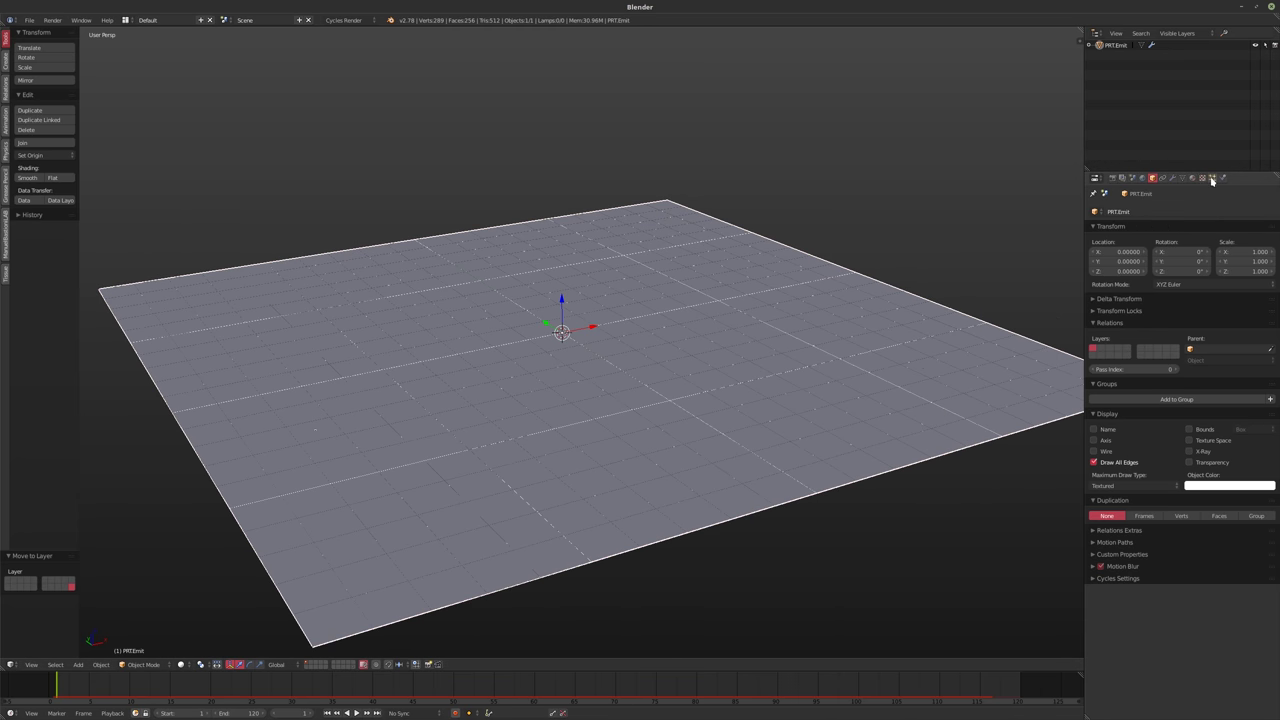
Render the emitter plane's particles as an object, using PRT.Shape as the dupli object
left_click(1213, 178)
mouse_move(669, 360)
middle_mouse_down()
mouse_move(648, 364)
mouse_move(674, 363)
middle_mouse_up()
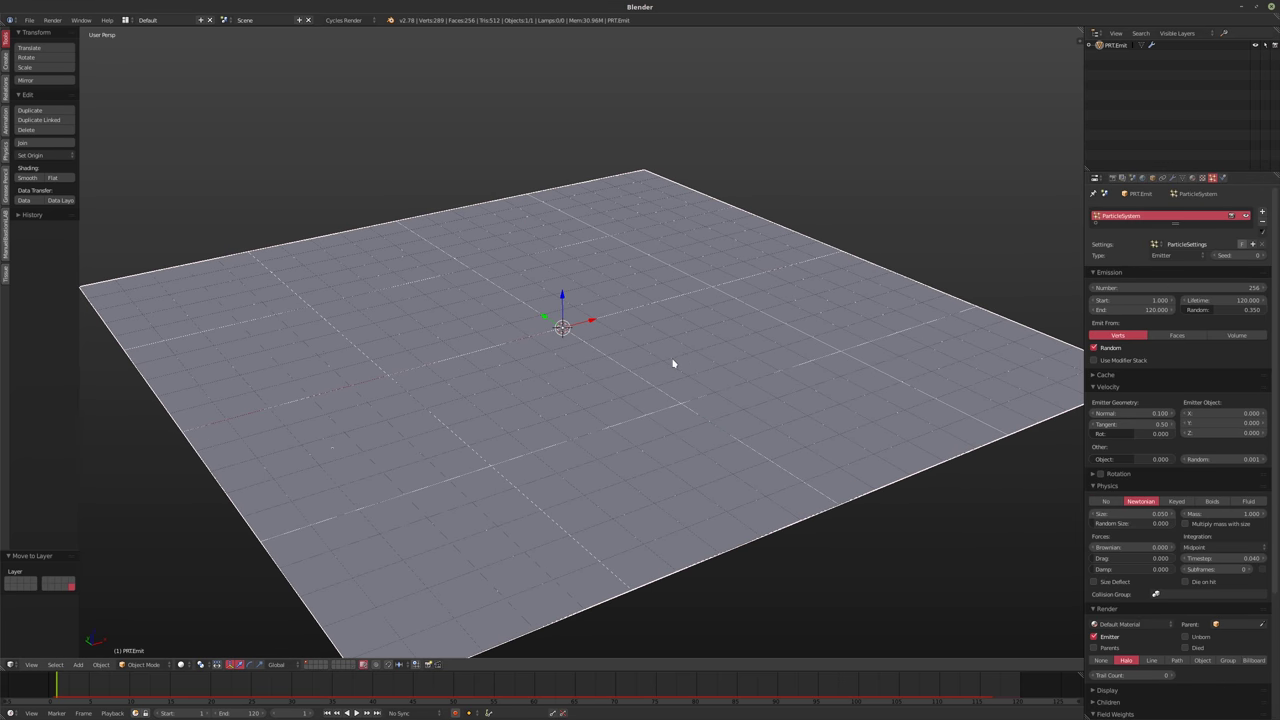
left_click(1203, 661)
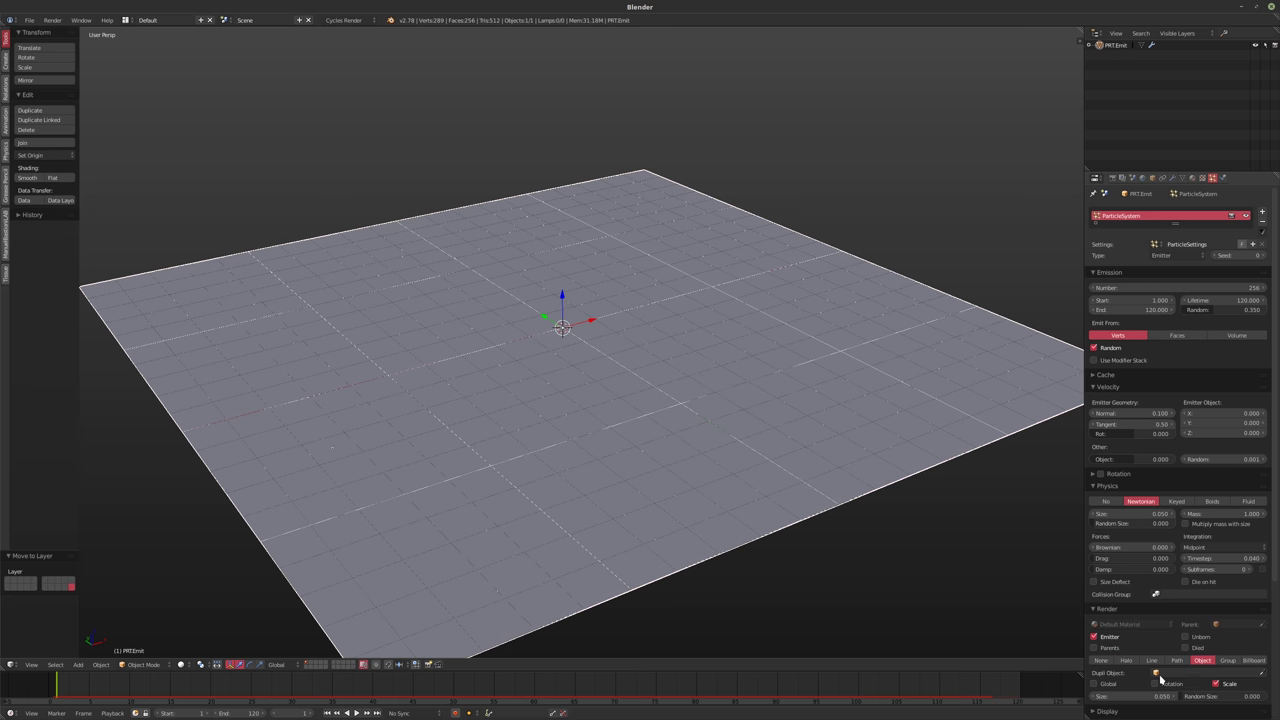
left_click(1195, 673)
left_click(1162, 579)
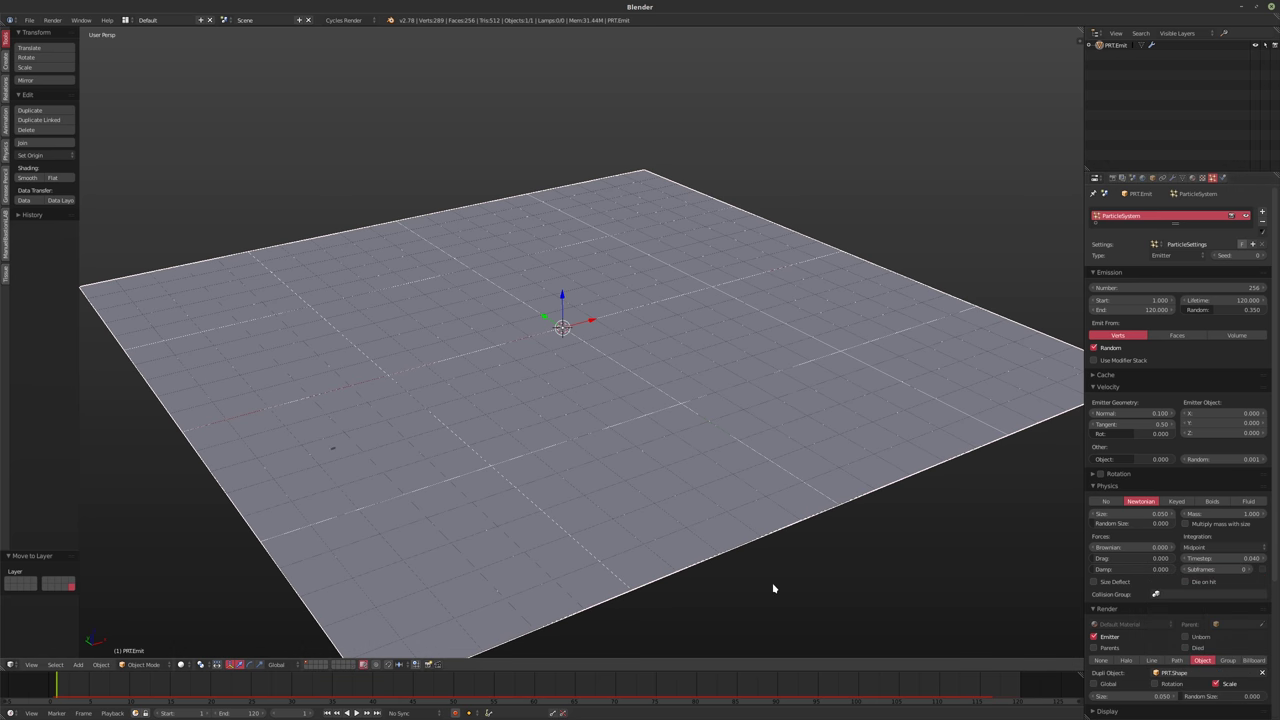
Play the animation to preview the PRT.Shape particles rising from the plane, and stop it
middle_click_drag(771, 586, 717, 542)
key("alt+a")
middle_click_drag(734, 494, 726, 514)
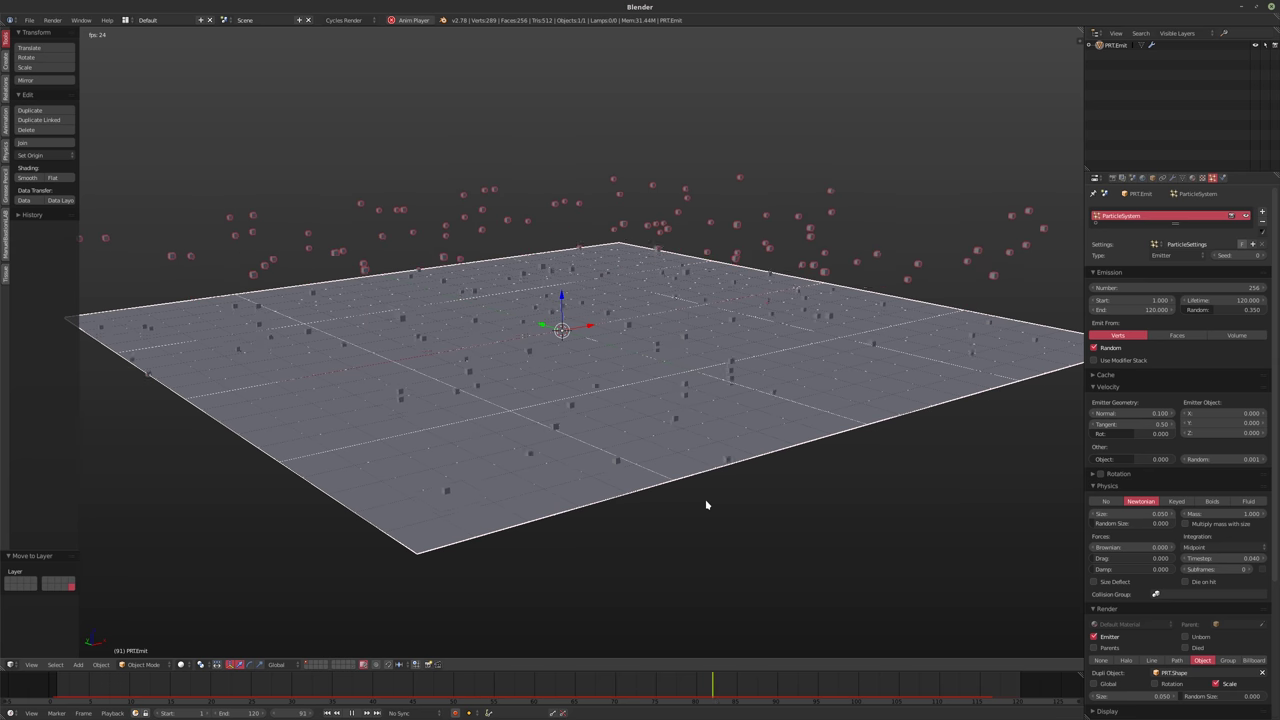
key("Escape")
middle_click_drag(737, 485, 741, 497)
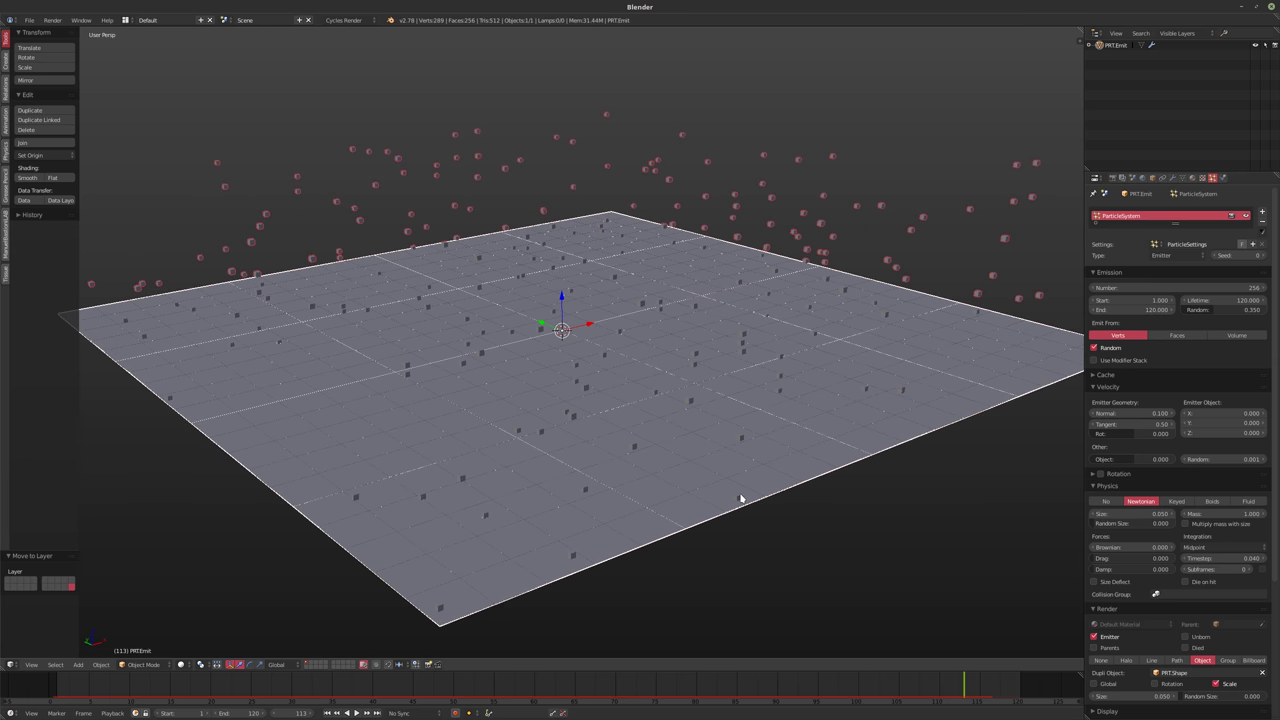
Set the random variation of the particles' lifetime to 0.15
left_click(1221, 311)
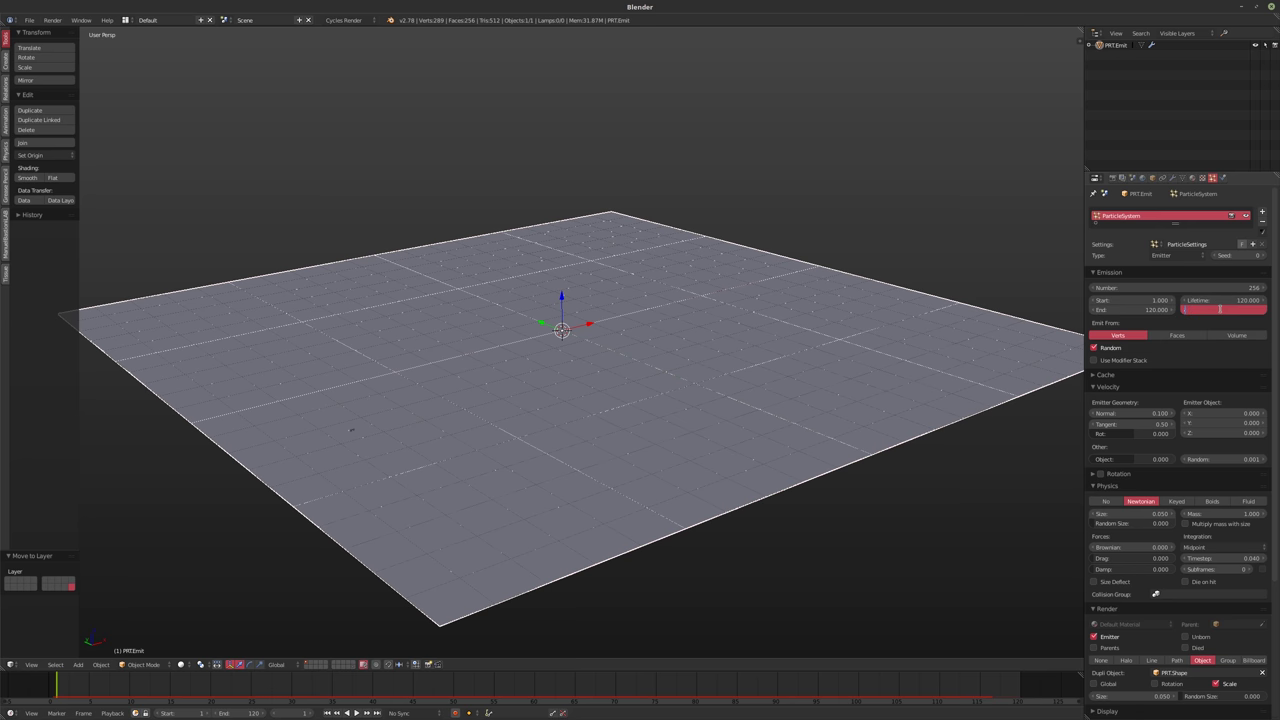
type(".15")
key("Return")
middle_click_drag(800, 380, 759, 390)
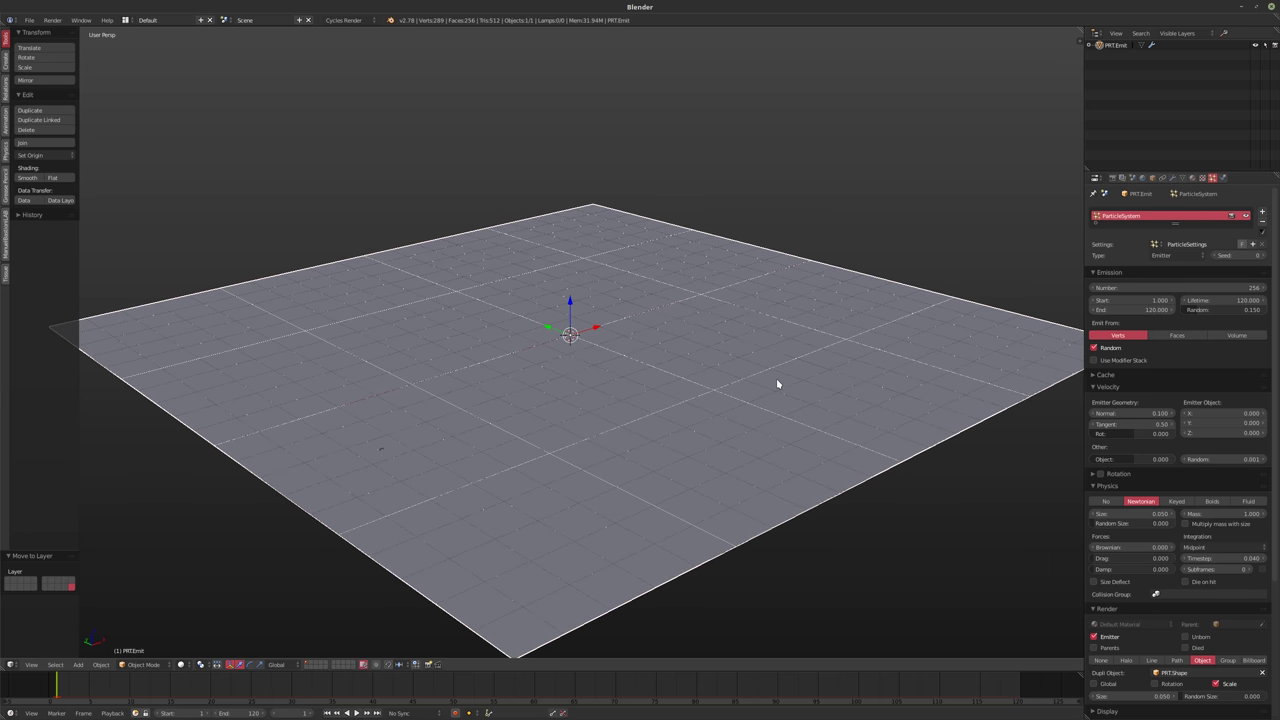
Add a cube at the centre of the plane and raise its mesh 0.1 along Z in Edit Mode
scroll(594, 363, "up", 4)
key("shift+a")
mouse_move(568, 352)
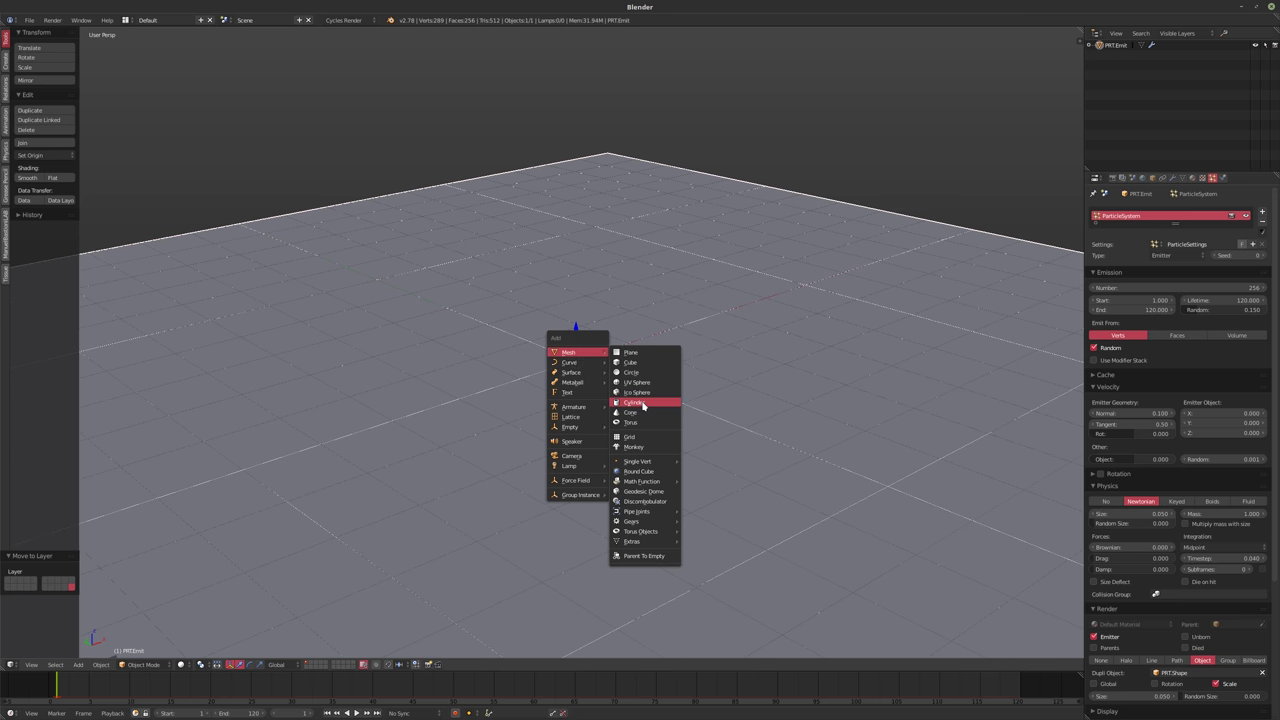
left_click(633, 362)
key("Tab")
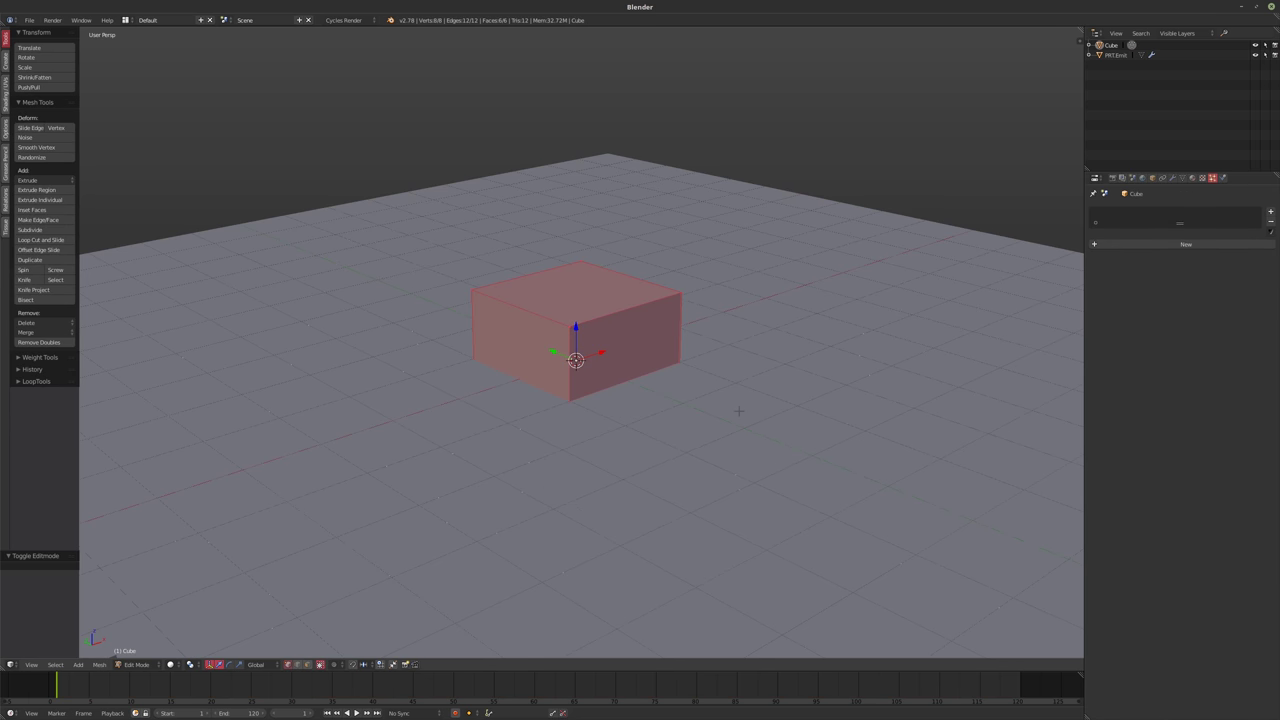
key("g")
key("Escape")
key("g")
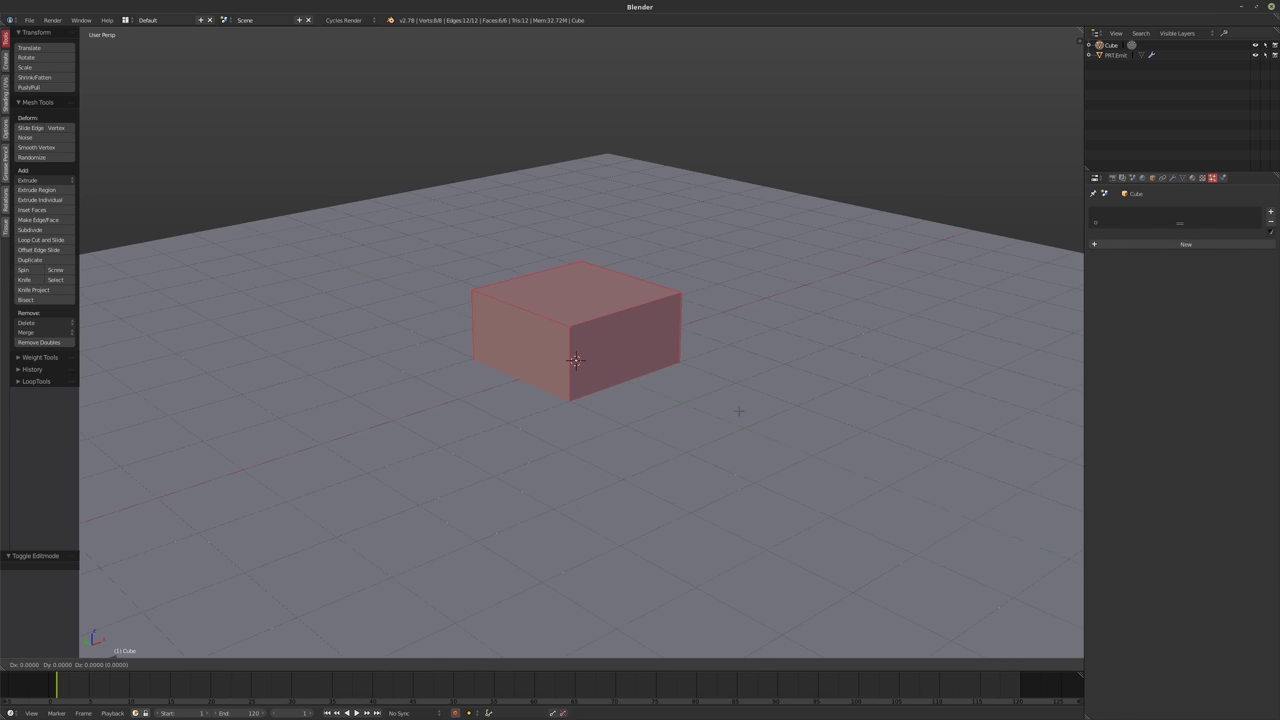
type("z")
type("1")
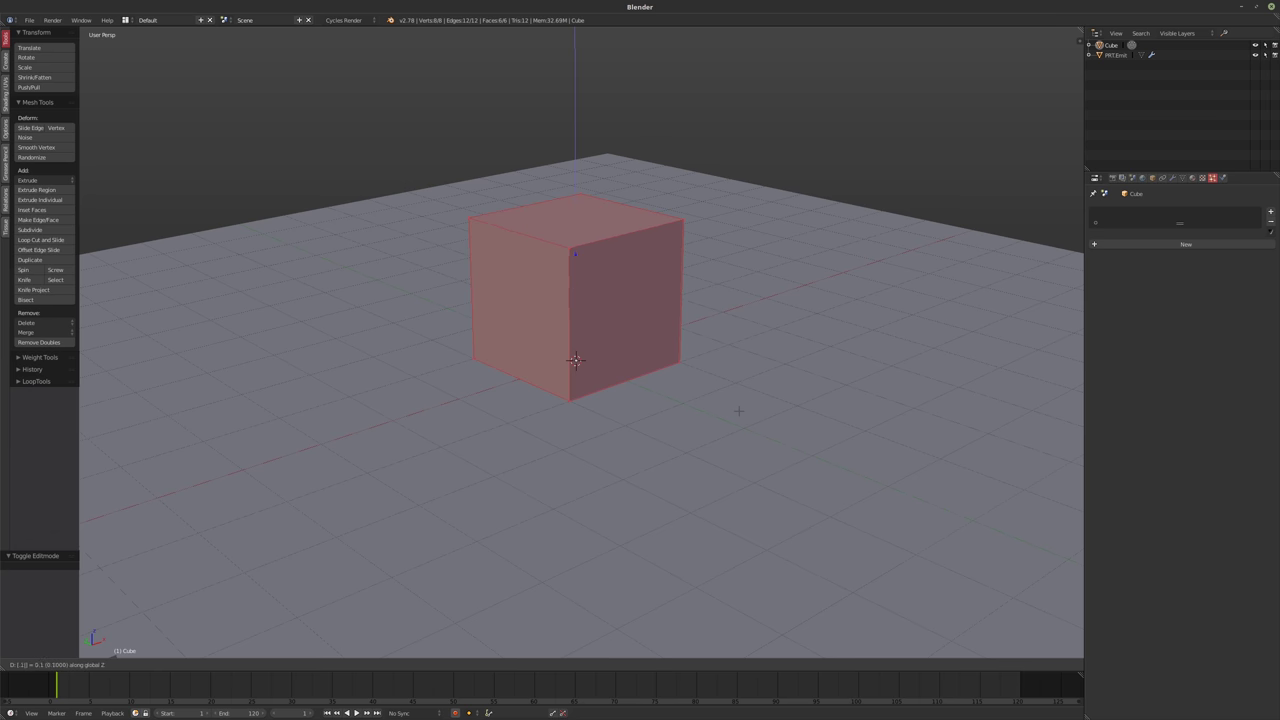
key("Return")
key("Tab")
key("Tab")
Scale the cube's mesh by 0.1 in X and Y only, making a thin pillar of unchanged height
middle_click_drag(697, 378, 630, 372)
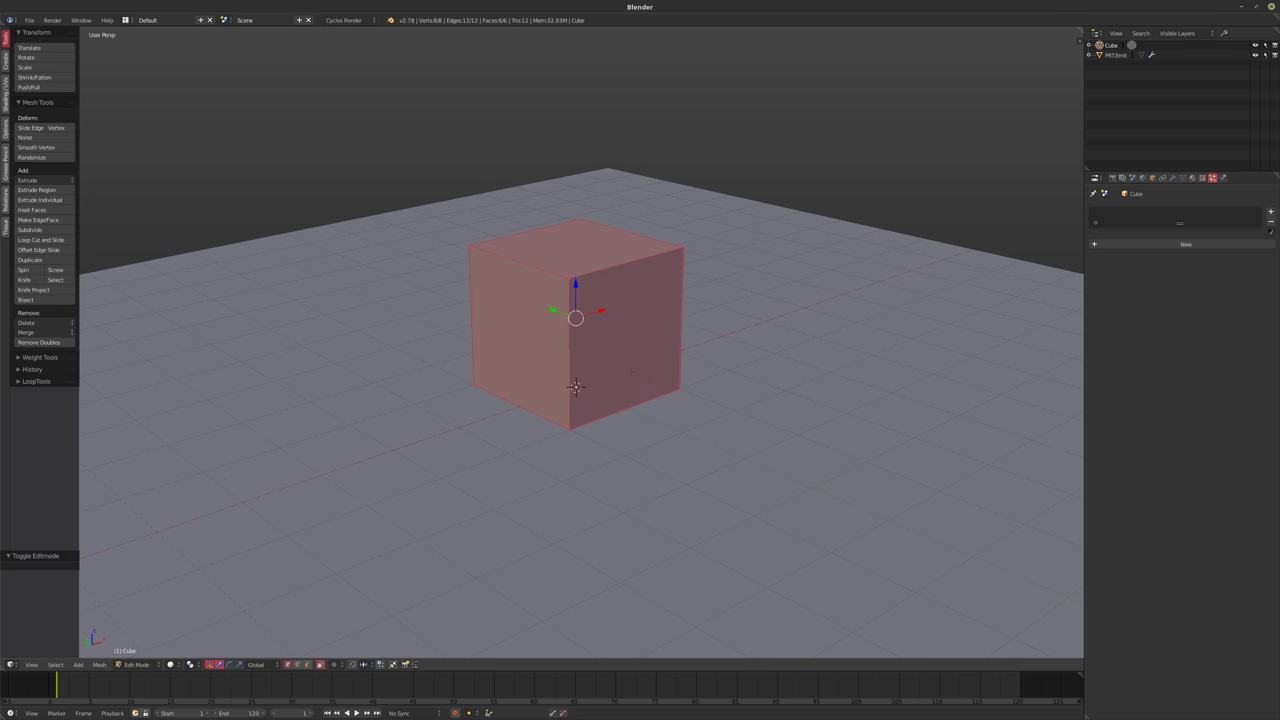
key("s")
key("shift+z")
type("0.1")
key("Return")
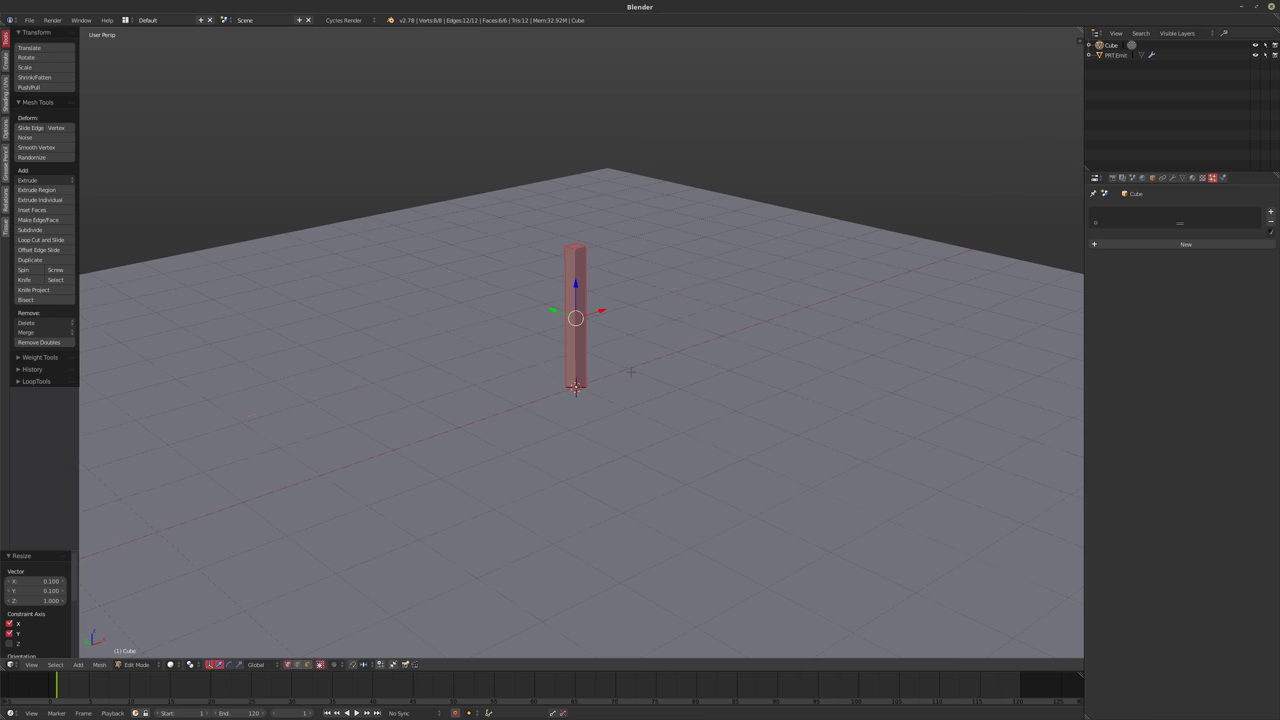
middle_click_drag(631, 372, 649, 277)
key("Tab")
scroll(649, 277, "up", 2)
key("Tab")
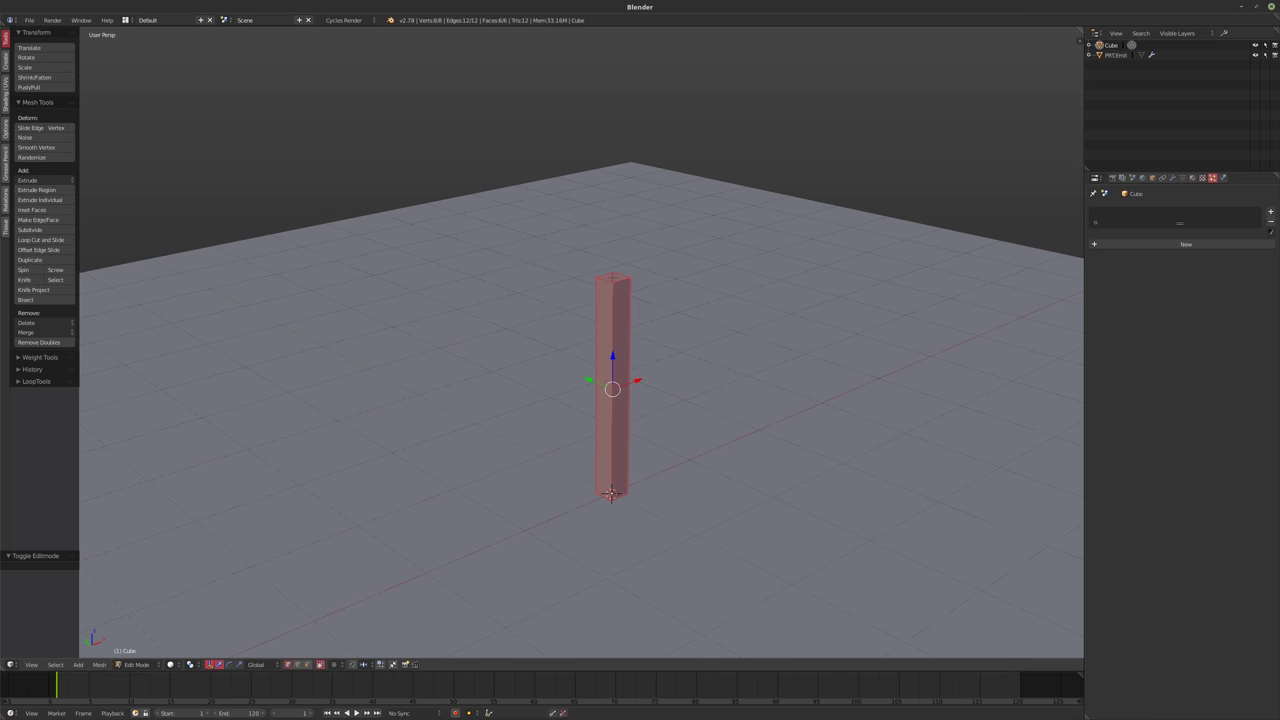
Switch mesh selection to faces, select the pillar's top face, and return to Object Mode
key("ctrl+Tab")
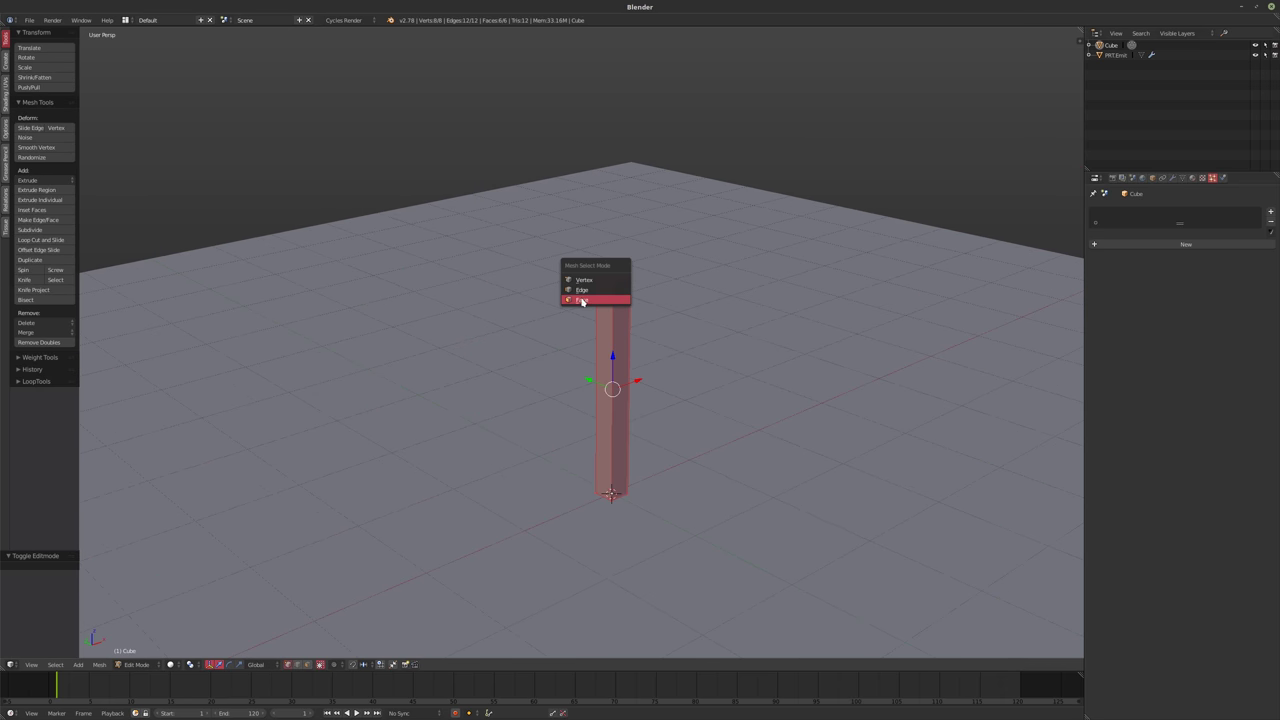
left_click(584, 303)
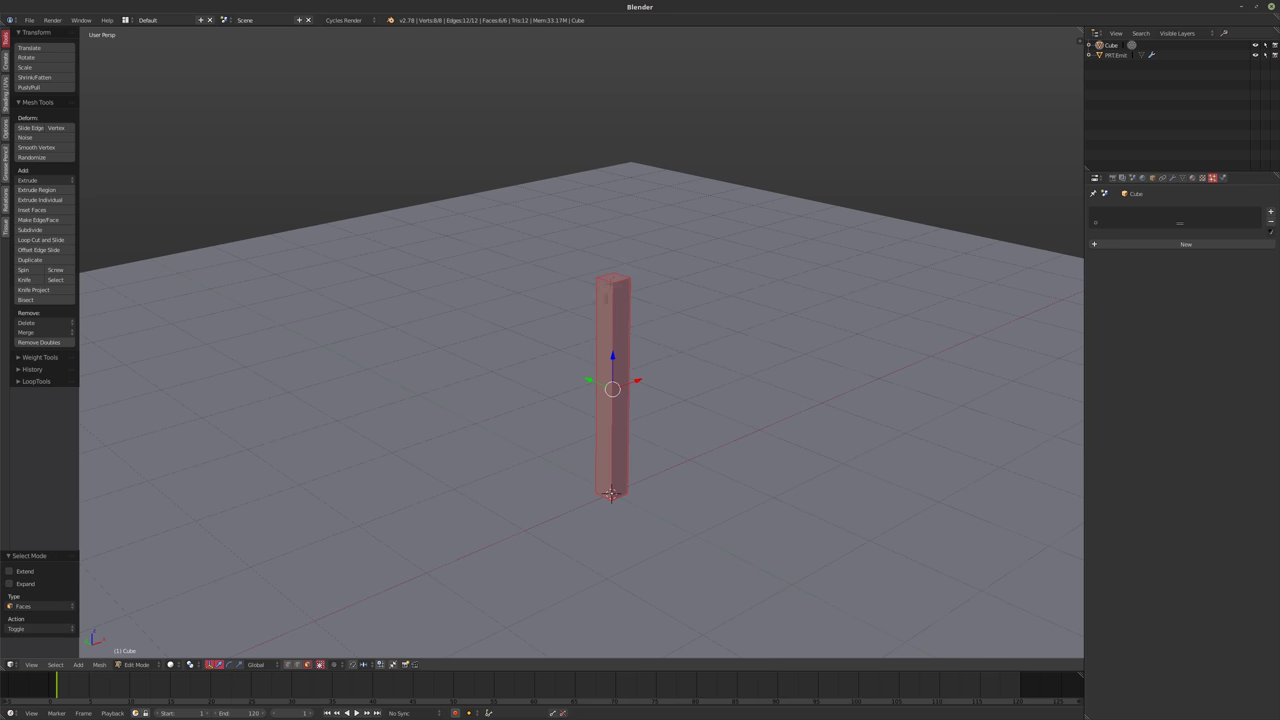
right_click(611, 277)
scroll(690, 339, "down", 3)
mouse_move(690, 339)
middle_mouse_down()
mouse_move(686, 363)
mouse_move(675, 358)
middle_mouse_up()
key("Tab")
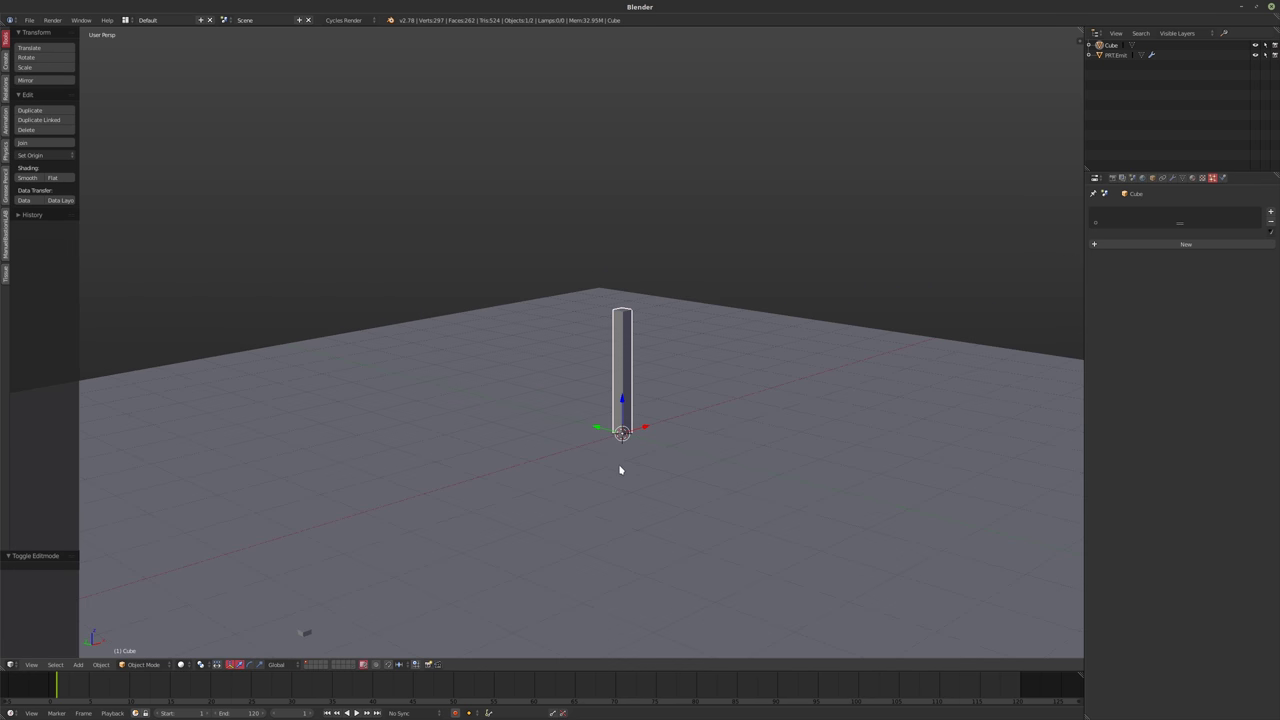
Insert a scaling keyframe on the pillar at frame 1 and clear the X and Y scale keyframes, keeping only Z
key("i")
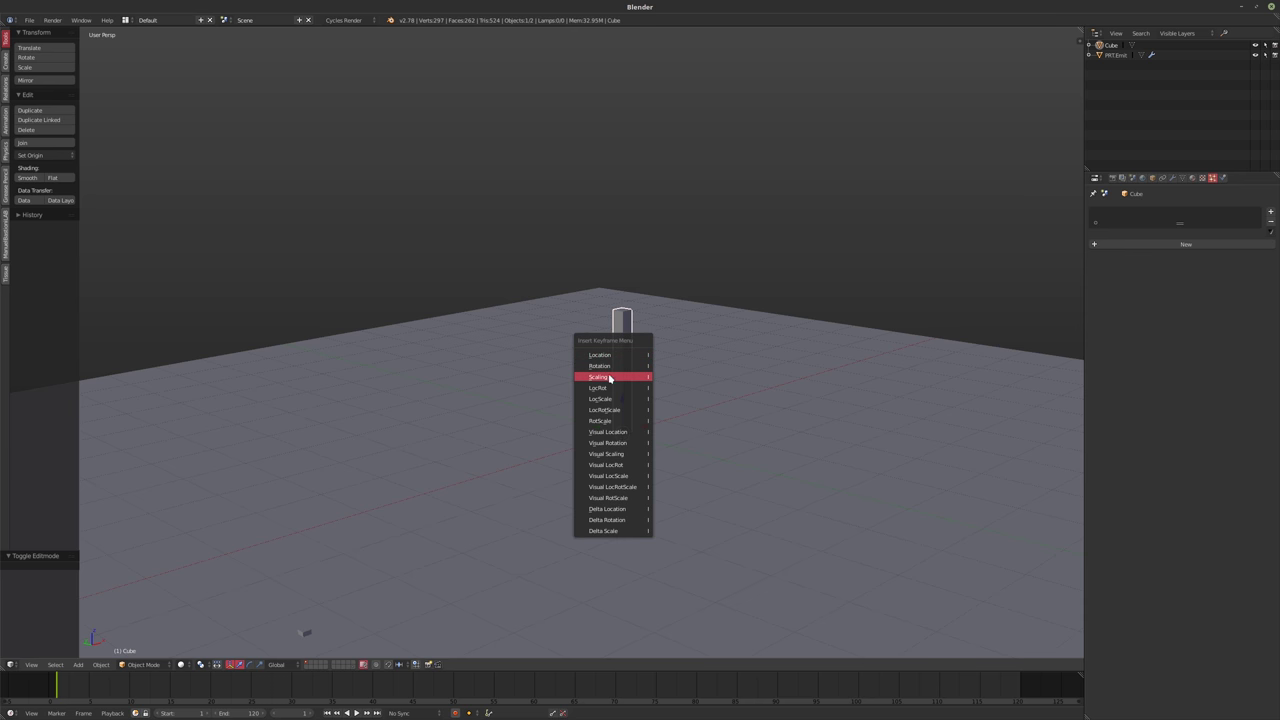
left_click(607, 381)
middle_click_drag(634, 434, 623, 440)
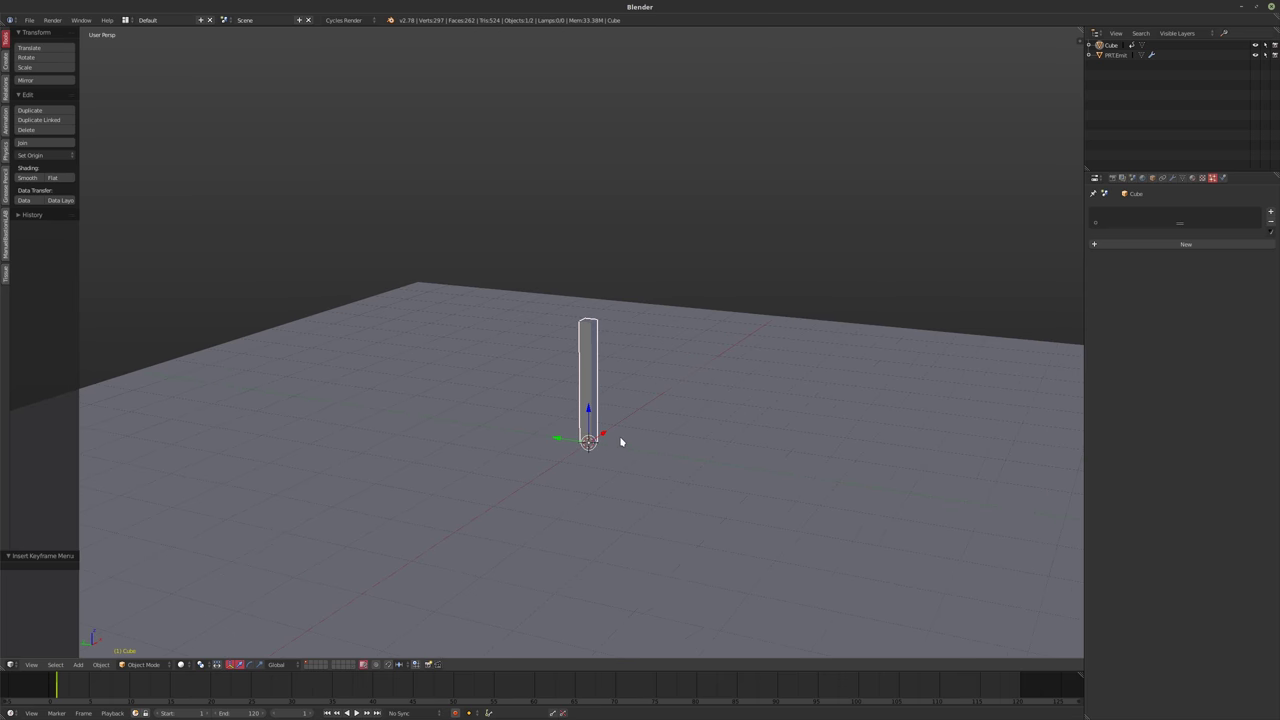
key("n")
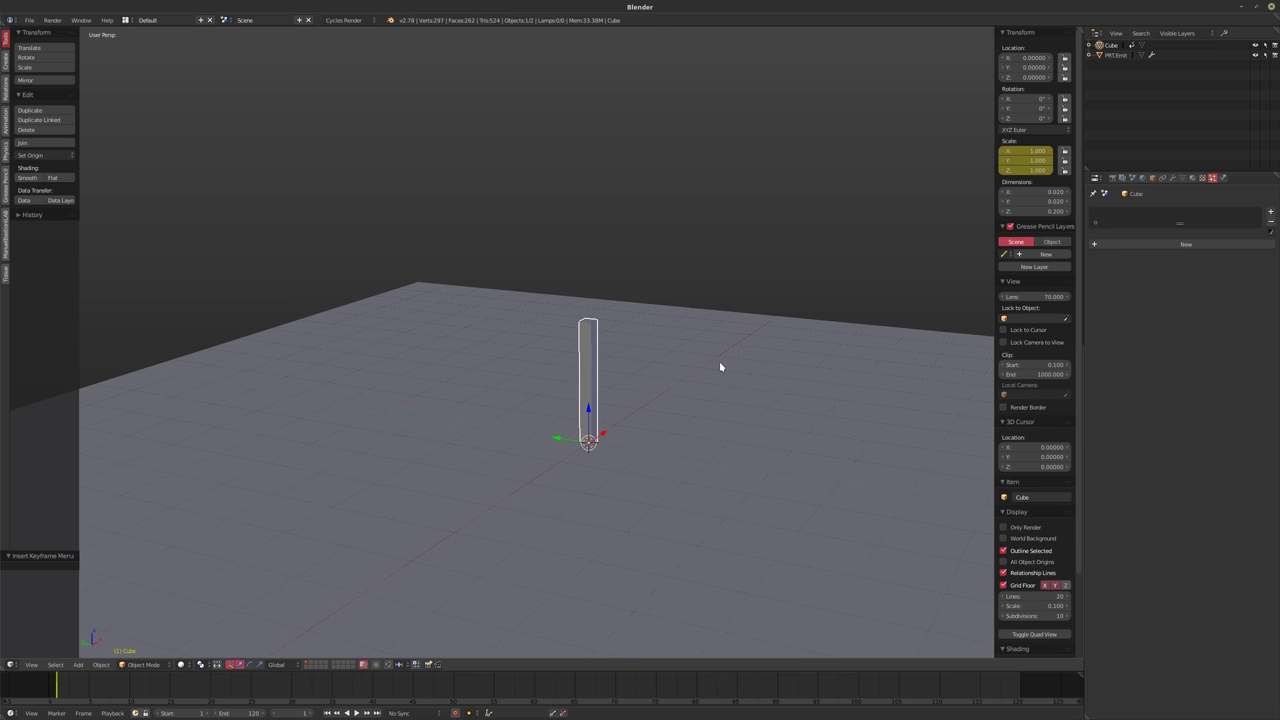
right_click(1010, 198)
left_click(990, 182)
At frame 120, set the pillar's Z scale to 10 and keyframe it
key("shift+Right")
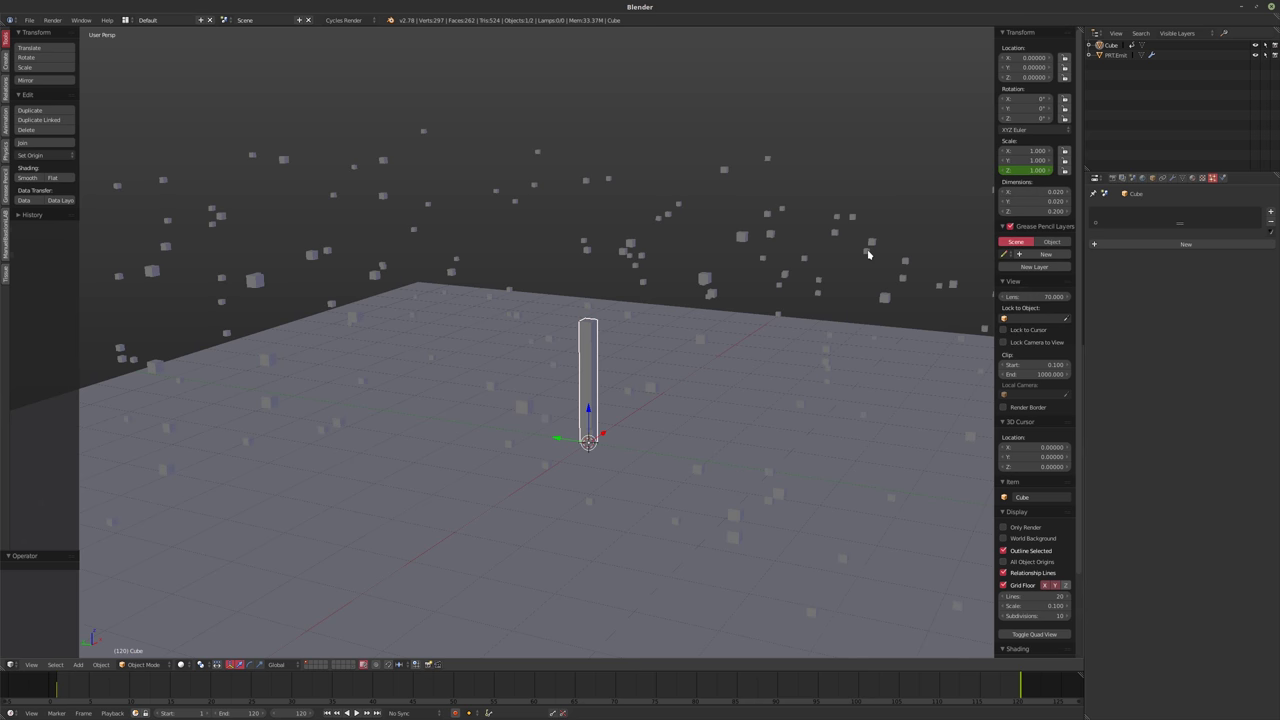
double_click(1010, 170)
type("10")
key("Return")
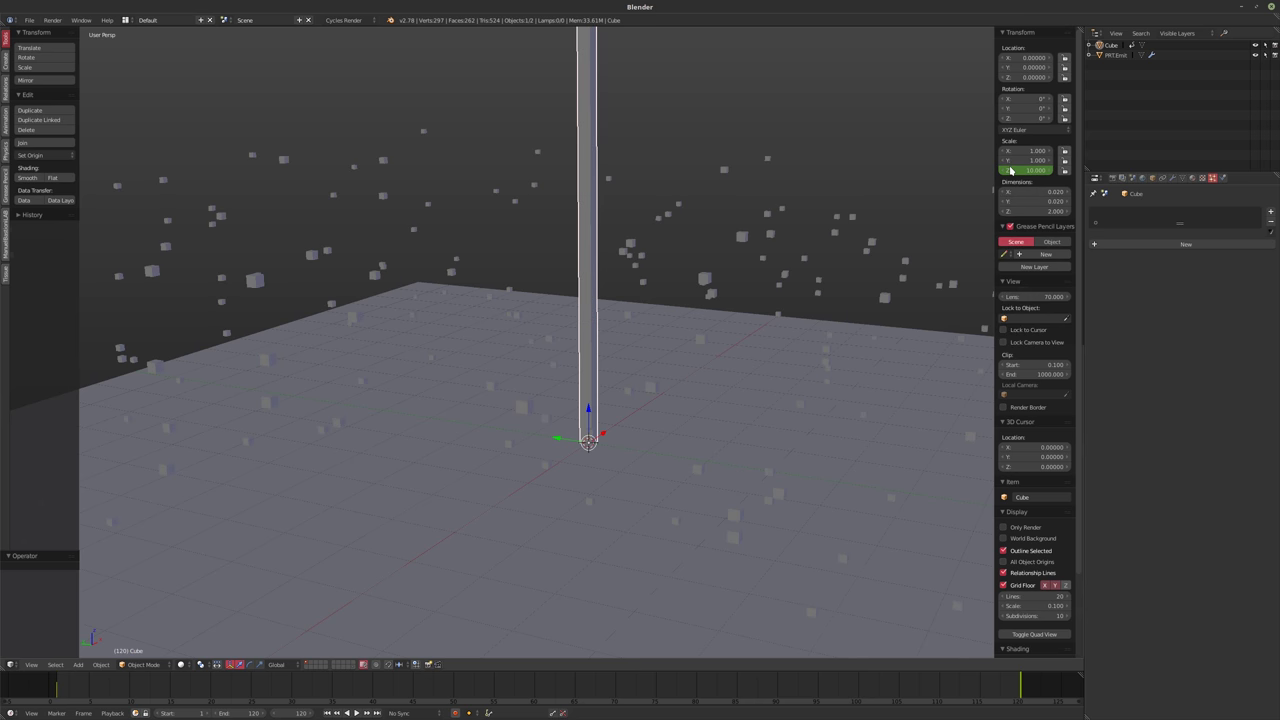
key("i")
middle_click_drag(775, 236, 758, 242)
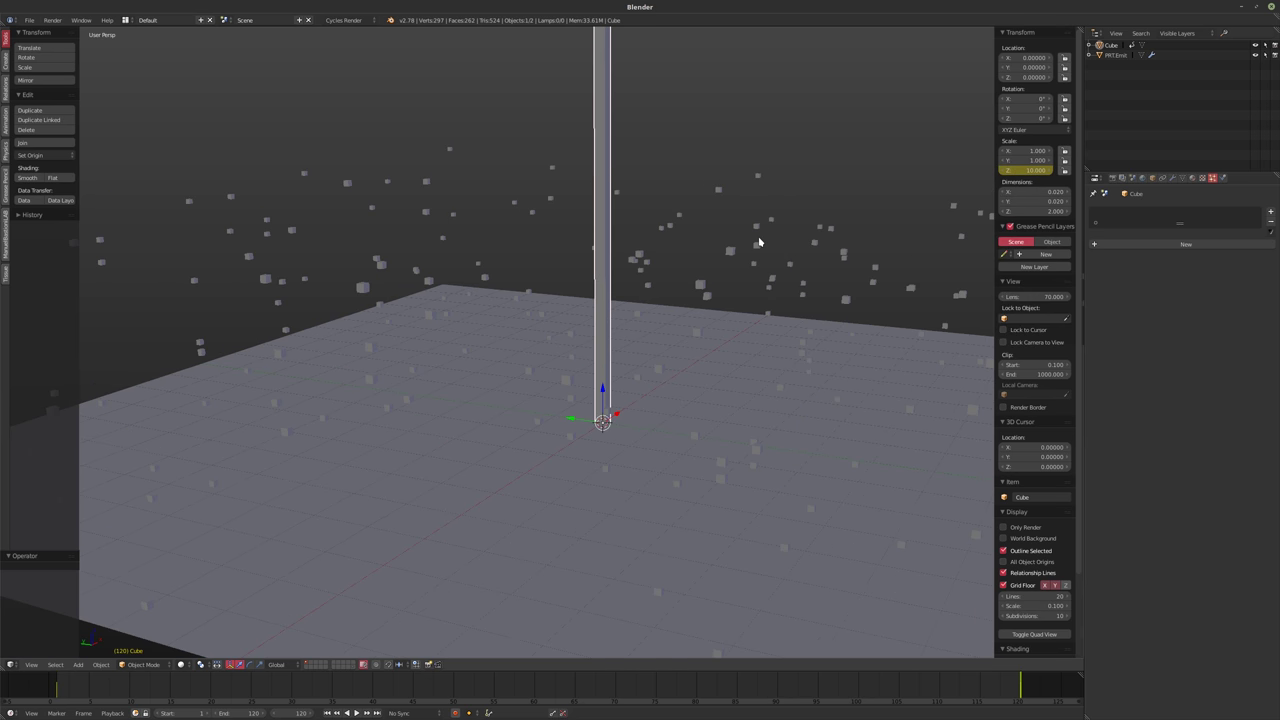
Play the animation to check the pillar's growth among the particles, and stop it
scroll(757, 243, "down", 8)
key("alt+a")
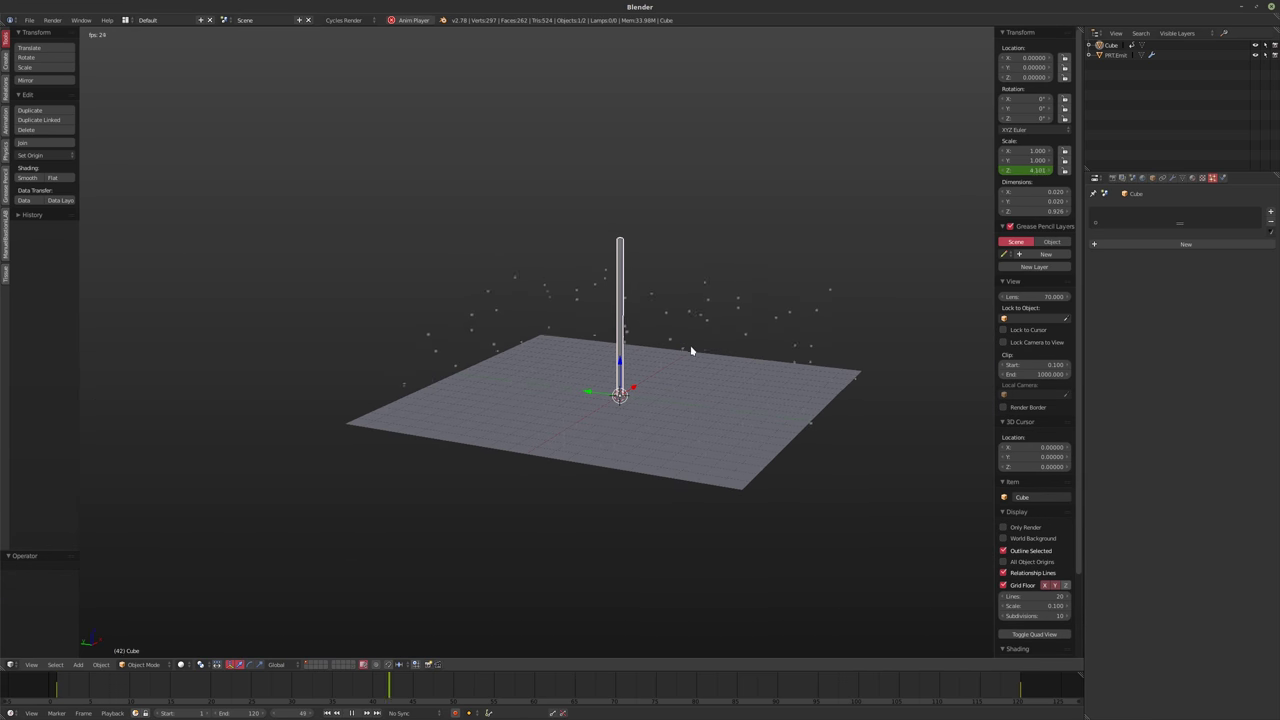
key("Escape")
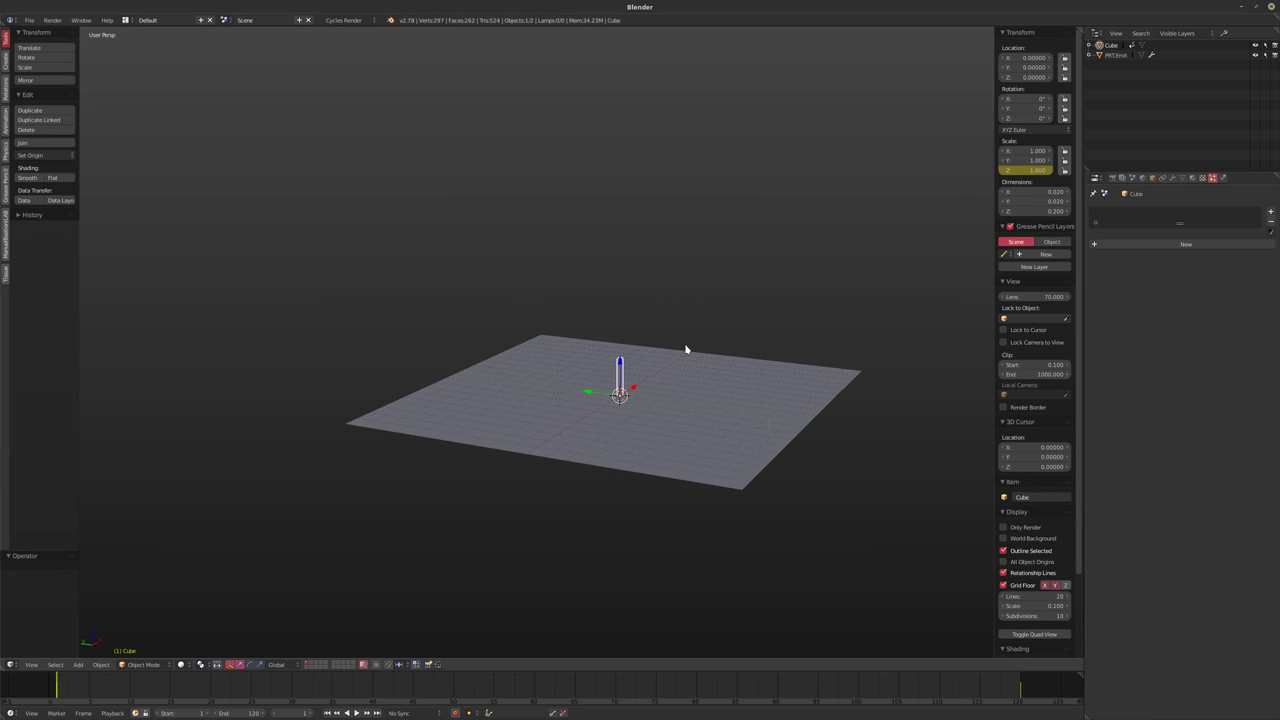
scroll(700, 382, "up", 5)
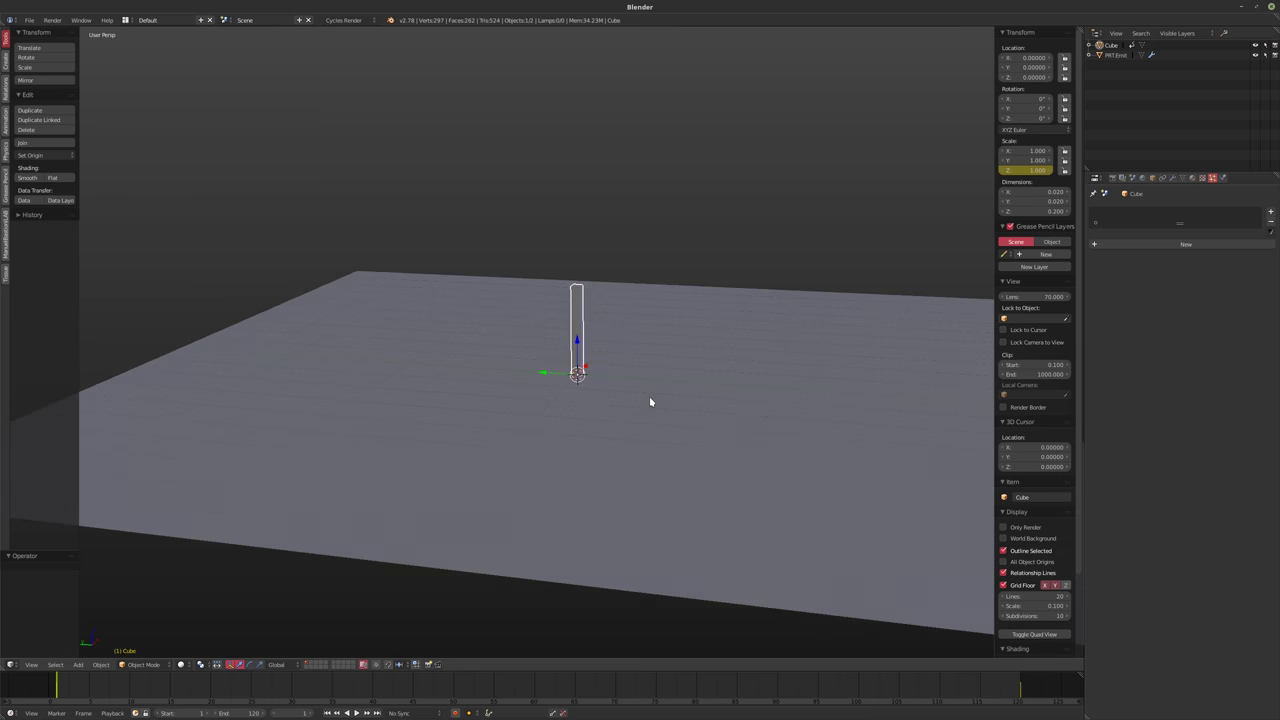
Select the PRT.Emit plane and review its particle settings
middle_click_drag(643, 402, 669, 397)
right_click(669, 397)
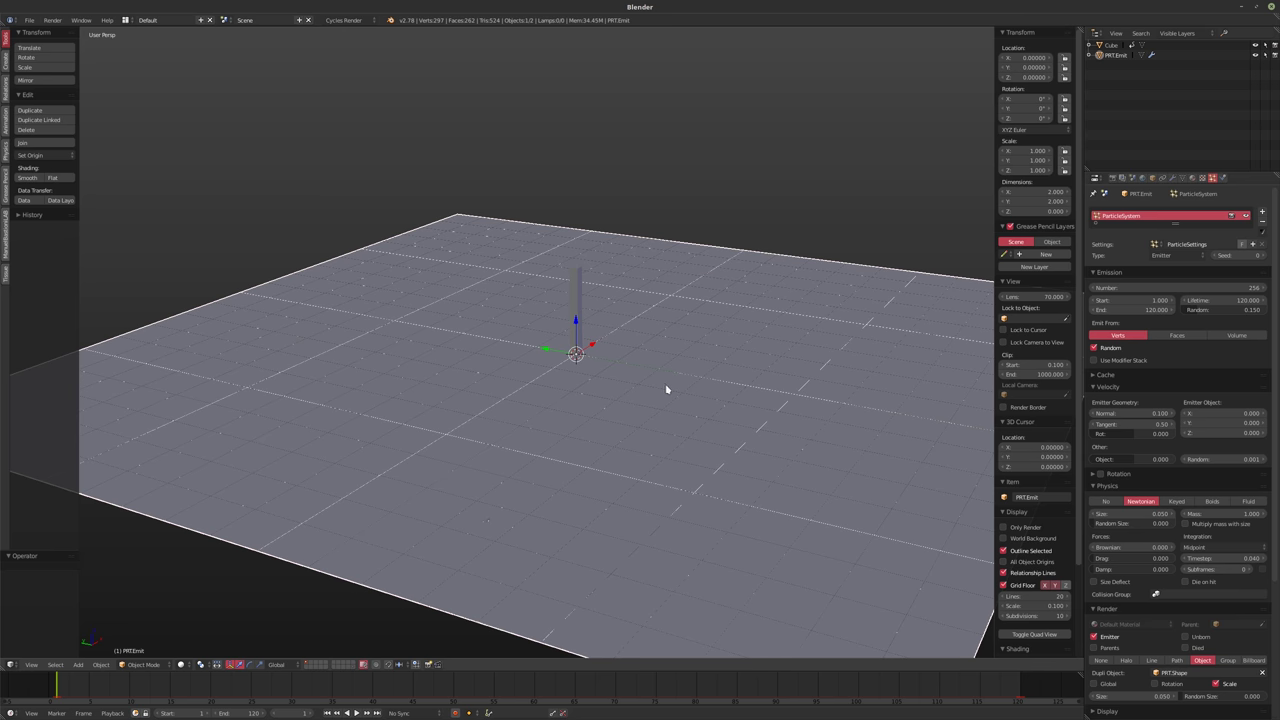
mouse_move(667, 389)
middle_mouse_down()
mouse_move(651, 377)
mouse_move(643, 391)
middle_mouse_up()
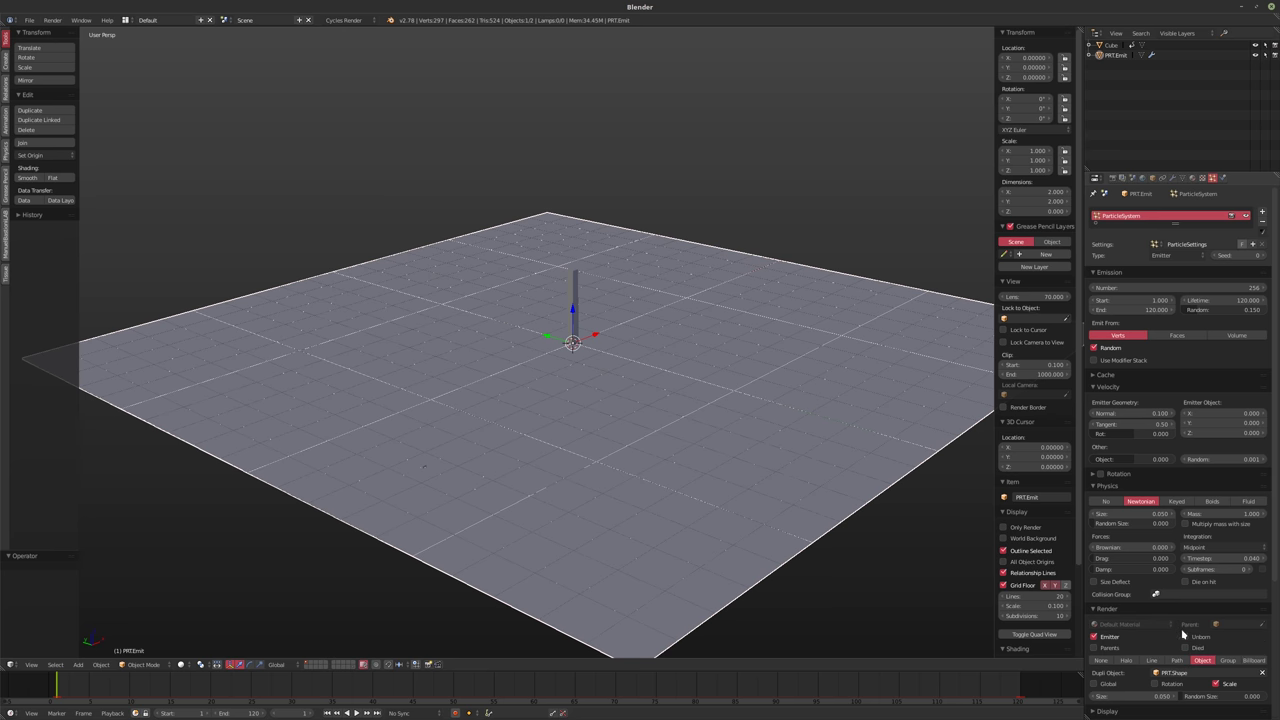
middle_click_drag(614, 360, 605, 363)
Add a second cube at the centre of the plane and raise its mesh 0.1 along Z in Edit Mode
key("shift+a")
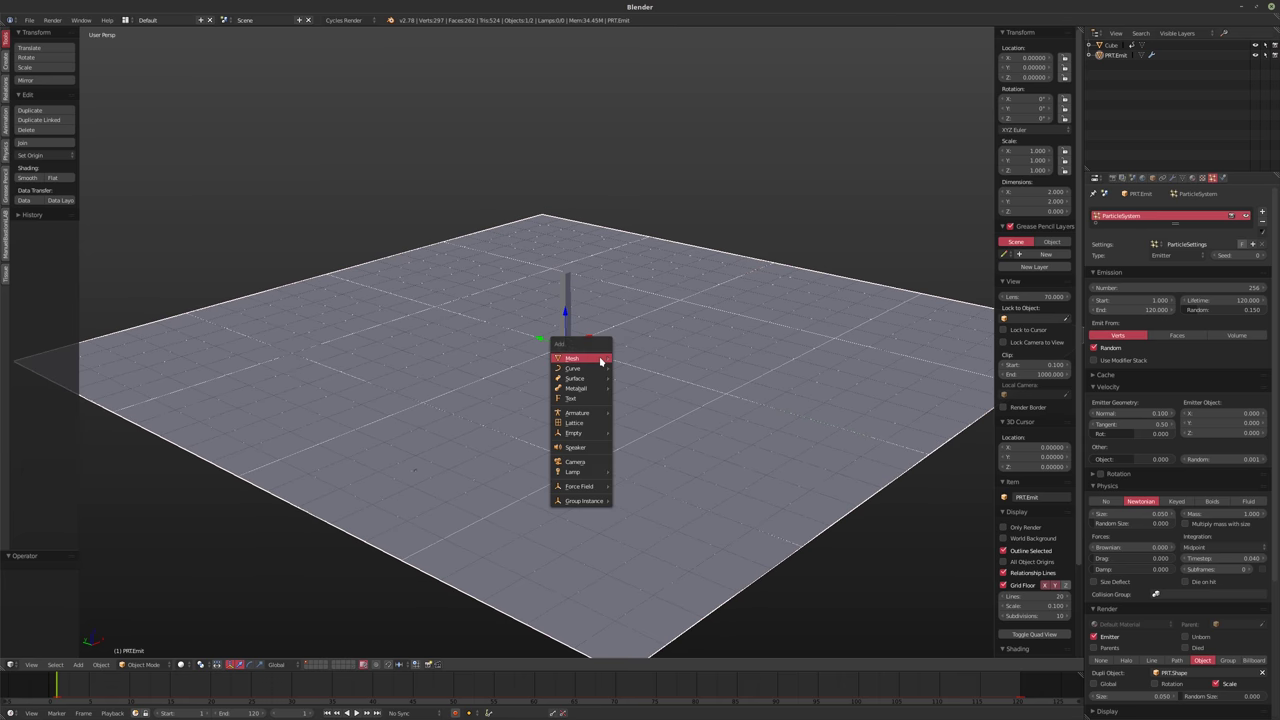
mouse_move(592, 360)
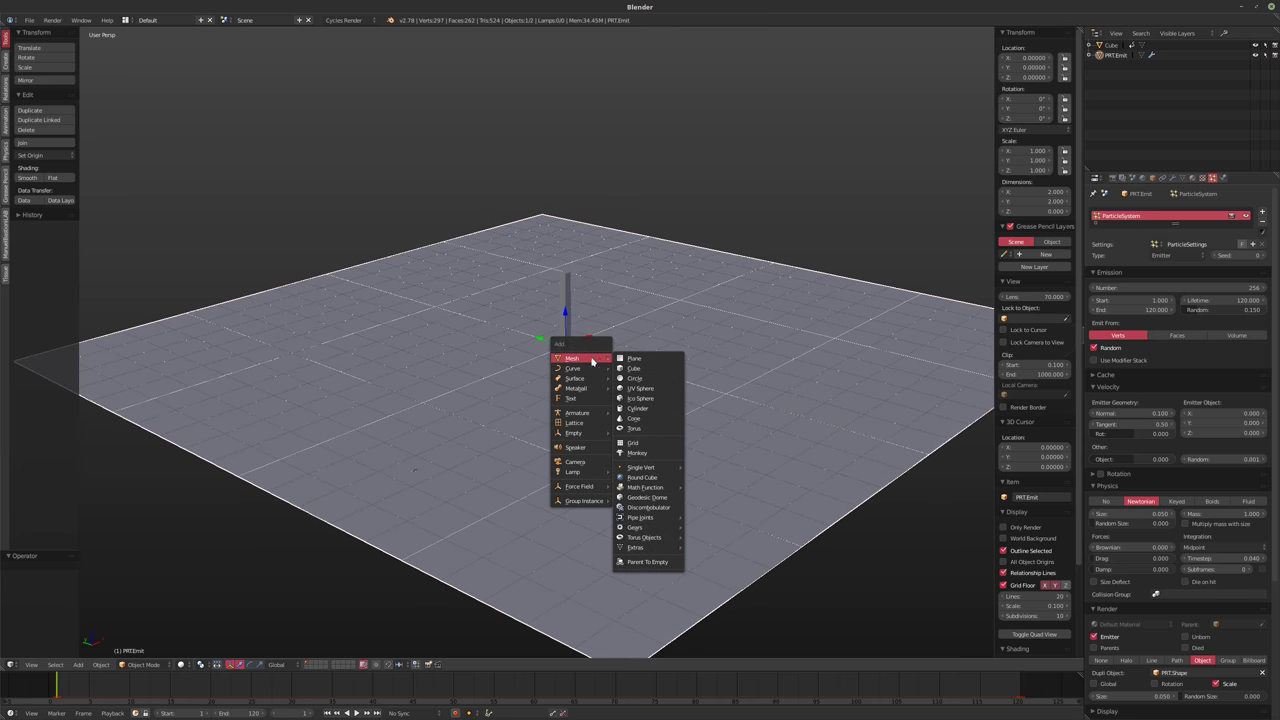
left_click(644, 370)
middle_click_drag(663, 371, 658, 405)
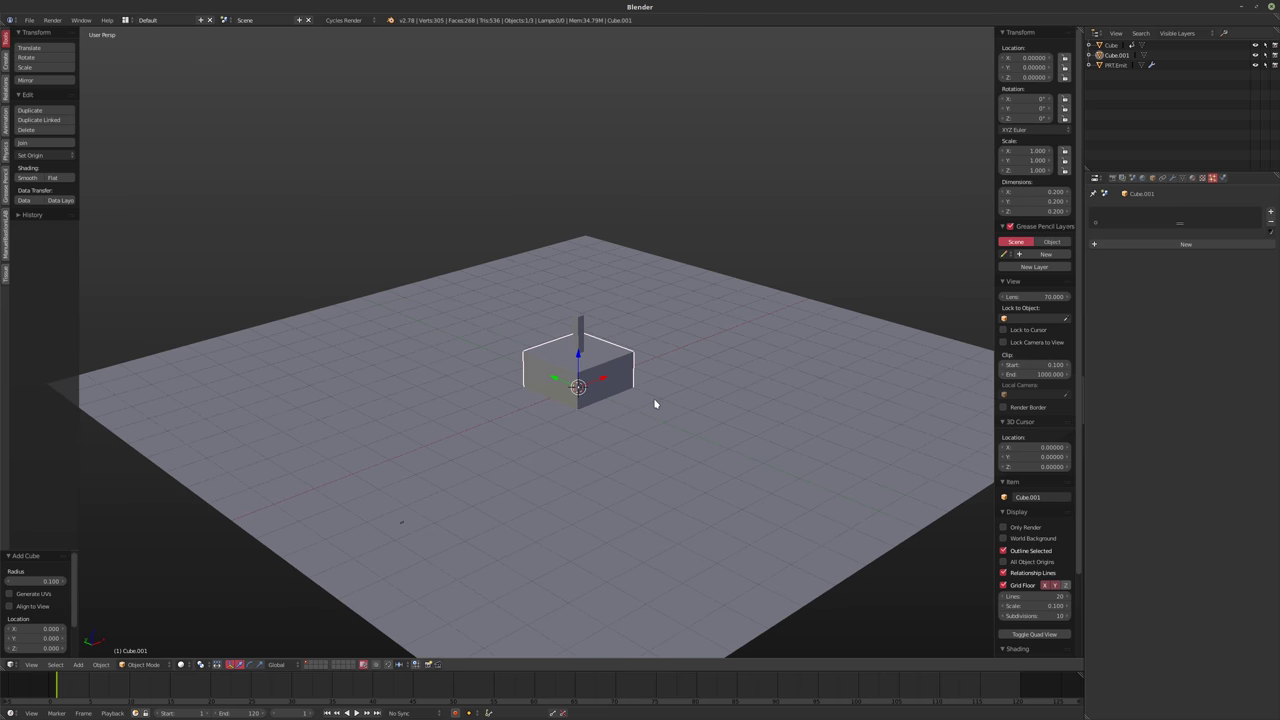
key("Tab")
type("gz")
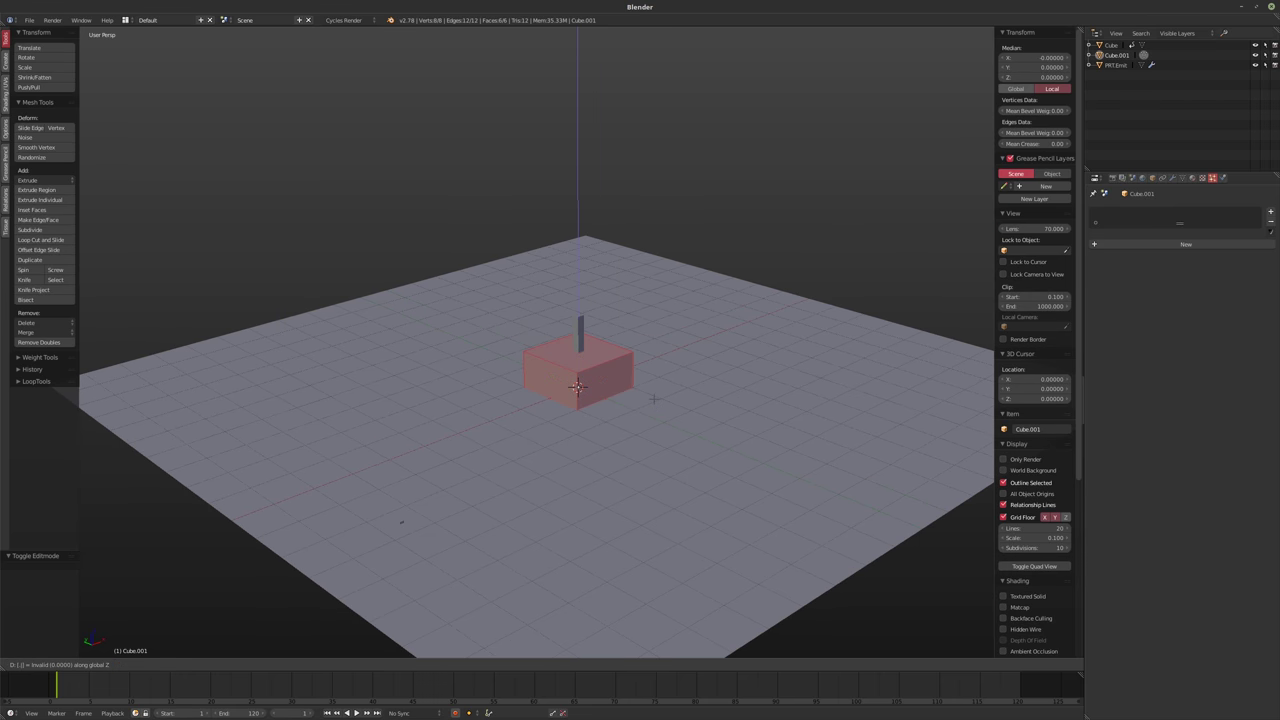
type("0.1")
key("Return")
key("Tab")
key("Tab")
key("Tab")
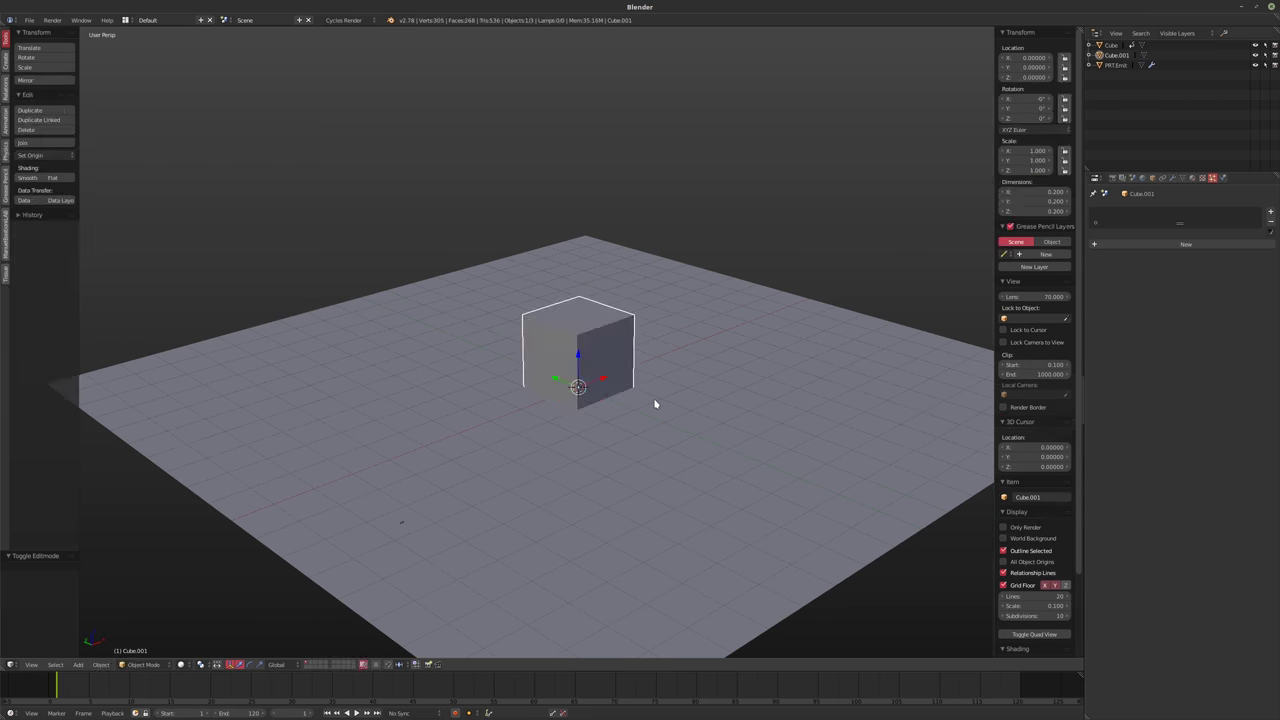
Scale the second cube object uniformly by 0.1 and inspect it at the pillar's base
type("s0.1")
key("Return")
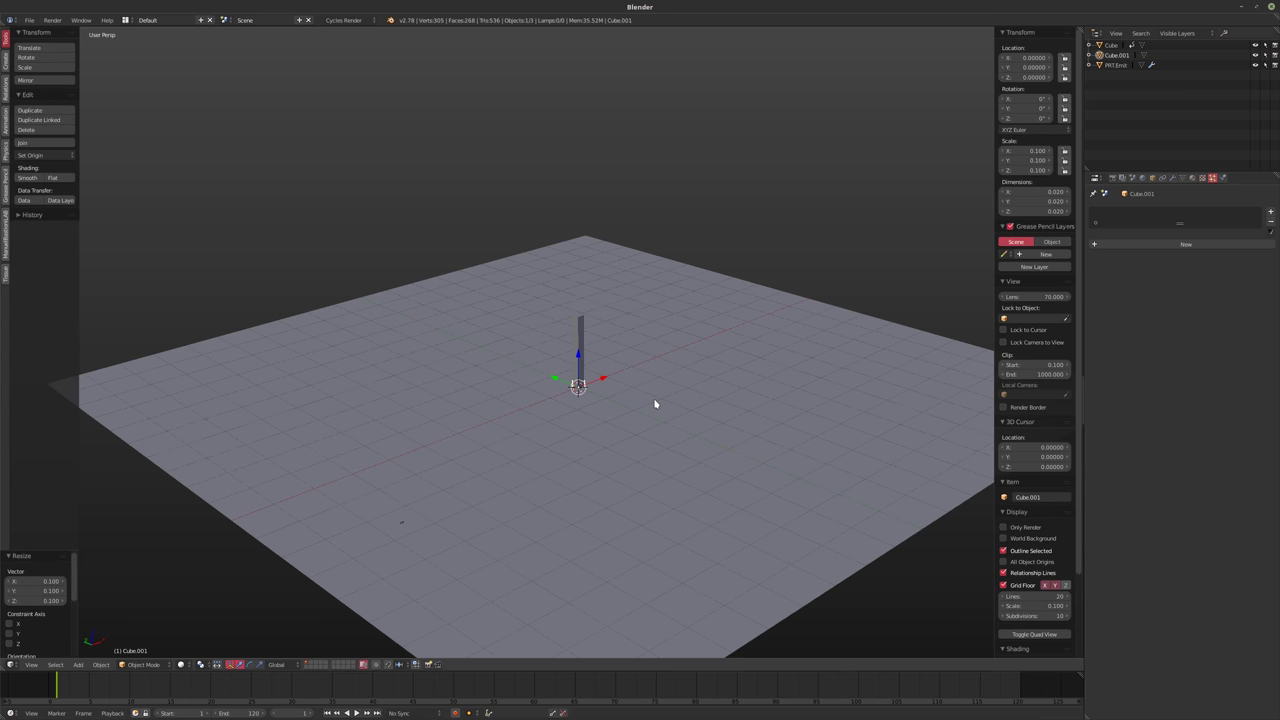
scroll(549, 358, "up", 5)
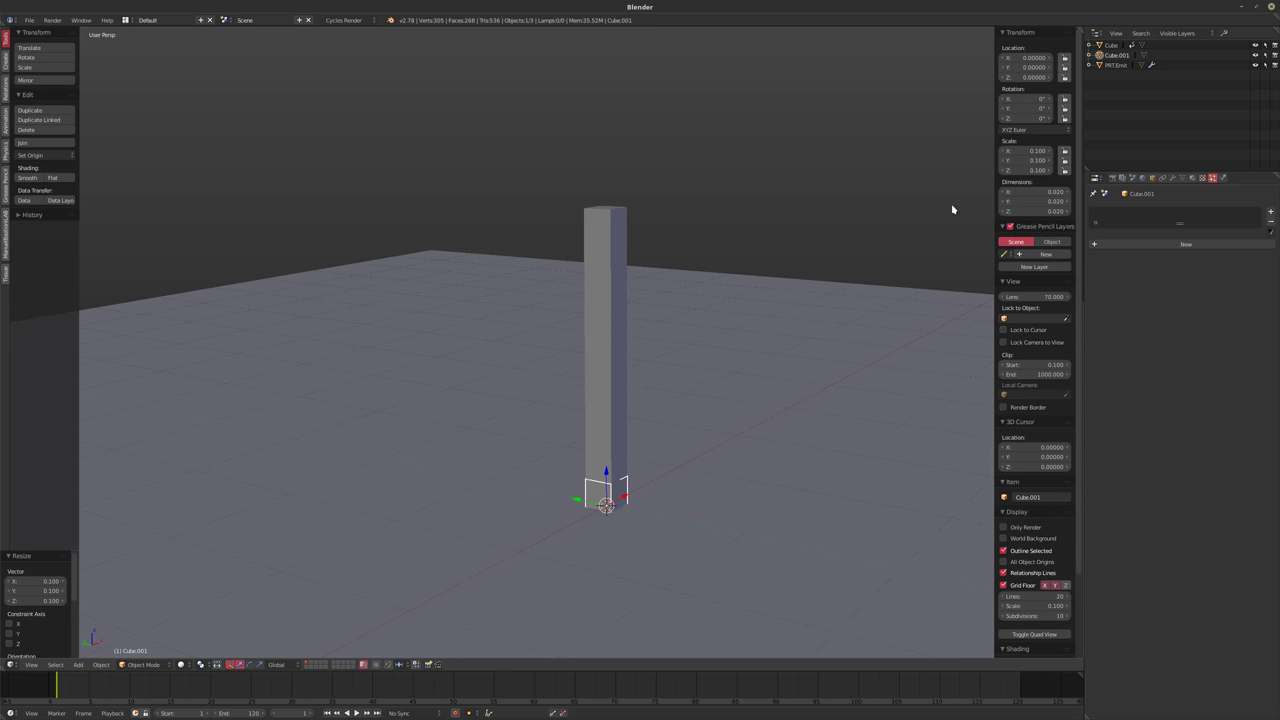
Rename the small cube at the pillar's base as PRT.Emitception
double_click(1118, 55)
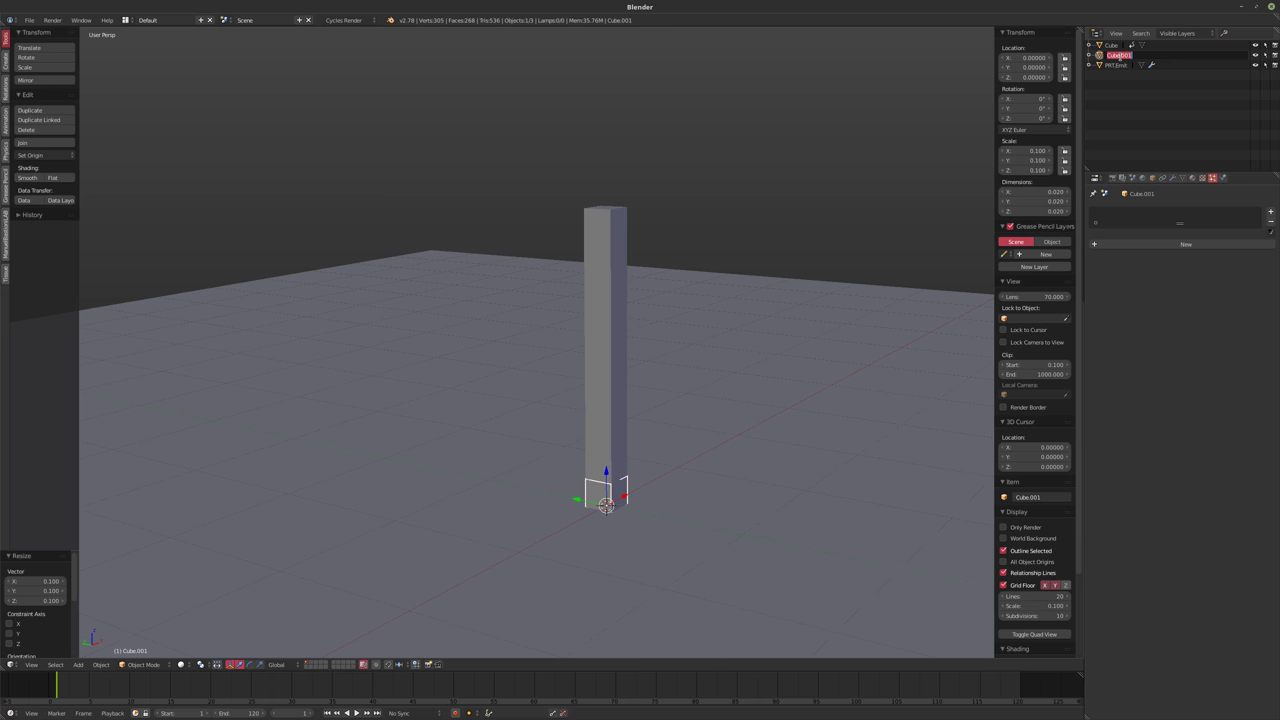
type("PRT.Emitception")
key("Return")
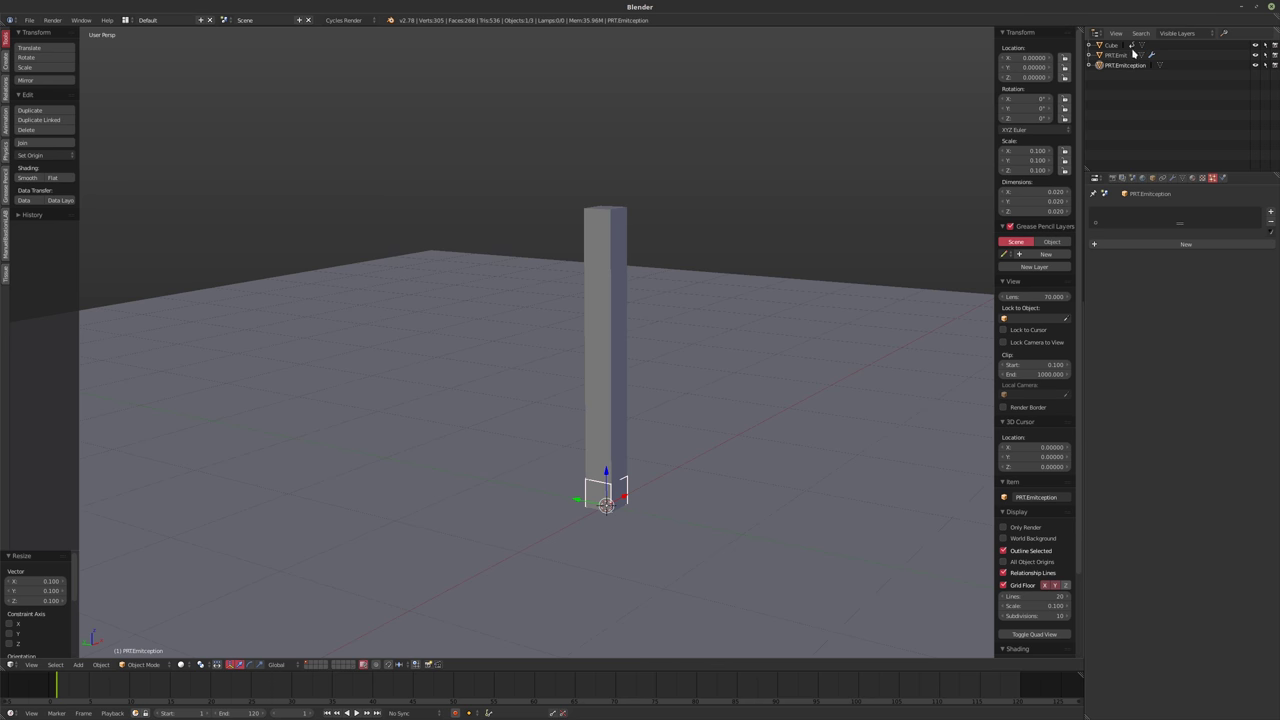
Rename the tall pillar as PRT.Animshape and move it to the last layer
left_click(1117, 47)
double_click(1112, 47)
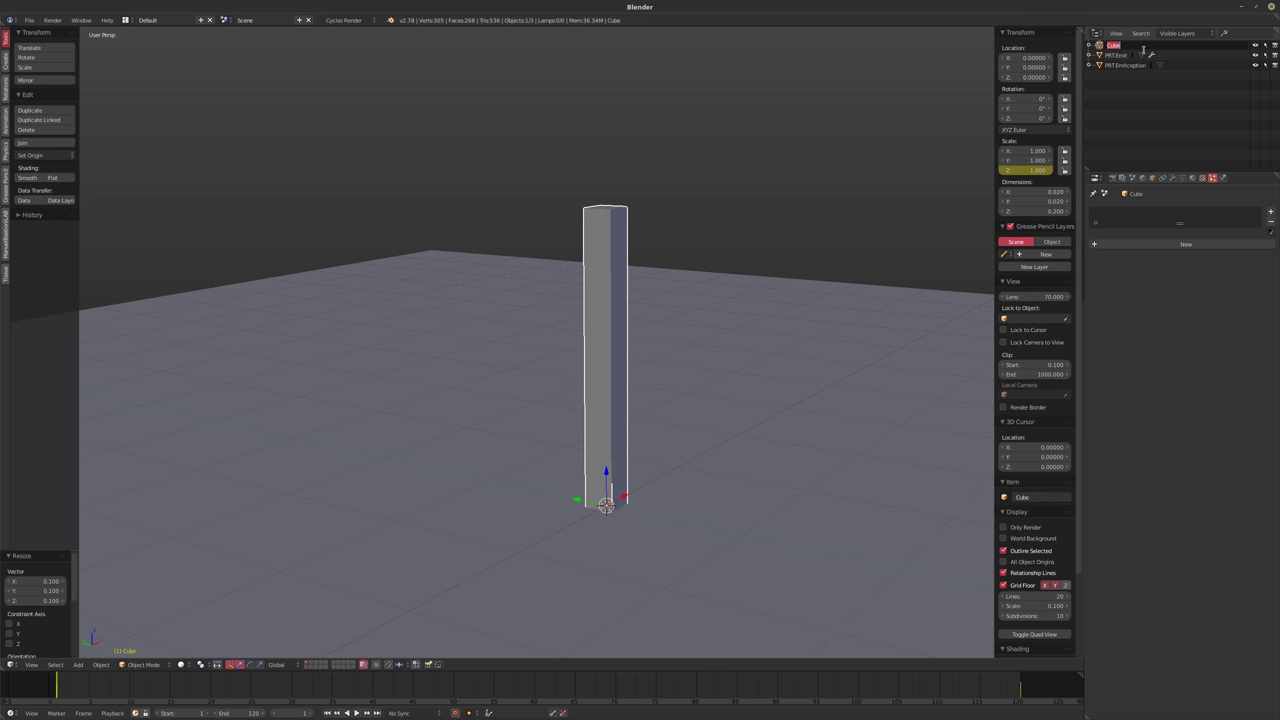
type("PRT.Animshape")
key("Return")
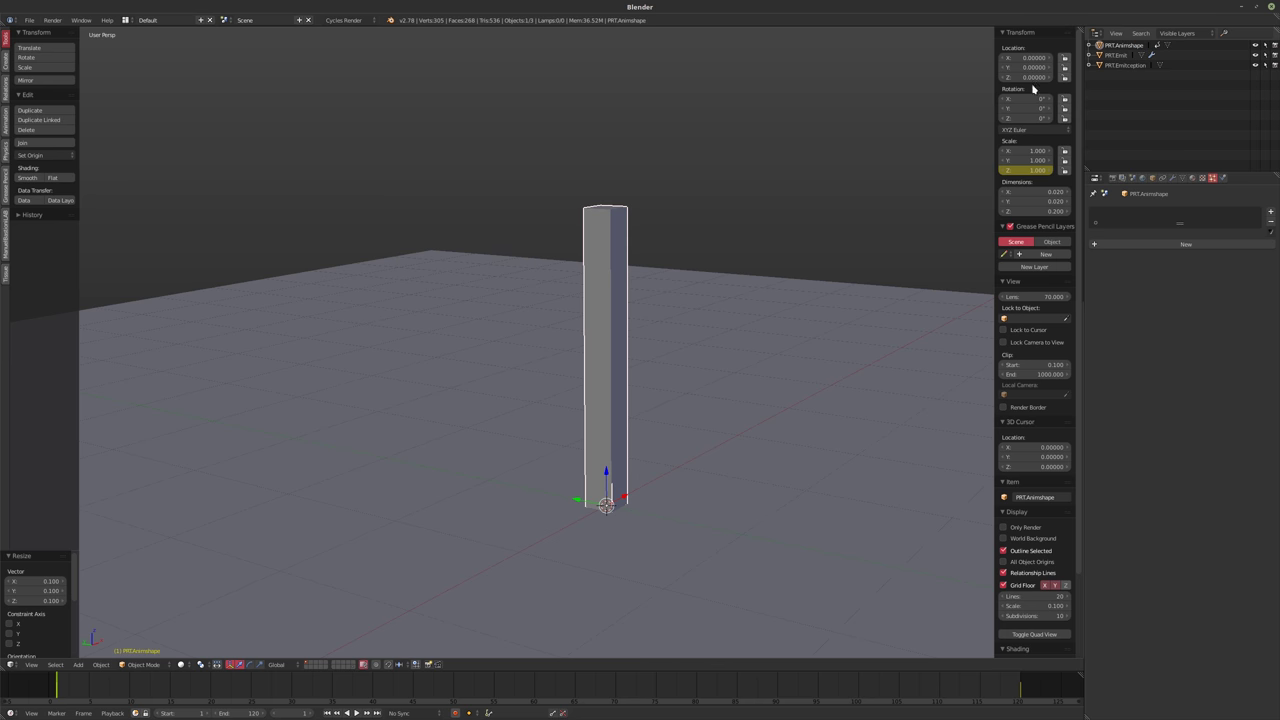
key("m")
left_click(836, 322)
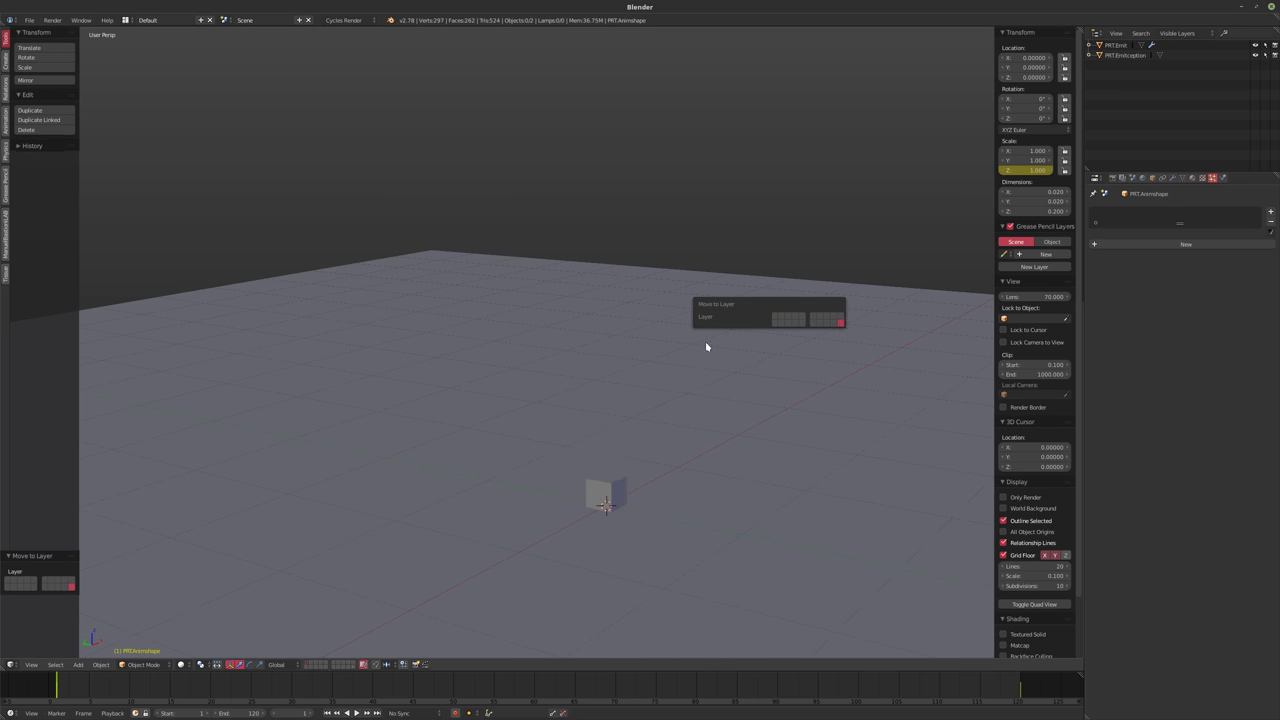
Add a Particle Instance modifier to the PRT.Emitception cube with PRT.Emit as its object
right_click(600, 474)
middle_click_drag(657, 497, 704, 472)
right_click(612, 467)
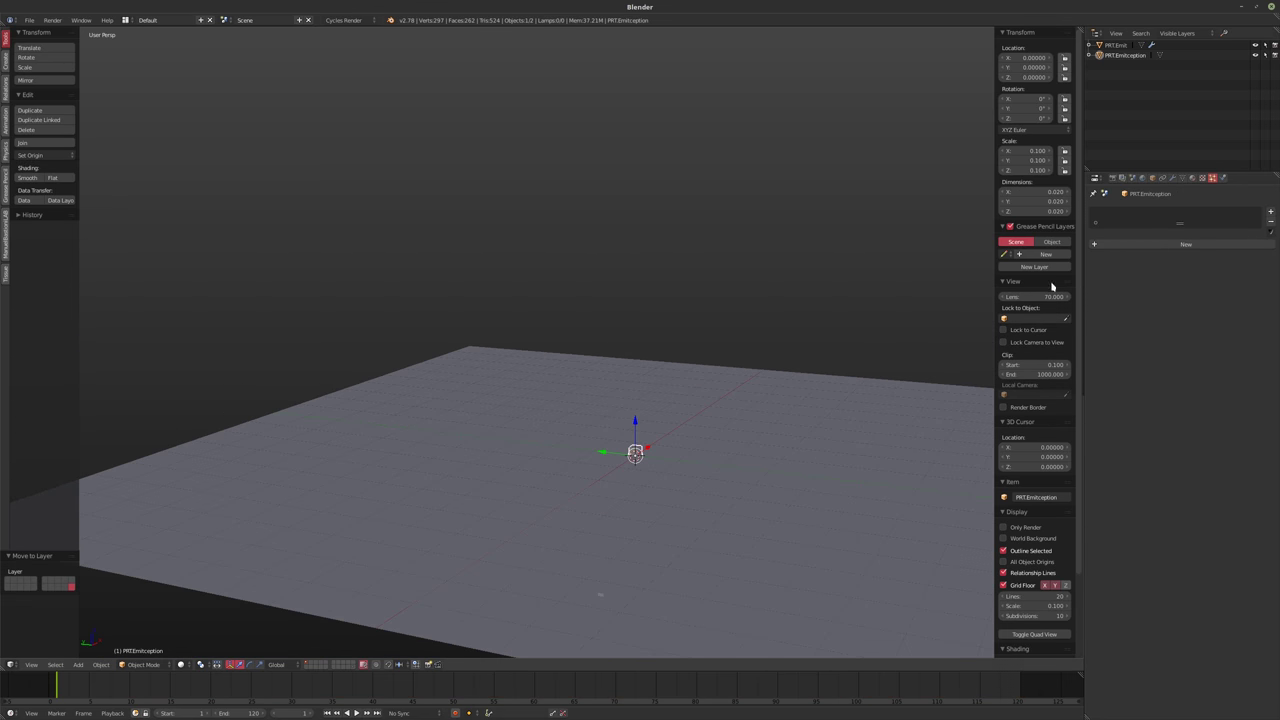
left_click(1172, 177)
left_click(1125, 212)
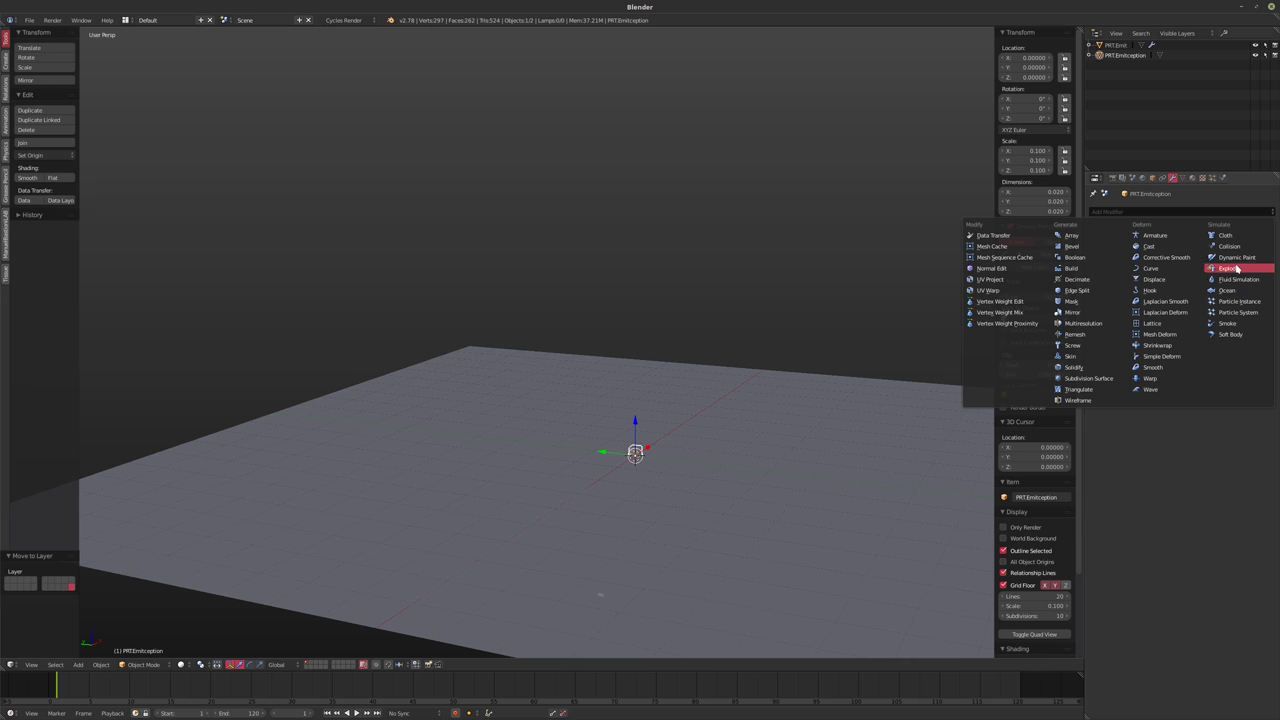
left_click(1240, 301)
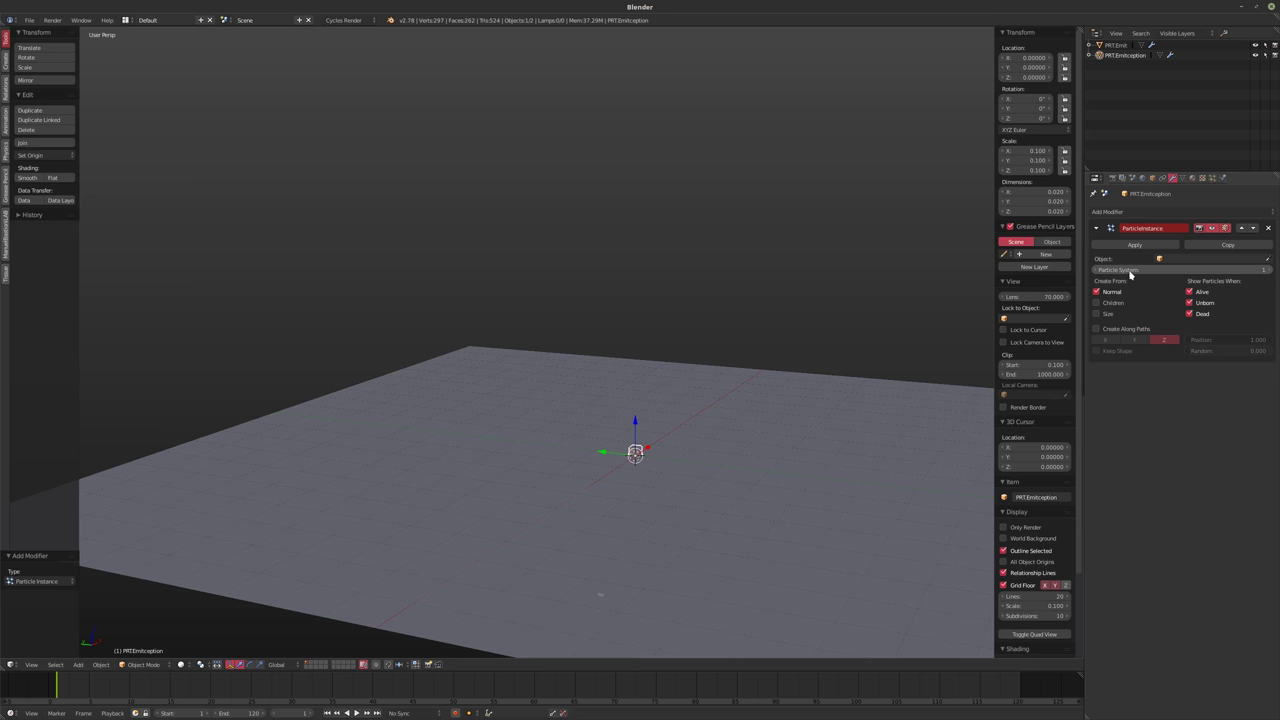
left_click(1190, 259)
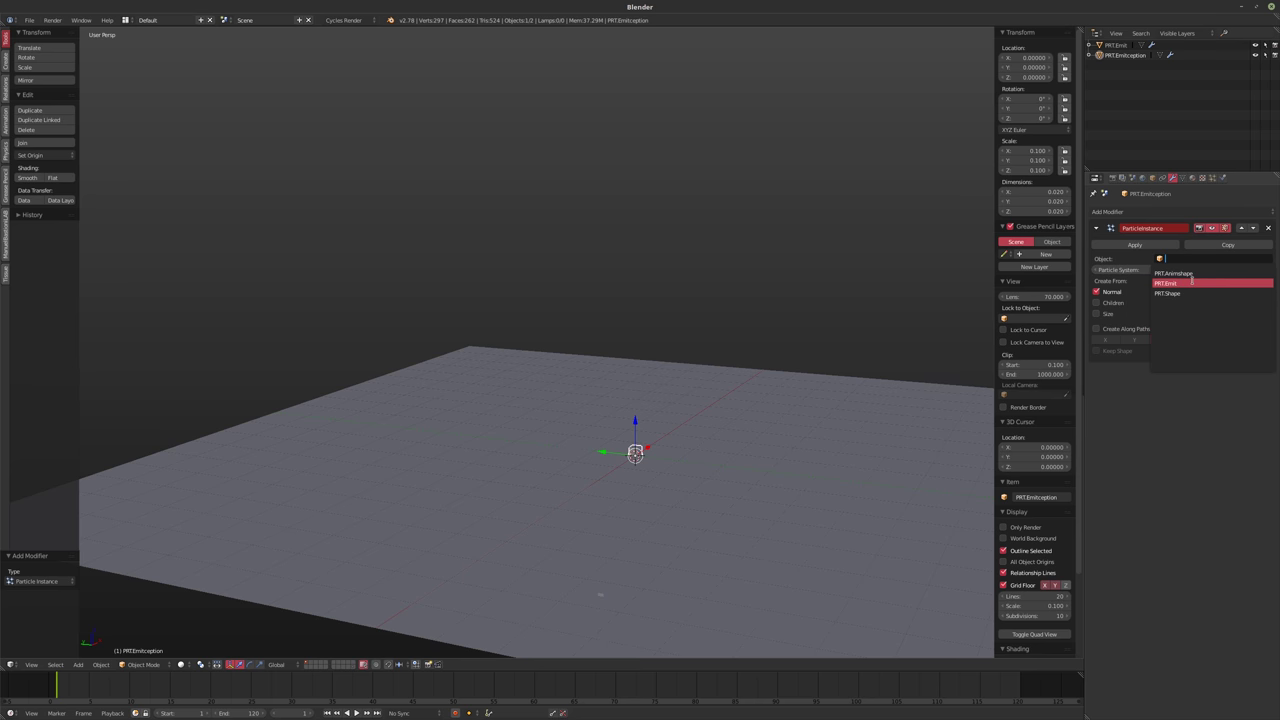
left_click(1191, 283)
Limit the modifier's instances to Alive particles by disabling Unborn and Dead, and preview the animation
middle_click_drag(650, 320, 778, 297)
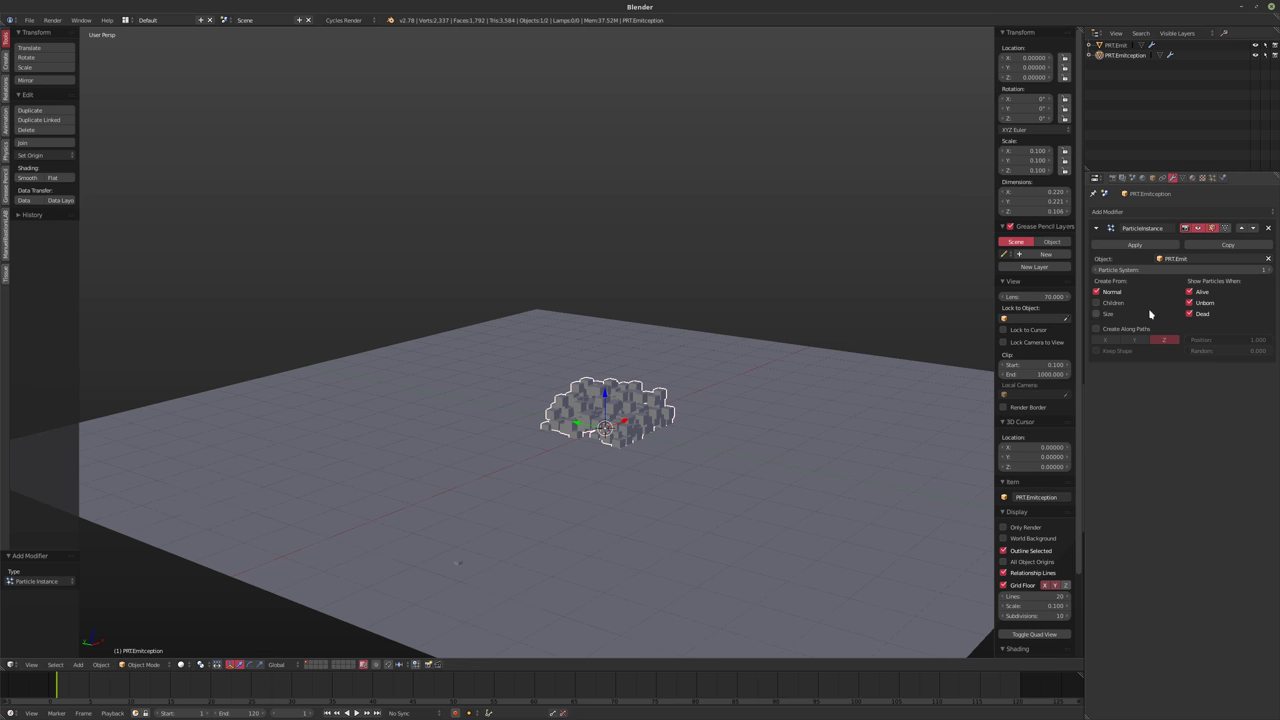
left_click(1189, 291)
left_click(1189, 313)
left_click(1189, 303)
left_click(1189, 291)
middle_click_drag(770, 362, 675, 357)
key("alt+a")
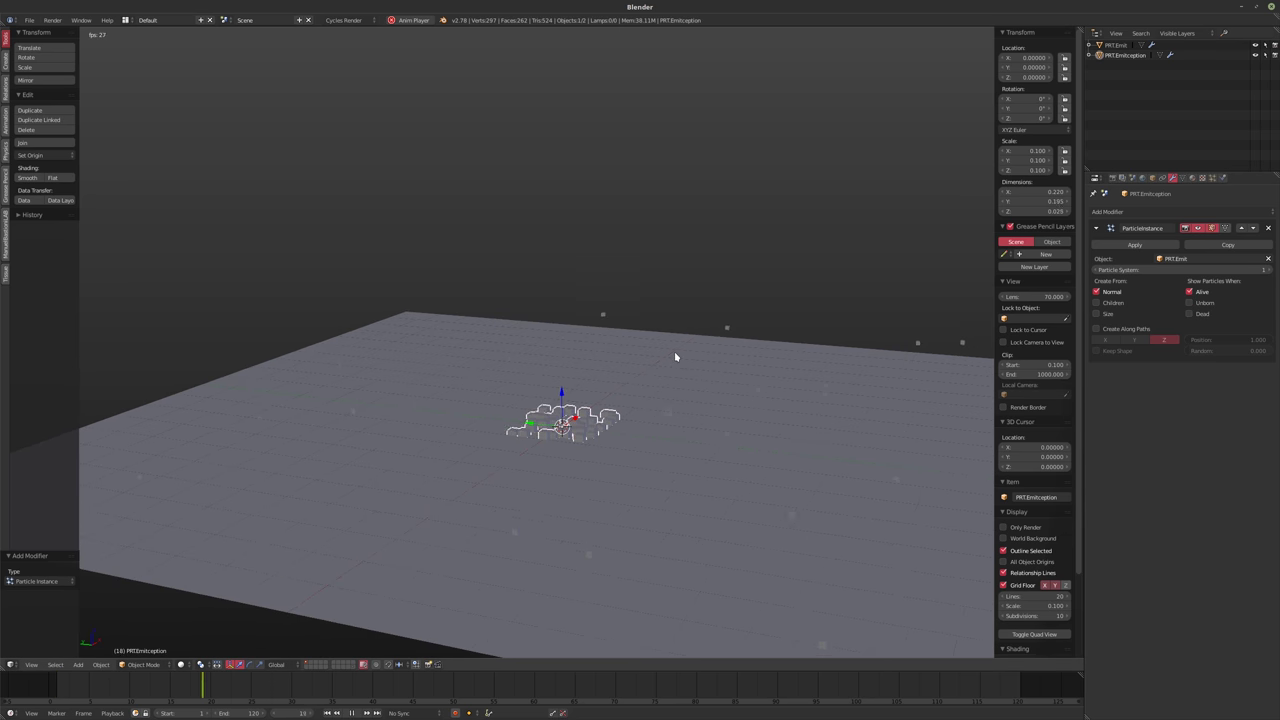
key("Escape")
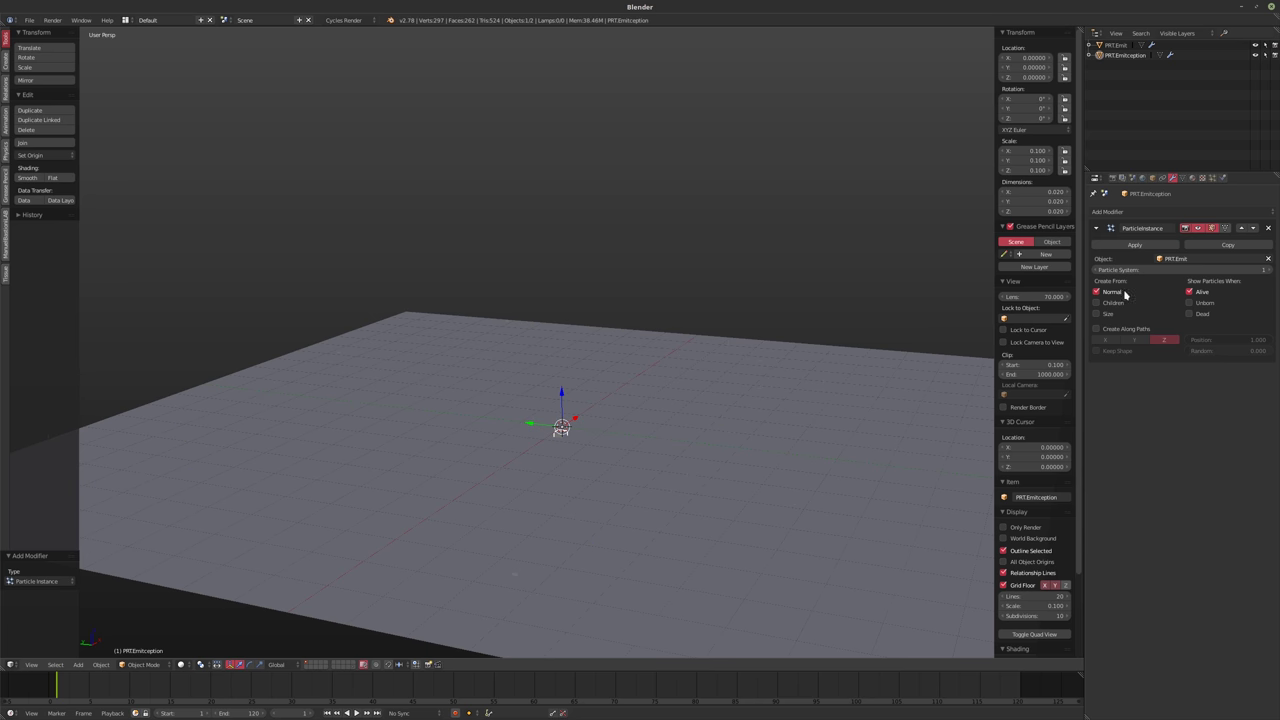
Add a particle system to PRT.Emitception with Use Modifier Stack enabled, and preview the animation
left_click(1210, 178)
left_click(1186, 244)
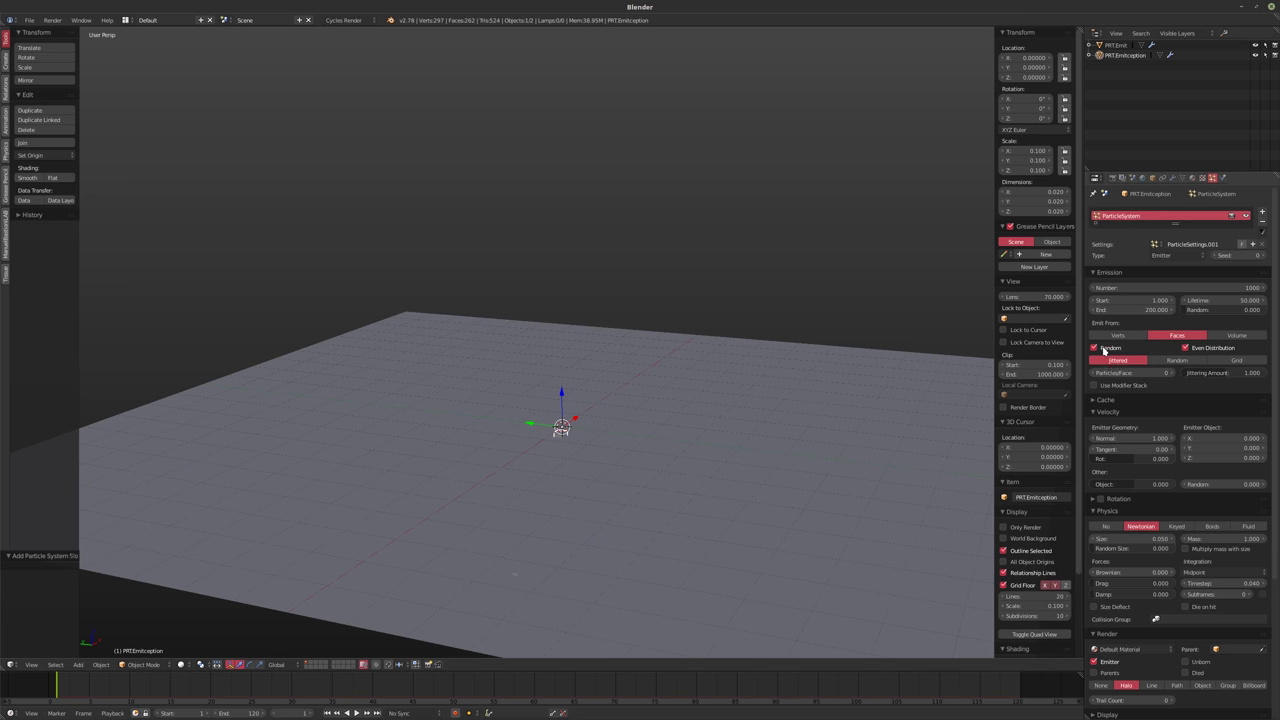
left_click(1119, 386)
mouse_move(663, 414)
middle_mouse_down()
mouse_move(591, 399)
mouse_move(642, 403)
middle_mouse_up()
key("alt+a")
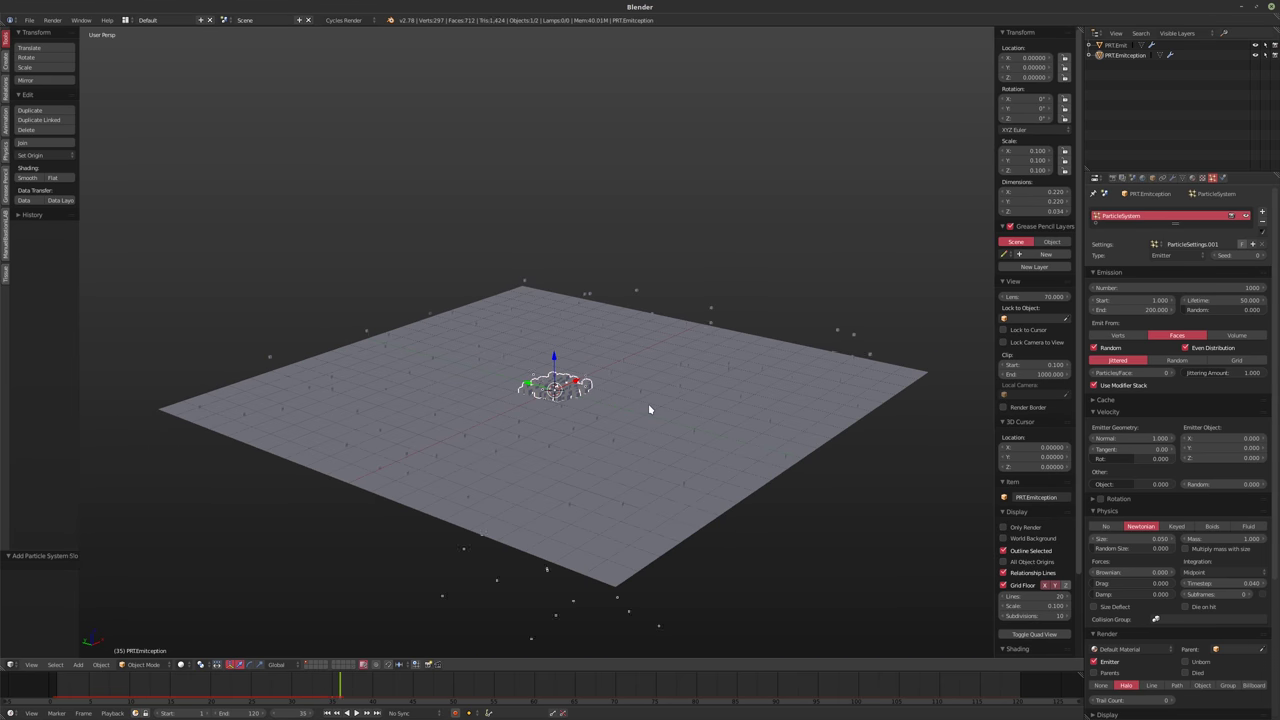
key("Escape")
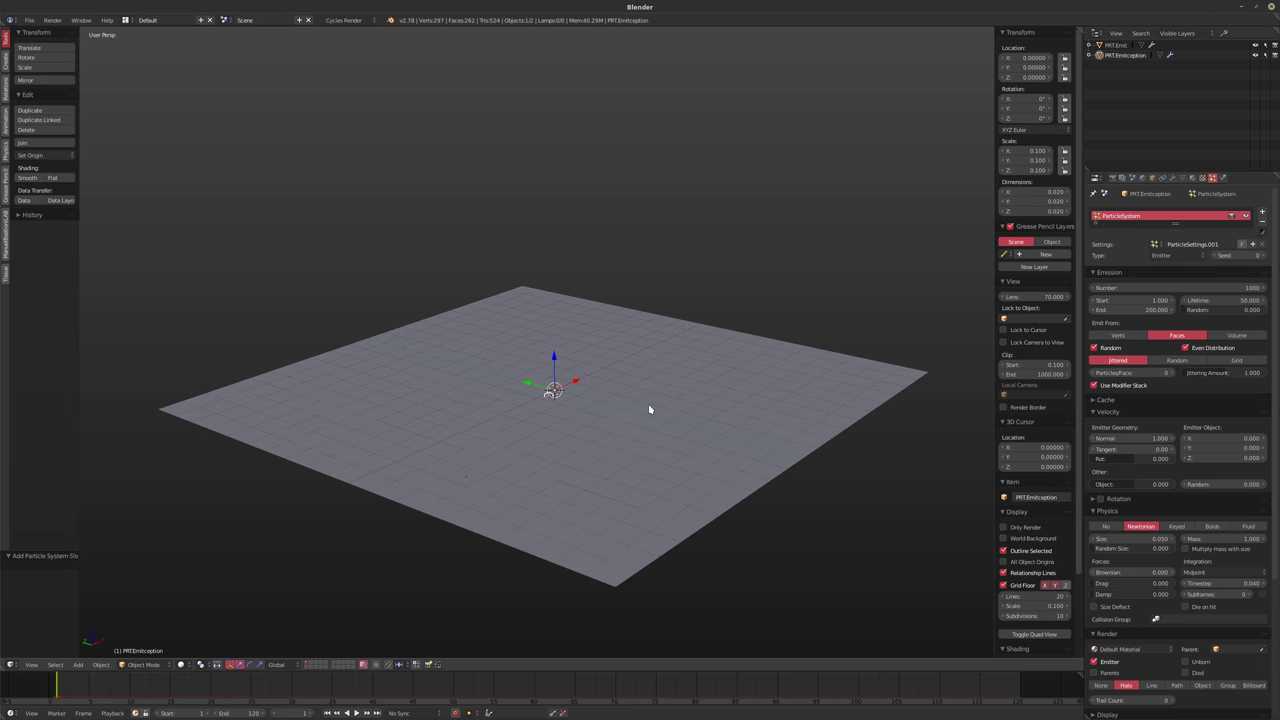
Review the modifier stack of PRT.Emitception and play the animation to examine the emitted particles
left_click(1222, 178)
left_click(1212, 178)
left_click(1172, 178)
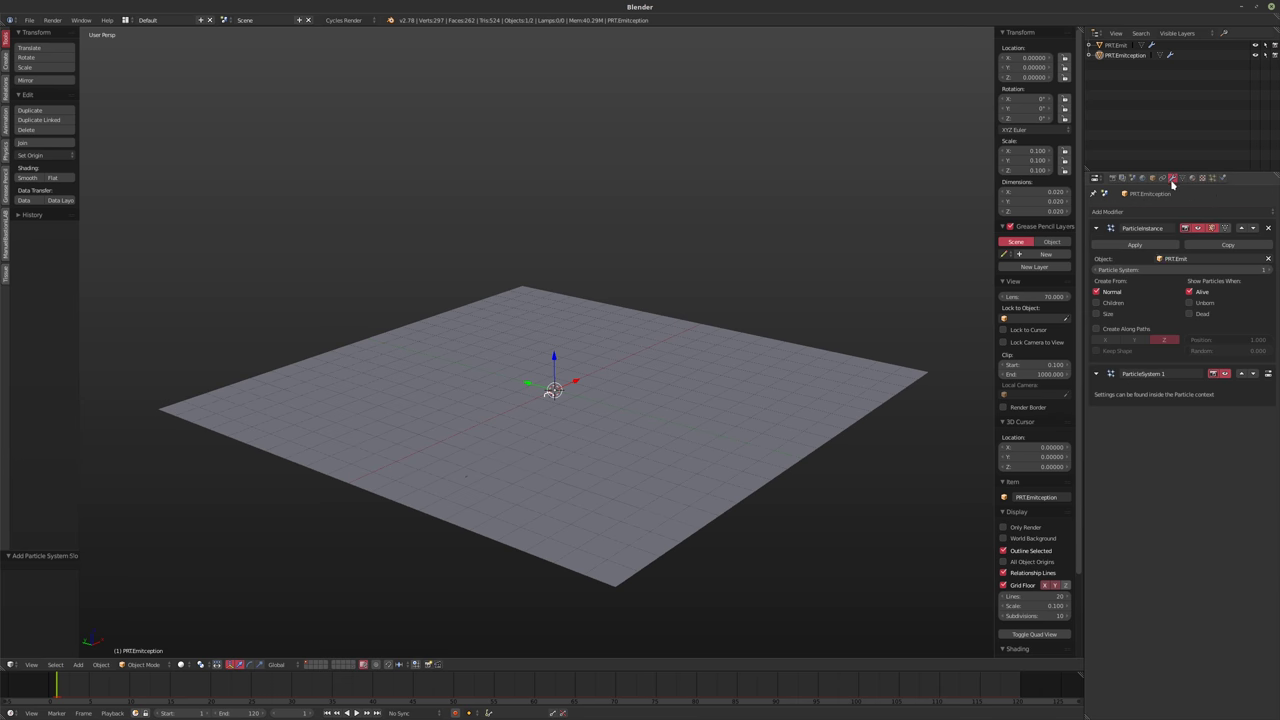
left_click(1110, 315)
middle_click_drag(715, 357, 712, 391)
key("alt+a")
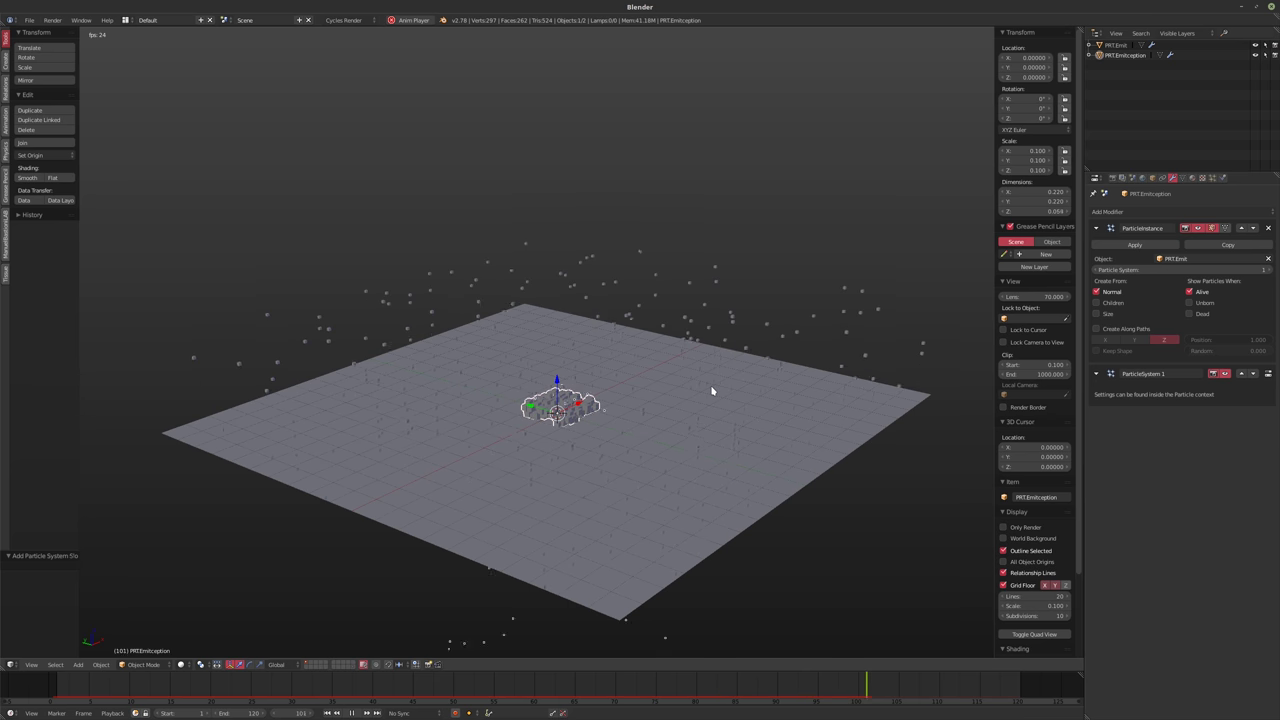
key("alt+a")
key("shift+Left")
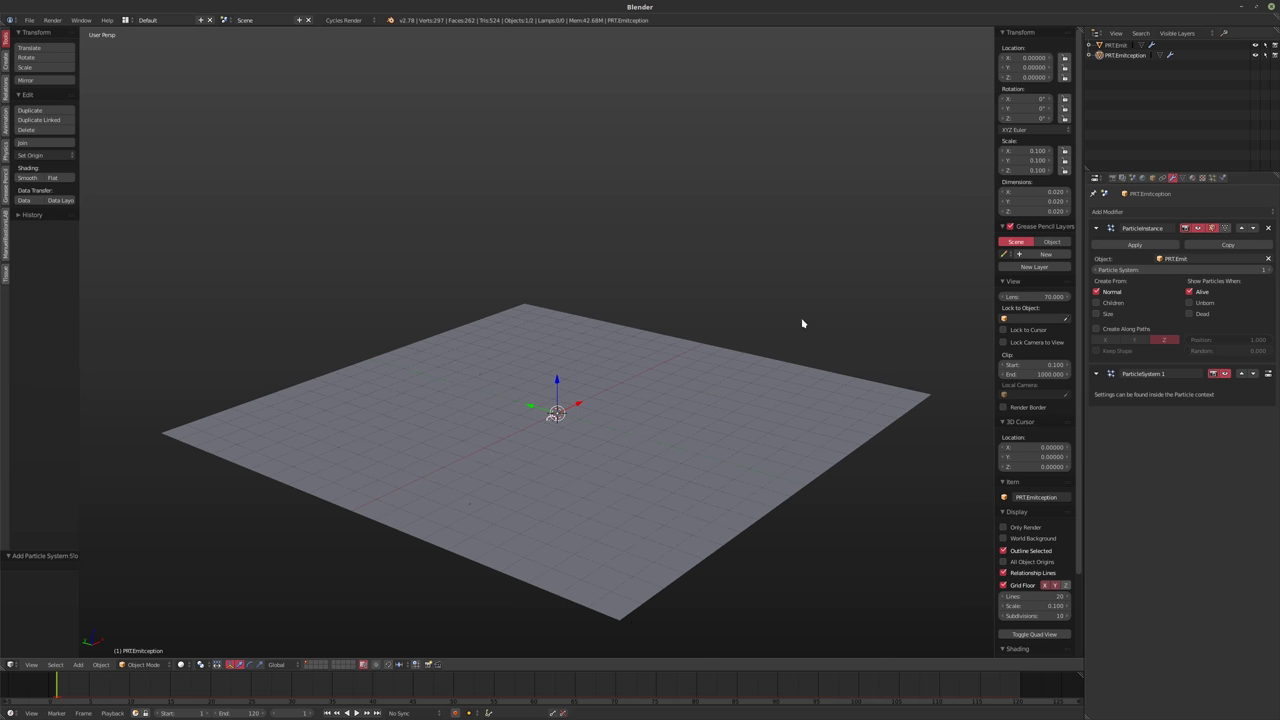
Switch the Particle Instance modifier to particle system 2 and back to 1, and replay the animation
left_click(1267, 271)
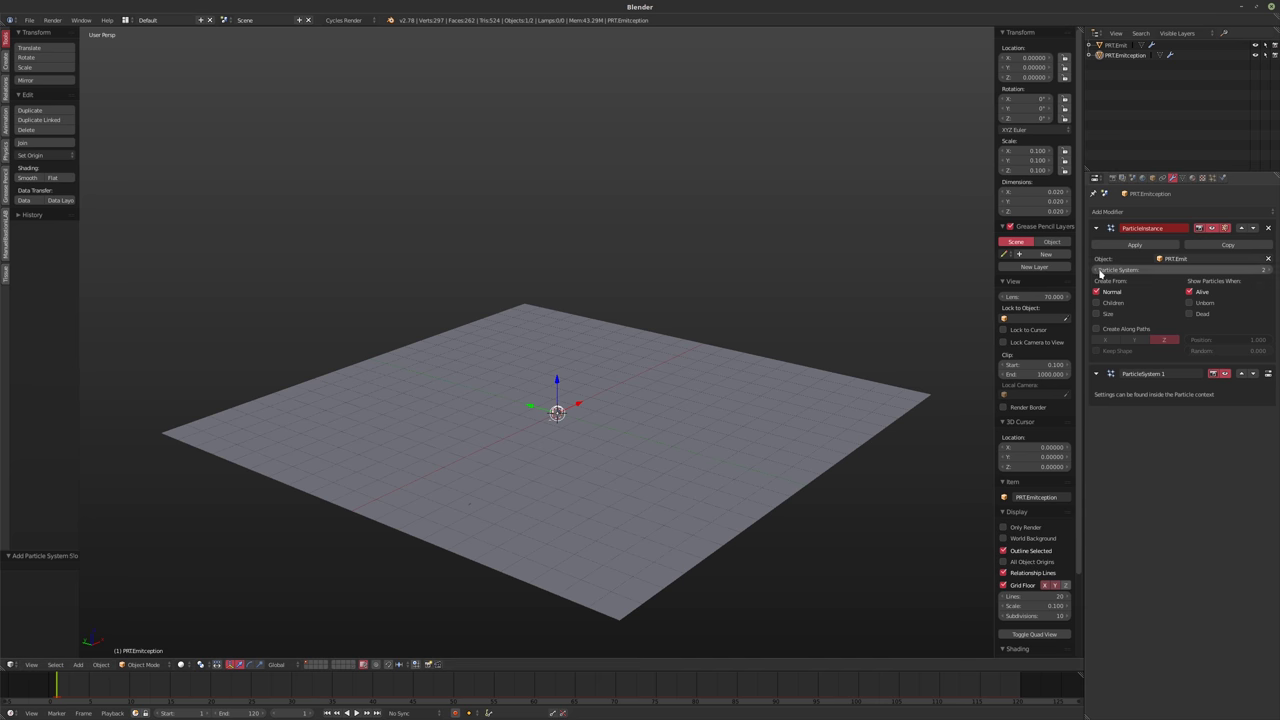
left_click(1100, 272)
middle_click_drag(760, 294, 740, 306)
key("alt+a")
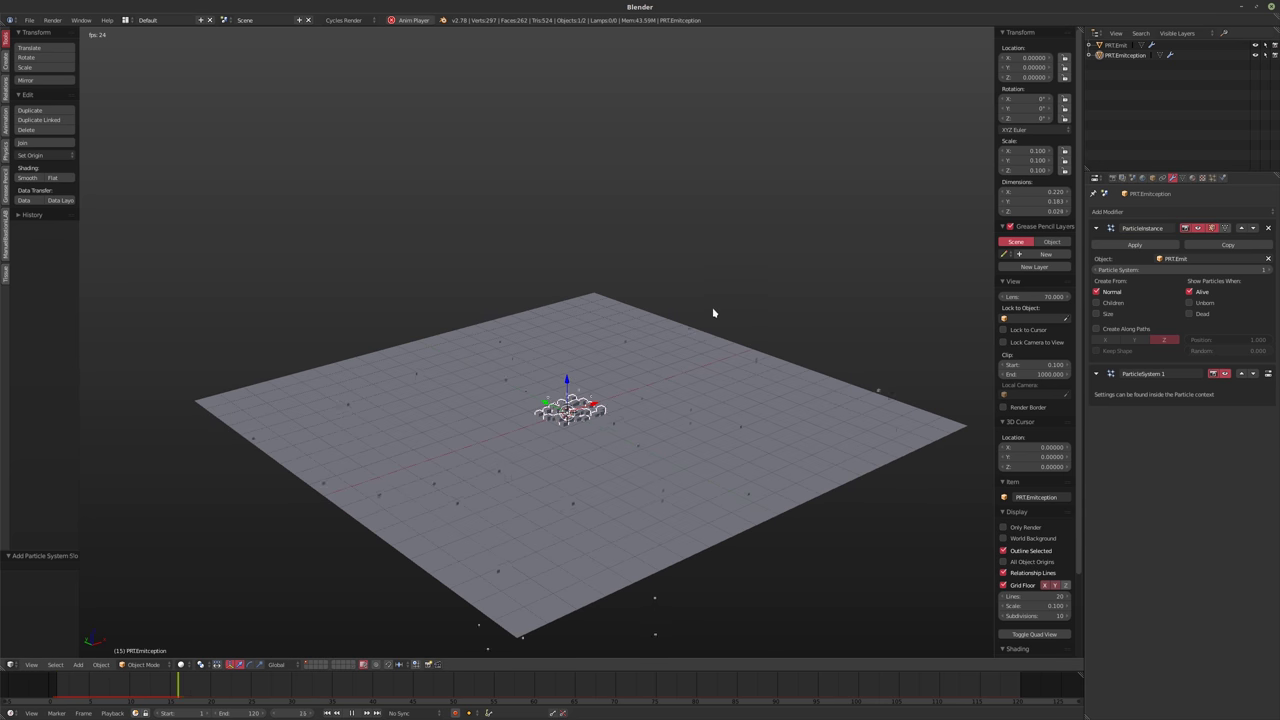
key("alt+a")
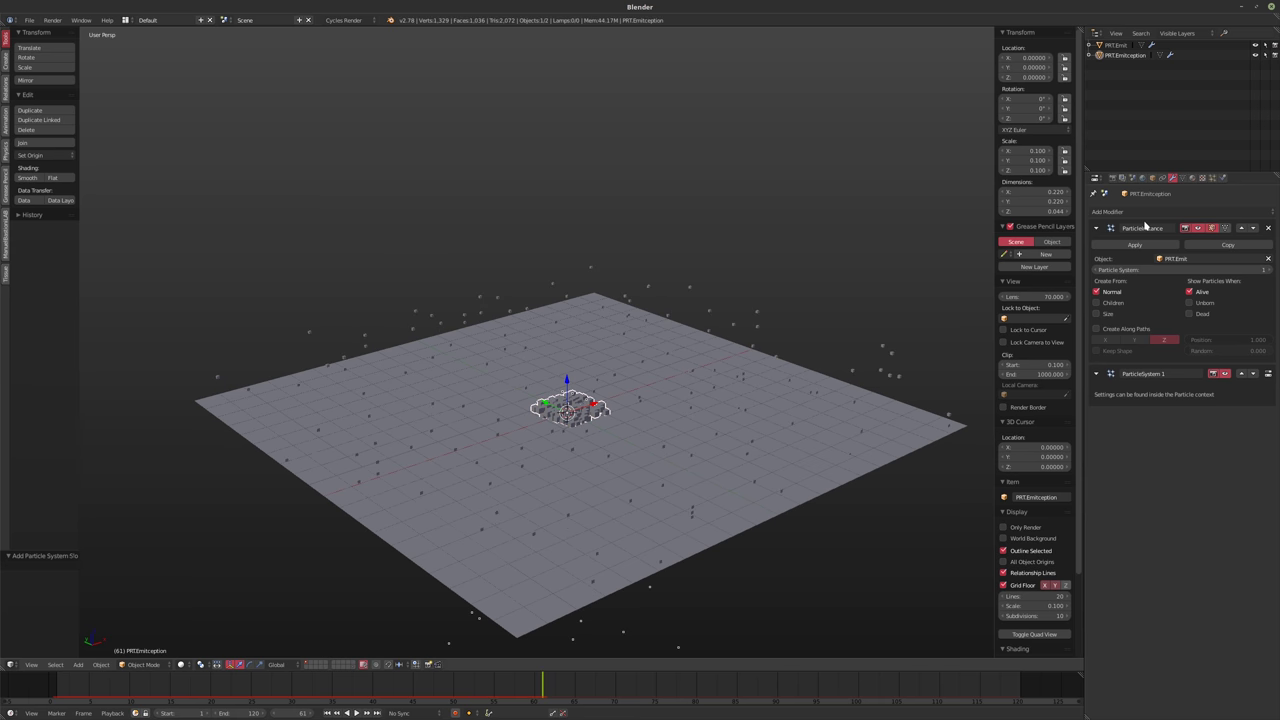
Set the normal emission velocity of PRT.Emitception's particle system to 0
left_click(1212, 178)
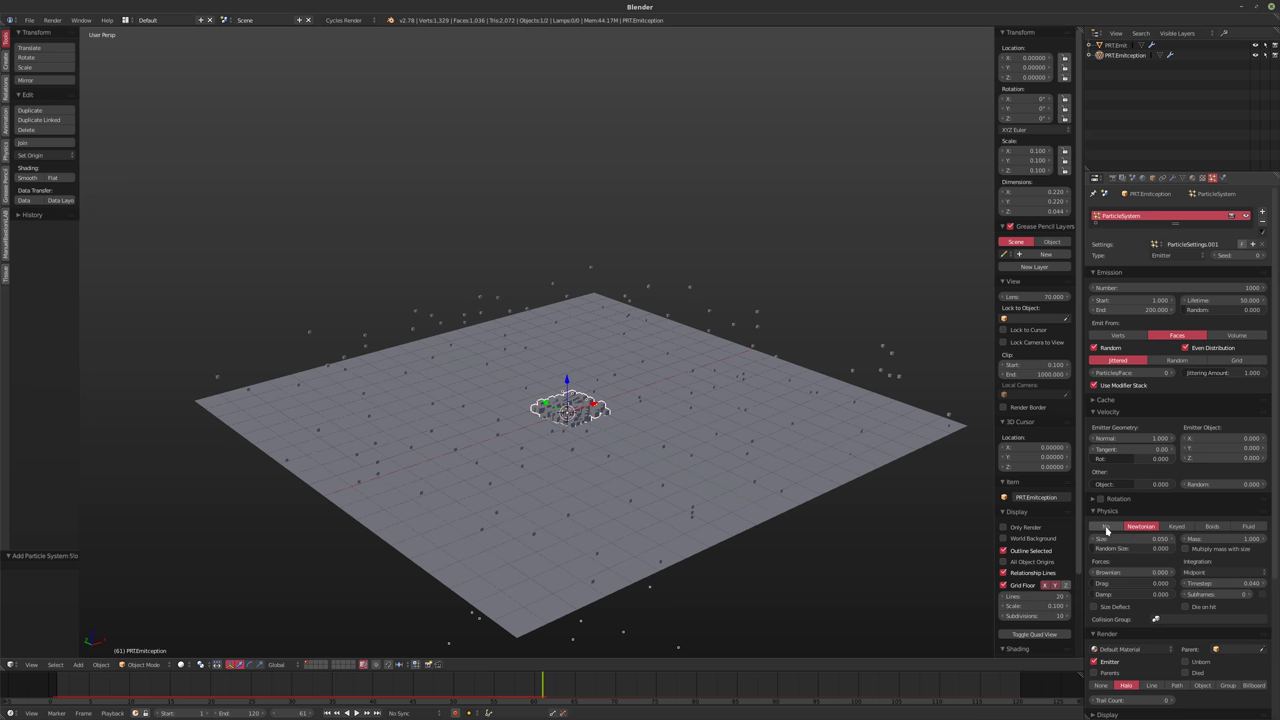
left_click(1143, 437)
type("0")
key("Return")
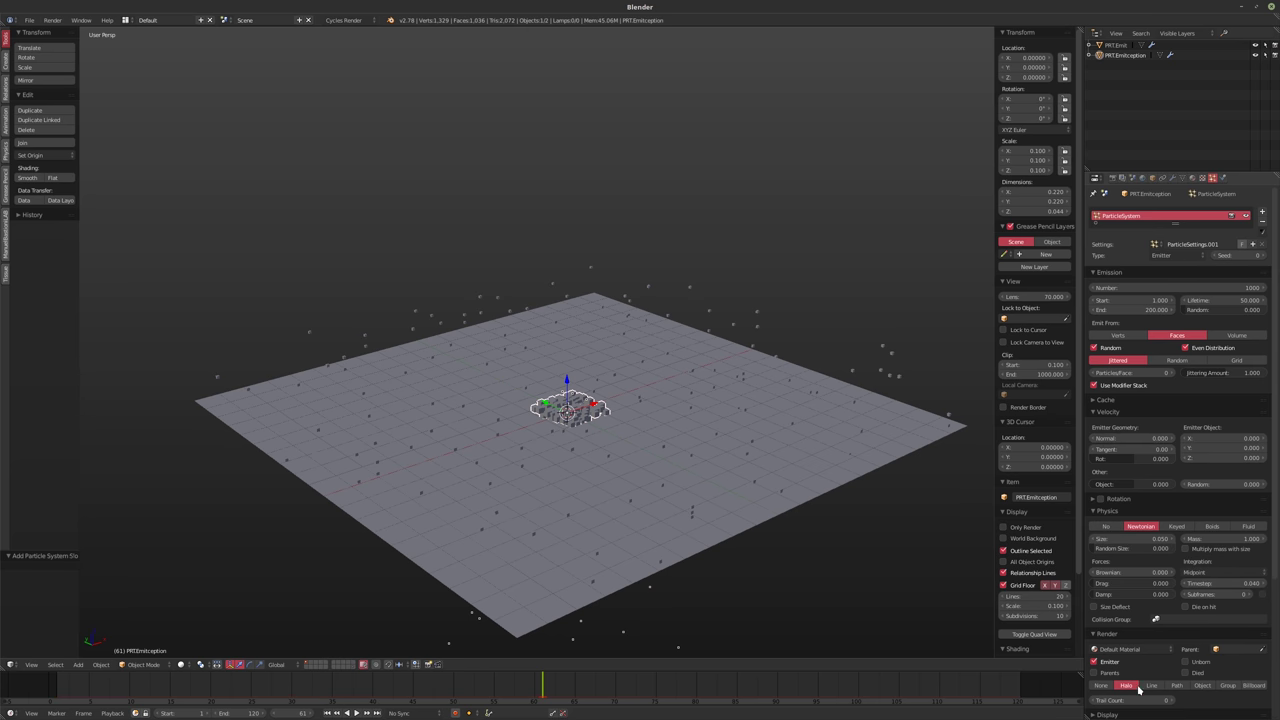
Set the particles' drag and damp forces to 1 and replay the animation from the first frame
scroll(1130, 600, "down", 3)
left_click(1112, 505)
type("1")
key("Return")
left_click(1130, 516)
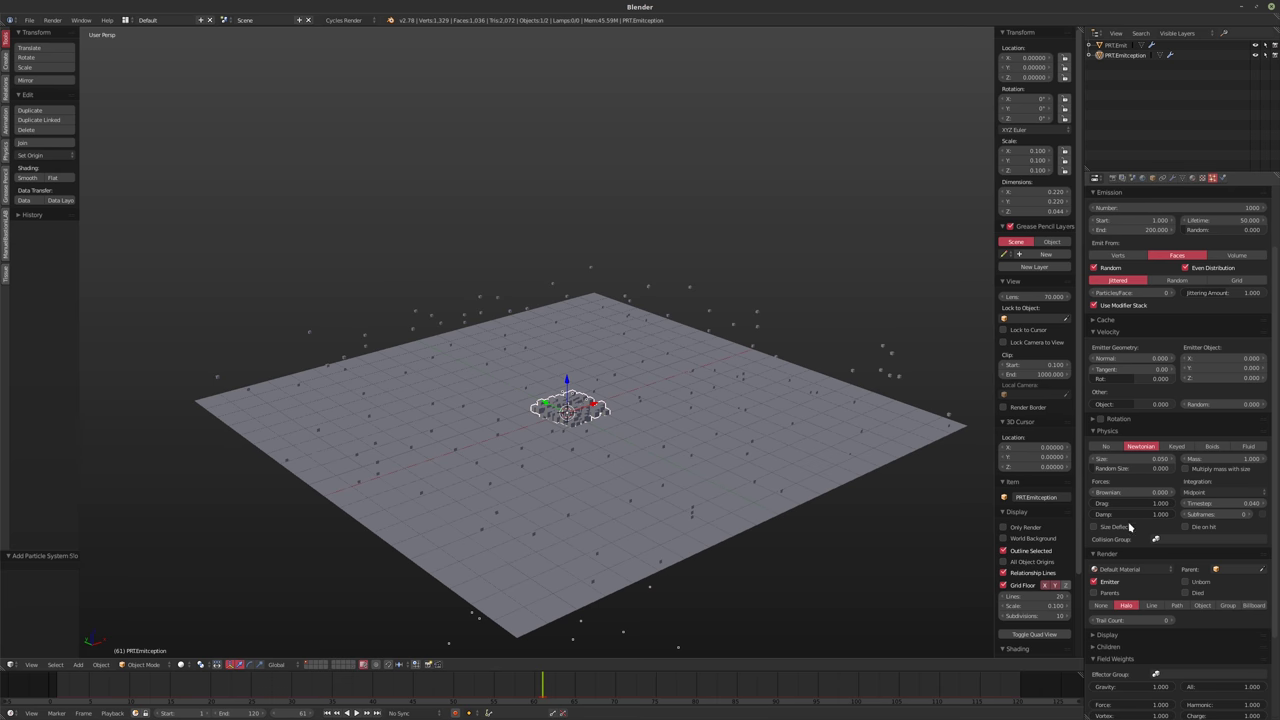
type("1")
key("Return")
key("shift+Left")
key("alt+a")
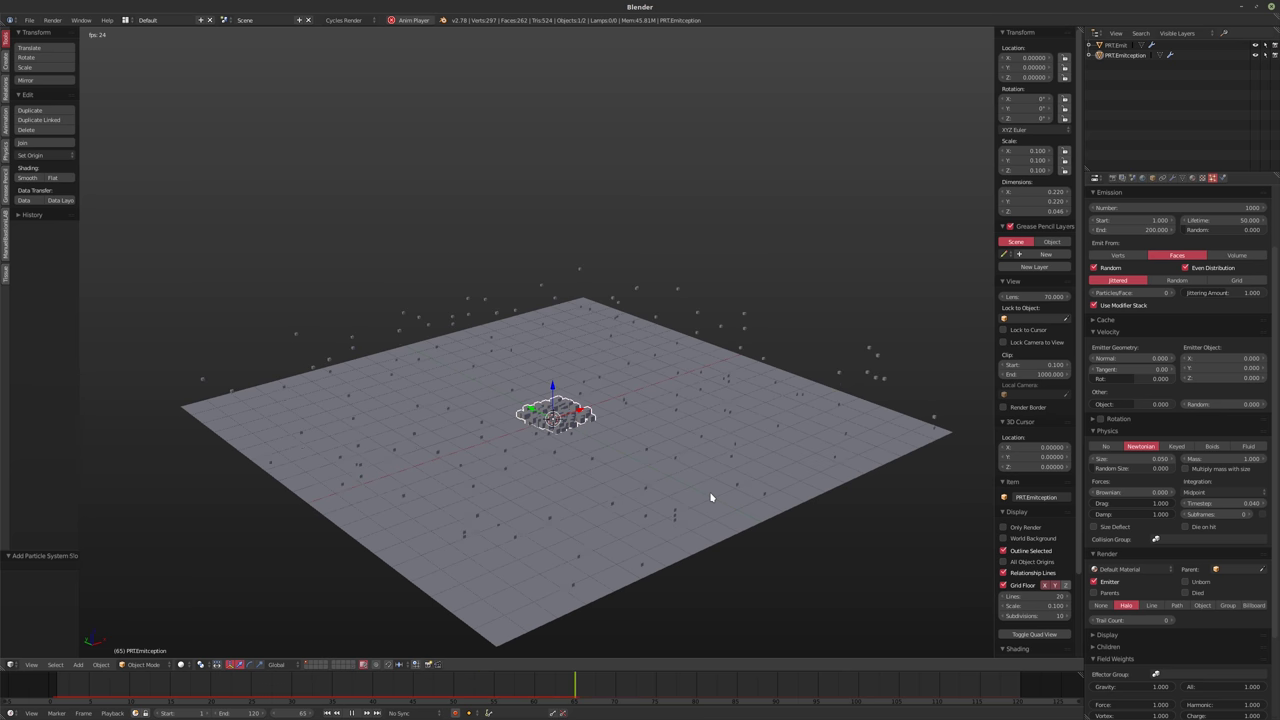
key("alt+a")
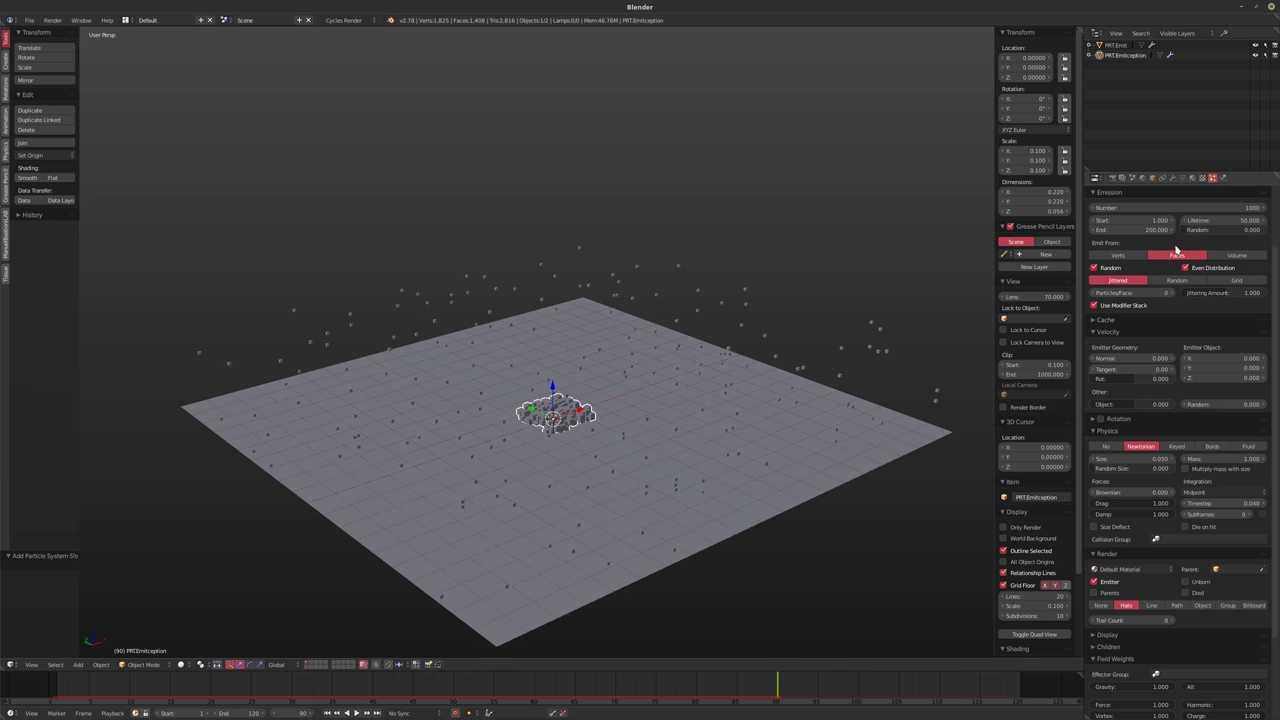
Set both the end frame and the lifetime of PRT.Emitception's particle emission to 120
left_click(1130, 229)
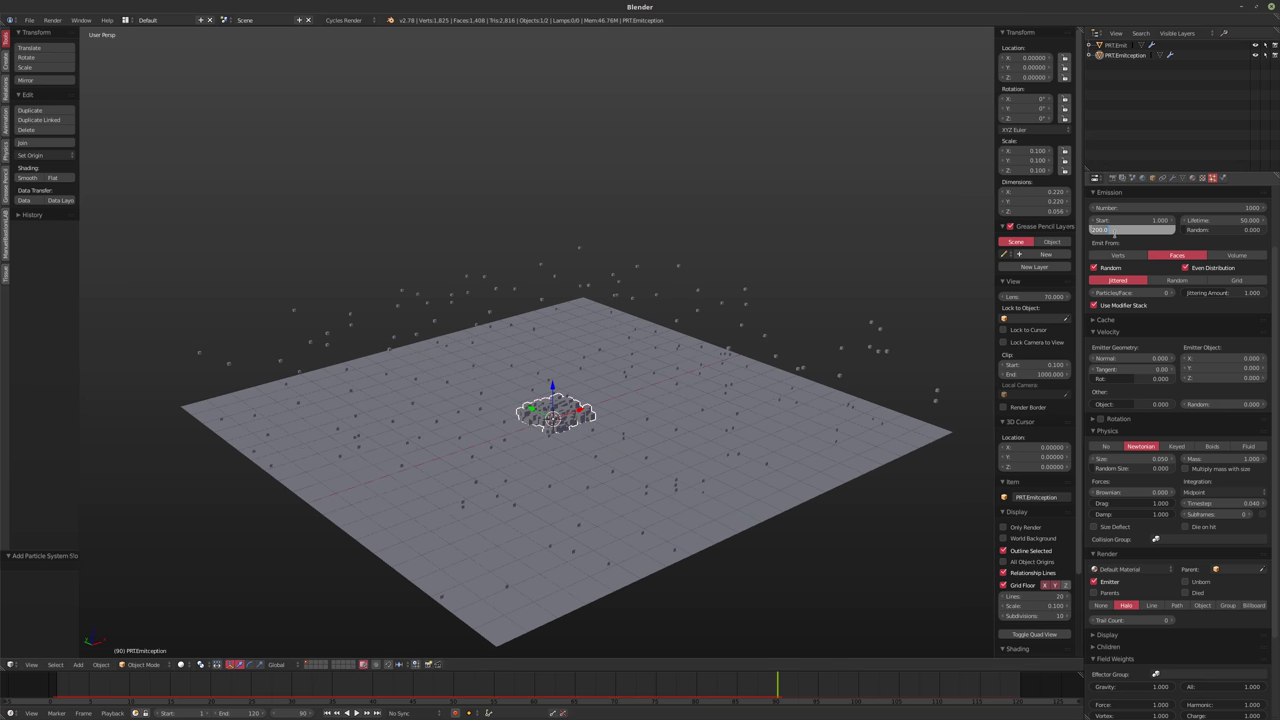
type("120")
key("Return")
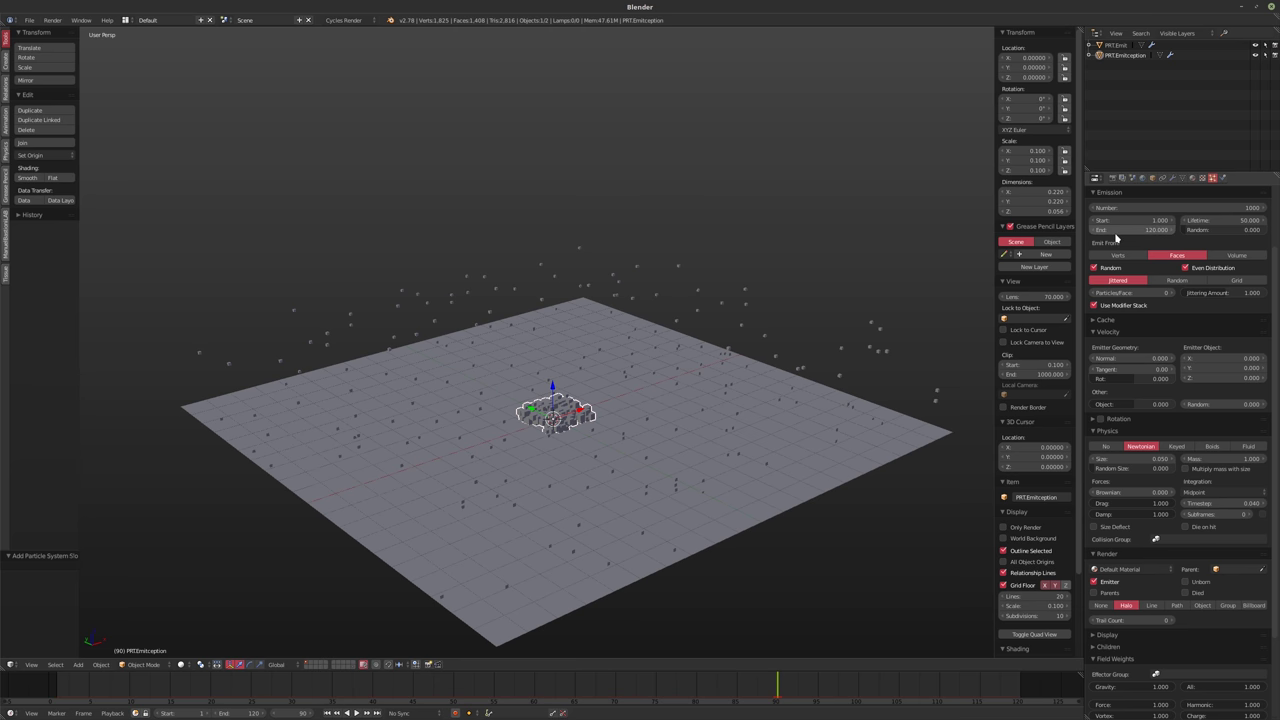
left_click(1209, 221)
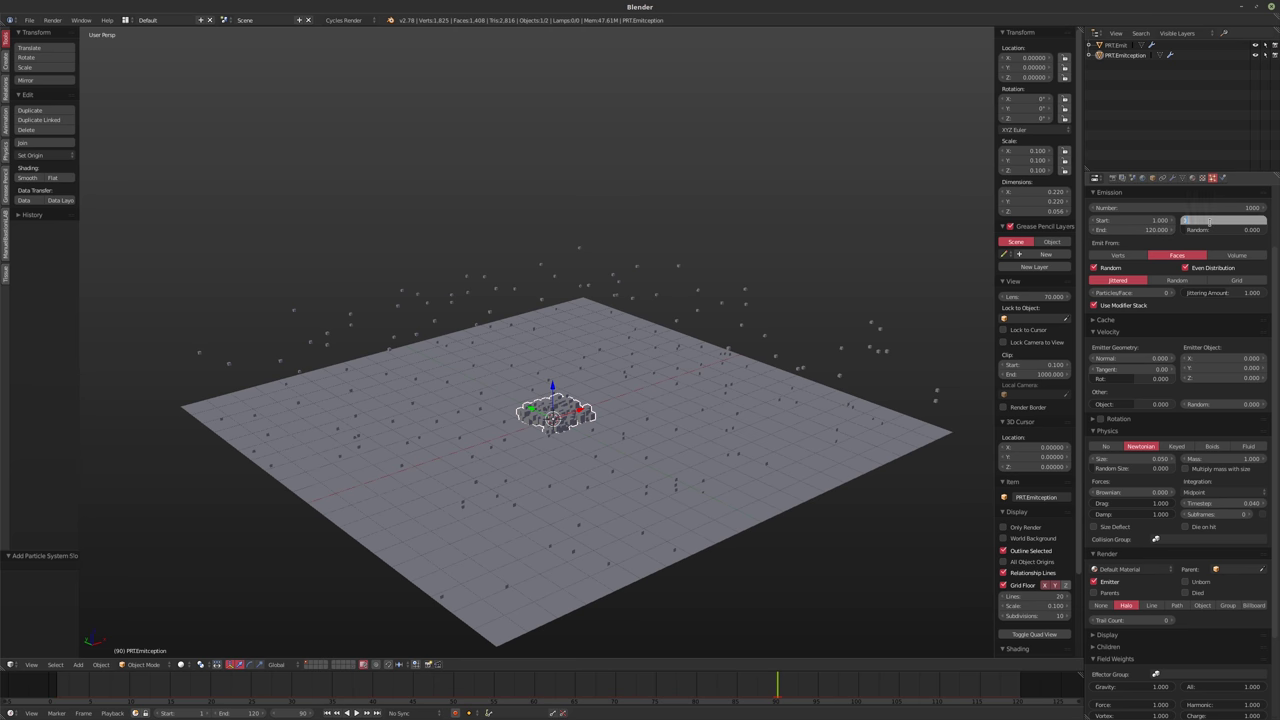
type("120")
key("Return")
Raise PRT.Emitception's particle number to 10000 and play the animation to check the emission
left_click(1156, 207)
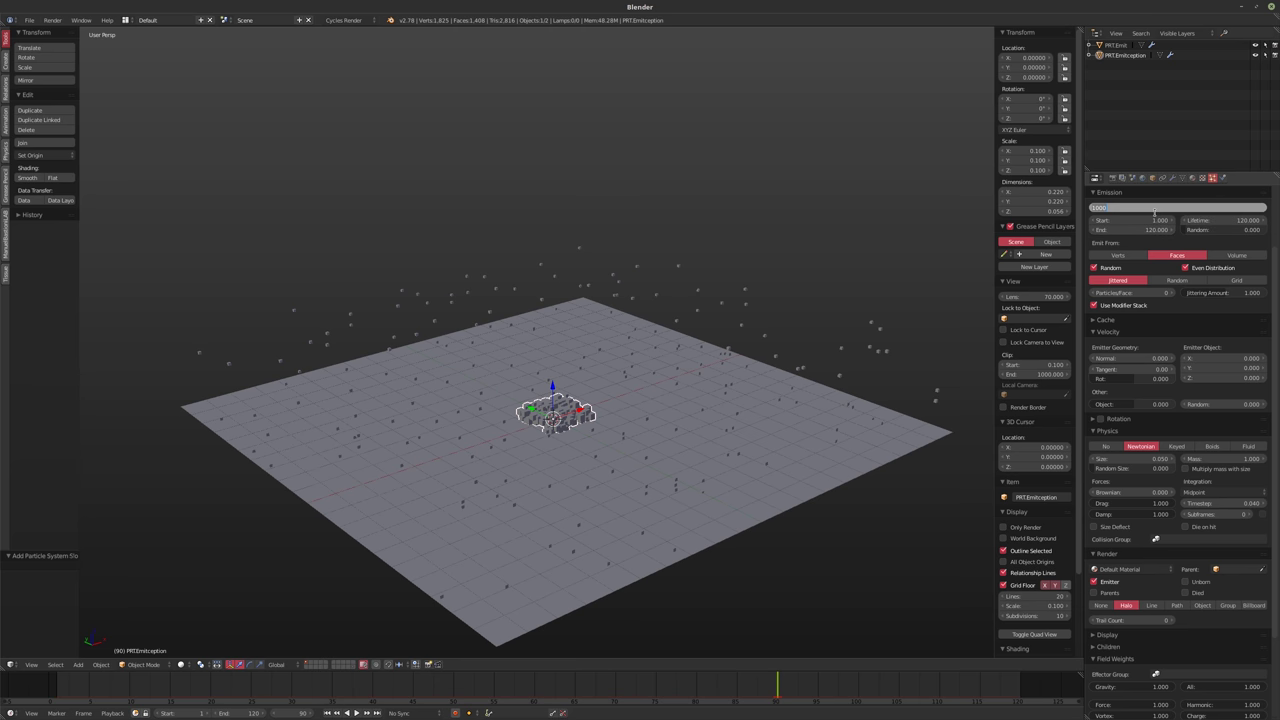
type("10000")
key("Return")
key("alt+a")
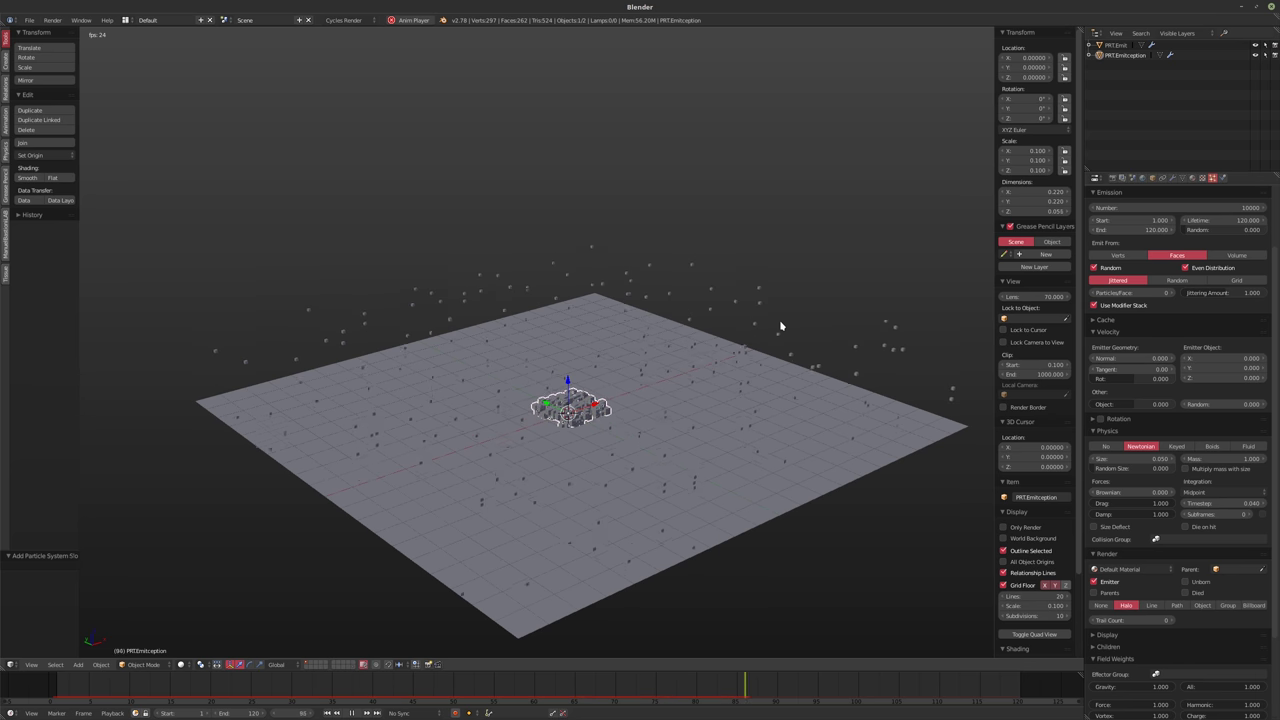
key("alt+a")
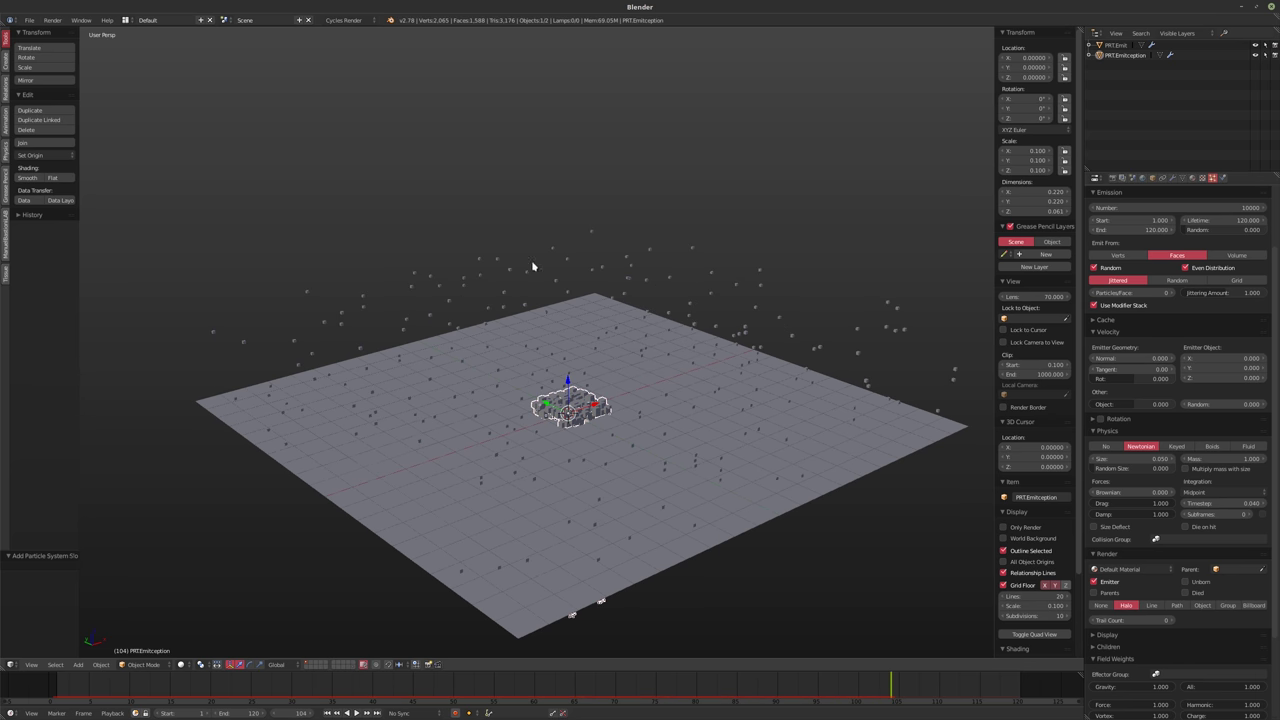
Change the emission source of PRT.Emitception's particles to Verts
middle_click_drag(533, 267, 912, 282)
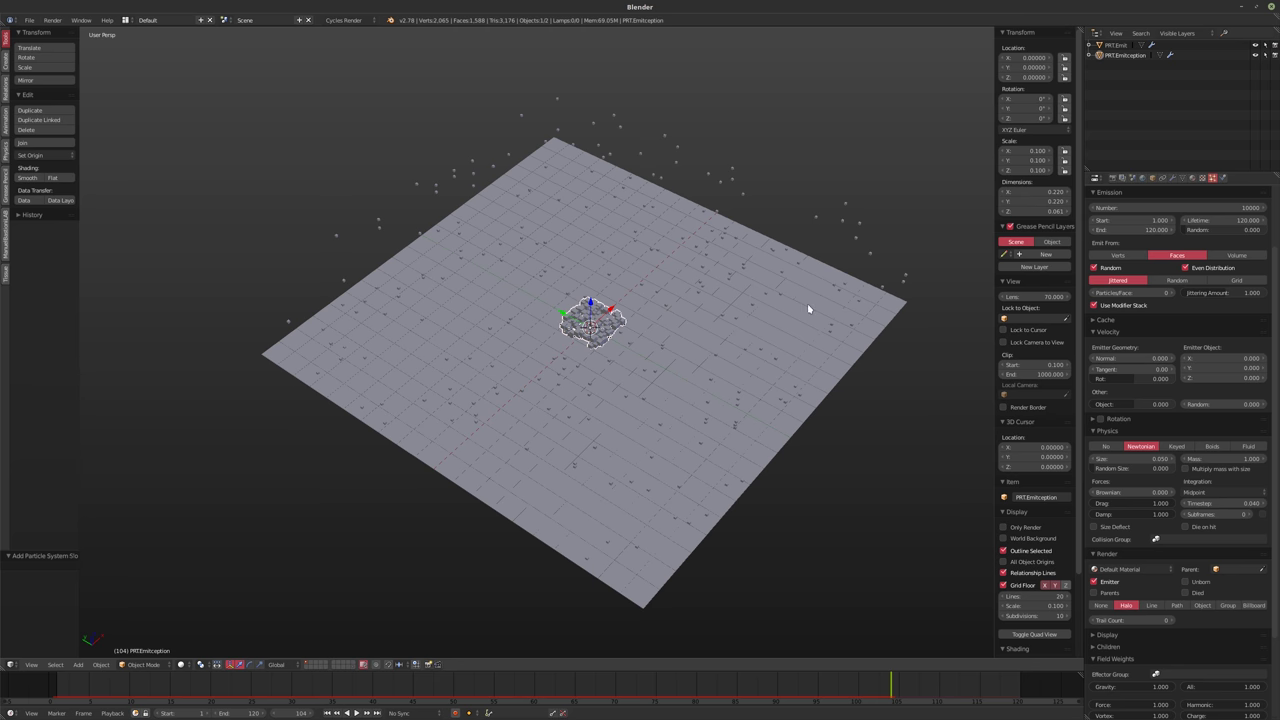
middle_click_drag(808, 309, 730, 293)
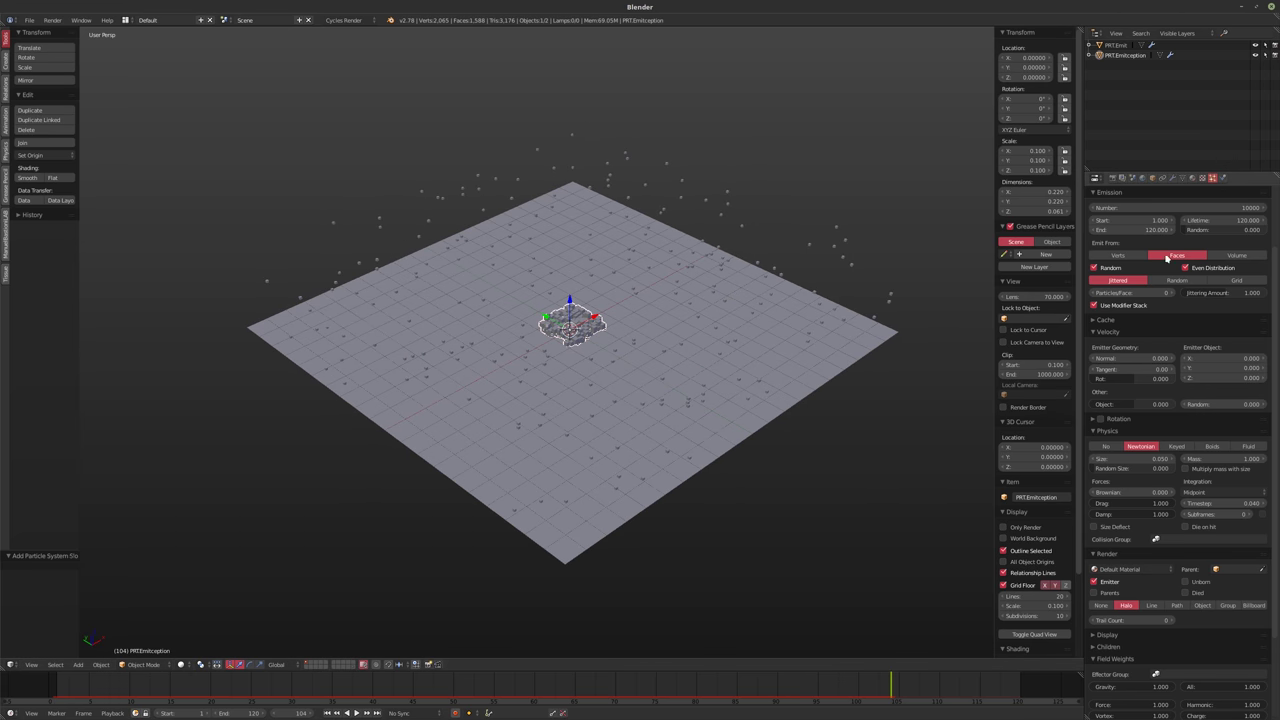
left_click(1117, 256)
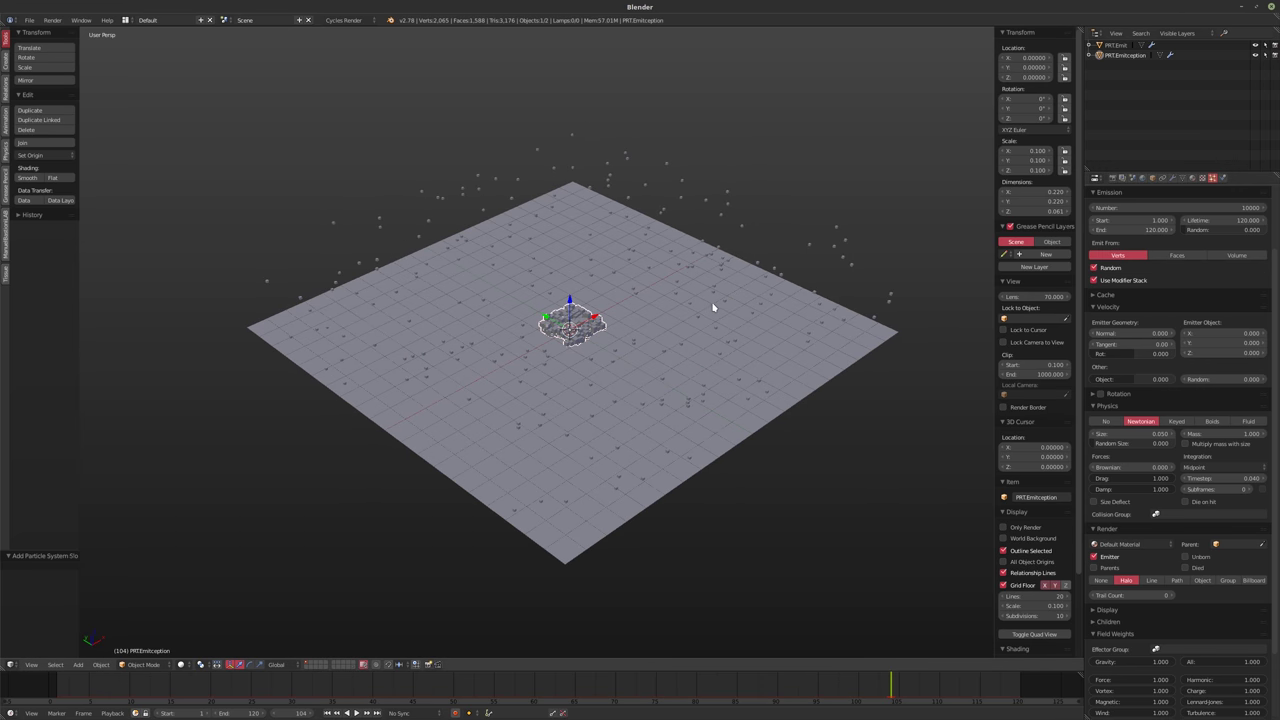
Replay the animation from the first frame to check the vertex emission, and return to the first frame
middle_click_drag(714, 306, 724, 302)
key("shift+Left")
key("alt+a")
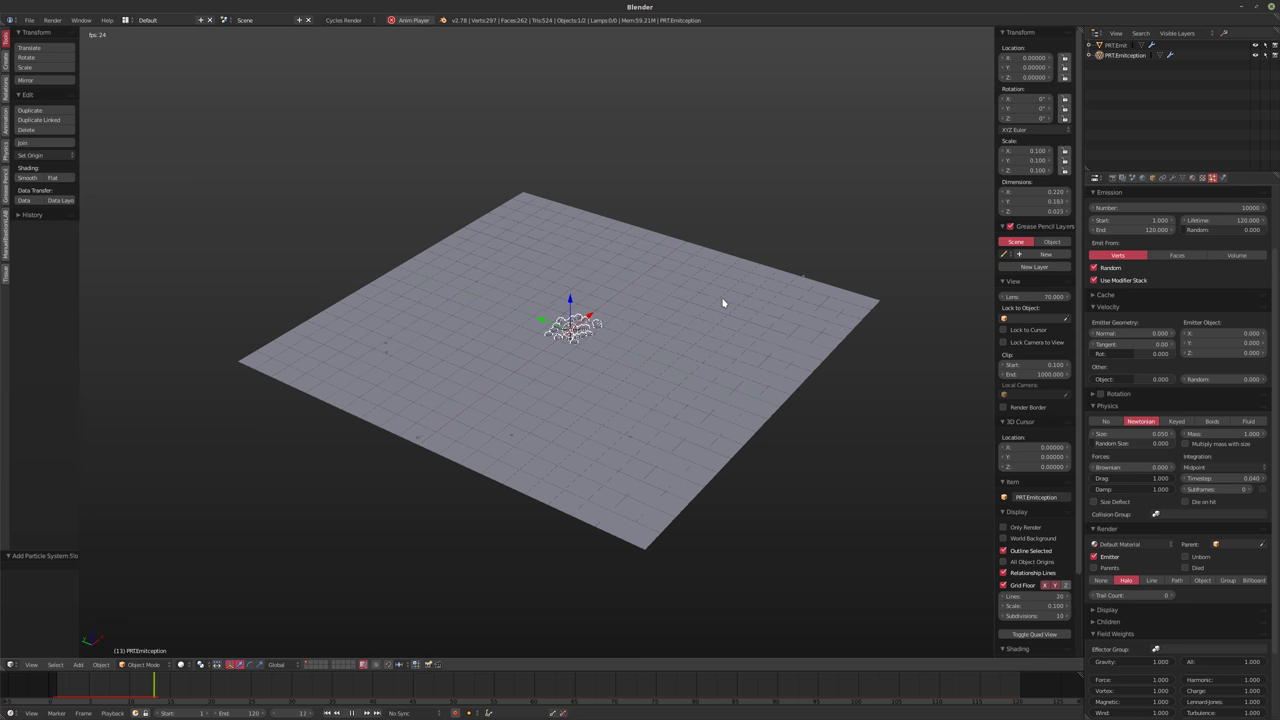
key("alt+a")
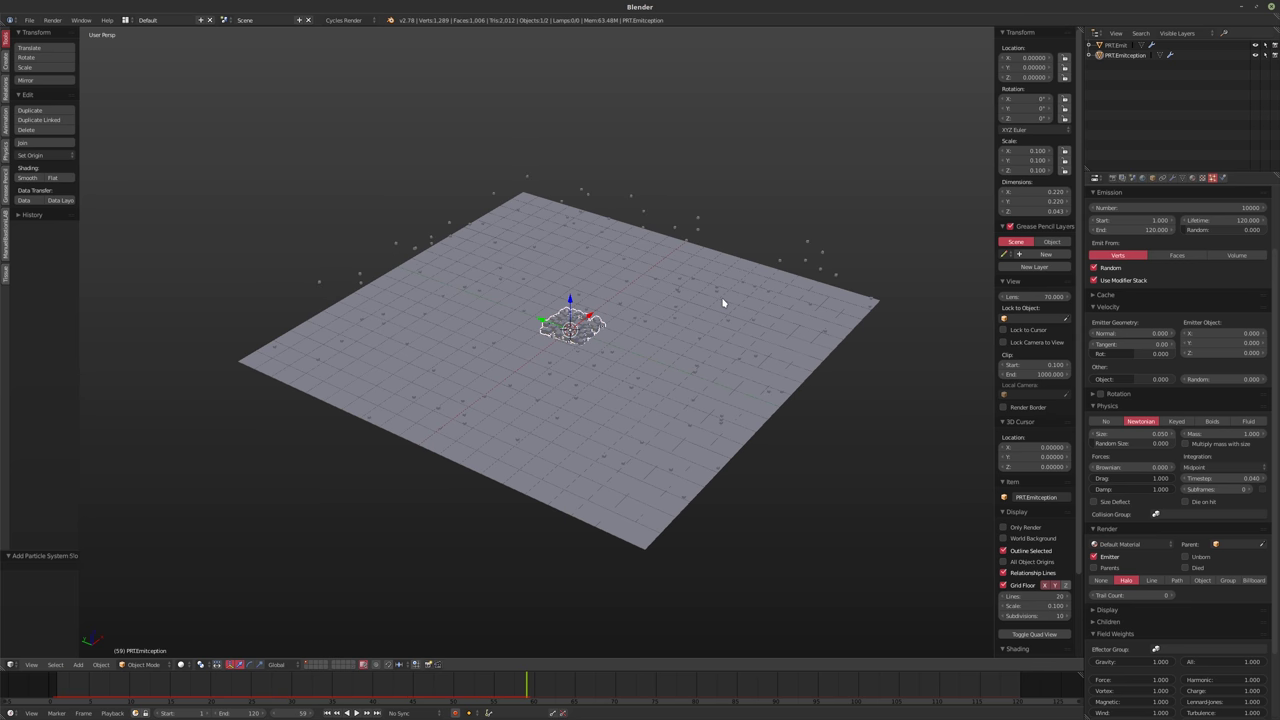
key("shift+Left")
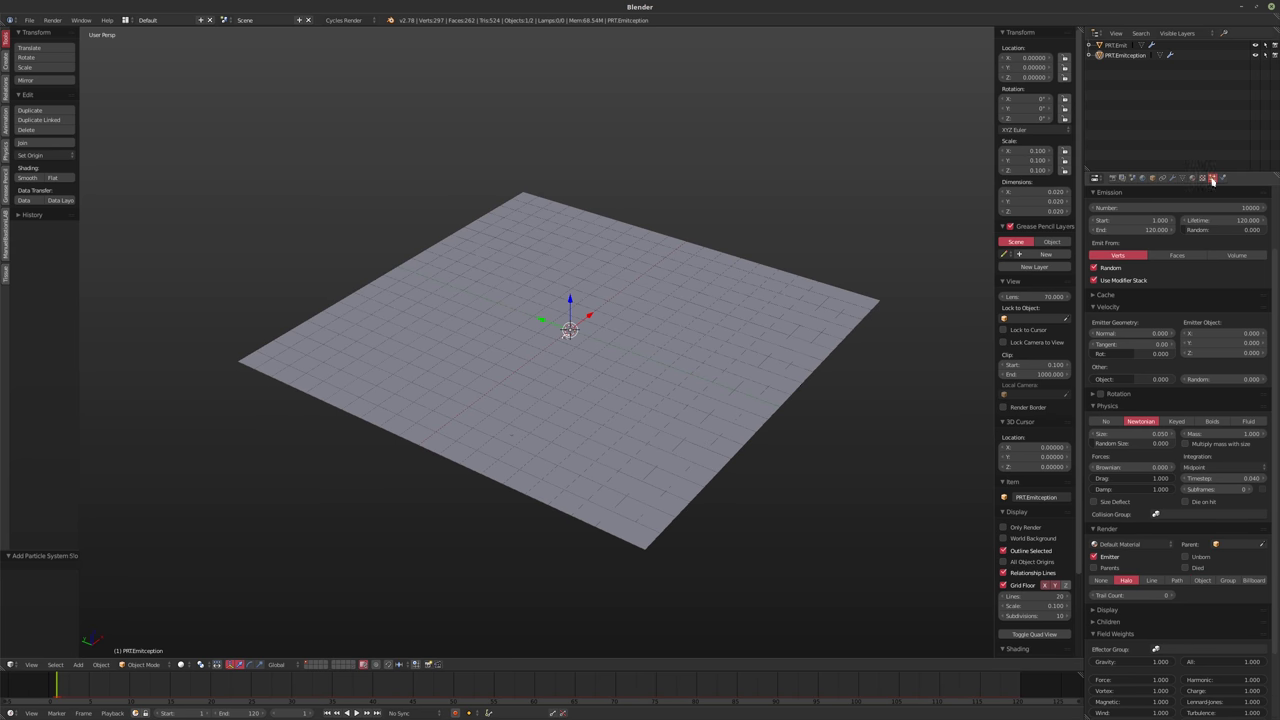
Enable Children and Size in PRT.Emitception's ParticleInstance modifier and play the animation to check the cubes
left_click(1173, 178)
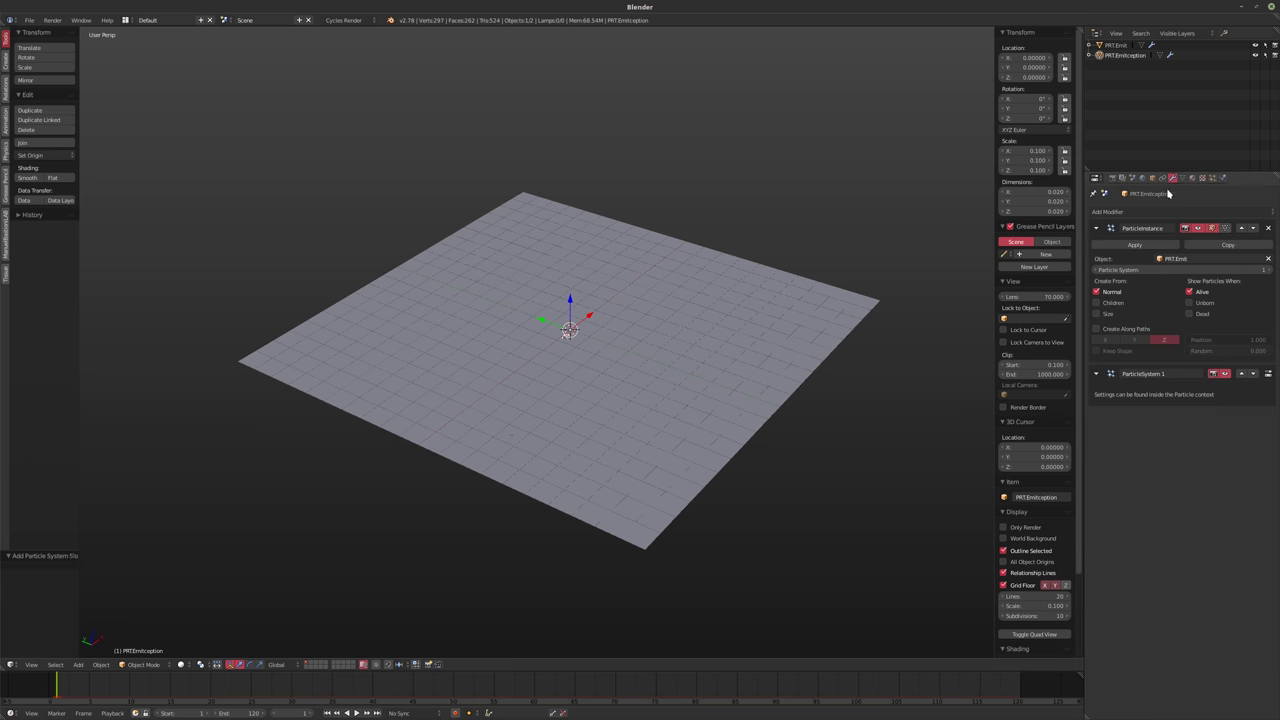
left_click(1107, 315)
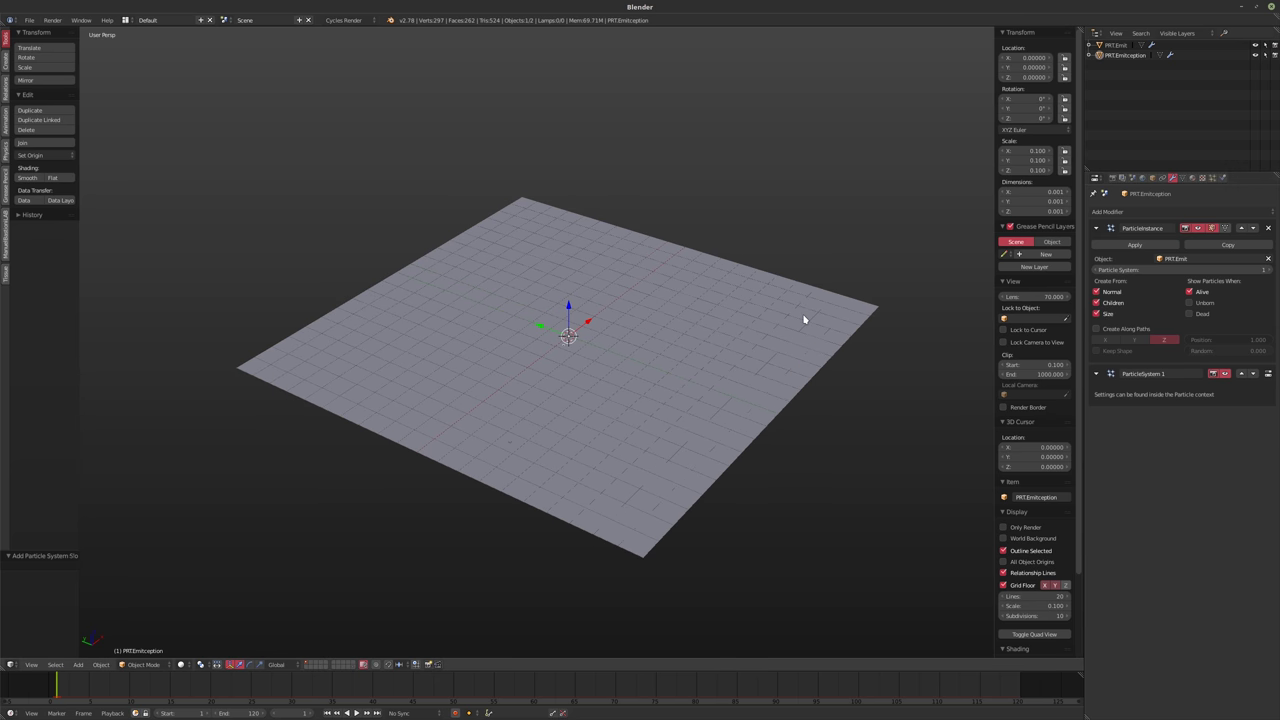
key("alt+a")
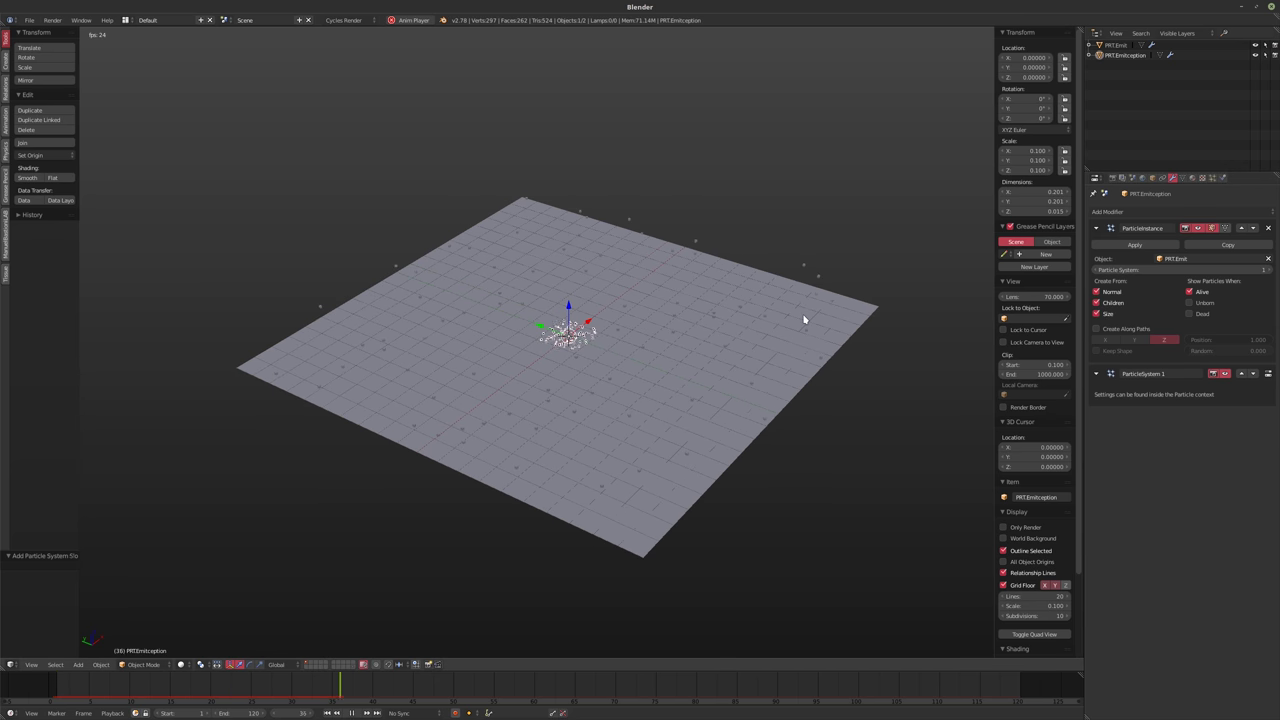
key("alt+a")
scroll(605, 422, "up", 5)
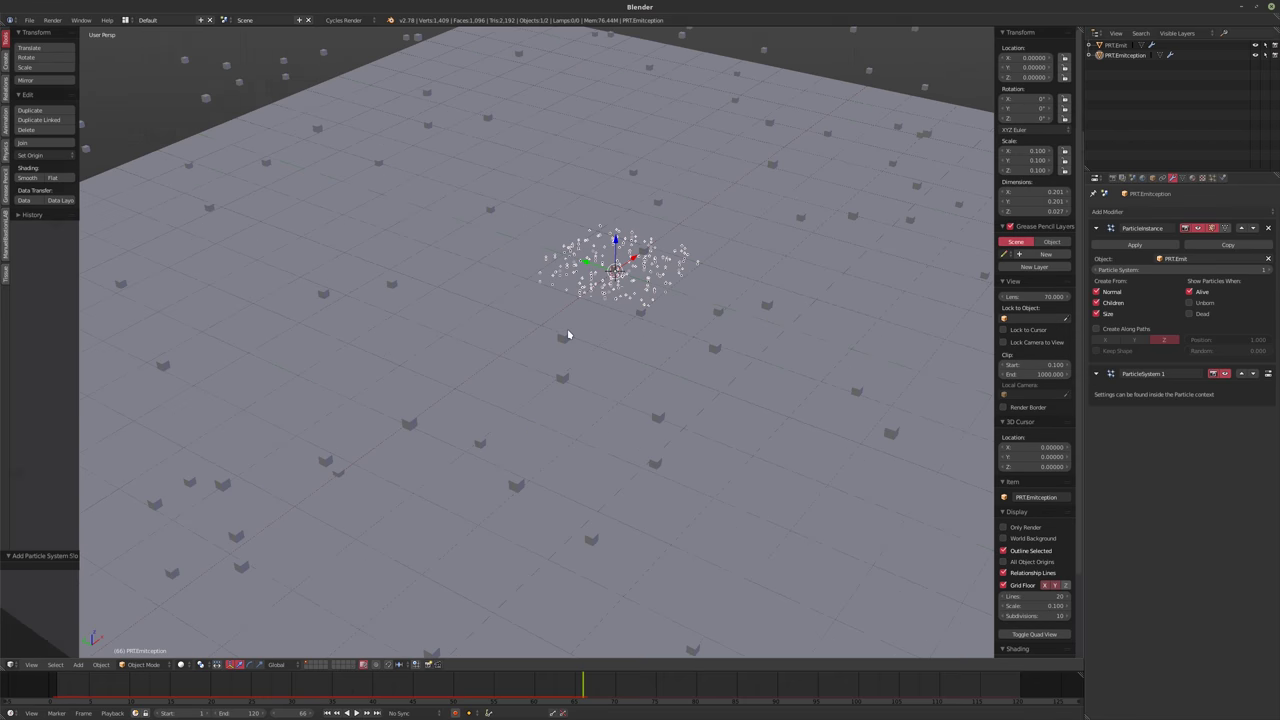
middle_click_drag(566, 334, 623, 354)
scroll(602, 320, "down", 6)
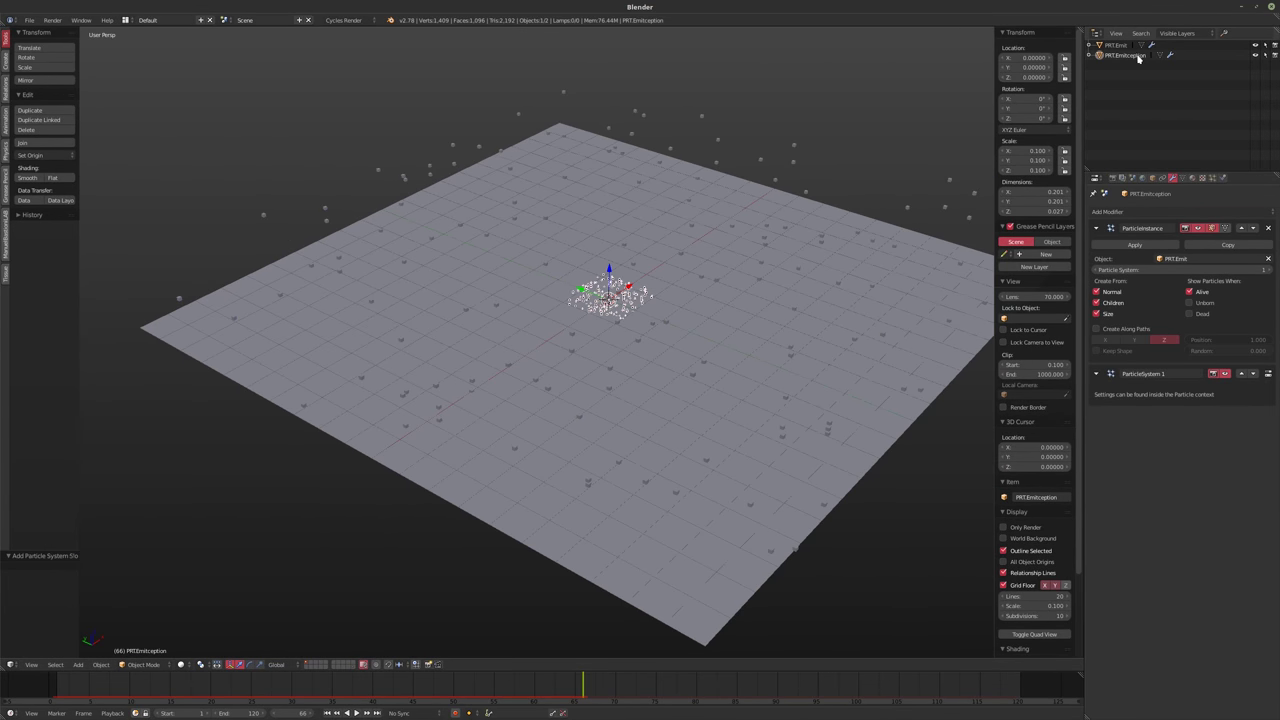
Apply the scale of PRT.Emitception and replay the animation from the first frame
key("ctrl+s")
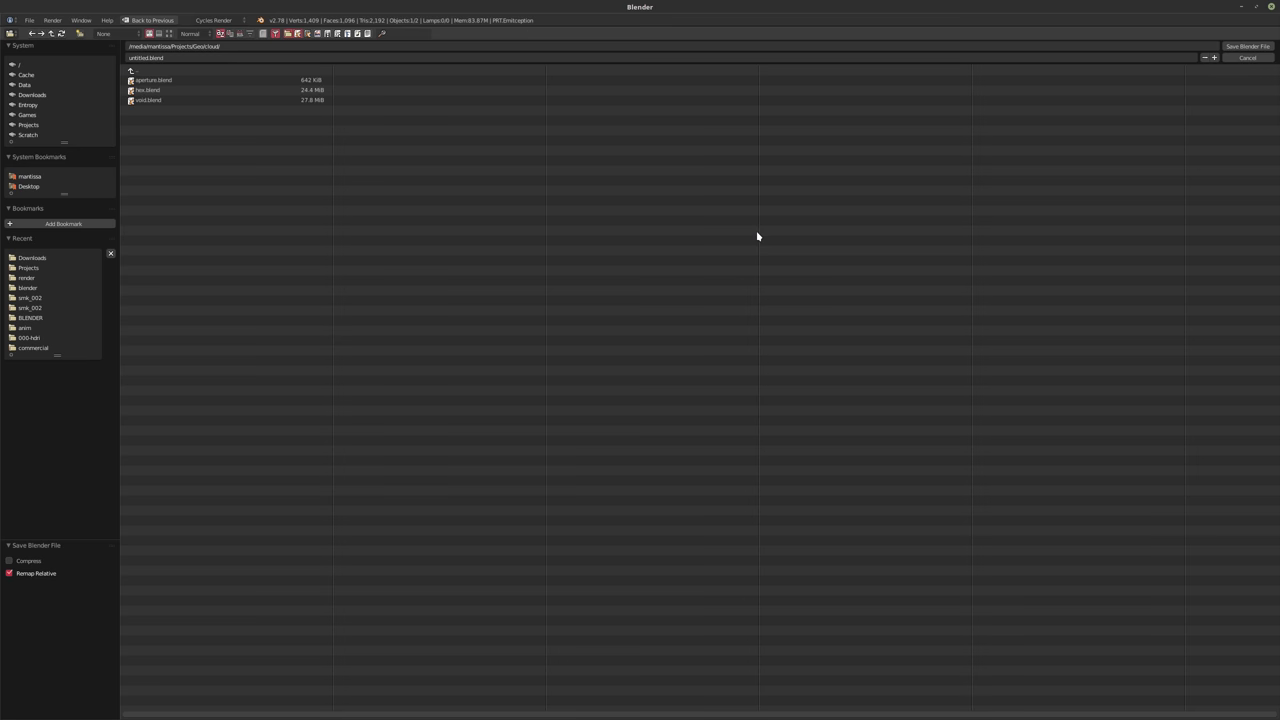
left_click(1224, 60)
key("ctrl+a")
left_click(681, 259)
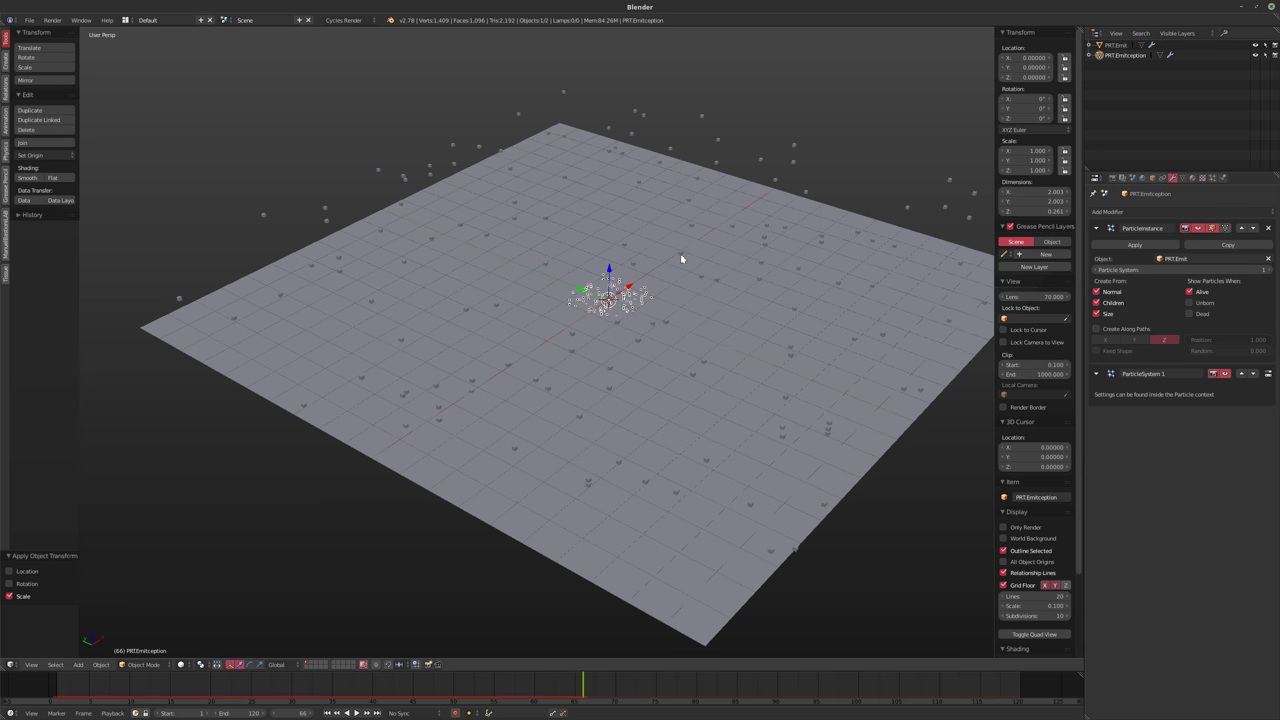
key("shift+Left")
key("alt+a")
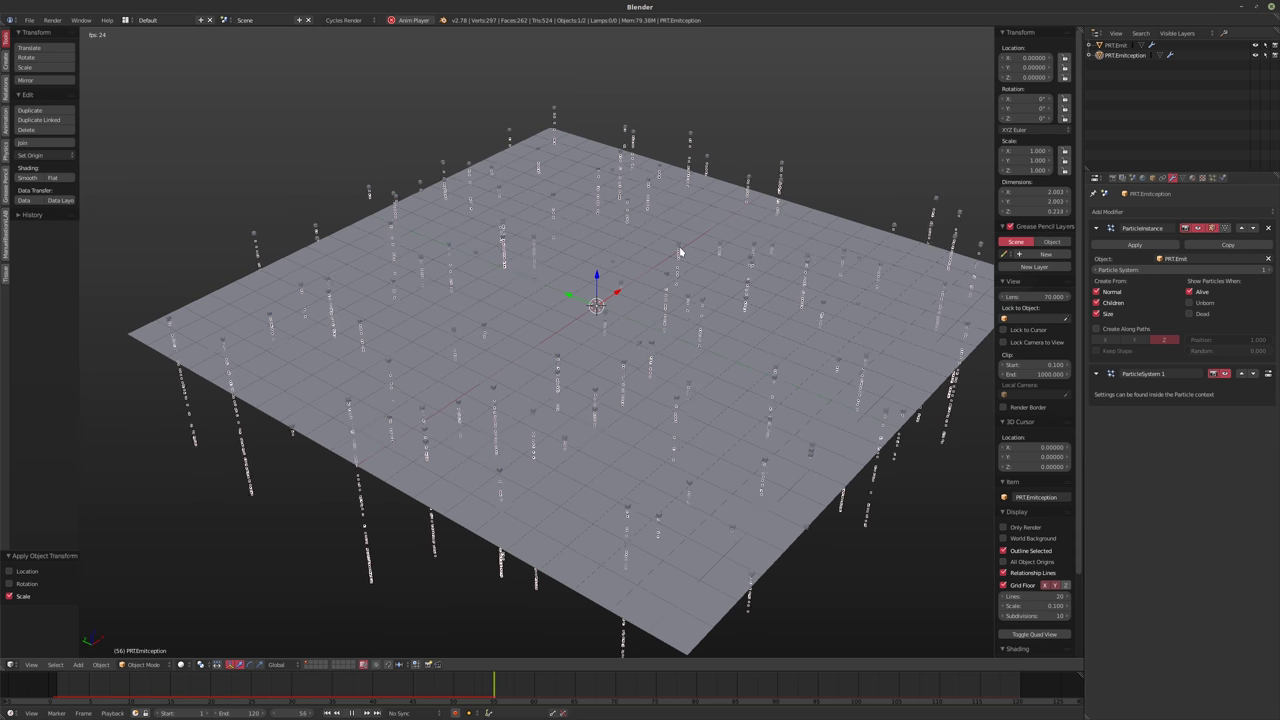
middle_click_drag(680, 251, 988, 131)
key("alt+a")
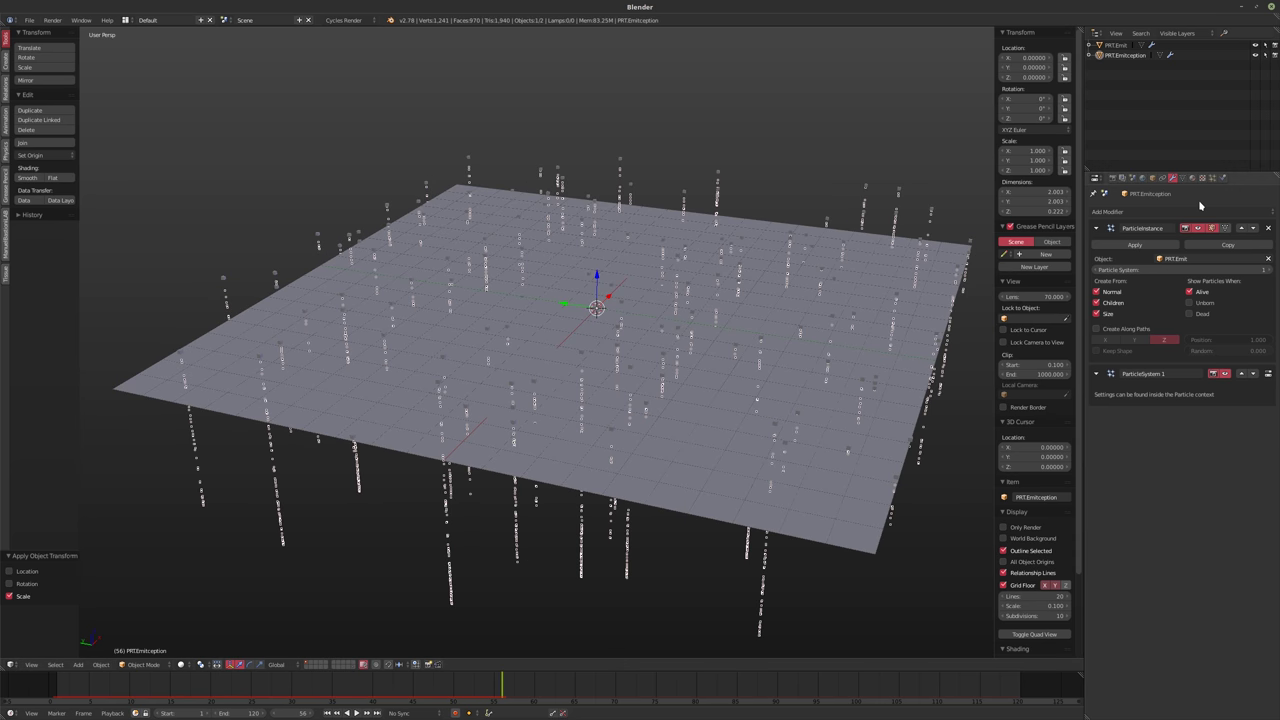
Set the gravity field weight of PRT.Emitception's particles to 0 and replay the animation from the first frame
left_click(1212, 178)
scroll(1165, 487, "down", 3)
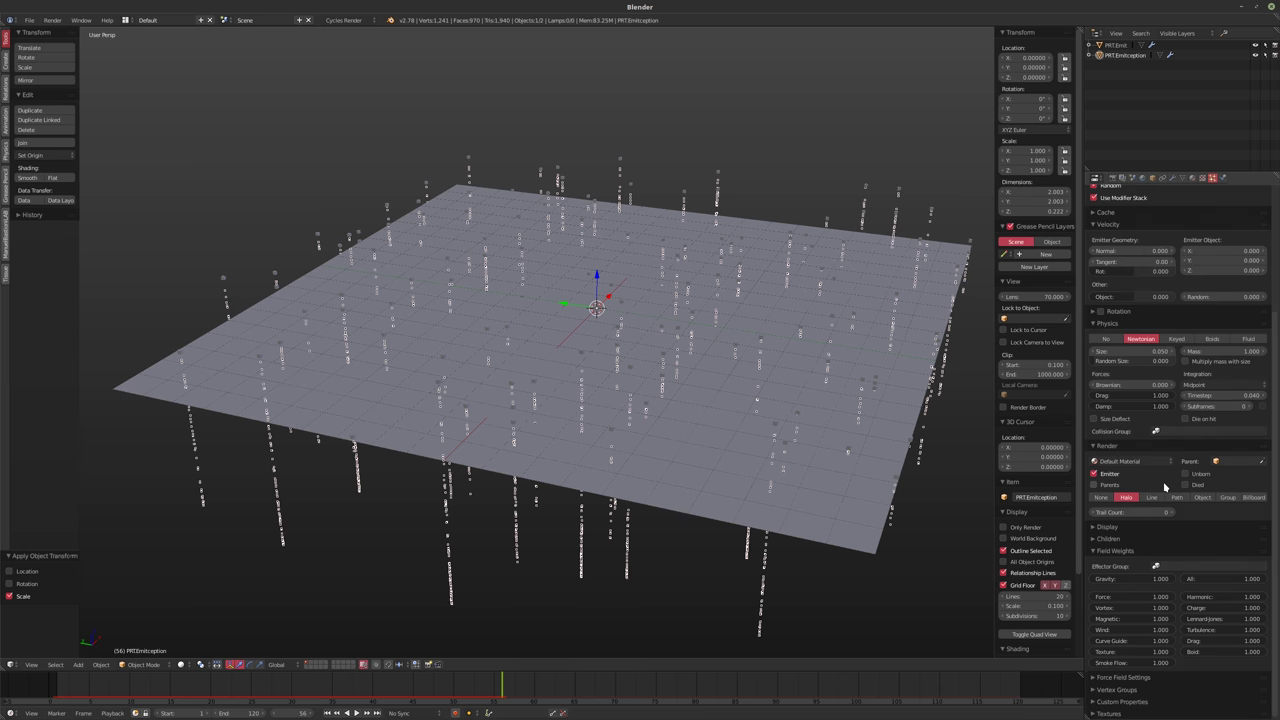
left_click_drag(1130, 580, 1100, 580)
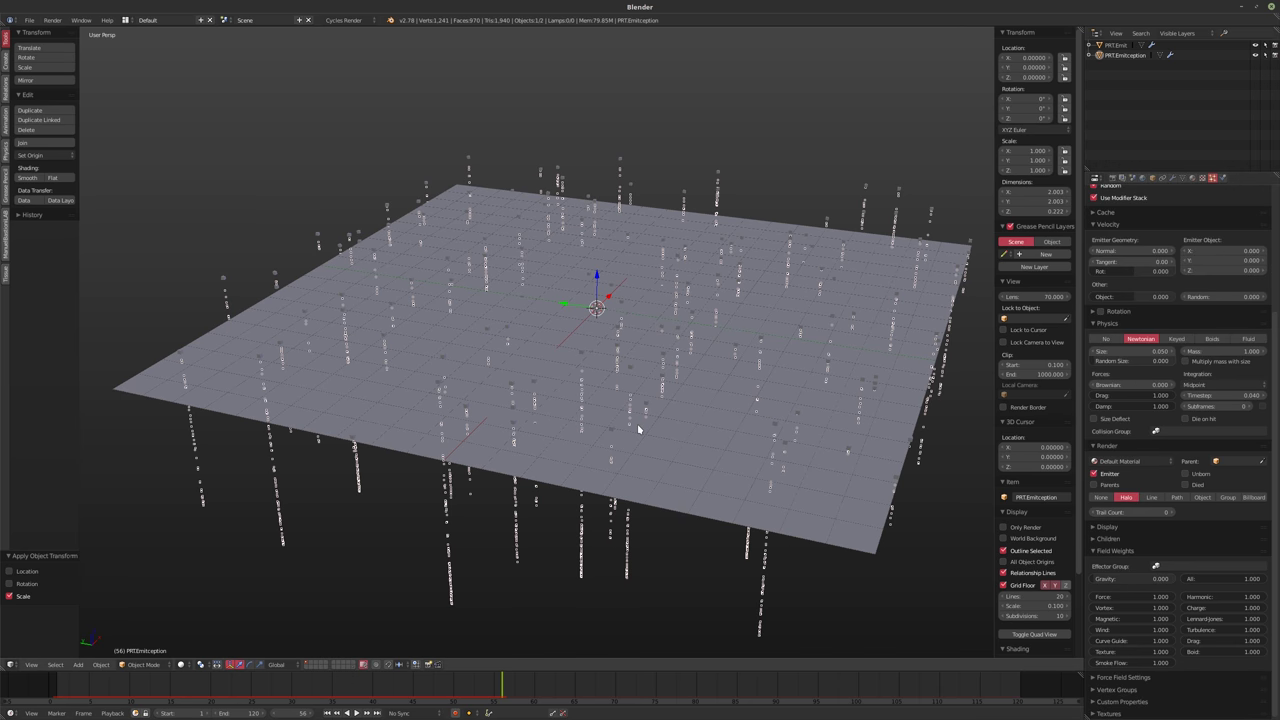
key("shift+Left")
key("alt+a")
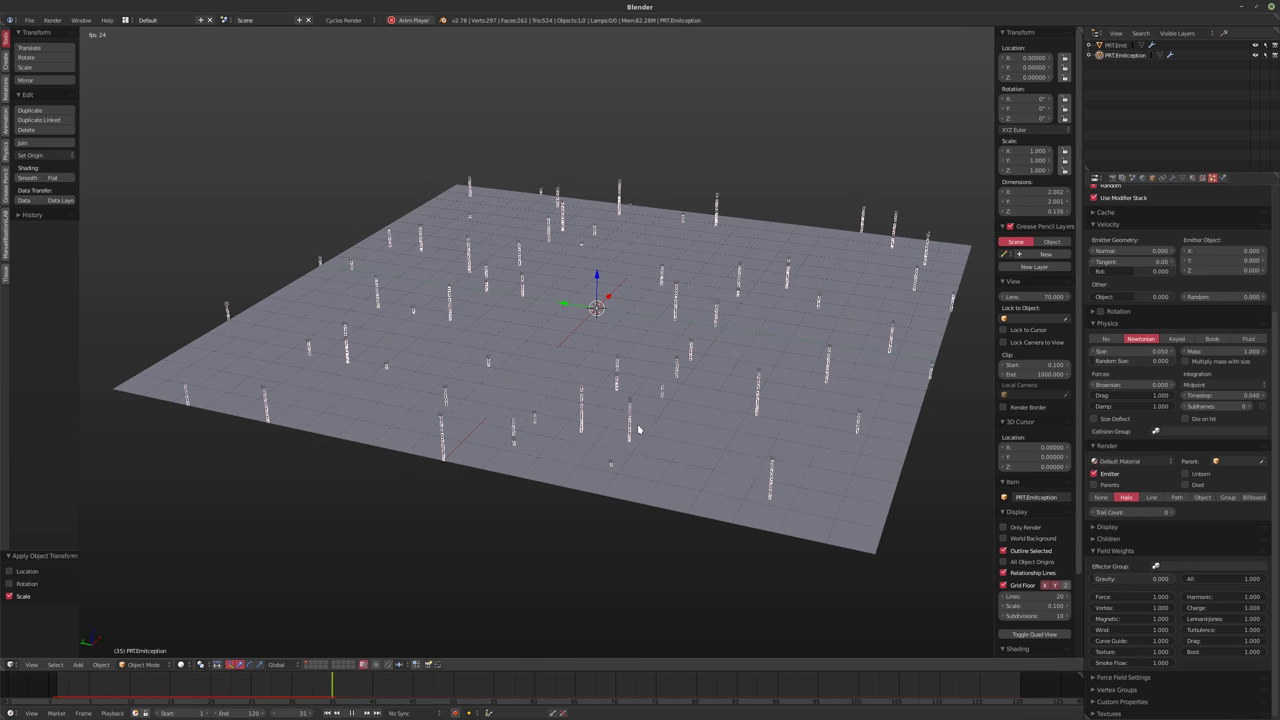
Hide the tool shelf and the viewport properties region, stop the playback and inspect the particle columns up close
key("t")
key("n")
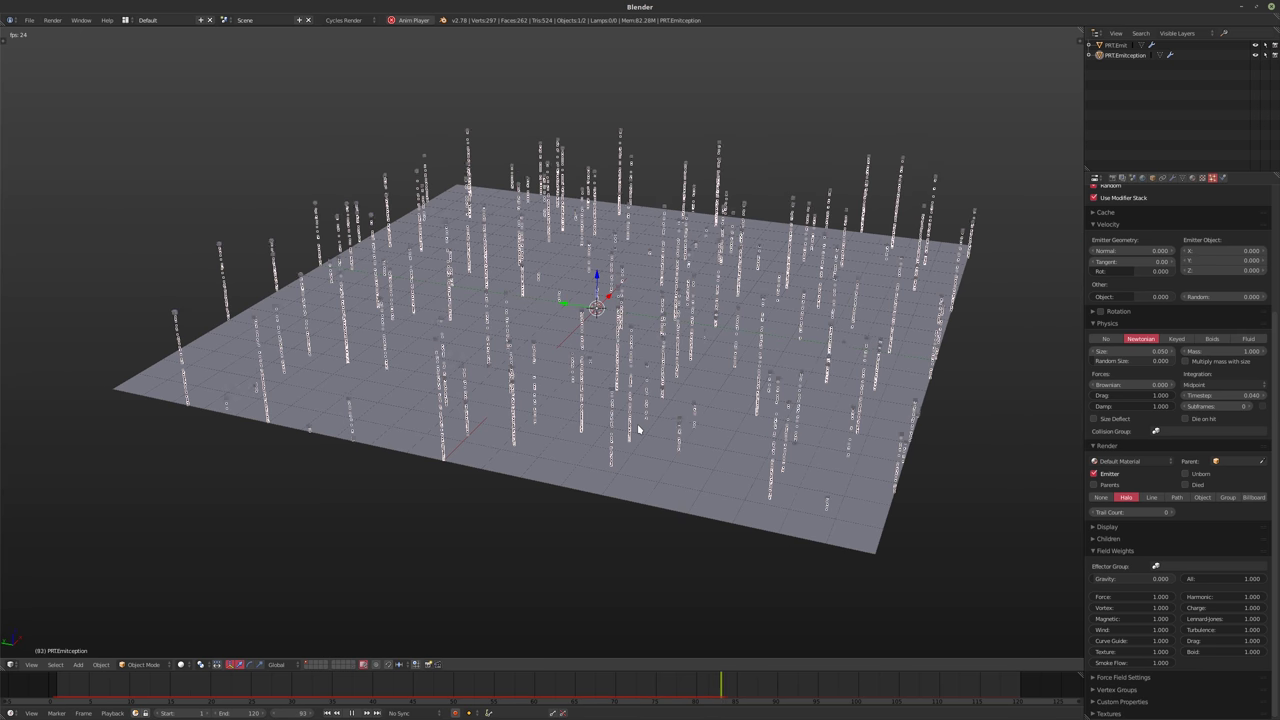
key("alt+a")
middle_click_drag(640, 430, 738, 285)
scroll(748, 243, "up", 3)
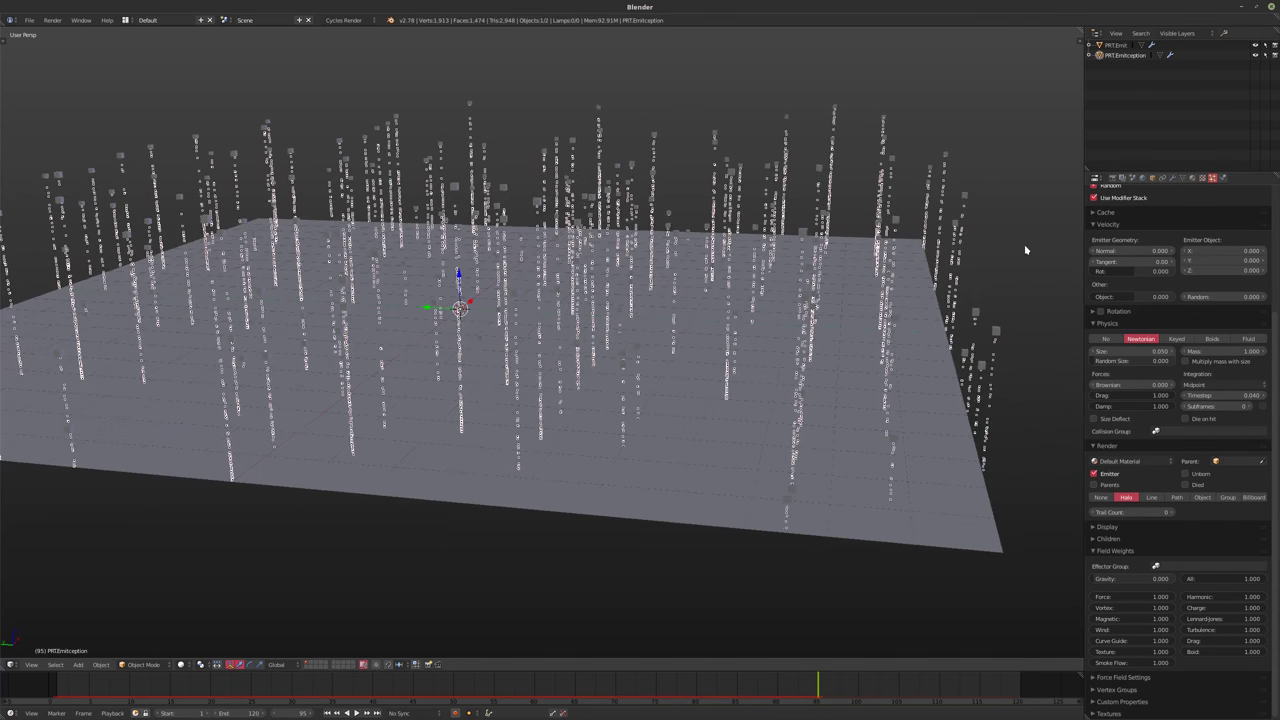
Render PRT.Emitception's particles as objects, using PRT.Animshape as the dupli object
left_click(1202, 497)
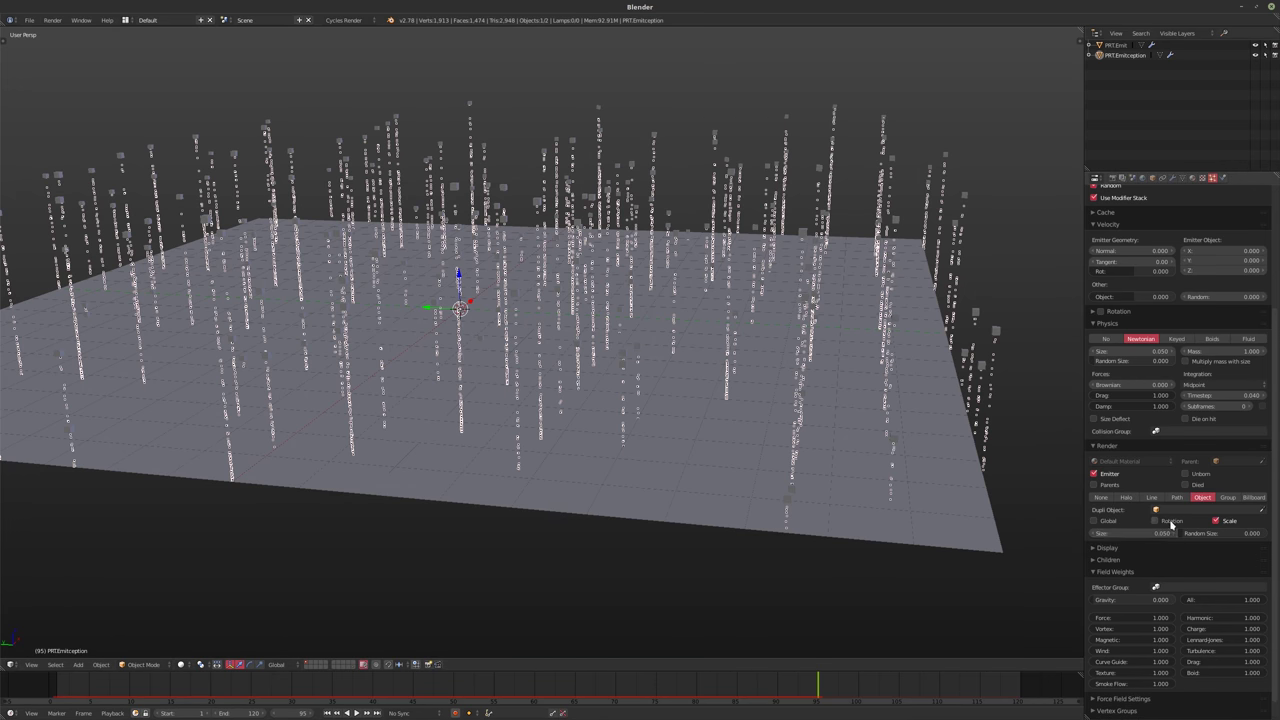
left_click(1200, 510)
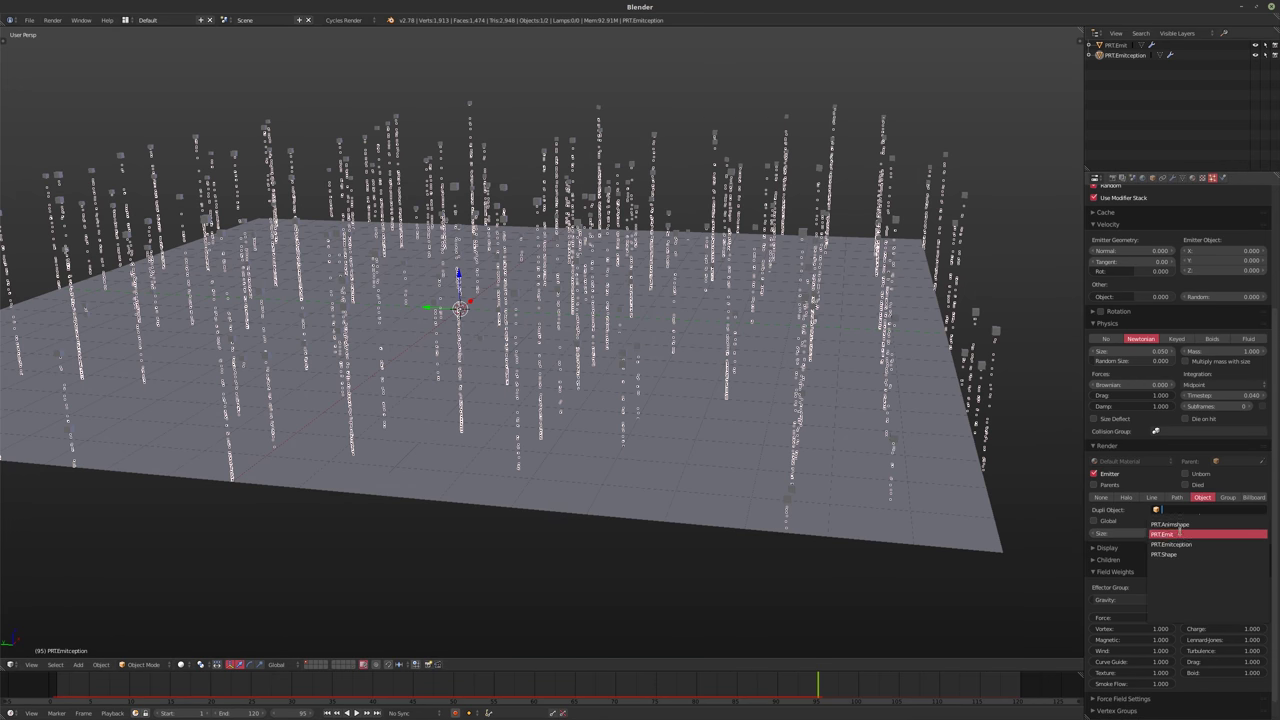
left_click(1172, 528)
middle_click_drag(816, 447, 782, 441)
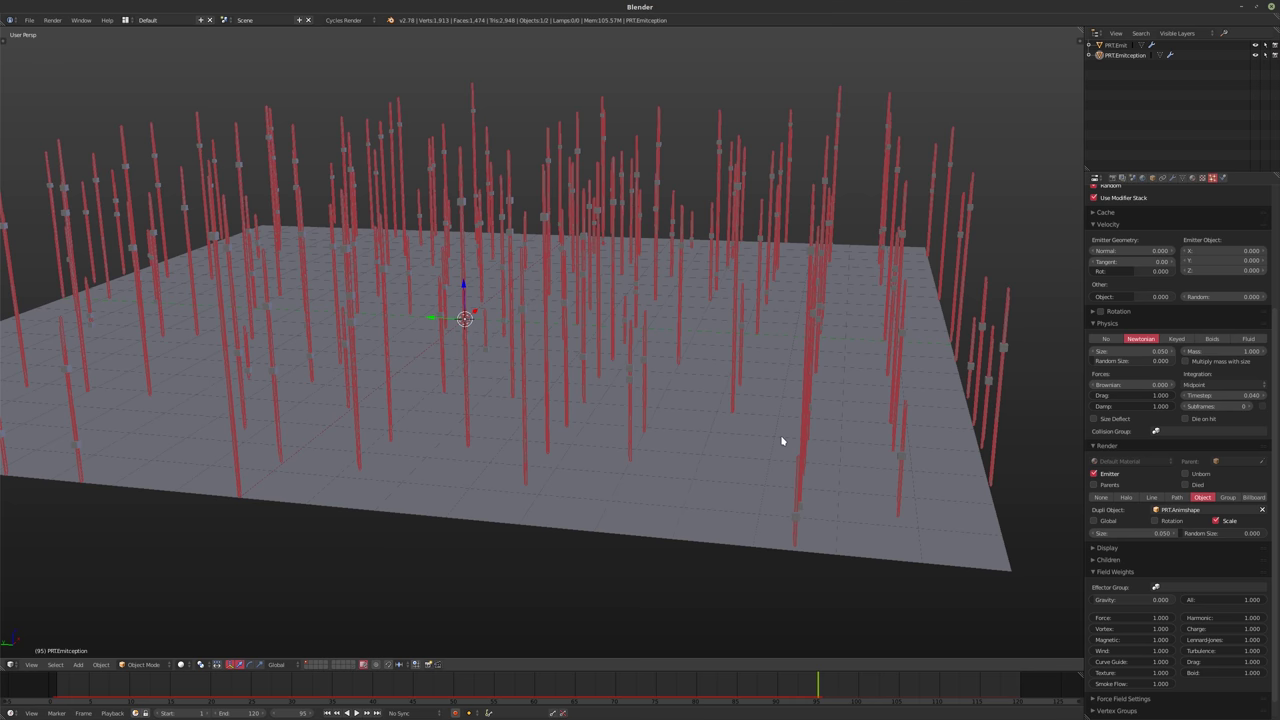
Replay the animation from the first frame to check the instanced pillars, and return to the first frame
key("shift+Left")
key("alt+a")
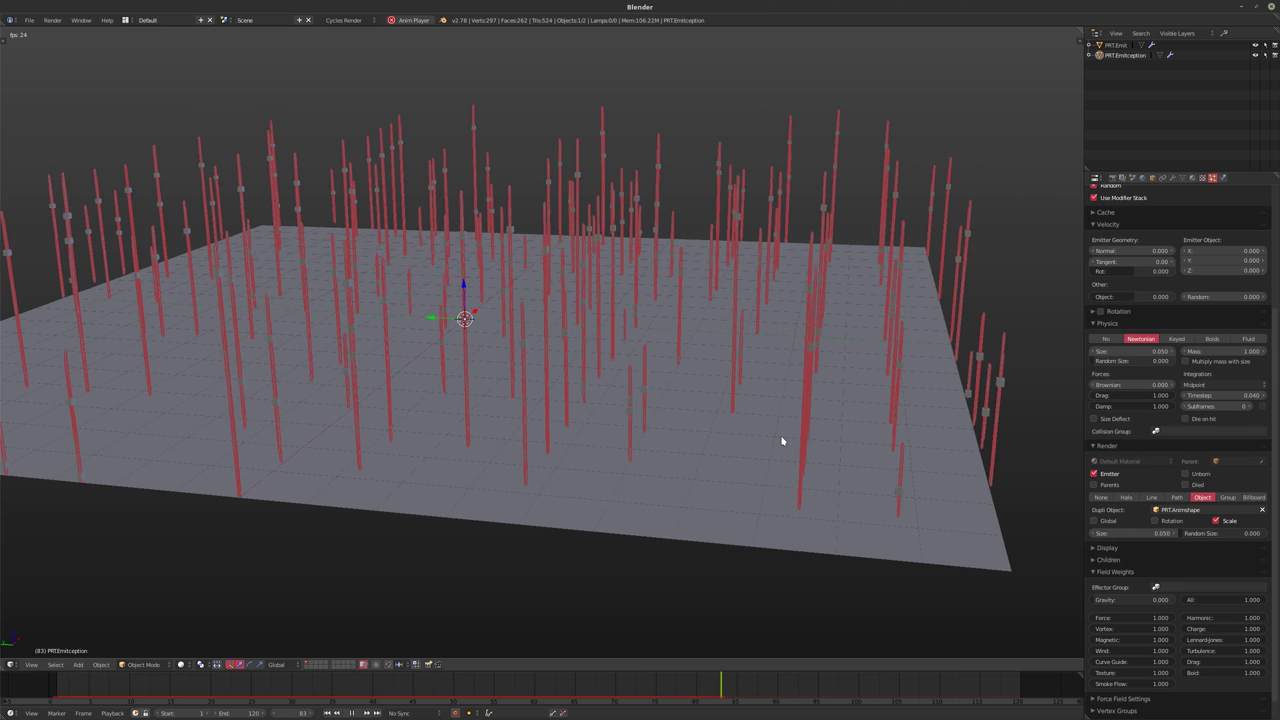
key("alt+a")
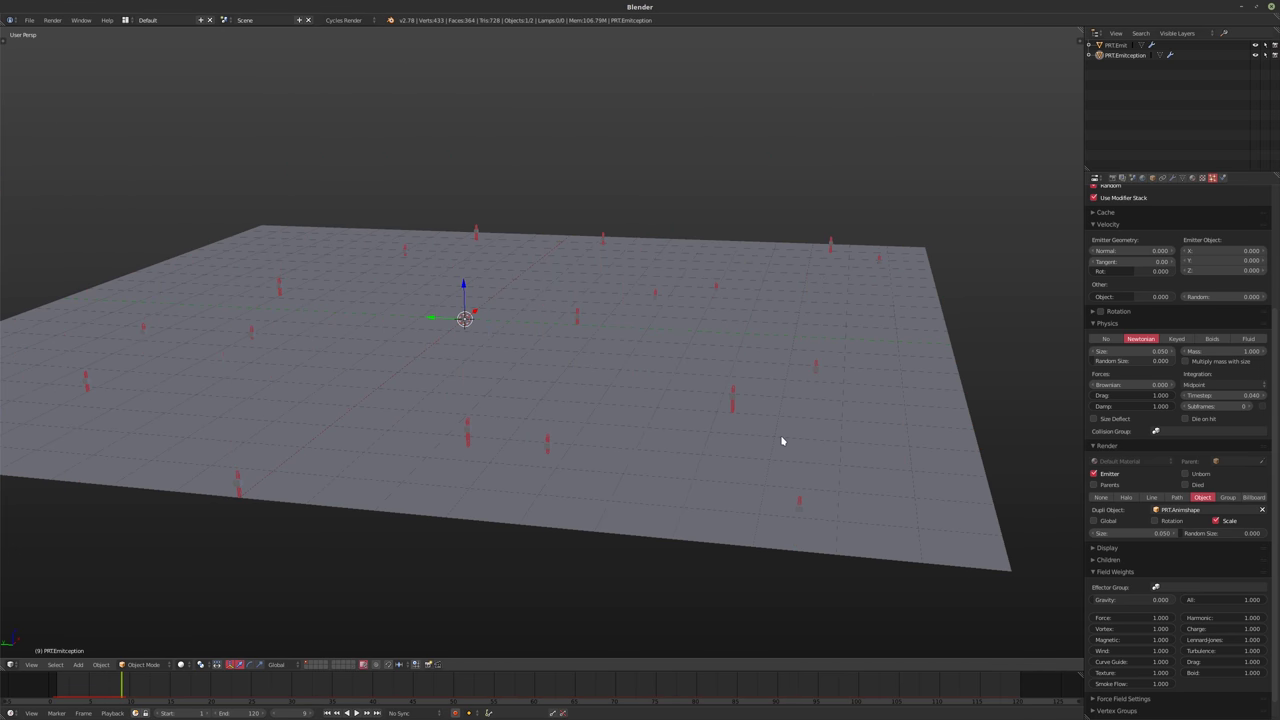
key("shift+Left")
middle_click_drag(782, 441, 868, 426)
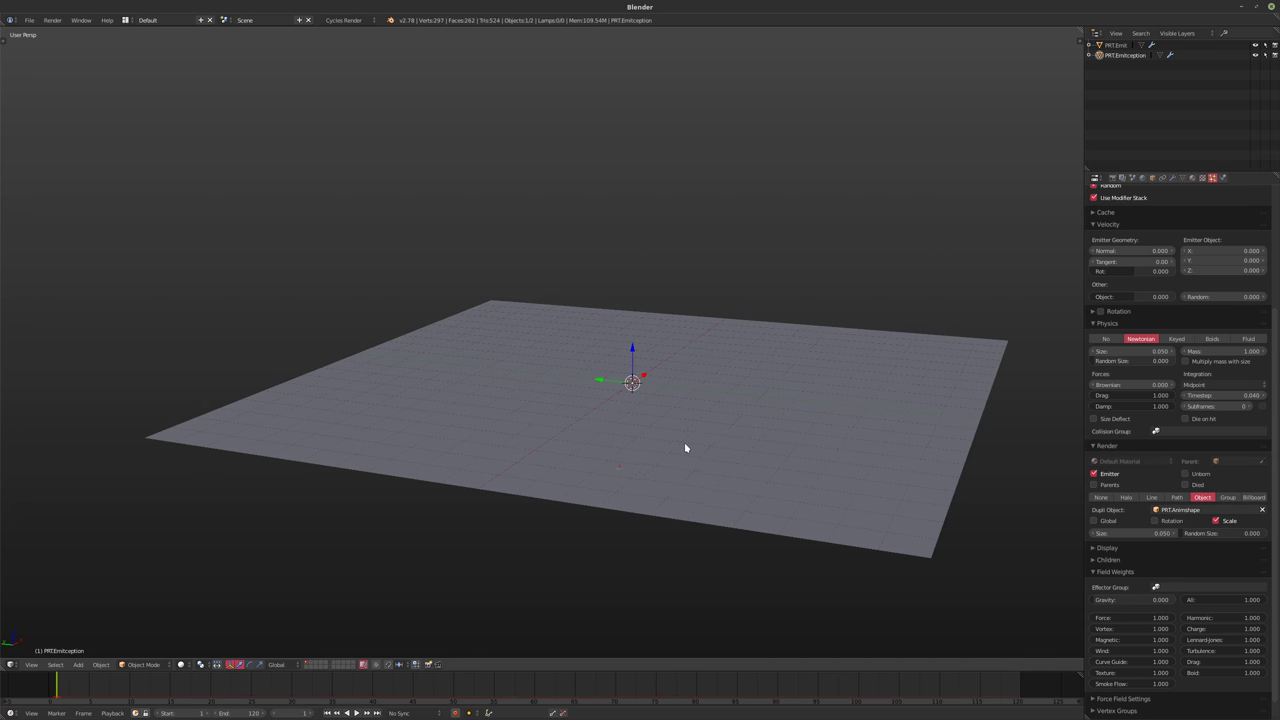
scroll(685, 448, "up", 2)
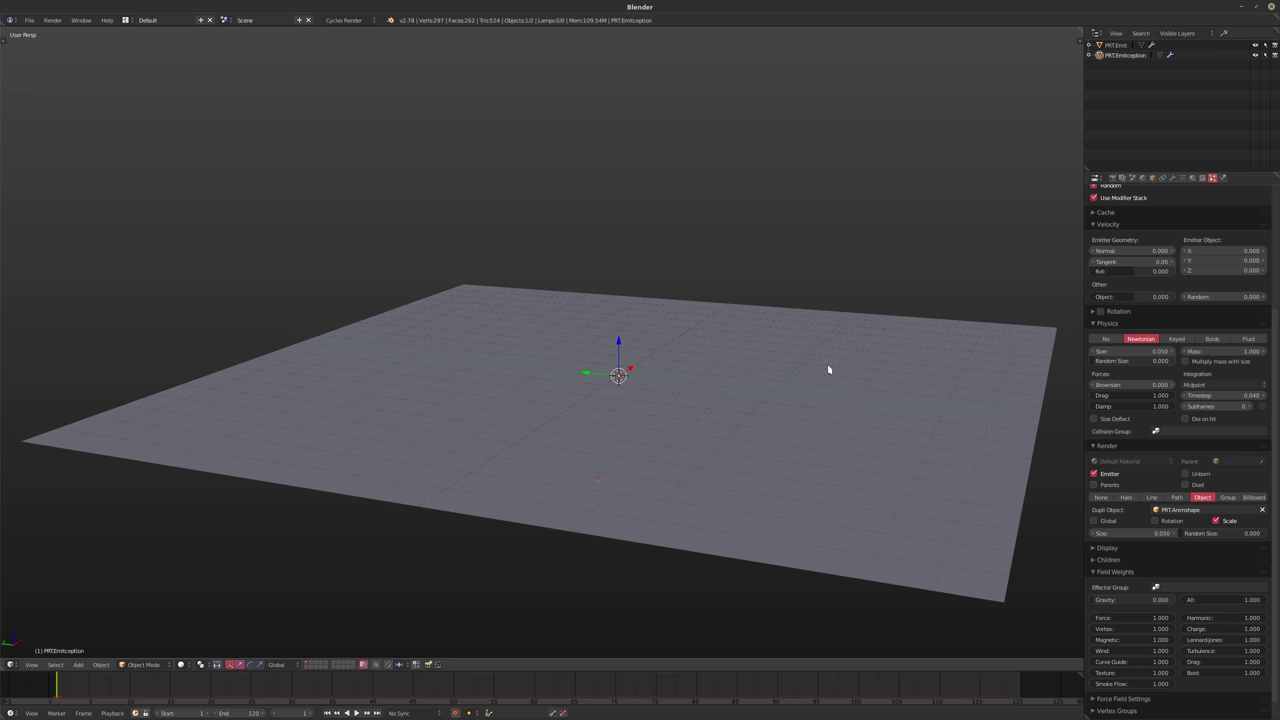
Show the layer holding PRT.Animshape and PRT.Shape as well, and select the PRT.Animshape pillar
left_click(352, 667, "shift")
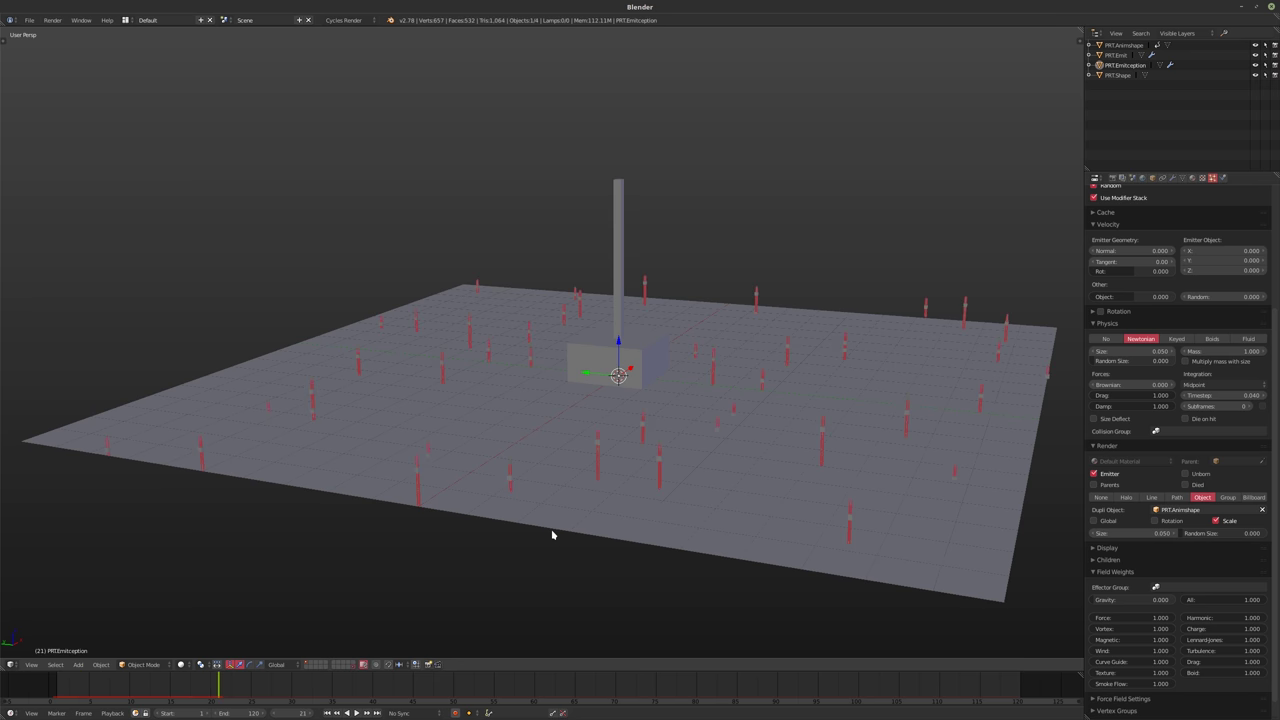
right_click(618, 213)
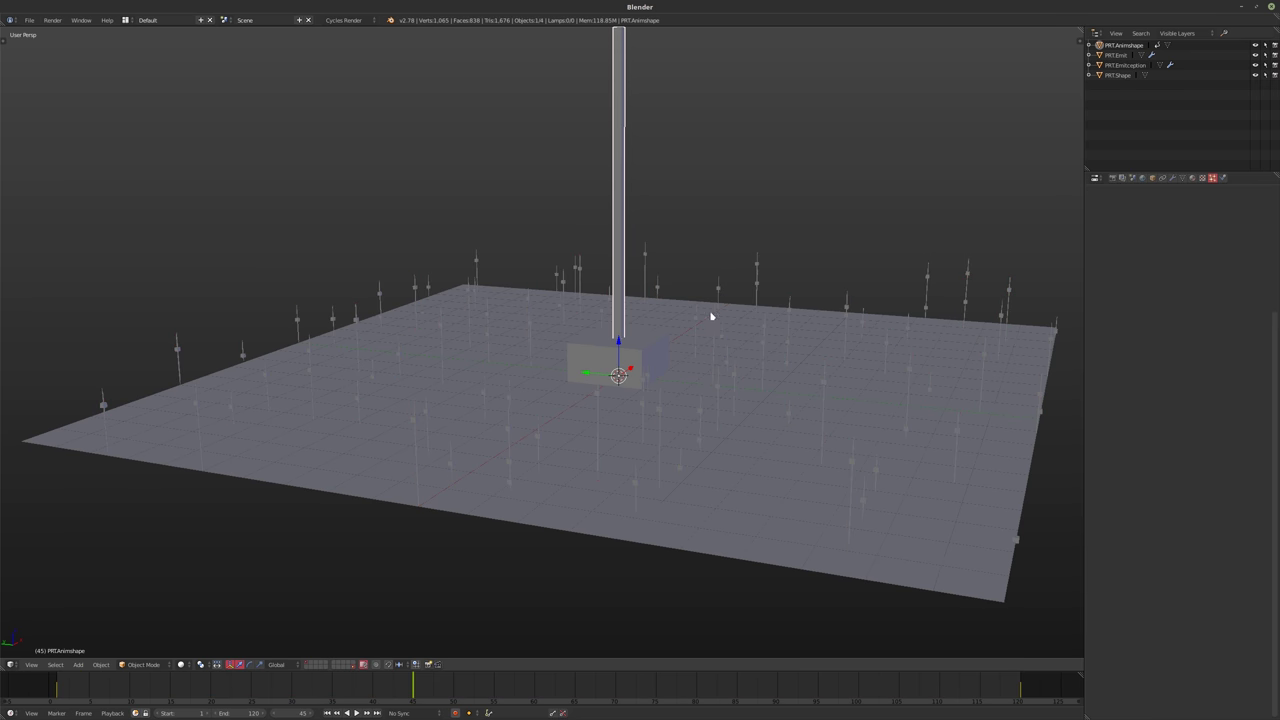
right_click(724, 291)
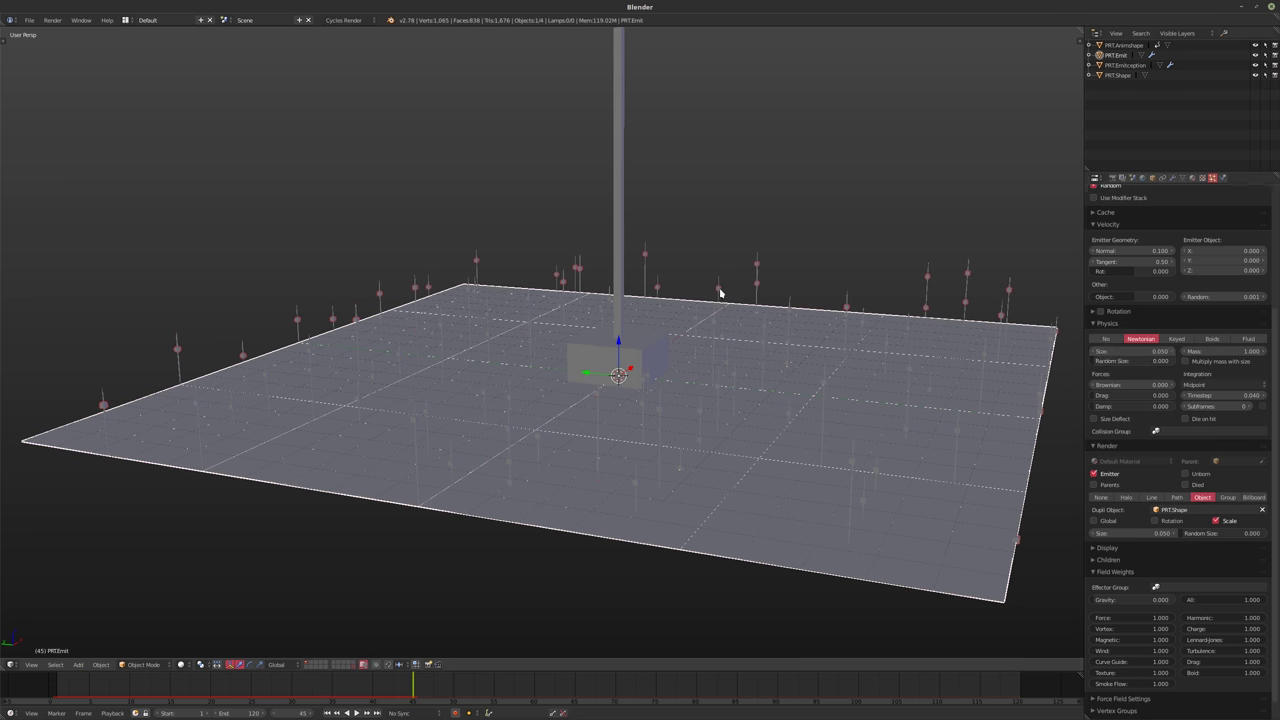
left_click(1165, 522)
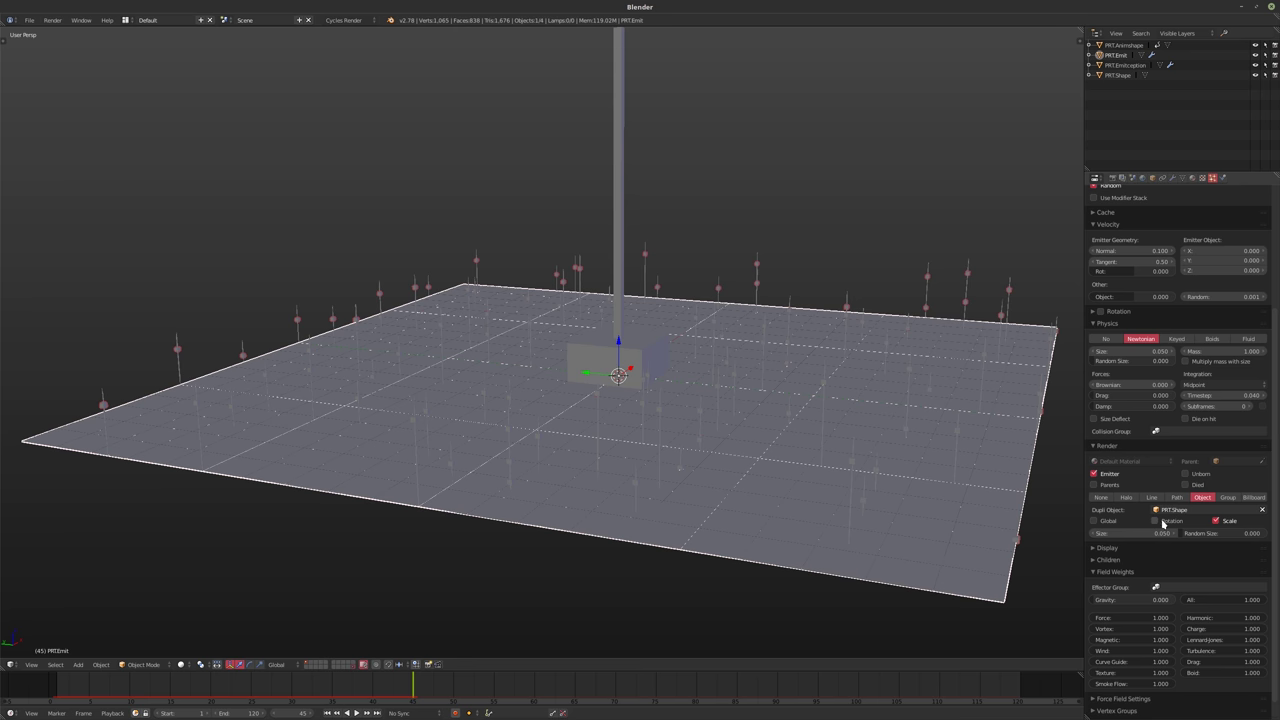
right_click(620, 207)
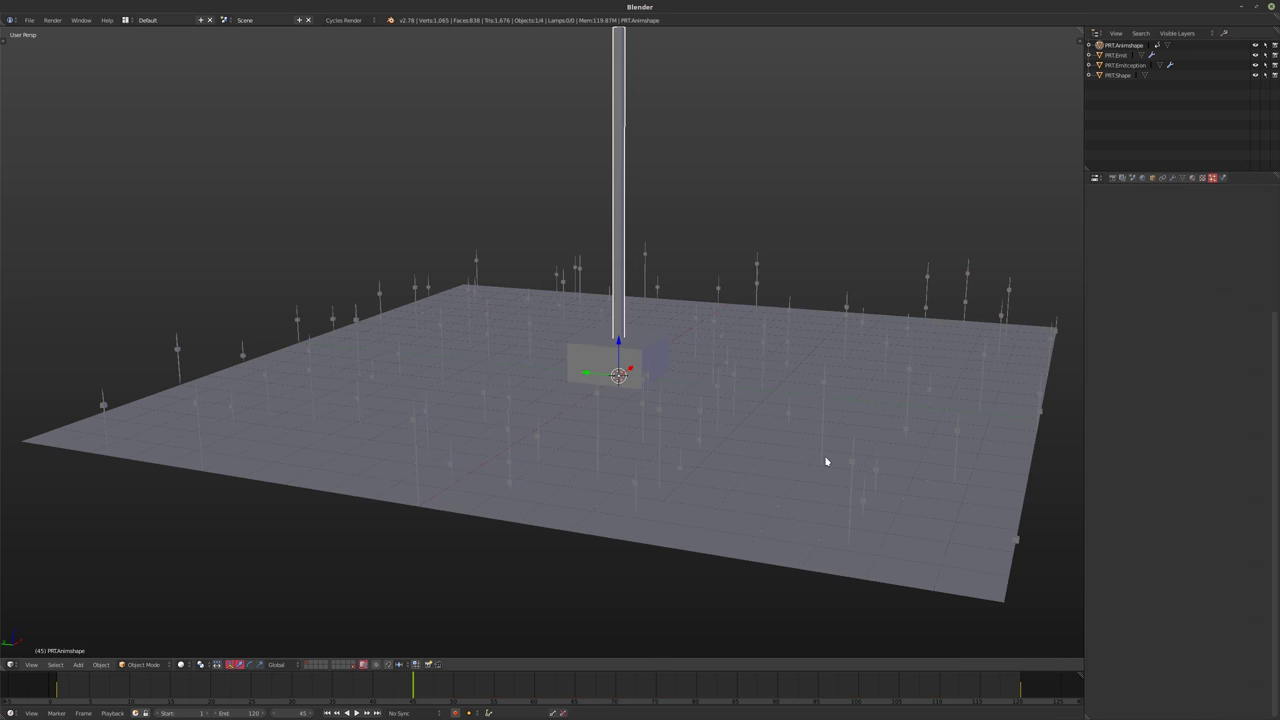
key("r")
key("x")
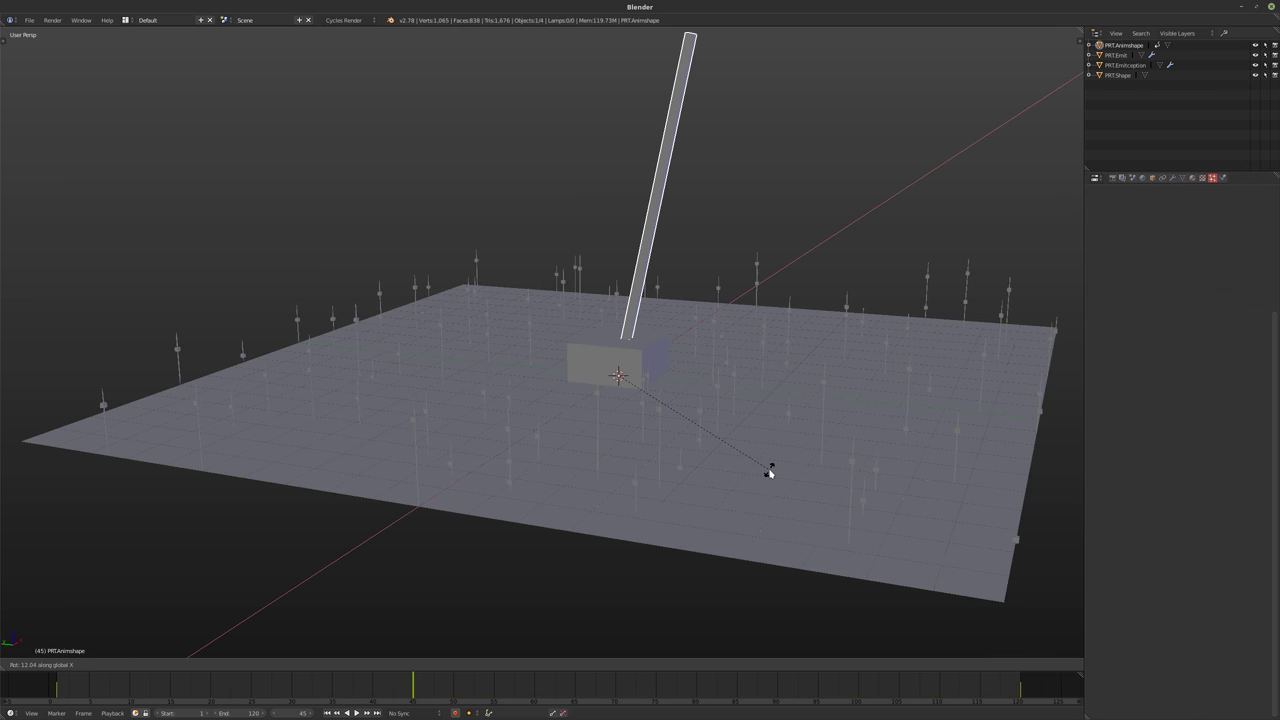
key("y")
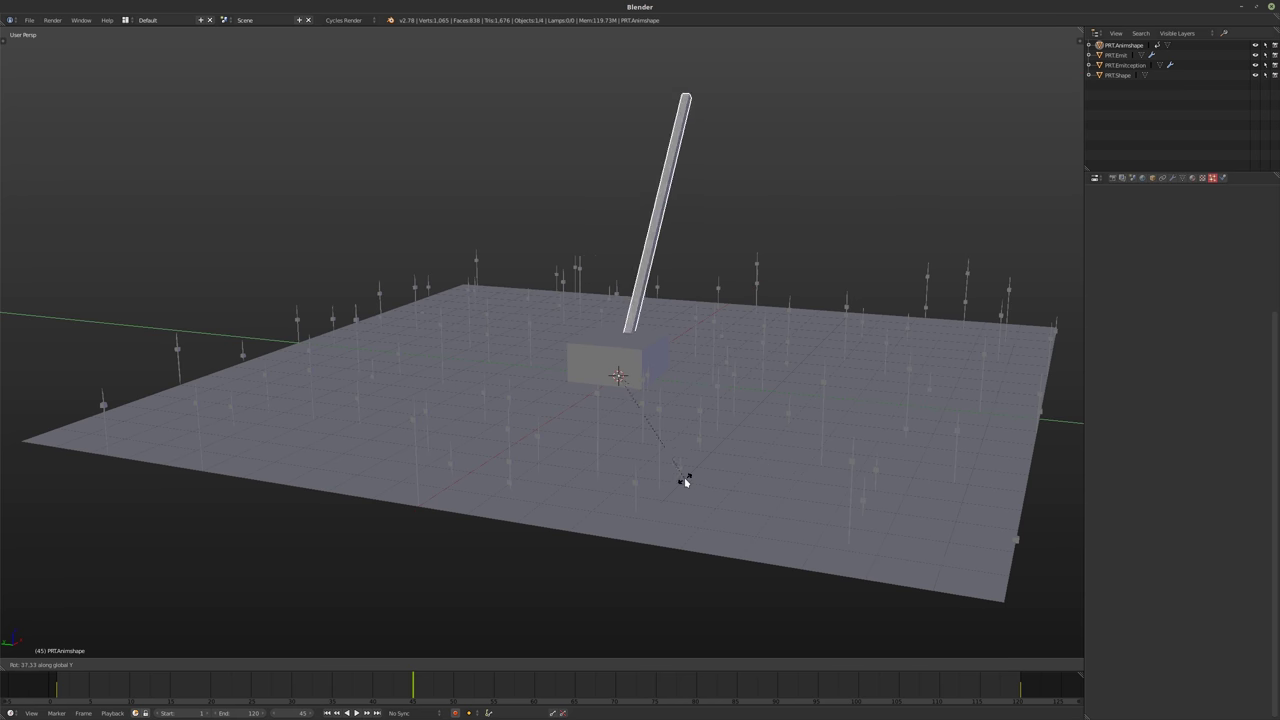
key("Escape")
Rotate the PRT.Animshape pillar 90° about the Y axis
middle_click_drag(714, 428, 674, 447)
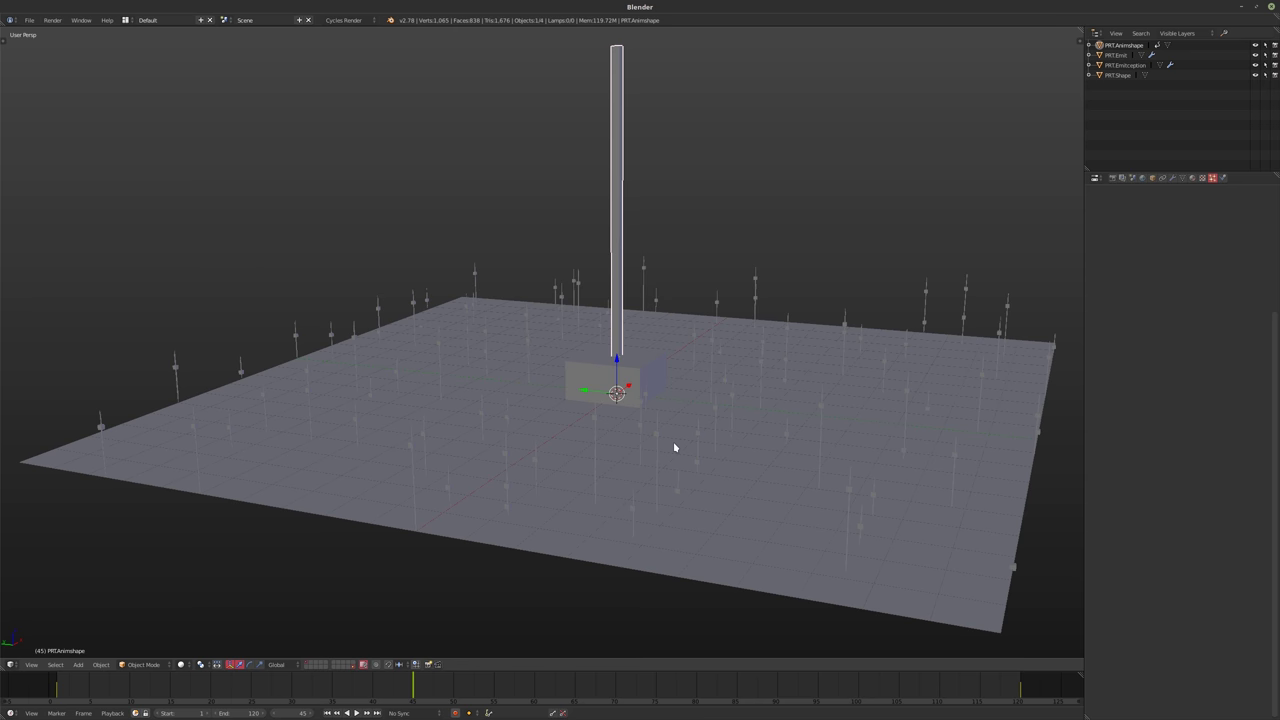
type("ry90")
key("Return")
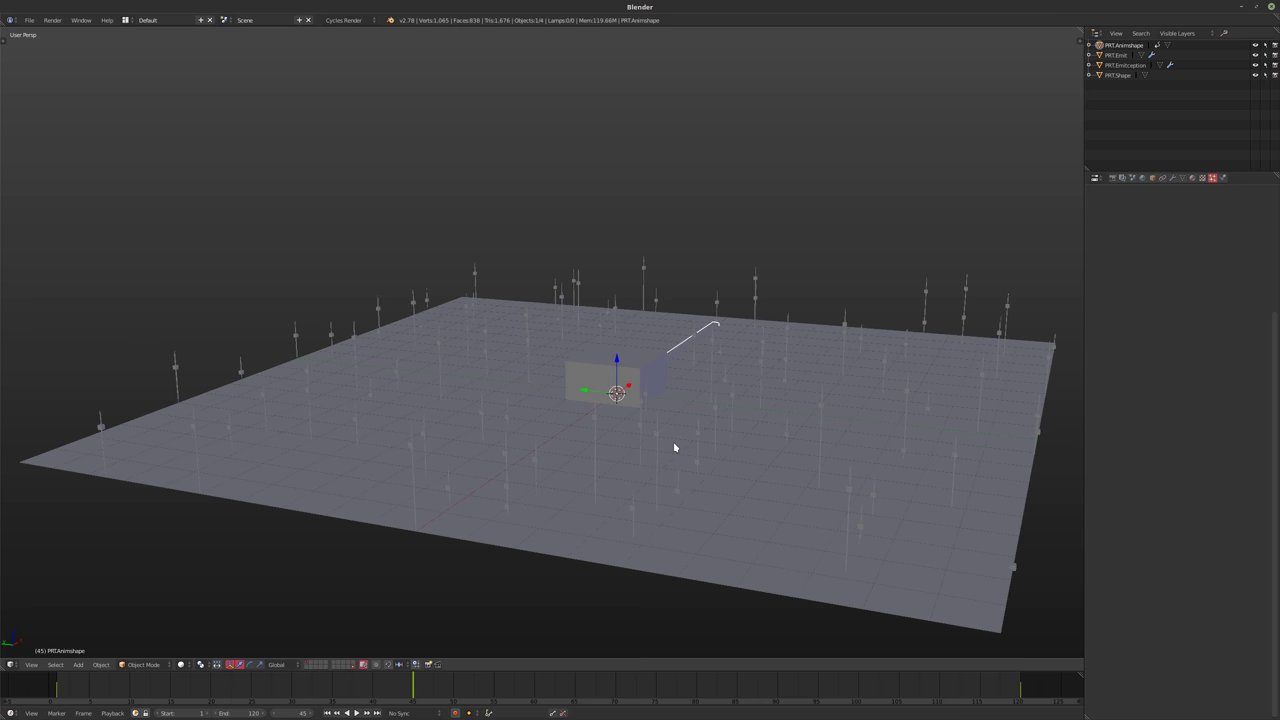
Play the animation with PRT.Animshape in Edit Mode to check the instanced pillars, and return to Object Mode
key("Tab")
key("alt+a")
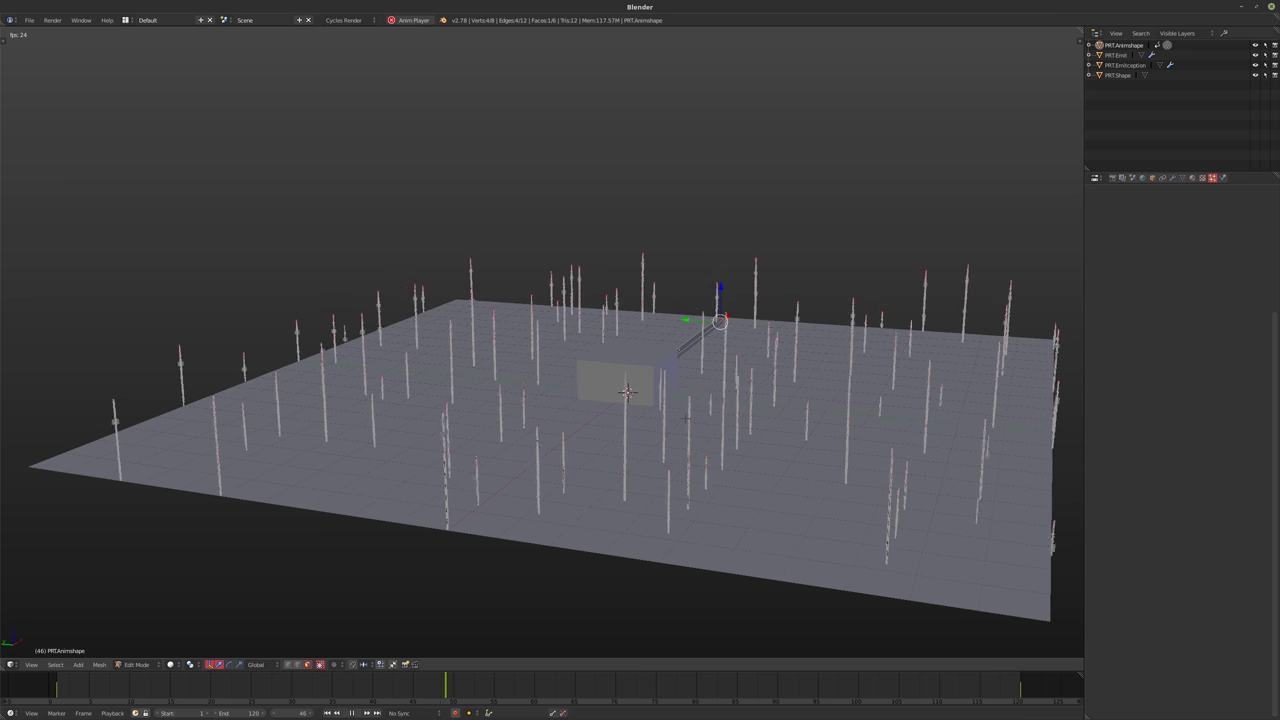
key("alt+a")
scroll(542, 340, "up", 5)
middle_click_drag(552, 427, 629, 364)
key("Tab")
Rotate the PRT.Animshape pillar 90° about the global X axis
key("r")
key("x")
key("9")
key("0")
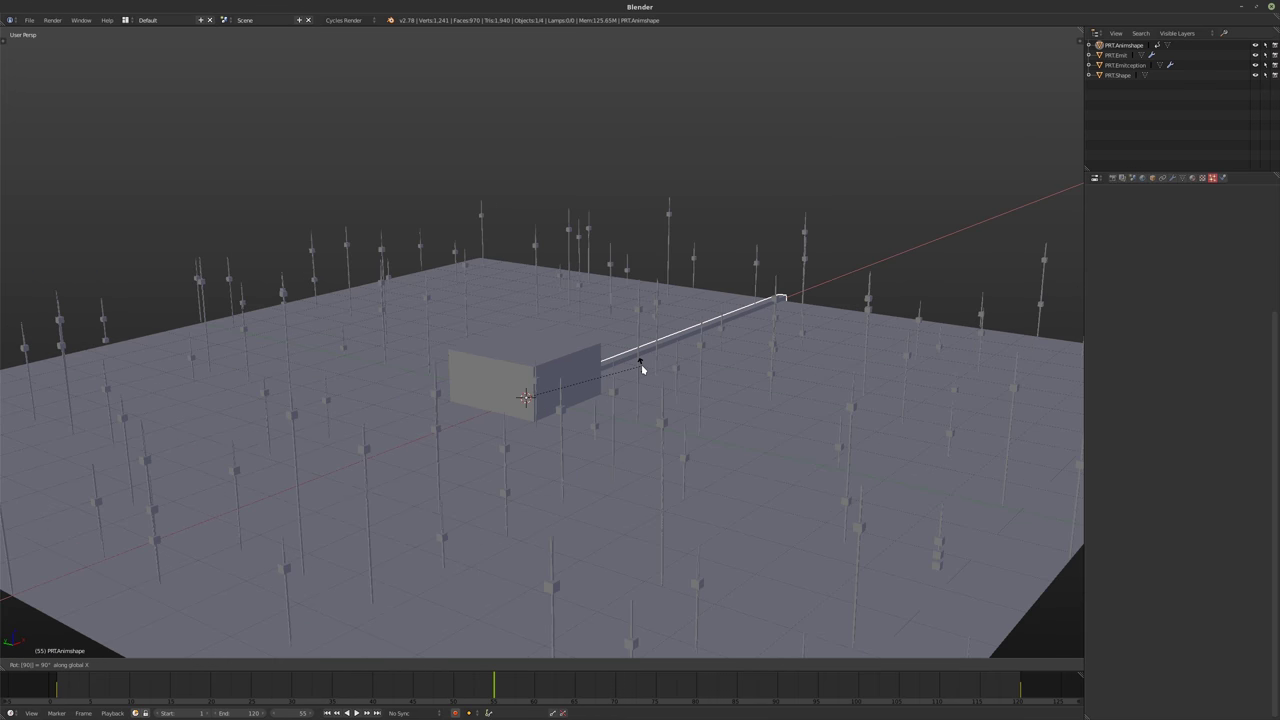
key("Return")
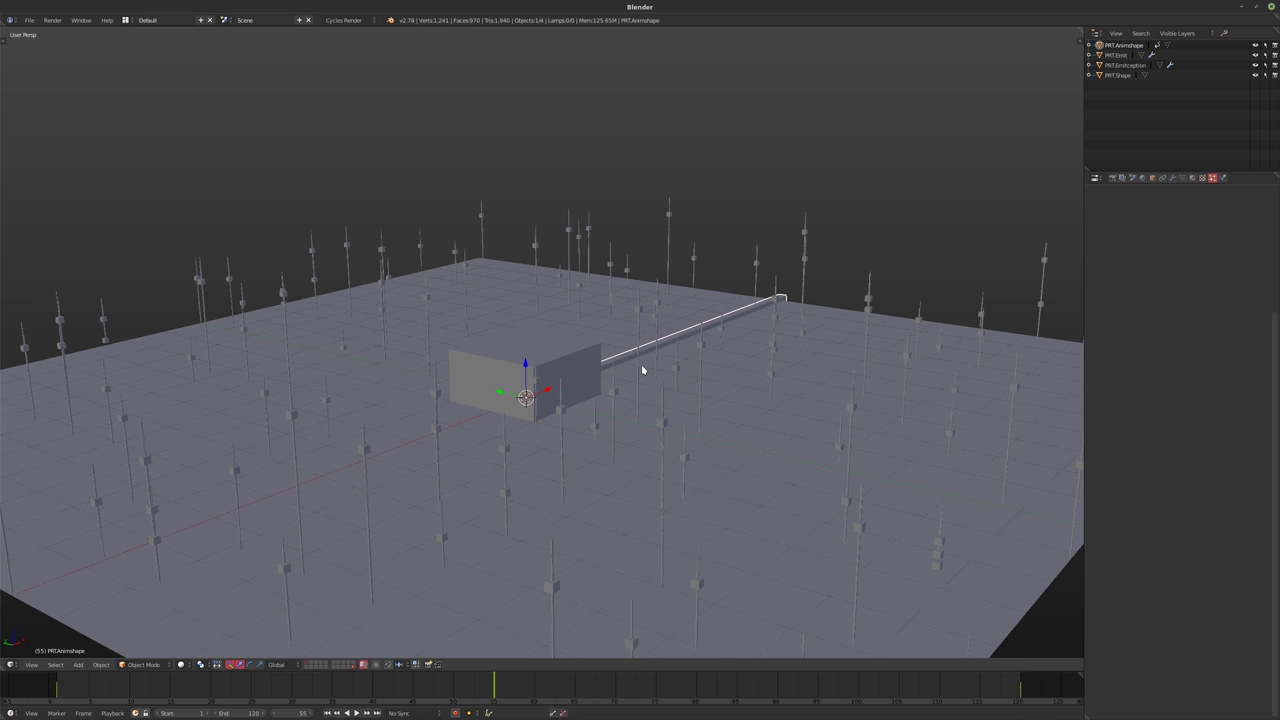
Stand the PRT.Animshape pillar upright by rotating it about the Y axis, and try tilting it about the X axis
middle_click_drag(643, 366, 643, 328)
key("r")
key("y")
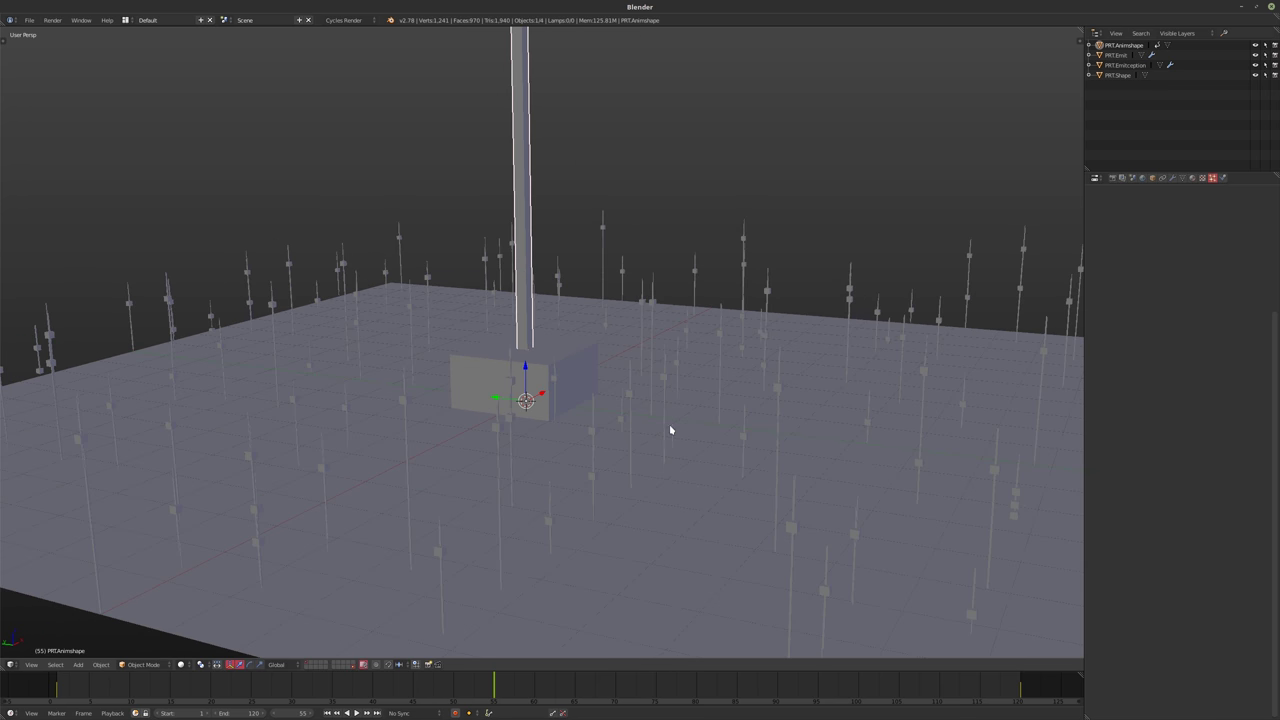
key("x")
left_click(577, 420)
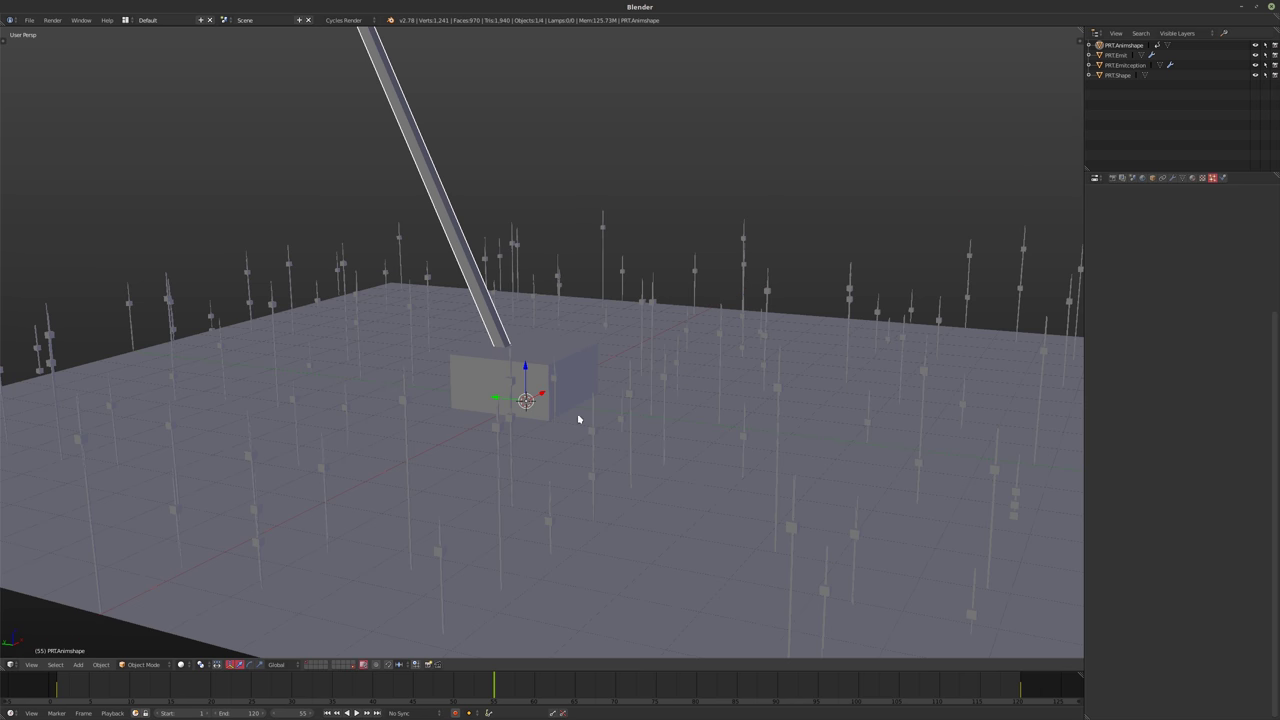
Rotate the upright PRT.Animshape pillar freely about the Z axis and inspect the instanced pillars
middle_click_drag(577, 420, 644, 414)
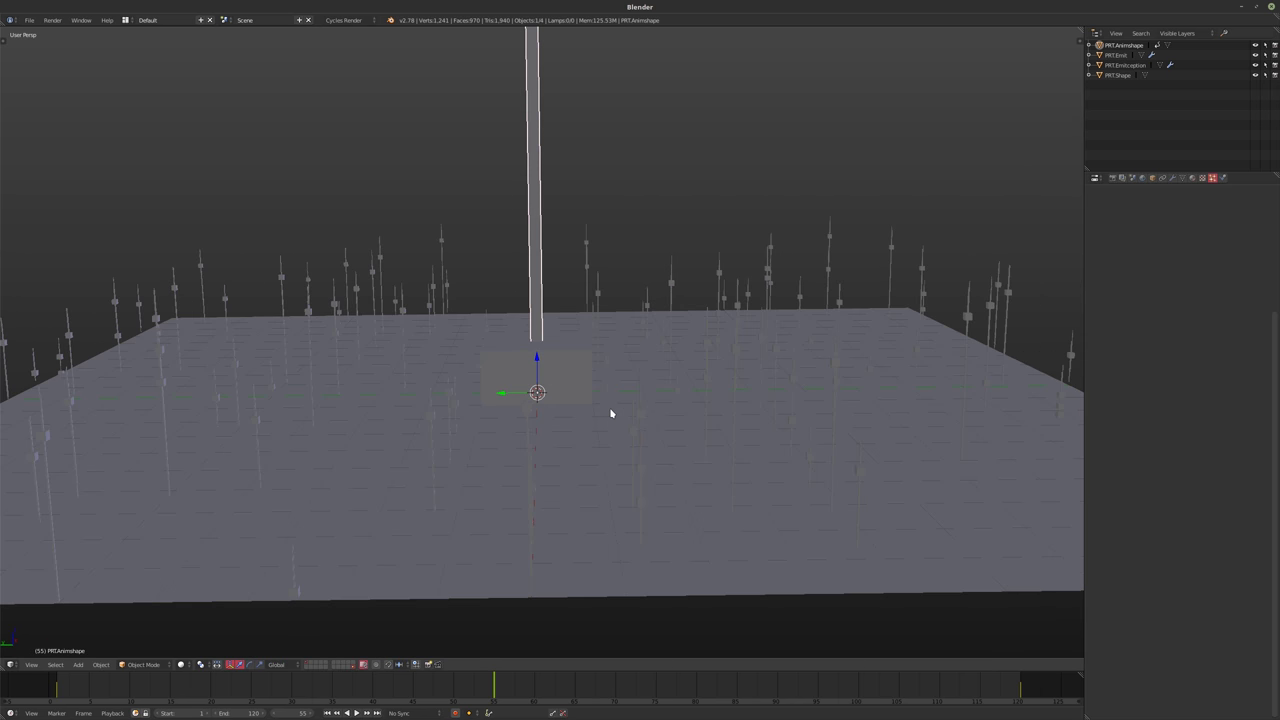
key("r")
key("z")
left_click(700, 406)
middle_click_drag(700, 406, 679, 422)
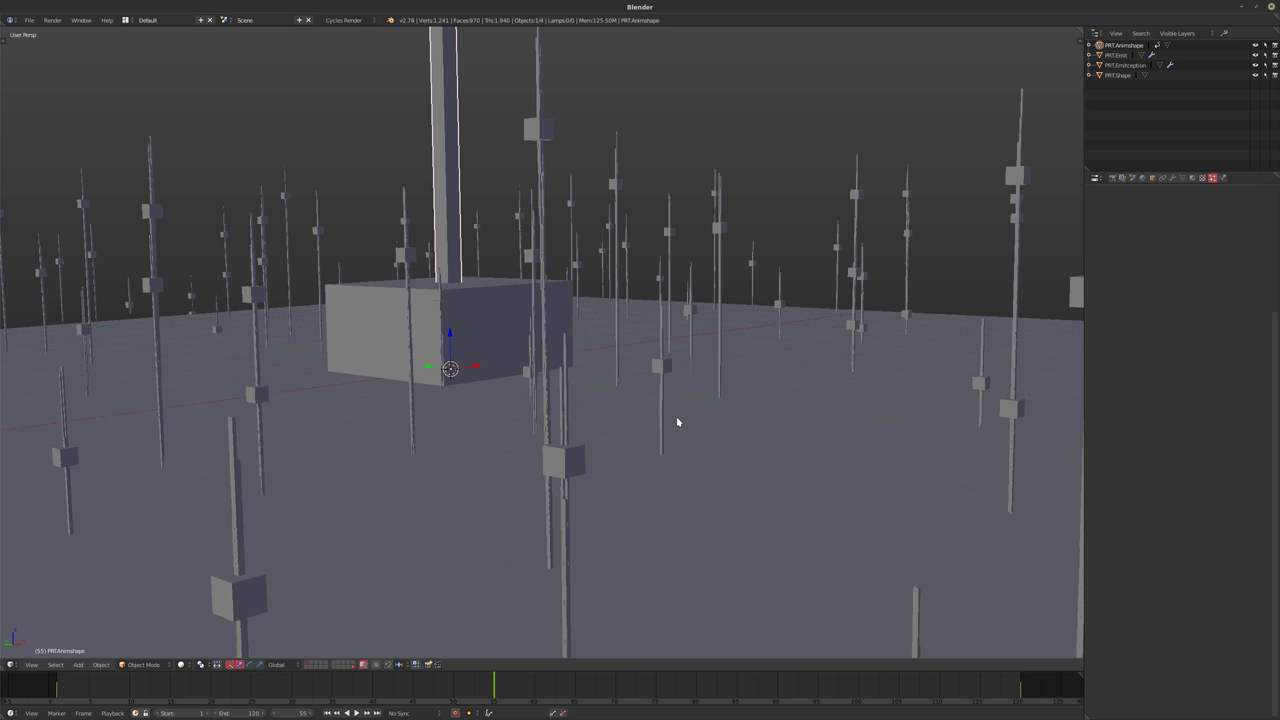
Enable Rotation for the PRT.Animshape instances in PRT.Emitception's particle render settings
middle_click_drag(675, 447, 803, 410)
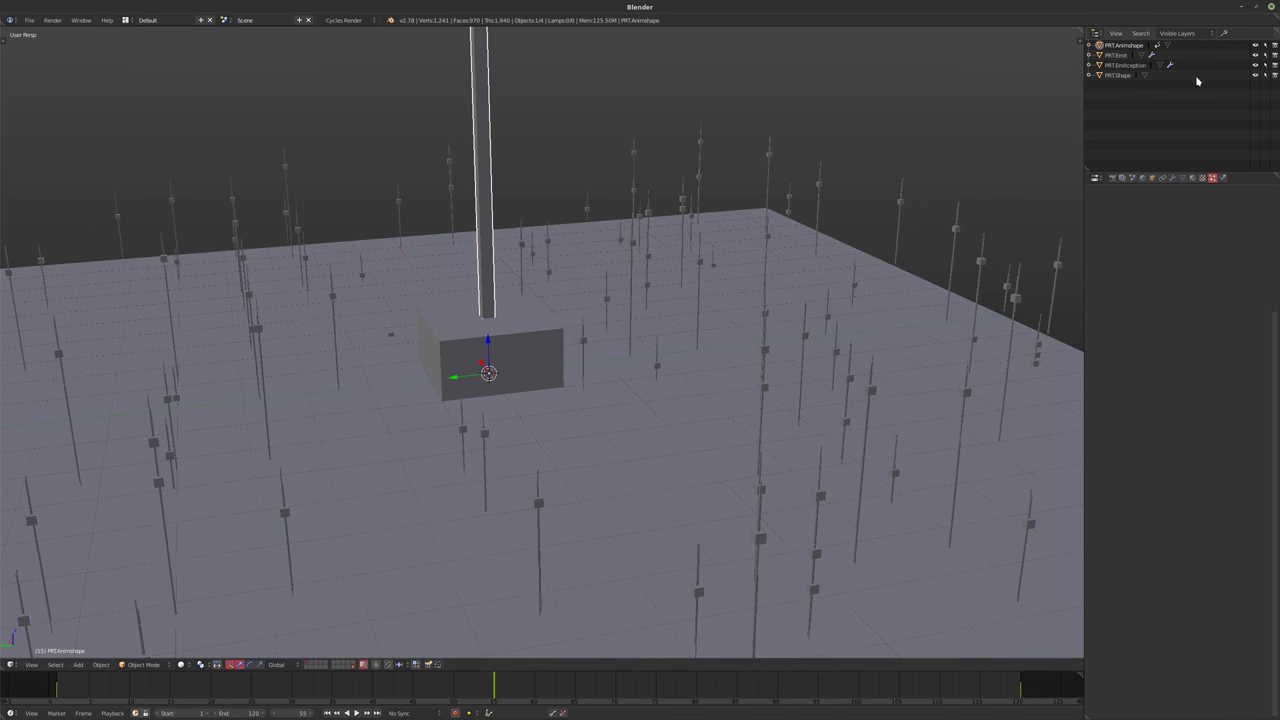
scroll(632, 471, "down", 5)
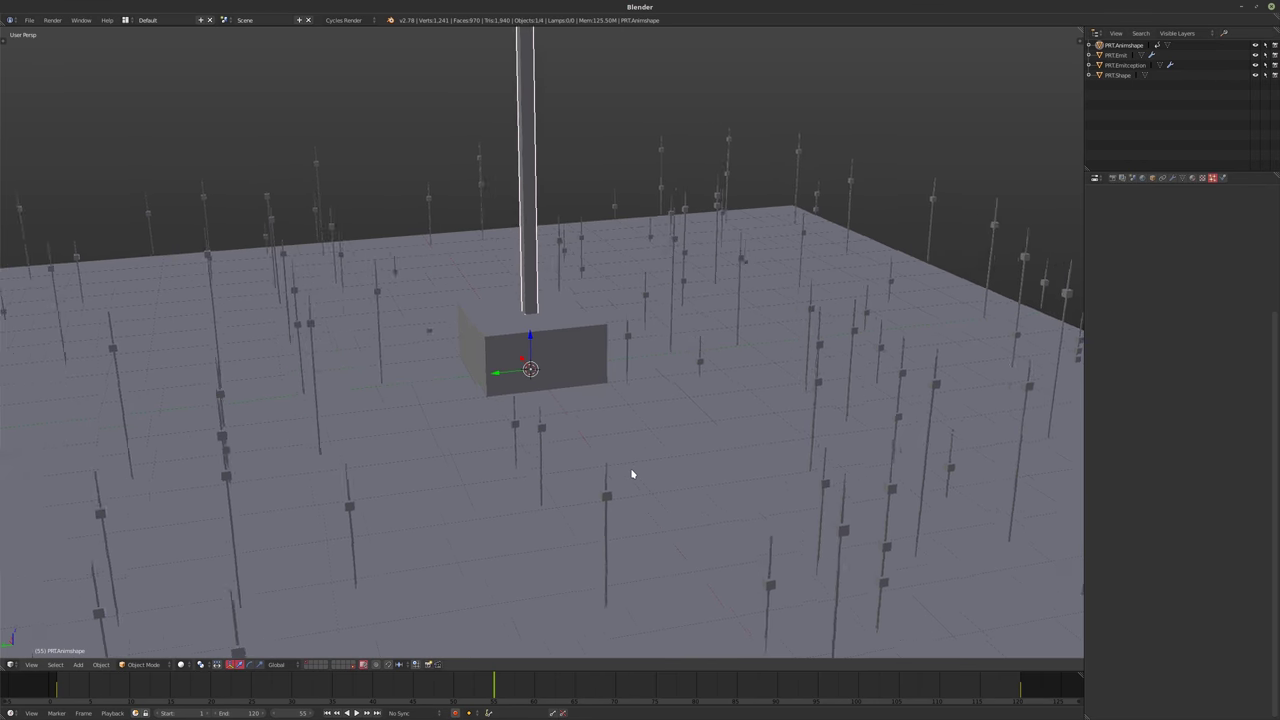
left_click(1118, 64)
scroll(1176, 467, "down", 1)
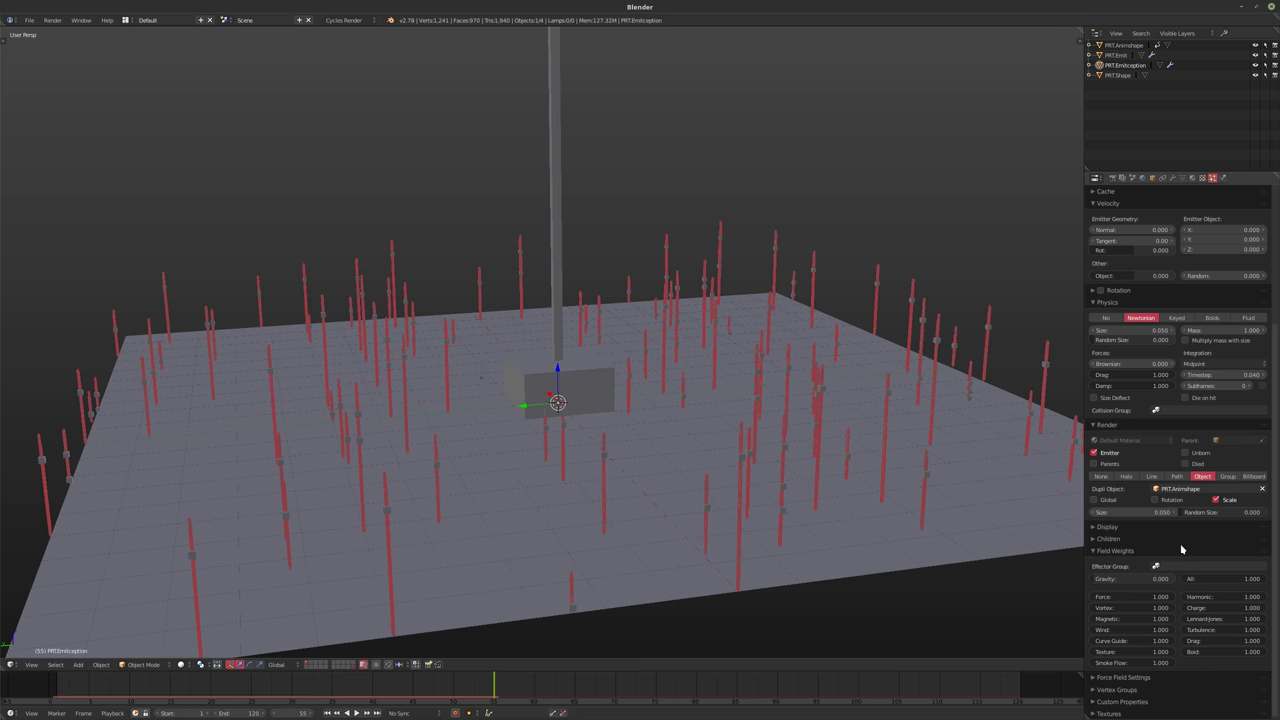
Rotate the PRT.Animshape pillar 90° about the global X axis and play the animation to check the instances
right_click(556, 330)
type("rx")
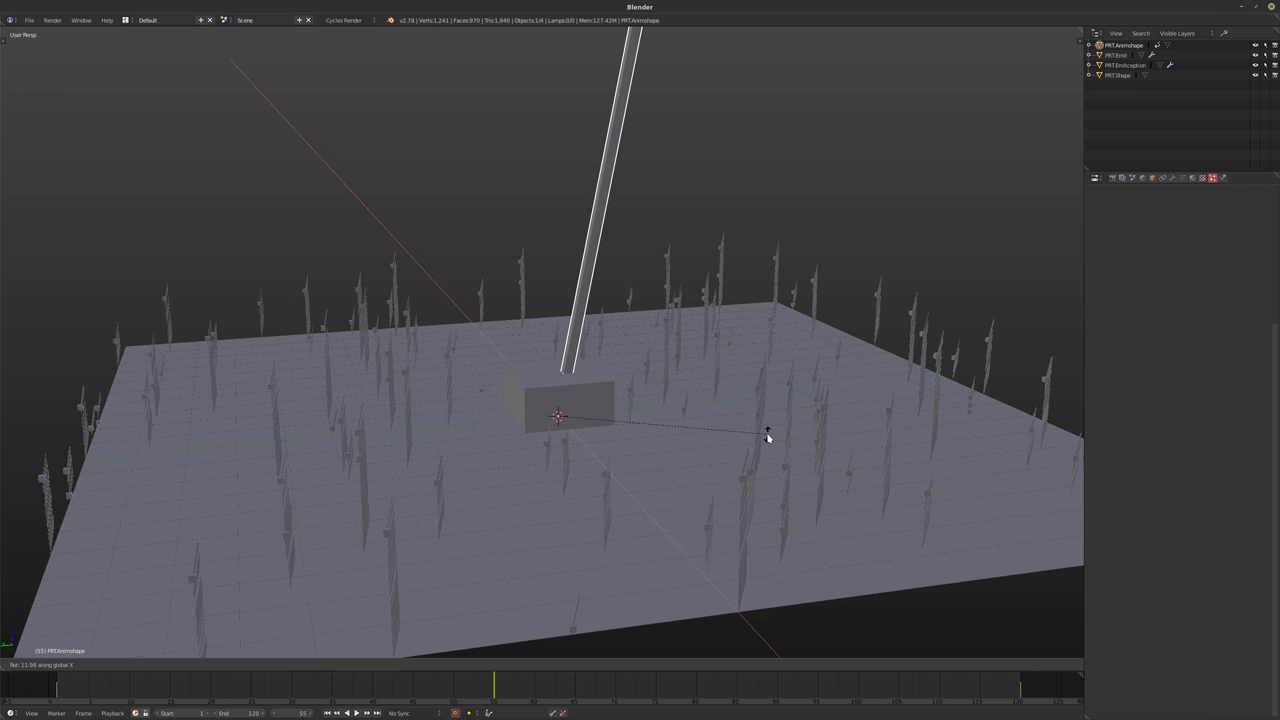
type("90")
key("Return")
key("shift+alt+a")
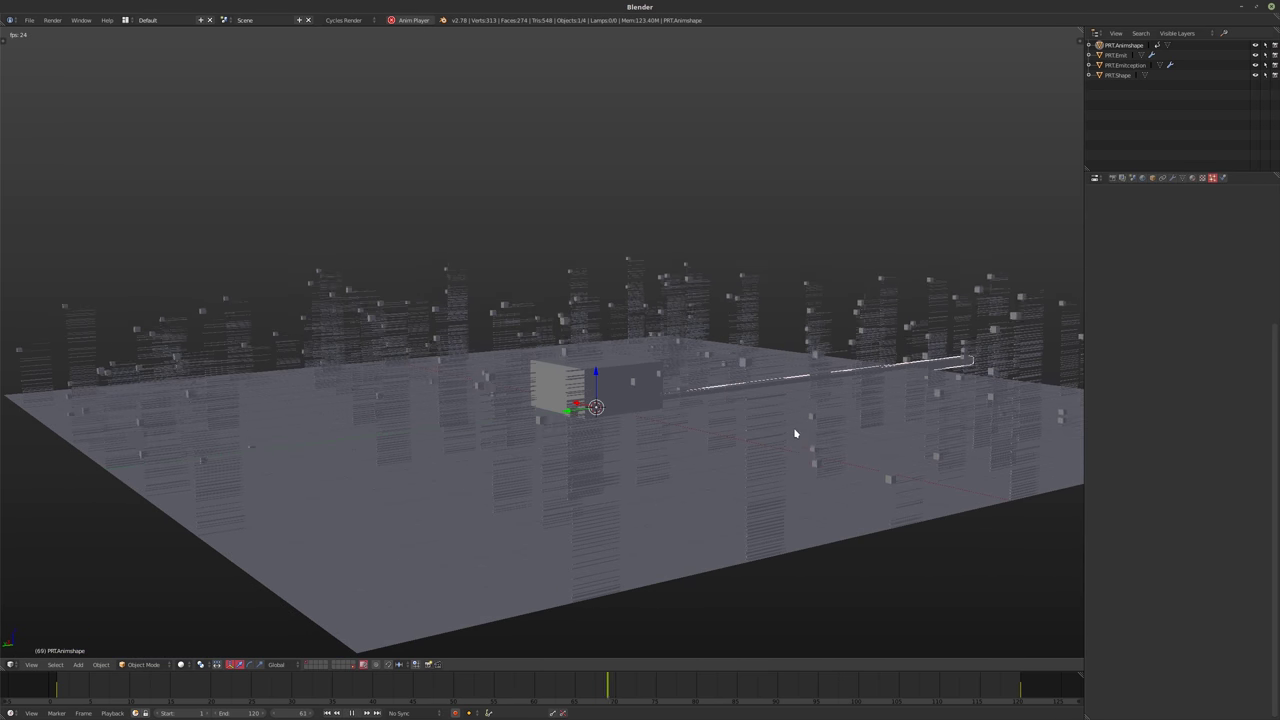
key("alt+a")
middle_click_drag(794, 434, 766, 452)
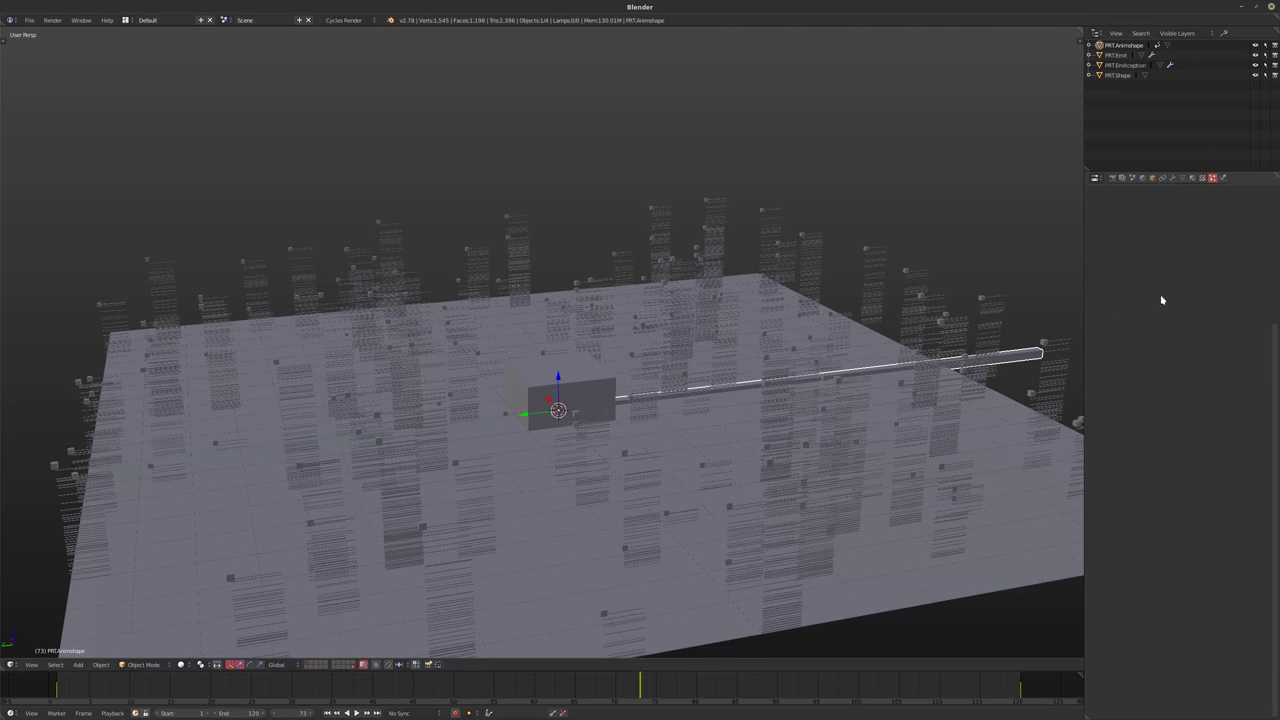
Set the random size of PRT.Emitception's PRT.Animshape instances to 0.811, keeping Rotation and Scale enabled
left_click(1118, 75)
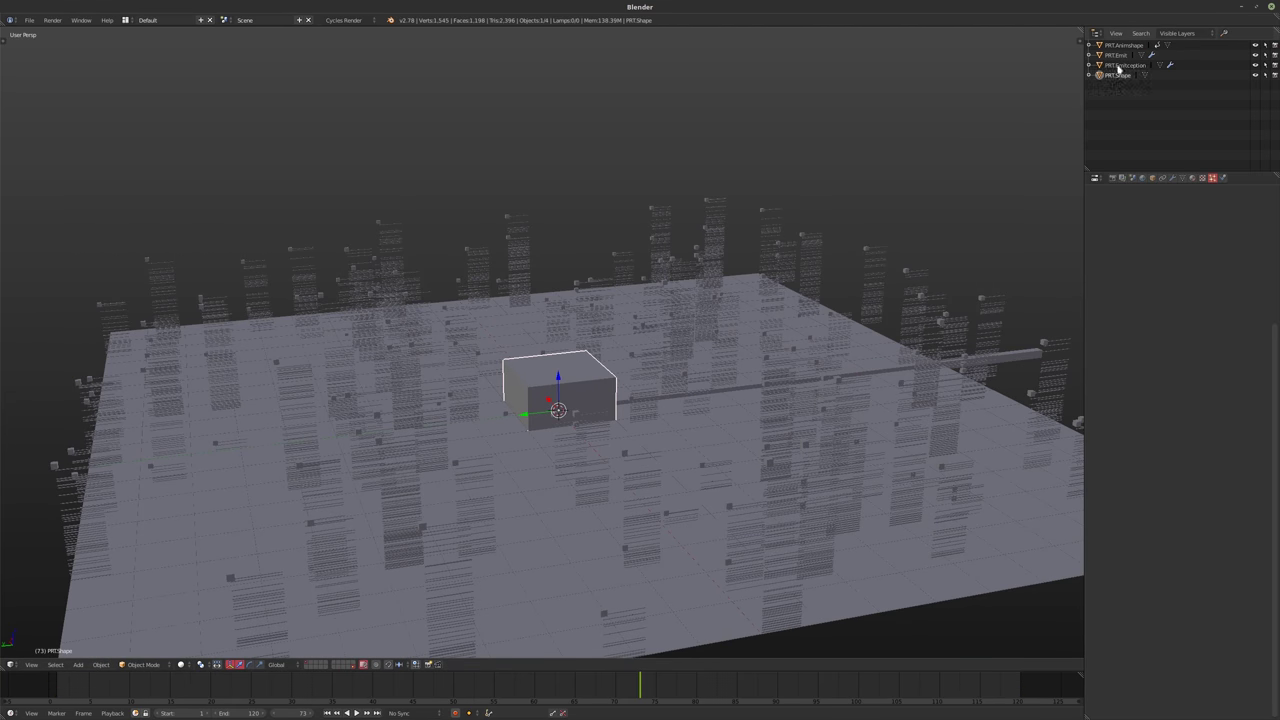
left_click(1120, 65)
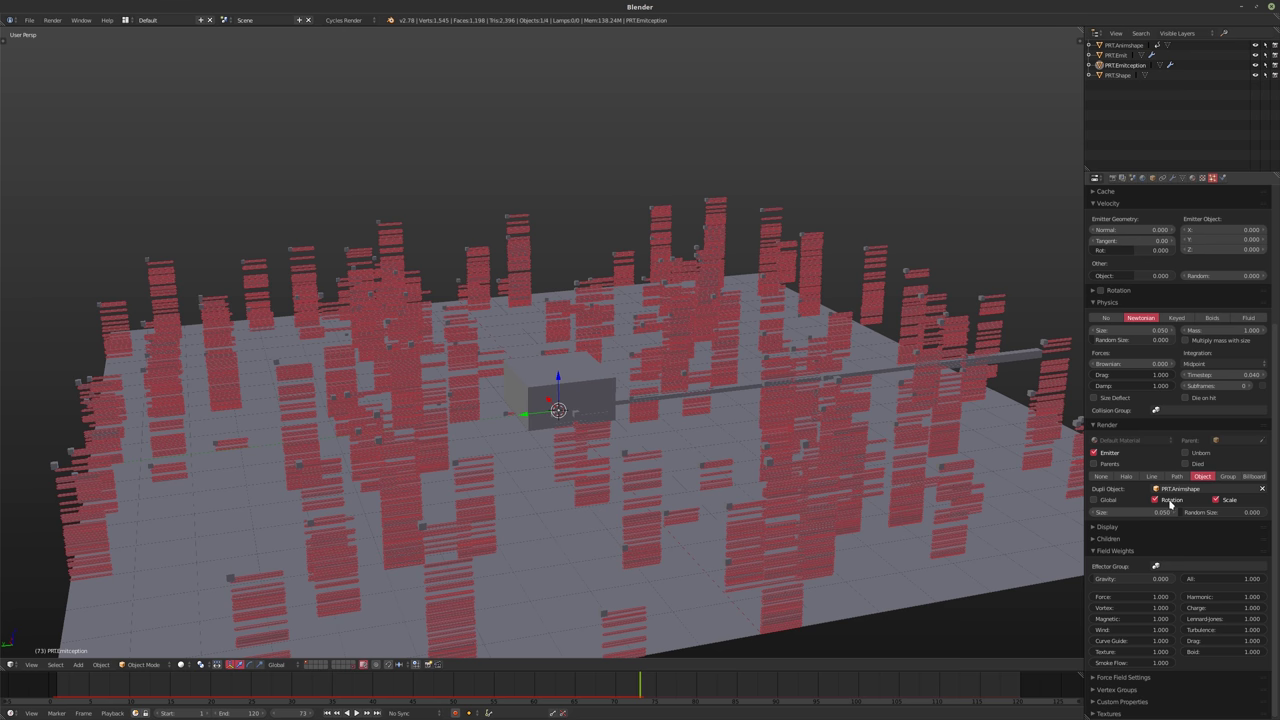
left_click(1217, 500)
left_click(1217, 500)
scroll(1129, 473, "up", 5)
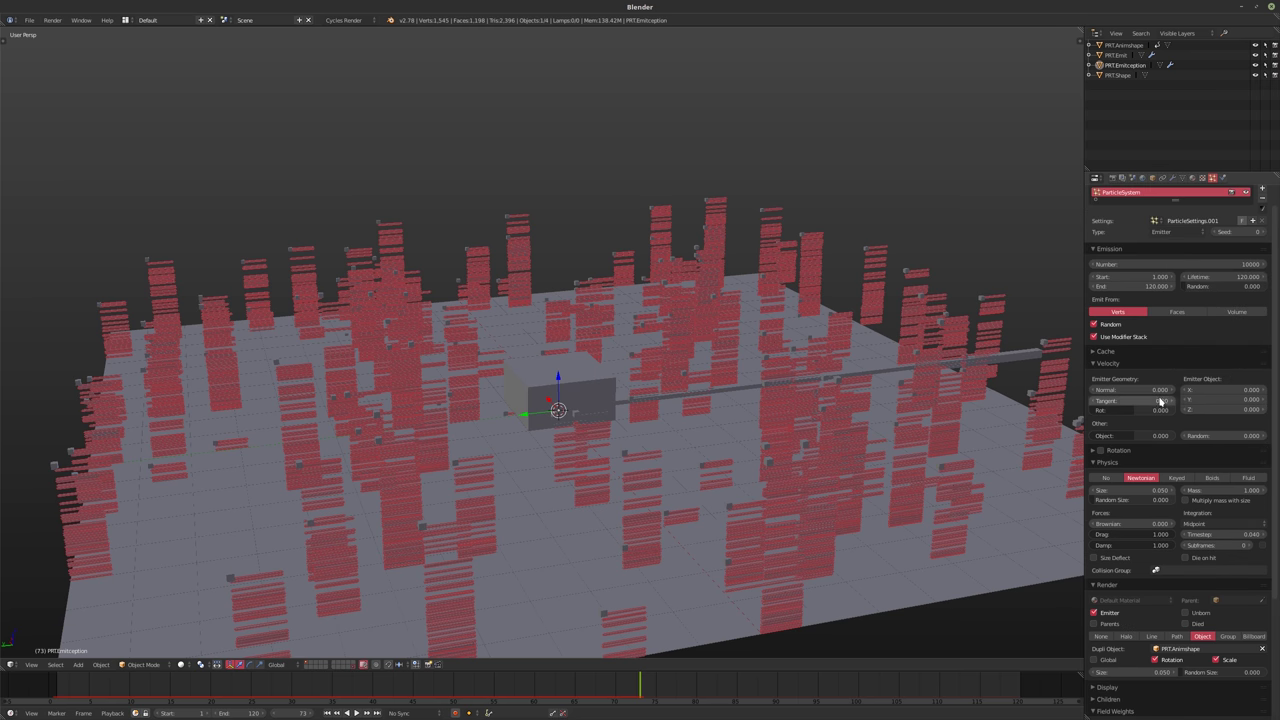
scroll(1173, 369, "down", 5)
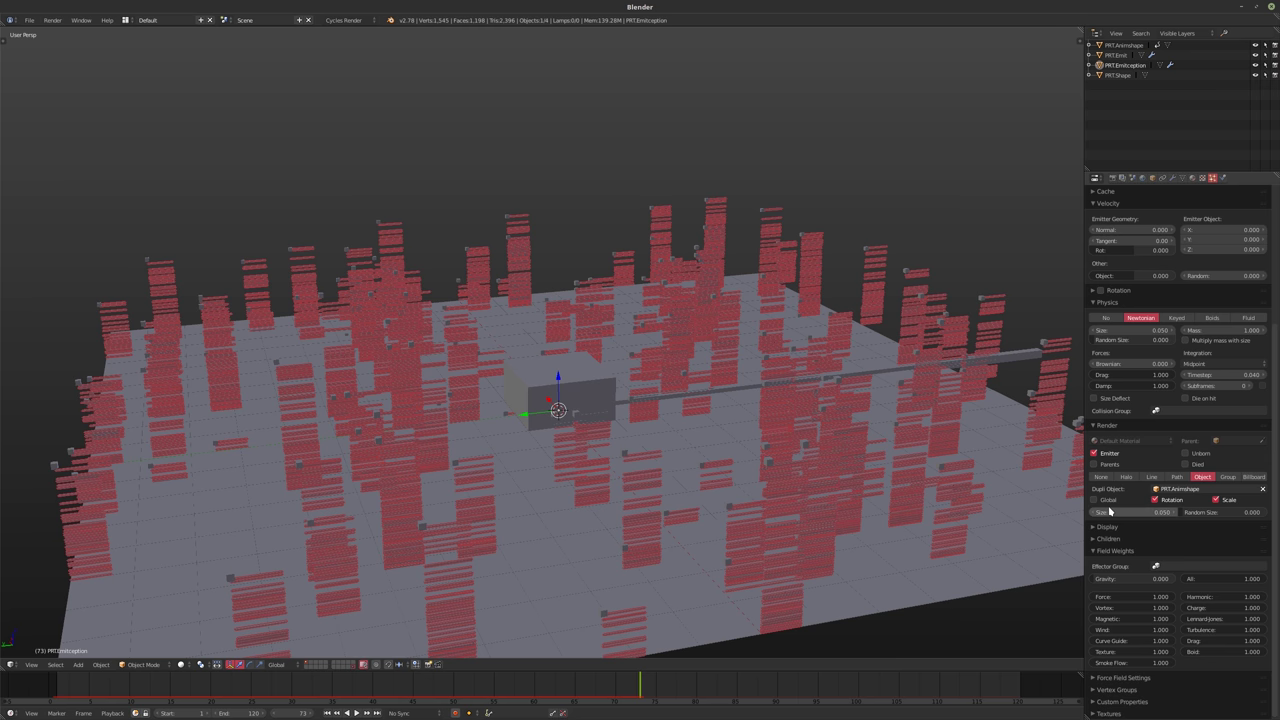
left_click_drag(1195, 513, 1242, 513)
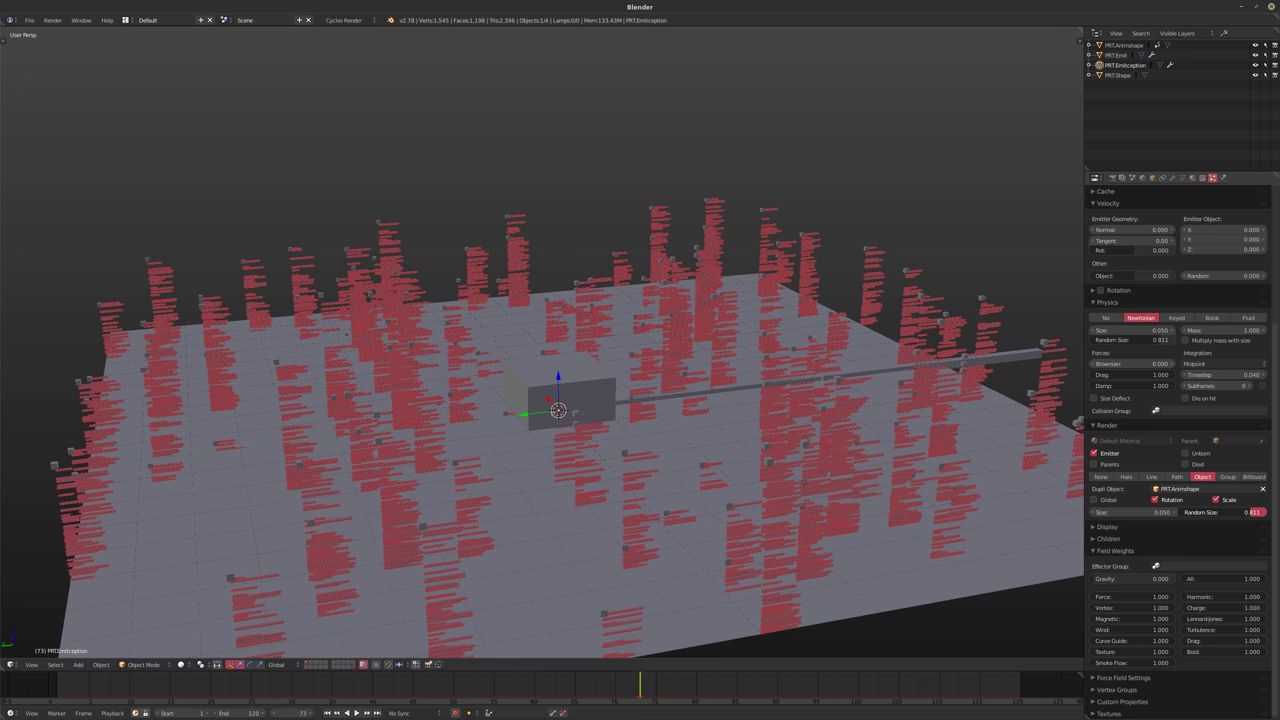
Play the animation to check the randomly sized pillars around the emitter plane, and stop it
scroll(634, 457, "down", 6)
key("alt+a")
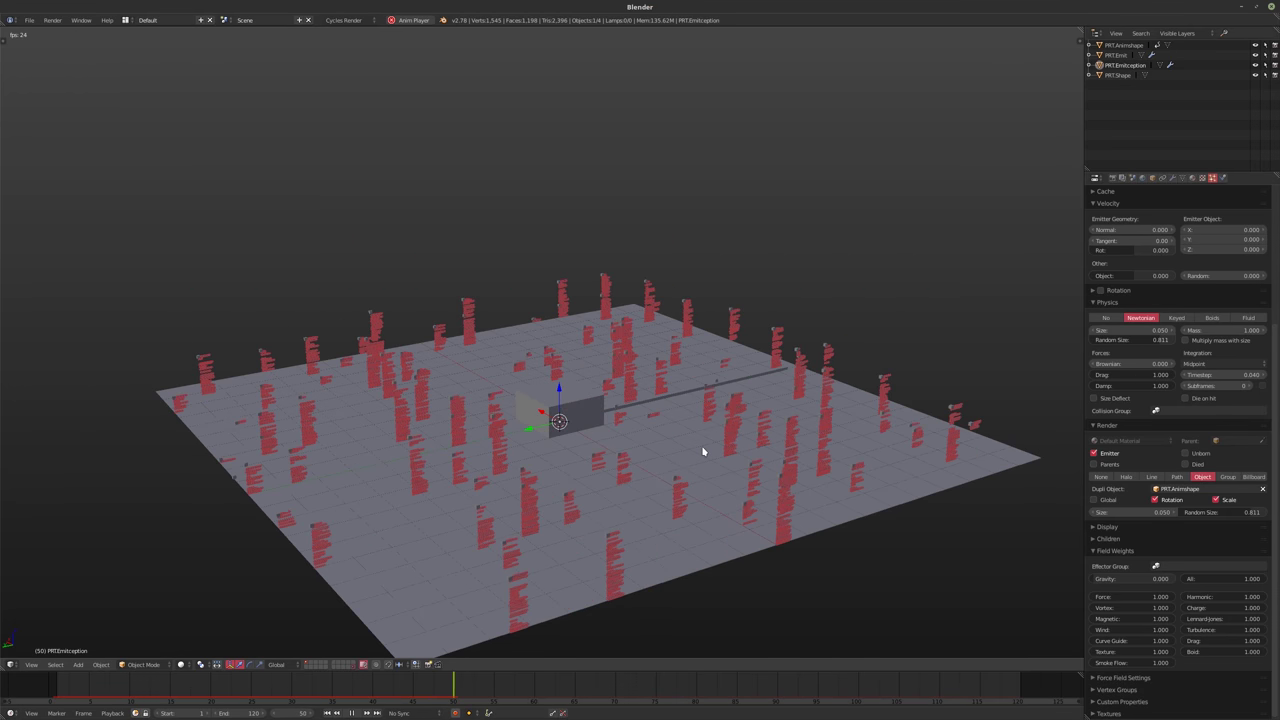
middle_click_drag(698, 452, 623, 443)
scroll(591, 434, "up", 3)
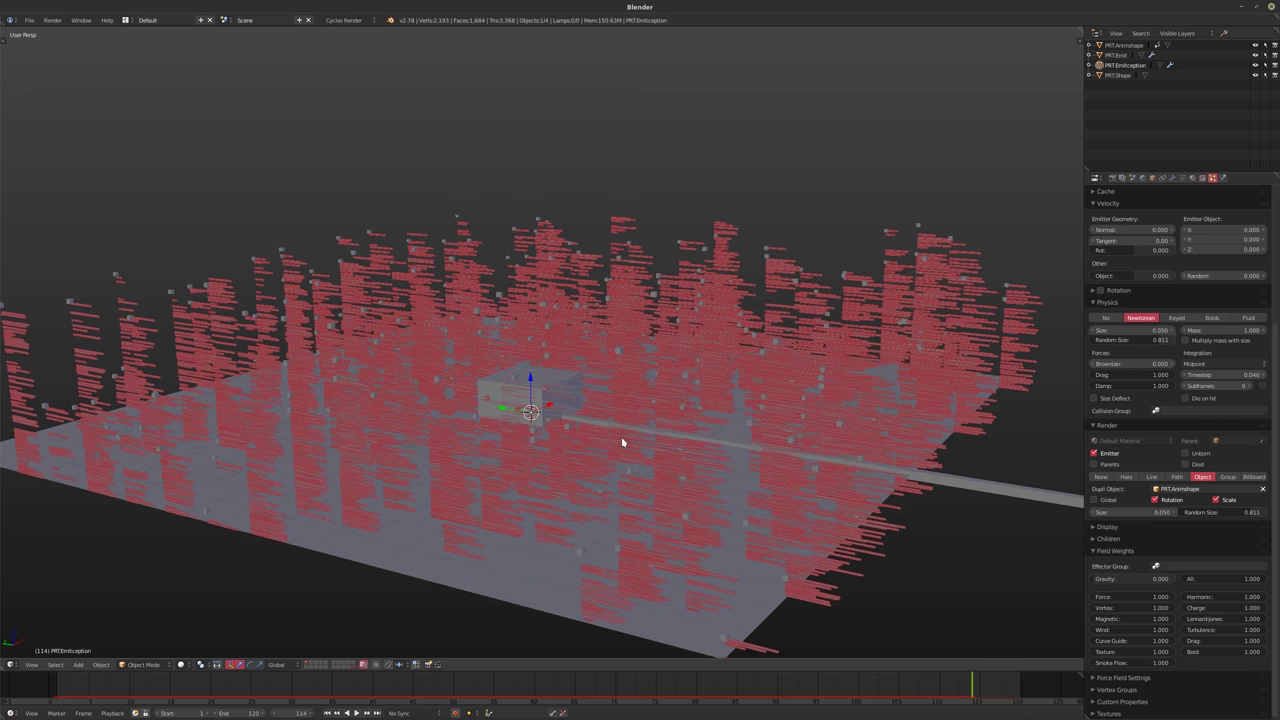
key("alt+a")
Set PRT.Emitception's particle size to 0.120 with a random size of 0.663, and inspect the instances from several angles
left_click_drag(1253, 512, 1240, 512)
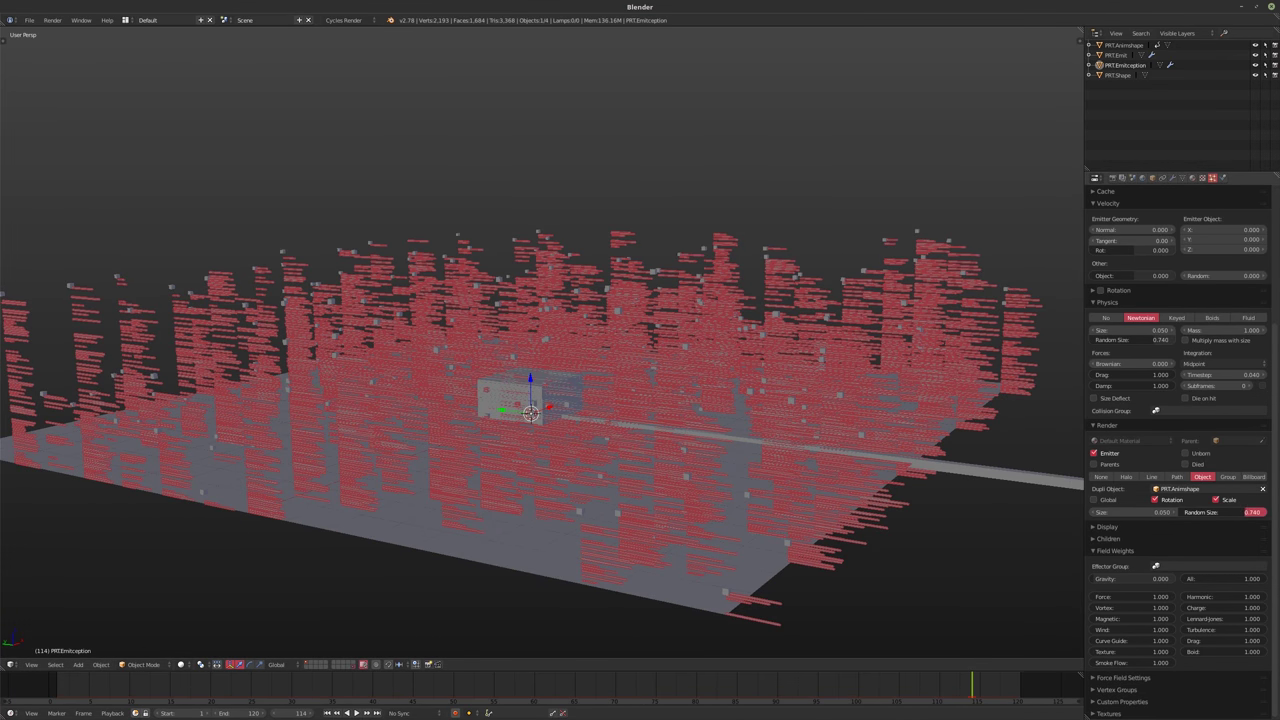
left_click_drag(1150, 520, 1190, 520)
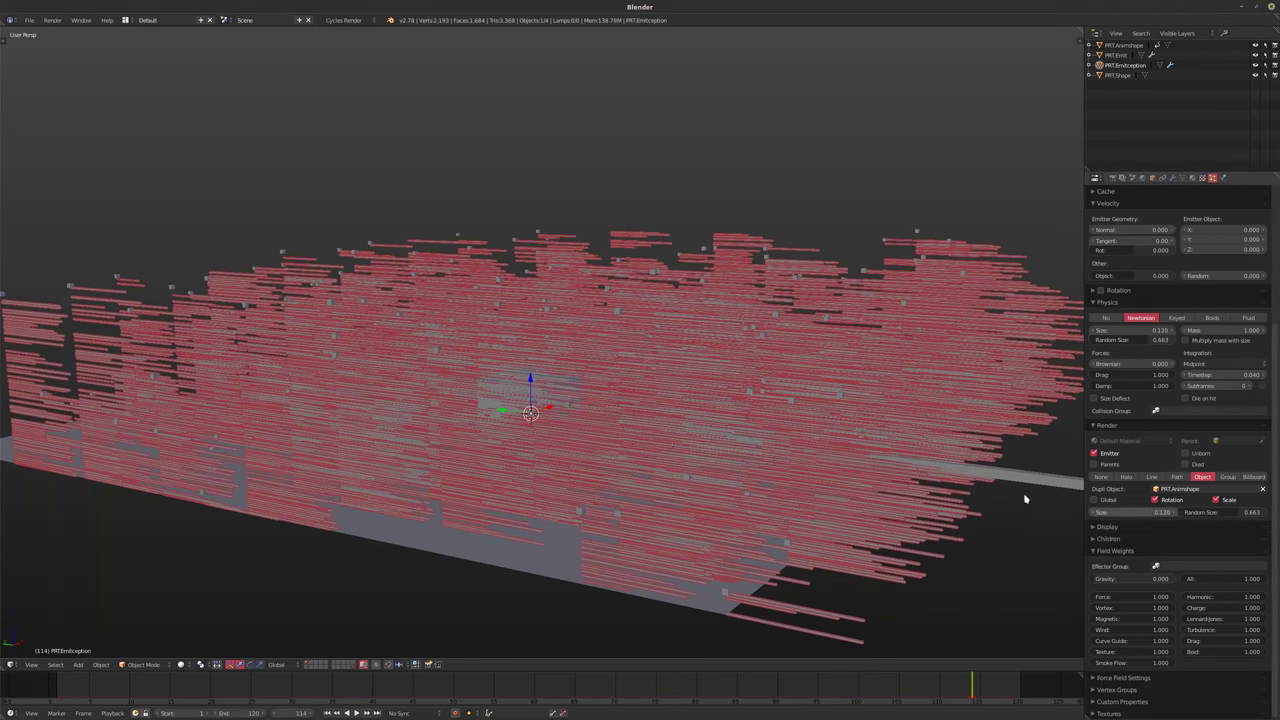
scroll(647, 465, "up", 6)
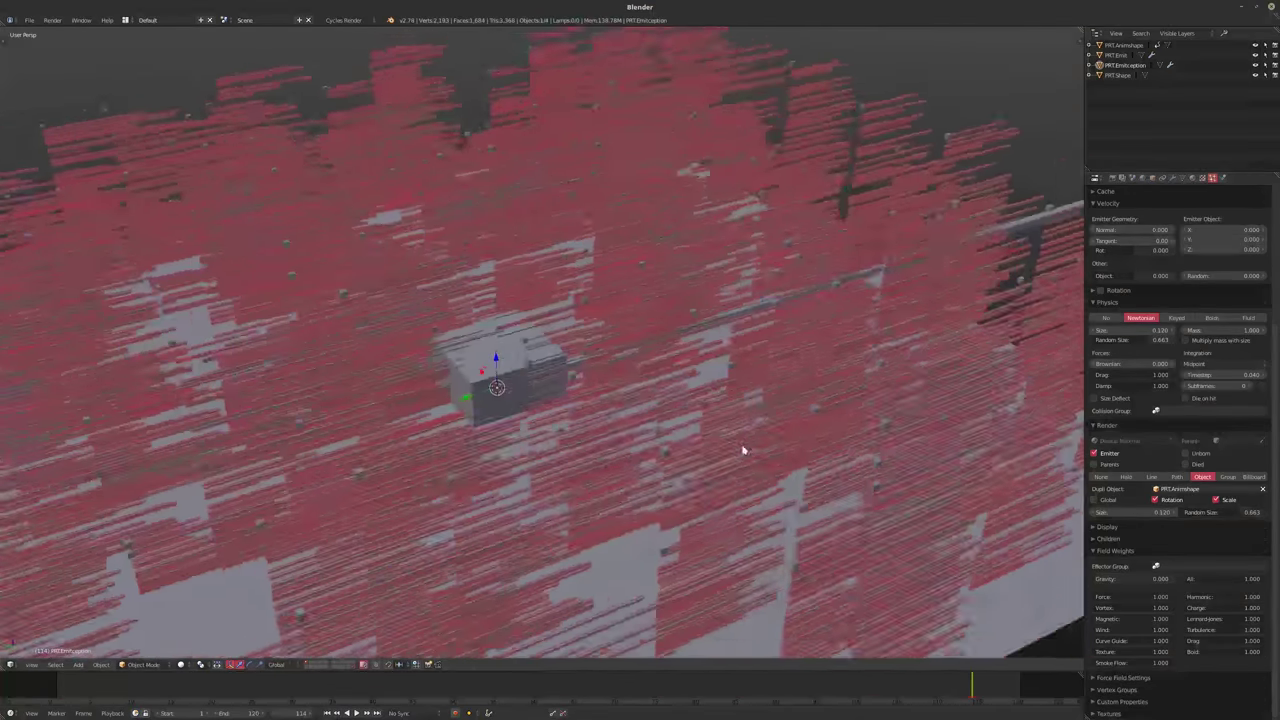
middle_click_drag(743, 450, 604, 392)
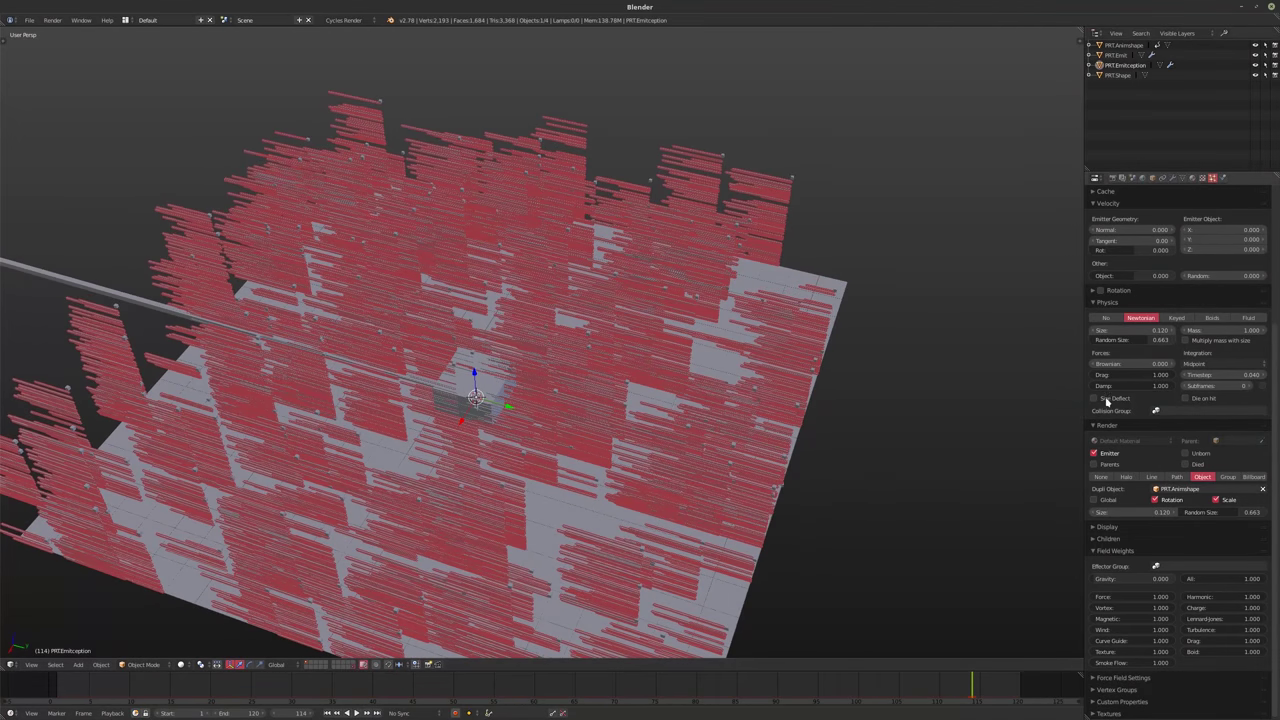
Set PRT.Emitception's random particle velocity to 0.100, play the animation, and return to the first frame
scroll(1168, 357, "up", 2)
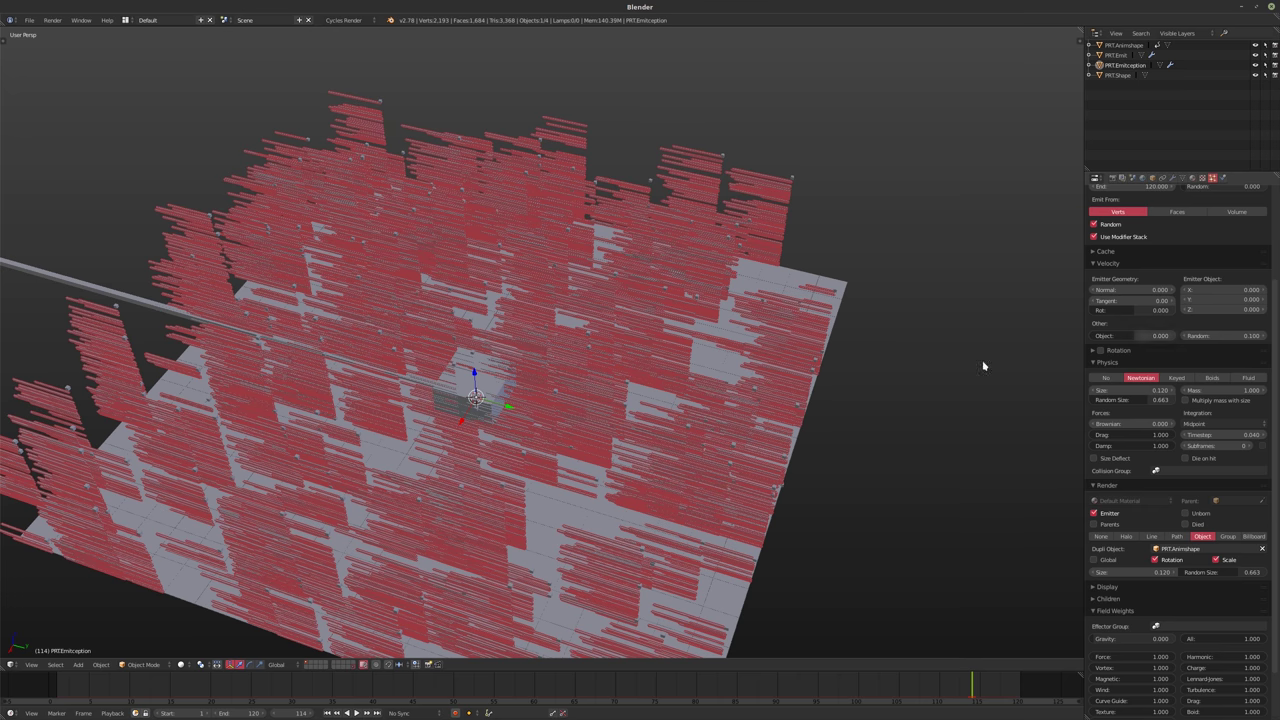
key("alt+a")
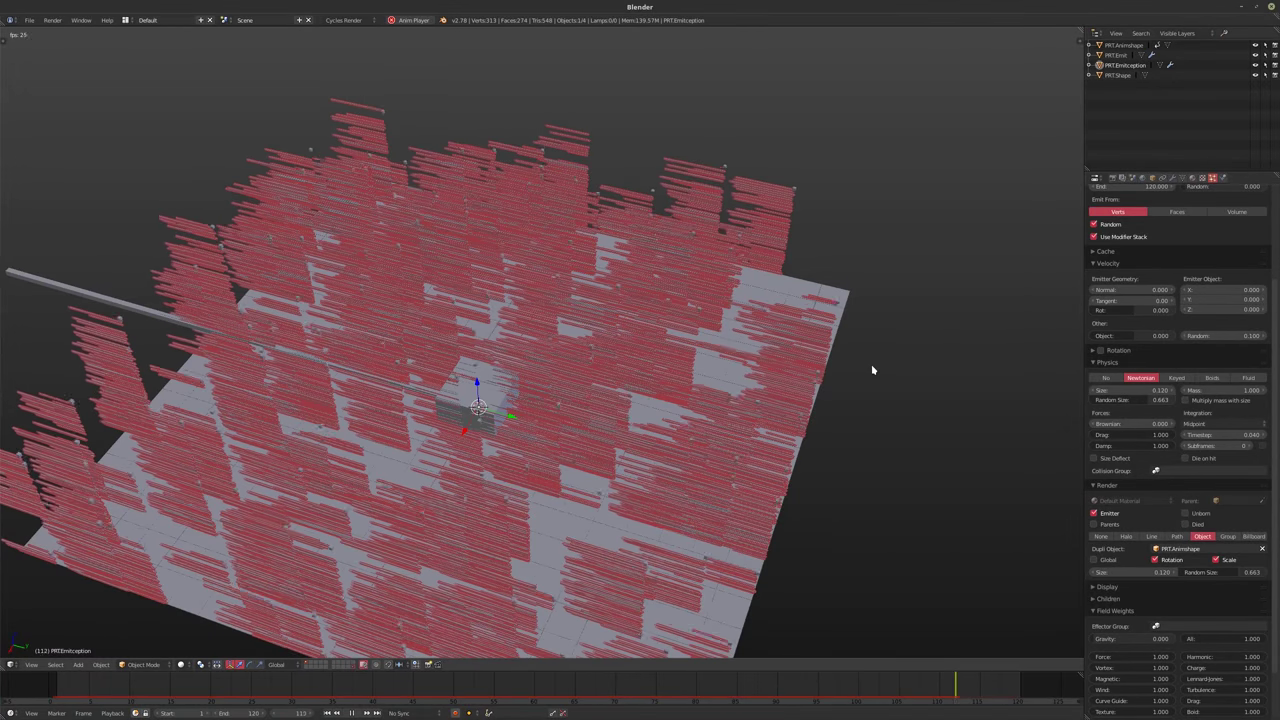
key("Escape")
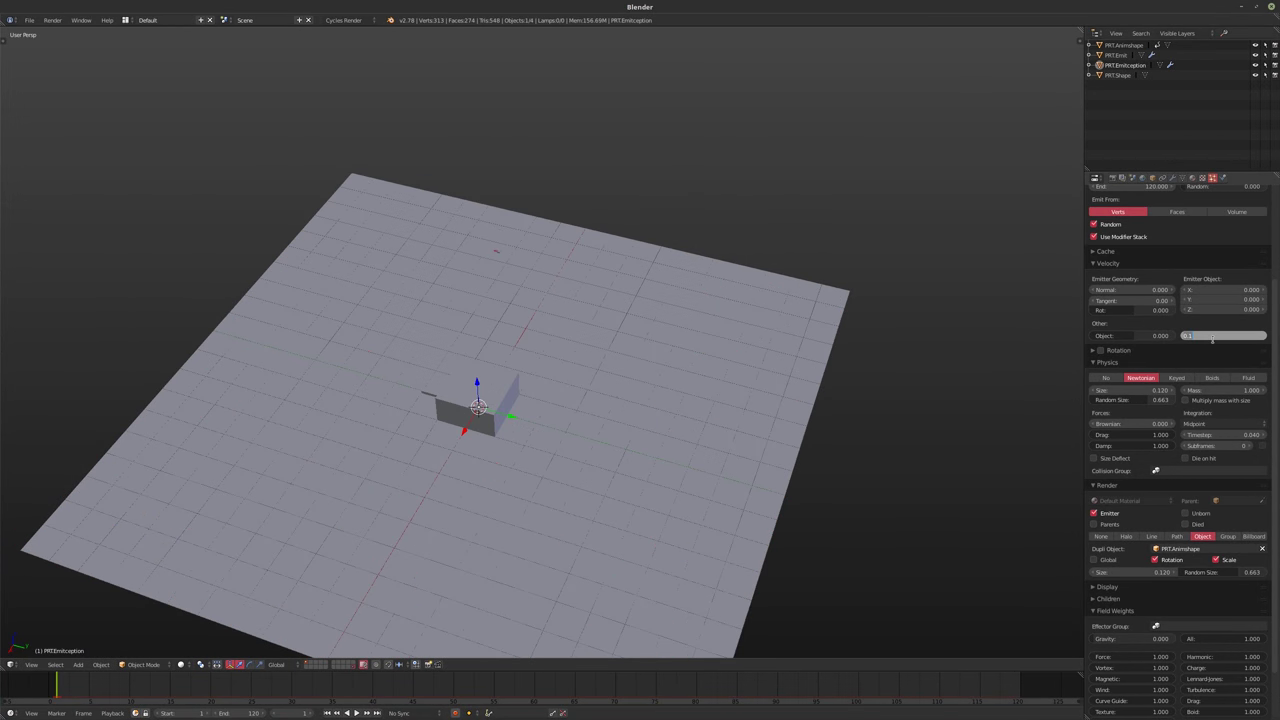
Set PRT.Emit's random particle velocity to 0.100 and play the animation to check the scattered paths
left_click(1114, 55)
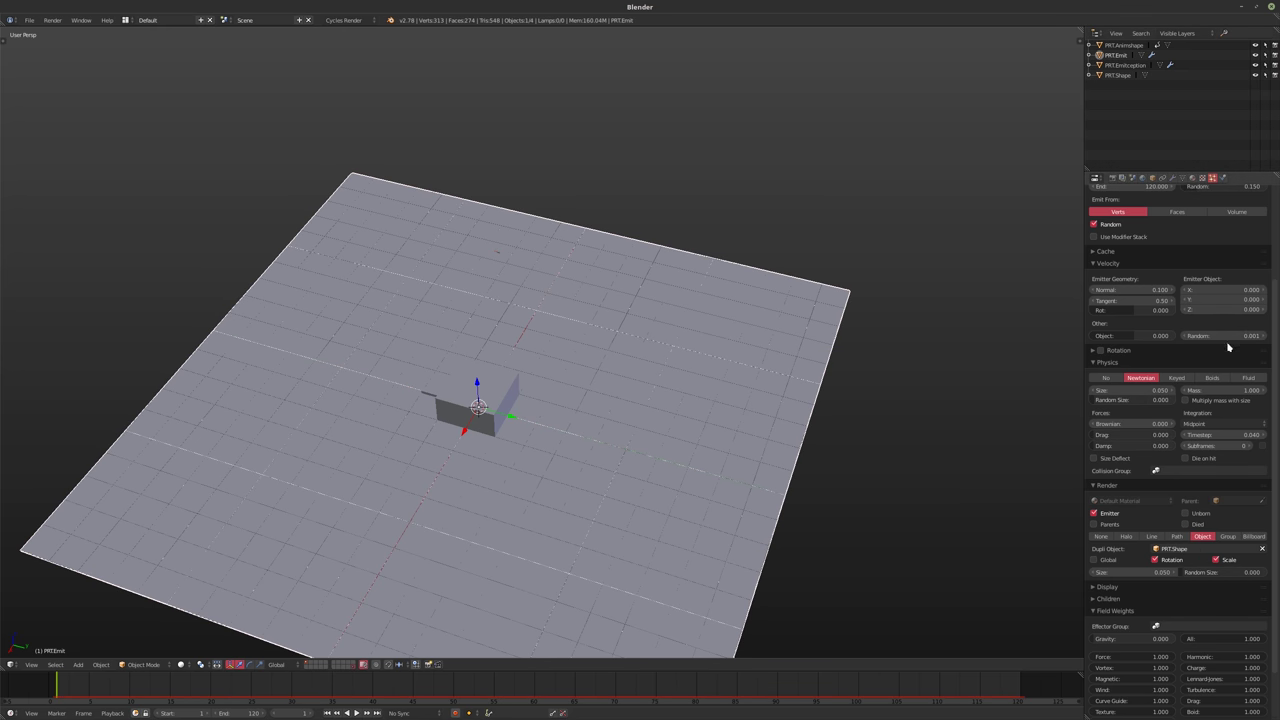
key("Return")
key("alt+a")
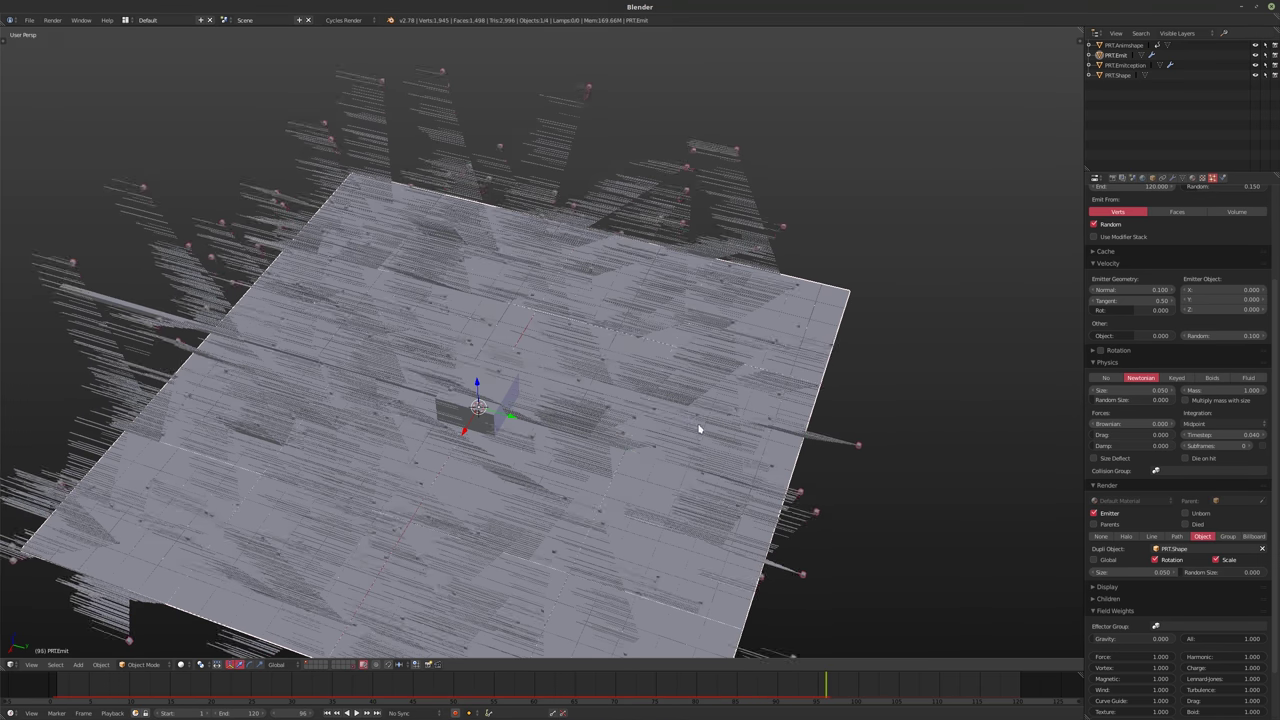
middle_click_drag(697, 429, 534, 428)
Replay the animation from other viewing distances to check the scattered trails, and return to the first frame
key("alt+a")
scroll(577, 390, "down", 3)
scroll(558, 427, "up", 4)
scroll(620, 394, "down", 3)
scroll(621, 396, "up", 2)
key("shift+Left")
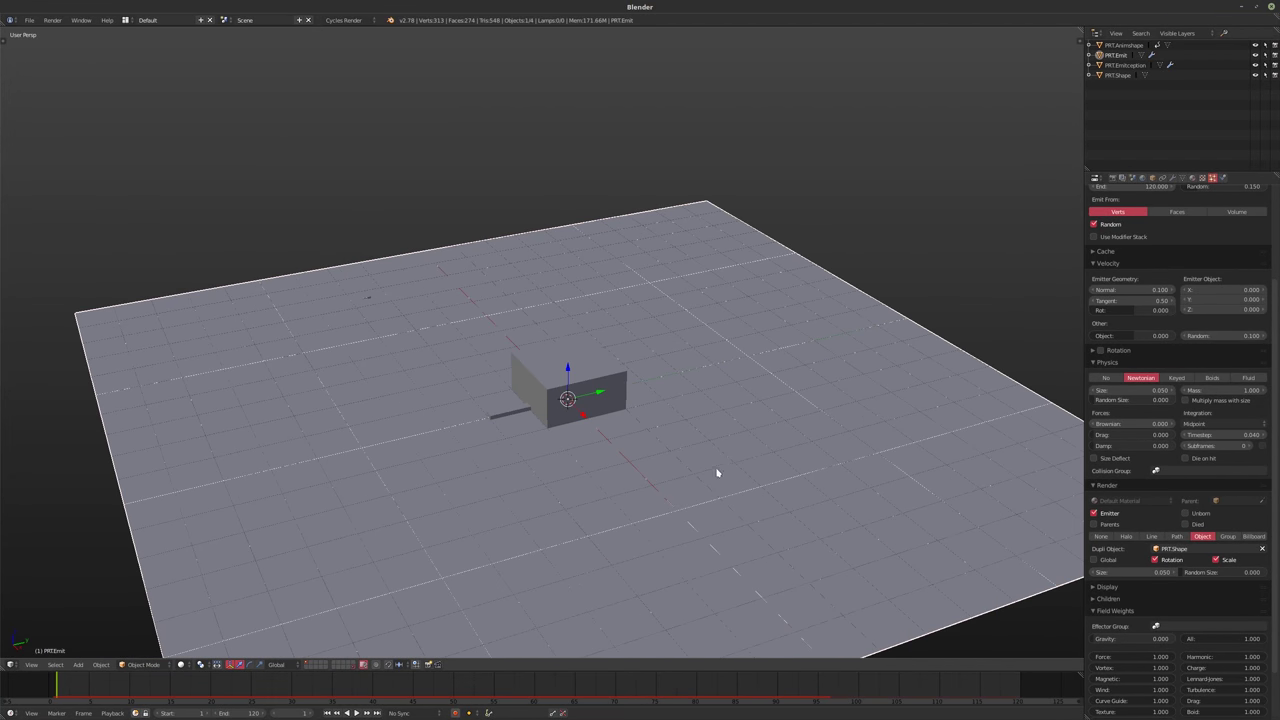
Show only the layer holding PRT.Emit and PRT.Emitception, and play the animation to check the trails
left_click(308, 662)
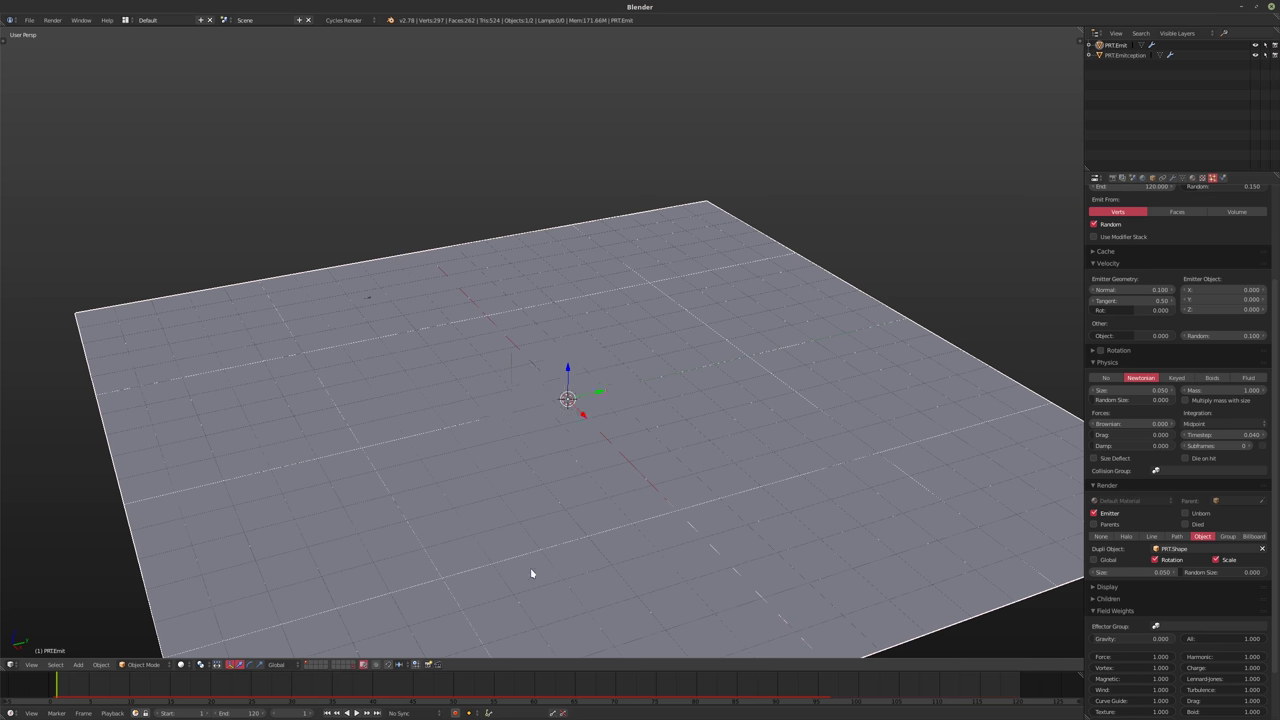
middle_click_drag(531, 574, 626, 429)
key("alt+a")
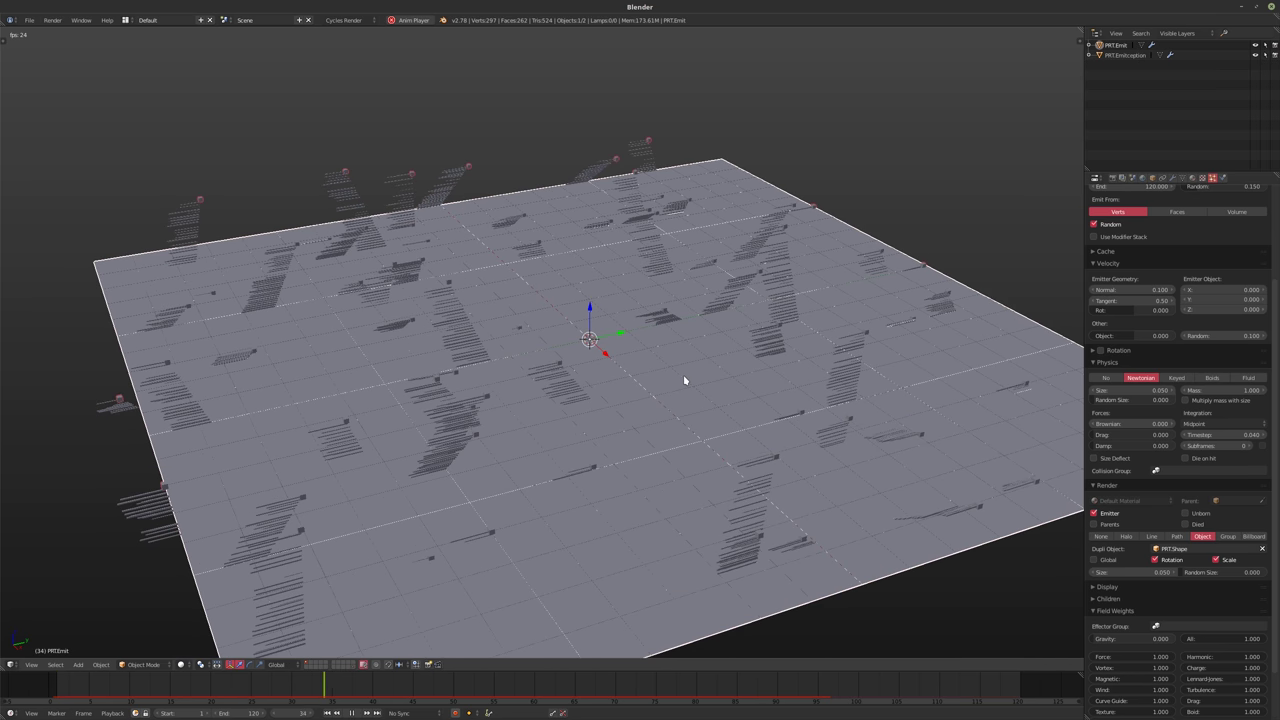
middle_click_drag(688, 379, 715, 404)
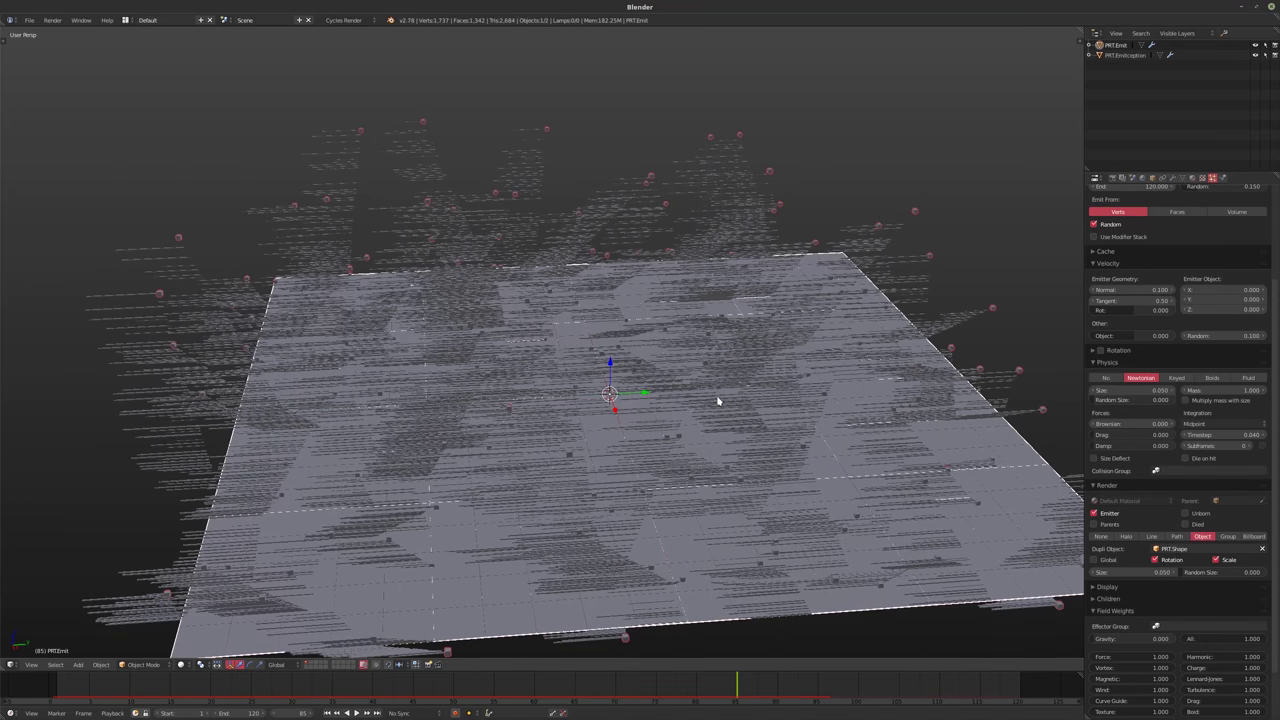
Try emitting PRT.Emit's particles from faces and play the animation from the first frame to check the spread
scroll(1157, 599, "down", 3)
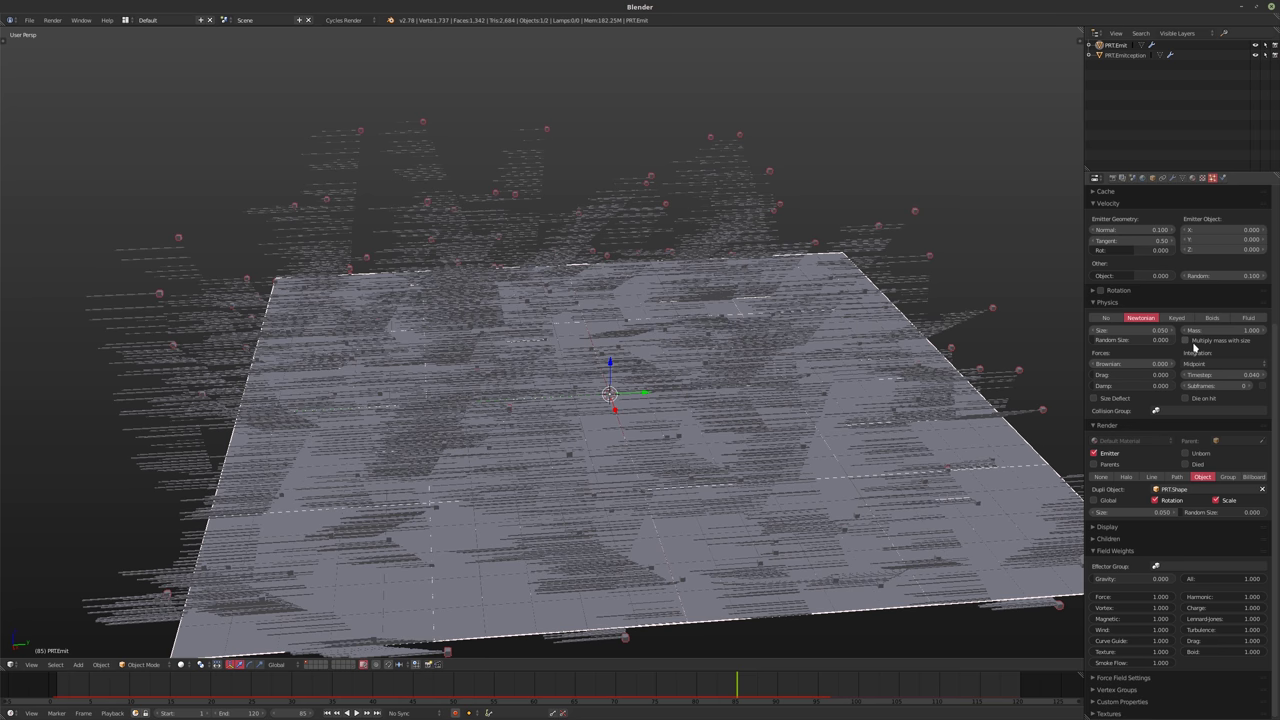
scroll(1175, 365, "up", 2)
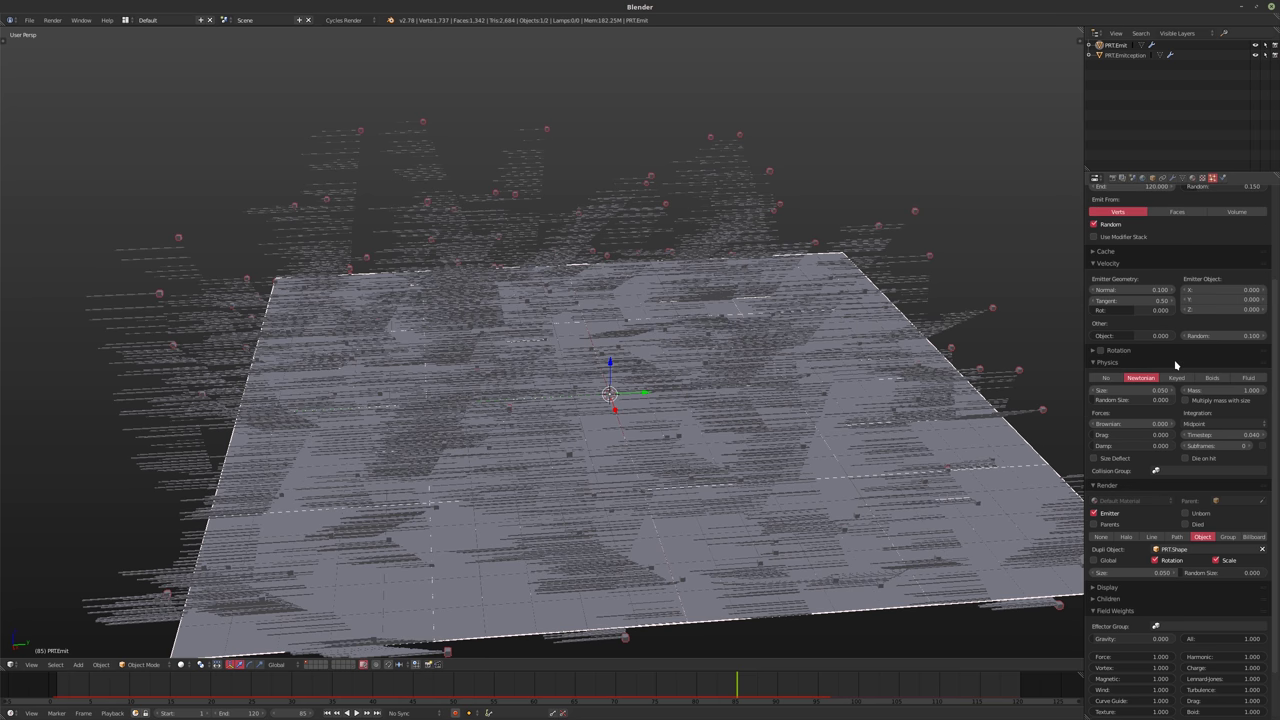
scroll(1175, 365, "up", 4)
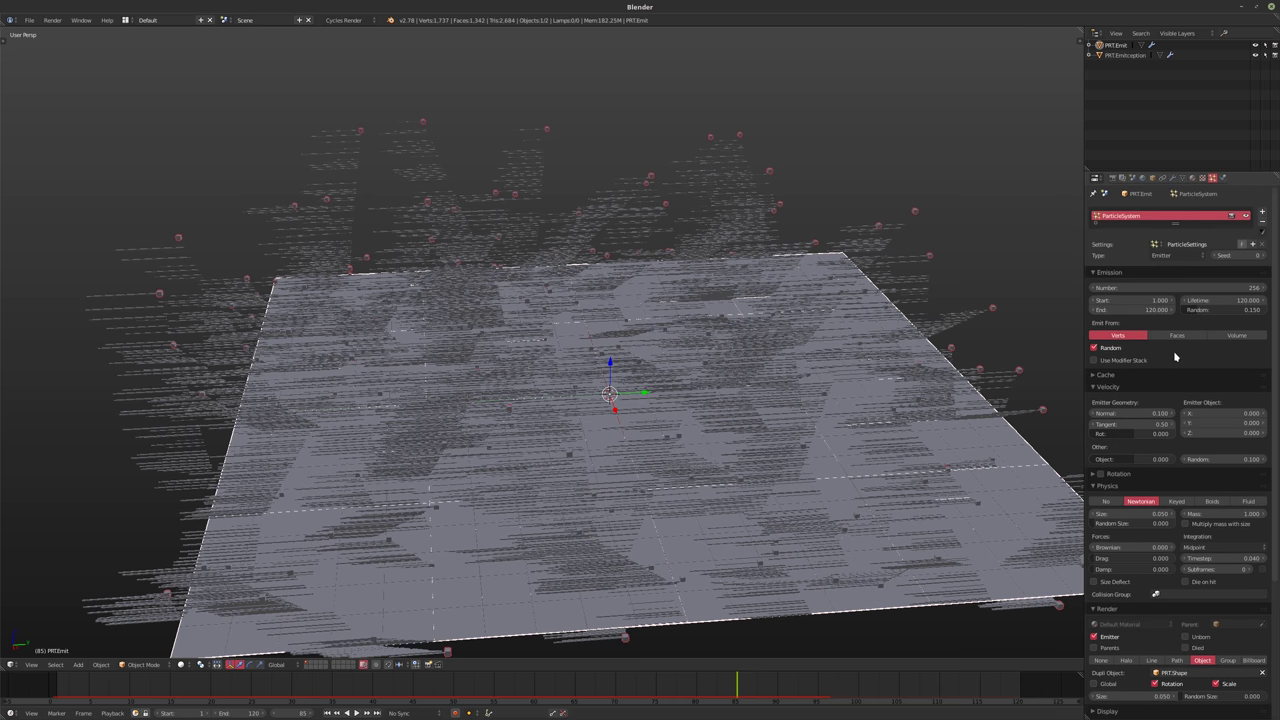
left_click(1177, 336)
middle_click_drag(869, 376, 865, 388)
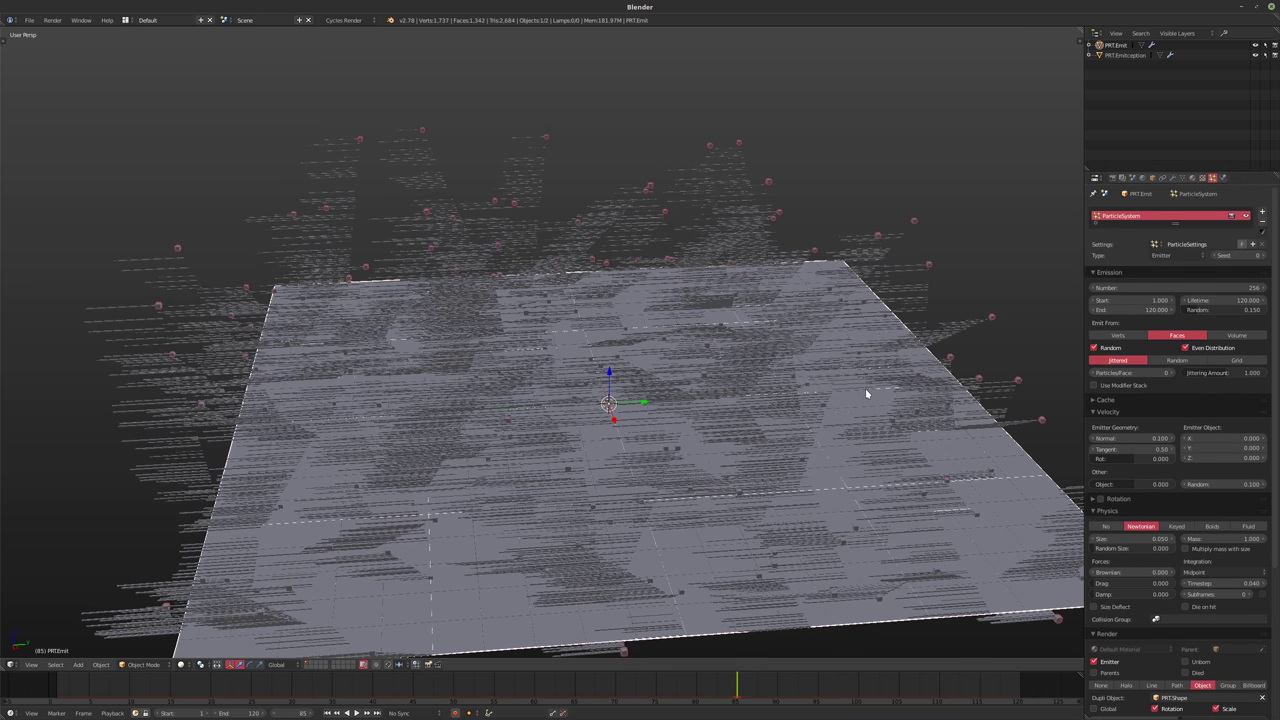
key("shift+Left")
key("alt+a")
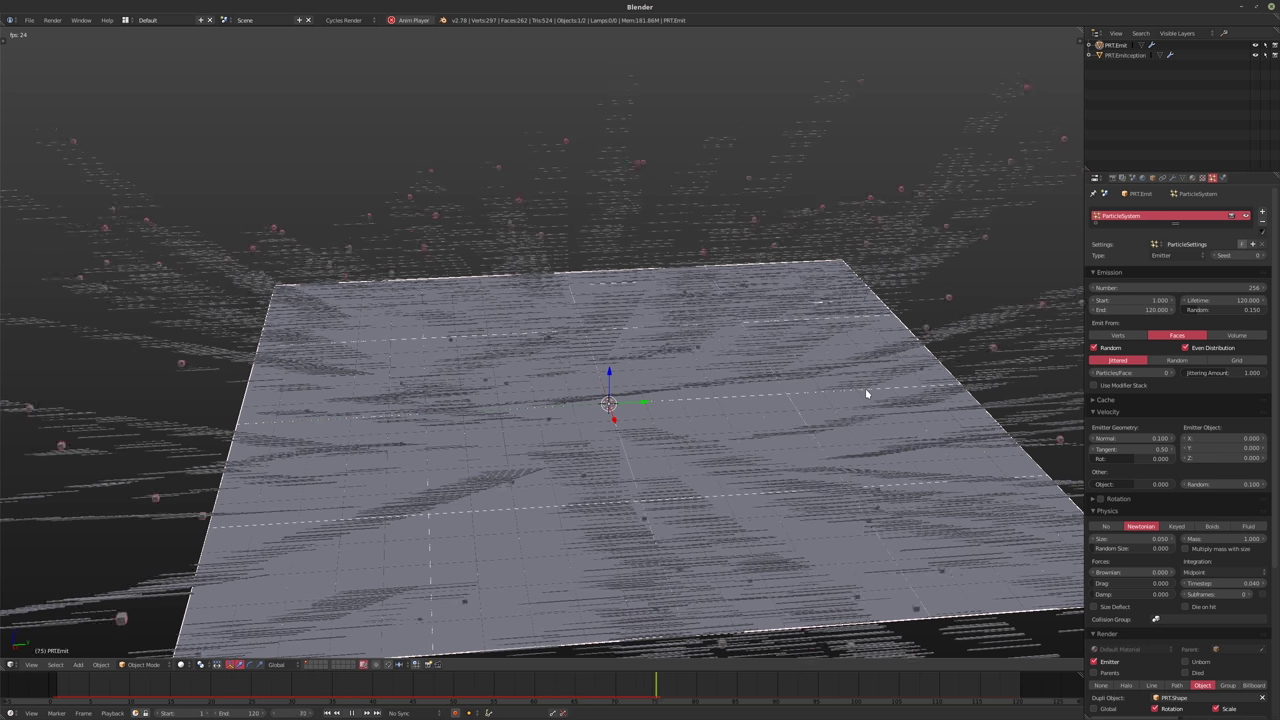
key("alt+a")
Set PRT.Emit's random particle velocity to 0.010, play the animation, and return to the first frame
middle_click_drag(812, 377, 1128, 458)
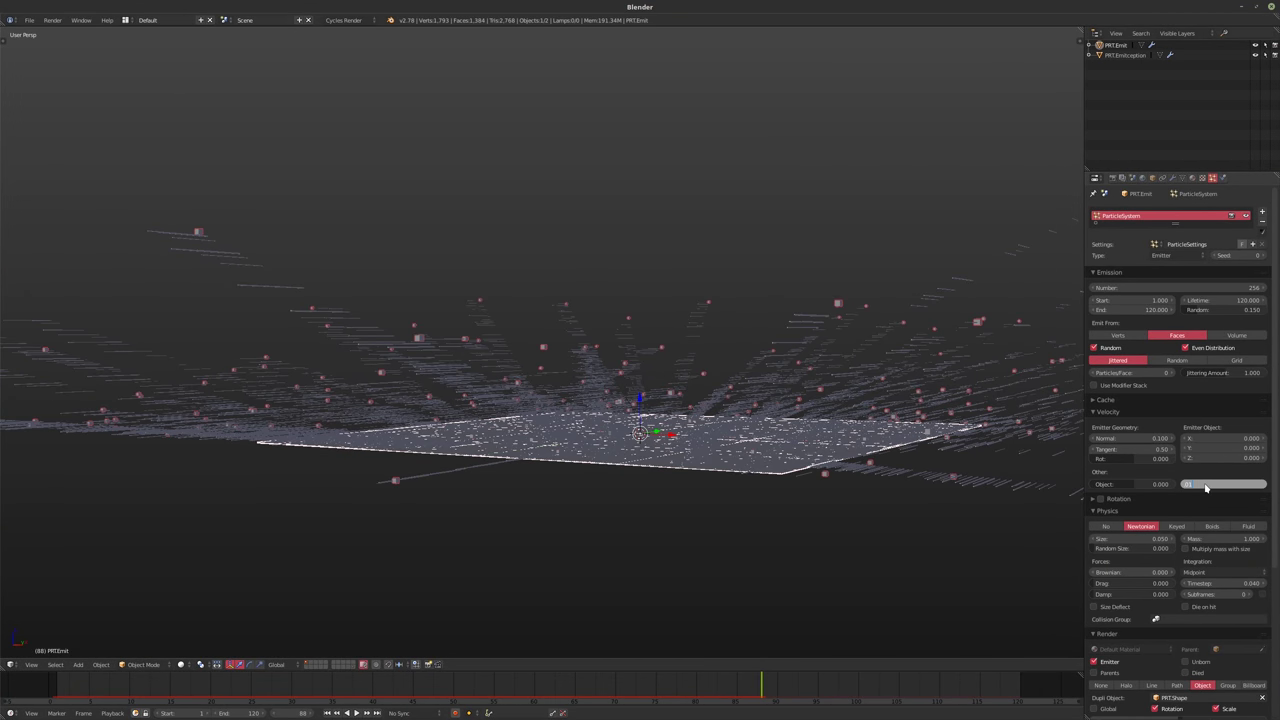
key("Return")
middle_click_drag(760, 470, 789, 449)
key("shift+Left")
key("alt+a")
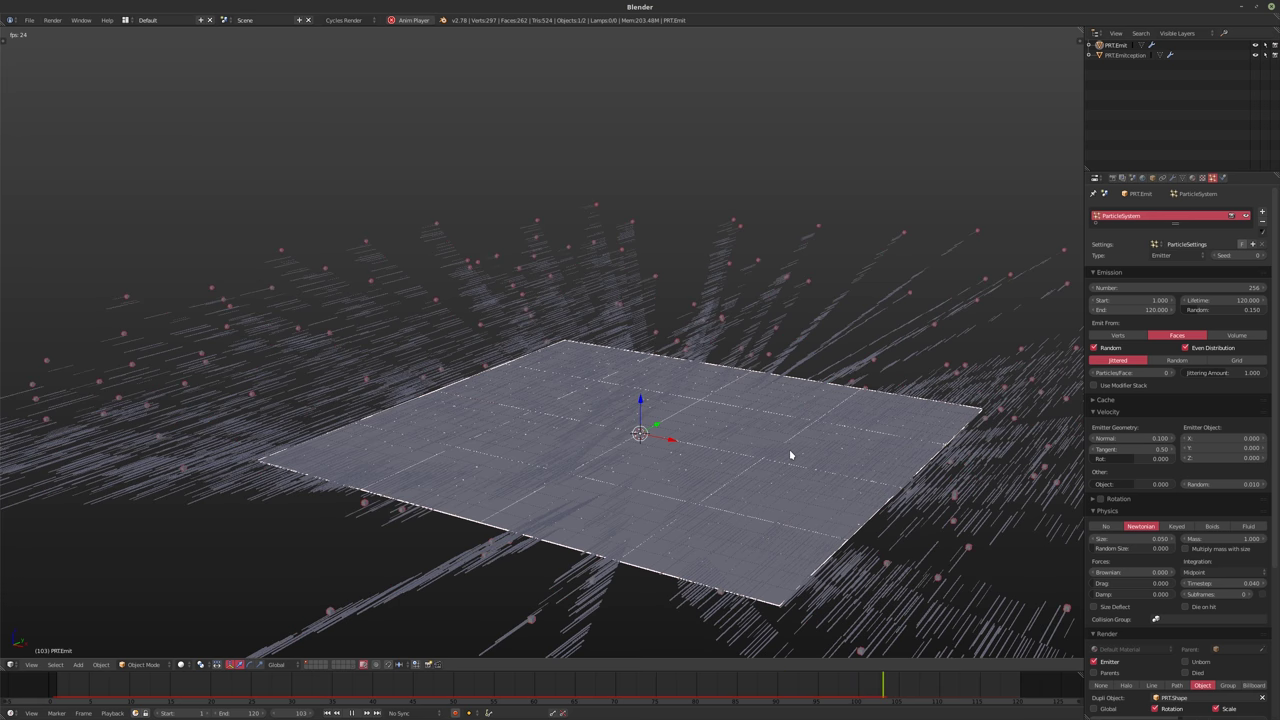
key("alt+a")
key("shift+Left")
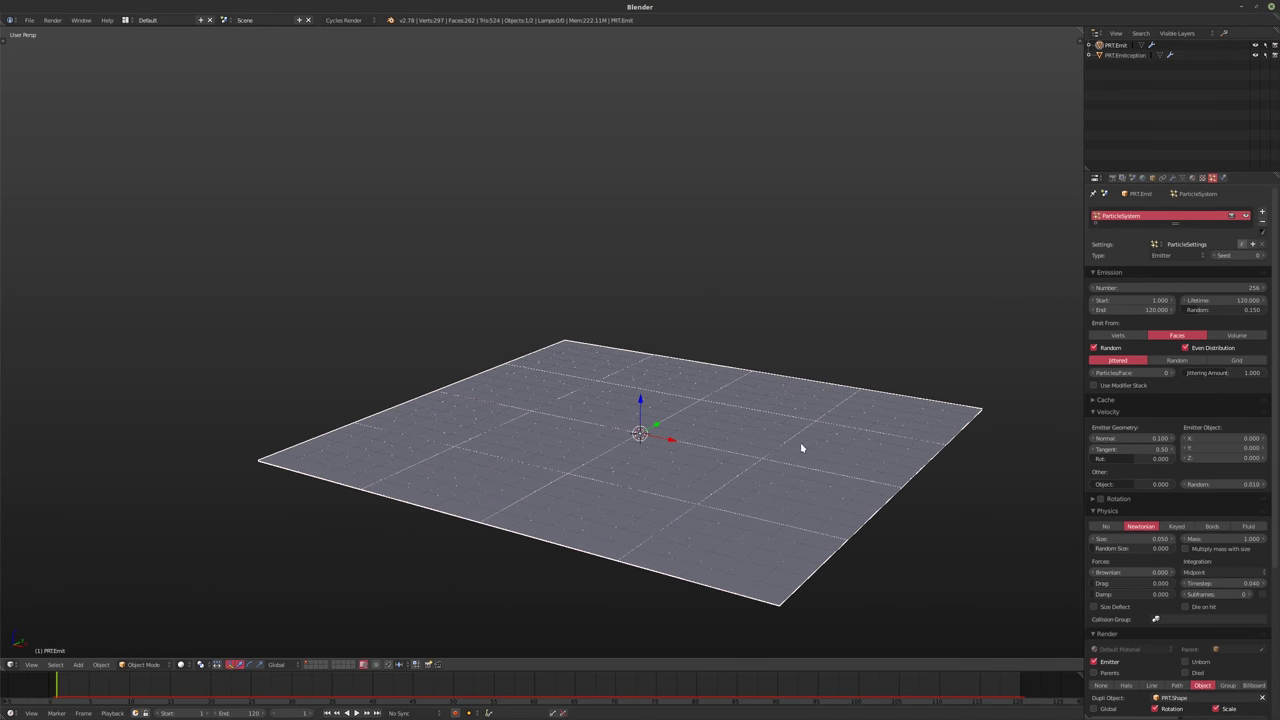
Set PRT.Emit's particles to emit from vertices and play the animation
mouse_move(801, 448)
middle_mouse_down()
mouse_move(834, 420)
mouse_move(819, 435)
middle_mouse_up()
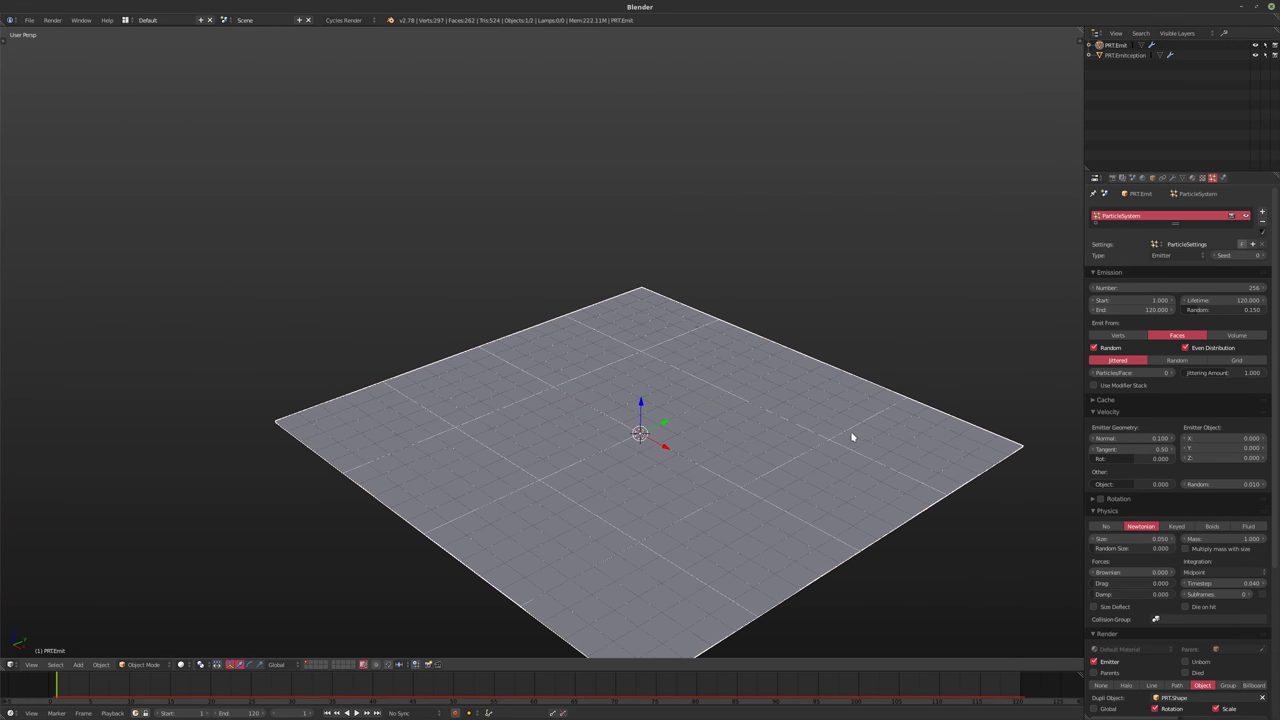
left_click(1123, 338)
middle_click_drag(740, 470, 1063, 394)
key("alt+a")
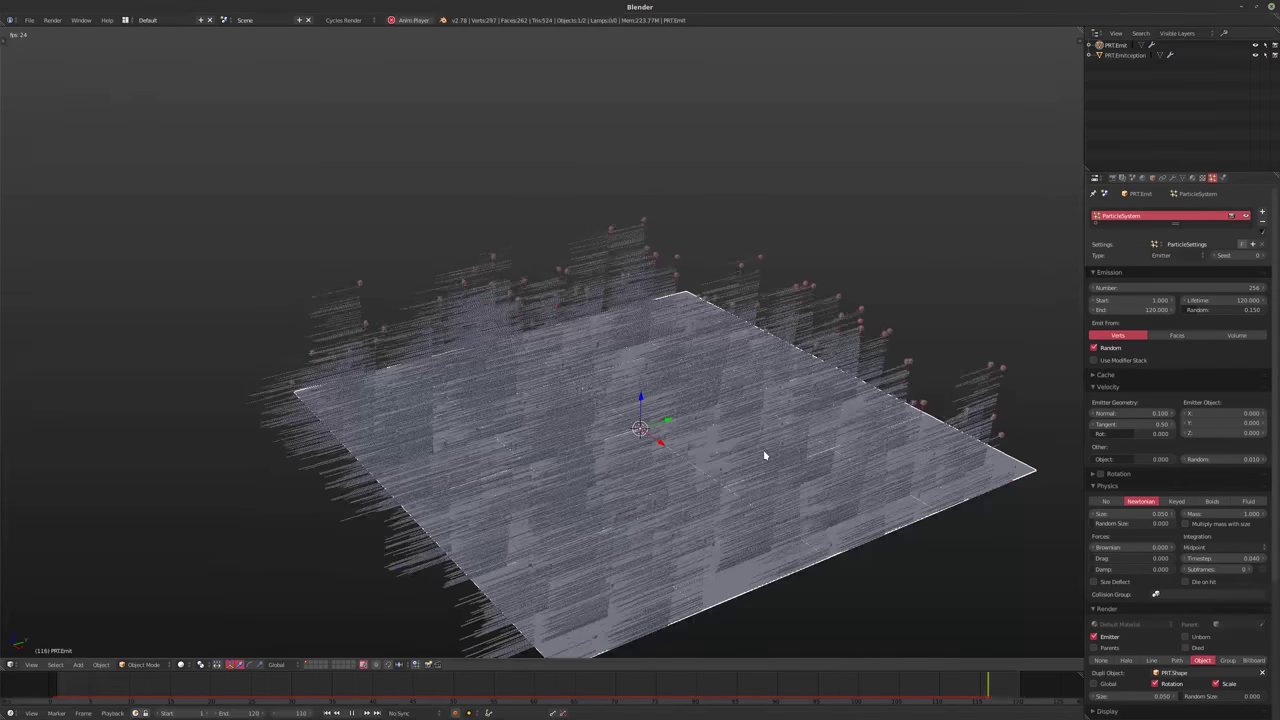
key("Escape")
Replay the animation from other viewing angles to check the particle trails, and return to the first frame
middle_click_drag(789, 460, 821, 457)
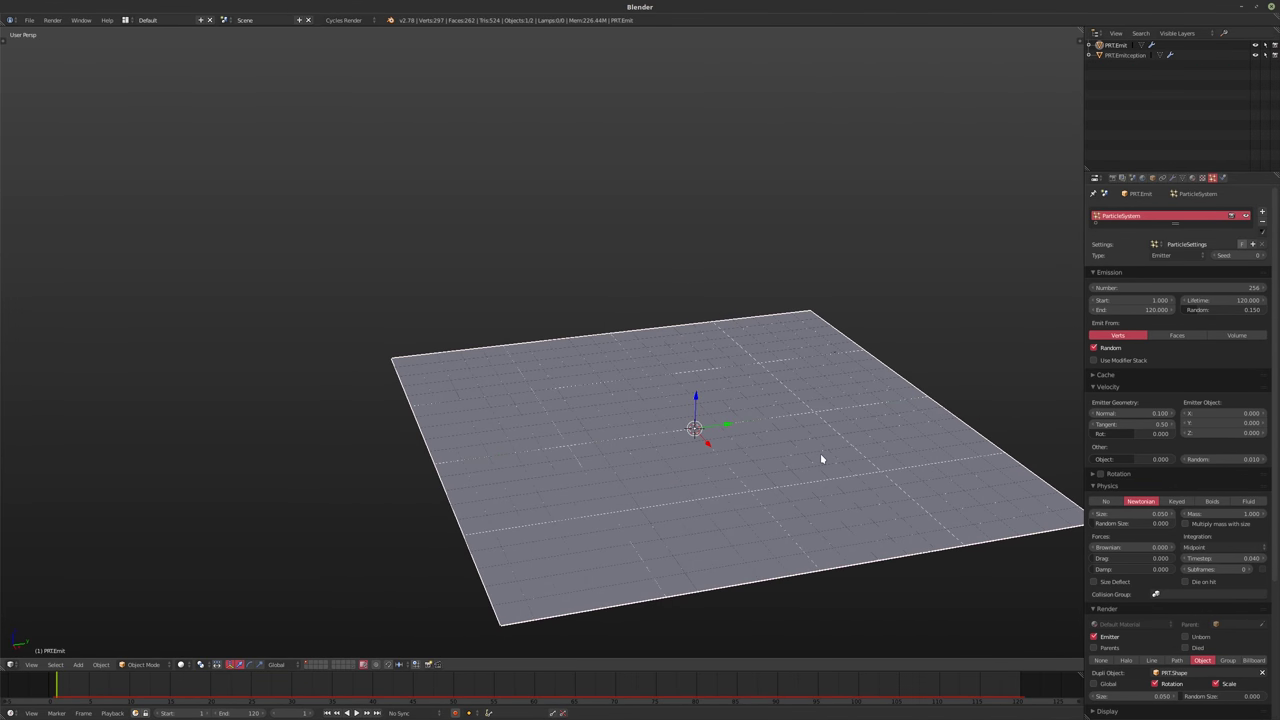
key("alt+a")
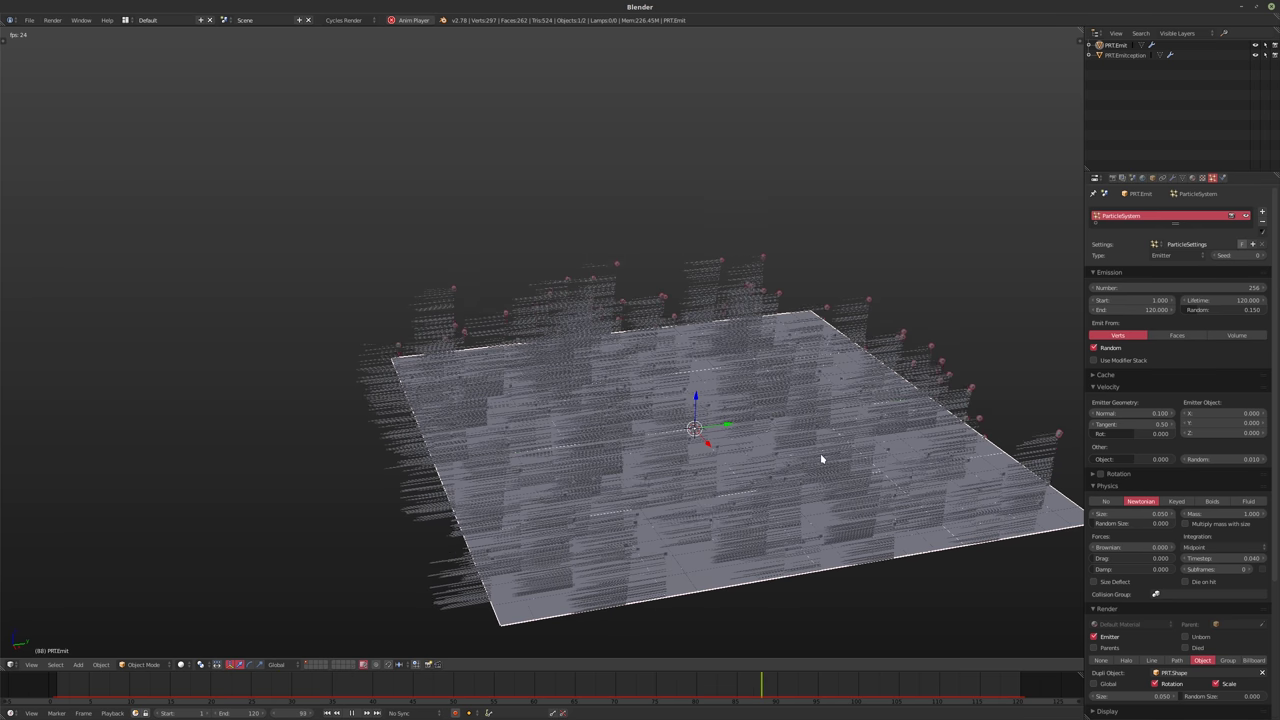
key("alt+a")
middle_click_drag(746, 463, 710, 459)
key("shift+Left")
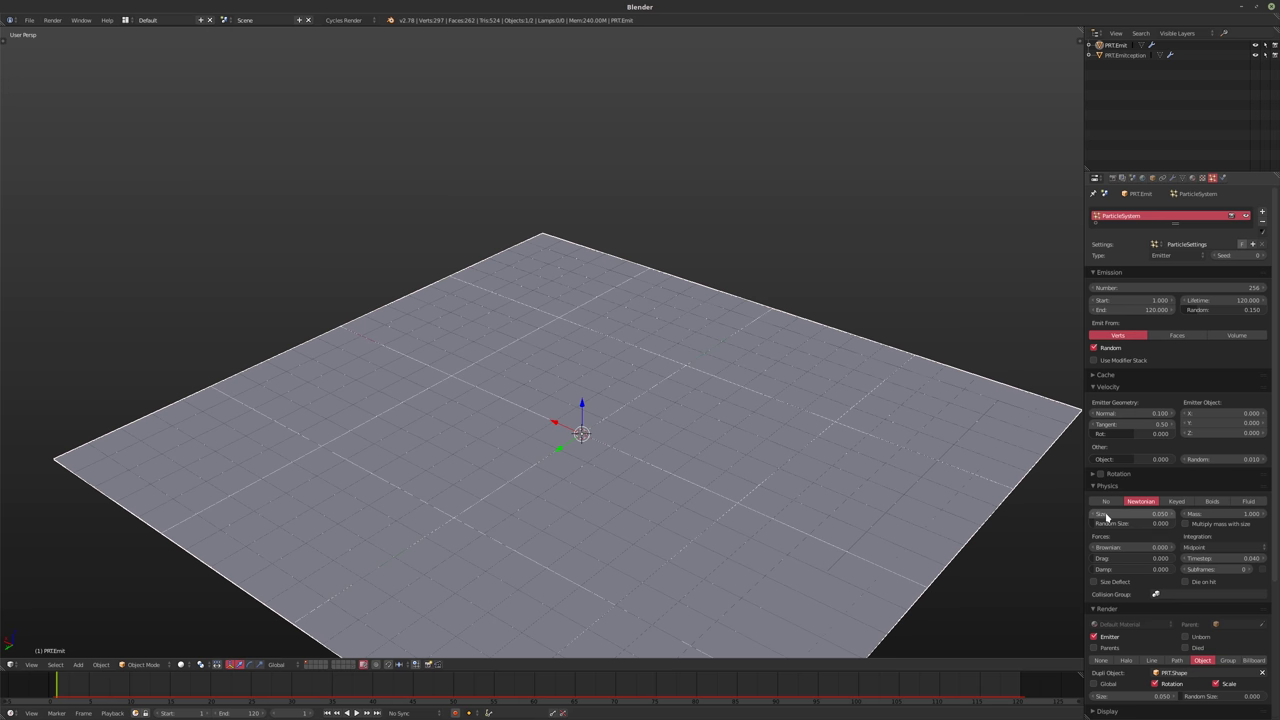
Set PRT.Emitception's particle size to 0.250 and play the animation to check the pillars
left_click(1128, 55)
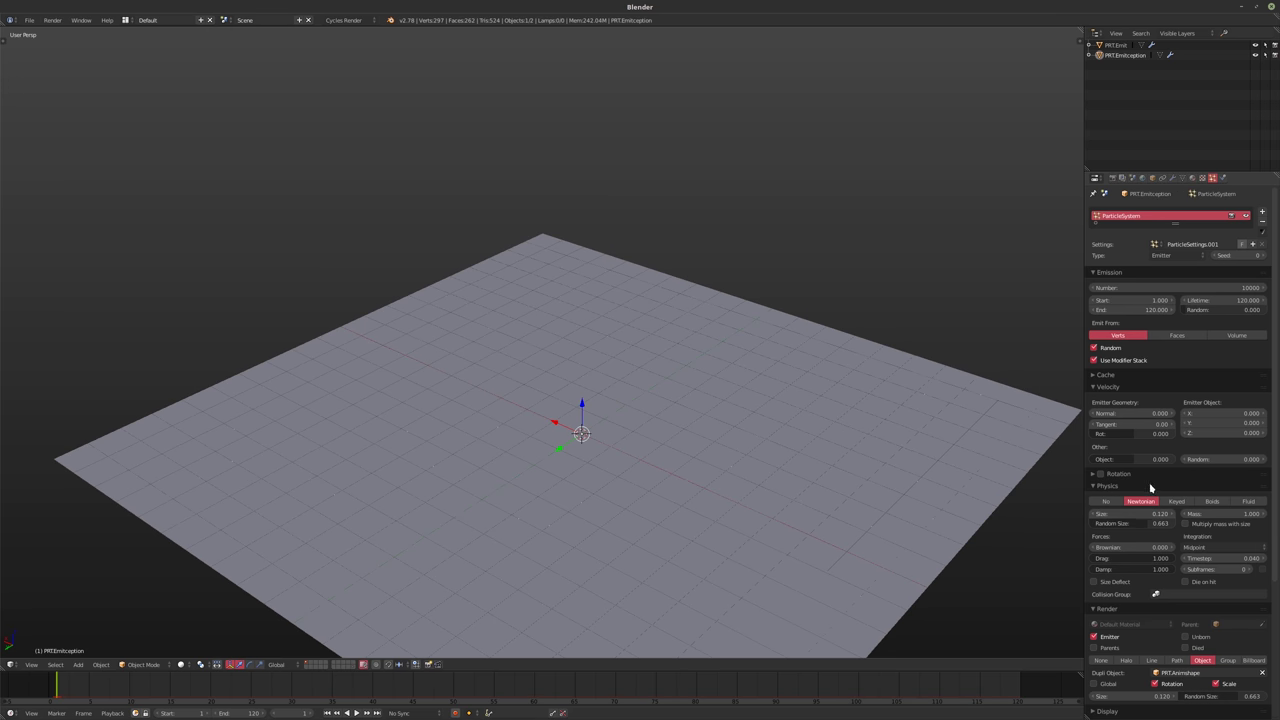
left_click(1125, 513)
type(".25")
key("Return")
key("alt+a")
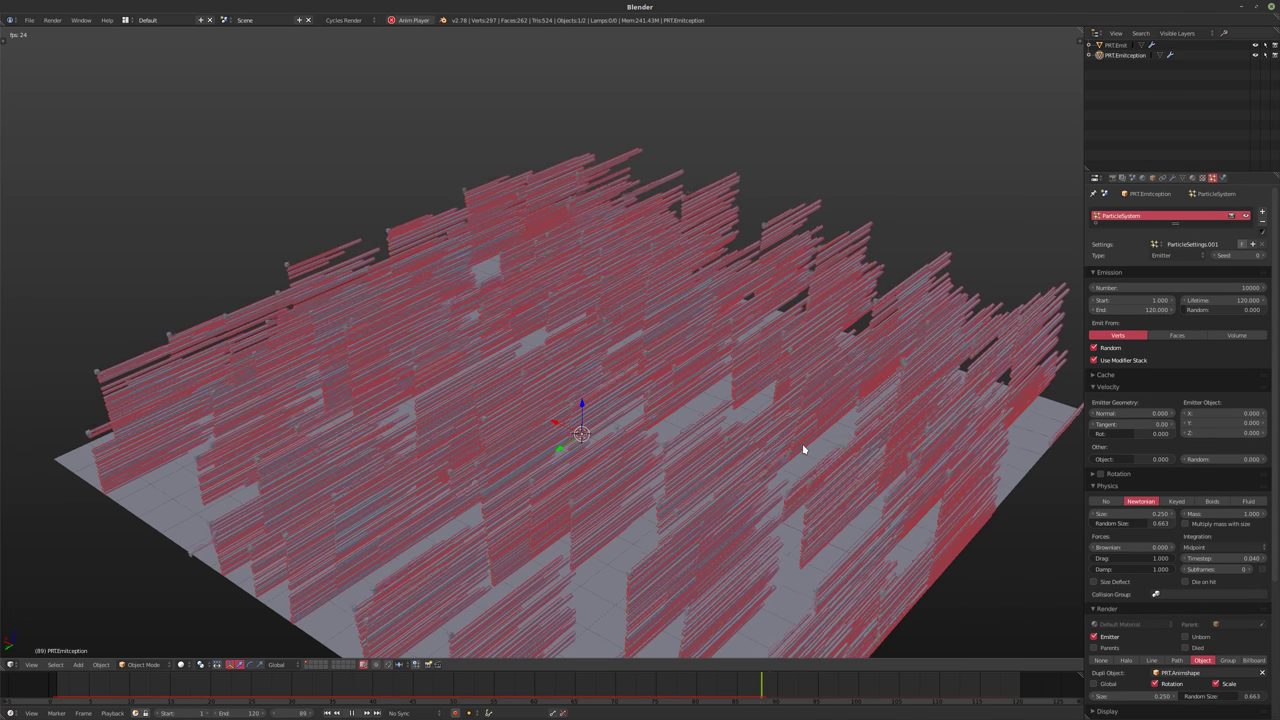
key("alt+a")
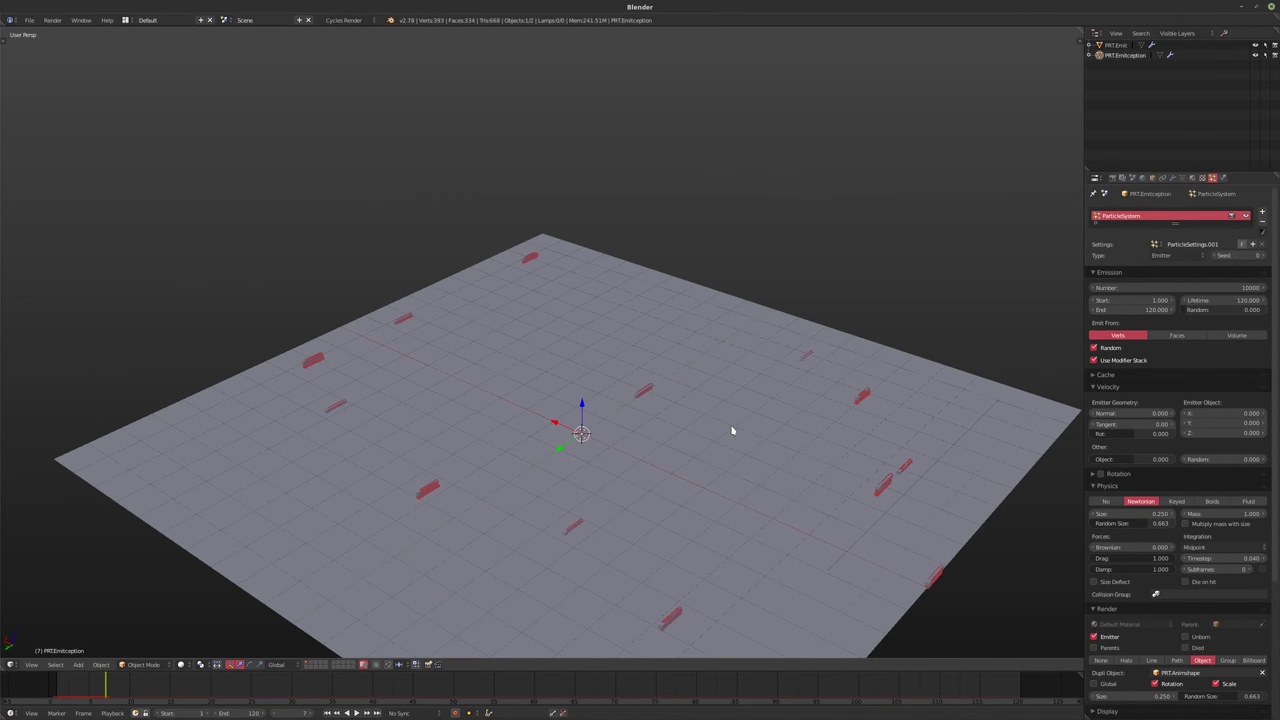
Jump to the last frame, replay the animation, and examine the pillars from another angle
key("shift+Right")
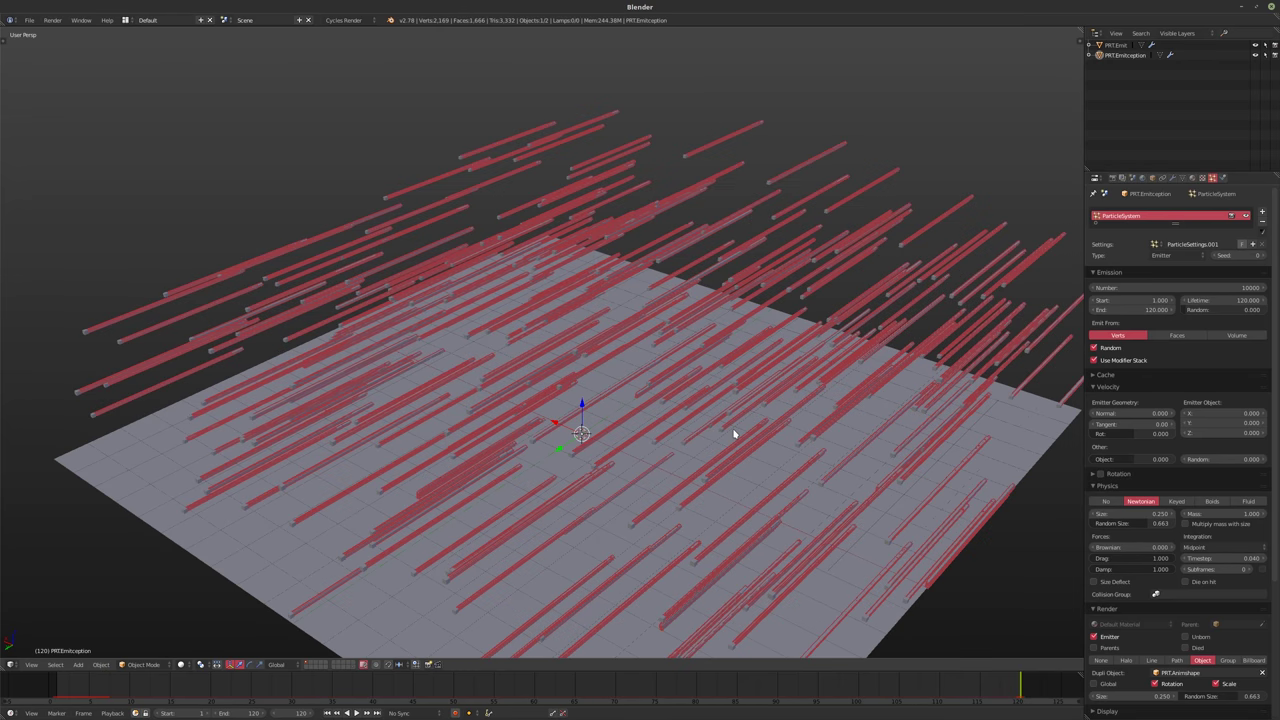
key("alt+a")
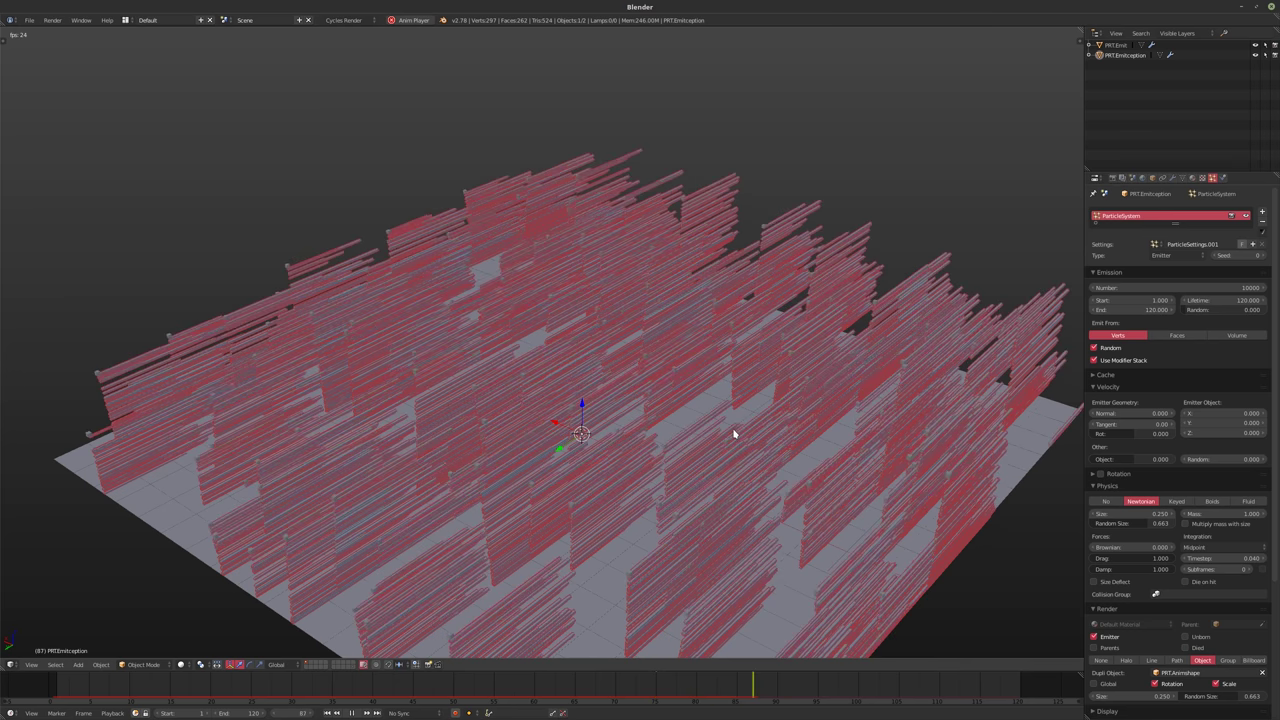
key("alt+a")
middle_click_drag(734, 434, 595, 436)
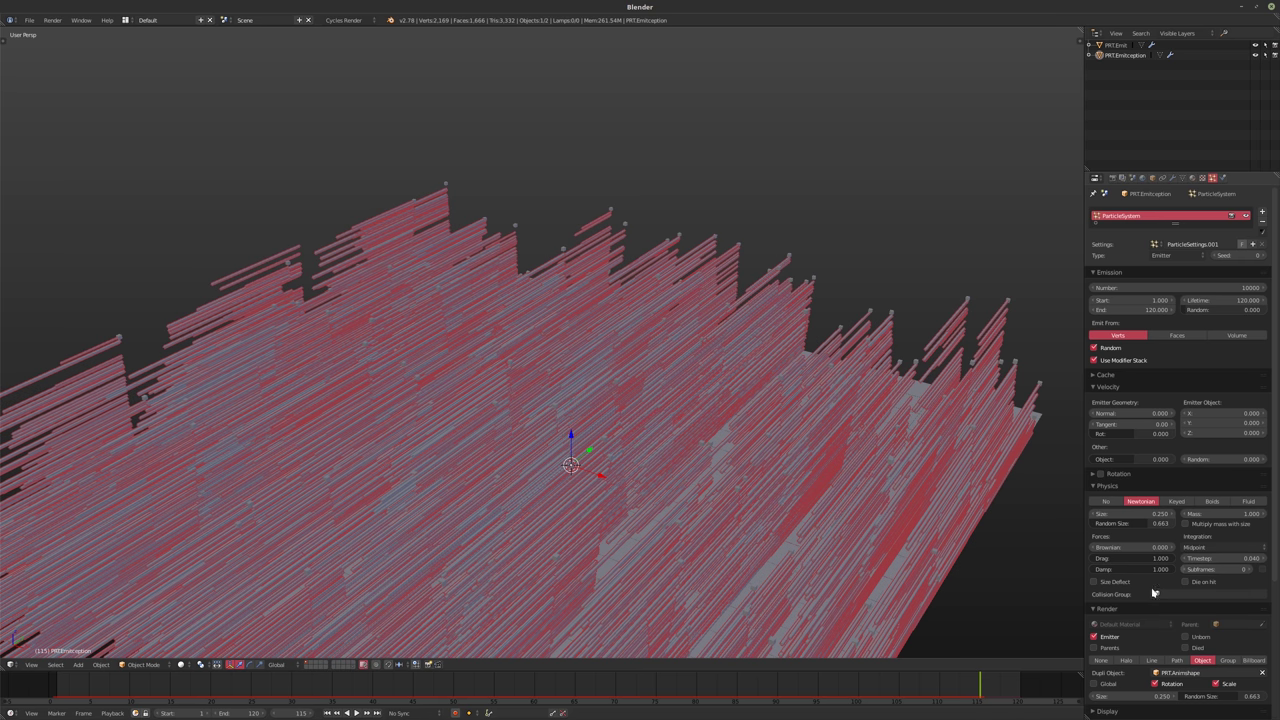
Turn off the duplicated object's scale in PRT.Emitception's render settings and turn it back on to compare the pillars
scroll(1148, 593, "down", 3)
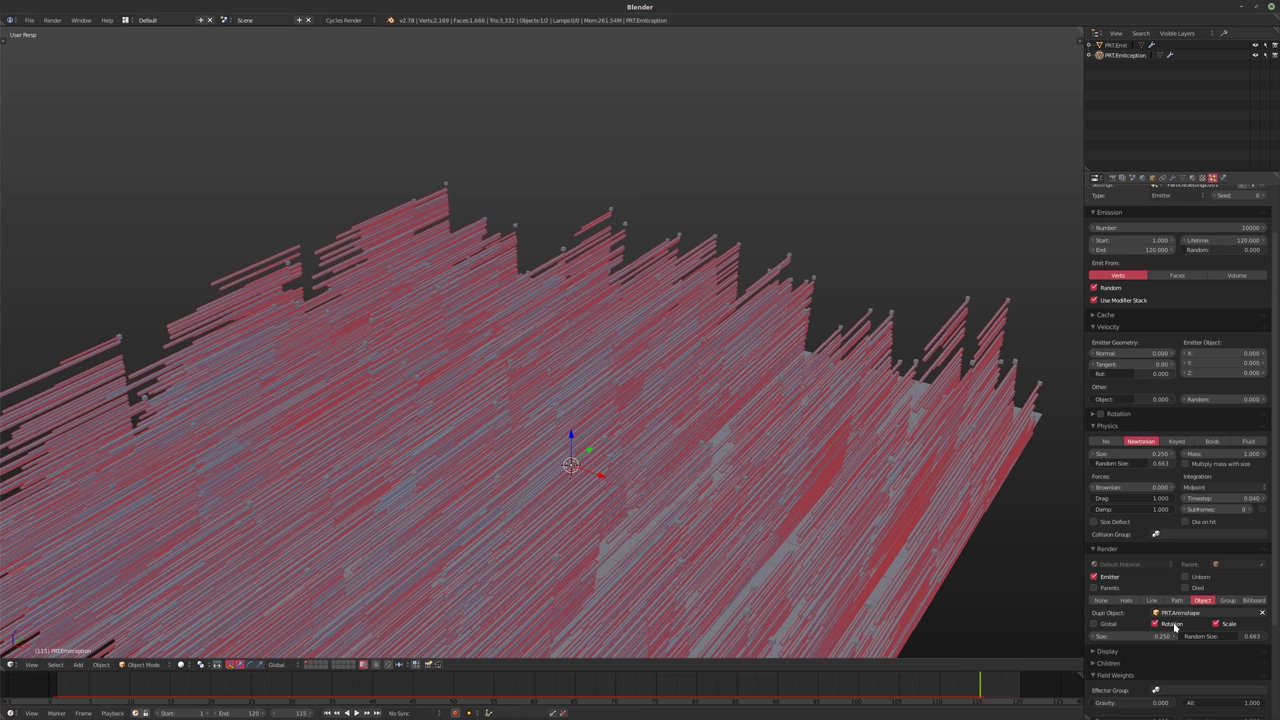
left_click(1216, 624)
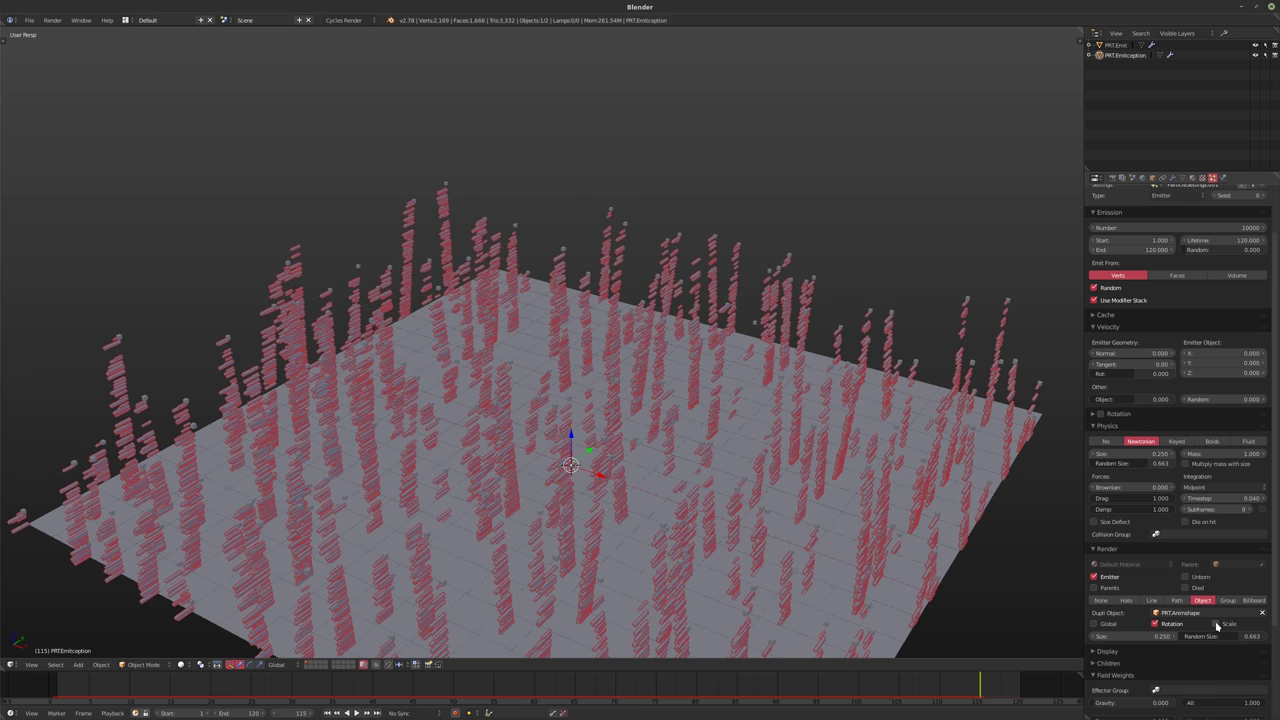
left_click(1216, 624)
Look over PRT.Emitception's display, field weights, physics and emission settings
scroll(1100, 626, "down", 4)
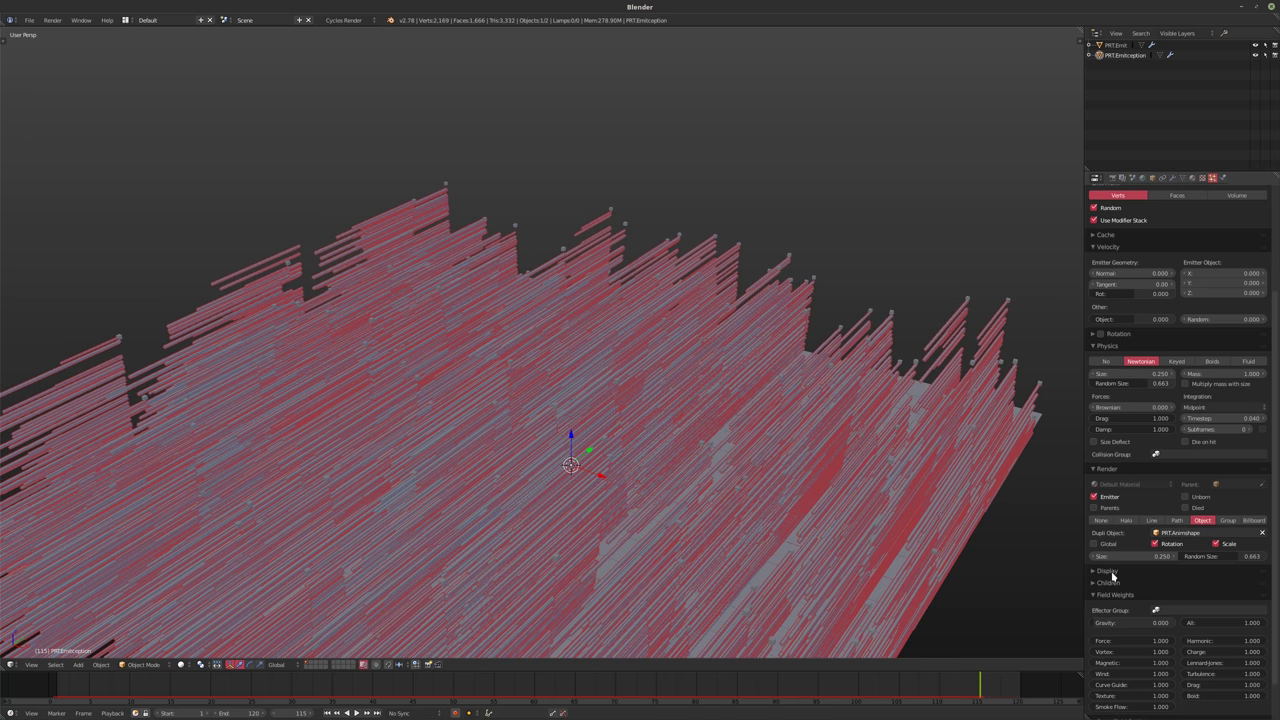
left_click(1108, 572)
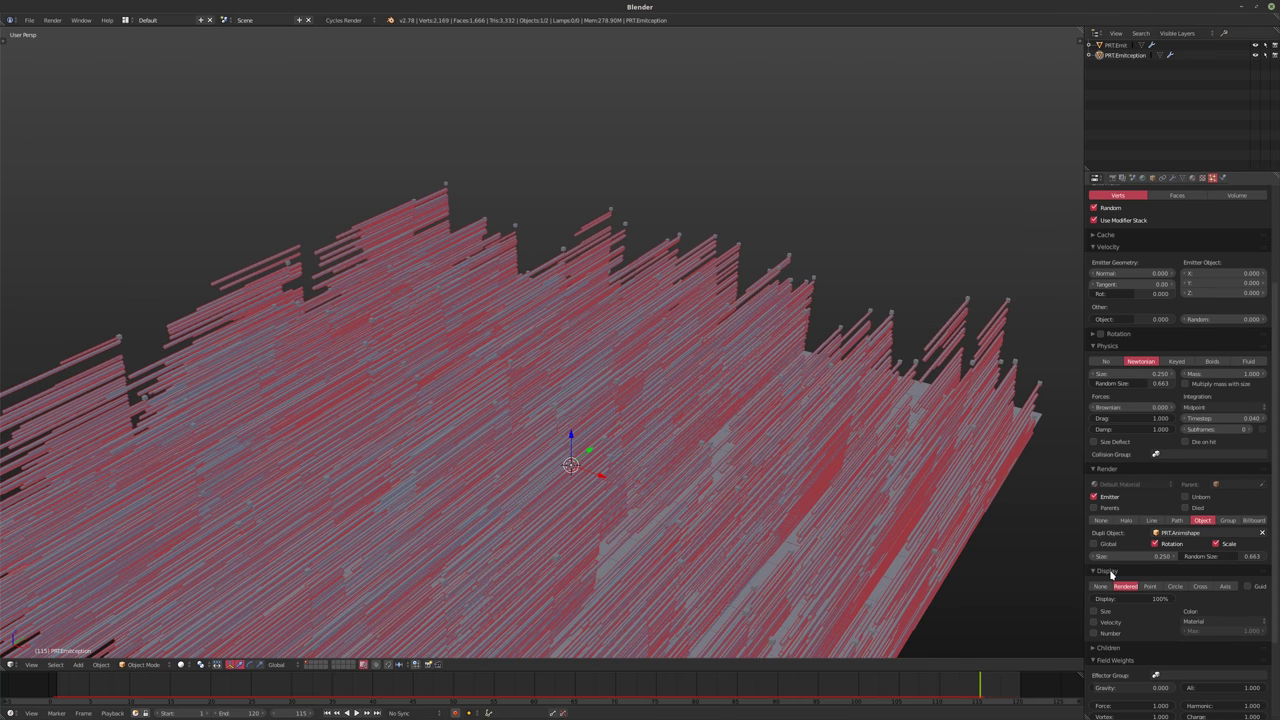
left_click(1108, 571)
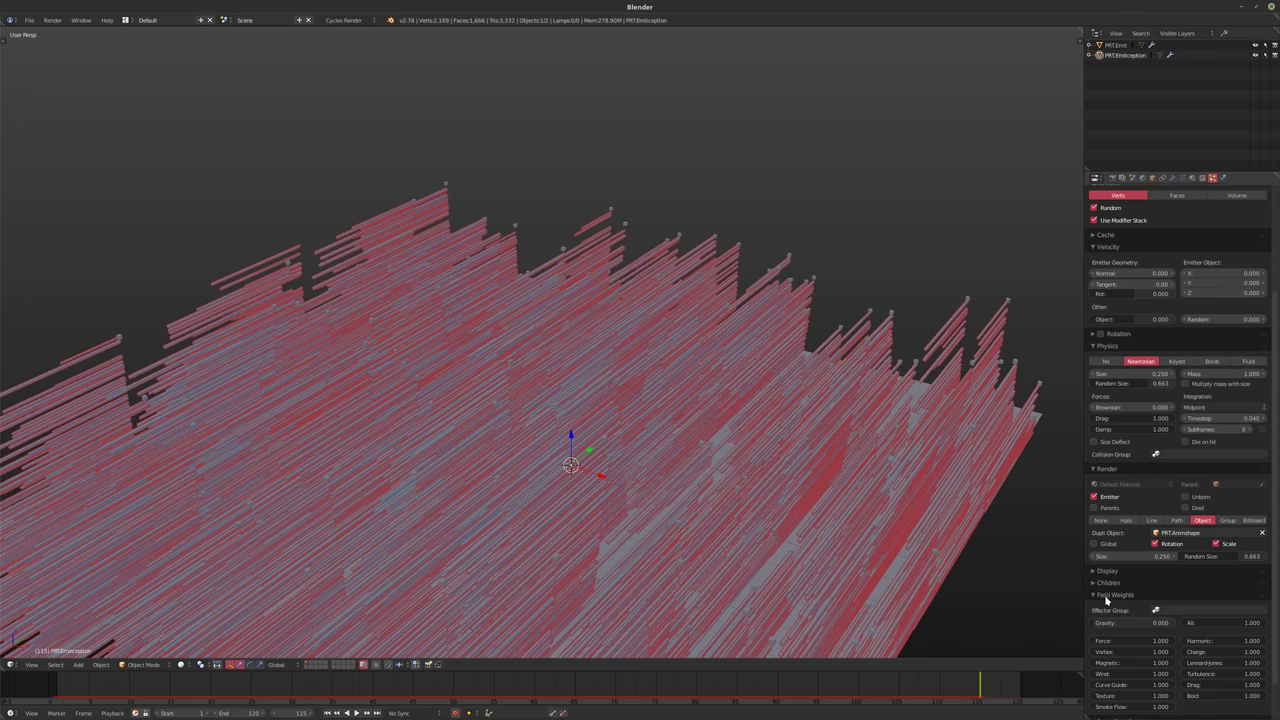
scroll(1137, 642, "down", 2)
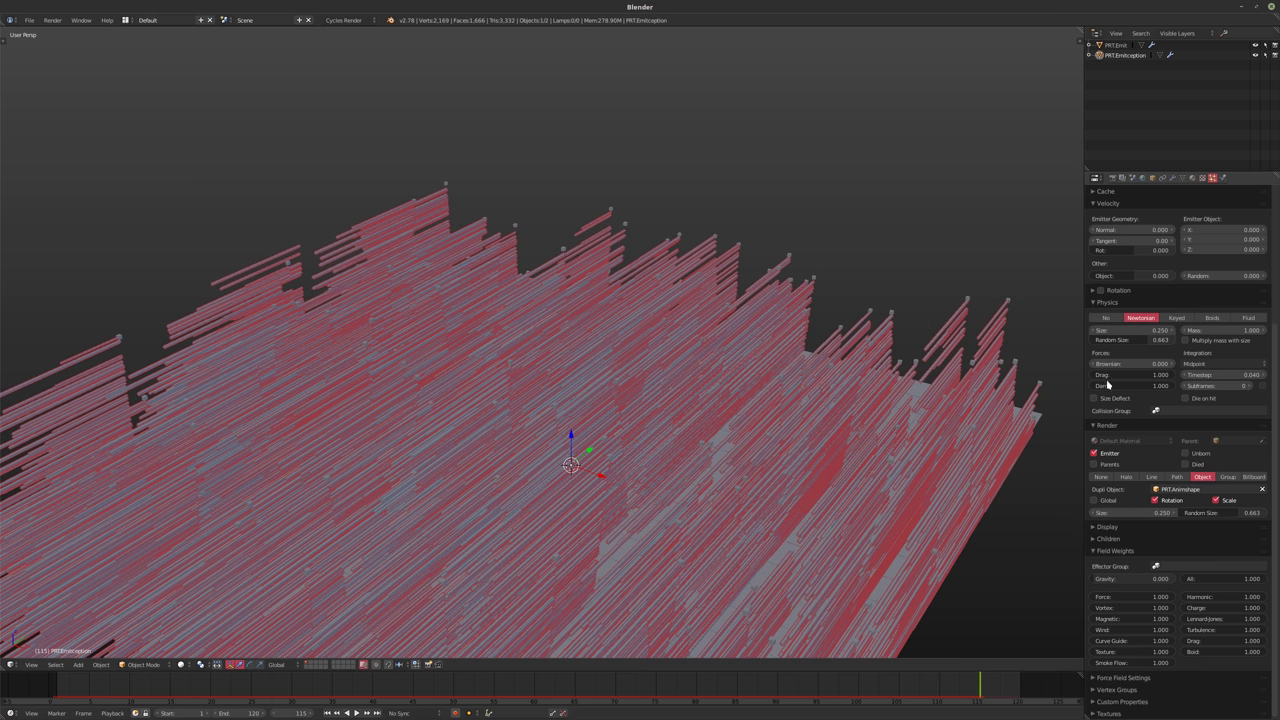
scroll(1123, 291, "up", 4)
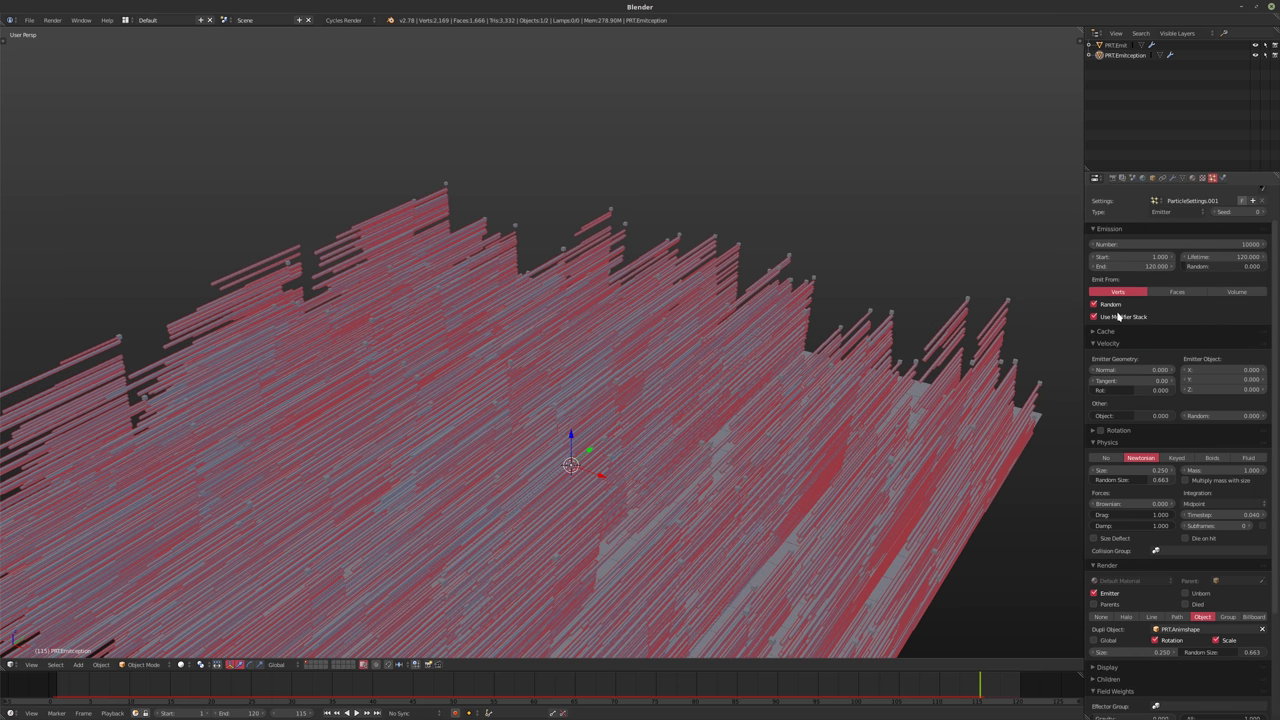
scroll(1140, 318, "up", 2)
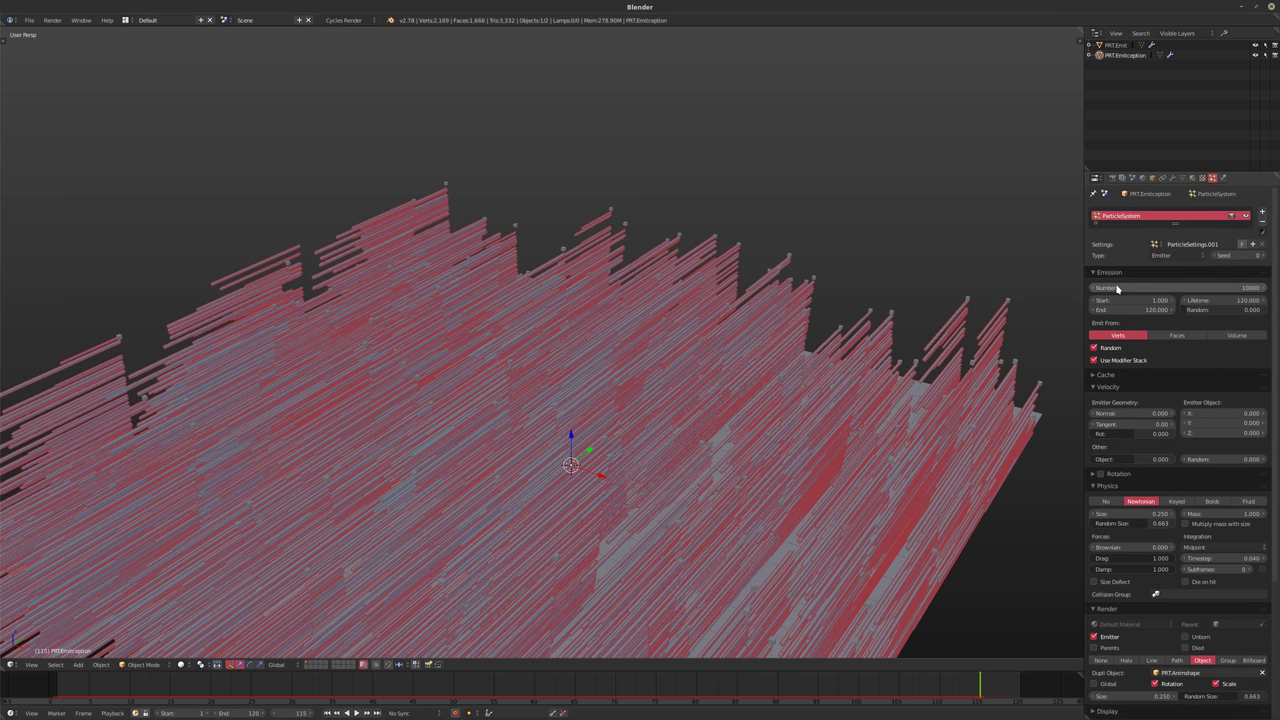
Rename PRT.Emitception's particle settings as Emitception
middle_click_drag(833, 371, 834, 320)
scroll(830, 326, "down", 3)
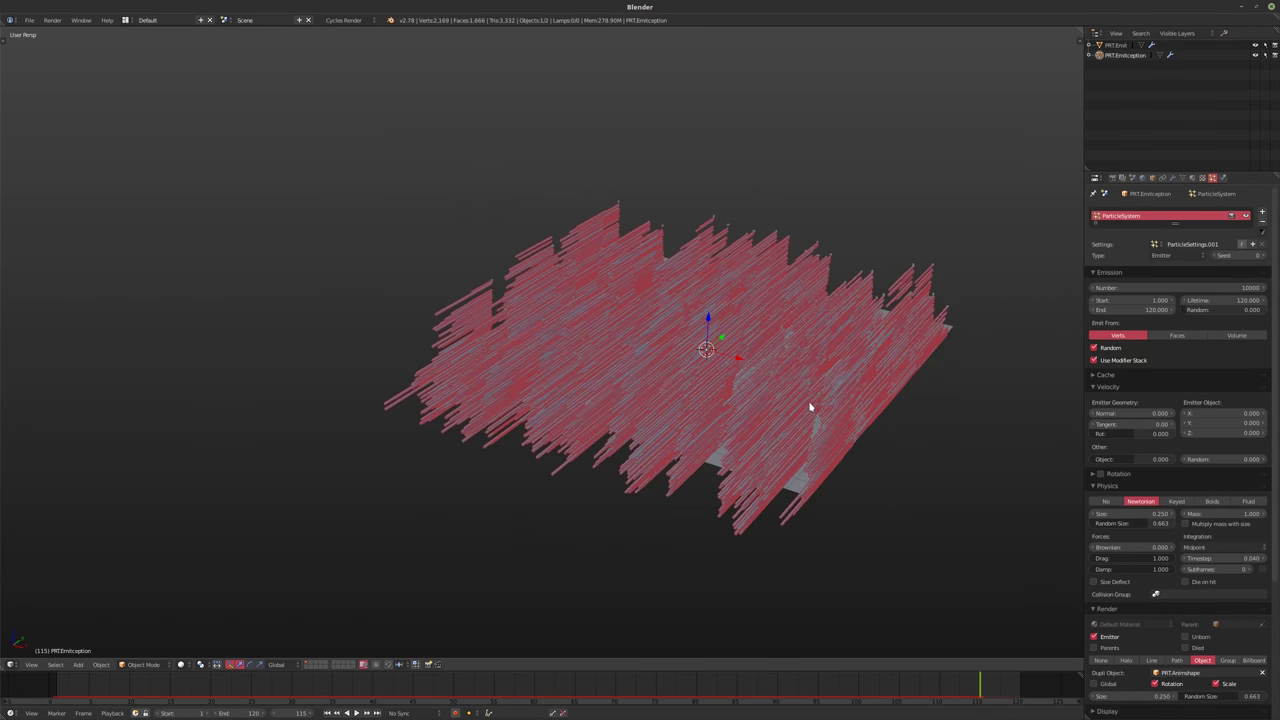
scroll(805, 405, "up", 5)
middle_click_drag(800, 400, 808, 443)
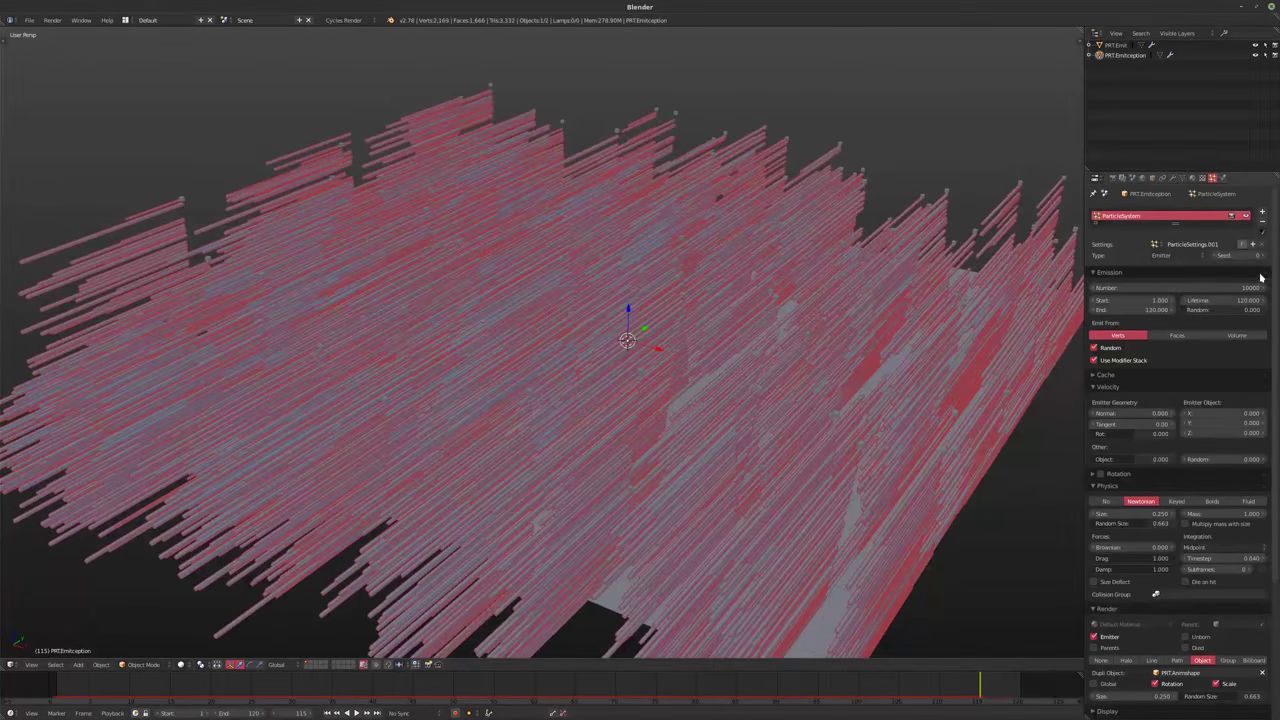
left_click(1189, 245)
middle_click_drag(905, 241, 873, 243)
scroll(865, 250, "down", 5)
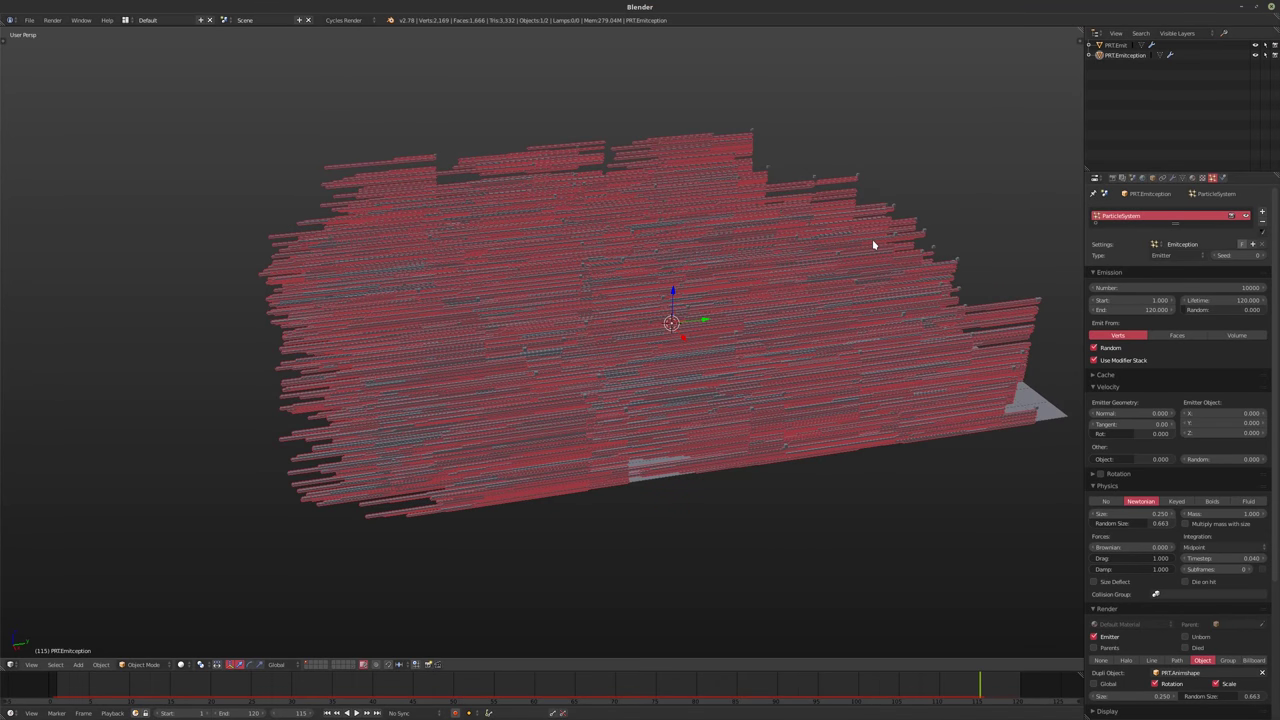
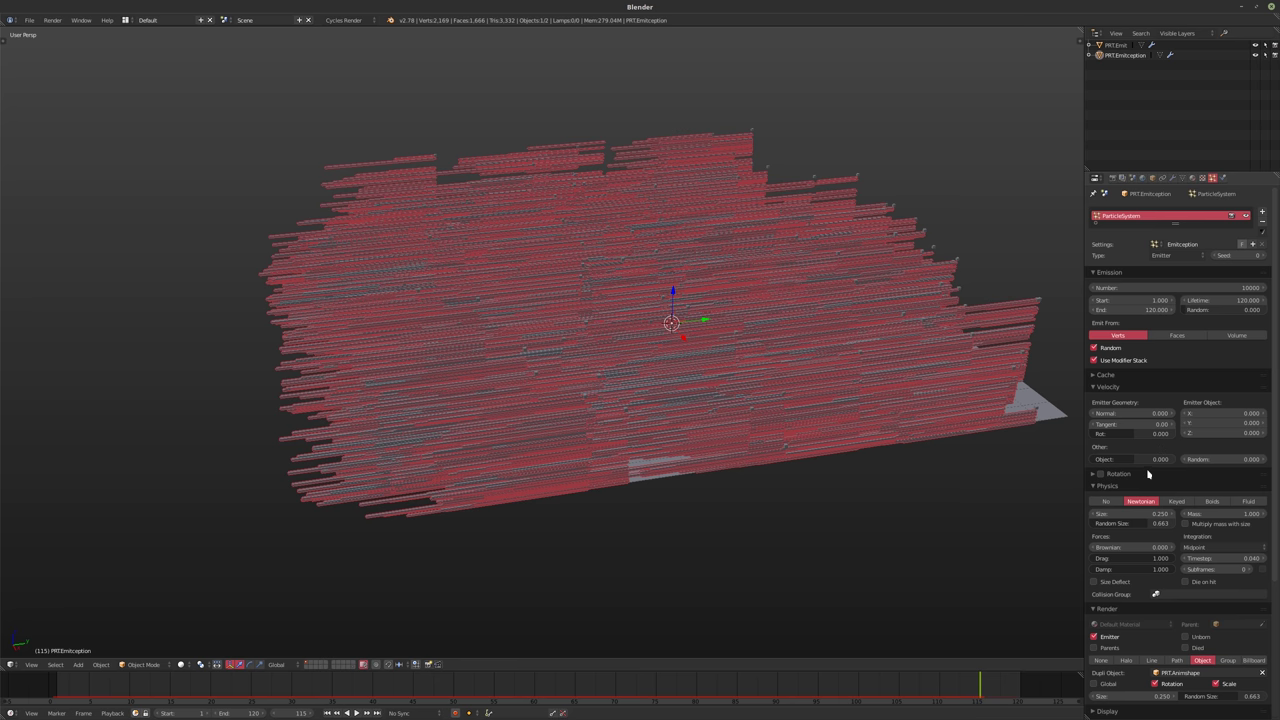
Try Fluid physics on PRT.Emitception's particles, play the animation, and return to the first frame
left_click(1235, 507)
key("alt+a")
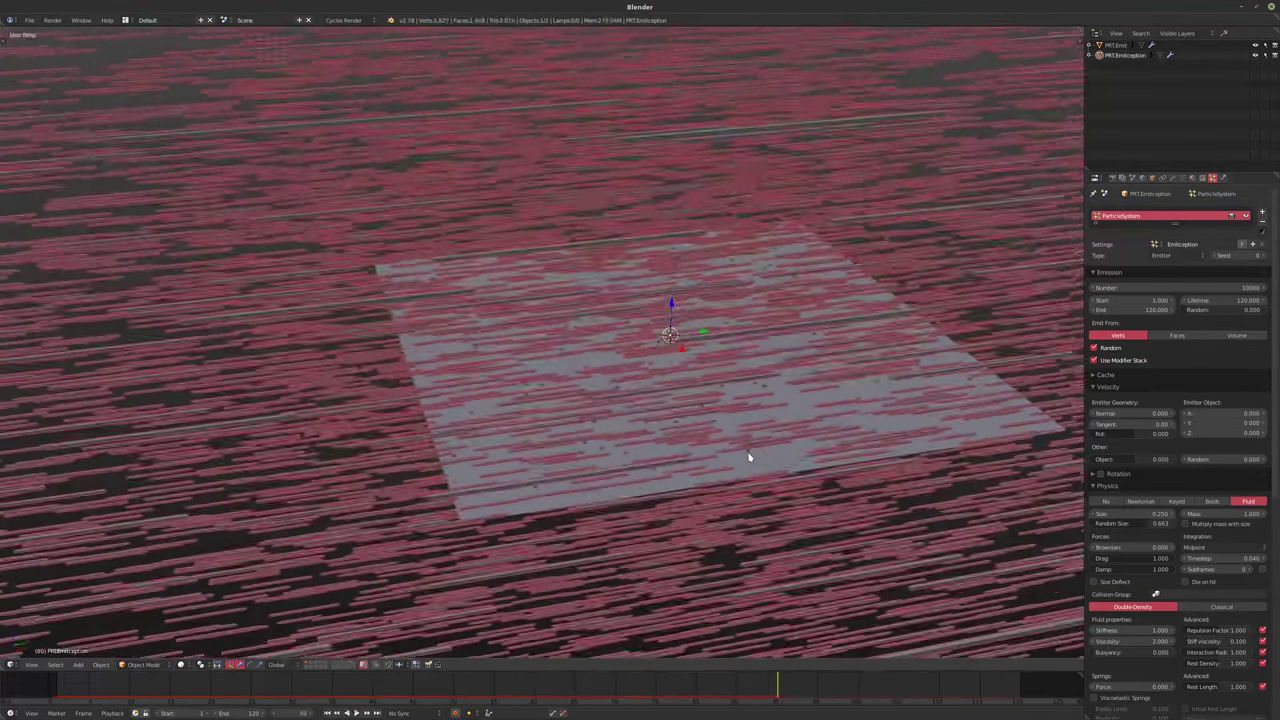
key("alt+a")
scroll(748, 457, "down", 6)
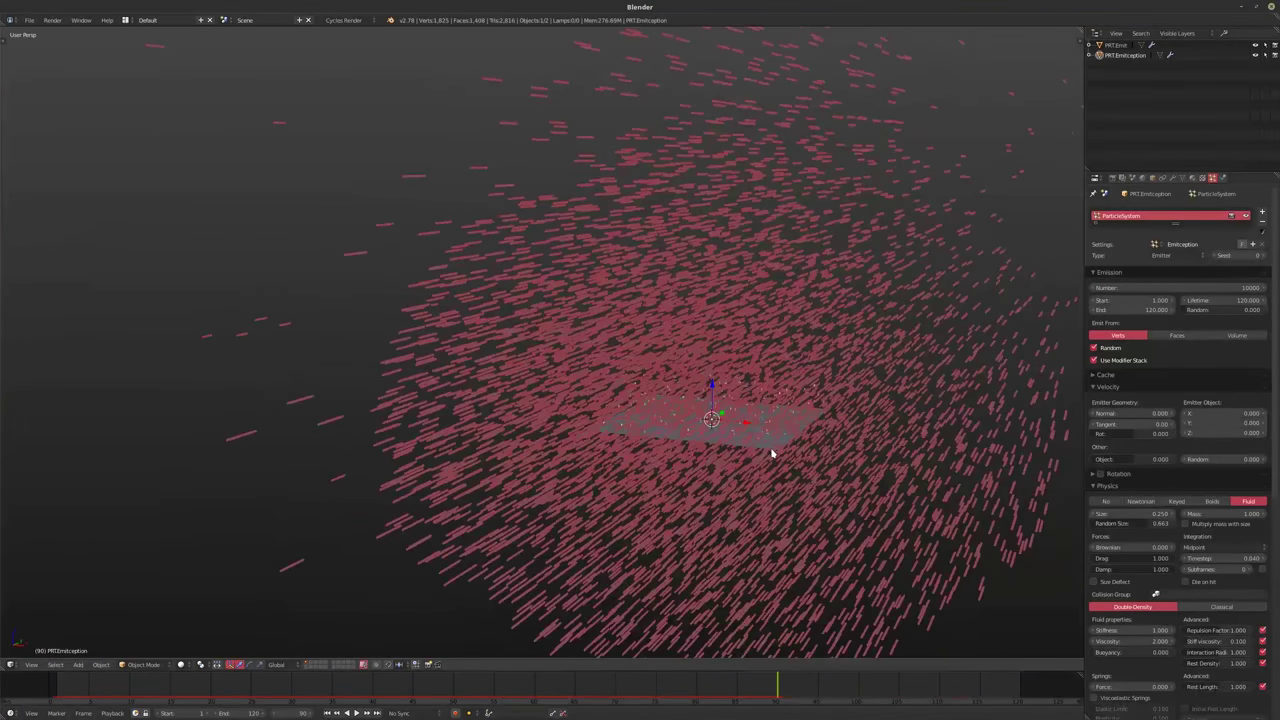
key("shift+Left")
Set PRT.Emitception's particle physics back to Newtonian and play the animation to check the pillars
left_click(1140, 501)
key("alt+a")
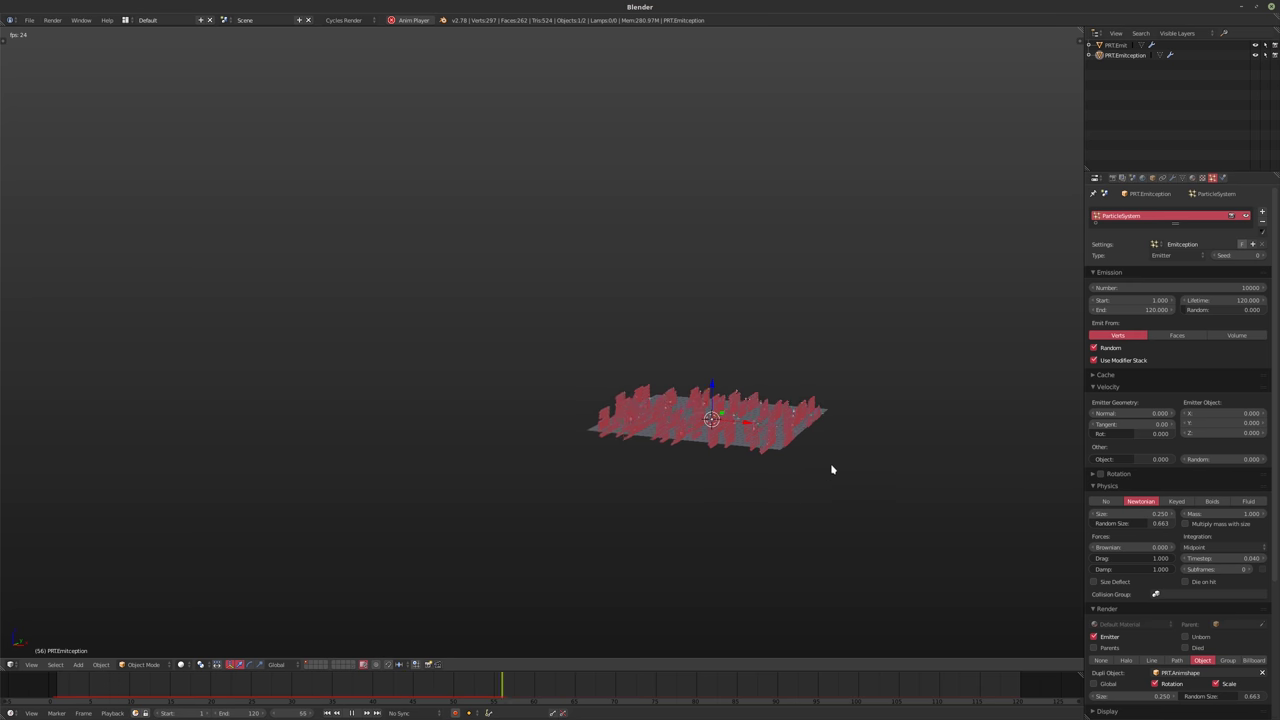
key("alt+a")
middle_click_drag(831, 471, 774, 457)
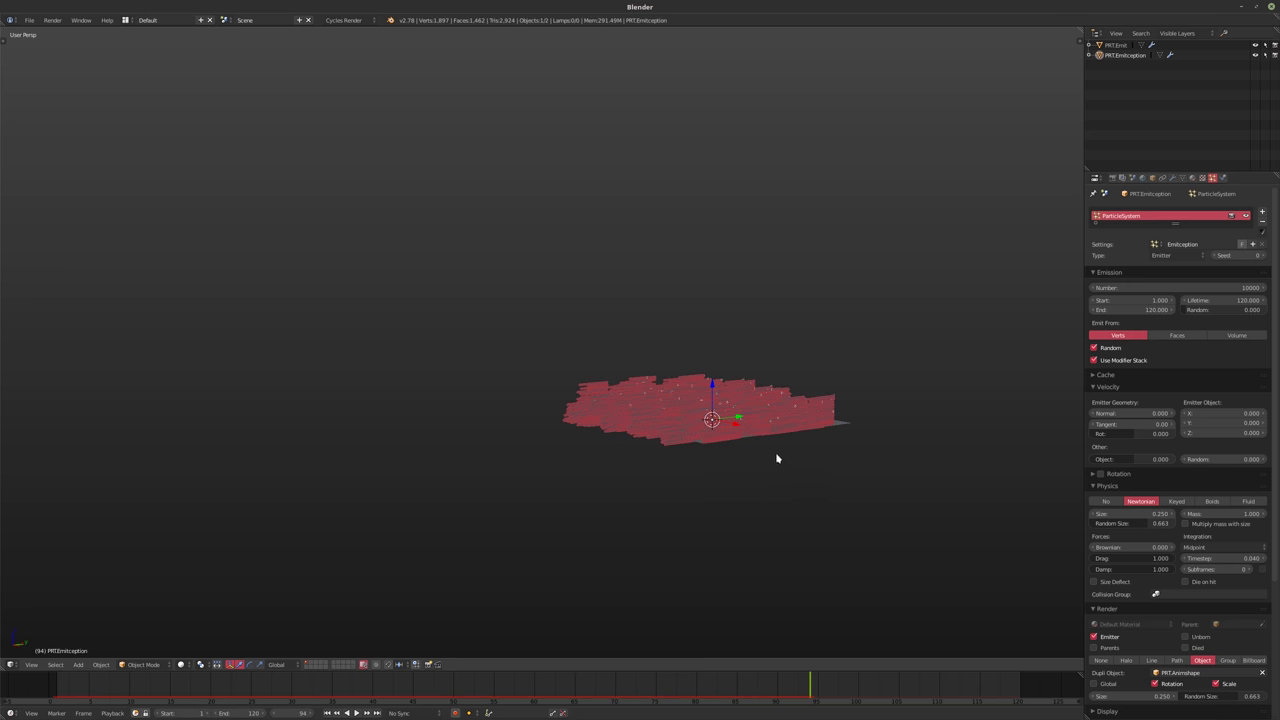
Show the layer holding PRT.Animshape and PRT.Shape together with the emitters' layer
scroll(668, 432, "up", 4)
scroll(668, 432, "up", 5)
mouse_move(646, 440)
middle_mouse_down()
mouse_move(563, 454)
mouse_move(546, 436)
mouse_move(686, 431)
mouse_move(631, 463)
mouse_move(760, 449)
mouse_move(737, 474)
mouse_move(694, 457)
mouse_move(897, 492)
middle_mouse_up()
scroll(843, 437, "down", 5)
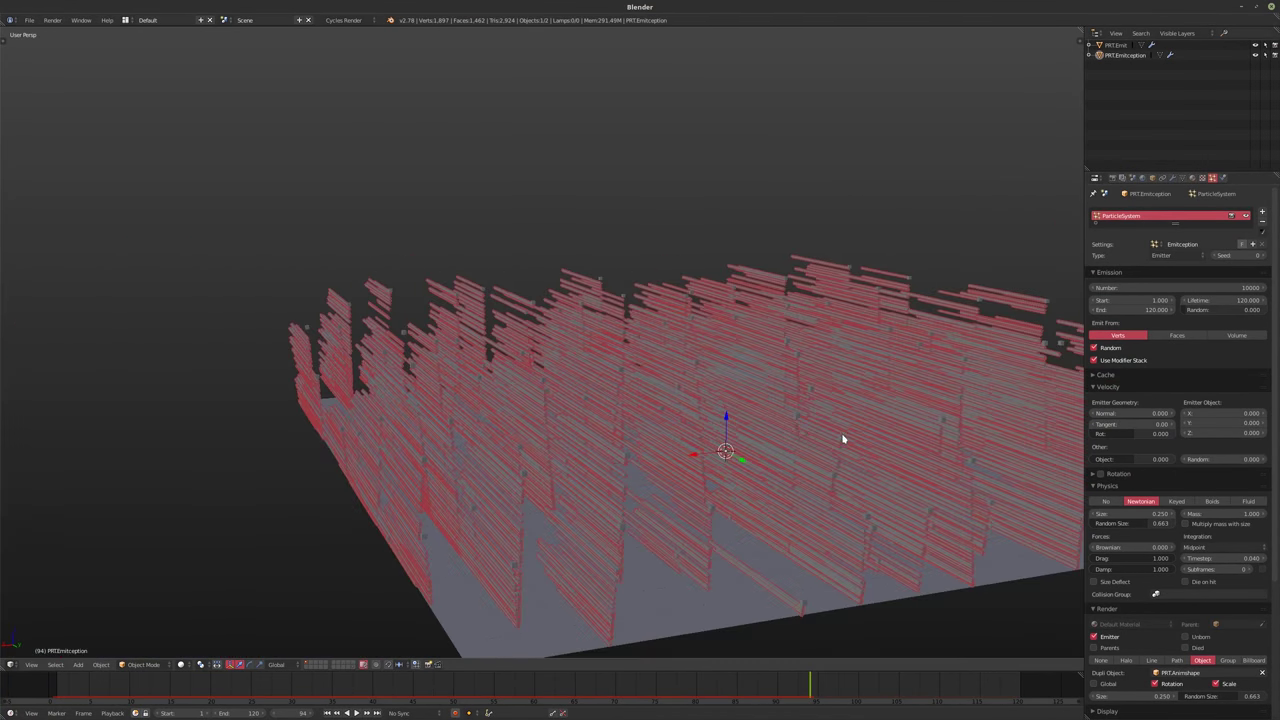
middle_click_drag(843, 437, 834, 414)
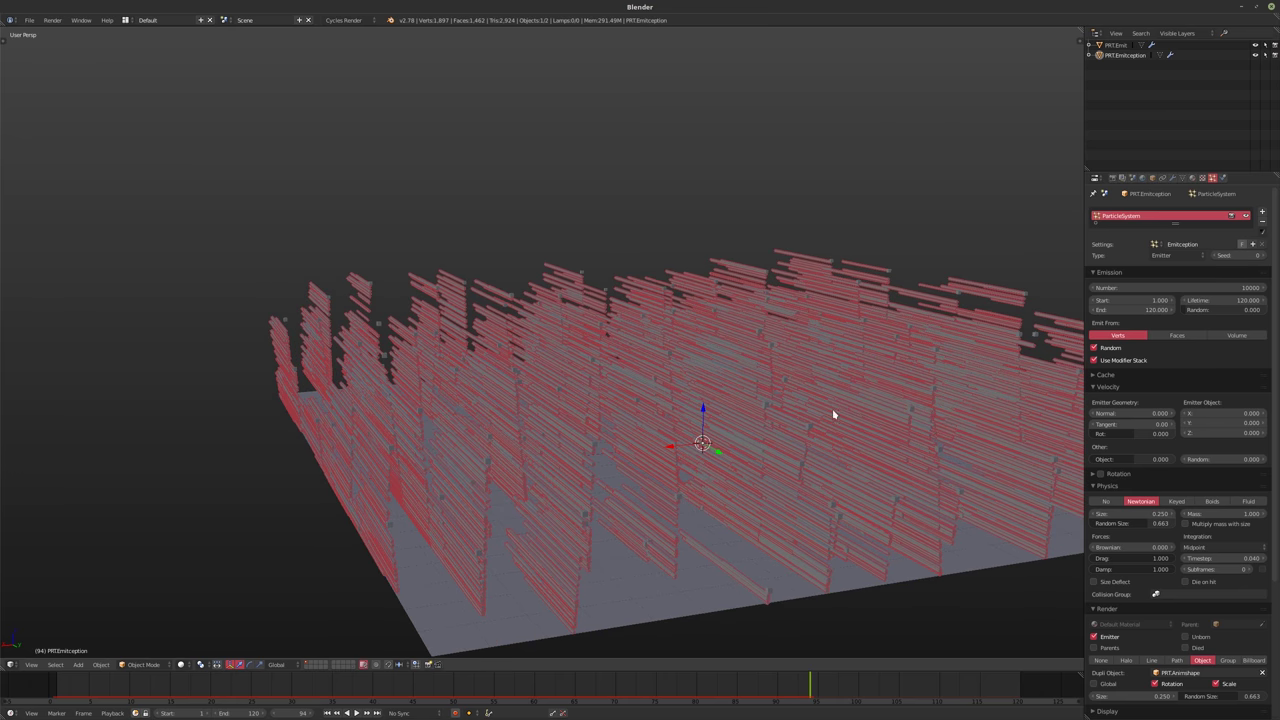
left_click(352, 664, "shift")
scroll(677, 437, "down", 4)
middle_click_drag(660, 445, 690, 495)
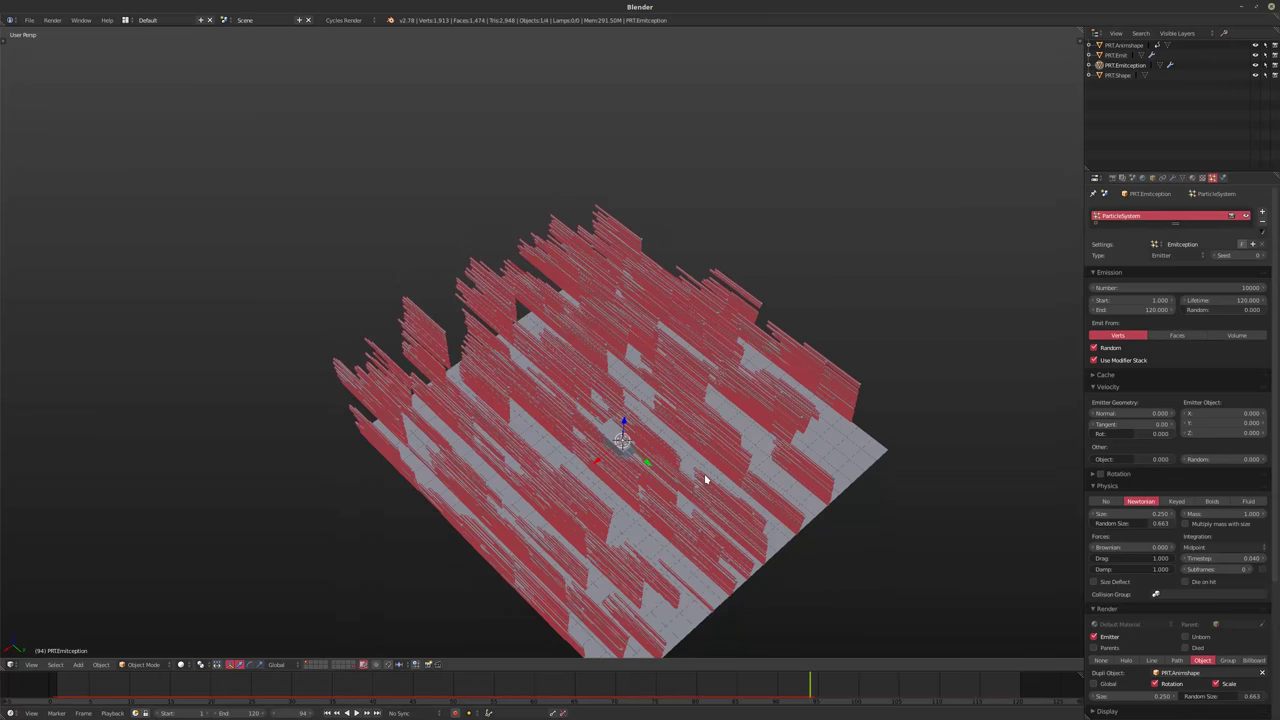
Try a keyed Z scale of 20 for PRT.Animshape at frame 120
left_click(1122, 45)
middle_click_drag(826, 251, 610, 330)
key("Left")
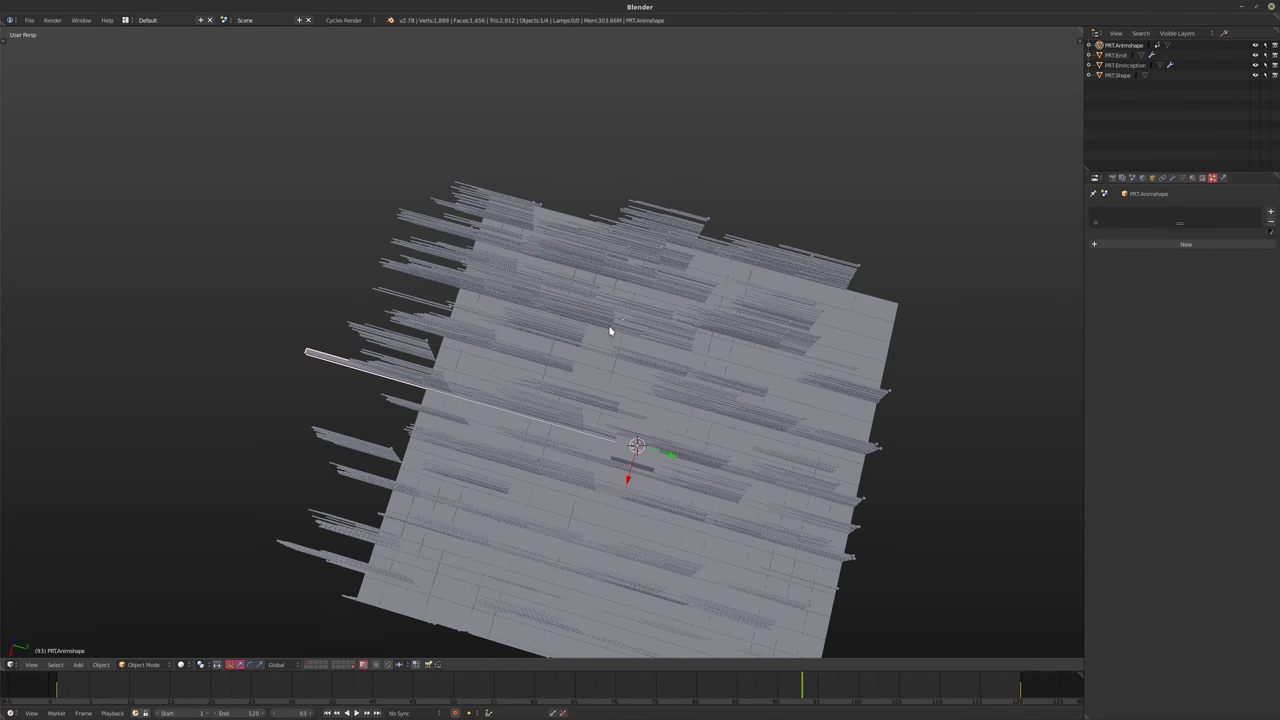
key("shift+Right")
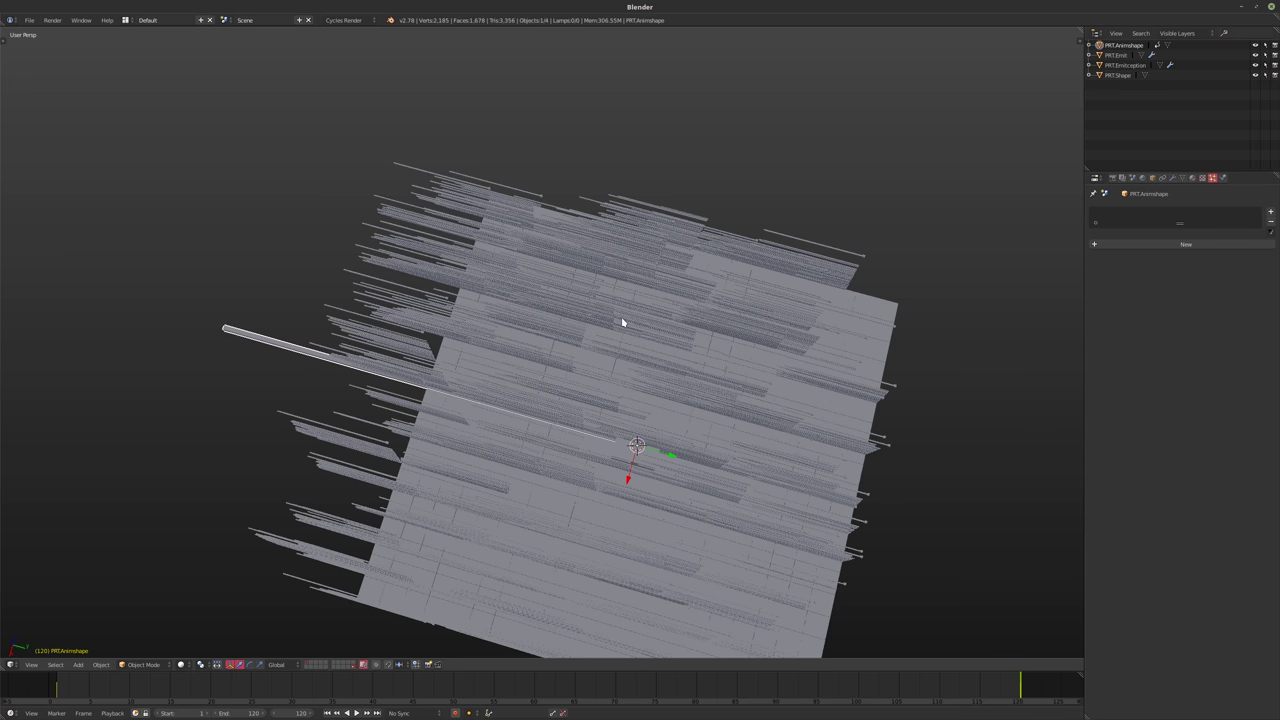
key("n")
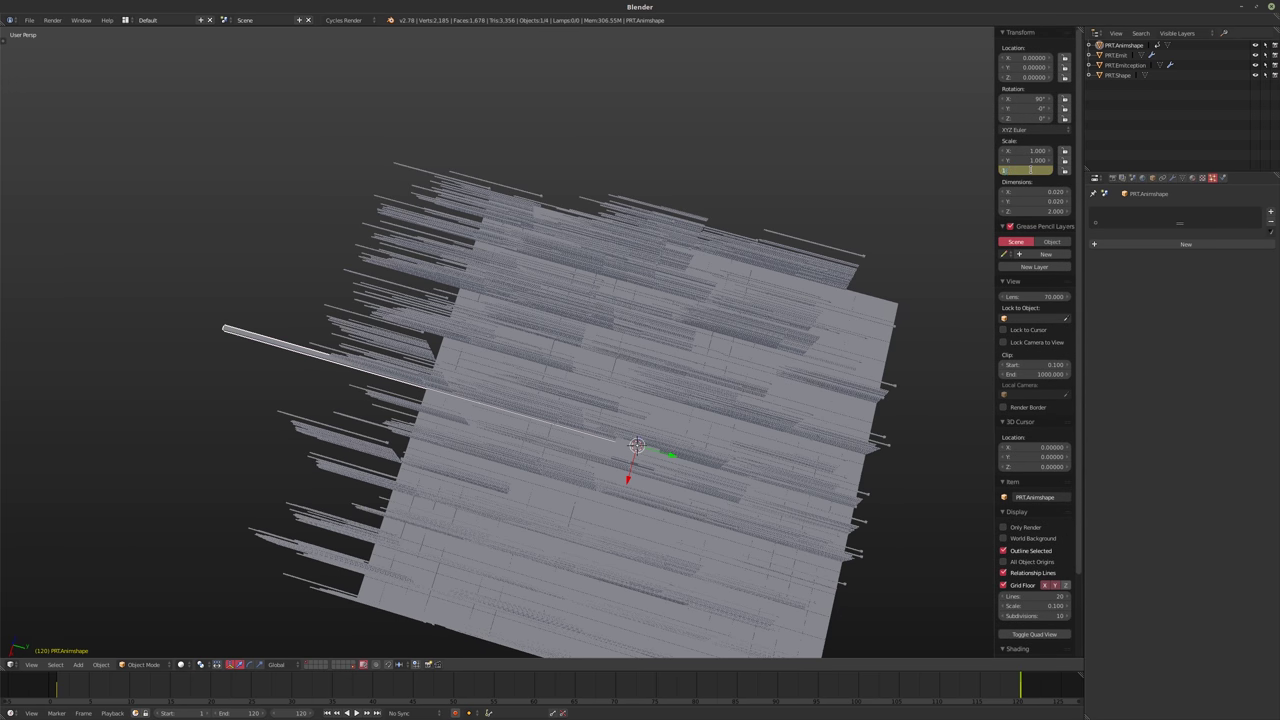
key("Return")
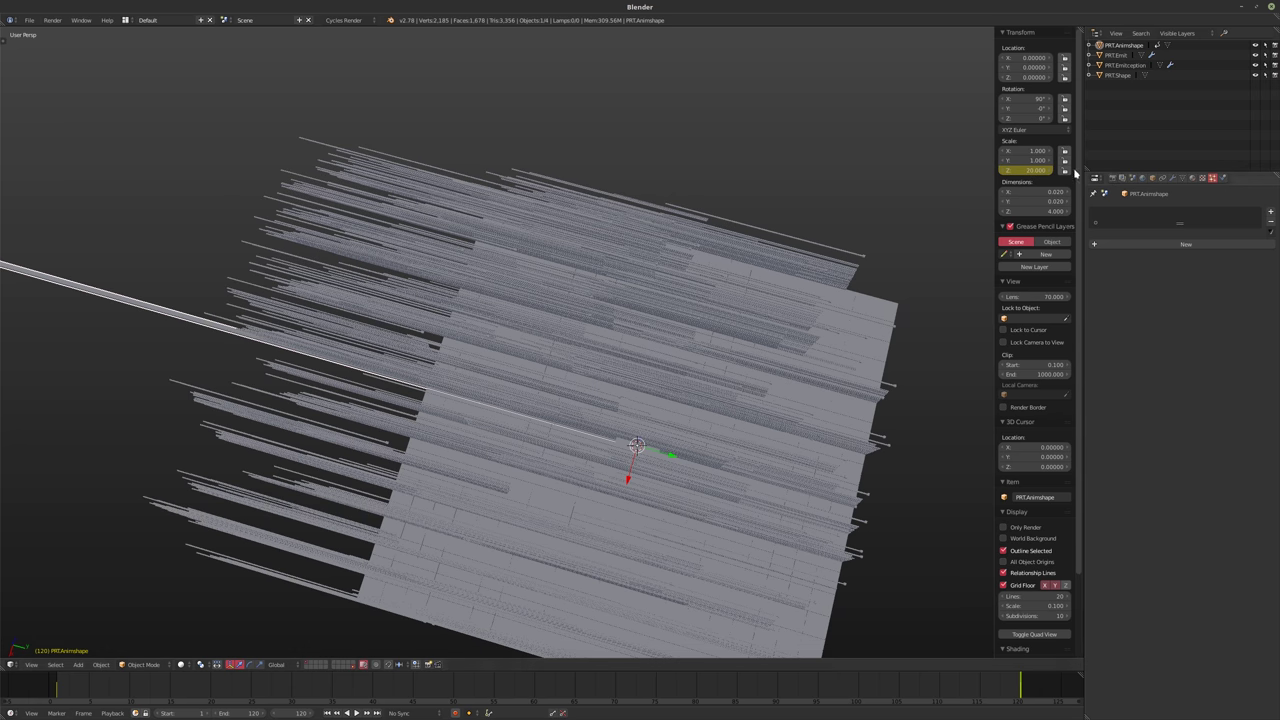
Play the animation and check the length of the growing pillars across the plane
middle_click_drag(617, 289, 587, 210)
key("alt+a")
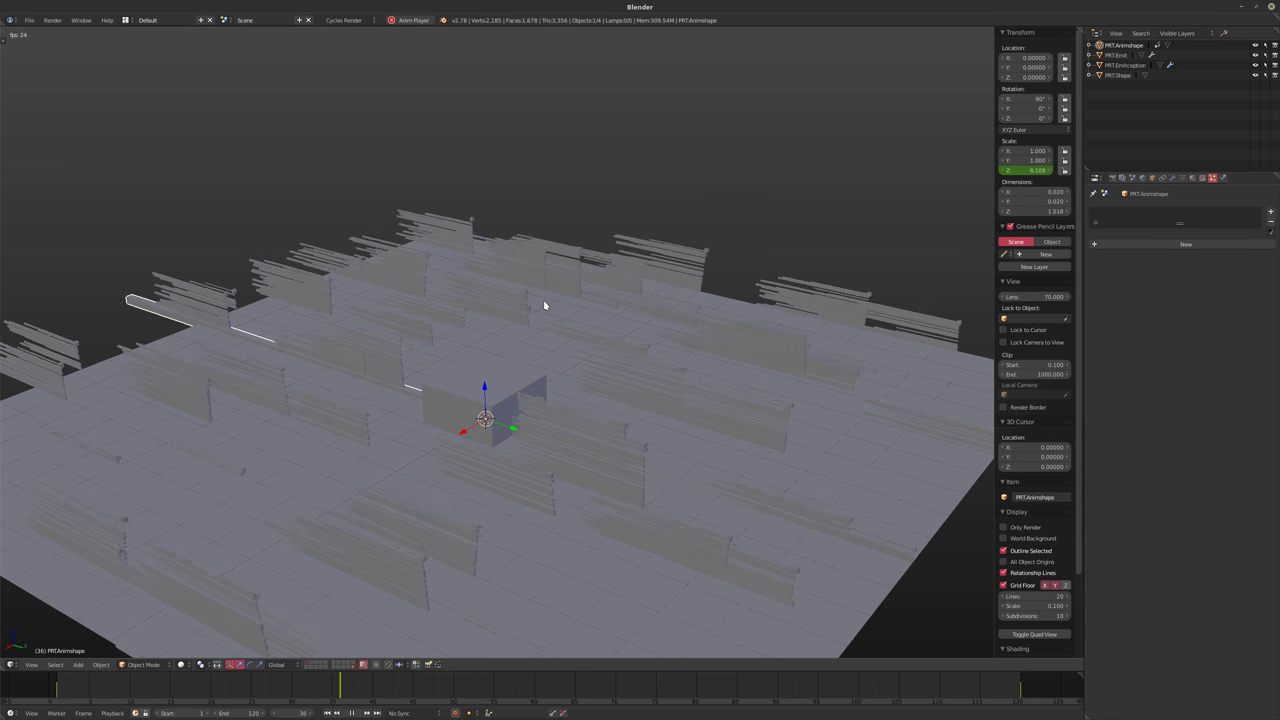
key("alt+a")
scroll(329, 356, "down", 4)
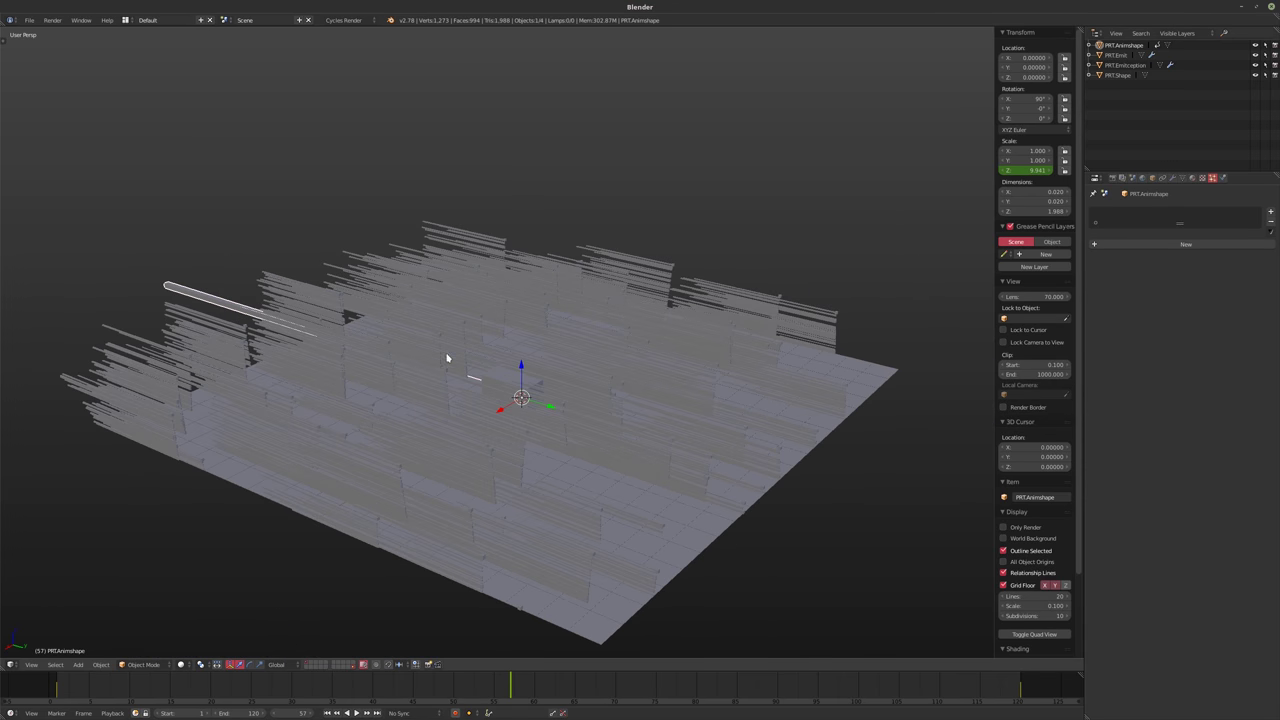
Enable particle rotation on PRT.Emit, return to the first frame, and show only the emitters' layer
left_click(1120, 55)
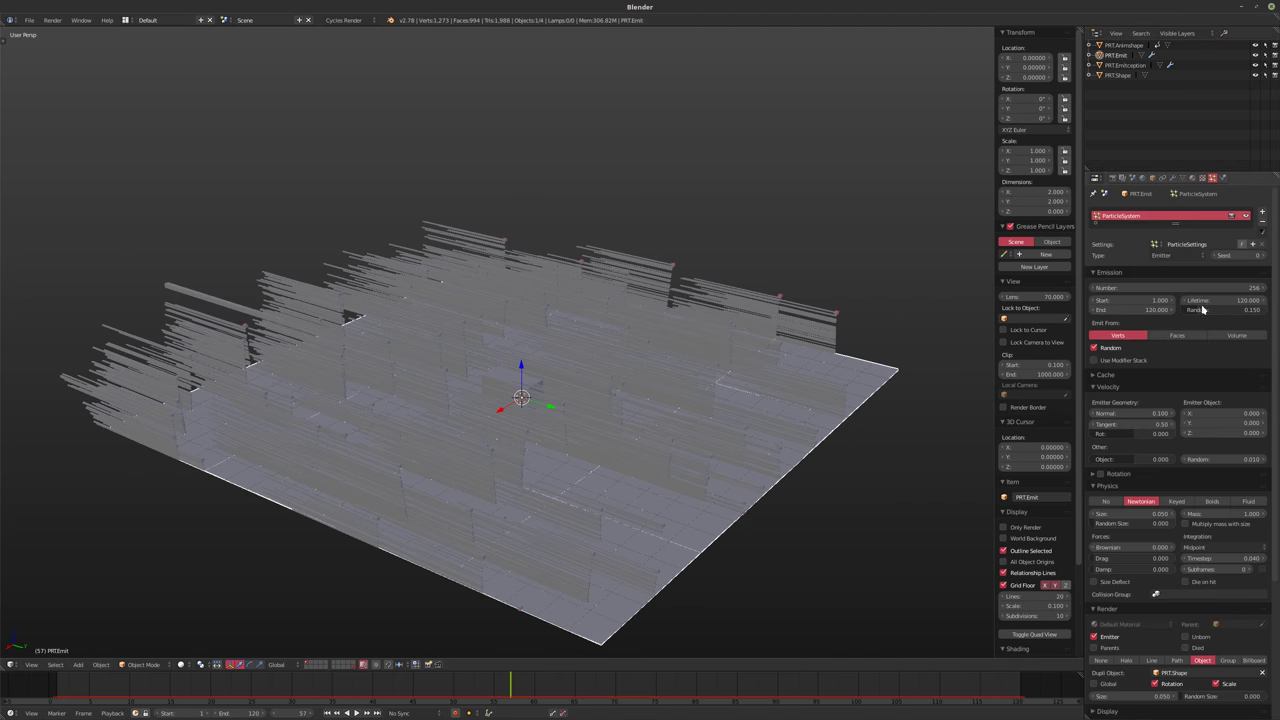
left_click(1101, 474)
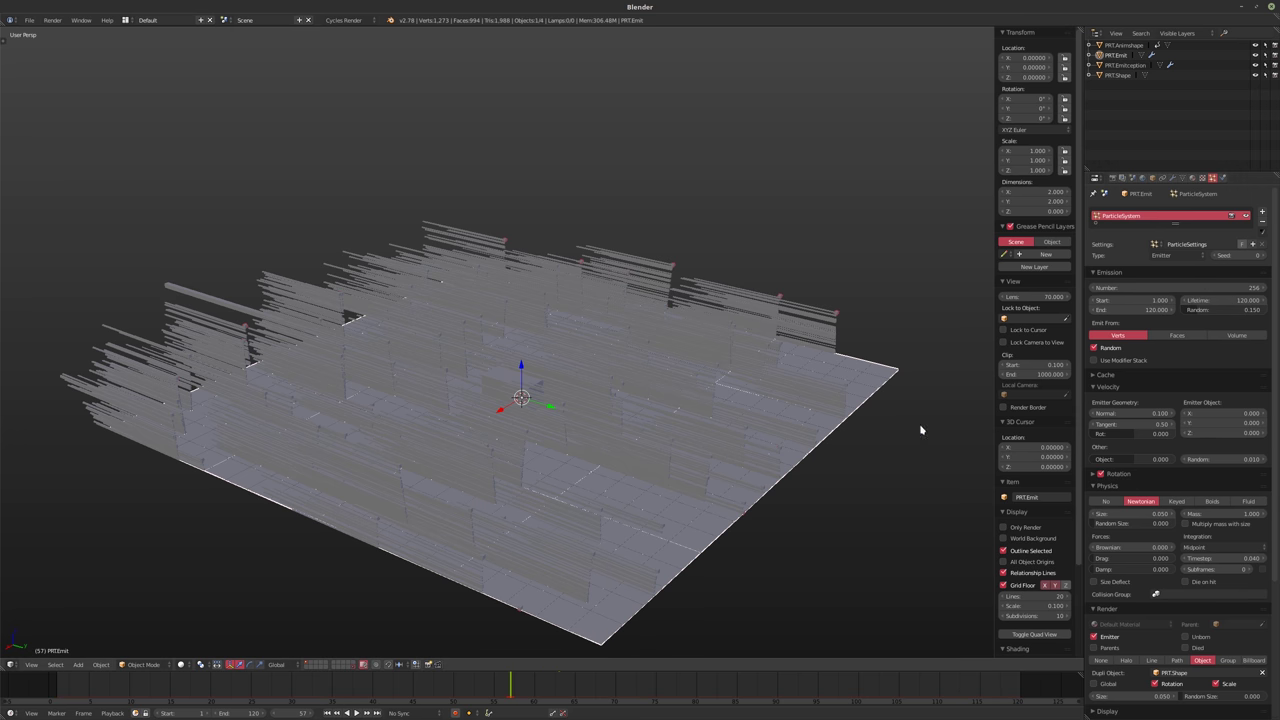
key("shift+Left")
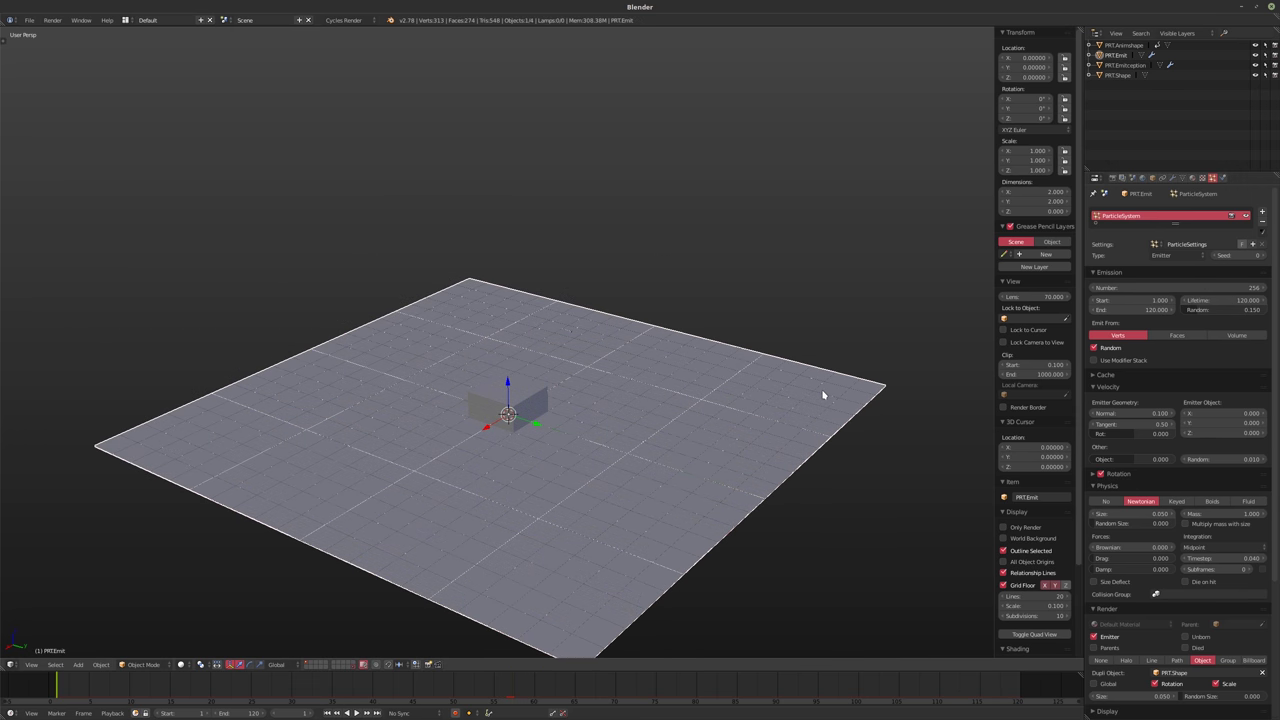
left_click(1093, 474)
left_click(307, 664)
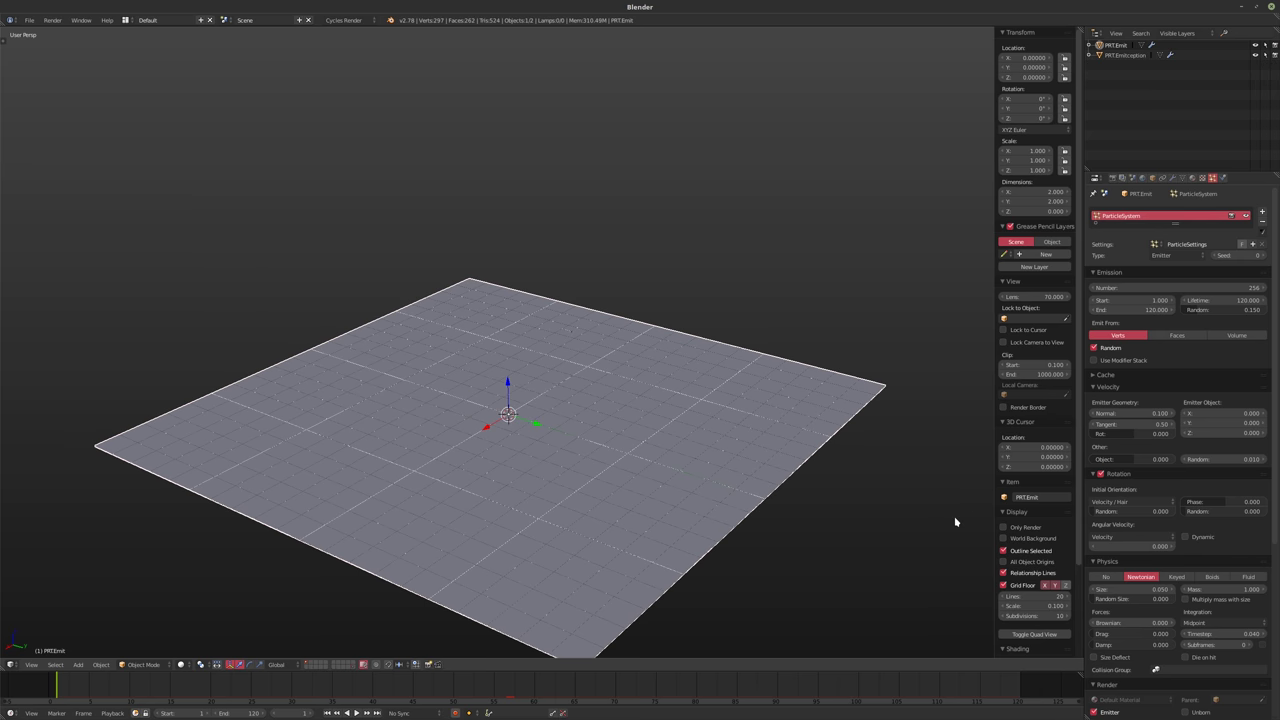
Play the animation to check how PRT.Emit's particles behave with rotation enabled
mouse_move(640, 500)
middle_mouse_down()
mouse_move(623, 471)
mouse_move(608, 492)
middle_mouse_up()
middle_click_drag(693, 467, 720, 466)
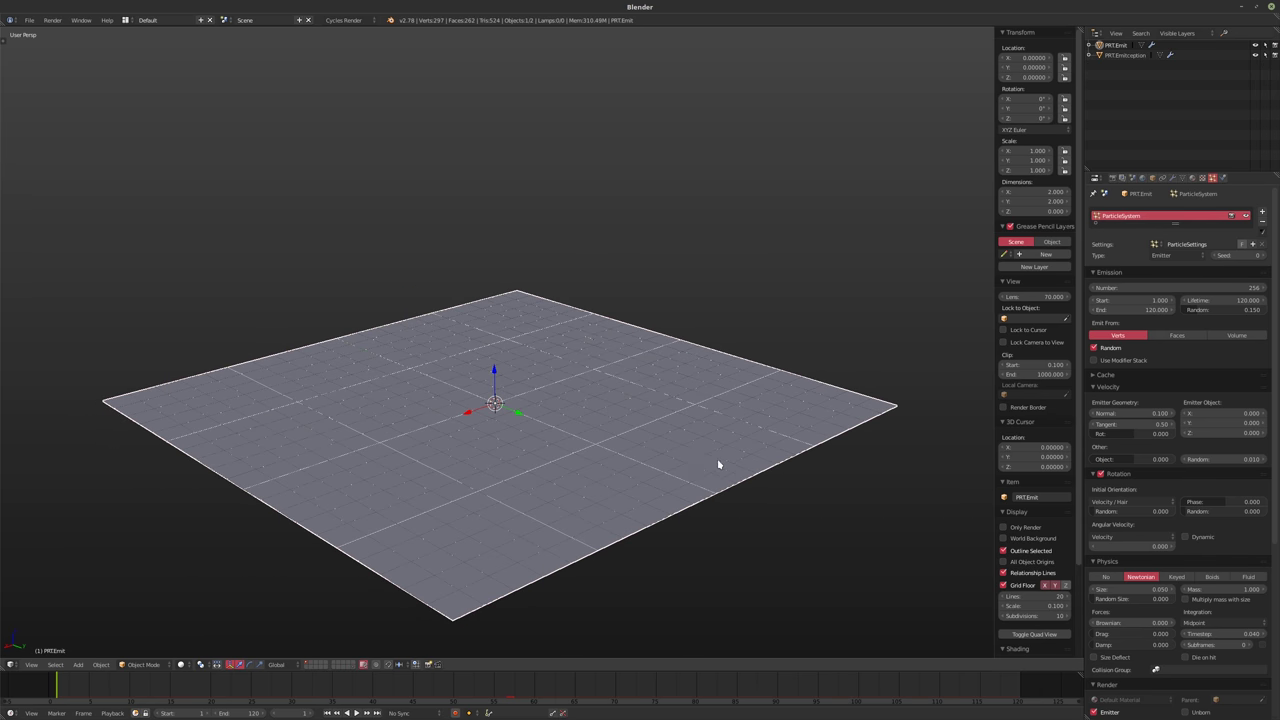
key("alt+a")
key("alt+a")
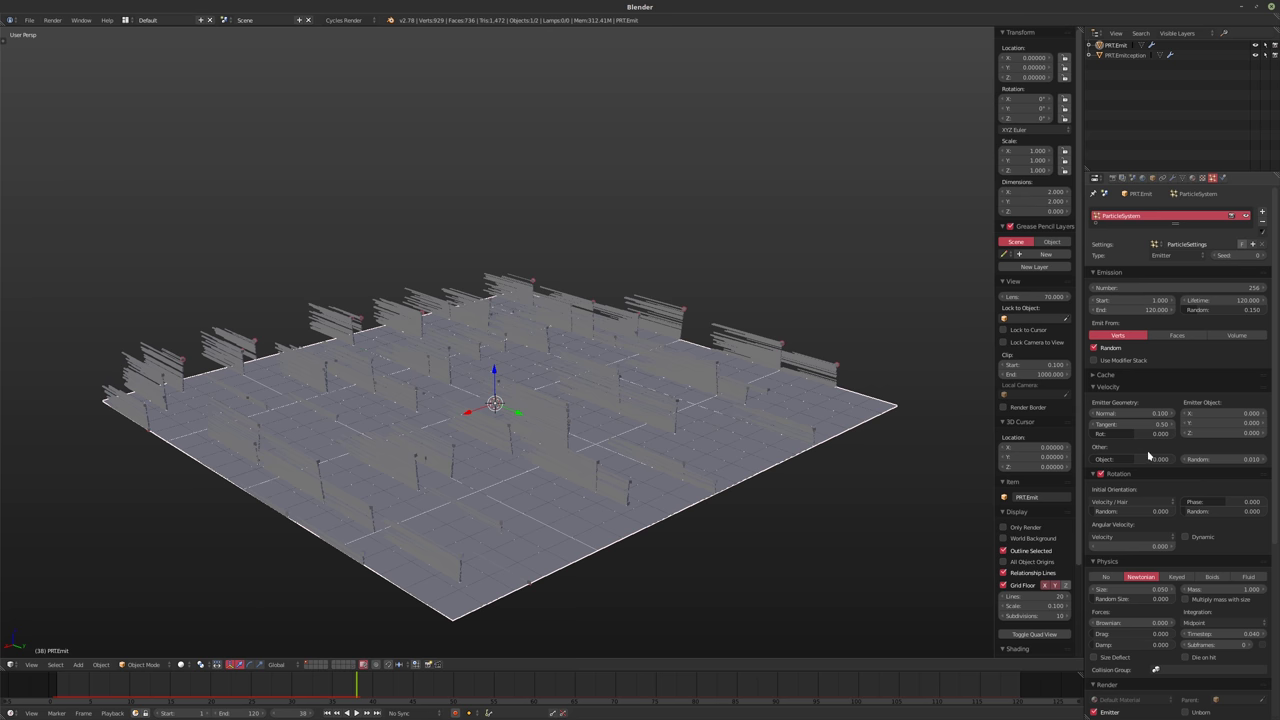
Set PRT.Emit's random initial orientation to 0.588 and random phase to 1.248, and play the animation
left_click_drag(1194, 459, 1140, 513)
left_click_drag(1220, 511, 1250, 511)
key("shift+alt+a")
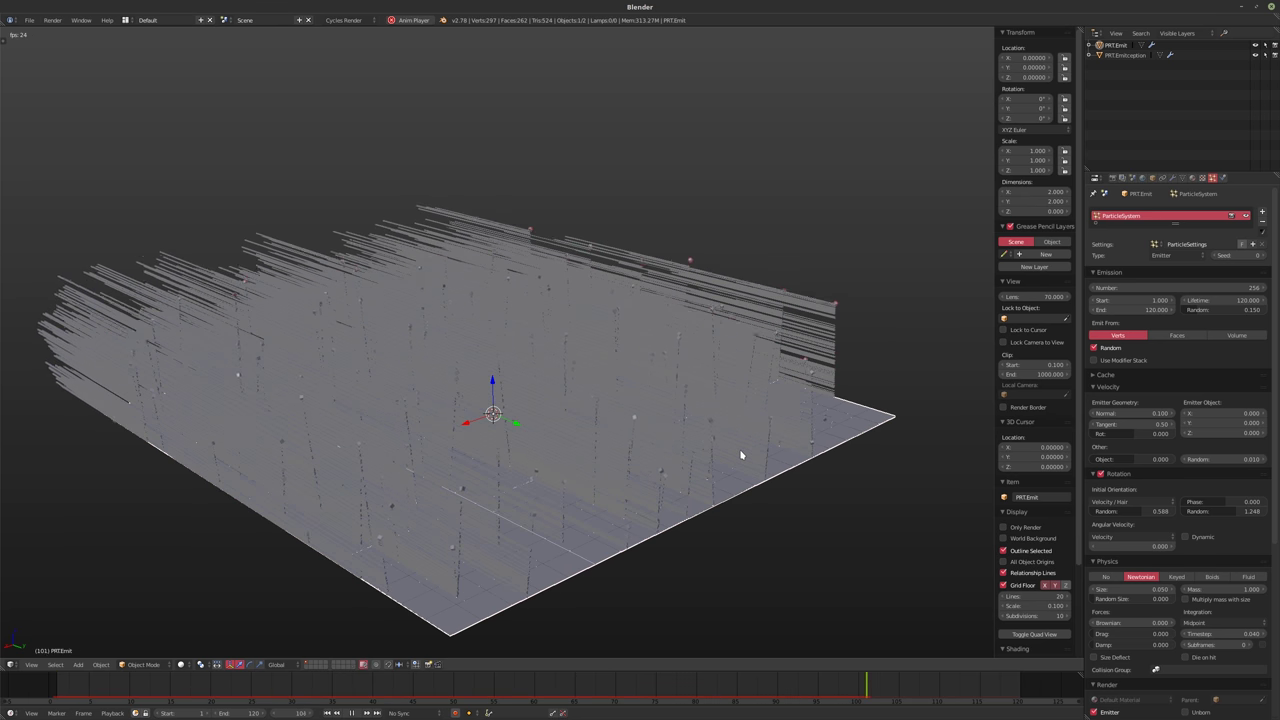
key("alt+a")
mouse_move(672, 397)
middle_mouse_down()
mouse_move(583, 423)
mouse_move(650, 410)
middle_mouse_up()
Try emitting PRT.Emitception's particles from Faces and play the animation from the first frame
left_click(1124, 55)
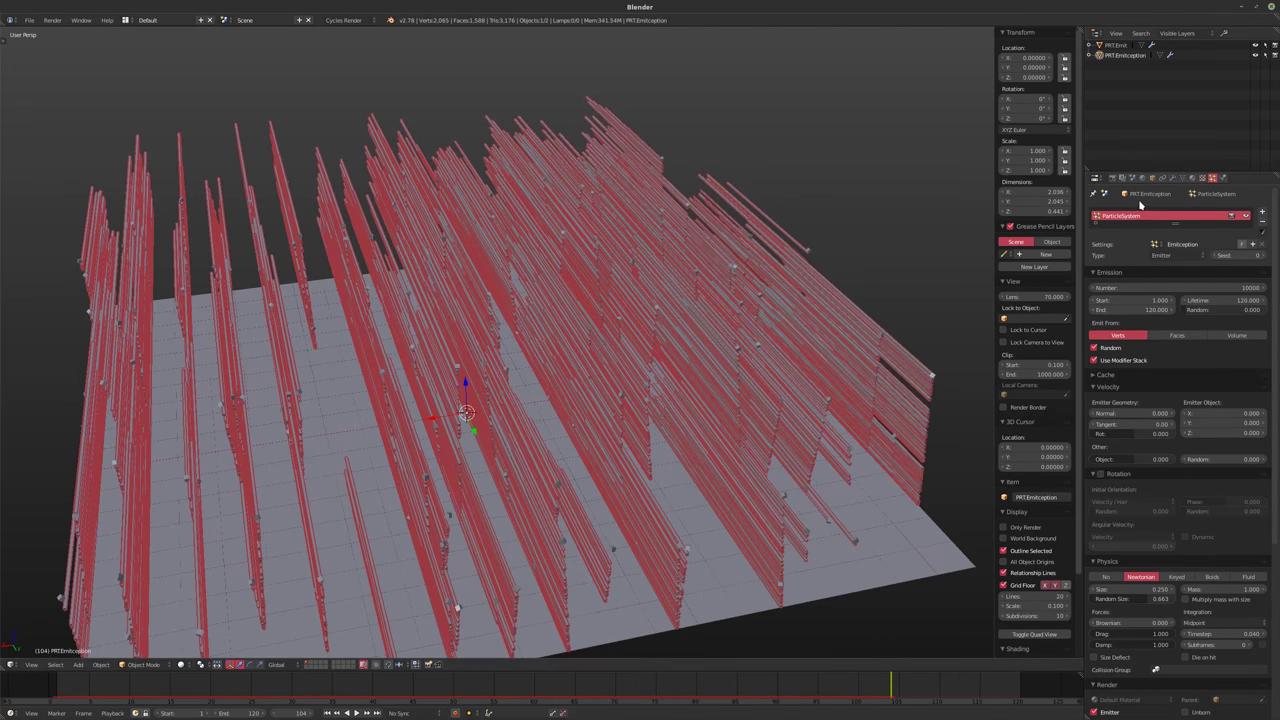
left_click(1176, 335)
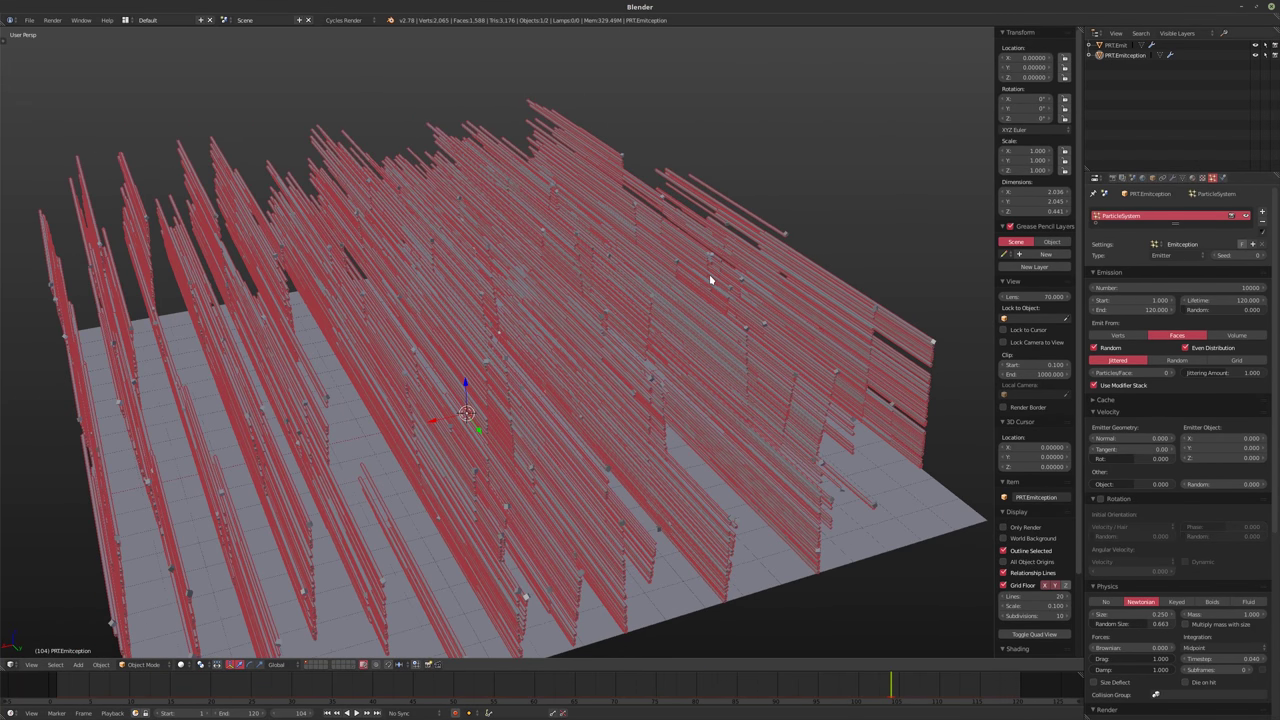
key("shift+Left")
key("alt+a")
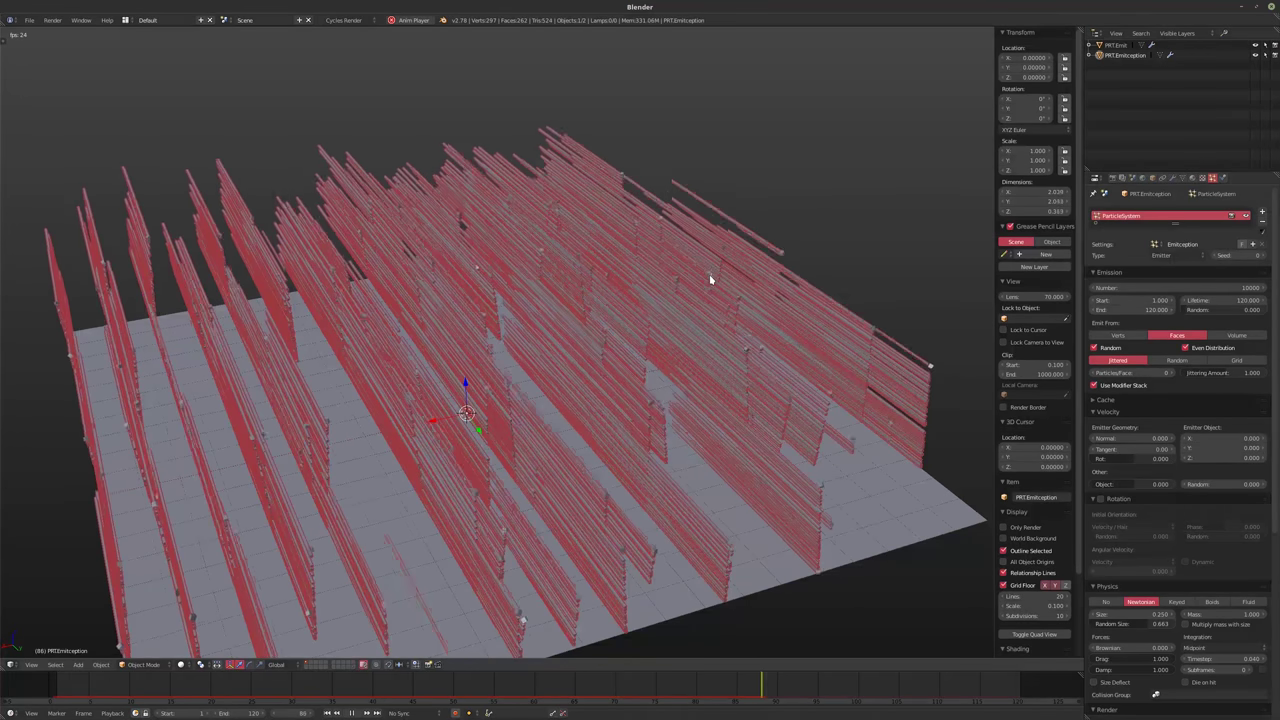
key("alt+a")
middle_click_drag(710, 279, 575, 240)
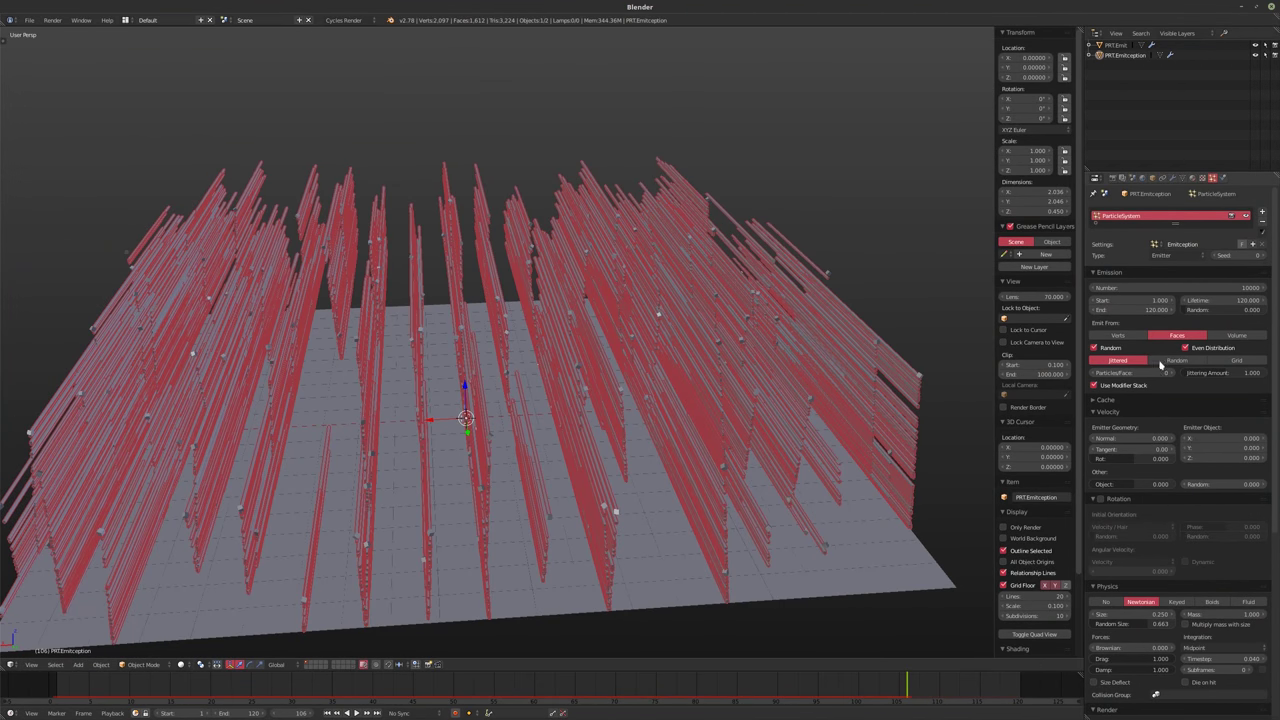
Set PRT.Emitception's particles to emit from Volume and play the animation from the first frame
left_click(1240, 334)
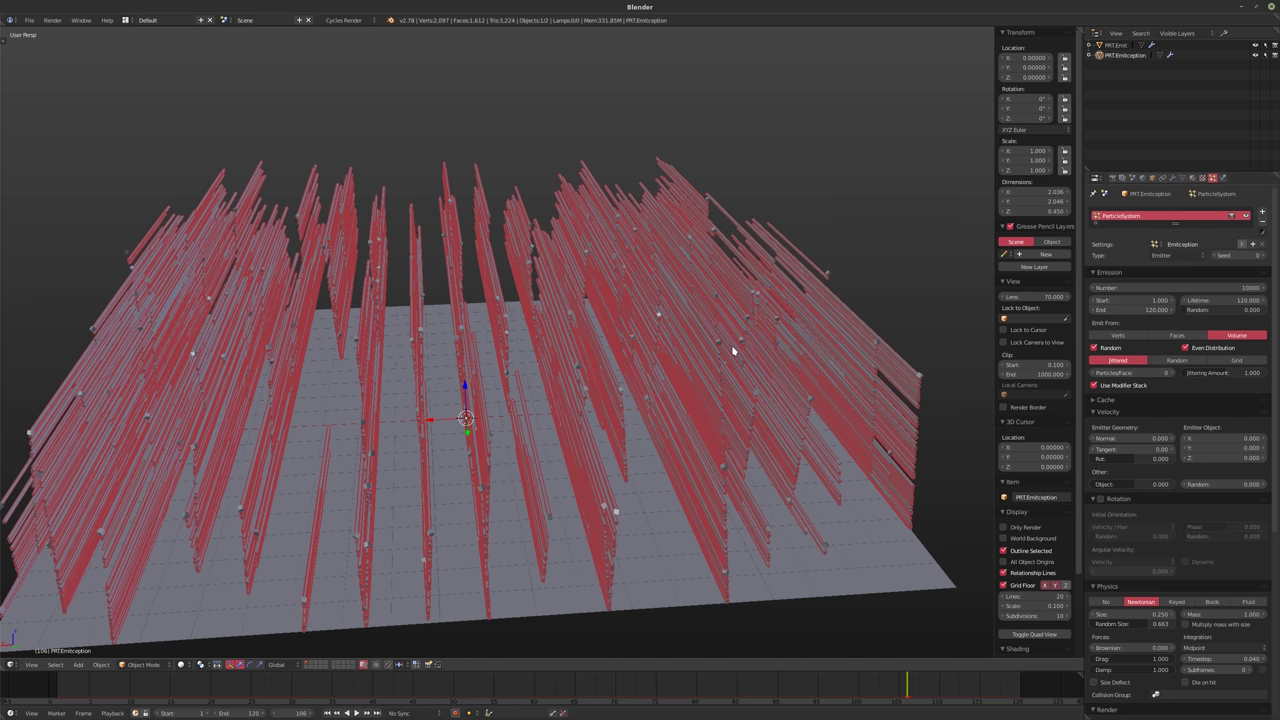
key("shift+Left")
key("alt+a")
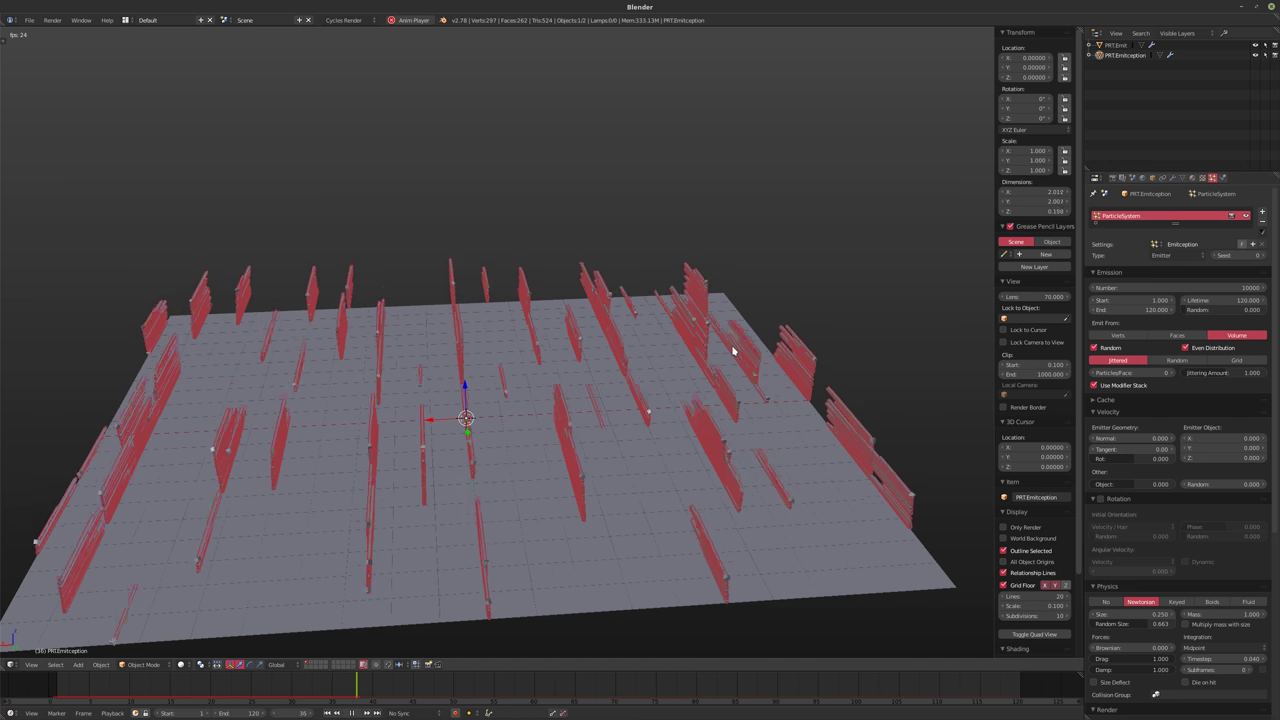
key("alt+a")
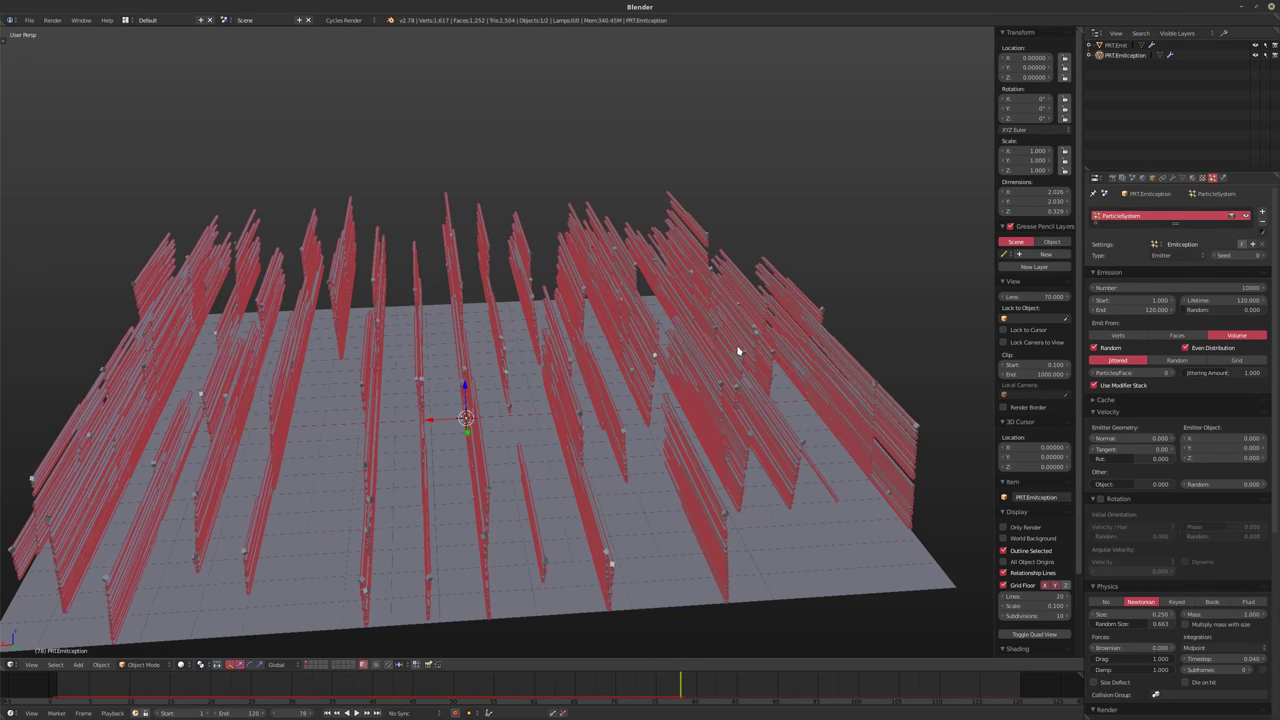
Enable rotation on PRT.Emitception's particles with random orientation 0.509 and random phase 1.115, and replay the animation
left_click(1101, 498)
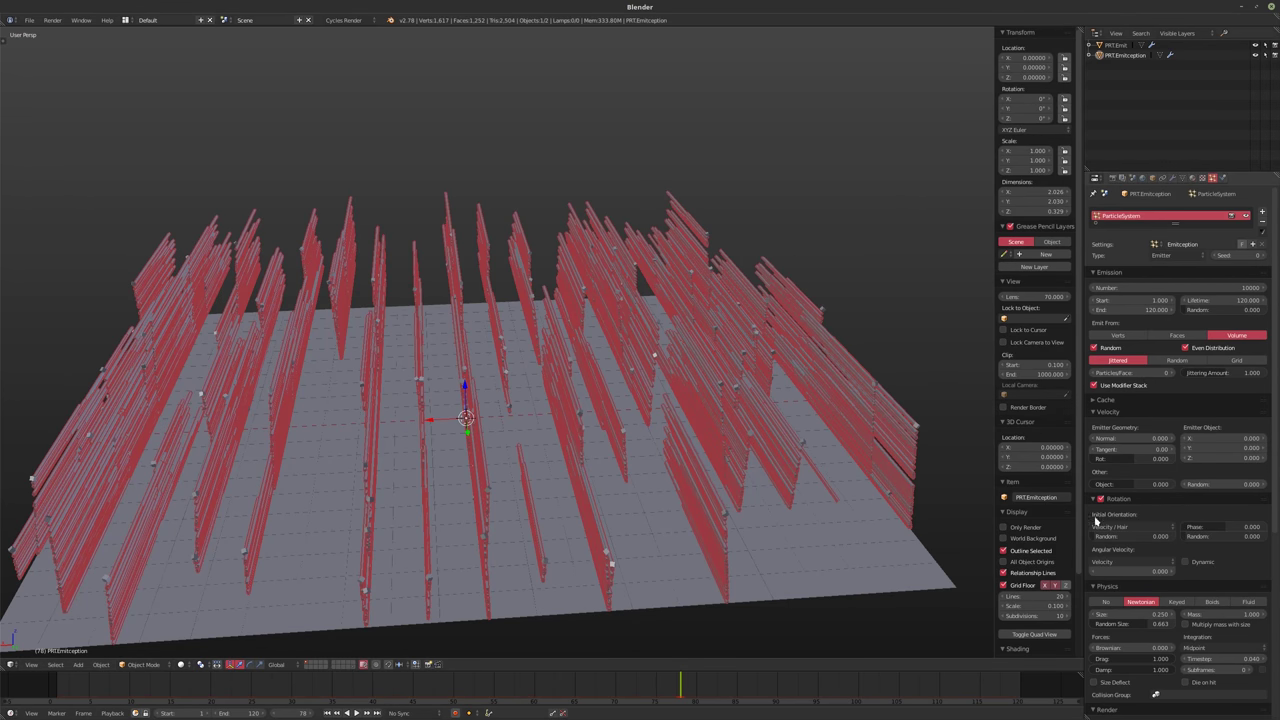
left_click_drag(1117, 536, 1245, 536)
key("shift+Left")
key("alt+a")
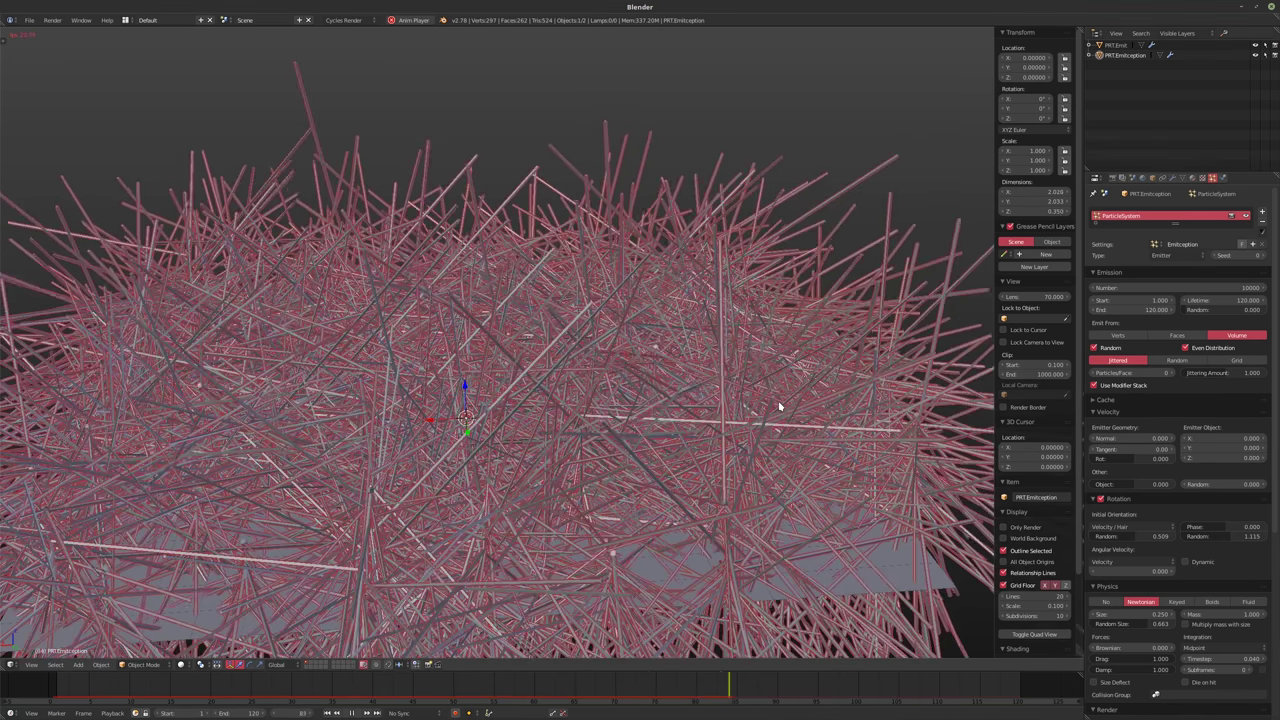
key("alt+a")
middle_click_drag(604, 346, 604, 398)
scroll(563, 366, "down", 4)
scroll(591, 399, "up", 5)
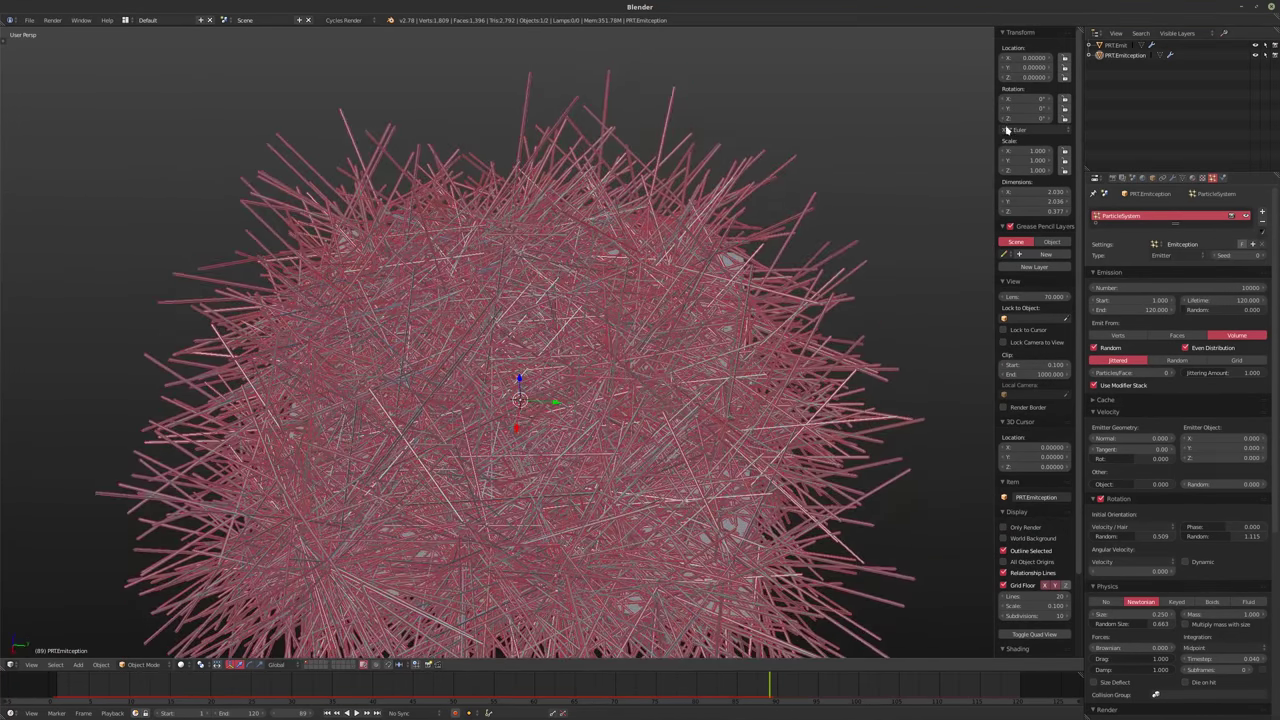
On the shapes' layer, set PRT.Animshape's keyed Z scale at frame 120 to 5, and switch back to the emitters' layer at the first frame
left_click(356, 666)
key("shift+Right")
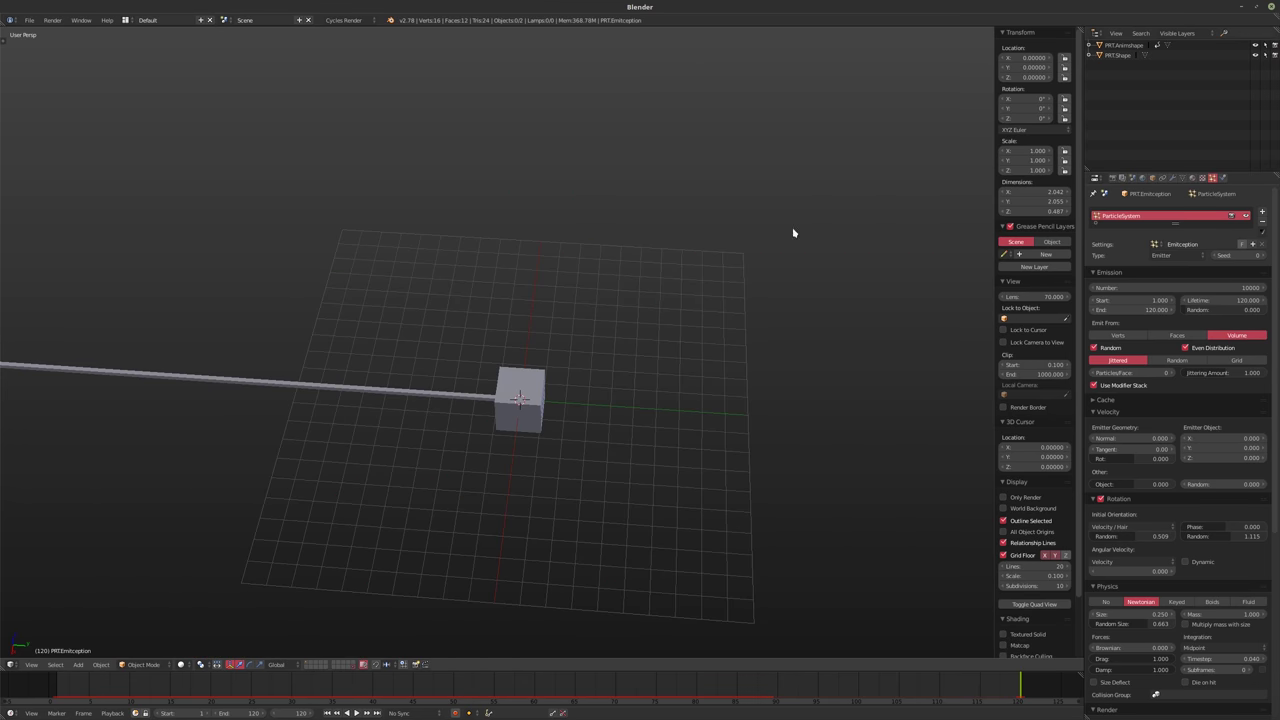
right_click(394, 397)
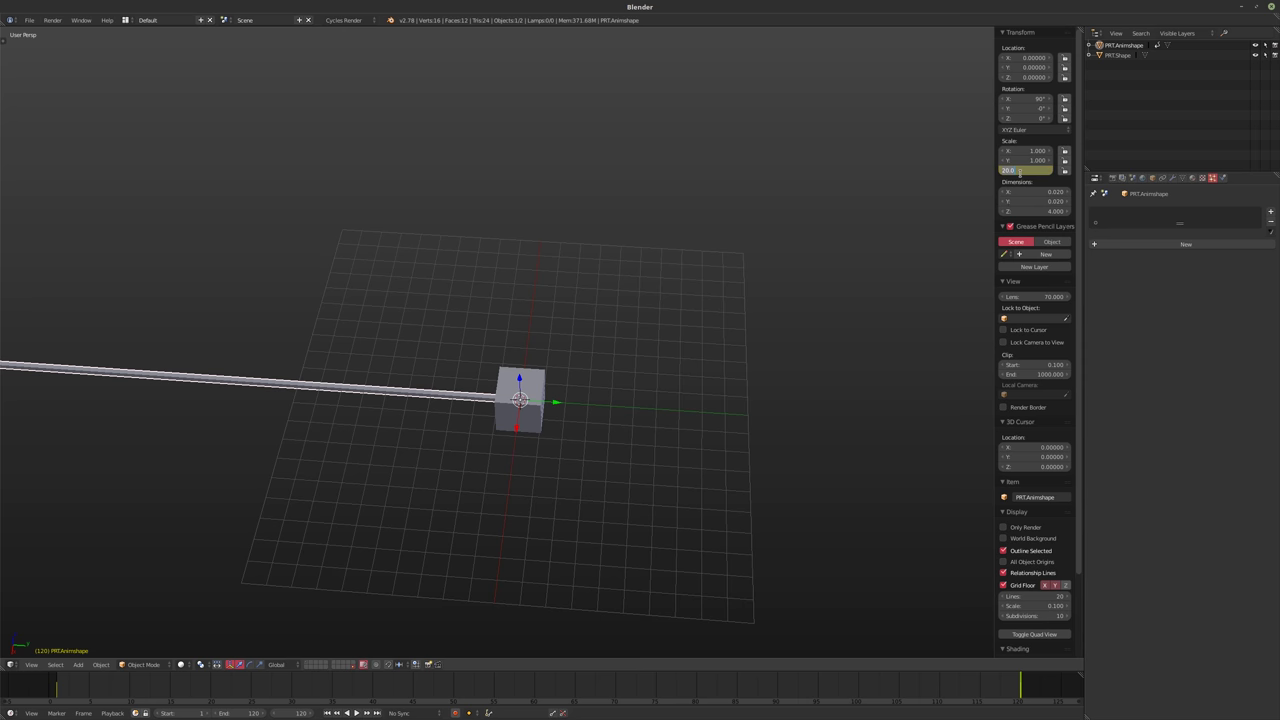
type("5")
key("Return")
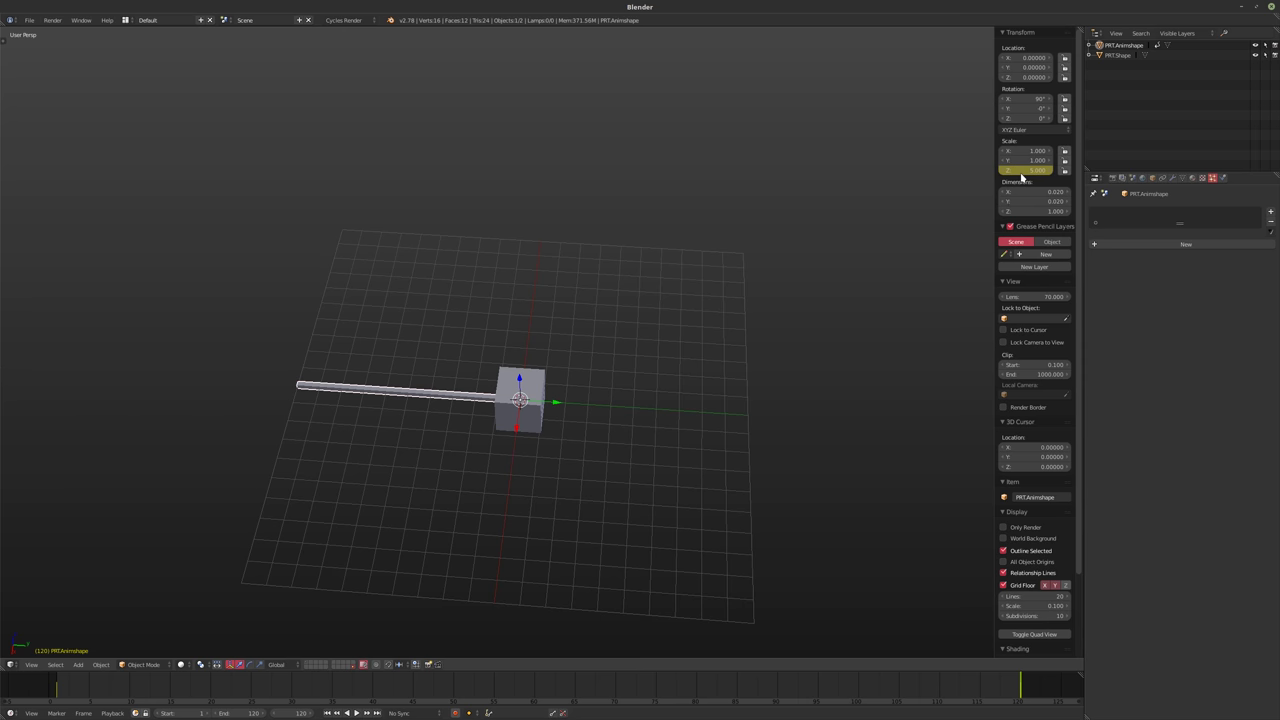
key("shift+Left")
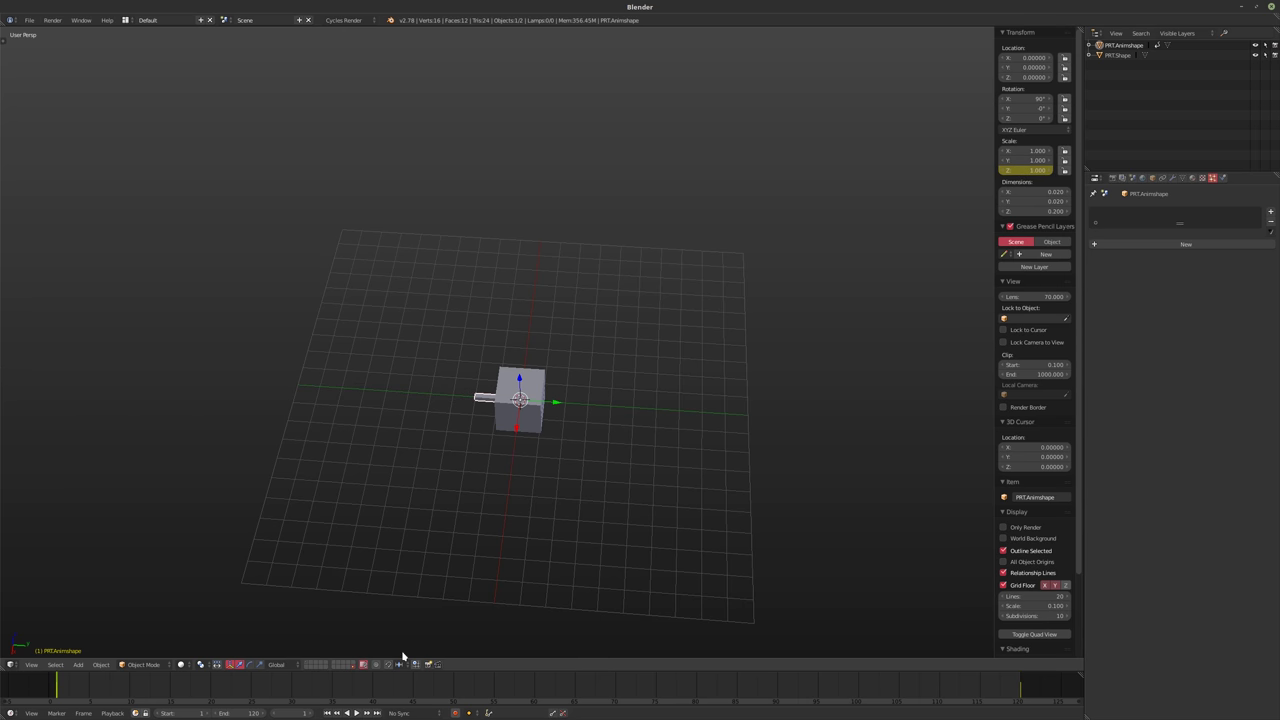
left_click(308, 665)
Play the animation twice and inspect the shortened, randomly rotated spikes from several angles
key("alt+a")
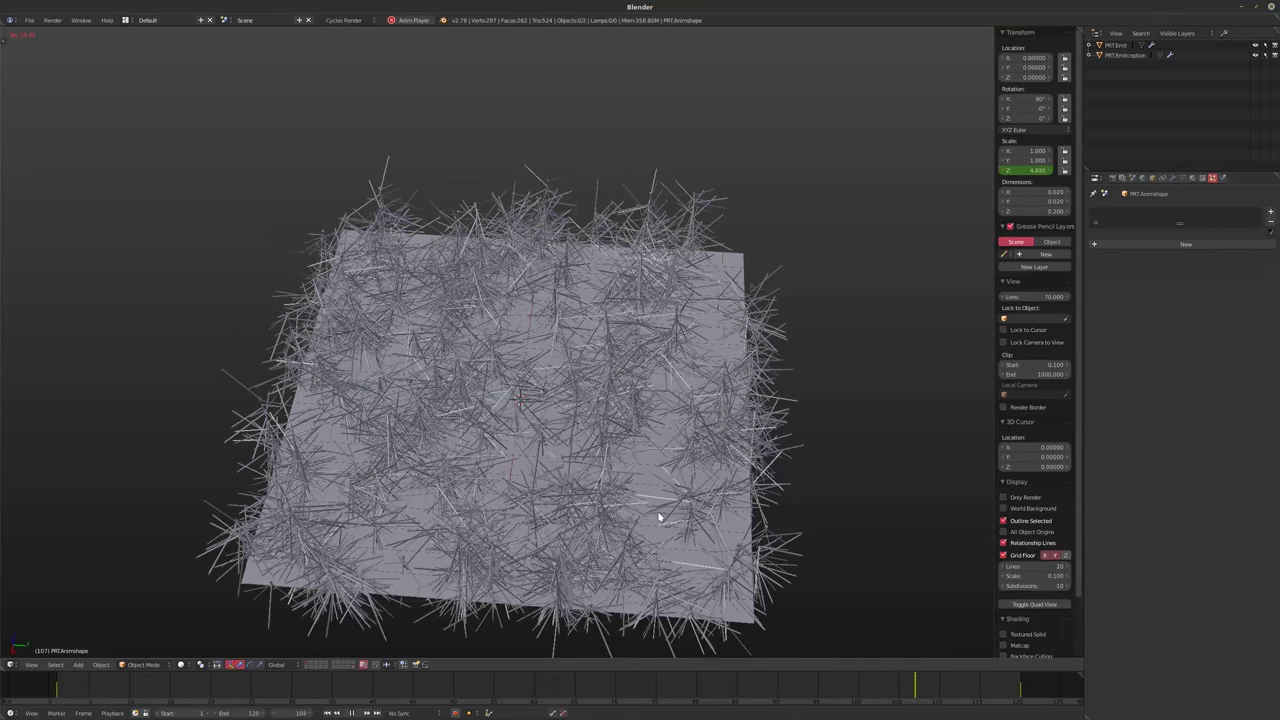
key("alt+a")
middle_click_drag(609, 500, 565, 483)
key("shift+Left")
key("alt+a")
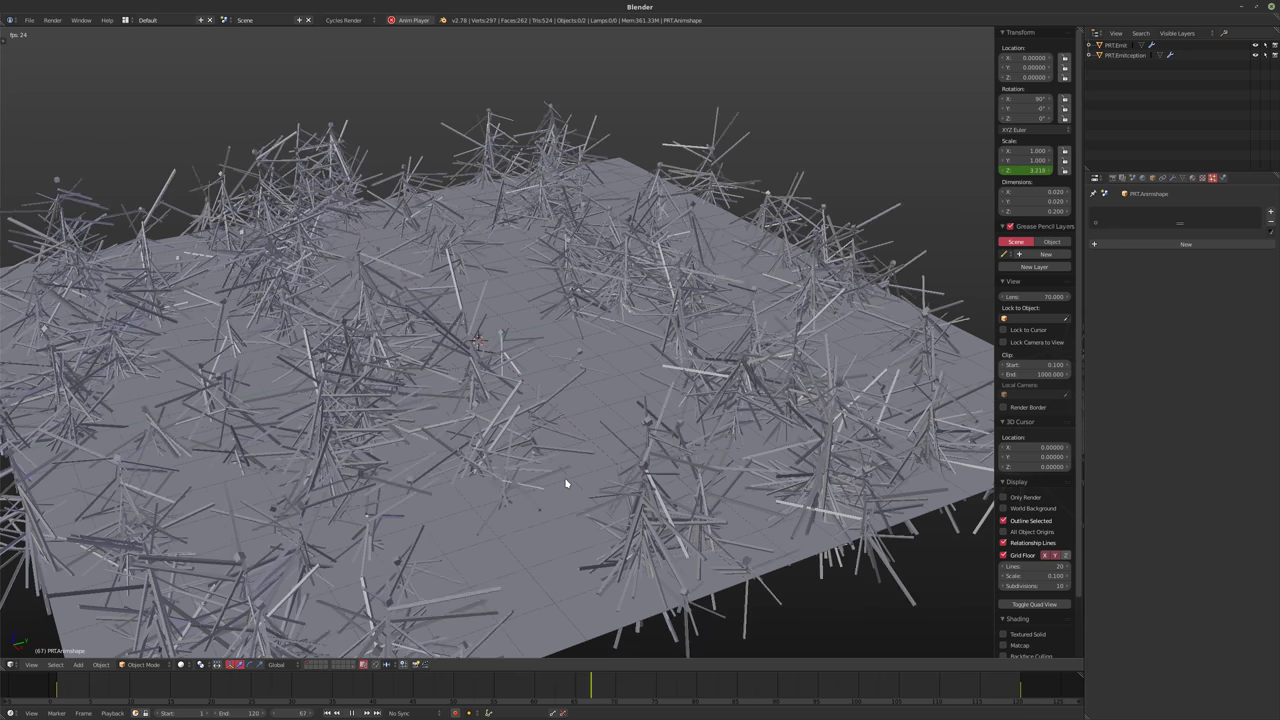
key("alt+a")
middle_click_drag(357, 373, 430, 380)
scroll(334, 386, "down", 5)
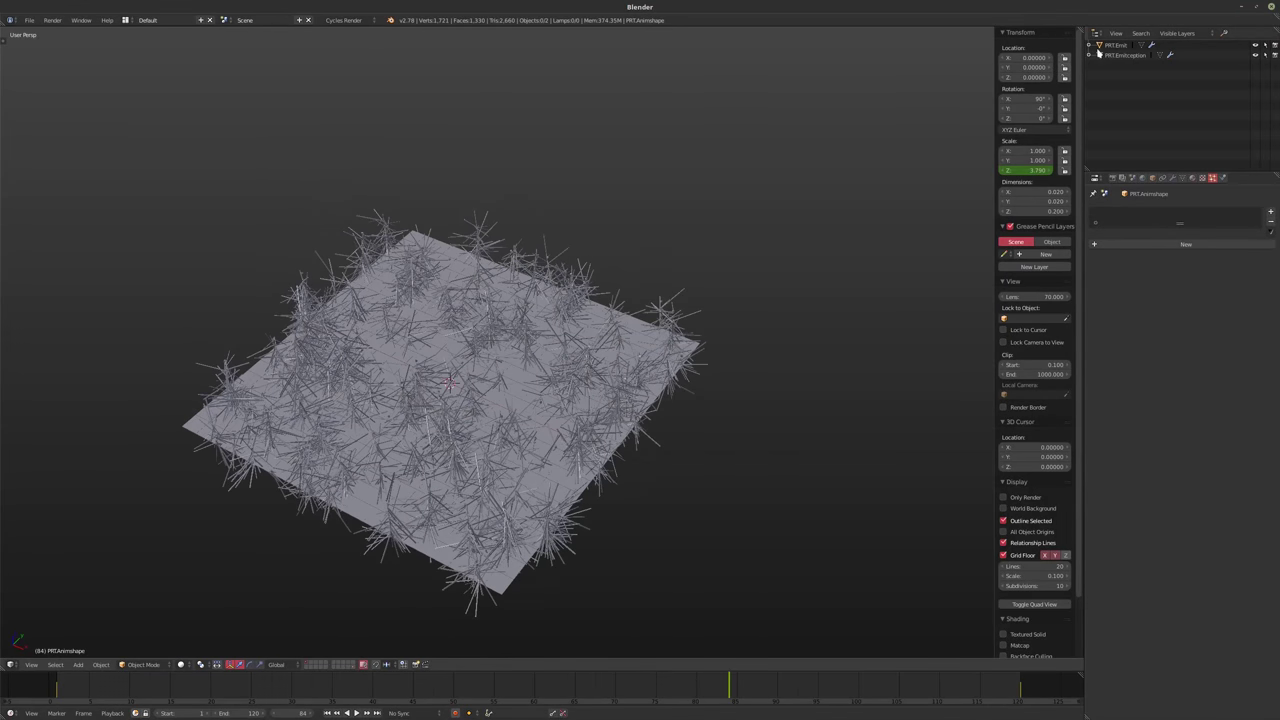
Rename PRT.Emit's particle settings as Emit
left_click(1120, 54)
left_click(1117, 45)
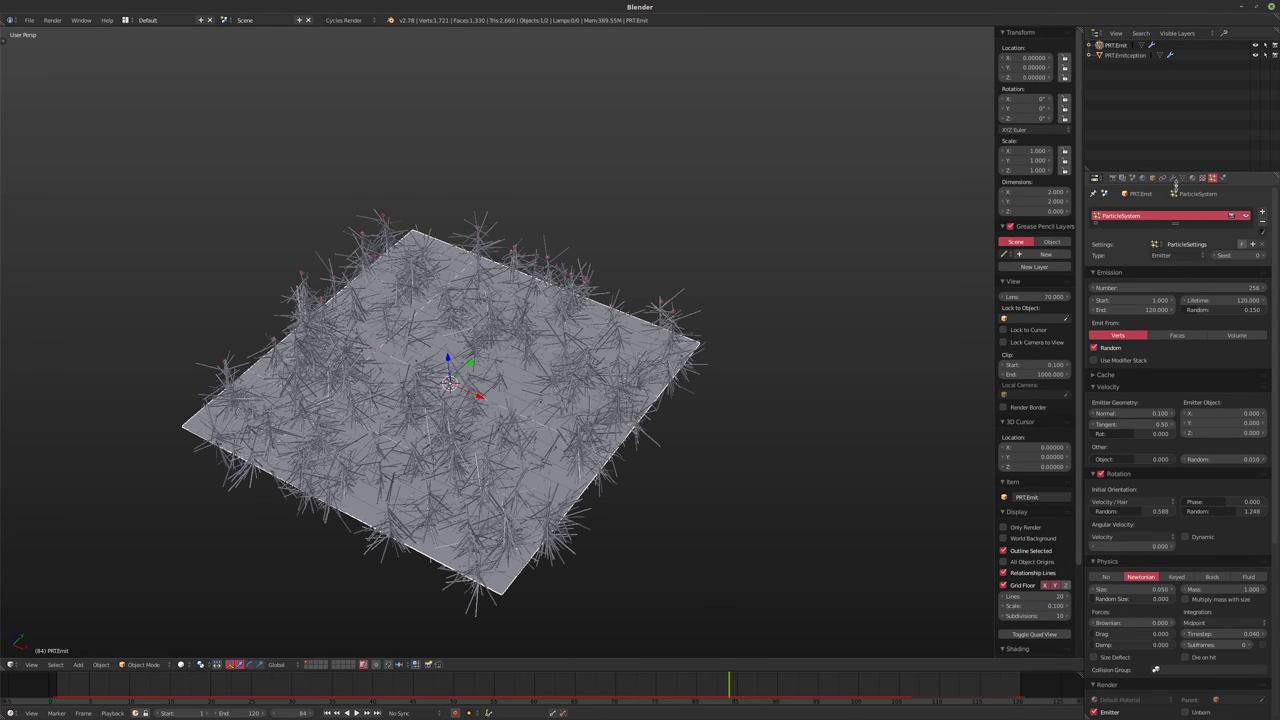
left_click(1183, 241)
type("Emit")
key("Return")
middle_click_drag(640, 383, 430, 415)
scroll(430, 415, "up", 2)
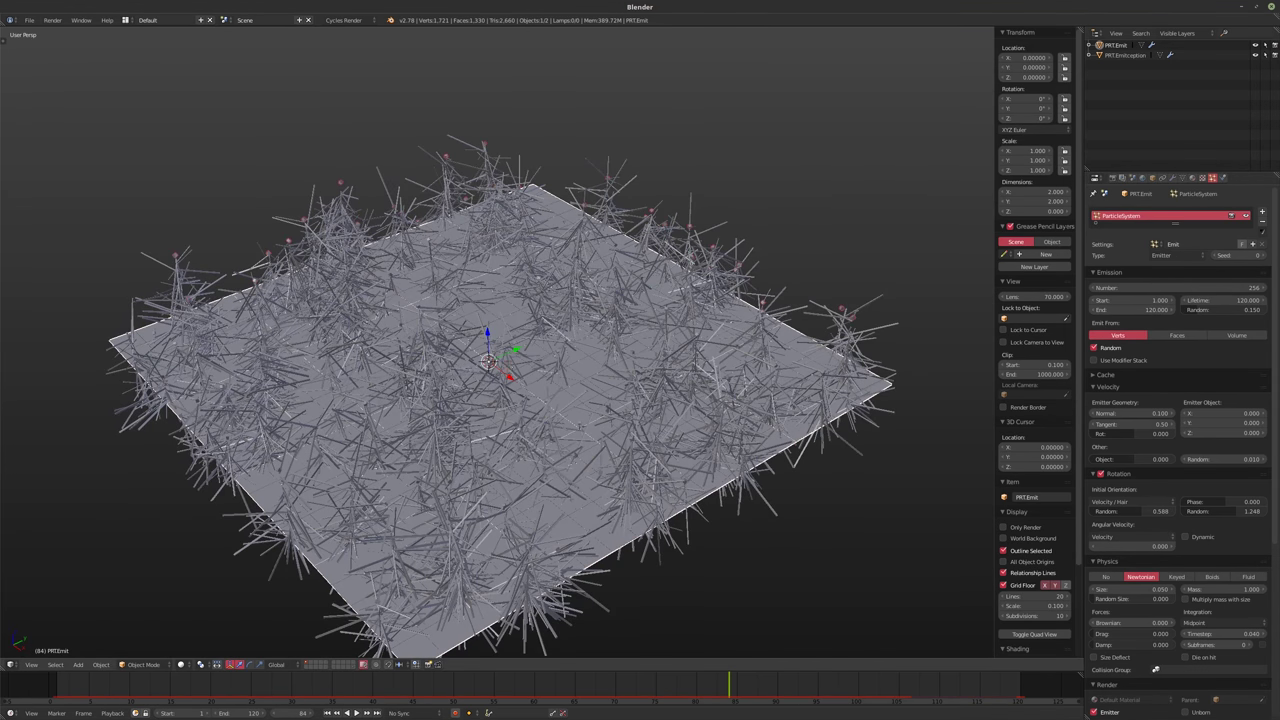
Add a Round Cube inside PRT.Emit's mesh, delete the original grid's faces, and return to the first frame in Object Mode
key("Tab")
key("shift+a")
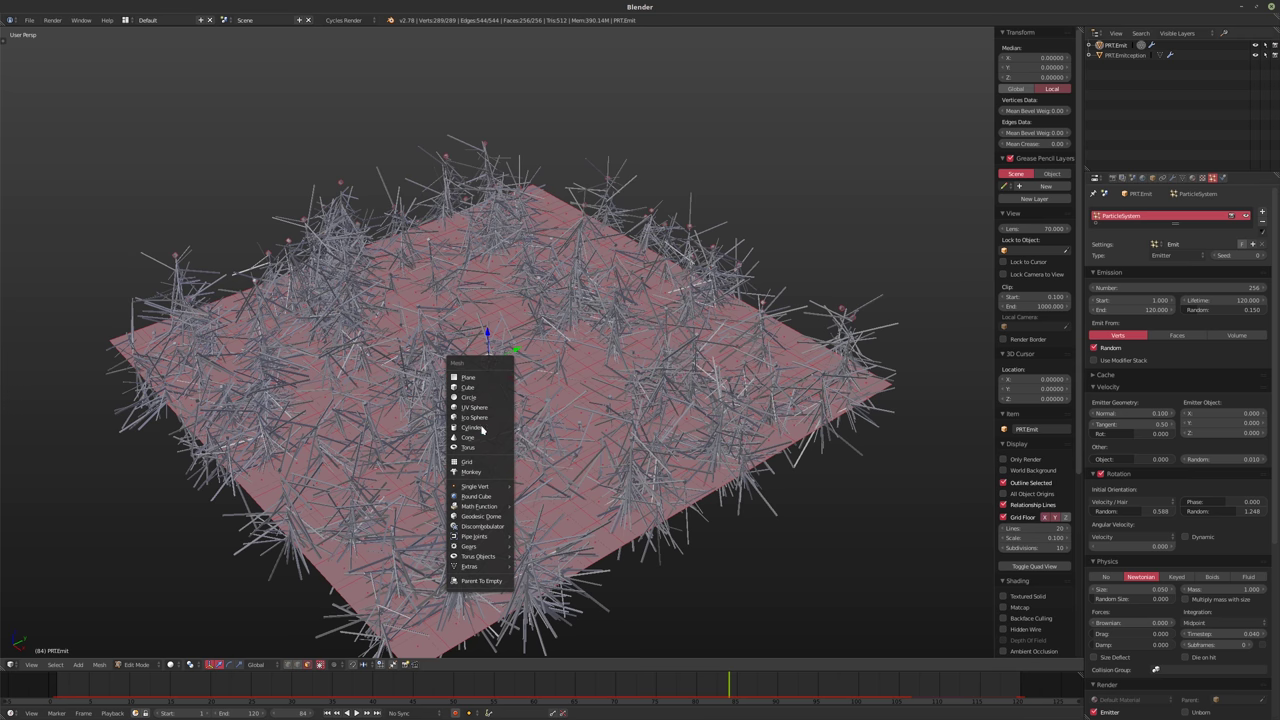
left_click(478, 496)
middle_click_drag(530, 400, 540, 385)
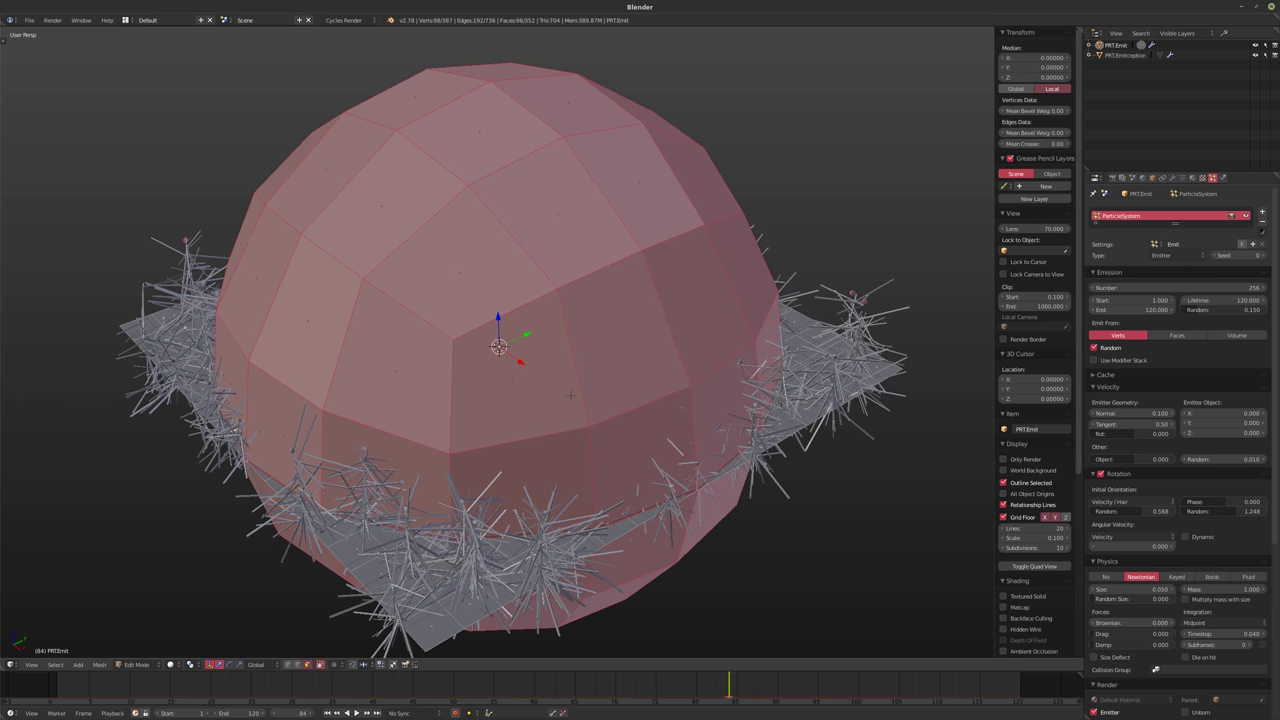
key("ctrl+Tab")
left_click(572, 397)
key("ctrl+i")
key("x")
left_click(571, 395)
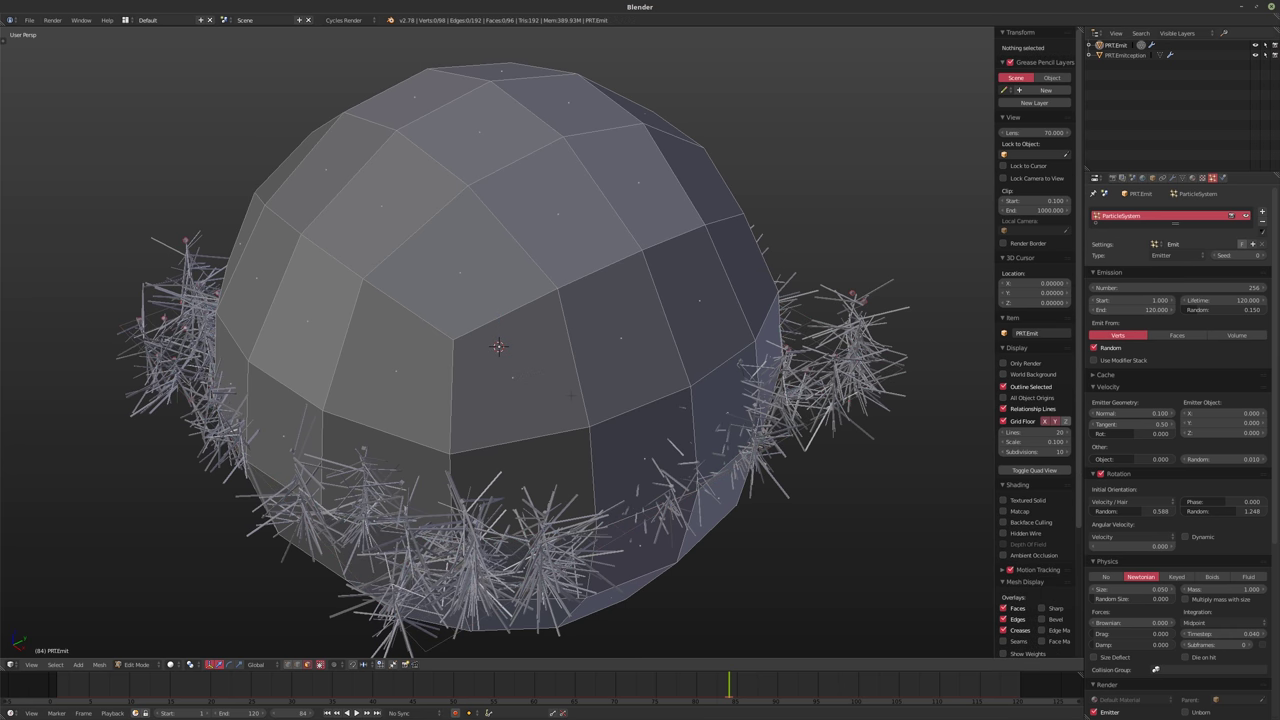
key("shift+Left")
key("Tab")
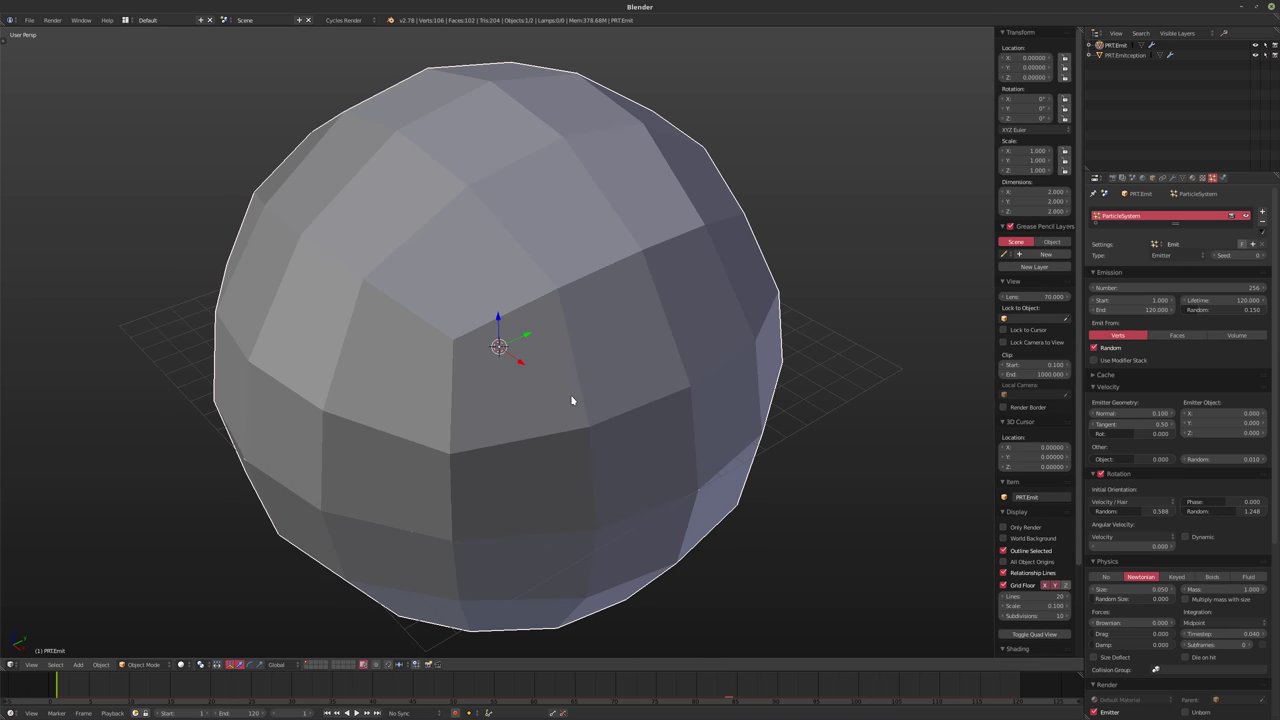
Play the animation and inspect the spikes growing over the round cube emitter
key("alt+a")
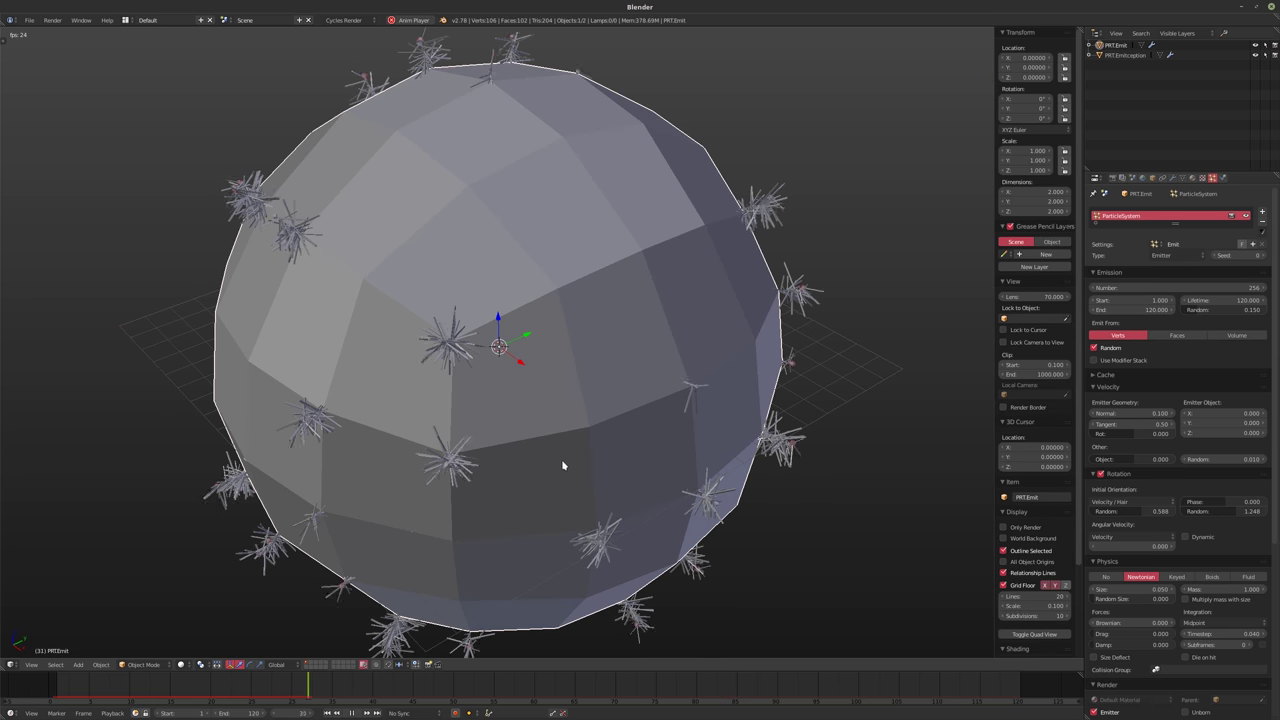
middle_click_drag(563, 463, 599, 418)
key("KP_1")
scroll(614, 420, "up", 3)
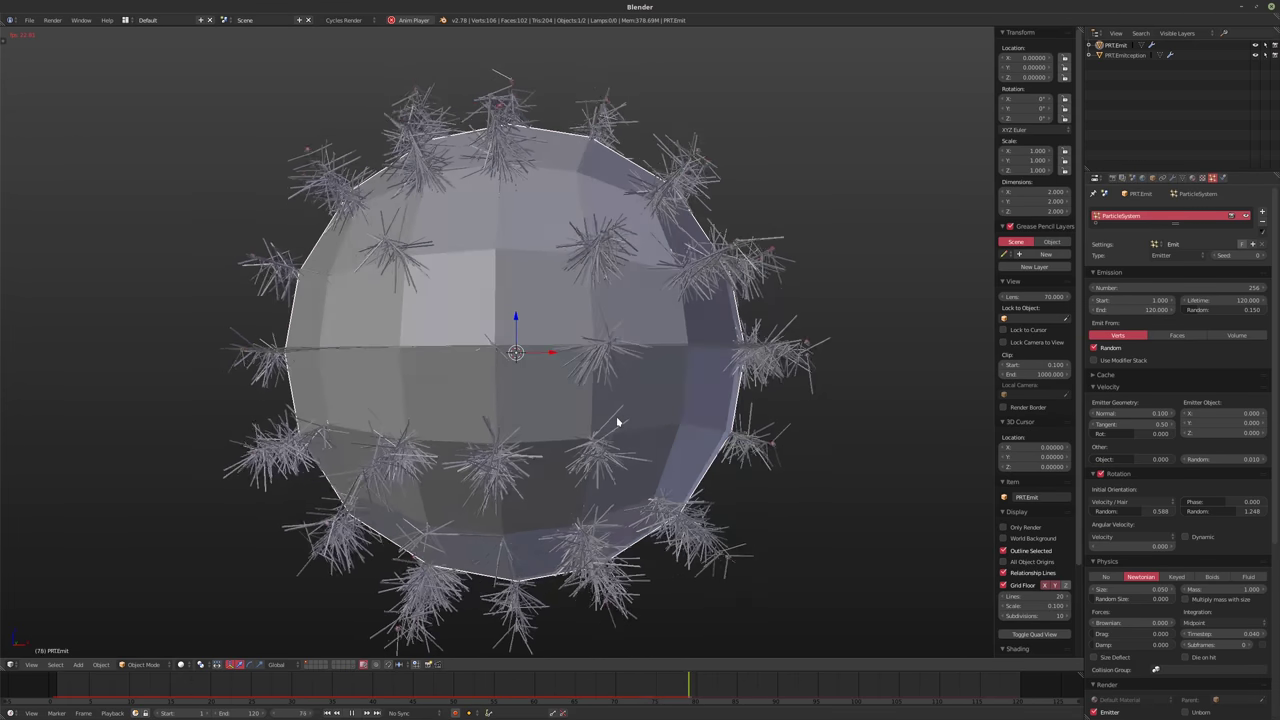
key("Escape")
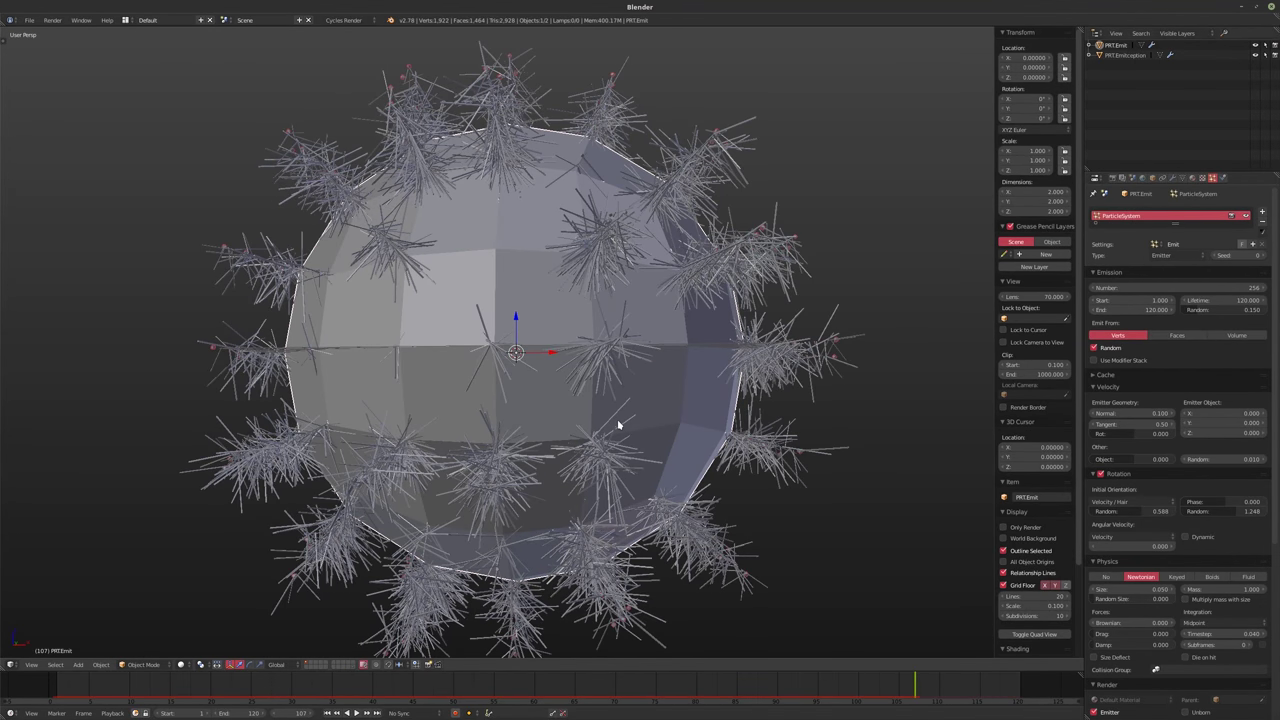
Smooth-subdivide PRT.Emit's whole mesh with 3 cuts and give the object smooth shading
key("Tab")
key("w")
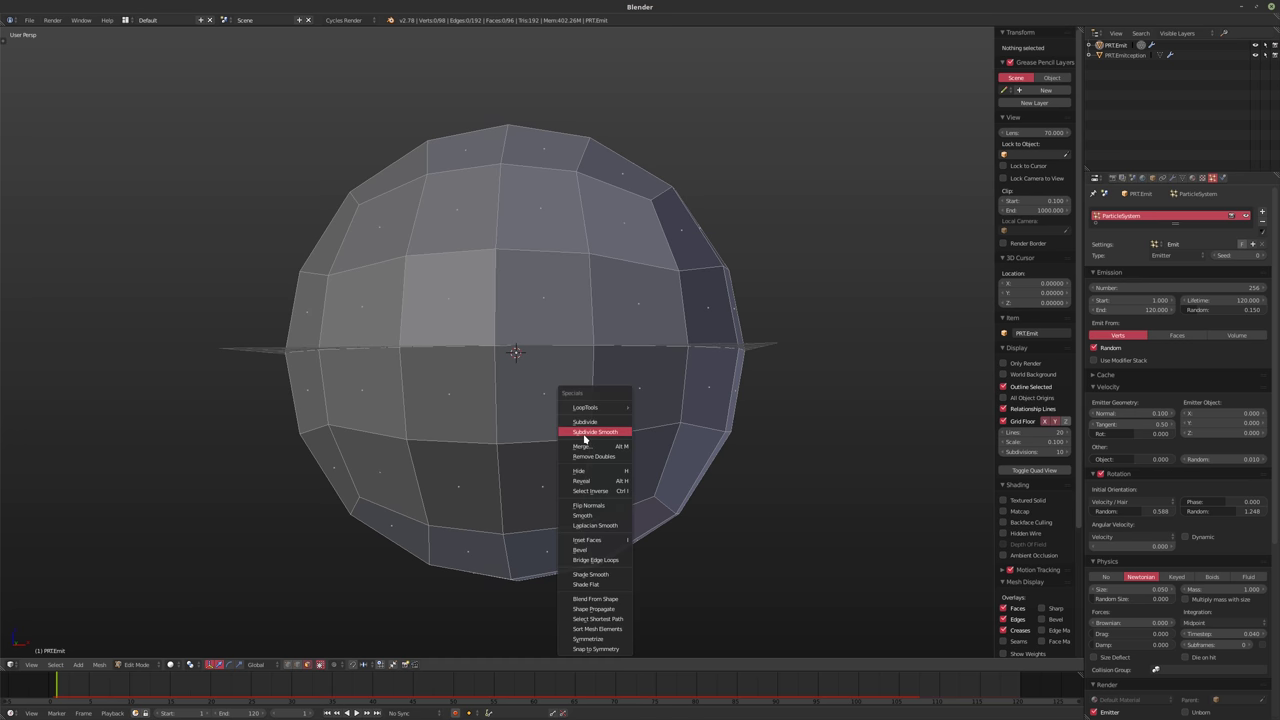
key("Escape")
key("a")
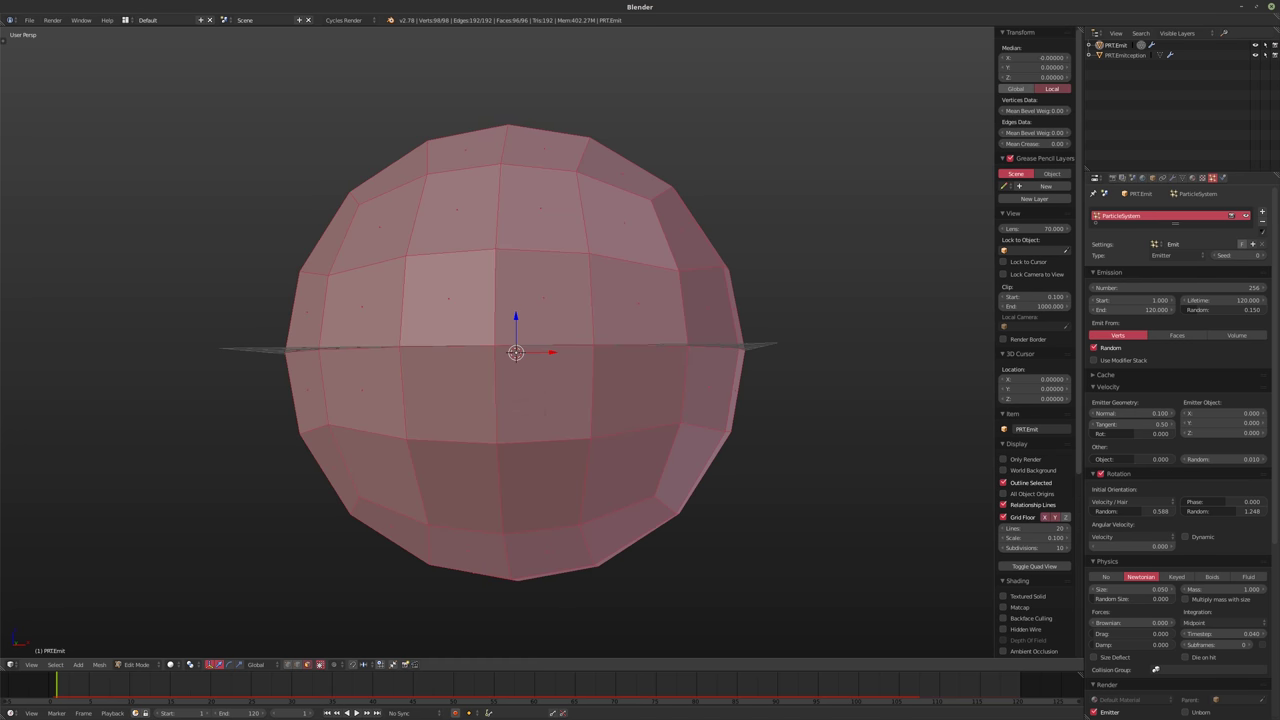
key("w")
left_click(540, 427)
key("t")
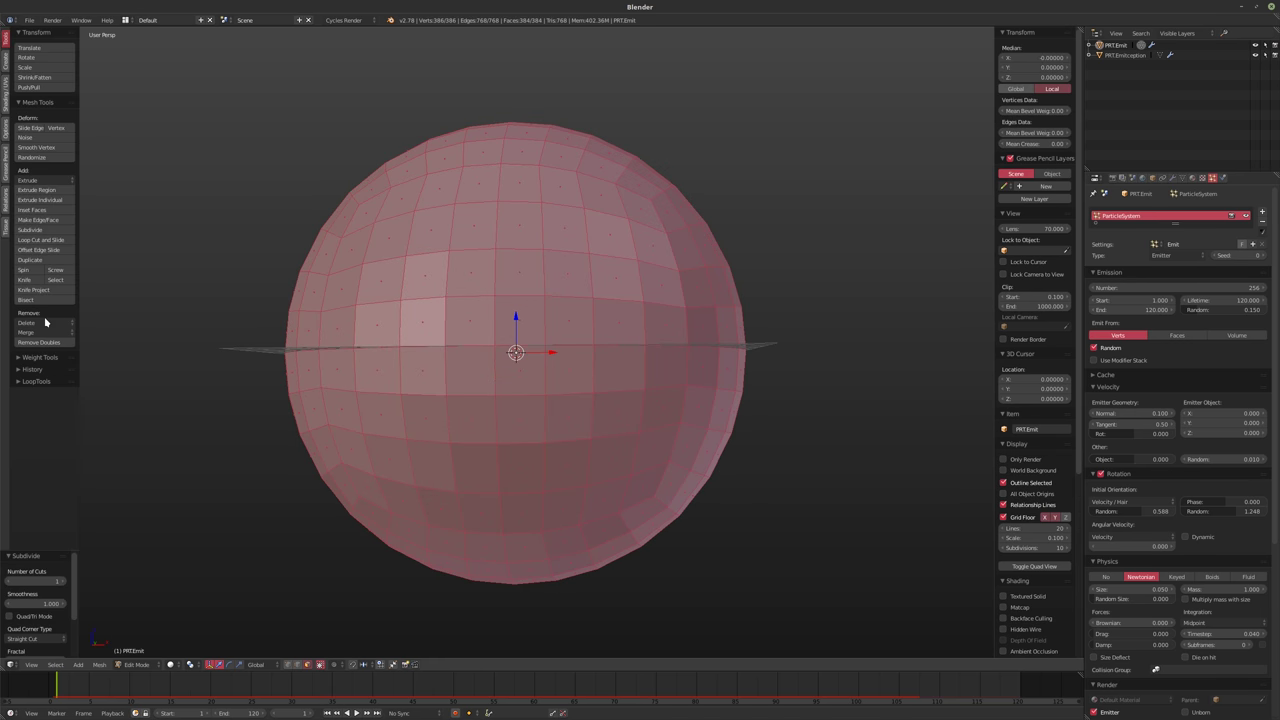
left_click(65, 586)
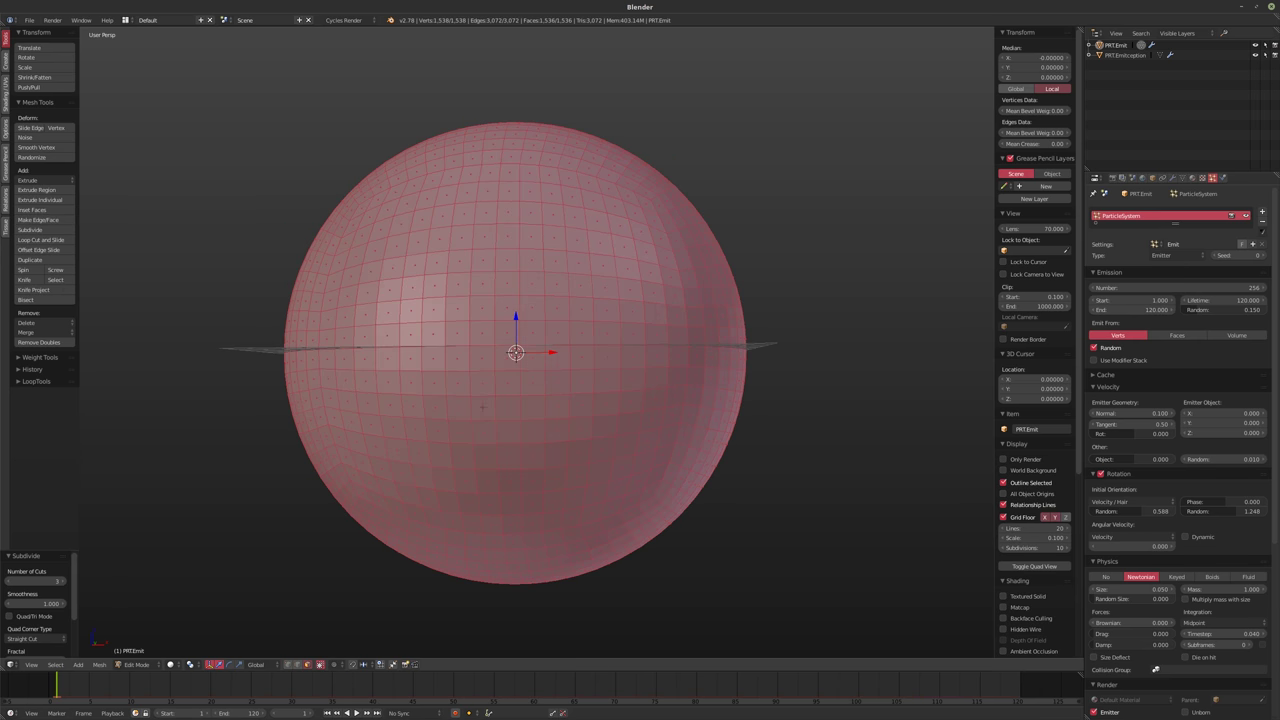
left_click(65, 586)
key("Tab")
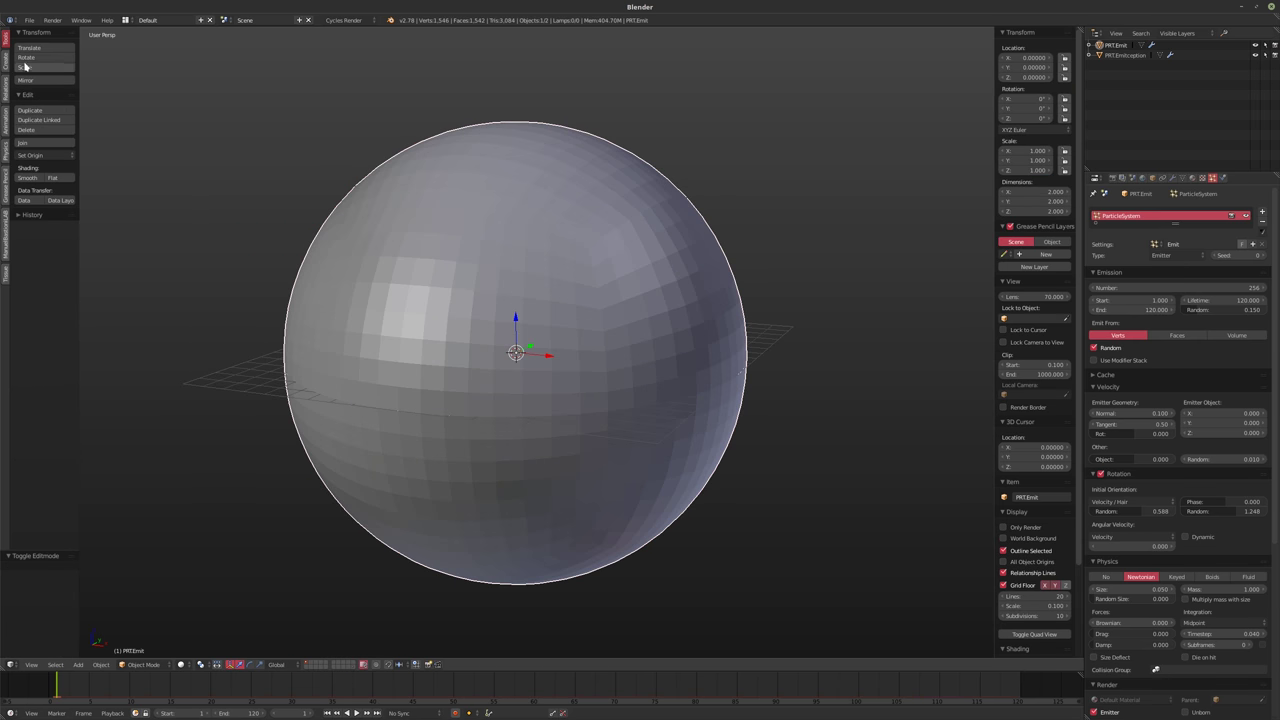
left_click(28, 178)
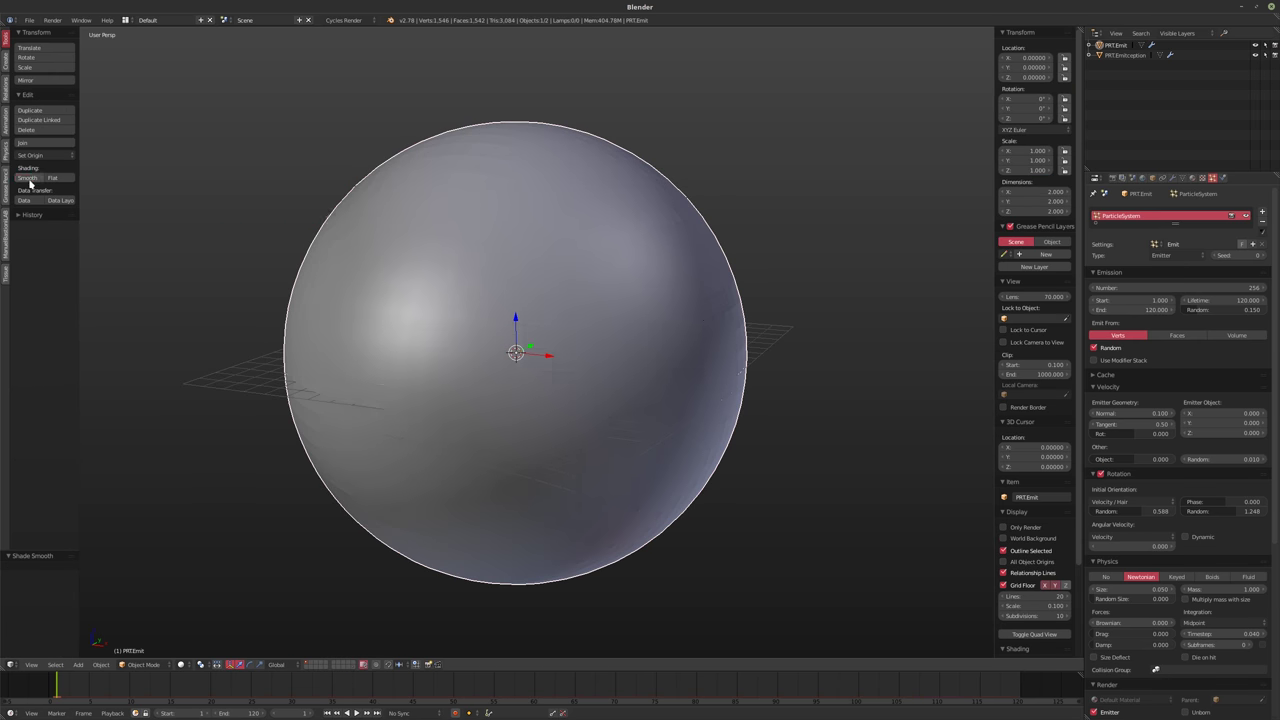
Add a Displace modifier with a new texture to PRT.Emit
left_click(1172, 178)
left_click(1155, 212)
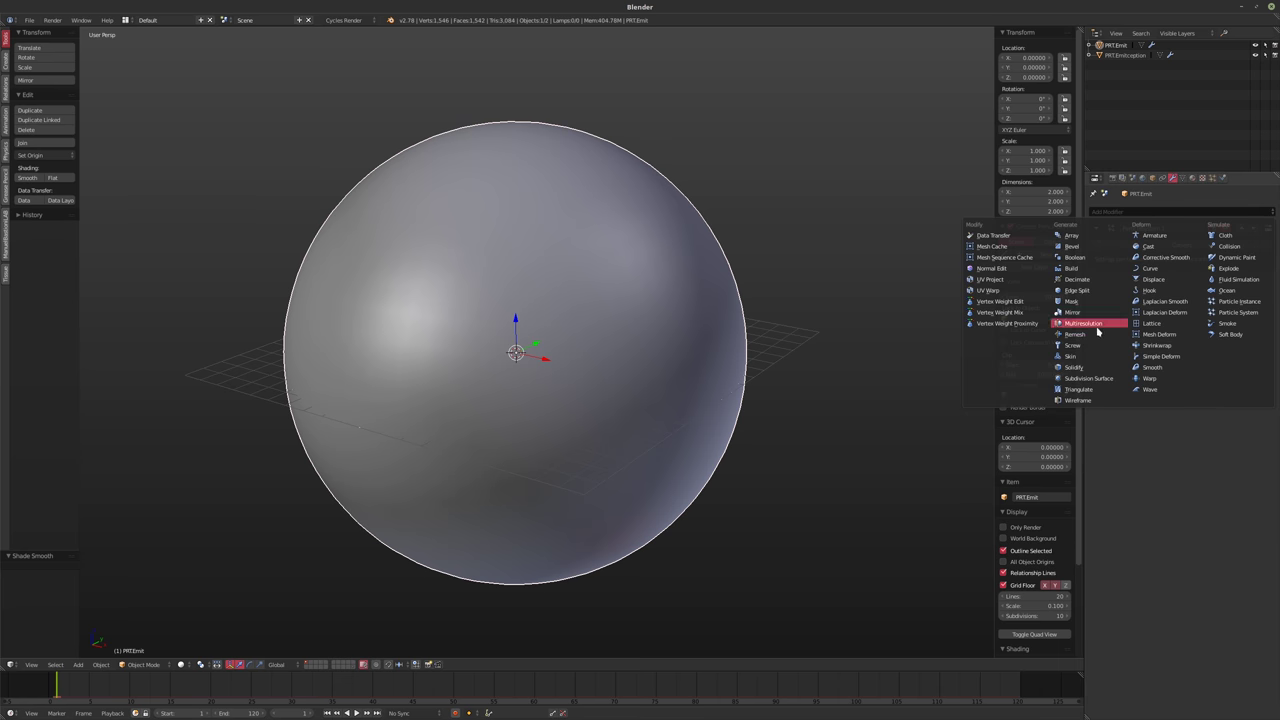
left_click(1155, 280)
left_click(1143, 320)
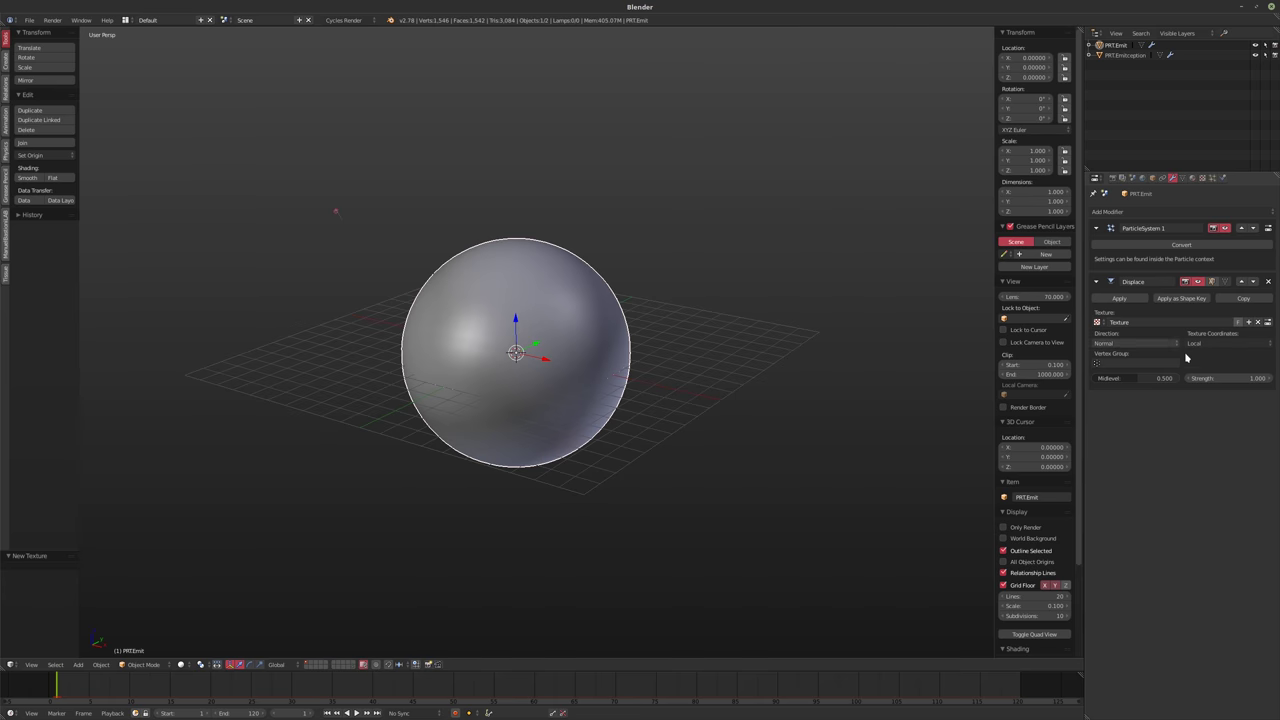
Set the displacement texture's type to Clouds and its noise size to 1.00
left_click(1203, 178)
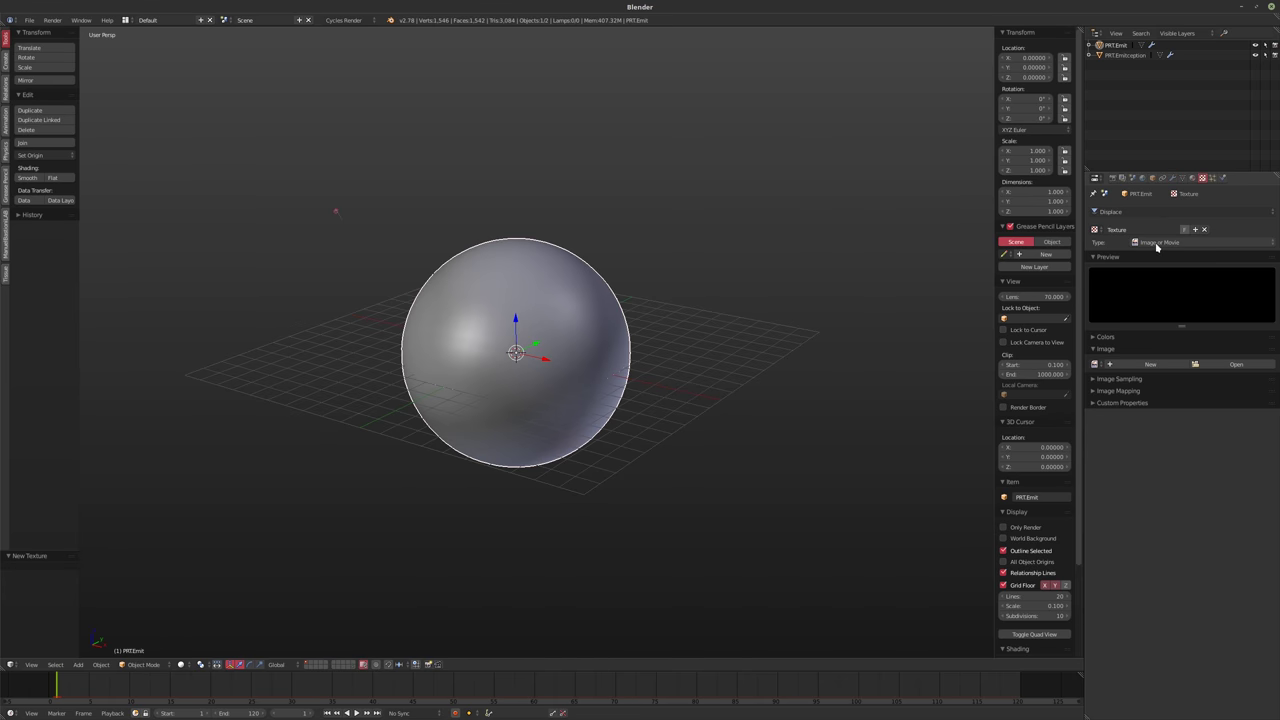
scroll(1145, 243, "up", 4, "ctrl")
scroll(1157, 248, "down", 2, "ctrl")
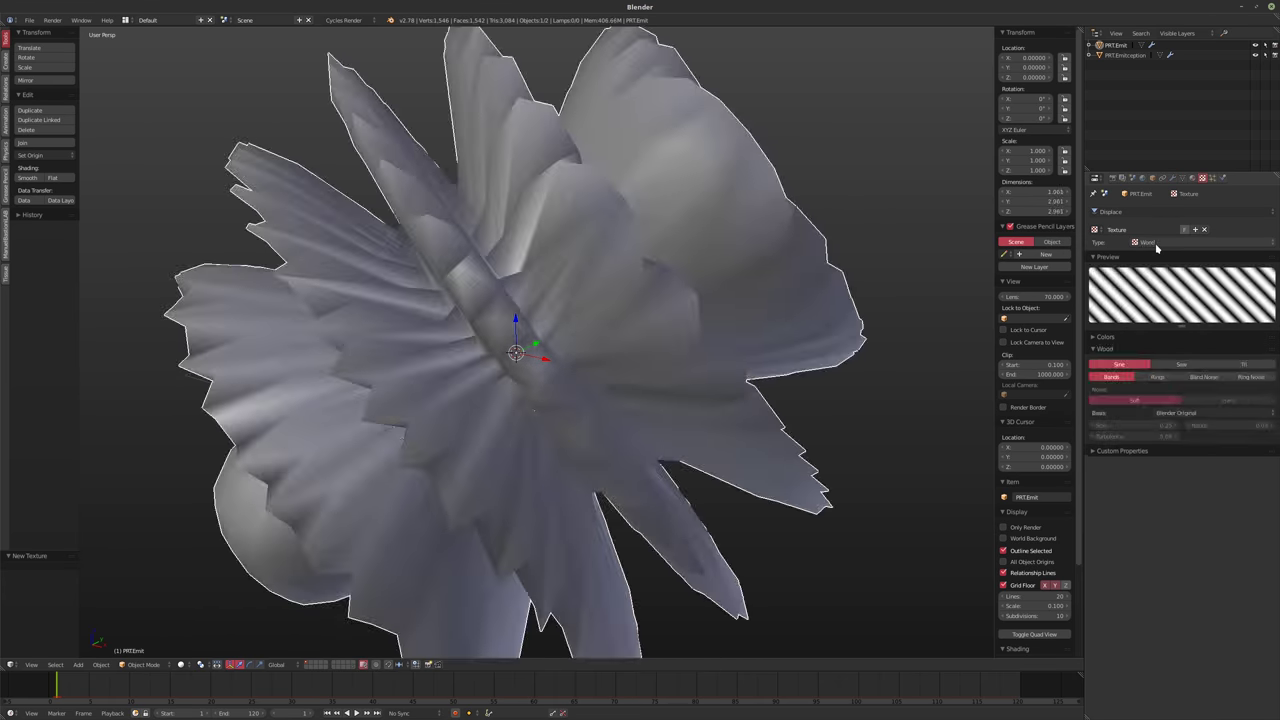
scroll(1157, 248, "up", 2, "ctrl")
scroll(1157, 248, "down", 1, "ctrl")
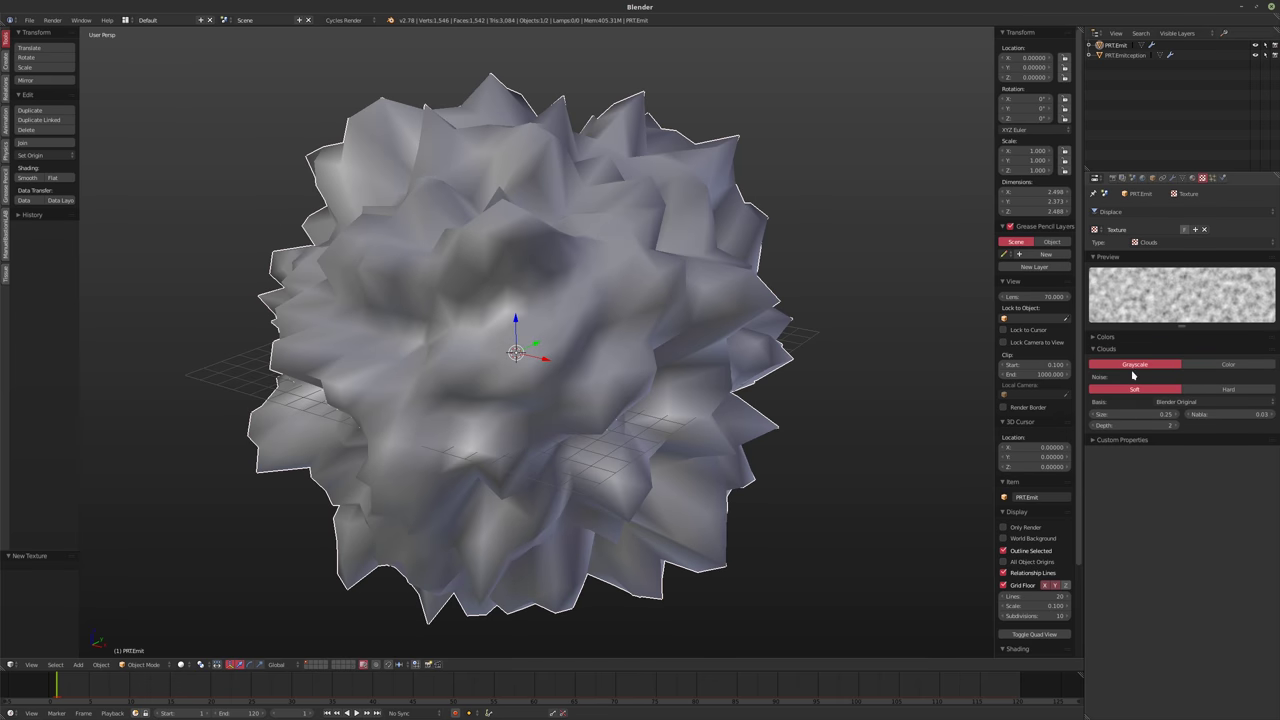
key("Return")
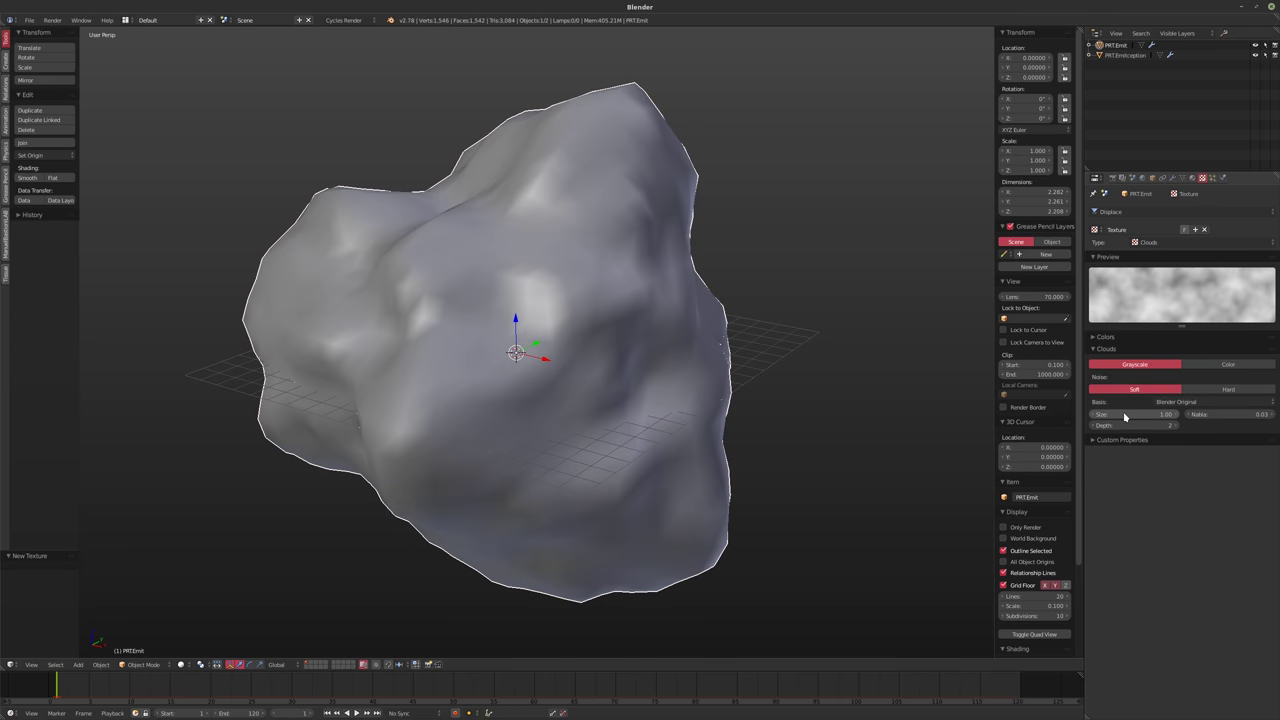
Test the playback on the displaced sphere and move the Displace modifier above the particle system in the stack
middle_click_drag(606, 297, 666, 237)
scroll(666, 237, "down", 2)
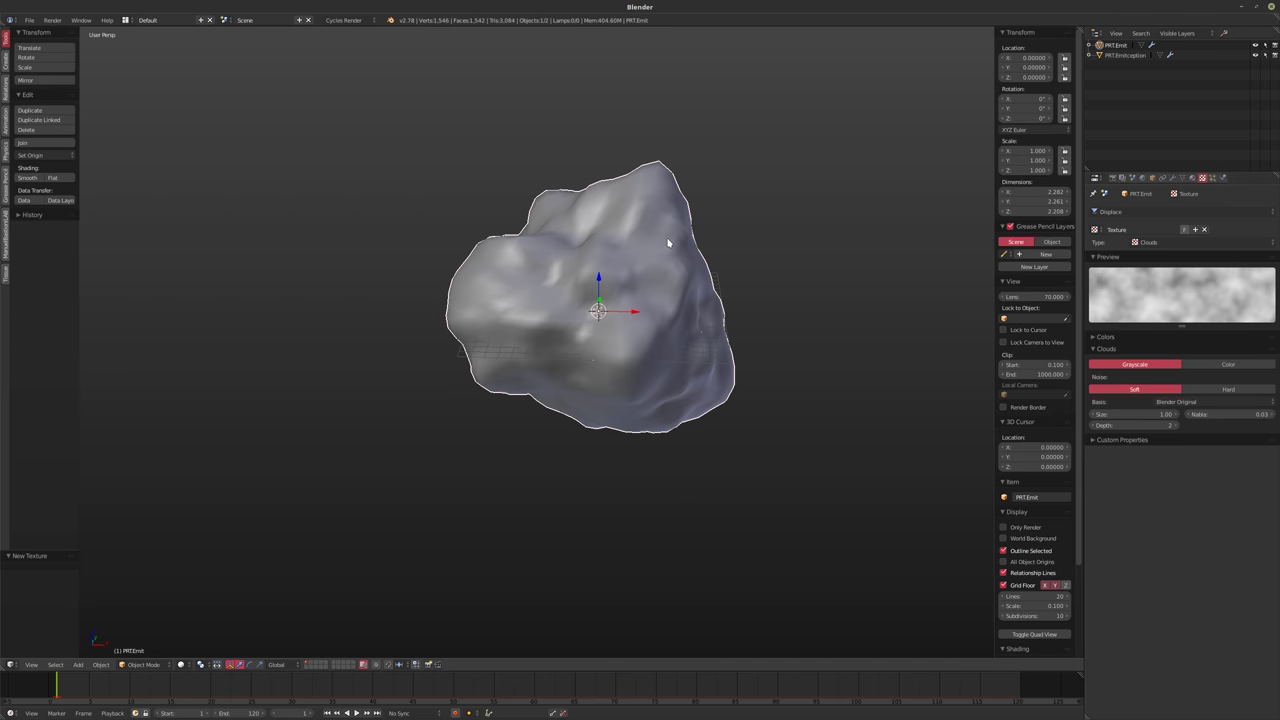
key("alt+a")
key("Escape")
left_click(1172, 177)
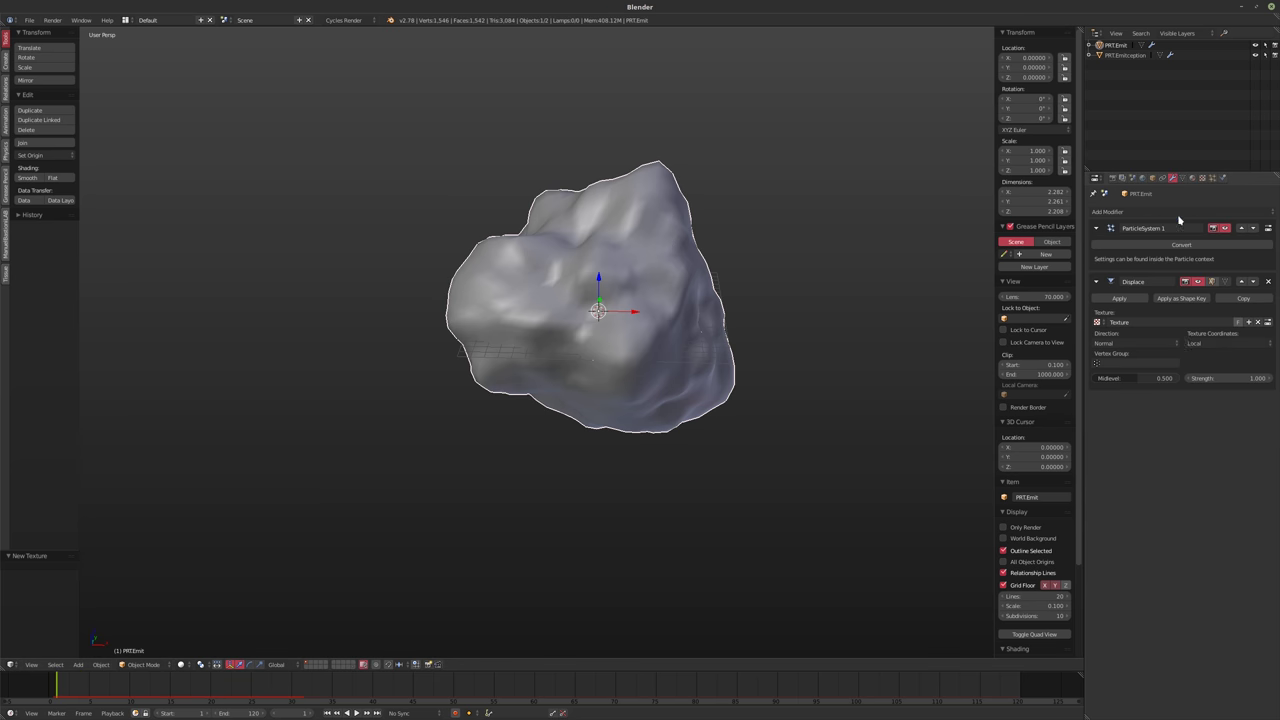
left_click(1240, 284)
Replay the animation and examine the spikes on the displaced surface from several angles and distances
key("alt+a")
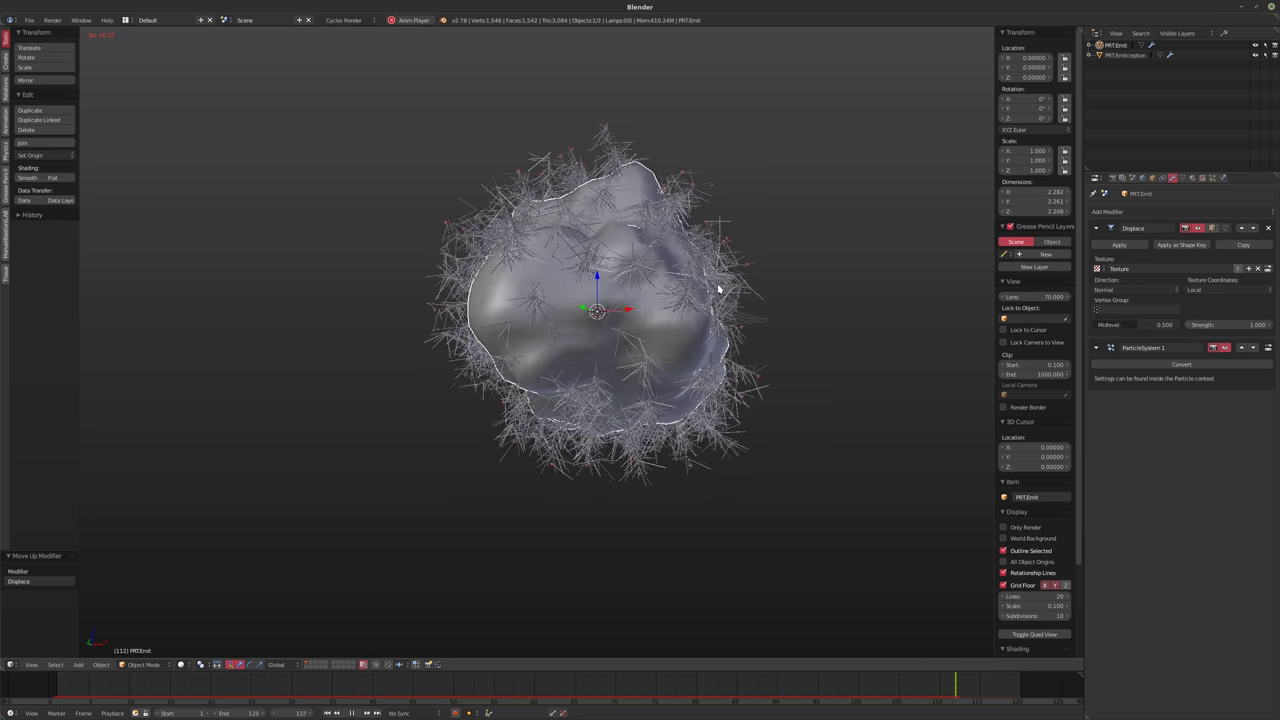
key("Escape")
key("alt+a")
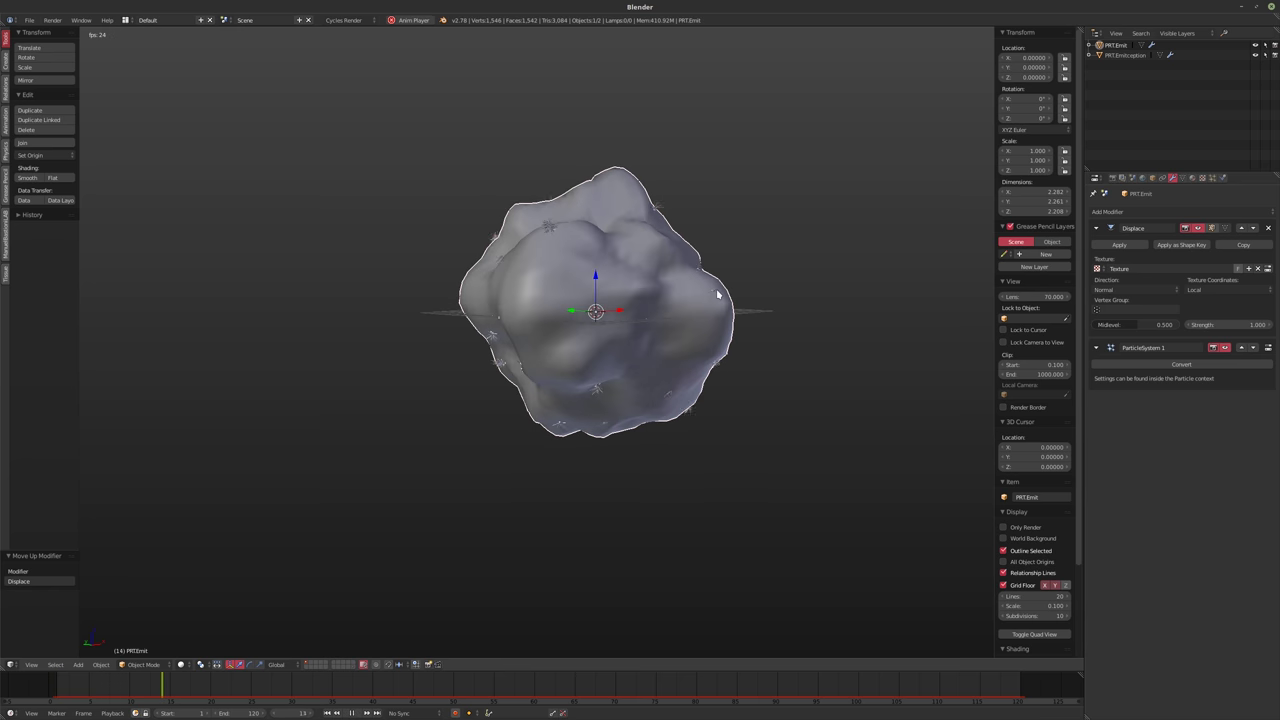
key("alt+a")
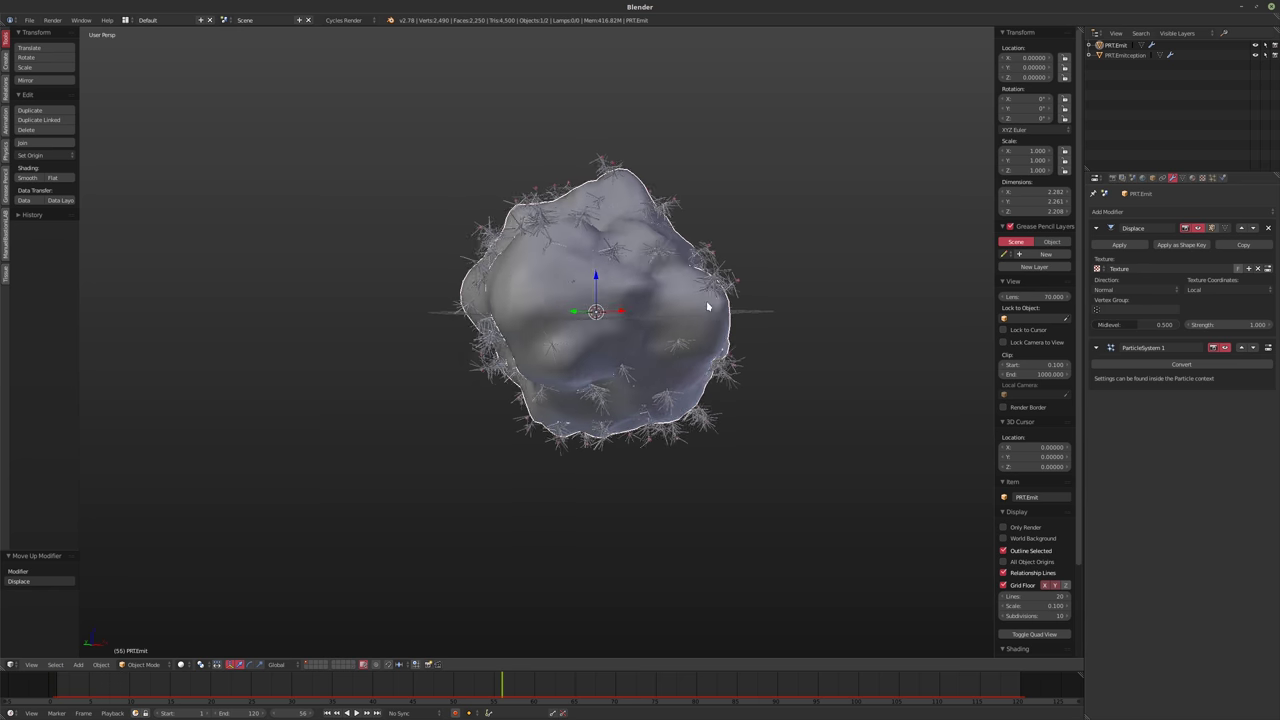
middle_click_drag(707, 307, 666, 323)
scroll(620, 314, "up", 2)
scroll(620, 306, "up", 3)
key("alt+a")
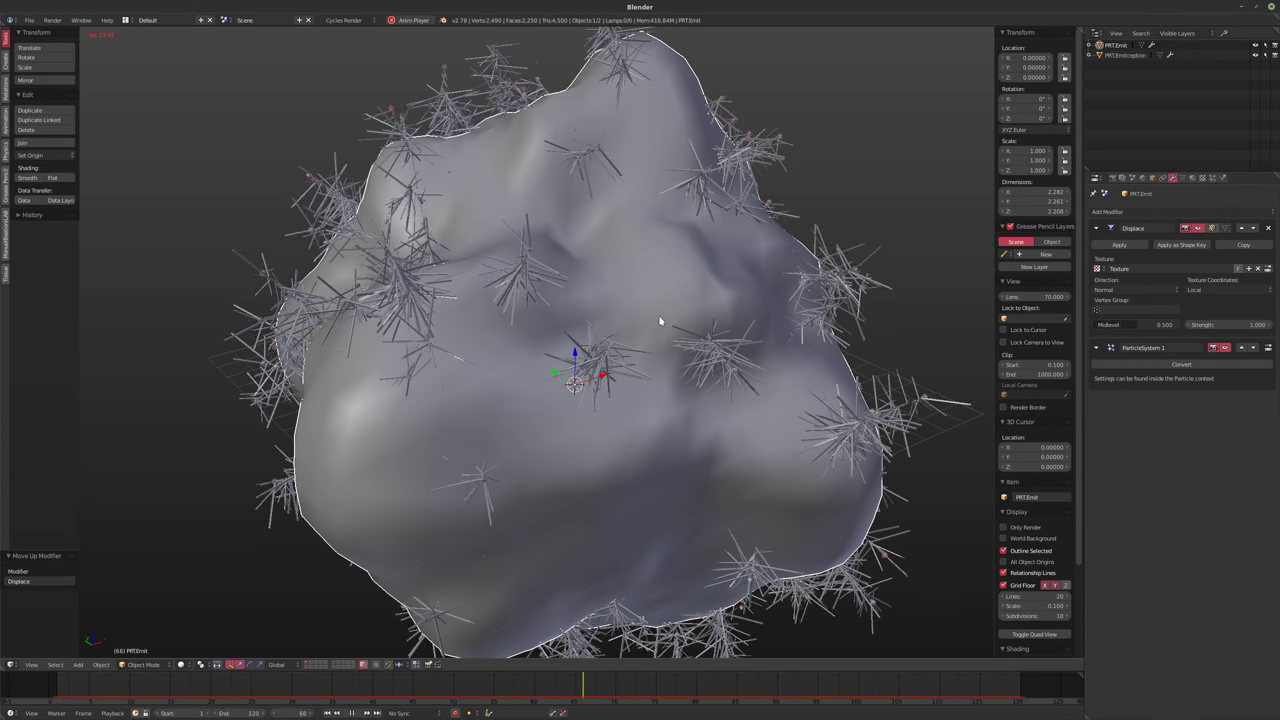
key("alt+a")
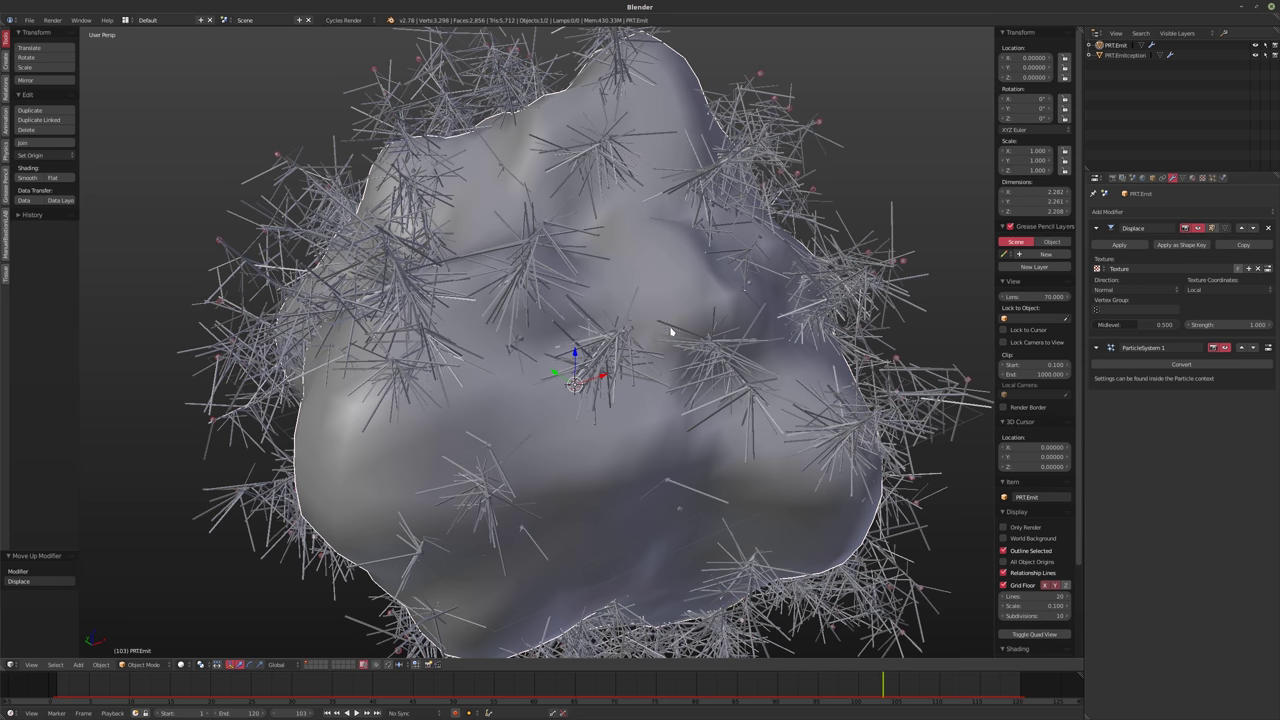
middle_click_drag(671, 331, 744, 359)
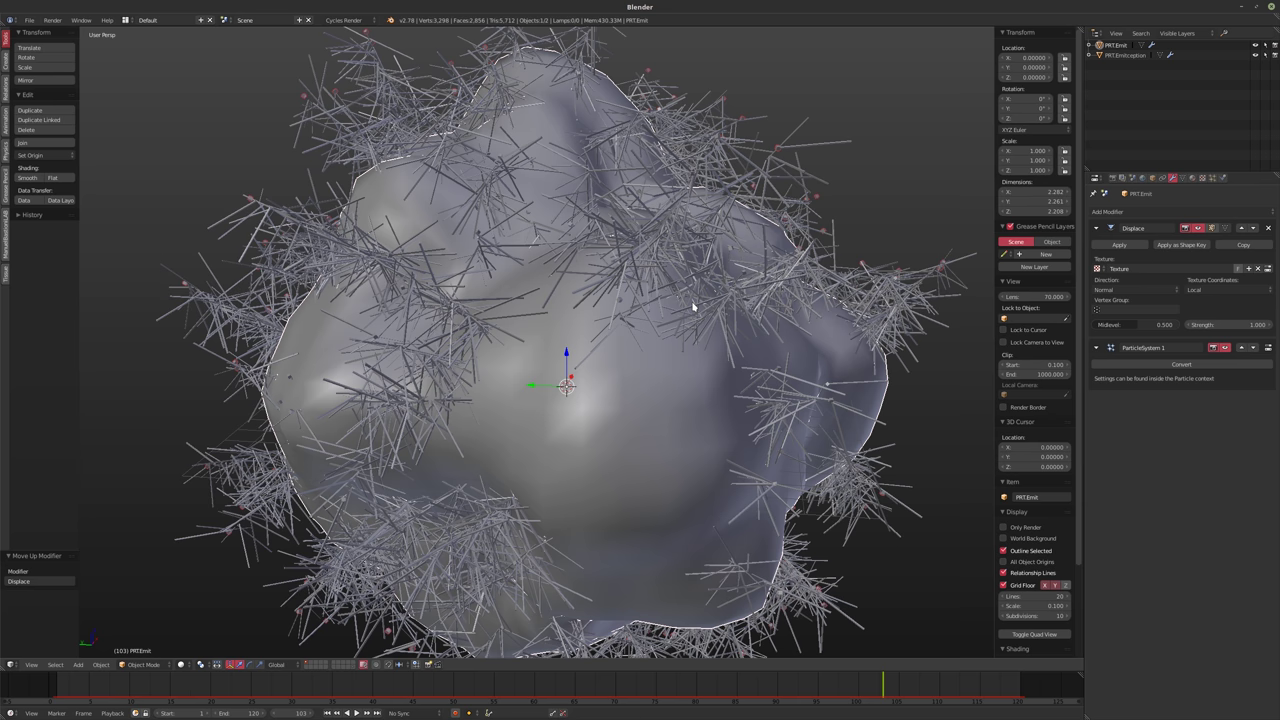
middle_click_drag(695, 328, 606, 323)
scroll(640, 330, "down", 3)
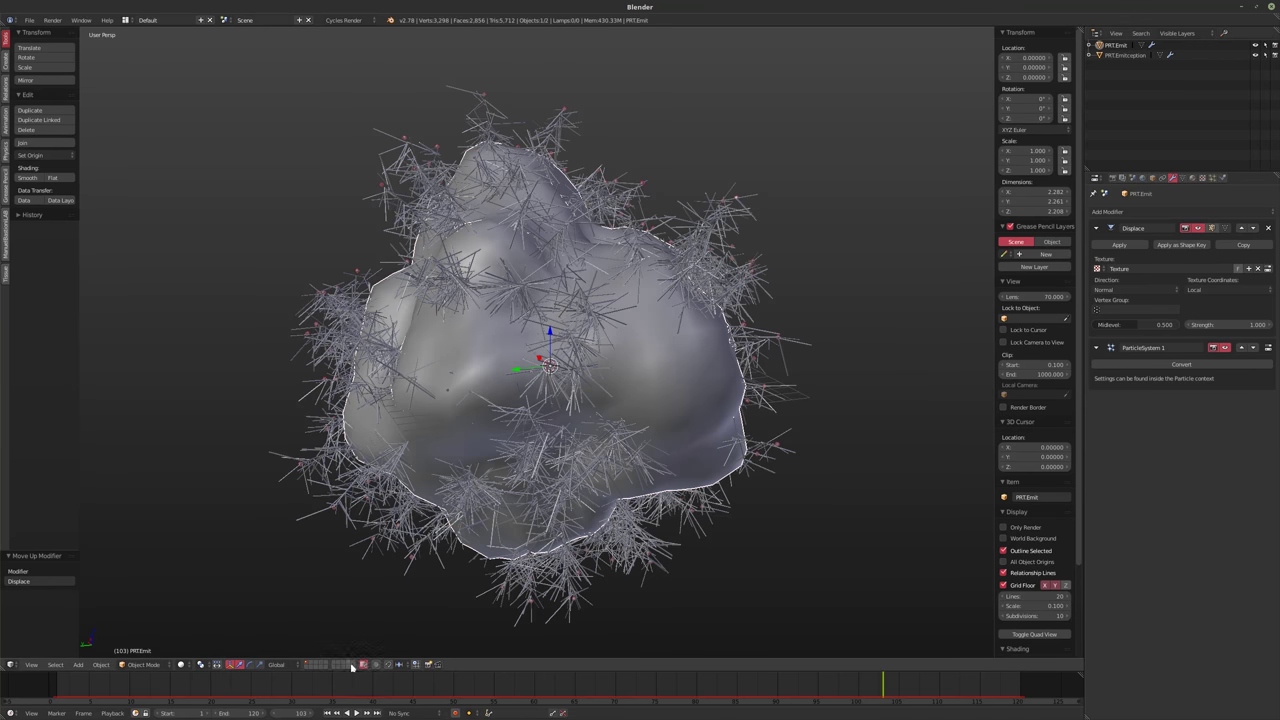
Add a cube mesh with a 0.1 radius at the origin
middle_click_drag(583, 531, 566, 491)
key("shift+a")
mouse_move(566, 491)
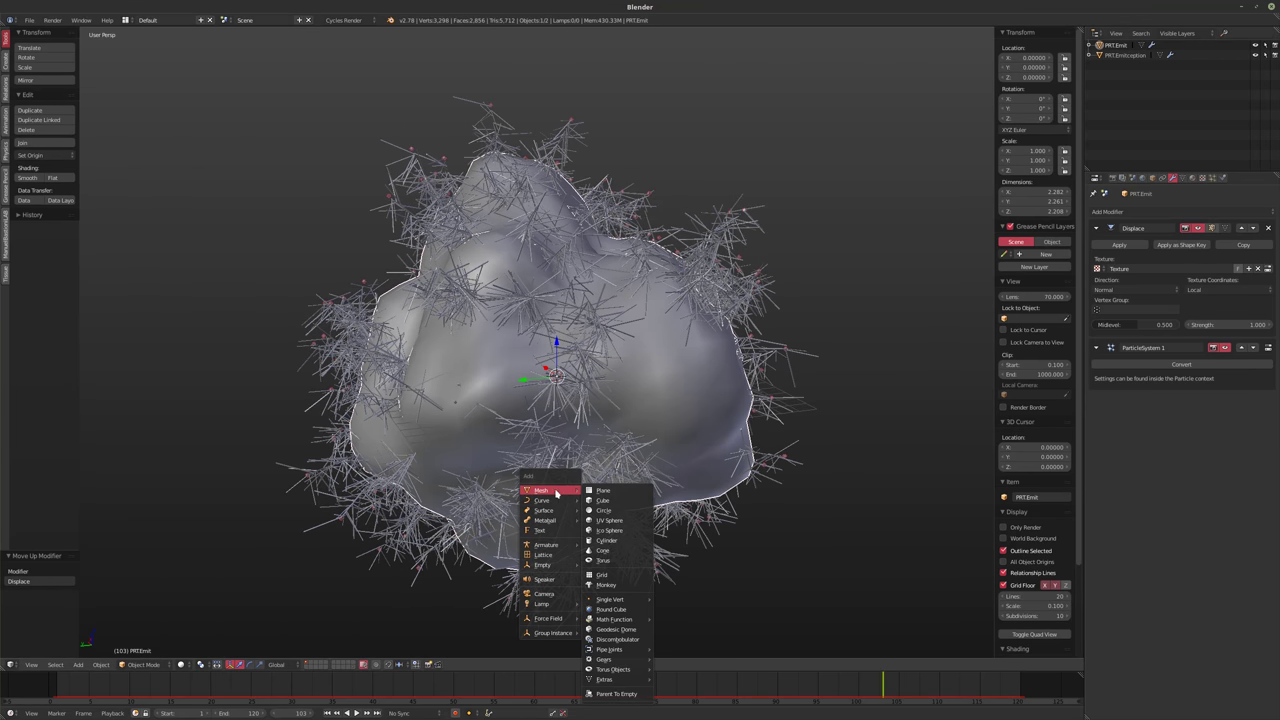
left_click(611, 502)
middle_click_drag(694, 486, 698, 499)
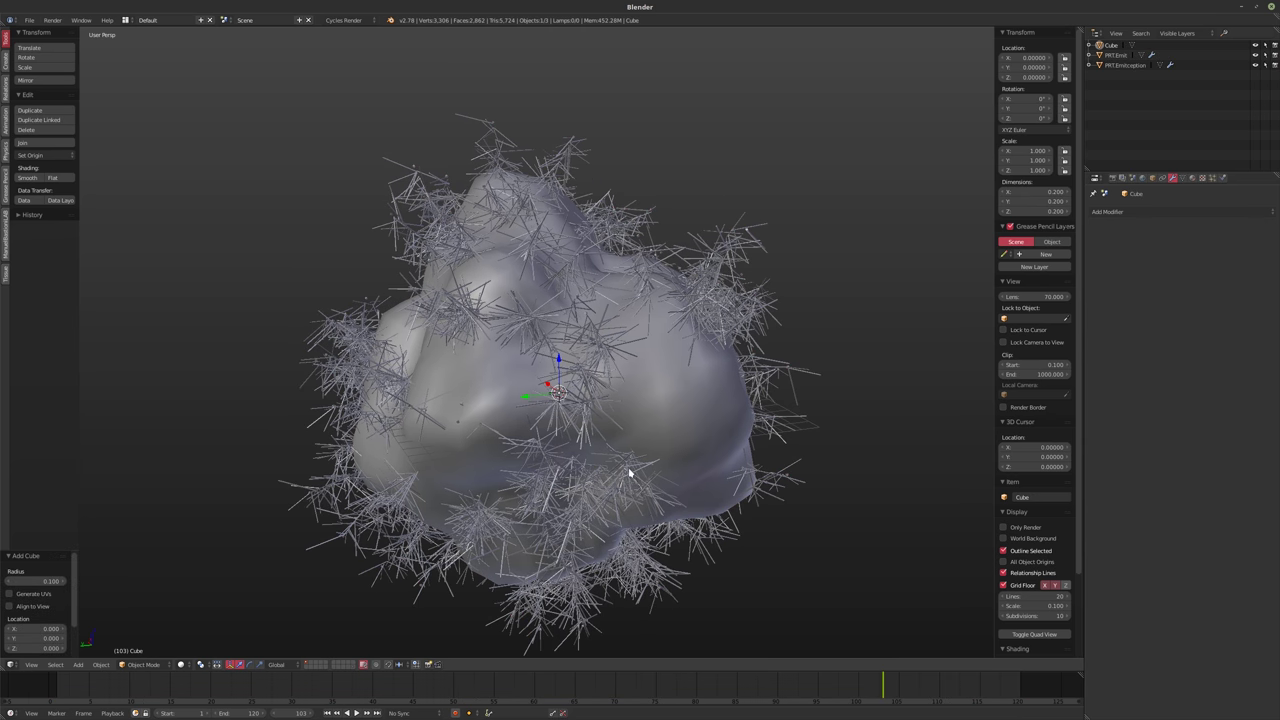
Scale the new cube's mesh by 0.1 in Edit Mode and isolate the cube in local view
key("Tab")
key("s")
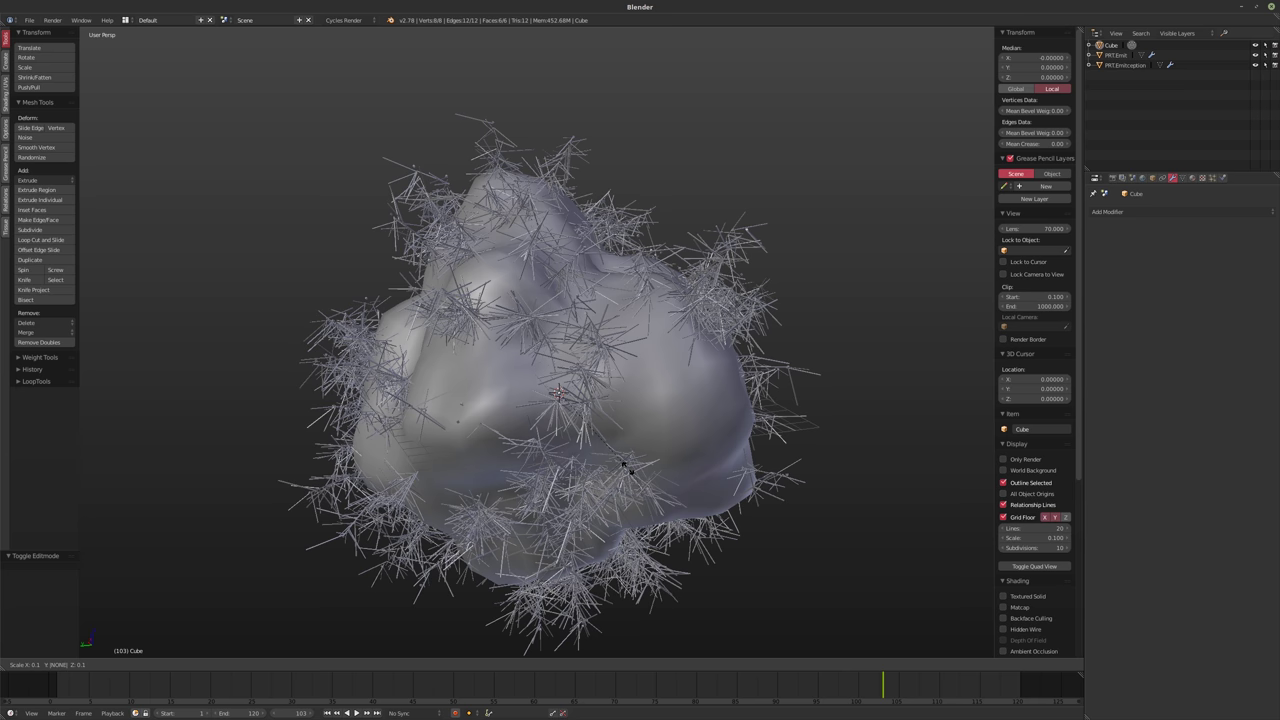
key("Return")
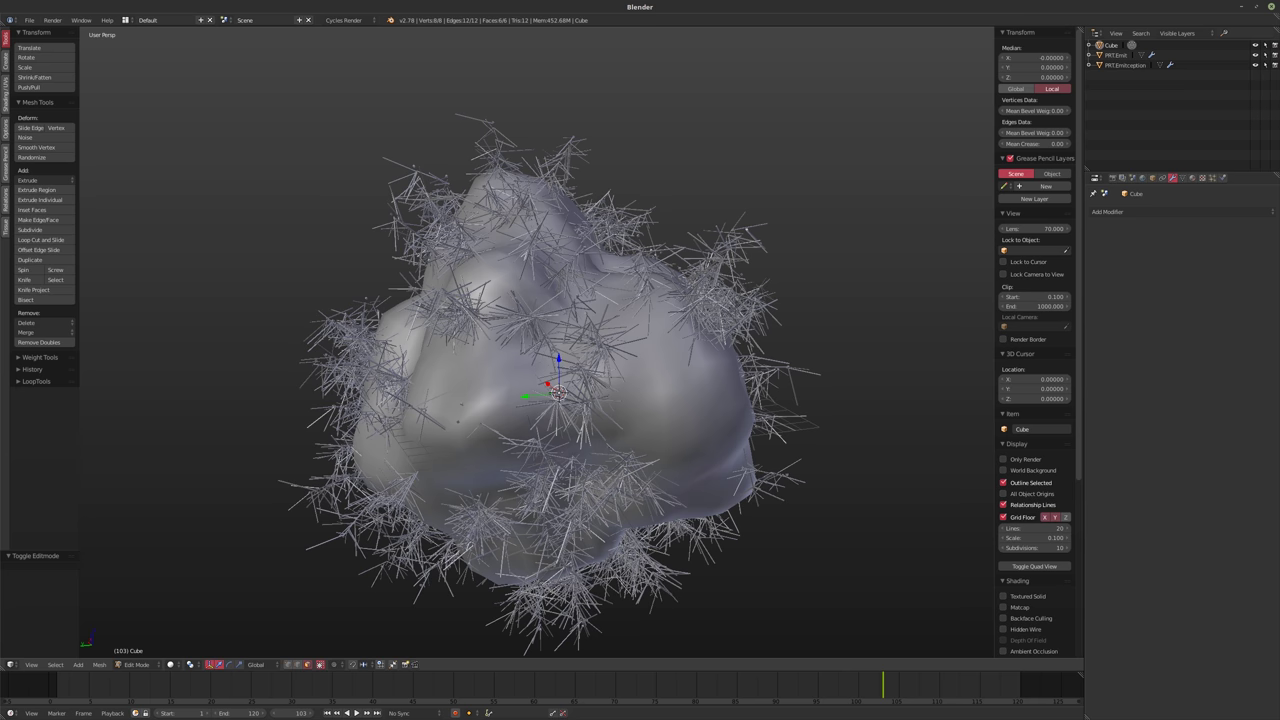
key("KP_Divide")
key("Tab")
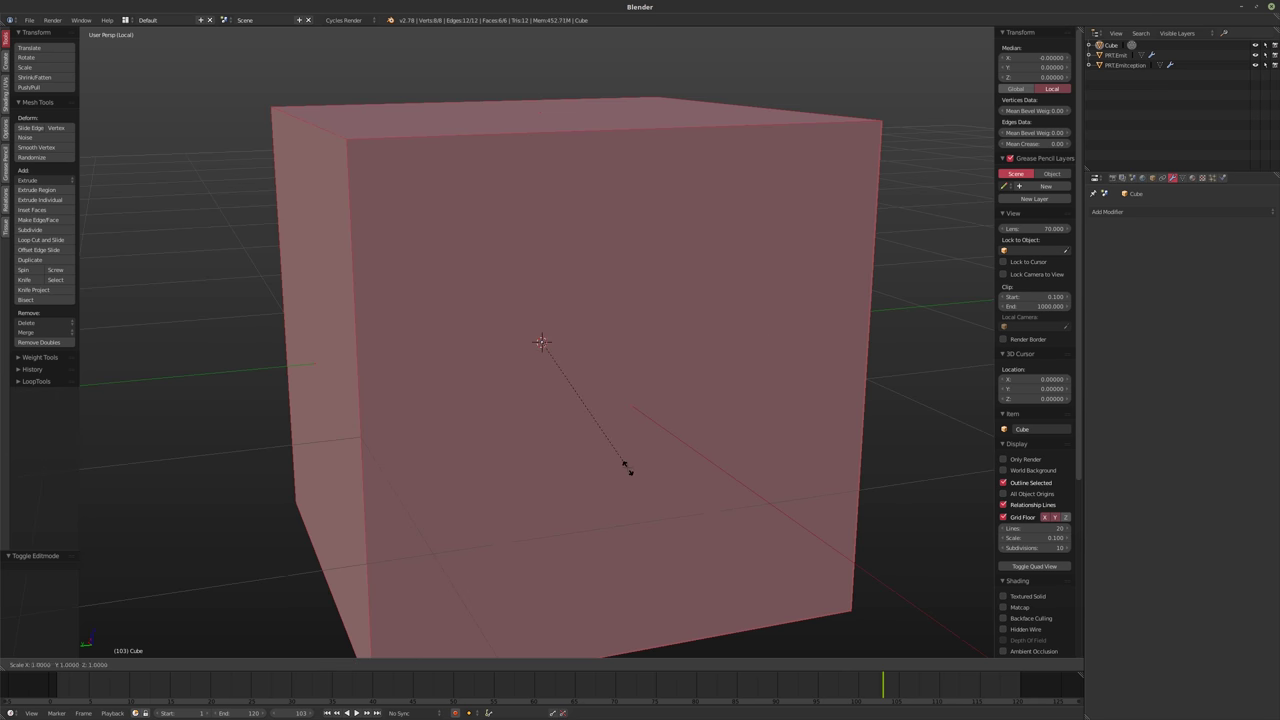
Rename the small cube as PRT.Shapeception
scroll(627, 467, "down", 10)
scroll(627, 472, "down", 3)
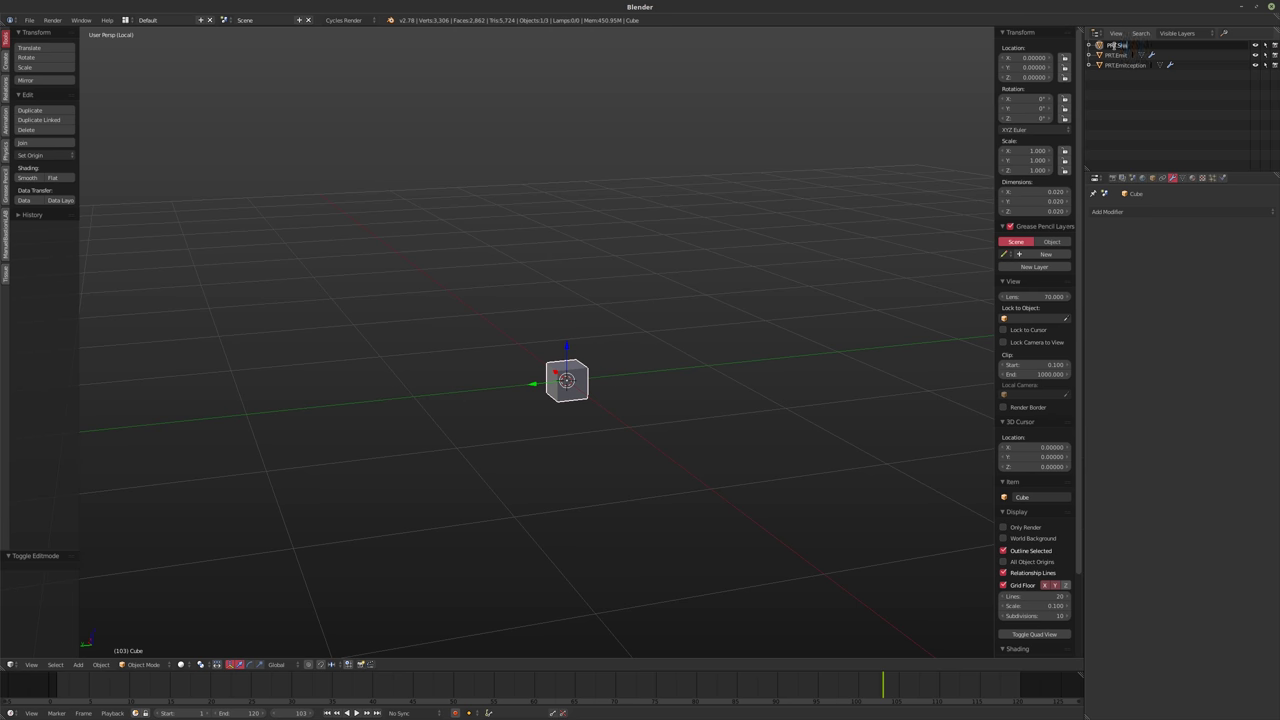
key("Return")
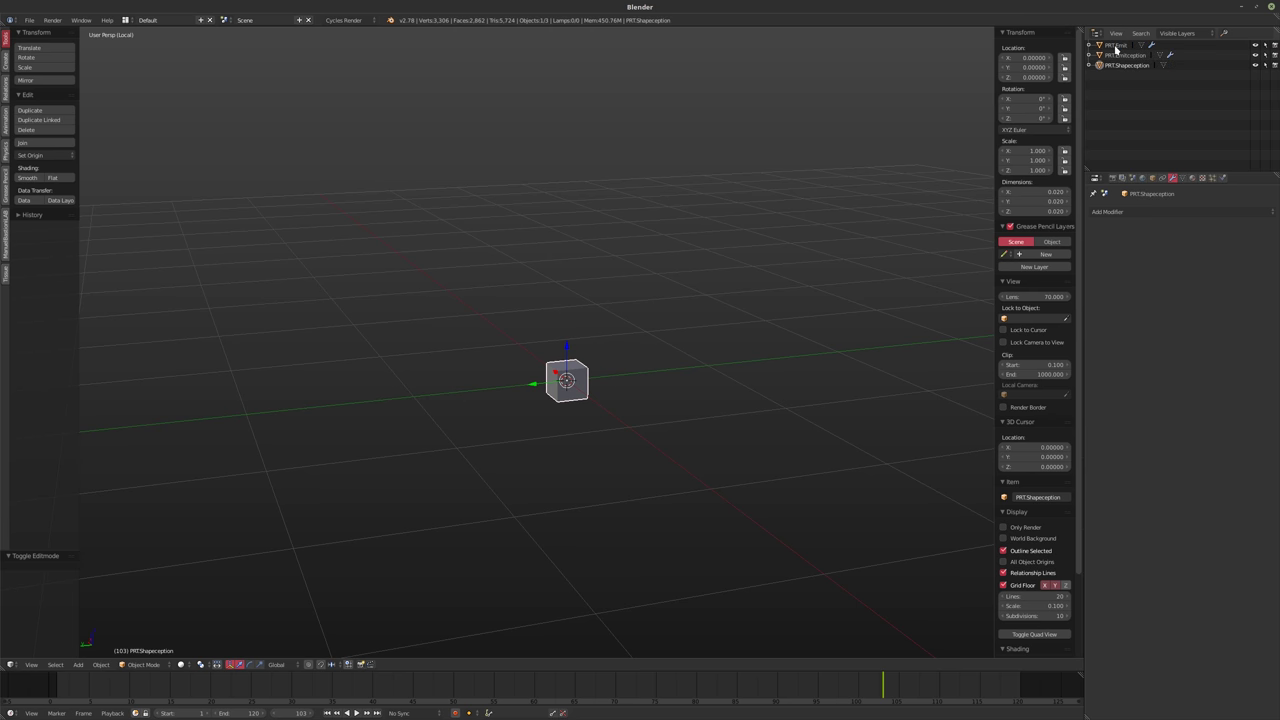
Exit local view and move PRT.Shapeception to the last layer
double_click(1137, 66)
key("Return")
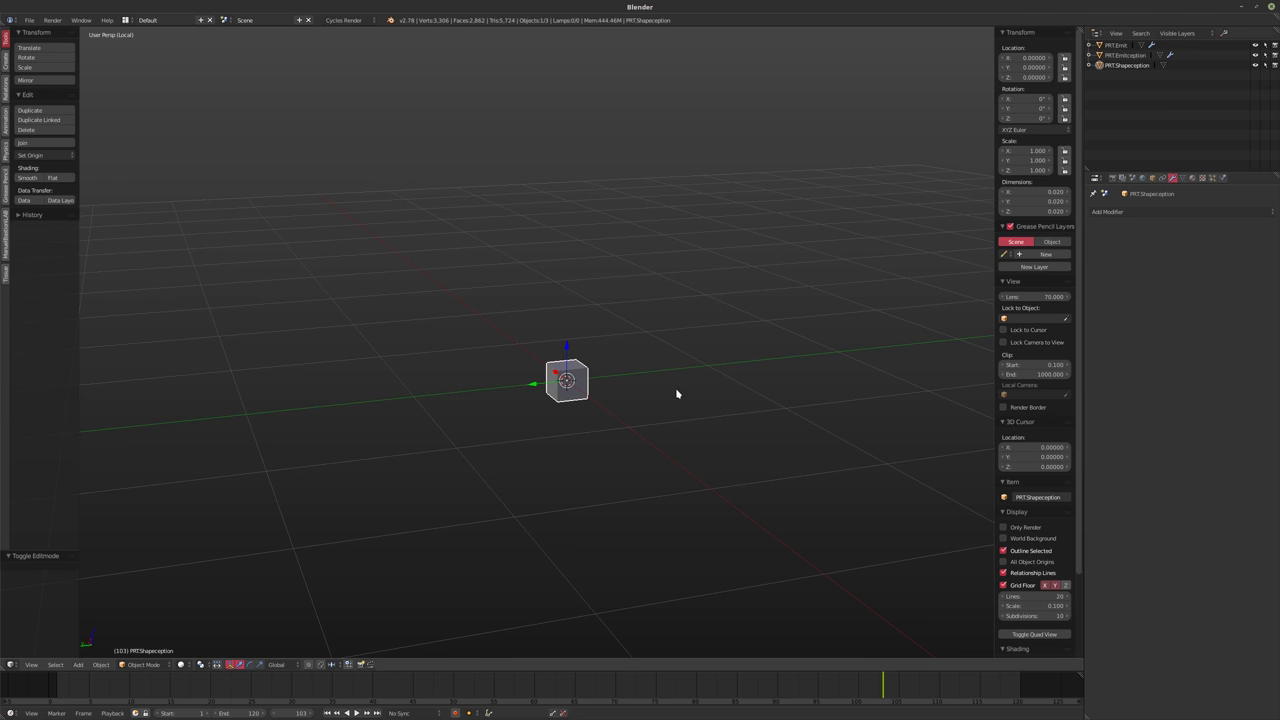
key("KP_Divide")
key("m")
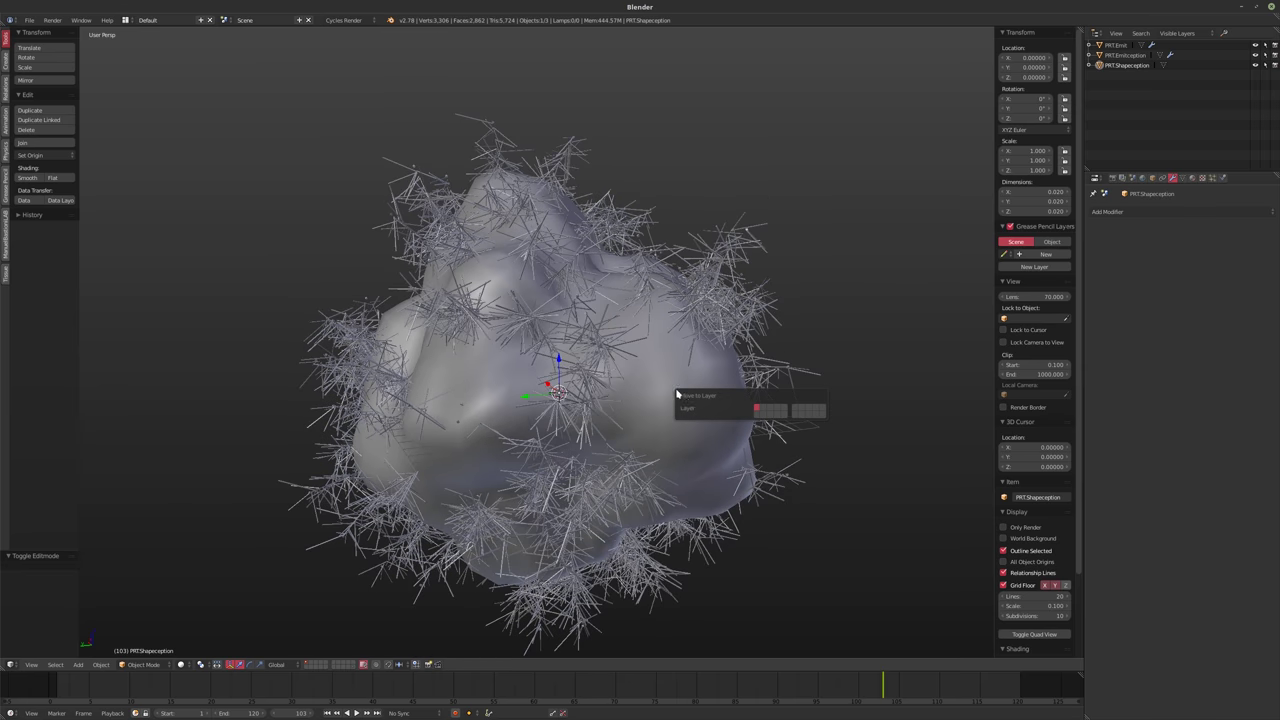
left_click(821, 414)
Try PRT.Shapeception as the dupli object of PRT.Emit's particle system
right_click(651, 374)
middle_click_drag(651, 374, 904, 335)
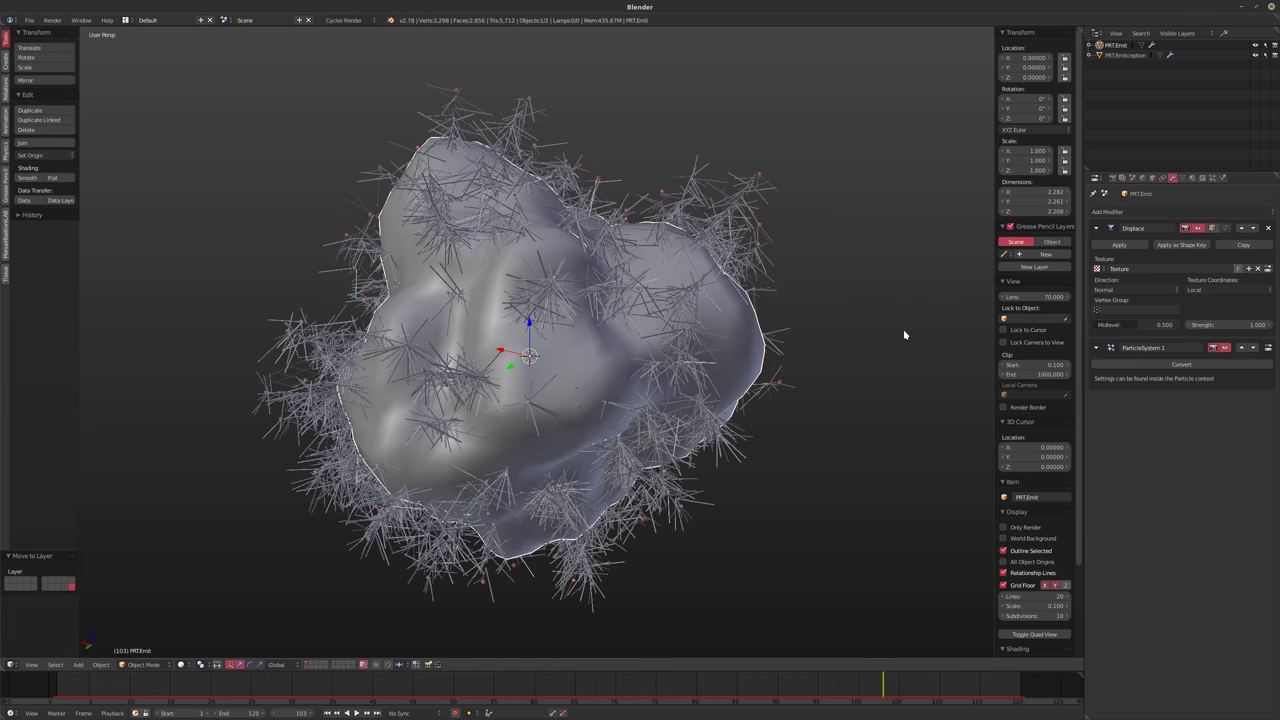
left_click(1203, 178)
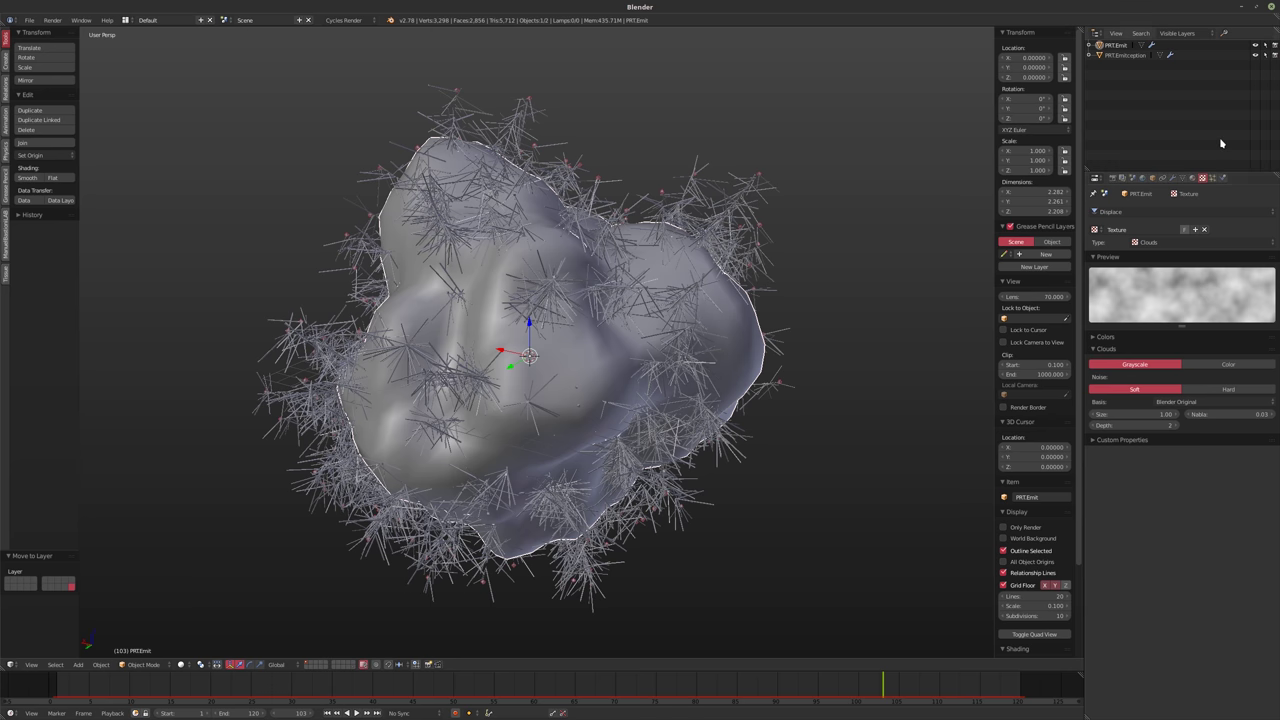
left_click(1212, 178)
scroll(1150, 600, "down", 6)
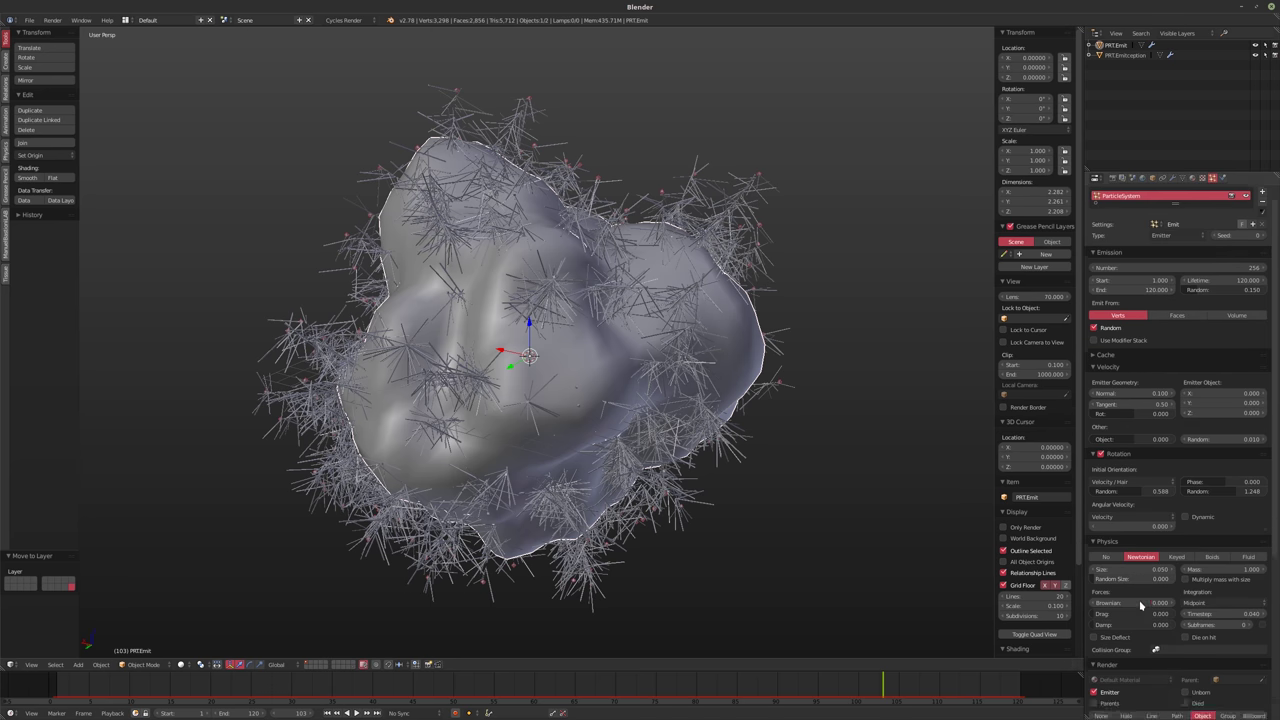
left_click(1201, 495)
left_click(1178, 510)
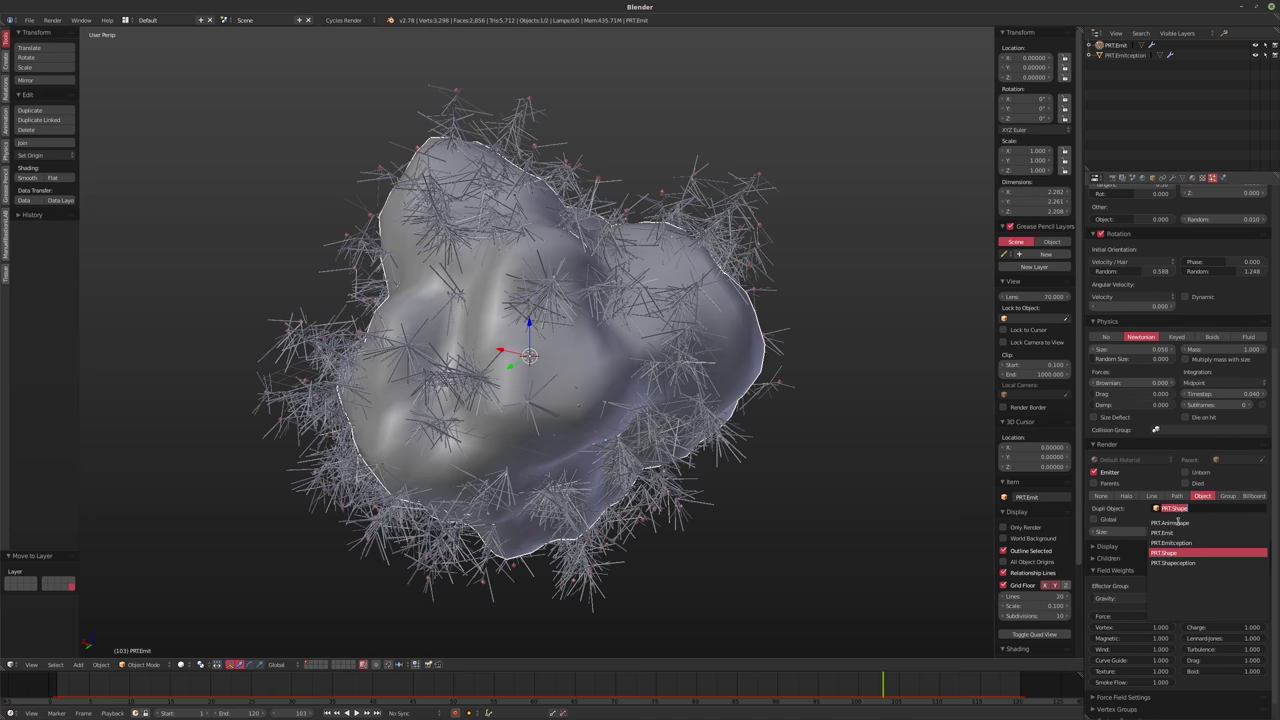
left_click(1183, 566)
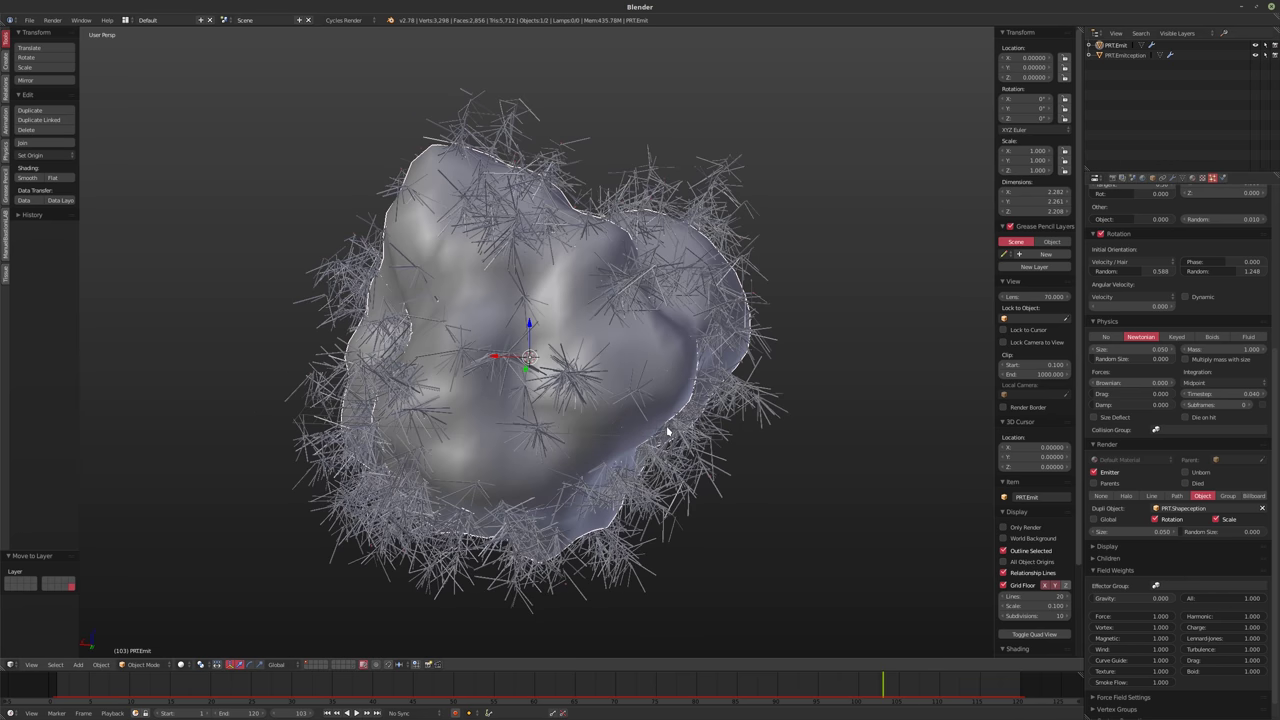
Replay the animation and check which particle shape PRT.Emit's system uses
right_click(668, 432)
key("alt+a")
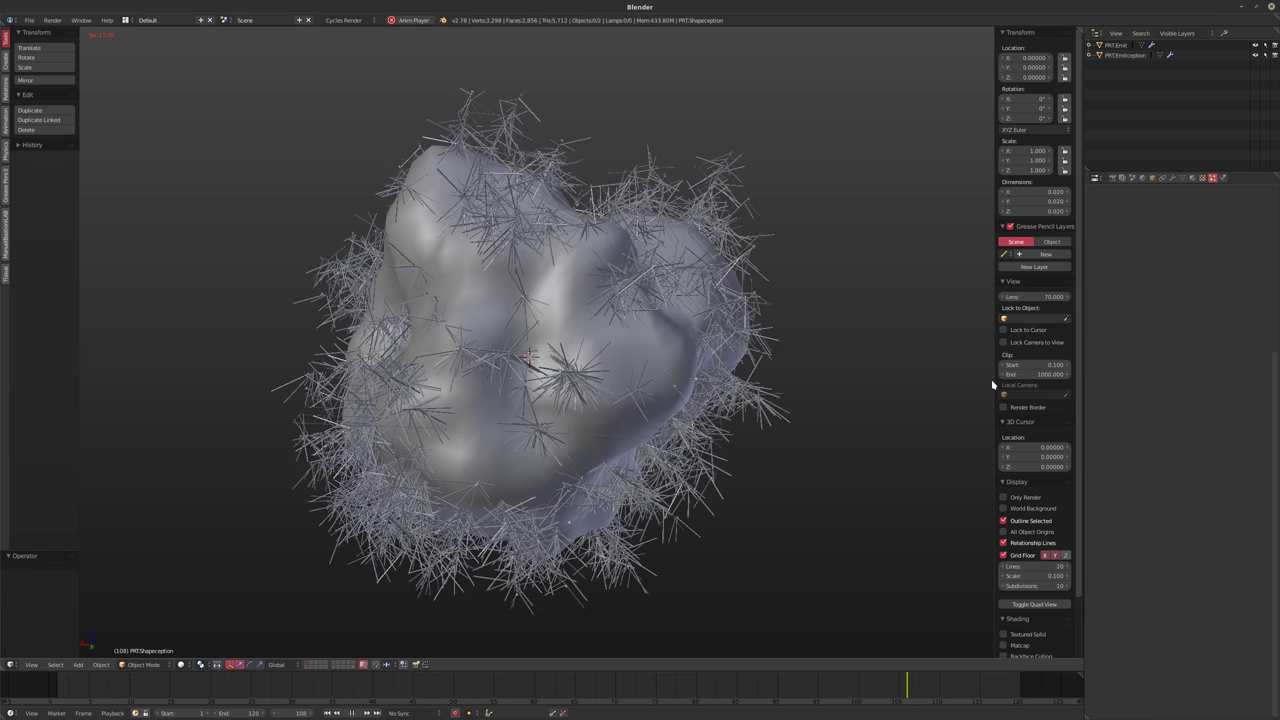
right_click(700, 432)
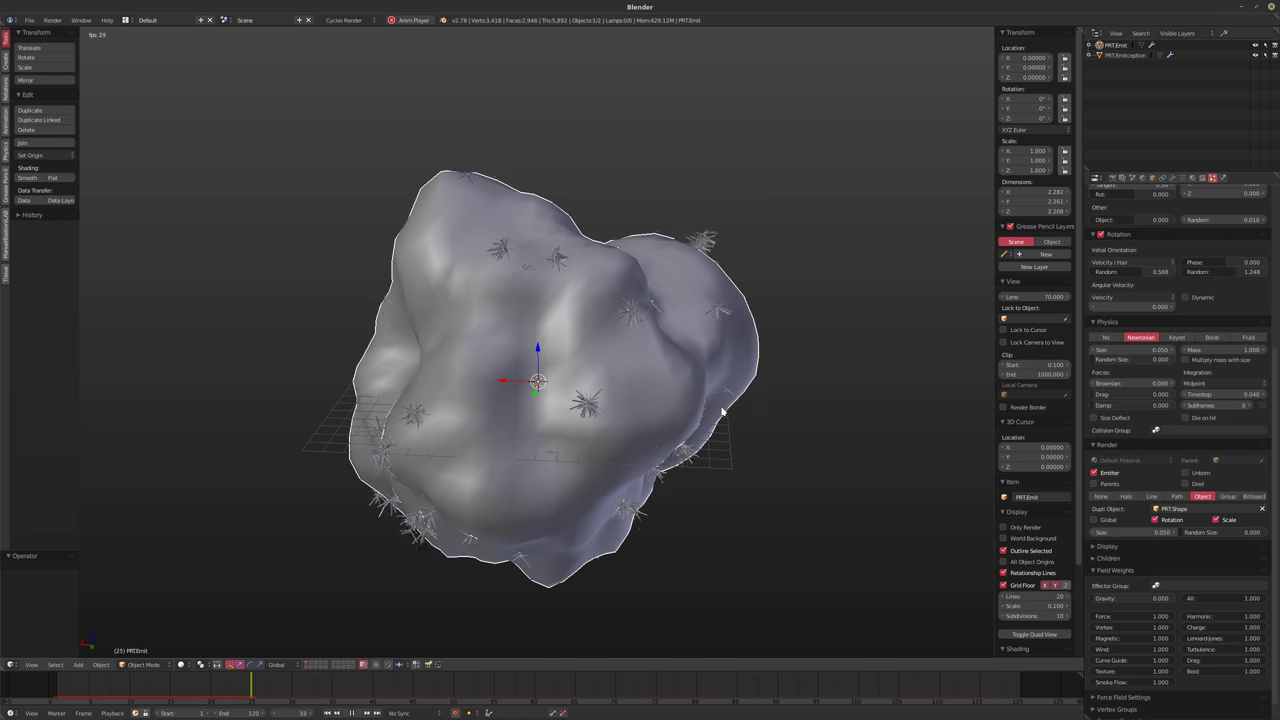
key("alt+a")
Assign PRT.Shapeception as the dupli object of PRT.Emitception's particle system and replay the animation
left_click(1124, 56)
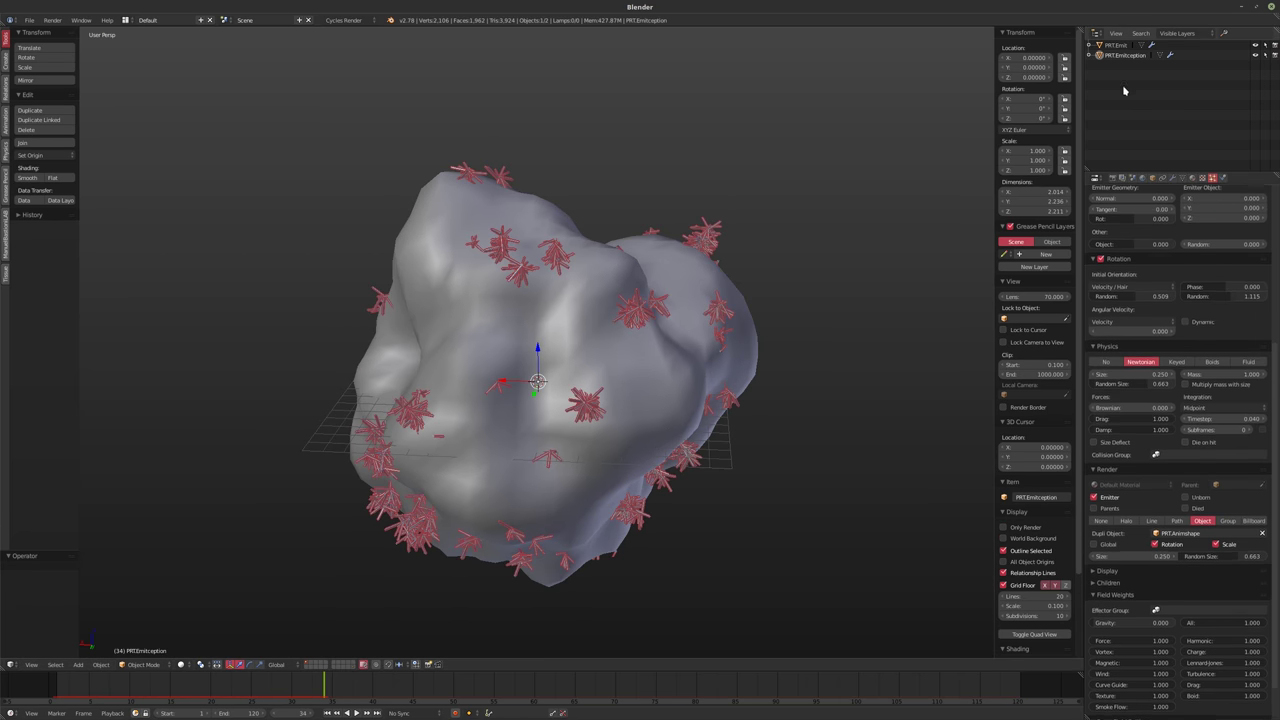
left_click(1190, 533)
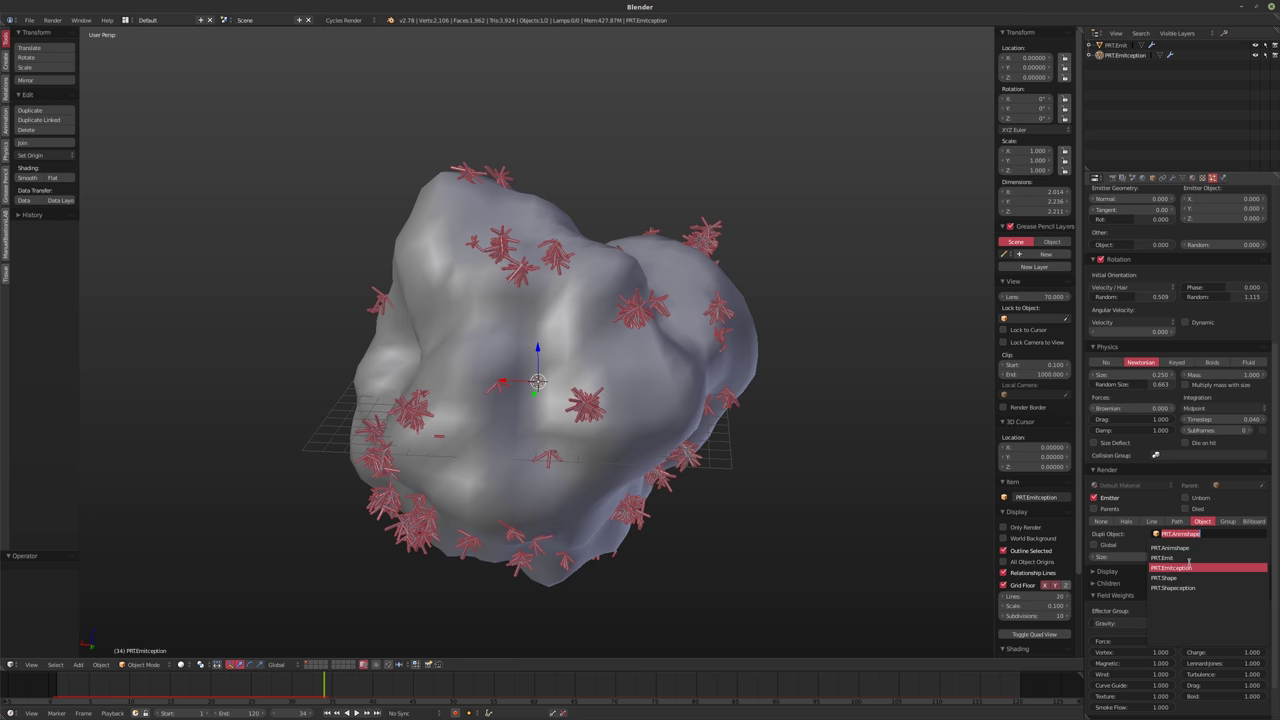
left_click(1174, 587)
key("shift+Left")
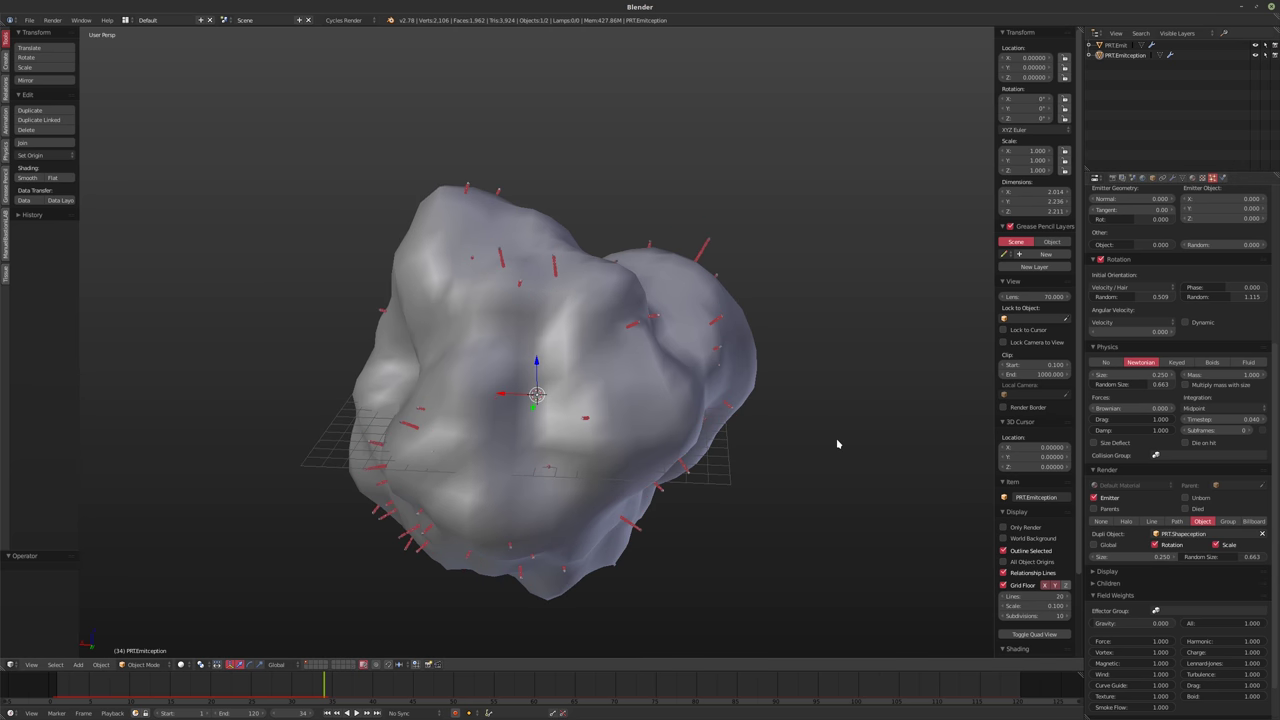
key("alt+a")
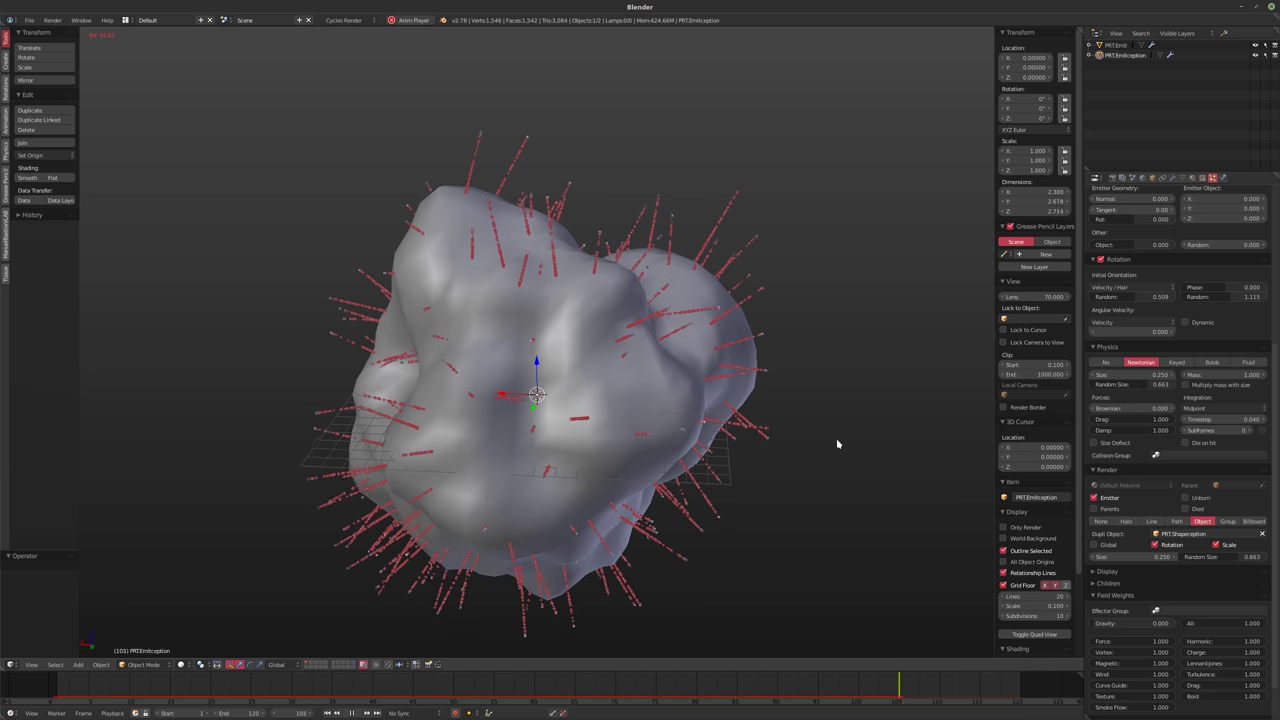
key("alt+a")
middle_click_drag(669, 380, 590, 352)
Add a Subdivision Surface modifier to PRT.Emit, place it first in the modifier stack and set its view subdivisions to 2
left_click(1173, 177)
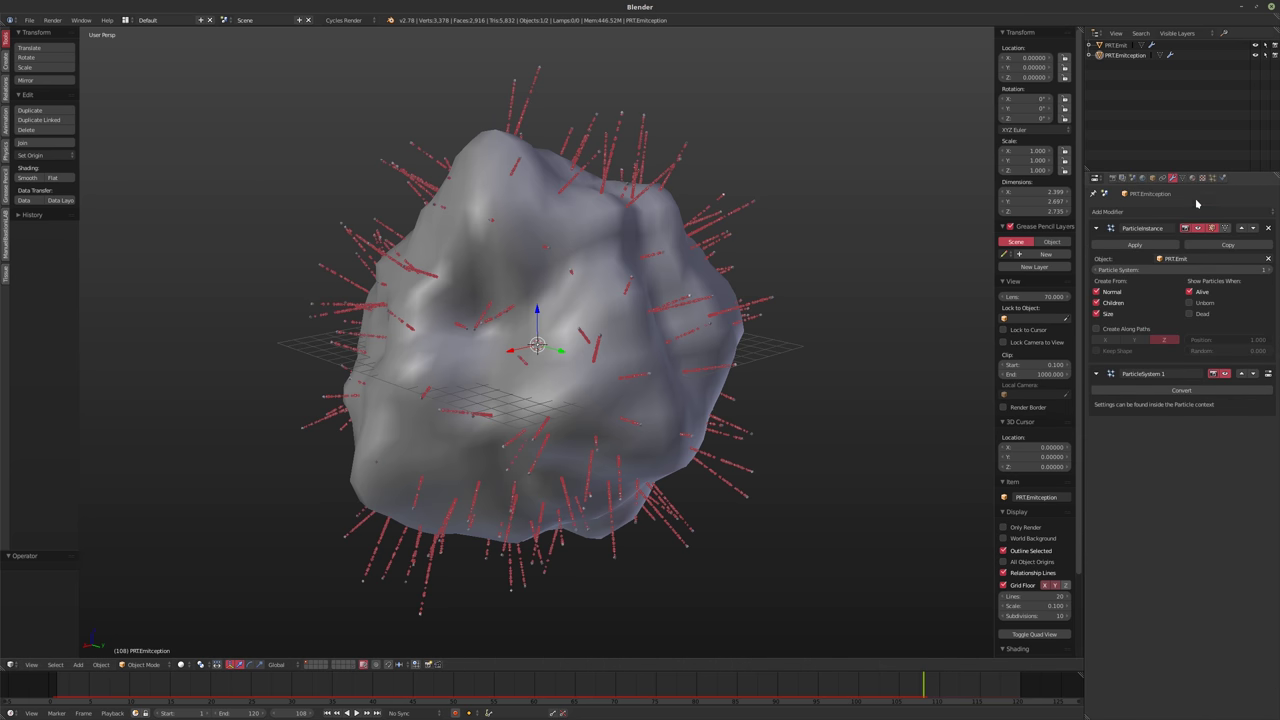
left_click(1134, 211)
right_click(674, 331)
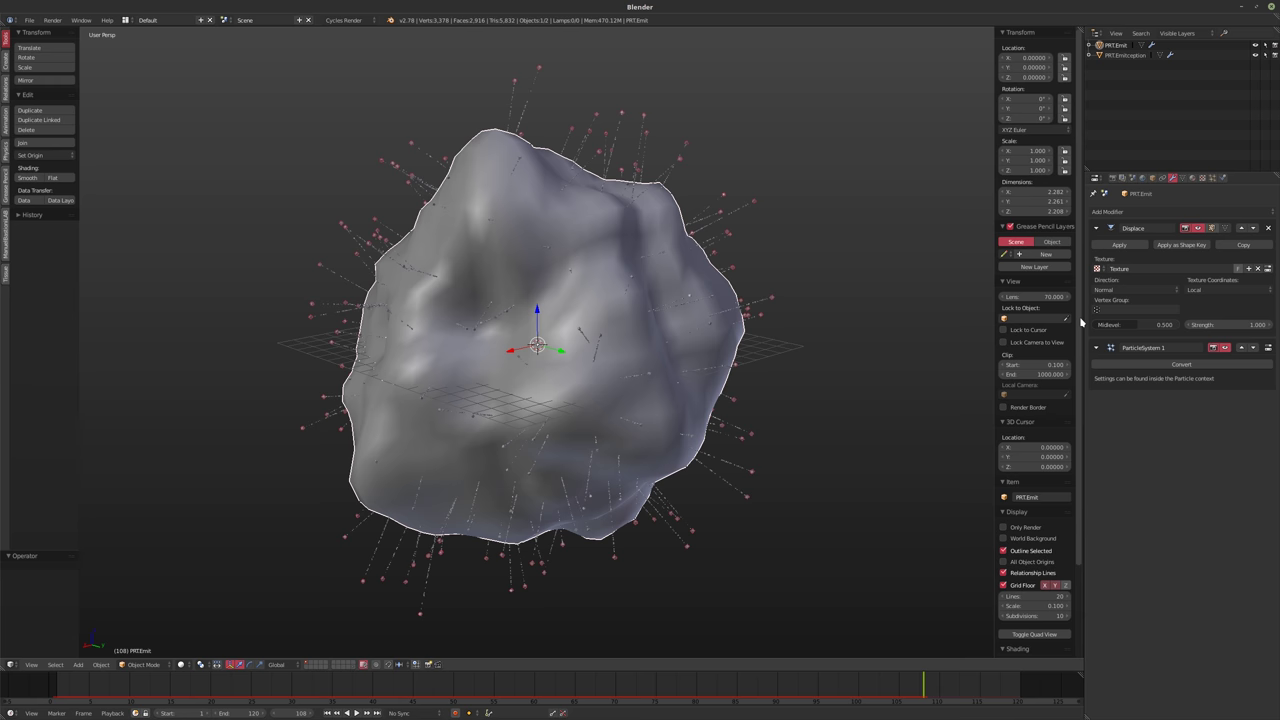
left_click(1152, 214)
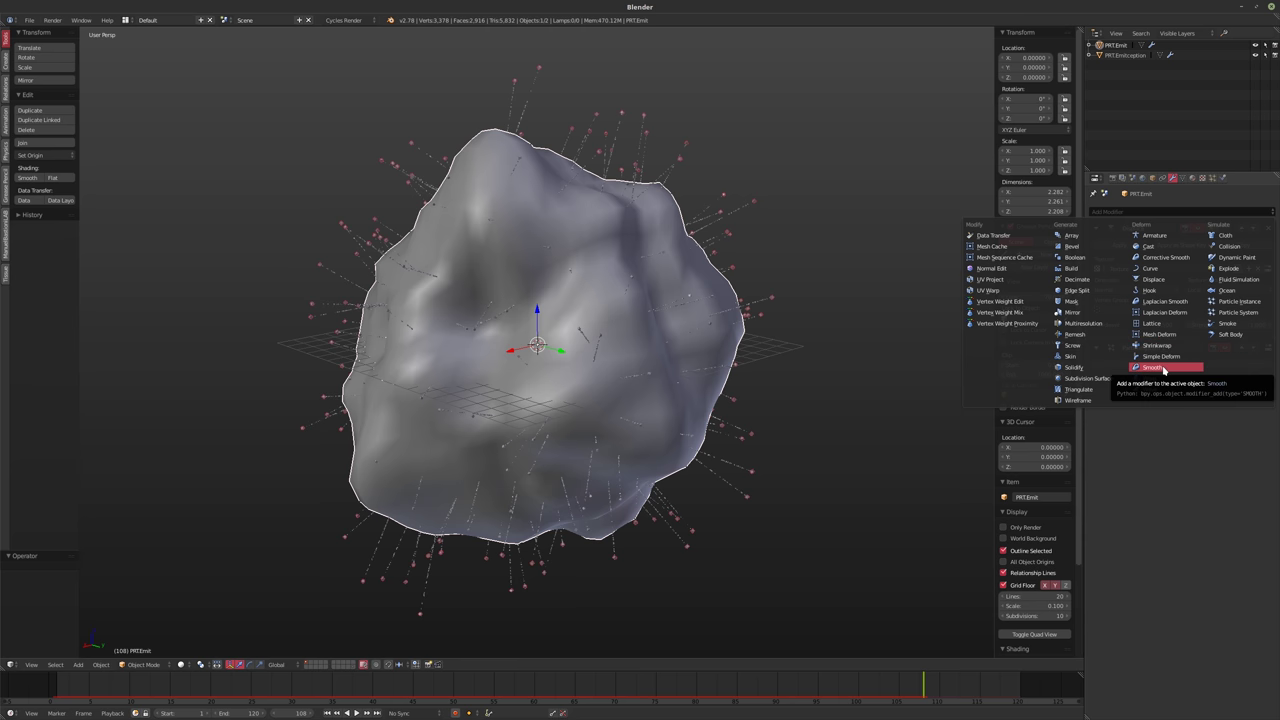
left_click(1085, 378)
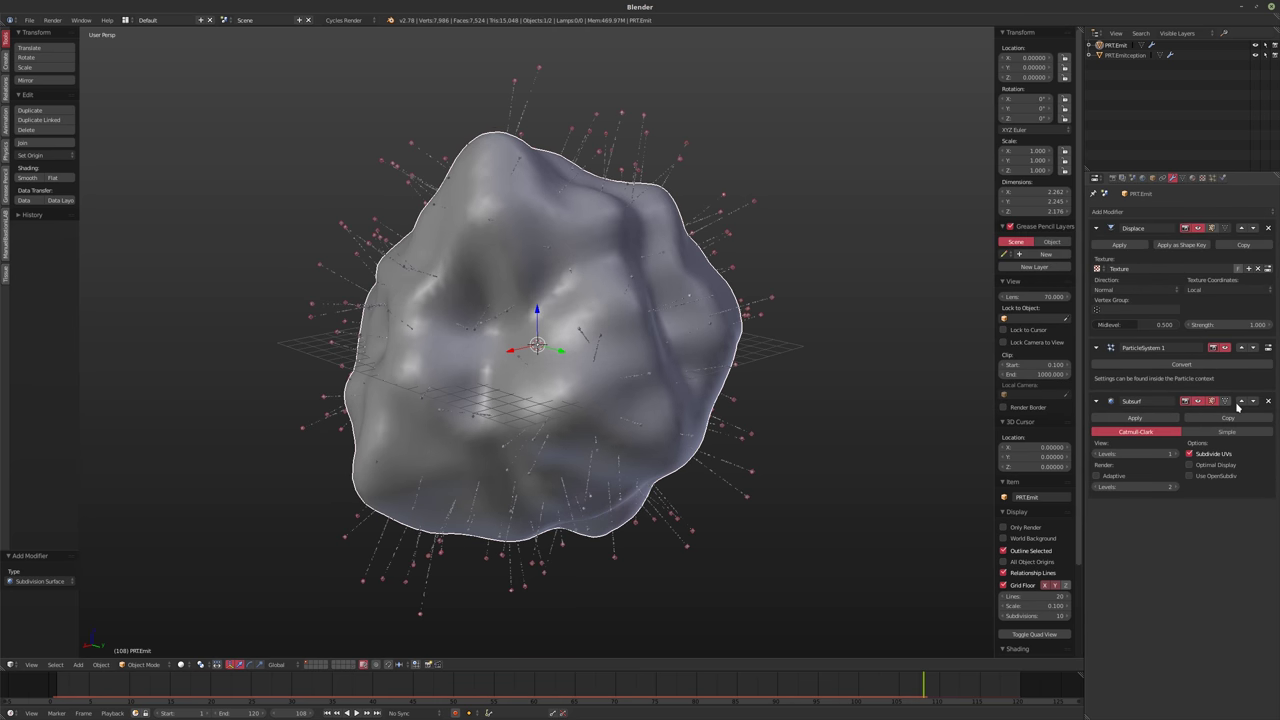
left_click(1240, 401)
left_click(1241, 347)
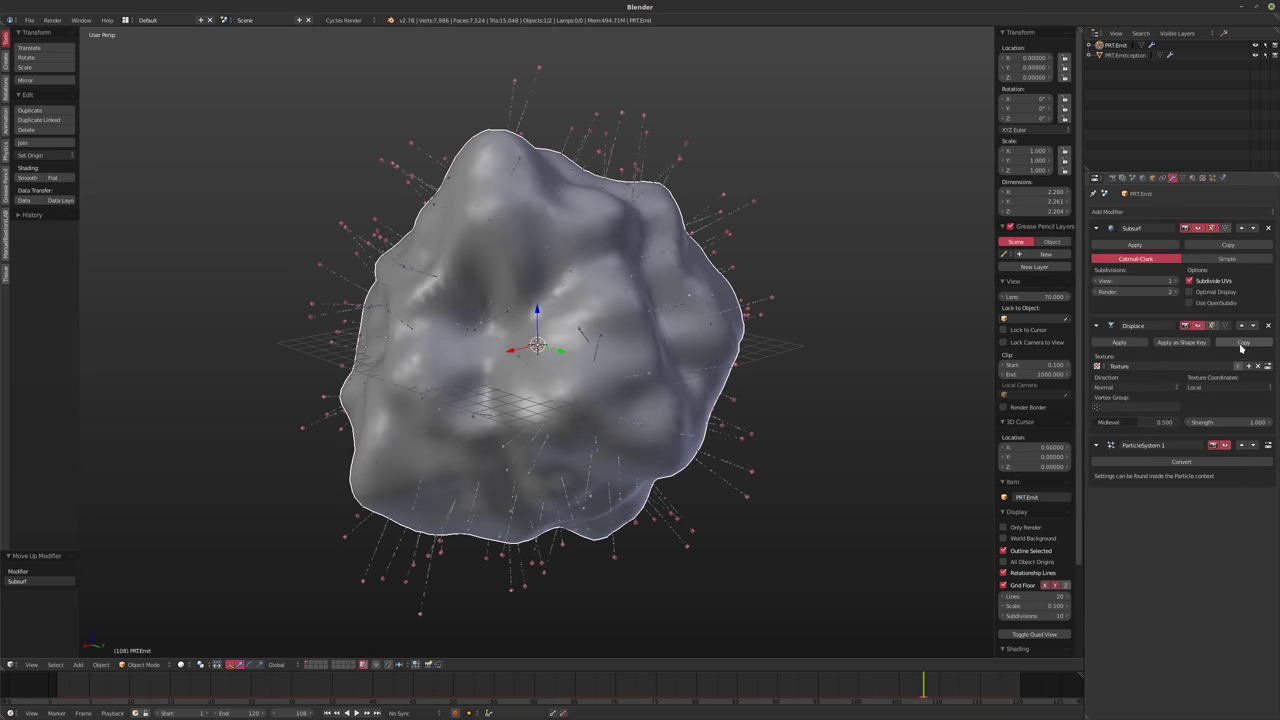
left_click(1175, 281)
middle_click_drag(678, 327, 660, 355)
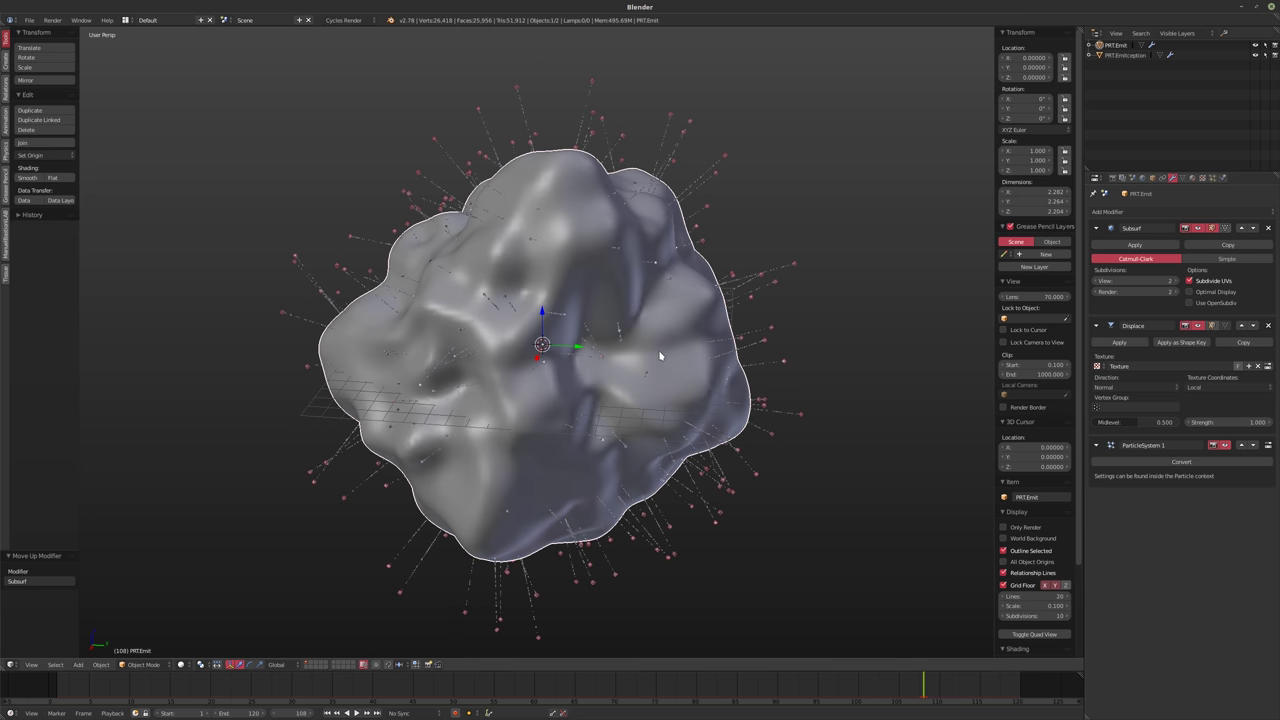
Replay the animation with the subdivided surface and enter Edit Mode on PRT.Emit
key("alt+a")
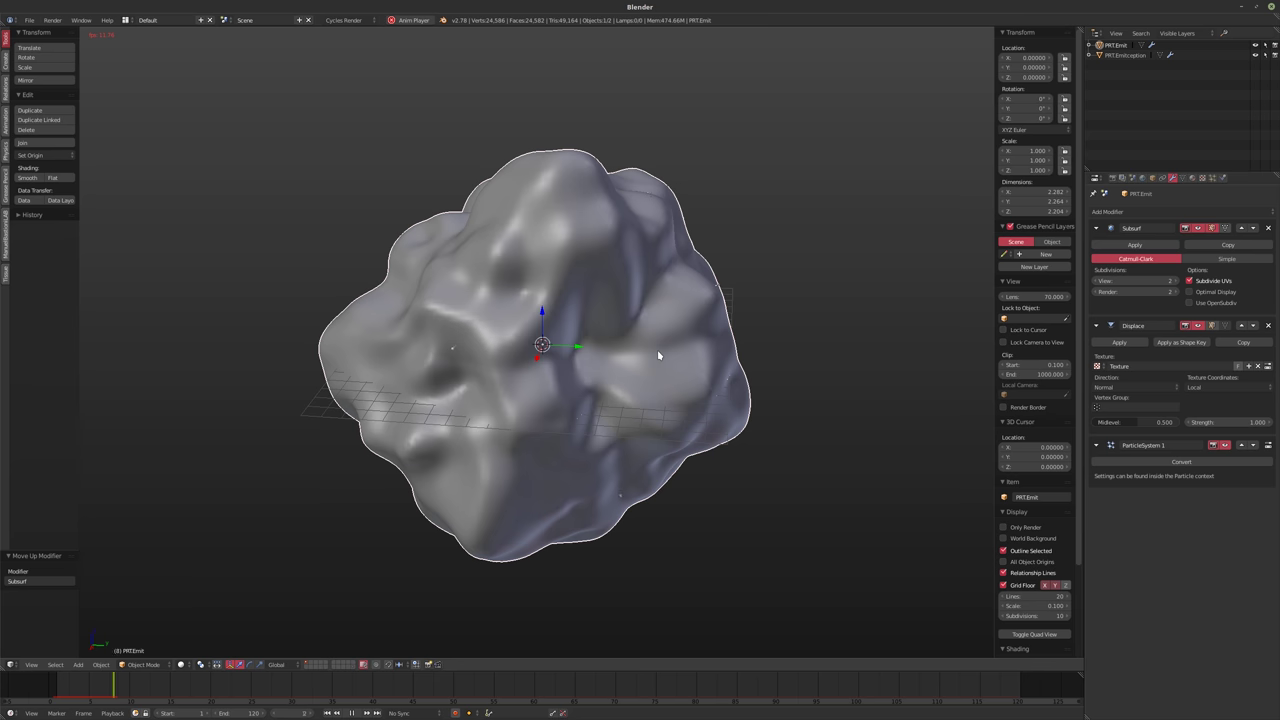
key("alt+a")
key("Tab")
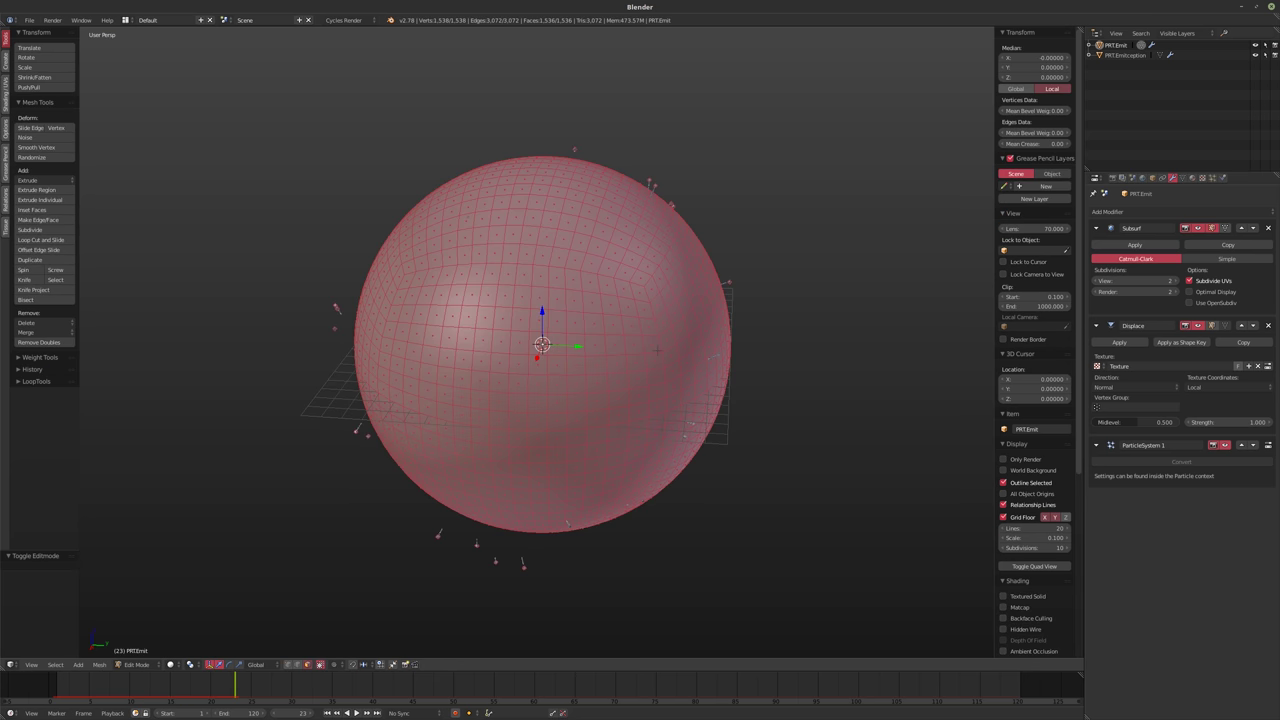
key("s")
key("0")
key("period")
key("2")
key("5")
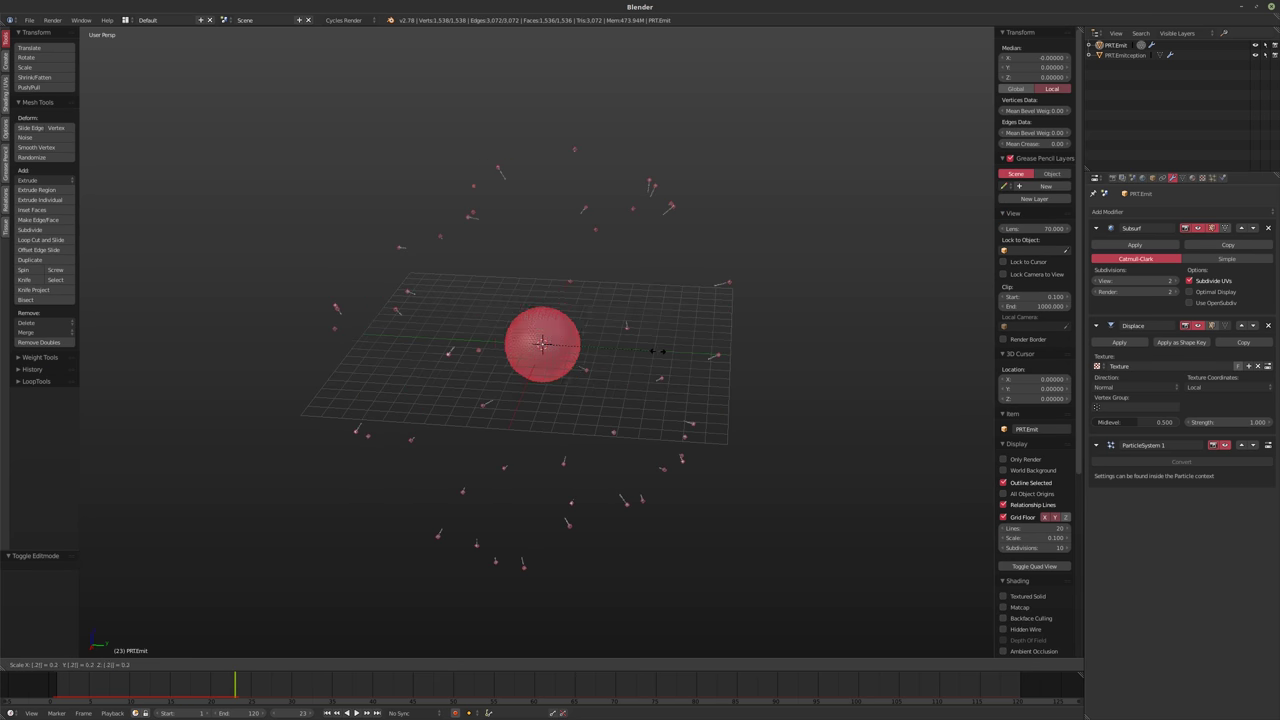
key("z")
key("Escape")
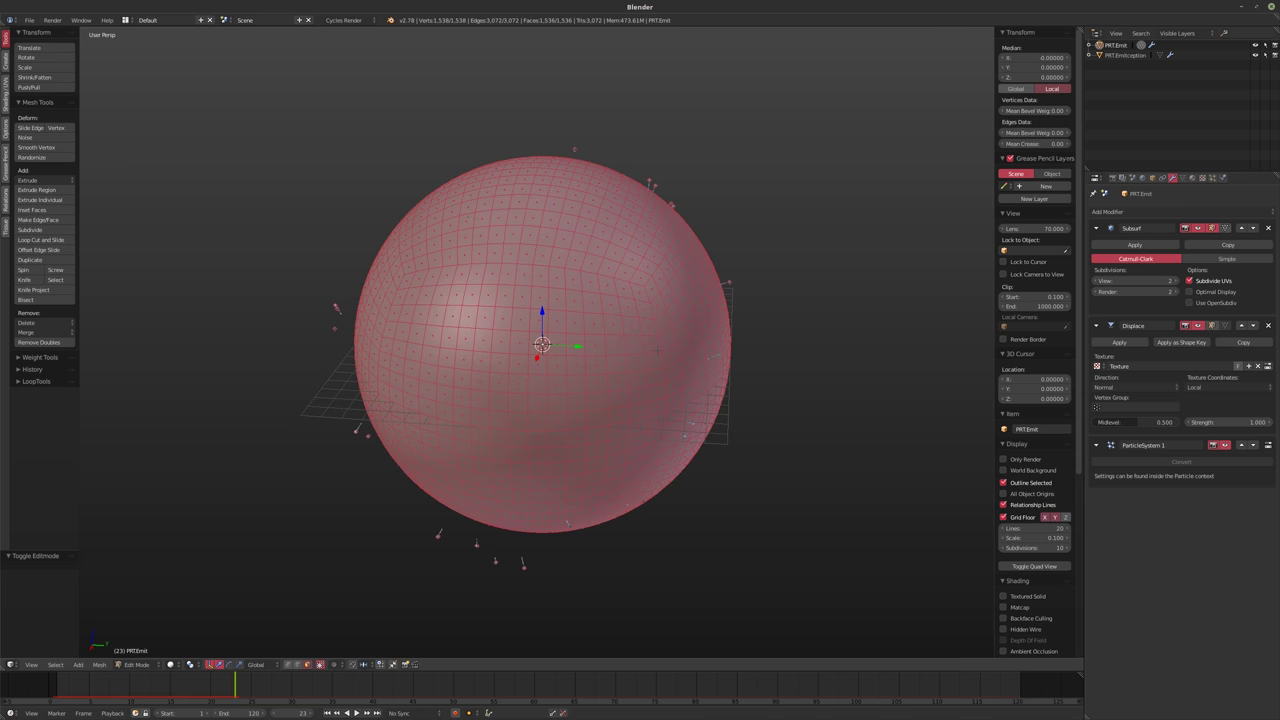
Scale the whole PRT.Emit mesh by 0.25 and return to Object Mode
key("s")
key("0")
key("period")
key("2")
key("5")
key("Return")
key("Tab")
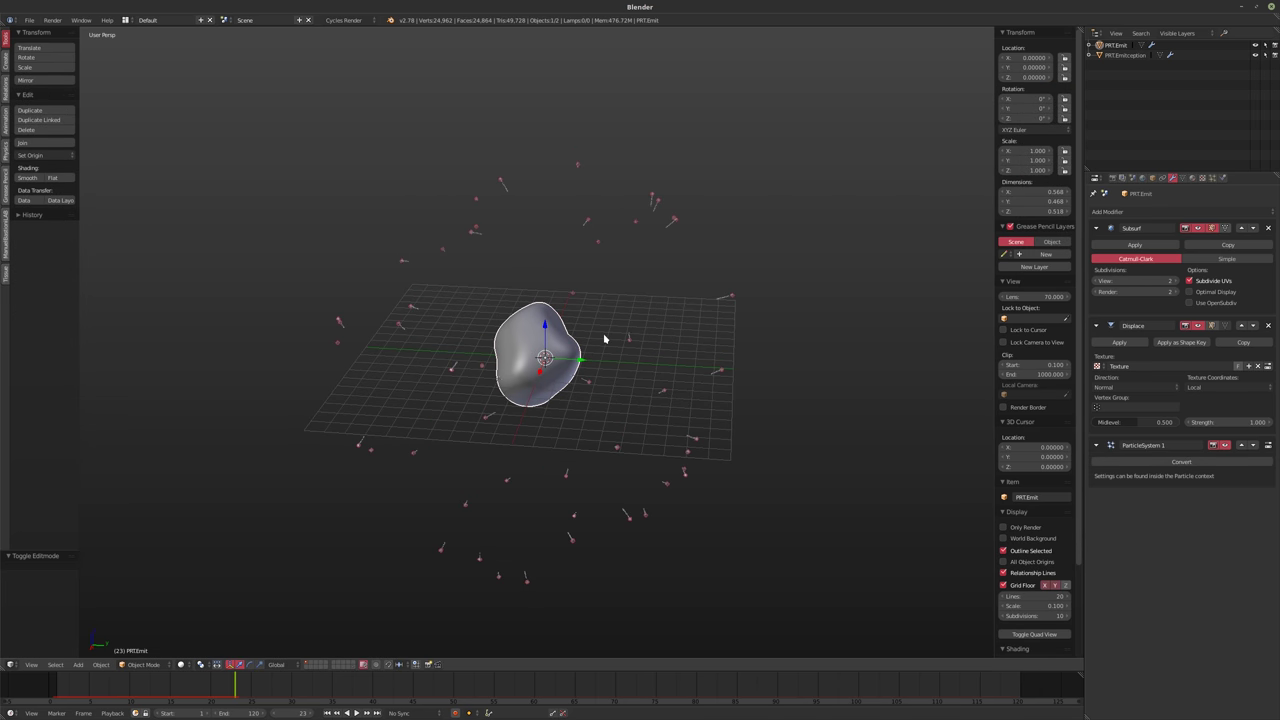
Replay the animation from the first frame, examine the particles around the smaller emitter up close, and return to the start
key("shift+Left")
key("alt+a")
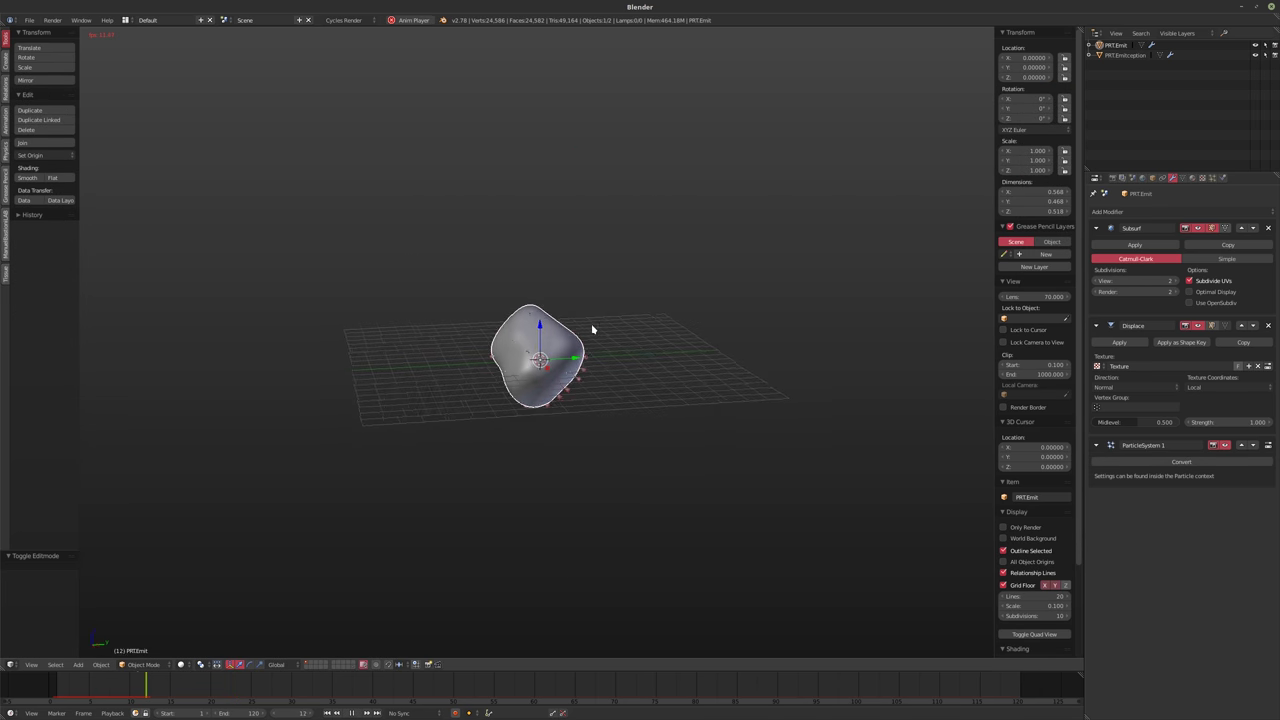
scroll(594, 309, "up", 4)
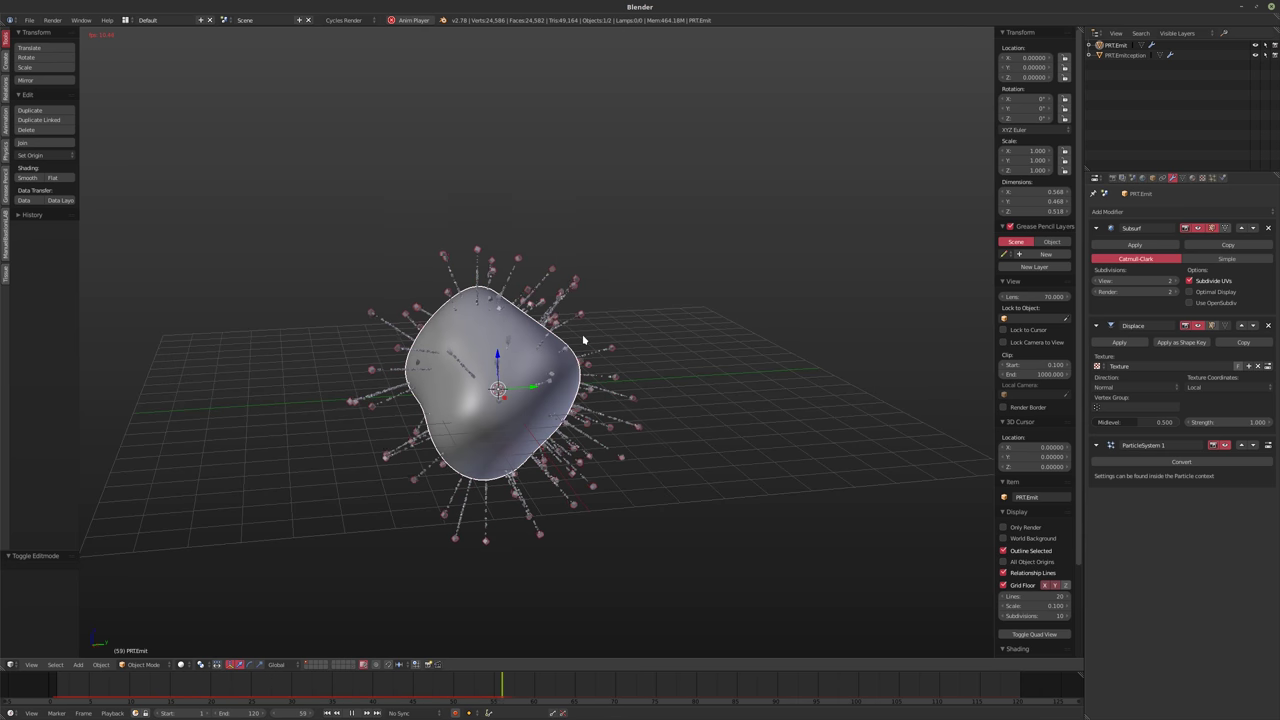
key("alt+a")
middle_click_drag(580, 371, 547, 360)
scroll(603, 375, "up", 3)
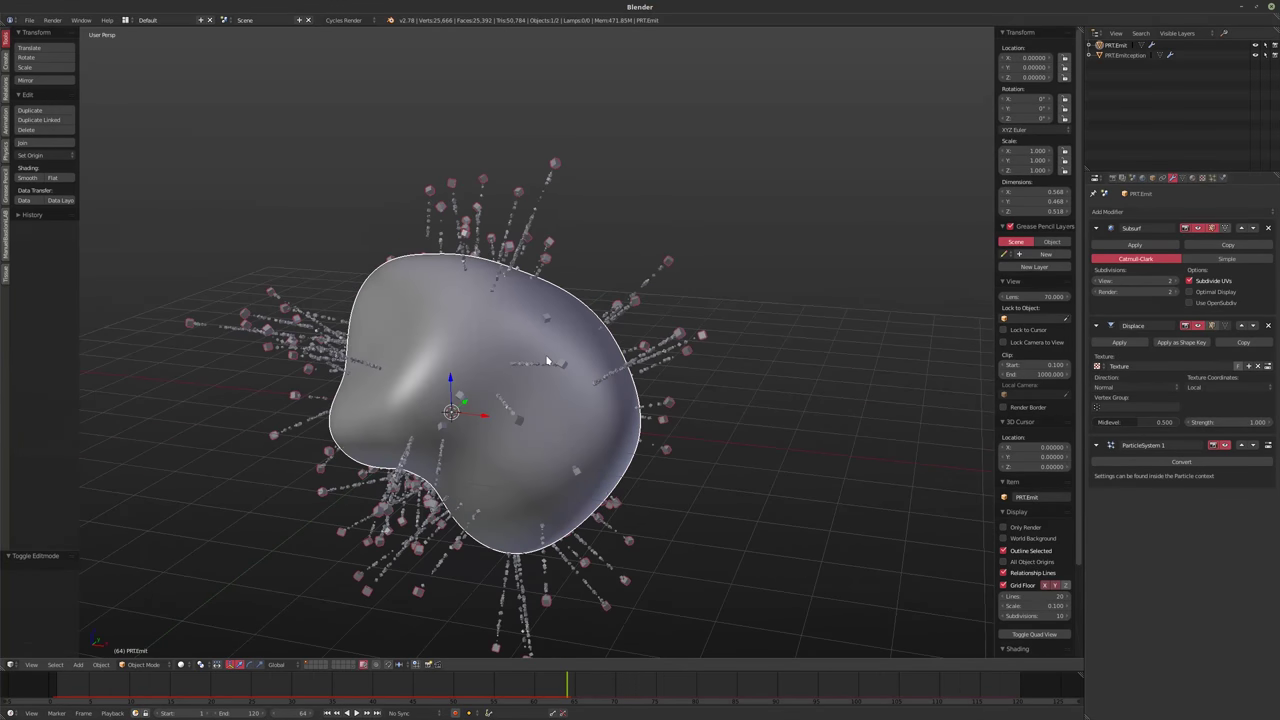
key("shift+Left")
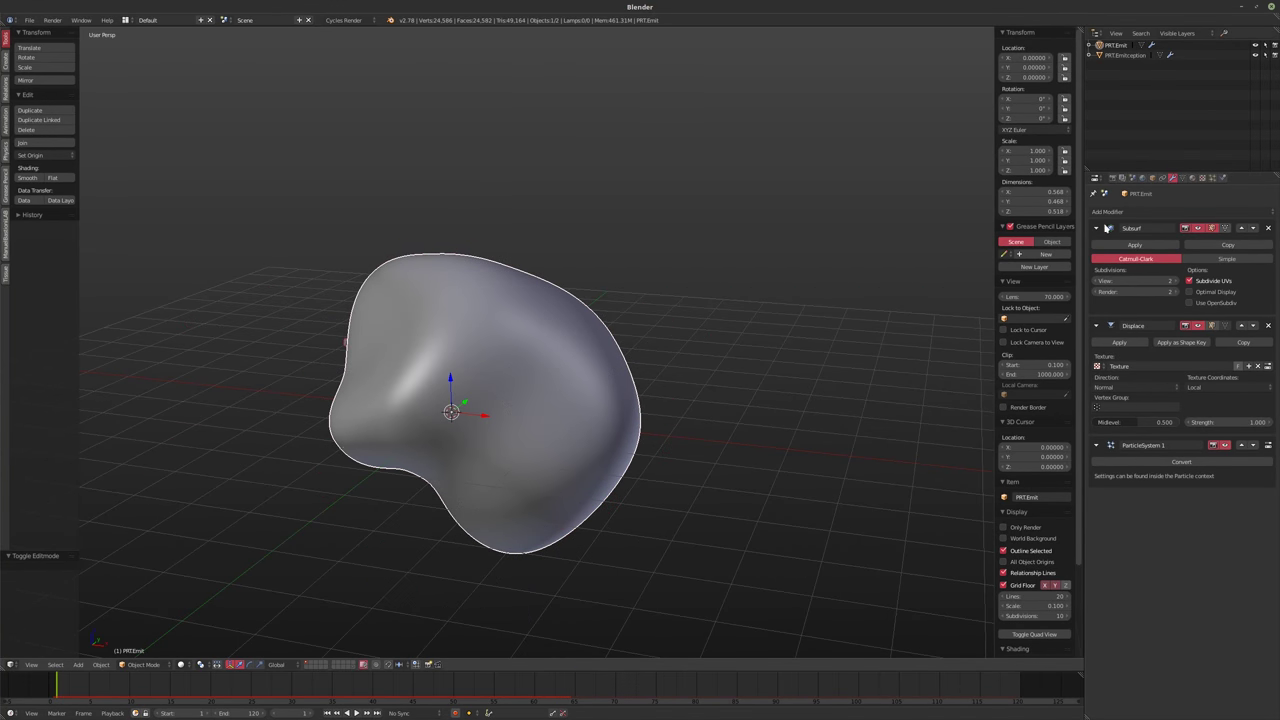
Try a Clouds texture size of 0.5 for PRT.Emit's displacement, settling on 0.25
left_click(1202, 177)
left_click(1128, 414)
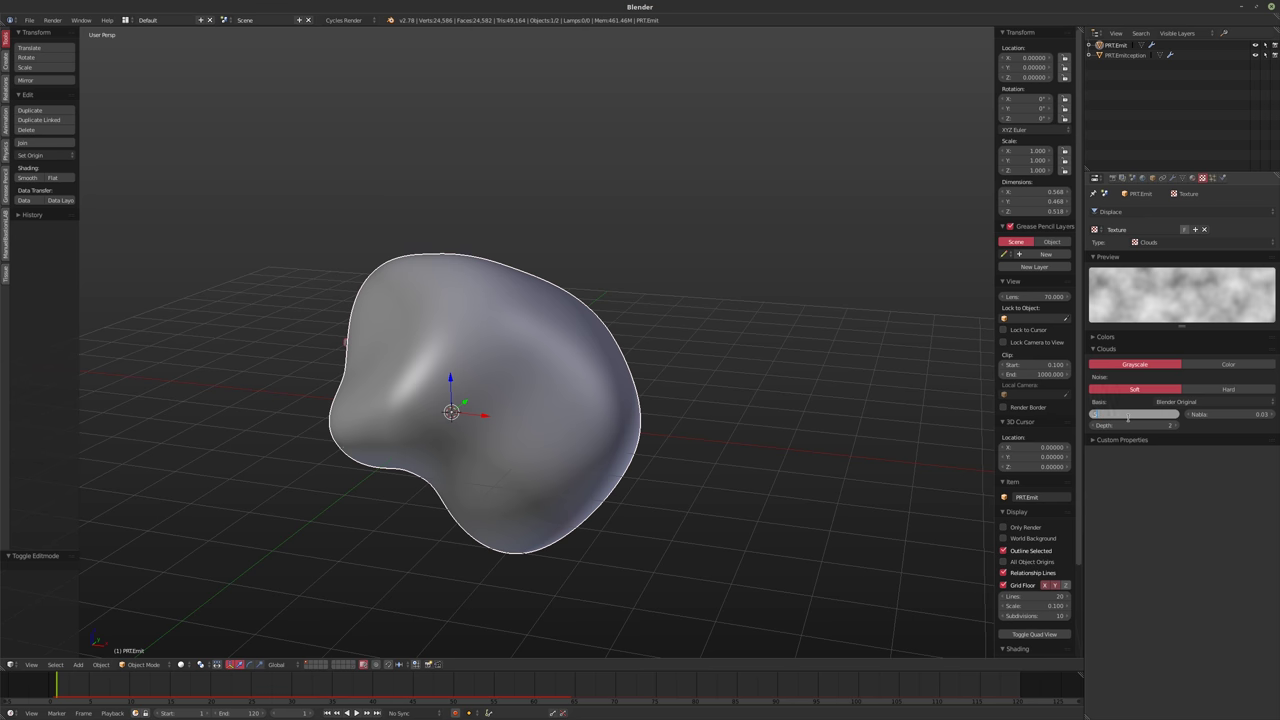
type("0.5")
key("Return")
middle_click_drag(709, 408, 606, 415)
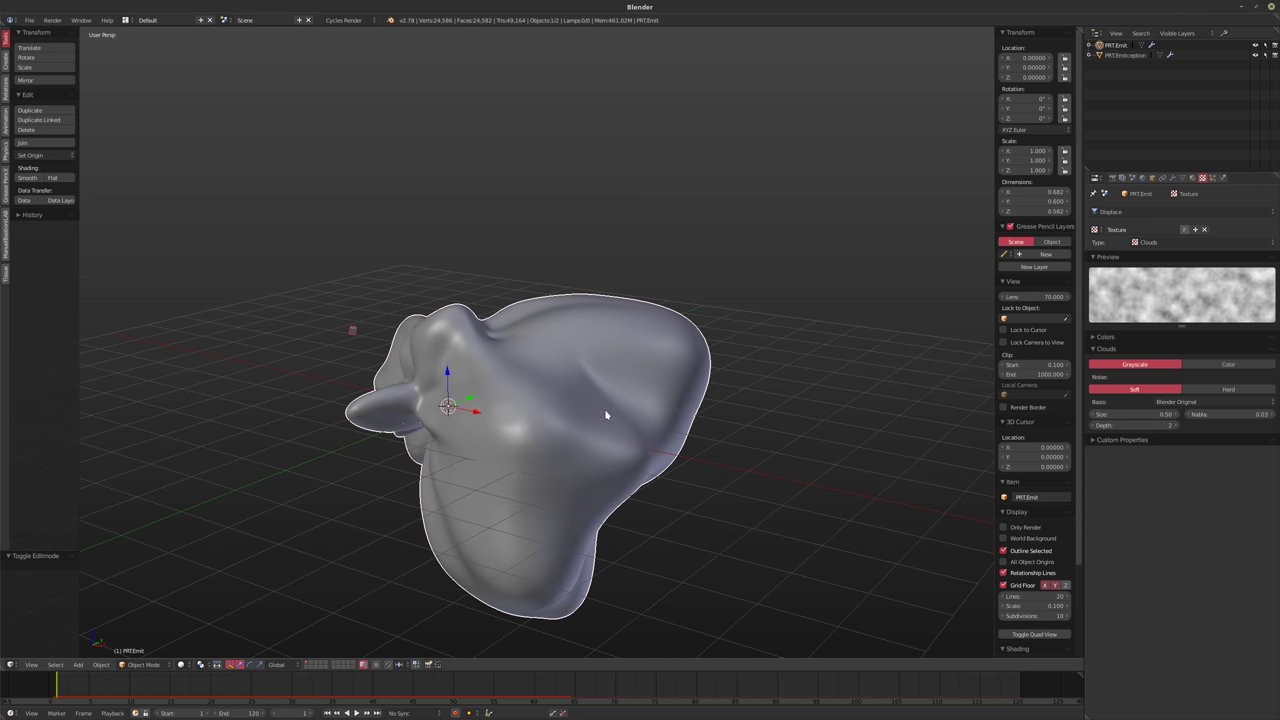
left_click(1138, 413)
type("0.25")
key("Return")
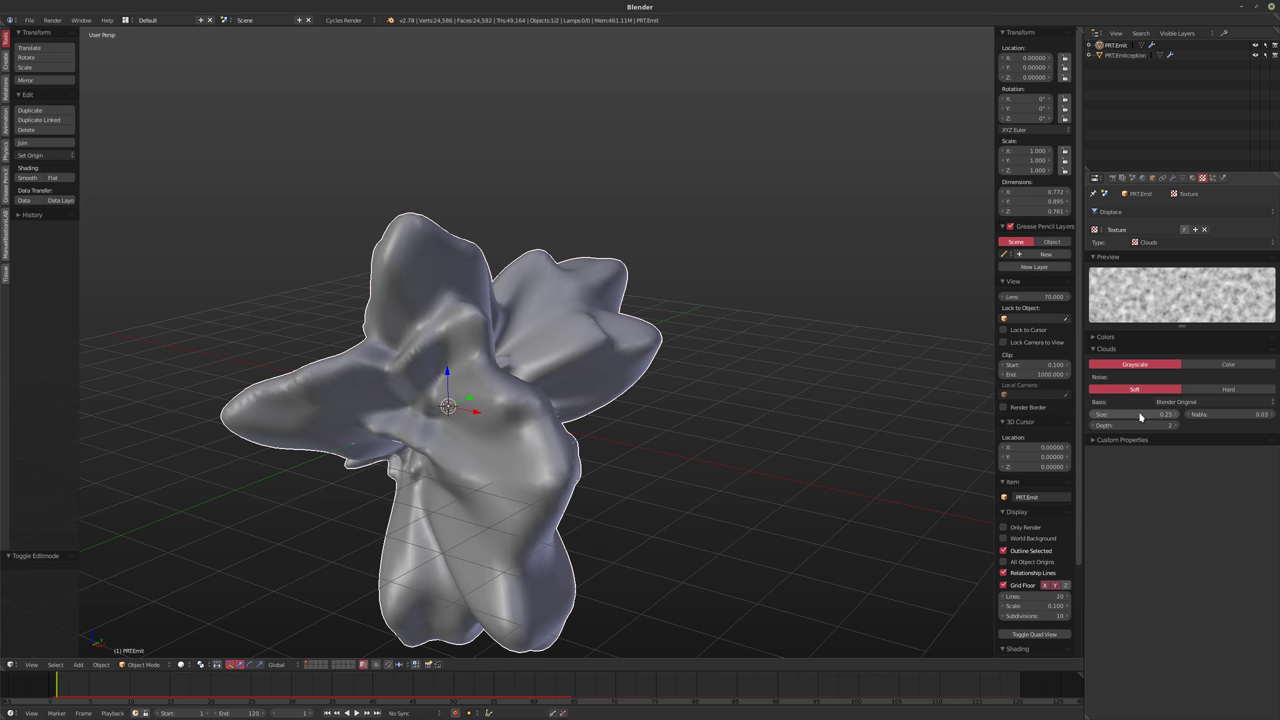
Try a Displace modifier strength of 0.5 on PRT.Emit, settling on 0.25
left_click(1172, 177)
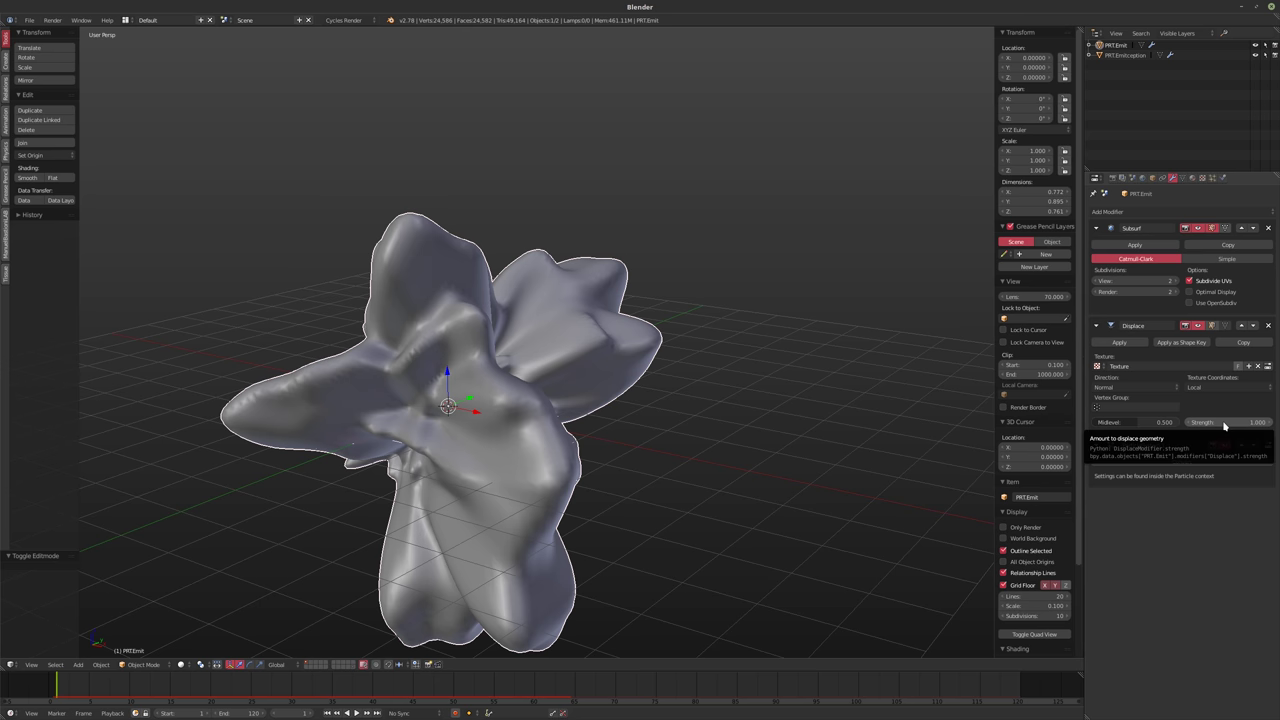
left_click(1224, 423)
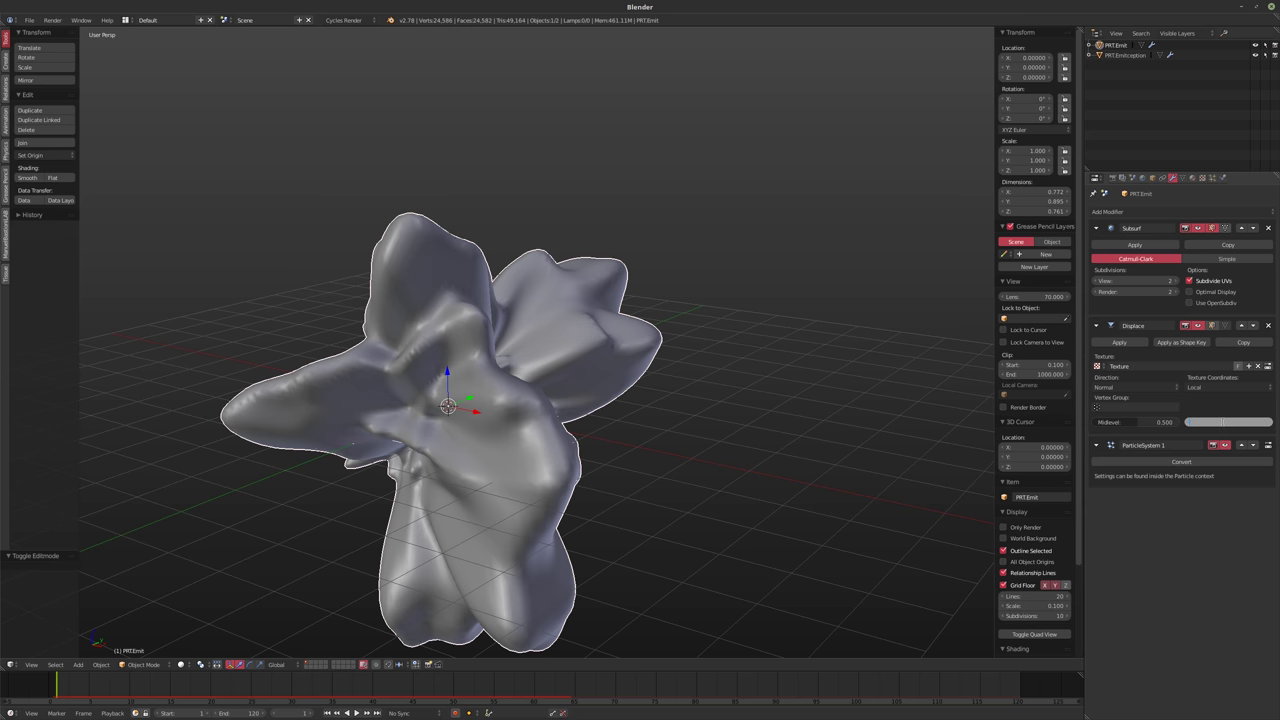
type("0.5")
key("Return")
left_click(1220, 424)
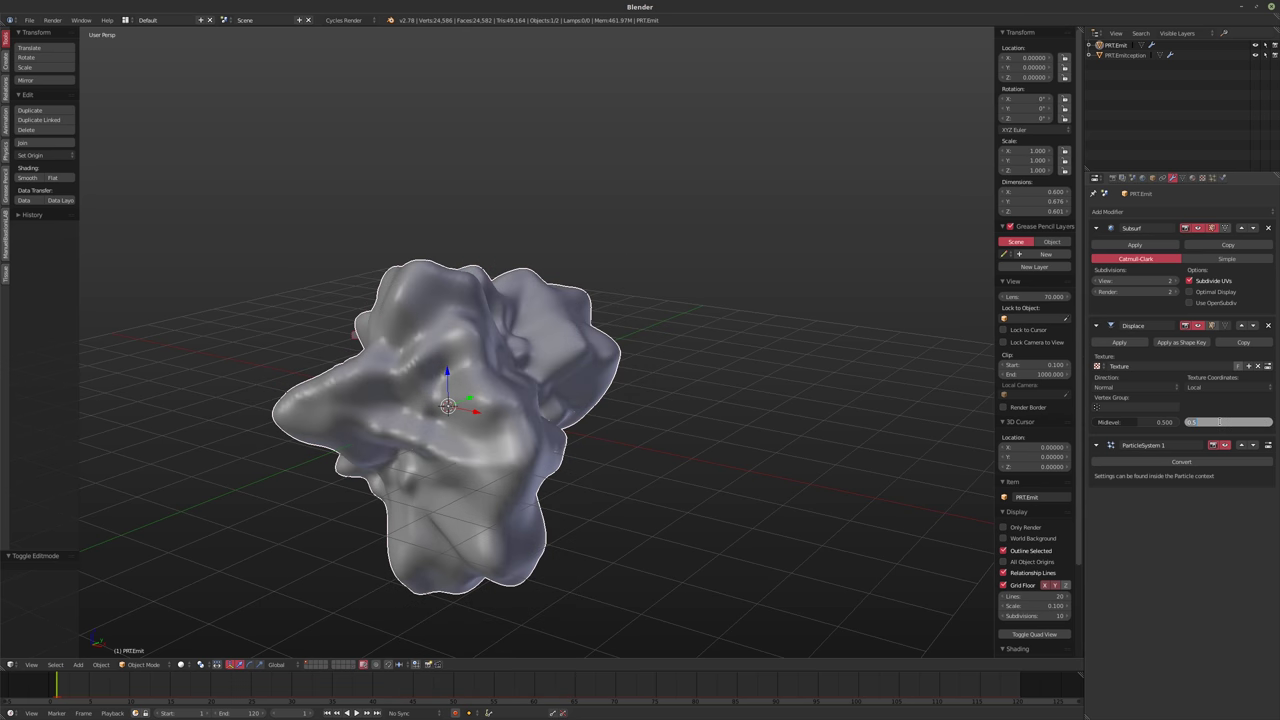
type("0.25")
key("Return")
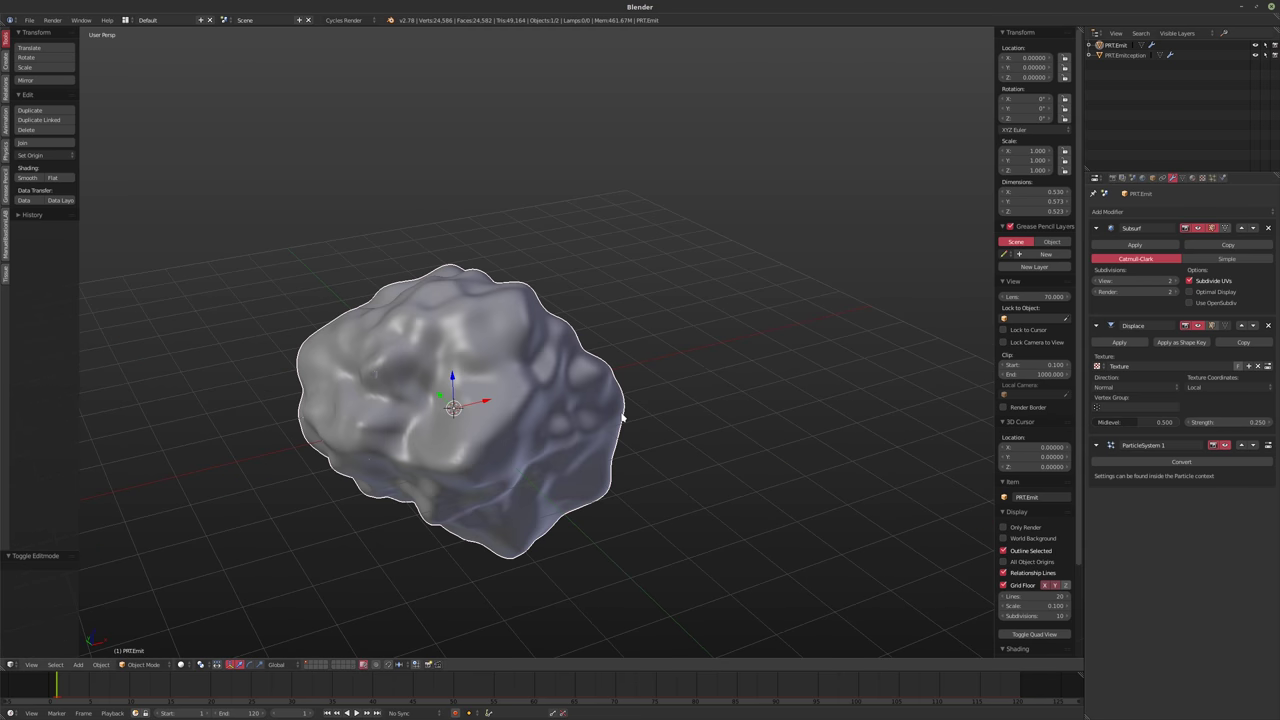
Play the animation and examine the cubes and trails leaving the displaced PRT.Emit surface
key("alt+a")
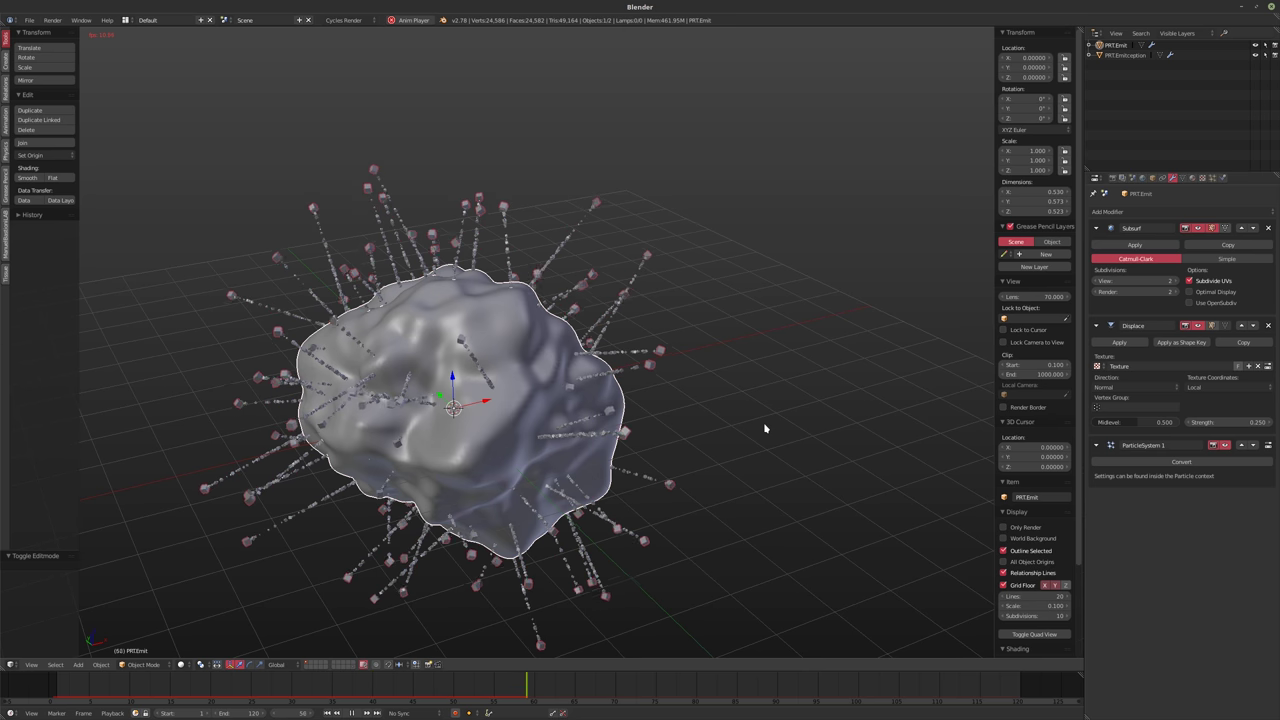
key("alt+a")
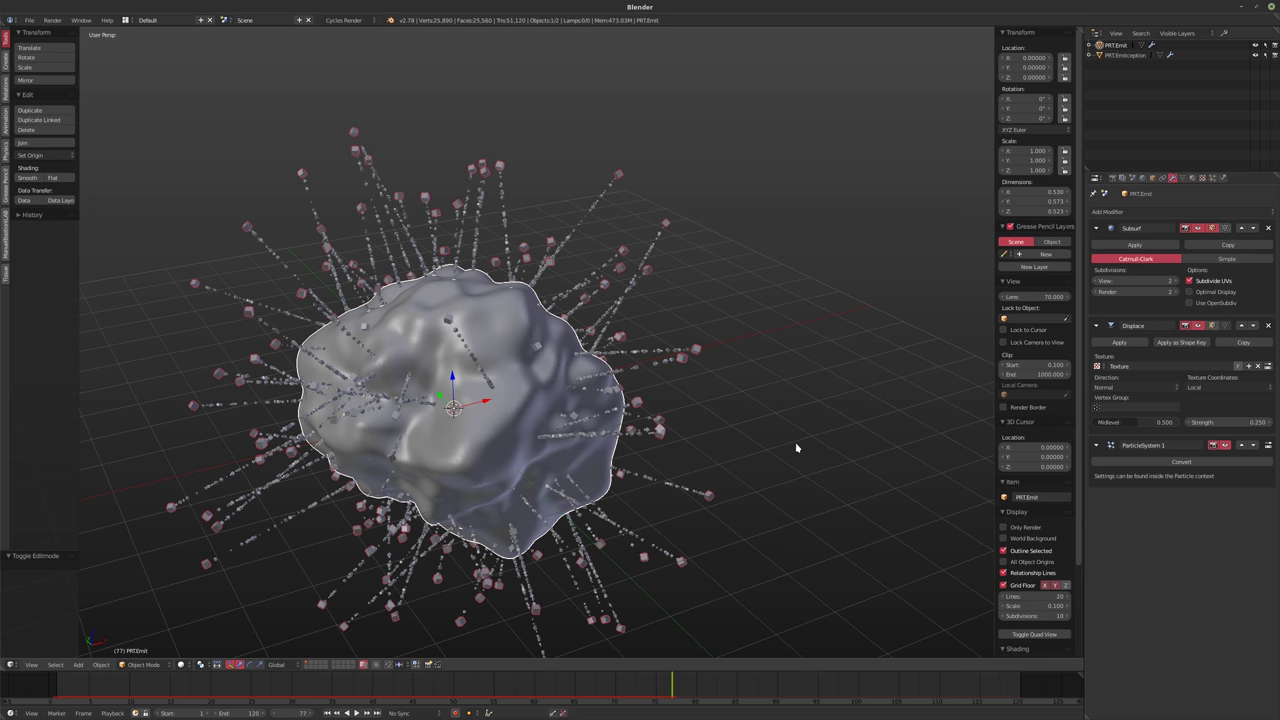
middle_click_drag(780, 442, 757, 462)
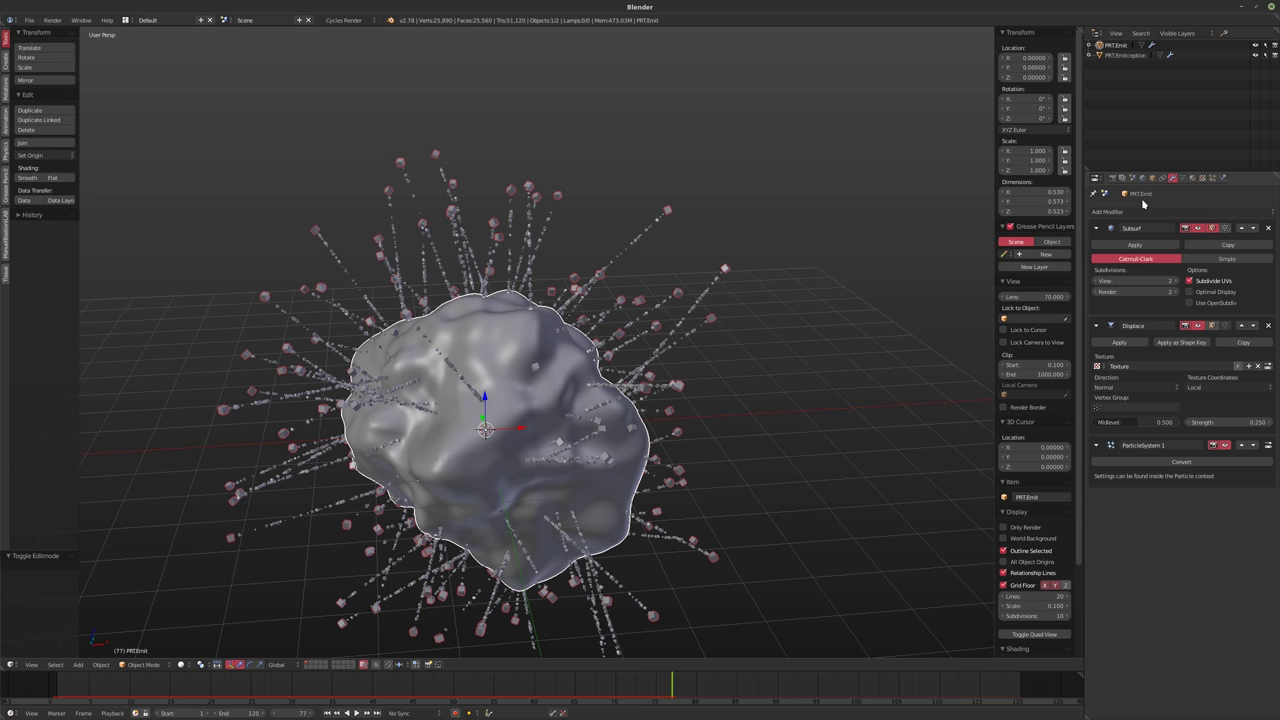
Set the PRT.Emitception particle size to 0.1, inspect the thinner trails, and return to the first frame
left_click(1125, 55)
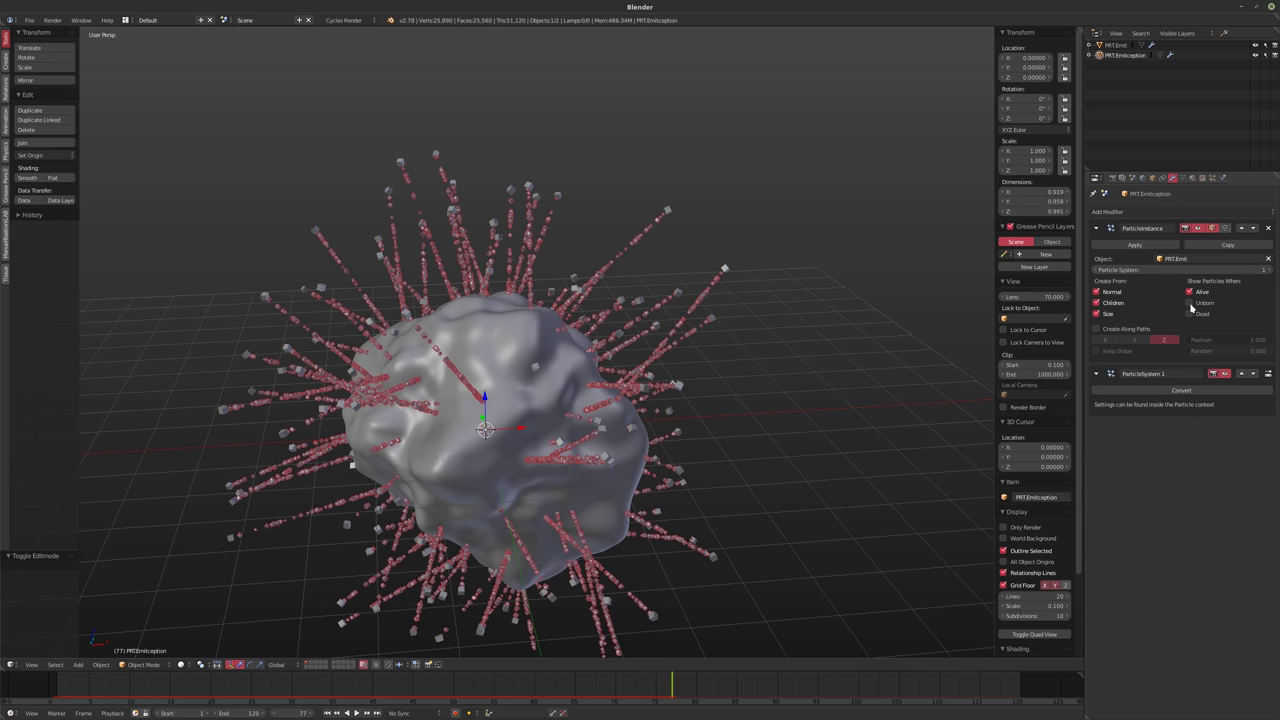
left_click(1223, 178)
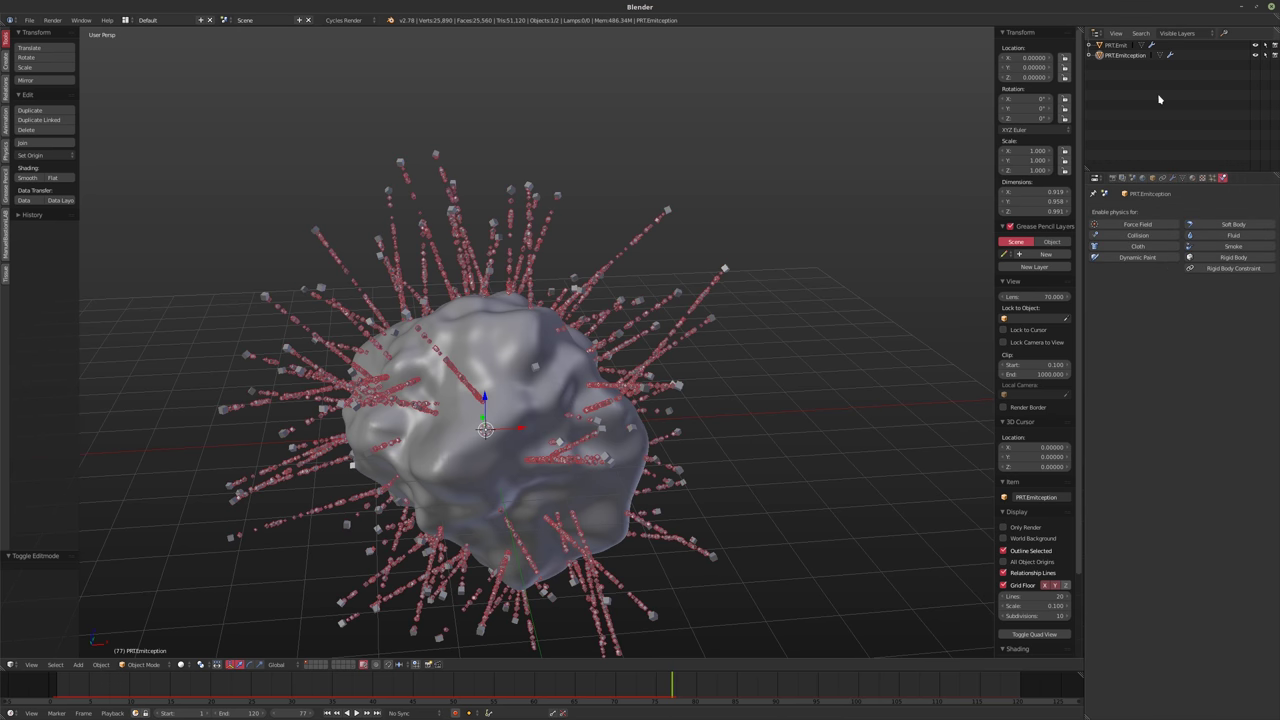
left_click(1213, 178)
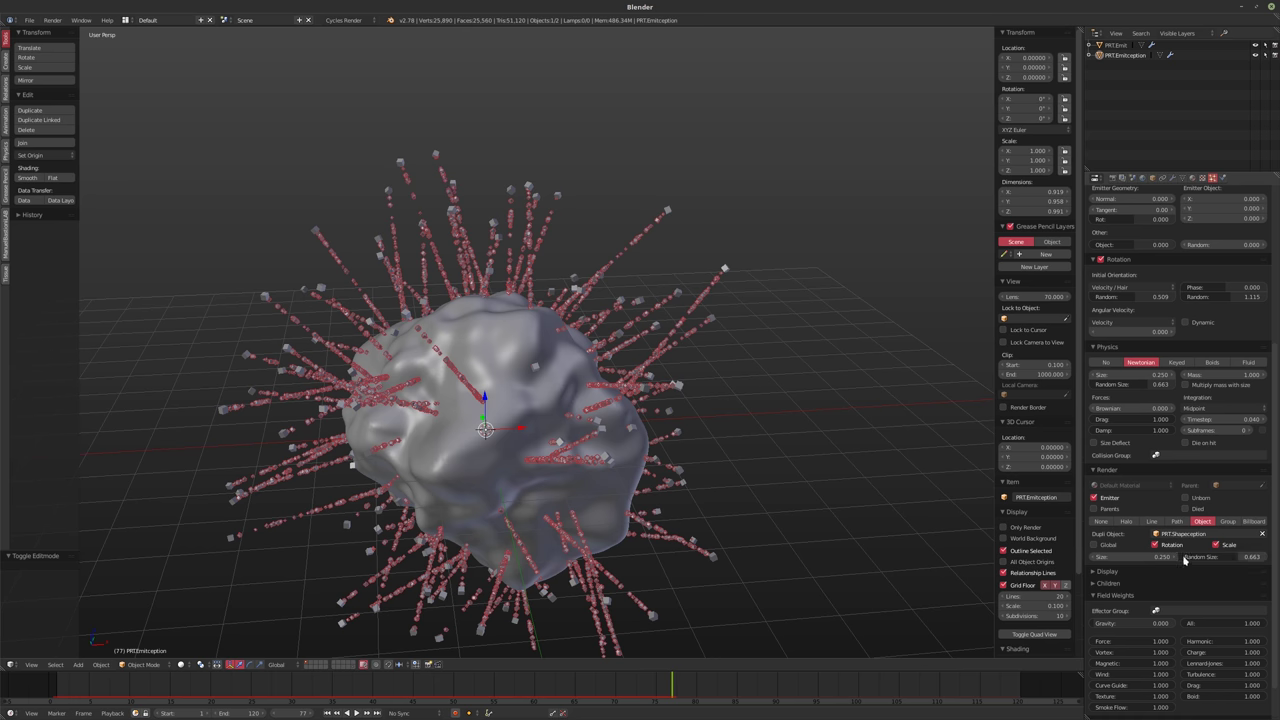
left_click(1146, 562)
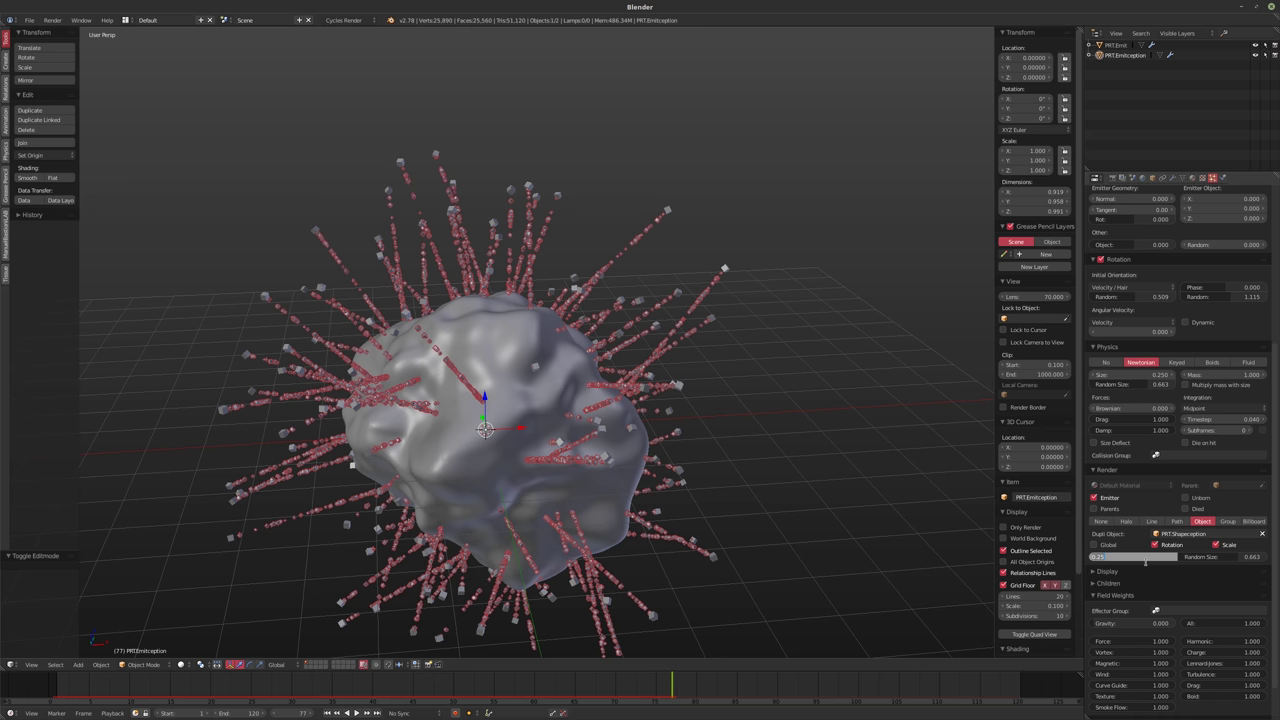
type("0.1")
key("Return")
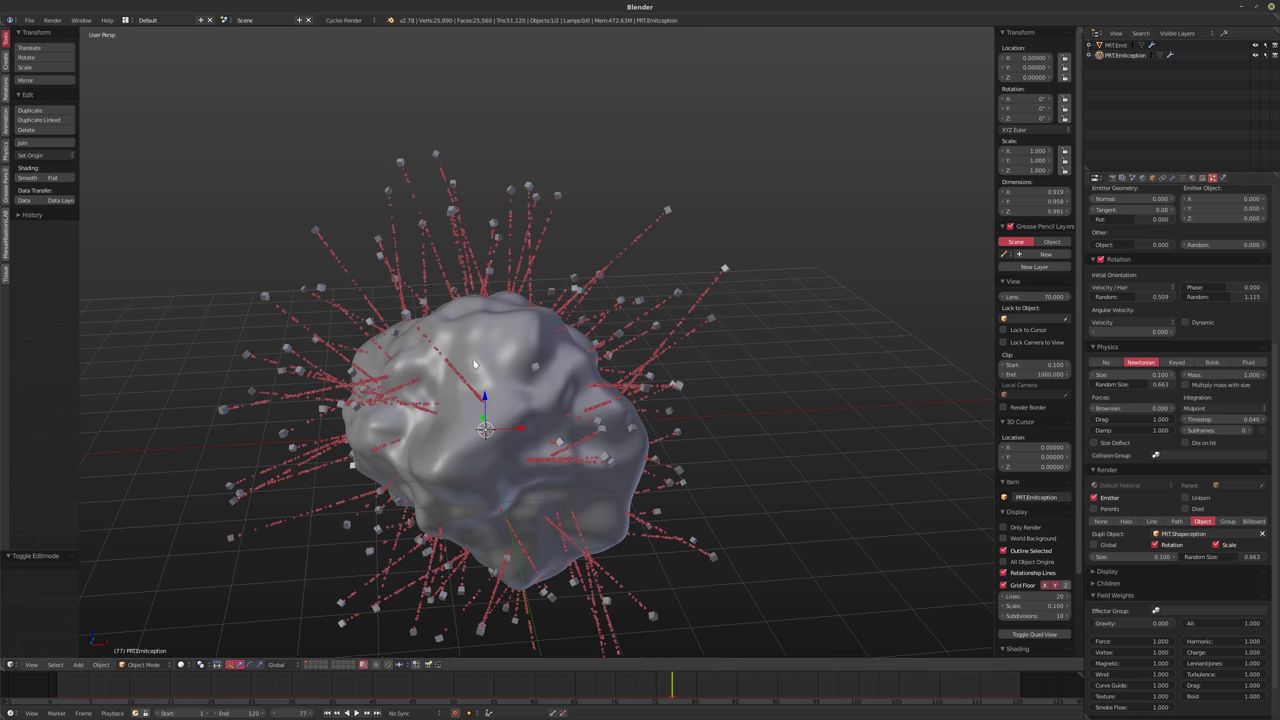
middle_click_drag(540, 380, 591, 372)
scroll(586, 346, "up", 3)
key("shift+Left")
scroll(594, 366, "down", 4)
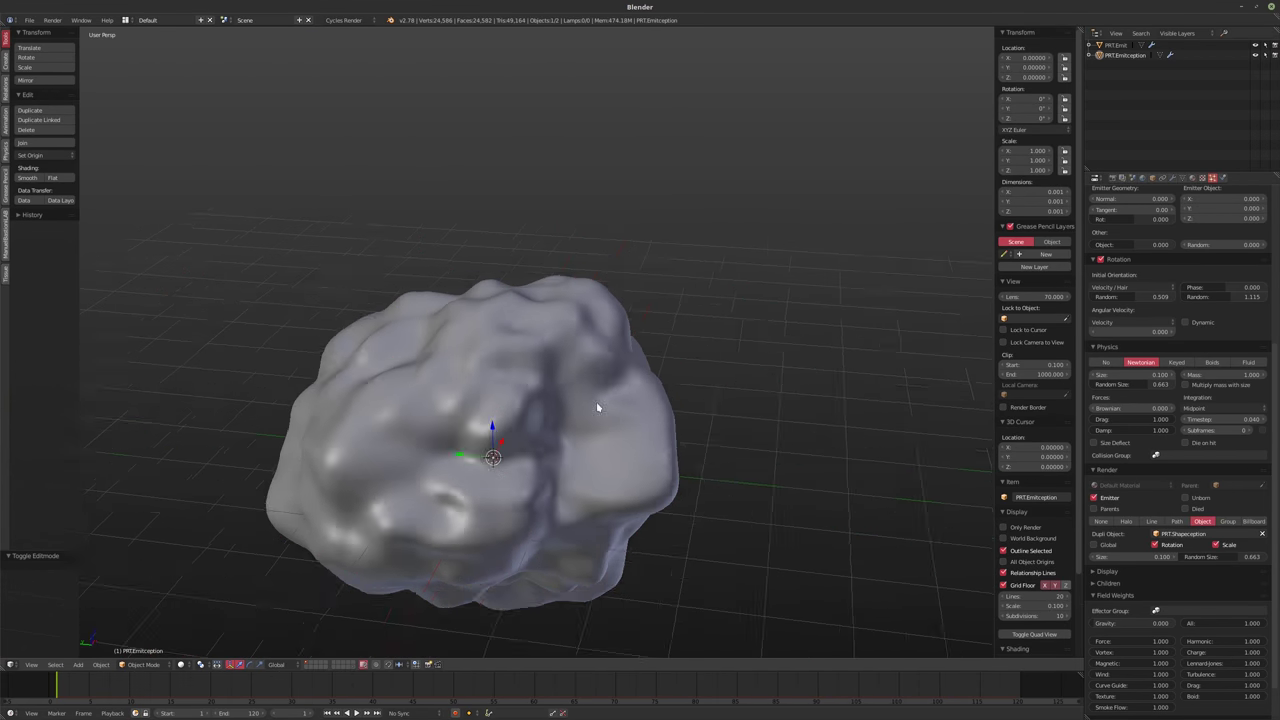
Add a Plain Axes empty at the scene origin and rename it FRC.Turb.Large
key("shift+a")
mouse_move(549, 439)
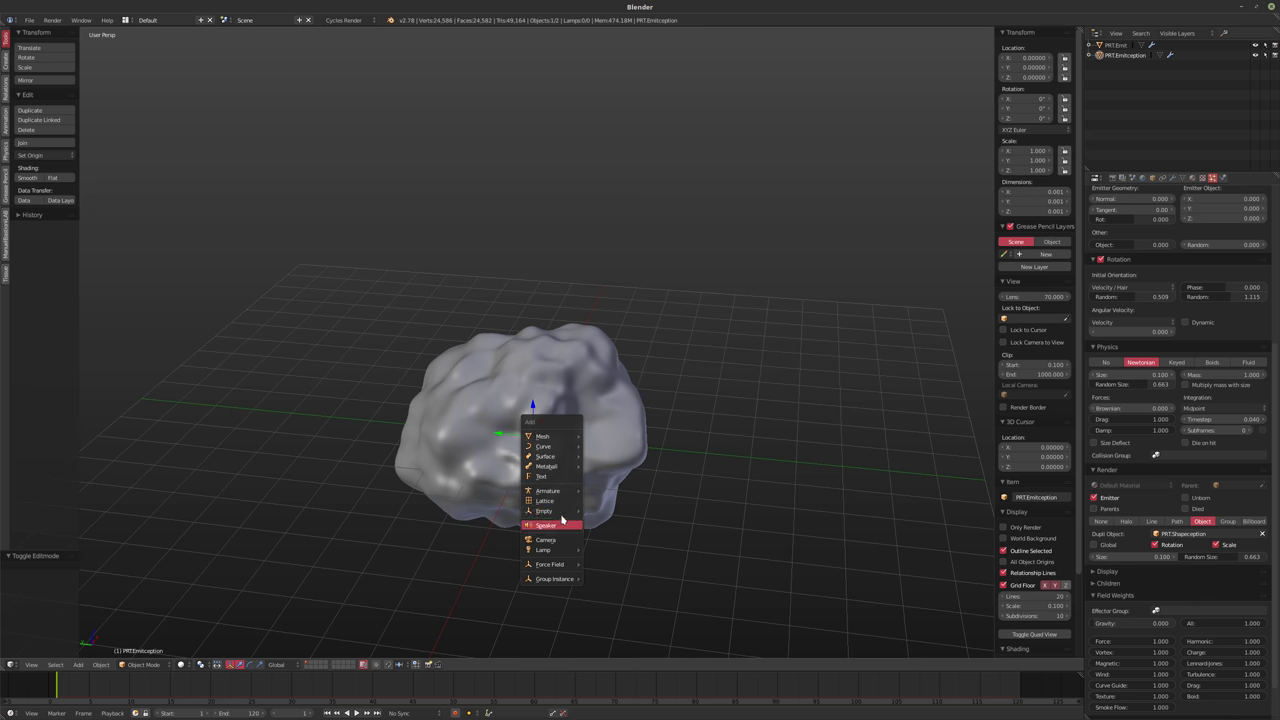
mouse_move(560, 511)
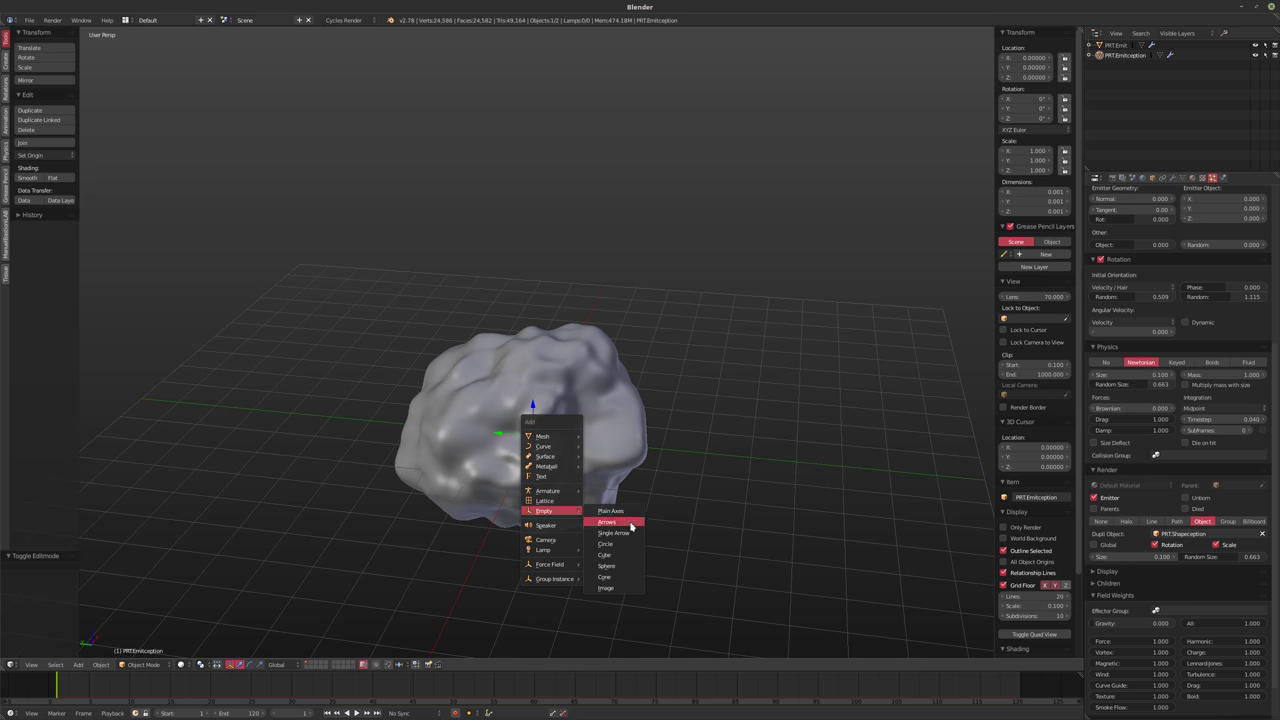
left_click(630, 511)
middle_click_drag(763, 475, 694, 474)
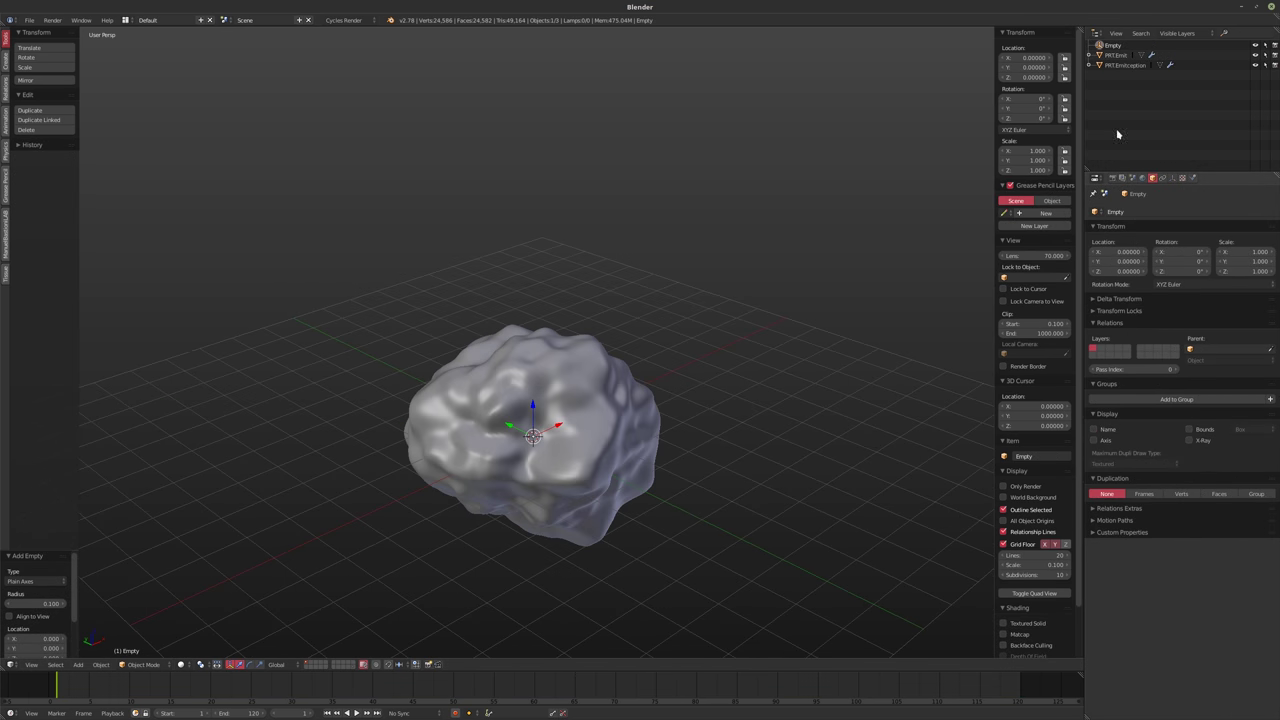
double_click(1117, 47)
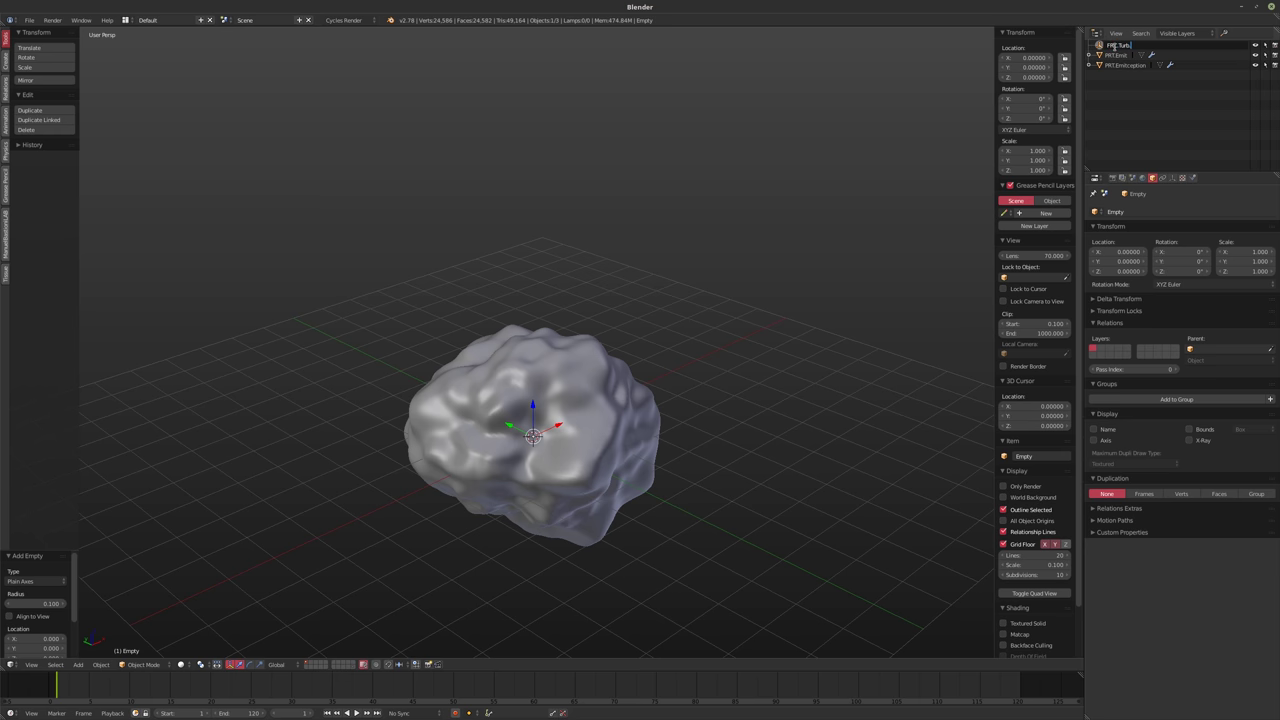
type("FRC.Turb.Large")
key("Return")
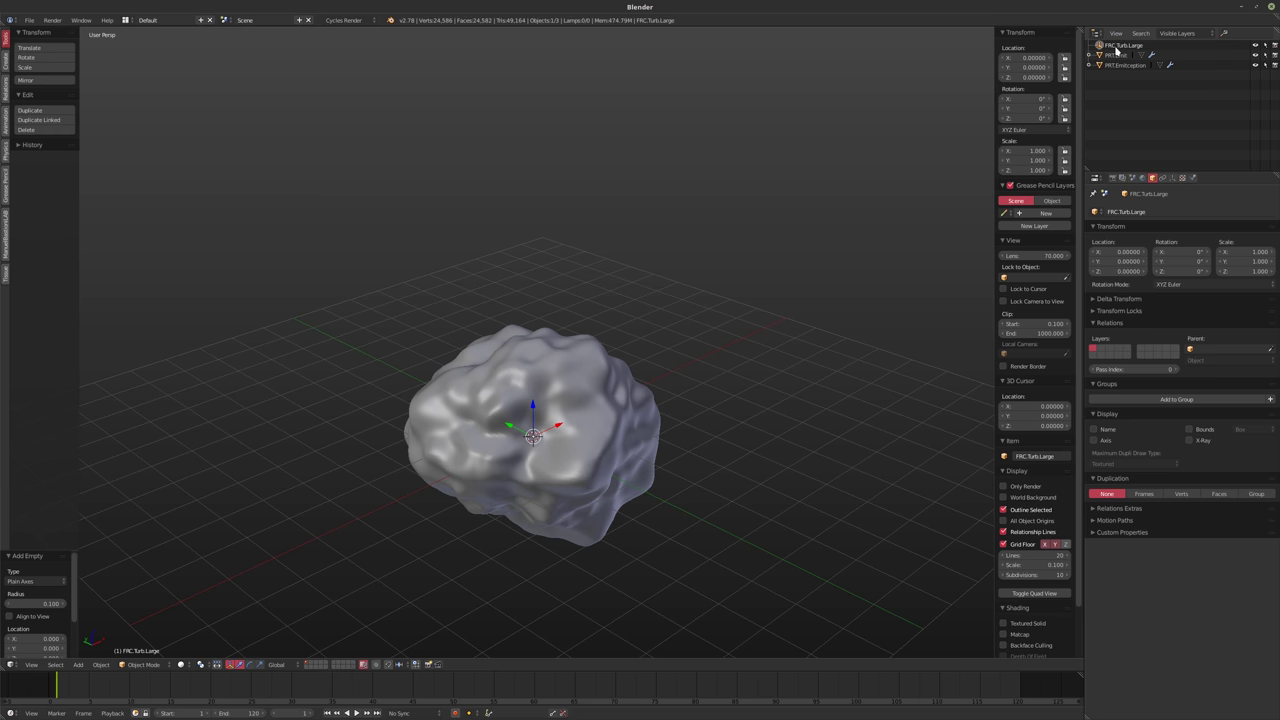
Enable a force field on FRC.Turb.Large and set its type to Turbulence
middle_click_drag(574, 331, 829, 234)
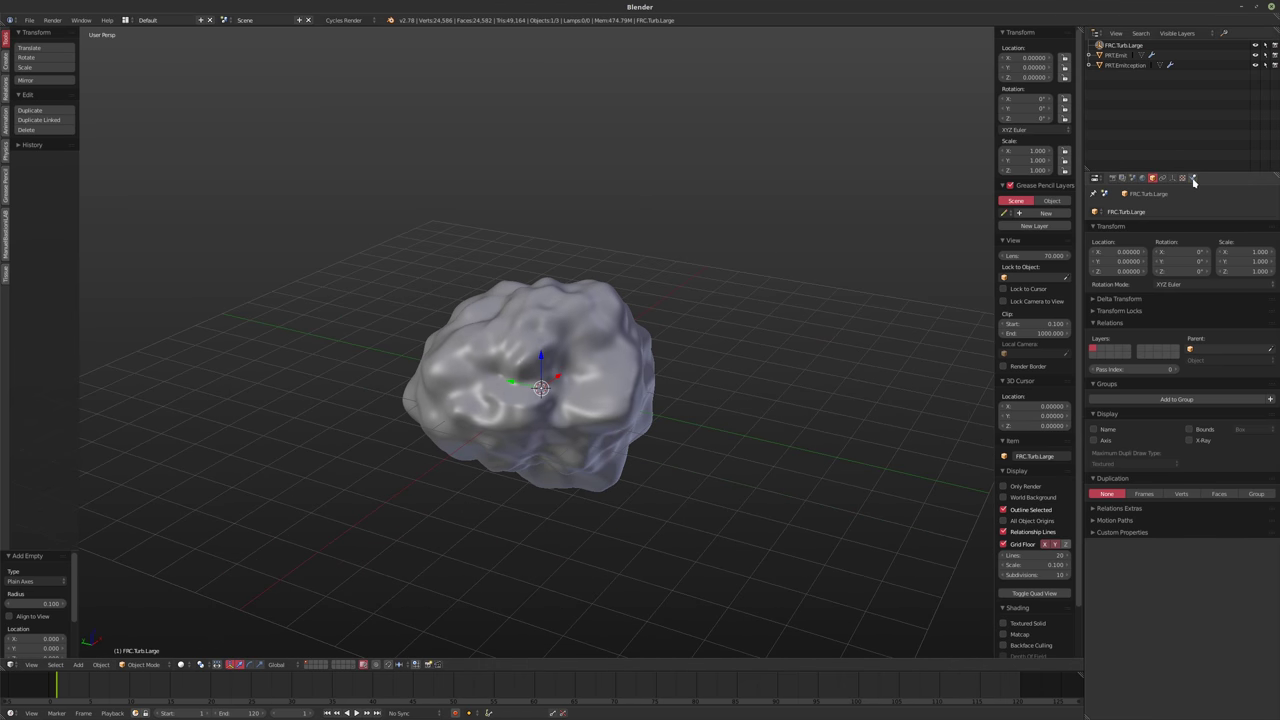
left_click(1192, 178)
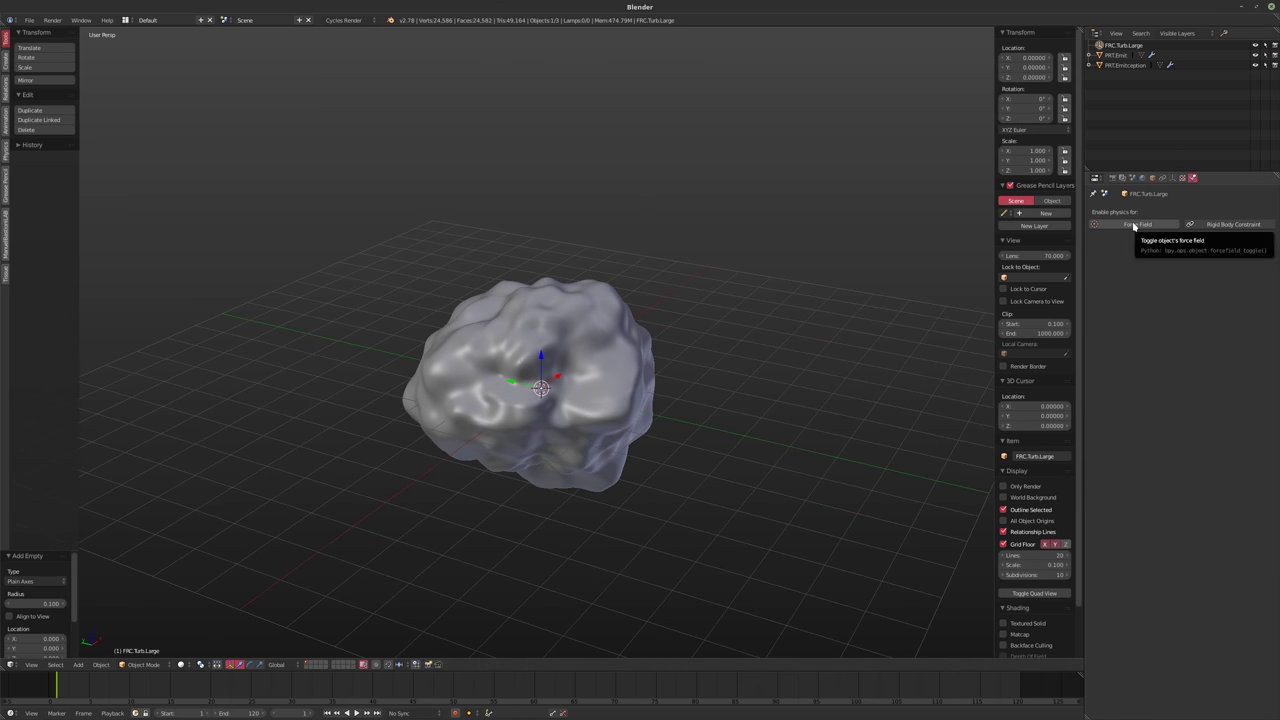
left_click(1144, 227)
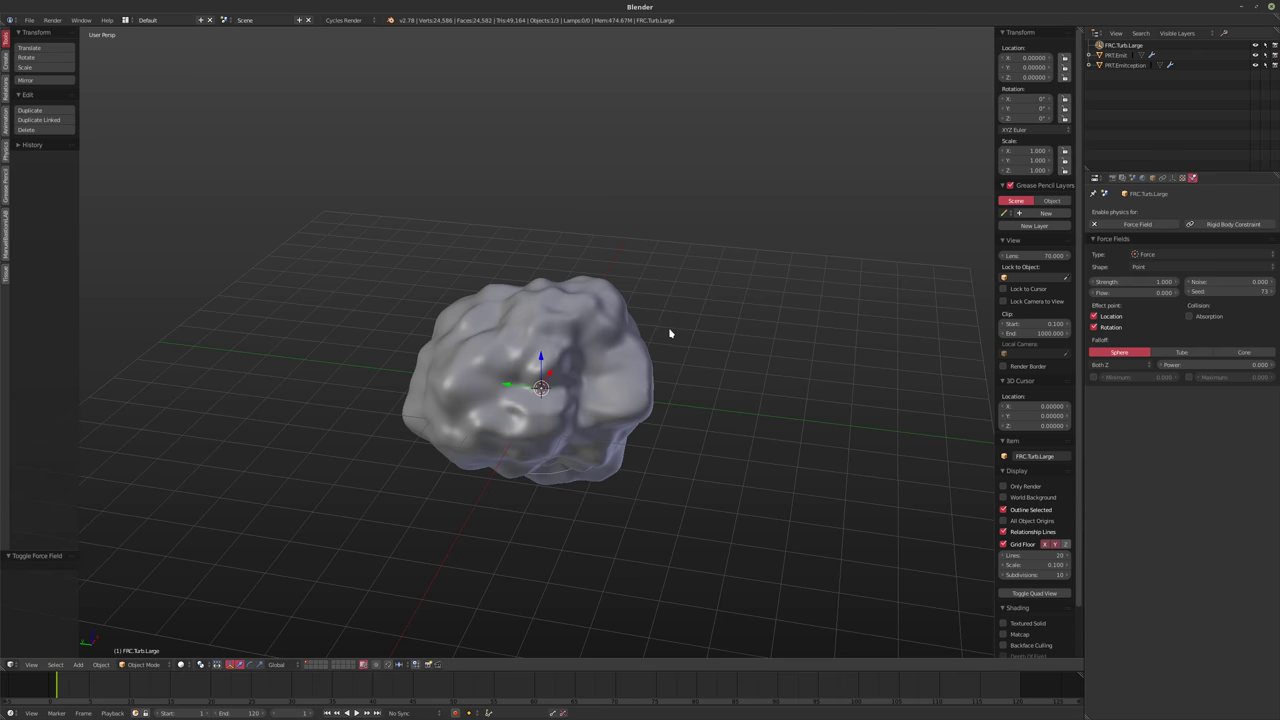
left_click(1160, 256)
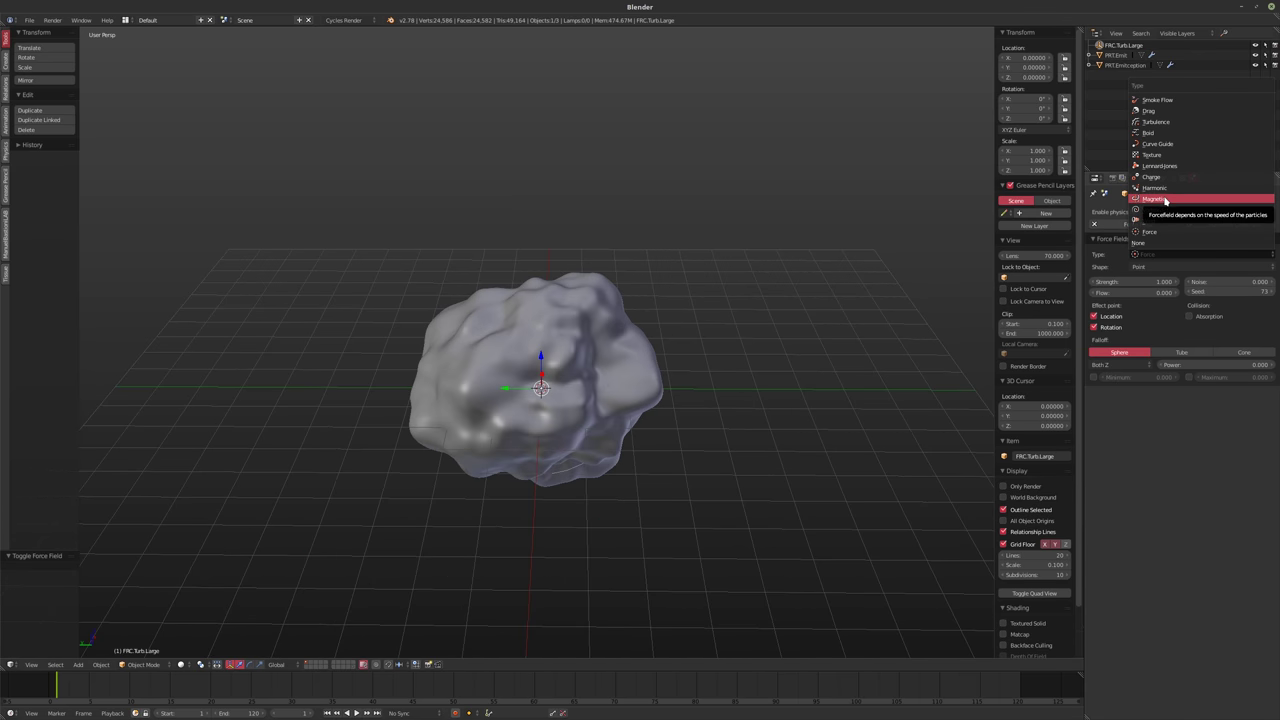
left_click(1178, 122)
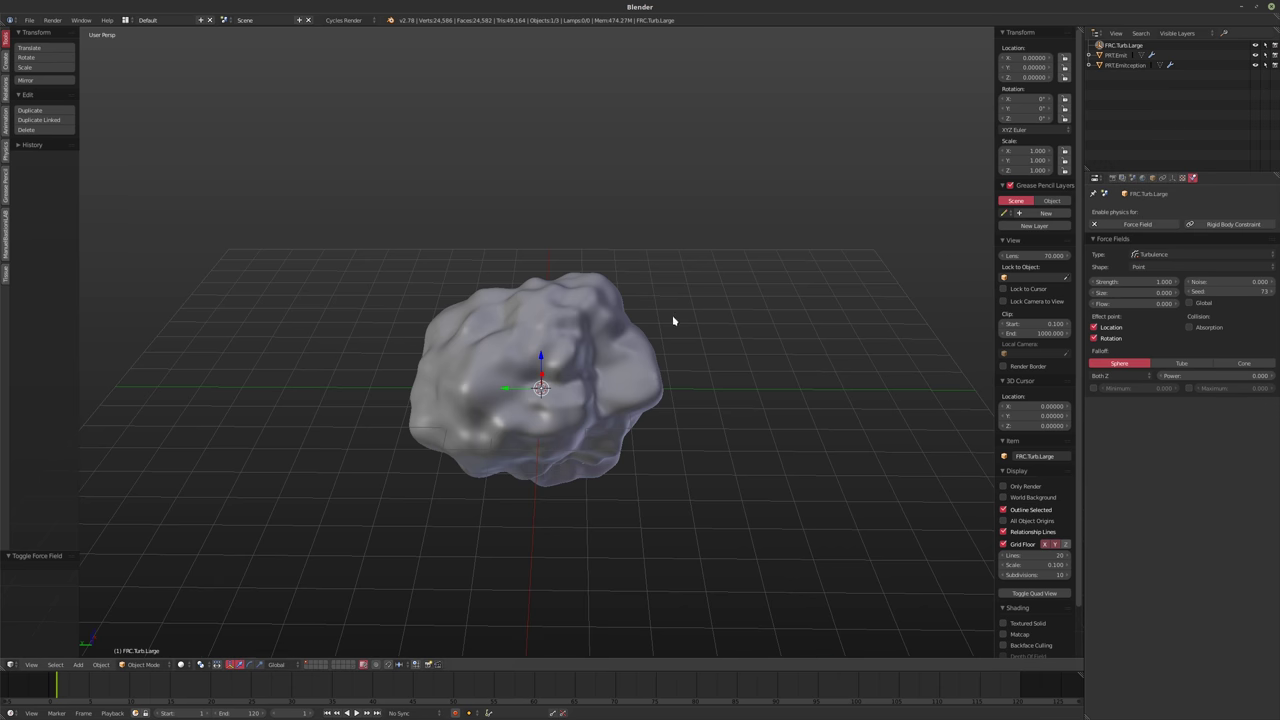
Play the animation to examine how the turbulence affects the particles, and return to the first frame
middle_click_drag(674, 320, 705, 303)
key("alt+a")
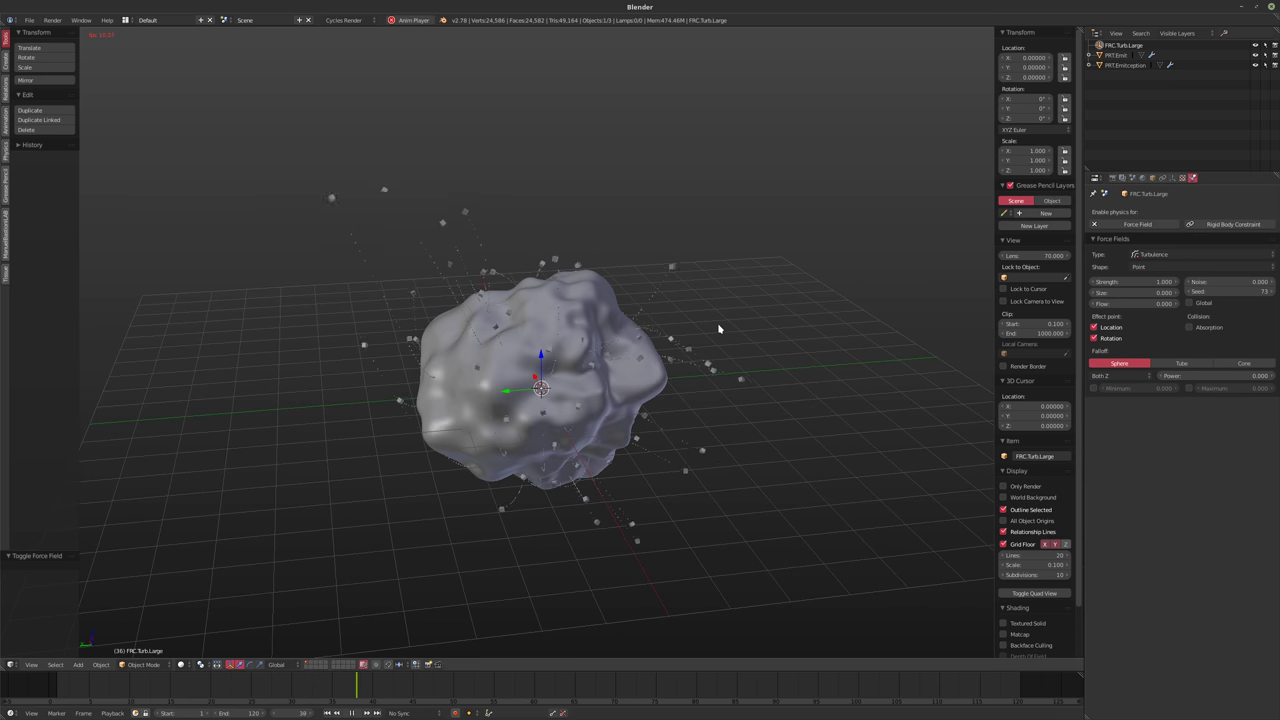
key("alt+a")
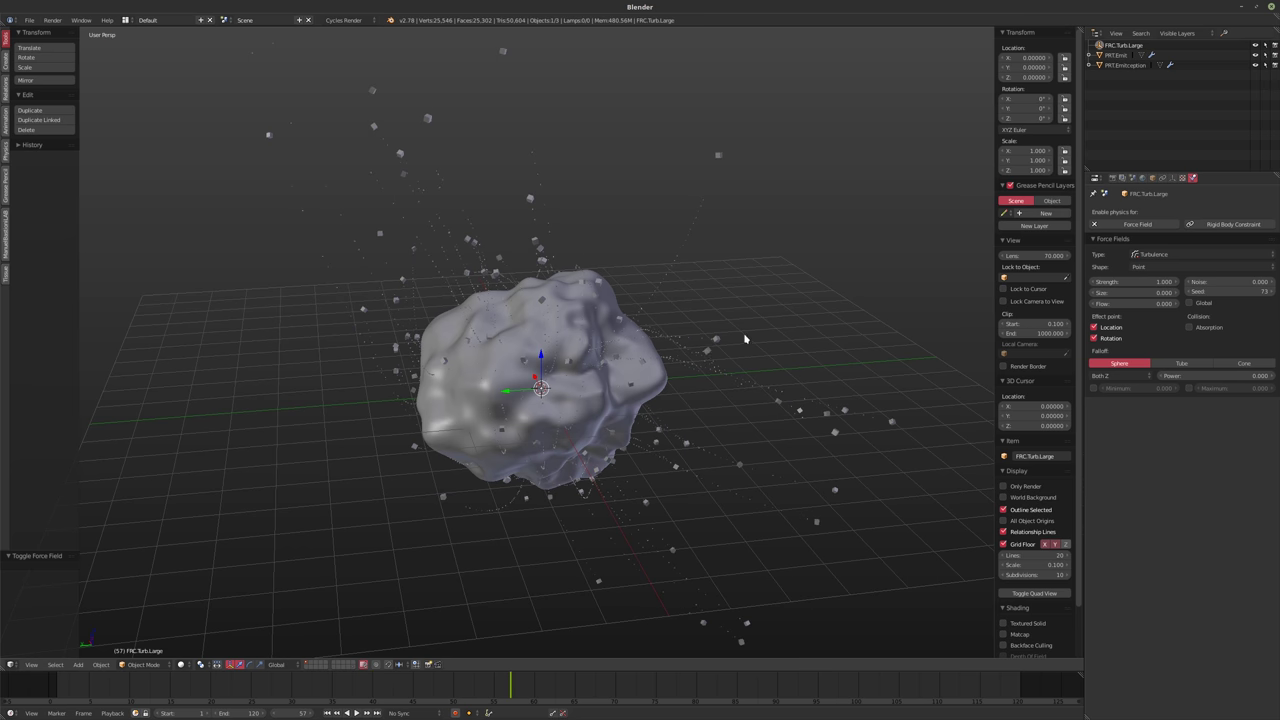
middle_click_drag(744, 339, 693, 376)
key("shift+Left")
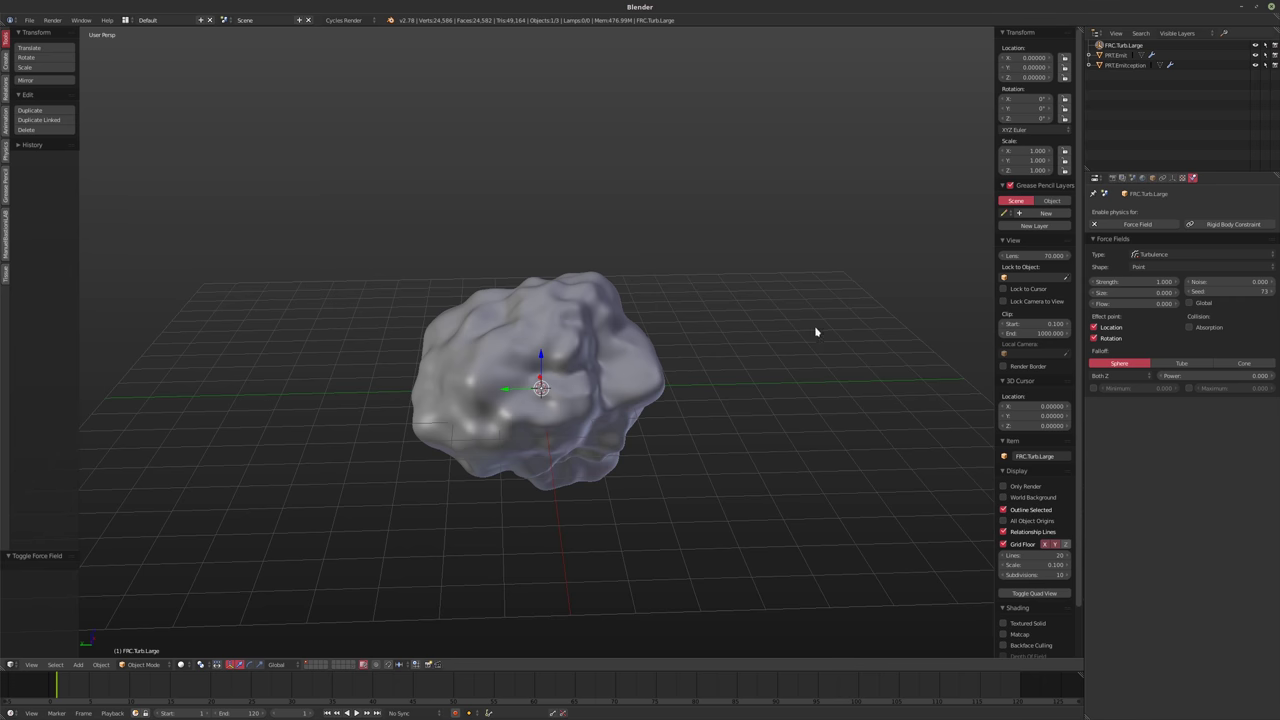
middle_click_drag(815, 331, 746, 354)
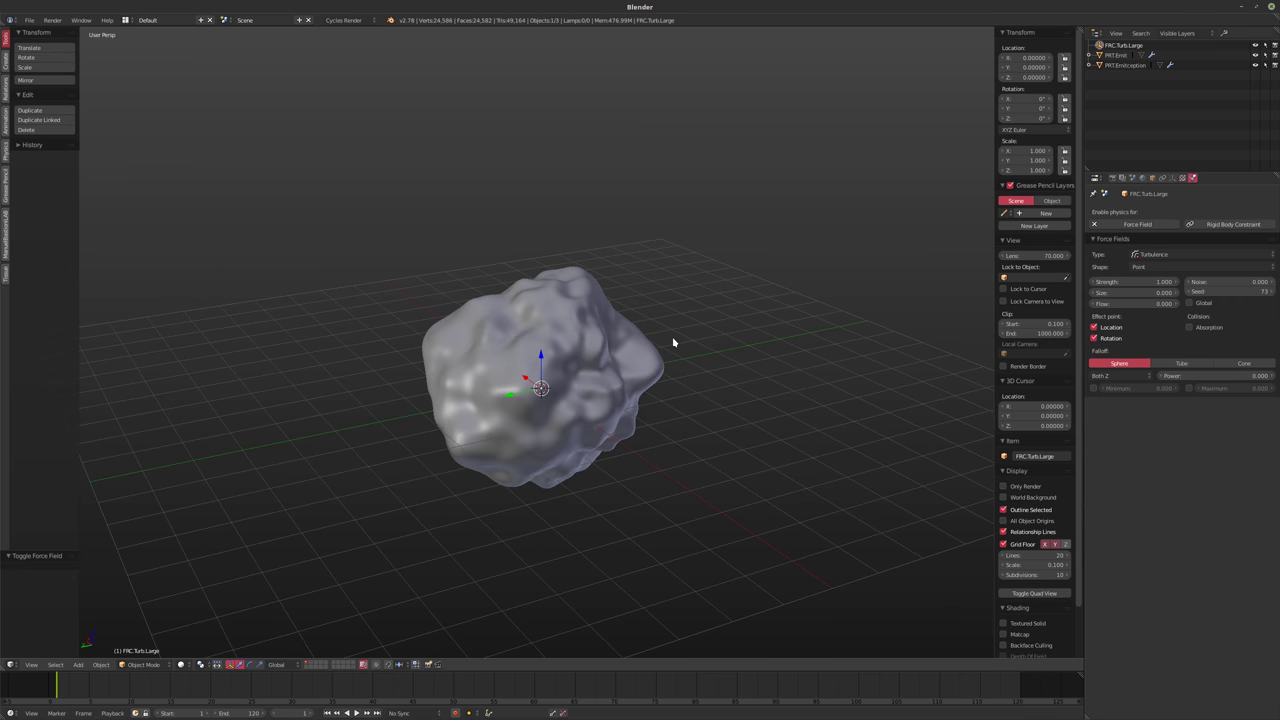
key("shift+d")
key("Escape")
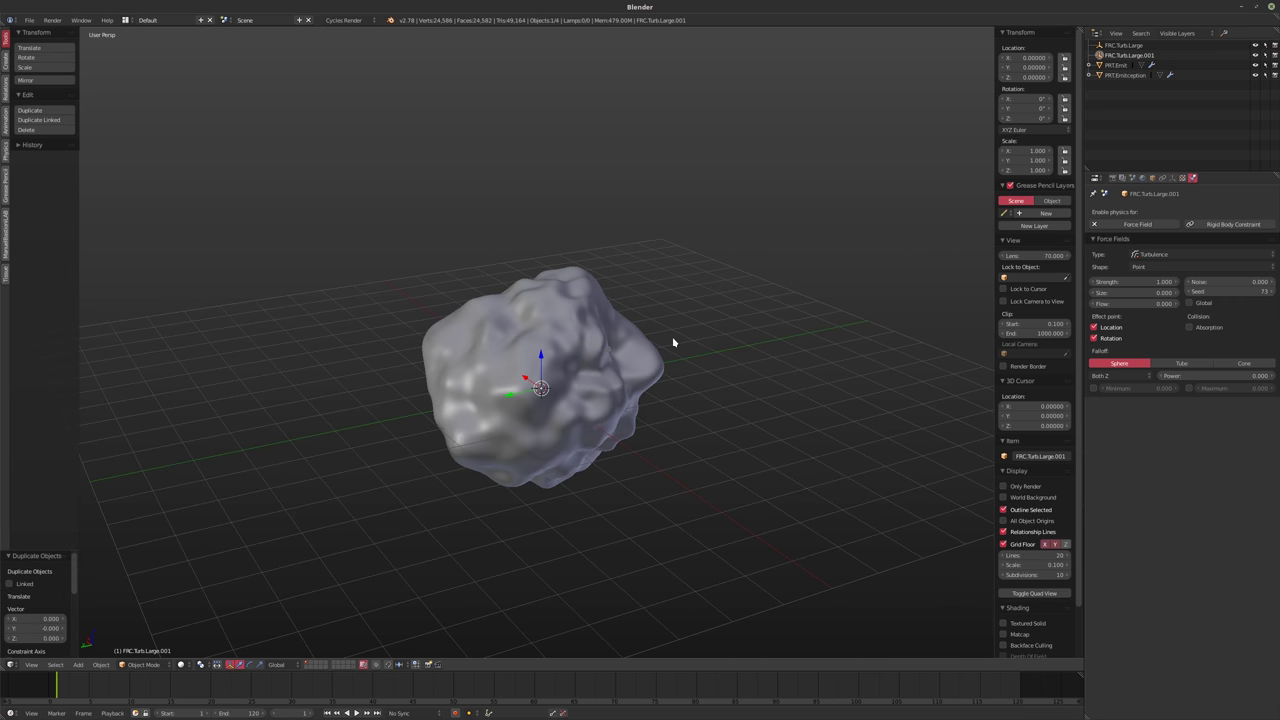
double_click(1126, 56)
left_click_drag(1118, 56, 1234, 68)
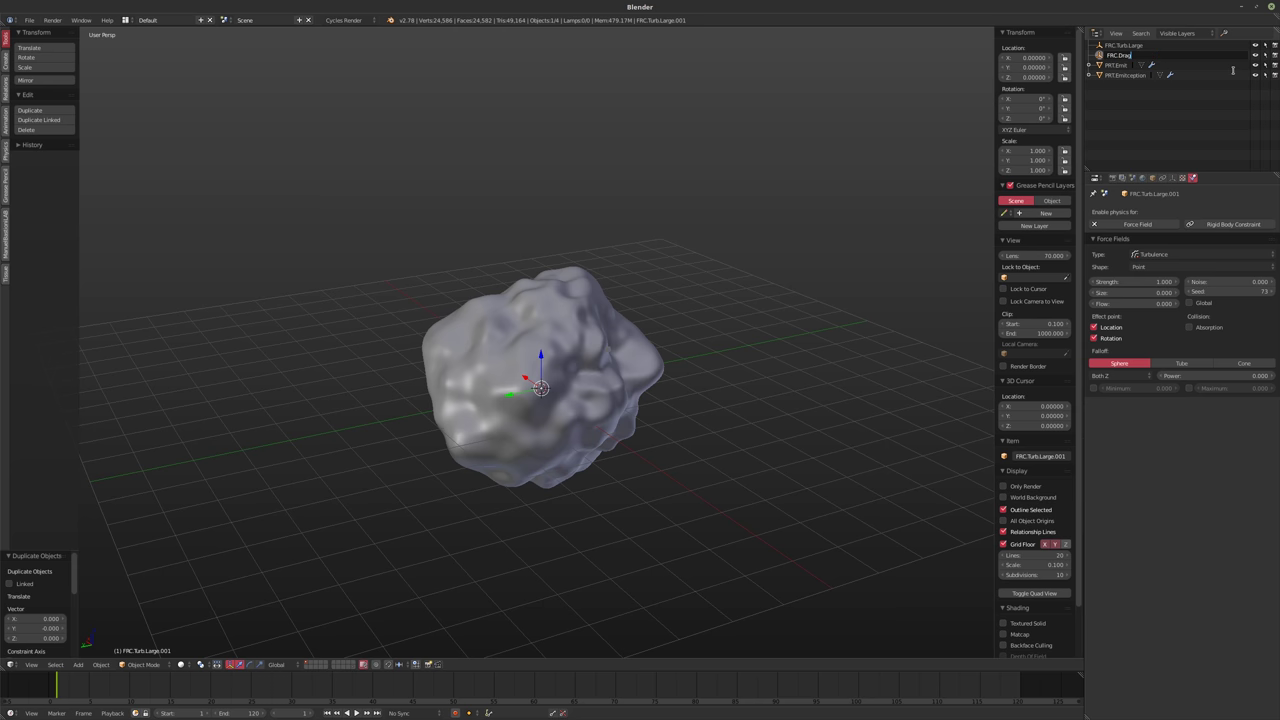
key("Return")
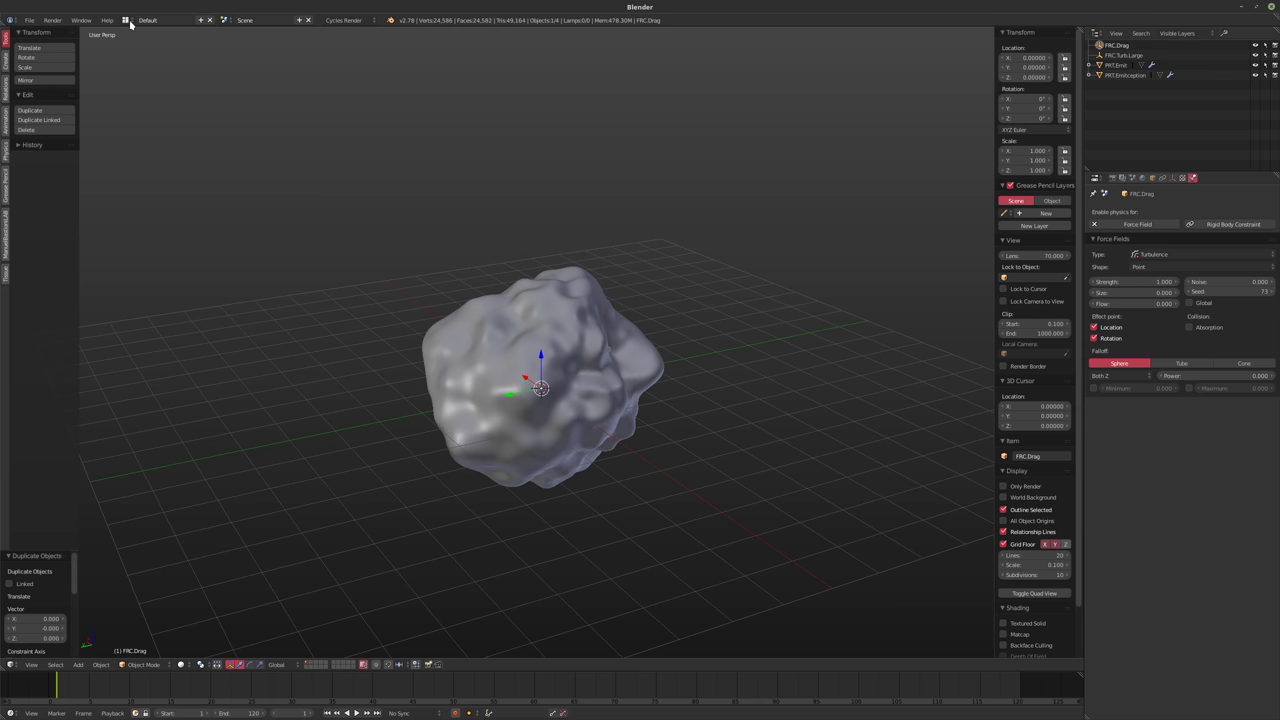
left_click(296, 183)
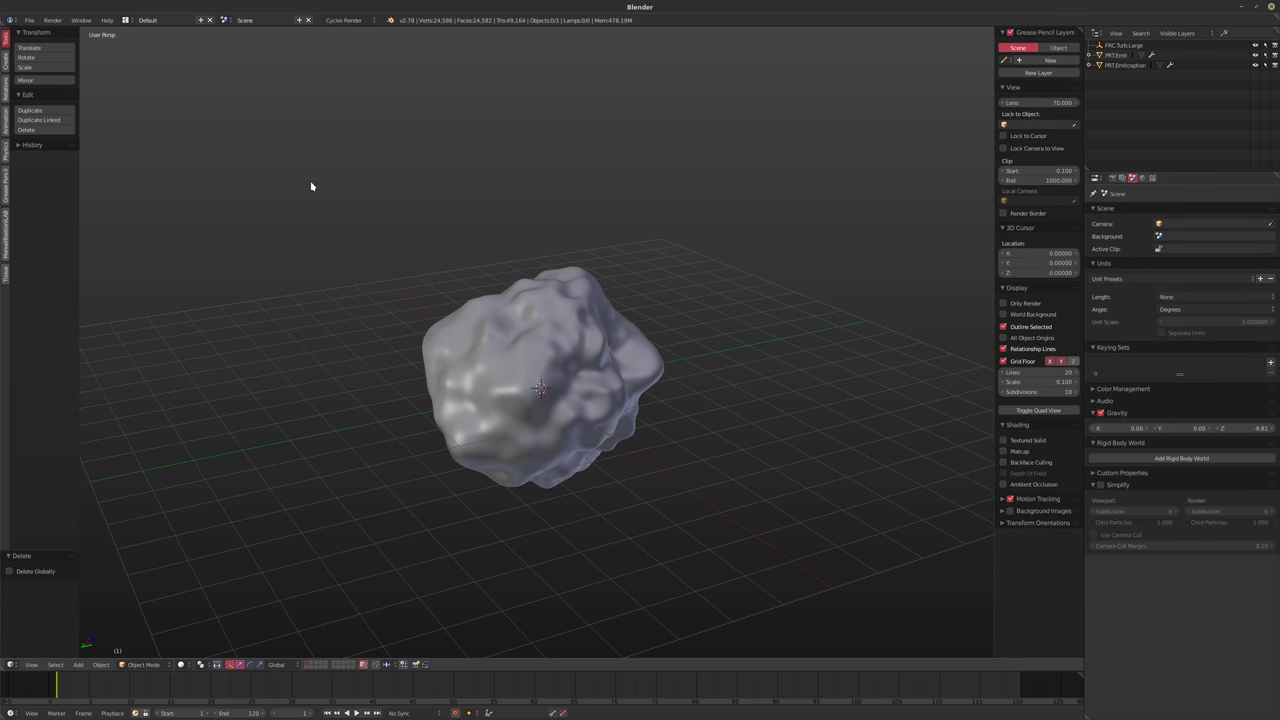
Set the PRT.Emit particle system's drag to 0.5 and try a damp of 0.5
left_click(1118, 56)
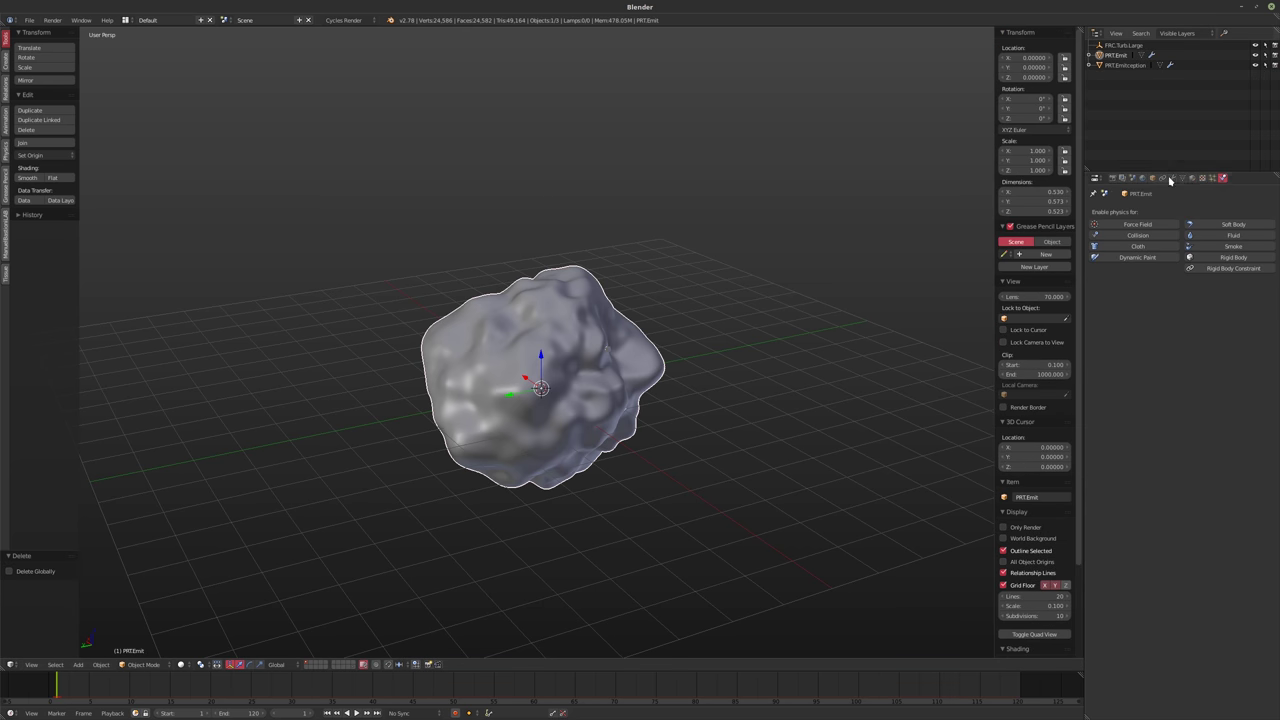
left_click(1213, 178)
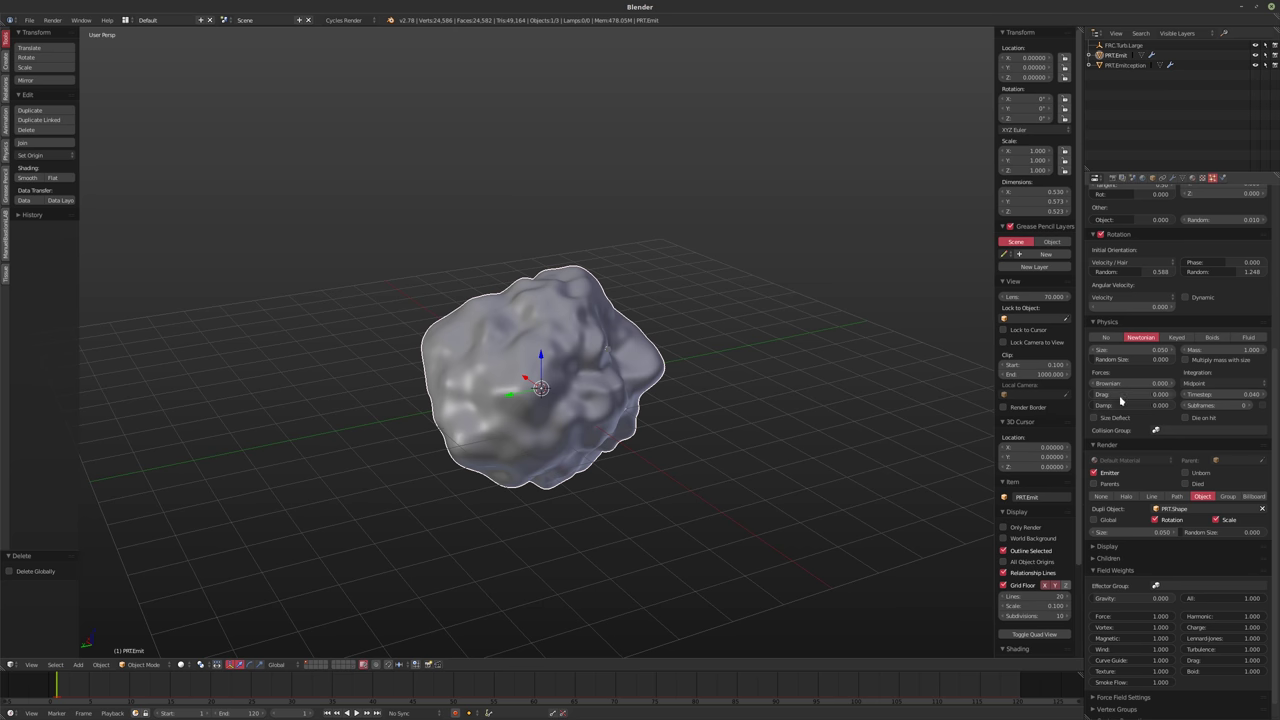
type("0.5")
key("Tab")
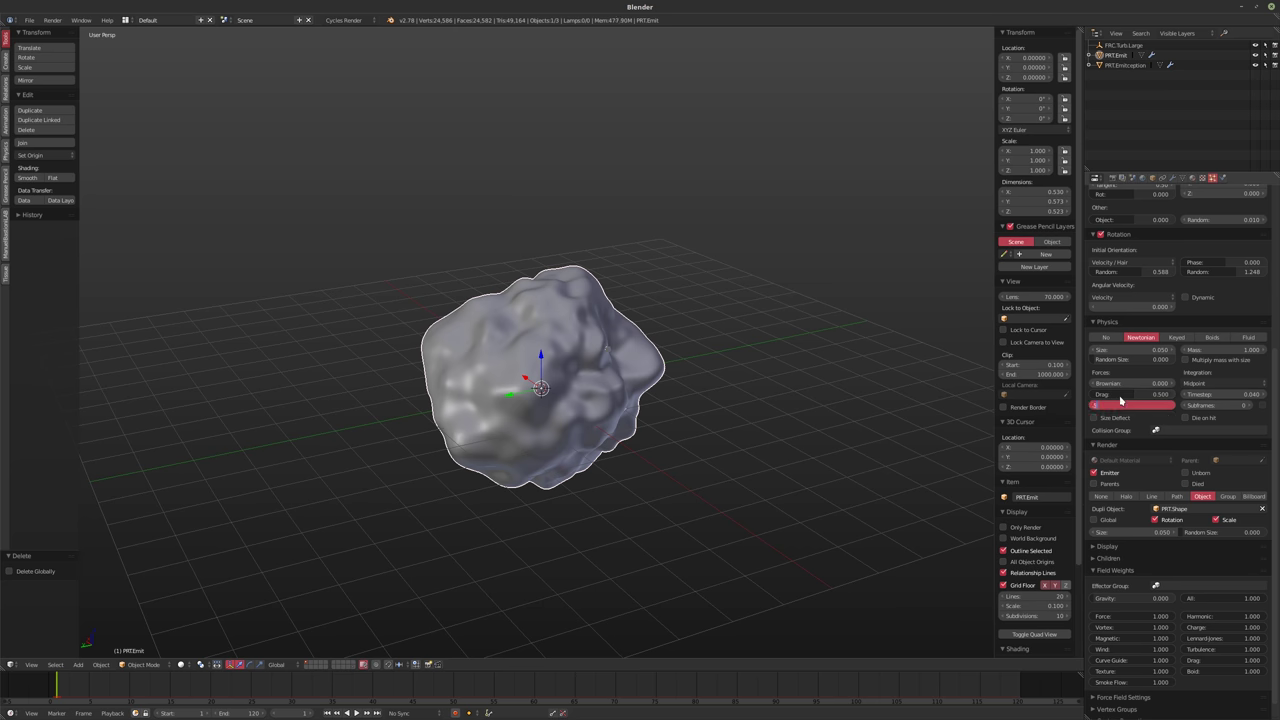
key("Return")
Replay the animation with PRT.Emit's damp at 0.5 and at 0, returning to the first frame
key("alt+a")
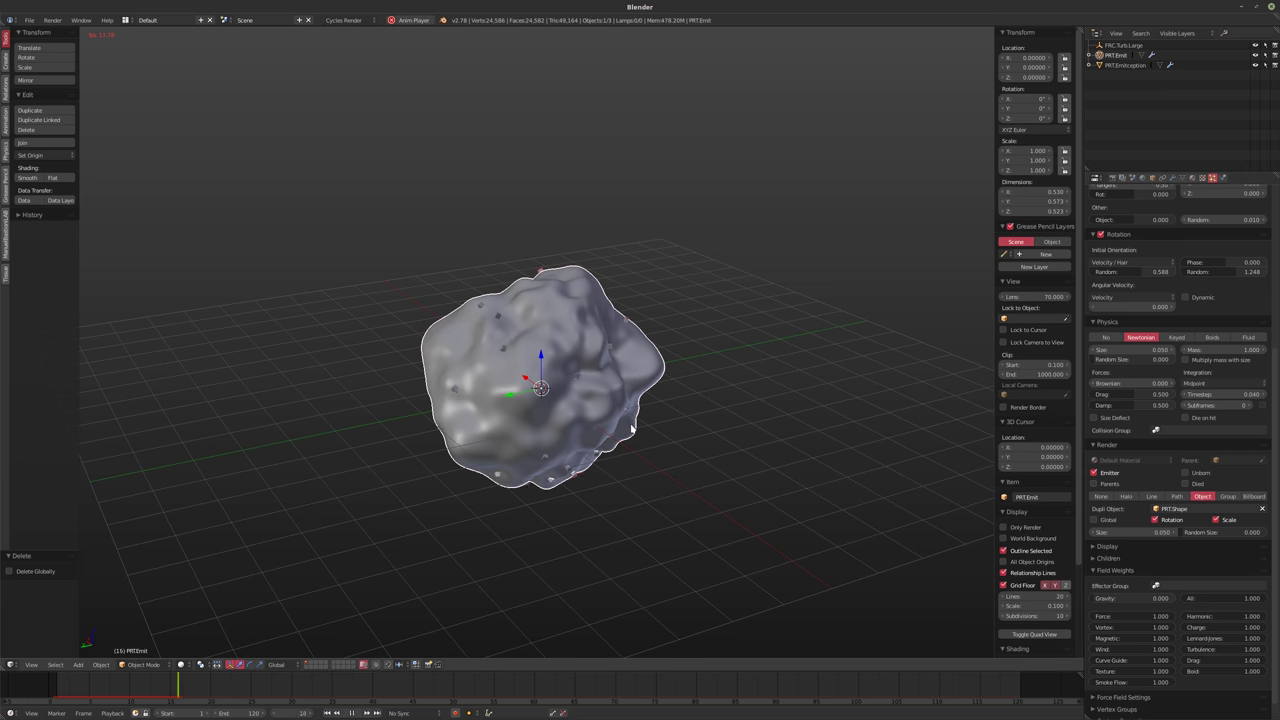
key("alt+a")
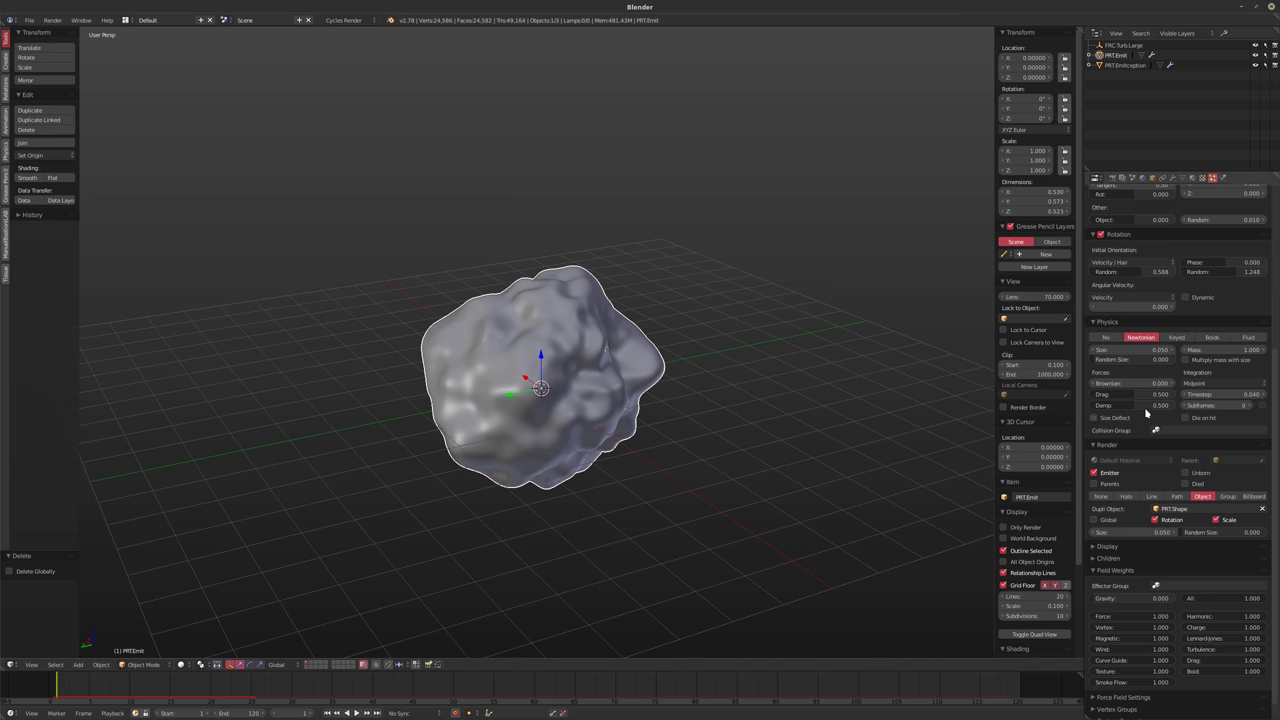
key("alt+a")
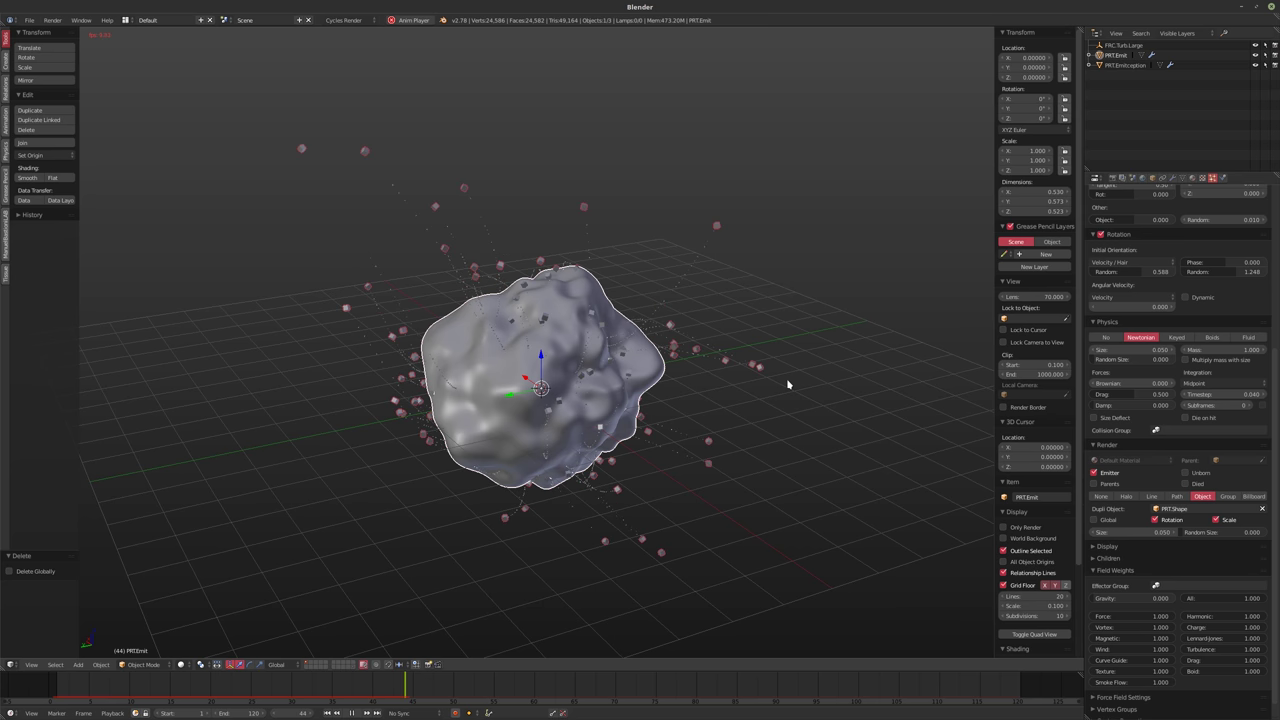
key("alt+a")
key("shift+Left")
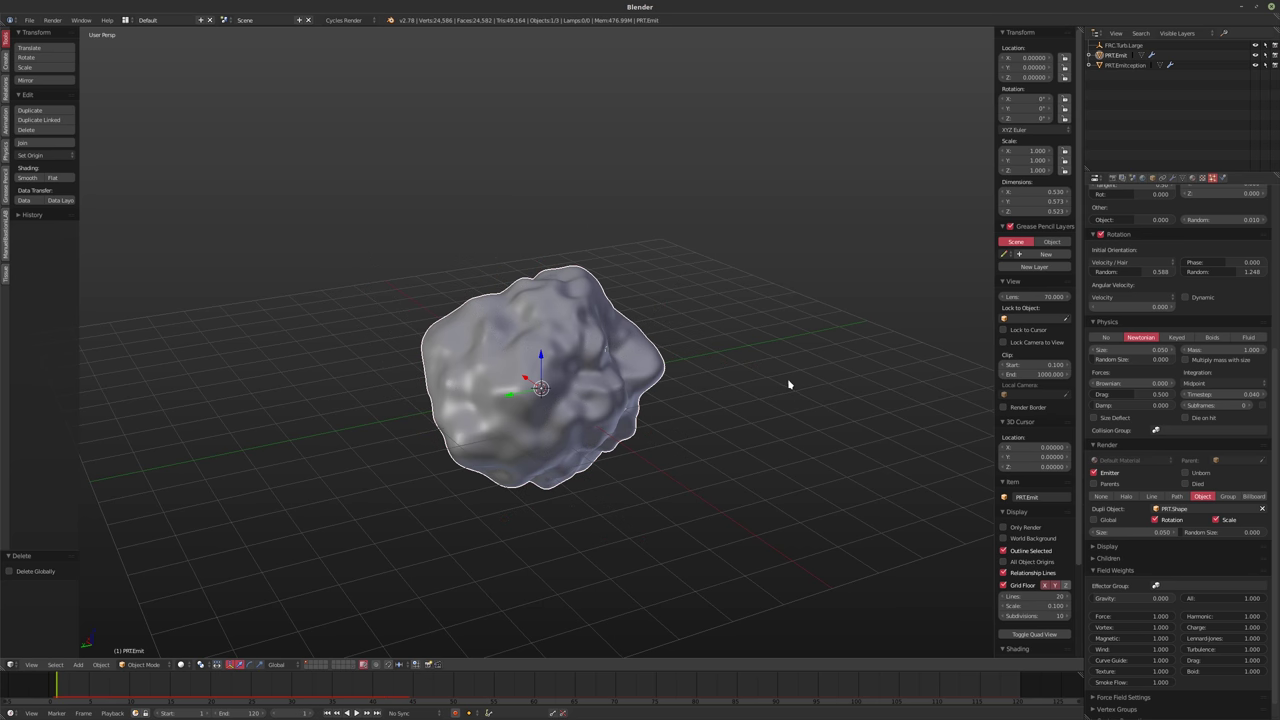
Set the damp of the PRT.Emit particle physics to 0.1
left_click(1110, 362)
left_click(1116, 405)
type("0.1")
key("Return")
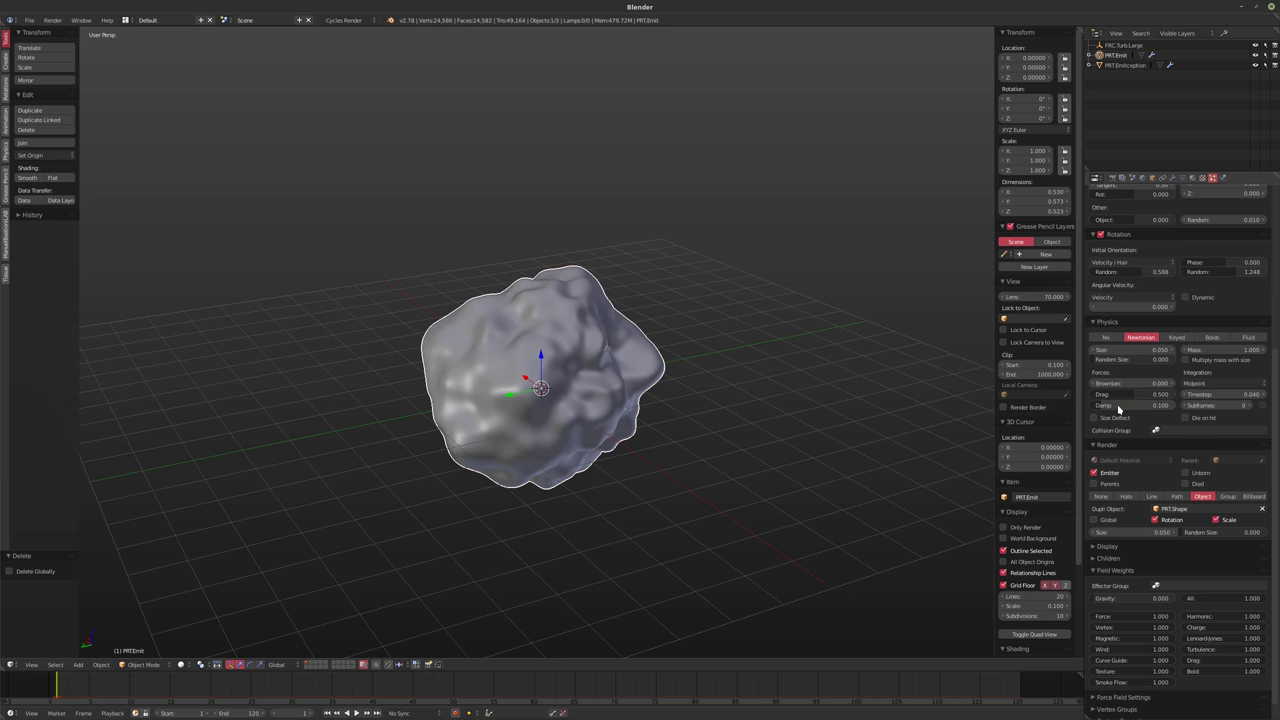
Play the animation with PRT.Emit's damp at 0.1, stop it, and examine the particle spread from another angle
key("alt+a")
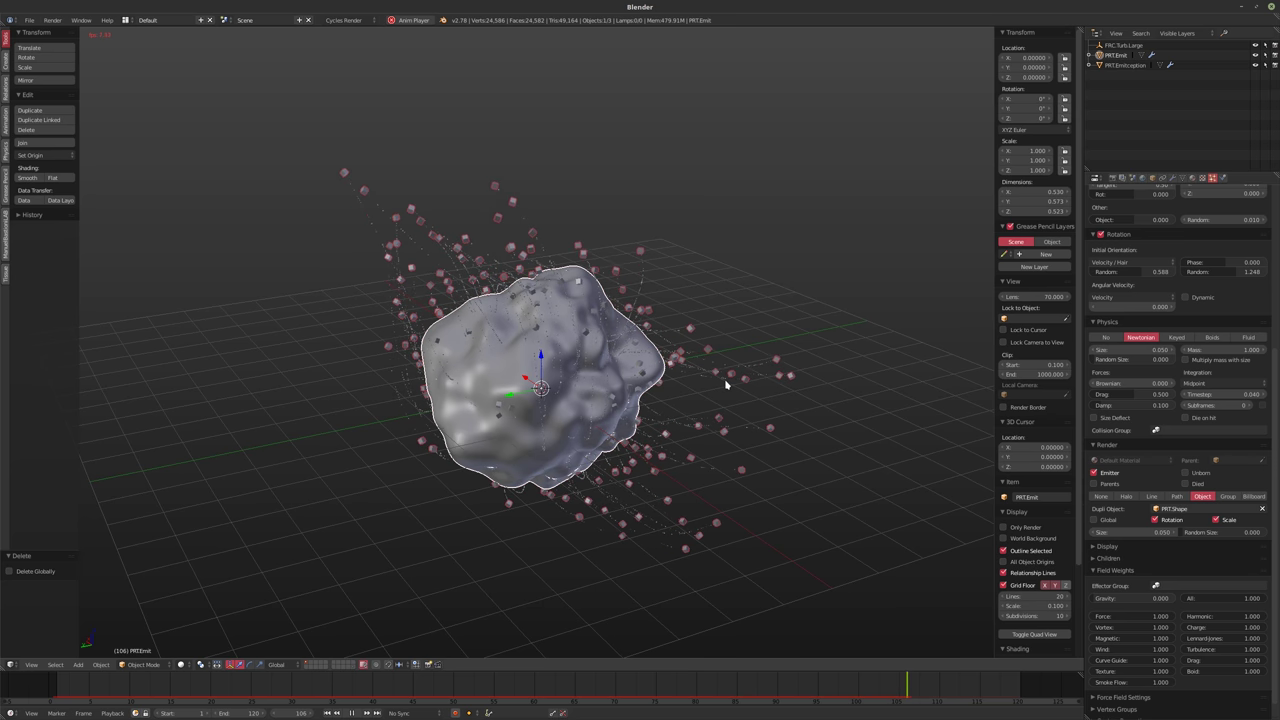
key("alt+a")
middle_click_drag(645, 432, 775, 400)
Try a strength of 0.5 on the FRC.Turb.Large turbulence field, replay the animation, and return to the first frame
left_click(1122, 46)
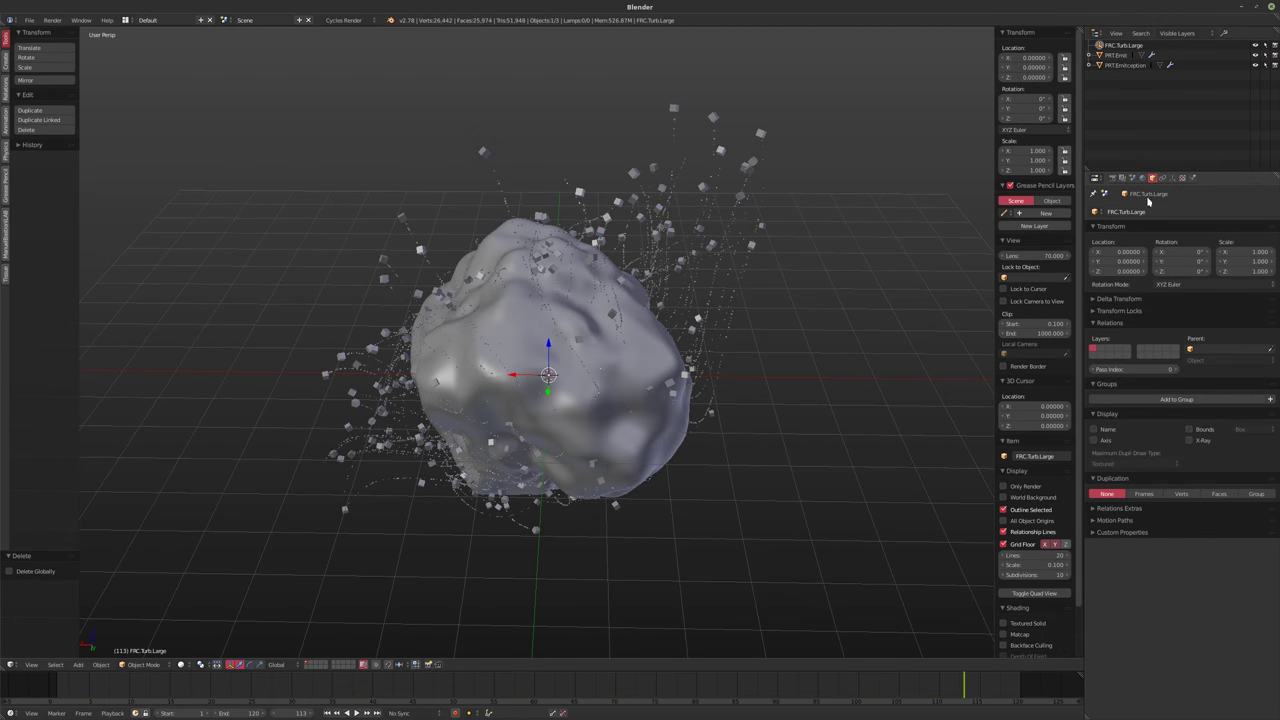
left_click(1193, 178)
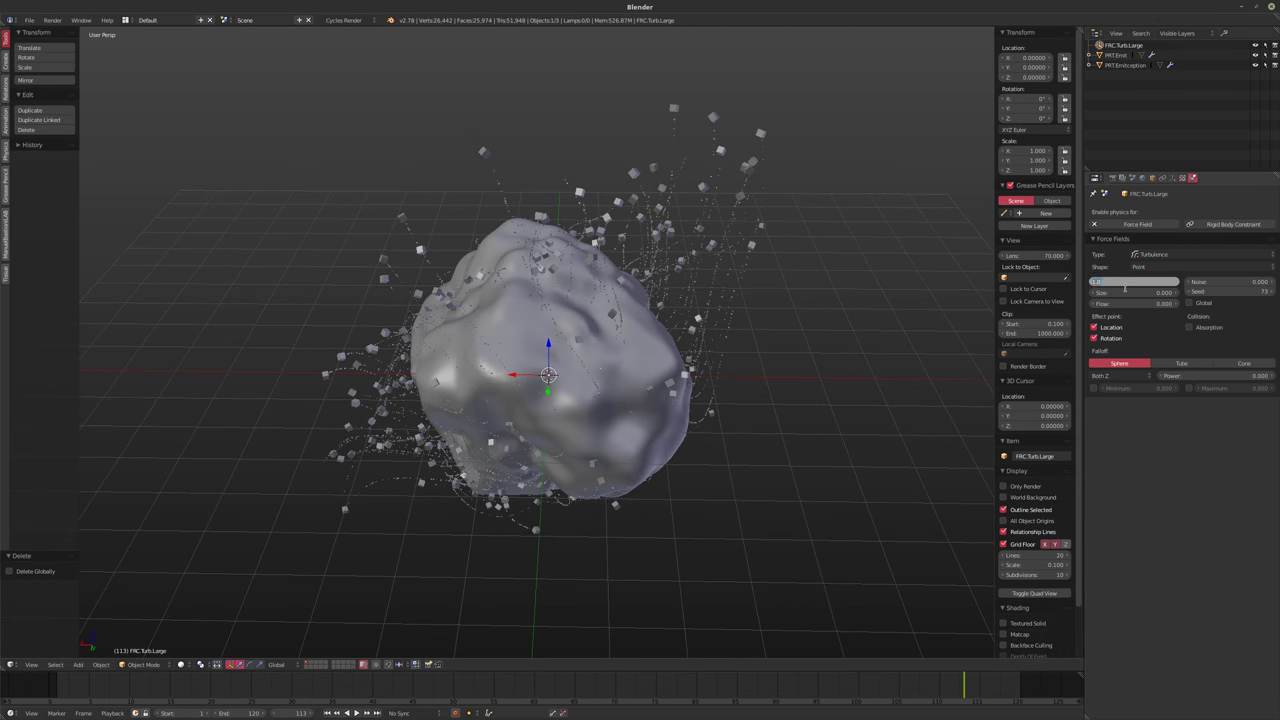
left_click_drag(1125, 287, 1130, 288)
middle_click_drag(725, 362, 731, 394)
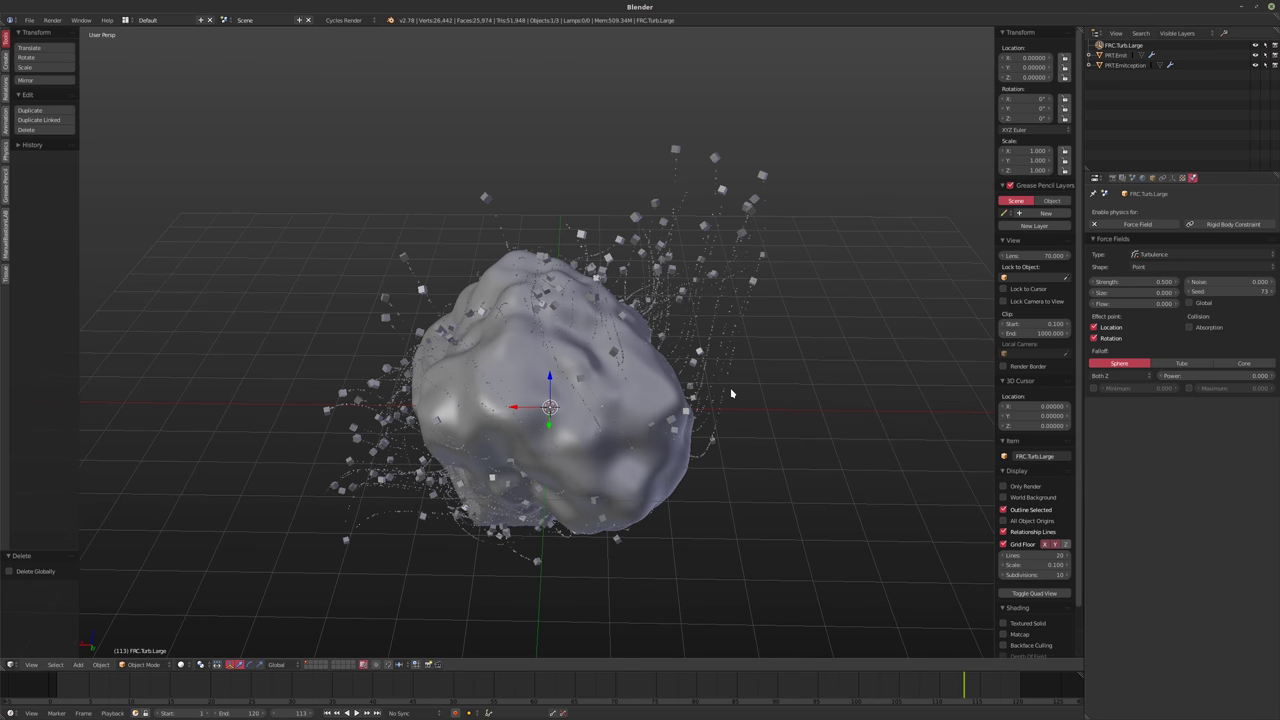
key("alt+a")
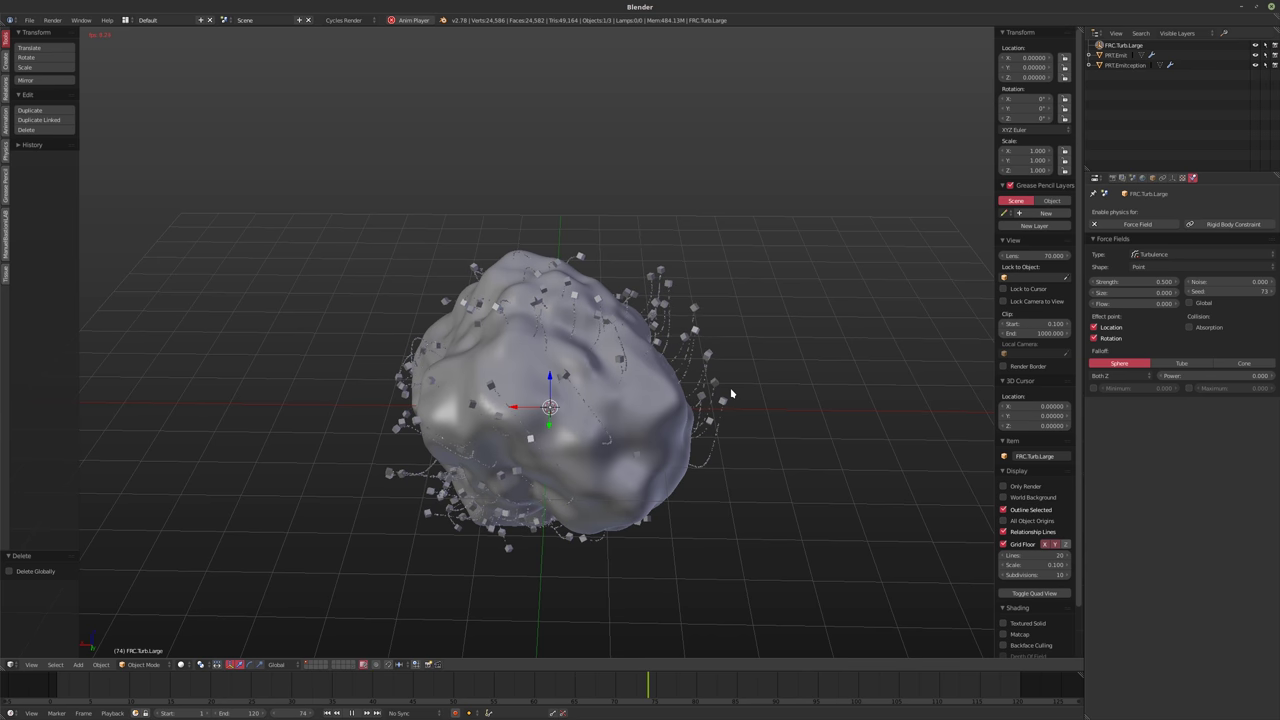
key("Escape")
Set the strength of the FRC.Turb.Large turbulence field to 0.75
left_click(1121, 283)
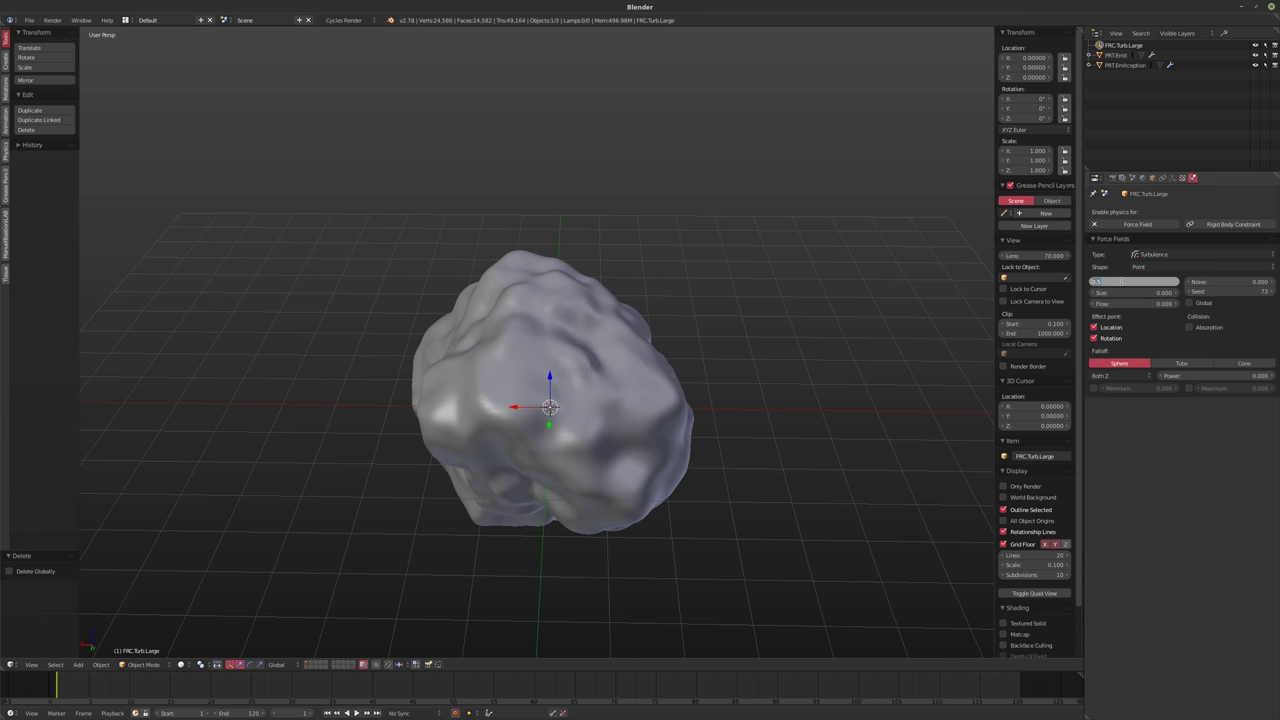
type("0.75")
key("Return")
middle_click_drag(640, 290, 700, 271)
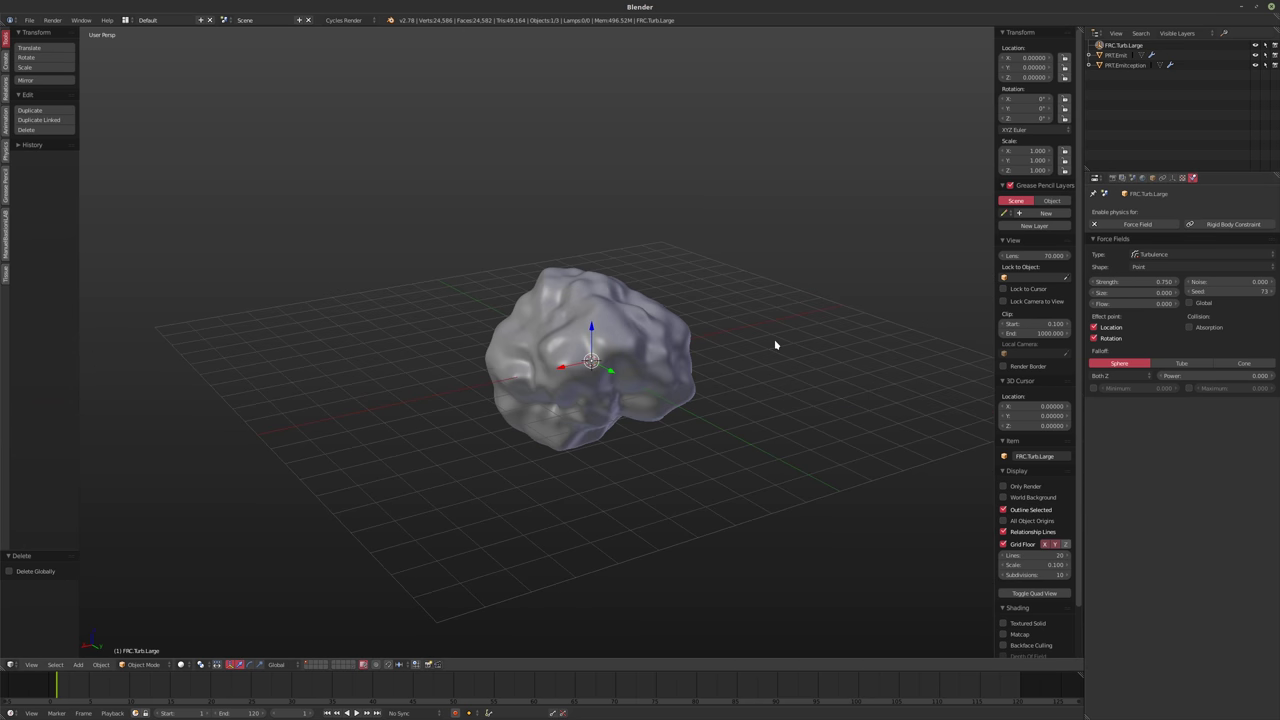
Scale the entire PRT.Emit sphere mesh by 0.5 in Edit Mode and return to Object Mode
right_click(646, 349)
key("Tab")
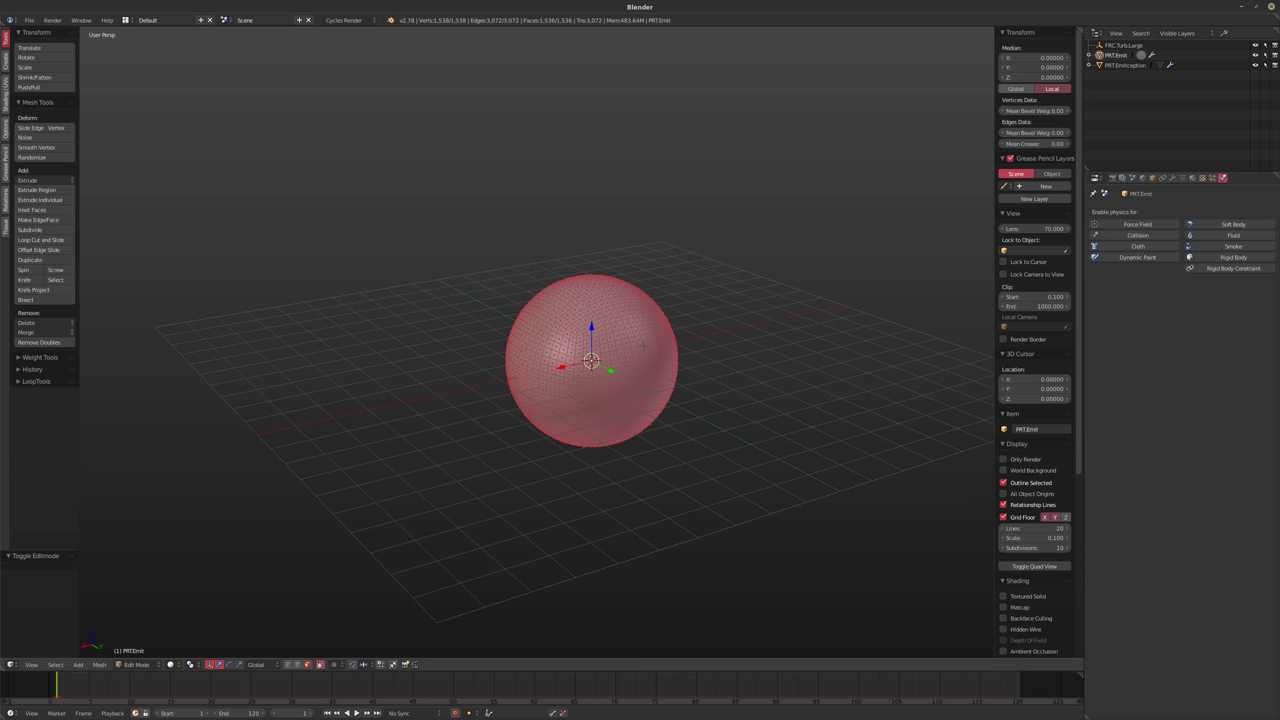
type("s.5")
middle_click_drag(644, 351, 662, 351)
Play the animation to examine the particles around the smaller PRT.Emit up close, and return to the first frame
key("alt+a")
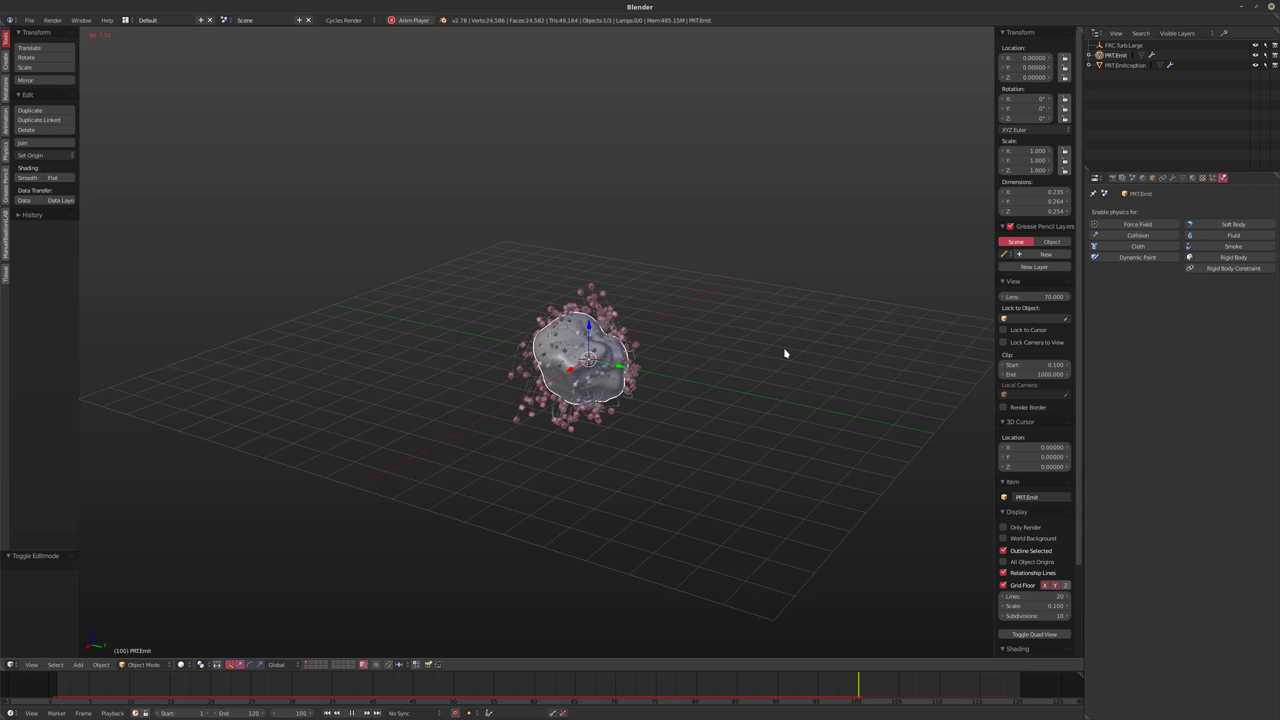
key("alt+a")
middle_click_drag(683, 374, 760, 365)
scroll(720, 351, "up", 3)
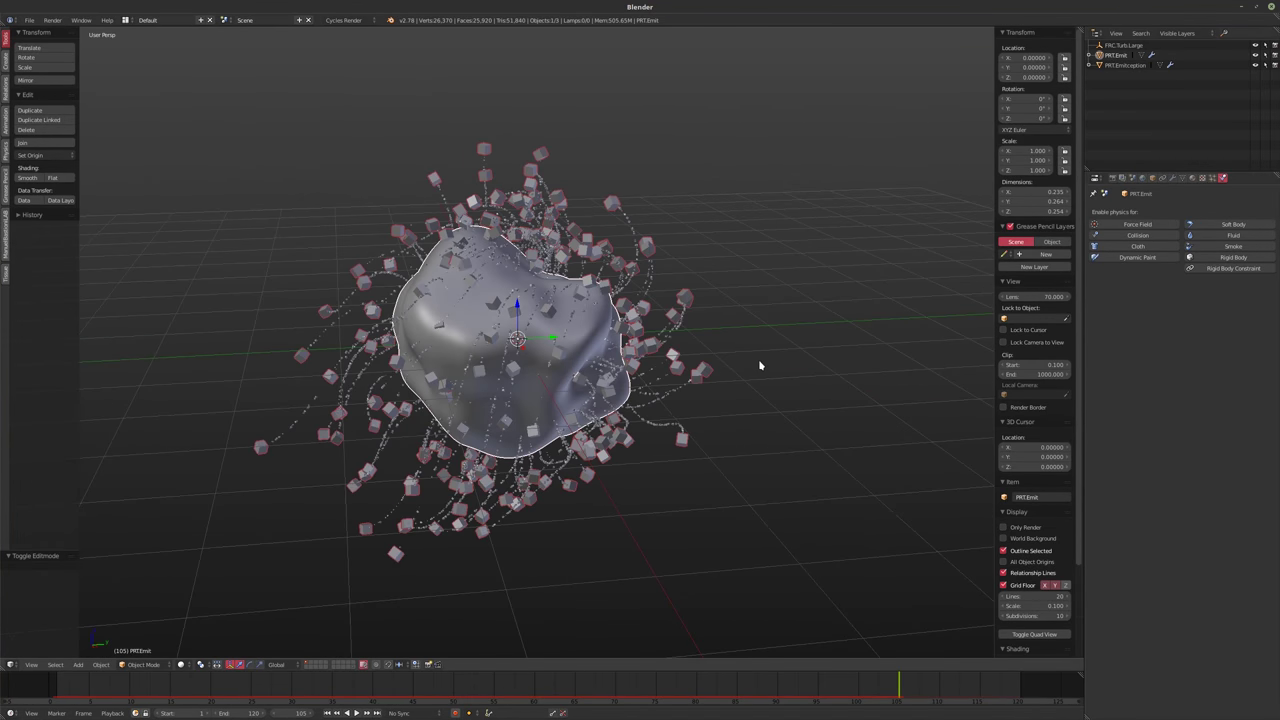
key("shift+Left")
Select FRC.Turb.Large and set its turbulence strength to 1
left_click(1124, 45)
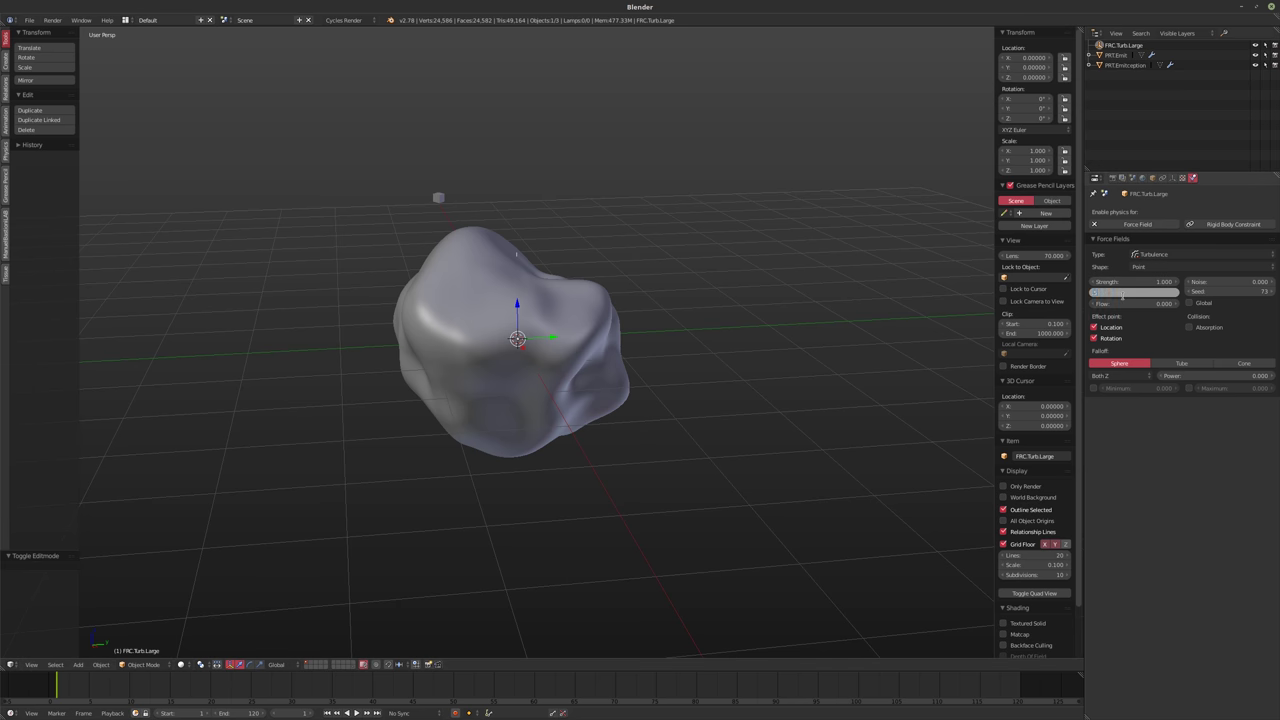
Set the turbulence field's size to 0.5 and strength to 1.5, playing the particle animation to check them
key("alt+a")
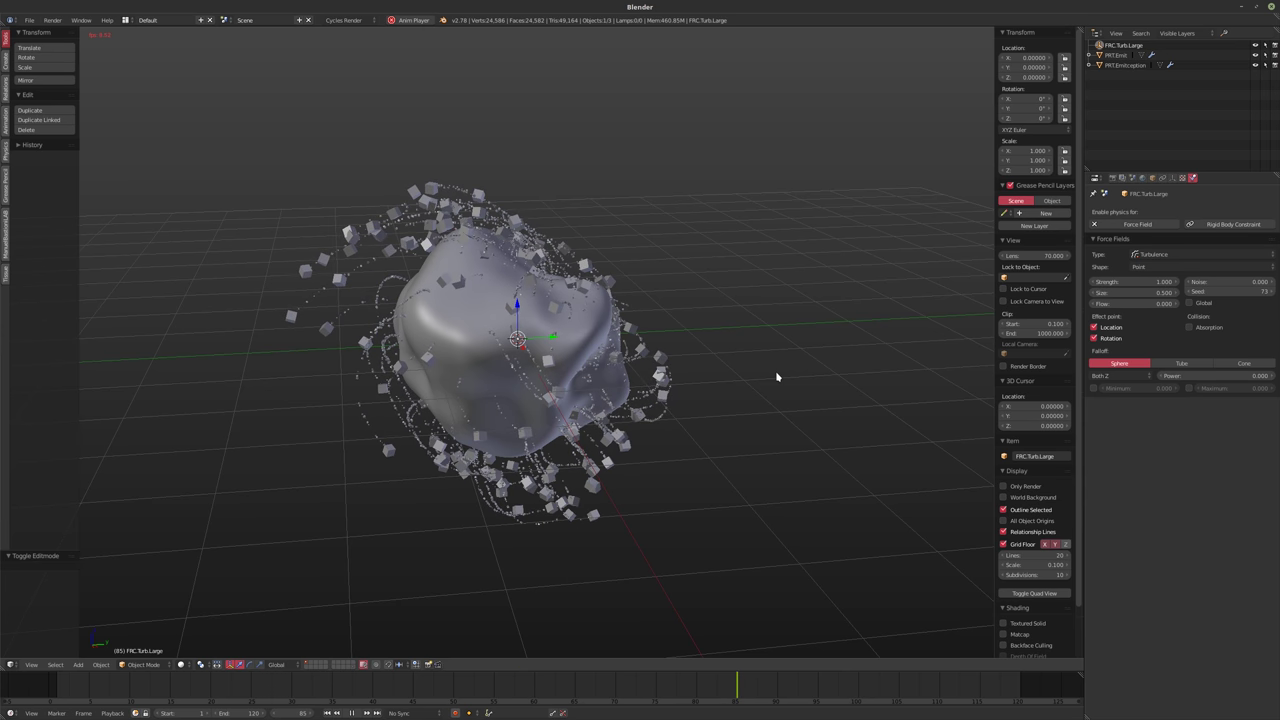
key("Escape")
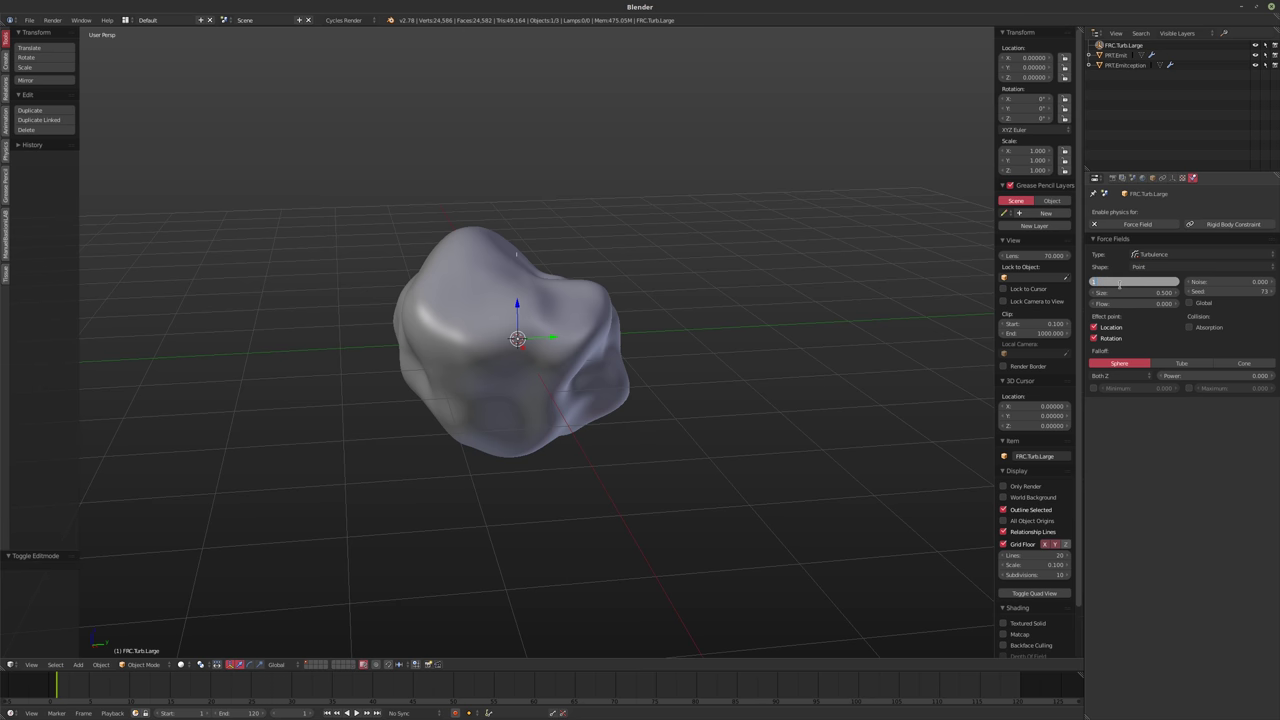
key("Return")
key("alt+a")
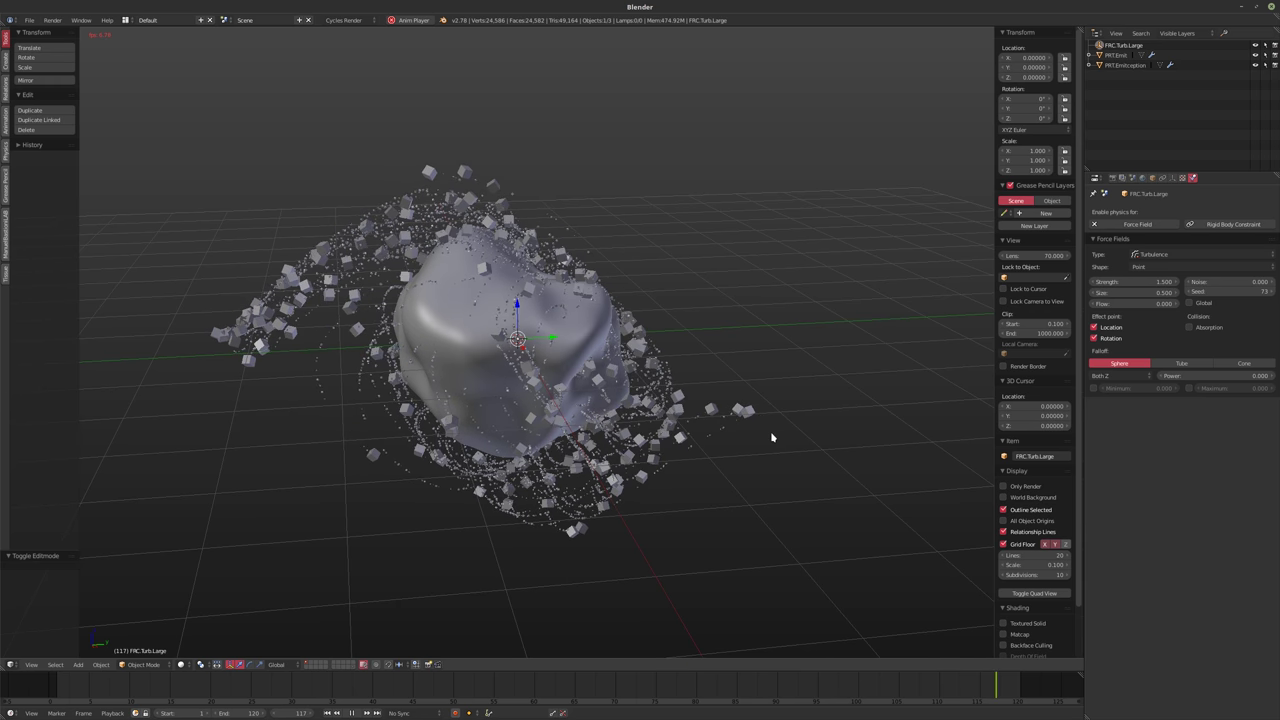
key("alt+a")
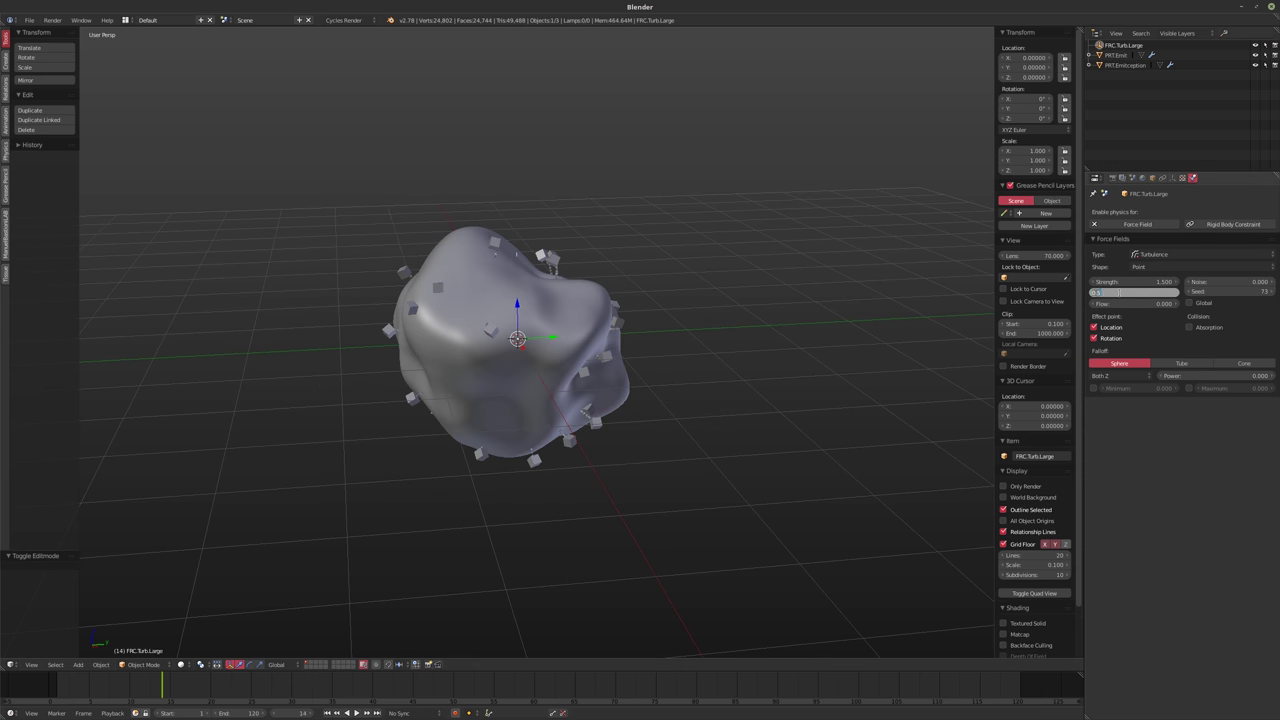
Set the turbulence size to 1 and flow to 0.25, and play the particle animation from the first frame
key("Tab")
type(".25")
key("Return")
middle_click_drag(842, 325, 837, 360, "shift")
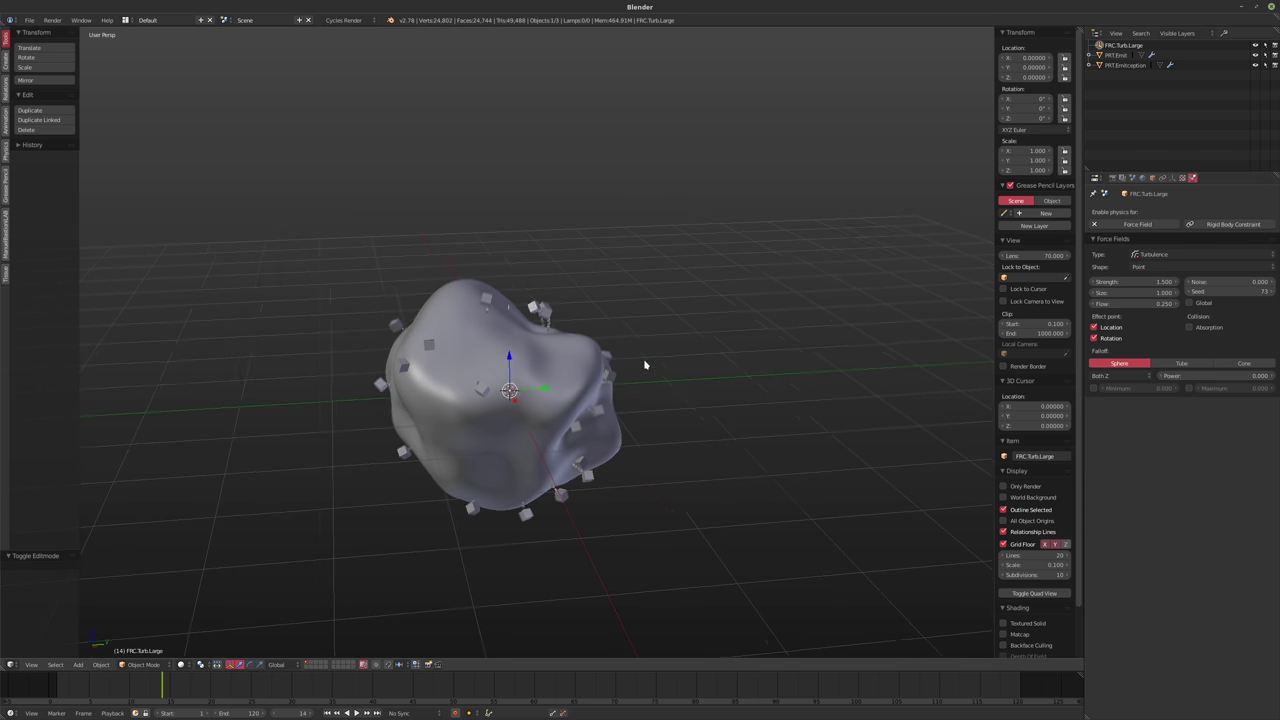
middle_click_drag(646, 363, 667, 348, "shift")
key("shift+Left")
key("alt+a")
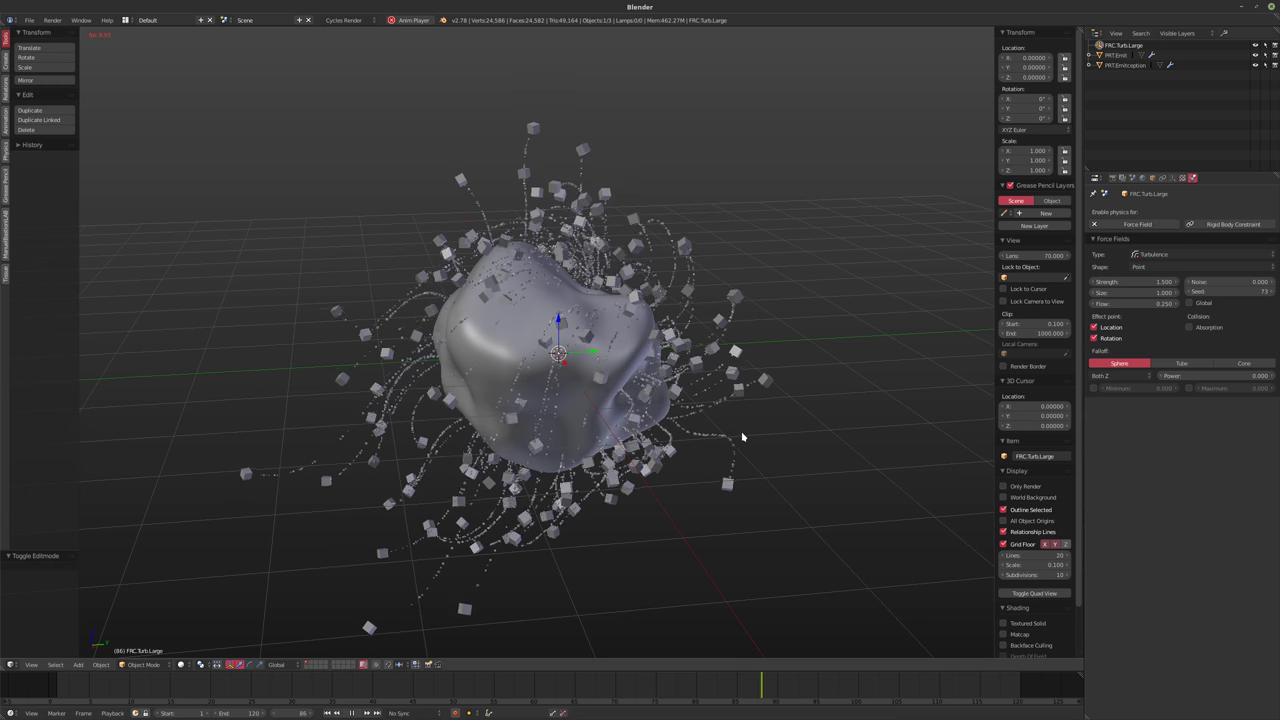
middle_click_drag(734, 451, 520, 410)
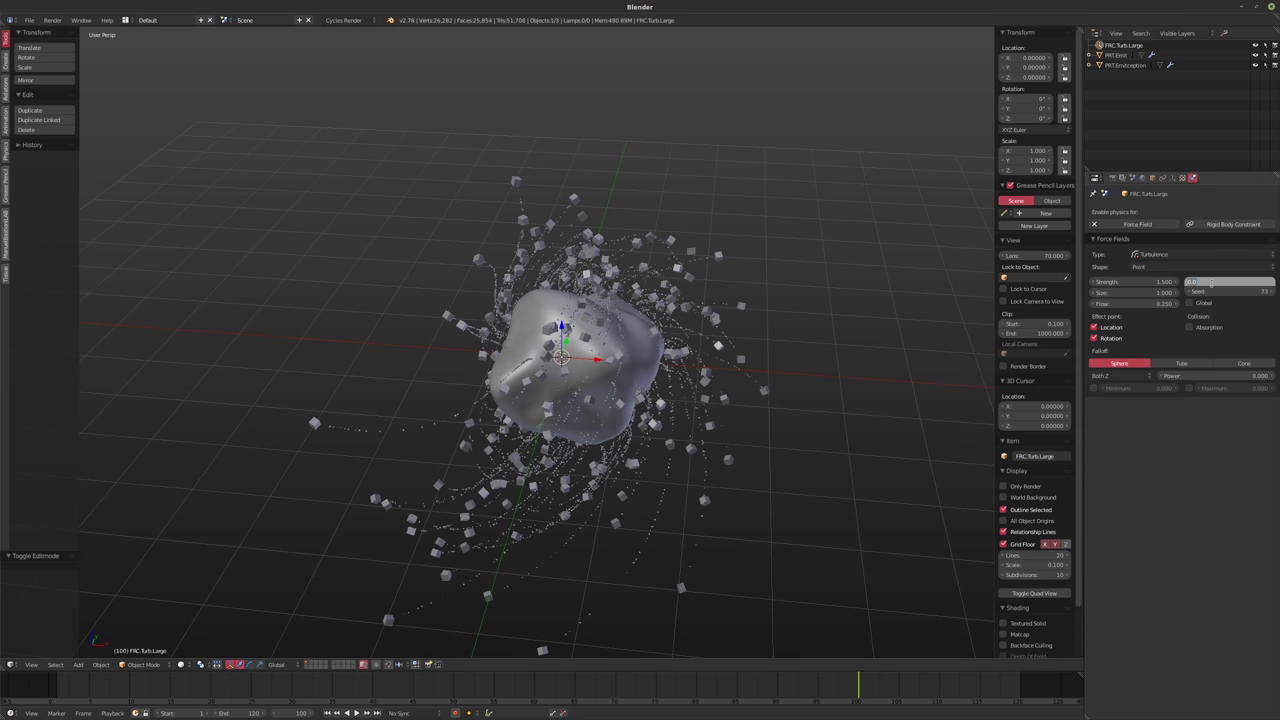
Set the turbulence noise to 0.5 and play the animation to check the particle motion around the emitter
key("alt+a")
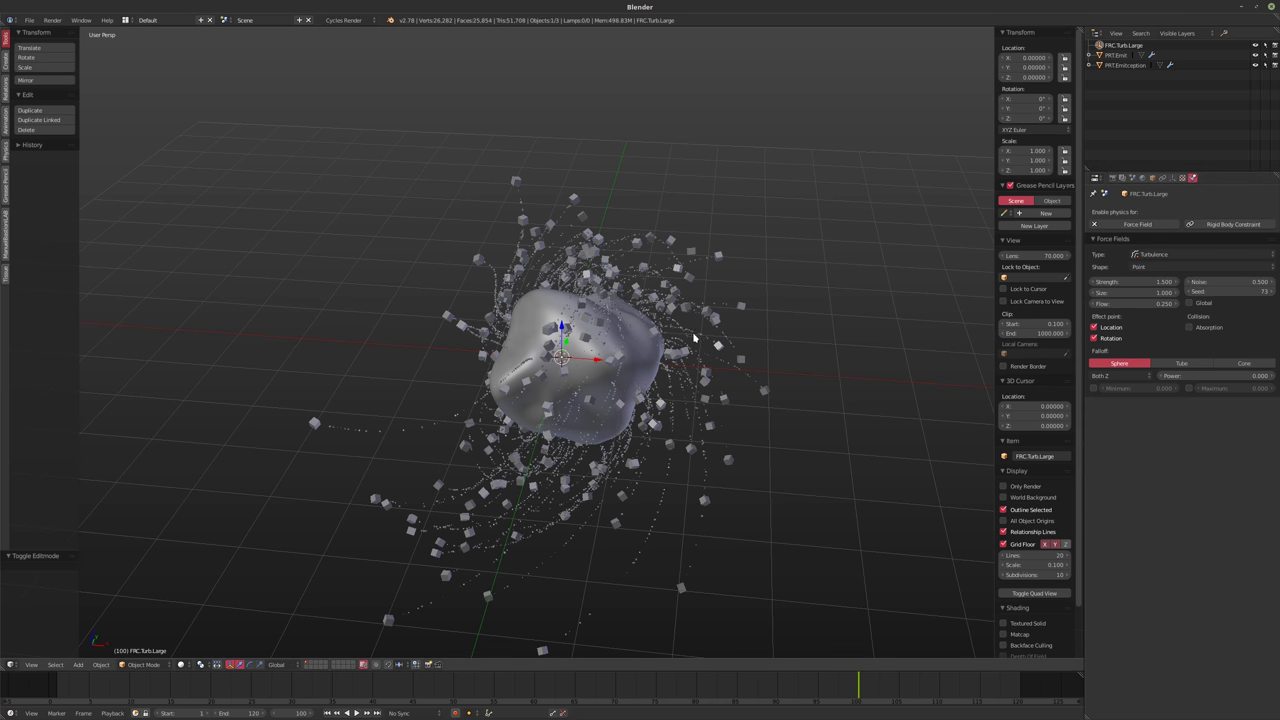
key("alt+a")
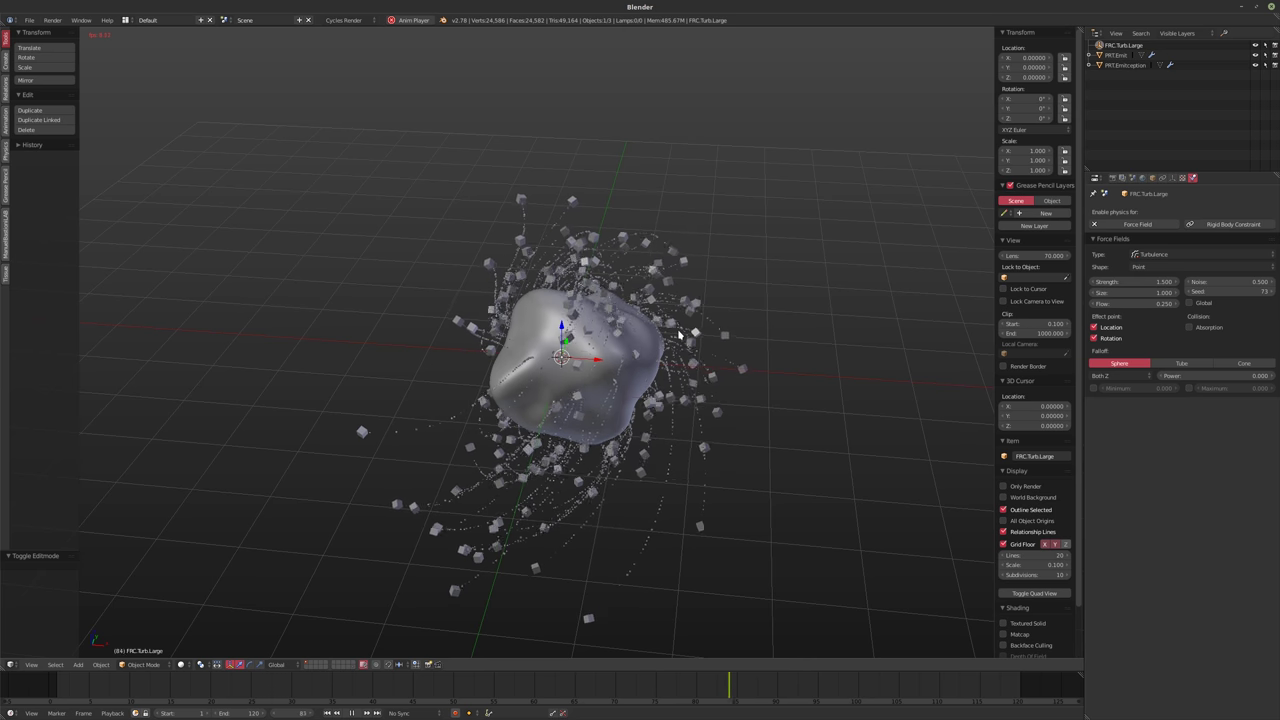
middle_click_drag(678, 333, 512, 420)
scroll(512, 420, "down", 5)
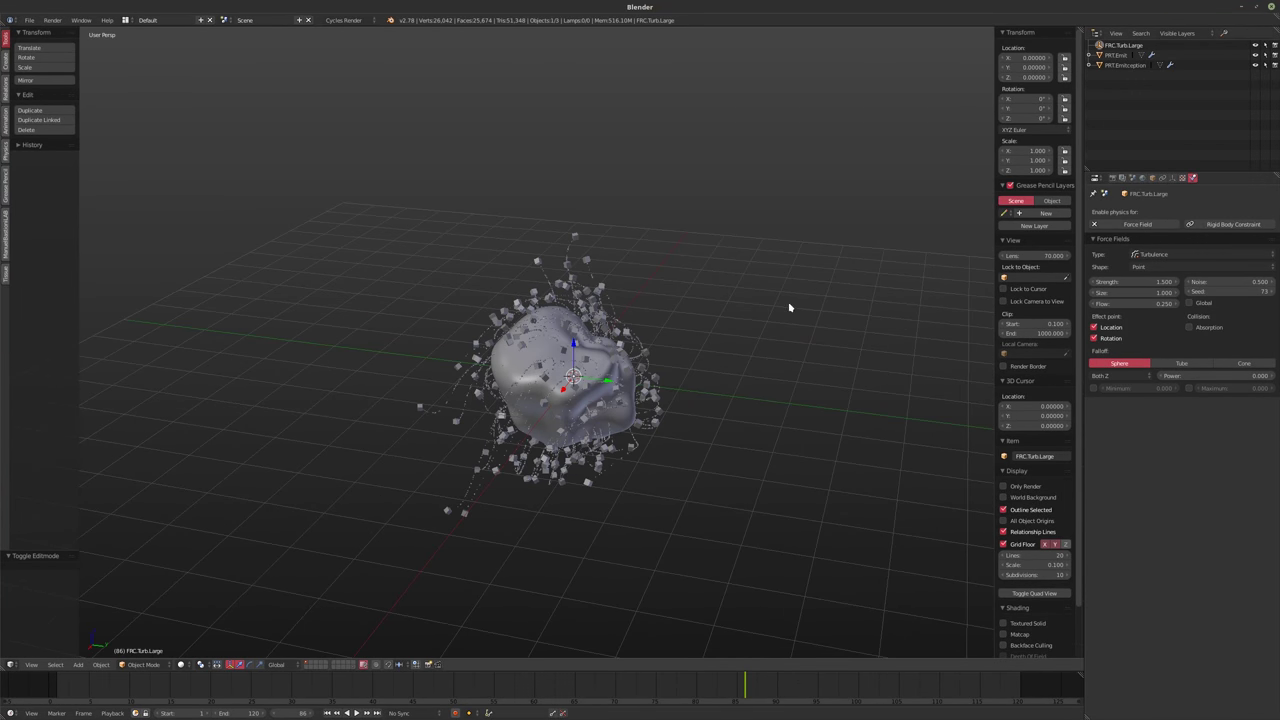
Duplicate the large turbulence field in place as FRC.Turb.Small and give the copy a size of 0.15
key("shift+d")
key("Escape")
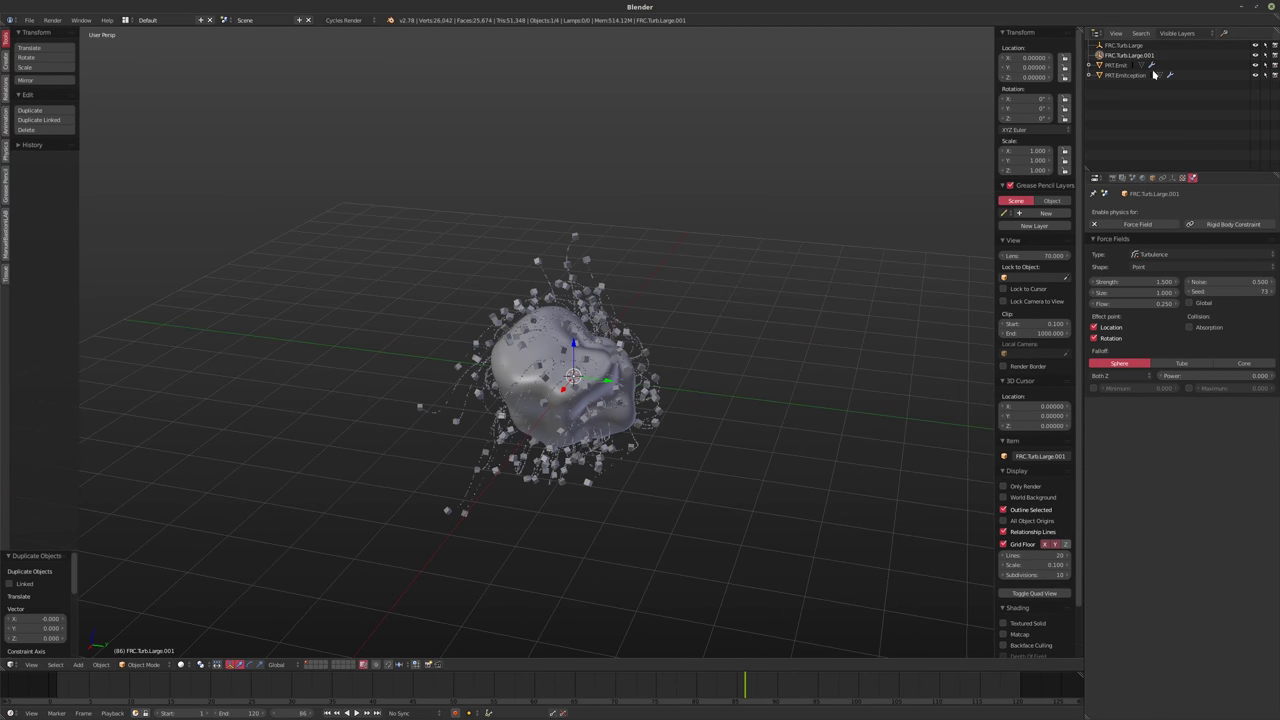
double_click(1130, 56)
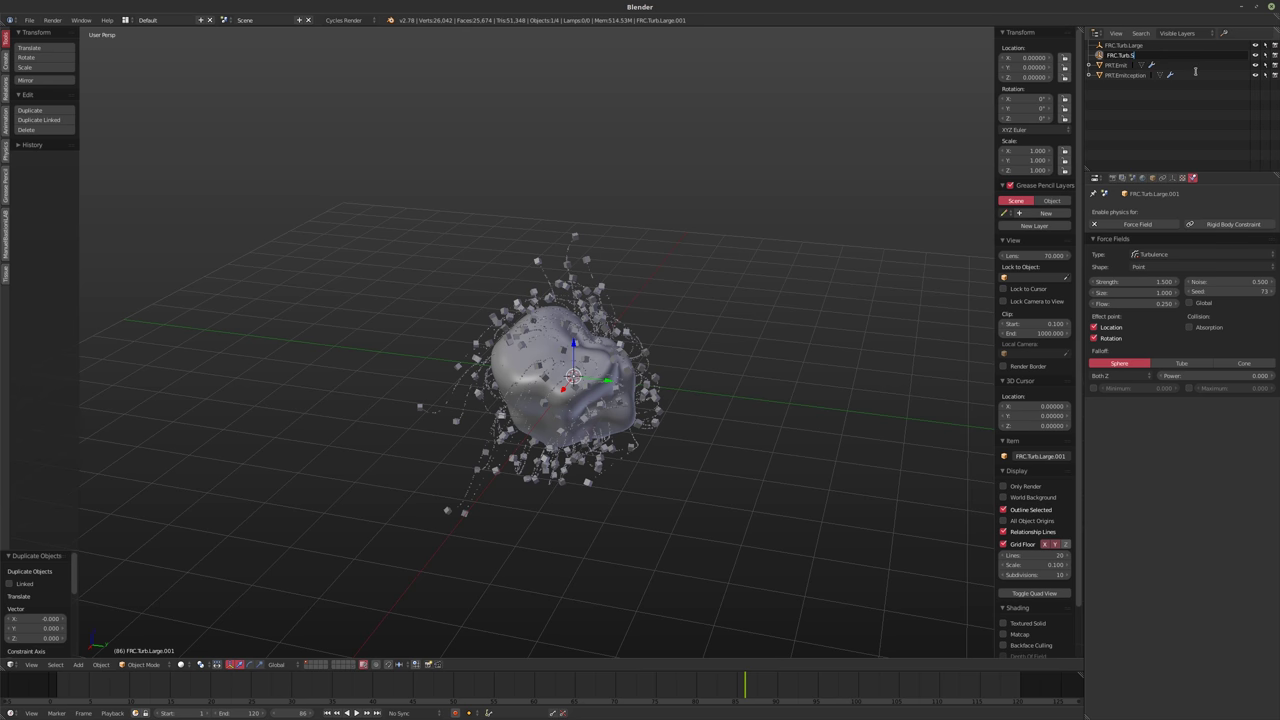
type("FRC.Turb.Small")
key("Return")
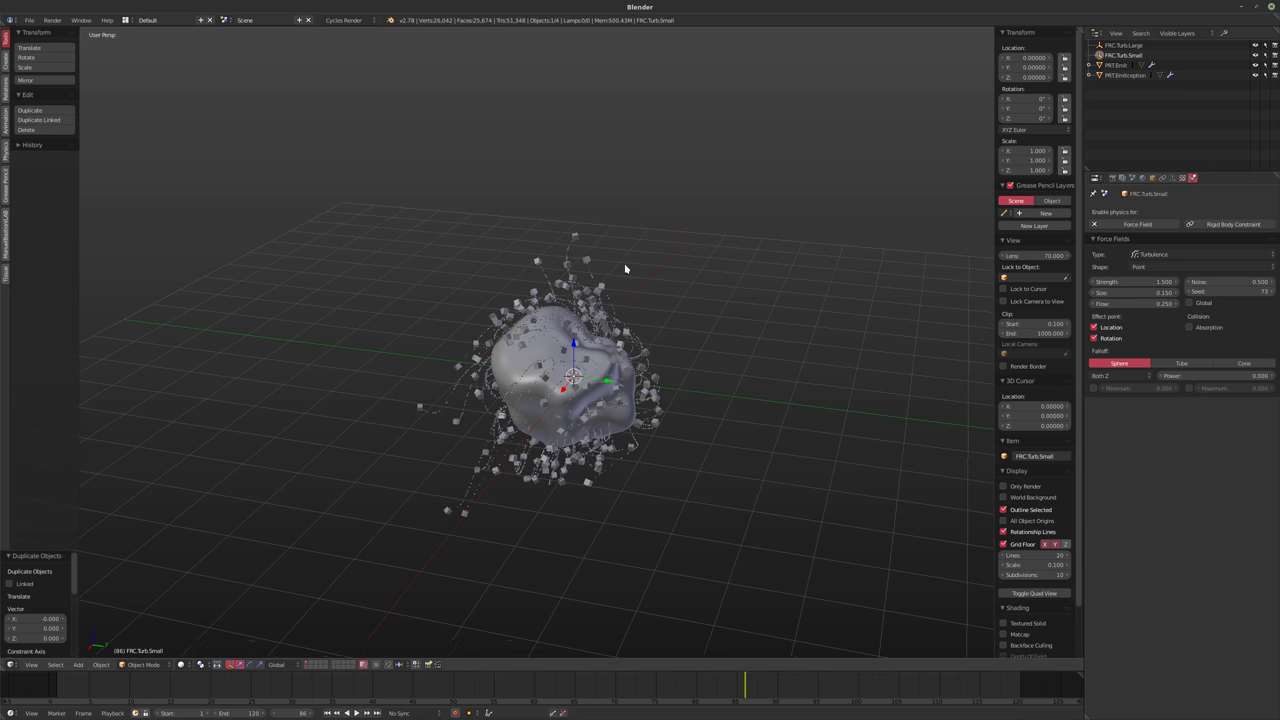
Play the animation with both turbulence fields, inspect the particle trails up close, and return to the first frame
middle_click_drag(626, 266, 646, 309)
key("alt+a")
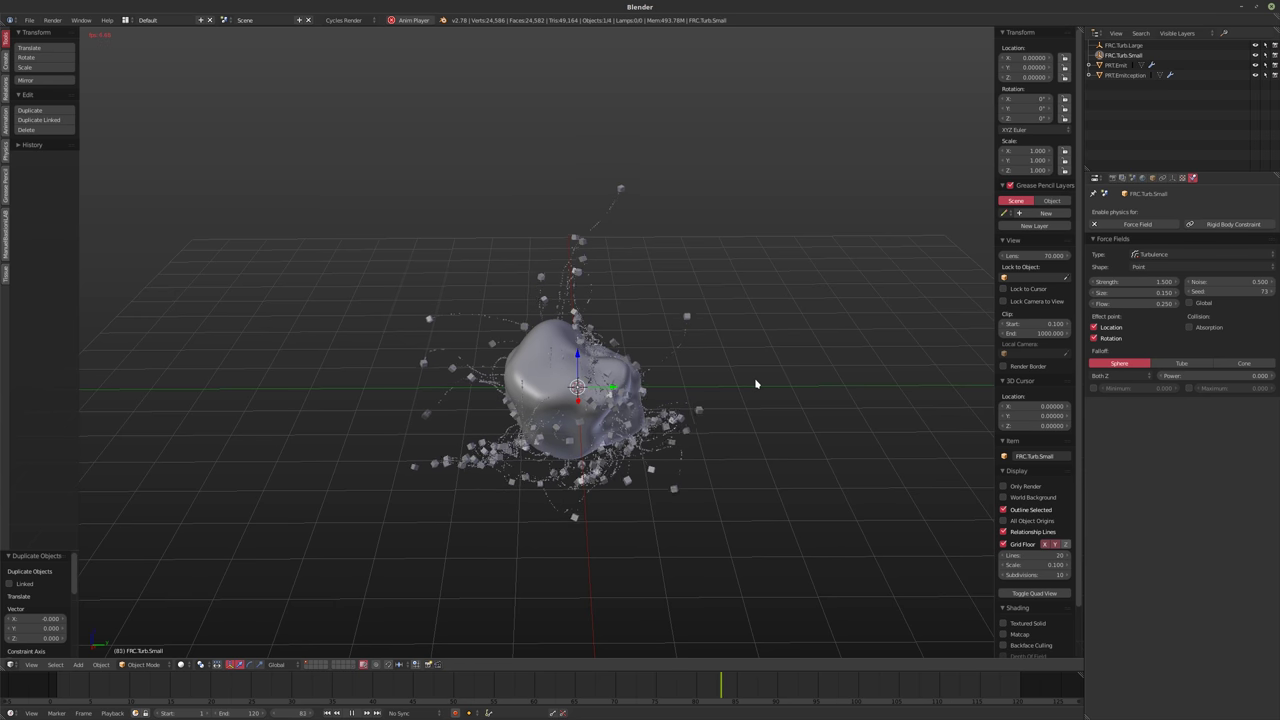
key("alt+a")
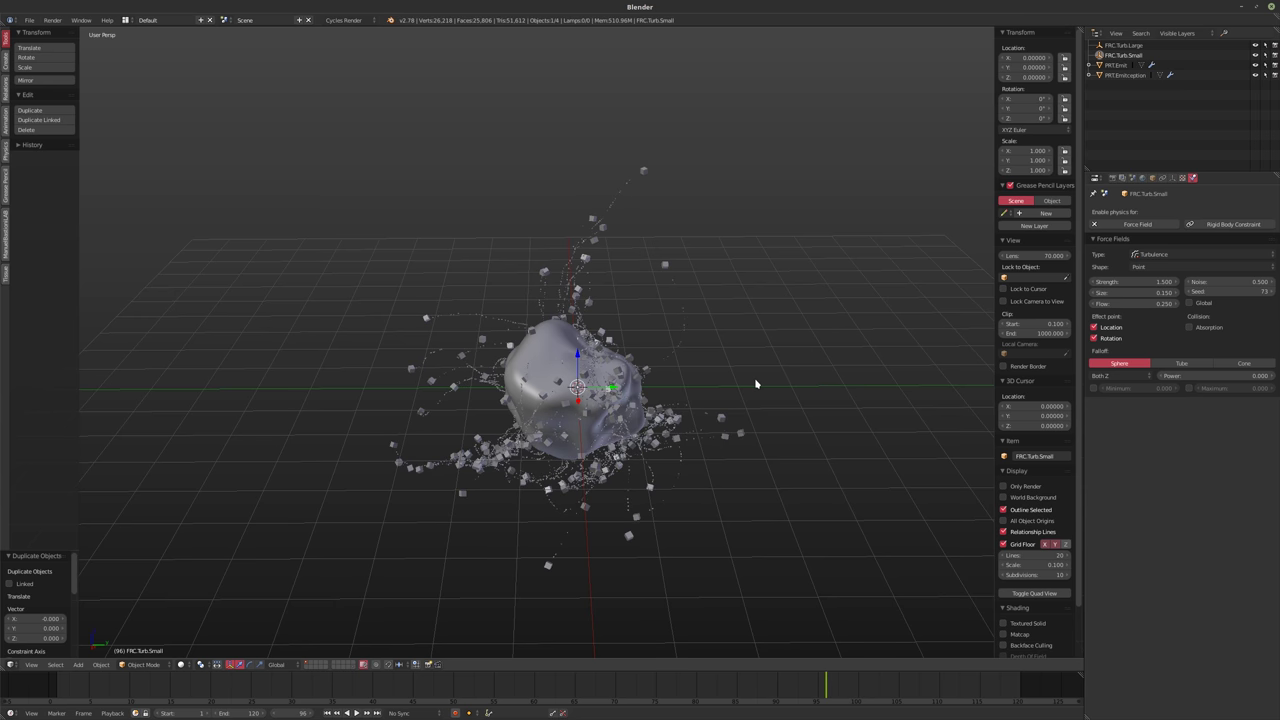
scroll(762, 383, "up", 6)
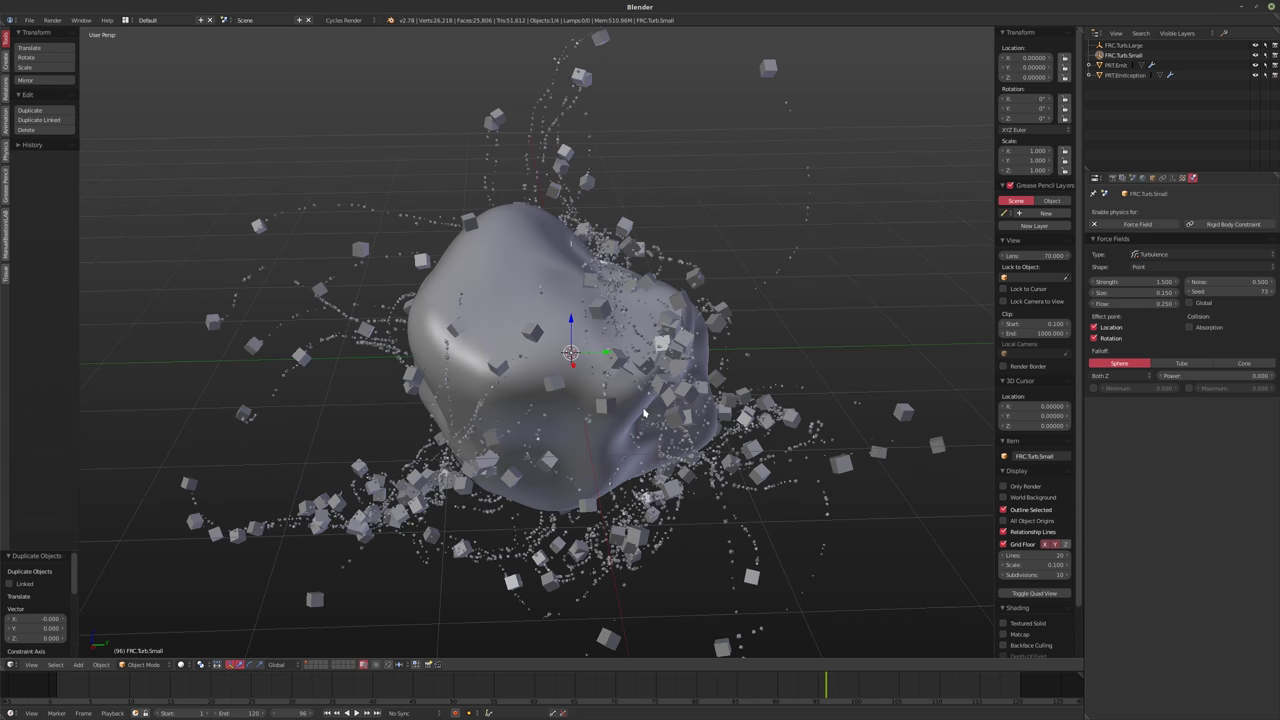
key("shift+Left")
scroll(643, 414, "down", 4)
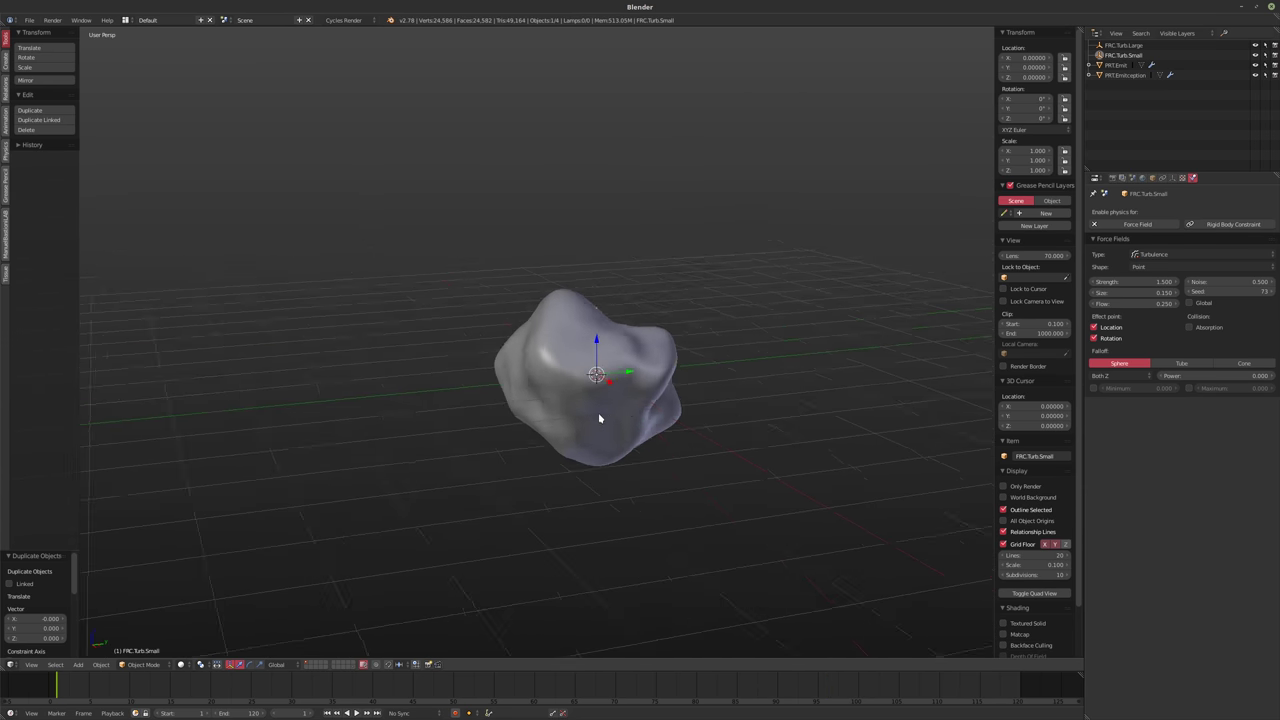
Scale down the mesh of the PRT.Emit object in Edit Mode
right_click(618, 393)
key("Tab")
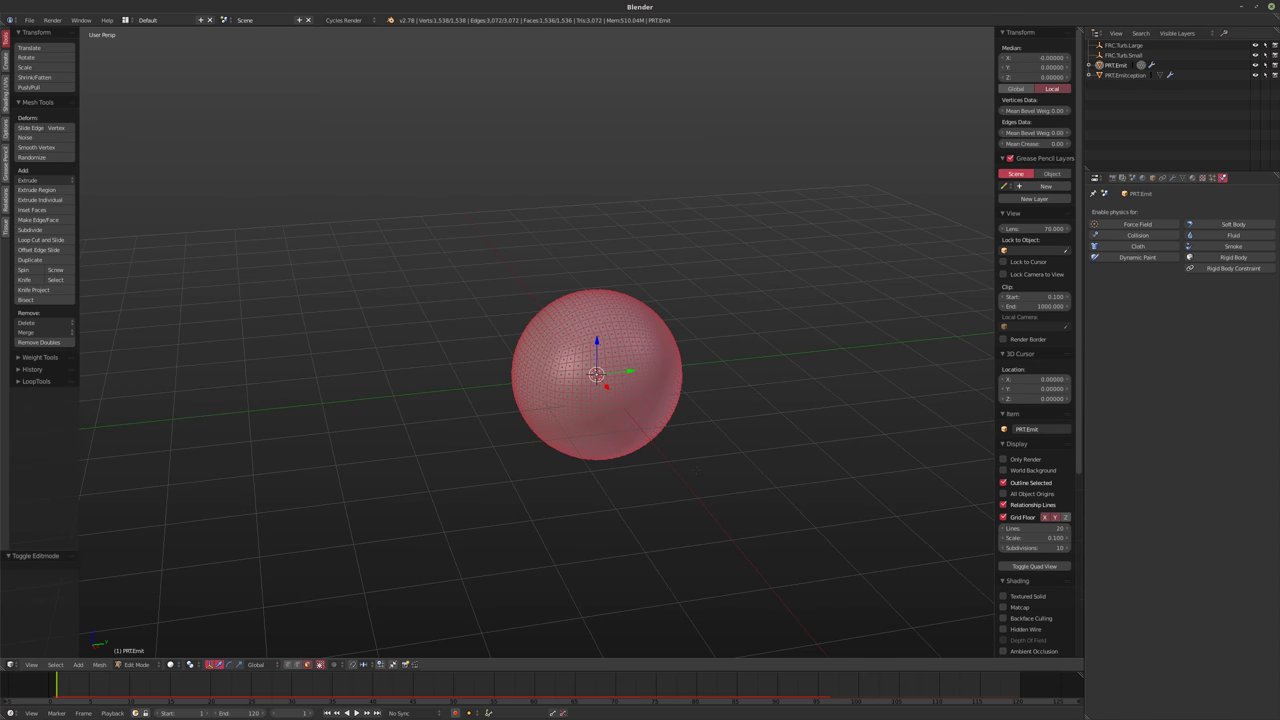
key("Tab")
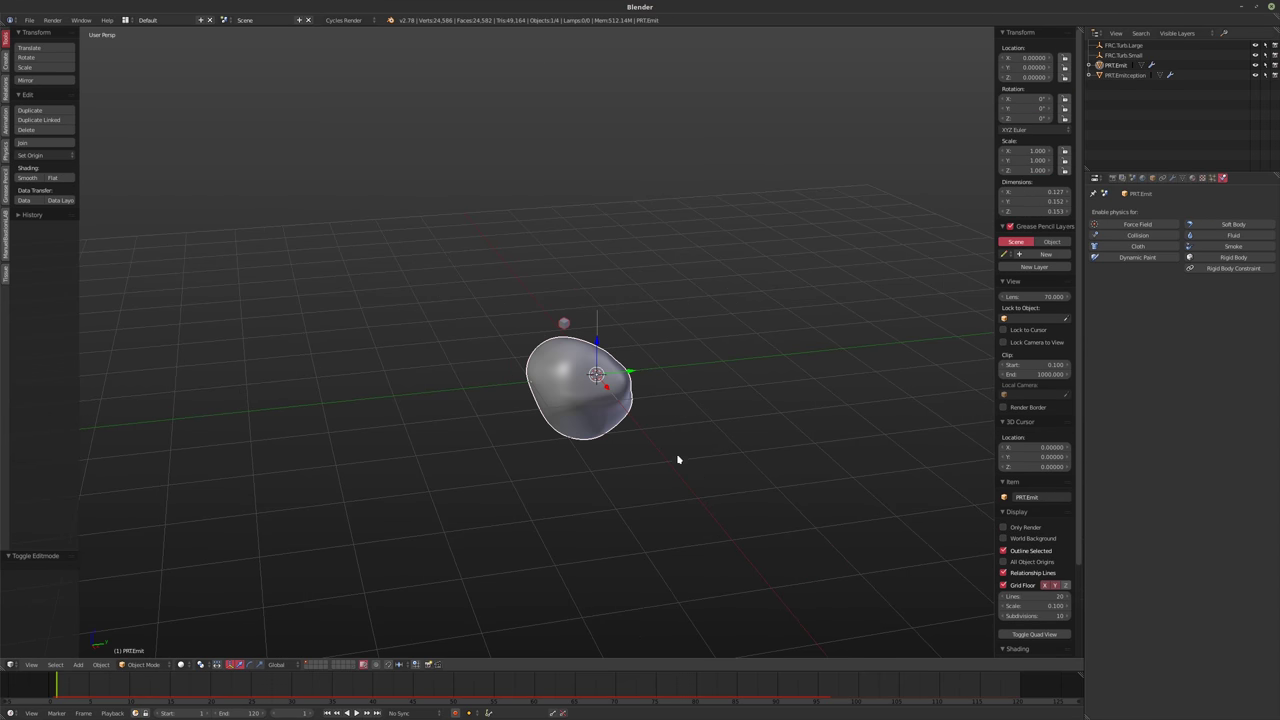
Set the emitter's Clouds displacement texture to a size of 0.1 and a depth of 1
left_click(1203, 178)
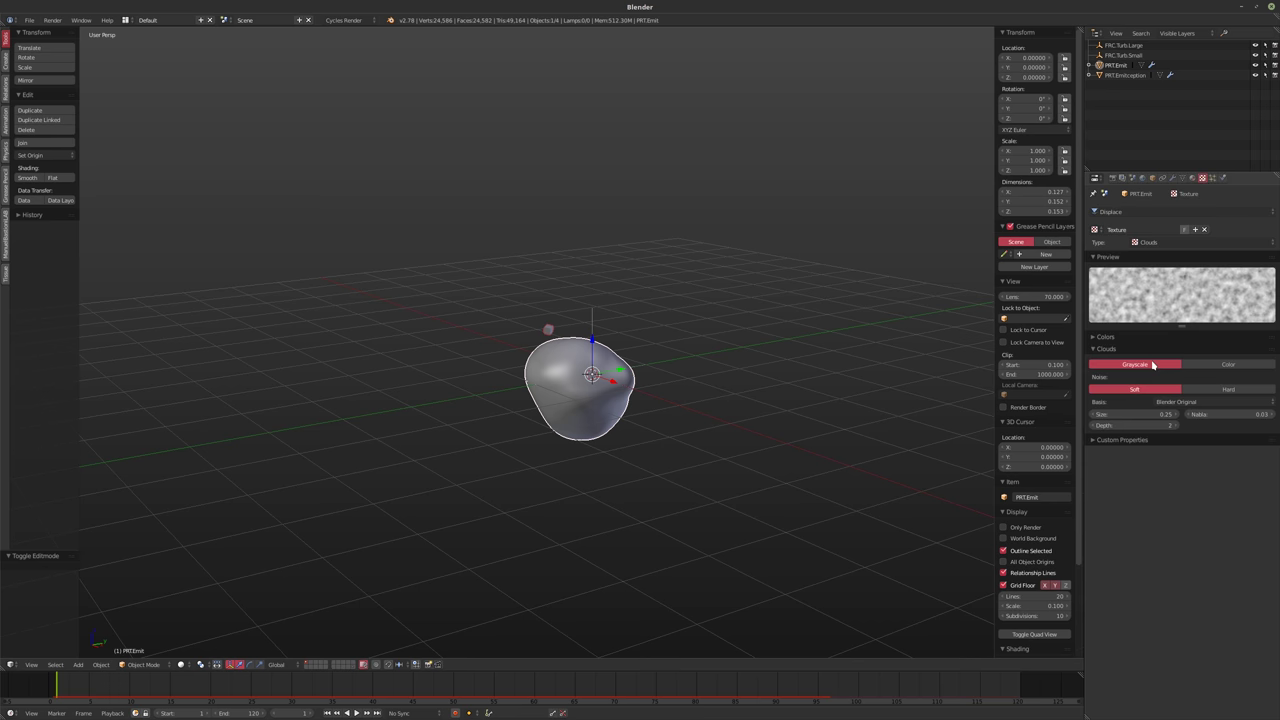
left_click(1129, 416)
type("0.1")
key("Return")
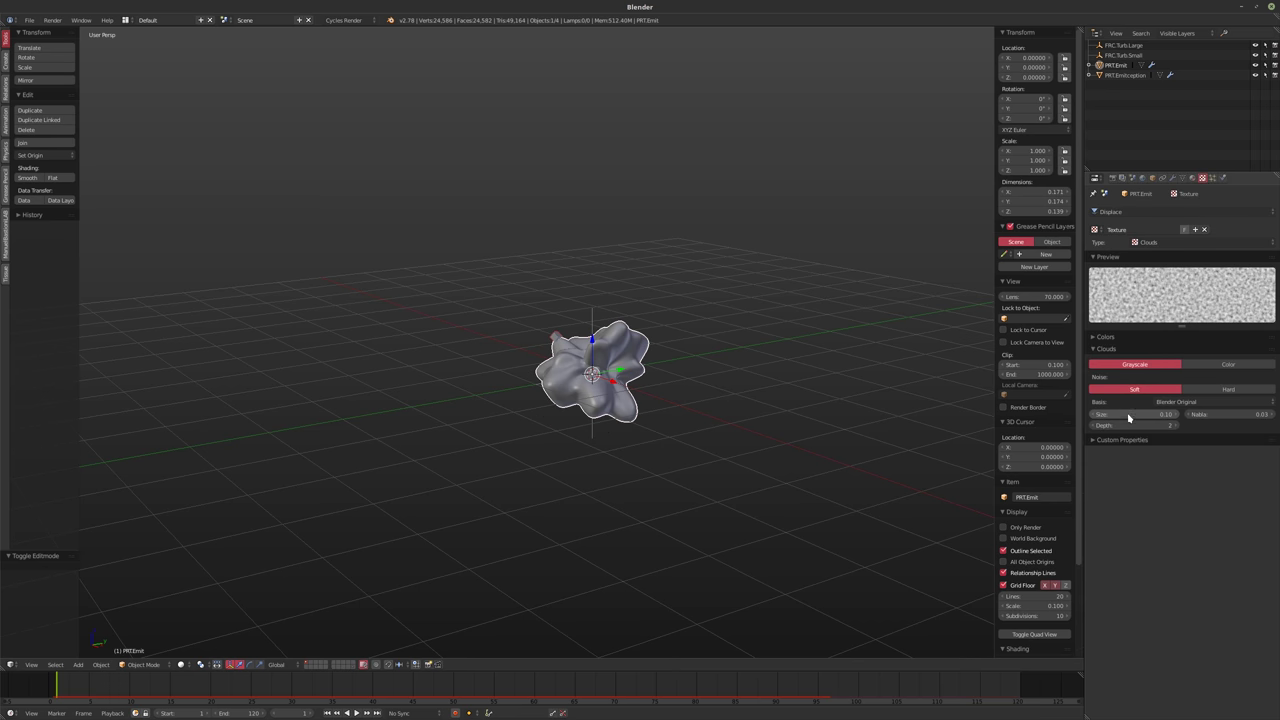
left_click(1095, 428)
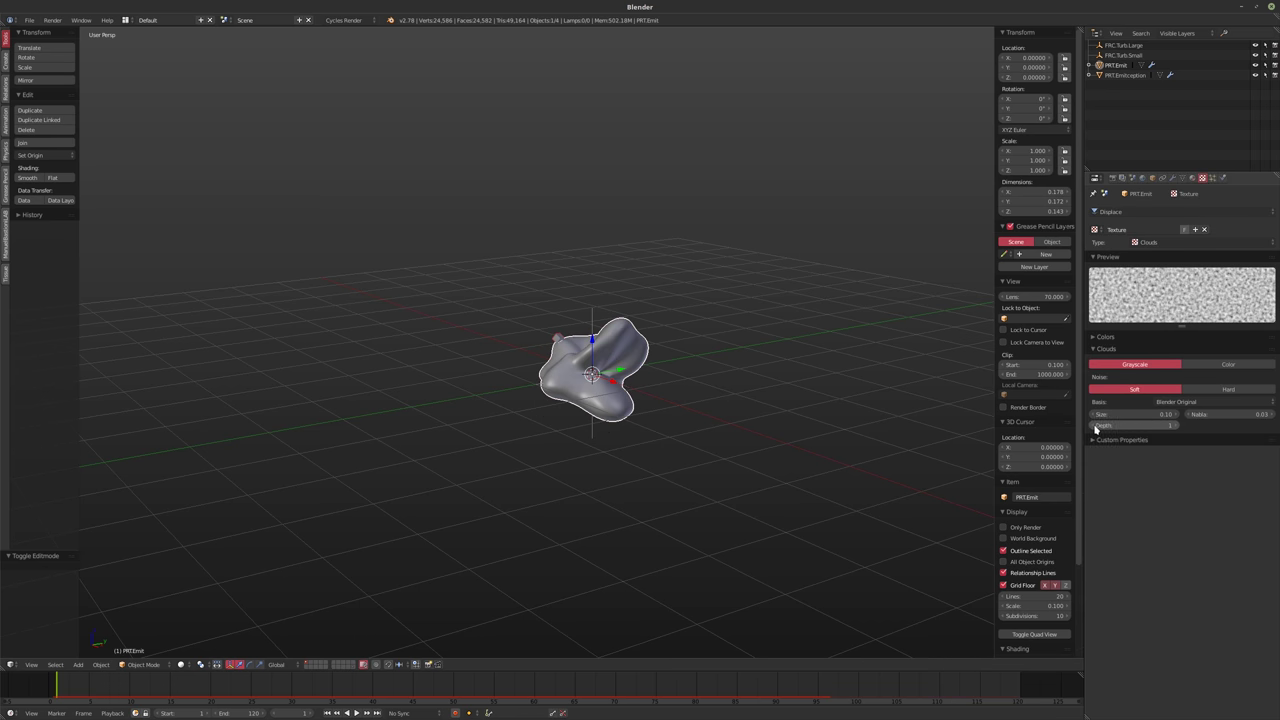
Try a strength of 0.1 on PRT.Emit's Displace modifier, and settle on 0.05
left_click(1172, 178)
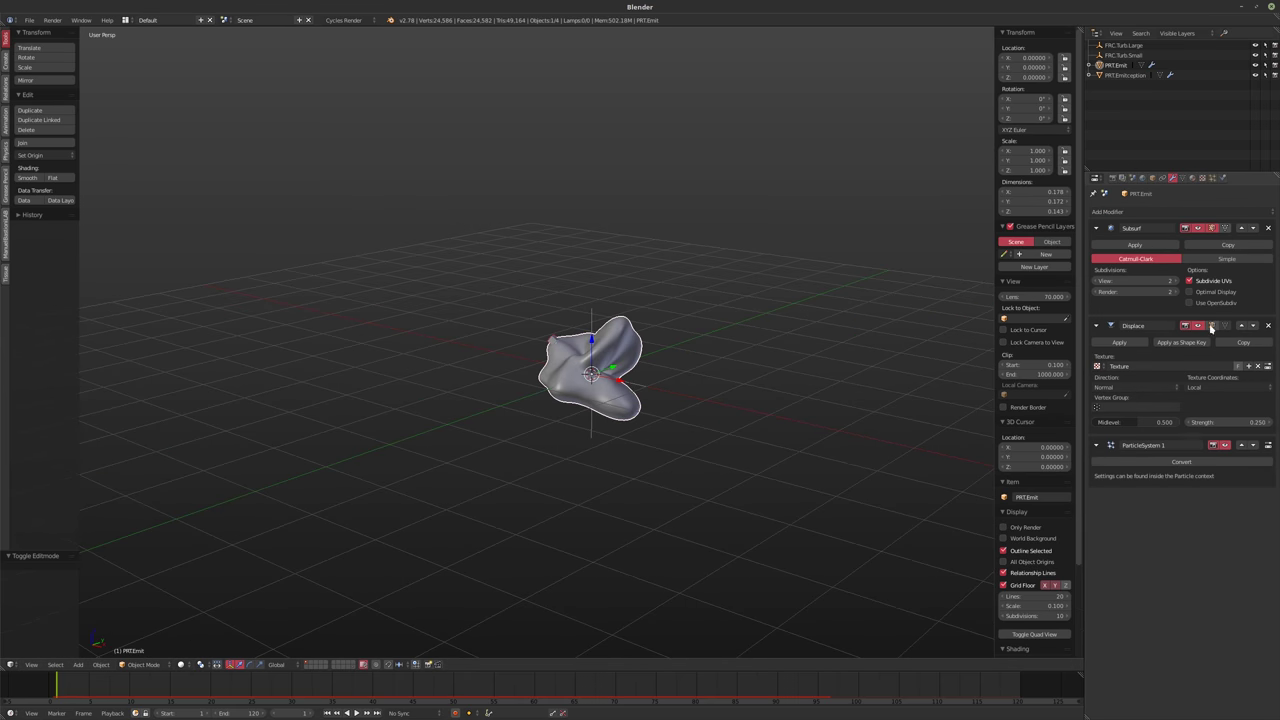
type("0.1")
key("Return")
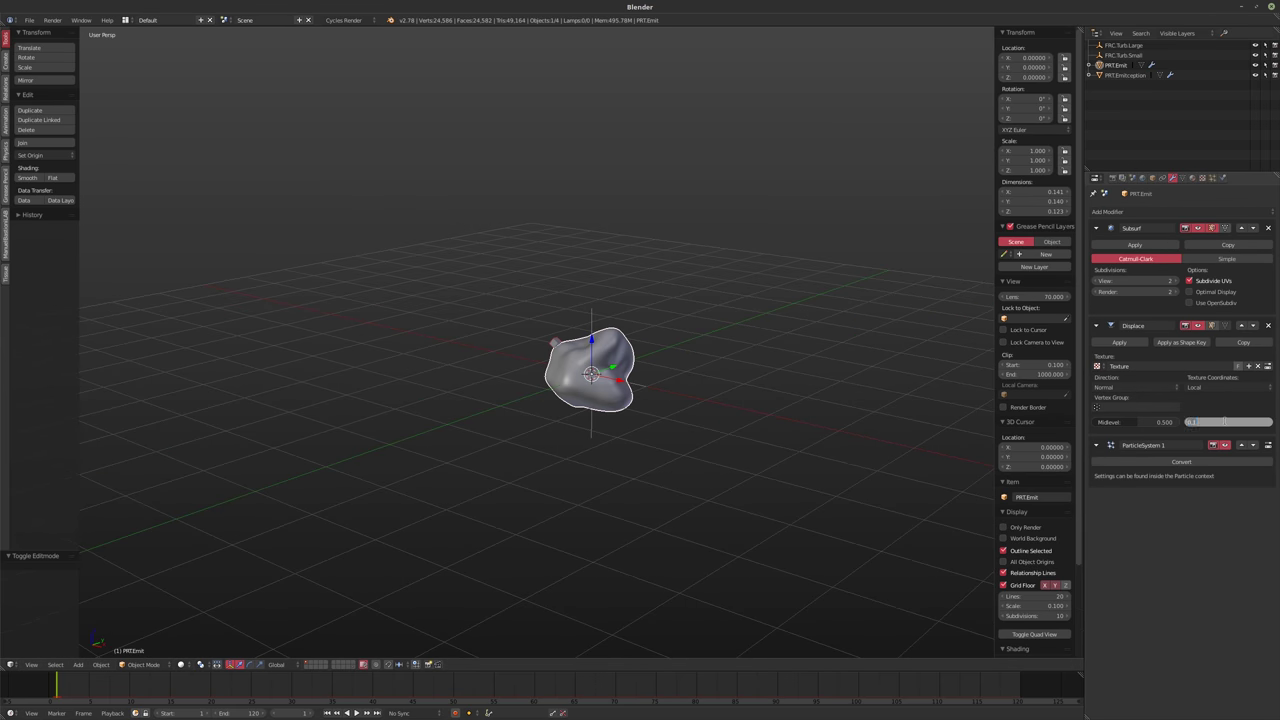
type("0.05")
key("Return")
Play and scrub through the animation with the smaller emitter, and return to the first frame
key("alt+a")
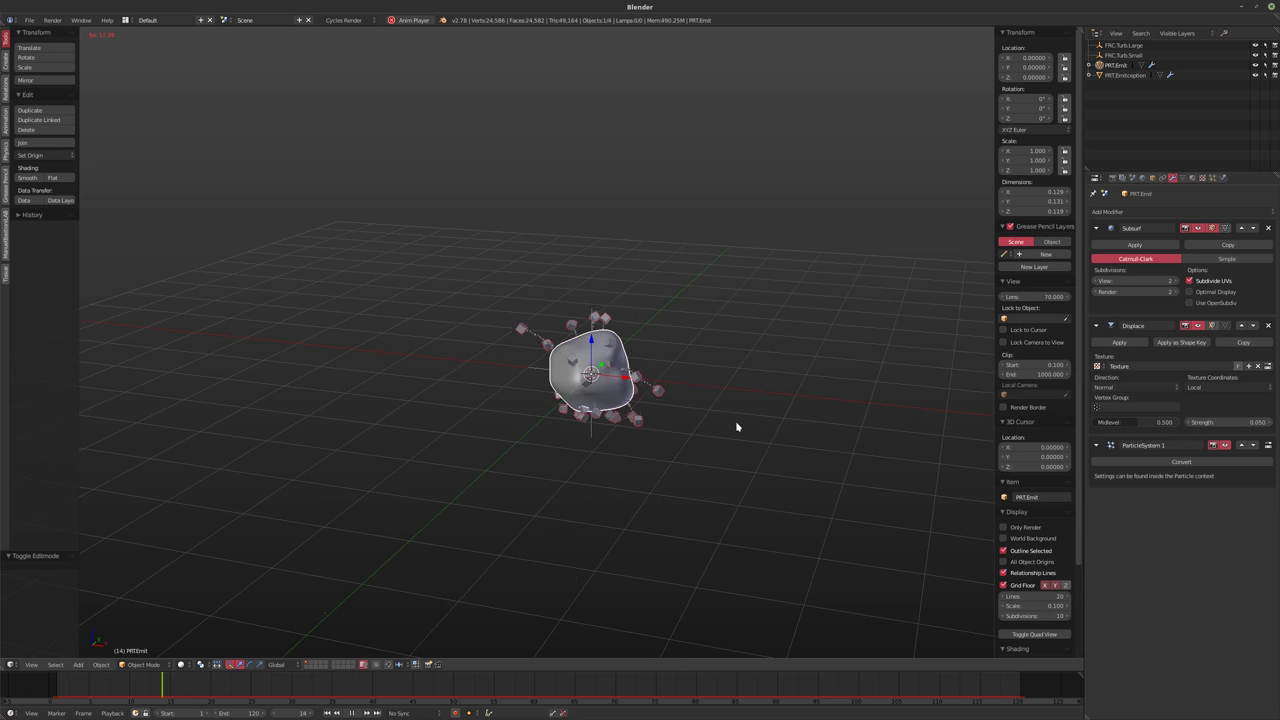
key("alt+a")
left_click_drag(993, 686, 1020, 686)
key("shift+Left")
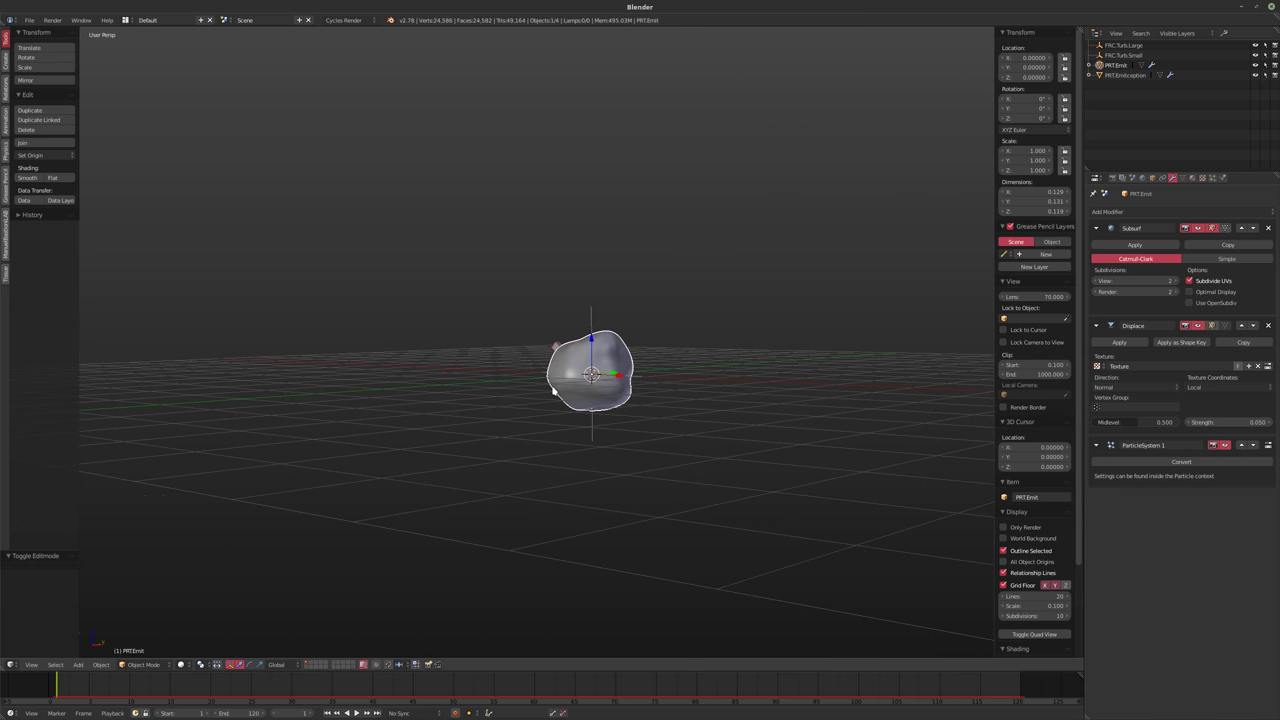
middle_click_drag(577, 358, 620, 400)
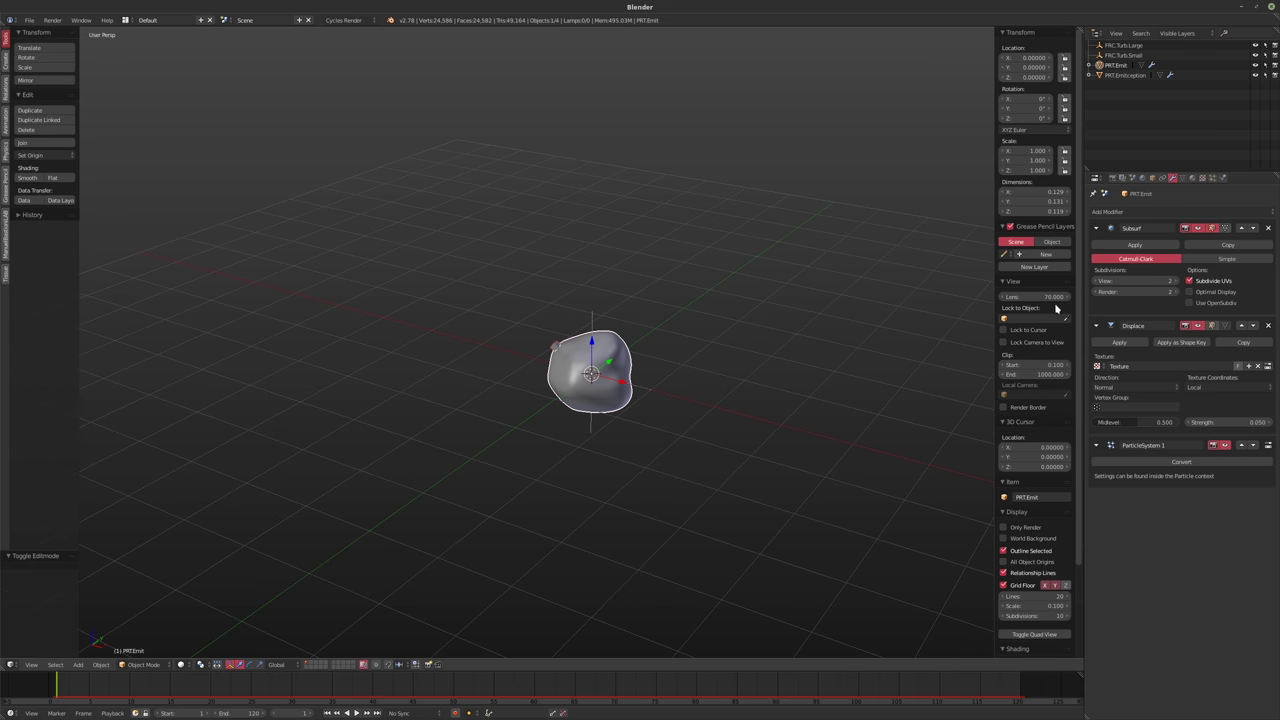
Set the particle lifetime and emission end to 240 frames for both PRT.Emit and PRT.Emitception
left_click(1213, 180)
scroll(1173, 305, "down", 3)
scroll(1173, 305, "up", 3)
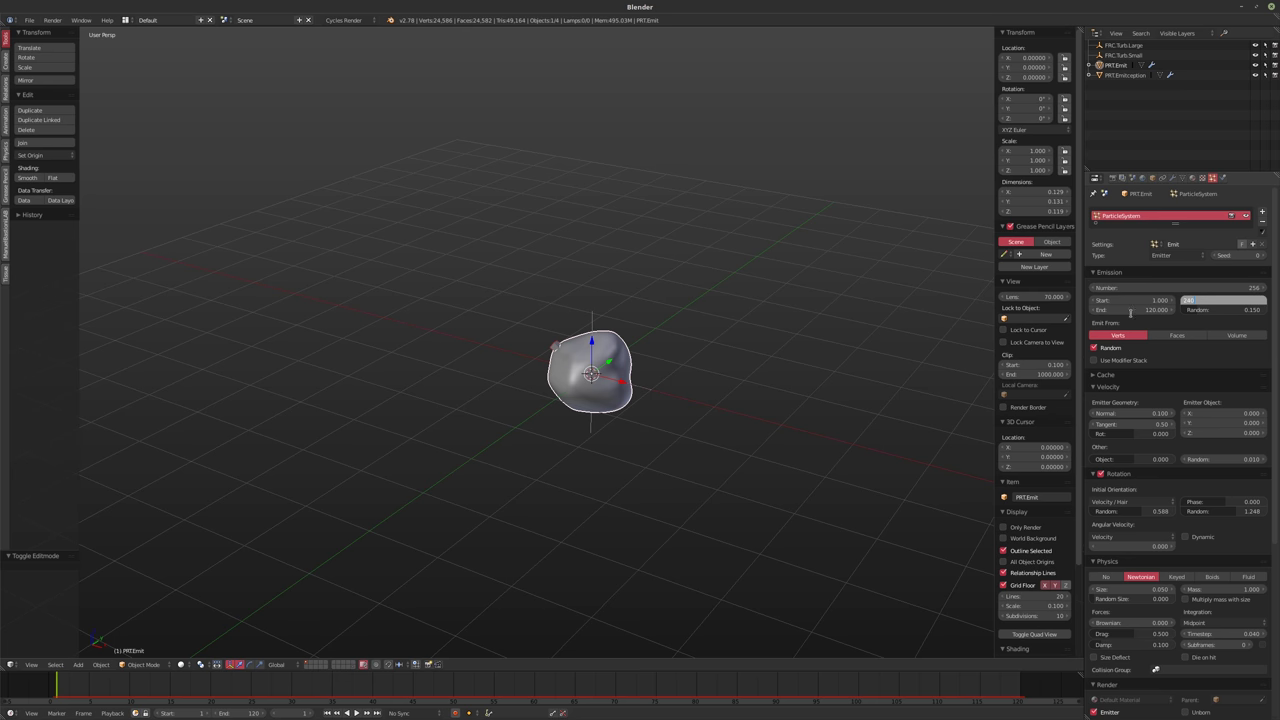
left_click(1131, 311)
type("240")
key("Return")
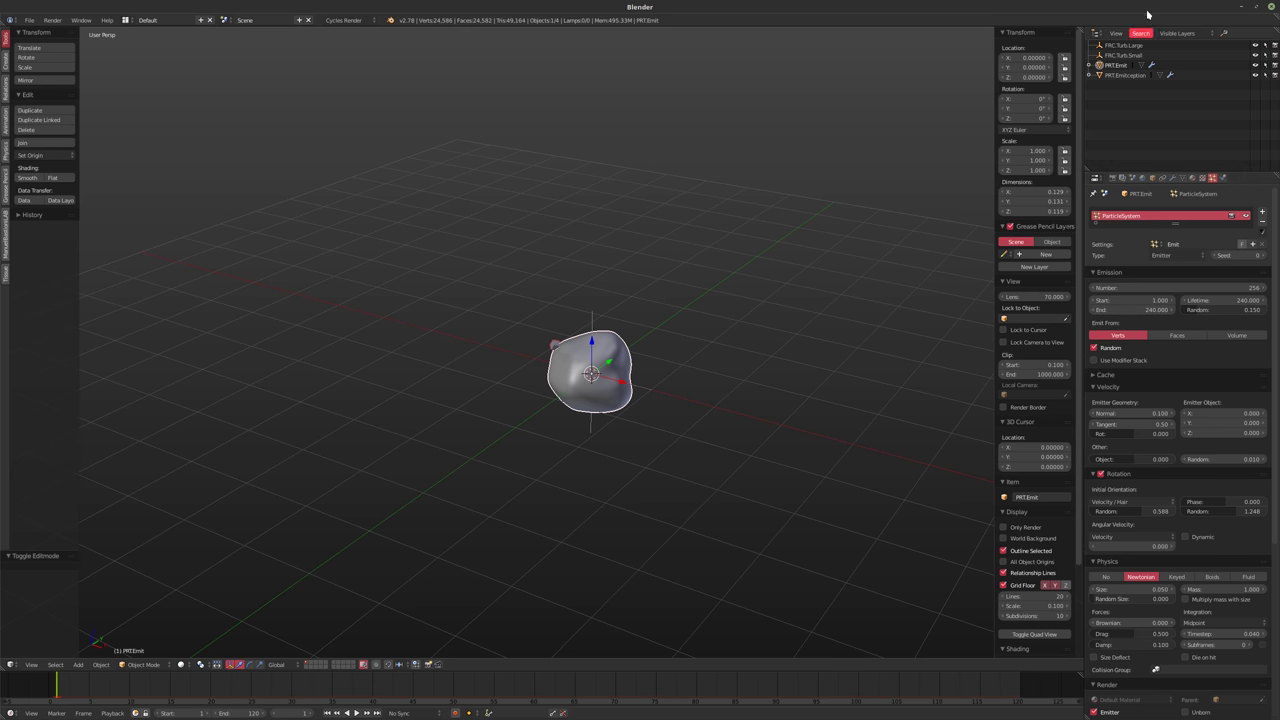
left_click(1125, 76)
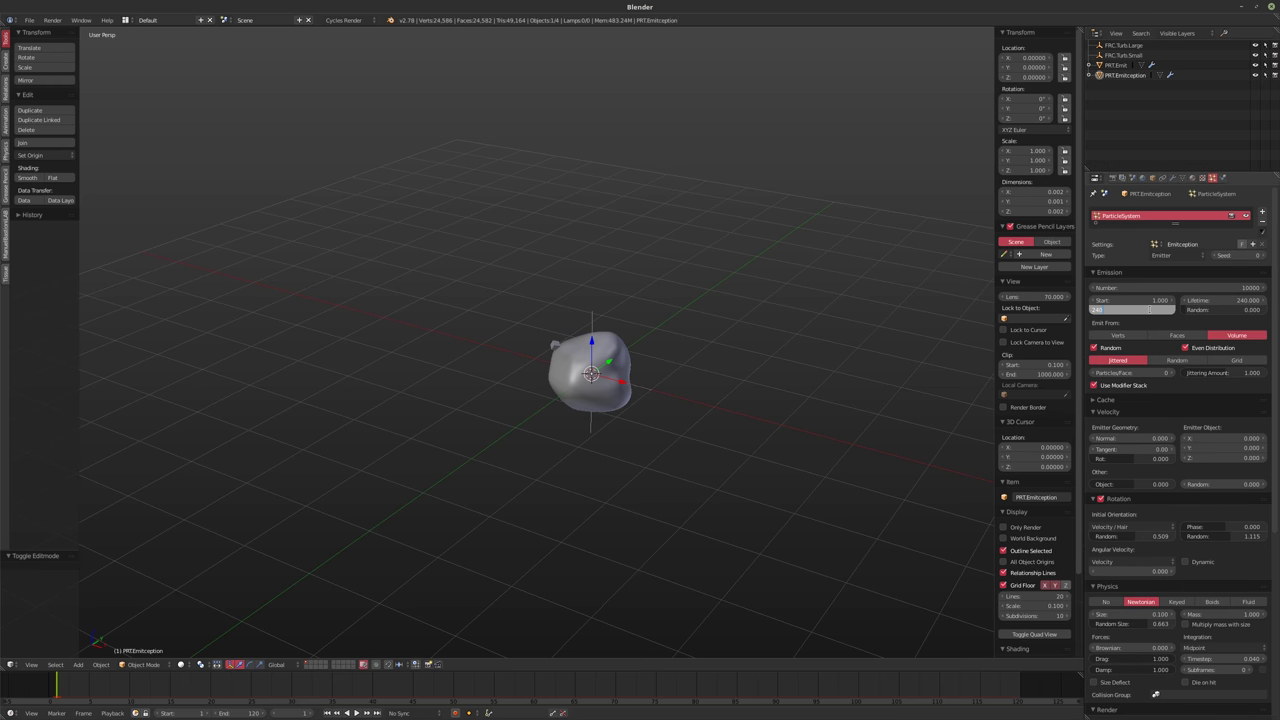
key("Return")
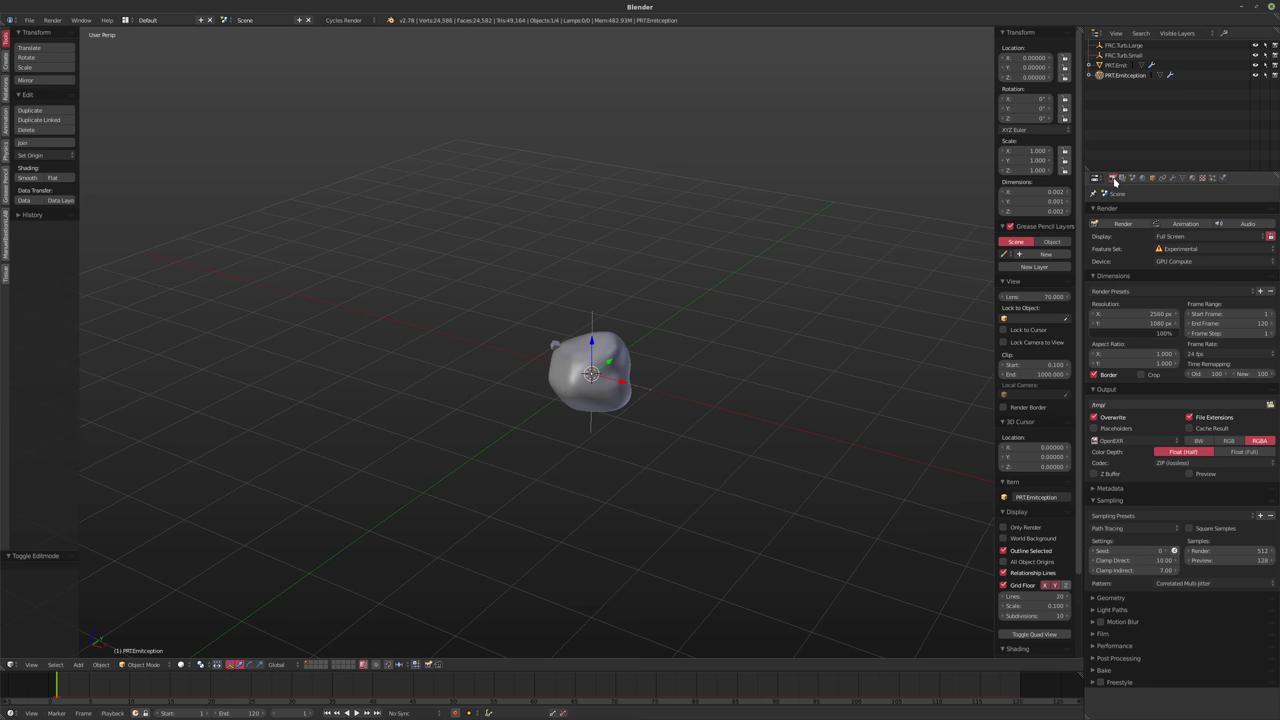
Extend the scene's end frame to 240 and fit the whole frame range in the timeline
left_click(1228, 323)
type("240")
key("Return")
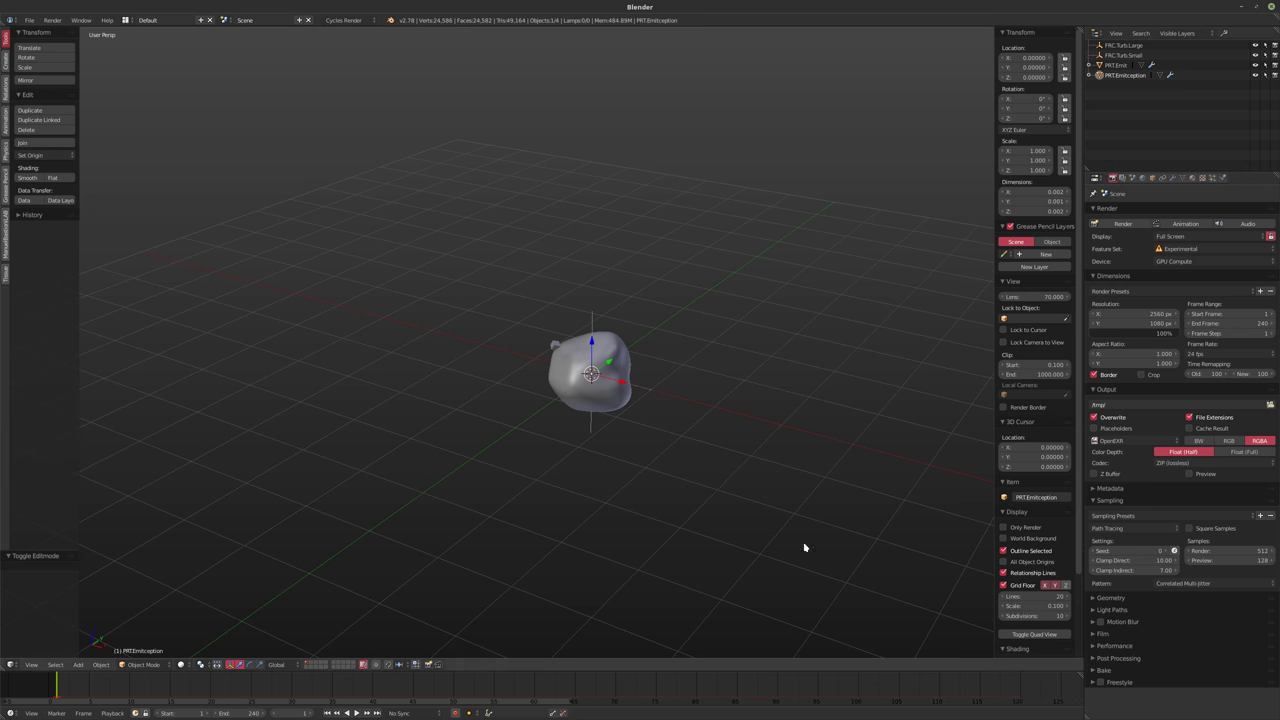
scroll(540, 688, "down", 2)
scroll(560, 690, "down", 8, "ctrl")
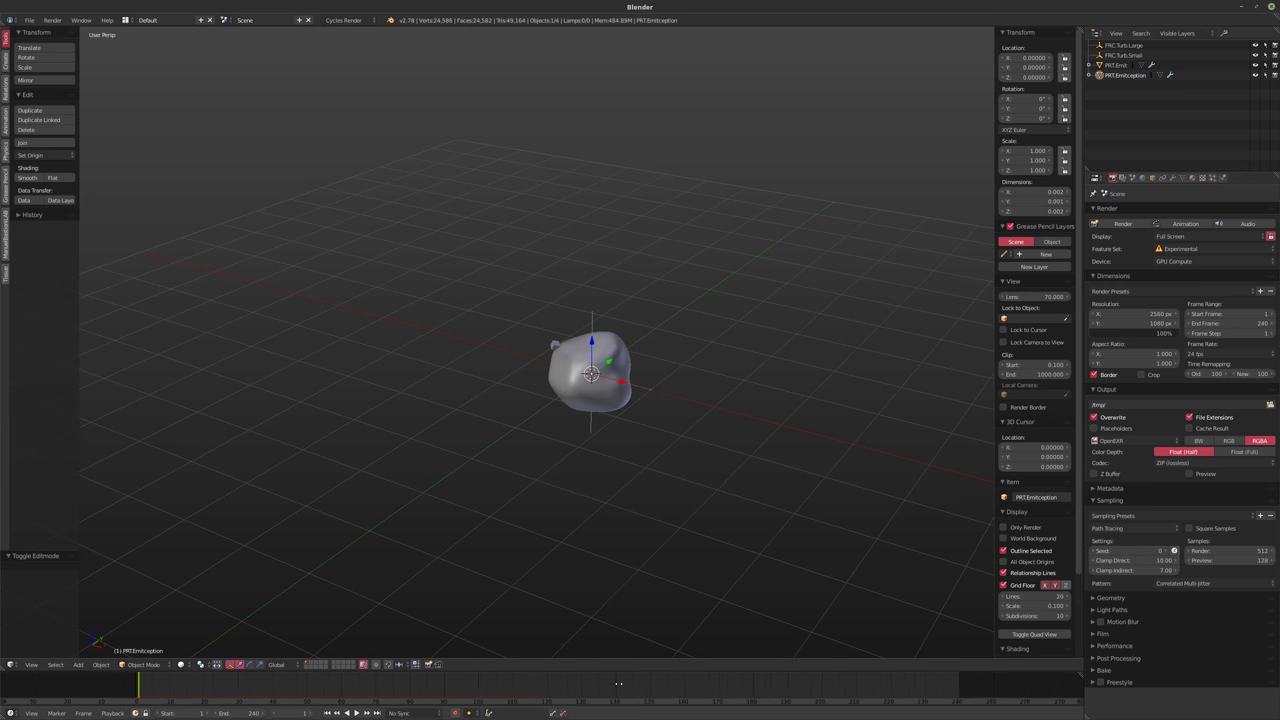
key("Home")
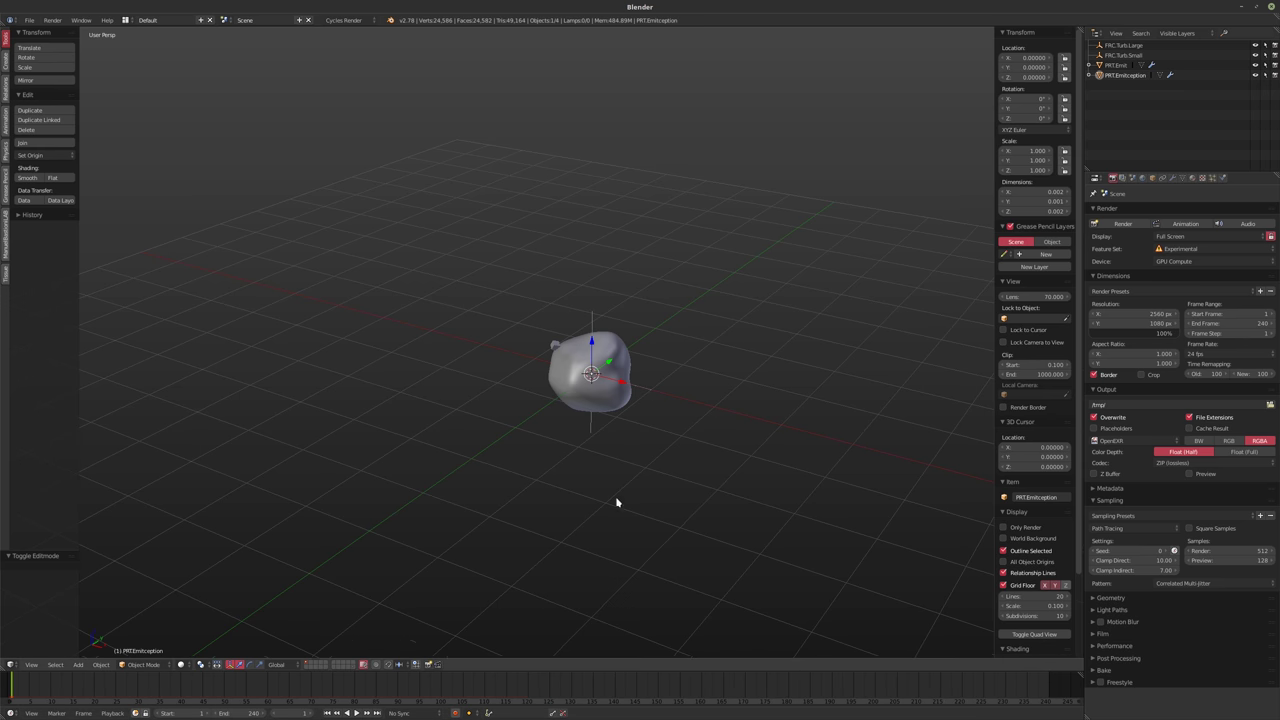
Hide the 3D viewport's tool shelf and properties shelf
key("t")
key("n")
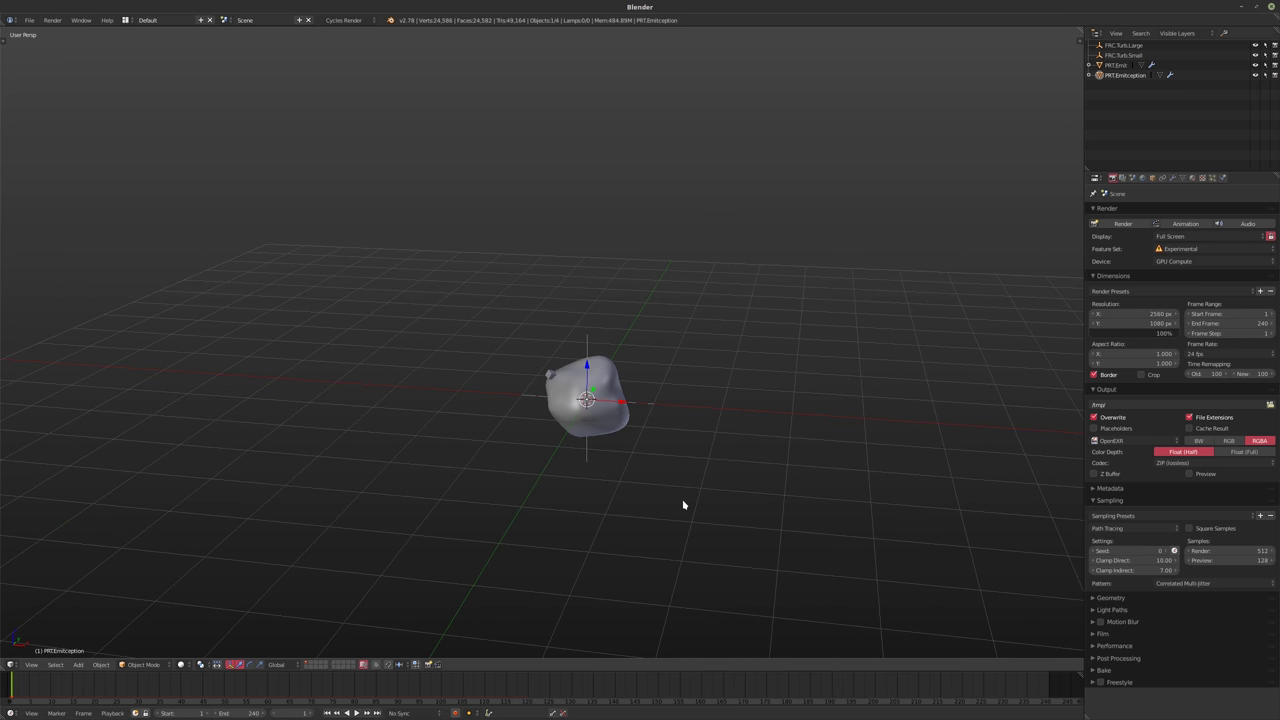
Play the animation, examine the particle trails around the emitter up close, and return to the first frame
key("alt+a")
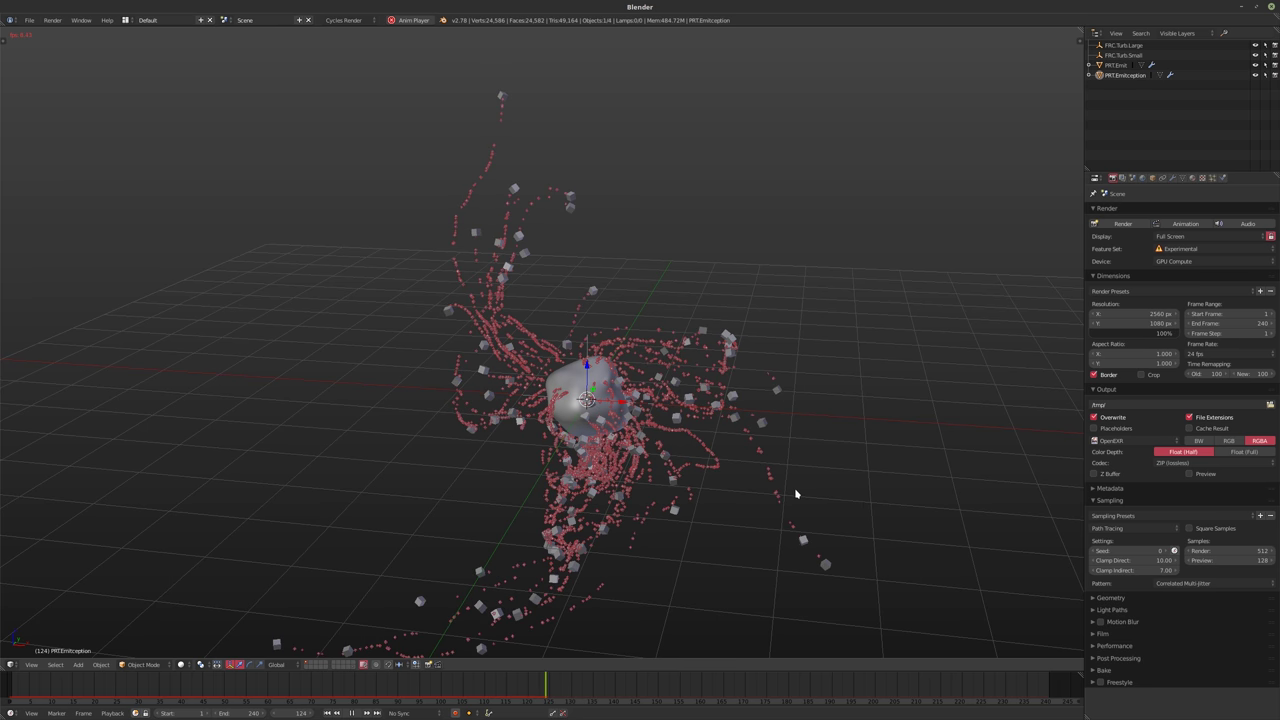
key("alt+a")
middle_click_drag(717, 509, 770, 521)
scroll(663, 423, "up", 3)
scroll(595, 408, "up", 4)
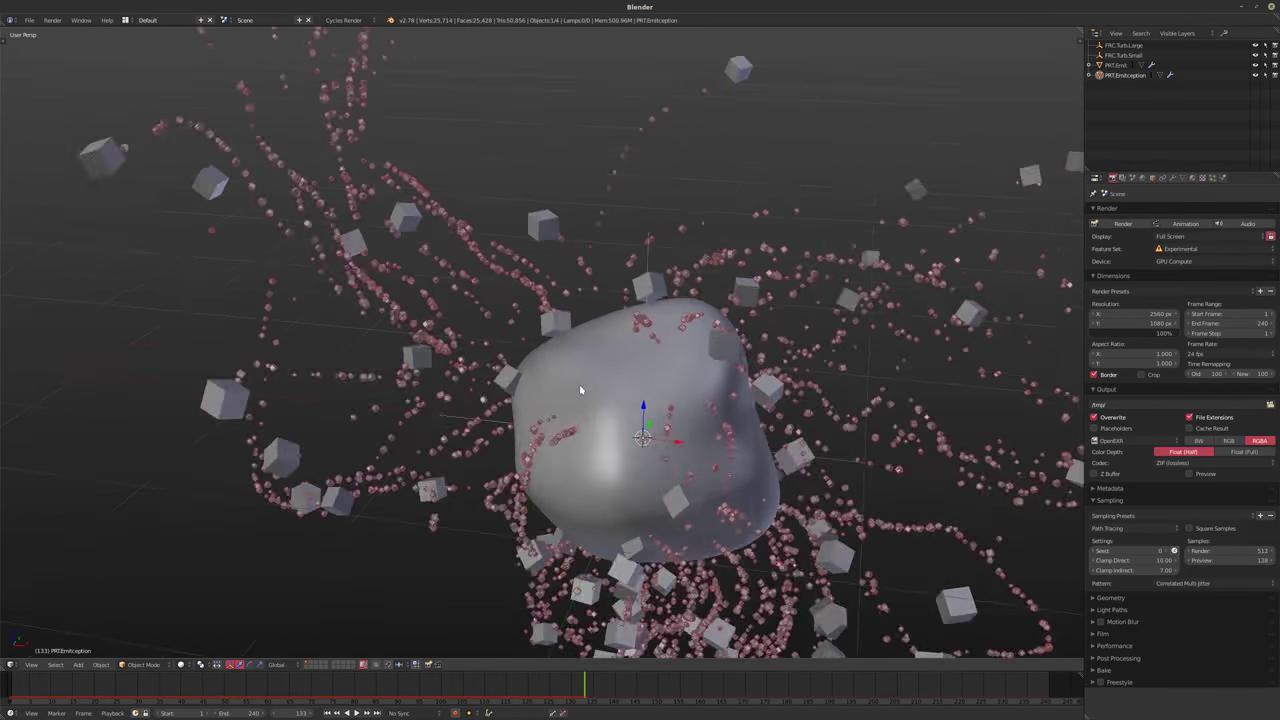
key("shift+Left")
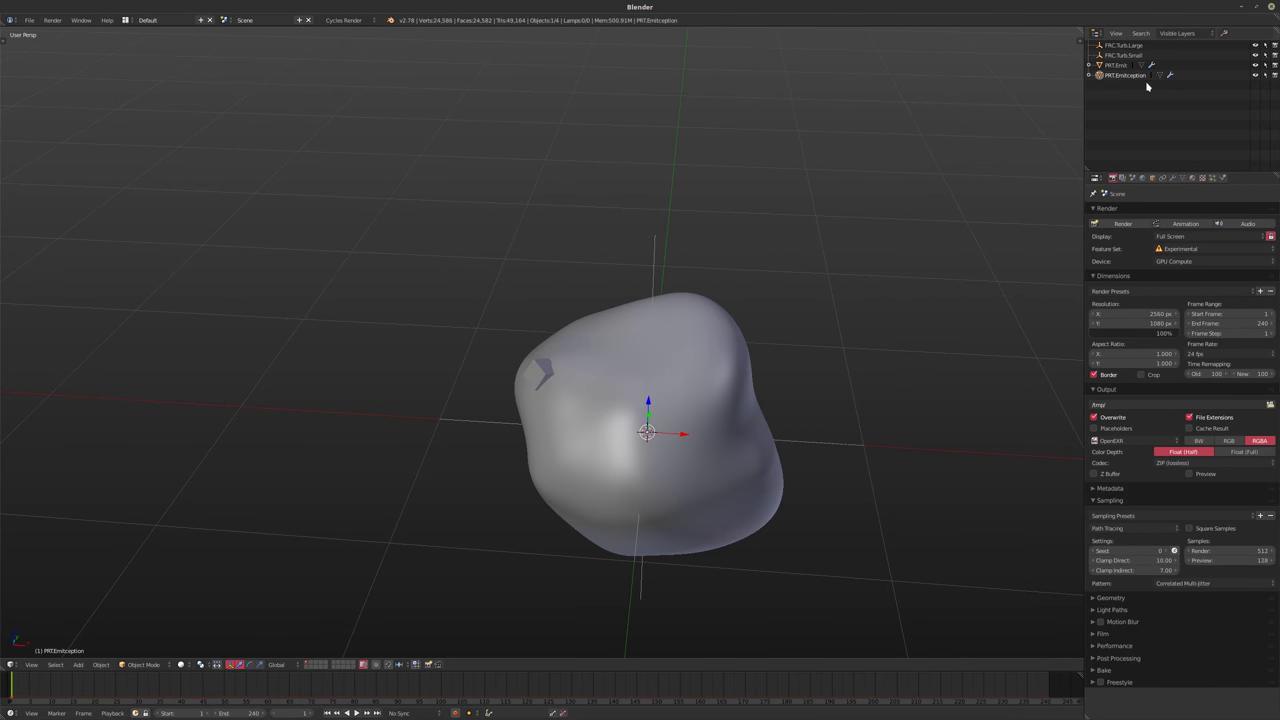
Set the particle number of PRT.Emitception to 100000 and step back one frame to reset the simulation
left_click(1212, 178)
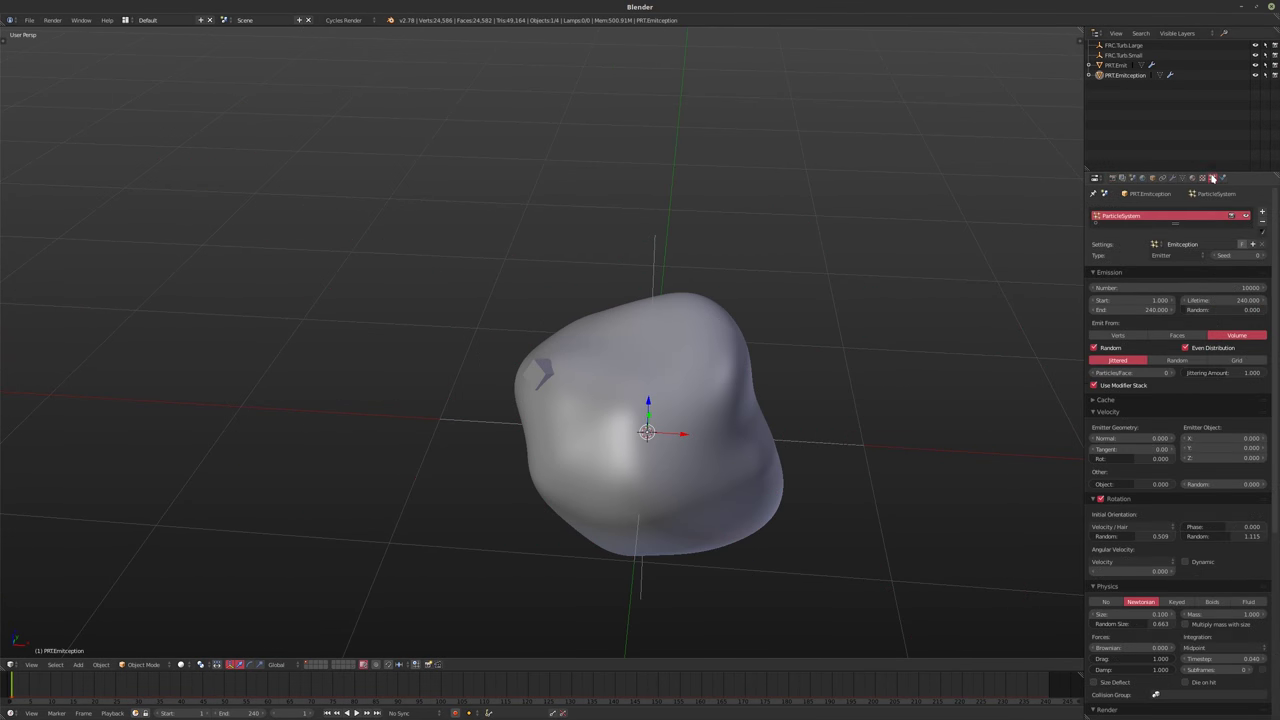
left_click(1163, 288)
type("100000")
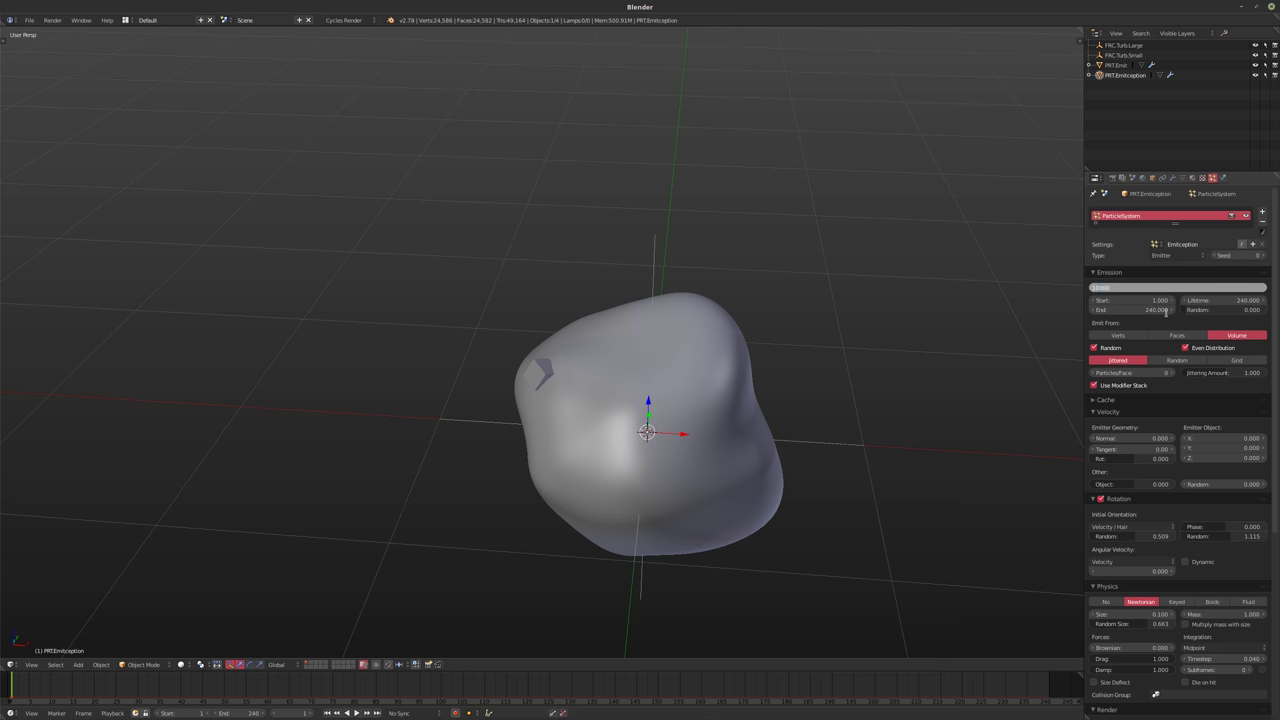
key("Return")
key("Left")
scroll(711, 402, "down", 4)
middle_click_drag(711, 402, 663, 400)
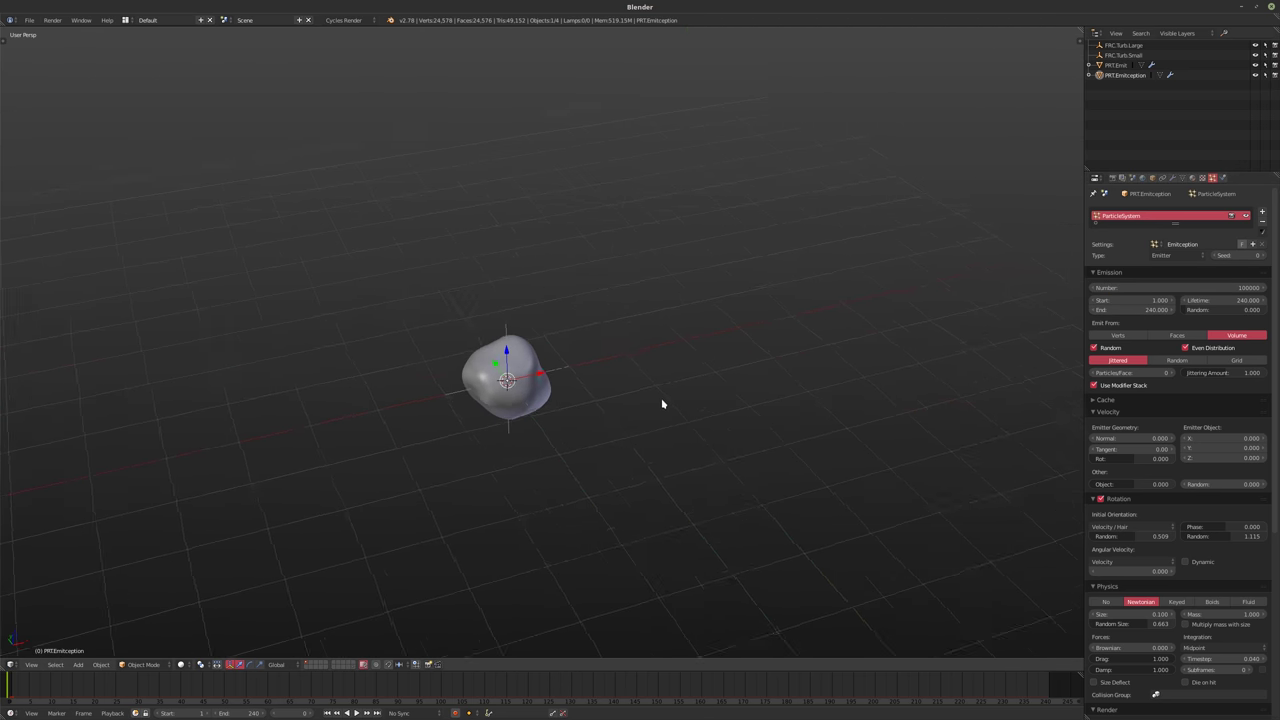
Name the particle cache Trails_ for PRT.Emitception and Emitters for PRT.Emit
left_click(1104, 400)
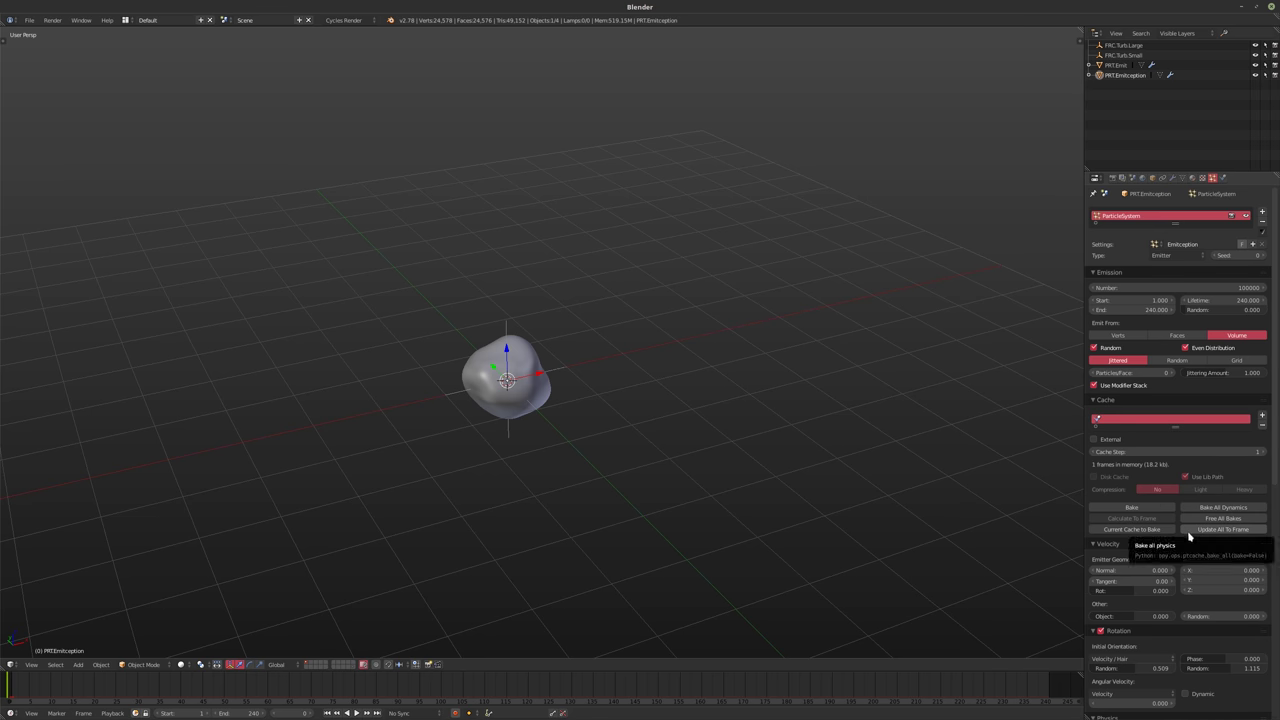
left_click(1115, 452)
key("Return")
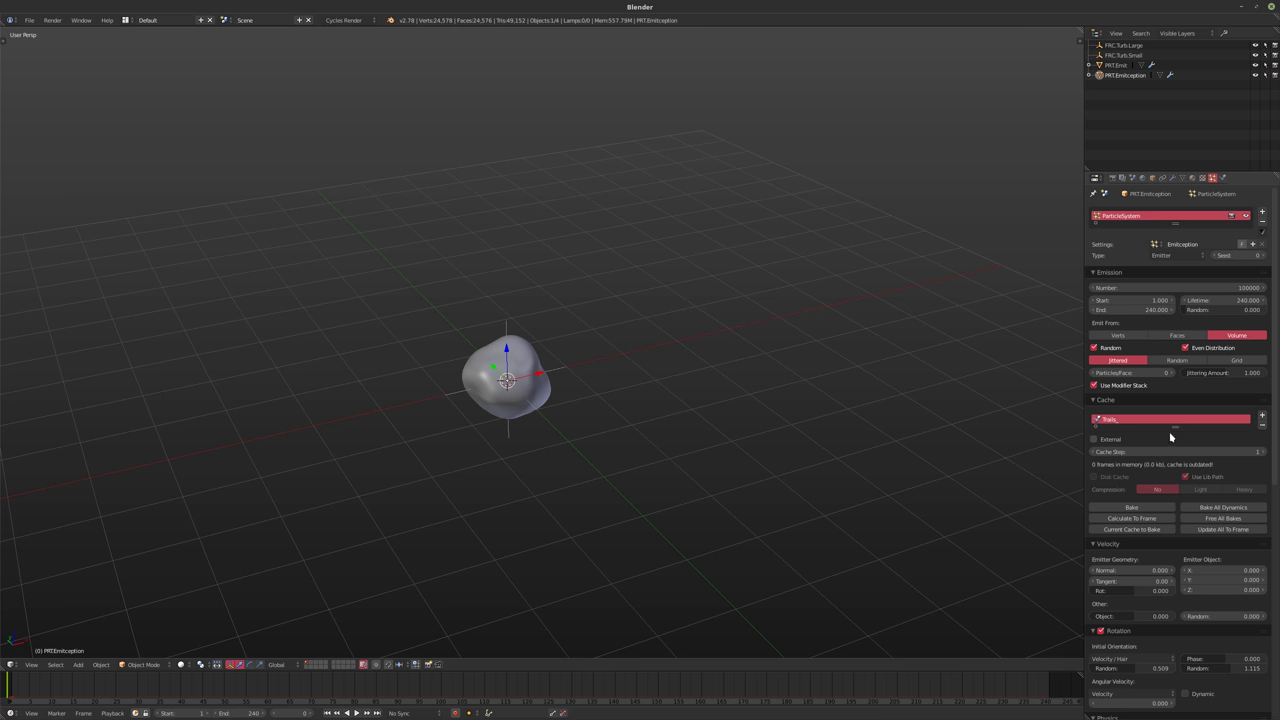
double_click(1136, 420)
left_click(1136, 420)
left_click(1118, 66)
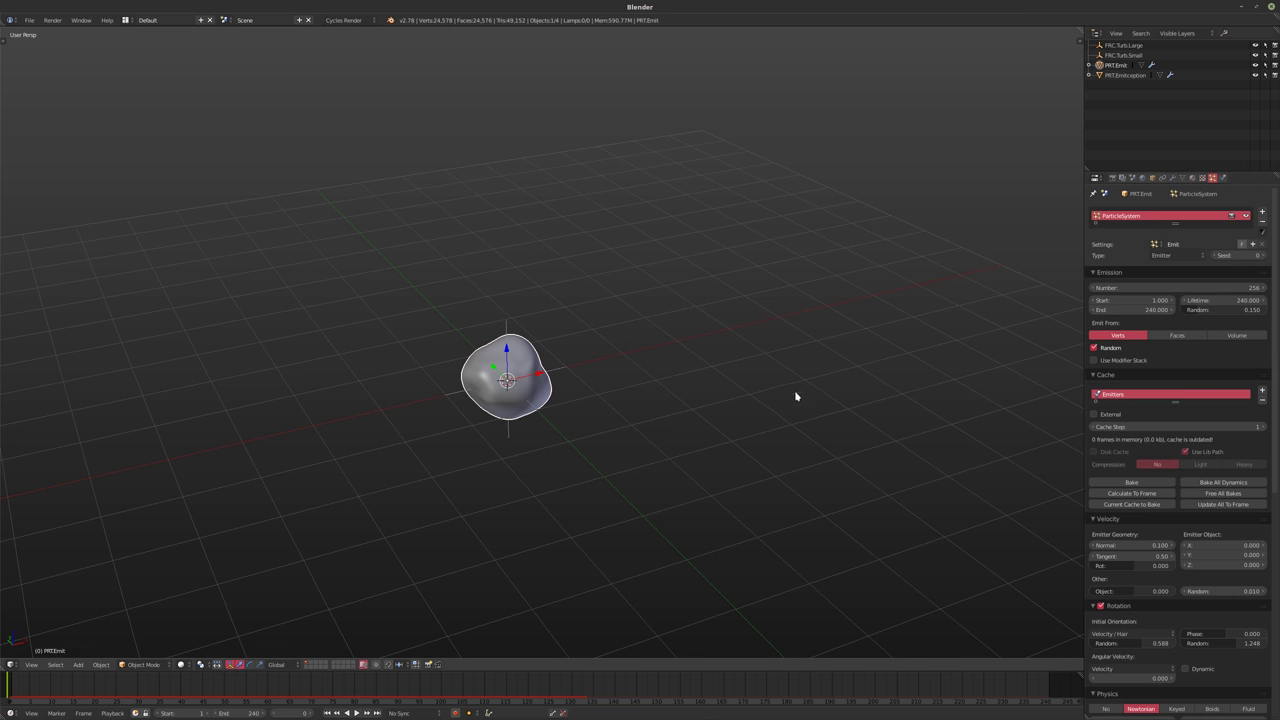
Start saving the project and create a new folder smk_003 inside Projects/smokethis/blender
key("ctrl+s")
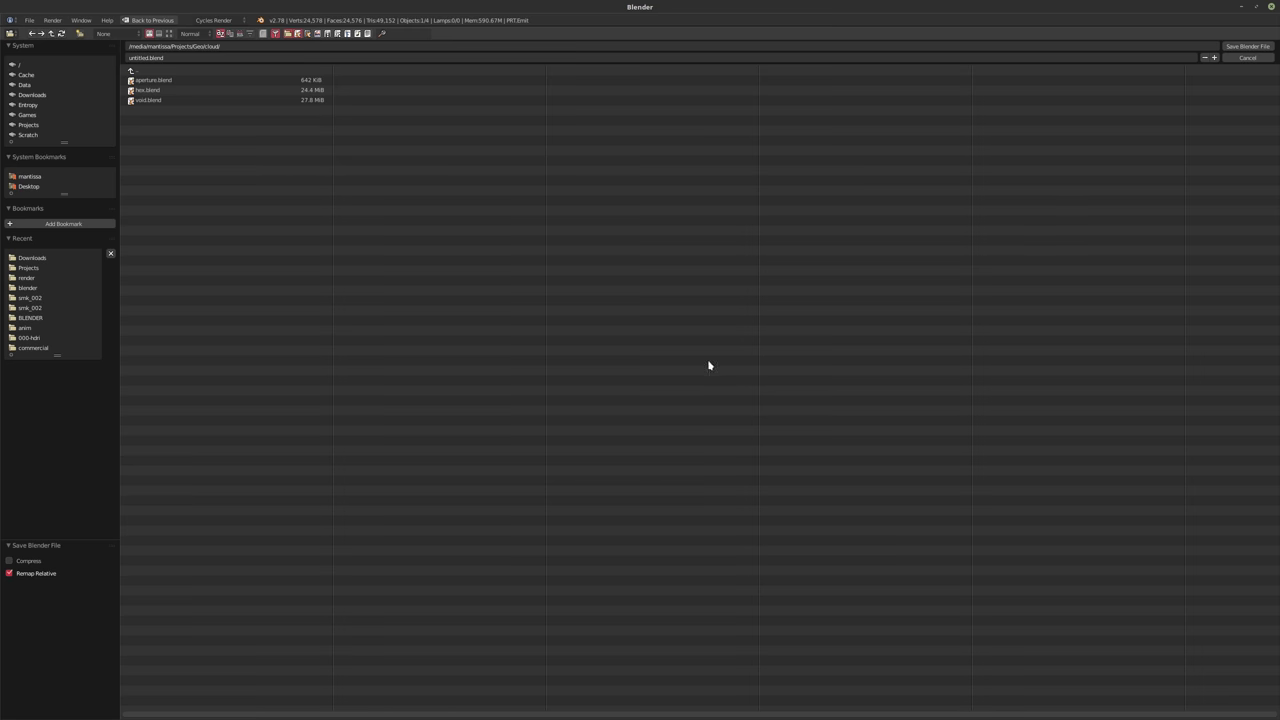
left_click(23, 125)
left_click(166, 228)
left_click(147, 80)
left_click(79, 33)
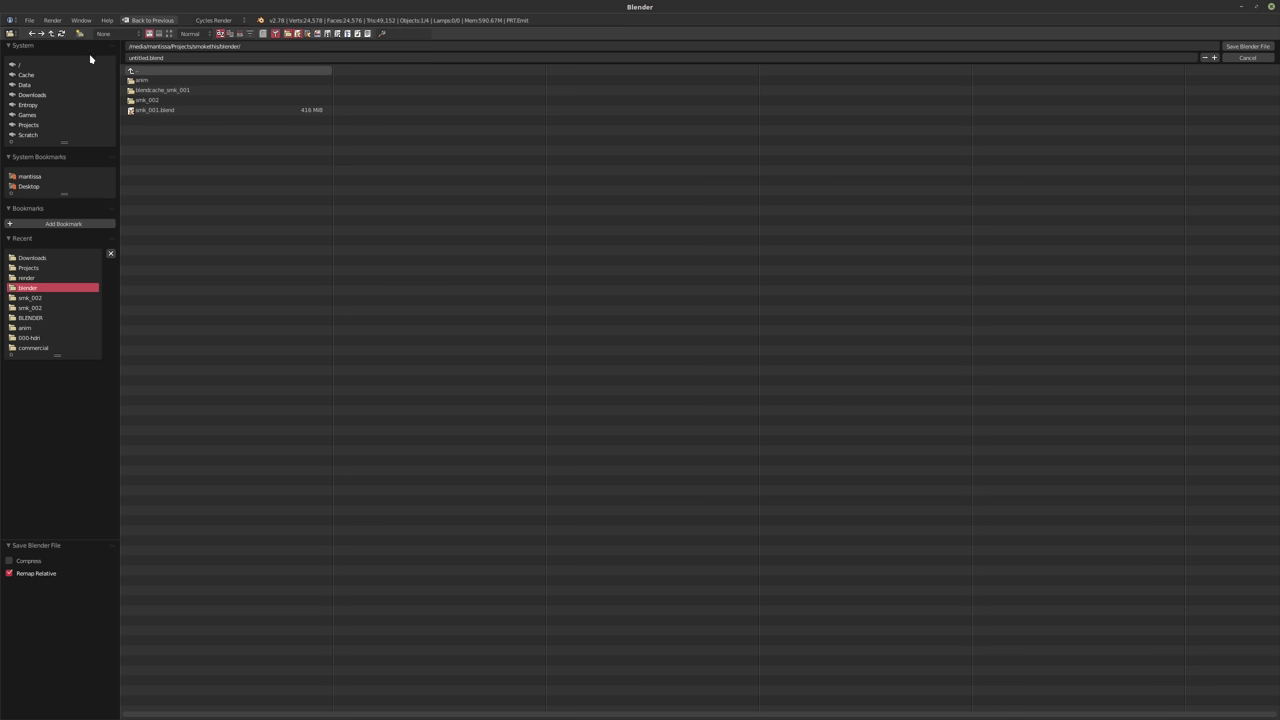
type("smk_")
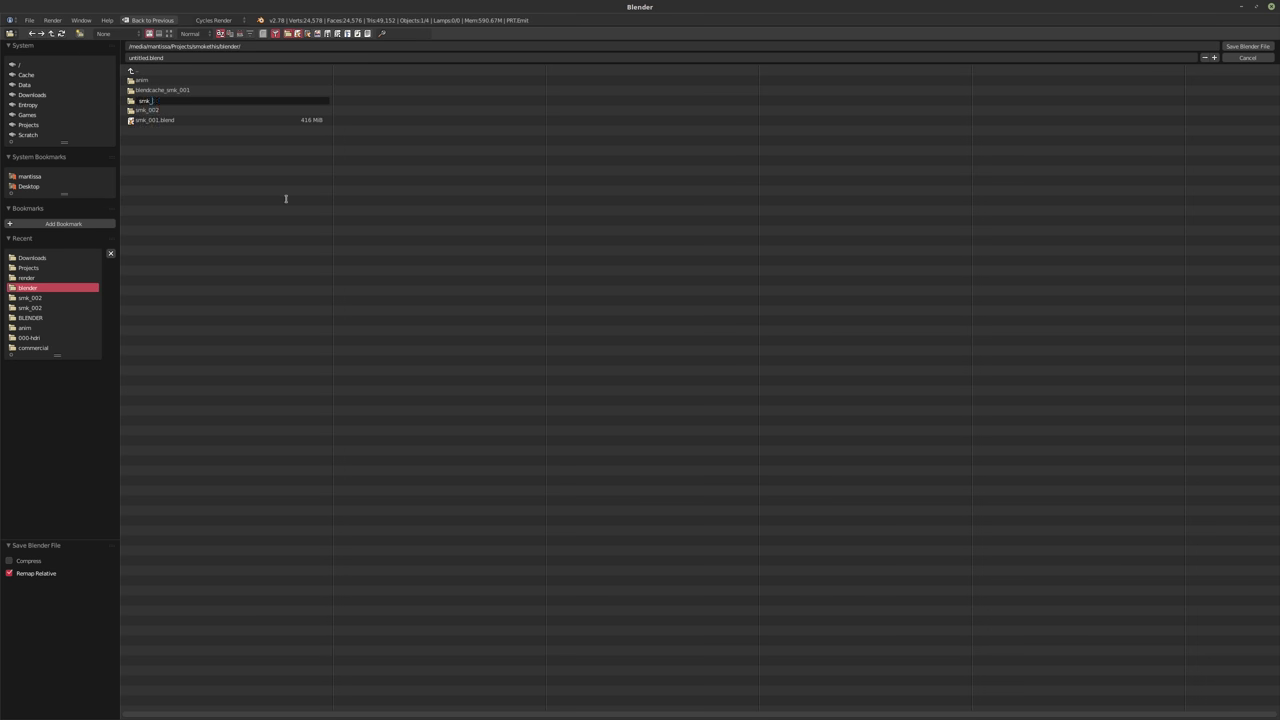
type("003")
key("Return")
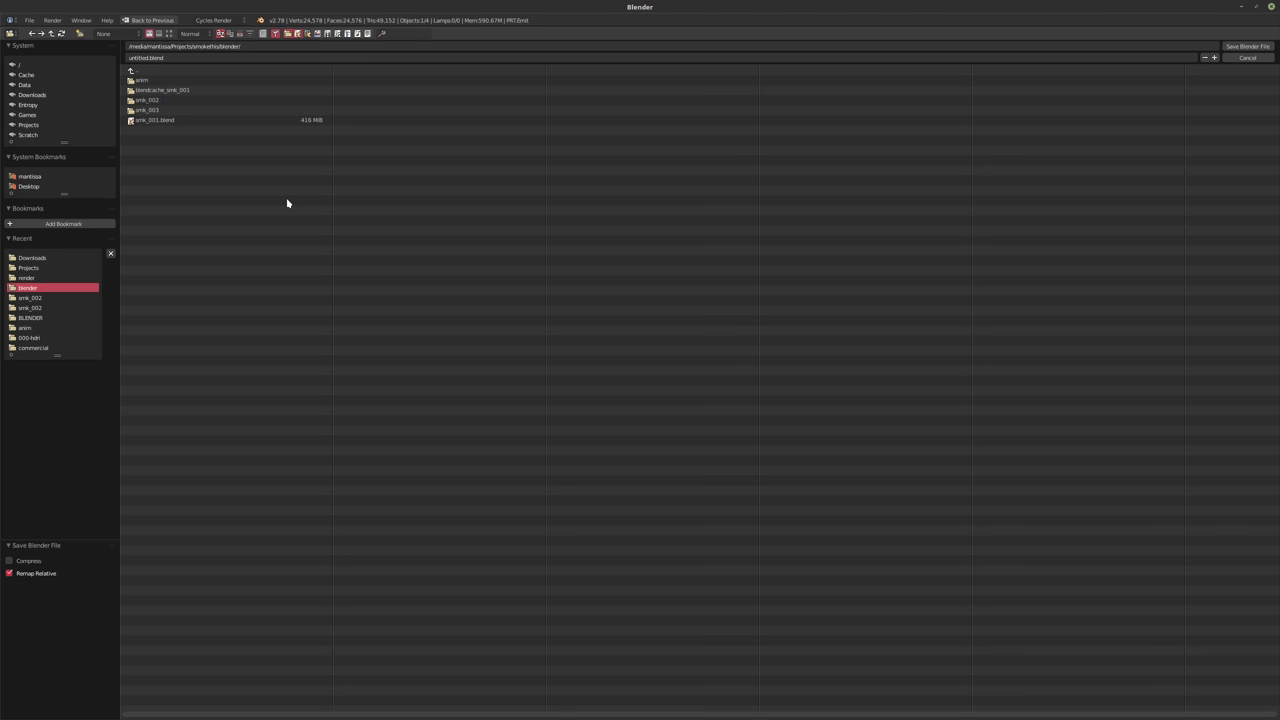
Check the neighbouring project folders, then save the file as smk_003.blend inside the smk_003 folder
left_click(184, 93)
key("BackSpace")
left_click(176, 102)
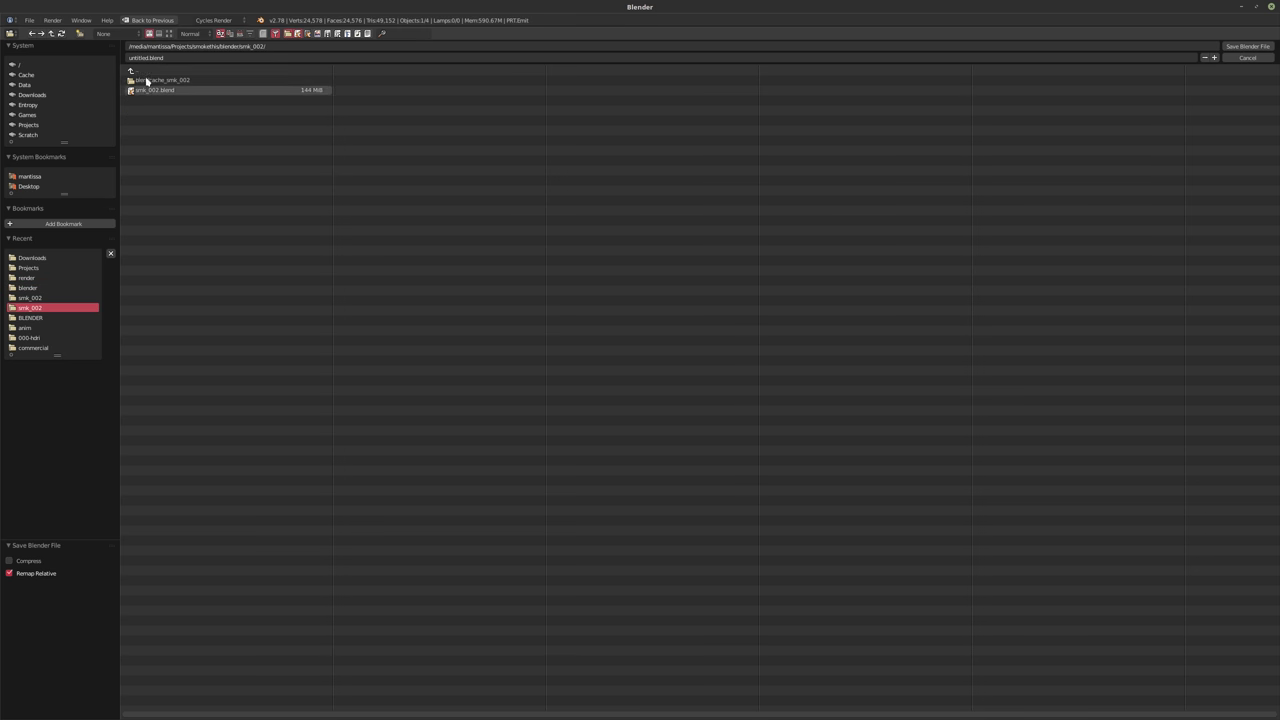
key("BackSpace")
left_click(166, 114)
left_click(131, 58)
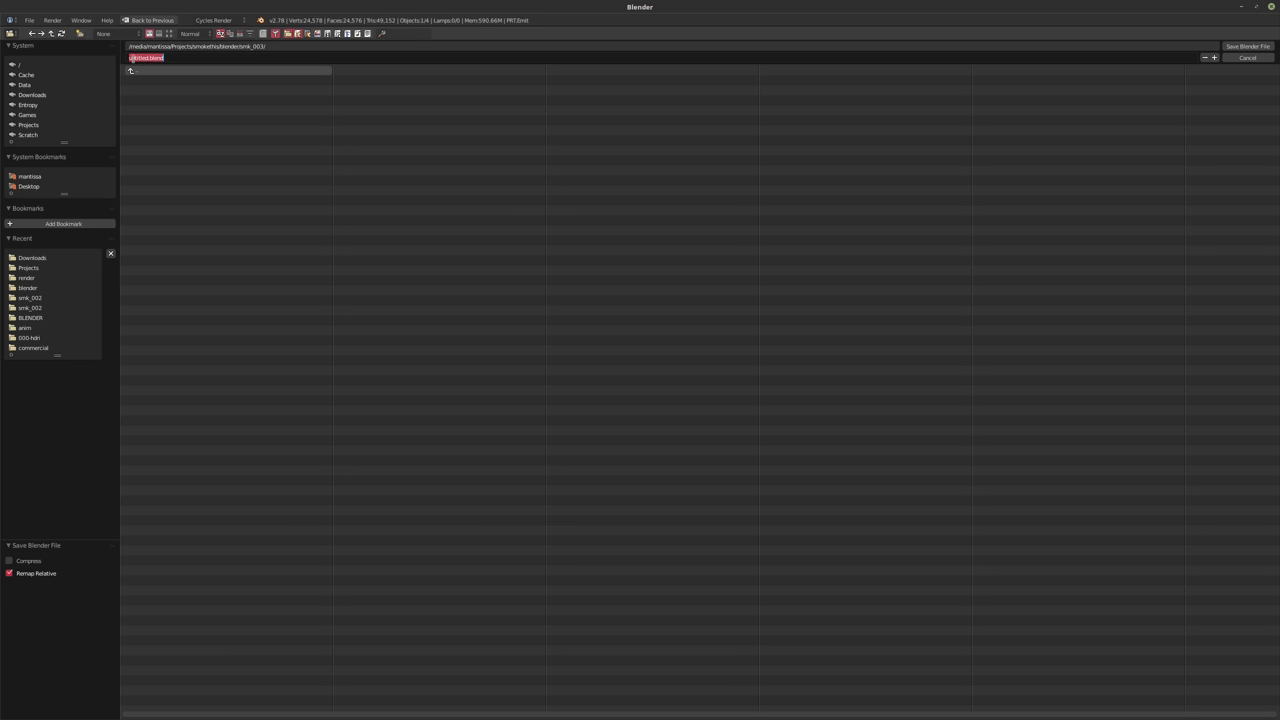
left_click_drag(142, 58, 80, 75)
key("BackSpace")
key("Delete")
key("Delete")
key("Delete")
type("smk_003")
key("Return")
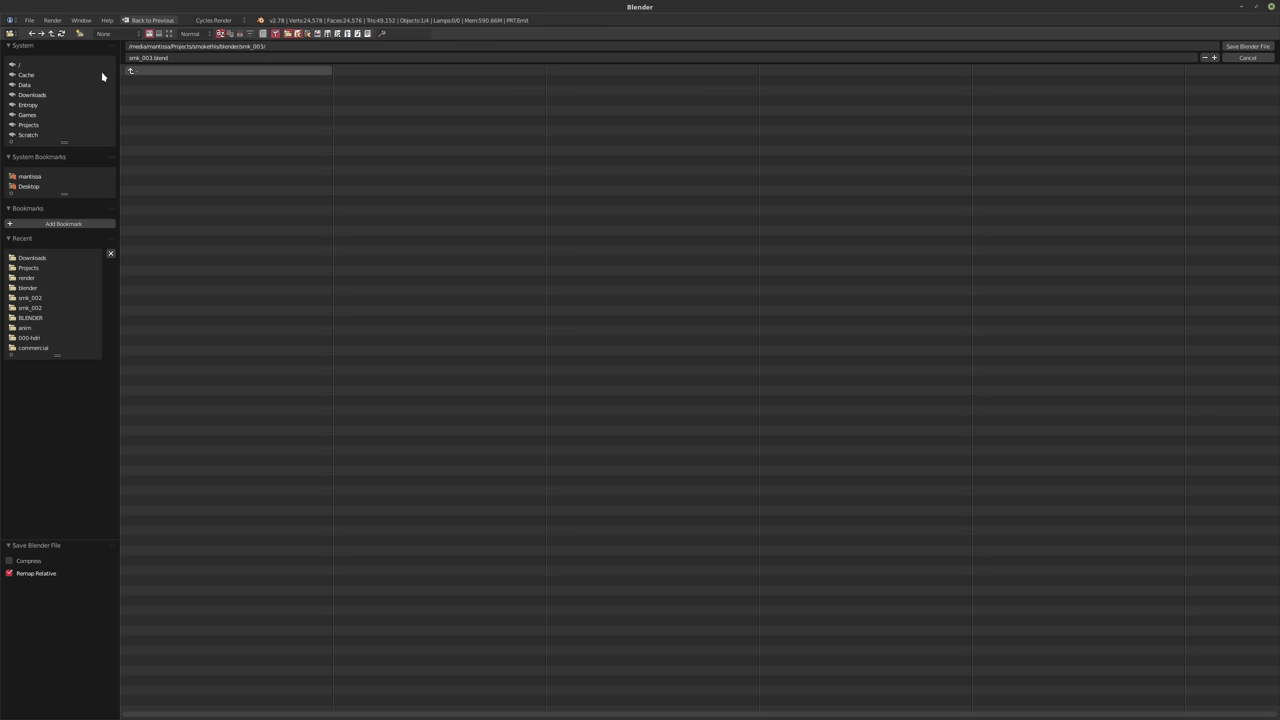
left_click(1245, 47)
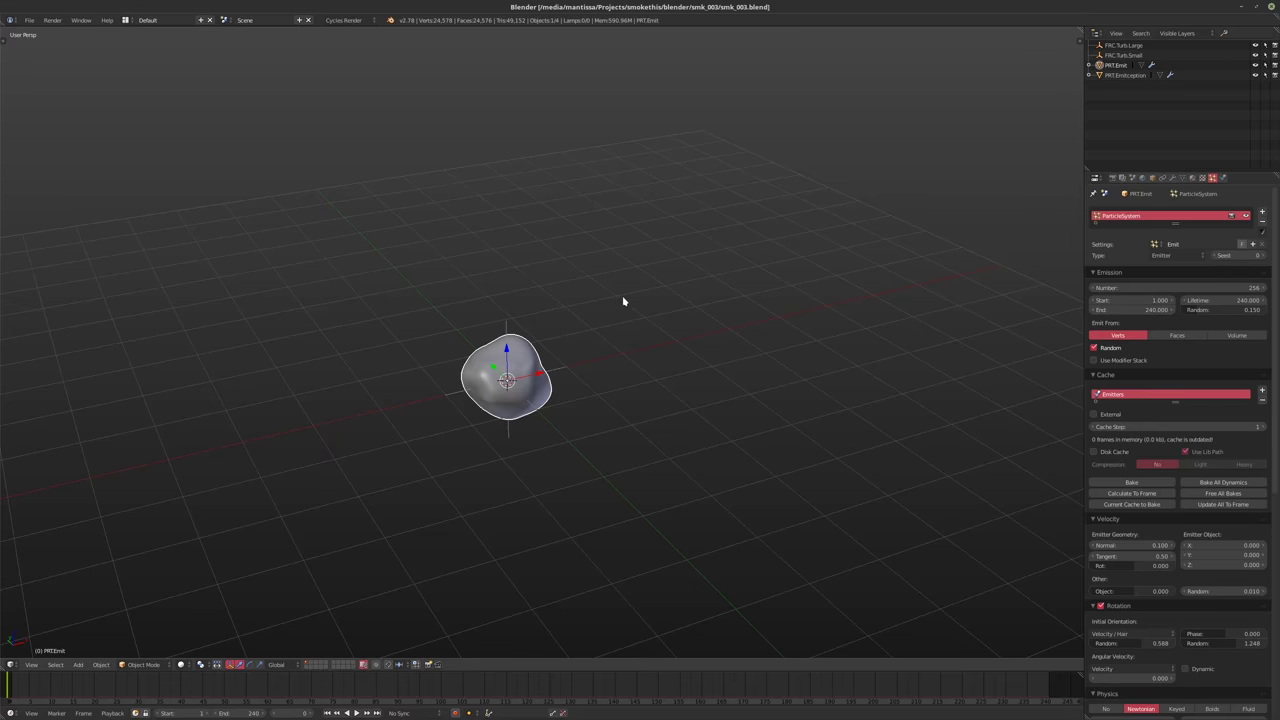
Bake the particle dynamics over the 240-frame range
key("KP_Decimal")
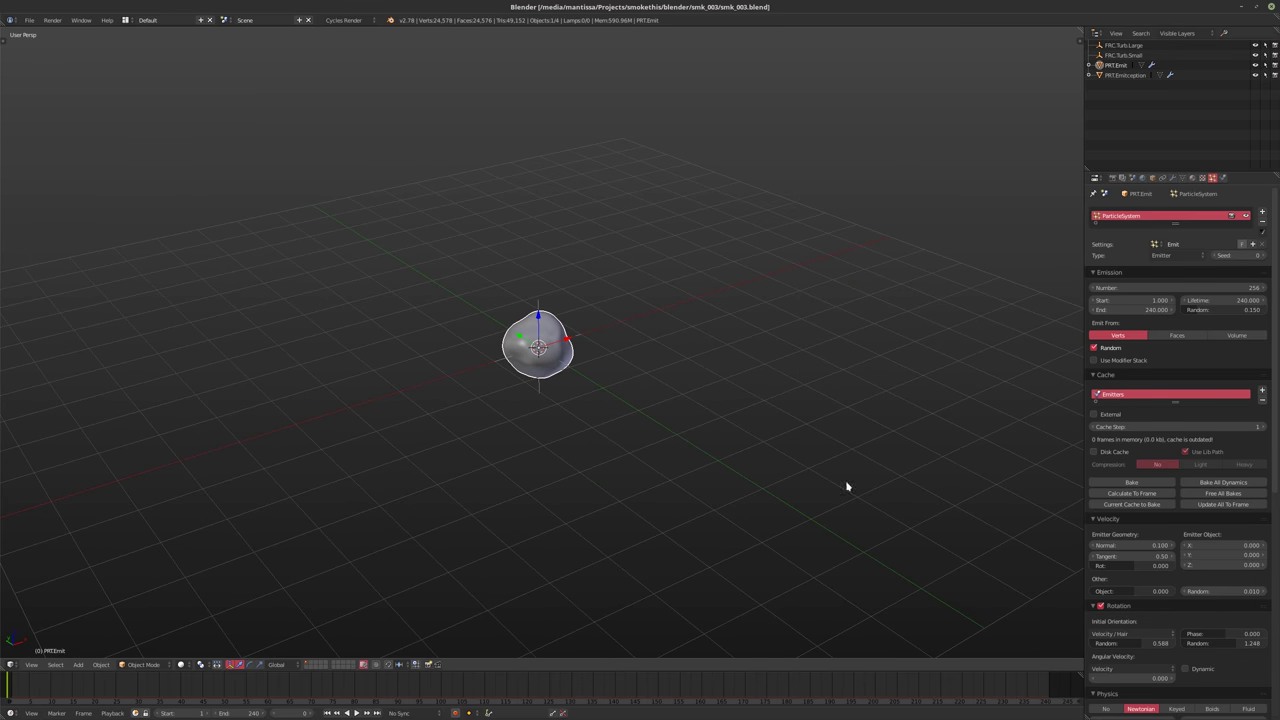
left_click(1131, 493)
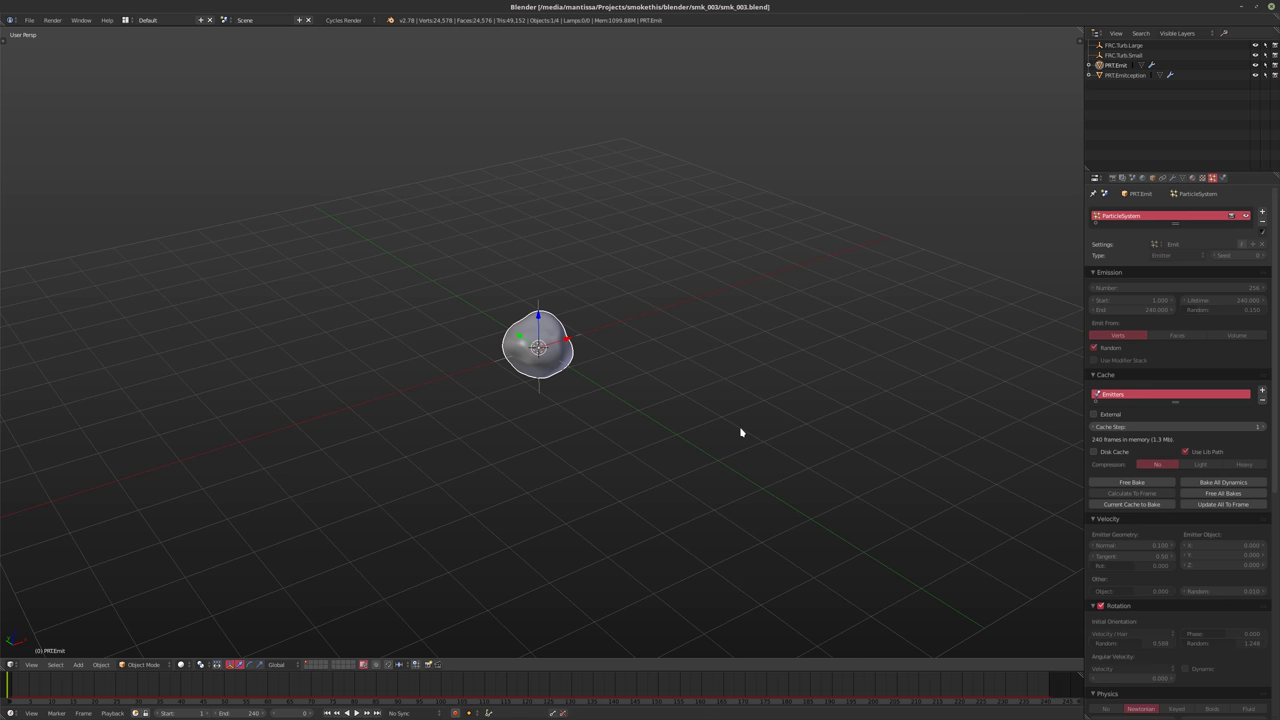
Play back the baked simulation and examine the particle trails from several angles and distances
key("alt+a")
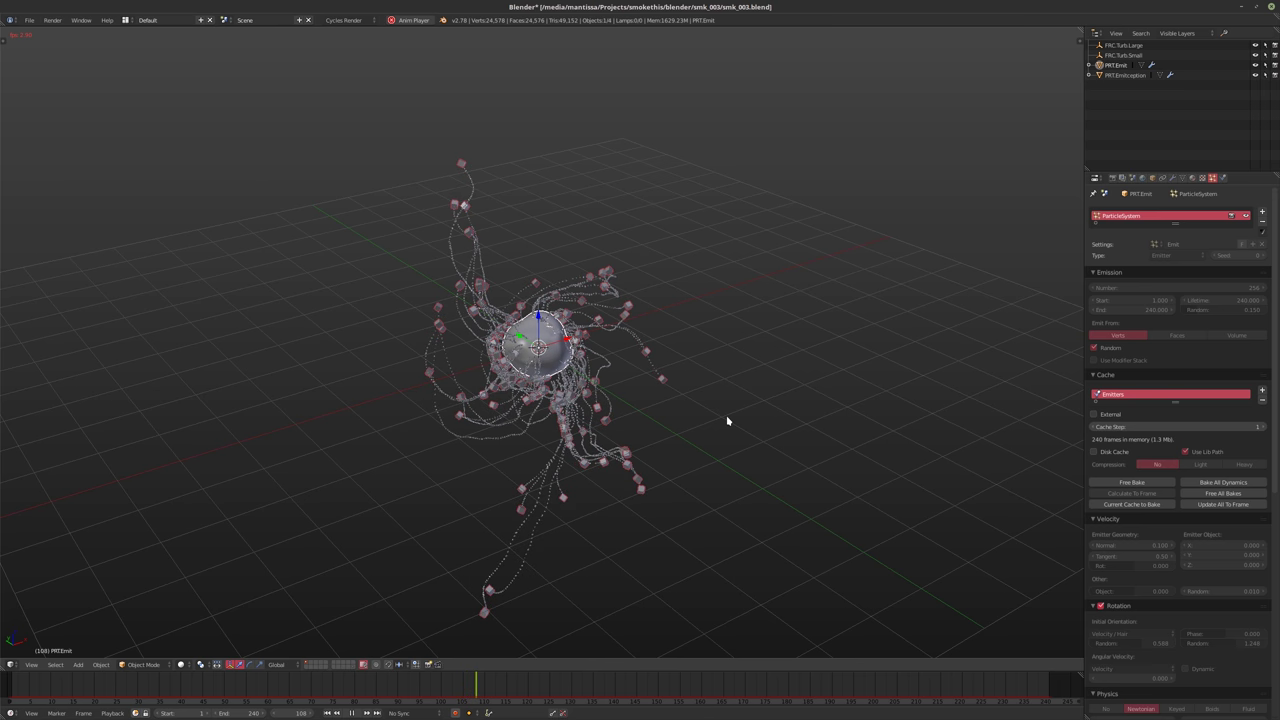
key("alt+a")
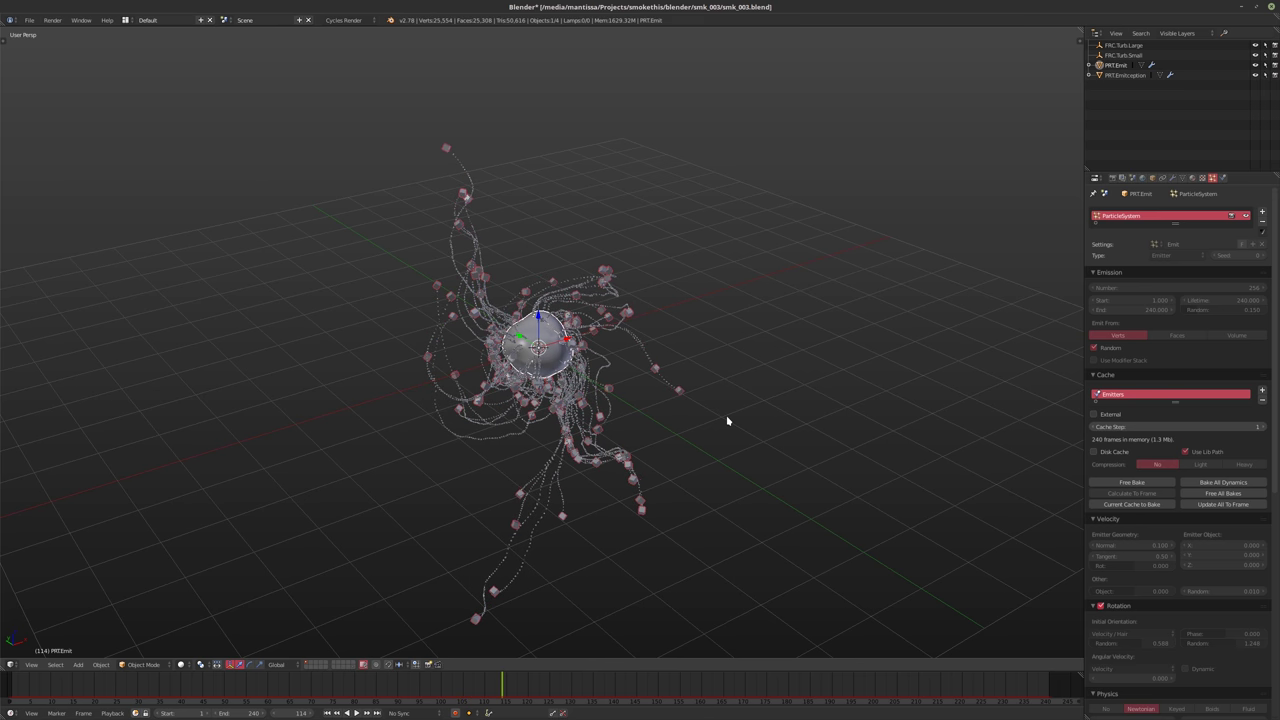
middle_click_drag(532, 398, 481, 393)
scroll(650, 388, "up", 5)
scroll(674, 386, "down", 5)
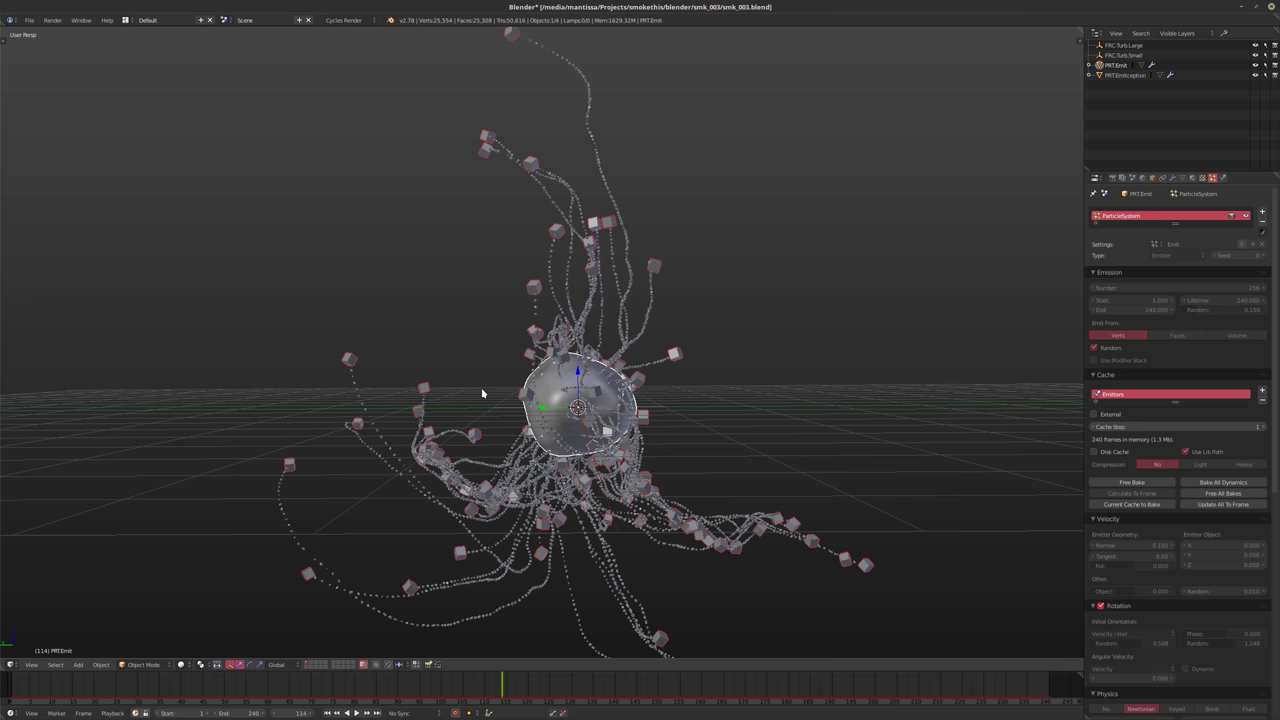
key("alt+a")
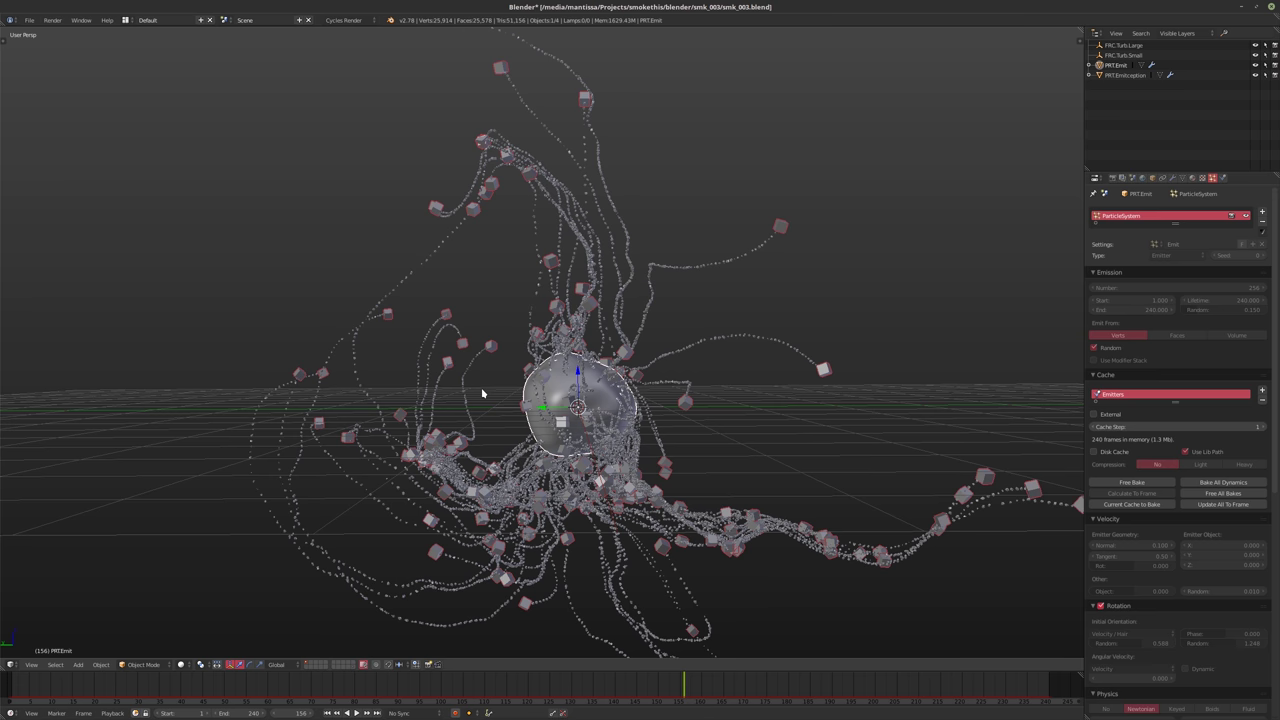
middle_click_drag(619, 436, 871, 251)
Duplicate the FRC.Turb.Small force field in place and rename the copy FRC.Turb.Mini
left_click(1115, 56)
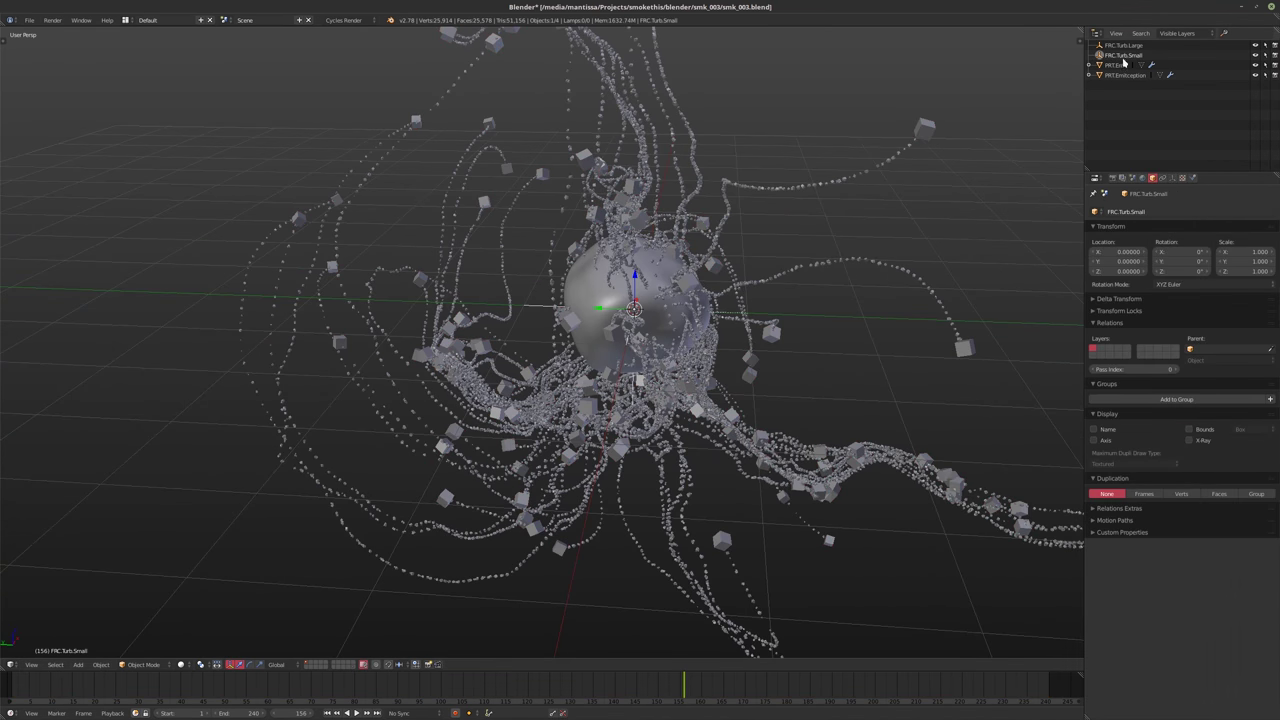
key("shift+d")
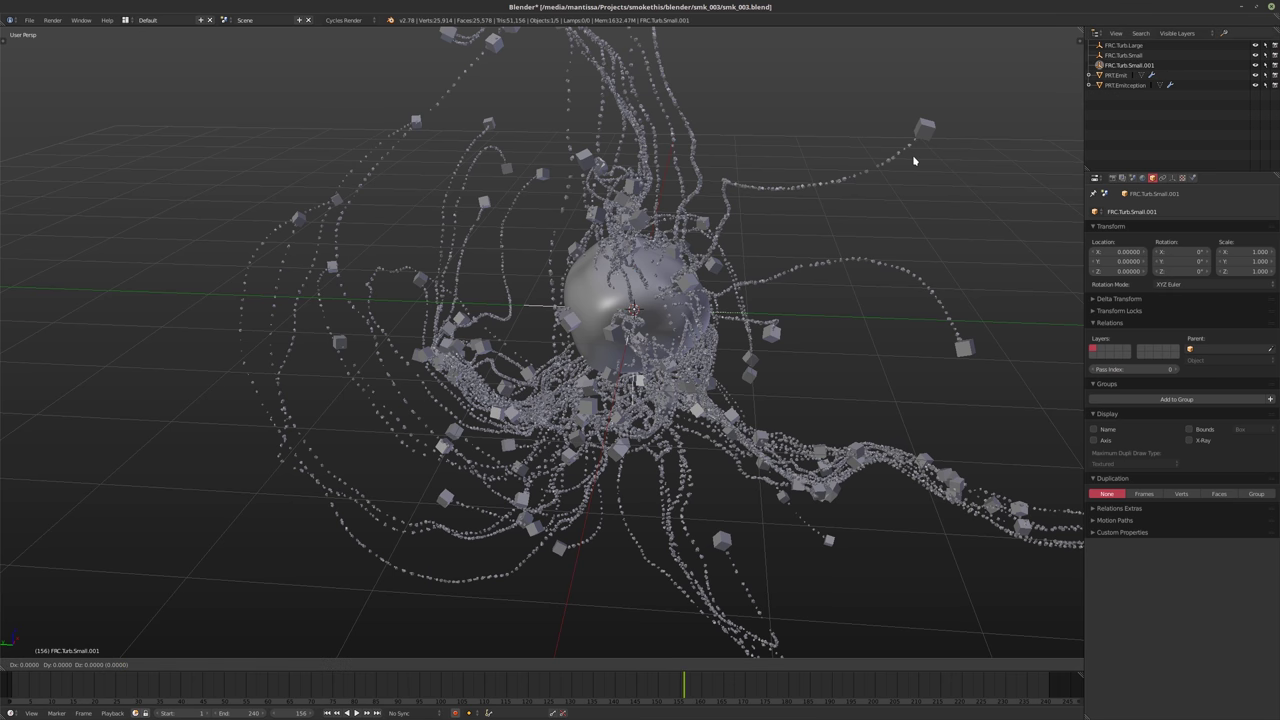
key("Escape")
double_click(1132, 65)
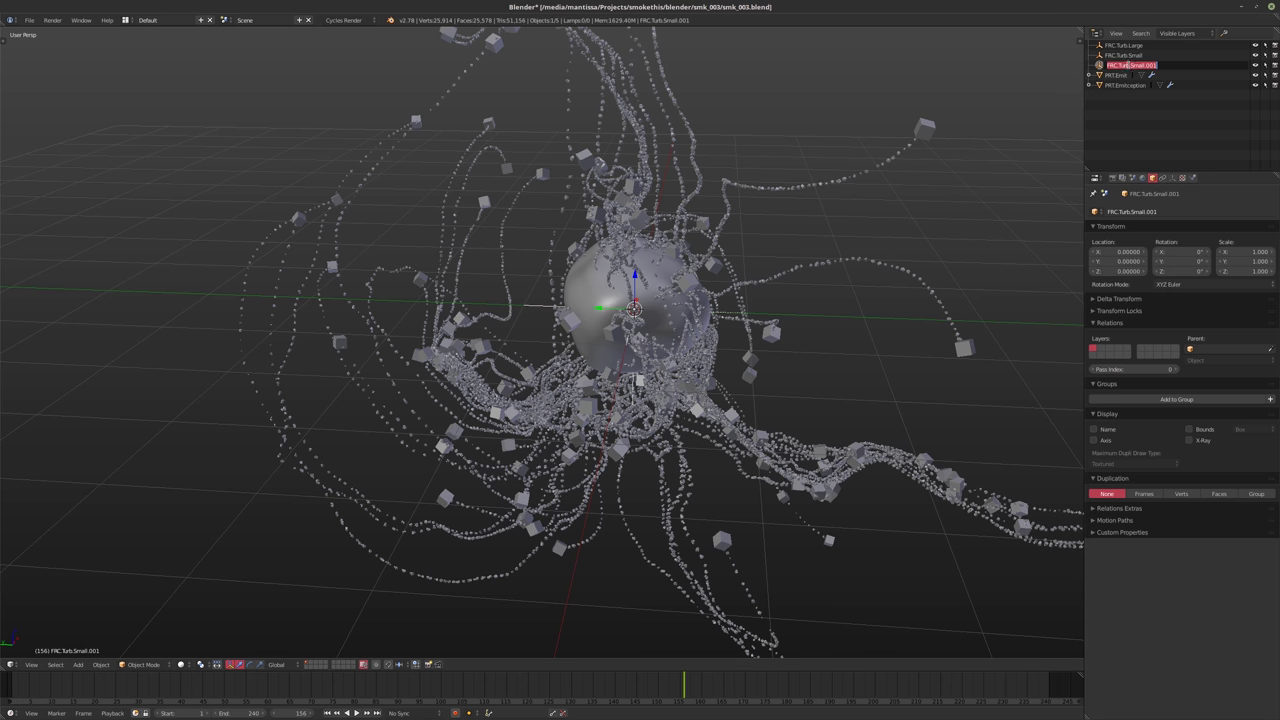
left_click_drag(1132, 65, 1169, 67)
type("Mini")
key("Return")
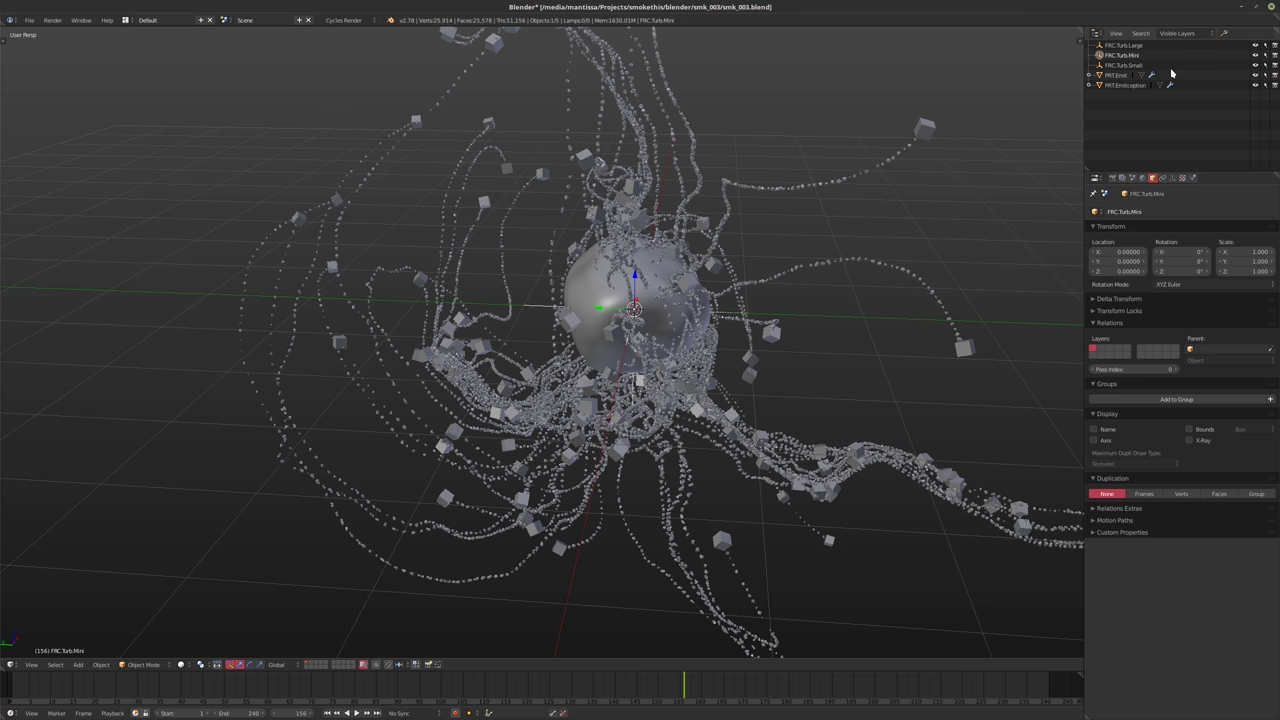
Rename the large and small turbulence fields FRC.Turb.01.Large and FRC.Turb.02.Small
left_click(1133, 46)
double_click(1128, 46)
left_click(1128, 46)
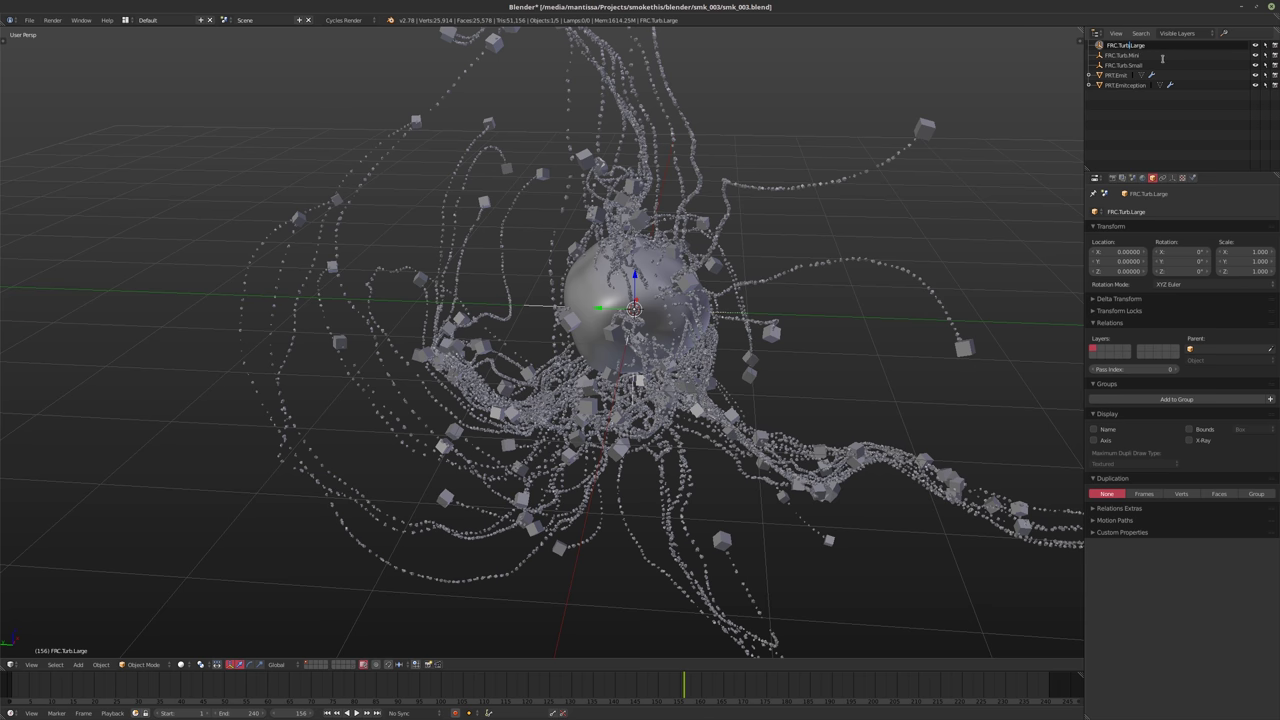
type(".01")
key("Return")
double_click(1125, 66)
left_click(1131, 65)
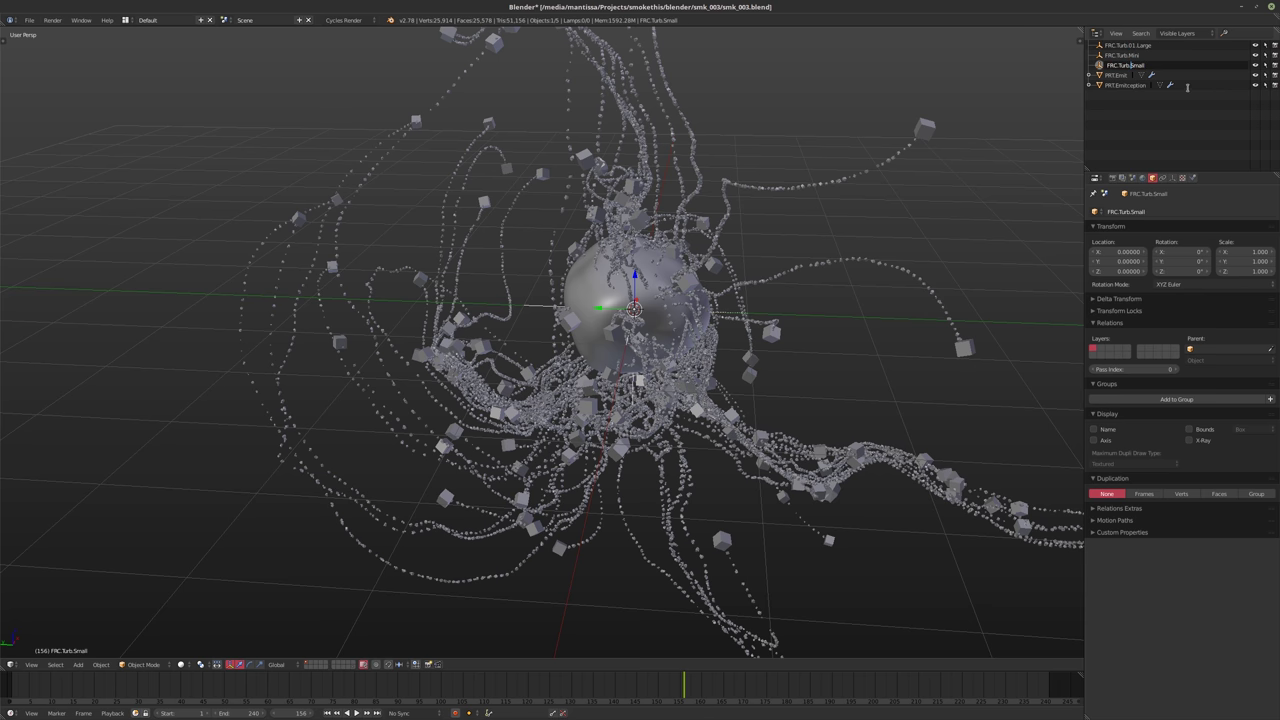
type(".02")
key("Return")
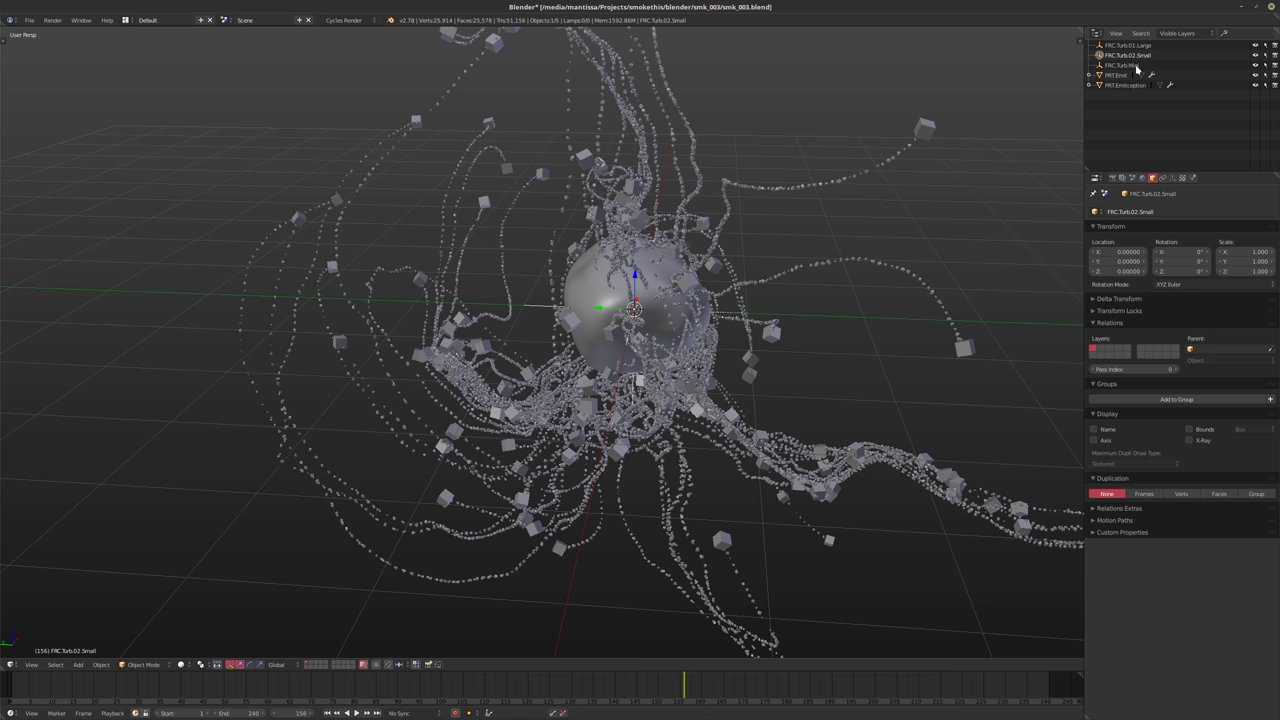
Rename the mini turbulence field FRC.Turb.03.Mini
key("ctrl+shift+s")
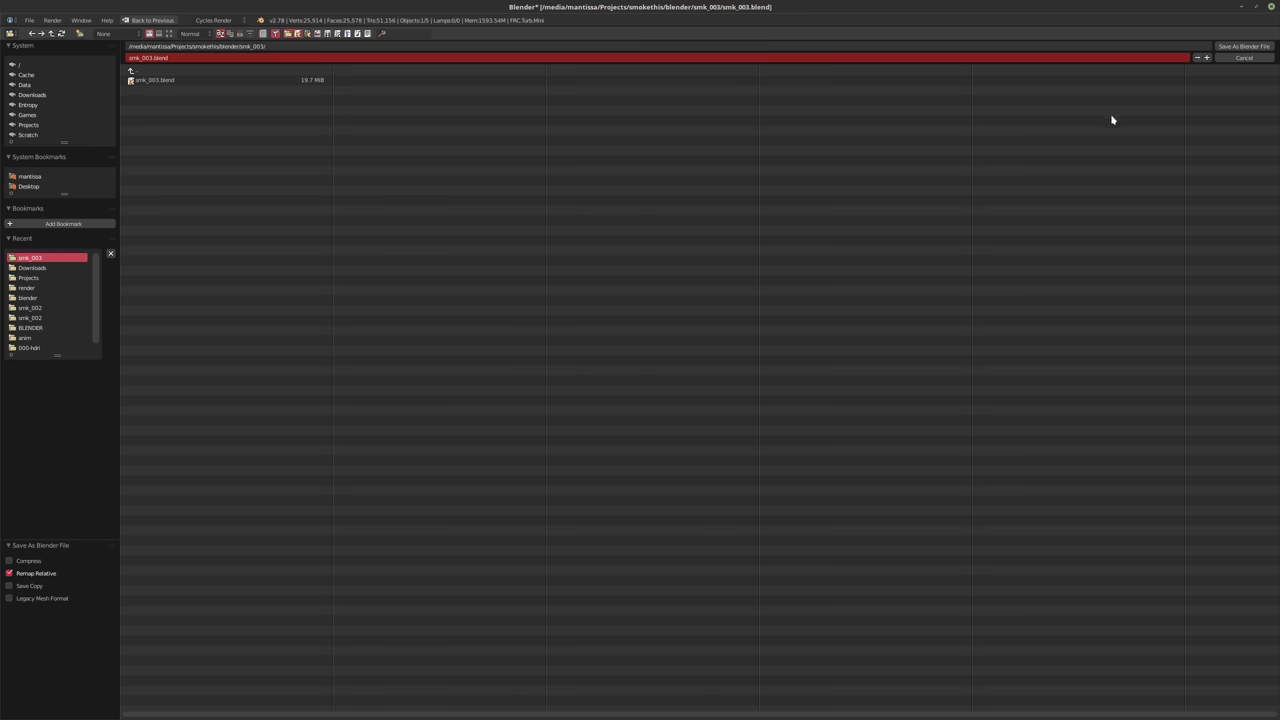
left_click(1244, 59)
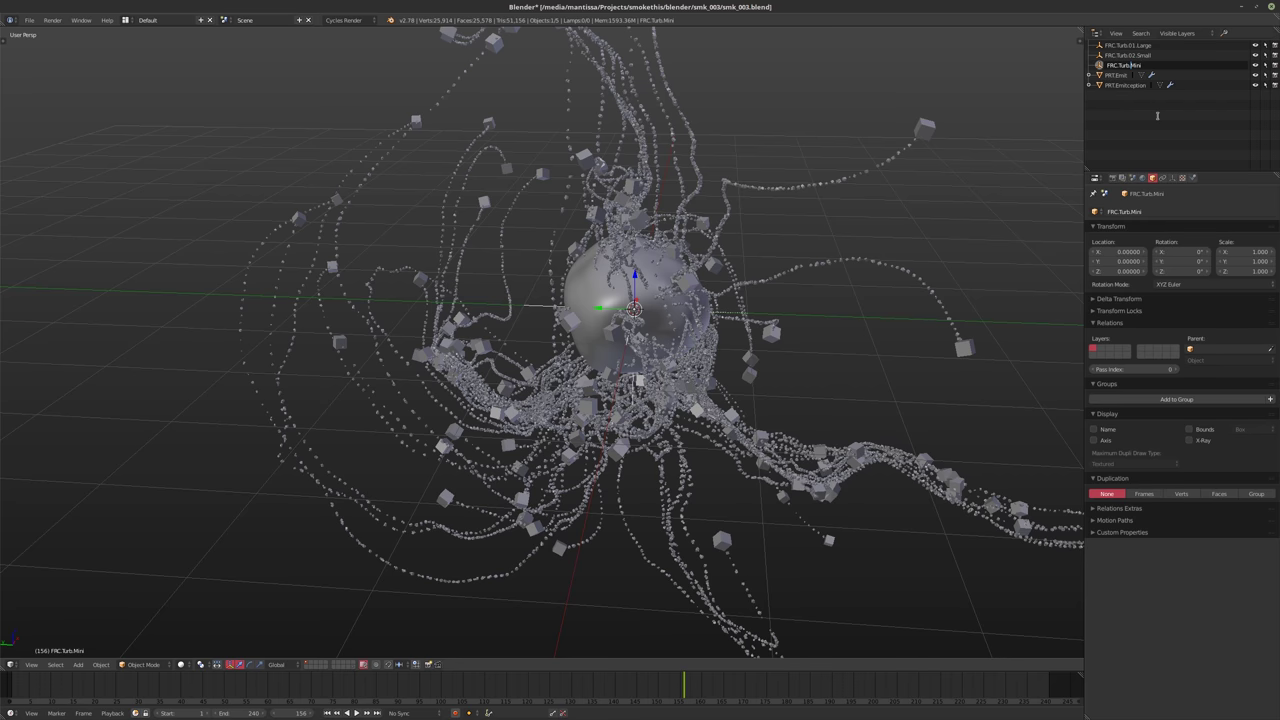
type("03.")
key("Return")
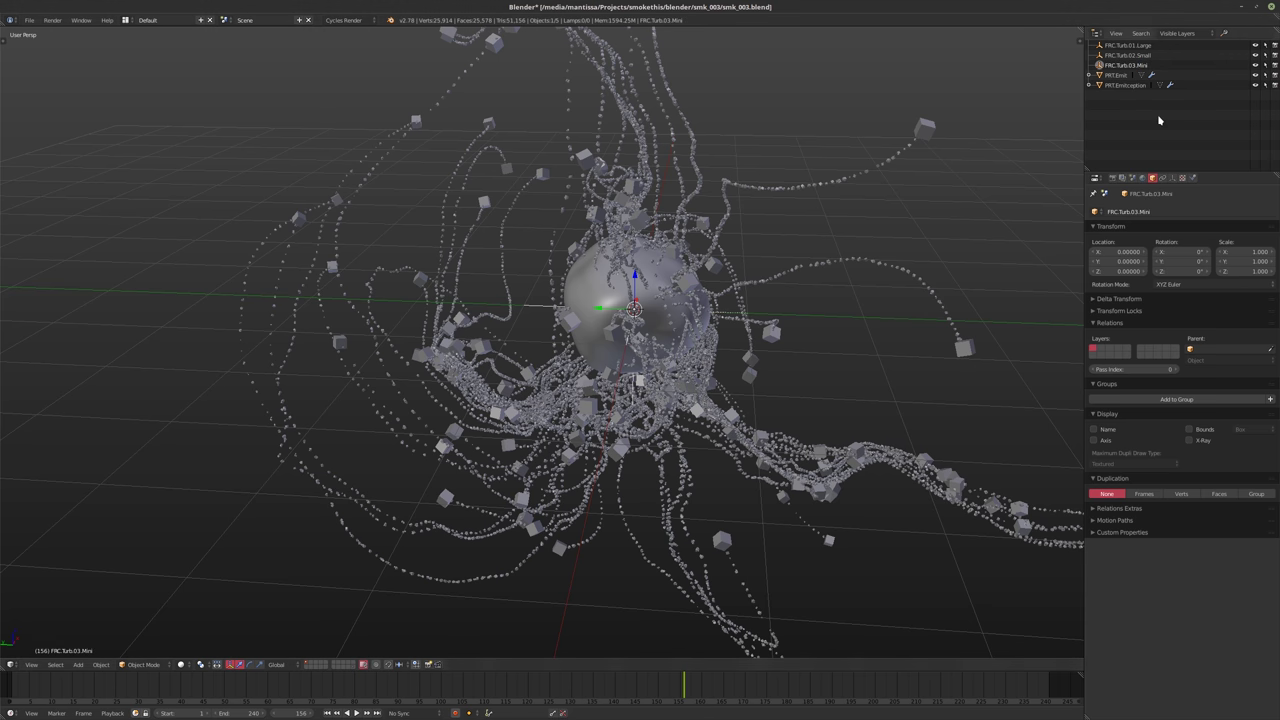
Return to the first frame, then group FRC.Turb.01.Large and FRC.Turb.02.Small into a new group named GRP.Base
scroll(626, 297, "down", 2)
key("KP_8")
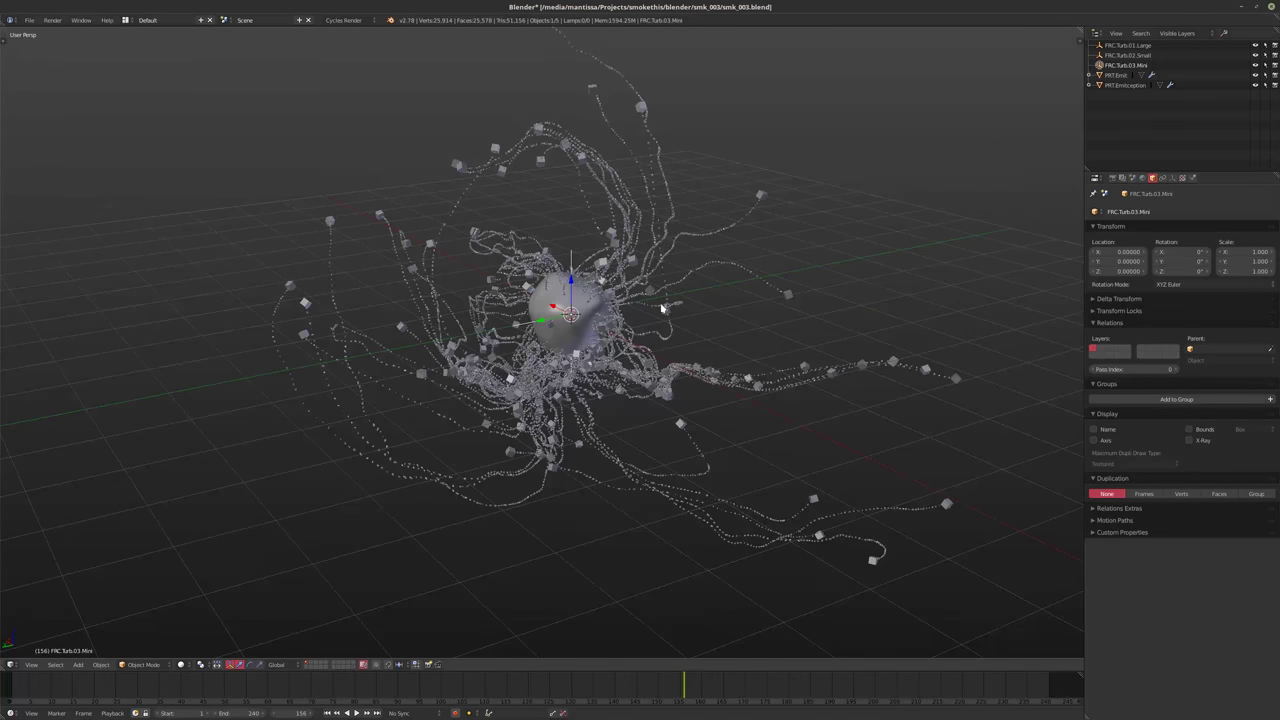
key("shift+Left")
left_click(1125, 55)
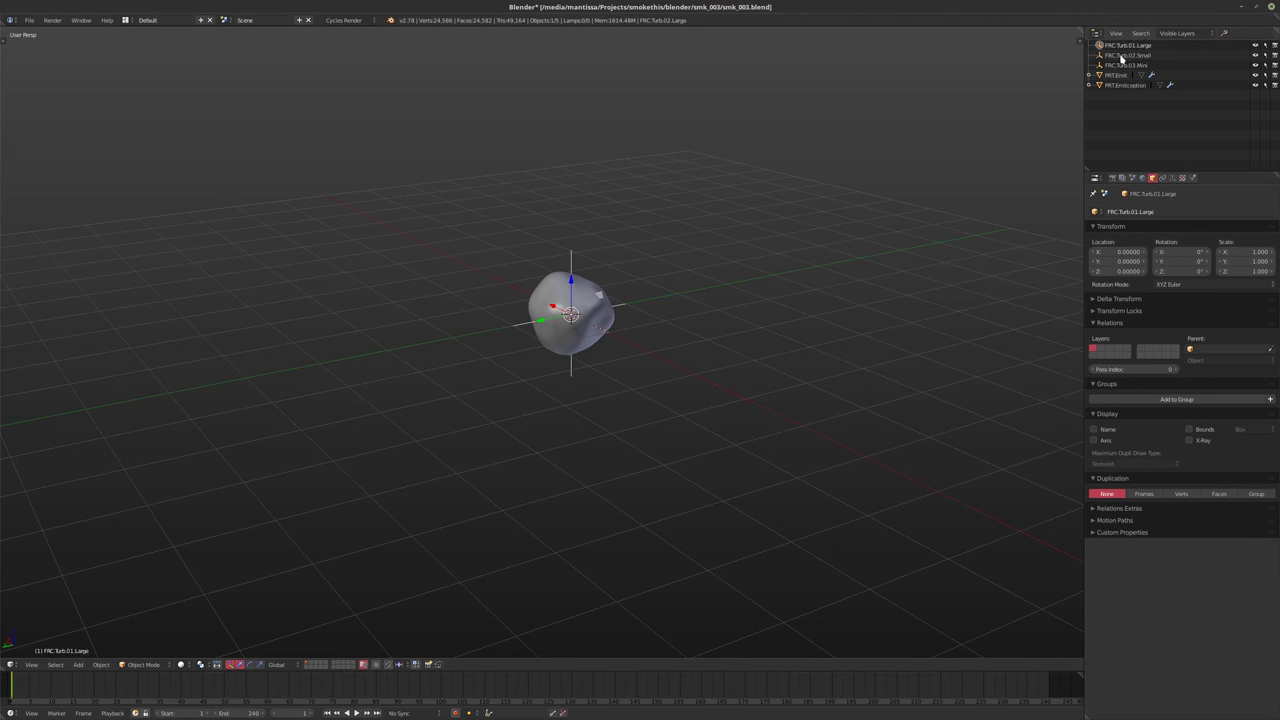
key("t")
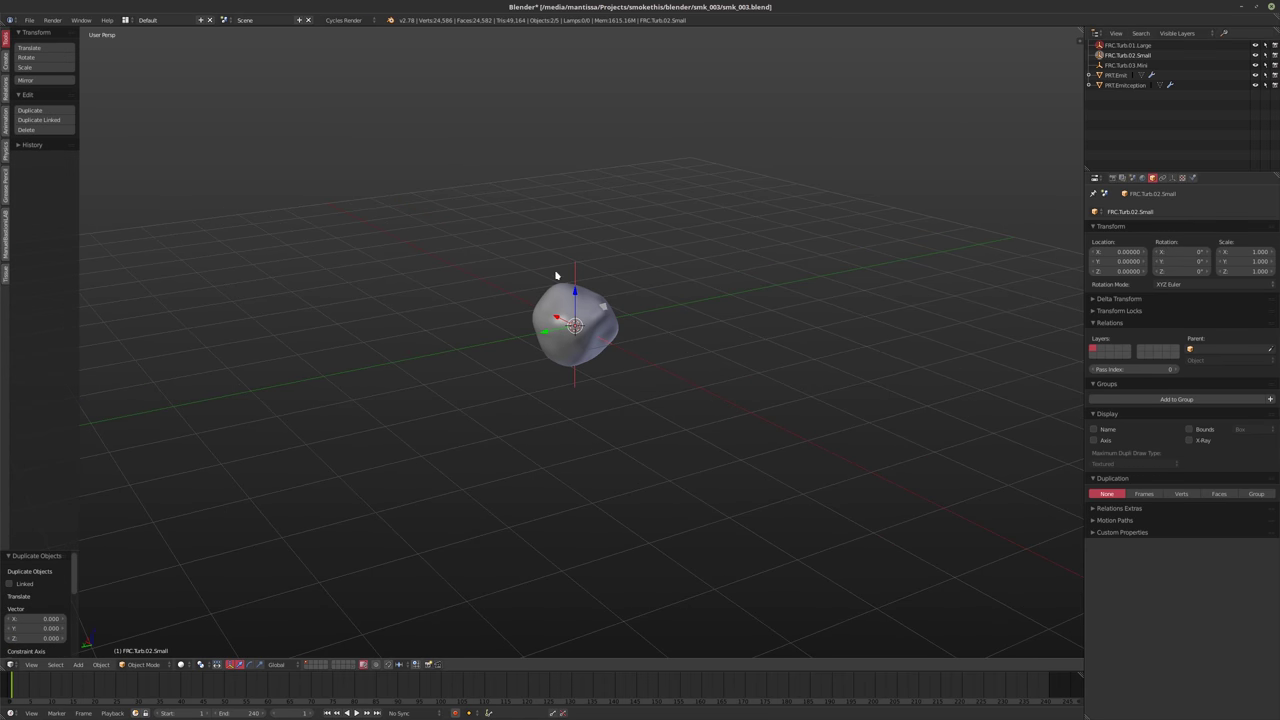
key("ctrl+g")
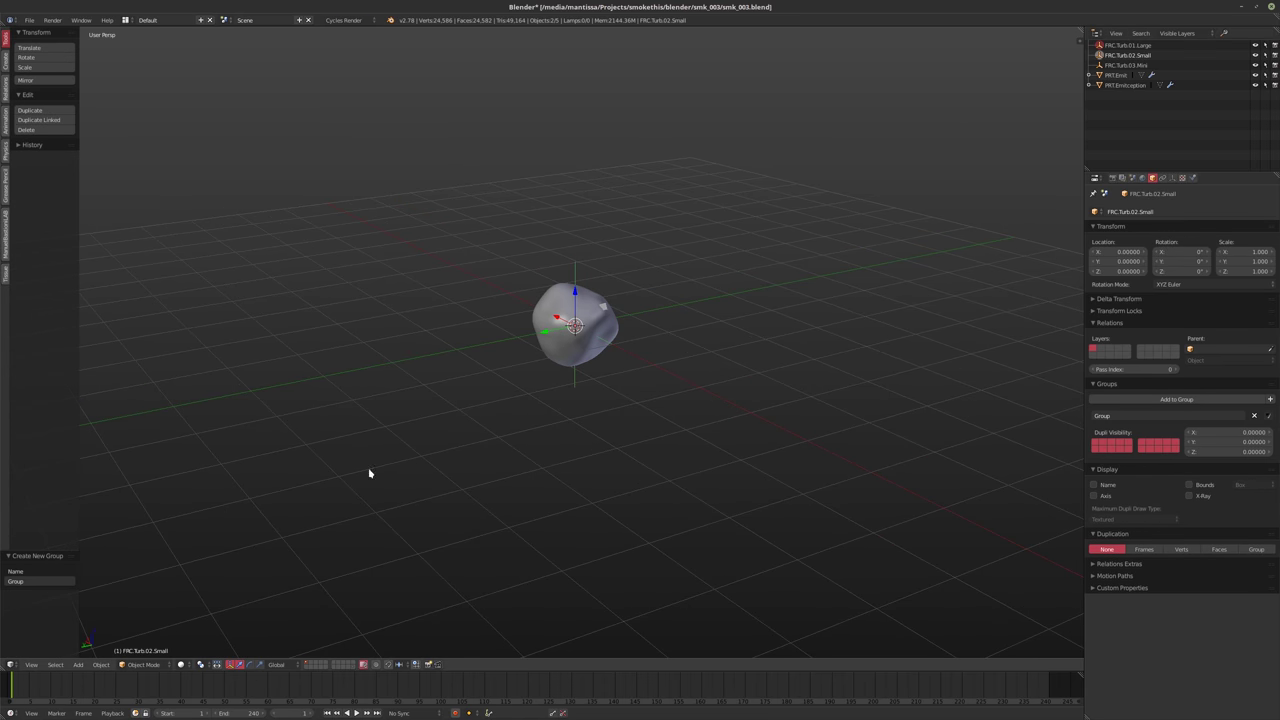
left_click(33, 581)
type("GRP.Forc")
key("BackSpace")
key("BackSpace")
key("BackSpace")
type(".Base")
Try to name a separate group for the mini turbulence field
left_click(1113, 65)
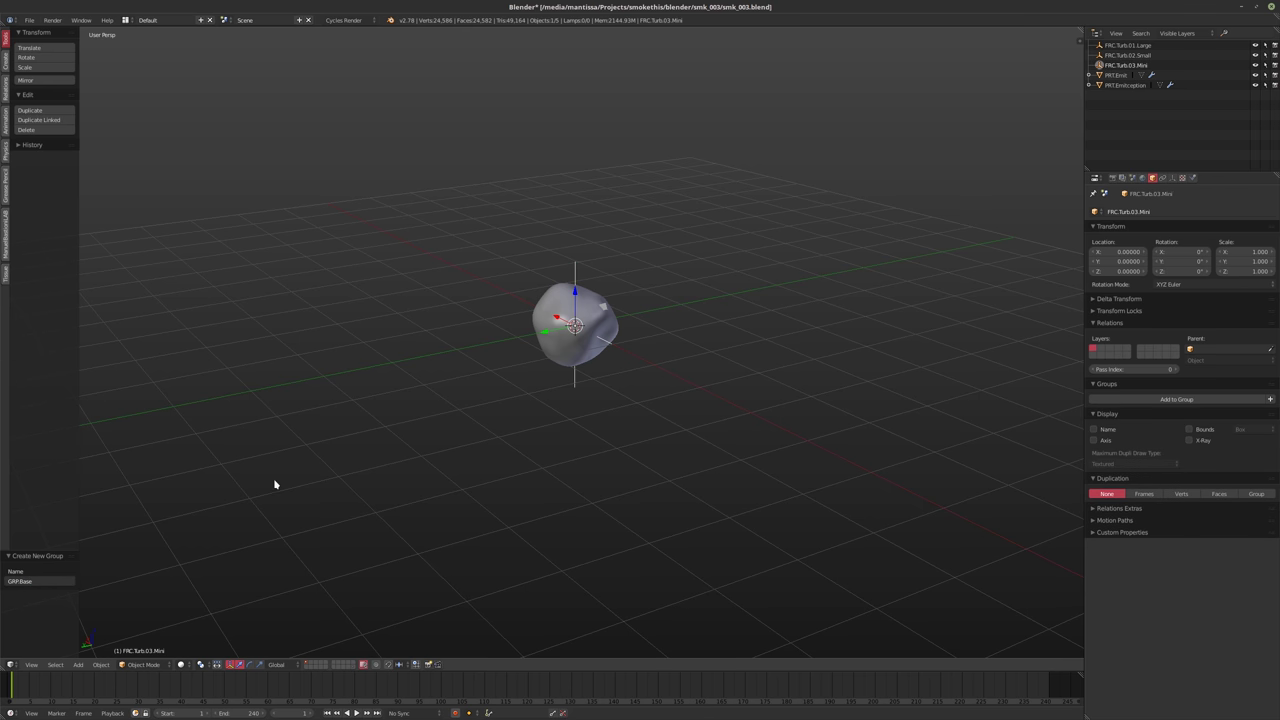
left_click(40, 578)
key("Return")
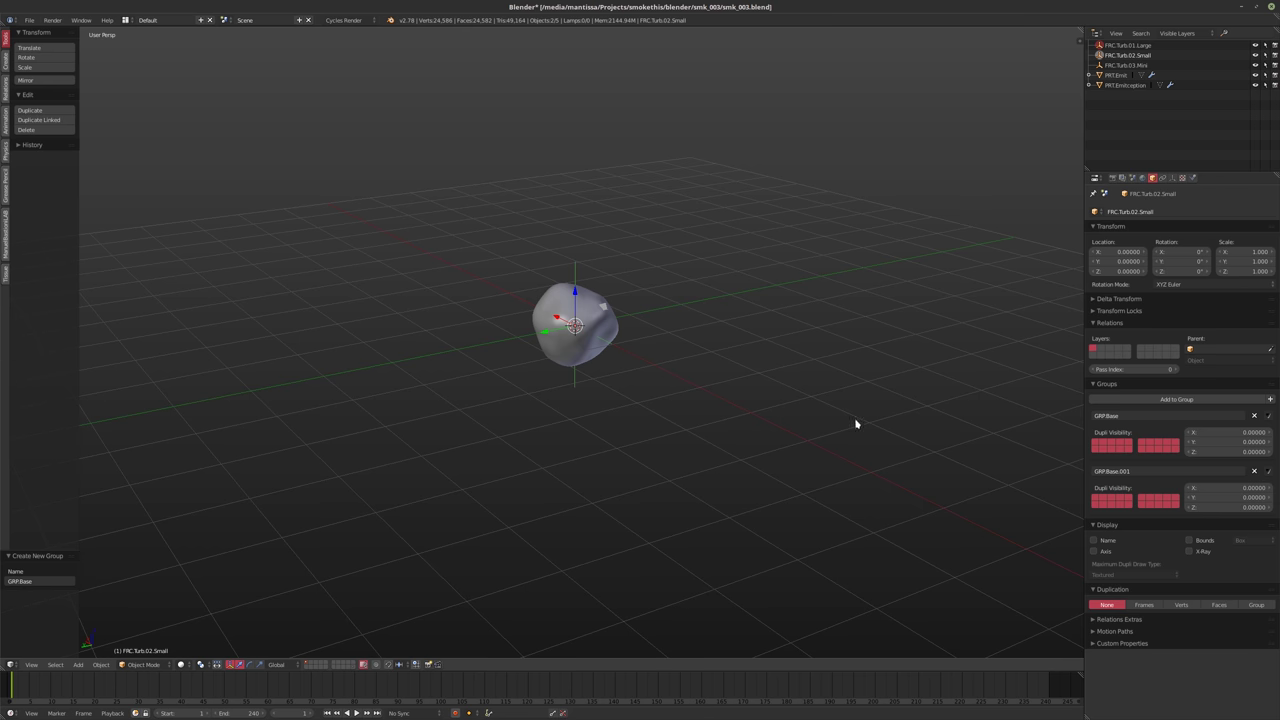
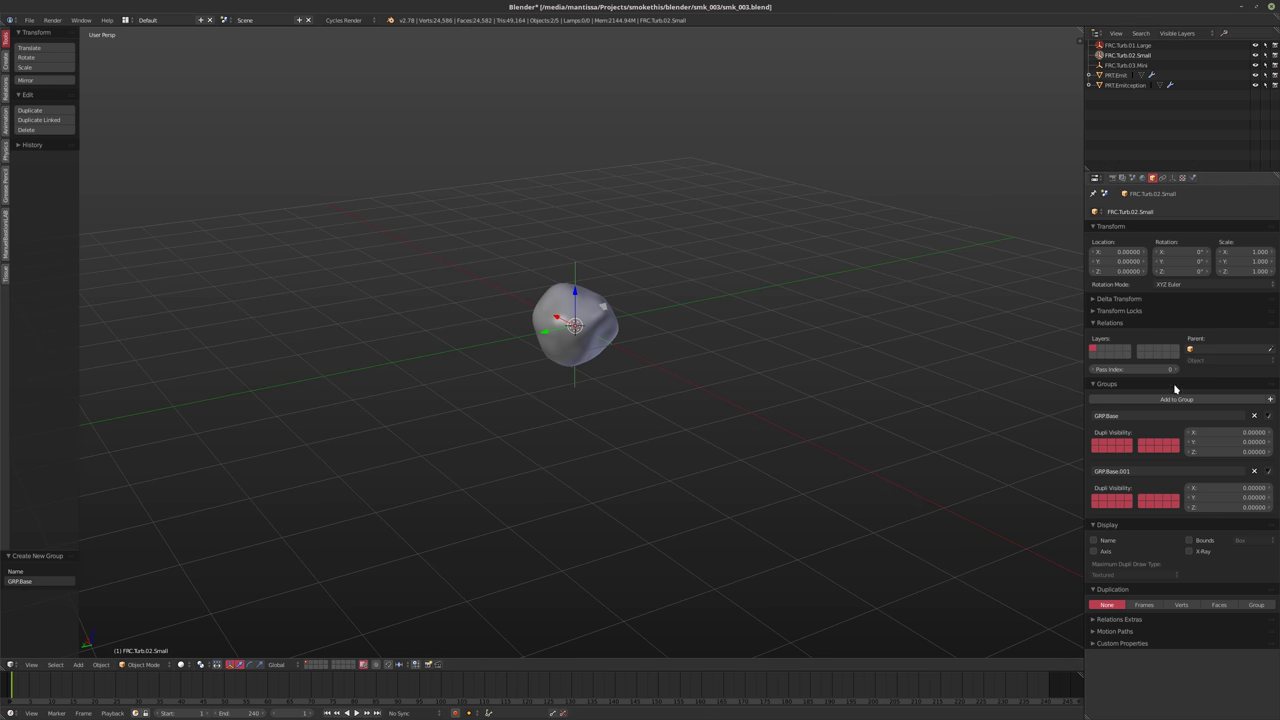
Put FRC.Turb.03.Mini in its own new group and name the group GRP.FRC>Small
left_click(1126, 65)
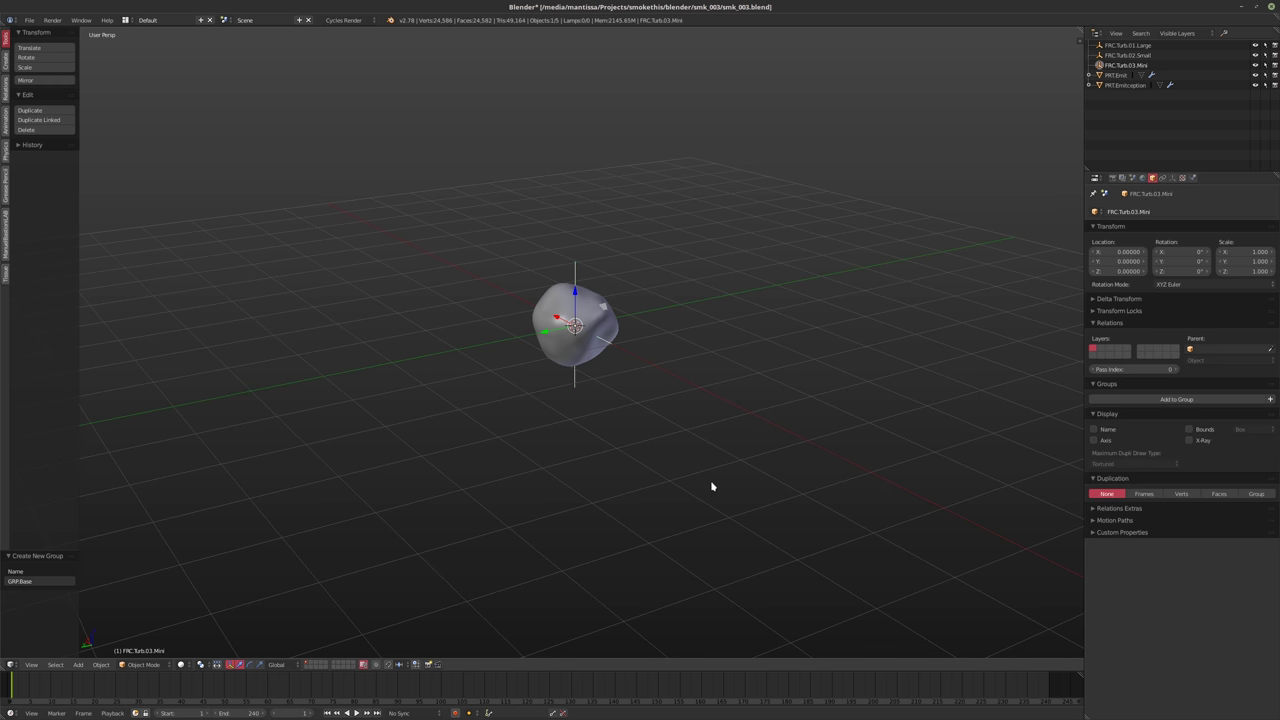
key("ctrl+g")
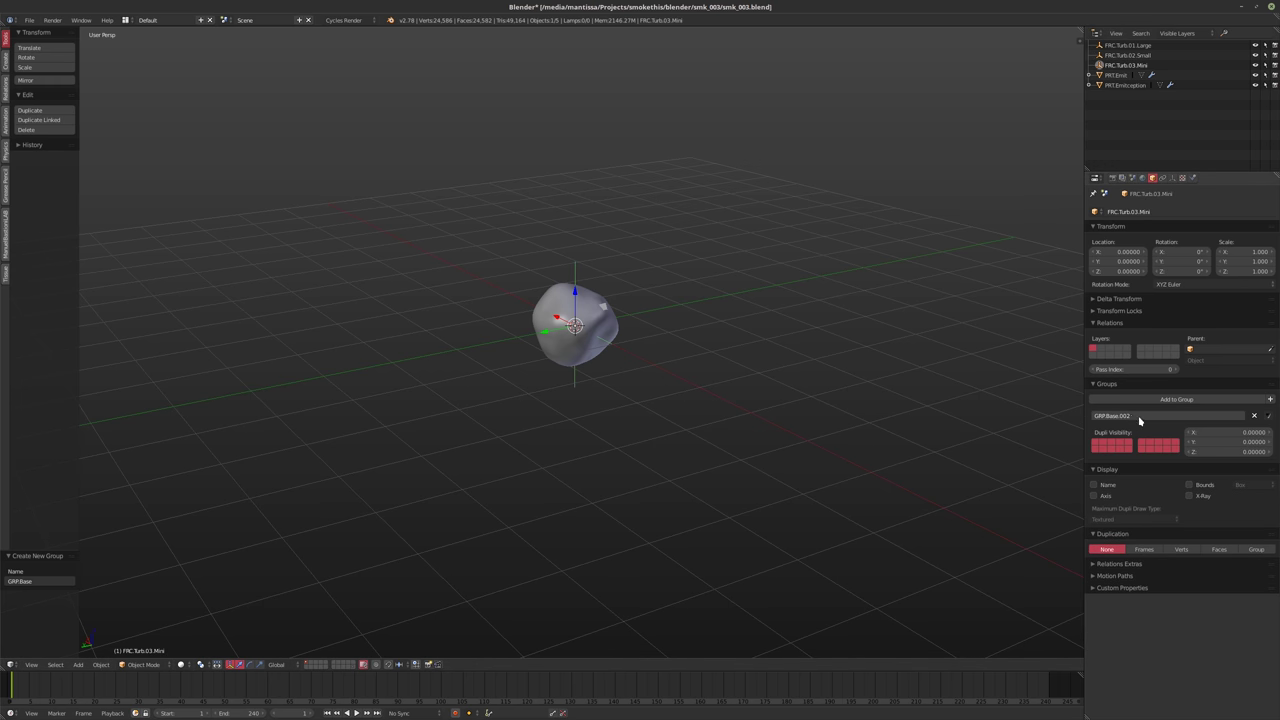
left_click(1139, 420)
left_click_drag(1108, 415, 1182, 425)
key("BackSpace")
key("BackSpace")
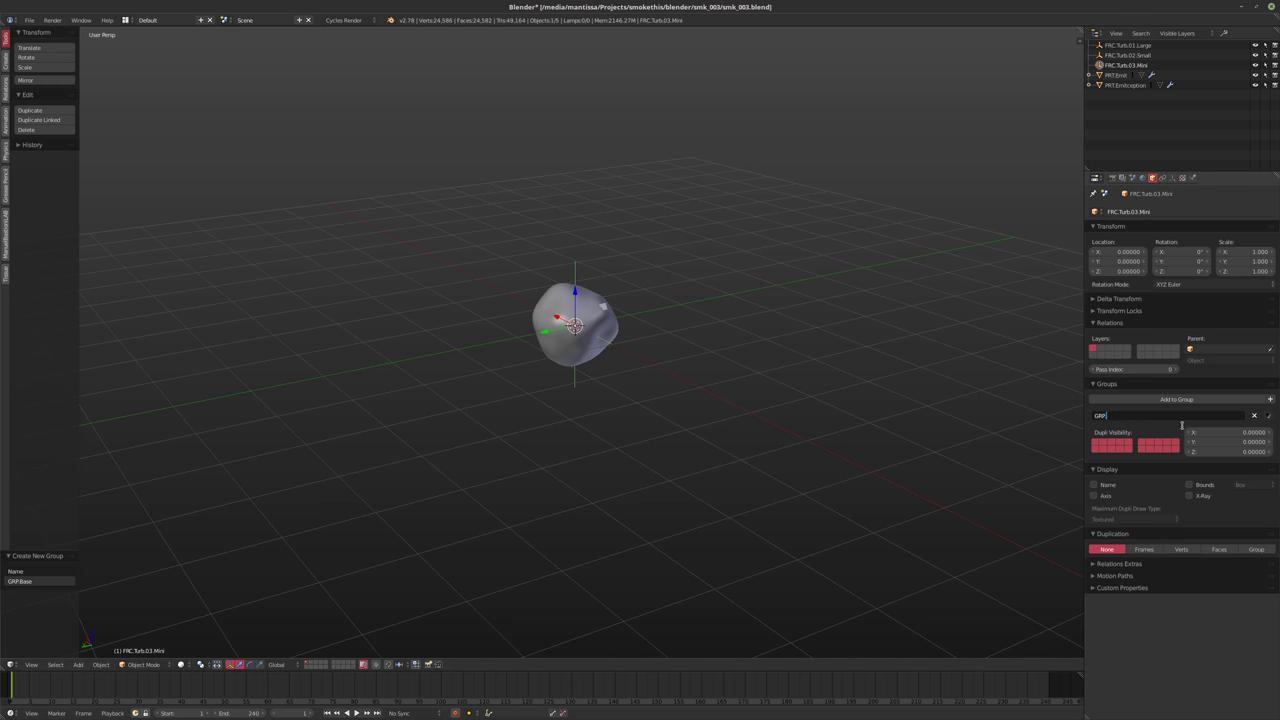
type(".FRC>Small")
key("Return")
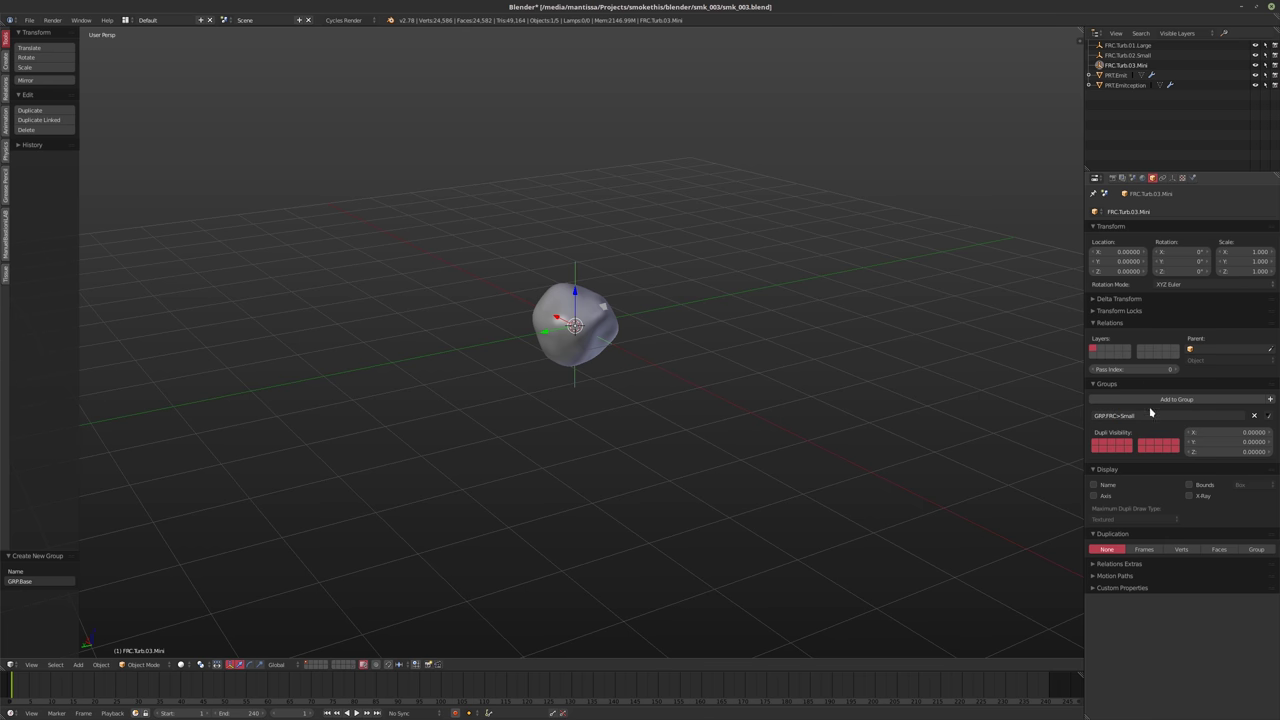
Correct the mini turbulence field's group name to GRP.FRC.Small
left_click(1116, 410)
left_click(1117, 414)
left_click(1117, 418)
left_click(1117, 418)
type(".")
key("Return")
Rename the GRP.Base group of FRC.Turb.02.Small to GRP.FRC.Base
left_click(1133, 56)
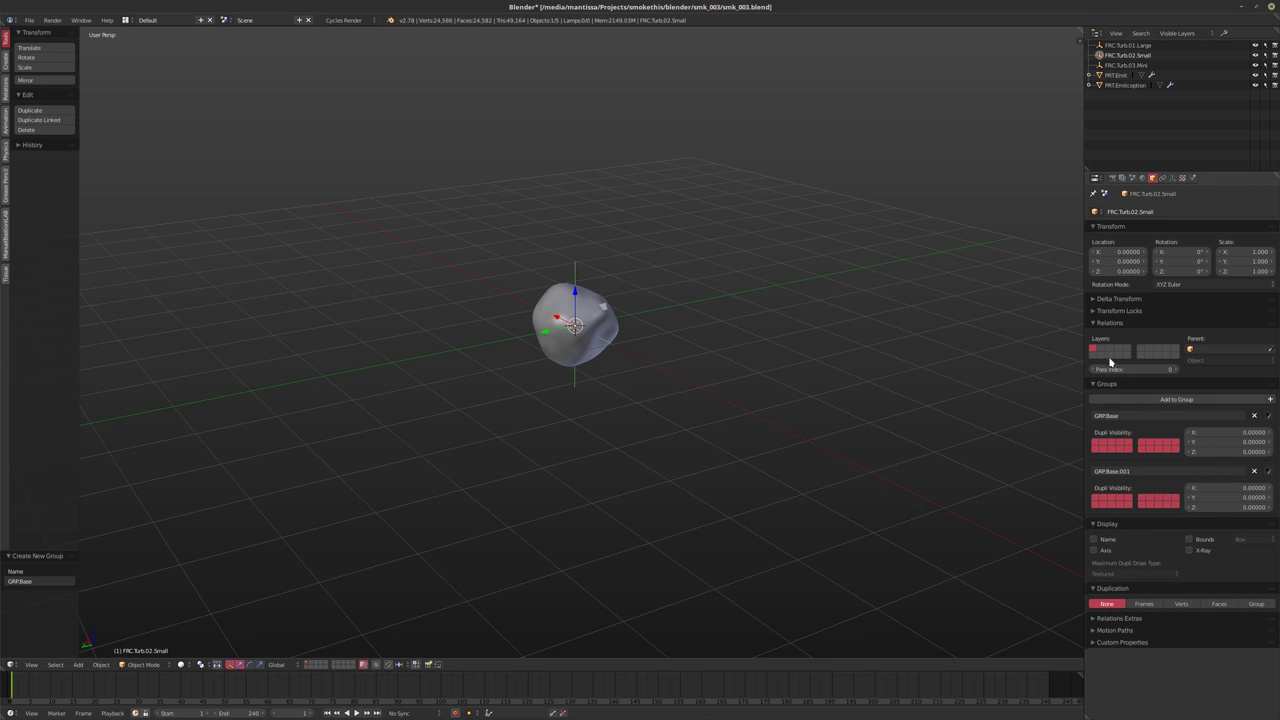
left_click(1125, 425)
left_click(1131, 428)
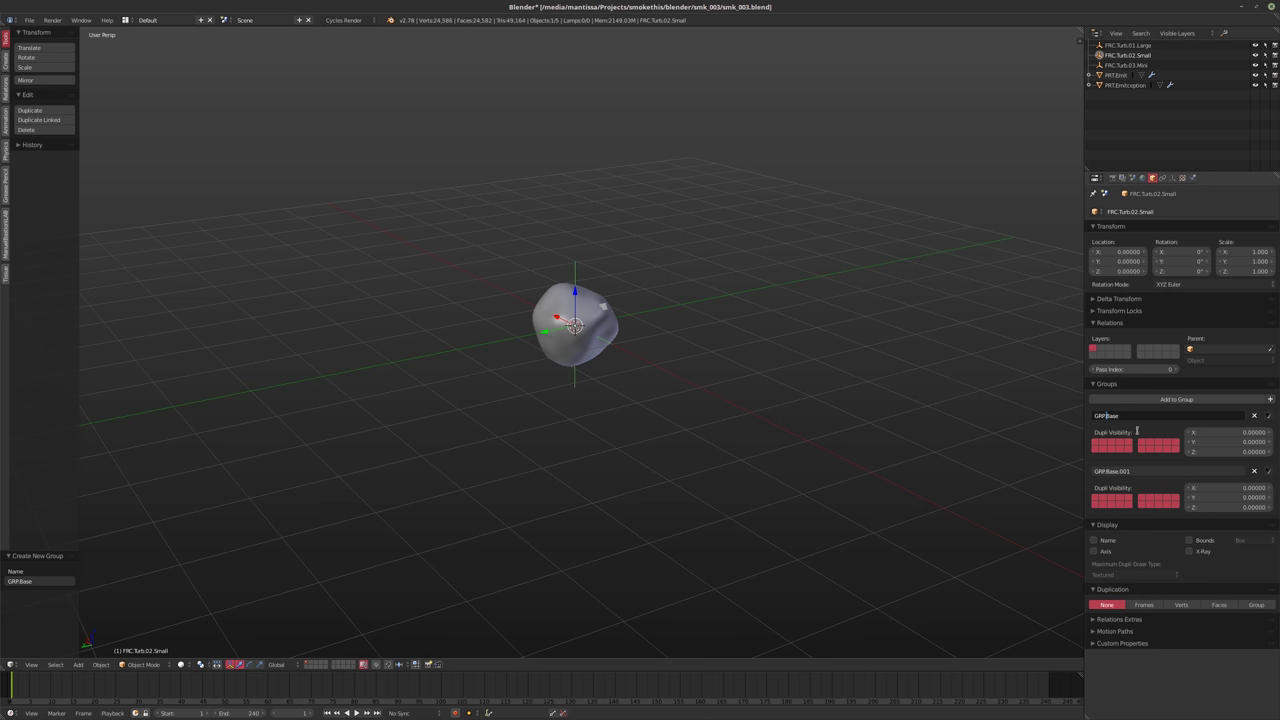
type("FRC.")
key("Return")
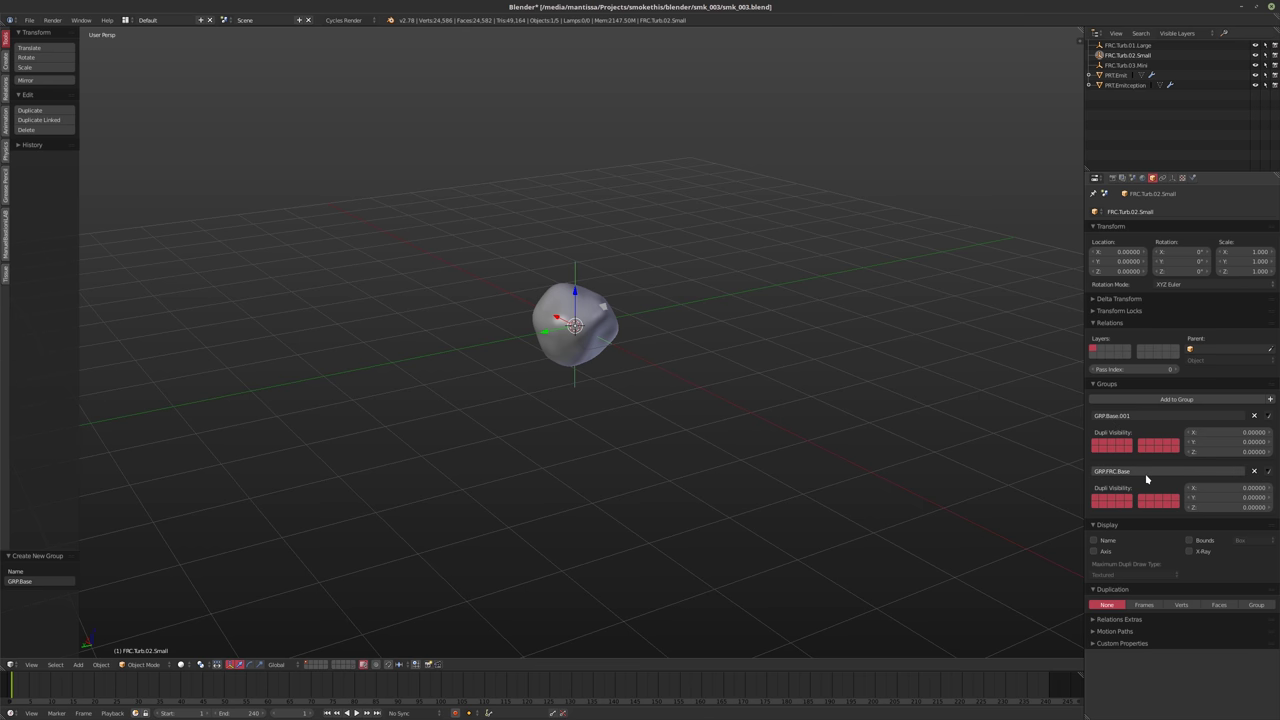
Remove both FRC.Turb.02.Small and FRC.Turb.01.Large from the duplicate group GRP.Base.001
left_click(1256, 416)
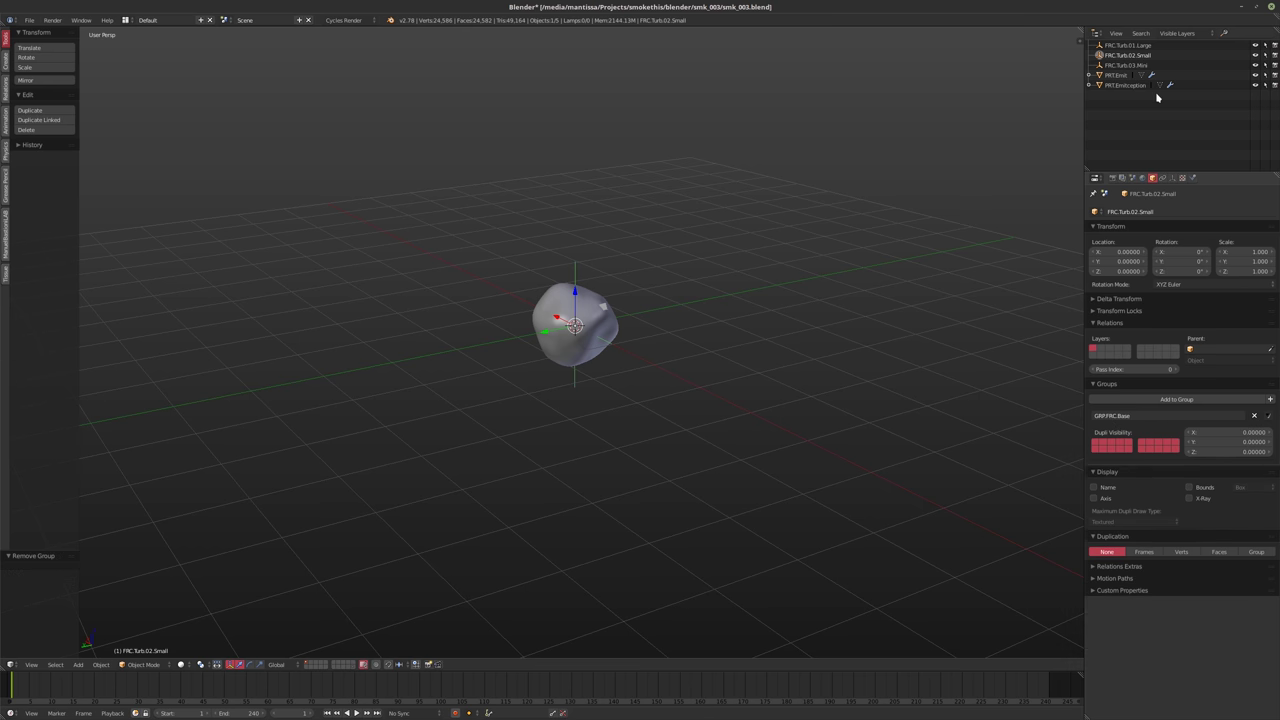
left_click(1126, 65)
left_click(1127, 45)
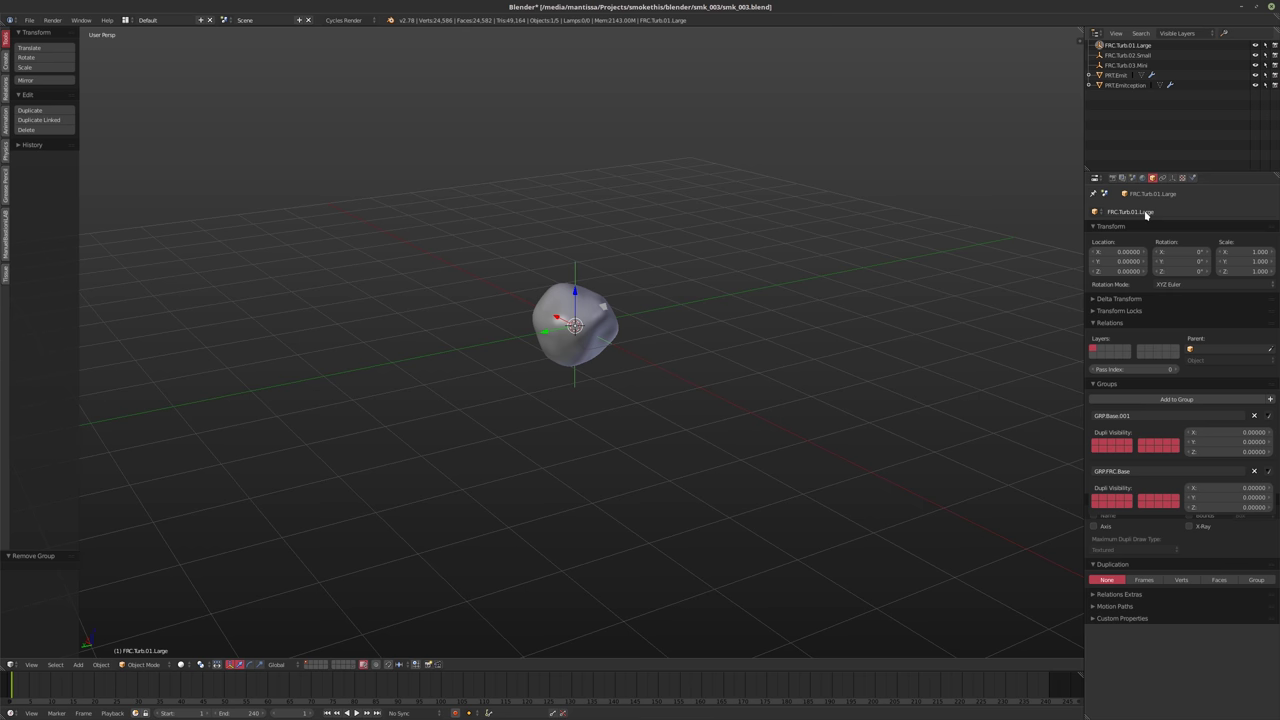
left_click(1255, 416)
middle_click_drag(805, 435, 670, 378)
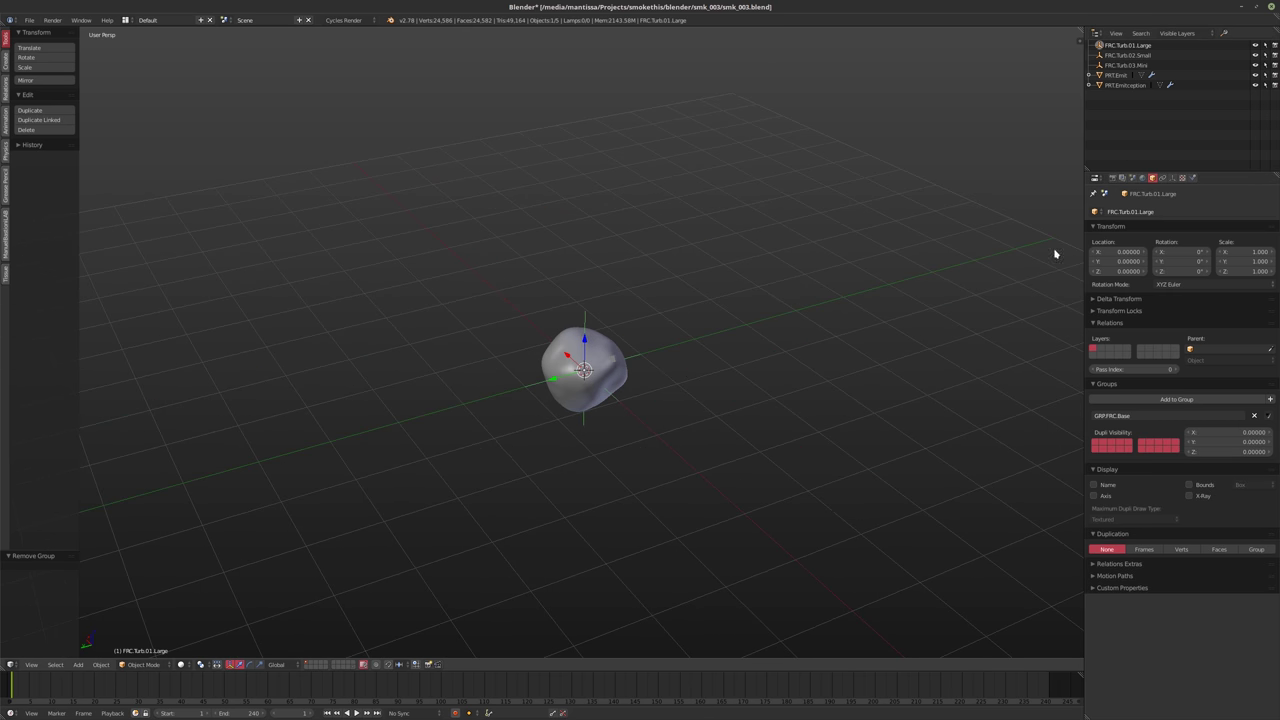
Set the effector group in the field weights of PRT.Emit's particle system to GRP.FRC.Base
left_click(1118, 75)
scroll(1186, 577, "down", 15)
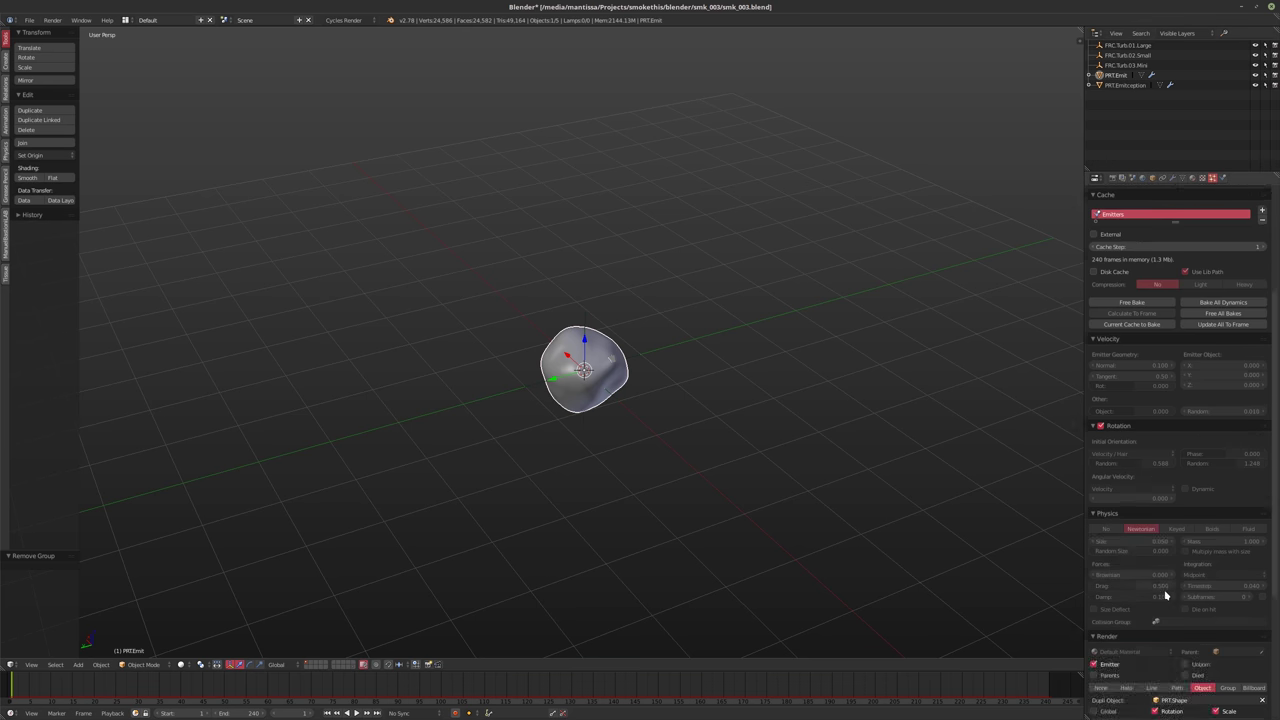
left_click(1190, 566)
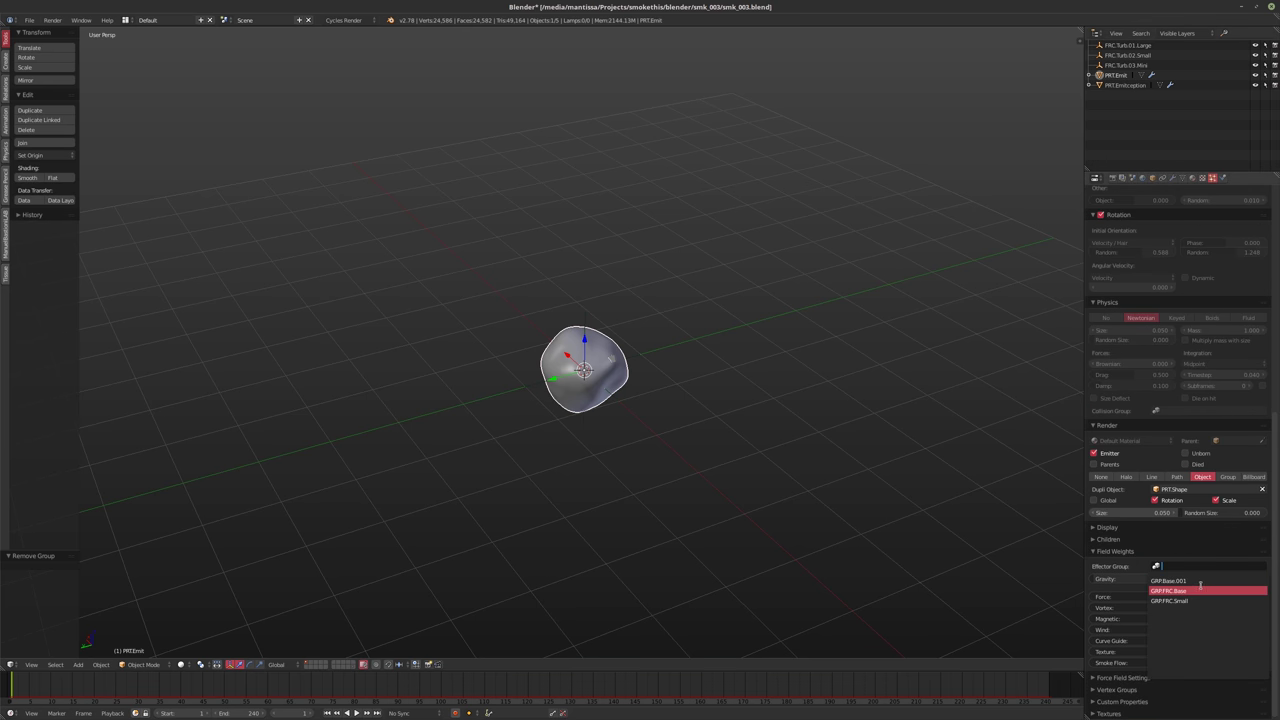
left_click(1206, 591)
scroll(1206, 591, "up", 15)
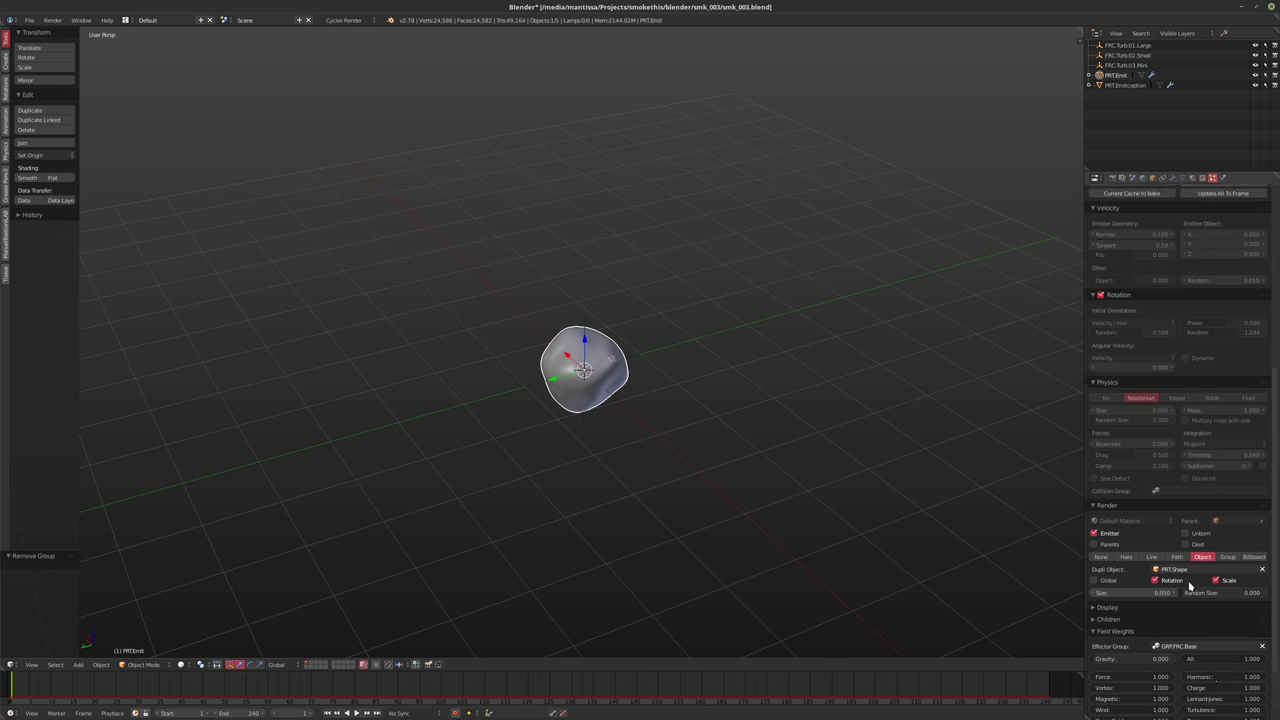
Set the effector group in the field weights of PRT.Emitception's particle system to GRP.FRC.Small
left_click(1100, 88)
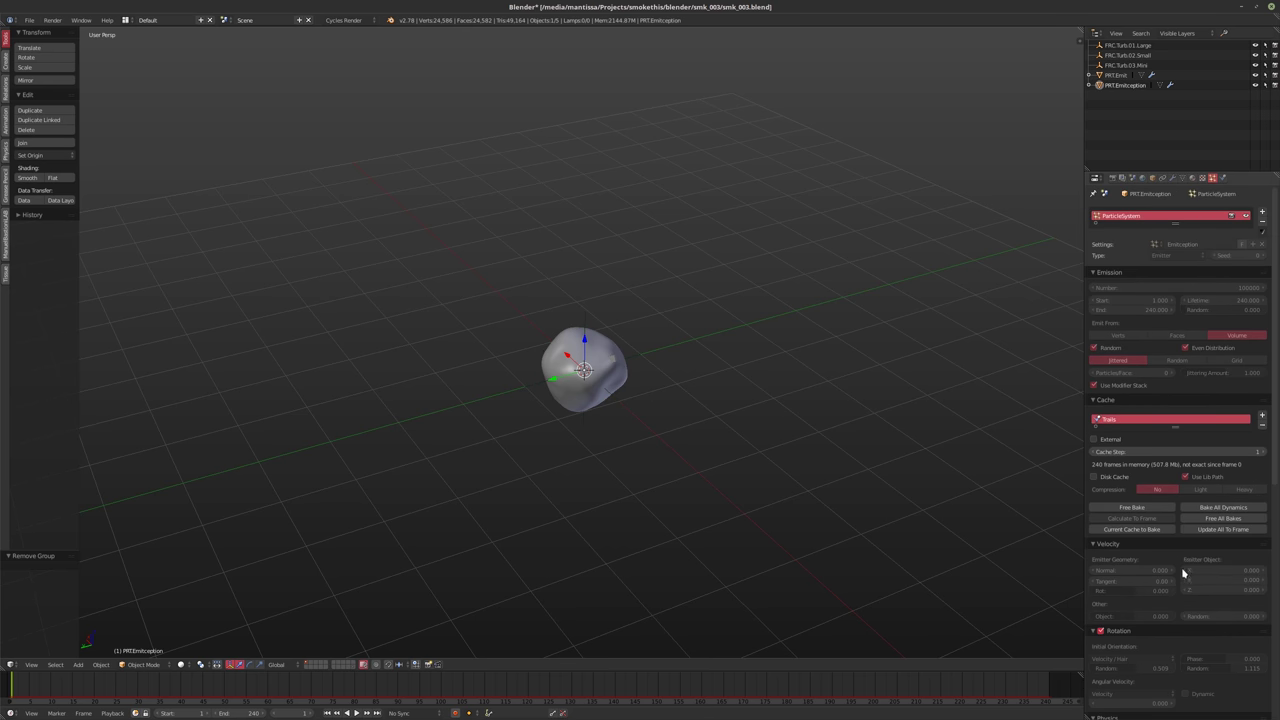
scroll(1160, 610, "down", 7)
left_click(1178, 663)
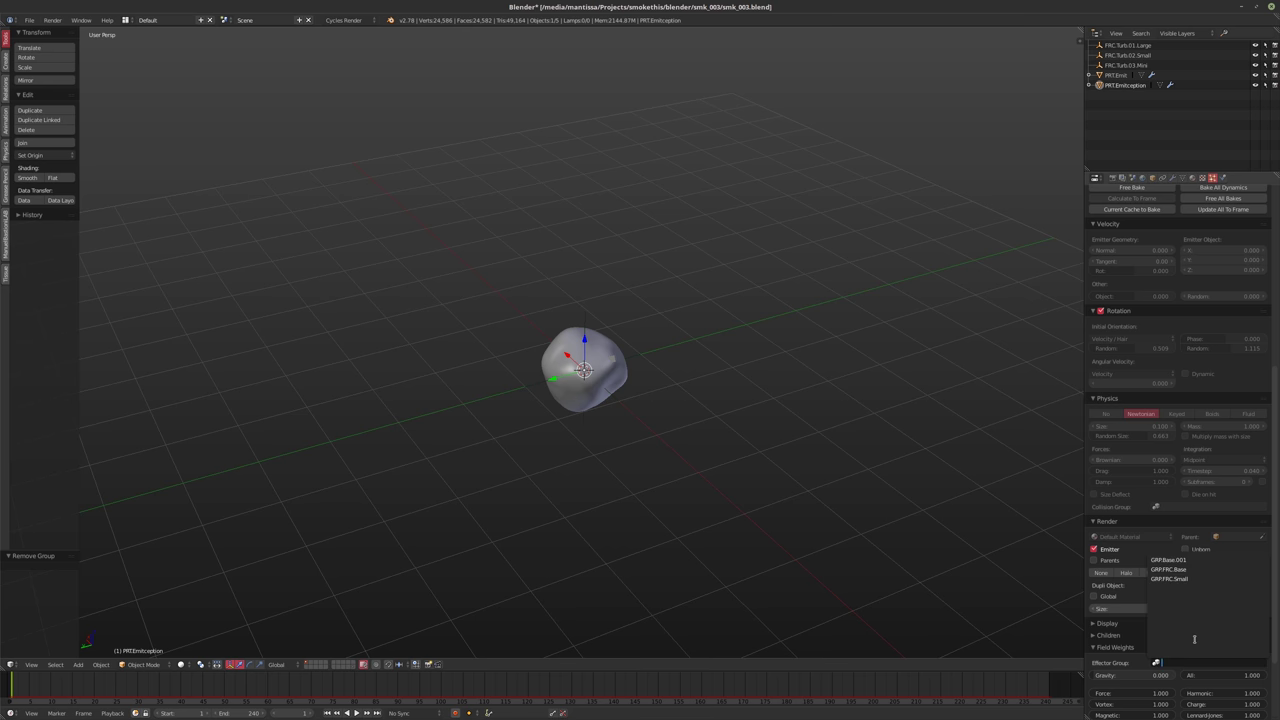
left_click(1197, 579)
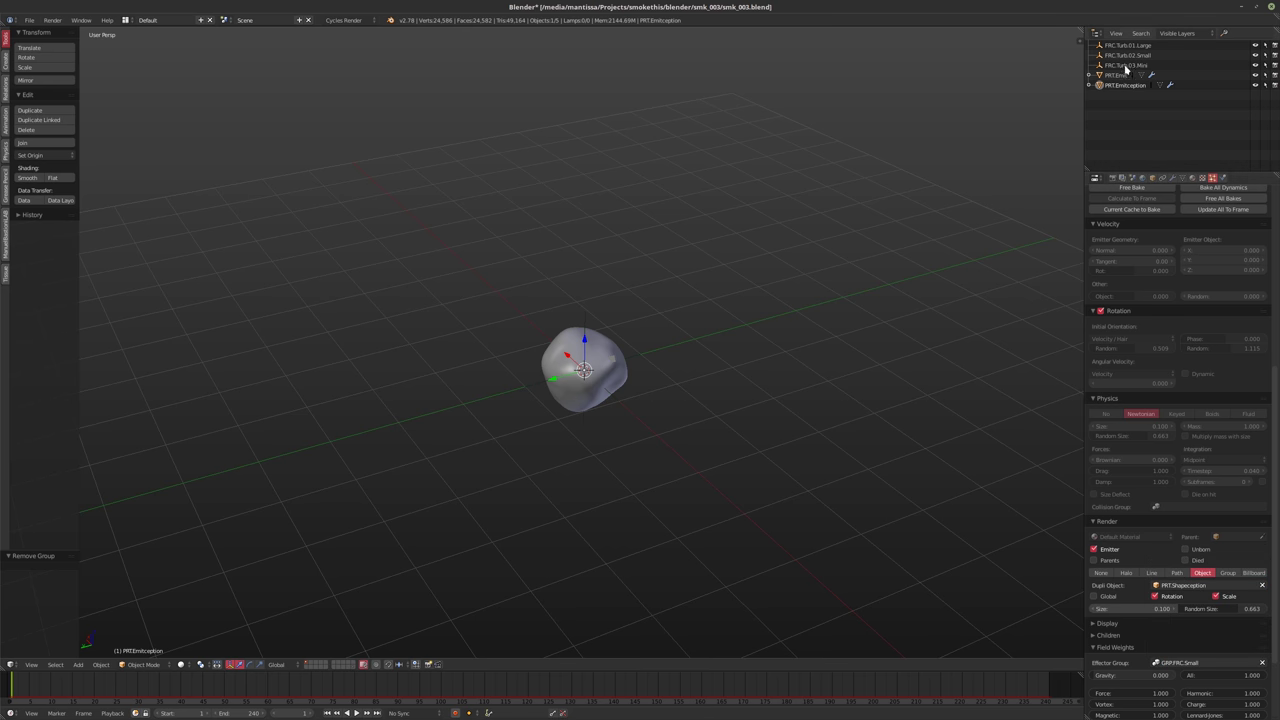
Set FRC.Turb.03.Mini's turbulence strength to 2, size to 0.01 and flow to 0.1
left_click(1126, 65)
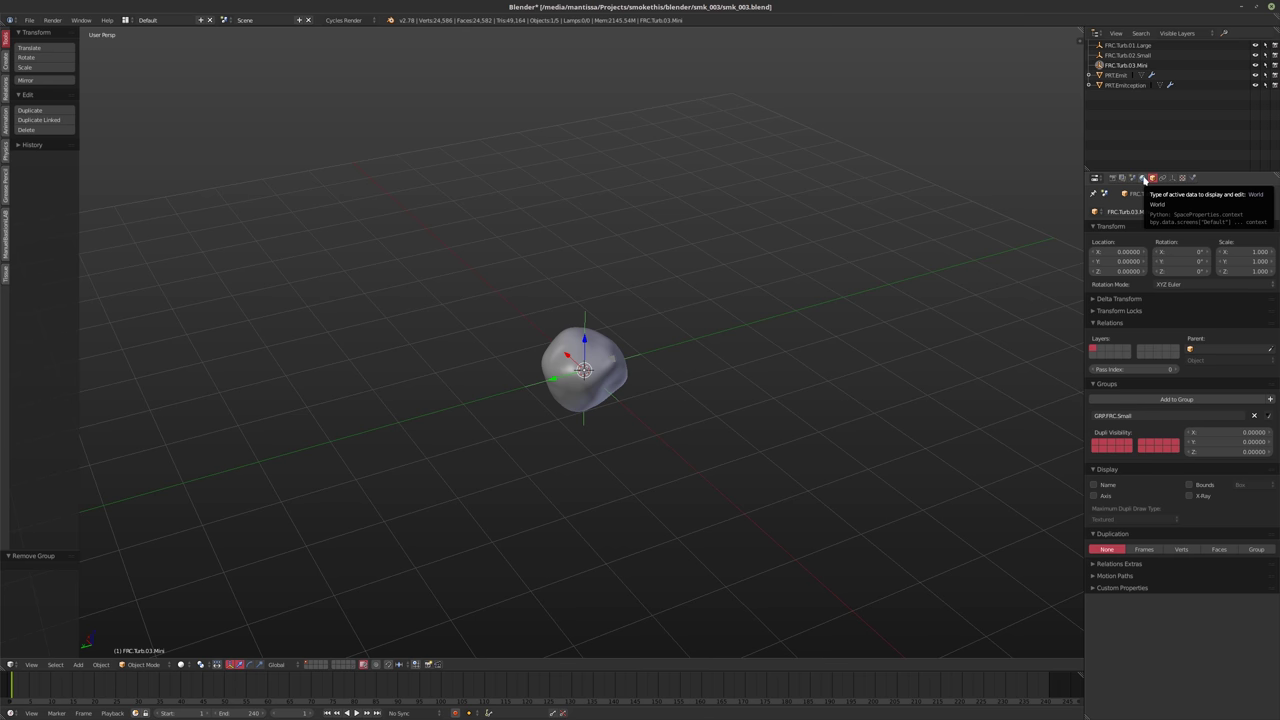
left_click(1192, 177)
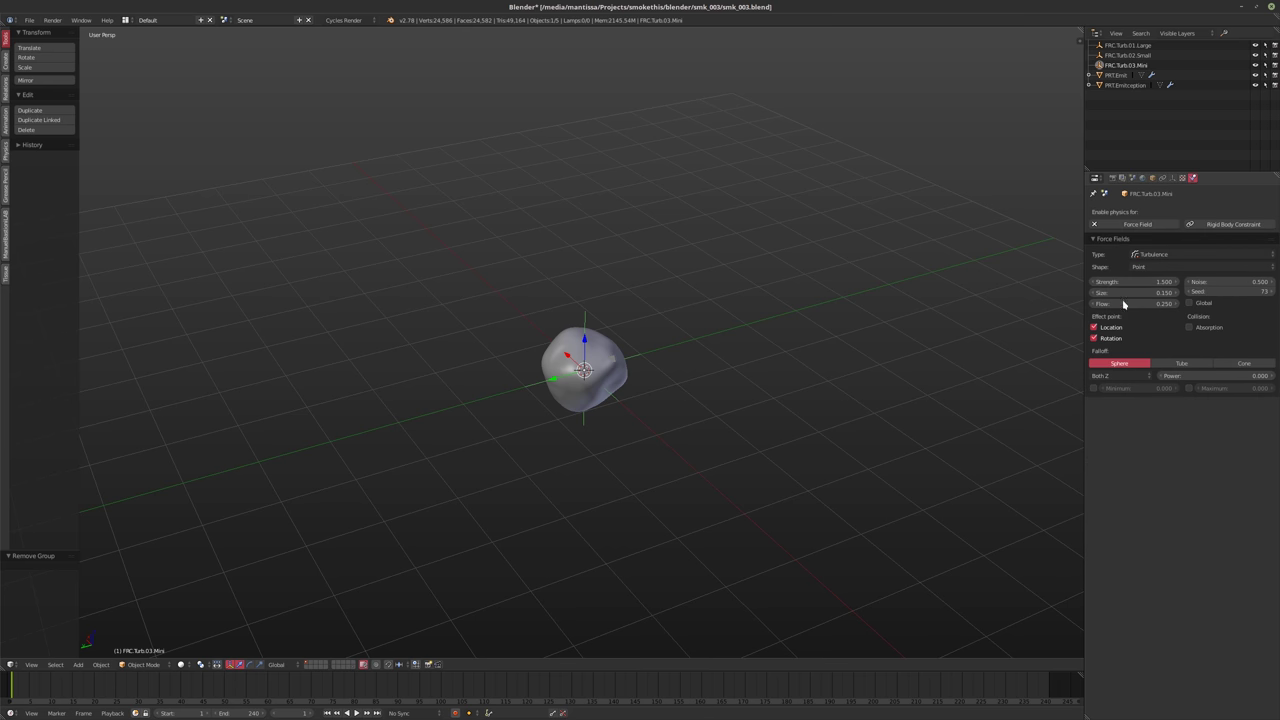
left_click(1125, 281)
type("1")
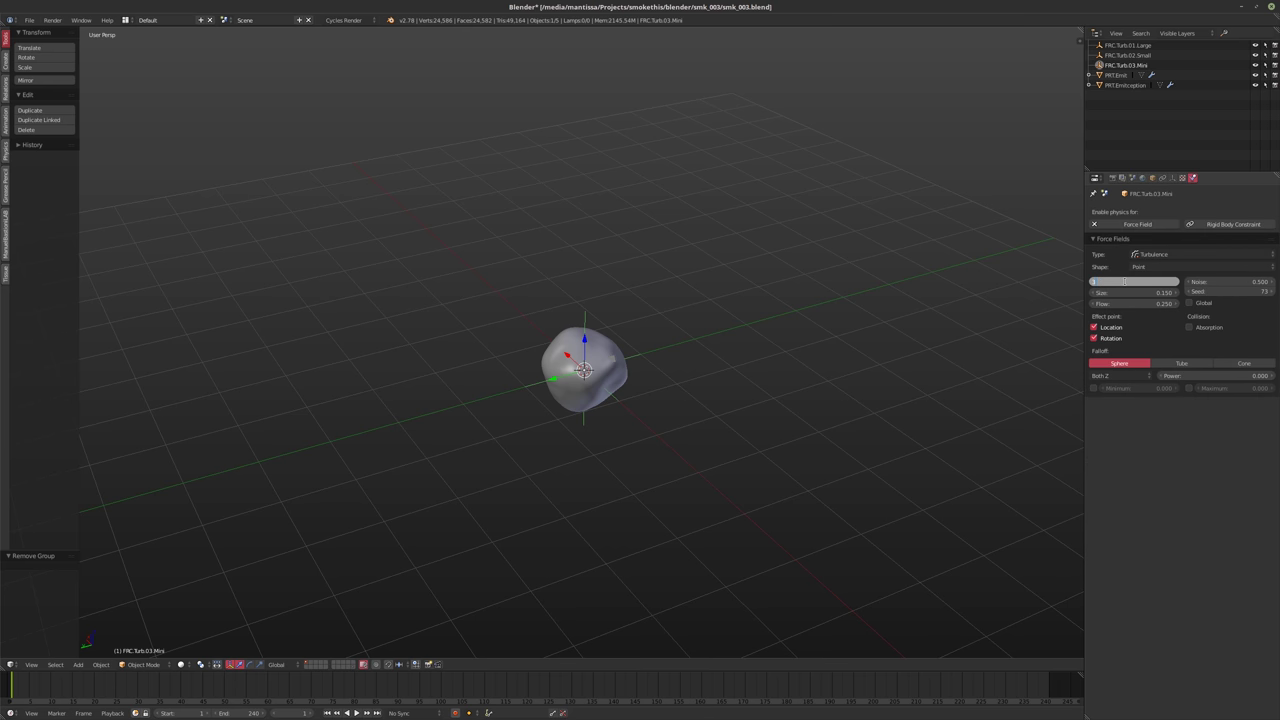
key("Tab")
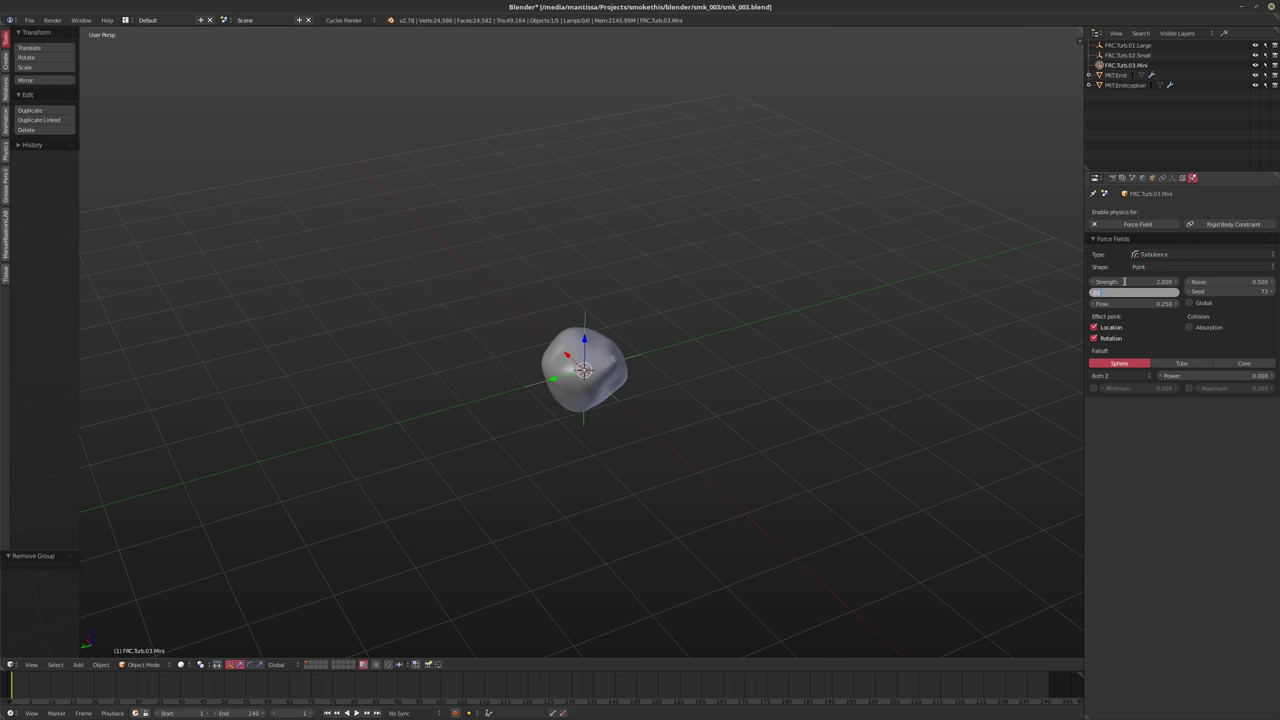
key("Return")
left_click(1114, 302)
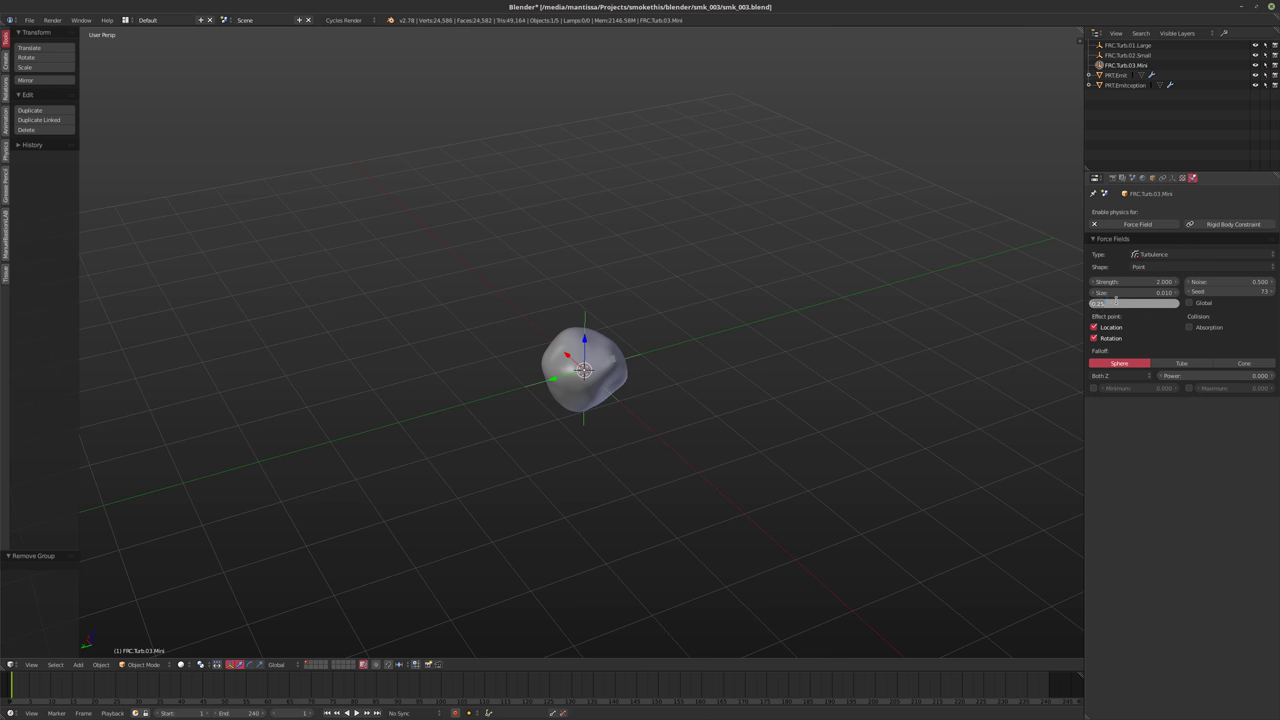
type("0.1")
key("Return")
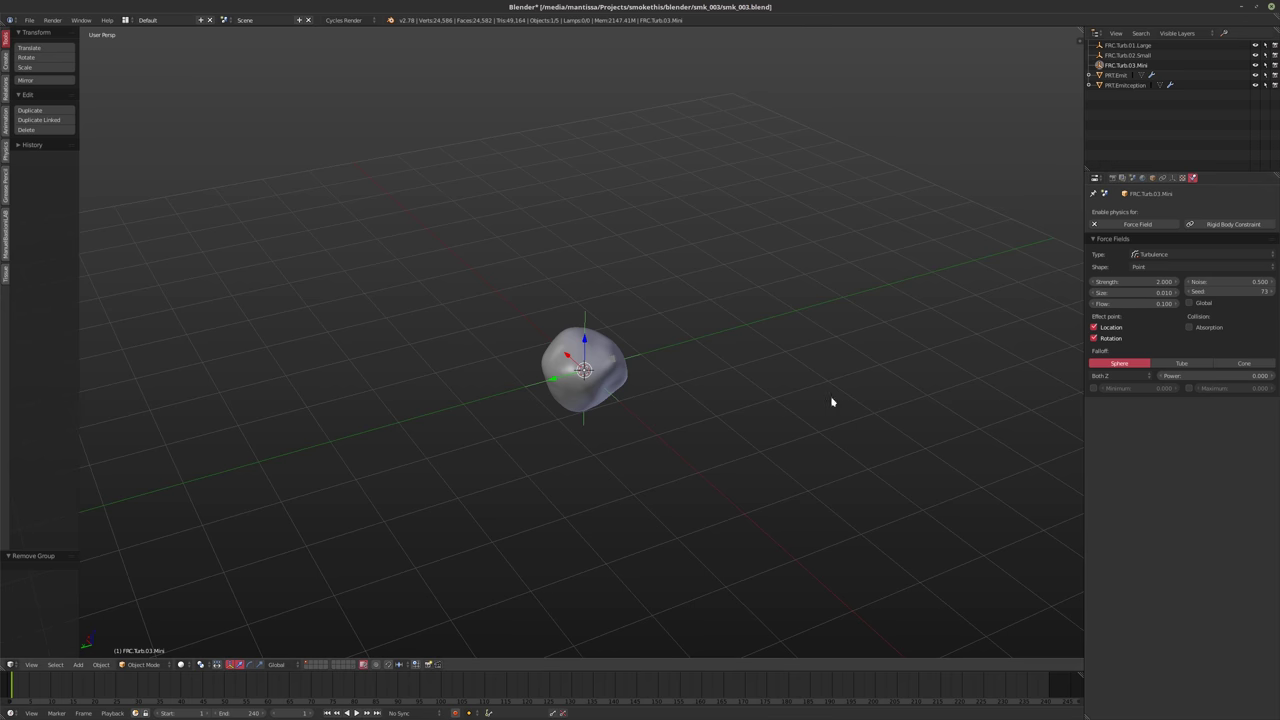
middle_click_drag(831, 401, 690, 413)
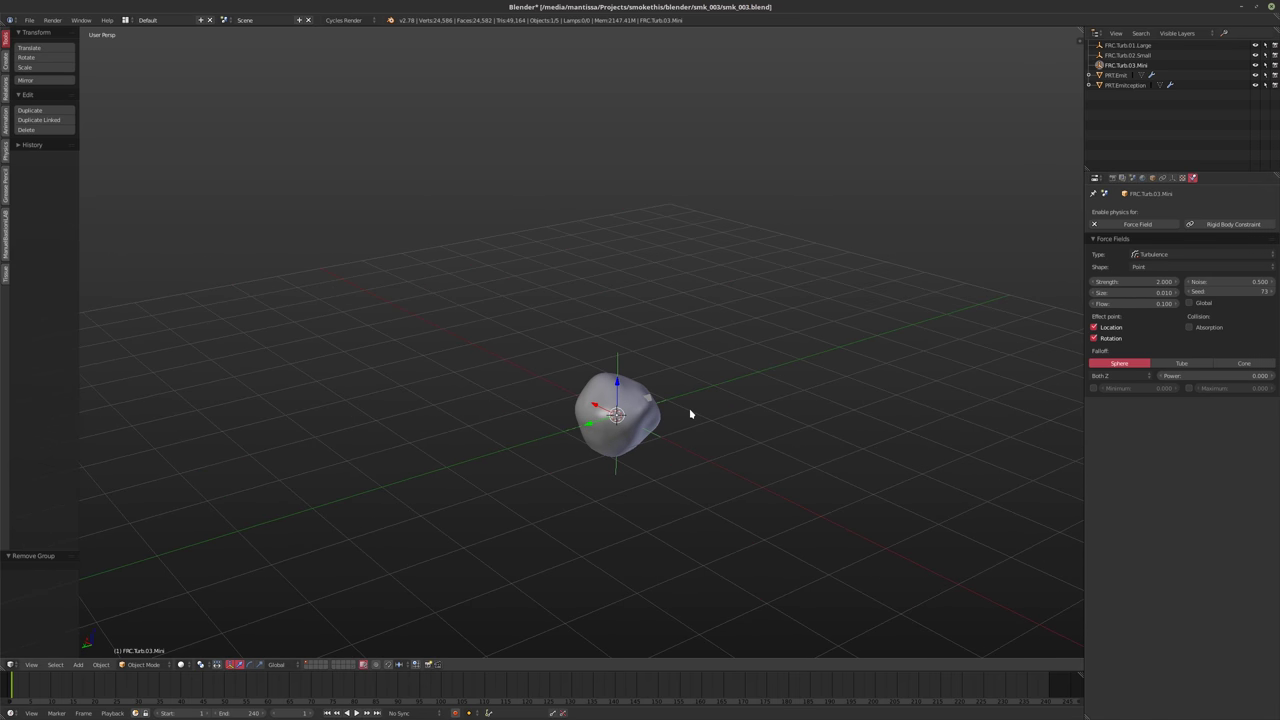
Free all physics bakes from PRT.Emitception's particle cache and play back the unbaked simulation
left_click(1128, 86)
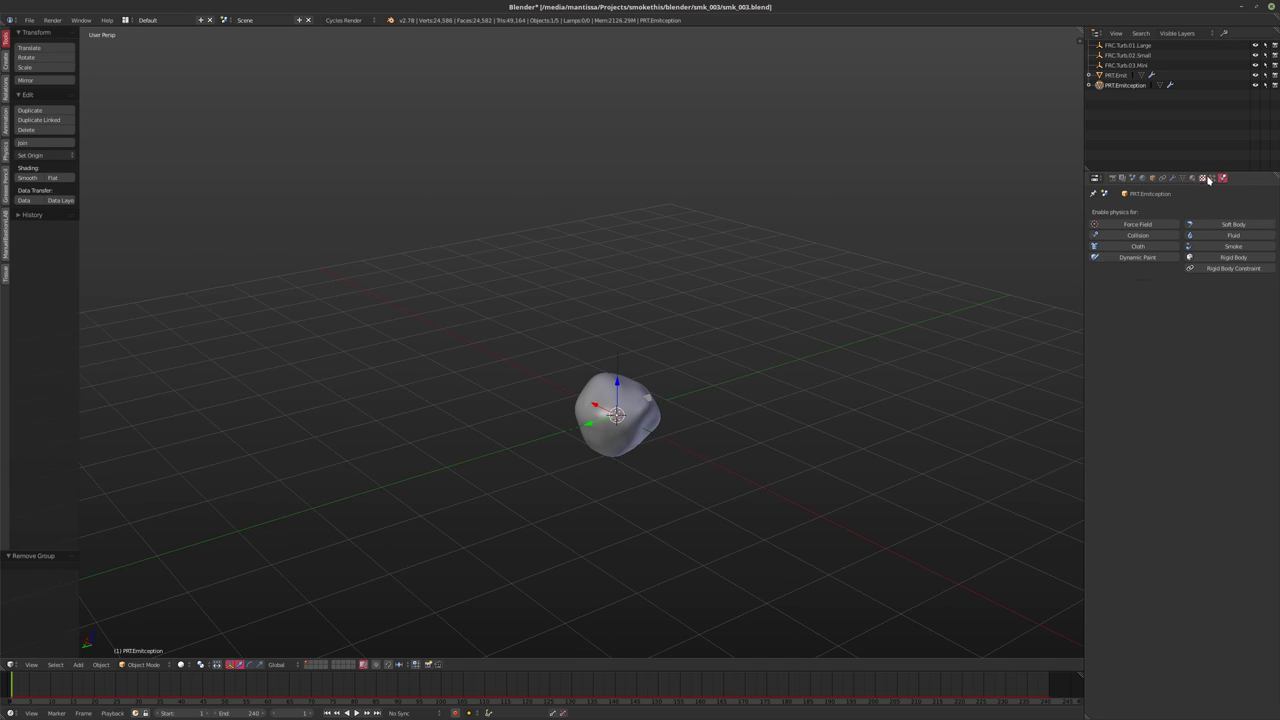
left_click(1211, 178)
scroll(1160, 652, "down", 3)
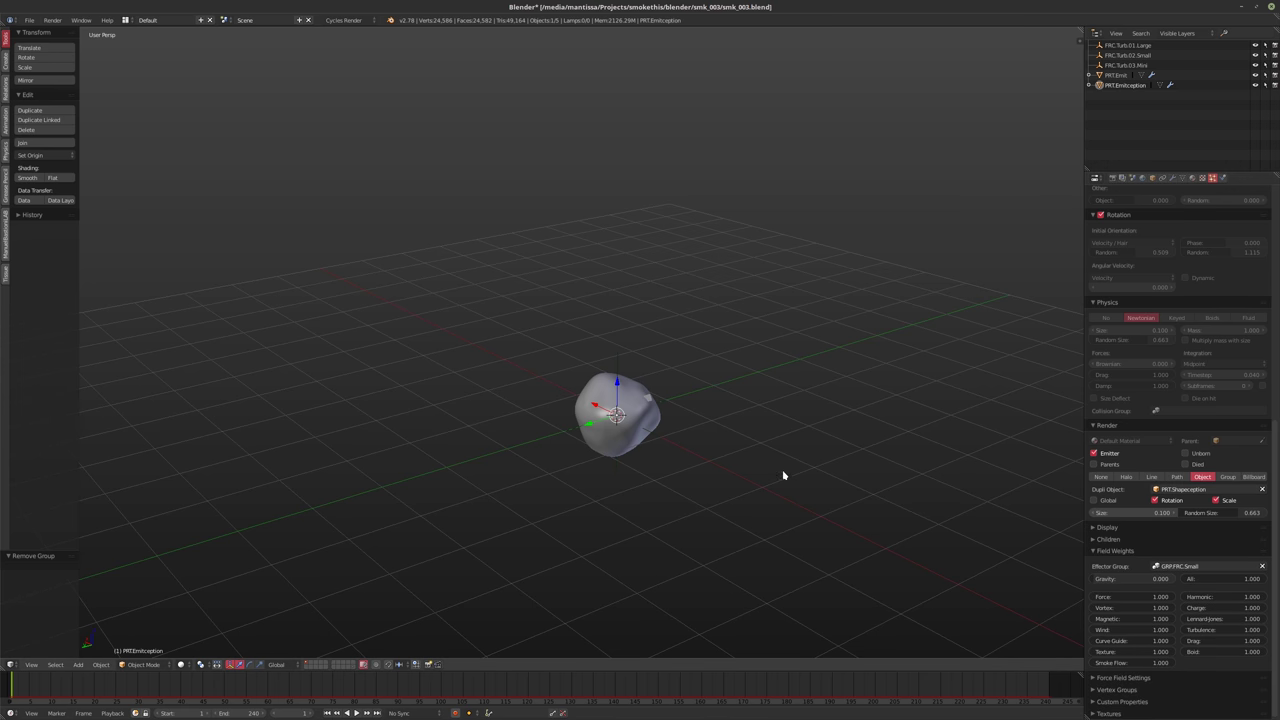
key("alt+a")
key("Escape")
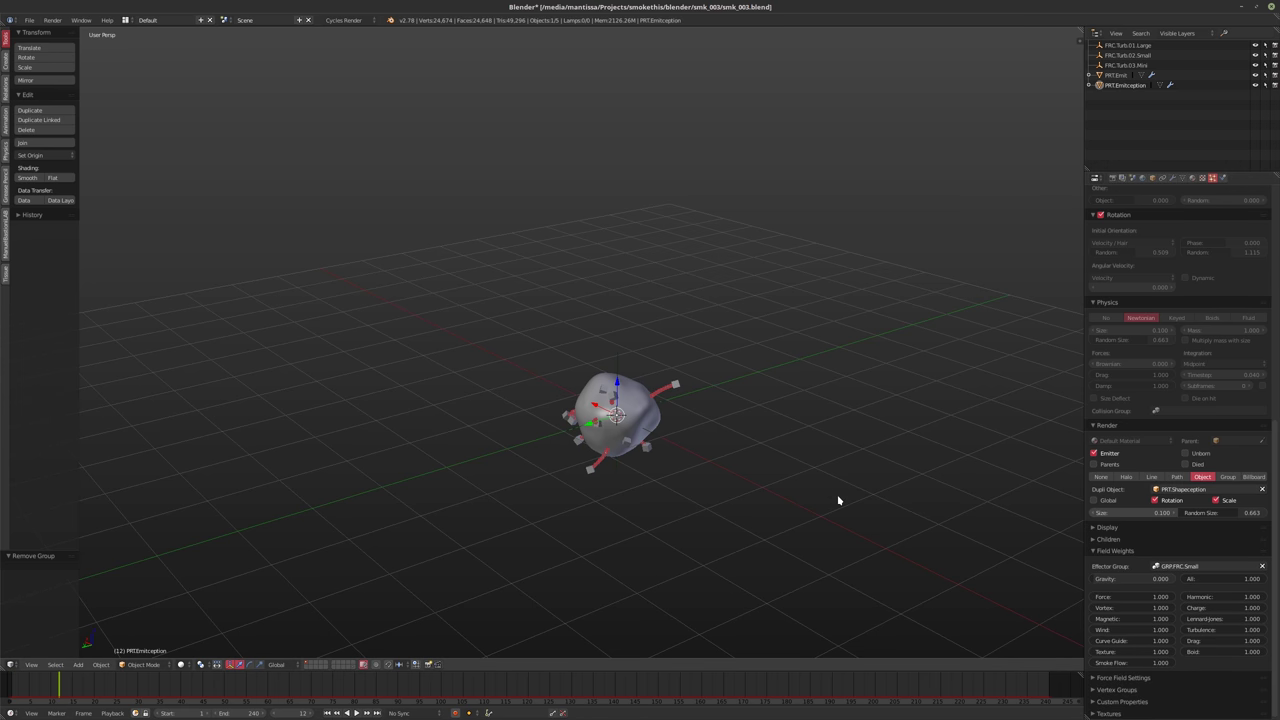
scroll(1158, 430, "up", 8)
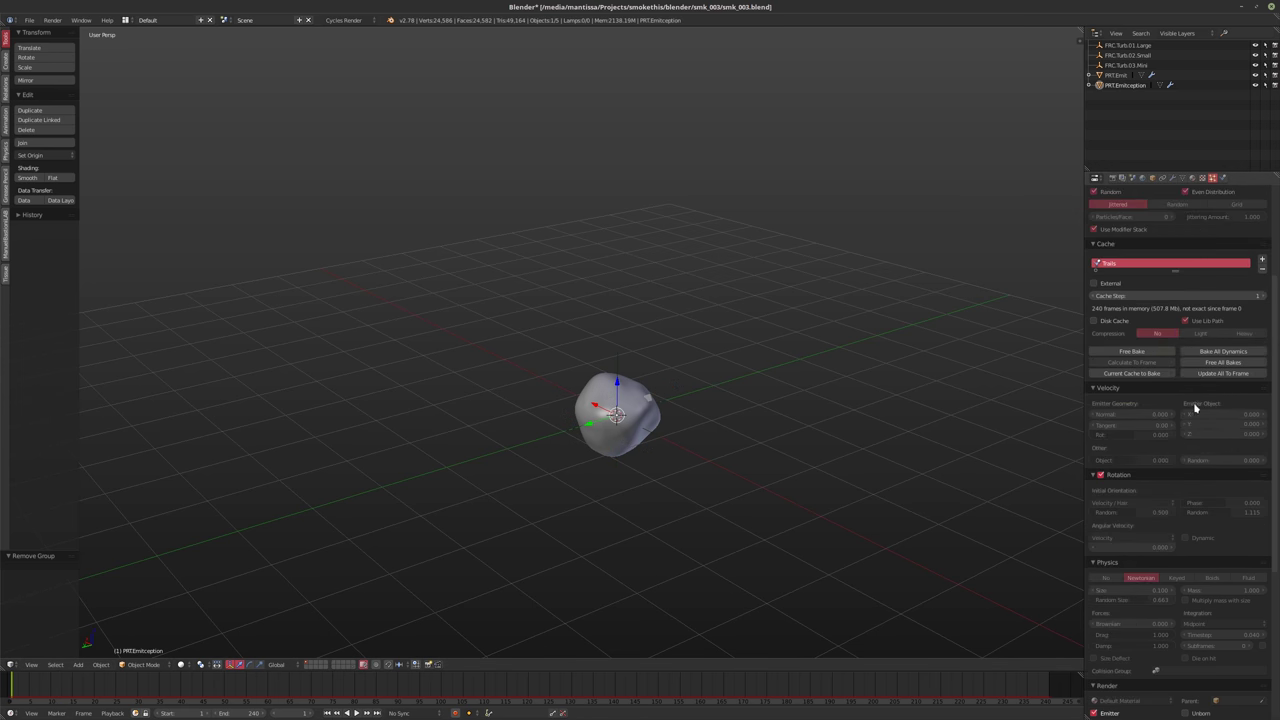
left_click(1222, 362)
key("alt+a")
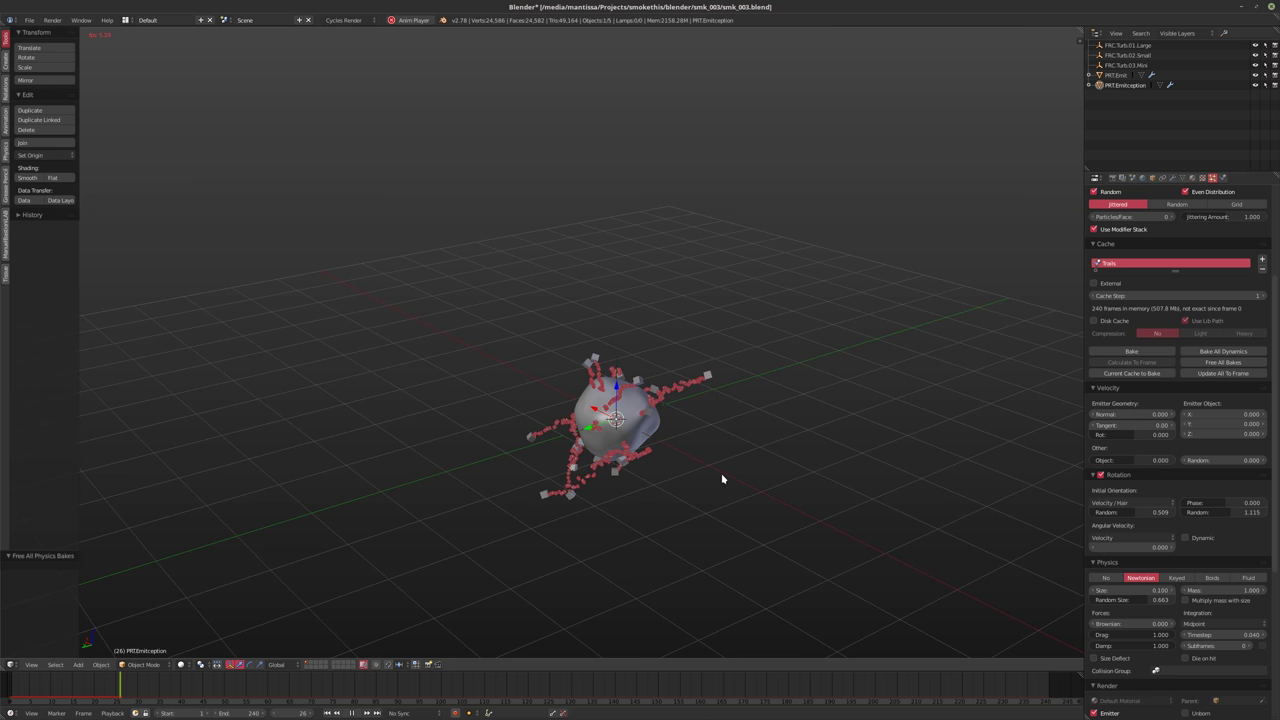
Deselect everything, stop the playback and inspect the particle trails around the emitter
key("a")
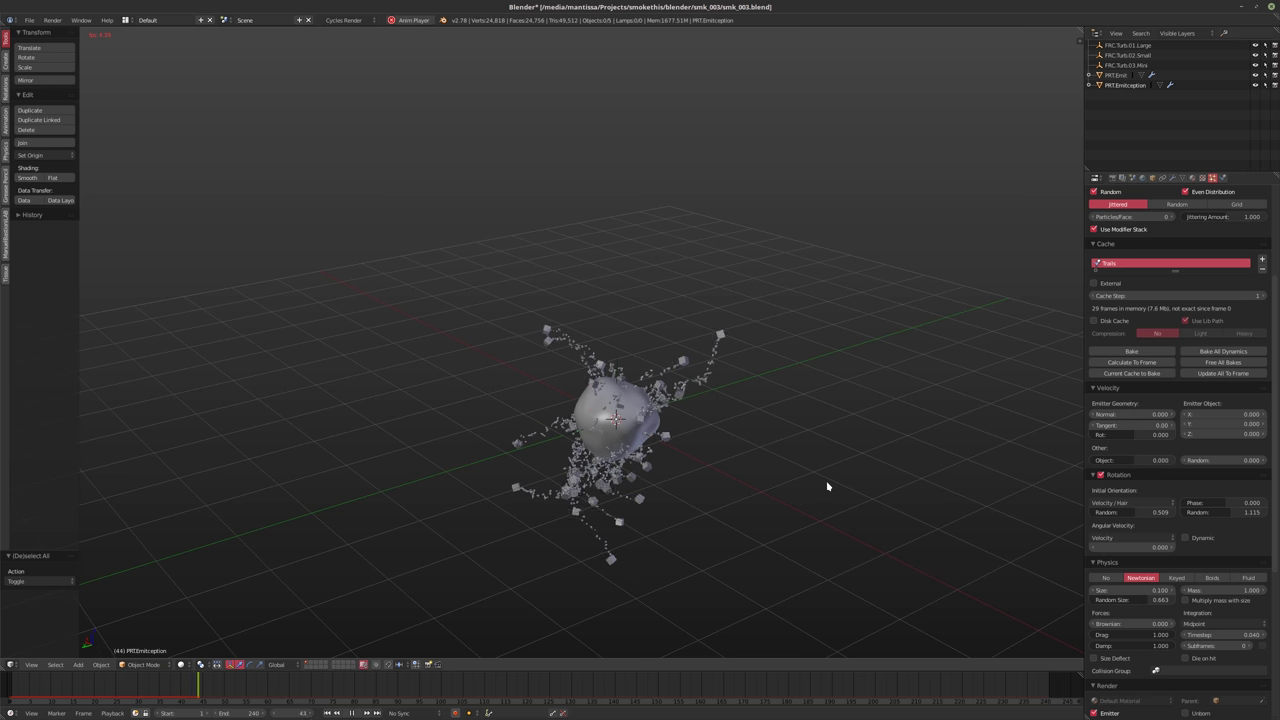
key("alt+a")
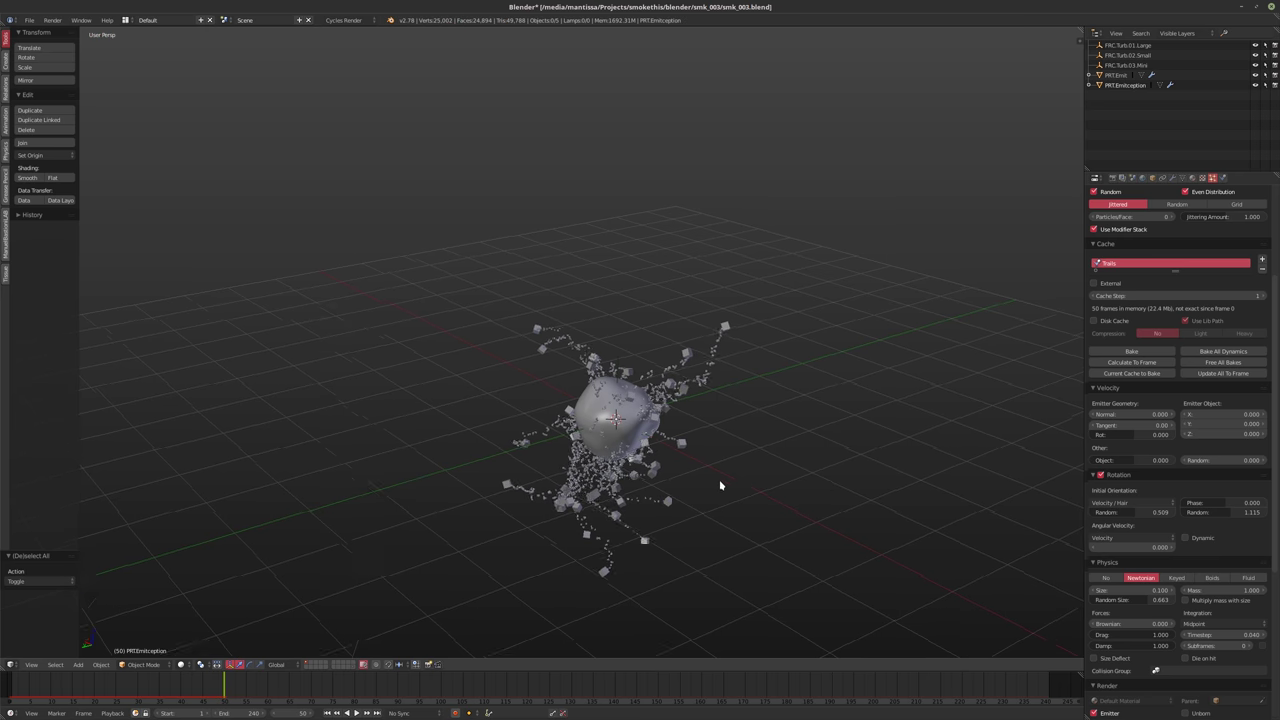
scroll(719, 479, "up", 5)
middle_click_drag(719, 479, 660, 440)
scroll(633, 391, "down", 5)
Set FRC.Turb.03.Mini's turbulence strength to 1
left_click(1127, 66)
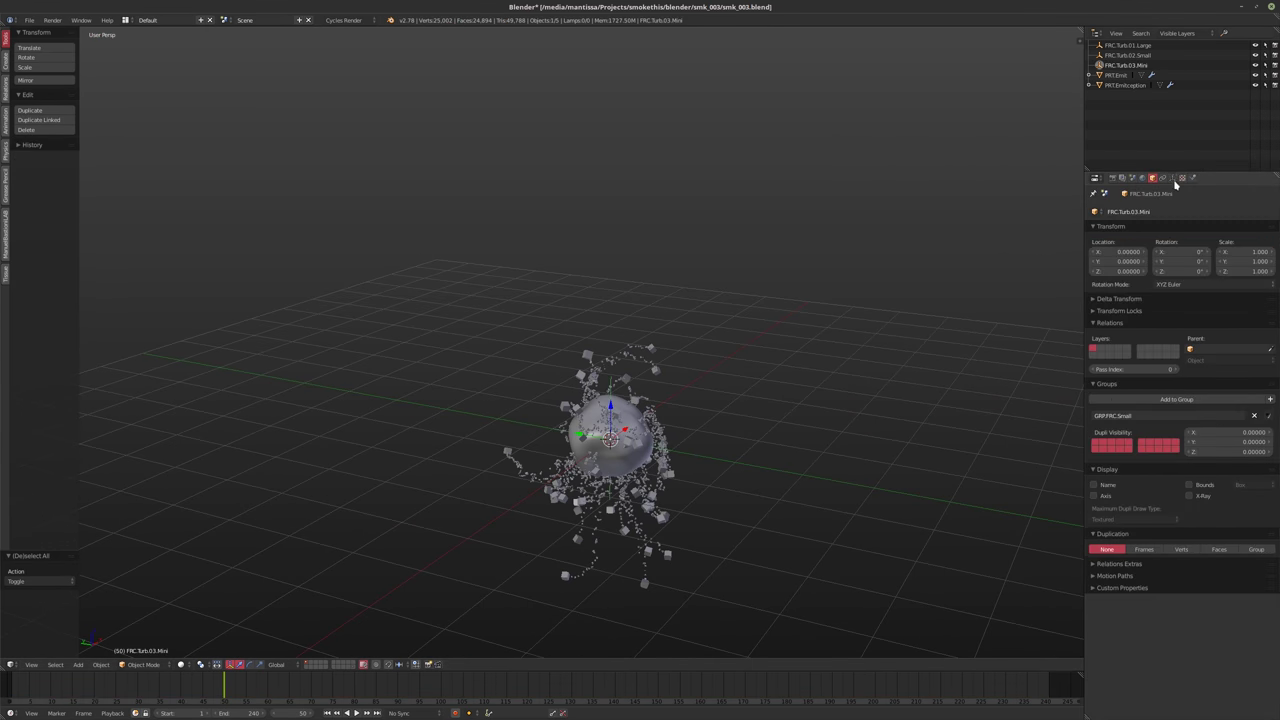
left_click(1191, 178)
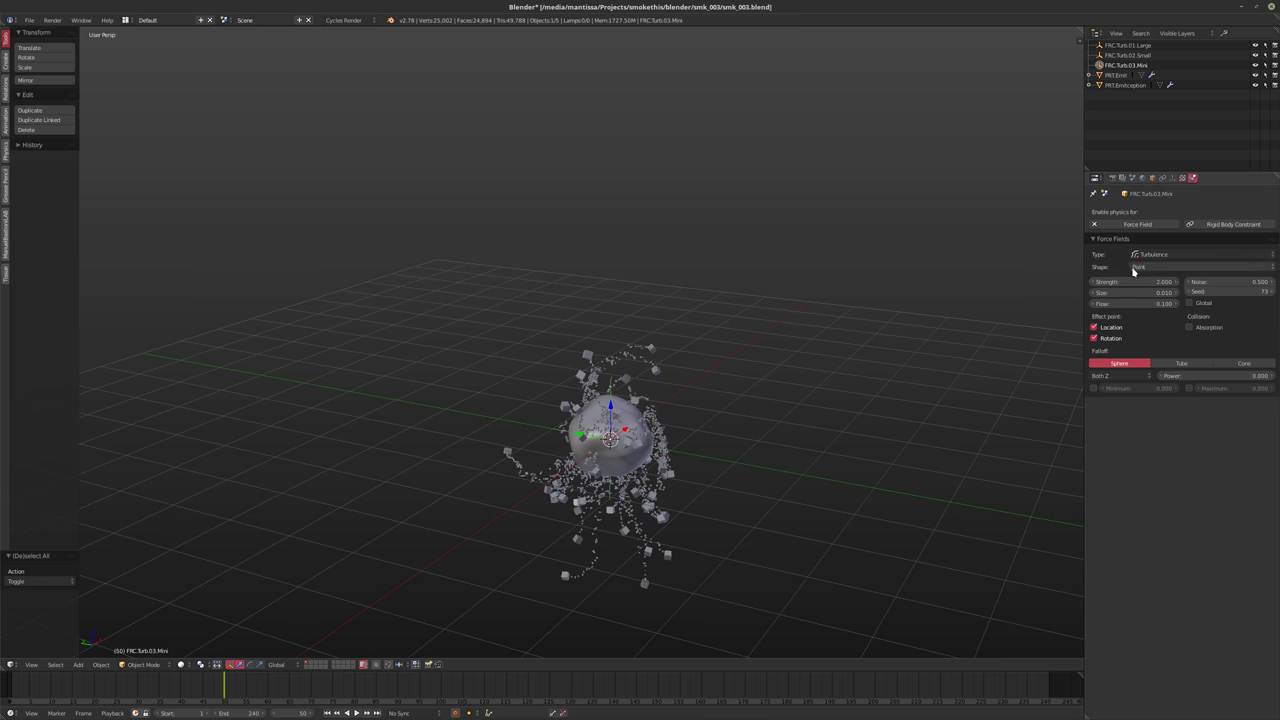
key("Return")
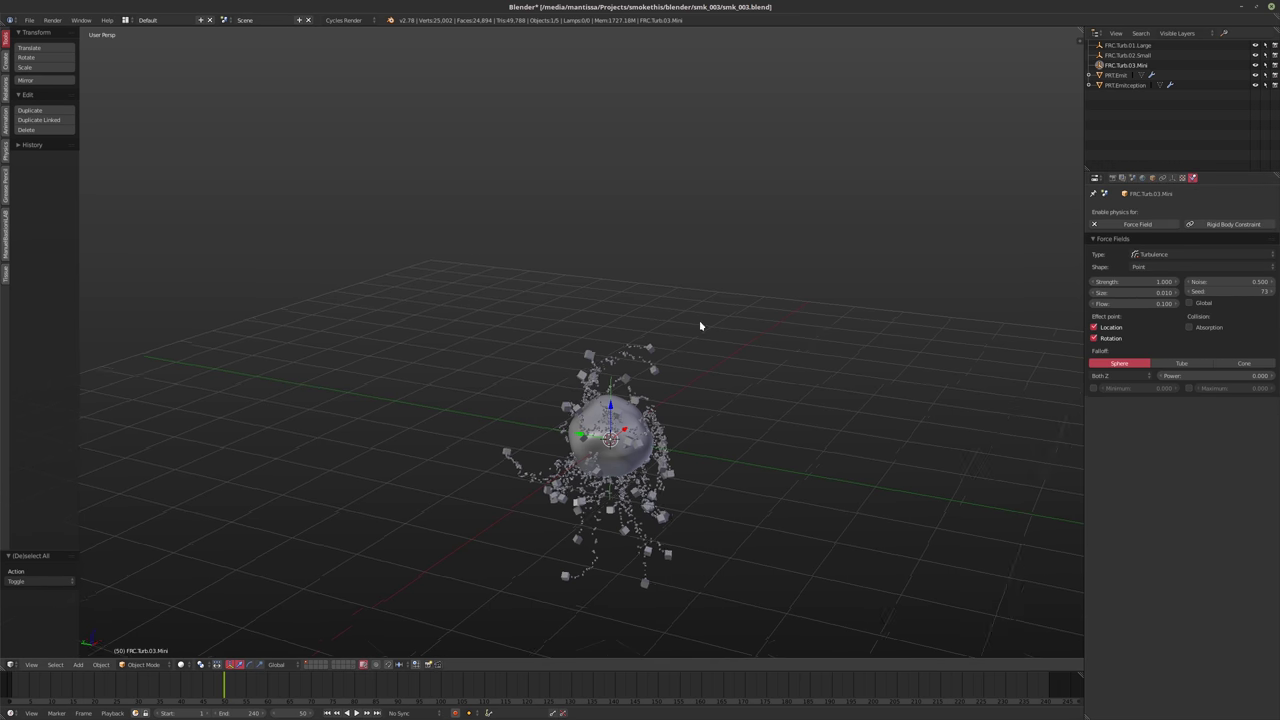
middle_click_drag(700, 323, 706, 370)
scroll(715, 358, "up", 3)
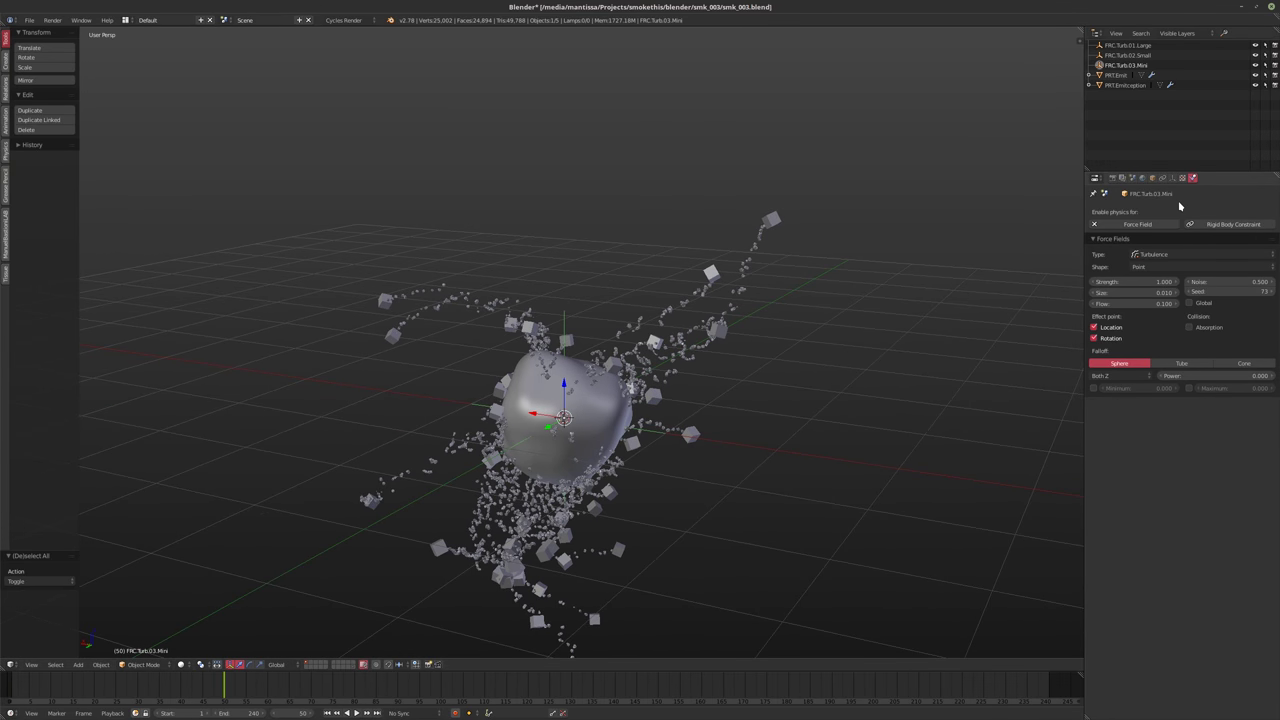
Return to frame 1 and free all physics bakes from PRT.Emit's particle cache
left_click(1118, 77)
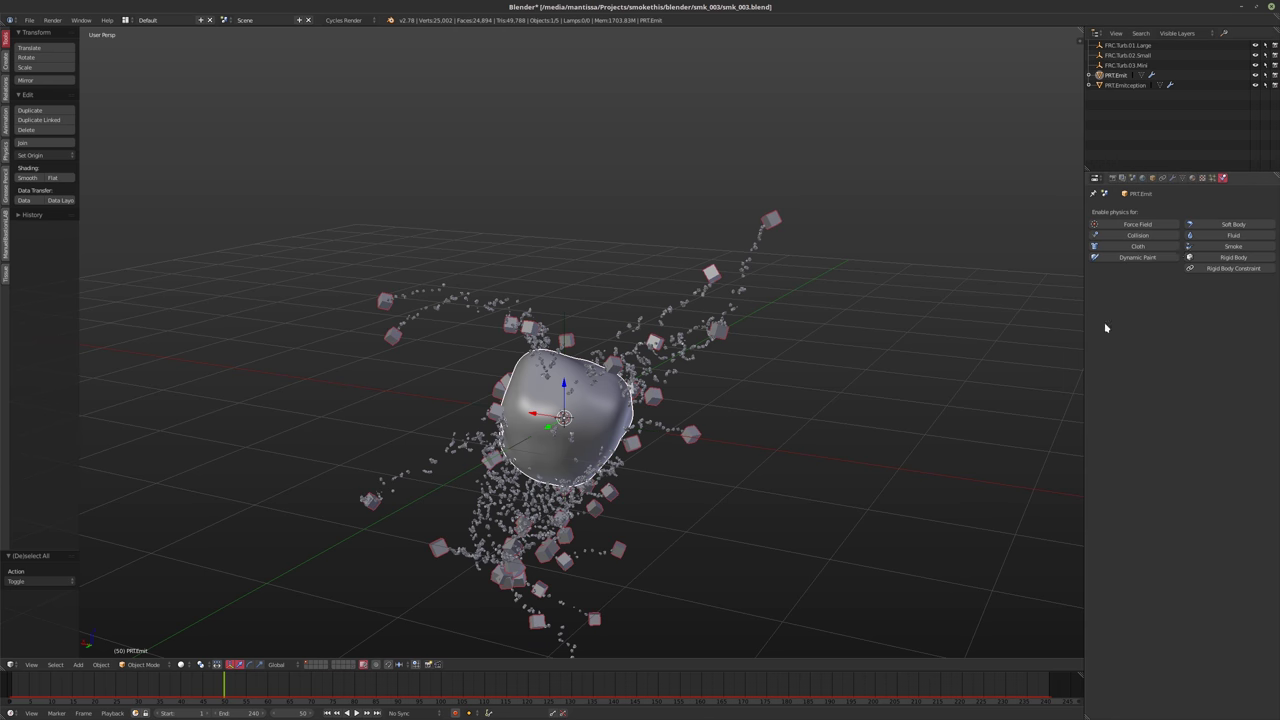
scroll(1106, 329, "up", 1, "ctrl")
scroll(1176, 412, "up", 5)
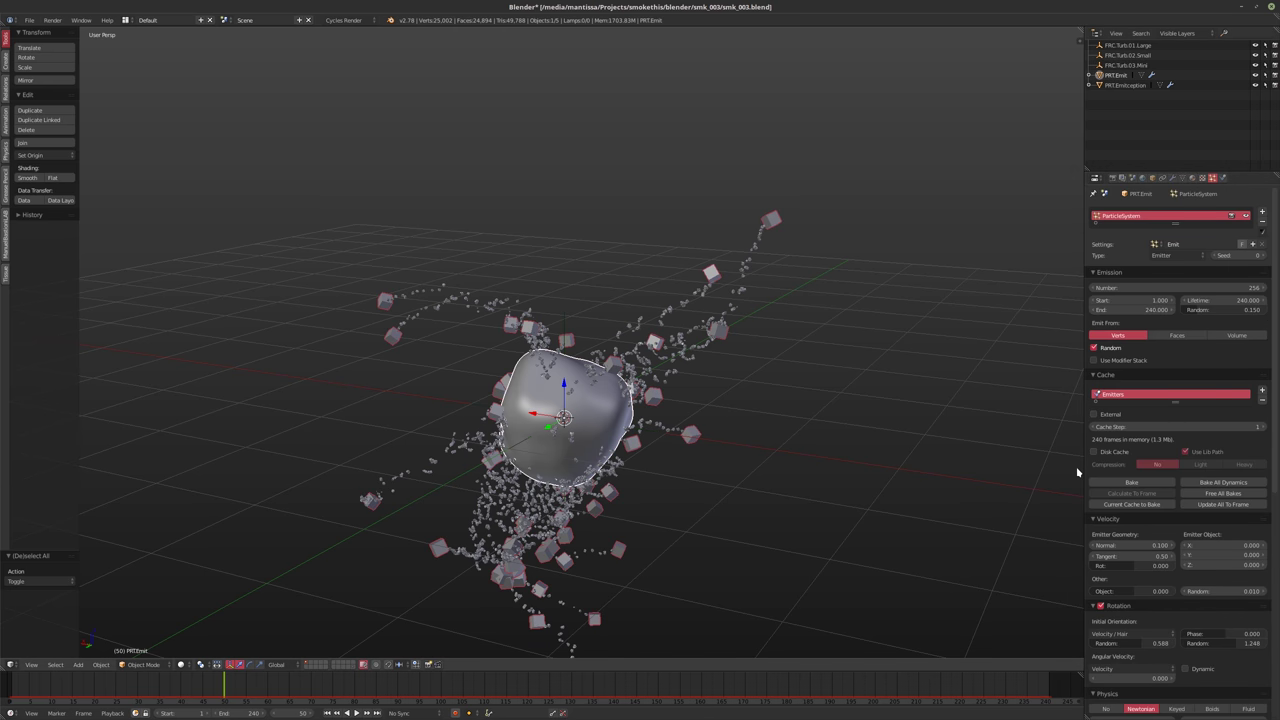
key("shift+Left")
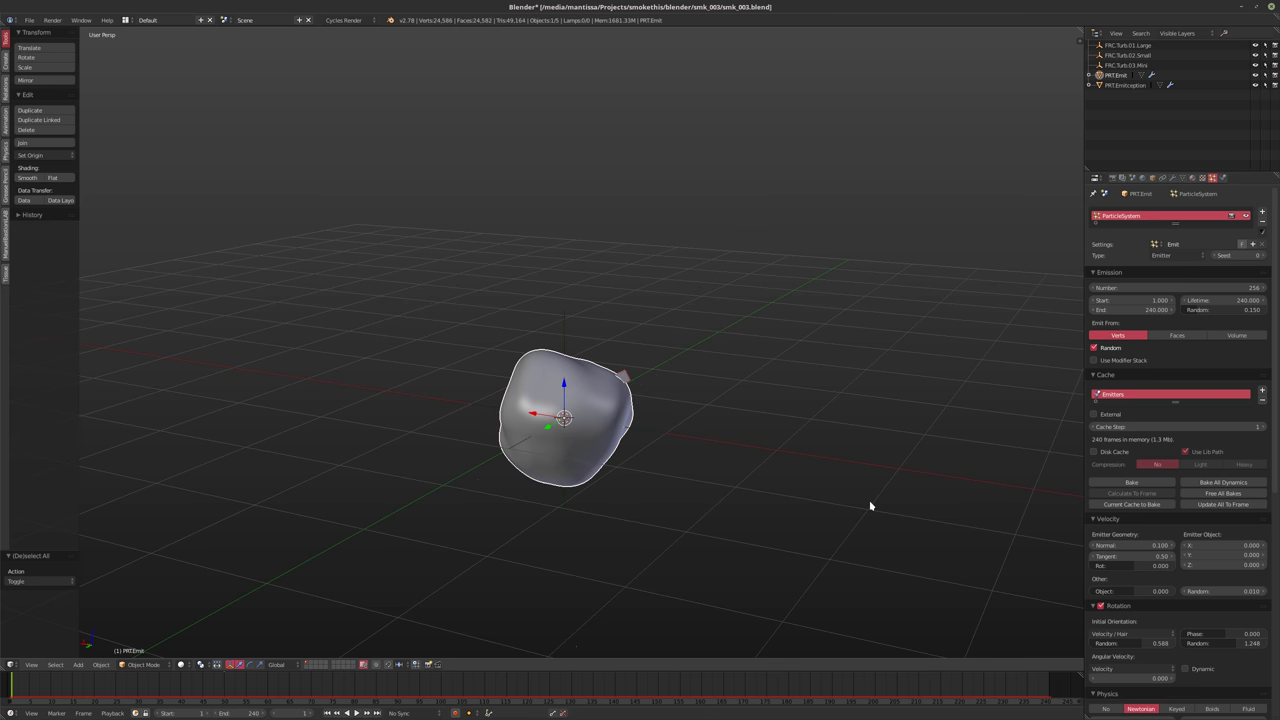
left_click(1220, 493)
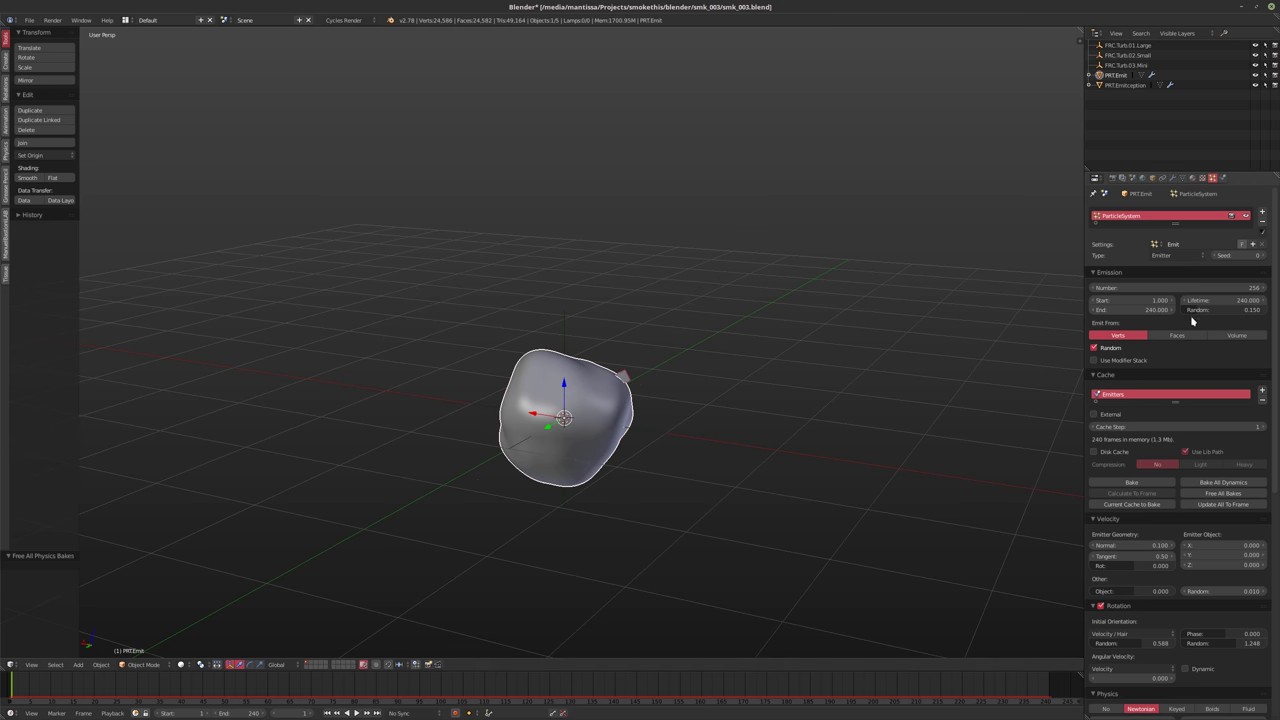
Set the physics subframes of PRT.Emit's particle system to 6
scroll(1238, 512, "down", 3)
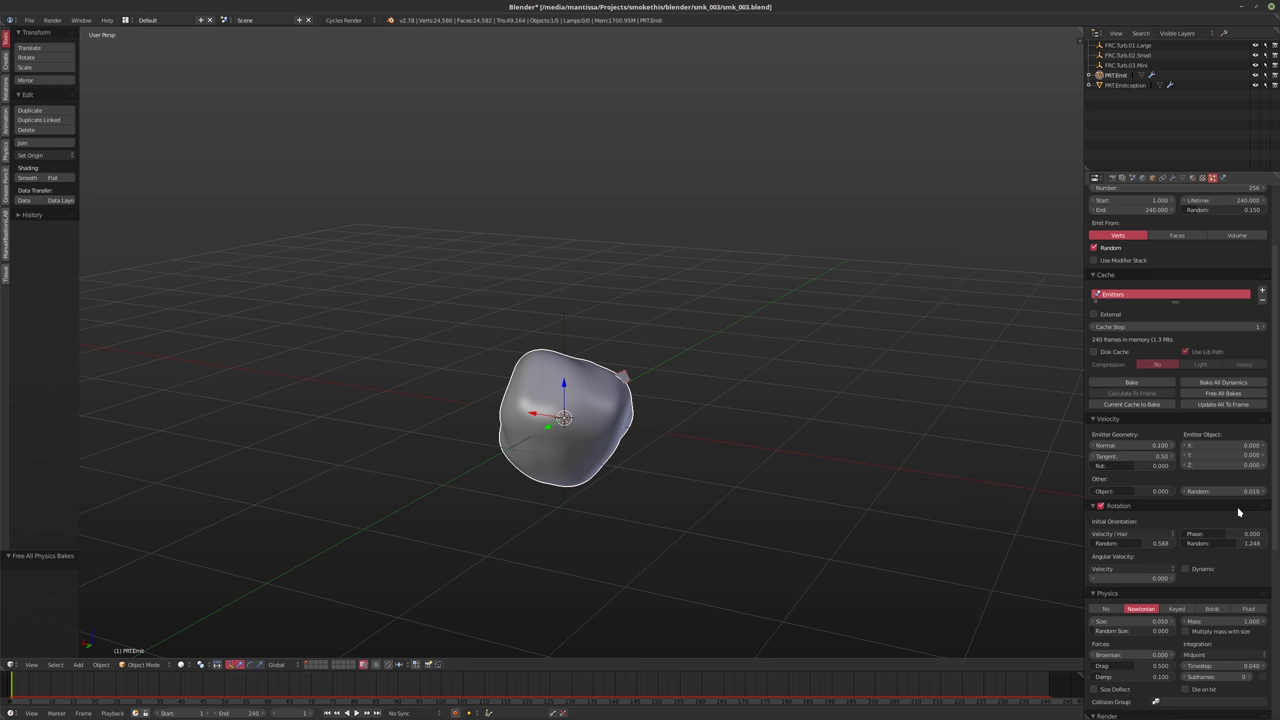
scroll(1238, 512, "down", 3)
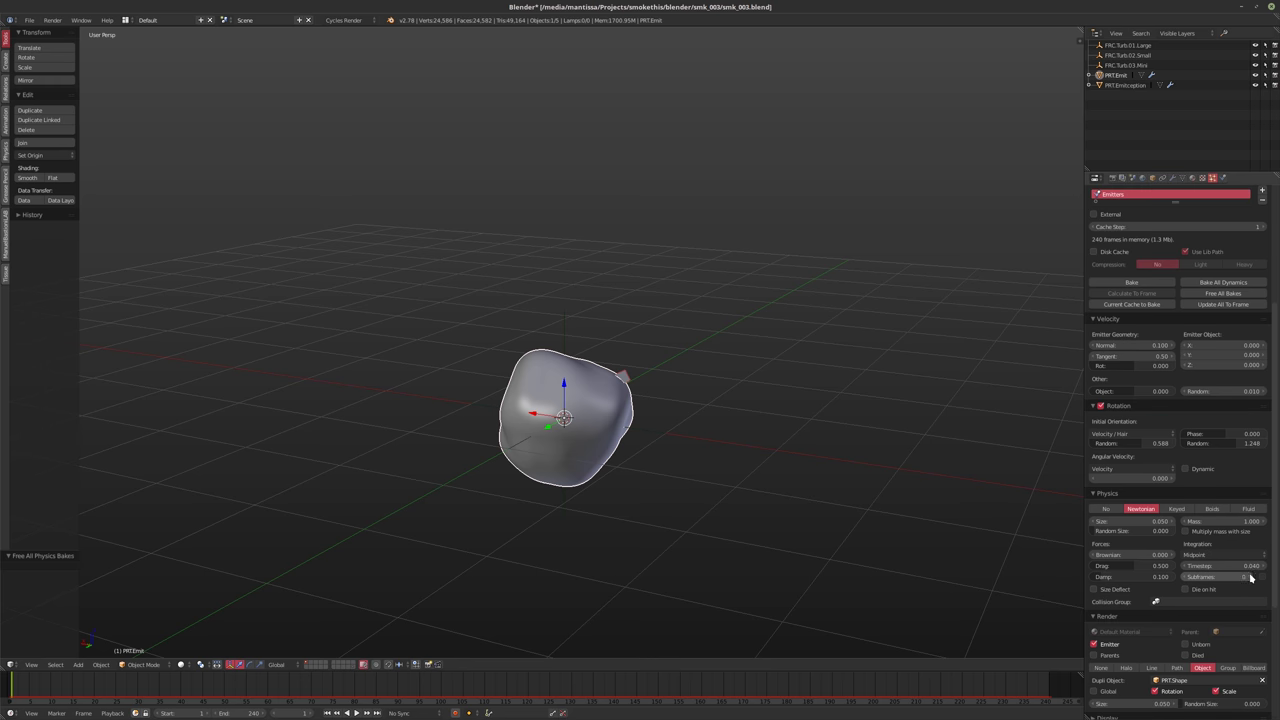
left_click(1250, 578)
left_click(1250, 578)
left_click(1250, 578)
left_click(1250, 578)
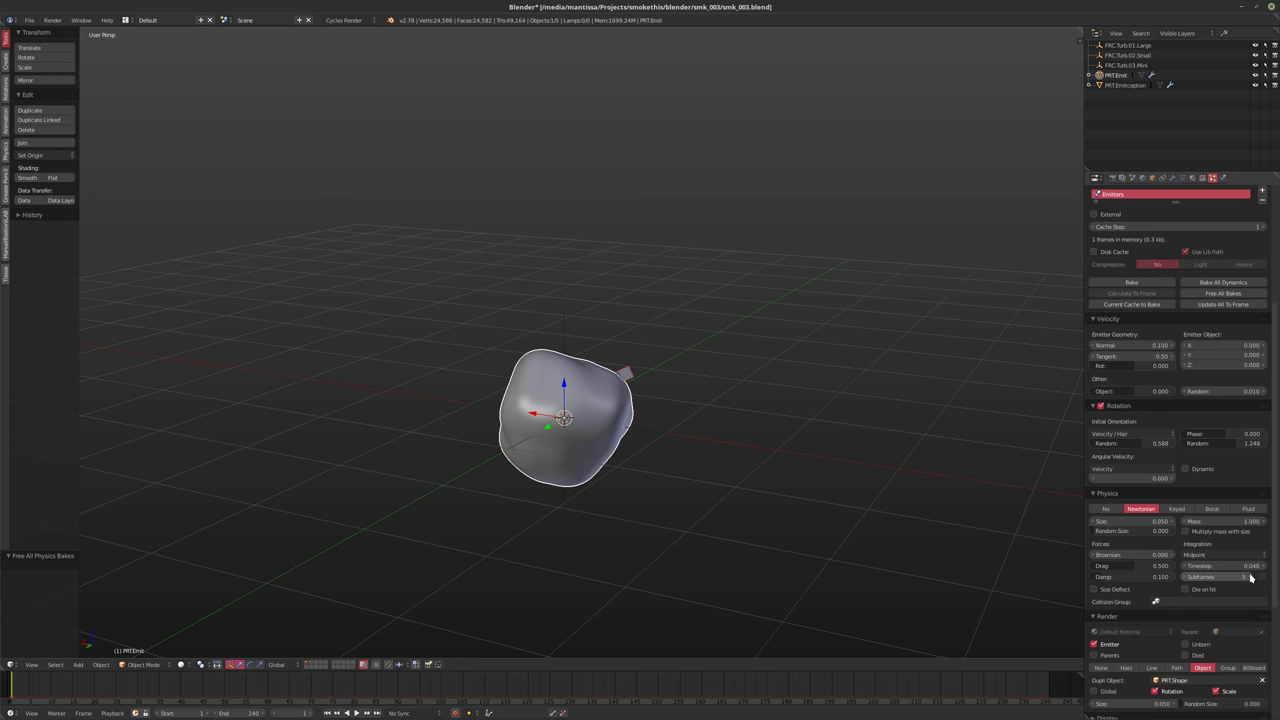
left_click(1250, 578)
scroll(1192, 400, "down", 3)
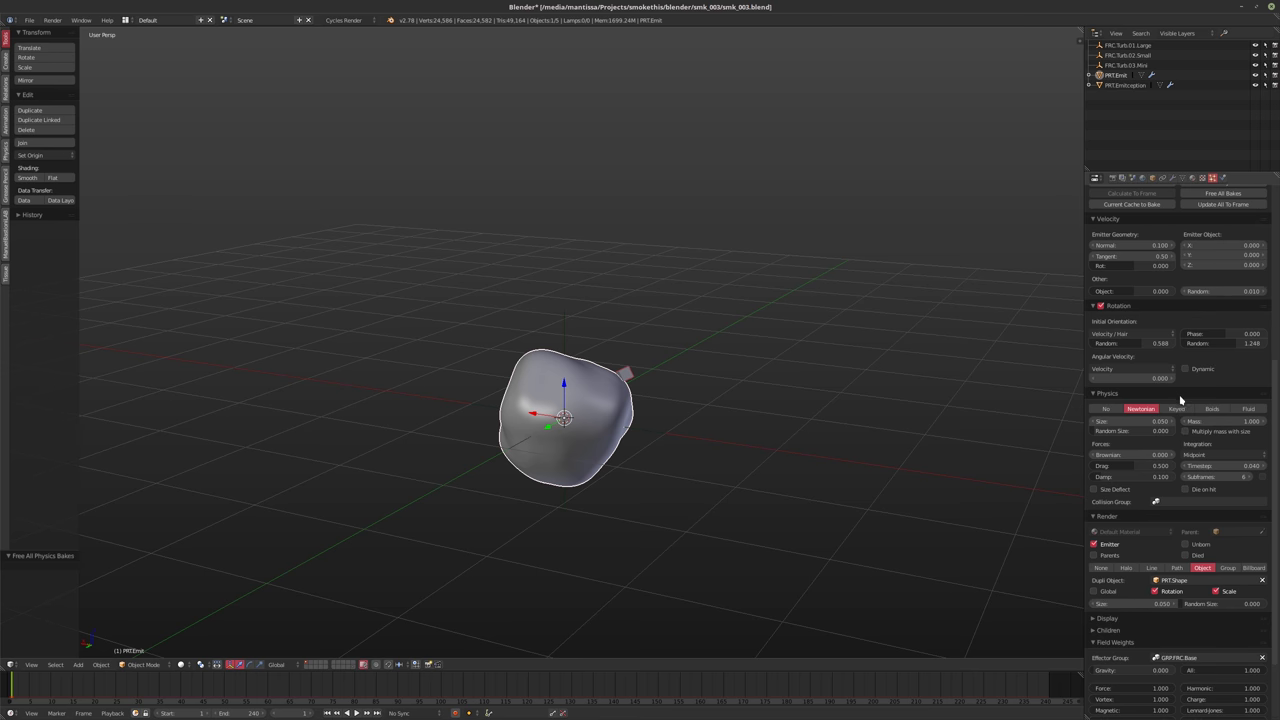
Set the physics subframes of PRT.Emitception's particle system to 6 and save over the existing file
left_click(1128, 85)
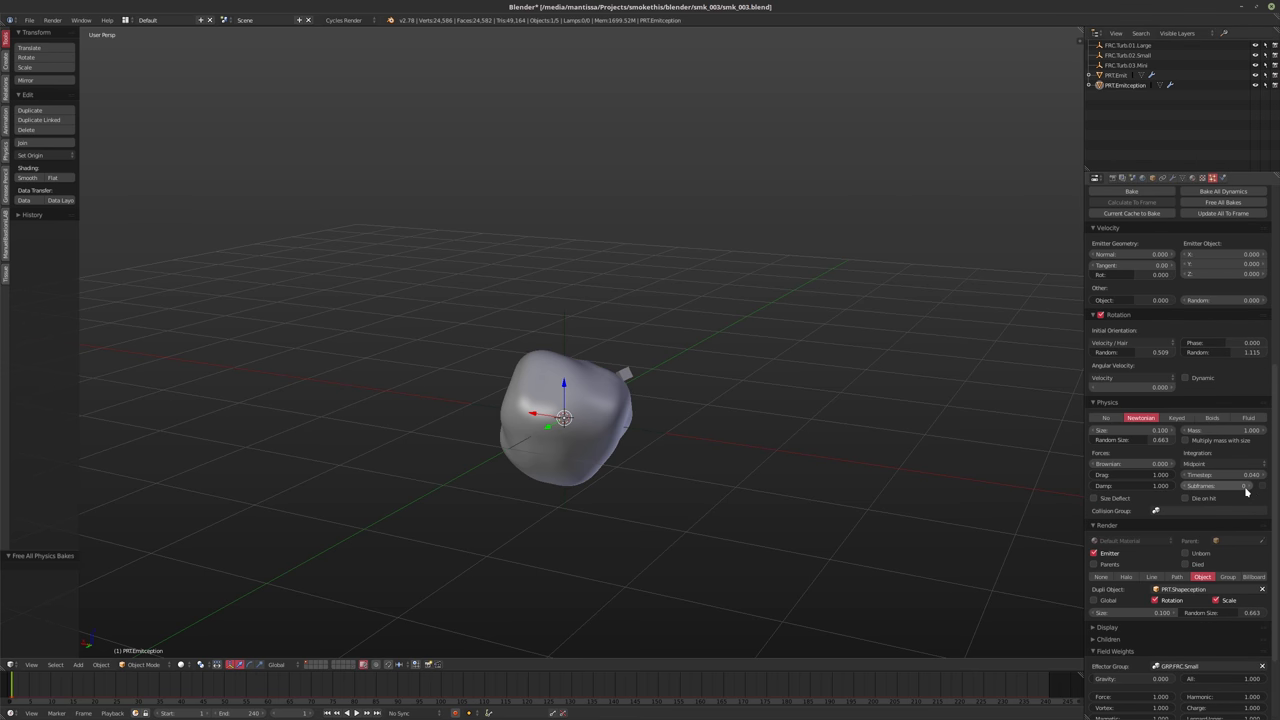
left_click(1246, 491)
type("8")
key("Return")
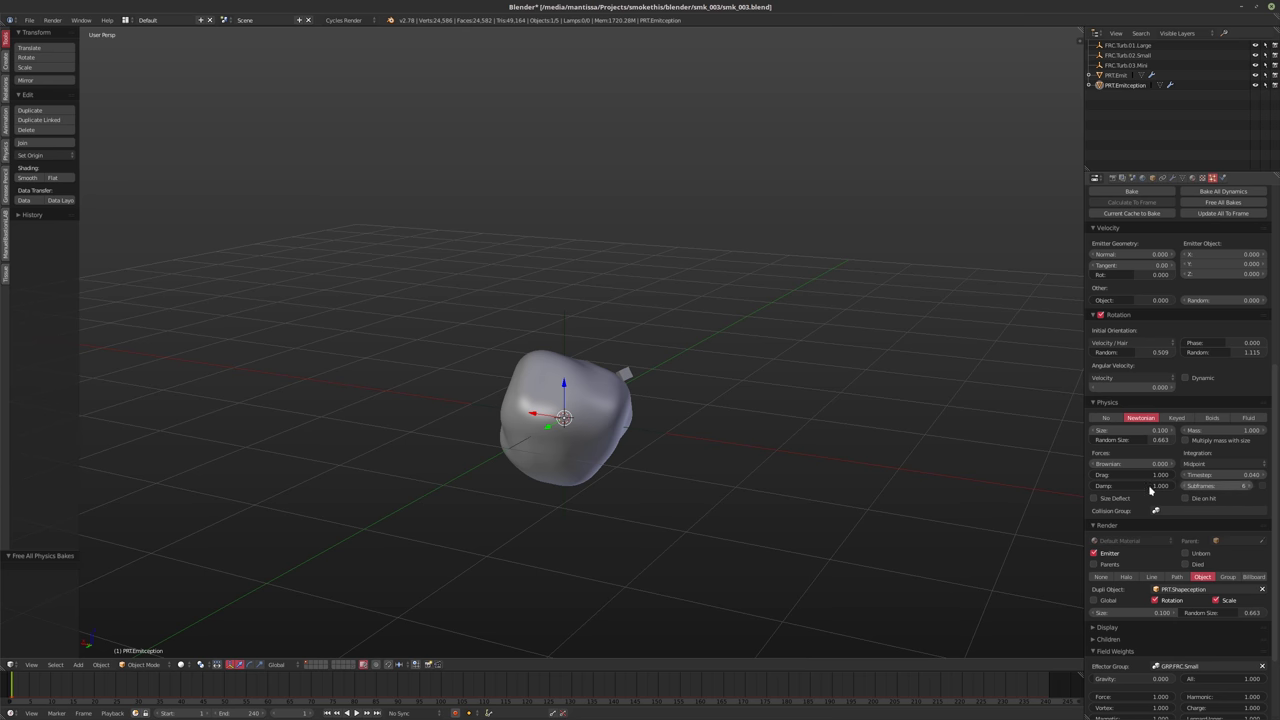
key("ctrl+s")
left_click(749, 438)
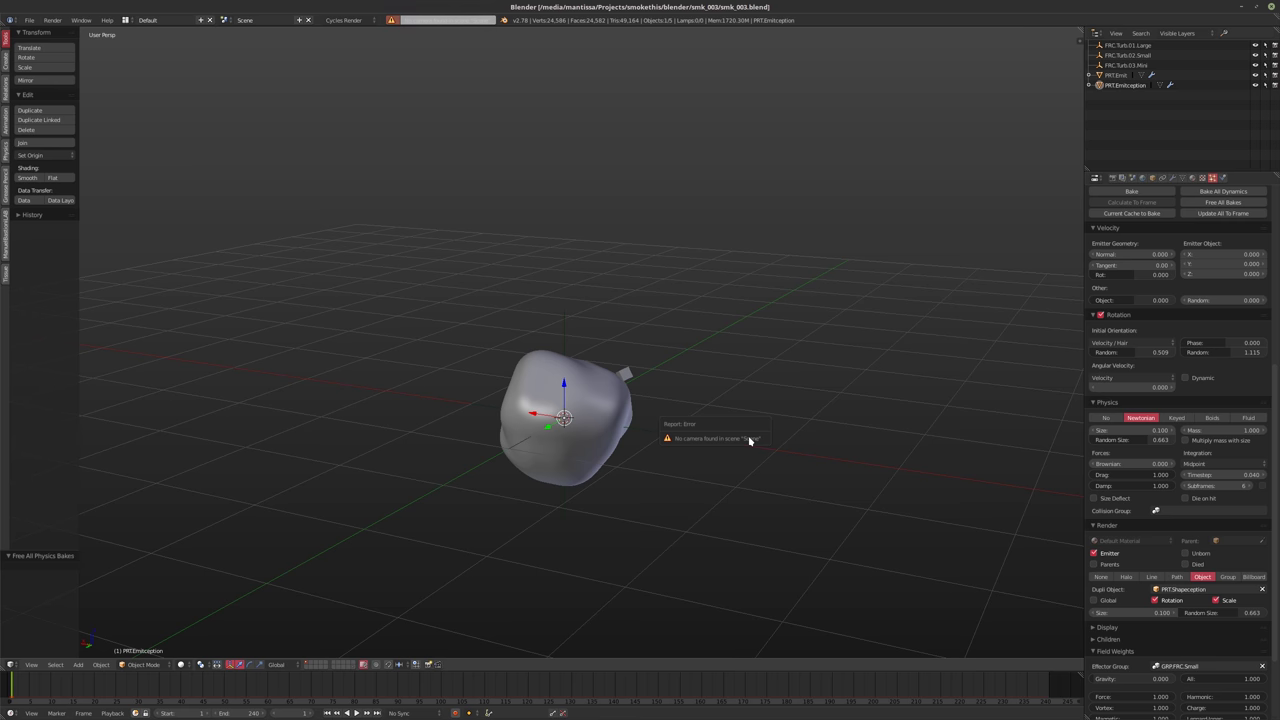
Bake all dynamics from PRT.Emitception's particle cache
middle_click_drag(691, 380, 846, 409, "shift")
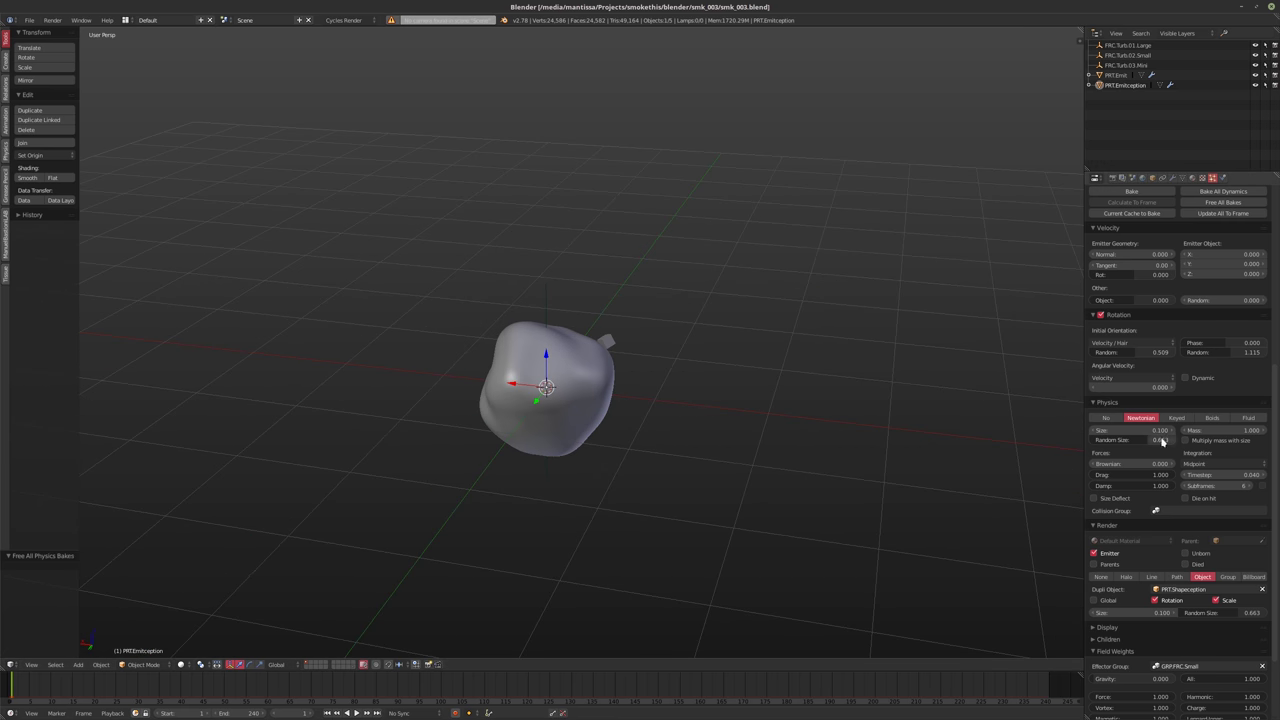
left_click(1010, 506)
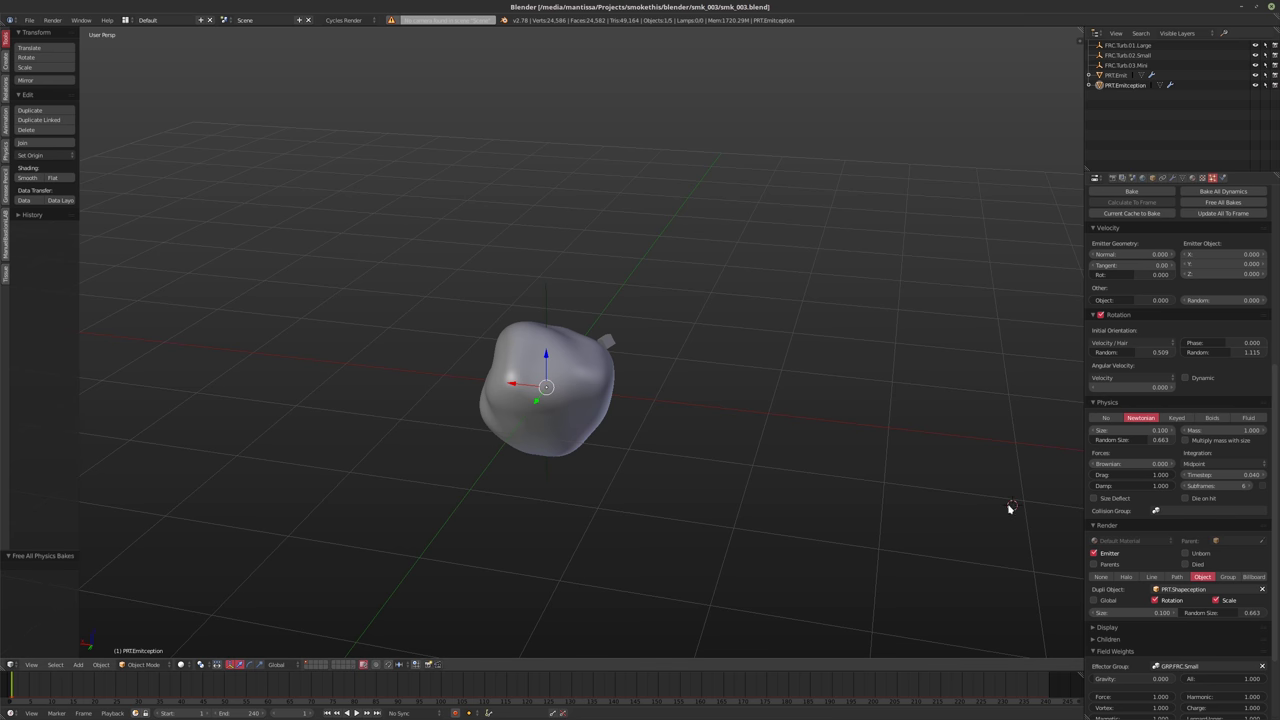
middle_click_drag(1008, 509, 920, 450)
scroll(1220, 190, "up", 3)
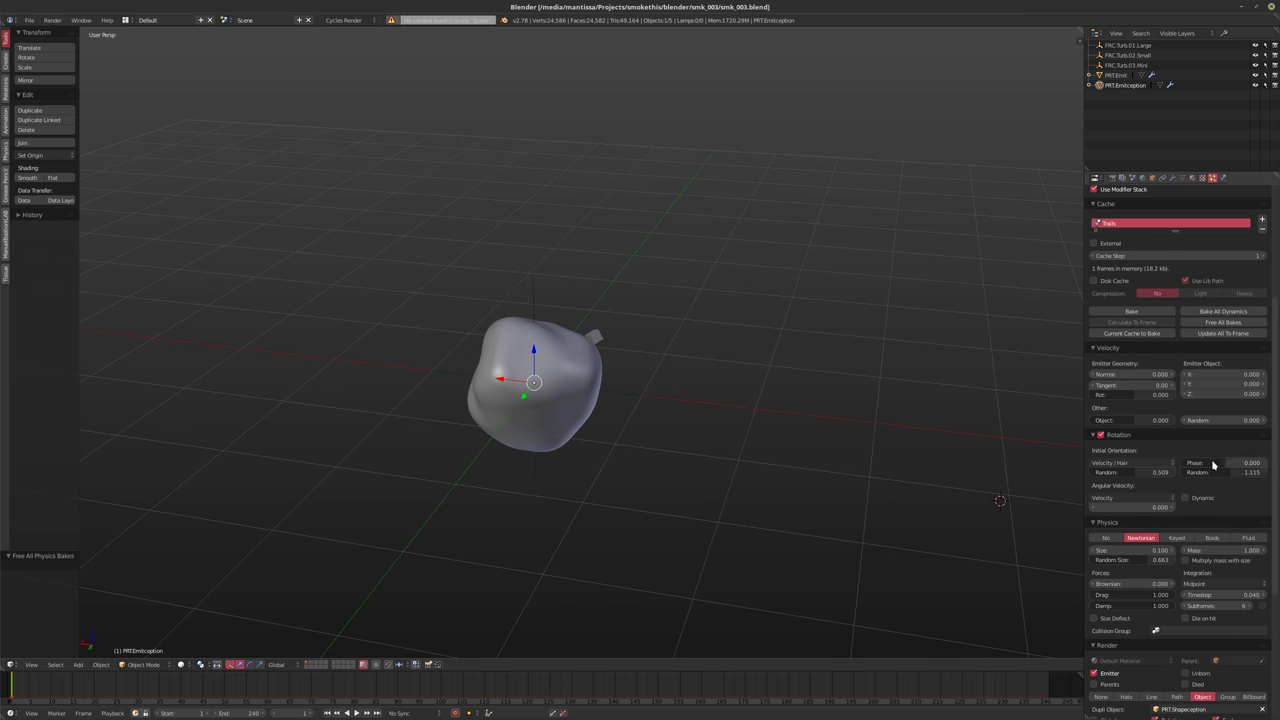
left_click(1212, 313)
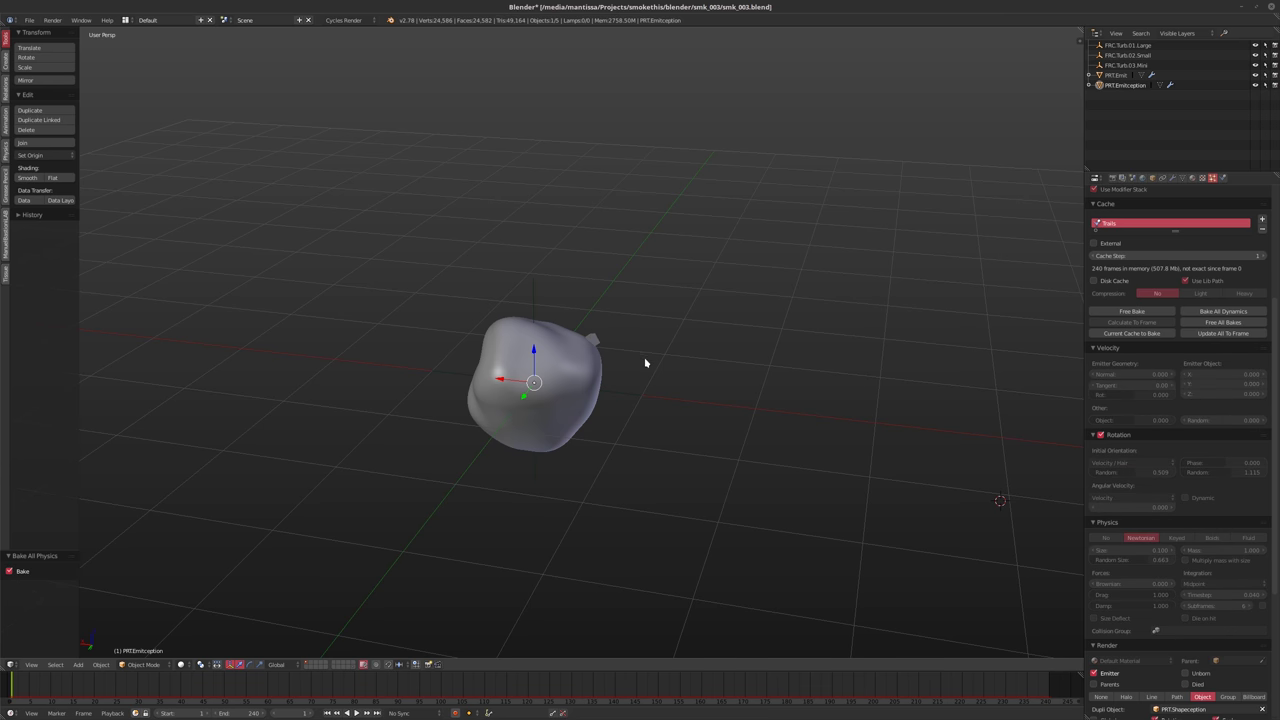
Play back the baked simulation, examine the trails up close from several angles and return to frame 1
middle_click_drag(617, 363, 676, 457)
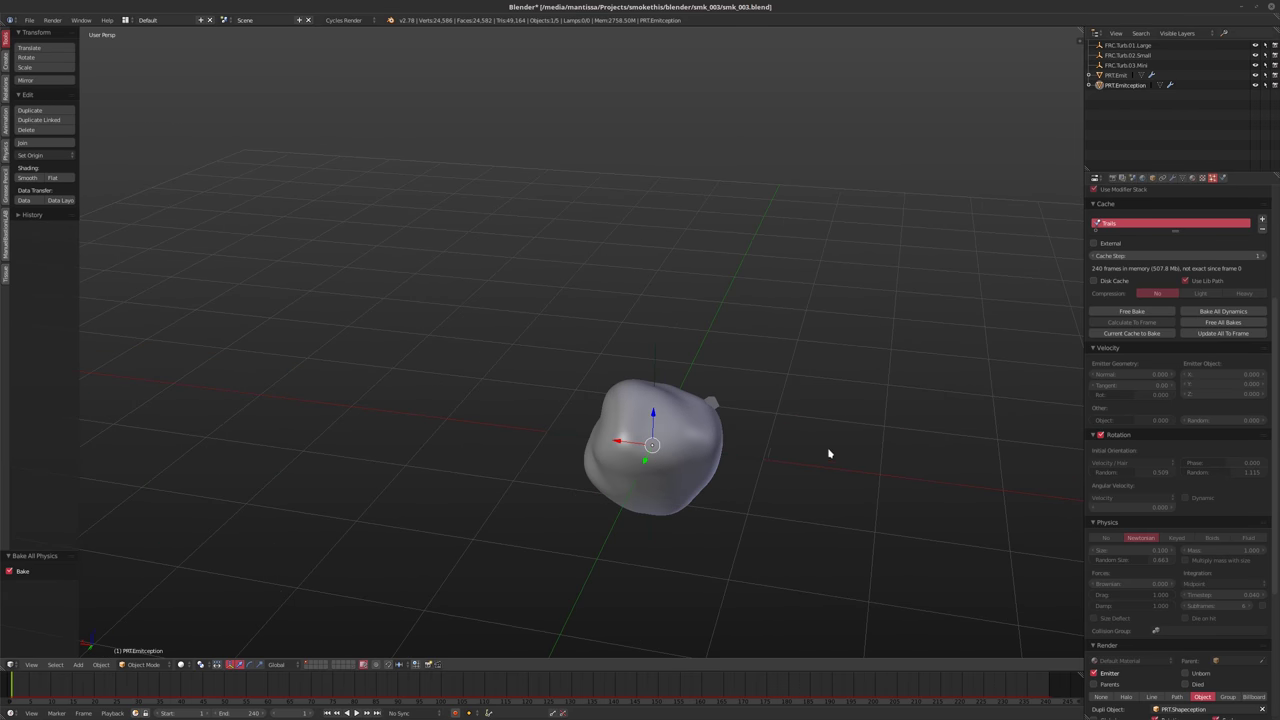
middle_click_drag(829, 449, 706, 471, "shift")
key("alt+a")
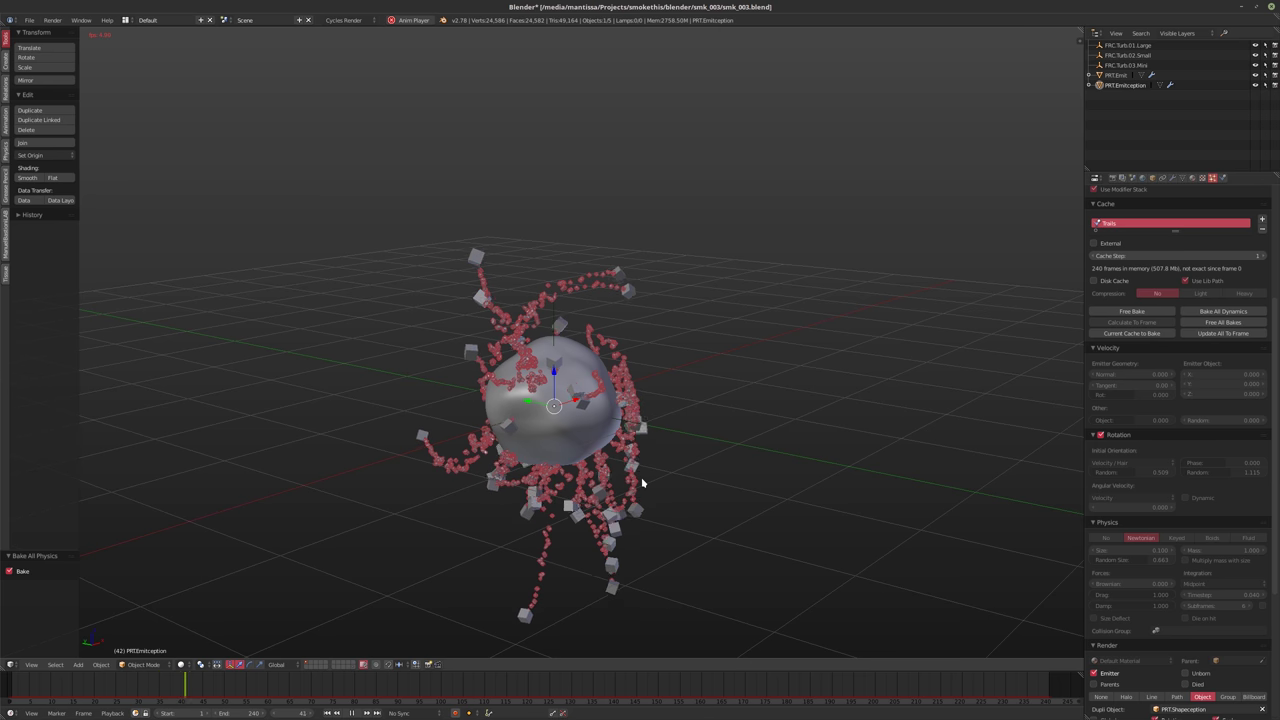
key("alt+a")
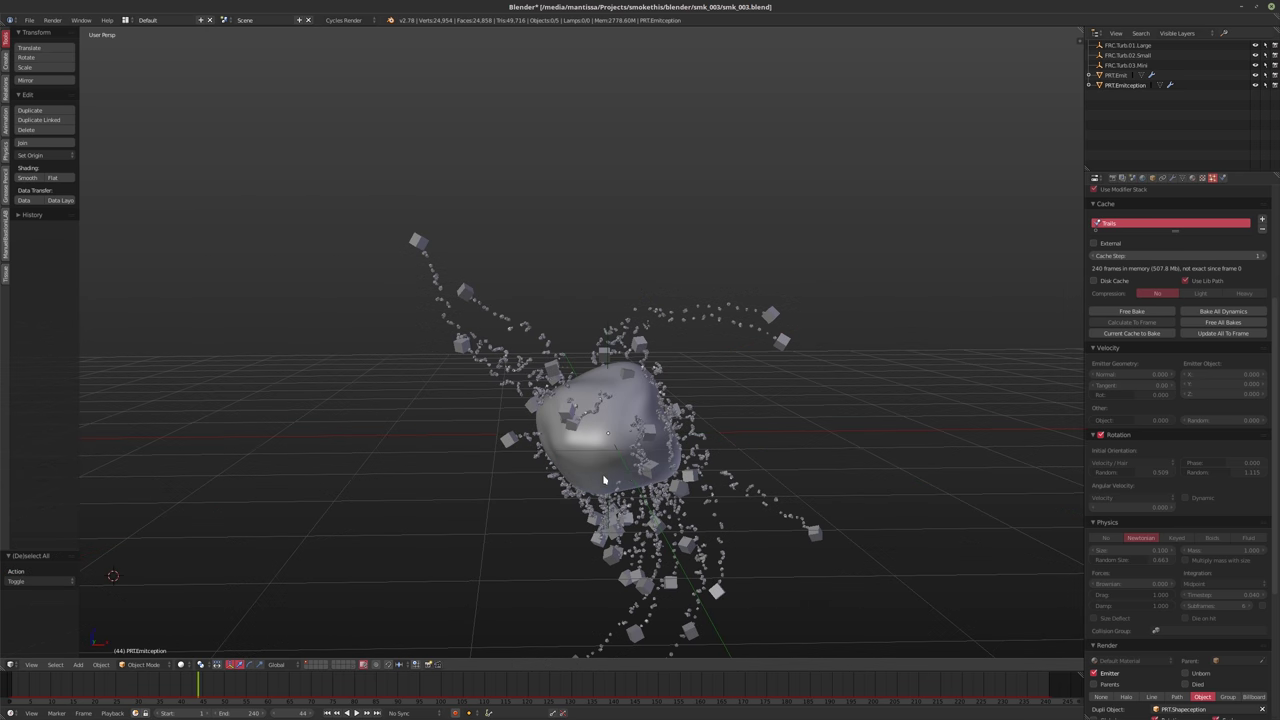
scroll(560, 440, "up", 8)
middle_click_drag(580, 394, 606, 455)
scroll(703, 455, "down", 5)
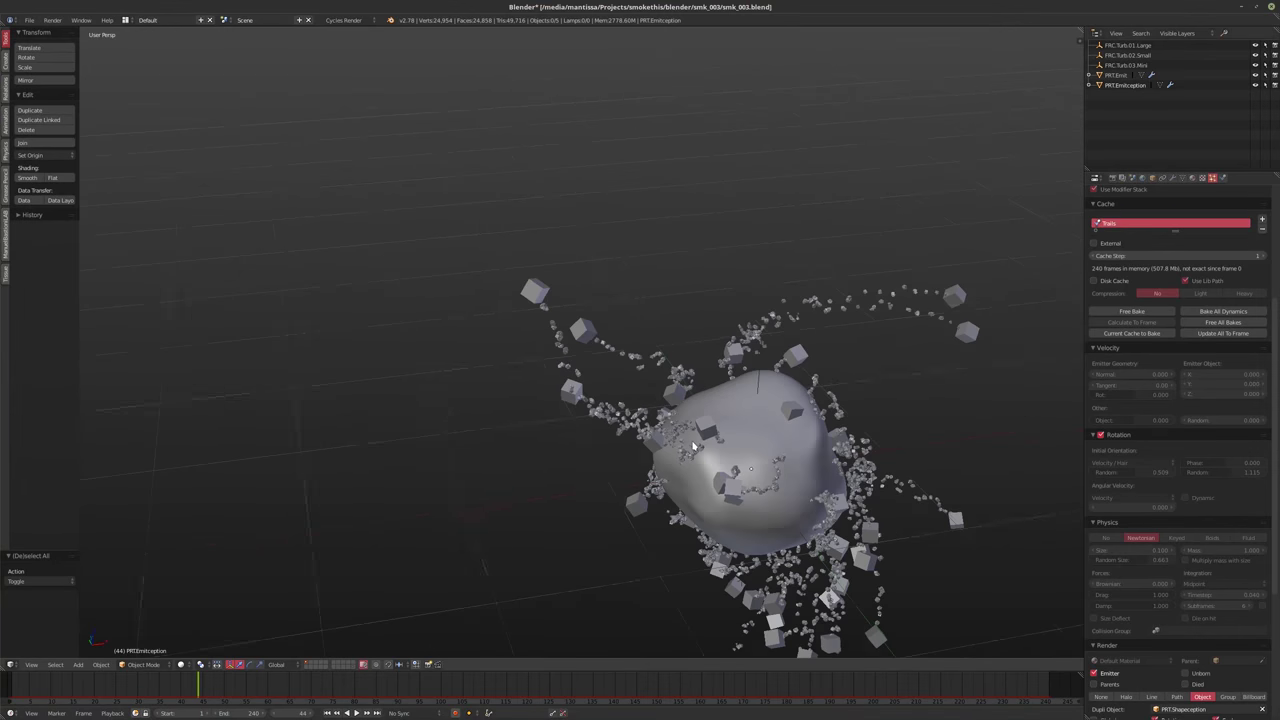
middle_click_drag(703, 455, 726, 429)
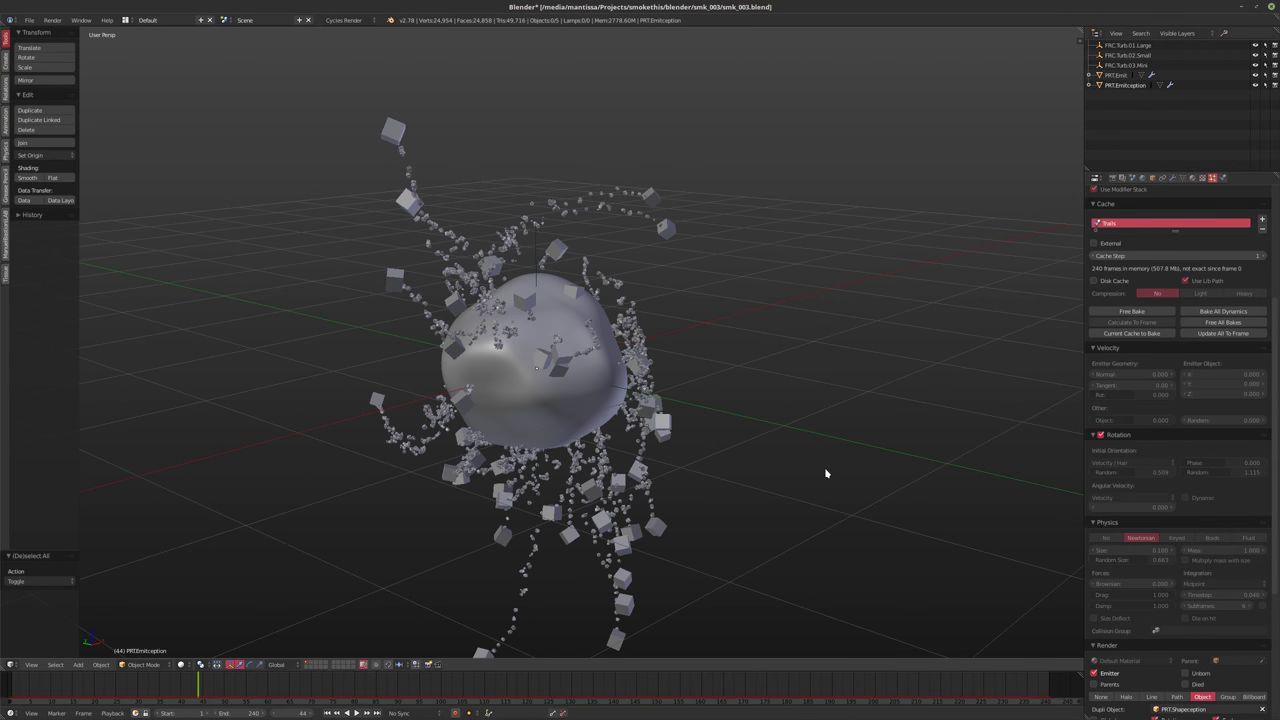
key("shift+Left")
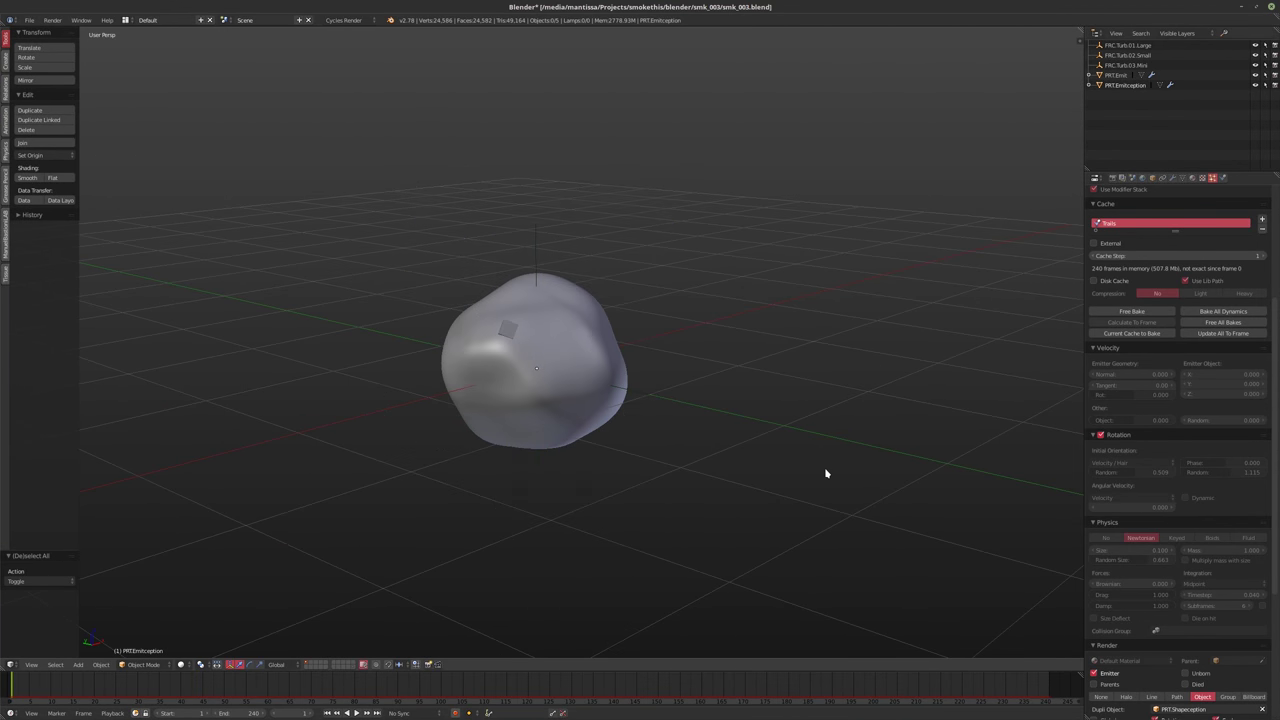
Set FRC.Turb.01.Large's turbulence strength to 1
left_click(1140, 46)
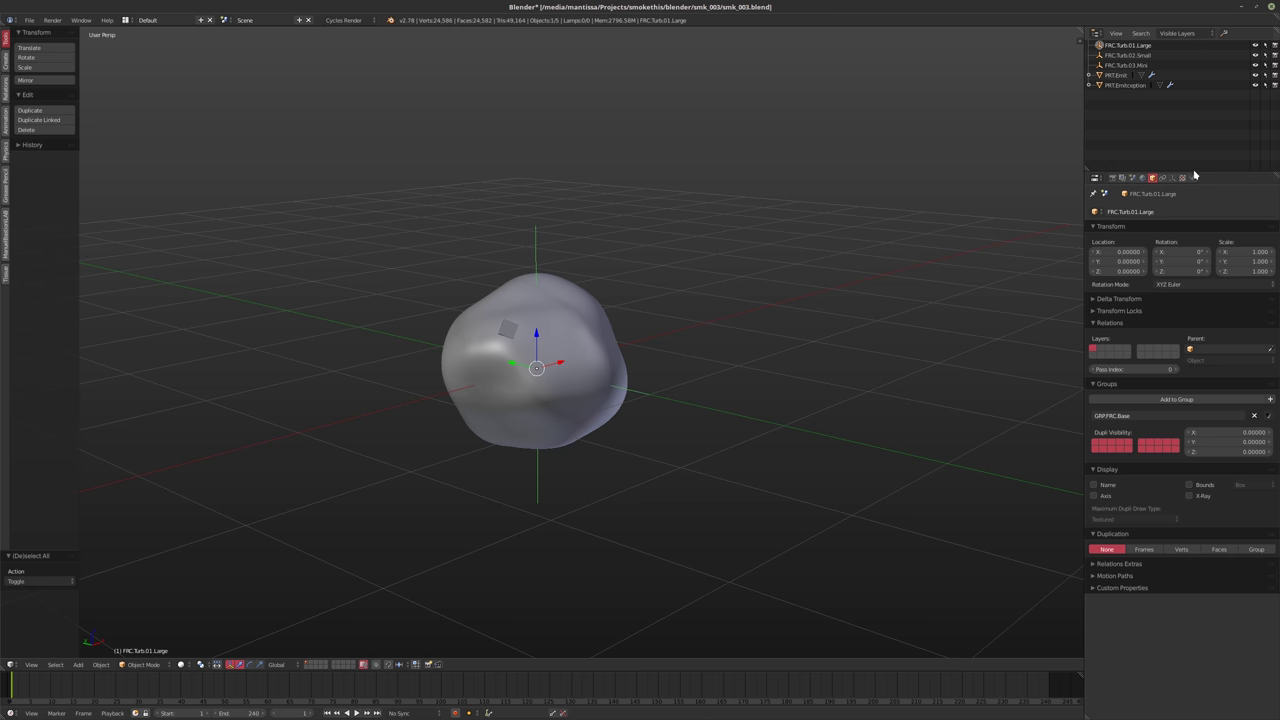
left_click(1193, 178)
left_click(1118, 282)
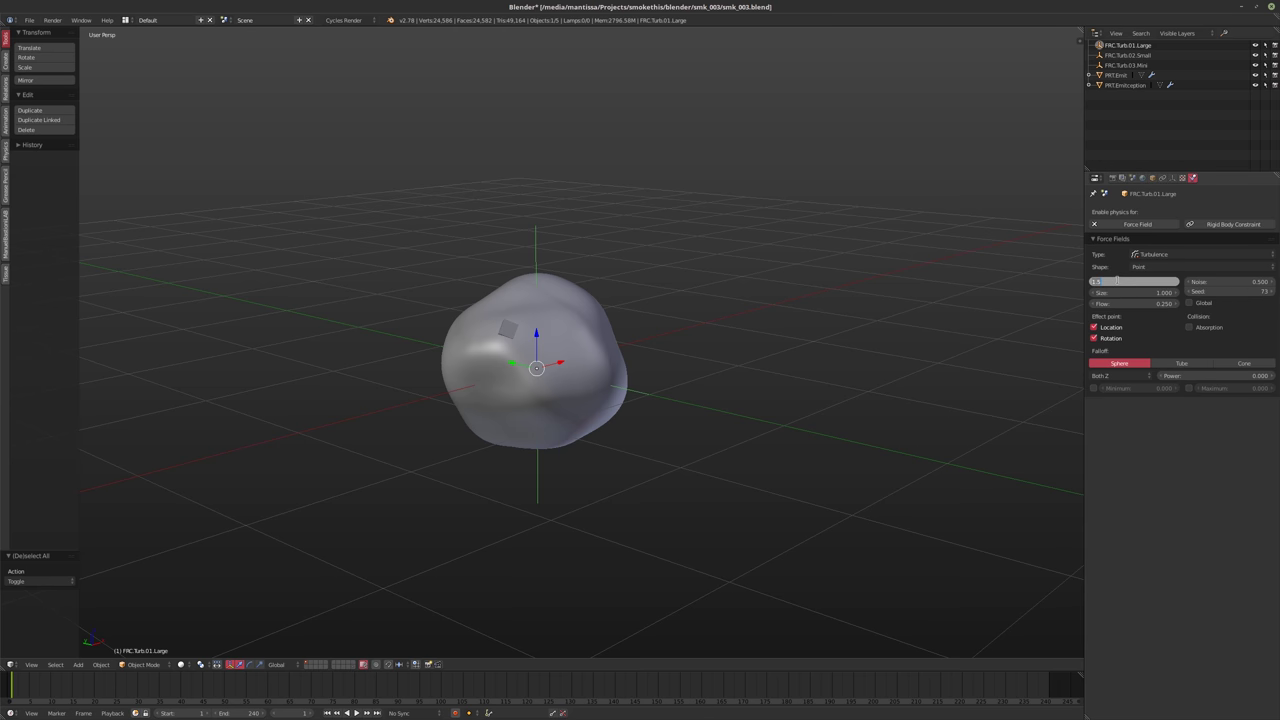
type("1")
key("Return")
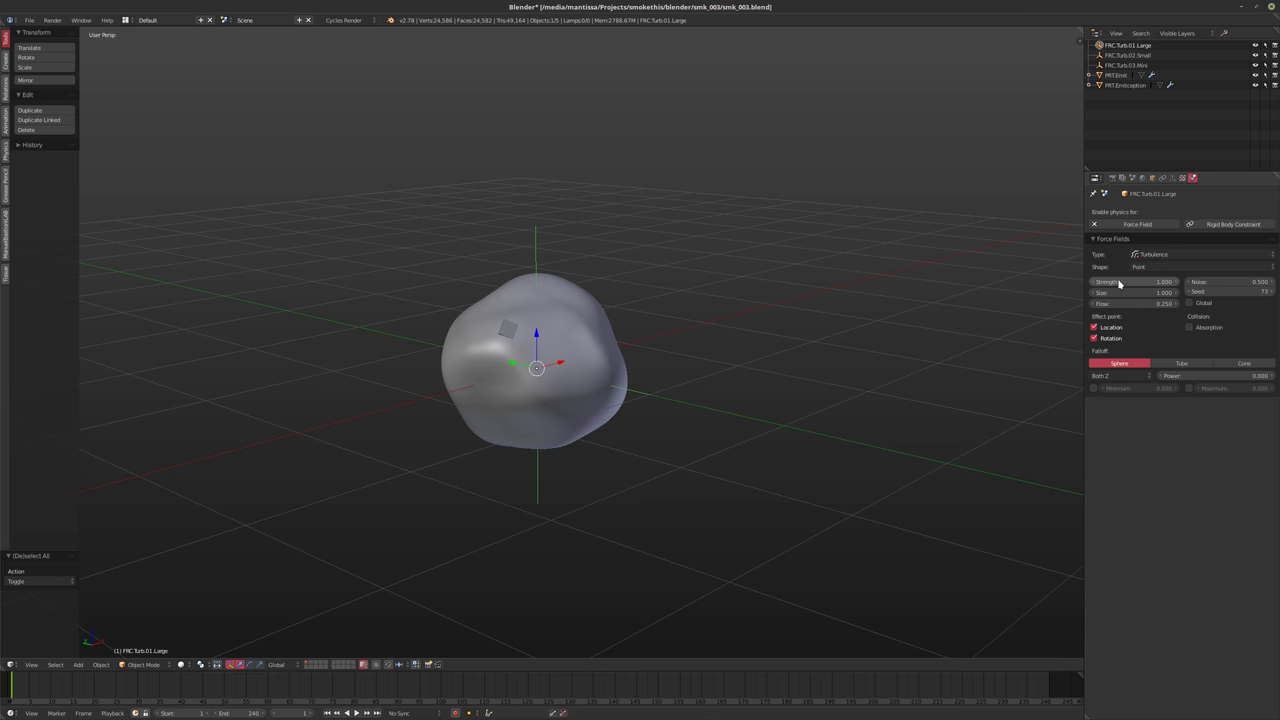
Set FRC.Turb.03.Mini's turbulence strength to 0.15
left_click(1128, 65)
left_click(1124, 281)
type("0.15")
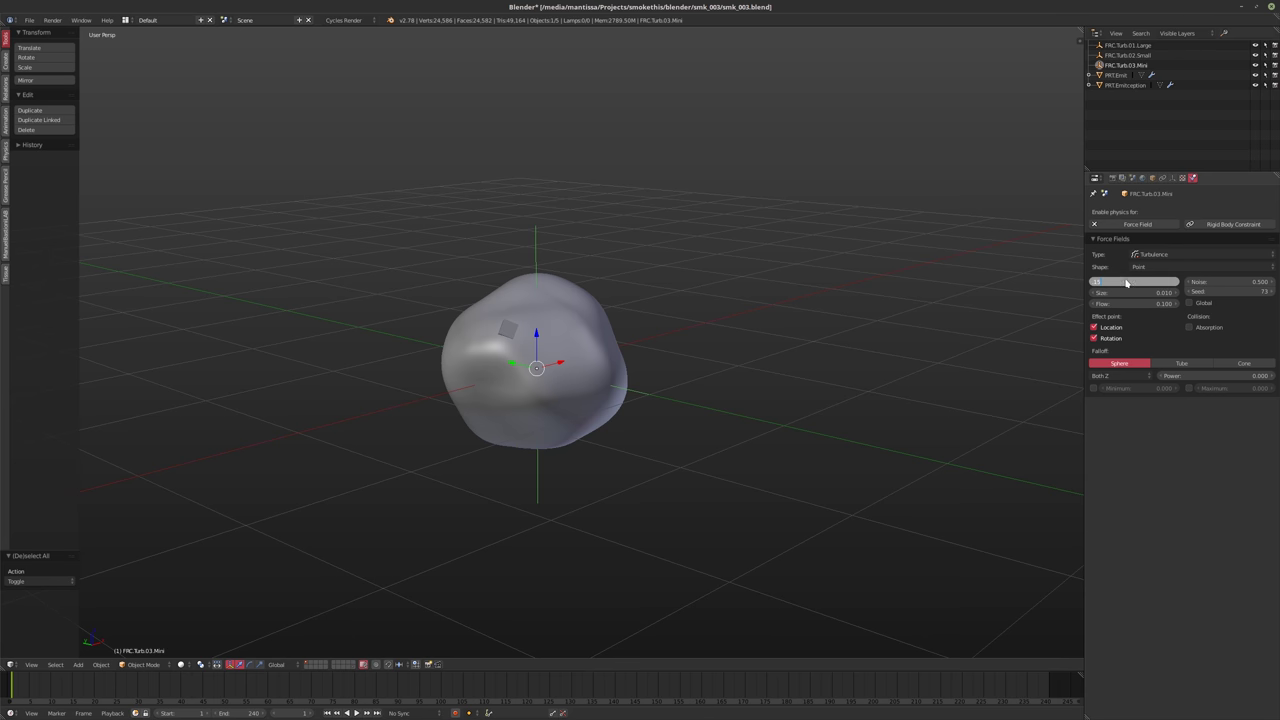
key("Return")
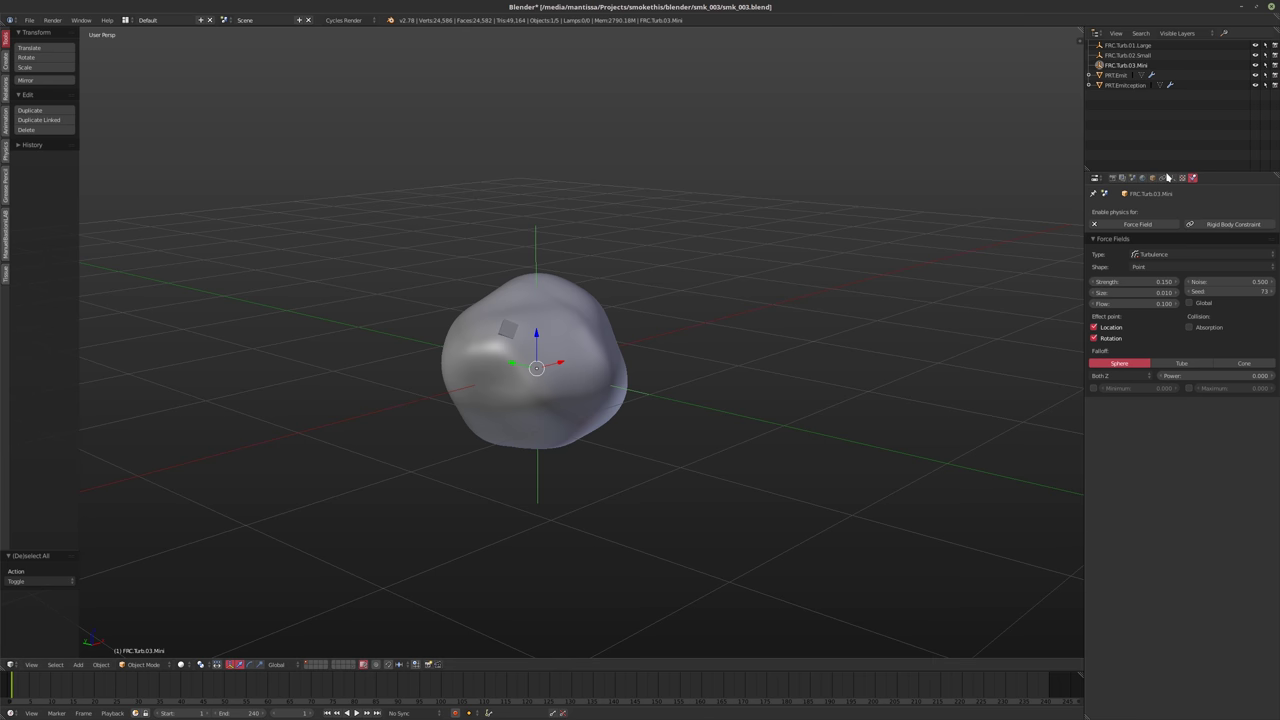
Set the render size of PRT.Emitception's particles to 0.033 and their random size to 0.4
left_click(1125, 85)
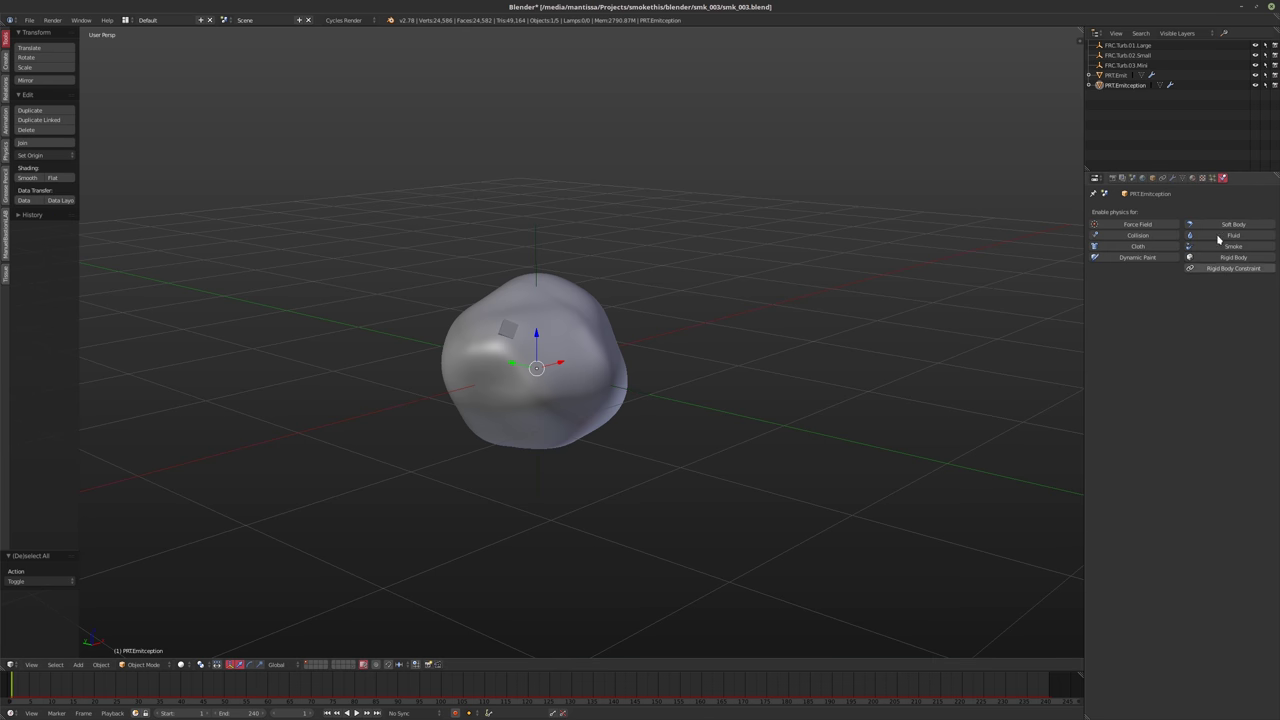
left_click(1212, 177)
scroll(1132, 510, "down", 5)
scroll(1132, 510, "down", 3)
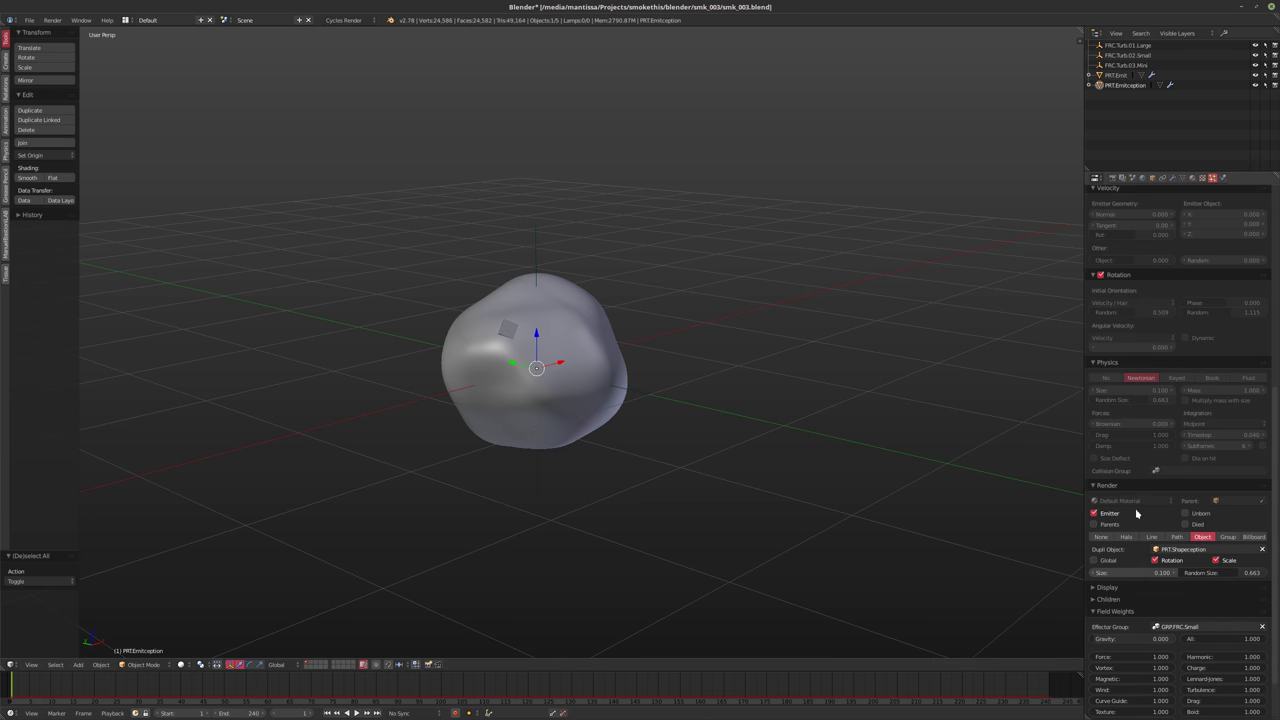
left_click(1124, 570)
key("ctrl+a")
type("0.033")
key("Tab")
key("BackSpace")
type("0.4")
key("Return")
middle_click_drag(690, 455, 657, 486)
scroll(1200, 297, "up", 6)
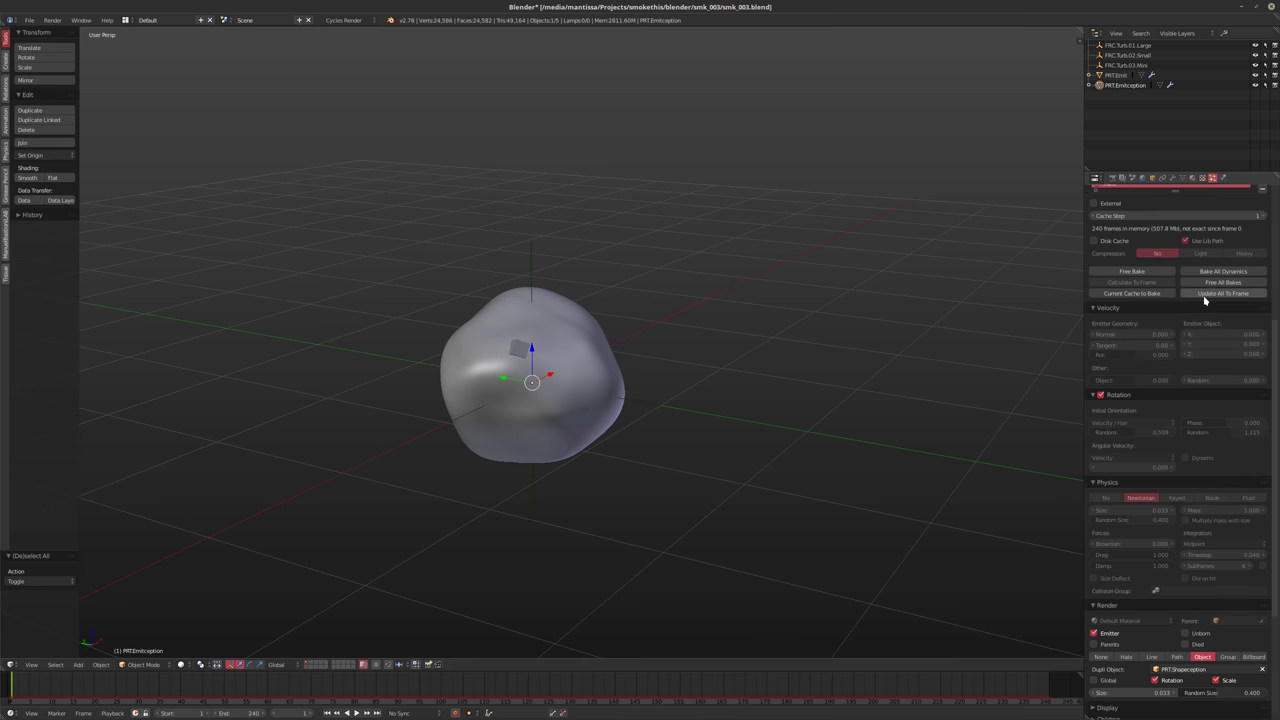
Free all physics bakes and set PRT.Emitception's particle number to 500000
scroll(1214, 409, "up", 2)
left_click(1222, 518)
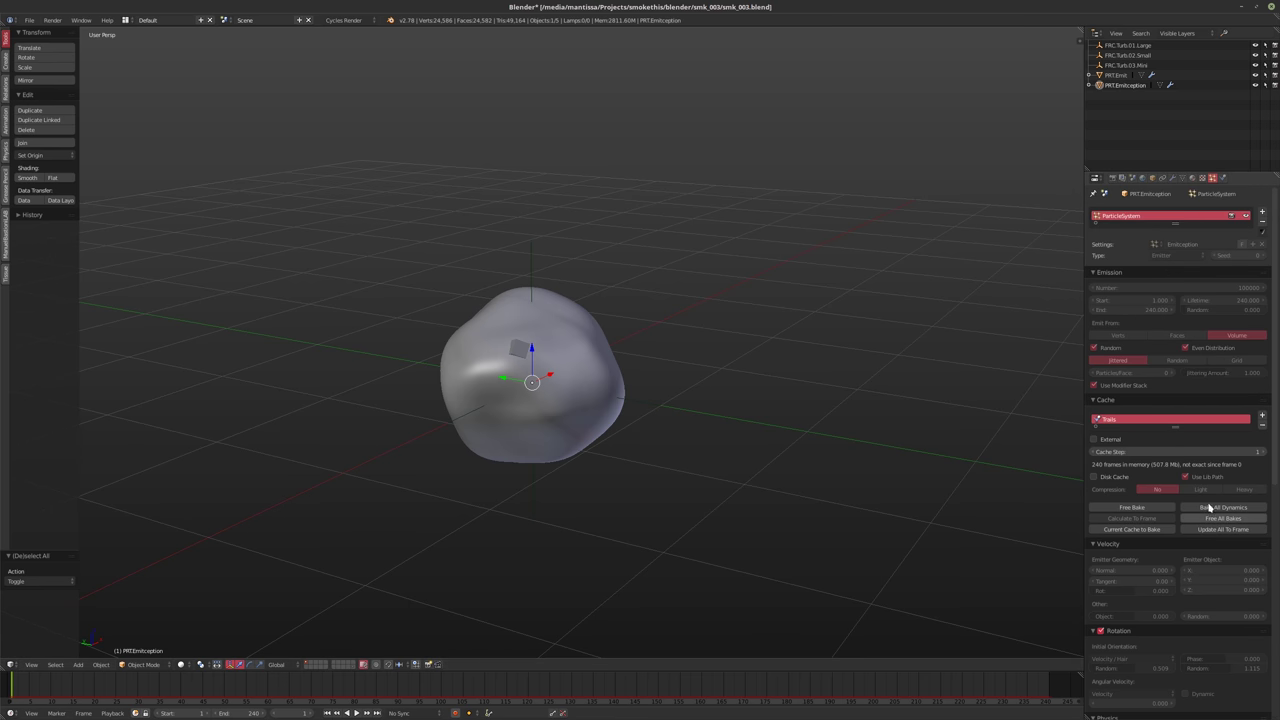
left_click(1130, 289)
key("Home")
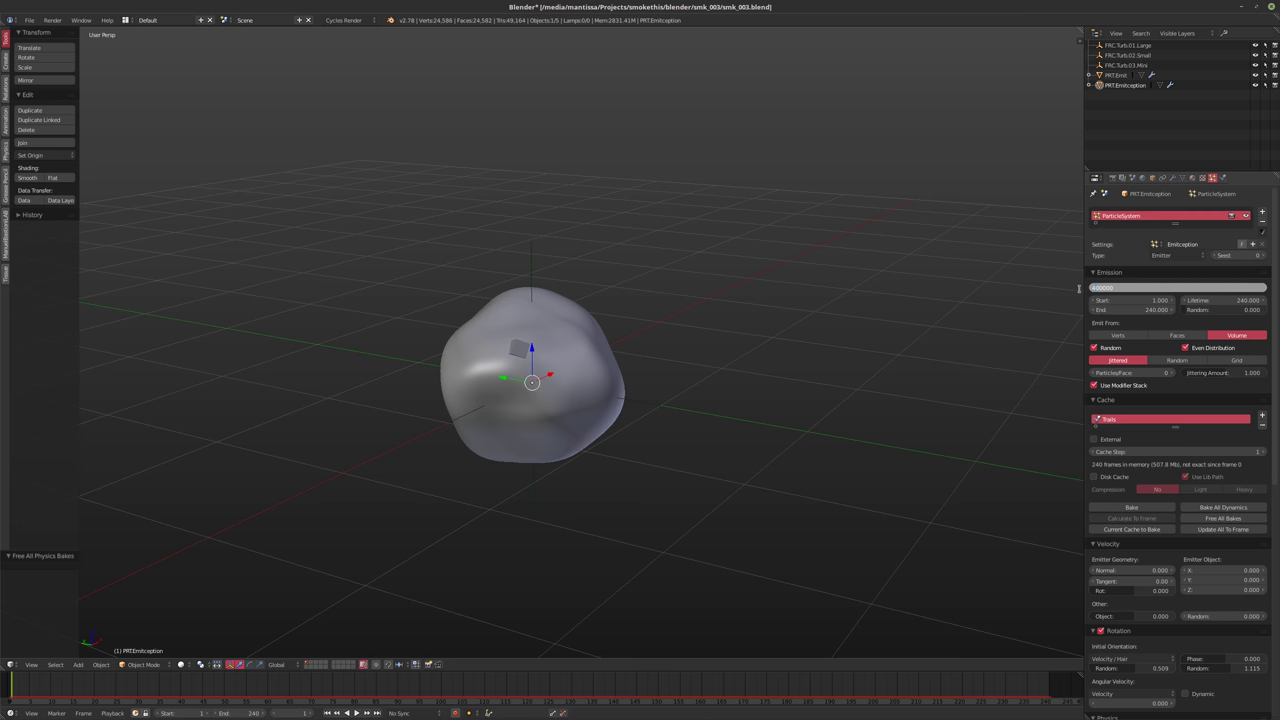
type("5")
key("Return")
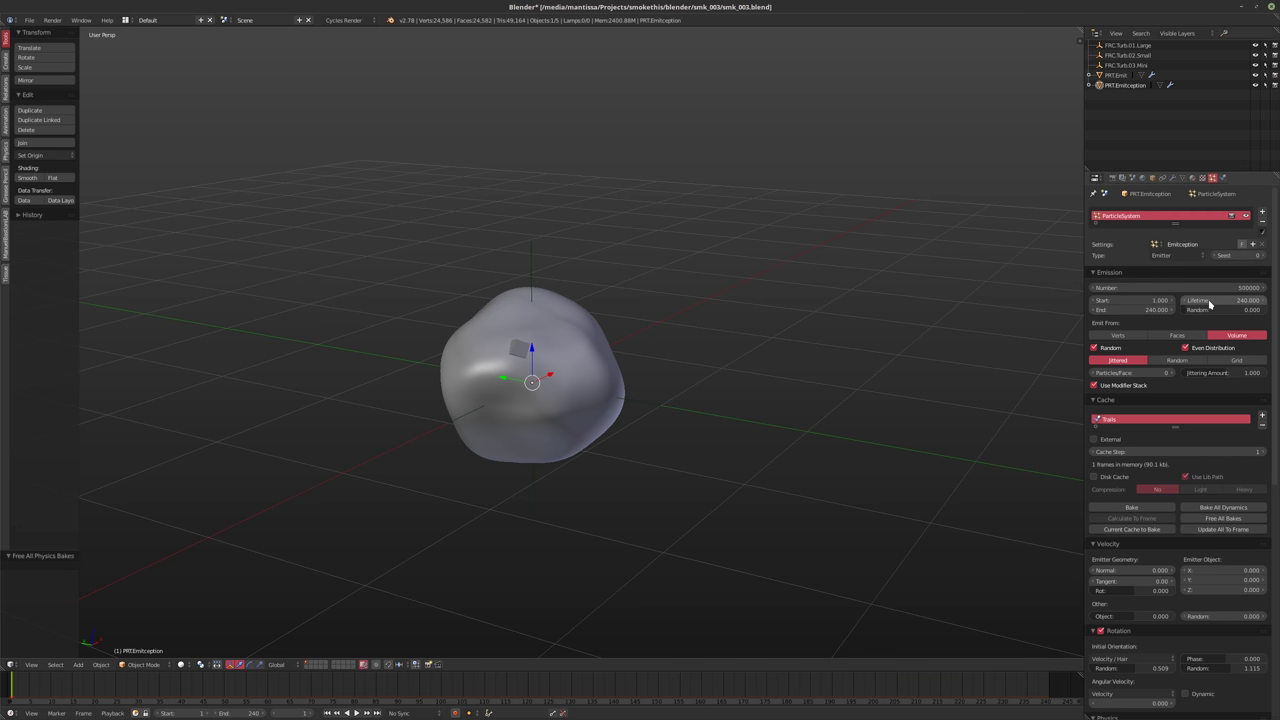
Set the emission end and particle lifetime of PRT.Emitception to 120 frames each
left_click(1117, 310)
type("120")
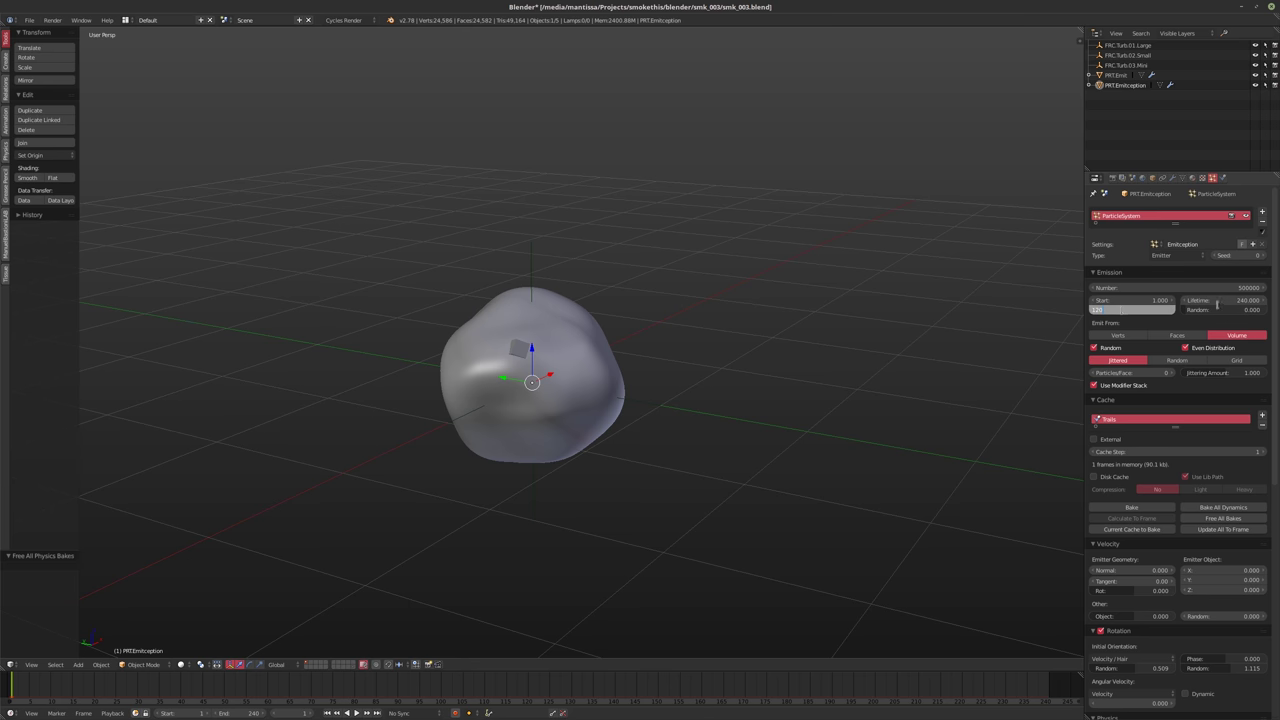
left_click(1216, 301)
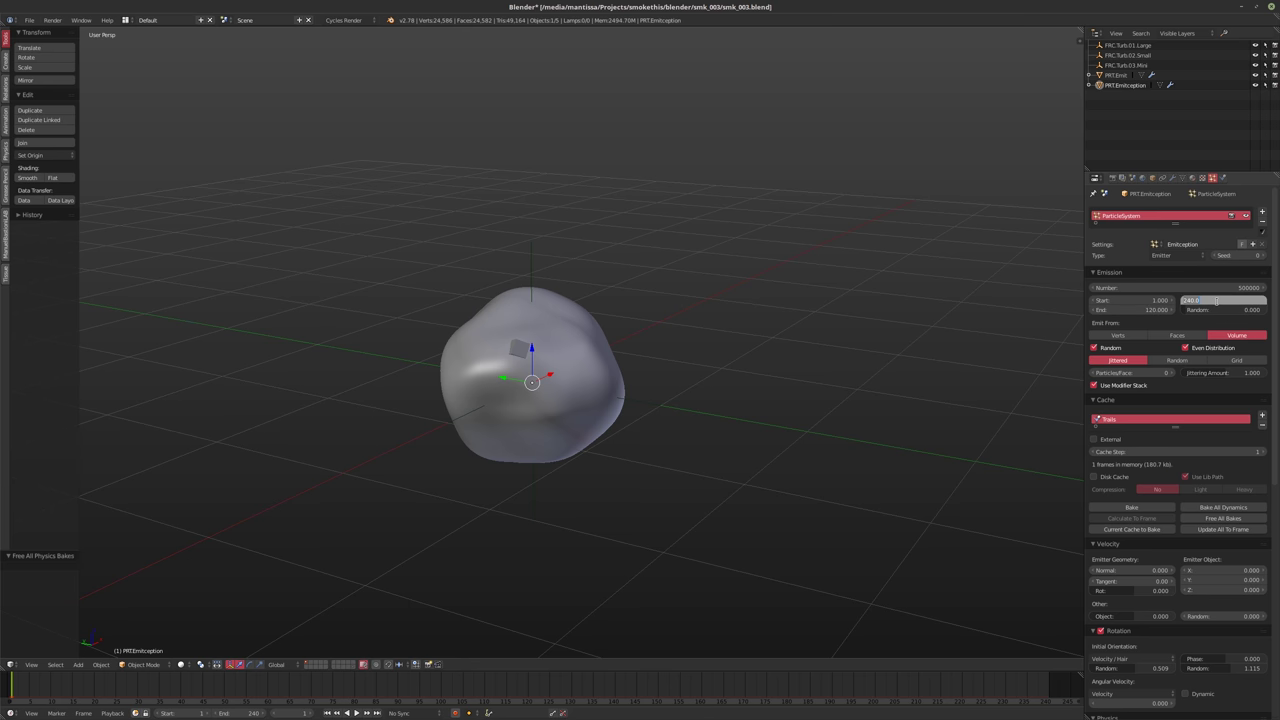
type("120")
key("Return")
Set the emission end and particle lifetime of PRT.Emit to 120 frames each
left_click(1115, 76)
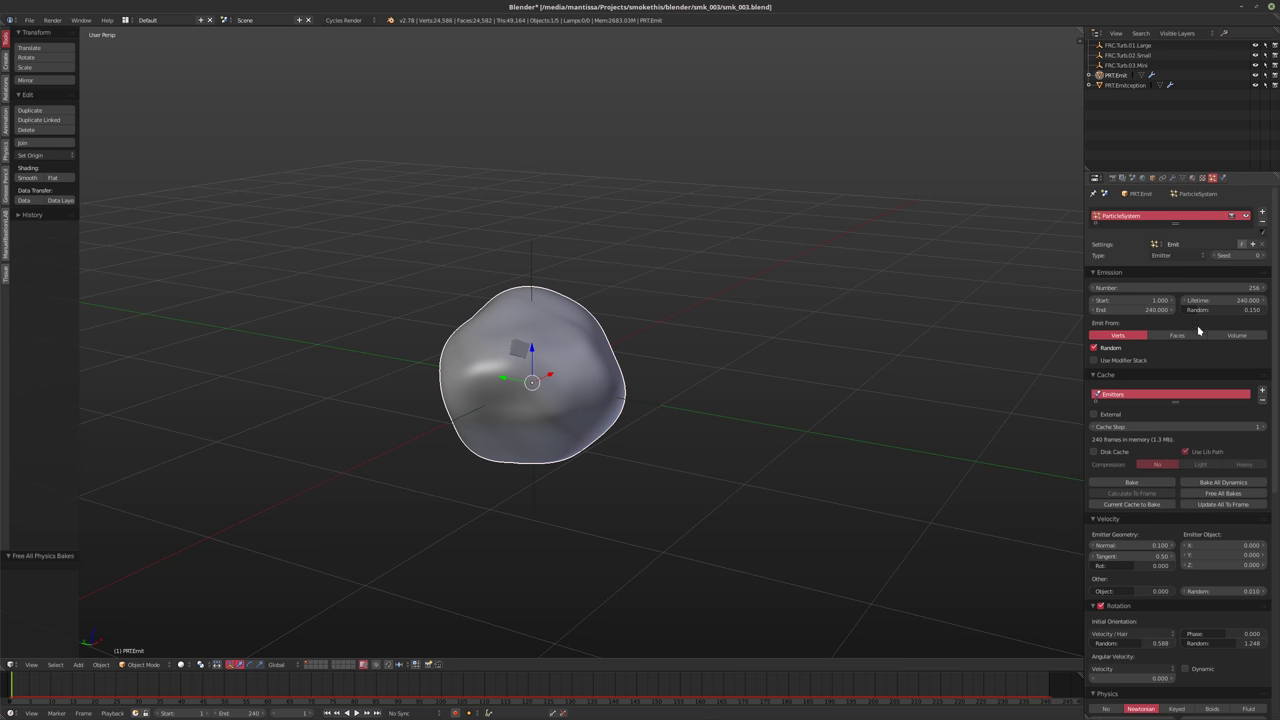
left_click(1129, 309)
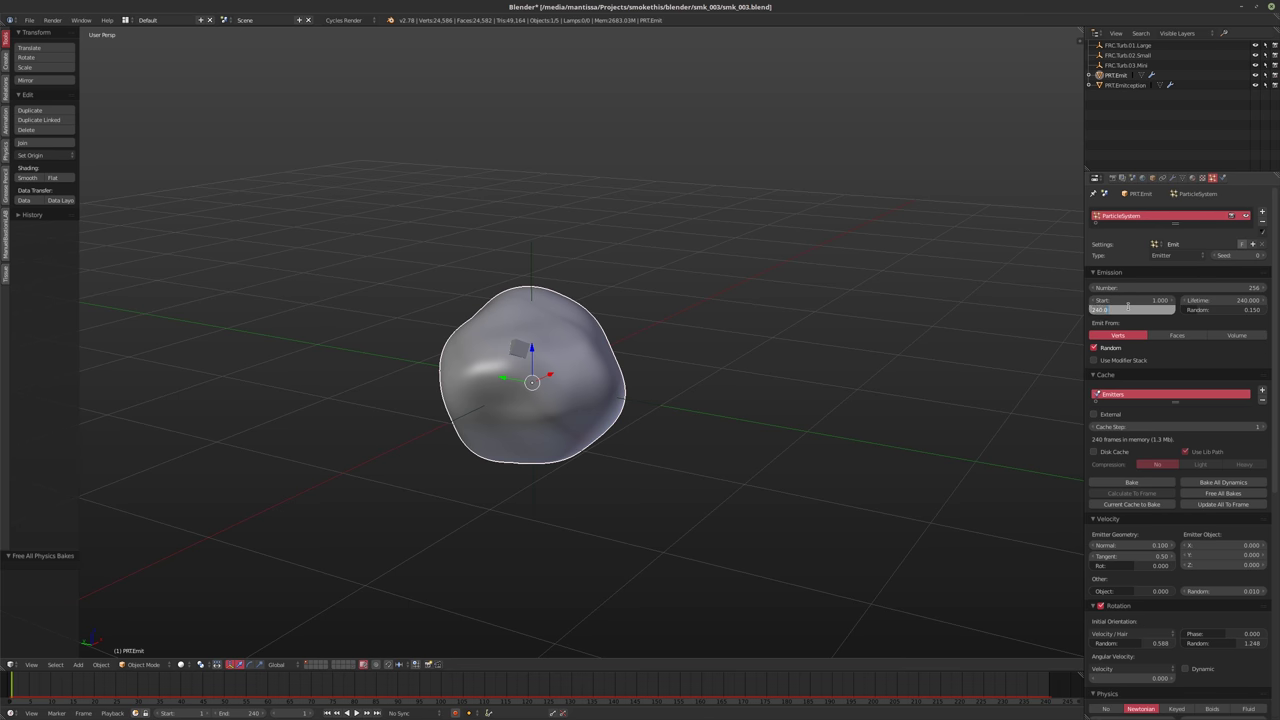
type("120")
key("Tab")
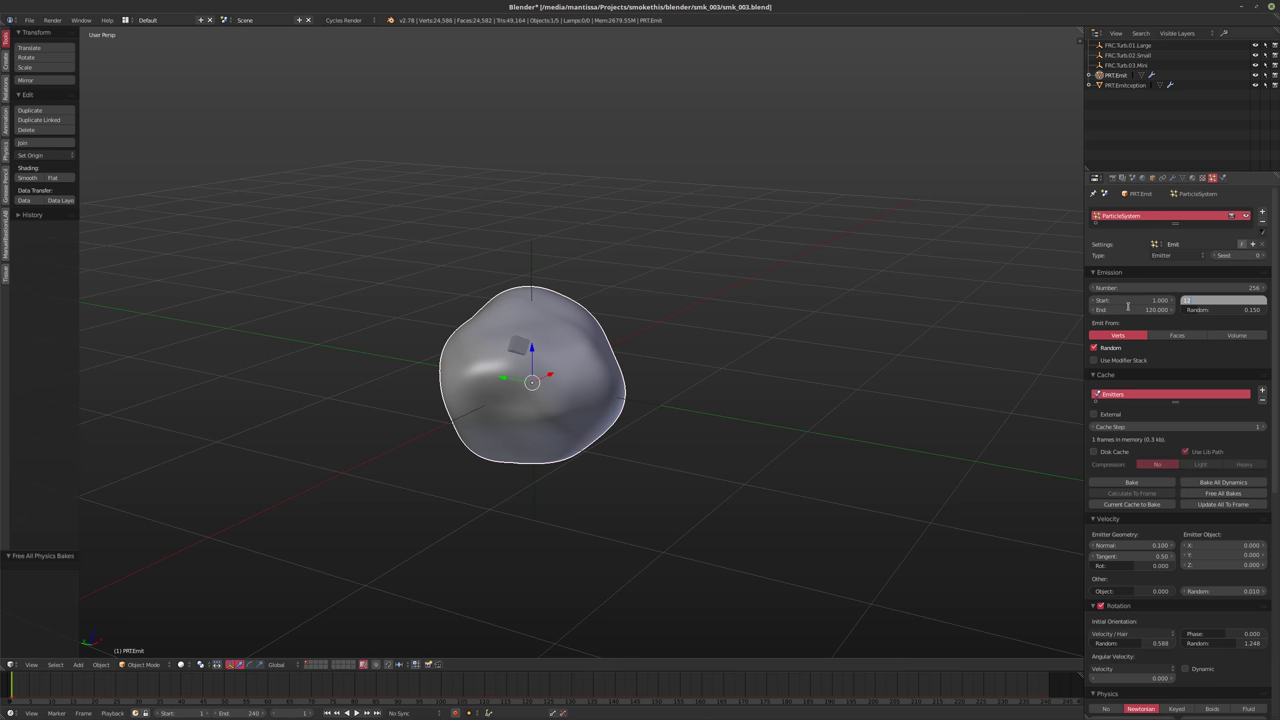
key("Return")
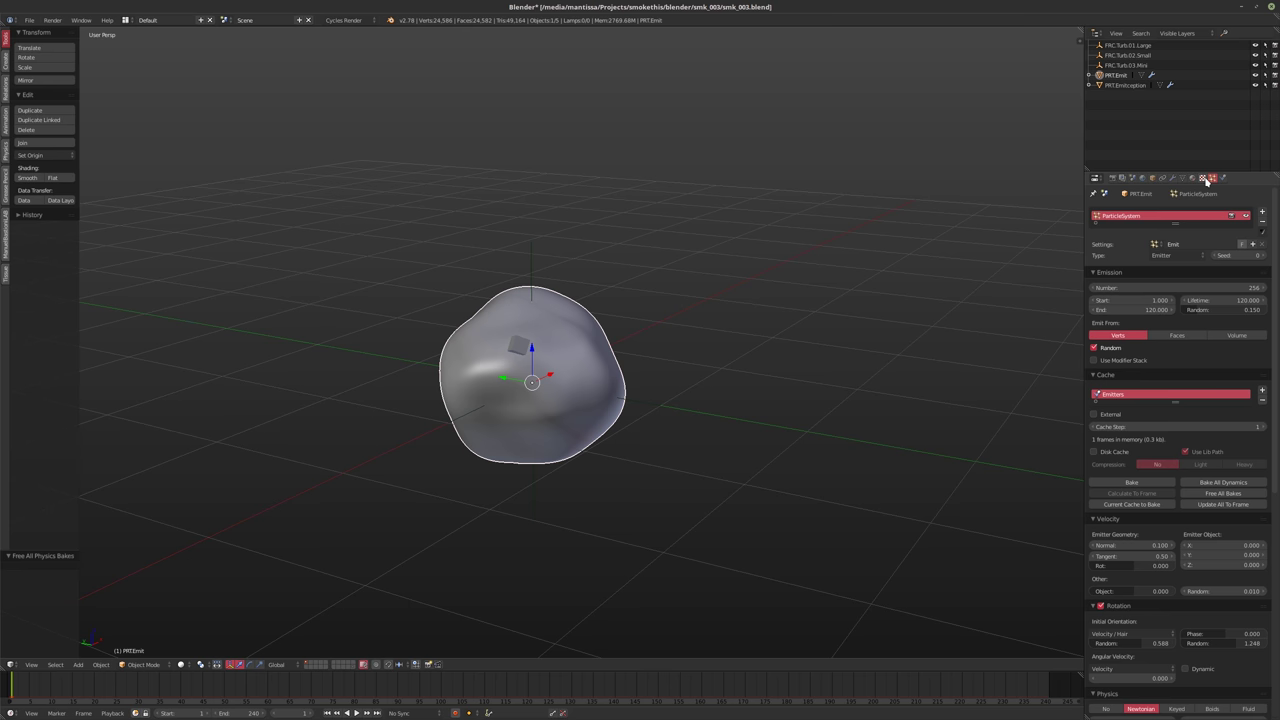
Set the scene's end frame to 120 and fit the timeline to the shortened frame range
left_click(1172, 178)
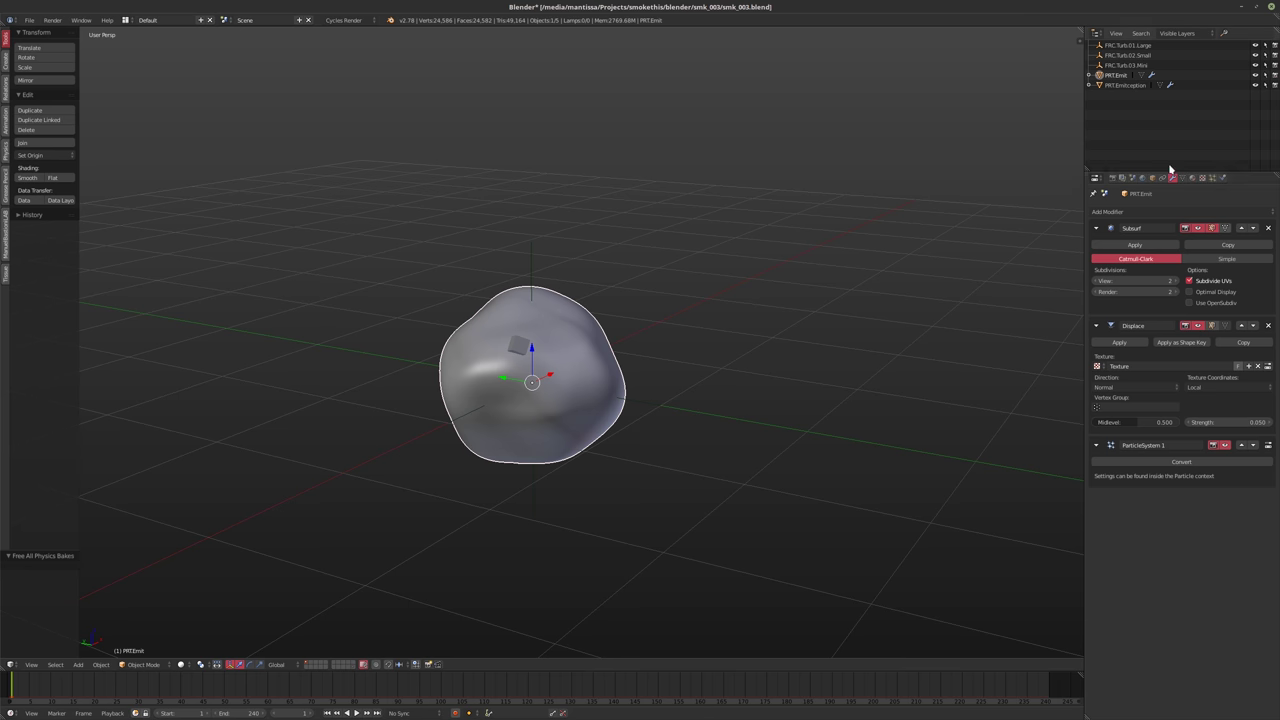
left_click(1112, 178)
left_click(1235, 323)
type("120")
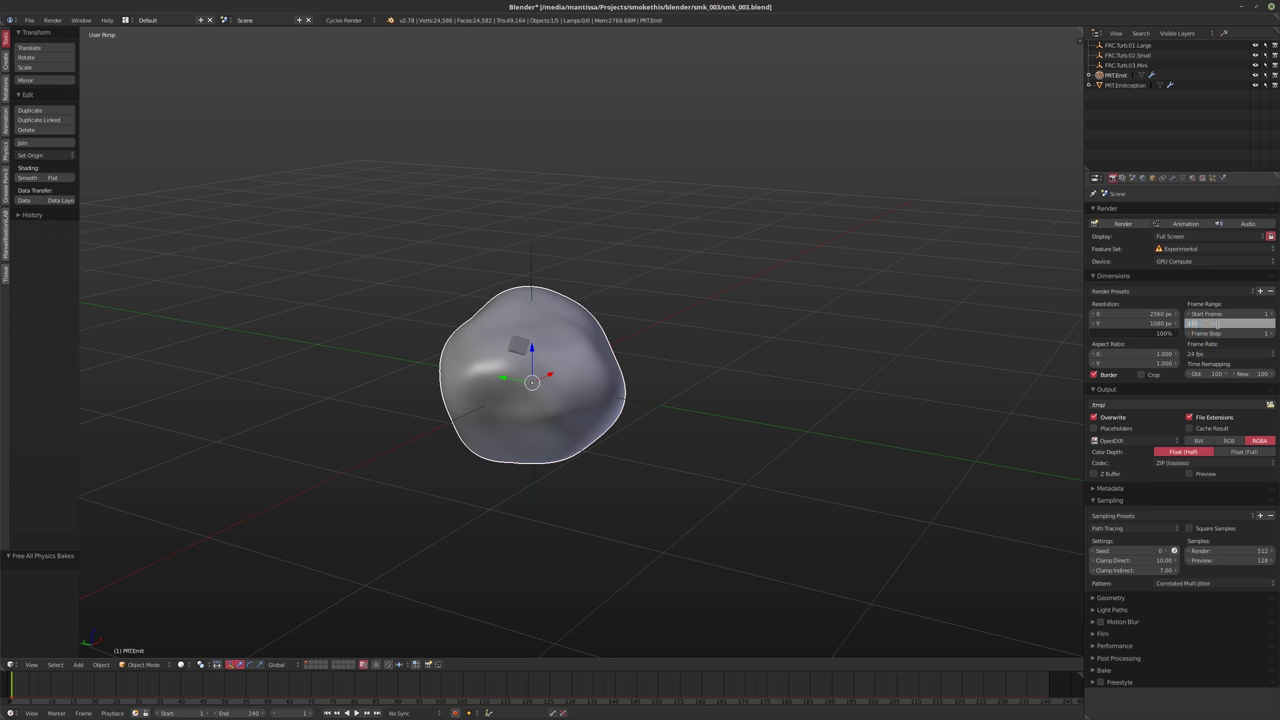
key("Return")
key("Home")
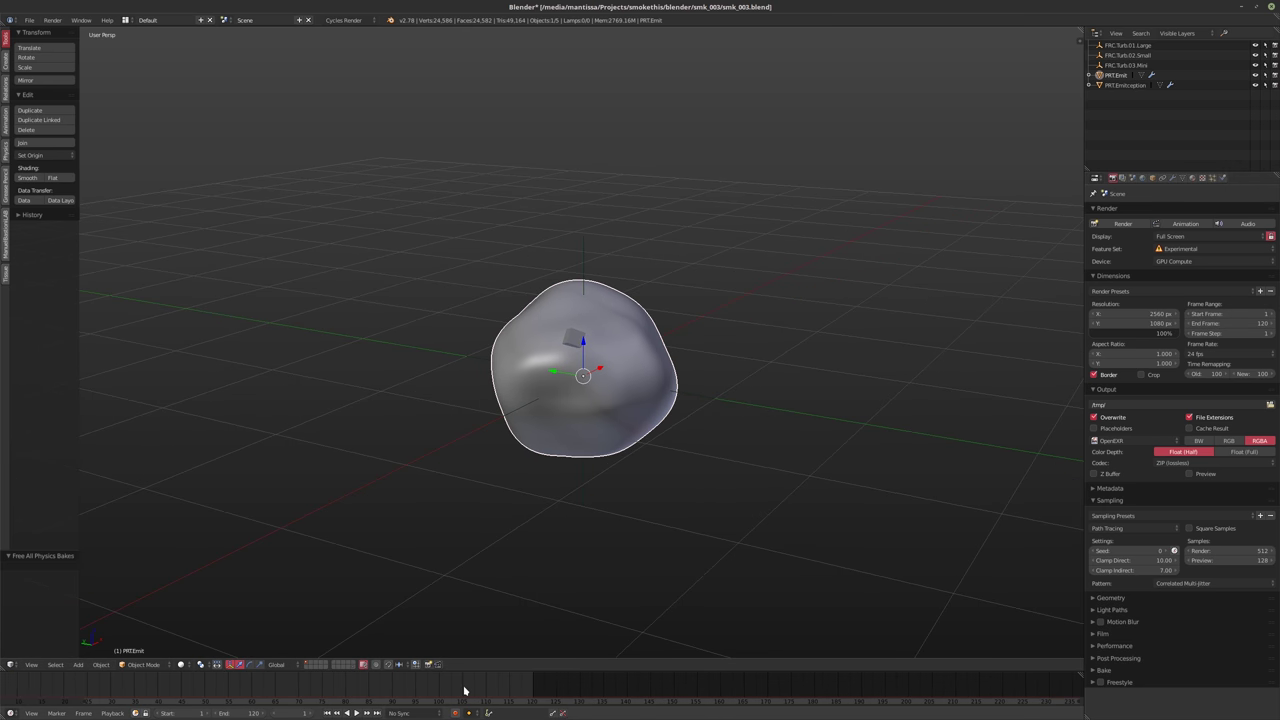
key("Home")
scroll(634, 690, "up", 2, "ctrl")
scroll(766, 691, "down", 5, "ctrl")
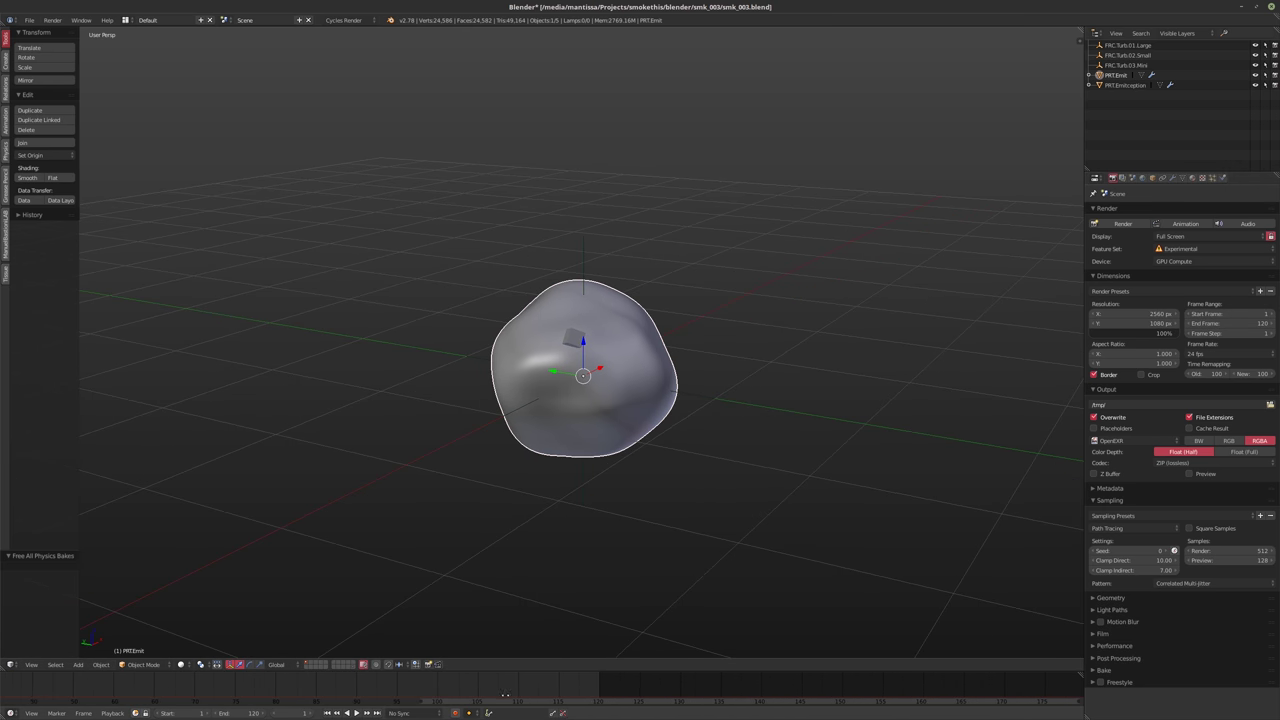
scroll(780, 688, "up", 10, "ctrl")
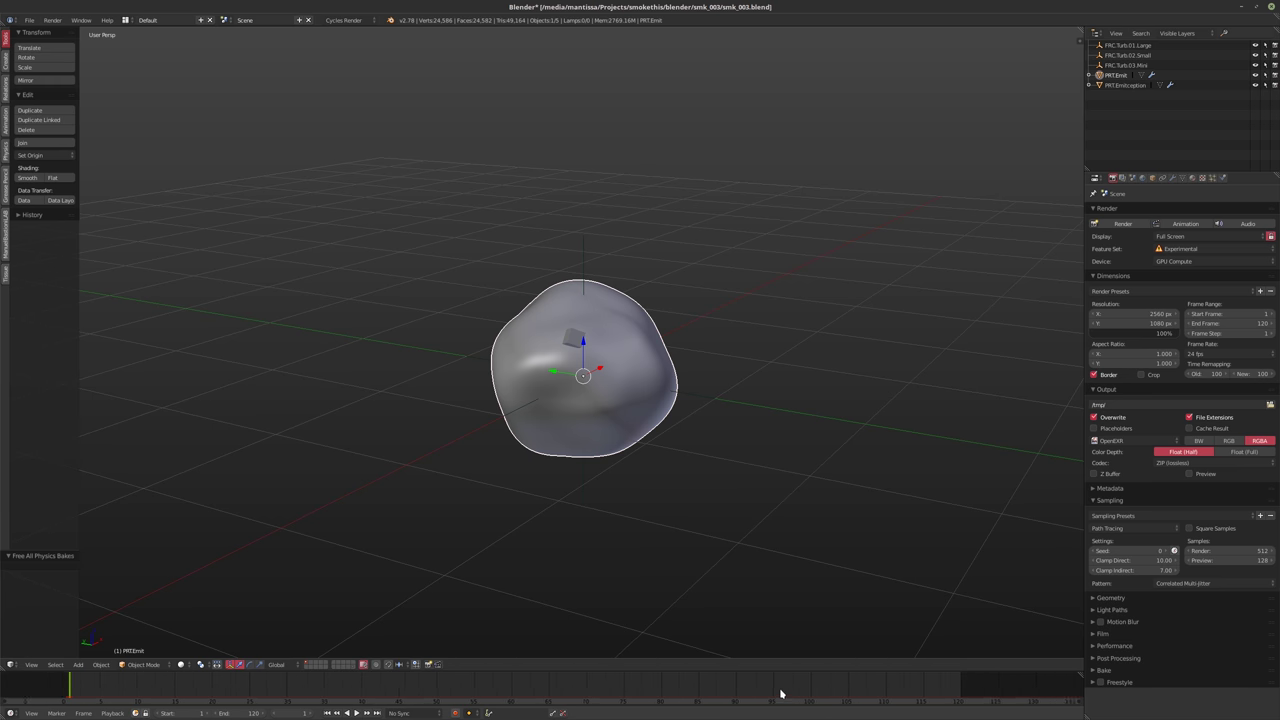
mouse_move(790, 620)
middle_mouse_down()
mouse_move(771, 486)
mouse_move(791, 528)
mouse_move(766, 526)
mouse_move(785, 640)
middle_mouse_up()
scroll(789, 698, "up", 1, "ctrl")
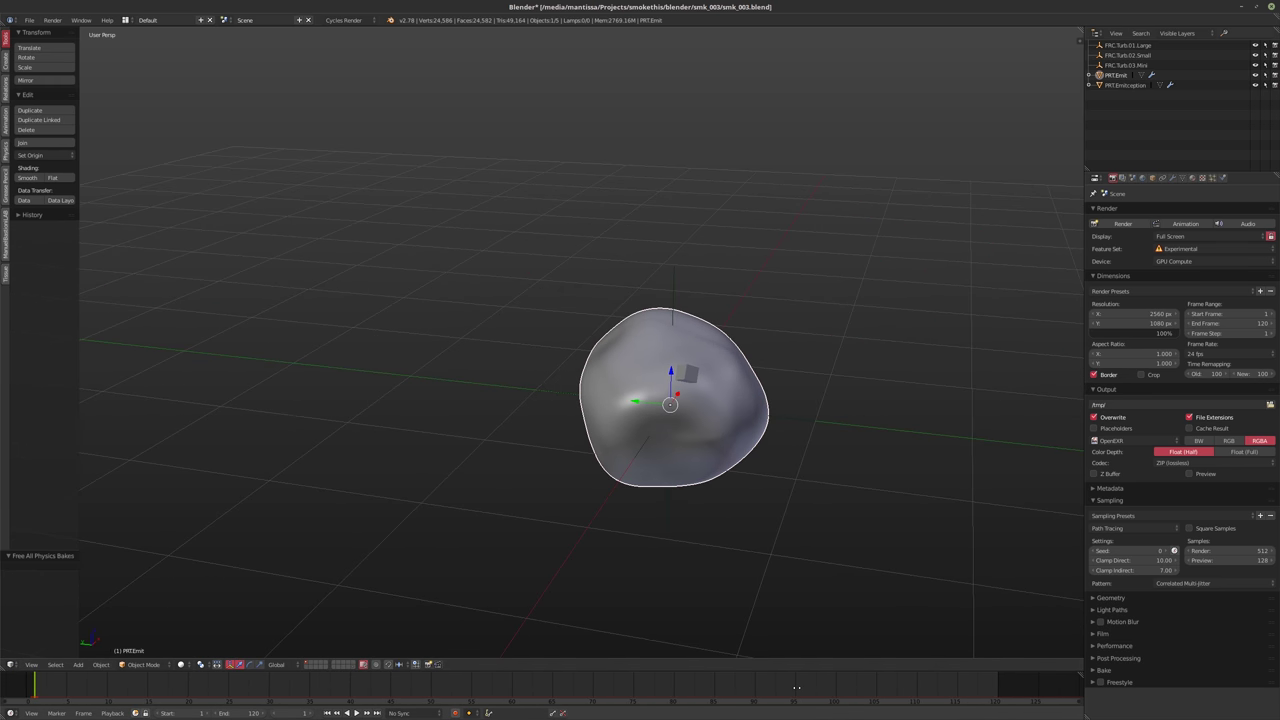
Save over smk_003.blend and bake all dynamics from PRT.Emit's particle cache
left_click(1206, 179)
key("ctrl+s")
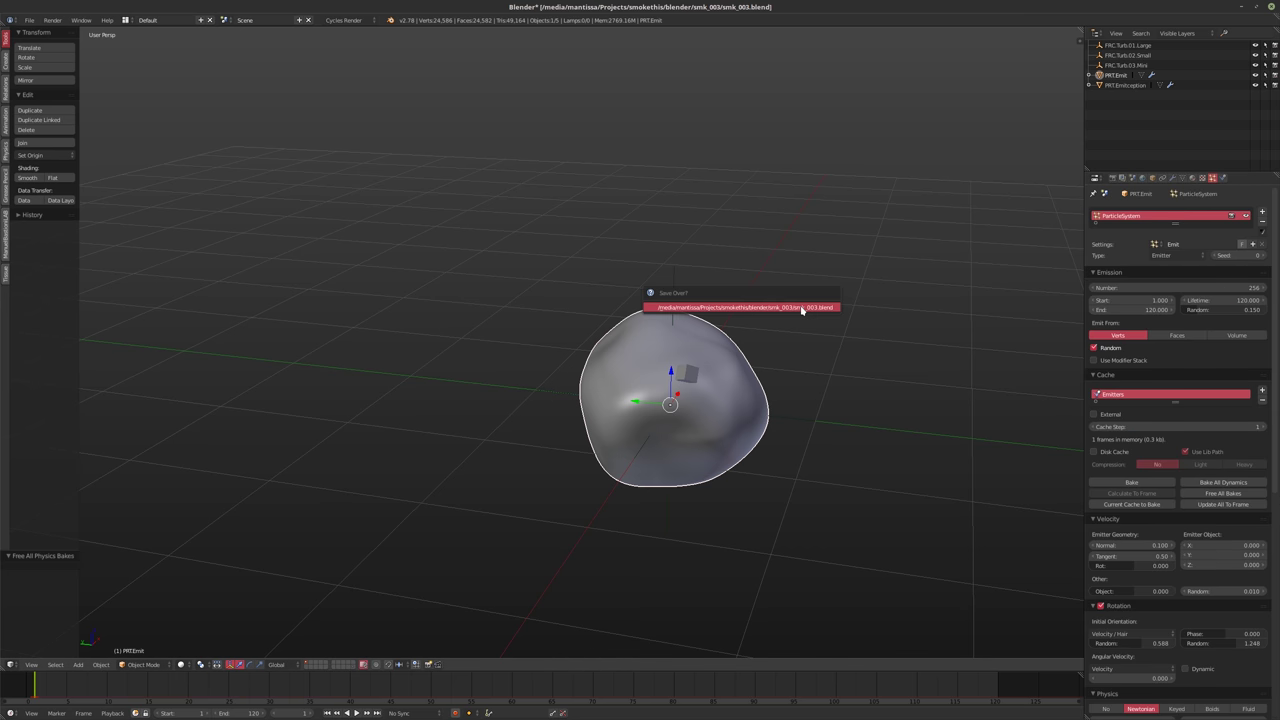
left_click(805, 308)
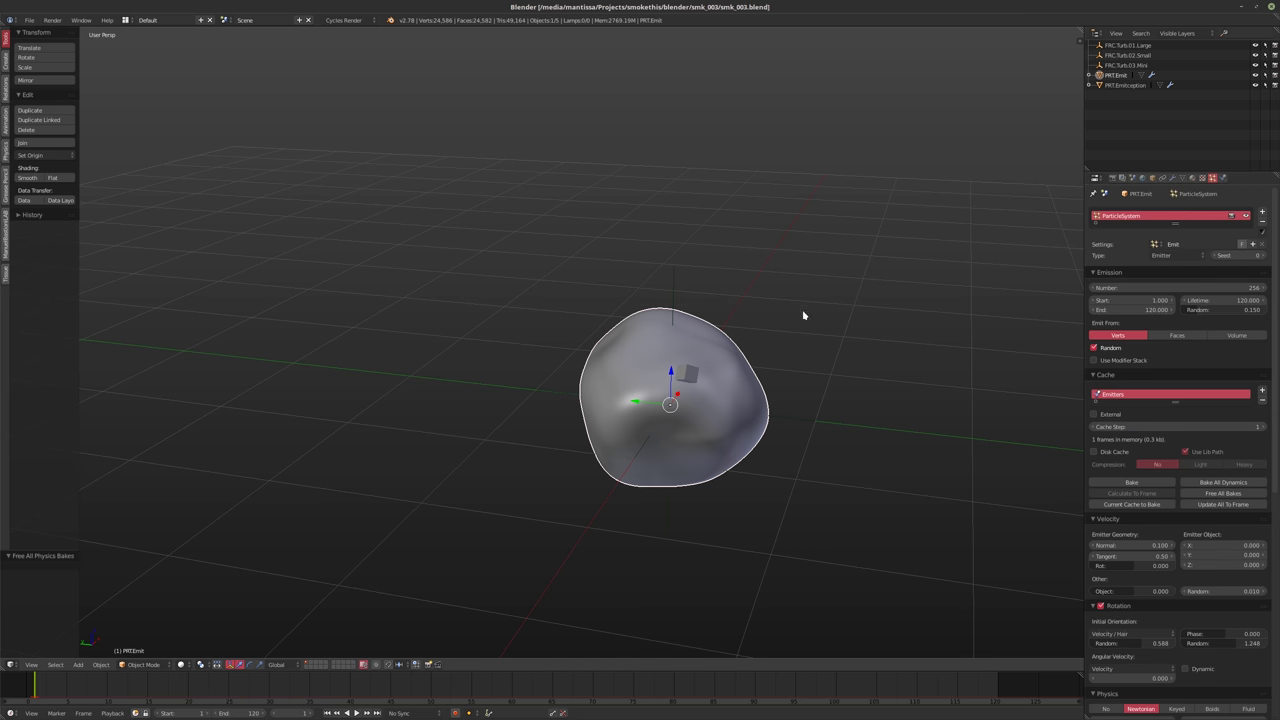
left_click(1211, 484)
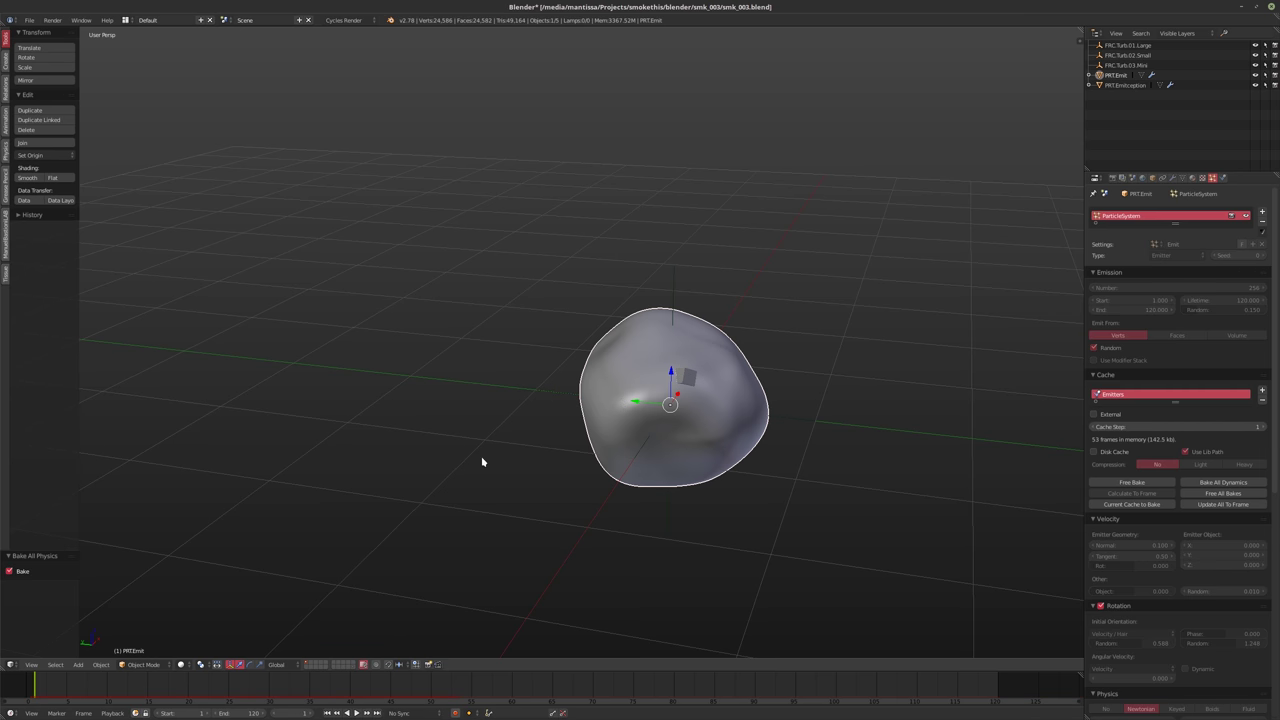
Play back the new bake, examine the denser trails around the emitter mesh up close and return to frame 1
key("alt+a")
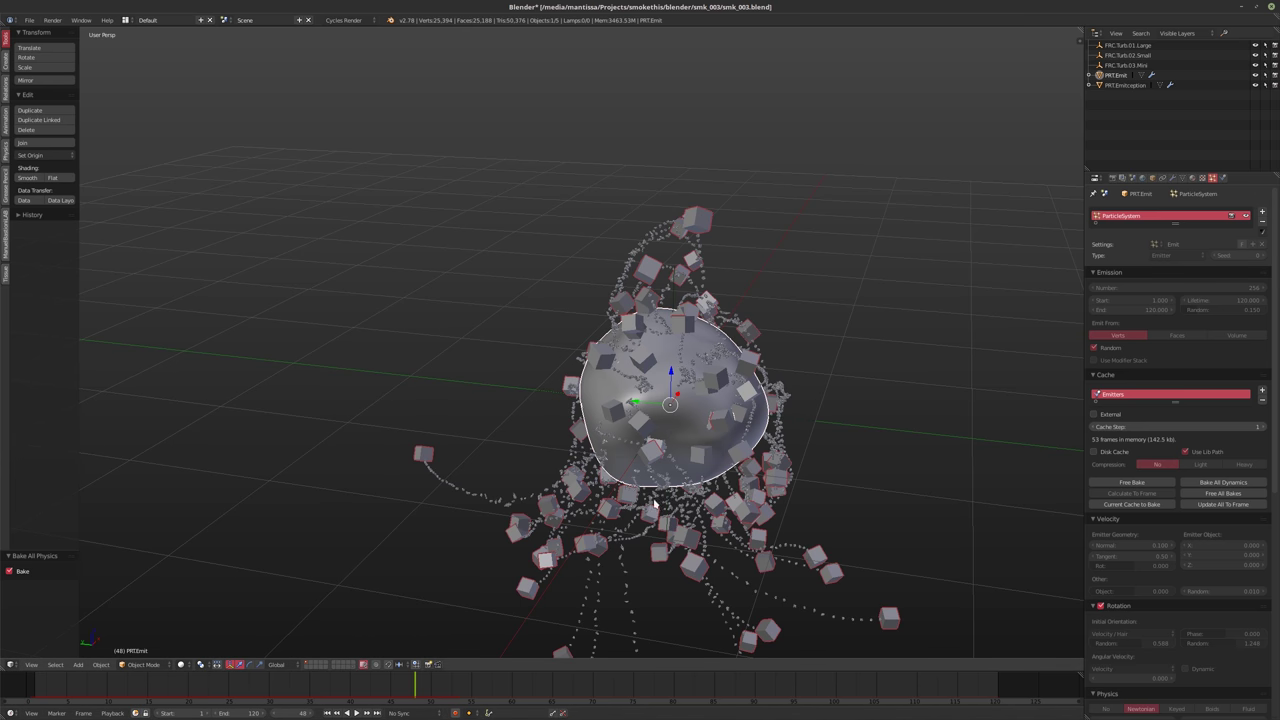
middle_click_drag(560, 380, 640, 348)
scroll(646, 351, "up", 5)
scroll(646, 351, "up", 4)
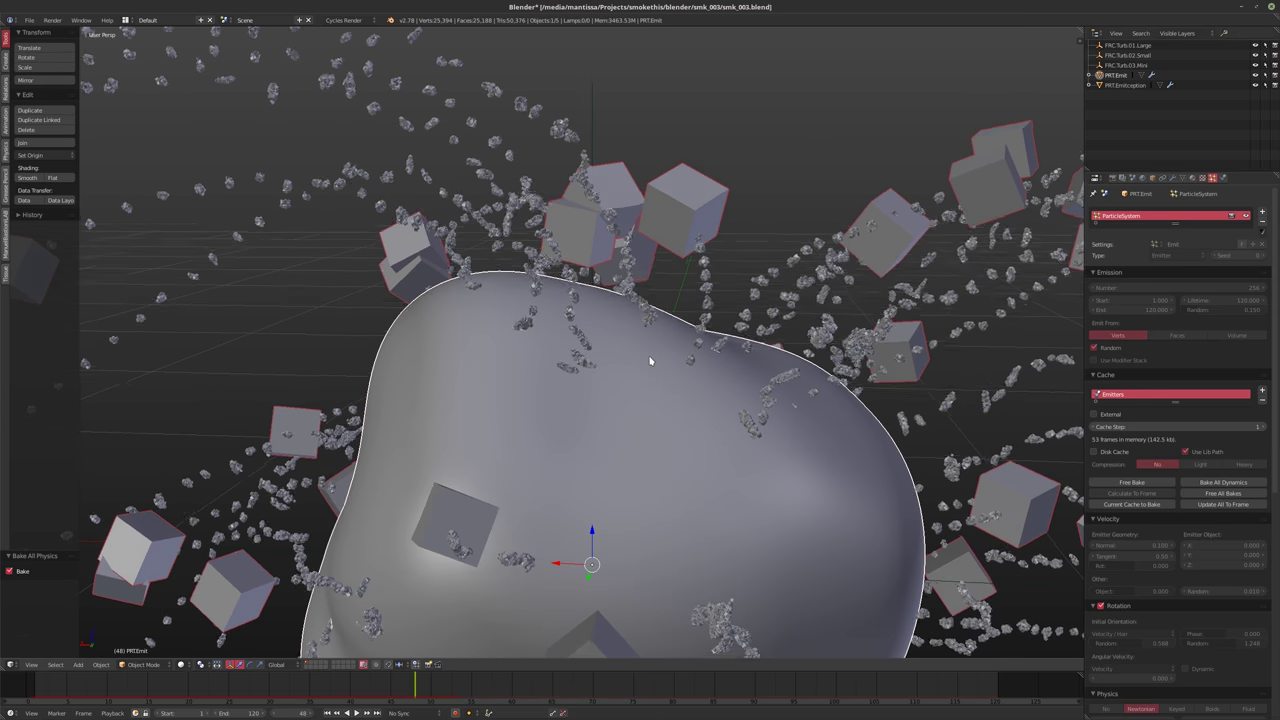
scroll(593, 326, "down", 6)
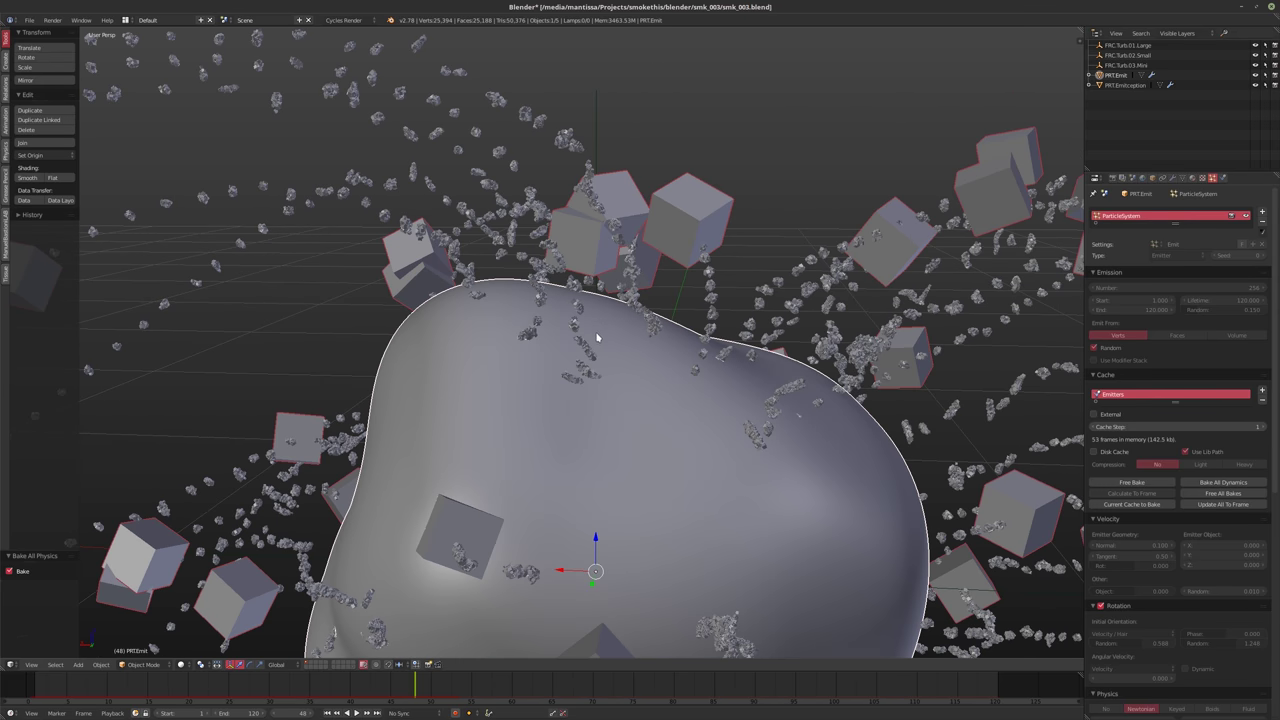
middle_click_drag(598, 338, 603, 350)
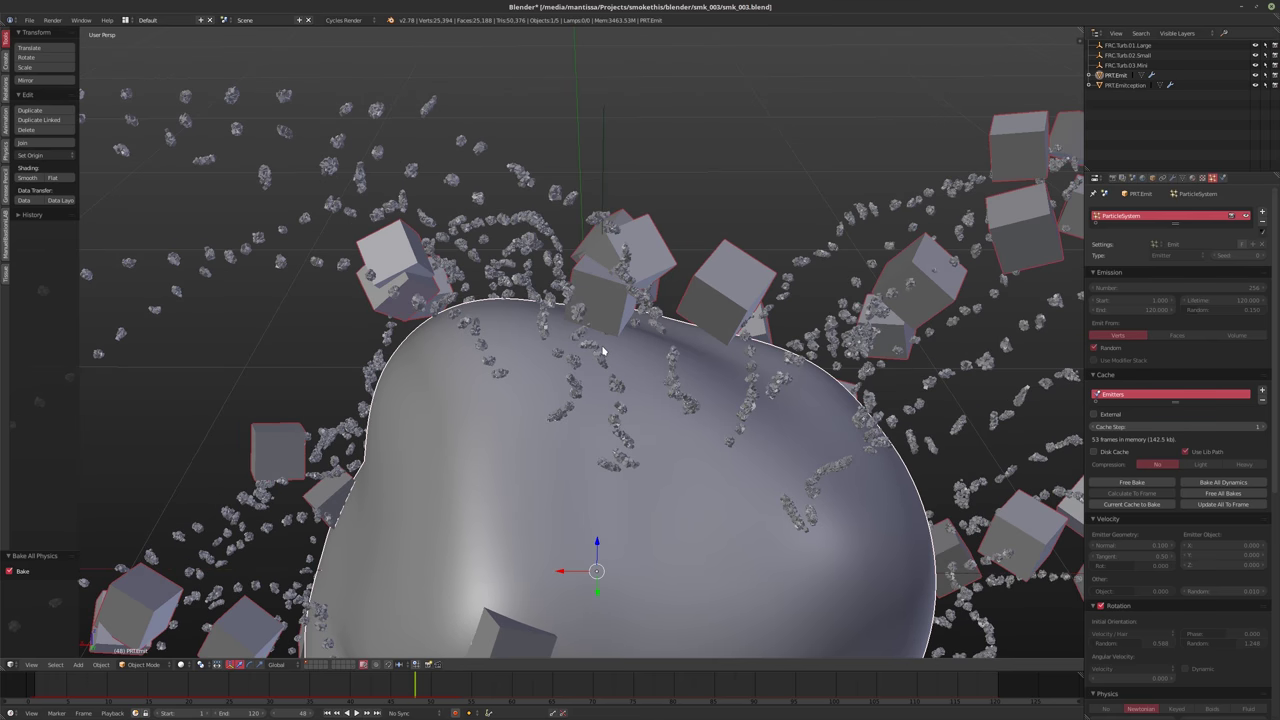
key("shift+Left")
middle_click_drag(657, 257, 609, 277)
scroll(630, 300, "down", 6)
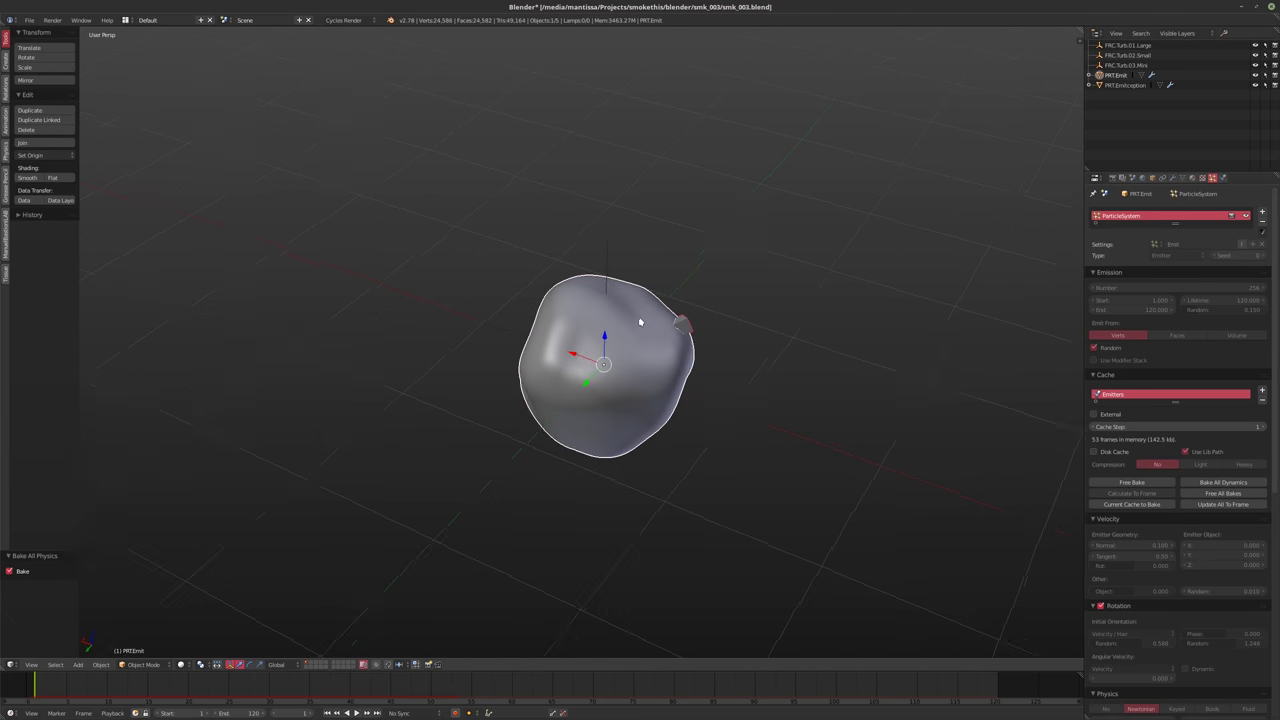
middle_click_drag(643, 323, 828, 325)
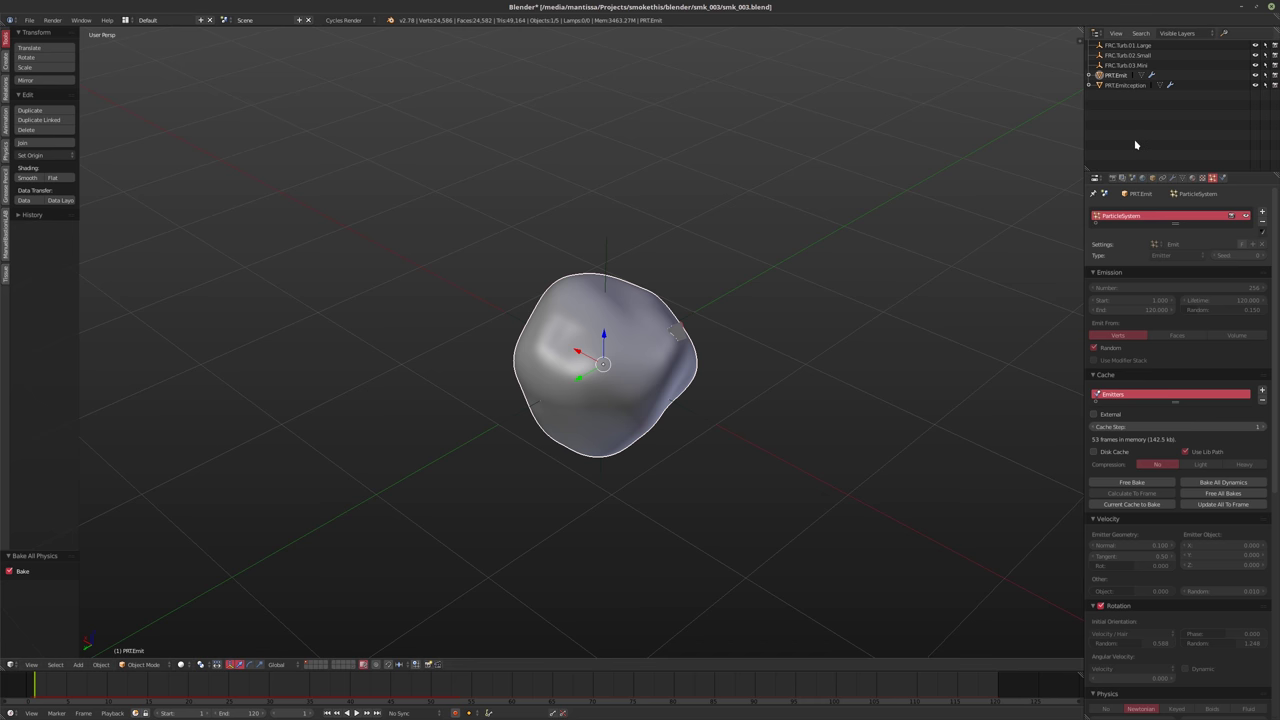
Set FRC.Turb.03.Mini's turbulence strength to 0.75
left_click(1125, 65)
left_click(1192, 177)
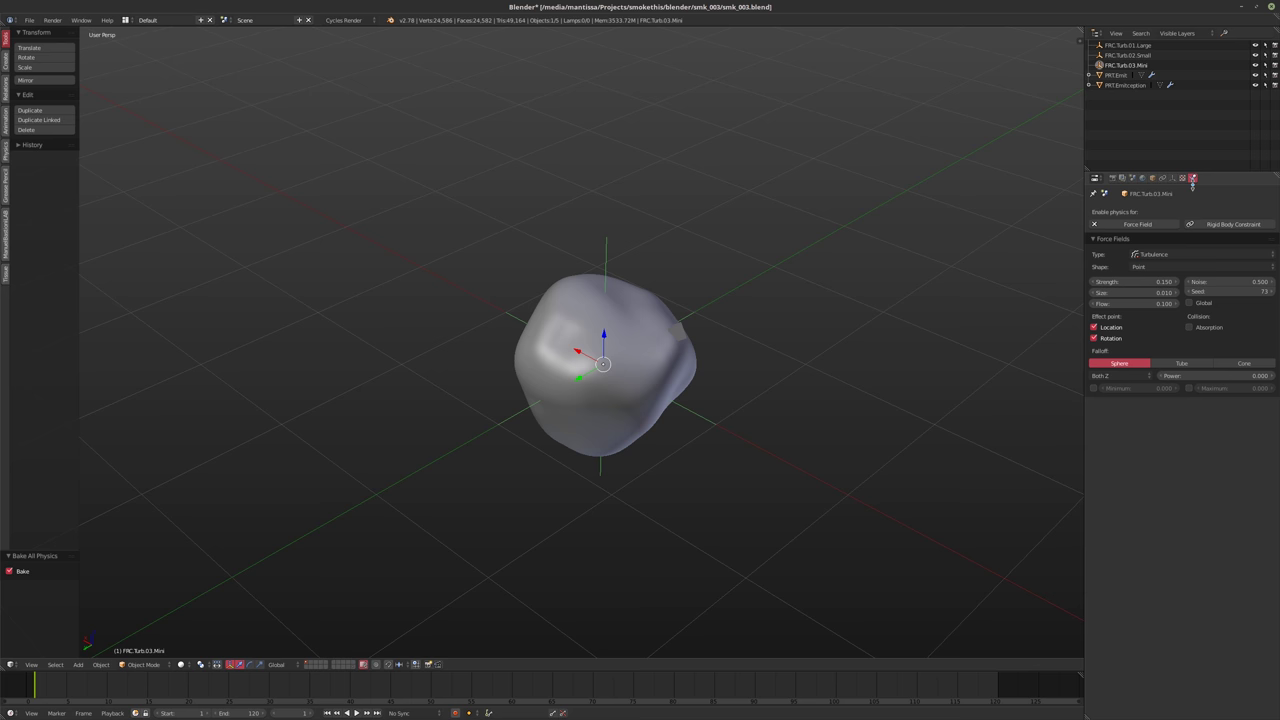
left_click(1134, 282)
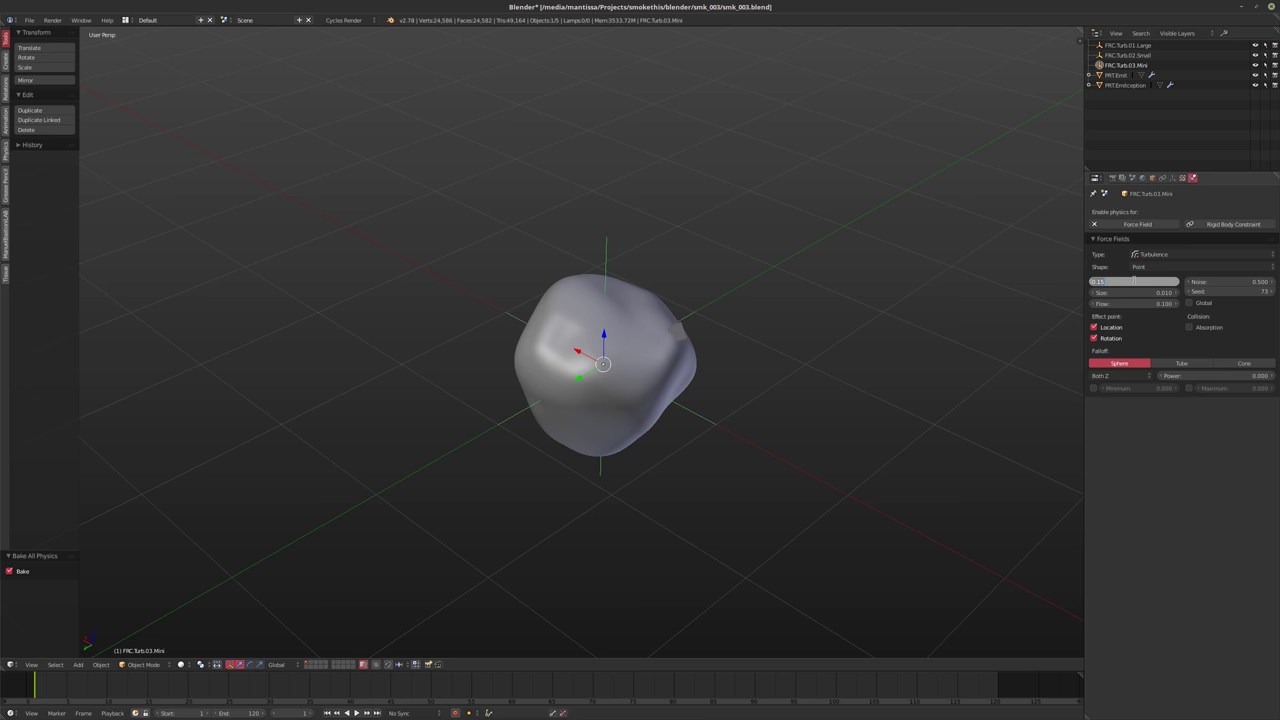
key("BackSpace")
type("0.75")
key("Return")
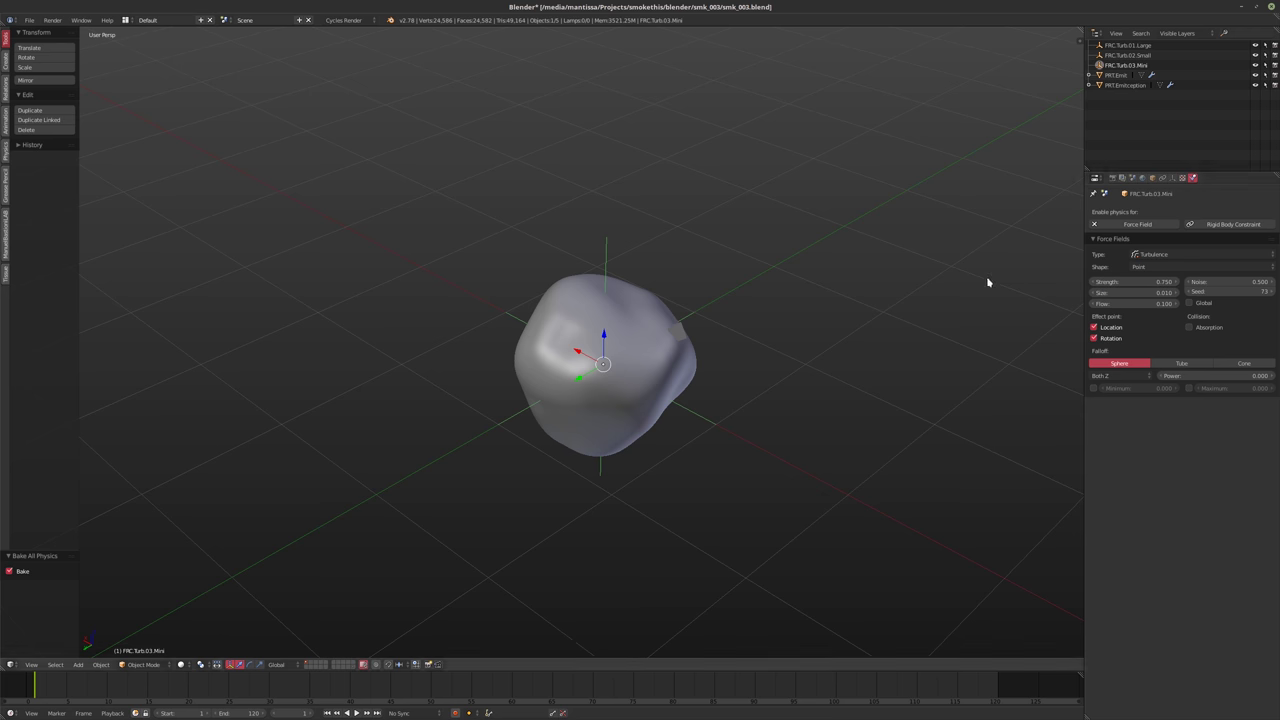
Set FRC.Turb.03.Mini's noise and flow to 0 and its turbulence size to 0.025
left_click(1231, 281)
type("0")
left_click(1150, 303)
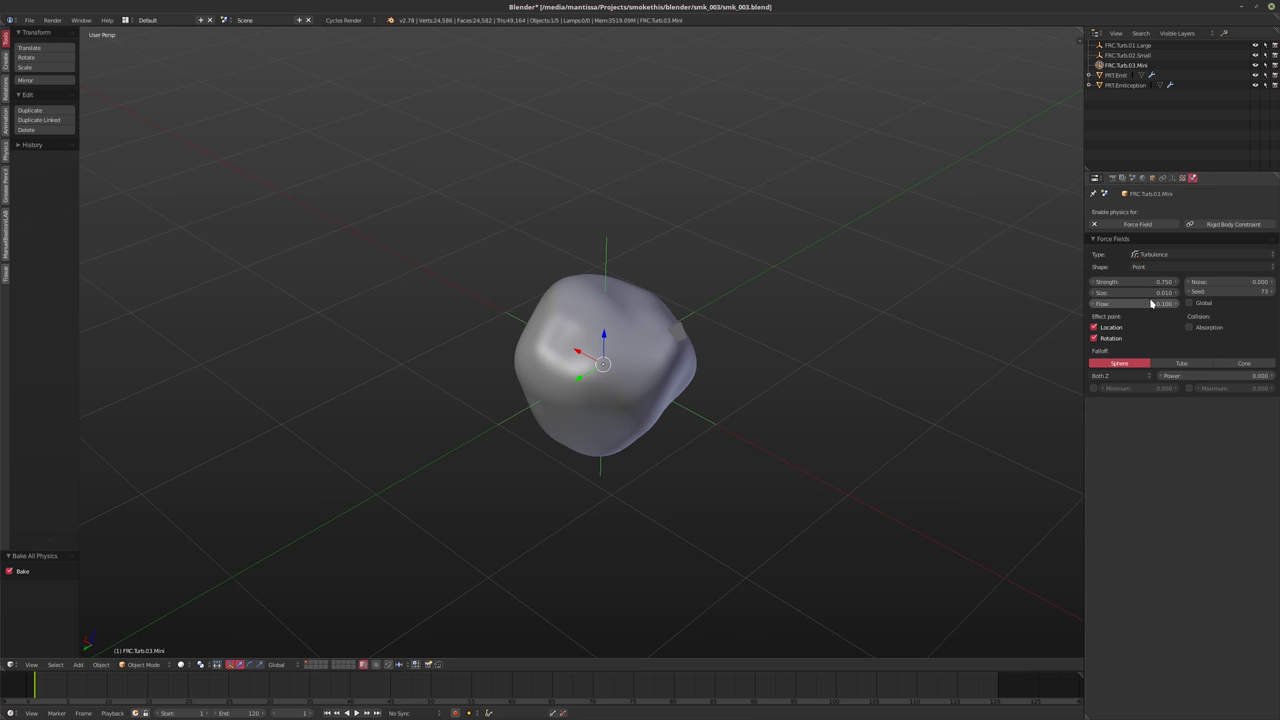
type("0")
key("Return")
left_click(1142, 291)
type("0.025")
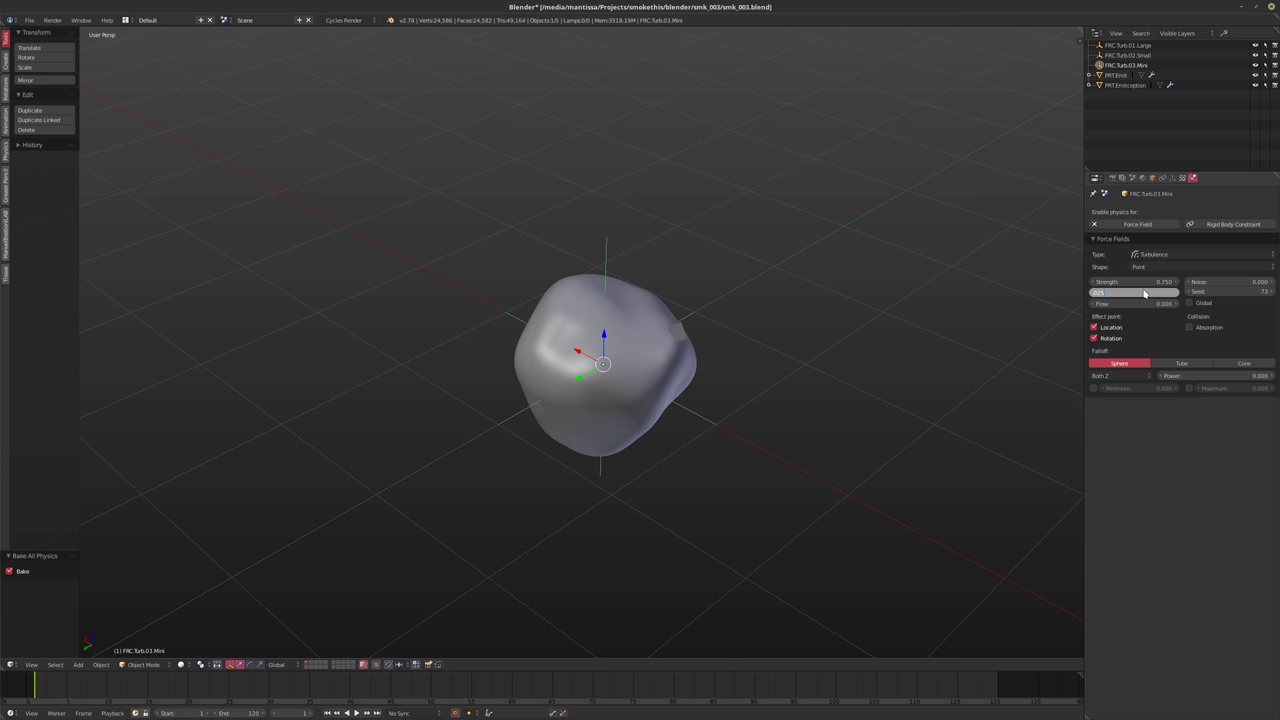
key("Return")
Free all physics bakes from PRT.Emitception's particle cache
middle_click_drag(690, 362, 750, 404)
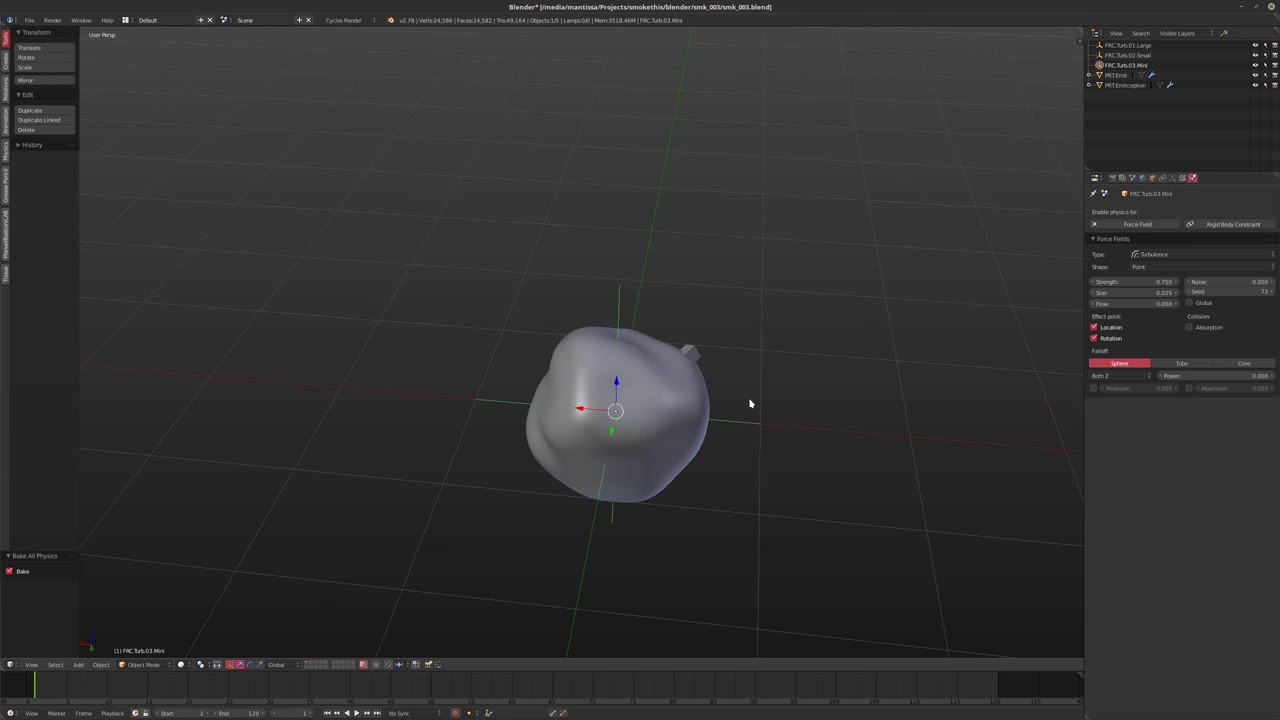
left_click(1121, 86)
left_click(1214, 178)
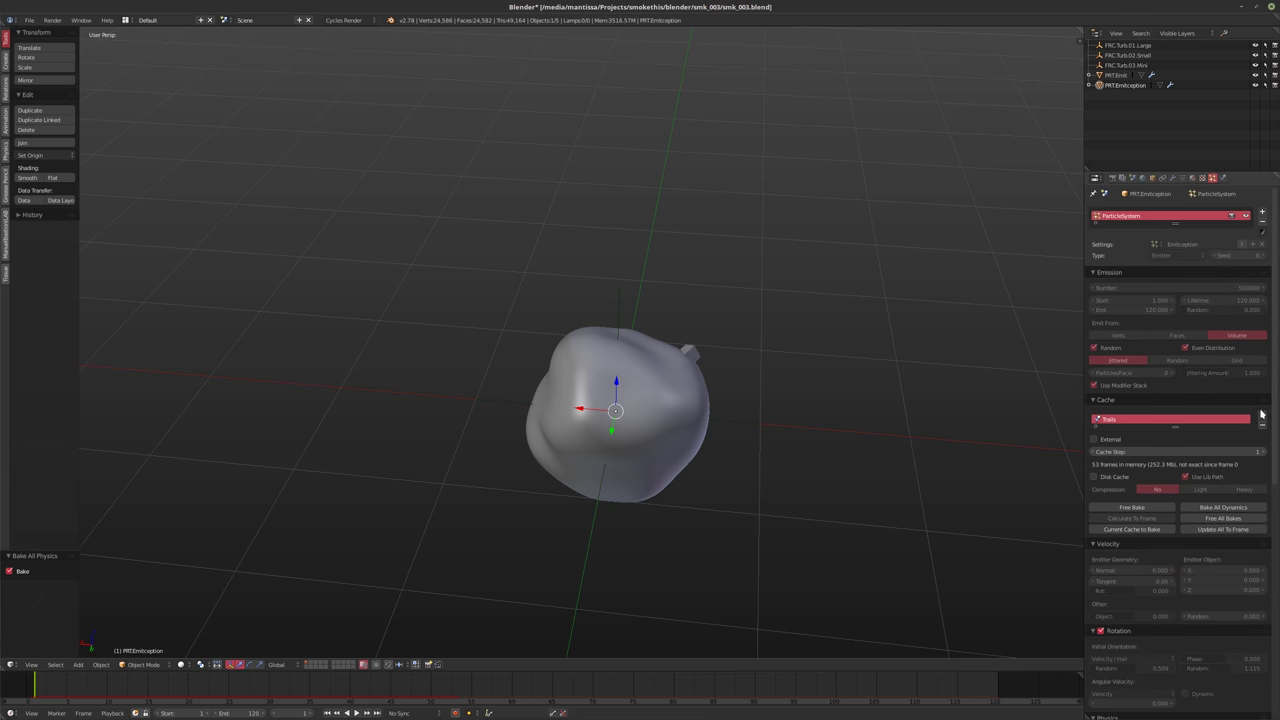
left_click(1224, 519)
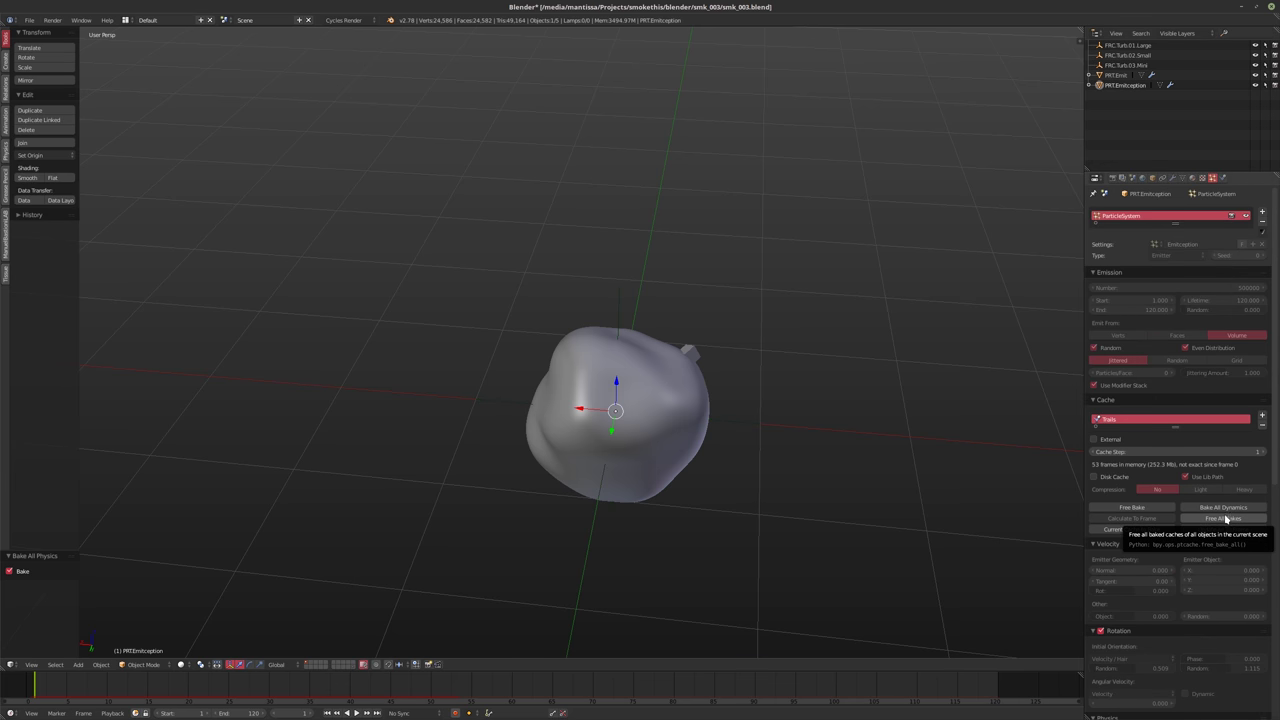
left_click(1224, 519)
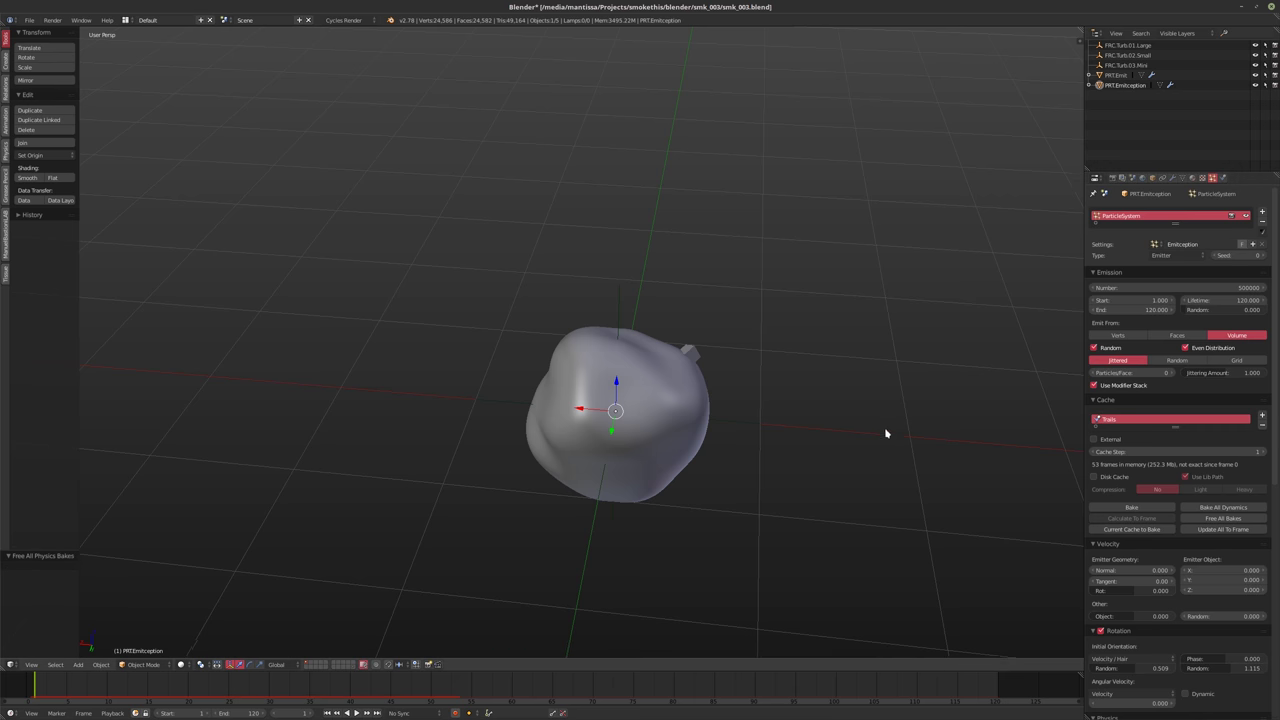
Play the unbaked simulation for the first 15 frames, stop it and examine the trails behind the emitter cubes up close
key("alt+a")
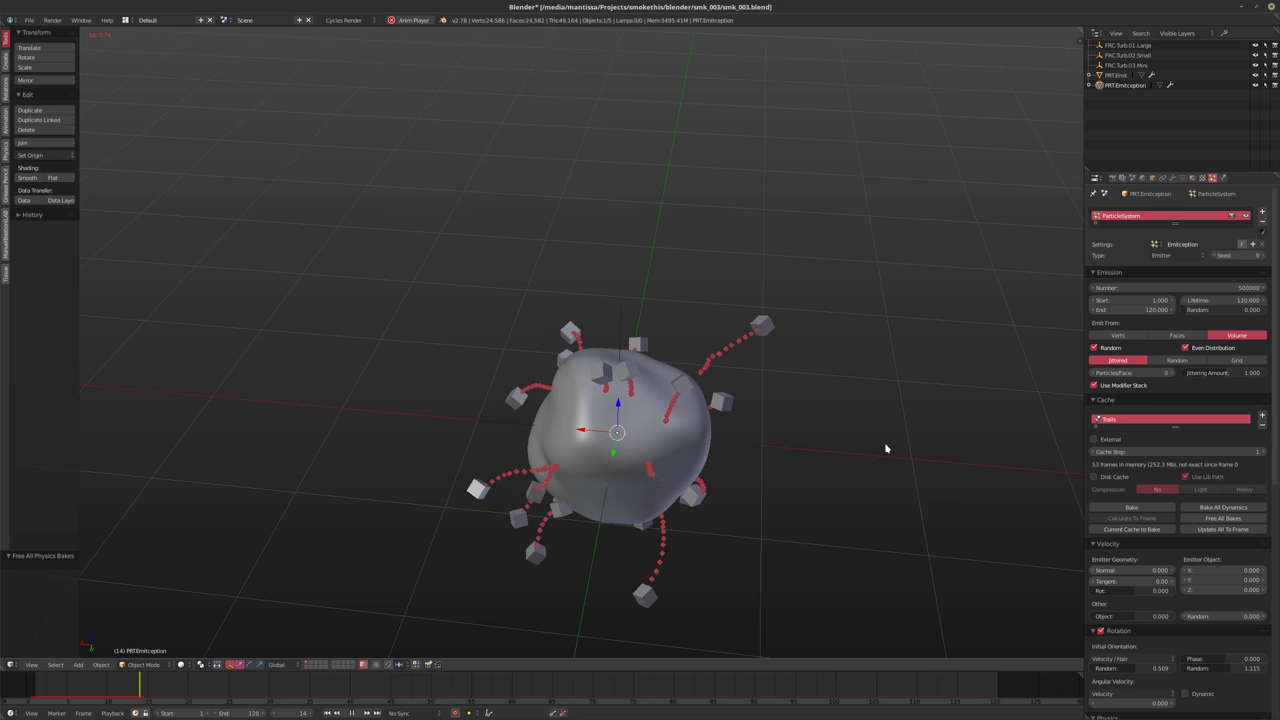
key("alt+a")
middle_click_drag(674, 466, 752, 338)
scroll(713, 341, "up", 8)
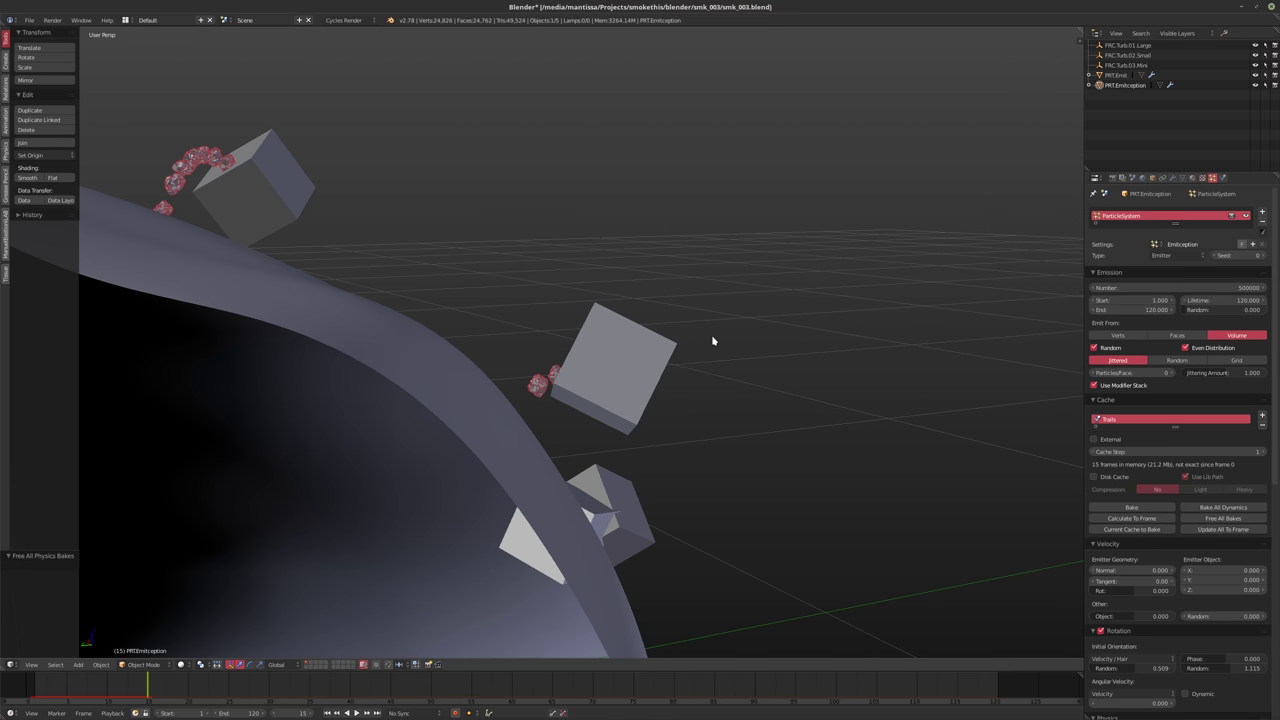
Set the drag and damp of PRT.Emitception's particle physics to 0.5
scroll(686, 358, "down", 6)
middle_click_drag(677, 362, 834, 400)
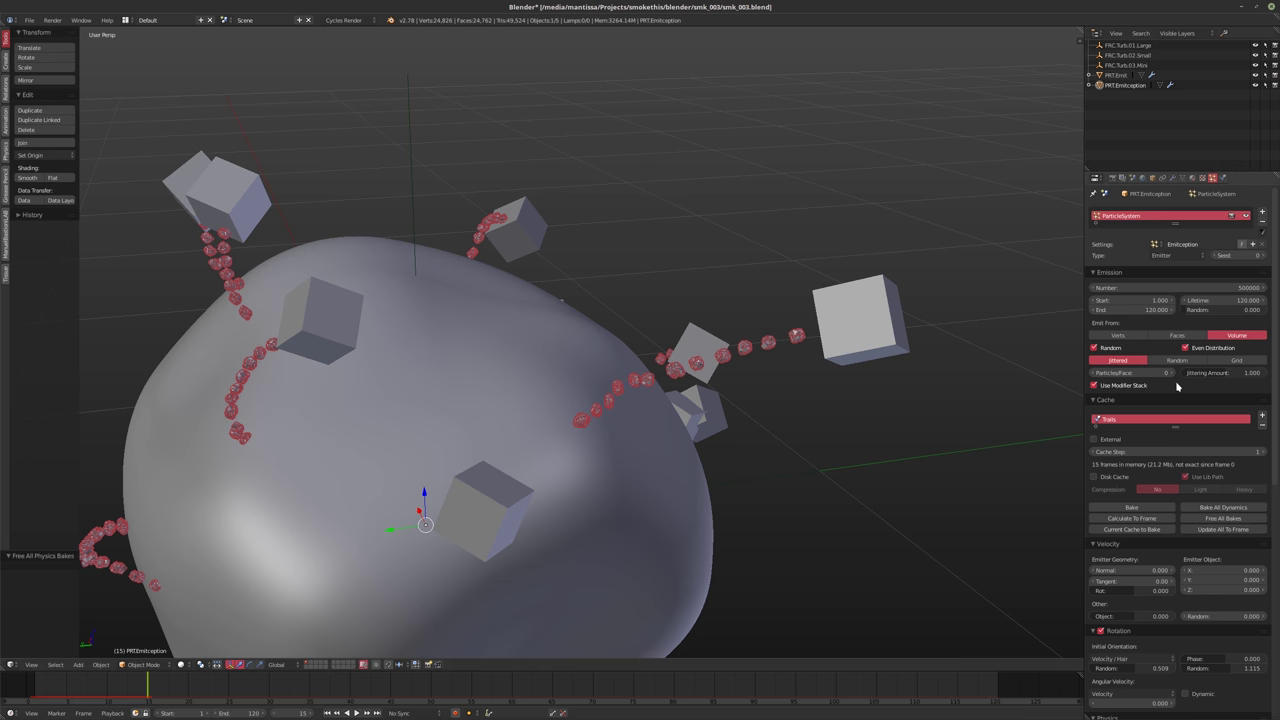
scroll(1150, 565, "down", 8)
left_click(1124, 451)
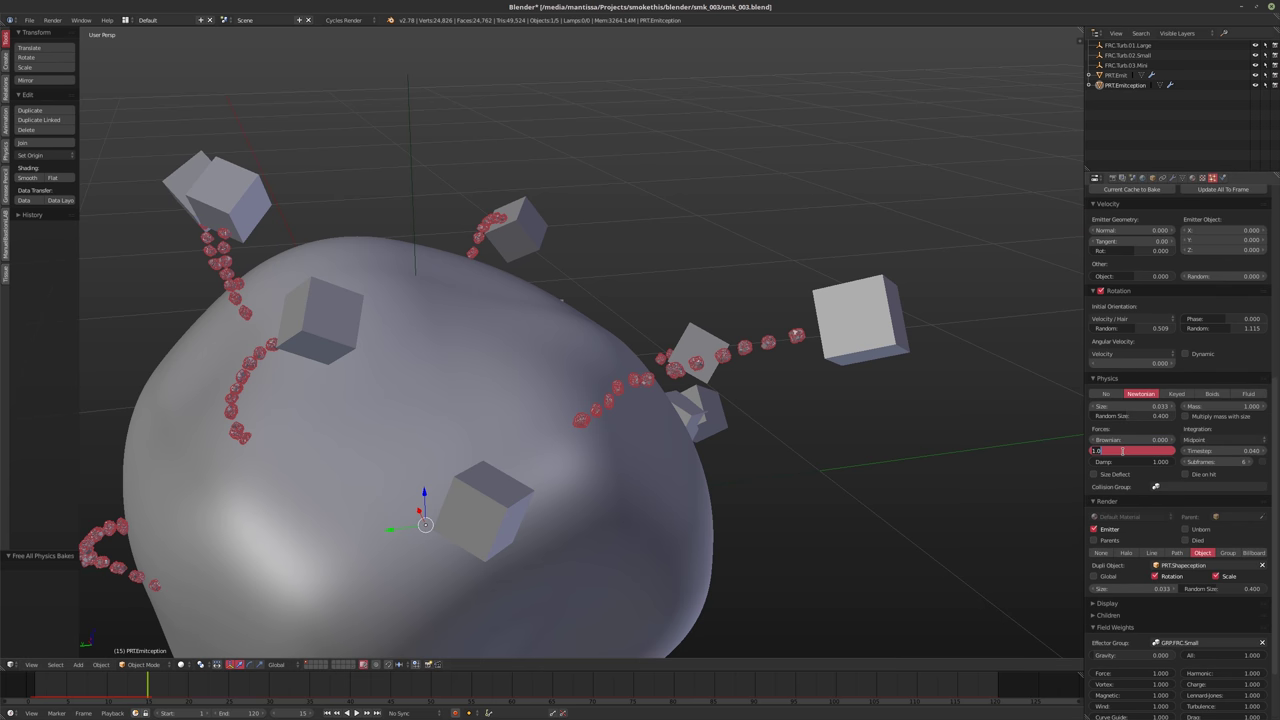
type(".5")
key("Tab")
type(".5")
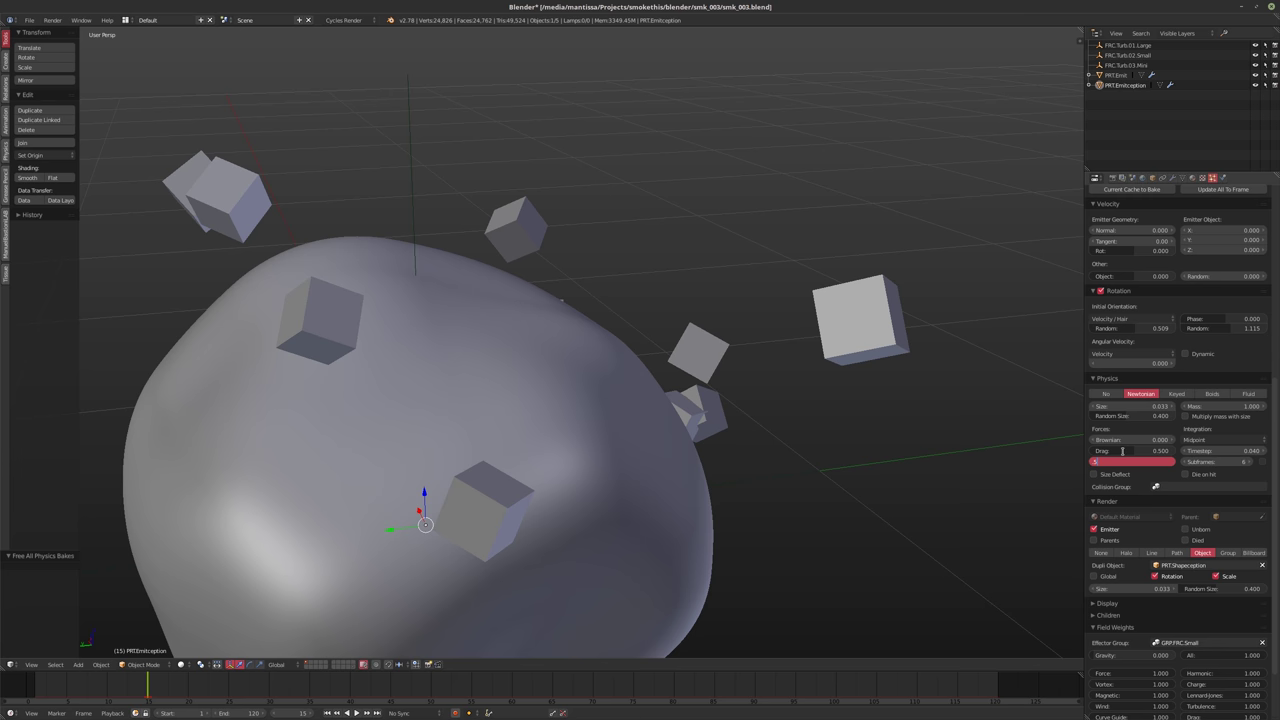
key("Return")
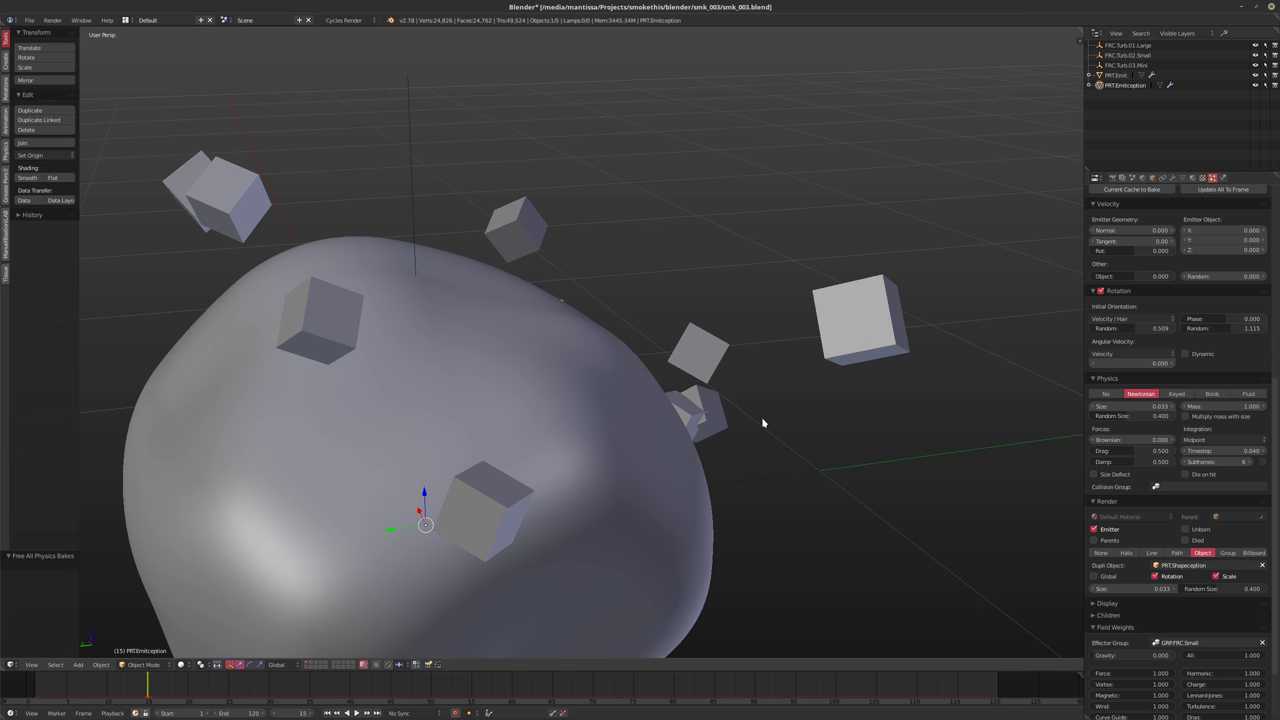
Play the unbaked simulation from frame 1 to about frame 16, stop it and examine the trails around the blob
scroll(775, 420, "down", 8)
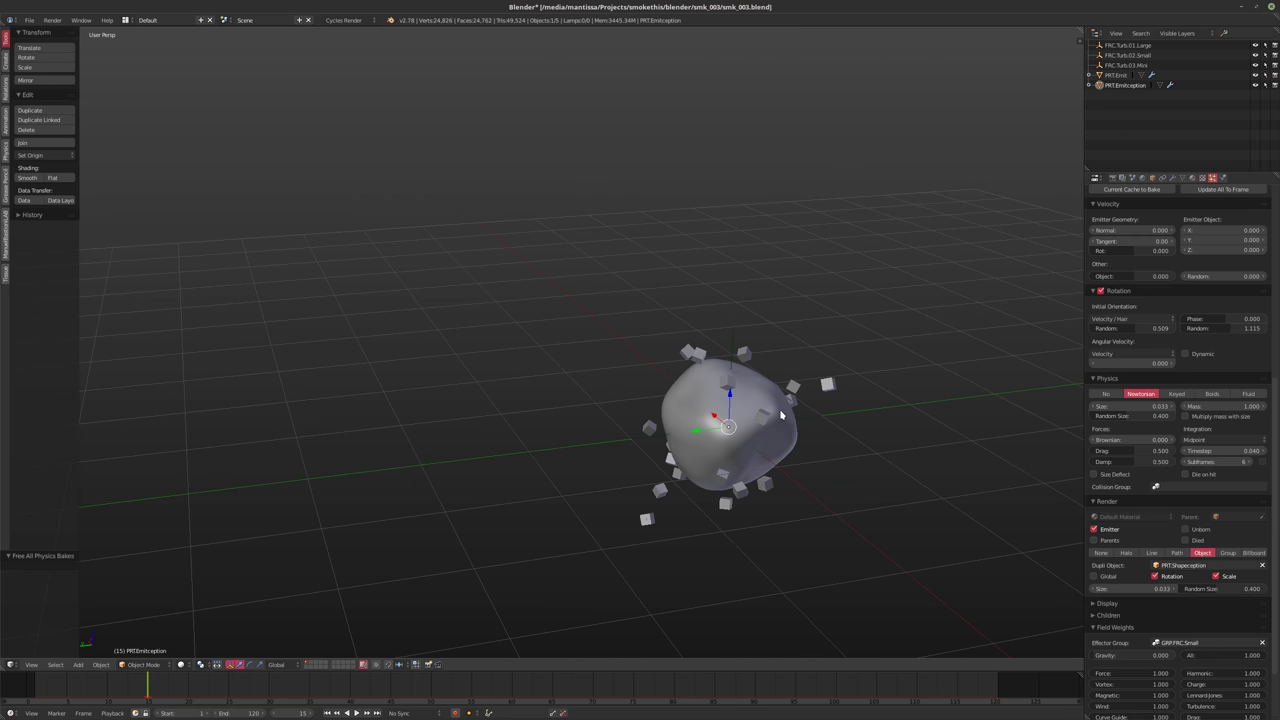
scroll(781, 414, "up", 2)
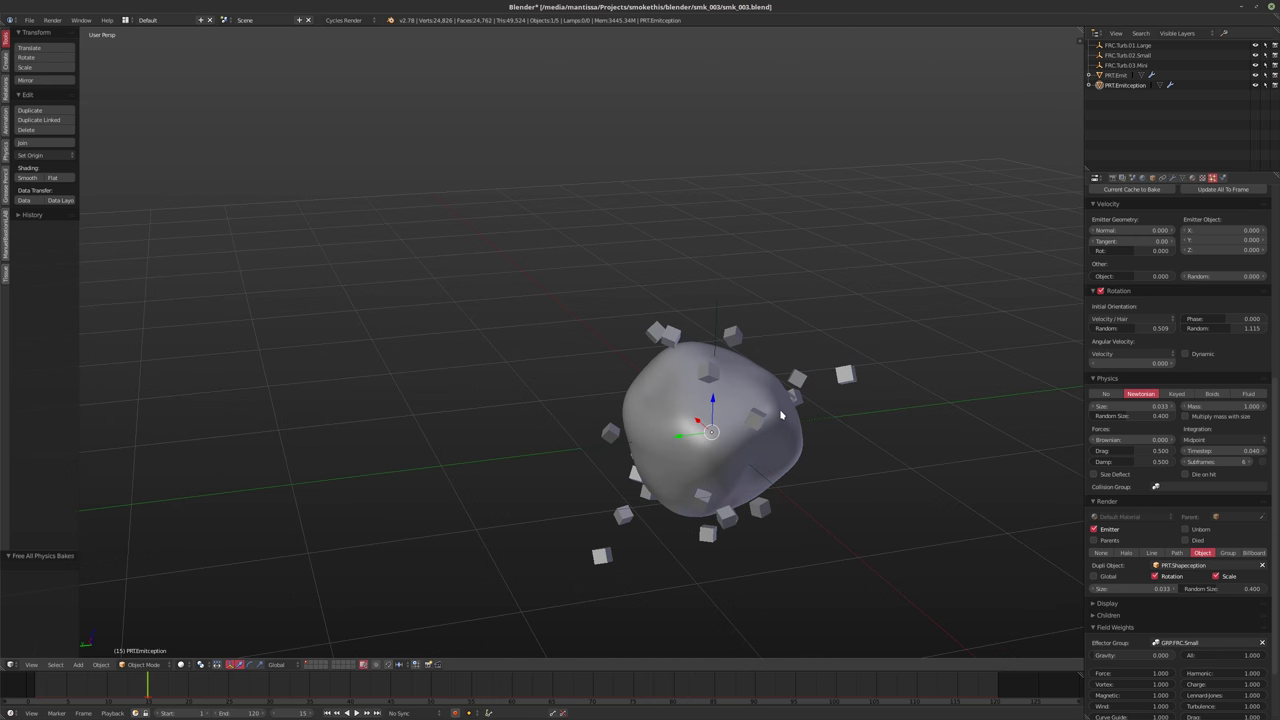
key("shift+Left")
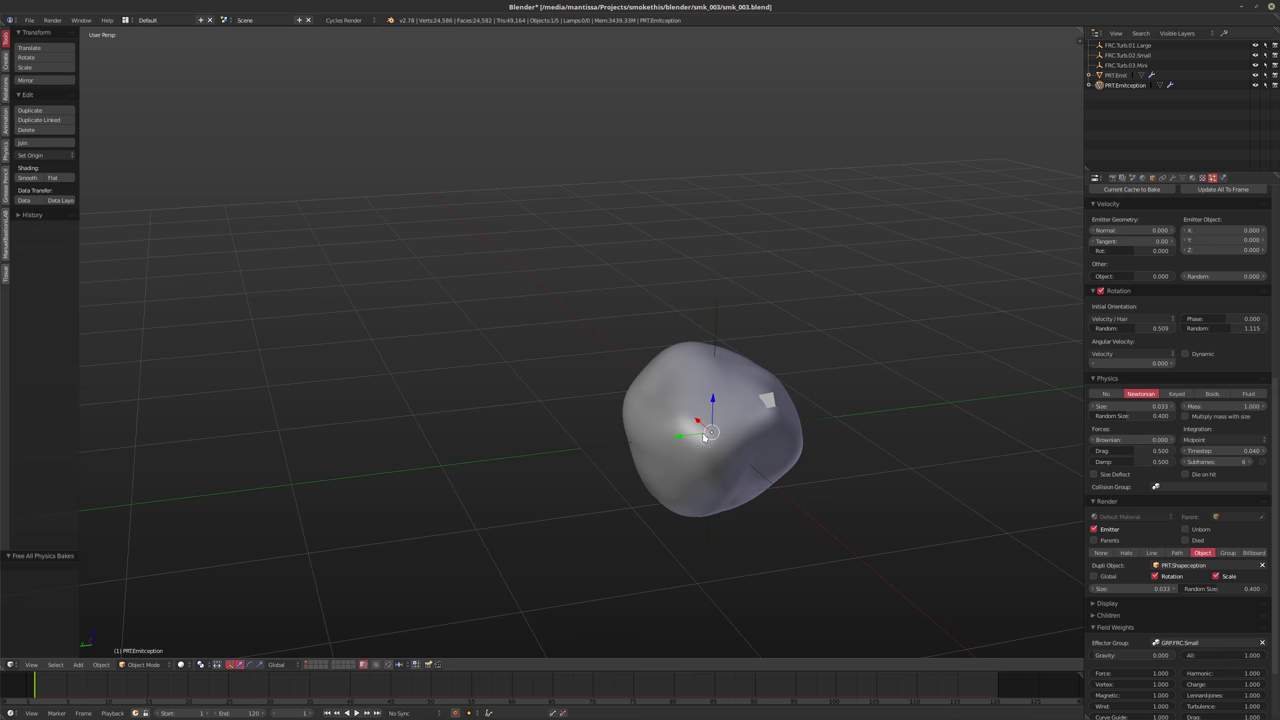
middle_click_drag(705, 436, 755, 428)
key("alt+a")
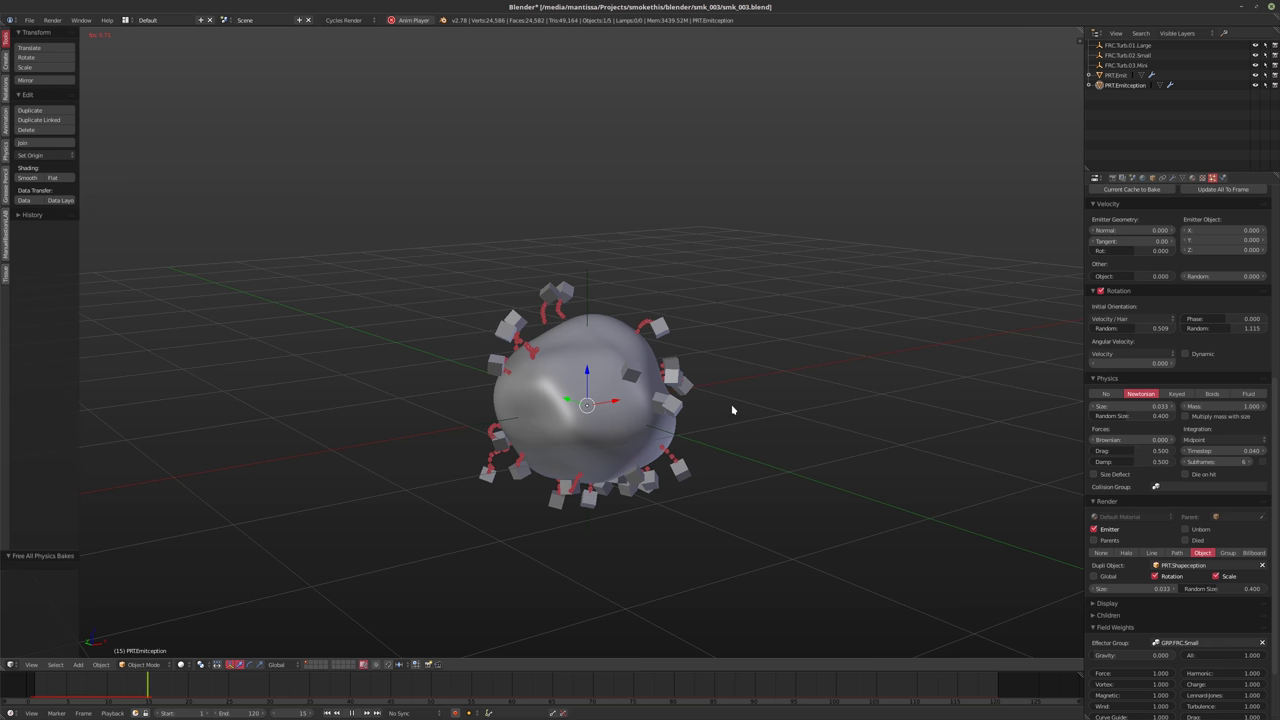
key("alt+a")
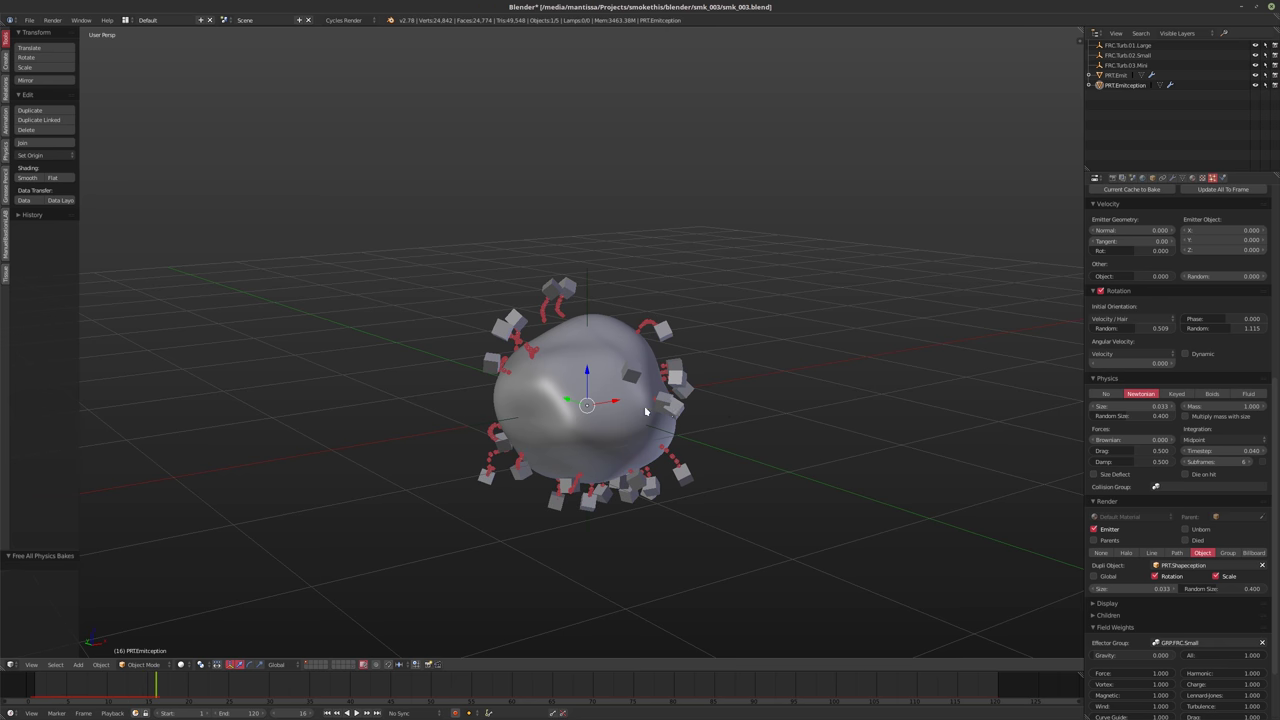
middle_click_drag(677, 415, 503, 360)
scroll(465, 340, "down", 3)
key("Home")
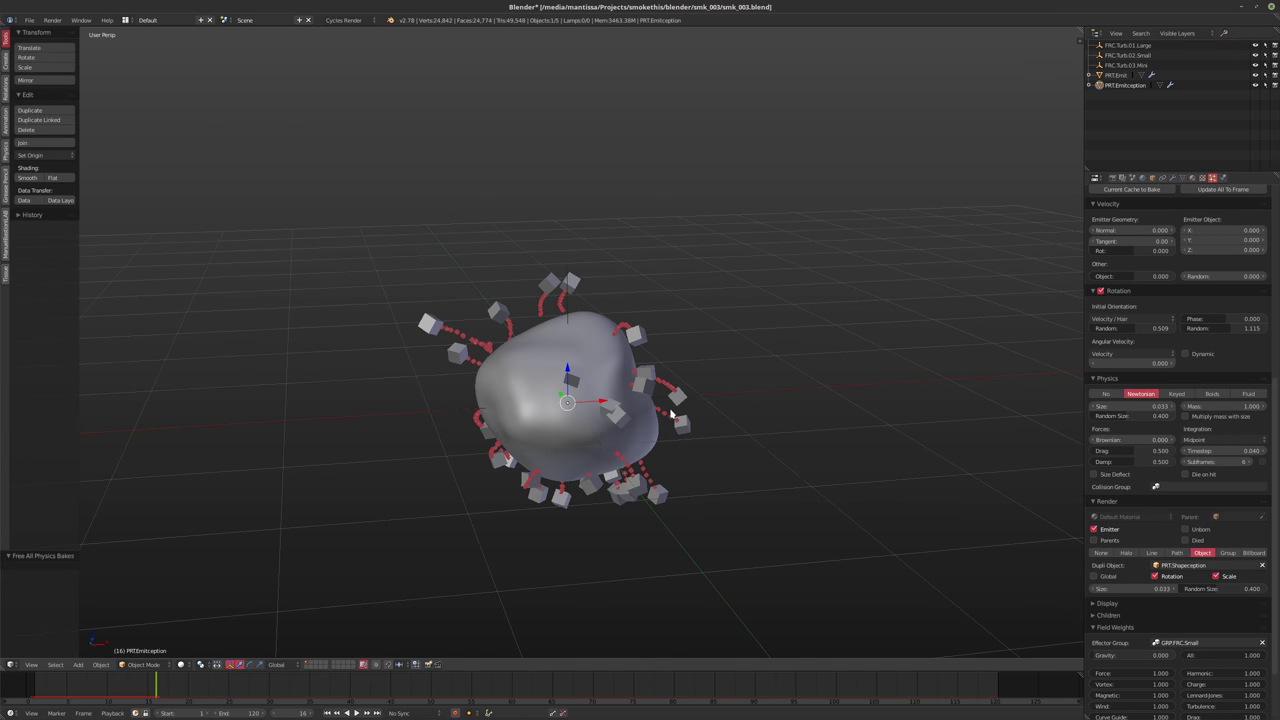
Set FRC.Turb.03.Mini's turbulence strength to 2.5 and its size to 0.1
scroll(1150, 250, "up", 8)
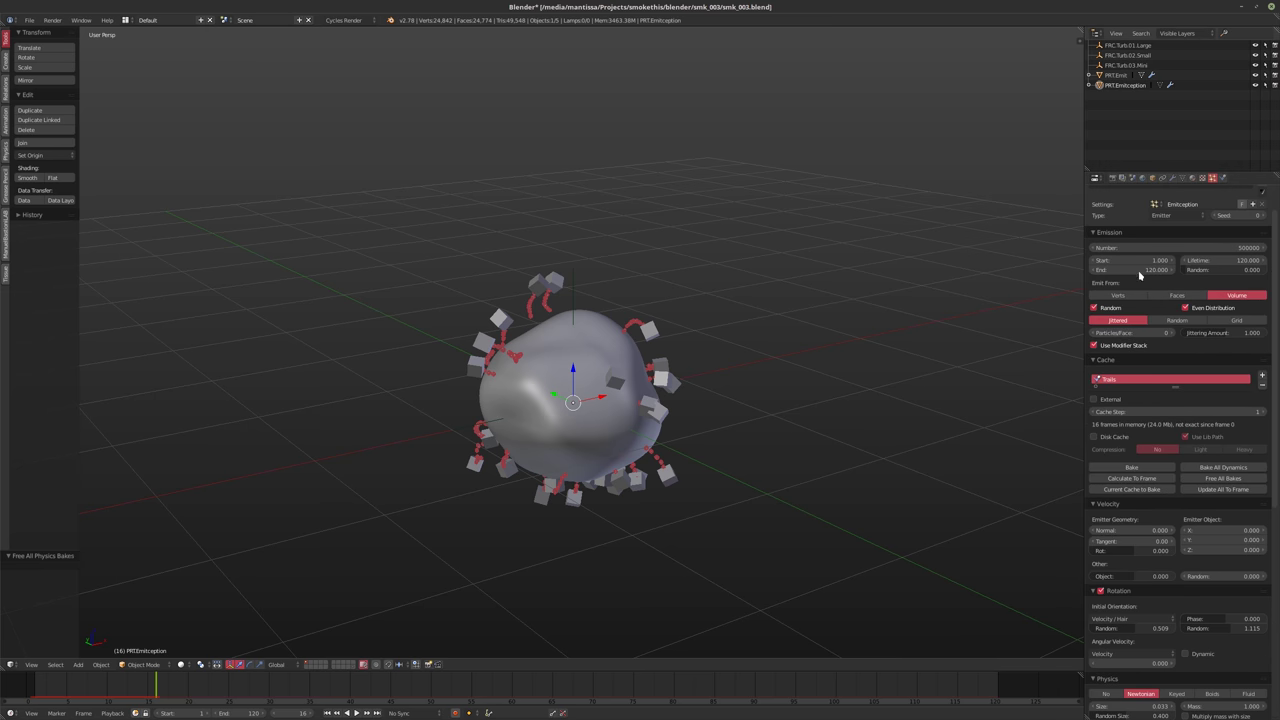
left_click(1192, 178)
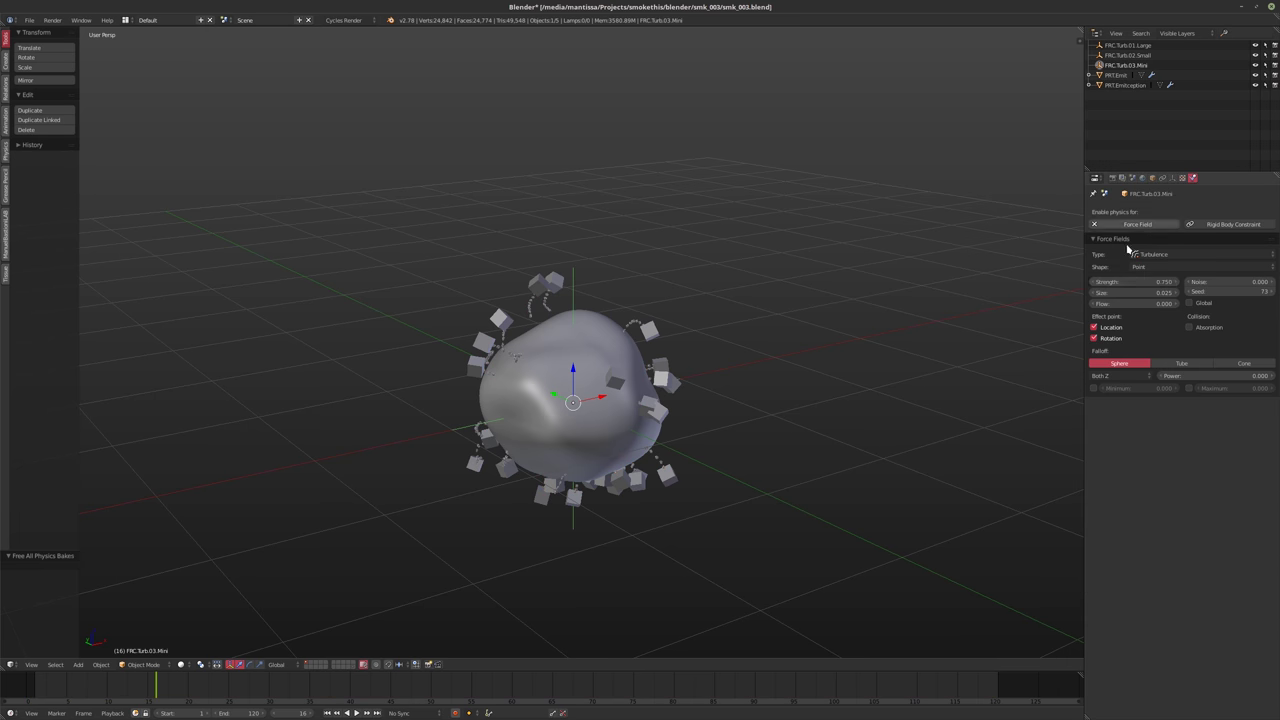
left_click(1109, 283)
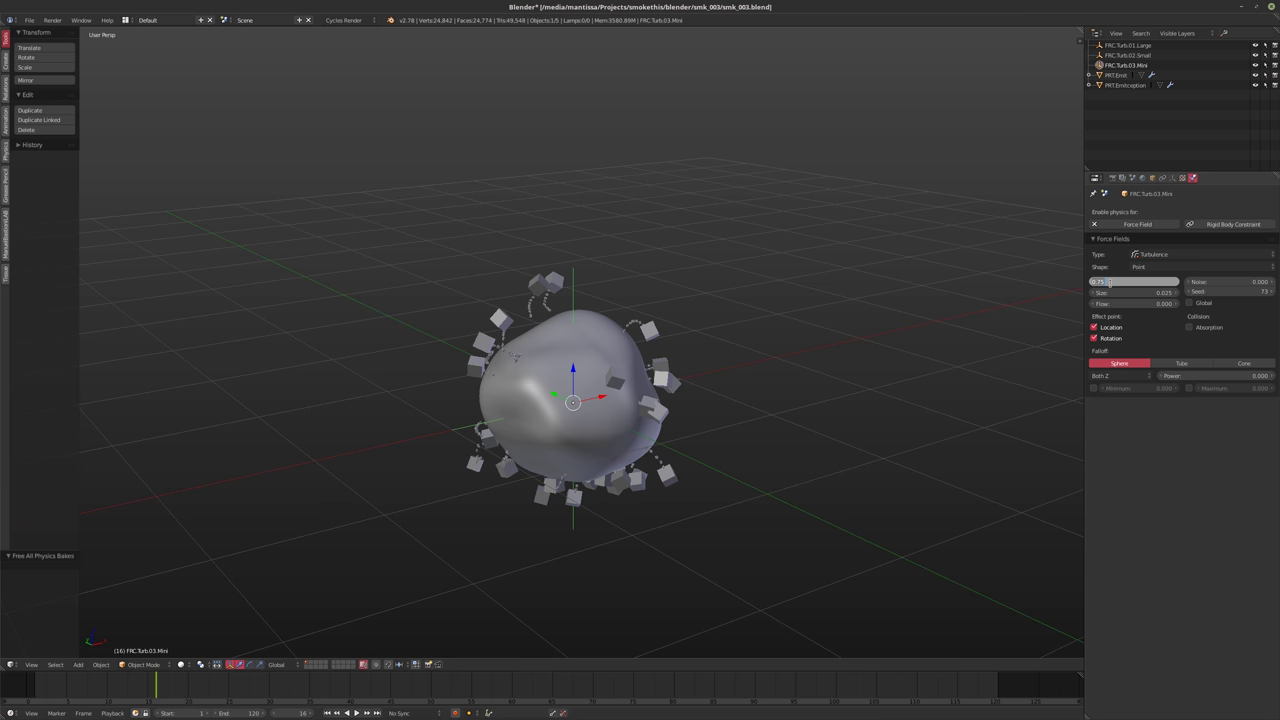
type("2.5")
key("Return")
left_click(1113, 292)
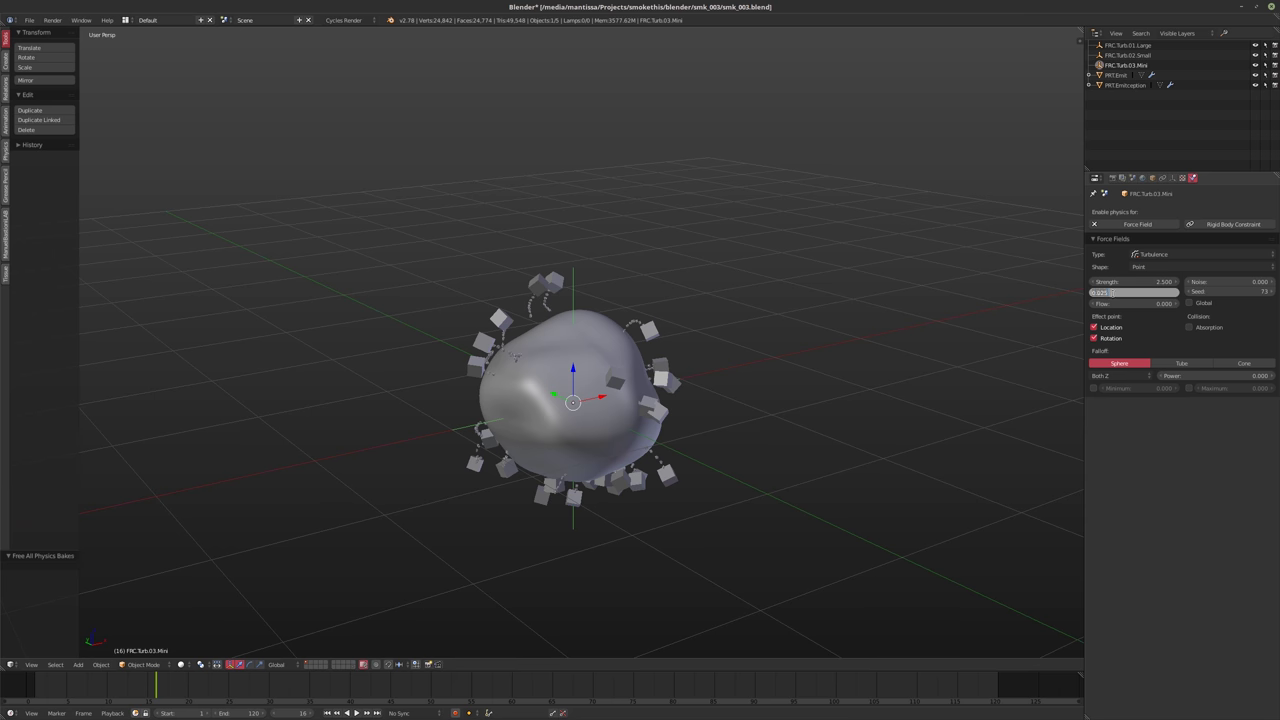
type("0.1")
key("Return")
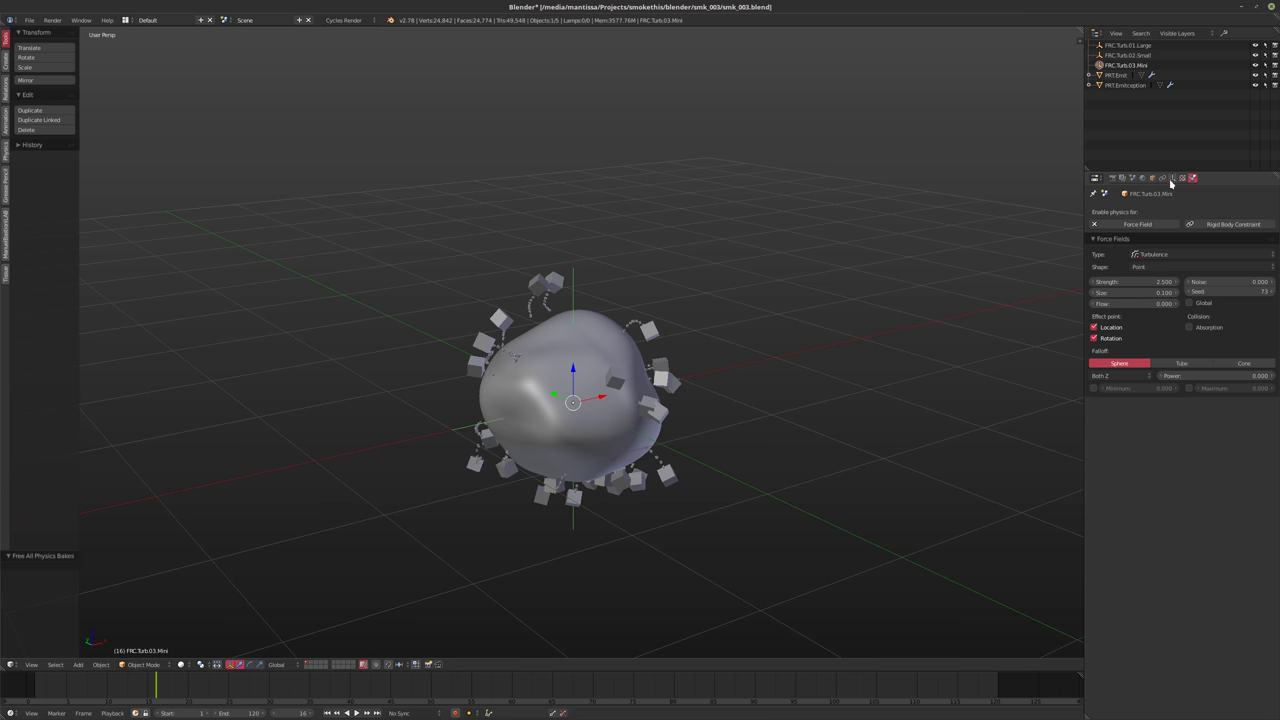
Set the drag and damp of PRT.Emitception's particle physics to 0.25
left_click(1125, 85)
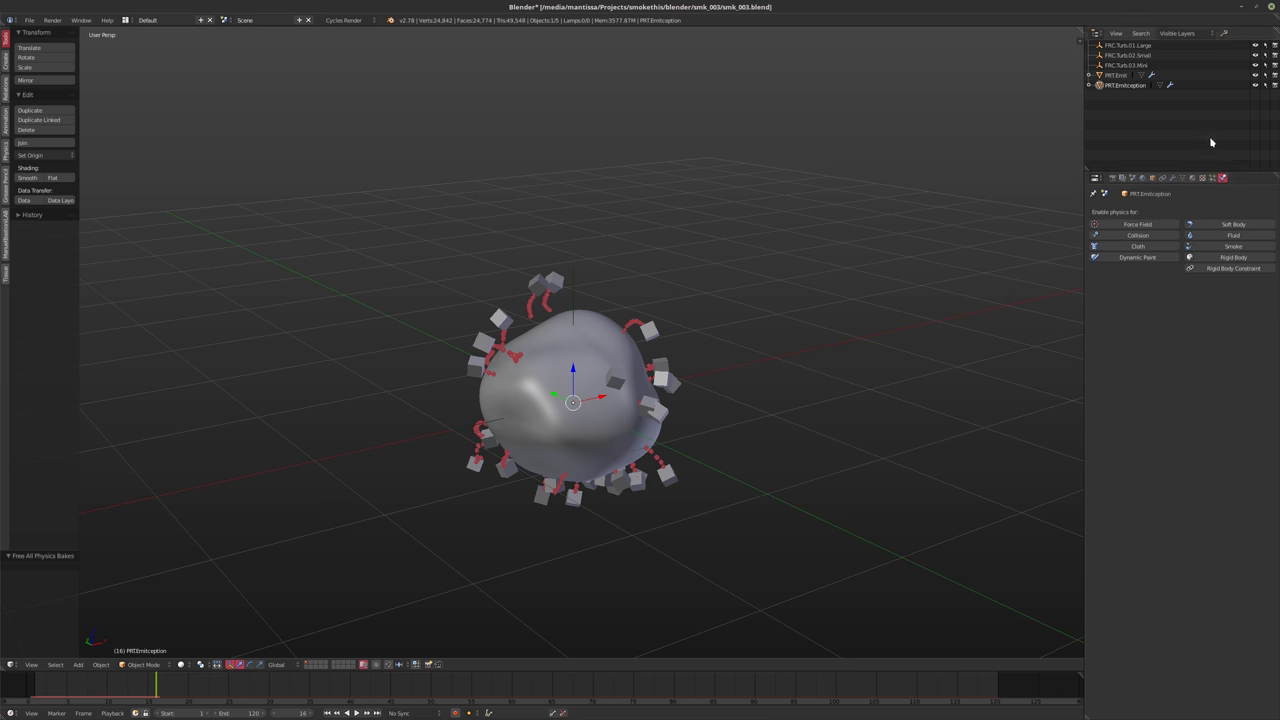
left_click(1212, 177)
scroll(1160, 466, "down", 8)
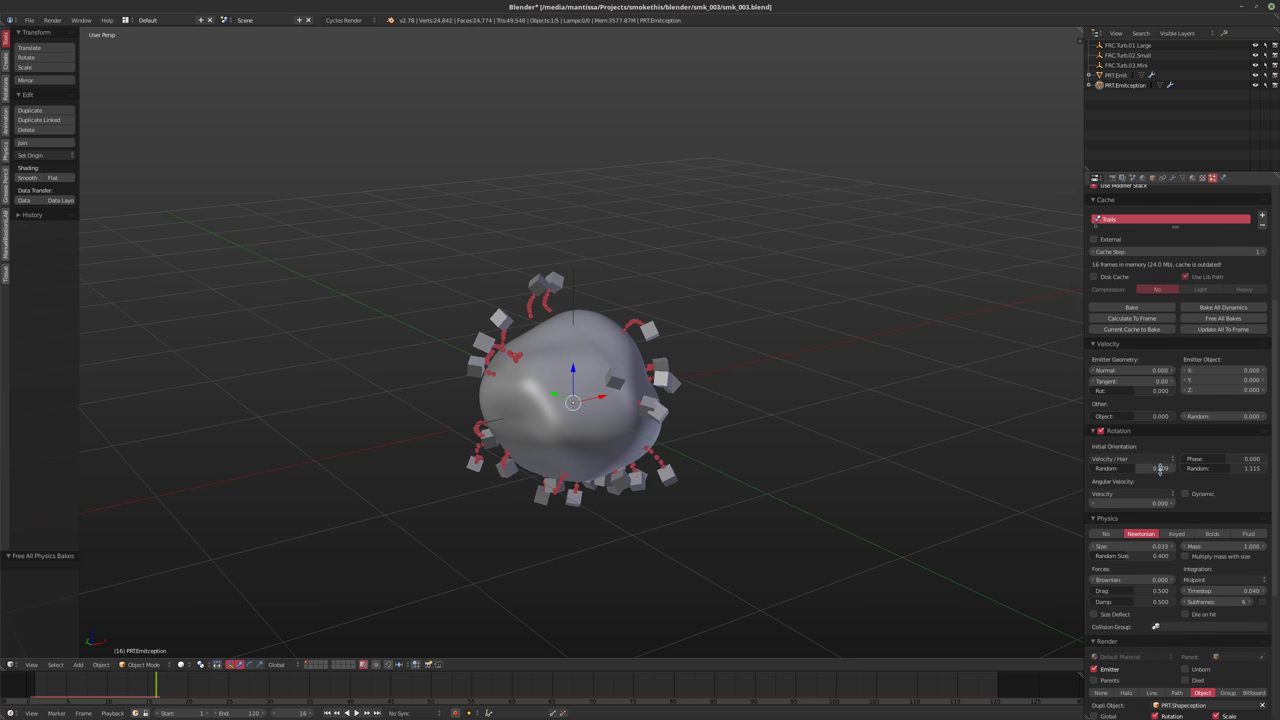
left_click(1137, 591)
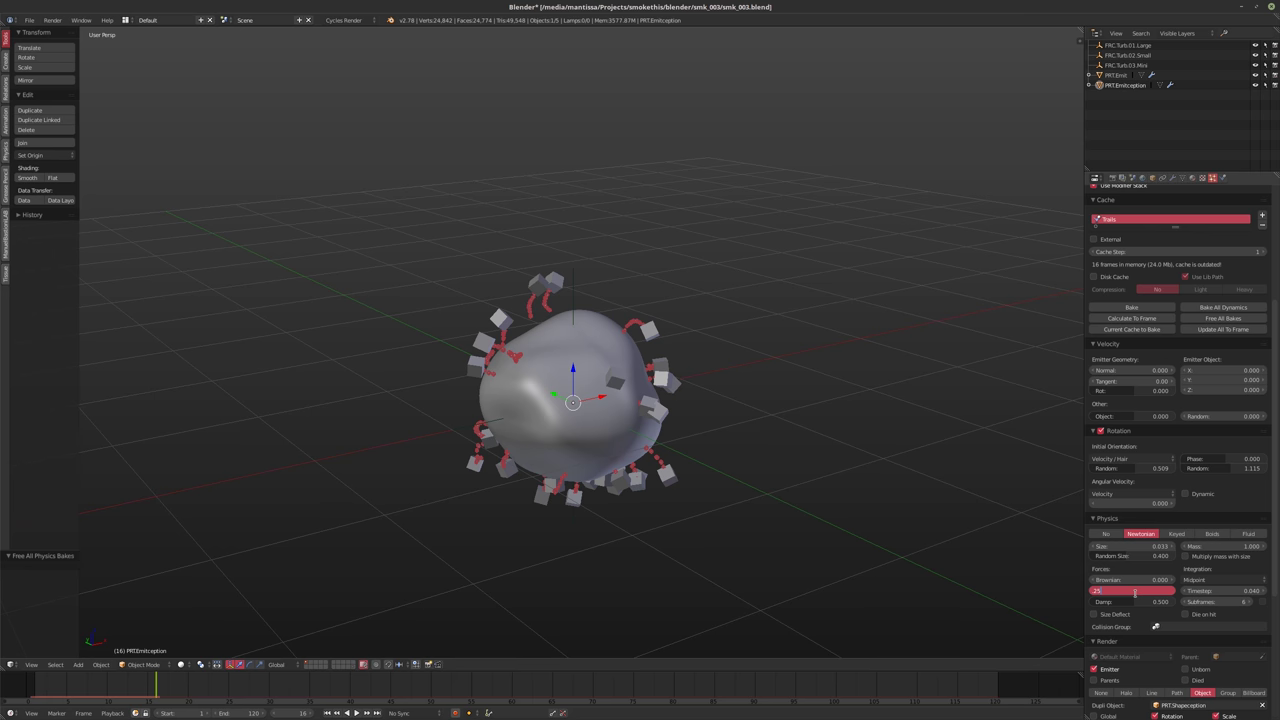
key("Tab")
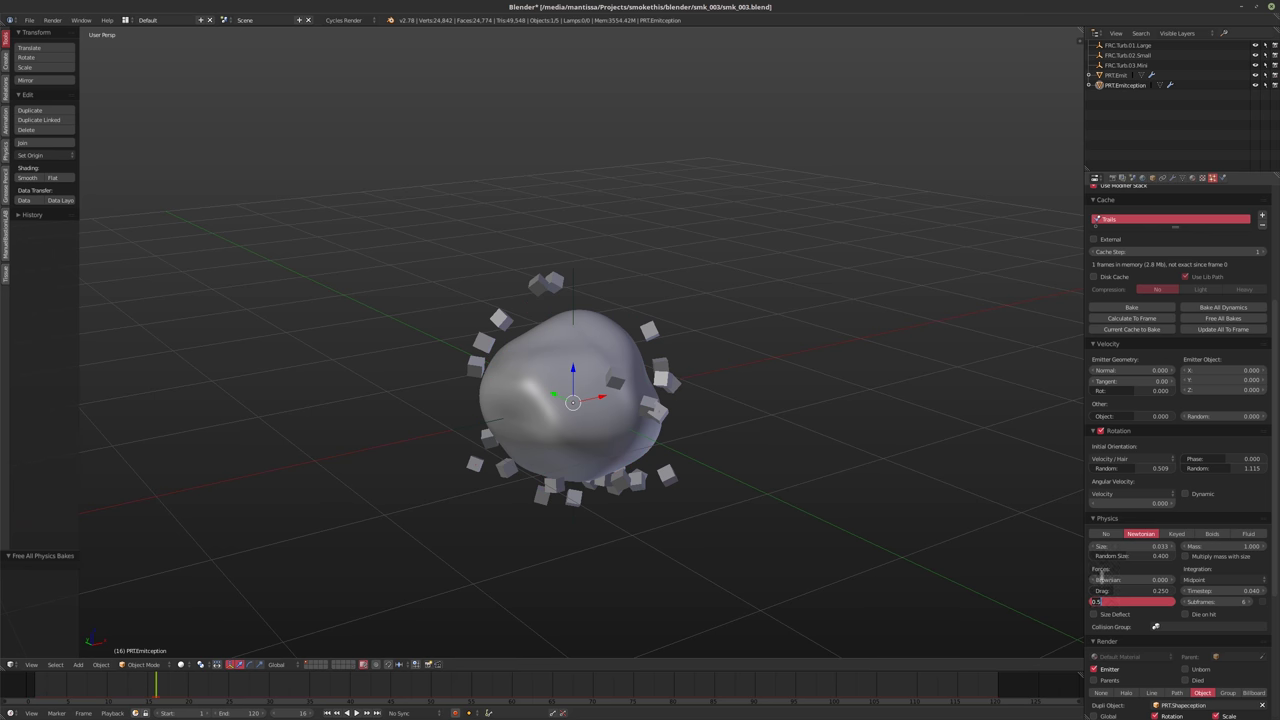
type("0.25")
key("Return")
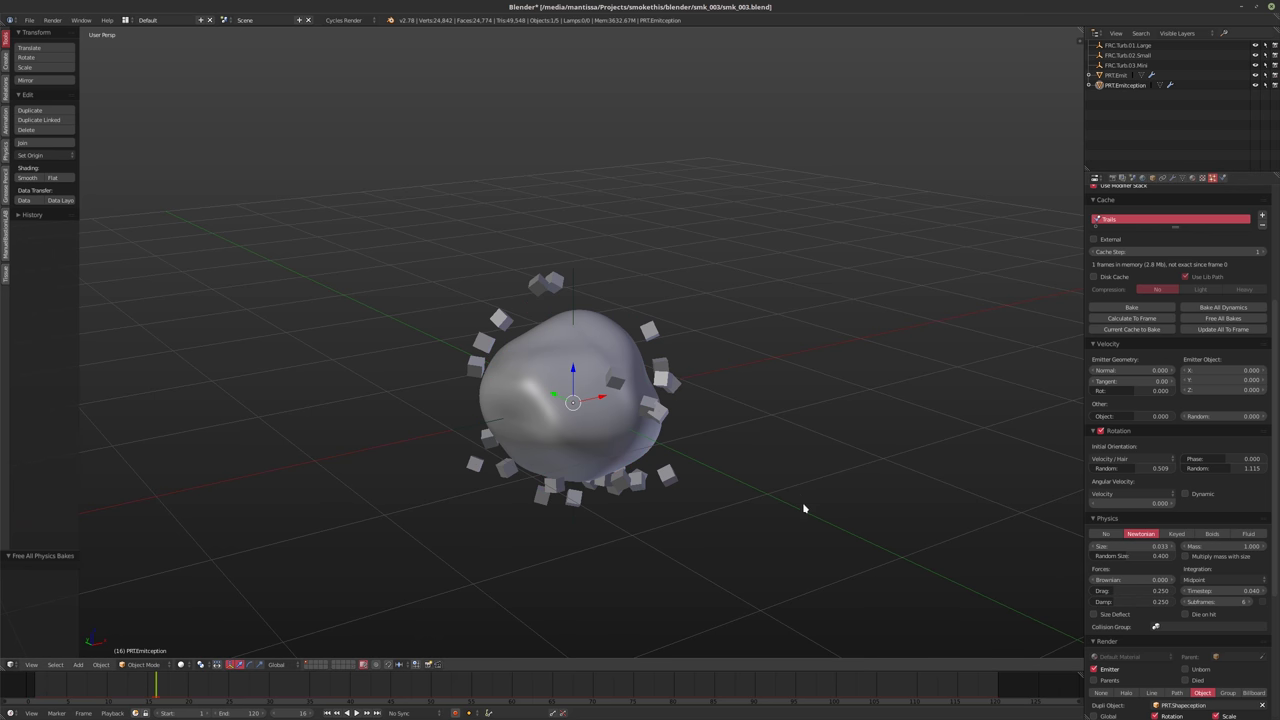
scroll(803, 514, "down", 3)
scroll(760, 478, "up", 1)
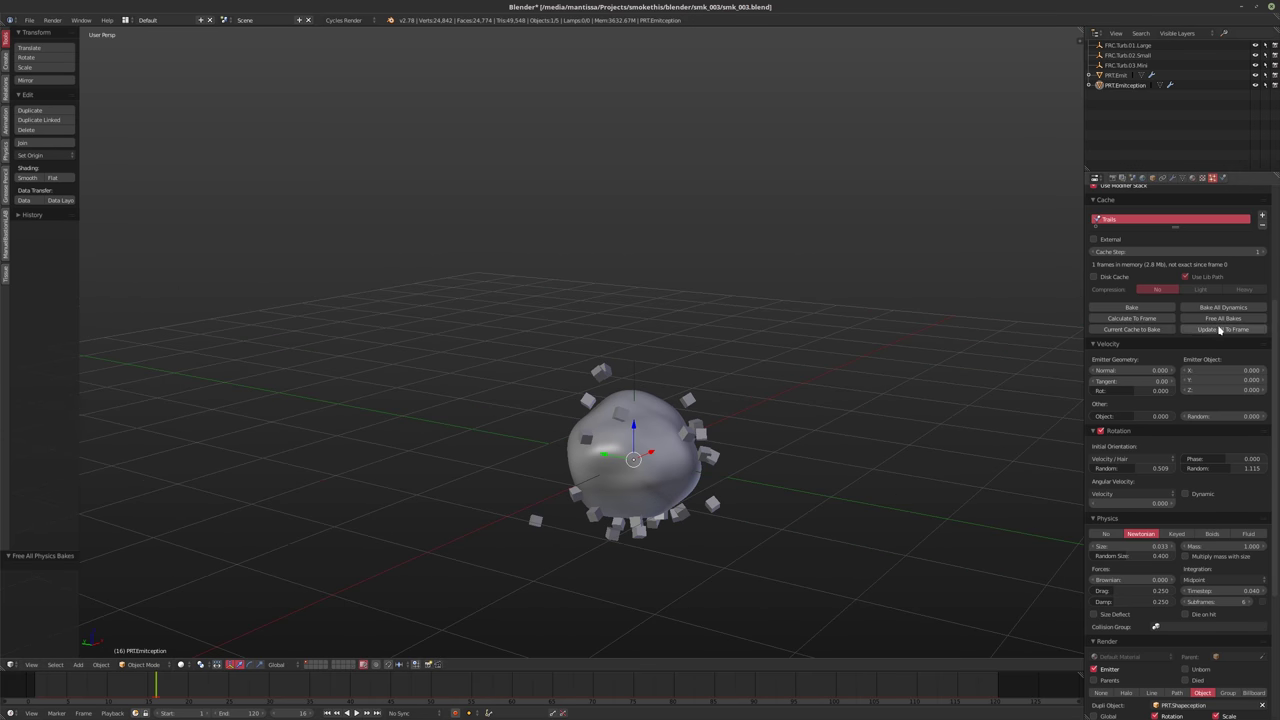
scroll(1214, 329, "up", 5)
left_click(1215, 516)
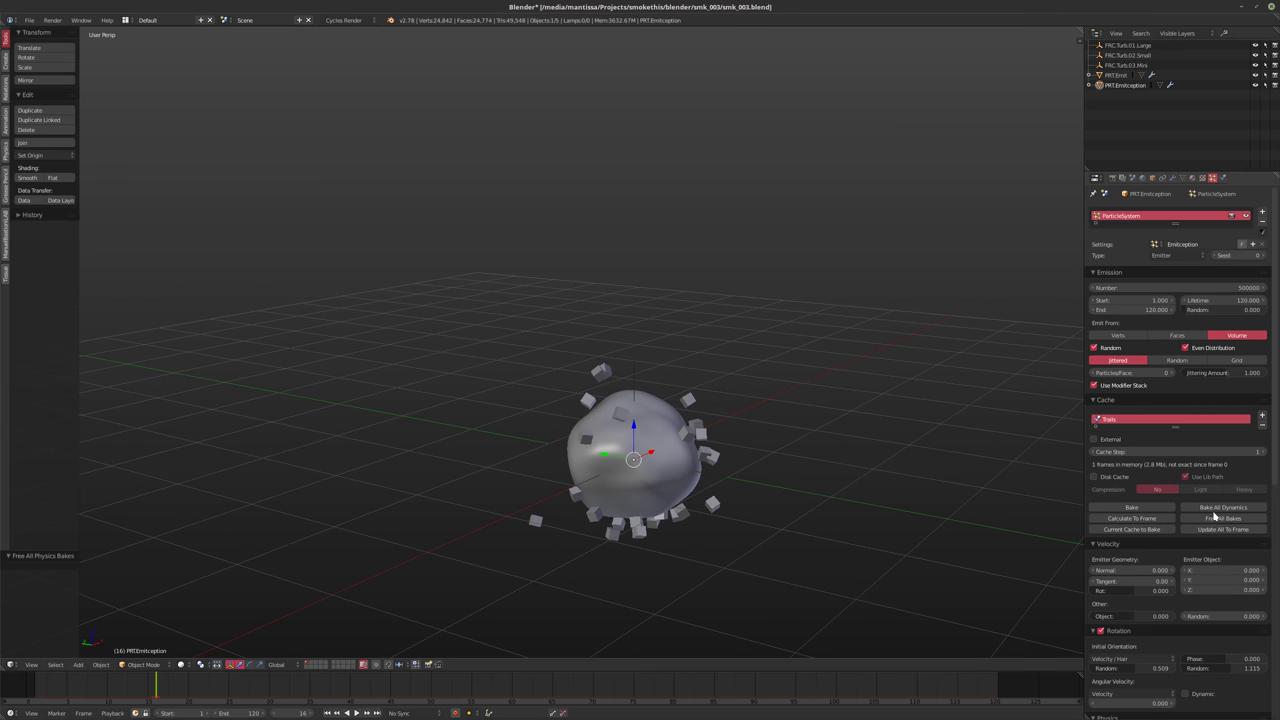
left_click(1216, 509)
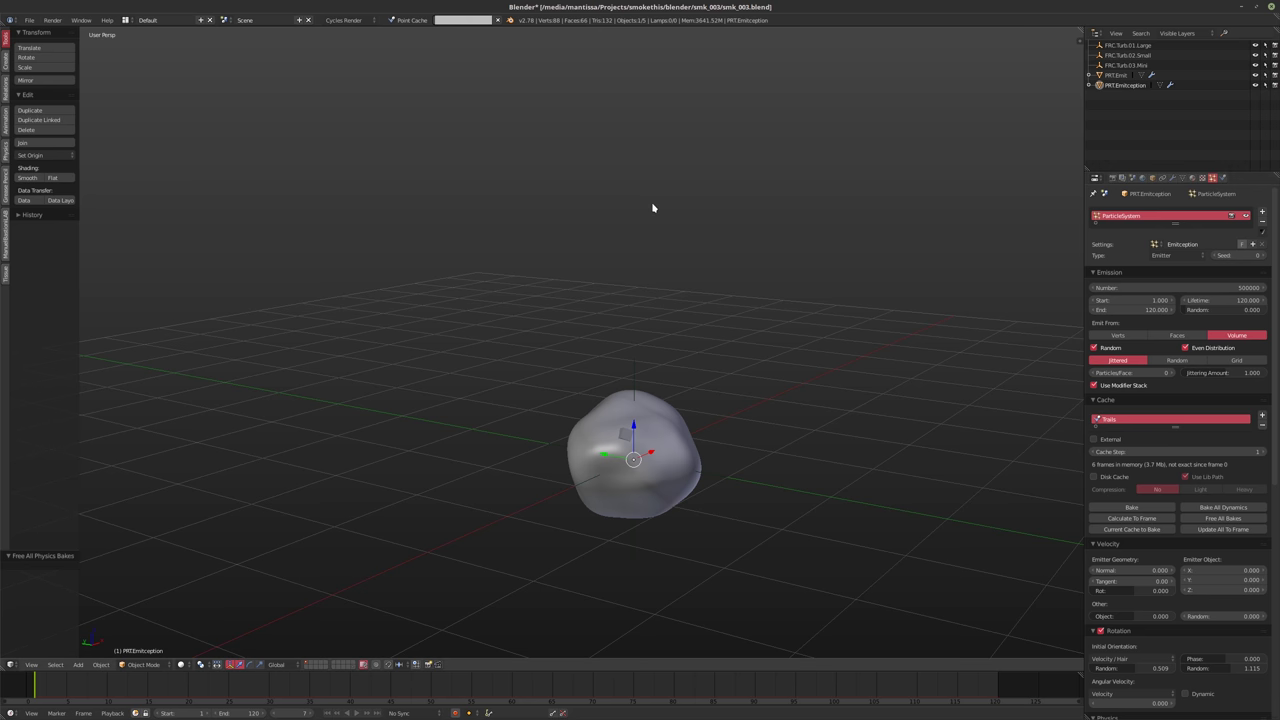
key("Escape")
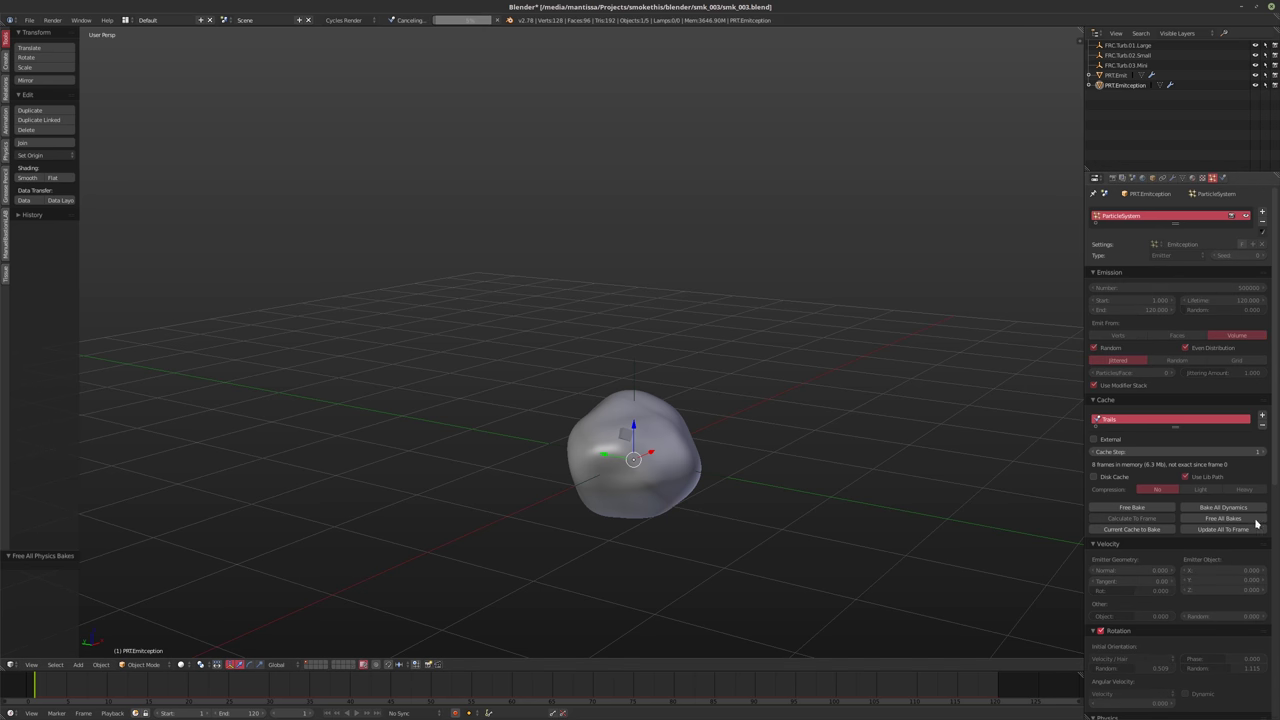
left_click(1255, 519)
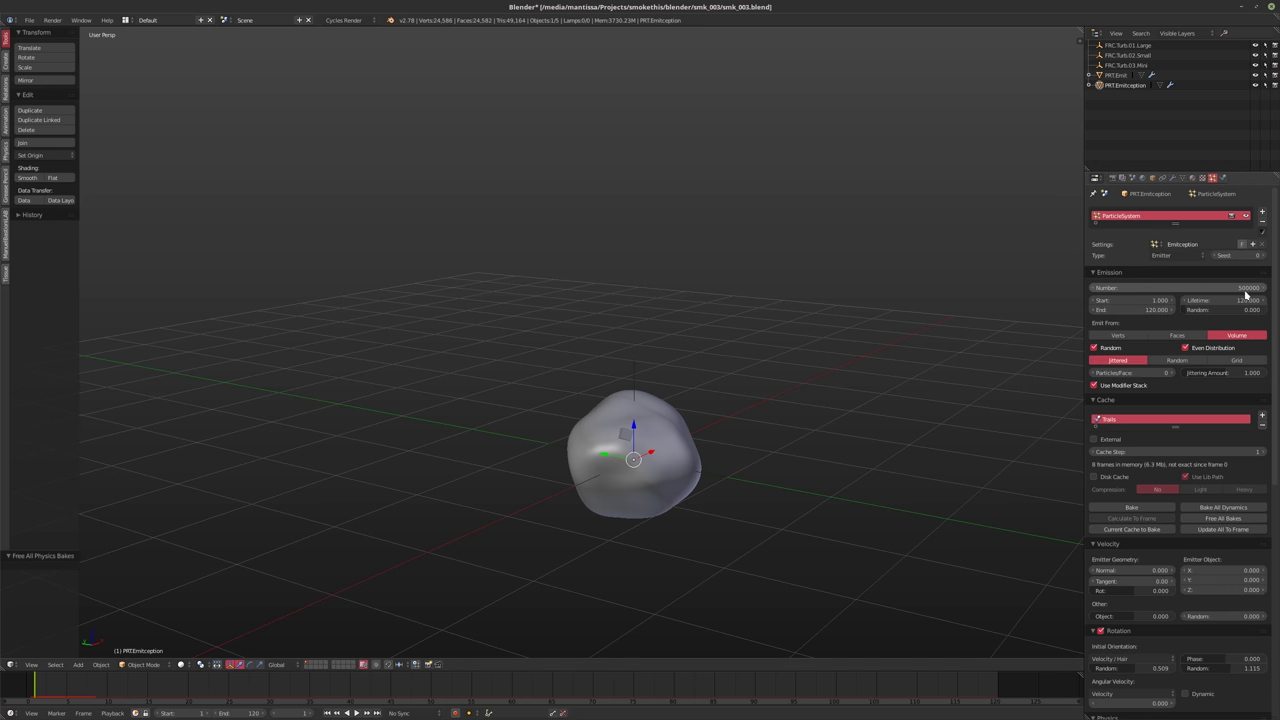
Set PRT.Emitception's particle emission number to 100000
left_click(1150, 288)
type("50000")
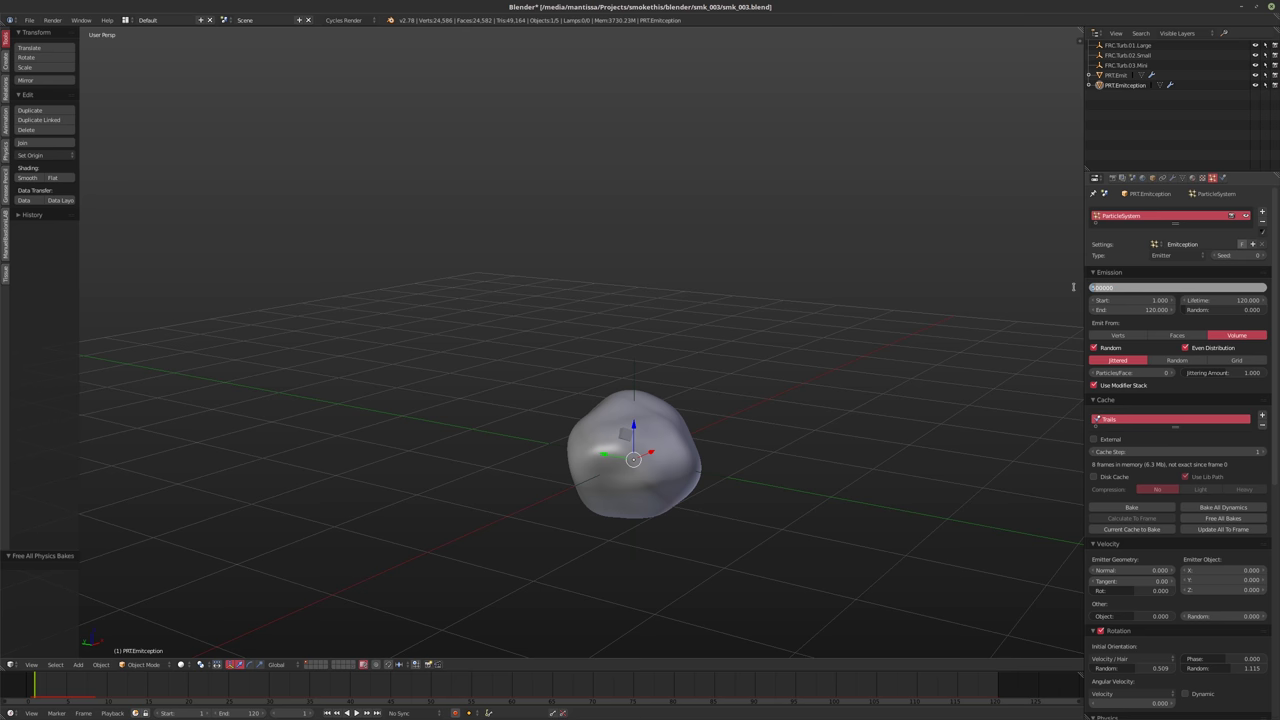
key("Return")
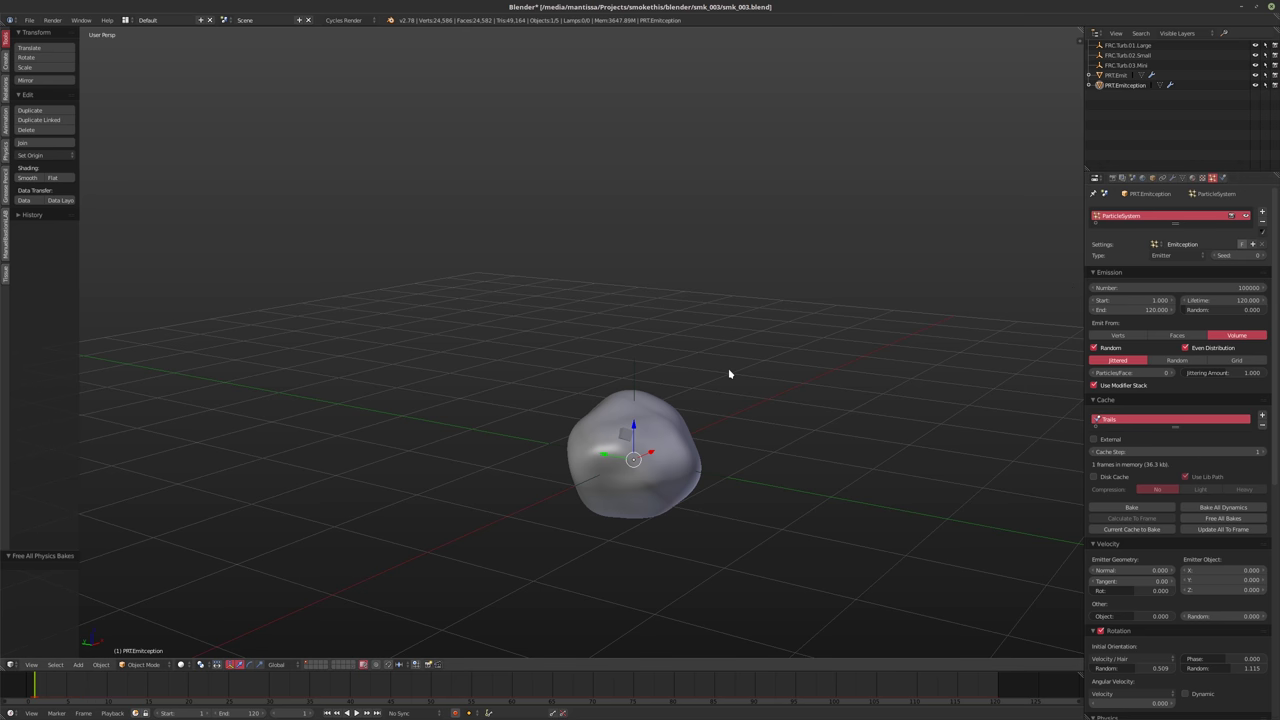
Play the simulation for the first 30 frames, stop it and inspect how the trails spread
key("alt+a")
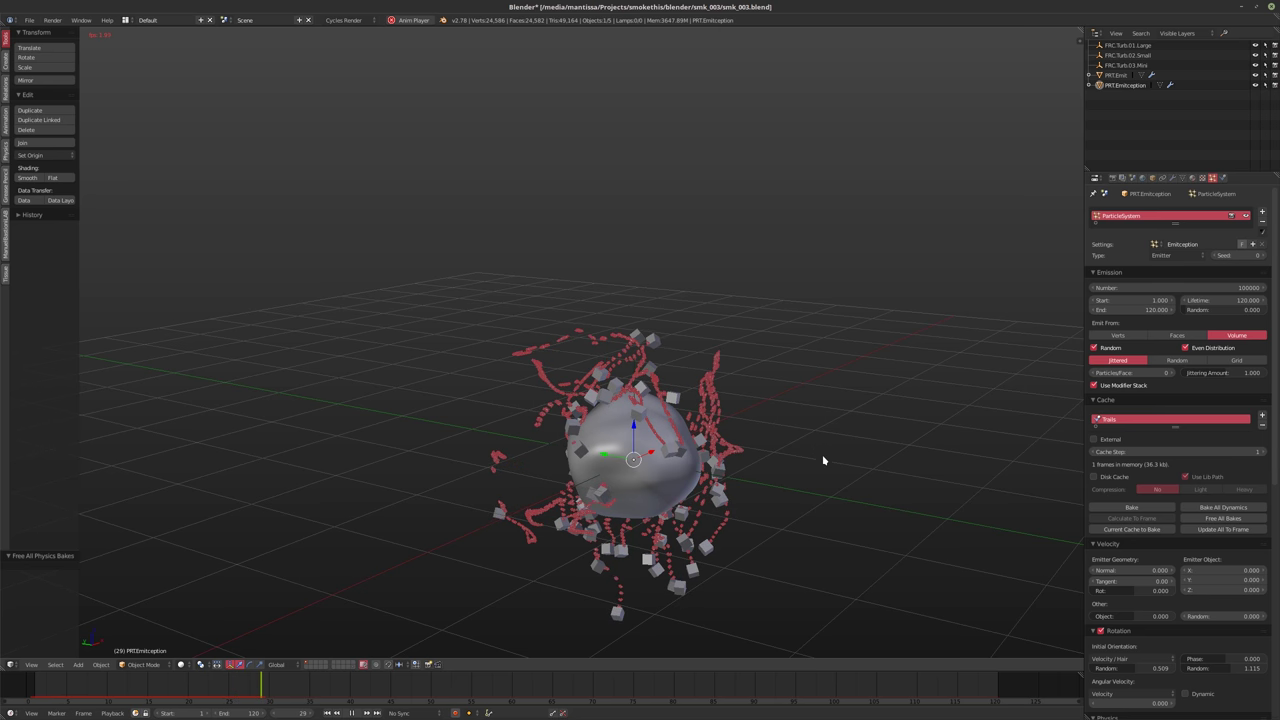
key("alt+a")
middle_click_drag(823, 460, 703, 480)
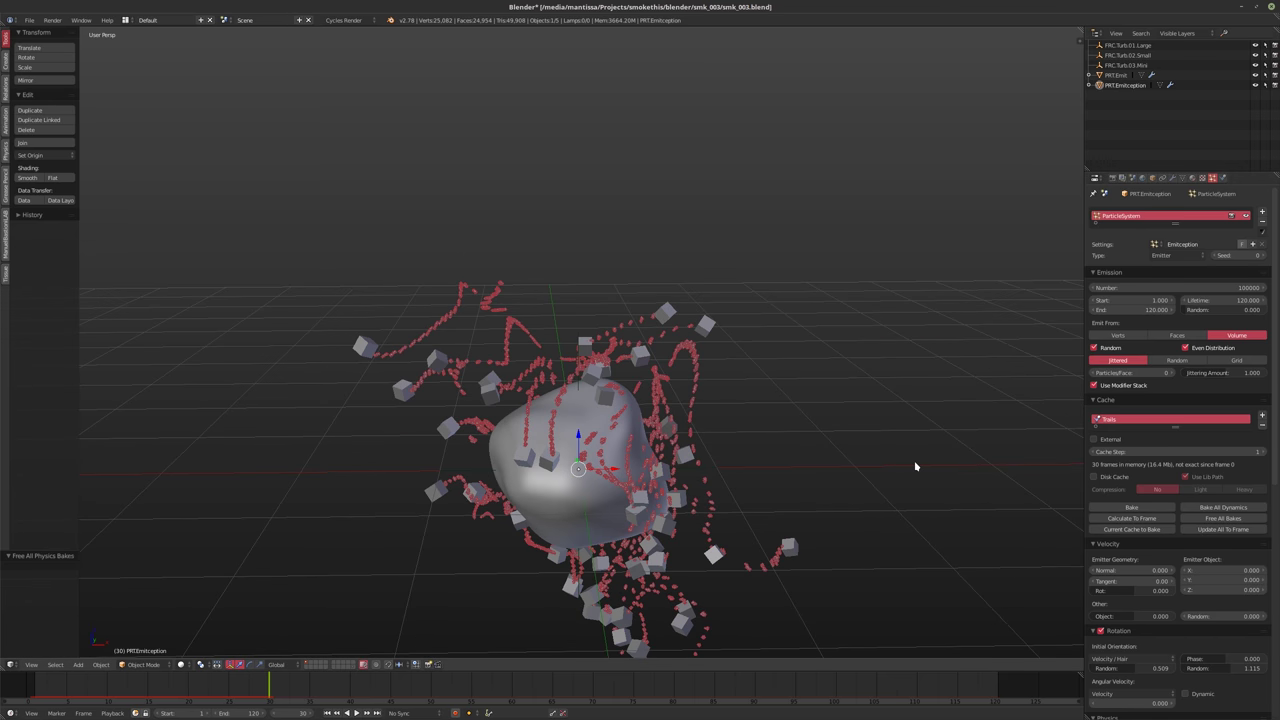
Set PRT.Emitception's particle drag and damp back to 0.5
scroll(1078, 510, "down", 9)
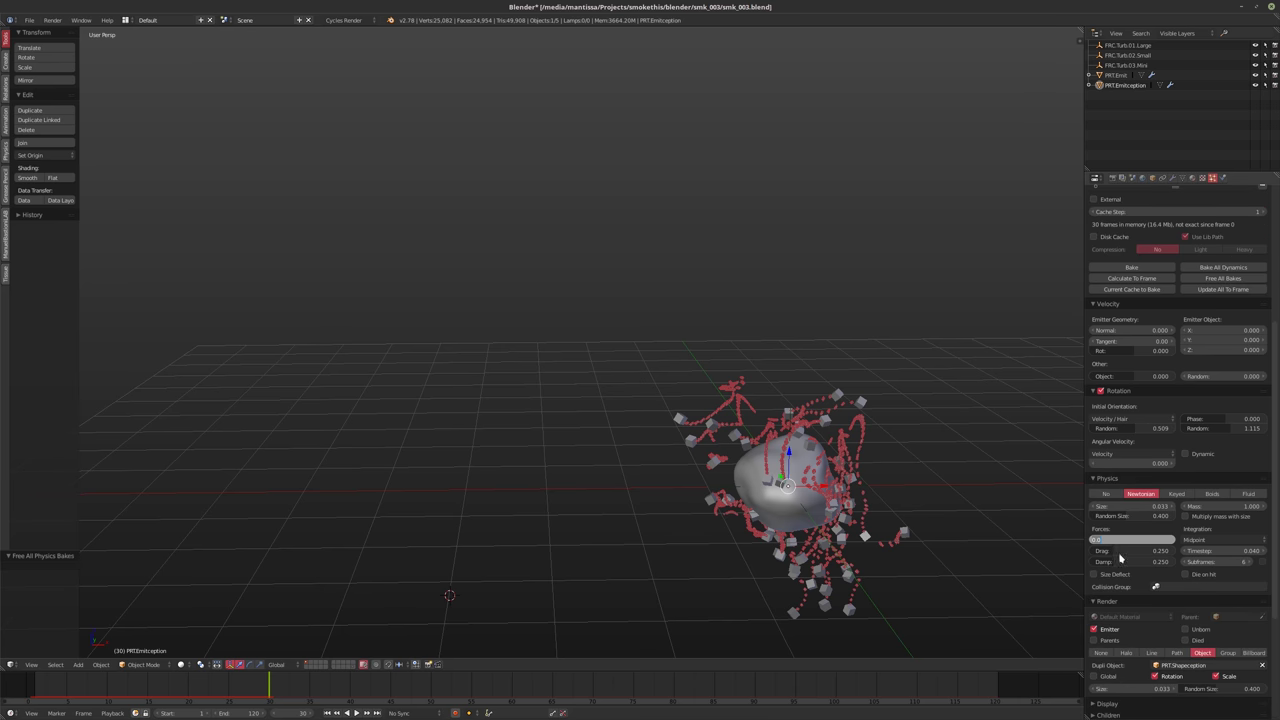
left_click(1118, 550)
type(".5")
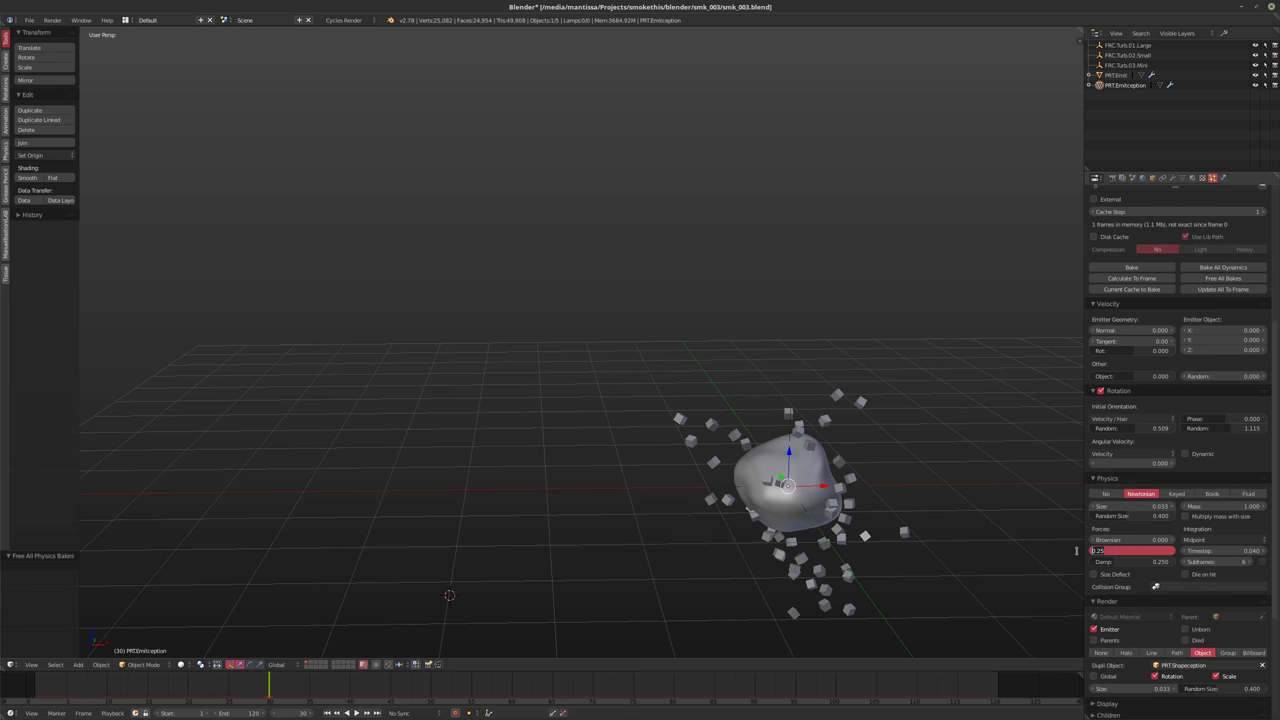
key("Tab")
type(".5")
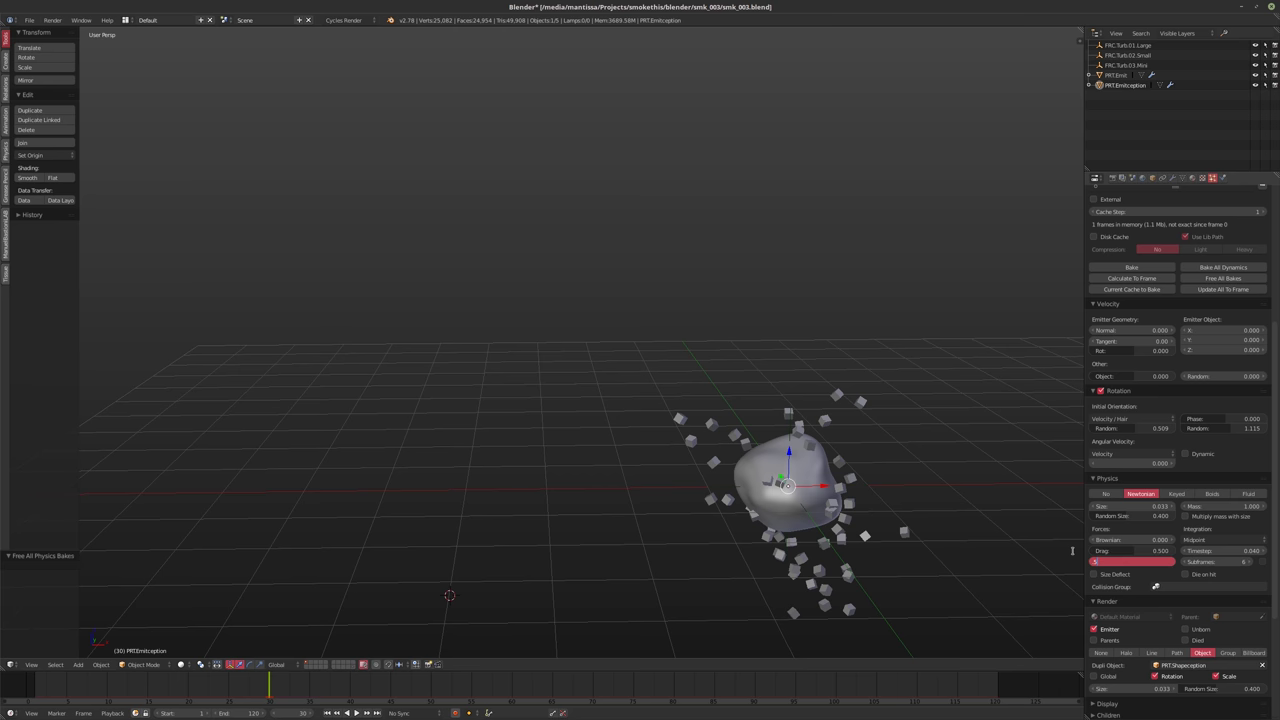
key("Return")
Replay the simulation from frame 1 to about frame 22, stop it and inspect the trails from another angle
middle_click_drag(1074, 555, 851, 565)
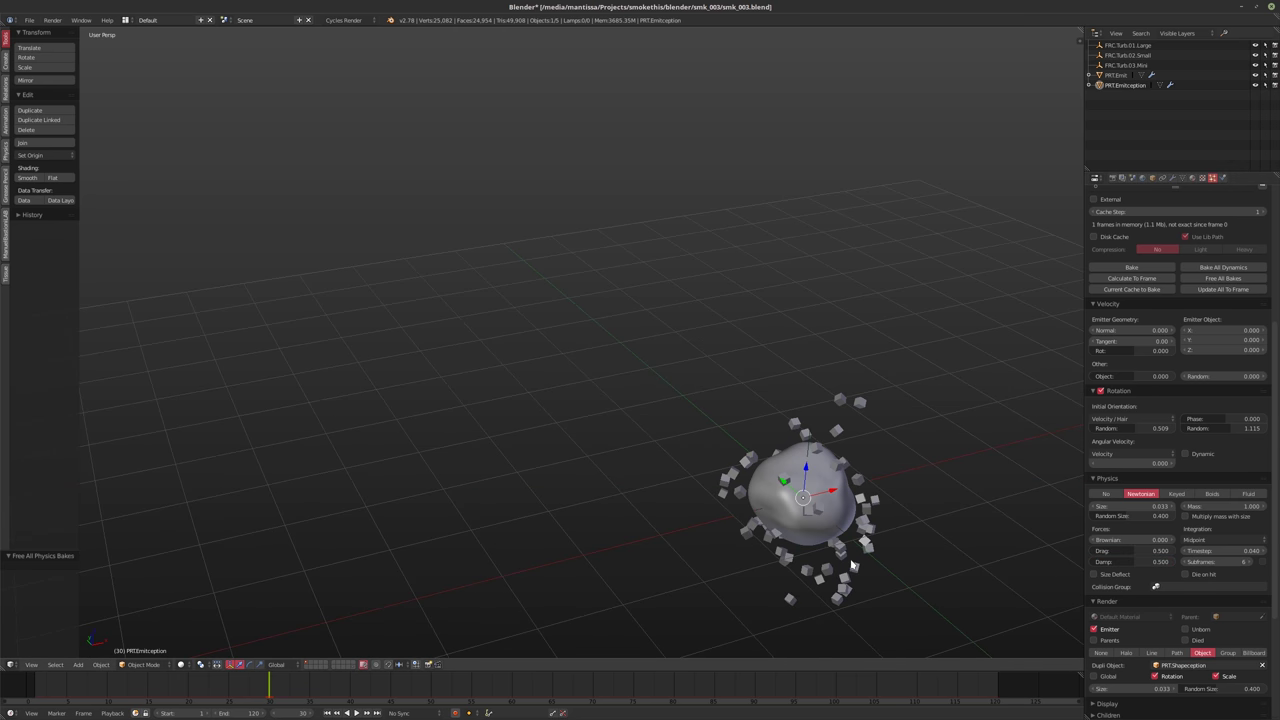
key("shift+Left")
key("alt+a")
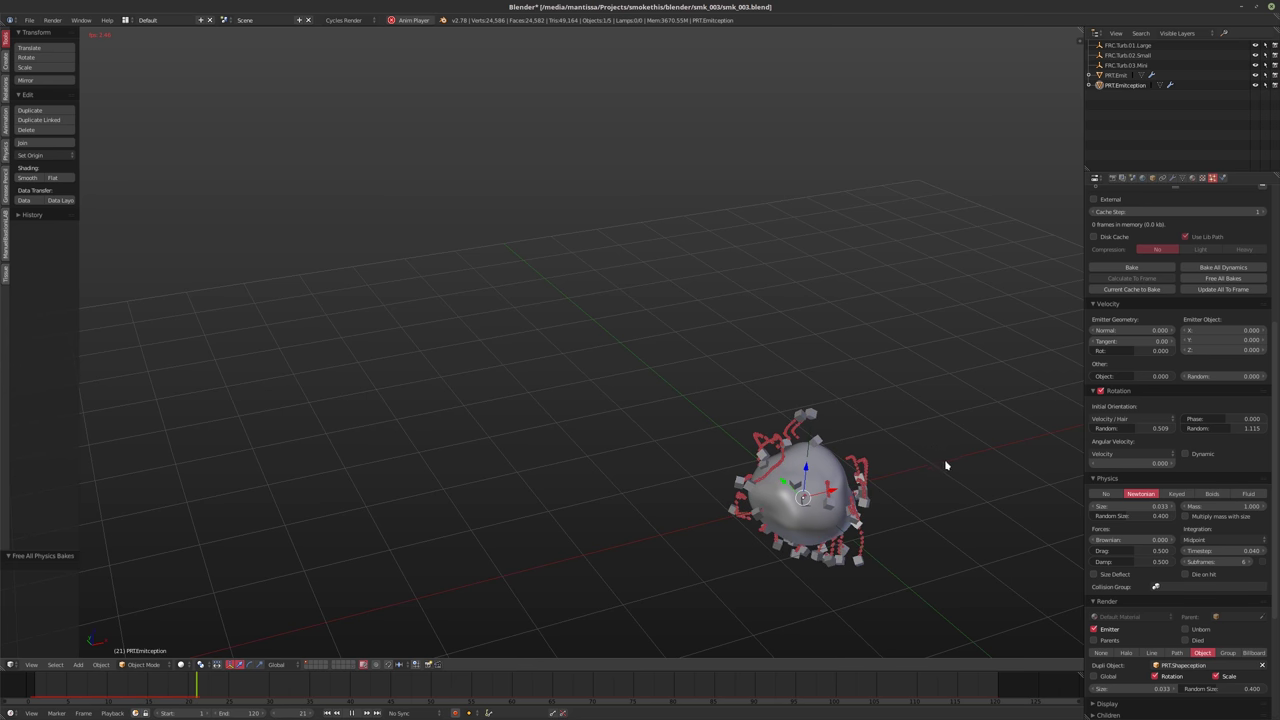
key("alt+a")
middle_click_drag(927, 483, 825, 443)
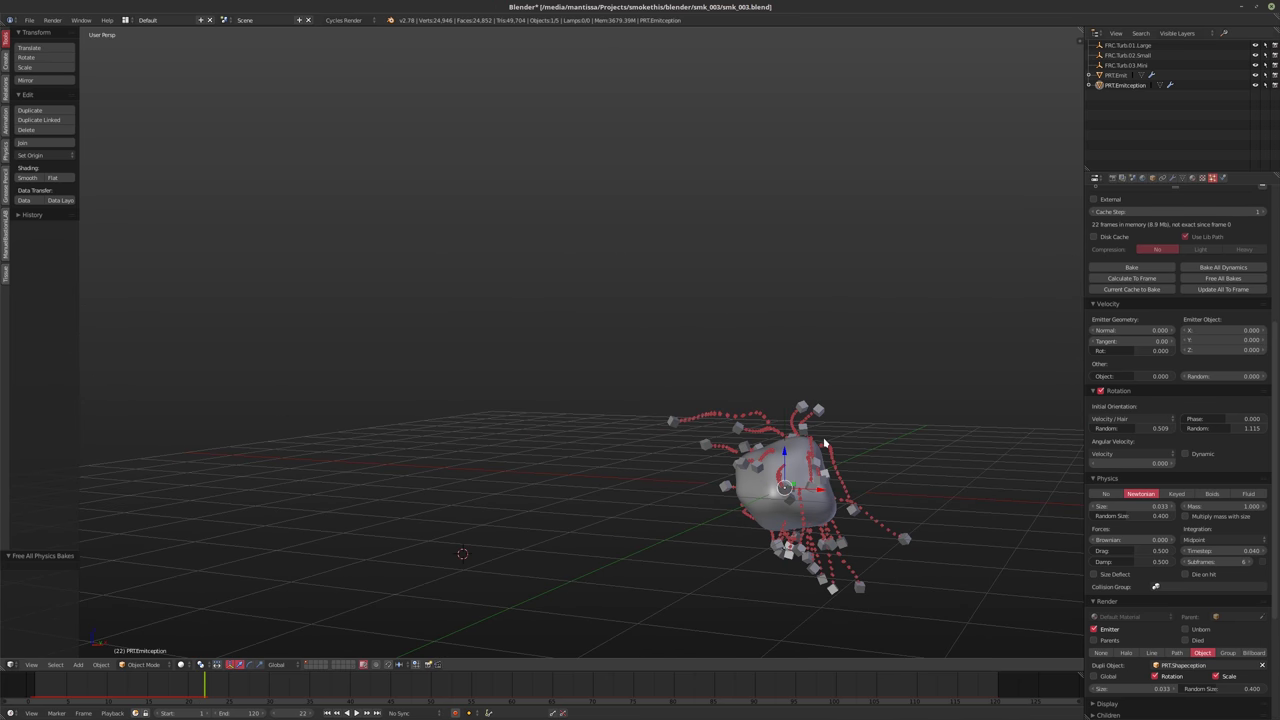
Return to frame 1 and set FRC.Turb.03.Mini's turbulence size to 0.005 and strength to 1.5
key("shift+Left")
scroll(1150, 250, "down", 2)
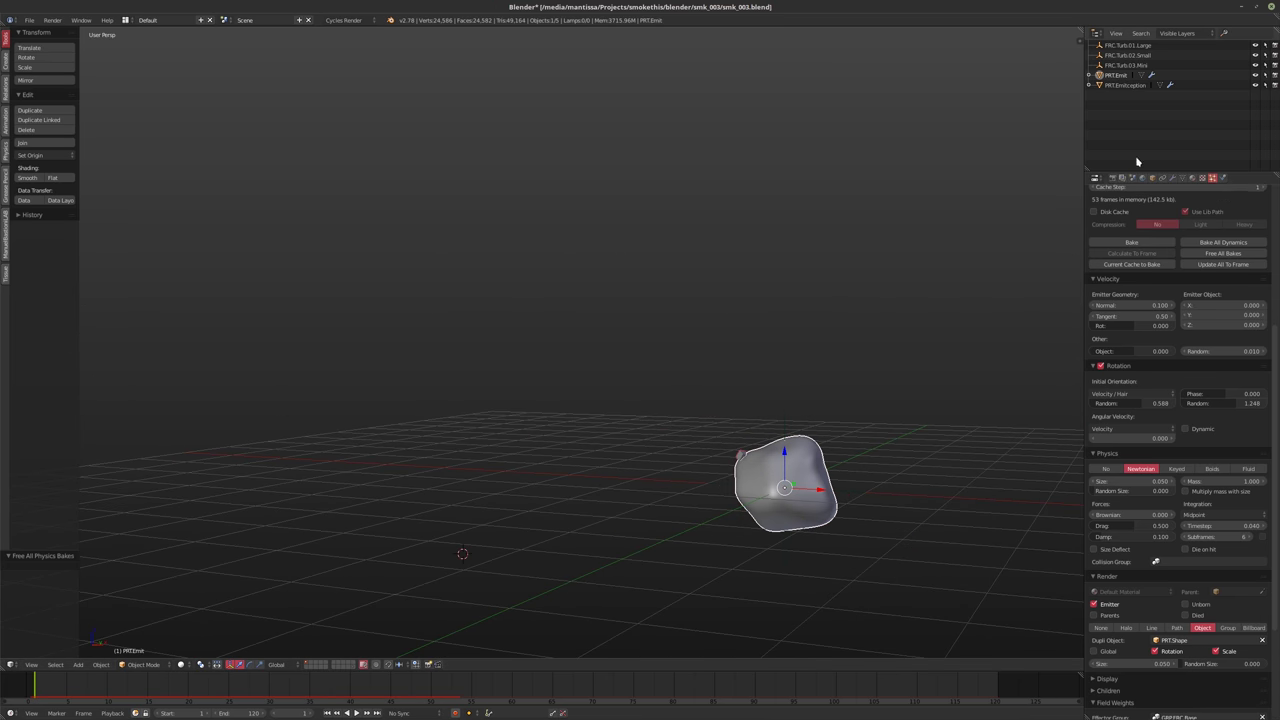
left_click(1125, 65)
left_click(1193, 178)
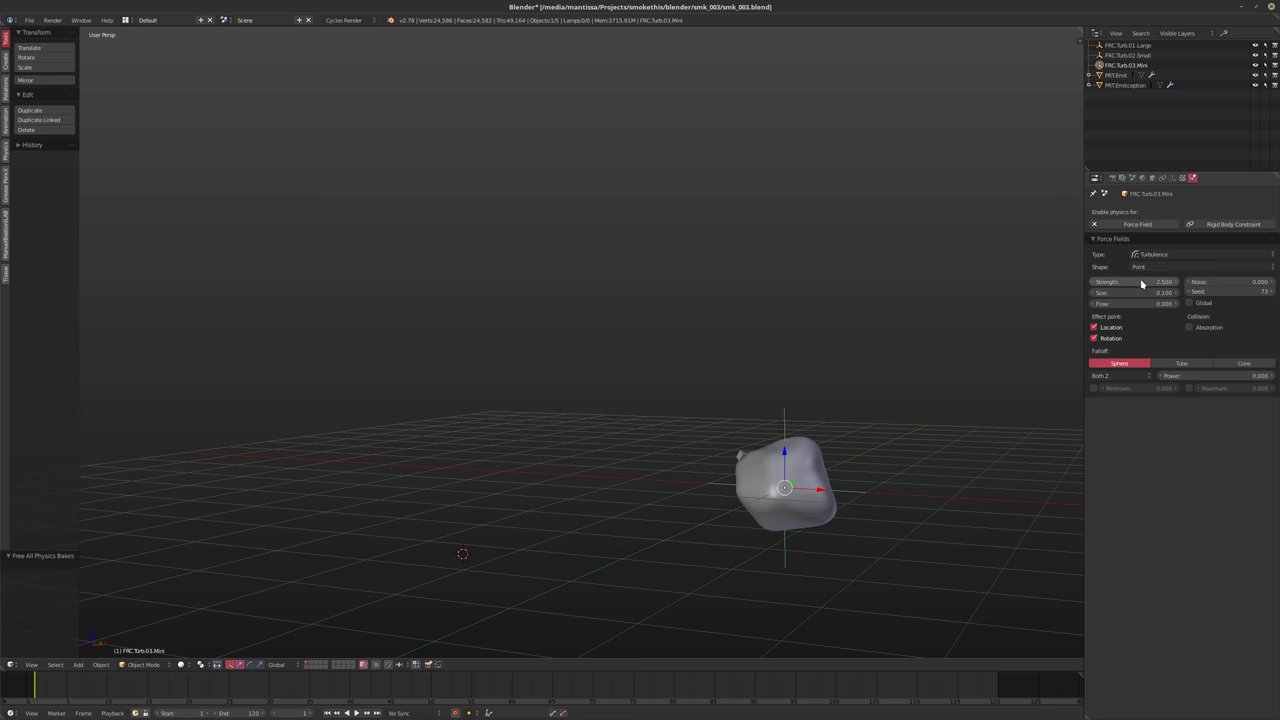
left_click(1126, 292)
type("0.15")
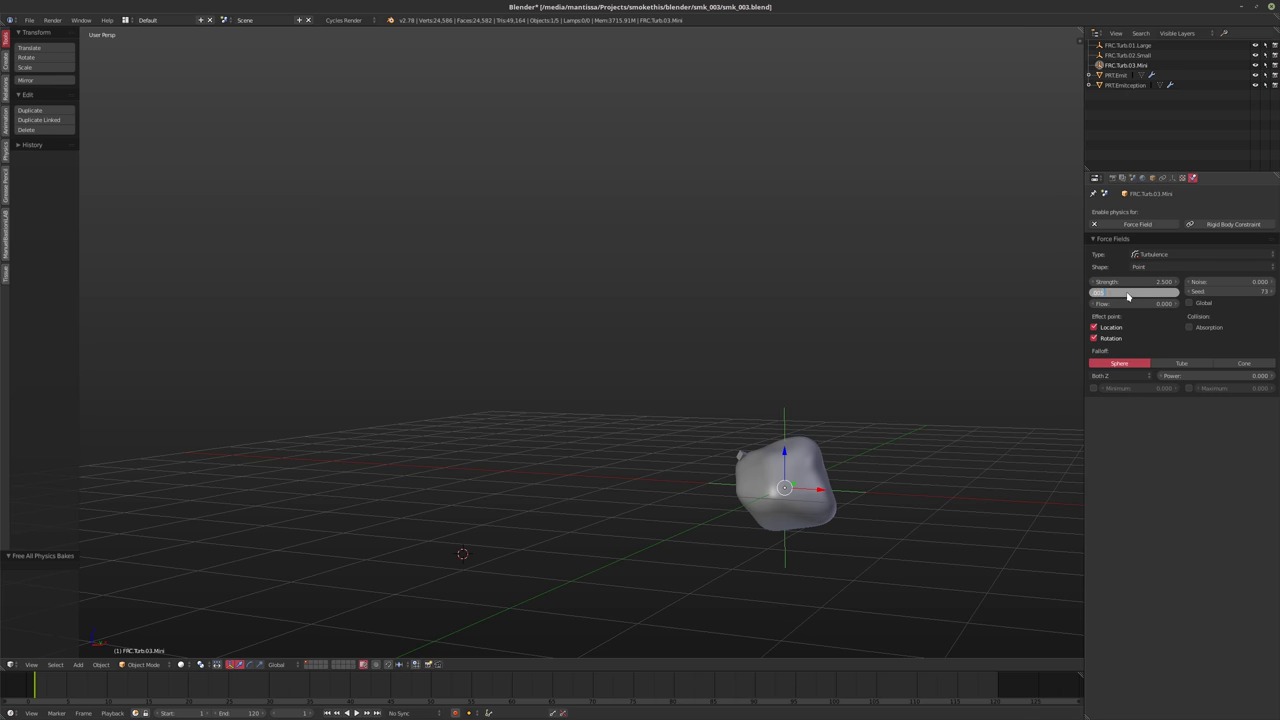
key("Return")
left_click(1124, 282)
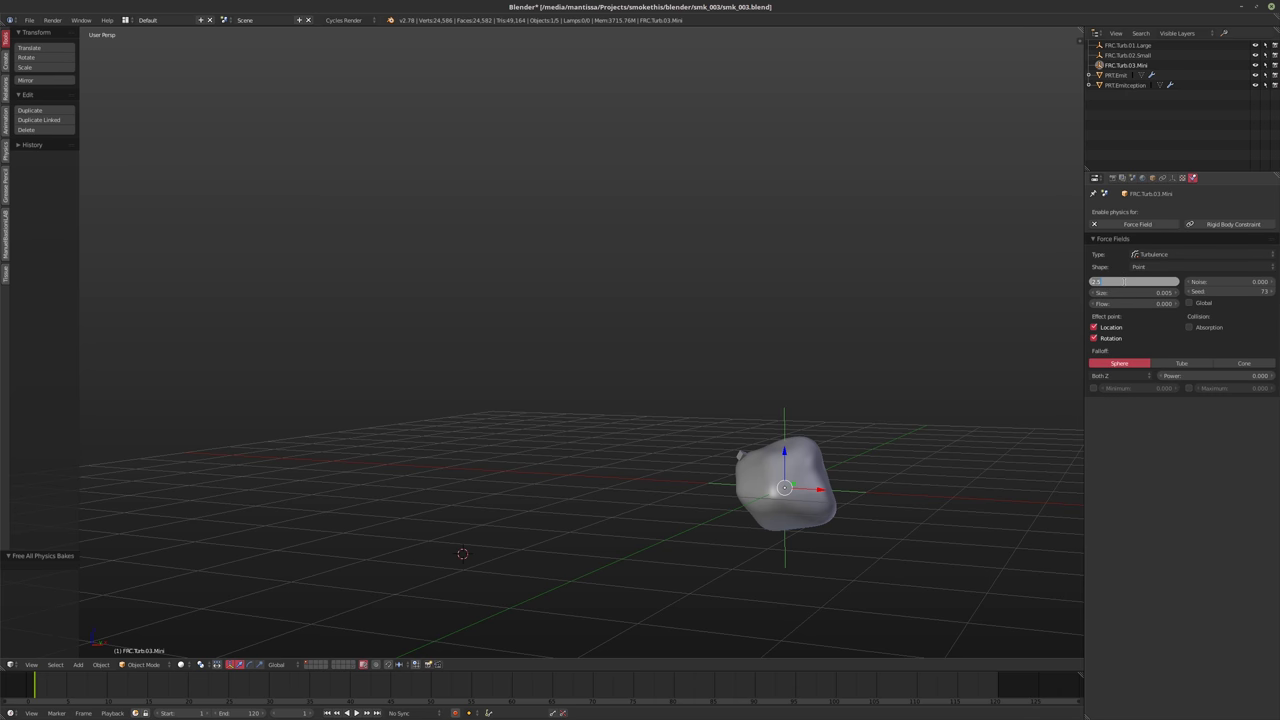
type("1.5")
key("Return")
Play the simulation to about frame 31, stop it and inspect the scattered trail particles up close
middle_click_drag(863, 277, 750, 368)
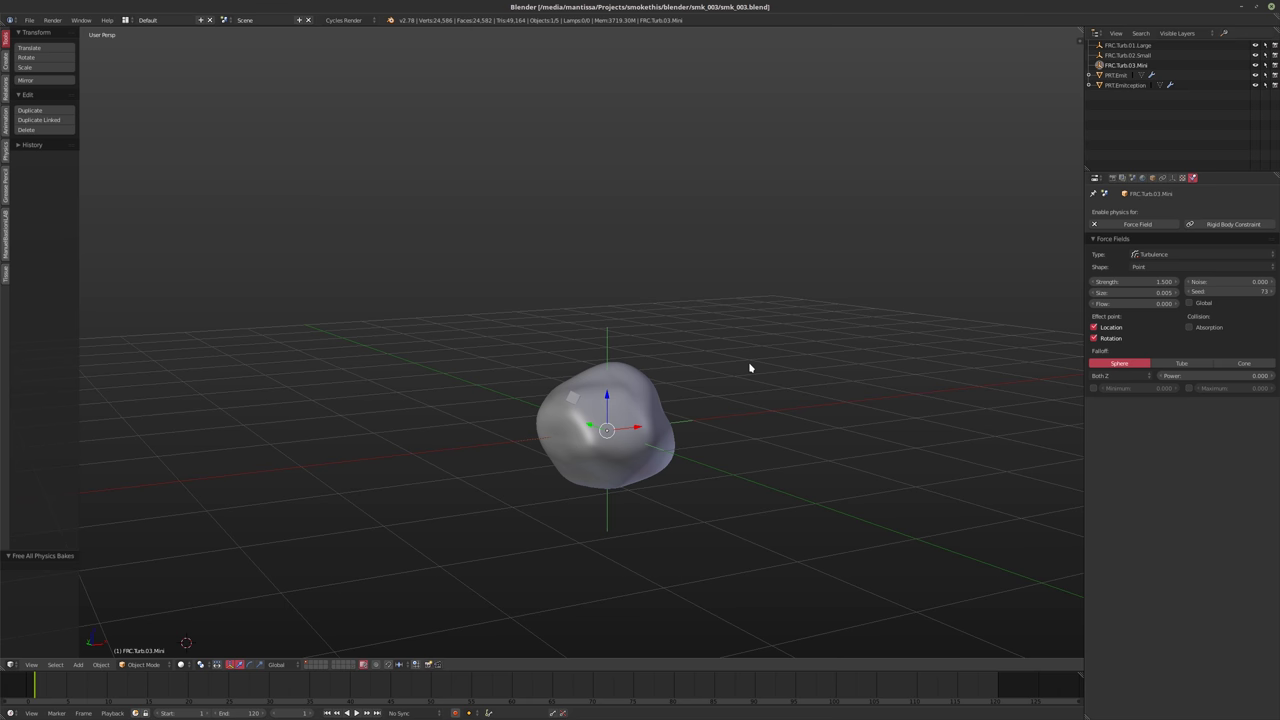
key("alt+a")
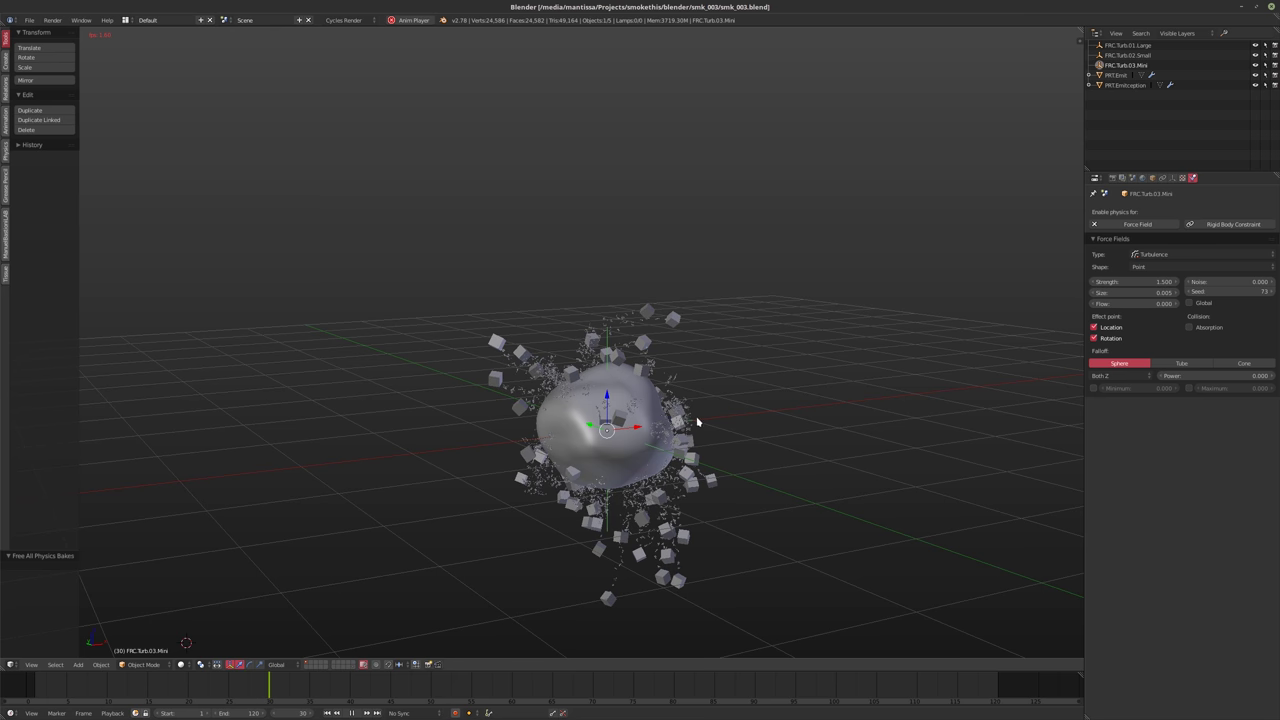
key("alt+a")
scroll(650, 390, "up", 6)
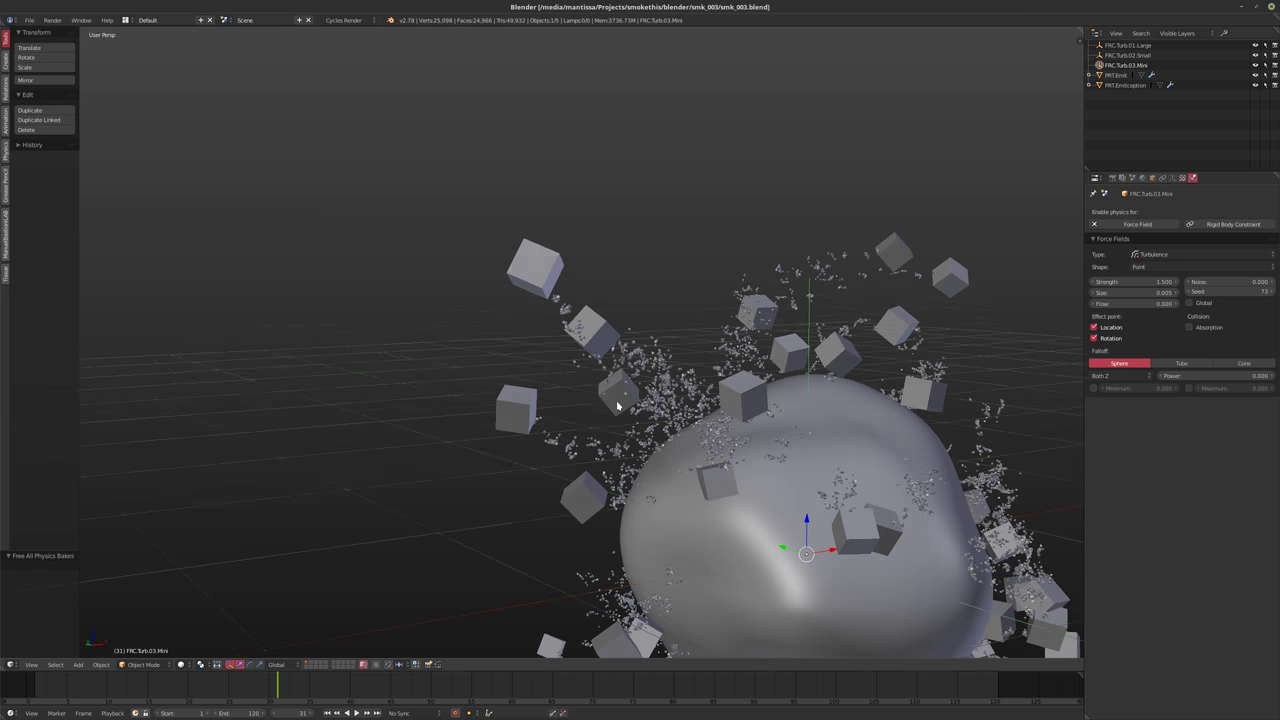
middle_click_drag(640, 348, 600, 386)
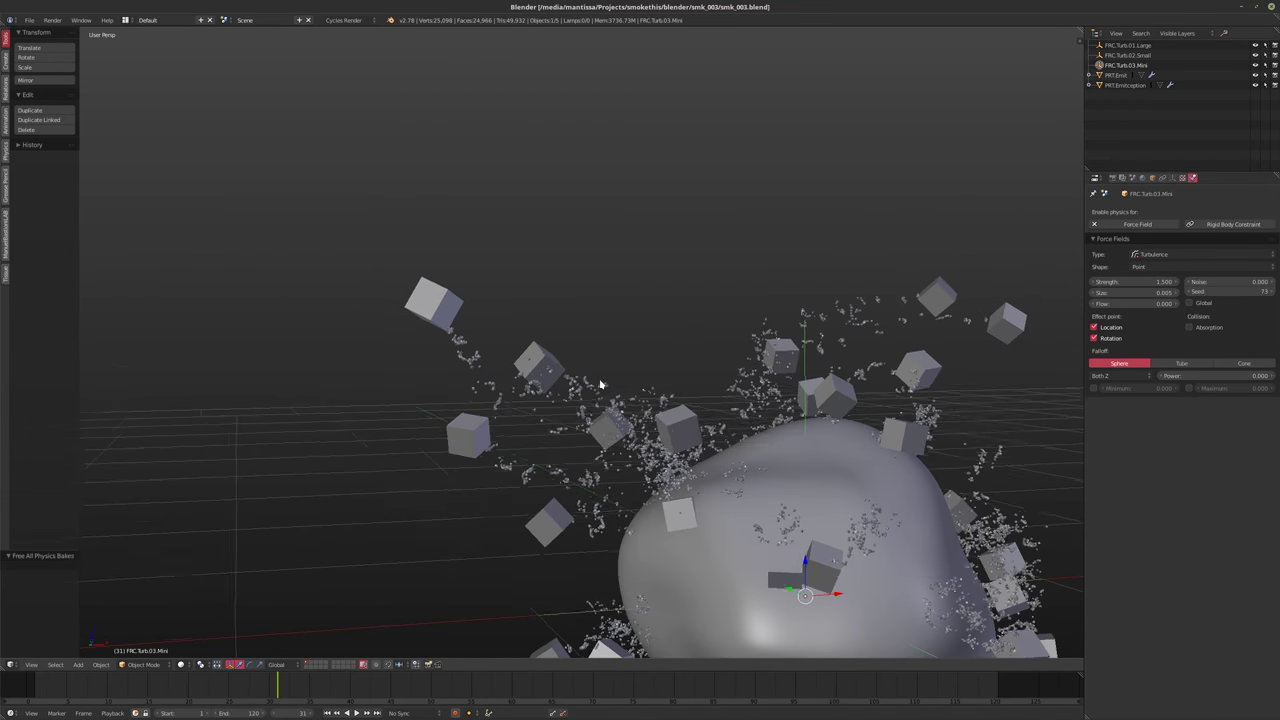
Set FRC.Turb.03.Mini's turbulence size to 0.01 and return to frame 1
left_click(1113, 291)
type("0.01")
key("Return")
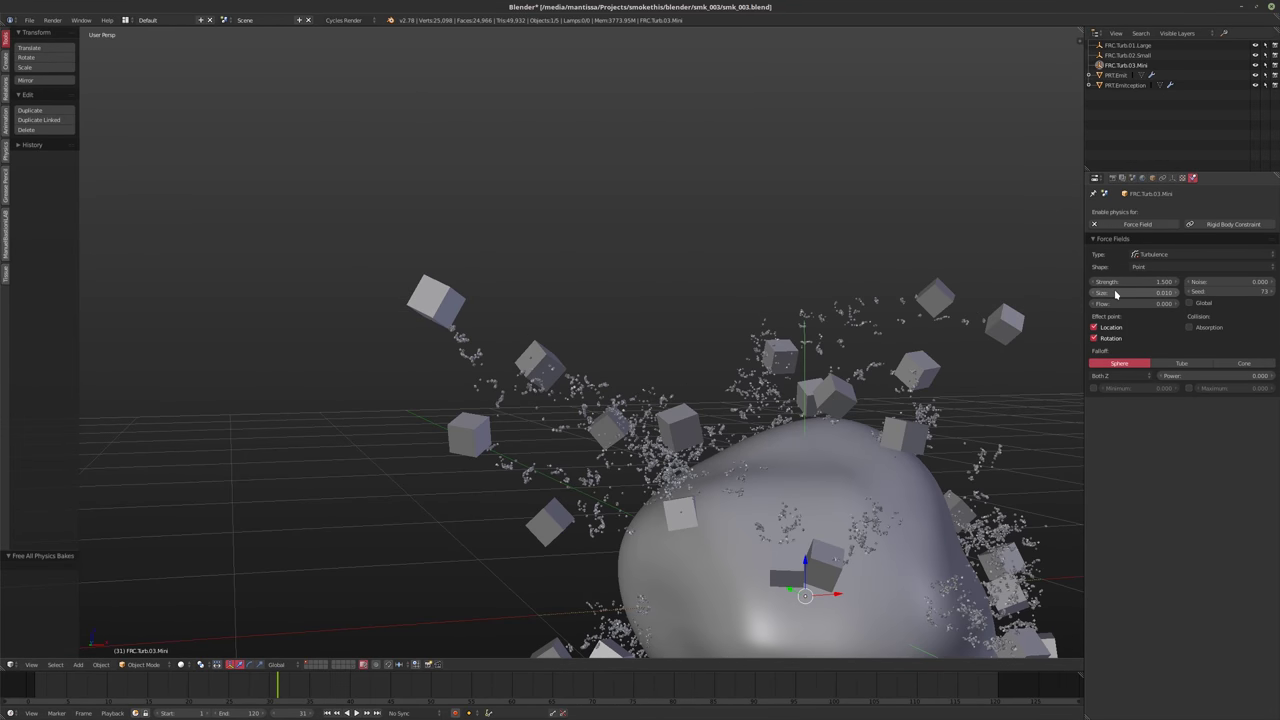
scroll(722, 410, "down", 4)
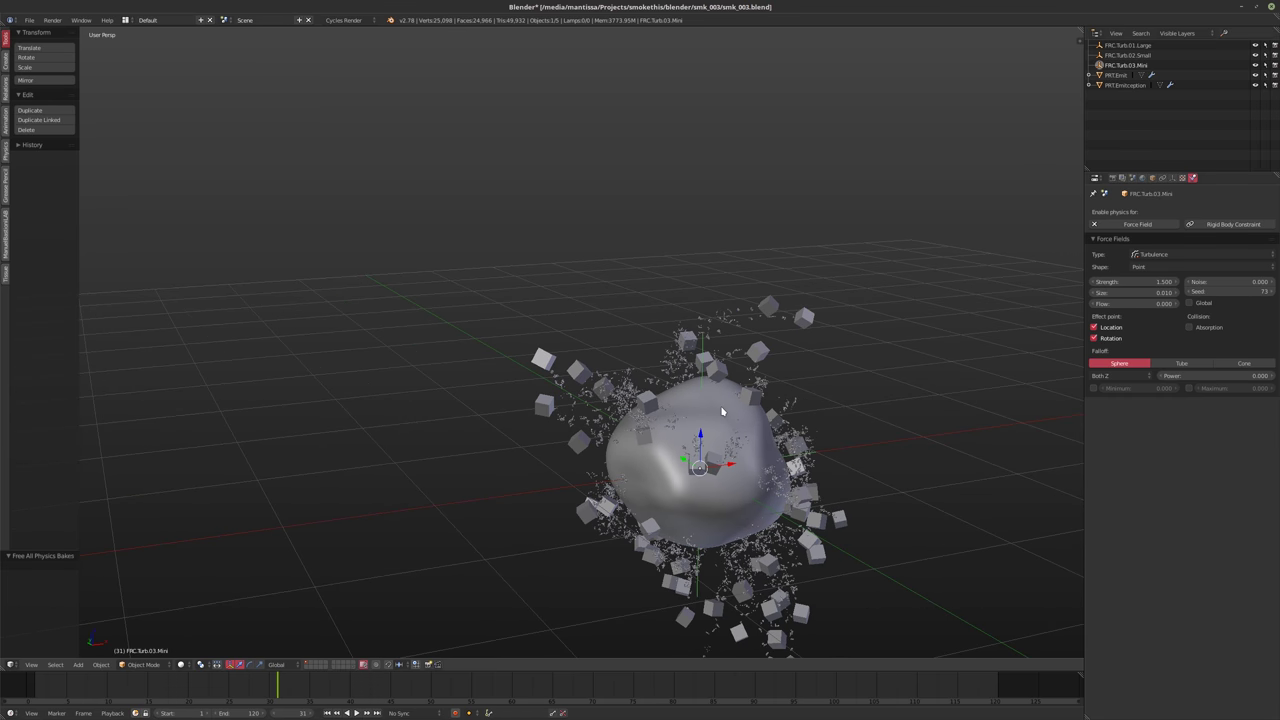
key("shift+Left")
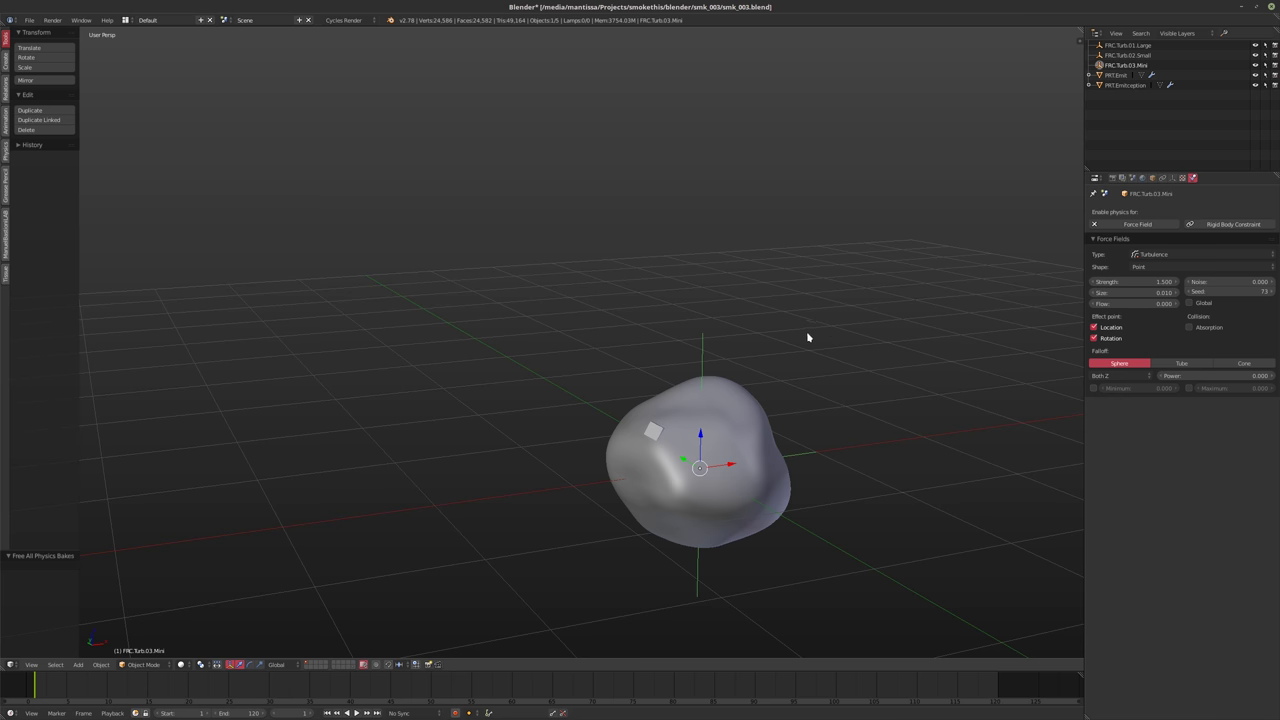
Replay the simulation to about frame 27, stop it, inspect the trails from several angles and return to frame 1
key("alt+a")
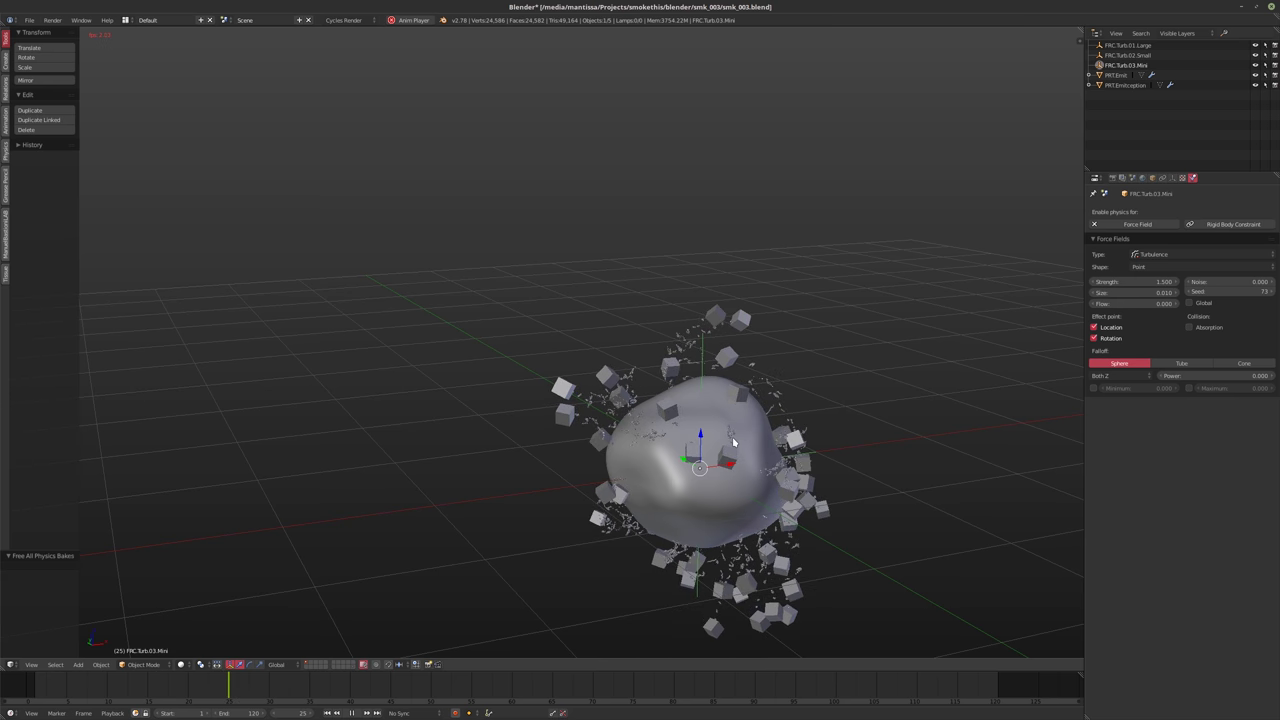
key("alt+a")
middle_click_drag(781, 437, 810, 425)
scroll(810, 425, "up", 10)
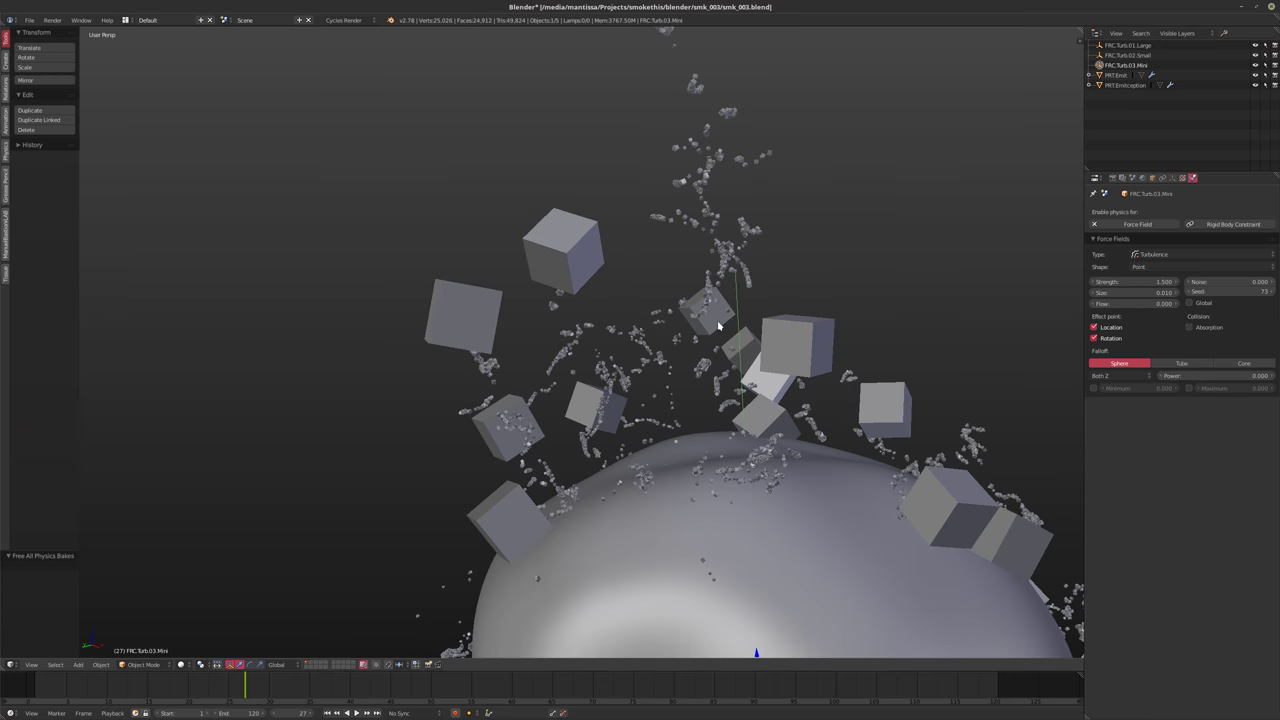
scroll(572, 381, "down", 8)
middle_click_drag(600, 352, 880, 360)
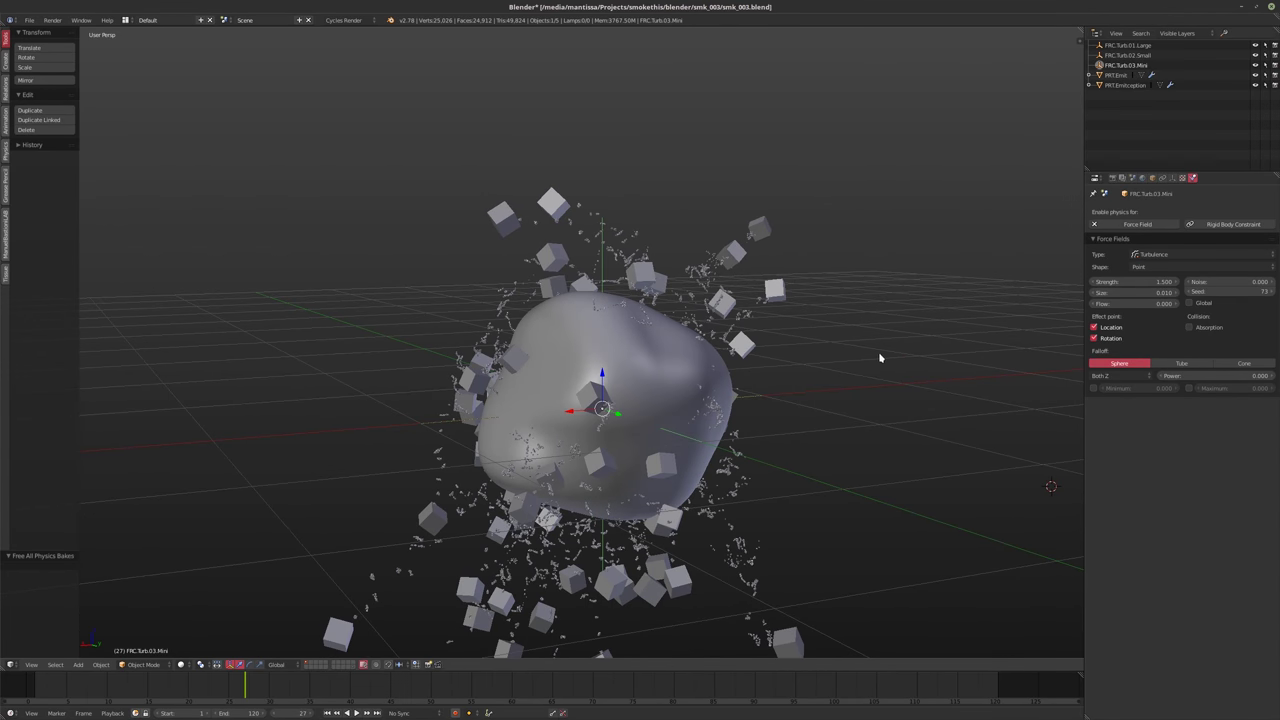
key("shift+Left")
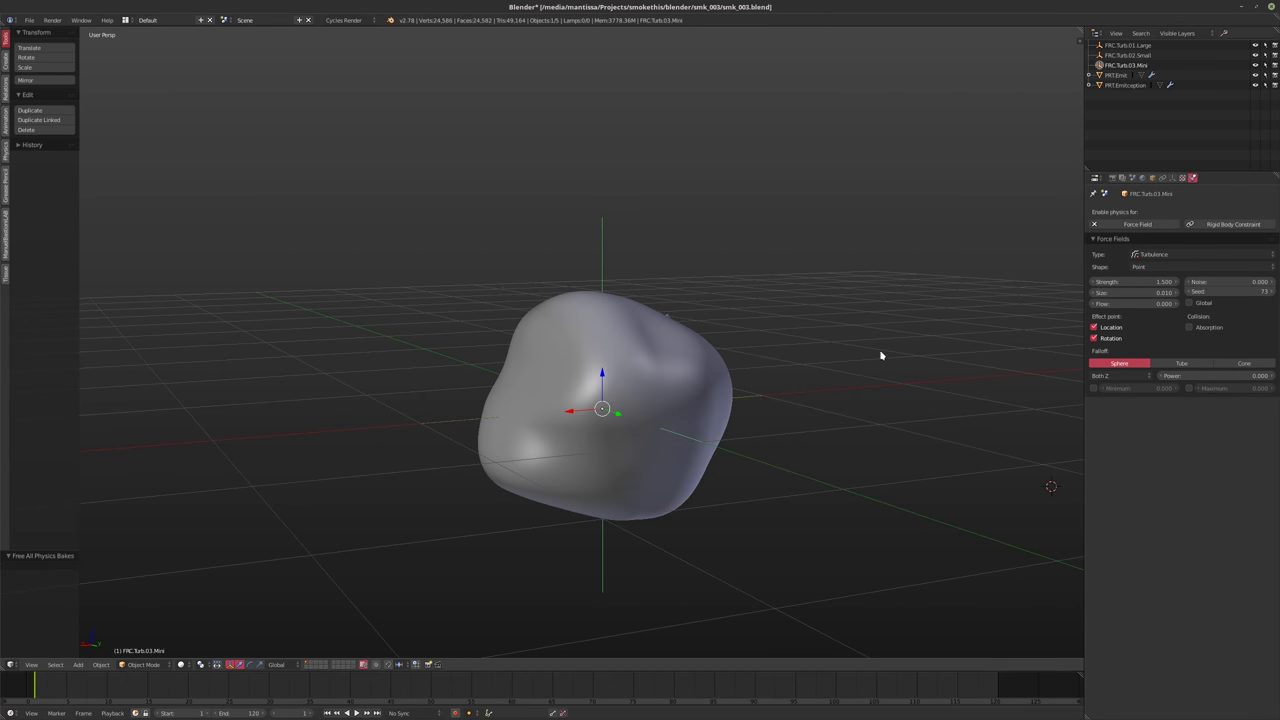
Set the scene's frame rate to 50 fps and replay the simulation to about frame 32
left_click(1113, 179)
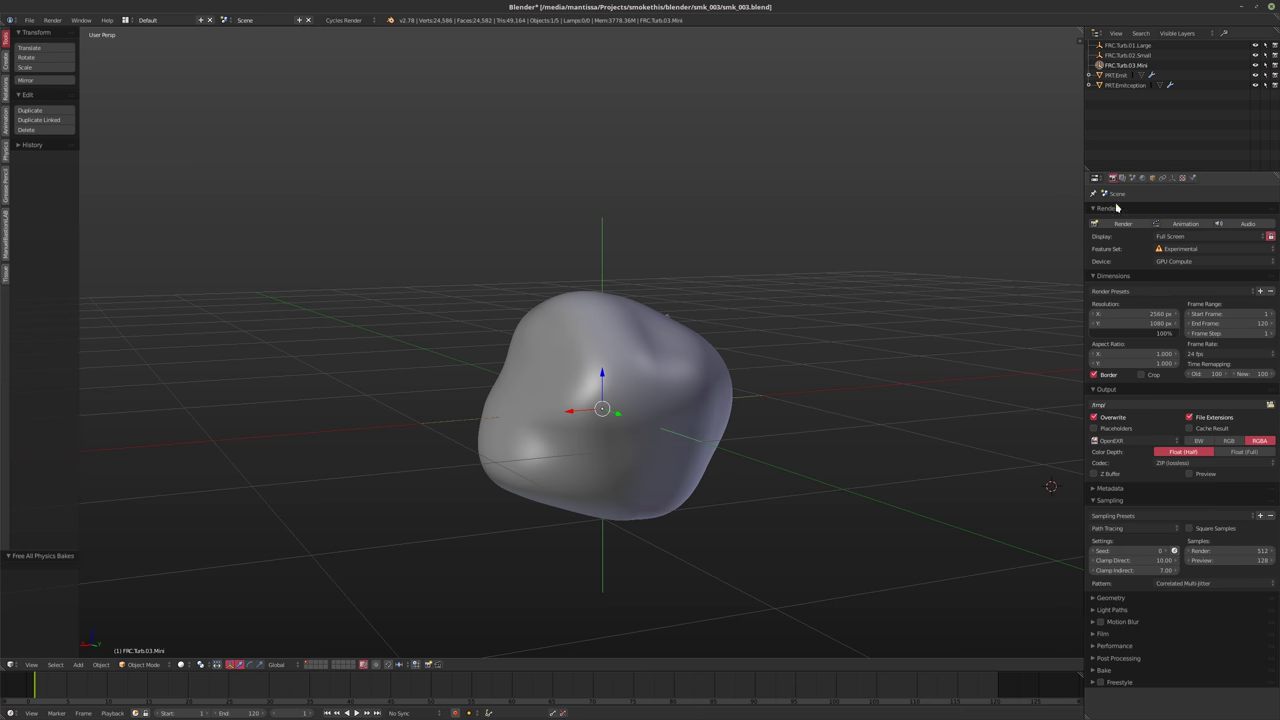
left_click(1213, 355)
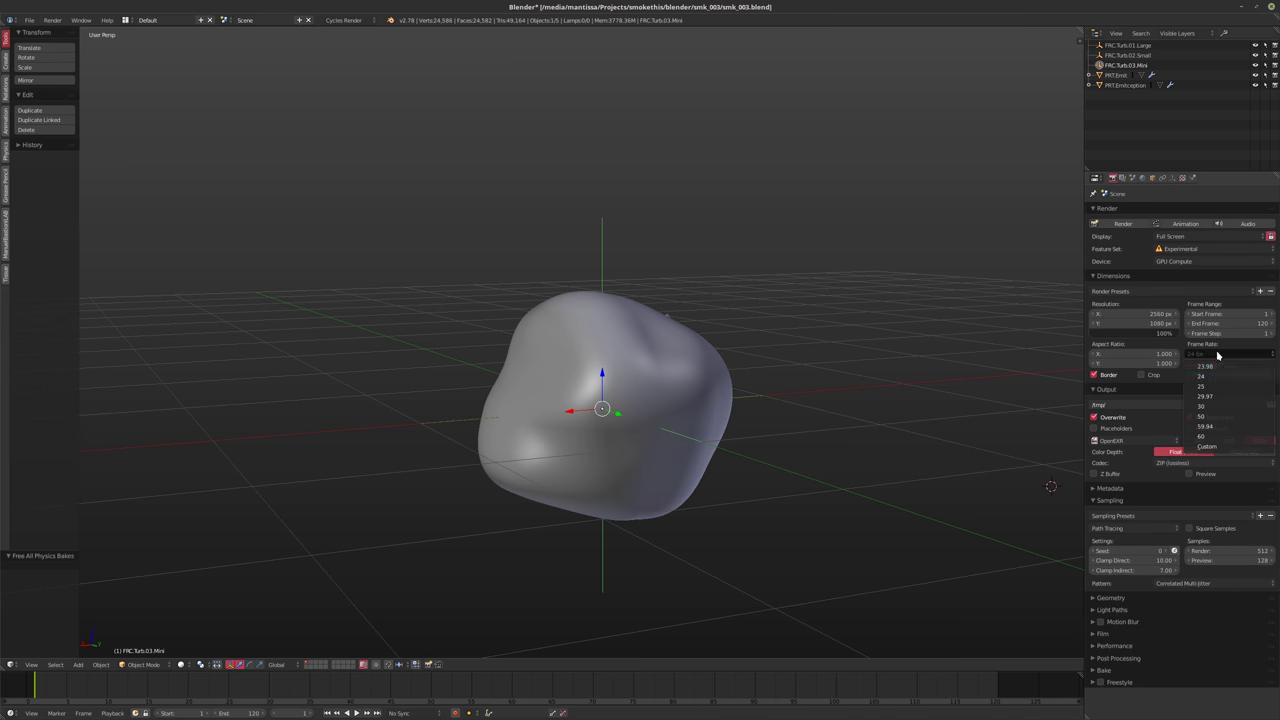
left_click(1222, 417)
key("alt+a")
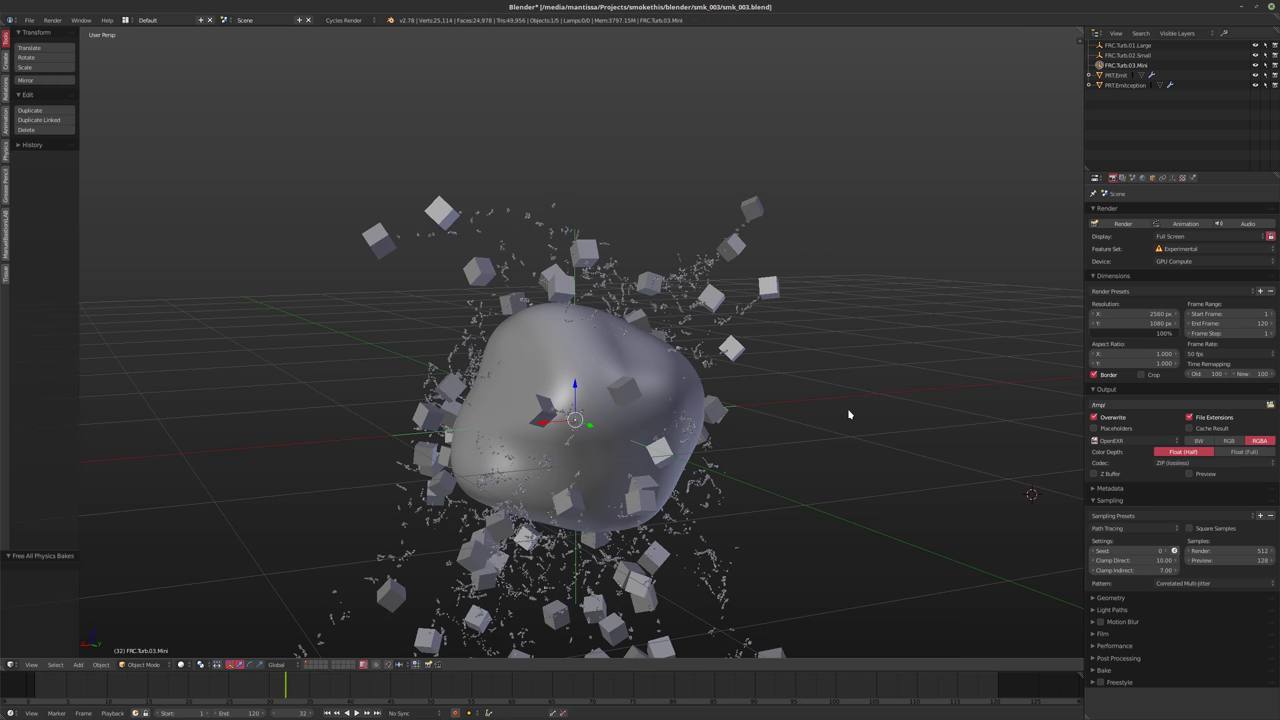
key("Escape")
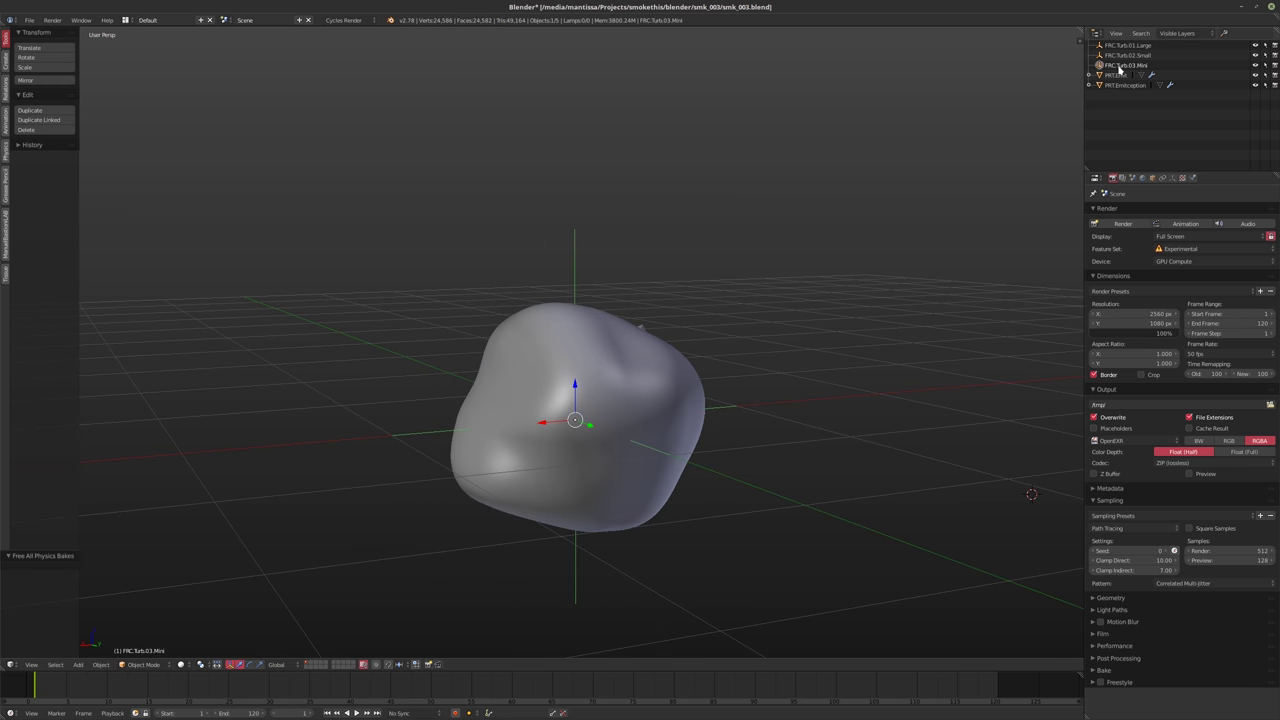
Set FRC.Turb.03.Mini's turbulence strength to 0.75 and replay the simulation to about frame 23
left_click(1192, 178)
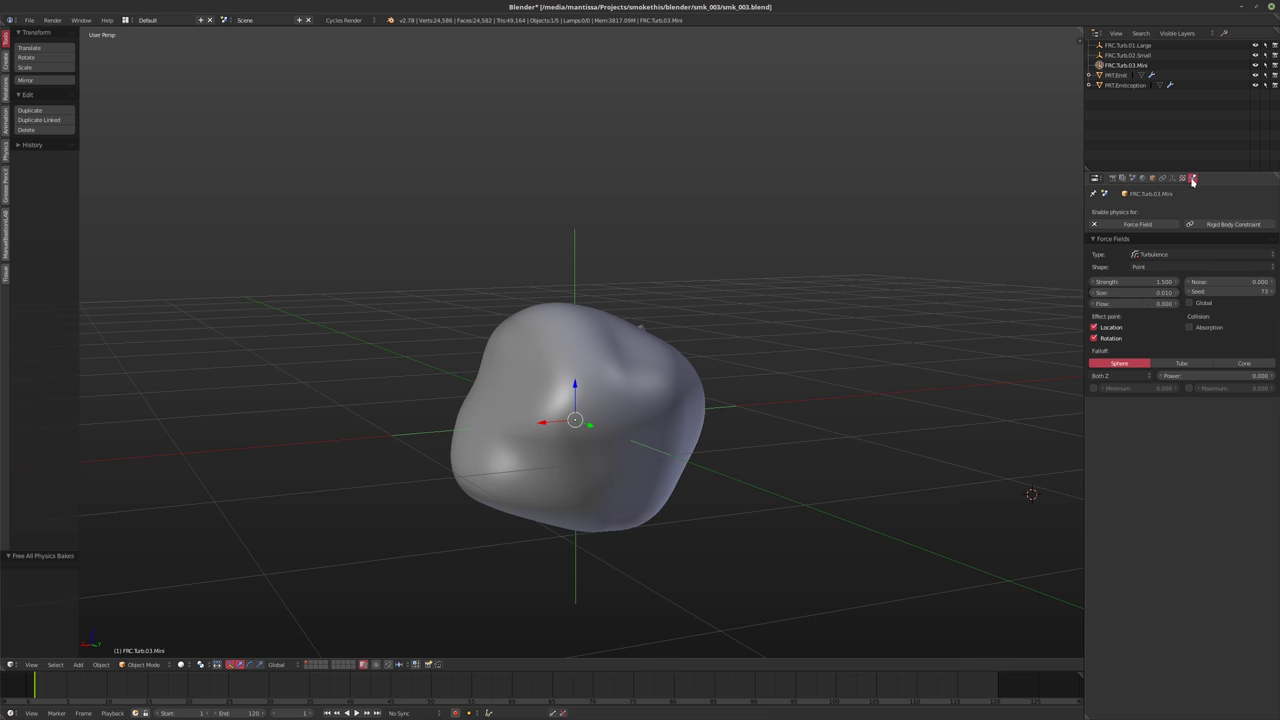
left_click(1123, 284)
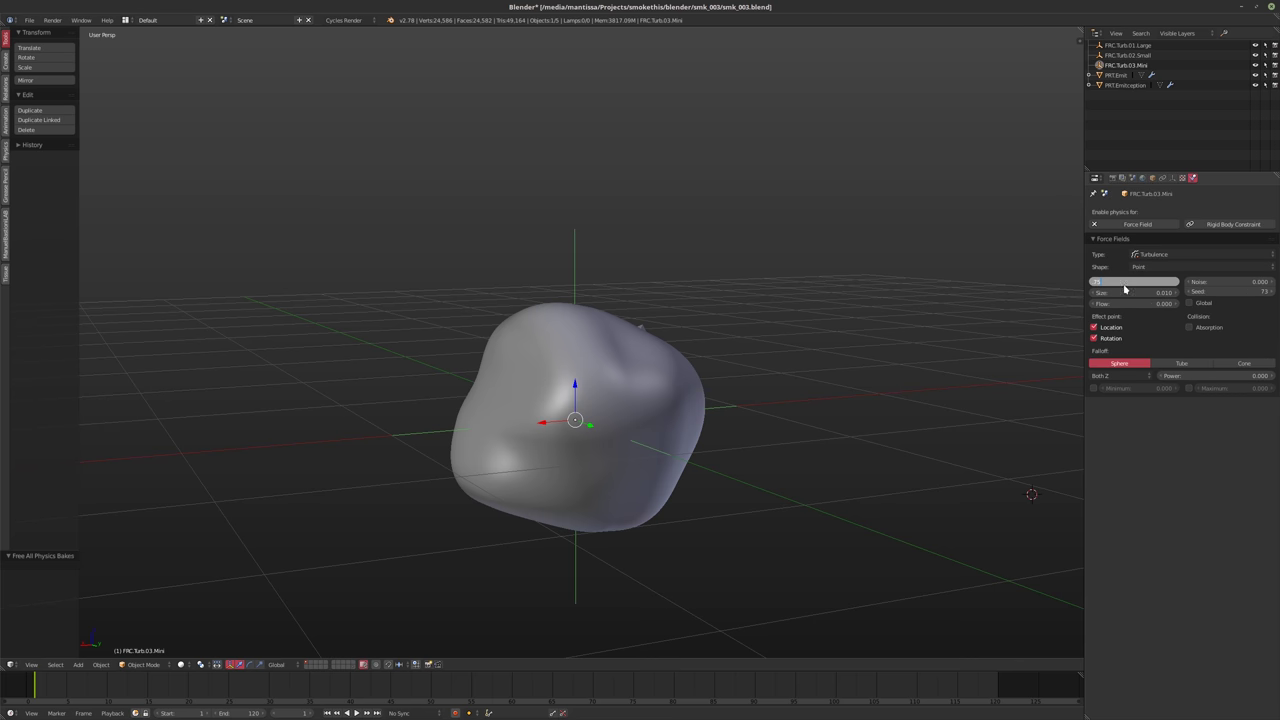
type(".75")
key("Return")
key("alt+a")
middle_click_drag(680, 365, 726, 374)
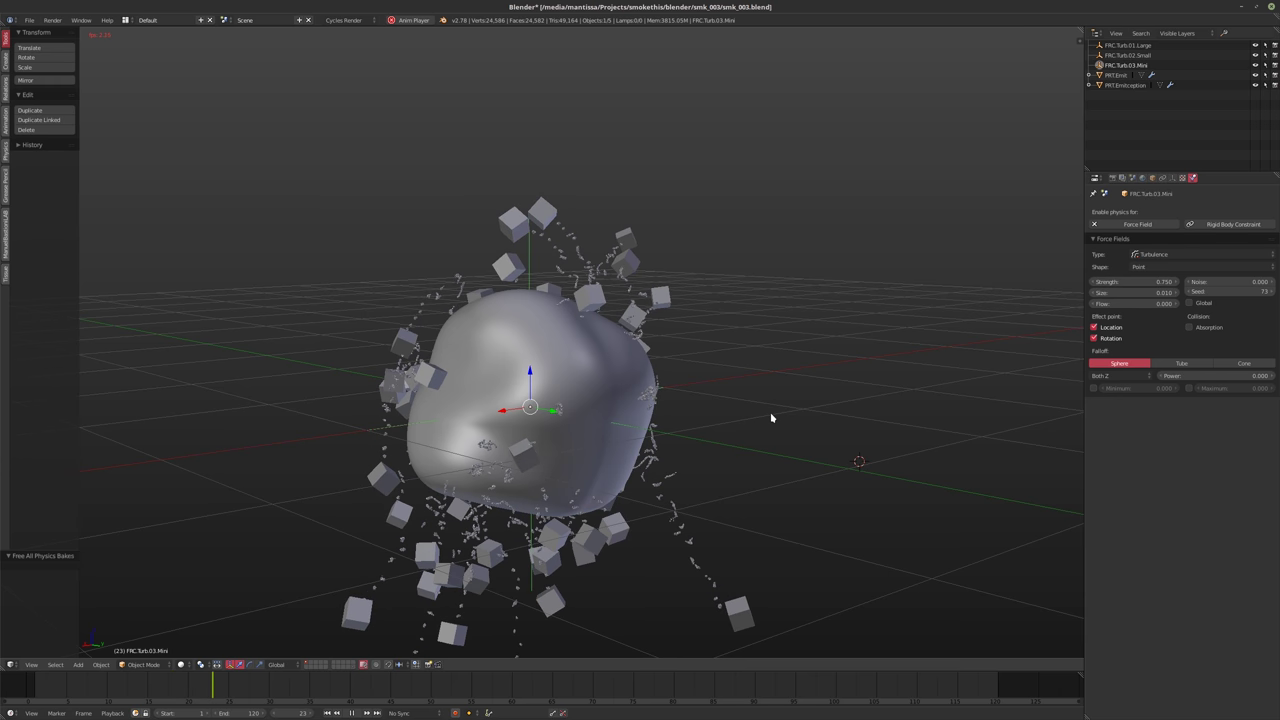
key("Escape")
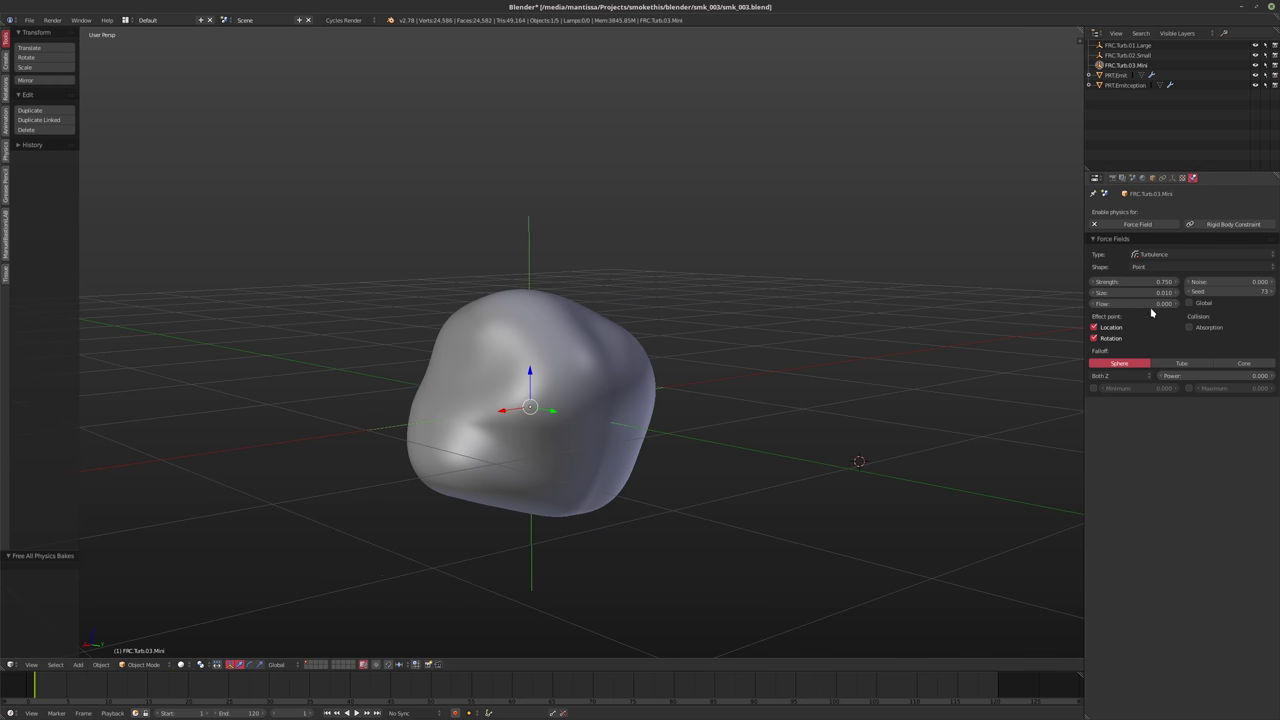
Set FRC.Turb.03.Mini's turbulence strength to 0.33, replay to about frame 18 and return to frame 1
left_click(1123, 281)
type("0.33")
key("Return")
key("alt+a")
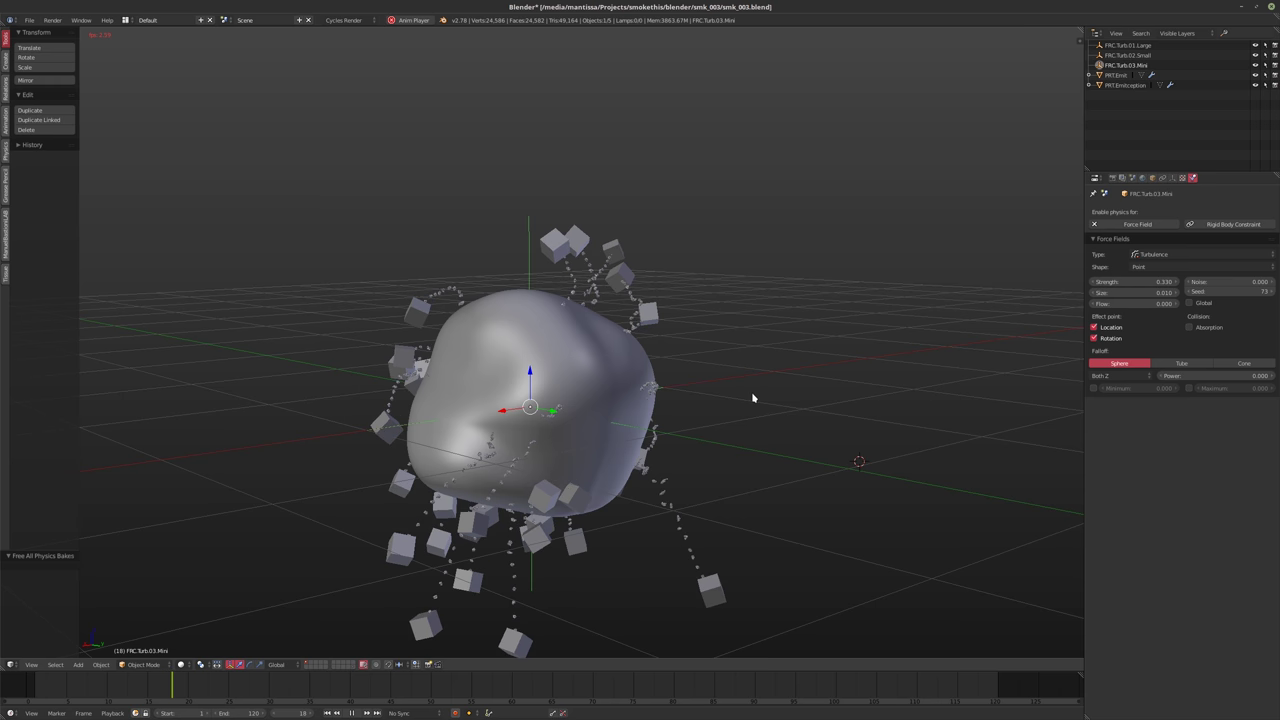
key("alt+a")
key("shift+Left")
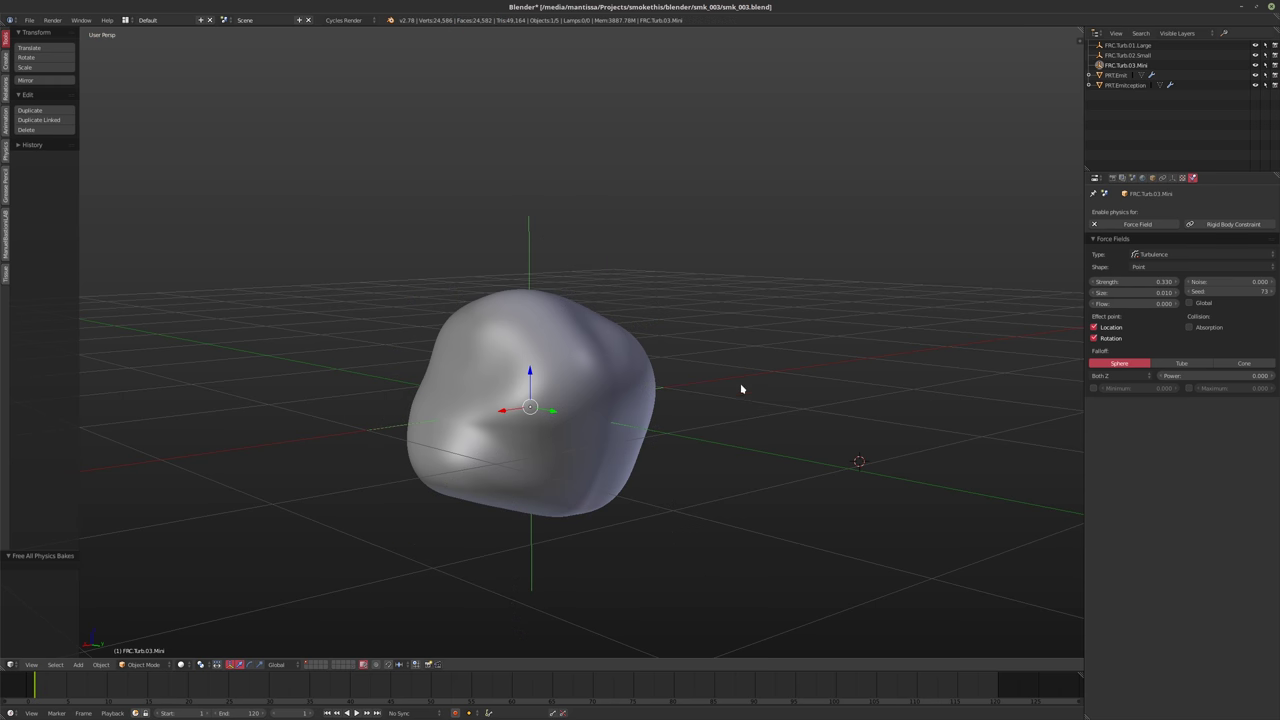
Set PRT.Emitception's particles to emit from faces and play the simulation to about frame 13
left_click(1128, 85)
left_click(1212, 178)
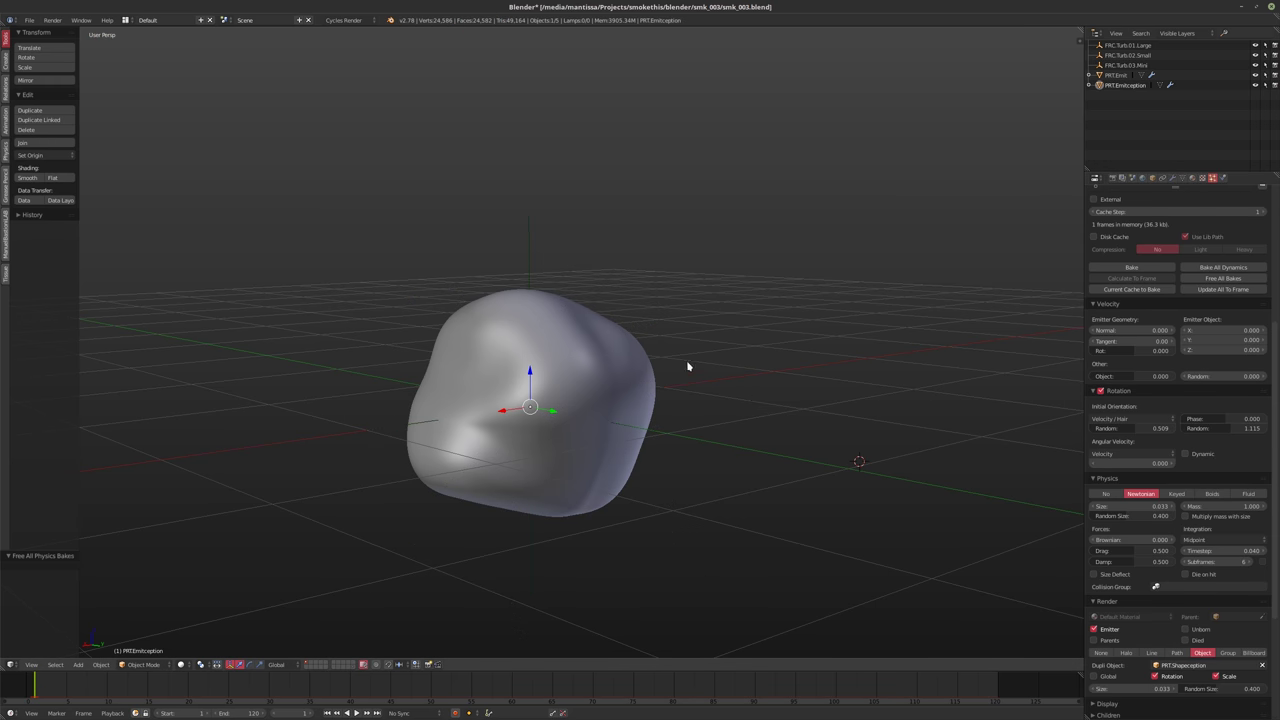
middle_click_drag(686, 366, 740, 360)
scroll(1182, 335, "up", 6)
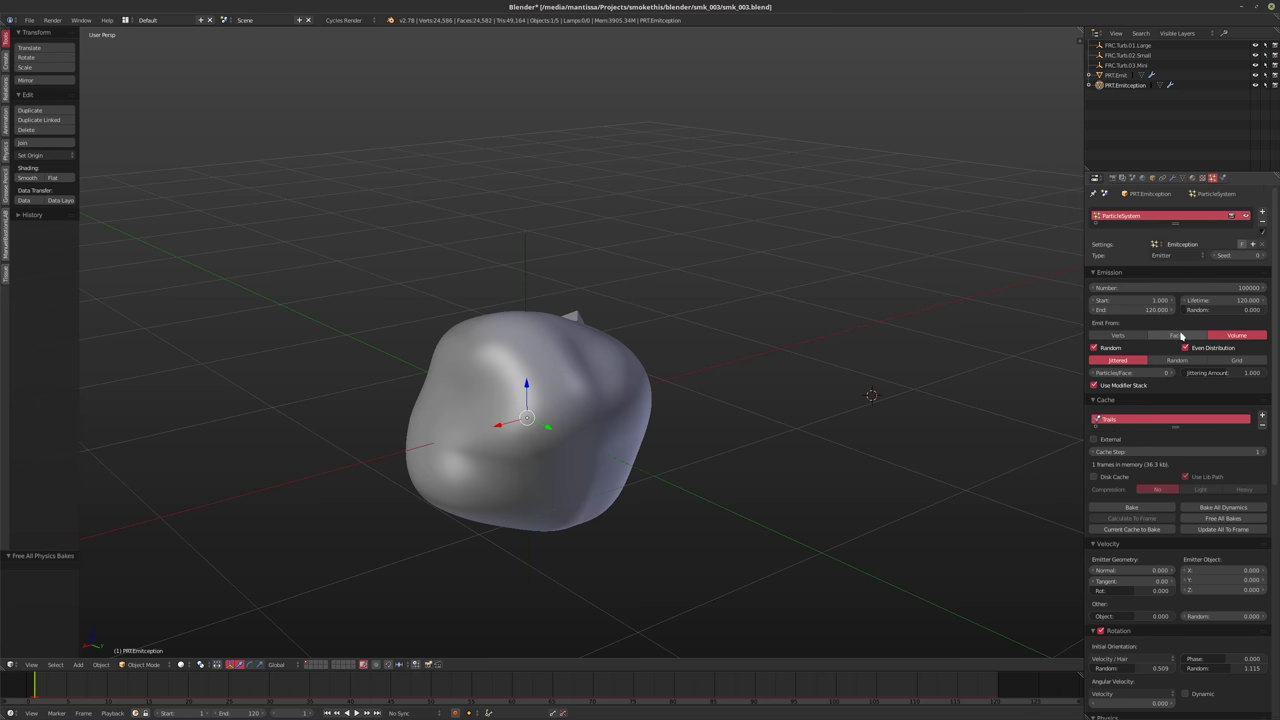
left_click(1178, 335)
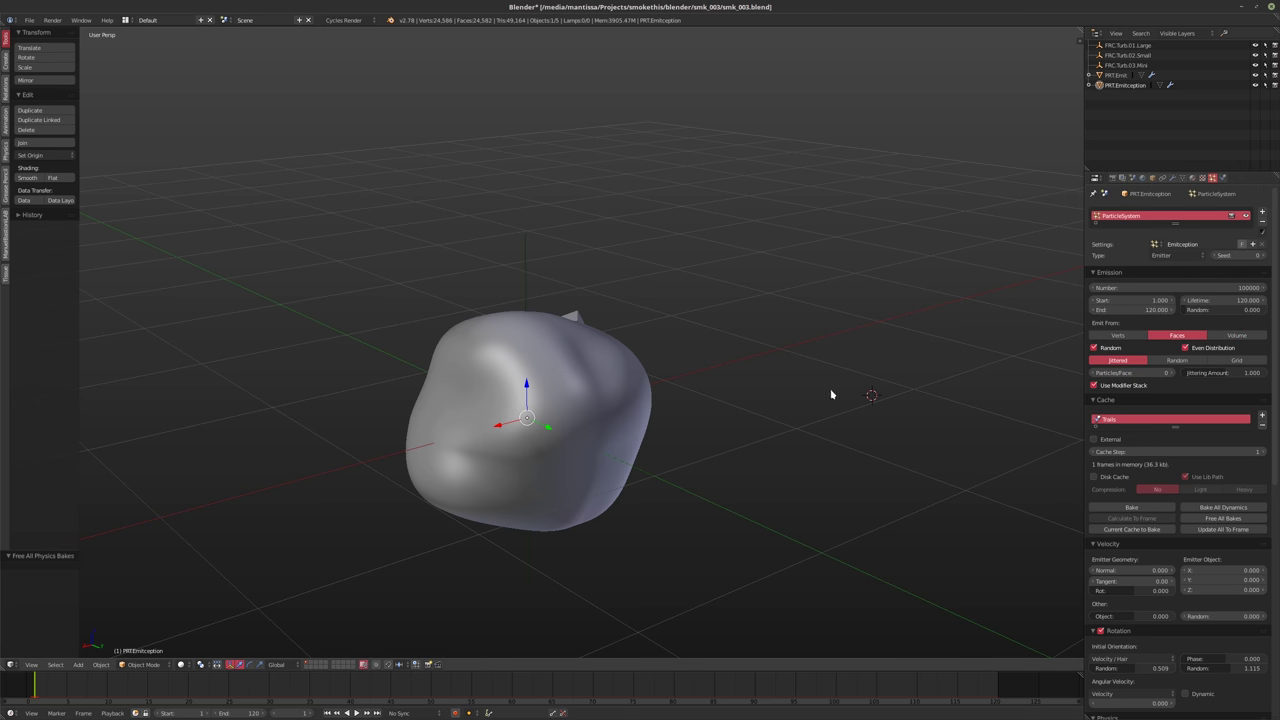
key("alt+a")
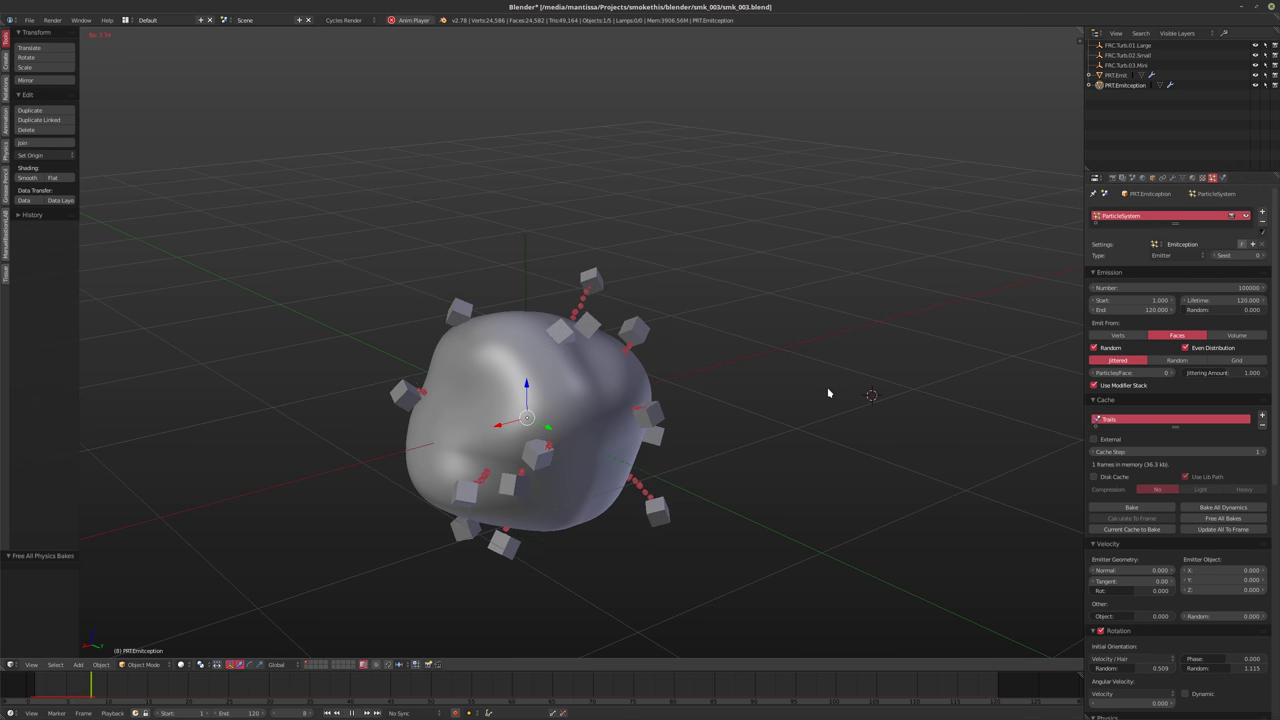
key("alt+a")
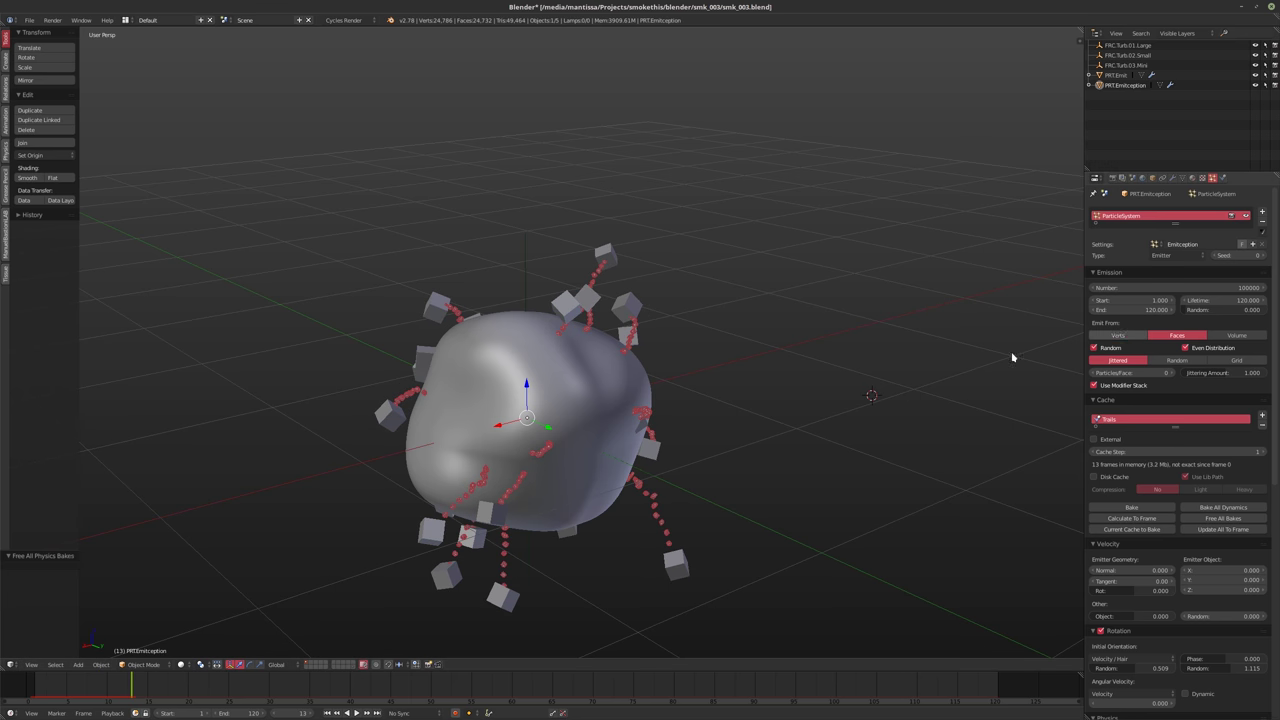
Set PRT.Emitception's particles to emit from verts, replay the simulation to about frame 39 and inspect the trails
key("ctrl+z")
key("alt+a")
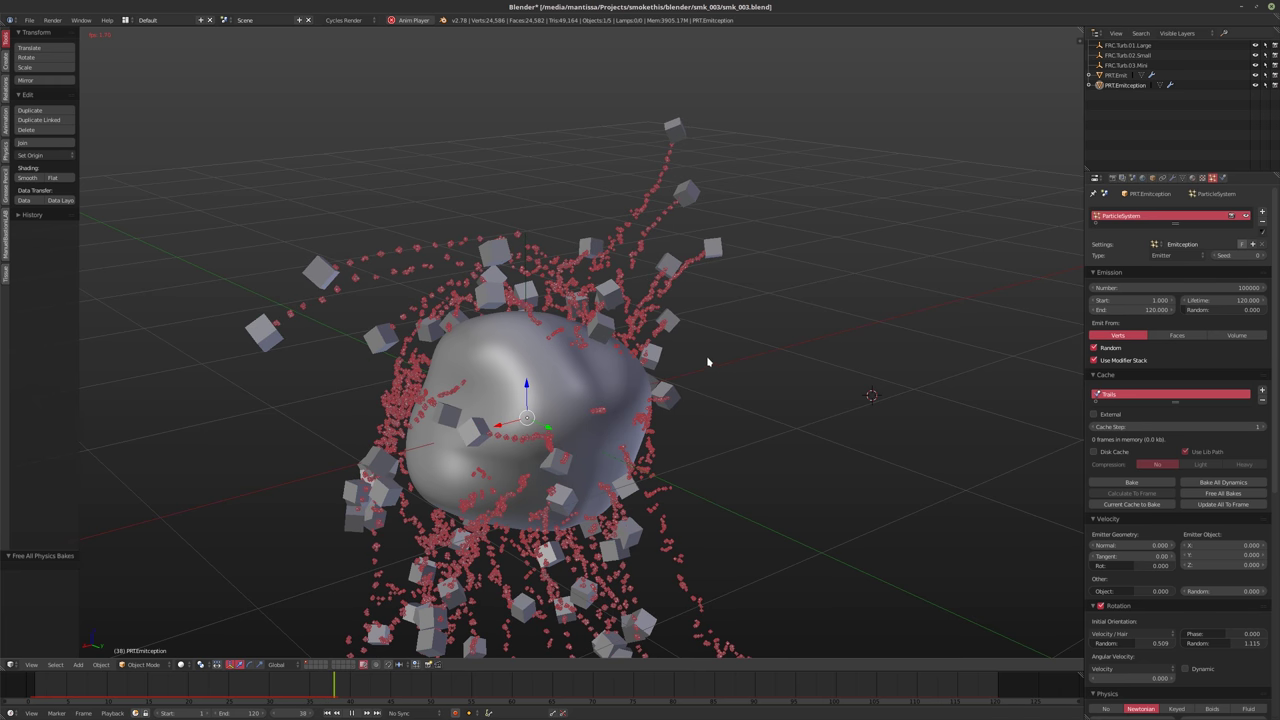
key("alt+a")
middle_click_drag(668, 382, 620, 256)
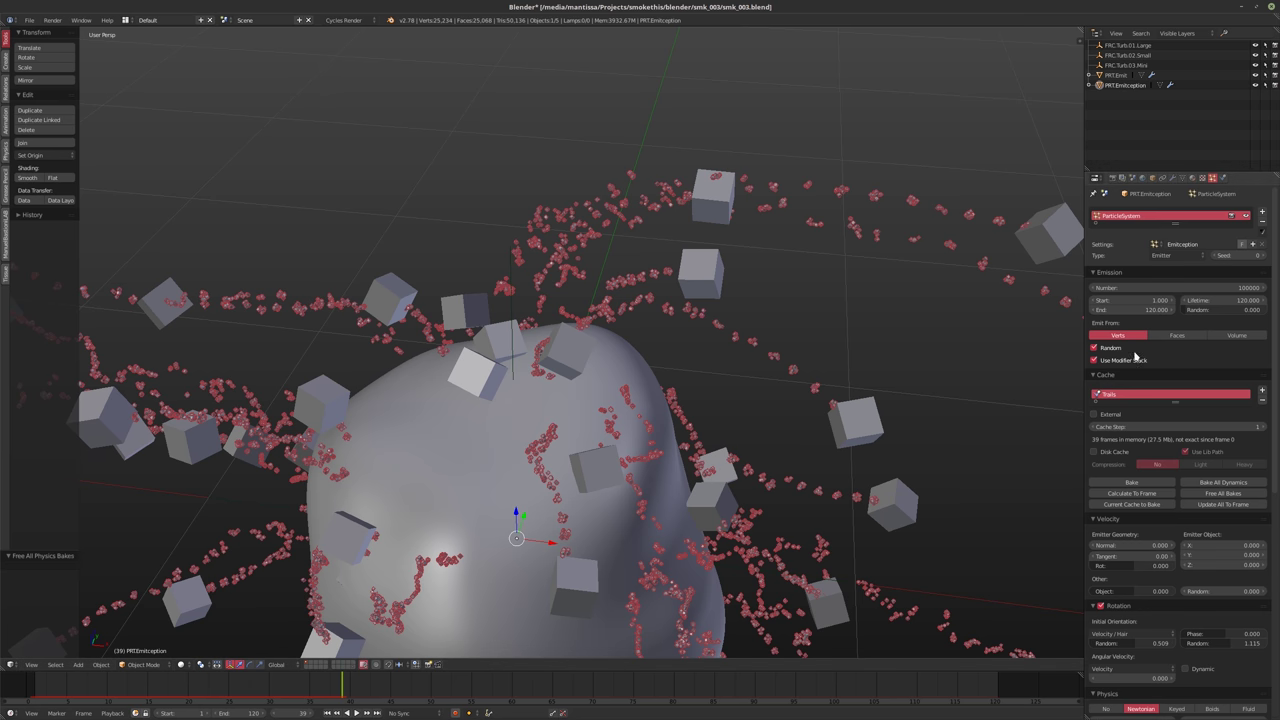
Toggle random emission off and back on for PRT.Emitception, replay the simulation to about frame 34 and inspect the trails
left_click(1095, 348)
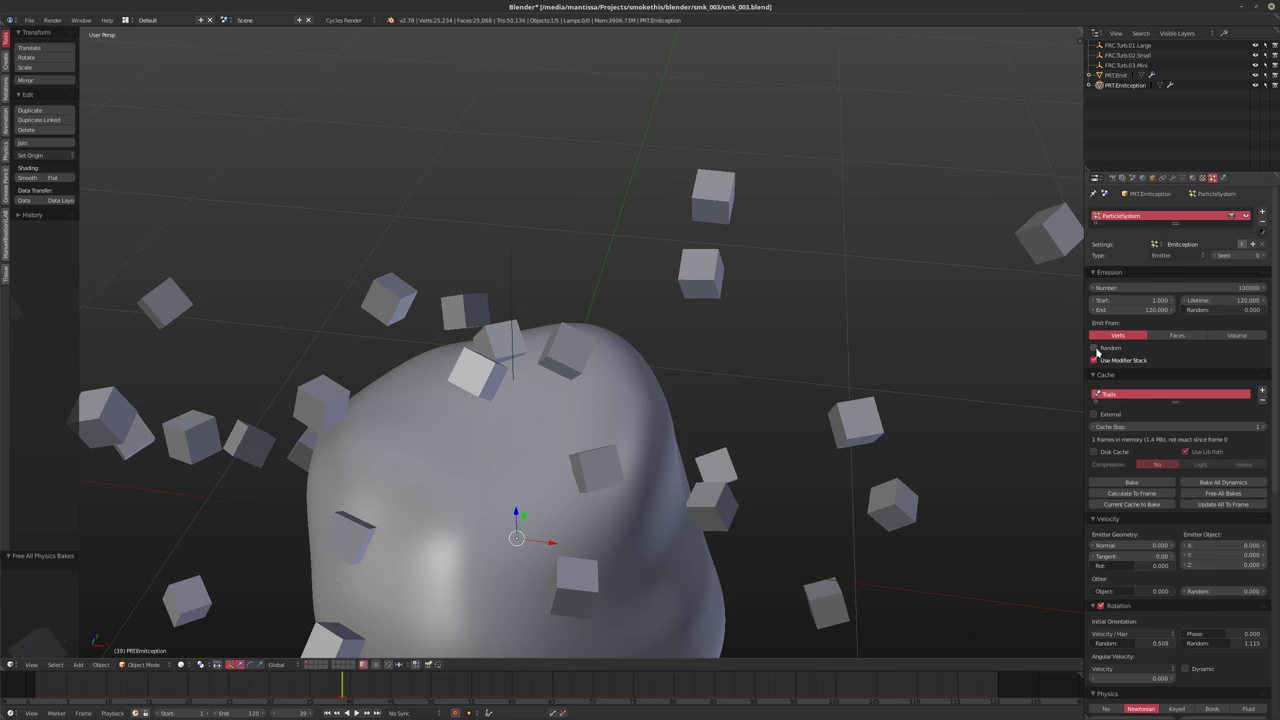
left_click(1153, 348)
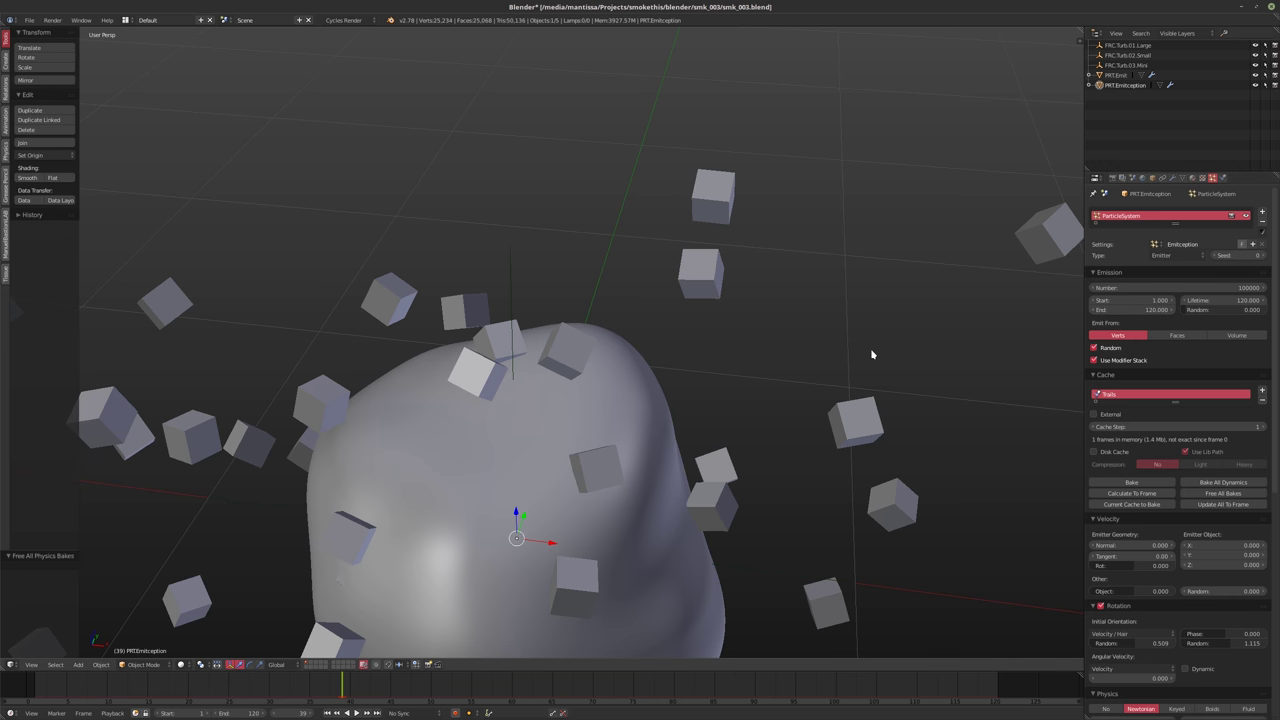
key("shift+Left")
key("alt+a")
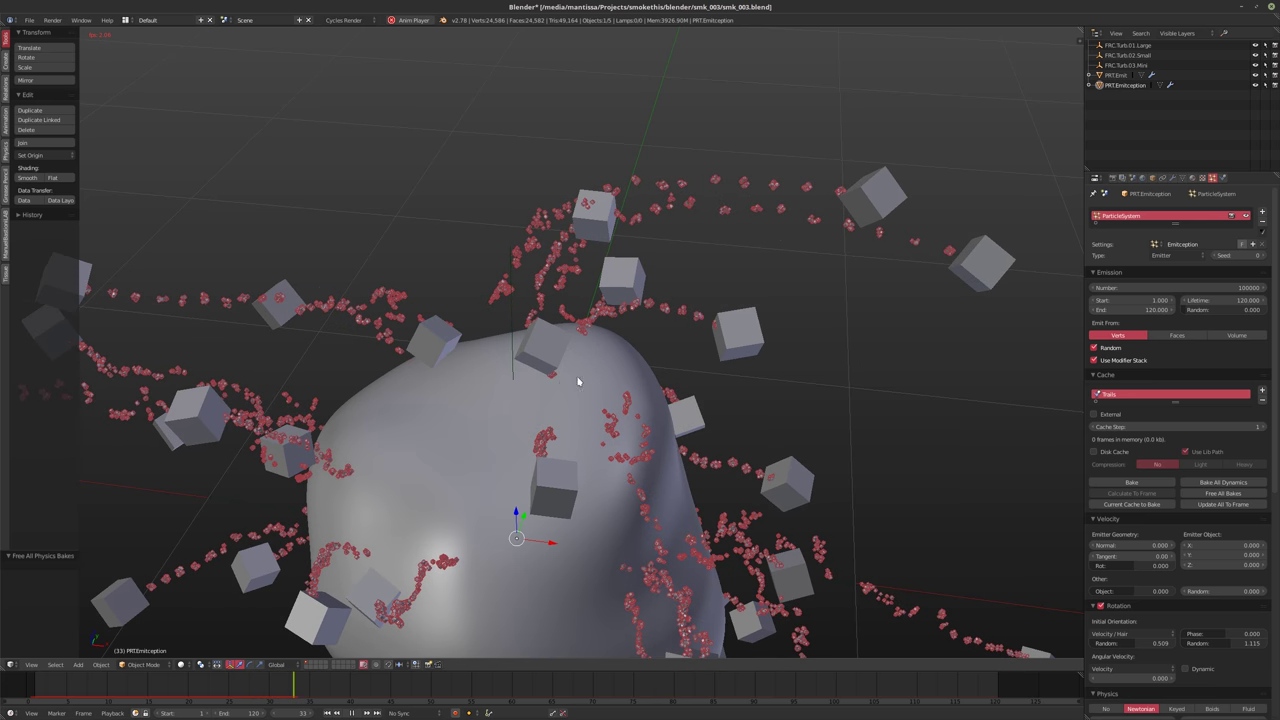
middle_click_drag(549, 390, 777, 380)
key("alt+a")
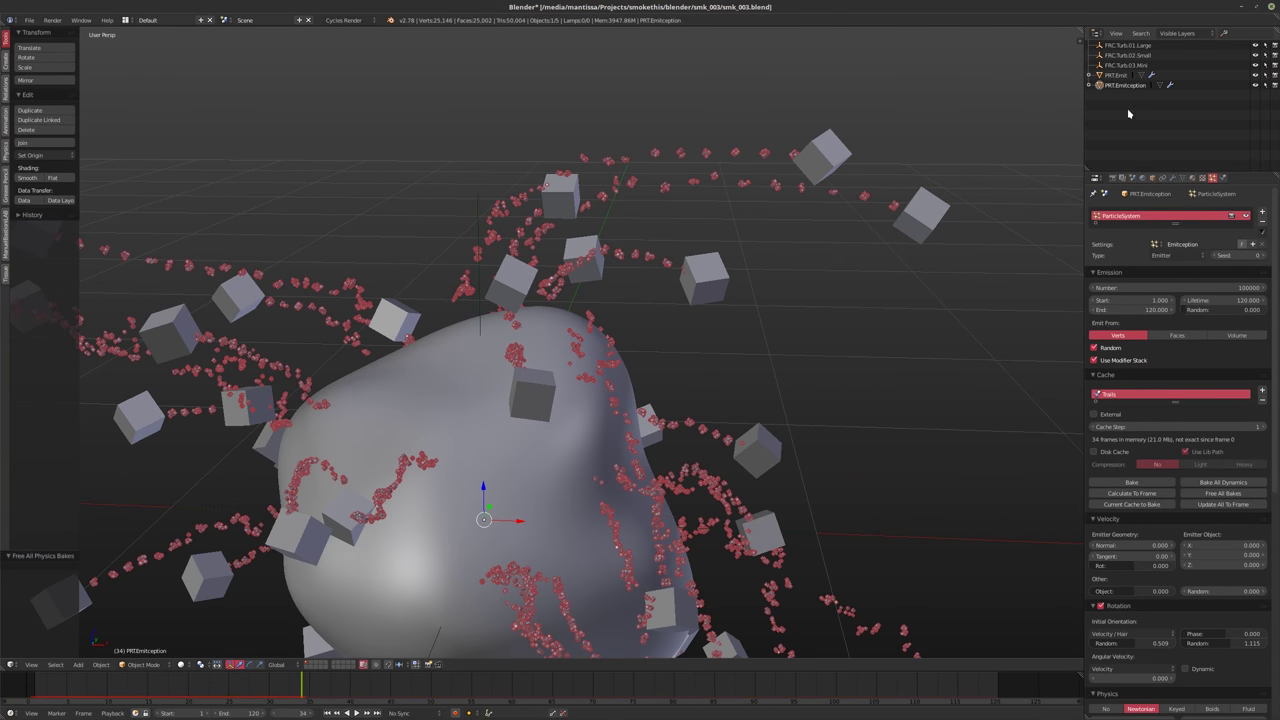
Set FRC.Turb.03.Mini's turbulence size to 0.005
left_click(1116, 75)
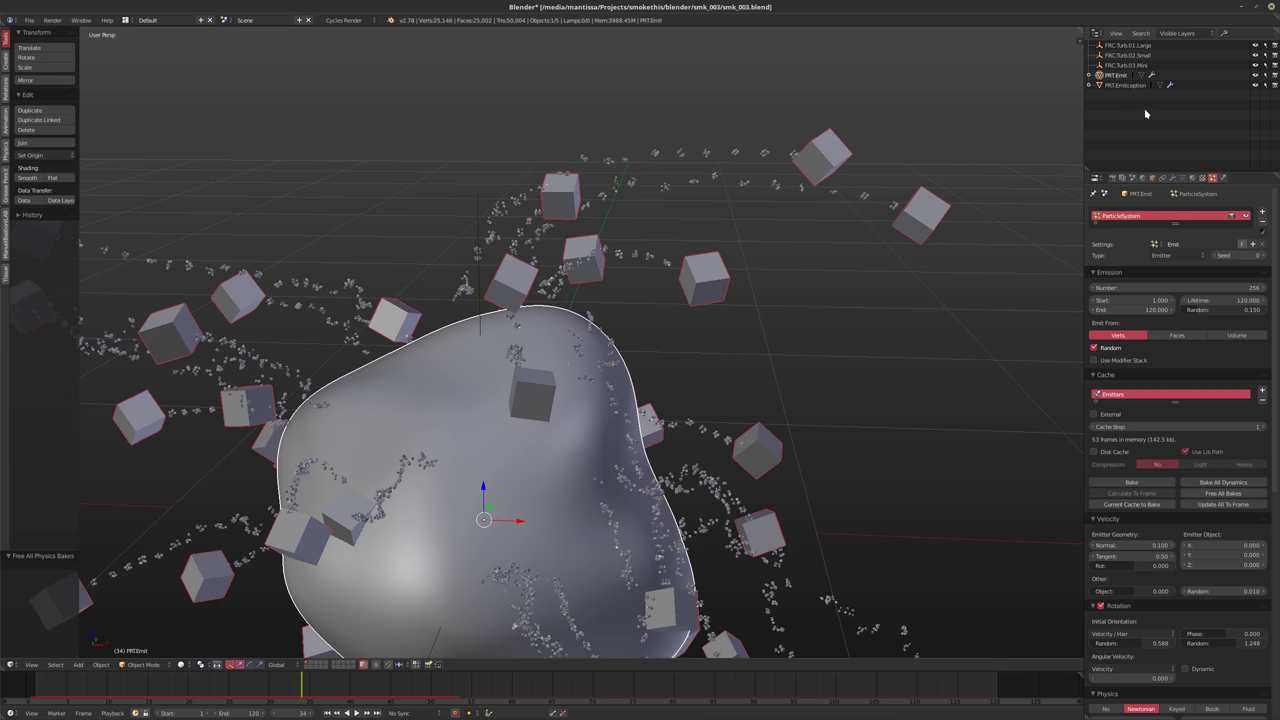
left_click(1129, 65)
left_click(1191, 179)
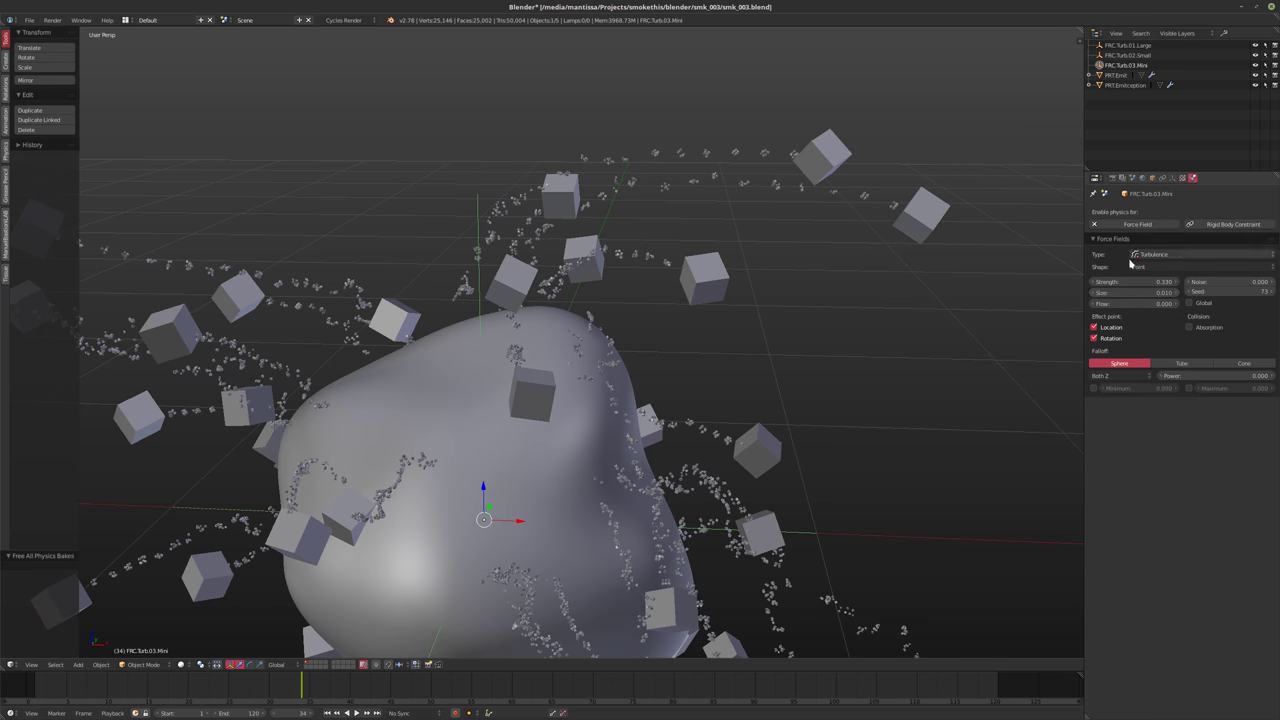
left_click(1123, 290)
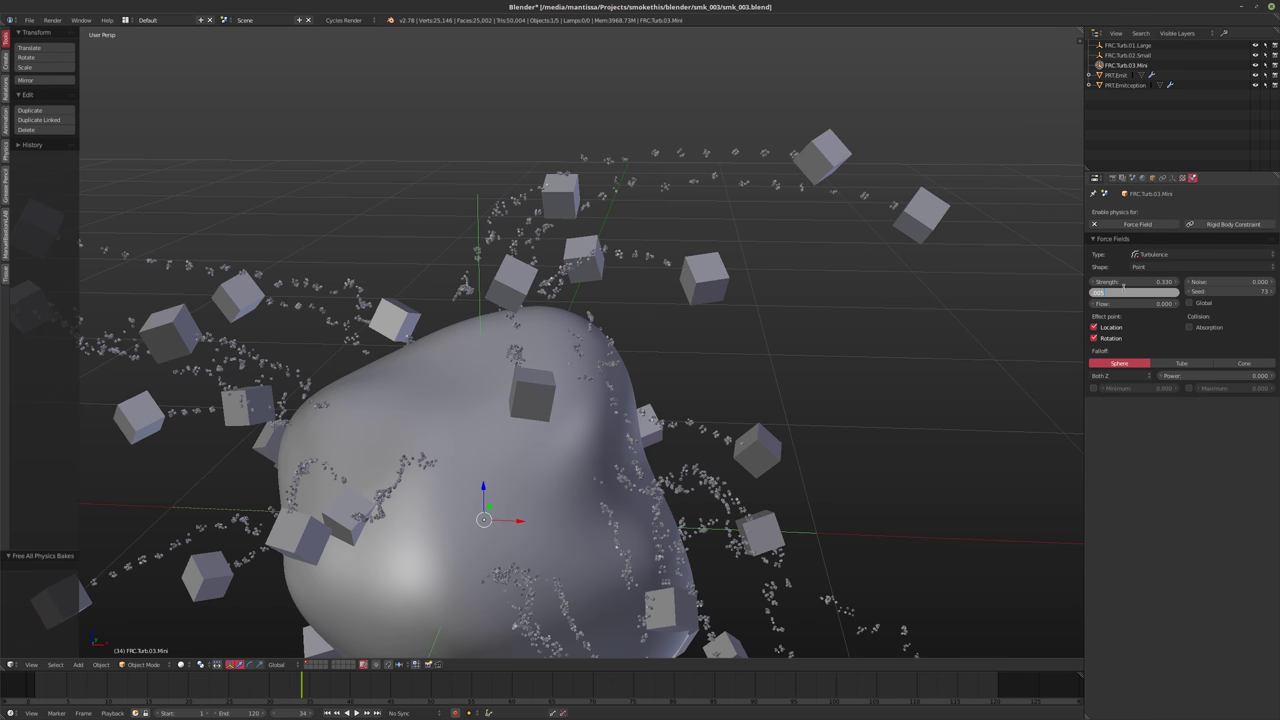
type("0.005")
key("Return")
Replay the simulation from frame 1 to about frame 33 and inspect the particle trails around the emitter mesh from several angles
middle_click_drag(777, 343, 808, 351)
scroll(723, 255, "down", 2)
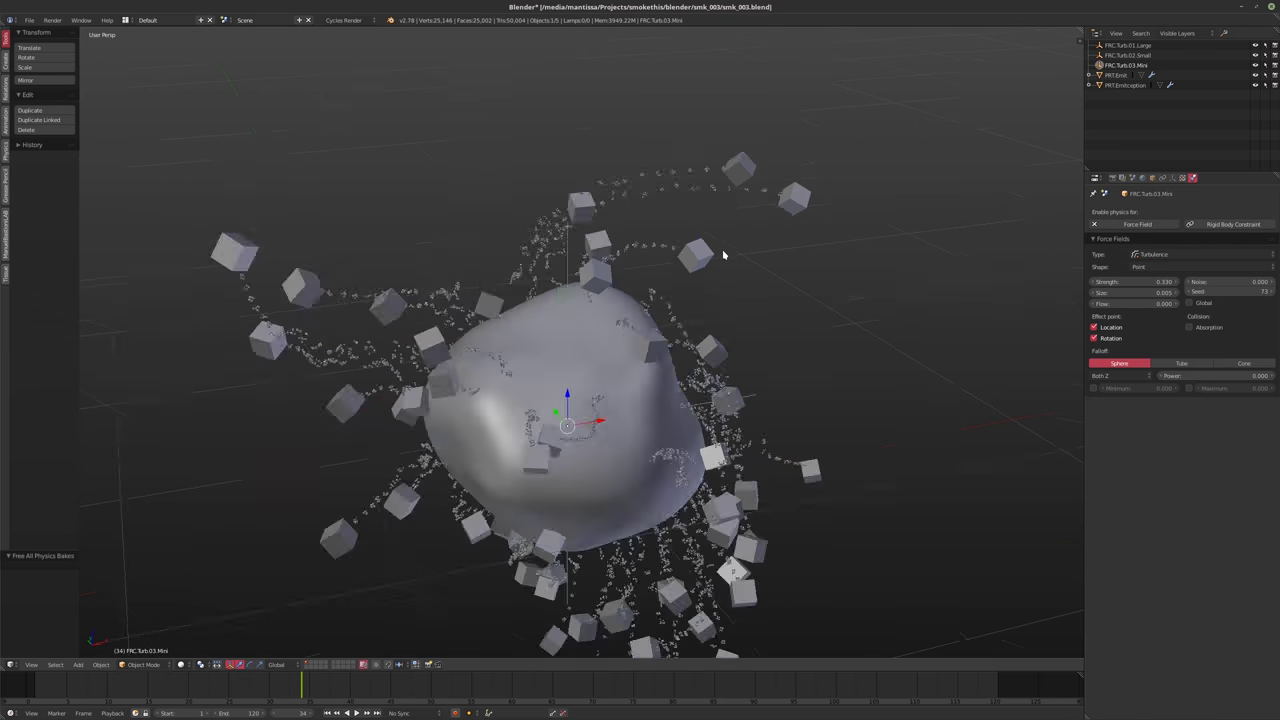
scroll(723, 255, "down", 3)
middle_click_drag(751, 226, 697, 243)
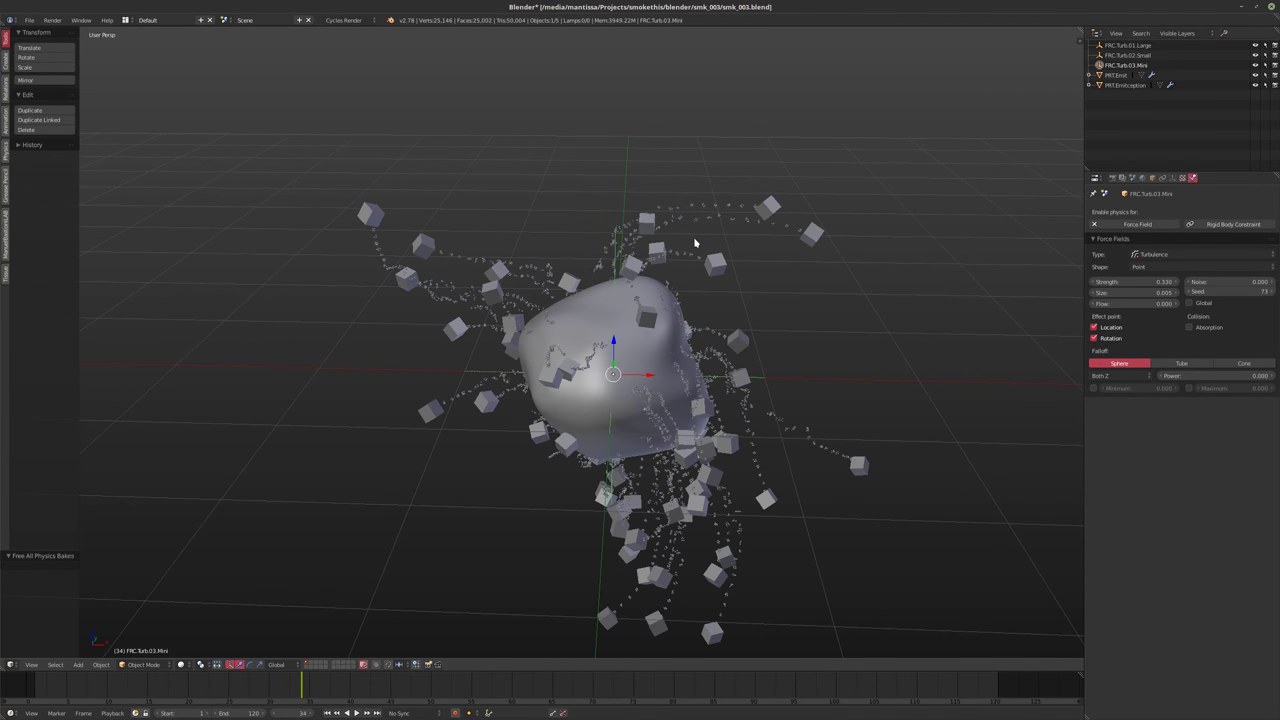
key("shift+Left")
key("alt+a")
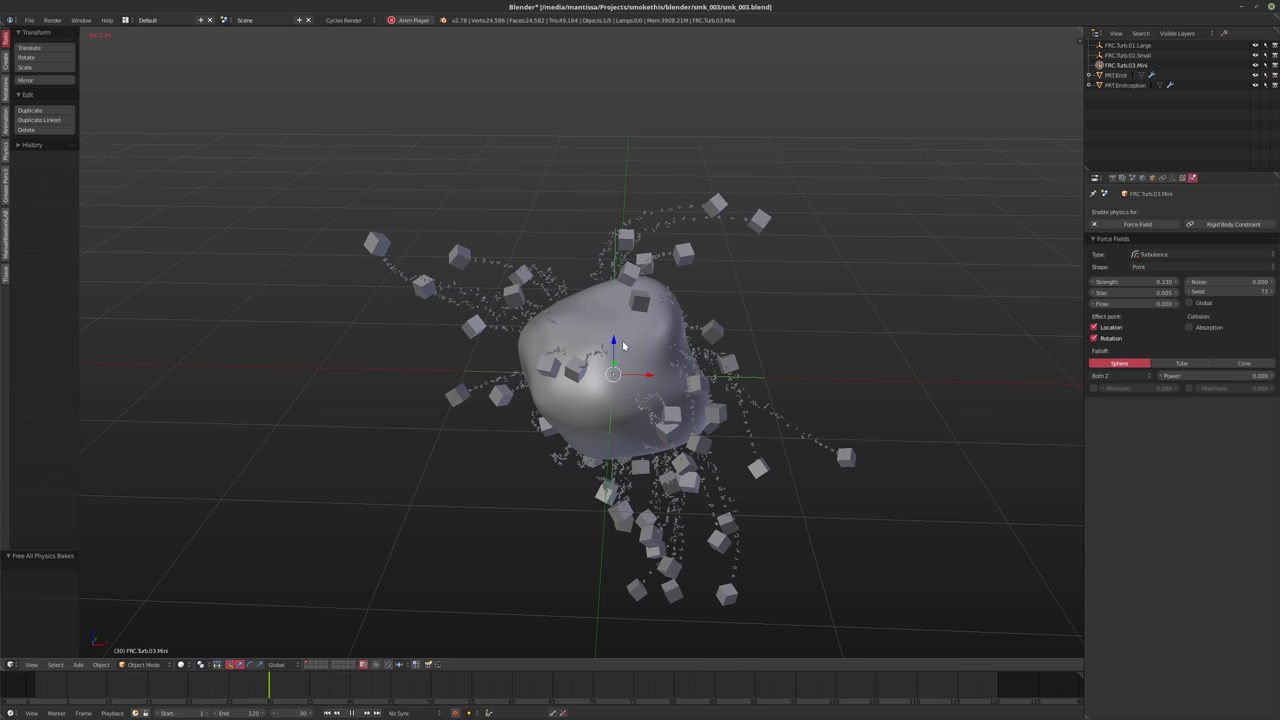
key("alt+a")
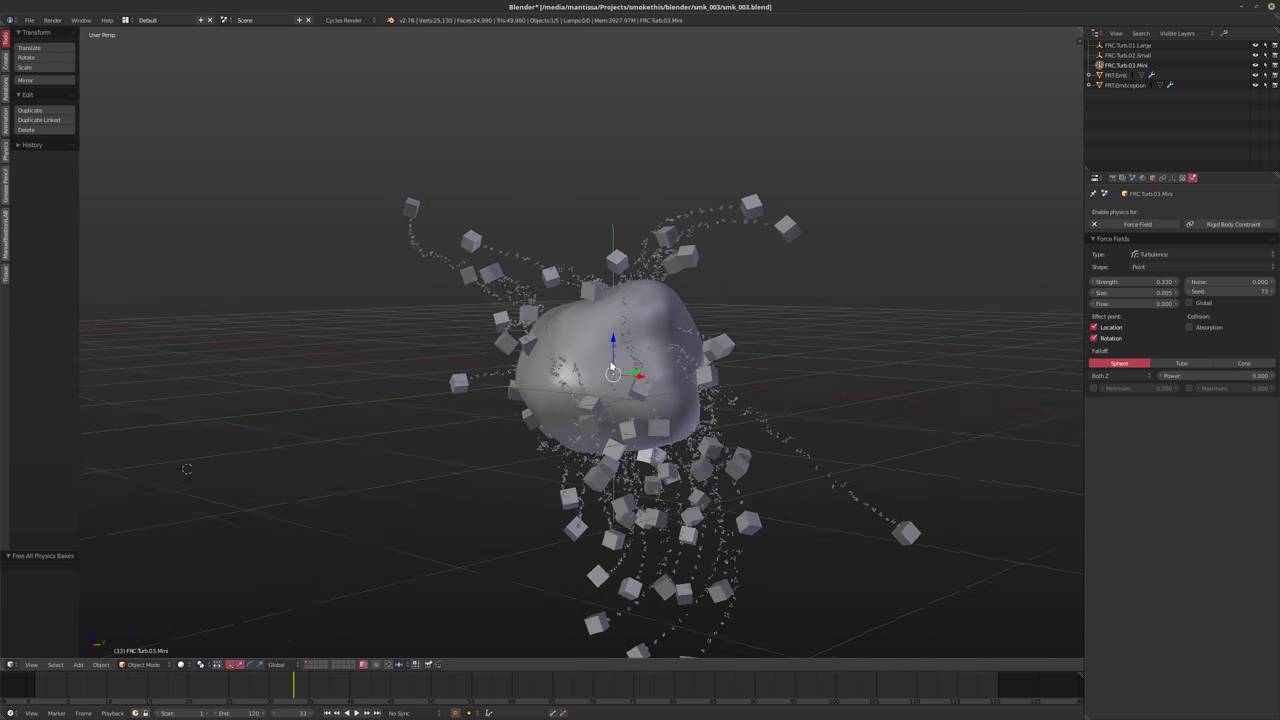
middle_click_drag(613, 341, 768, 334)
scroll(603, 312, "up", 5)
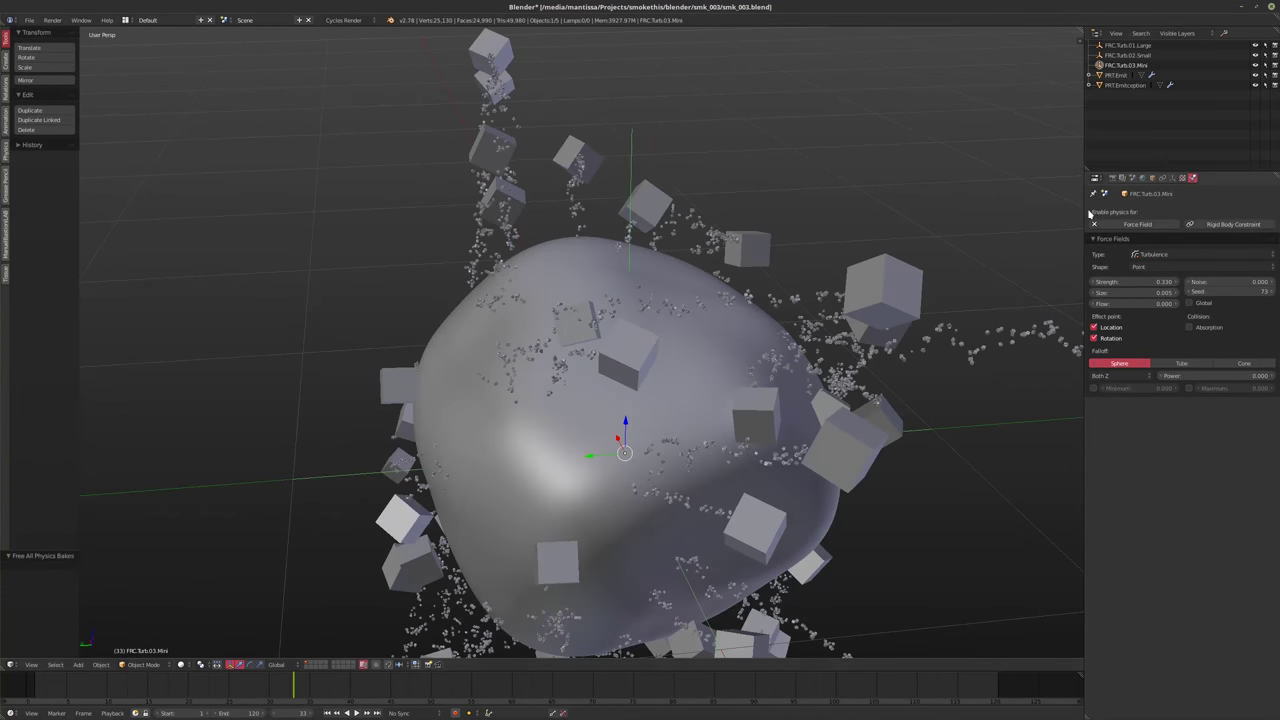
Look through the render, render layer and scene settings, including the scene's custom properties
left_click(1113, 178)
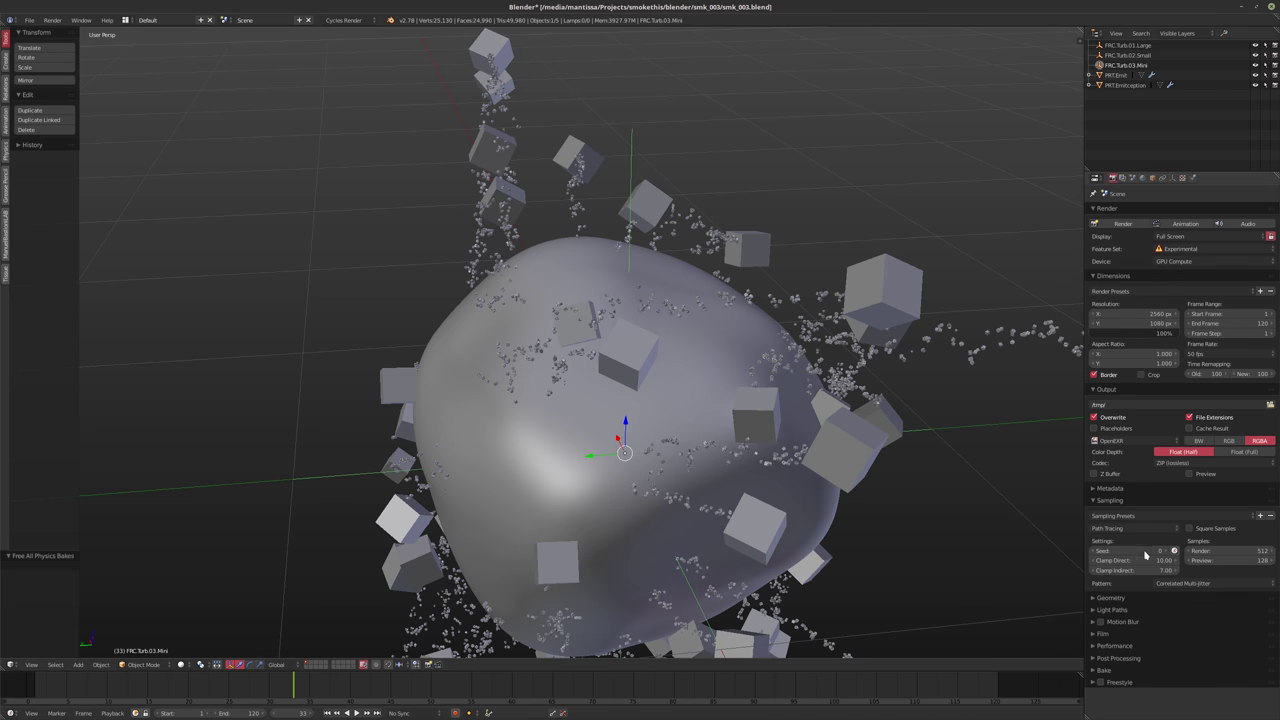
left_click(1123, 178)
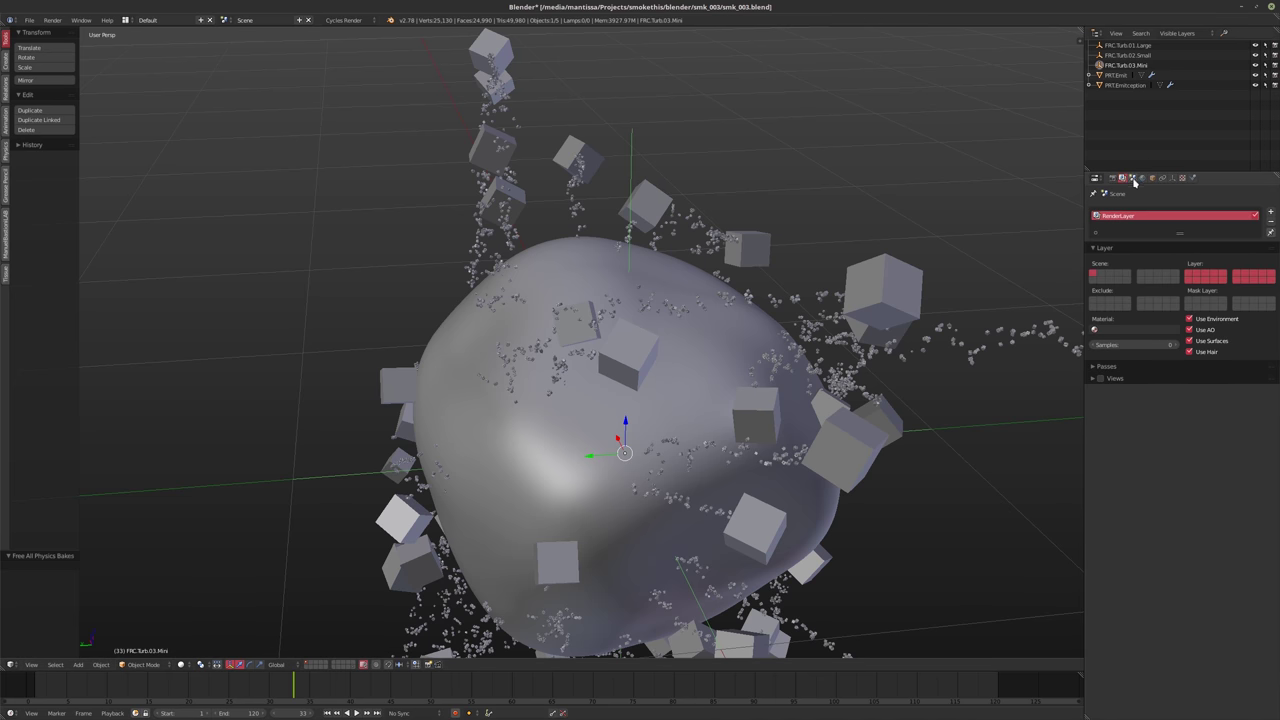
left_click(1133, 178)
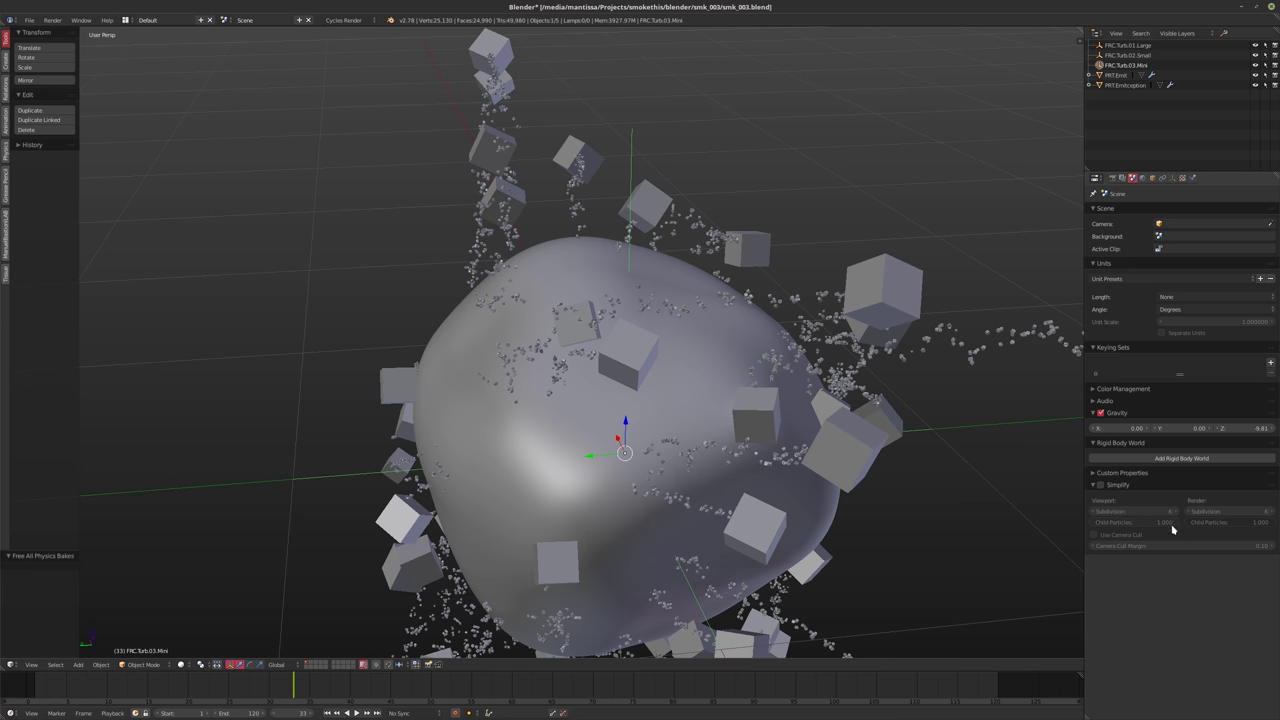
left_click(1094, 478)
left_click(1093, 477)
left_click(1091, 476)
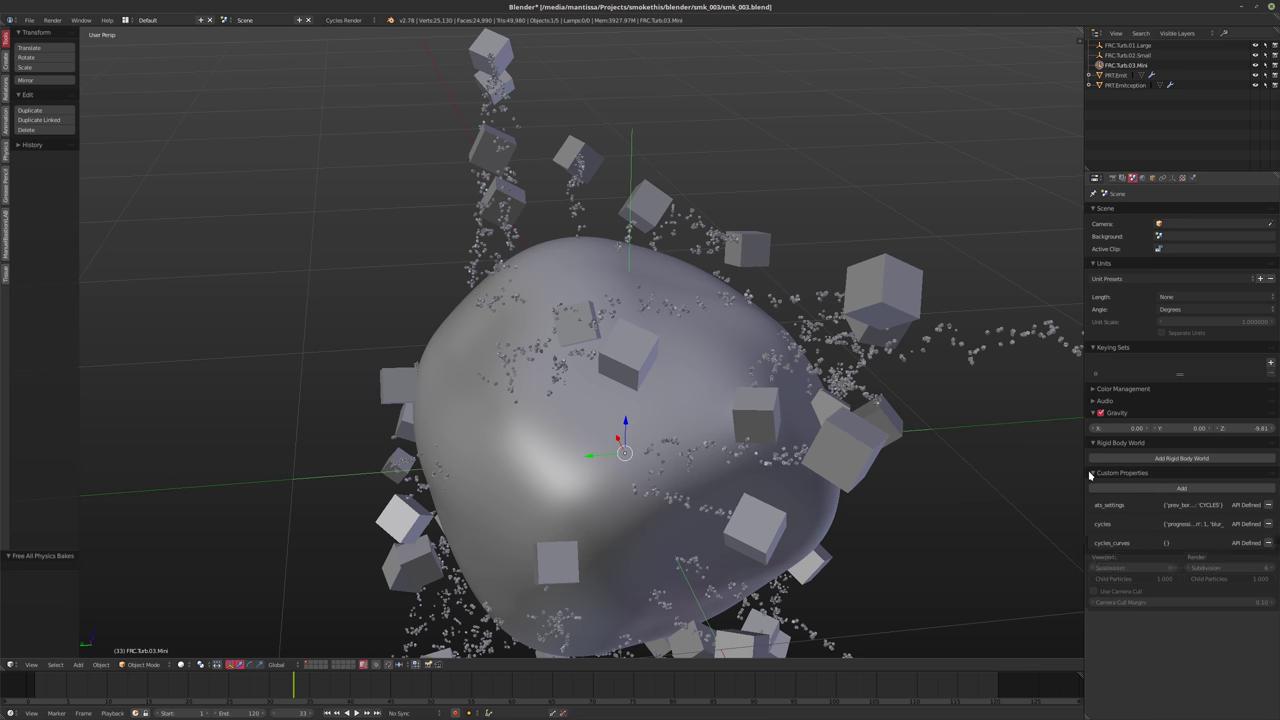
left_click(1093, 476)
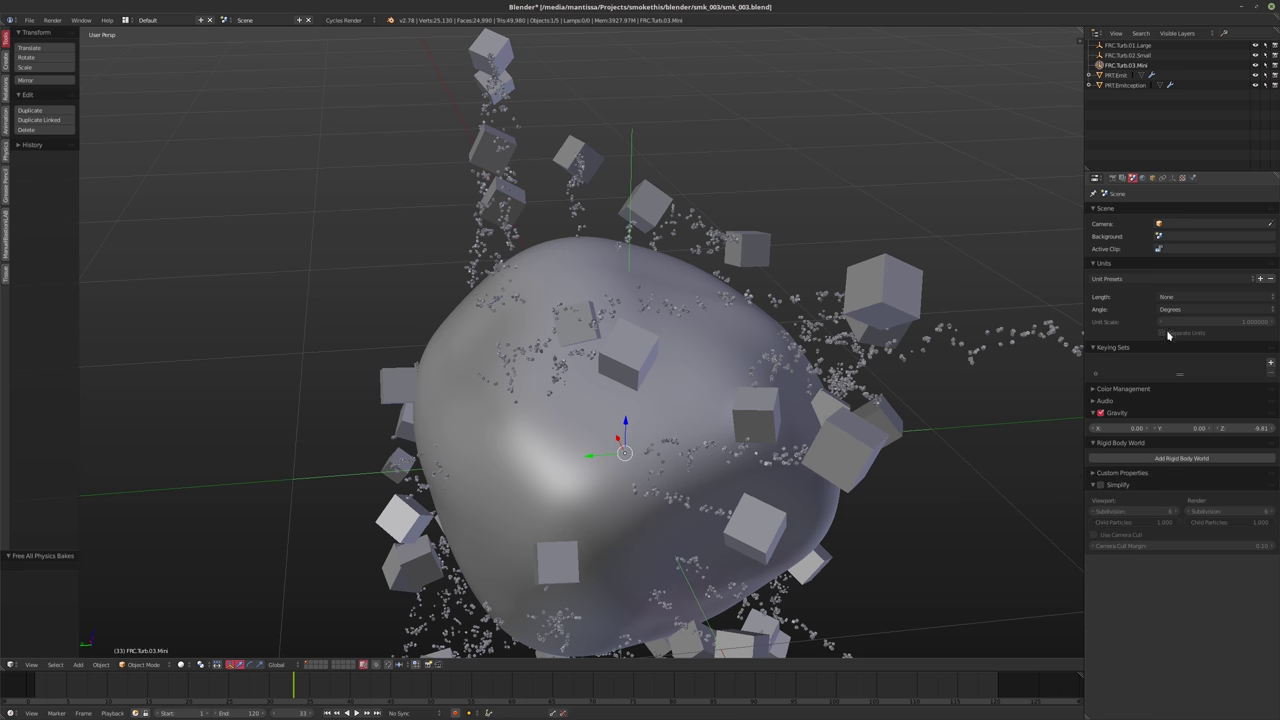
Enable dynamic rotation for PRT.Emit's particles
left_click(1117, 76)
left_click(1216, 178)
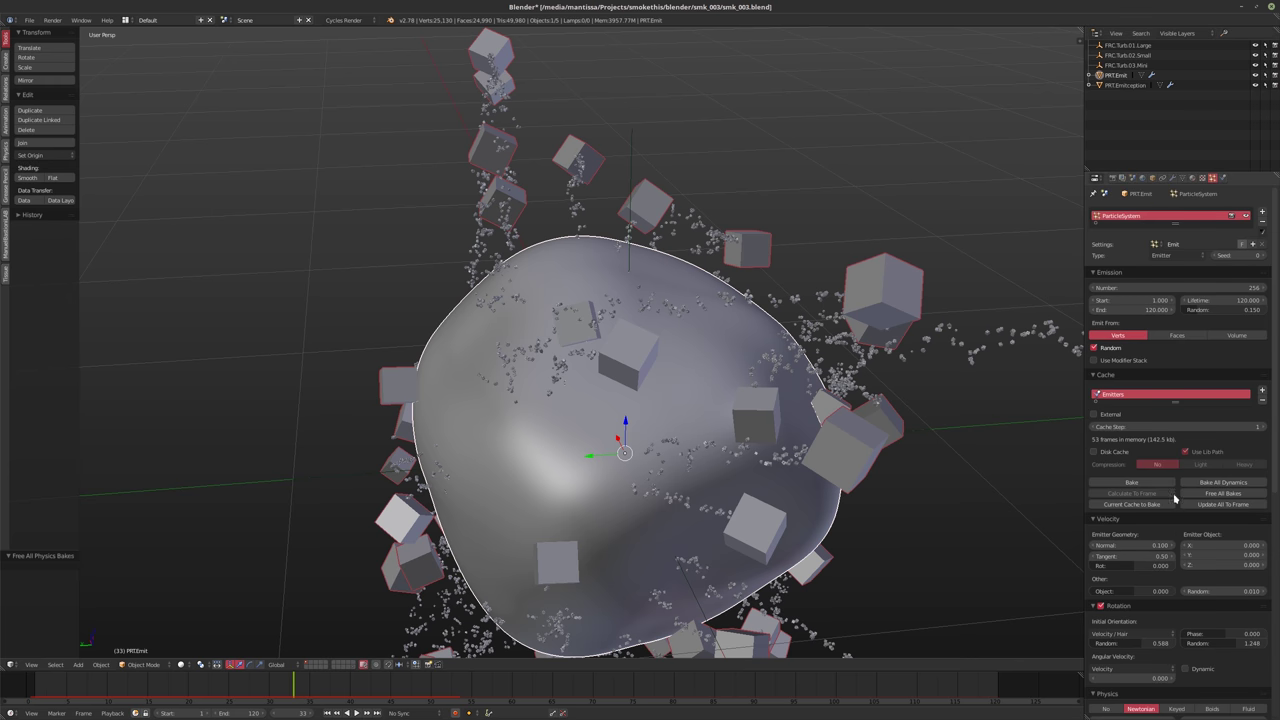
scroll(1190, 503, "down", 4)
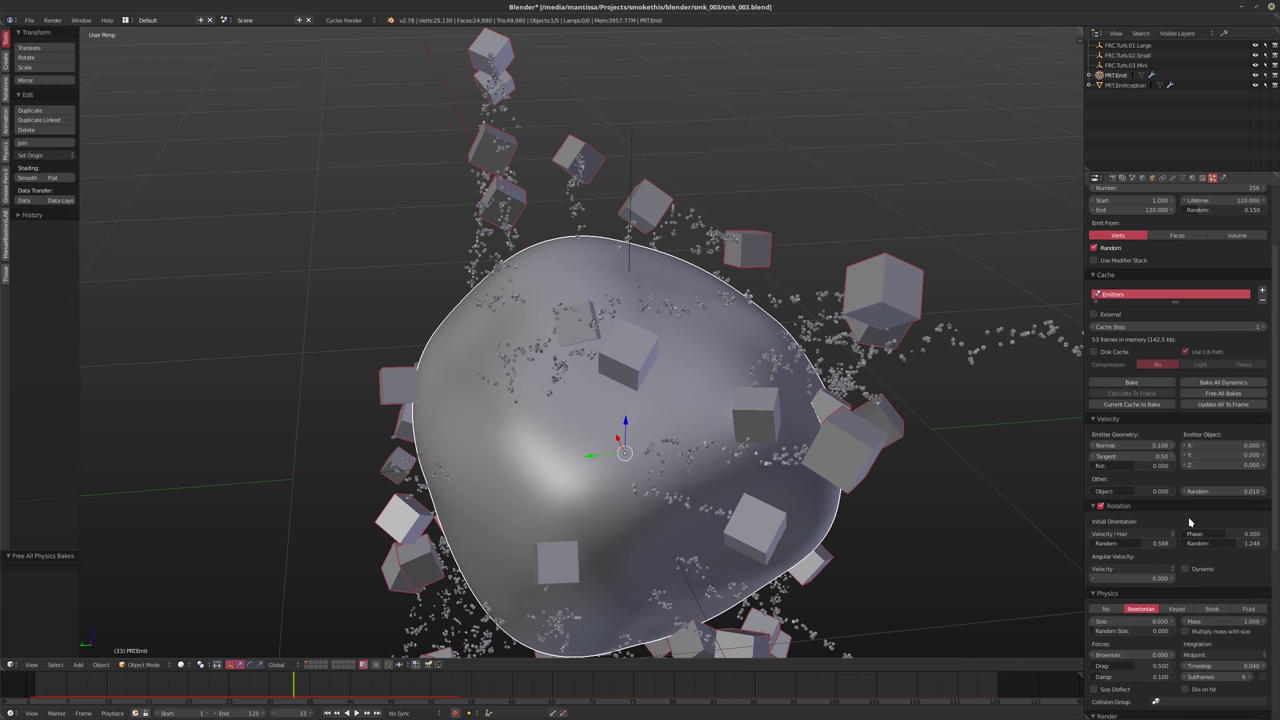
left_click(1186, 569)
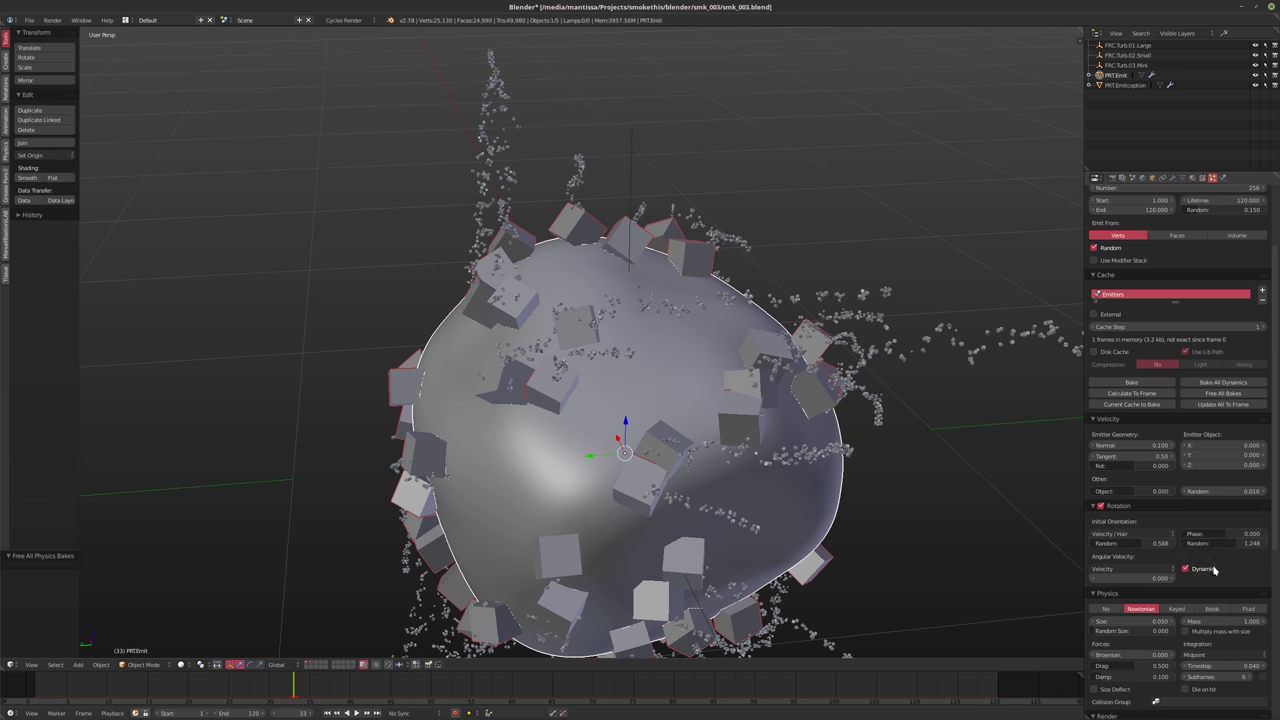
Set the render size of PRT.Emit's object particles to 0.1
scroll(1214, 570, "down", 2)
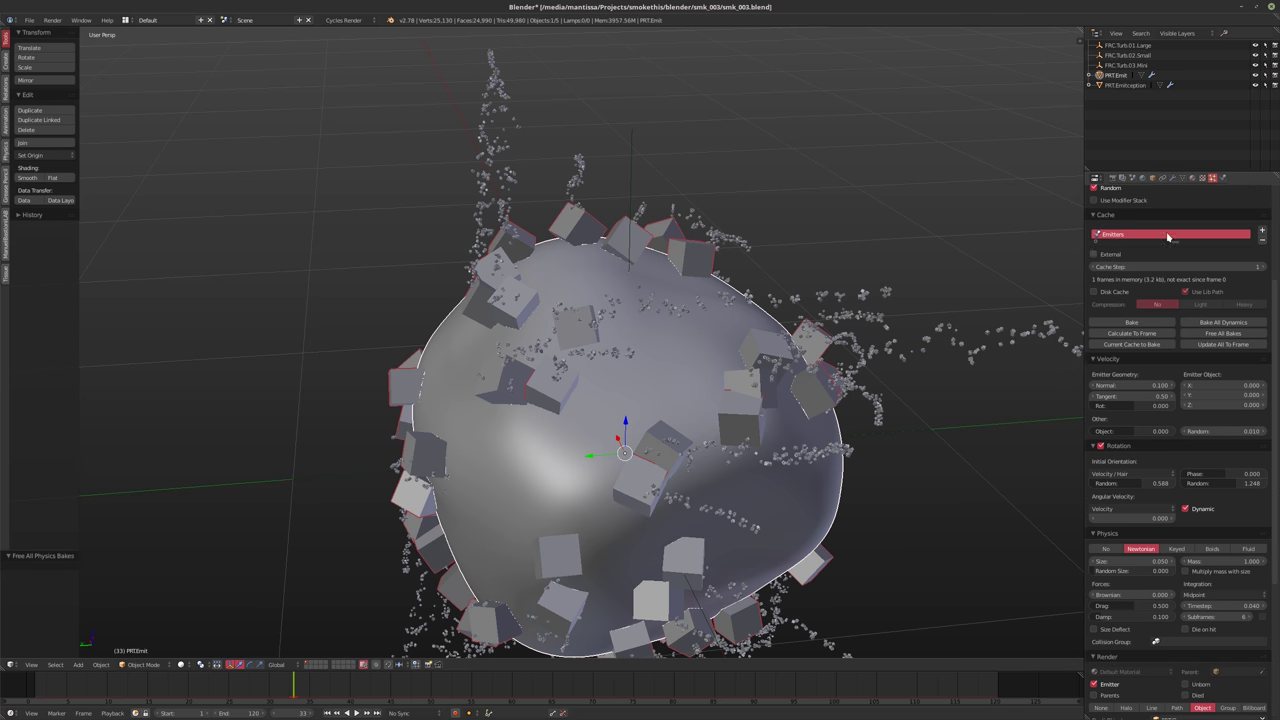
scroll(1140, 584, "down", 5)
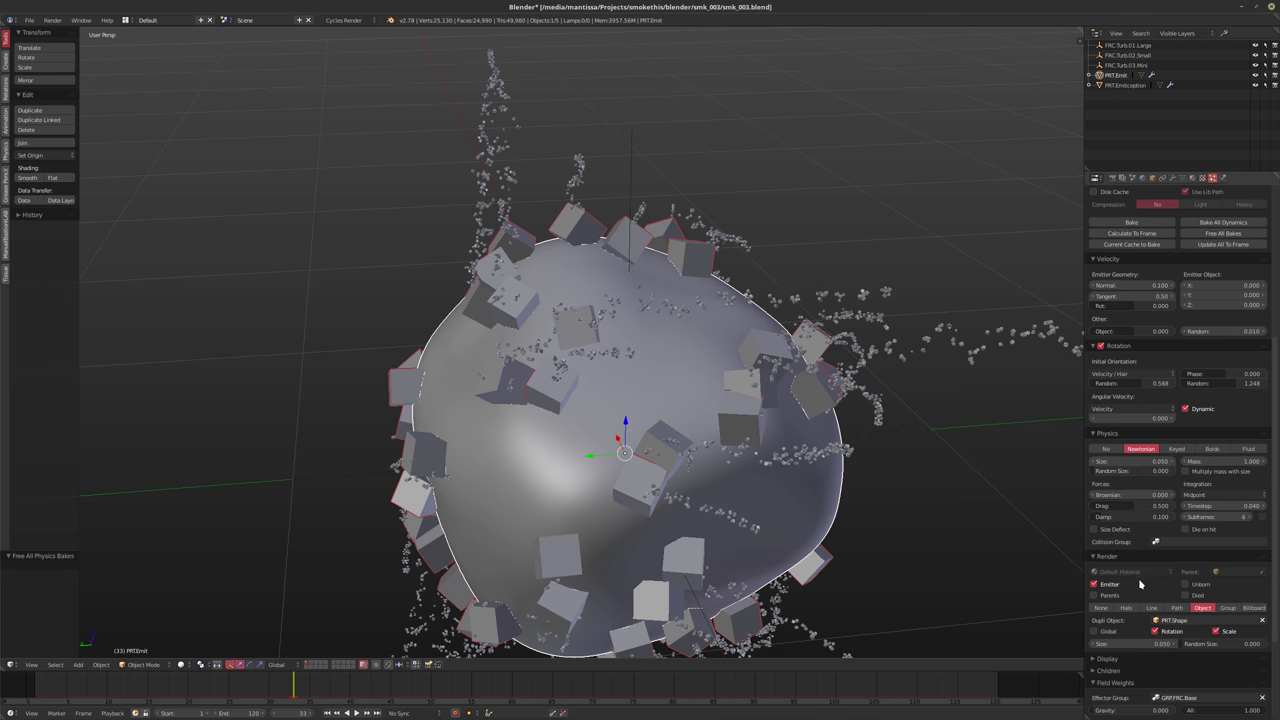
scroll(1140, 584, "down", 4)
left_click(1117, 563)
type("0.1")
key("Return")
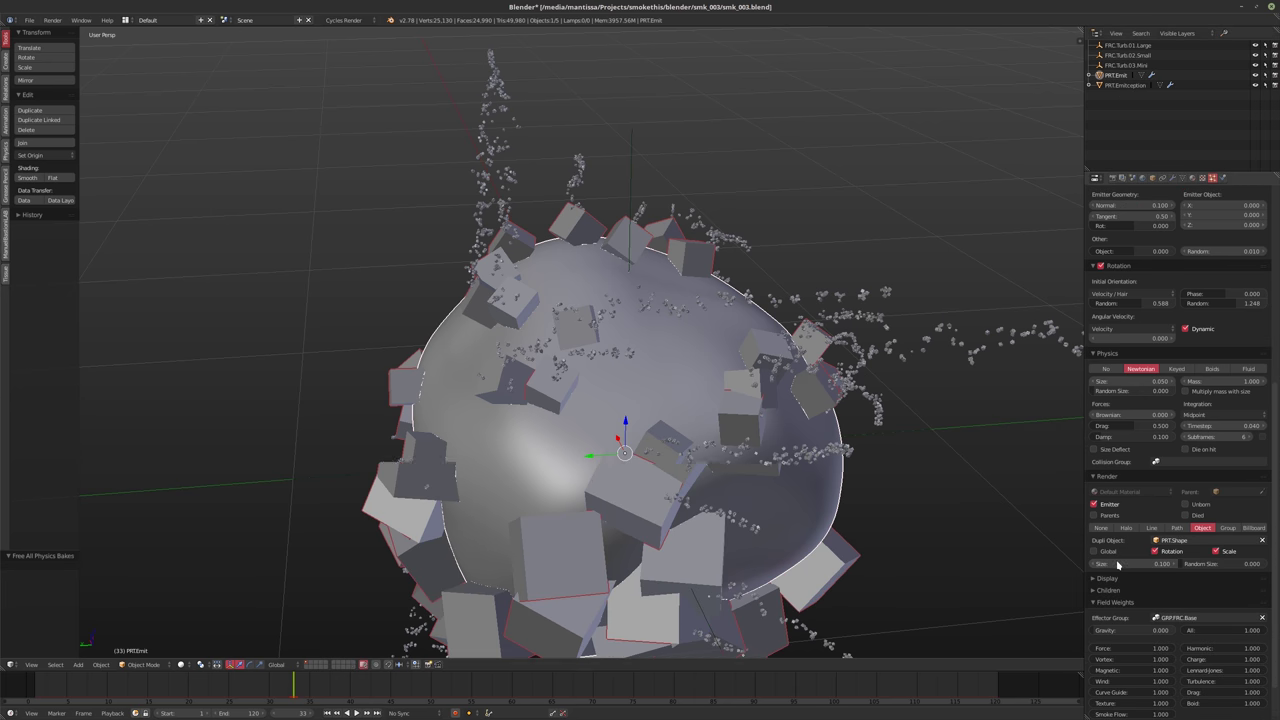
Replay the simulation from frame 1 to about frame 22 with a wider view, and return to frame 1
middle_click_drag(655, 411, 672, 412)
key("shift+Left")
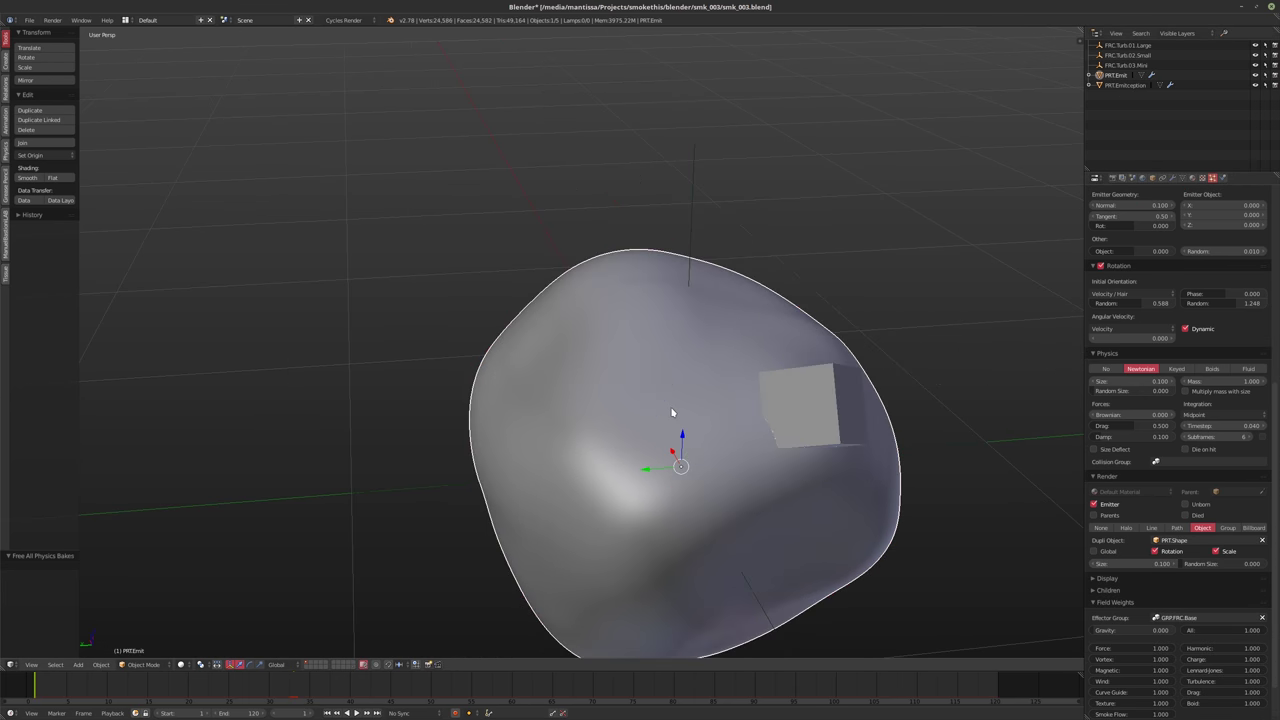
scroll(690, 408, "down", 5)
key("alt+a")
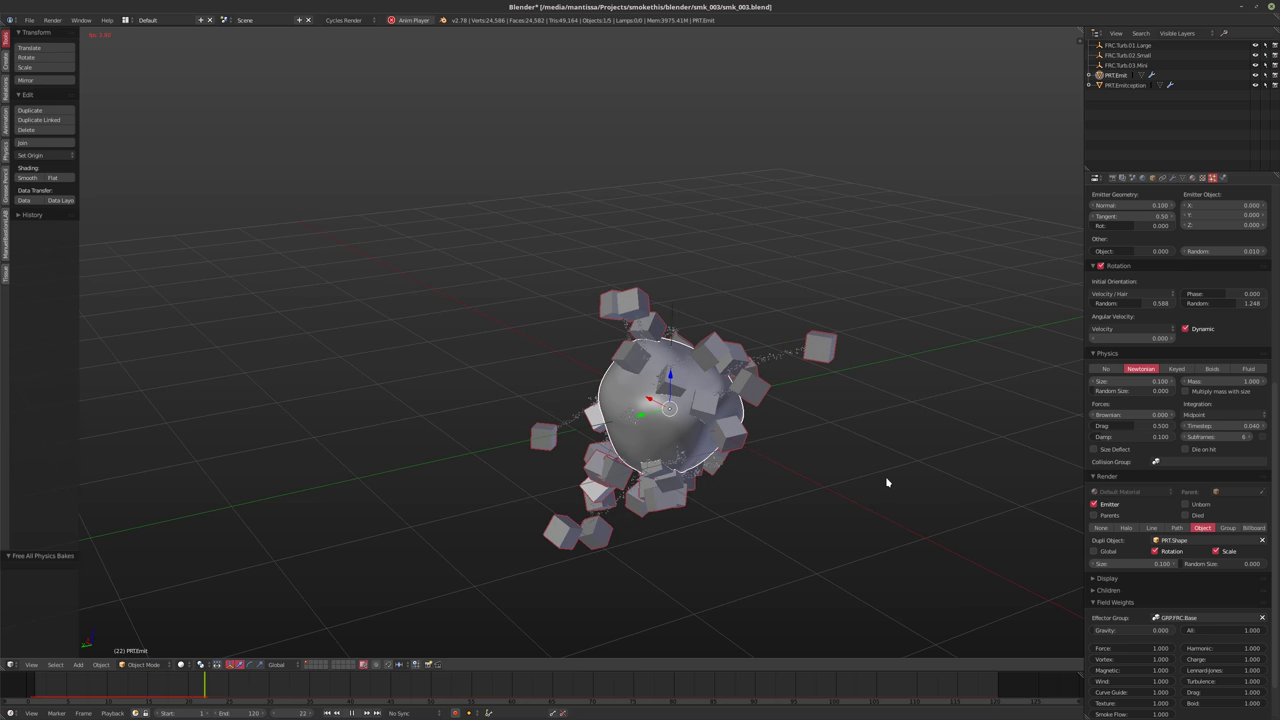
key("Escape")
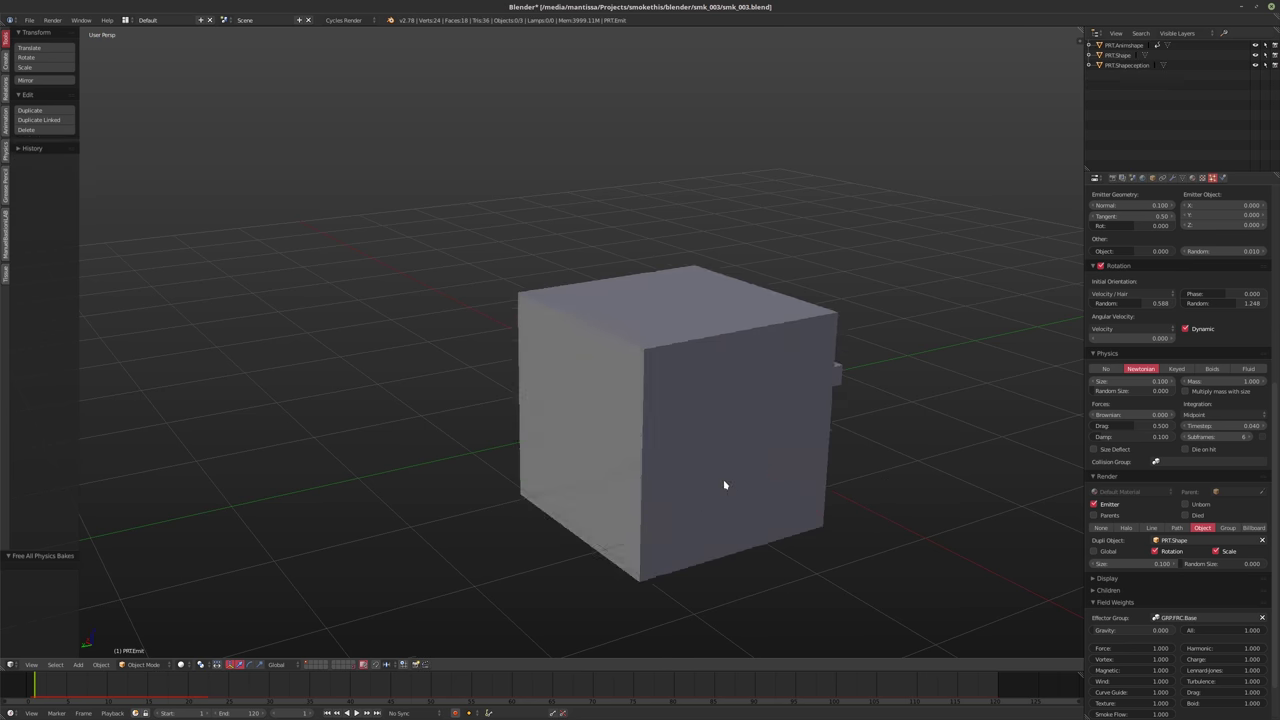
On the layer holding the particle shapes, scale PRT.Shapeception's whole mesh by 10 in Edit Mode
middle_click_drag(723, 486, 880, 337)
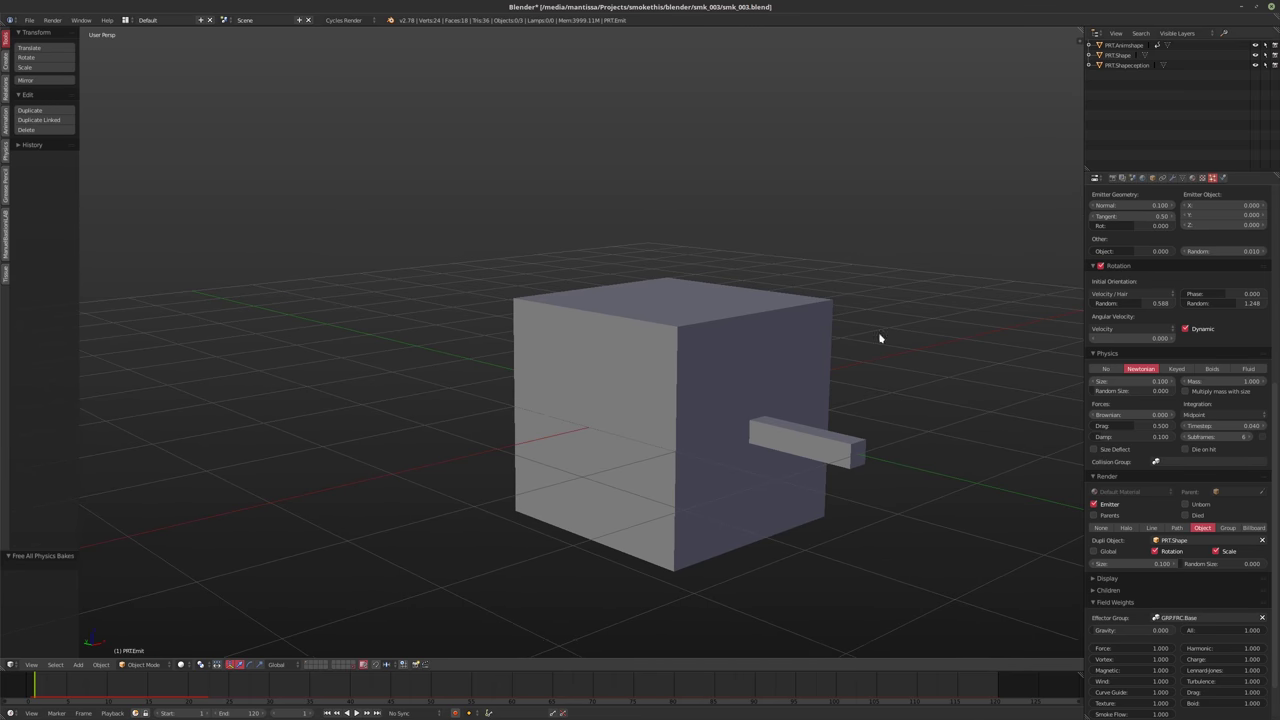
left_click(1118, 55)
left_click(1125, 65)
key("Tab")
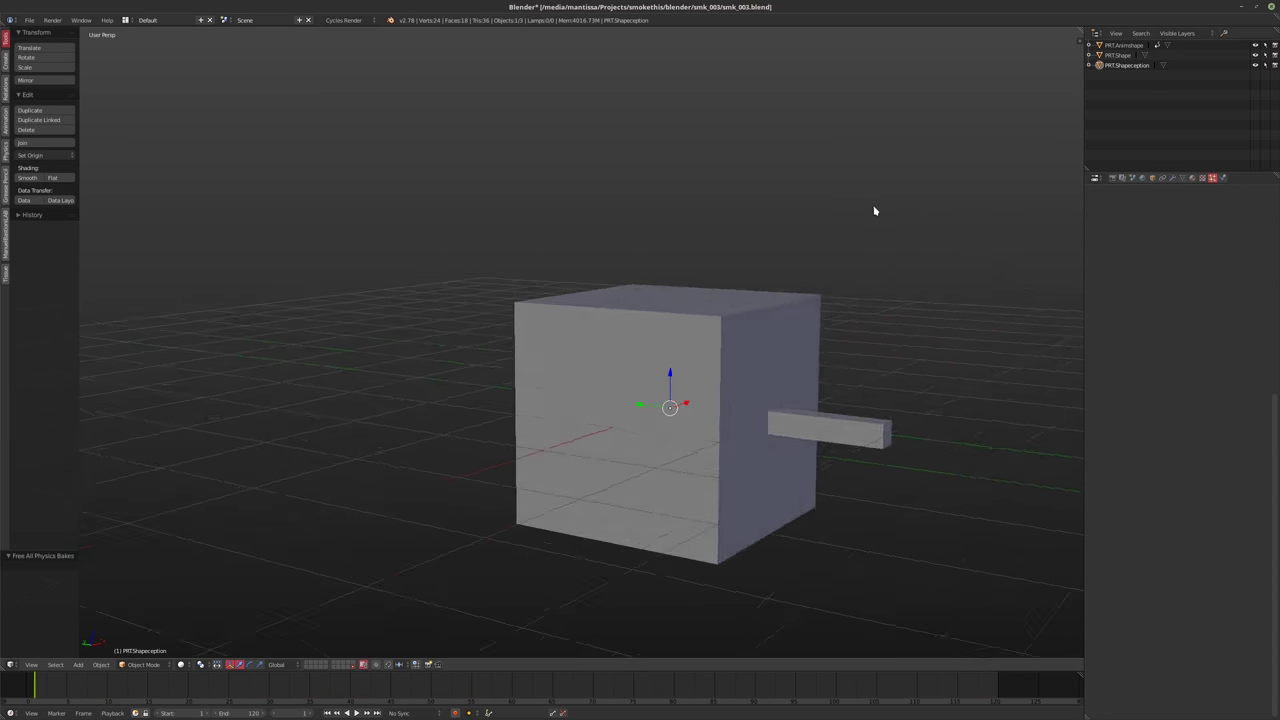
middle_click_drag(874, 208, 823, 358)
key("s")
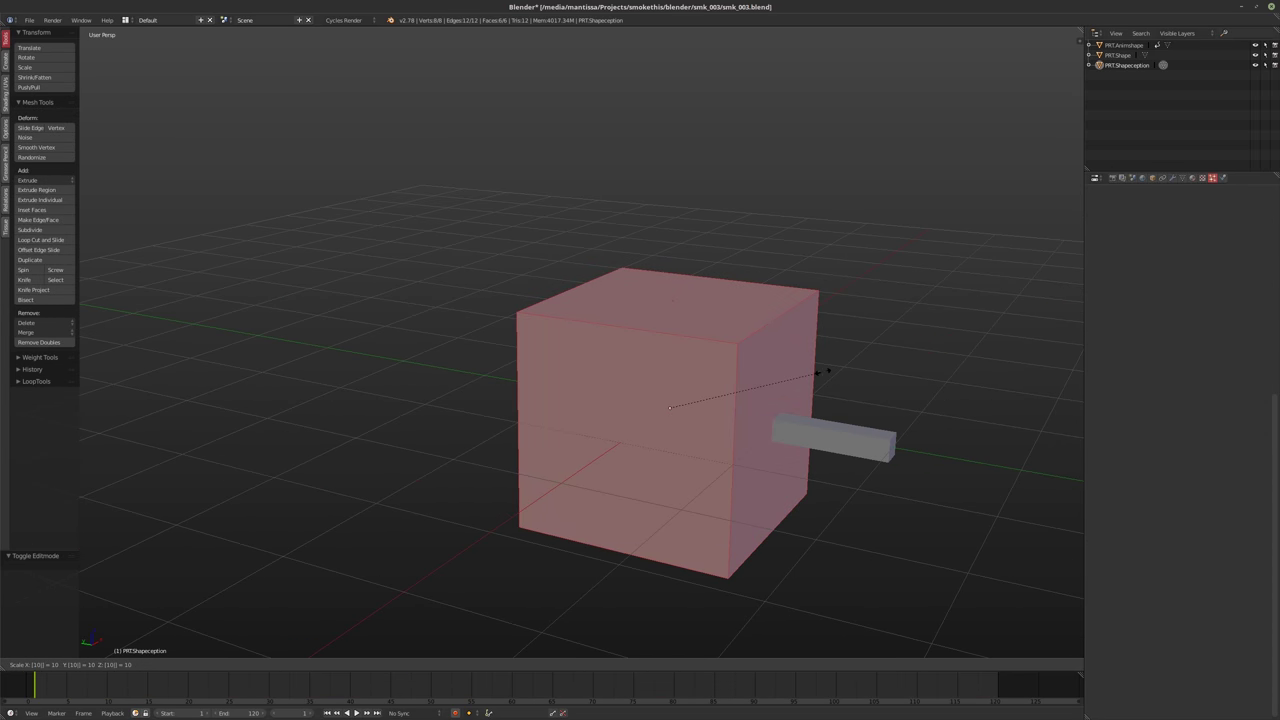
key("Return")
key("Tab")
Return to the simulation layer, play to about frame 32 and inspect the thicker trails from different angles and distances
middle_click_drag(611, 351, 395, 433)
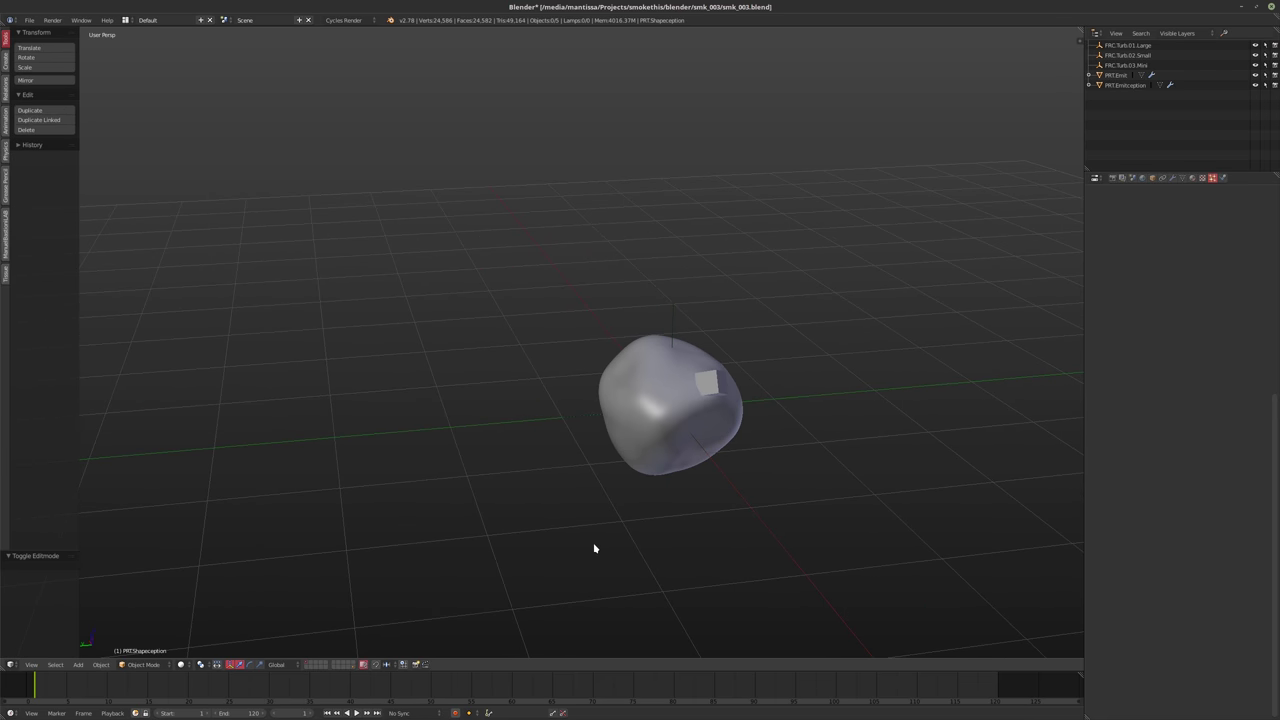
key("alt+a")
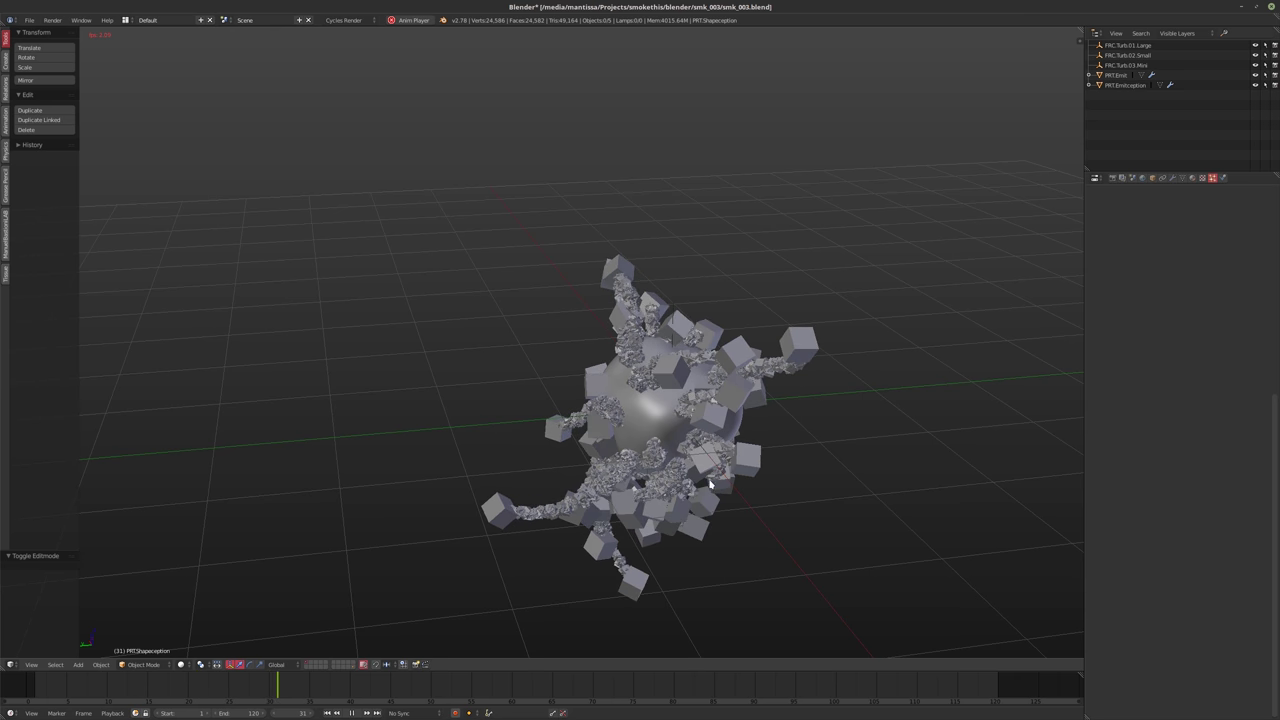
key("alt+a")
middle_click_drag(697, 467, 866, 314)
scroll(720, 450, "up", 4)
scroll(866, 314, "down", 6)
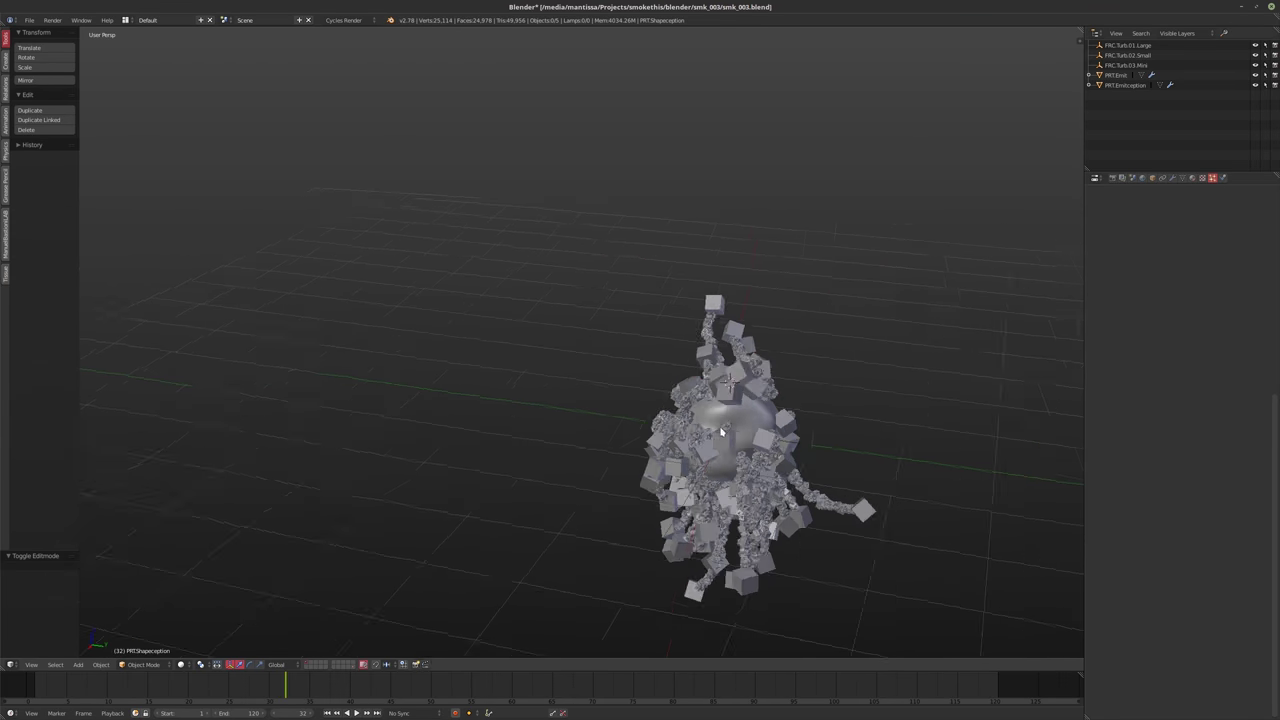
Set the scene's frame rate to 24 fps and replay the simulation from frame 1 to about frame 22
left_click(1111, 179)
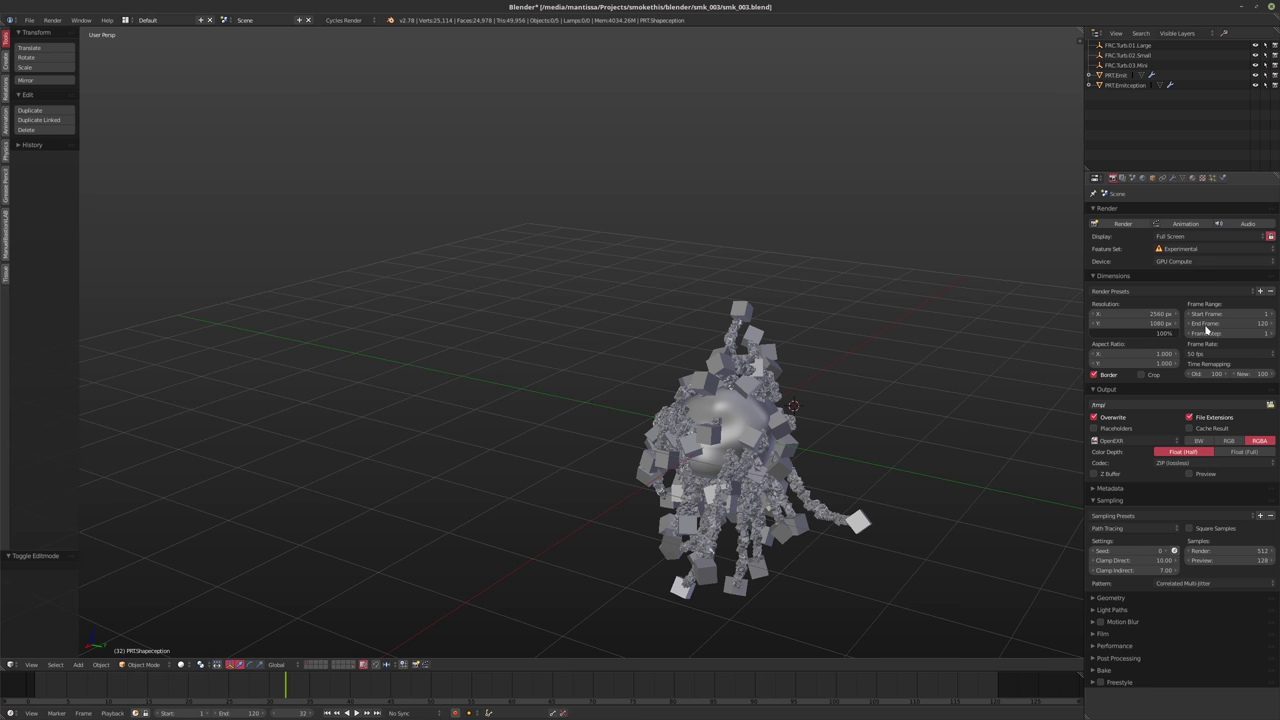
left_click(1231, 322)
left_click(1233, 353)
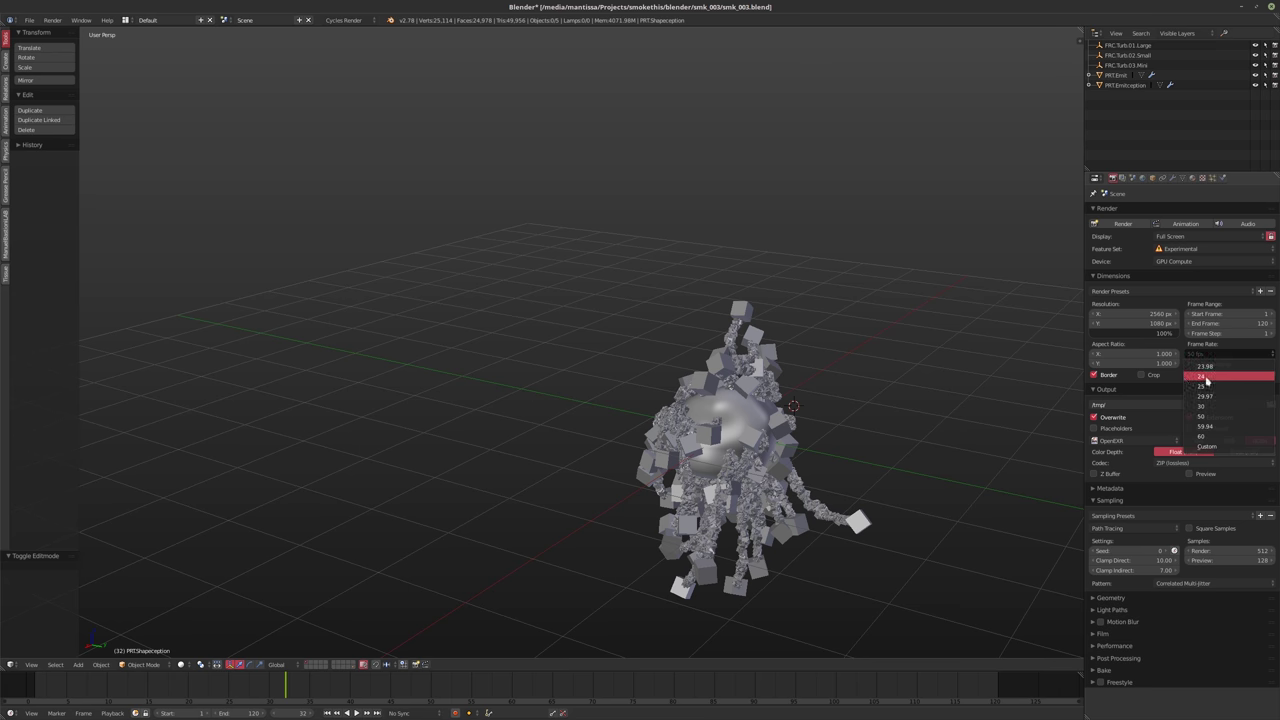
left_click(1208, 380)
key("shift+Left")
key("alt+a")
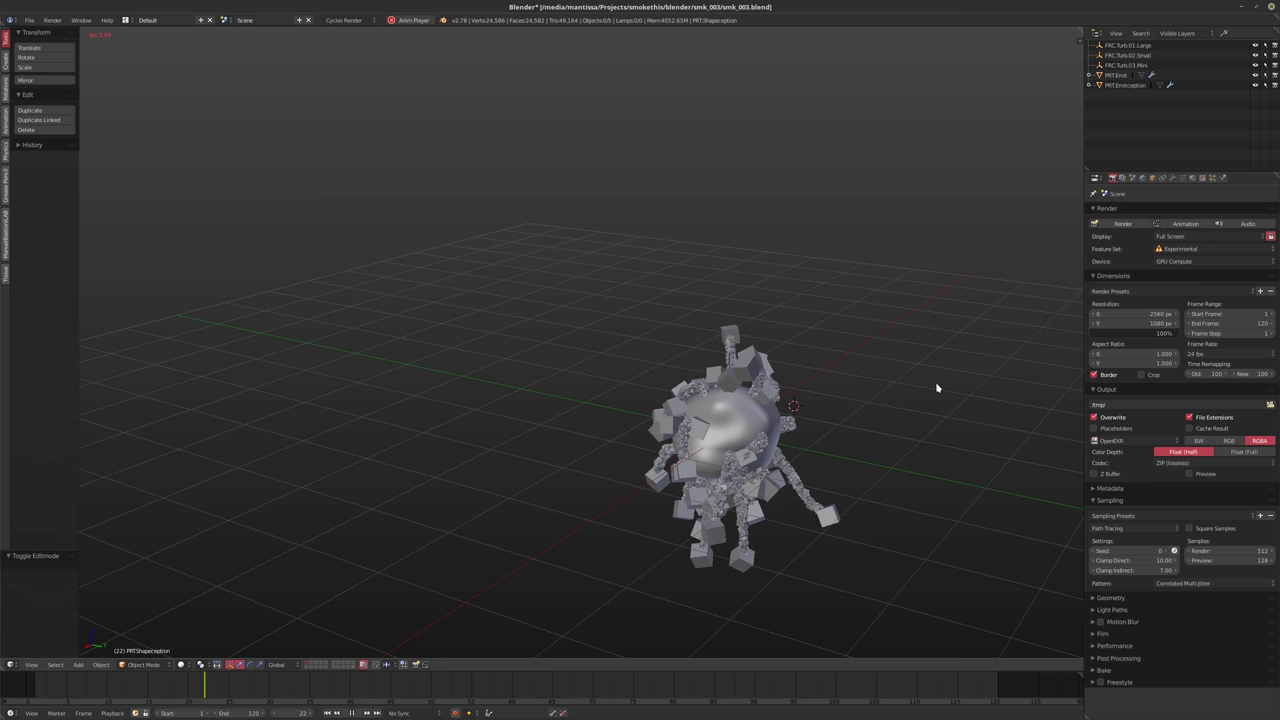
Stop playback and inspect the cubes on the particle-shape layer from several angles with PRT.Shapeception selected
key("Escape")
left_click(1122, 76)
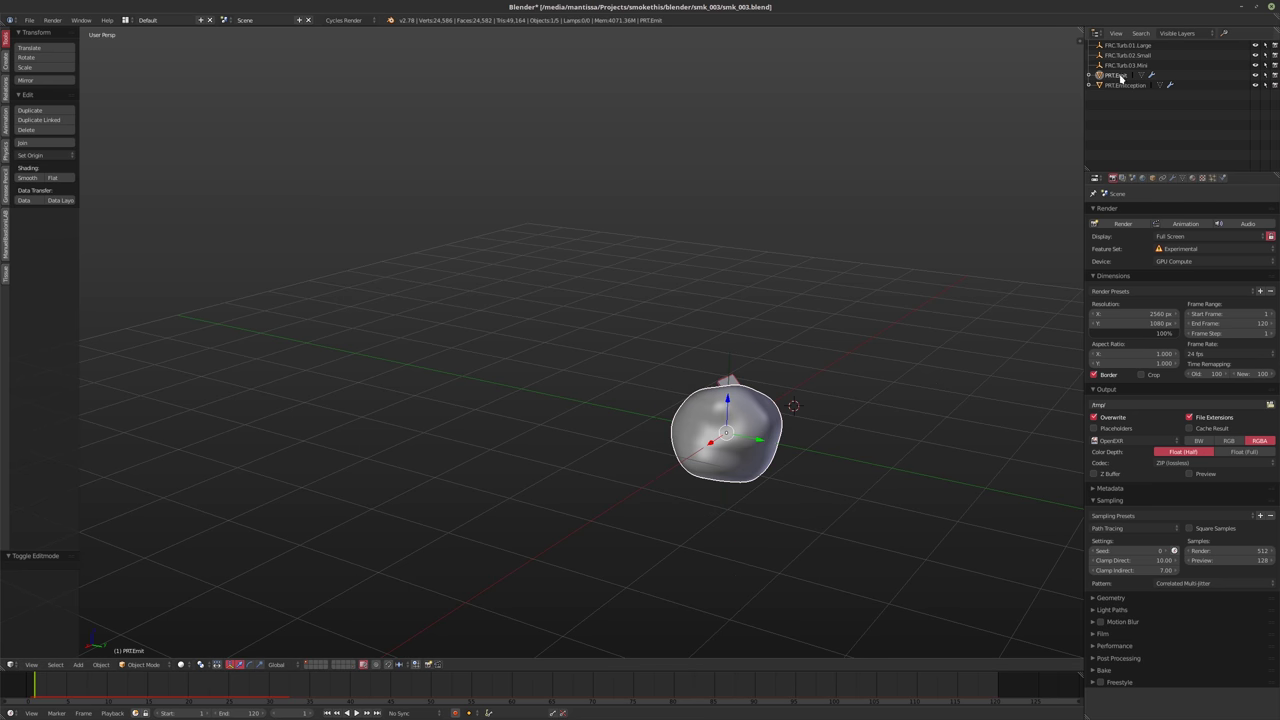
middle_click_drag(777, 337, 770, 345)
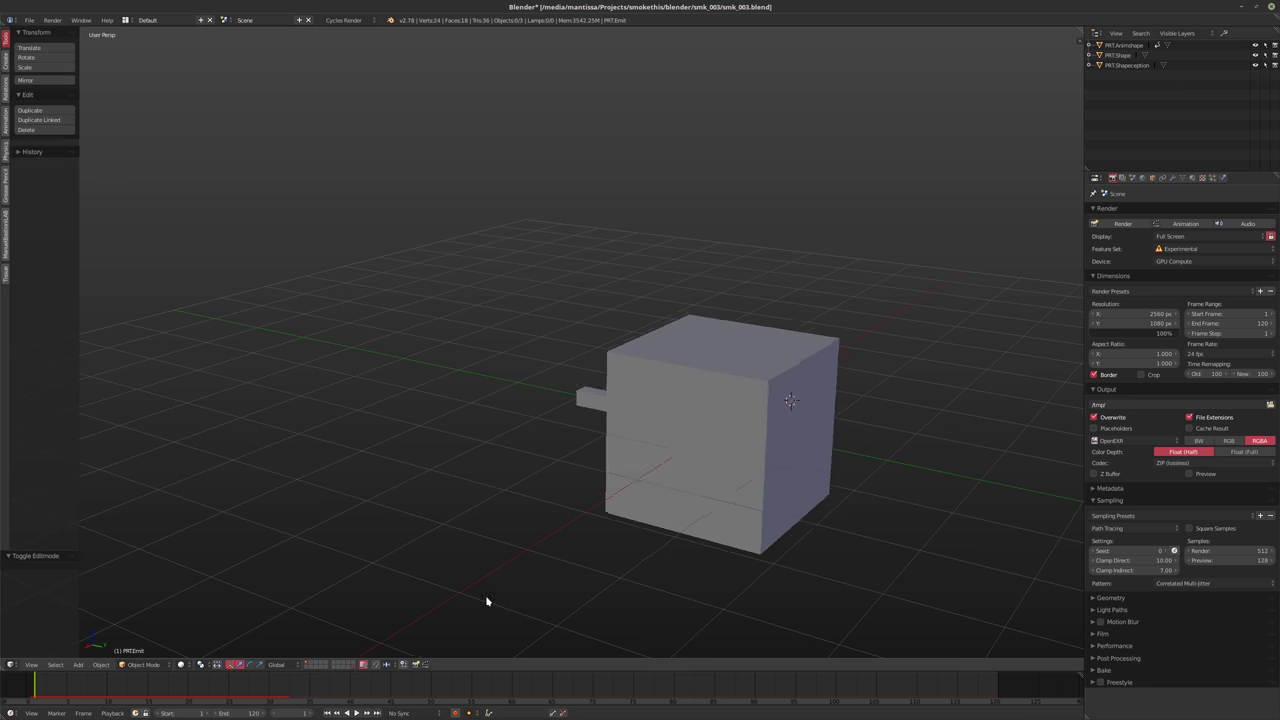
middle_click_drag(486, 600, 706, 449)
scroll(647, 412, "up", 2)
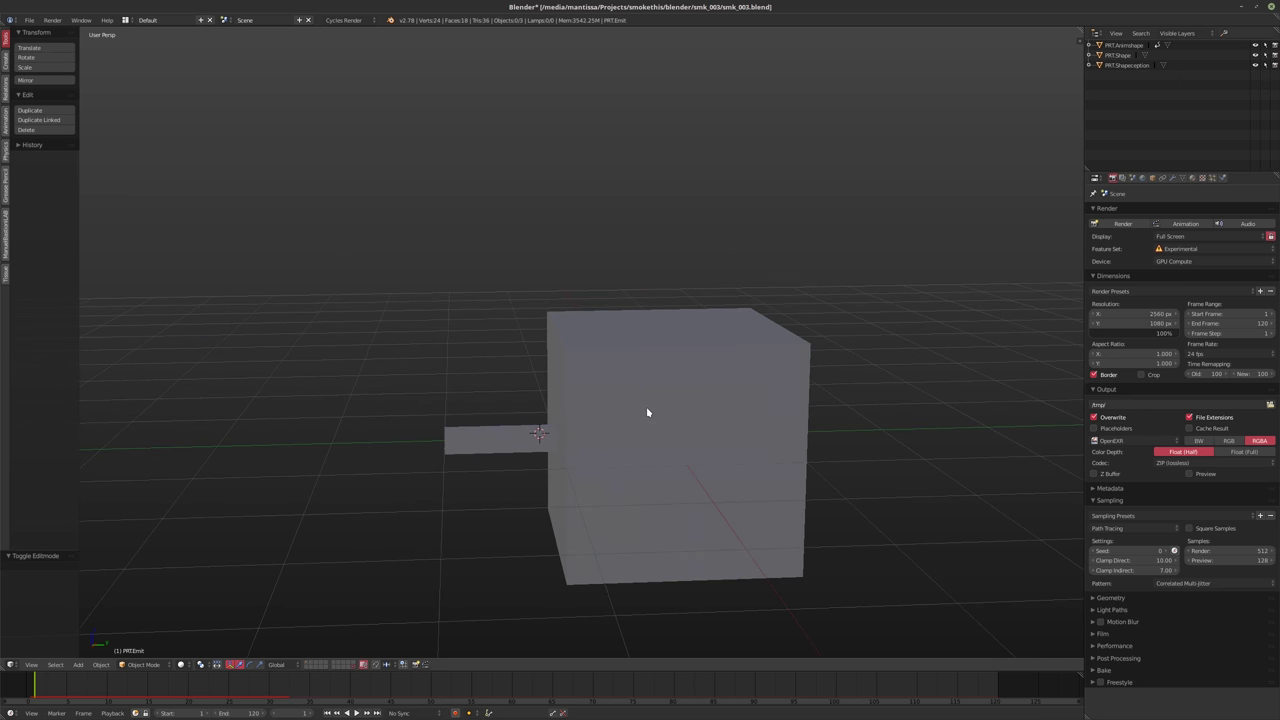
middle_click_drag(647, 412, 614, 371)
right_click(614, 371)
middle_click_drag(688, 441, 898, 322)
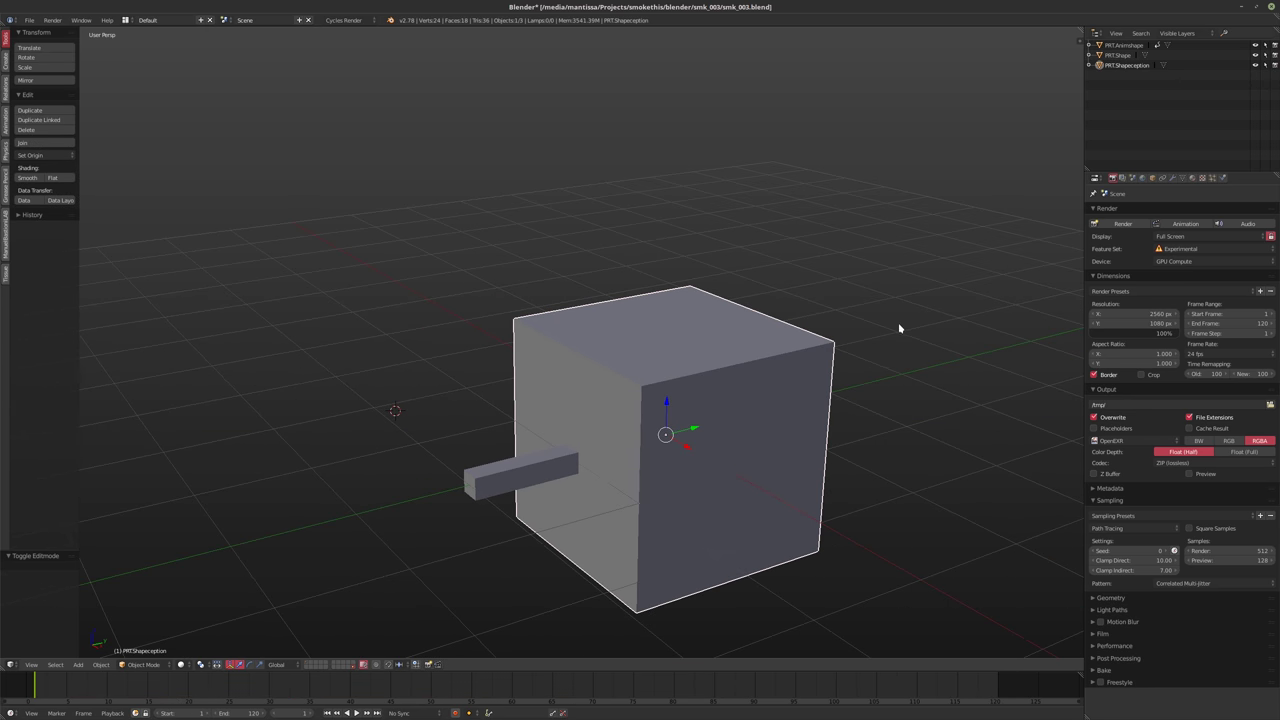
Subdivide PRT.Shape's whole mesh in Edit Mode with 2 cuts and smoothness 1.000 to round the cube into a ball
left_click(1120, 55)
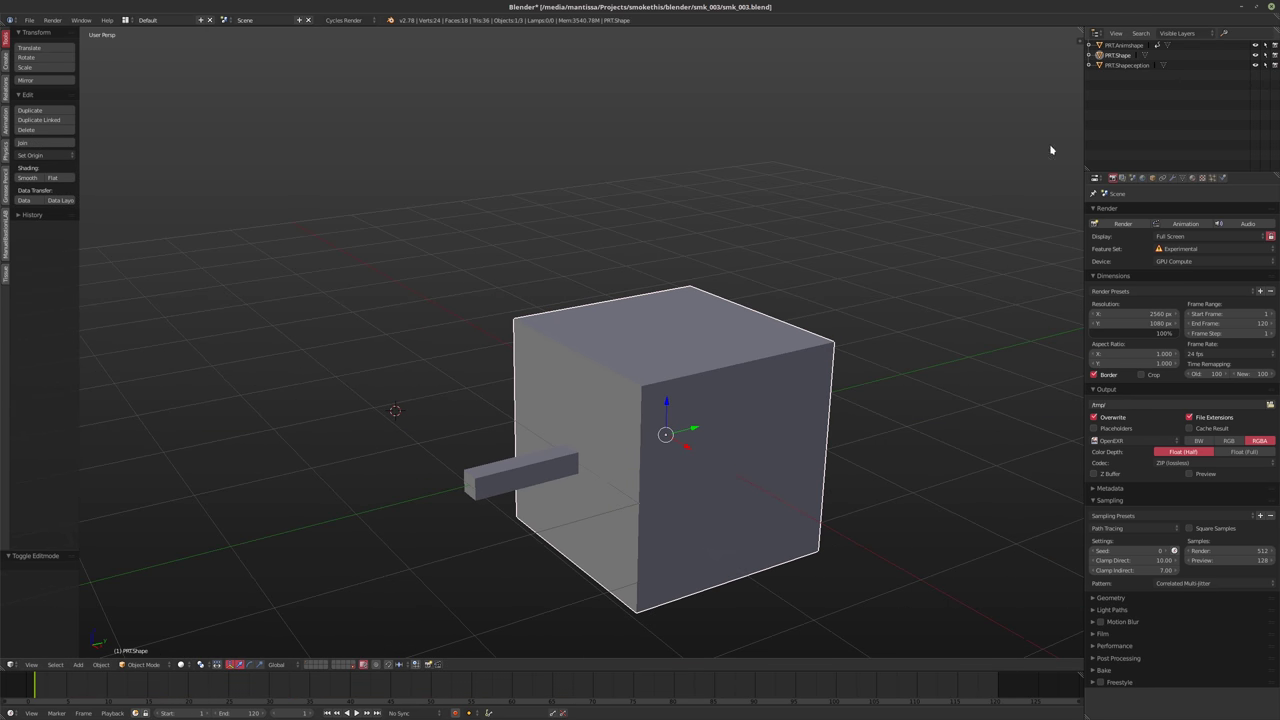
left_click(1129, 66)
middle_click_drag(846, 251, 826, 280)
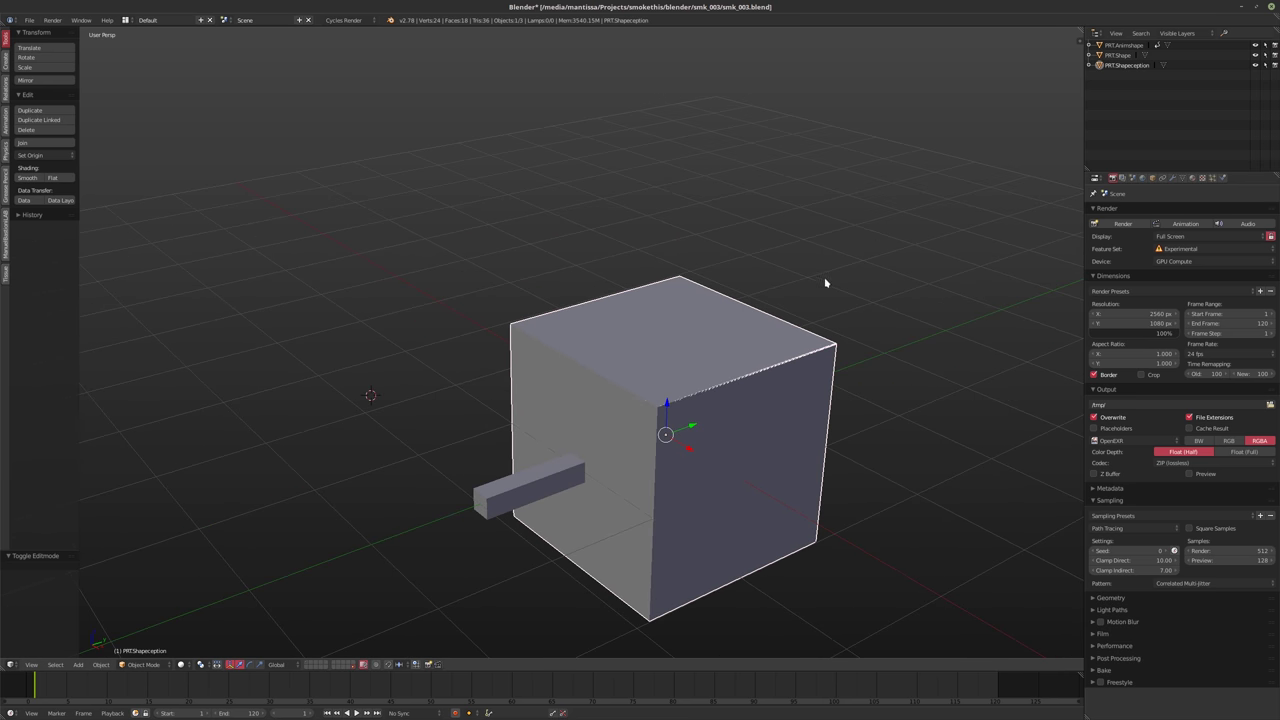
left_click(1116, 56)
middle_click_drag(846, 323, 830, 326)
key("Tab")
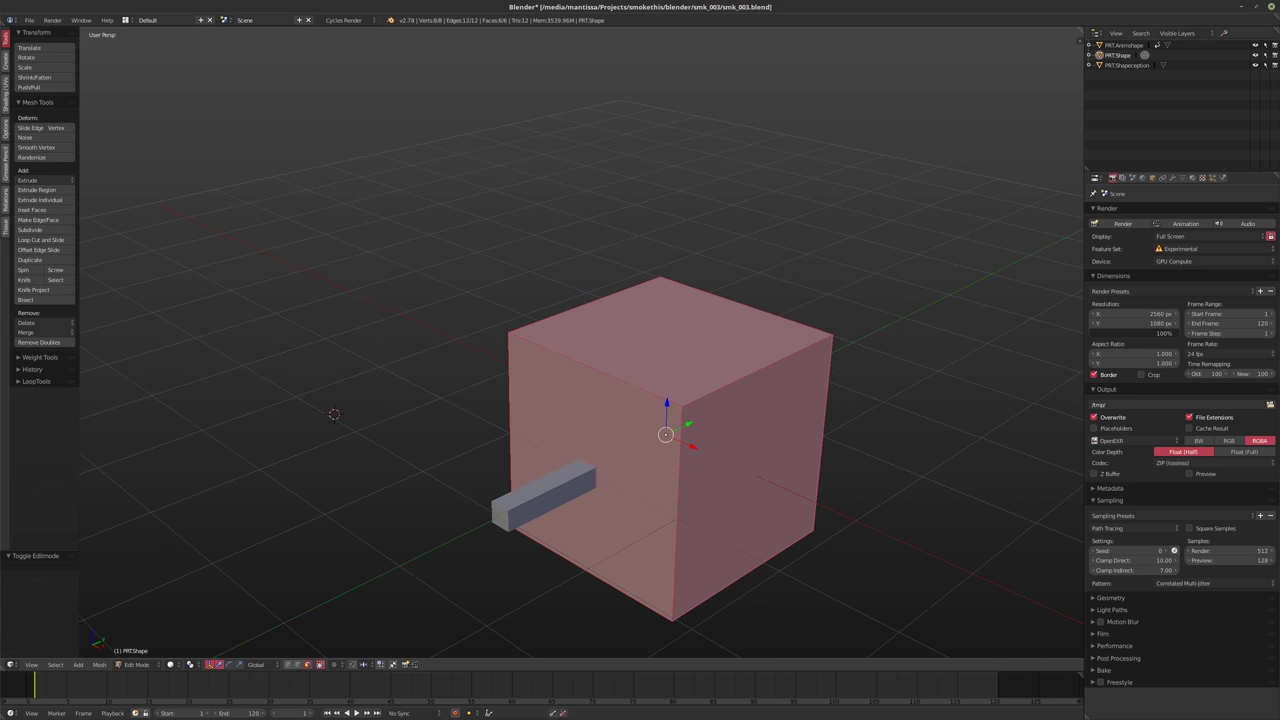
key("w")
left_click(842, 372)
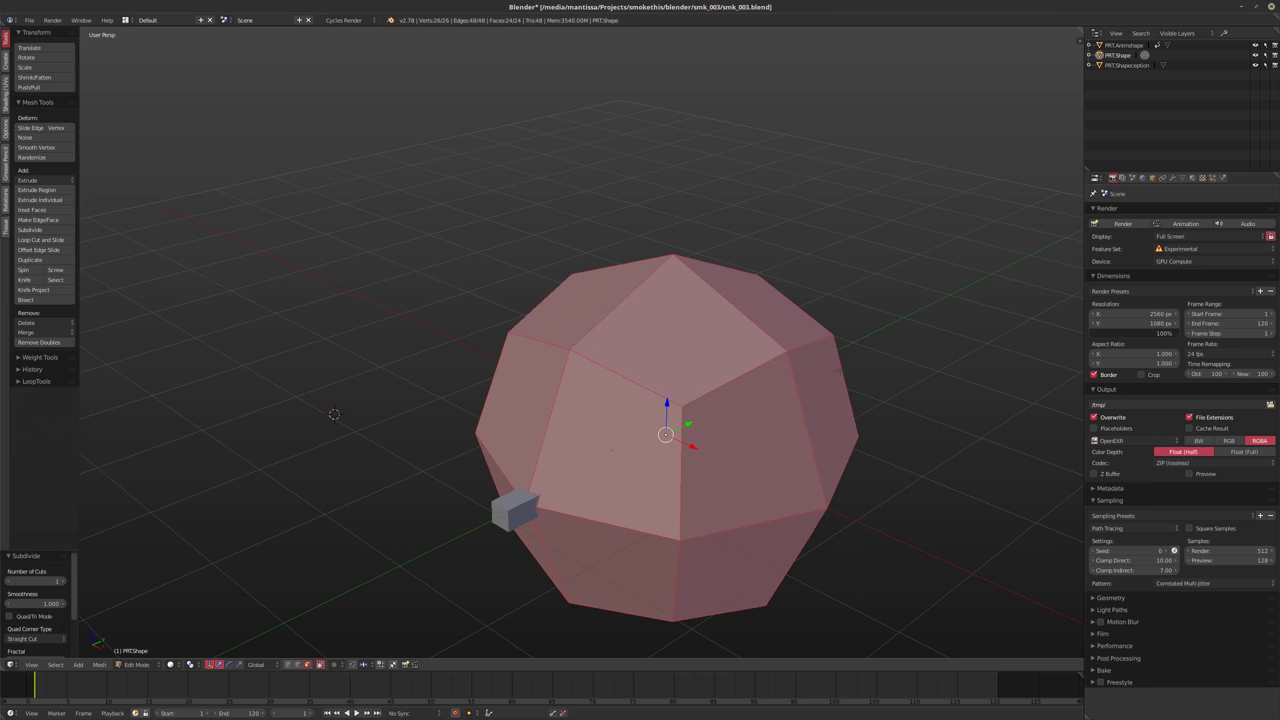
left_click_drag(58, 580, 68, 580)
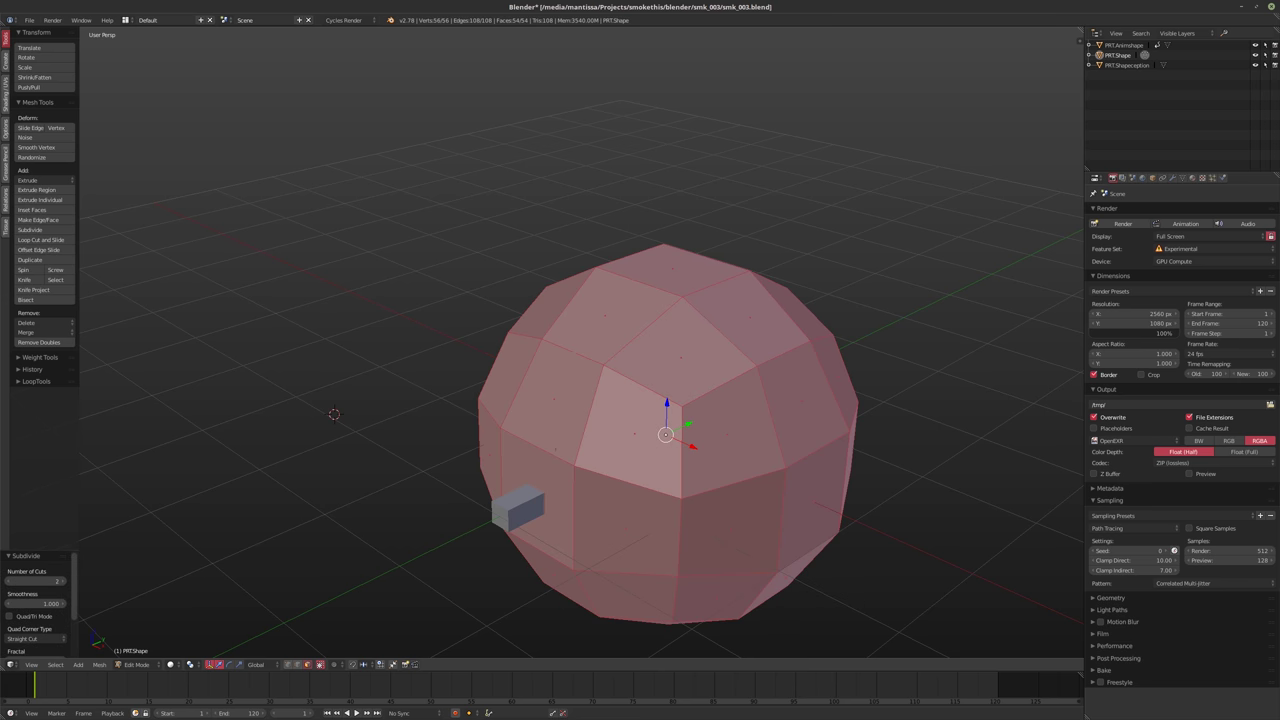
Return PRT.Shape to Object Mode and give it smooth shading
key("Tab")
left_click(28, 177)
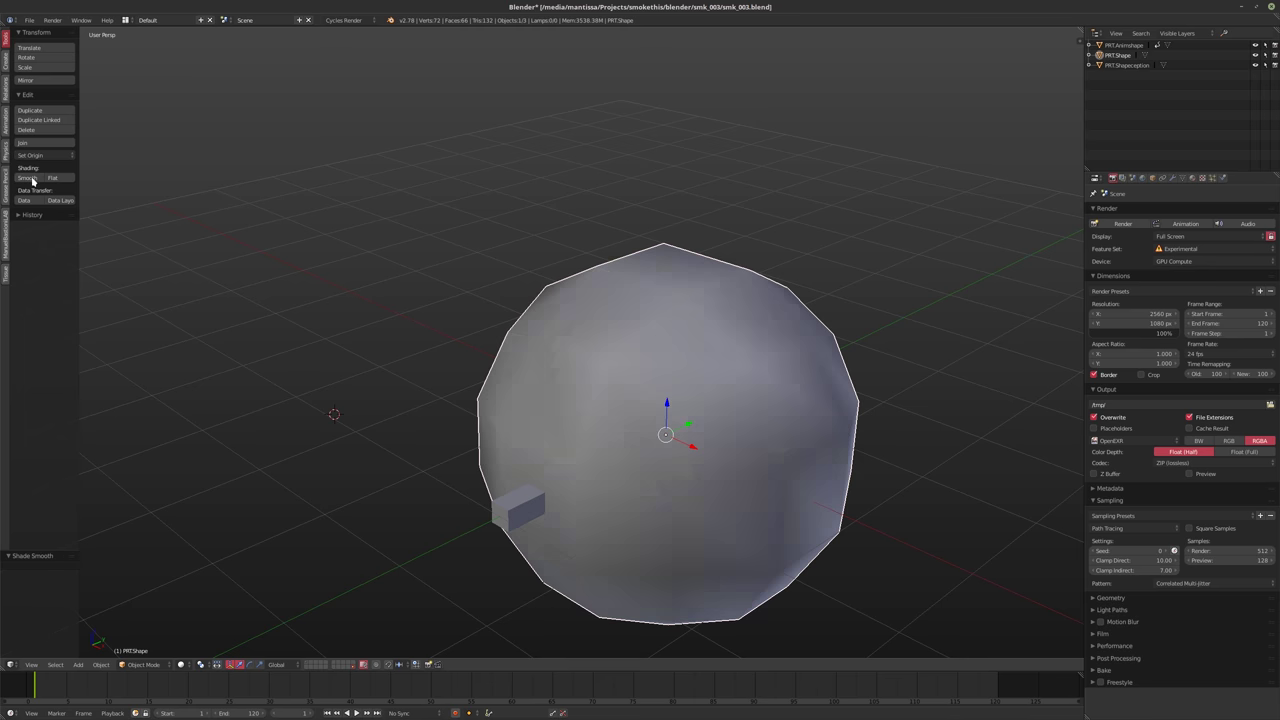
middle_click_drag(910, 190, 888, 198)
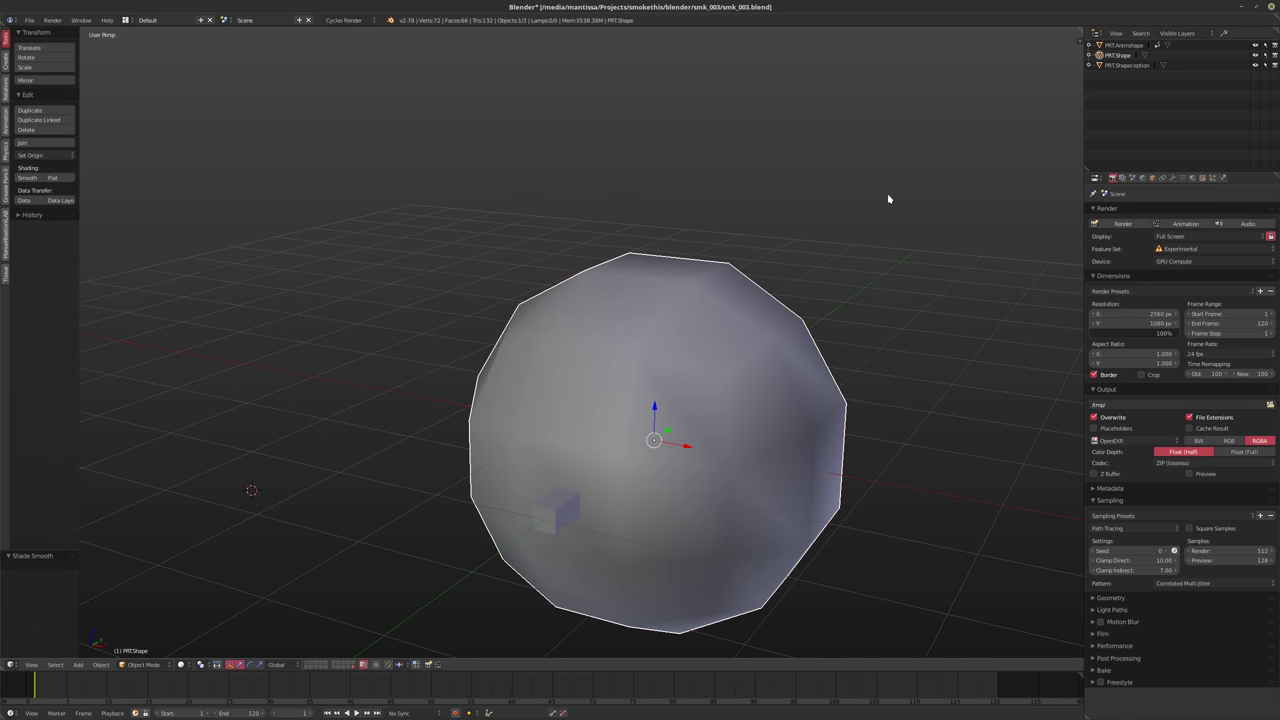
Return to the simulation layer and play the animation to about frame 20 while viewing the spherical particles from another angle
left_click(311, 666)
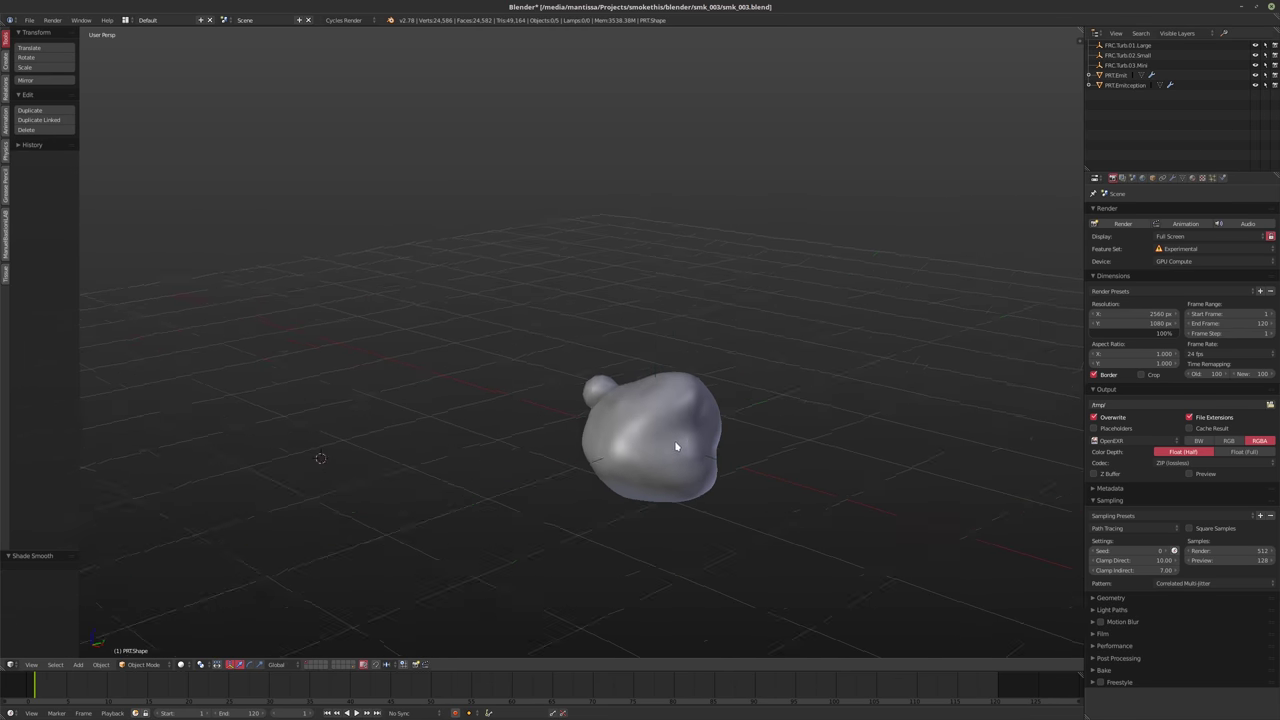
key("alt+a")
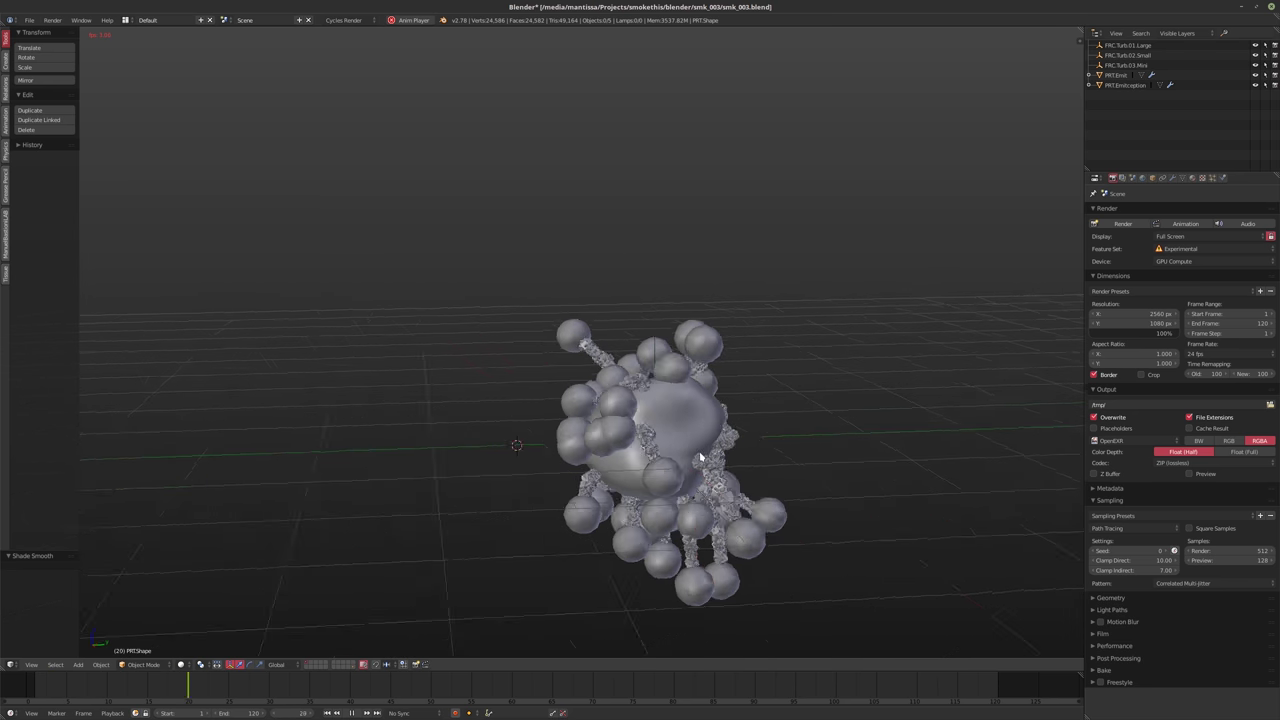
middle_click_drag(700, 457, 811, 357)
key("Escape")
Set the number of particles emitted by PRT.Emit to 512
left_click(1128, 85)
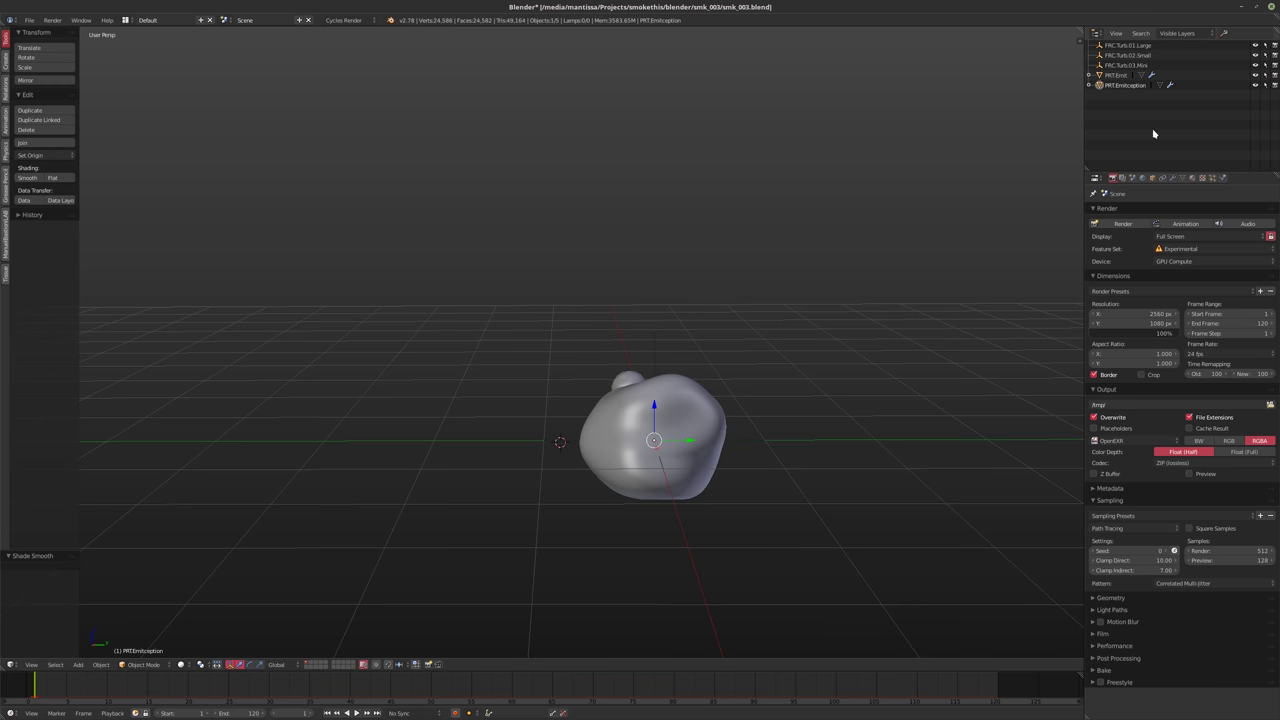
left_click(1212, 179)
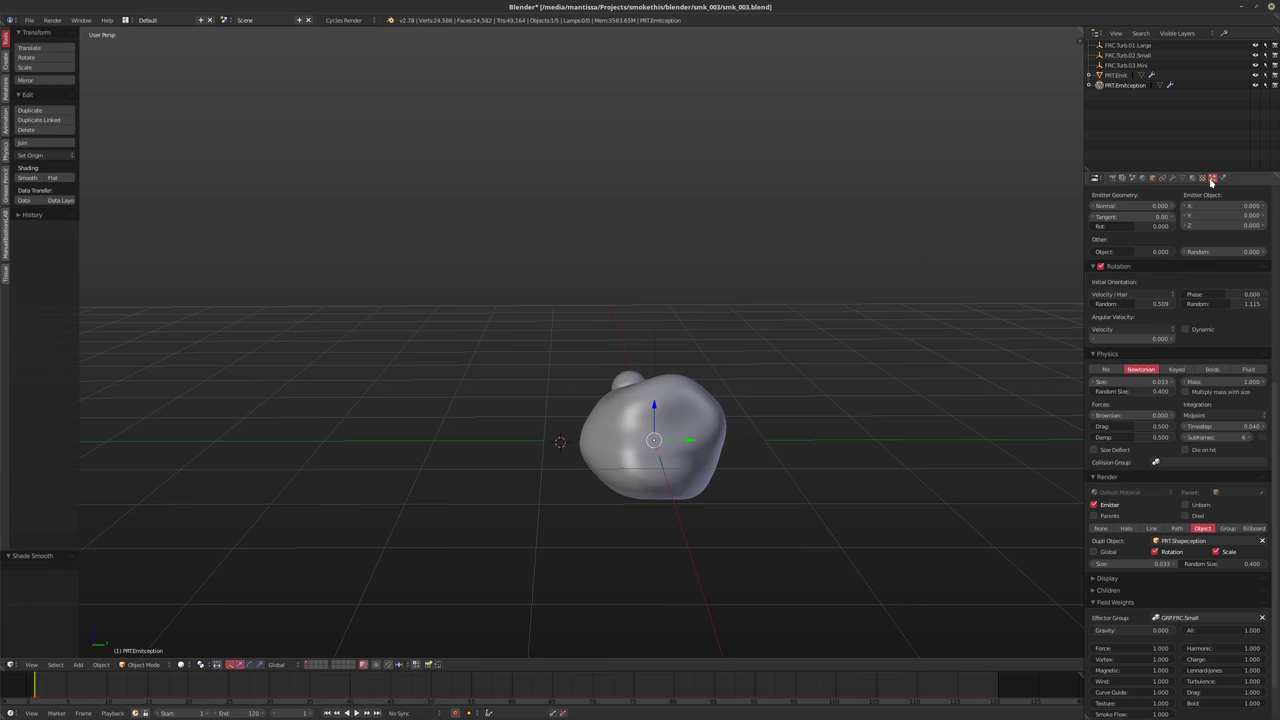
left_click(1116, 75)
scroll(1182, 270, "up", 8)
scroll(1182, 270, "up", 1)
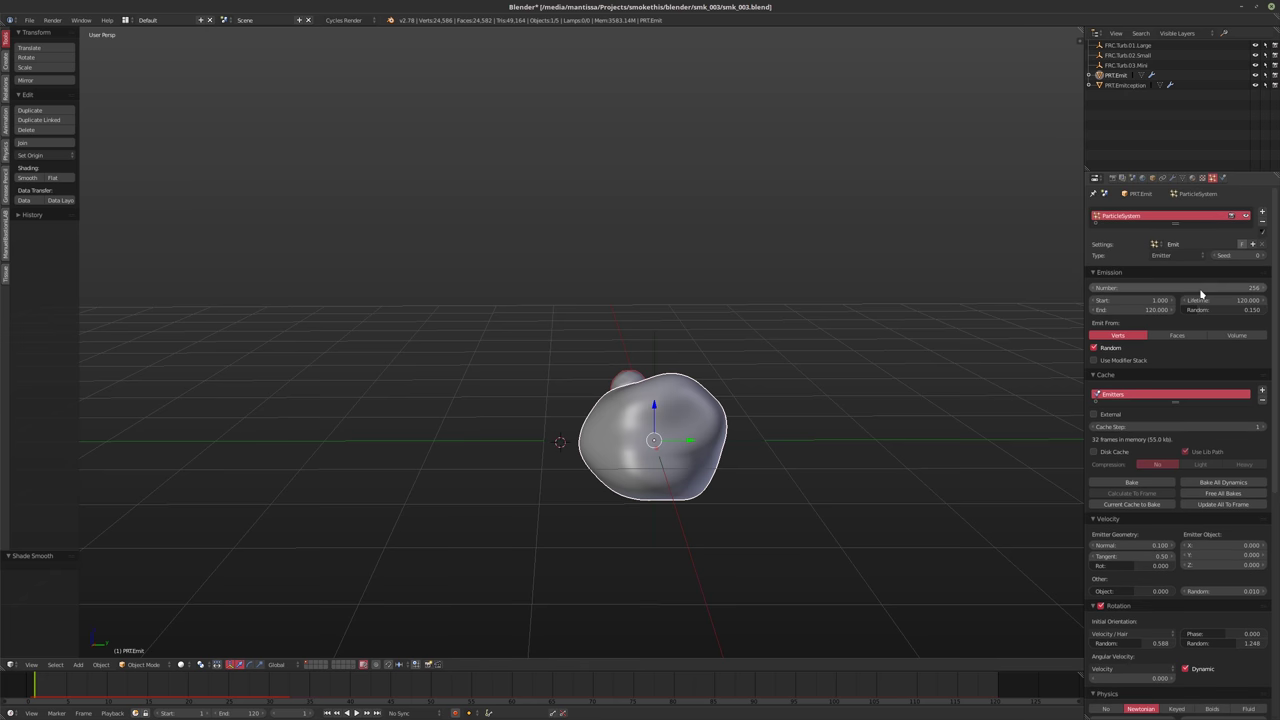
left_click(1184, 288)
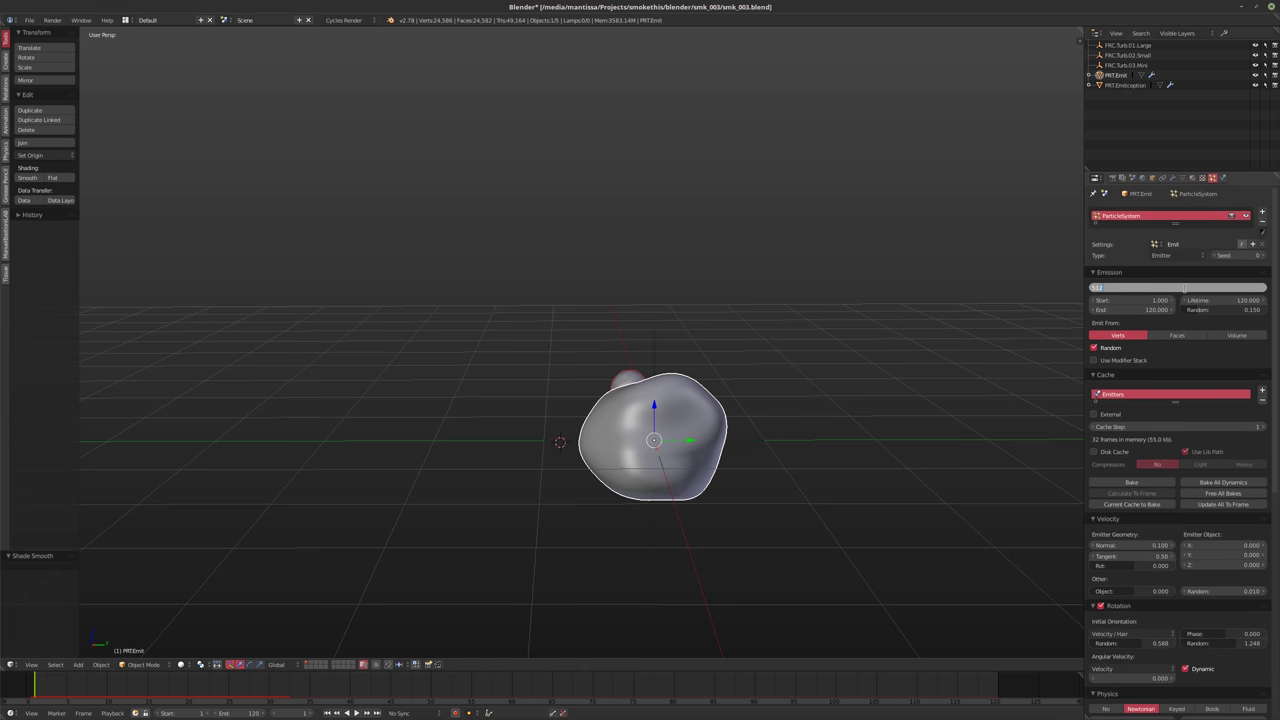
type("512")
key("Return")
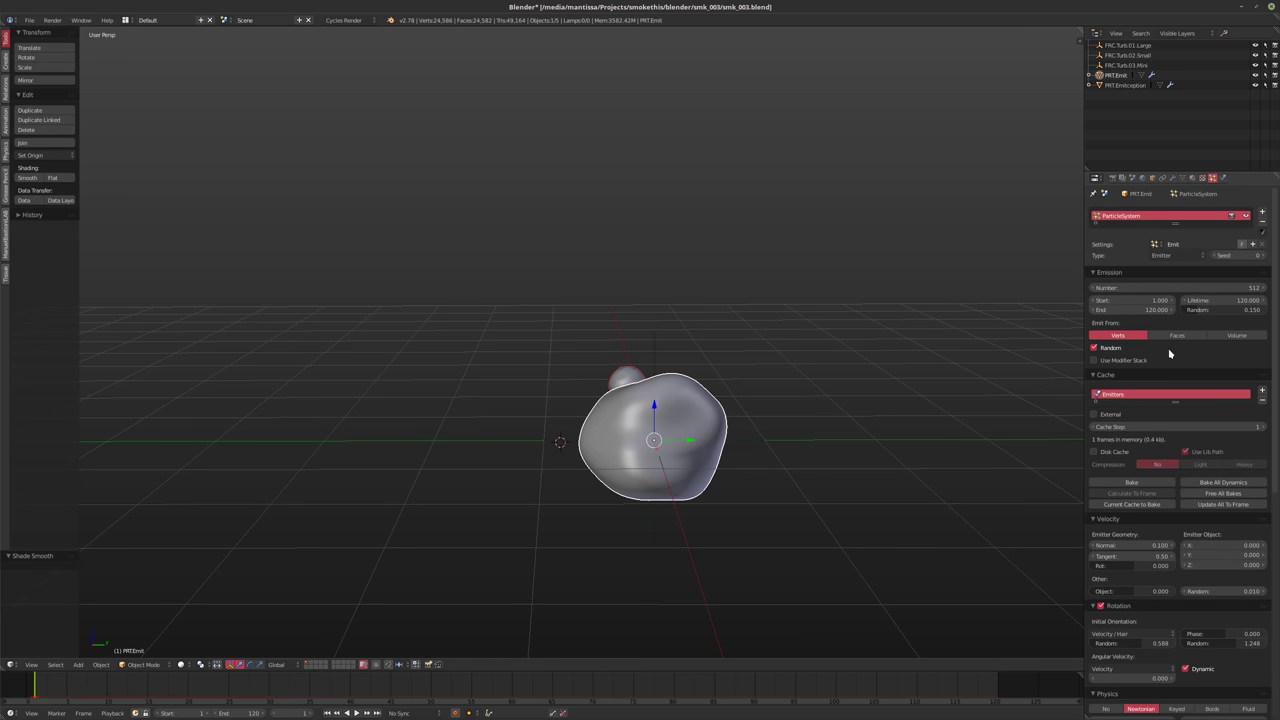
Check PRT.Emitception's emission settings and try a particle render size of 0.5 on PRT.Emit
left_click(1125, 85)
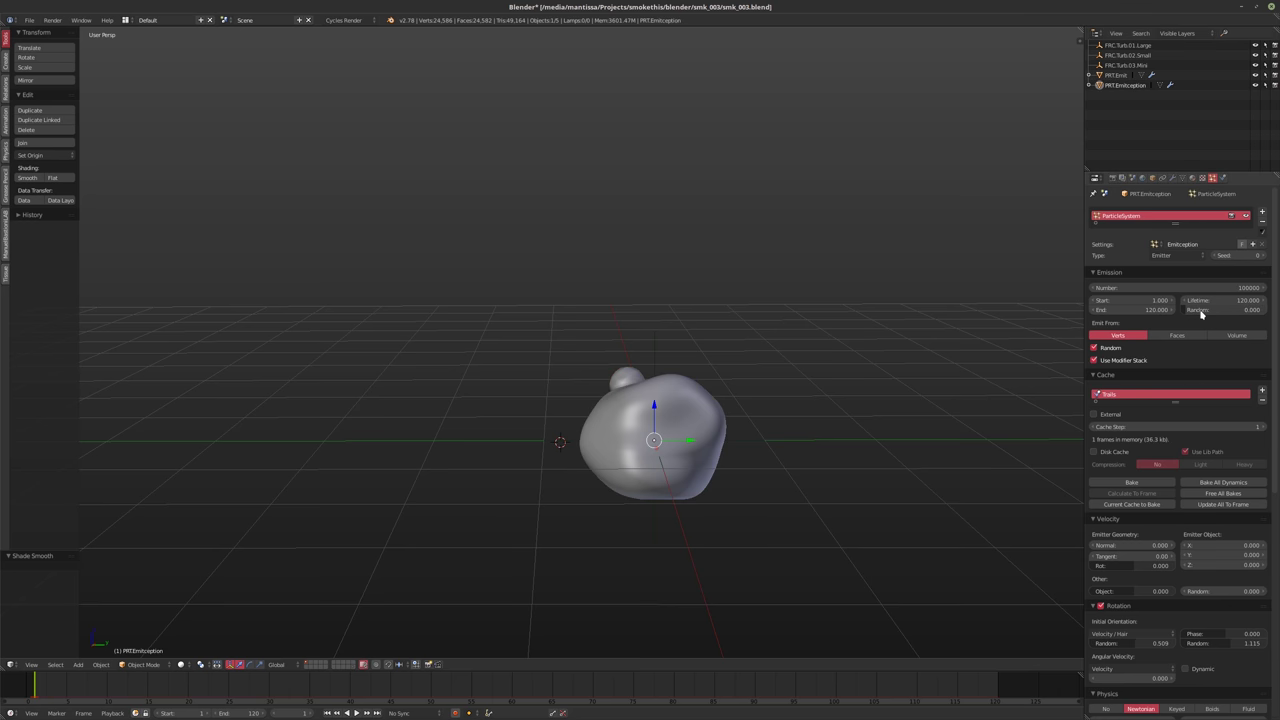
middle_click_drag(790, 440, 855, 470)
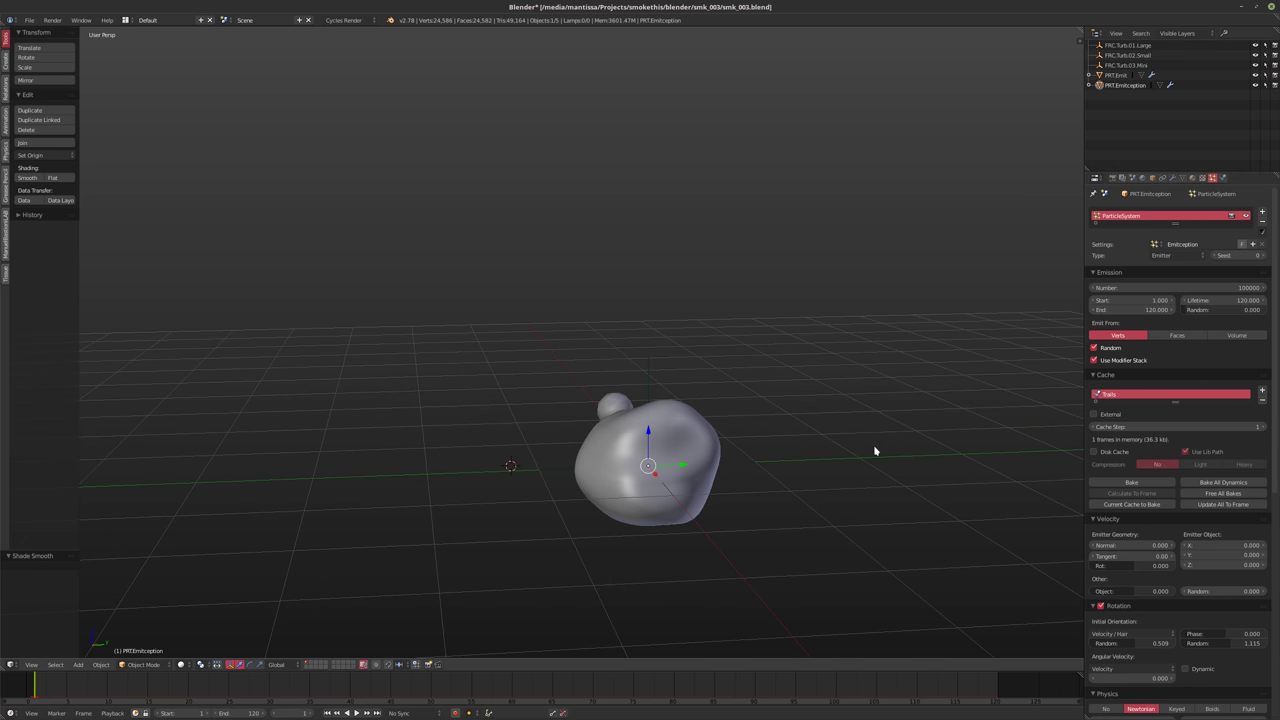
left_click(1120, 75)
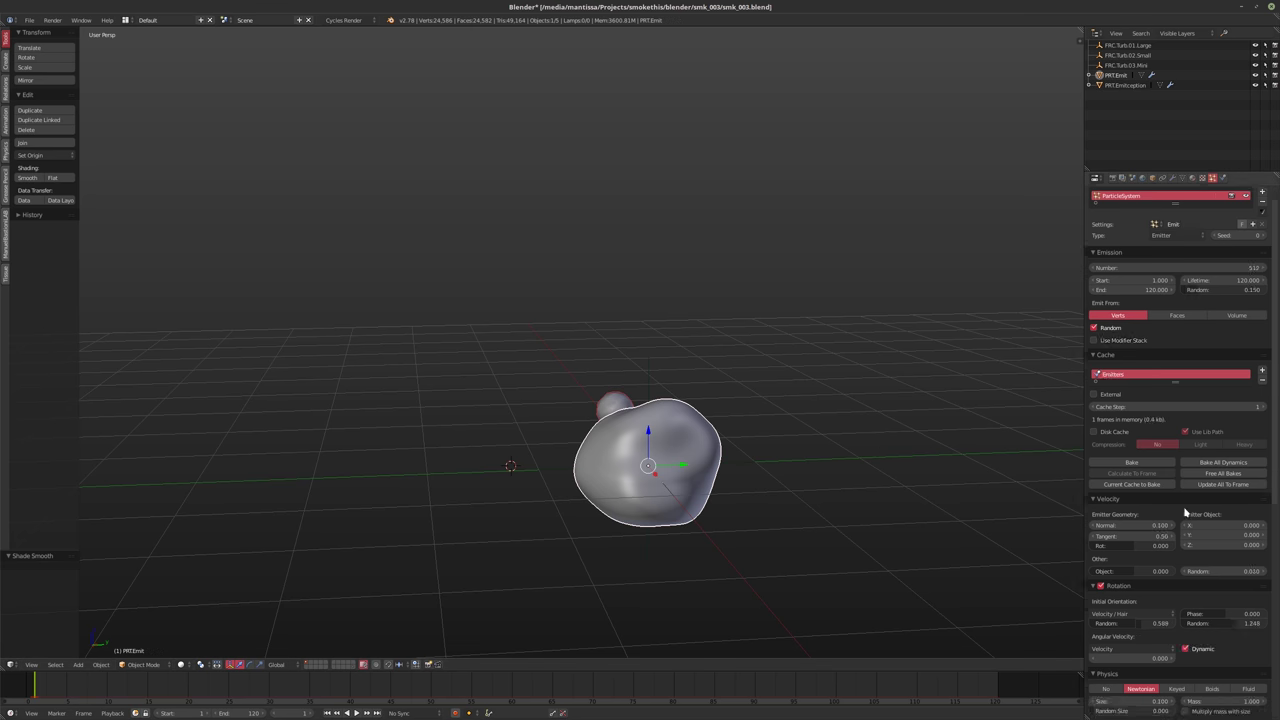
scroll(1143, 560, "down", 8)
scroll(1138, 578, "down", 1)
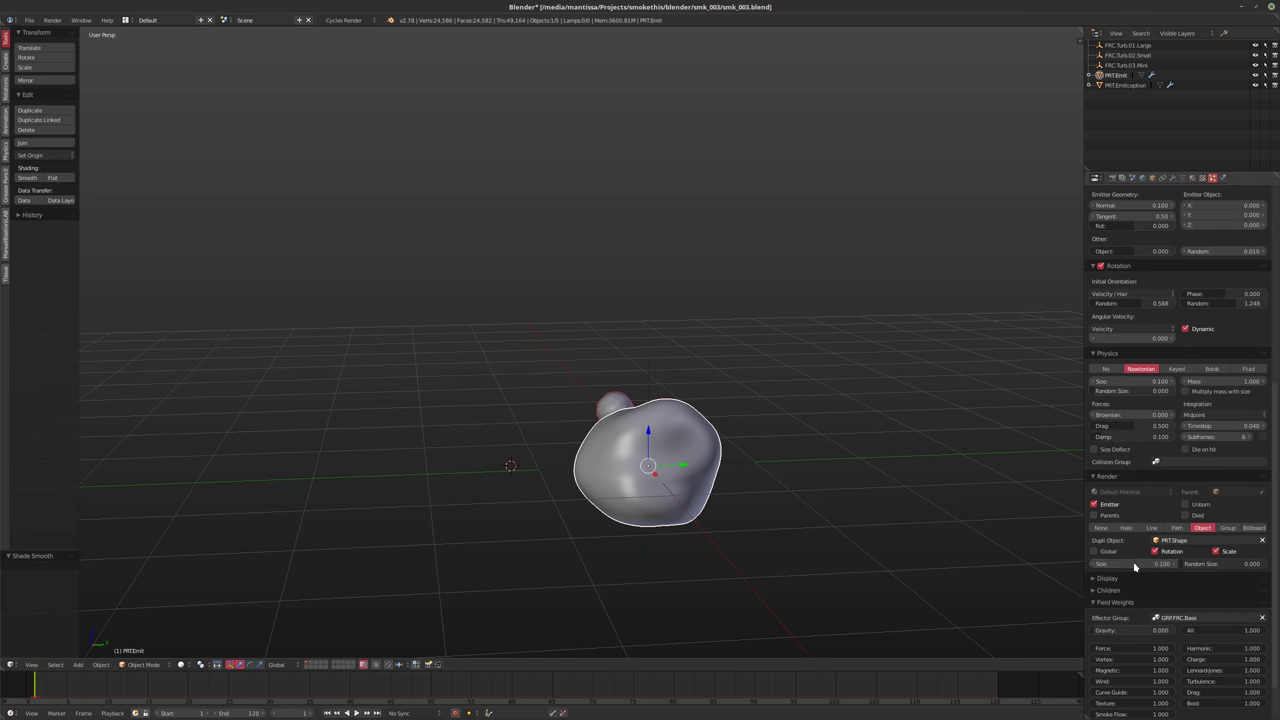
left_click(1123, 565)
type("0.5")
key("Return")
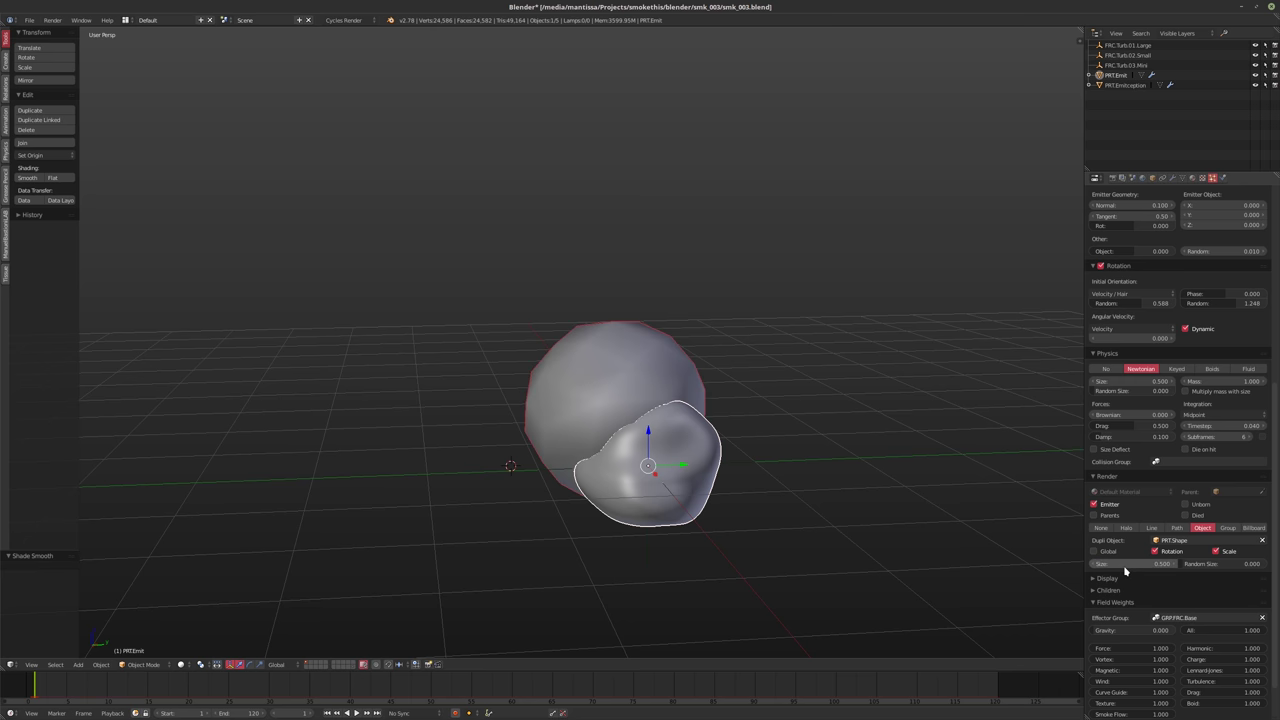
Try a particle size of 0.05 on PRT.Emit and play the simulation to about frame 10
left_click(1124, 565)
type("0.05")
key("Return")
middle_click_drag(820, 500, 634, 447)
key("alt+a")
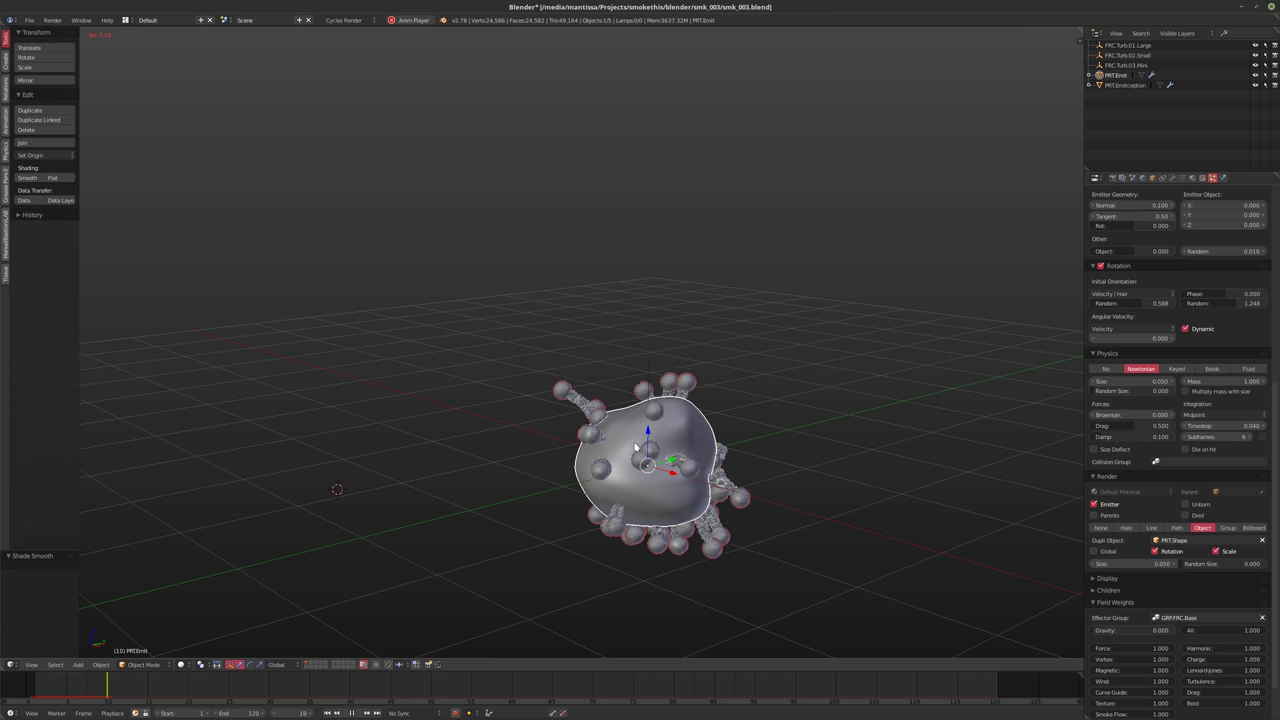
key("Escape")
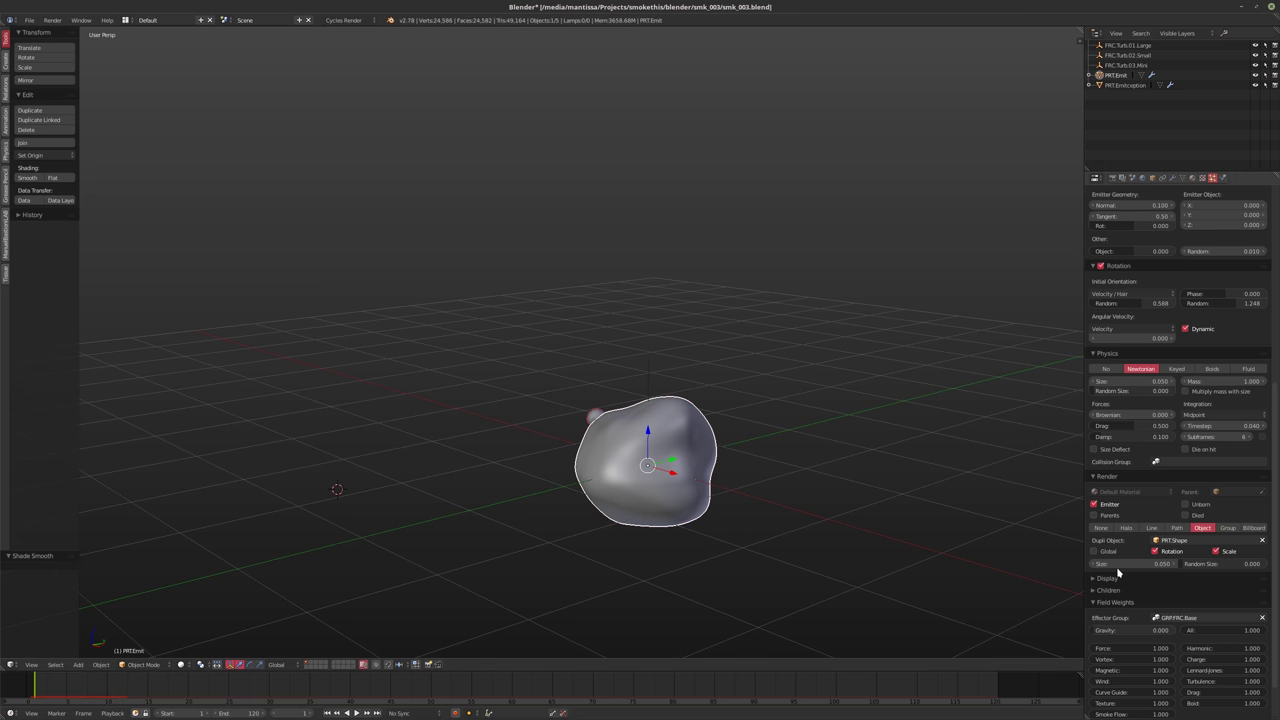
Set PRT.Emit's particle size to 0.025 and replay the simulation past frame 30
left_click(1155, 564)
type("0.025")
key("Return")
key("alt+a")
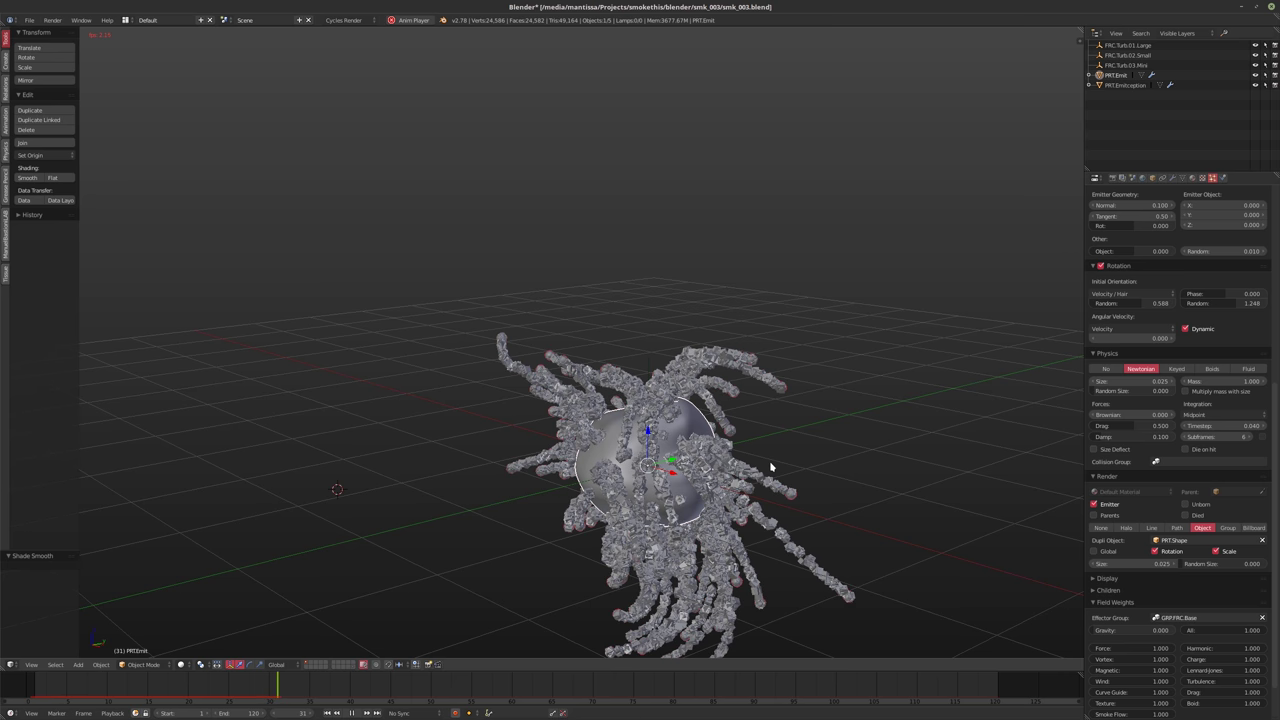
Set PRT.Emitception's particle size to 0.01 and stop playback at about frame 45
left_click(1121, 86)
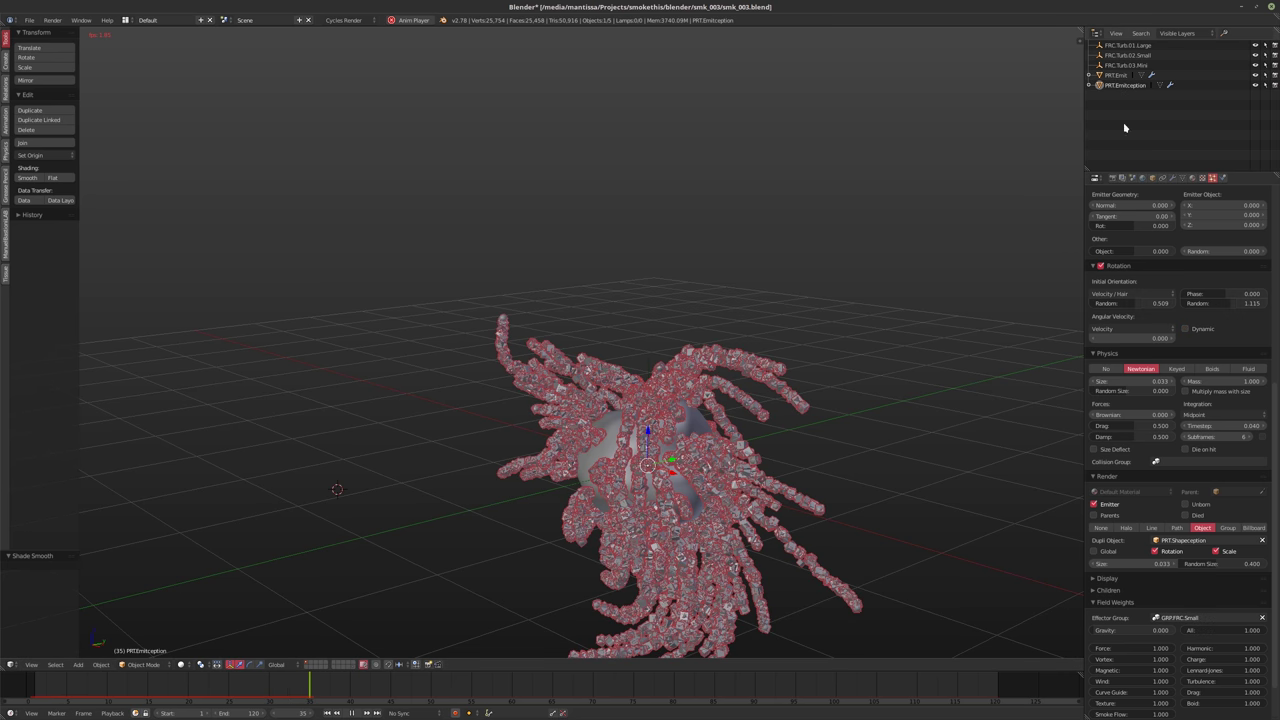
left_click(1127, 565)
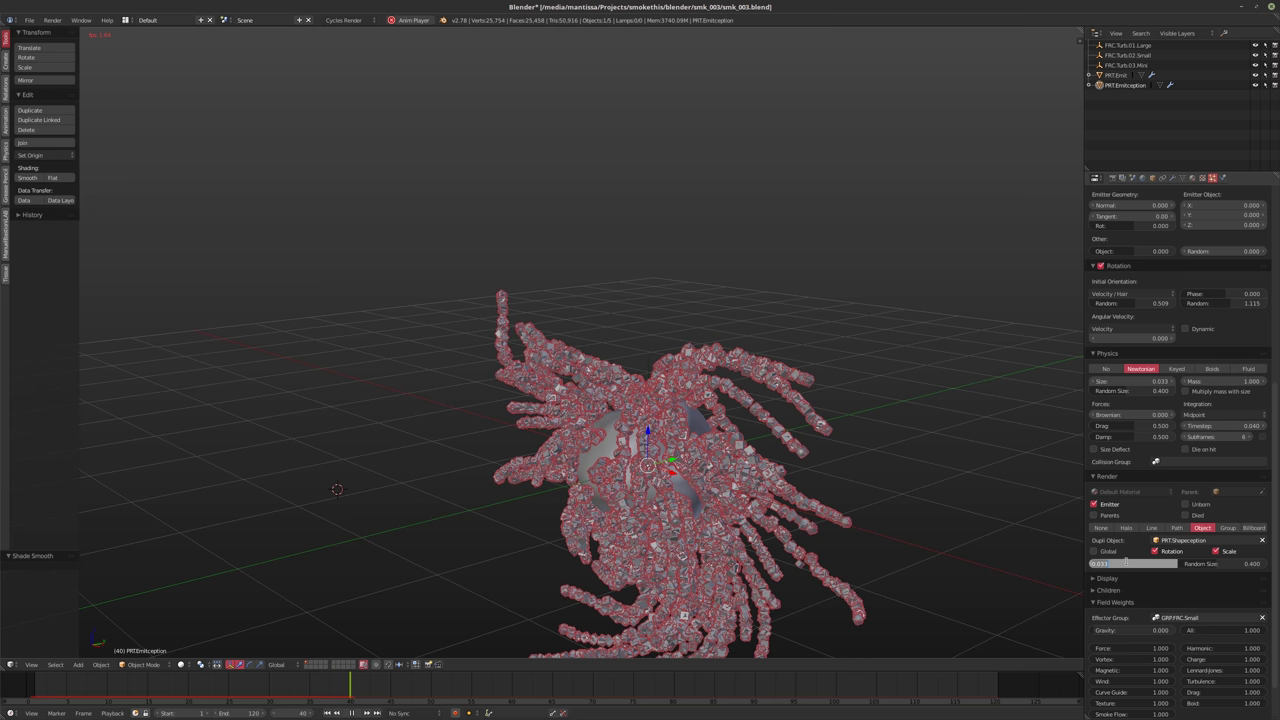
type("0.01")
key("Return")
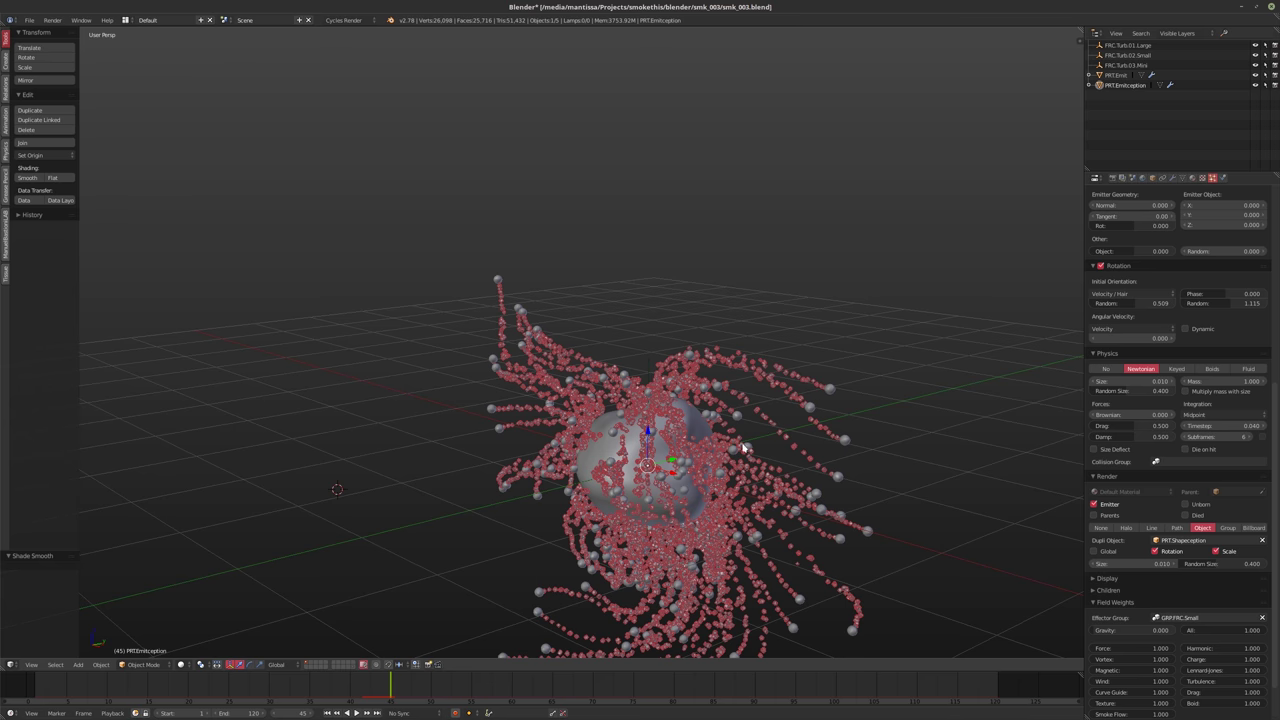
Inspect the smaller trail particles up close and from another side, and review PRT.Emitception's particle settings
scroll(743, 449, "up", 6)
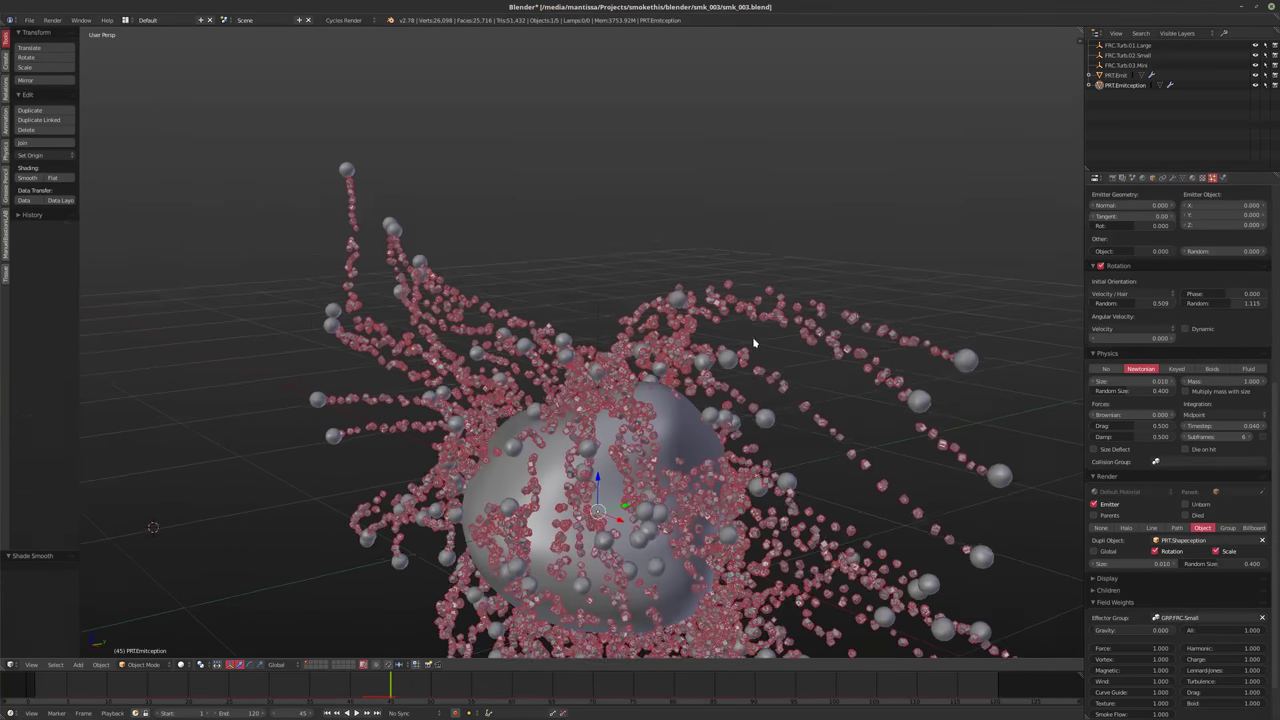
scroll(754, 343, "up", 4)
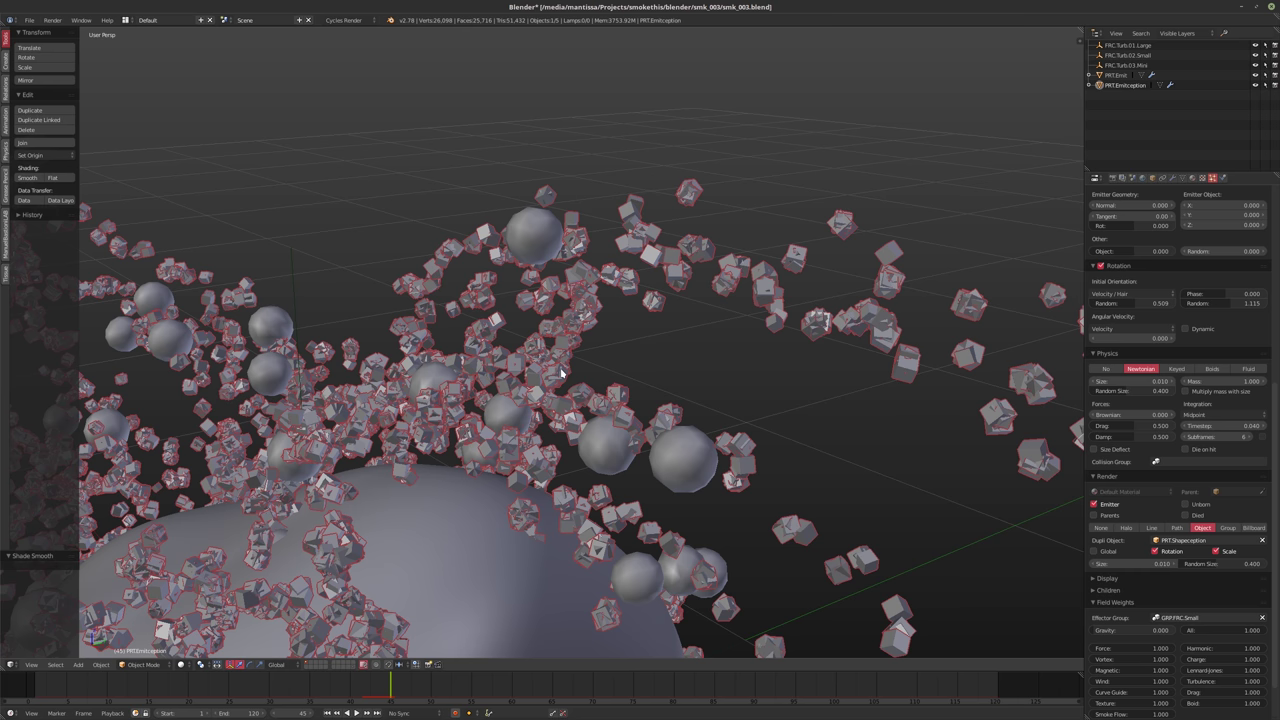
scroll(1181, 300, "up", 1)
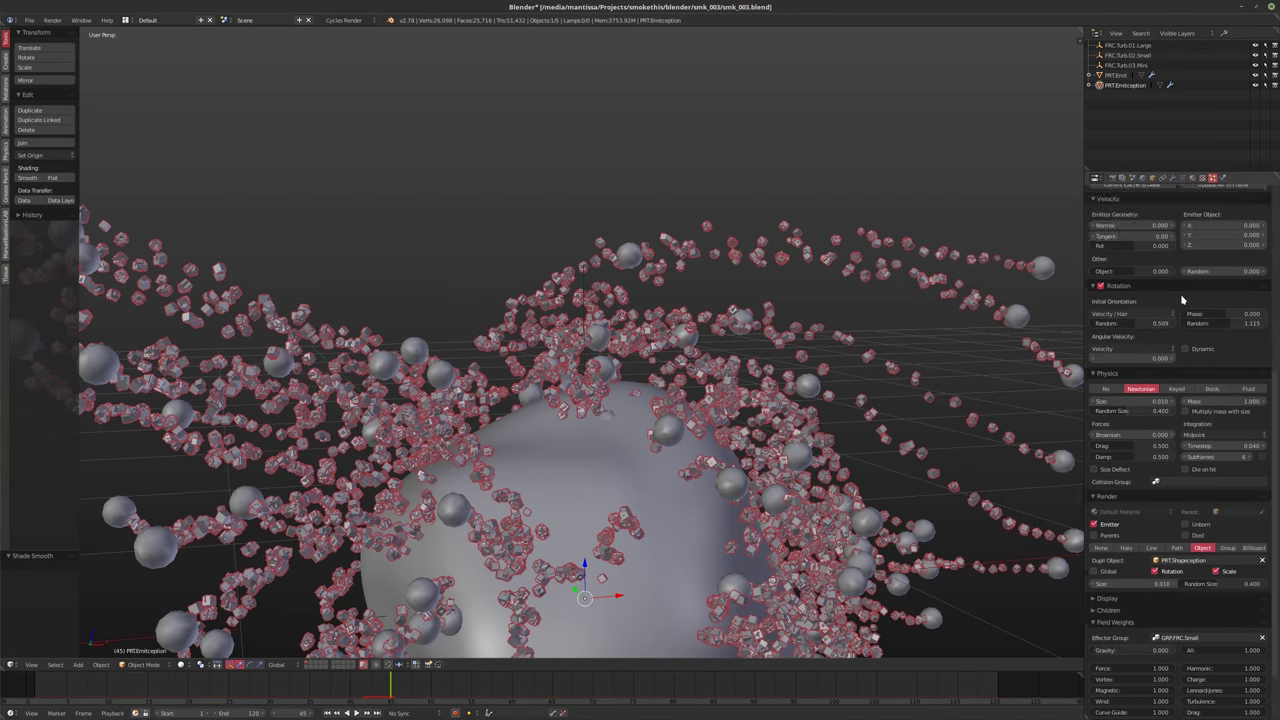
scroll(1181, 300, "up", 8)
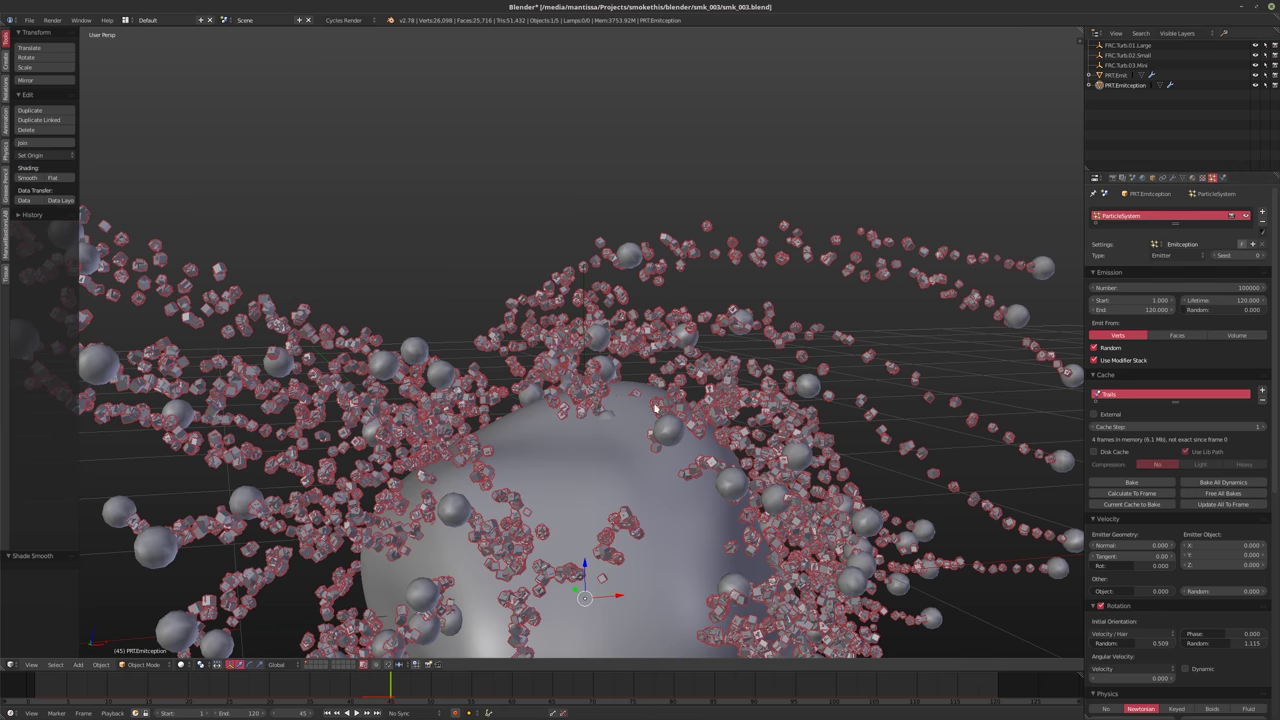
scroll(655, 408, "down", 5)
middle_click_drag(655, 408, 540, 410)
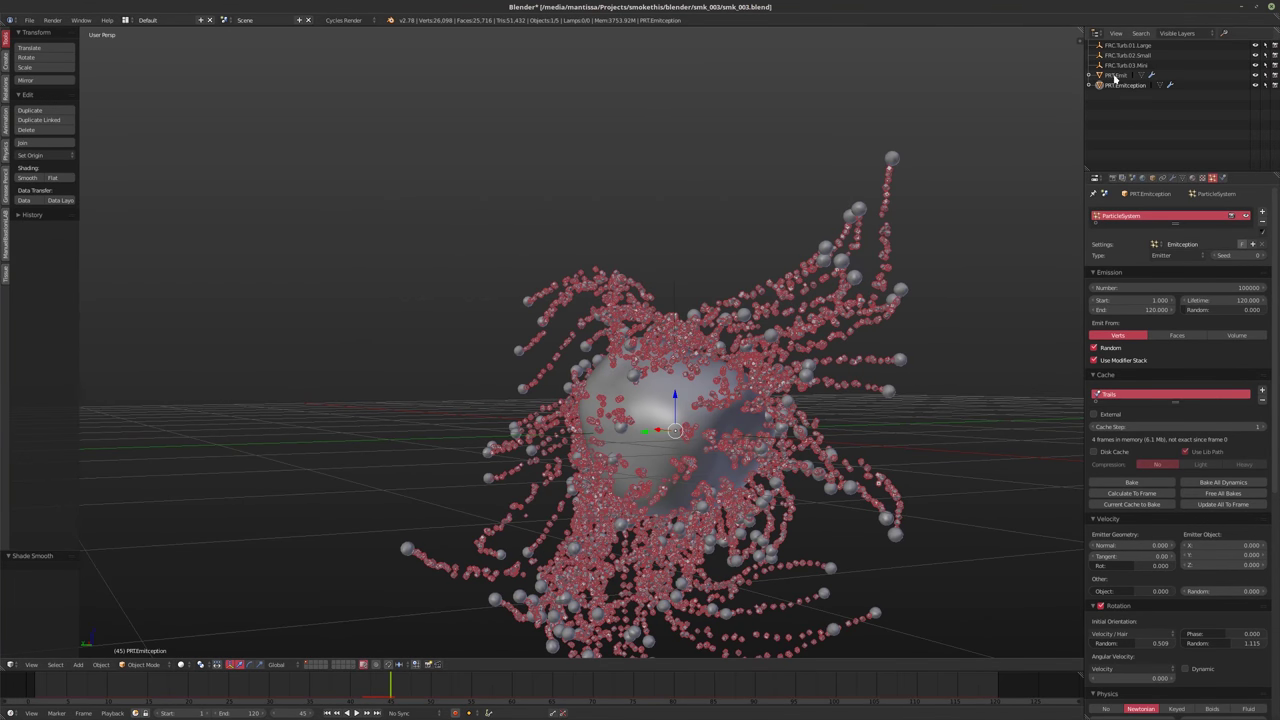
Set FRC.Turb.03.Mini's turbulence size to 0.0075 and refine it to 0.008
left_click(1125, 65)
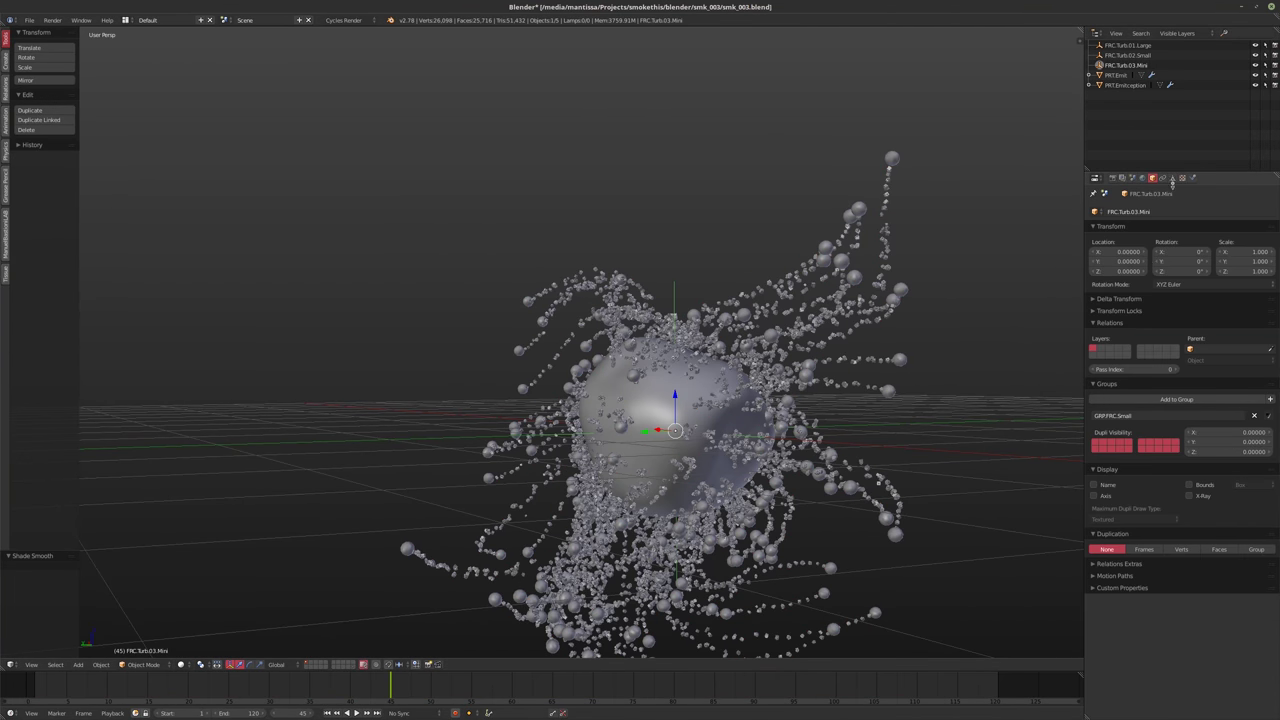
left_click(1192, 178)
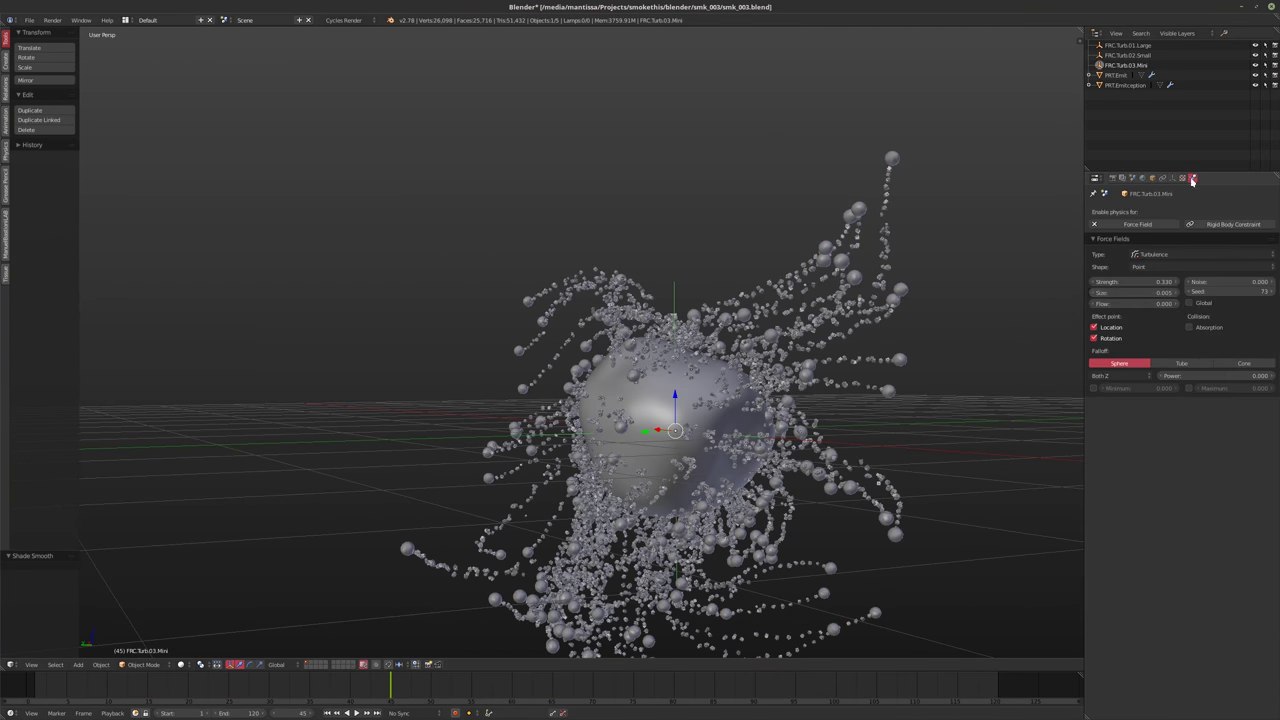
left_click(1119, 297)
type(".0075")
key("Return")
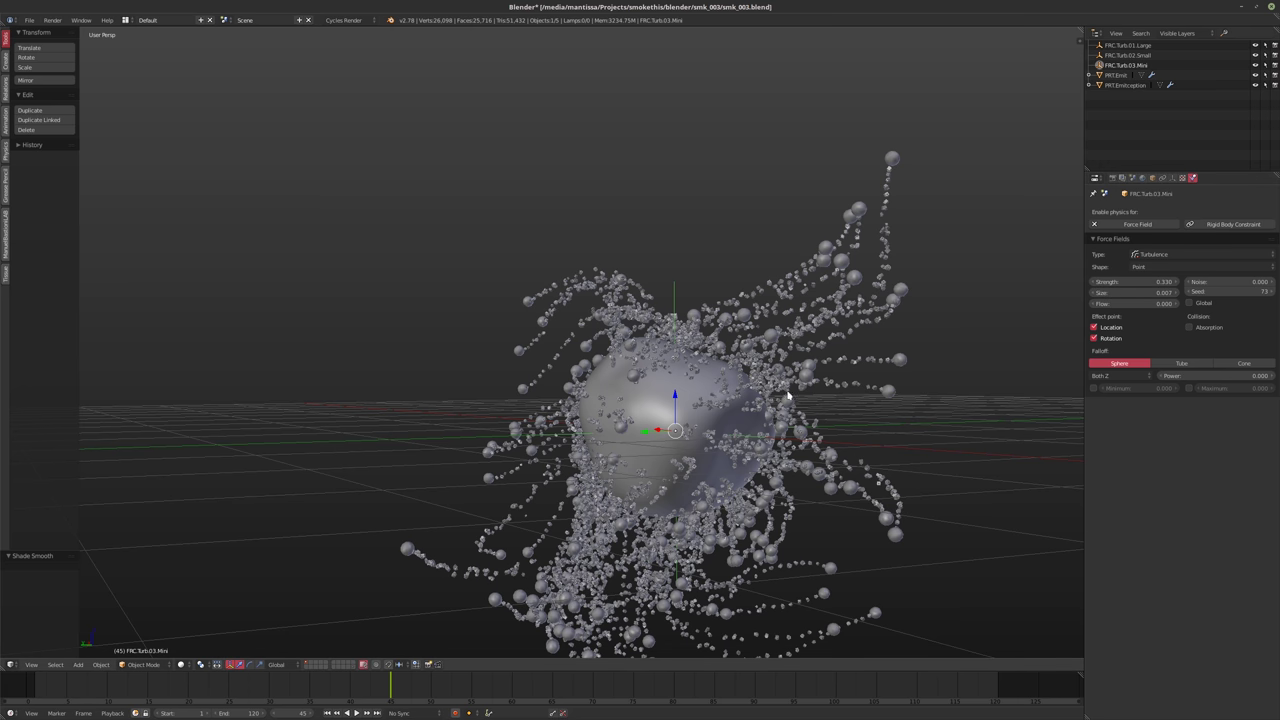
left_click(1161, 297)
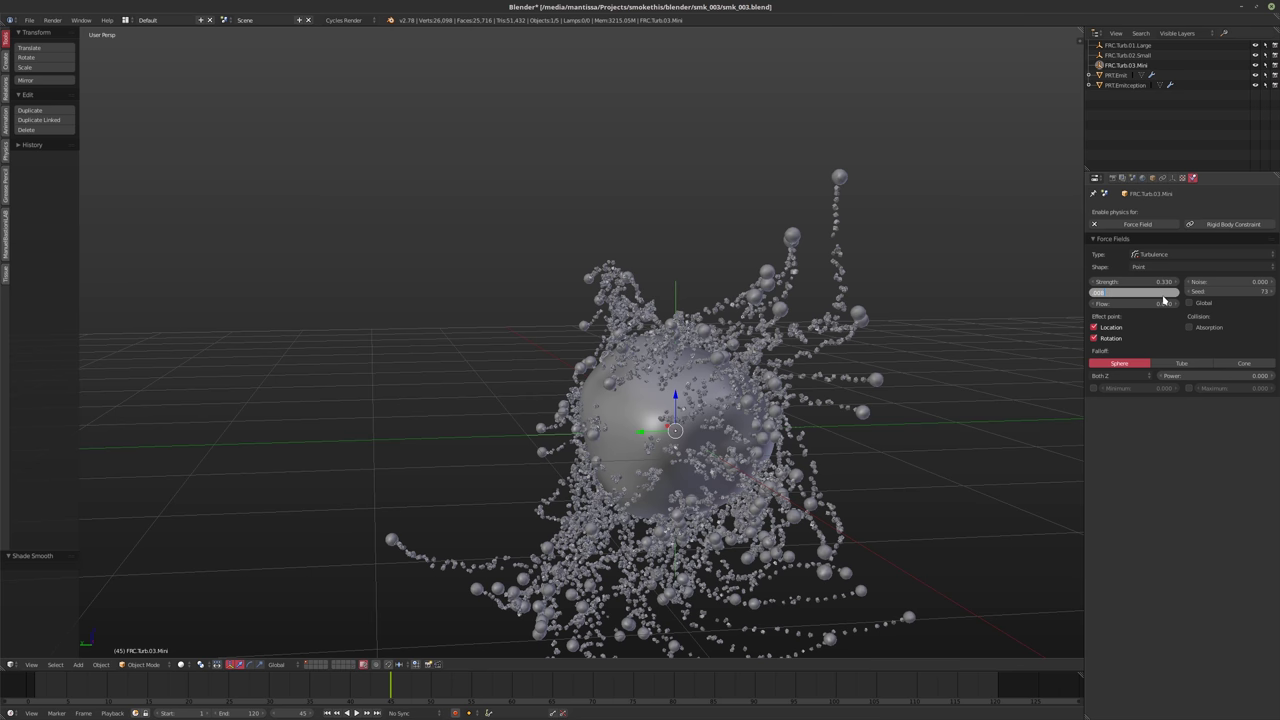
type(".008")
key("Return")
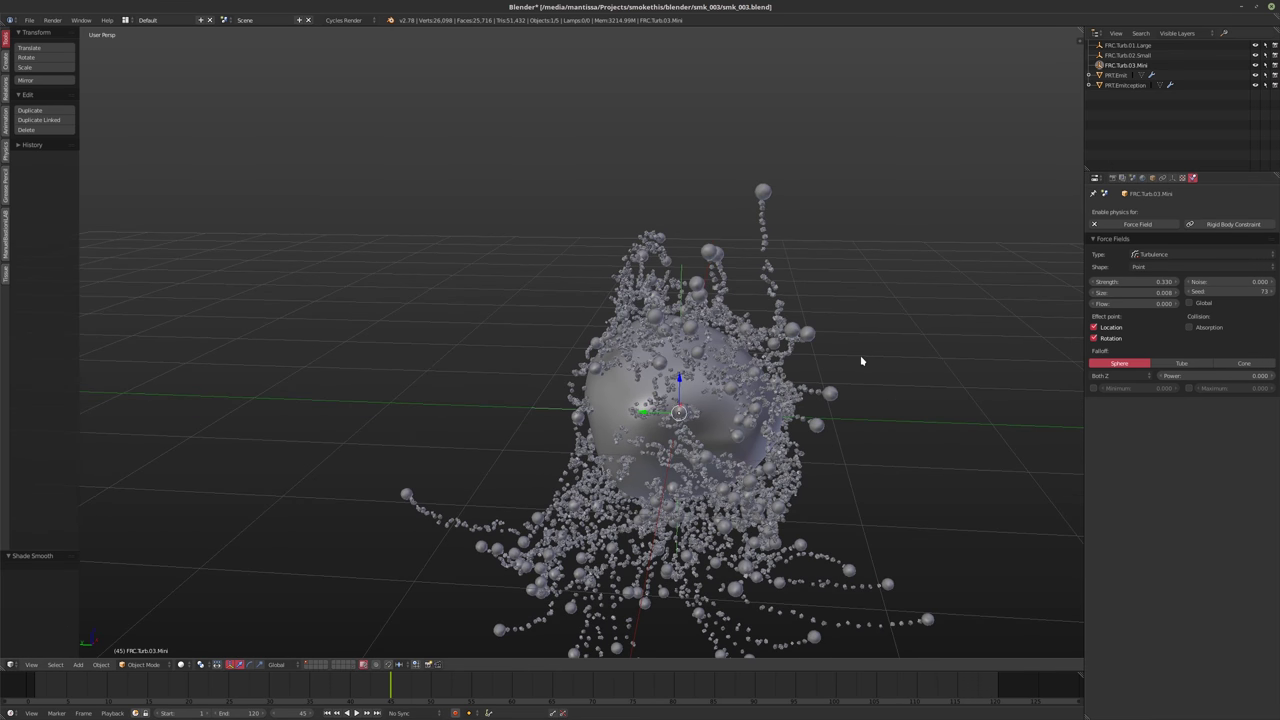
Return to frame 1 and set FRC.Turb.03.Mini's turbulence flow to 0.25
key("shift+Left")
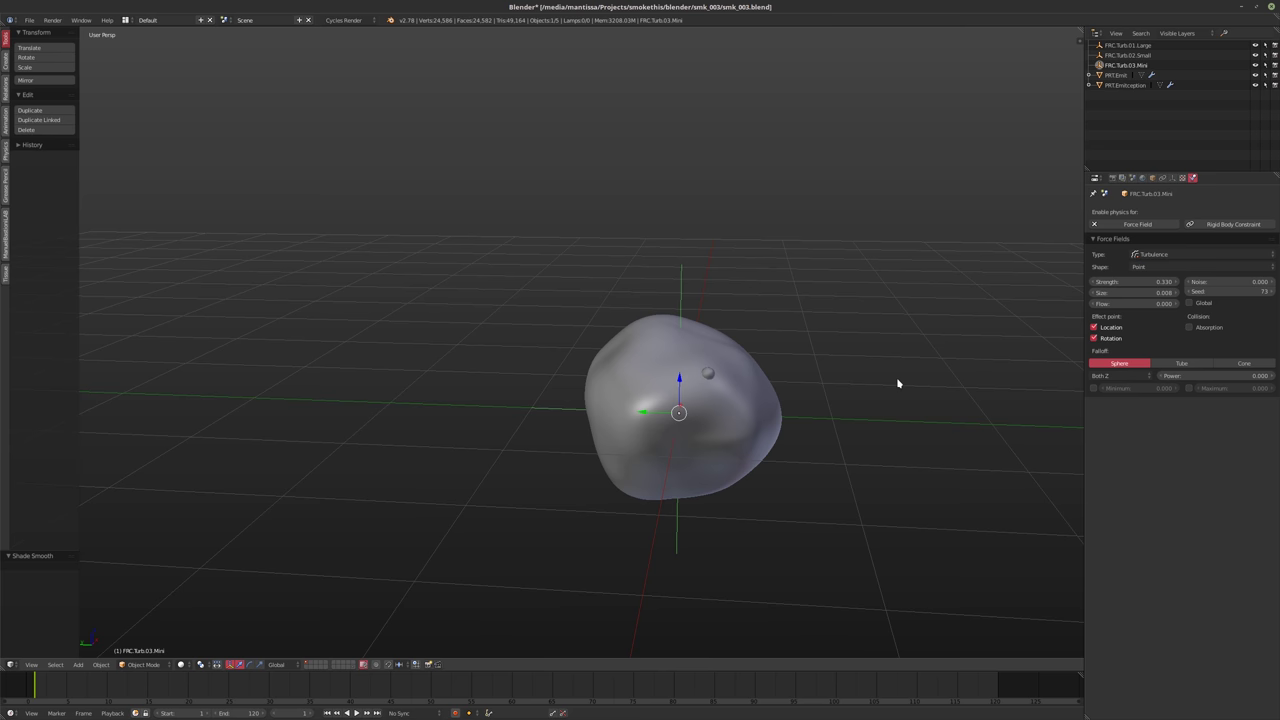
left_click(1135, 304)
type("0.25")
key("Return")
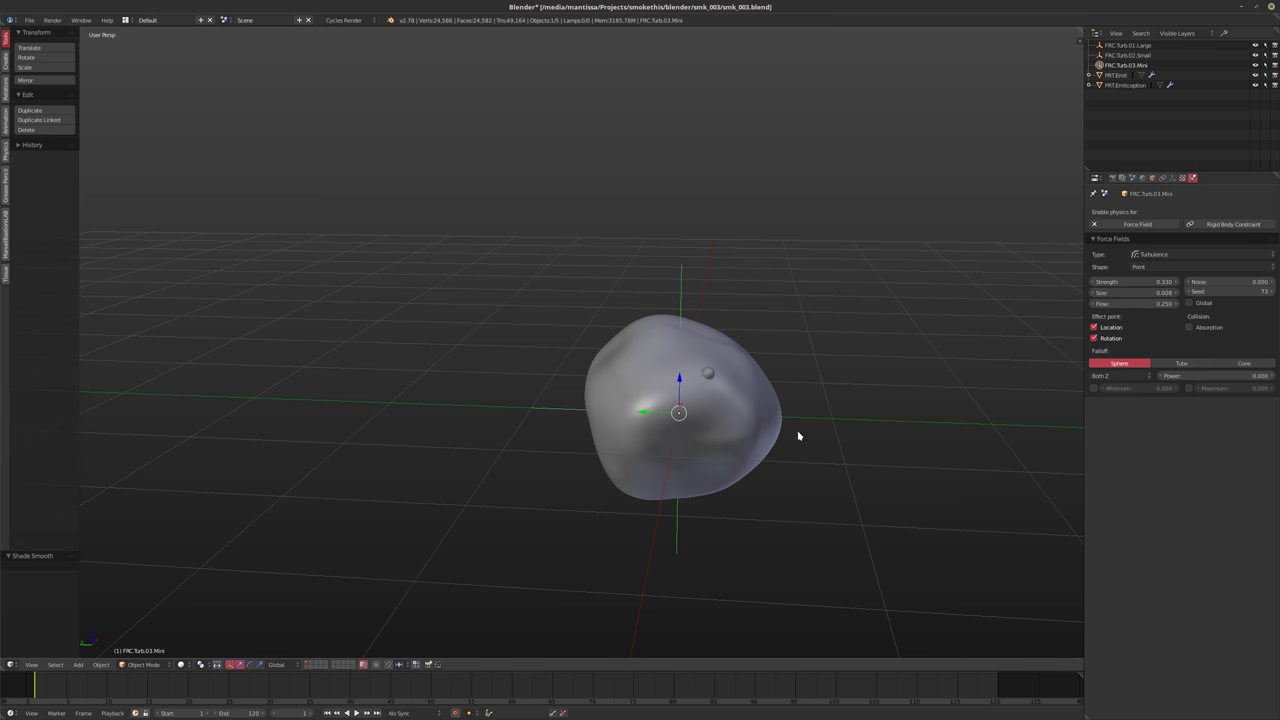
Play the simulation to about frame 32 and inspect the particle trails up close from another side
key("alt+a")
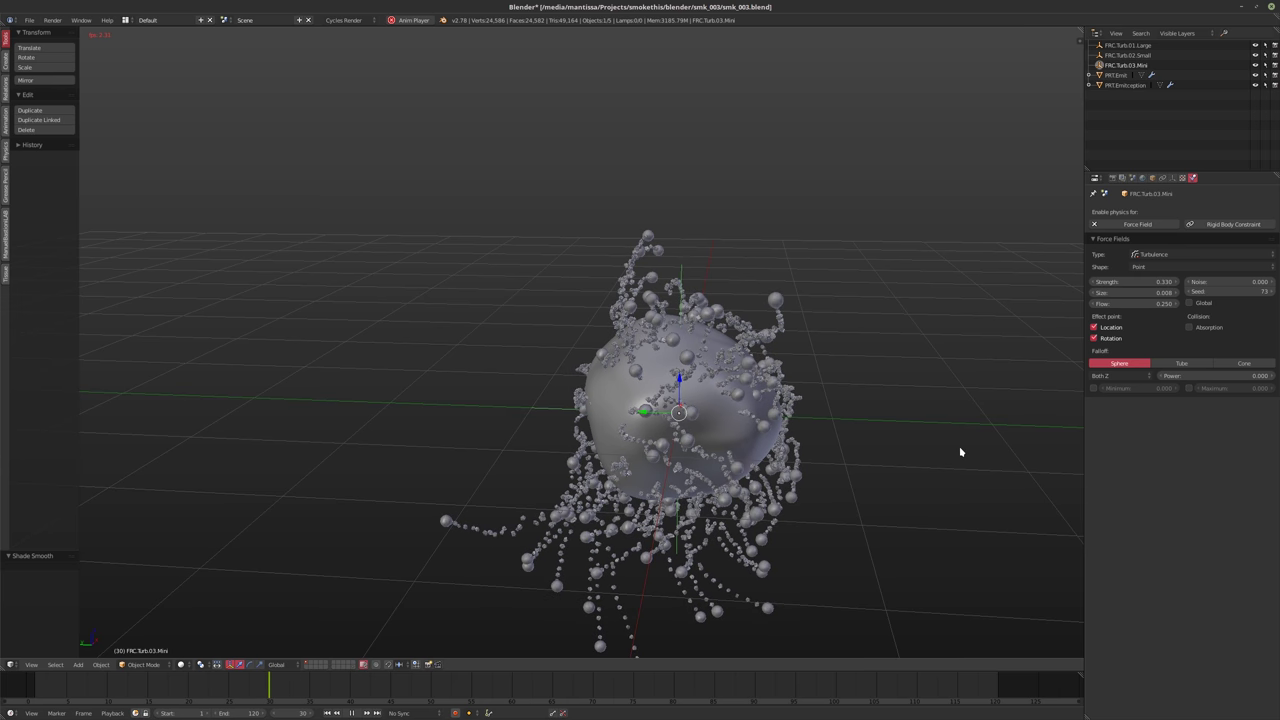
middle_click_drag(854, 446, 763, 459)
key("alt+a")
scroll(684, 428, "up", 5)
scroll(696, 416, "down", 3)
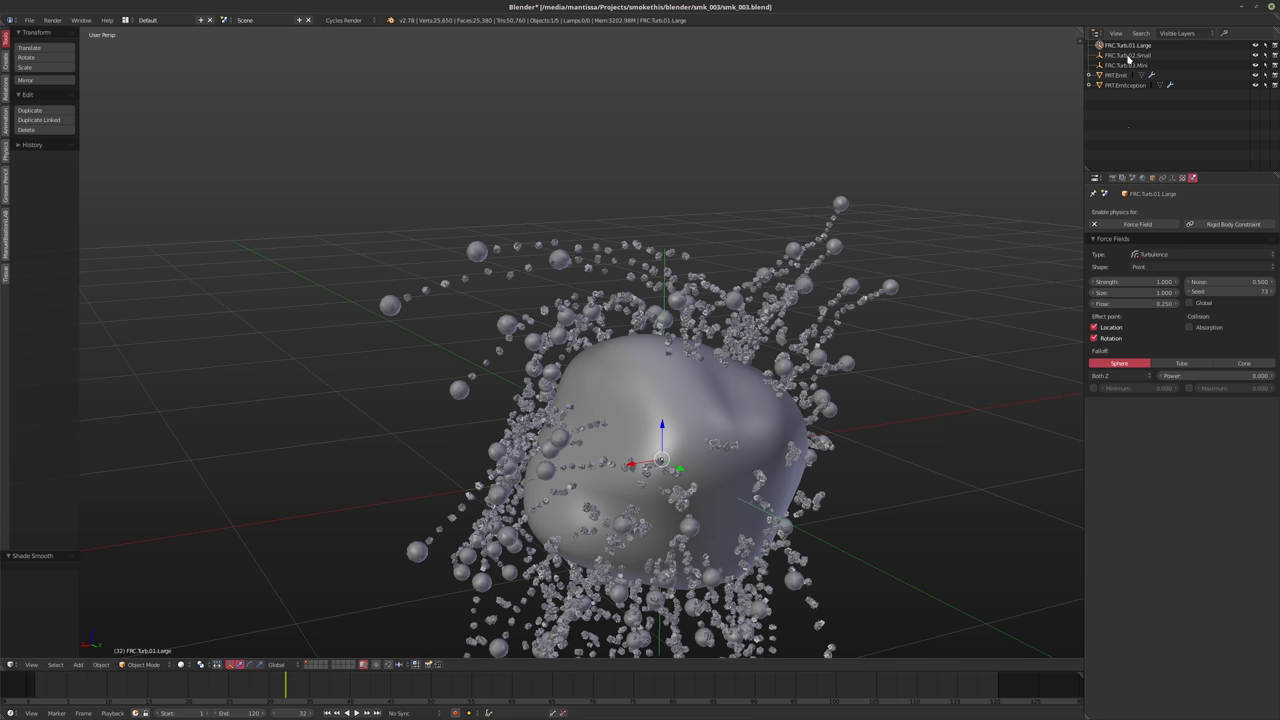
Set the turbulence size of FRC.Turb.01.Large to 0.25
left_click(1118, 294)
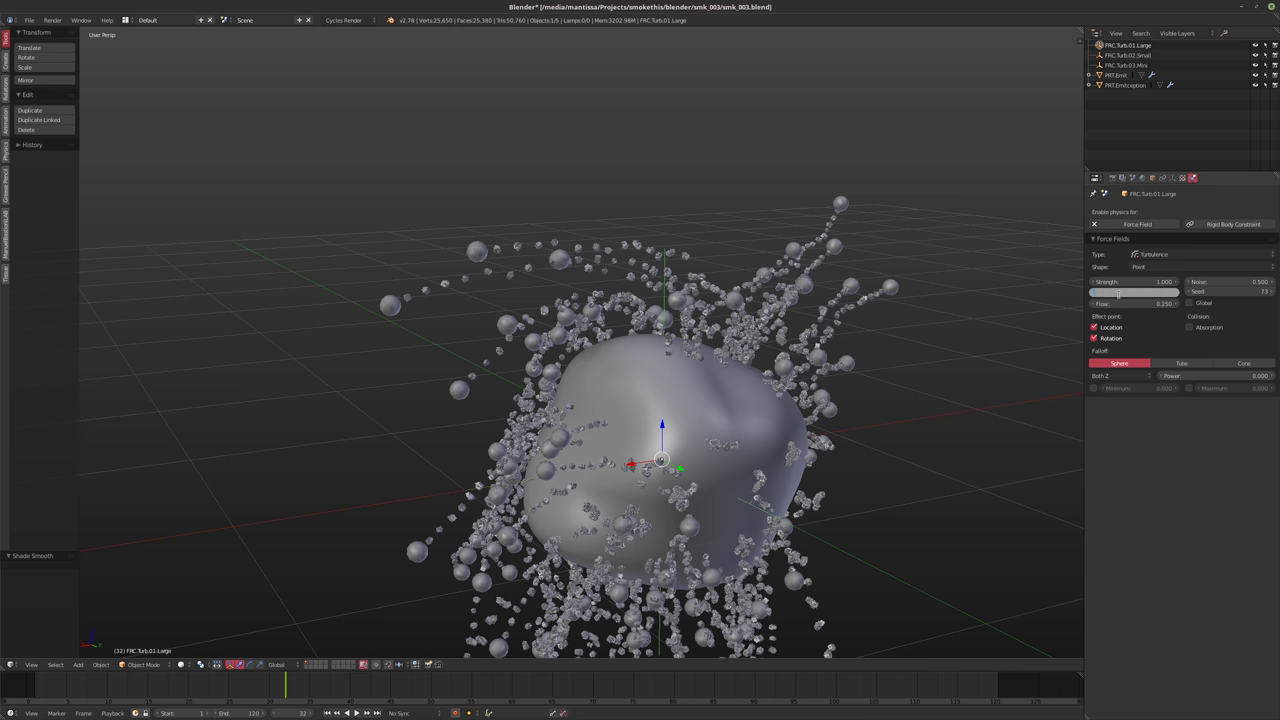
type(".25")
key("Return")
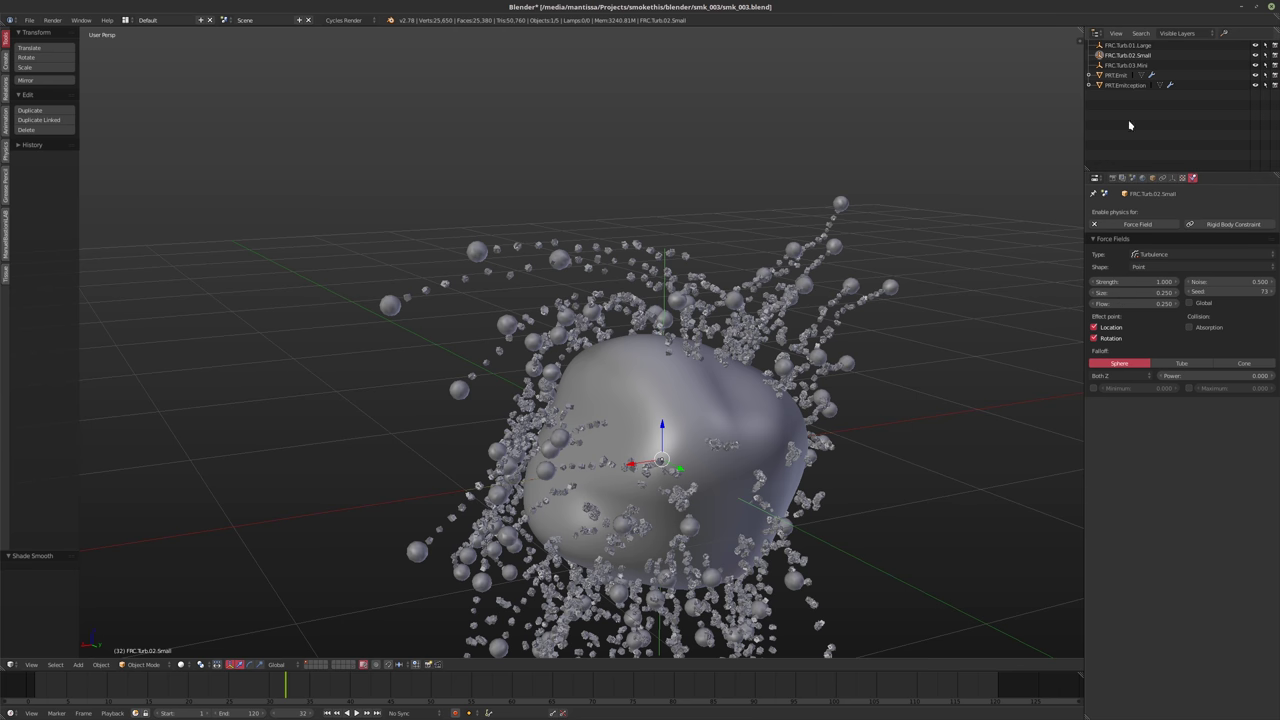
Set FRC.Turb.02.Small's turbulence size to 0.15 and its strength to 0.75
left_click(1112, 283)
type("1.5")
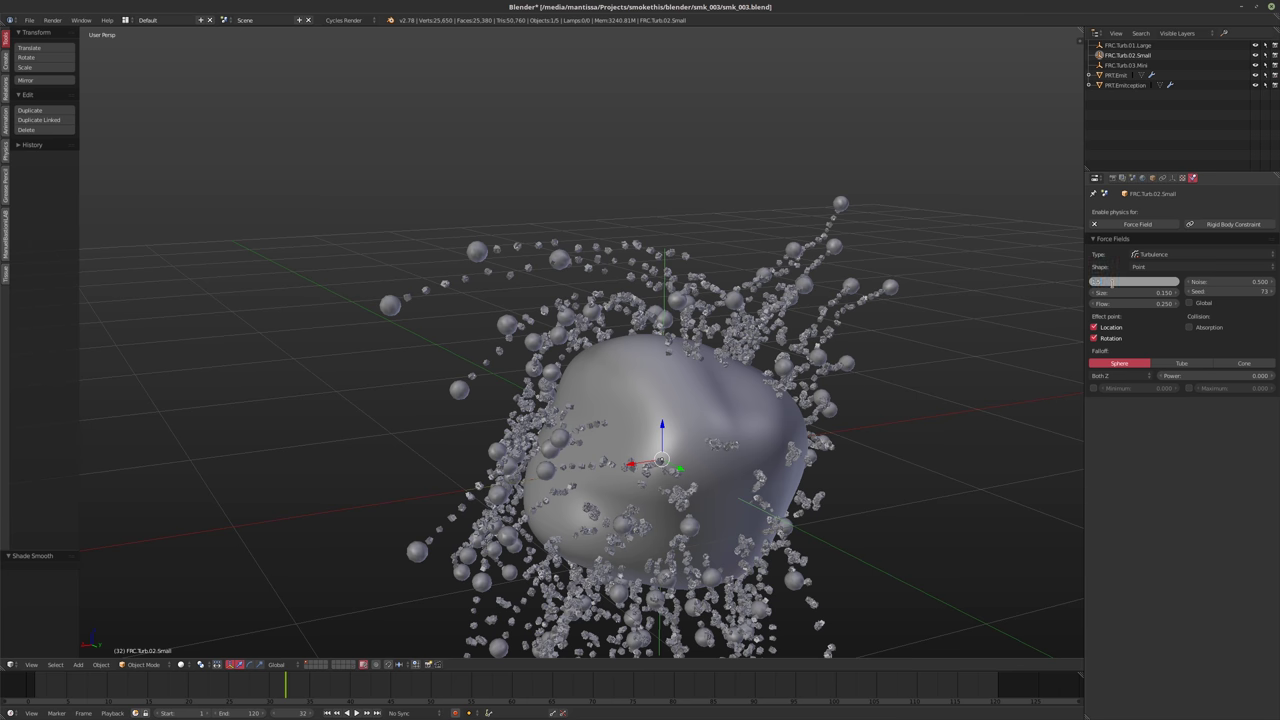
key("Return")
Set FRC.Turb.02.Small's noise to 0 and replay the simulation from frame 1 to about frame 20
key("shift+Left")
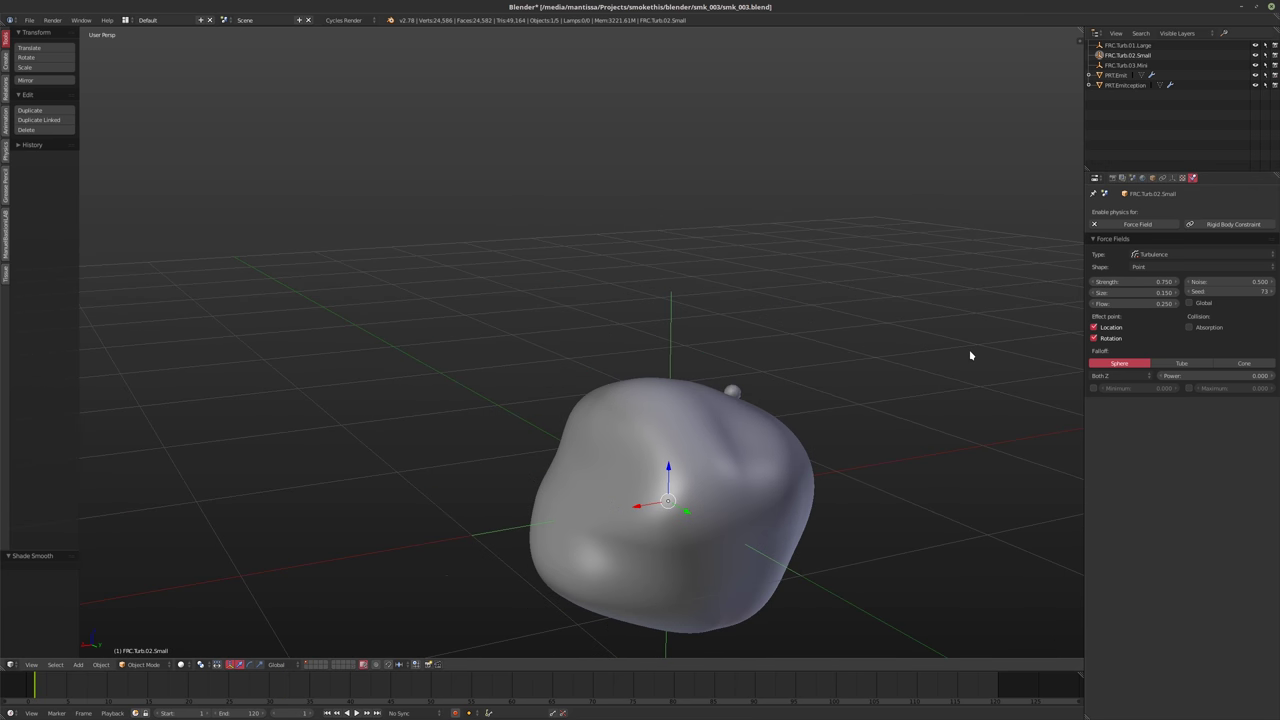
left_click(1222, 281)
type("0")
key("Return")
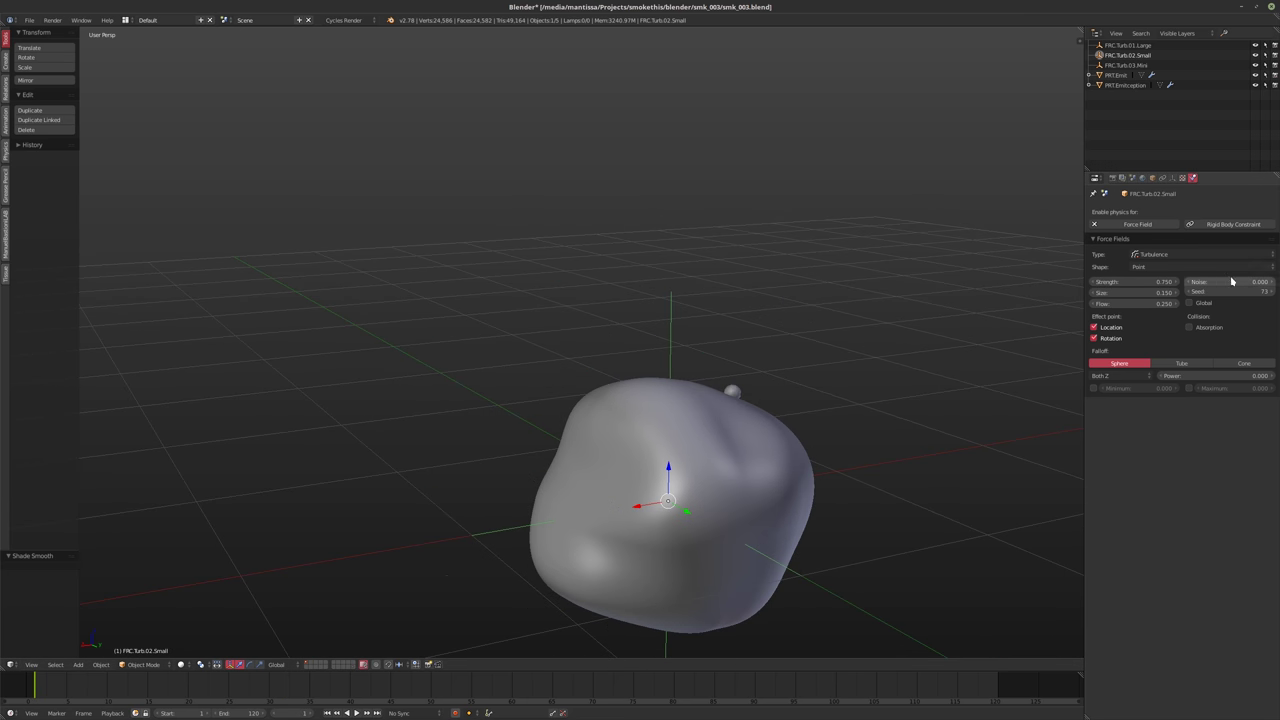
key("alt+a")
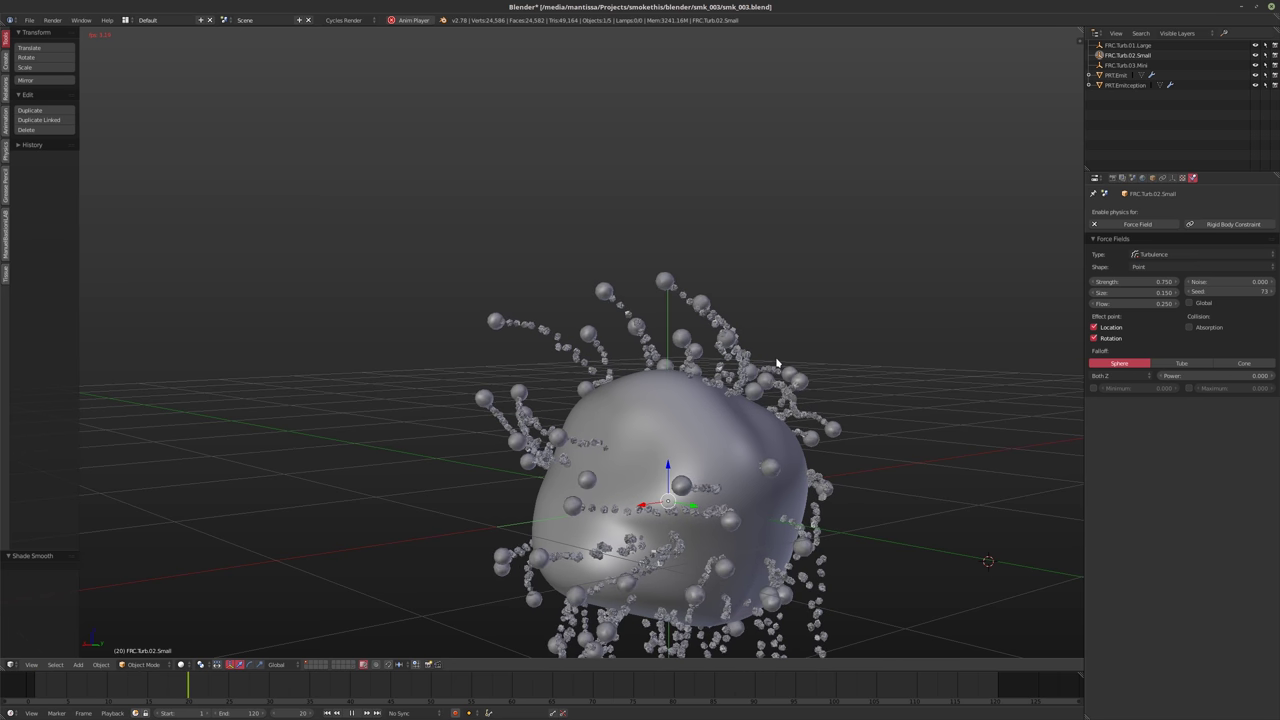
key("Escape")
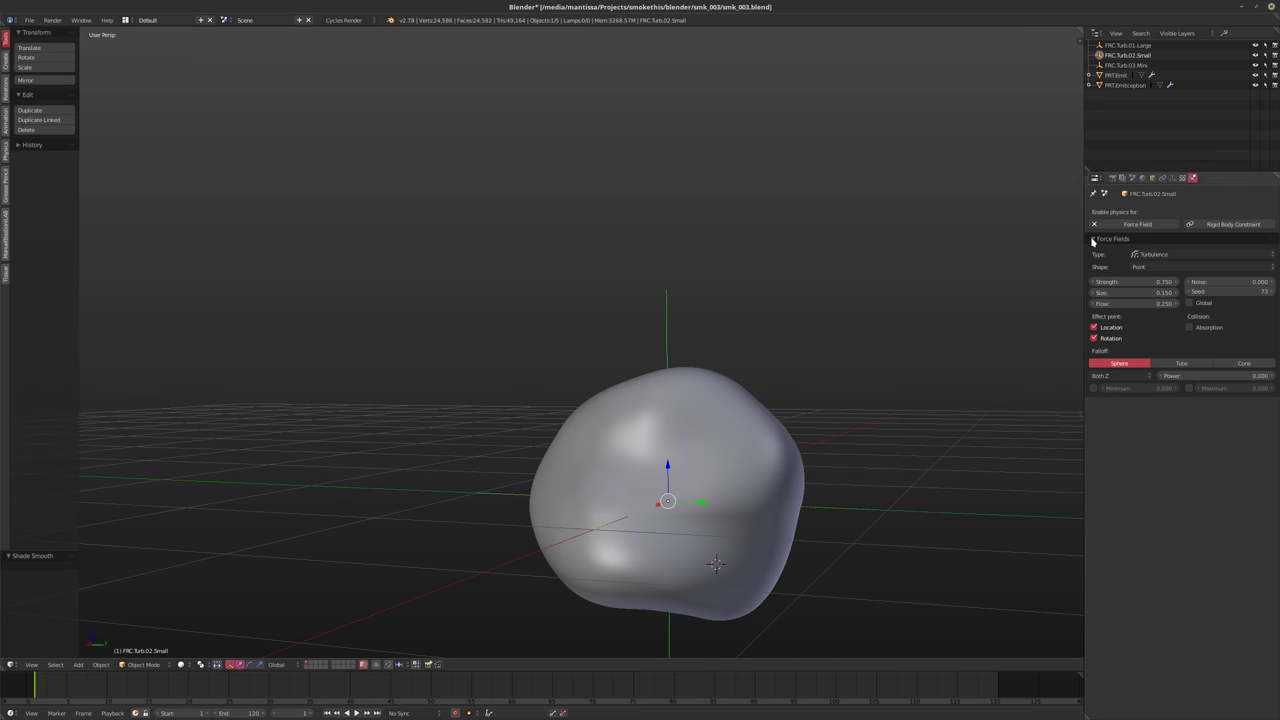
Set PRT.Emitception's particle size to 0.002 in its Newtonian physics settings
left_click(1123, 86)
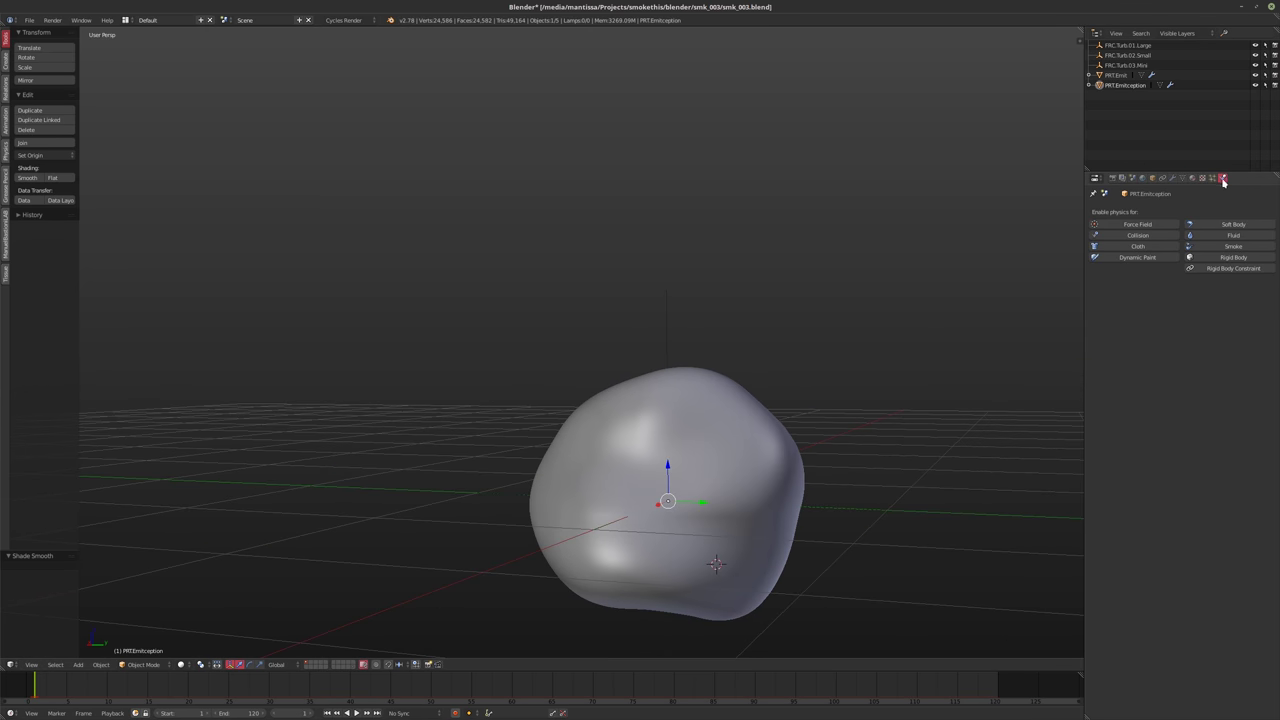
left_click(1213, 178)
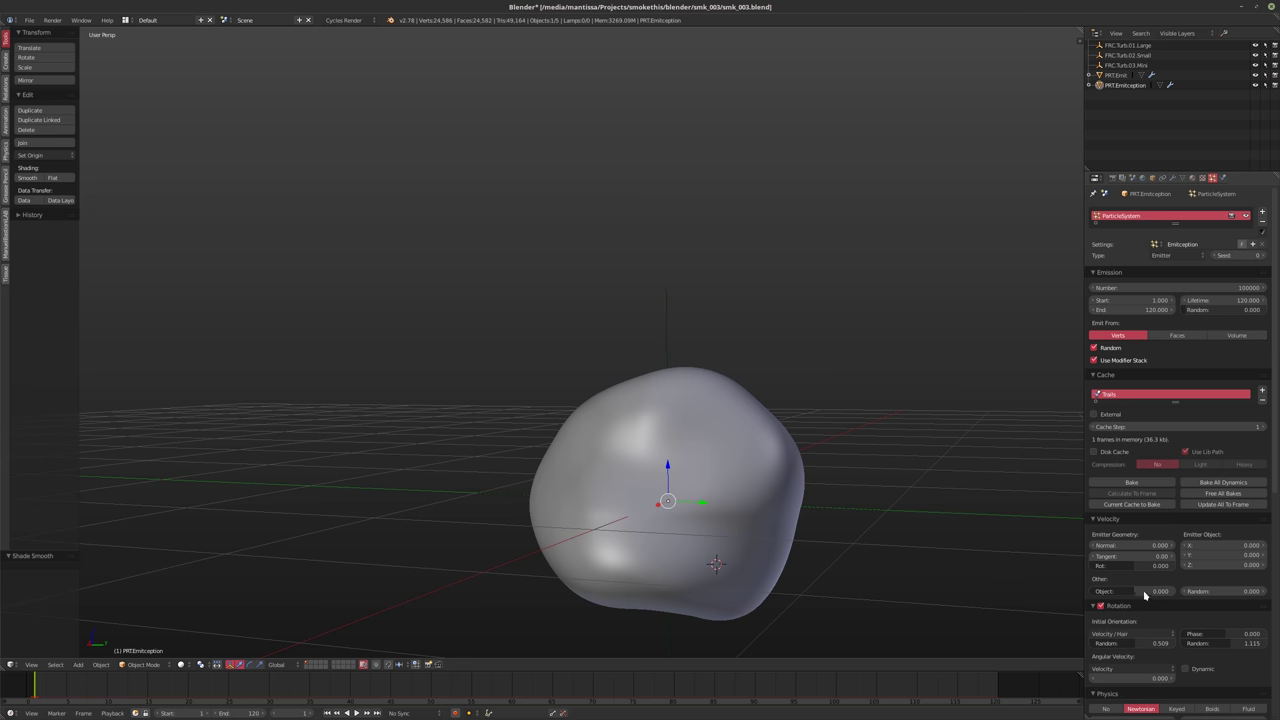
scroll(1131, 595, "down", 5)
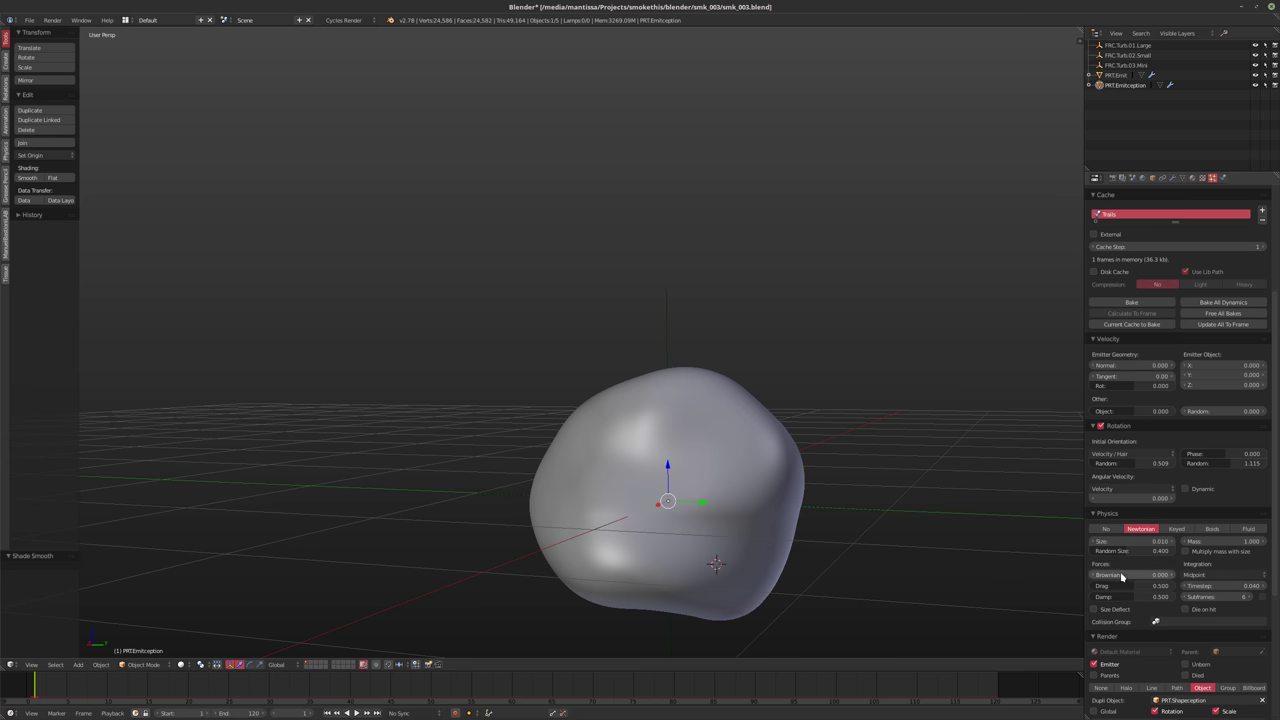
left_click(1110, 543)
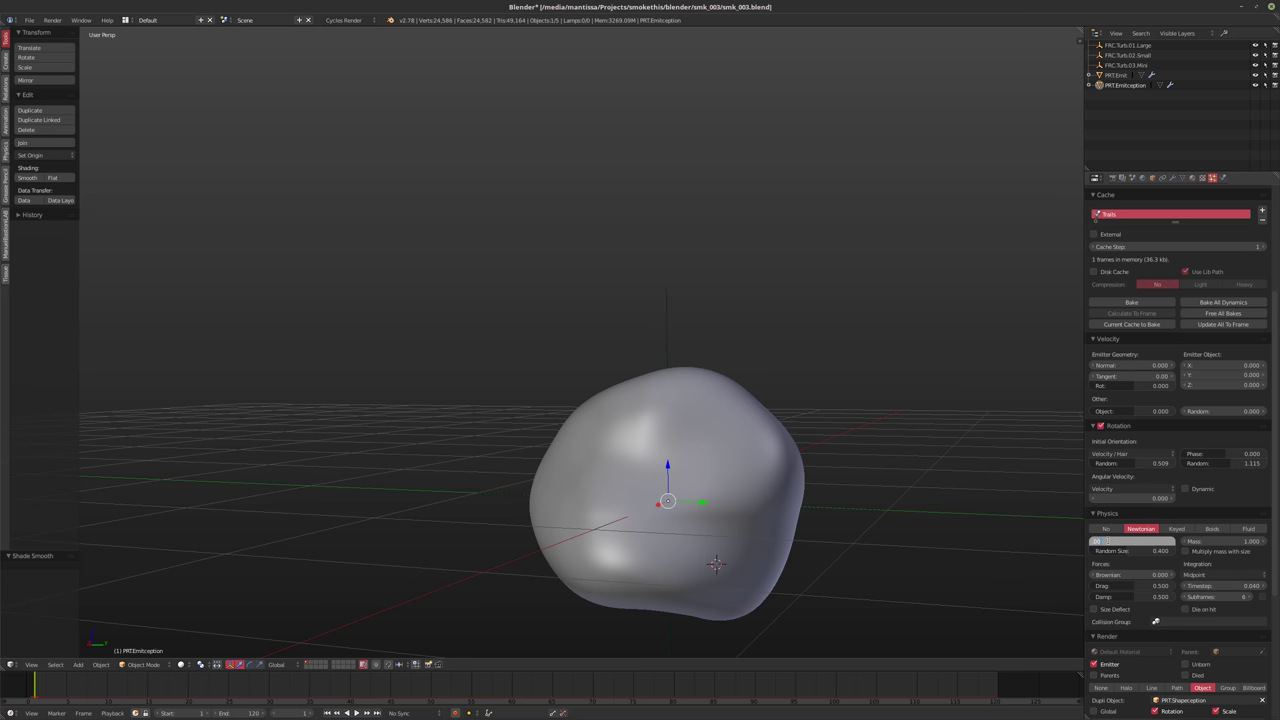
type("0.002")
key("Return")
Play the simulation to about frame 20 with everything deselected and inspect the tiny trail particles up close
key("alt+a")
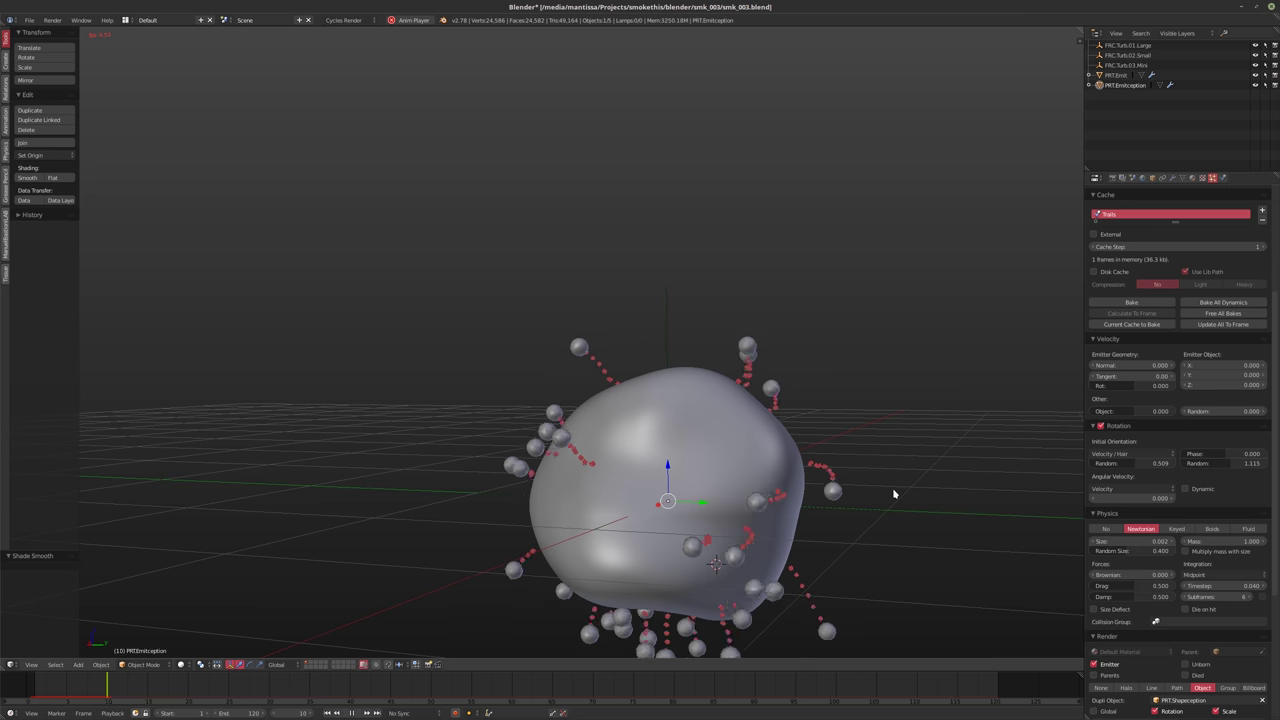
key("a")
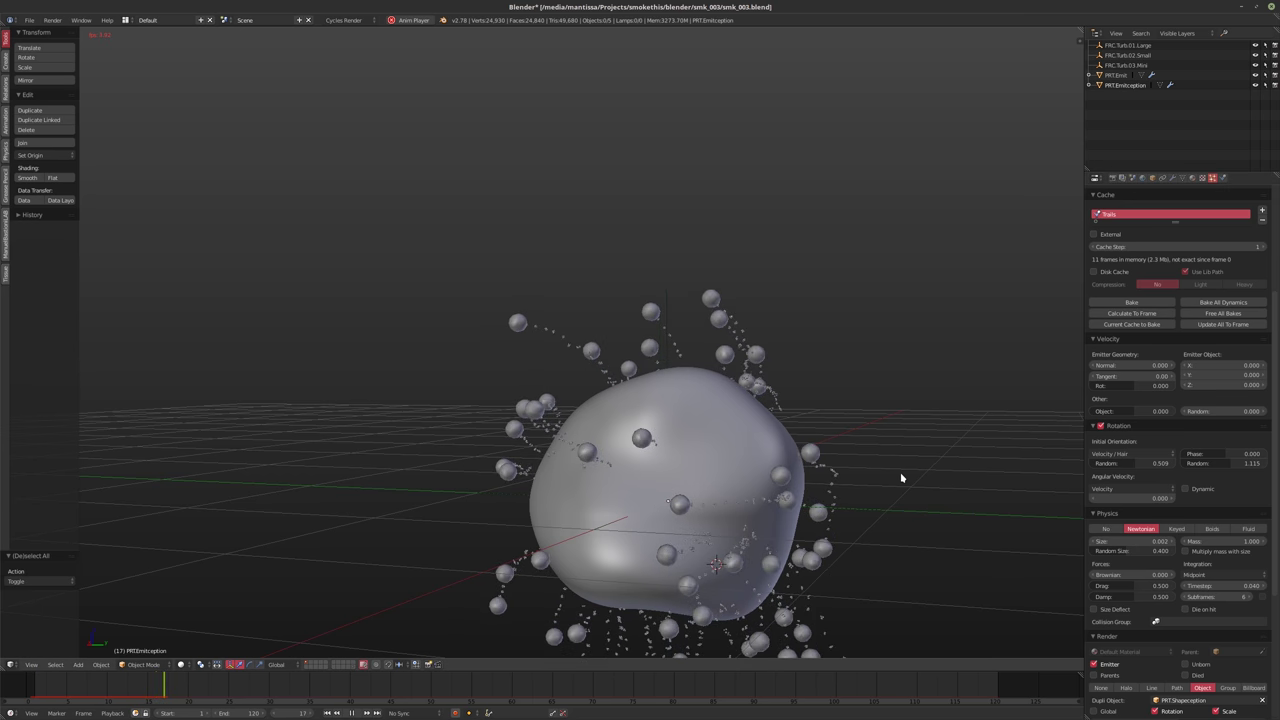
key("alt+a")
middle_click_drag(894, 486, 786, 486)
scroll(794, 486, "up", 5)
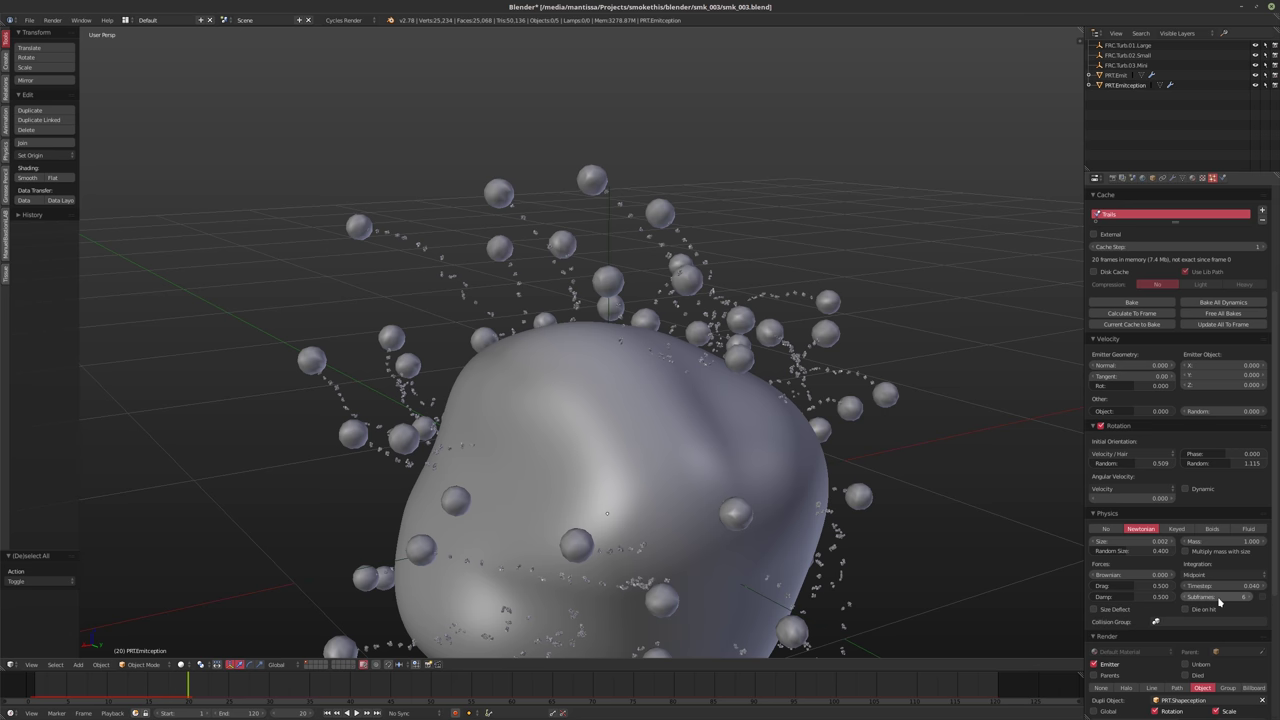
Adjust PRT.Emitception's integration subframes and confirm its timestep
left_click_drag(1200, 597, 1203, 600)
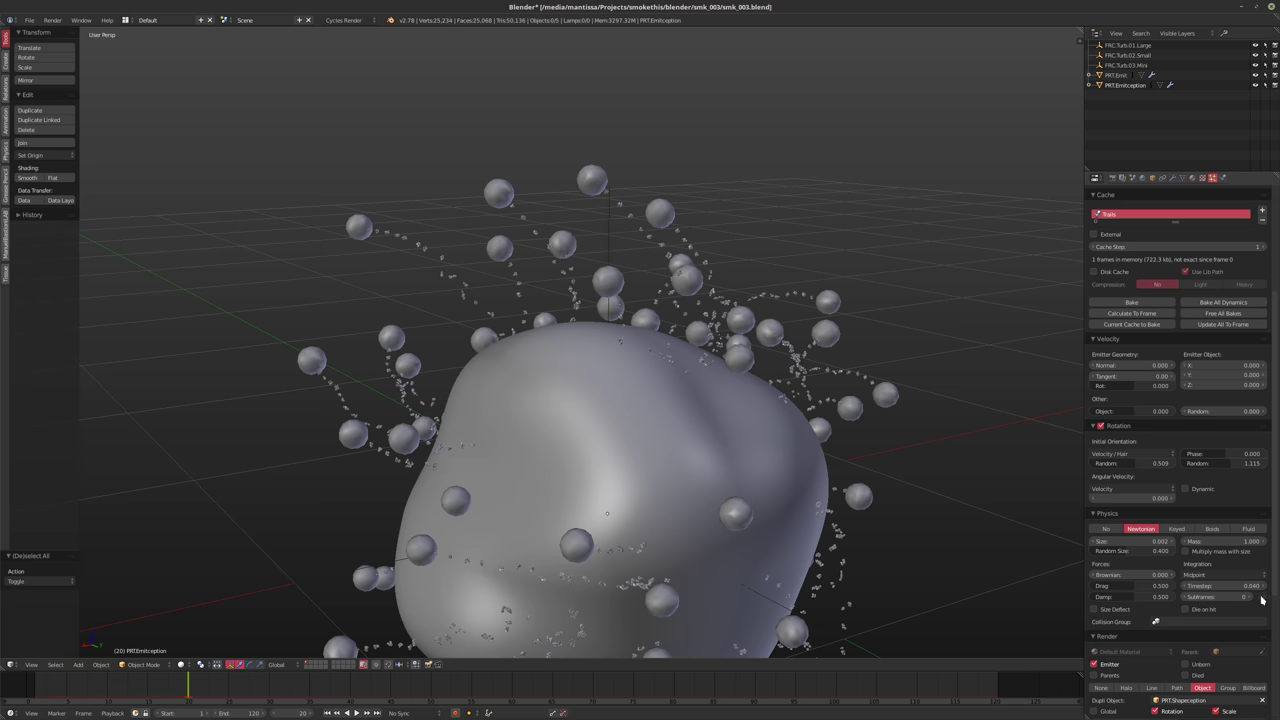
left_click(1202, 586)
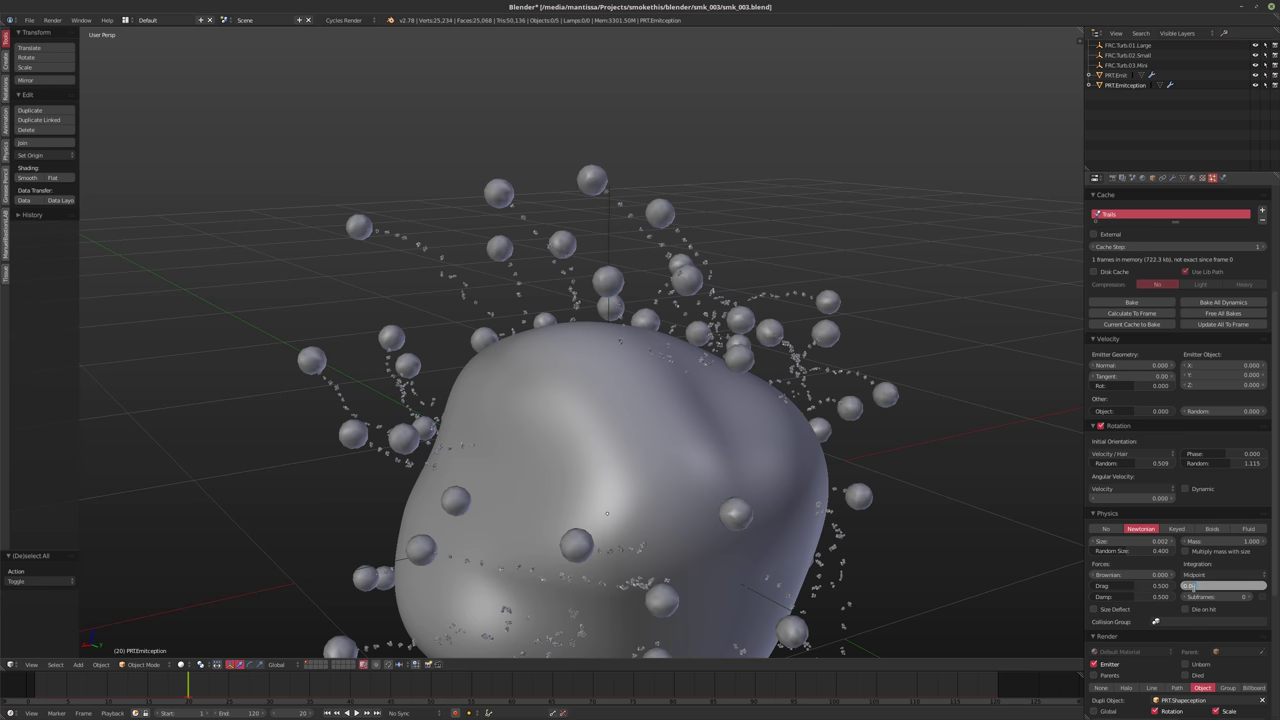
key("Return")
Set PRT.Emit's particle timestep to 0.01
left_click(1115, 75)
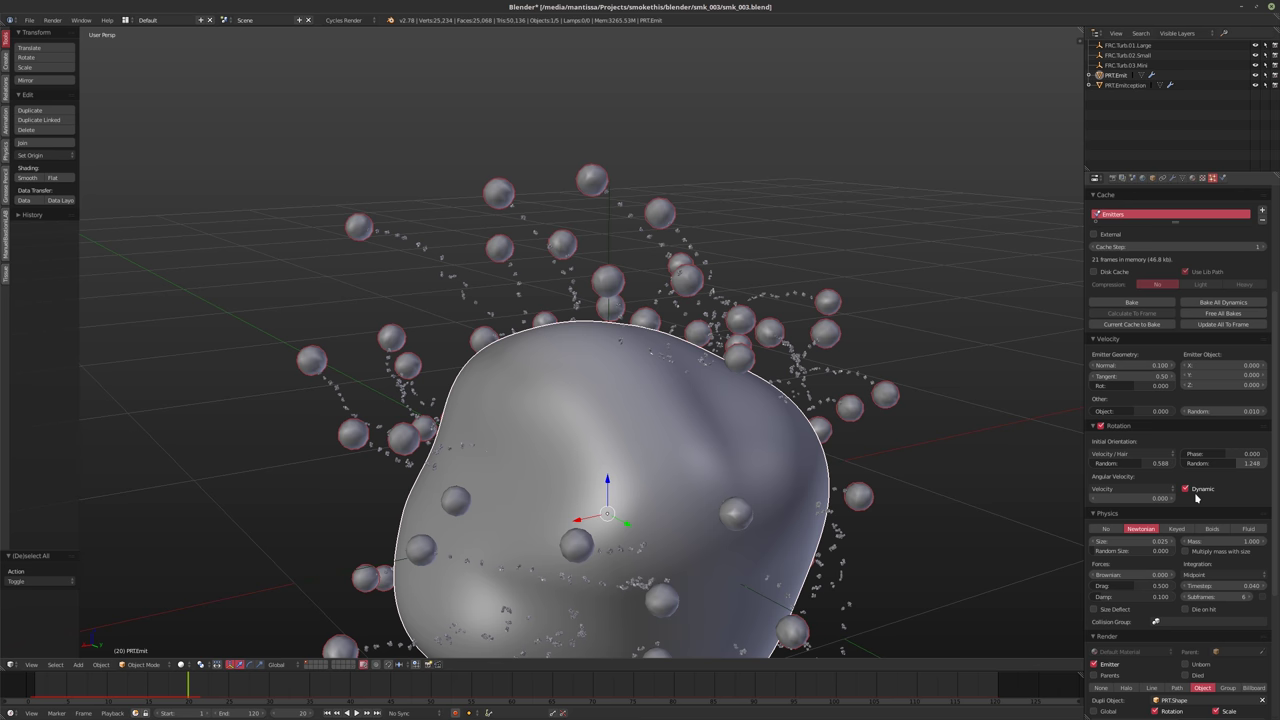
left_click(1196, 586)
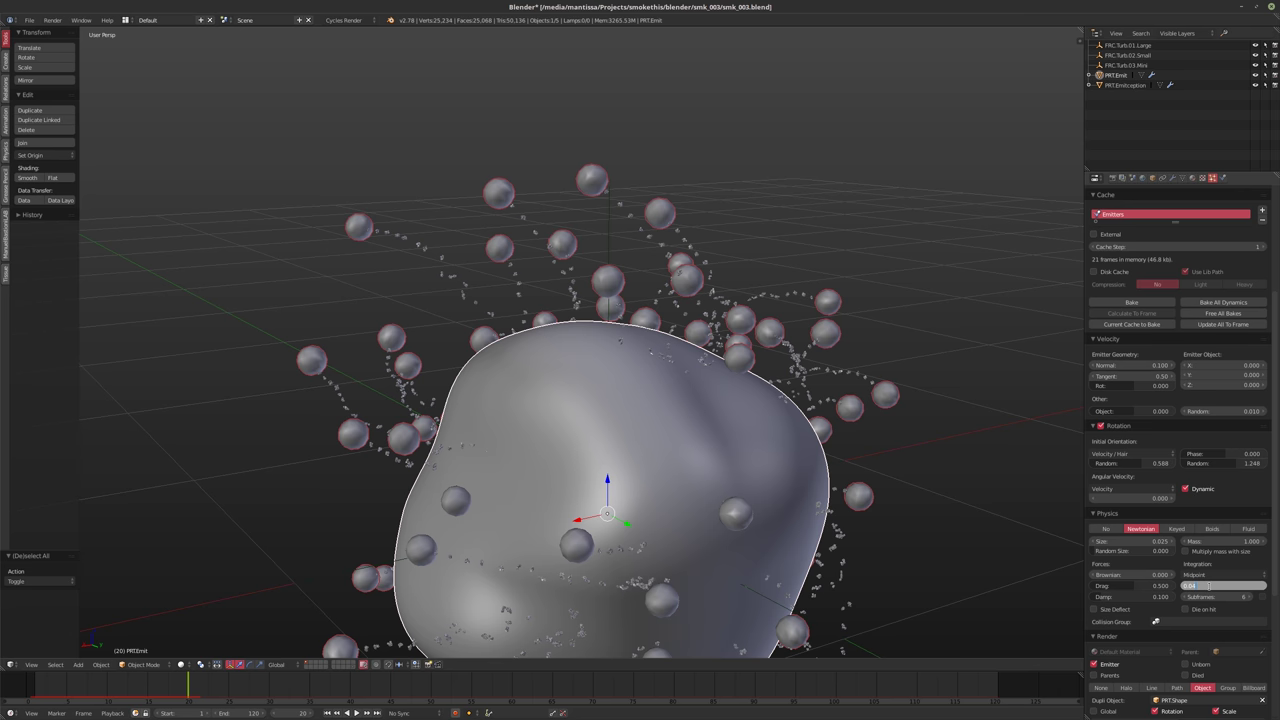
type("0.01")
key("Return")
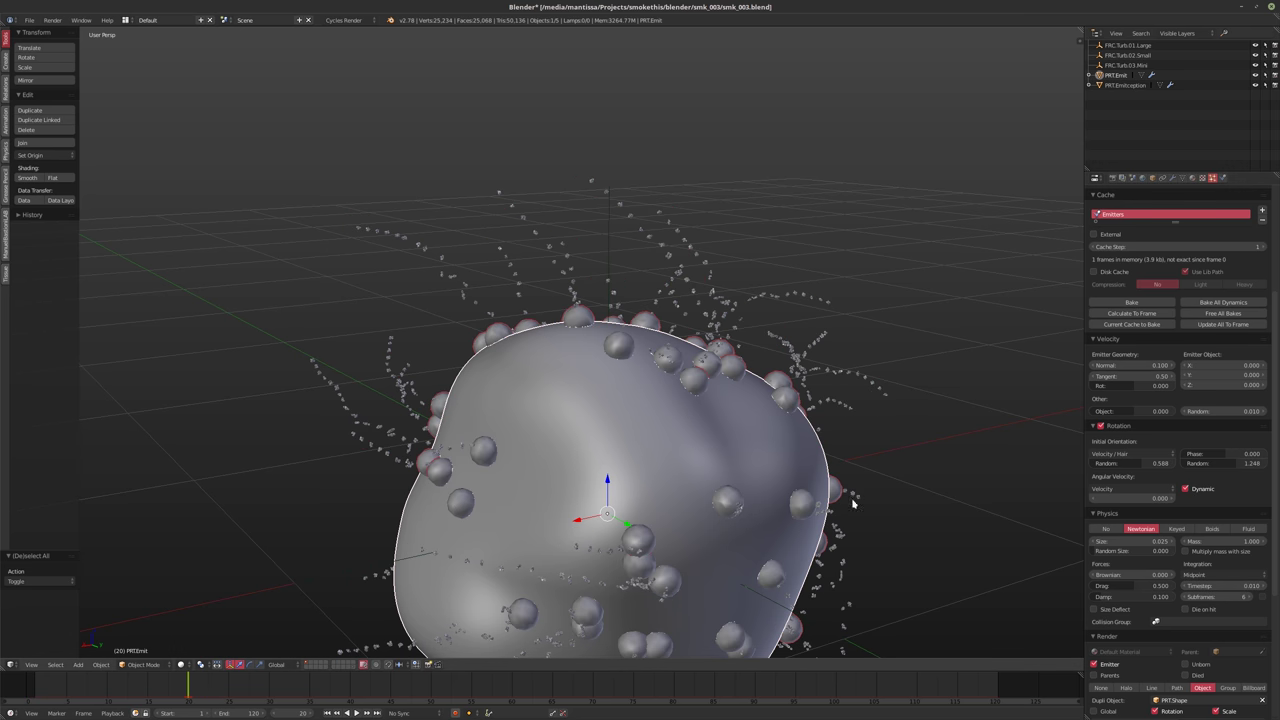
Replay the simulation from frame 1 past frame 30, rewind it and view the emitter mesh from above
key("shift+Left")
key("alt+a")
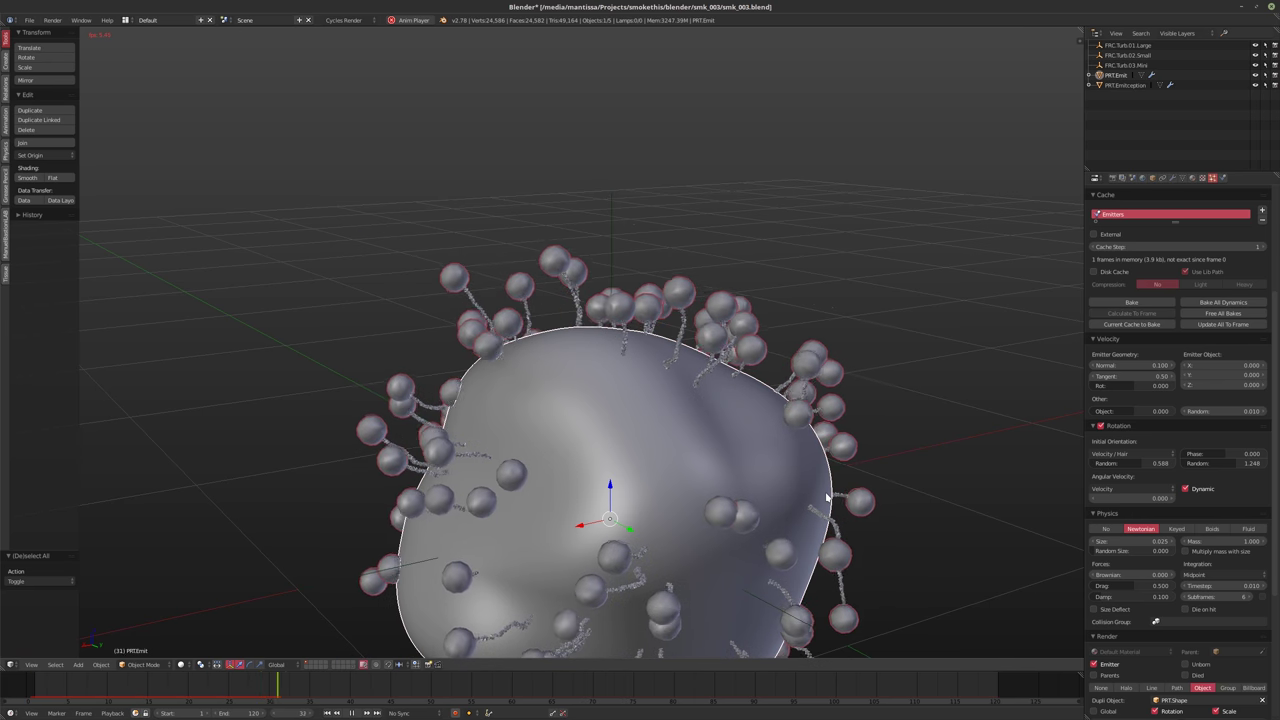
key("Escape")
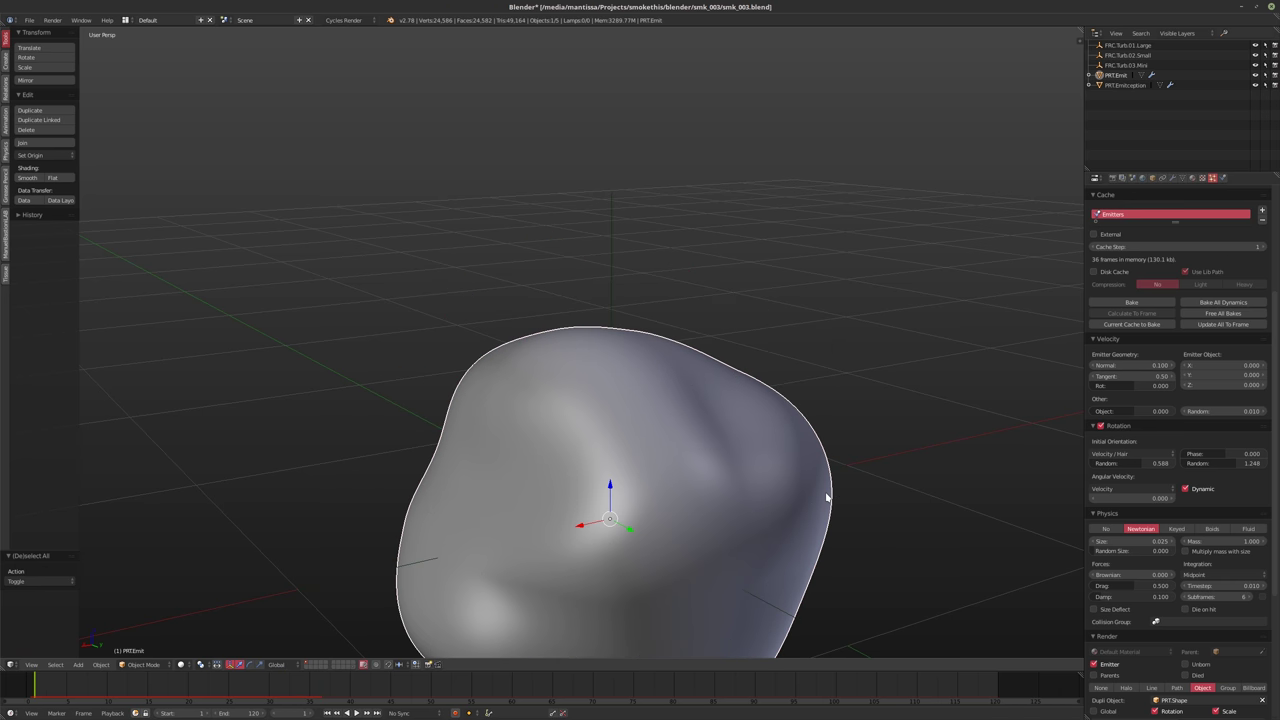
scroll(827, 497, "up", 5)
scroll(823, 503, "down", 6)
middle_click_drag(823, 503, 667, 464)
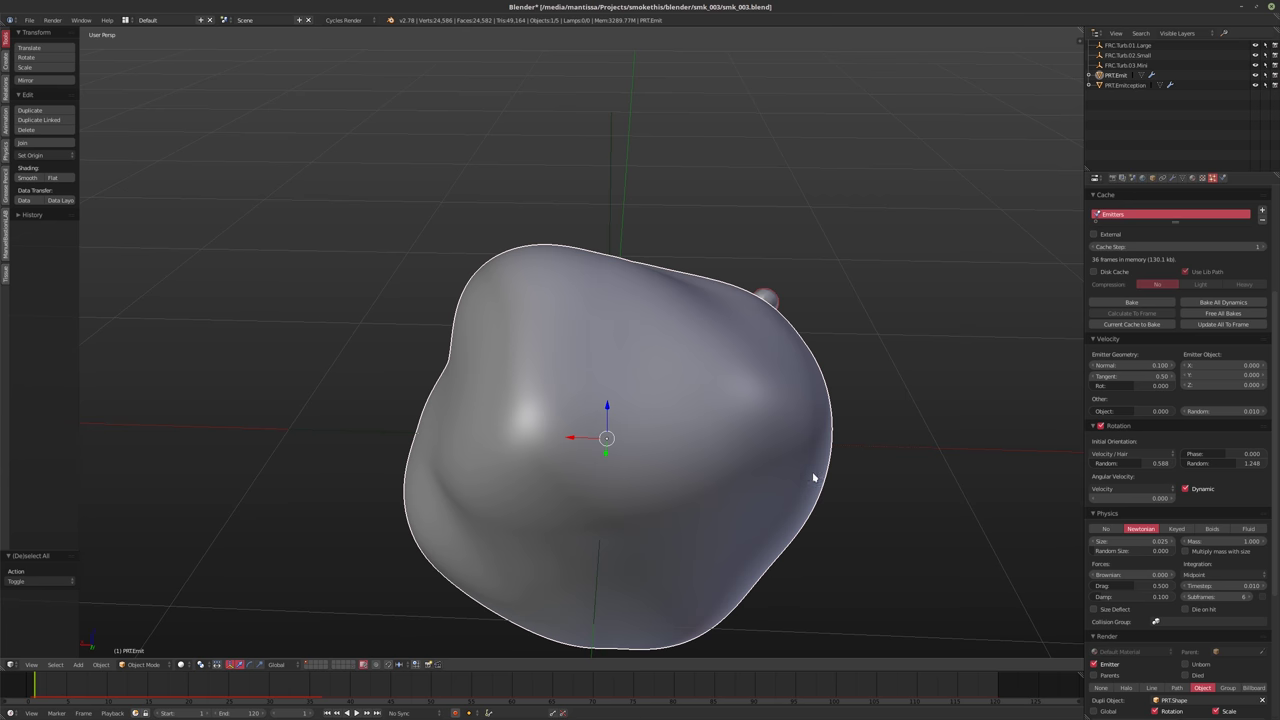
Switch PRT.Emitception to emit from Volume and review PRT.Emit's physics, render and field weight settings
scroll(1157, 371, "up", 4)
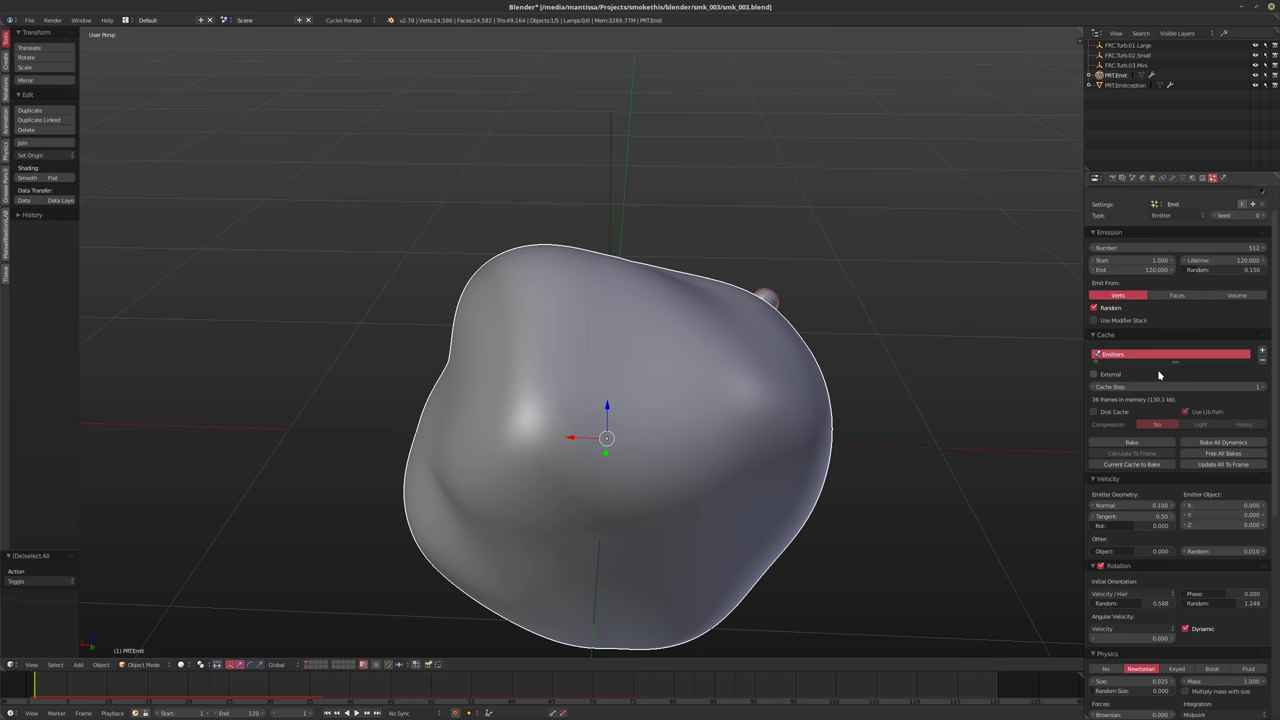
left_click(1122, 86)
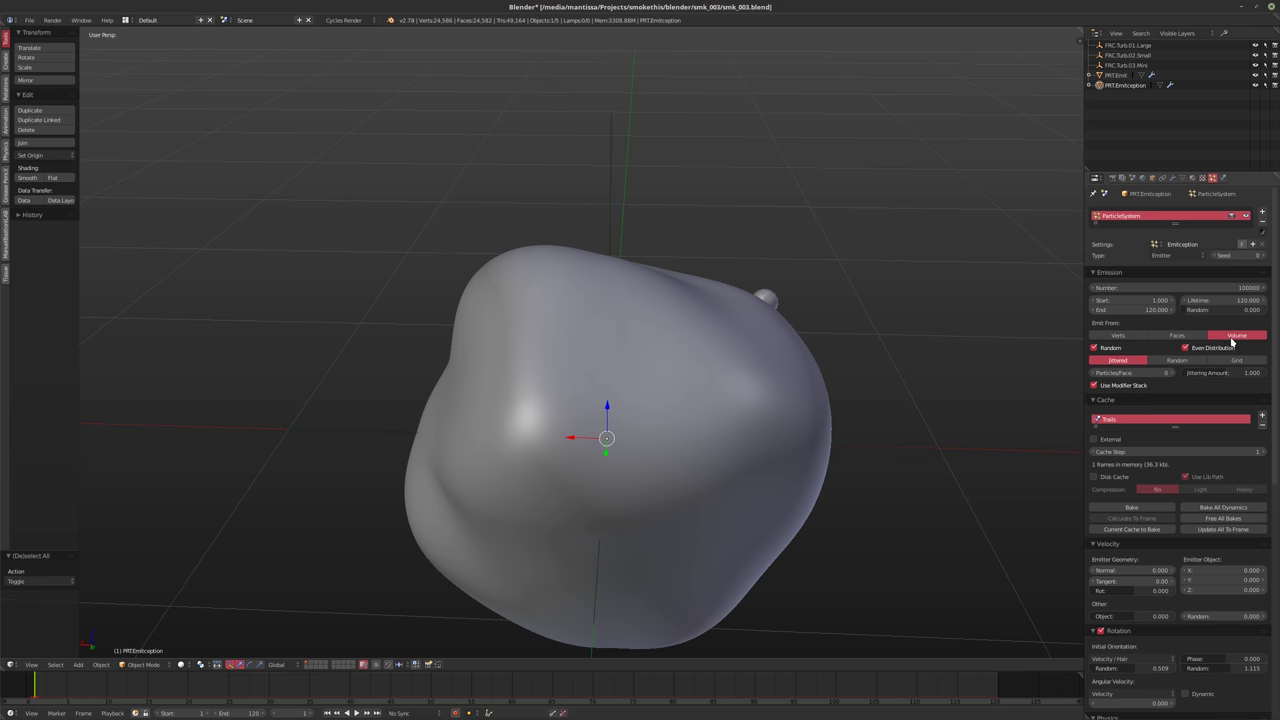
left_click(1116, 76)
scroll(1140, 490, "down", 8)
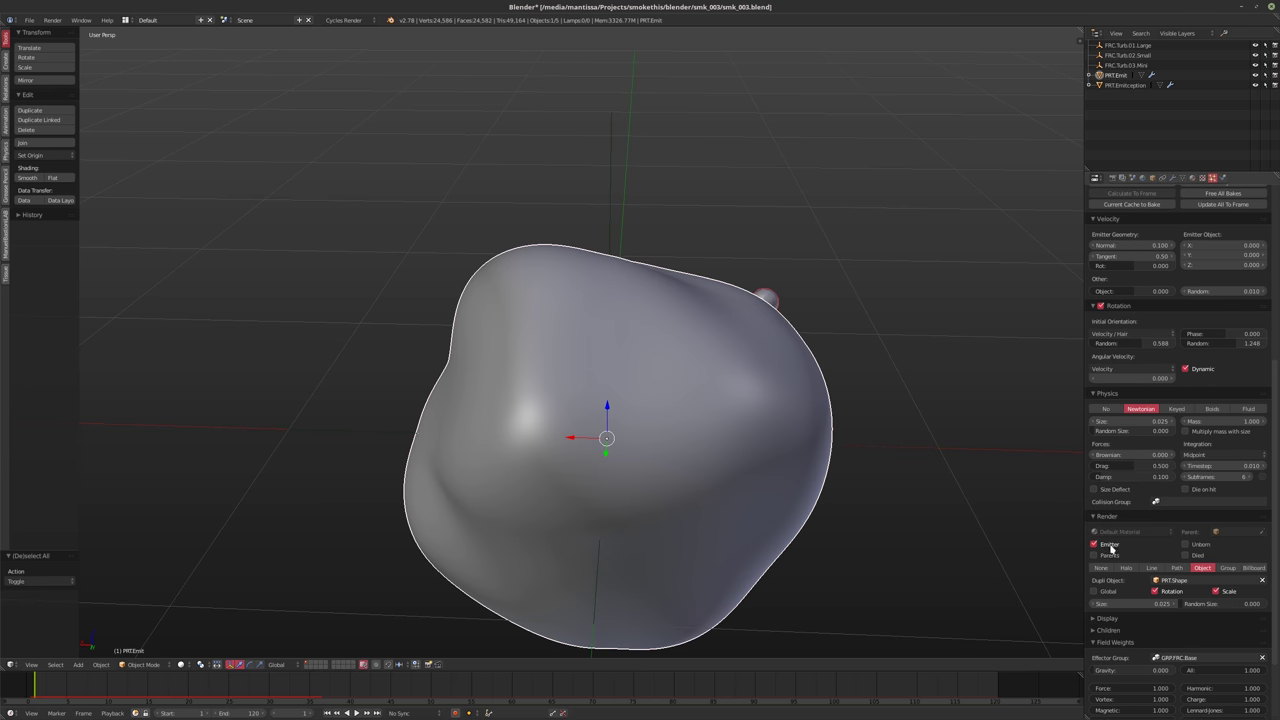
scroll(1137, 551, "down", 2)
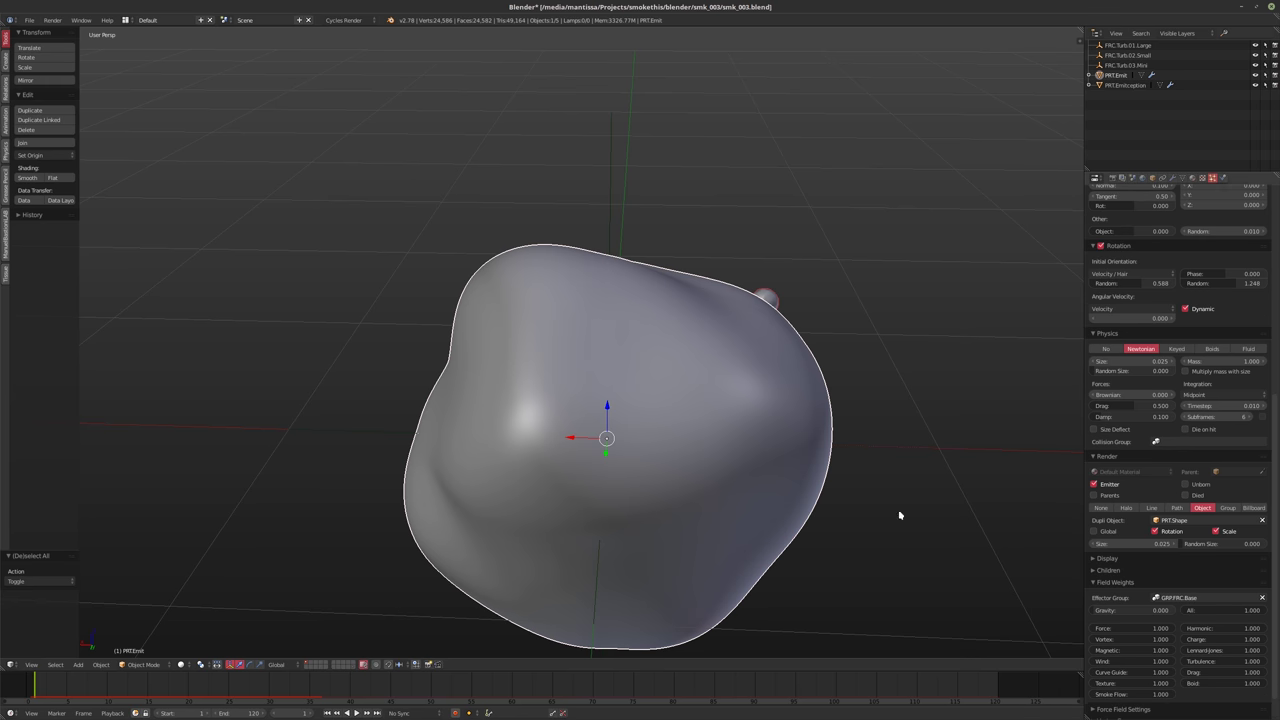
Set PRT.Emit's maximum draw type to Wire and play the simulation to about frame 19
left_click(1112, 178)
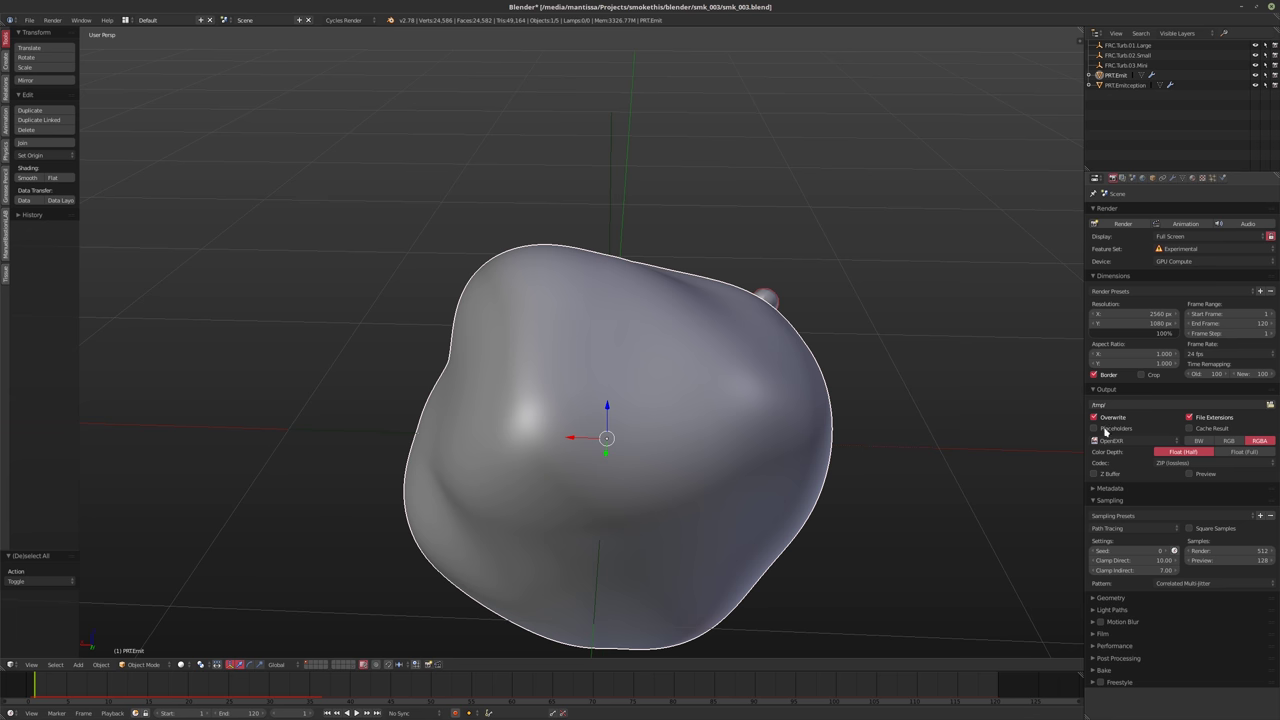
left_click(1151, 178)
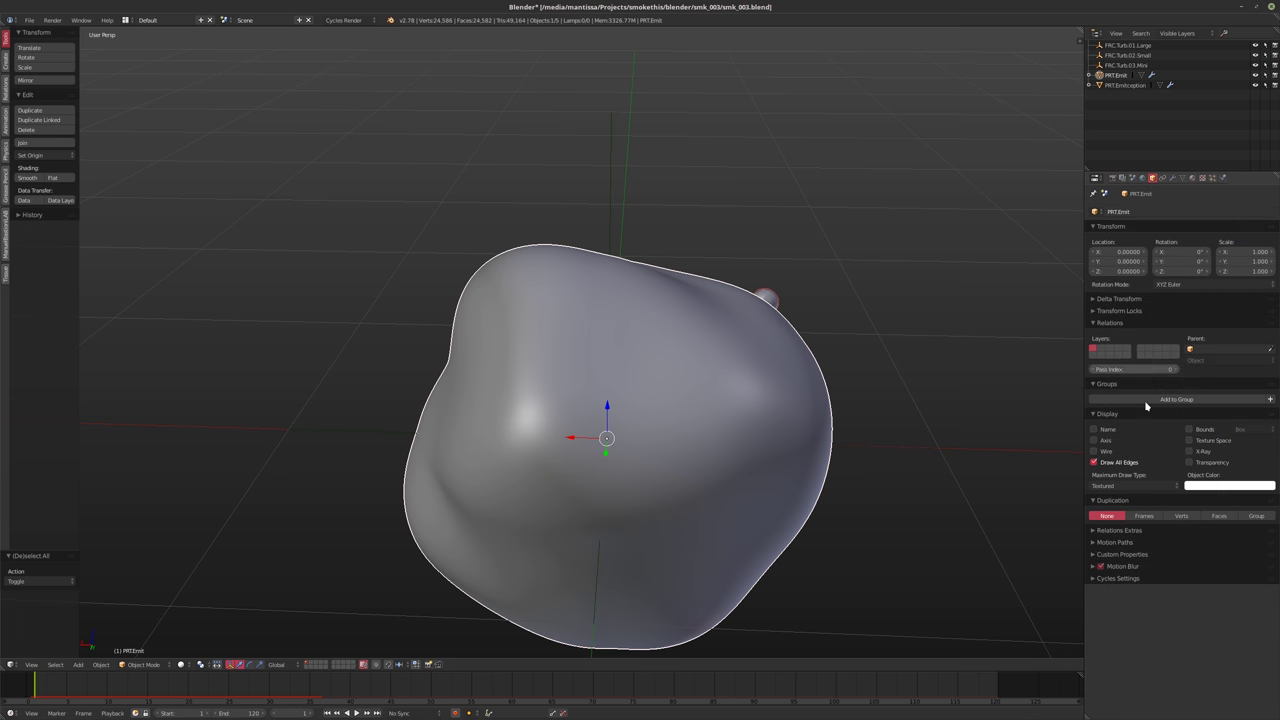
left_click(1130, 485)
left_click(1120, 452)
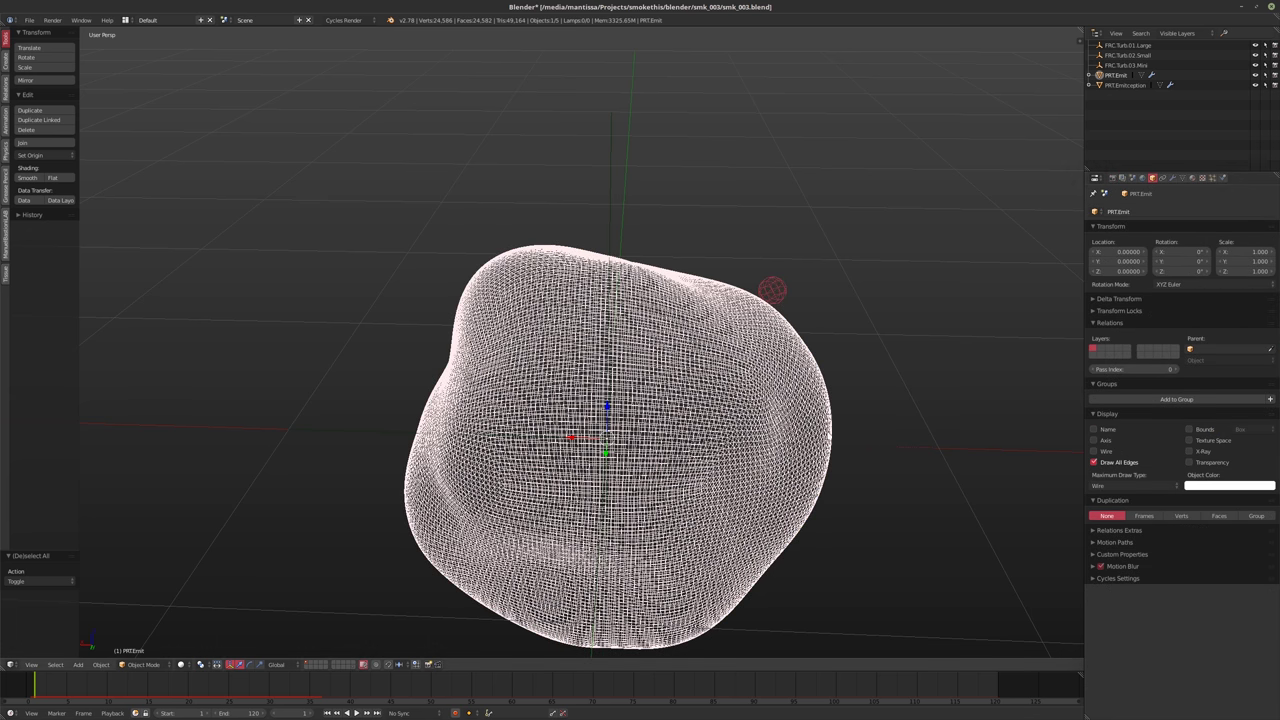
mouse_move(880, 420)
middle_mouse_down()
mouse_move(809, 413)
mouse_move(808, 434)
mouse_move(737, 391)
middle_mouse_up()
key("alt+a")
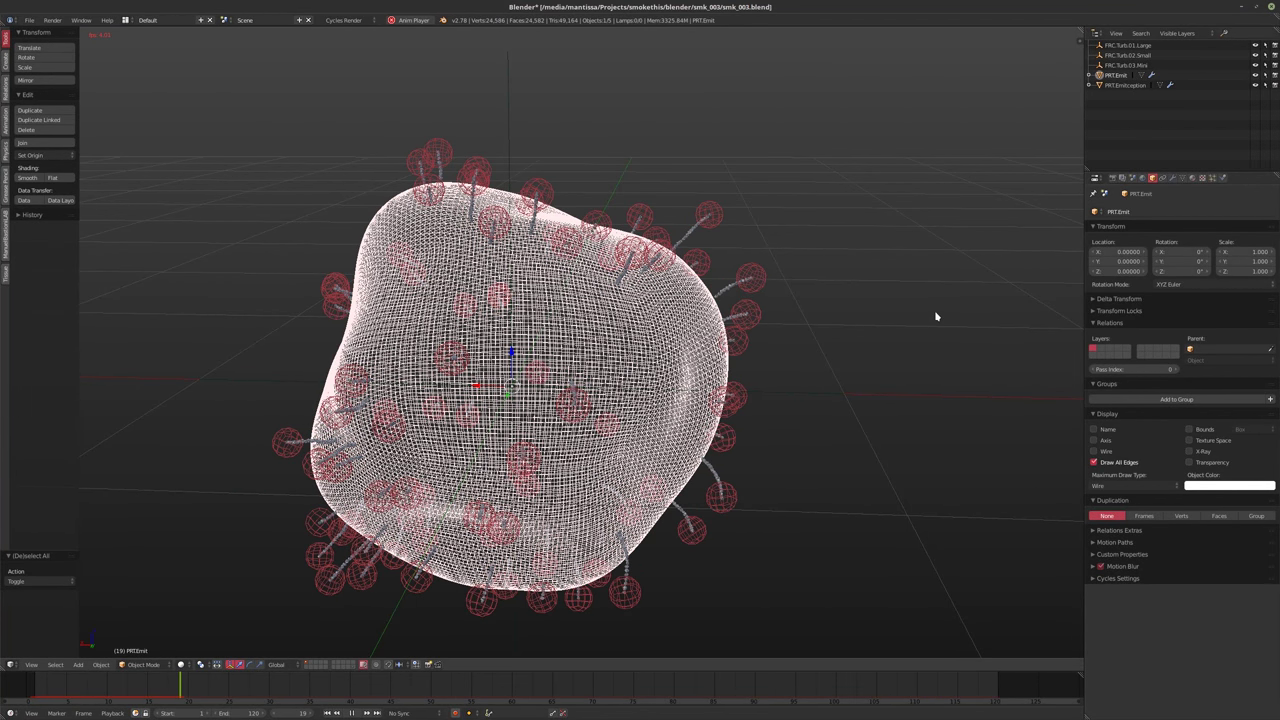
key("Escape")
Set PRT.Emit's particle size to 0.1 and replay the simulation to about frame 48
left_click(1125, 85)
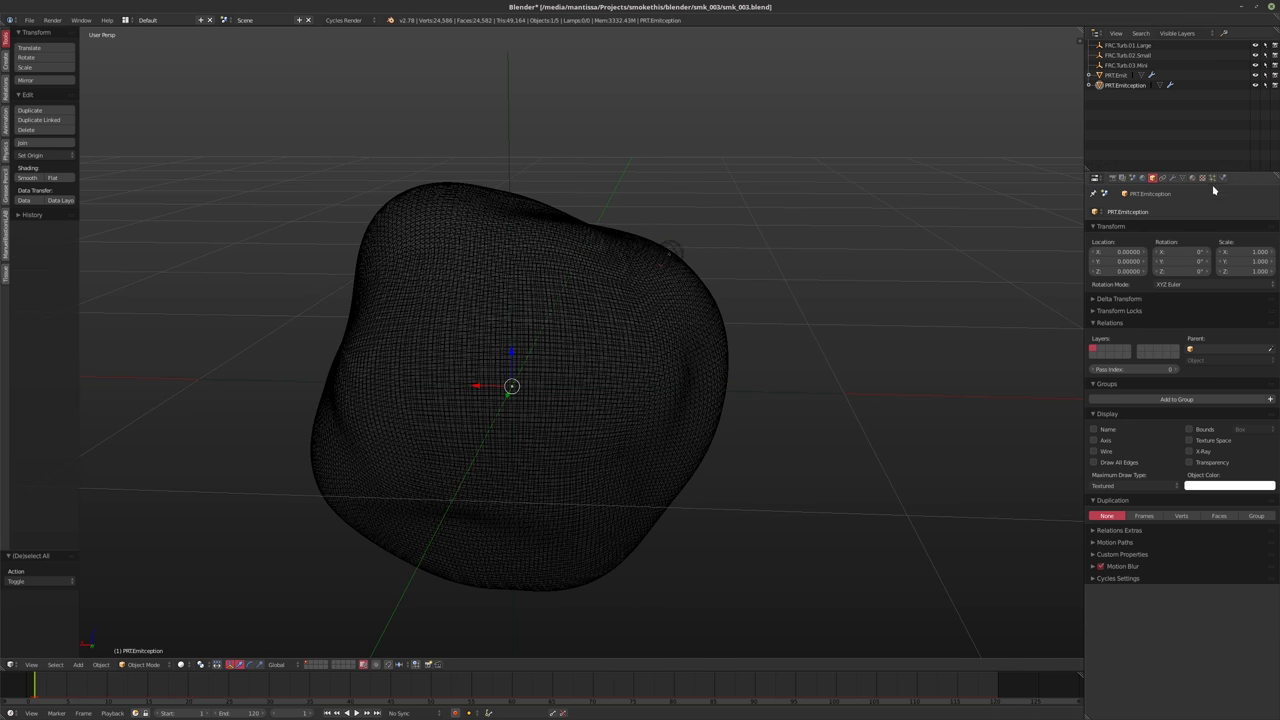
left_click(1115, 75)
left_click(1212, 178)
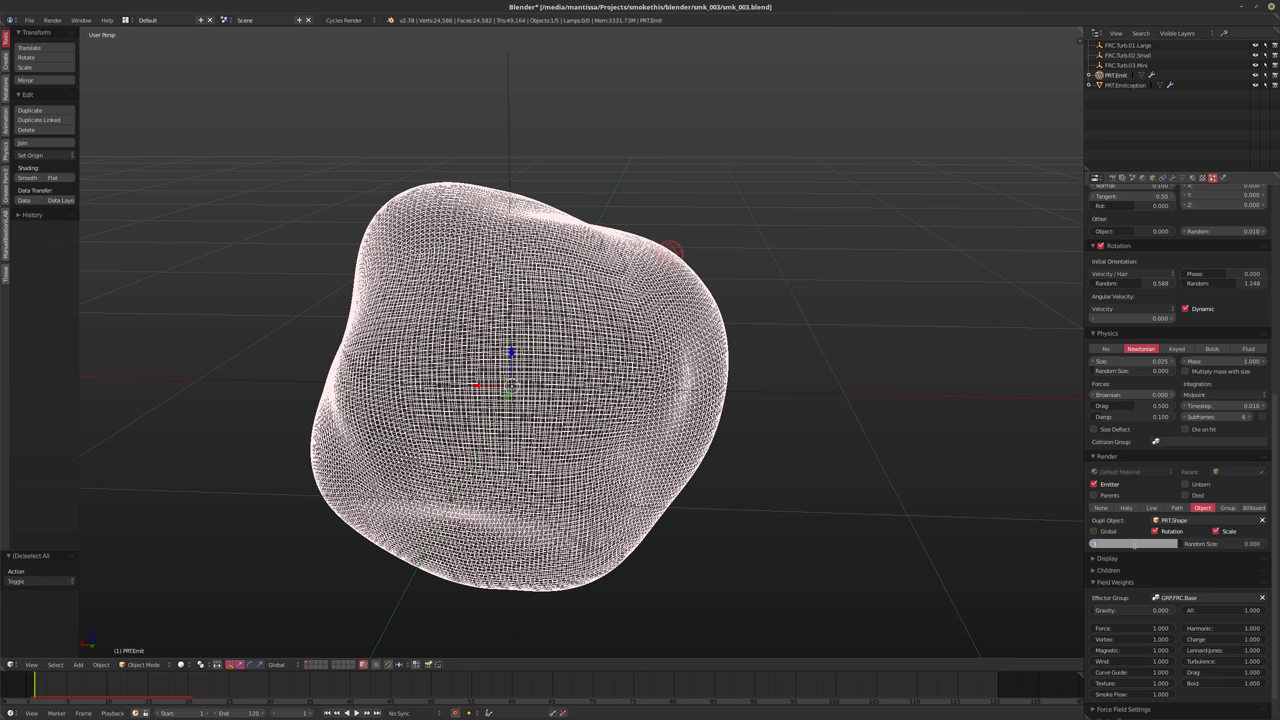
type("0.1")
key("Return")
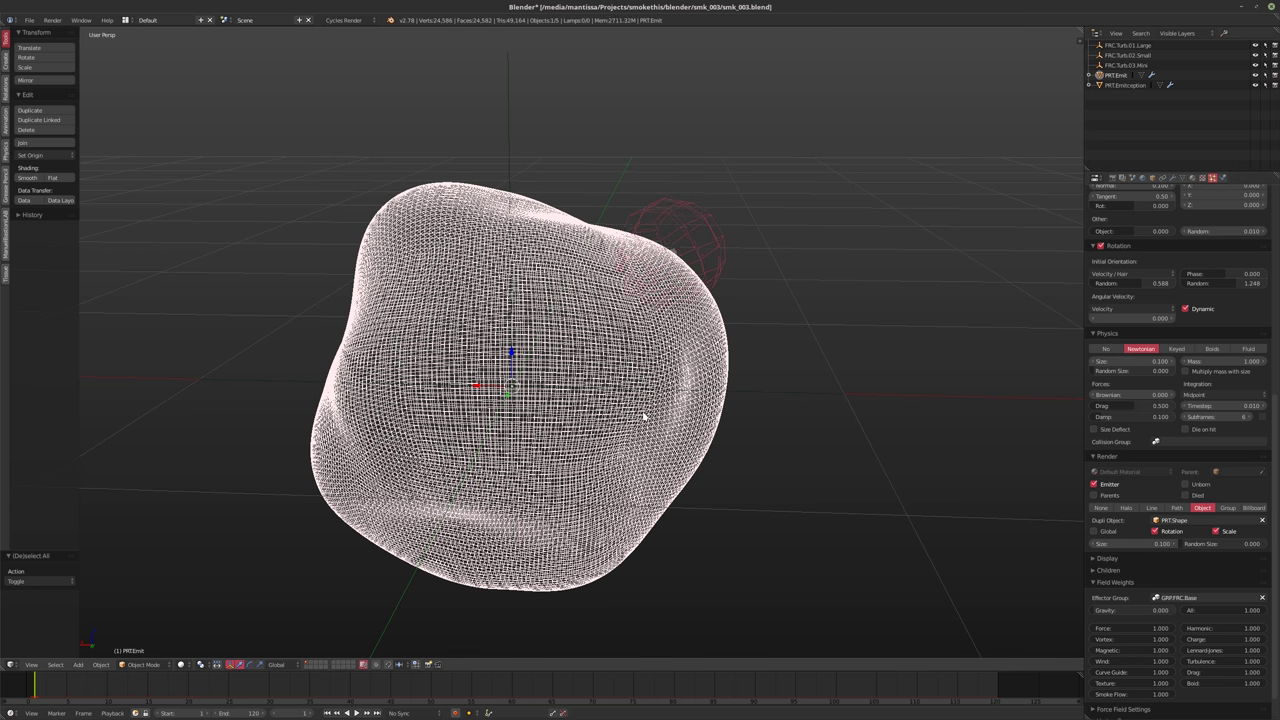
key("alt+a")
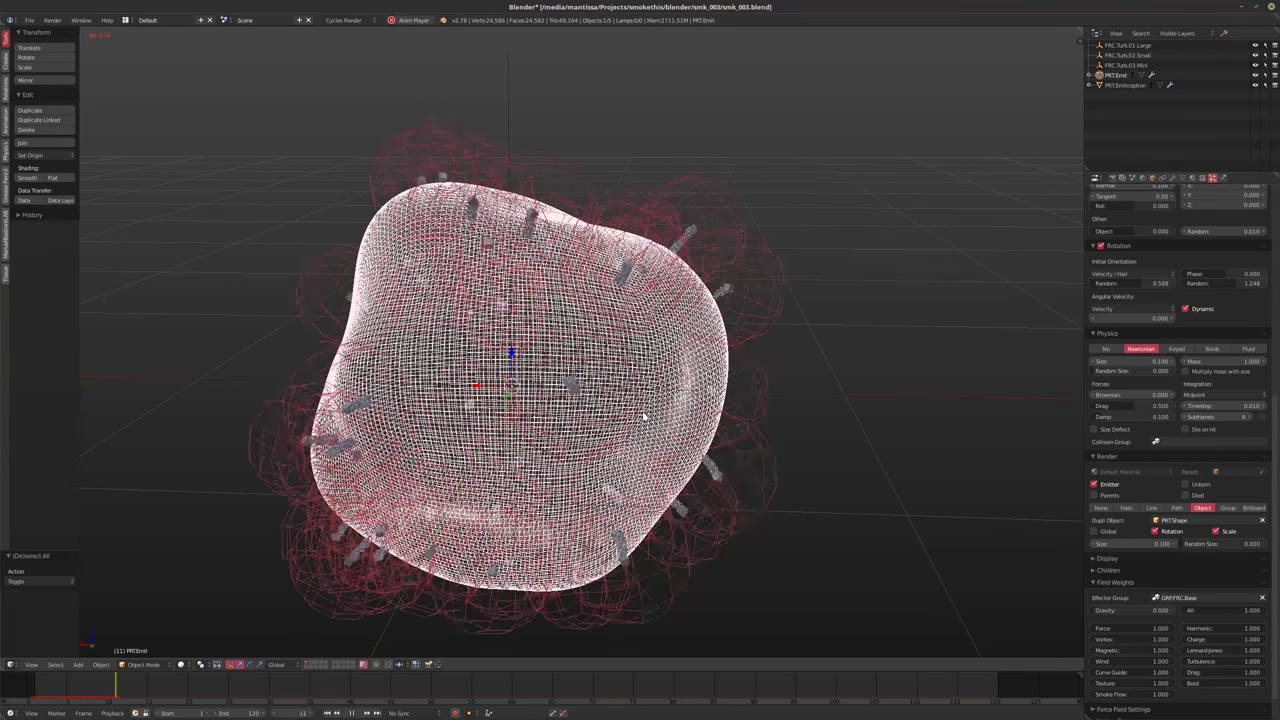
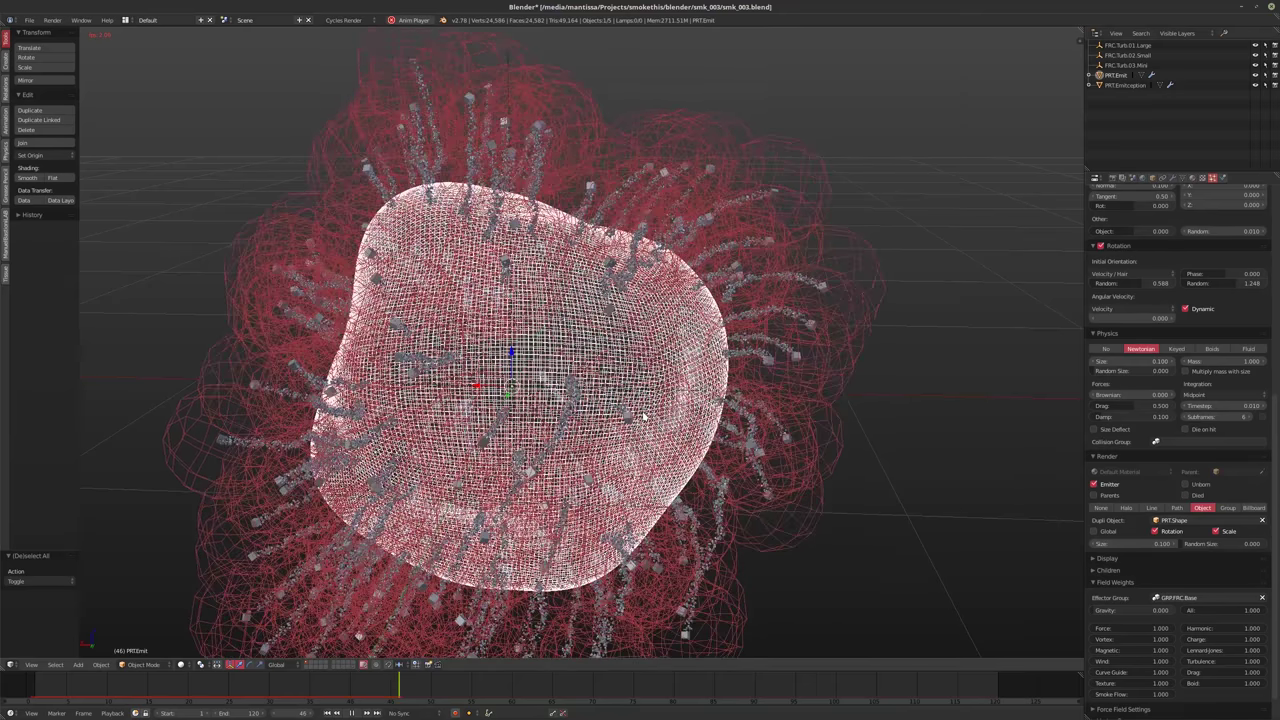
key("alt+a")
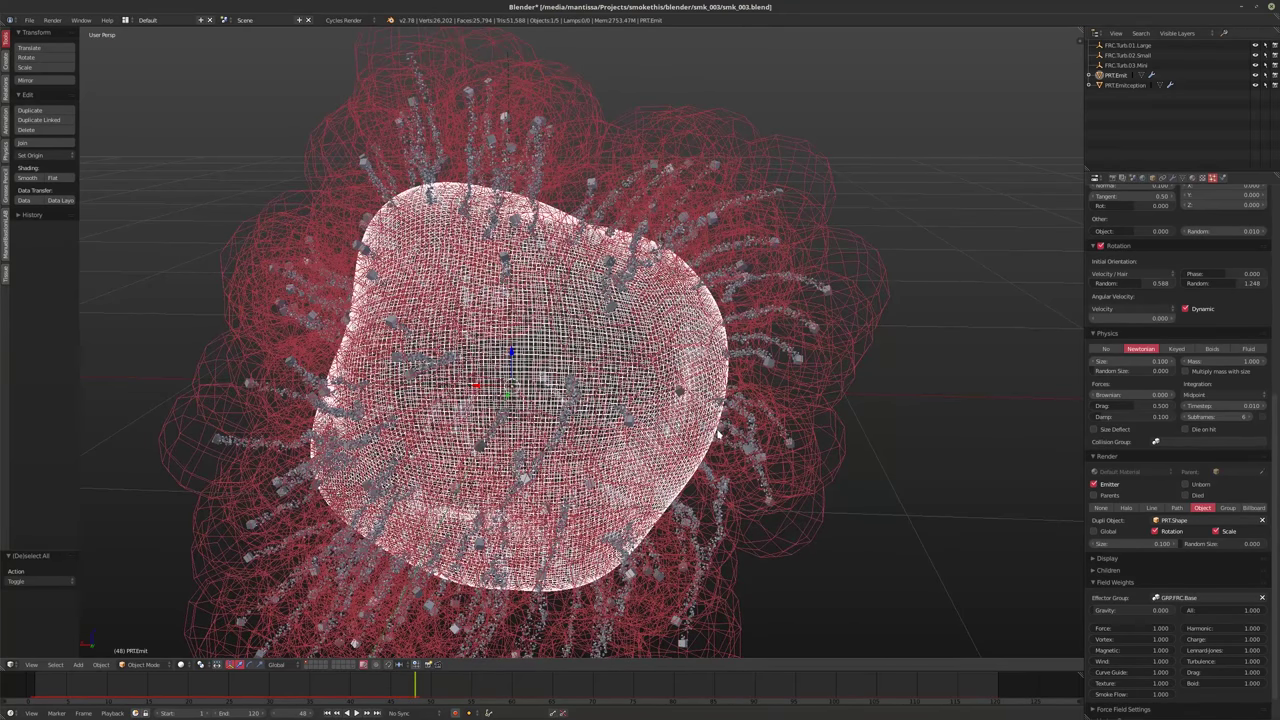
Deselect everything, set PRT.Emit's maximum draw type to Bounds and inspect the particle trails up close
key("a")
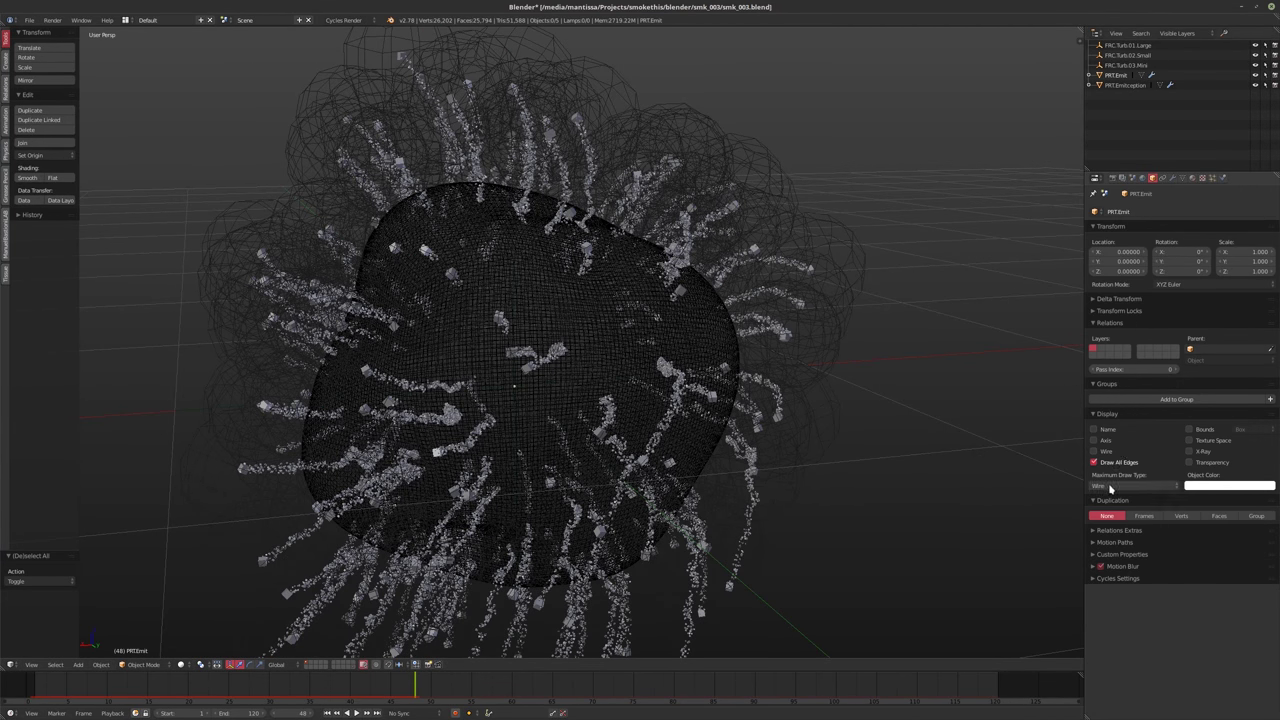
left_click(1105, 486)
left_click(1103, 477)
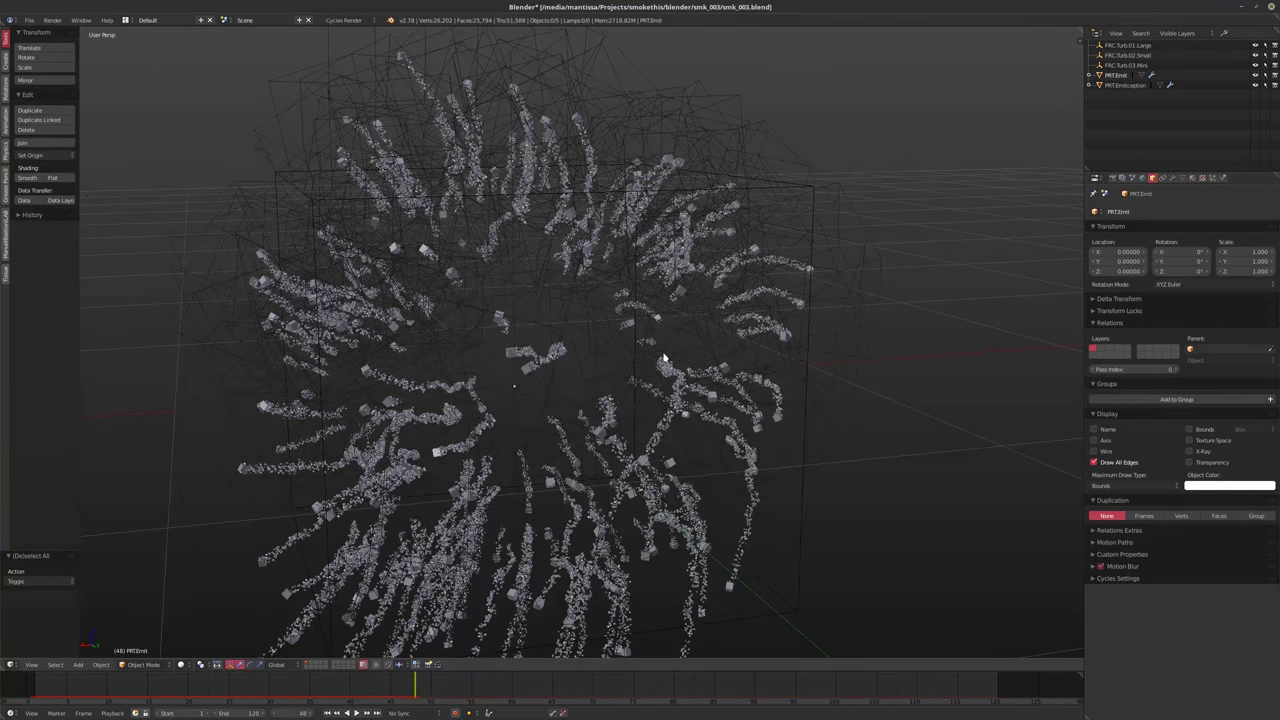
middle_click_drag(665, 366, 700, 380)
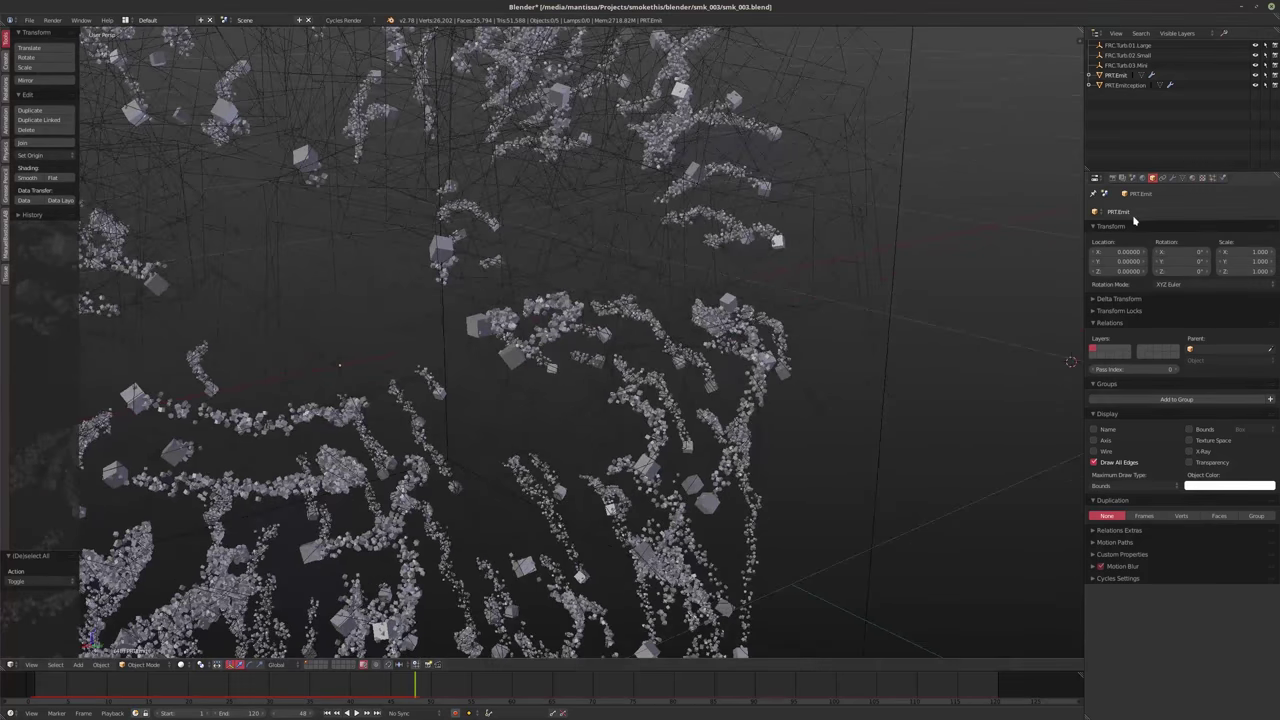
scroll(850, 256, "down", 5)
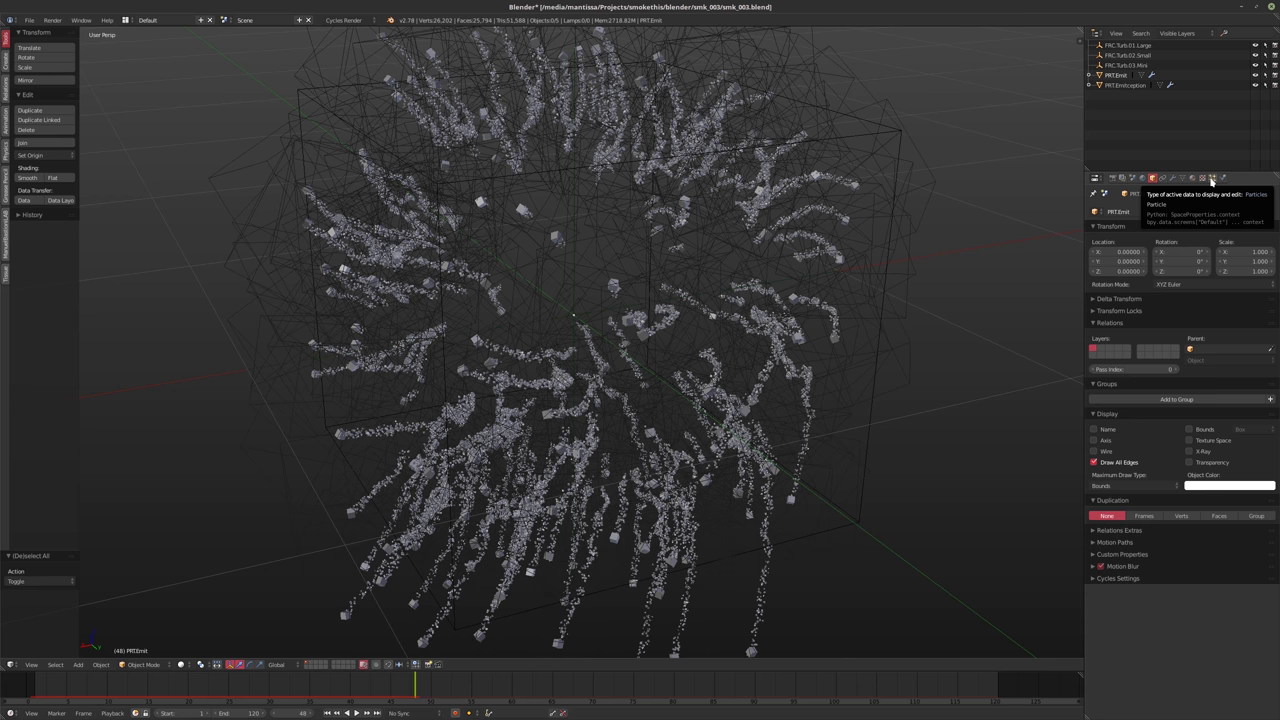
Enable Only Render display in the 3D view, play the simulation on to about frame 66 and rewind to frame 1
left_click(1211, 180)
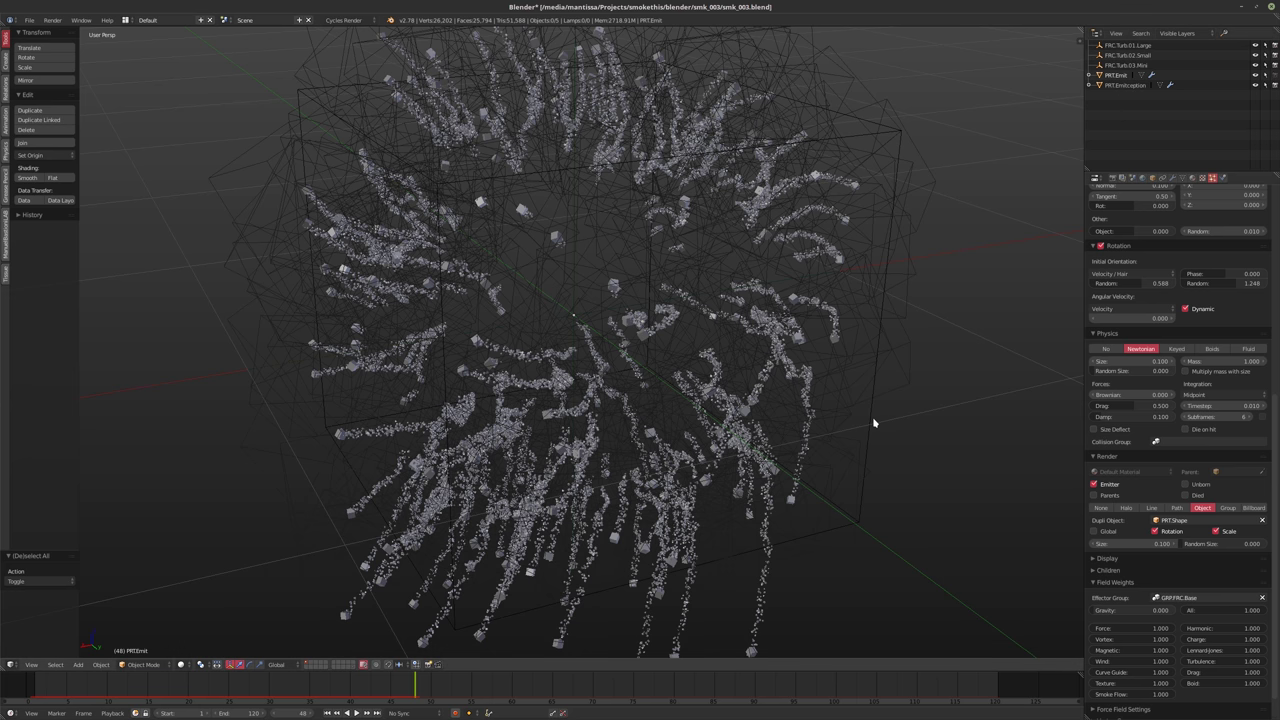
key("n")
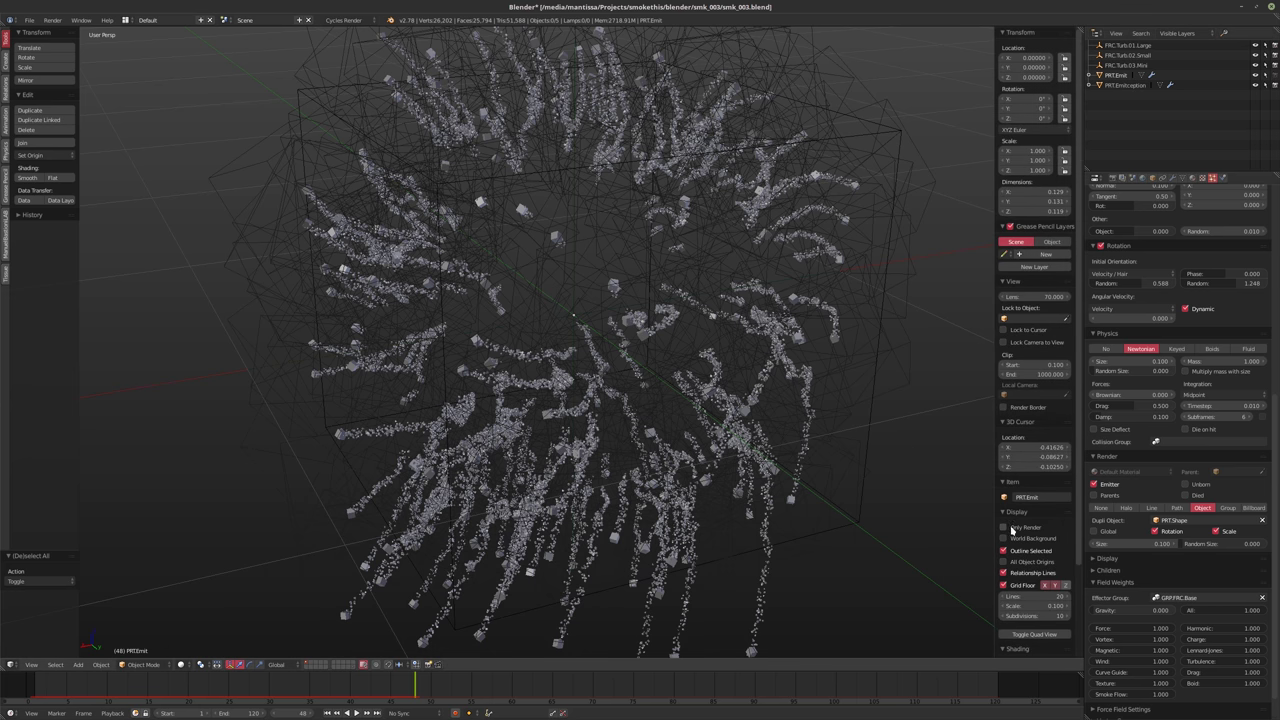
left_click(1004, 527)
key("n")
key("alt+a")
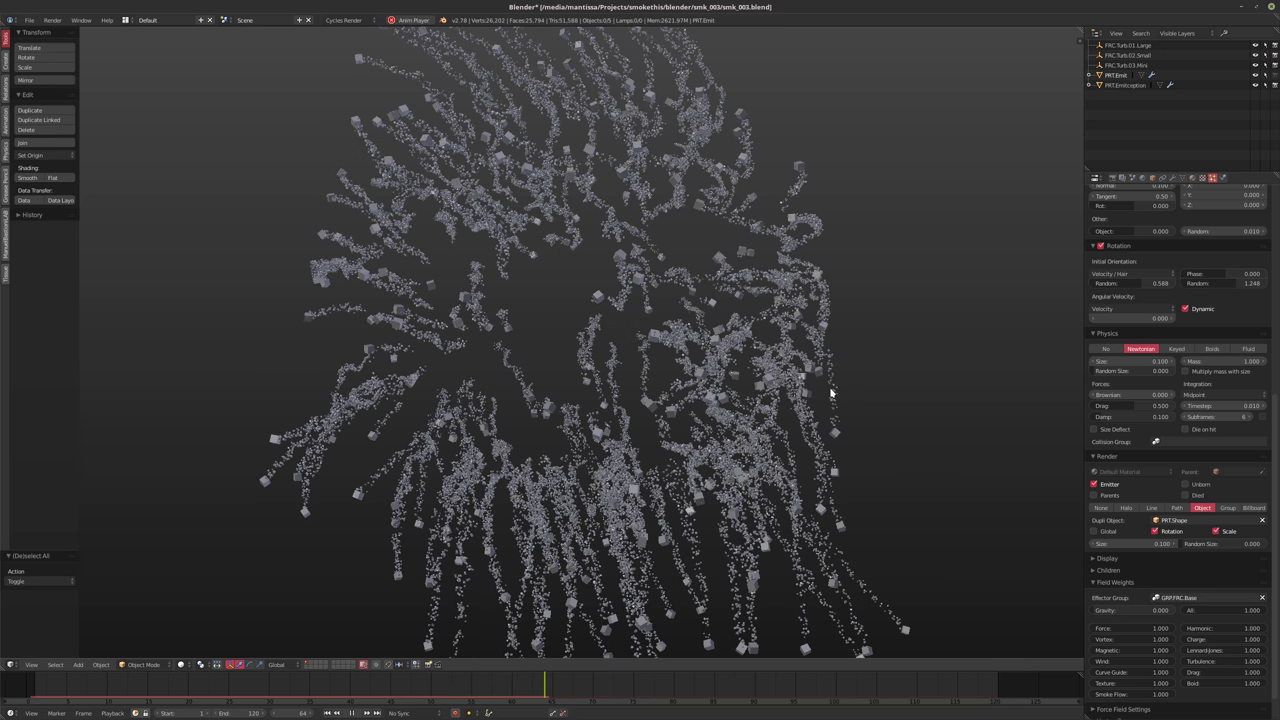
mouse_move(745, 390)
middle_mouse_down()
mouse_move(572, 416)
mouse_move(727, 405)
middle_mouse_up()
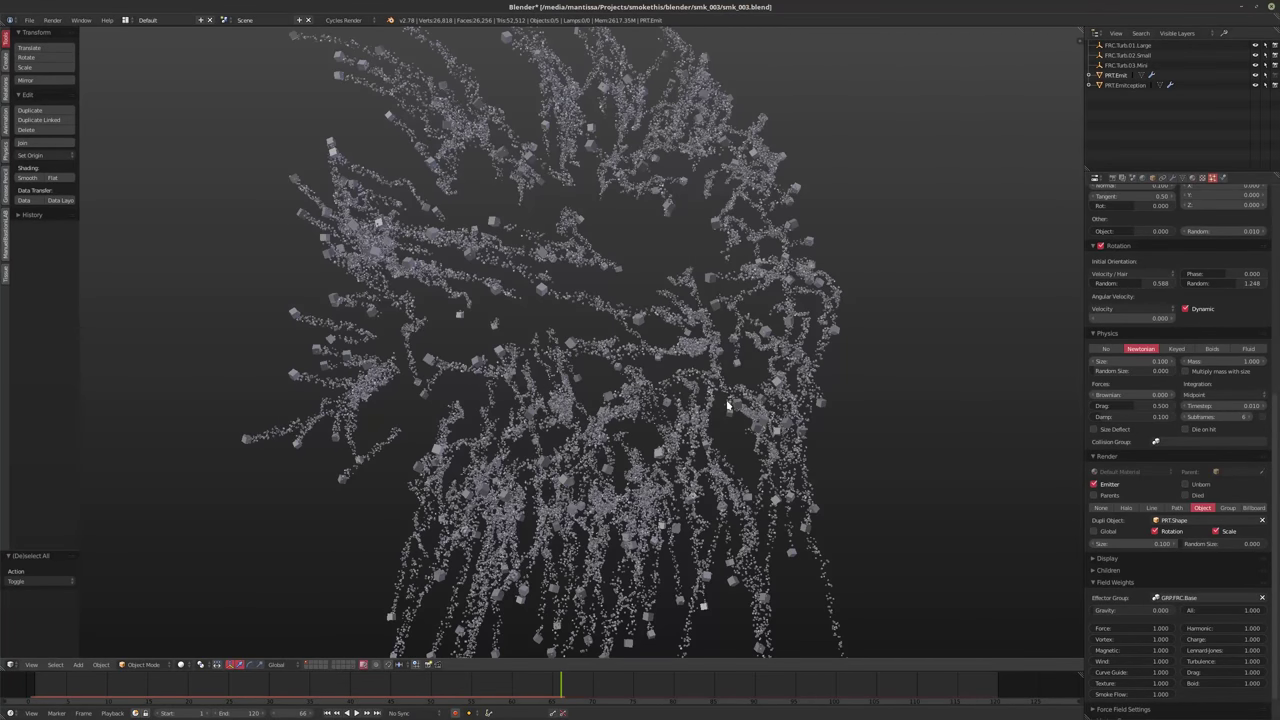
key("shift+Left")
middle_click_drag(652, 363, 702, 360)
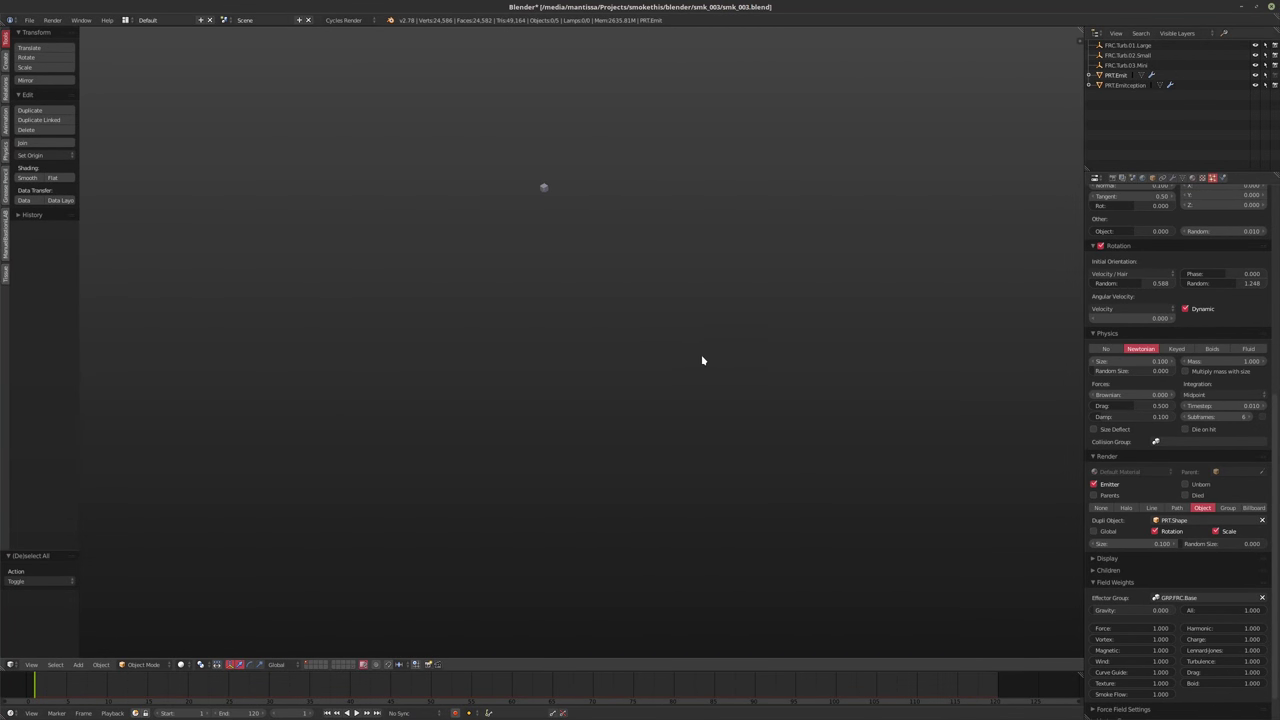
Shorten PRT.Emit's particle emission, trying an end frame of 24 before revising it
left_click(1127, 46)
left_click(1193, 178)
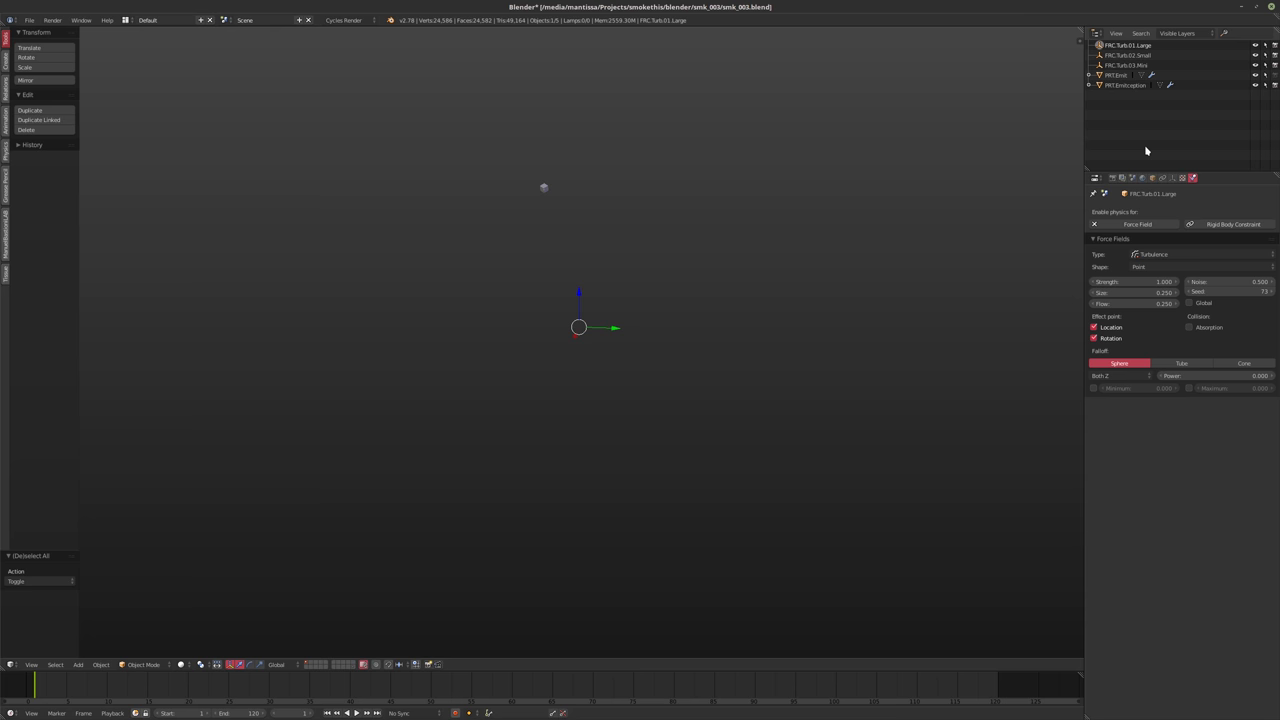
left_click(1123, 77)
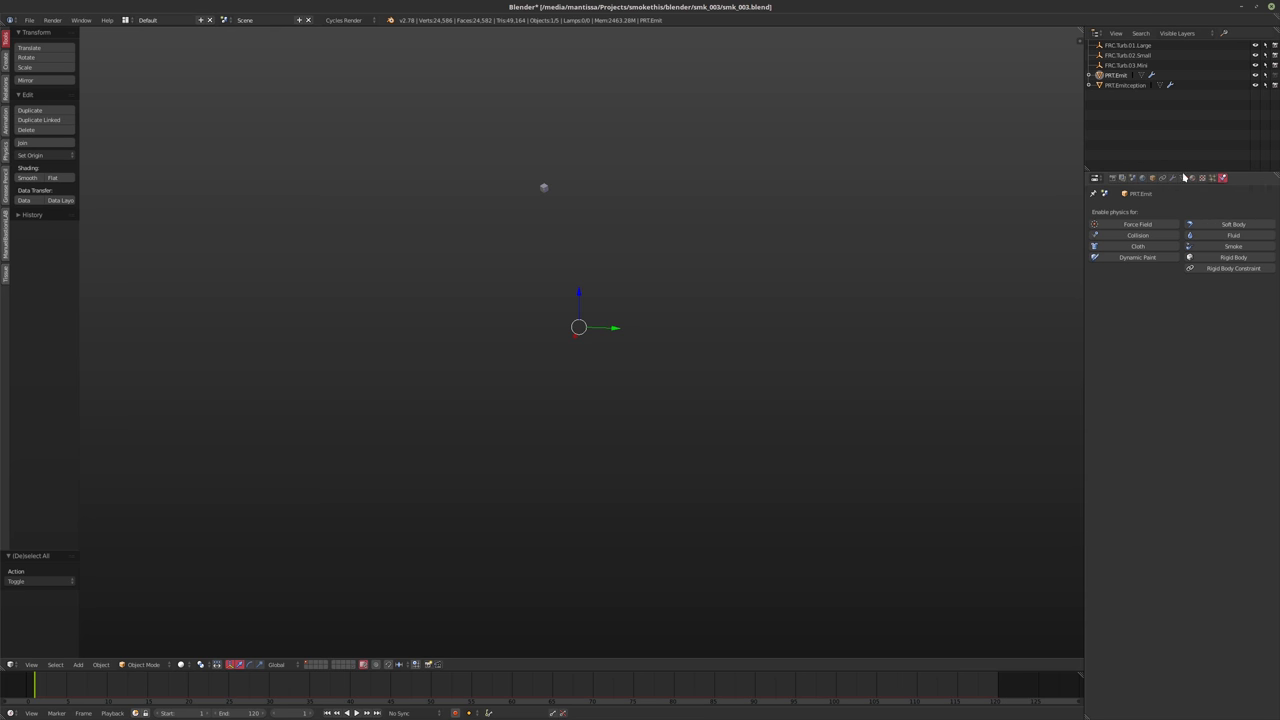
left_click(1212, 178)
scroll(1150, 265, "up", 6)
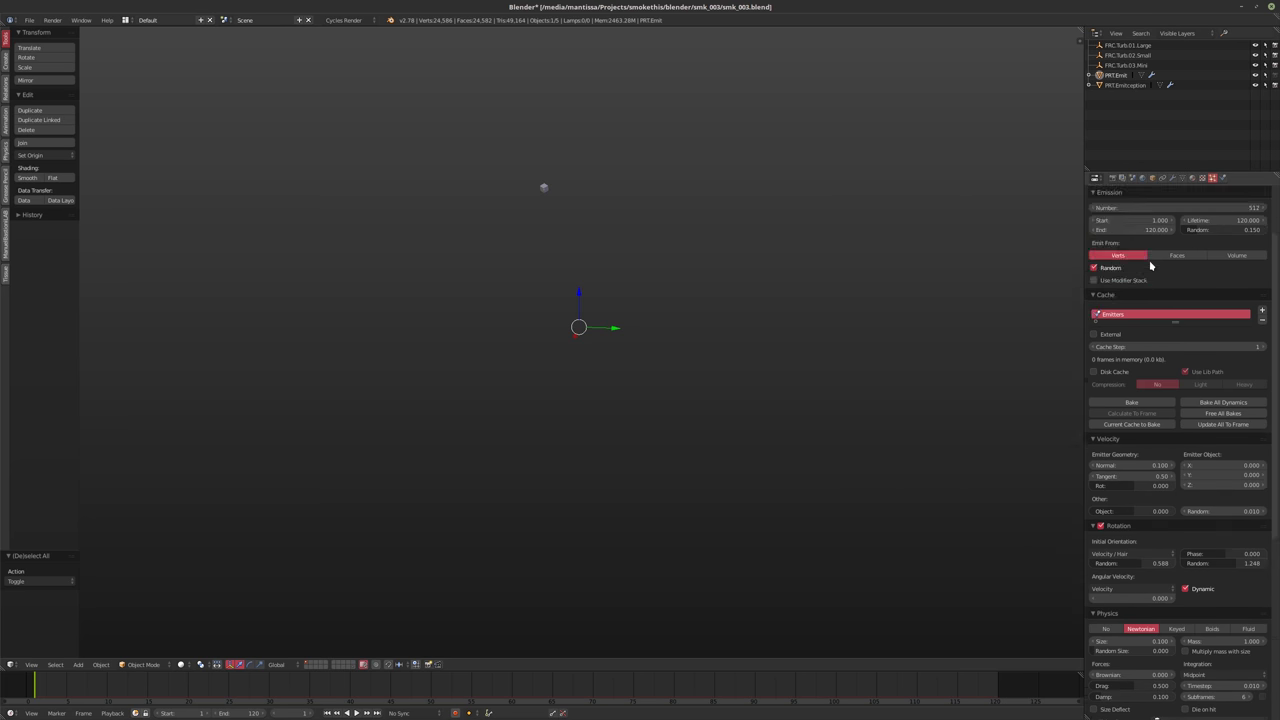
double_click(1115, 307)
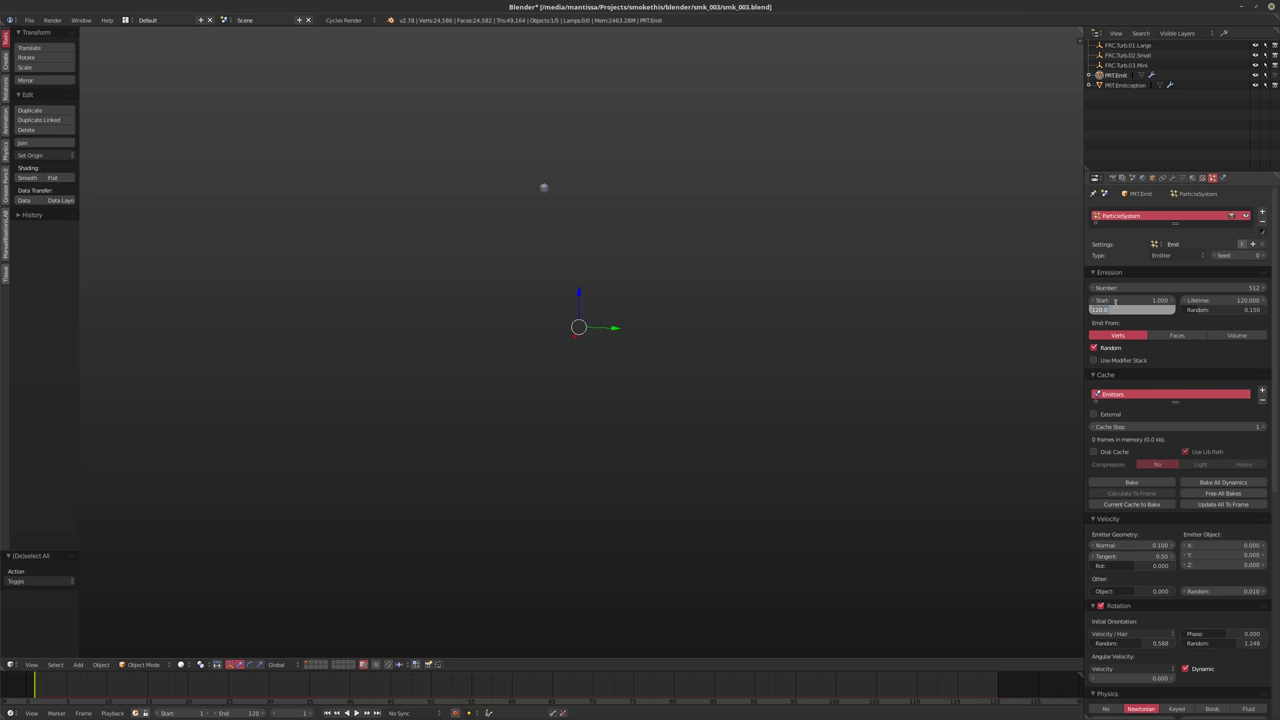
type("24")
key("Return")
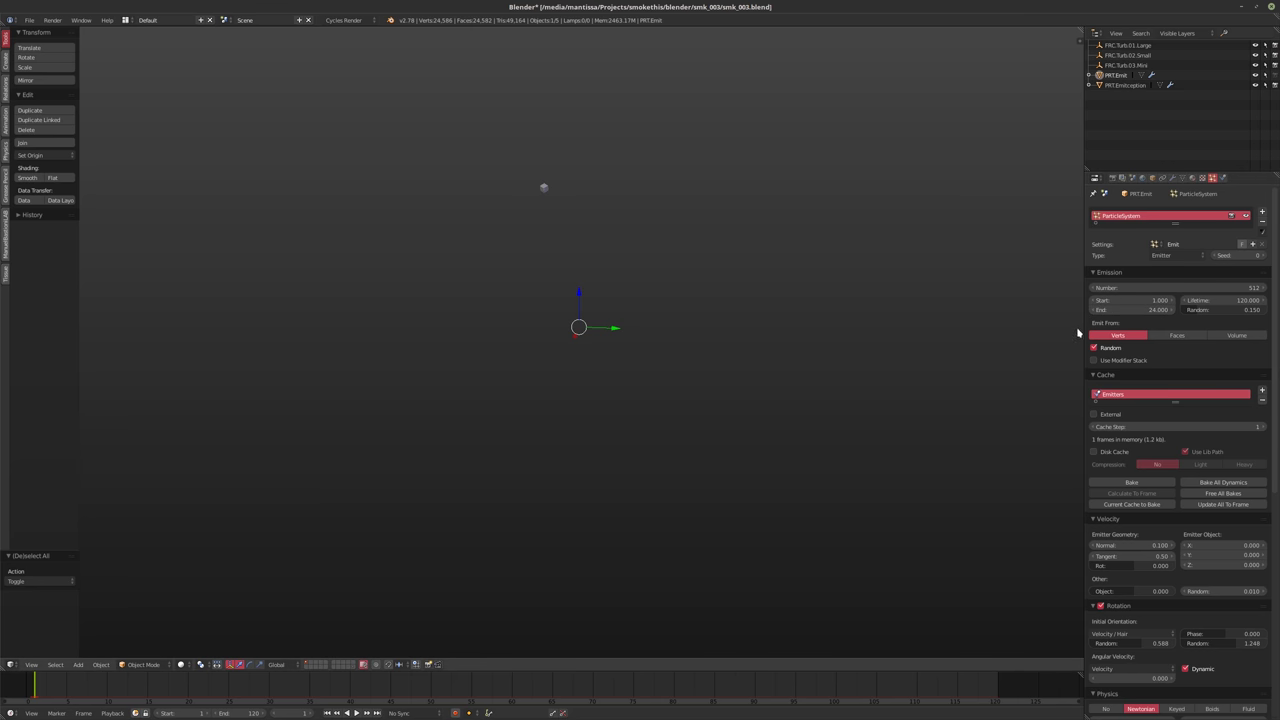
double_click(1108, 310)
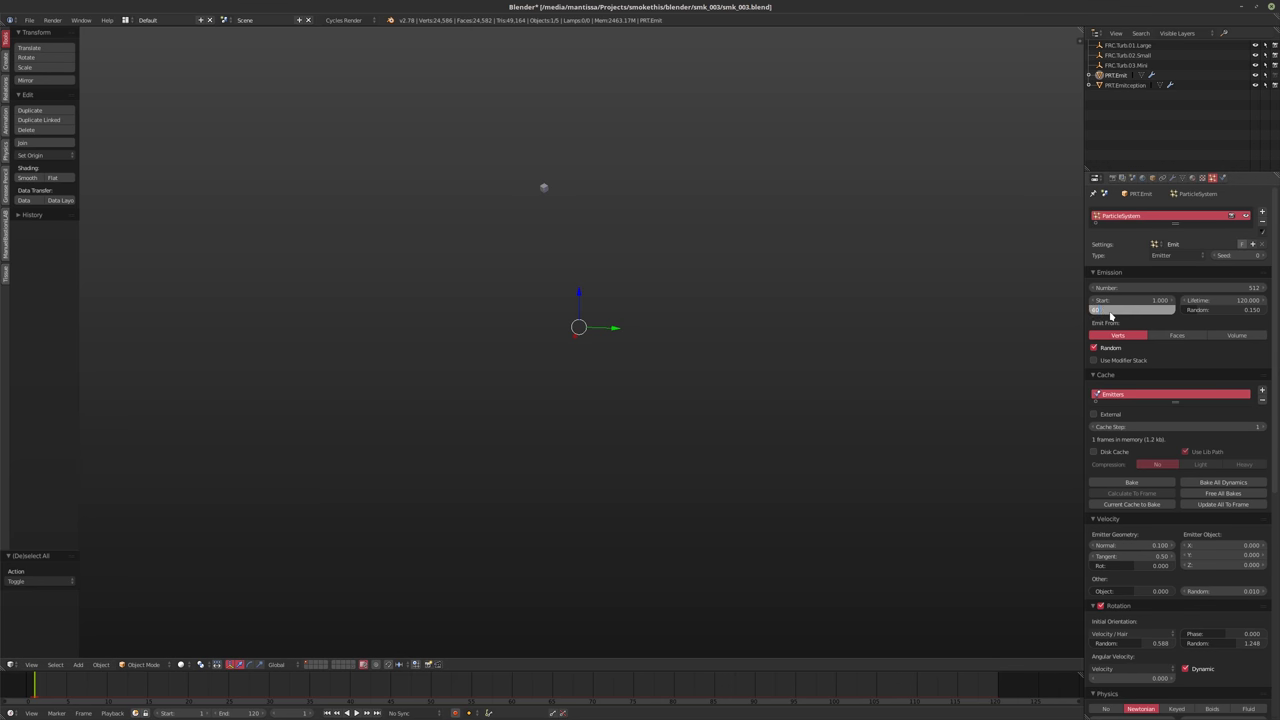
key("Return")
Set FRC.Turb.01.Large's turbulence size to 0.5 and strength to 1.25
left_click(1113, 178)
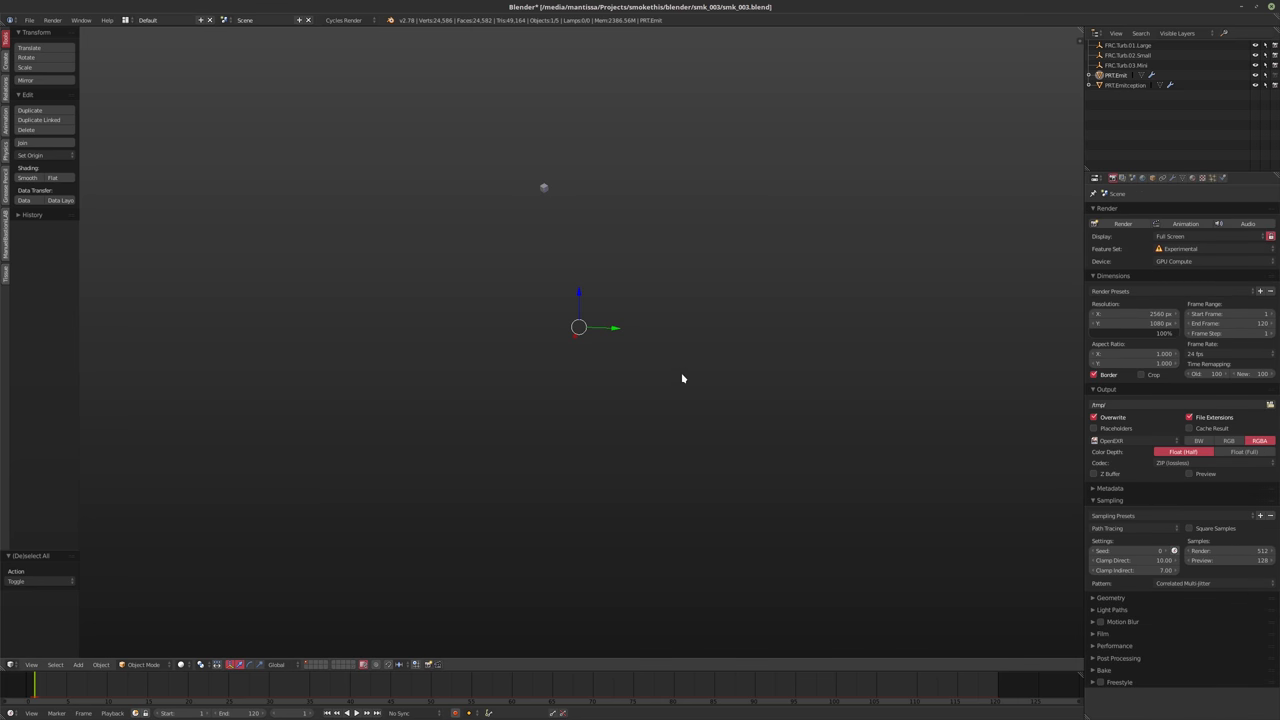
middle_click_drag(706, 371, 723, 377)
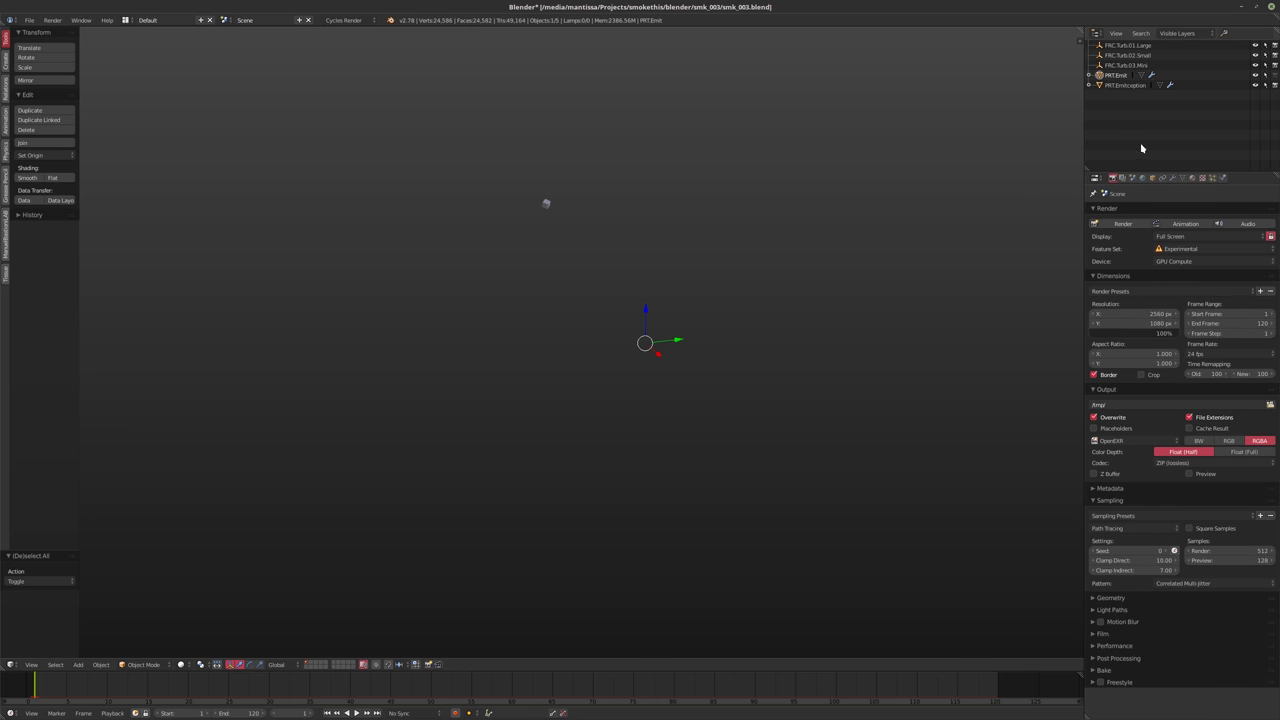
left_click(1130, 47)
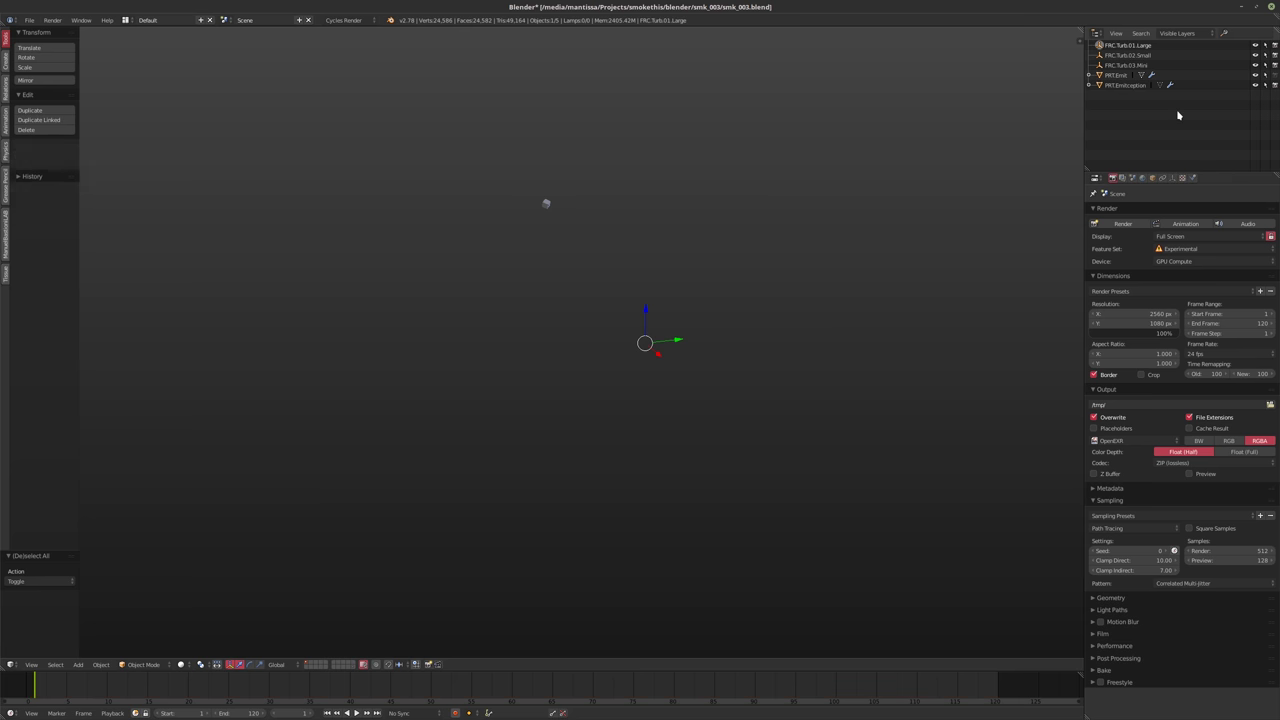
left_click(1192, 178)
left_click(1116, 291)
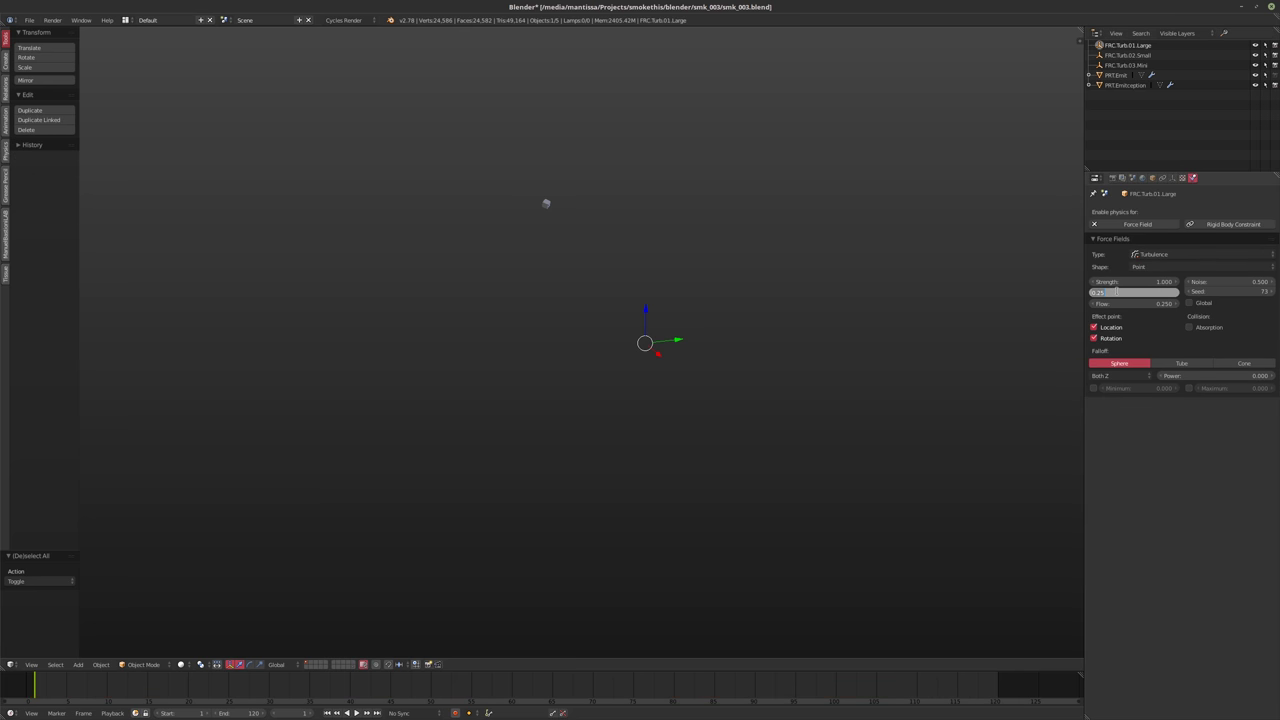
key("shift+Tab")
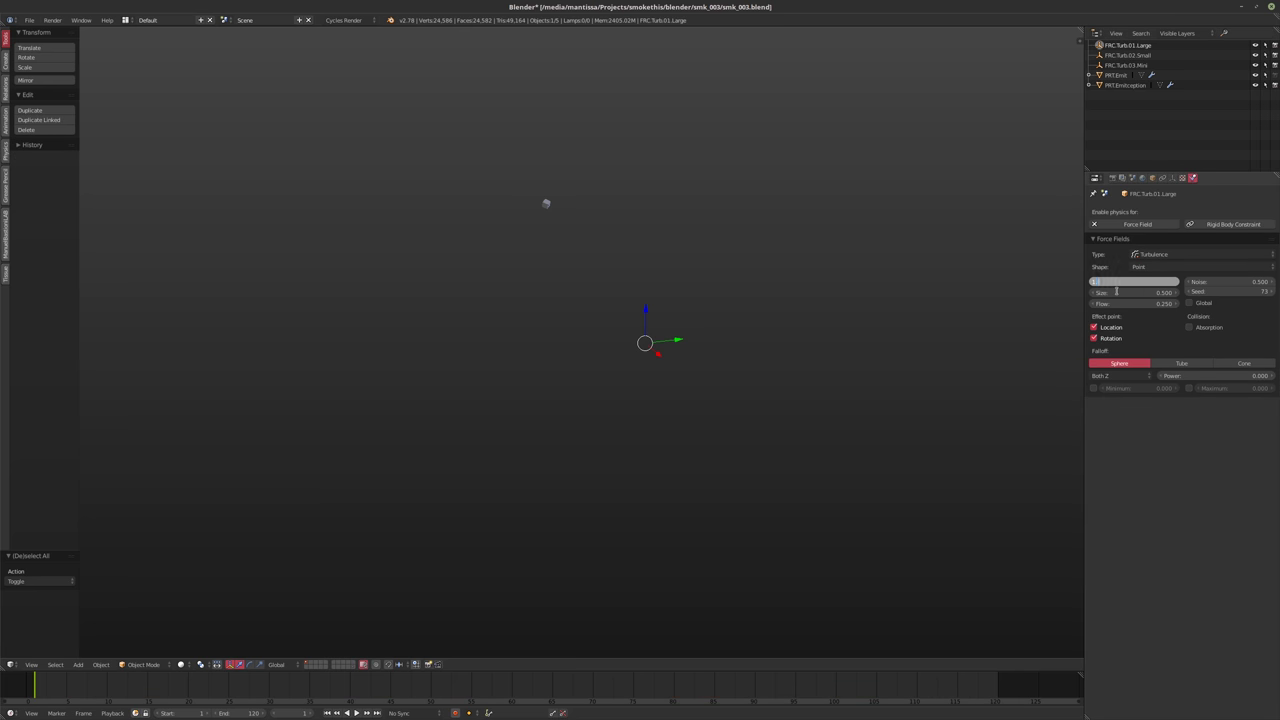
type("1.25")
key("Return")
Set FRC.Turb.01.Large's flow to 0.1 and replay the simulation to about frame 27
scroll(826, 321, "up", 1, "shift")
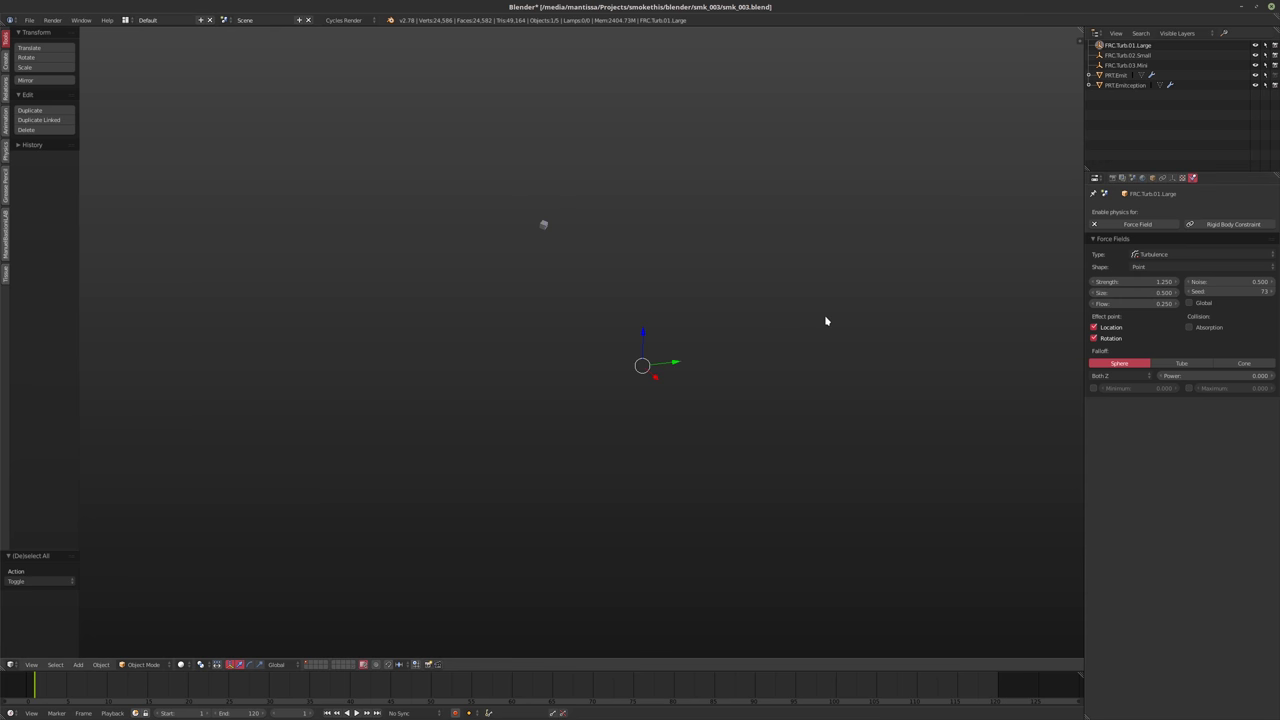
left_click(1140, 304)
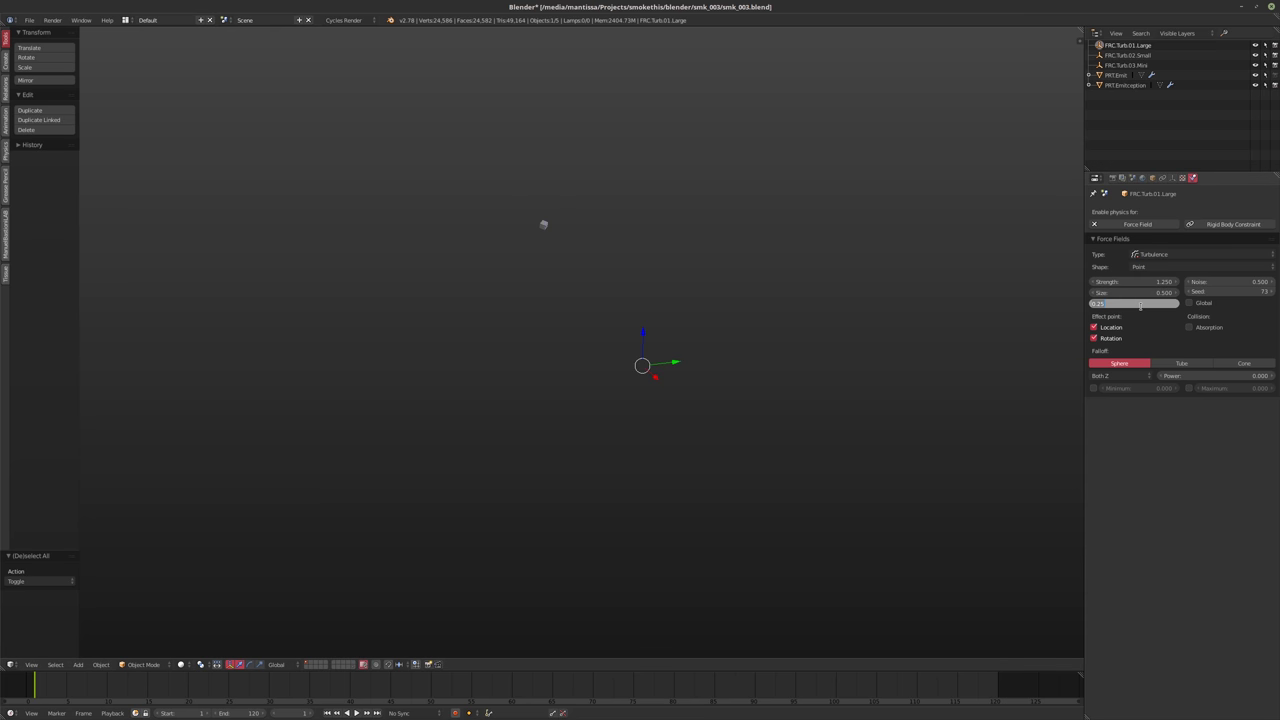
key("Return")
scroll(785, 343, "up", 1, "shift")
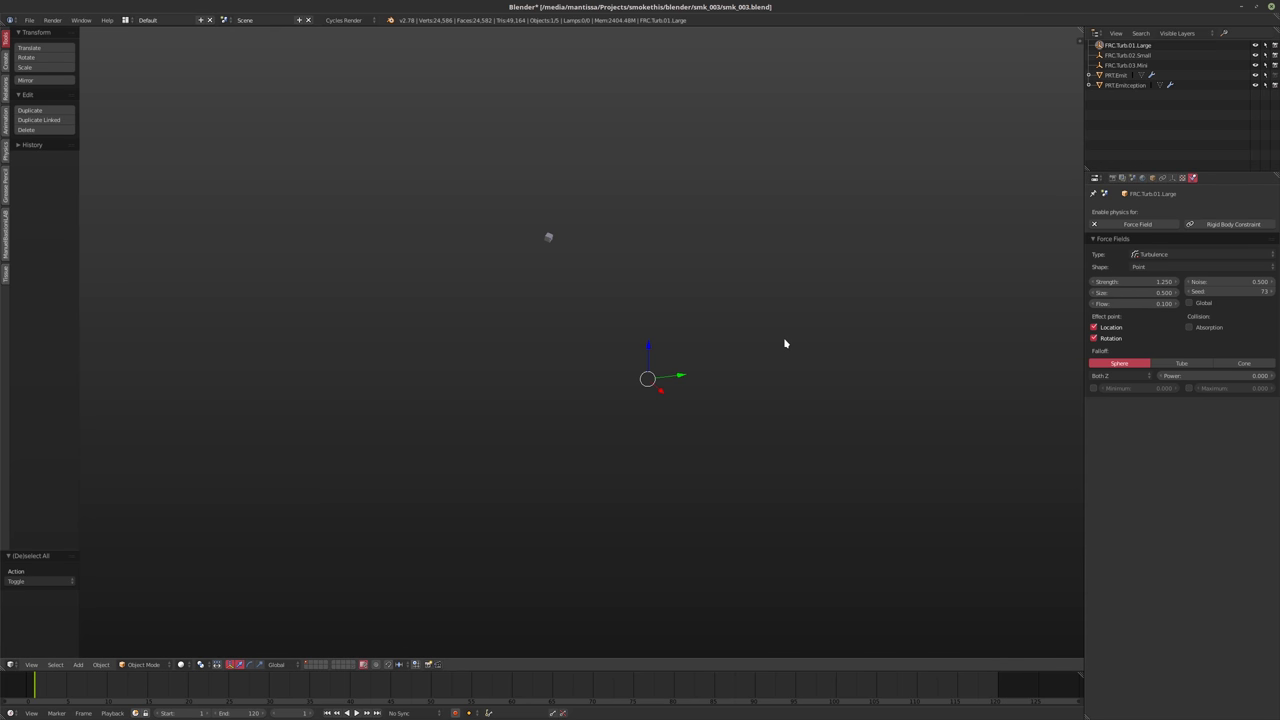
key("alt+a")
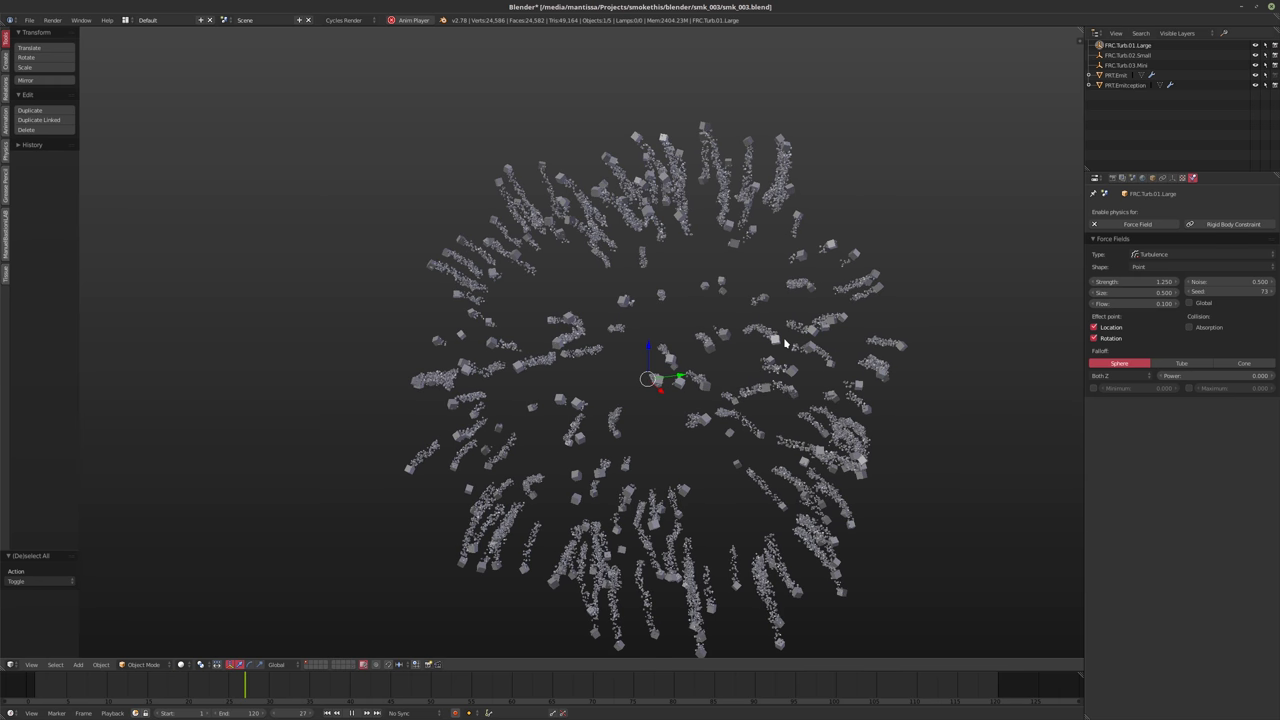
key("Escape")
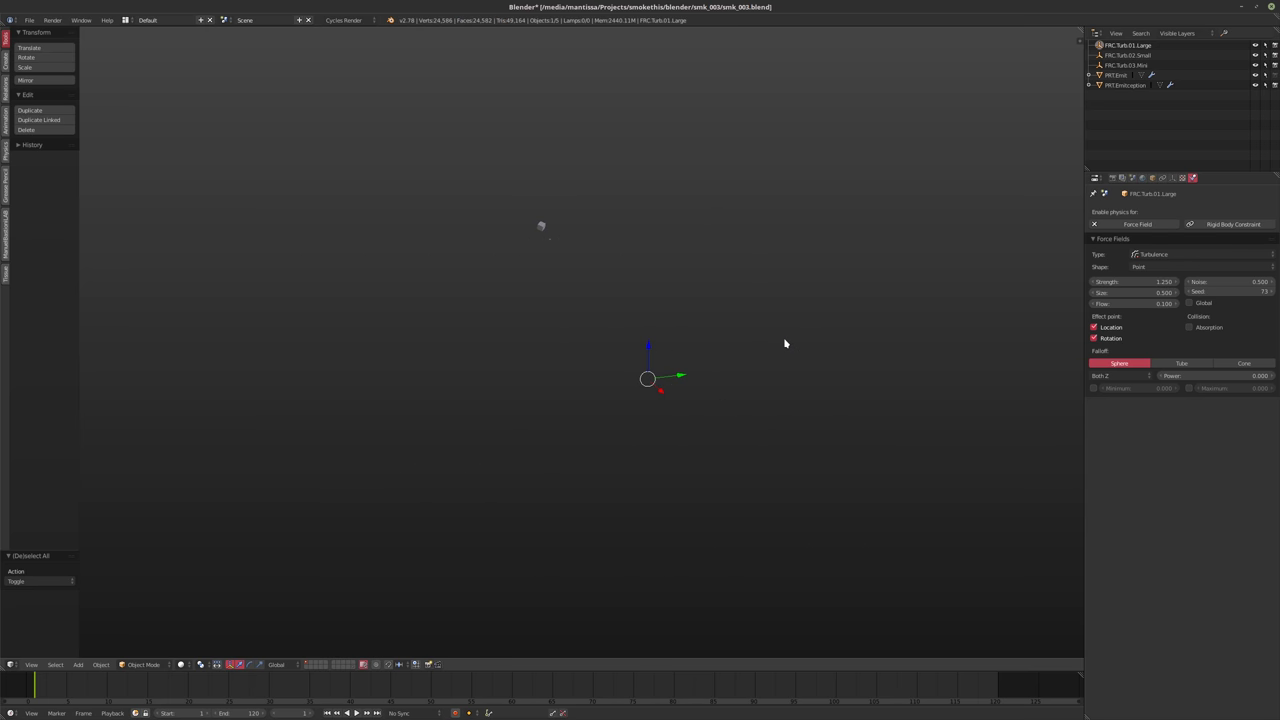
Set the physics particle size of PRT.Emit's Emitters system to 0.055
left_click(1115, 76)
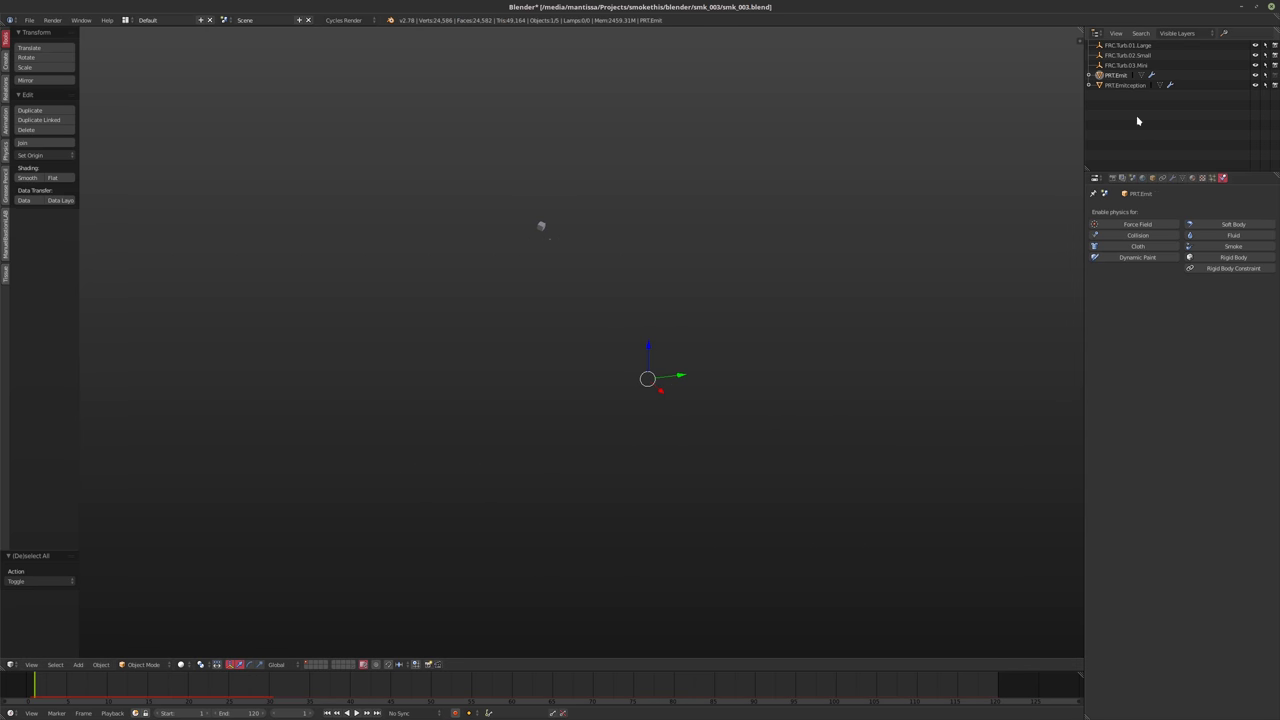
left_click(1213, 177)
scroll(1152, 675, "down", 4)
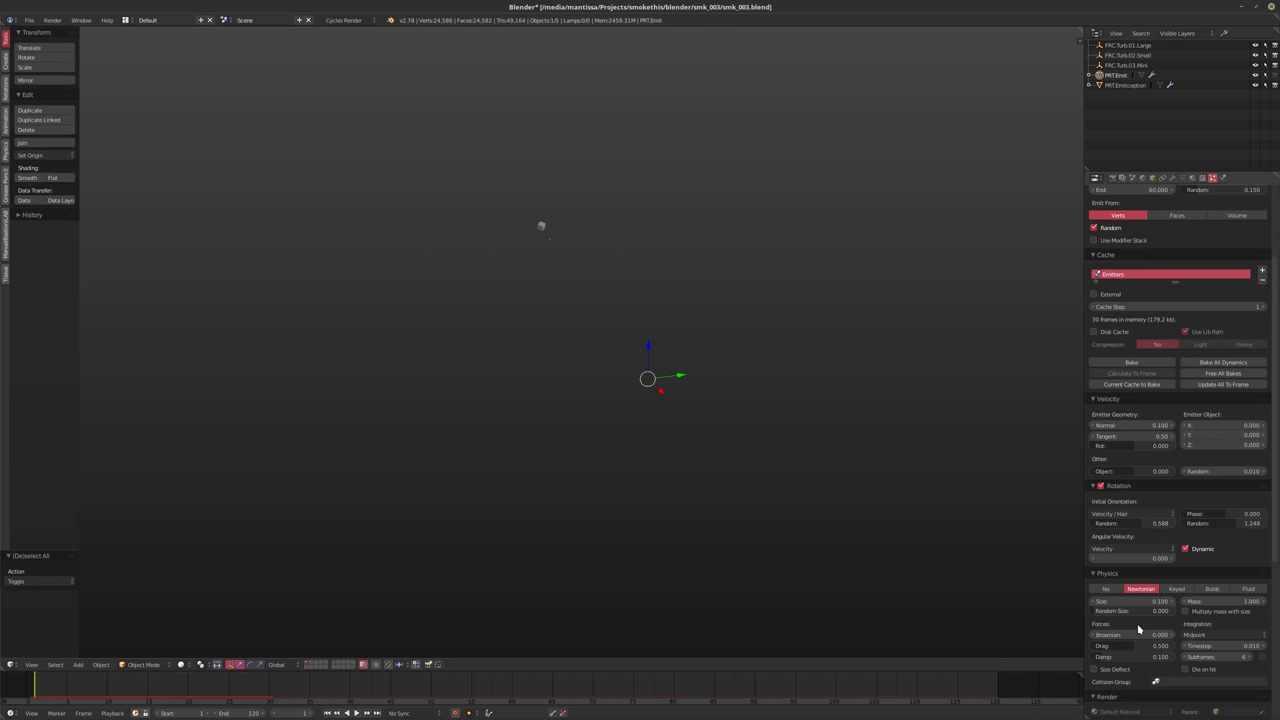
left_click(1117, 602)
key("Escape")
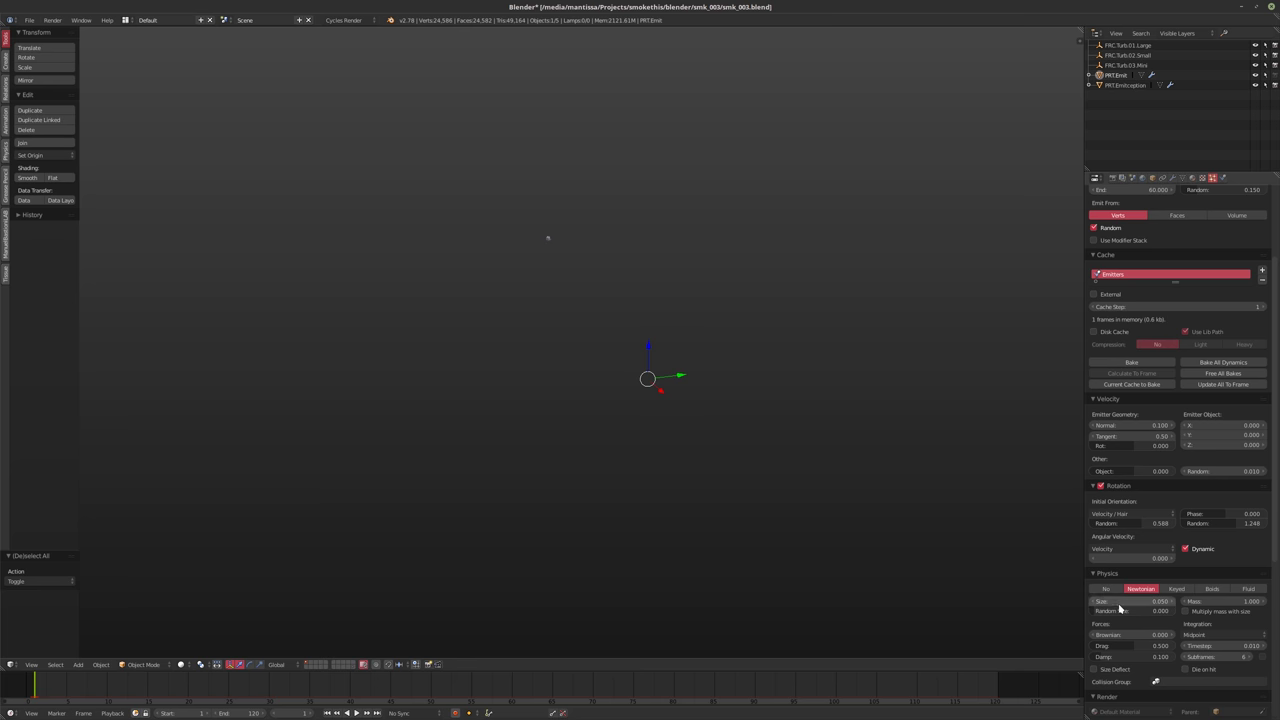
Set the physics particle size of PRT.Emitception's Trails system to 0.001
left_click(1118, 85)
scroll(1175, 509, "down", 5)
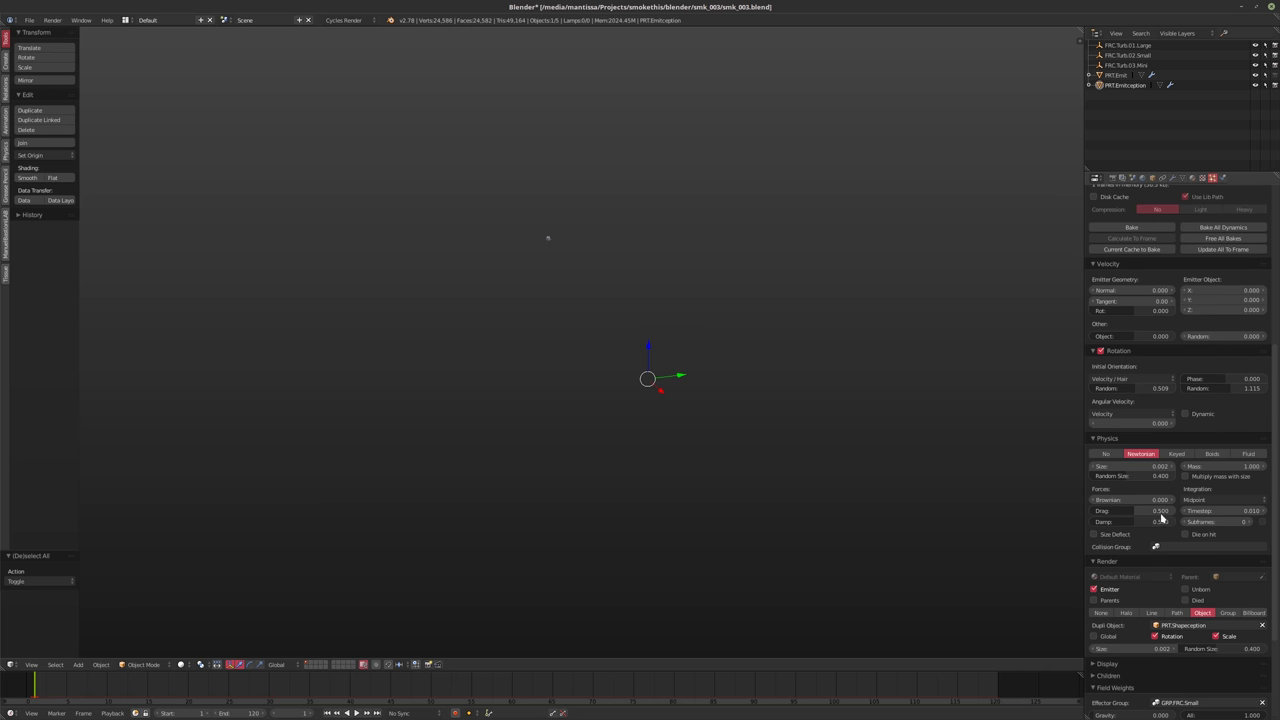
left_click(1115, 467)
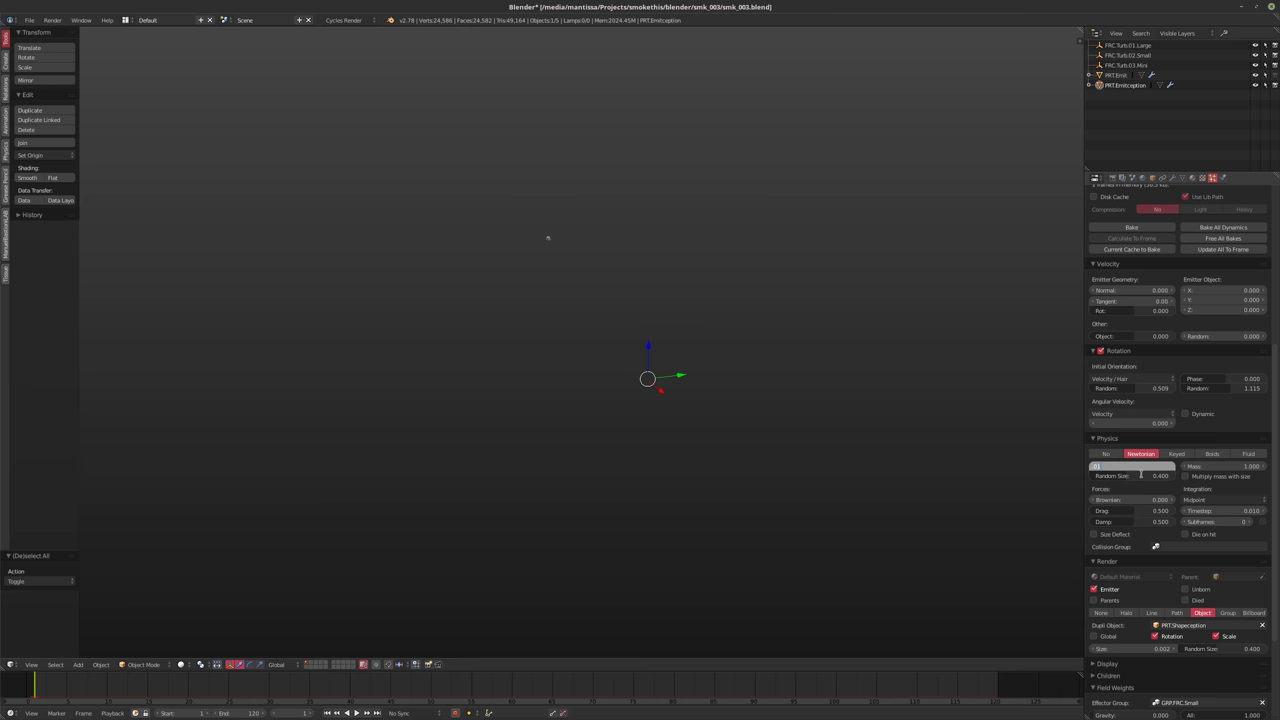
type("0.001")
key("Return")
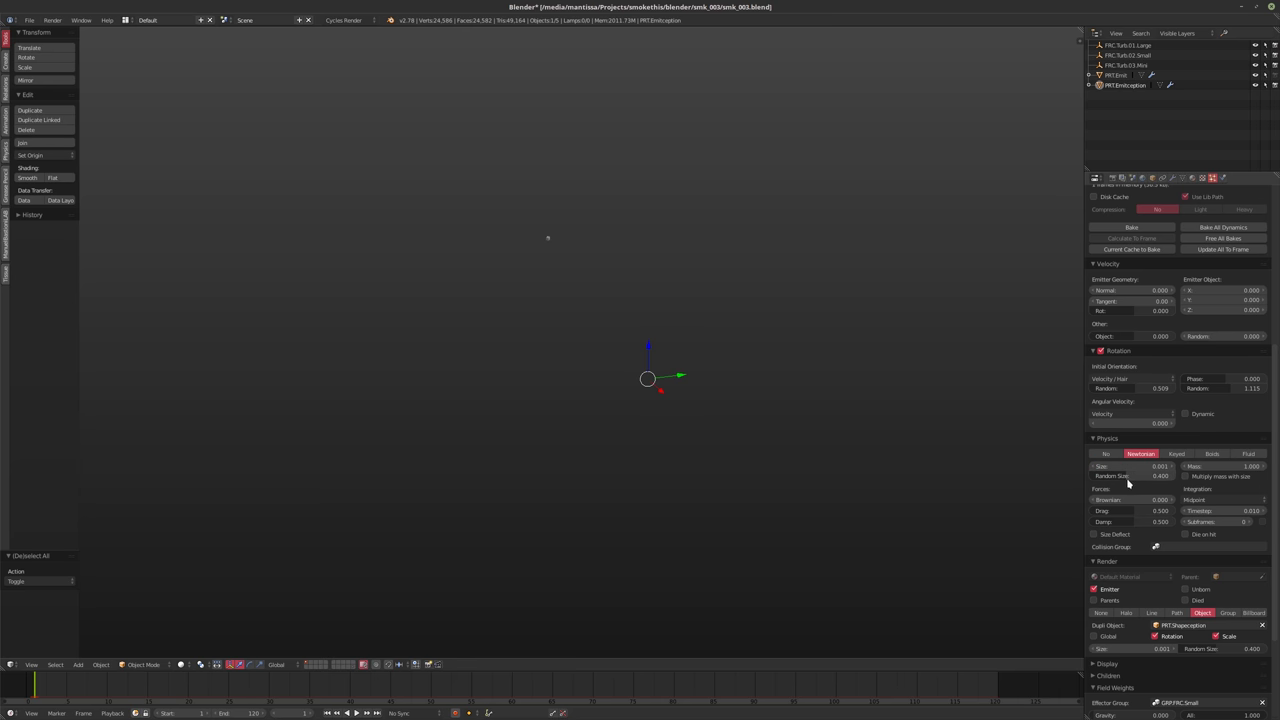
Play the simulation to about frame 18 to check the trail particles, and return to frame 1
left_click(1110, 467)
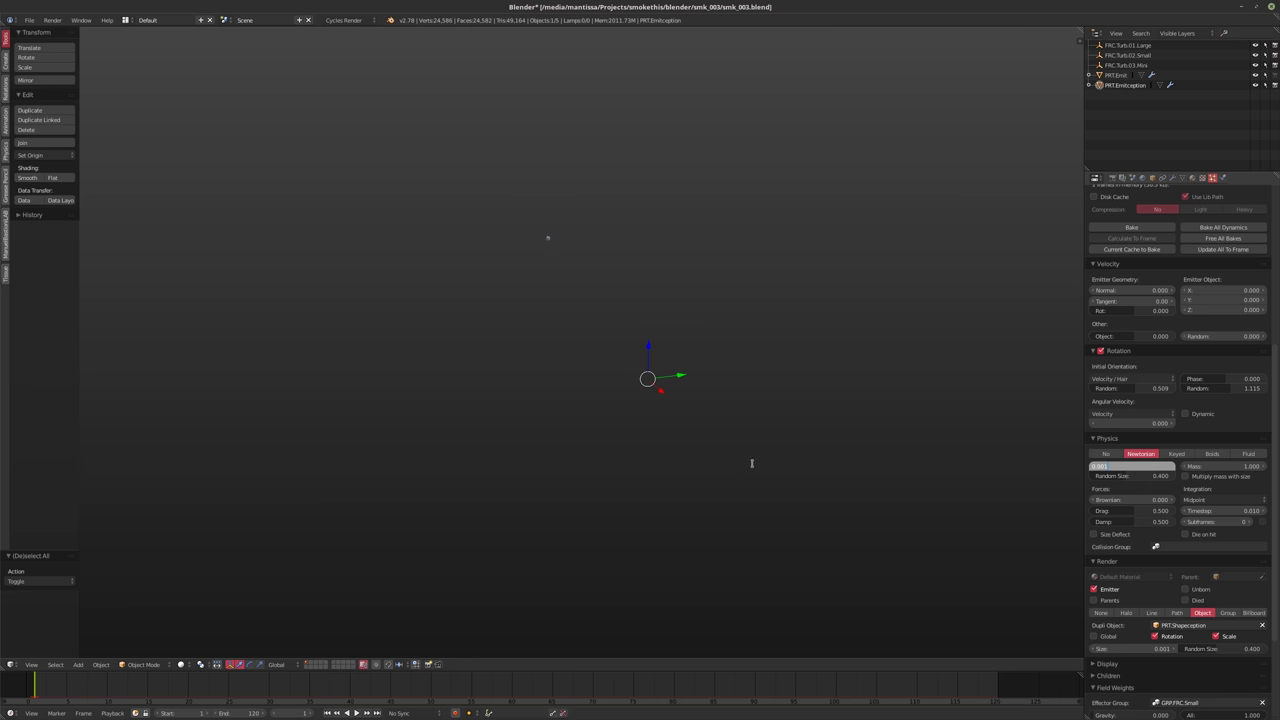
key("Return")
key("alt+a")
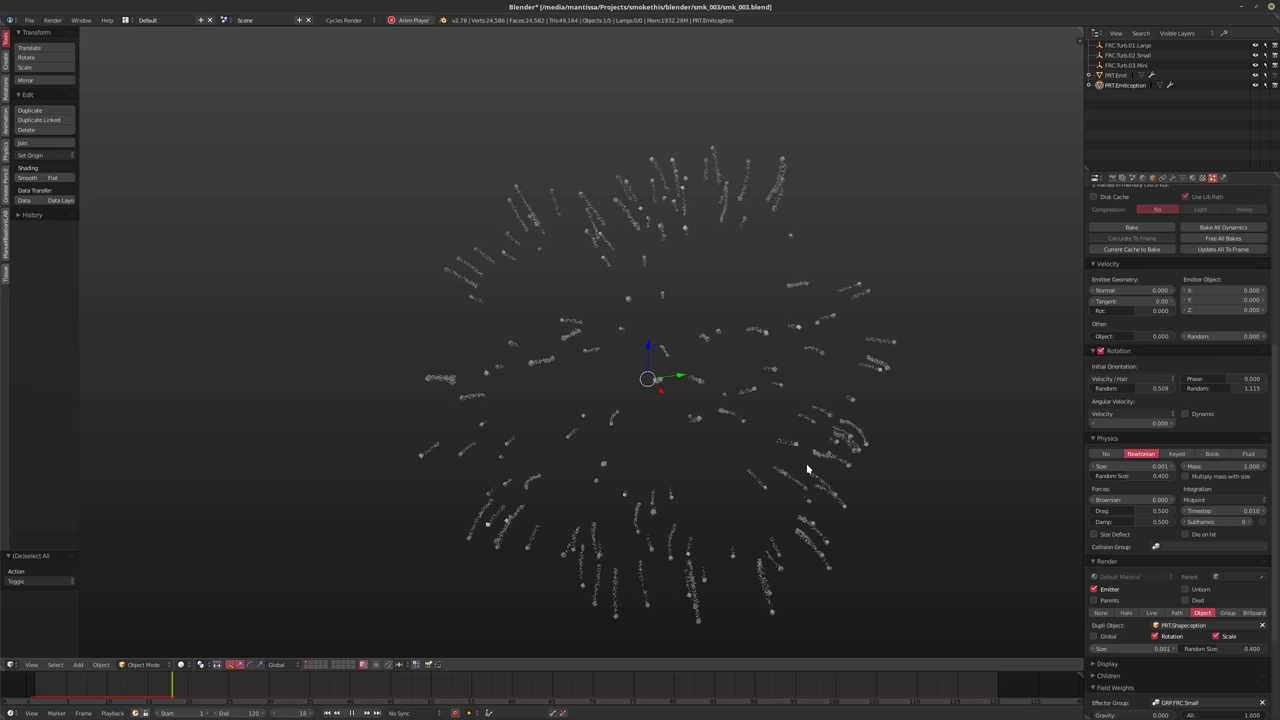
key("Escape")
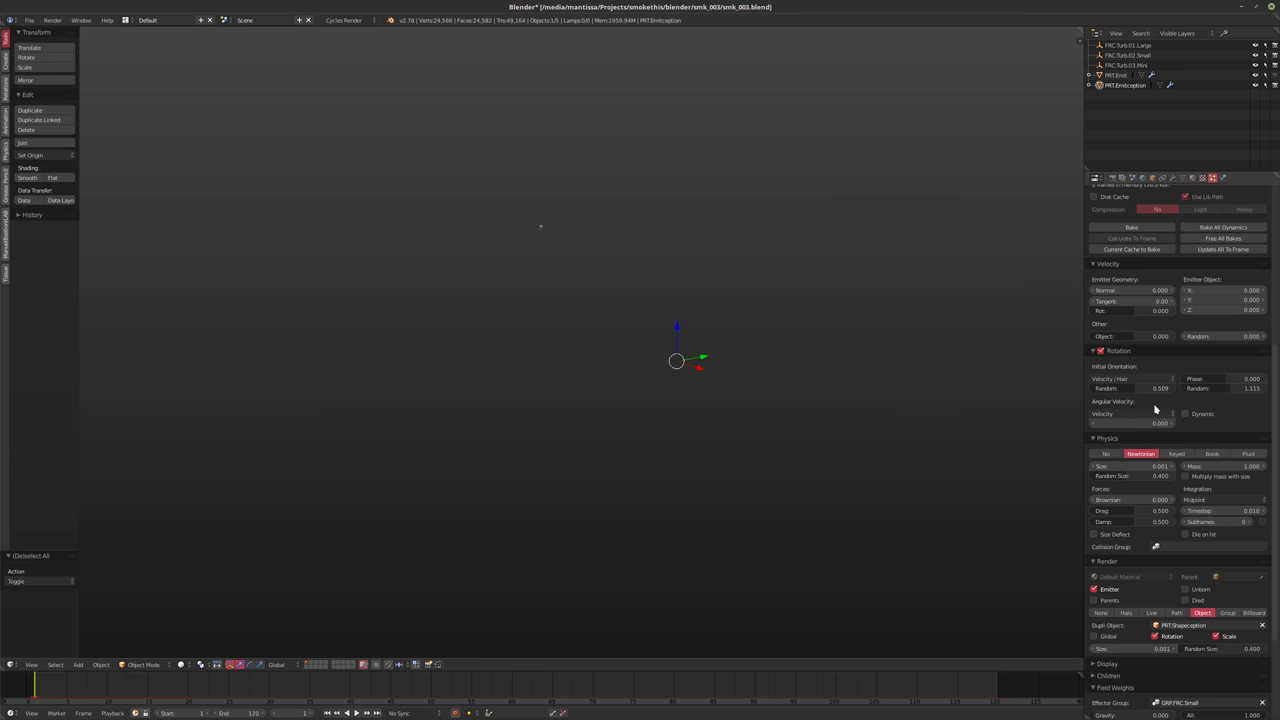
Set both drag and damp of PRT.Emitception's trail particles to 0.33, after first trying a drag of 0.25
scroll(1155, 409, "up", 1)
left_click(1146, 531)
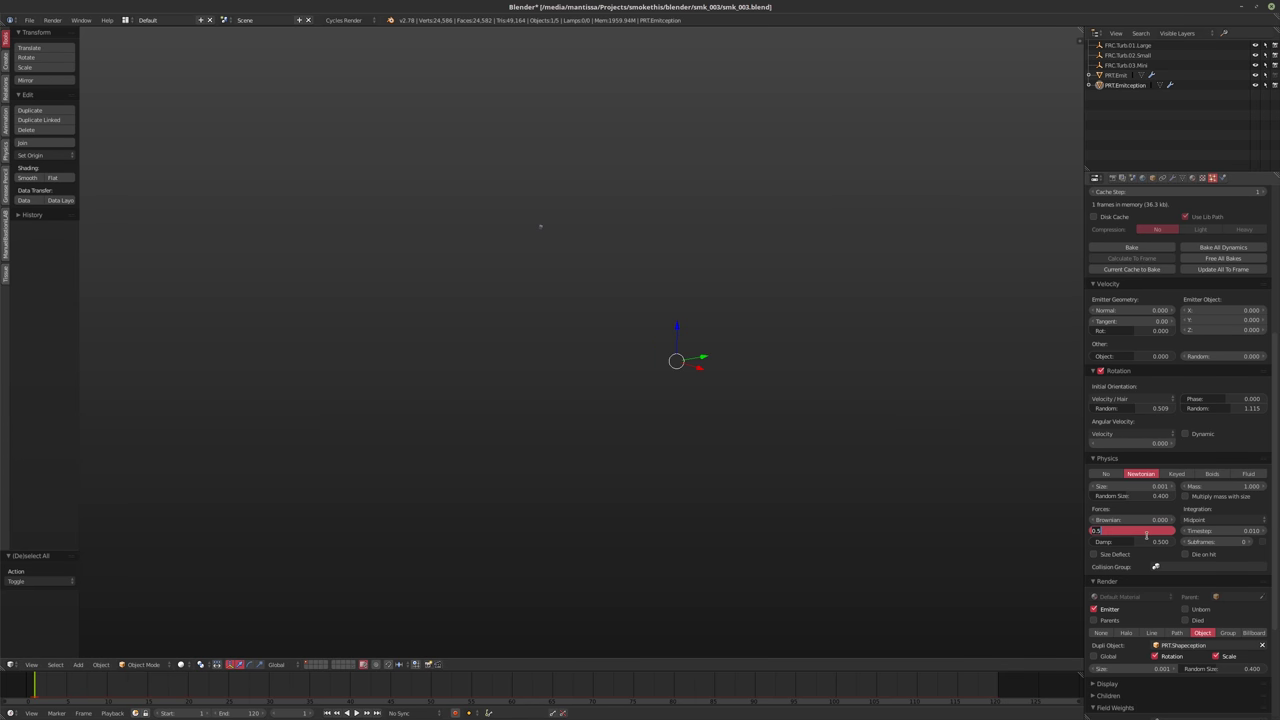
type(".25")
key("Tab")
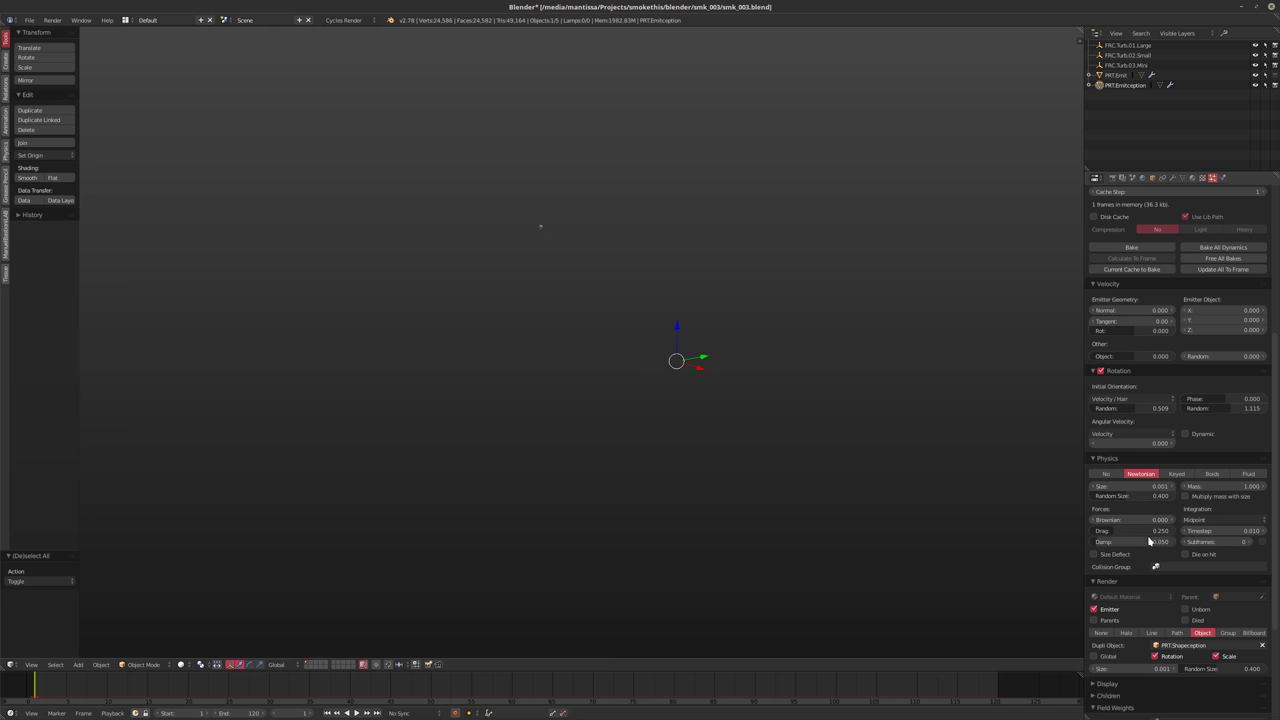
key("BackSpace")
type(".33")
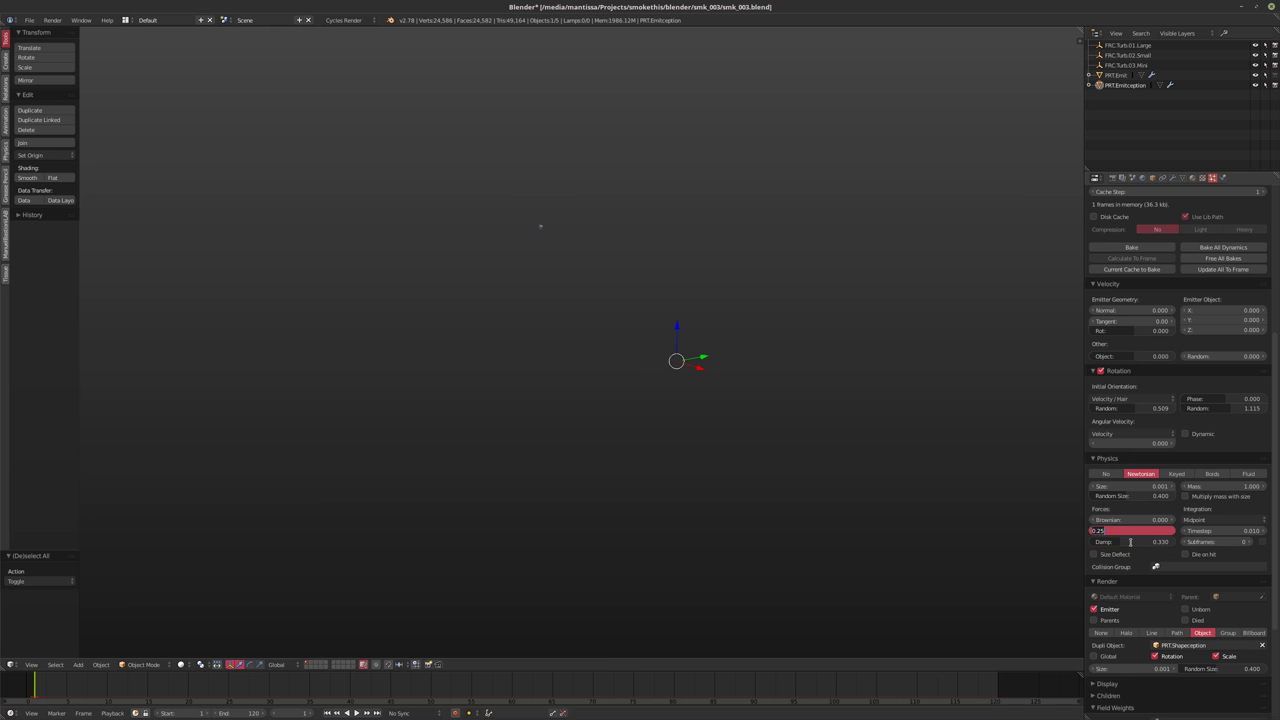
key("Return")
middle_click_drag(712, 325, 676, 343)
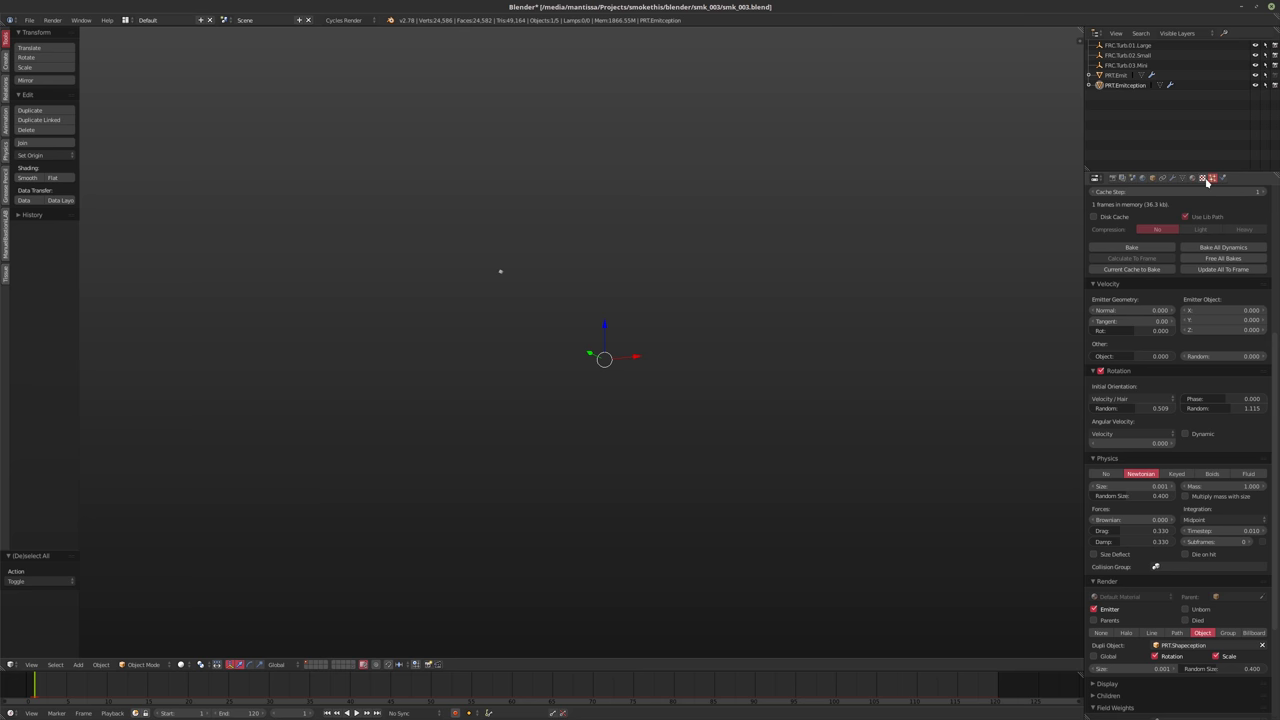
scroll(1211, 377, "up", 3)
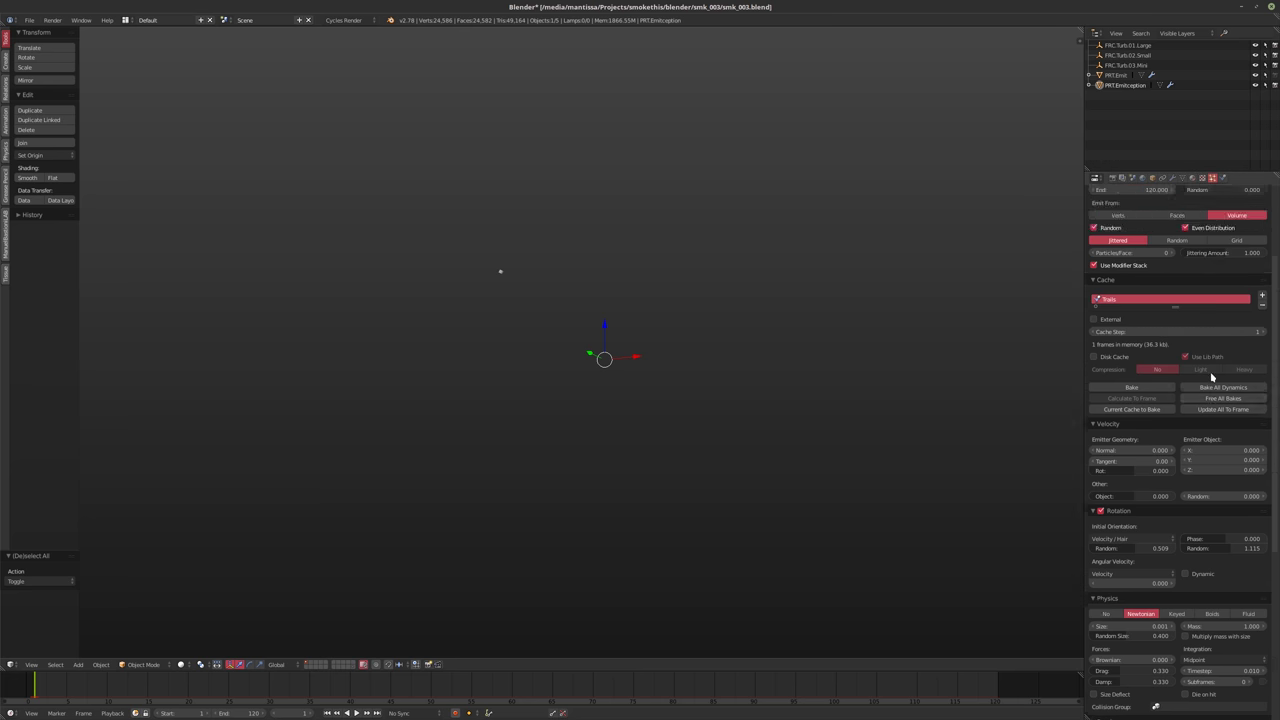
Set the emitter geometry normal velocity of PRT.Emitception's particle system to 0.05
scroll(1189, 422, "up", 3)
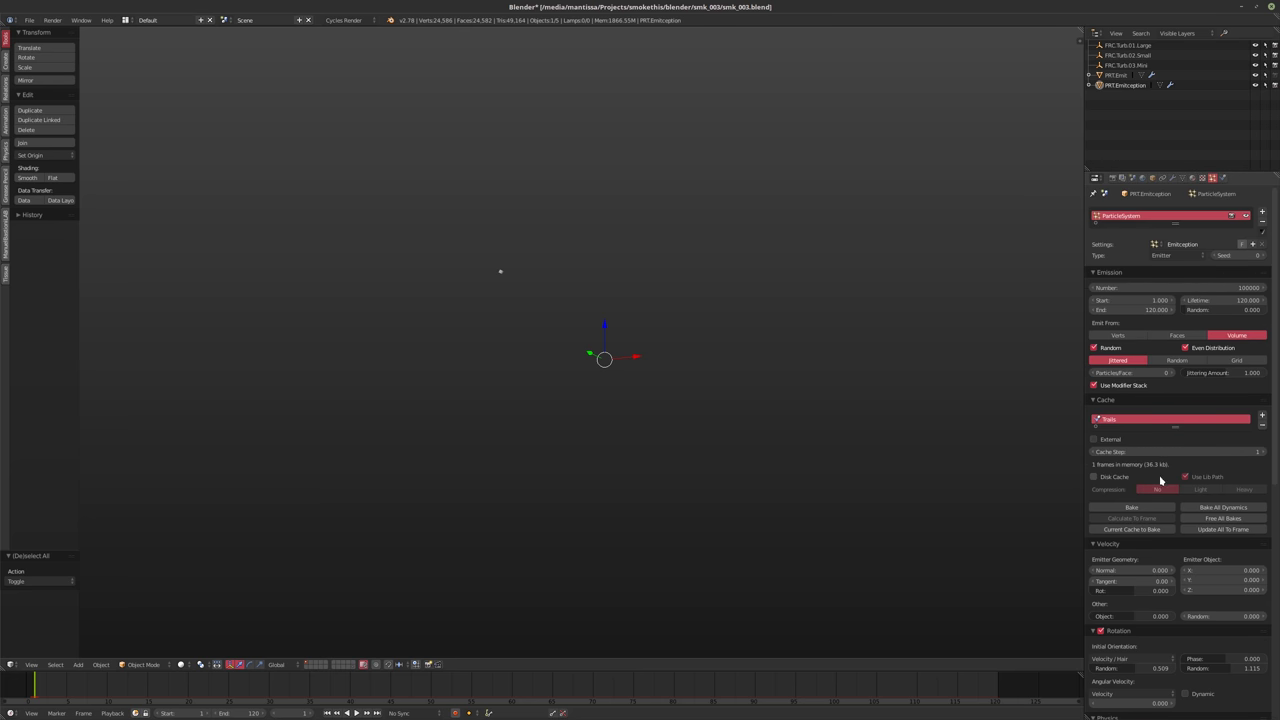
left_click(1115, 571)
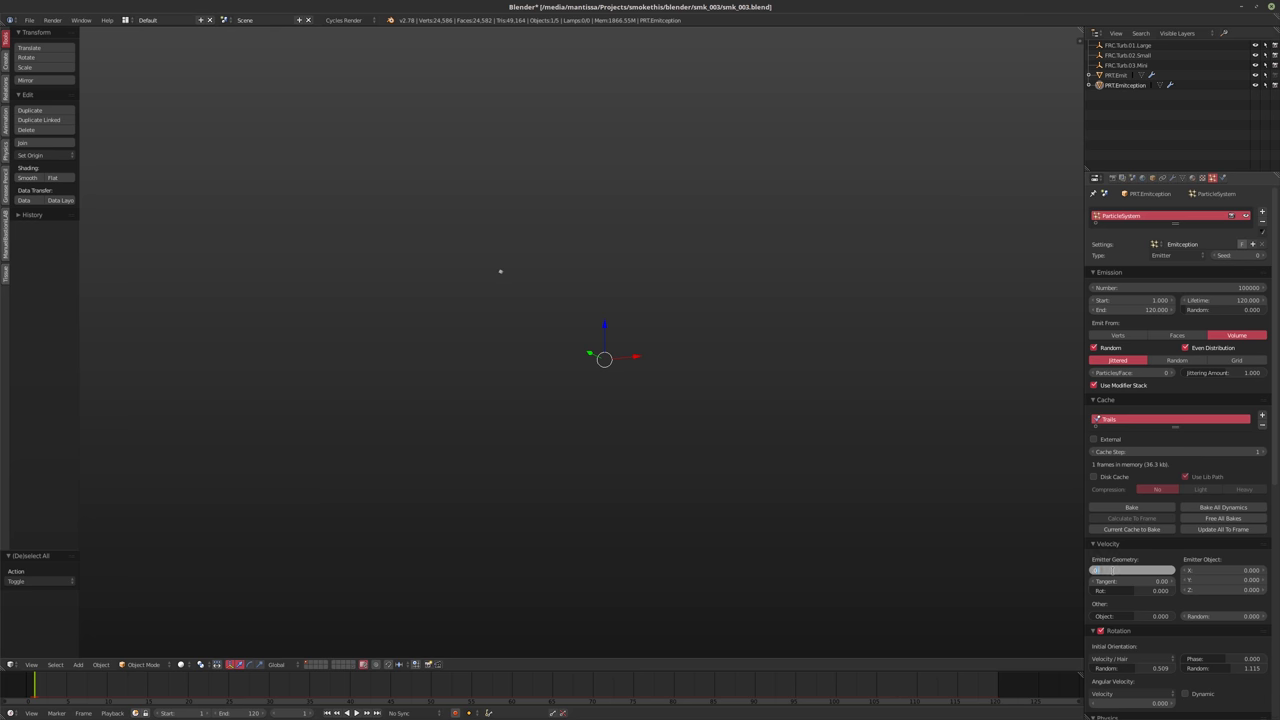
type("0.05")
key("Return")
Play the particle animation to check how the trails spread, and return to the first frame
middle_click_drag(866, 408, 786, 382)
key("alt+a")
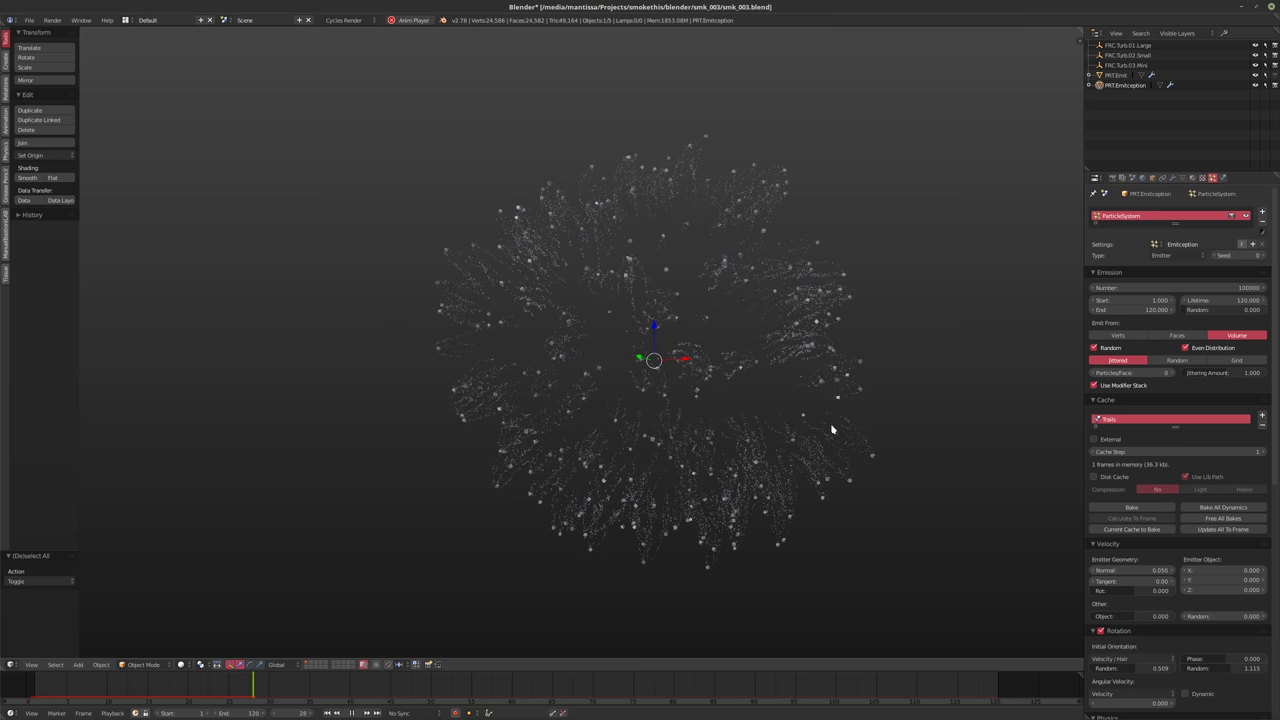
middle_click_drag(712, 392, 815, 405)
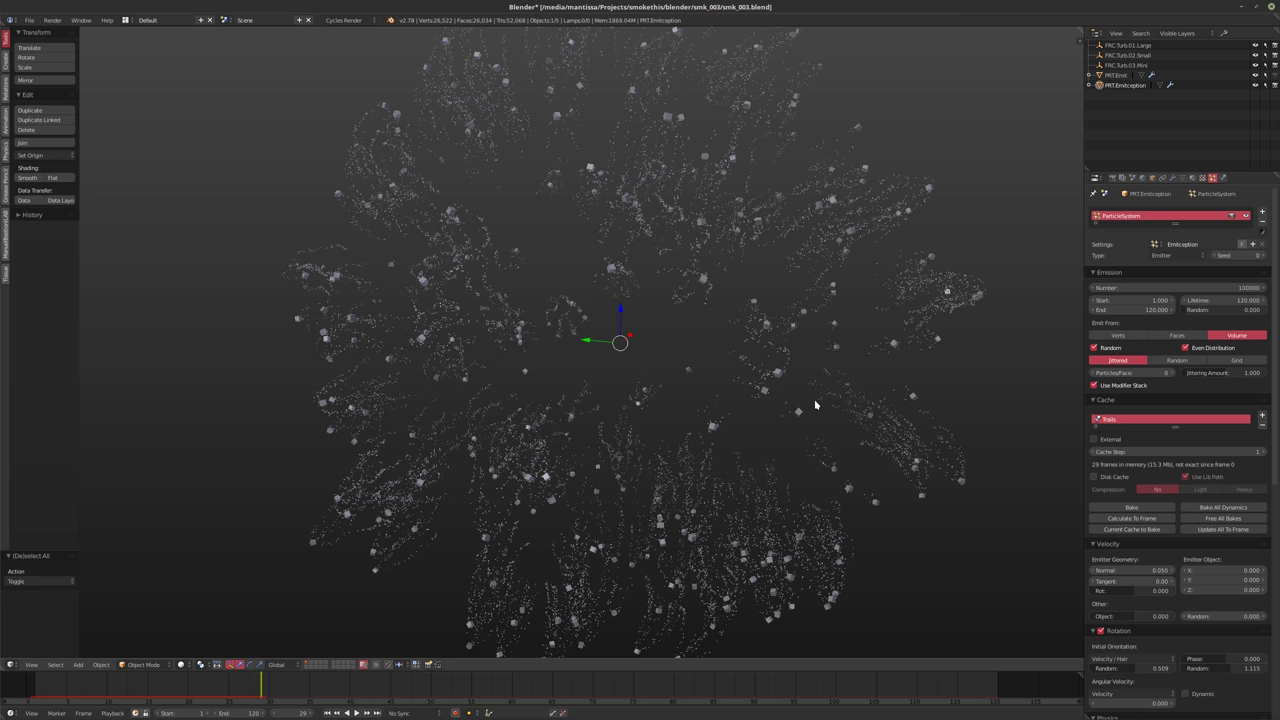
key("shift+Left")
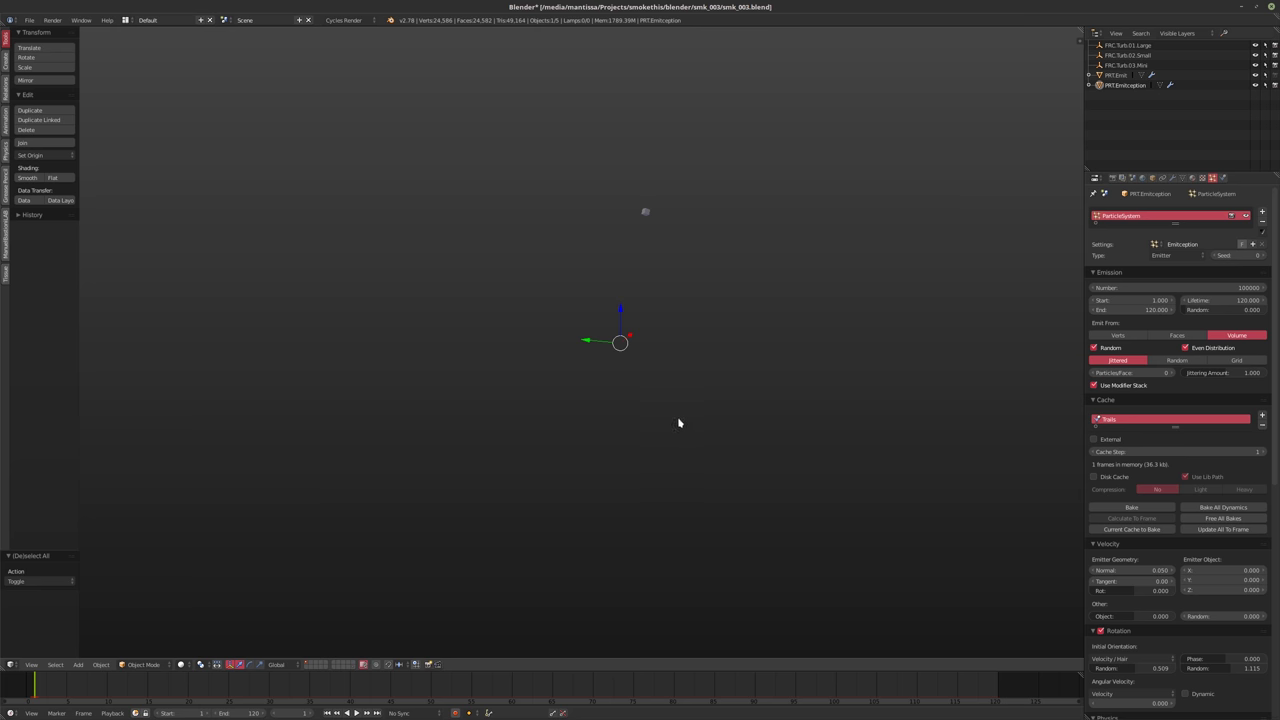
Set PRT.Emitception's particle number to 250000 and its emitter geometry normal velocity to 0.01
middle_click_drag(678, 423, 729, 431)
left_click(1100, 288)
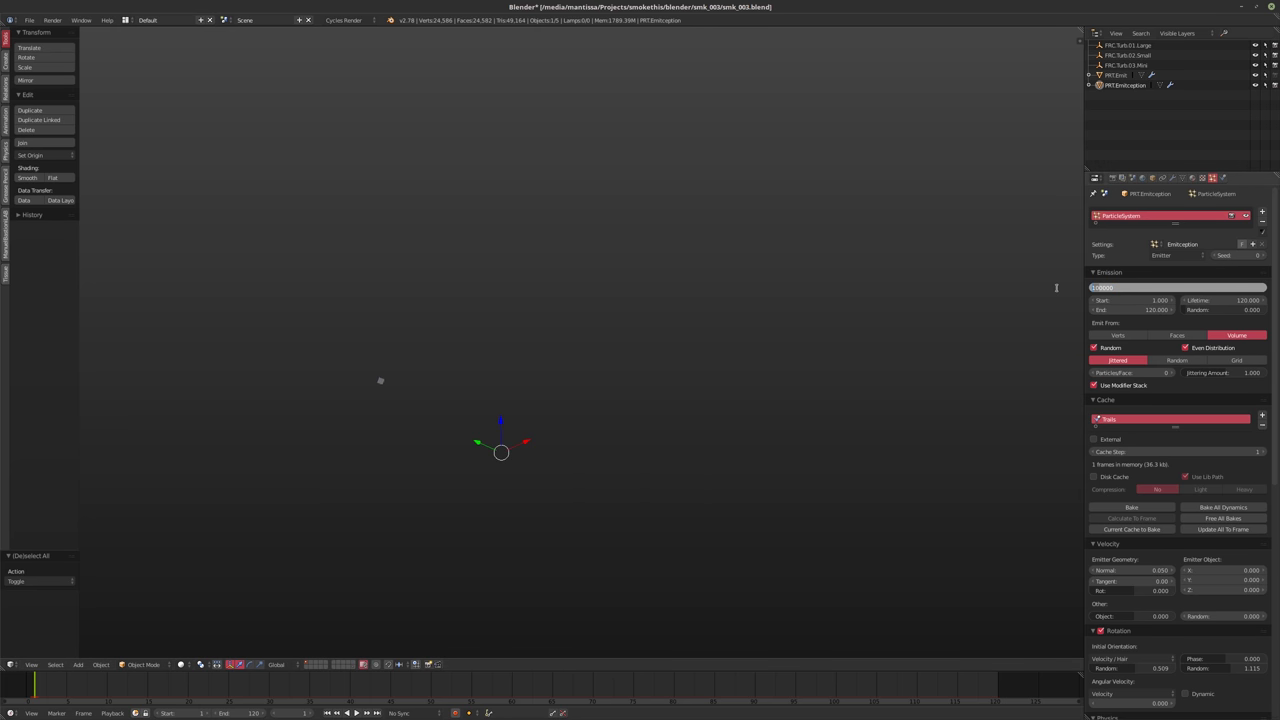
key("Return")
scroll(1110, 535, "down", 1)
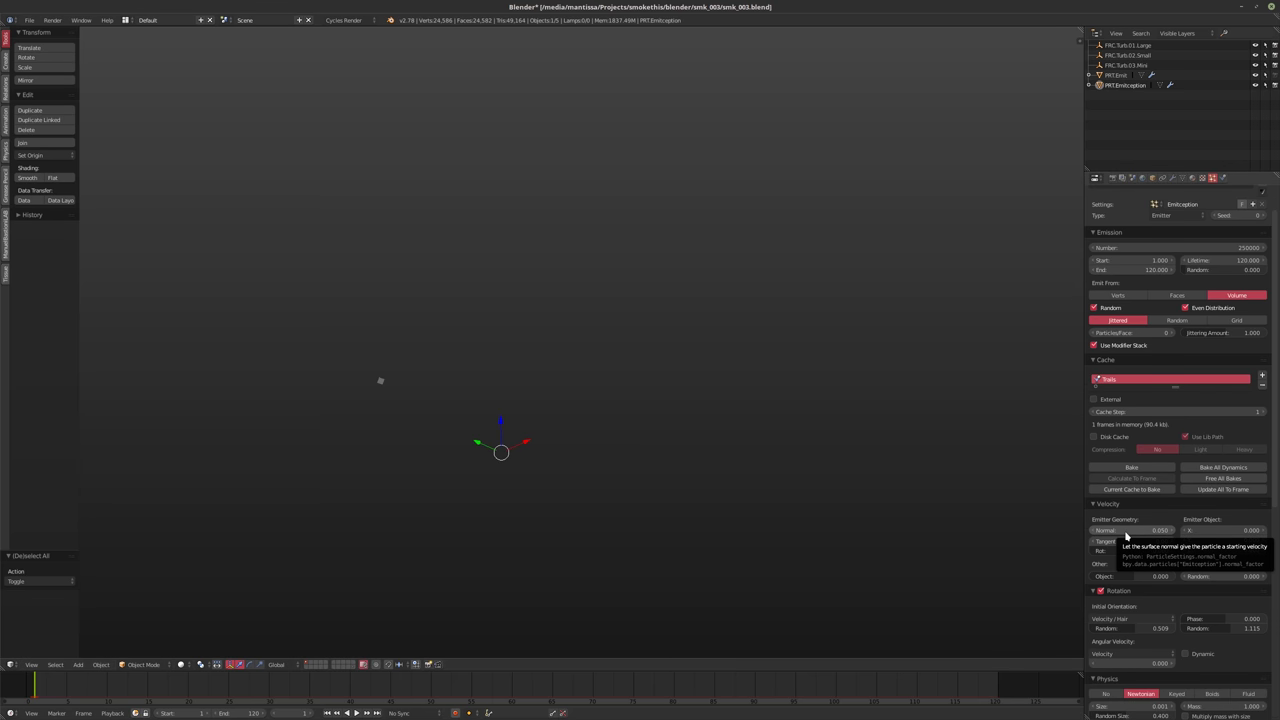
left_click(1124, 531)
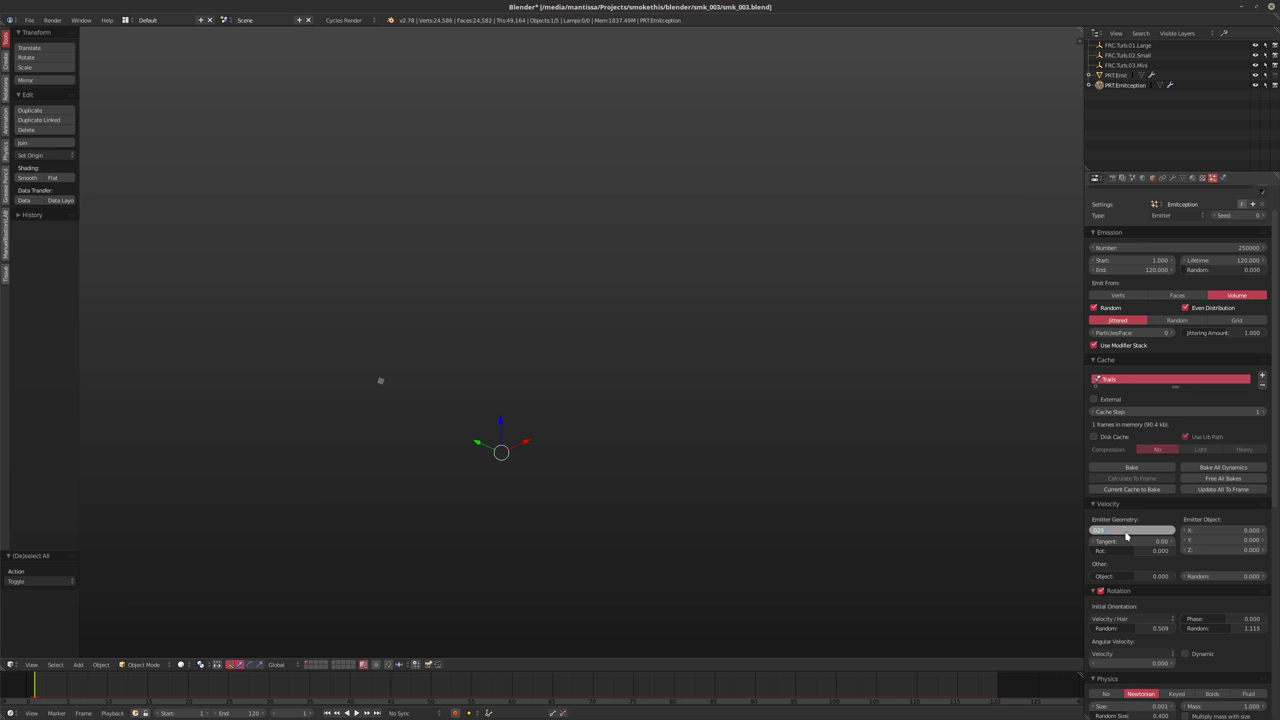
key("BackSpace")
key("BackSpace")
key("BackSpace")
type("0.01")
key("Return")
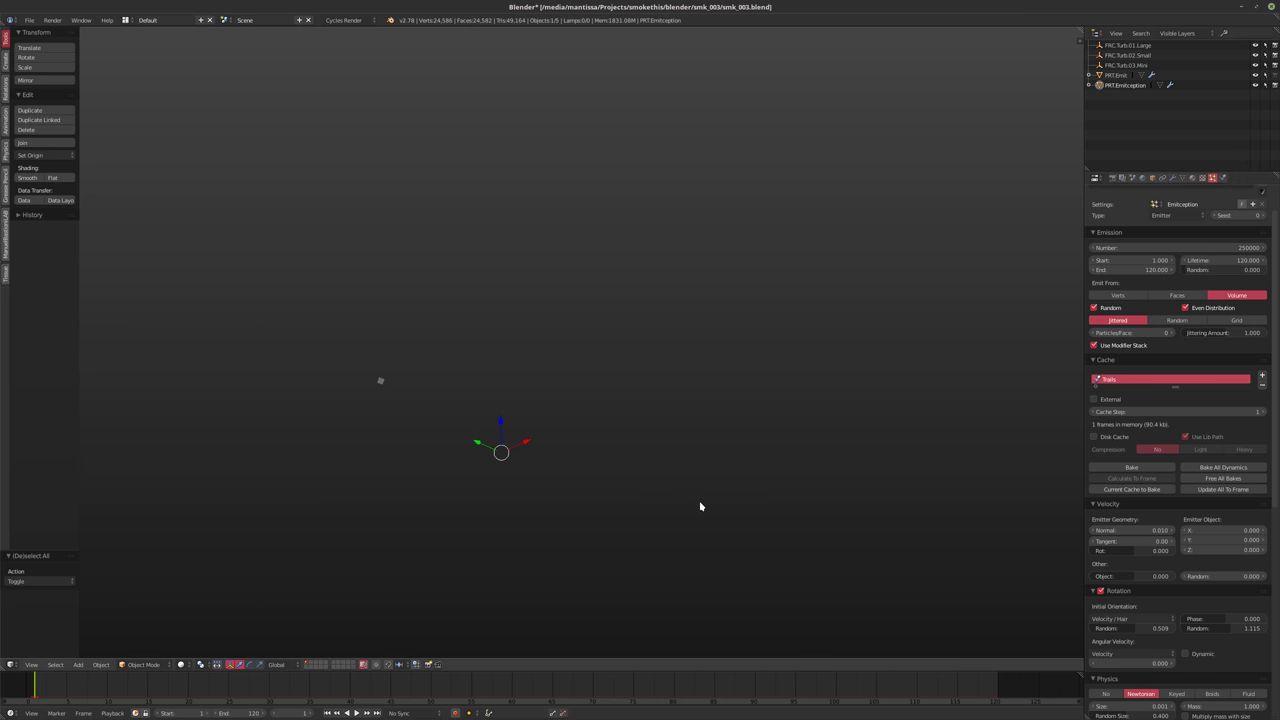
Save the file over the existing smk_003.blend and bake all dynamics
middle_click_drag(700, 506, 711, 424)
key("ctrl+s")
left_click(710, 419)
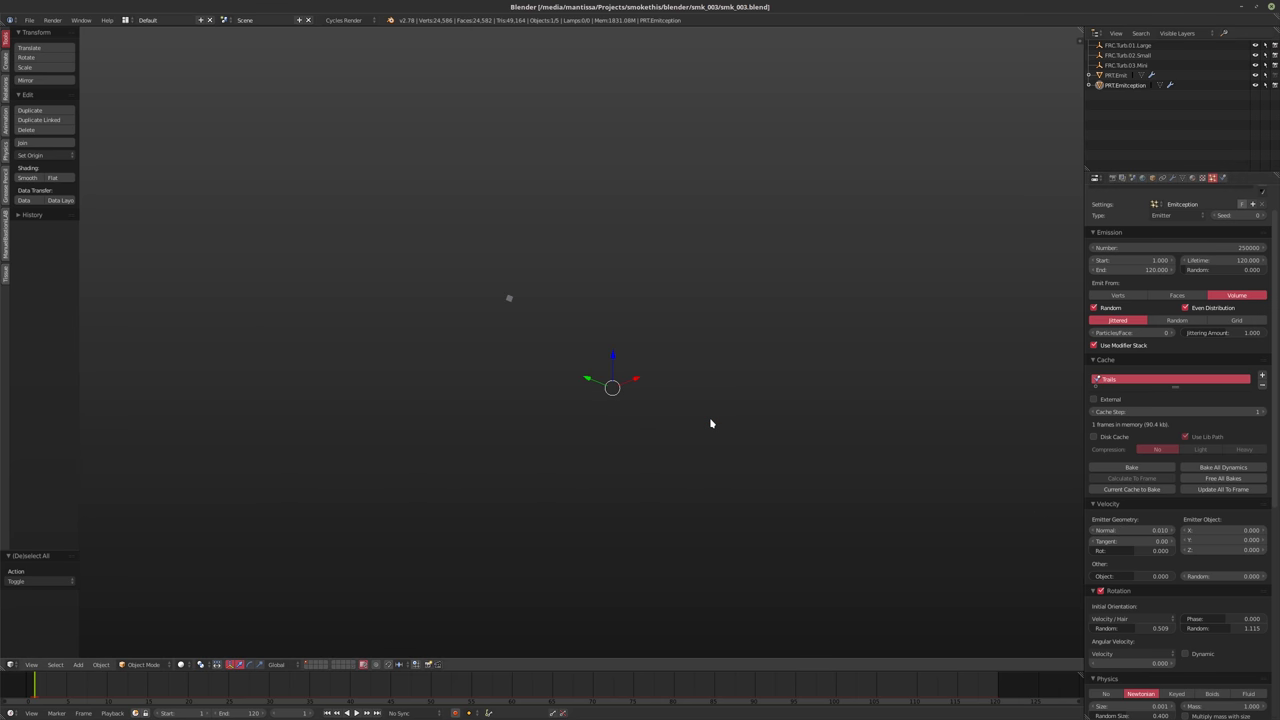
left_click(1203, 472)
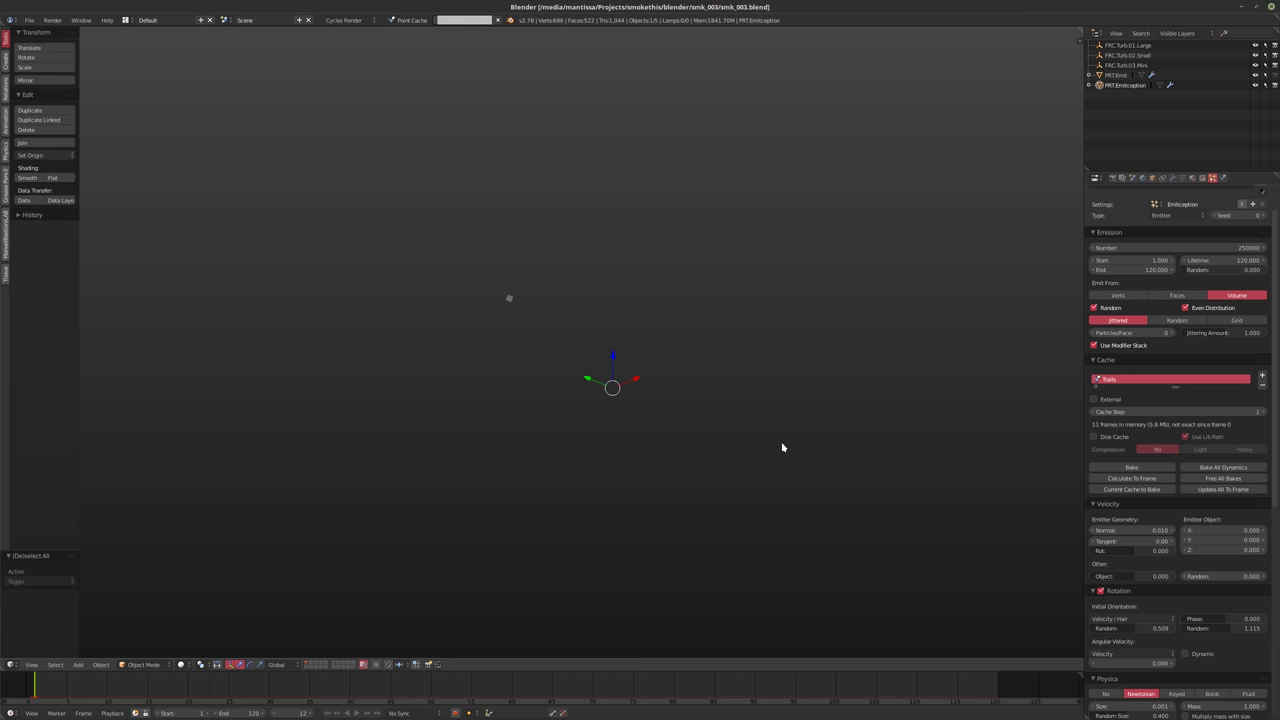
Play the baked particle animation briefly to check the simulation, and return to the first frame
key("alt+a")
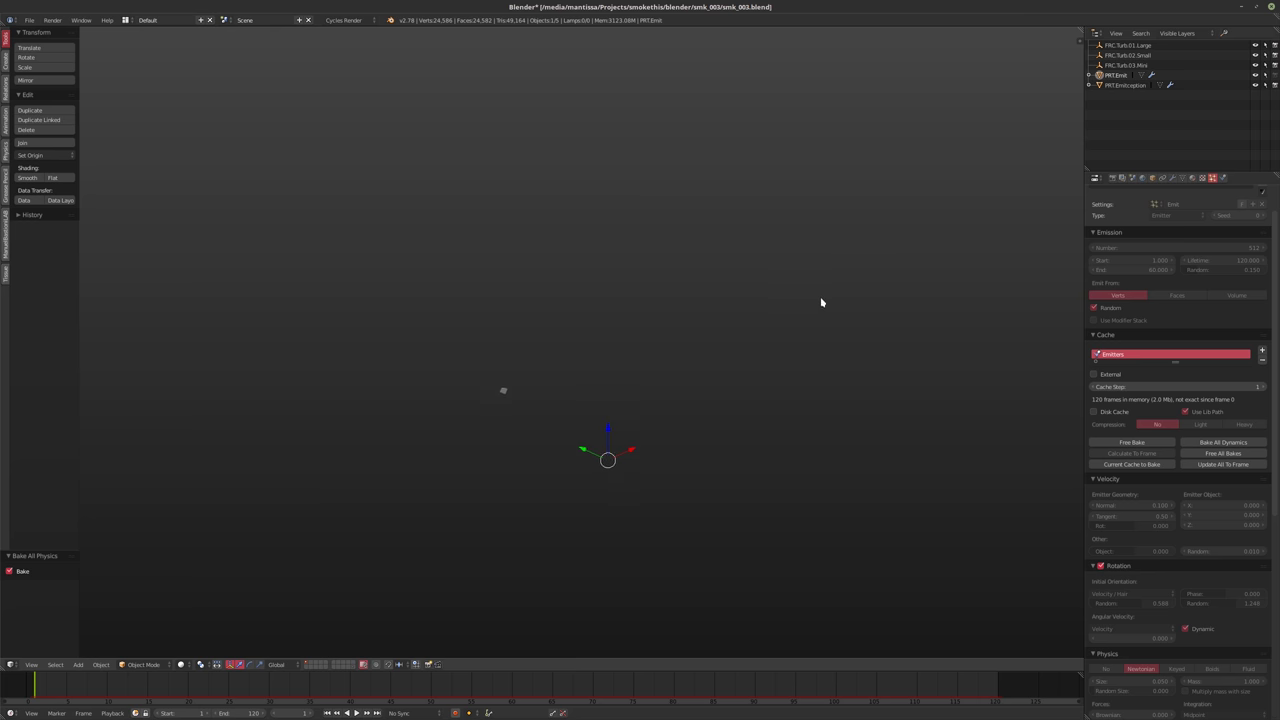
middle_click_drag(800, 307, 759, 300)
key("alt+a")
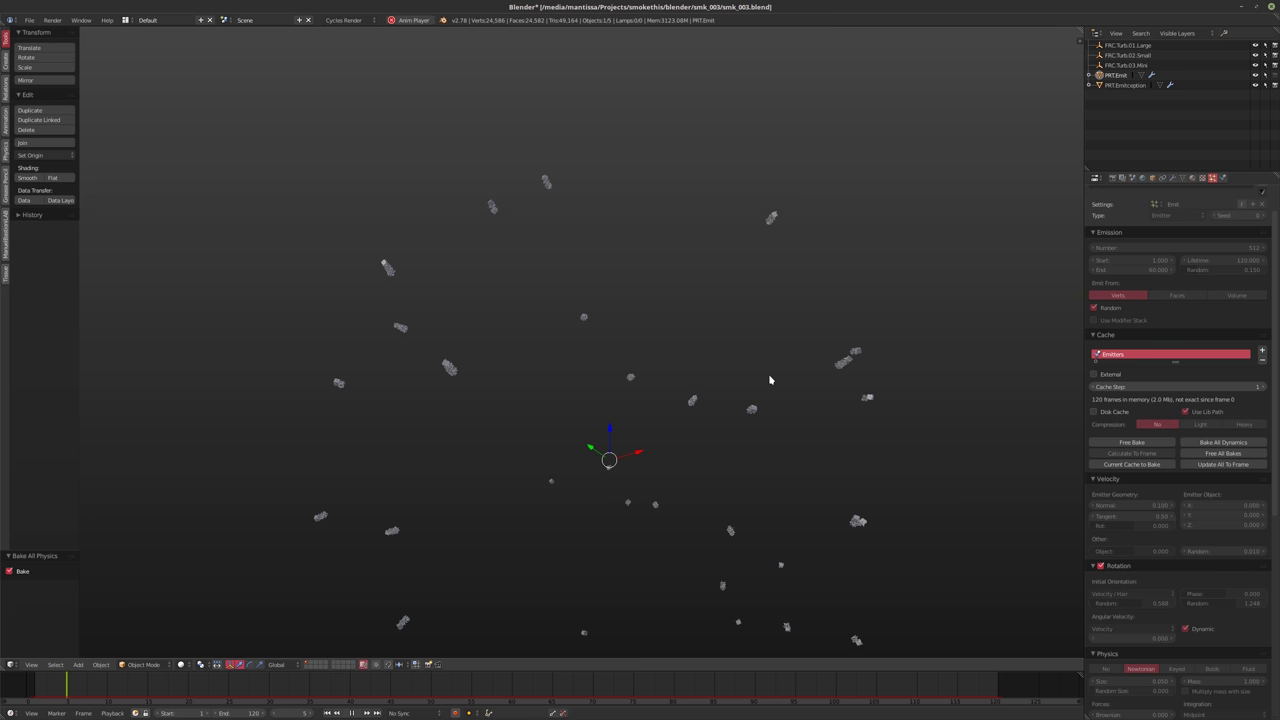
key("Escape")
middle_click_drag(694, 369, 726, 417)
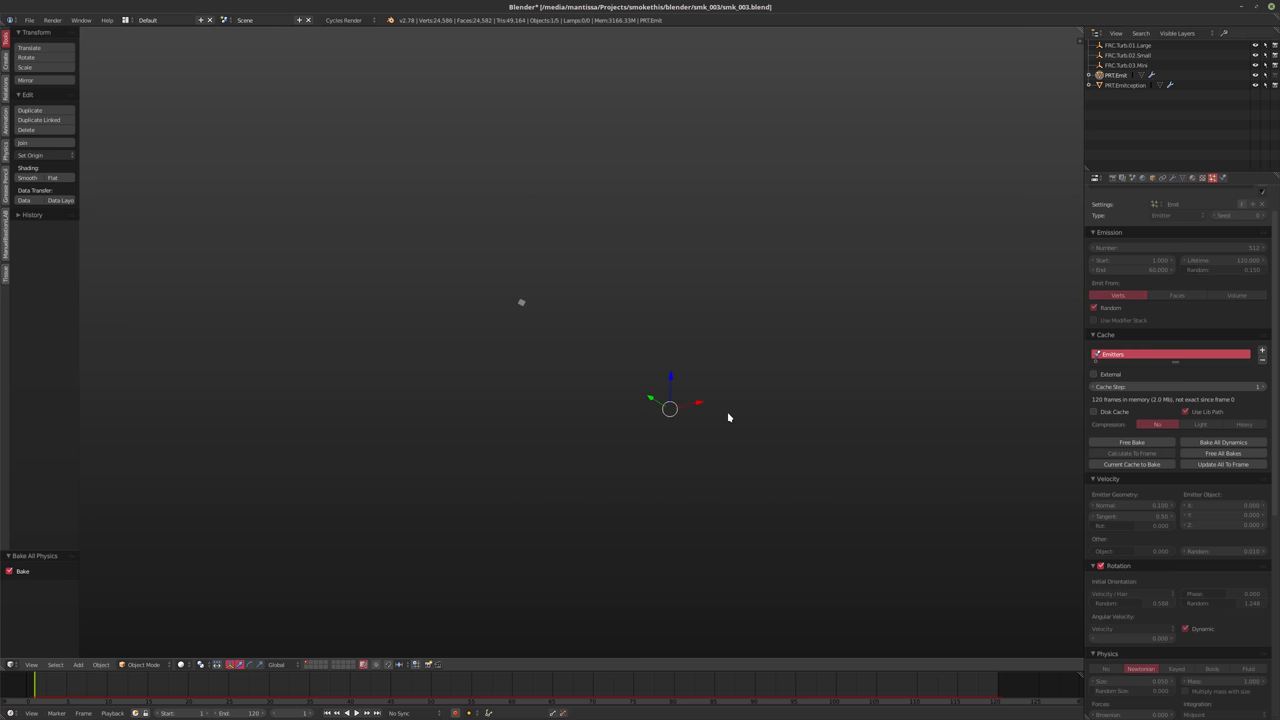
Free all physics bakes and enable Disk Cache for both the PRT.Emit and PRT.Emitception particle systems
left_click(1215, 456)
left_click(1094, 411)
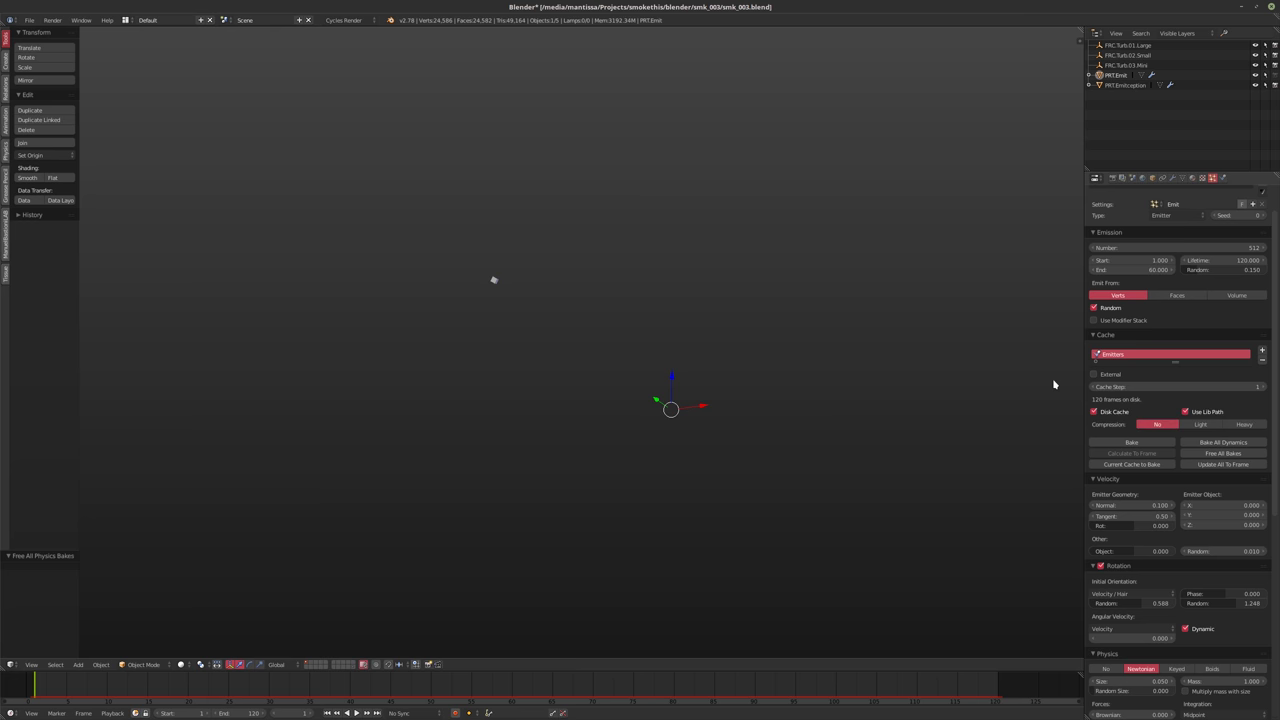
left_click(1114, 86)
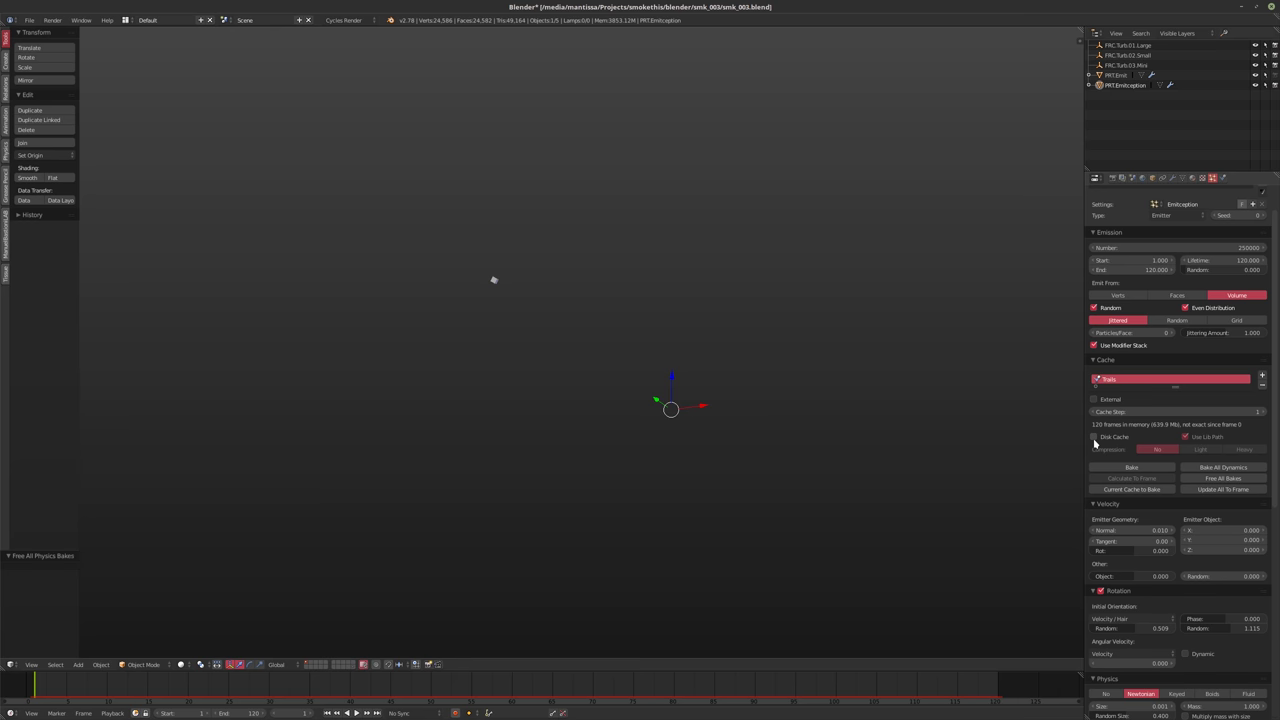
left_click(1094, 437)
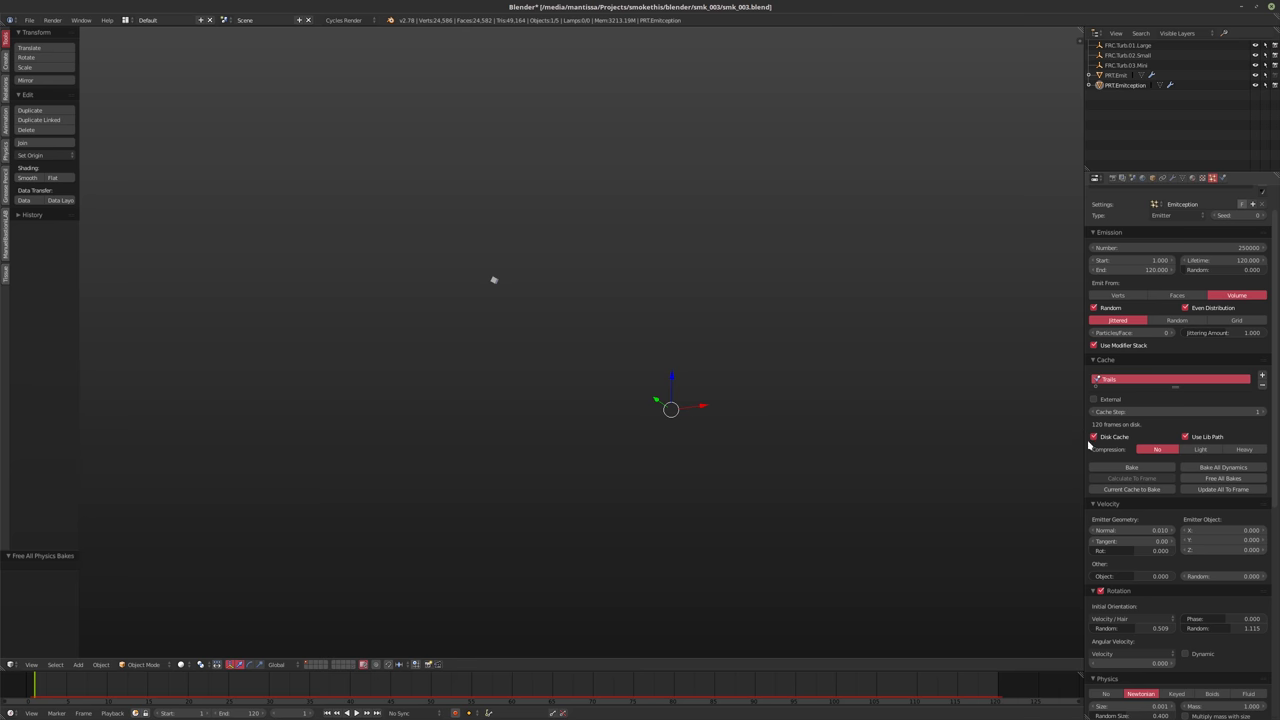
Set Heavy compression for PRT.Emitception's disk cache and turn the current caches of PRT.Emitception and PRT.Emit into bakes
left_click(1106, 436)
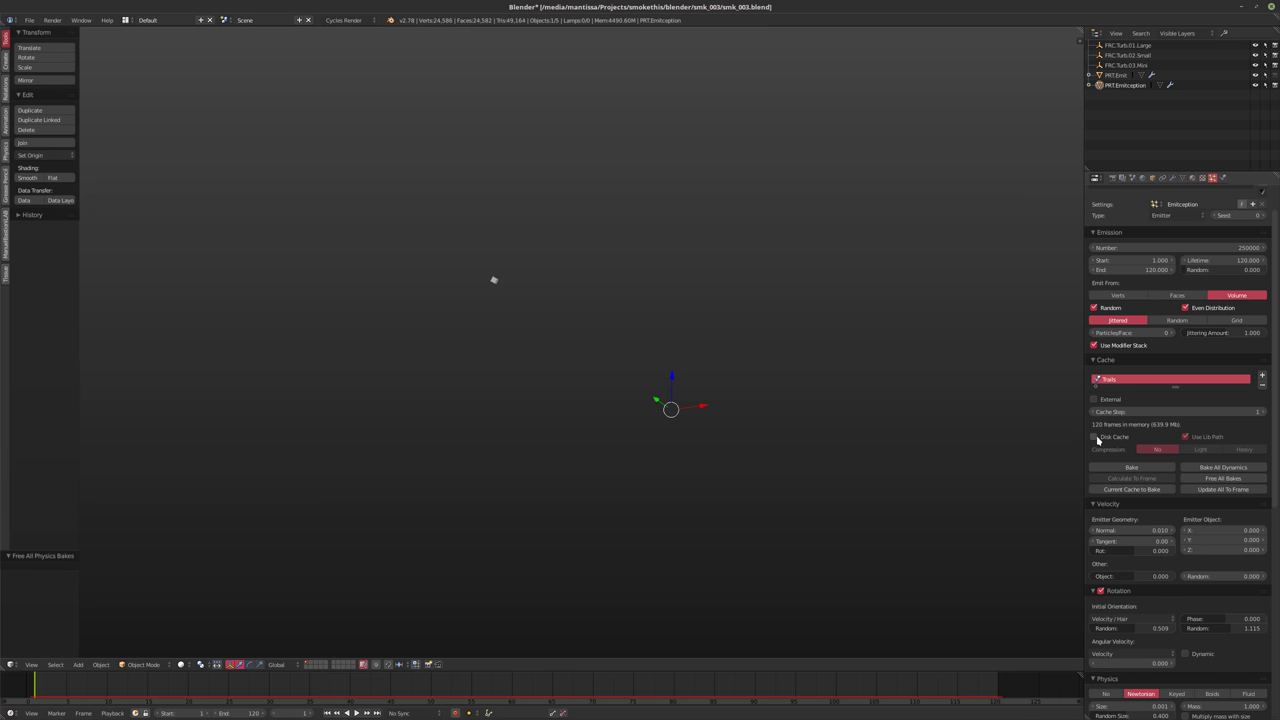
left_click(1240, 450)
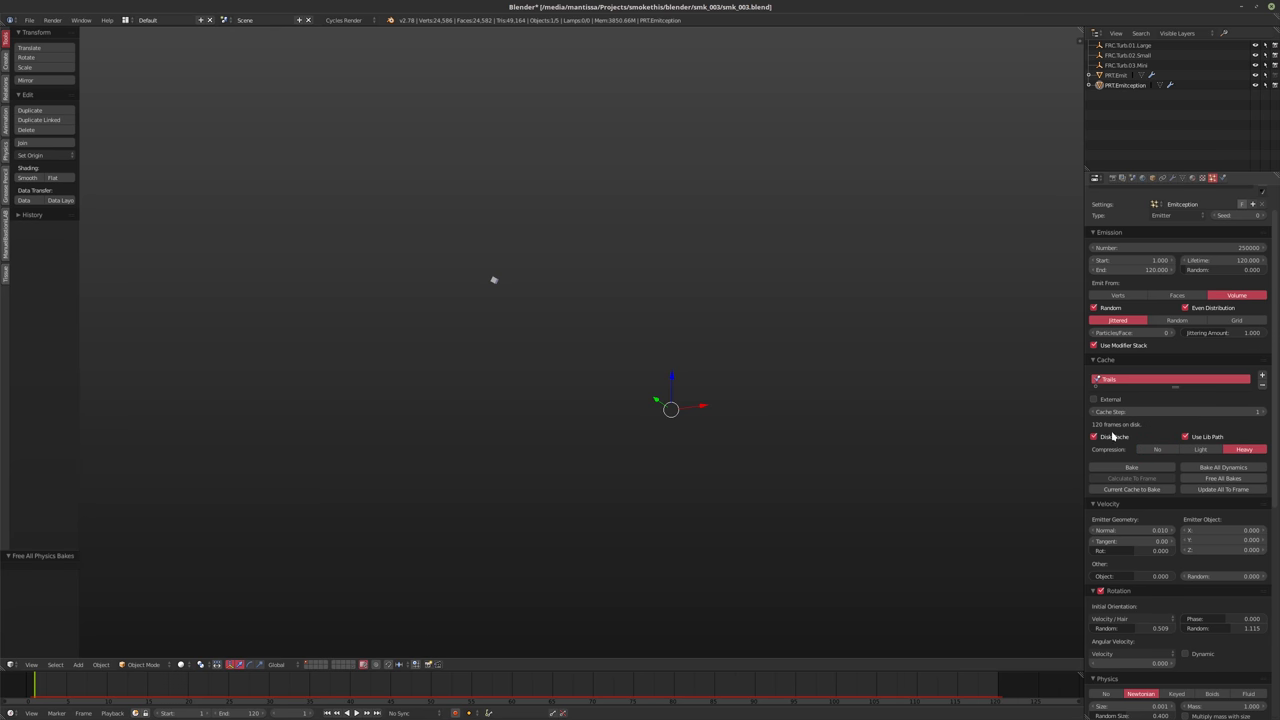
left_click(1150, 489)
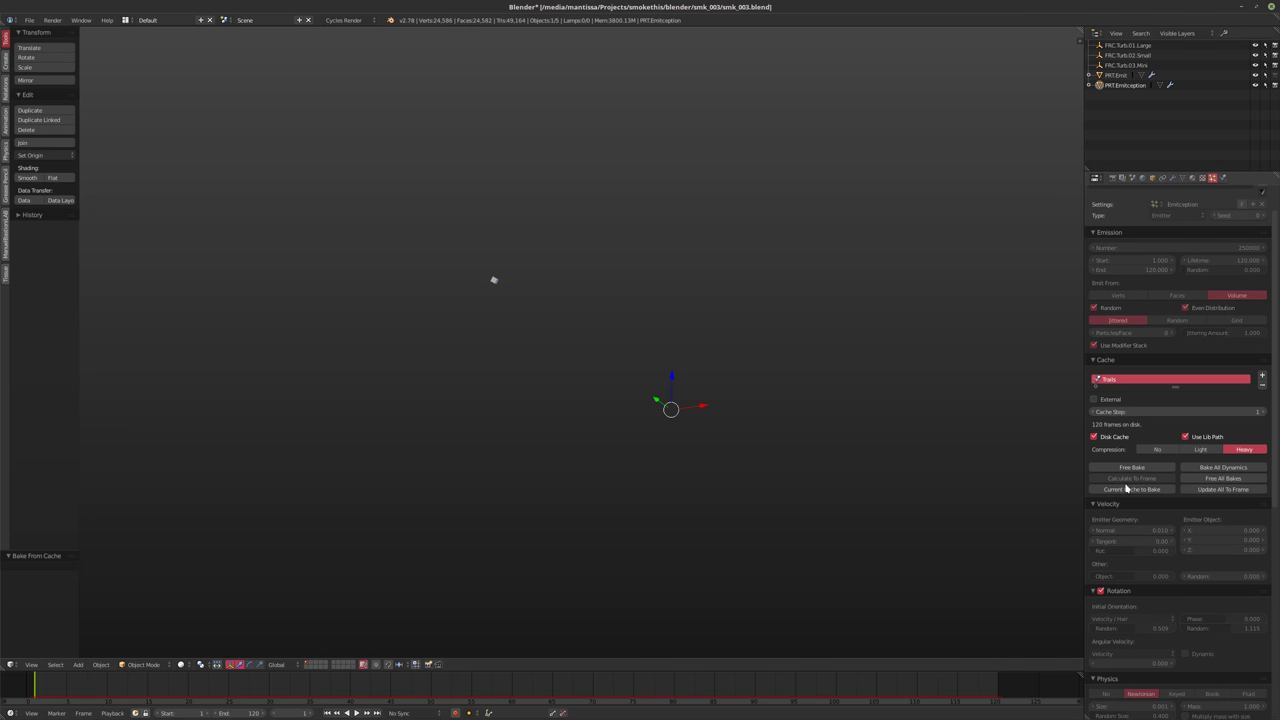
left_click(1116, 76)
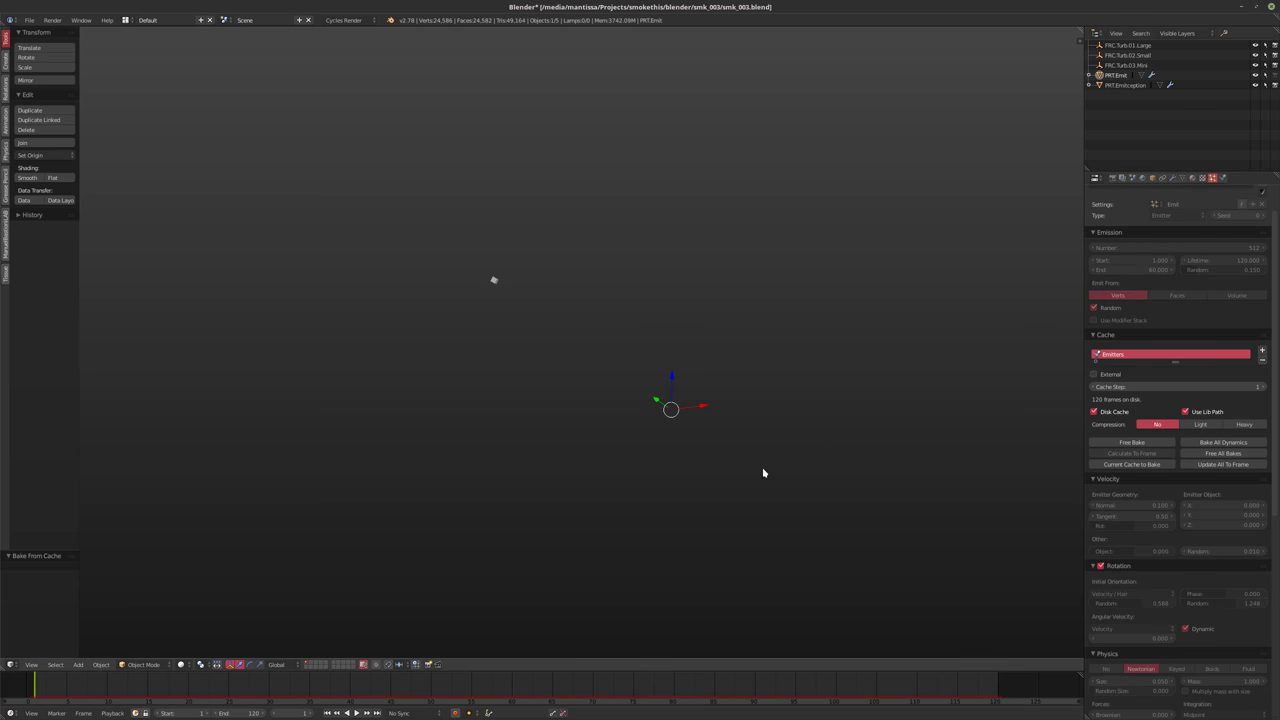
Play the disk-cached simulation, examine the whole particle cloud at the last frame, and return to frame 1
key("alt+a")
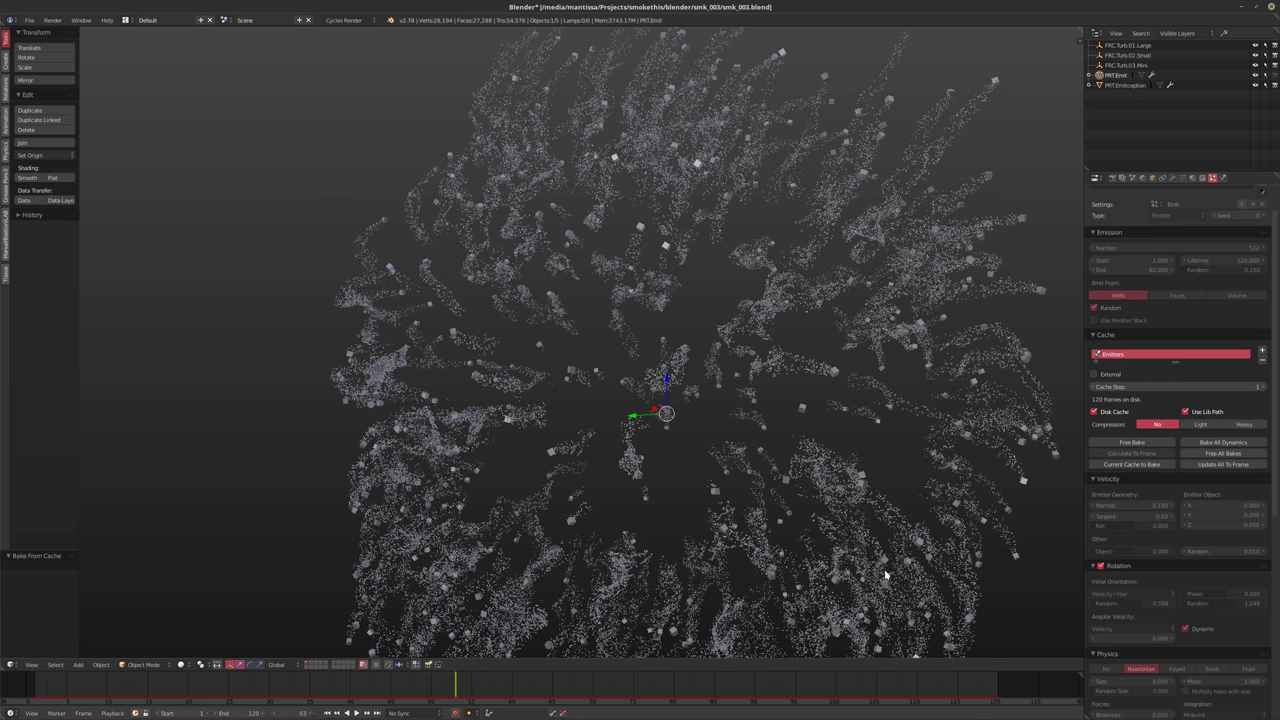
key("shift+Right")
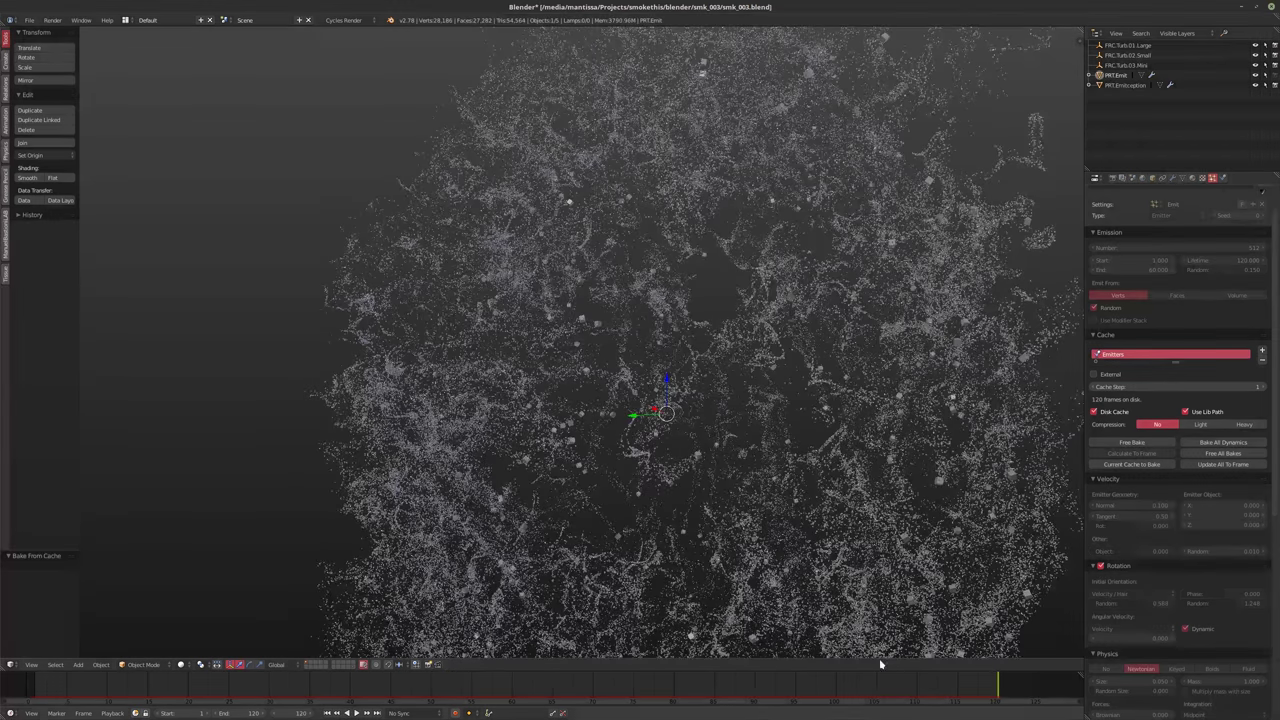
middle_click_drag(698, 480, 723, 500)
scroll(783, 461, "down", 6)
scroll(741, 474, "up", 4)
key("shift+Left")
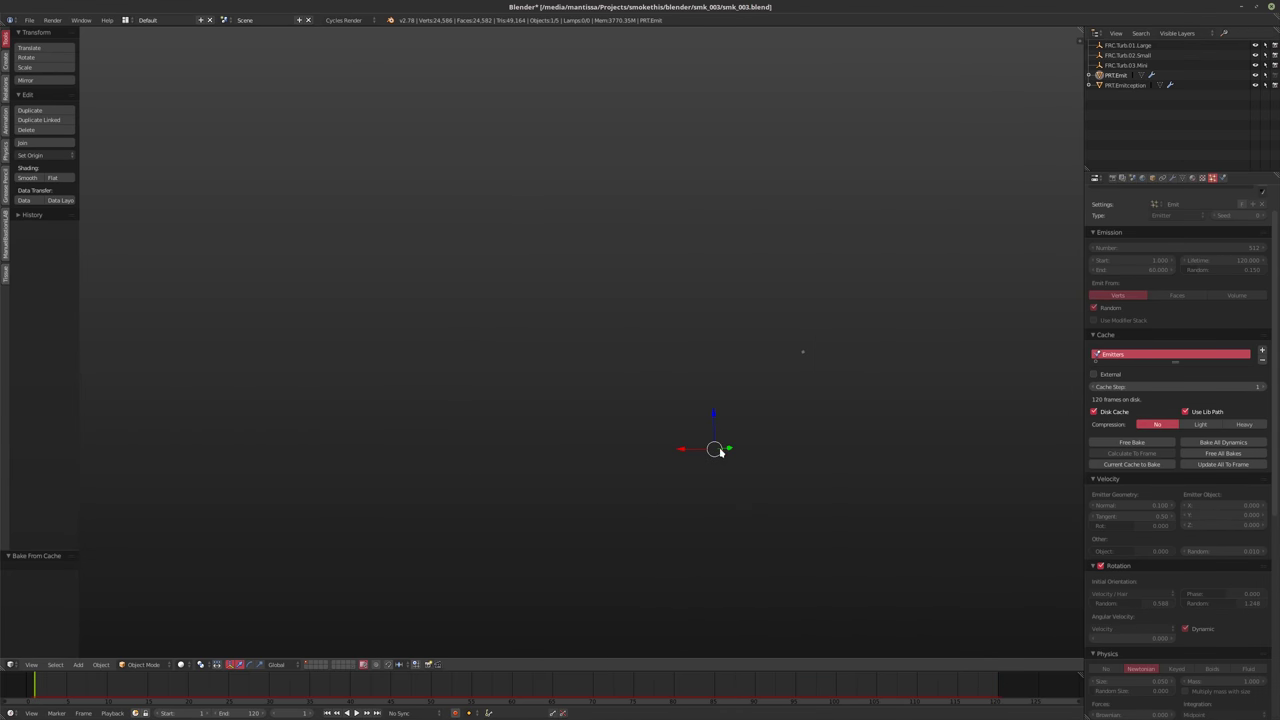
Look at PRT.Emit's sphere mesh in Edit Mode and return to Object Mode
key("Tab")
middle_click_drag(709, 534, 561, 514, "shift")
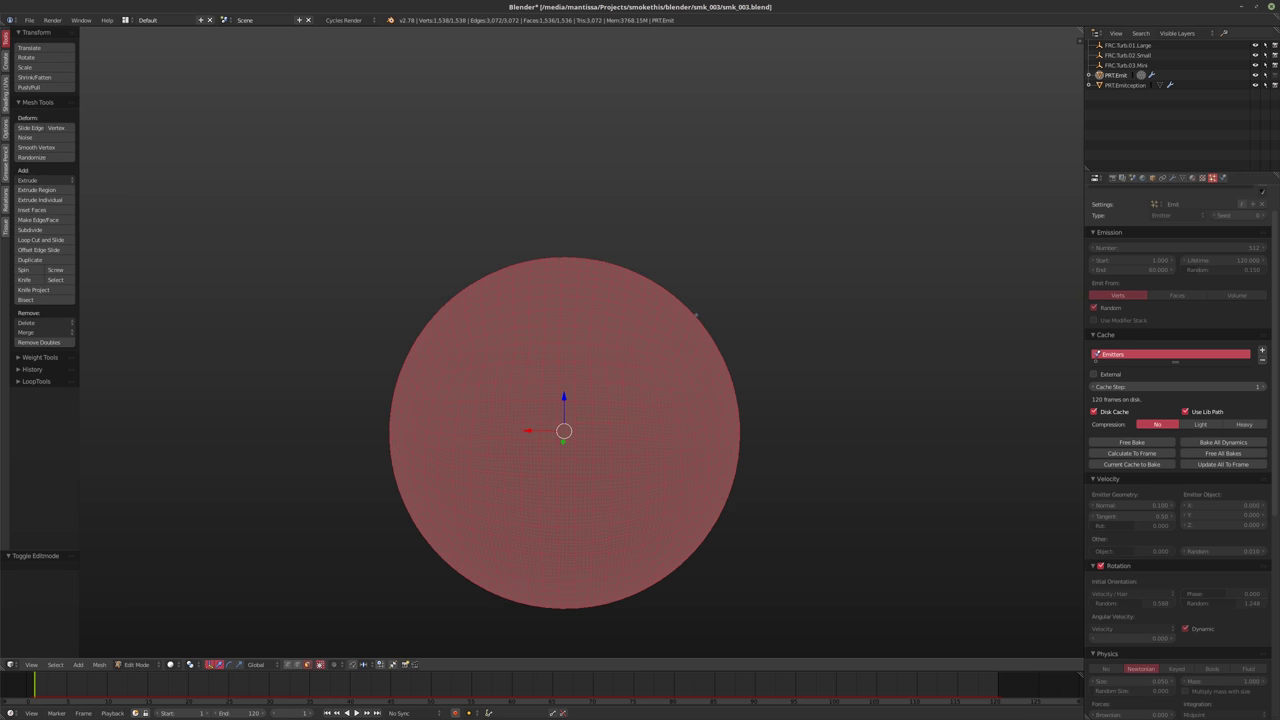
key("Tab")
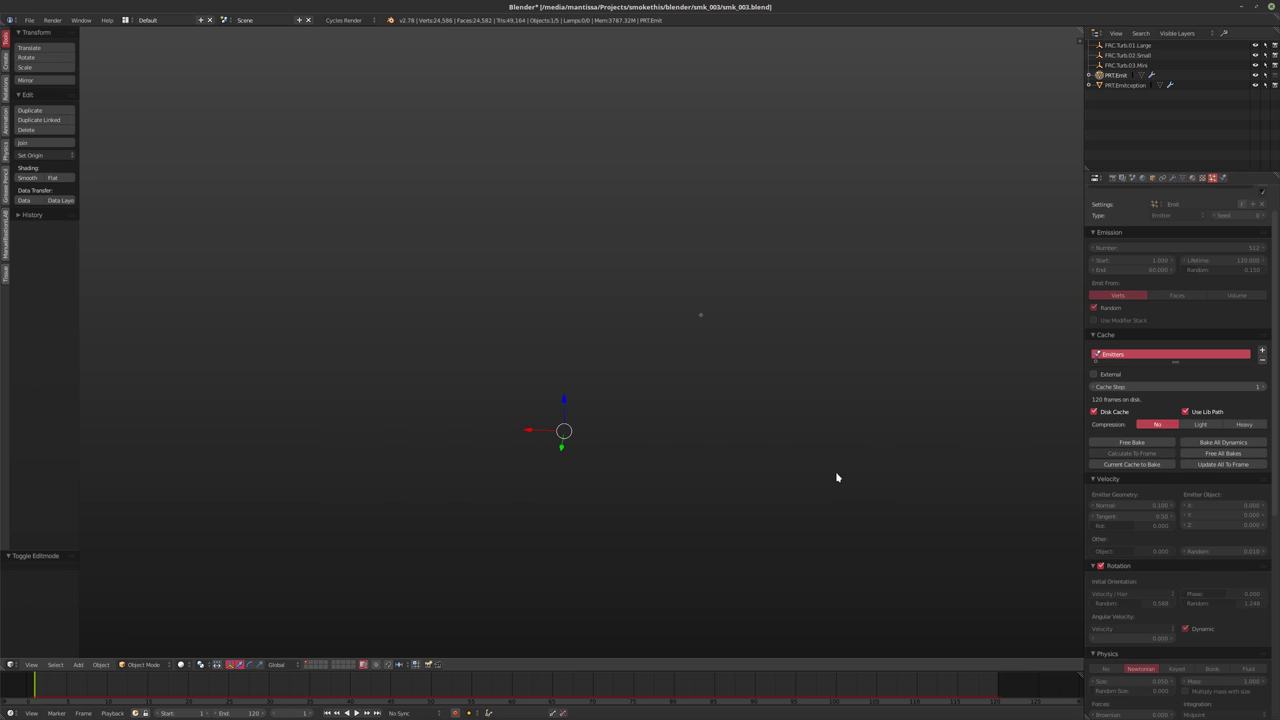
Show the viewport properties and turn off Only Render for the 3D view
key("n")
left_click(1015, 528)
scroll(690, 465, "down", 3)
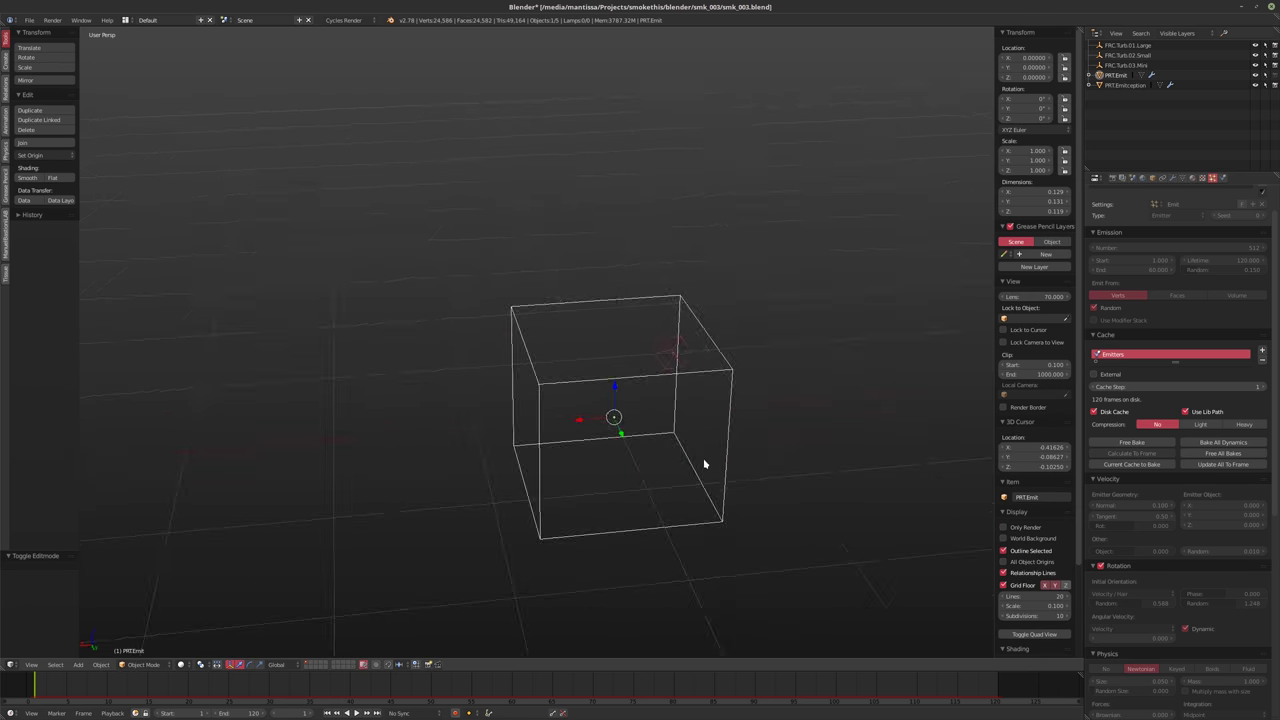
Examine the PRT.Emit object's shape and its modifier stack
middle_click_drag(689, 477, 716, 403)
key("Tab")
key("Tab")
scroll(654, 429, "up", 2)
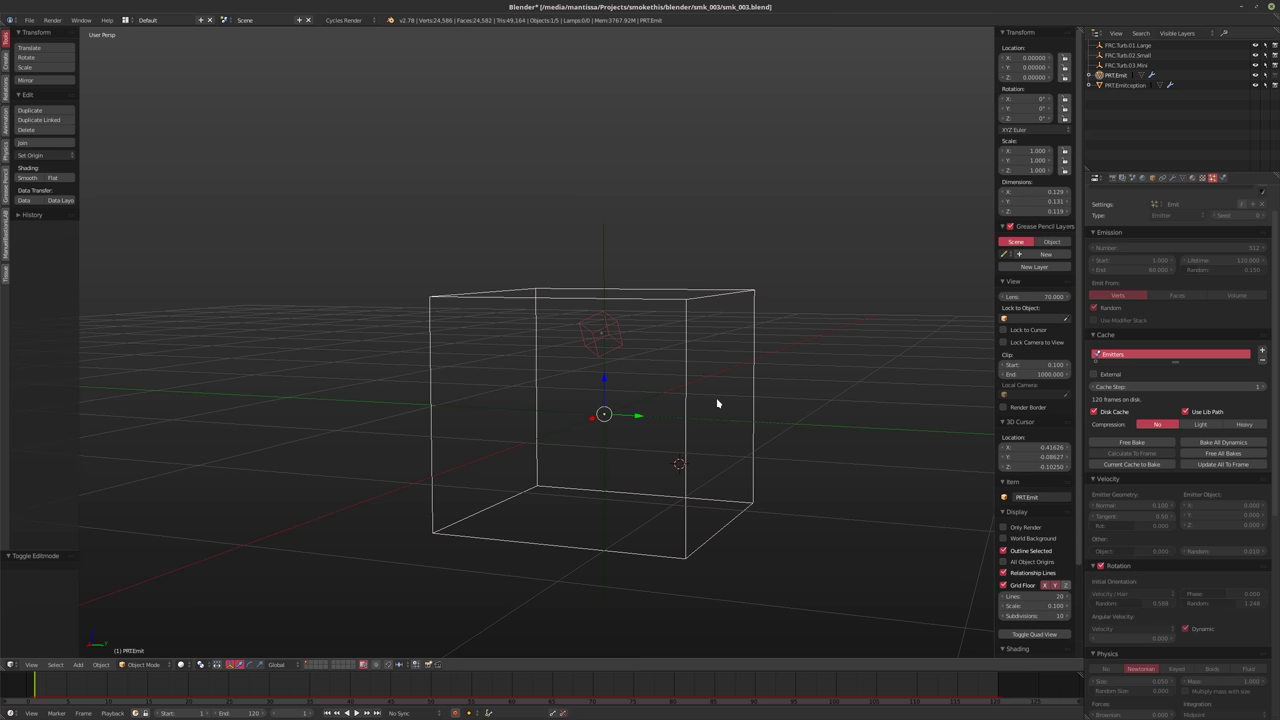
middle_click_drag(716, 403, 663, 411)
left_click(1176, 177)
left_click(1169, 177)
middle_click_drag(686, 463, 633, 461, "shift")
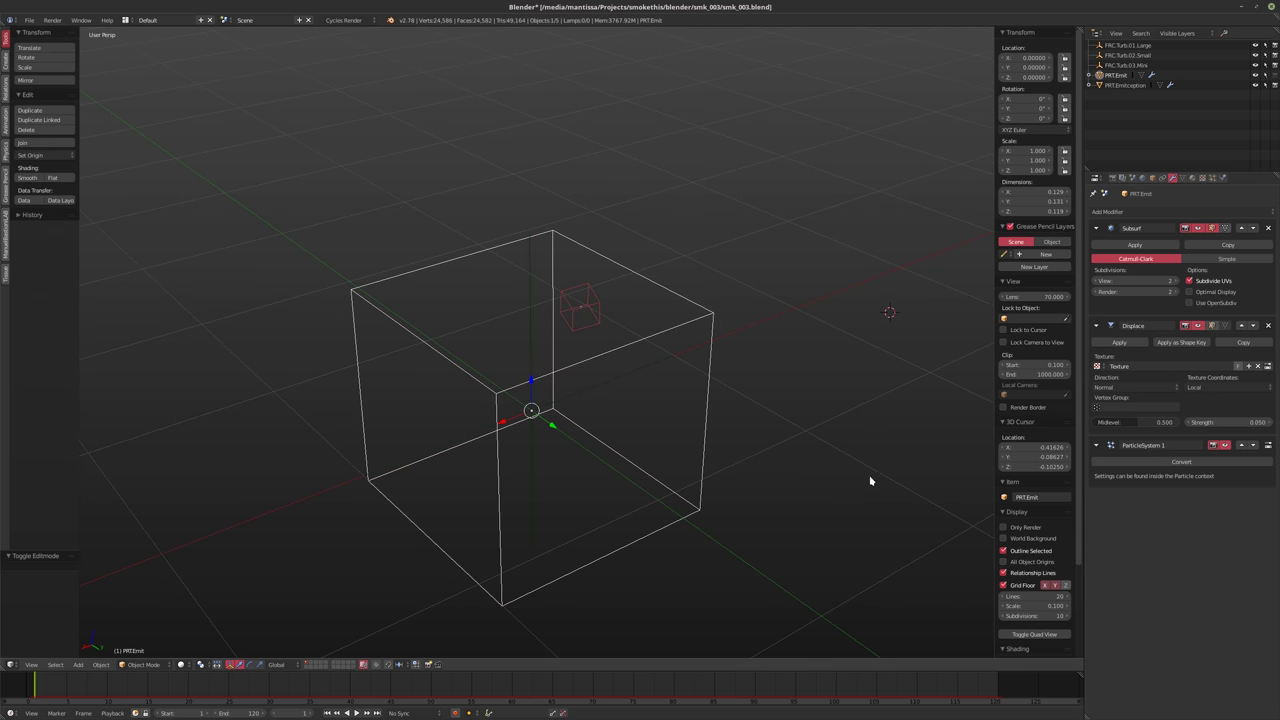
Play the animation with the emitter bounds displayed to compare the particles' spread, and return to the first frame
key("alt+a")
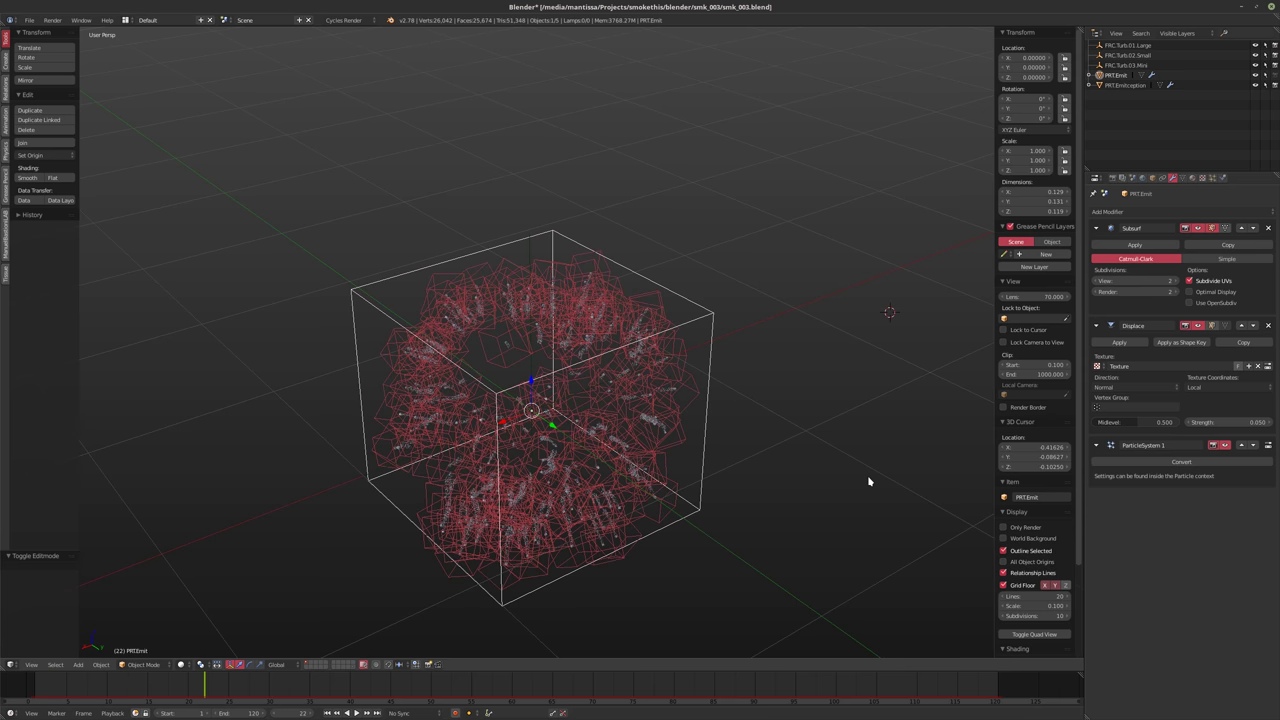
middle_click_drag(551, 489, 636, 462)
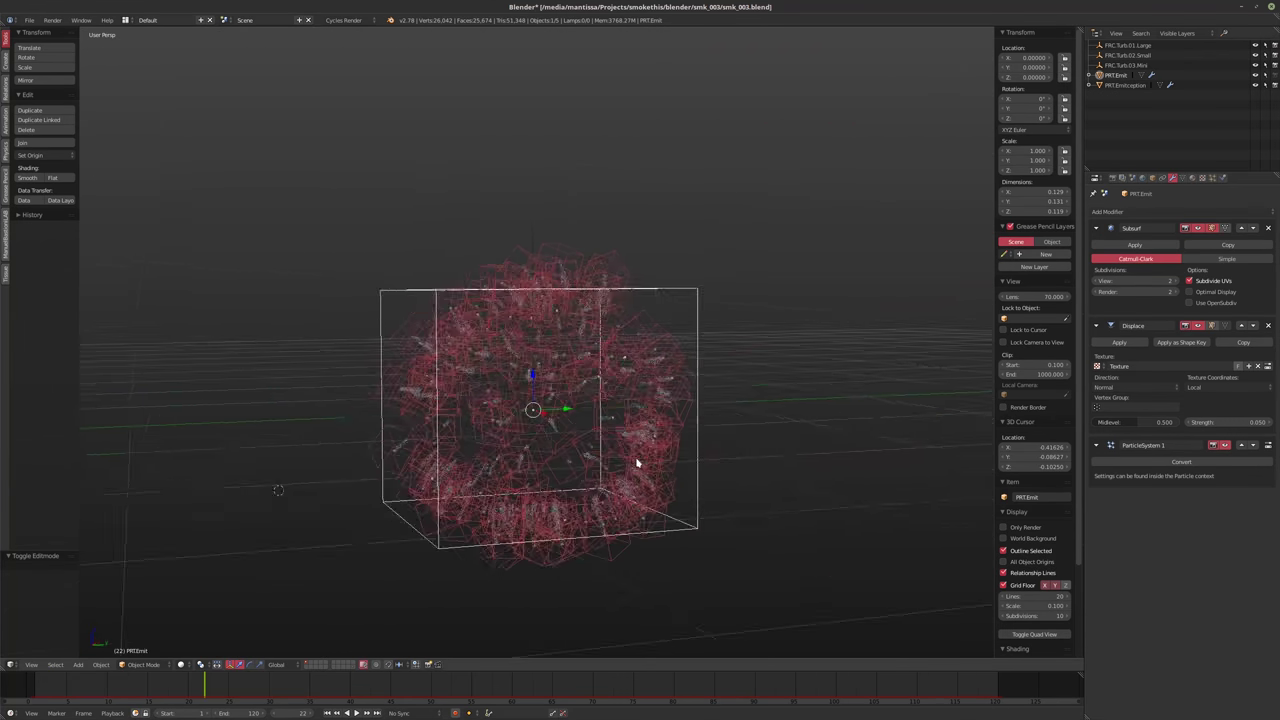
key("Escape")
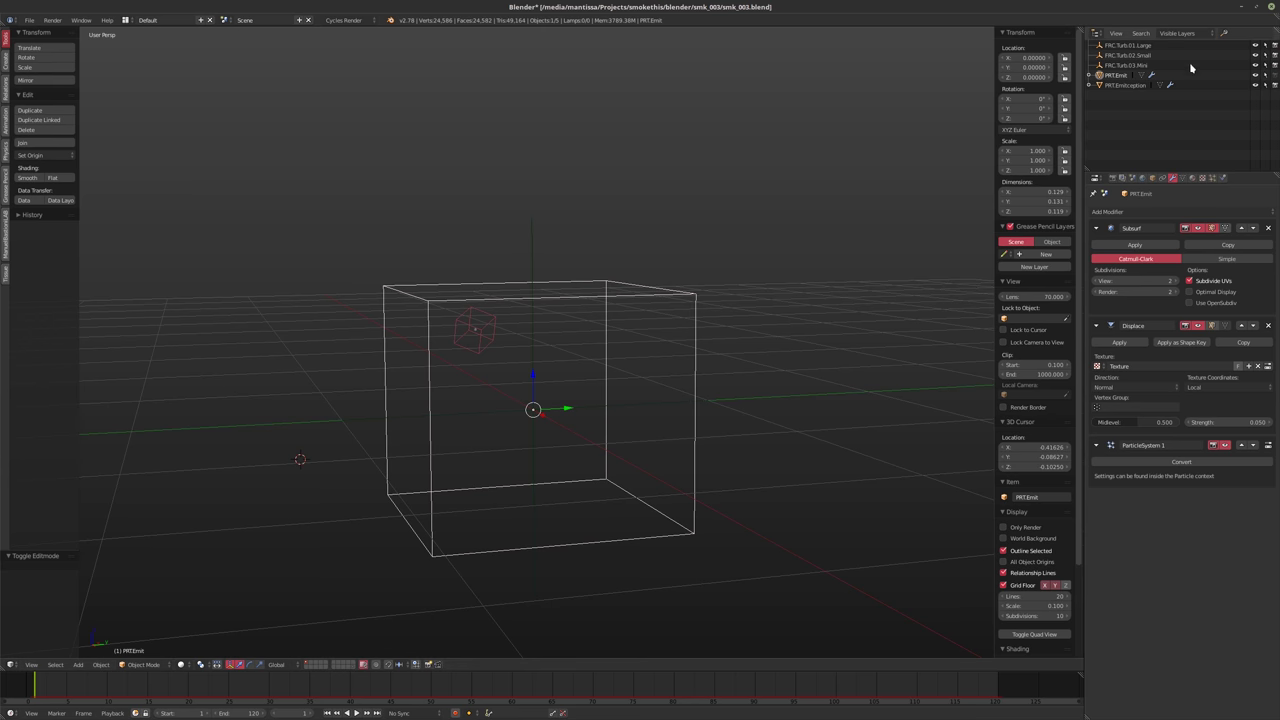
Set the turbulence force field strength of FRC.Turb.01.Large to 1.75
left_click(1128, 46)
left_click(1192, 177)
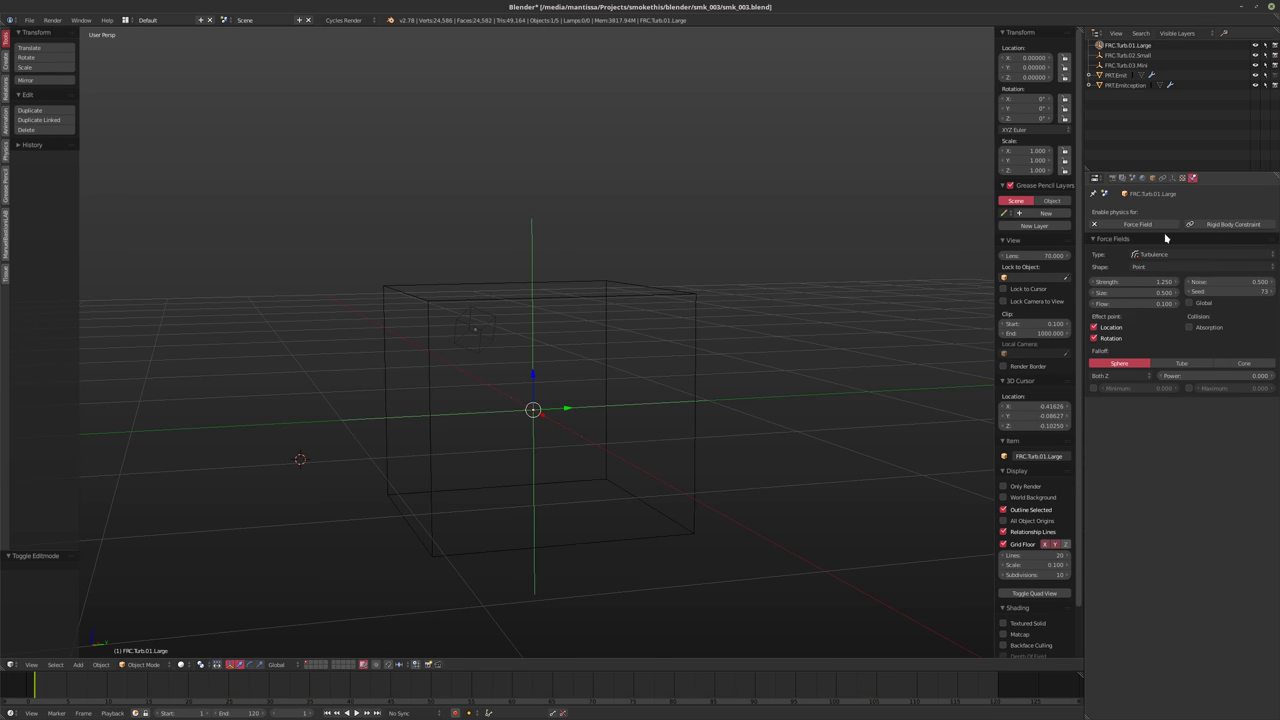
left_click(1120, 282)
type("1")
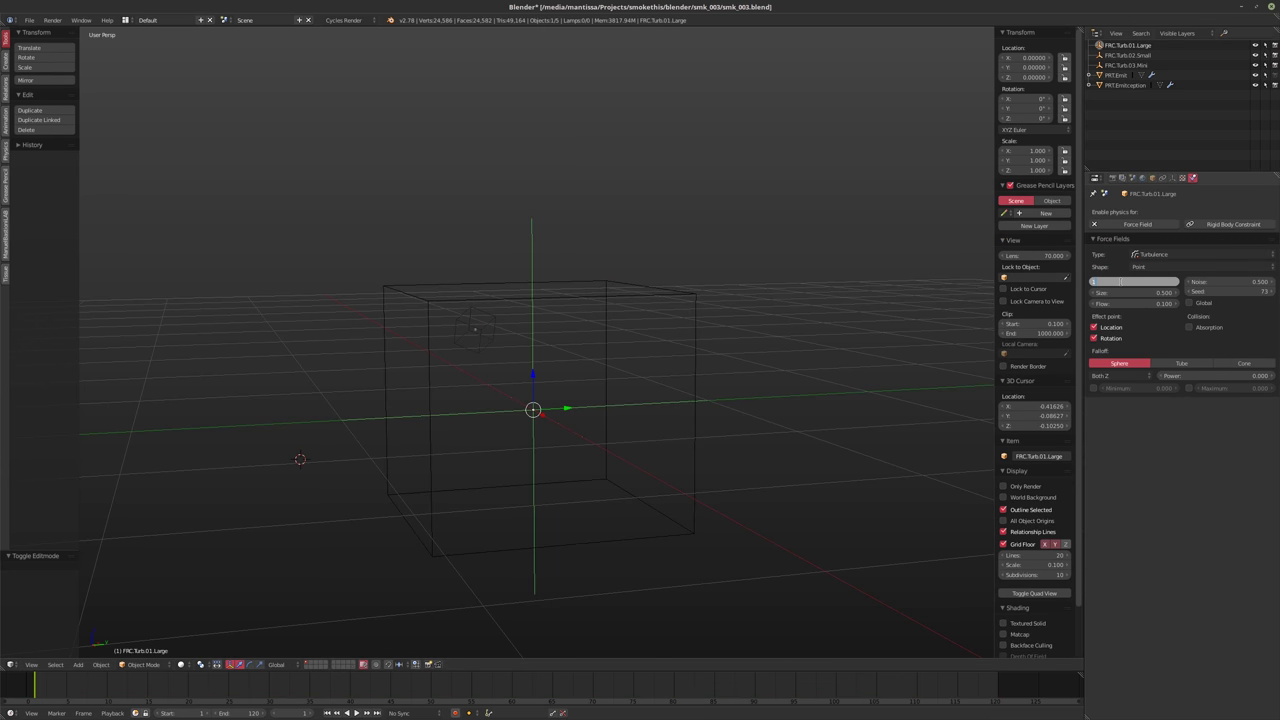
type(".75")
key("Return")
middle_click_drag(820, 322, 834, 331)
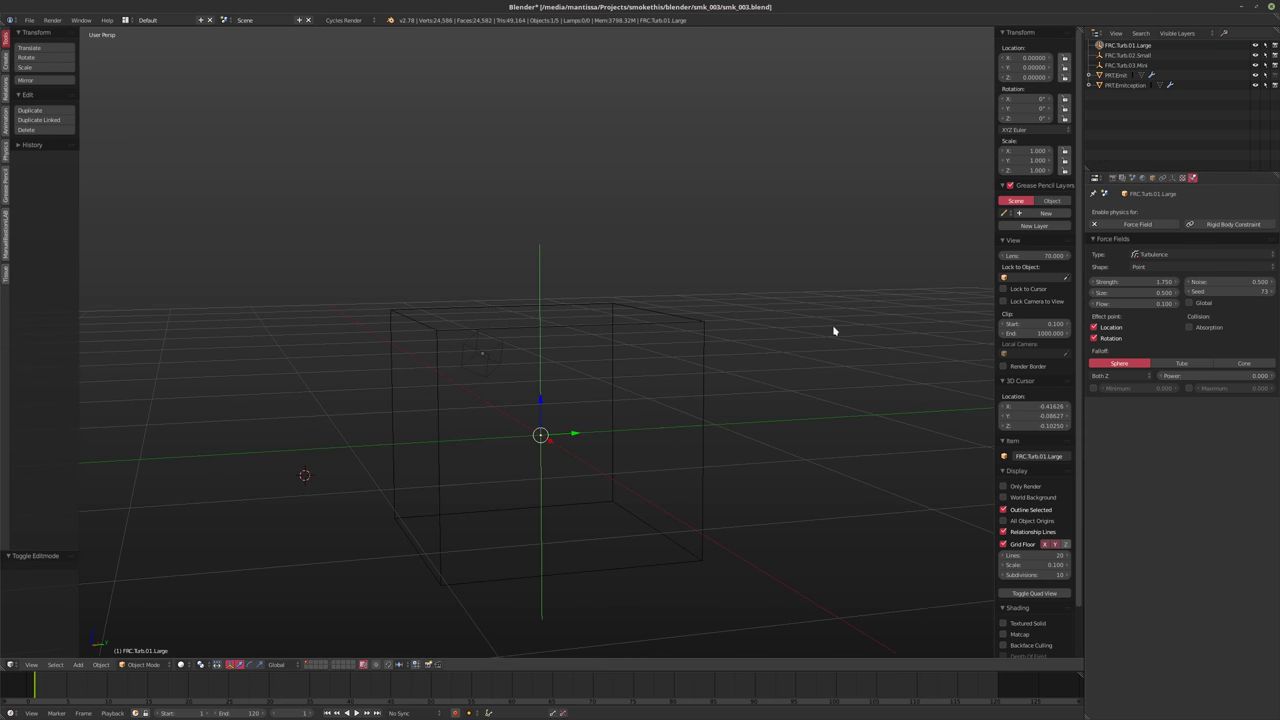
Set the size of the FRC.Turb.01.Large turbulence field to 0.25
left_click(1122, 298)
type("0.25")
key("Return")
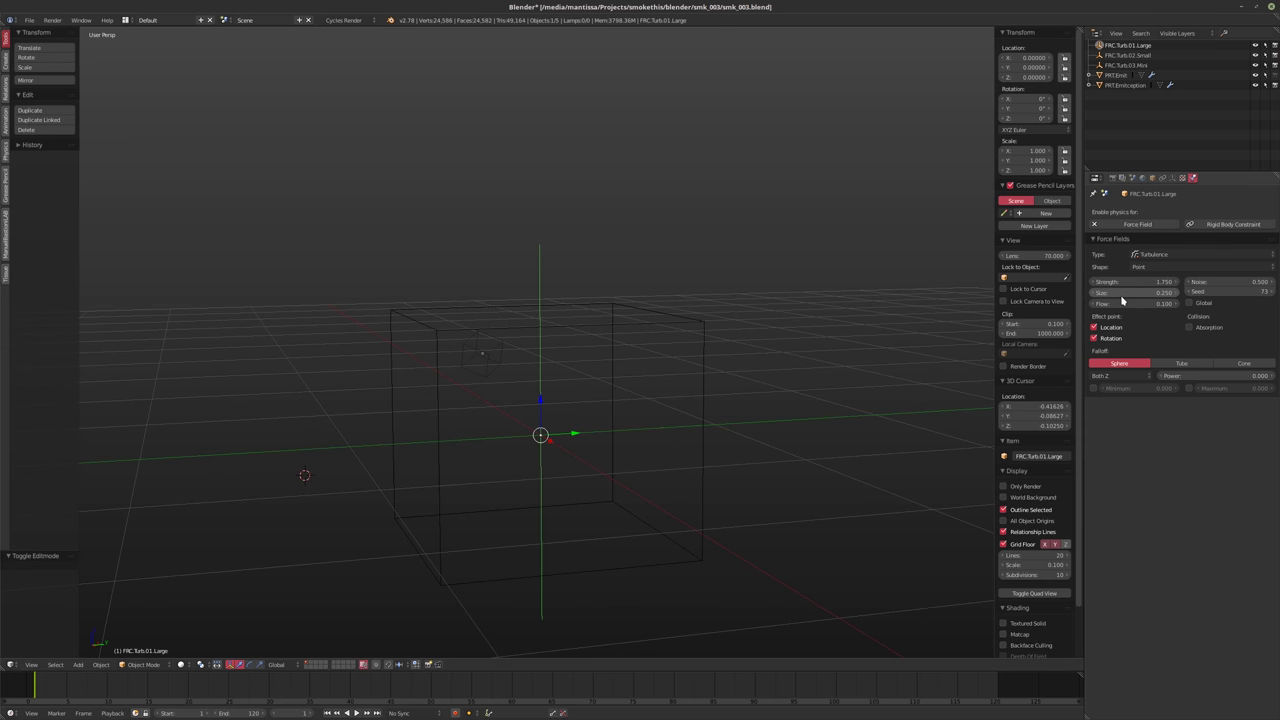
Set the size of the FRC.Turb.01.Large turbulence field to 10 and its noise to 0
left_click(1124, 294)
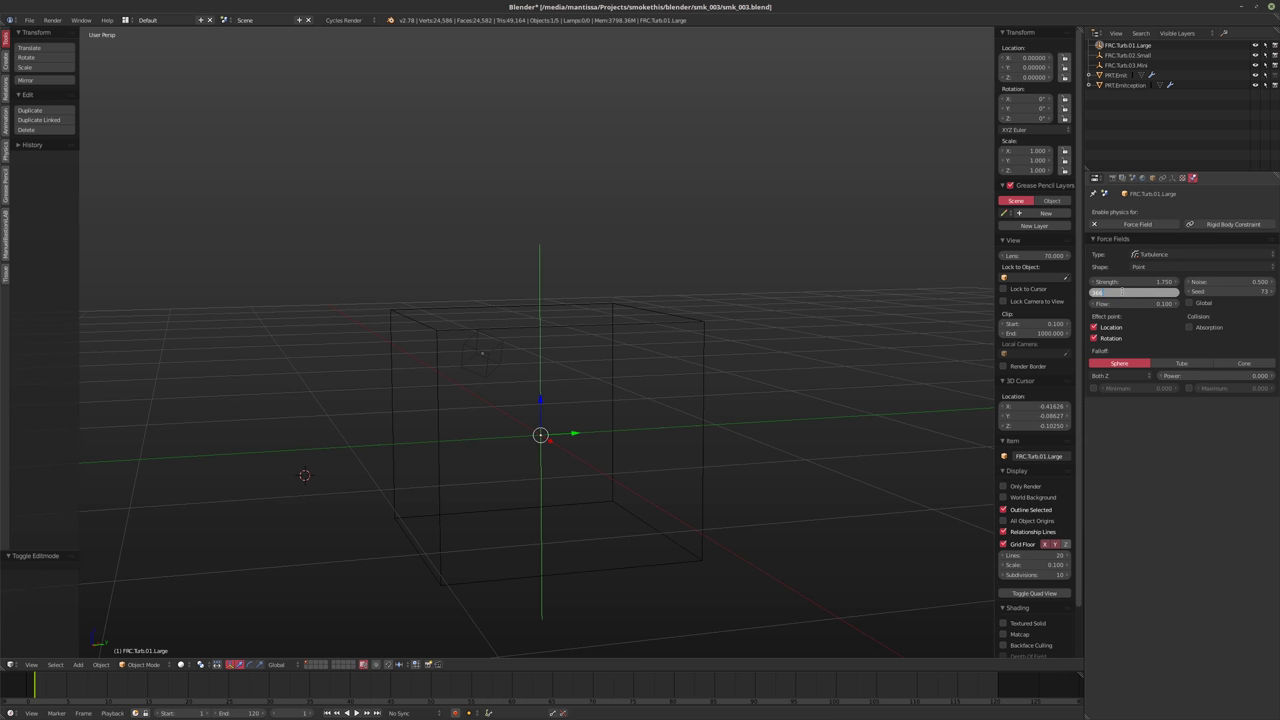
type("10")
key("Return")
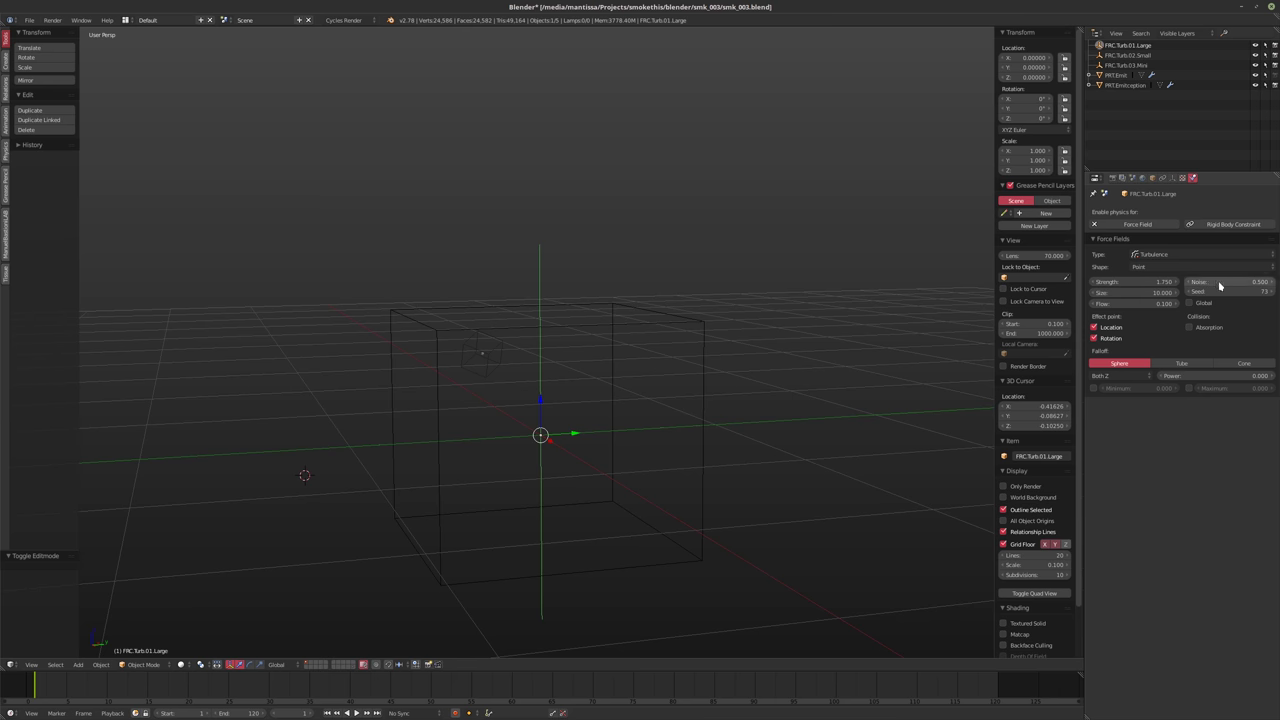
middle_click_drag(723, 294, 590, 430, "shift")
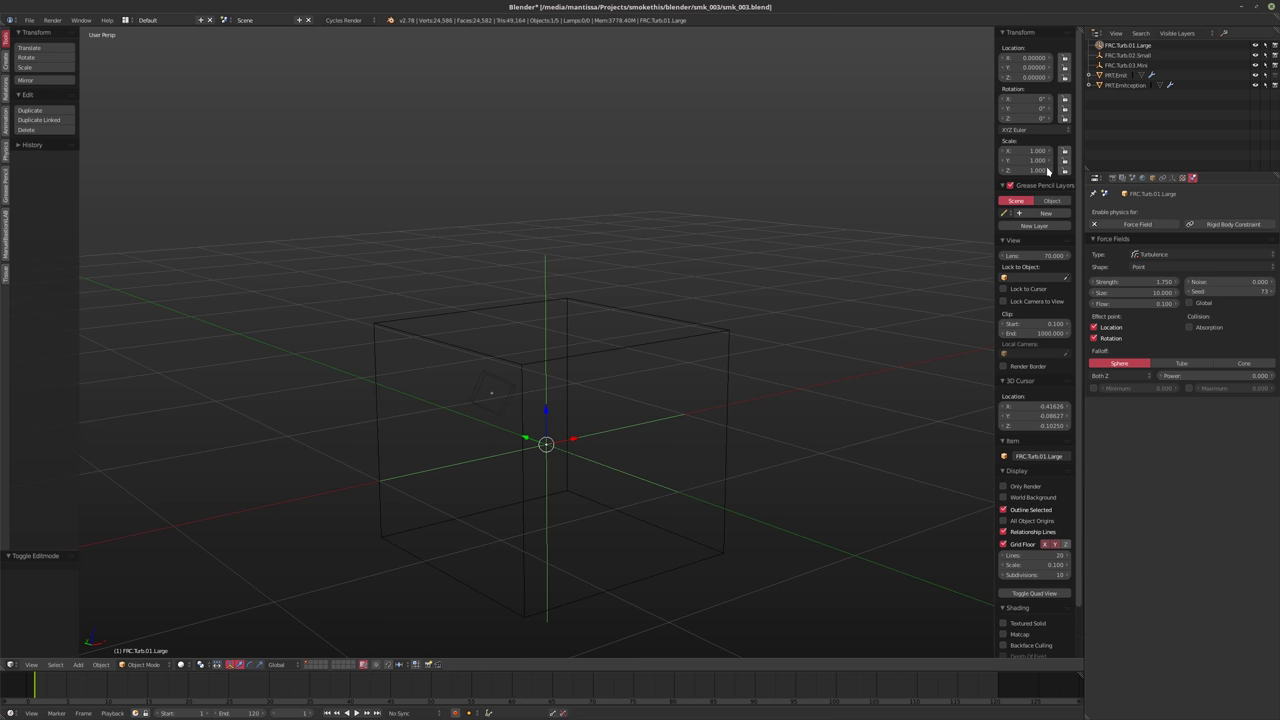
Free all particle bakes and set the PRT.Emitception particle system's emission number to 100000
left_click(1119, 76)
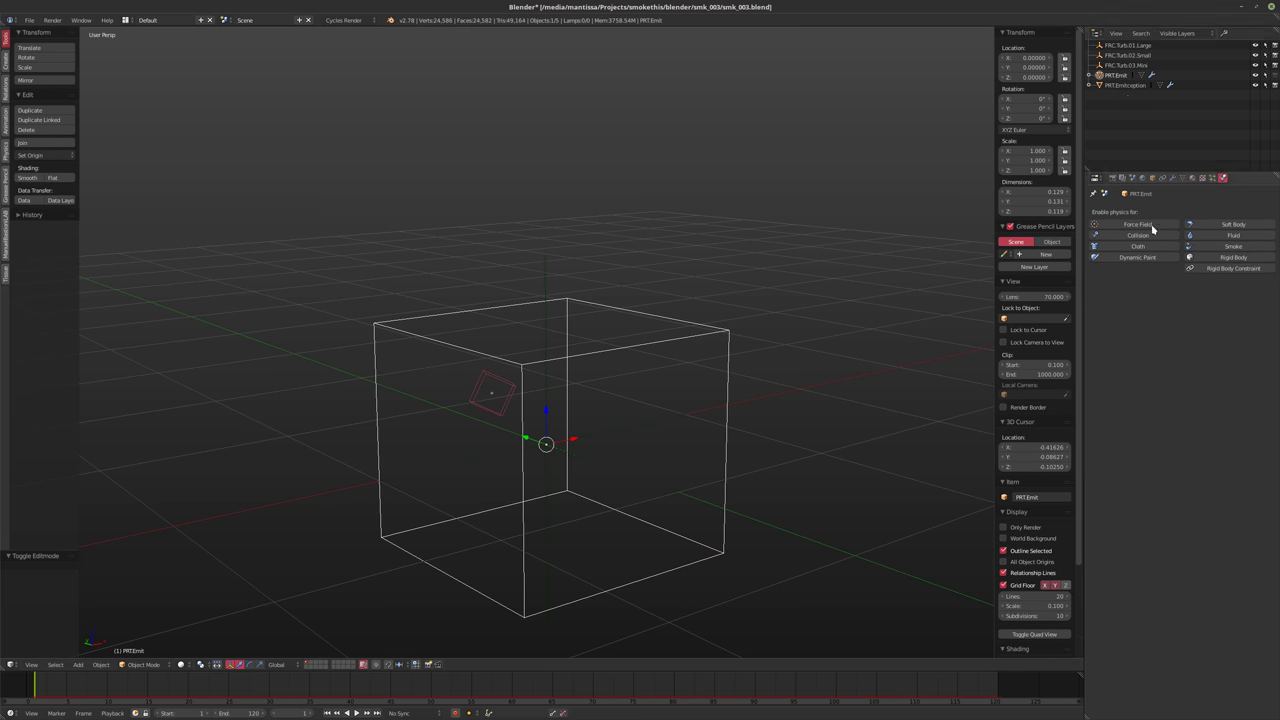
left_click(1128, 86)
left_click(1212, 178)
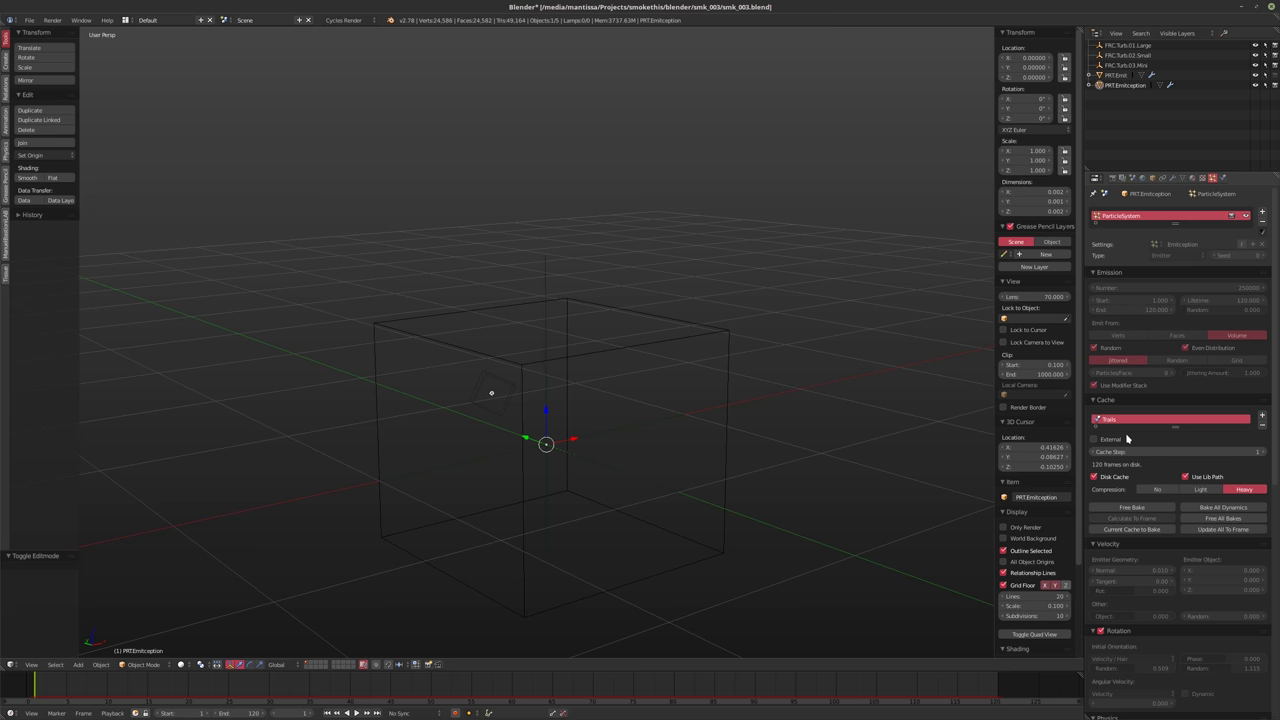
left_click(1212, 521)
left_click(1097, 289)
left_click(1094, 288)
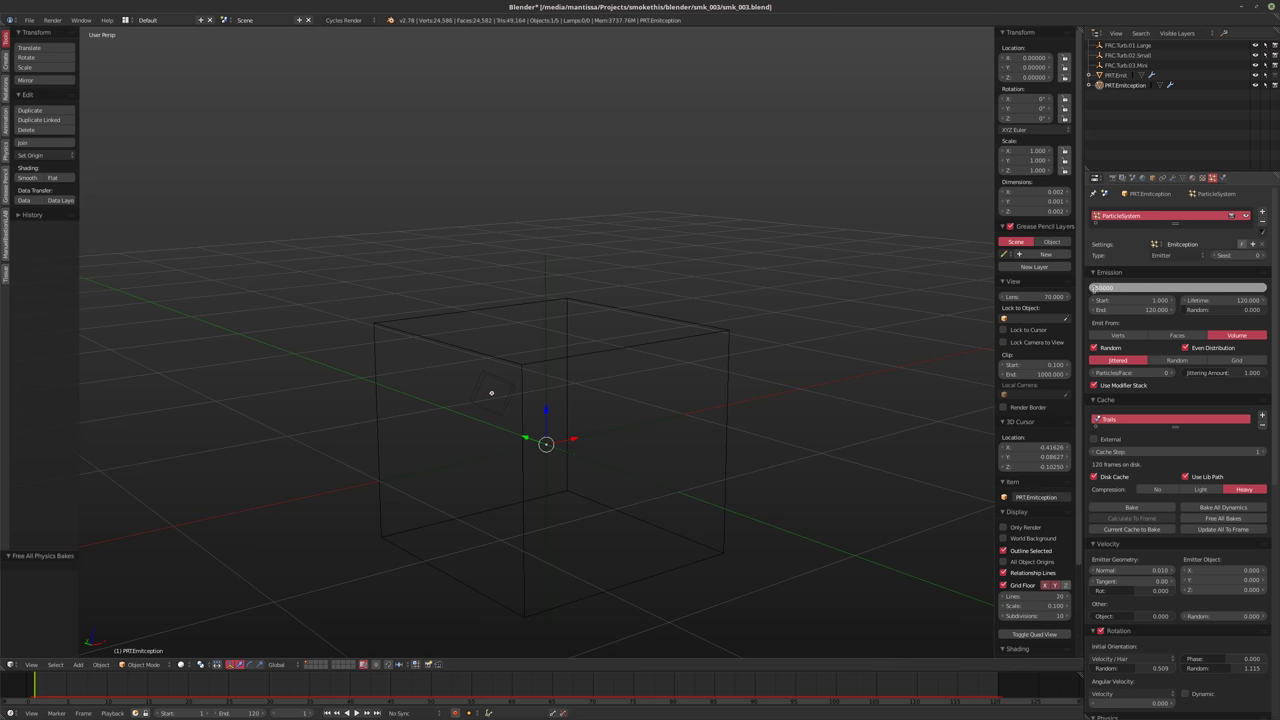
key("Return")
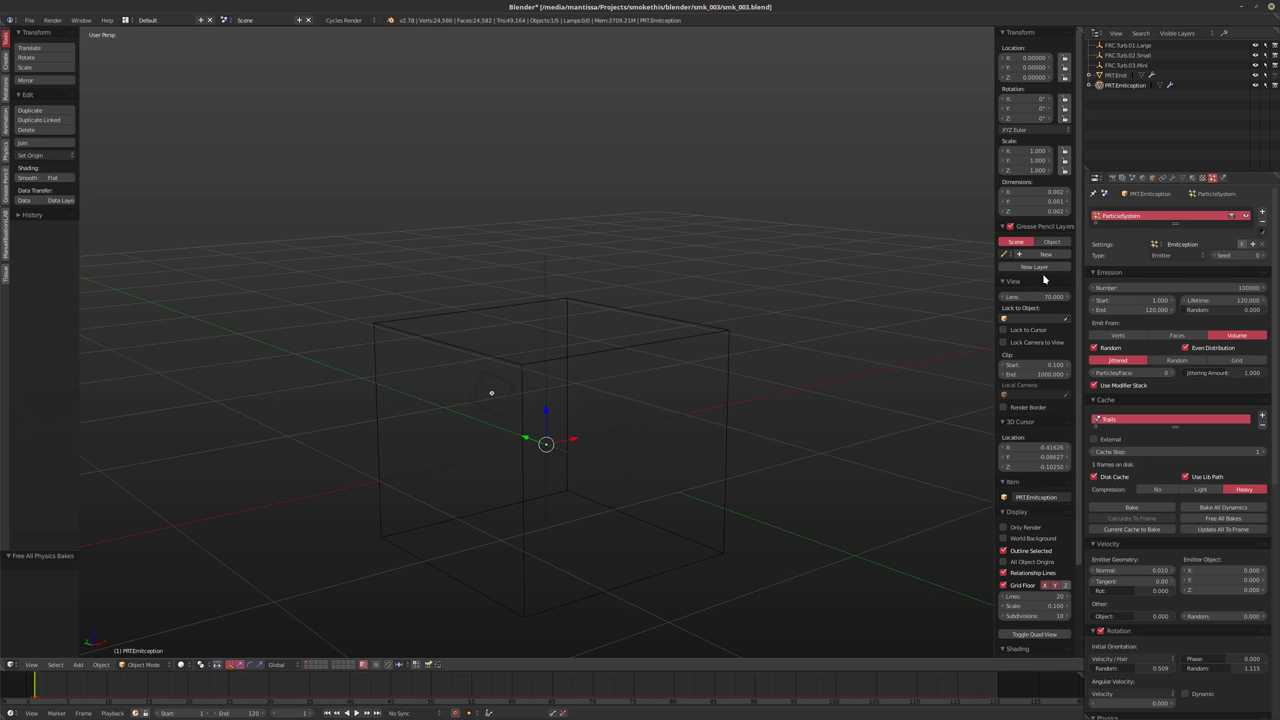
Hide both side panels of the 3D view and save the project over the existing file
middle_click_drag(774, 369, 689, 397)
scroll(700, 394, "down", 2)
key("t")
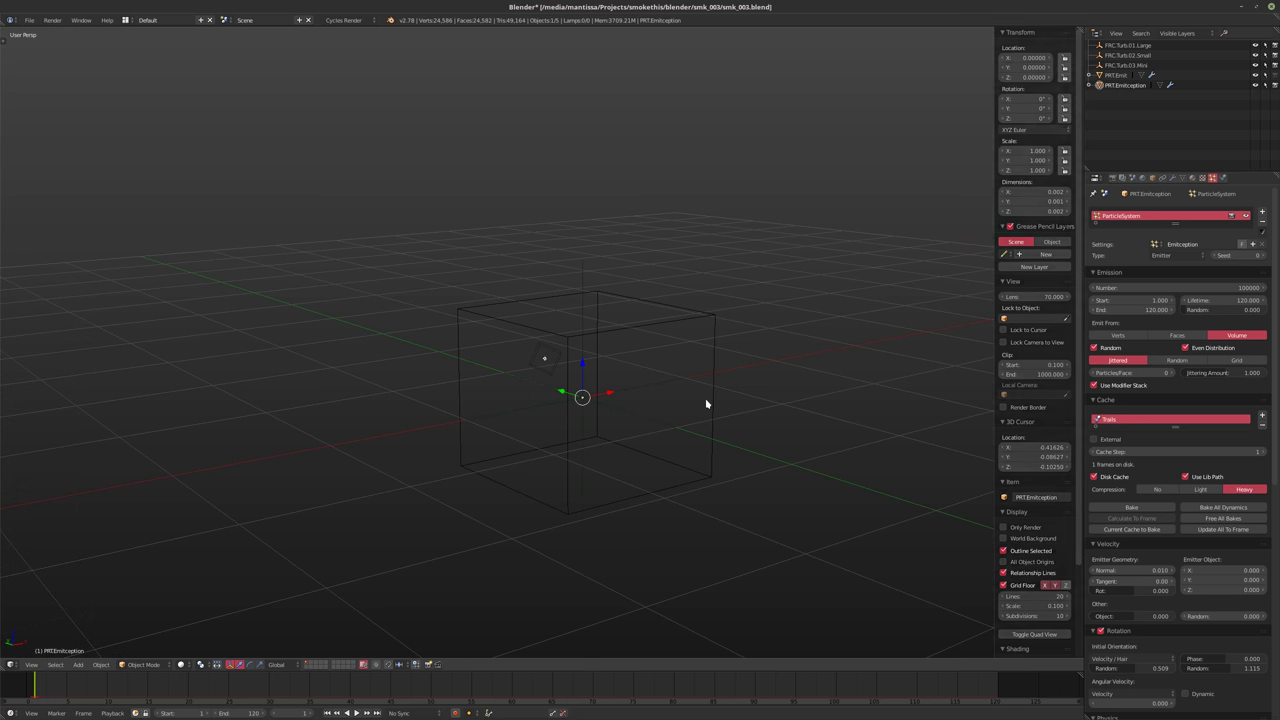
key("n")
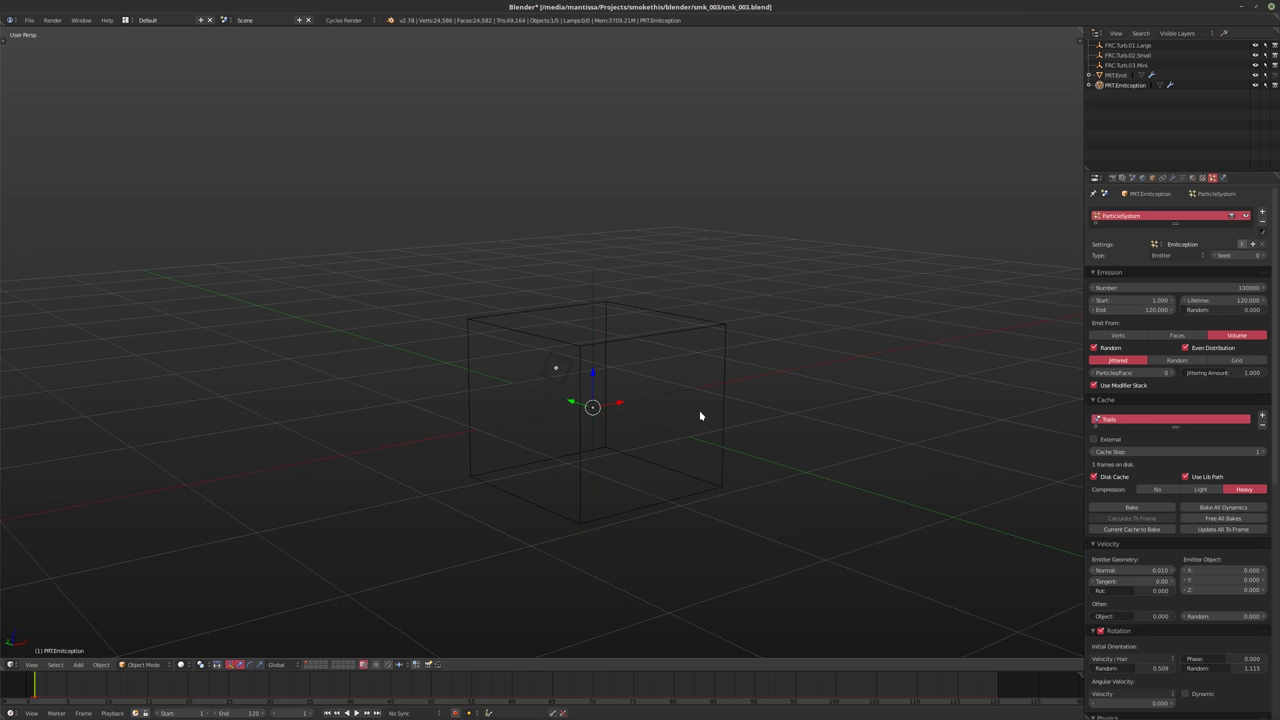
key("ctrl+s")
left_click(700, 415)
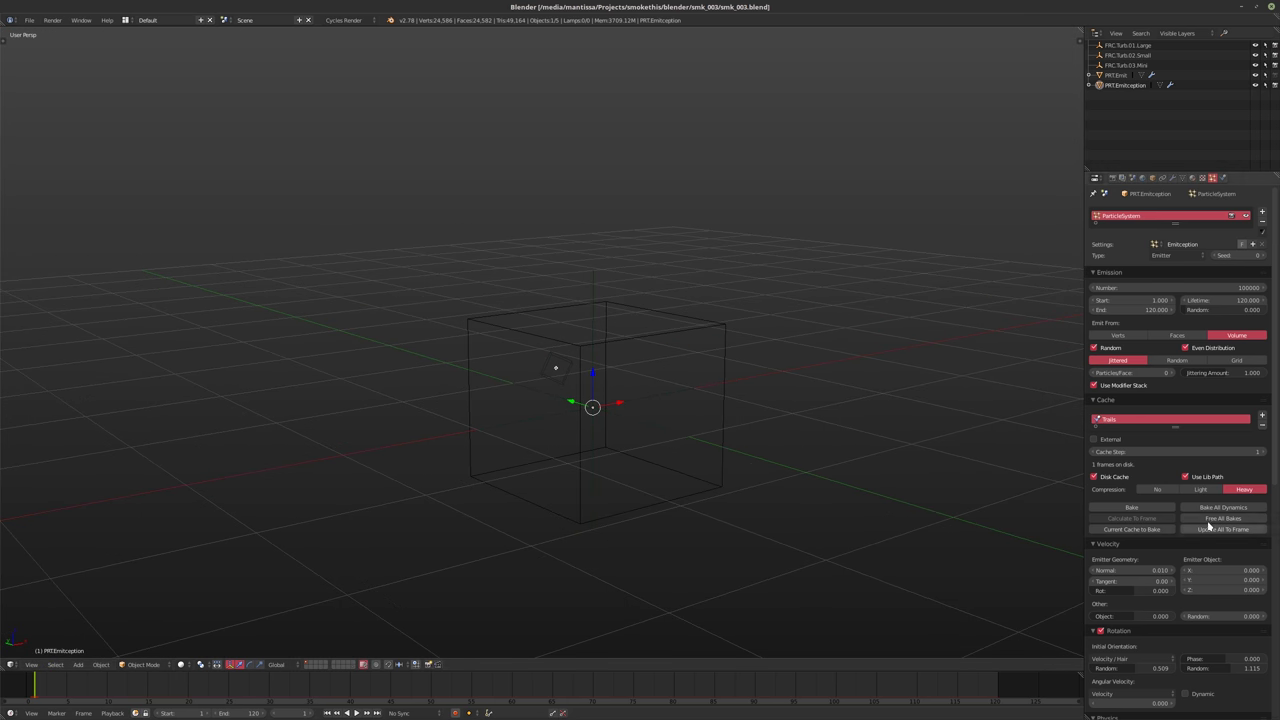
Preview the animation briefly and set the normal emission velocity of PRT.Emitception to 0.025
key("alt+a")
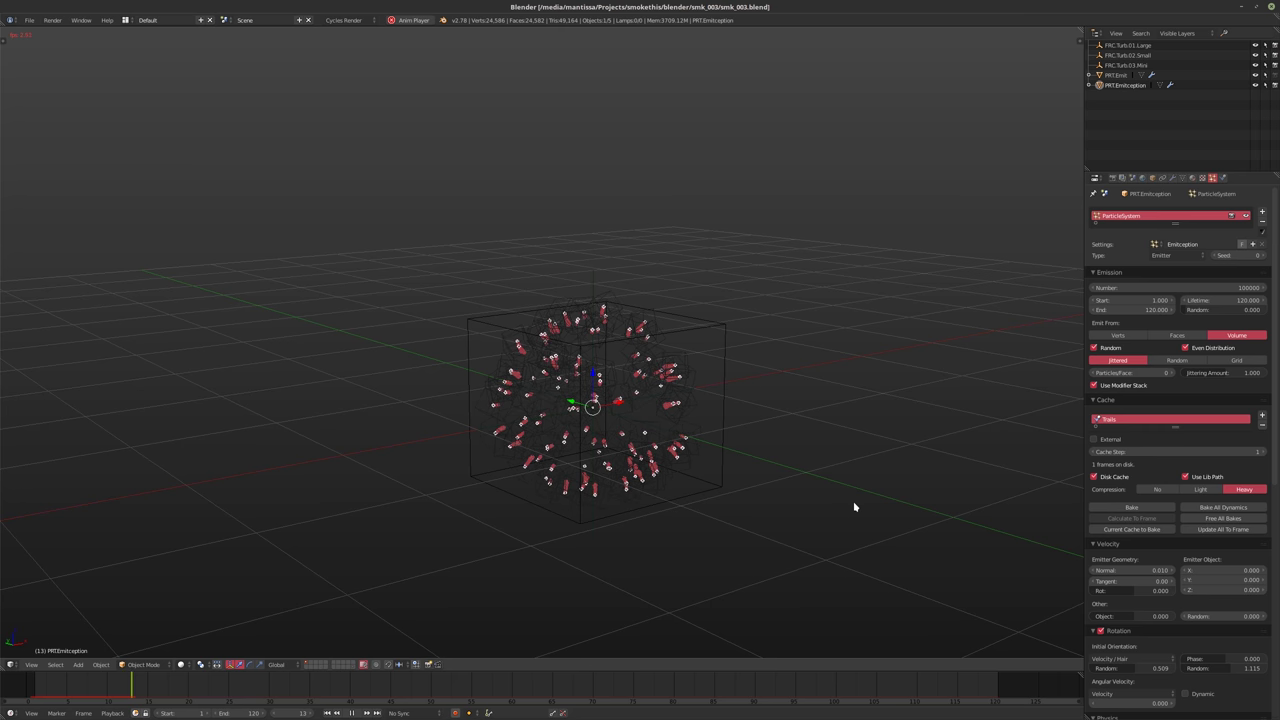
key("Escape")
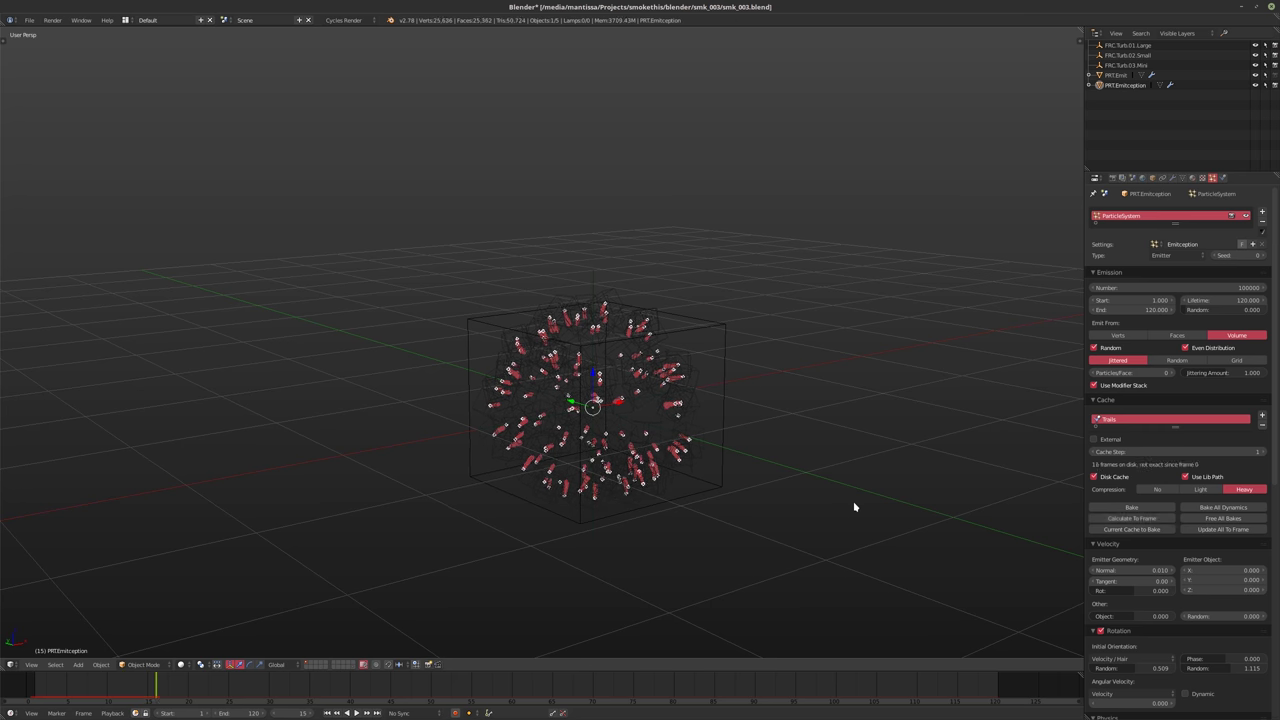
left_click(1119, 571)
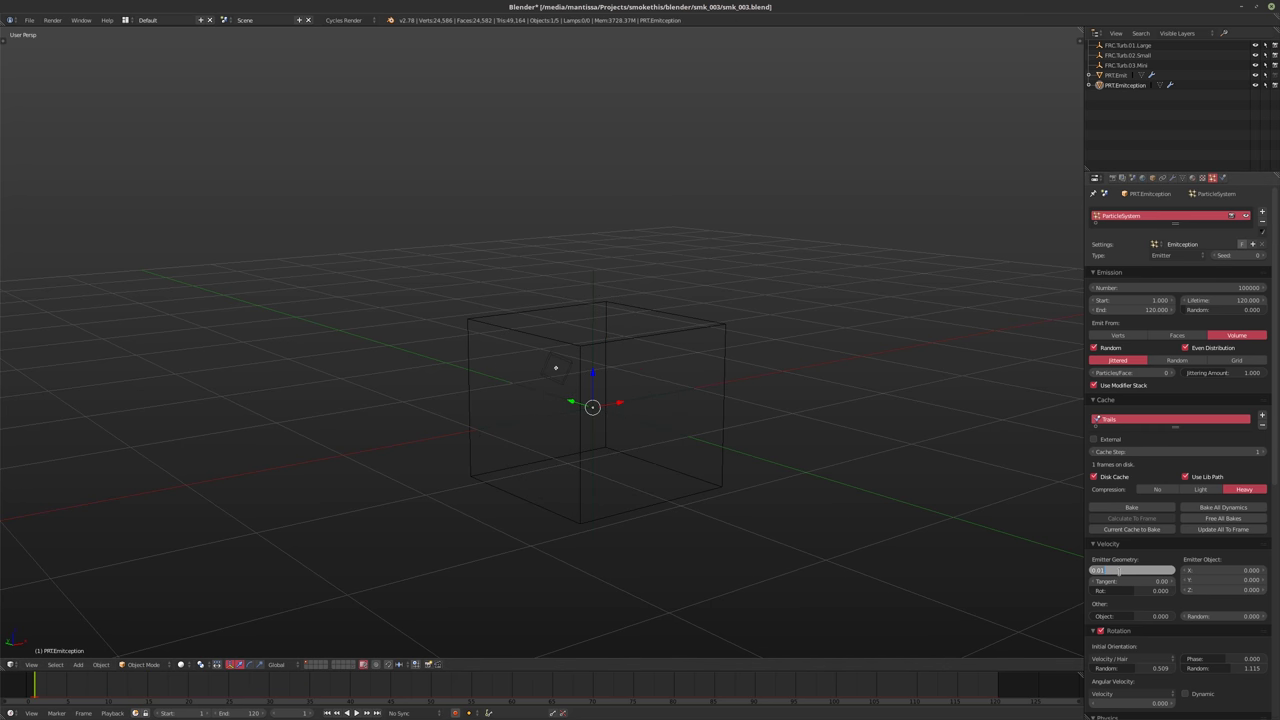
type("0.025")
key("Return")
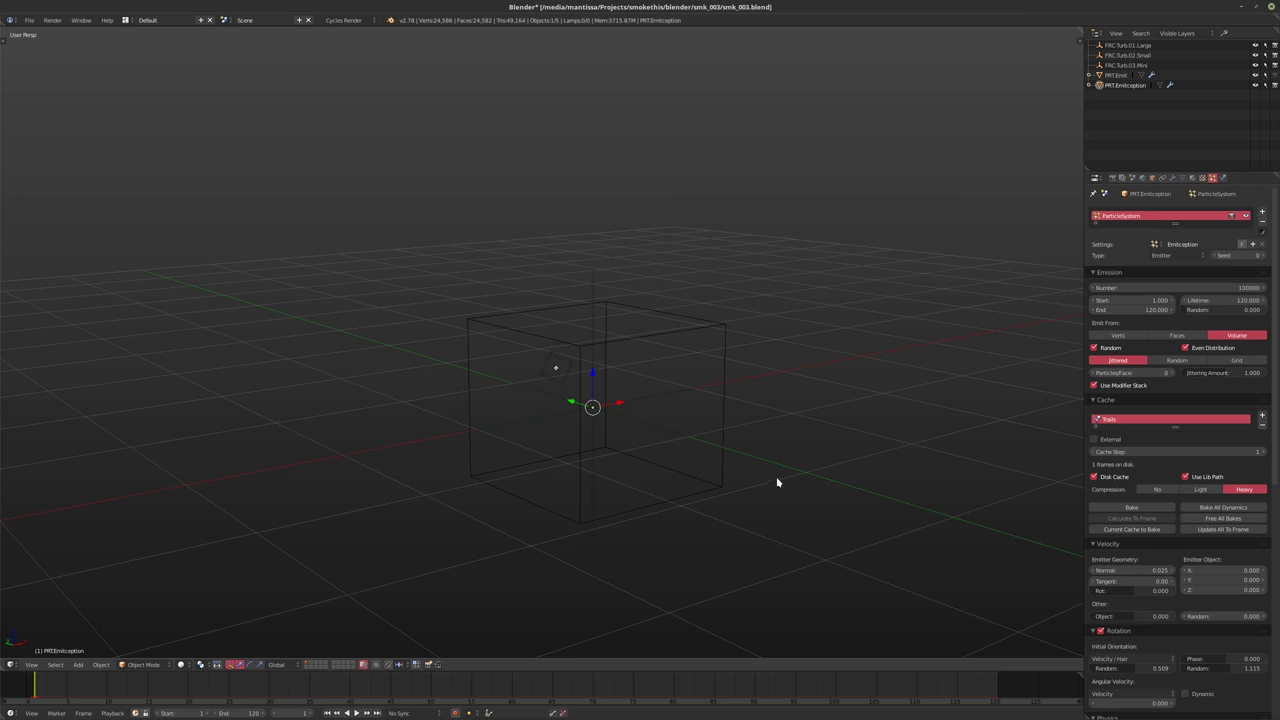
Play the animation with everything deselected and examine the particle trails up close
key("alt+a")
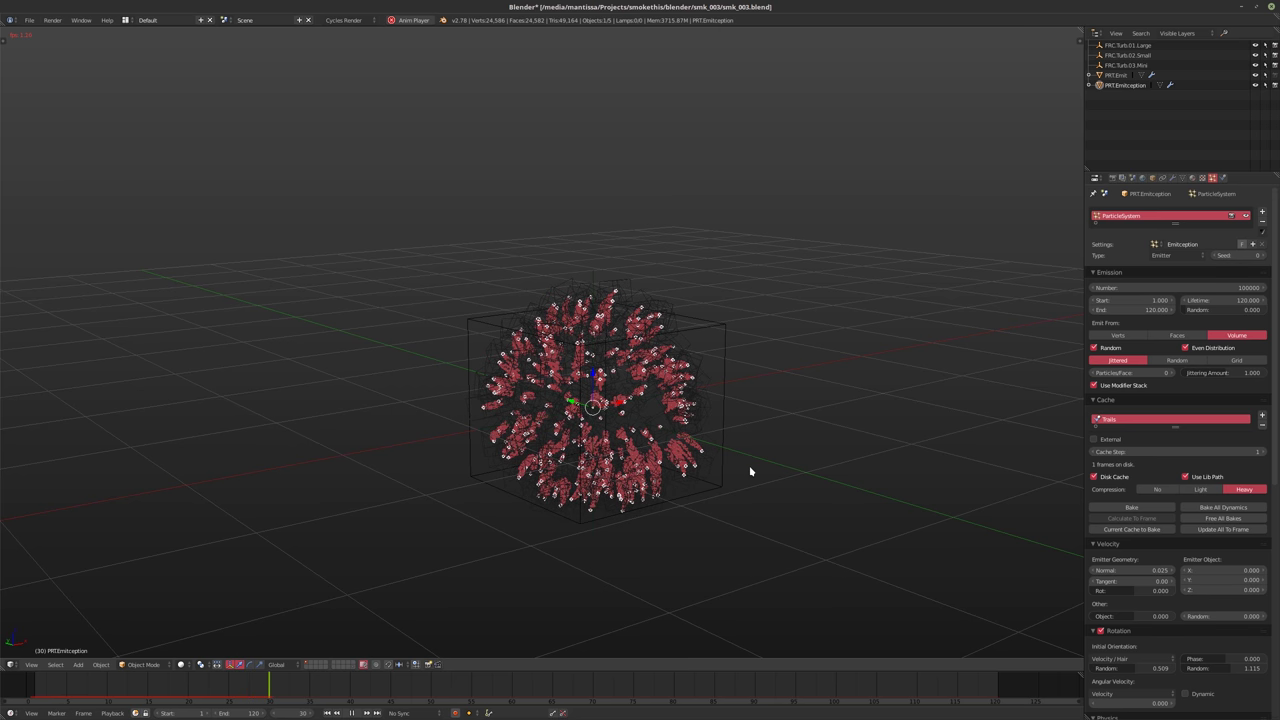
key("a")
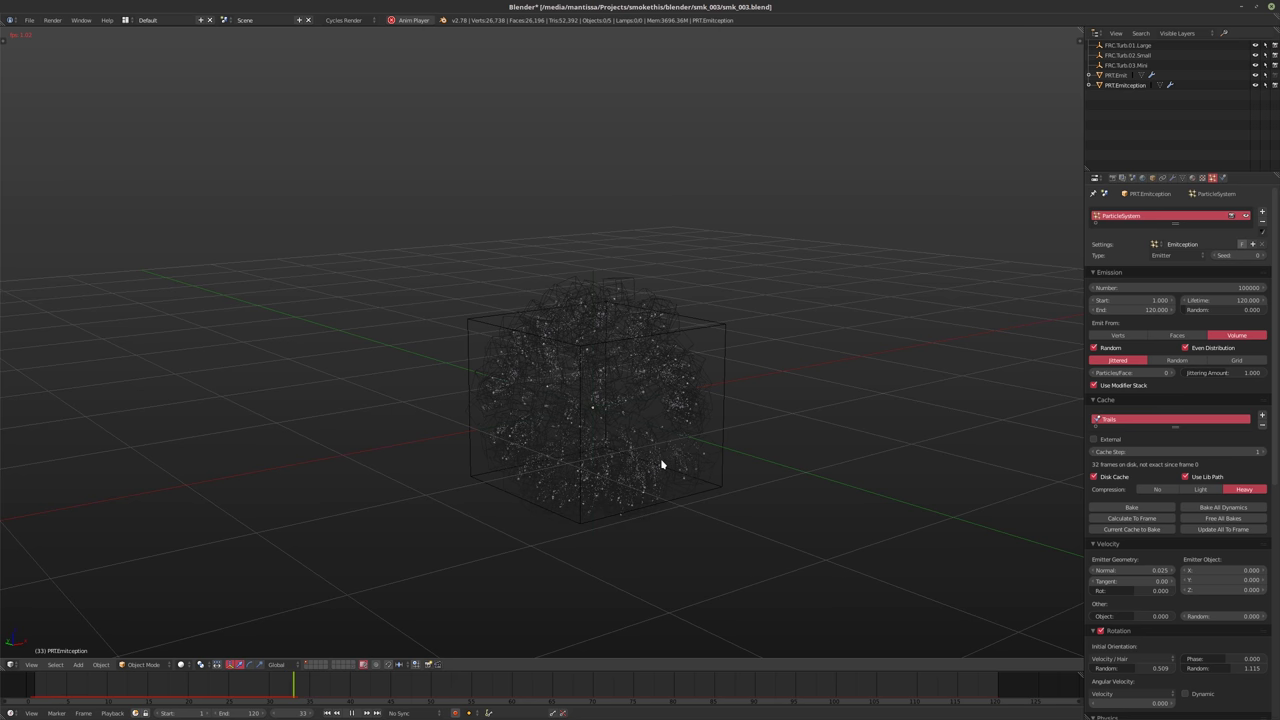
scroll(661, 465, "up", 5)
scroll(664, 466, "up", 3)
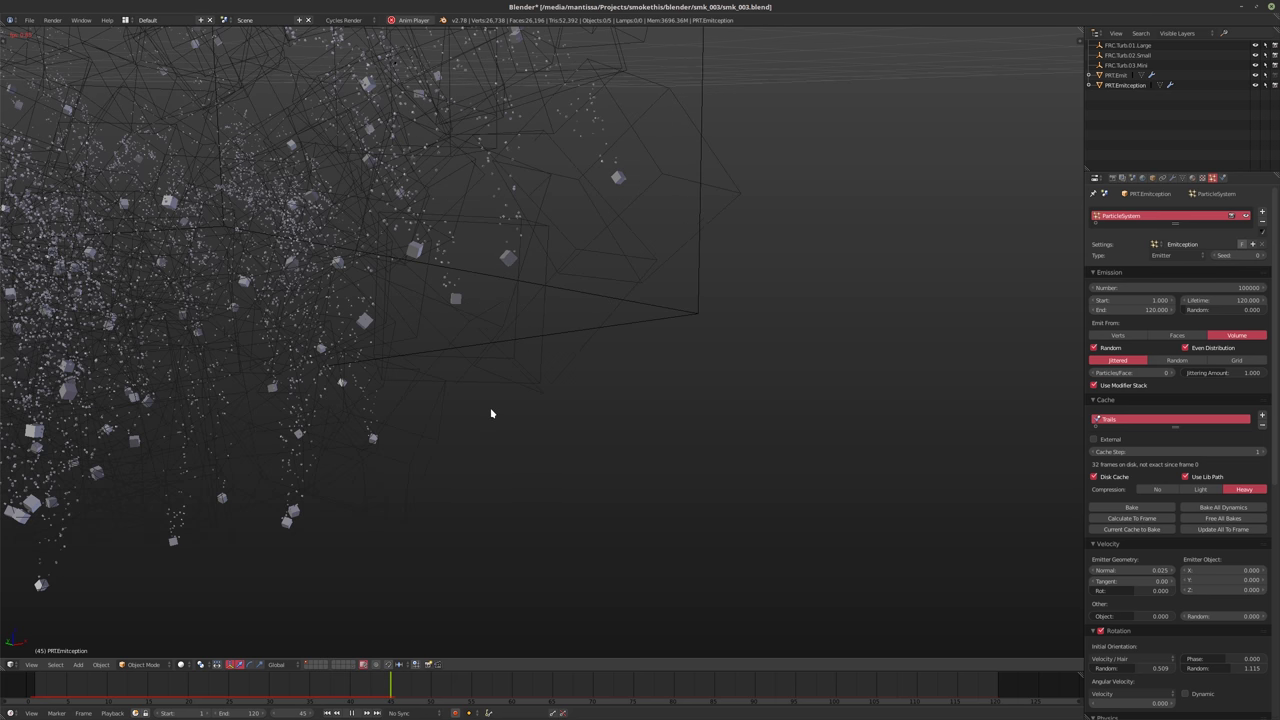
key("alt+a")
key("shift+z")
key("shift+z")
mouse_move(600, 430)
middle_mouse_down()
mouse_move(643, 423)
mouse_move(549, 449)
mouse_move(657, 443)
mouse_move(585, 447)
middle_mouse_up()
scroll(590, 439, "up", 4)
middle_click_drag(545, 456, 646, 455)
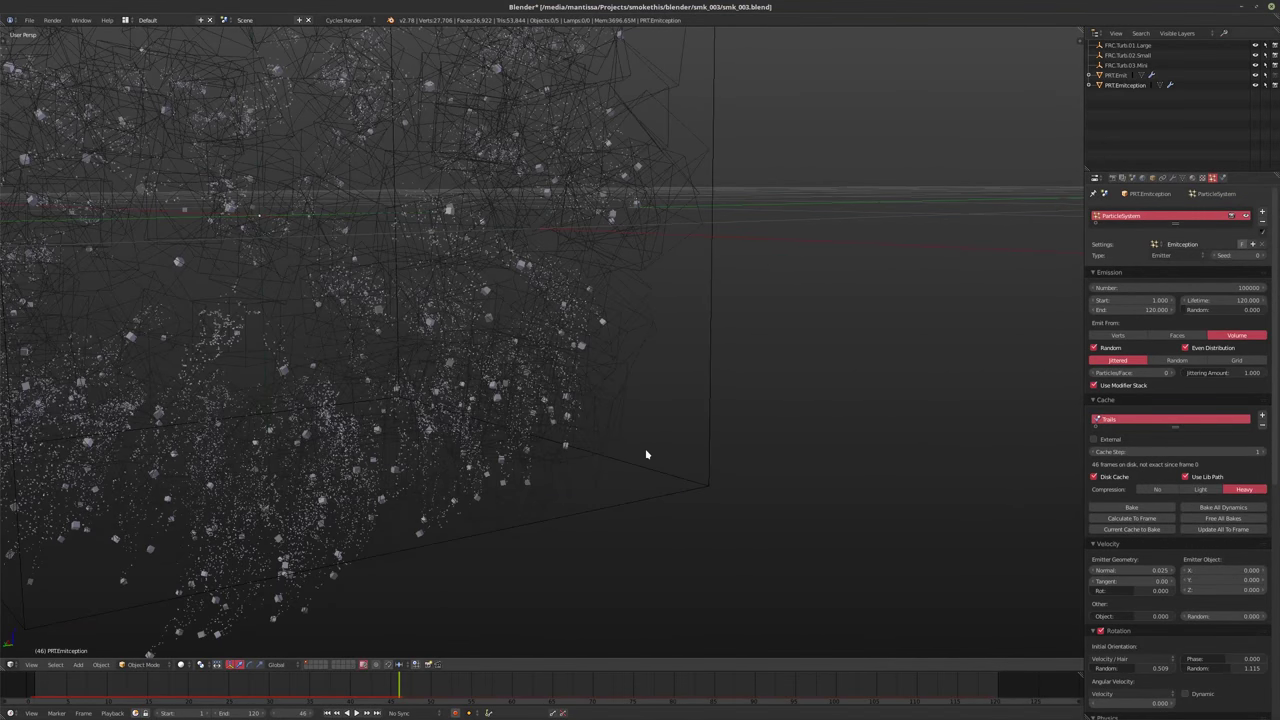
Return to the first frame and set PRT.Emitception's emission number to 1000000
key("shift+Left")
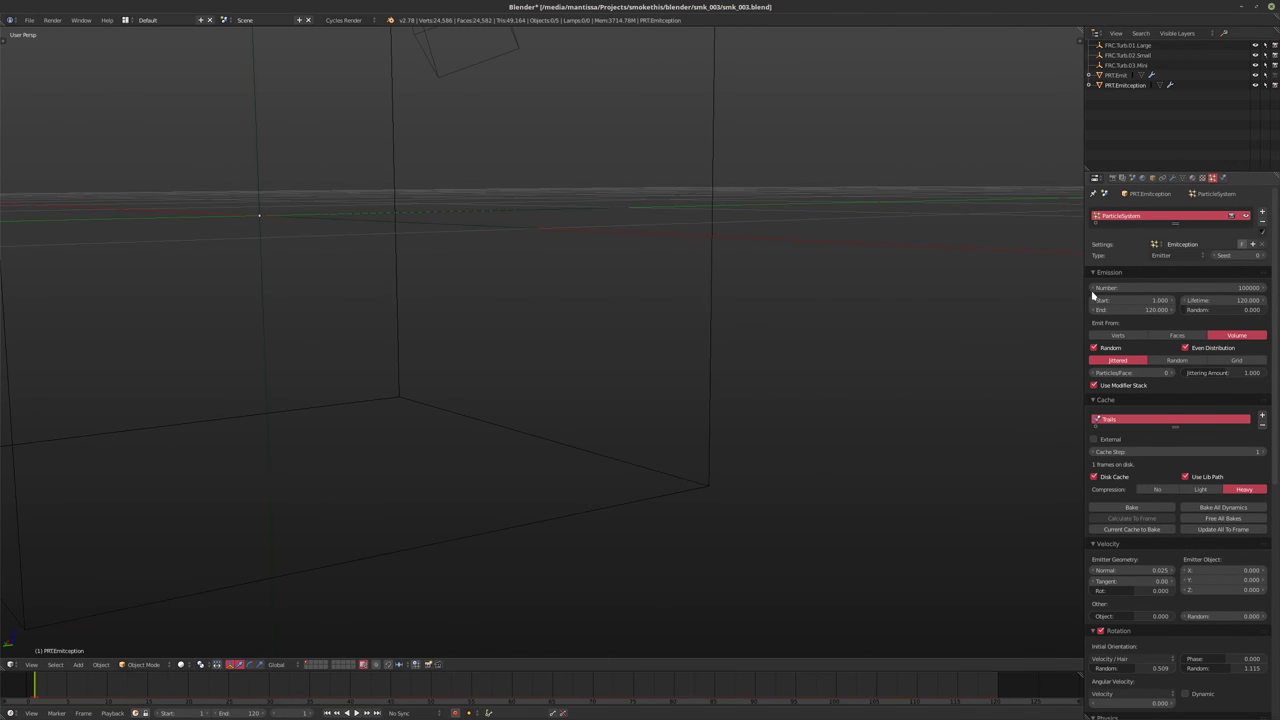
left_click(1093, 288)
left_click(1130, 288)
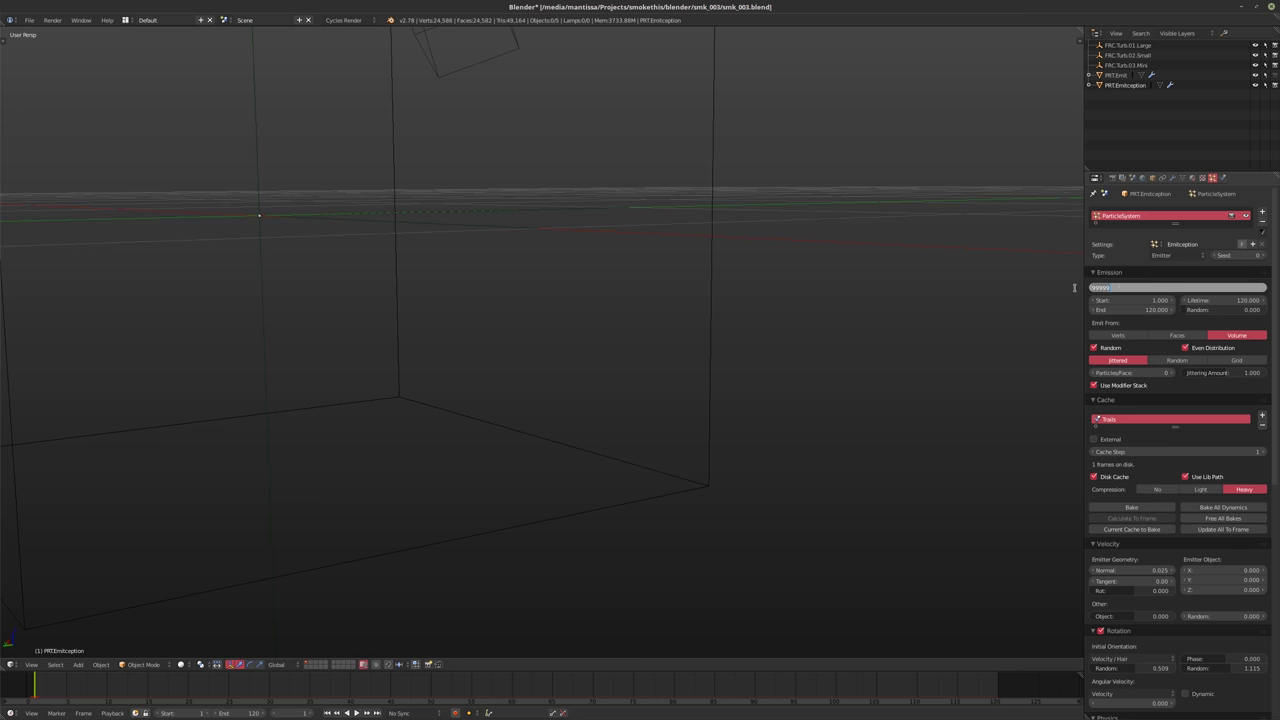
type("1000000")
key("Return")
scroll(600, 350, "down", 6)
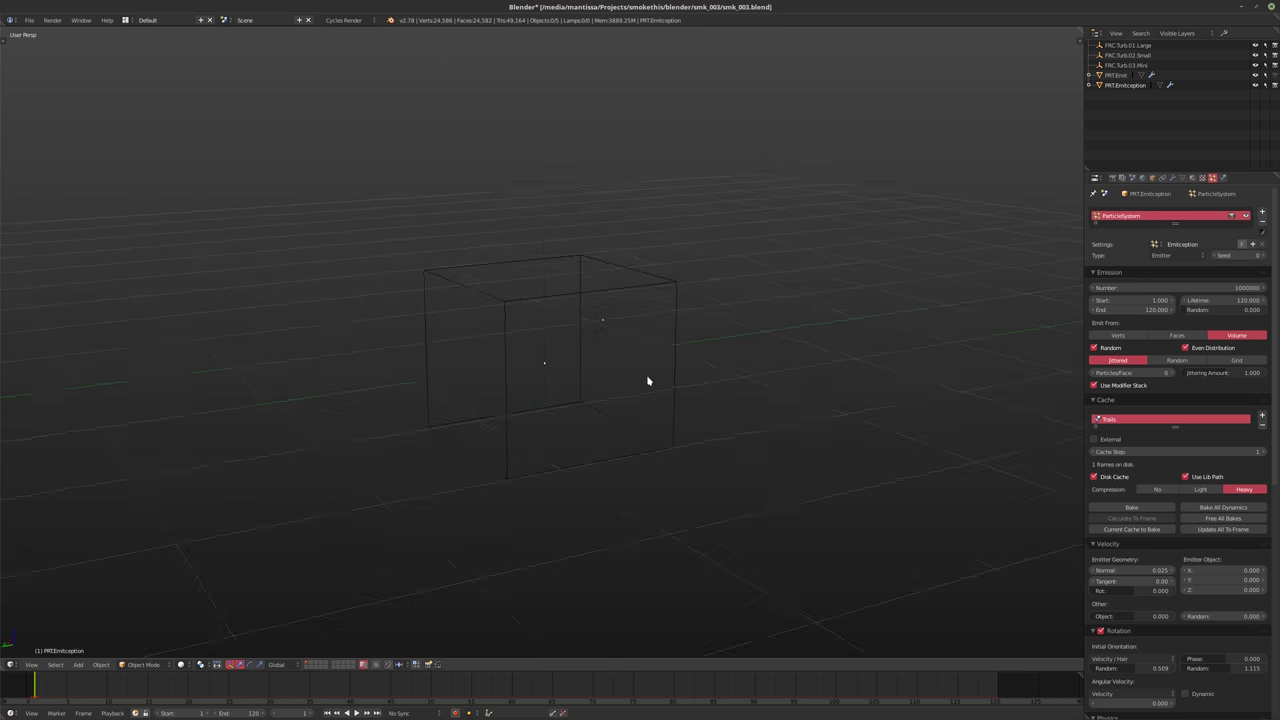
Scale the whole mesh of PRT.Emit by 0.25 in Edit Mode and return to Object Mode
mouse_move(648, 381)
middle_mouse_down()
mouse_move(634, 374)
mouse_move(660, 383)
middle_mouse_up()
key("Tab")
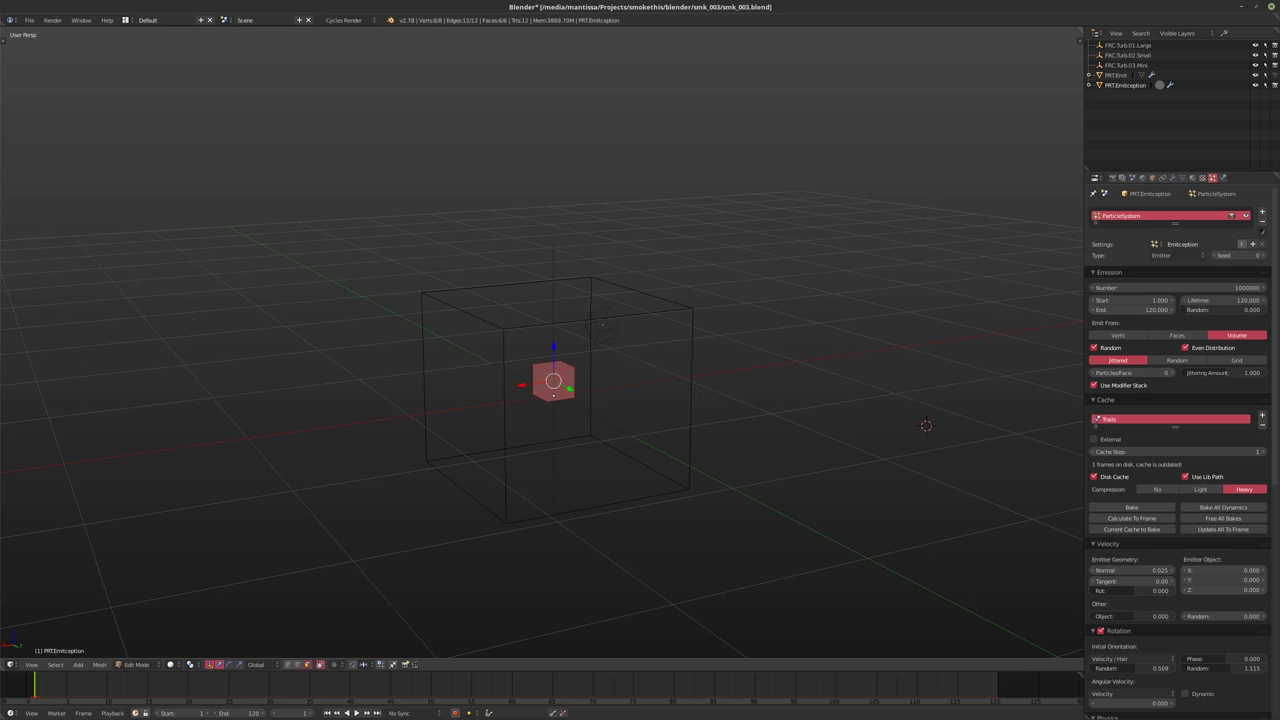
key("Tab")
right_click(680, 316)
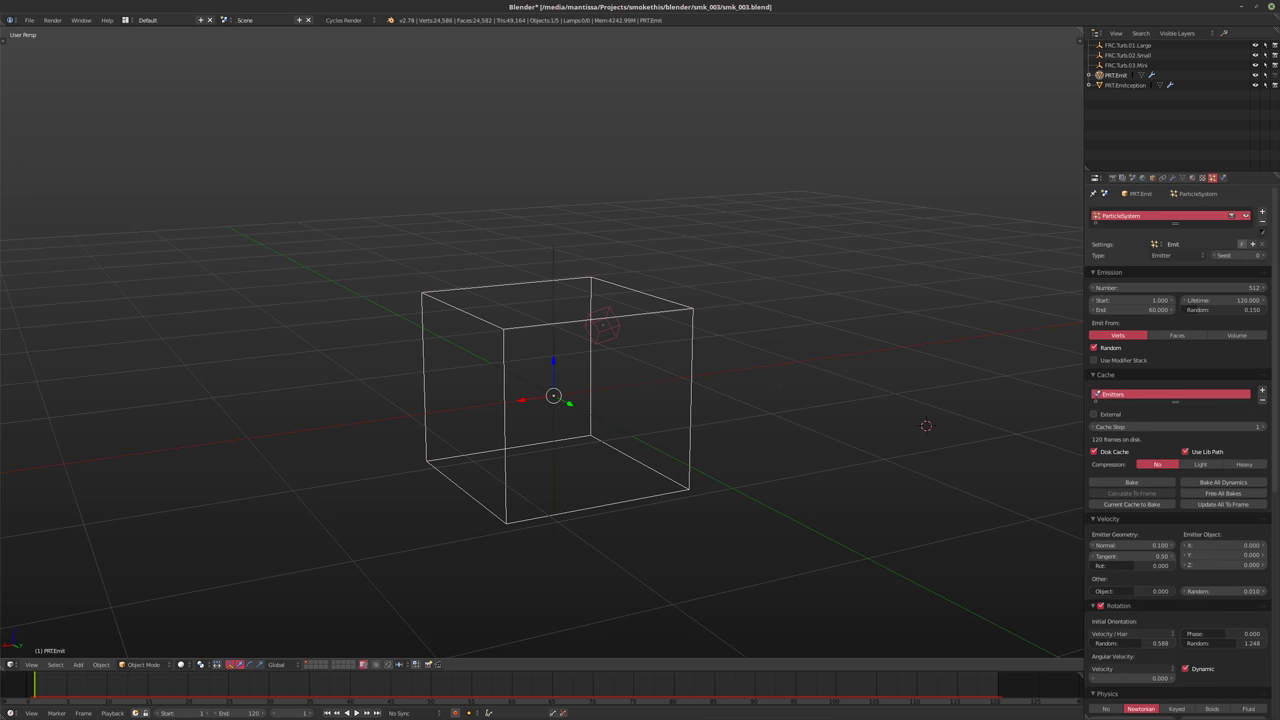
type("s")
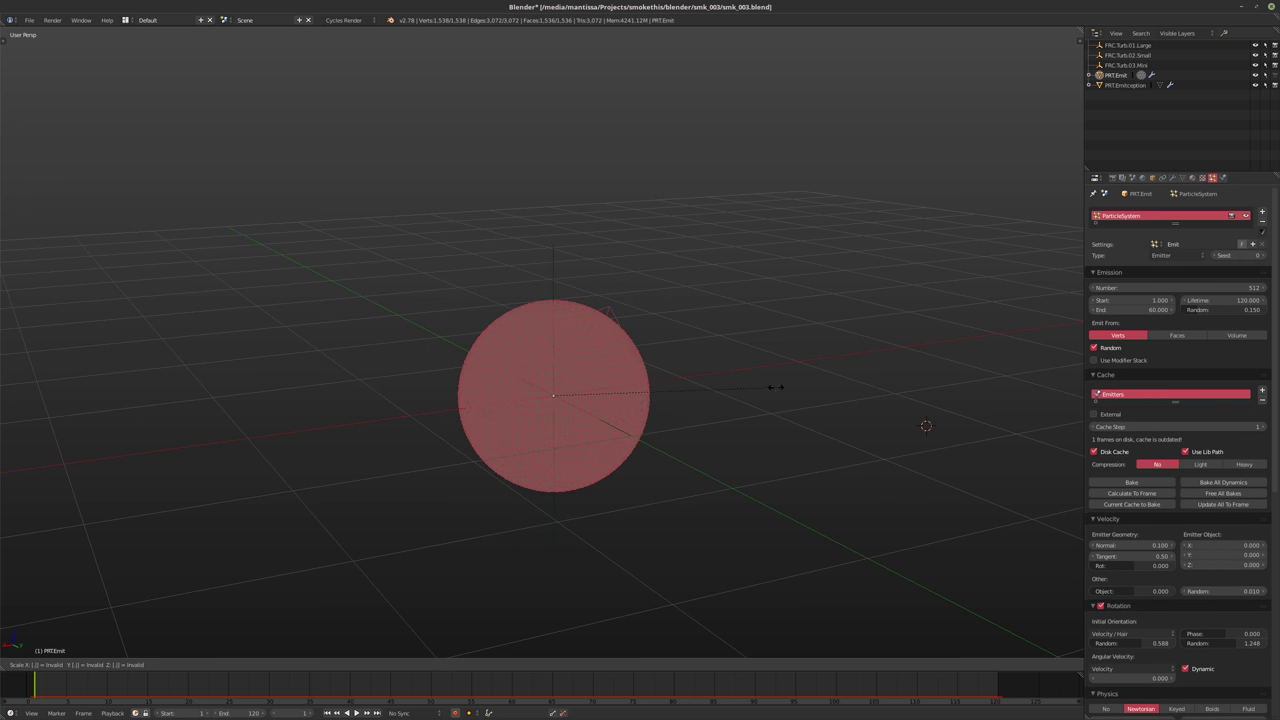
type("0.25")
key("Return")
key("Tab")
middle_click_drag(776, 391, 806, 331)
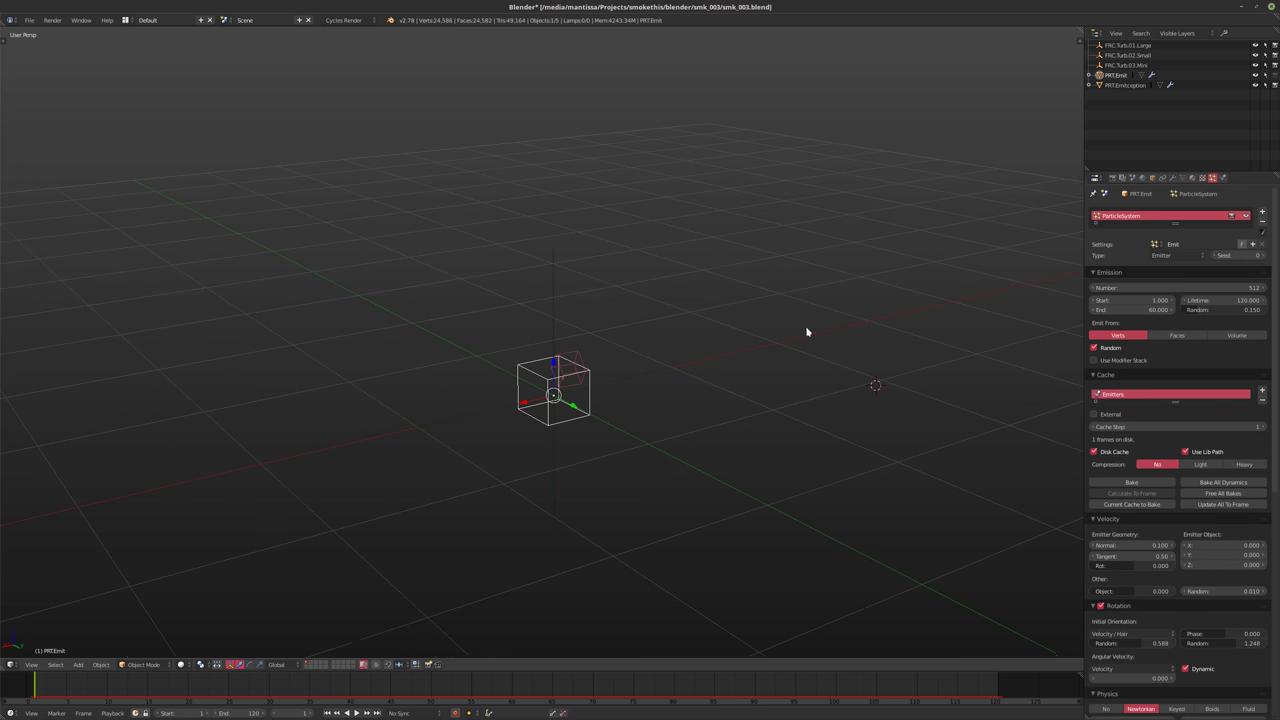
Set PRT.Emit's maximum draw type to Textured and frame the object in the view
left_click(1112, 178)
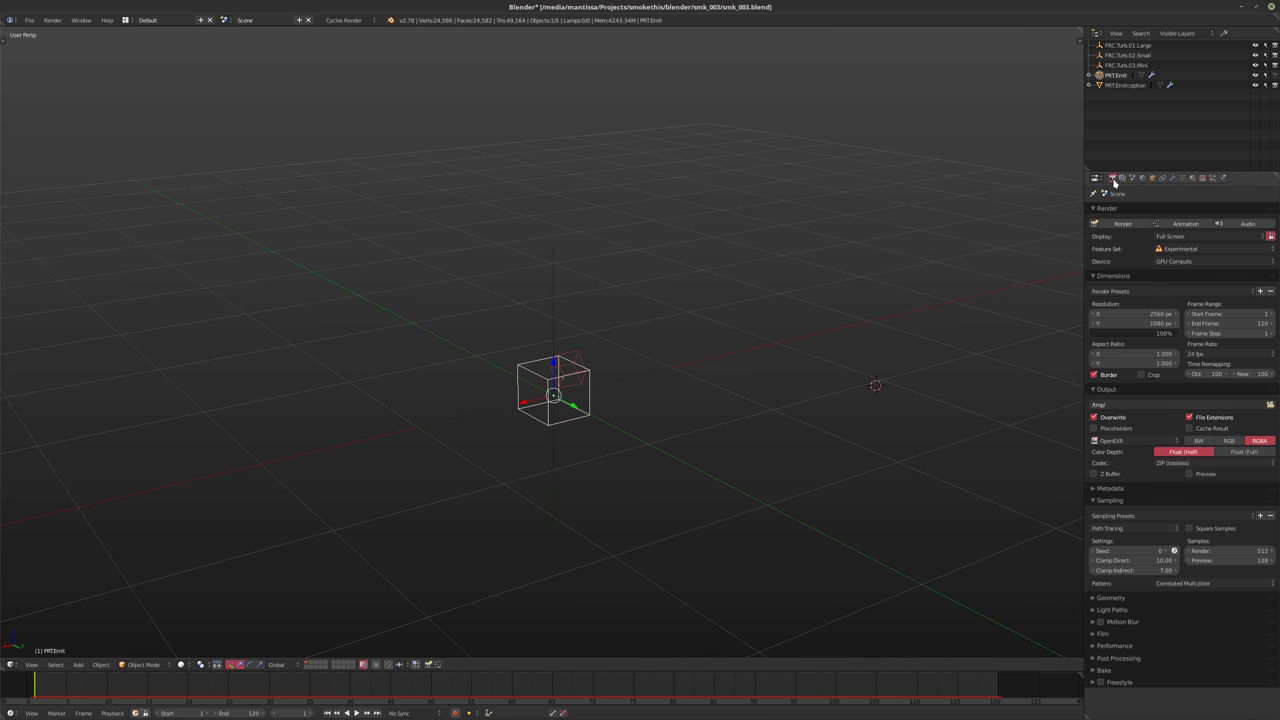
left_click(1152, 178)
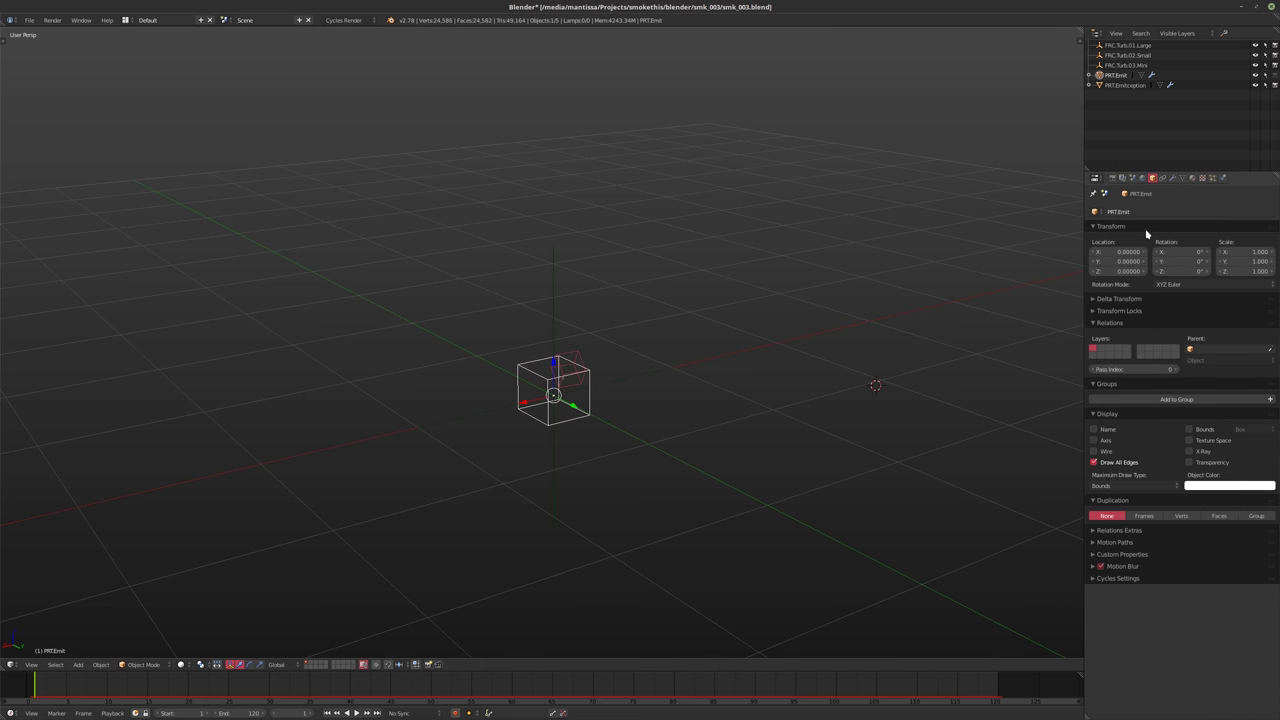
left_click(1111, 485)
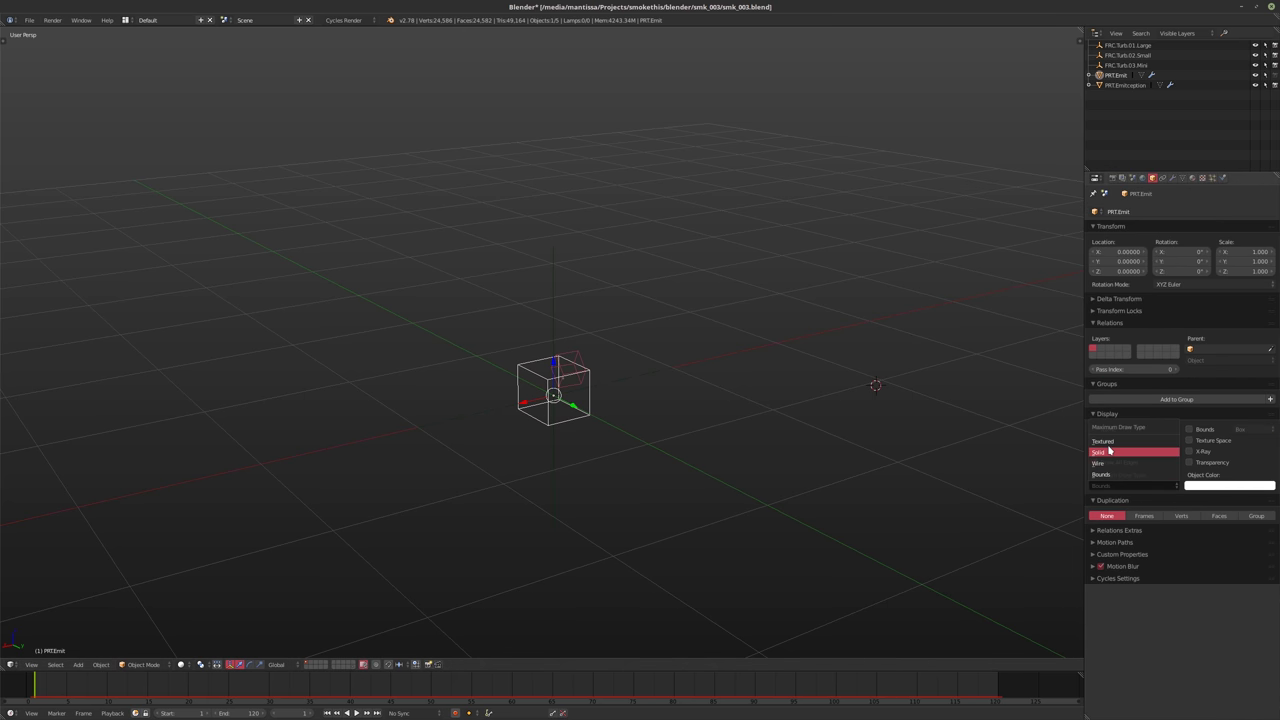
left_click(1106, 441)
key("KP_Decimal")
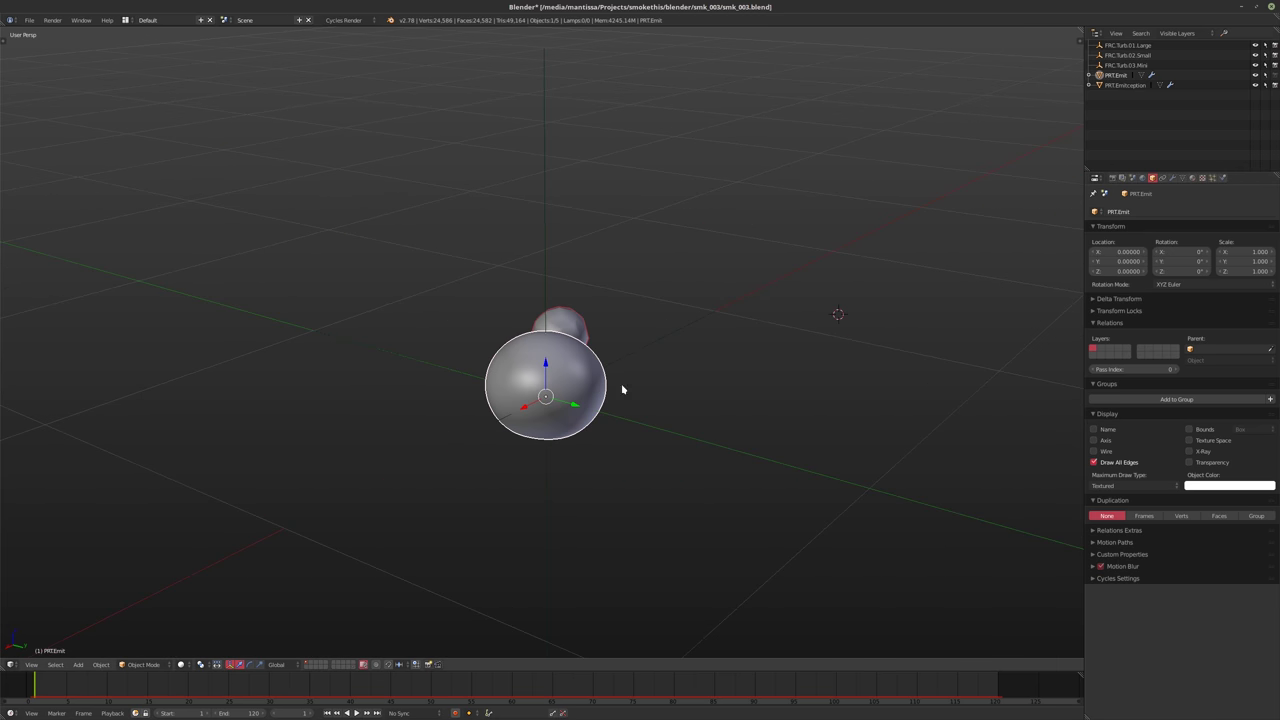
Set the size of the Clouds texture used by PRT.Emit's Displace modifier to 0.03
left_click(1175, 179)
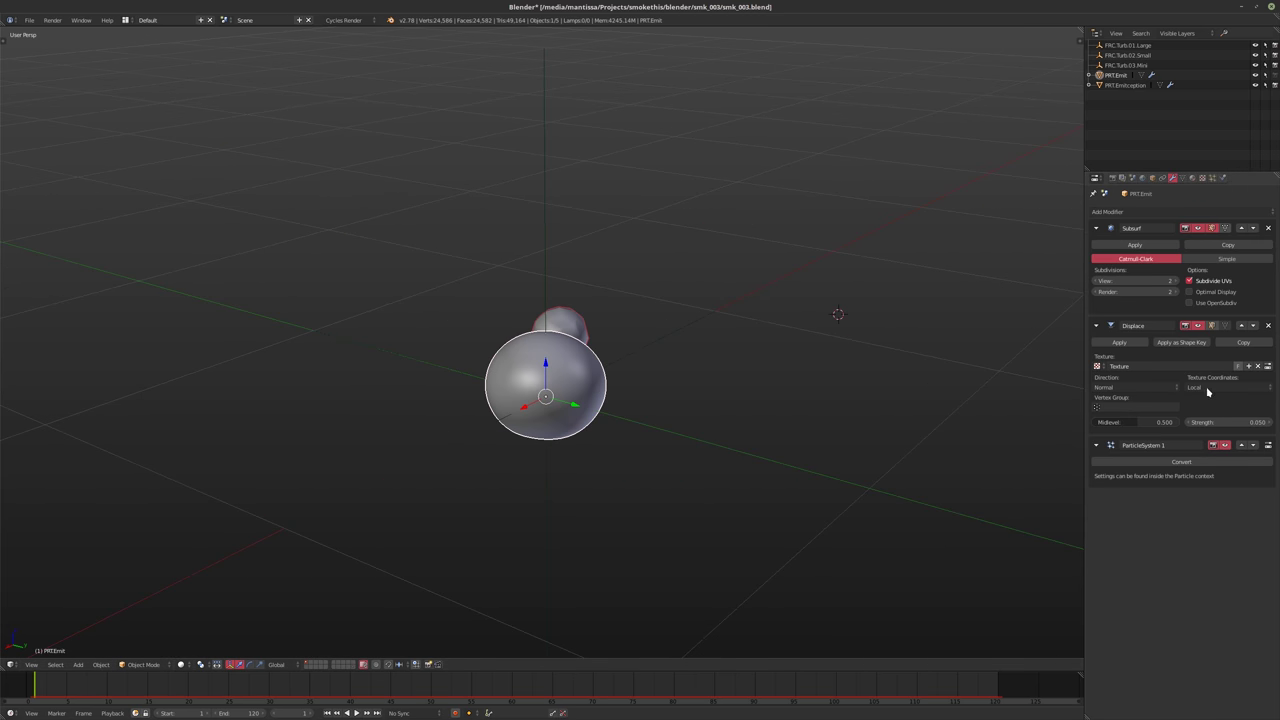
left_click(1212, 178)
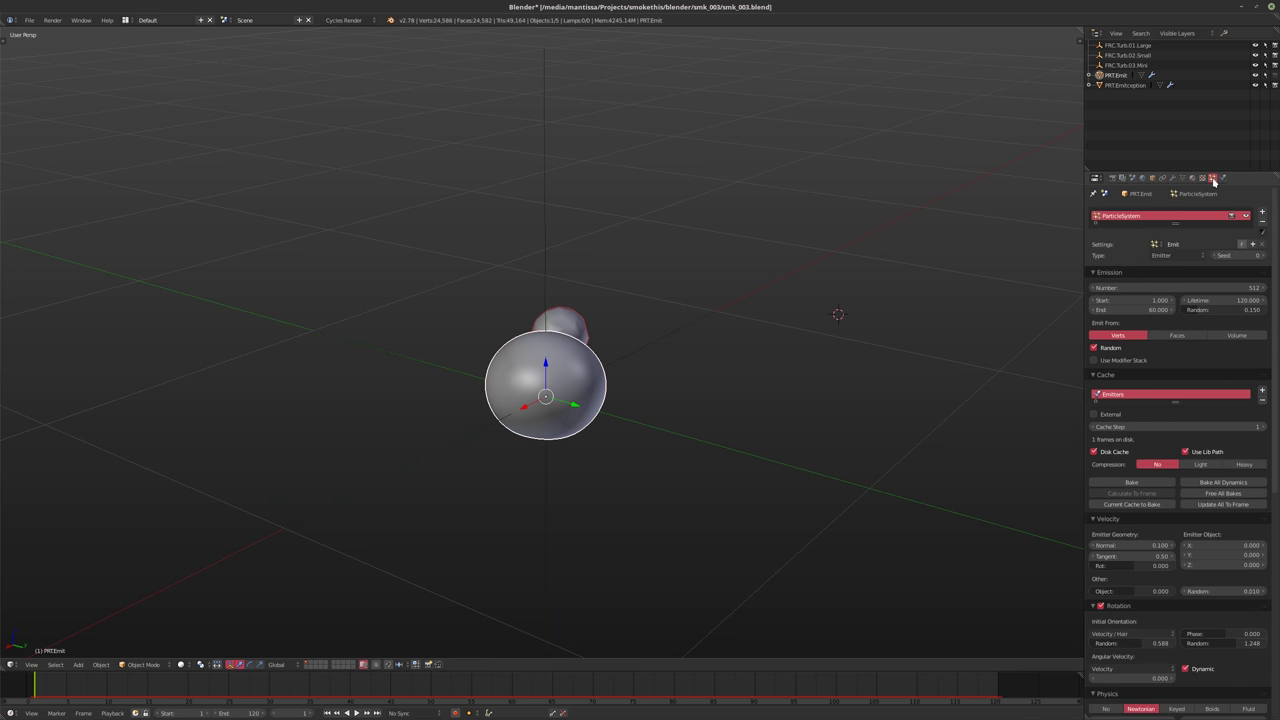
left_click(1222, 178)
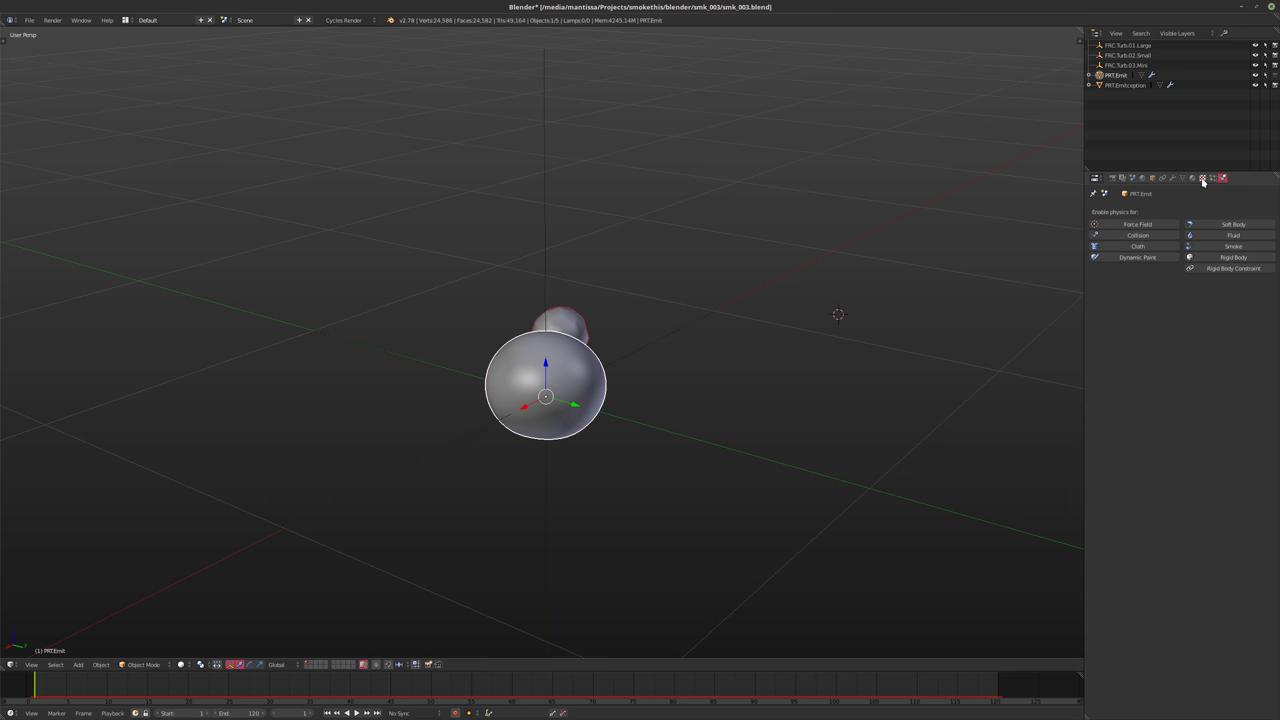
left_click(1203, 178)
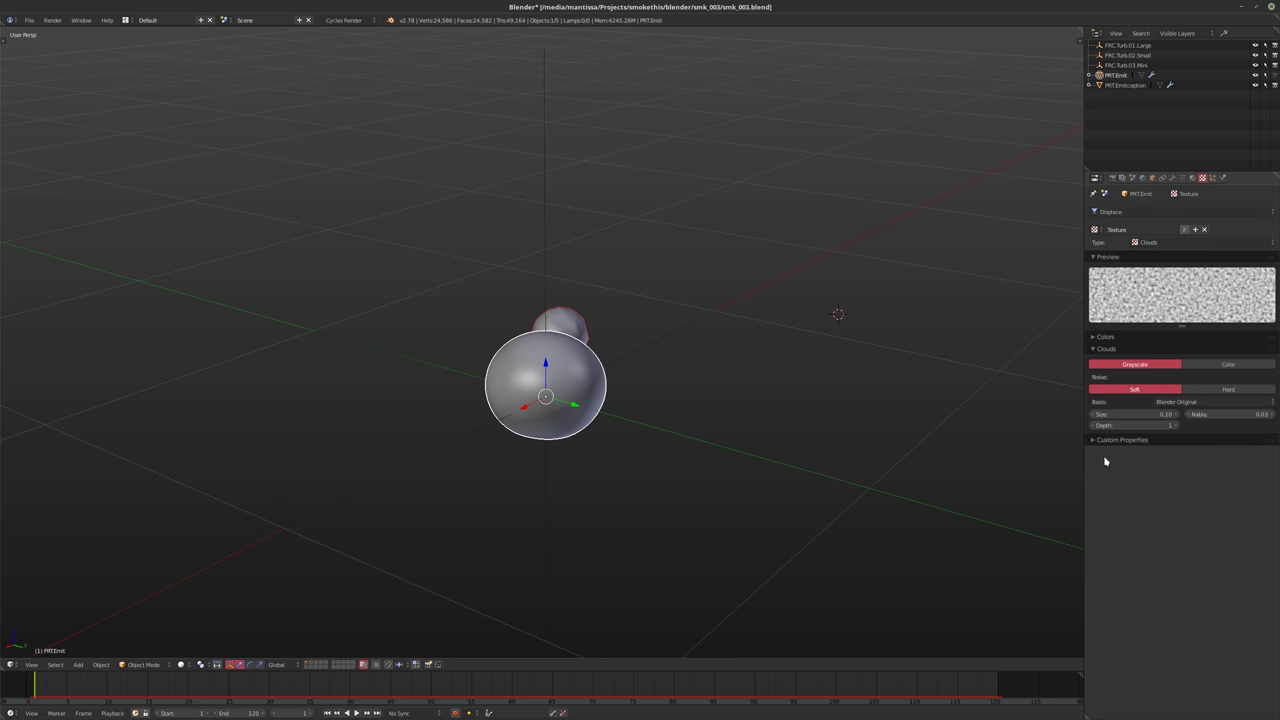
left_click(1119, 414)
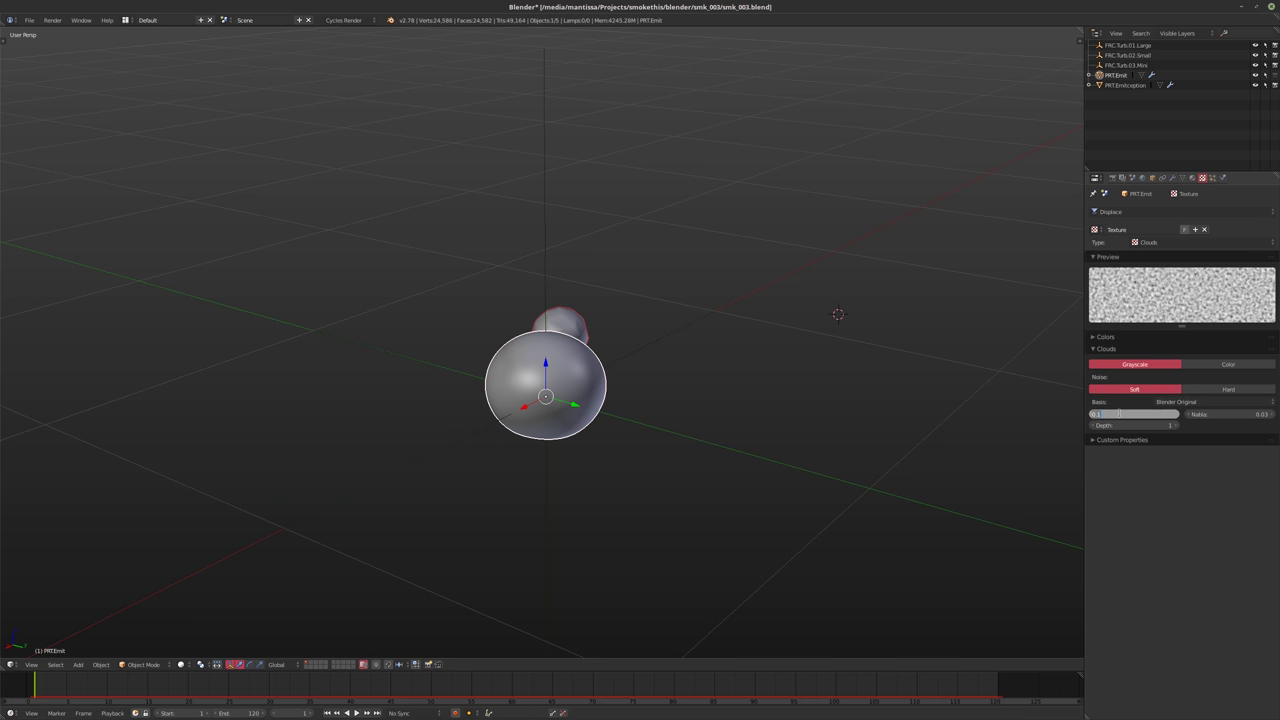
key("BackSpace")
type("0.03")
key("Return")
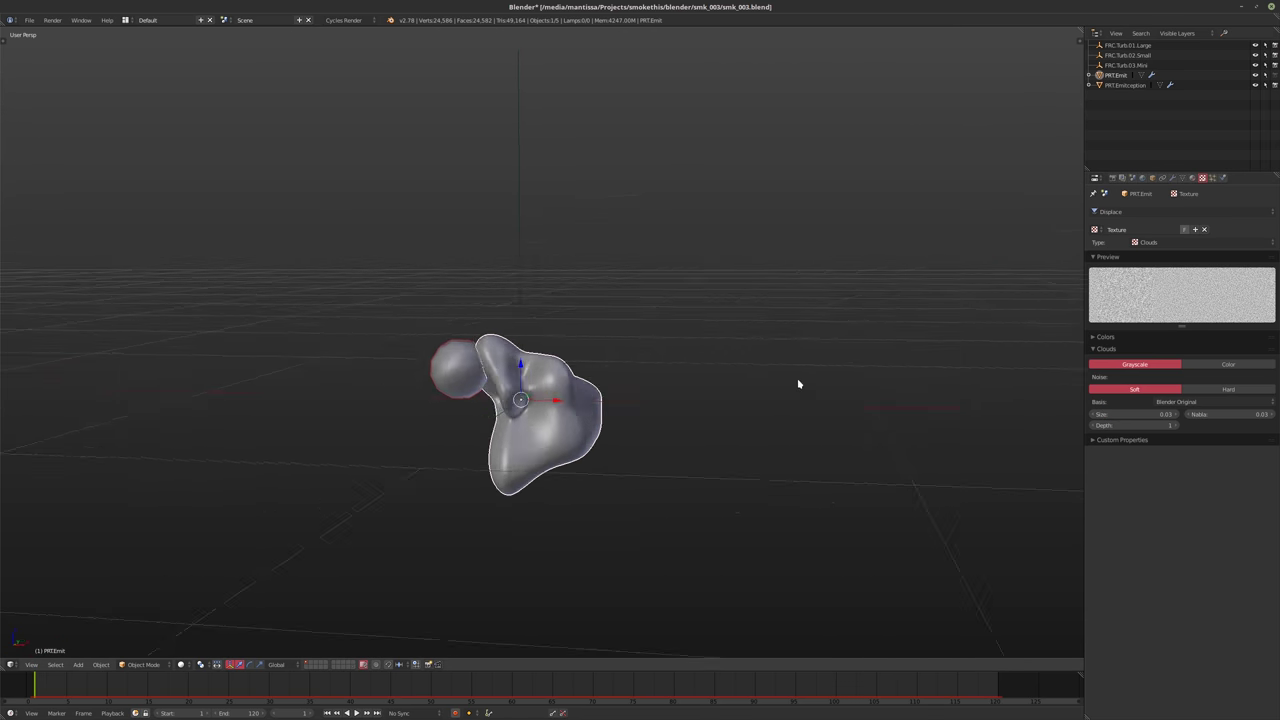
middle_click_drag(798, 384, 740, 397)
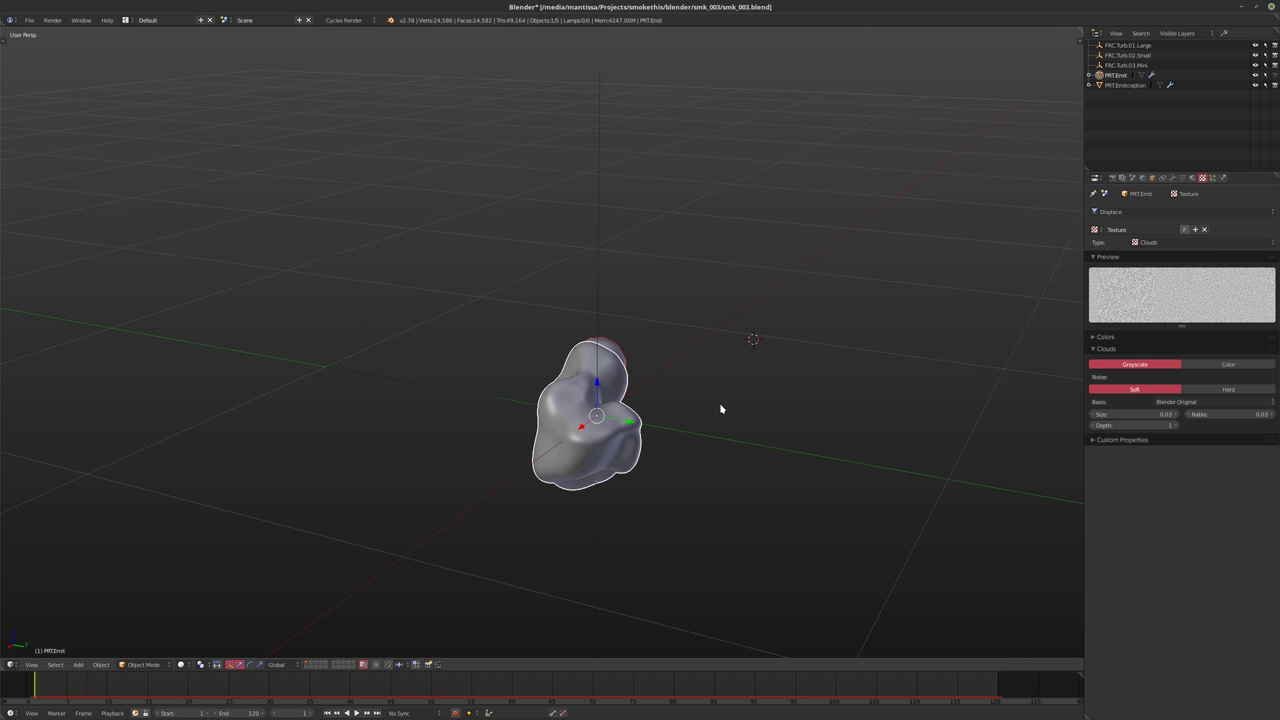
Play the first frames to check emission from the displaced emitter, and return to the first frame
key("alt+a")
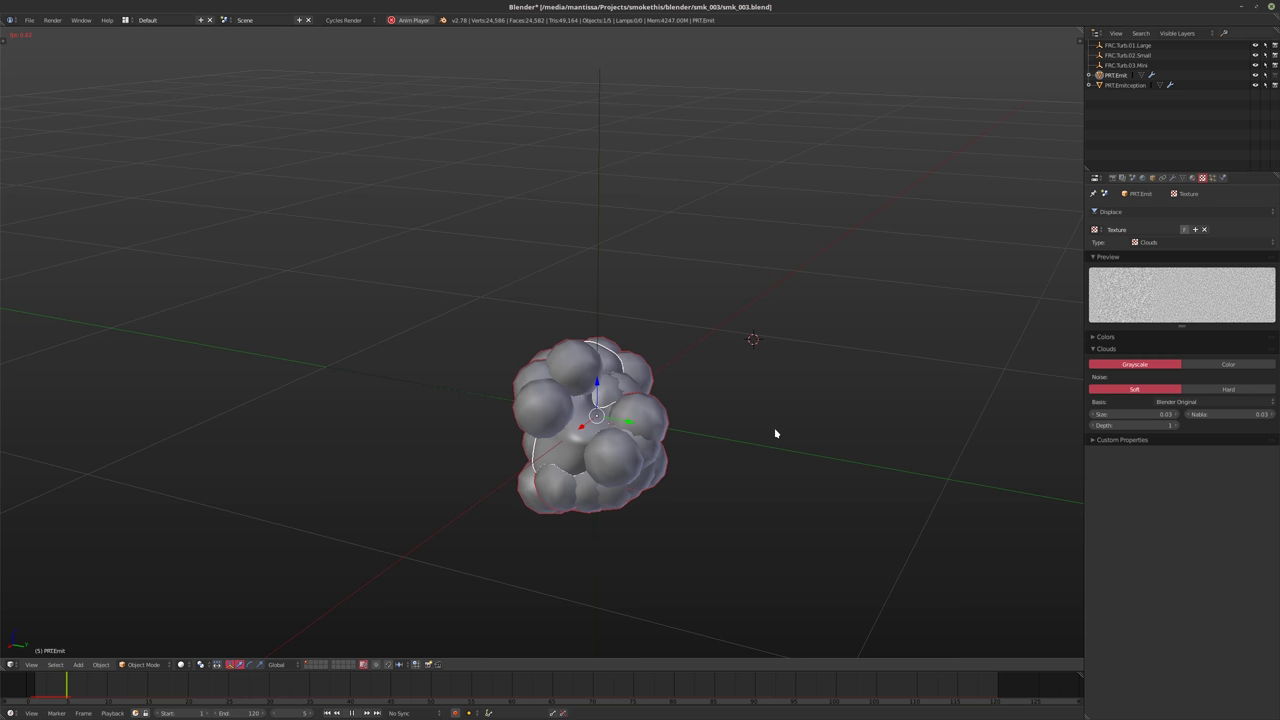
key("Escape")
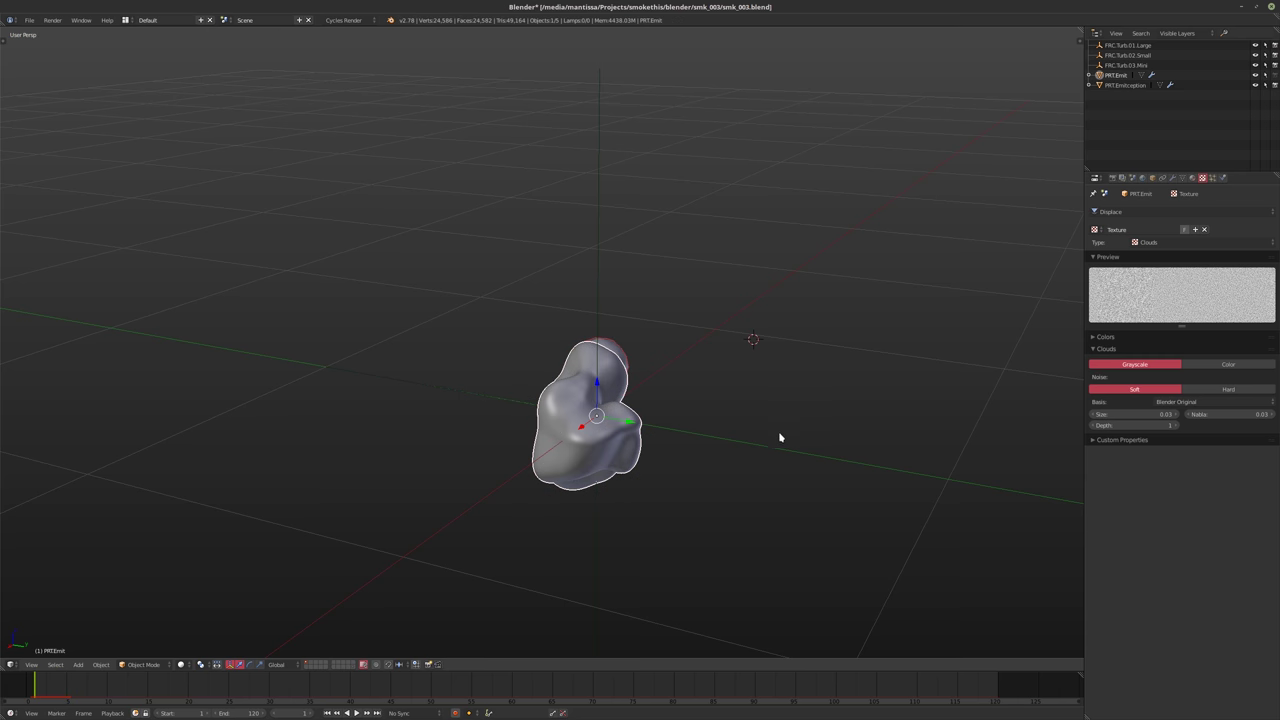
middle_click_drag(780, 437, 749, 453)
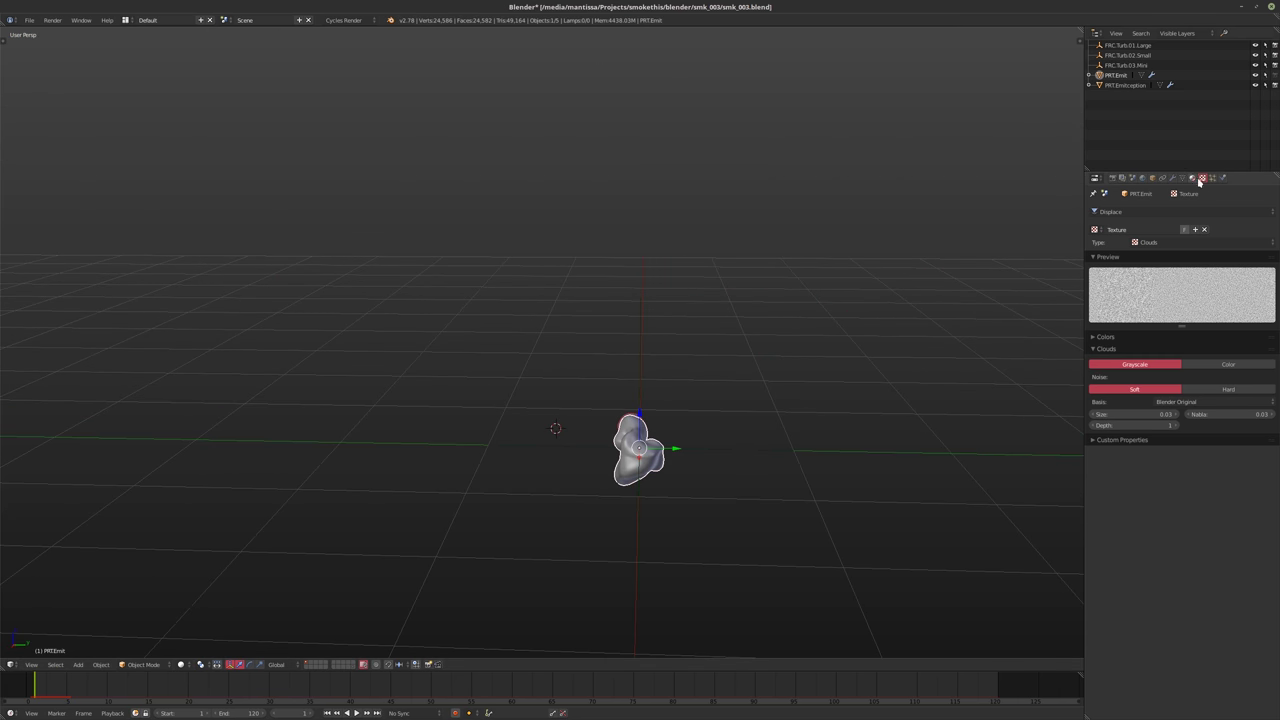
Set PRT.Emit's maximum draw type to Bounds
left_click(1112, 177)
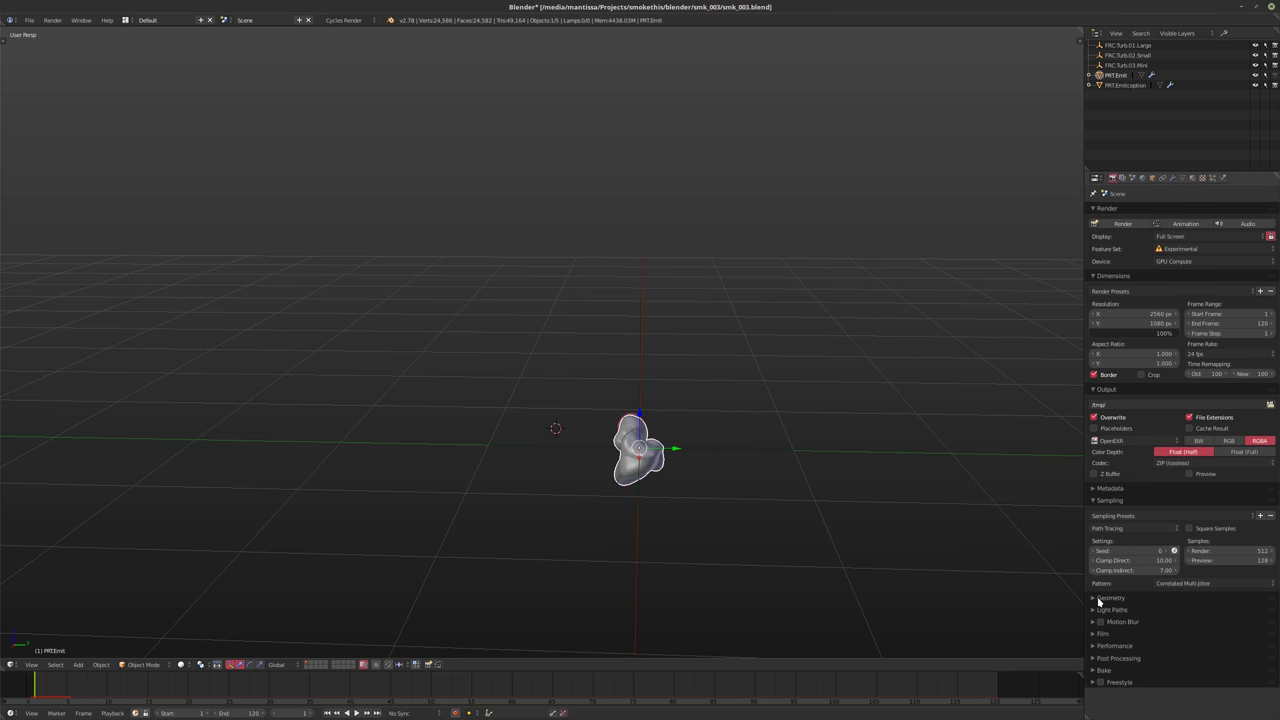
left_click(1143, 177)
left_click(1152, 177)
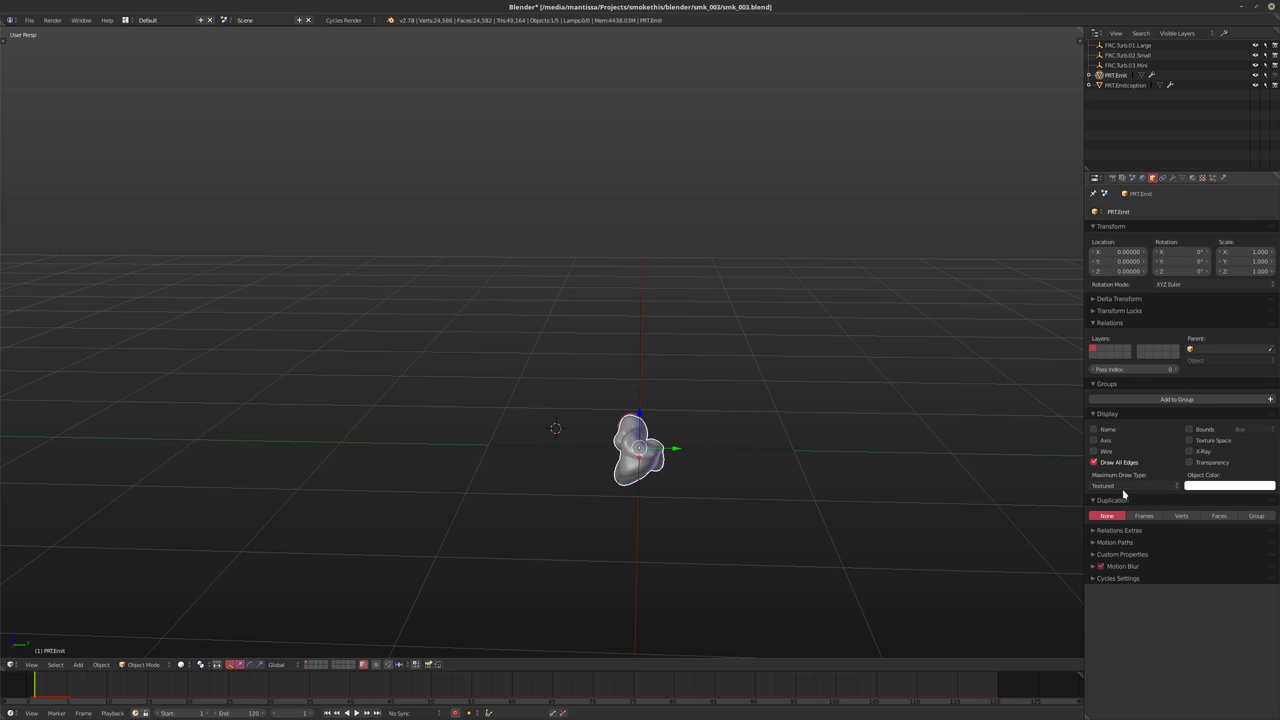
left_click(1125, 487)
left_click(1105, 478)
middle_click_drag(829, 457, 854, 460)
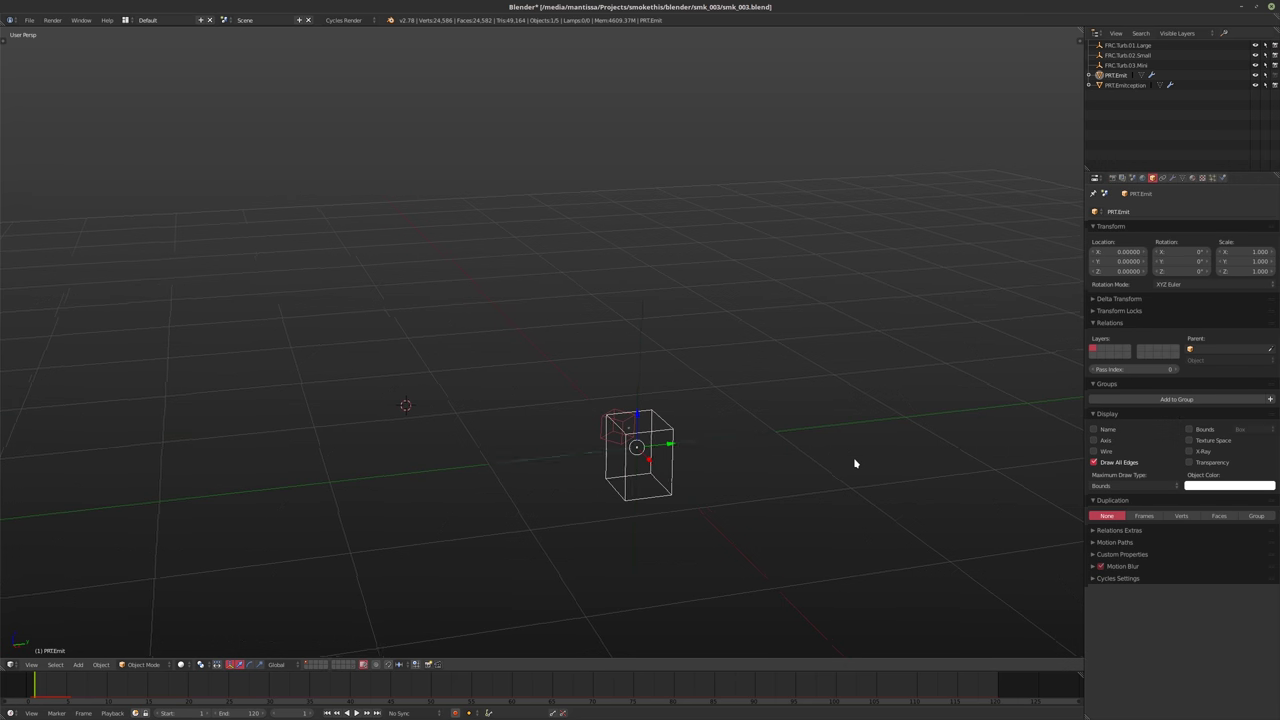
Play a few frames, set PRT.Emit's maximum draw type back to Textured and show only renderable objects in the viewport
key("alt+a")
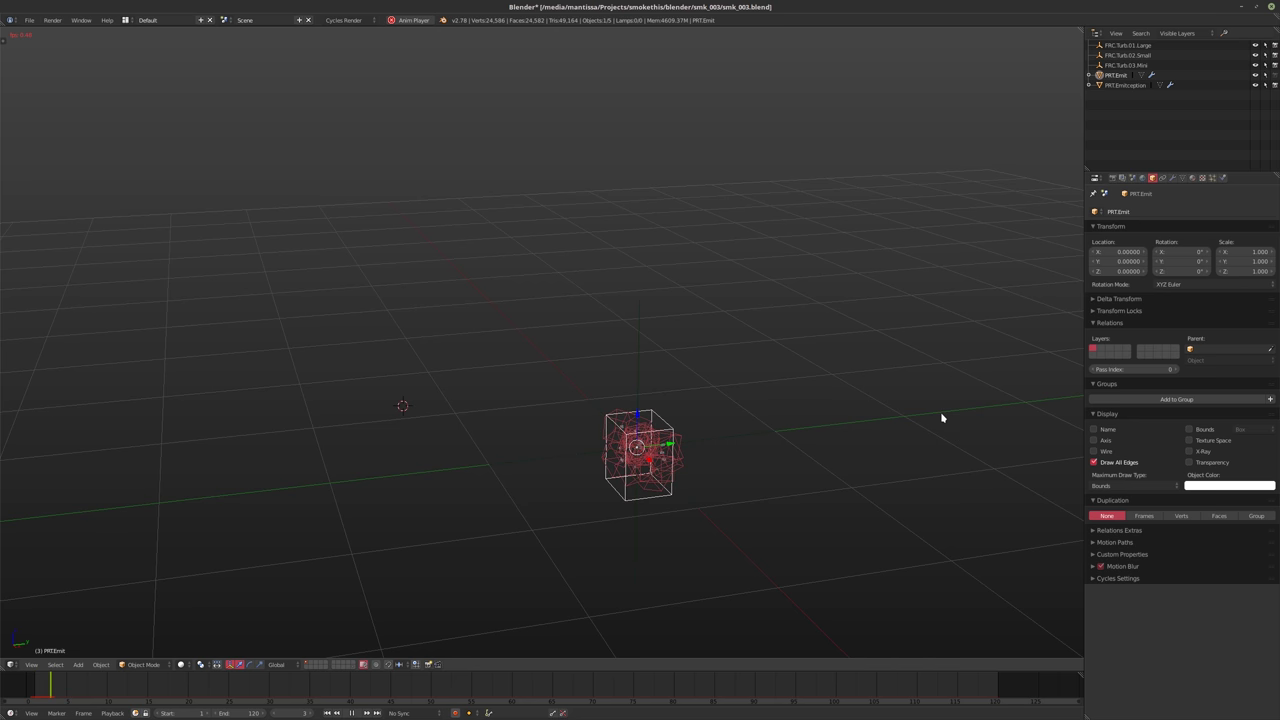
key("n")
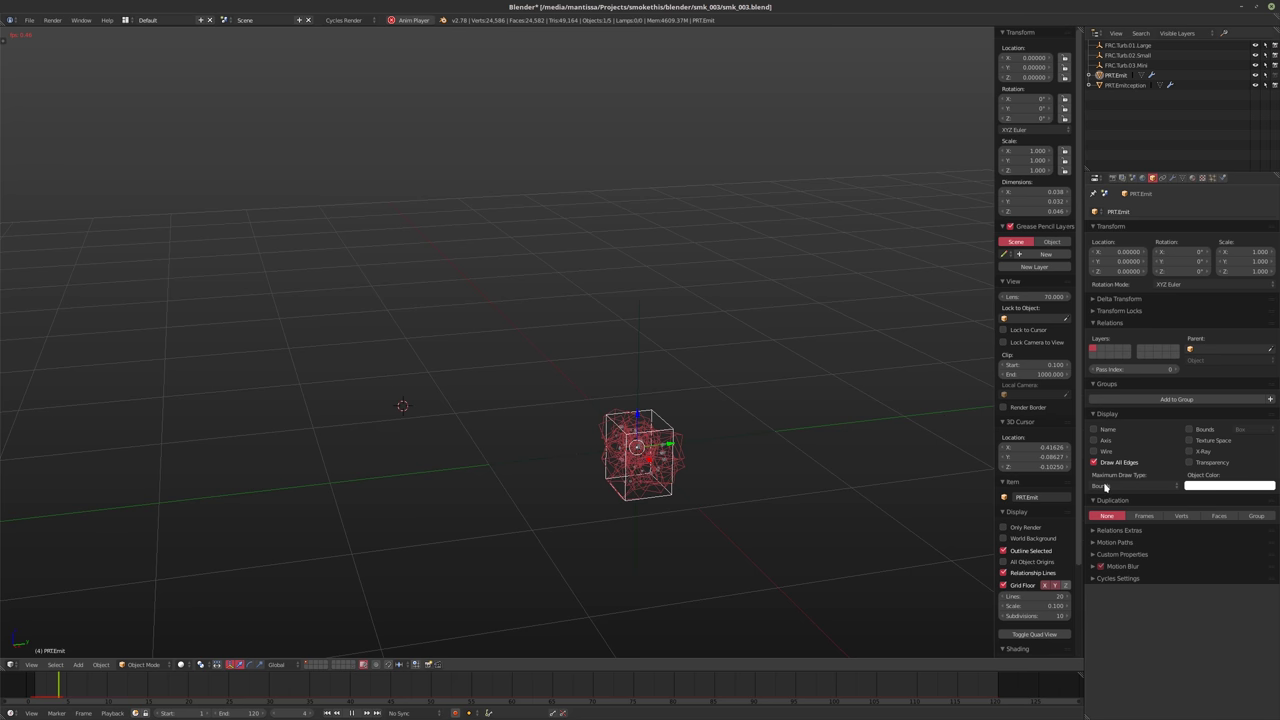
key("alt+a")
left_click(1105, 487)
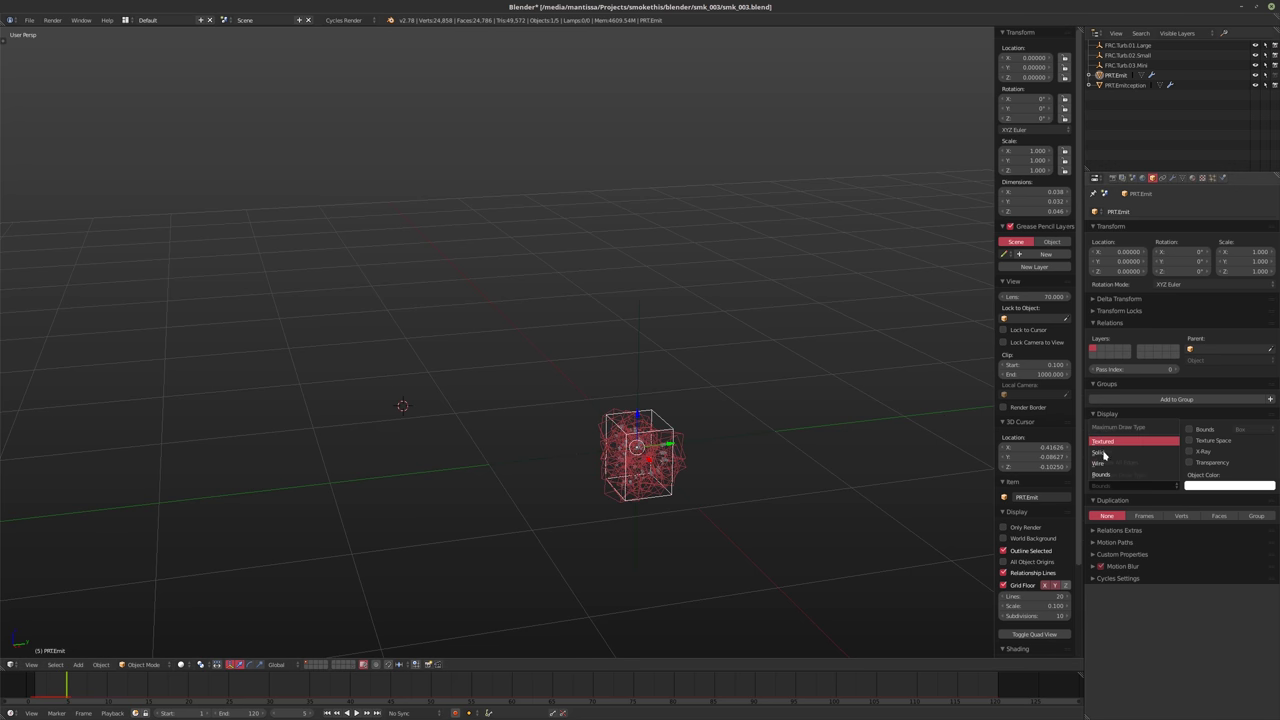
left_click(1103, 446)
left_click(1003, 527)
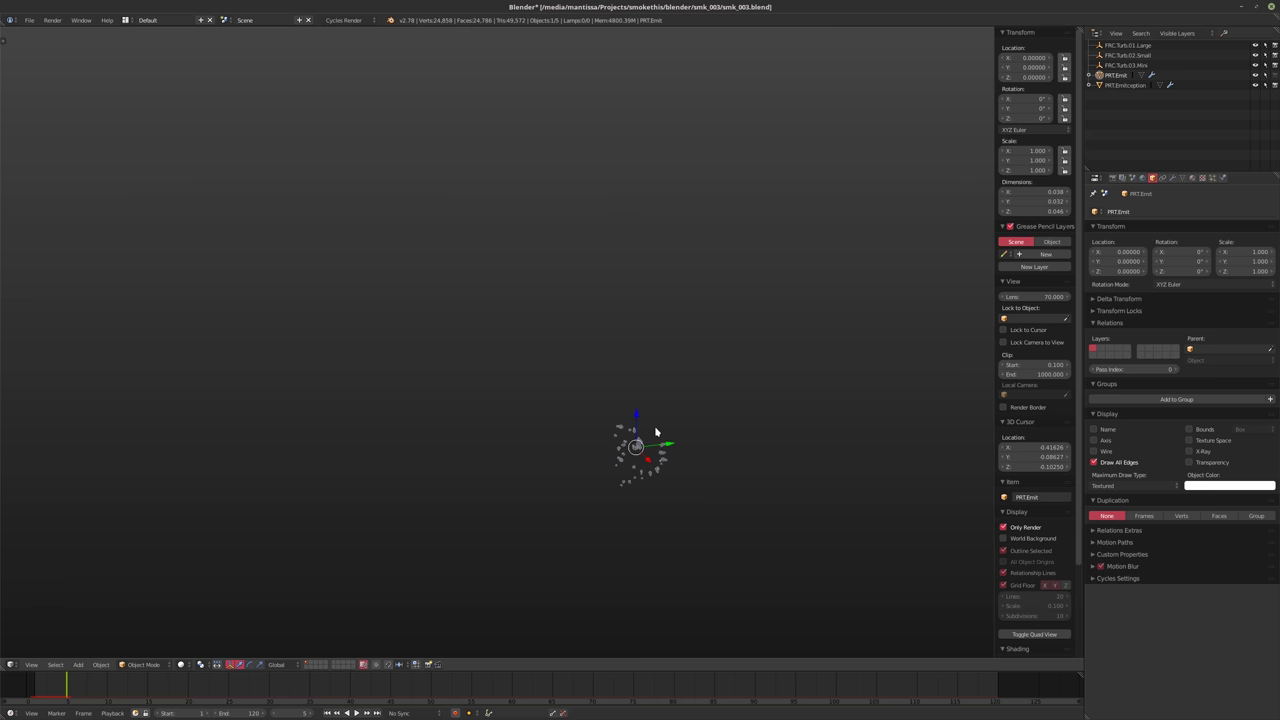
Play the animation up to frame 23, examine the particle trails from several angles and return to the first frame
scroll(655, 432, "up", 8)
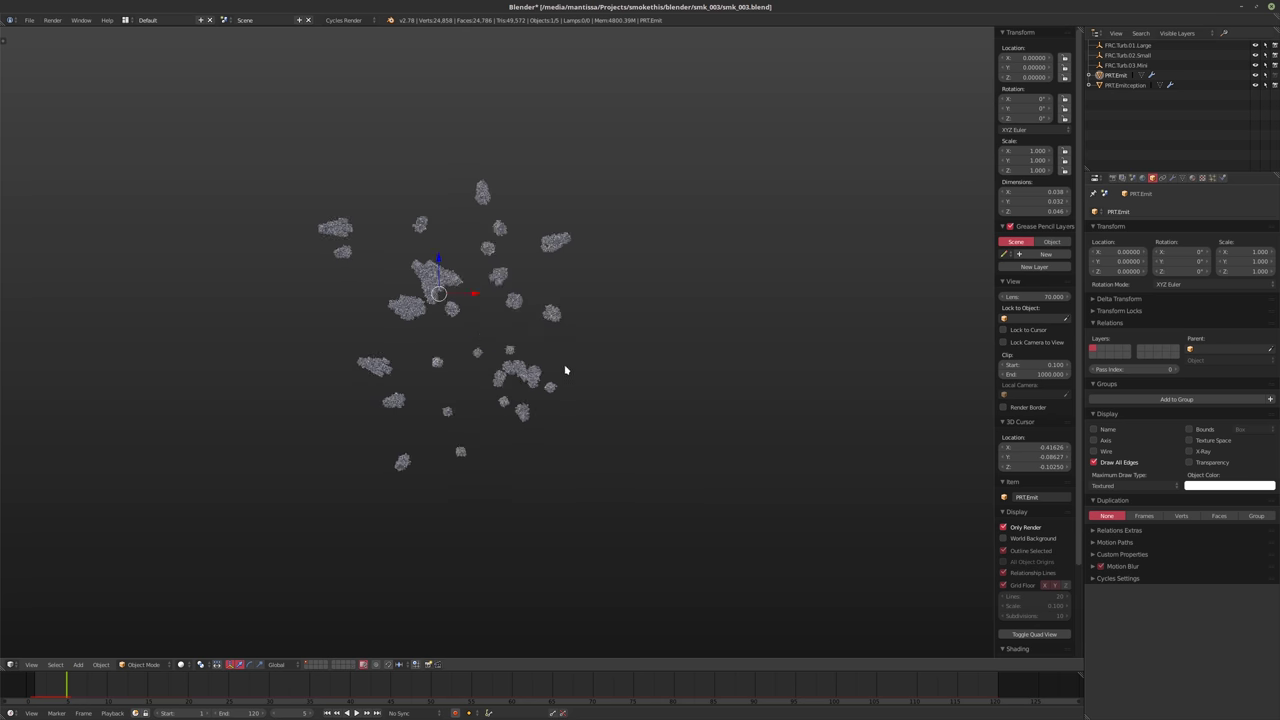
key("alt+a")
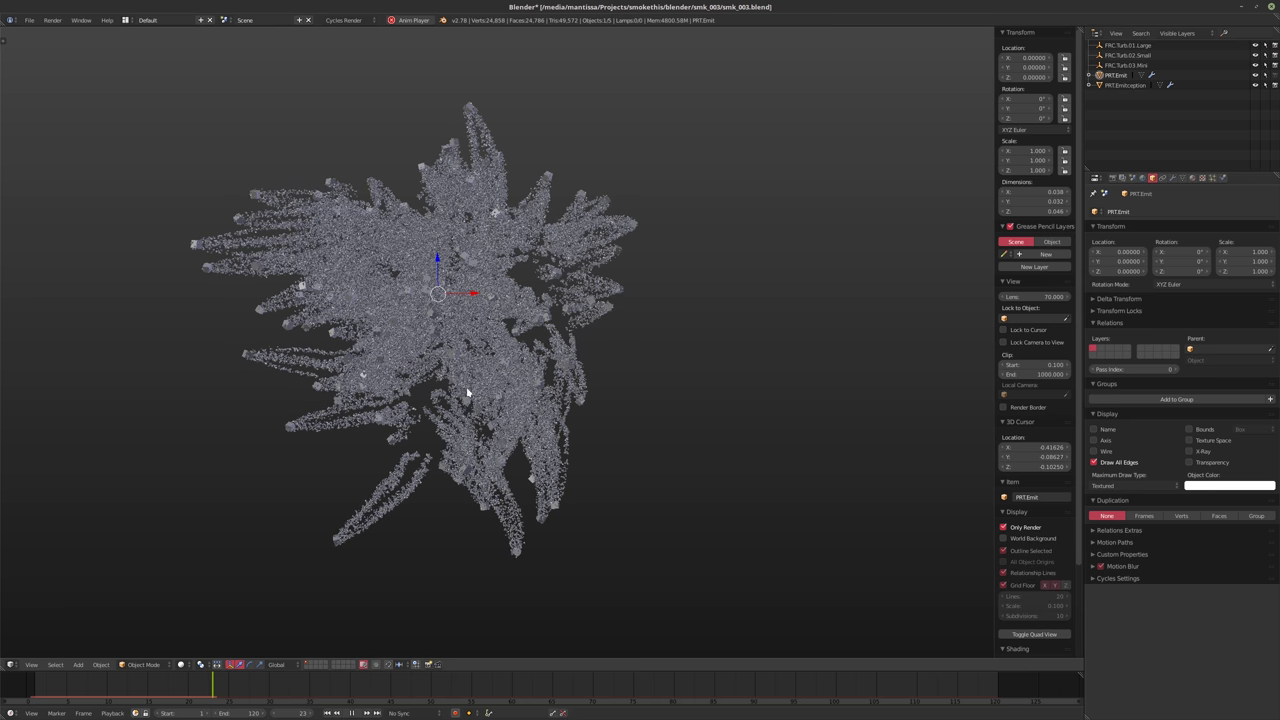
key("alt+a")
middle_click_drag(470, 390, 491, 333)
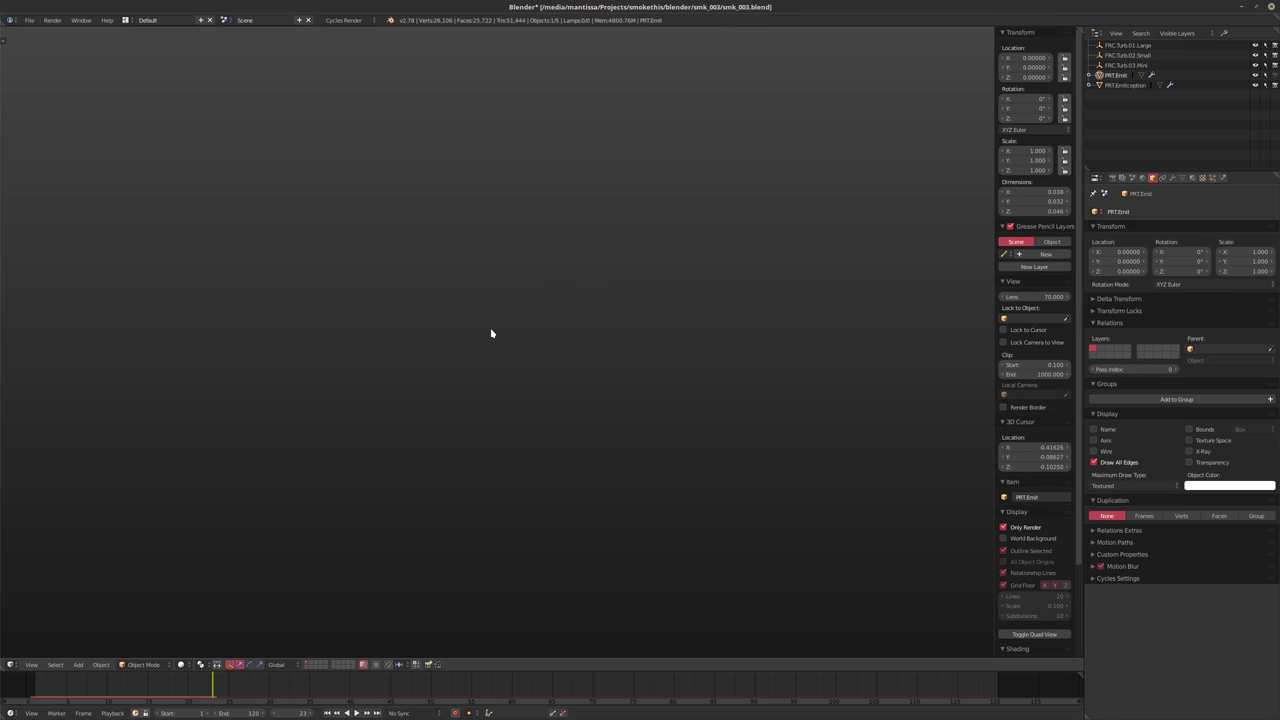
middle_click_drag(528, 305, 502, 251)
scroll(604, 318, "up", 4)
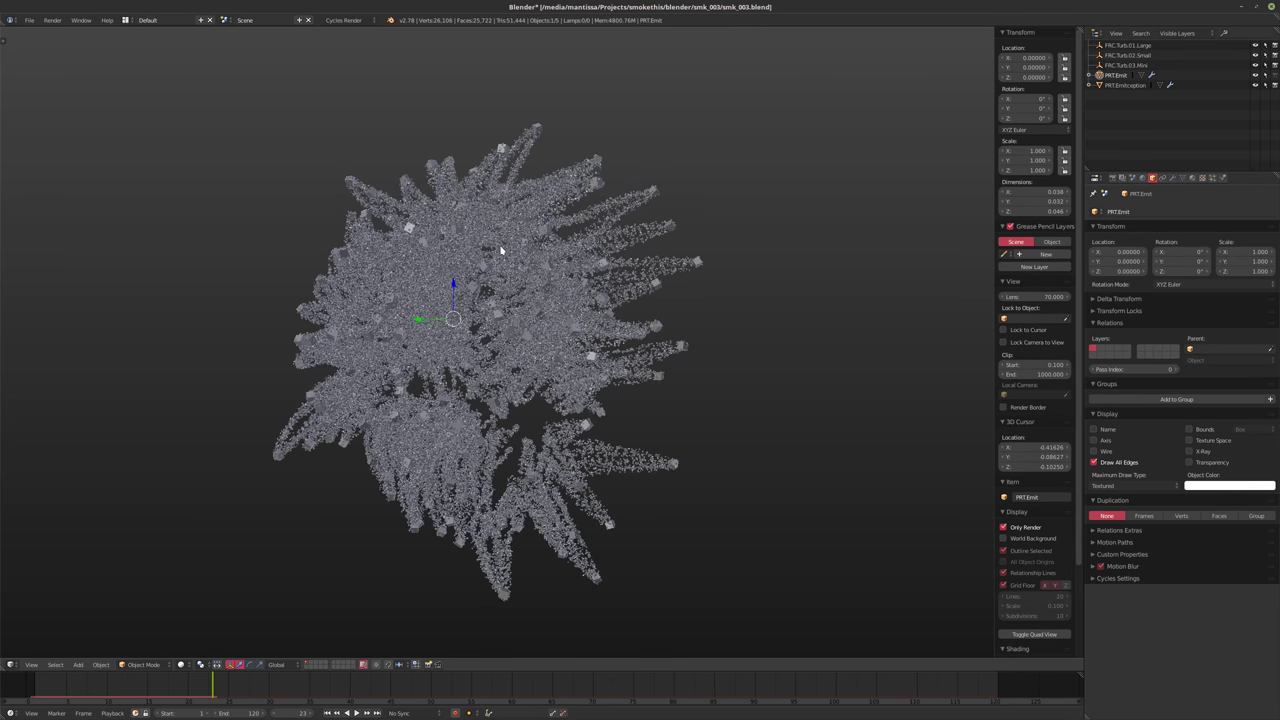
key("shift+Left")
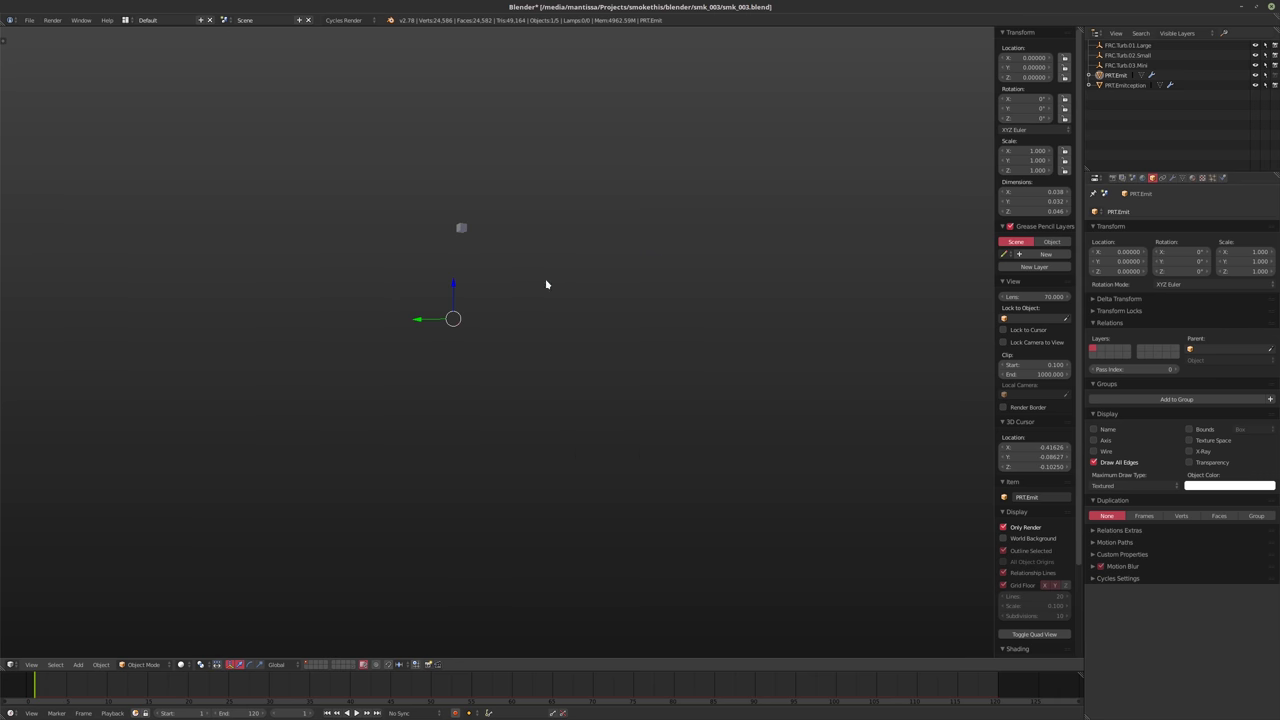
middle_click_drag(511, 300, 429, 353)
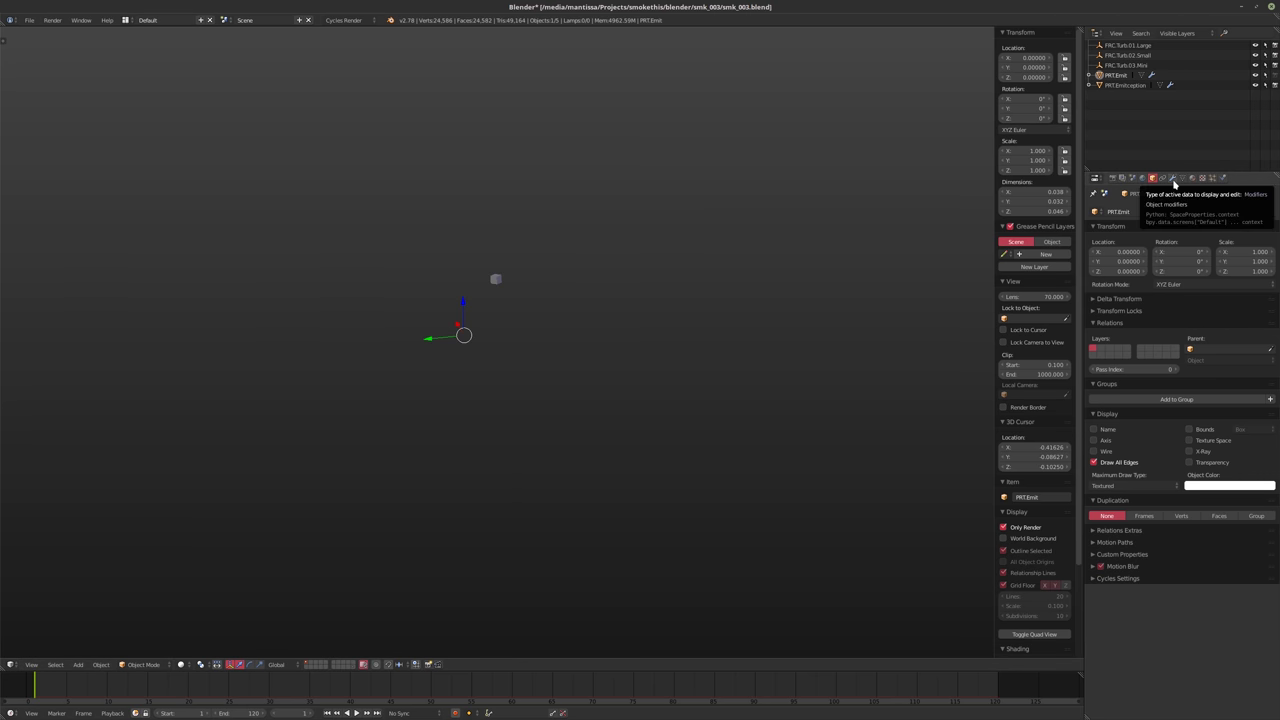
Turn off particle rotation in PRT.Emitception's particle system
left_click(1128, 85)
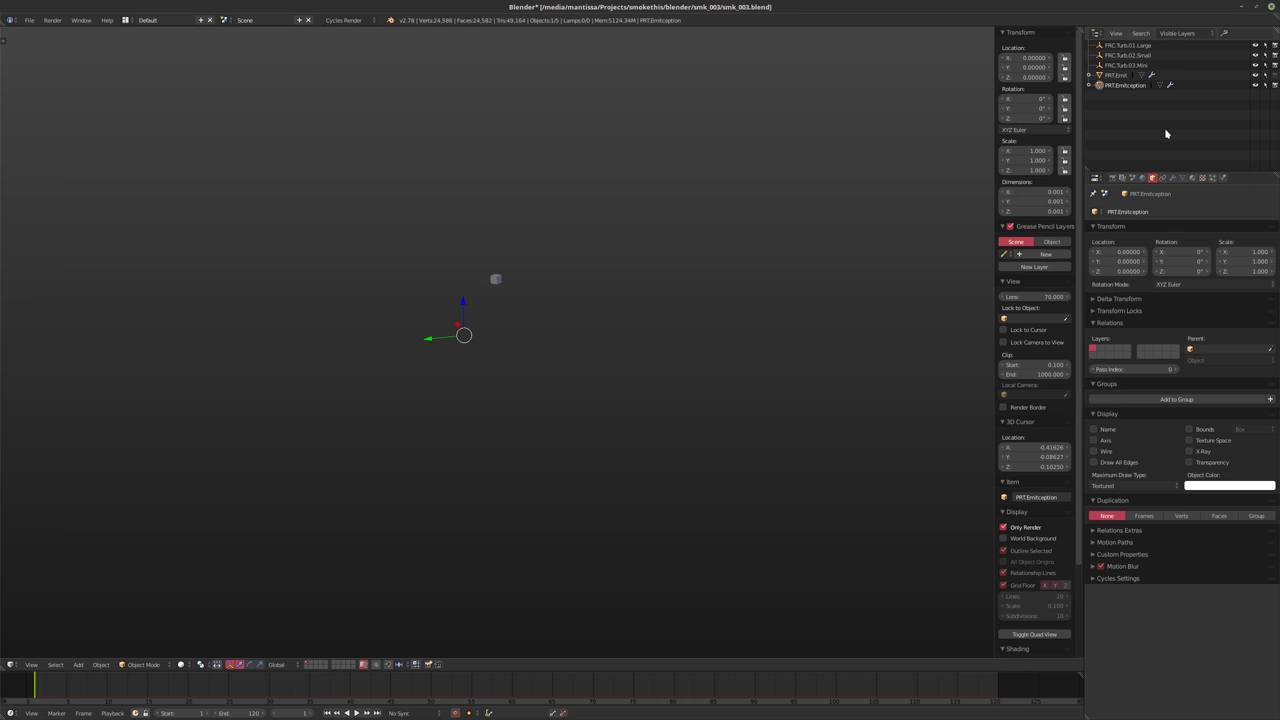
left_click(1223, 179)
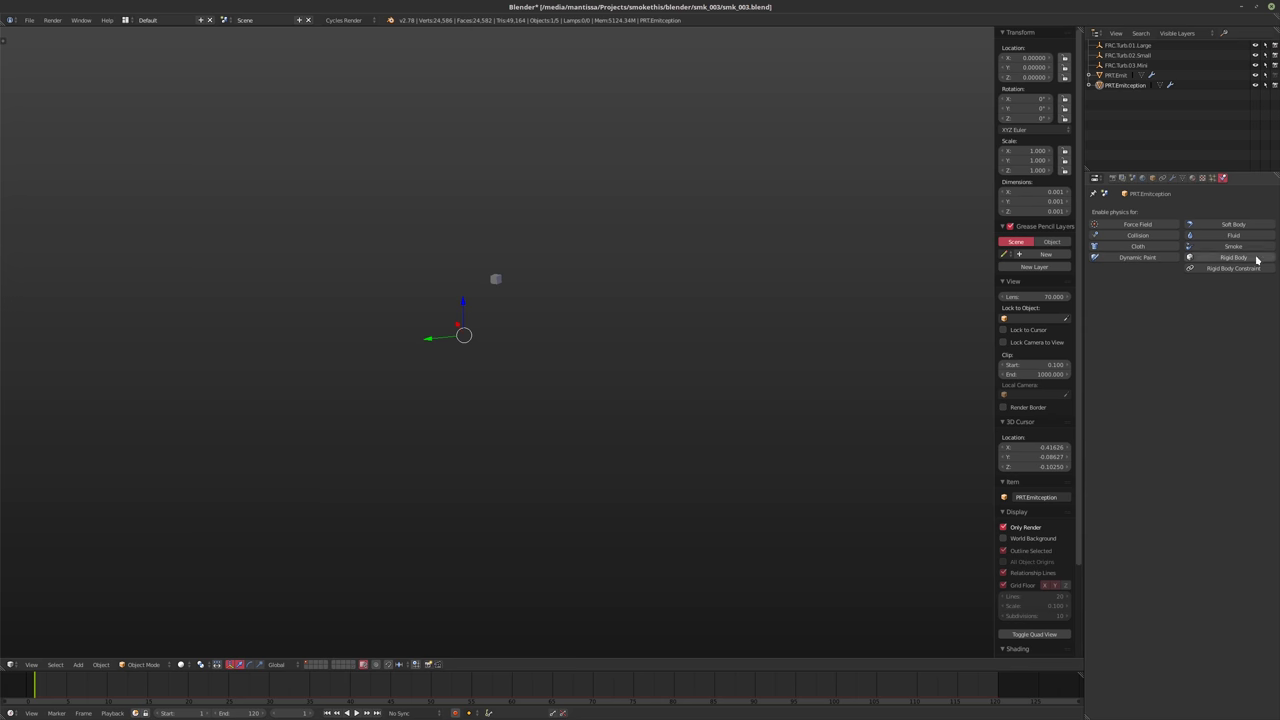
left_click(1205, 179)
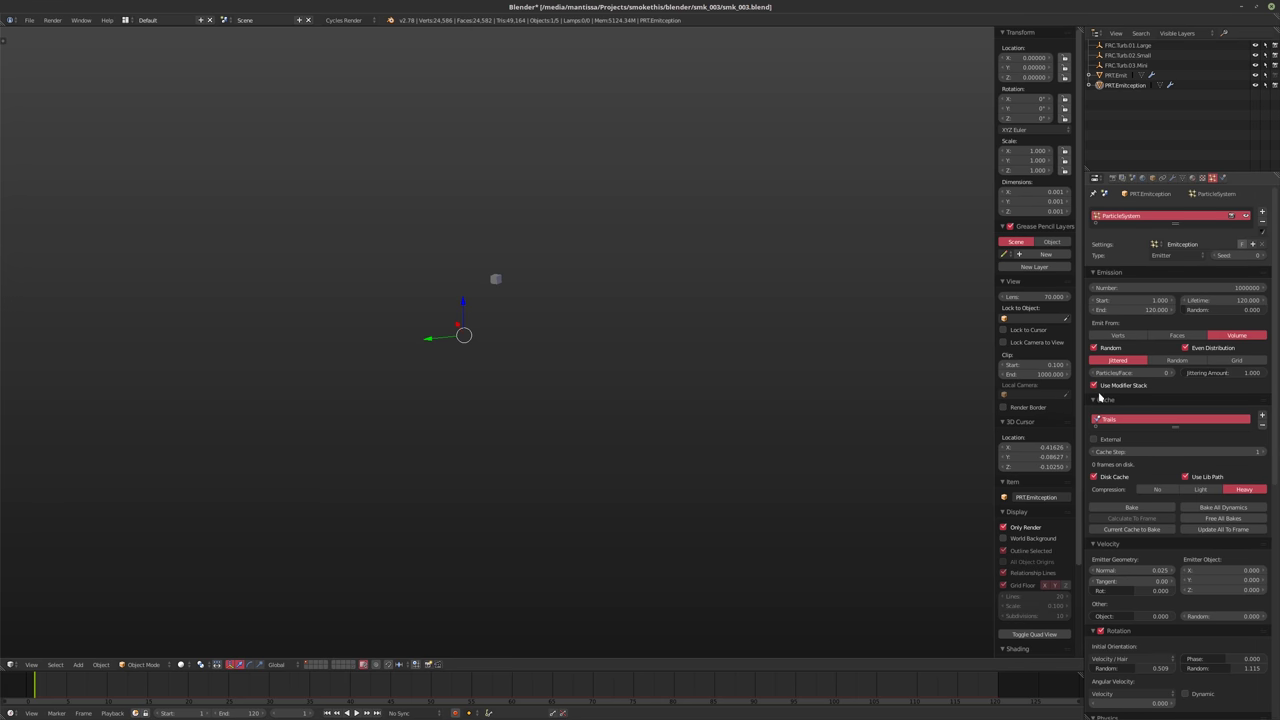
scroll(1143, 488, "down", 3)
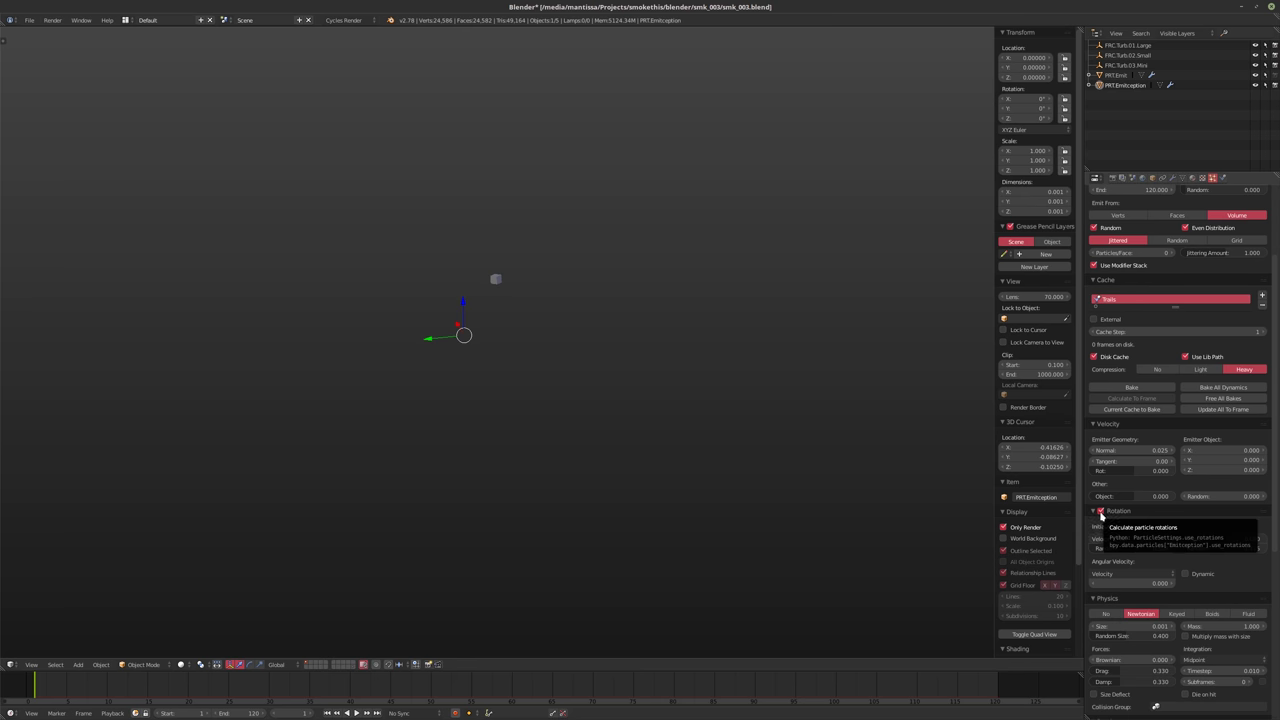
left_click(1113, 520)
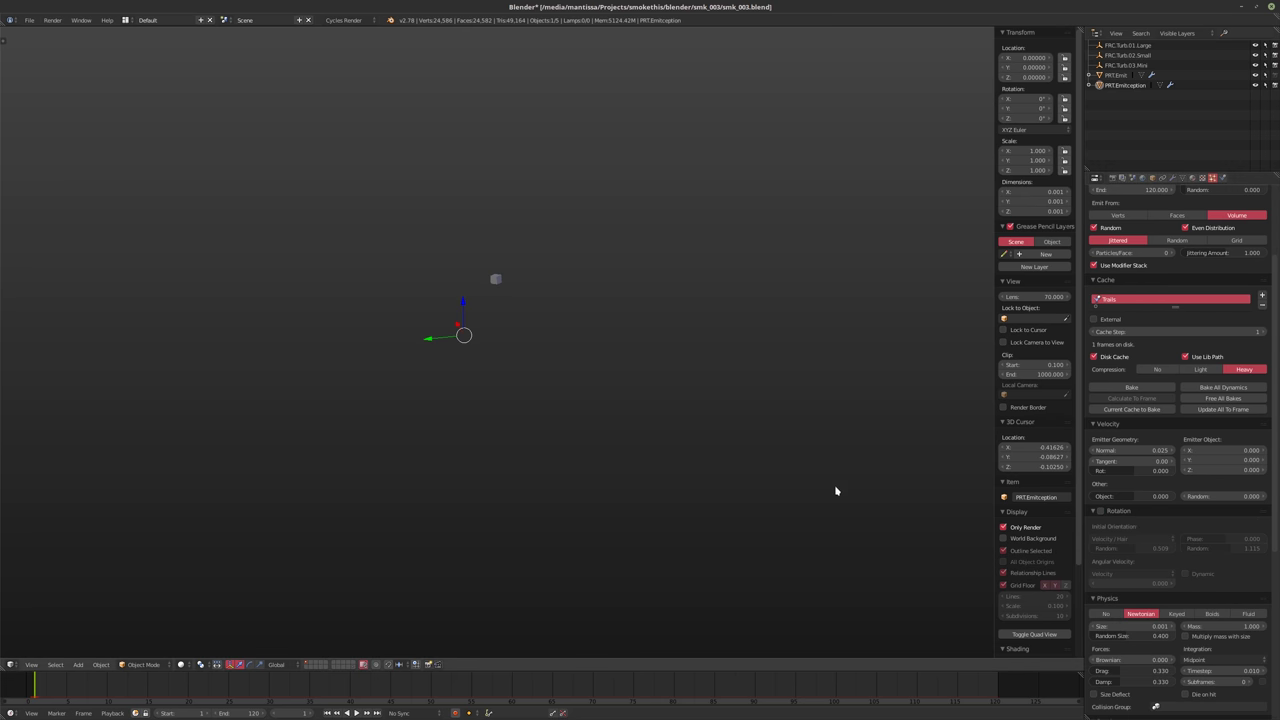
Show the layer holding the particle shape objects, select PRT.Shape and frame it in the view
middle_click_drag(640, 440, 580, 440)
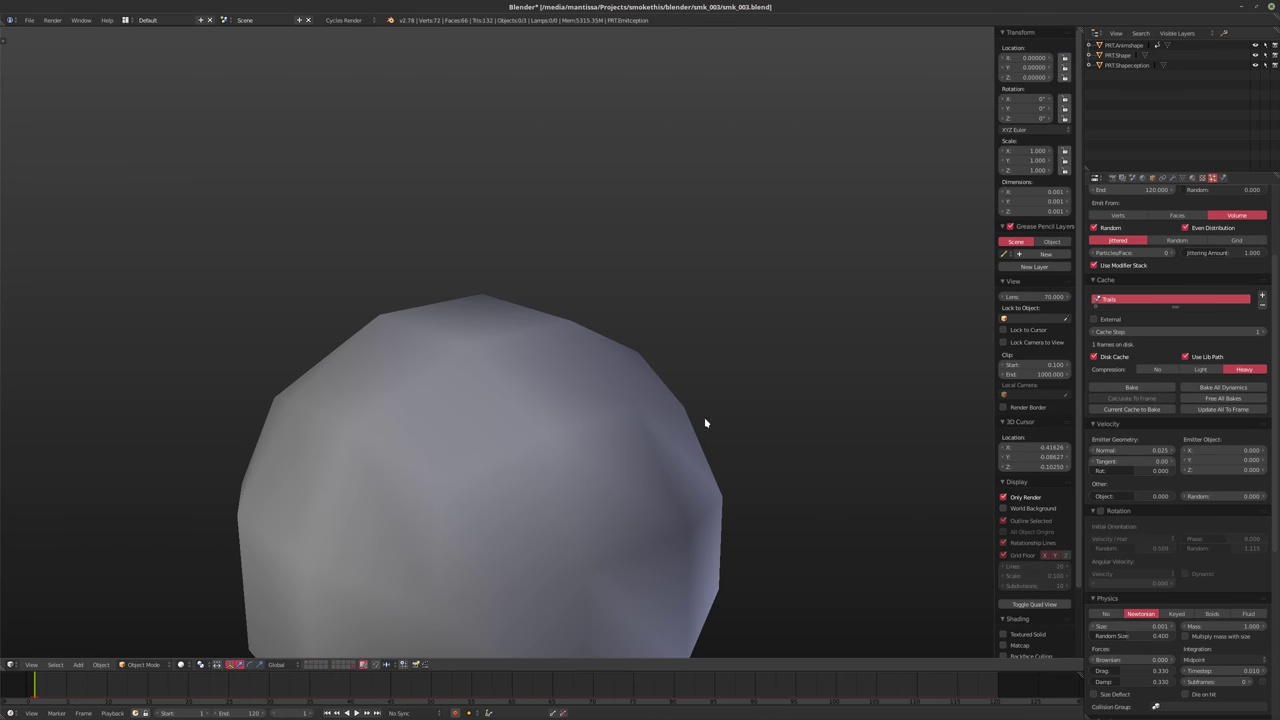
left_click(1117, 56)
key("KP_Decimal")
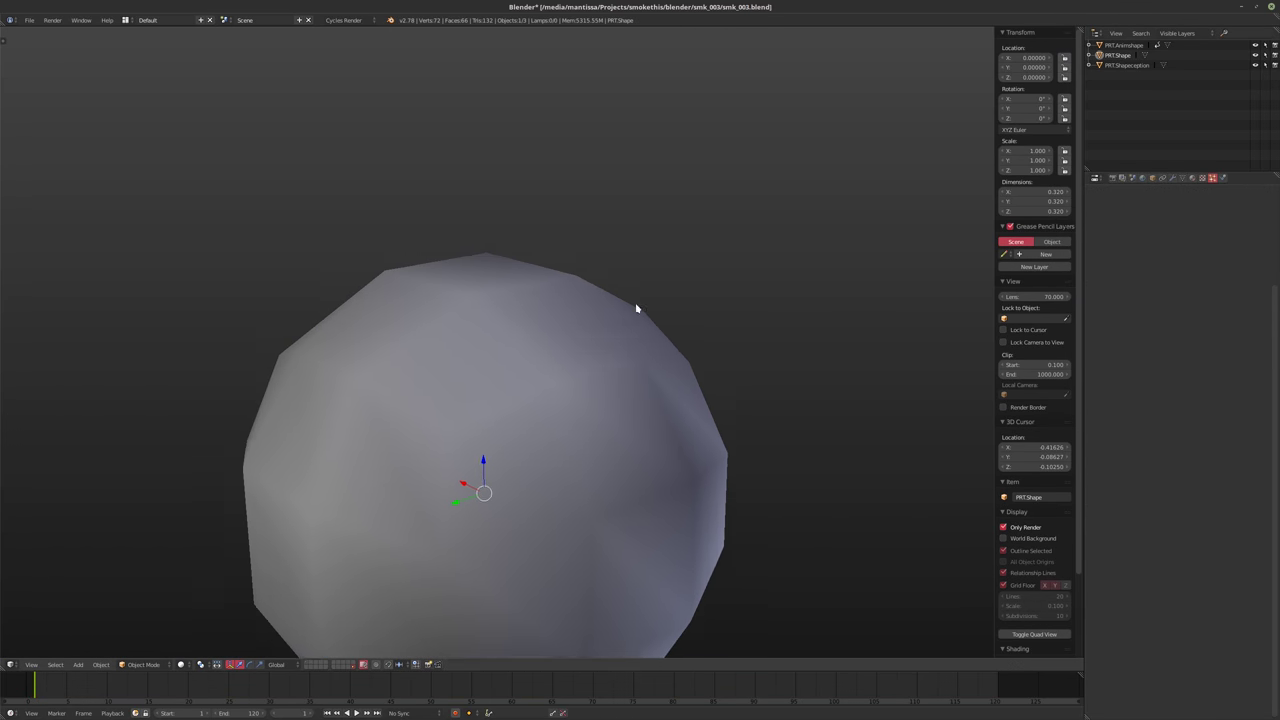
key("shift+c")
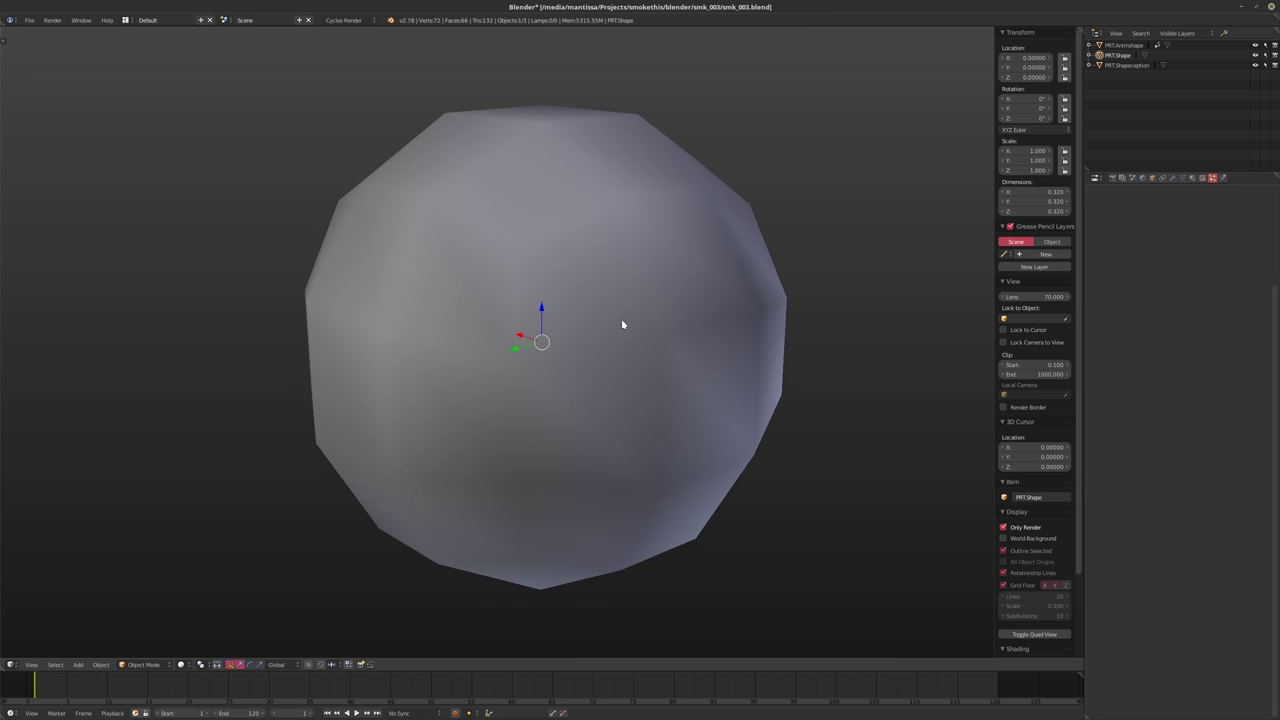
key("ctrl+z")
middle_click_drag(622, 324, 601, 342)
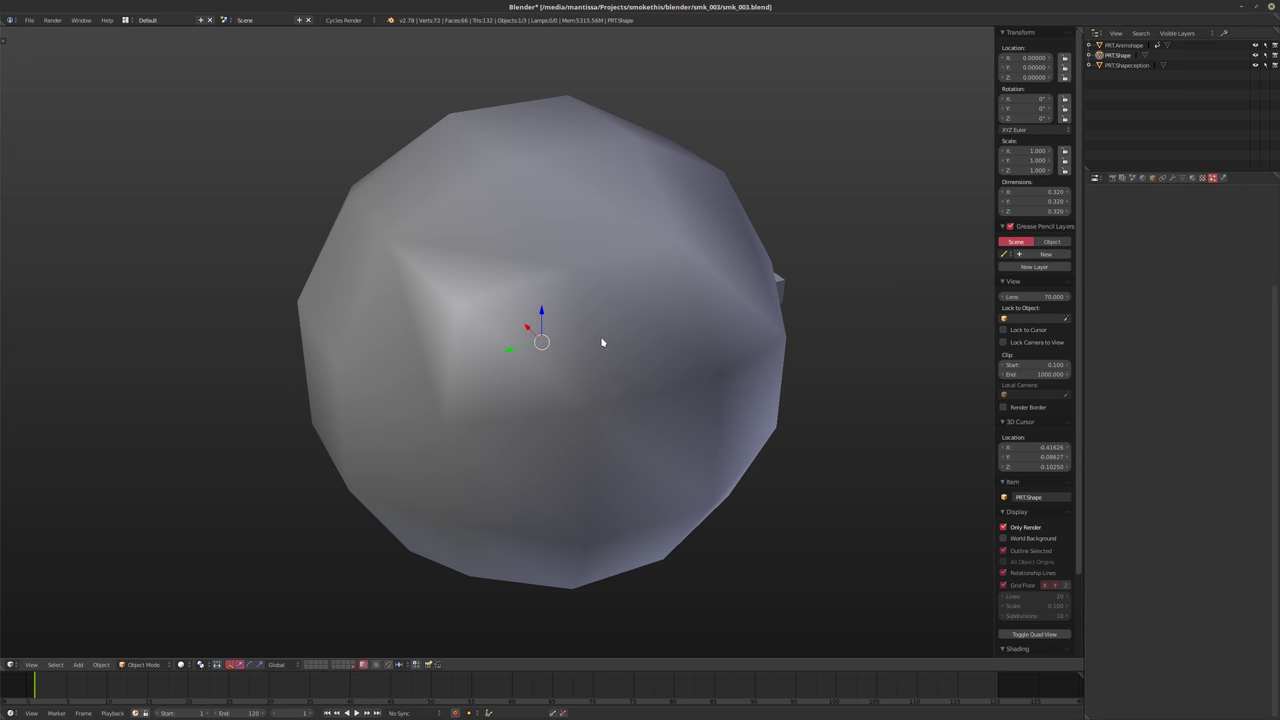
Turn off Only Render display and enter Edit Mode on PRT.Shape
left_click(1004, 527)
mouse_move(709, 398)
middle_mouse_down()
mouse_move(649, 394)
mouse_move(731, 400)
middle_mouse_up()
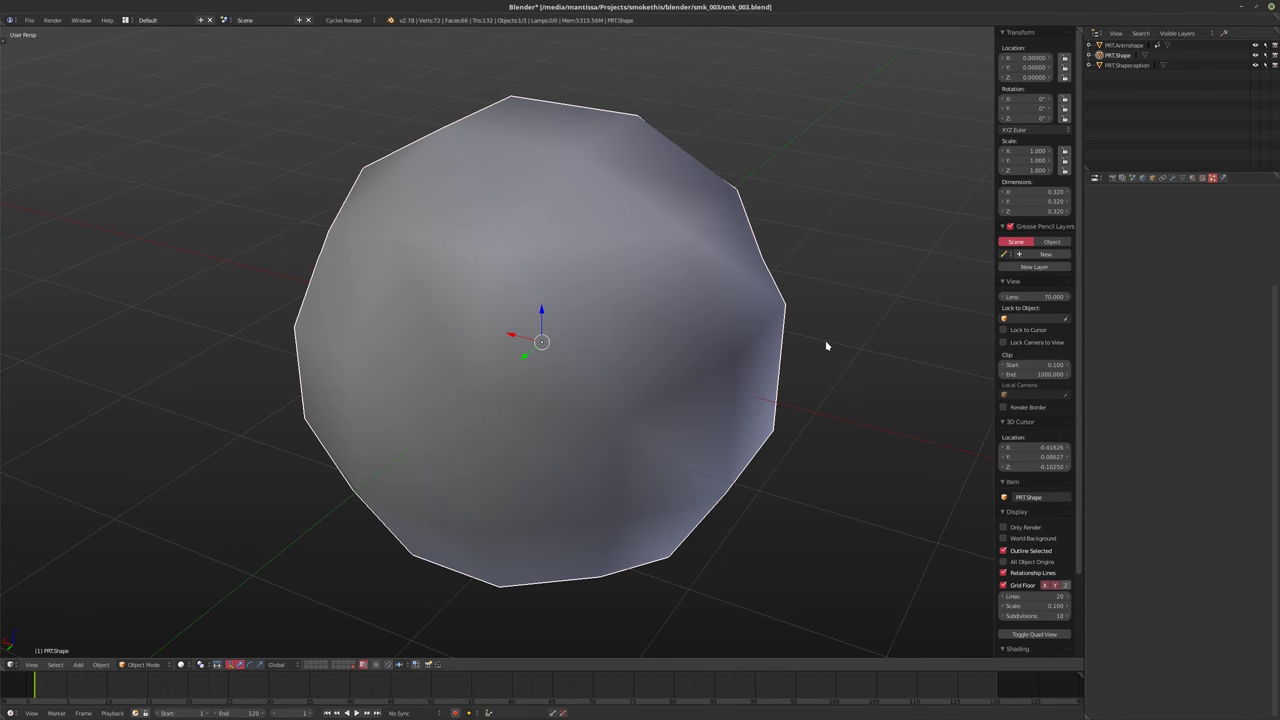
key("Tab")
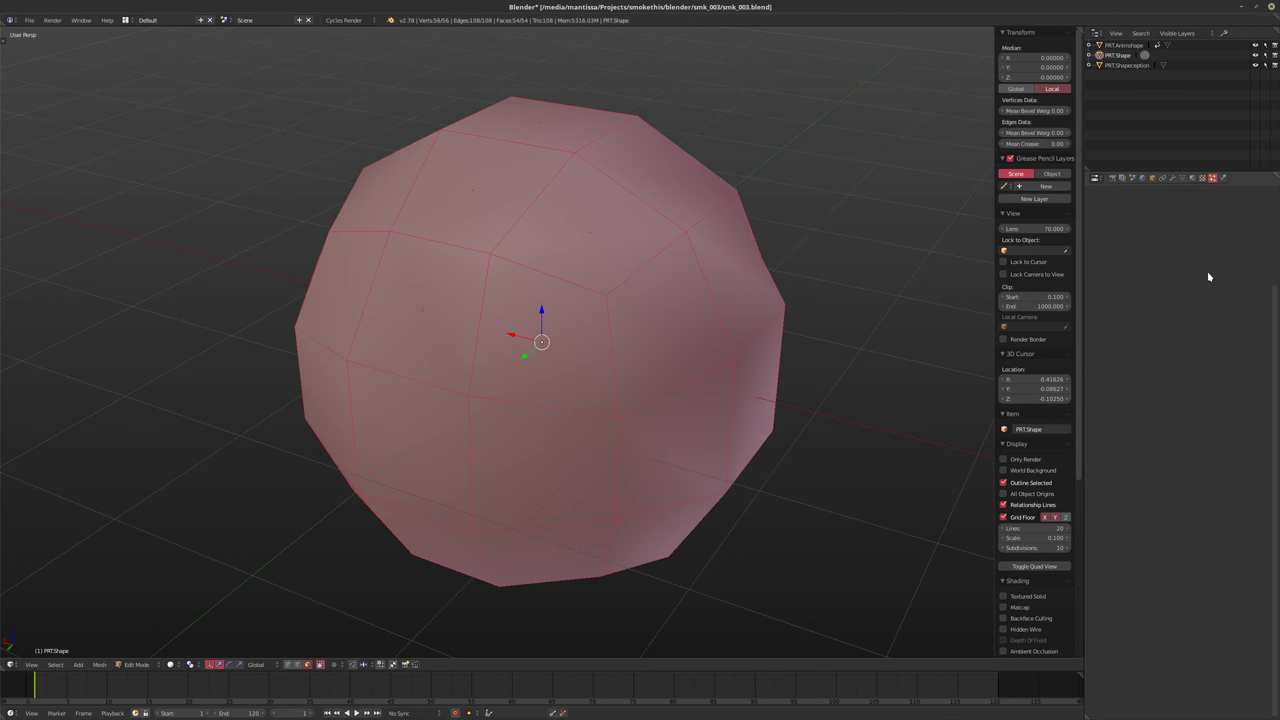
middle_click_drag(588, 315, 597, 313)
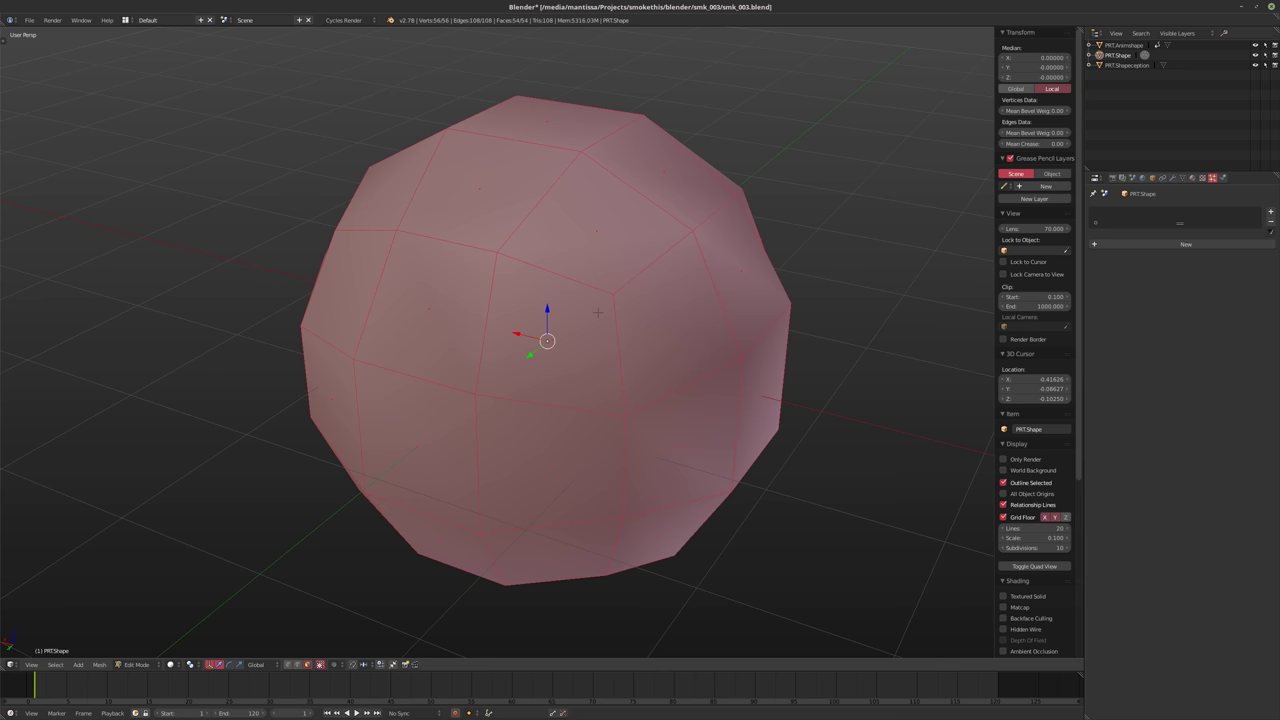
Add a cube to PRT.Shape's mesh, then delete the vertices of the old rounded shape
key("shift+a")
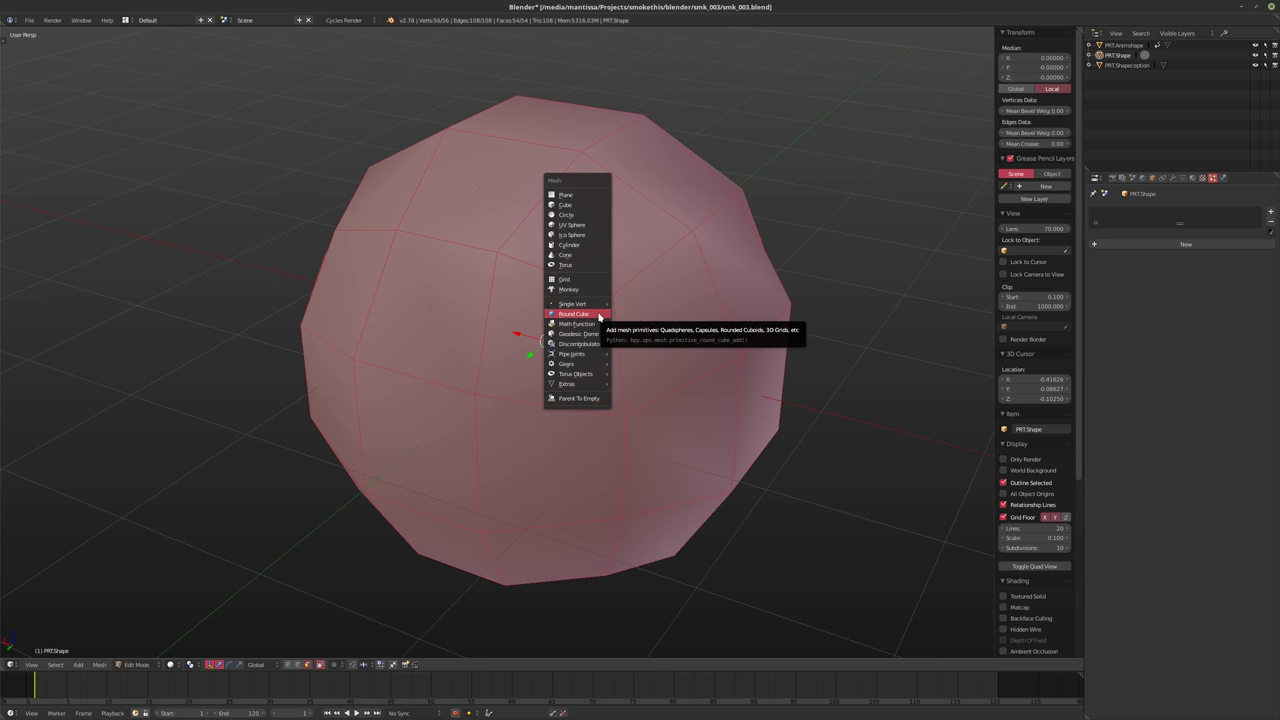
left_click(566, 205)
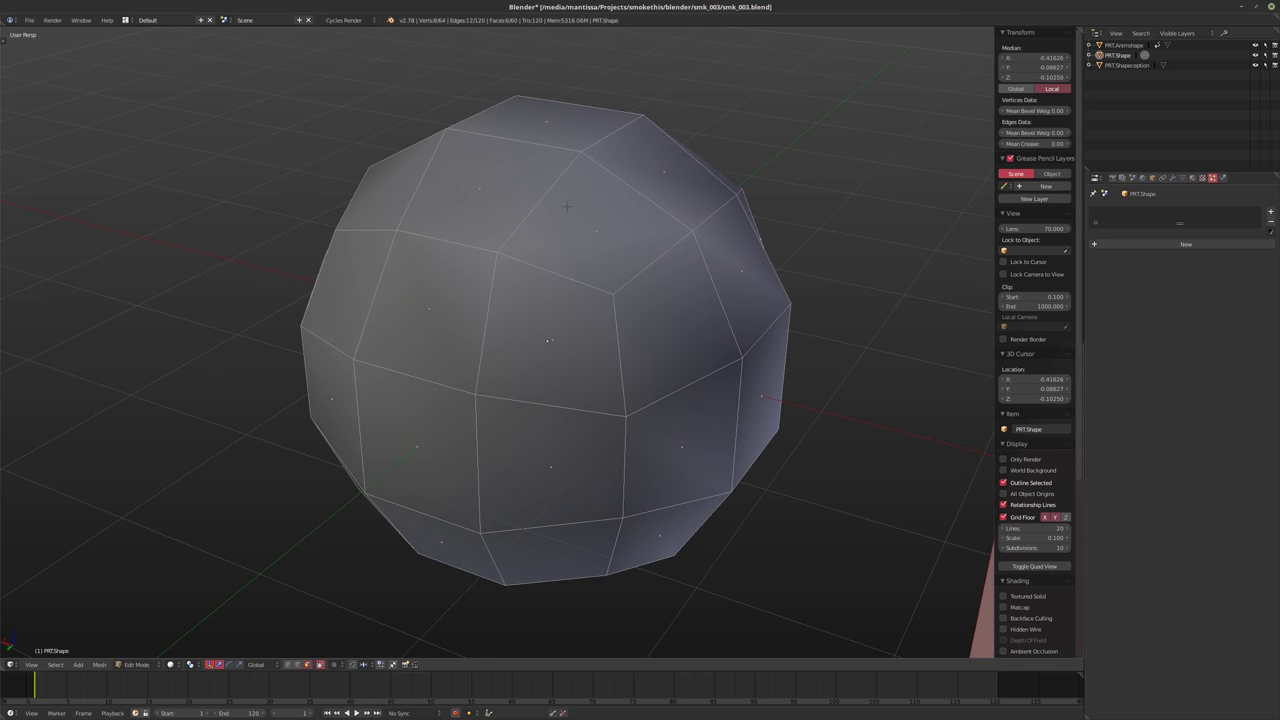
key("ctrl+i")
key("x")
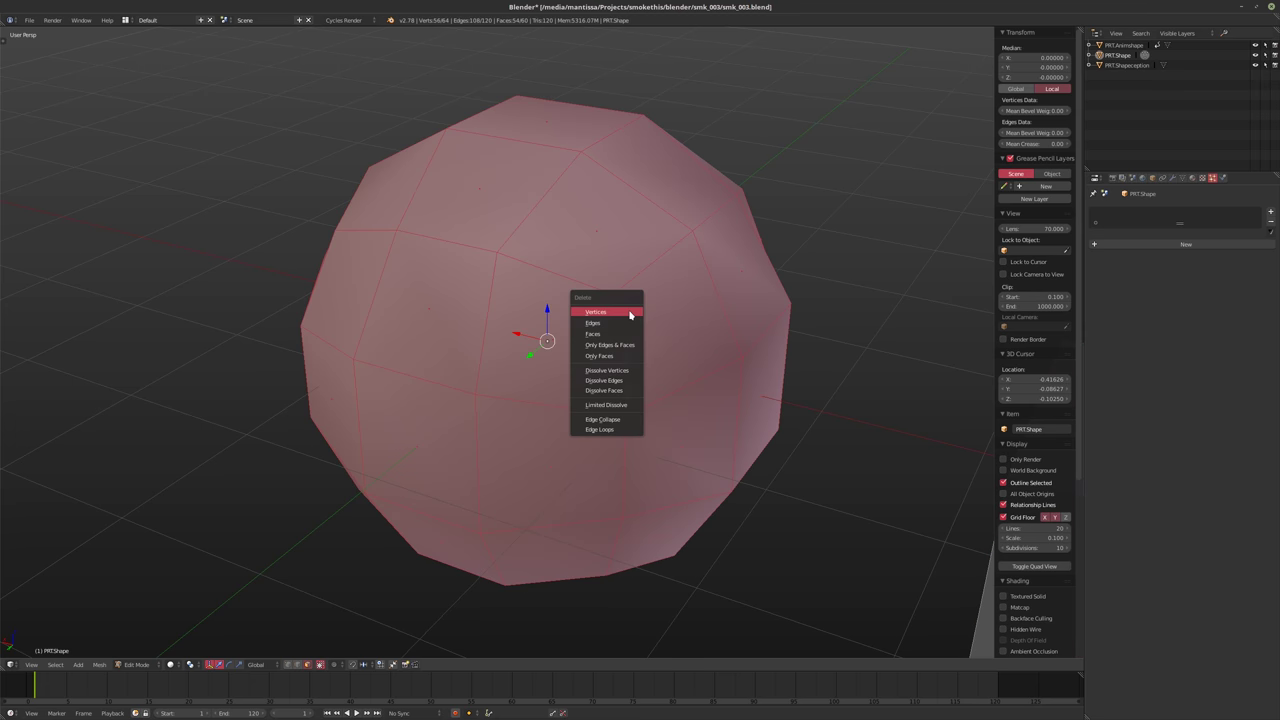
left_click(628, 310)
key("Tab")
key("Tab")
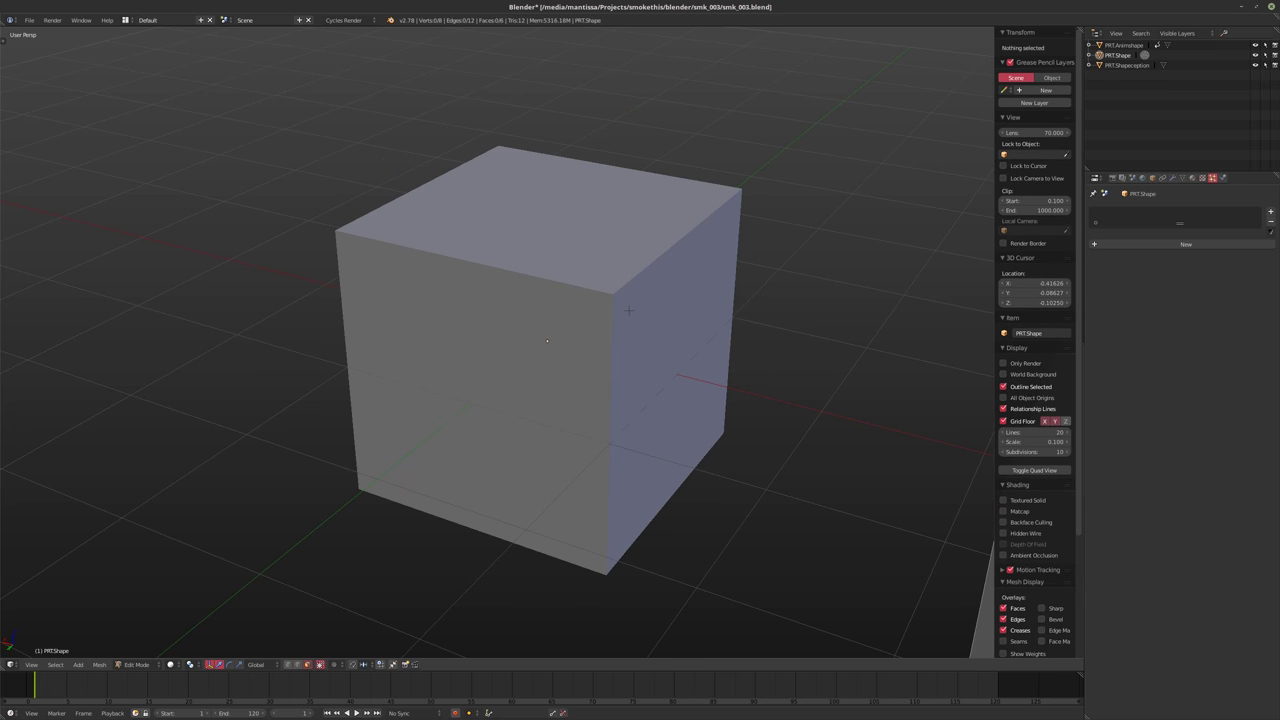
Scale PRT.Shape's whole cube mesh by 0.1 and leave Edit Mode
key("a")
key("s")
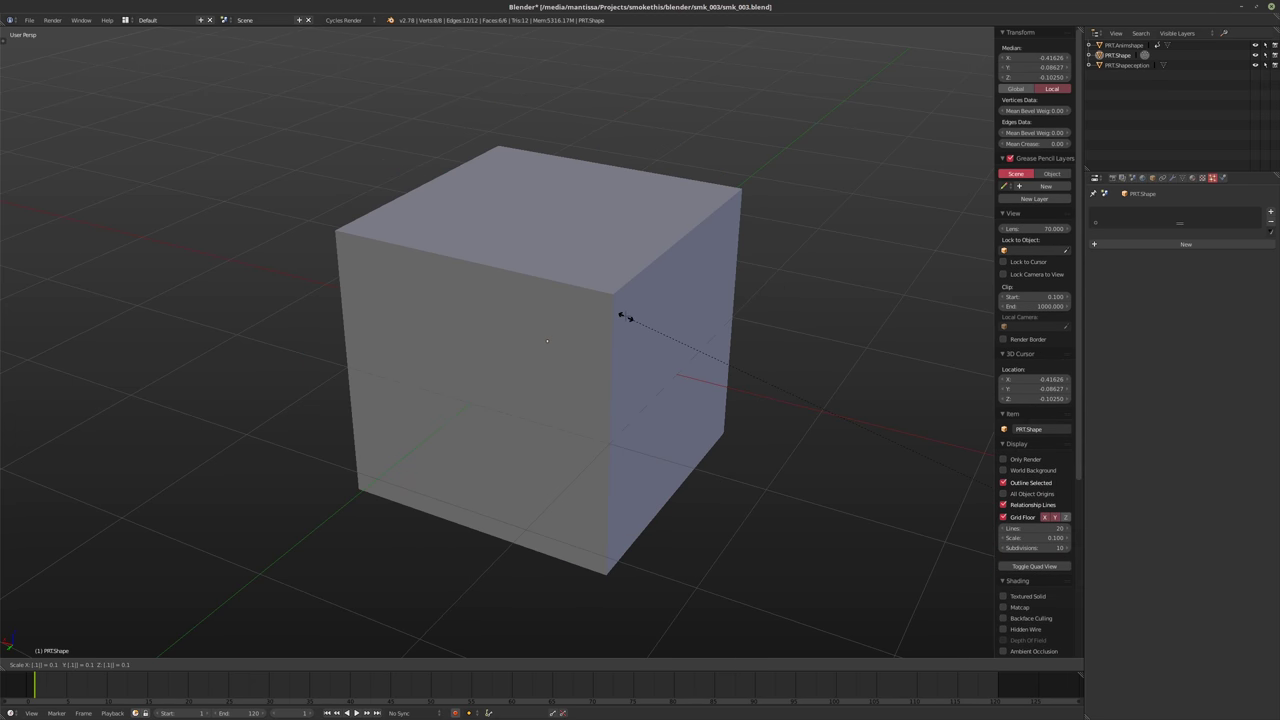
key("Return")
key("z")
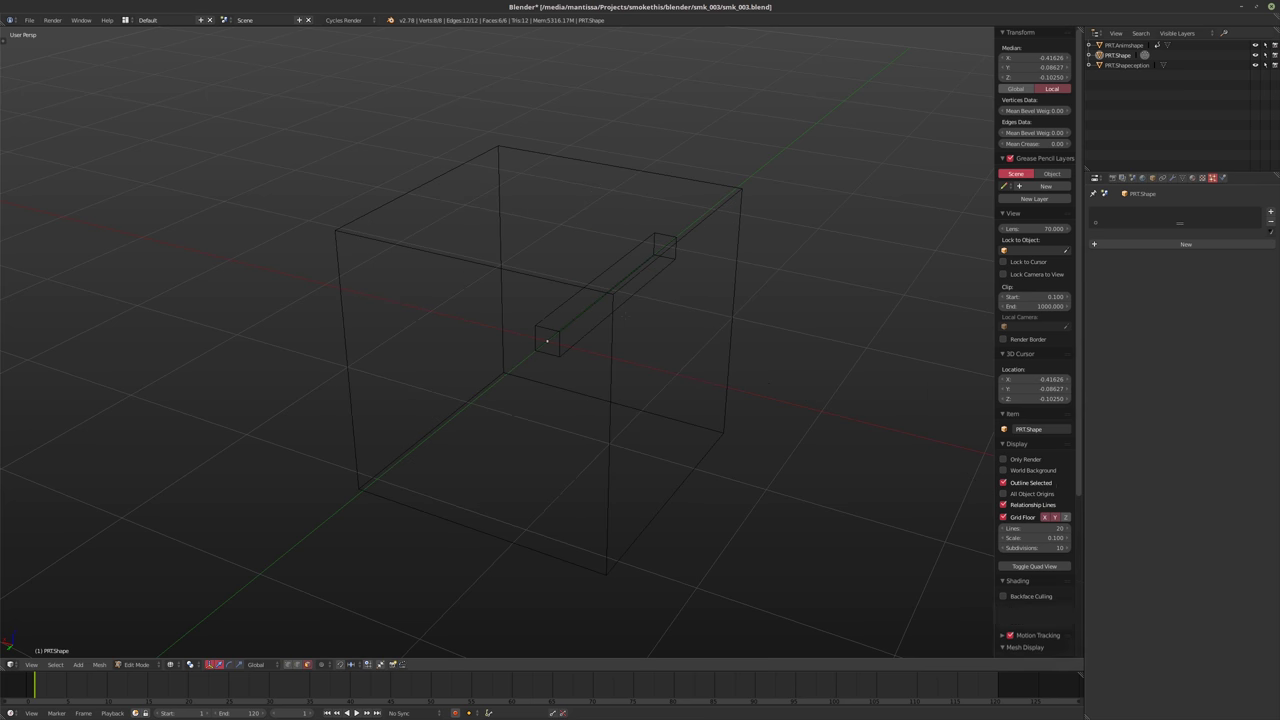
key("z")
scroll(547, 341, "down", 6)
scroll(607, 340, "down", 3)
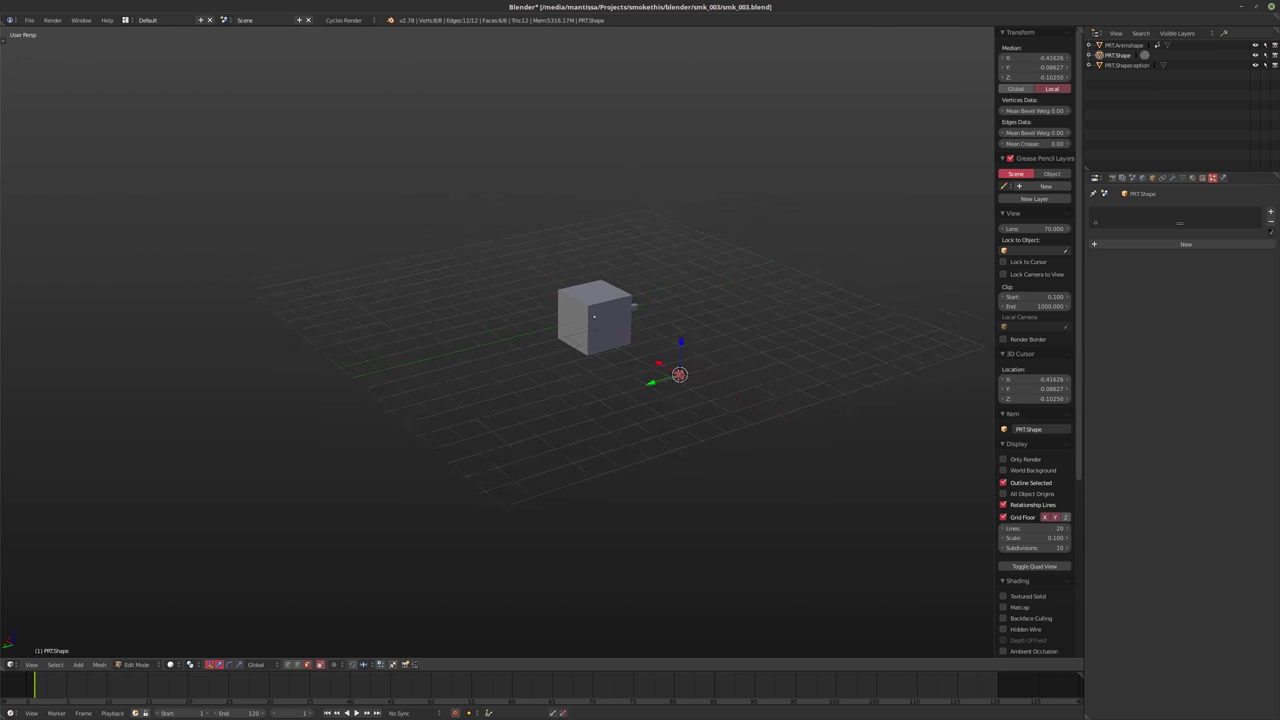
scroll(607, 340, "up", 4)
key("Tab")
scroll(607, 350, "up", 1)
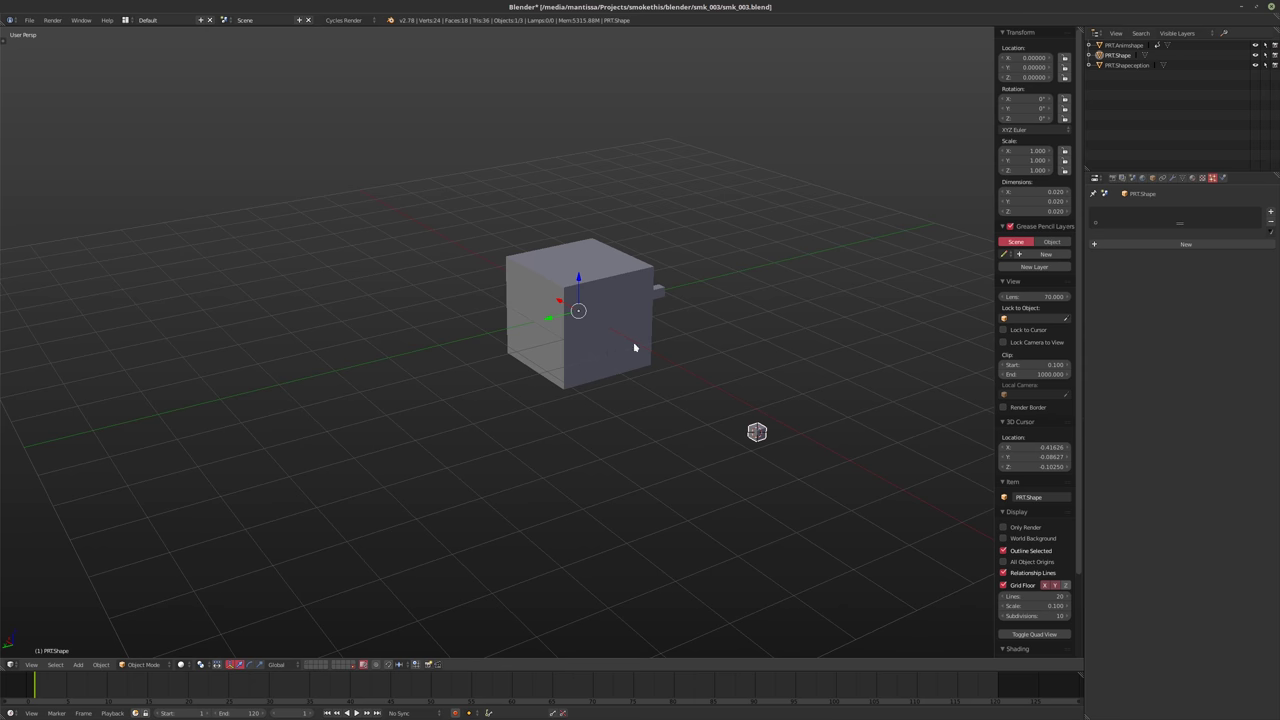
middle_click_drag(697, 351, 706, 371)
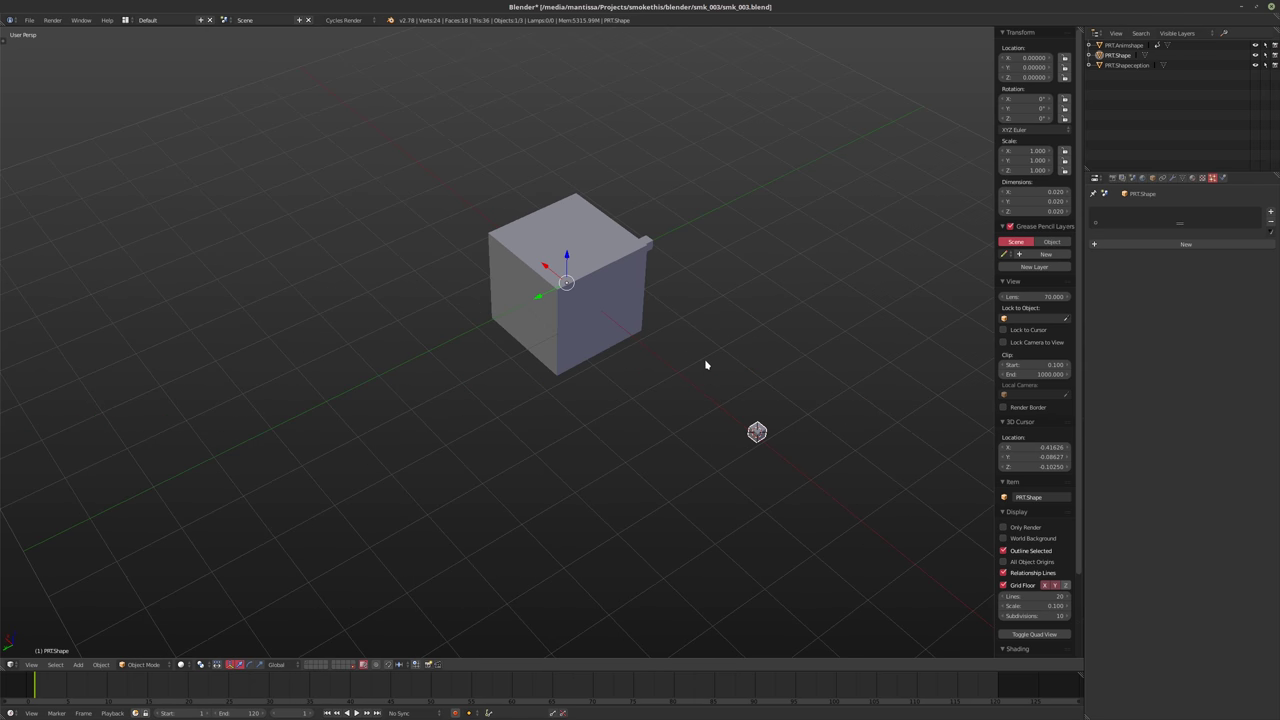
key("alt+a")
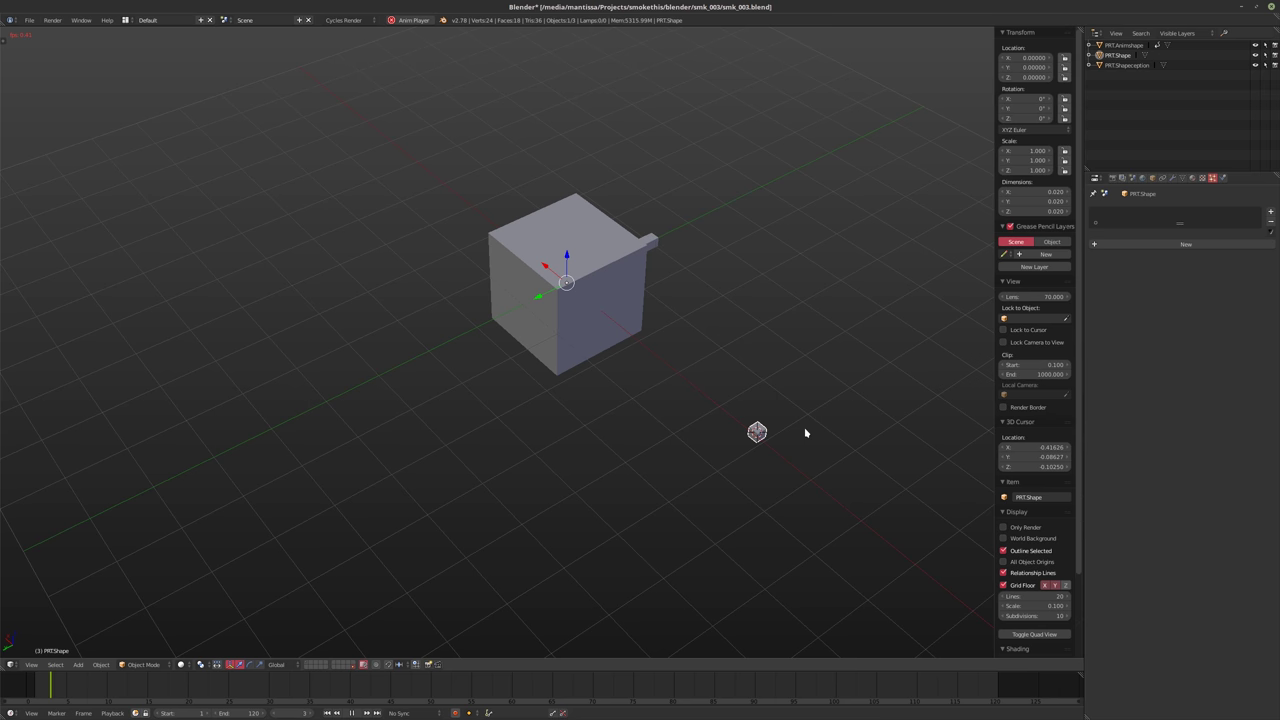
key("Tab")
key("alt+a")
left_click(100, 665)
mouse_move(130, 618)
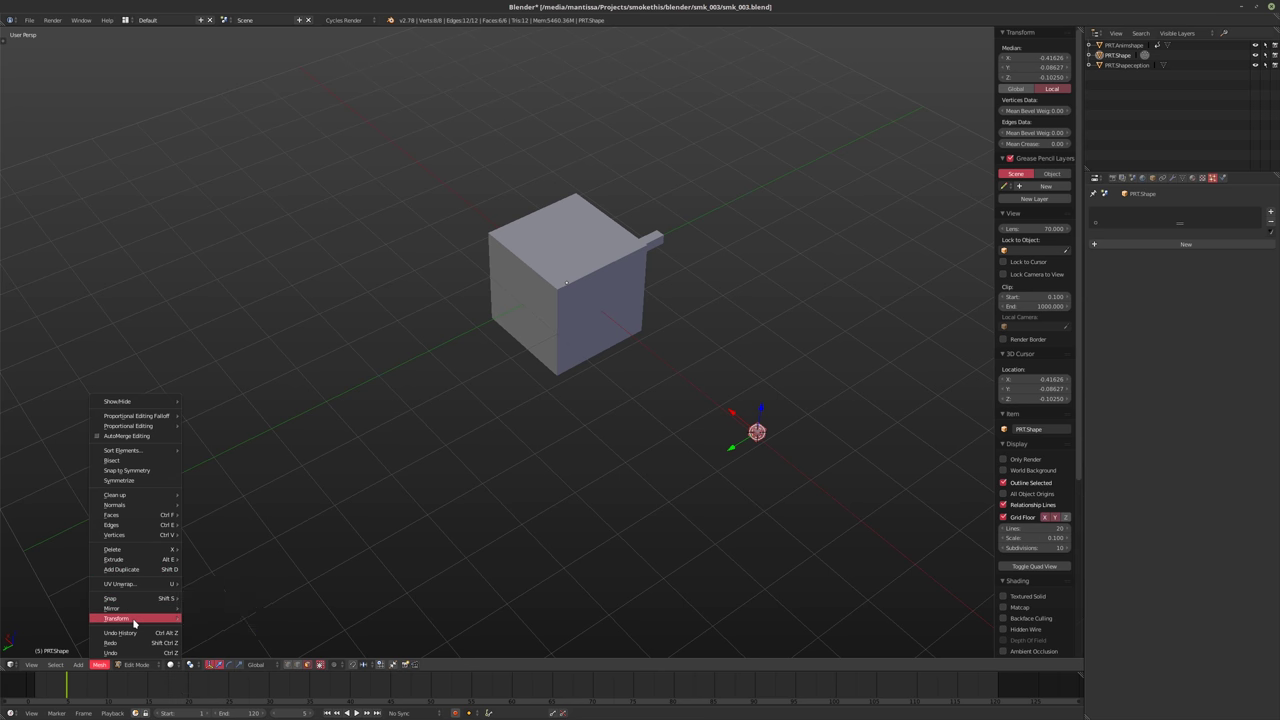
key("Escape")
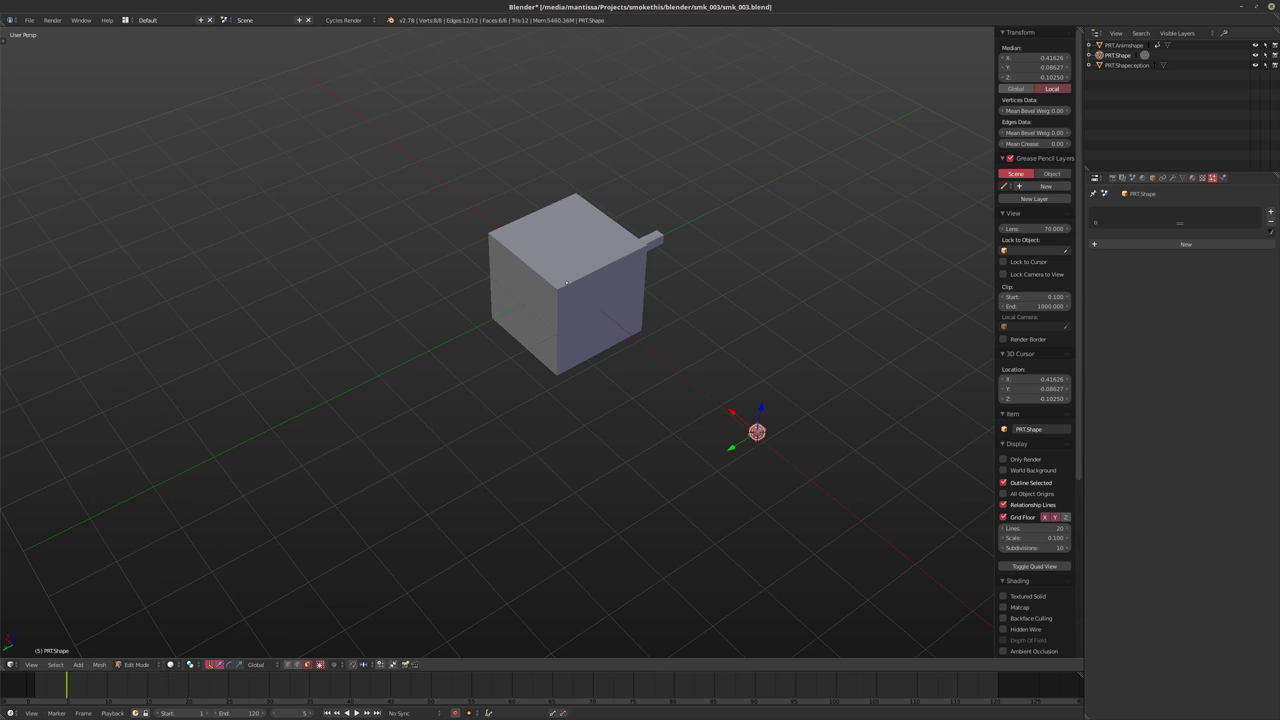
In Object Mode, set PRT.Shape's origin to its geometry and clear its location to the world origin
key("Tab")
left_click(100, 664)
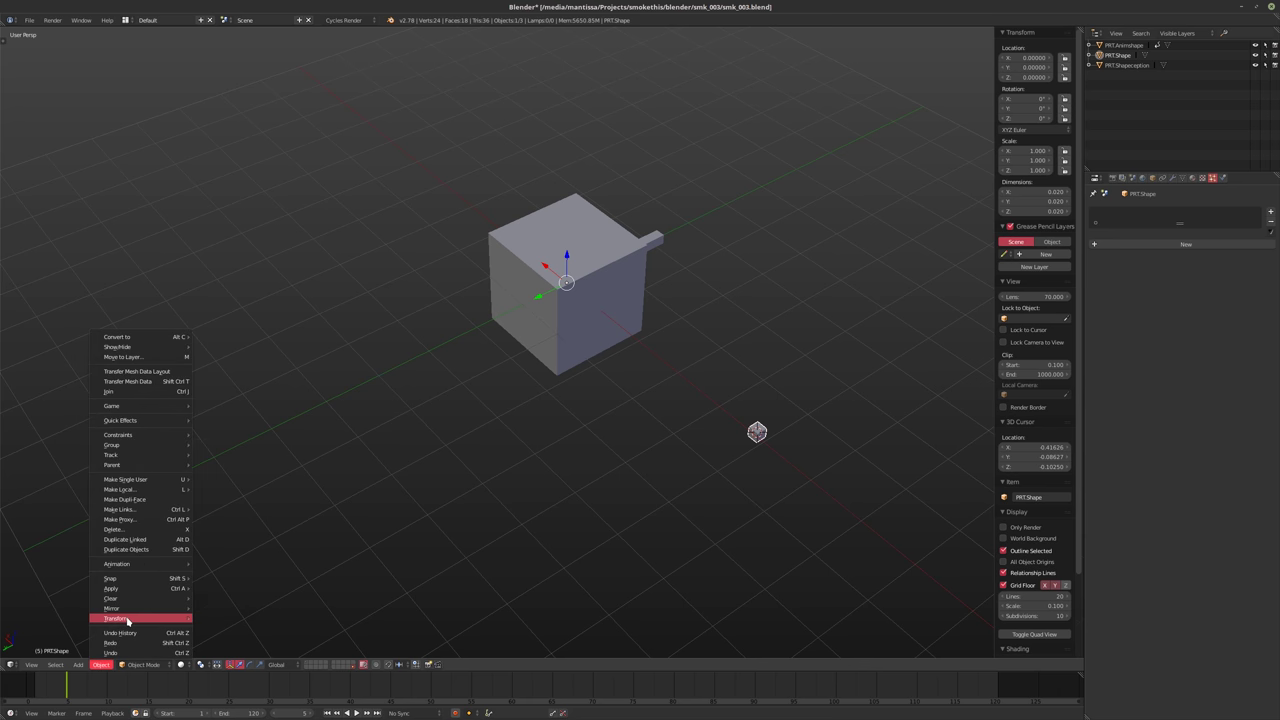
mouse_move(135, 618)
left_click(232, 584)
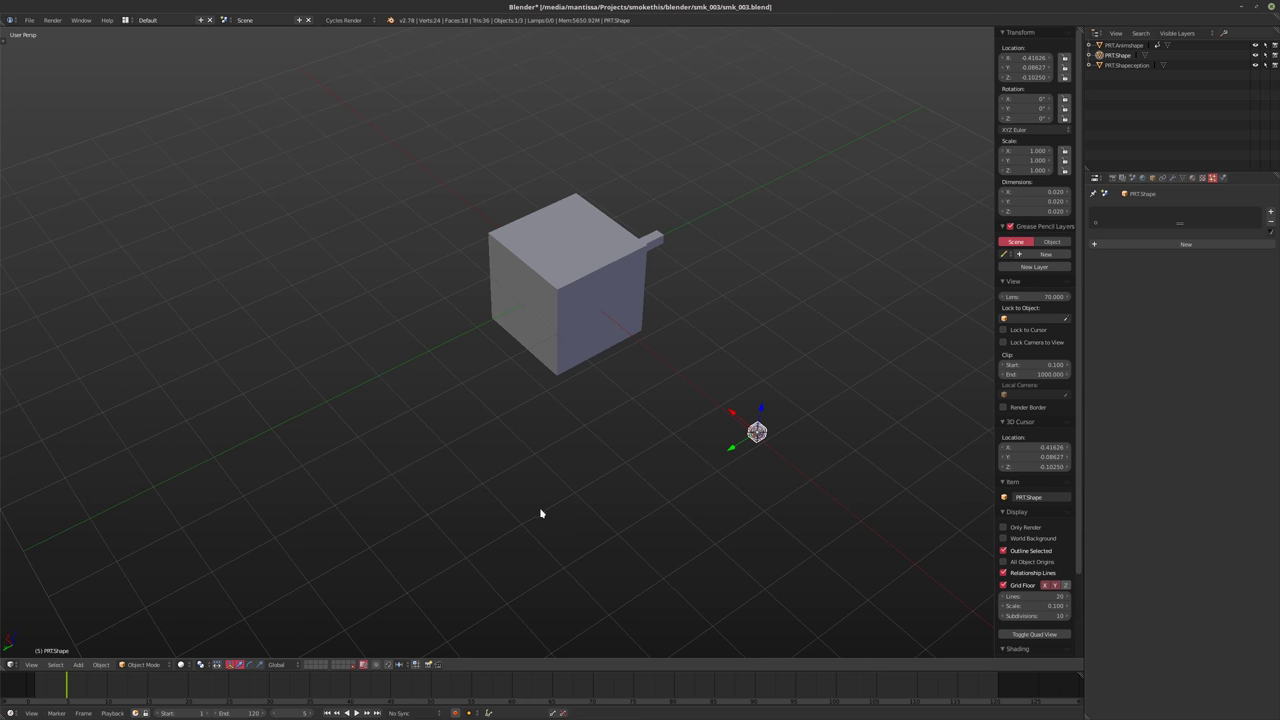
Scale PRT.Shape's mesh by 10 in Edit Mode and return to Object Mode
key("Tab")
type("as10")
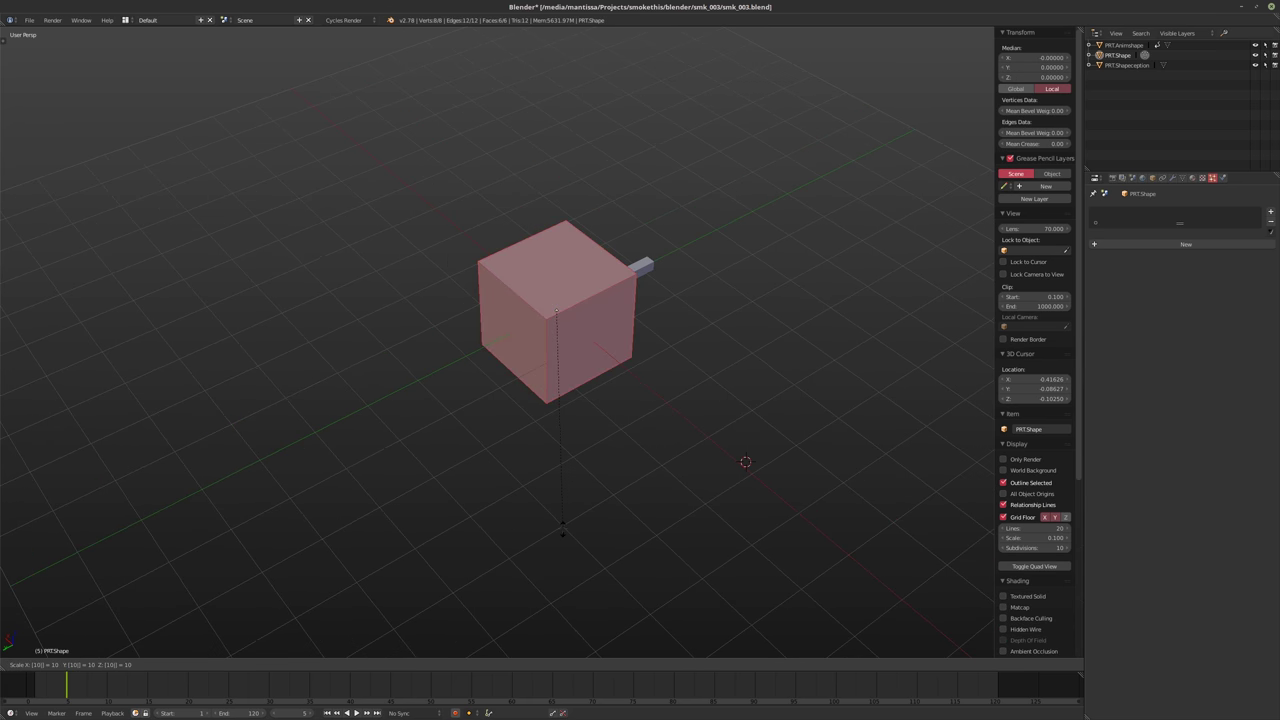
key("Return")
key("Tab")
Show the layer holding the particle emitters and return to the first frame
middle_click_drag(562, 528, 585, 425)
scroll(582, 427, "up", 2)
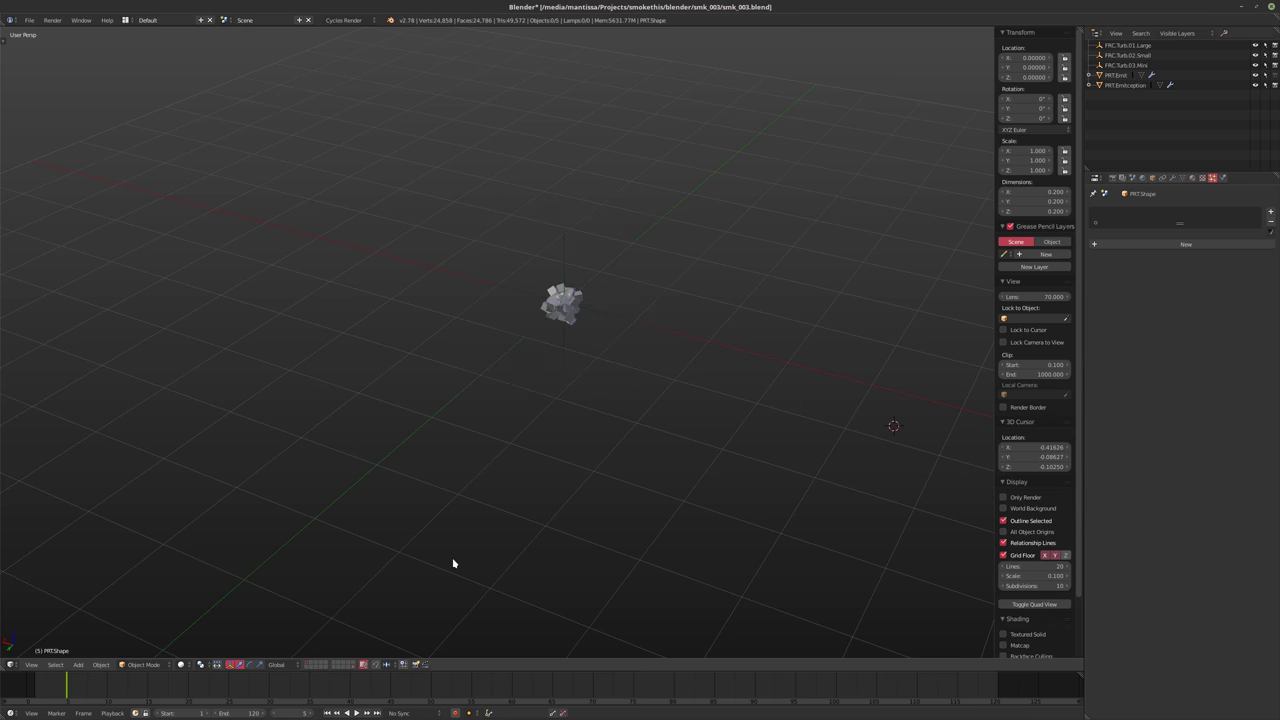
key("shift+Left")
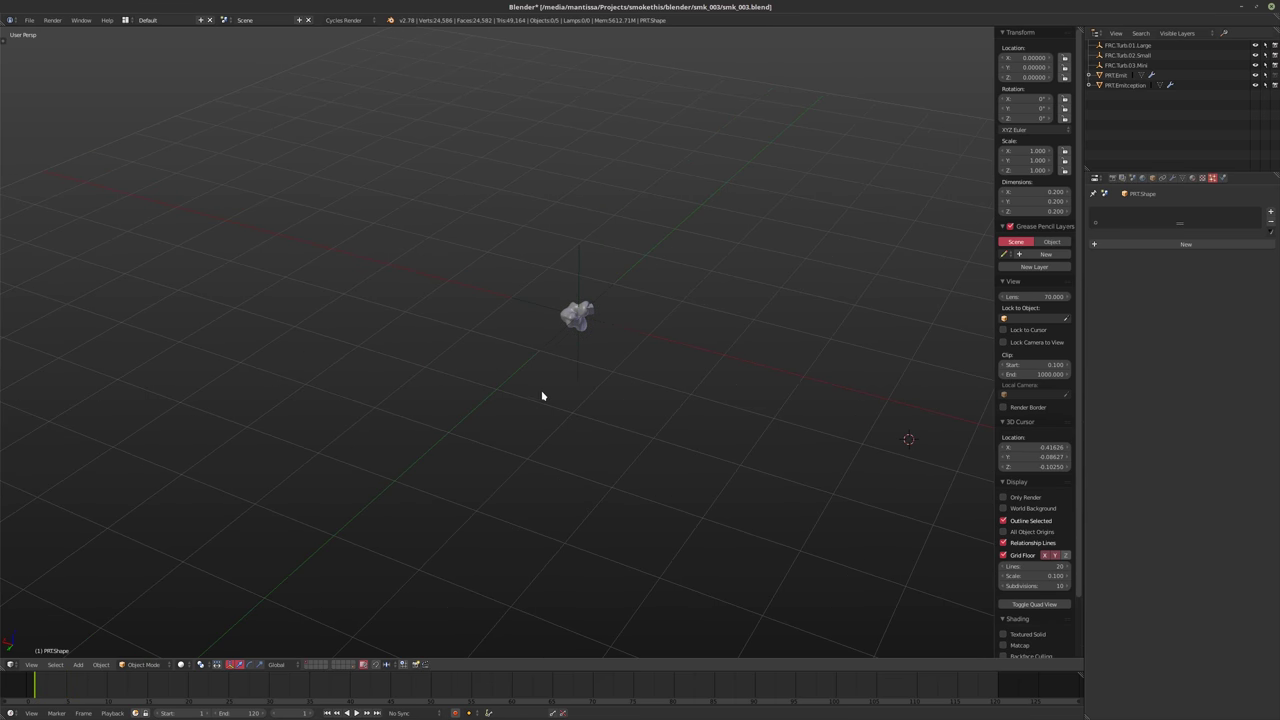
middle_click_drag(591, 380, 594, 320)
Play the animation up to frame 9 with Only Render display turned on
key("alt+a")
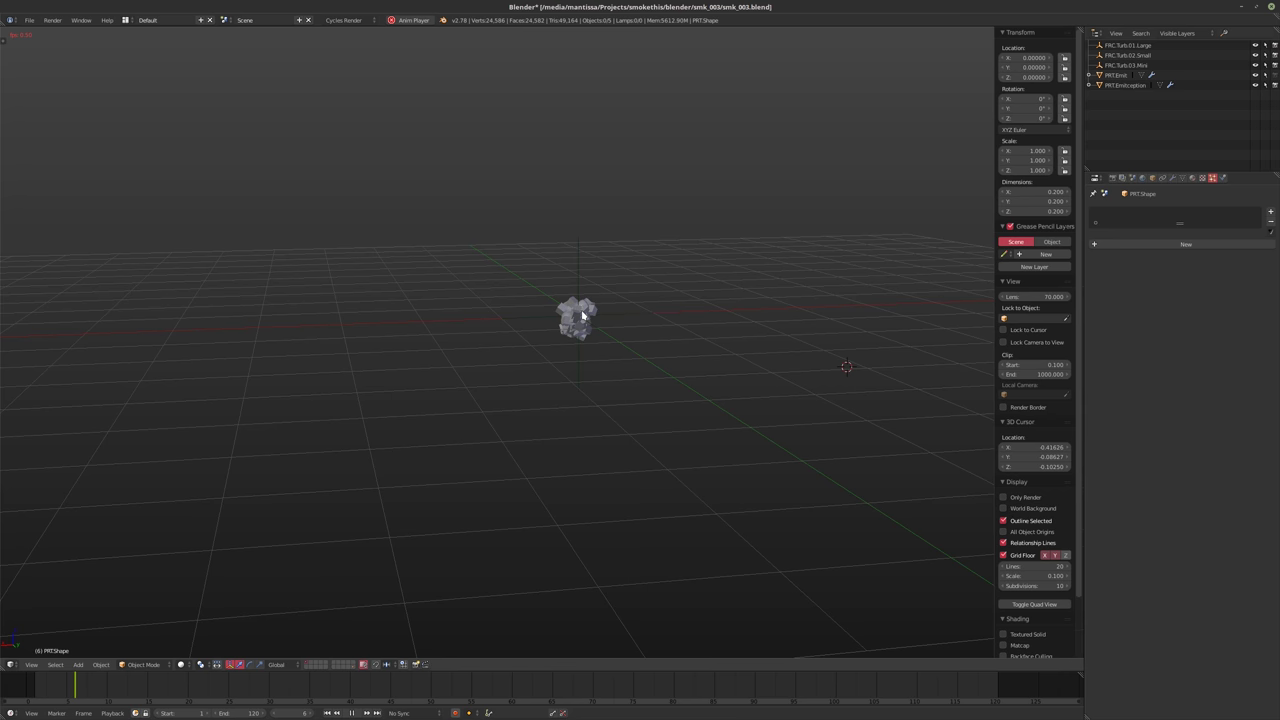
key("shift+z")
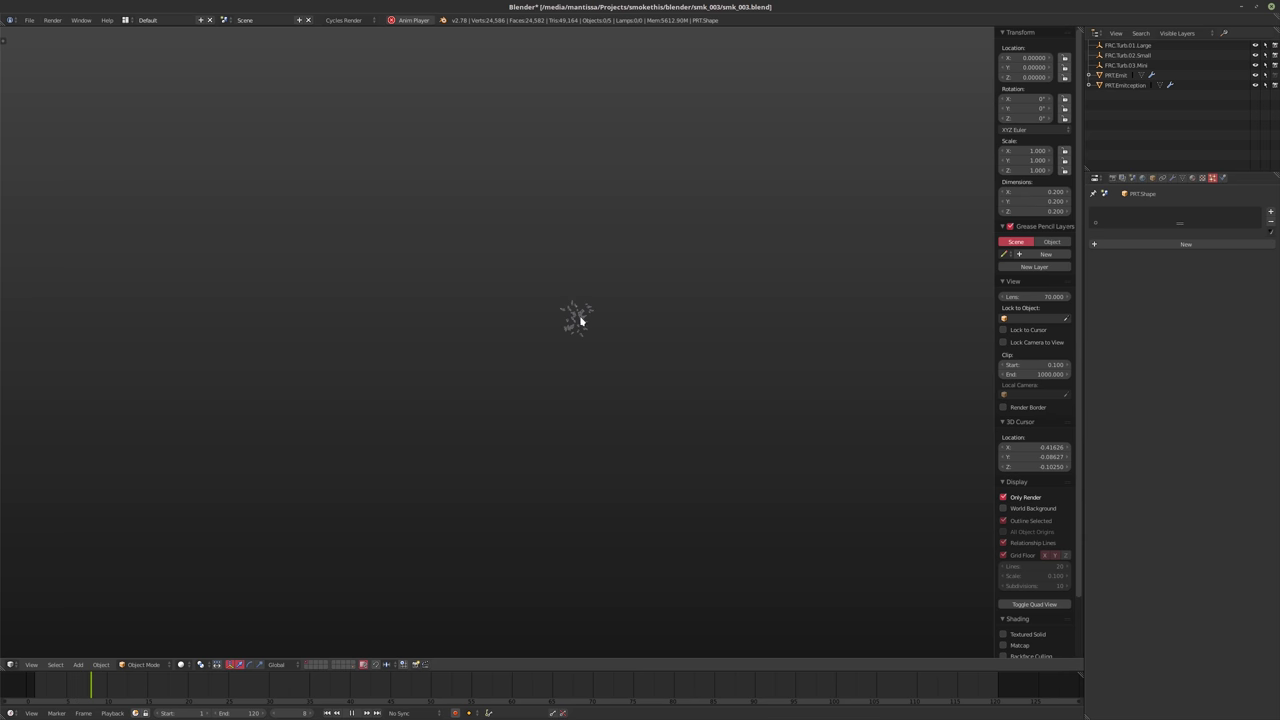
key("alt+a")
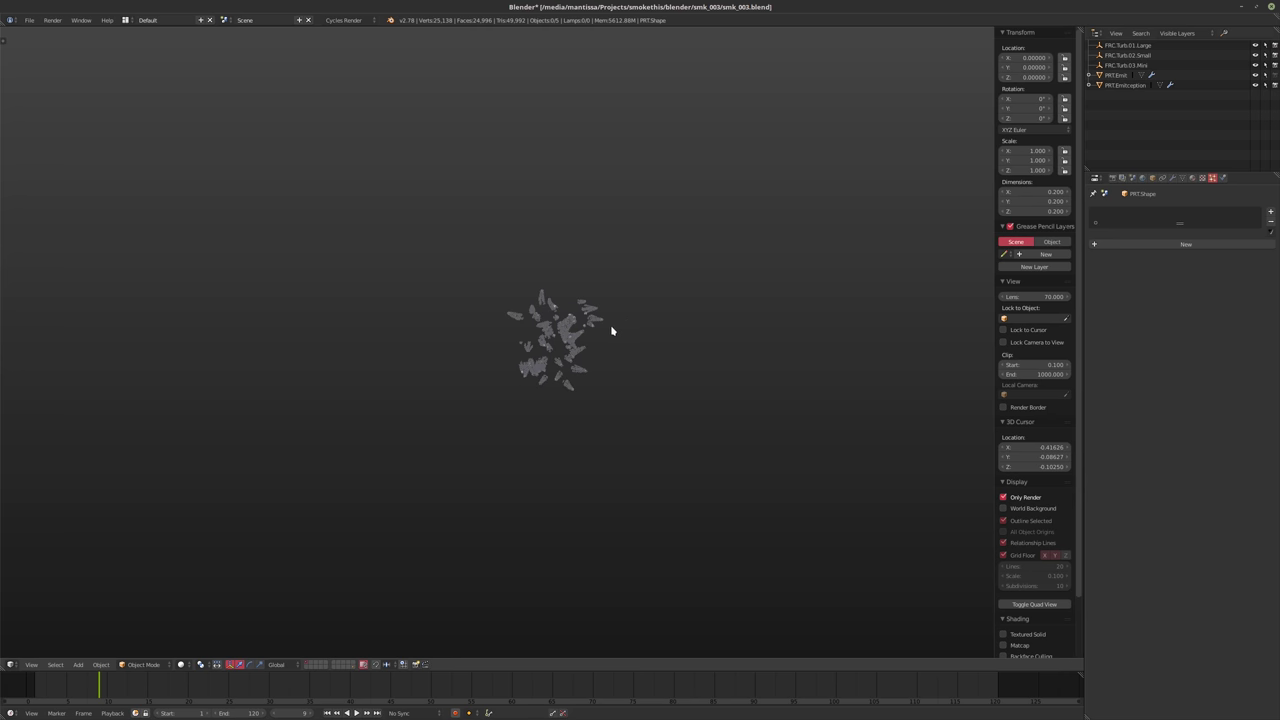
Select PRT.Emit and set the view's clip start to 0.1 to examine the trails up close
right_click(559, 335)
scroll(560, 330, "up", 3)
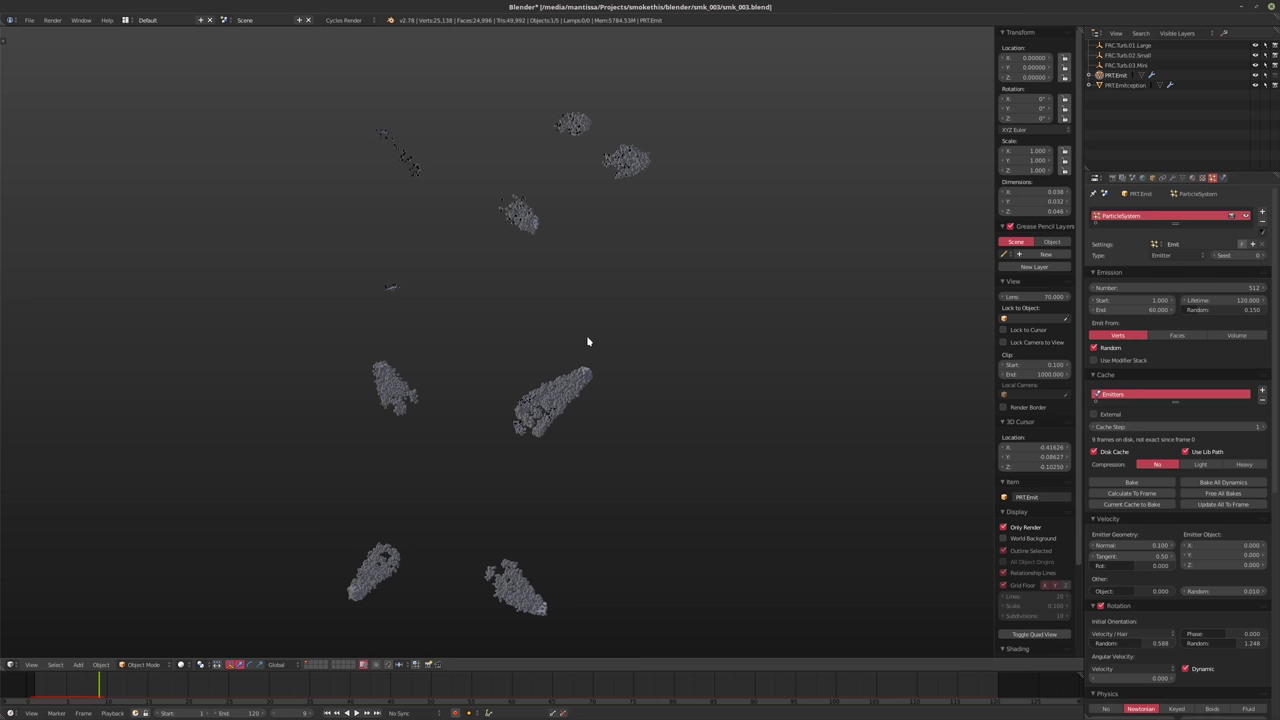
left_click(1027, 366)
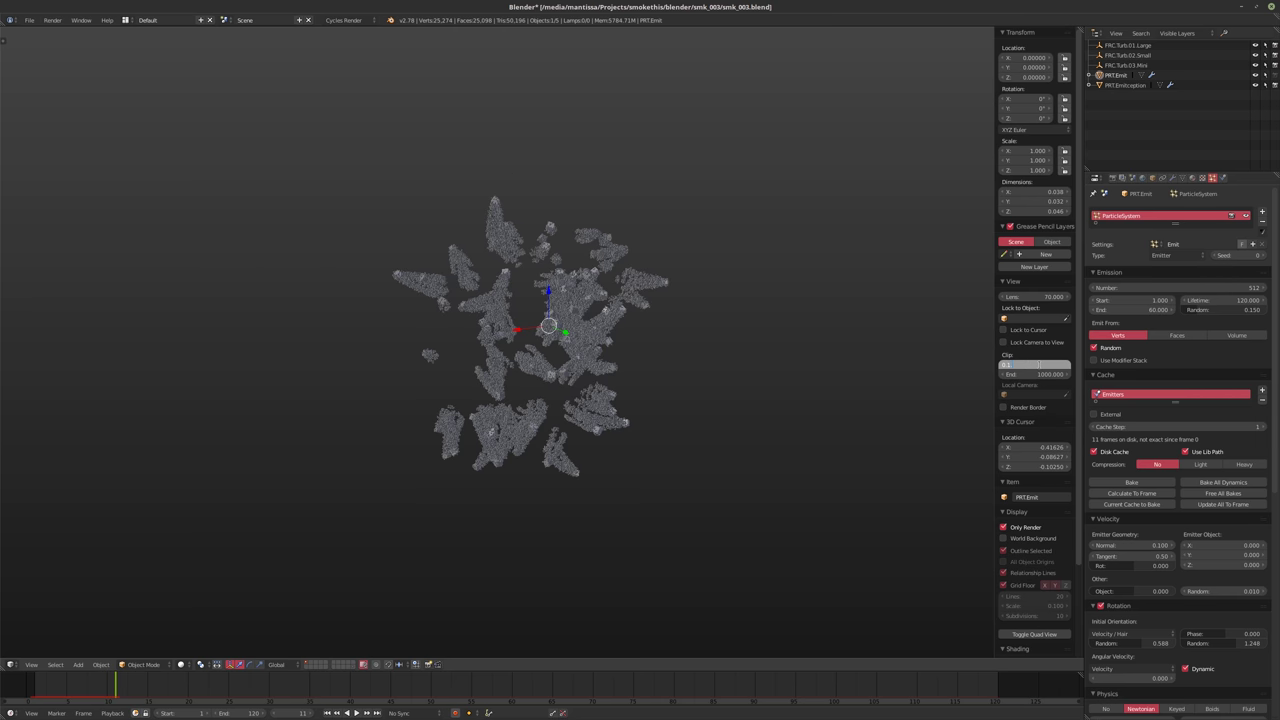
type("0.1")
key("Return")
middle_click_drag(563, 334, 700, 360)
scroll(609, 335, "up", 4)
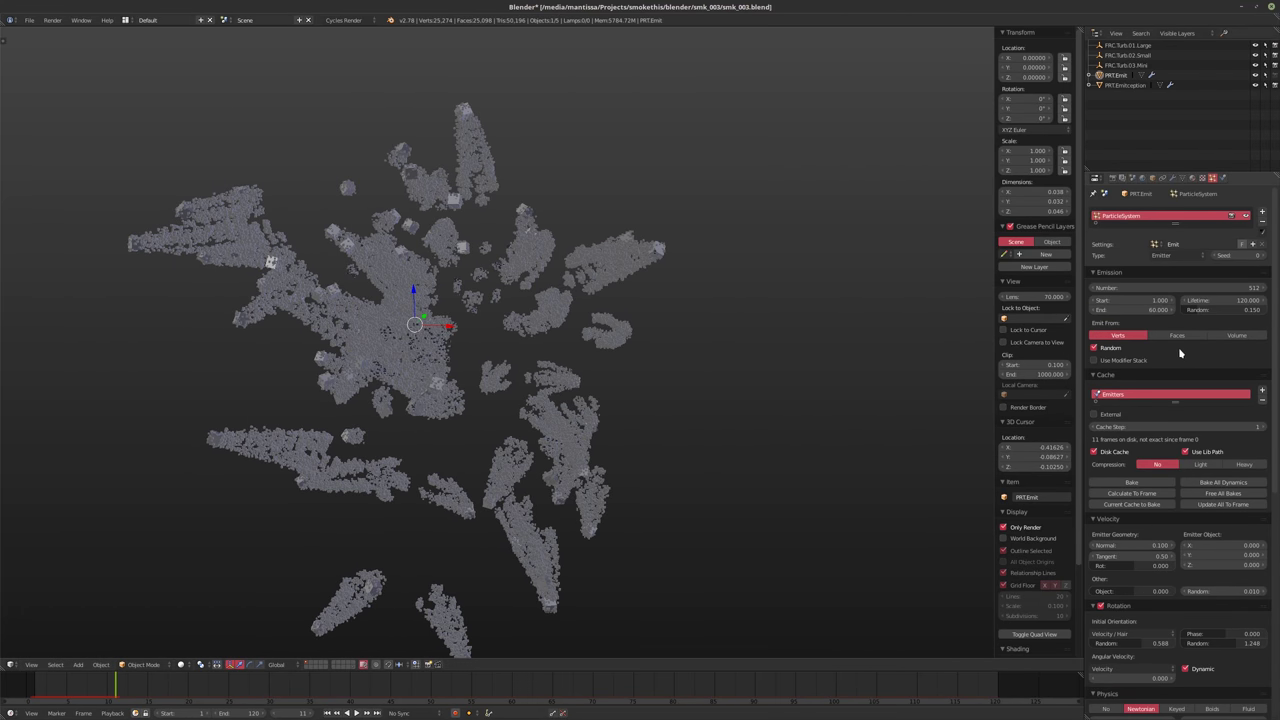
Turn off Random emission order in PRT.Emit's particle system, toggling it to compare the distributions
left_click(1096, 350)
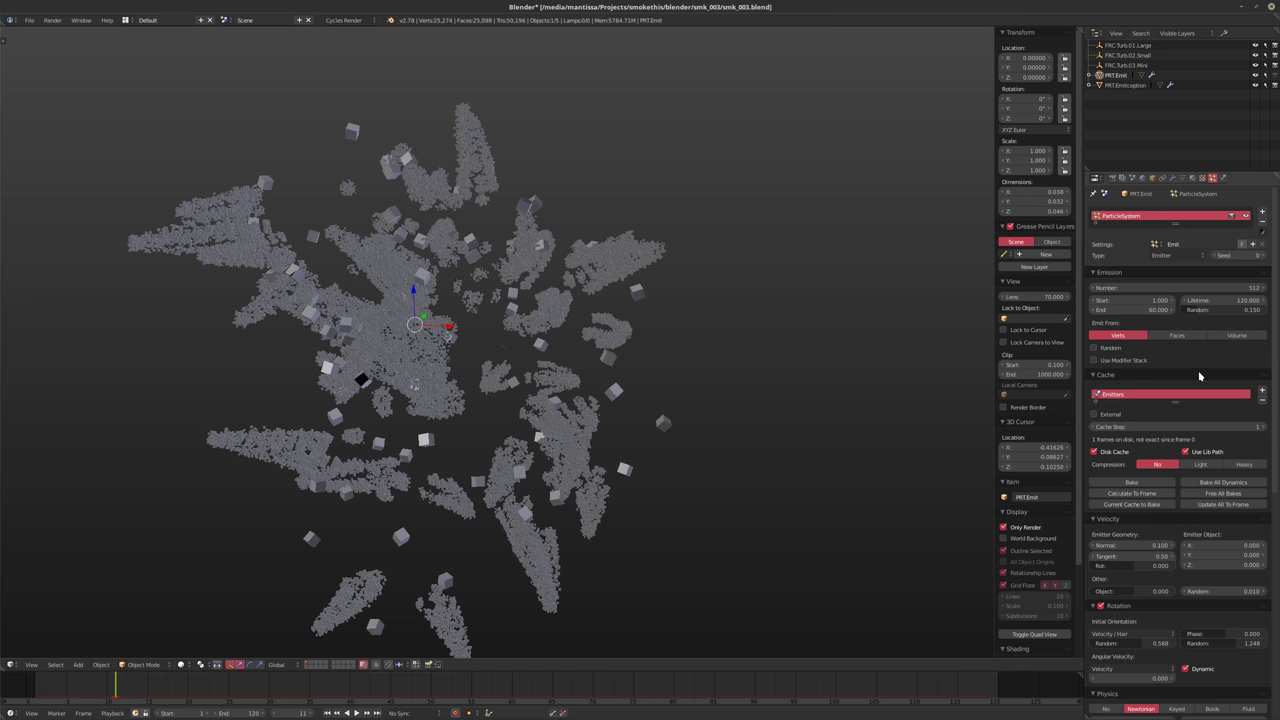
left_click(1095, 349)
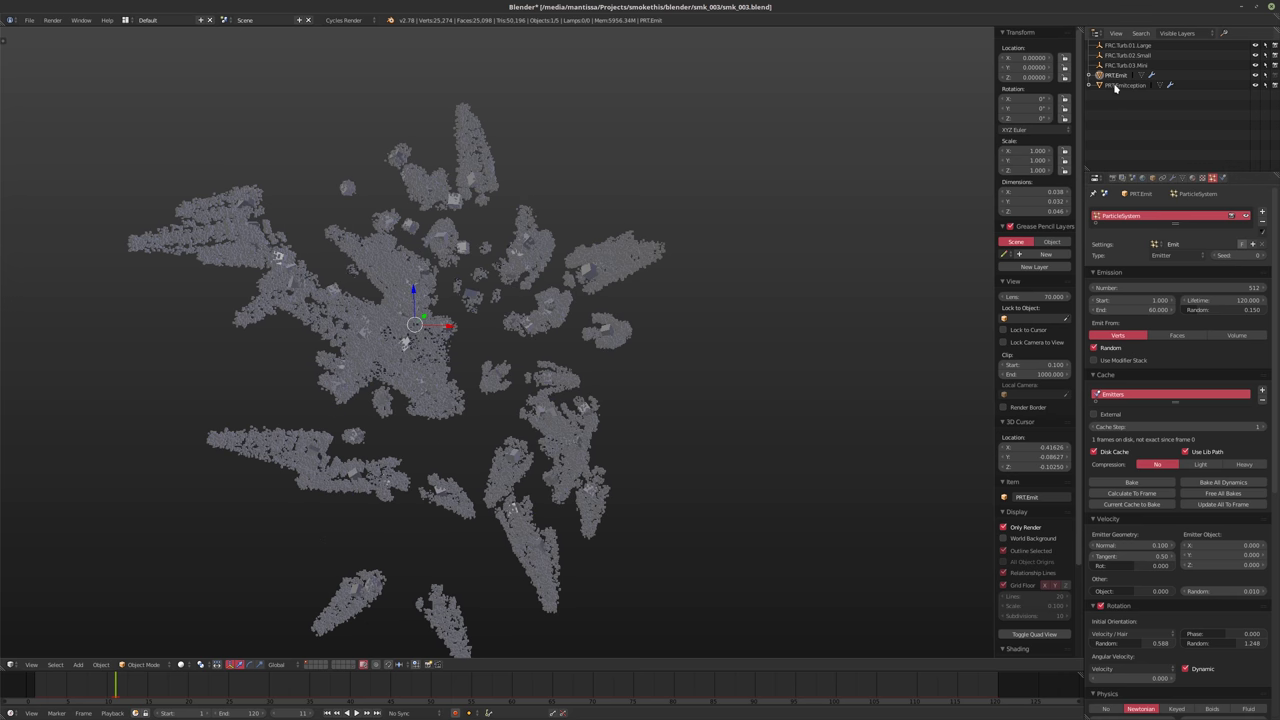
left_click(1095, 348)
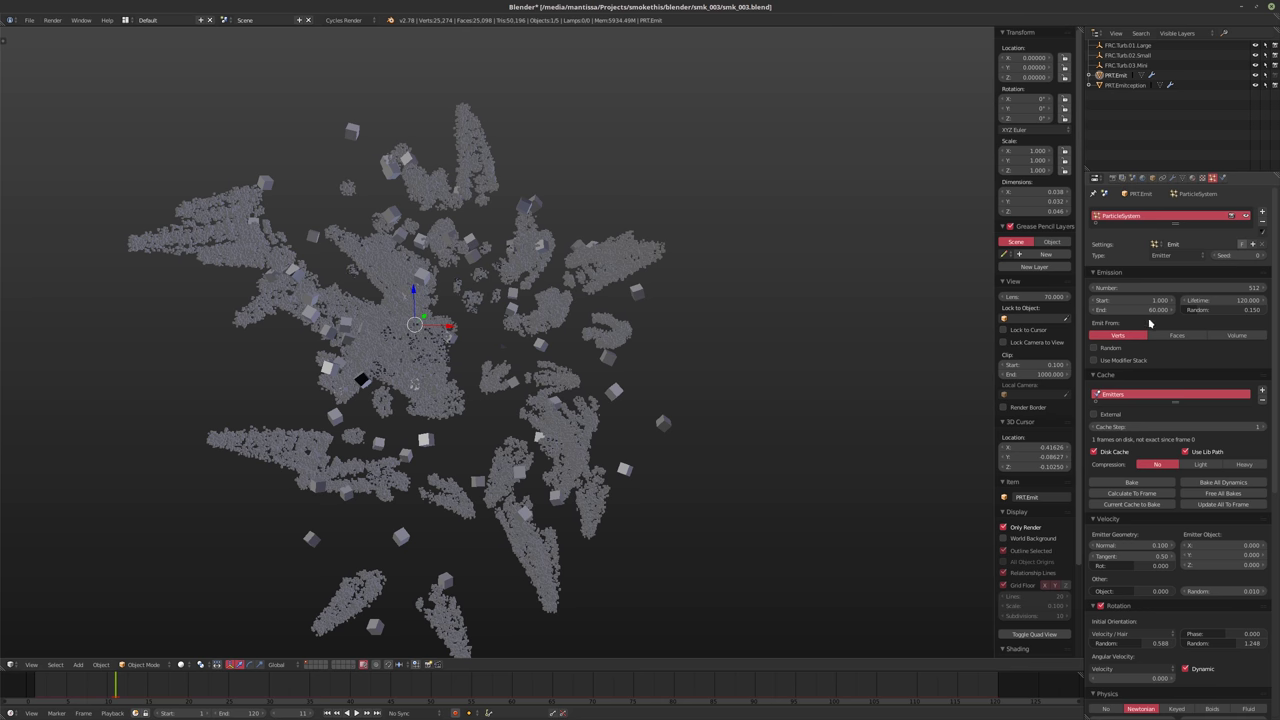
Set PRT.Emitception's particles to emit from Verts with Random off and Use Modifier Stack on
left_click(1125, 85)
middle_click_drag(822, 373, 828, 356, "shift")
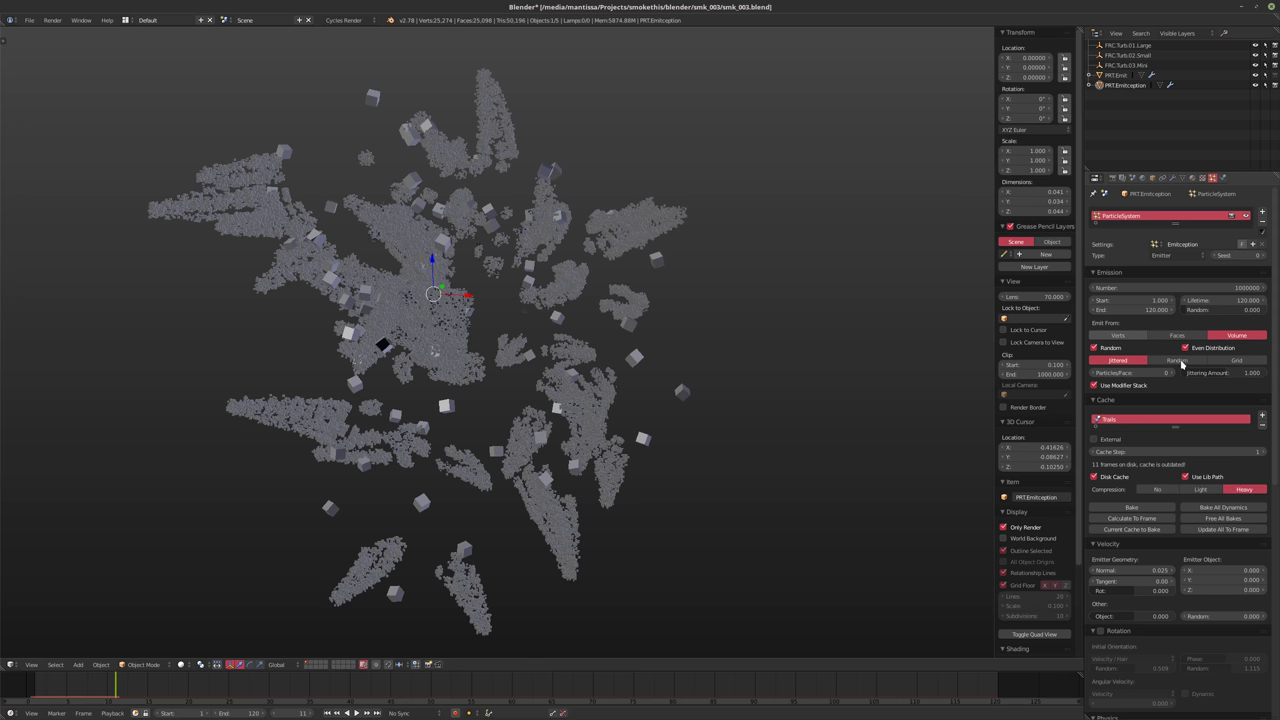
key("ctrl+z")
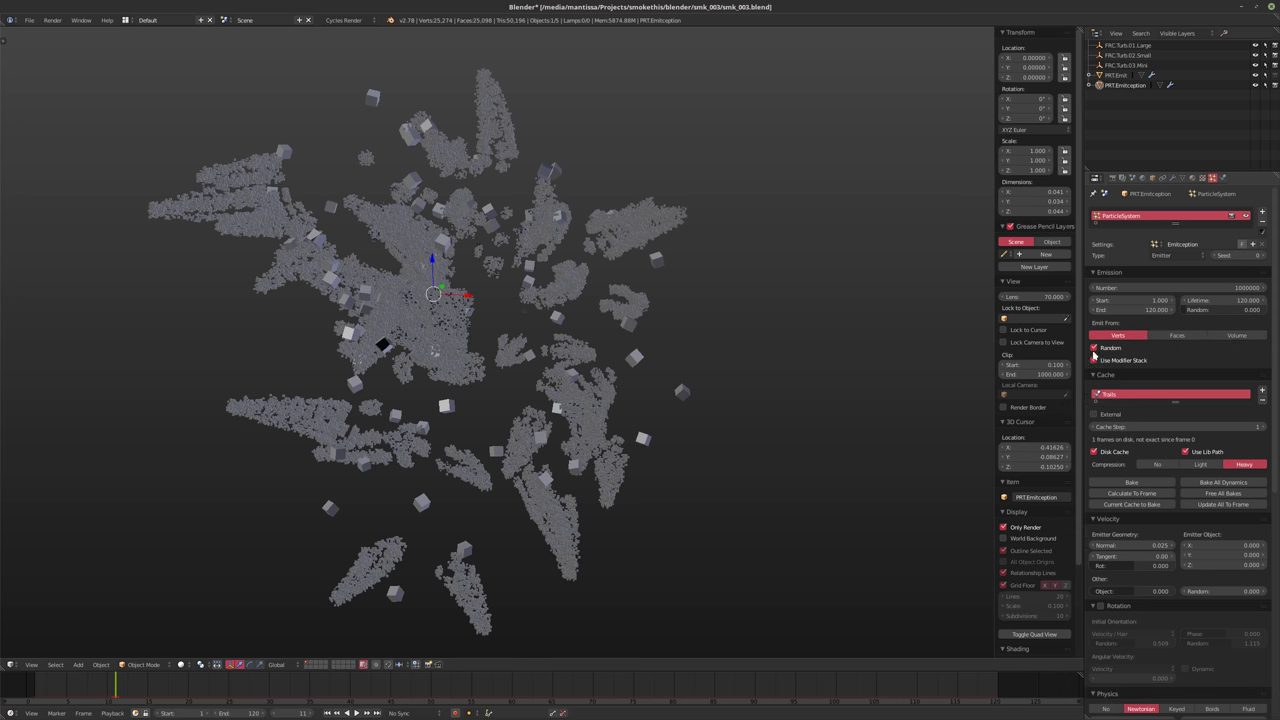
left_click(1094, 349)
left_click(1094, 361)
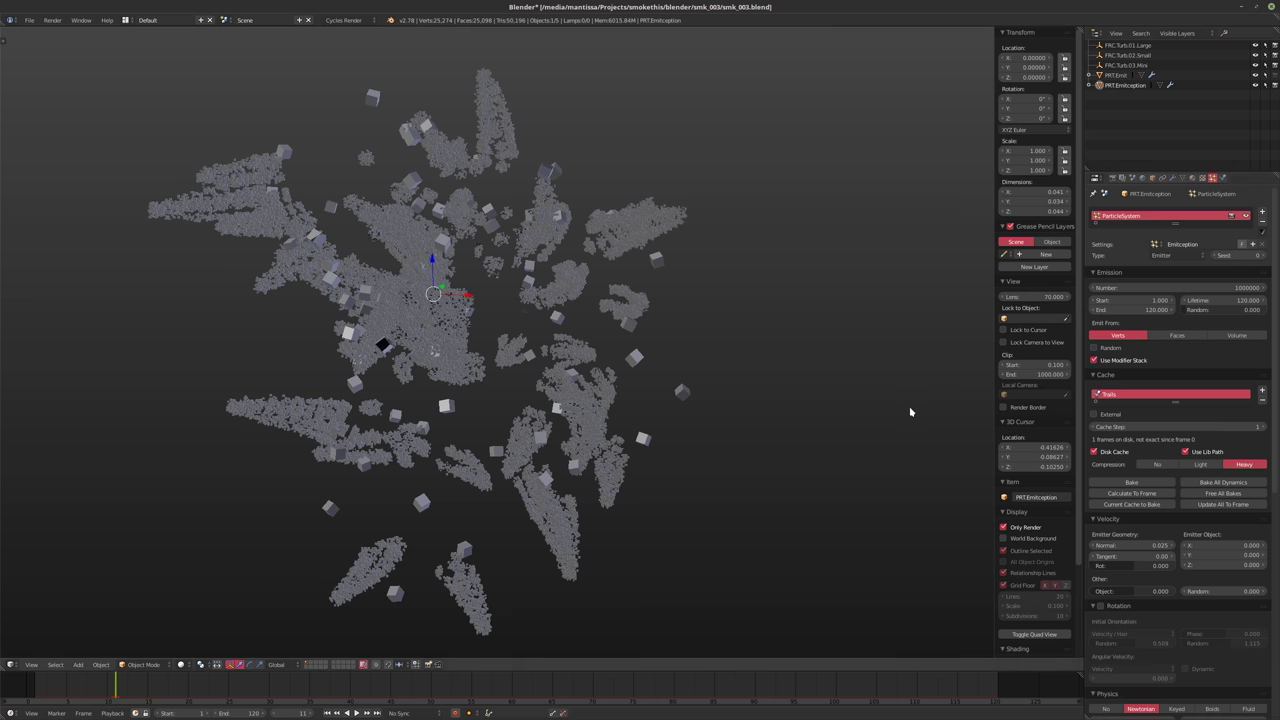
middle_click_drag(749, 377, 751, 373)
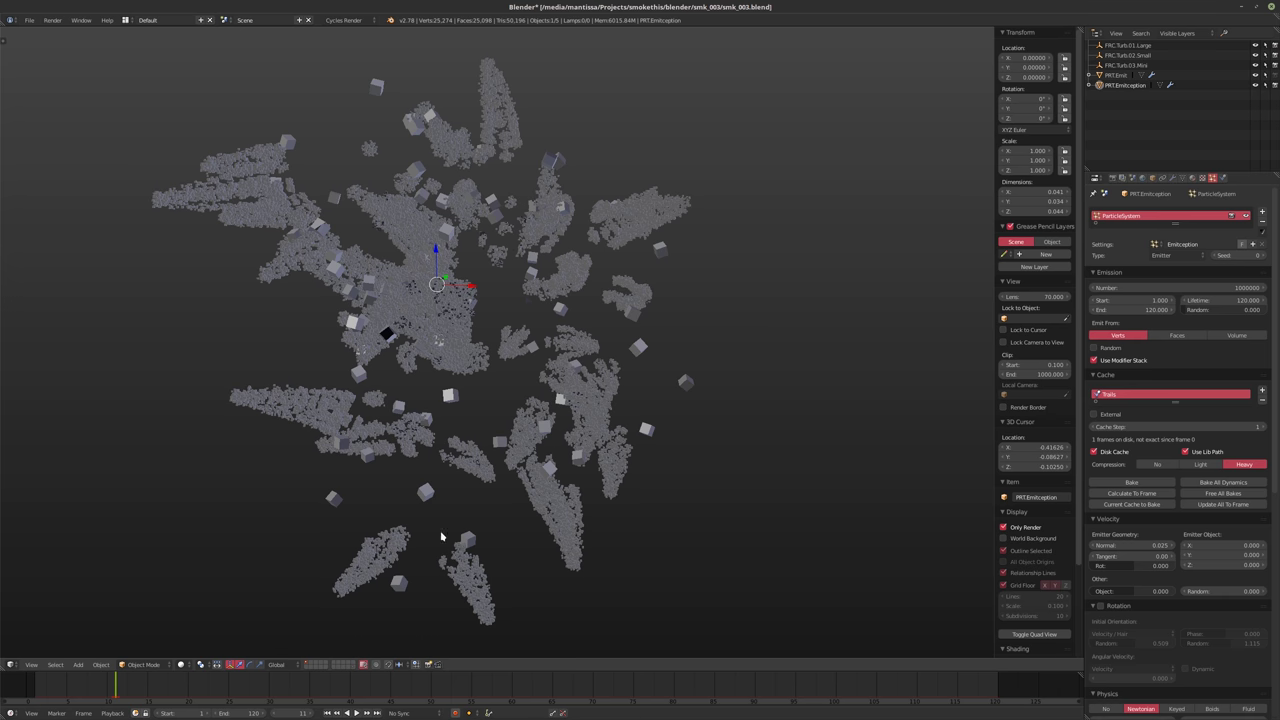
Return to the first frame and show the layer holding the particle shape objects
key("shift+Left")
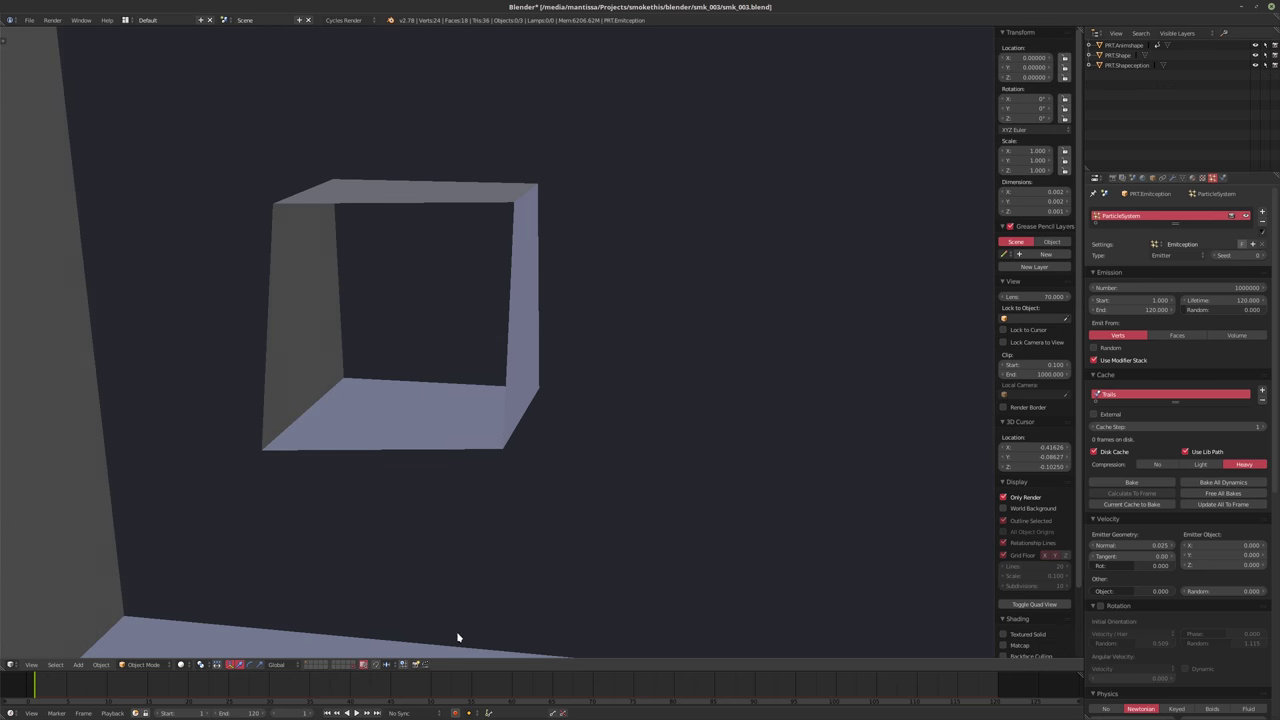
scroll(543, 483, "down", 8)
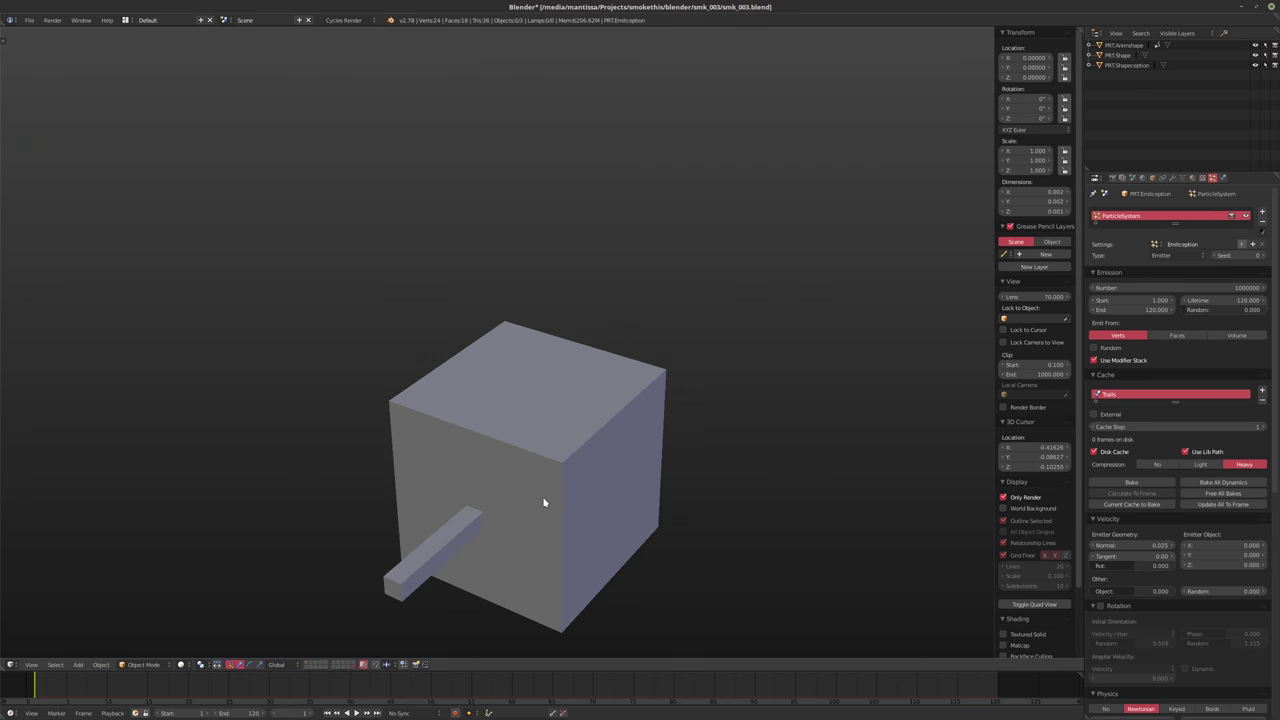
middle_click_drag(544, 502, 560, 491)
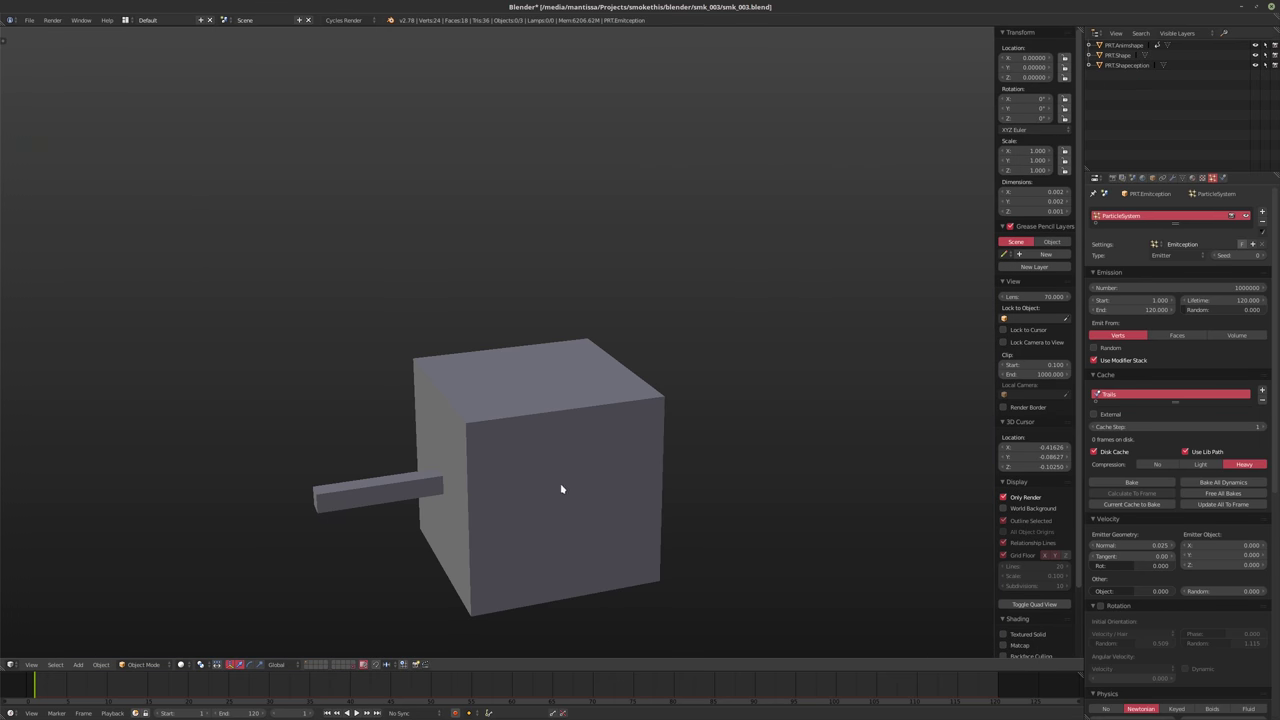
Select the large PRT.Shape cube and turn off Only Render display
scroll(560, 491, "up", 3)
right_click(557, 489)
right_click(749, 421)
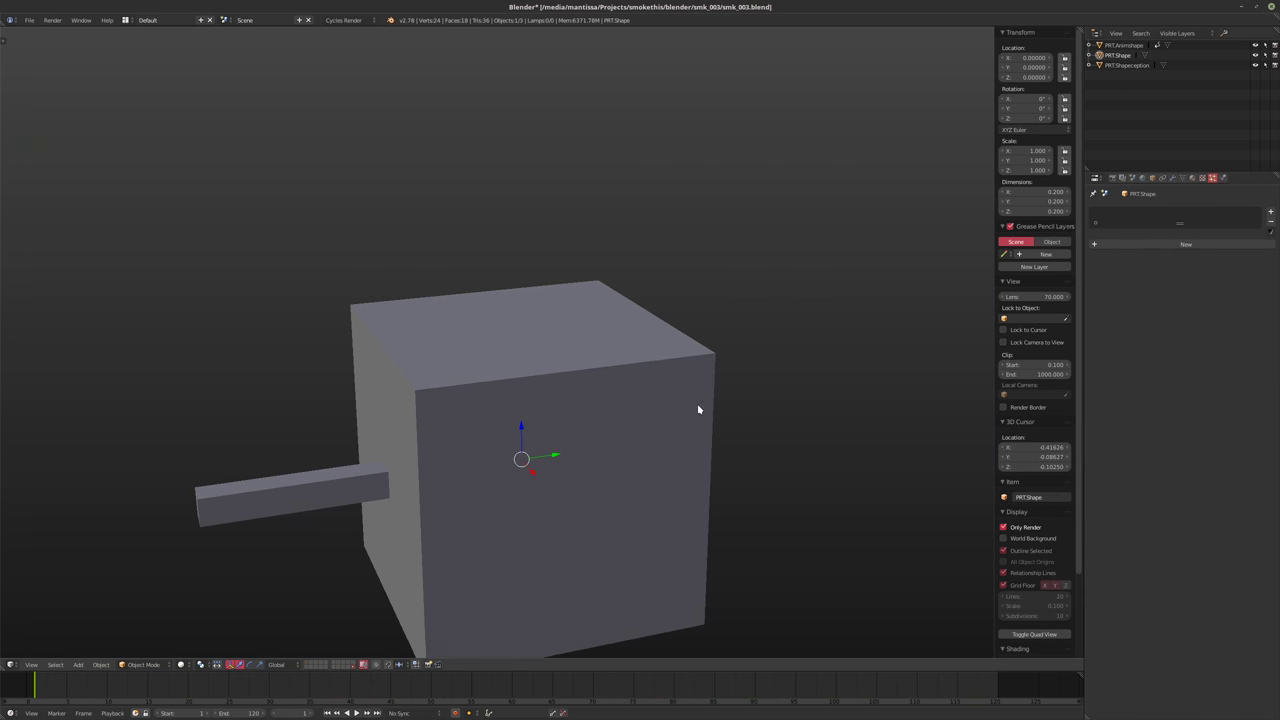
middle_click_drag(697, 409, 682, 443)
left_click(1045, 528)
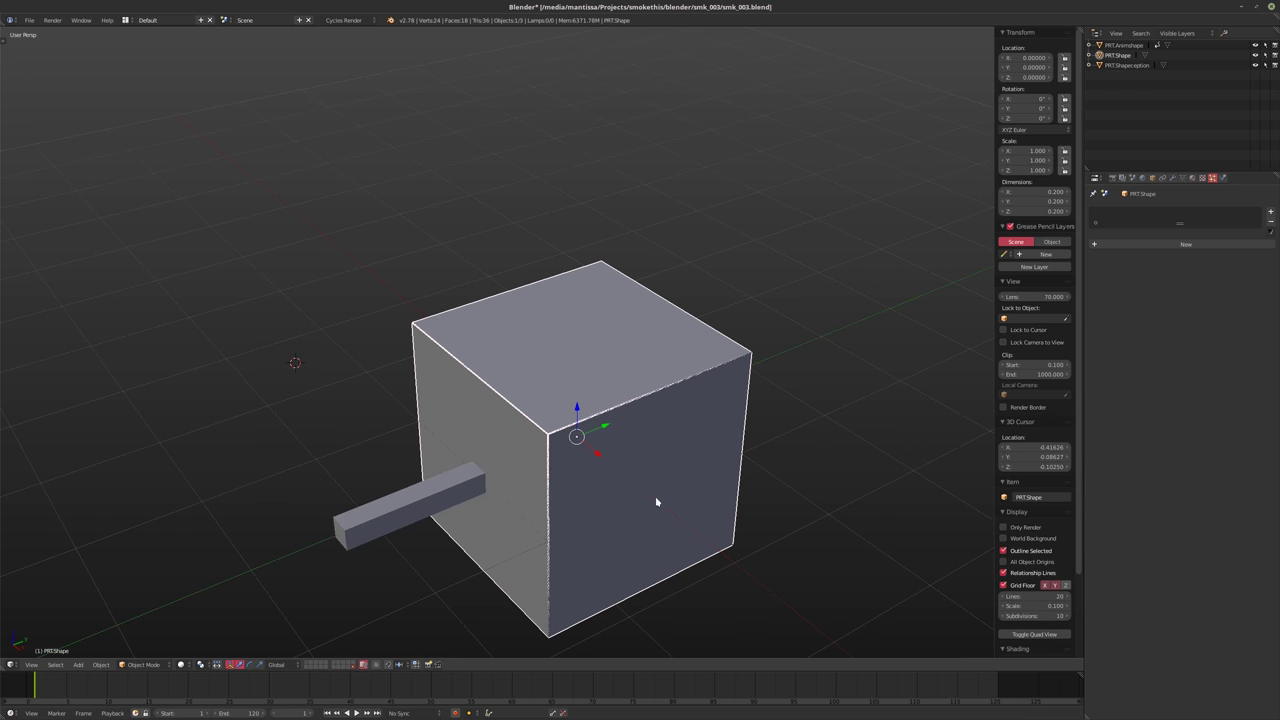
Insert a single keyframe on PRT.Shape's Z rotation at the first frame, keeping it at 0°
middle_click_drag(657, 503, 646, 474)
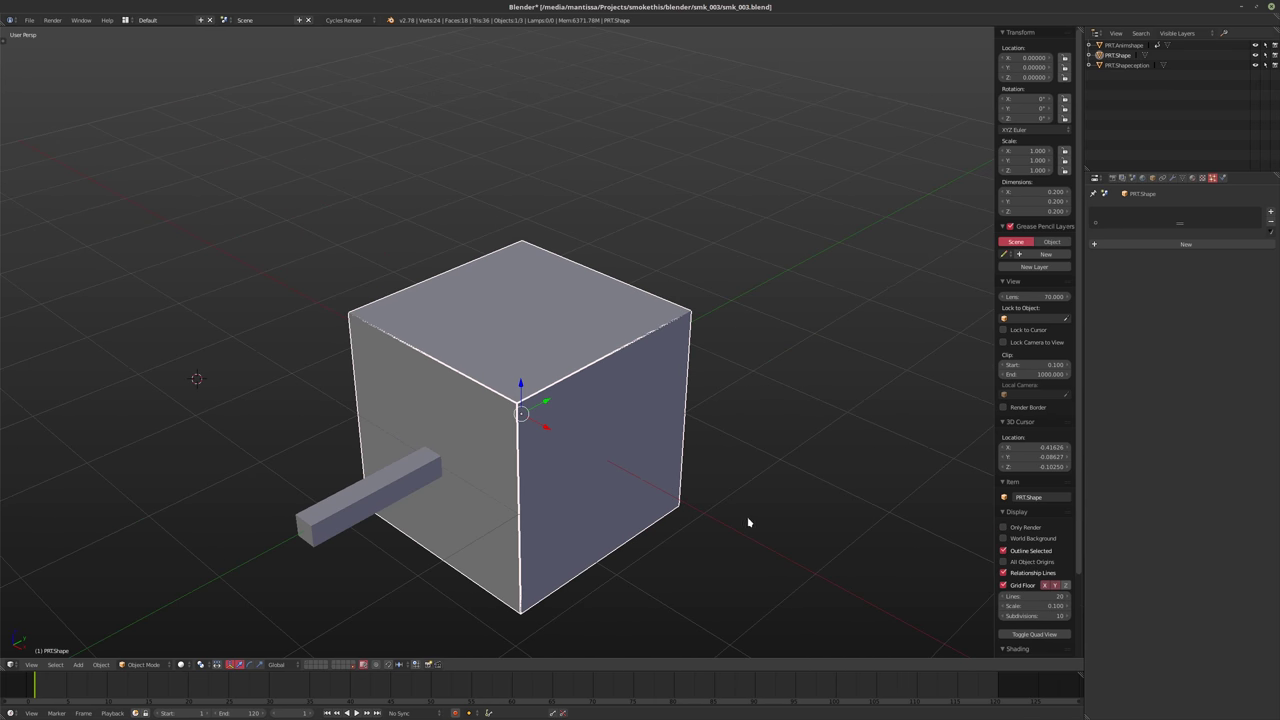
right_click(1031, 121)
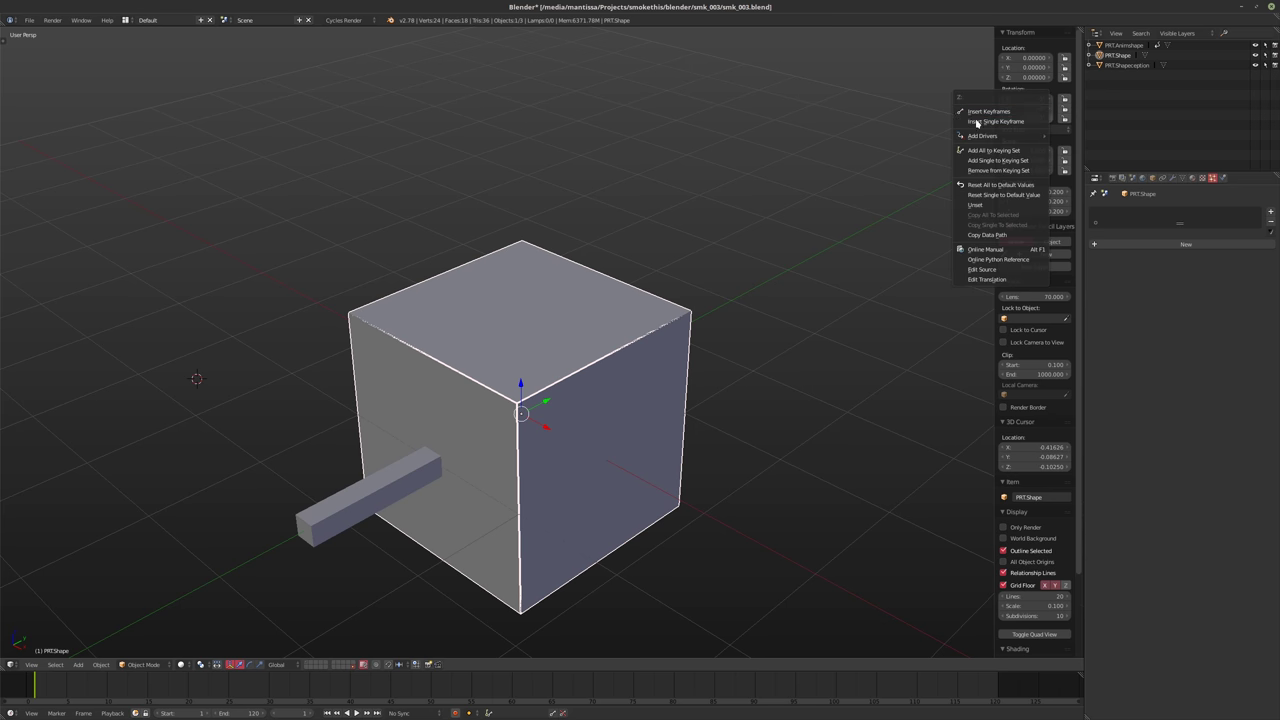
left_click(995, 121)
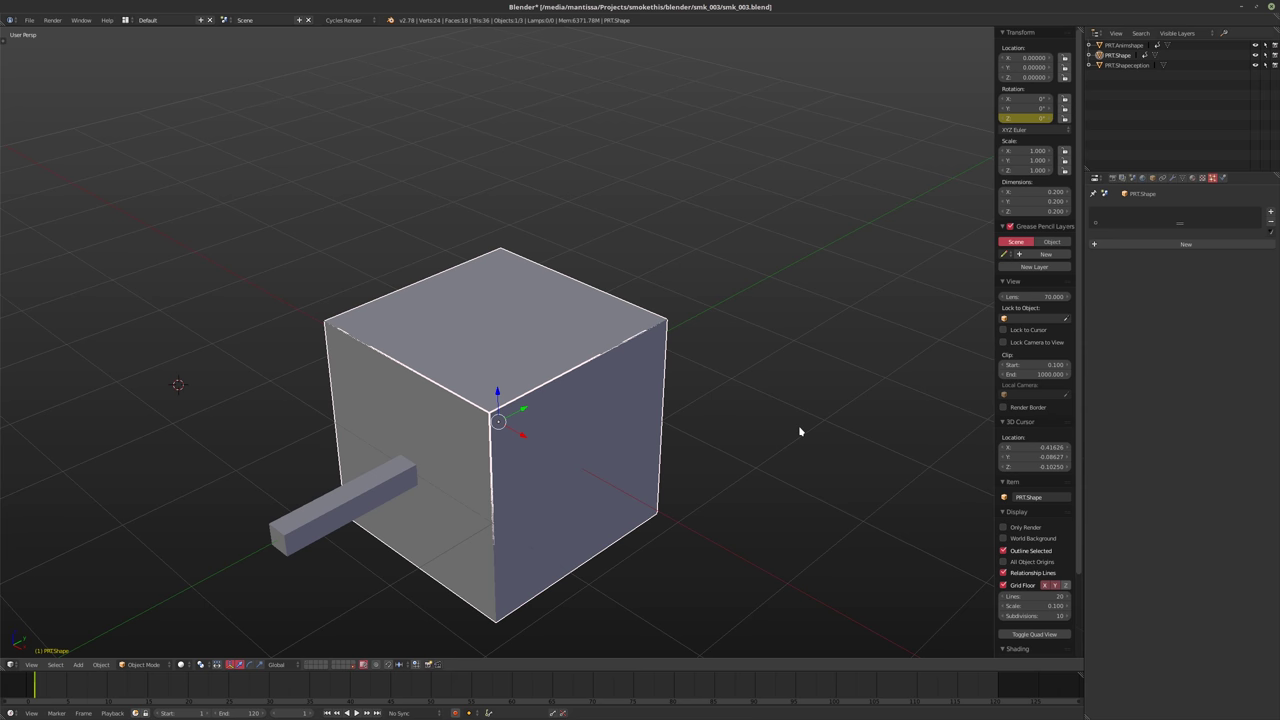
Keyframe PRT.Shape's Z rotation at 720° on frame 120, and return to the first frame
key("shift+Right")
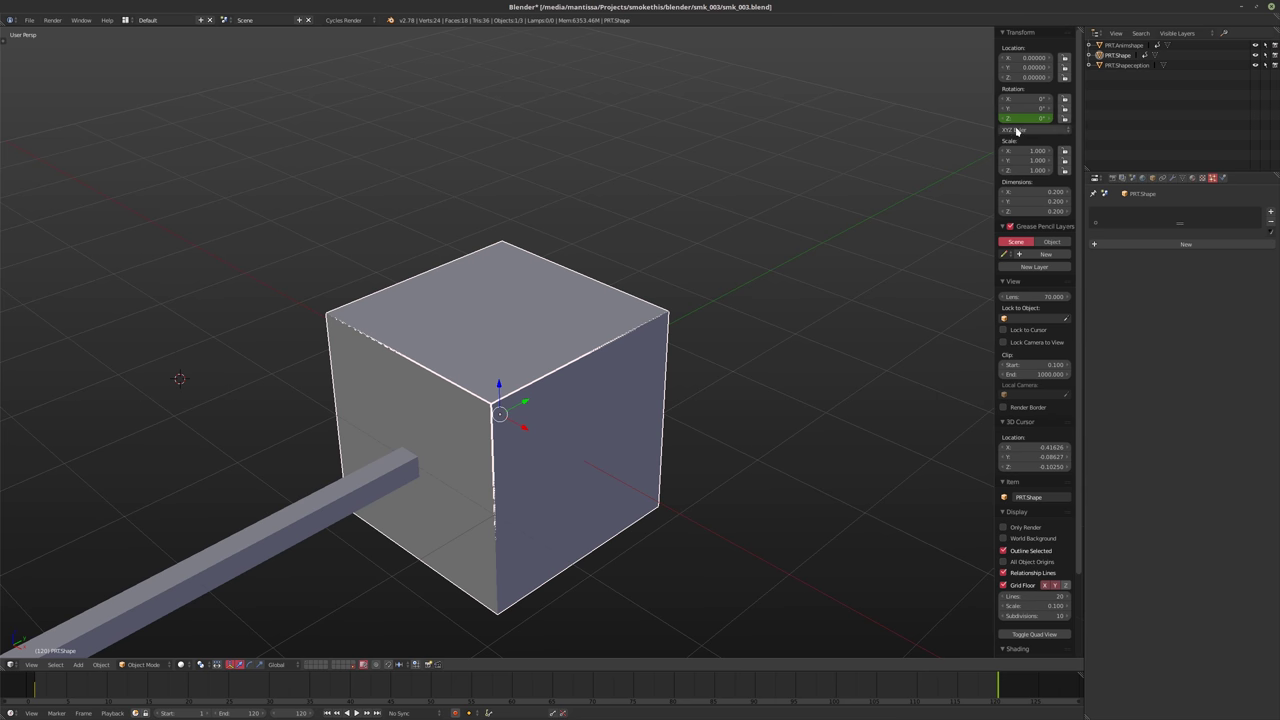
left_click(1016, 118)
type("720")
key("Return")
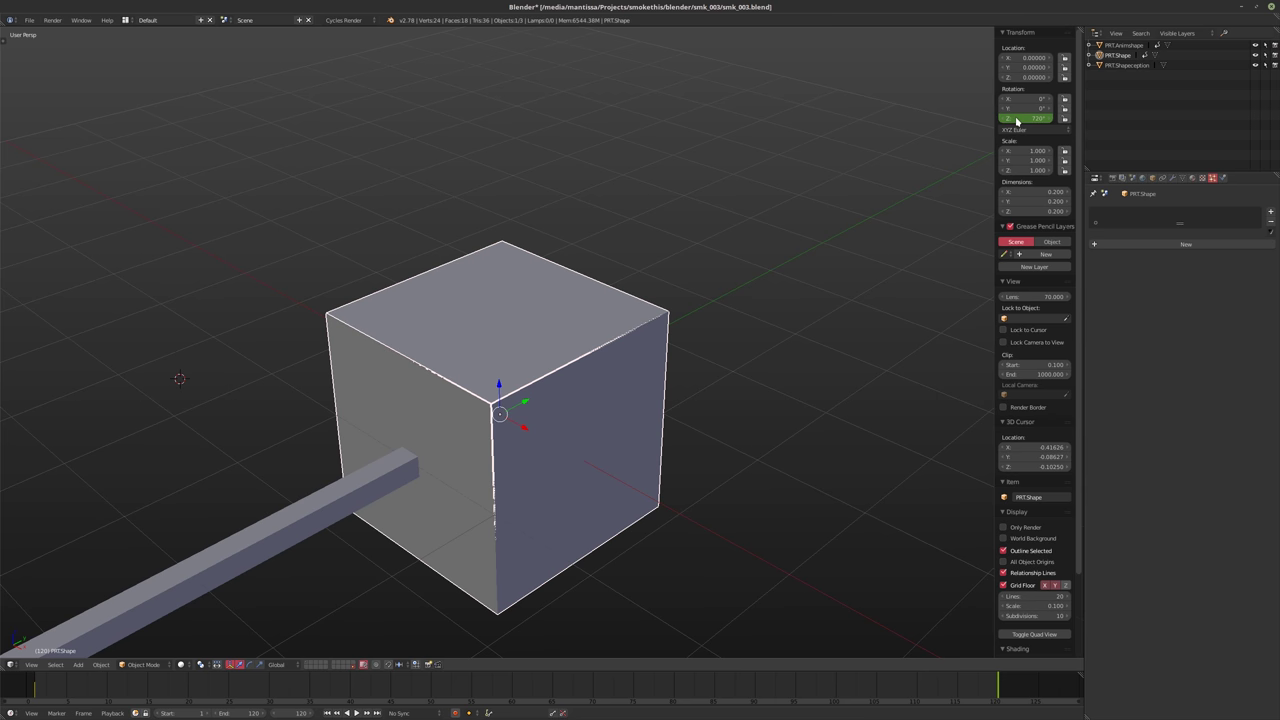
key("i")
scroll(896, 283, "up", 1, "shift")
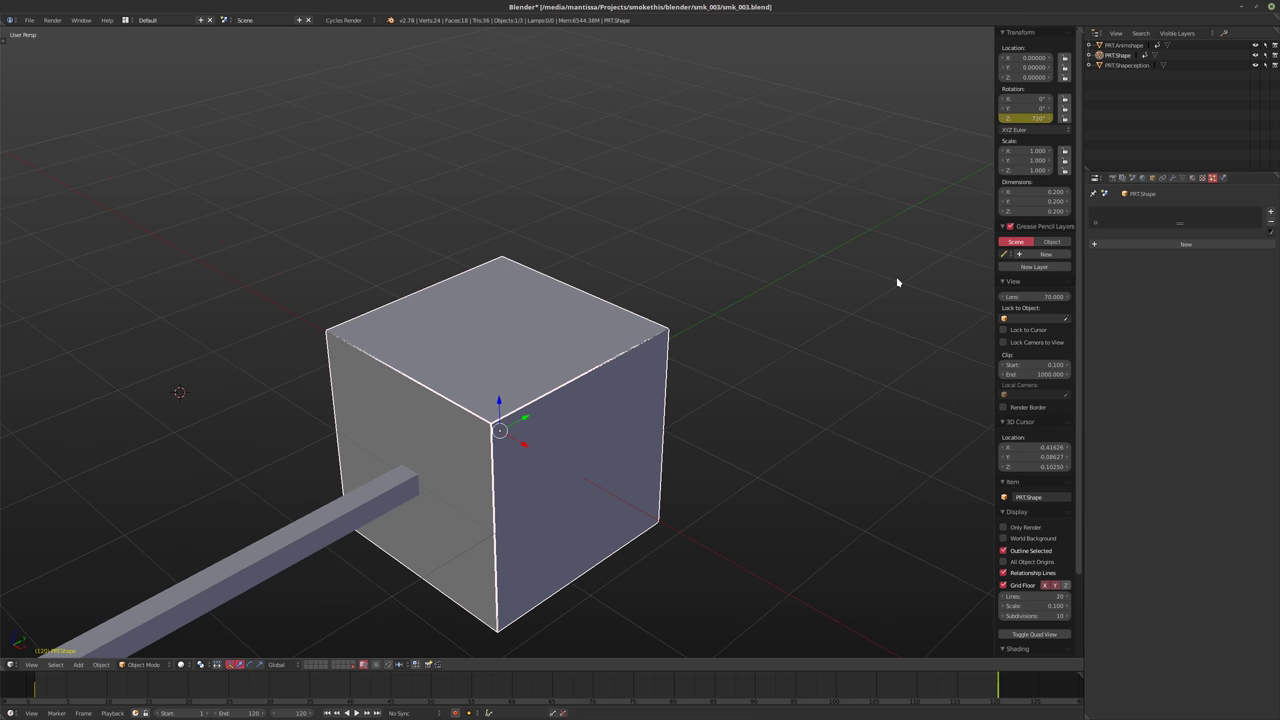
key("shift+Left")
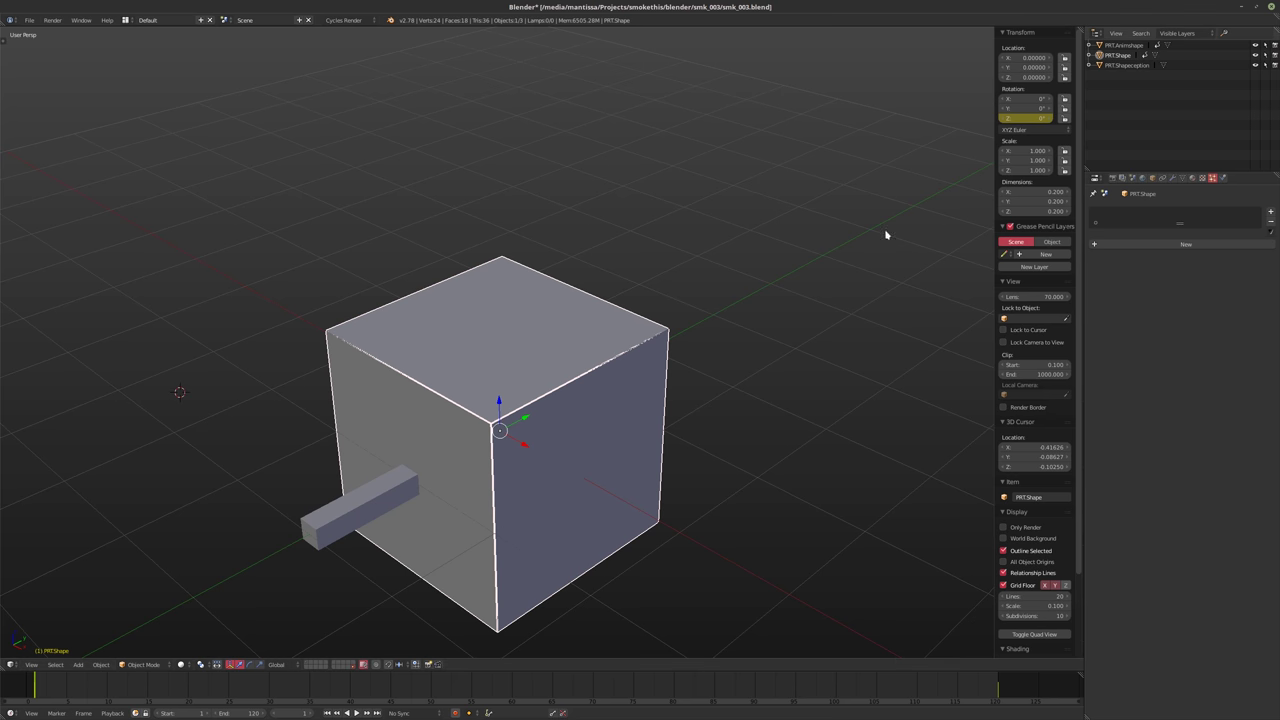
Show the layer holding the emitters and check PRT.Emit's rotation, physics and render settings
left_click(308, 664)
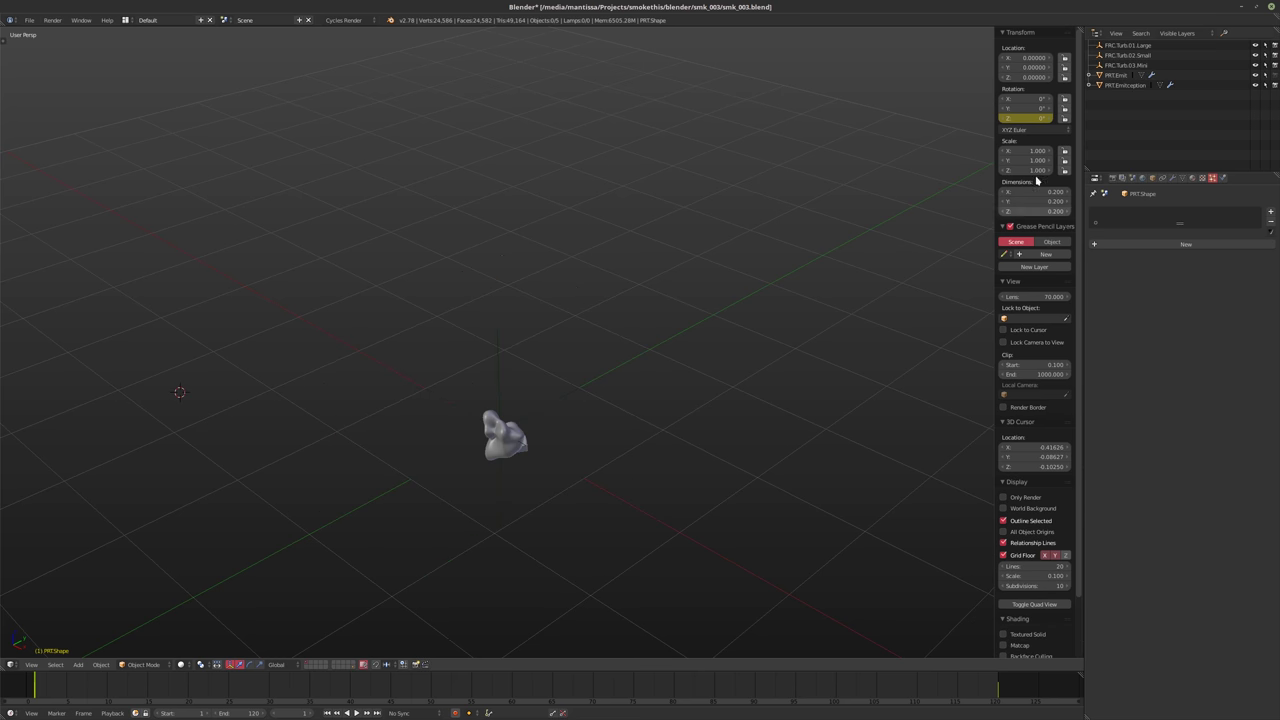
middle_click_drag(589, 237, 651, 189)
right_click(518, 448)
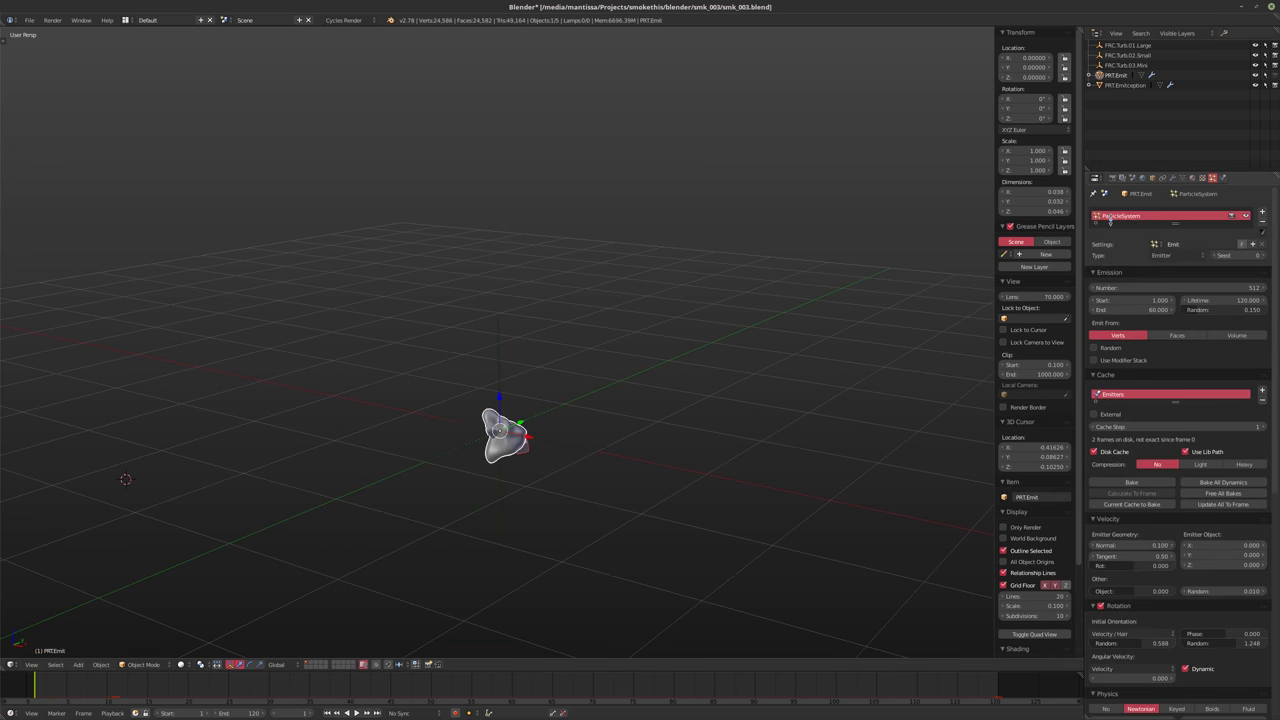
scroll(1184, 535, "down", 5)
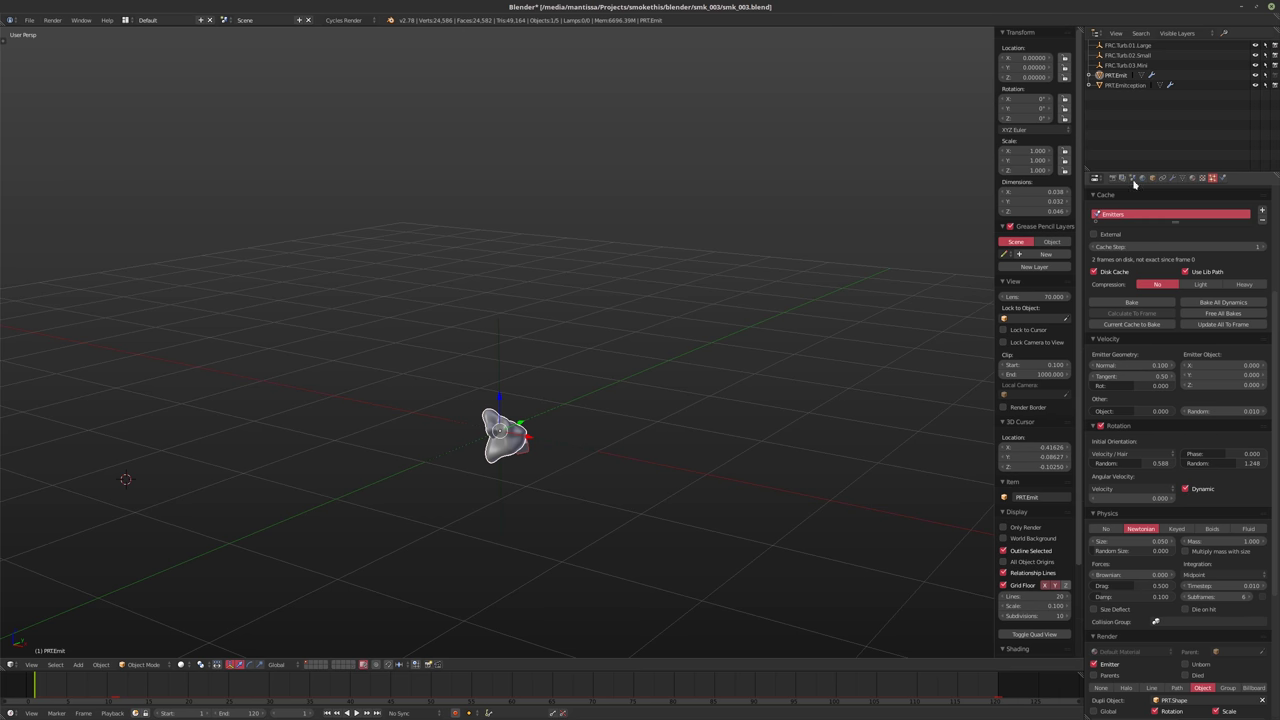
Turn on Only Render display and set the particle number of PRT.Emitception to 100000
left_click(1126, 86)
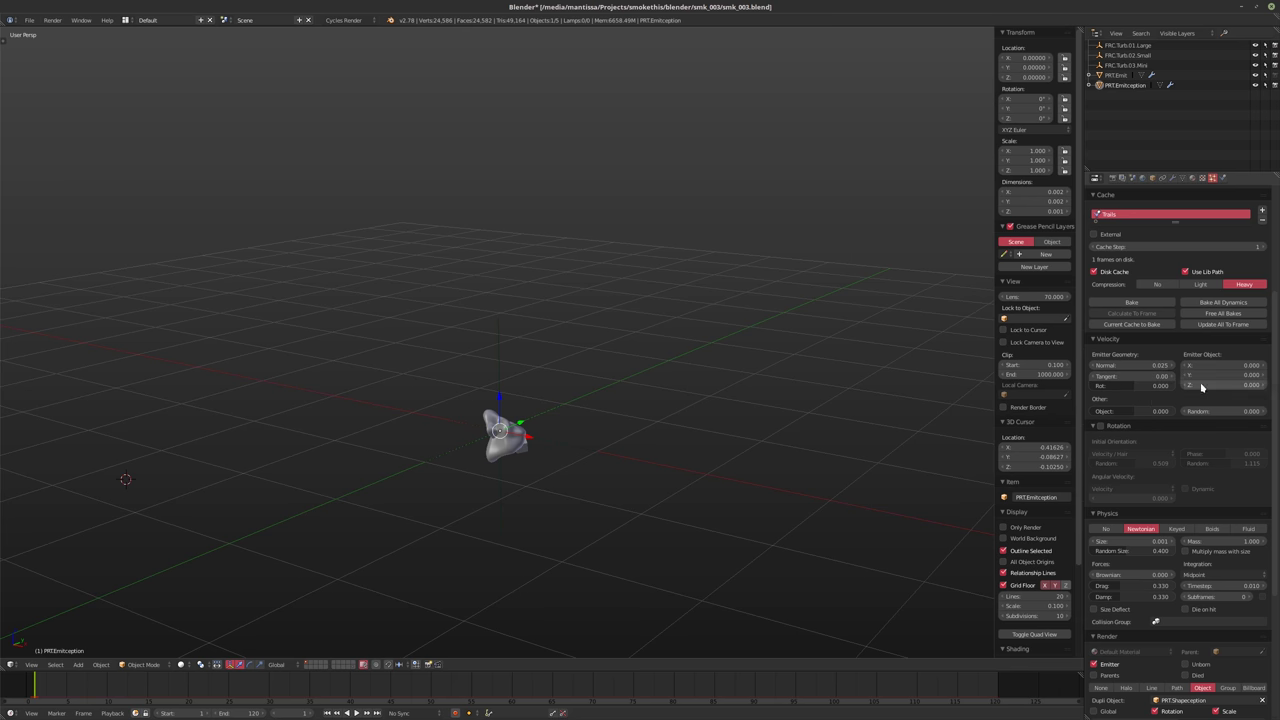
scroll(1152, 615, "down", 2)
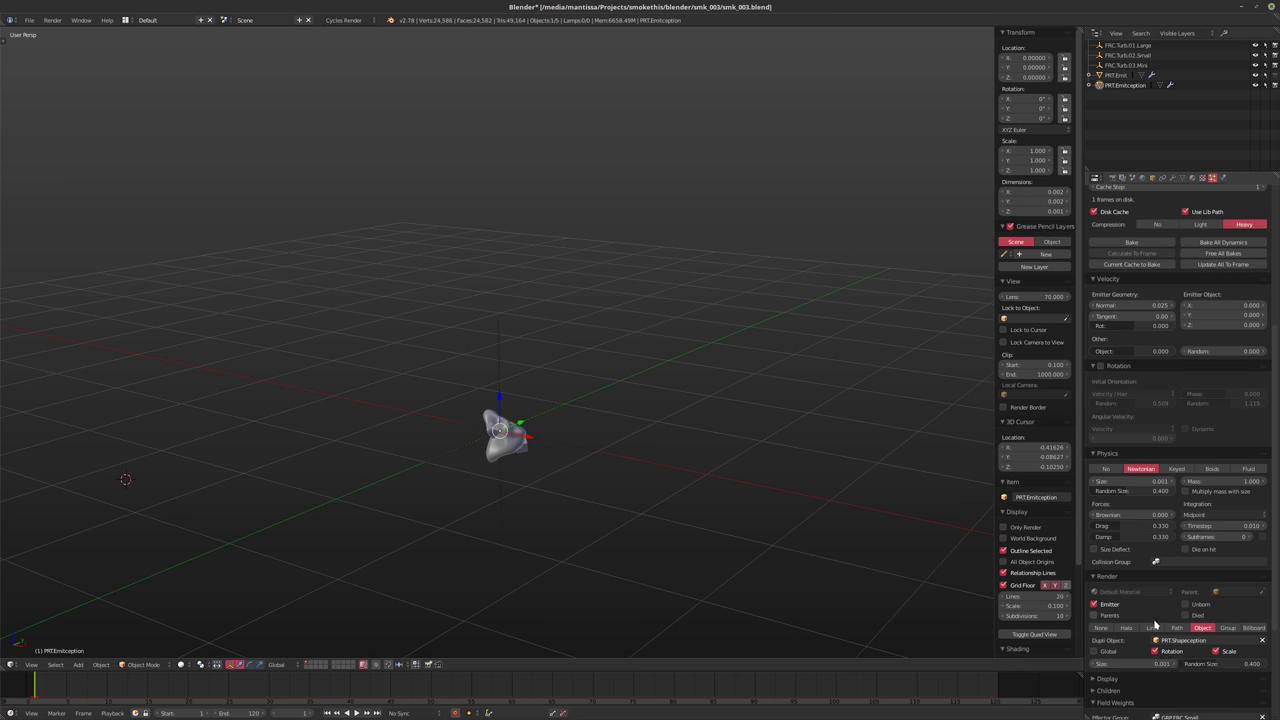
middle_click_drag(695, 487, 694, 500)
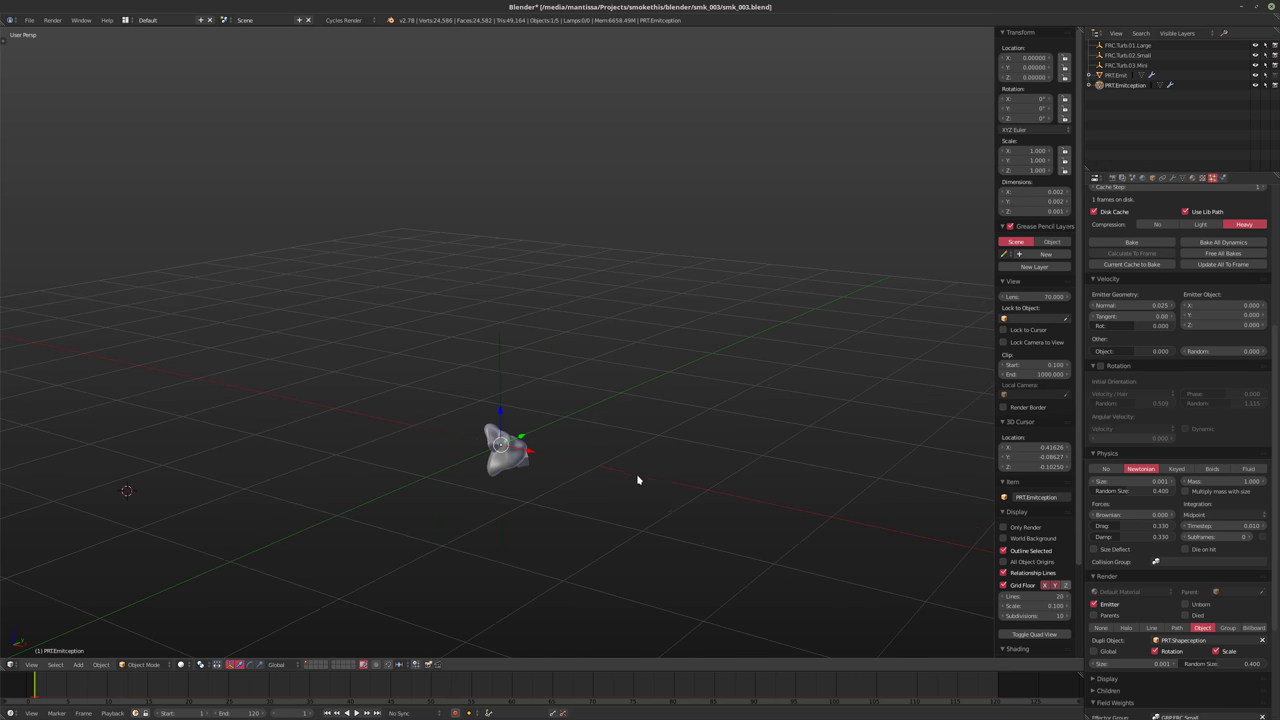
left_click(1021, 530)
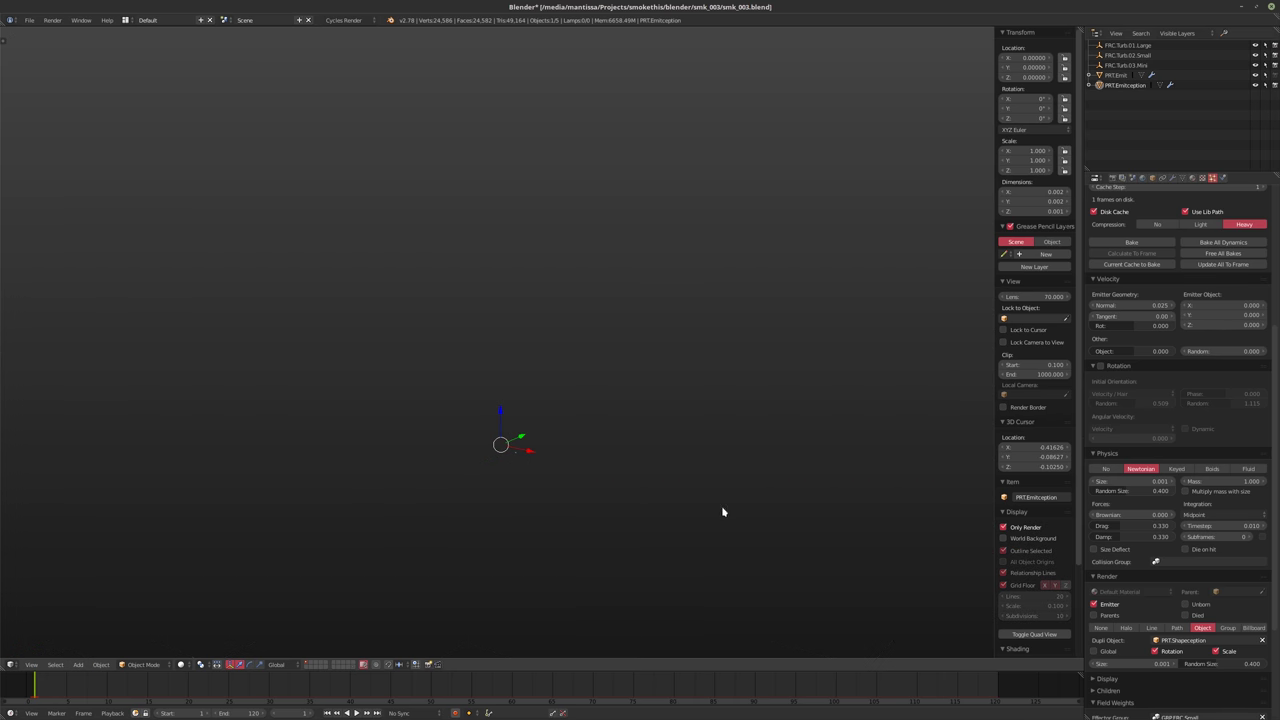
scroll(1094, 310, "up", 6)
left_click(1097, 229)
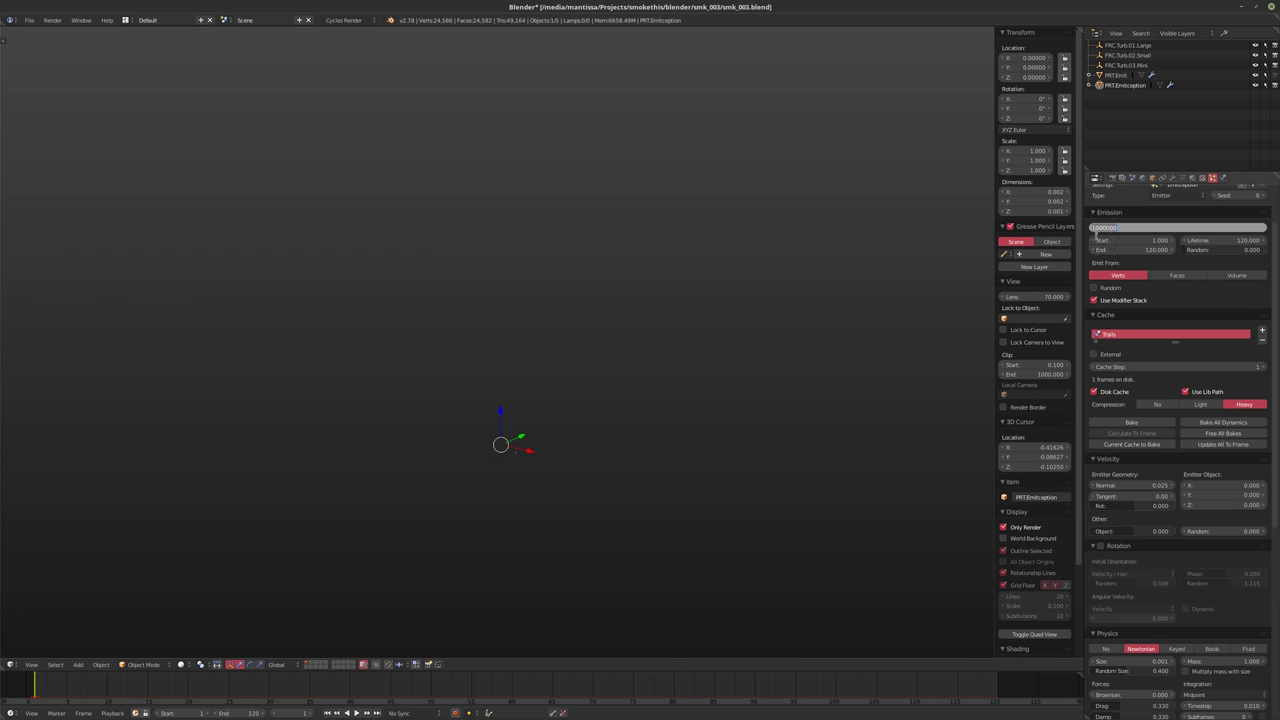
key("End")
key("Return")
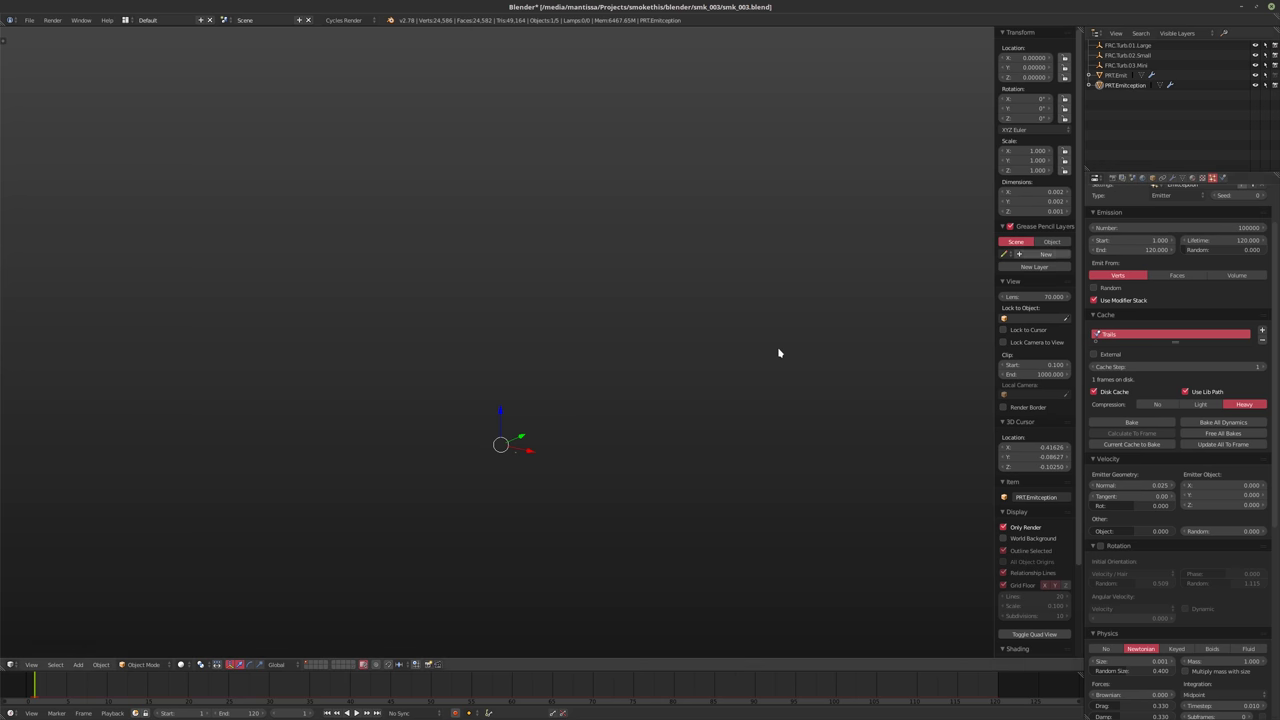
Play the simulation to inspect the particle trails up close, and return to the first frame
key("alt+a")
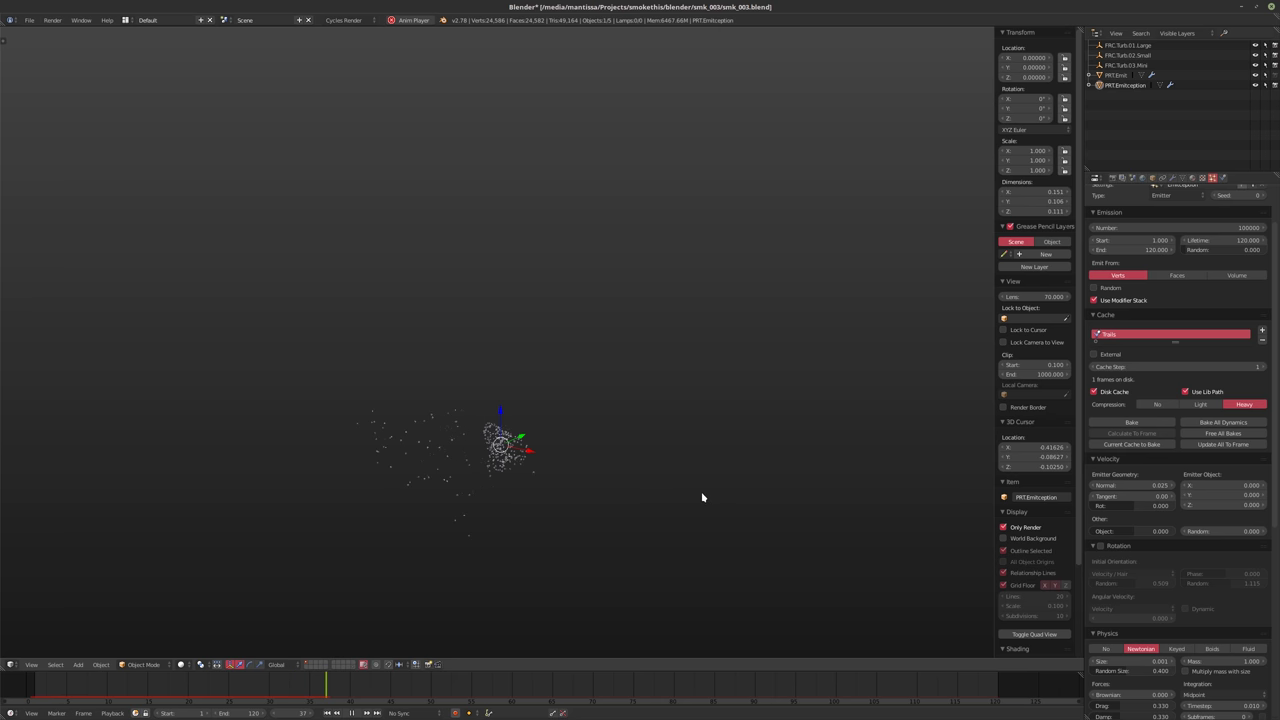
key("alt+a")
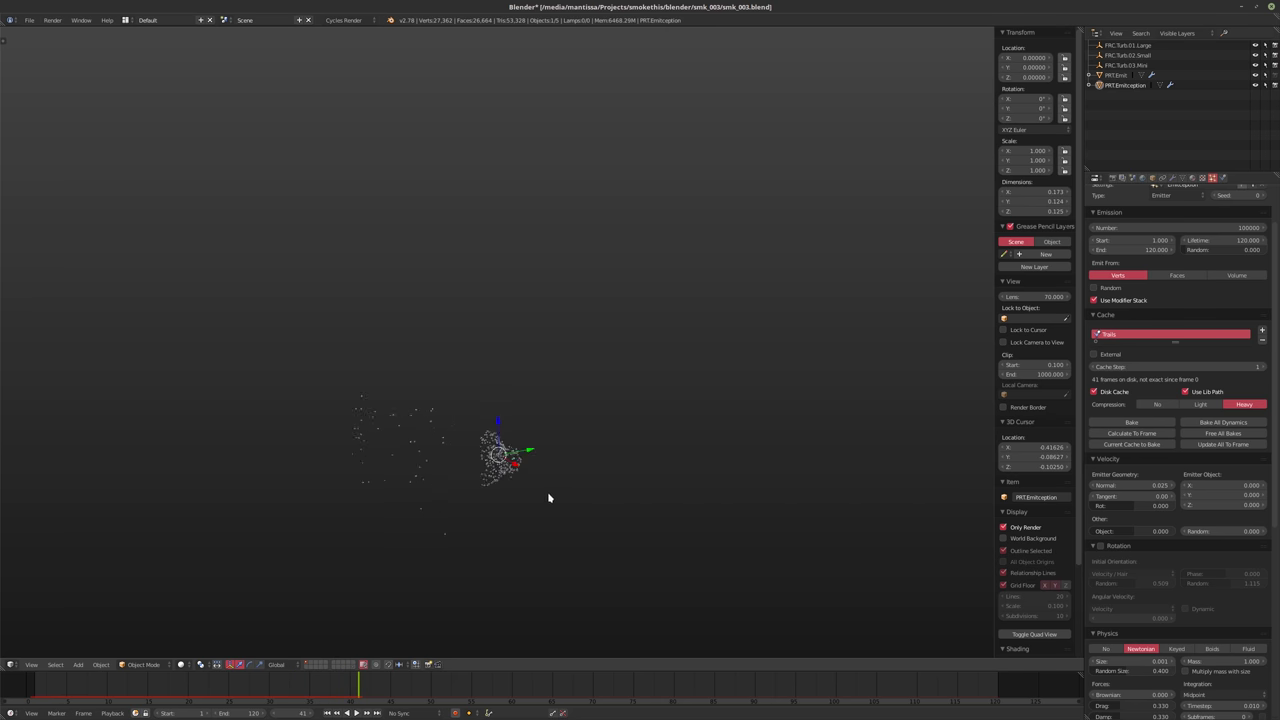
scroll(586, 482, "up", 5)
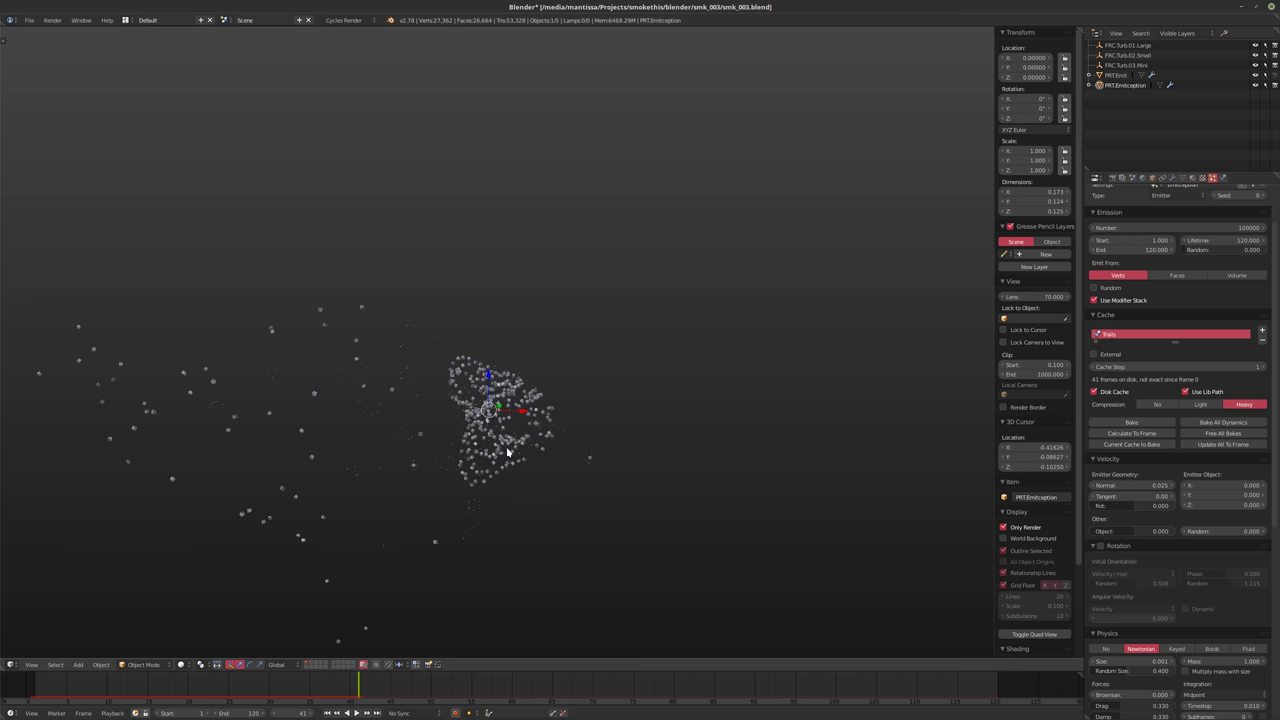
key("shift+Left")
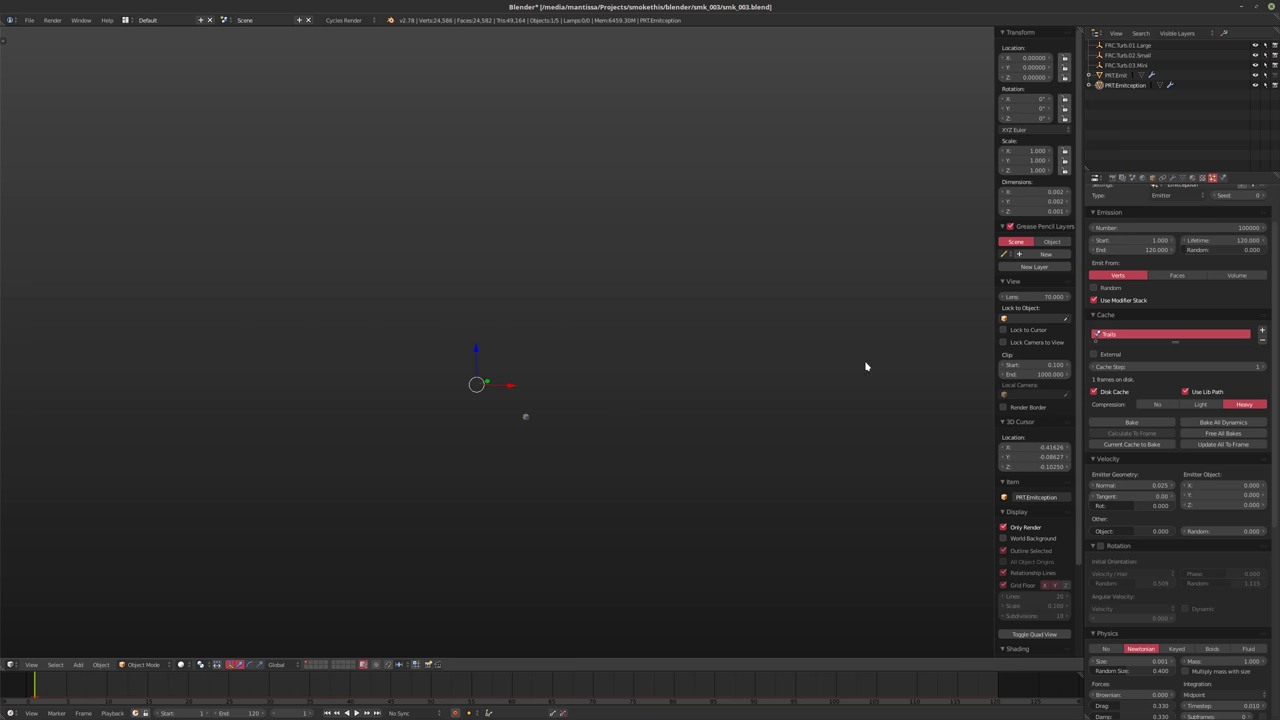
Set PRT.Emit to emit from Faces with Random distribution, switching on Random emission order during playback
left_click(1117, 75)
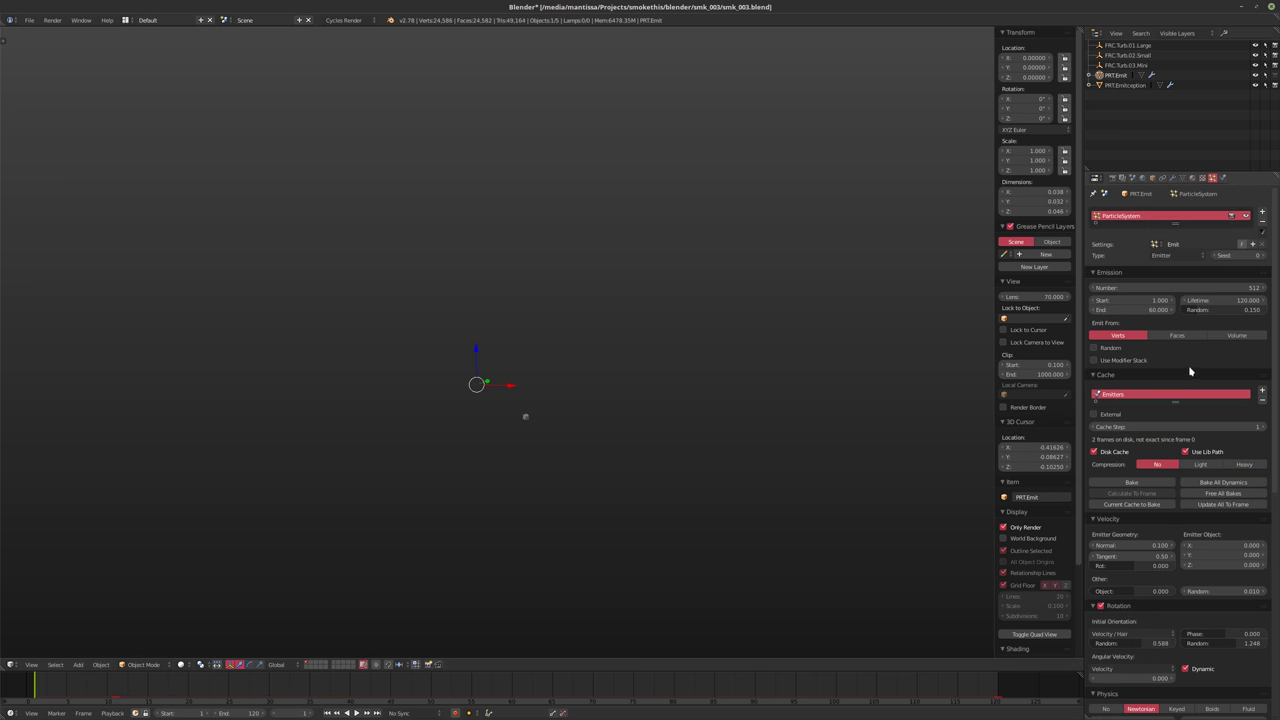
left_click(1180, 335)
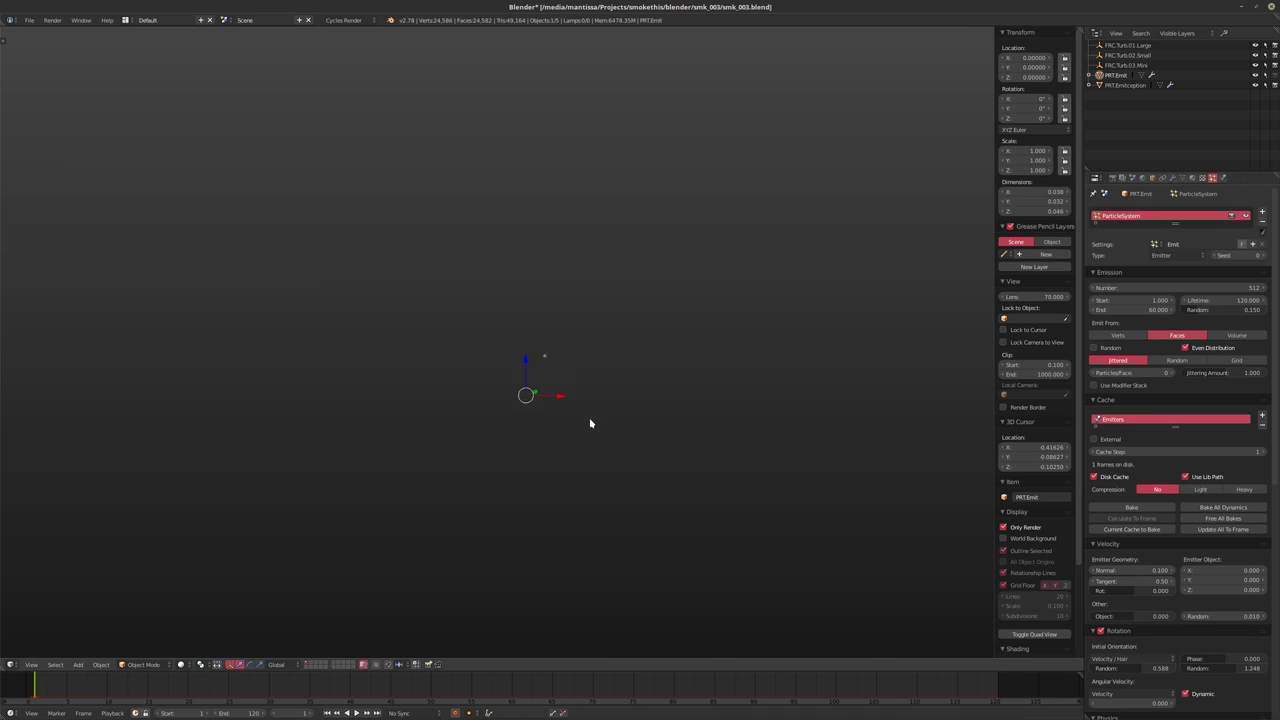
left_click(1177, 360)
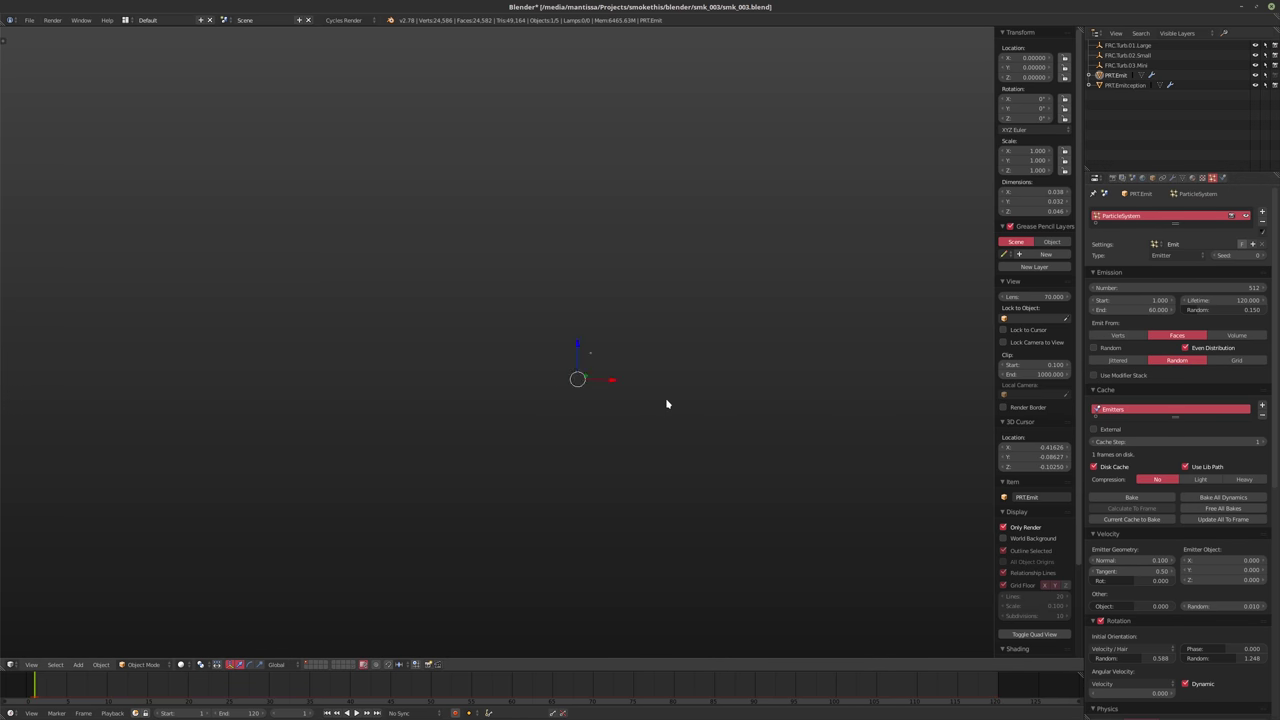
key("alt+a")
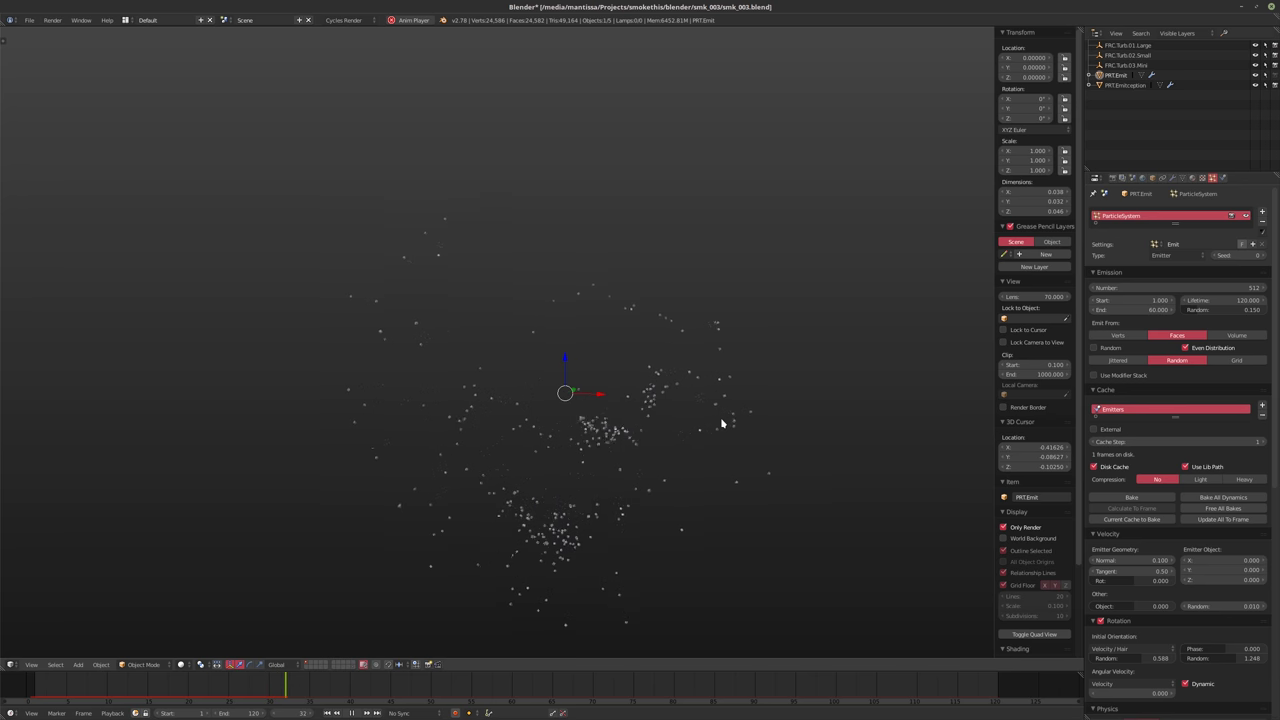
left_click(1095, 348)
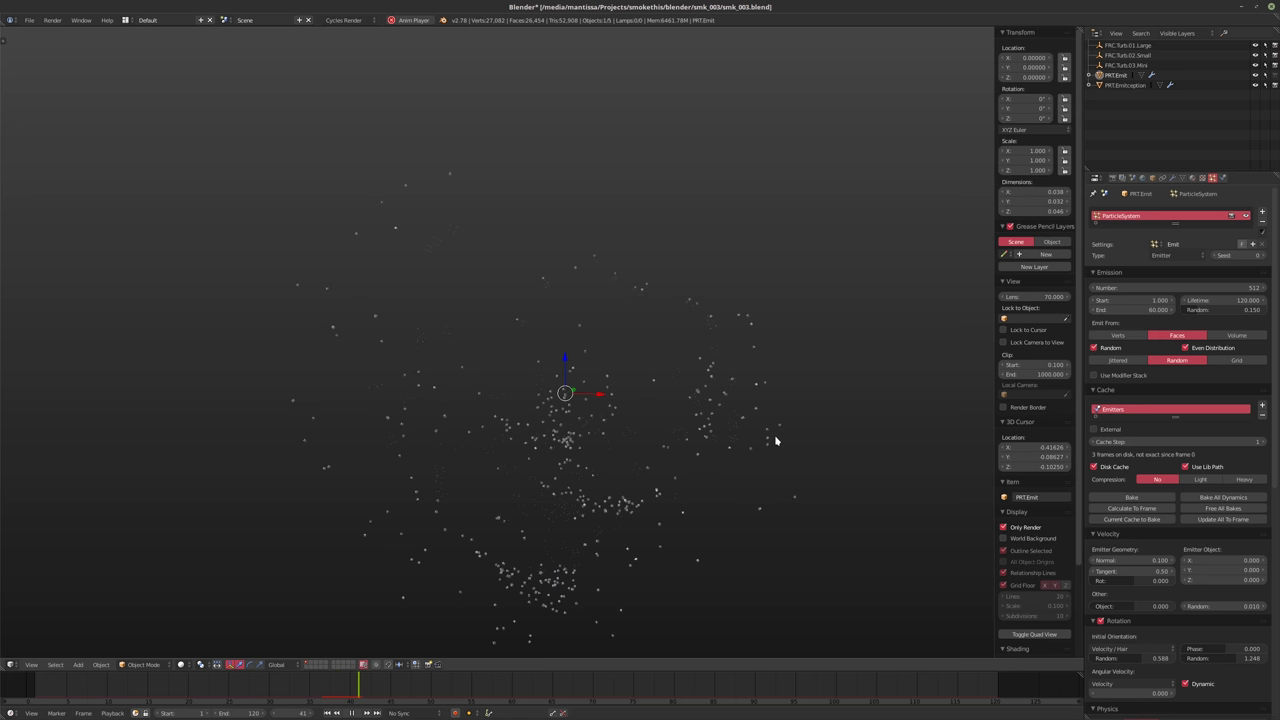
key("Escape")
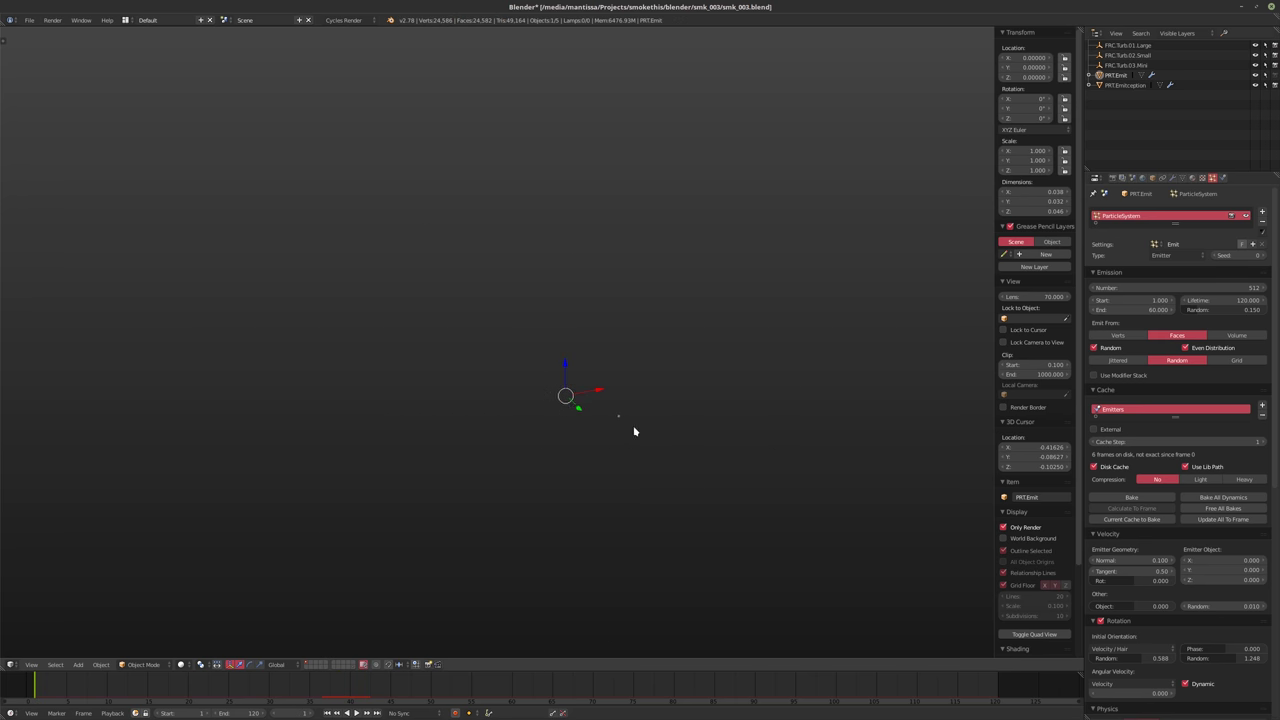
Set PRT.Emit's emission end to frame 48 and preview the simulation with Random emission order off
left_click(1139, 311)
type("48")
key("Return")
left_click(1094, 349)
key("alt+a")
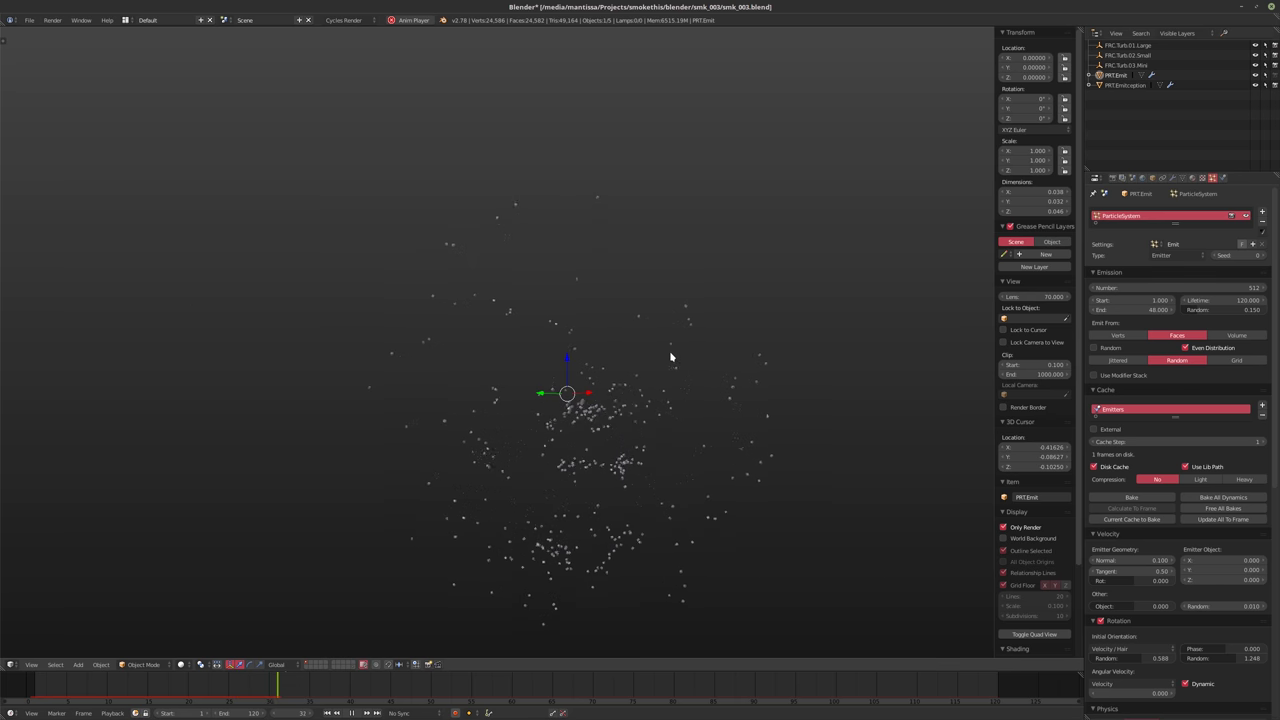
key("Escape")
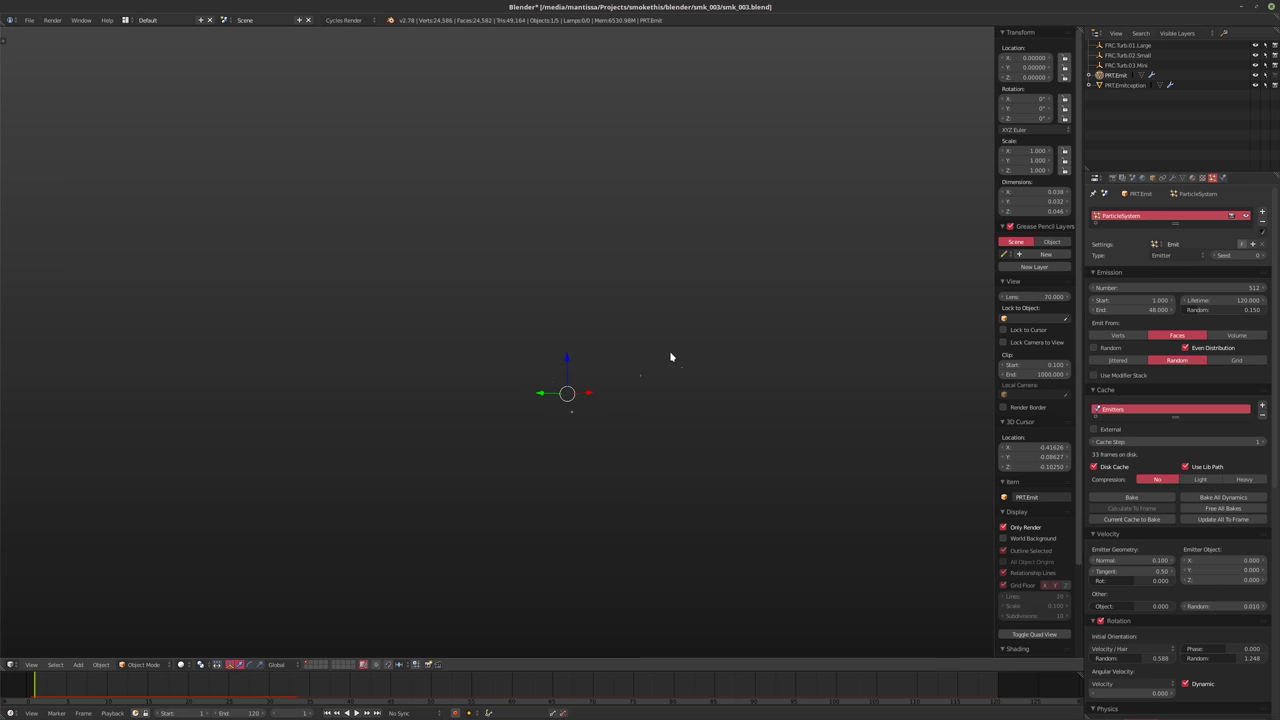
Turn on Random emission order for PRT.Emit and play the simulation to check the particle spread
left_click(1093, 347)
key("alt+a")
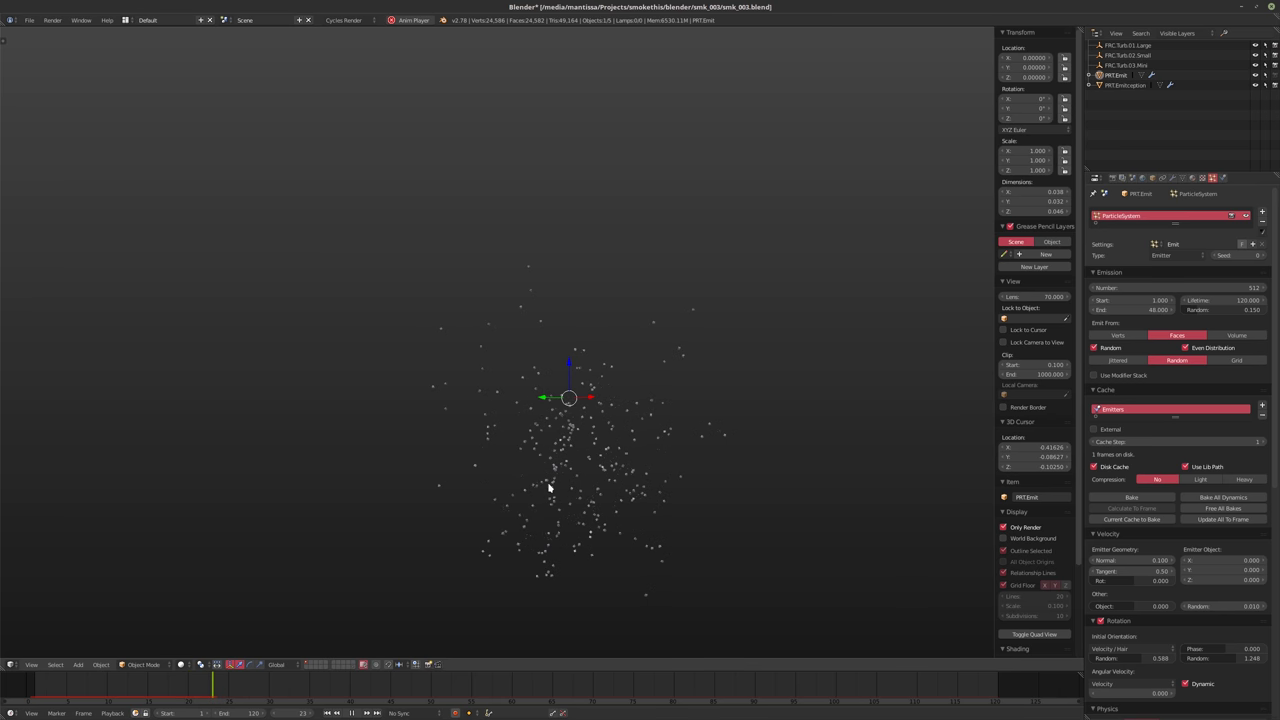
key("alt+a")
middle_click_drag(551, 486, 701, 460)
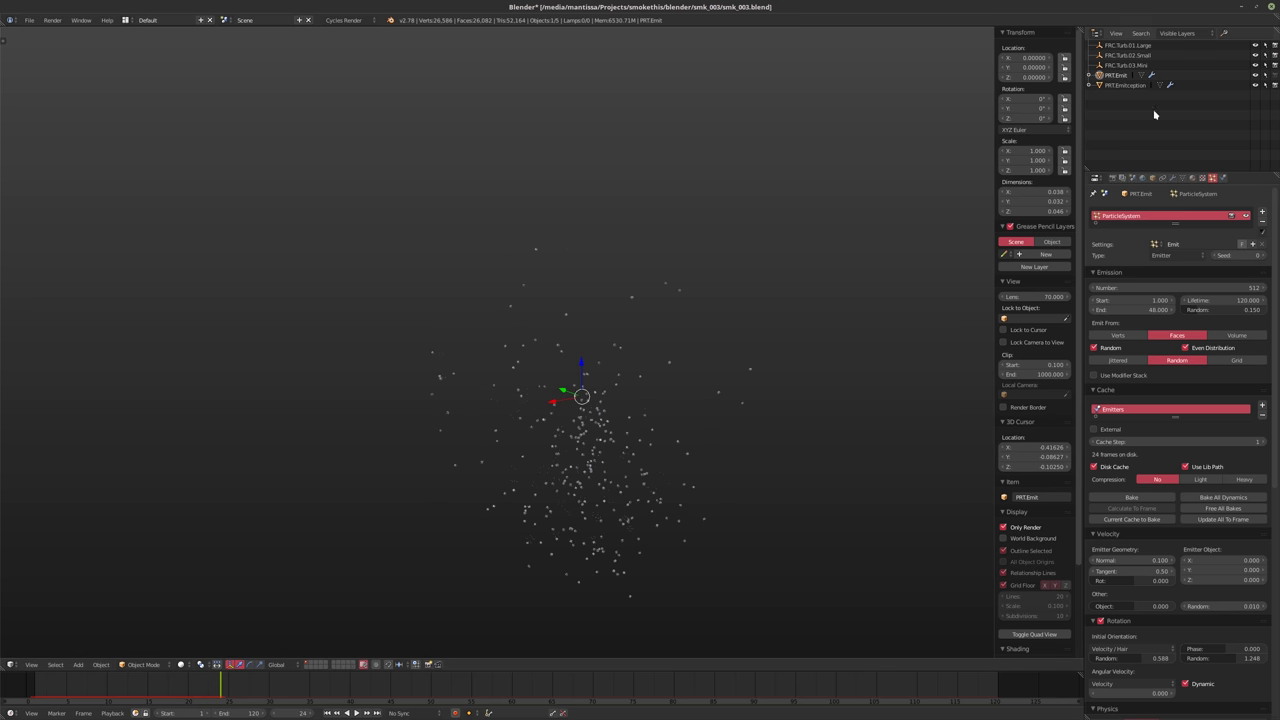
Select PRT.Emitception and examine its cache, velocity and physics settings against the particles in the view
left_click(1132, 85)
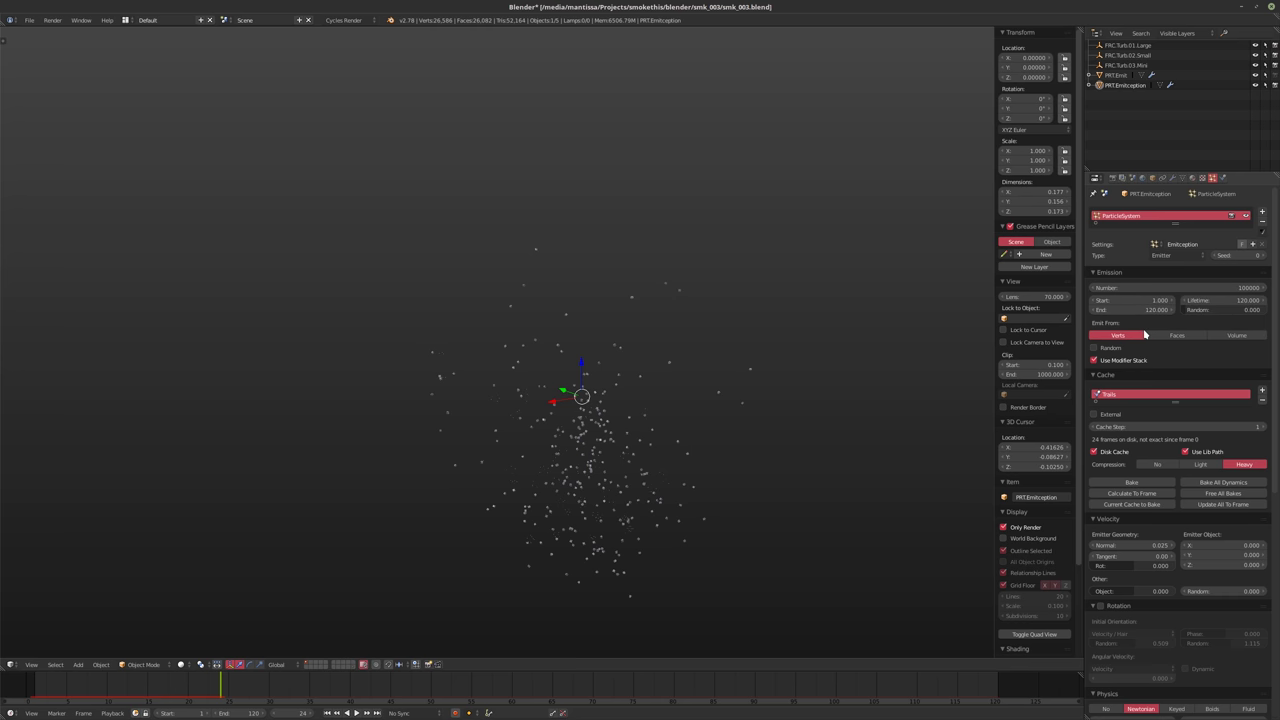
scroll(1130, 400, "down", 3)
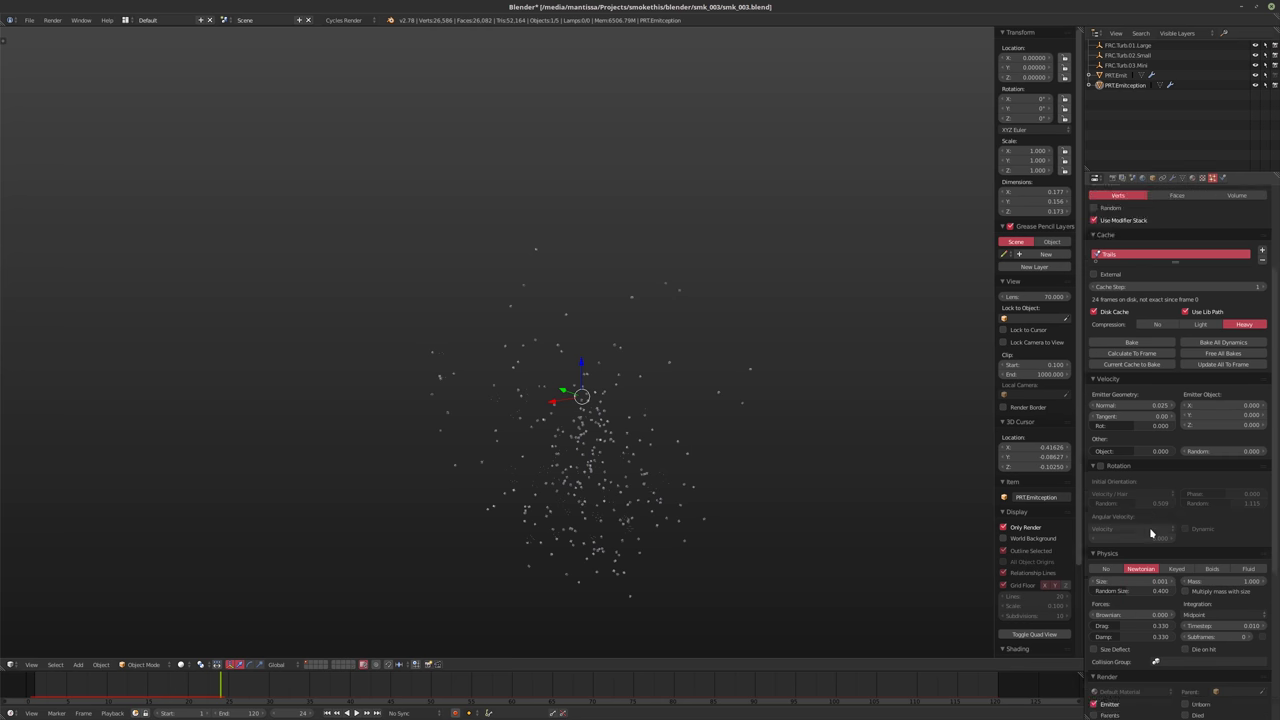
scroll(1150, 530, "down", 2)
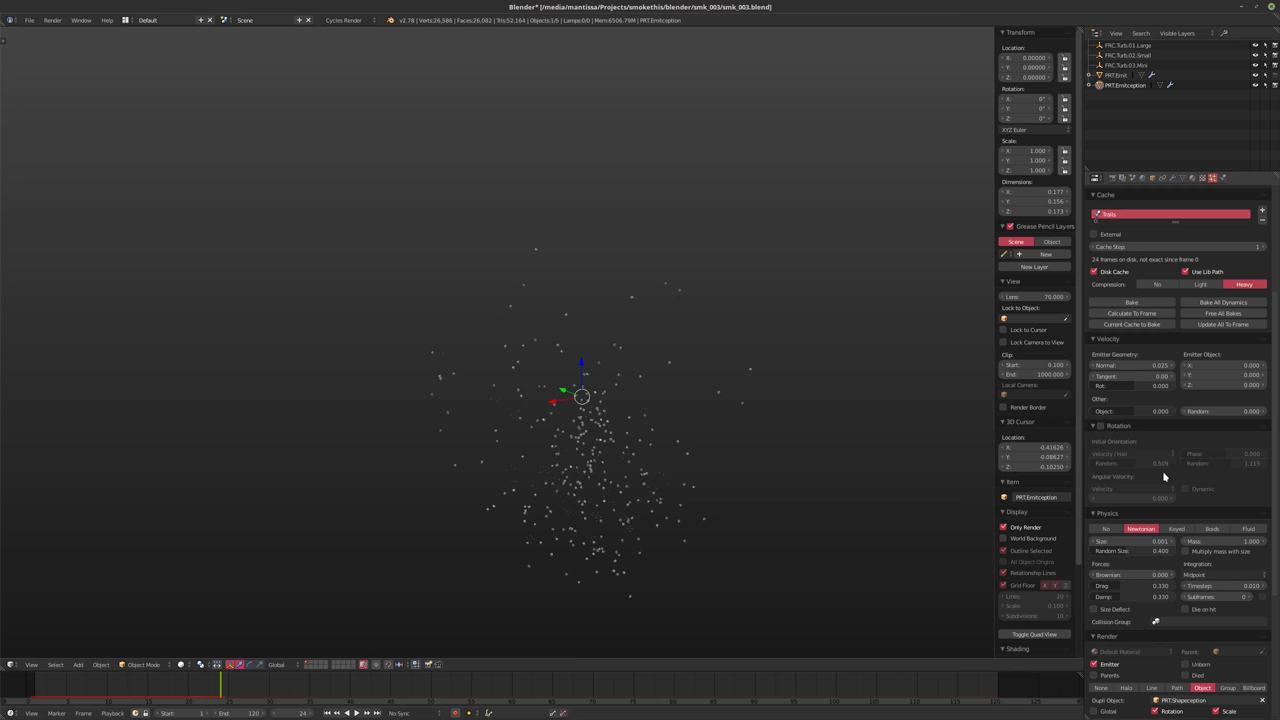
middle_click_drag(743, 420, 590, 410)
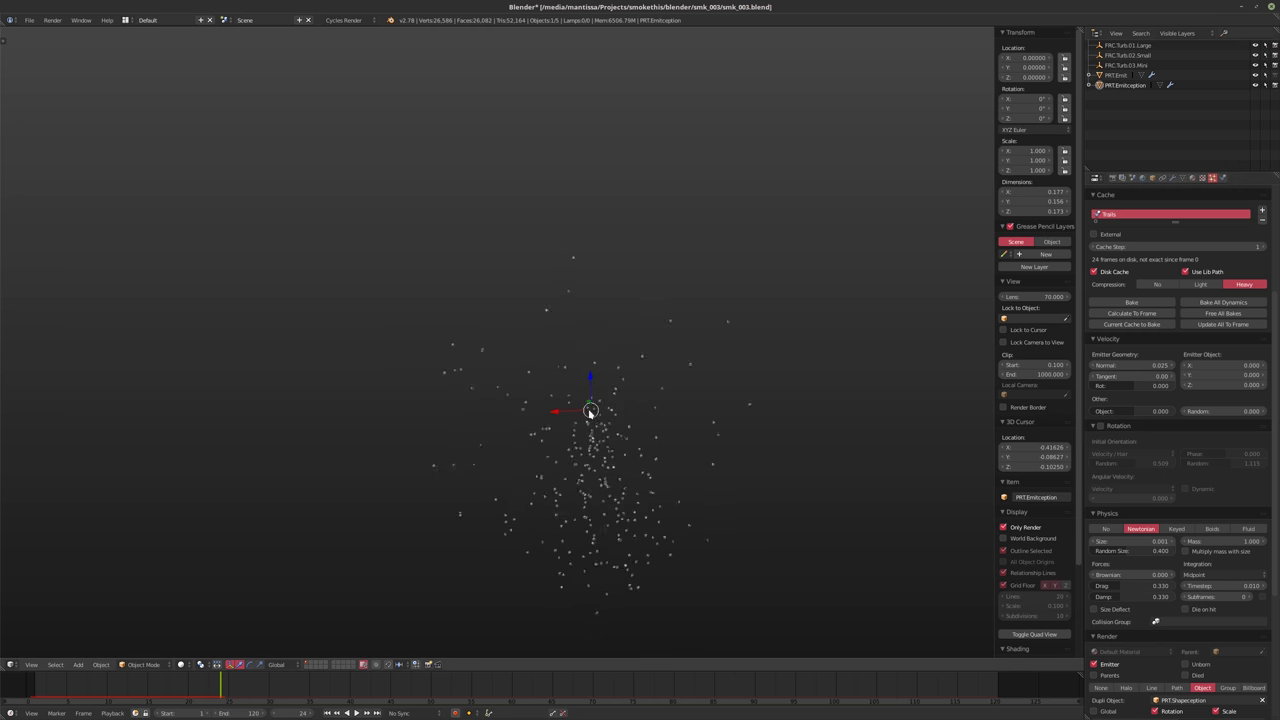
scroll(600, 420, "up", 4)
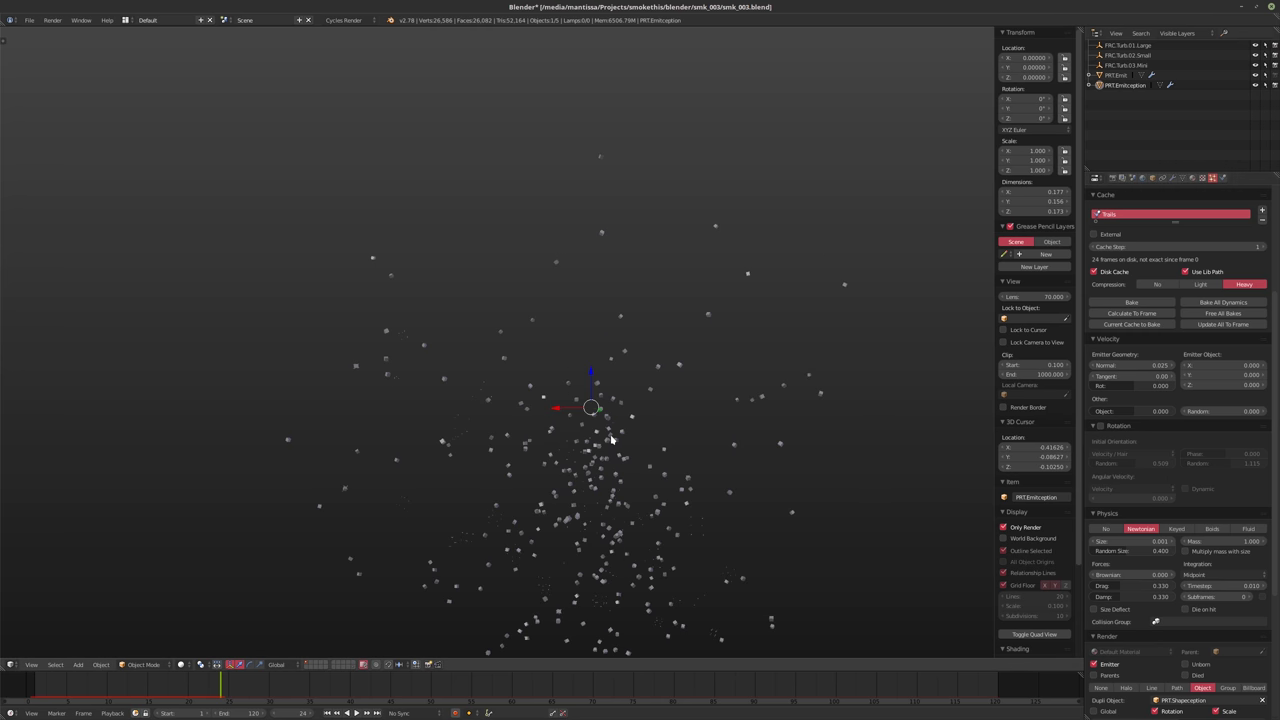
Revert through the undo history to the earlier state with PRT.Shape's animated Z rotation and display the emitter layer
key("shift+Left")
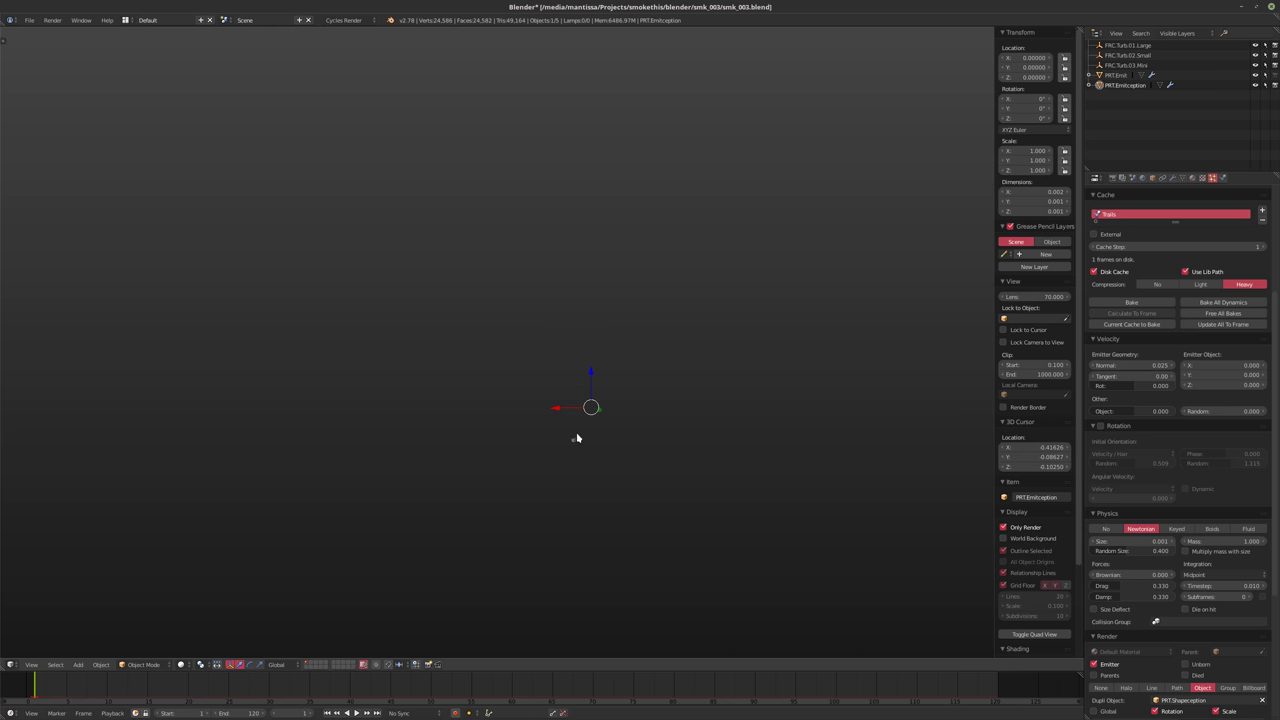
middle_click_drag(577, 437, 695, 461)
key("ctrl+alt+z")
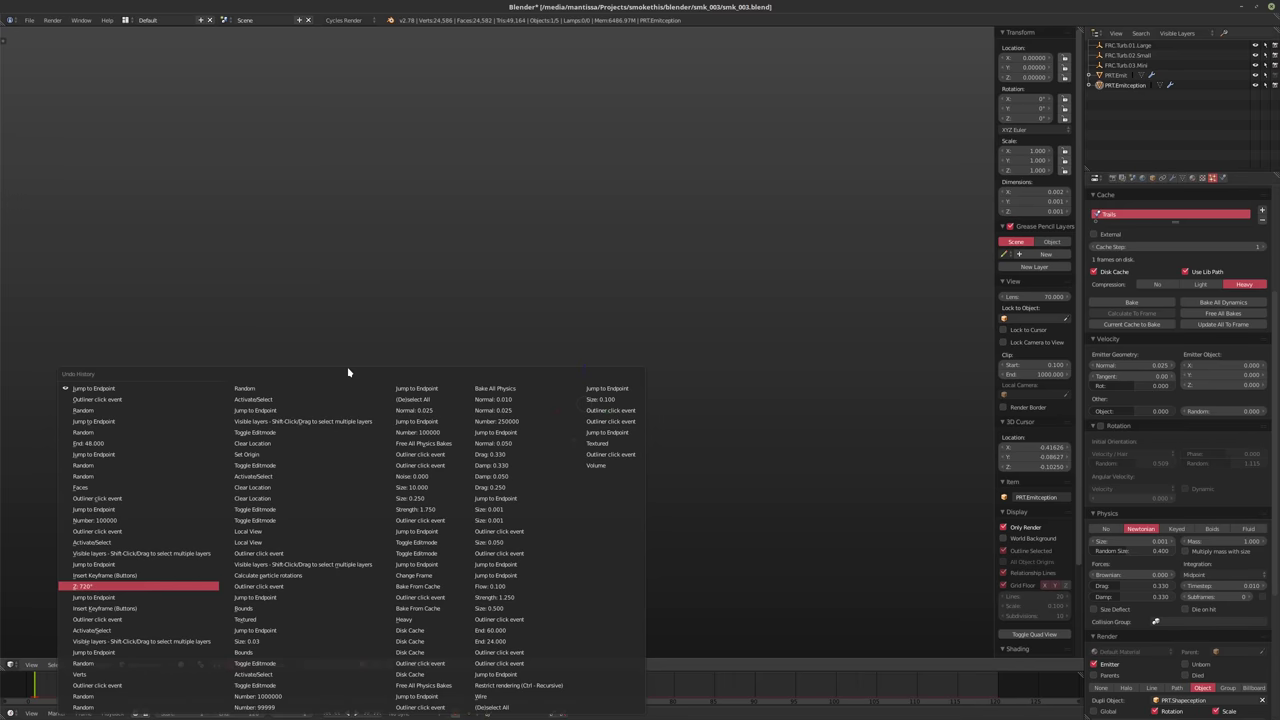
key("Return")
scroll(385, 384, "down", 5)
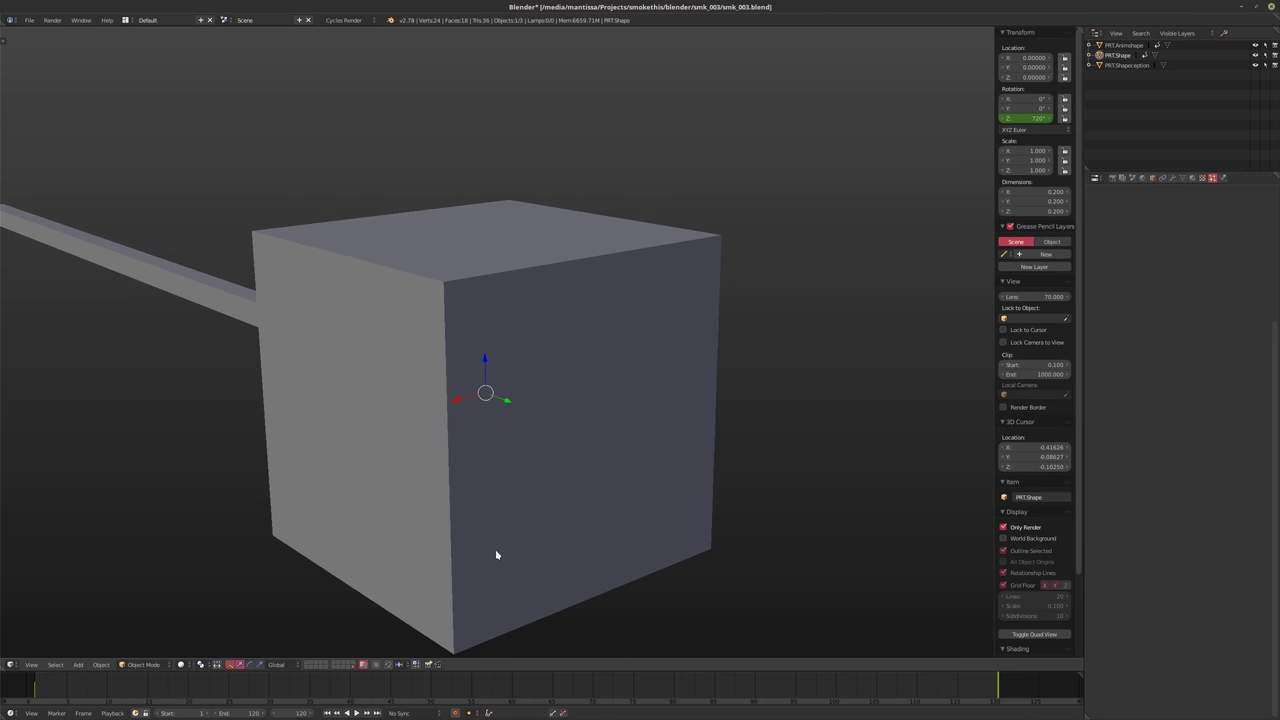
left_click(311, 664)
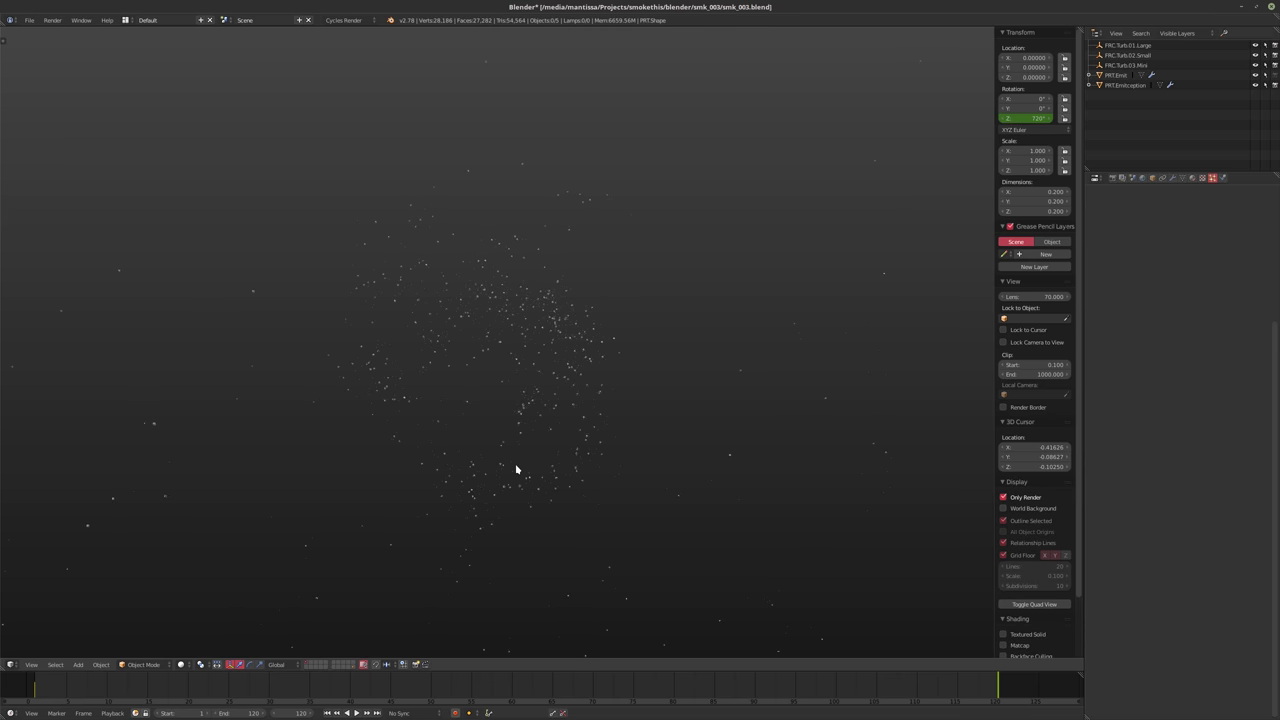
Play the simulation from the first frame, select PRT.Emit and review its emission settings
key("shift+Left")
key("alt+a")
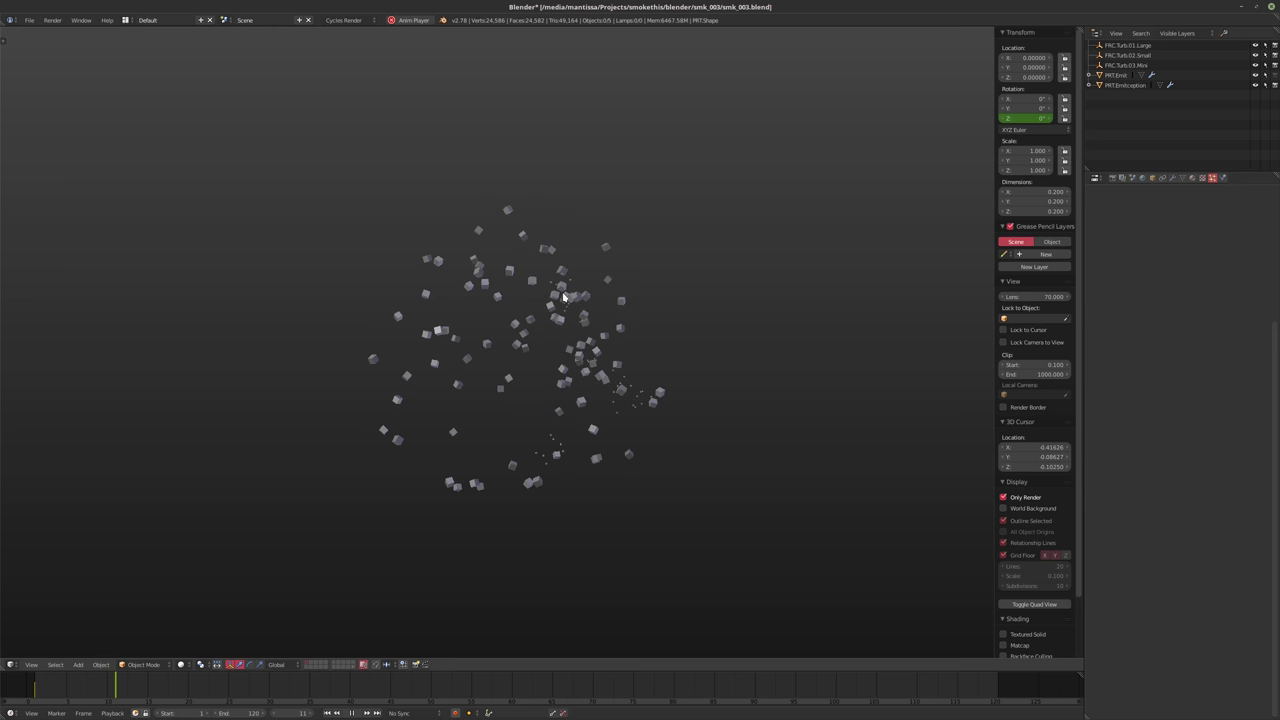
right_click(560, 326)
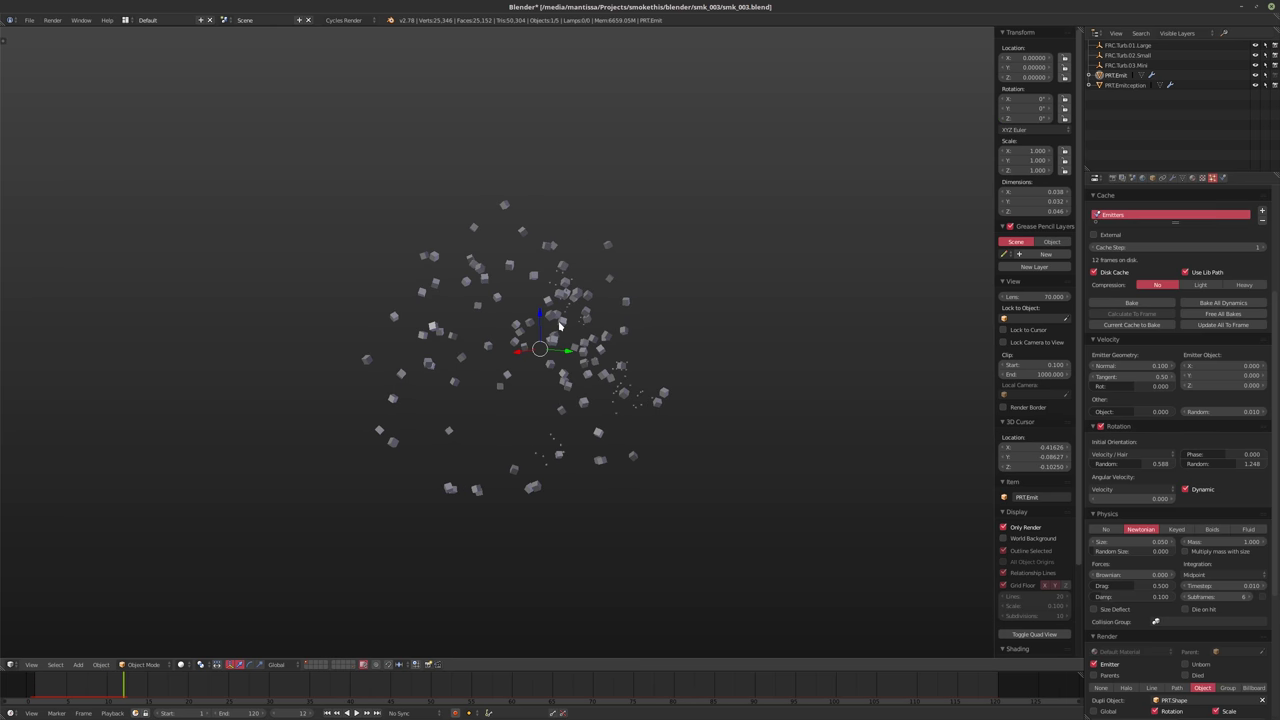
scroll(1131, 277, "up", 6)
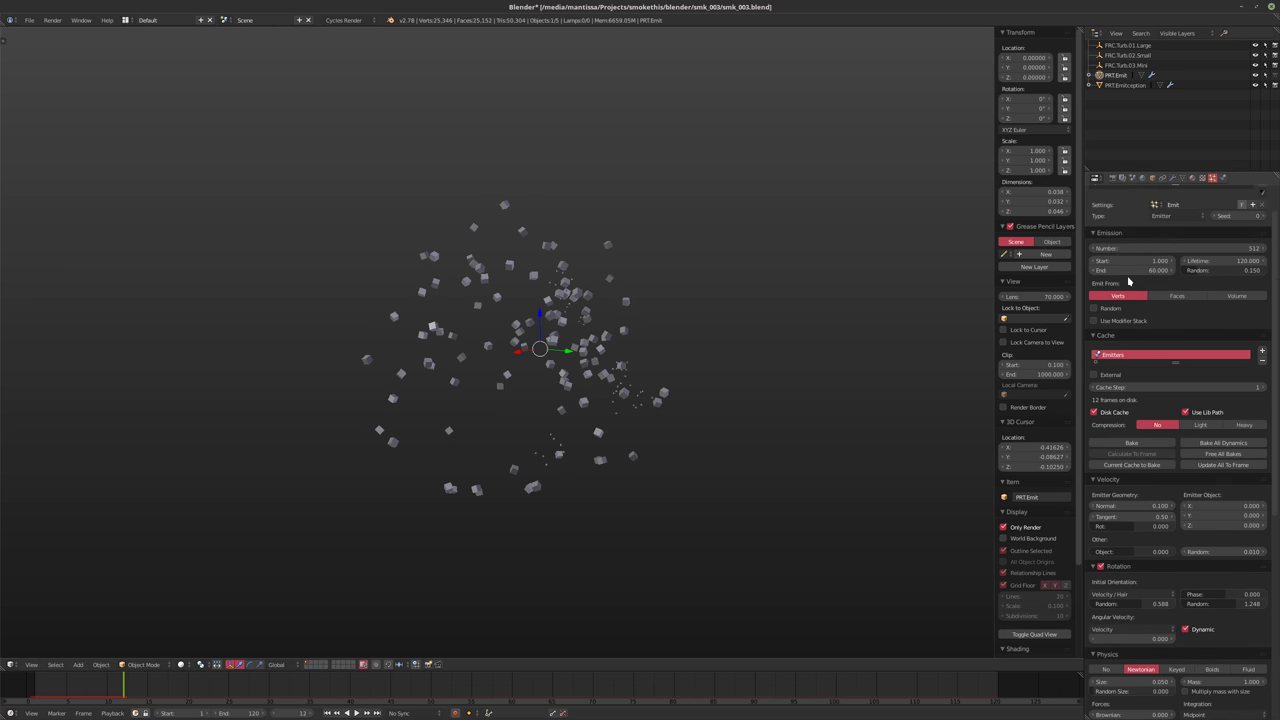
Set PRT.Emitception to emit from Volume and preview the simulation from the first frame
left_click(1124, 86)
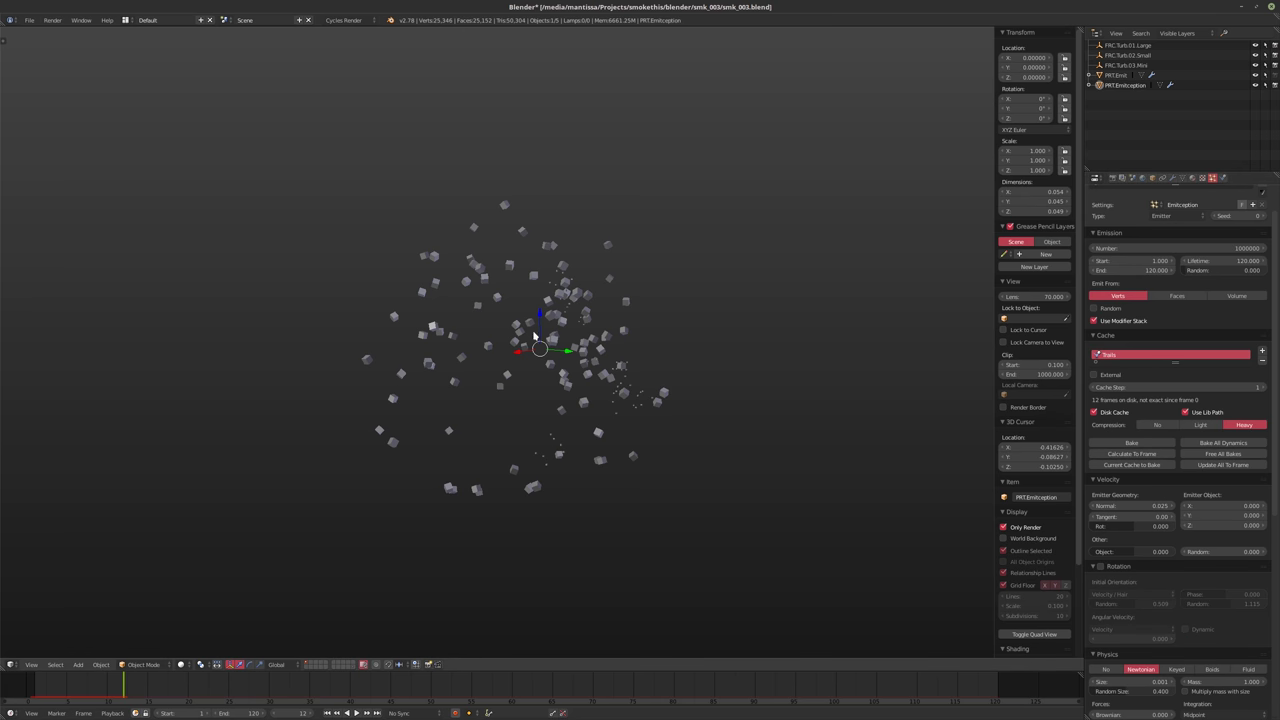
middle_click_drag(654, 306, 670, 333)
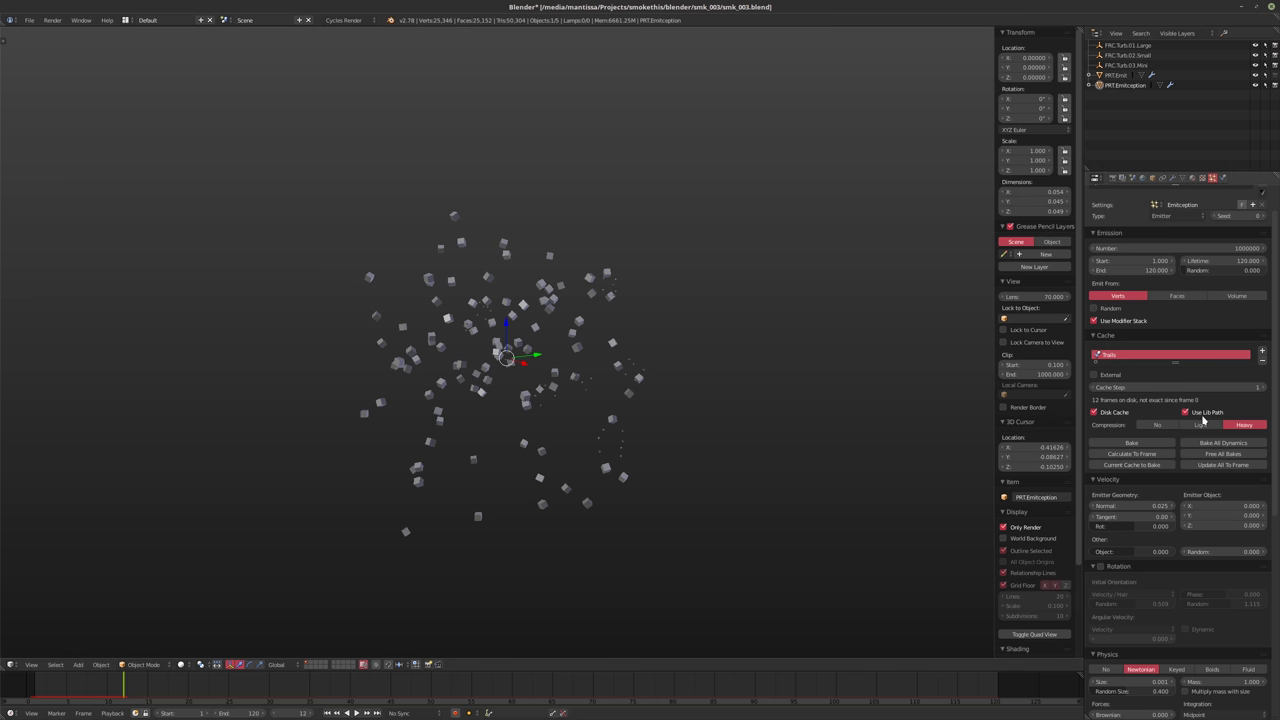
scroll(1157, 403, "up", 2)
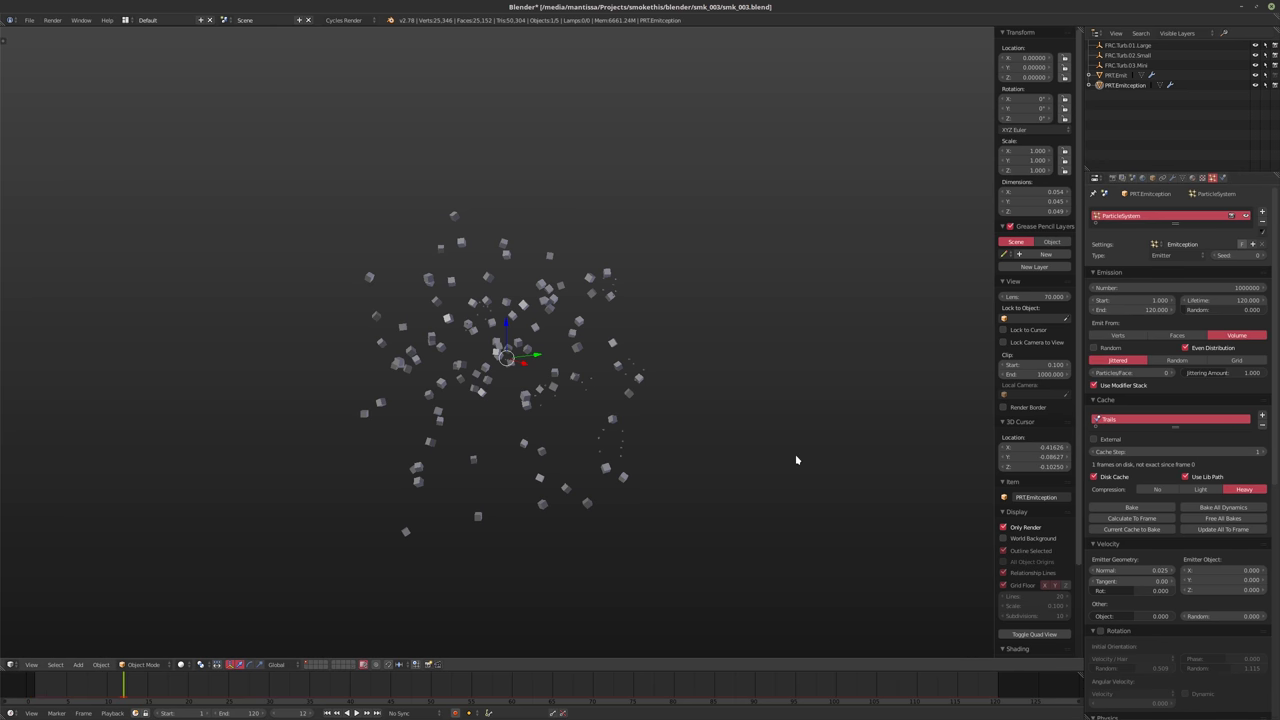
key("shift+Left")
key("alt+a")
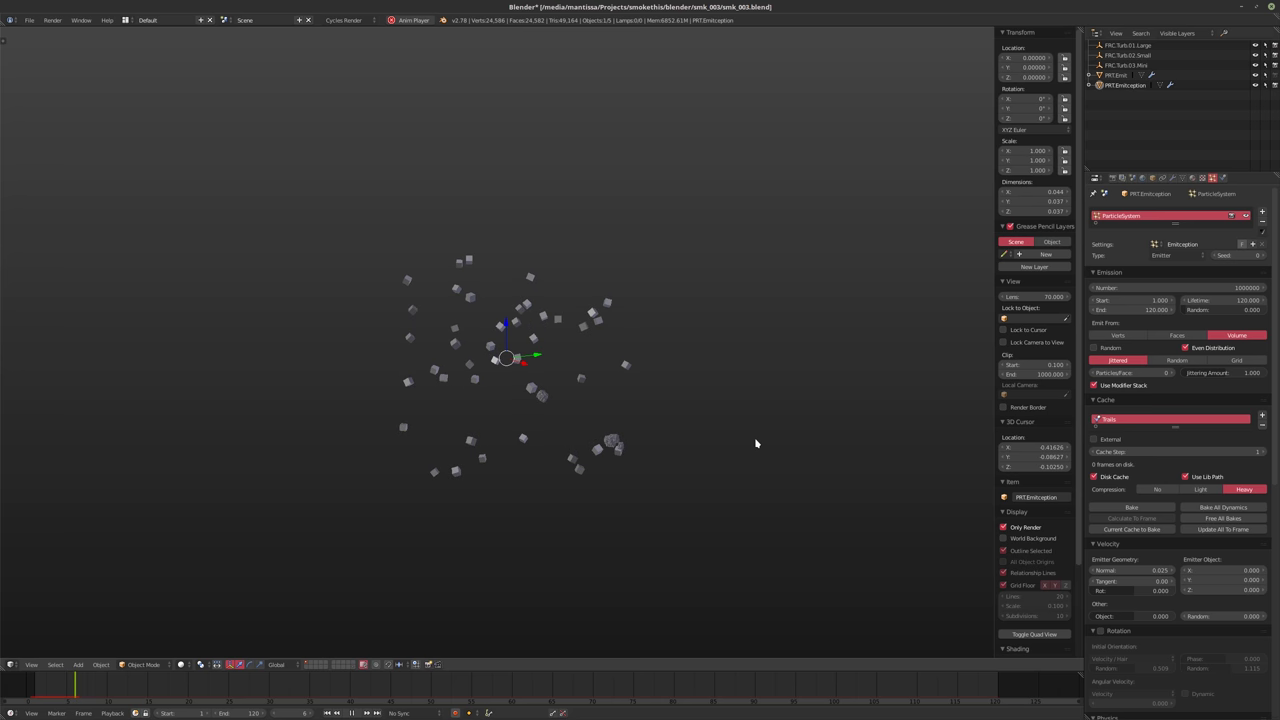
key("Escape")
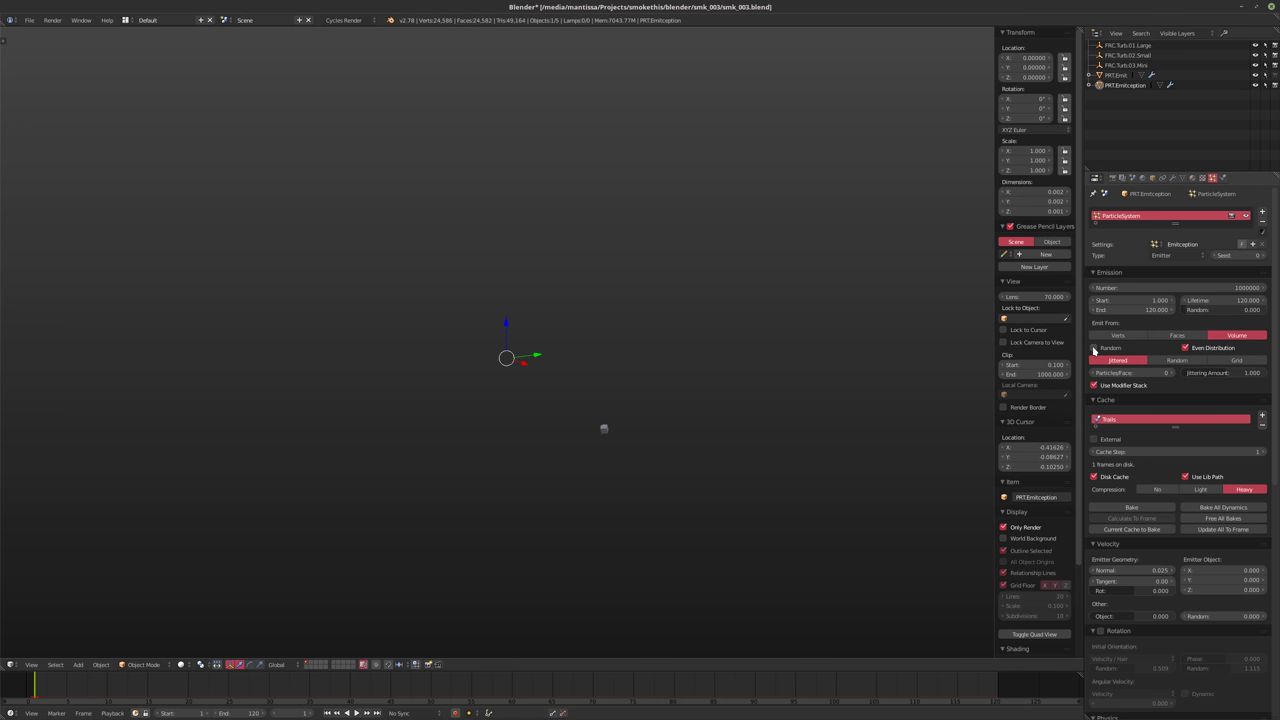
Turn on Random order and Random distribution for PRT.Emitception's emission, and play the simulation to inspect the trails
left_click(1178, 361)
key("alt+a")
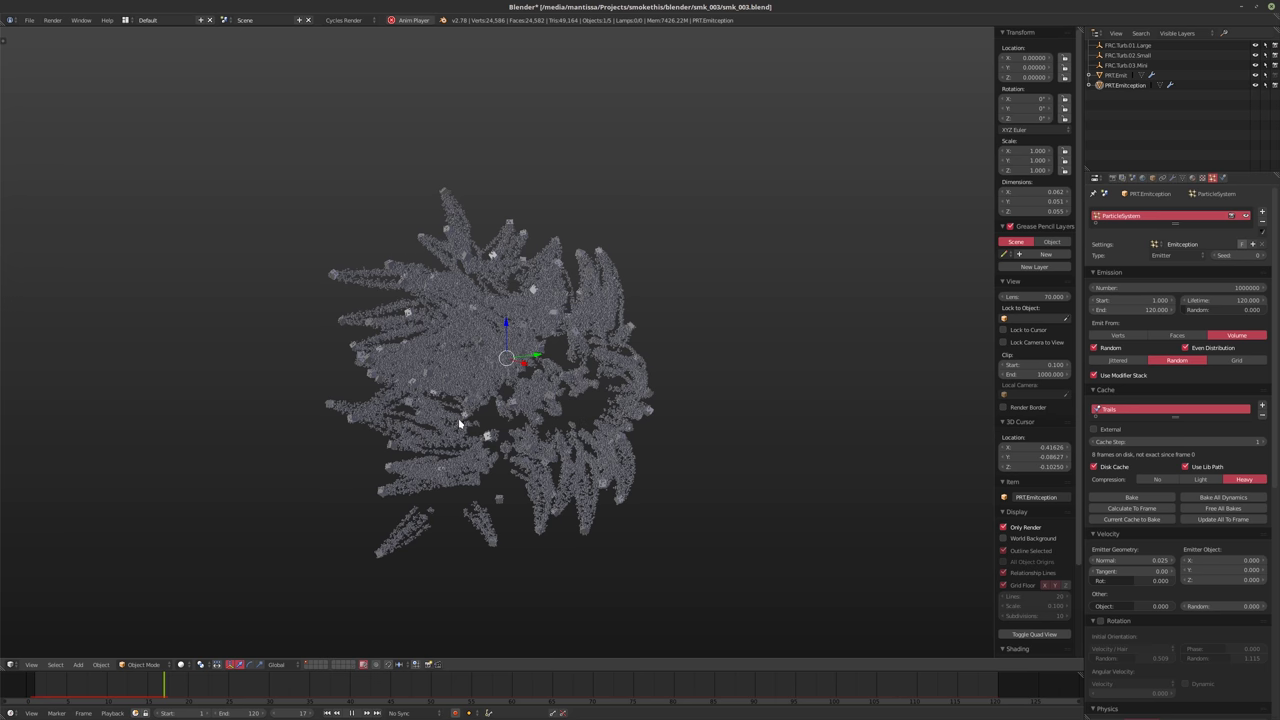
key("alt+a")
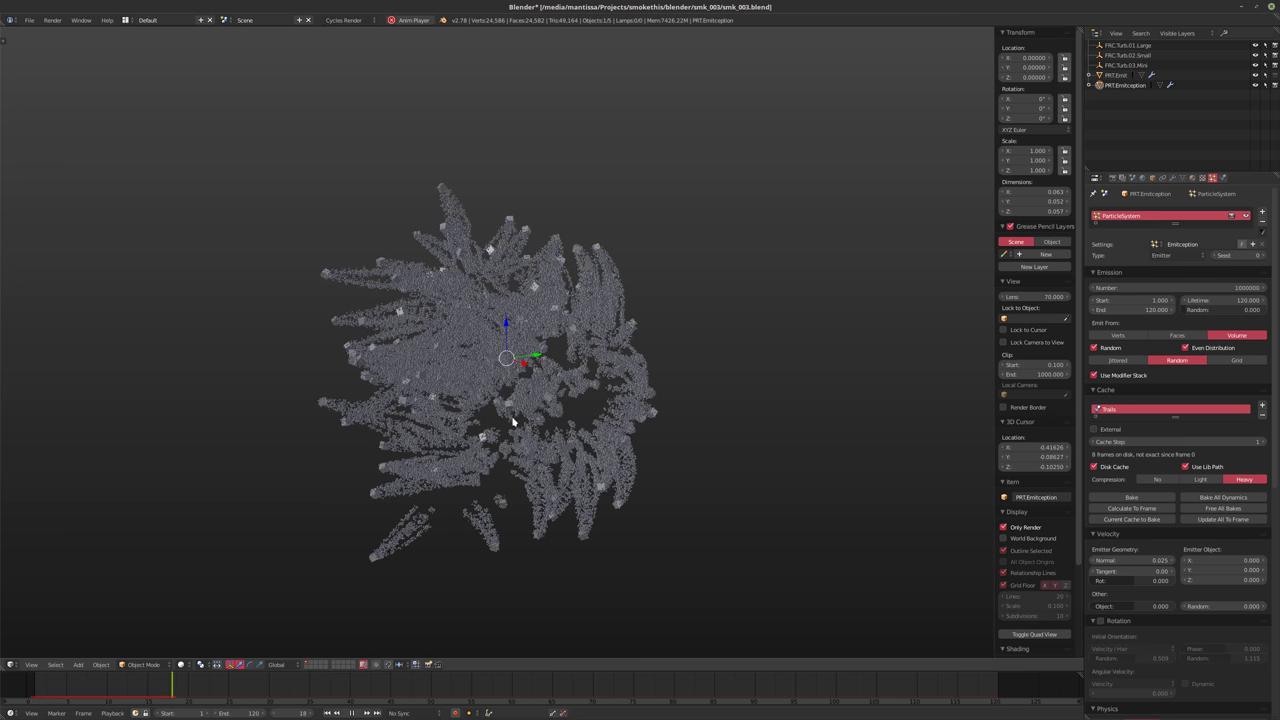
middle_click_drag(515, 423, 734, 363)
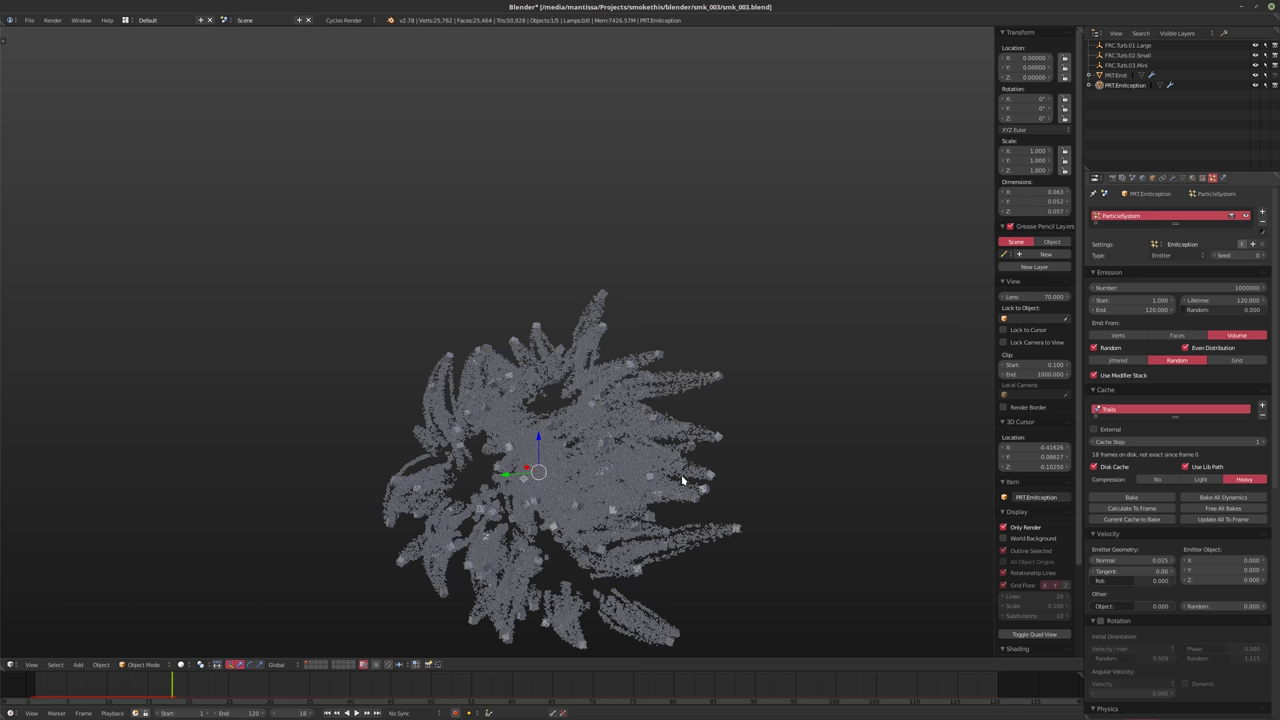
Enable Rotation for PRT.Emitception's particles, return to the first frame and set the particle number to 500000
key("ctrl+z")
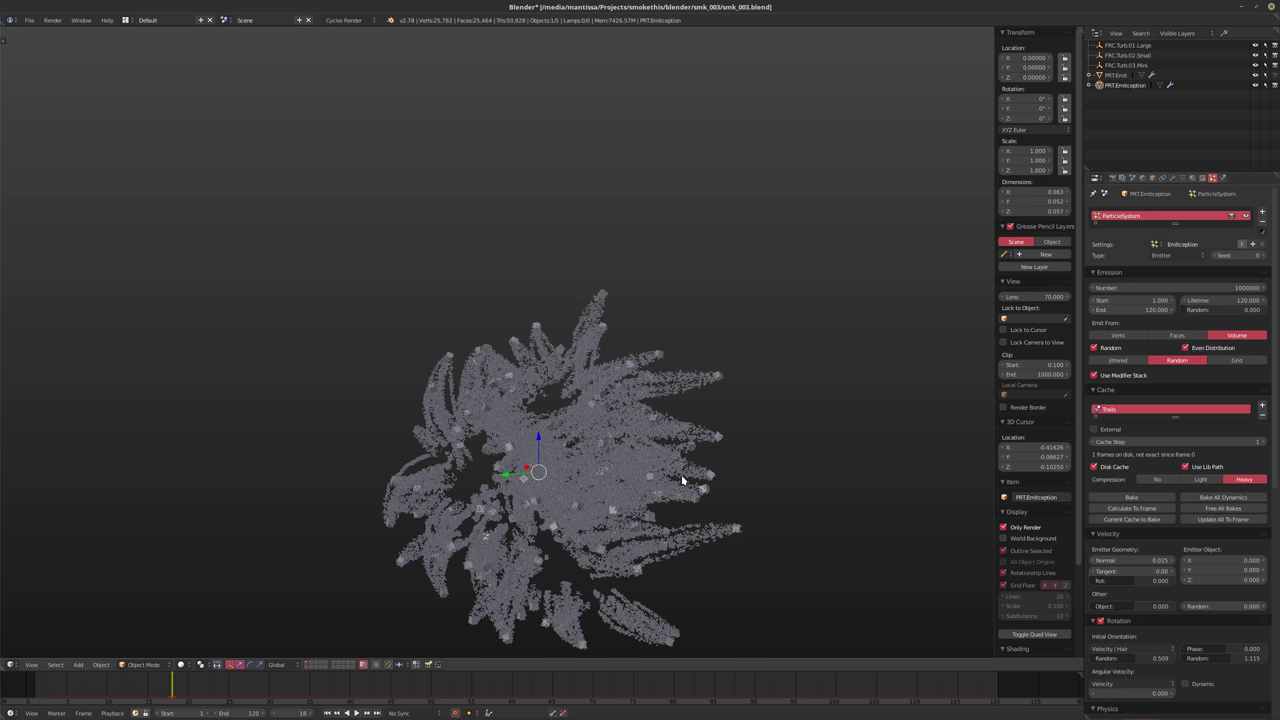
key("shift+Left")
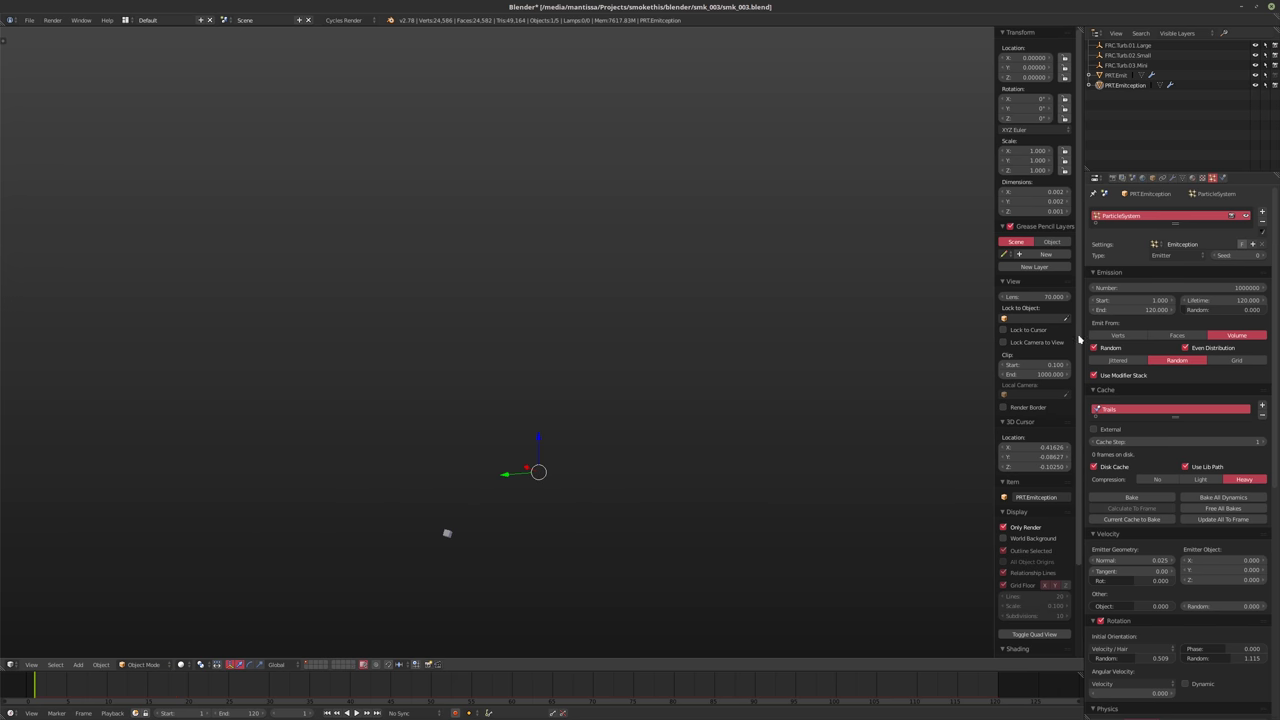
left_click(1147, 289)
type("5000")
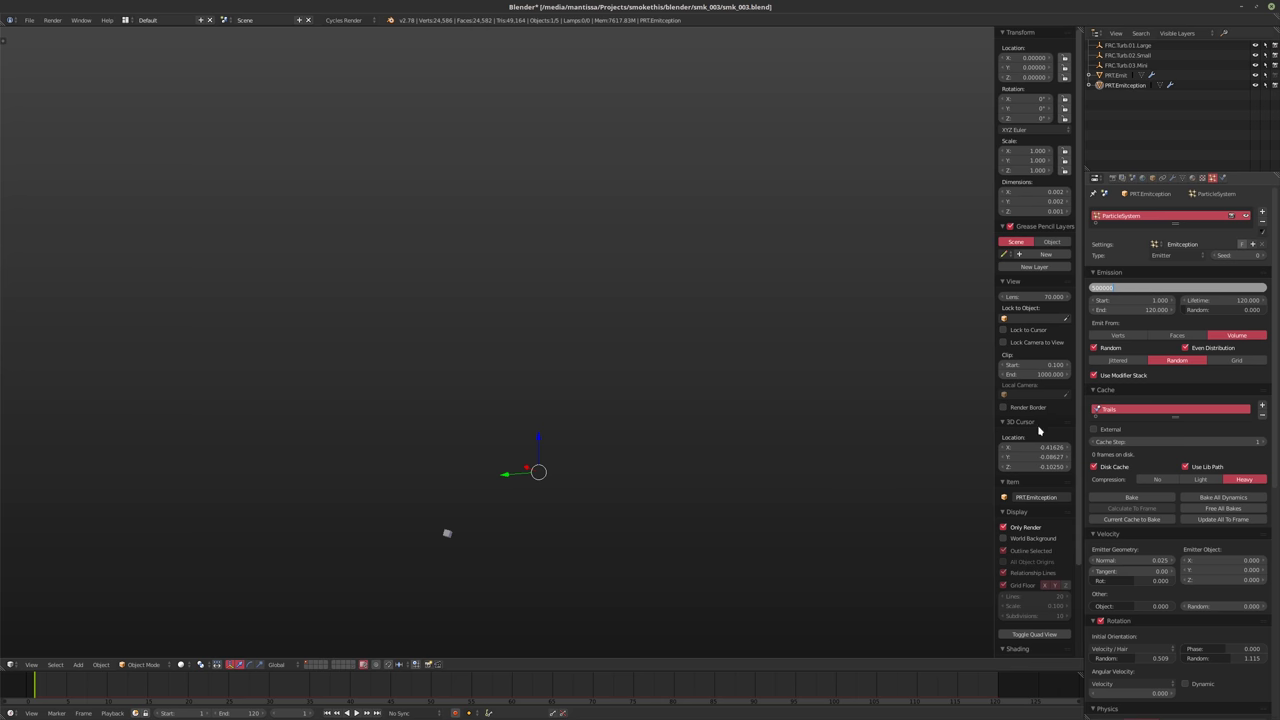
key("Return")
Save over smk_003.blend and bake PRT.Emitception's Trails cache
key("ctrl+s")
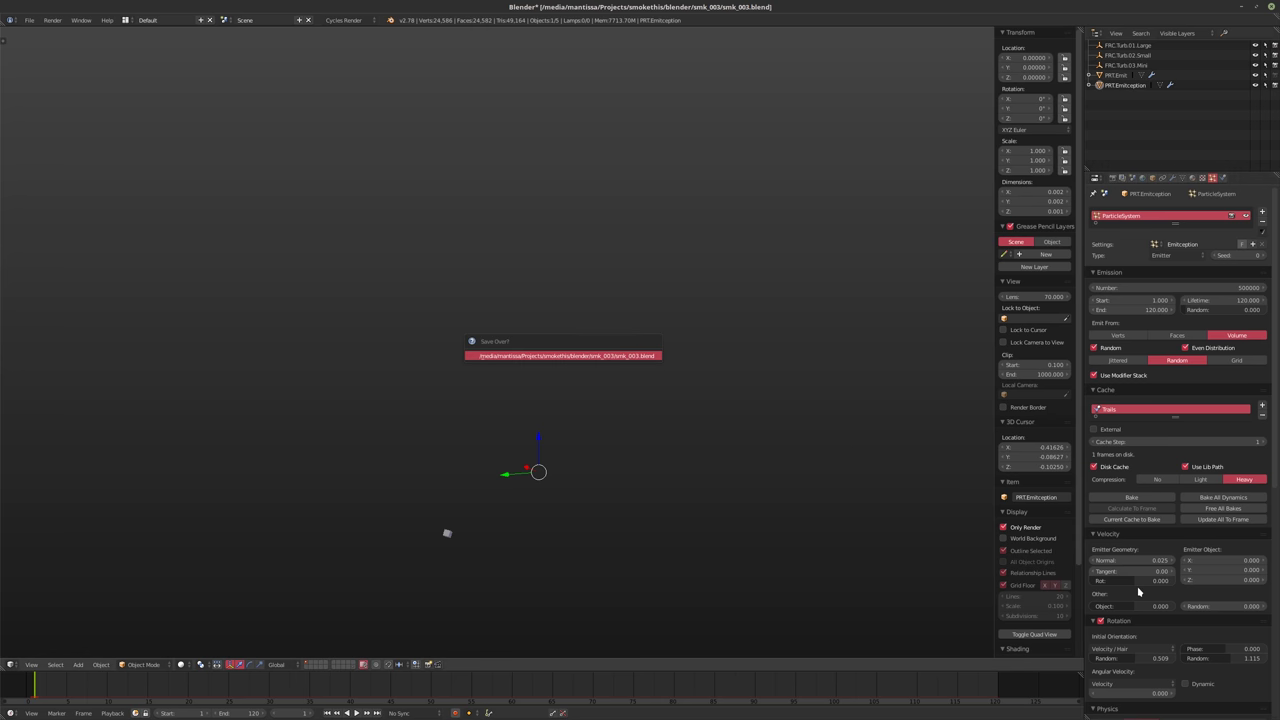
key("Return")
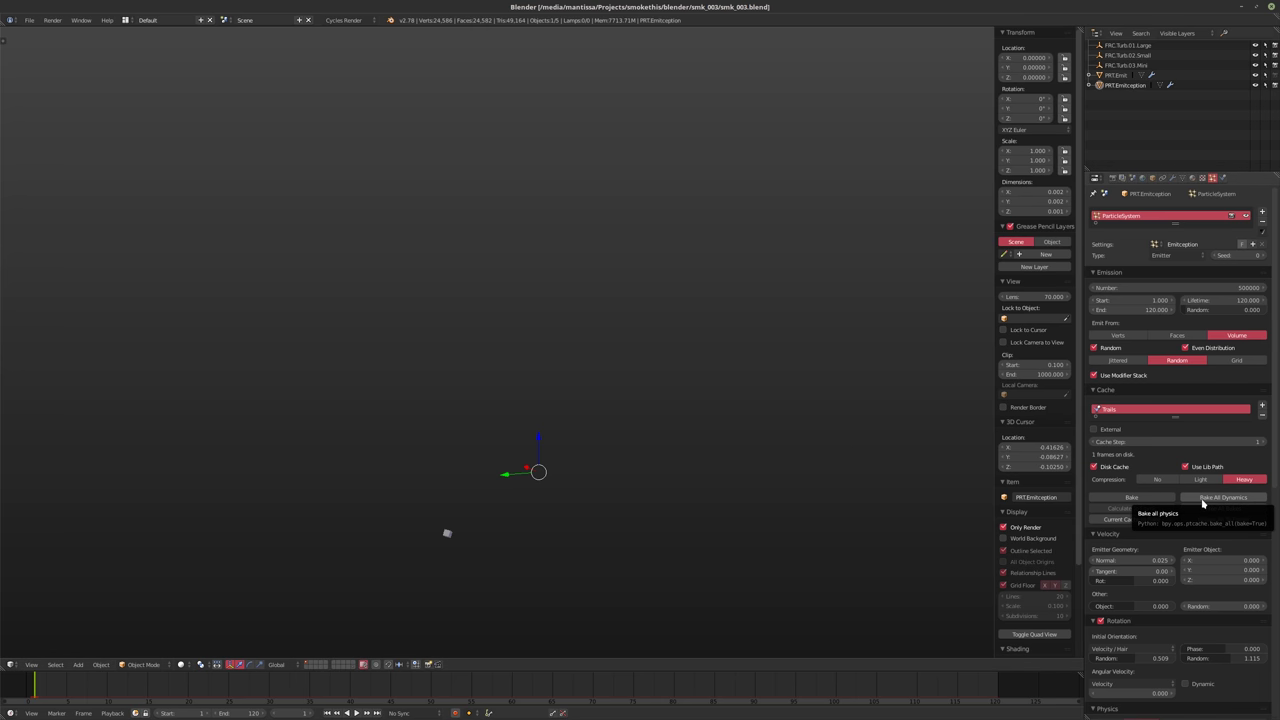
left_click(1131, 497)
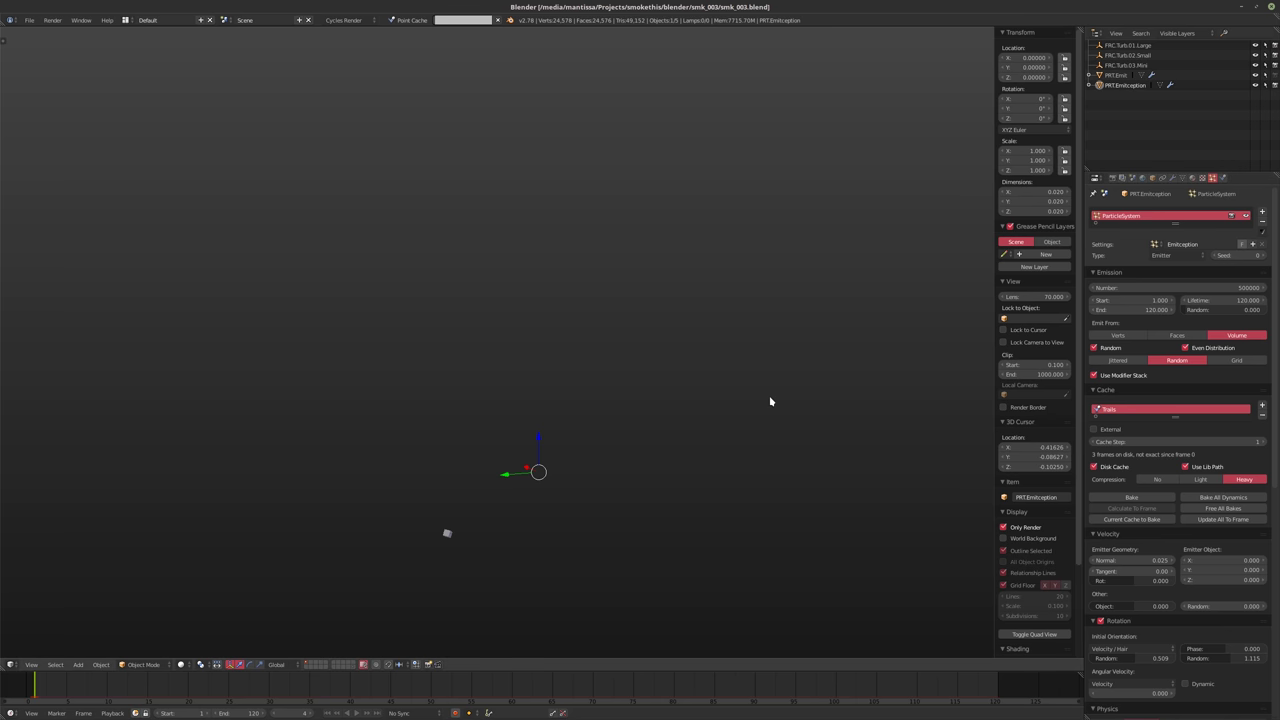
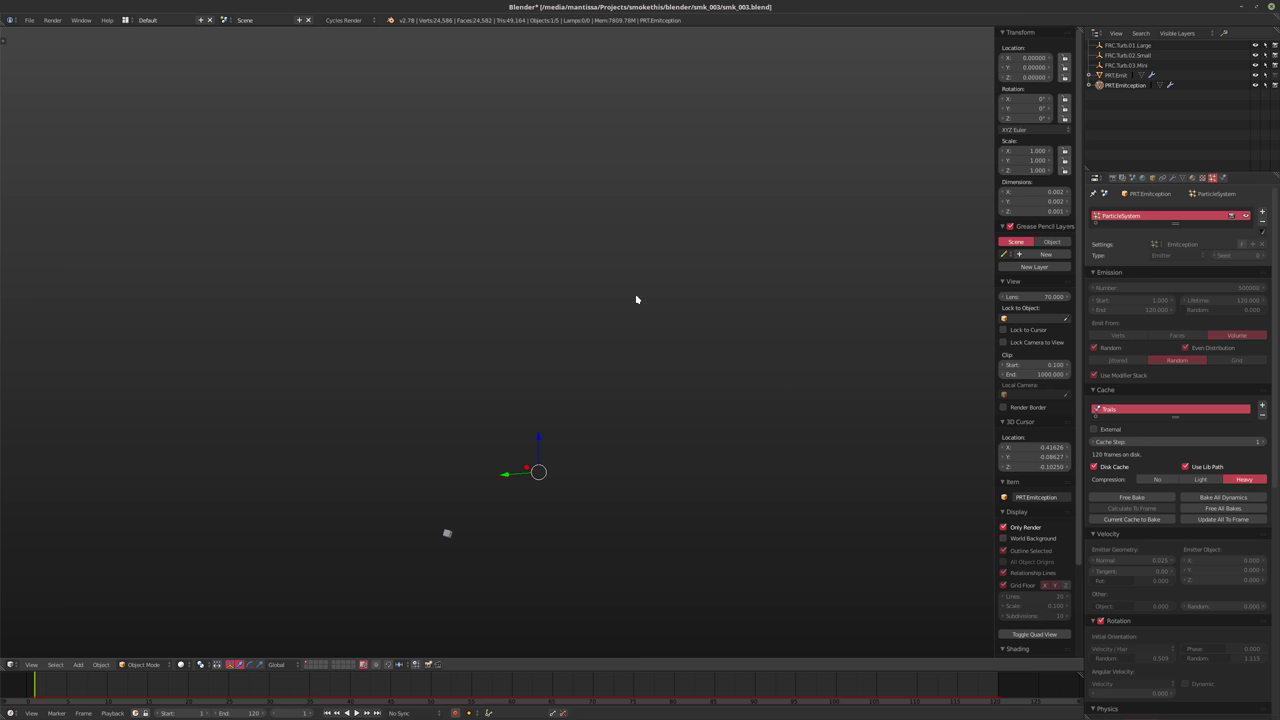
Inspect the baked particle trails at the last frame from several angles, and return to the first frame
middle_click_drag(513, 339, 502, 337, "shift")
key("shift+Right")
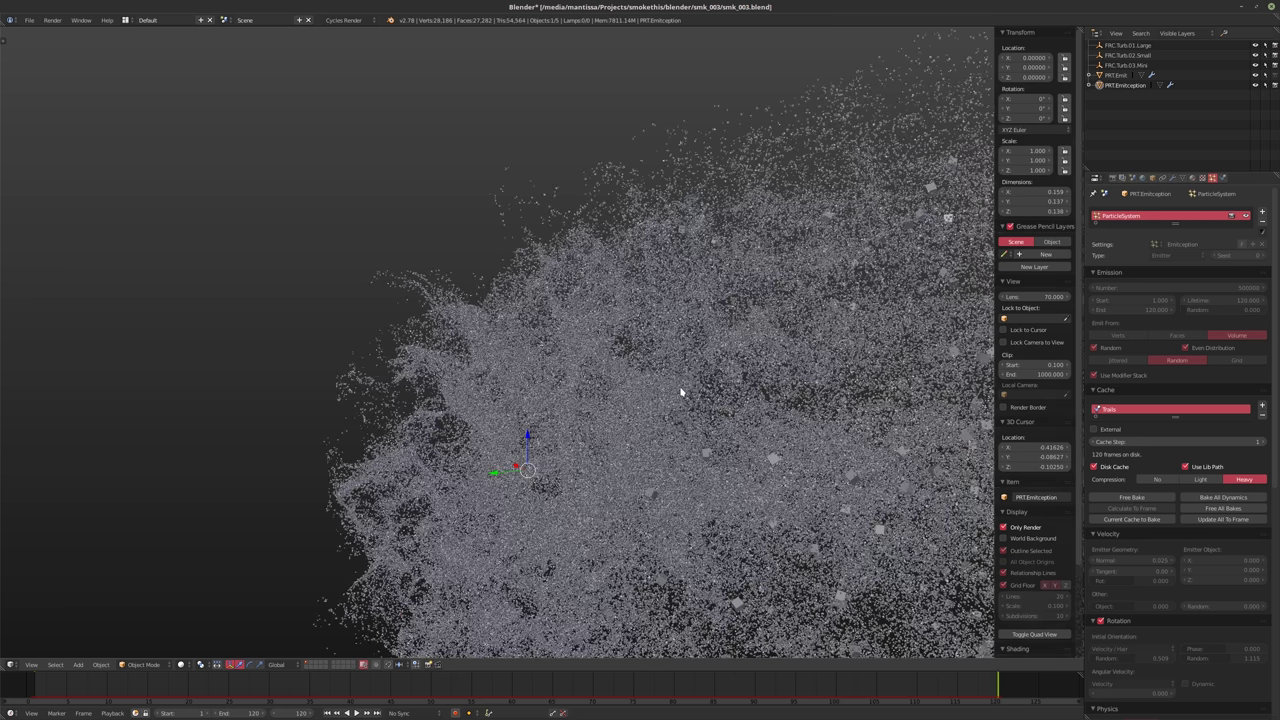
middle_click_drag(640, 382, 756, 392)
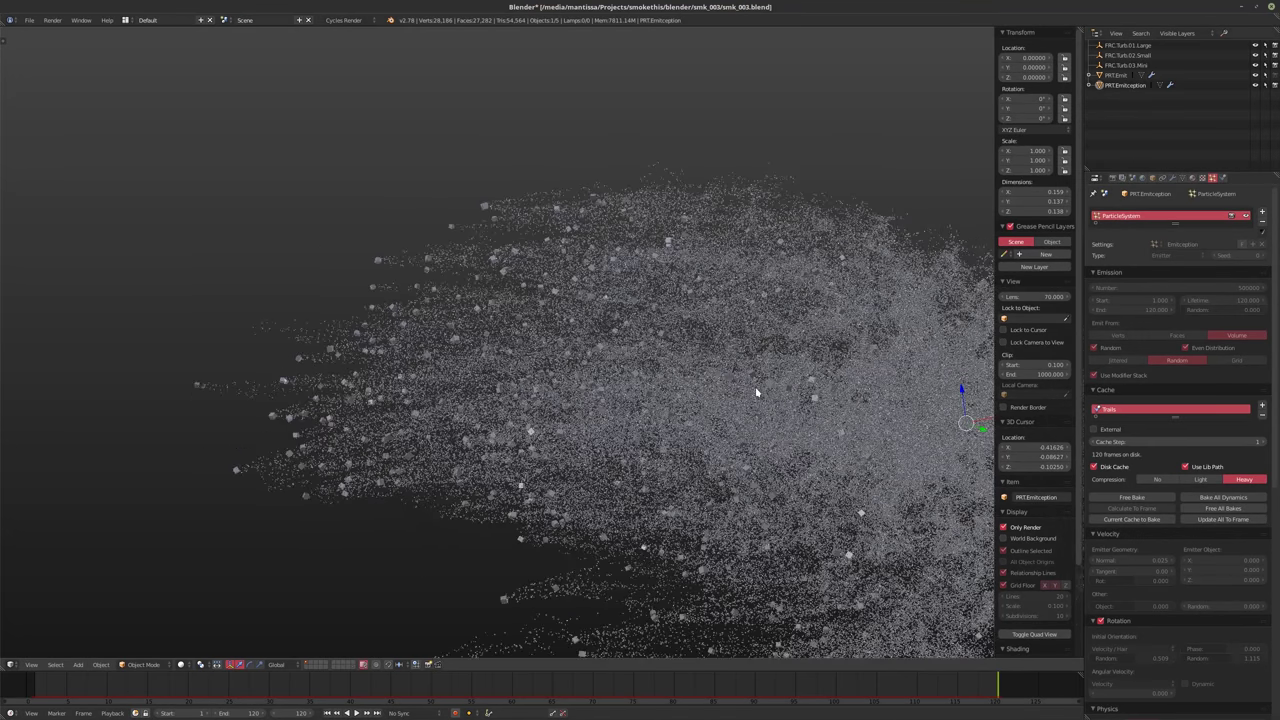
middle_click_drag(564, 377, 522, 358)
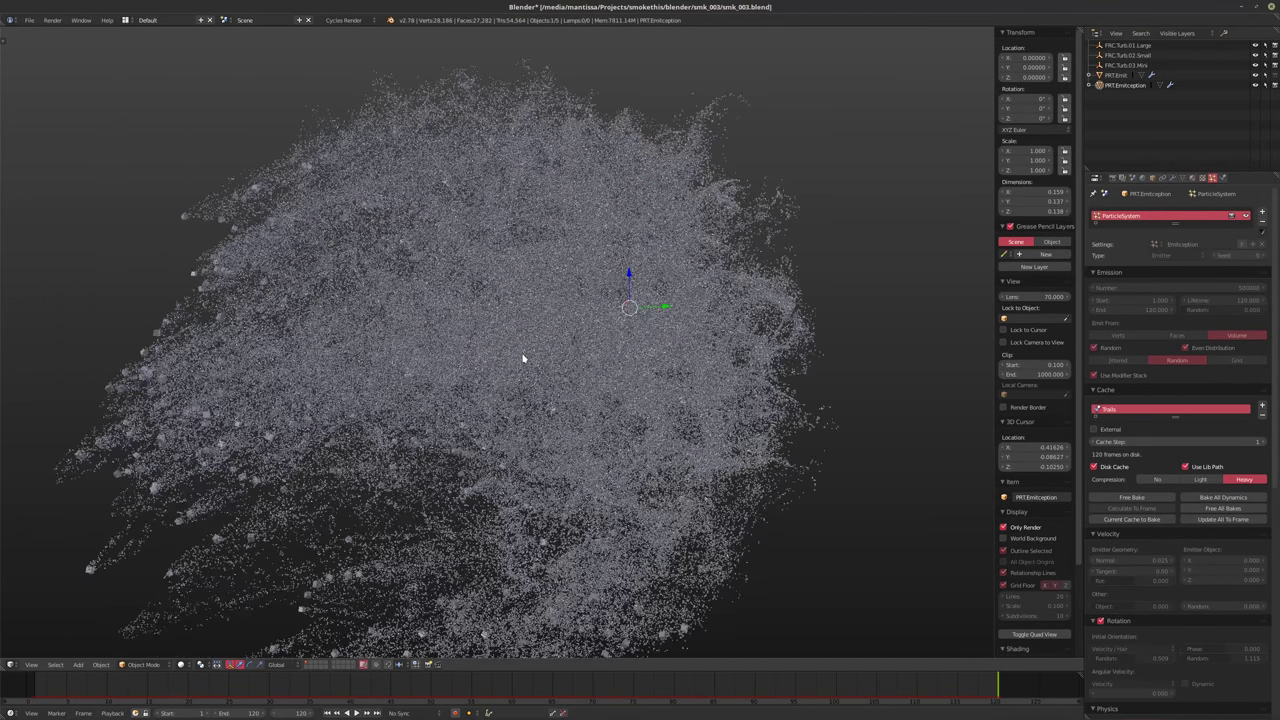
middle_click_drag(377, 374, 598, 374)
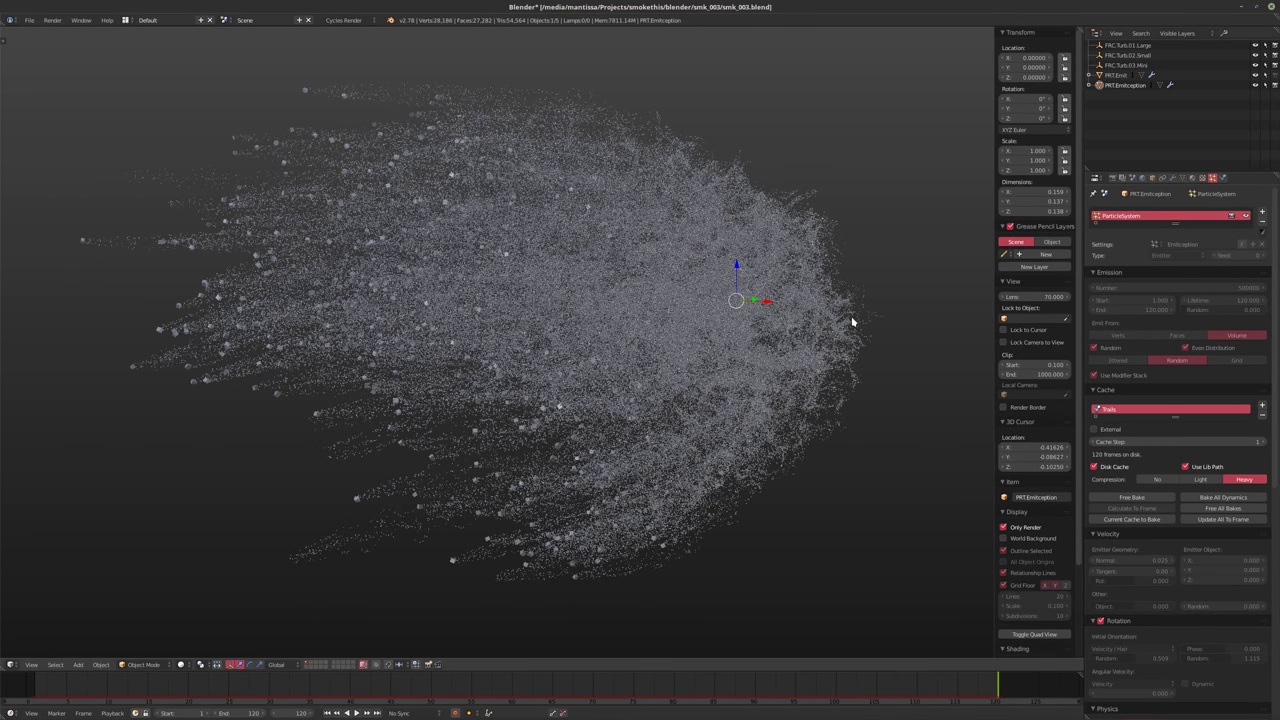
key("shift+Left")
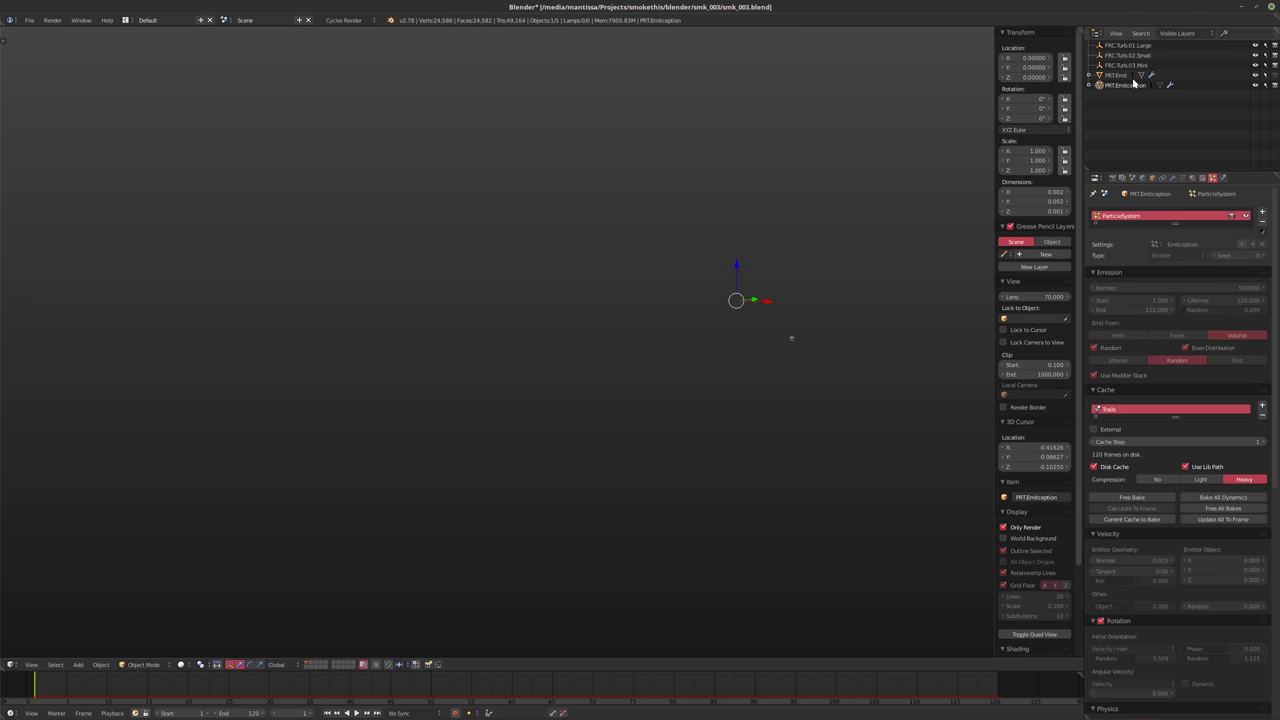
Set the FRC.Turb.01.Large turbulence field's strength to 1.250 and its size to 0.850
left_click(1126, 65)
left_click(1153, 177)
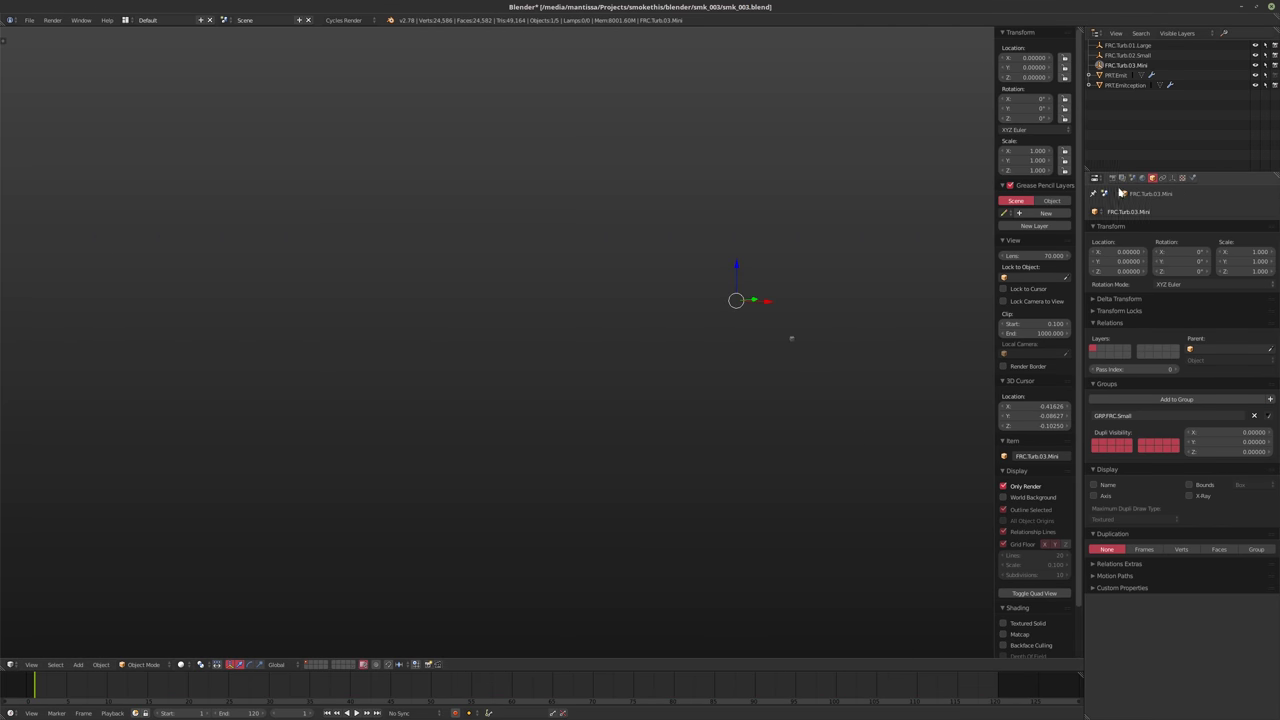
left_click(1127, 46)
left_click(1192, 178)
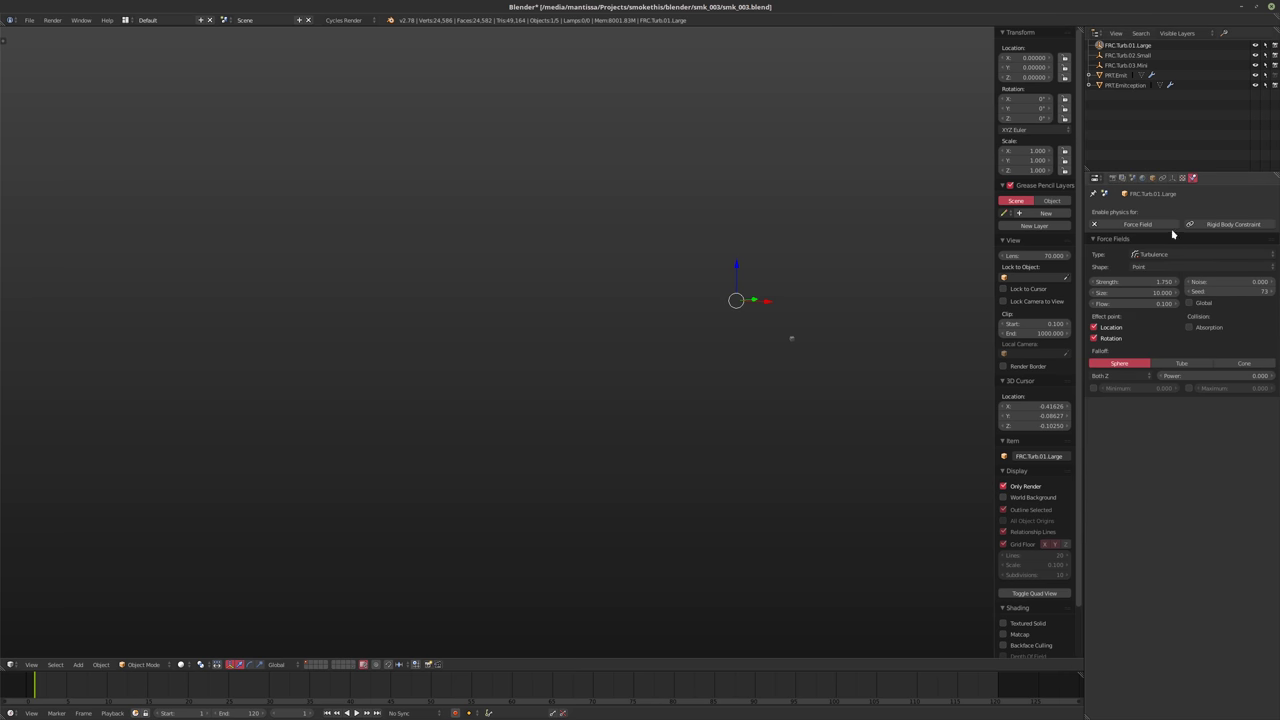
left_click(1137, 281)
type("5")
key("Return")
left_click(1104, 292)
key("BackSpace")
type("0.85")
key("Return")
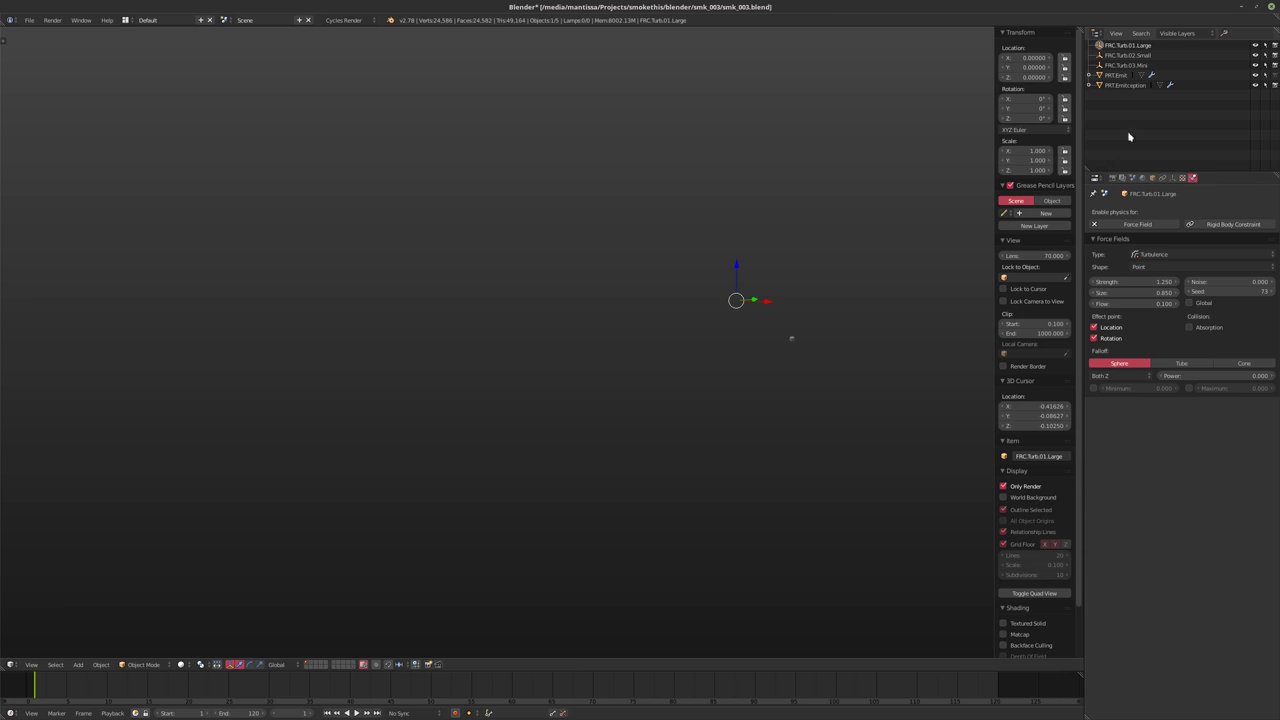
Set the FRC.Turb.02.Small turbulence field's strength to 0.200 and its flow to 0.100
left_click(1118, 57)
left_click(1124, 284)
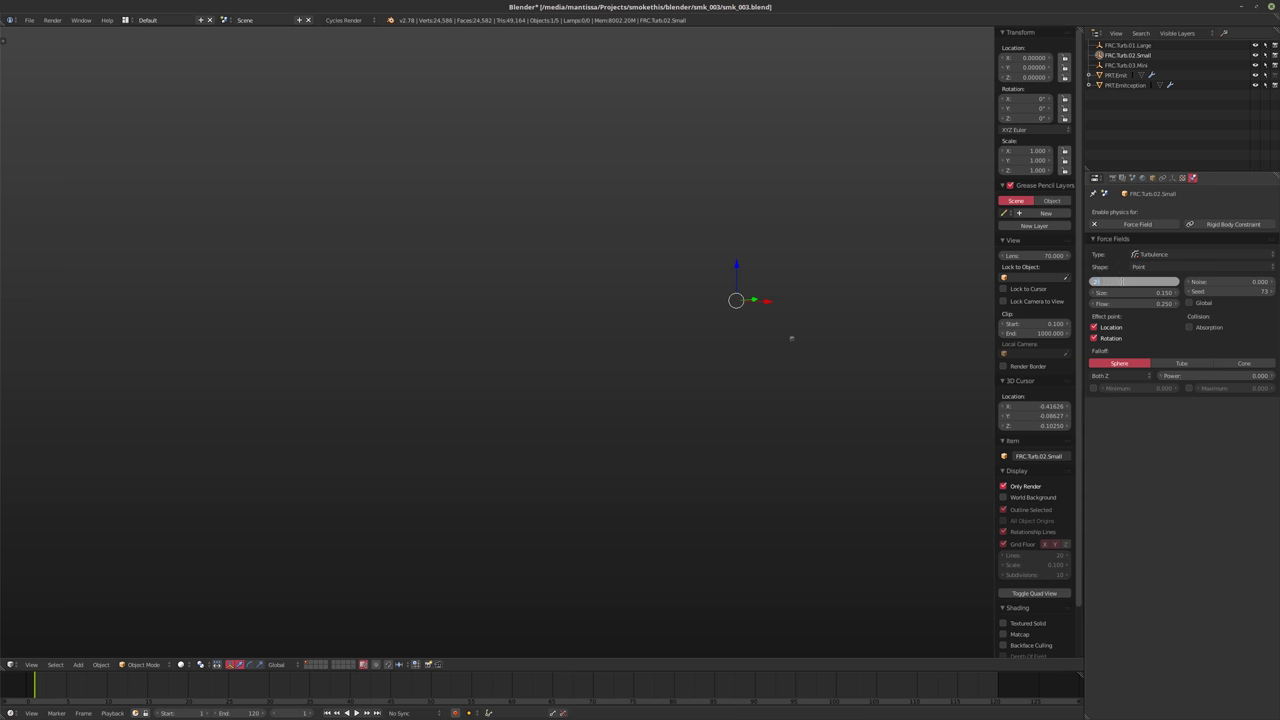
type(".25")
key("Return")
left_click(1123, 284)
type(".2")
left_click(1140, 302)
key("Return")
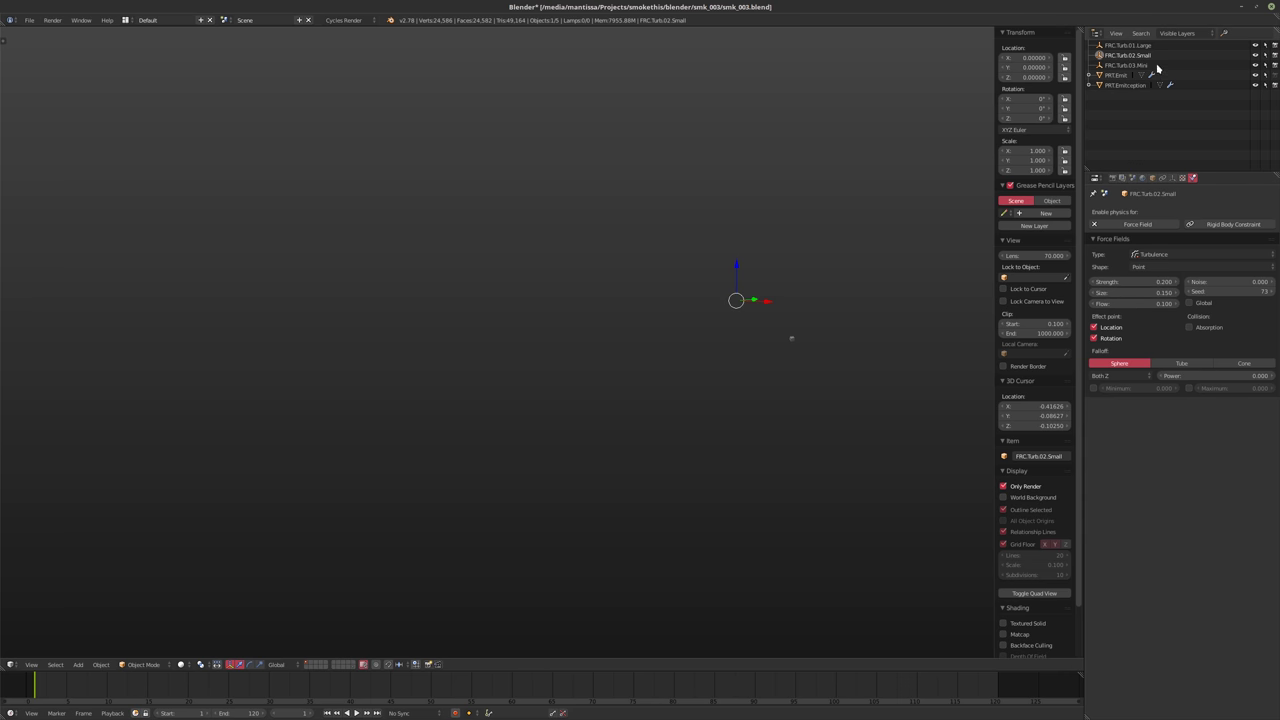
Set the FRC.Turb.03.Mini turbulence field's size to 0.010
left_click(1127, 65)
left_click(1132, 292)
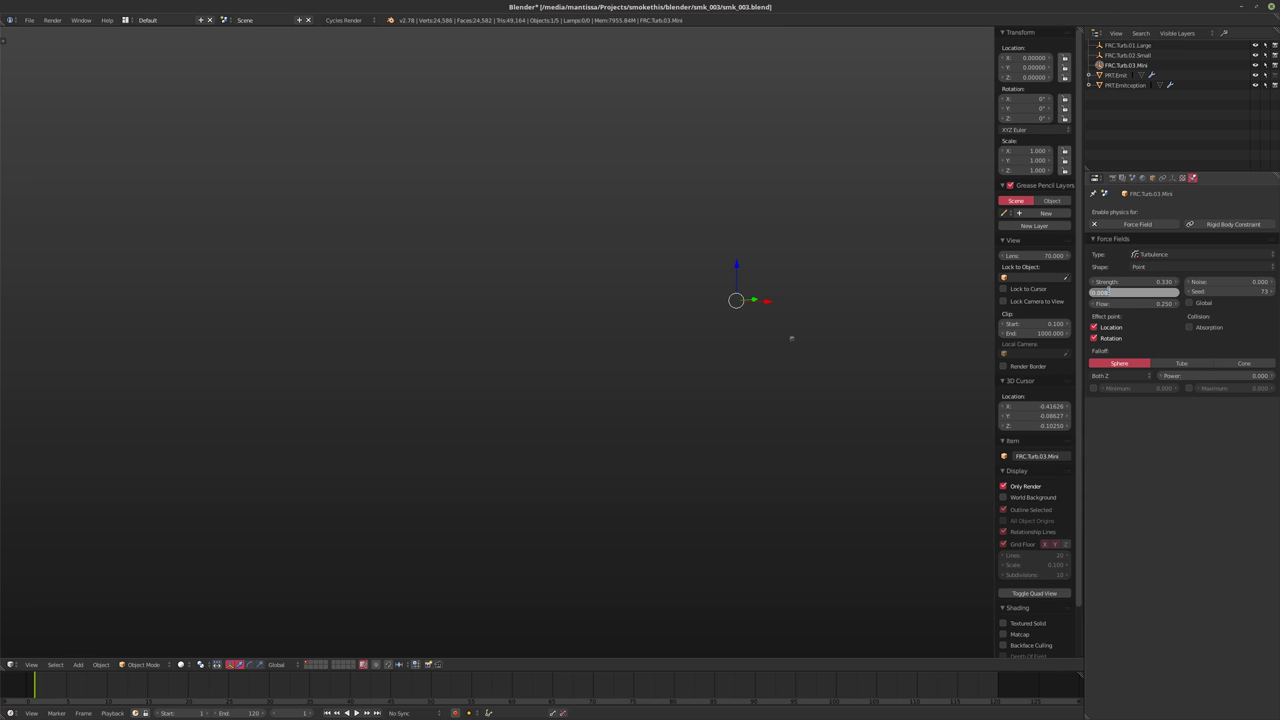
type("0.00")
key("Return")
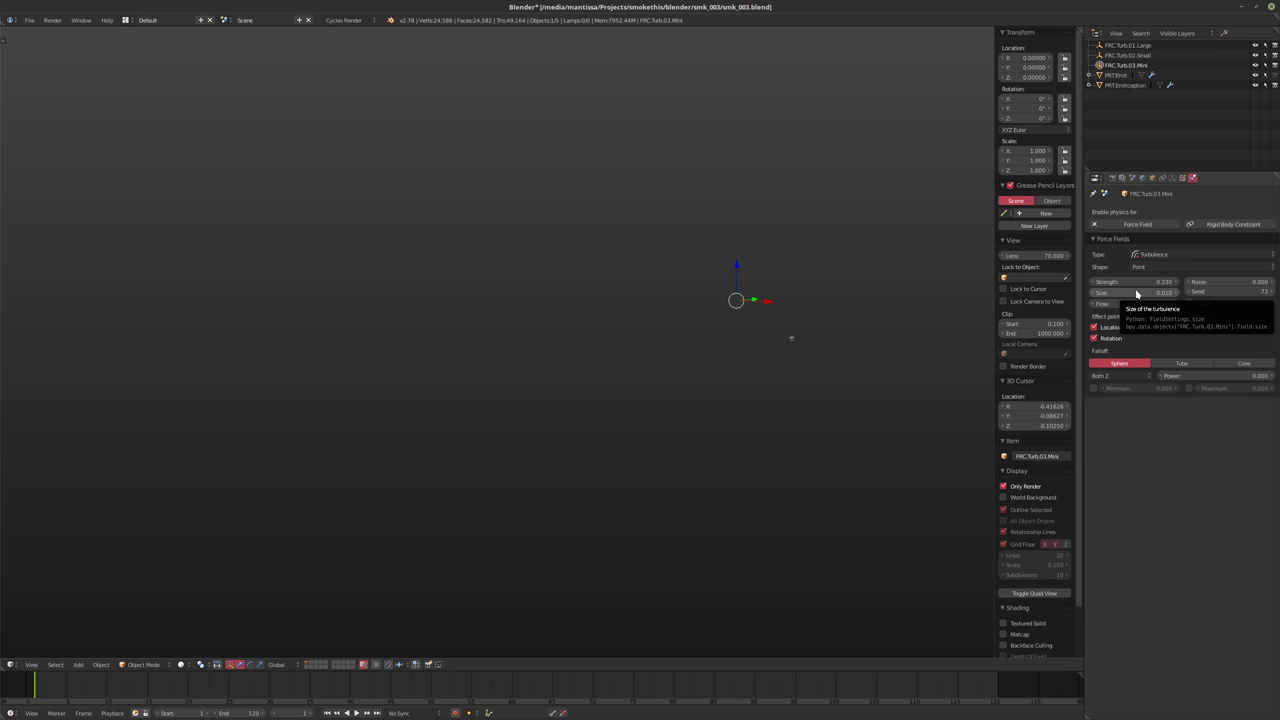
middle_click_drag(811, 309, 776, 308, "shift")
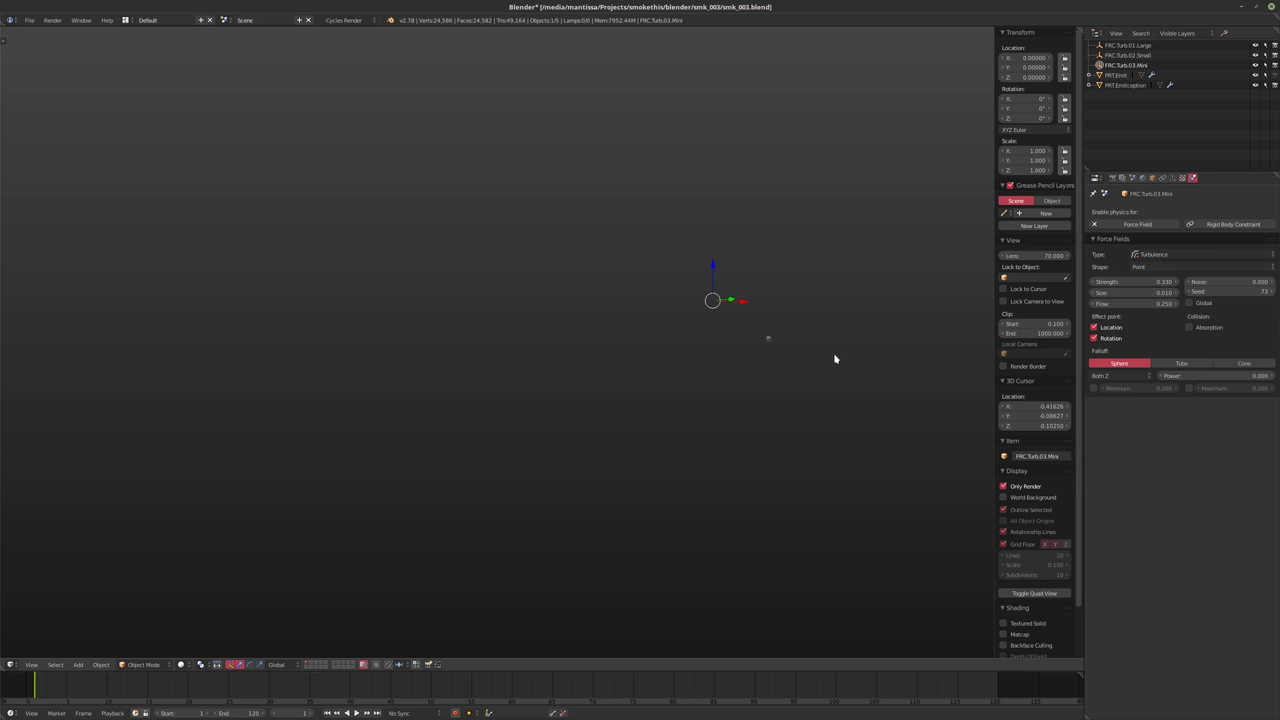
Set the FRC.Turb.03.Mini turbulence field's size to 0.012 and save over the existing file
left_click(1143, 294)
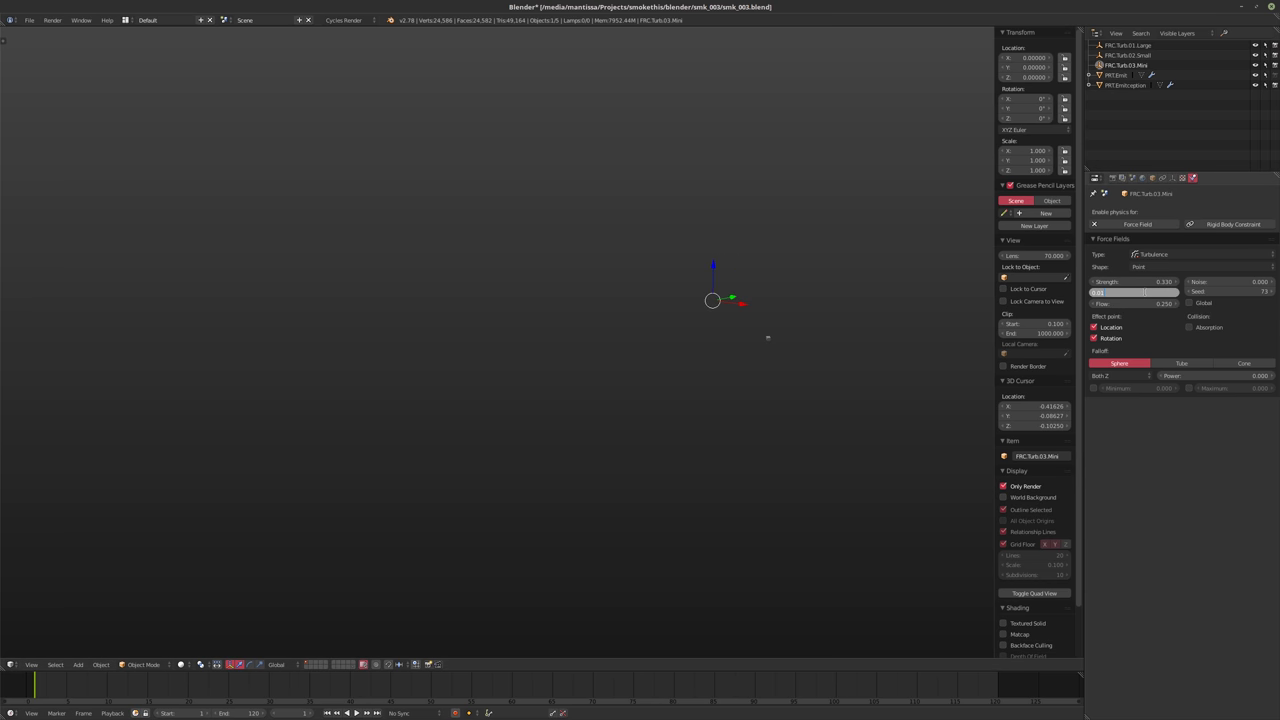
key("Return")
middle_click_drag(863, 346, 790, 372)
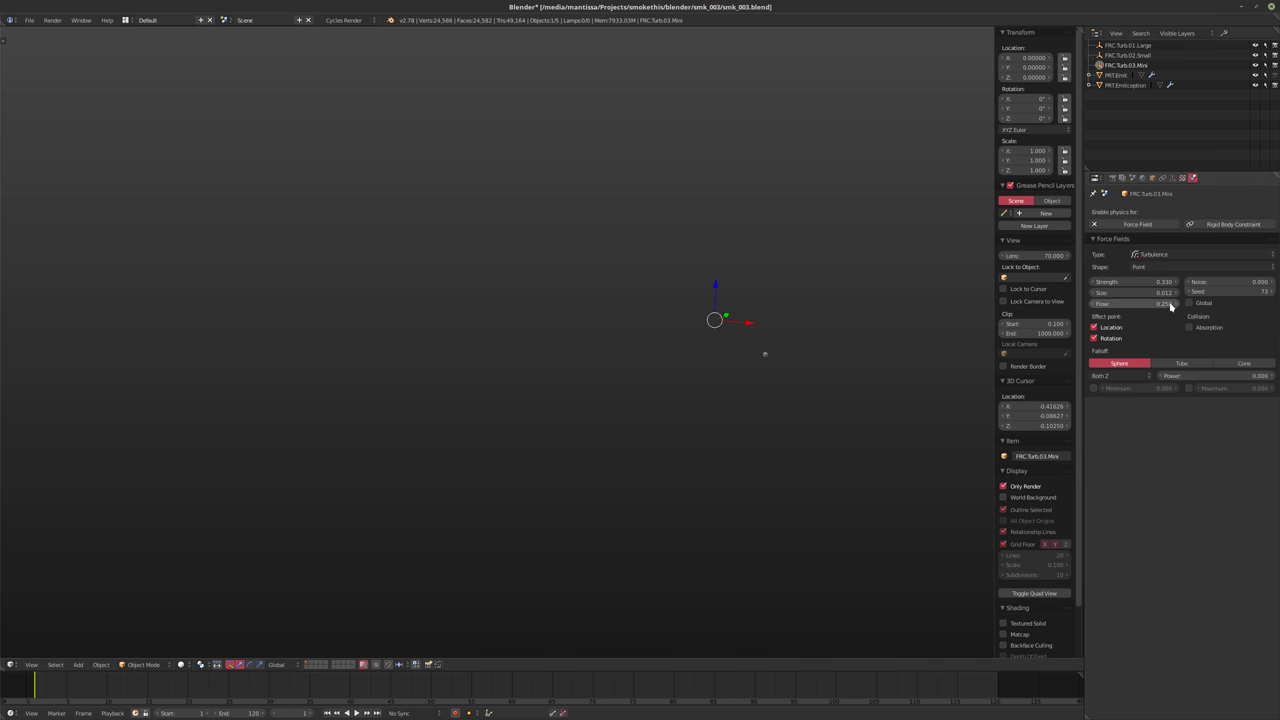
left_click(1141, 304)
key("Return")
middle_click_drag(757, 314, 766, 350)
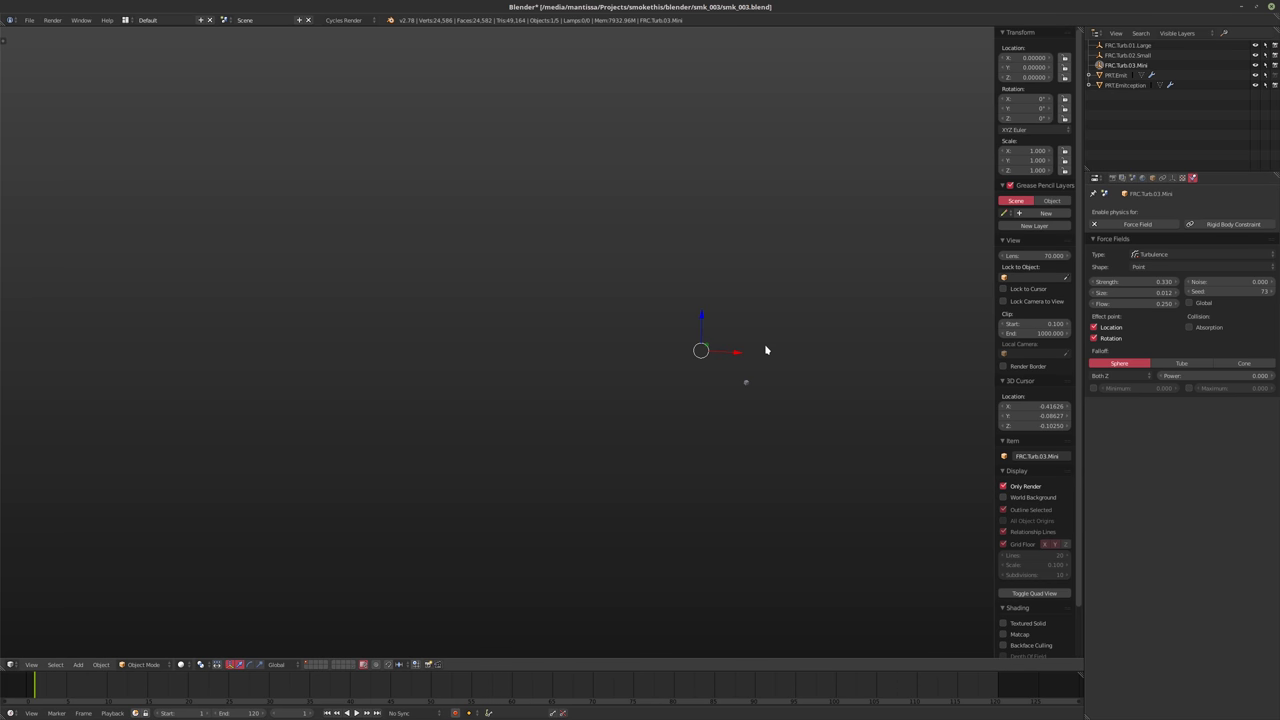
key("ctrl+s")
left_click(766, 350)
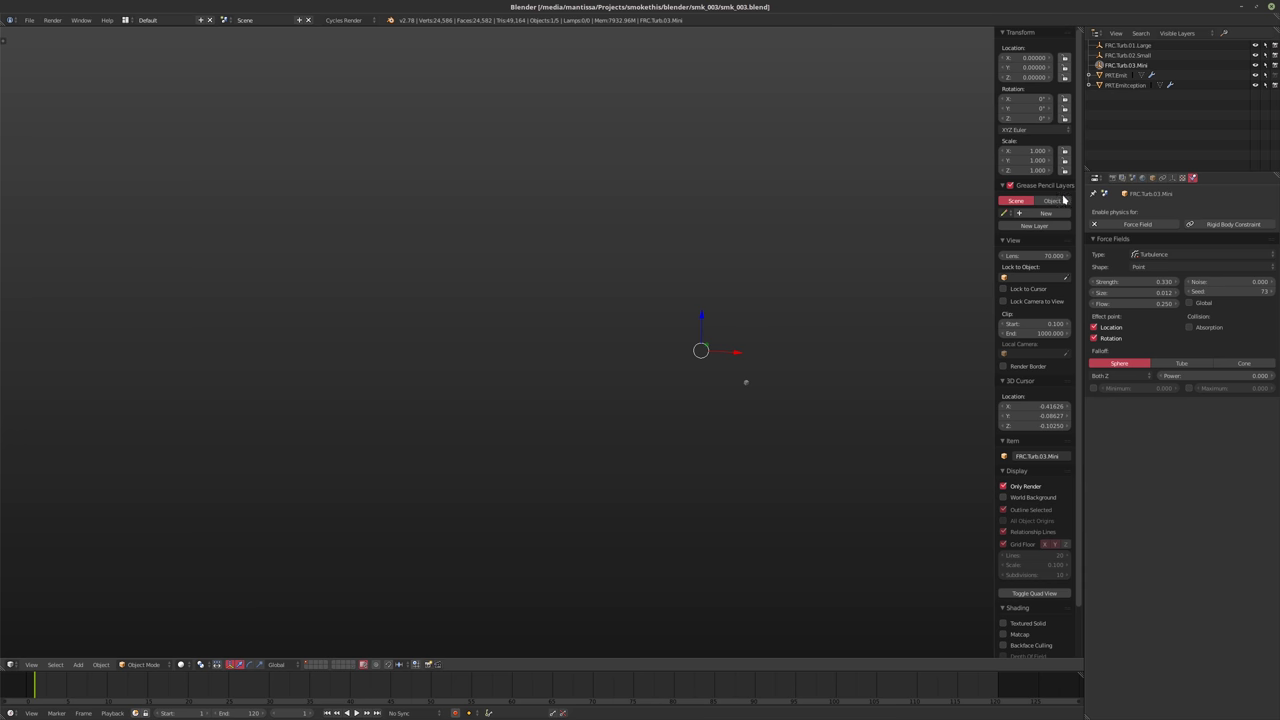
Free the PRT.Emitception particle system's bake and set its emission number to 250000
left_click(1122, 85)
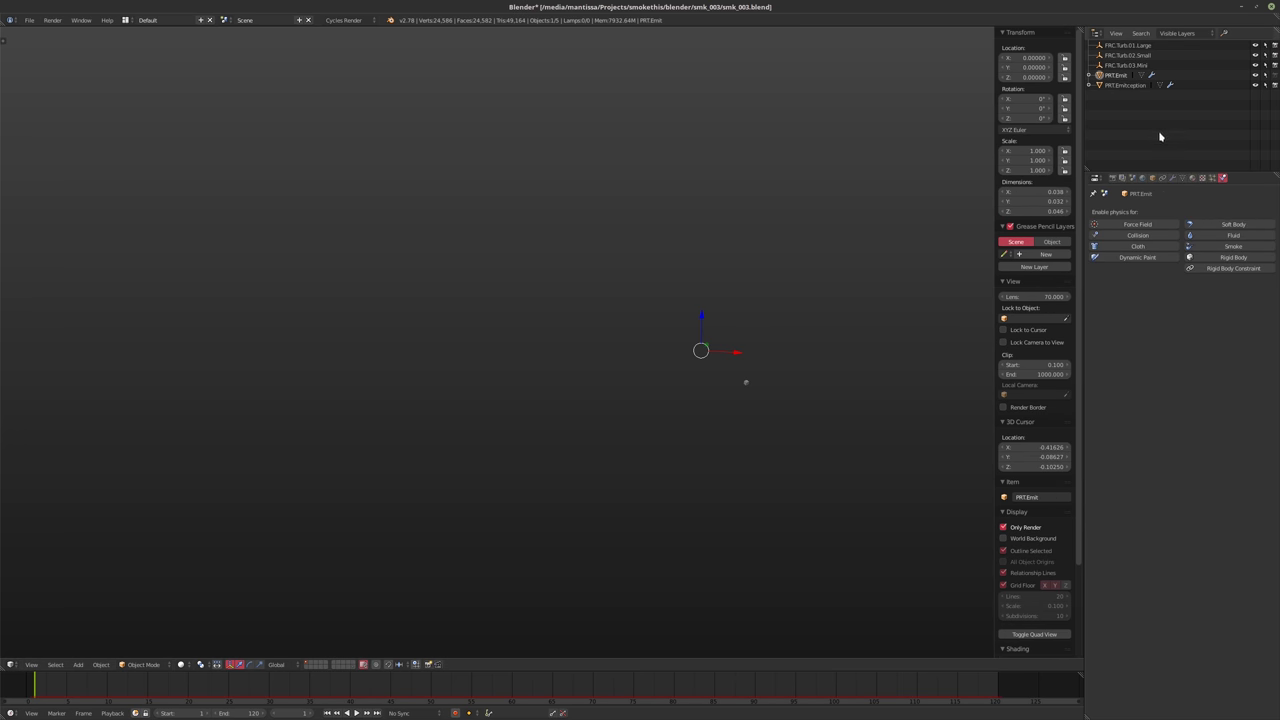
left_click(1212, 179)
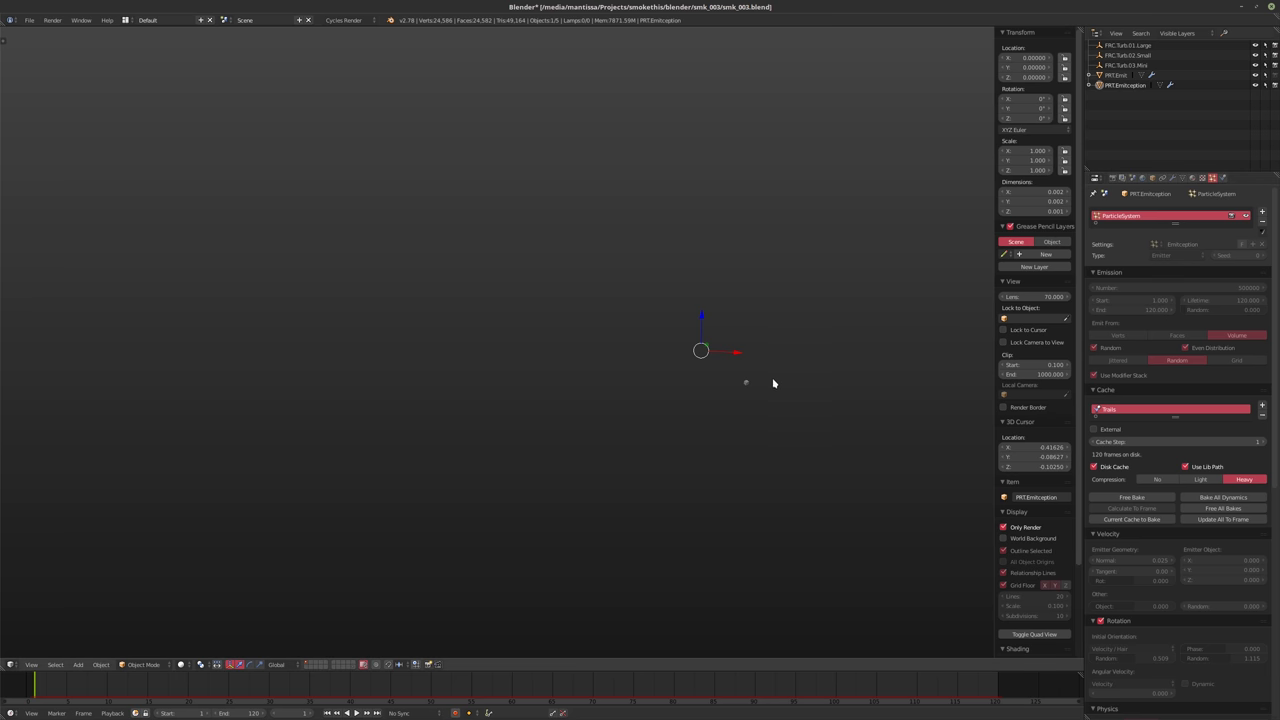
left_click(1131, 497)
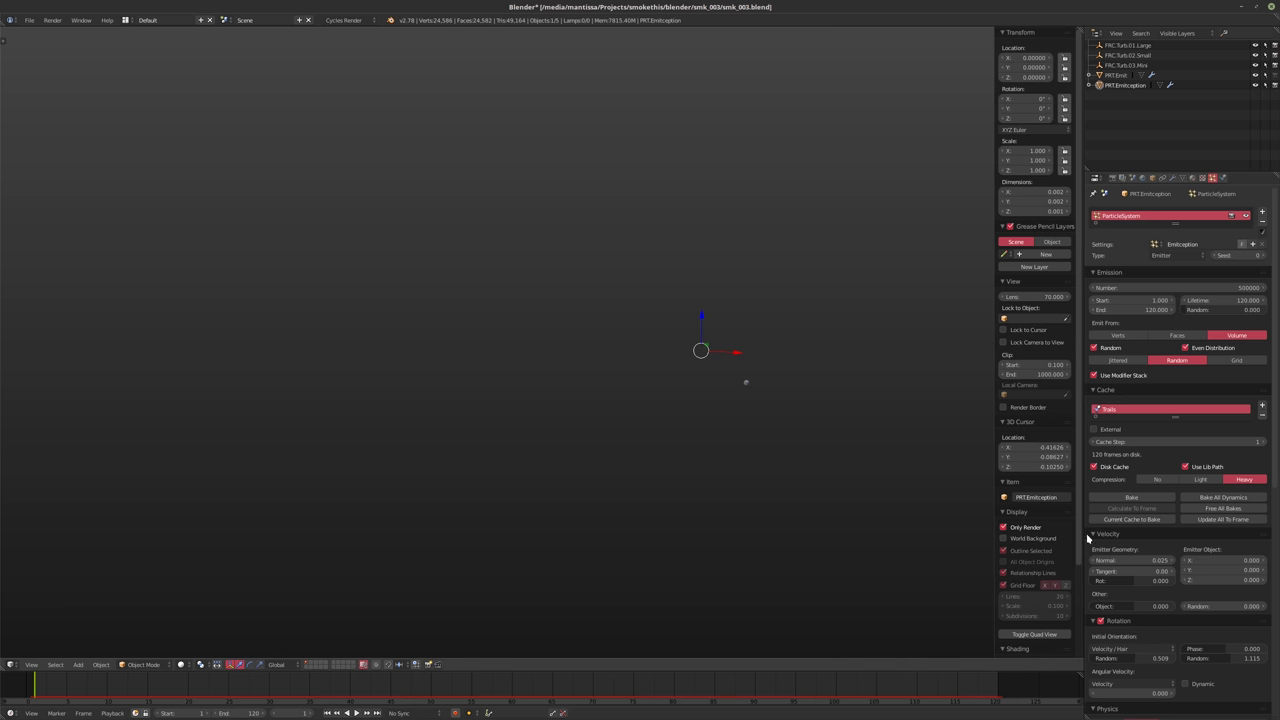
double_click(1122, 288)
key("End")
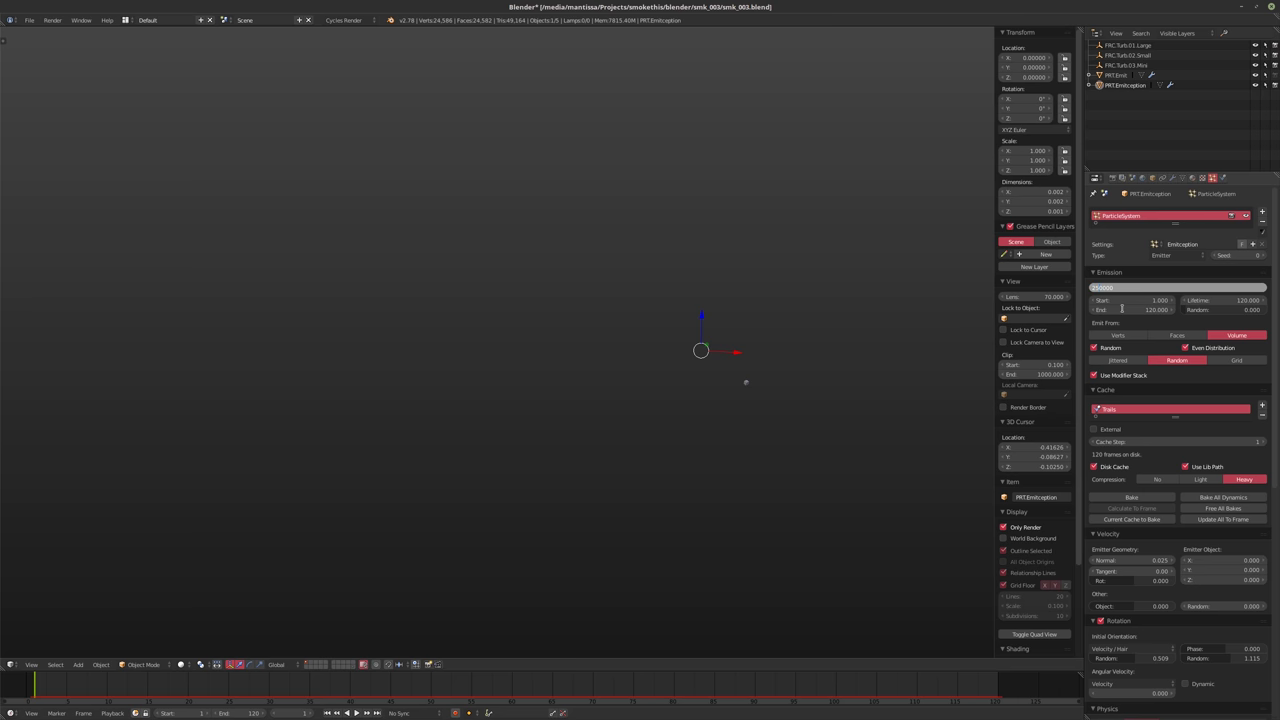
key("Return")
Save over the existing file and bake all dynamics to disk
key("ctrl+s")
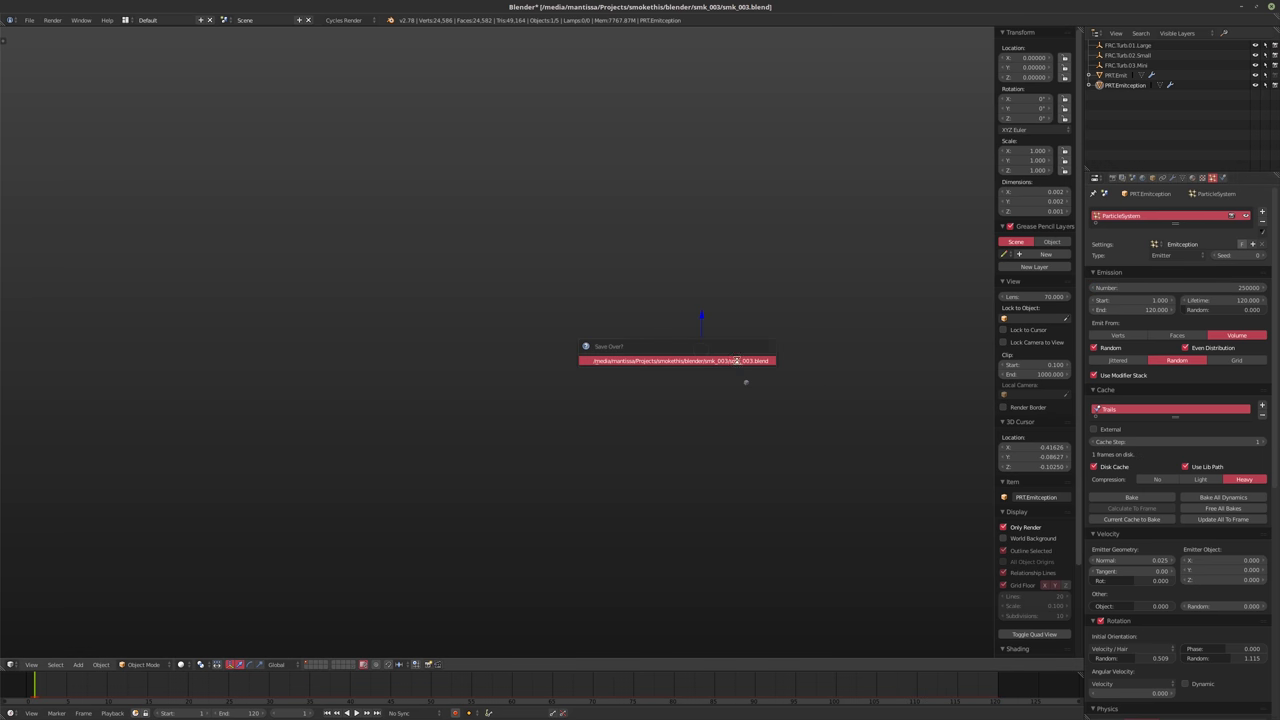
left_click(736, 361)
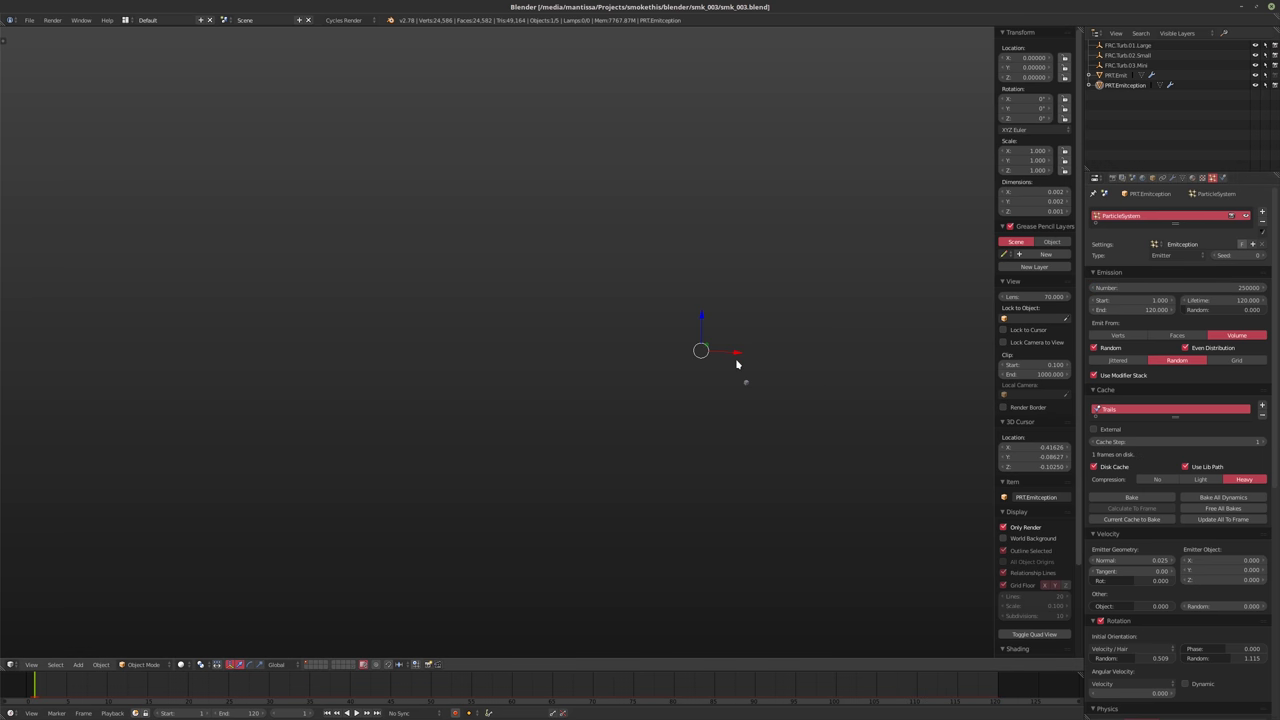
left_click(1225, 497)
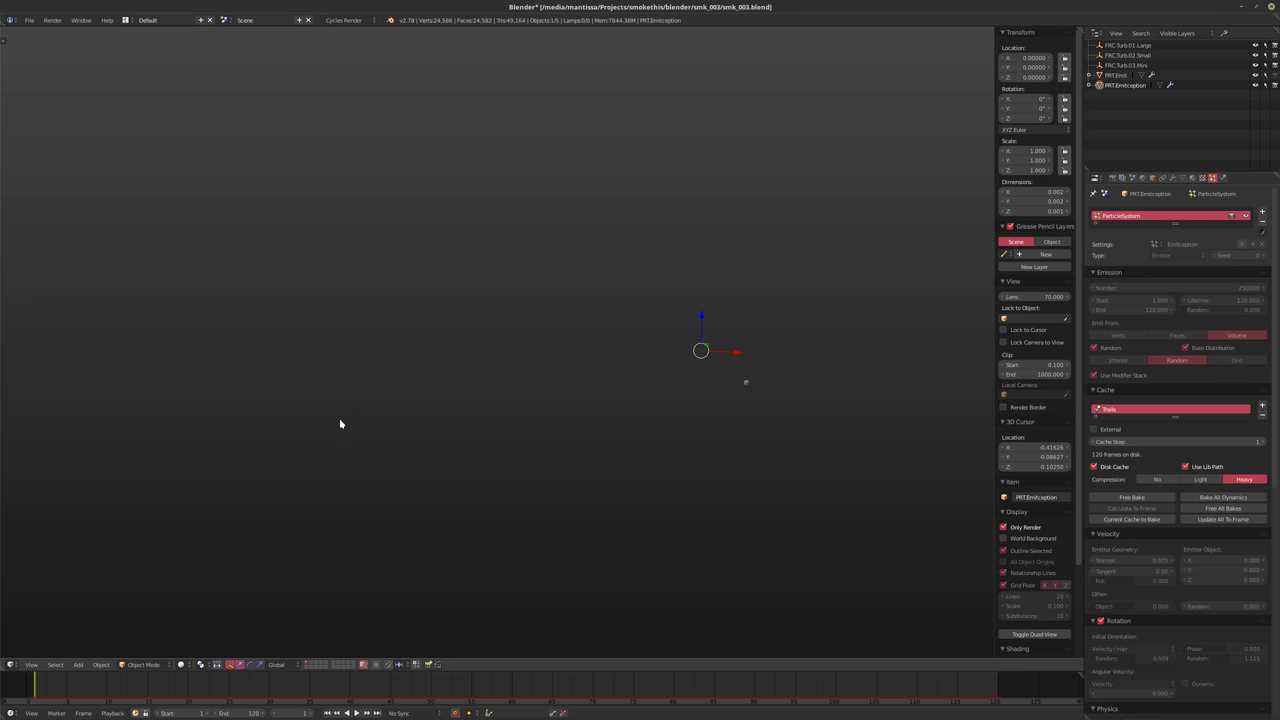
Examine the newly baked particle trails at the last frame from different angles and distances, and return to the first frame
scroll(361, 417, "down", 1)
key("shift+Right")
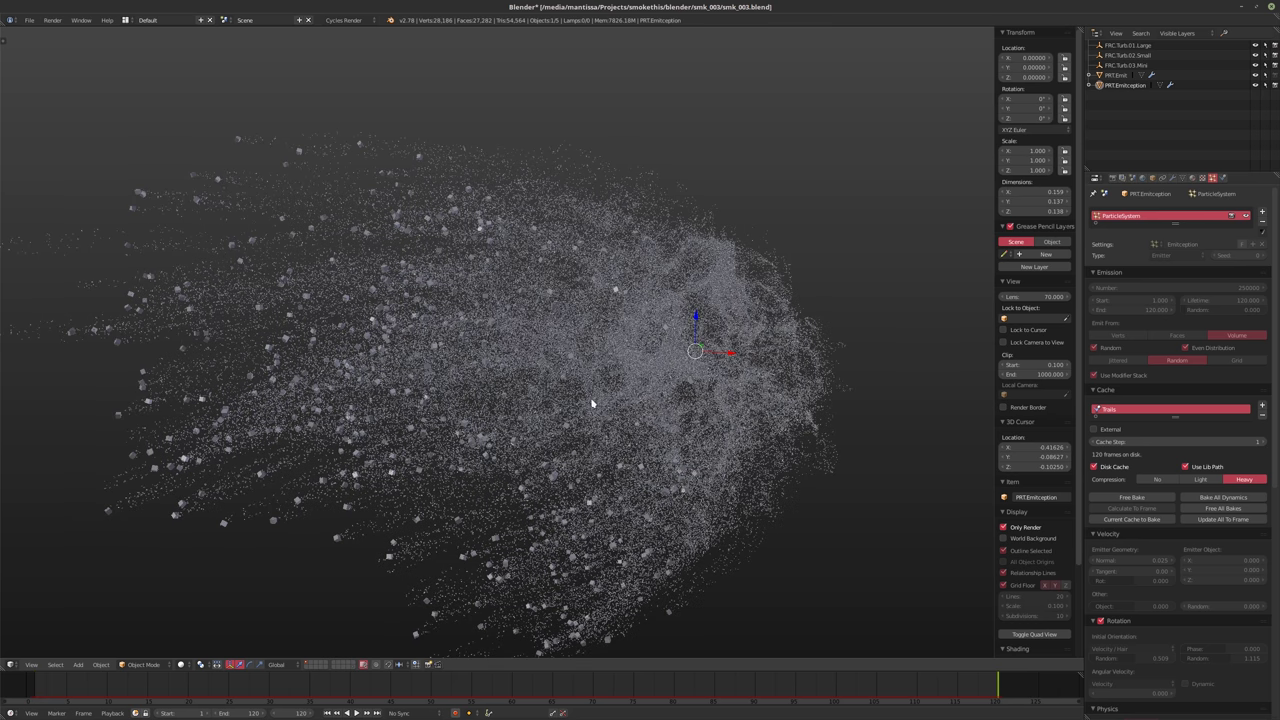
mouse_move(591, 403)
middle_mouse_down()
mouse_move(491, 409)
mouse_move(501, 371)
mouse_move(569, 390)
middle_mouse_up()
middle_click_drag(655, 385, 726, 446)
scroll(585, 335, "up", 4)
scroll(614, 391, "down", 2)
key("shift+Left")
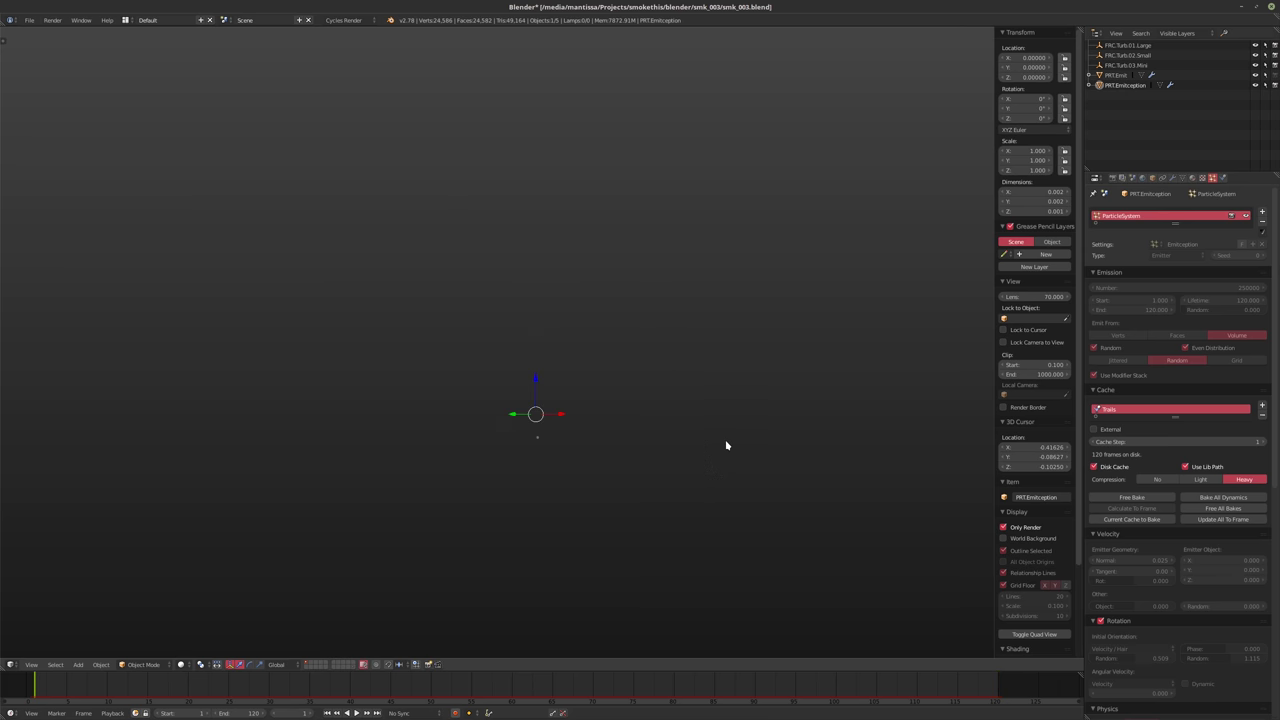
middle_click_drag(607, 412, 543, 434)
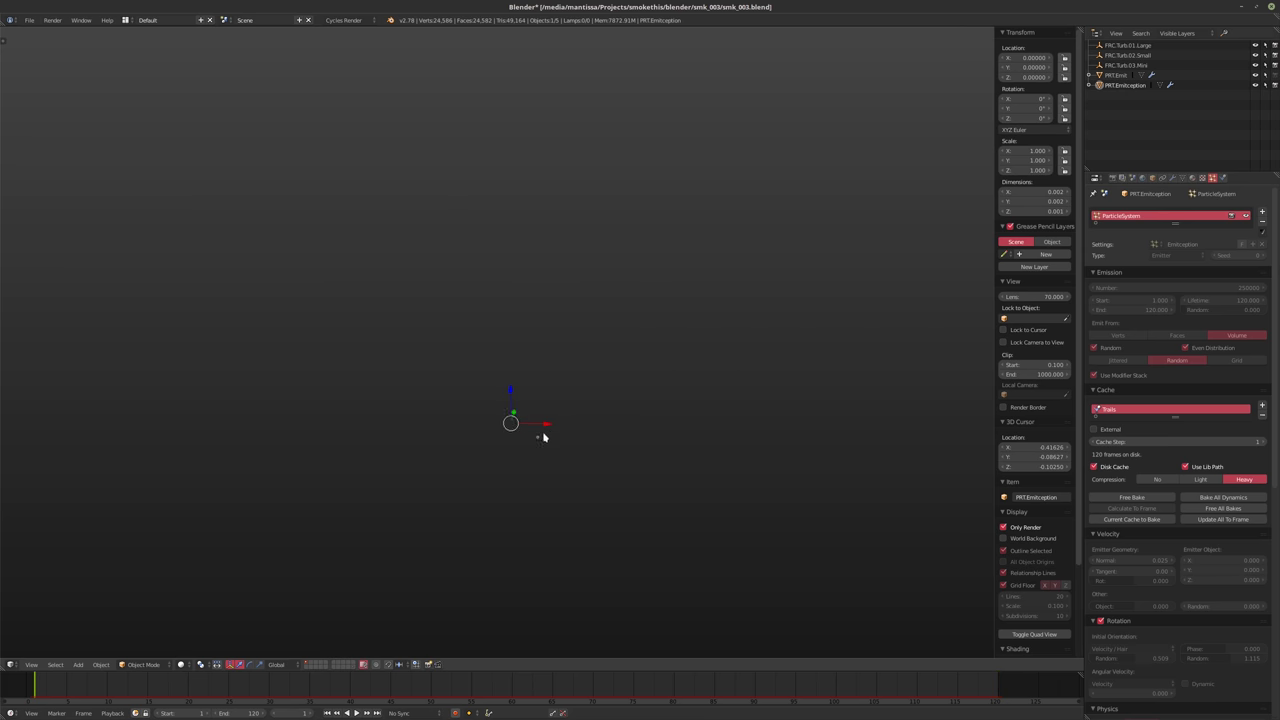
Set the FRC.Turb.01.Large turbulence field's size to 0.500 and its flow to 0.000
left_click(1127, 46)
left_click(1193, 178)
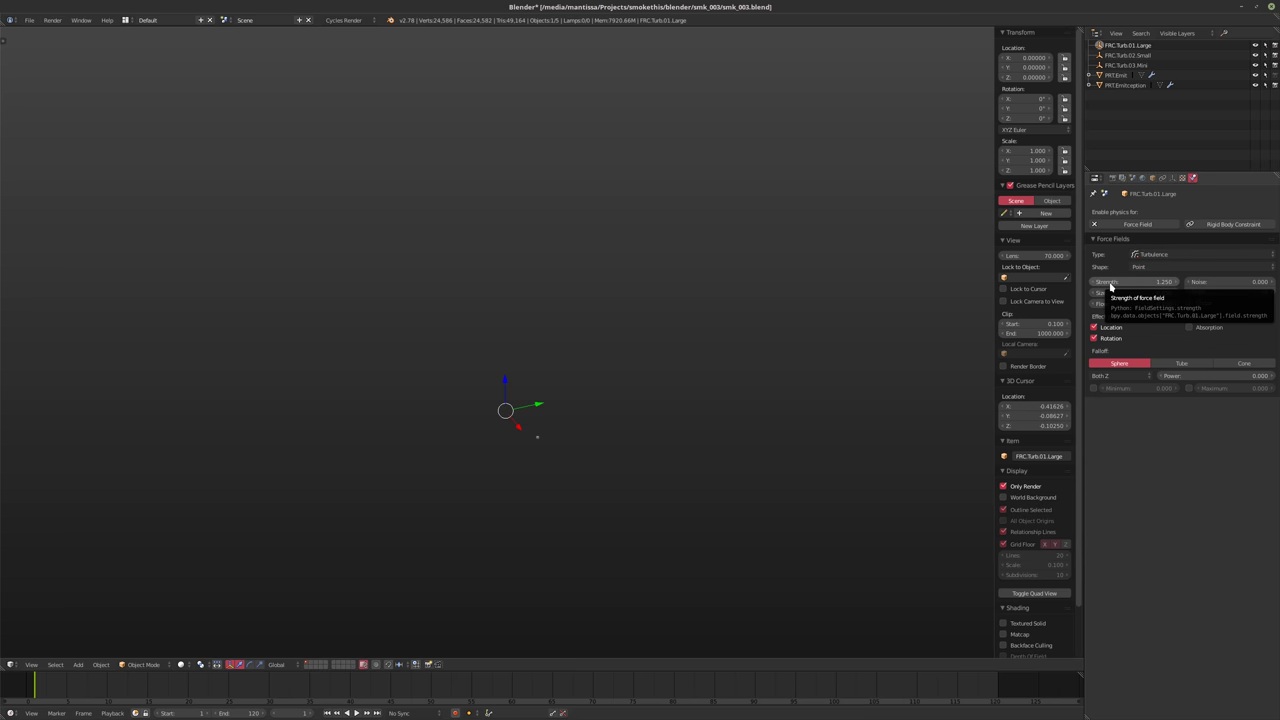
left_click(1144, 286)
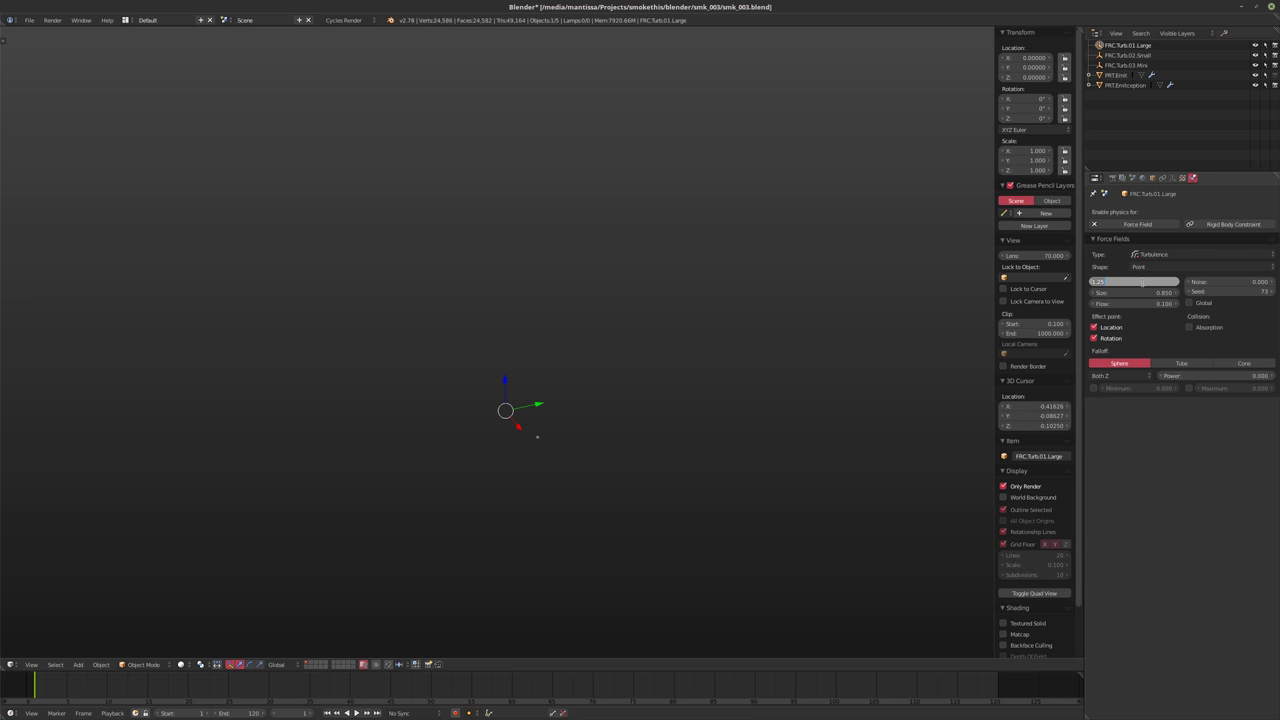
left_click(1128, 293)
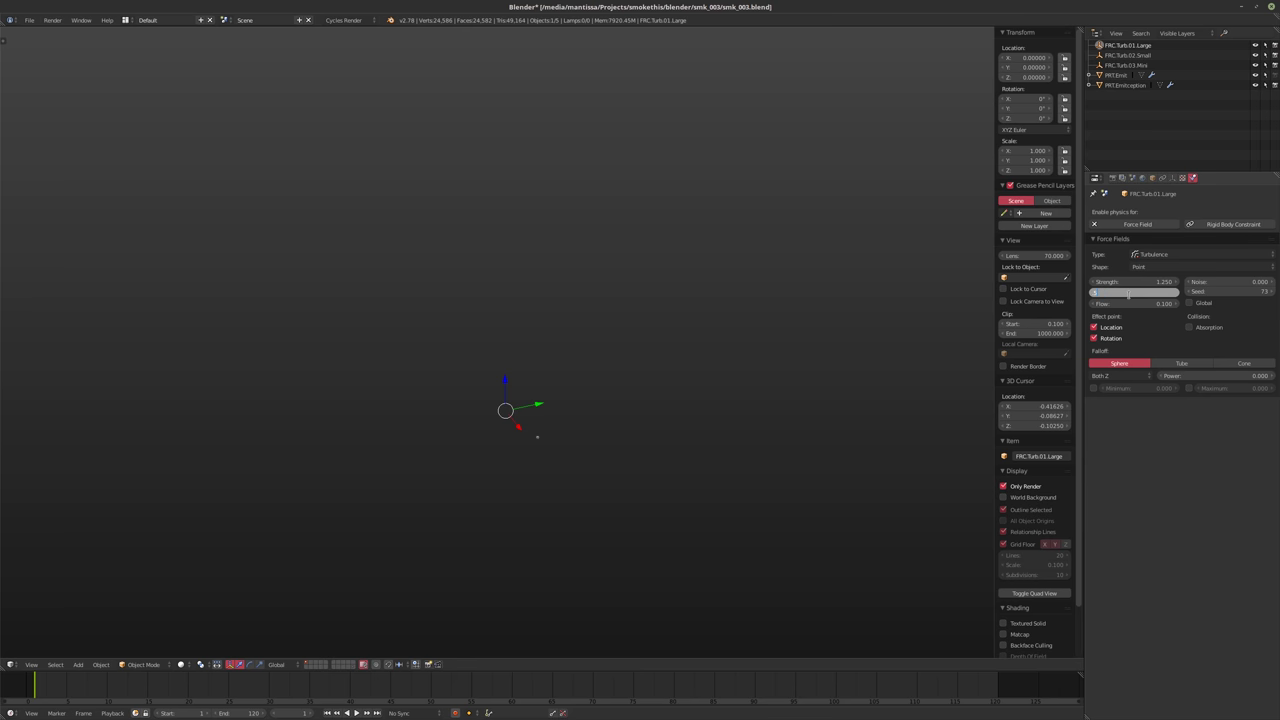
type(".5")
key("Return")
left_click(1137, 303)
left_click_drag(1137, 303, 938, 255)
middle_click_drag(686, 322, 597, 331)
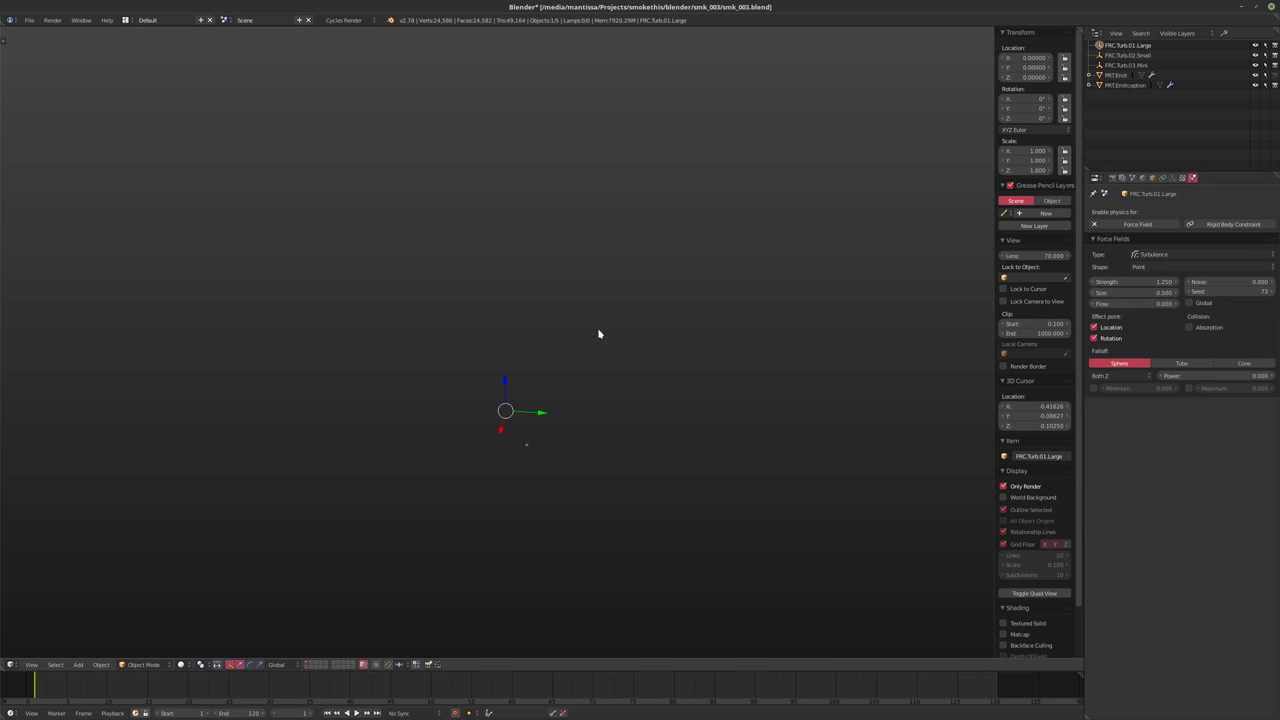
Free all bakes and set the PRT.Emitception particle system's emission number to 25000
left_click(1120, 86)
left_click(1212, 177)
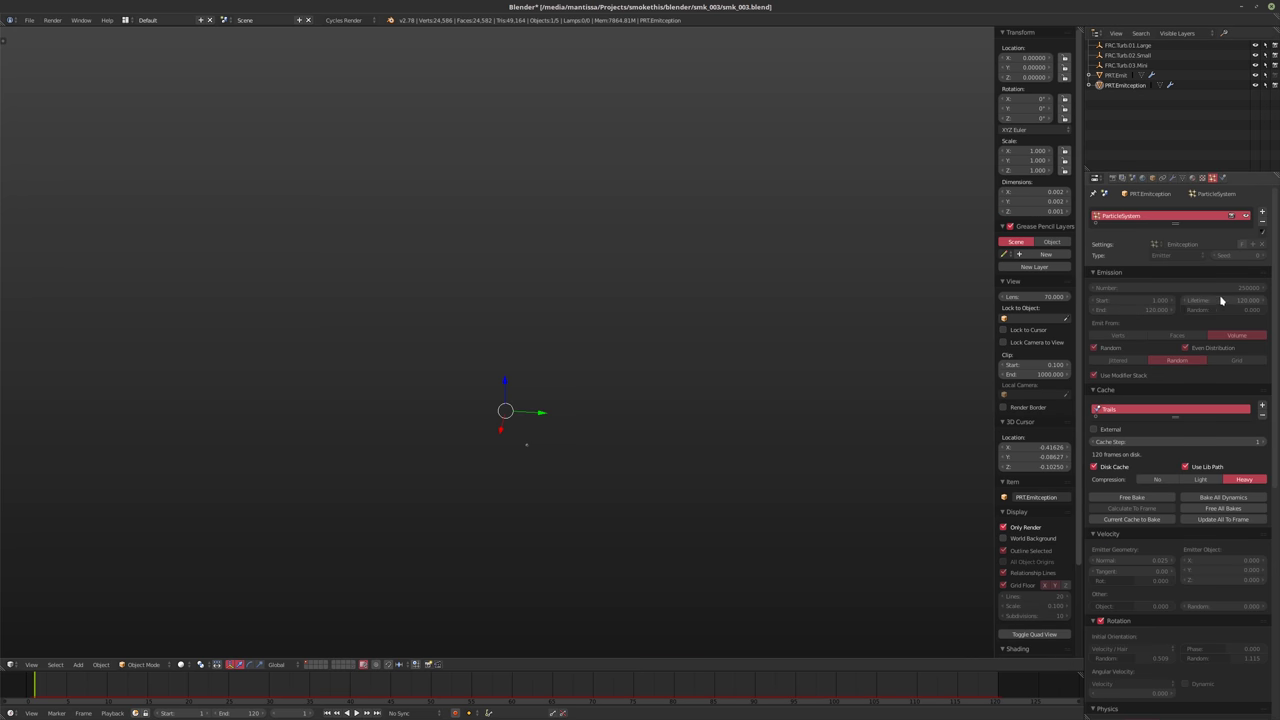
left_click(1201, 510)
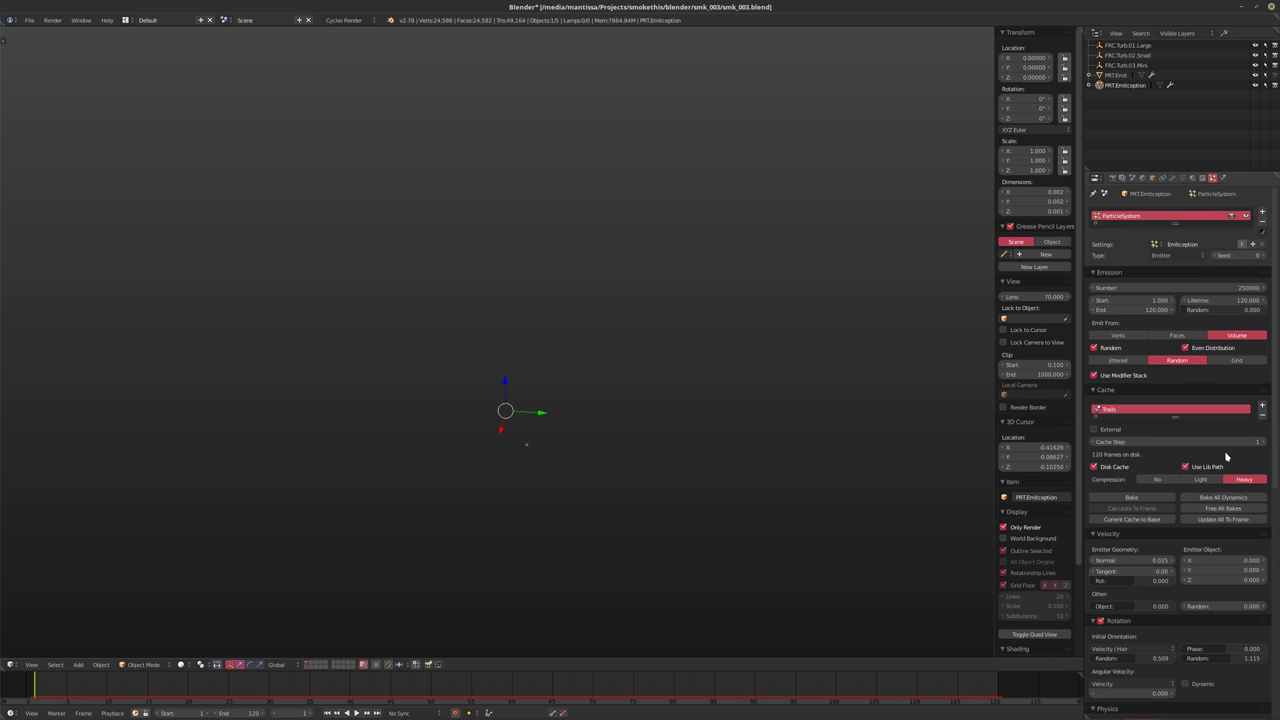
left_click(1103, 288)
left_click(1112, 291)
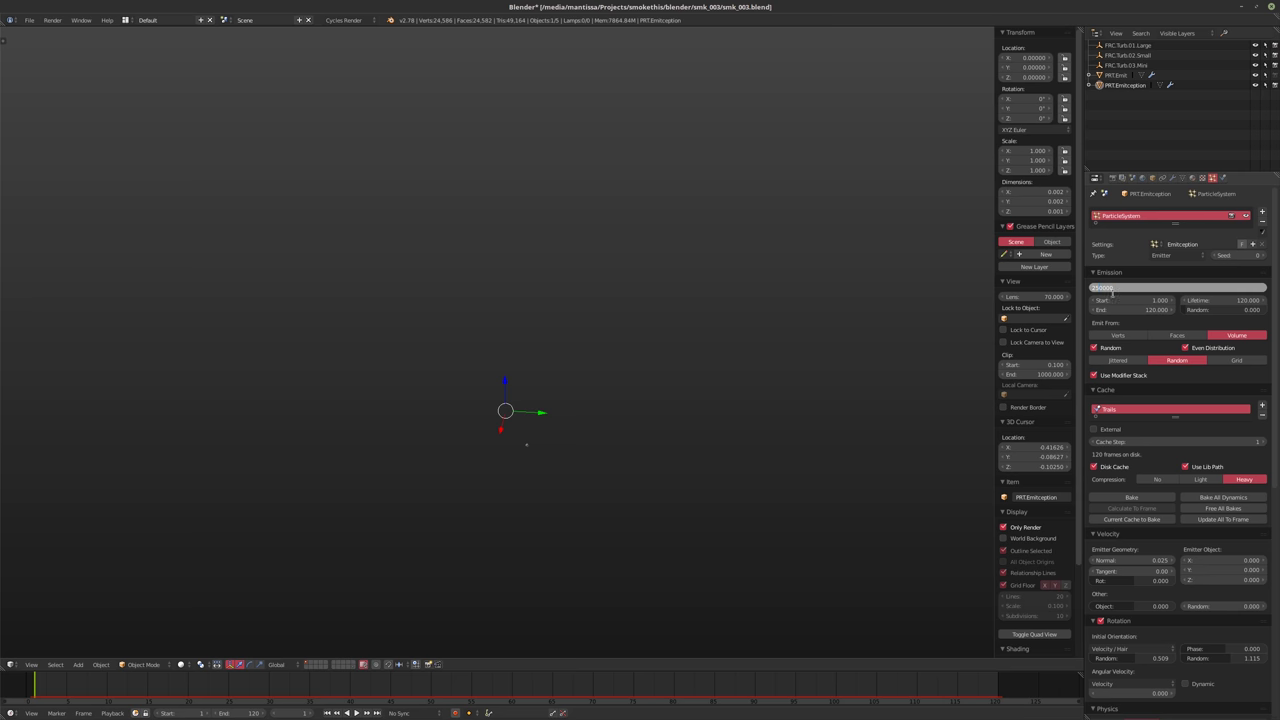
double_click(1138, 288)
double_click(1138, 288)
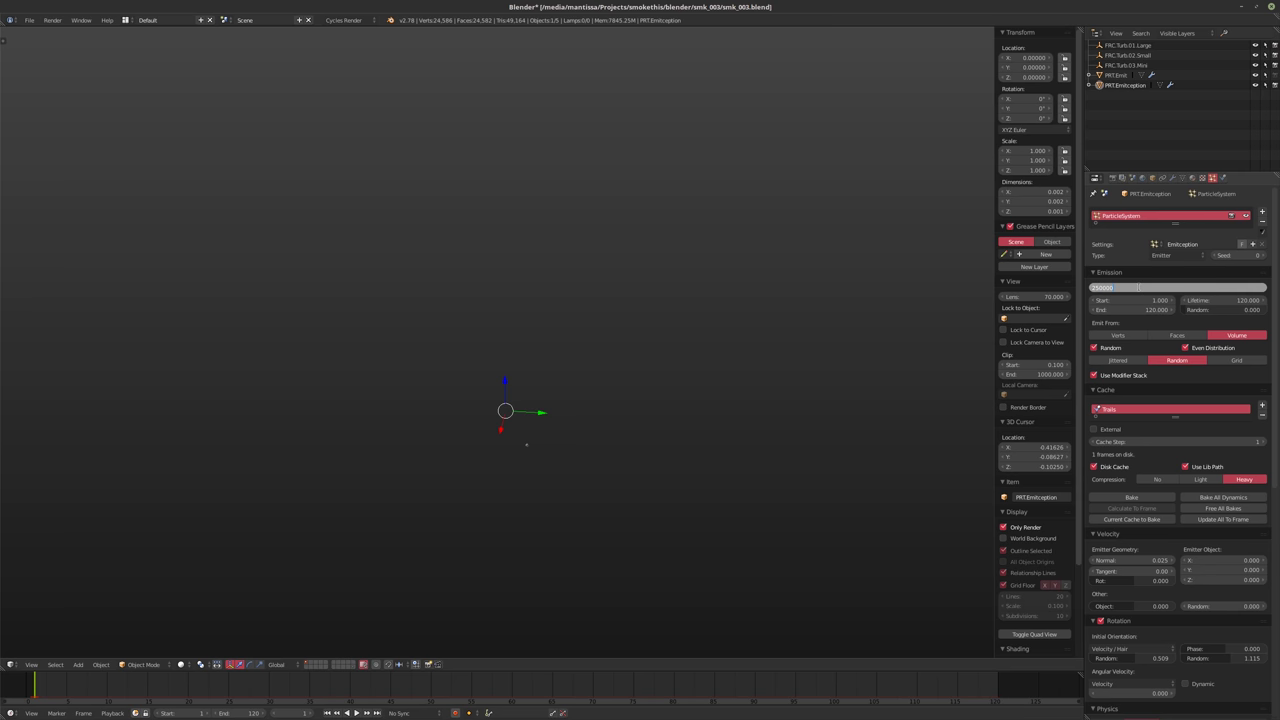
key("Return")
Play the reduced particle simulation to about frame 54 and examine the spread of the trails
key("alt+a")
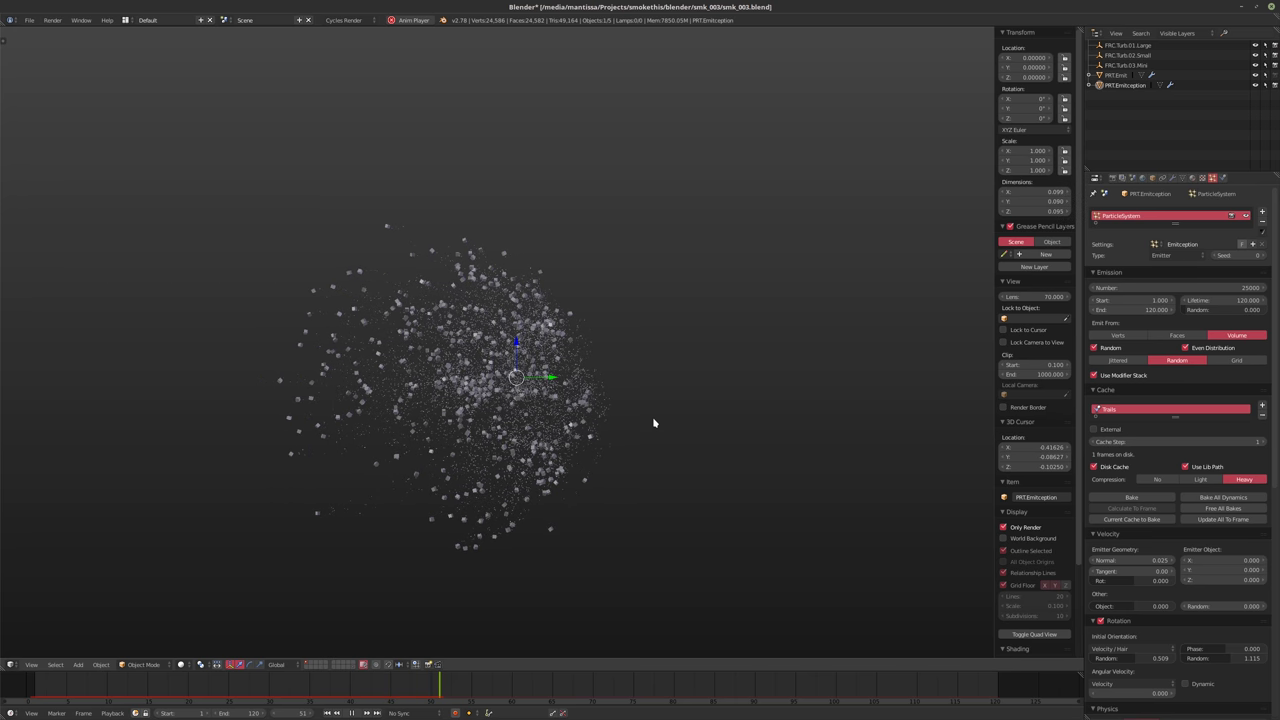
key("alt+a")
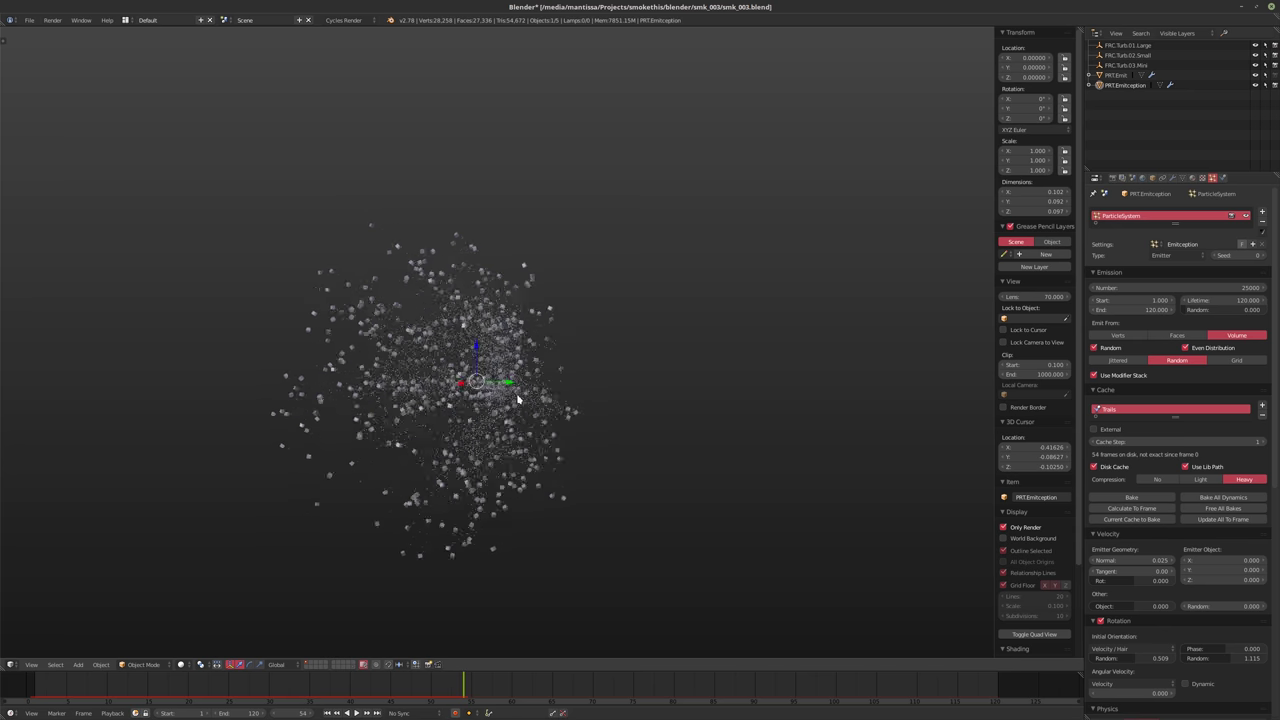
middle_click_drag(641, 374, 662, 419)
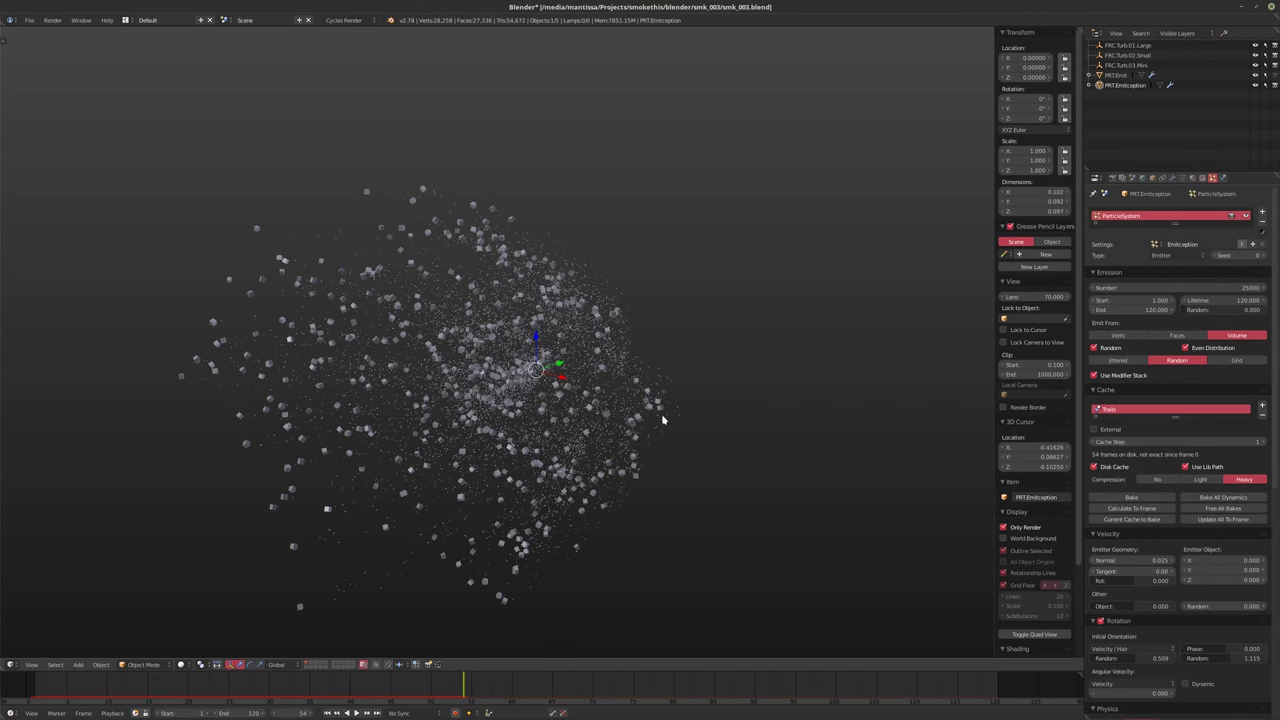
Enable random emission on the PRT.Emit particle system and preview the simulation from the first frame
left_click(1116, 76)
left_click(1095, 348)
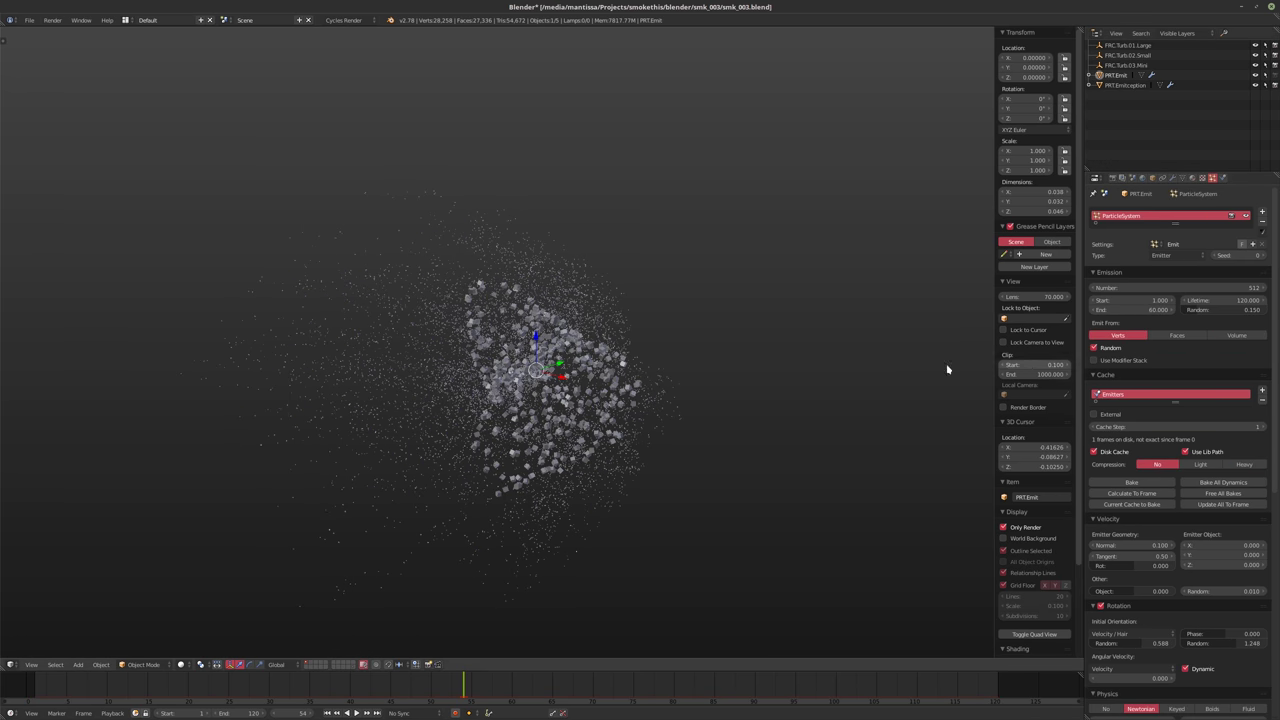
key("shift+Left")
key("alt+a")
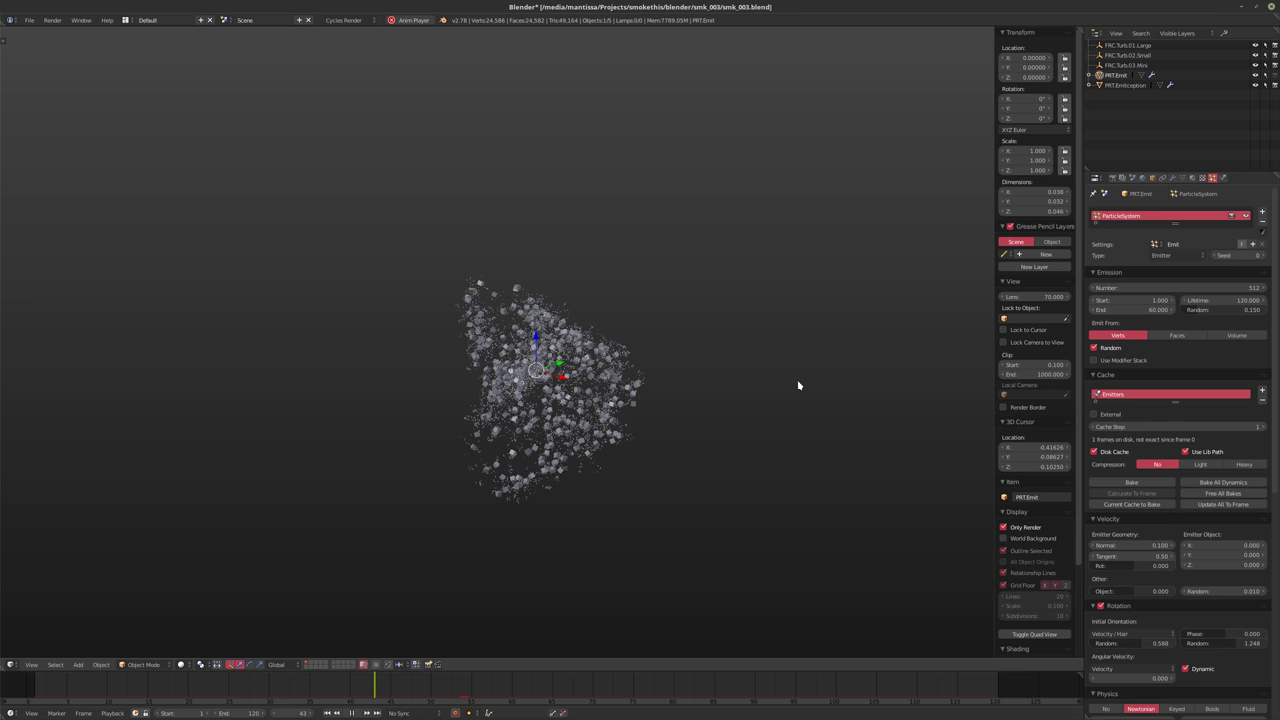
key("alt+a")
middle_click_drag(566, 420, 752, 428)
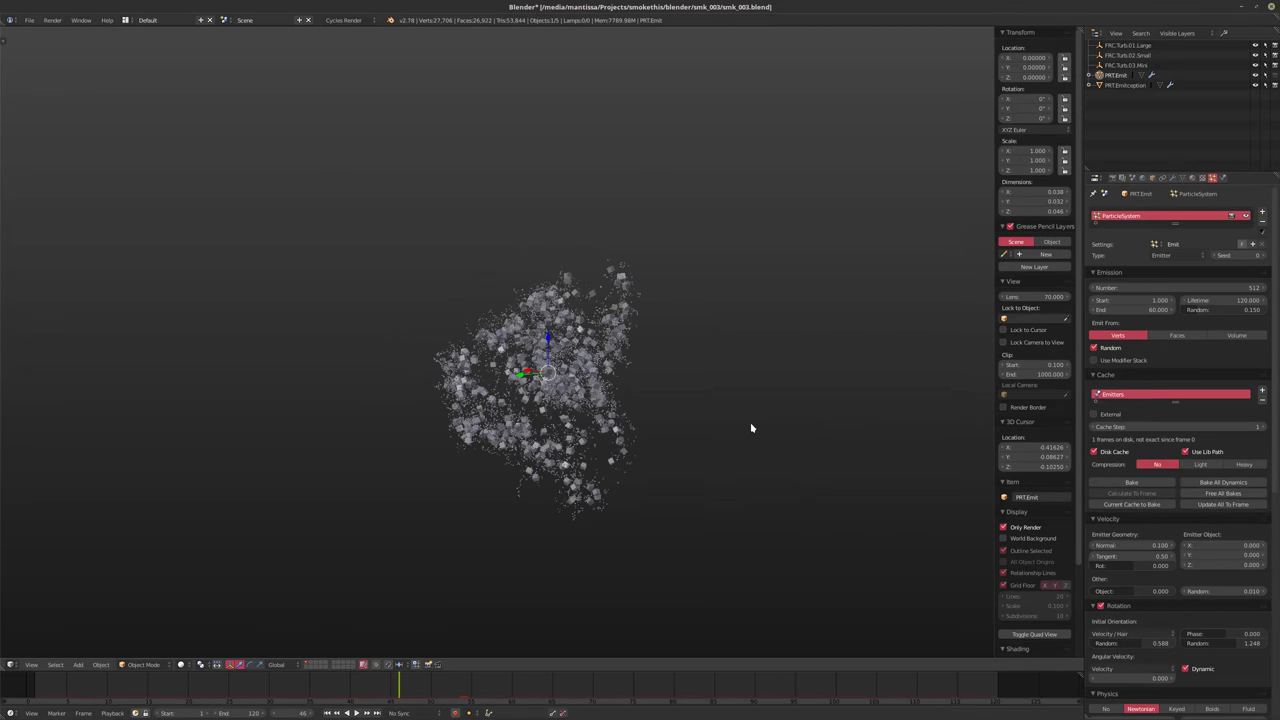
key("shift+Left")
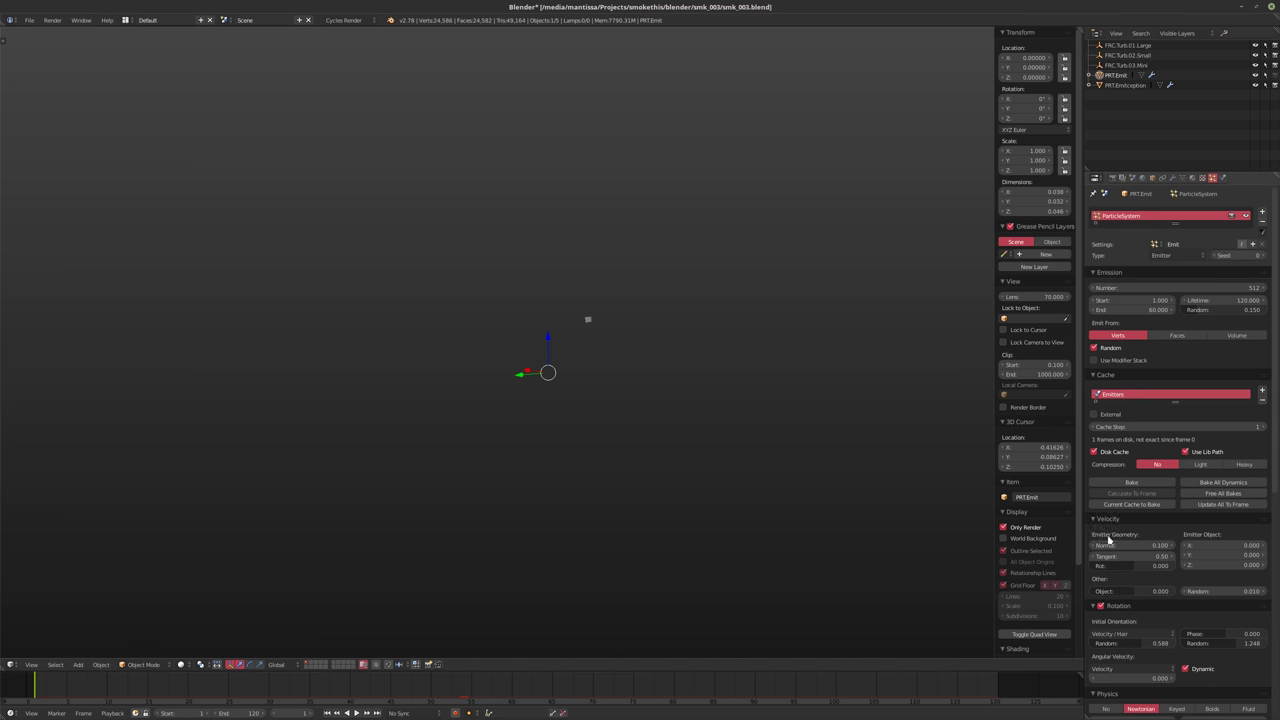
Set PRT.Emit's normal emission velocity to 0.250 and preview the particle spread from the first frame
left_click(1110, 544)
type("0.25")
key("Return")
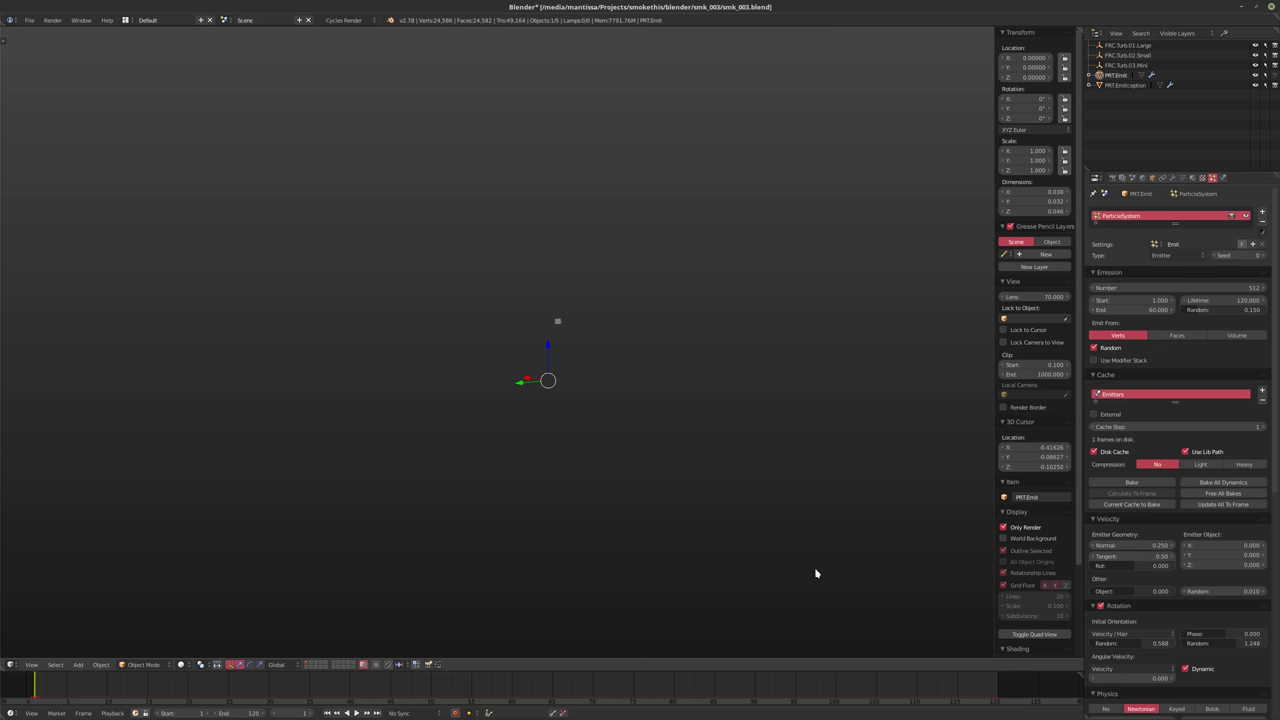
key("alt+a")
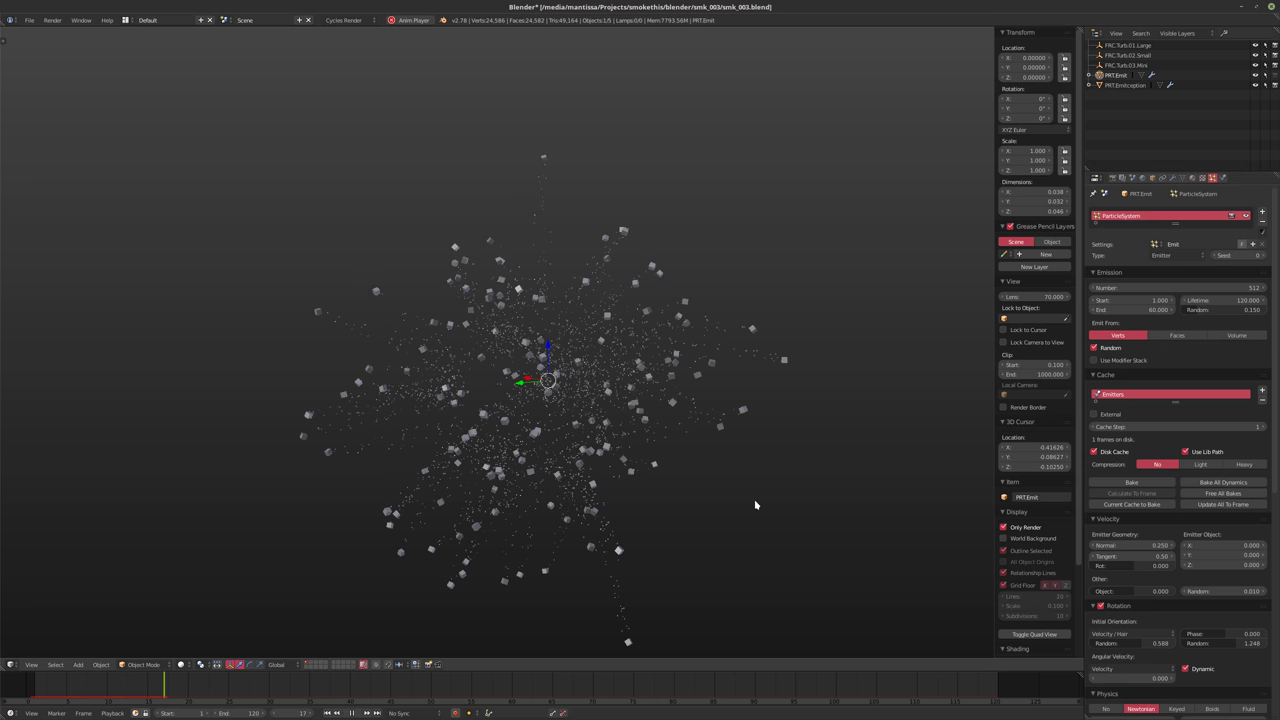
key("alt+a")
key("shift+Left")
Set PRT.Emit's normal emission velocity to 0.150, preview the particle motion, and return to the first frame
double_click(1137, 545)
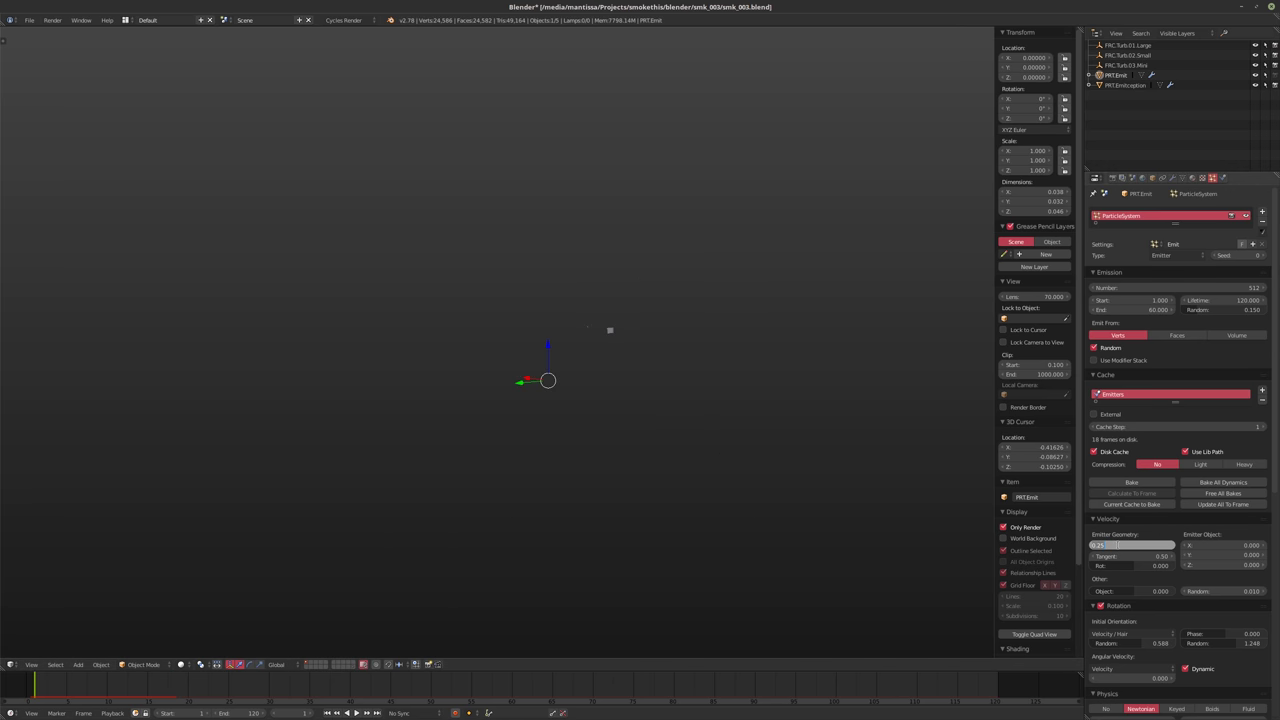
type("0.15")
key("Return")
key("alt+a")
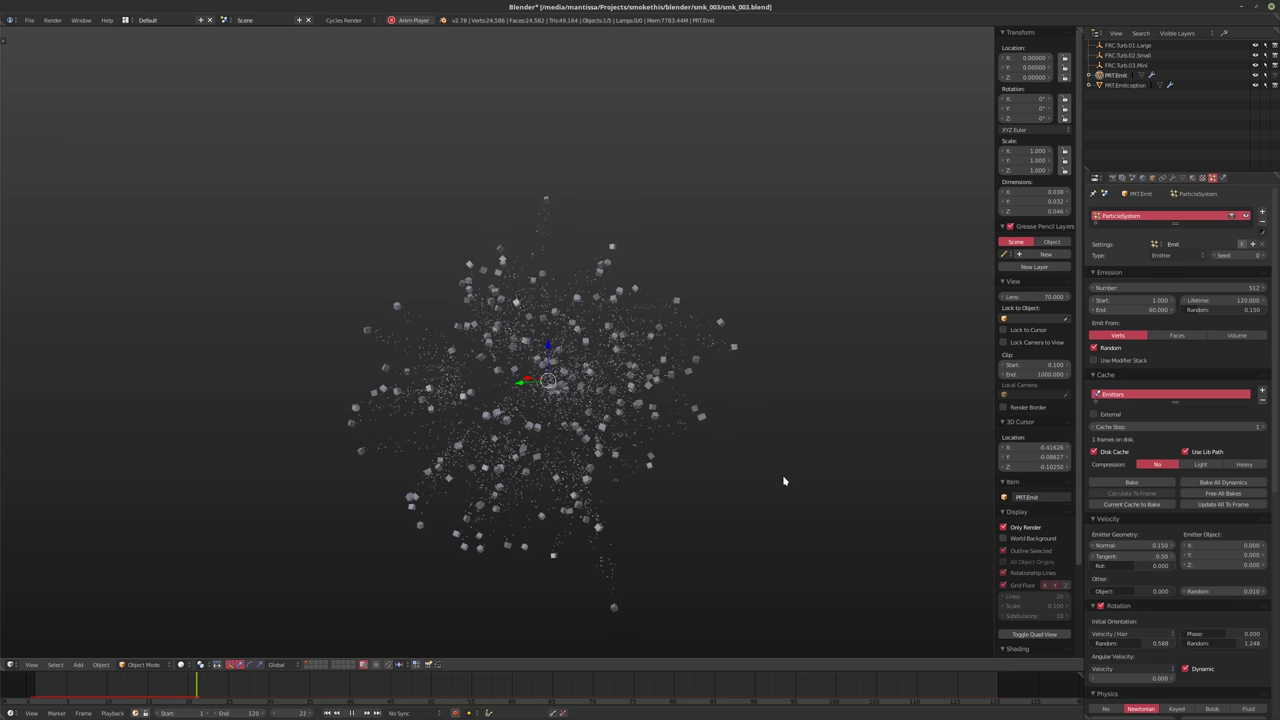
middle_click_drag(692, 494, 658, 522)
key("alt+a")
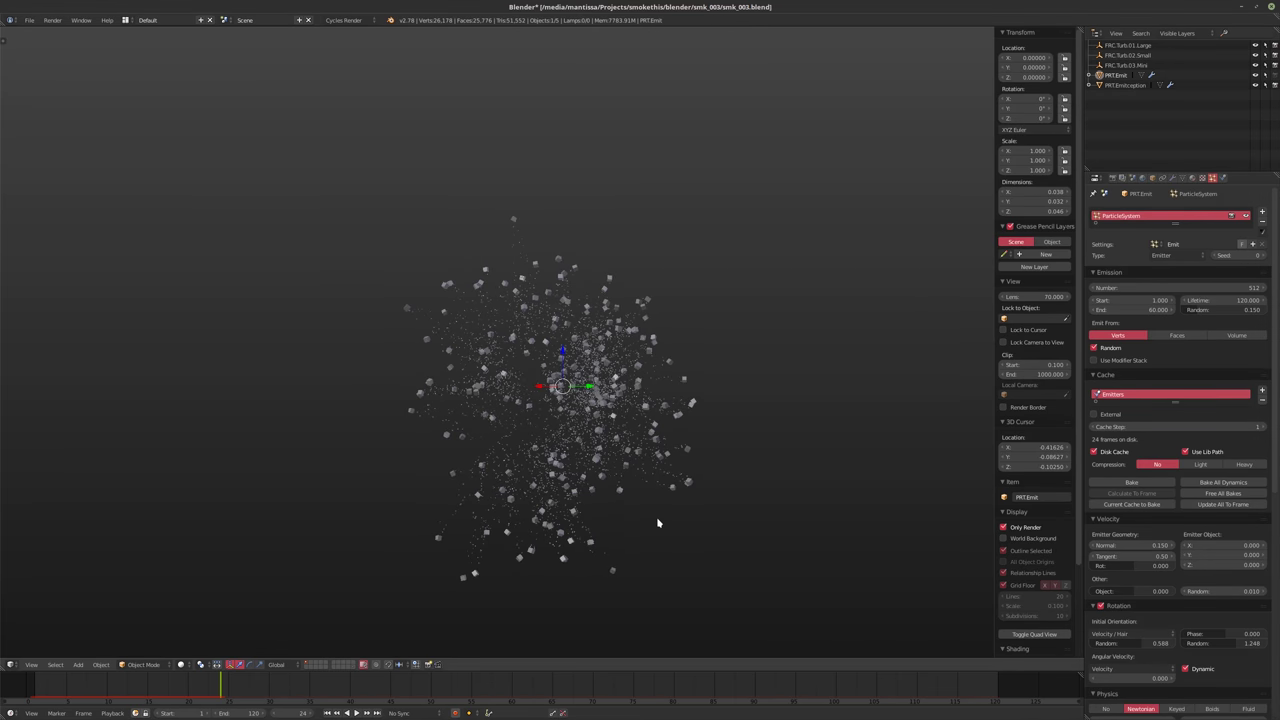
key("shift+Left")
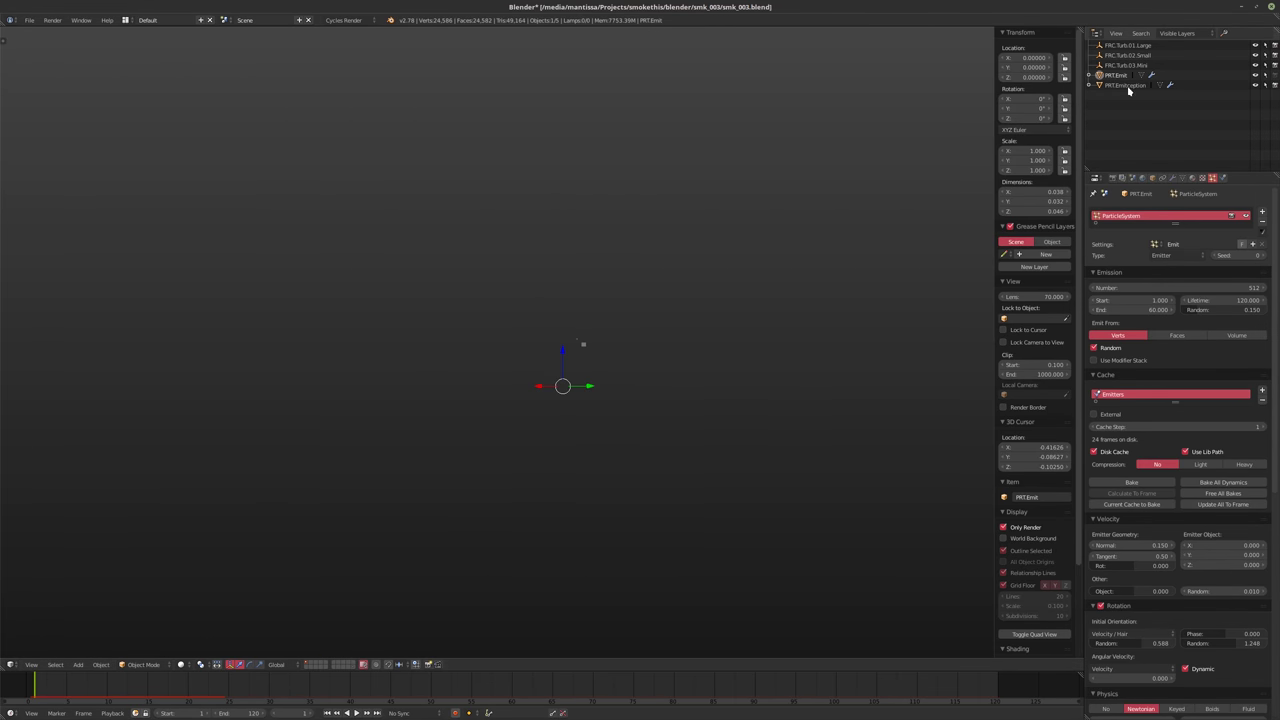
Select PRT.Emitception and preview its particle simulation to about frame 38
left_click(1130, 86)
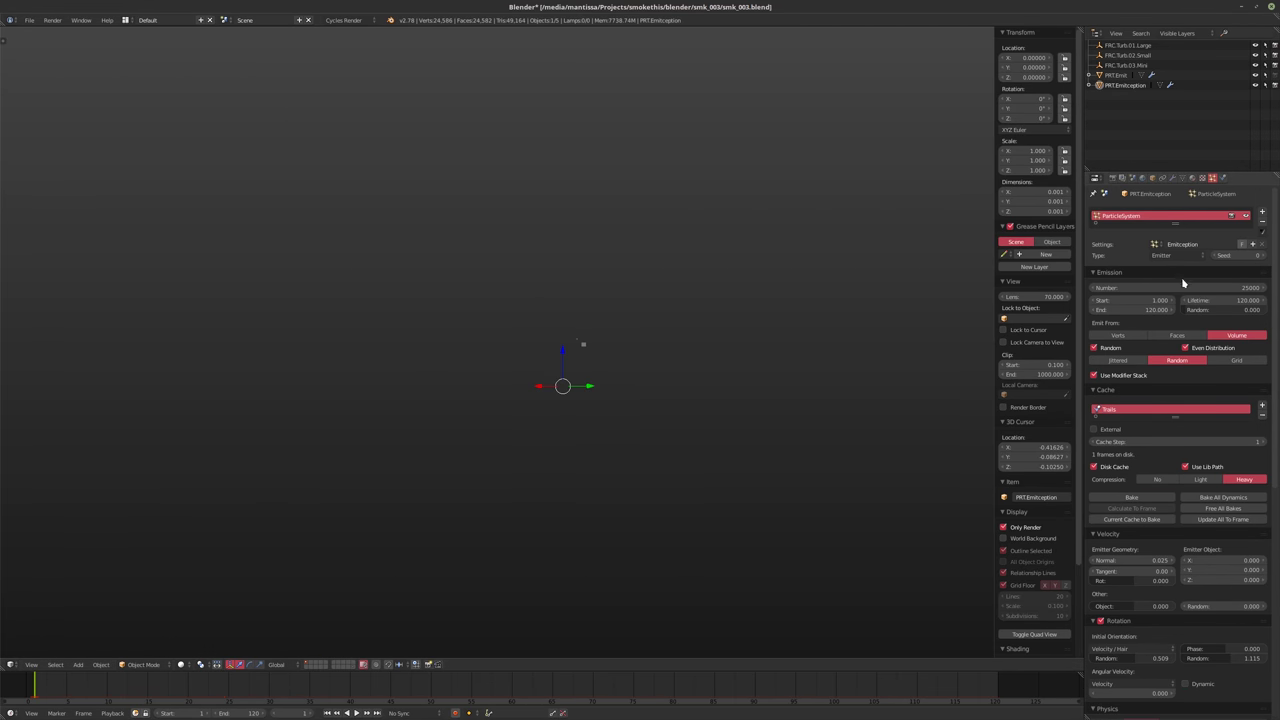
key("alt+a")
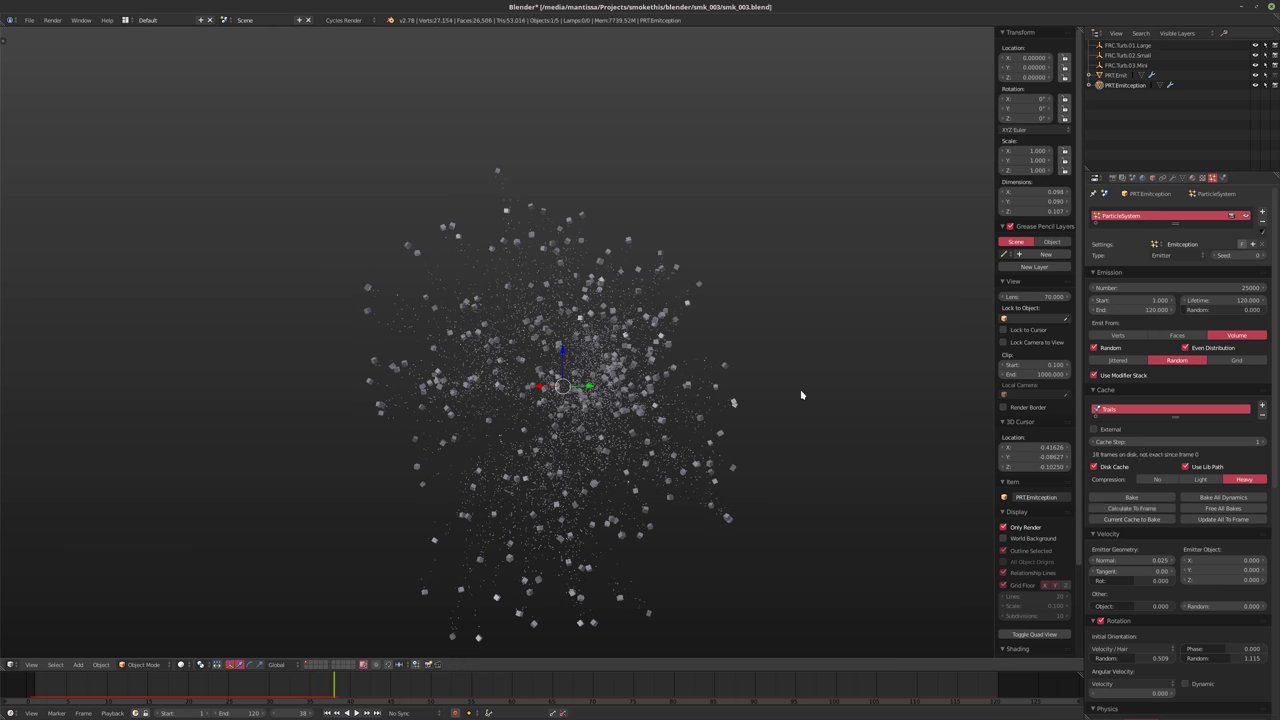
key("Escape")
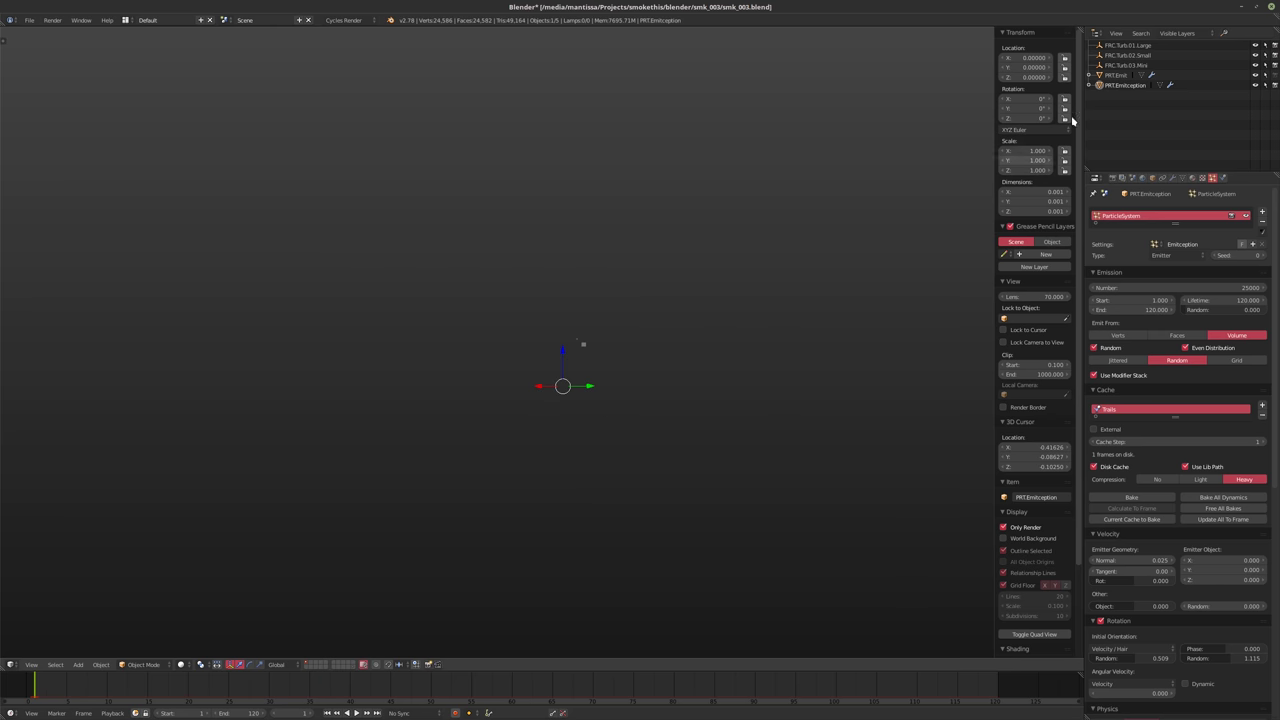
Show the layer with the particle shapes and keyframe only PRT.Shapeception's Z rotation at 0° on frame 1
left_click(353, 666)
scroll(607, 509, "down", 8)
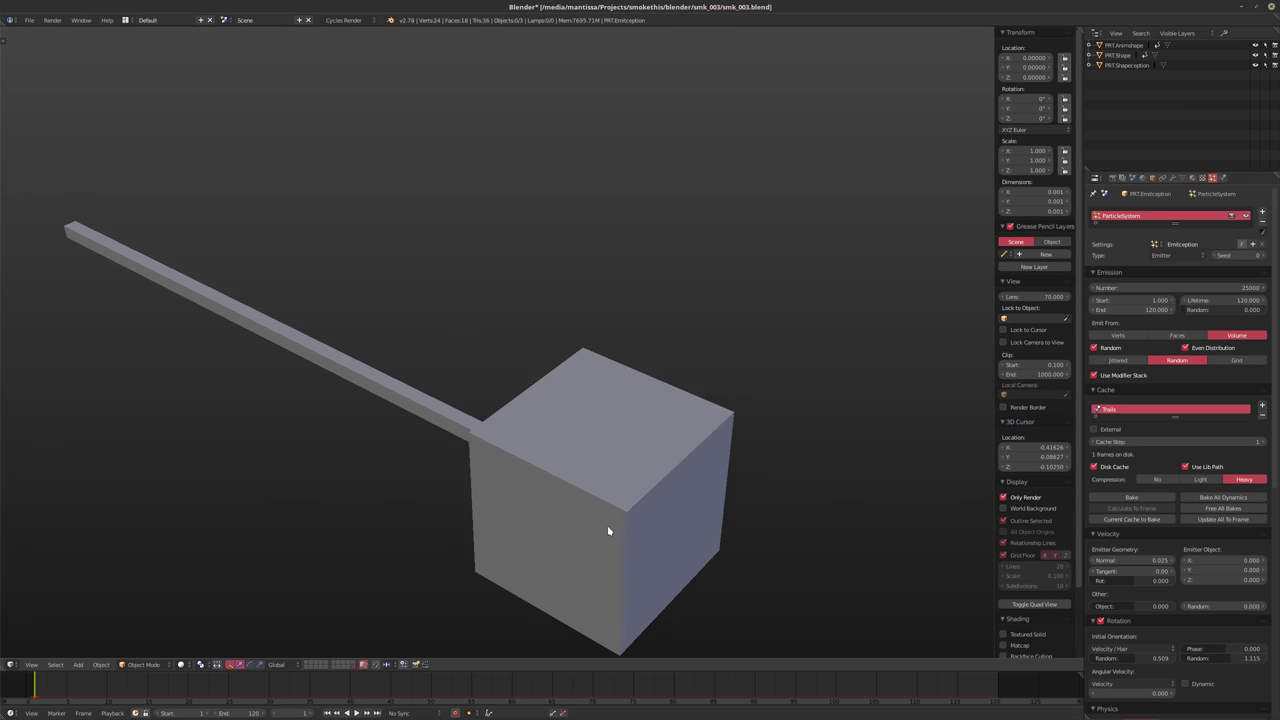
left_click(1151, 66)
middle_click_drag(690, 350, 636, 378)
right_click(1022, 118)
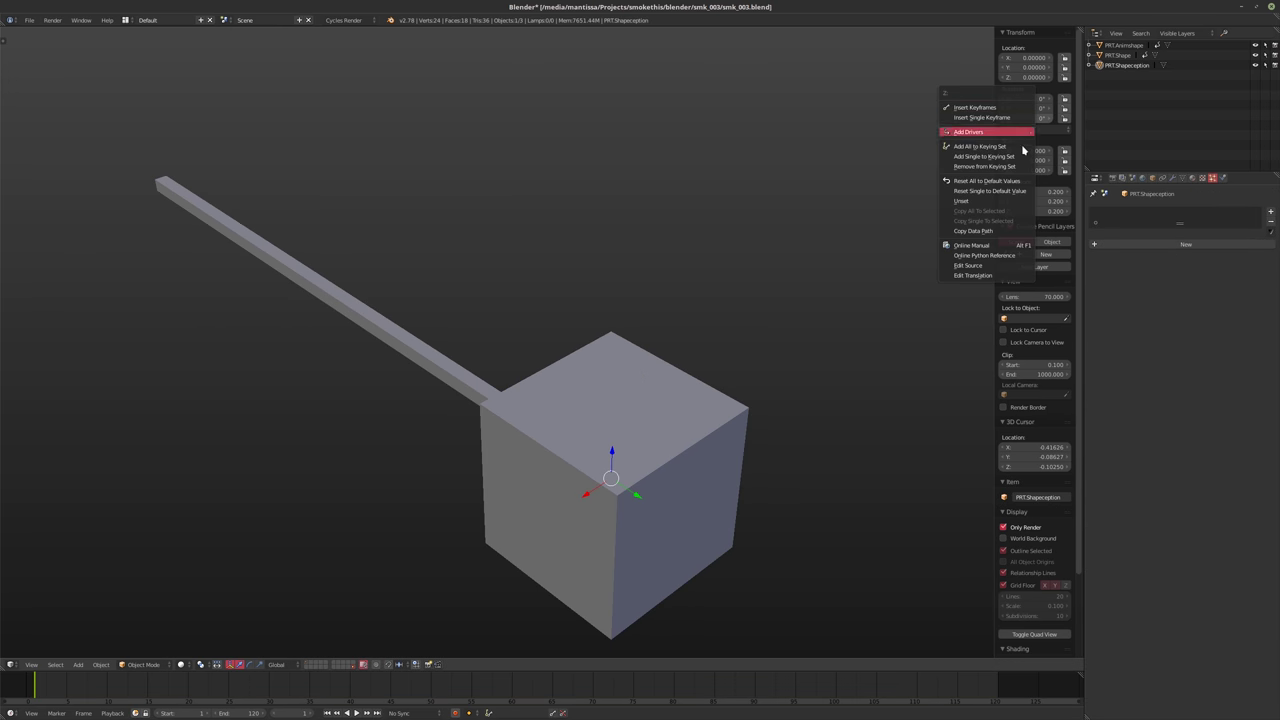
left_click(992, 120)
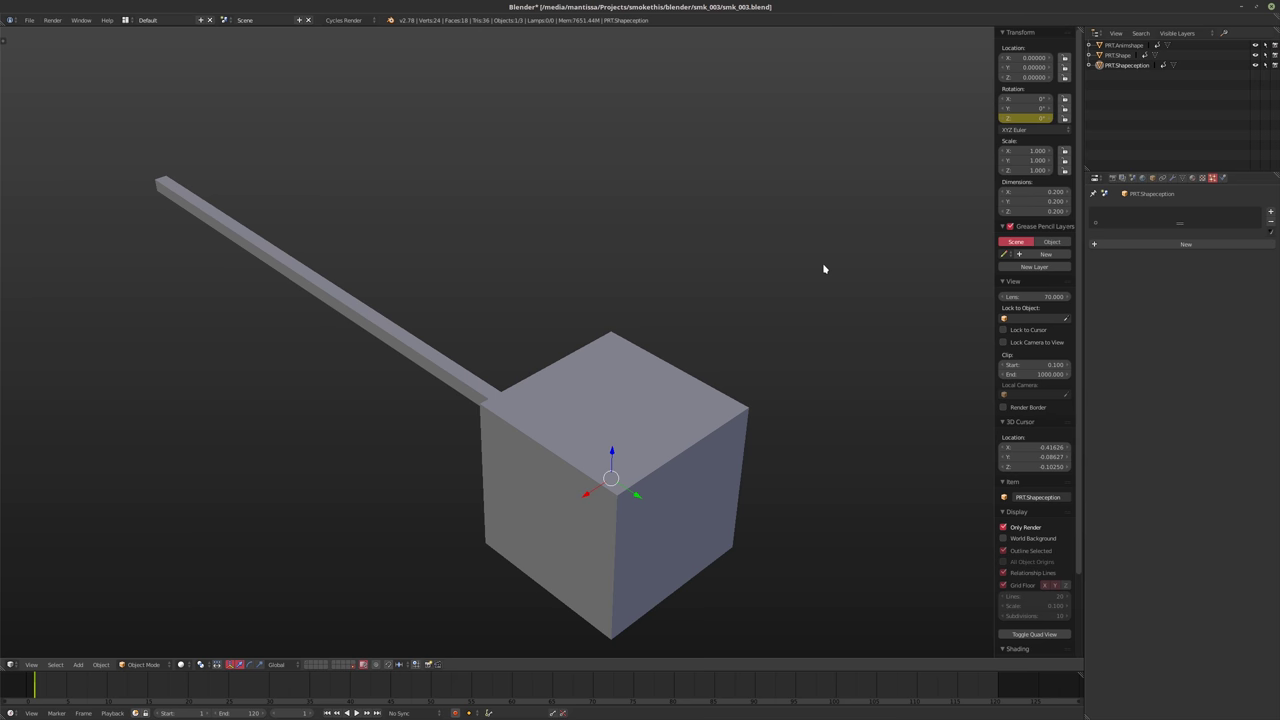
Keyframe PRT.Shapeception's Z rotation at 720° on frame 120 and return to the first frame
key("shift+Right")
left_click(1040, 120)
type("750d")
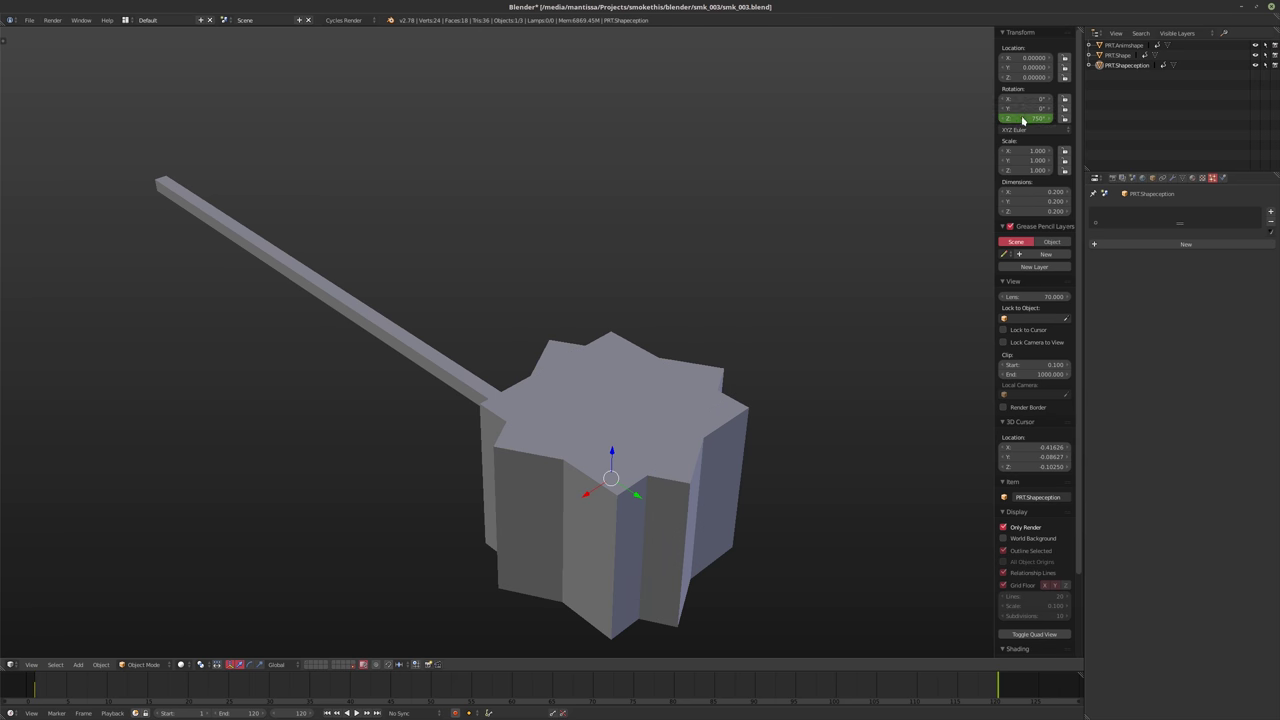
type("720")
key("Return")
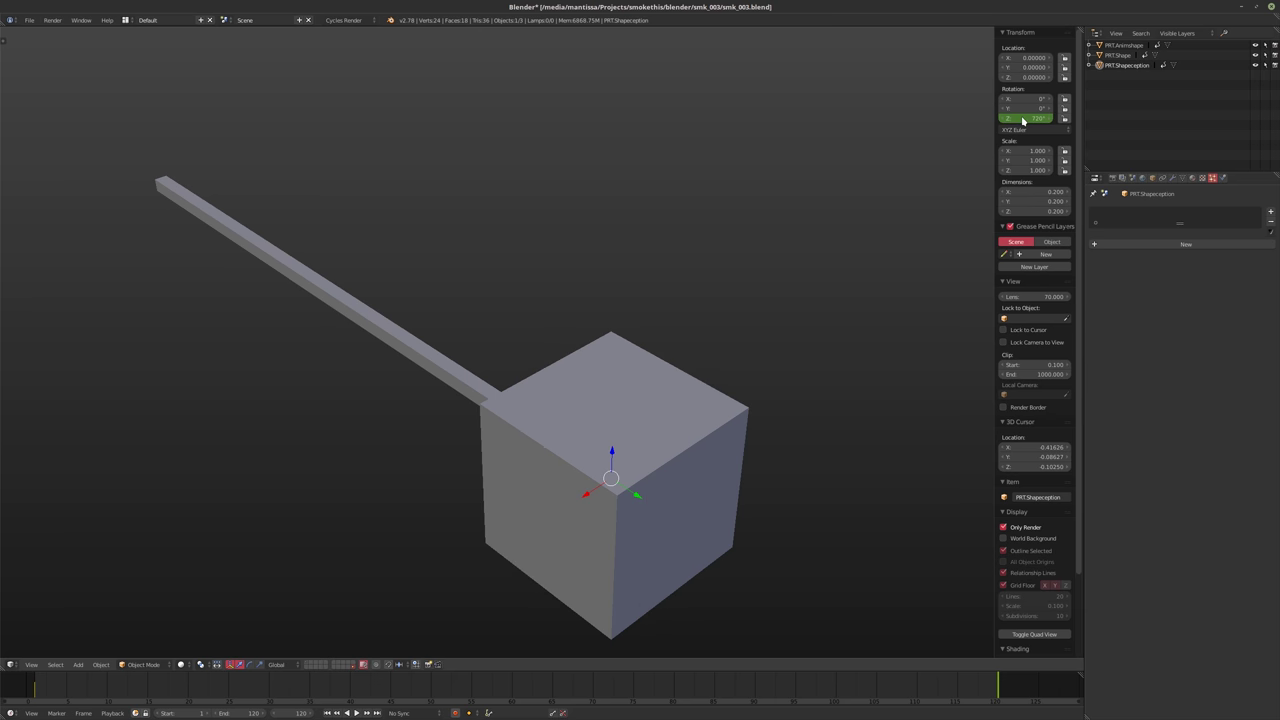
key("i")
key("shift+Left")
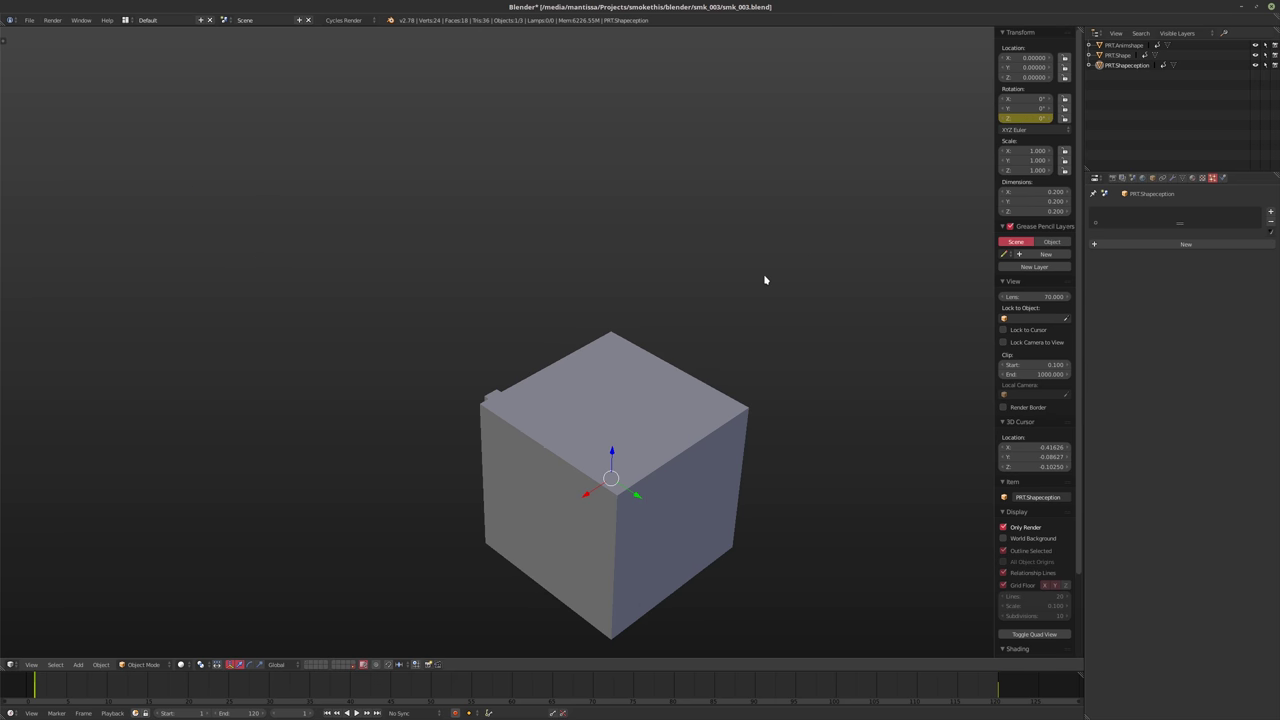
Show the emitter layer, select PRT.Emit, play the simulation to about frame 69 to examine the spread, and return to the first frame
scroll(728, 288, "down", 1, "shift")
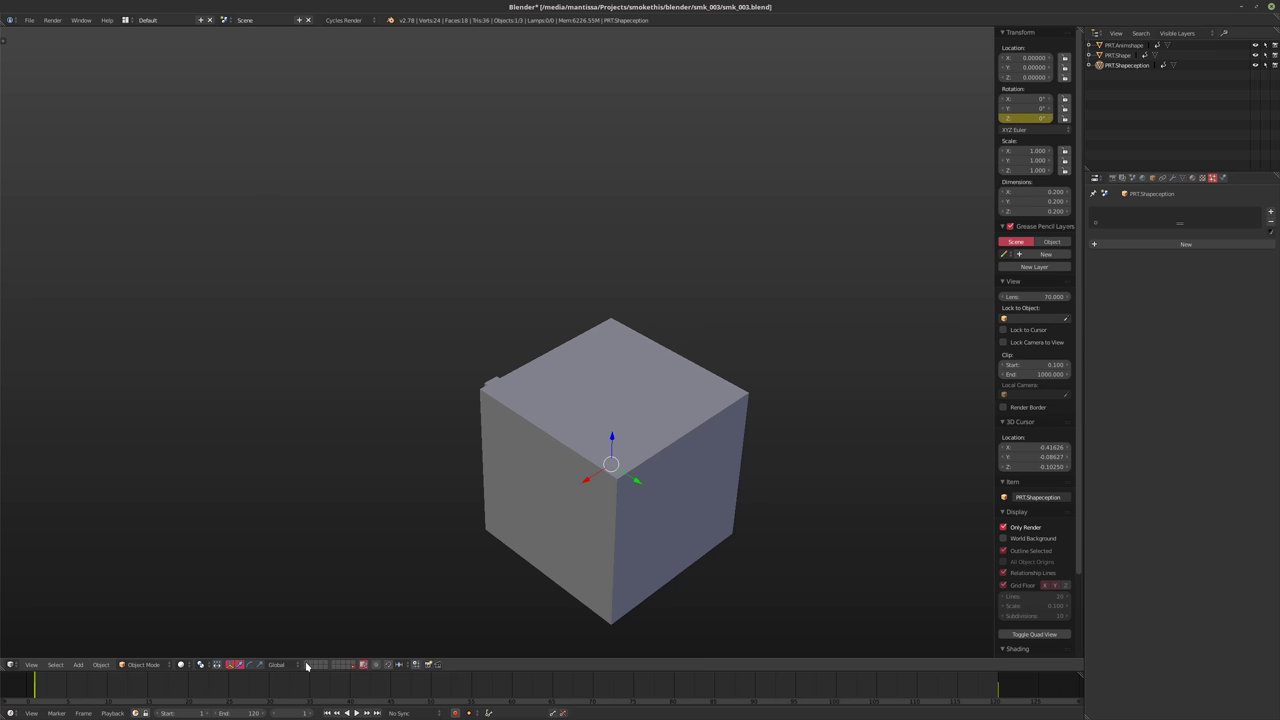
key("2")
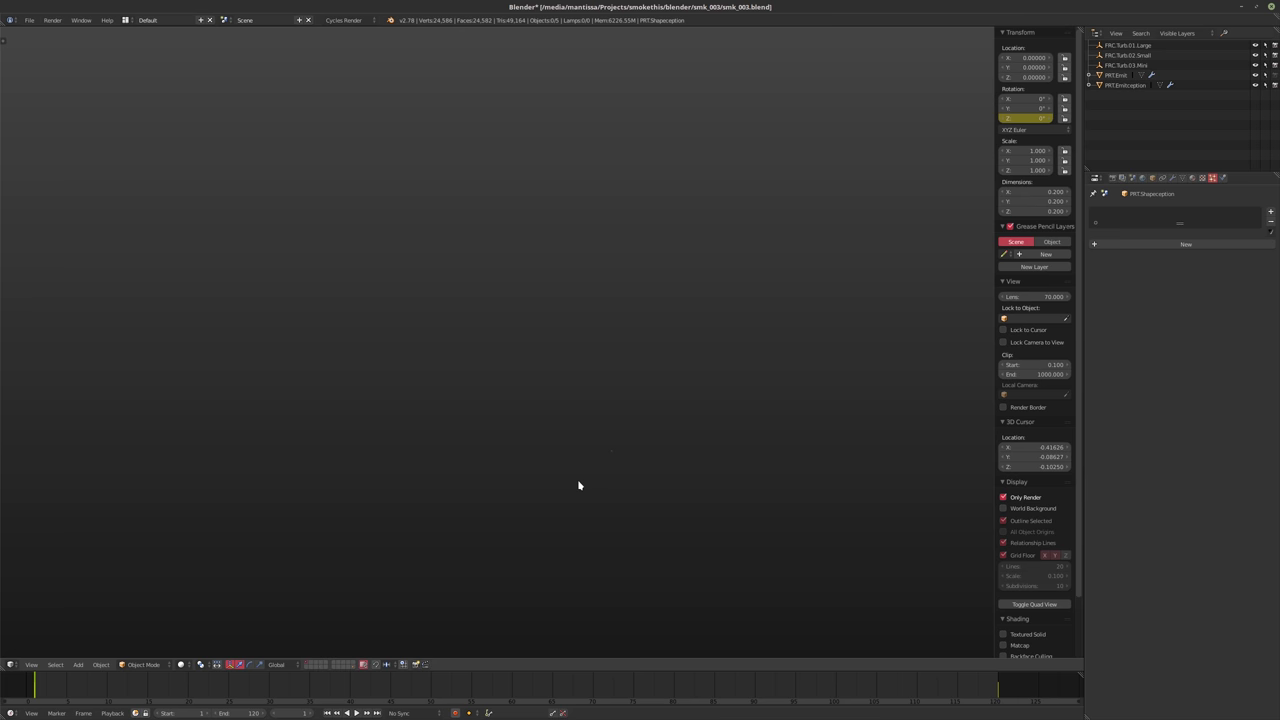
key("alt+a")
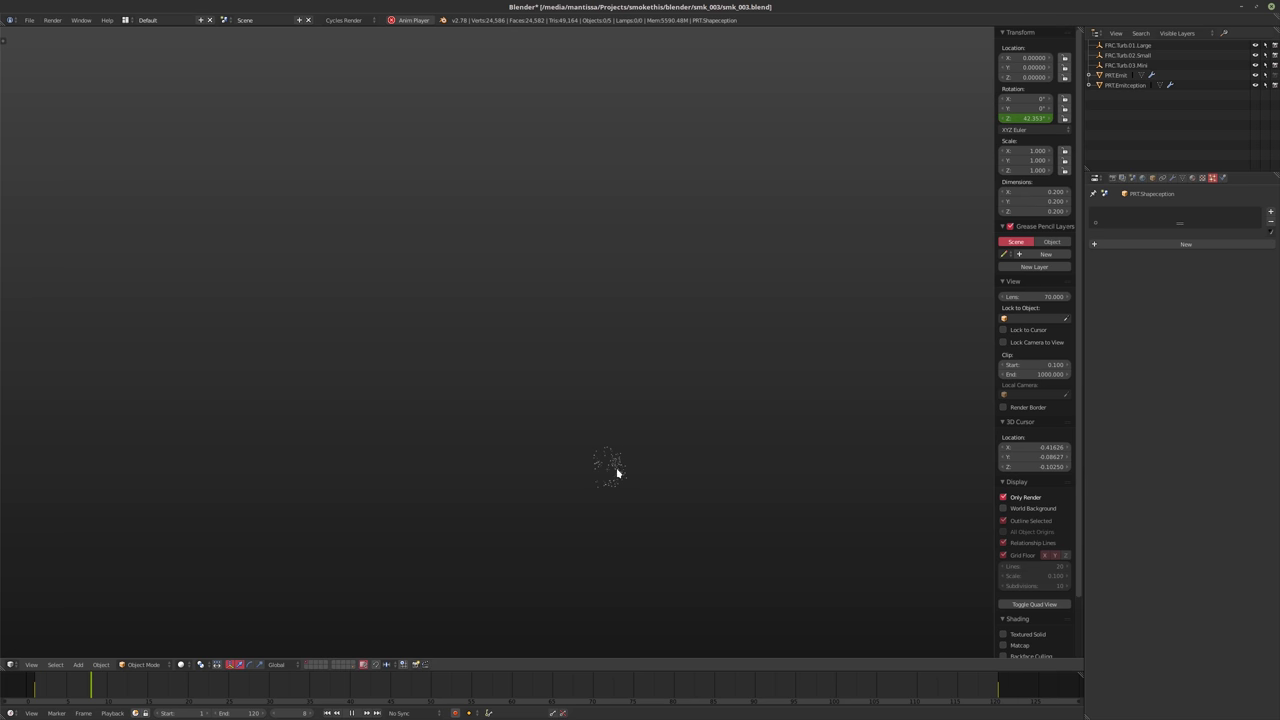
right_click(617, 470)
key("alt+a")
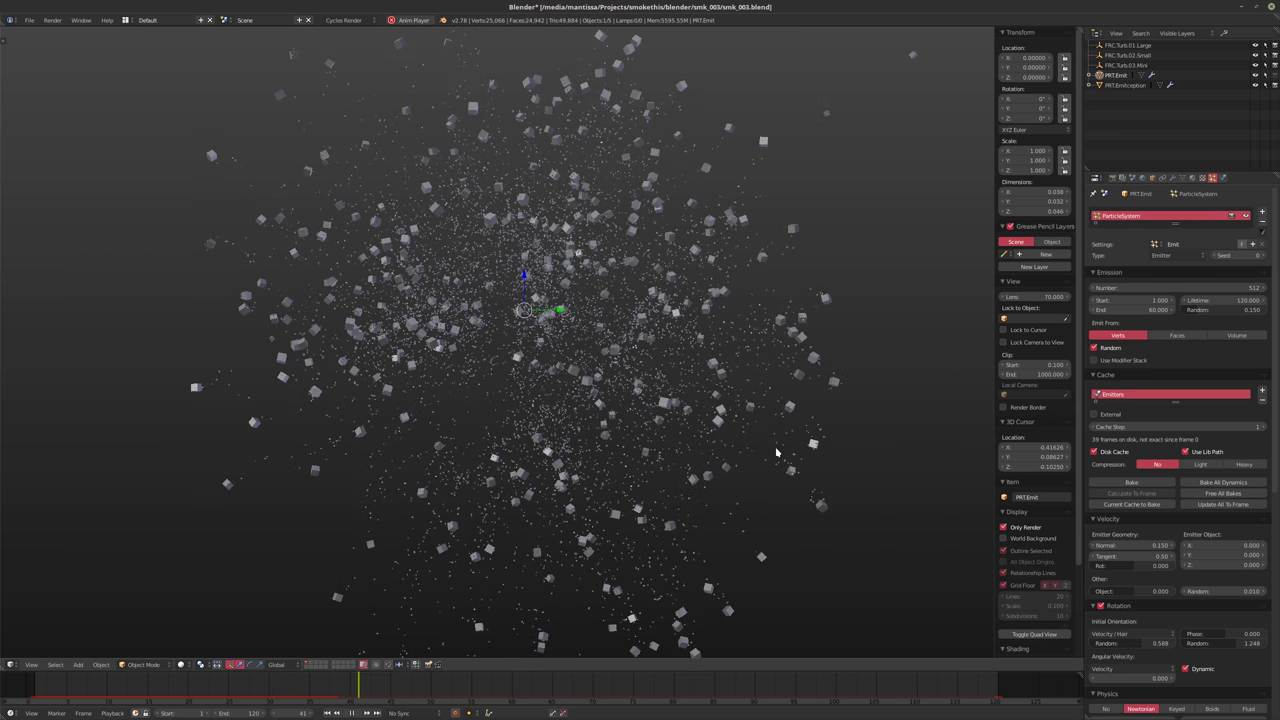
key("alt+a")
scroll(776, 453, "down", 5)
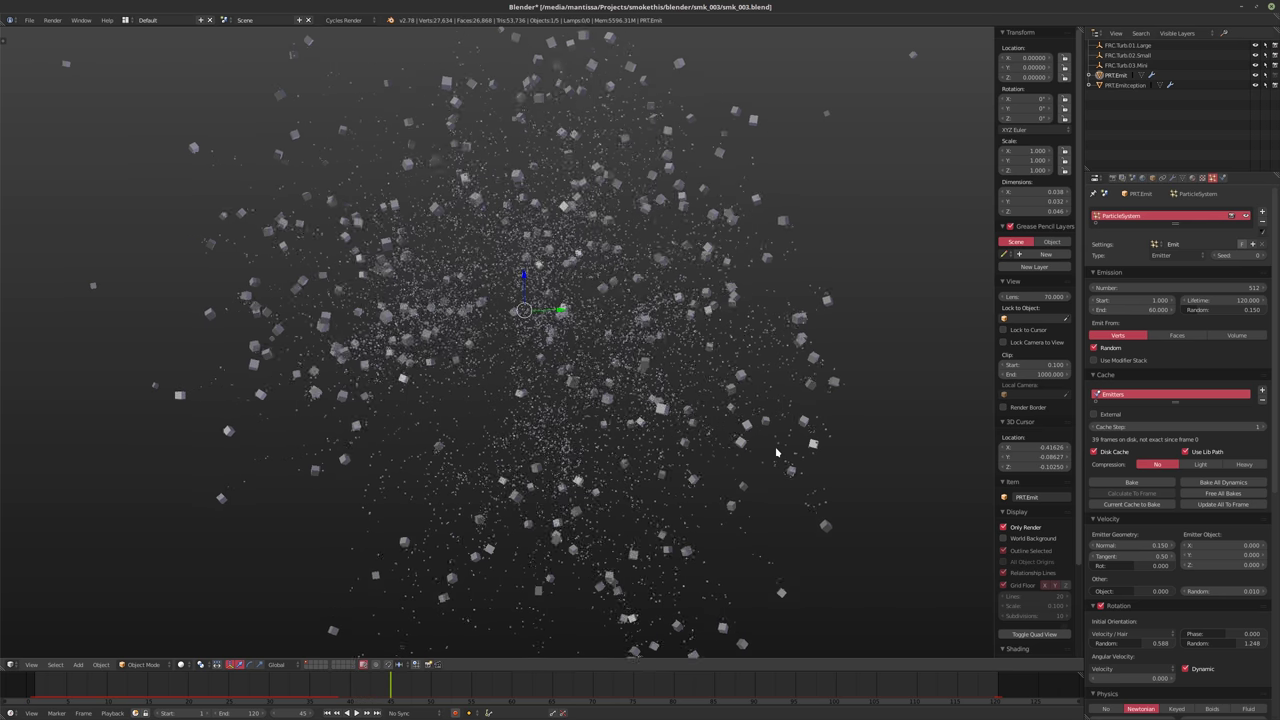
key("alt+a")
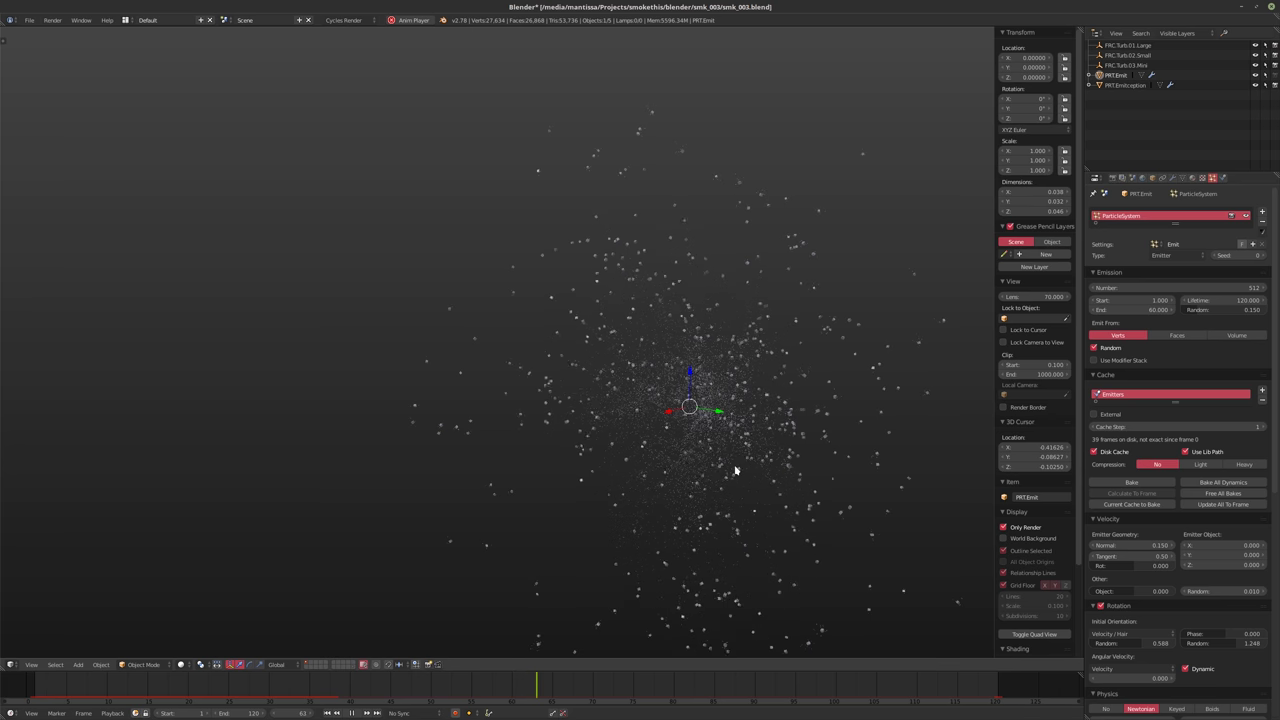
key("alt+a")
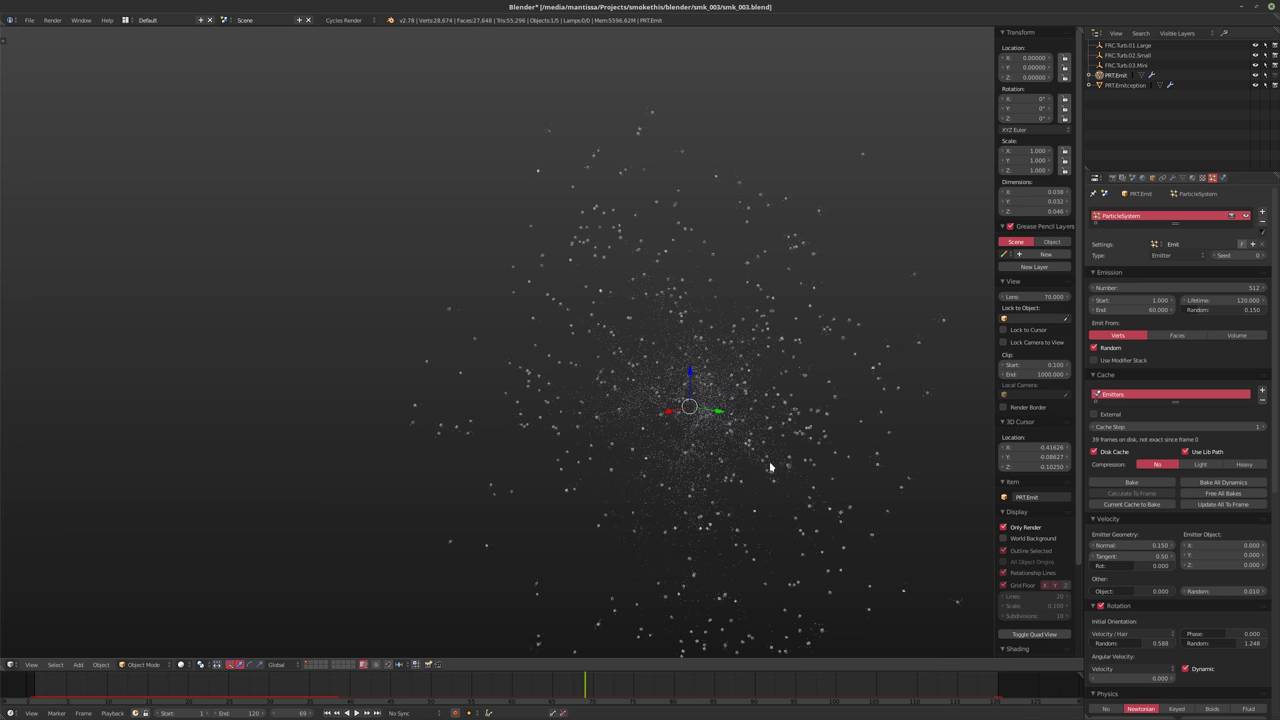
middle_click_drag(771, 466, 684, 460, "shift")
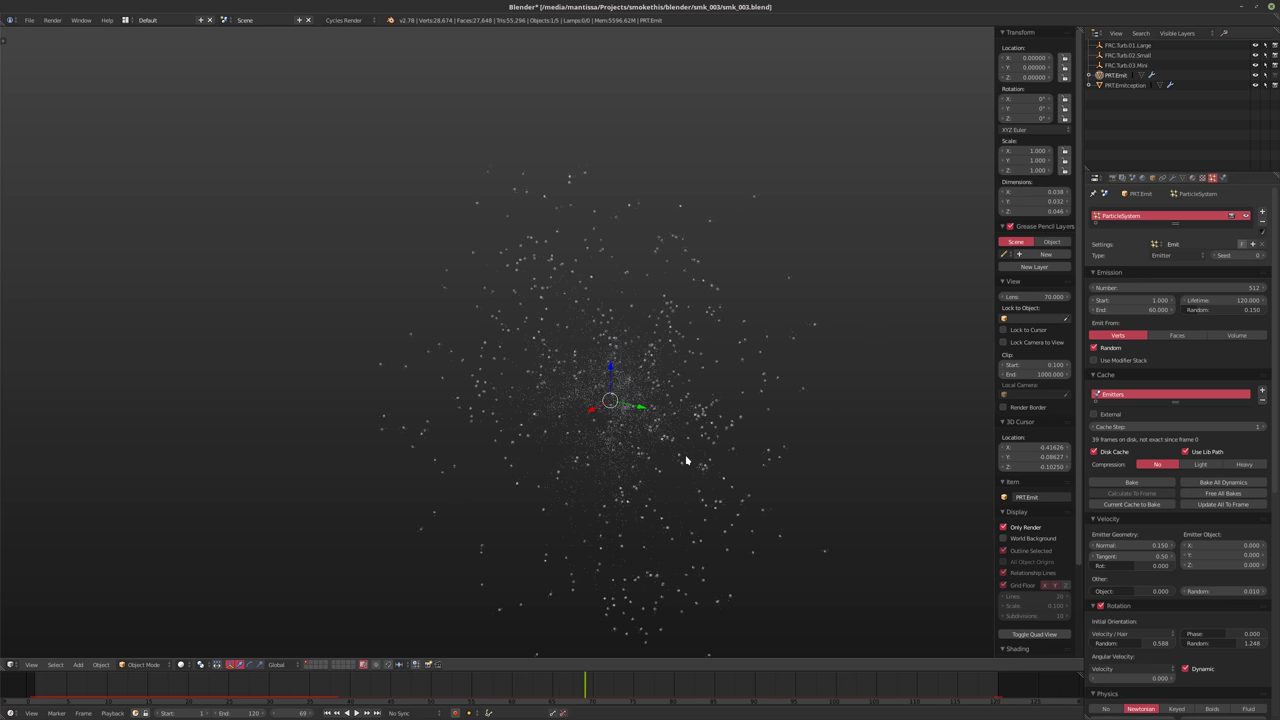
key("shift+Left")
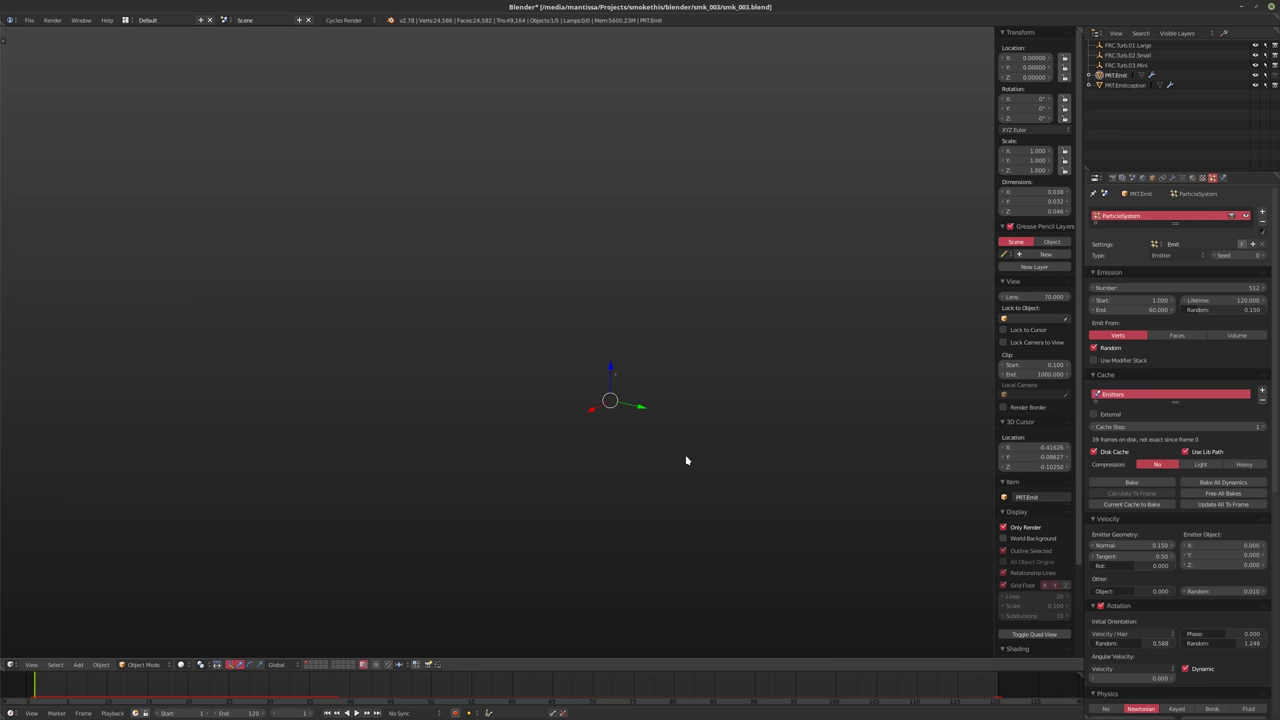
Bake all dynamics and play back the baked particle simulation from the first frame
left_click(1219, 484)
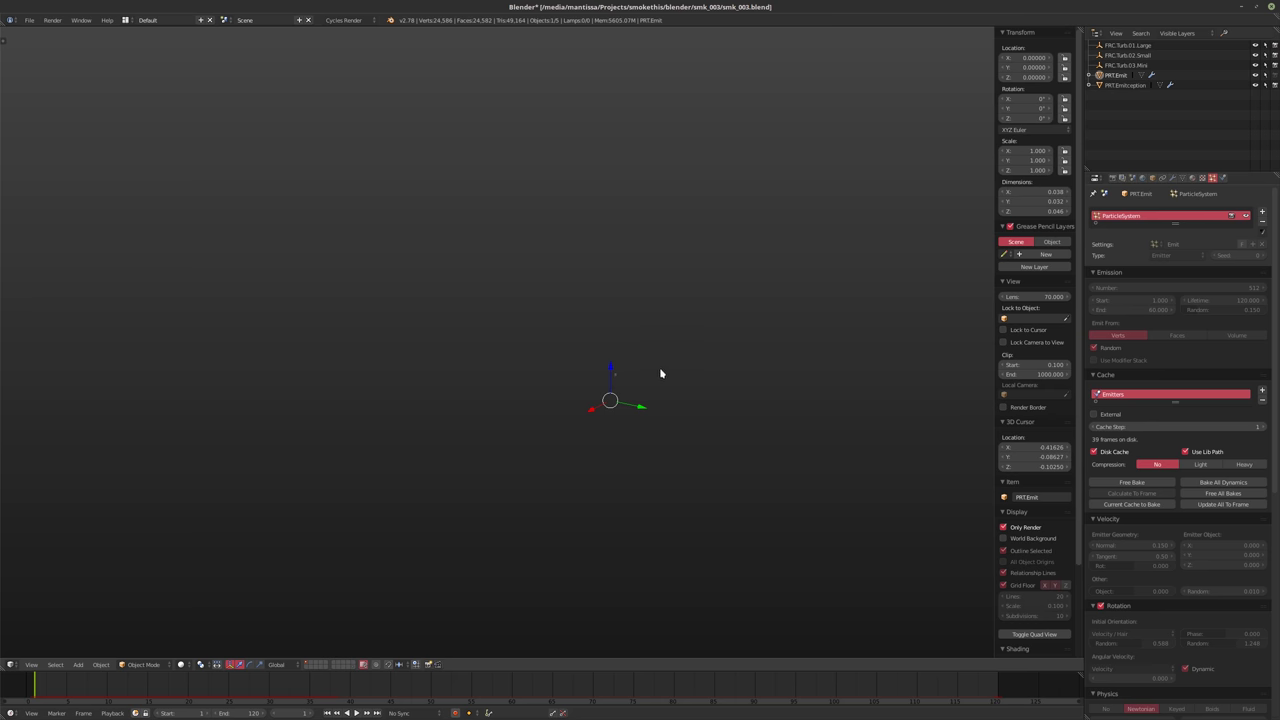
key("alt+a")
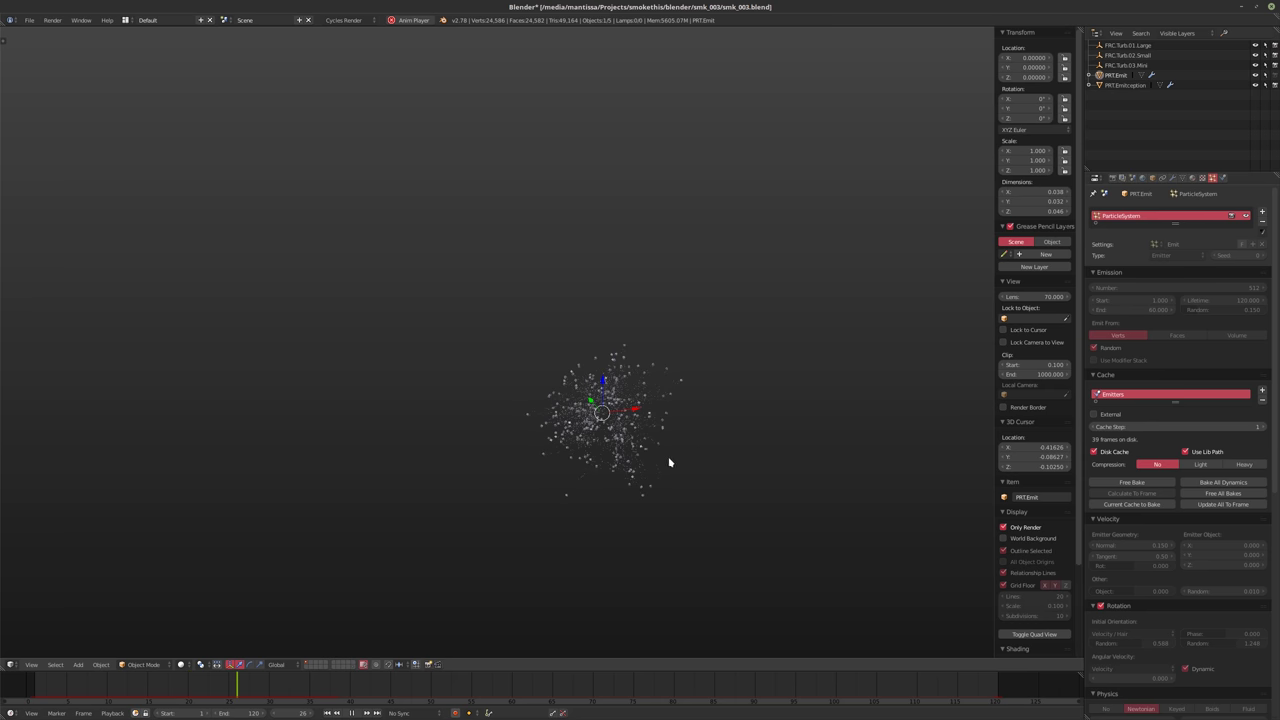
scroll(662, 462, "up", 3)
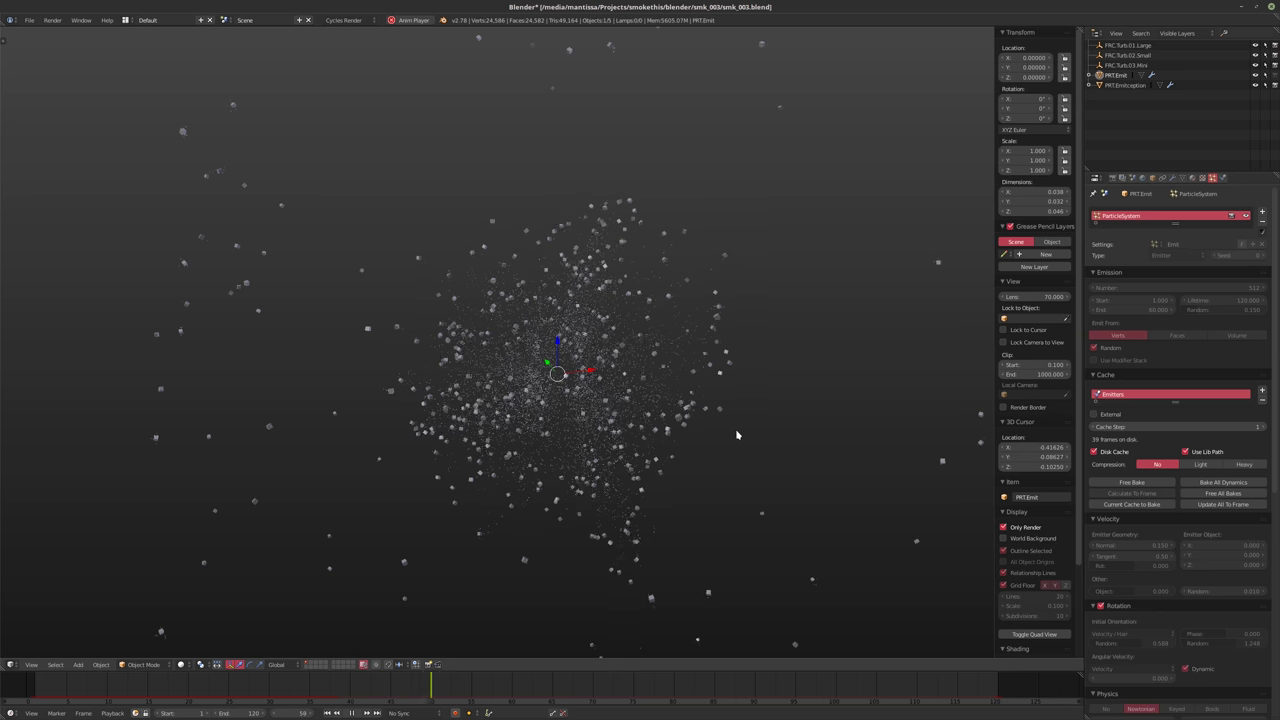
key("alt+a")
middle_click_drag(660, 437, 612, 409)
key("shift+Left")
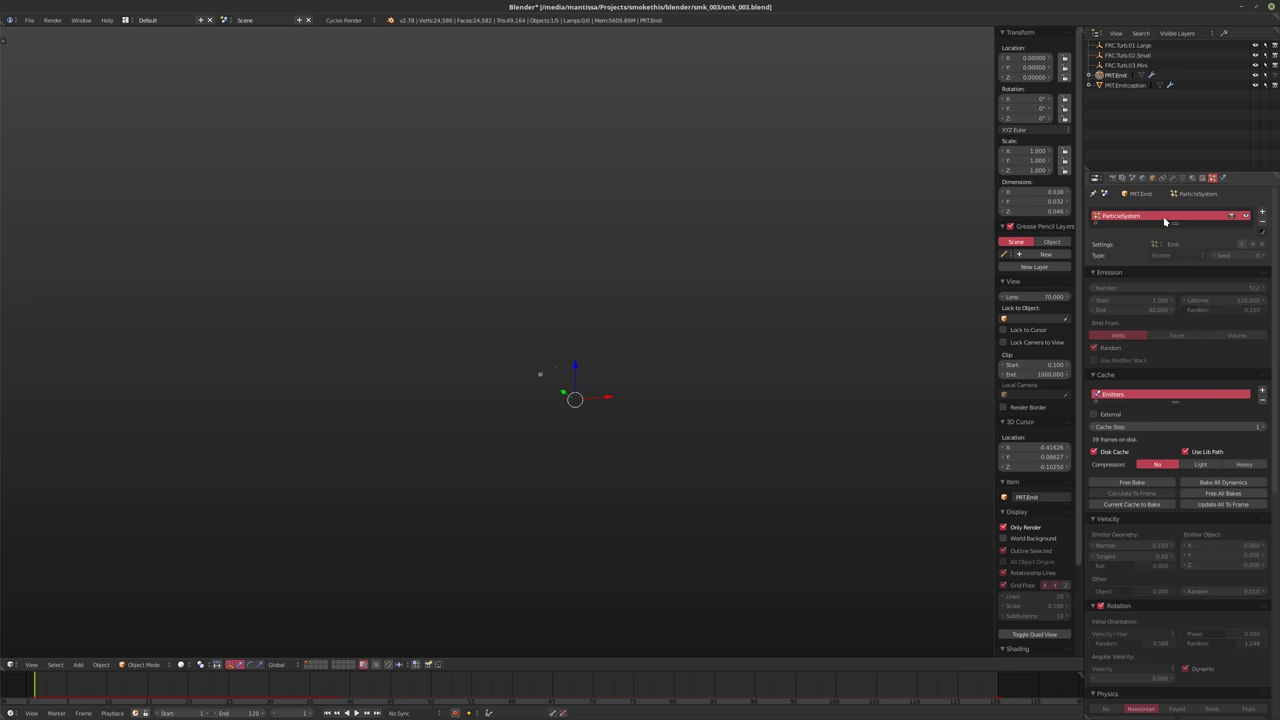
Free all bakes and set PRT.Emit's emission number to 128
left_click(1224, 493)
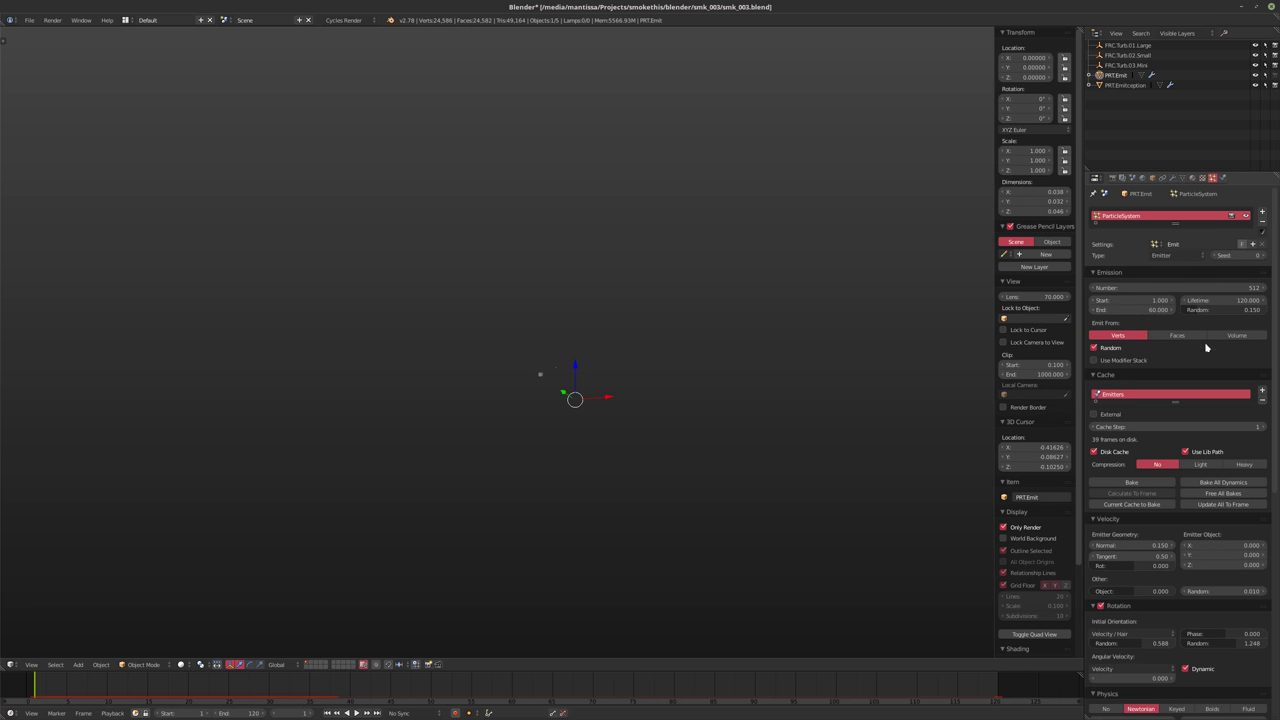
left_click(1219, 288)
type("128")
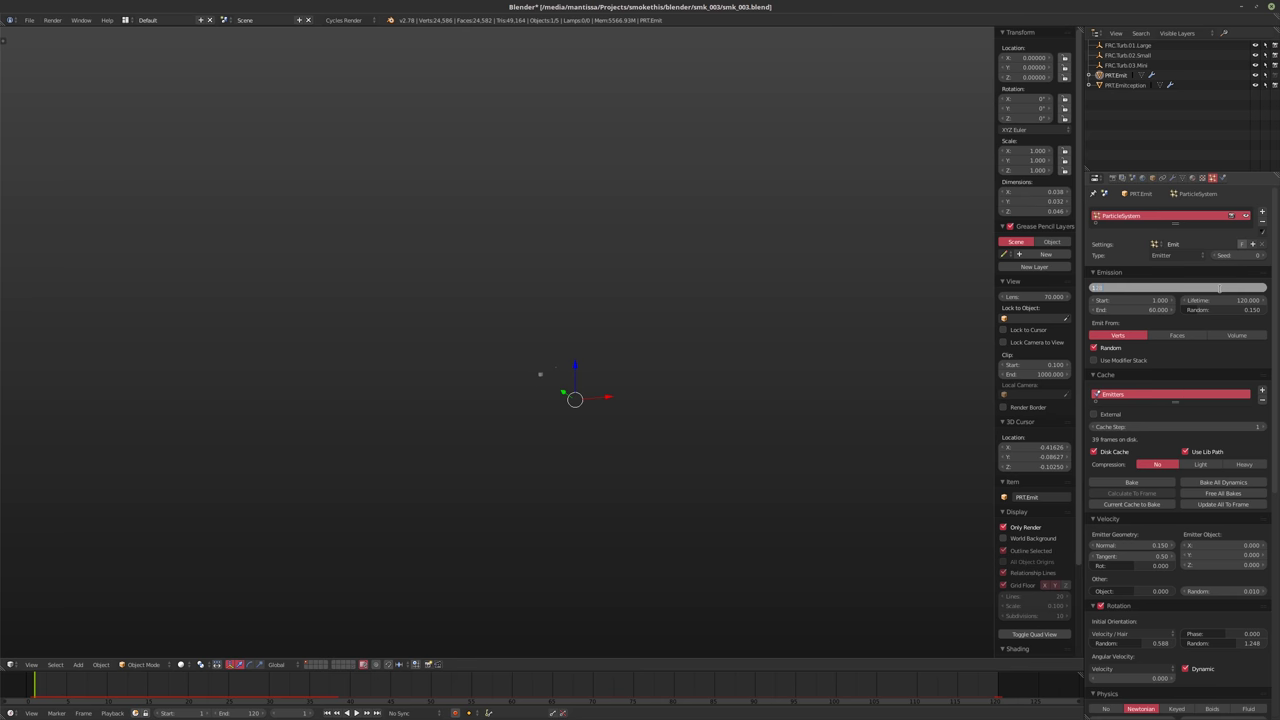
key("Return")
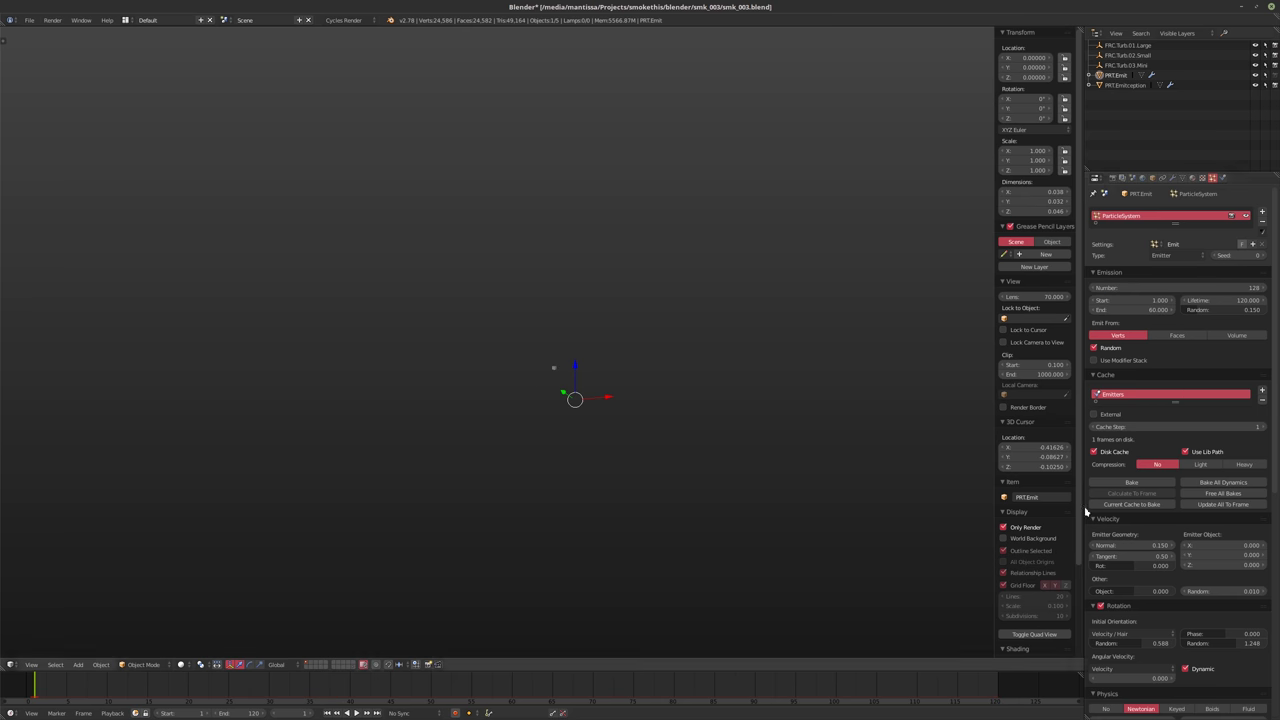
left_click(1145, 485)
Play the simulation to about frame 69, inspect the trails from the front, and return to the first frame
key("alt+a")
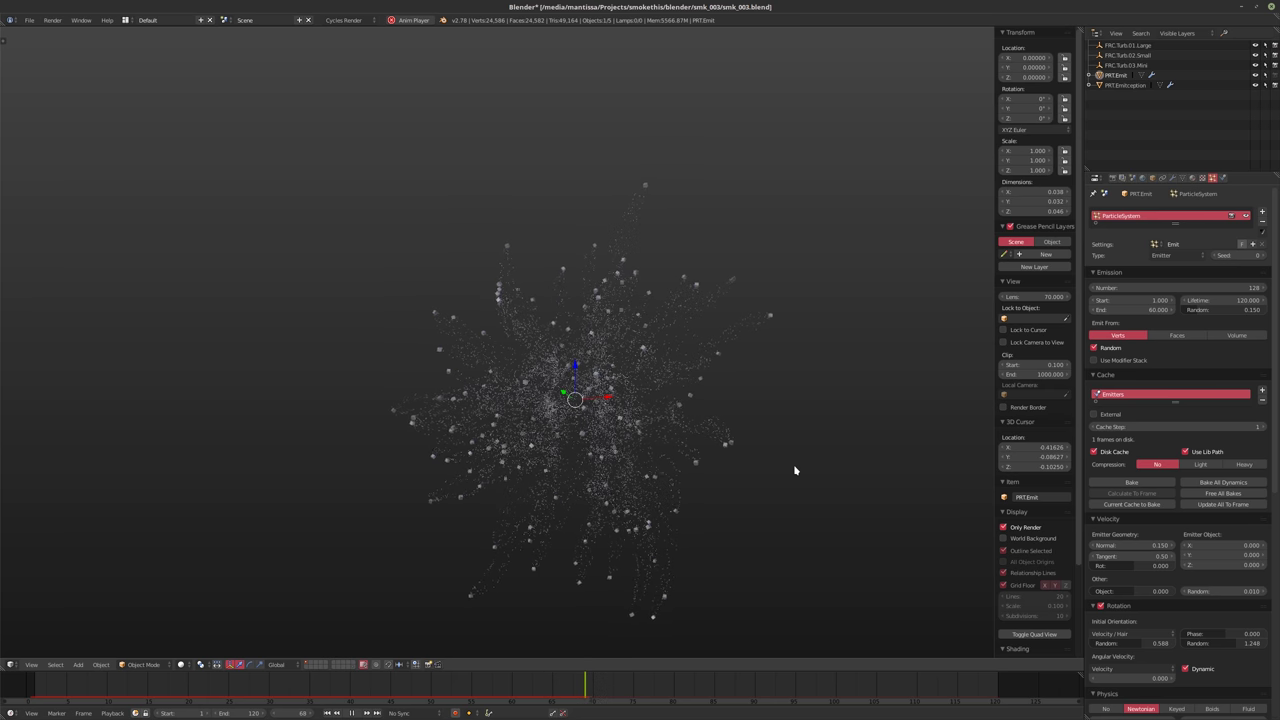
key("alt+a")
mouse_move(727, 478)
middle_mouse_down()
mouse_move(580, 429)
mouse_move(563, 454)
mouse_move(877, 446)
mouse_move(742, 461)
middle_mouse_up()
key("KP_1")
key("shift+Left")
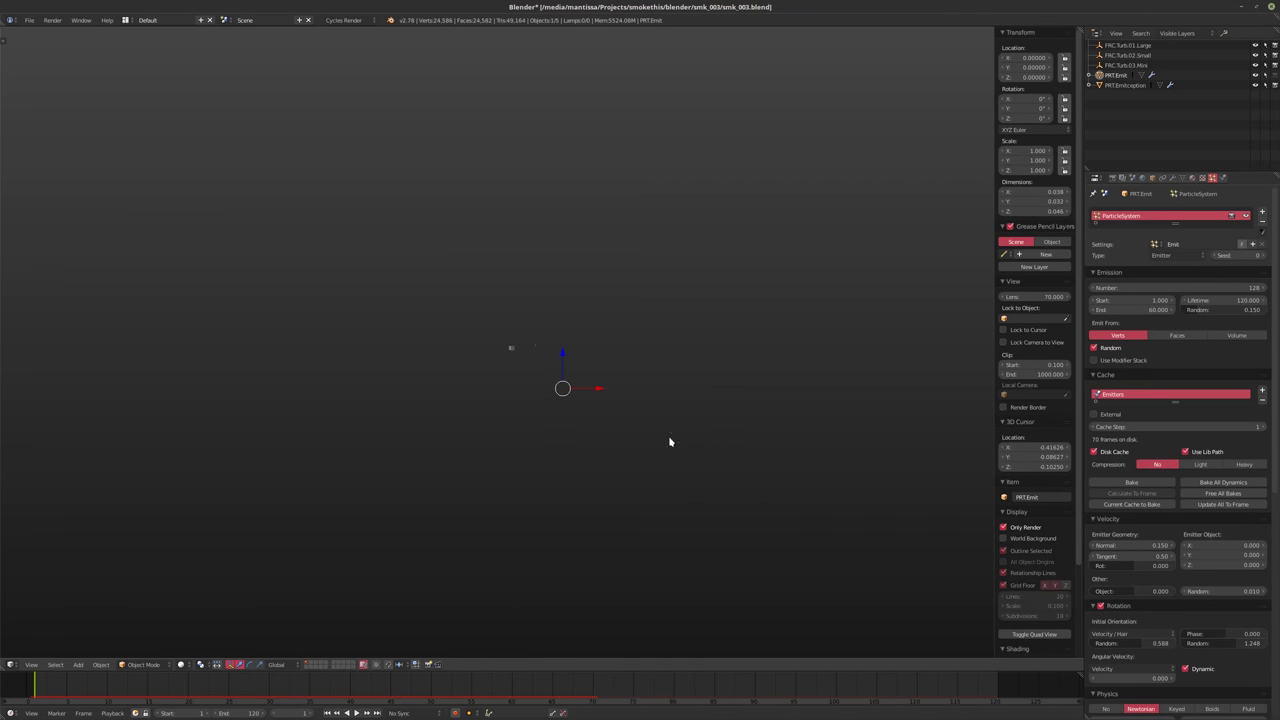
Set PRT.Emitception's emission number to 250000
left_click(1128, 85)
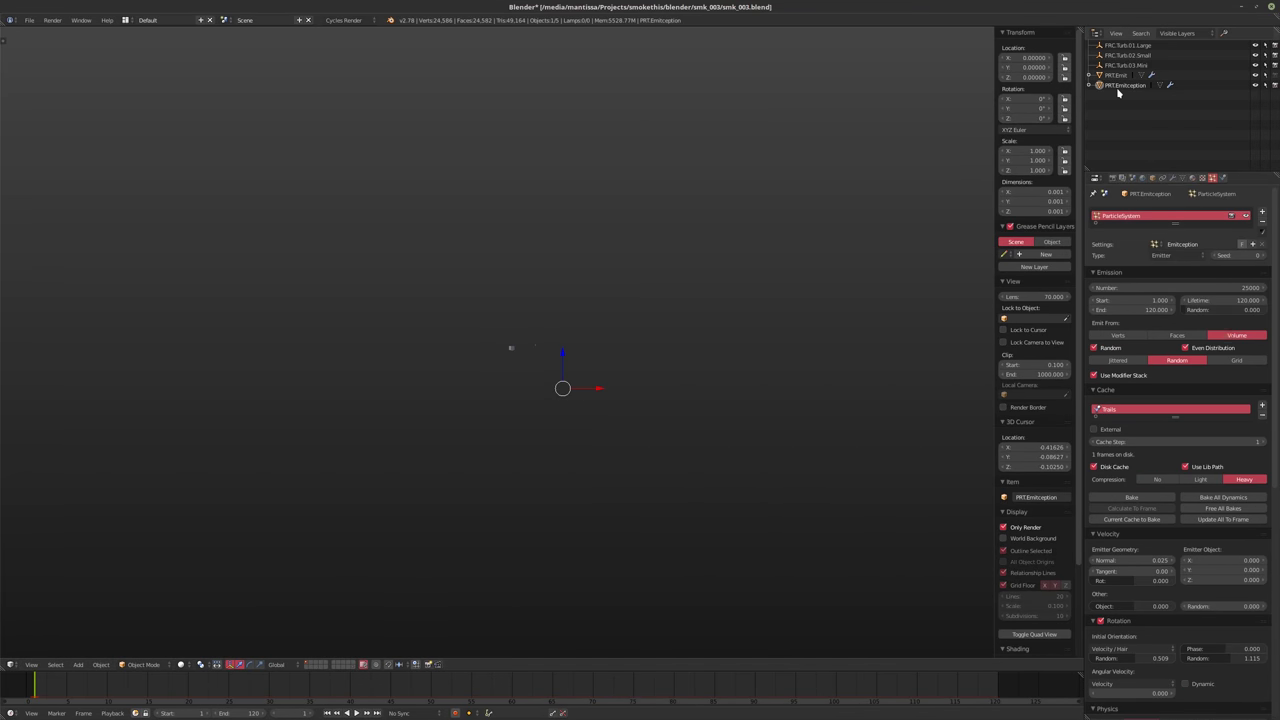
left_click(1156, 289)
left_click(1110, 287)
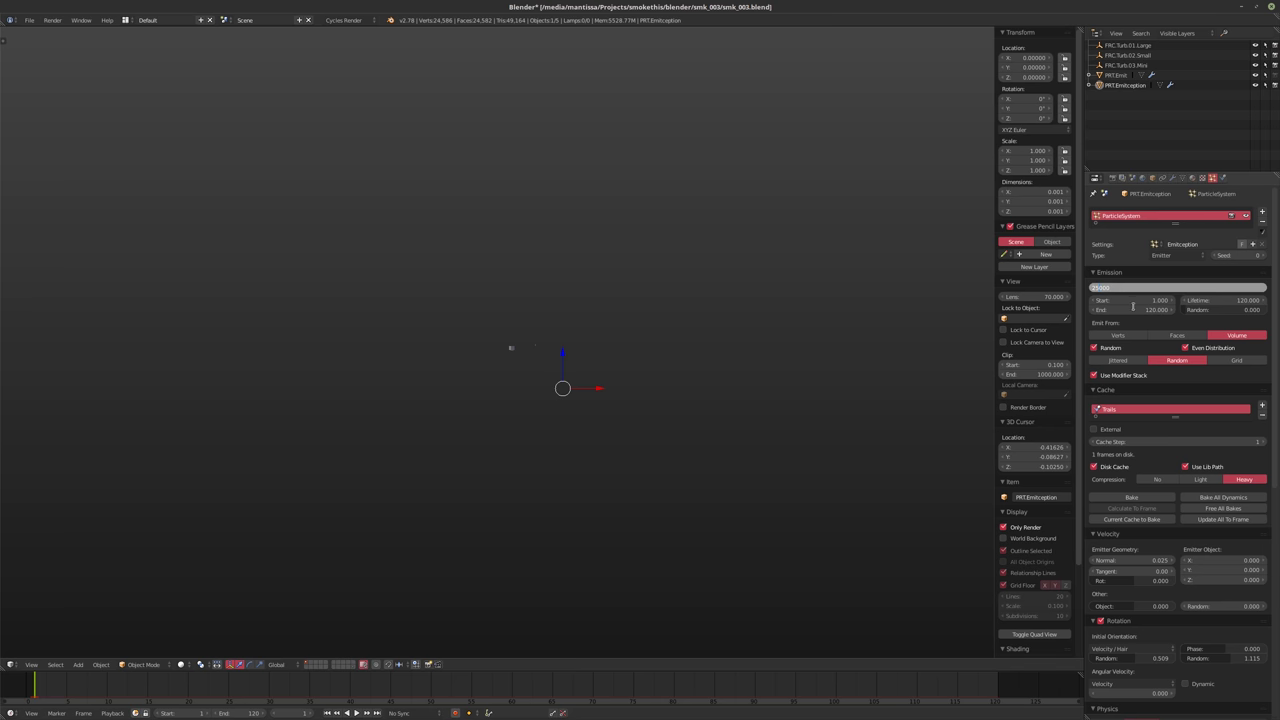
type("0")
key("Return")
Play the trail simulation to about frame 55 with the properties sidebar hidden, examine the trail density, and return to the first frame
key("alt+a")
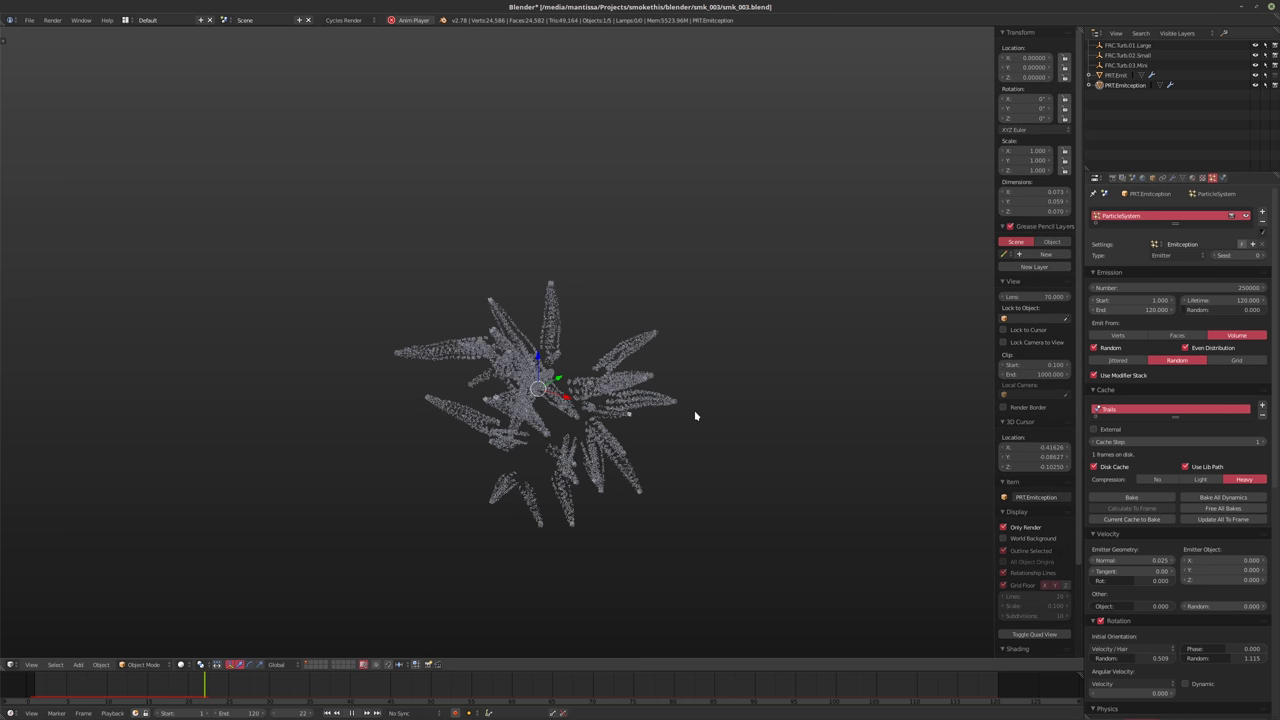
key("n")
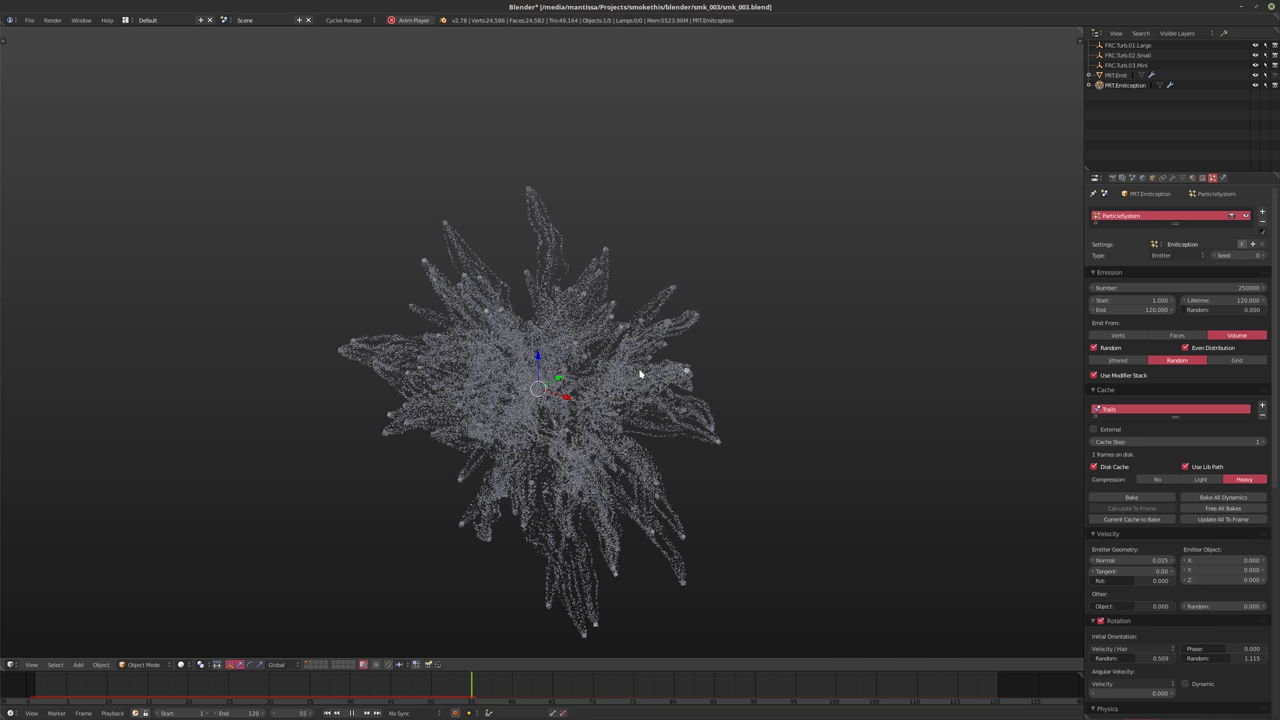
key("alt+a")
middle_click_drag(657, 374, 539, 432)
key("shift+Left")
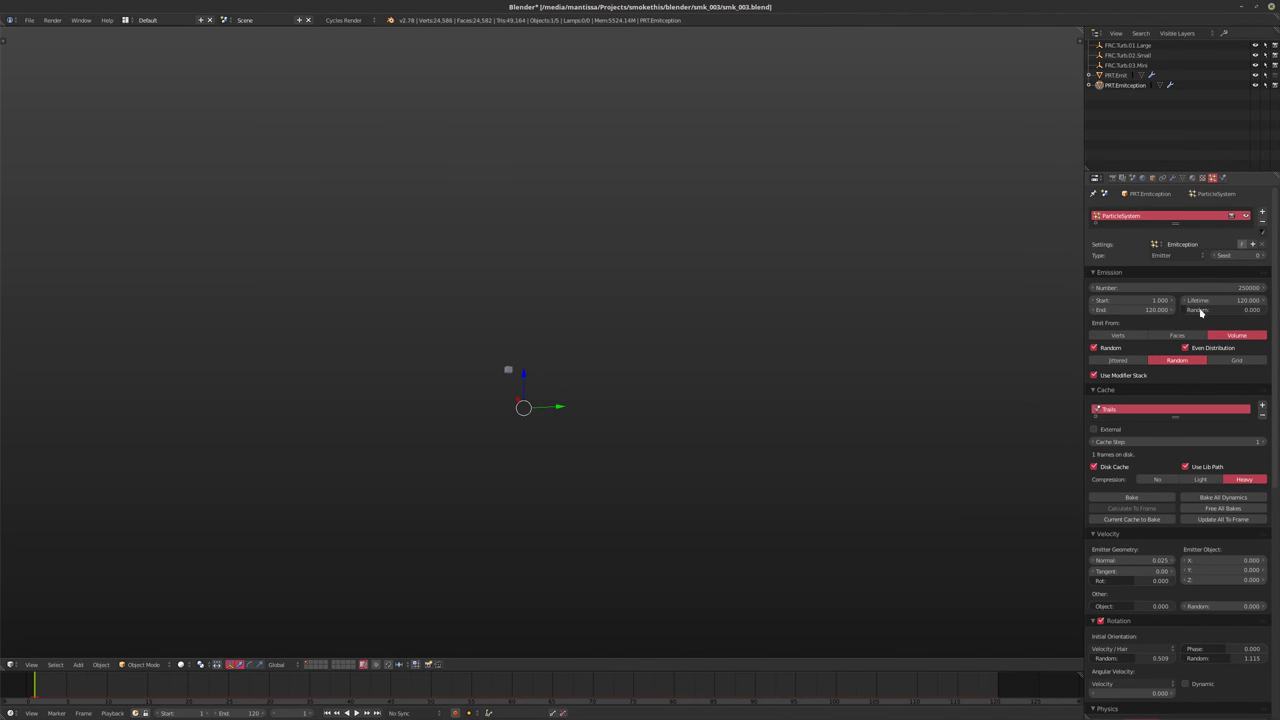
Set PRT.Emitception's emission number to 75000, save over smk_003.blend, and bake all dynamics
left_click(1138, 287)
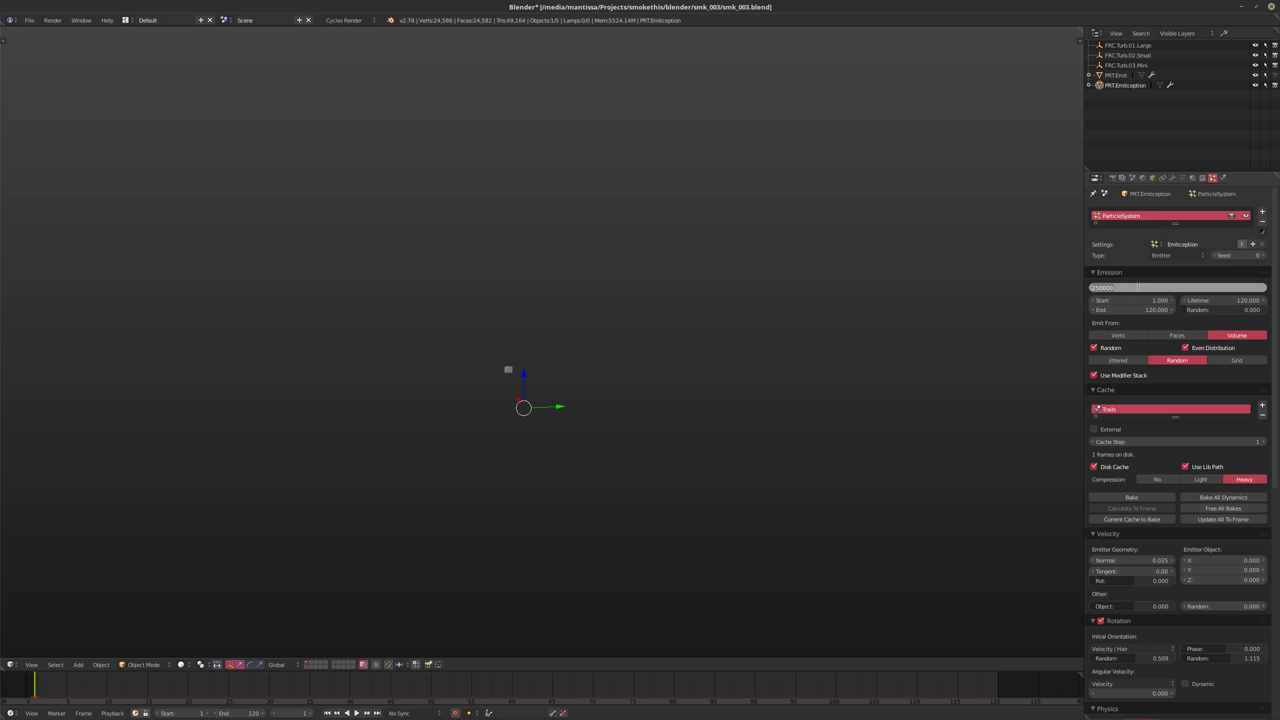
type("75000")
key("Return")
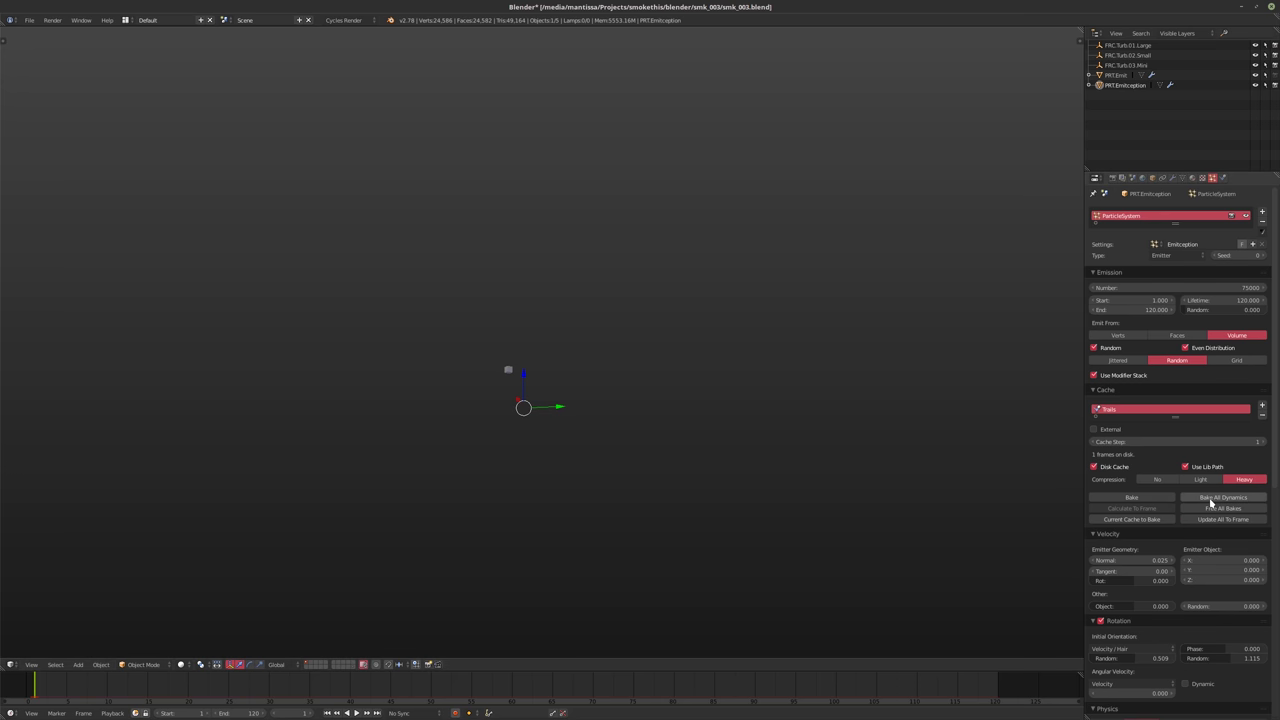
key("F3")
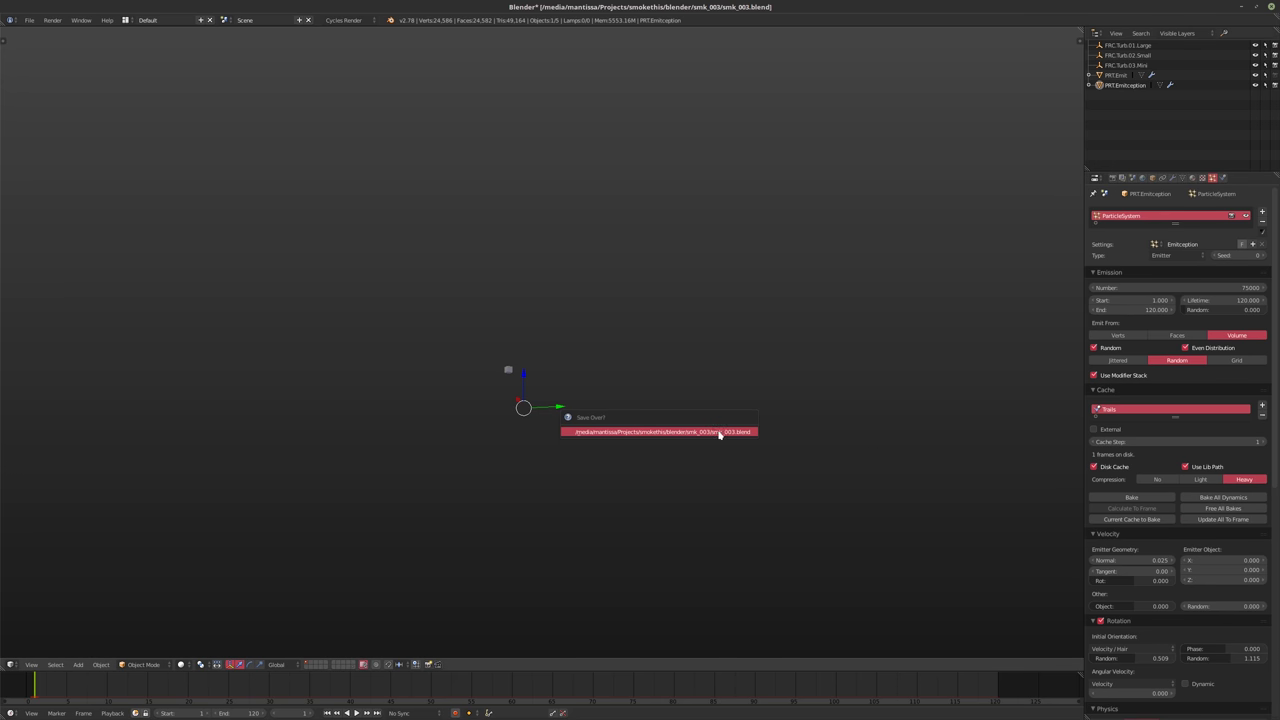
key("Return")
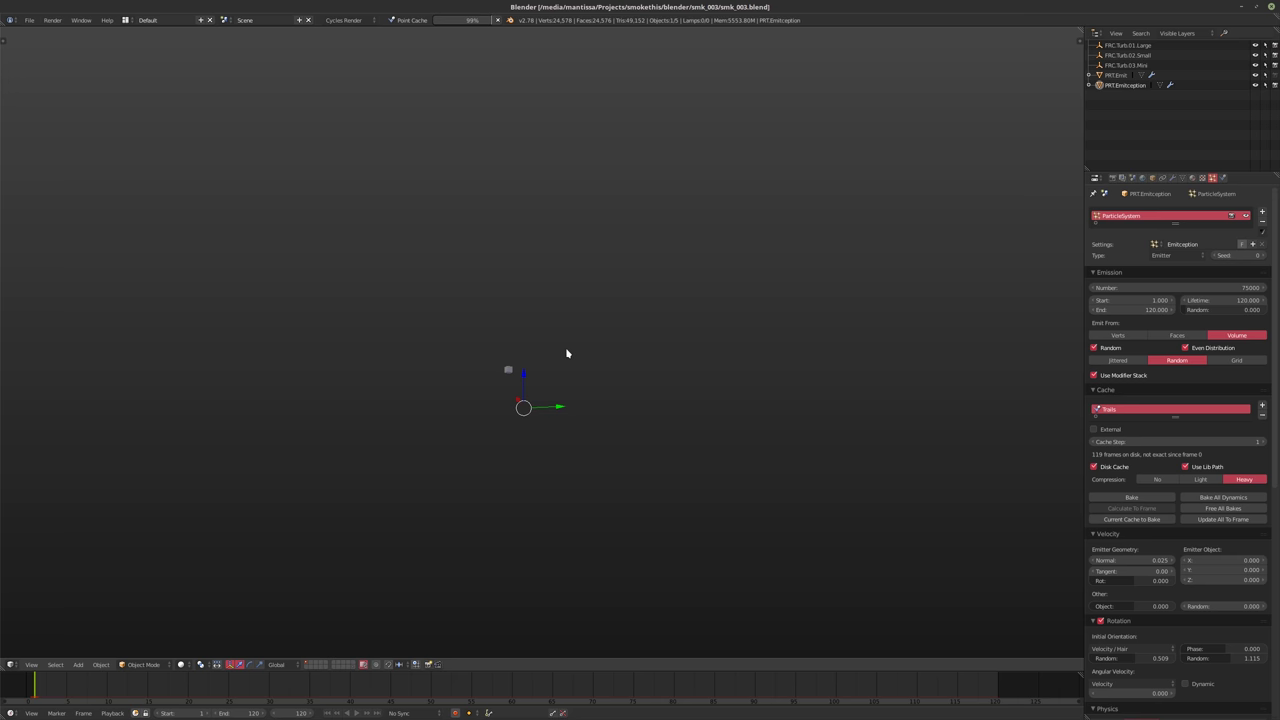
Play the baked simulation to about frame 80, inspect the trails from another angle, and return to the first frame
key("alt+a")
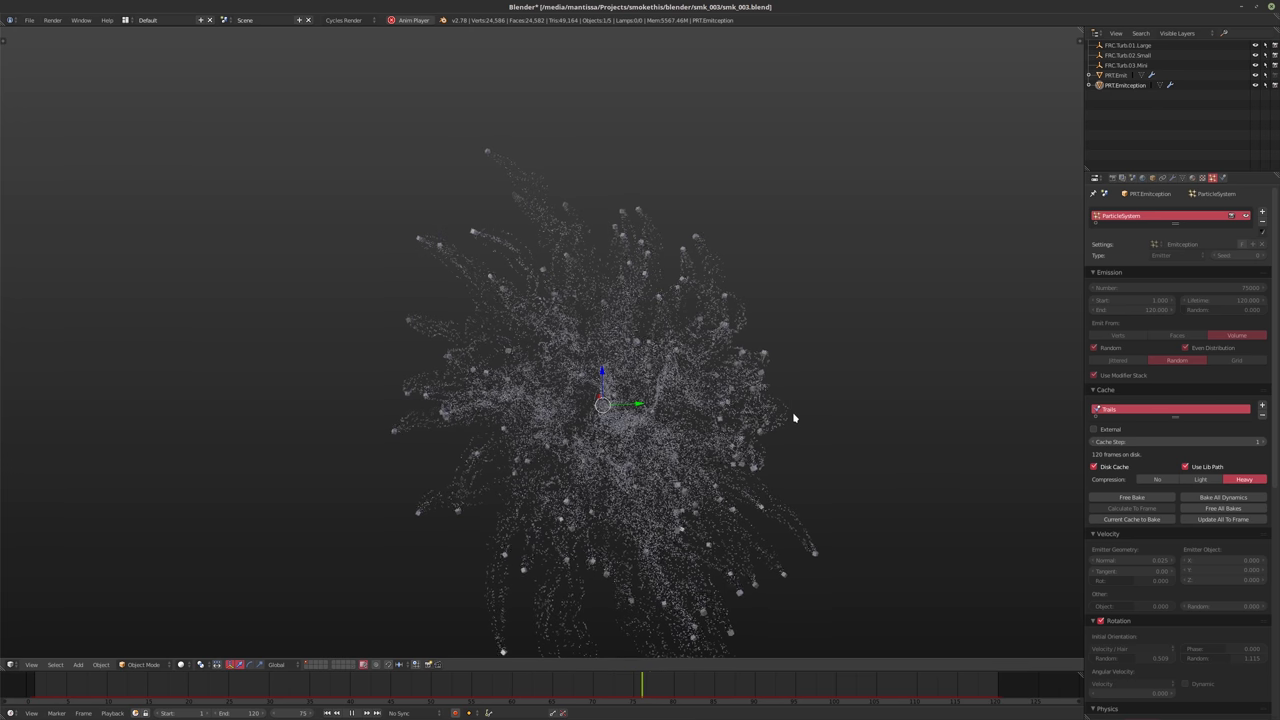
key("alt+a")
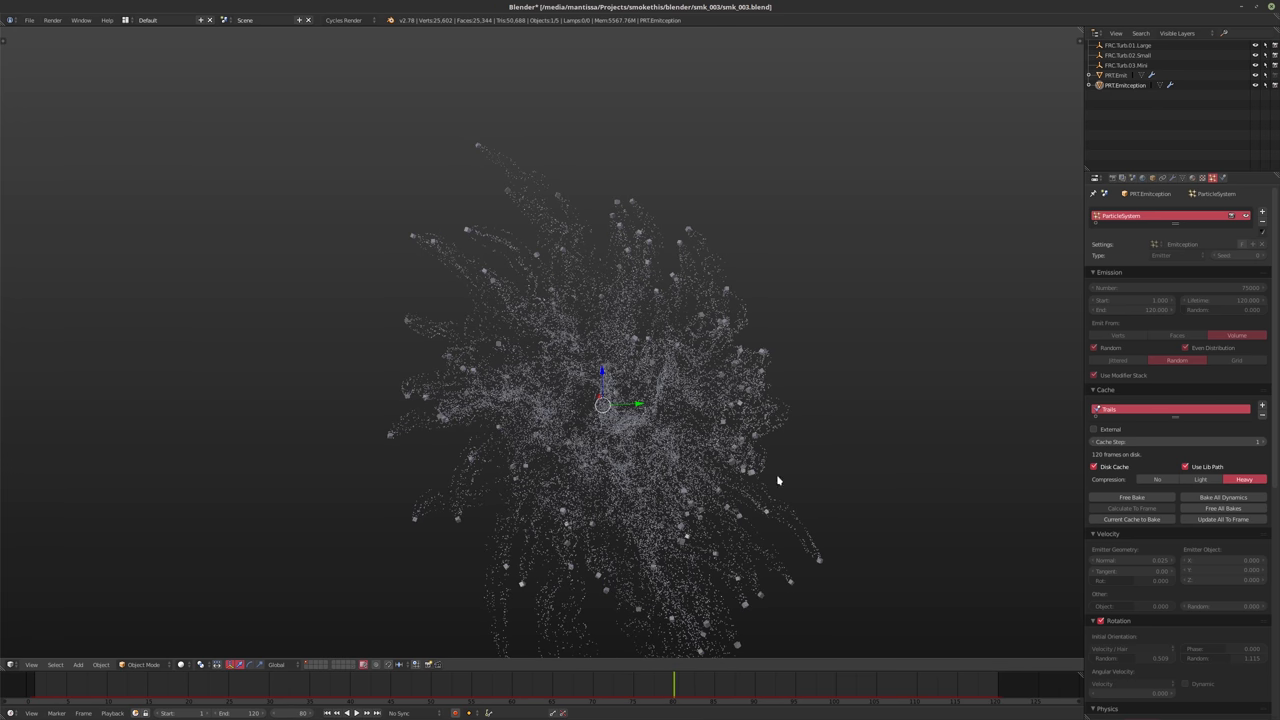
middle_click_drag(778, 481, 745, 493)
key("Left")
key("shift+Left")
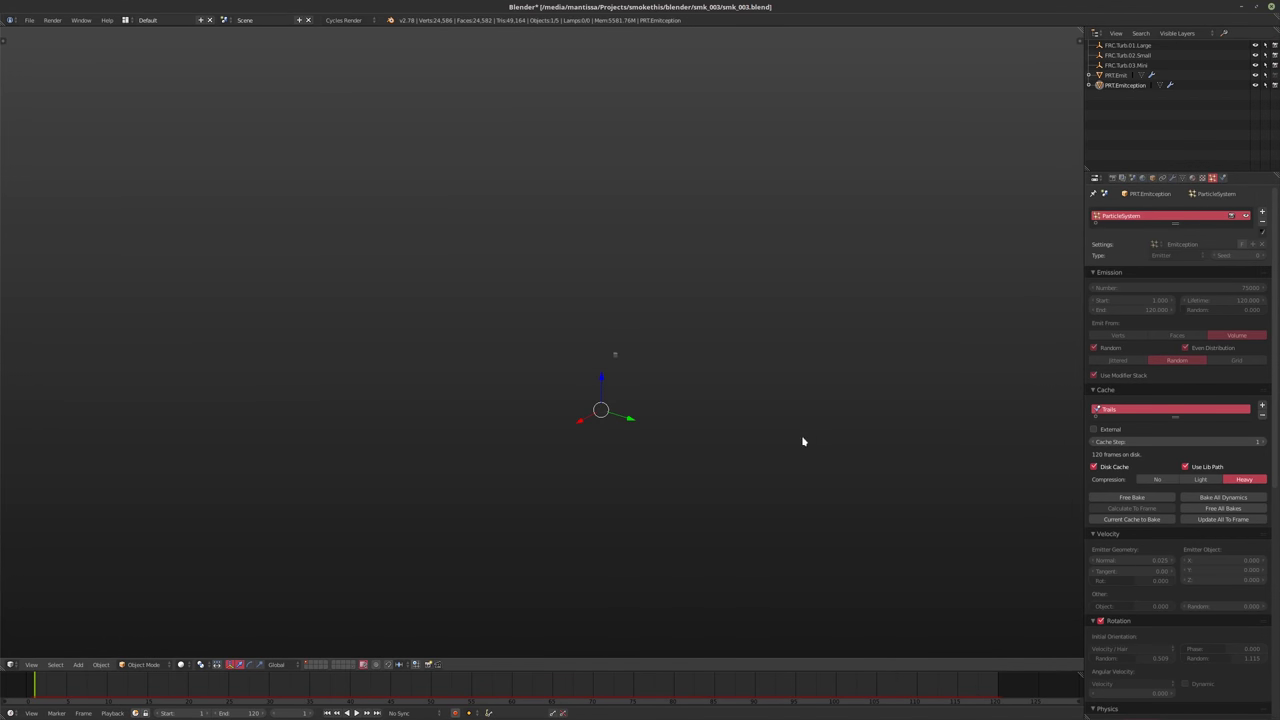
Free all bakes and set PRT.Emit to stop emitting at frame 96, emitting from Faces with Random distribution
left_click(1223, 508)
left_click(1118, 75)
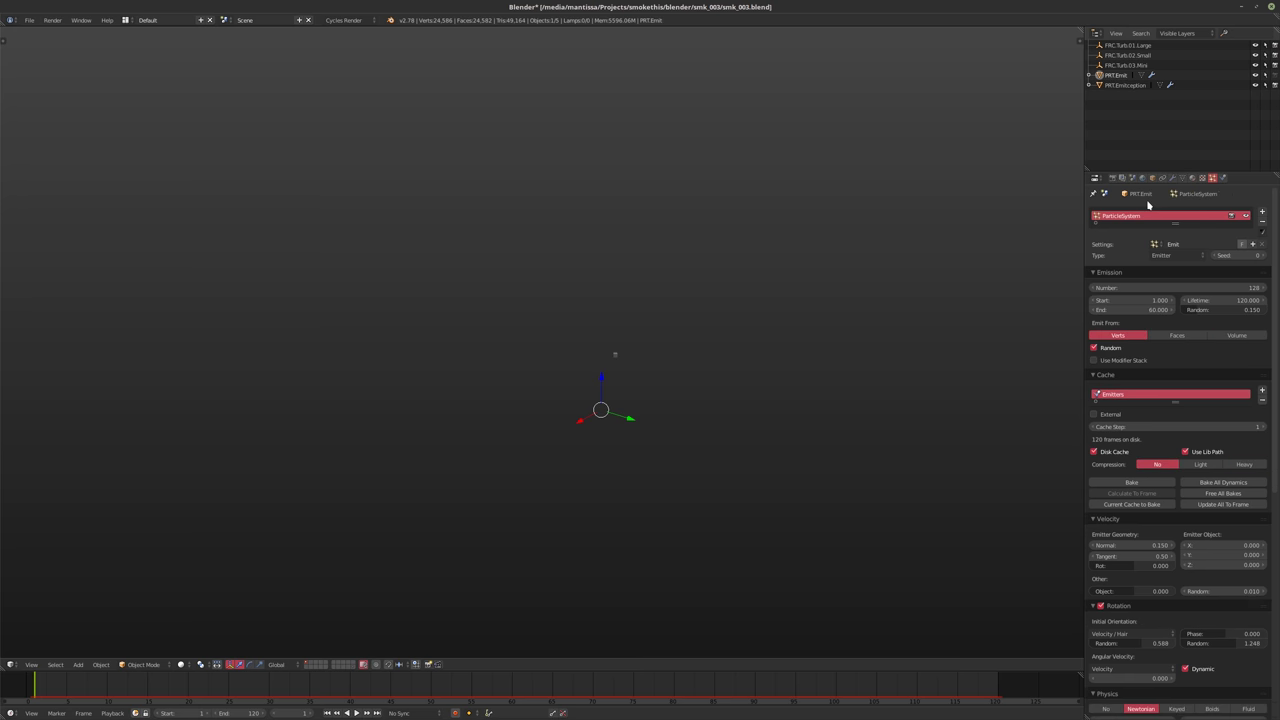
left_click(1139, 318)
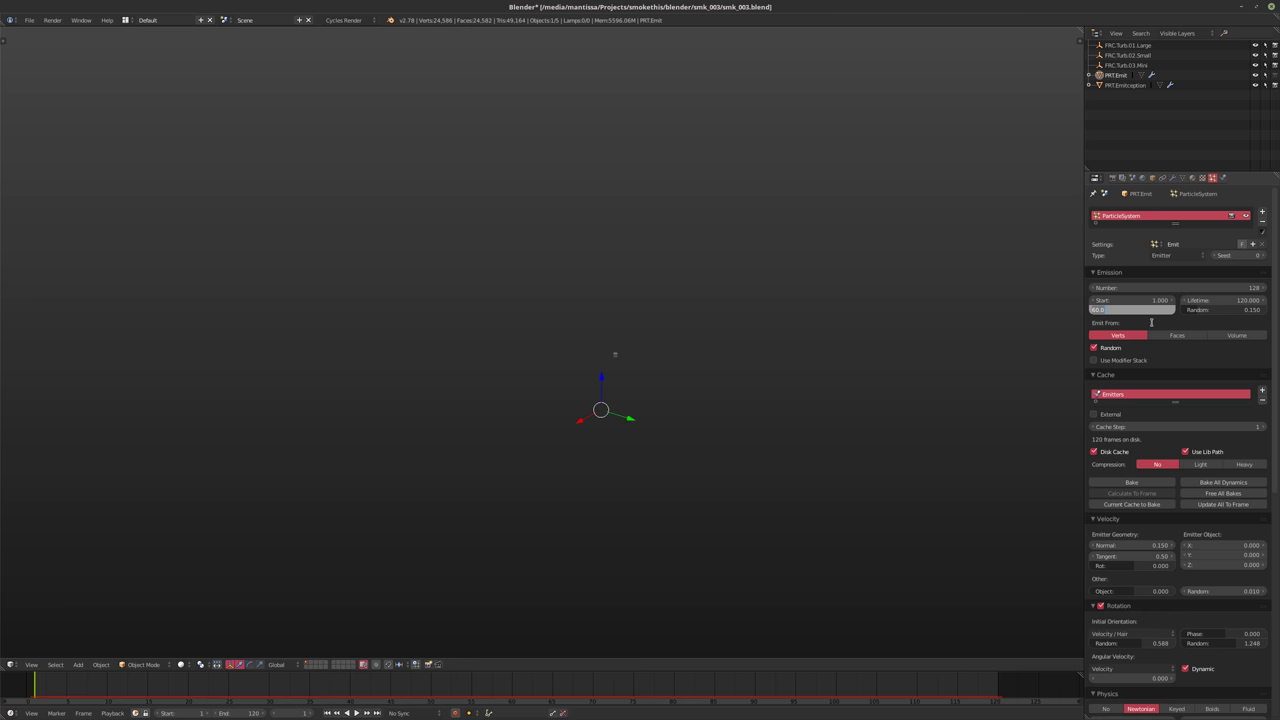
type("96")
key("Return")
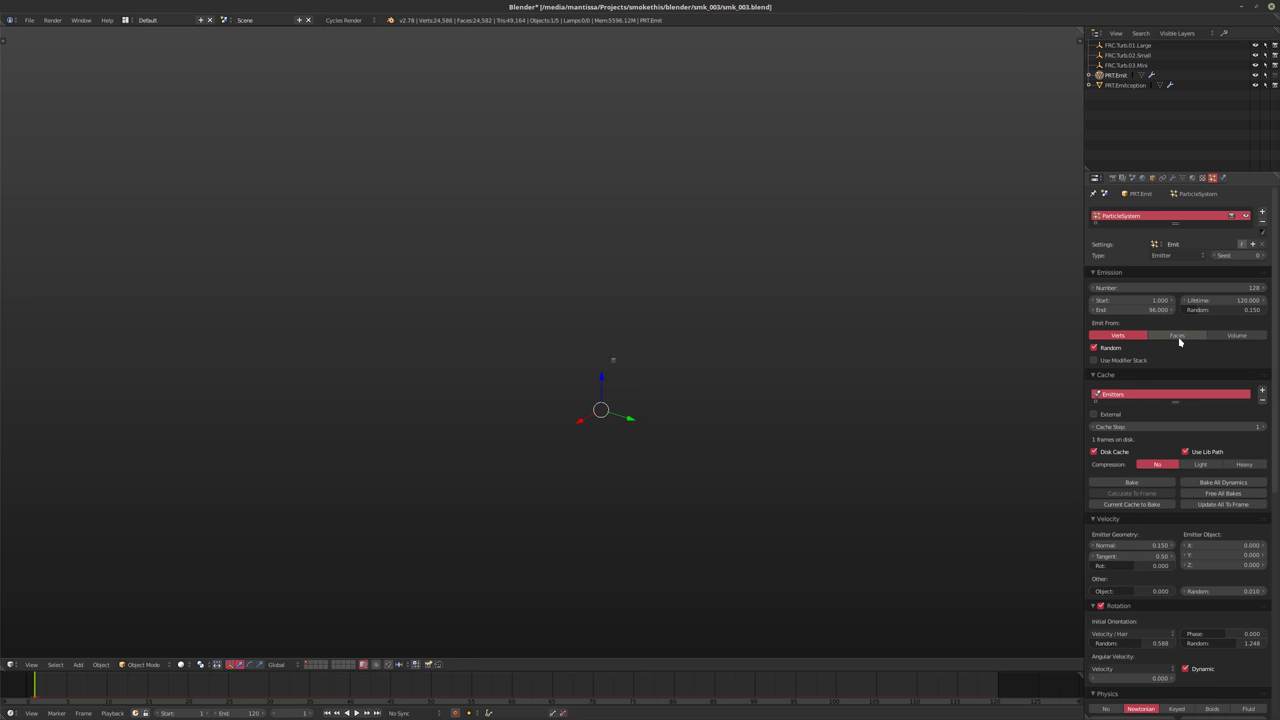
left_click(1177, 336)
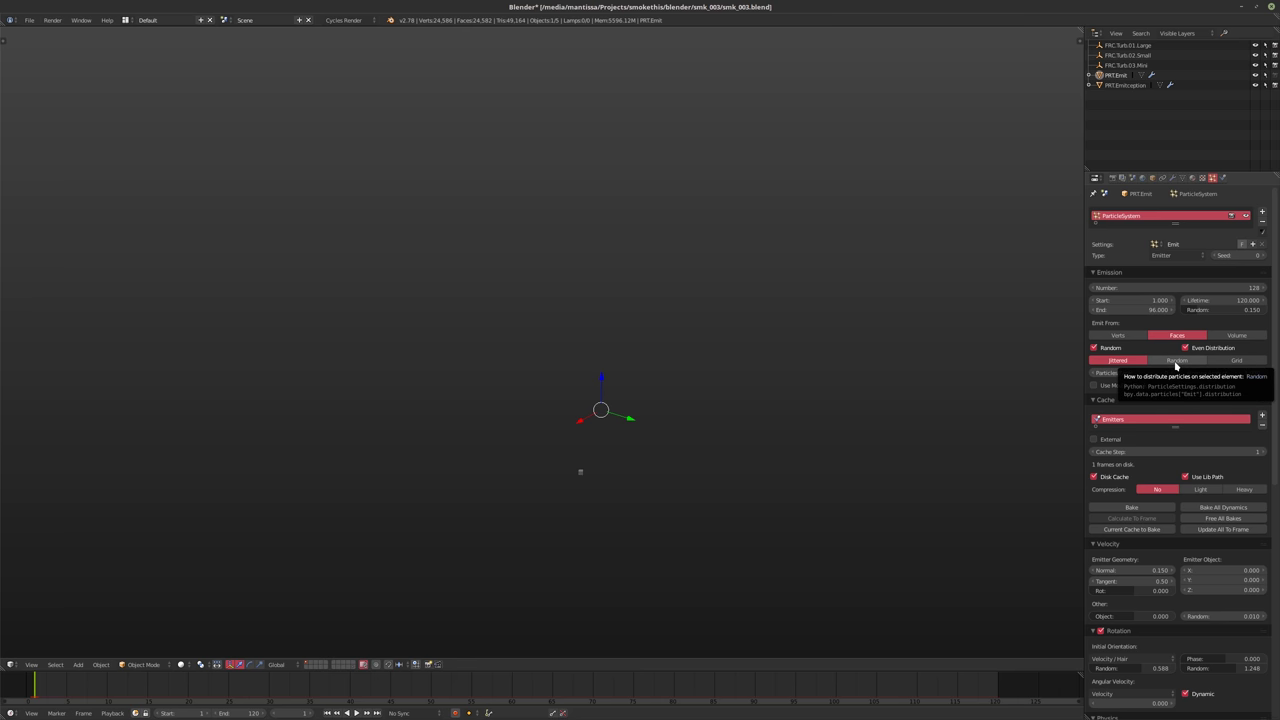
left_click(1177, 361)
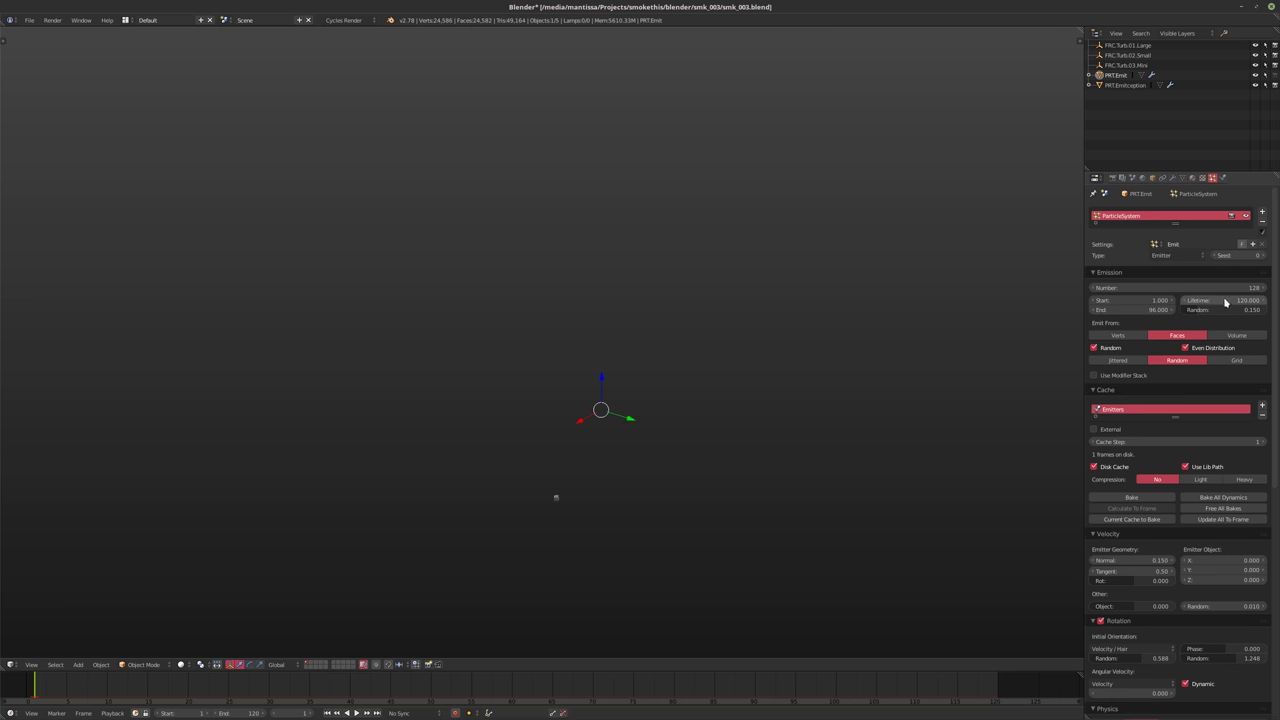
Set PRT.Emitception's emission number to 750000
left_click(1206, 85)
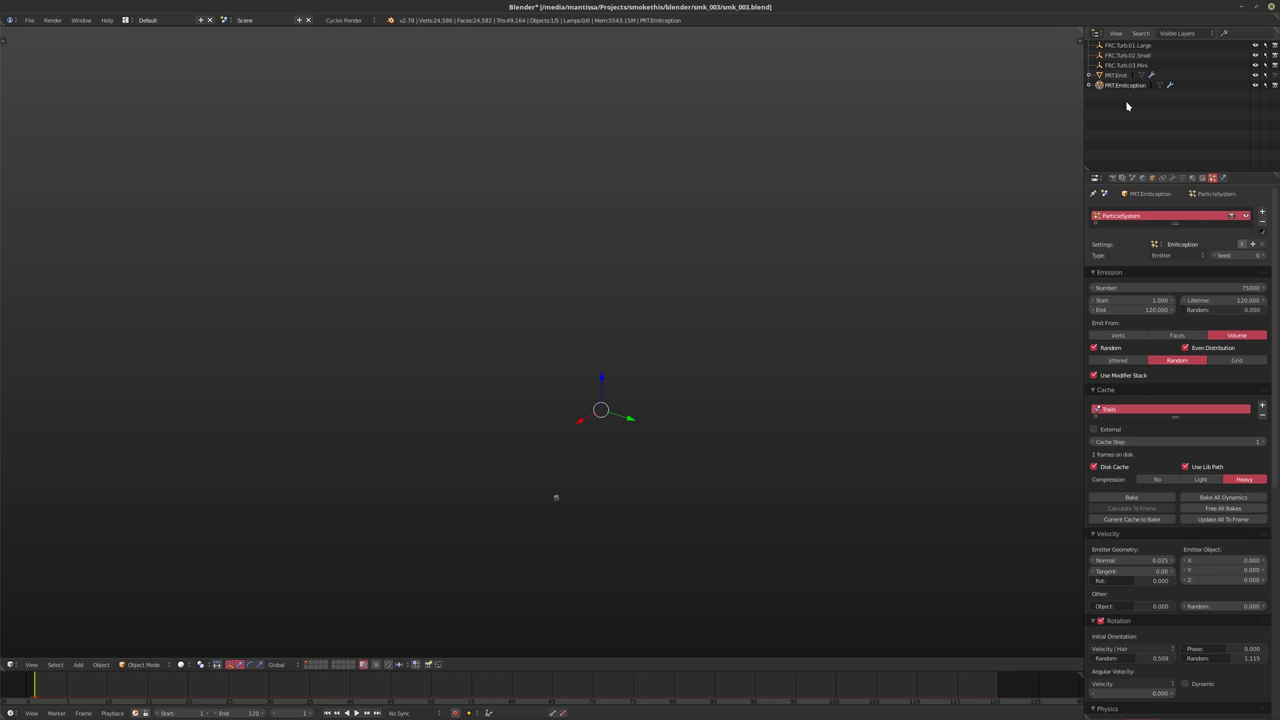
left_click(1198, 288)
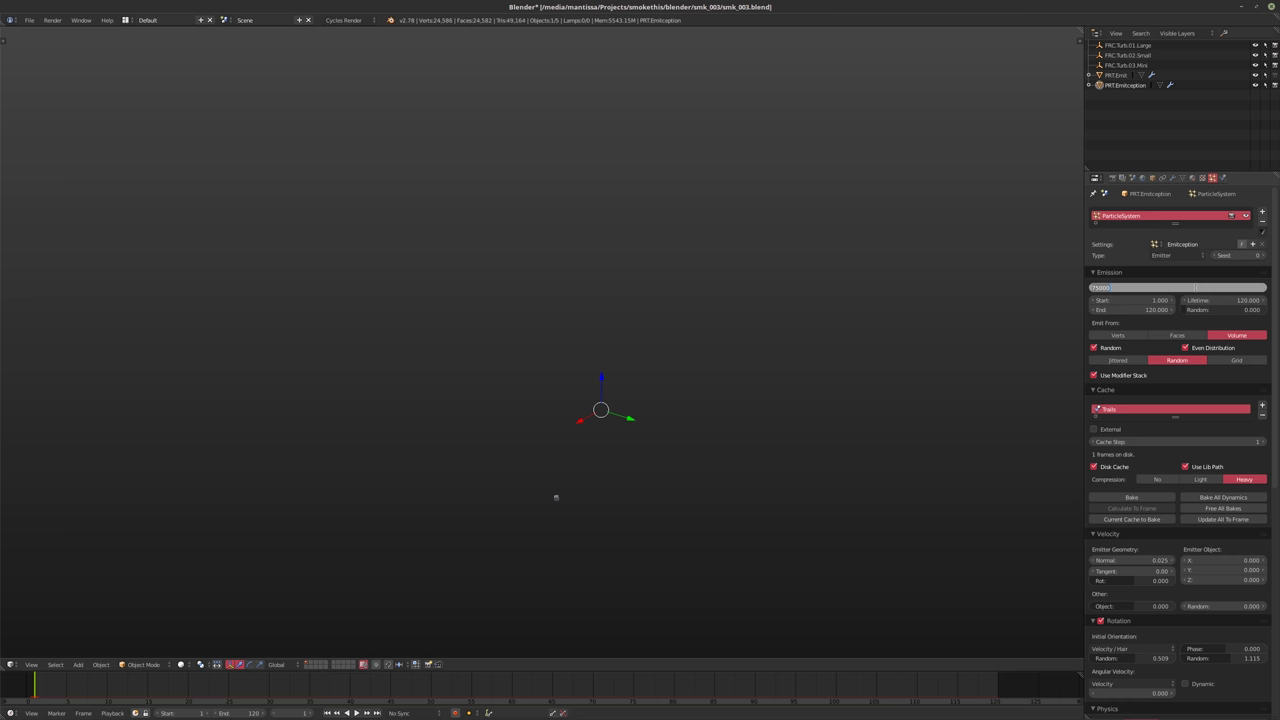
type("5")
key("Escape")
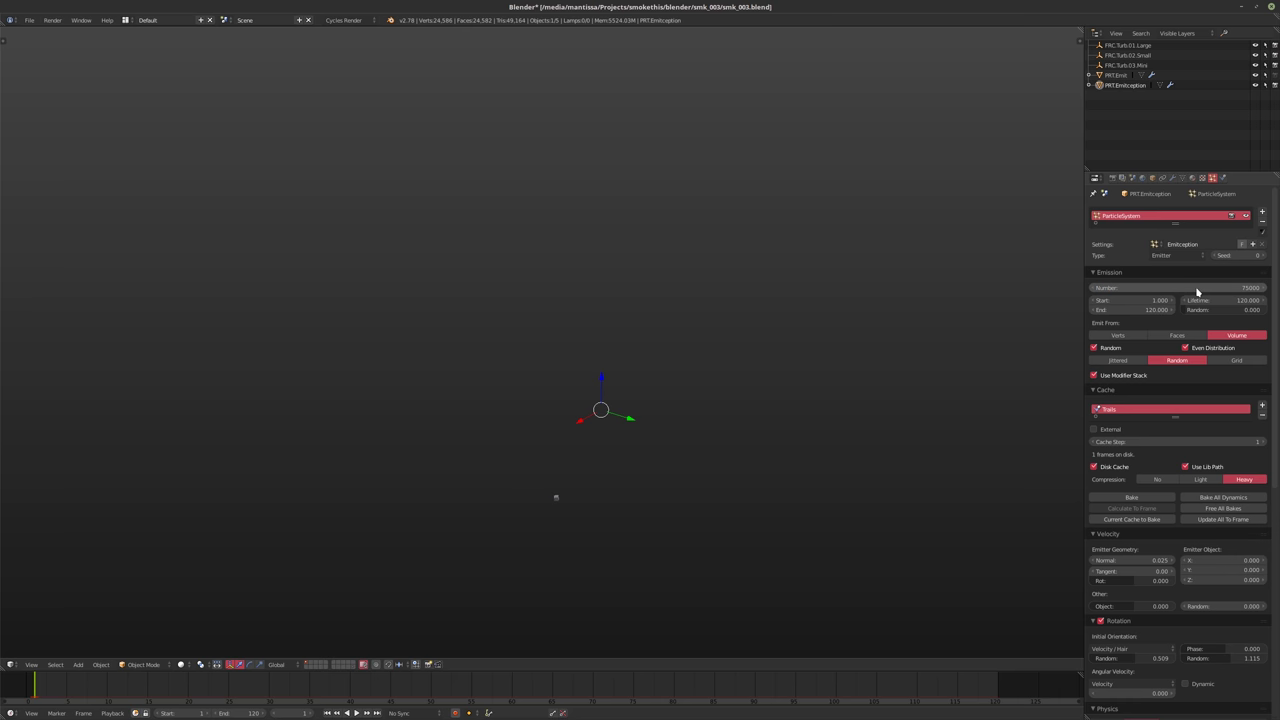
left_click(1160, 290)
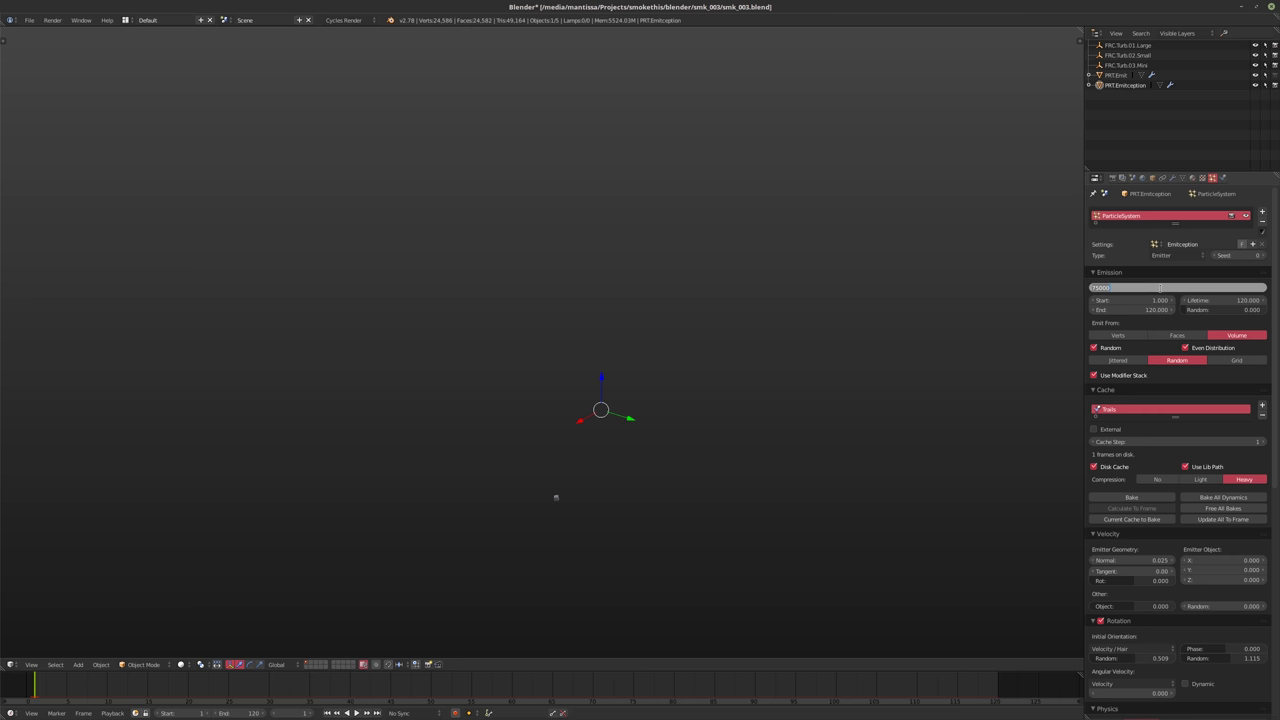
key("Return")
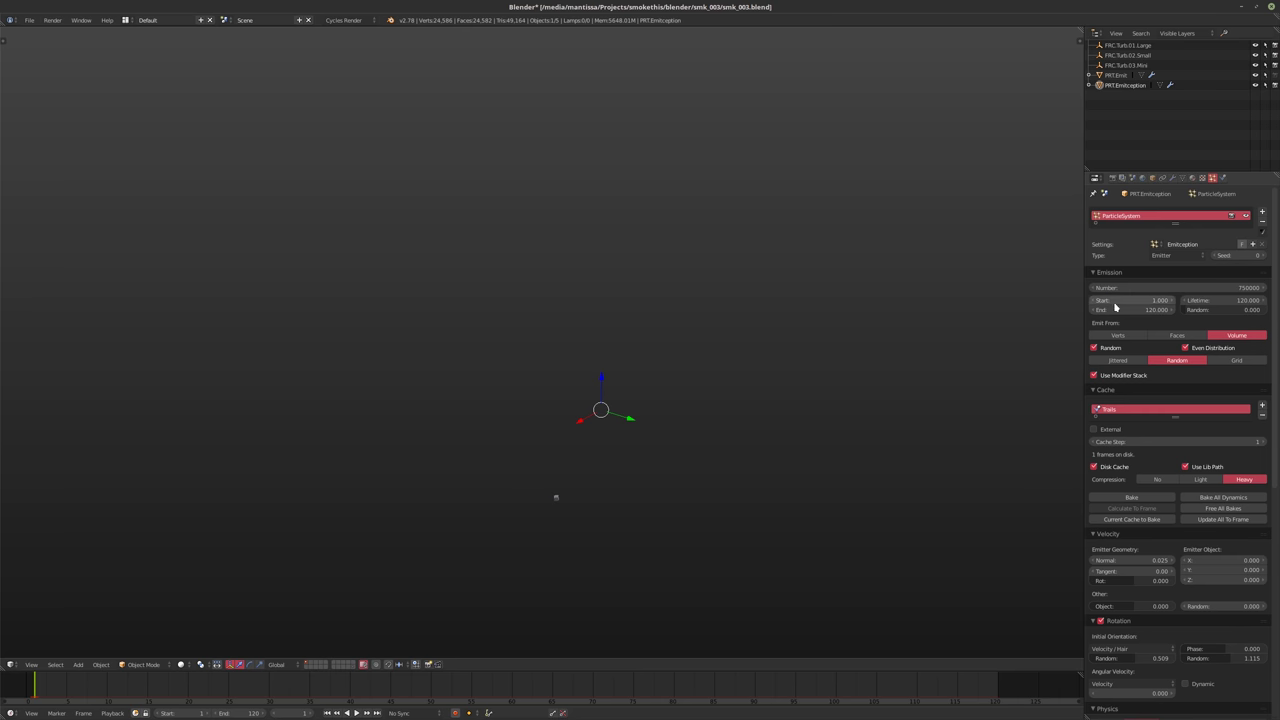
Save over smk_003.blend and bake all dynamics
key("ctrl+s")
left_click(743, 391)
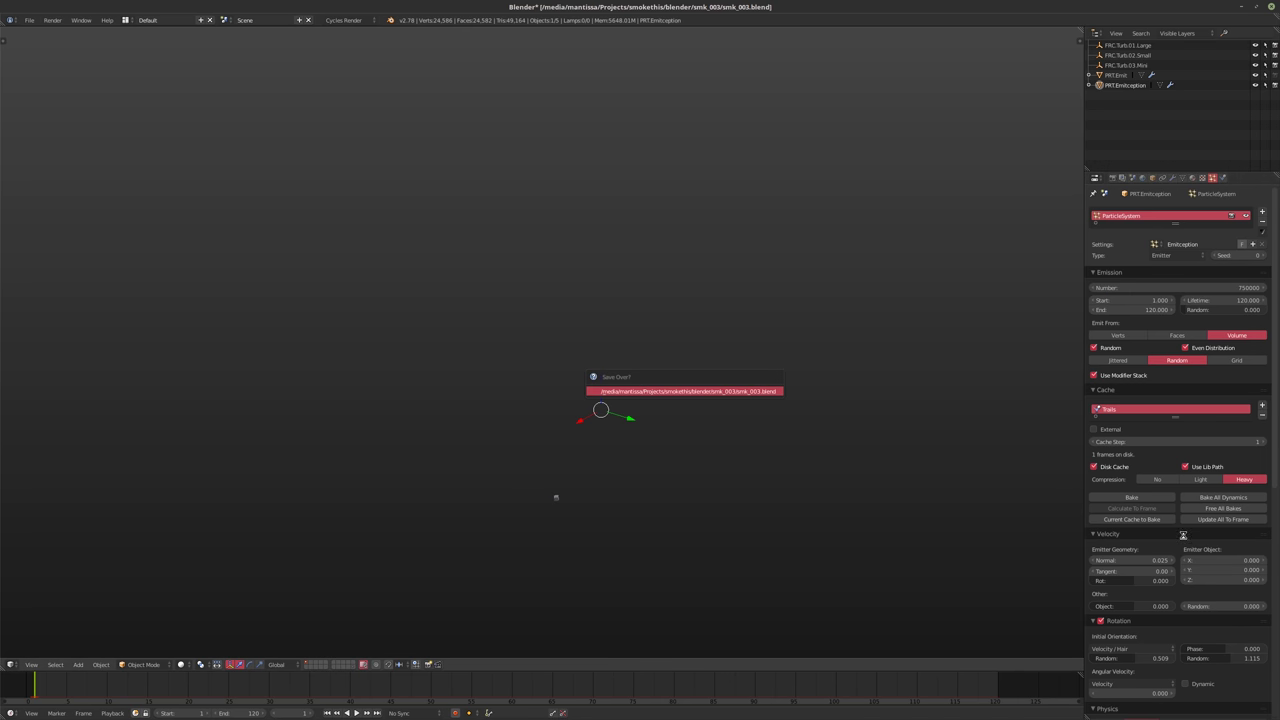
left_click(1210, 499)
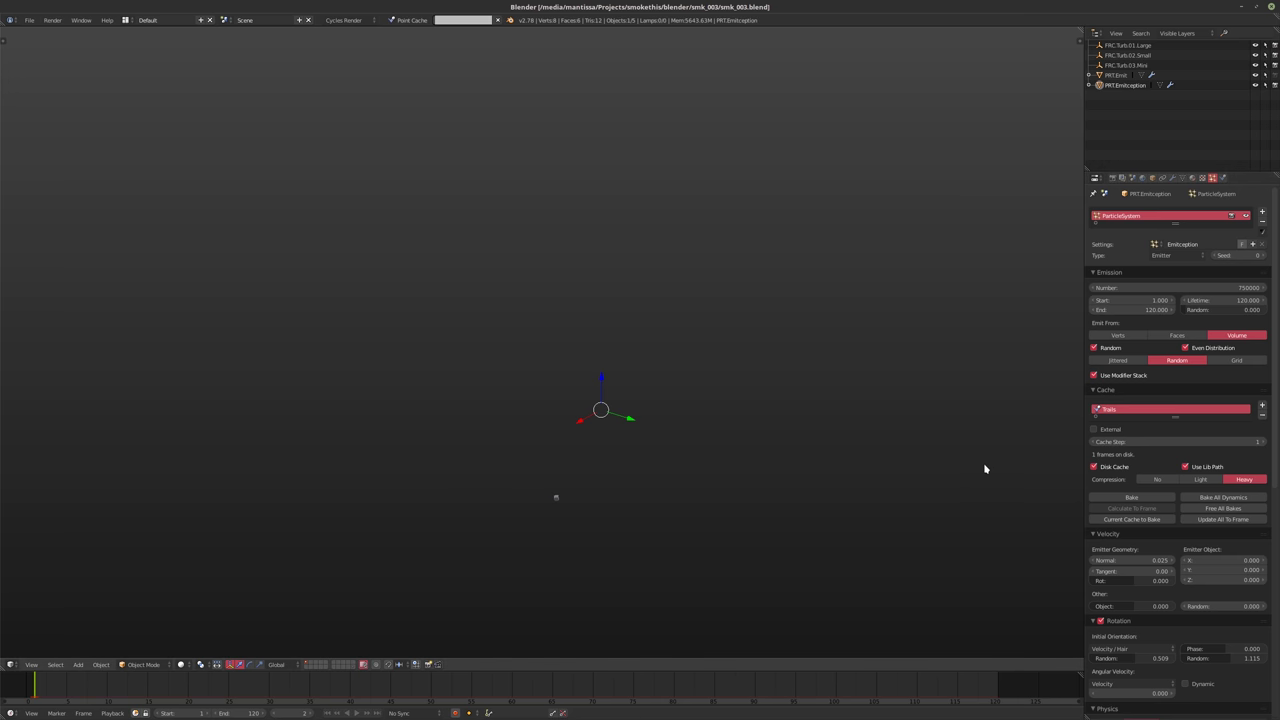
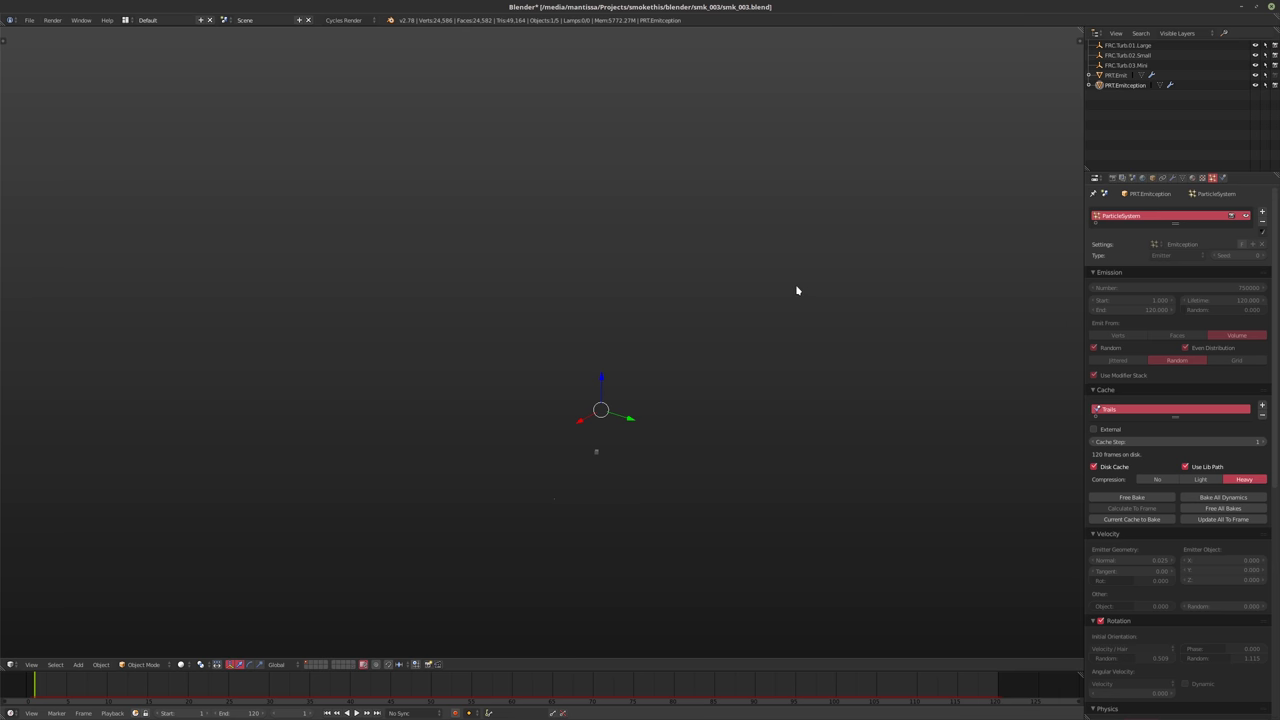
Jump to frame 60, examine the baked trails from several angles, and return to the first frame
key("Up")
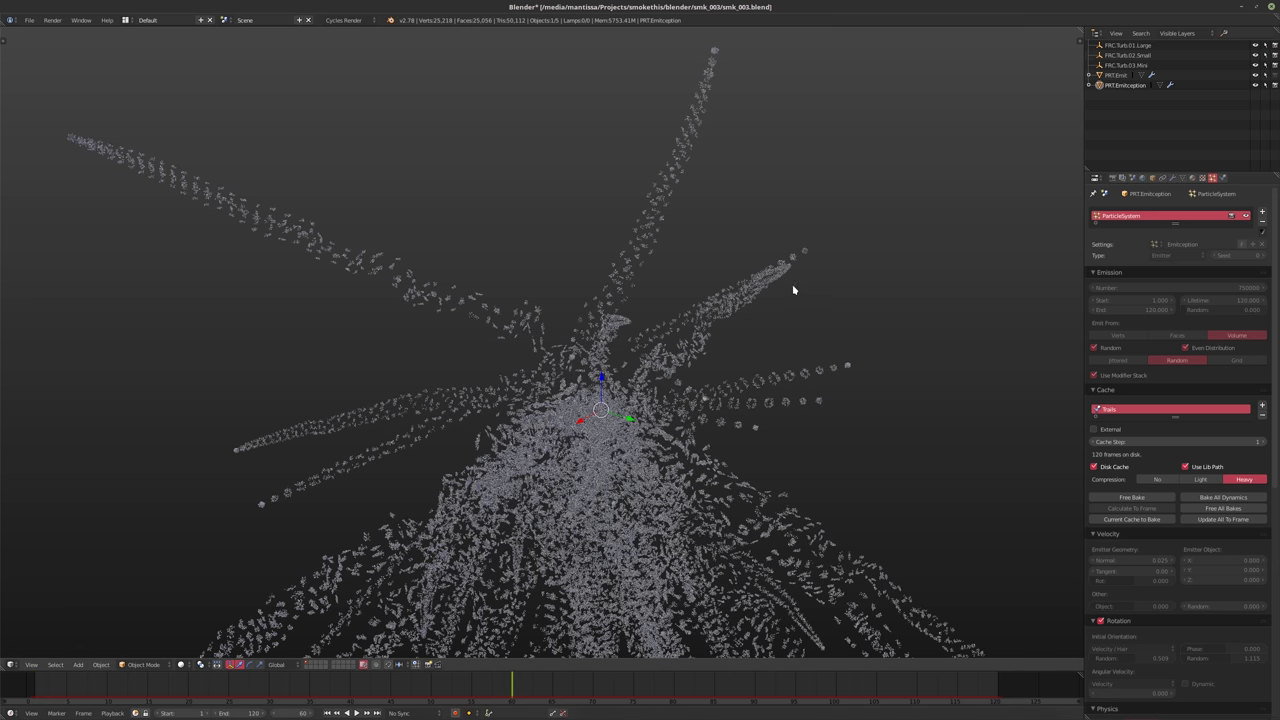
middle_click_drag(612, 422, 677, 457)
scroll(677, 457, "down", 4)
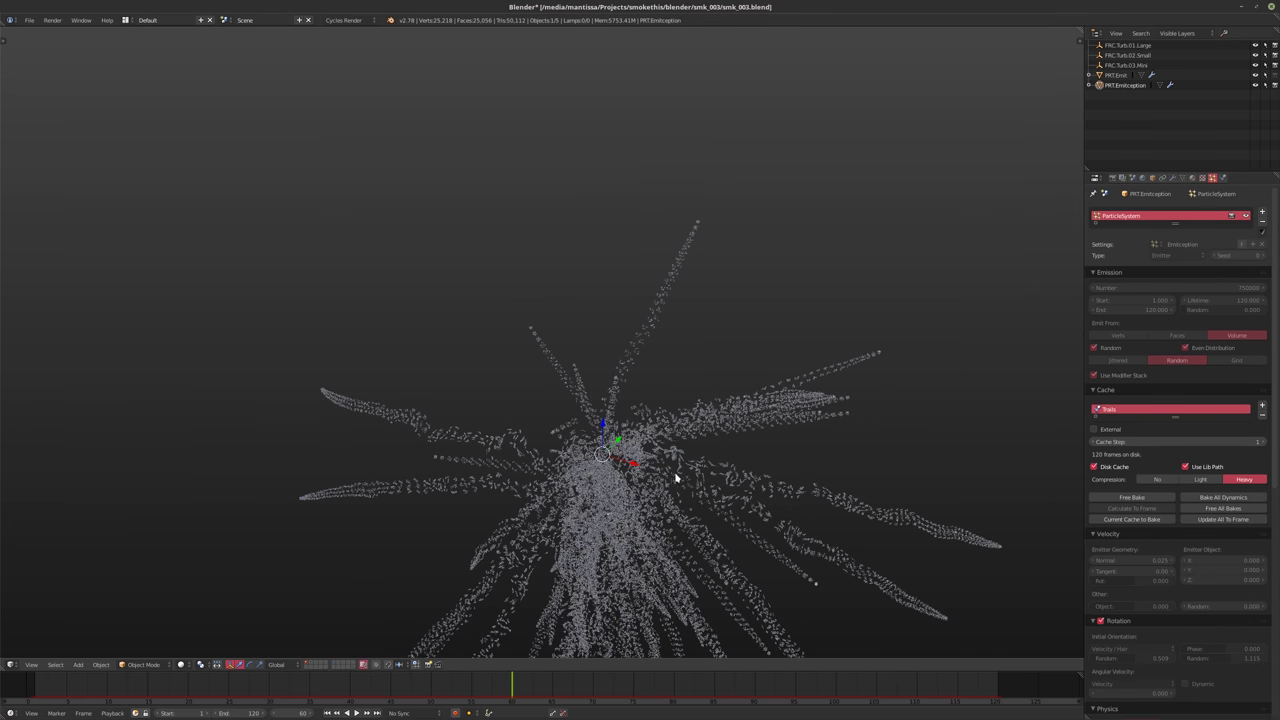
scroll(677, 417, "down", 3, "shift")
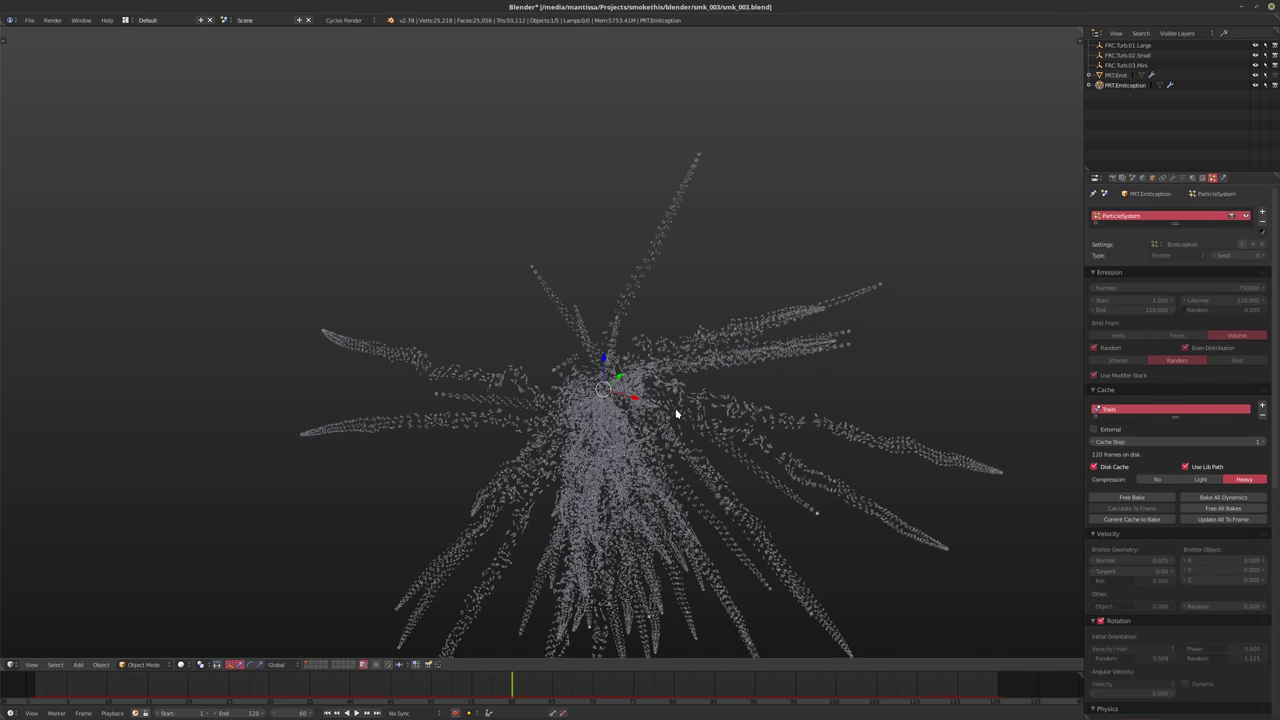
middle_click_drag(646, 434, 713, 441)
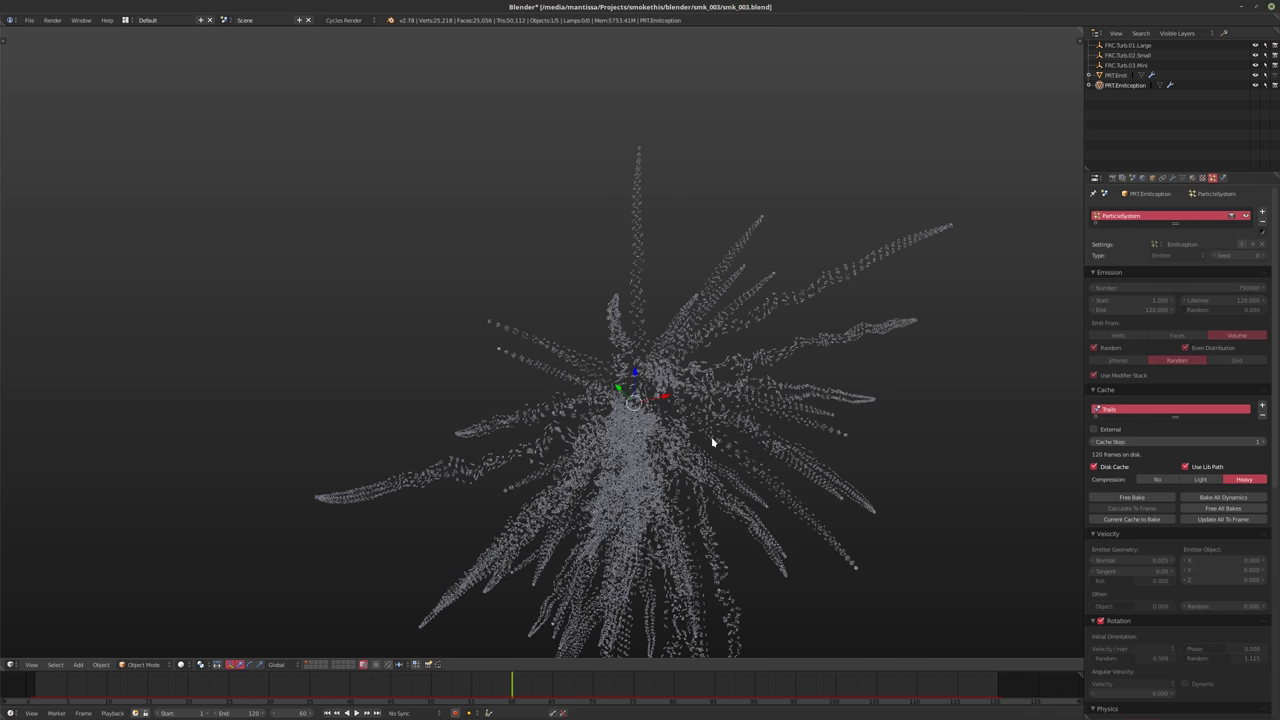
key("shift+Left")
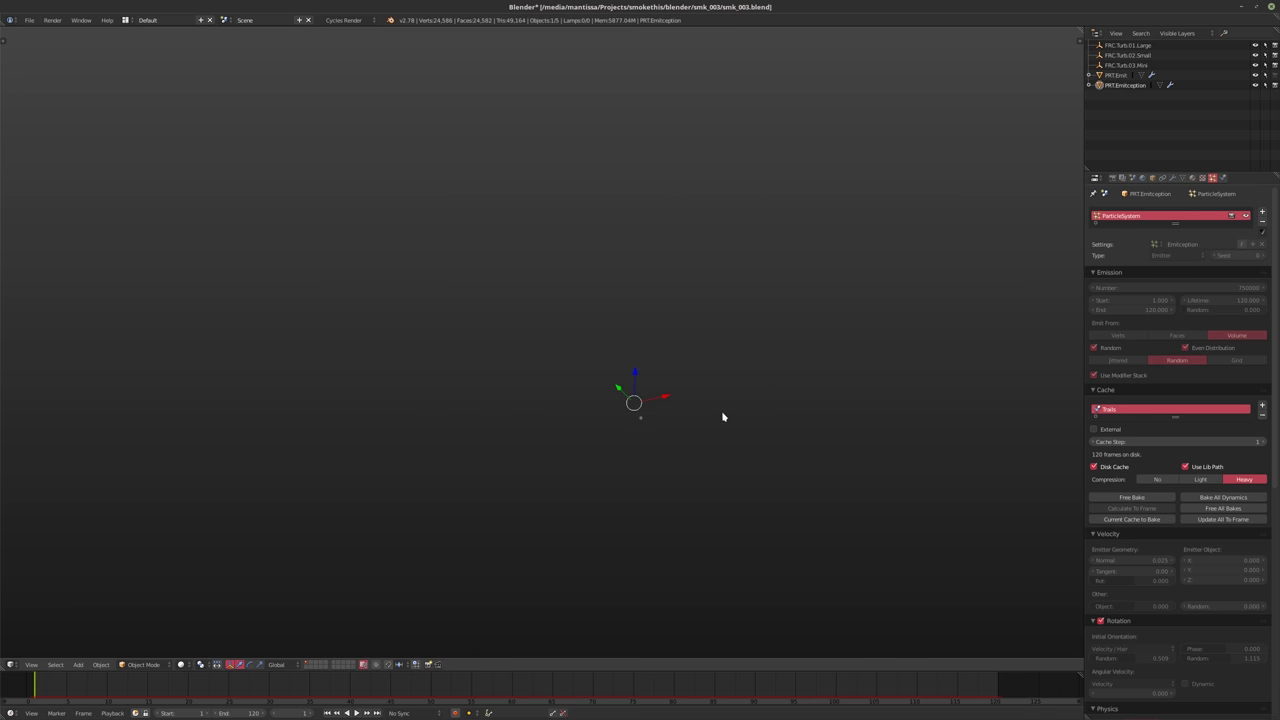
Free all bakes and set PRT.Emit's tangent velocity to 0 and normal velocity to 0.05
left_click(1116, 76)
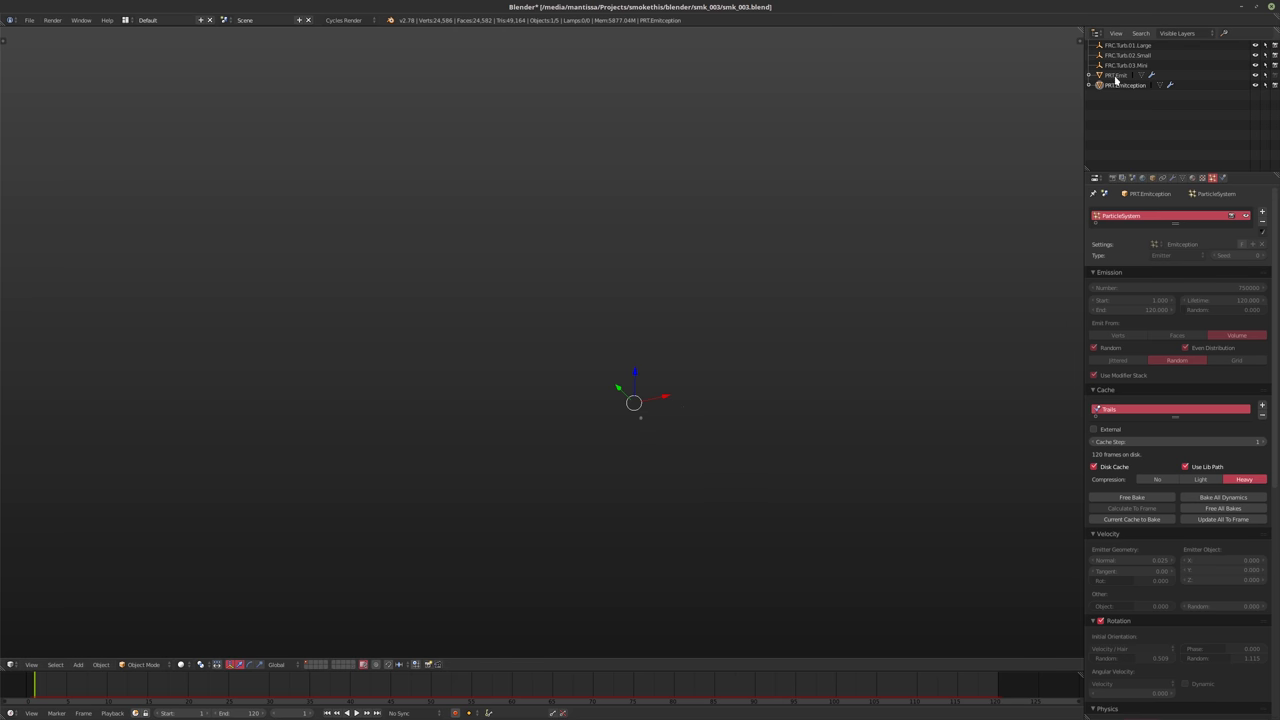
left_click(1223, 508)
scroll(1148, 628, "down", 1)
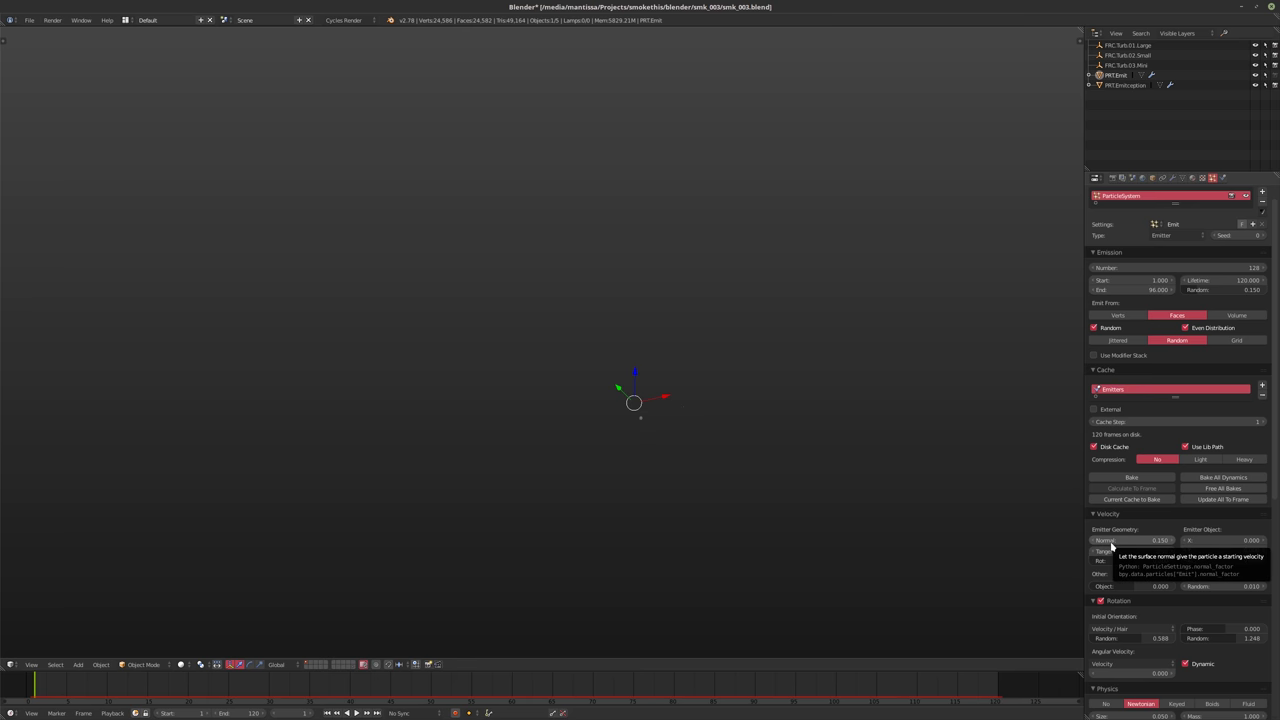
left_click(1110, 541)
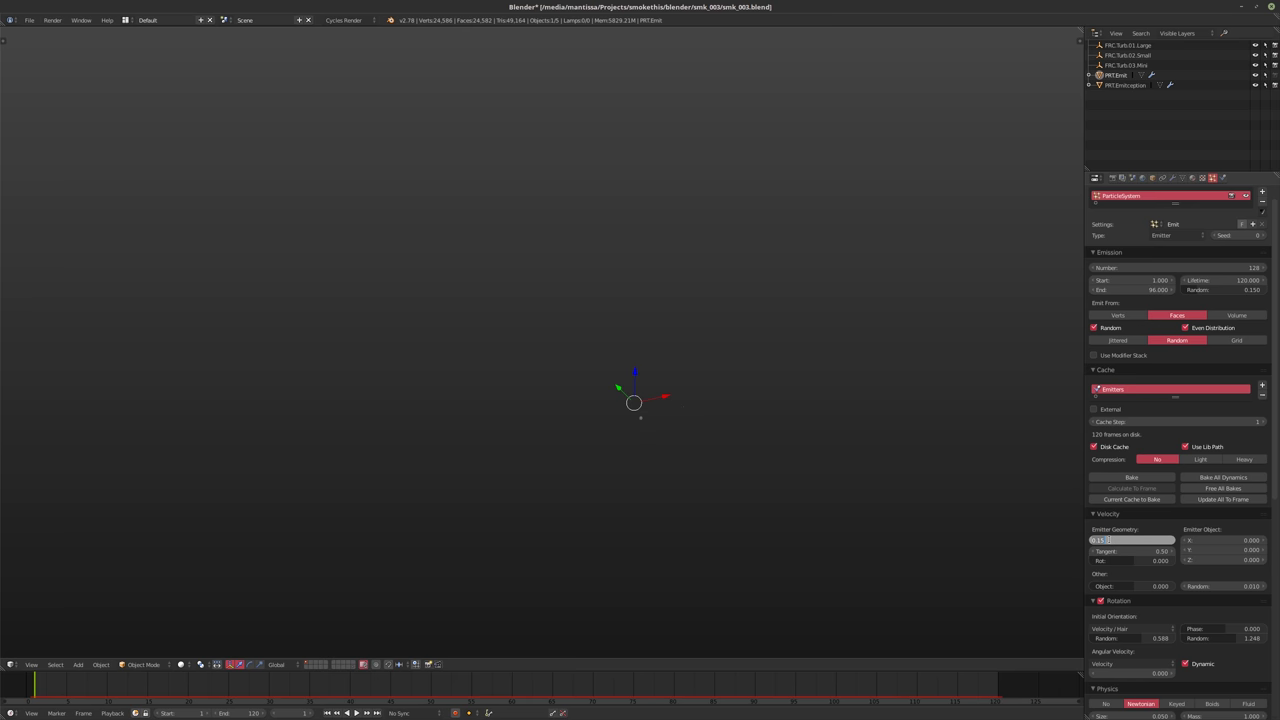
key("Return")
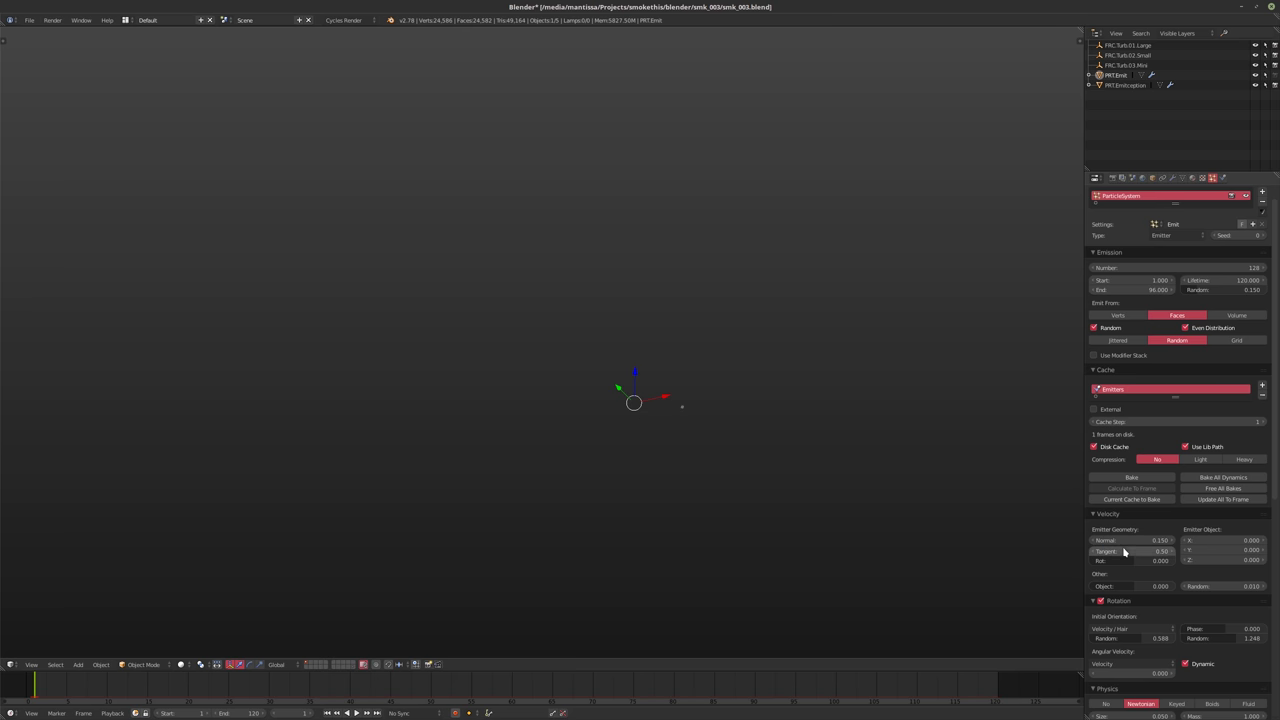
left_click(1124, 552)
type("0")
key("Return")
left_click(1124, 541)
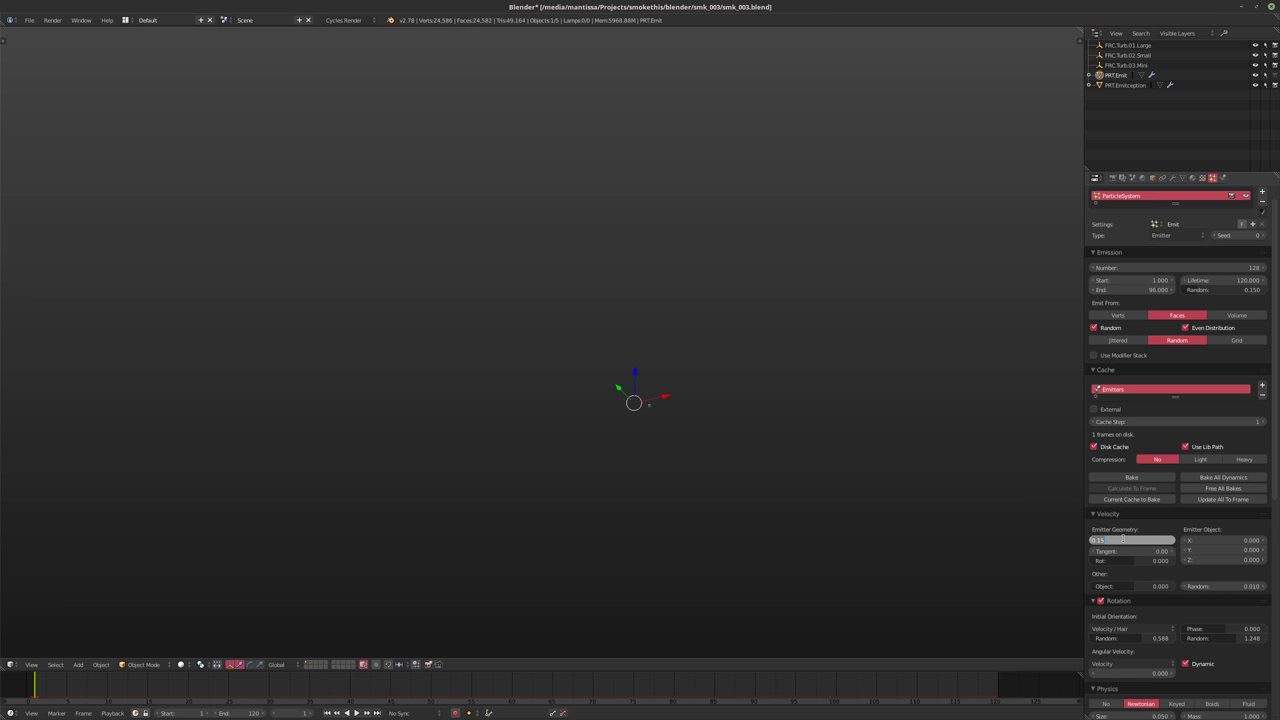
type("0.05")
key("Return")
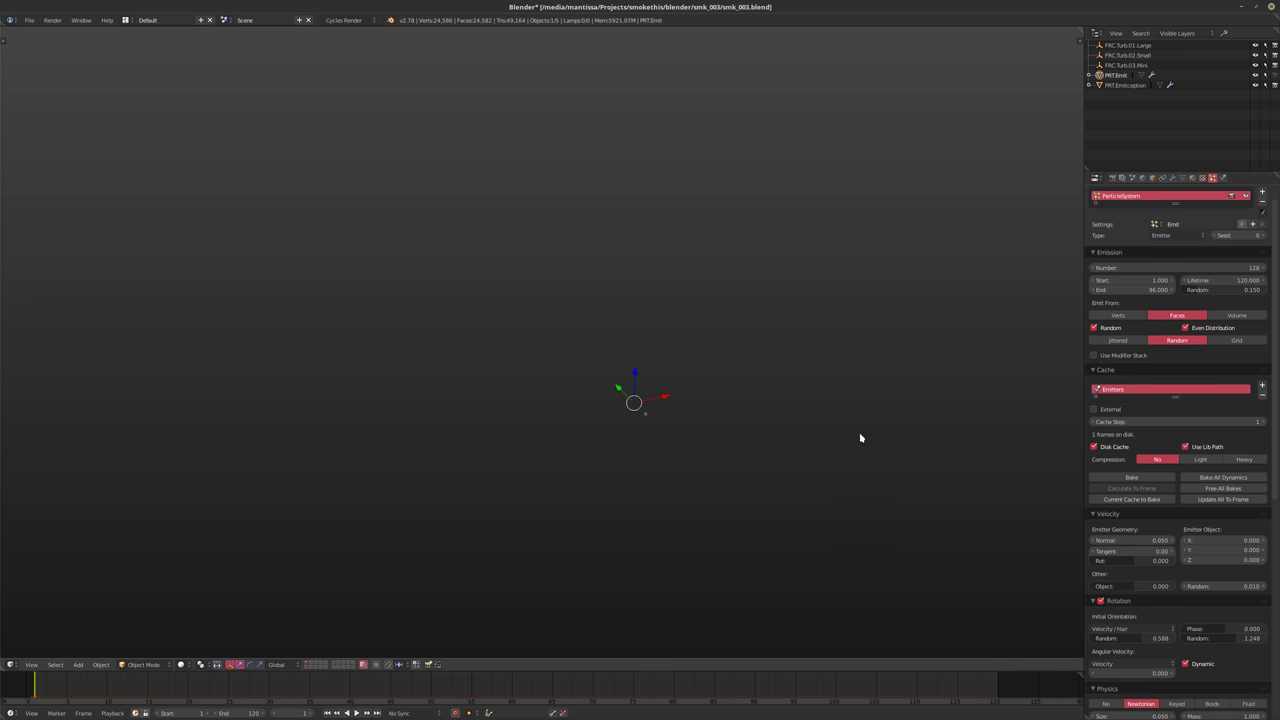
Set PRT.Emitception's emission number to 100000 and save over smk_003.blend
left_click(1129, 85)
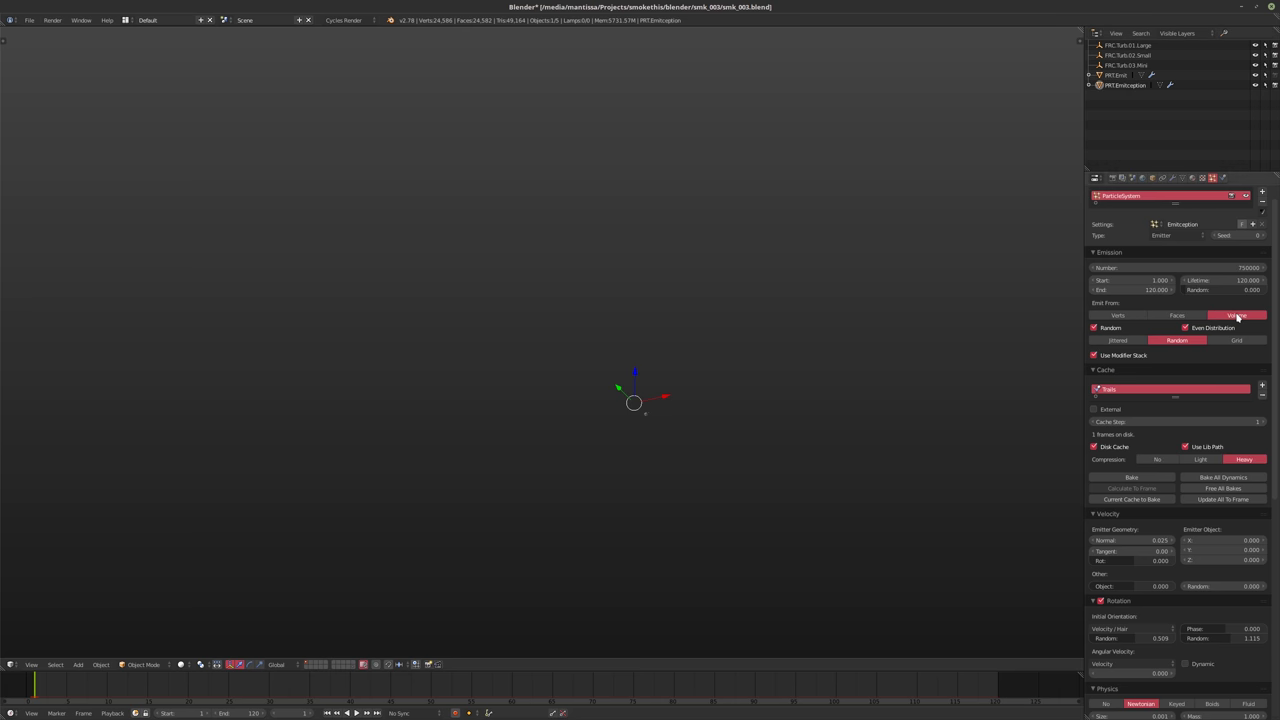
left_click(1096, 268)
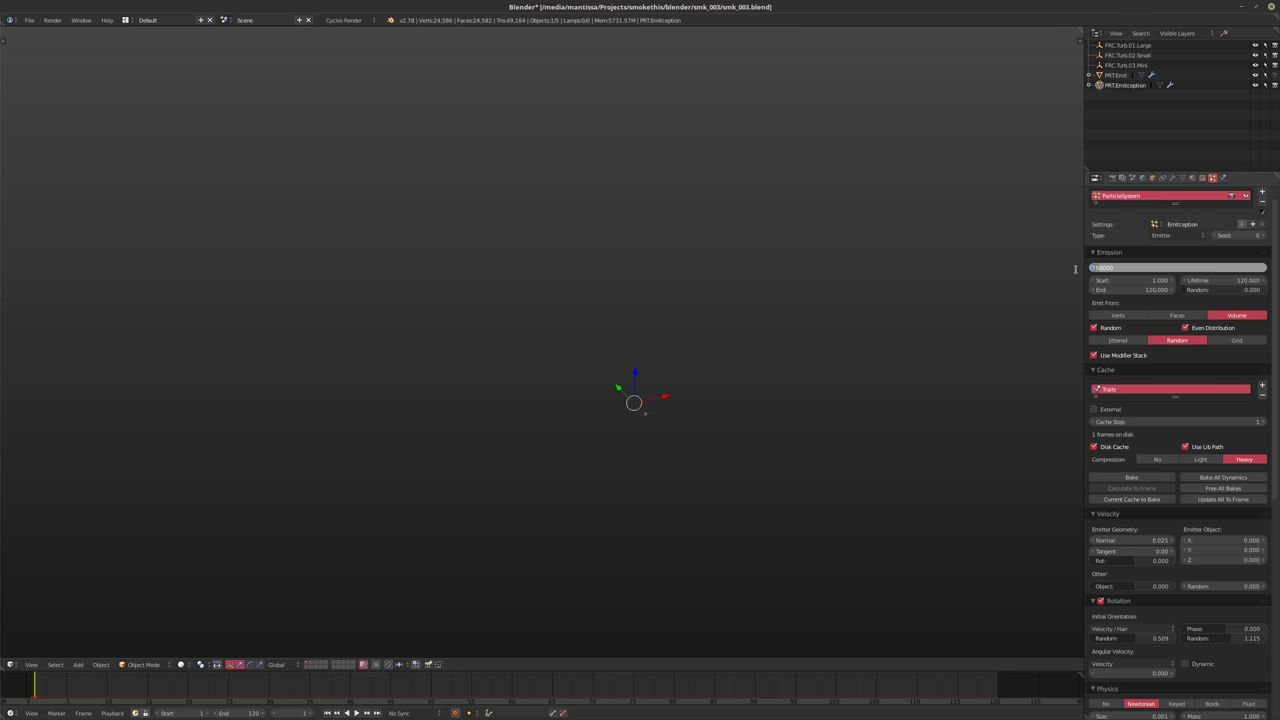
type("100000")
key("Return")
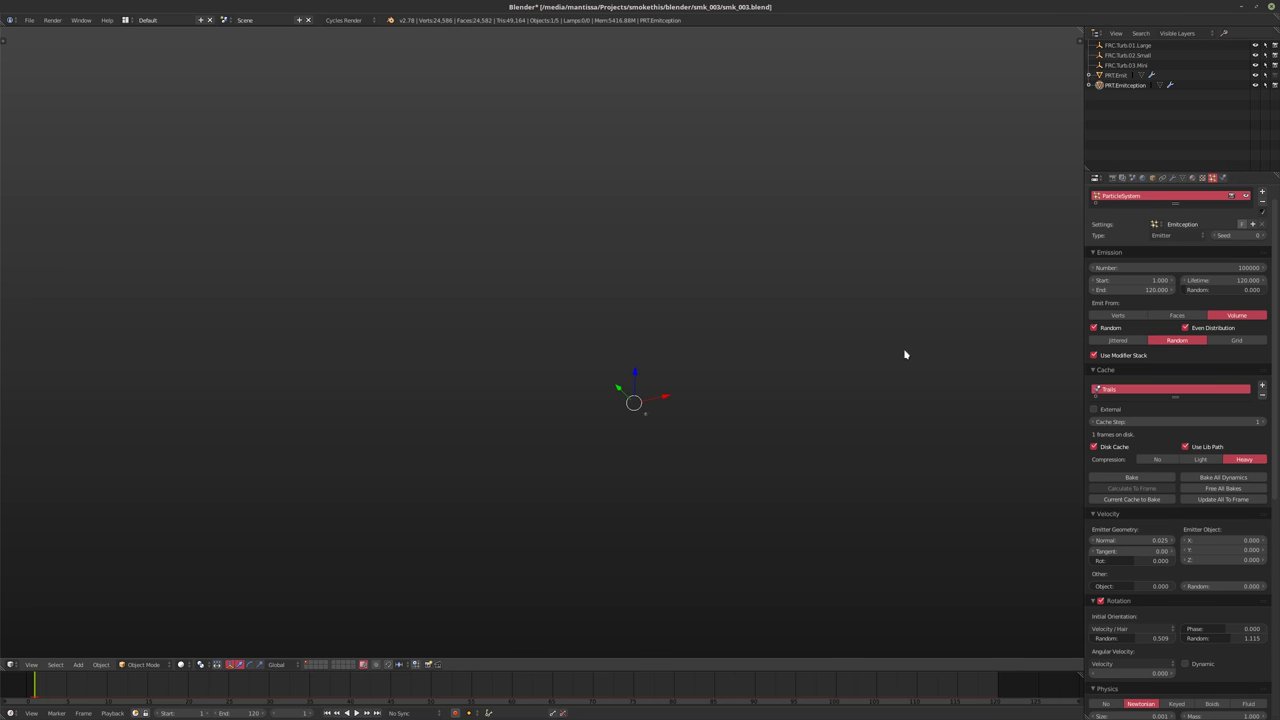
key("ctrl+s")
left_click(818, 347)
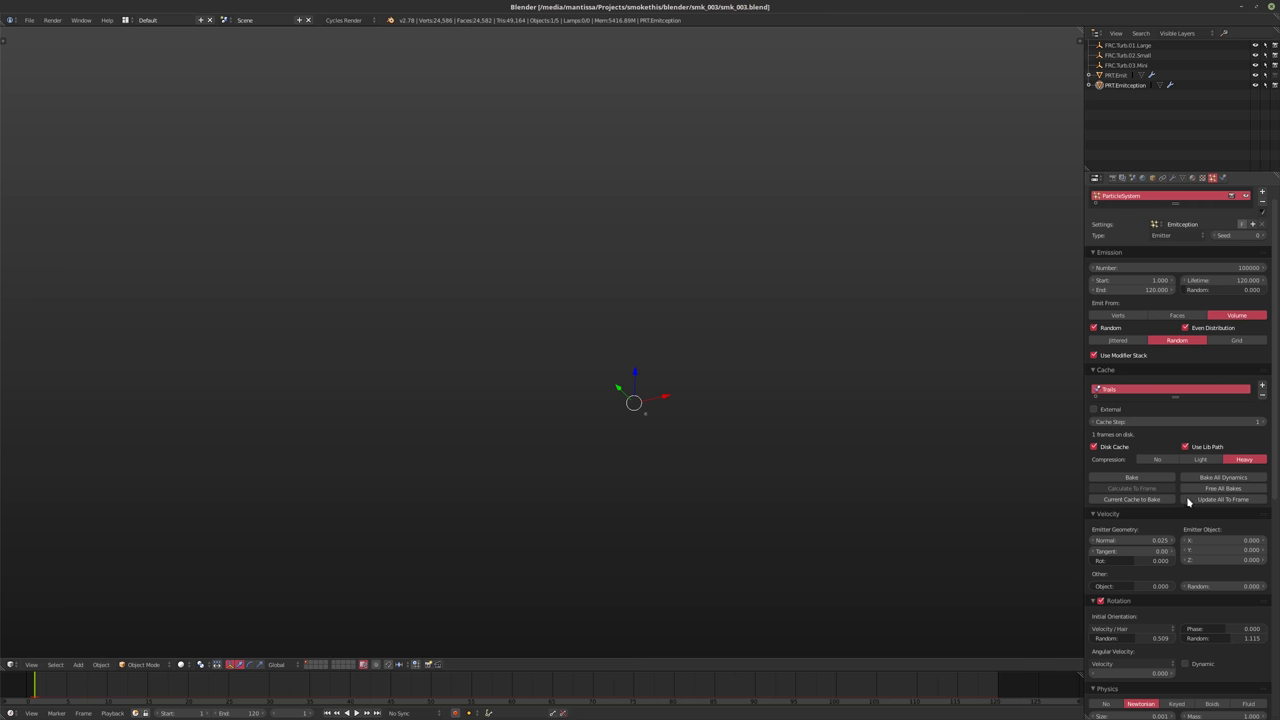
Bake all dynamics, play the baked animation up to frame 60, and examine the trails from another angle
left_click(1228, 488)
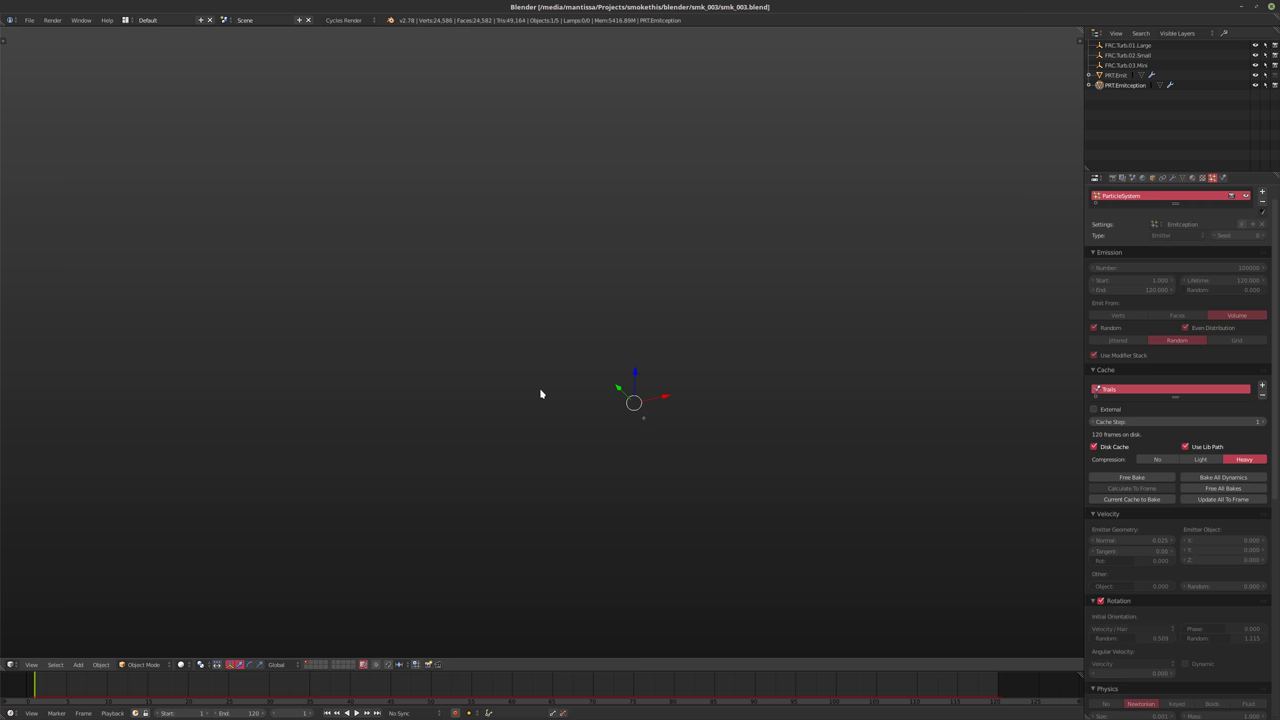
key("g")
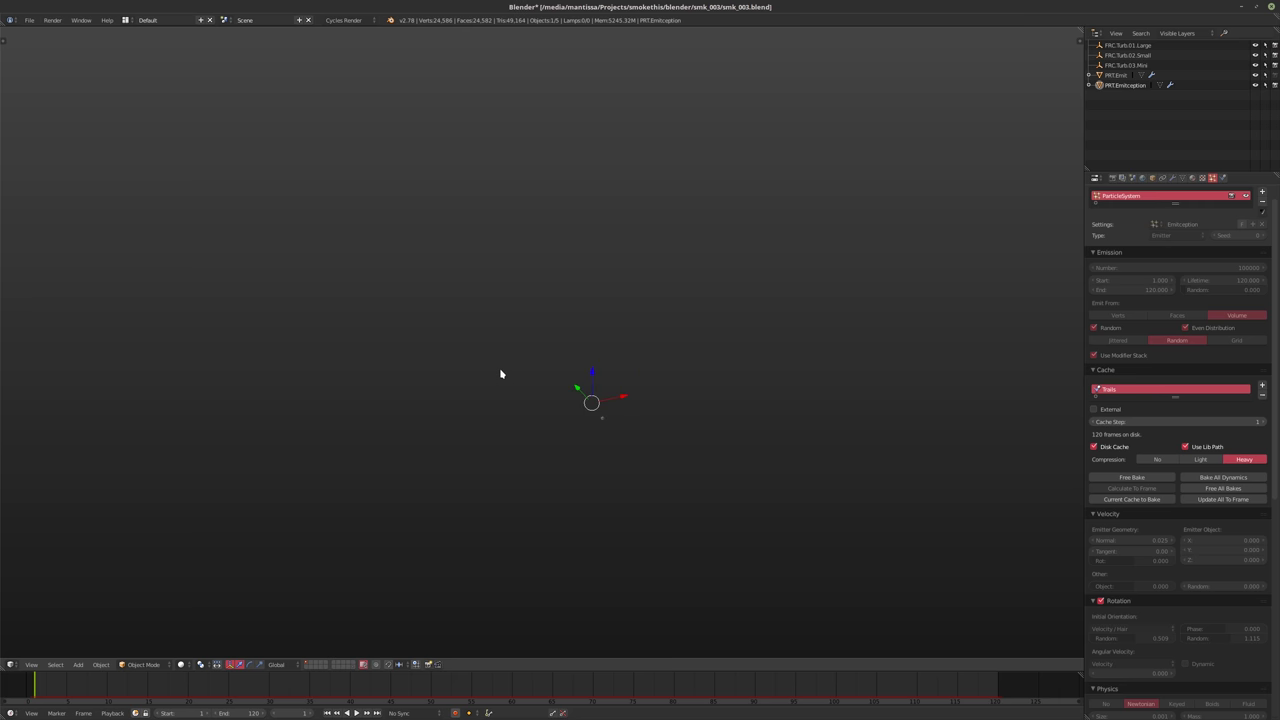
left_click(503, 371)
key("alt+a")
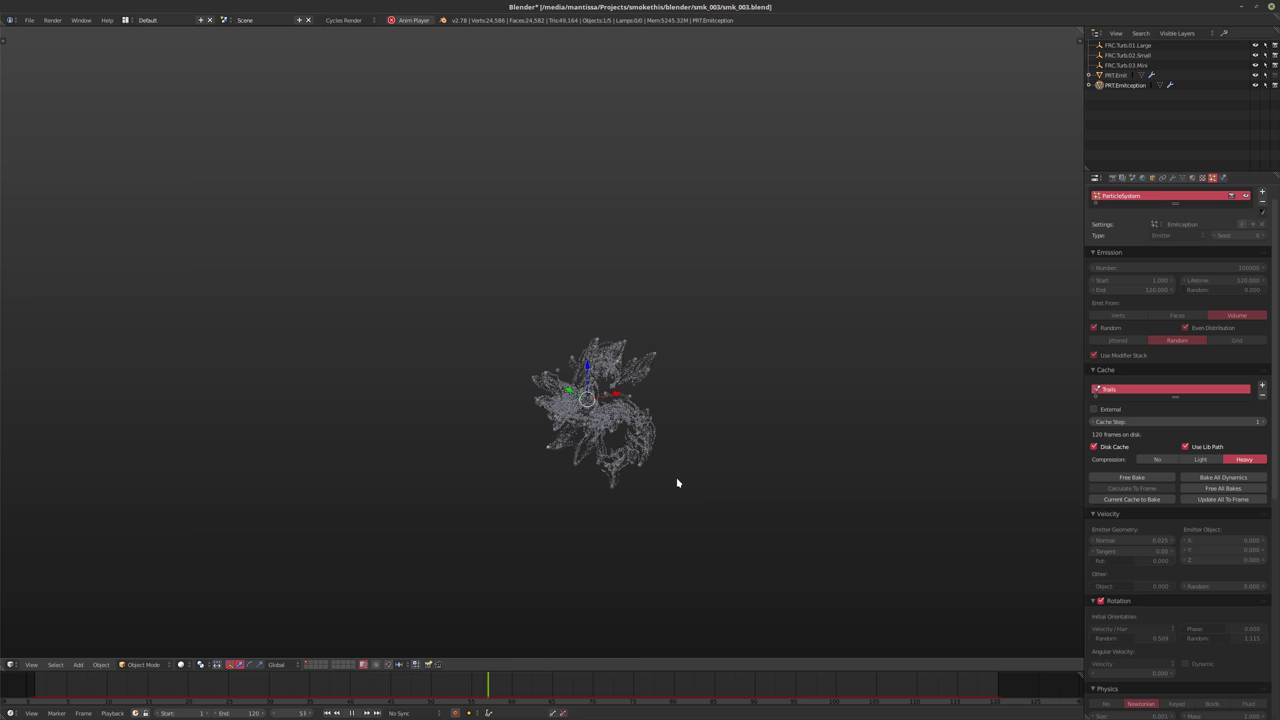
key("alt+a")
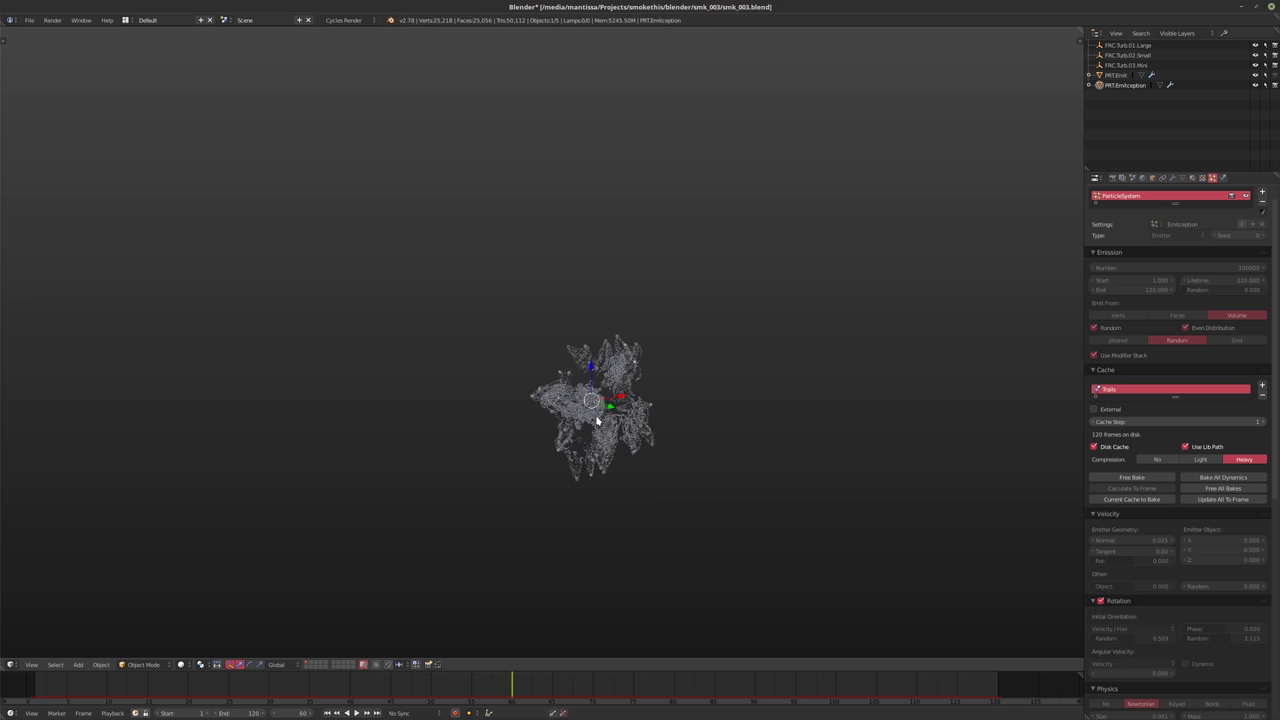
middle_click_drag(726, 457, 917, 409)
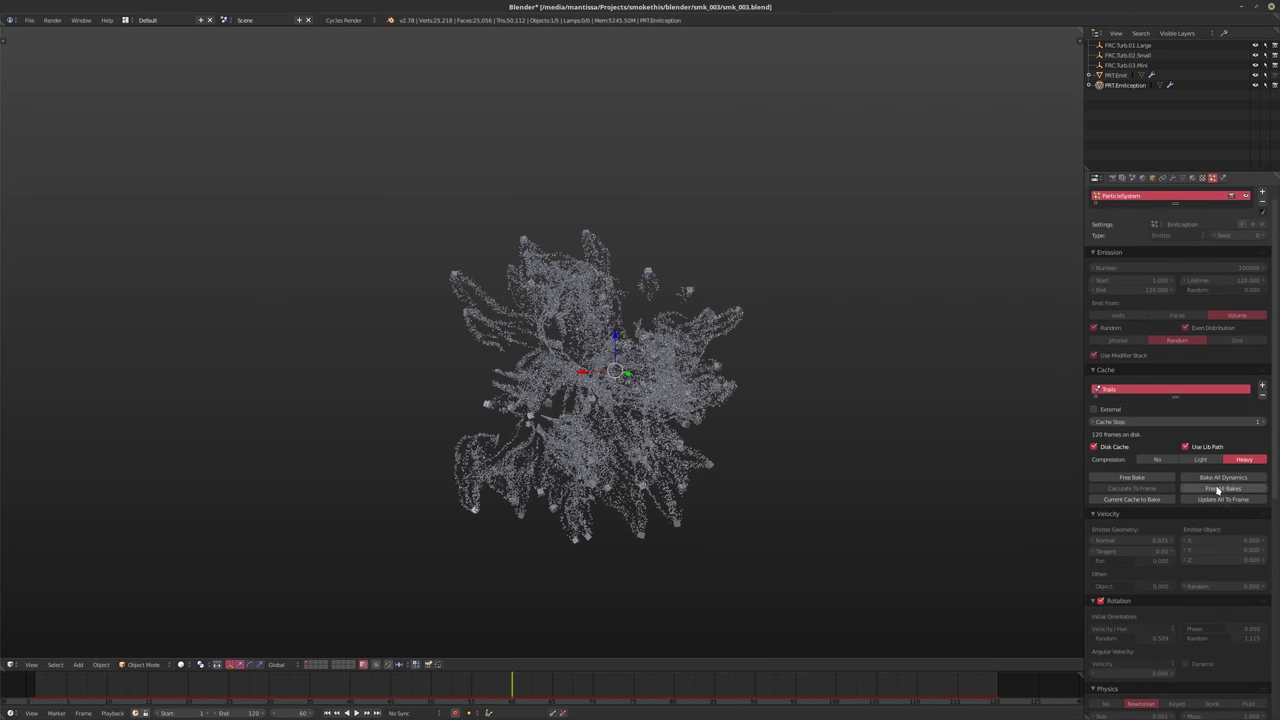
Return to the first frame, free all bakes, and set PRT.Emitception's normal velocity to 0.01
key("shift+Left")
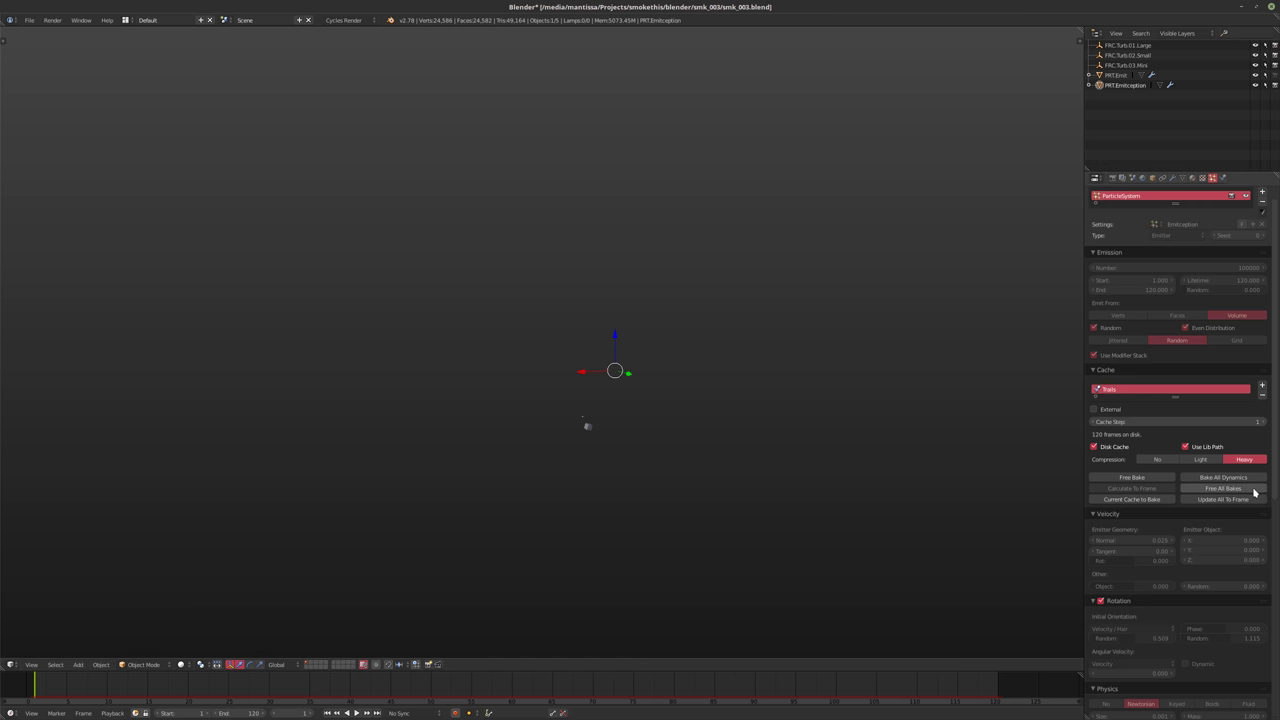
scroll(1149, 650, "down", 2)
scroll(1140, 660, "down", 2)
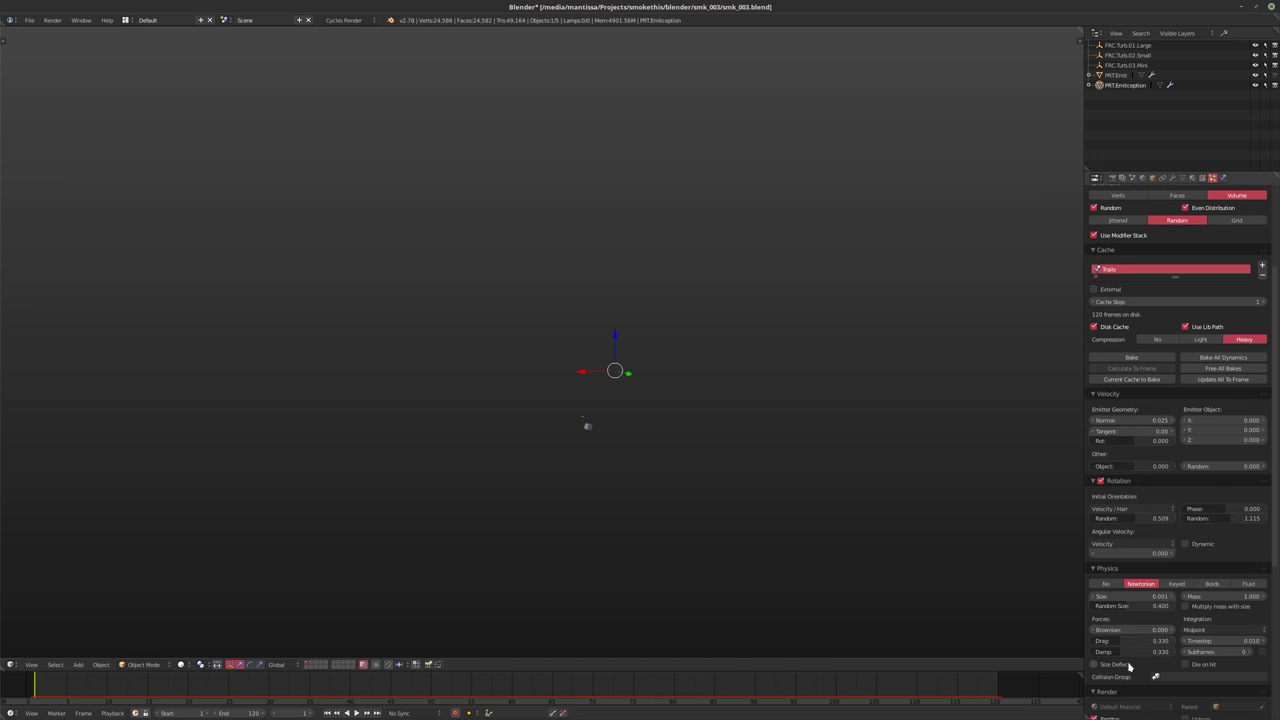
left_click(1129, 419)
type("0.01")
key("Return")
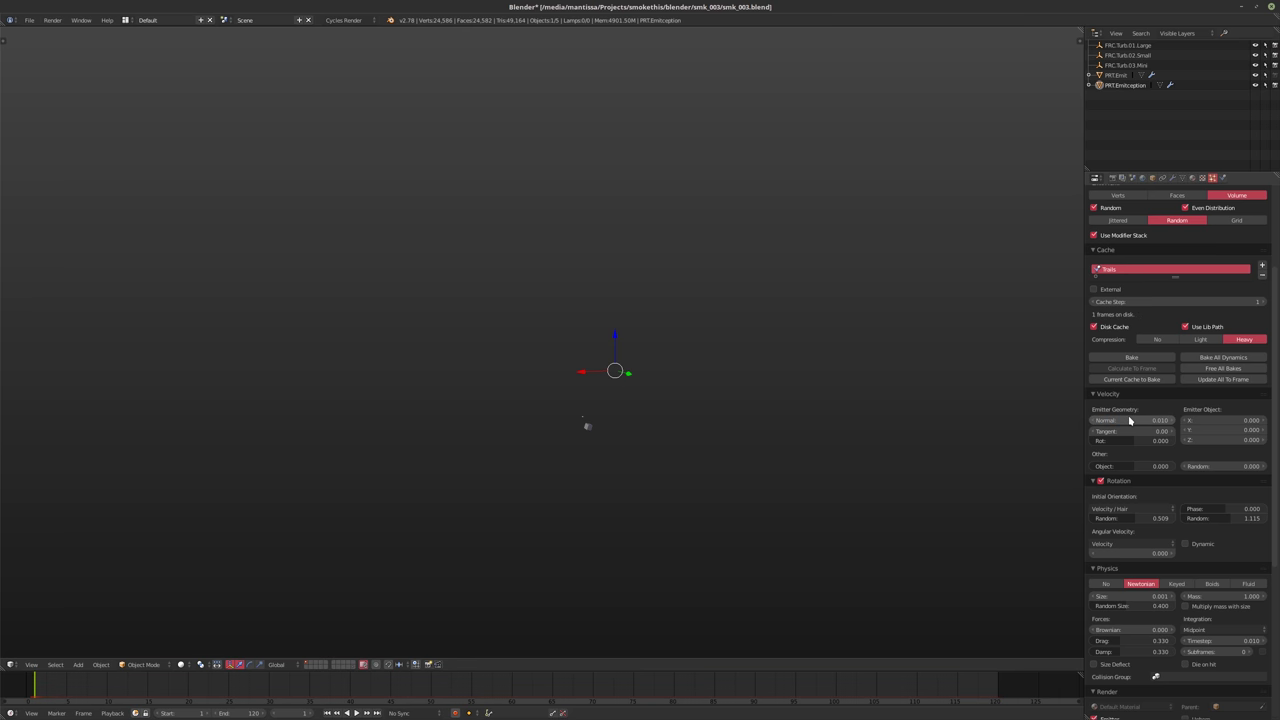
Play the simulation up to frame 64, examine the trails from another side, and return to the first frame
key("alt+a")
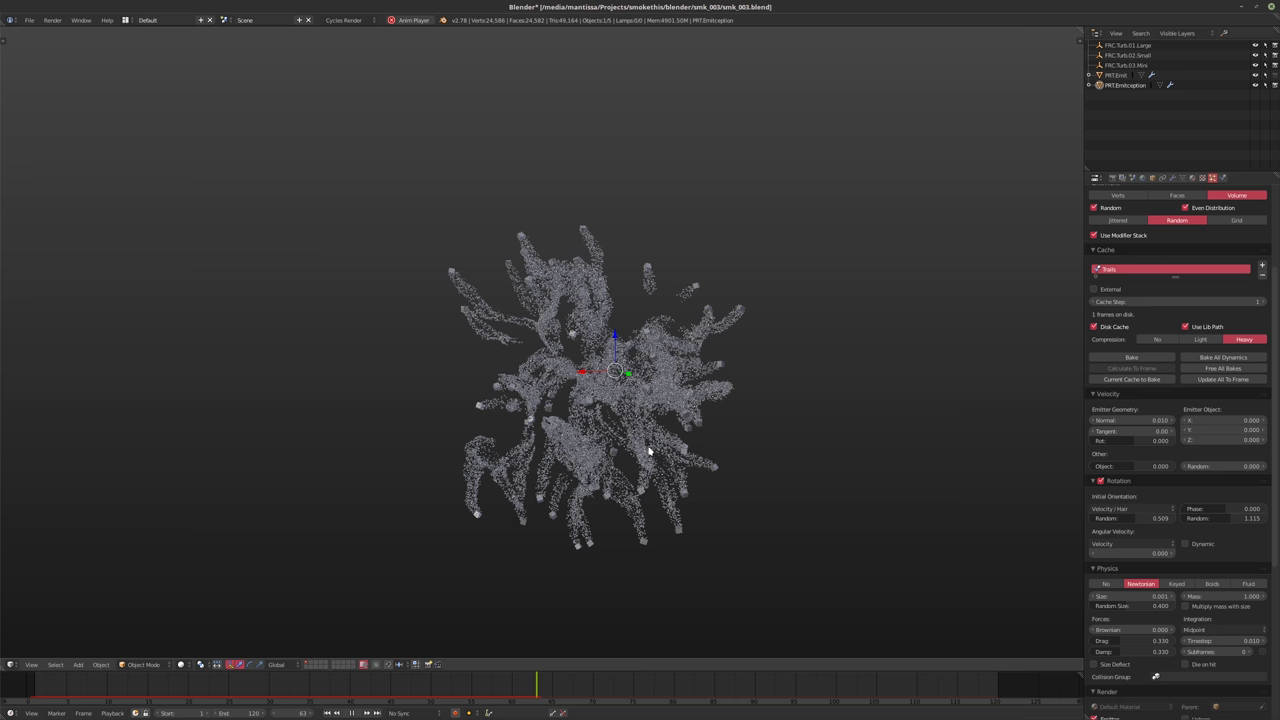
middle_click_drag(651, 449, 735, 455)
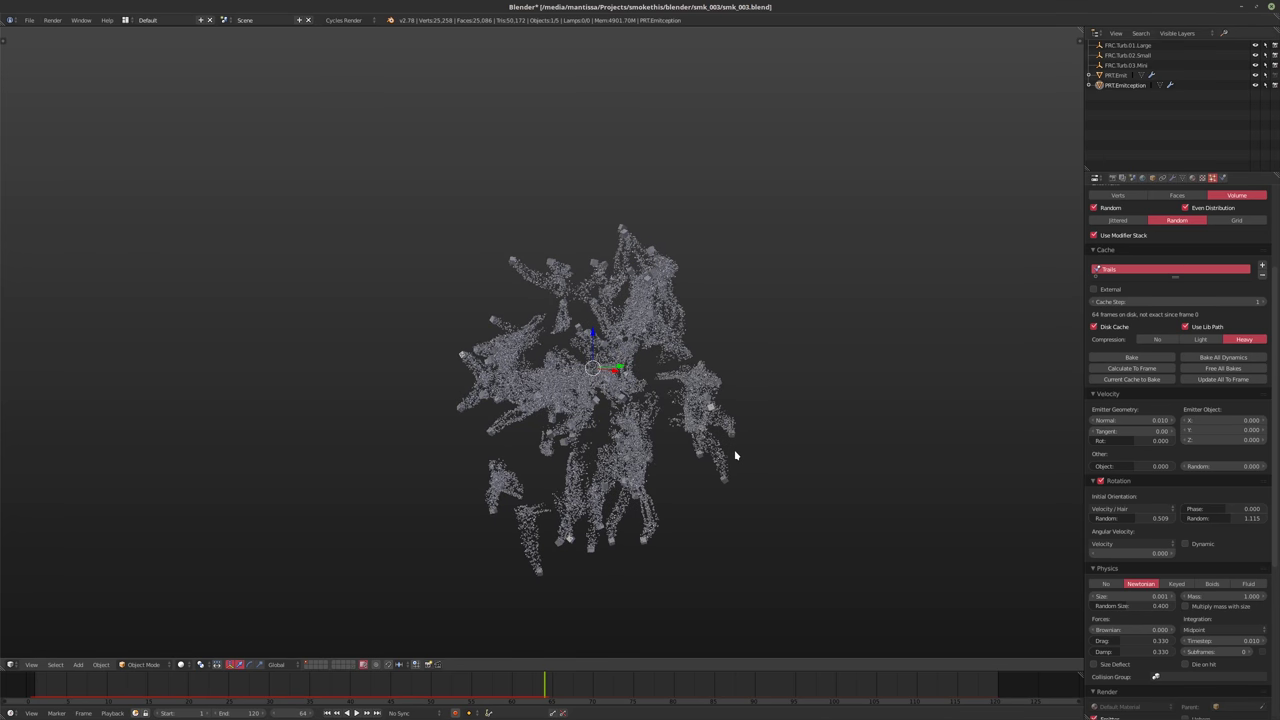
key("shift+Left")
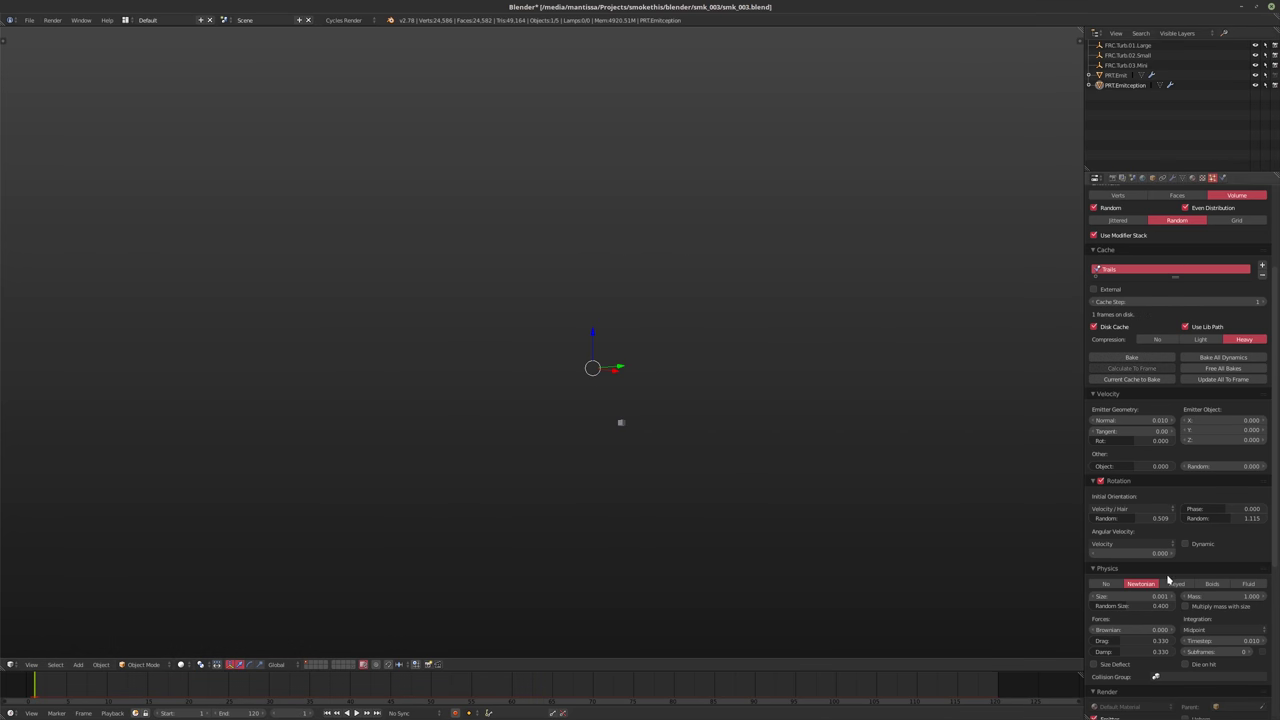
Select PRT.Emit and open its mesh for editing
scroll(1089, 580, "down", 2)
scroll(1095, 460, "up", 2)
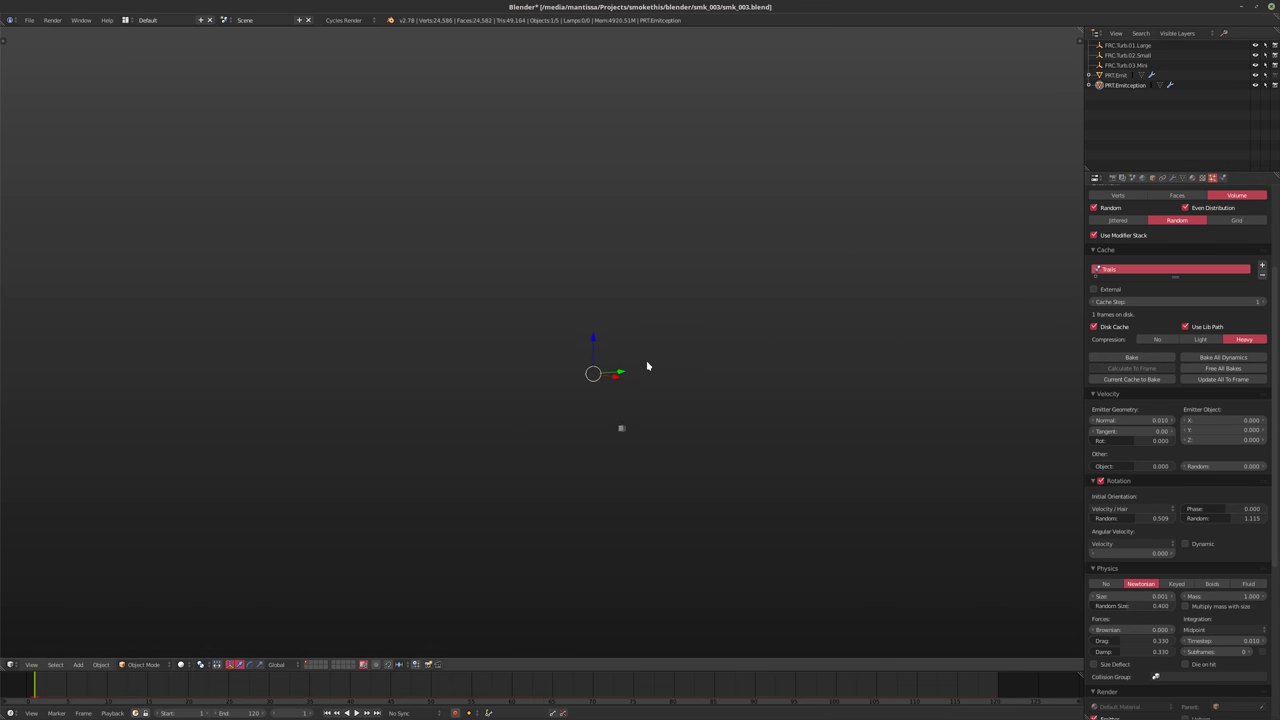
left_click(1128, 75)
key("Tab")
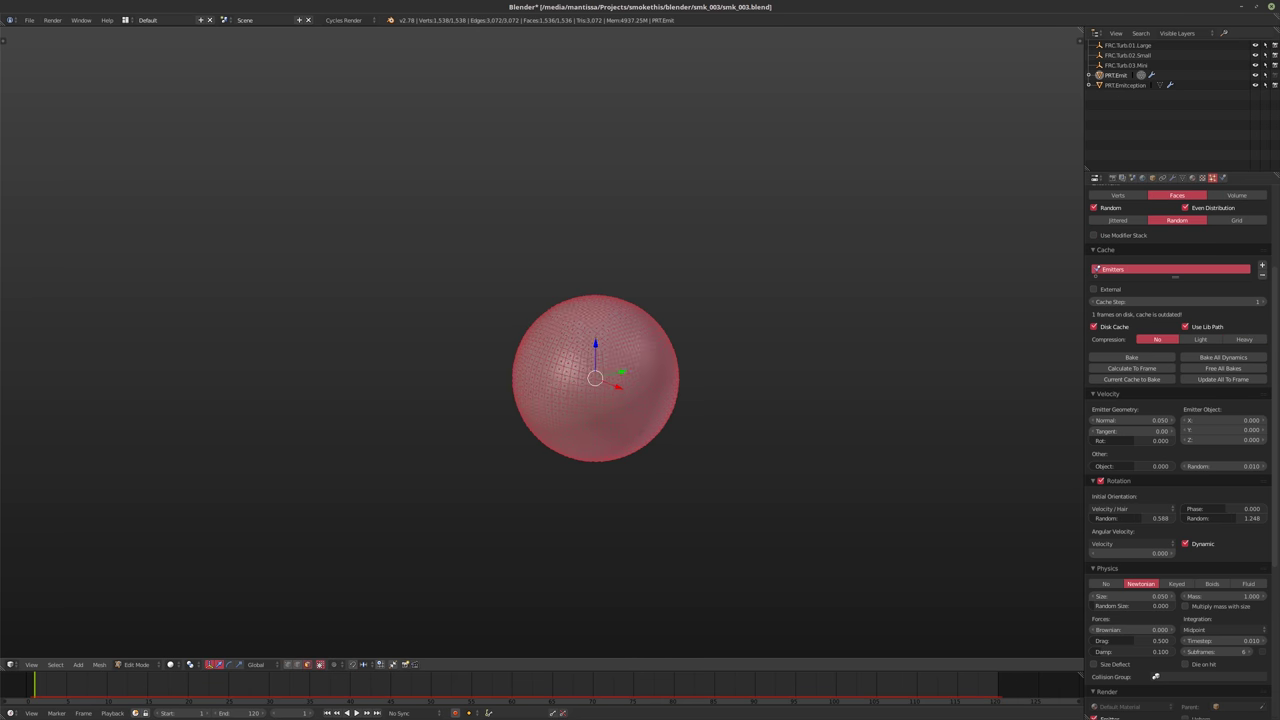
key("space")
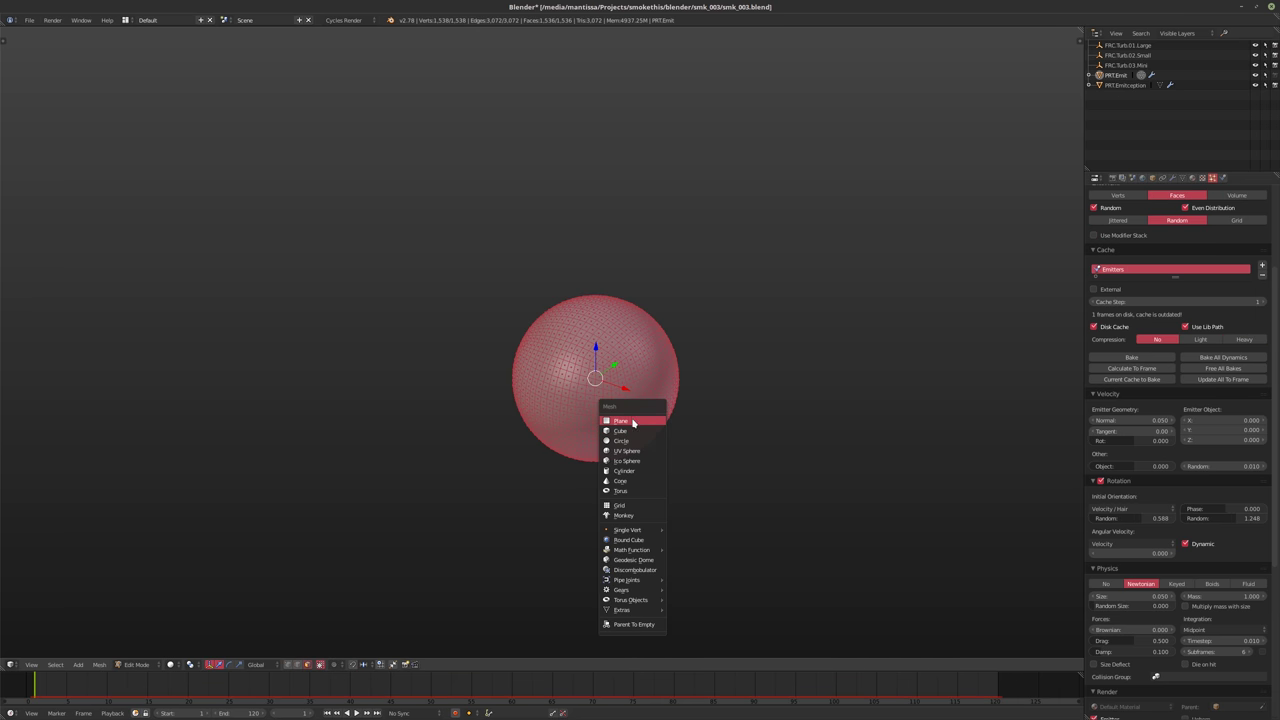
left_click(634, 422)
key("z")
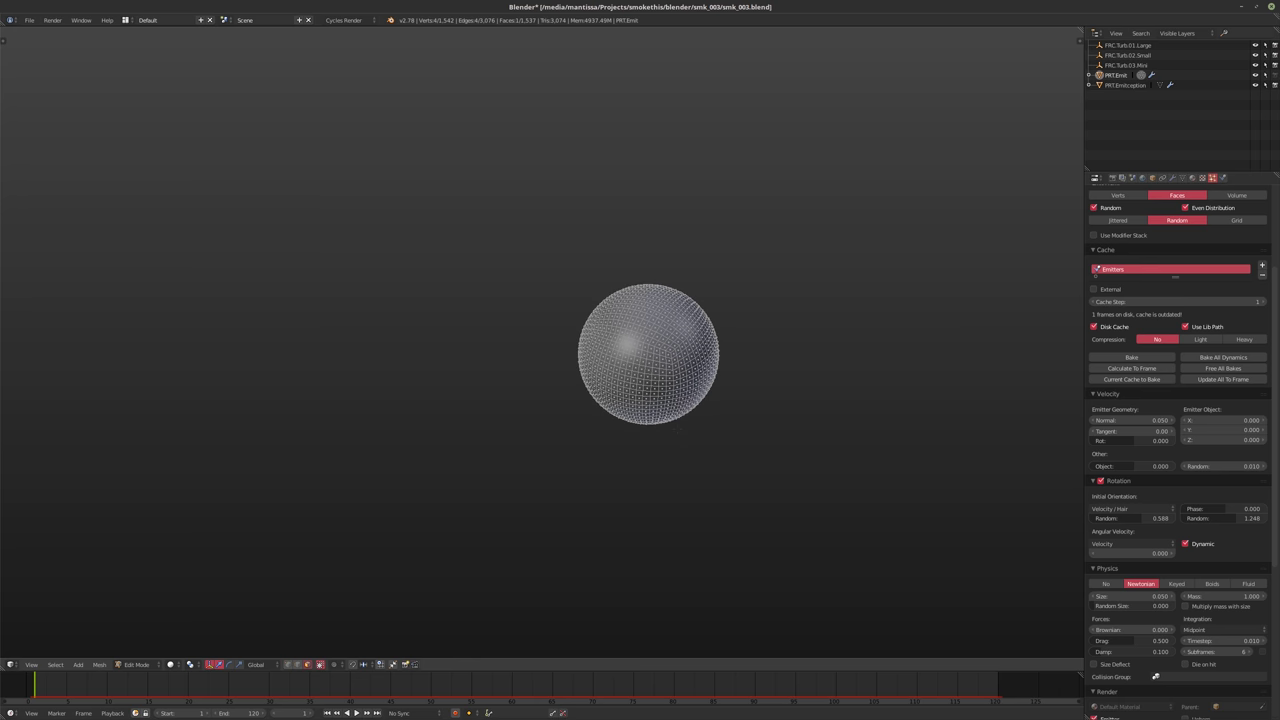
key("KP_1")
scroll(663, 405, "up", 1)
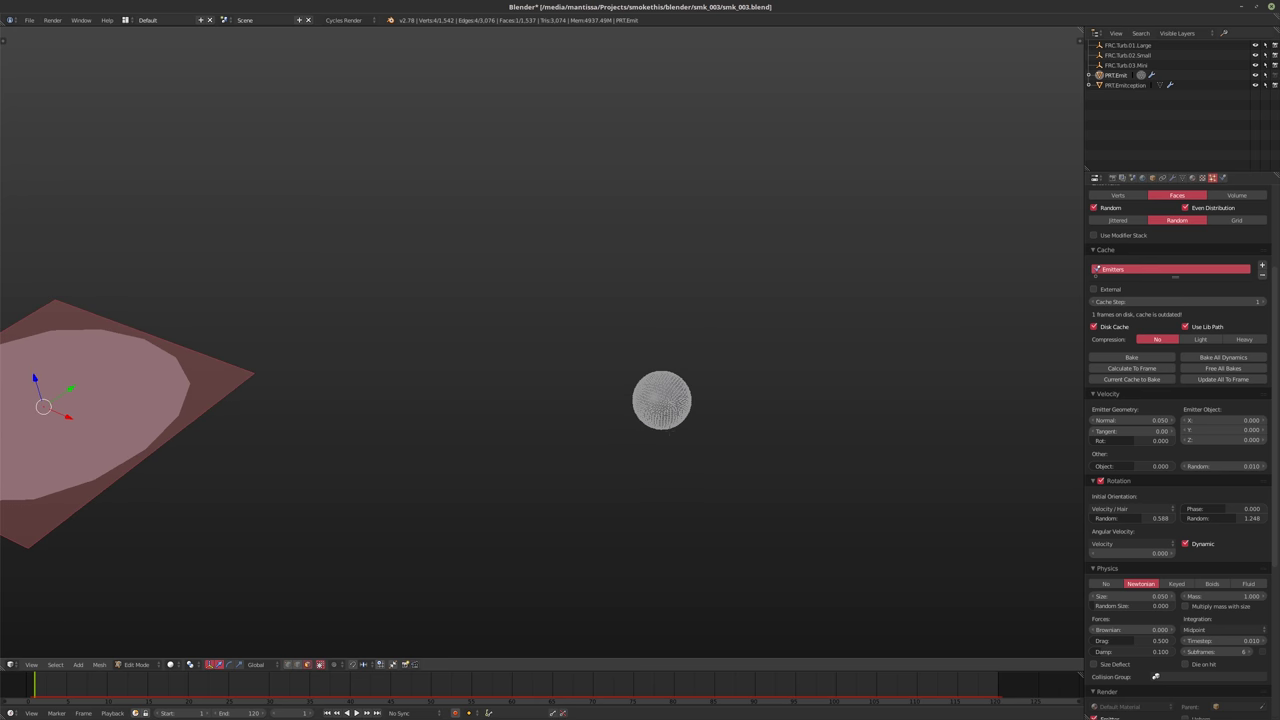
key("ctrl+z")
scroll(655, 398, "up", 2)
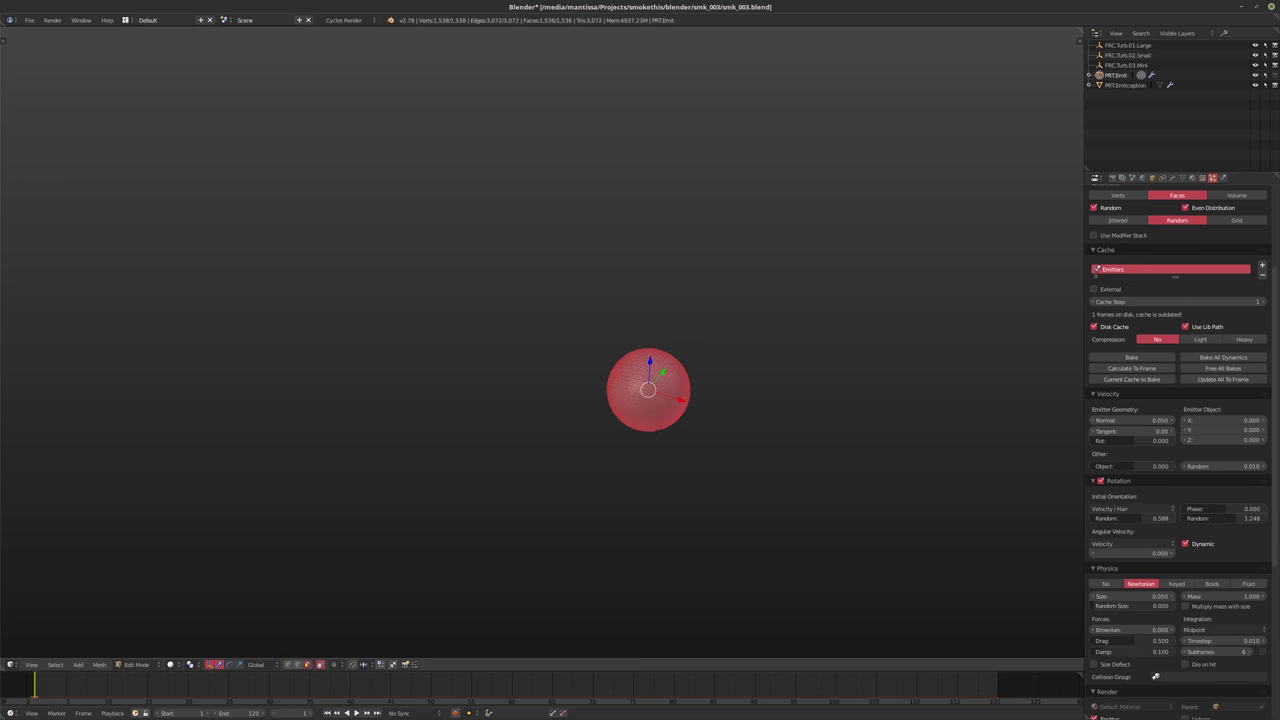
Centre the view on the sphere, add a plane to PRT.Emit's mesh, and scale it by 0.1
key("KP_Decimal")
scroll(540, 345, "up", 5)
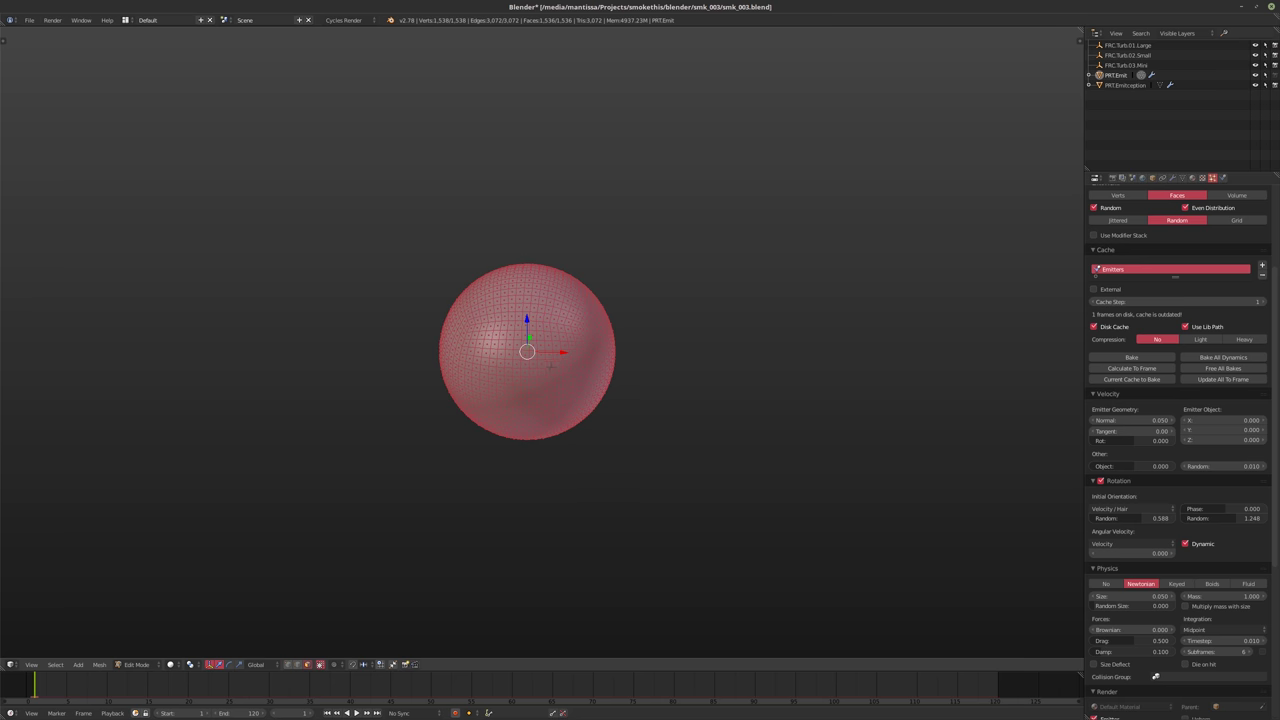
key("shift+a")
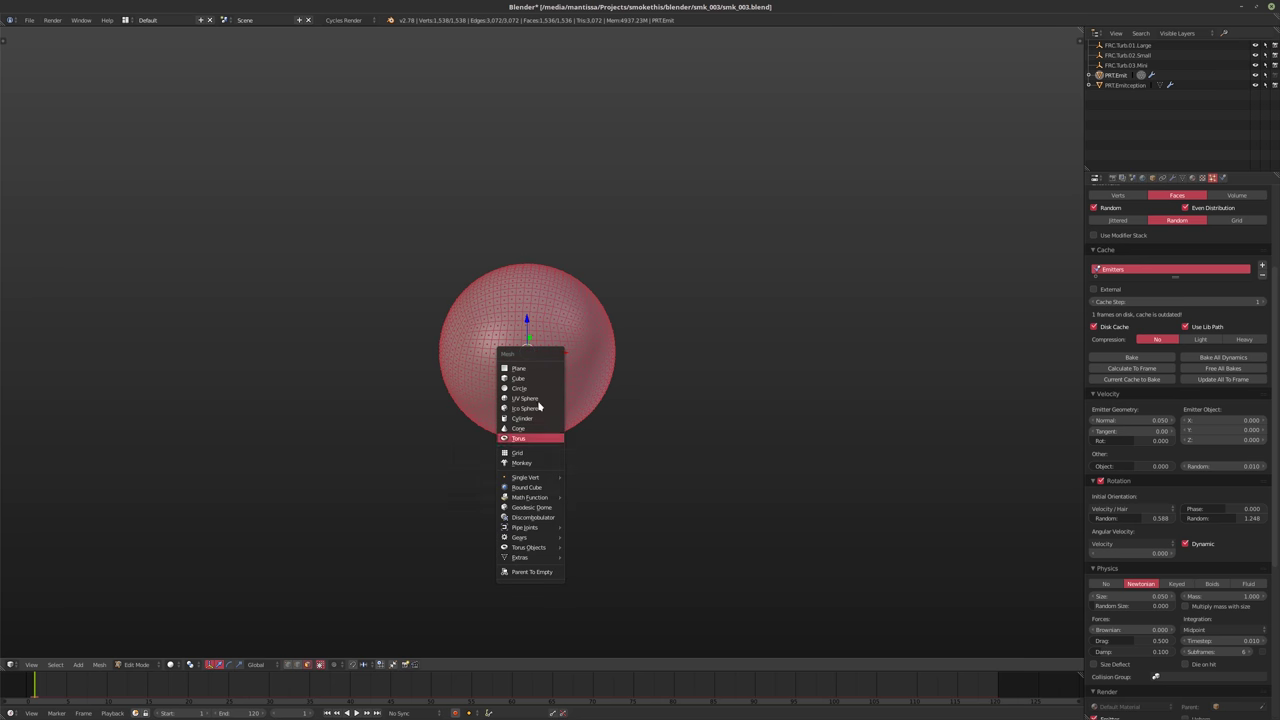
left_click(519, 368)
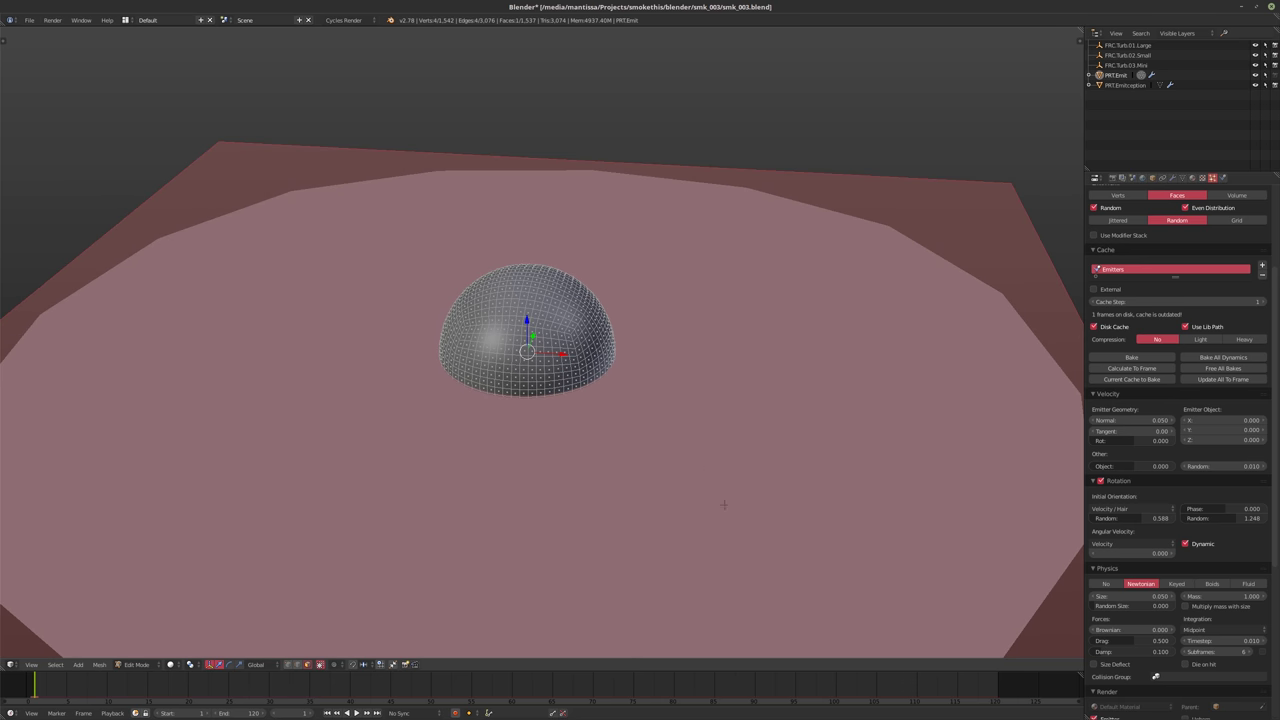
type("s.1")
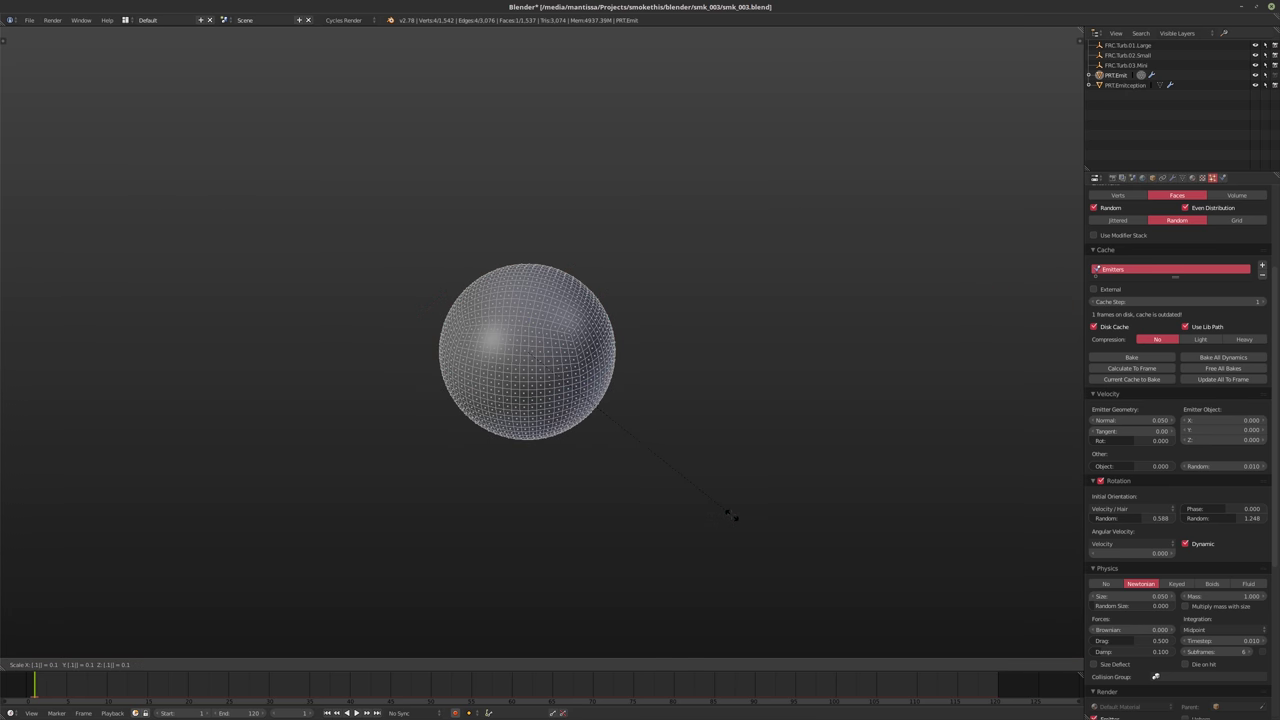
key("Return")
Show the mesh as wireframe and enlarge the plane until it extends beyond the sphere on all sides
key("z")
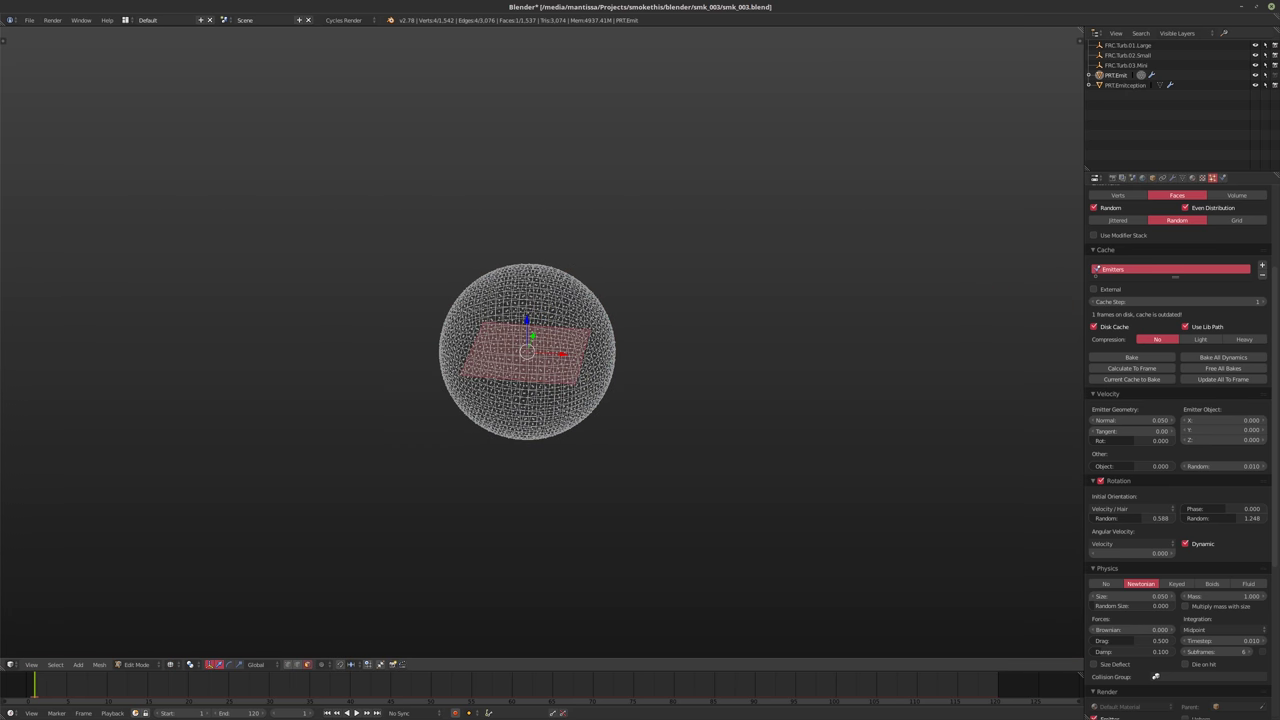
scroll(612, 410, "up", 2)
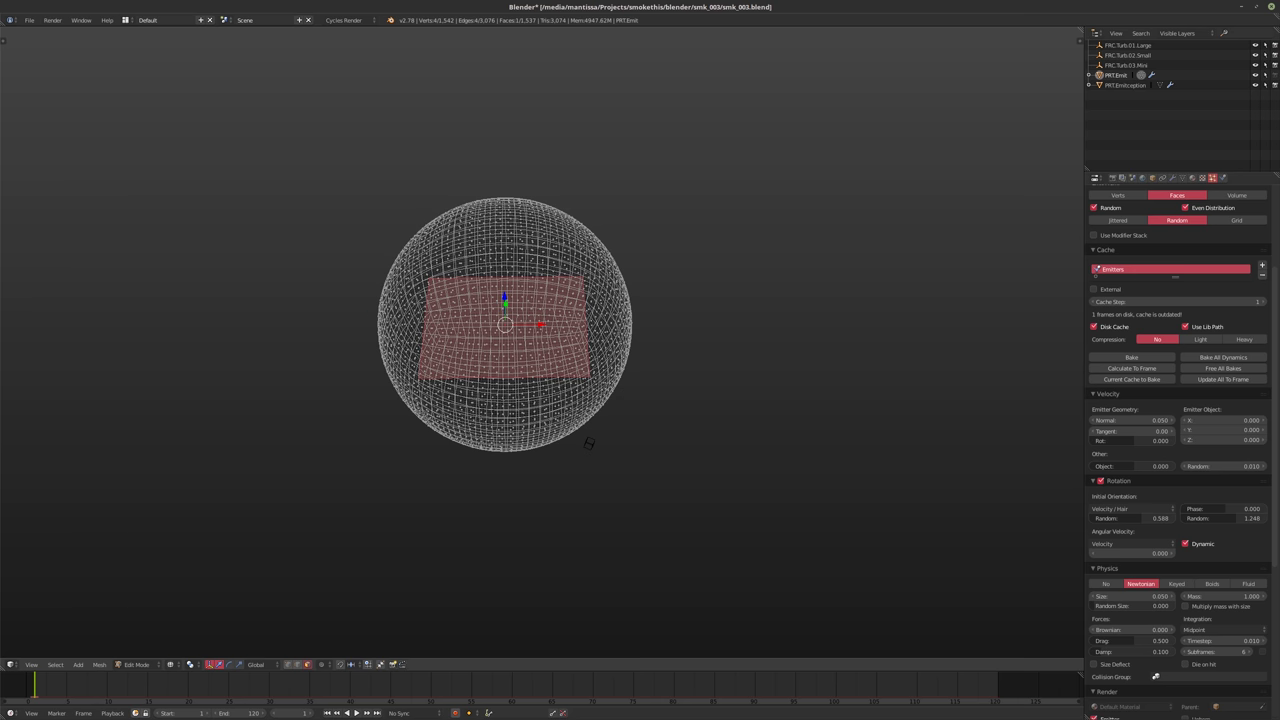
key("s")
left_click(697, 420)
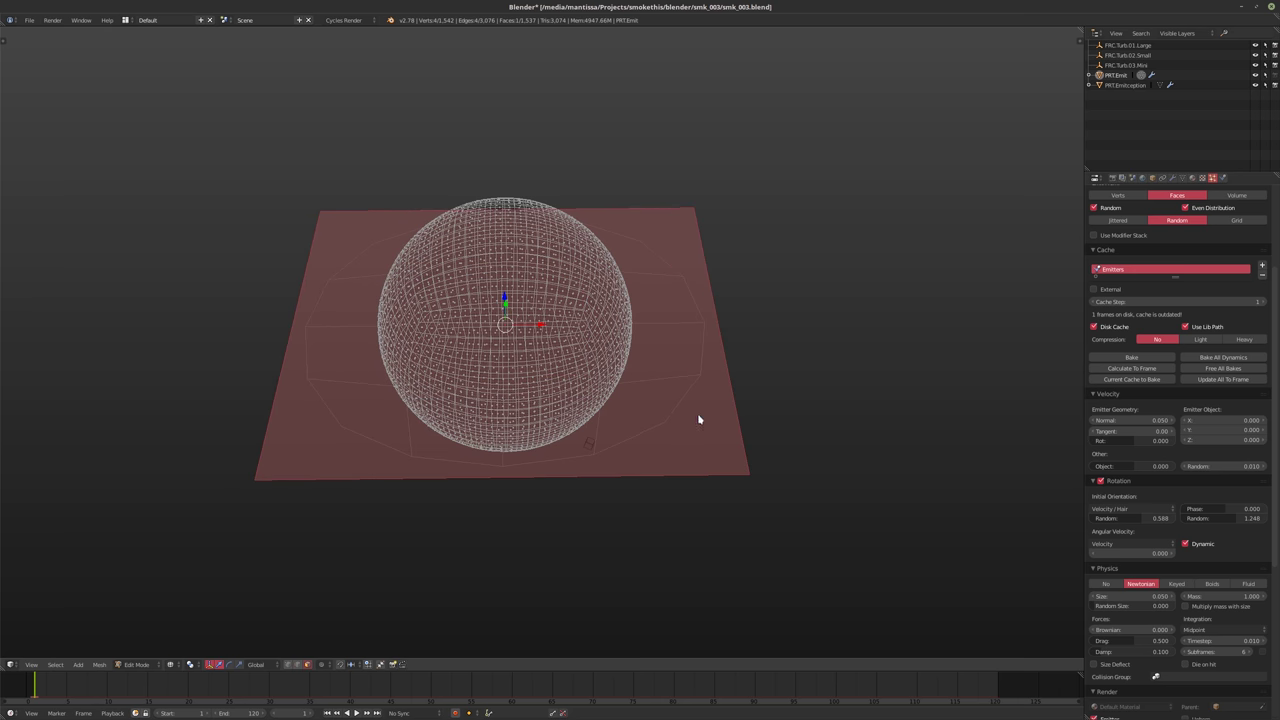
Turn off the Subsurf modifier's viewport display on PRT.Emit and reopen the mesh for editing
key("Tab")
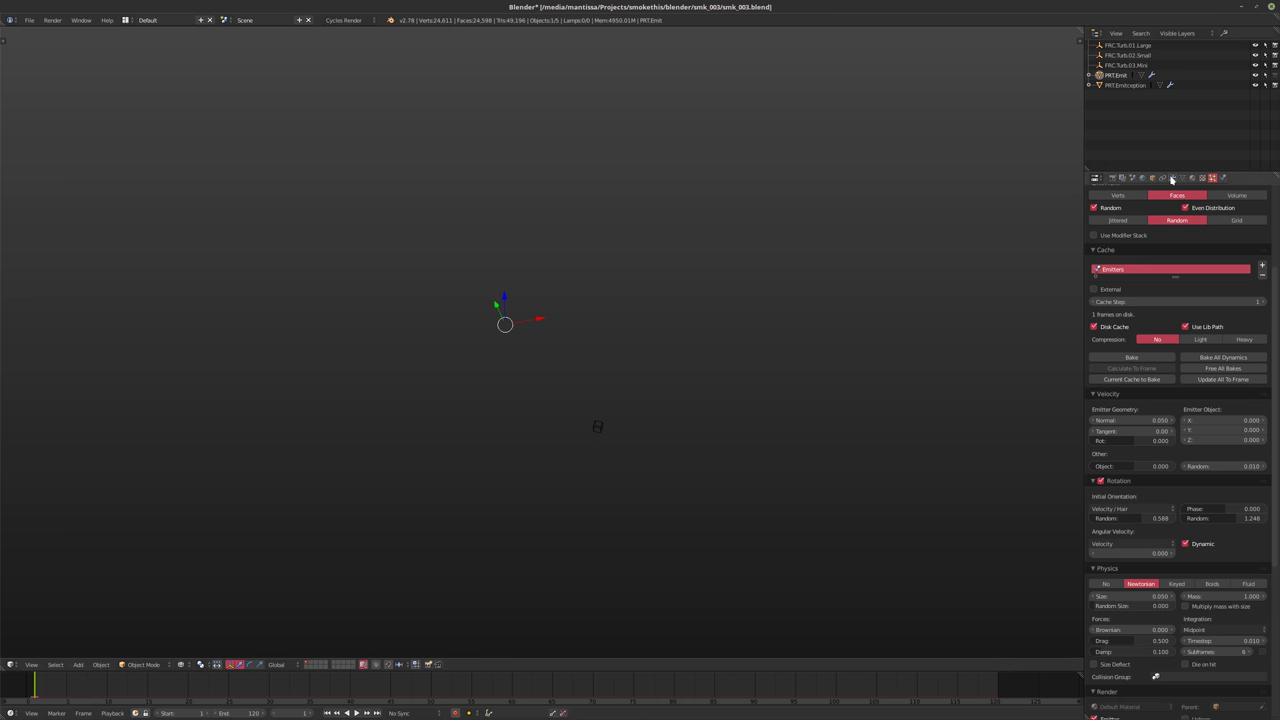
left_click(1172, 179)
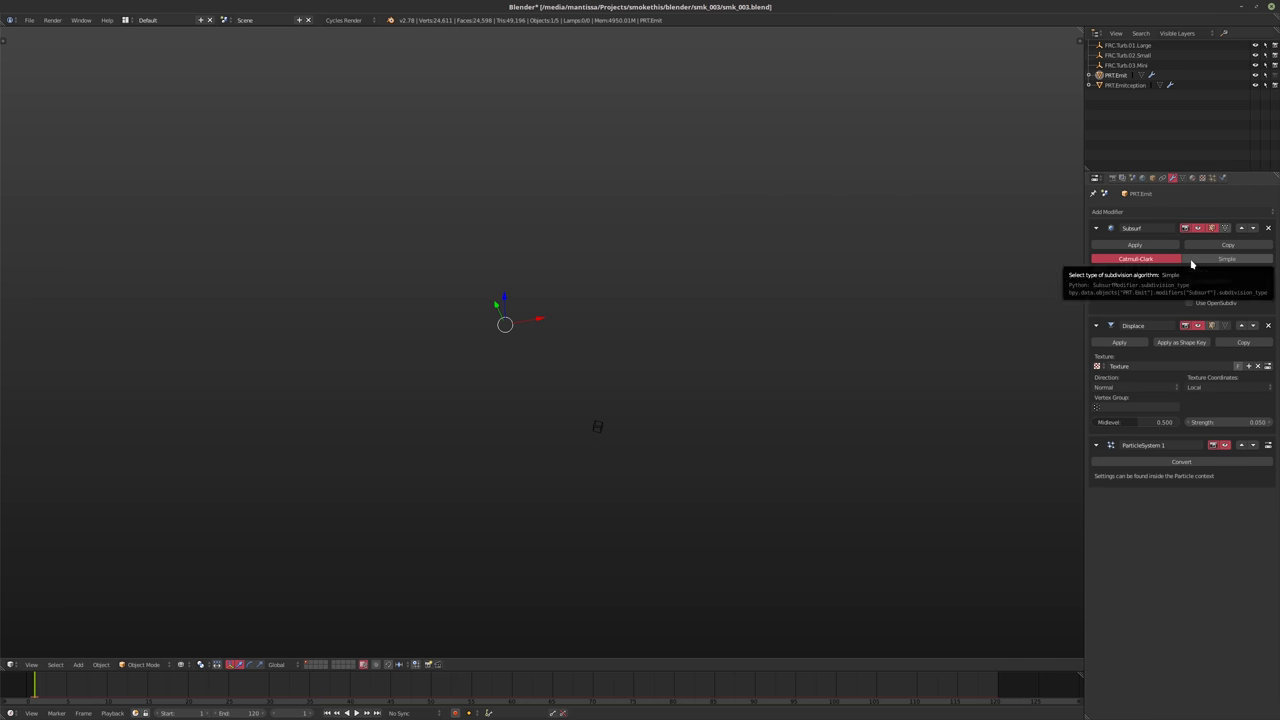
key("Tab")
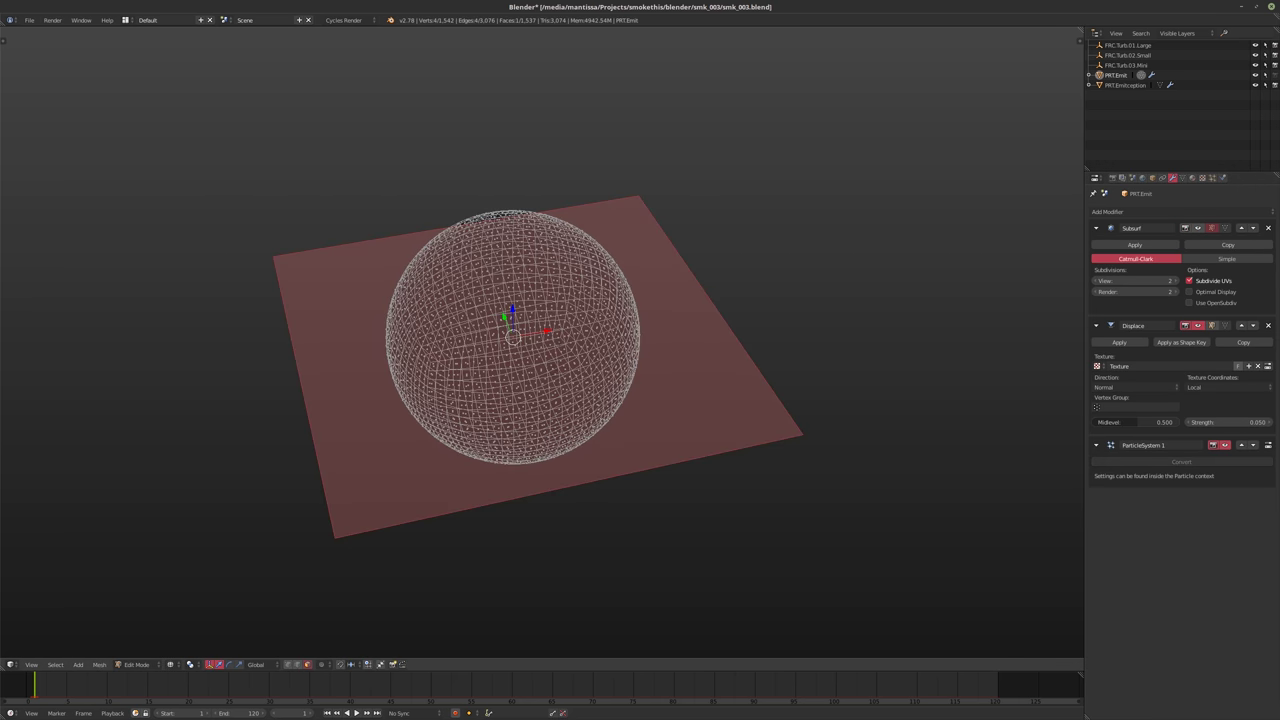
middle_click_drag(540, 420, 560, 380)
key("l")
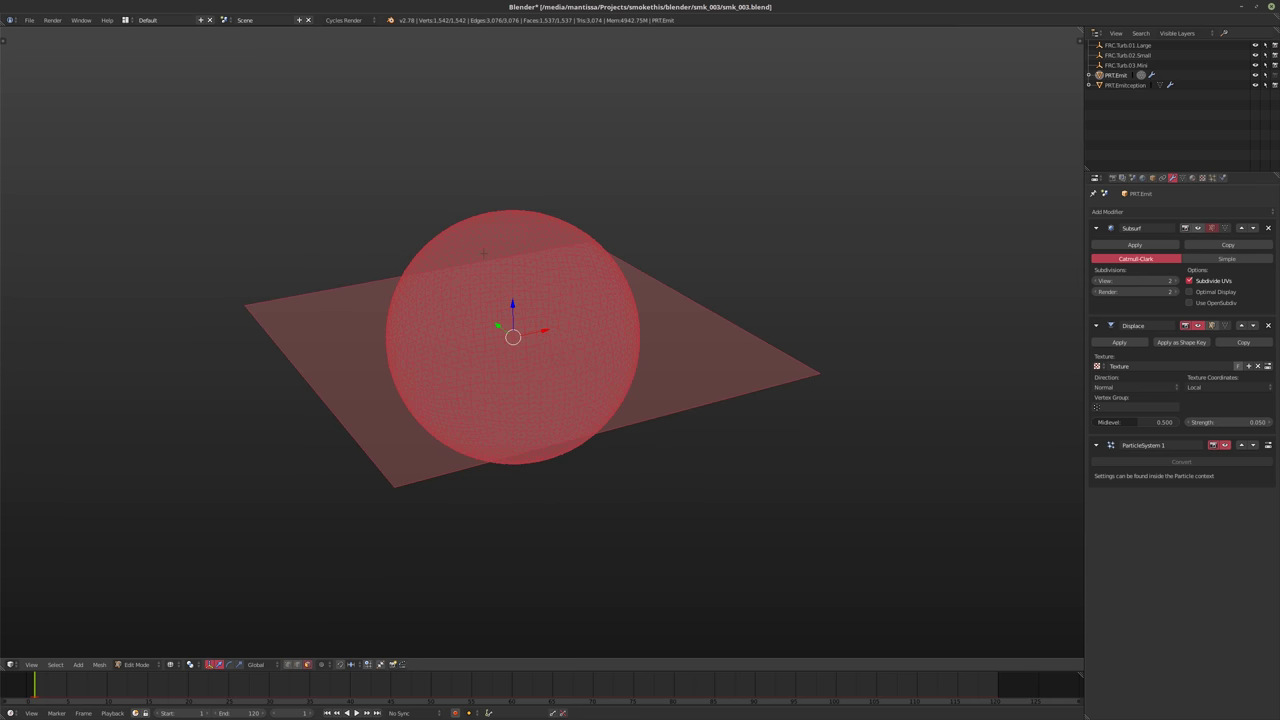
key("x")
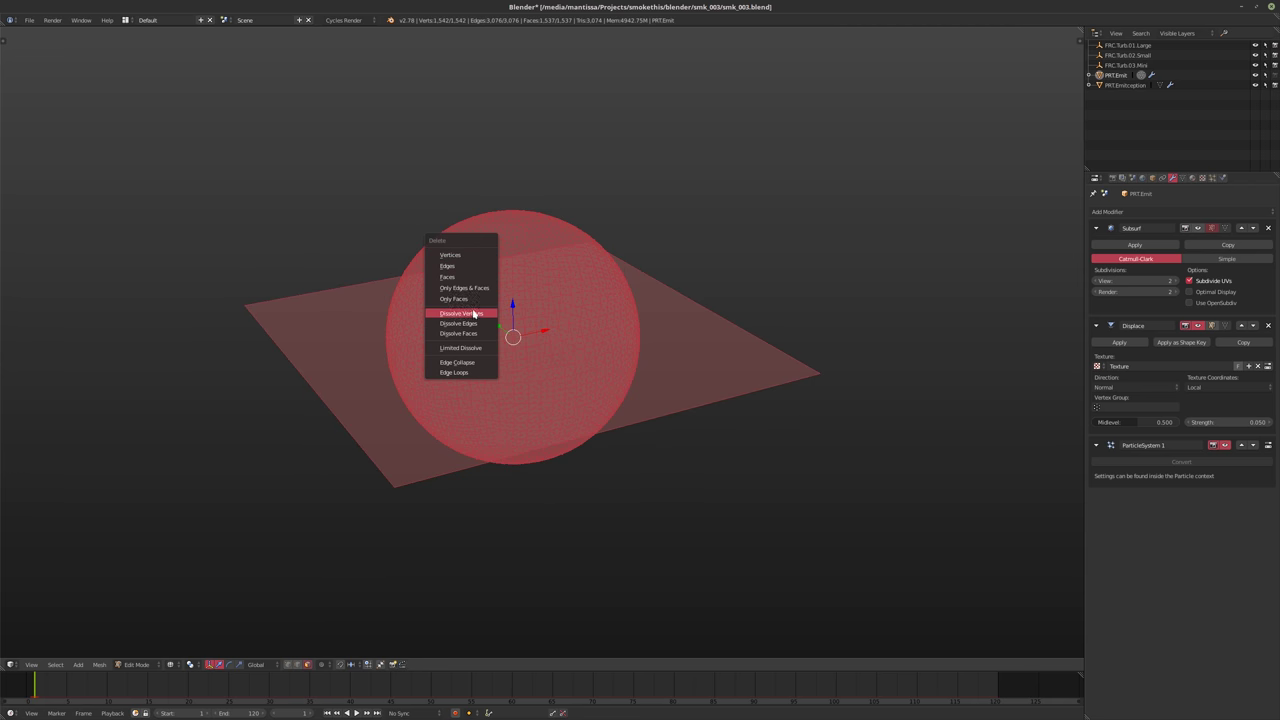
left_click(474, 314)
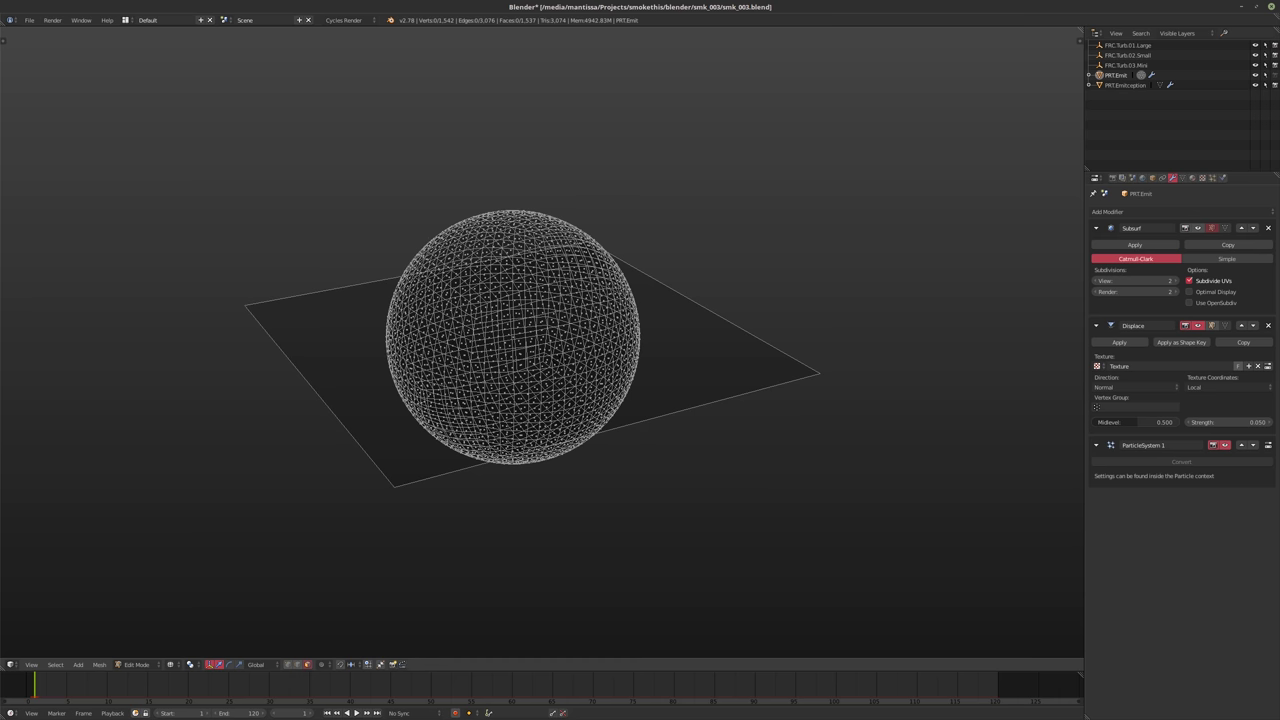
key("k")
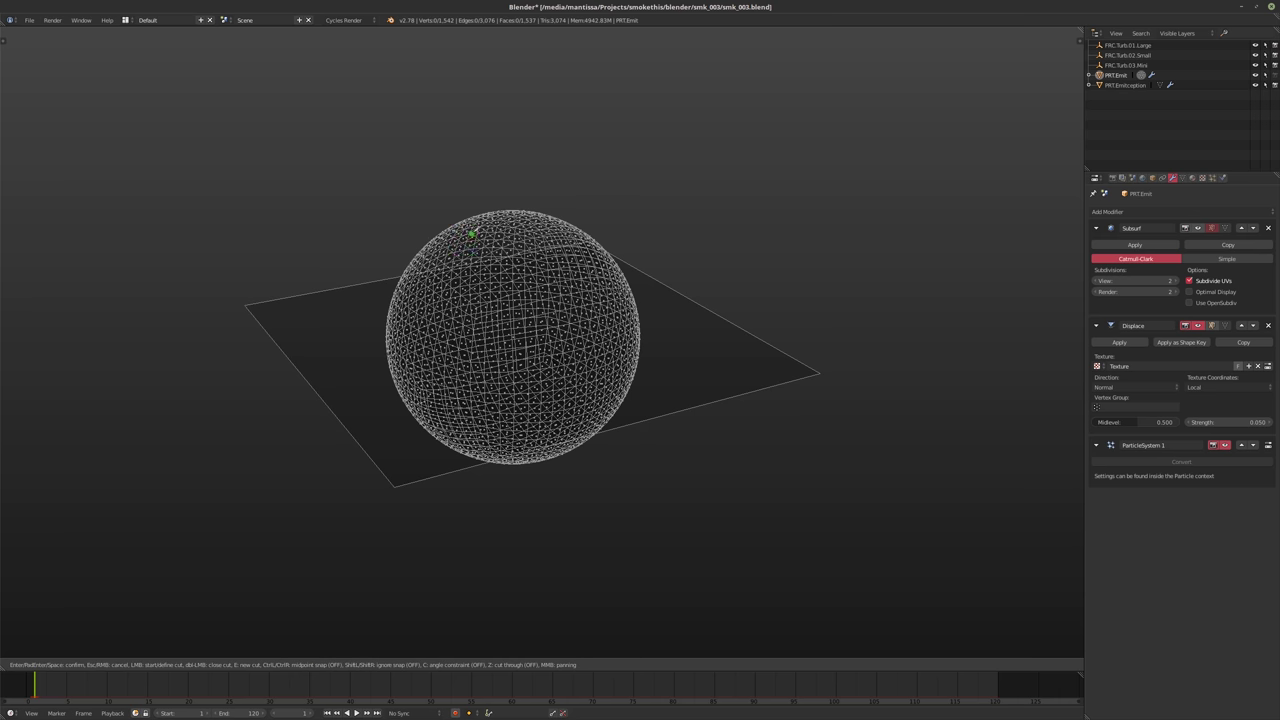
key("Escape")
Delete the linked sphere geometry from PRT.Emit, keeping only the plane, and play the animation in Object Mode
key("a")
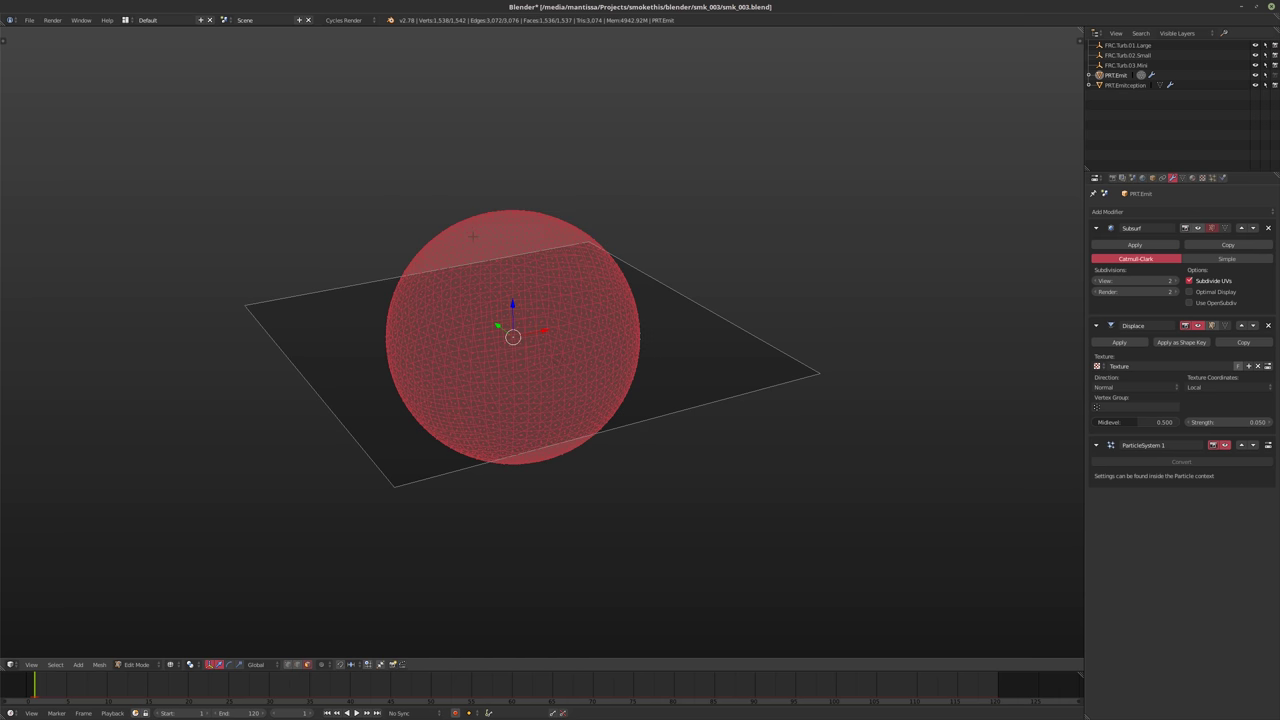
key("x")
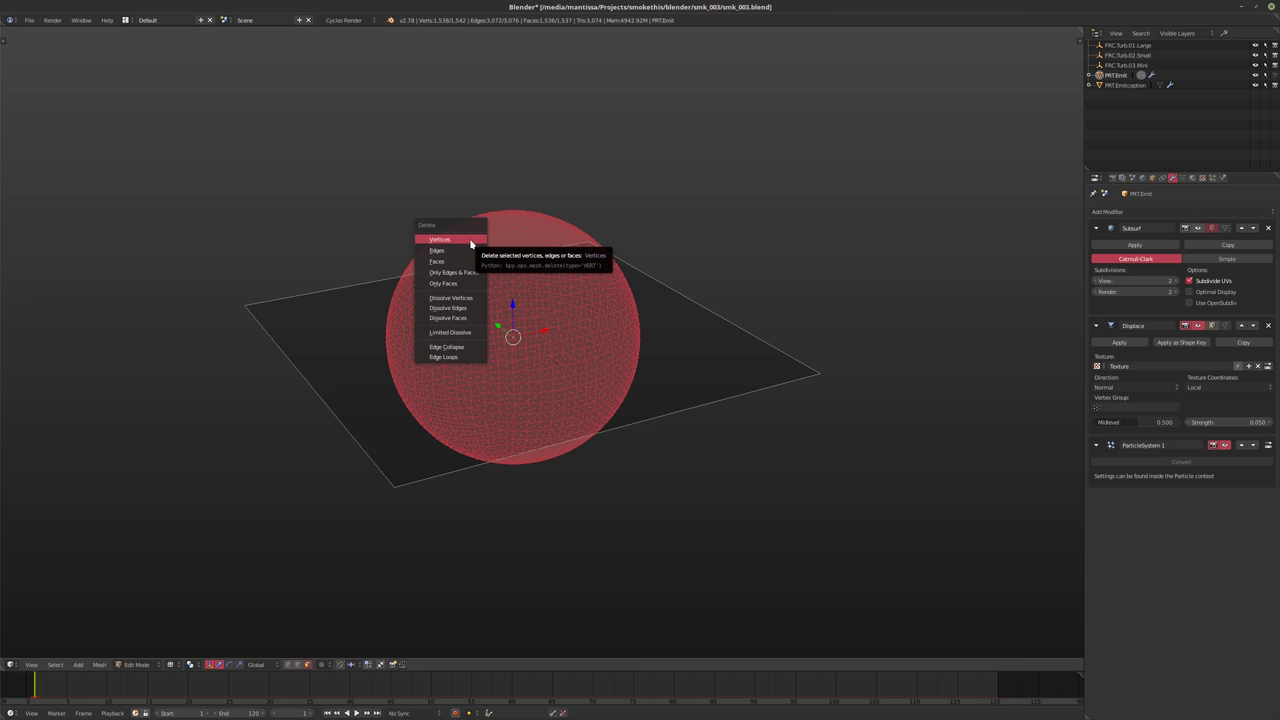
left_click(437, 261)
key("Tab")
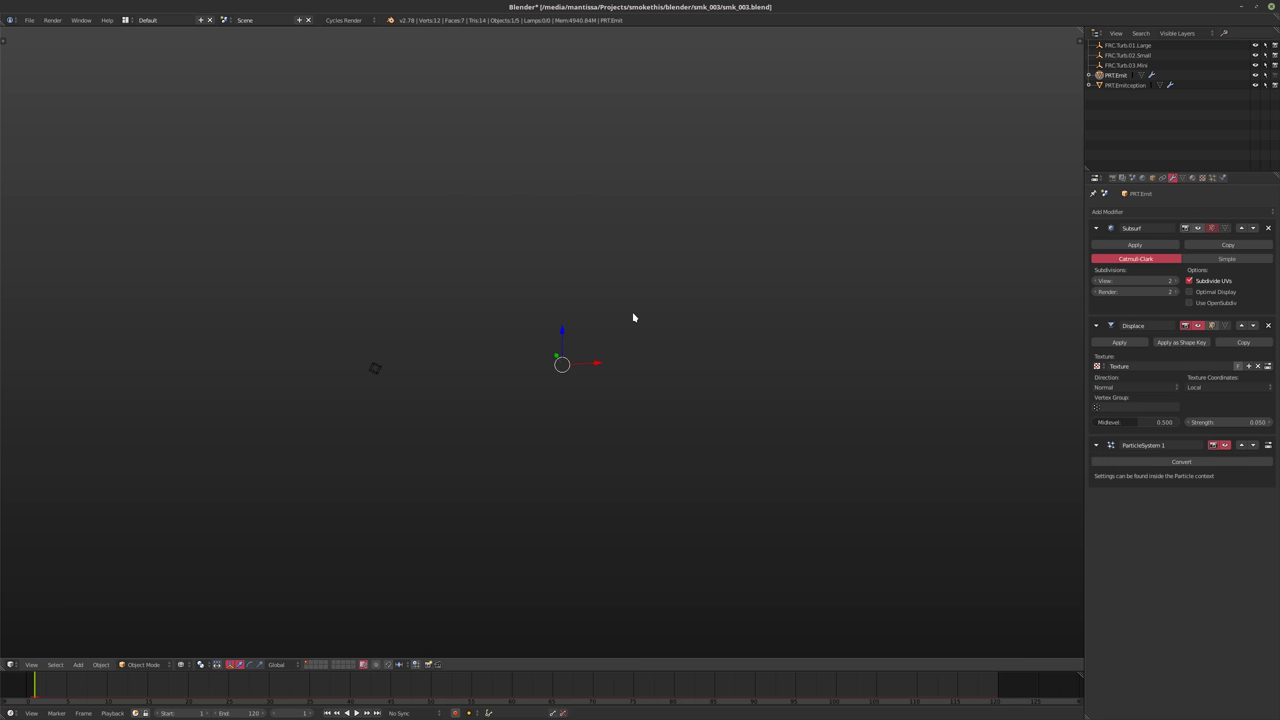
key("alt+a")
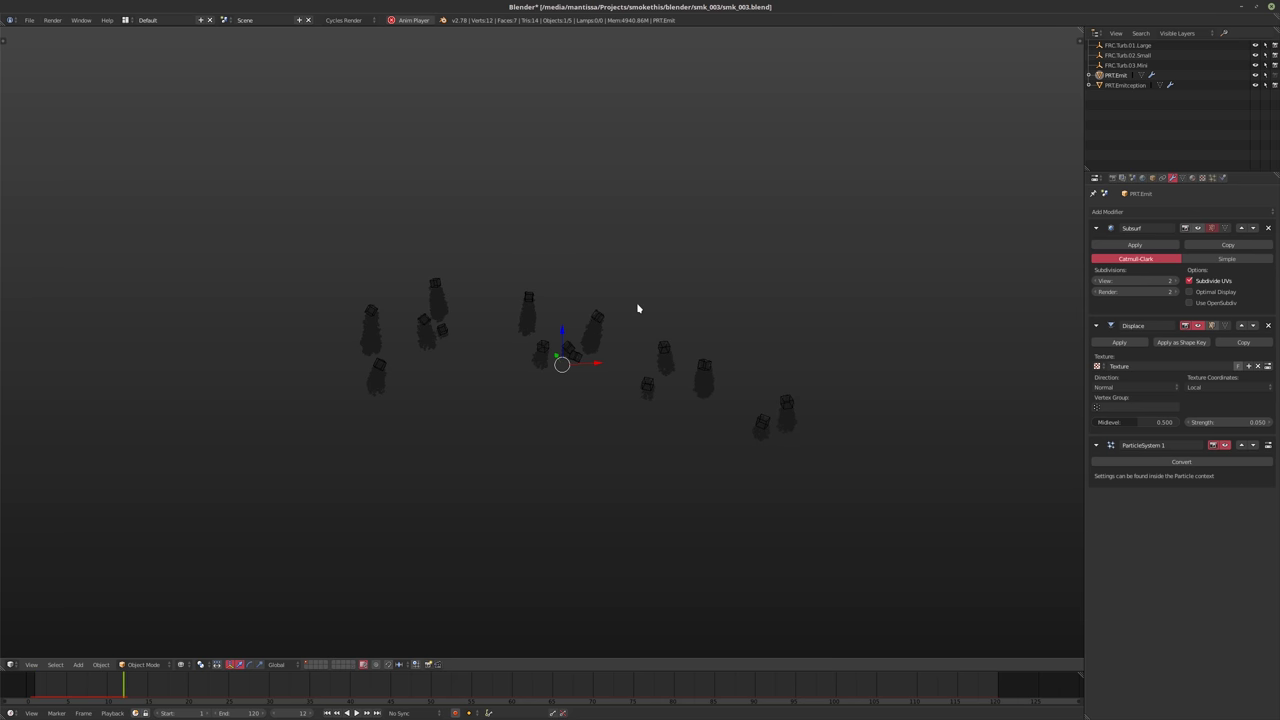
Stop playback, show the viewport's properties region, and turn off Only Render so the grid and emitter plane display again
key("Escape")
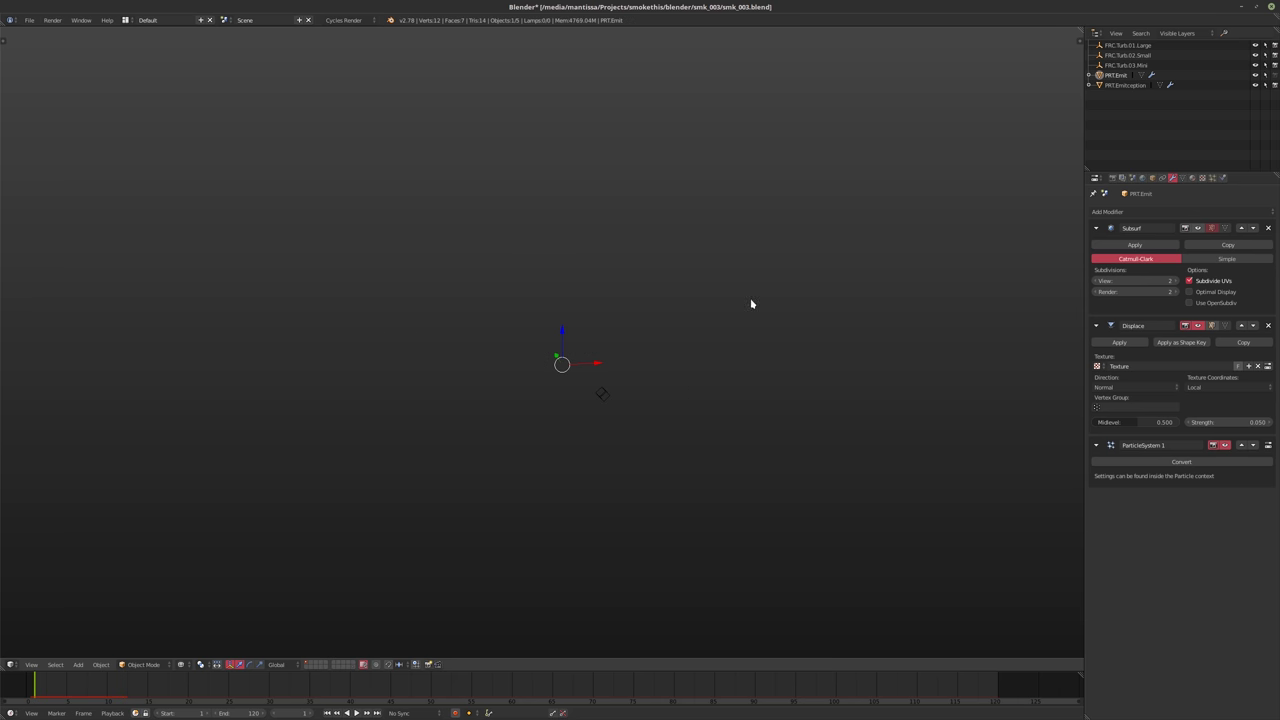
key("n")
left_click(1022, 529)
mouse_move(786, 480)
middle_mouse_down()
mouse_move(729, 472)
mouse_move(720, 443)
mouse_move(705, 464)
mouse_move(737, 480)
mouse_move(757, 446)
mouse_move(780, 458)
middle_mouse_up()
scroll(700, 460, "down", 5)
key("Tab")
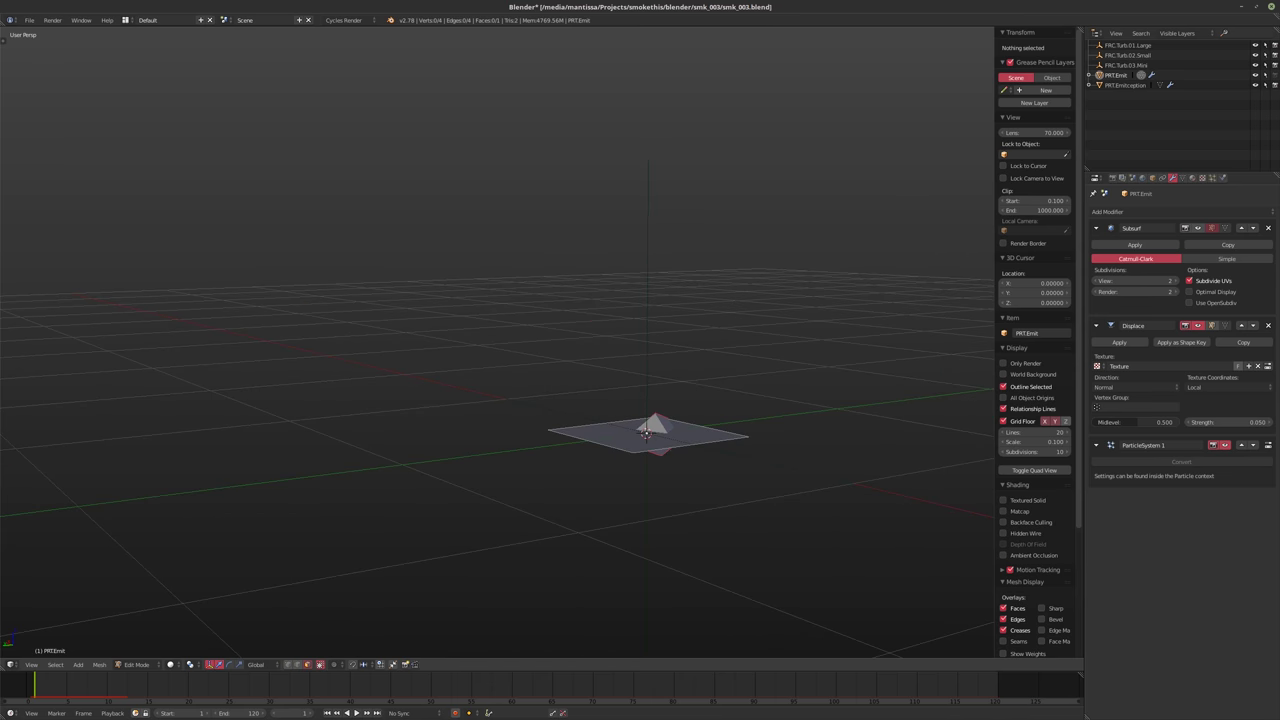
Turn off the Displace modifier's viewport display on PRT.Emit and reopen its mesh for editing
key("Tab")
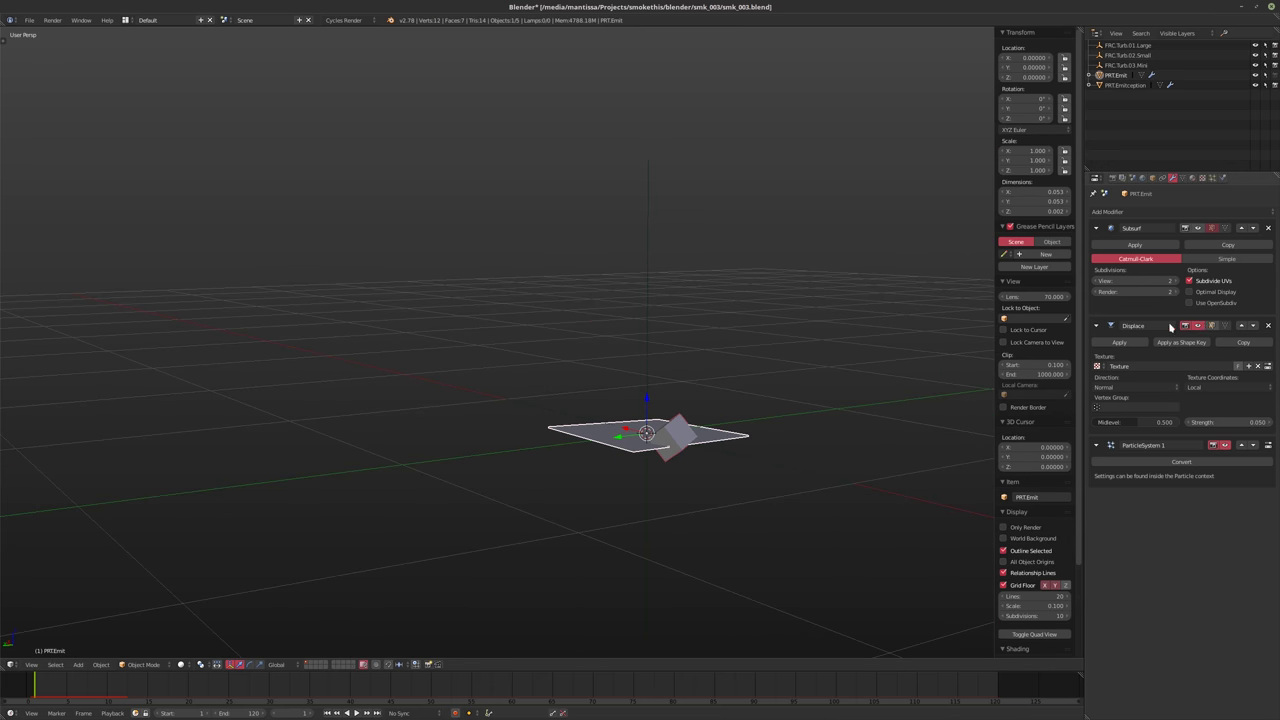
key("Tab")
mouse_move(720, 470)
middle_mouse_down()
mouse_move(735, 445)
mouse_move(720, 445)
middle_mouse_up()
key("Tab")
key("Tab")
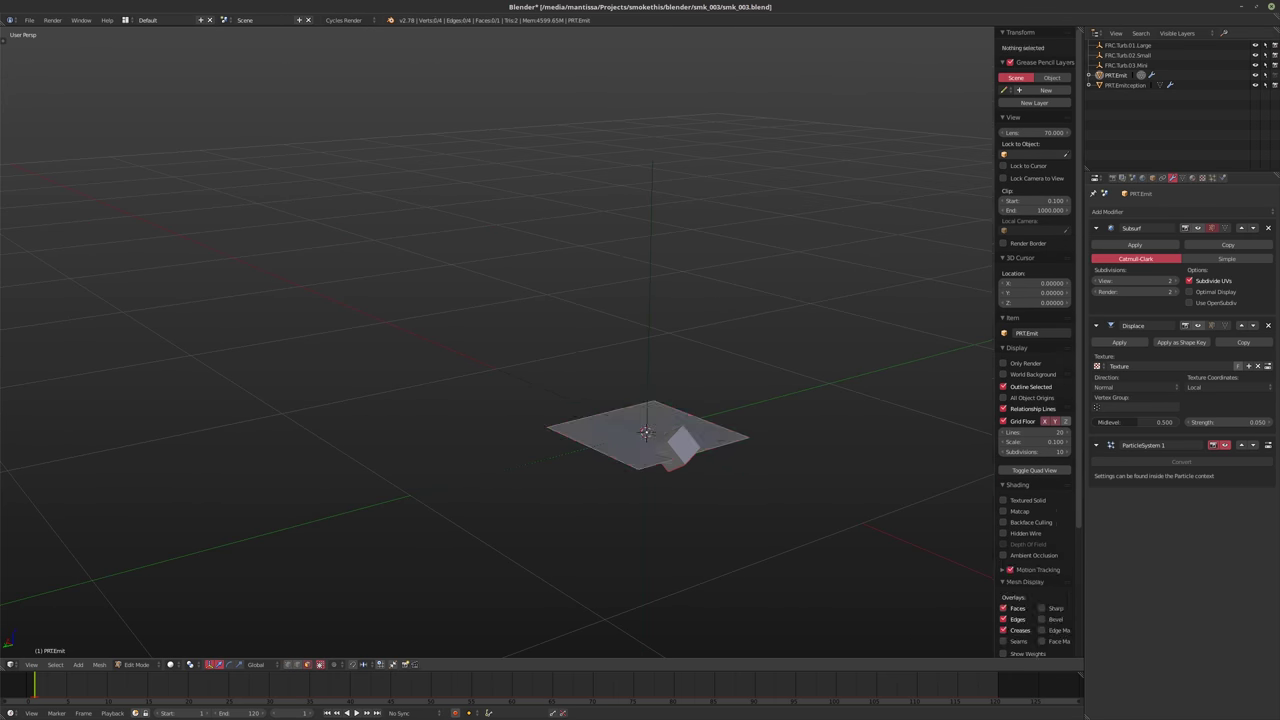
Scale the whole emitter plane by 2.5 and return to Object Mode
type("a")
type("s2.5")
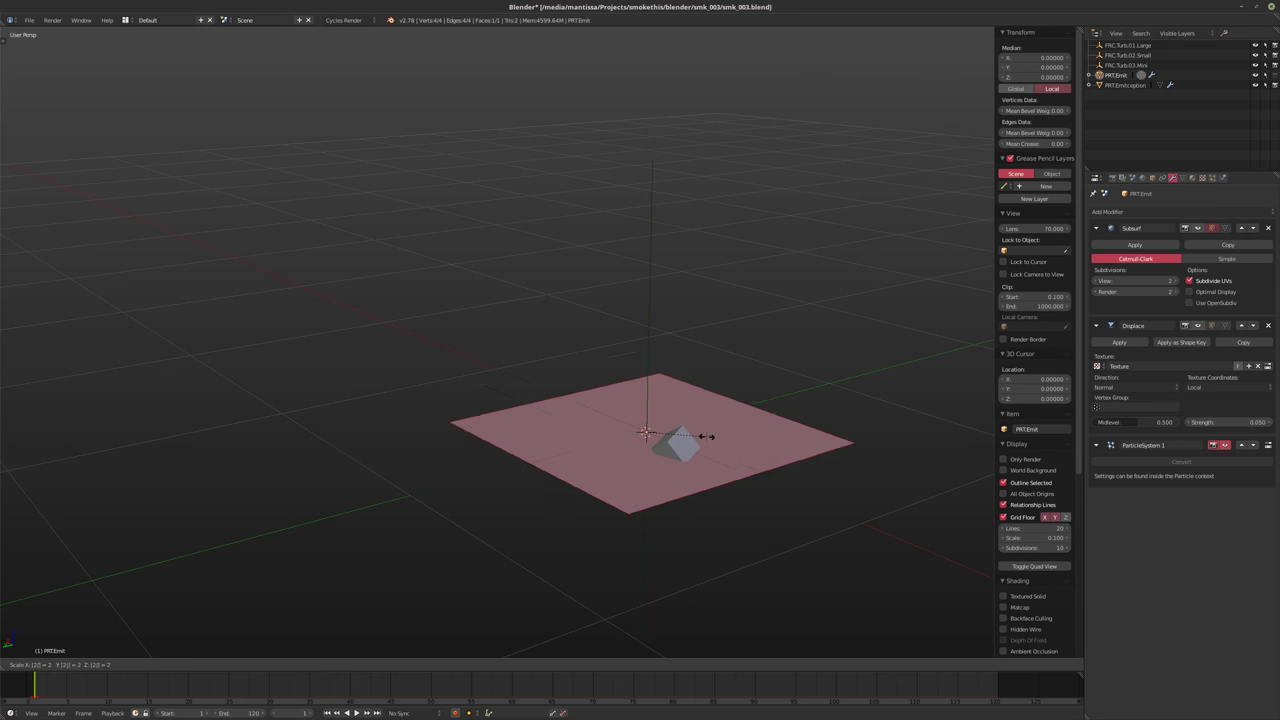
key("Return")
key("Tab")
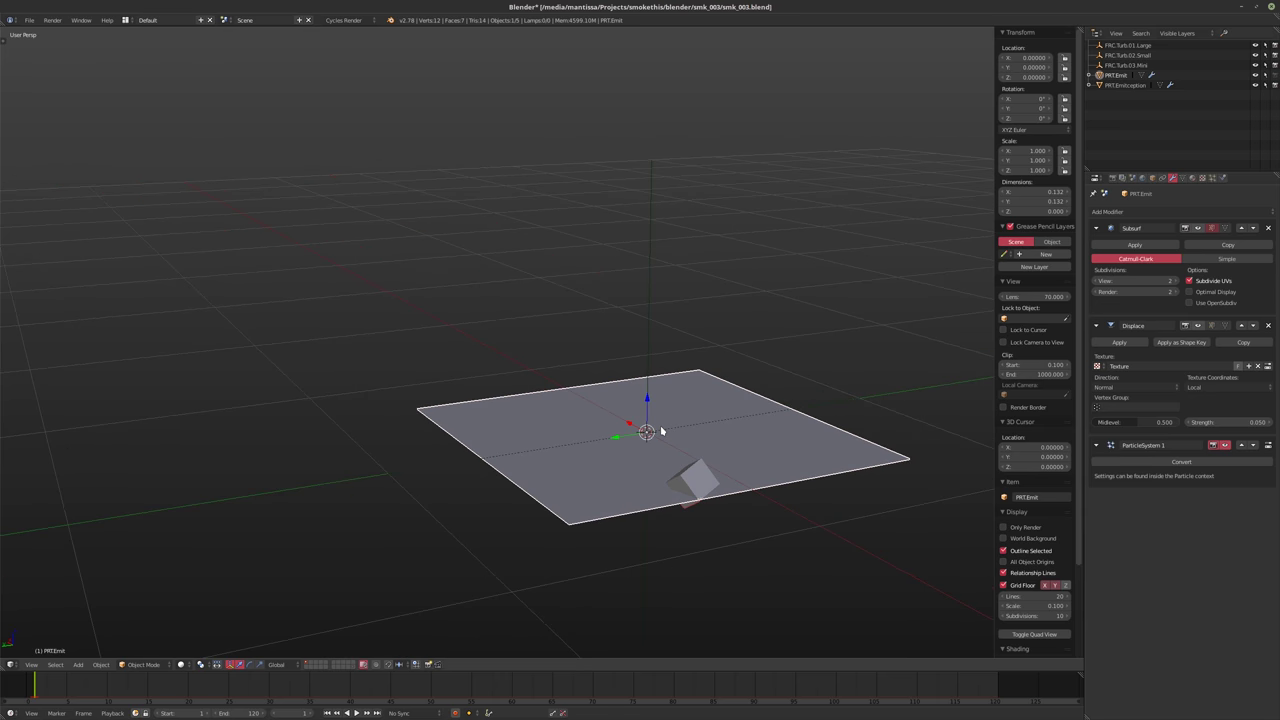
Rotate the PRT.Emit plane 180° around the X axis
key("r")
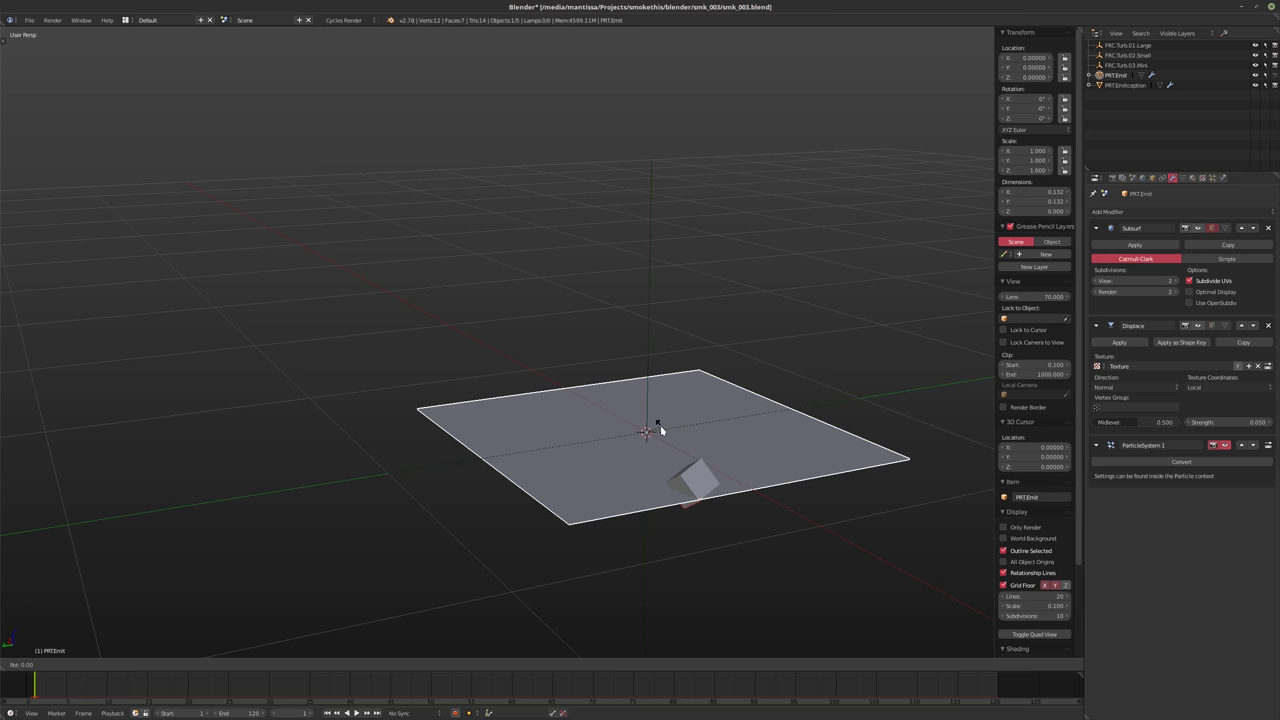
type("x180")
key("Return")
Play the animation from a side view with Only Render display turned on, and stop it at the start
middle_click_drag(601, 392, 694, 423)
key("alt+a")
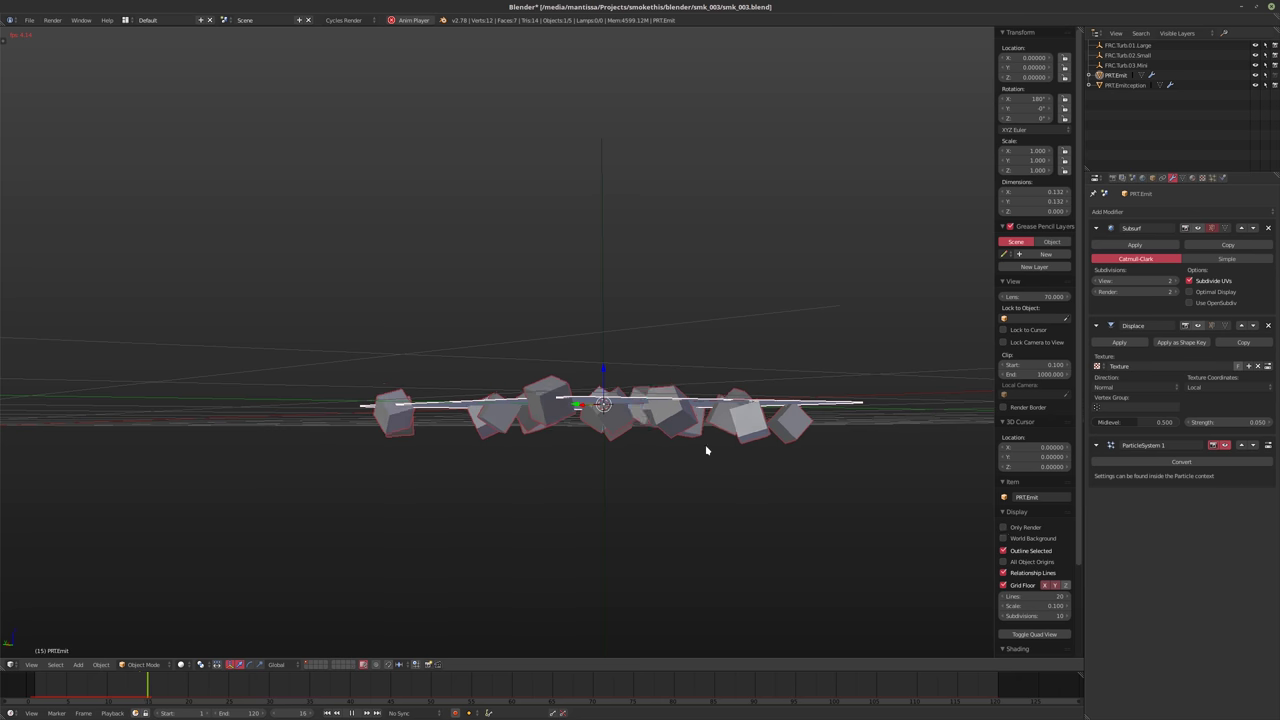
key("alt+shift+z")
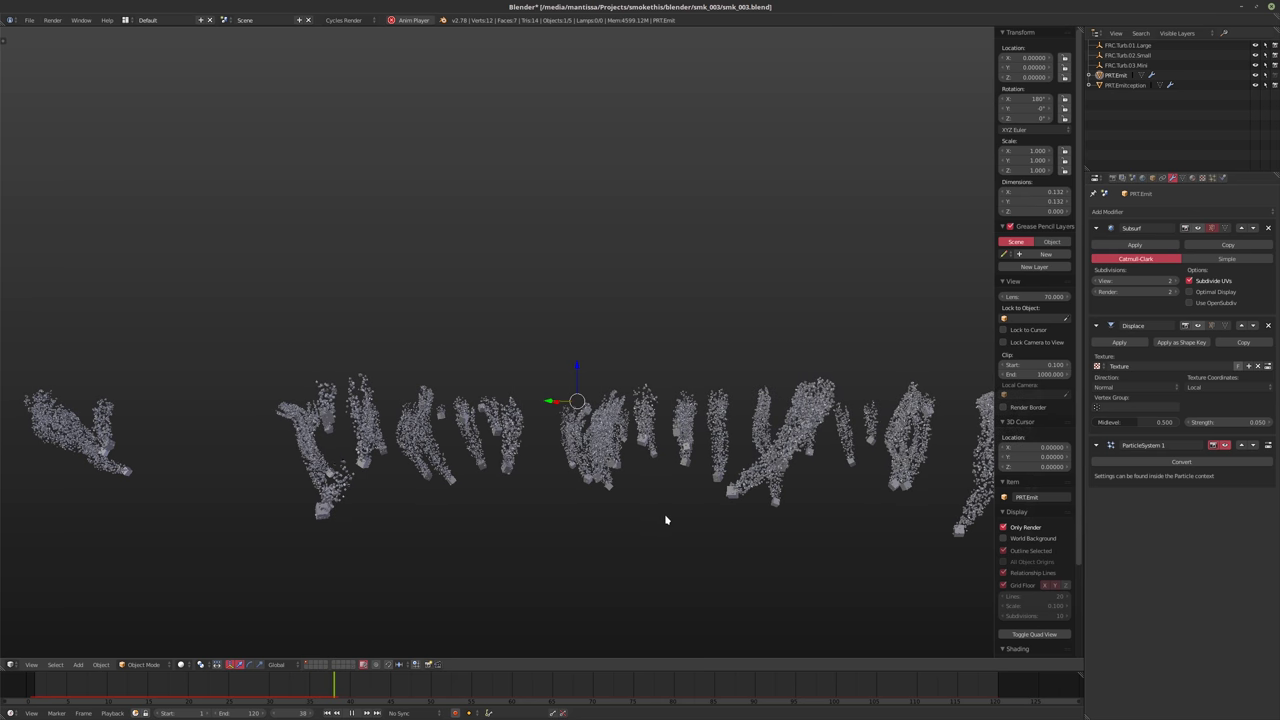
key("Escape")
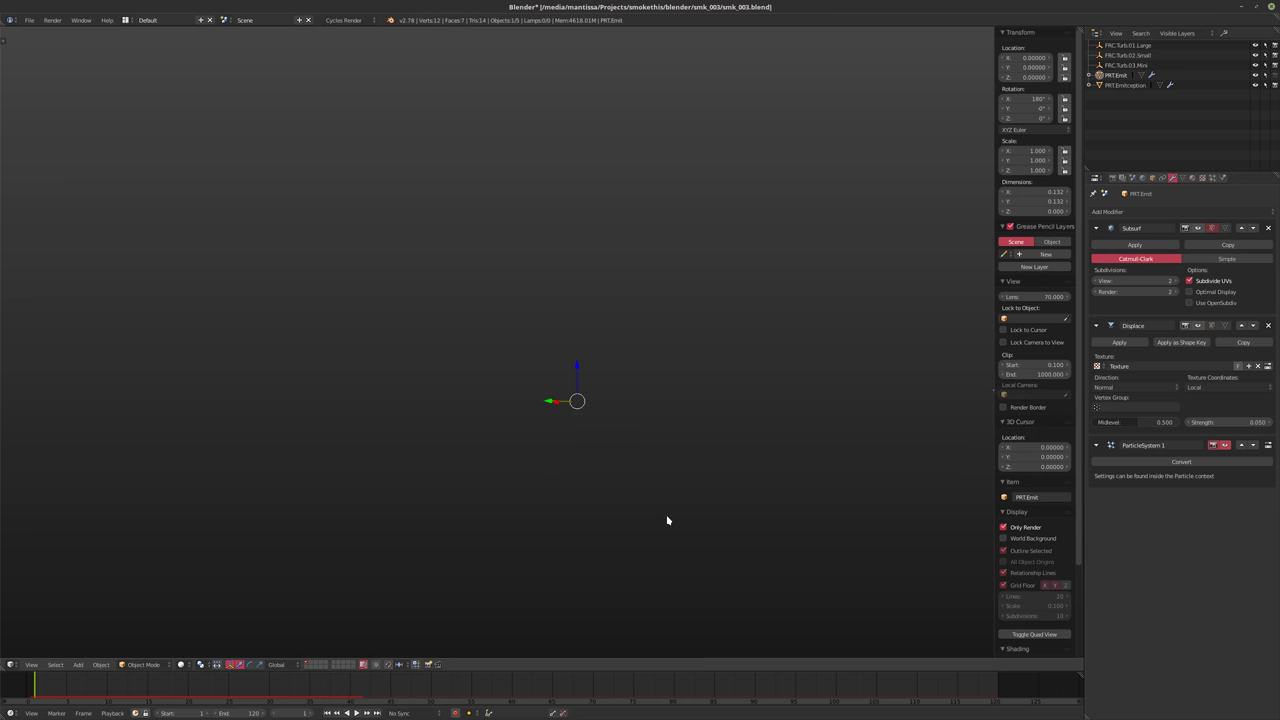
Set the turbulence force field of FRC.Turb.03.Mini to Size 0.007 and Flow 0.1
left_click(1125, 65)
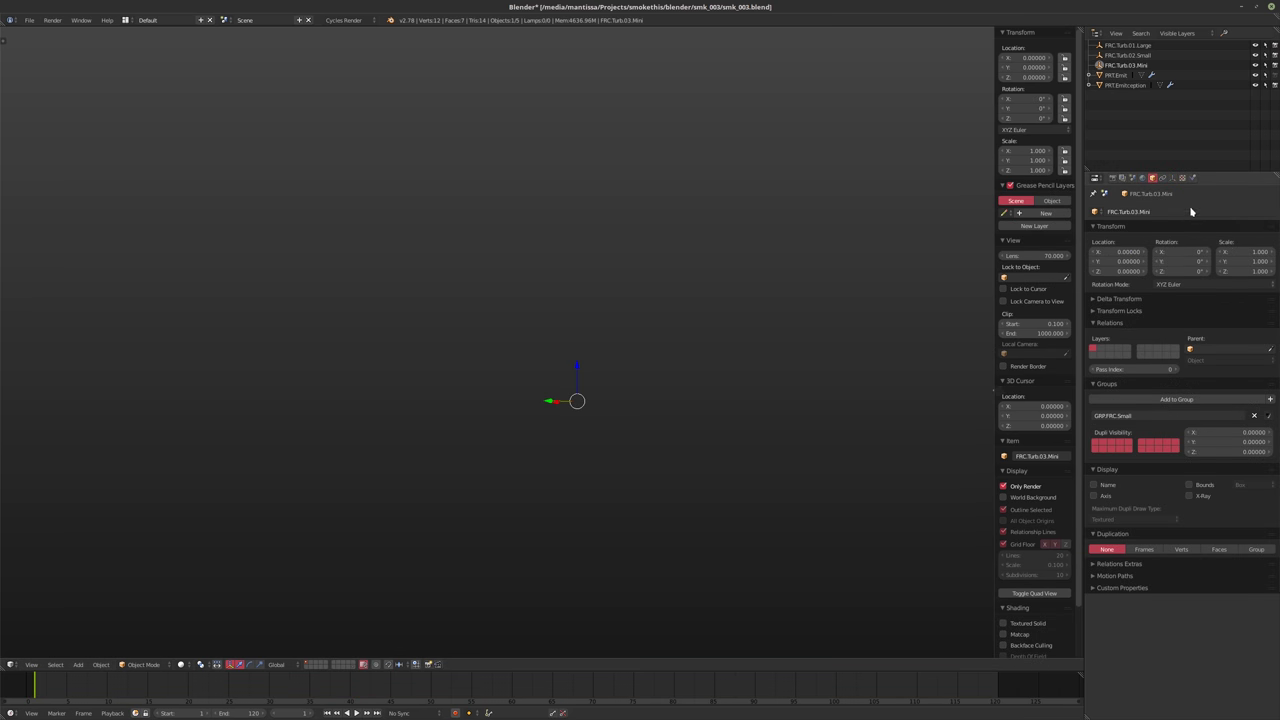
left_click(1193, 178)
left_click(1132, 292)
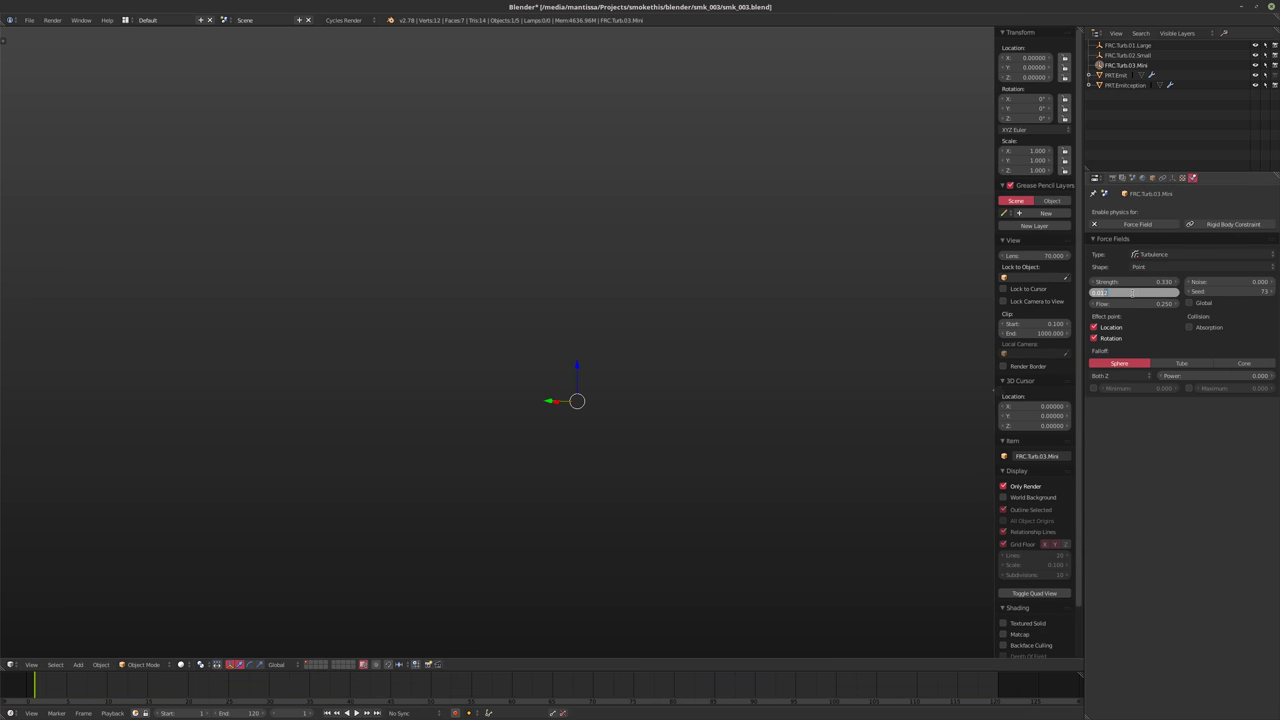
type("0.007")
key("Return")
left_click(1126, 303)
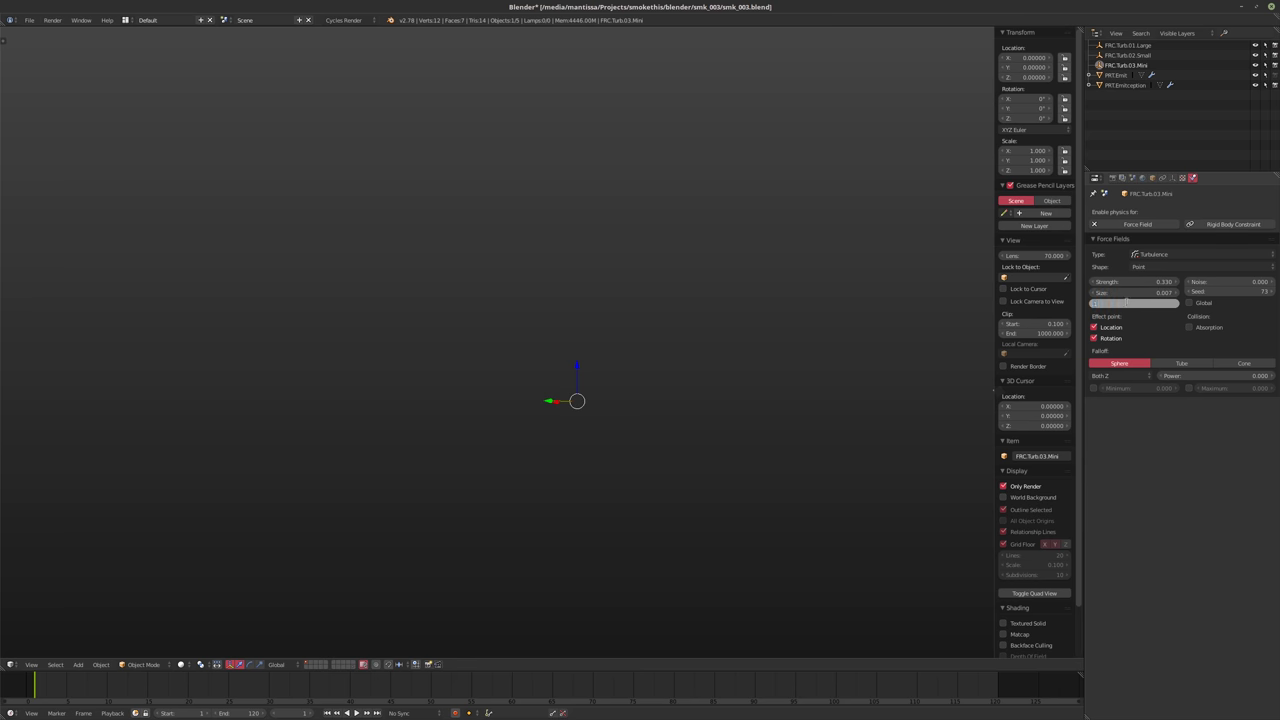
type("0.1")
key("Return")
Play the simulation and examine the particle trails from several angles
key("alt+a")
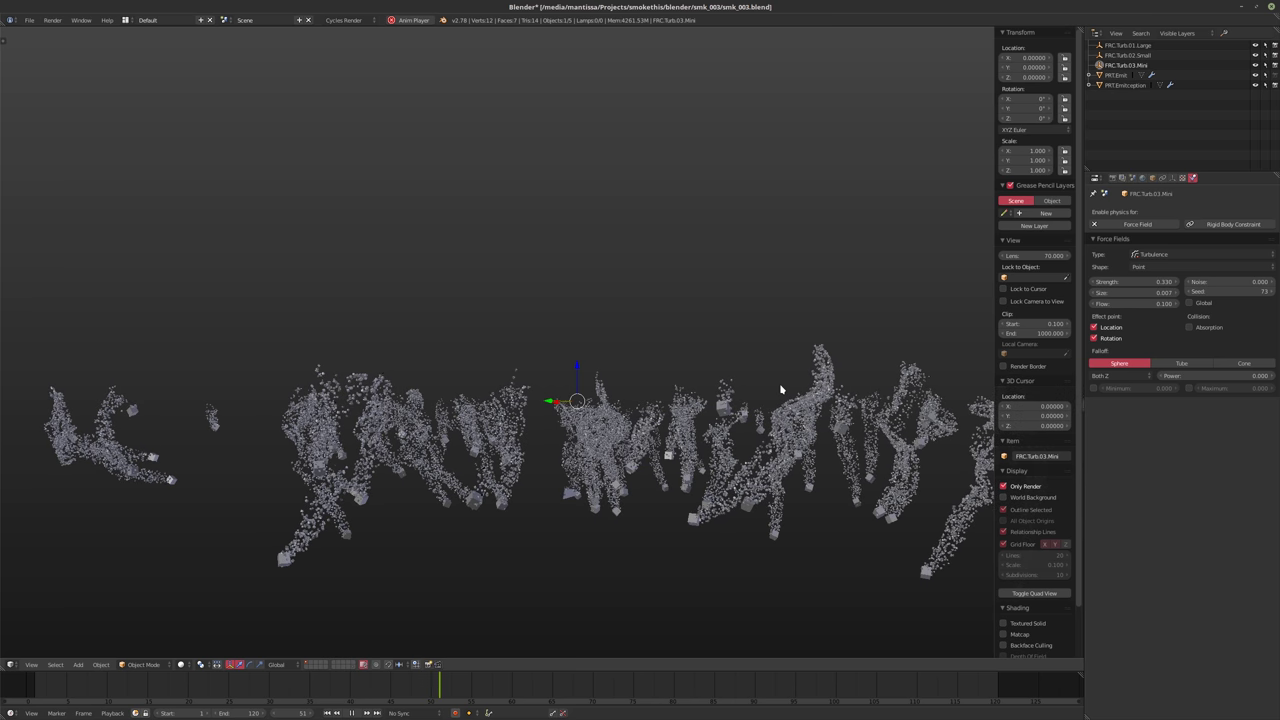
key("alt+a")
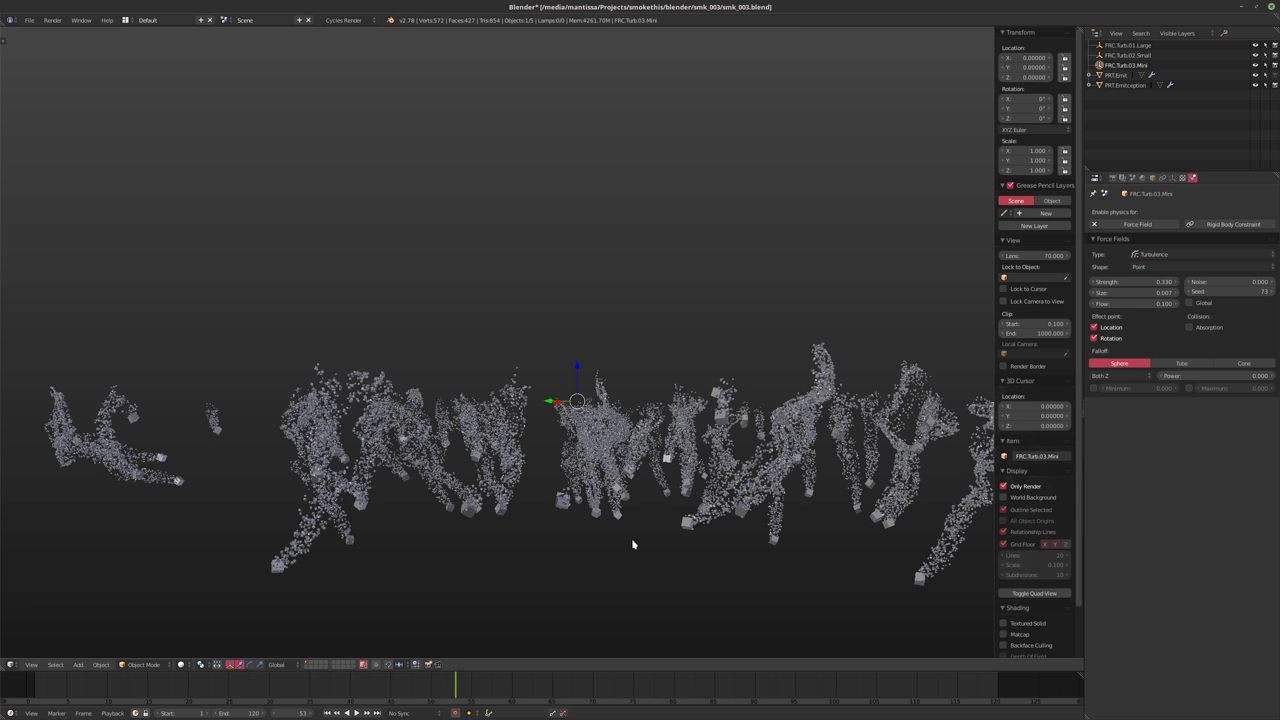
middle_click_drag(533, 513, 631, 480)
key("alt+a")
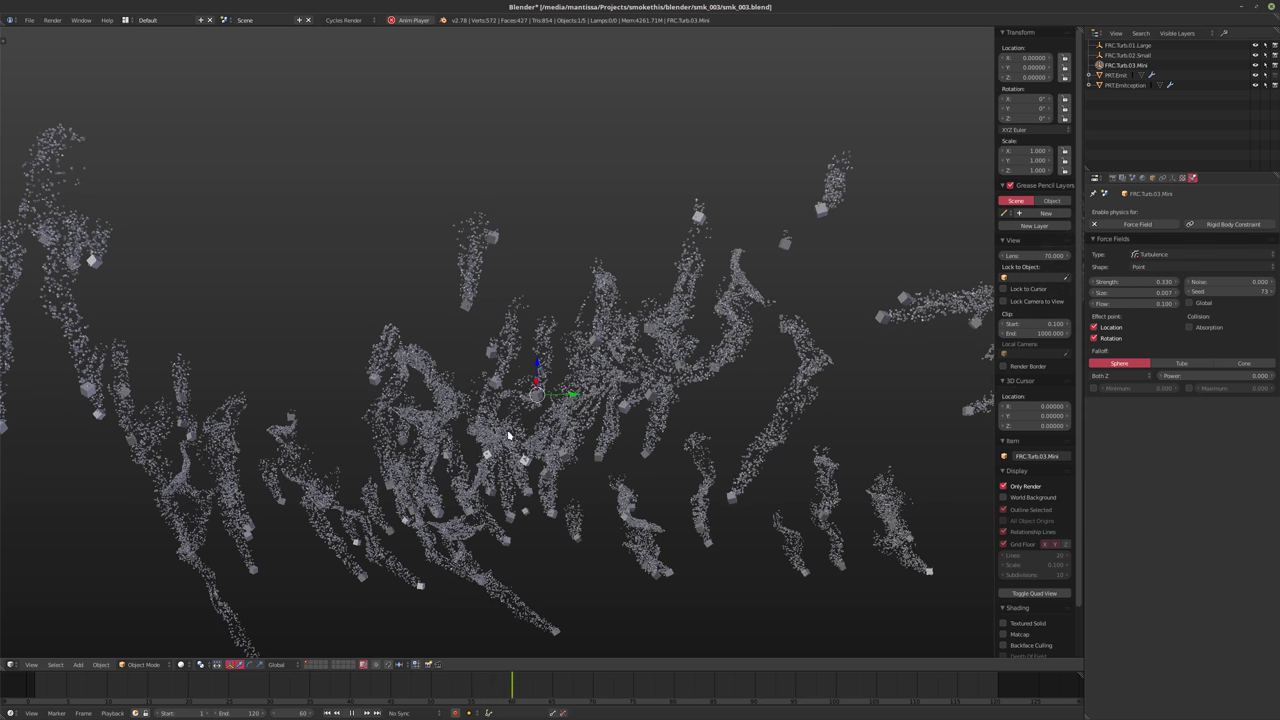
middle_click_drag(503, 484, 855, 366)
key("alt+a")
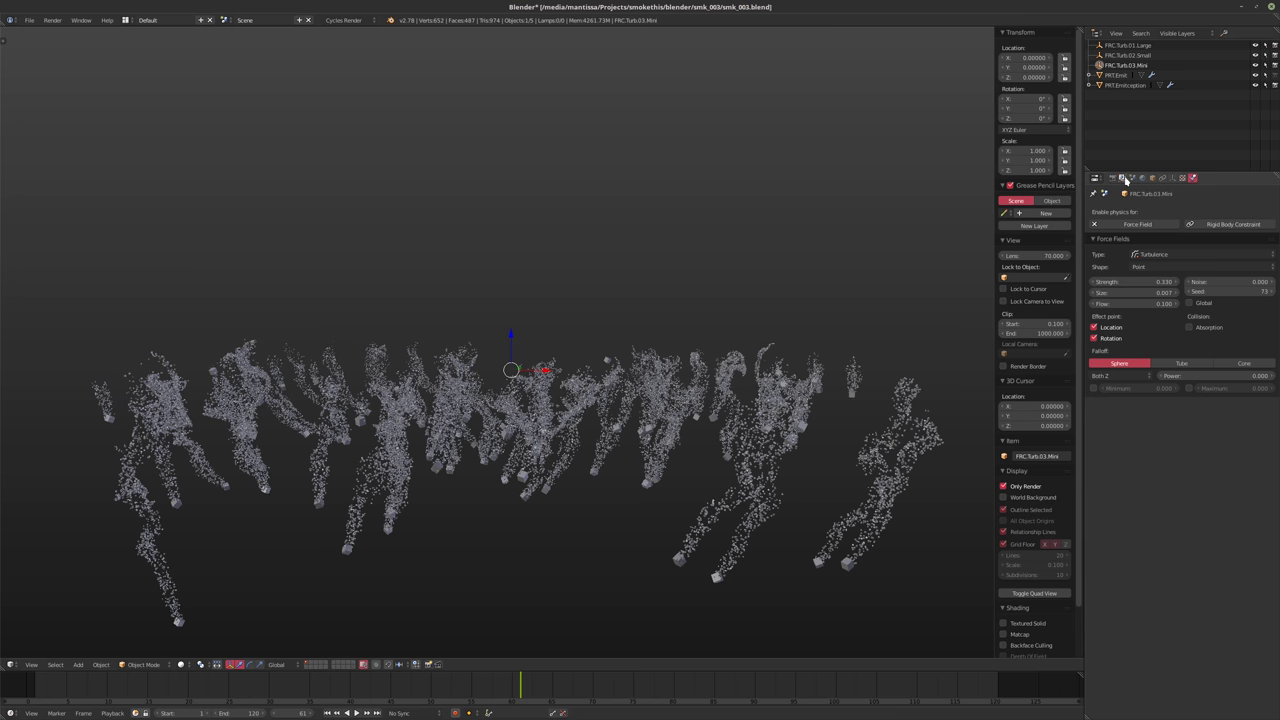
Check PRT.Emitception's particle field weights and set PRT.Emit's gravity field weight to 0.1
left_click(1122, 178)
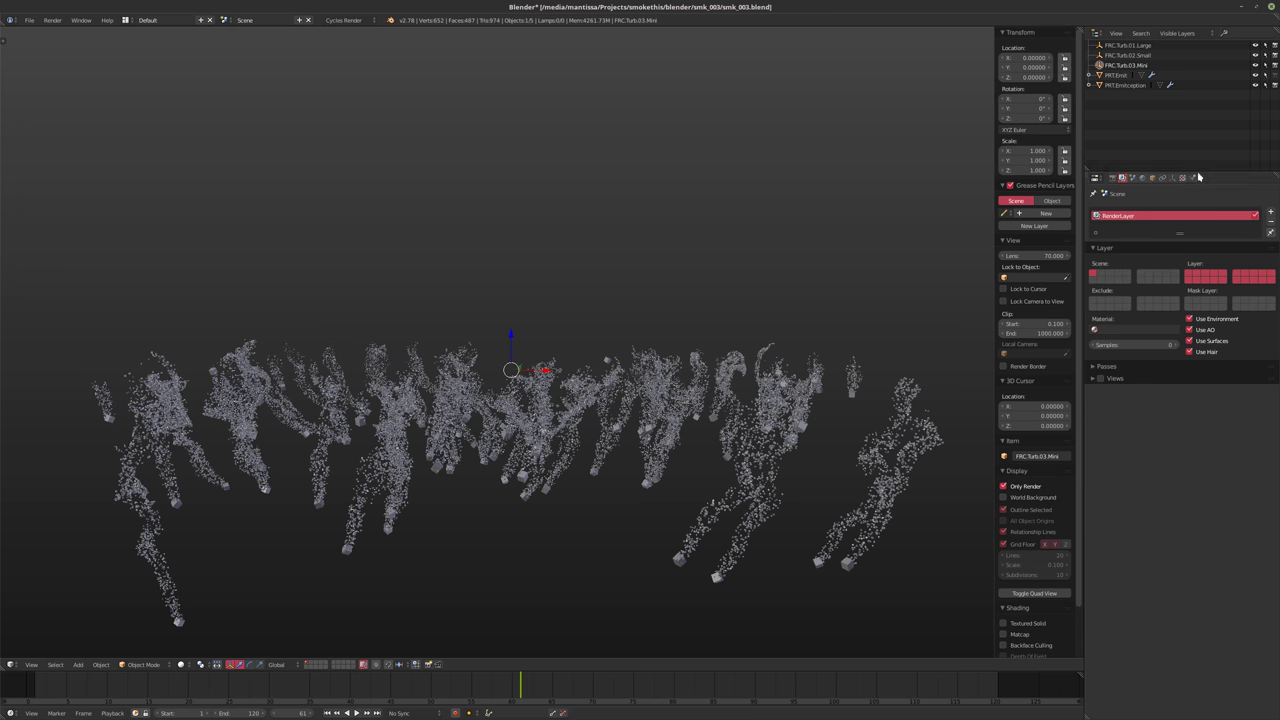
left_click(1117, 76)
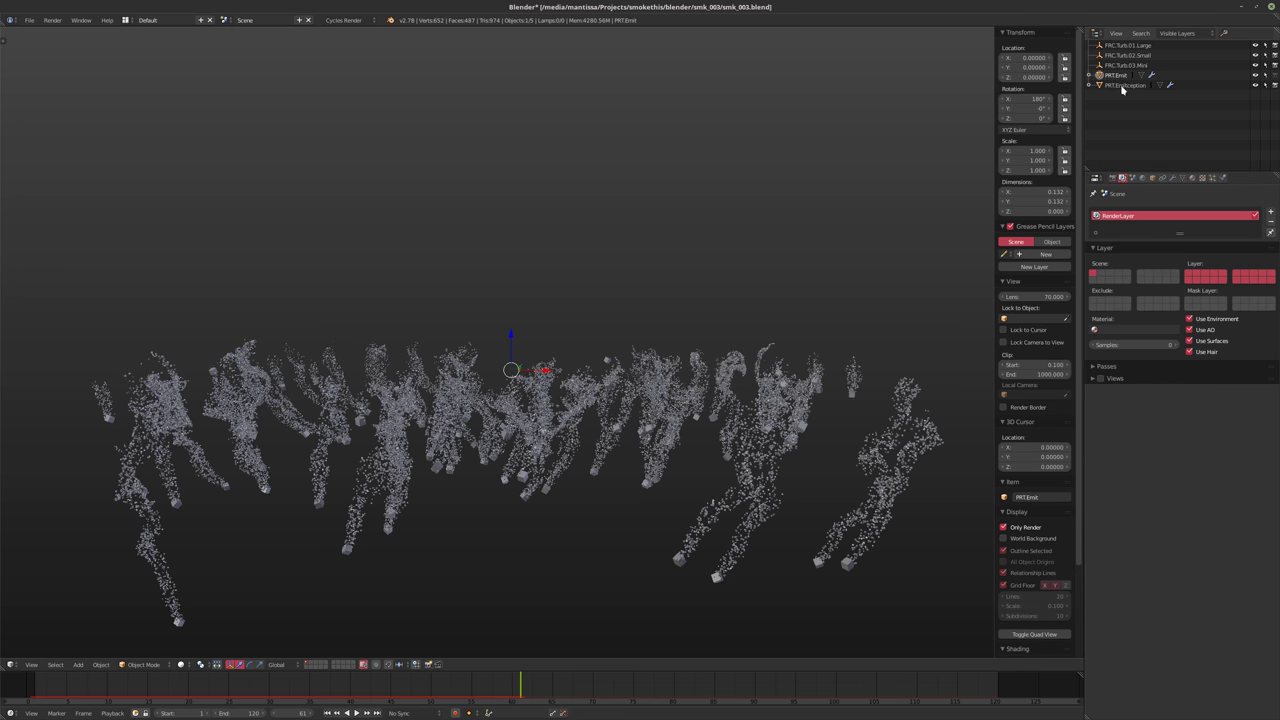
left_click(1122, 87)
left_click(1214, 178)
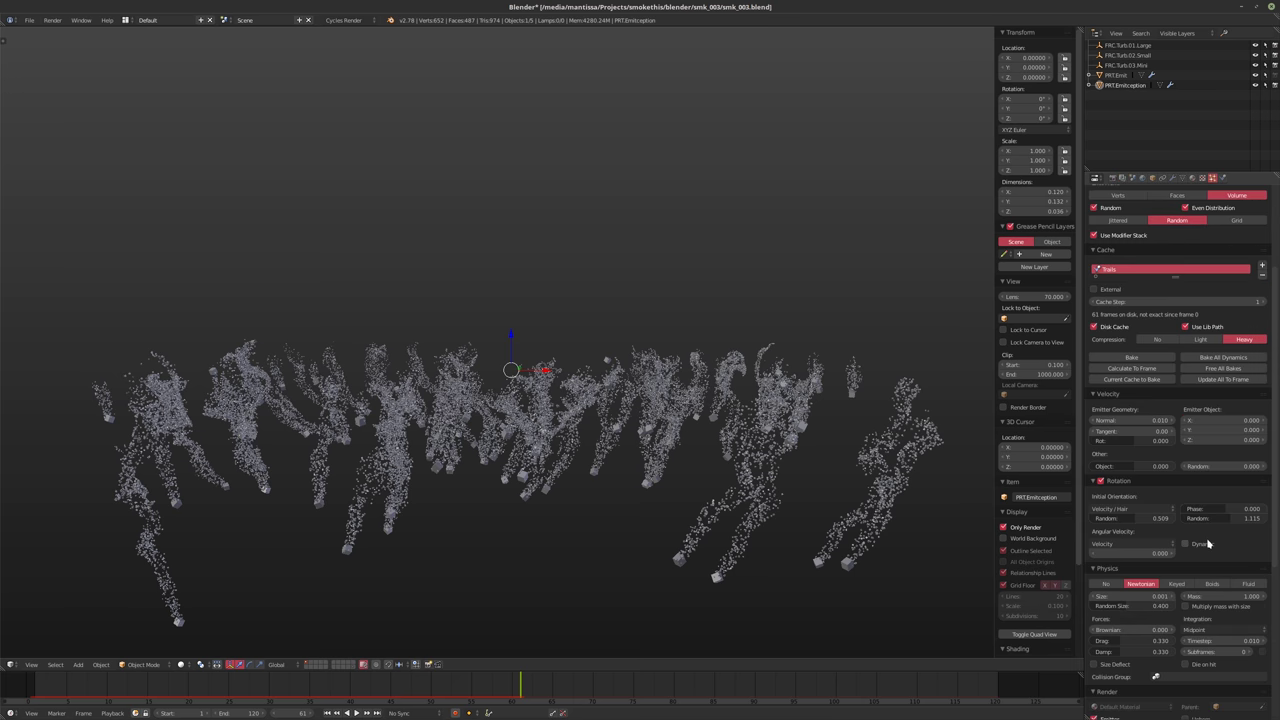
scroll(1208, 543, "down", 6)
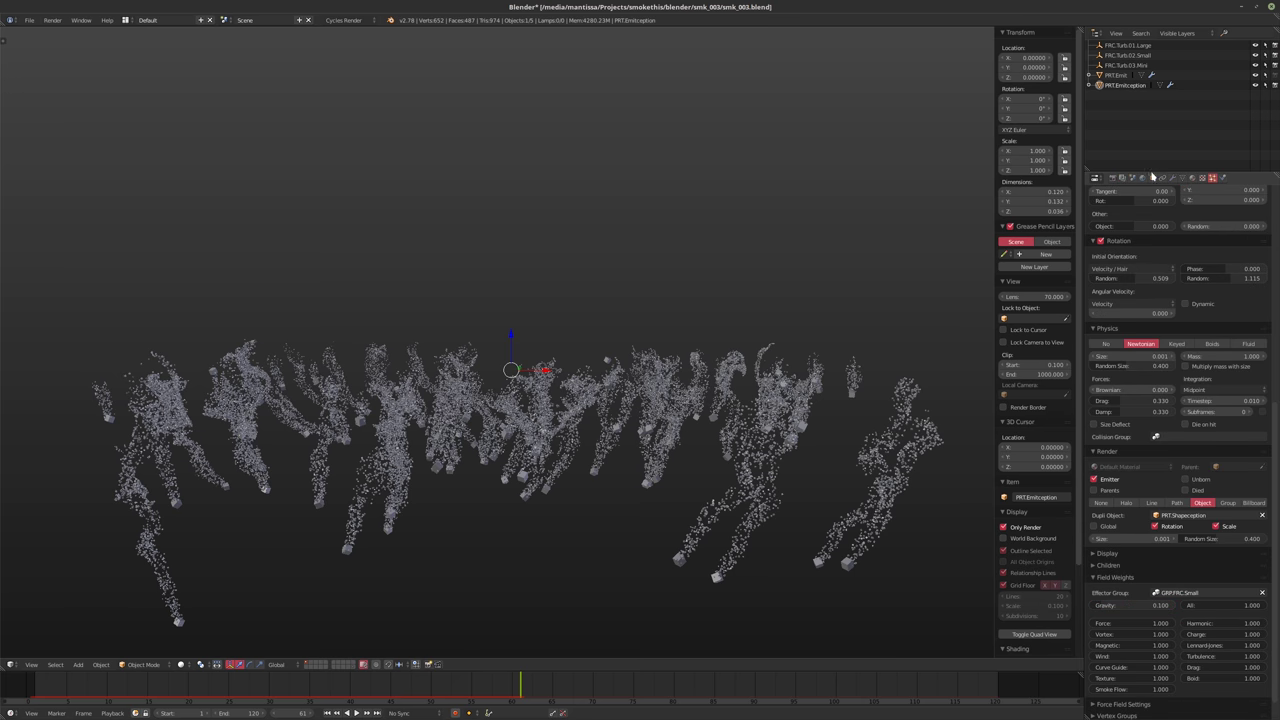
left_click(1117, 76)
left_click(1125, 607)
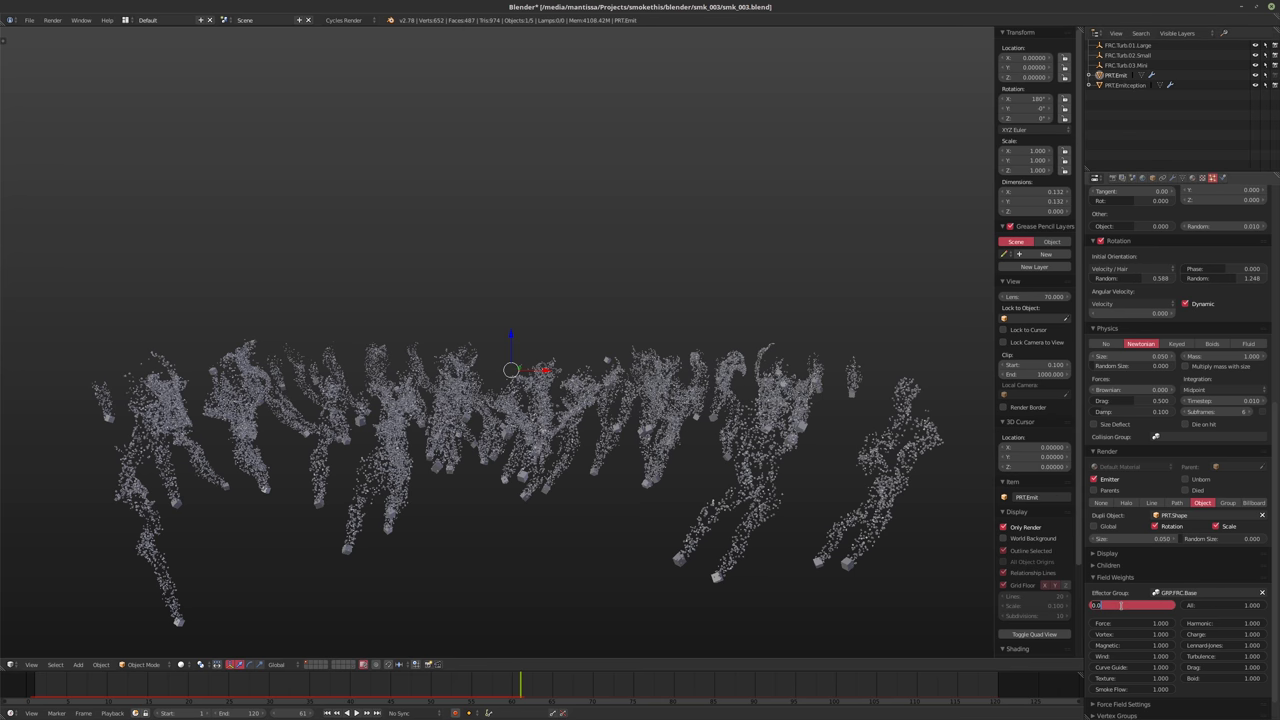
type(".1")
key("Return")
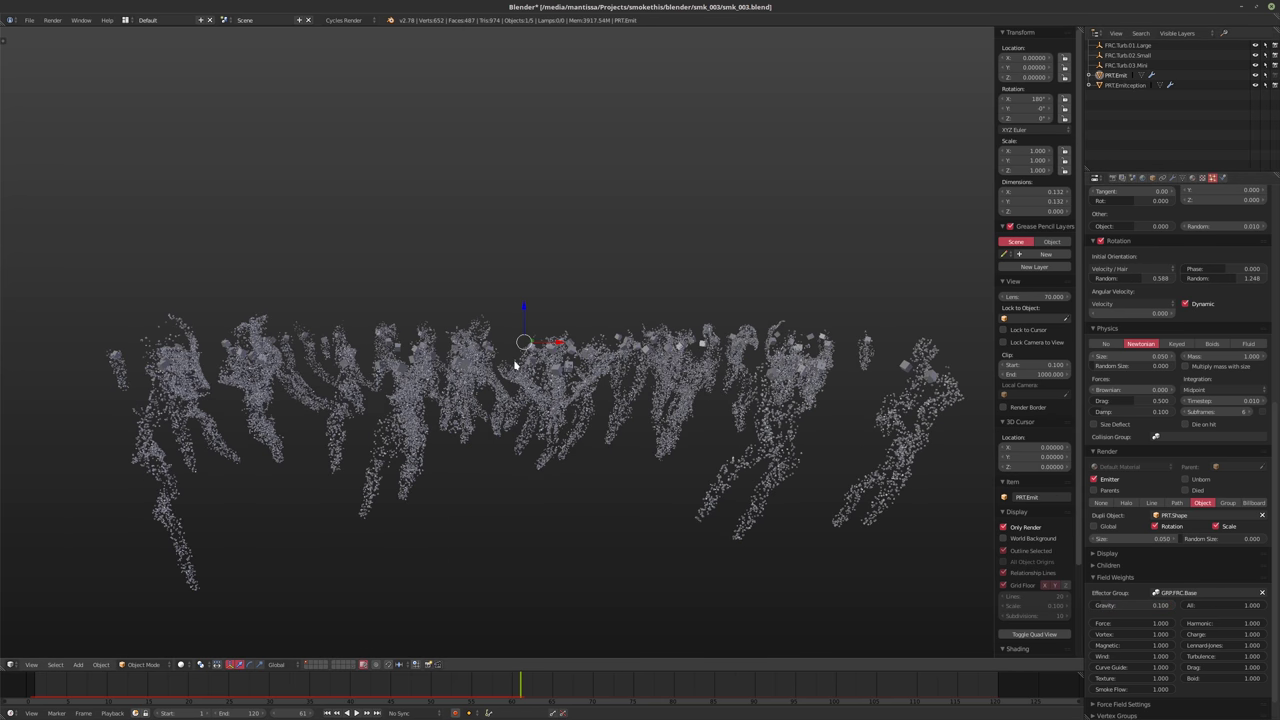
Play the animation from the first frame to check PRT.Emit's gravity, and rewind to the start
key("shift+Left")
key("alt+a")
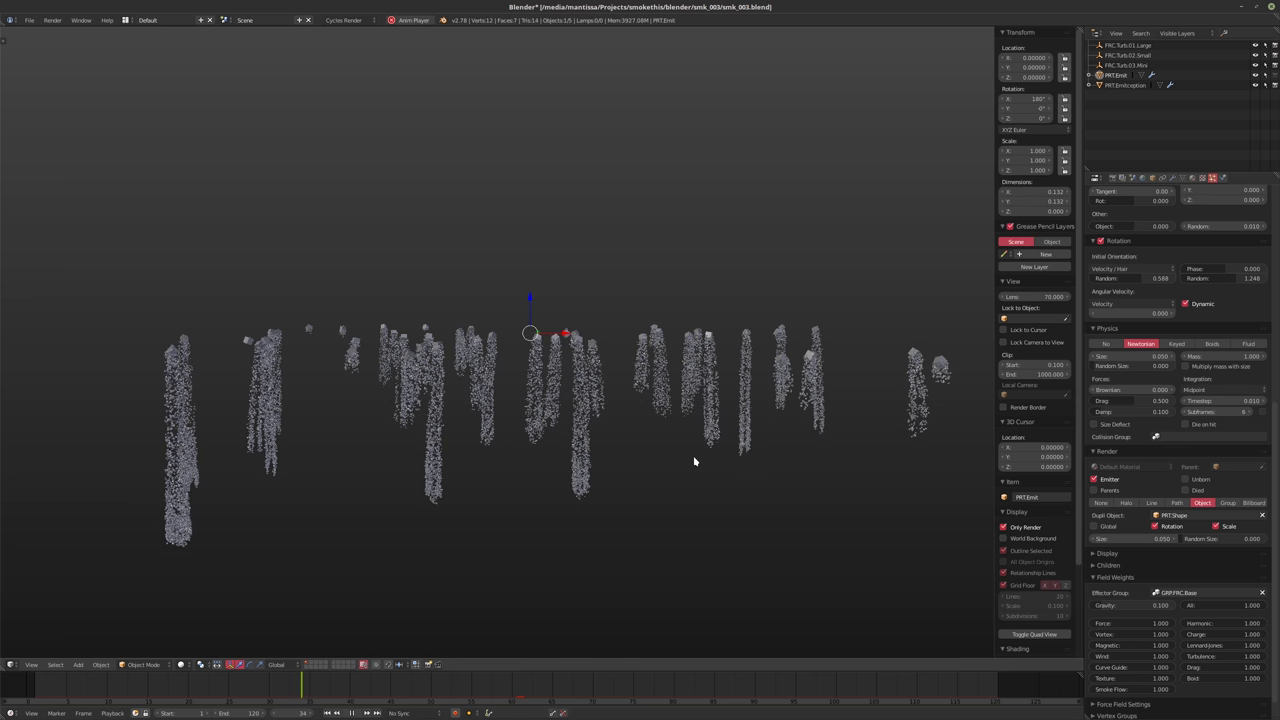
key("alt+a")
key("shift+Left")
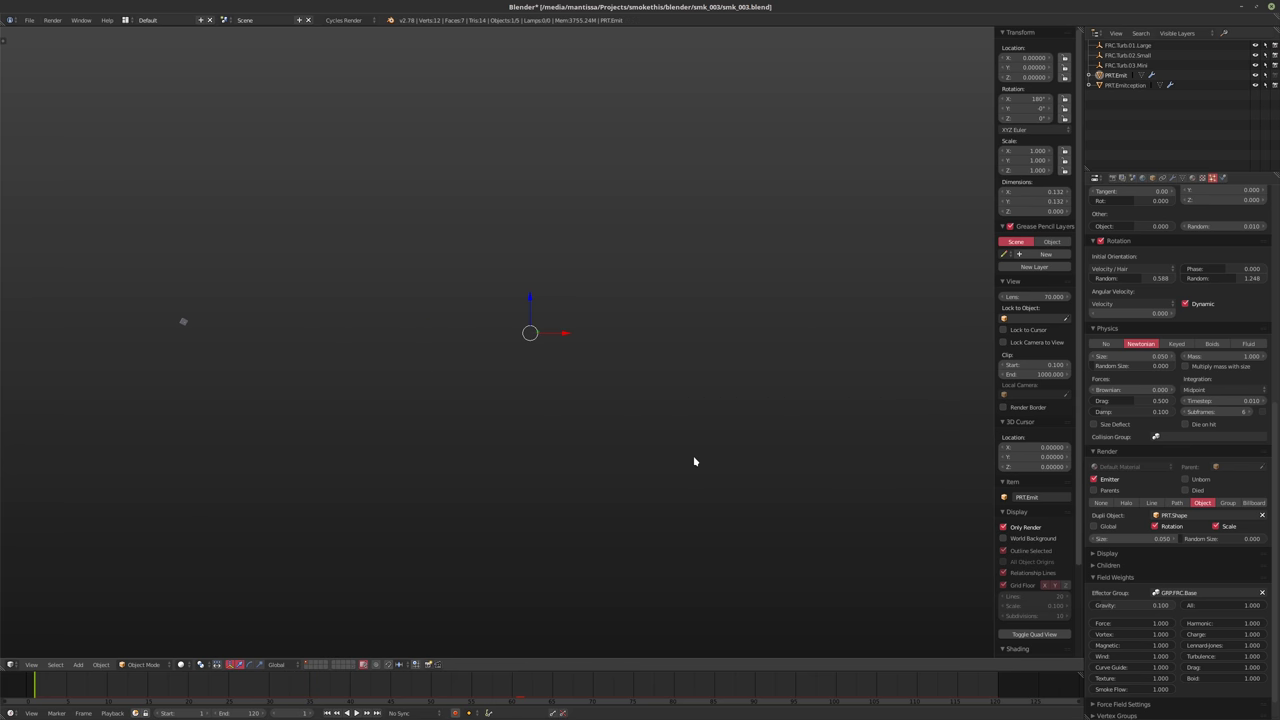
Set PRT.Emit's gravity field weight to 0, play the animation briefly, and rewind to the start
left_click_drag(1146, 606, 1100, 606)
key("alt+a")
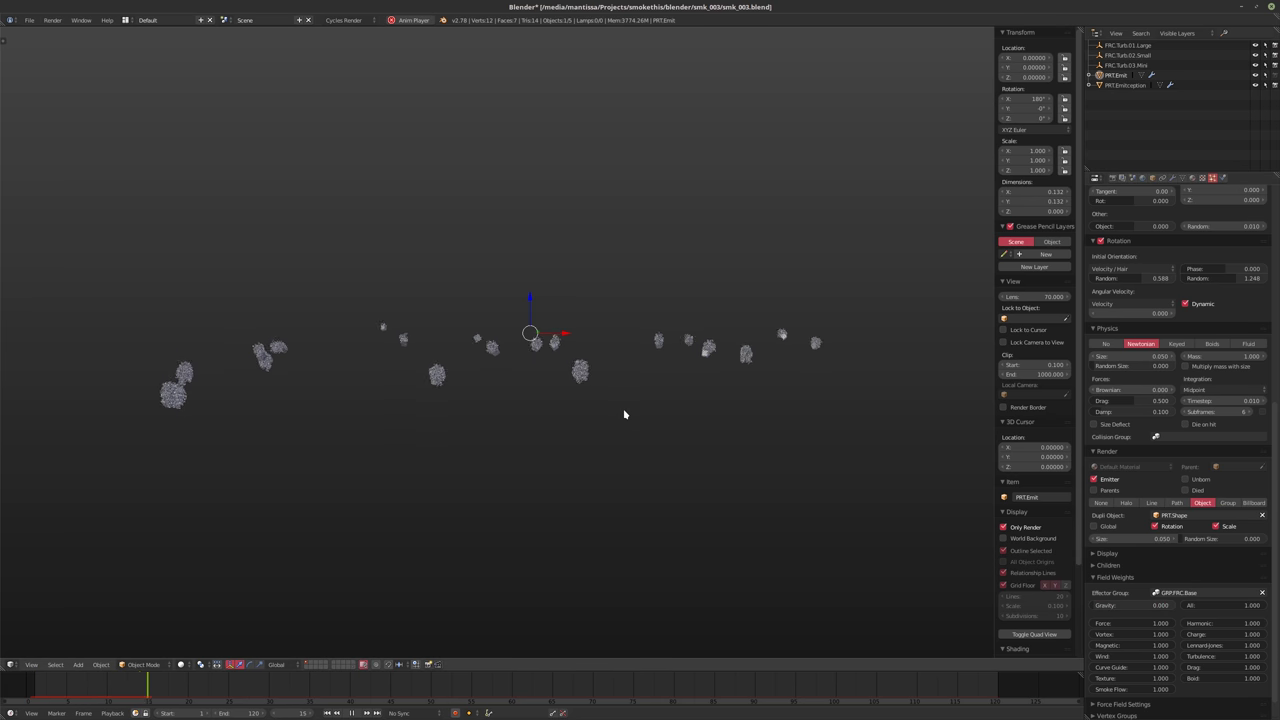
key("alt+a")
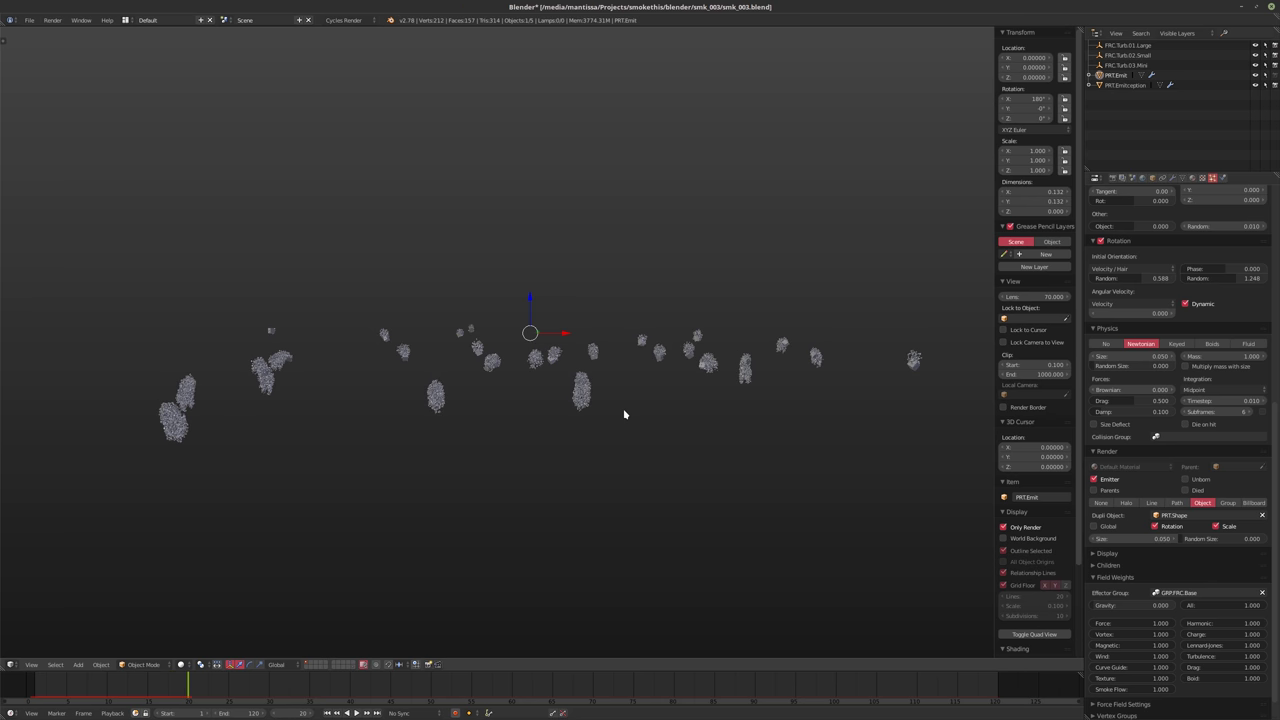
key("shift+Left")
Set the gravity field weight of PRT.Emitception's particle system to 0.002
left_click(1122, 85)
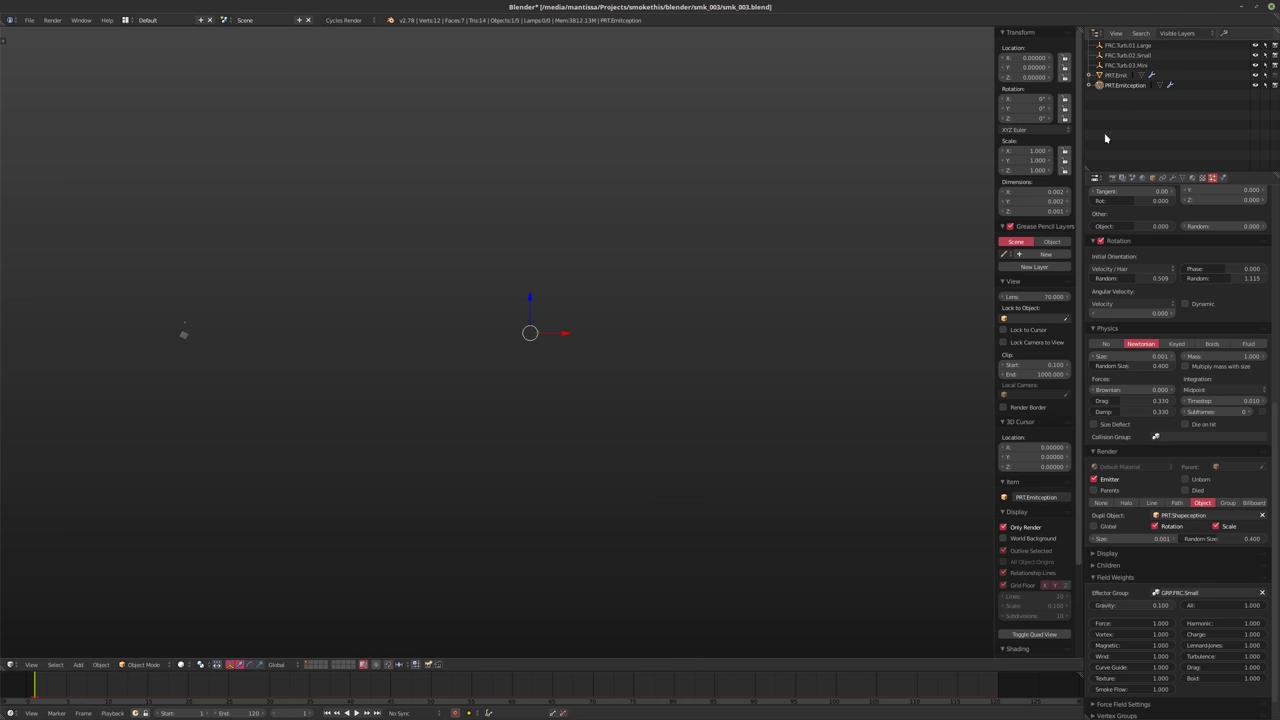
left_click(1110, 605)
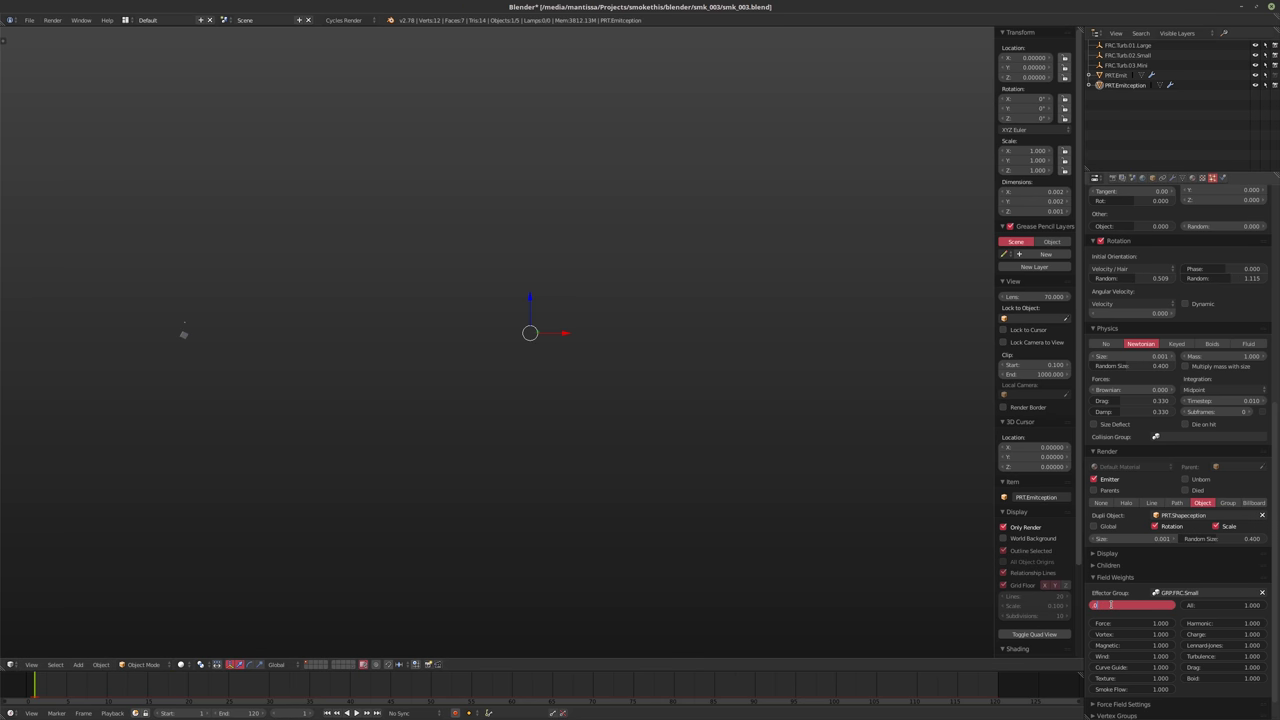
type("0.002")
key("Return")
Play the simulation, inspect the trails from a higher angle, and stop back at the start
key("alt+a")
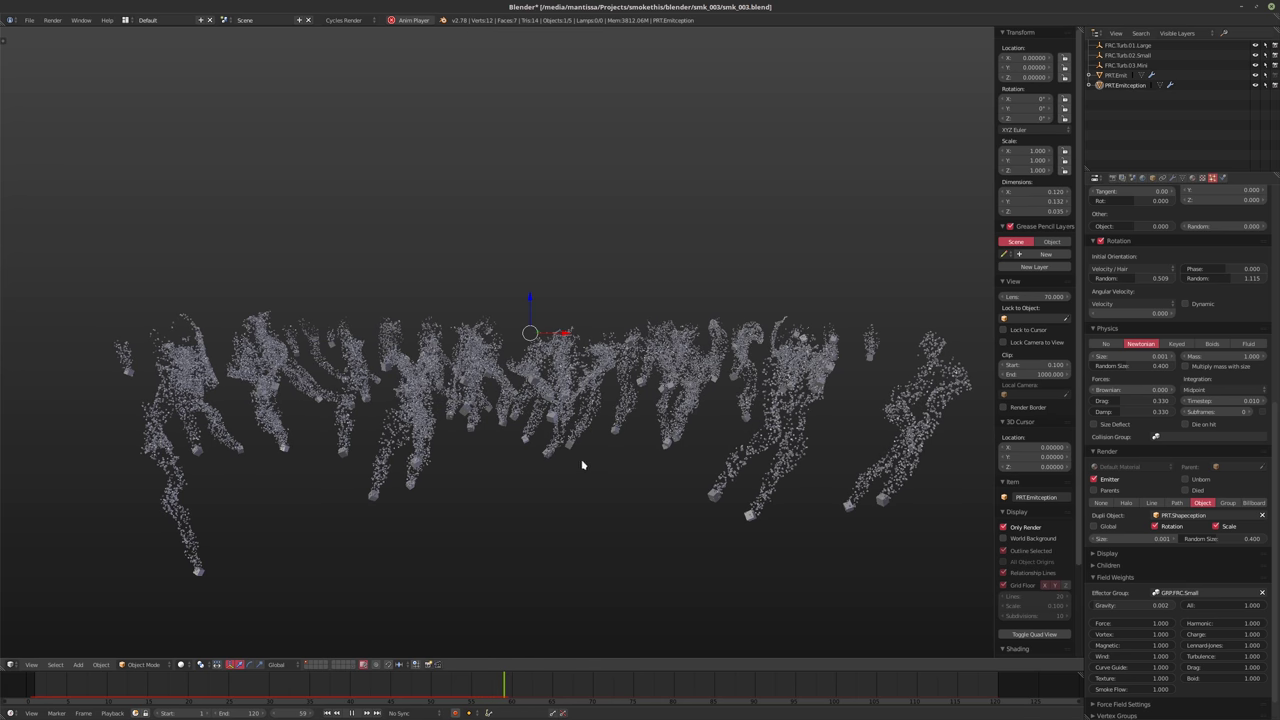
middle_click_drag(554, 471, 580, 450)
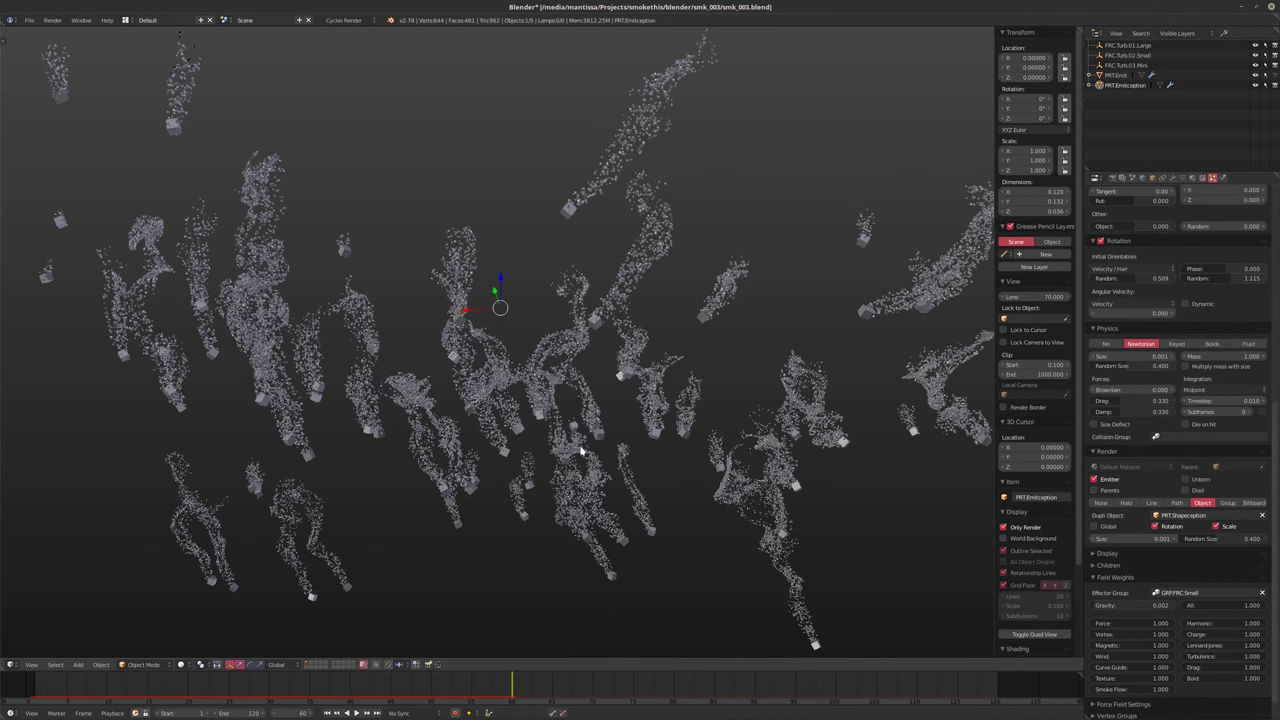
key("alt+a")
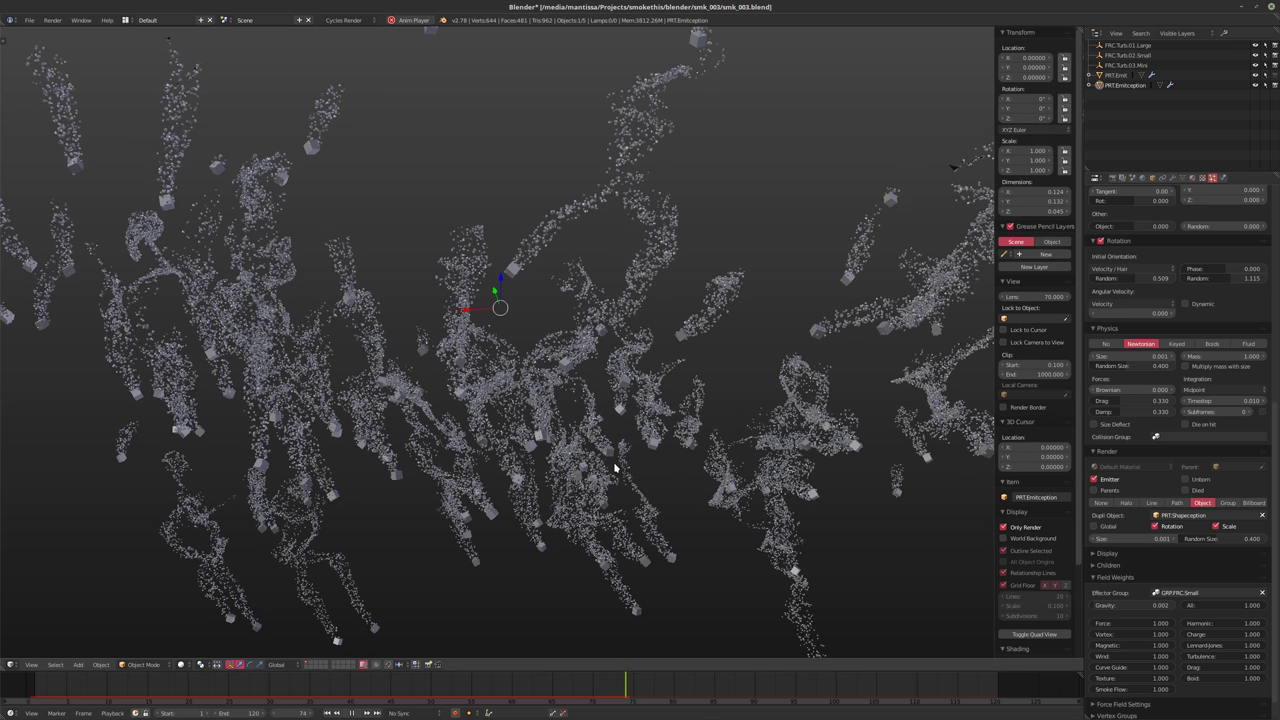
key("Escape")
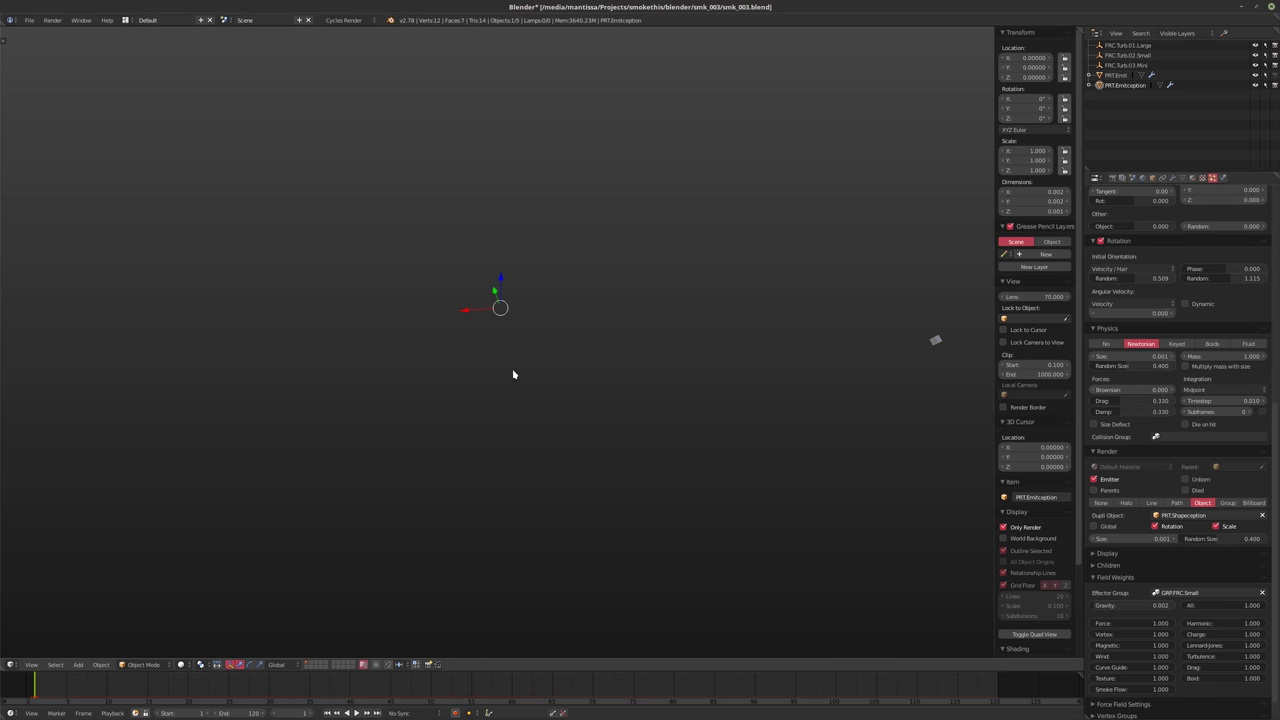
Replay the first frames from a different angle, stop playback, and hide the viewport's properties region
key("alt+a")
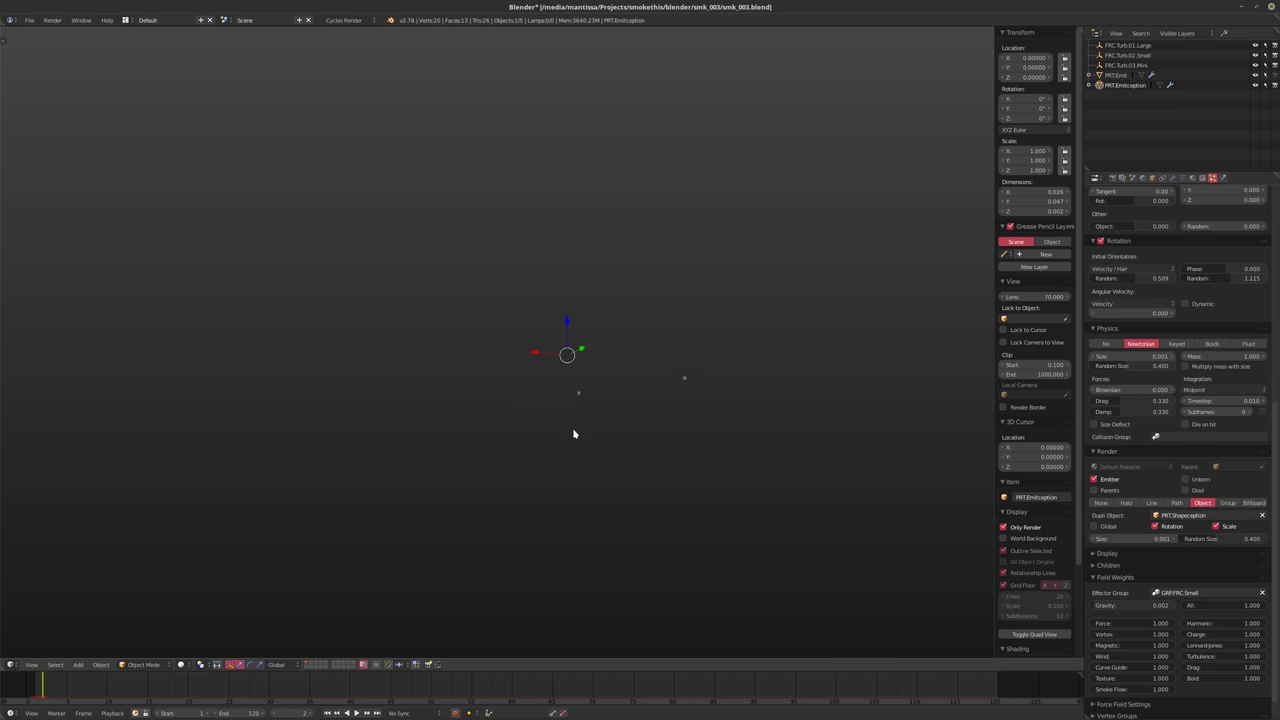
key("Escape")
middle_click_drag(649, 331, 644, 337, "shift")
middle_click_drag(600, 390, 608, 448)
key("n")
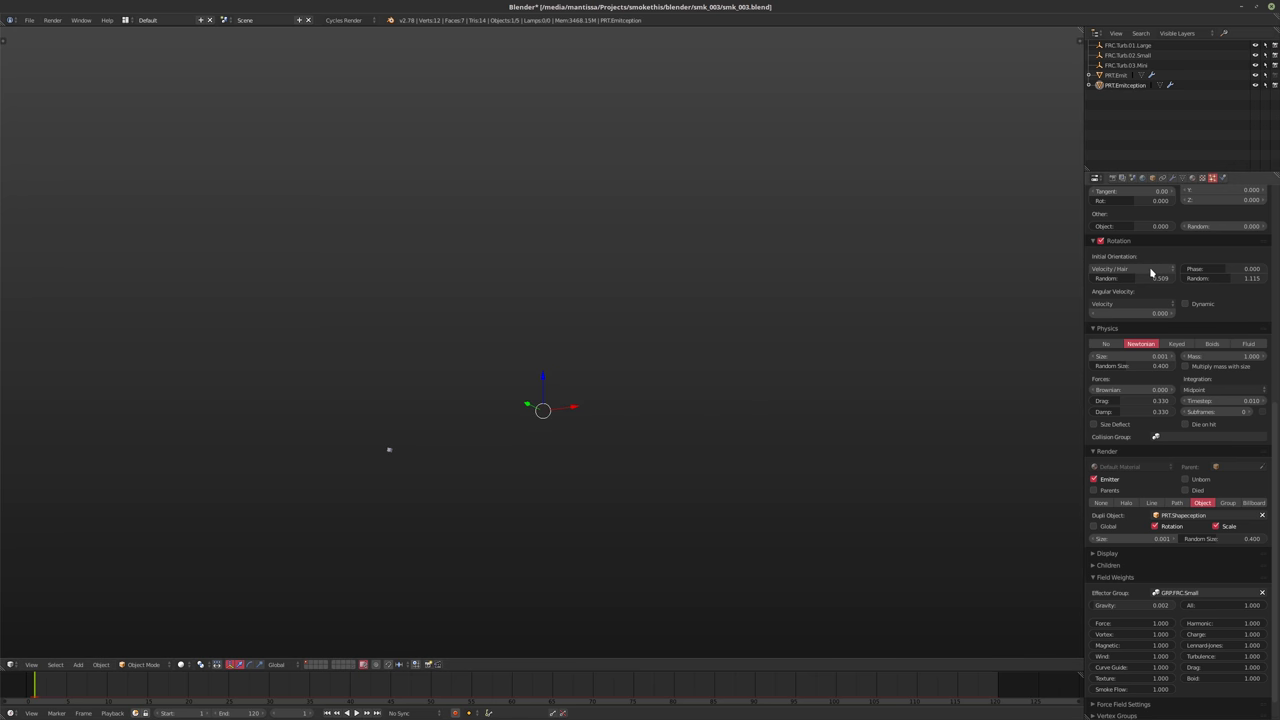
Set the random size of PRT.Emitception's particles to 0.25
left_click(1129, 366)
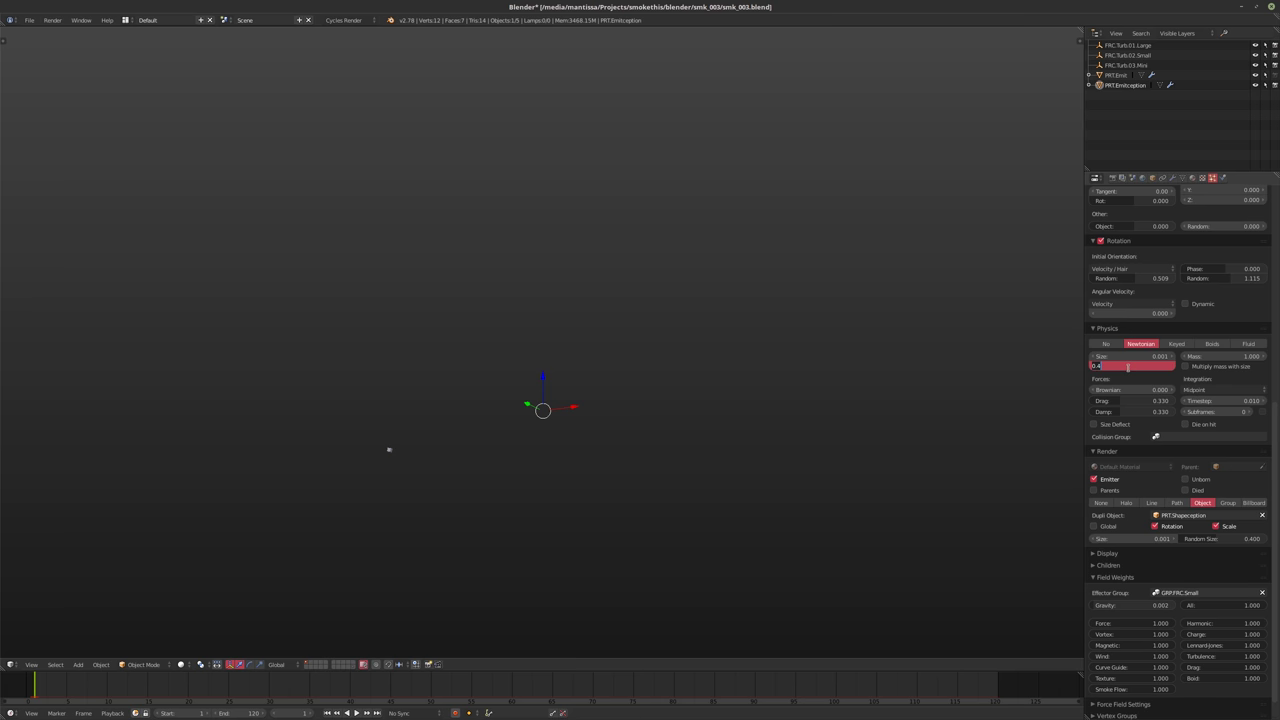
type("0.25")
key("Return")
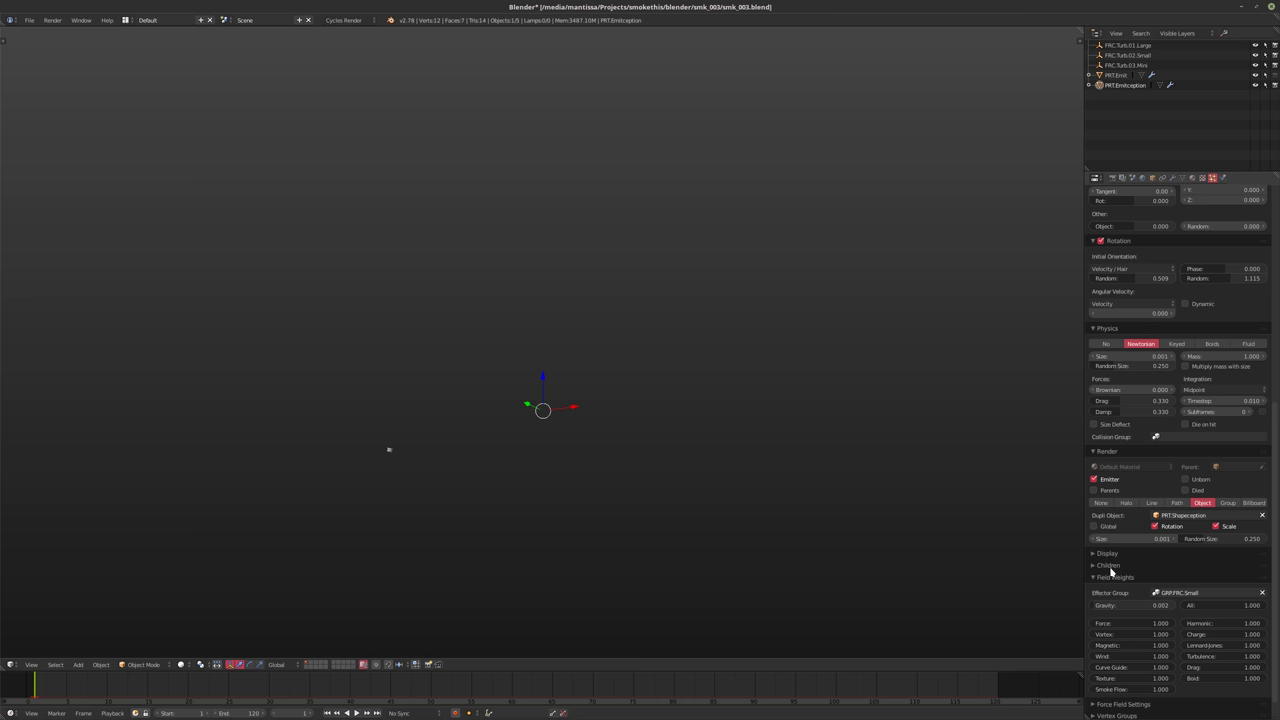
Set the gravity field weight of PRT.Emit's particle system to 0.003
left_click(1115, 75)
left_click(1131, 605)
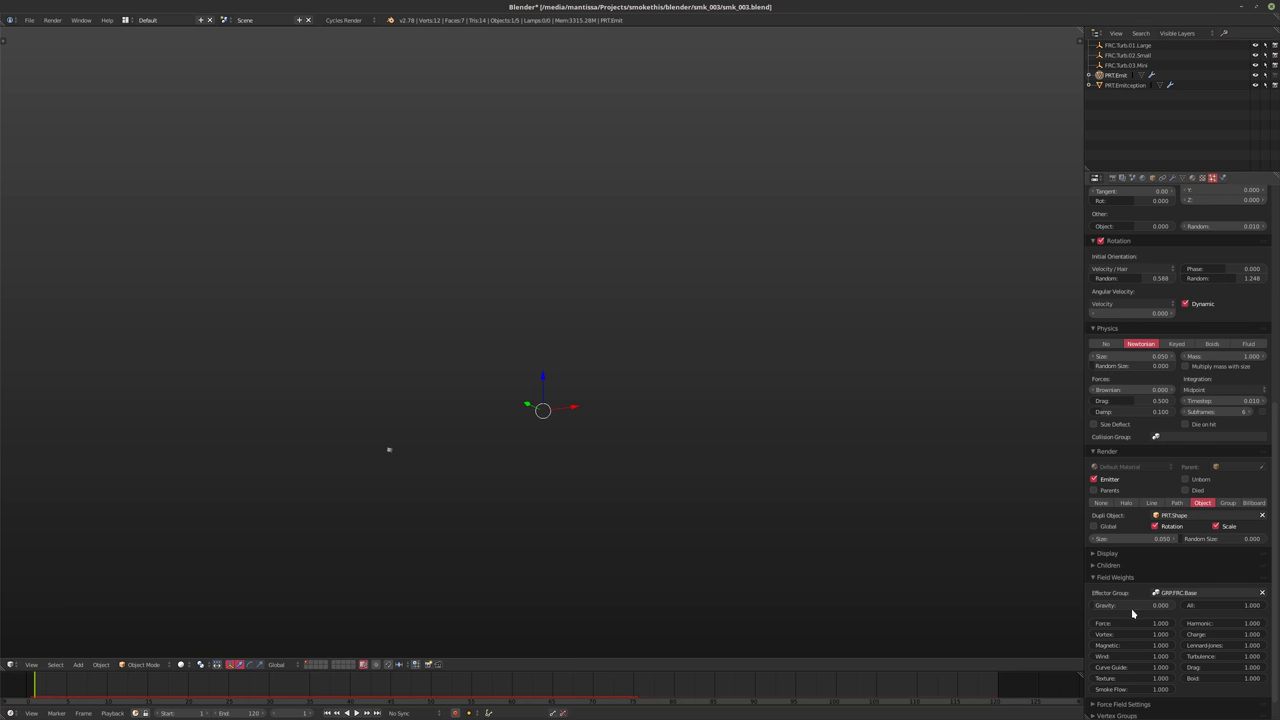
key("BackSpace")
type("0.003")
key("Return")
Play the simulation with the new gravity weight, inspect the trails from several angles, and rewind to the start
middle_click_drag(637, 406, 688, 396)
key("alt+a")
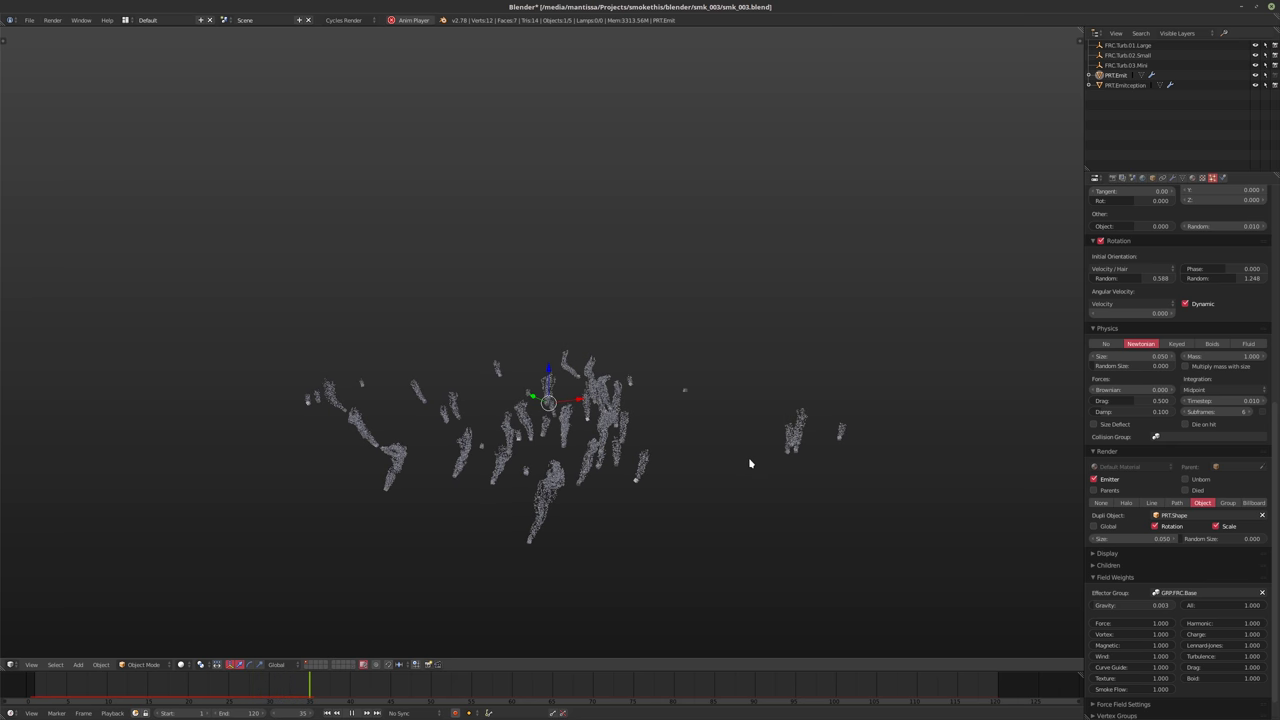
middle_click_drag(663, 494, 551, 466)
key("alt+a")
key("alt+a")
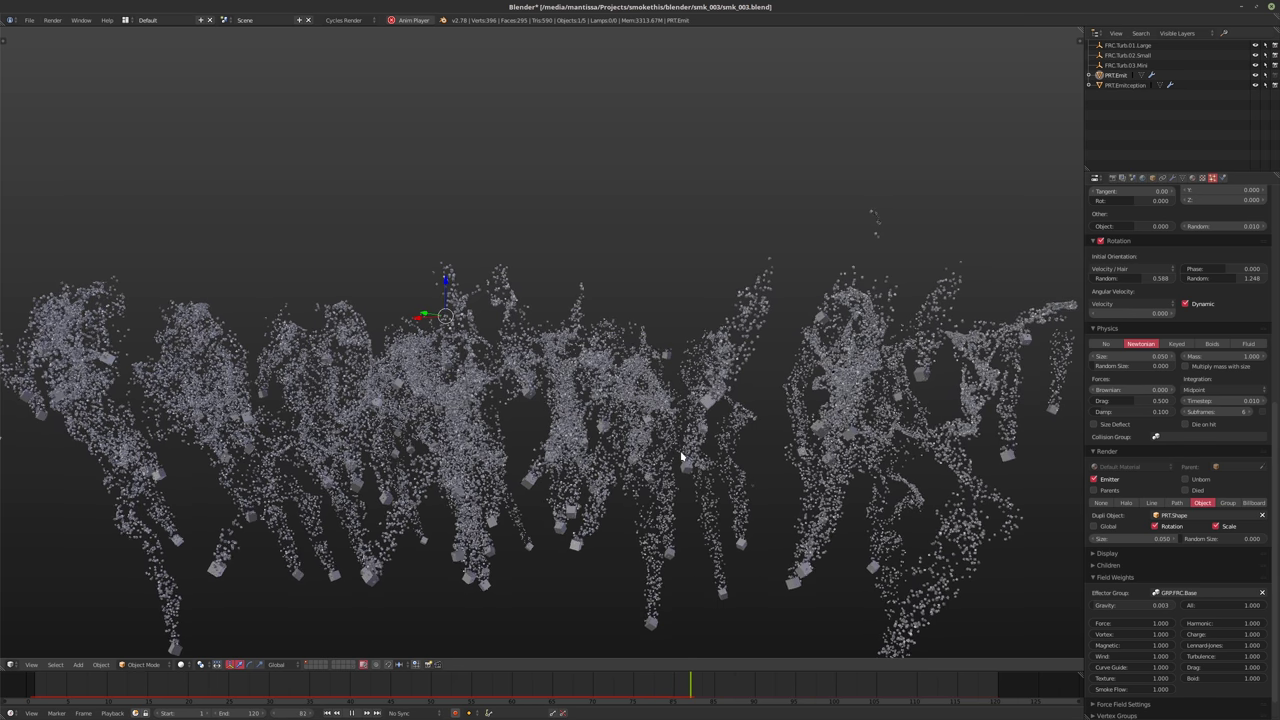
key("alt+a")
mouse_move(657, 466)
middle_mouse_down()
mouse_move(671, 409)
mouse_move(719, 399)
mouse_move(634, 402)
mouse_move(774, 363)
mouse_move(785, 346)
mouse_move(530, 420)
mouse_move(540, 395)
mouse_move(587, 402)
middle_mouse_up()
key("shift+Left")
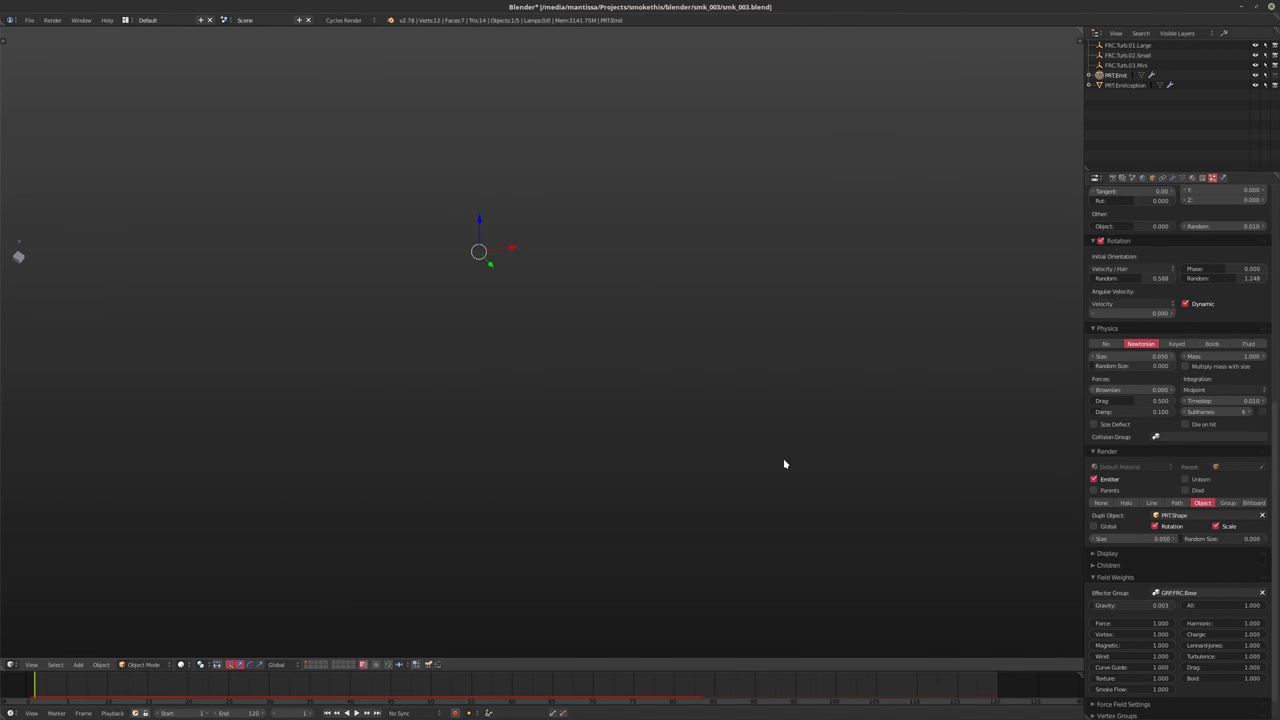
Set the random size of PRT.Emitception's rendered particles to 0.15
left_click(1124, 86)
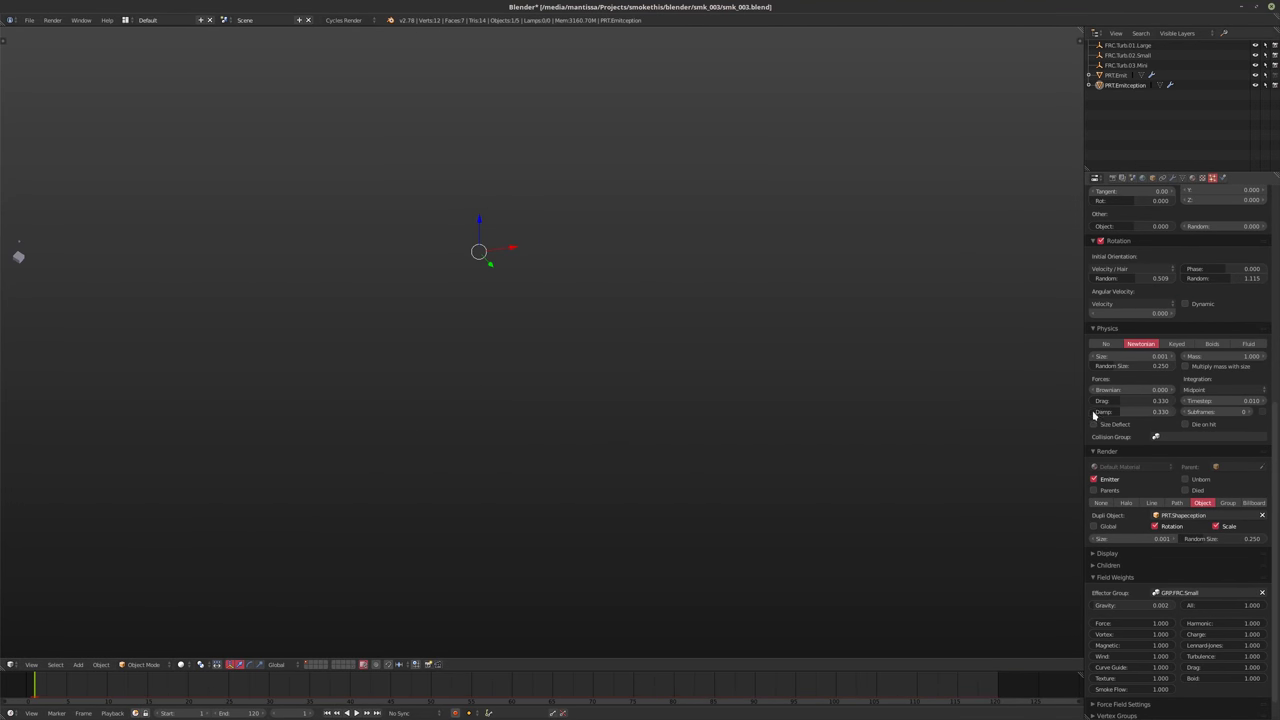
left_click(1140, 540)
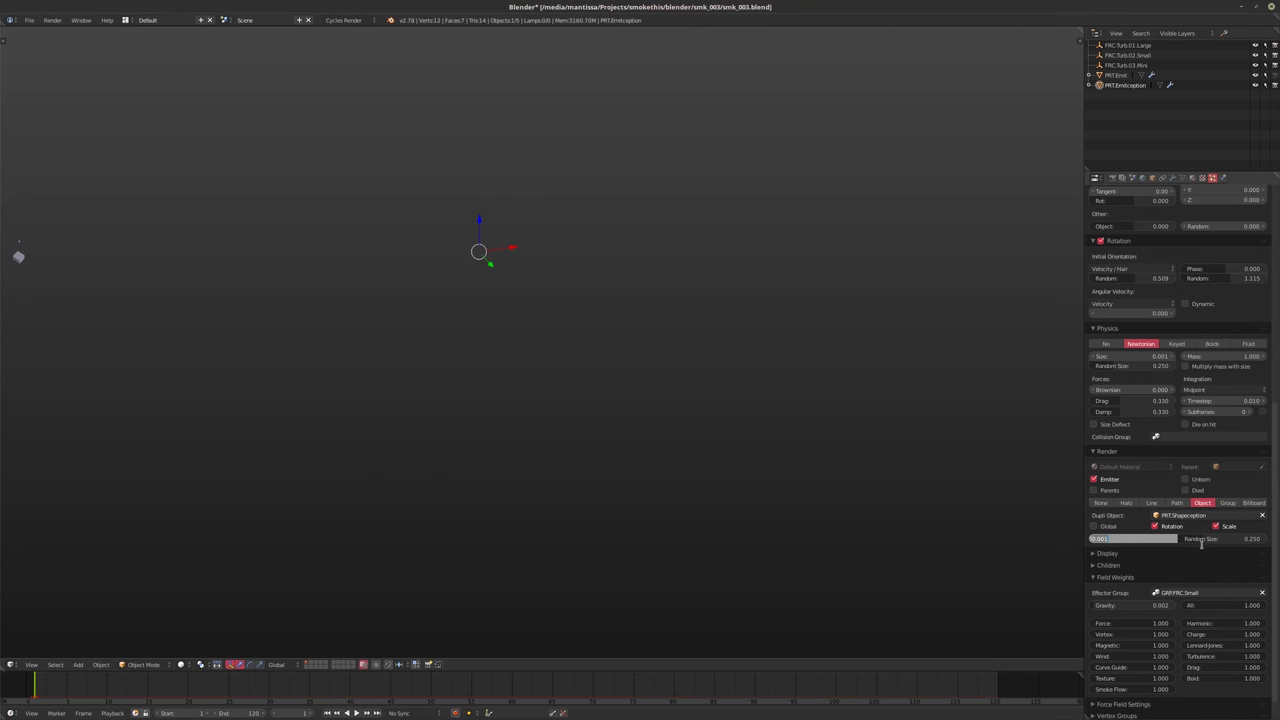
left_click(1210, 539)
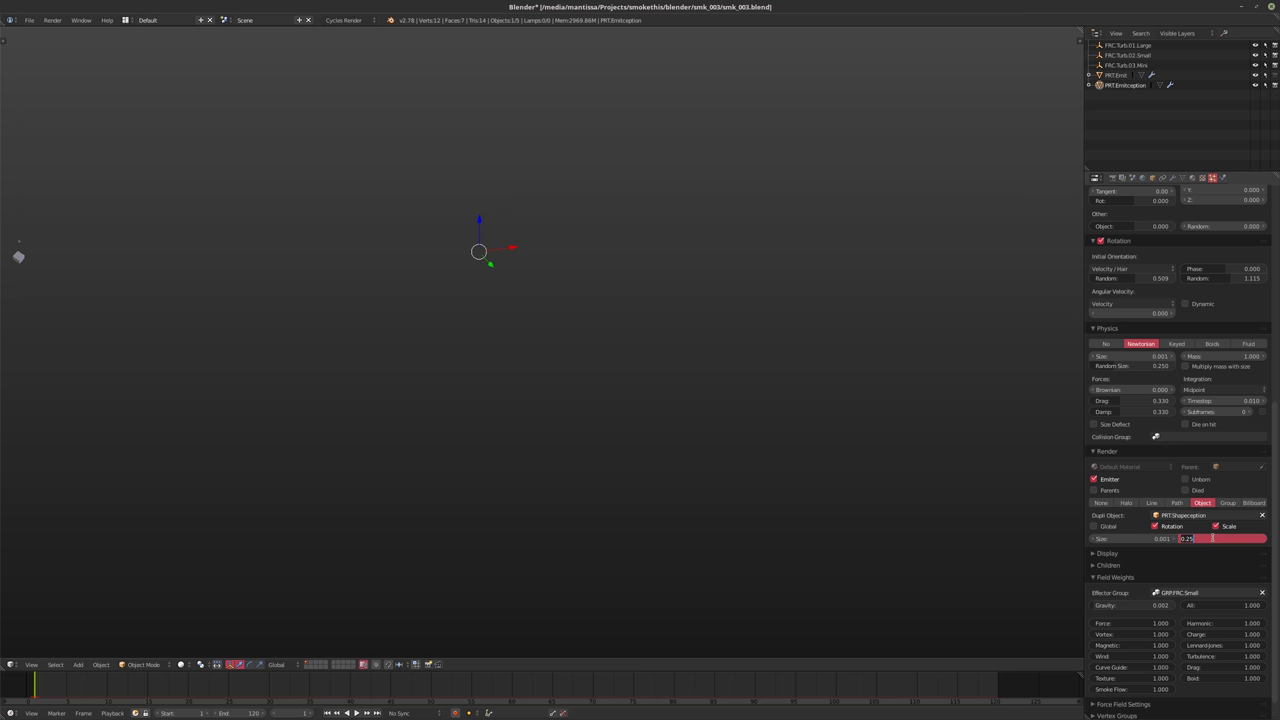
key("BackSpace")
key("Return")
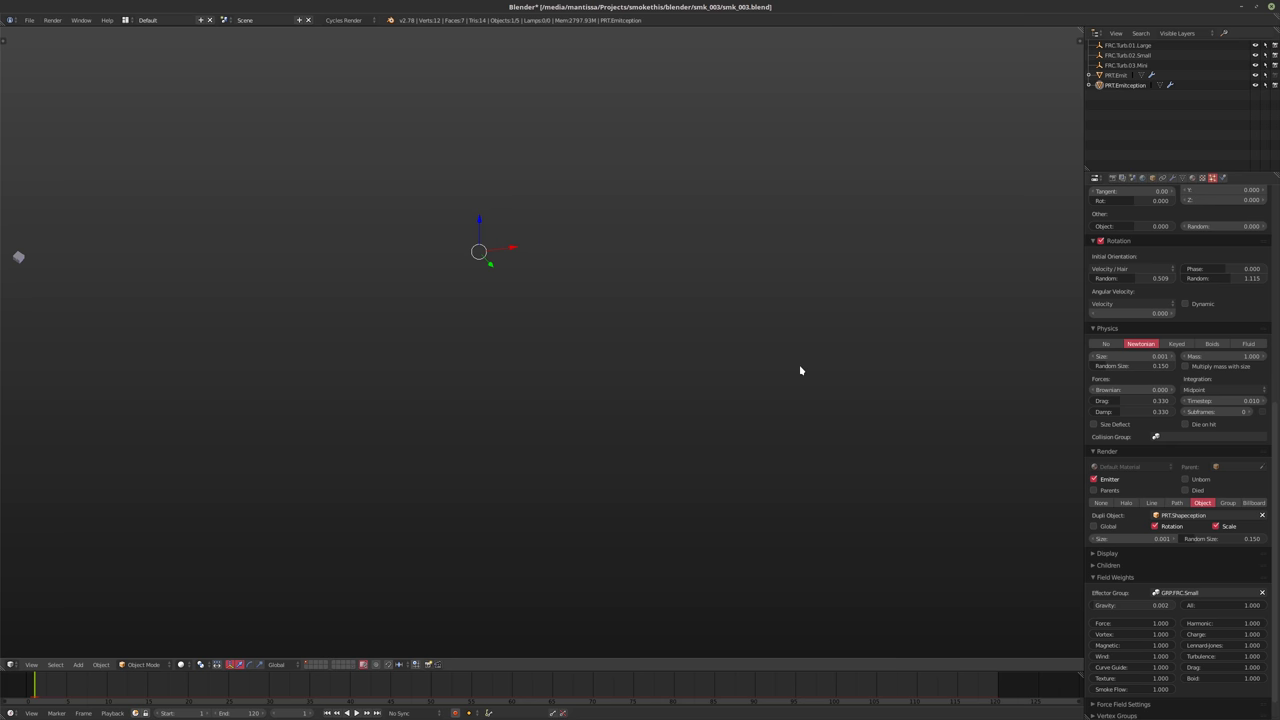
Set PRT.Emitception's emission number to 250000 particles and play the simulation
scroll(1163, 323, "up", 6)
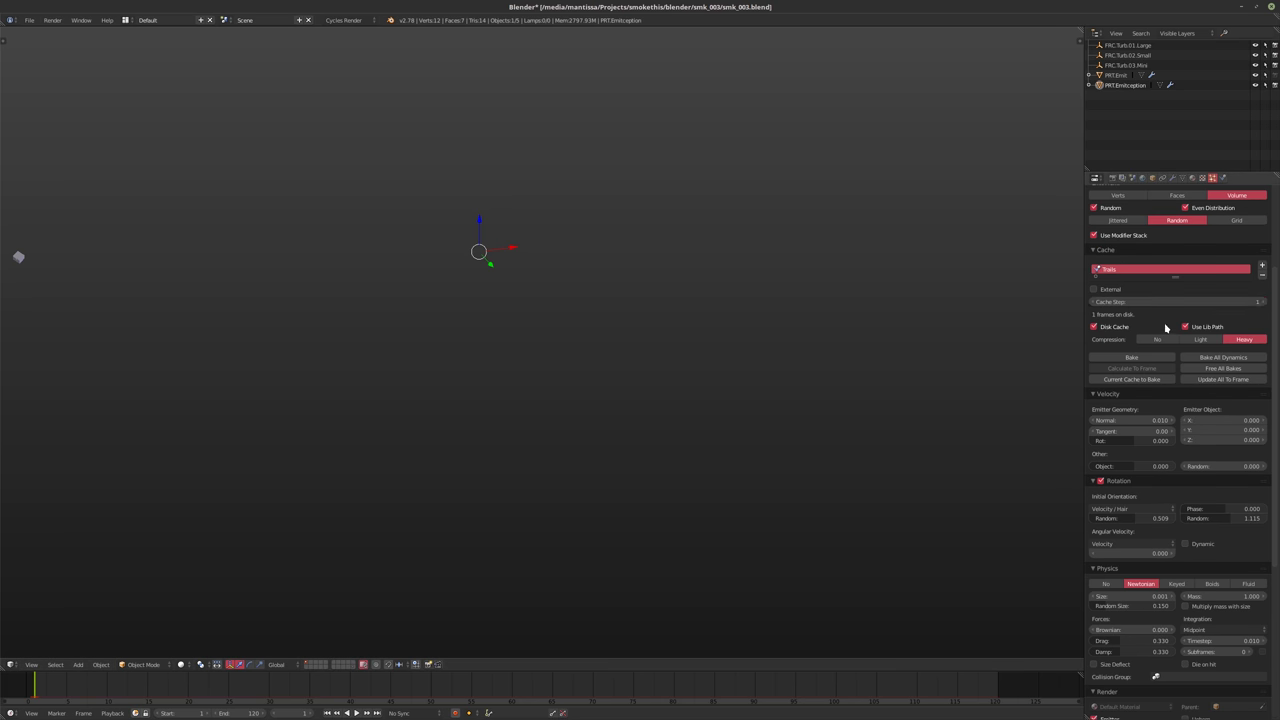
scroll(1186, 368, "up", 5)
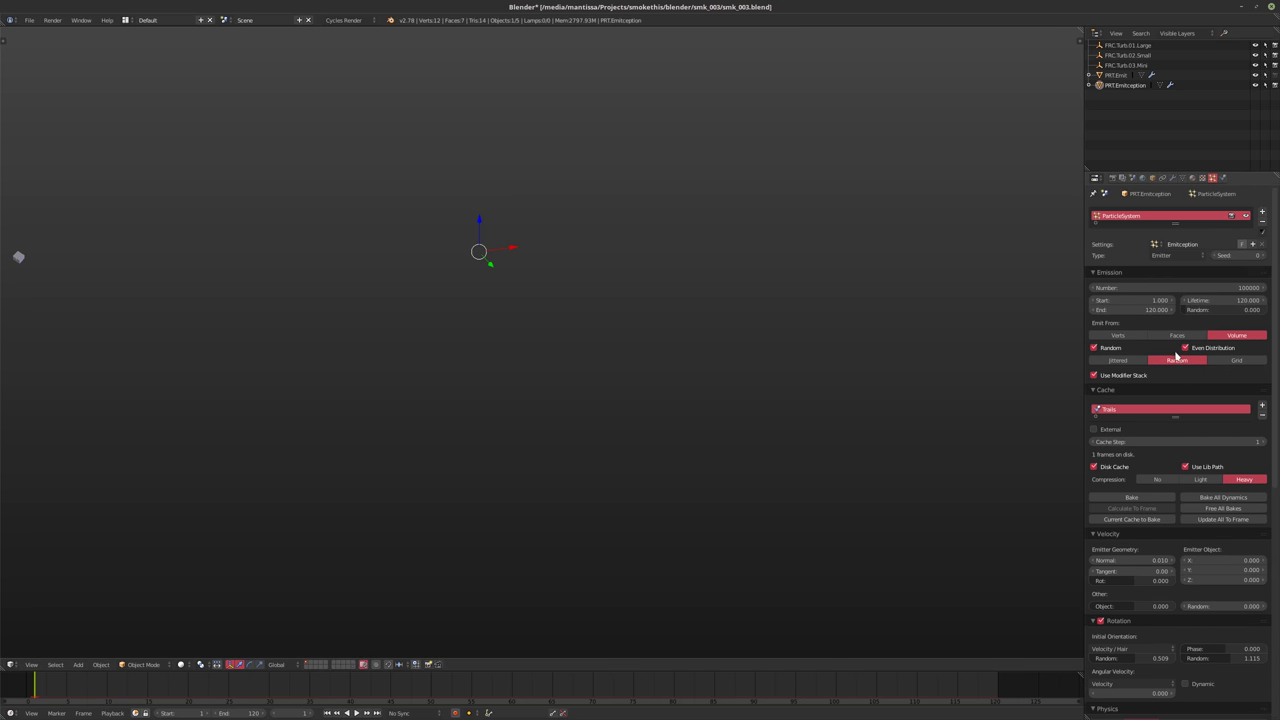
left_click(1200, 288)
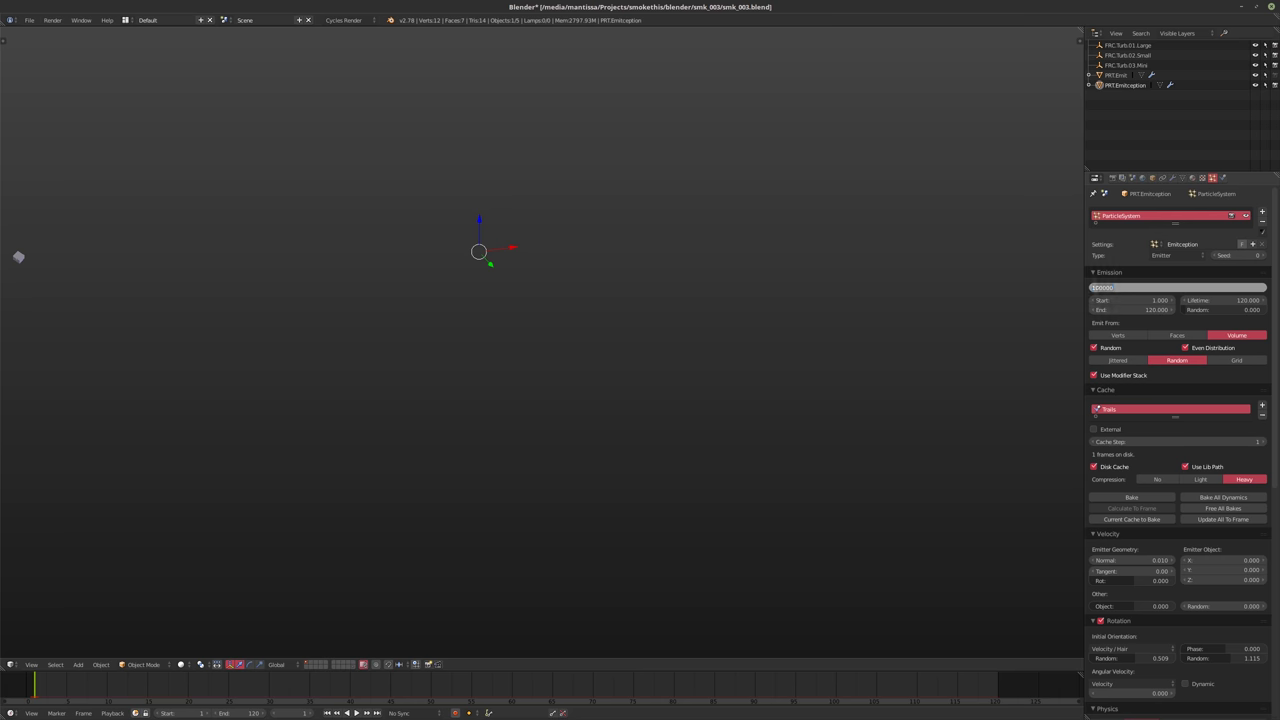
type("250000")
key("Return")
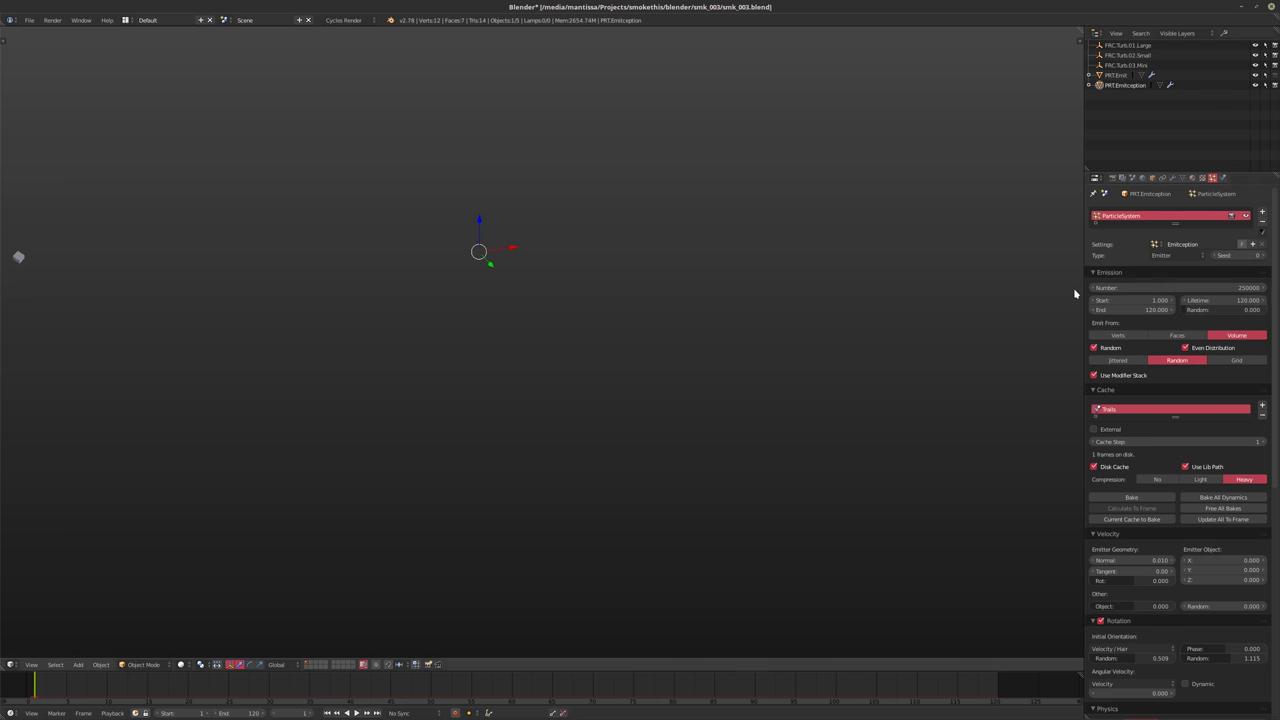
key("alt+a")
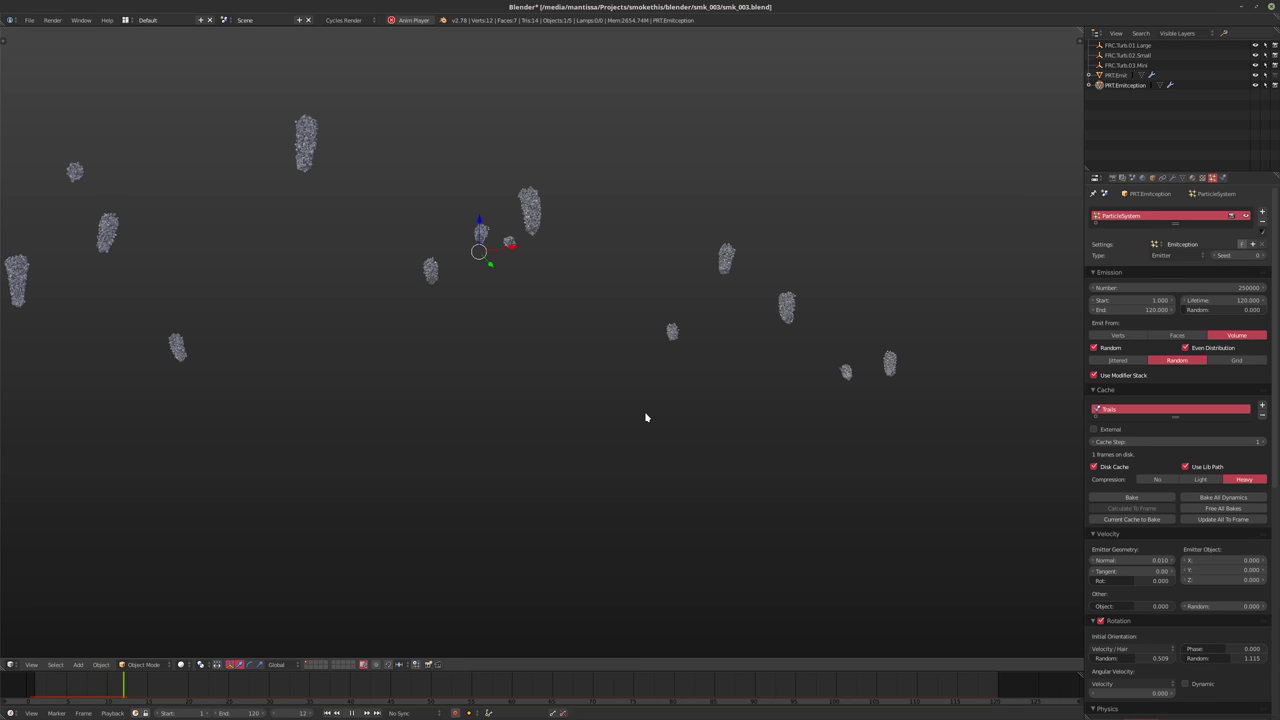
Set the FRC.Turb.03.Mini turbulence strength to 0.5 and size to 0.005, and play back the particle simulation
key("Escape")
left_click(1123, 65)
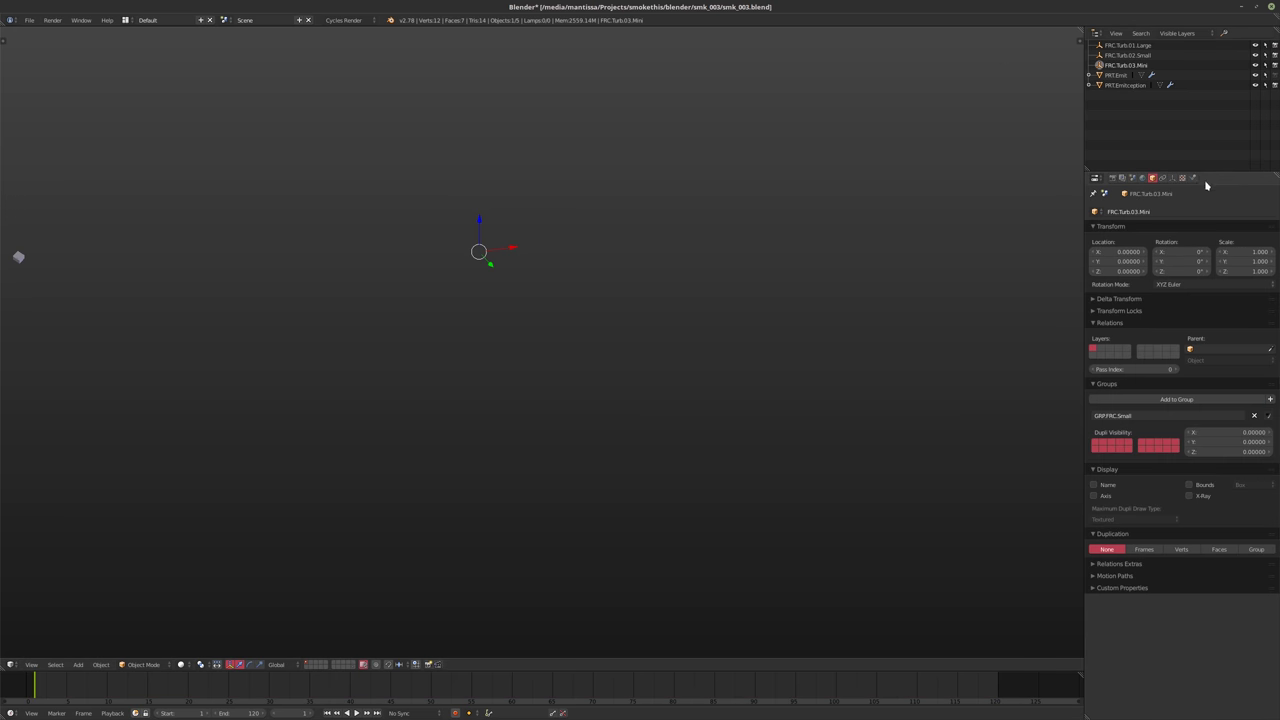
left_click(1192, 177)
left_click(1114, 283)
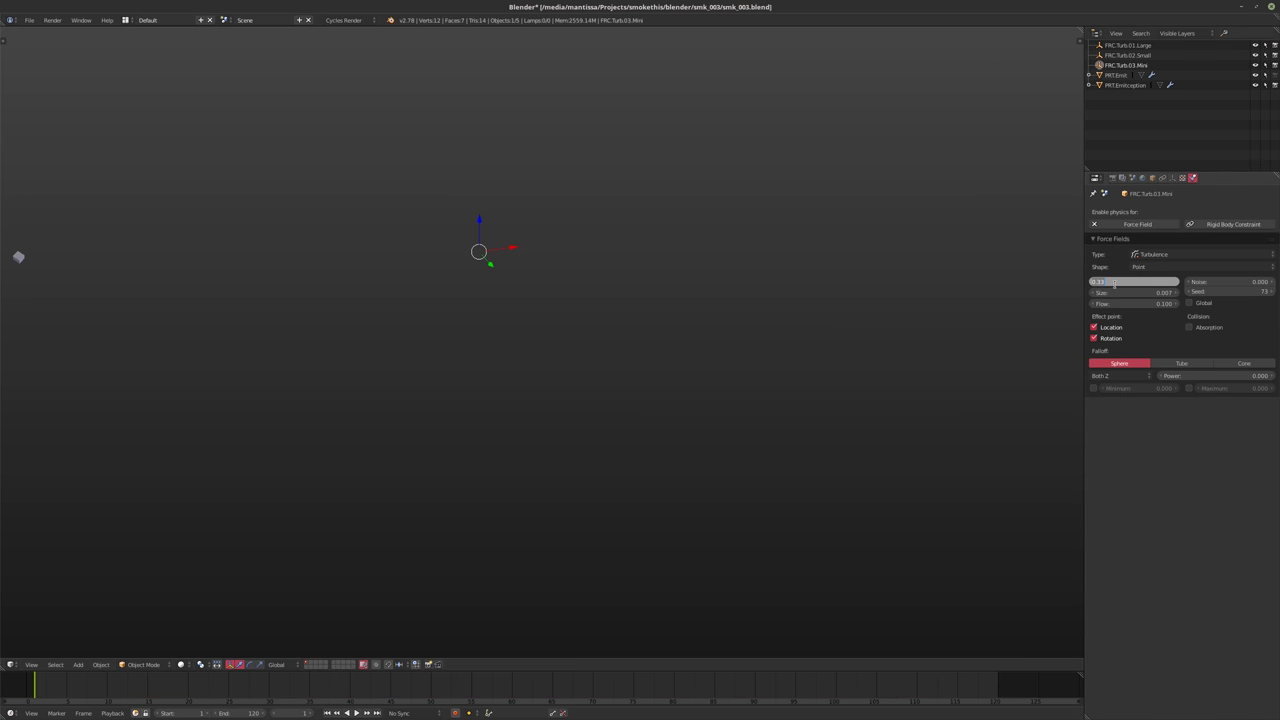
key("BackSpace")
key("Tab")
type("0.005")
key("Return")
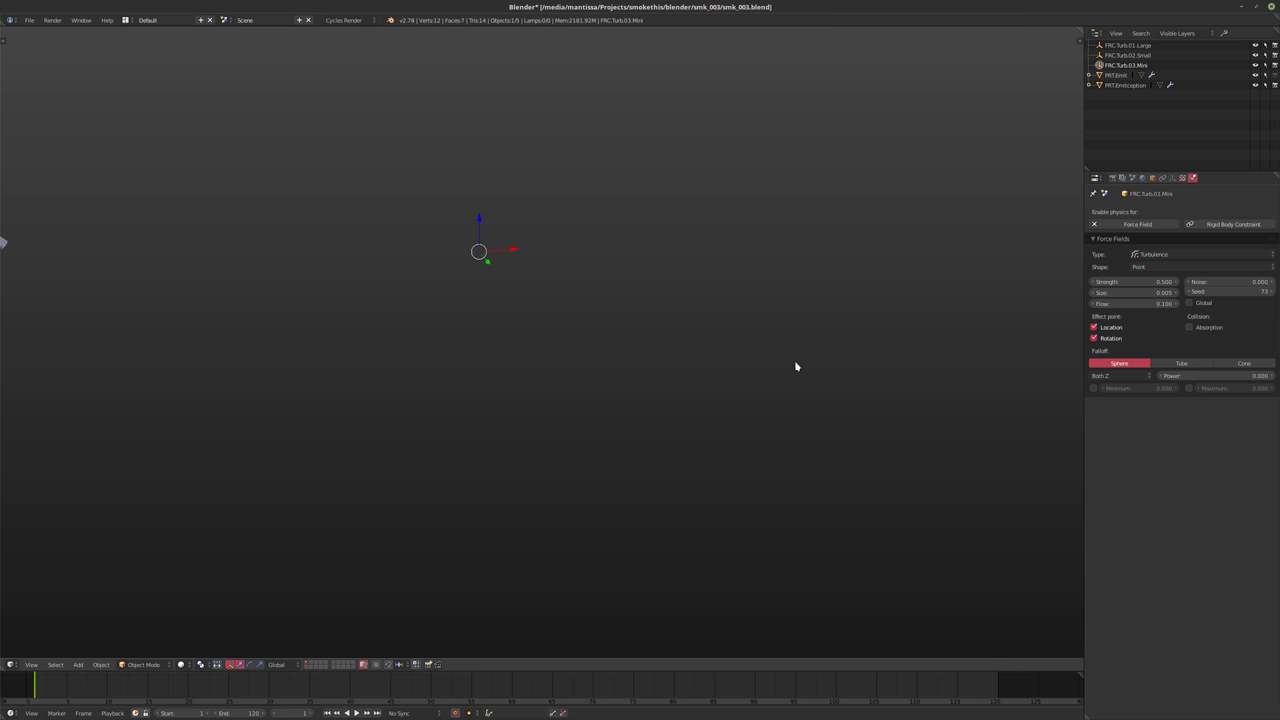
key("alt+a")
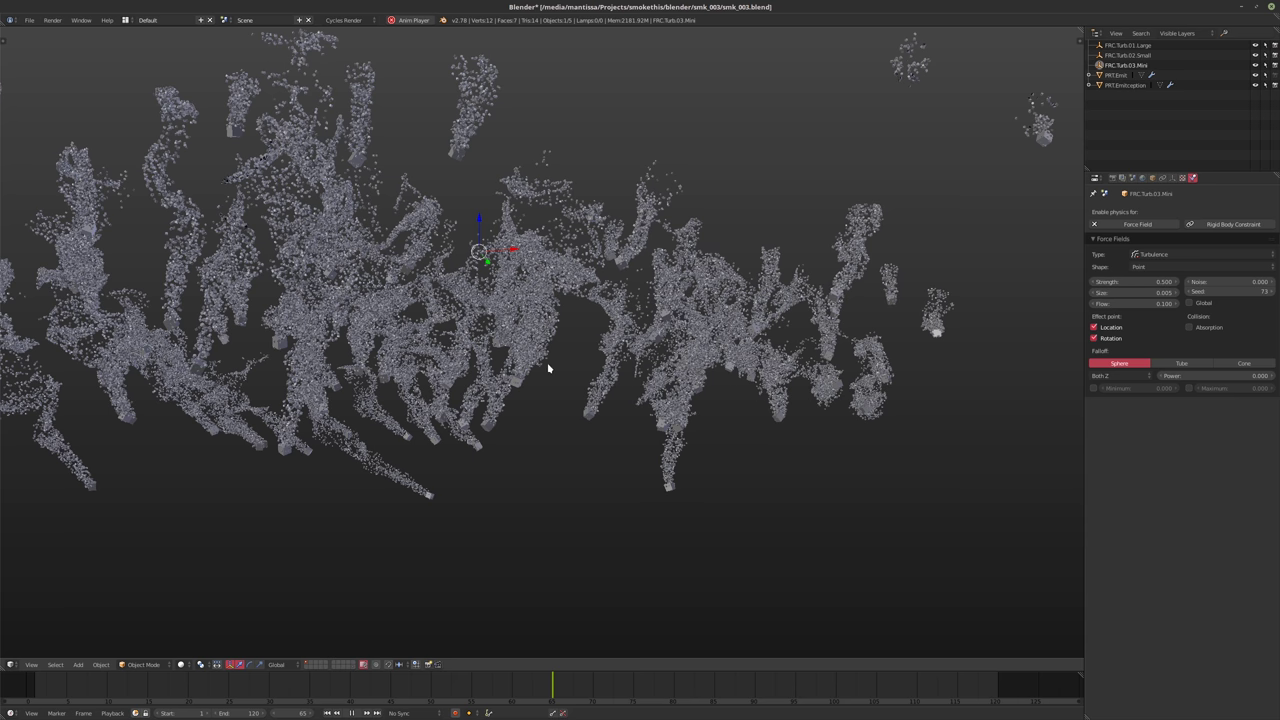
middle_click_drag(523, 377, 563, 407)
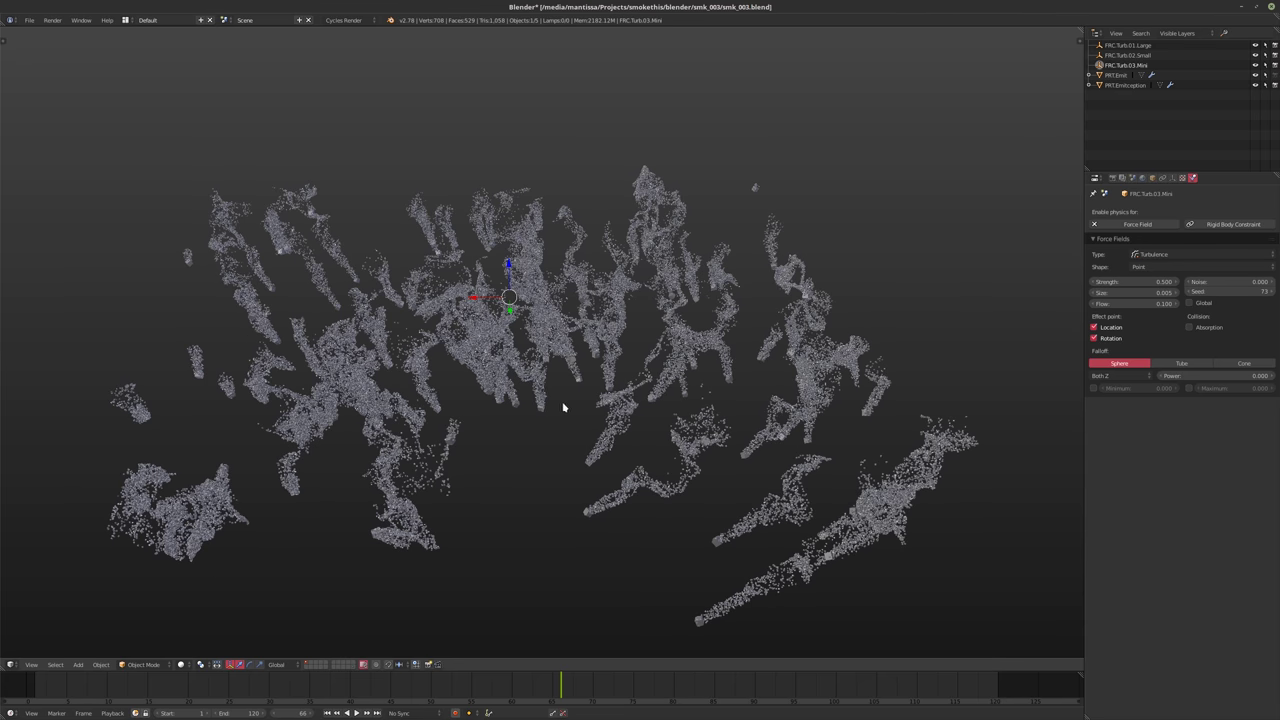
Set the normal emission velocity of PRT.Emit's particle system to 0.075 and return to the first frame
left_click(1114, 76)
left_click(1212, 178)
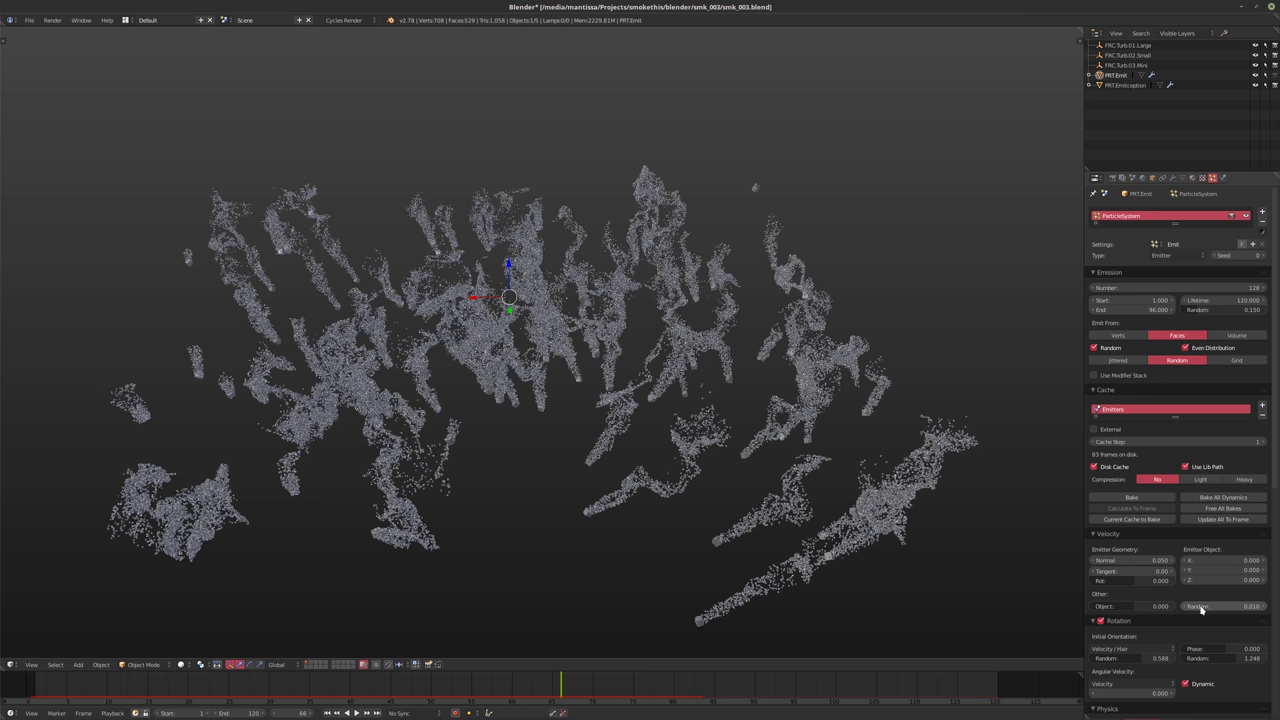
left_click(1128, 564)
type("0.075")
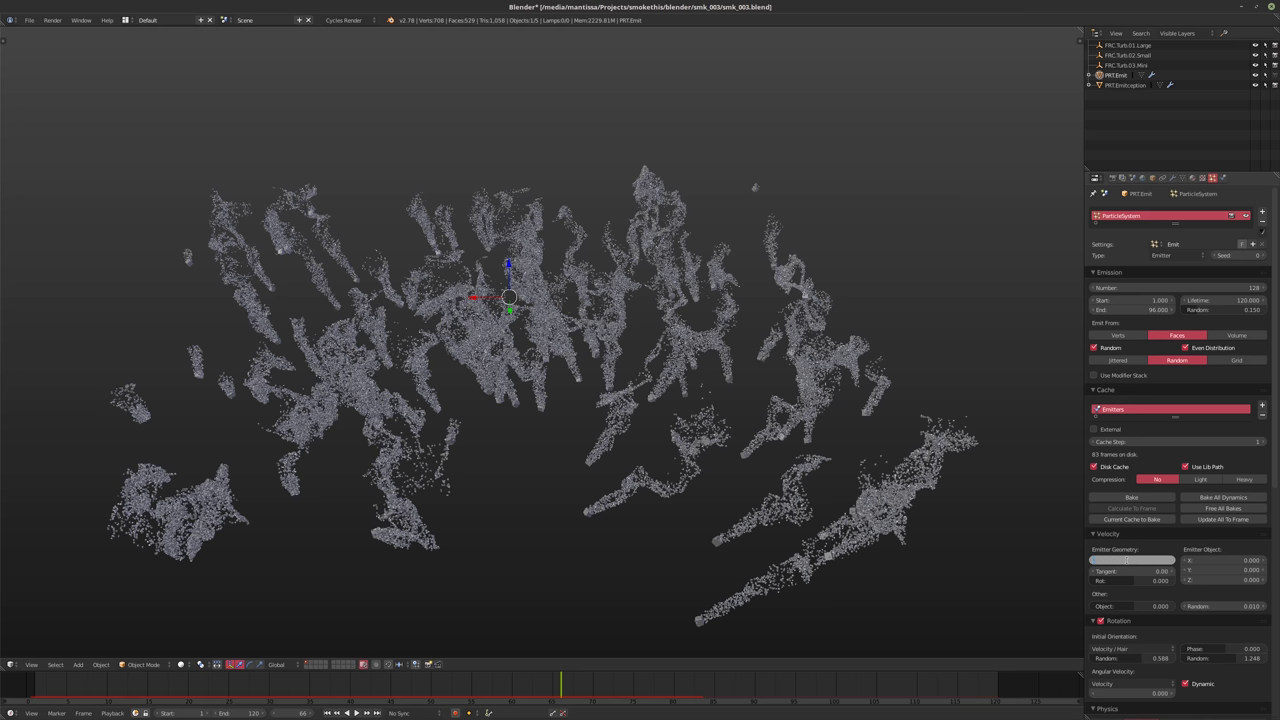
key("Return")
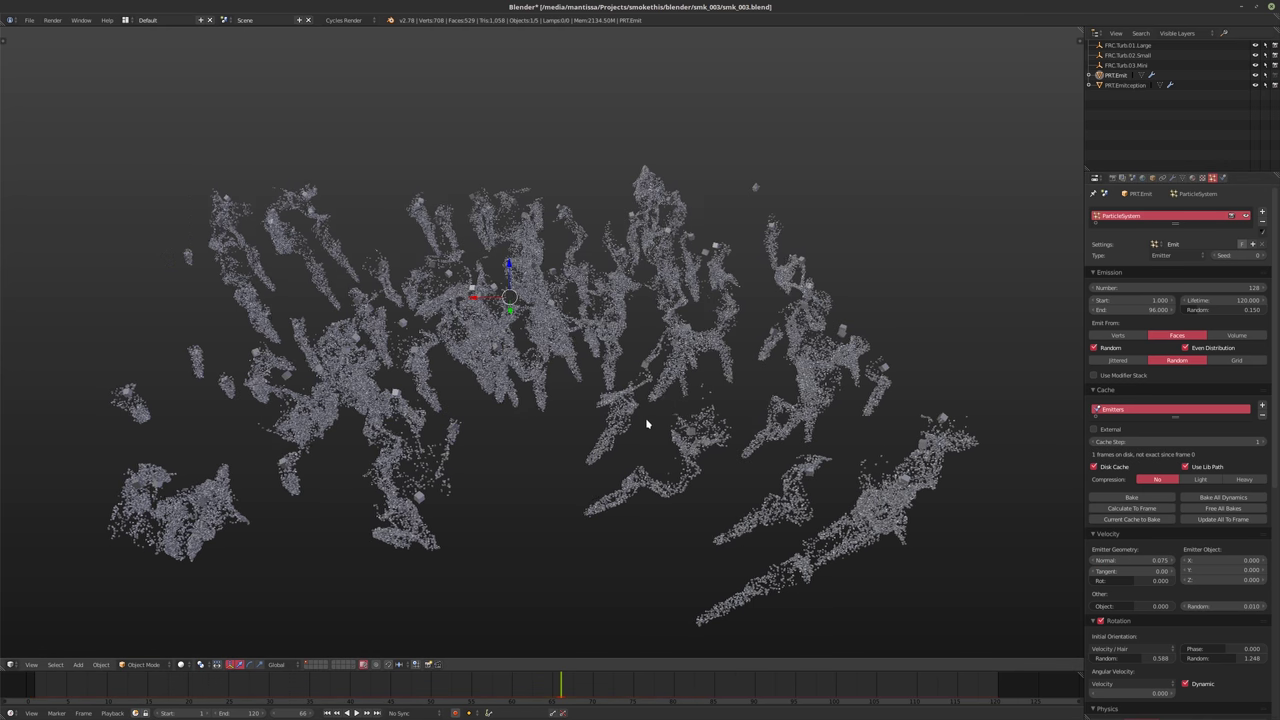
middle_click_drag(676, 419, 717, 442)
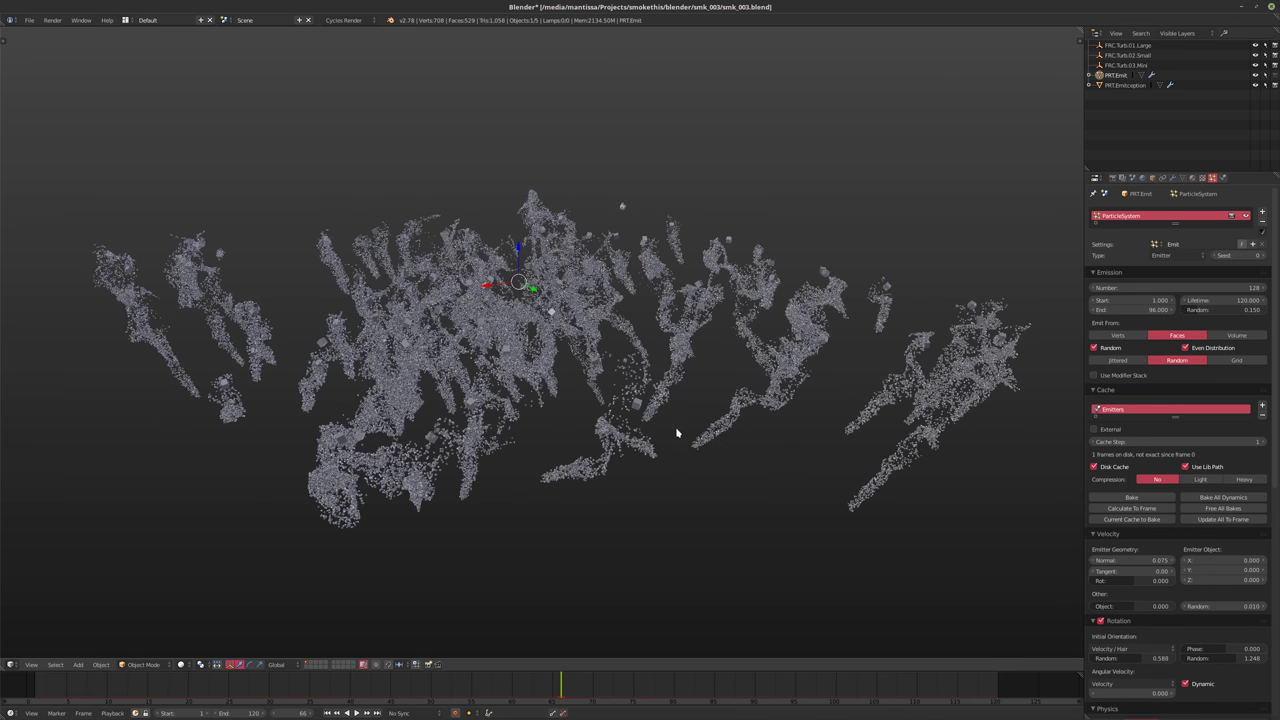
middle_click_drag(631, 413, 565, 377)
key("shift+Left")
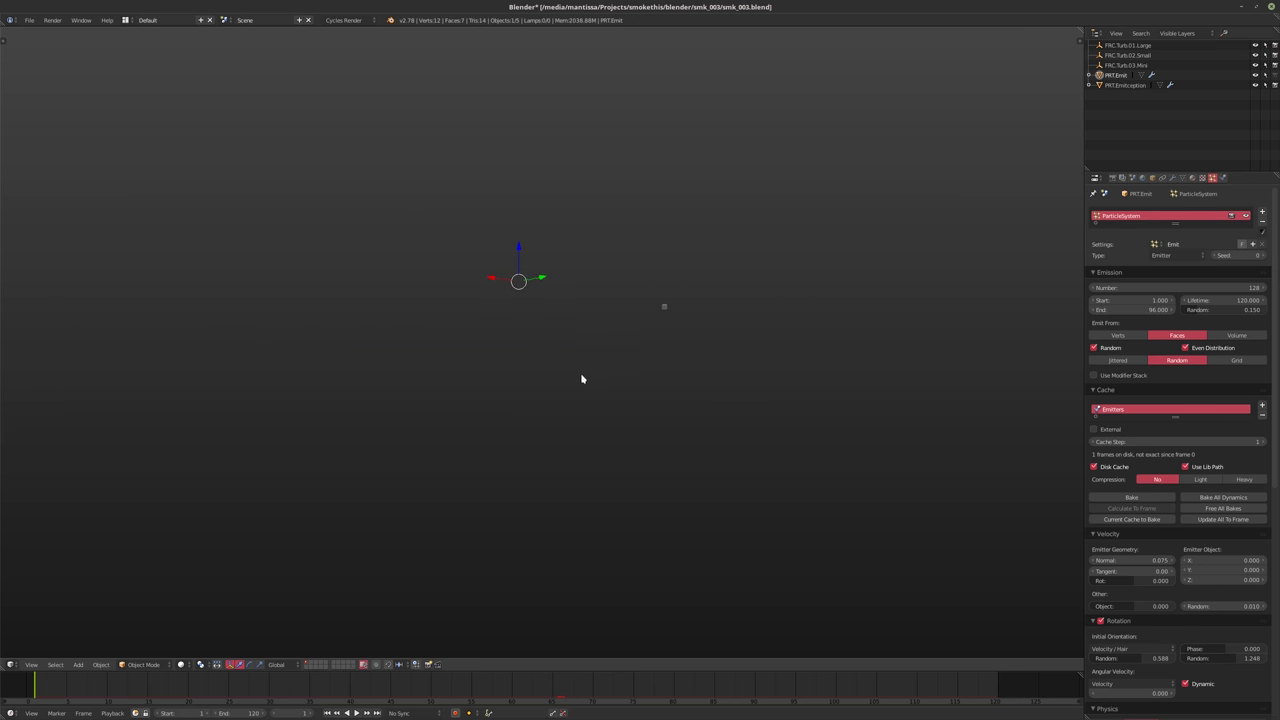
Set the PRT.Emitception particle count to 50000 and preview the animation
left_click(1124, 85)
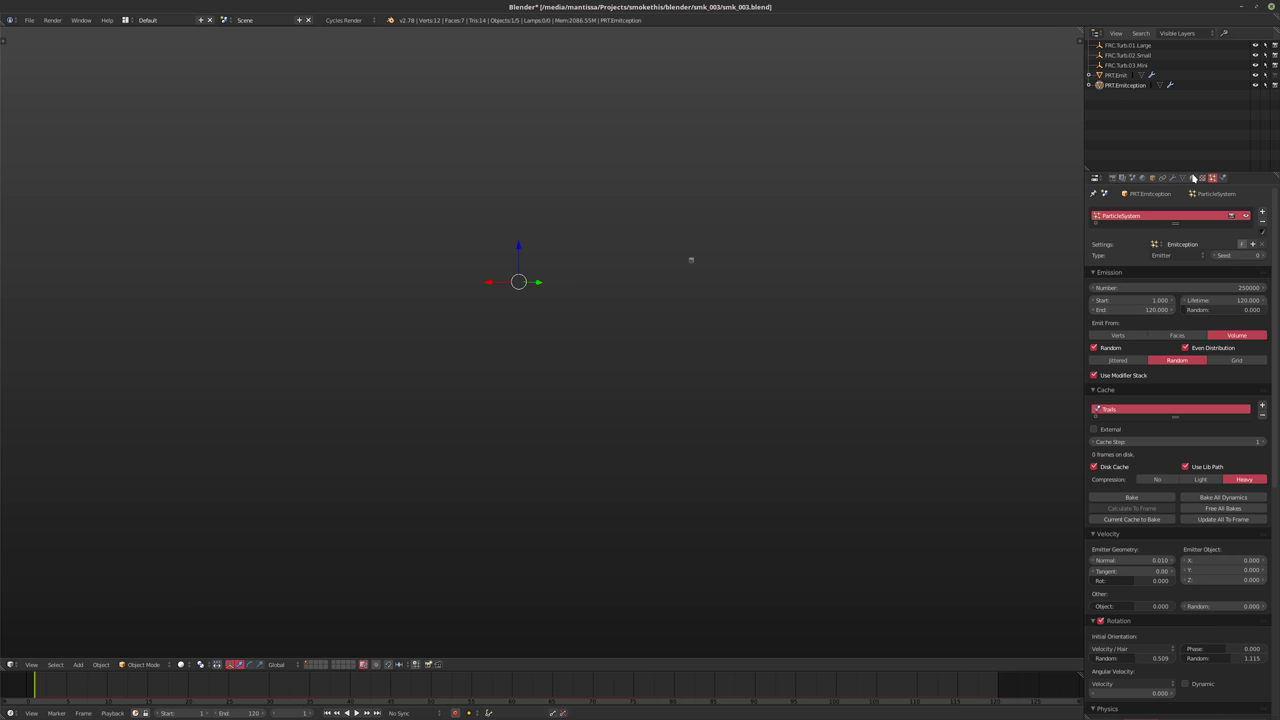
left_click(1196, 288)
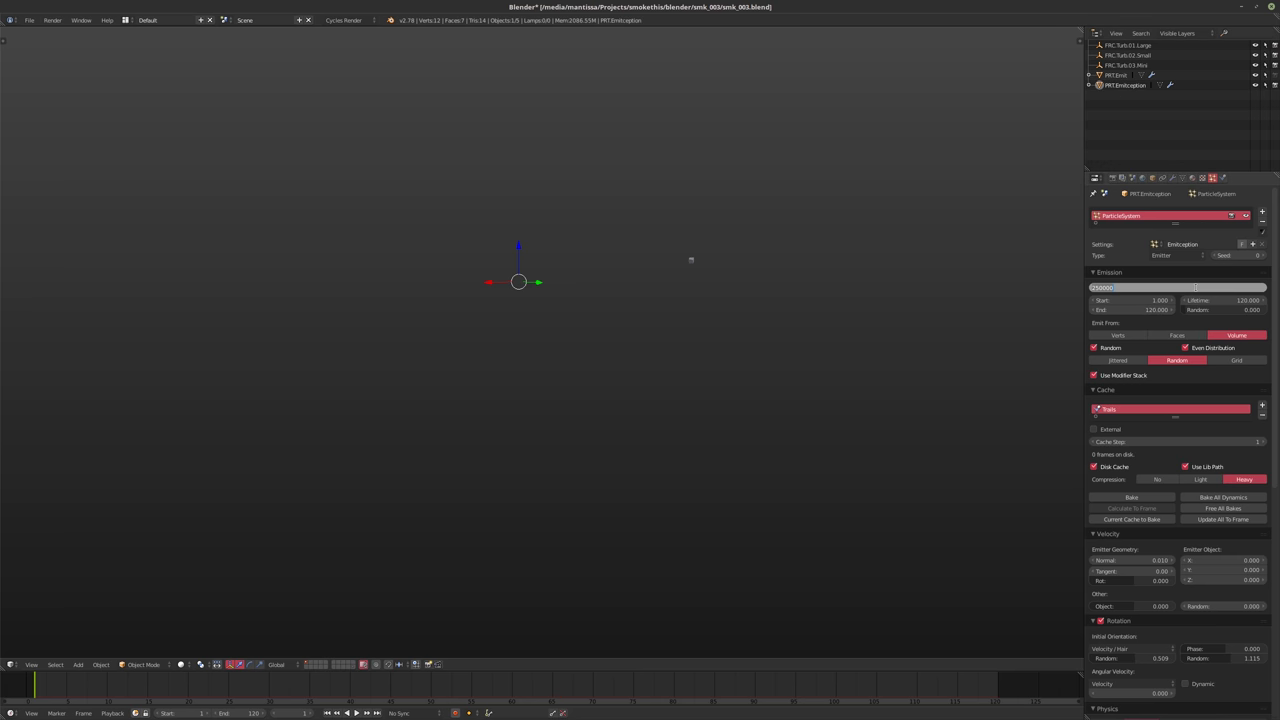
type("50000")
key("Return")
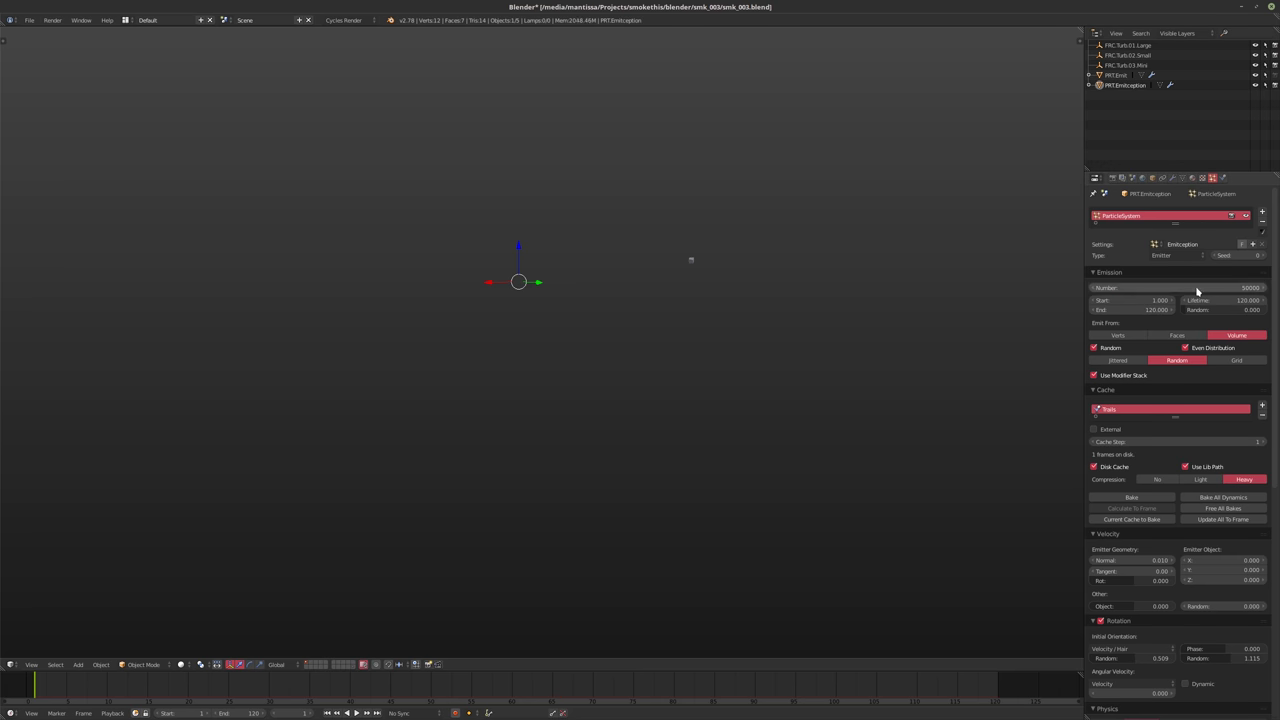
key("alt+a")
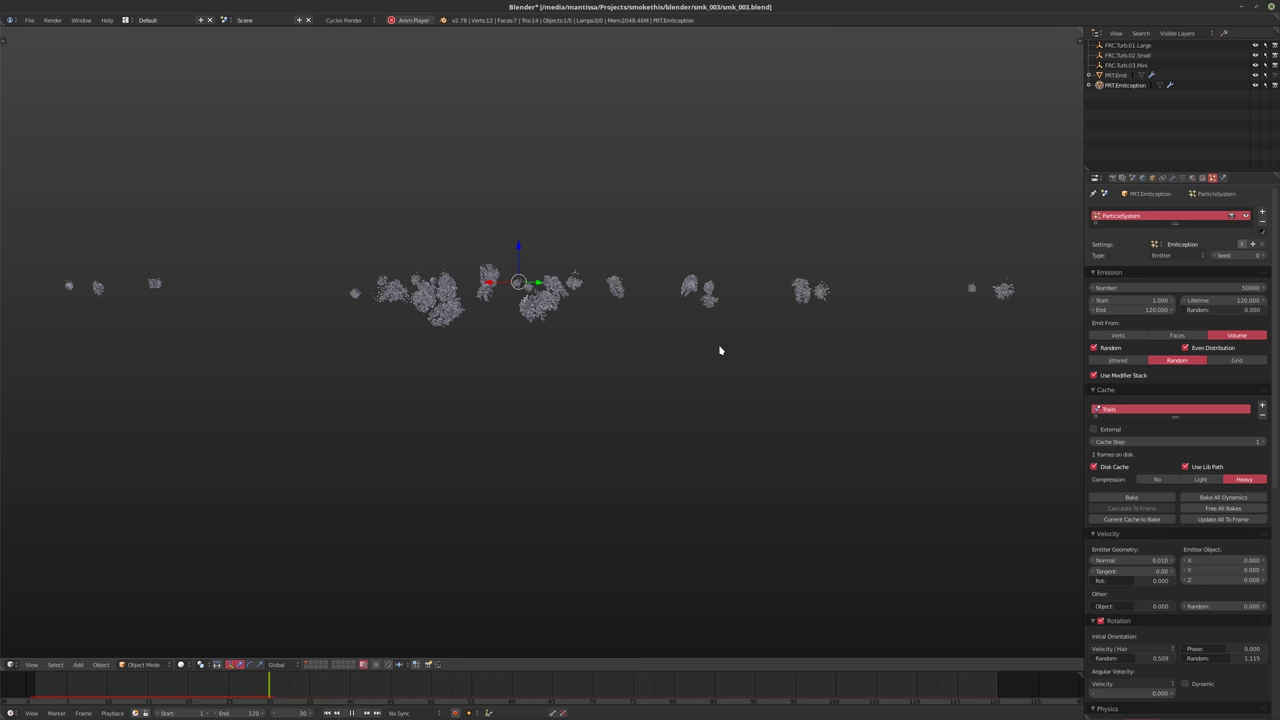
key("Escape")
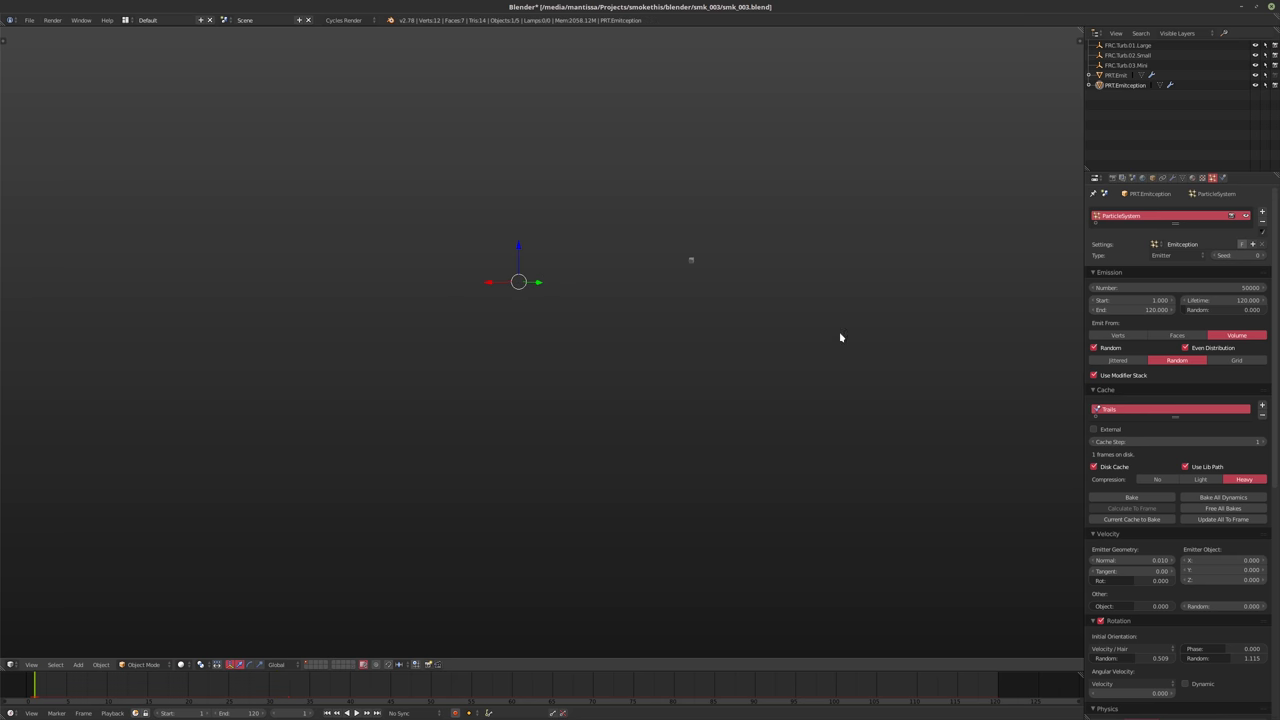
Try a normal emission velocity of 1 on PRT.Emit and preview the animation
left_click(1116, 75)
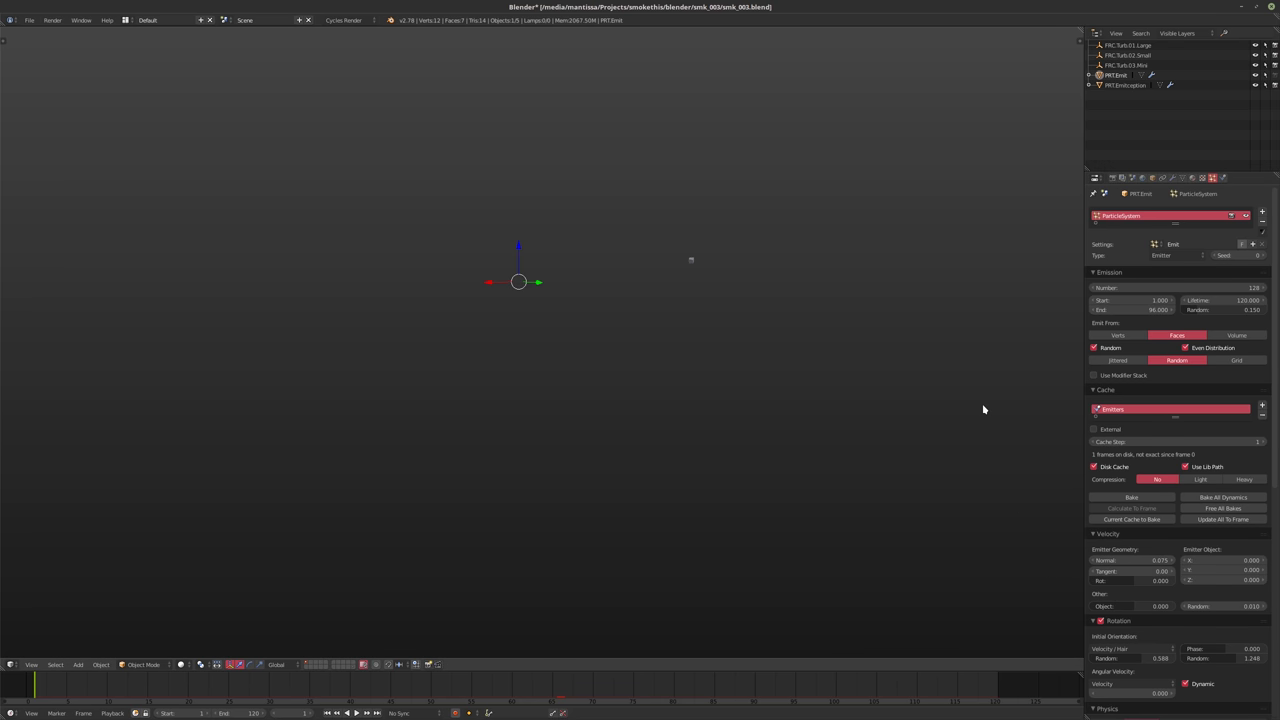
left_click(1122, 561)
type("1")
key("Return")
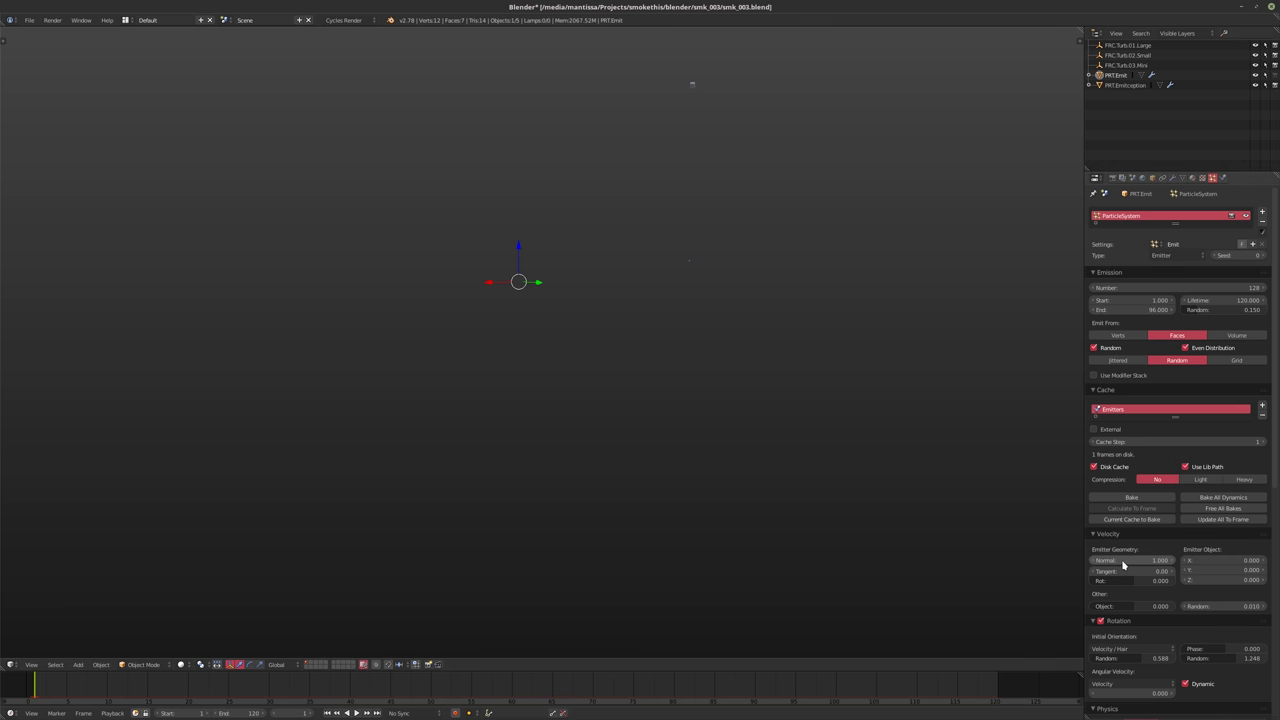
key("alt+a")
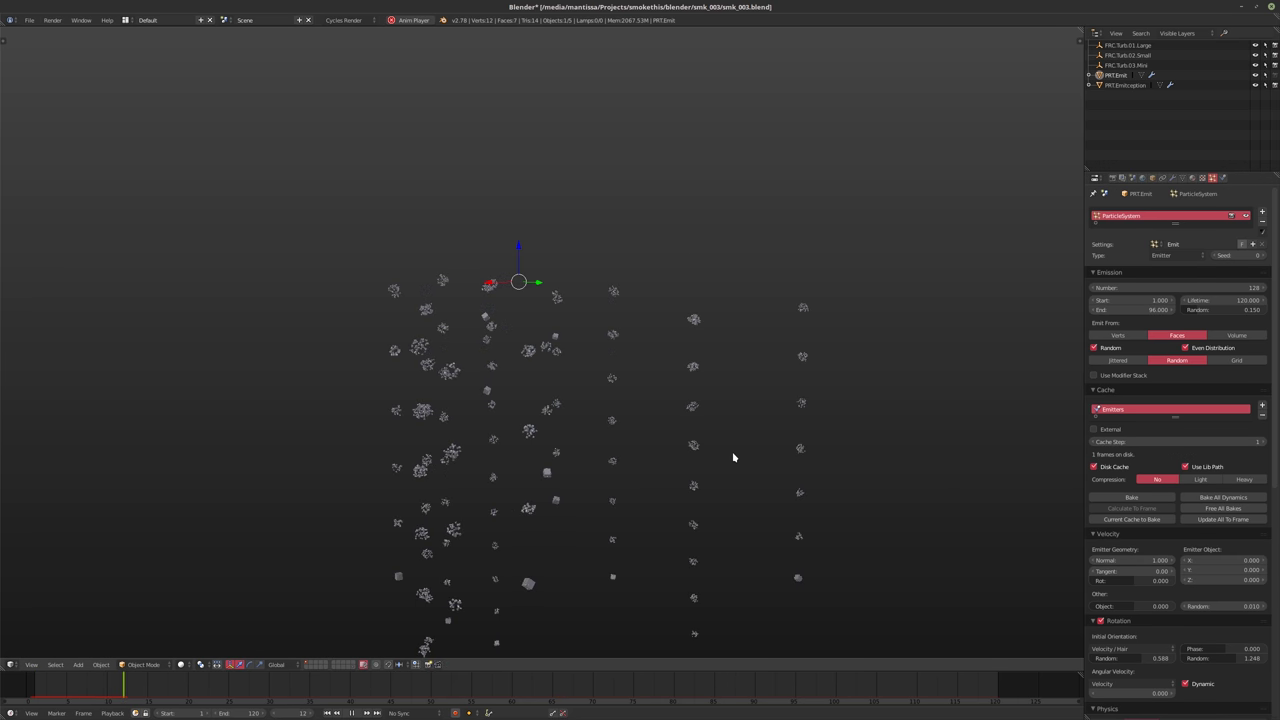
key("Escape")
Try a normal emission velocity of 0.2 on PRT.Emit and preview the animation
left_click(1123, 561)
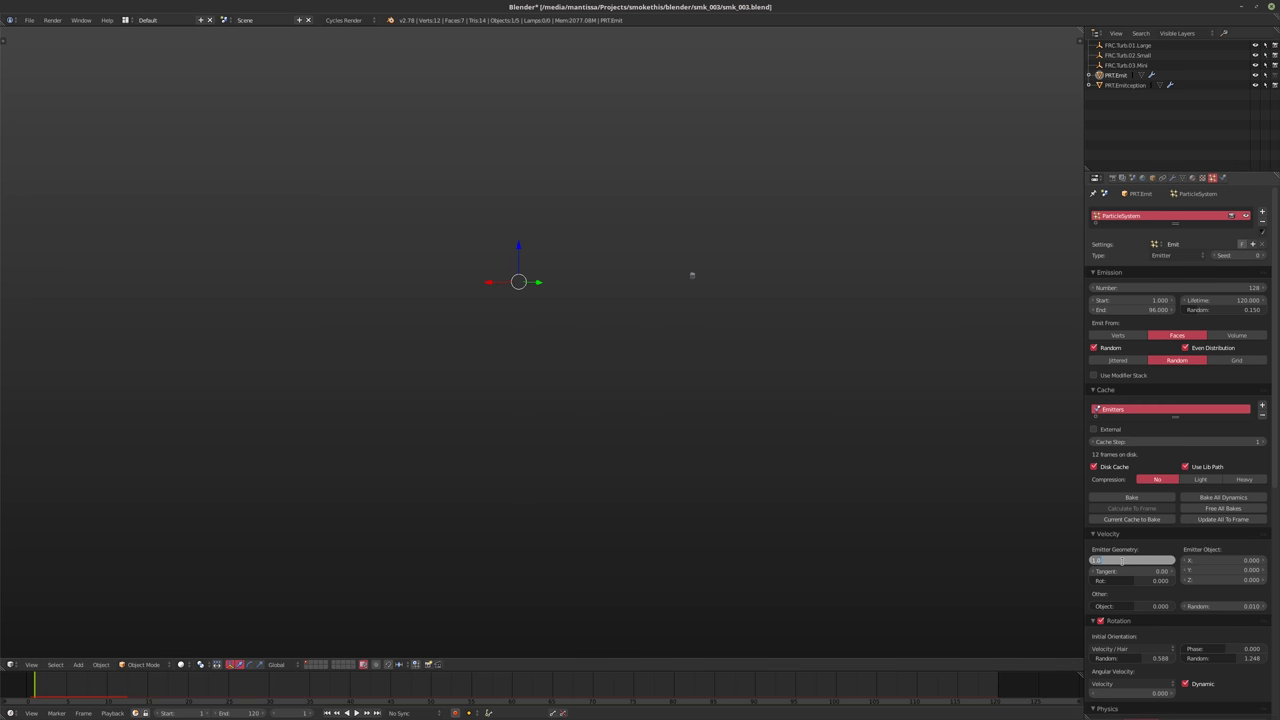
type("0.2")
key("Return")
key("alt+a")
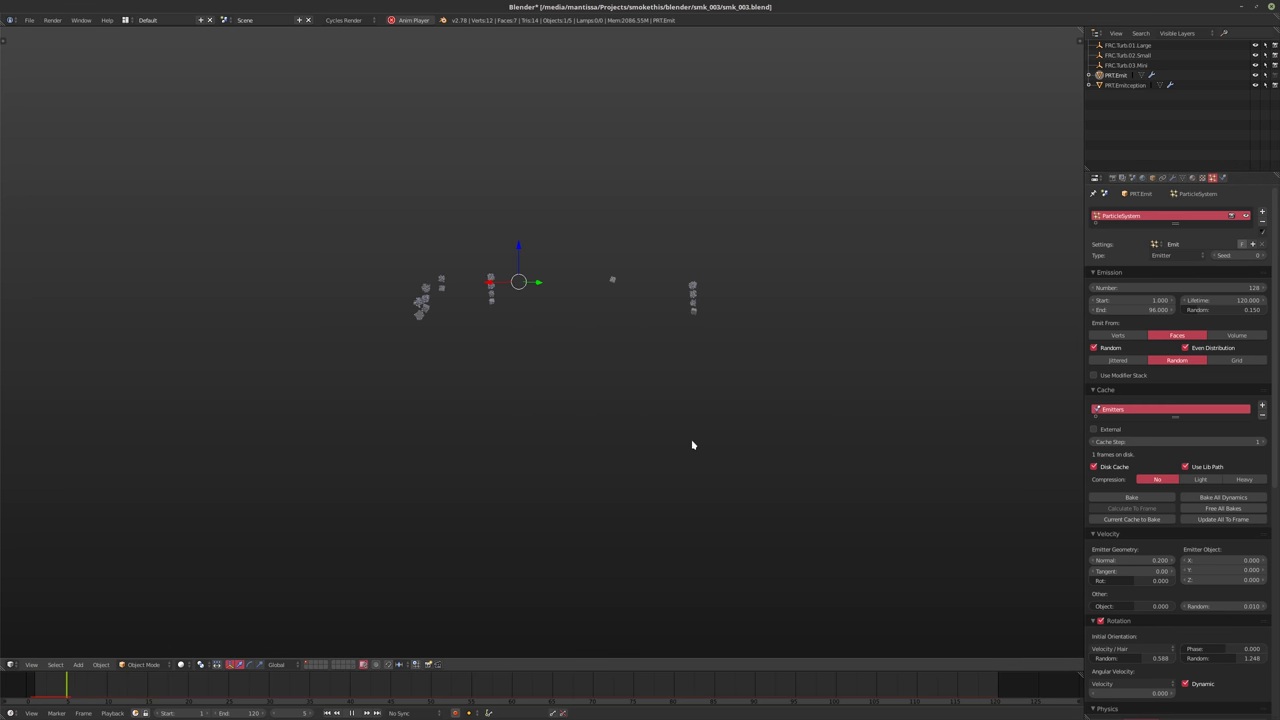
key("Escape")
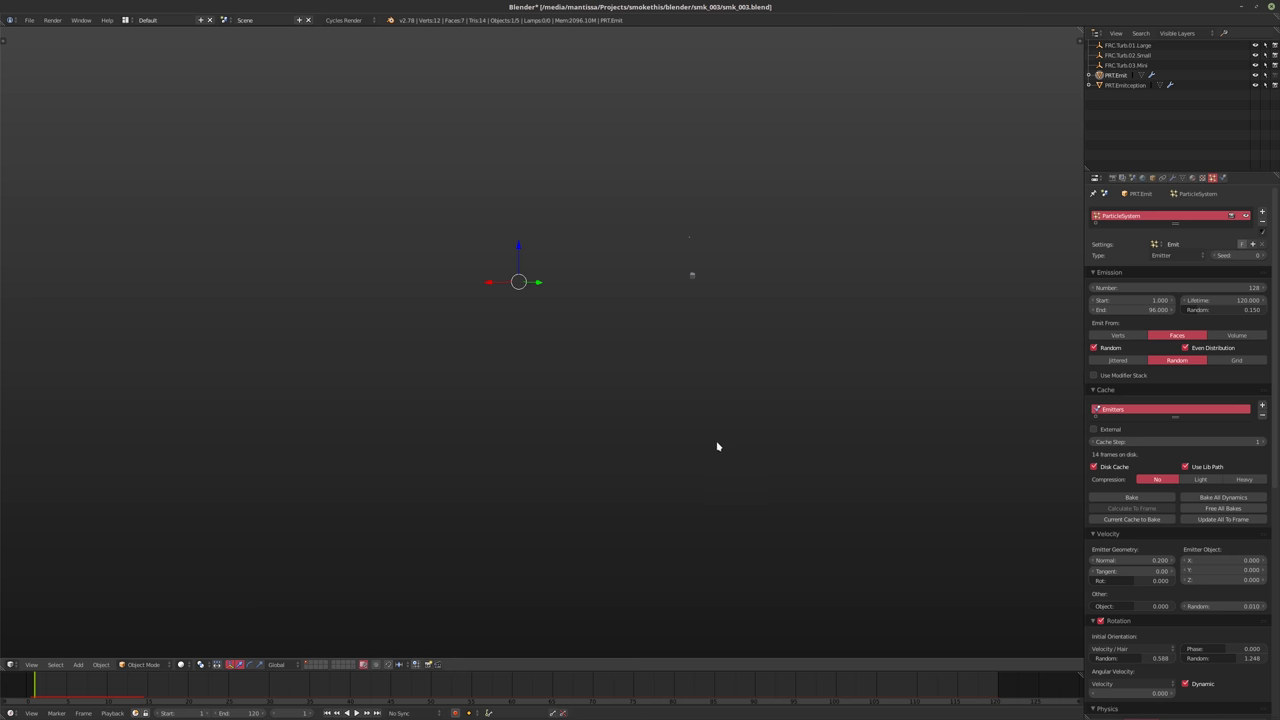
Set PRT.Emit's normal emission velocity to 0.1 and play the simulation up to frame 45
left_click(1123, 561)
type("0.1")
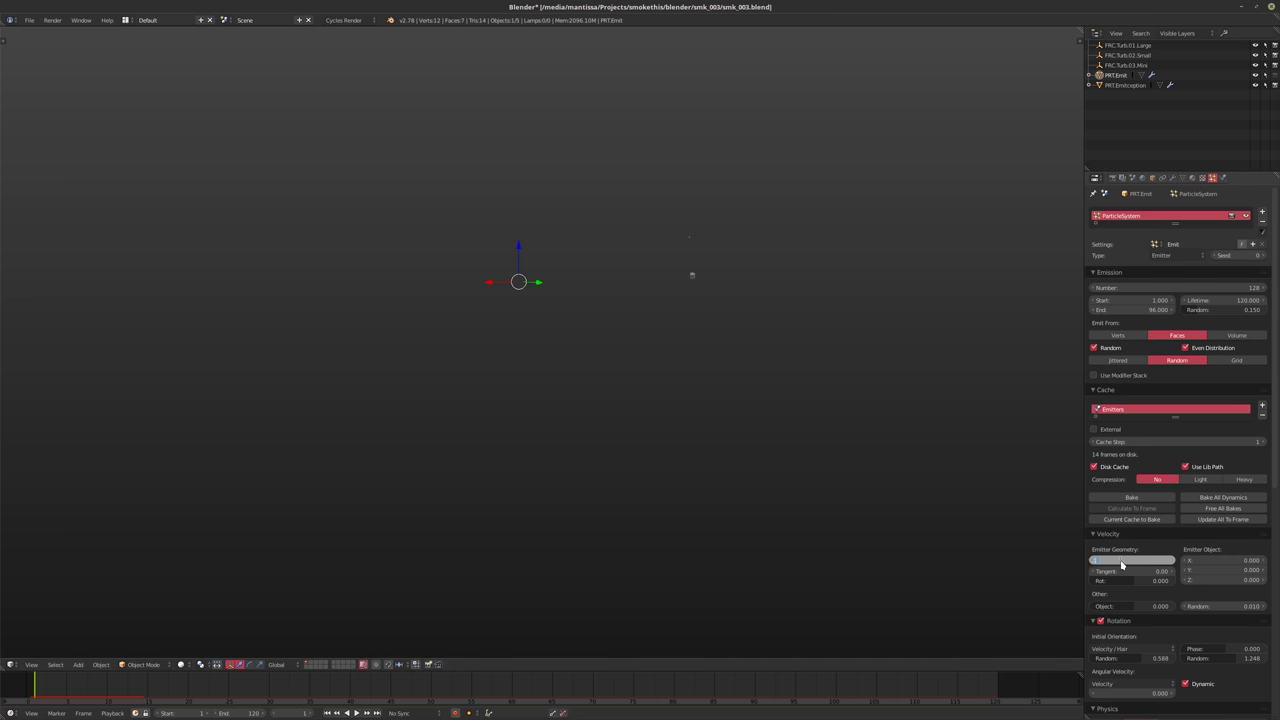
key("Return")
key("alt+a")
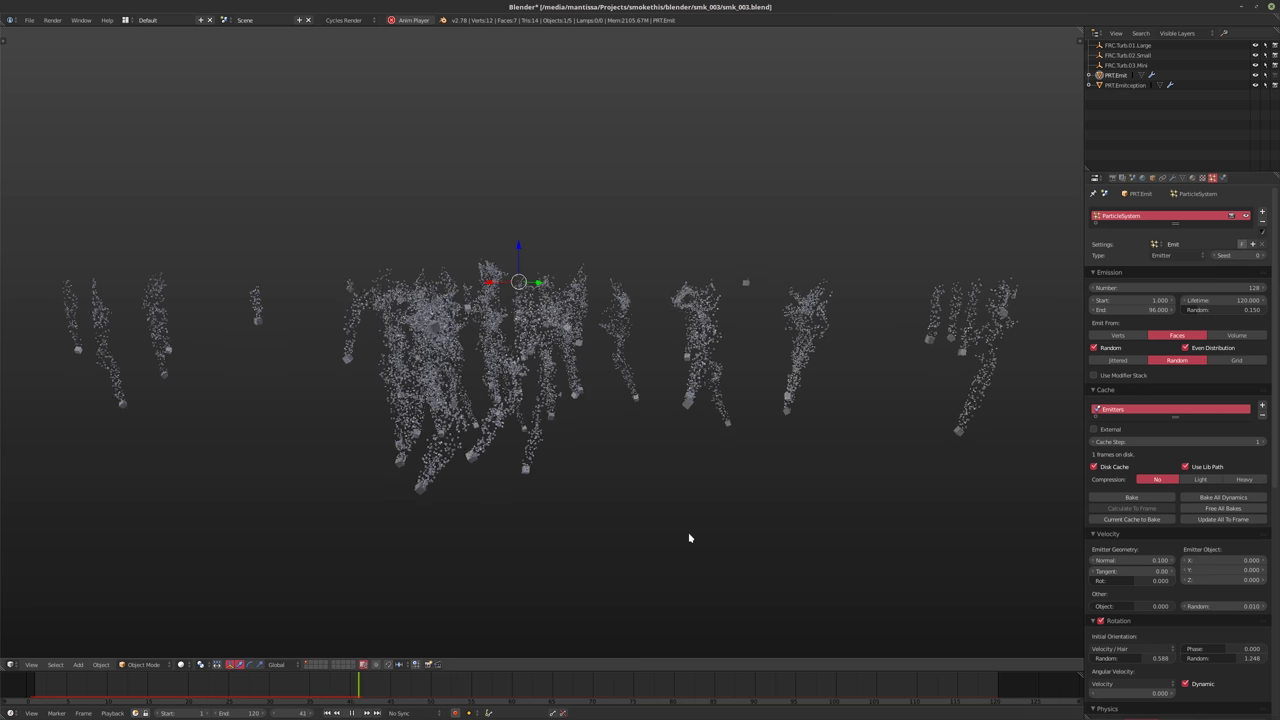
key("alt+a")
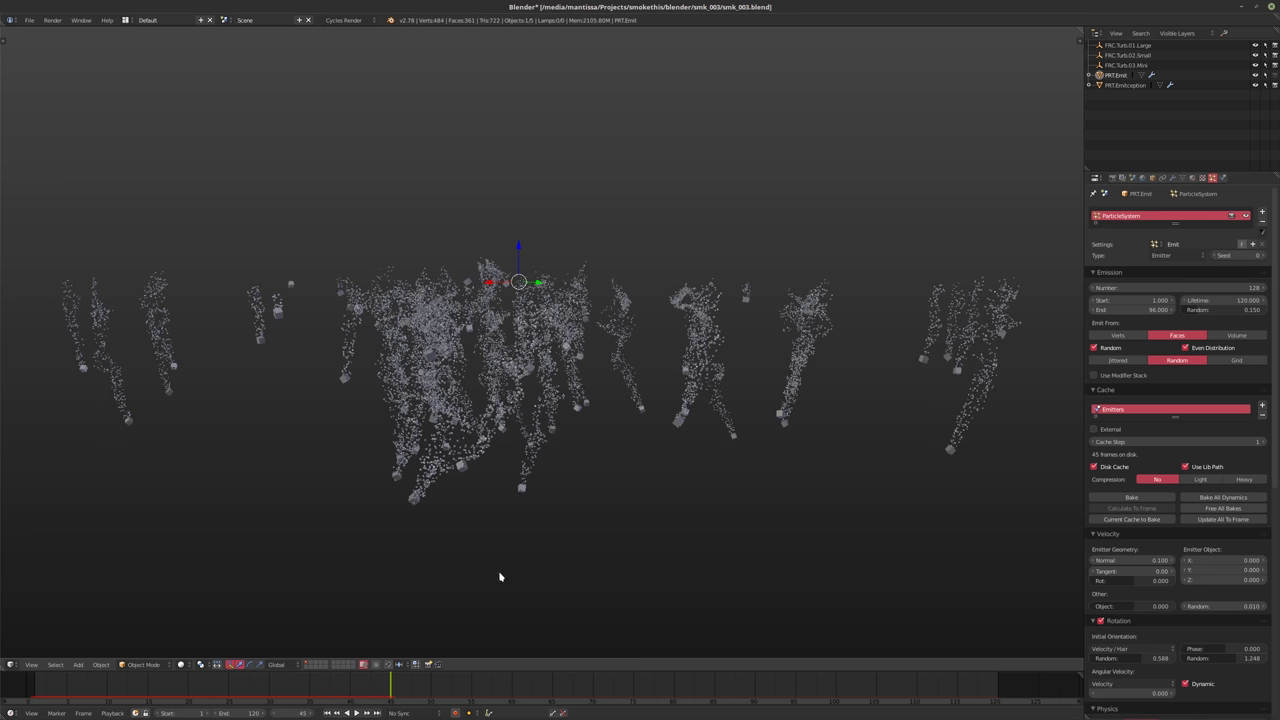
Show the second layer, select PRT.Shapeception and switch the view to wireframe
key("2")
scroll(564, 477, "down", 5)
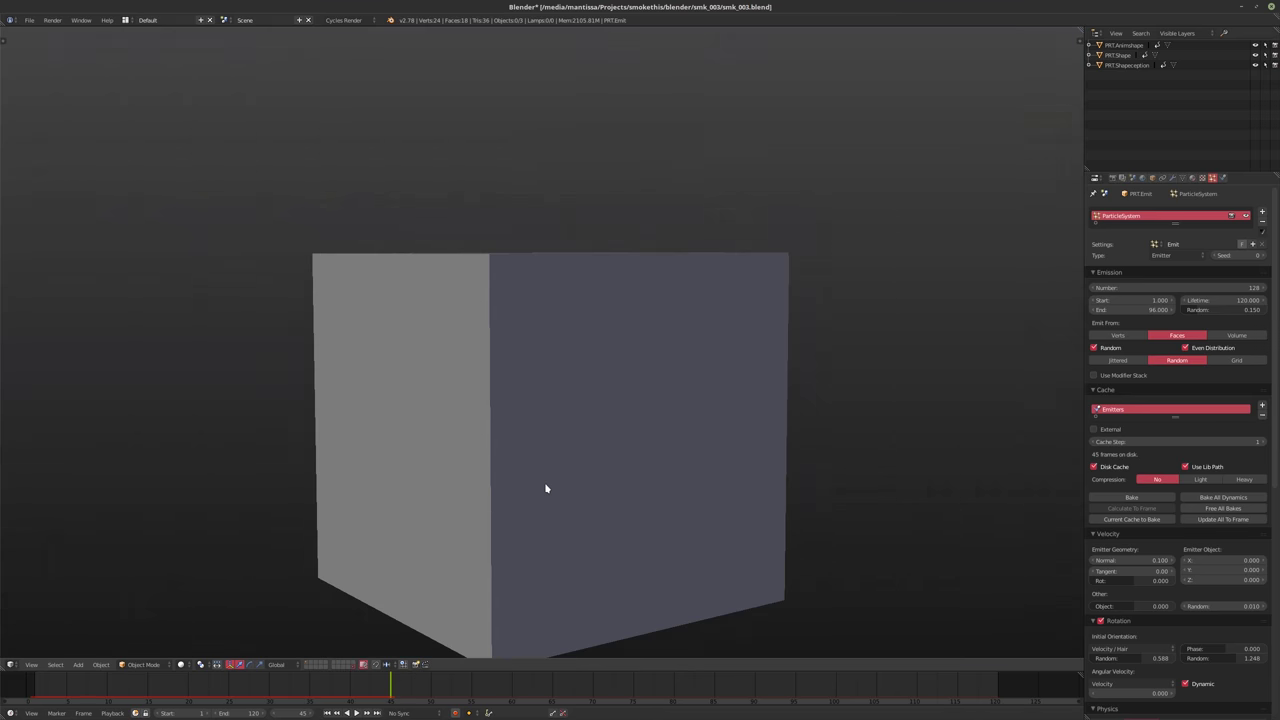
left_click(1127, 65)
middle_click_drag(700, 400, 728, 356)
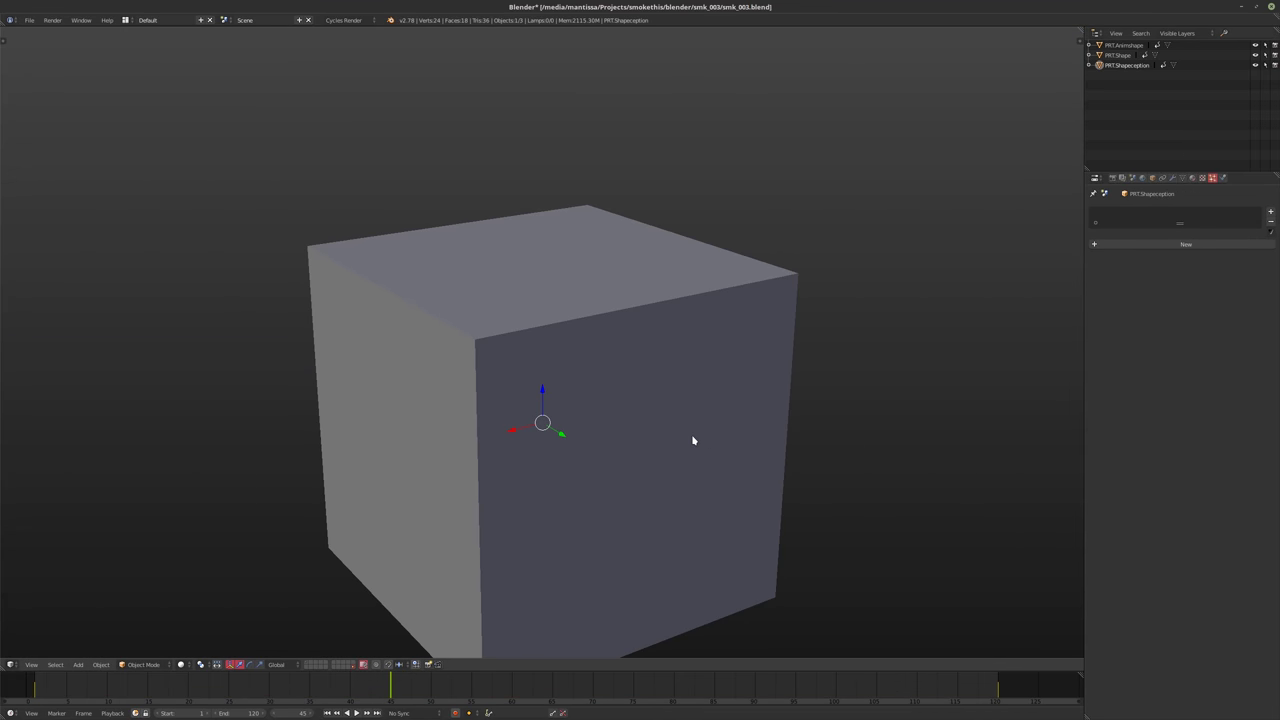
key("z")
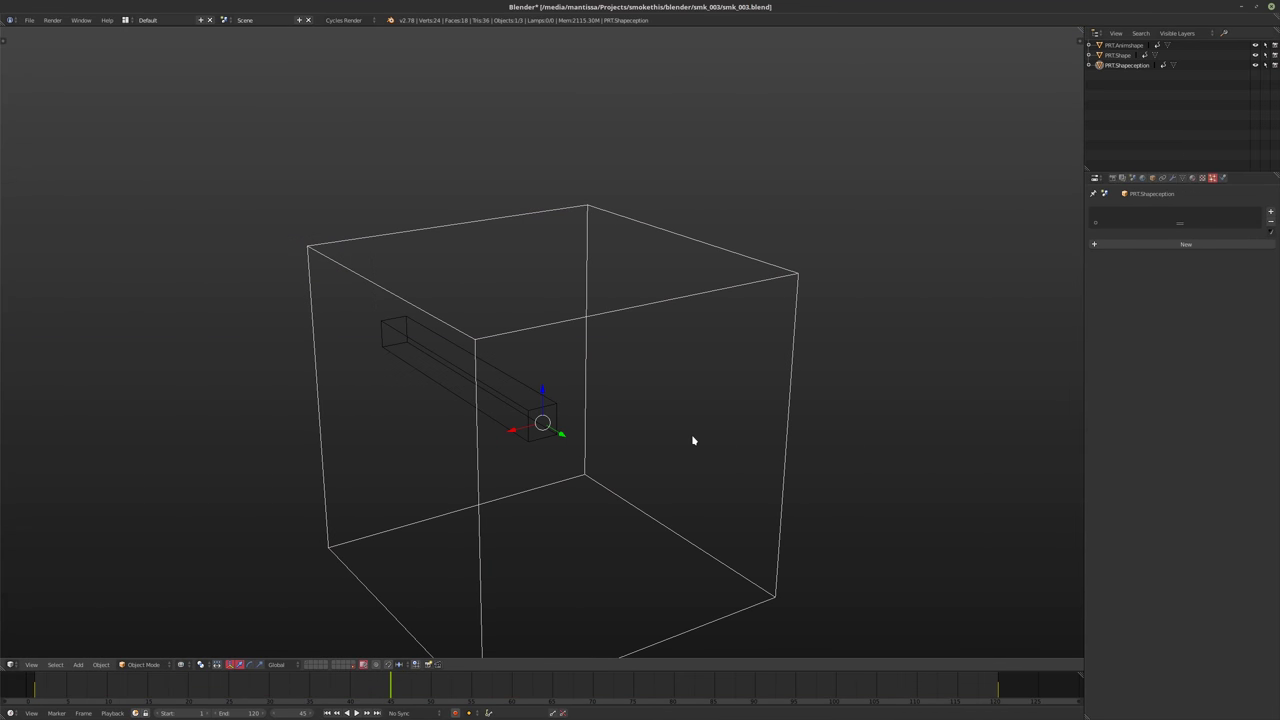
Scale the whole PRT.Shapeception mesh down in Edit Mode to about a quarter of its size, finishing with a factor of 0.5
key("Tab")
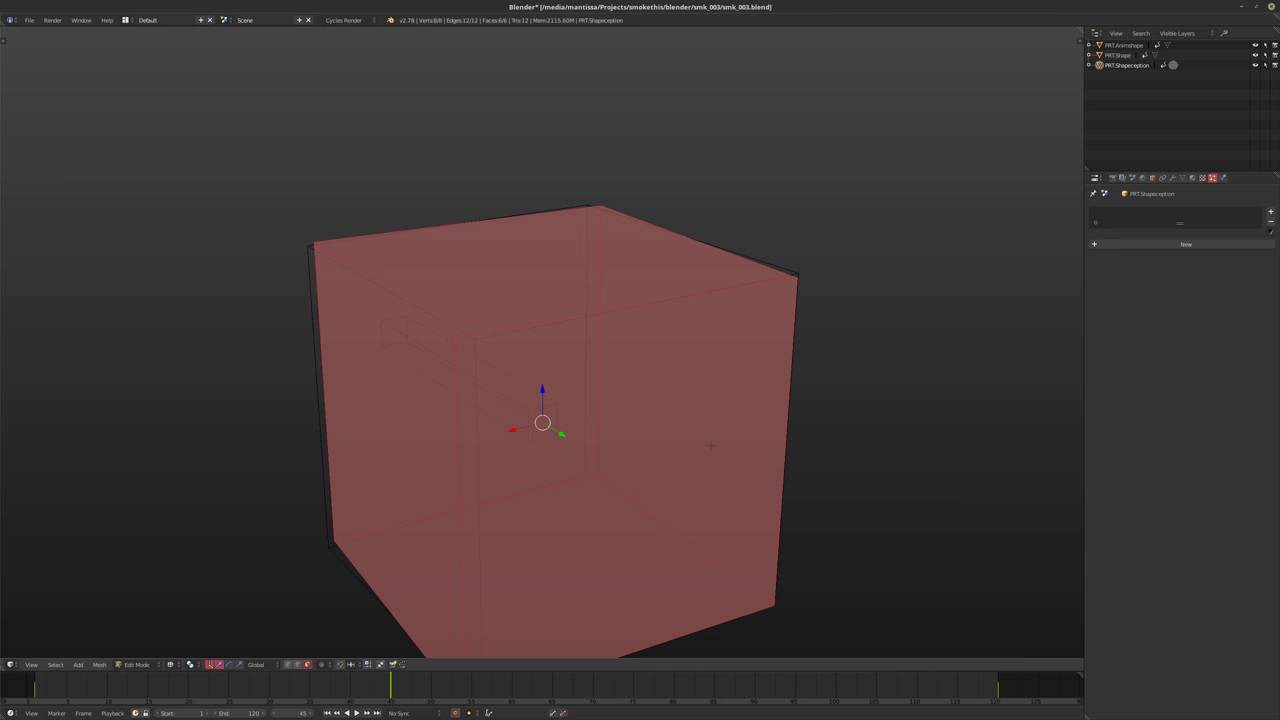
middle_click_drag(597, 428, 655, 420)
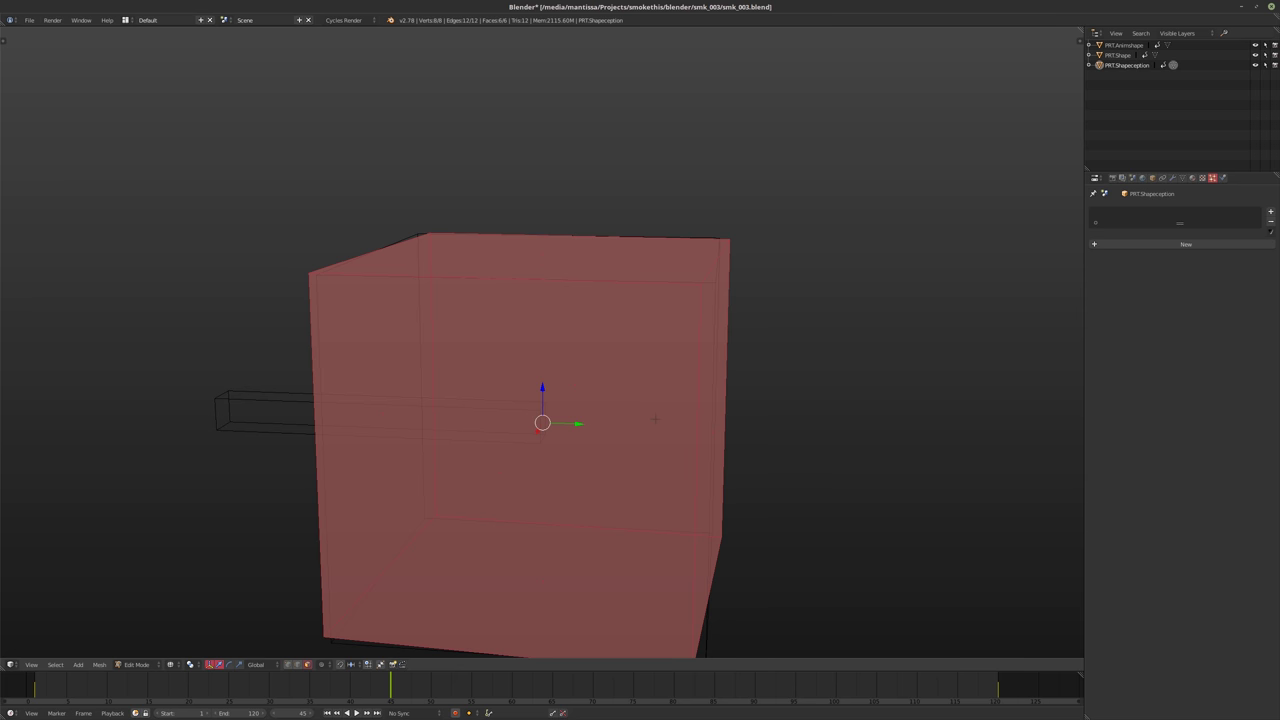
key("s")
key("Escape")
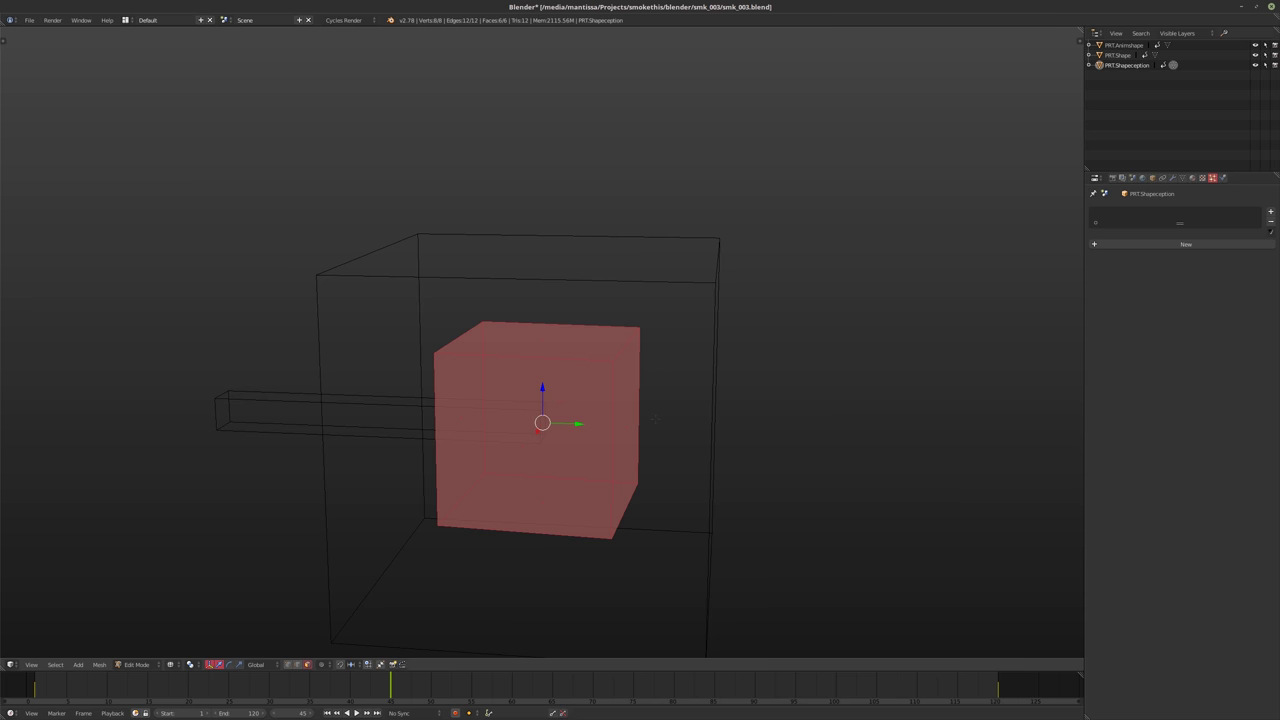
type("s0.5")
key("Return")
key("Tab")
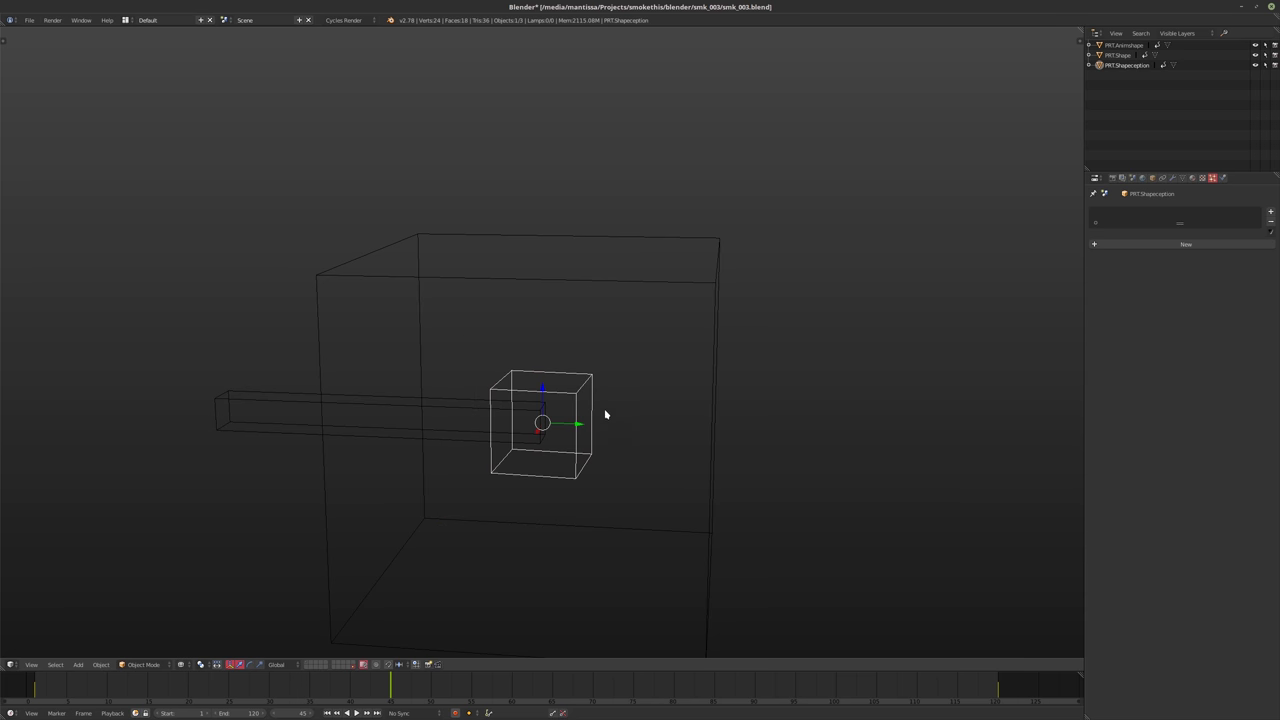
middle_click_drag(605, 414, 660, 400)
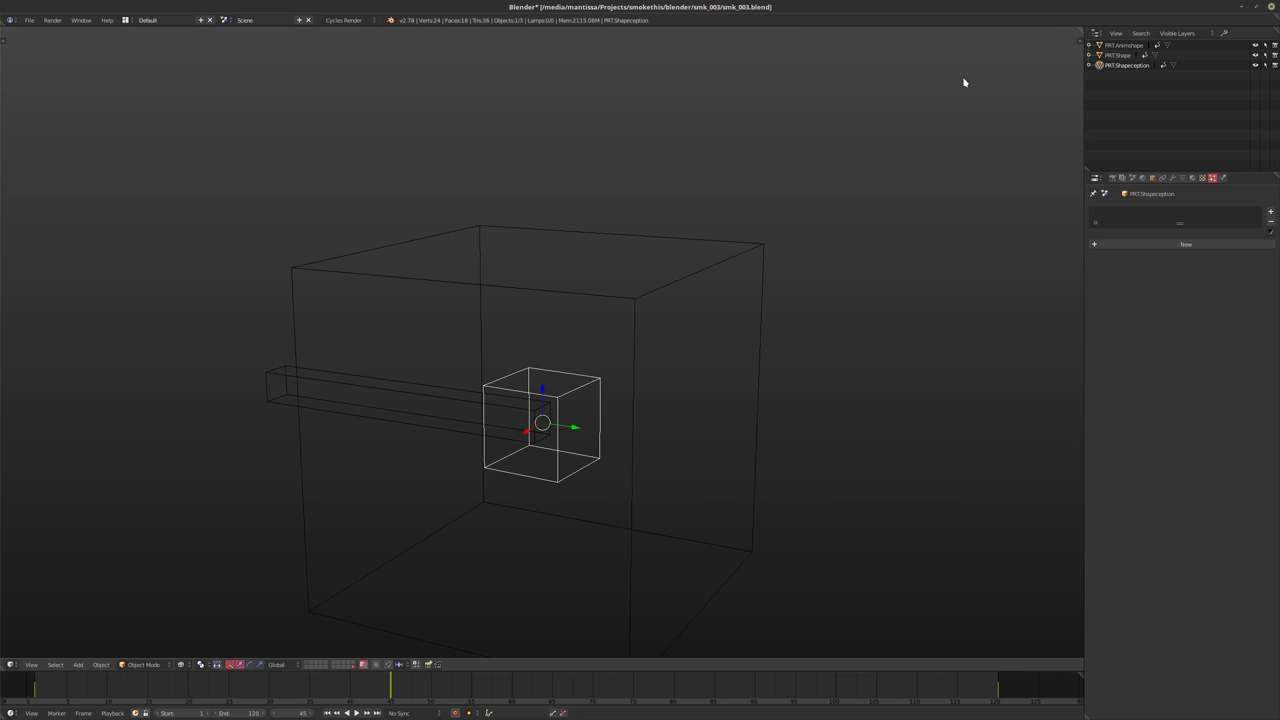
Return to the first layer with the particle emitters and select PRT.Emit
left_click(307, 666)
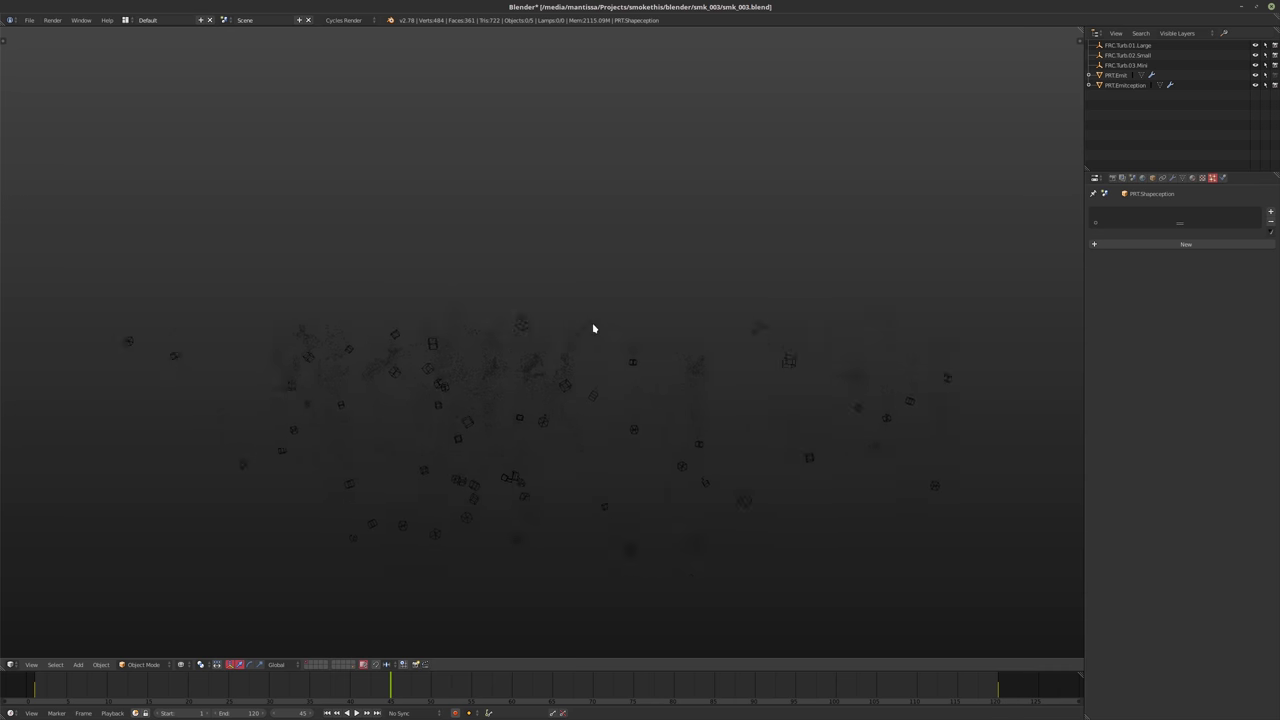
middle_click_drag(608, 360, 591, 316)
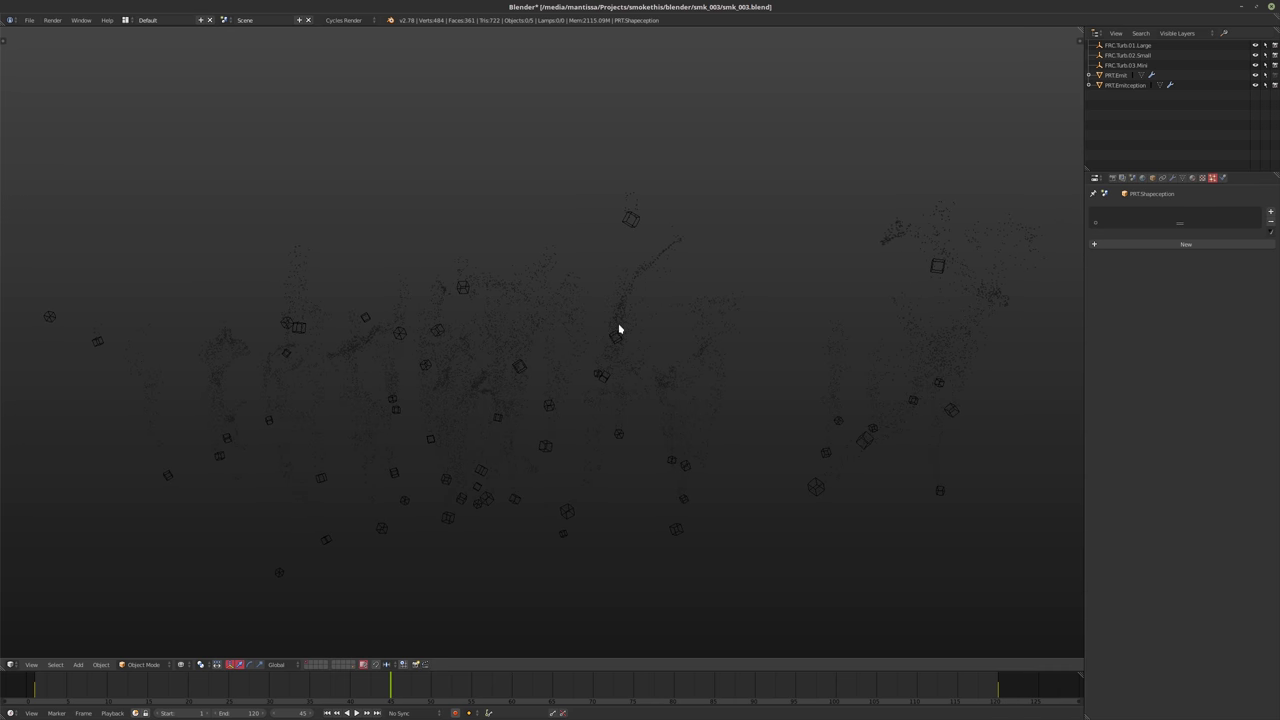
right_click(619, 329)
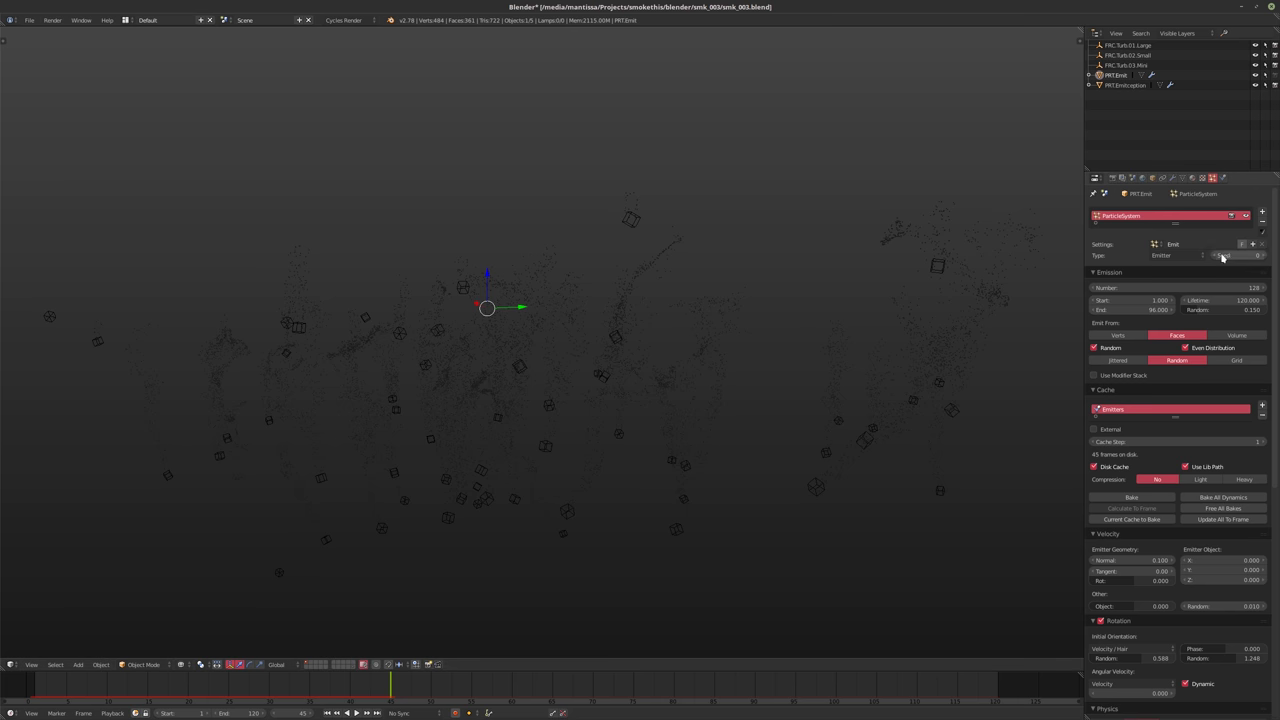
Set PRT.Emitception's particle number to 250000
left_click(1128, 85)
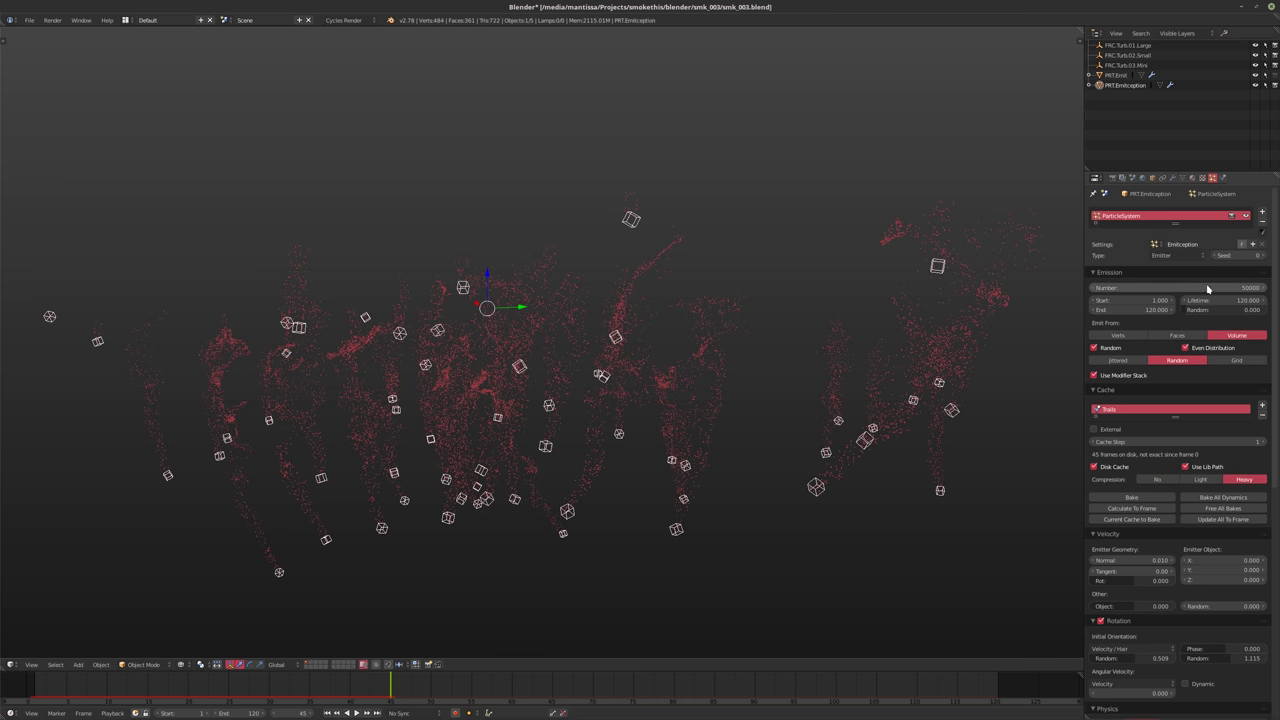
left_click(1176, 290)
type("50000")
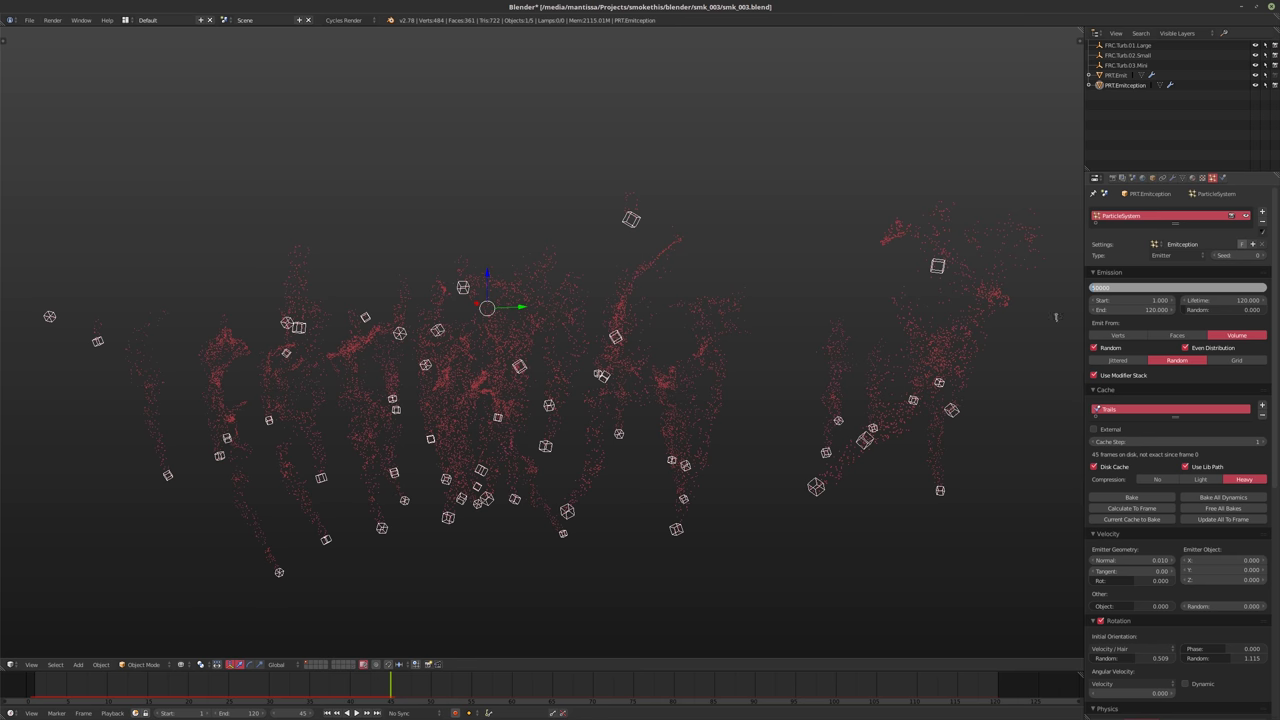
key("Home")
type("2")
key("Return")
Play the simulation from the first frame to about frame 43 with everything deselected, inspect the denser trails, and return to the start
key("shift+Left")
key("alt+a")
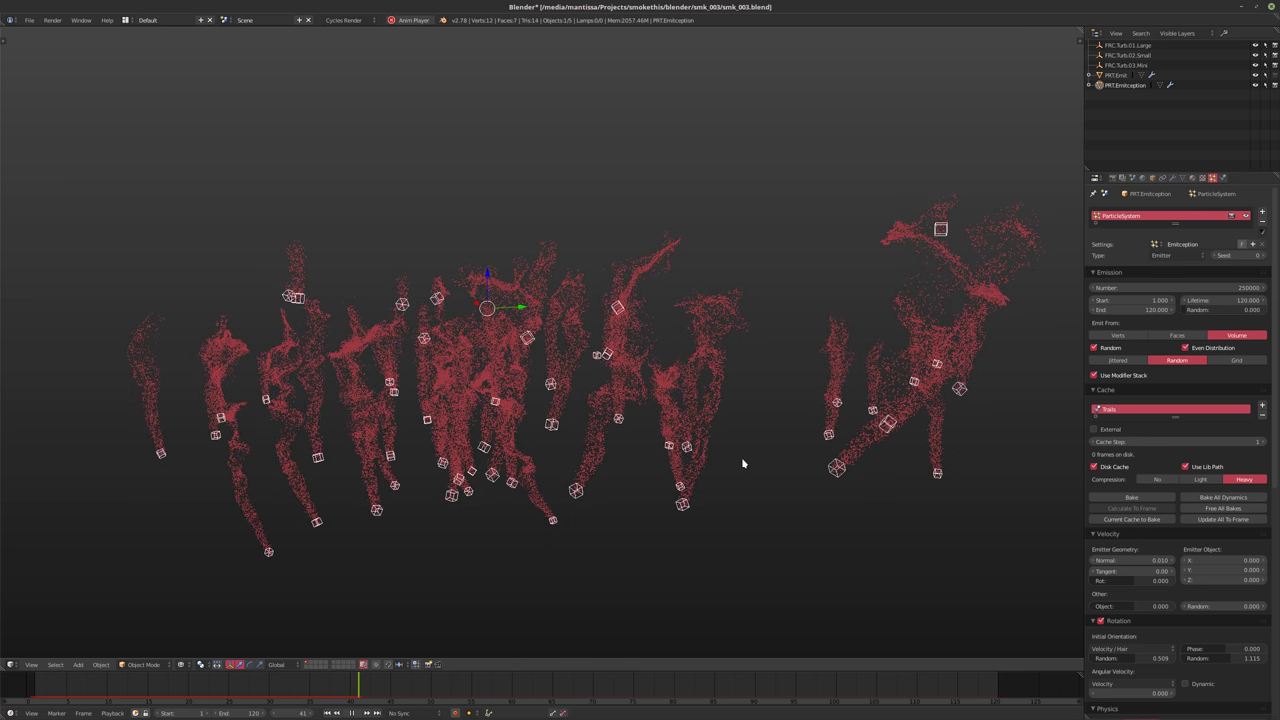
key("a")
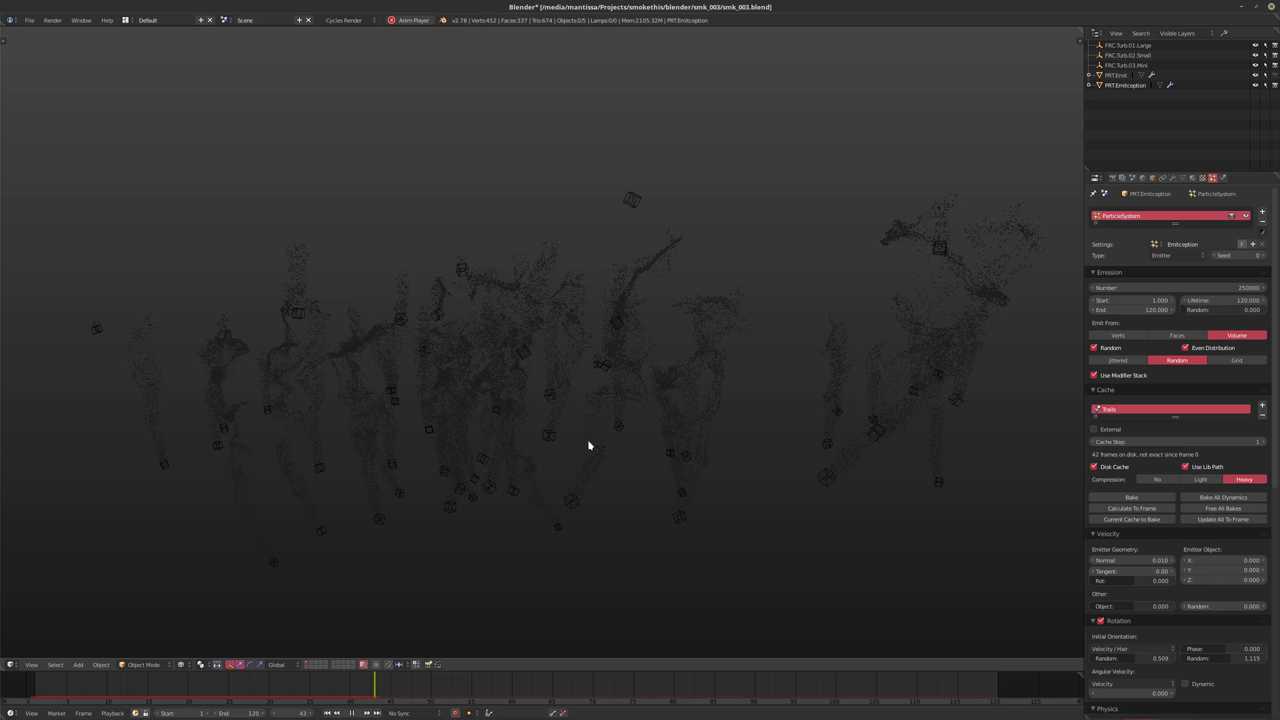
key("alt+a")
middle_click_drag(626, 443, 601, 428)
key("shift+Left")
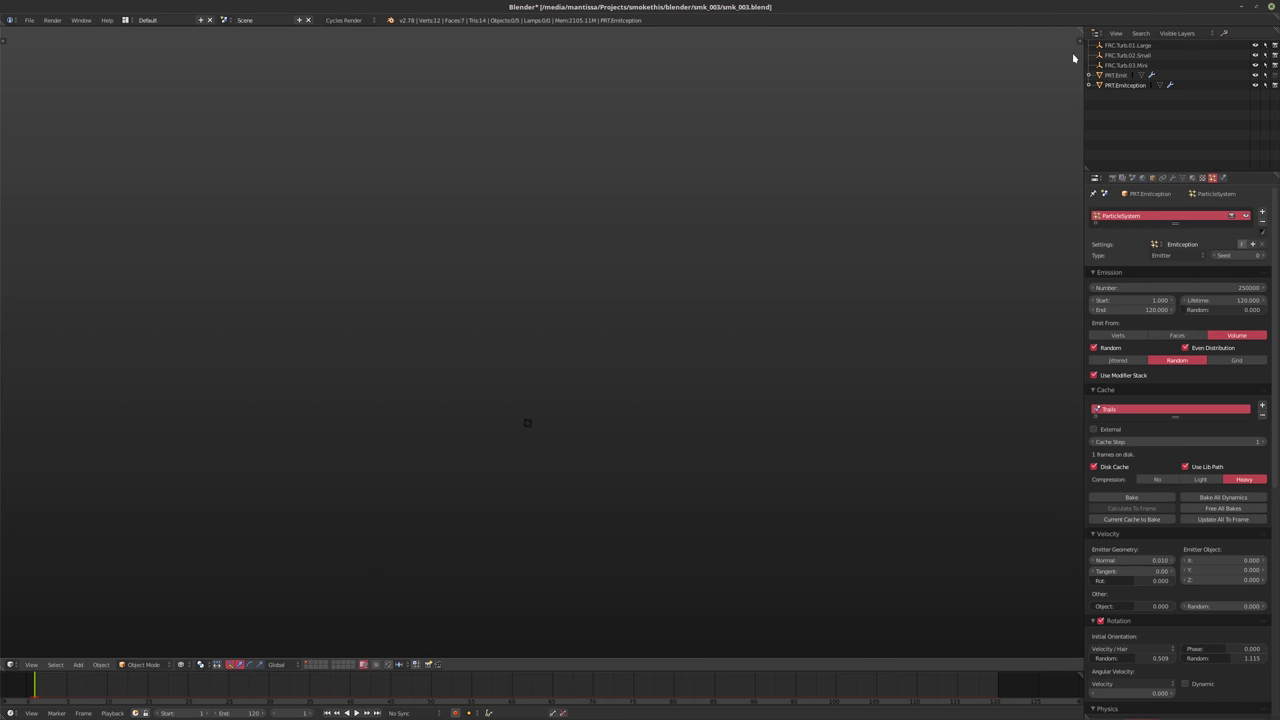
Set PRT.Emit's emission end frame to 60 and its normal emission velocity to 0.12
left_click(1122, 76)
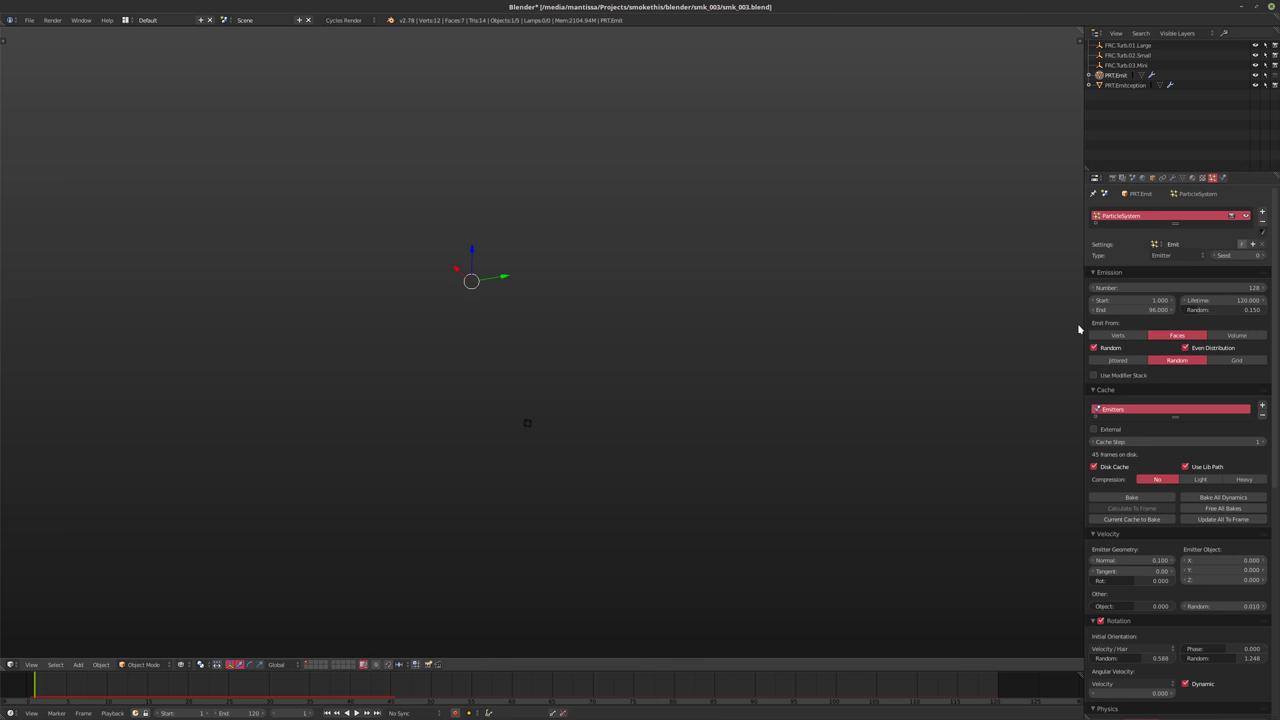
left_click(1138, 311)
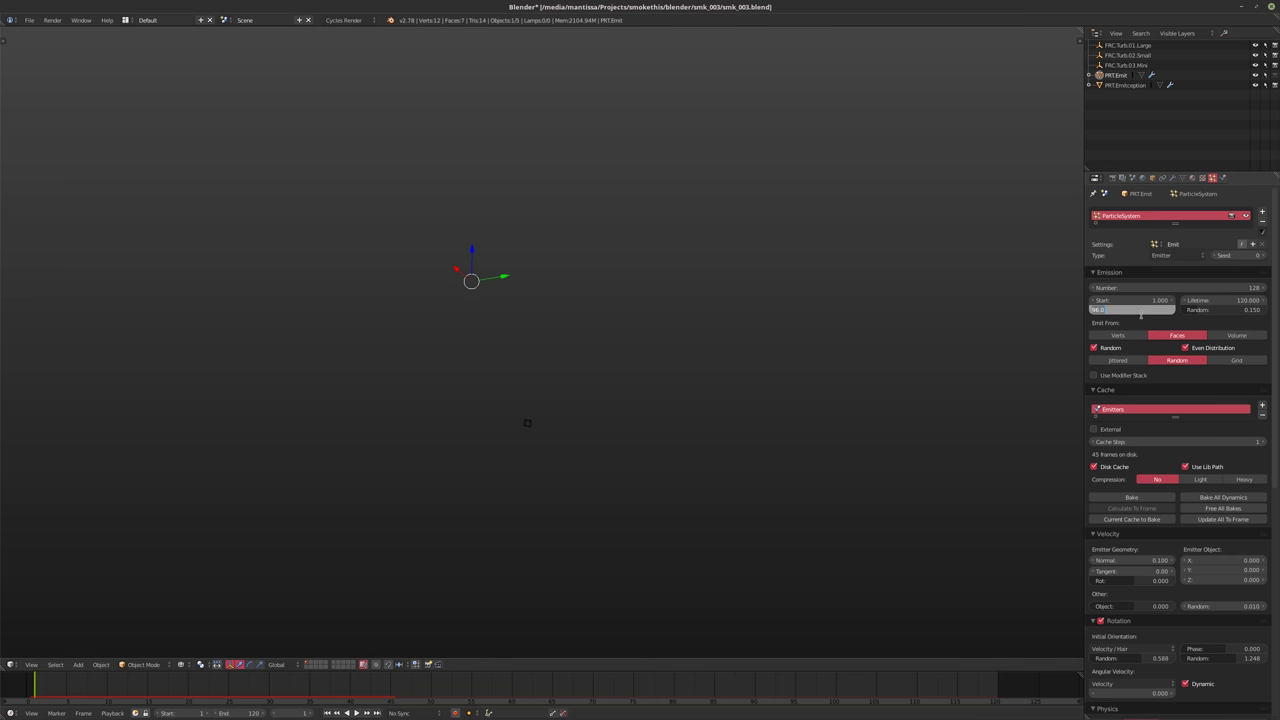
type("60")
key("Return")
left_click(1115, 561)
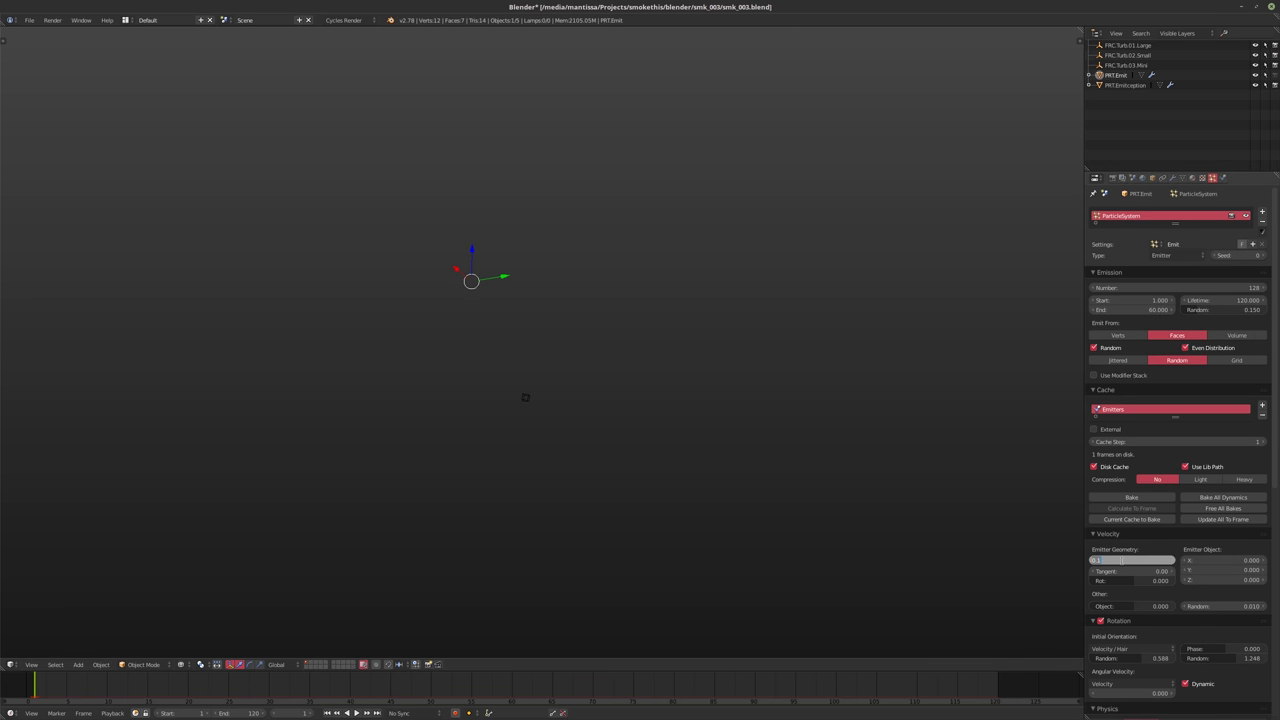
key("Return")
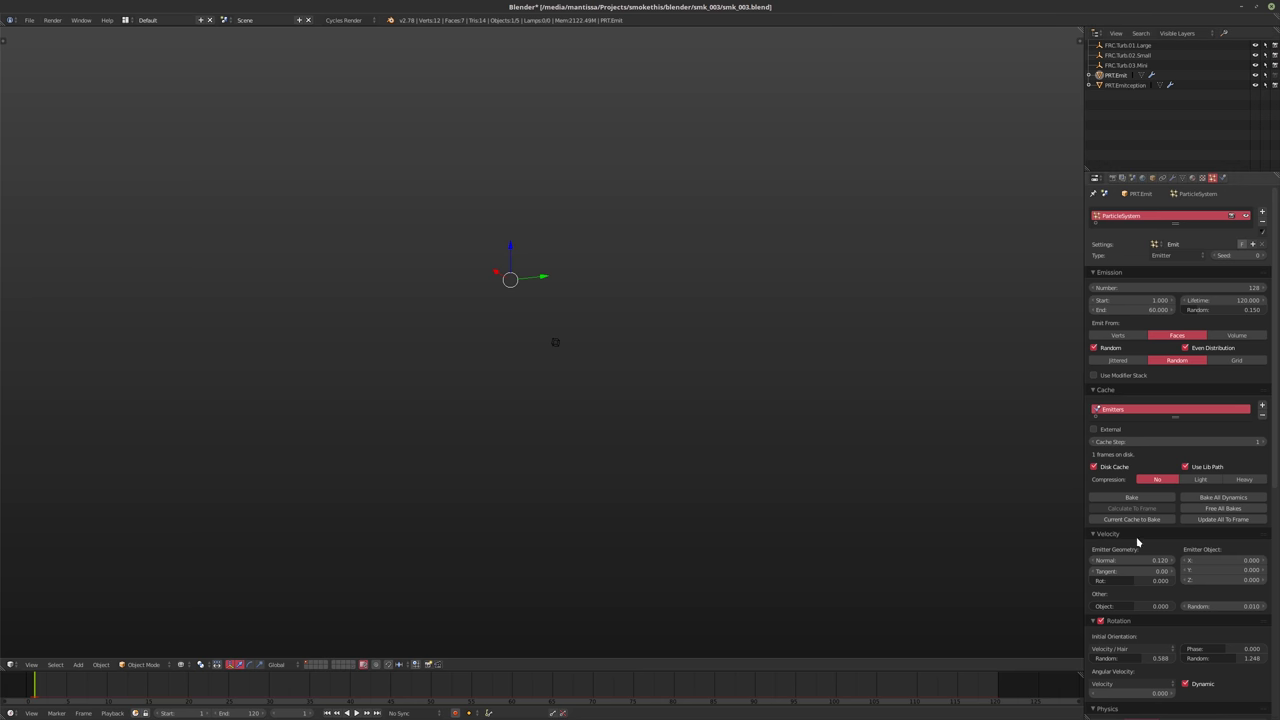
Set PRT.Emit's physics particle size to 0.035 and its random size to 0.2
scroll(1147, 584, "down", 4)
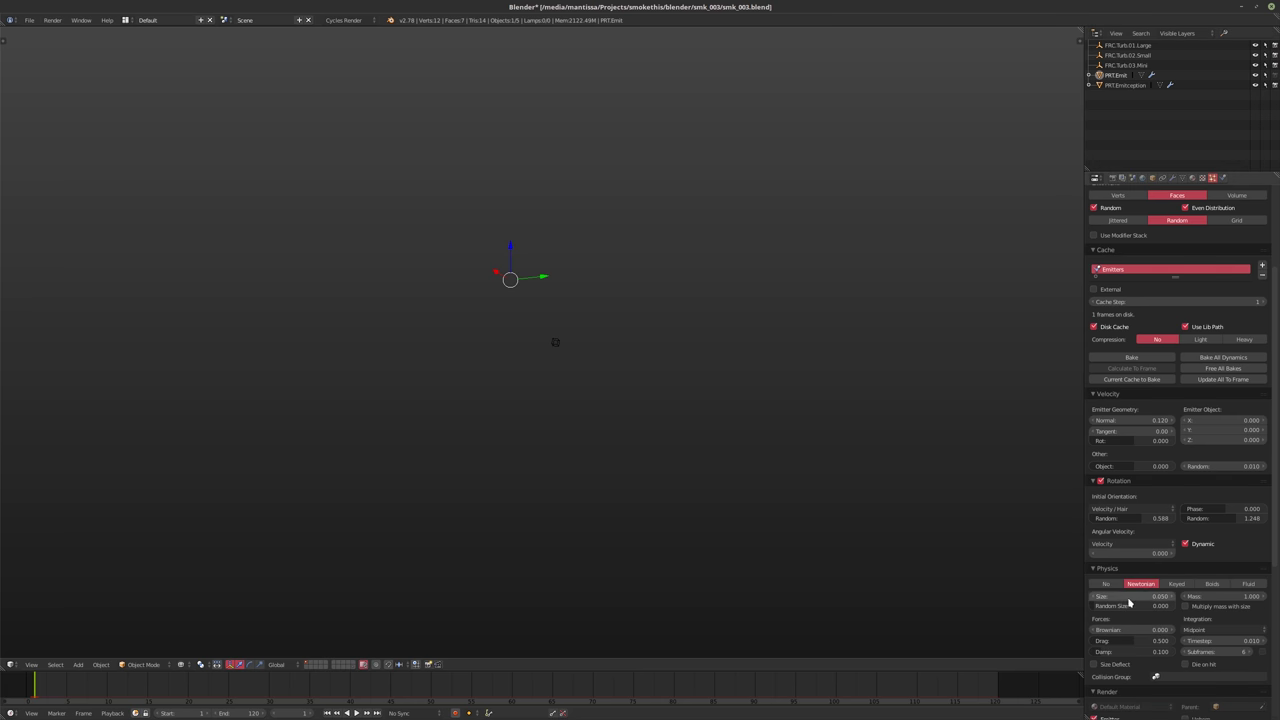
left_click(1128, 600)
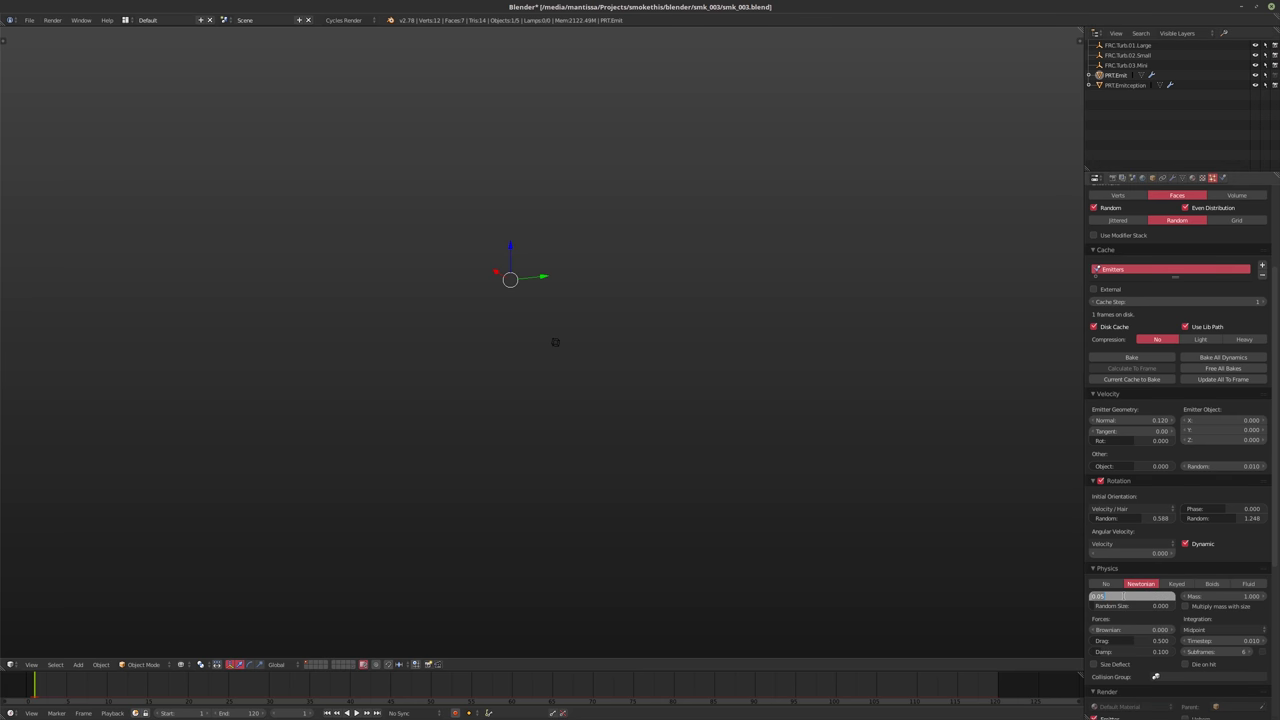
type("0.")
key("Return")
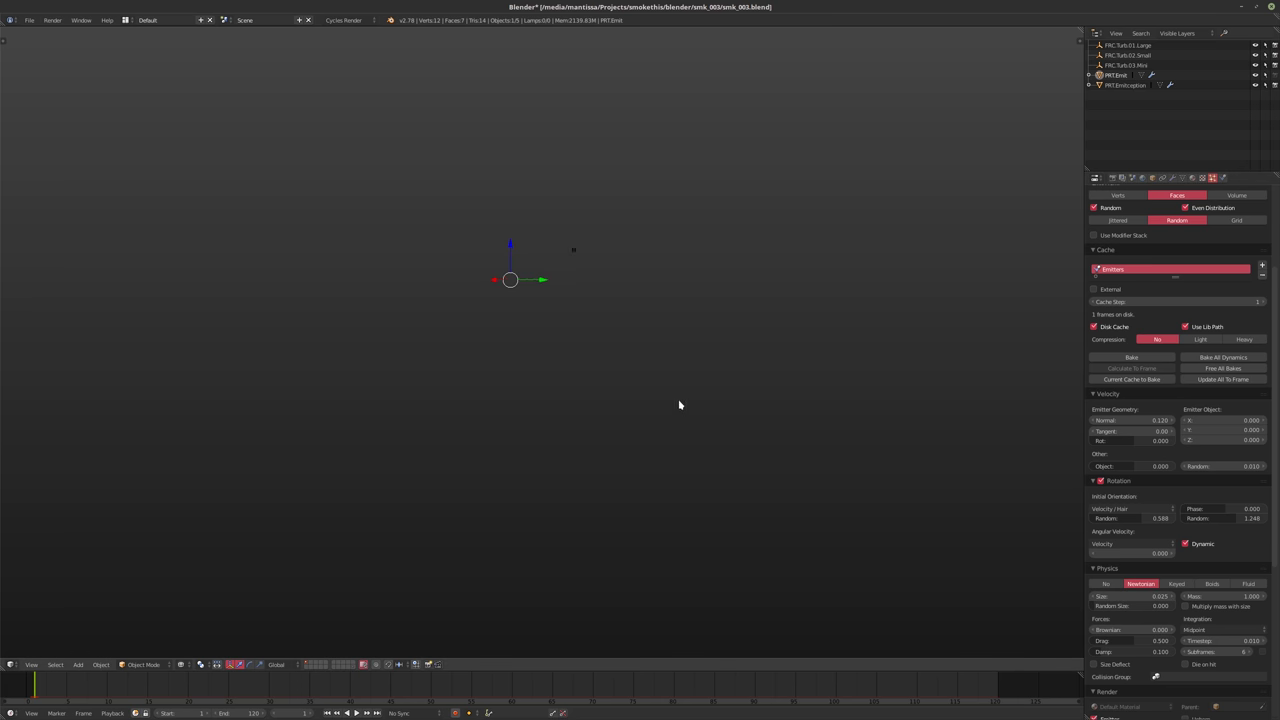
left_click(1120, 606)
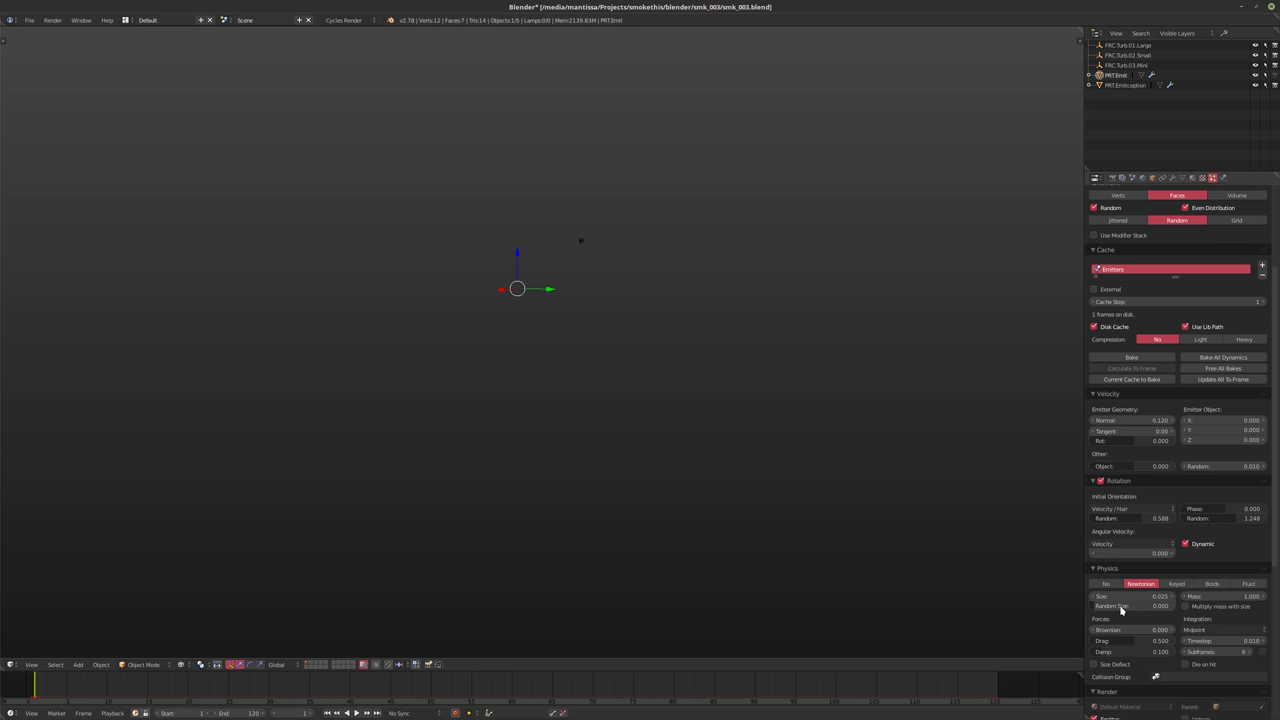
key("BackSpace")
type("0.2")
key("Return")
left_click(1133, 596)
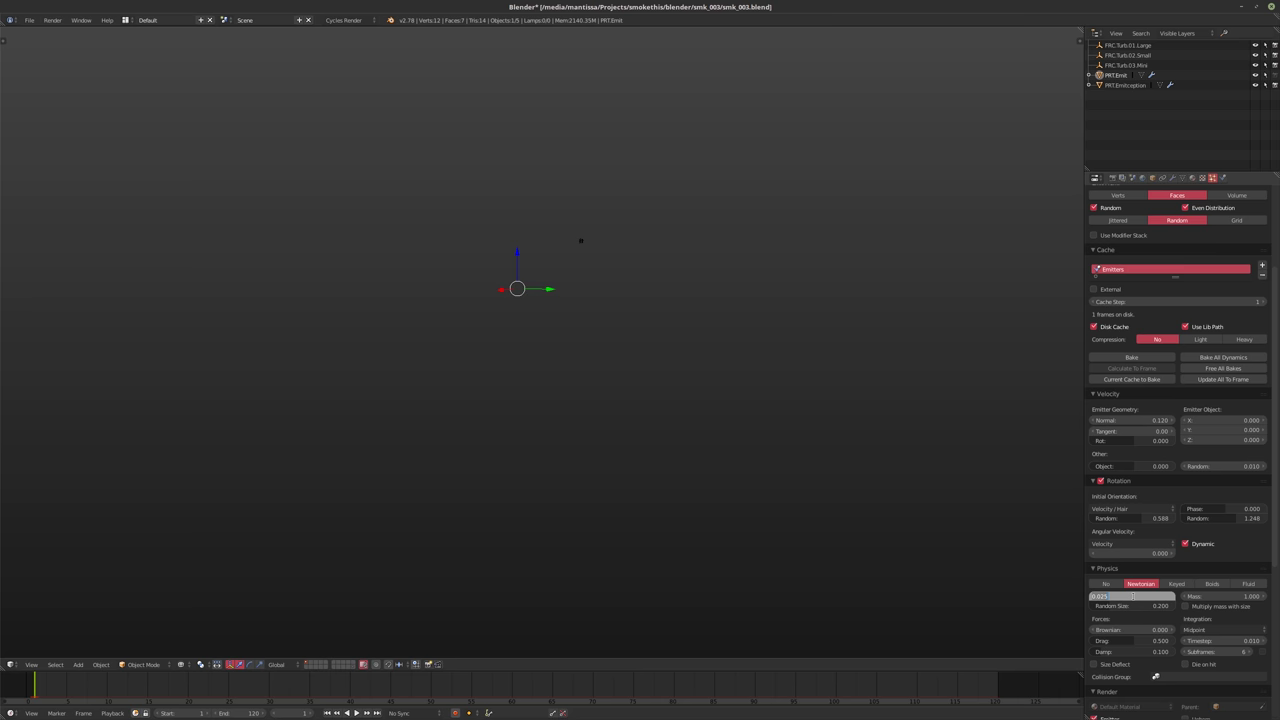
key("BackSpace")
type("0.03")
key("Return")
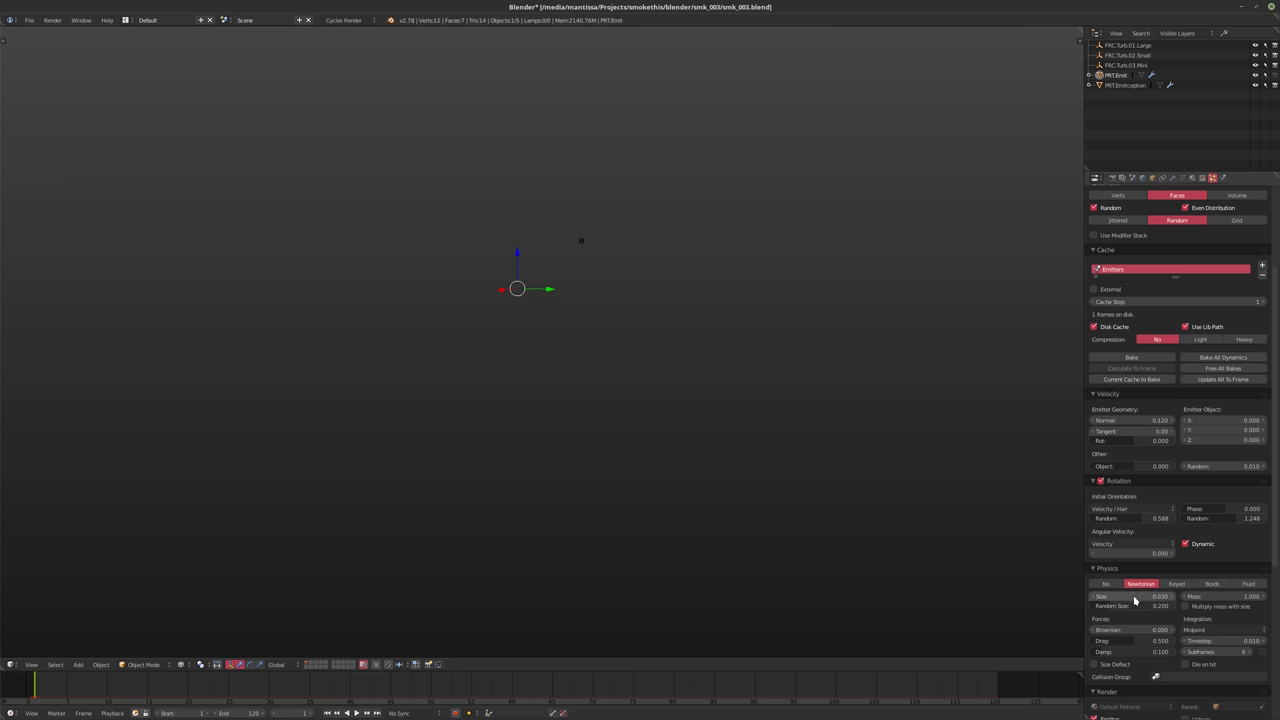
Play the simulation past frame 30, inspect the smaller emitters' trails from several angles, and return to the first frame
middle_click_drag(664, 397, 705, 371)
key("alt+a")
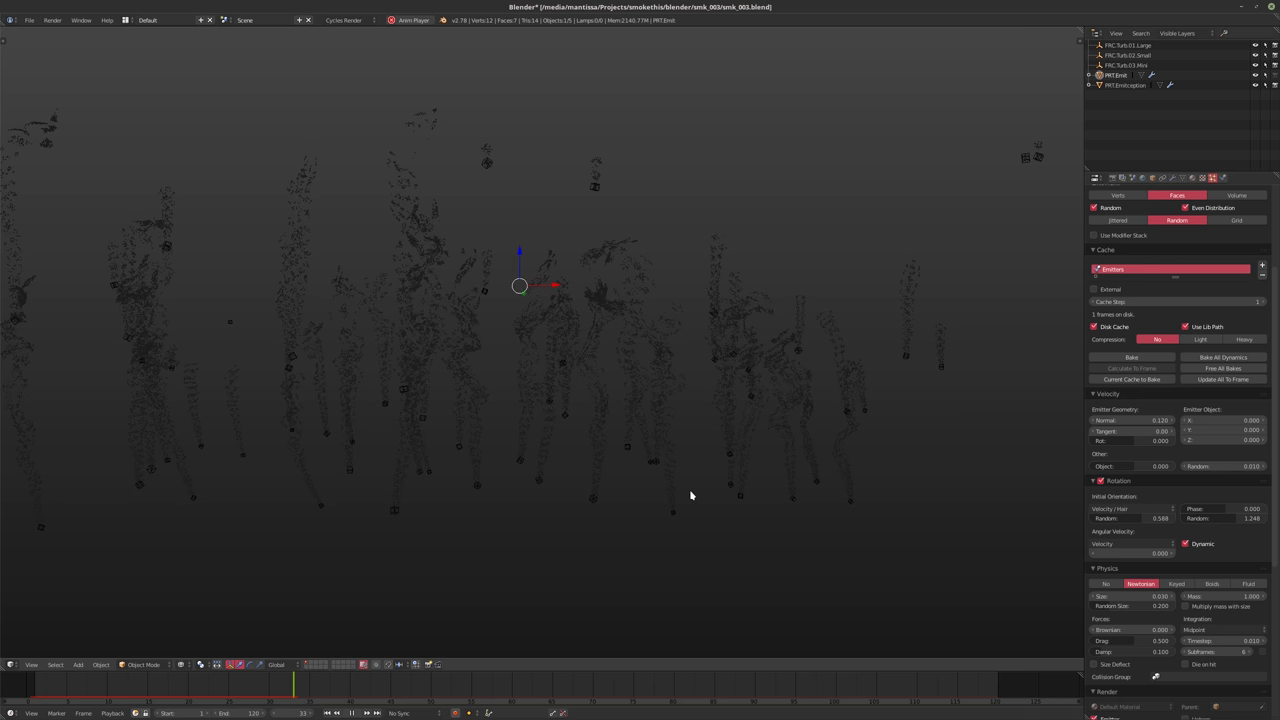
key("alt+a")
middle_click_drag(660, 491, 726, 491)
key("shift+Left")
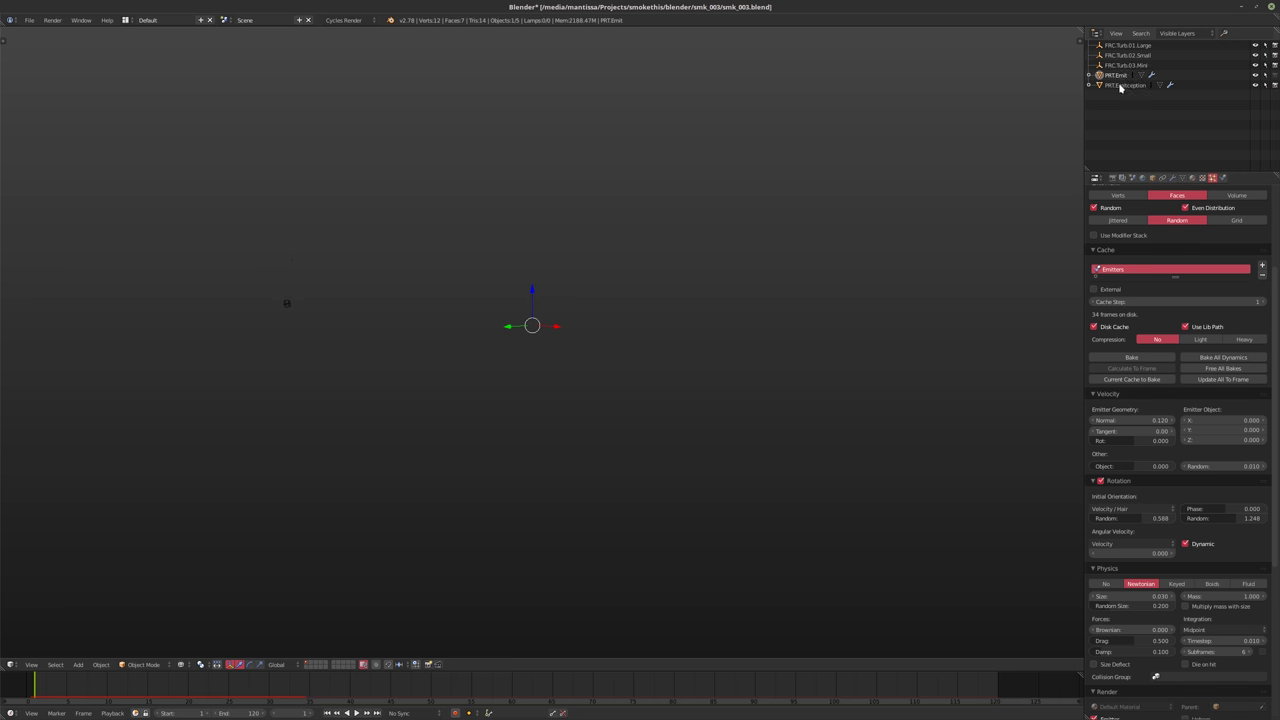
Set the turbulence force field size of FRC.Turb.01.Large to 0.75
left_click(1129, 45)
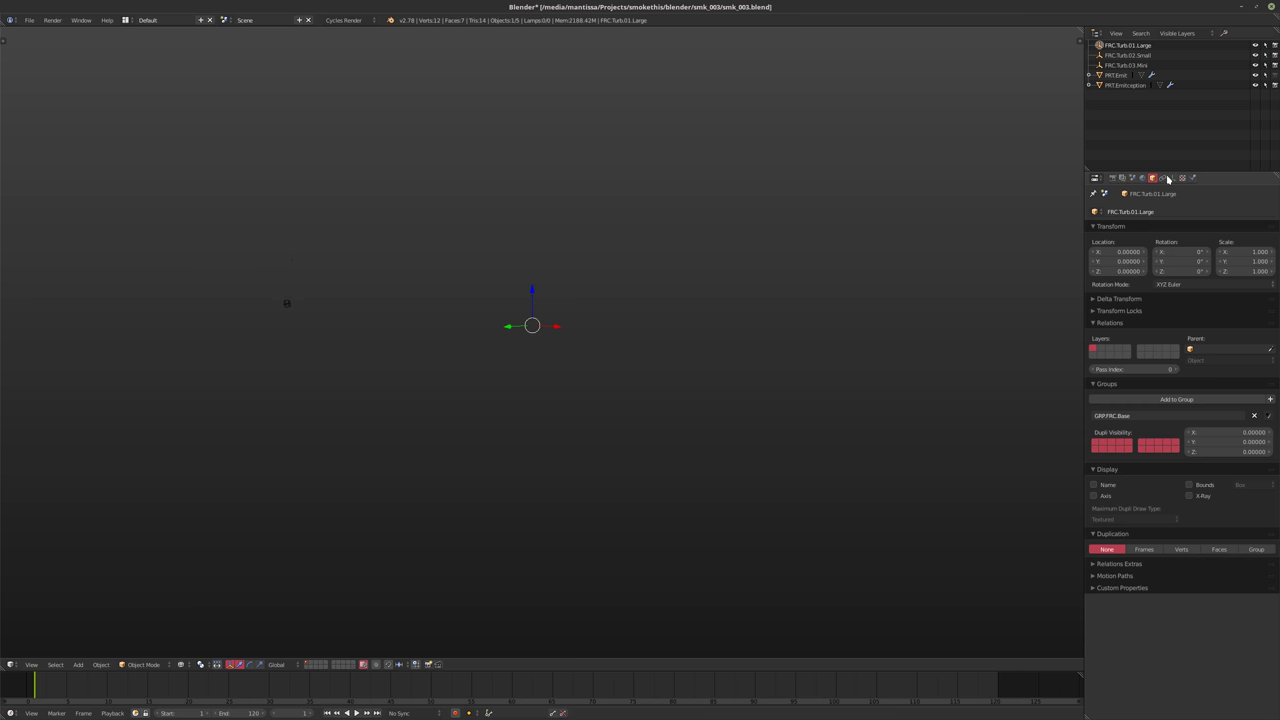
left_click(1191, 178)
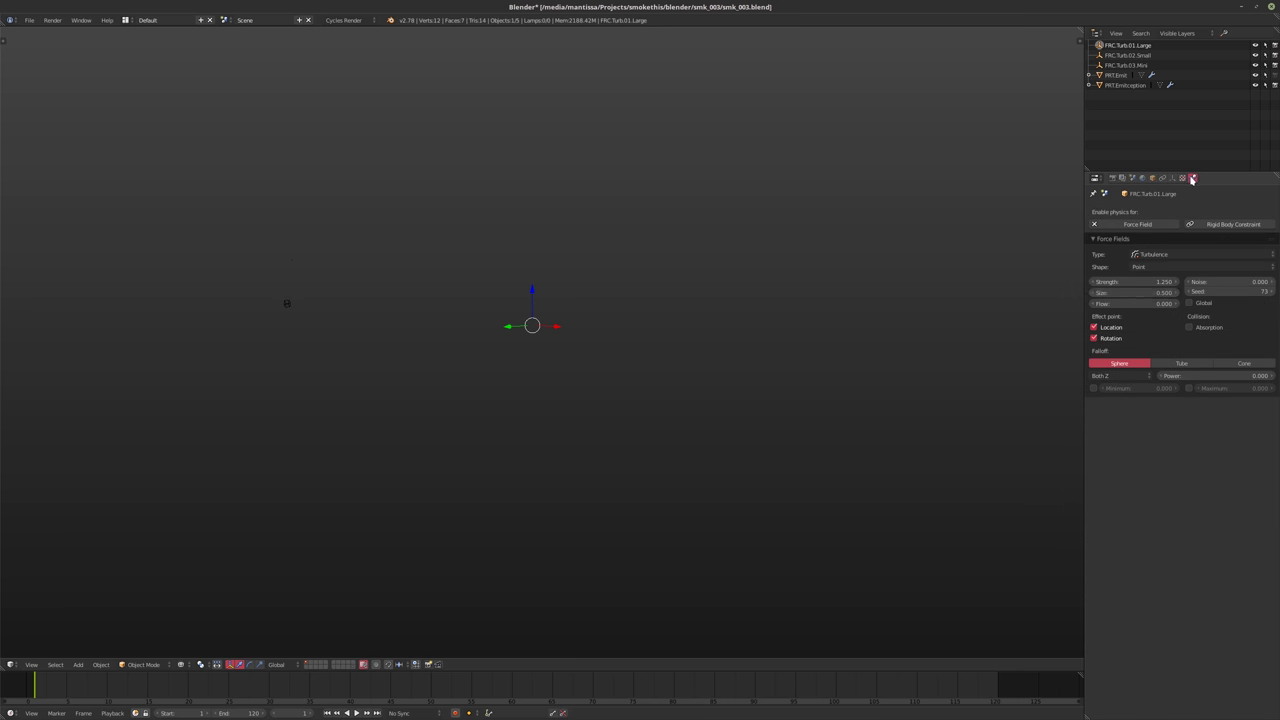
left_click(1116, 291)
type(".75")
key("Return")
Reselect PRT.Emit, play the simulation past frame 40 to inspect the turbulence from several angles, and return to the first frame
left_click(1118, 86)
left_click(1118, 78)
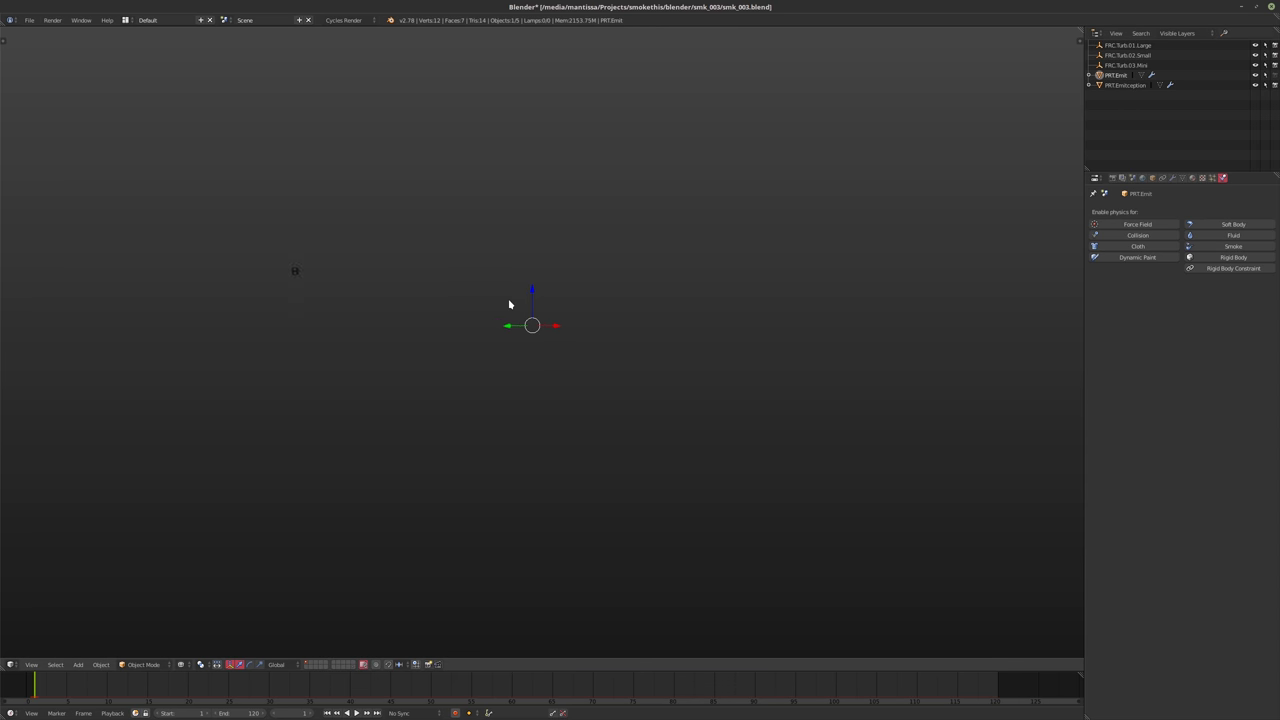
key("alt+a")
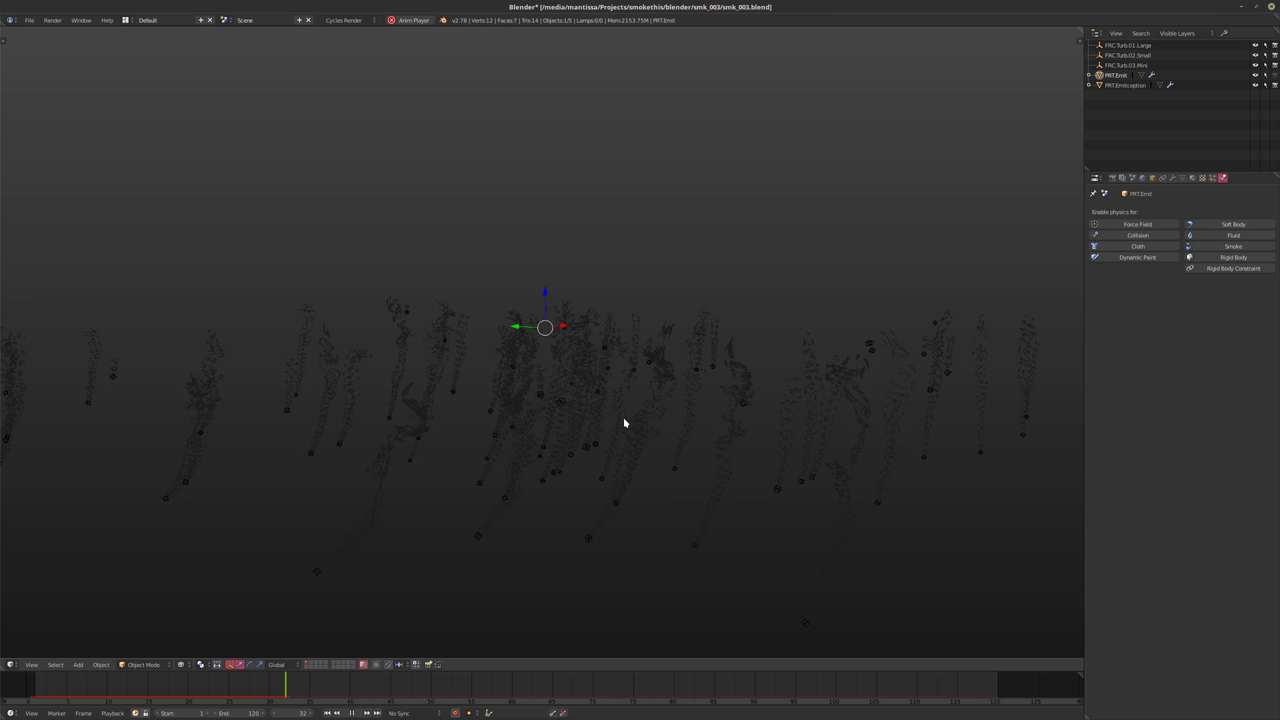
mouse_move(643, 417)
middle_mouse_down()
mouse_move(617, 417)
mouse_move(654, 400)
mouse_move(697, 416)
middle_mouse_up()
key("alt+a")
middle_click_drag(757, 411, 568, 366)
key("alt+a")
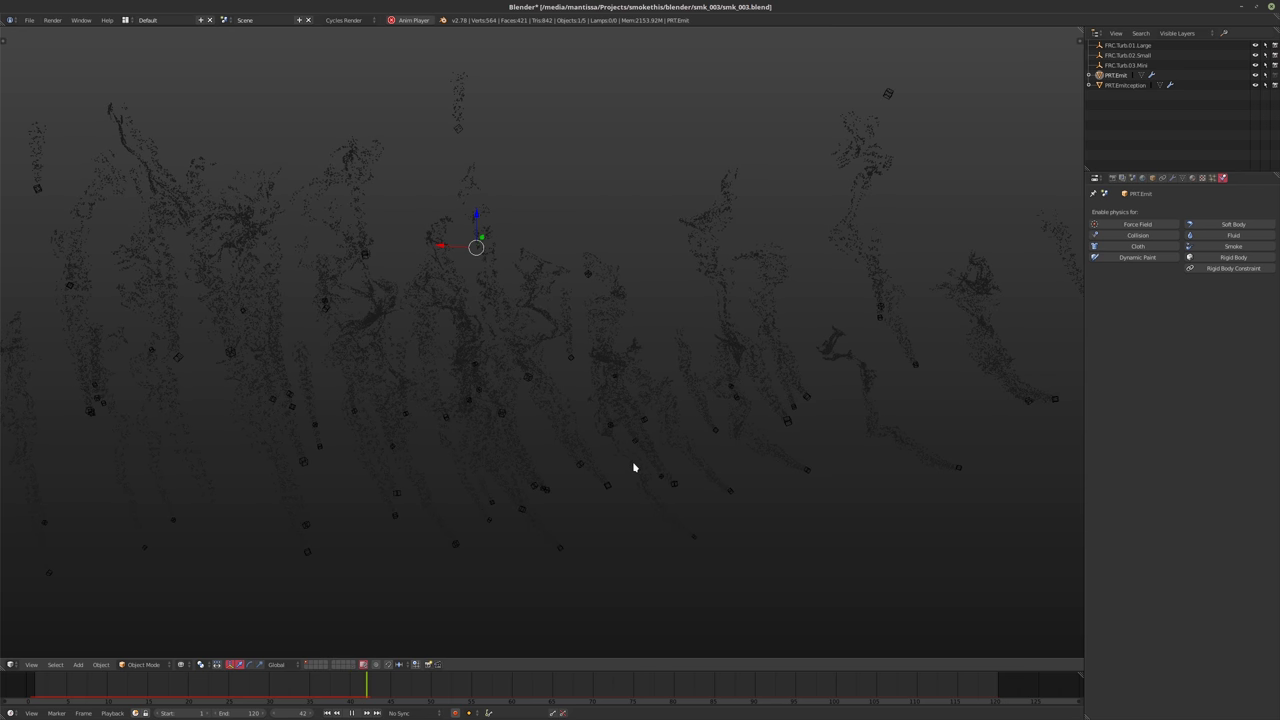
key("Escape")
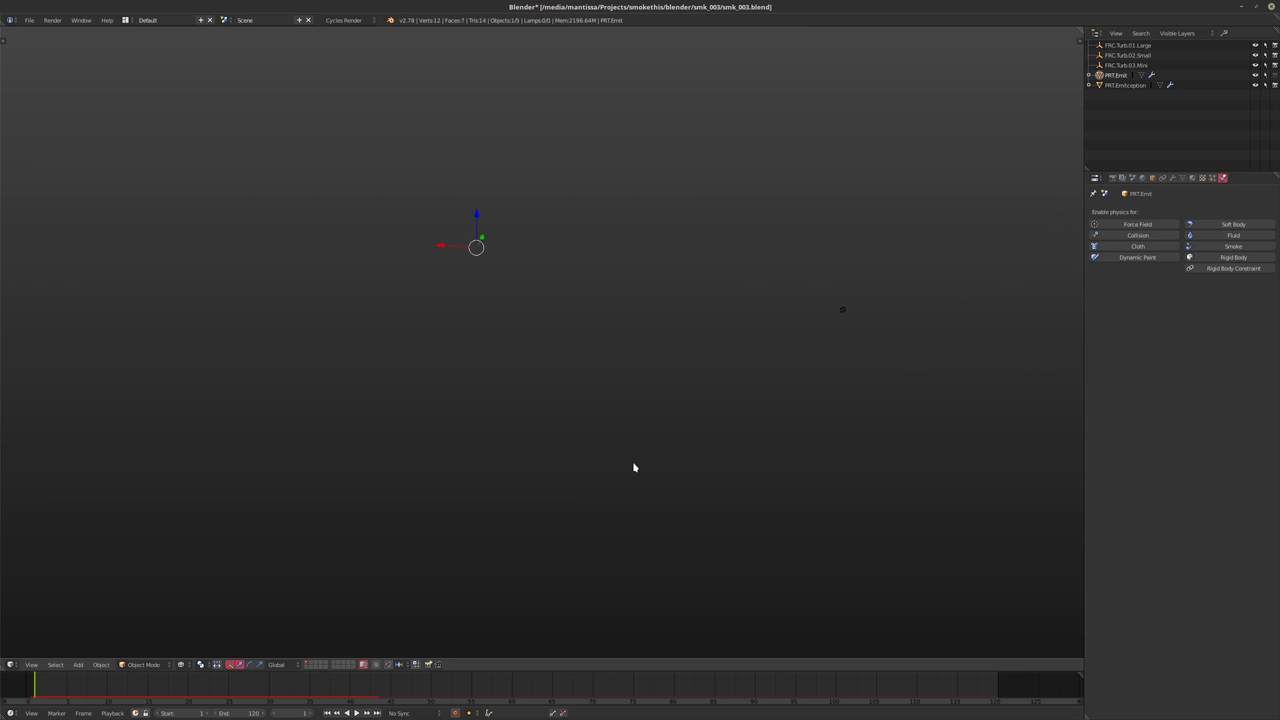
Set PRT.Emitception's physics particle size to 0.002
left_click(1203, 178)
left_click(1127, 85)
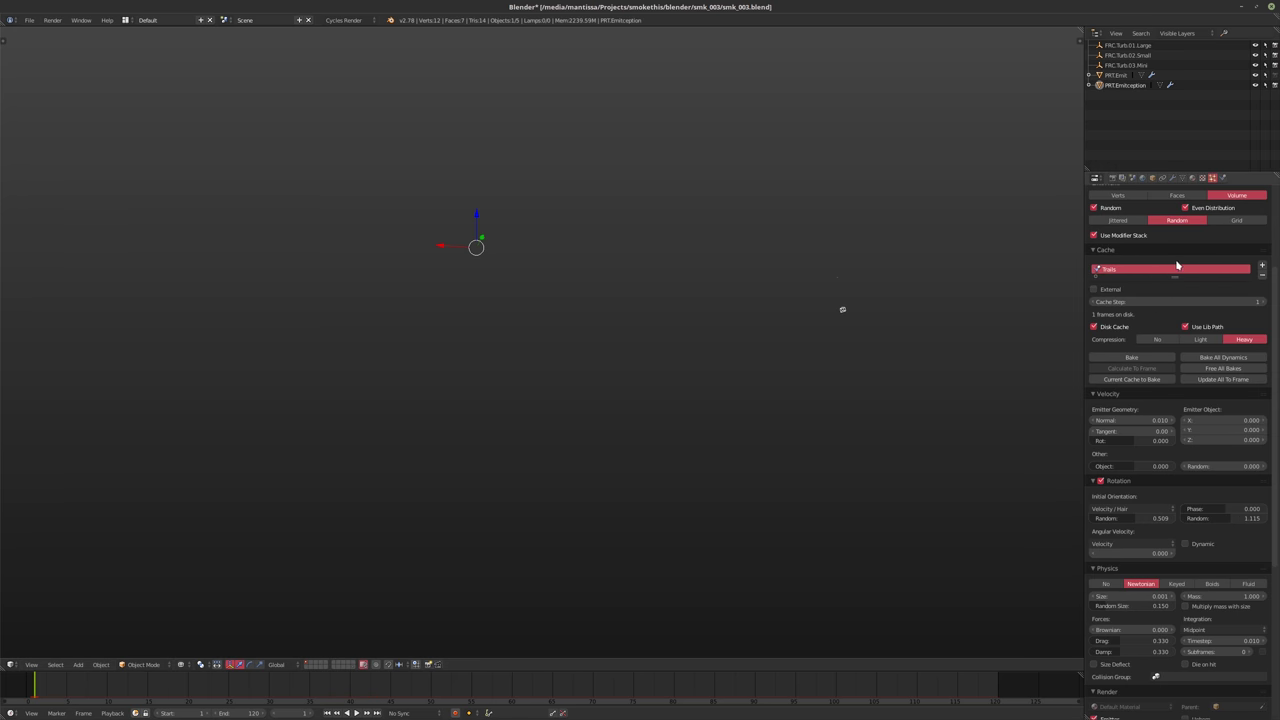
scroll(1176, 265, "up", 4)
left_click(1103, 248)
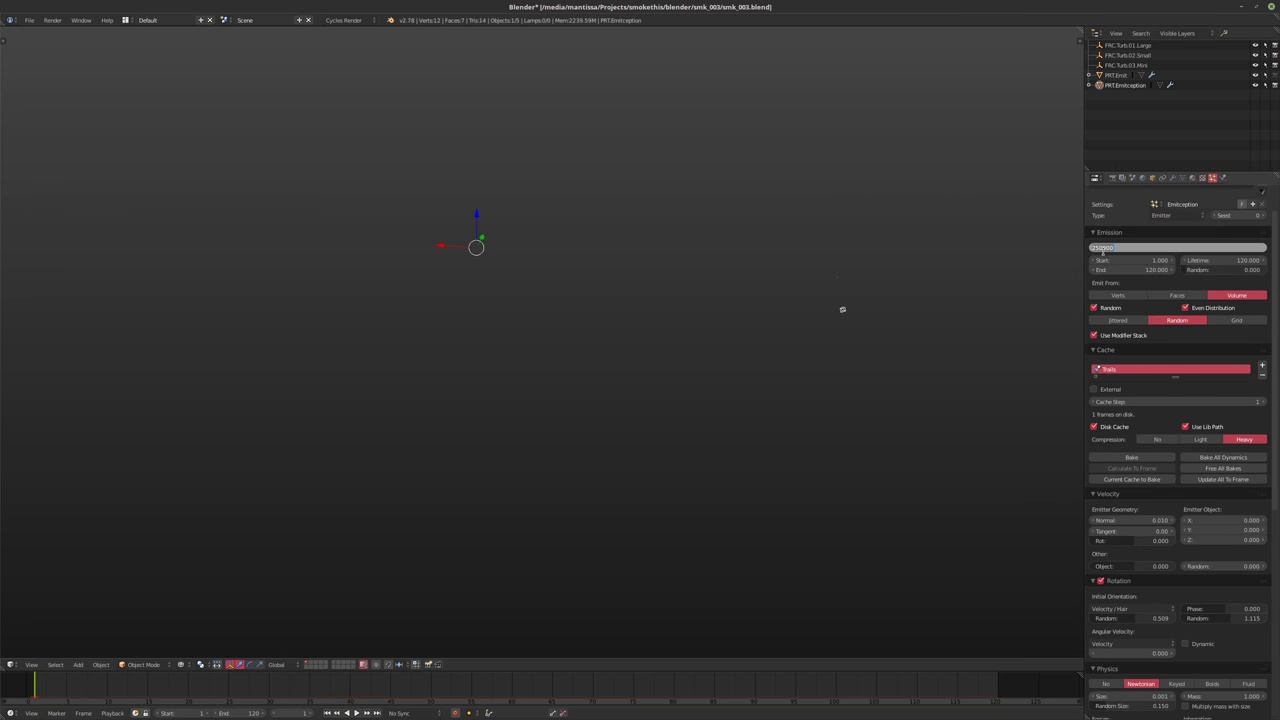
key("Return")
left_click(1118, 698)
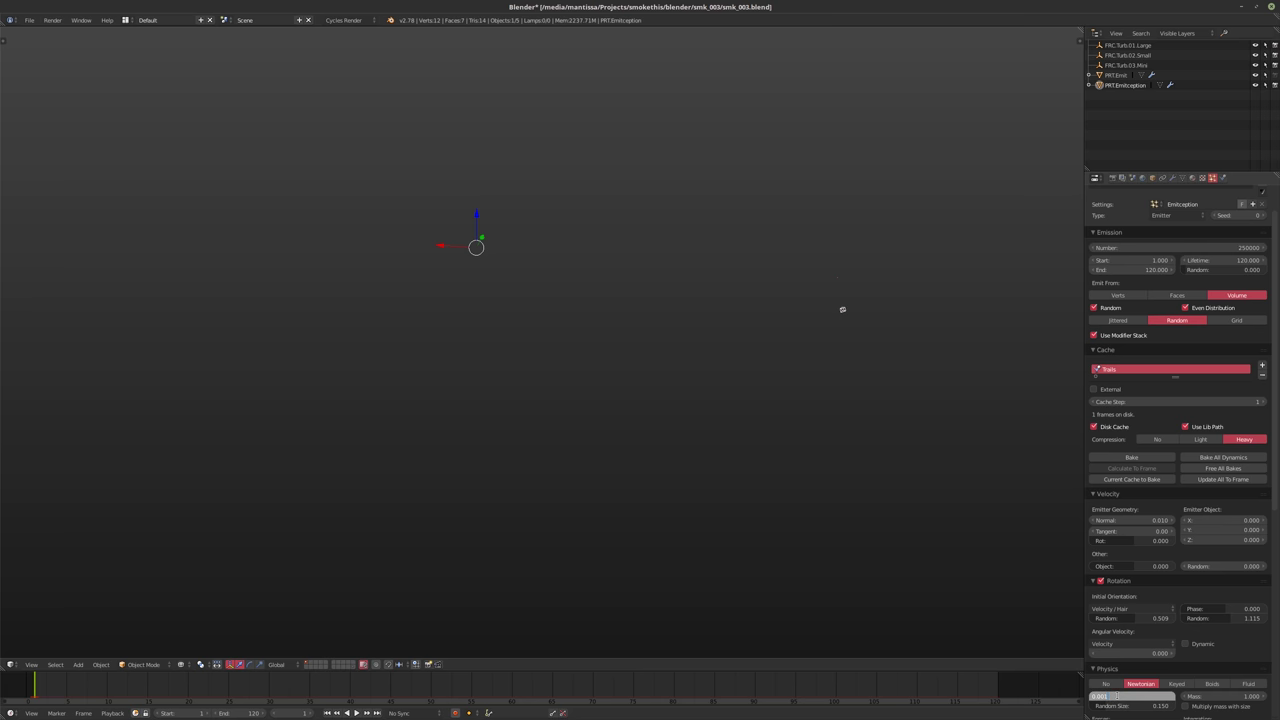
key("Return")
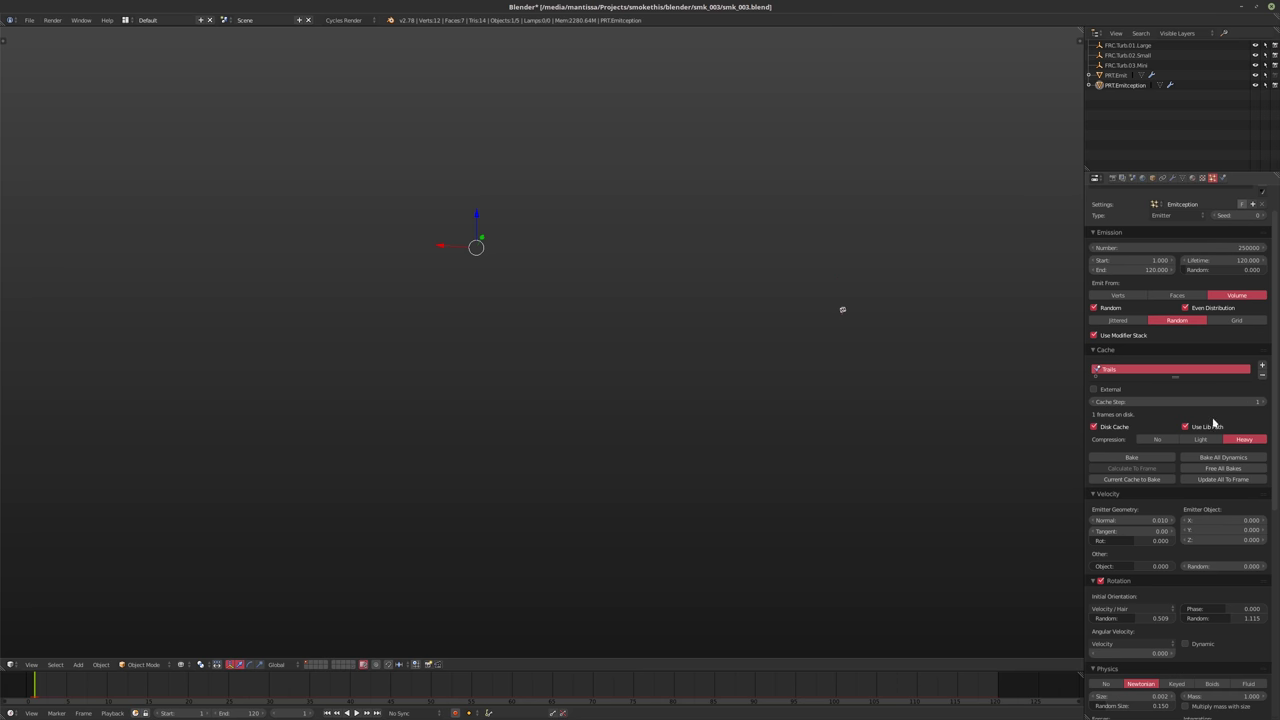
Raise PRT.Emitception's particle number to 500000
left_click(1142, 248)
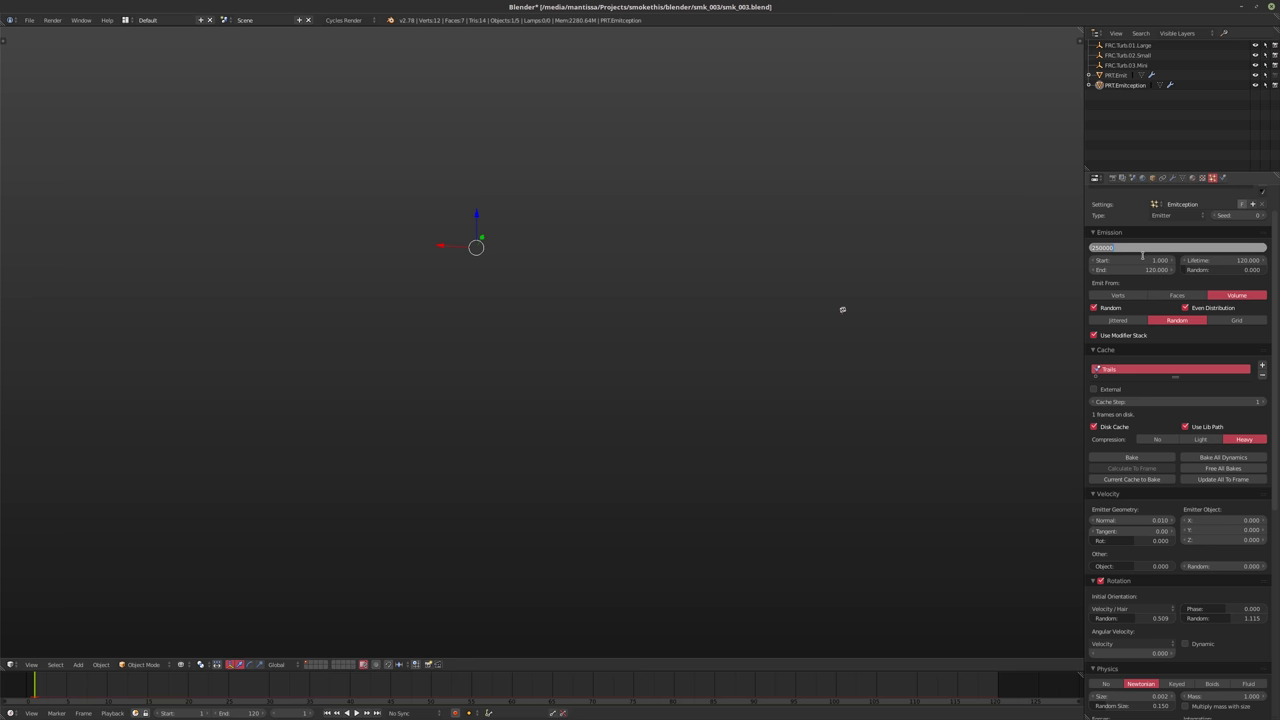
key("End")
type("500000")
key("Return")
Save over the existing smk_003.blend file and bake all dynamics
key("ctrl+s")
left_click(765, 260)
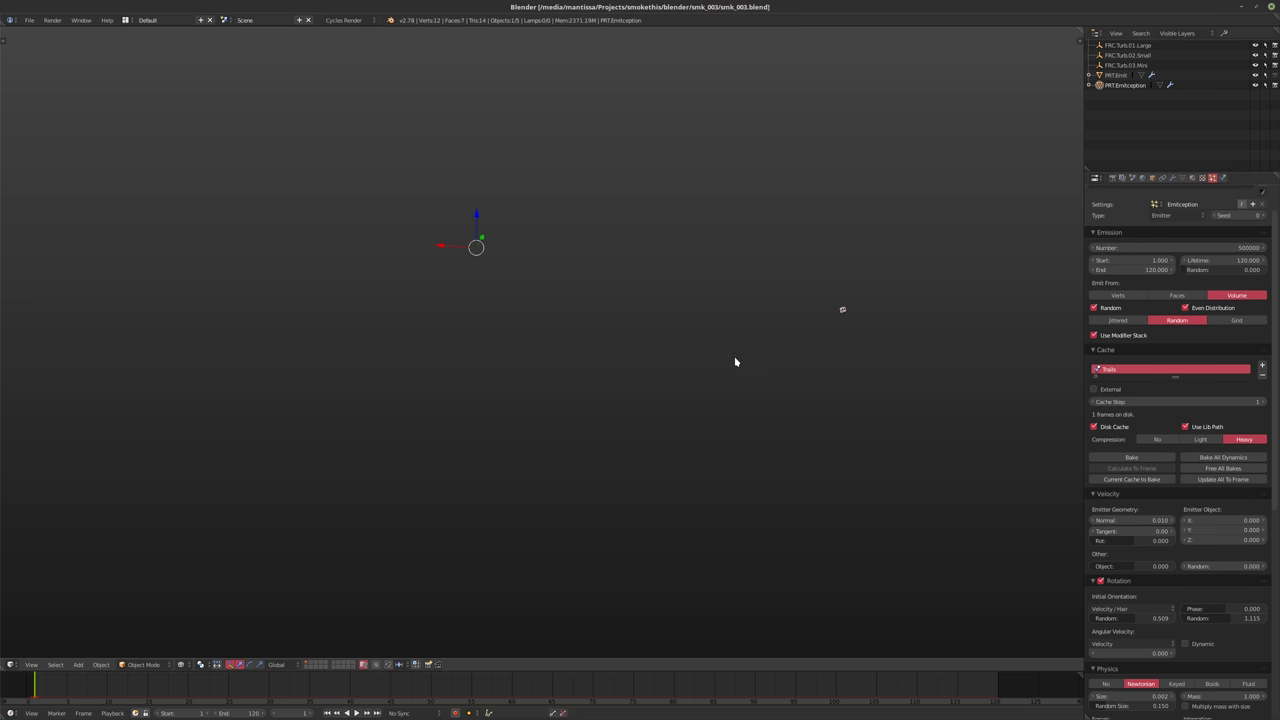
left_click(1205, 458)
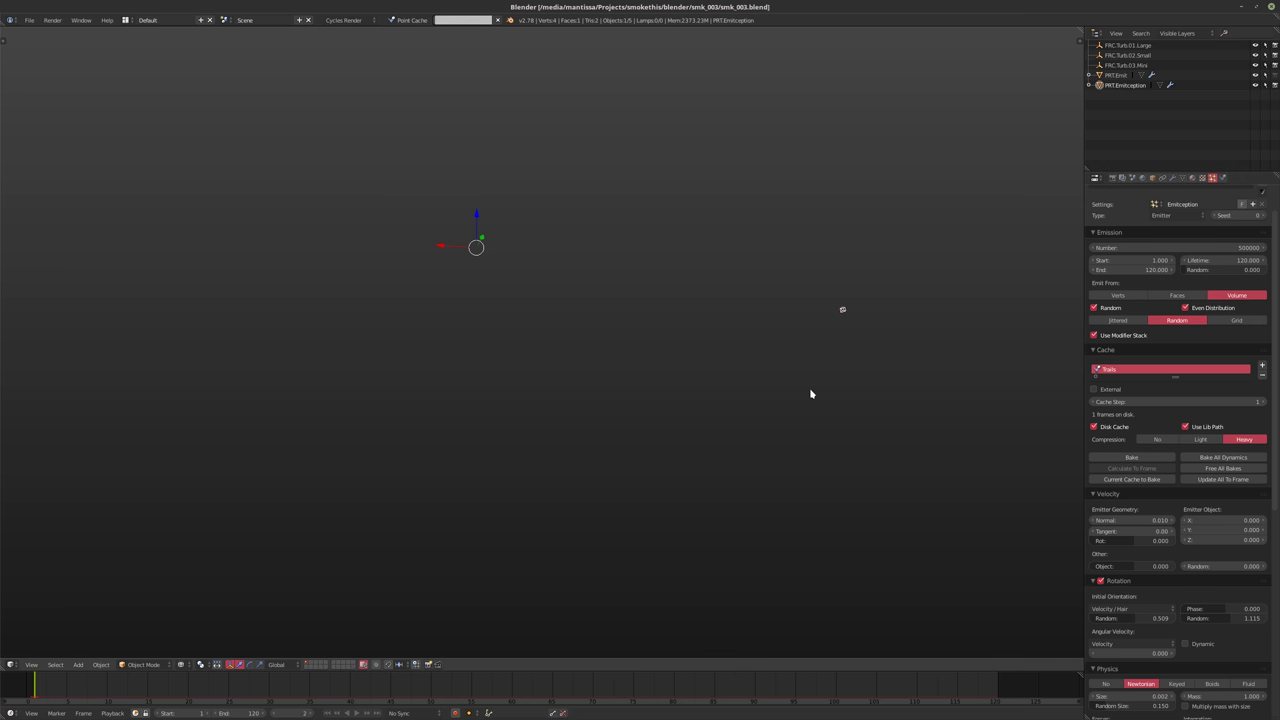
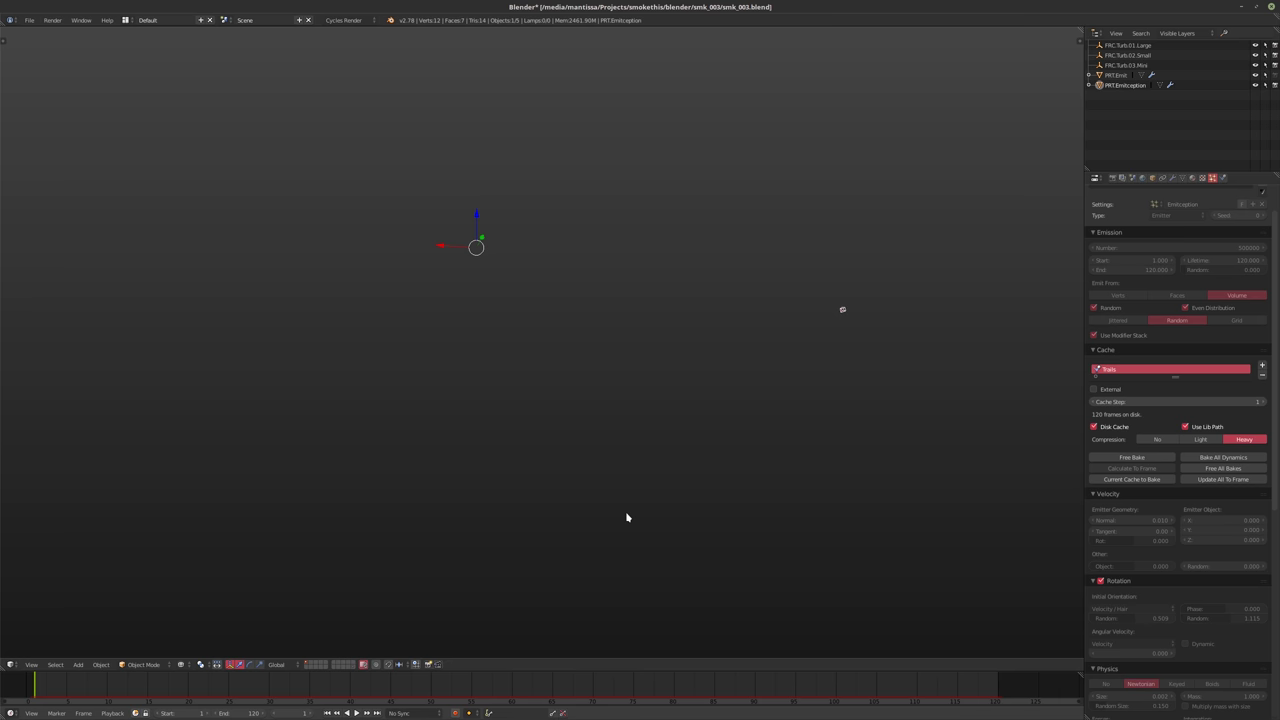
Play the baked simulation up to frame 60, deselect everything and examine the particle trails from different angles
key("alt+a")
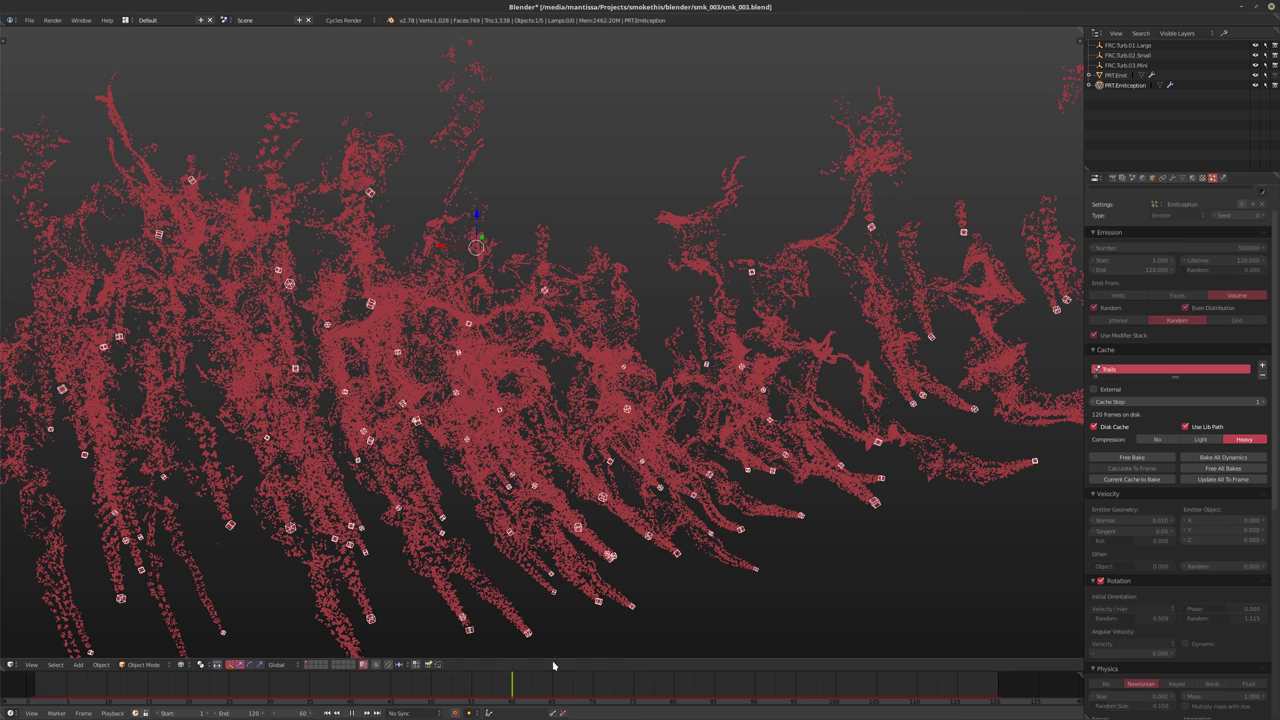
key("alt+a")
mouse_move(557, 425)
middle_mouse_down()
mouse_move(566, 397)
mouse_move(553, 405)
middle_mouse_up()
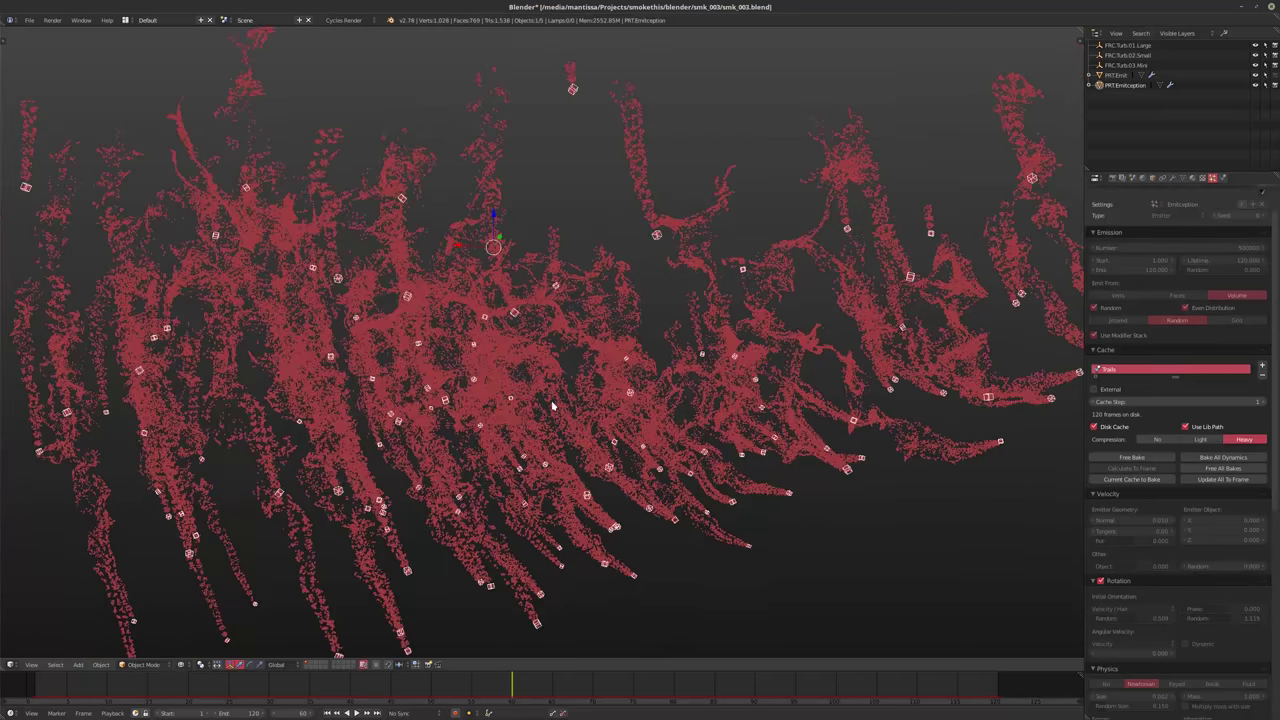
key("a")
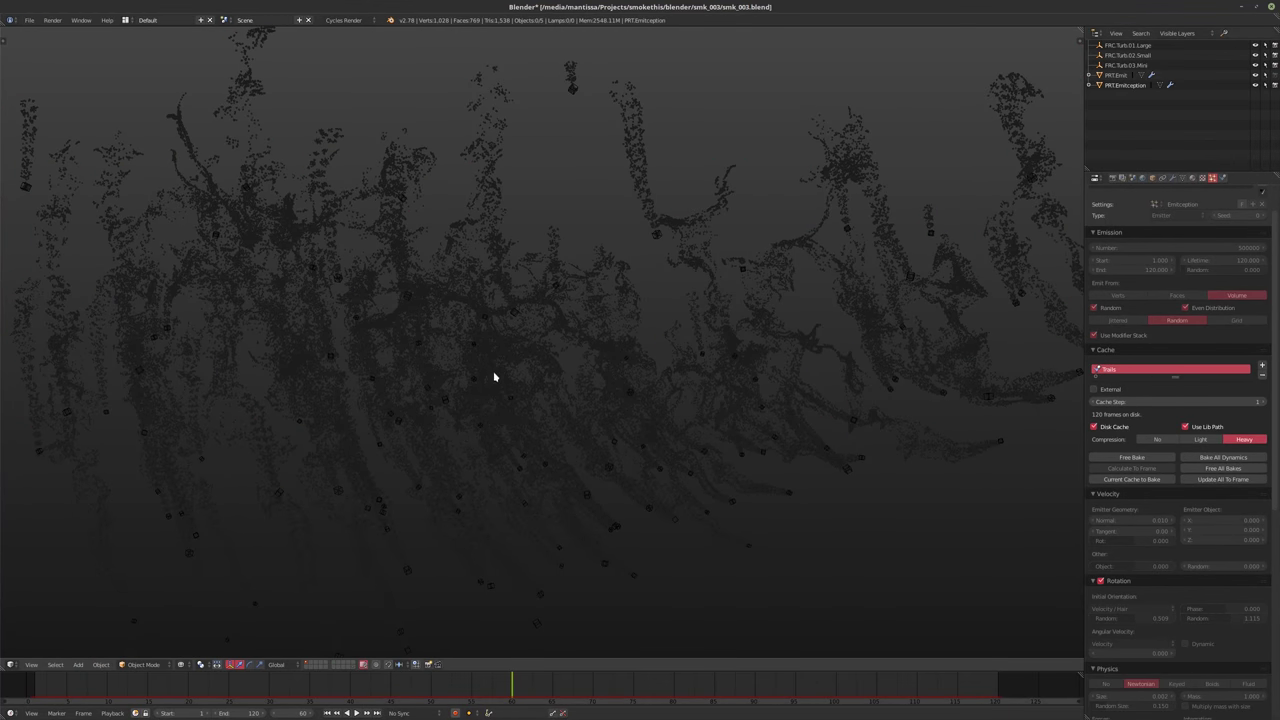
middle_click_drag(494, 377, 654, 509)
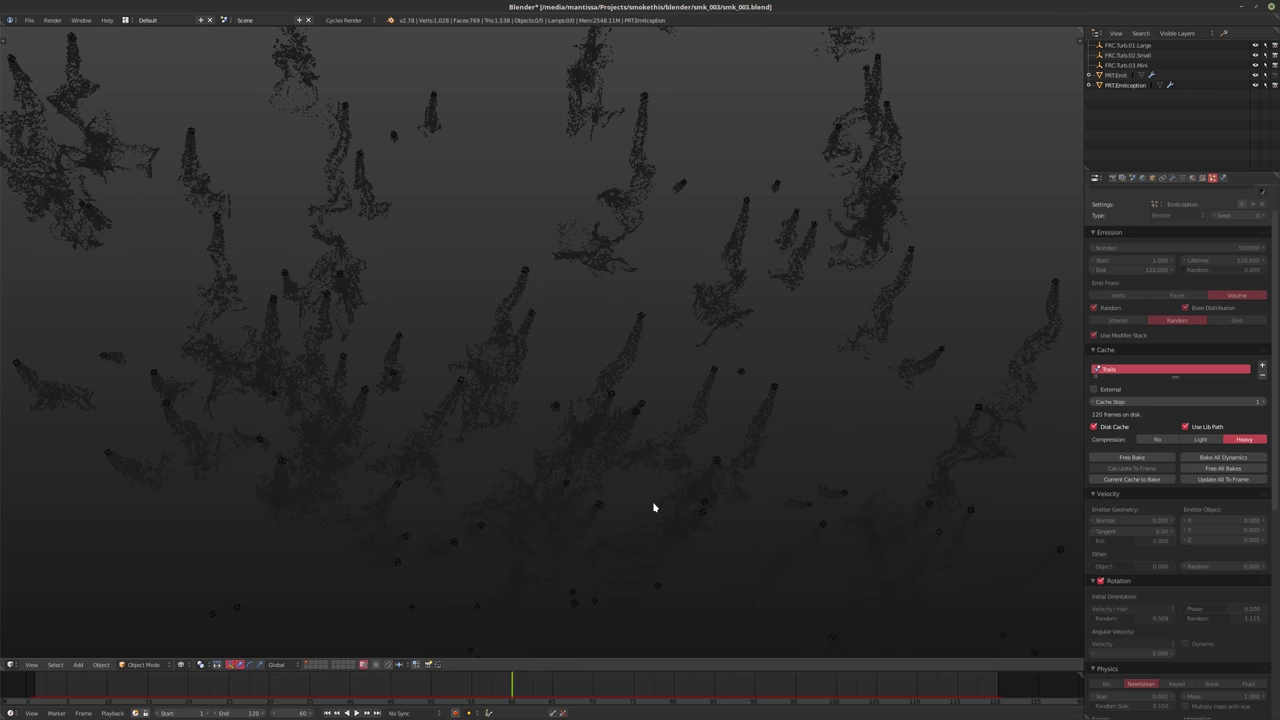
Play the baked simulation up to frame 120, examine the particle trails from different angles, and compare them with frame 60
middle_click_drag(589, 437, 840, 653)
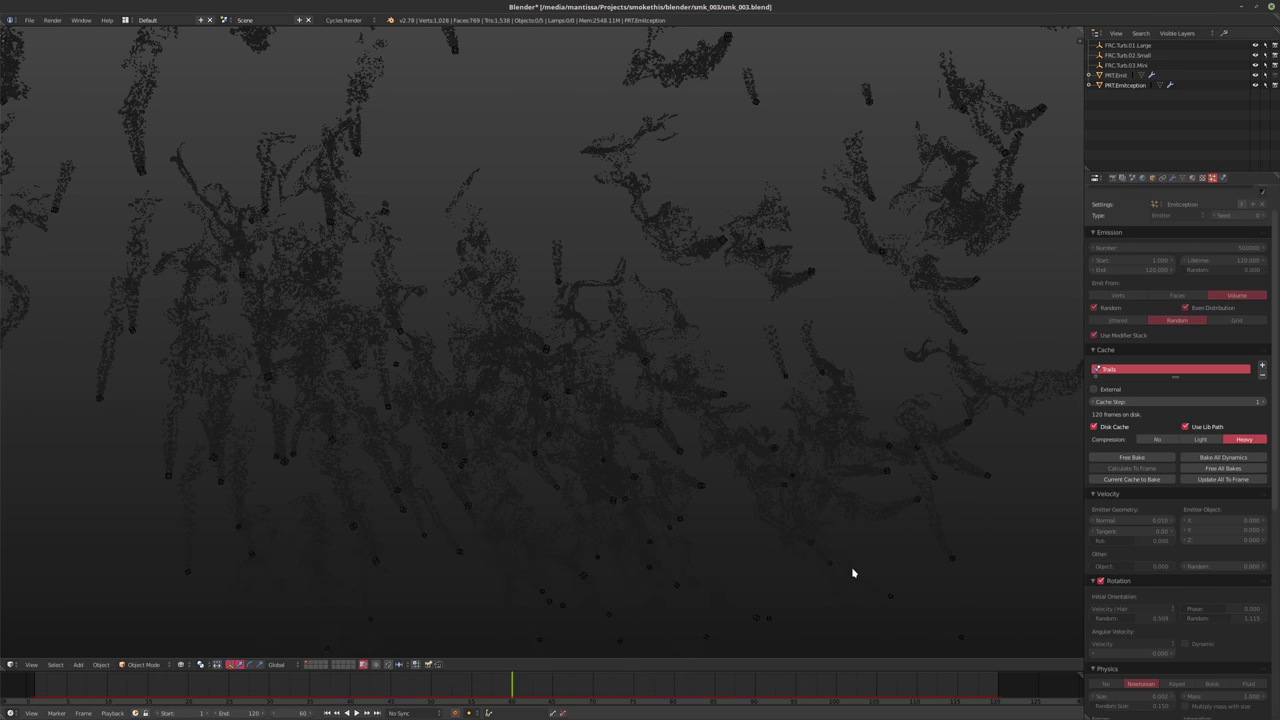
key("alt+a")
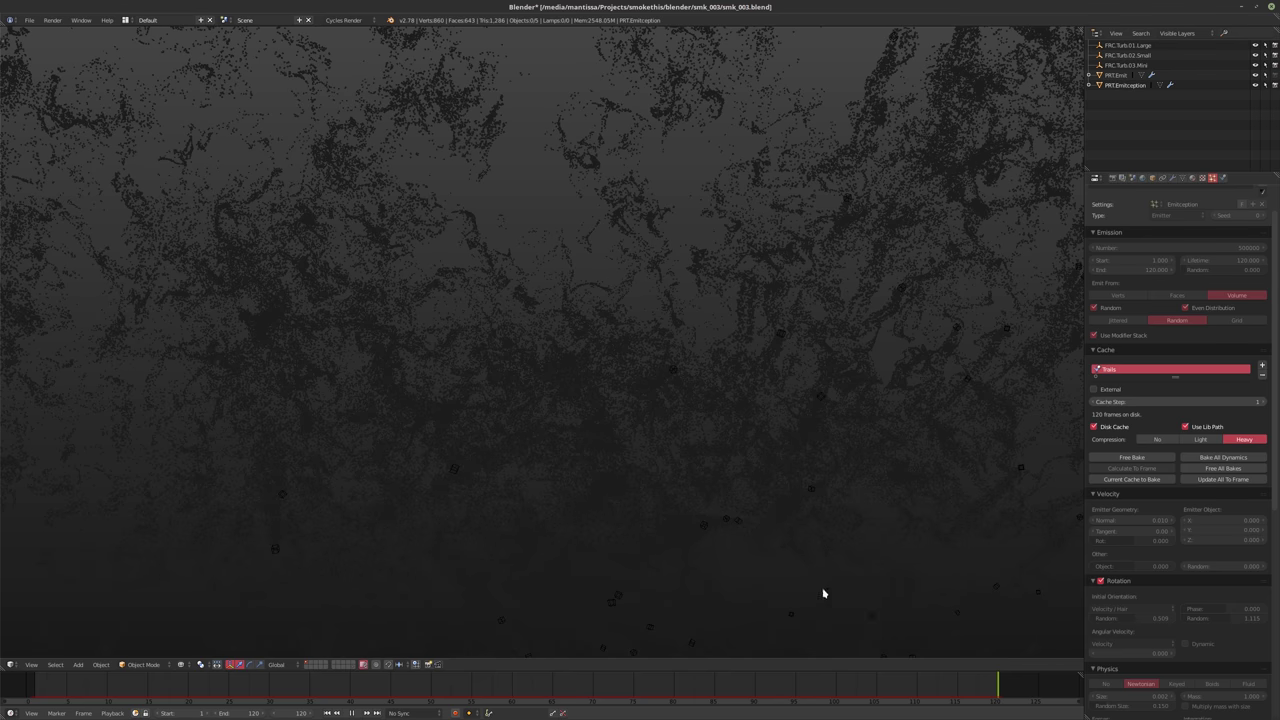
key("alt+a")
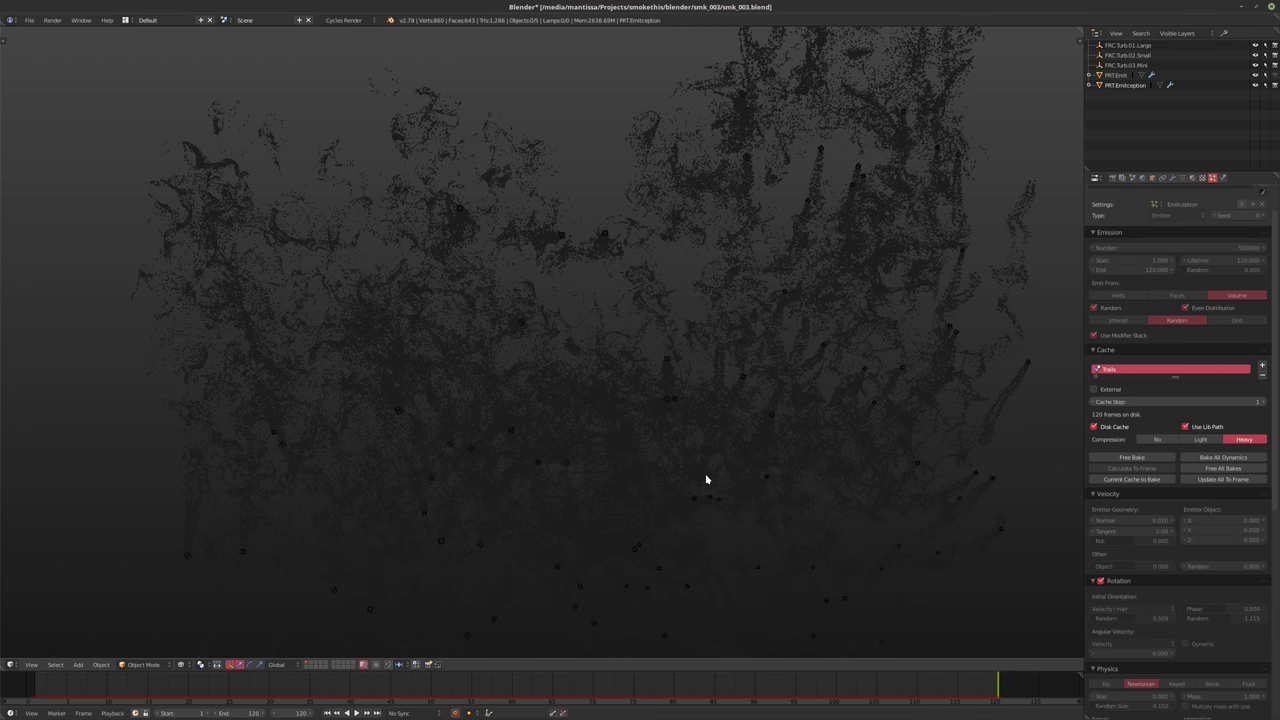
middle_click_drag(706, 480, 751, 509)
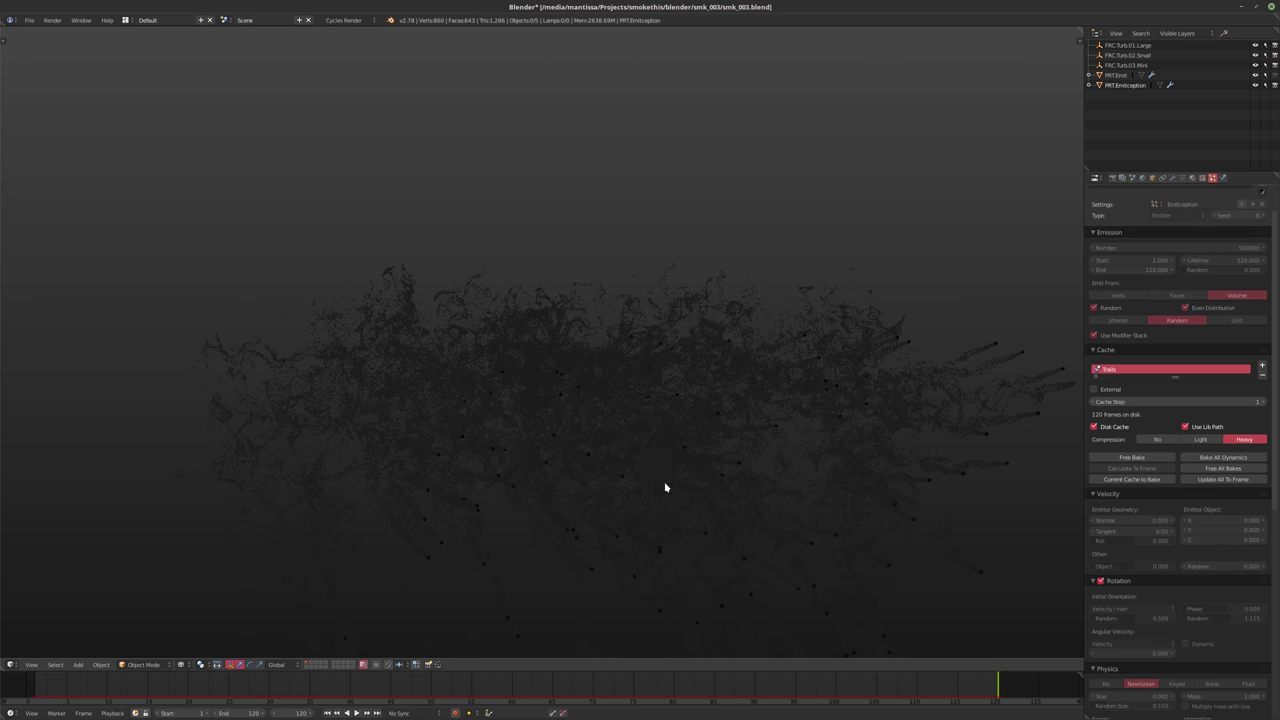
middle_click_drag(665, 487, 700, 560)
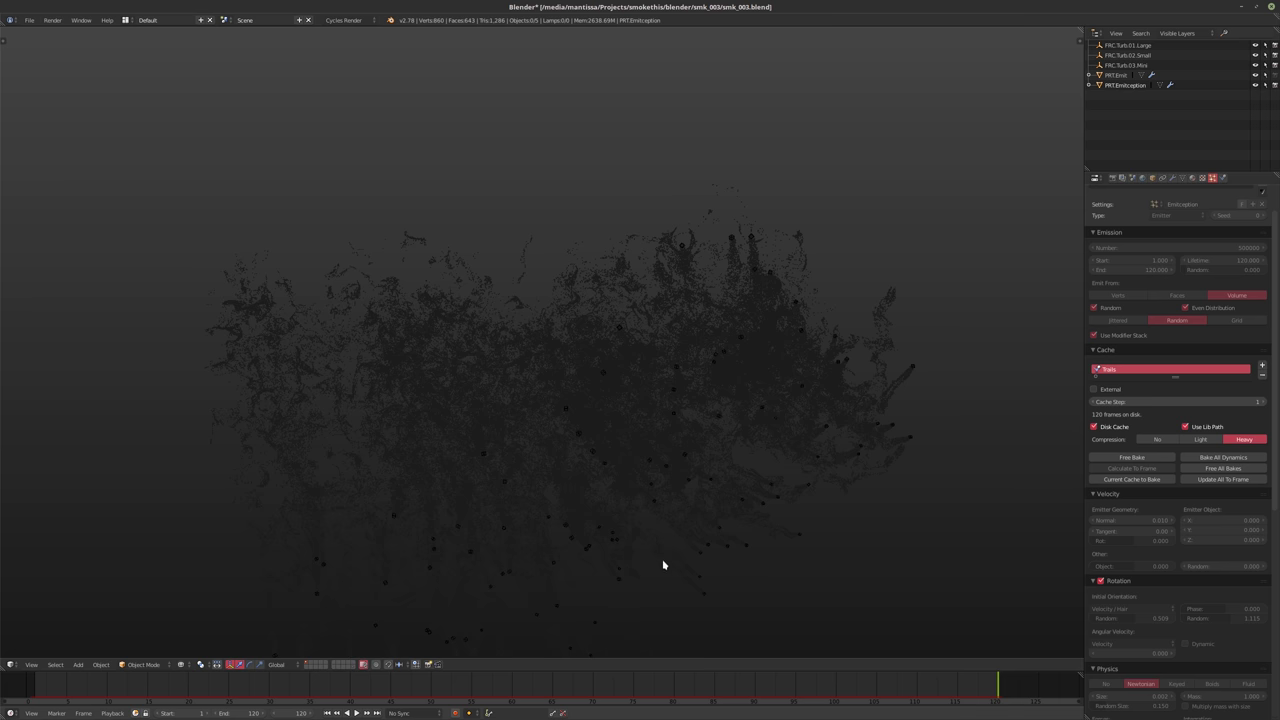
left_click(512, 690)
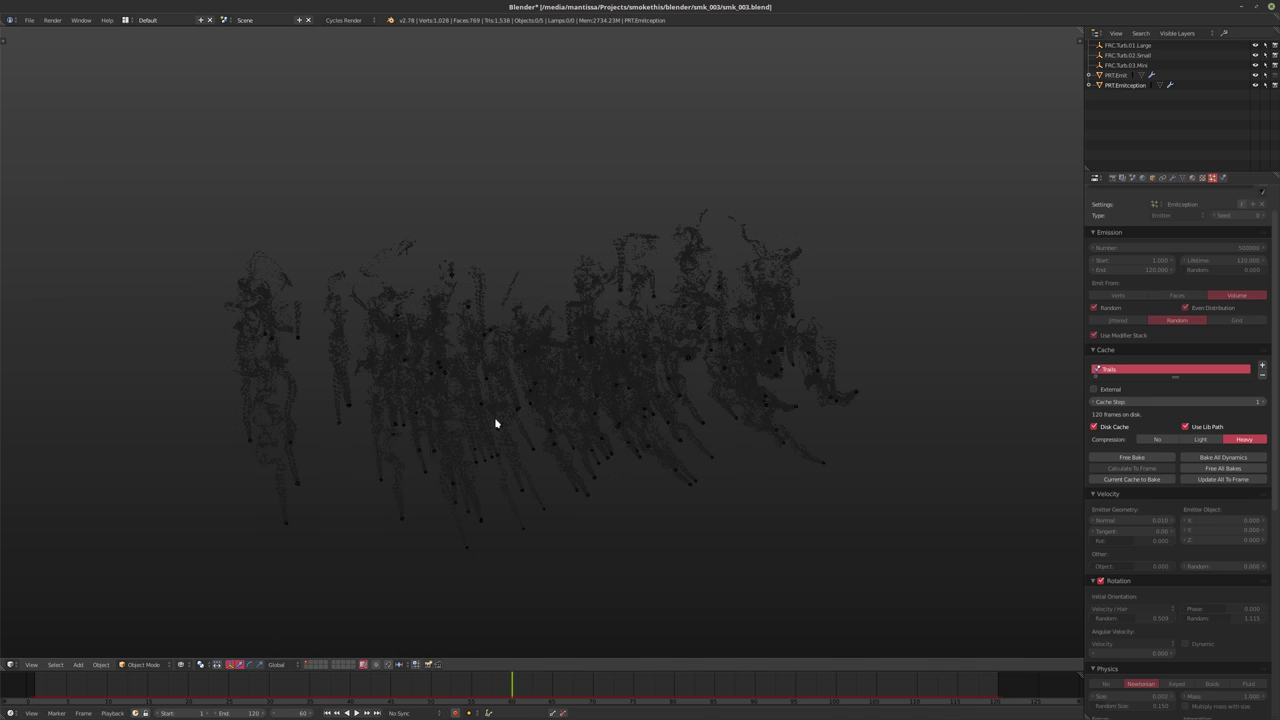
scroll(552, 440, "up", 3)
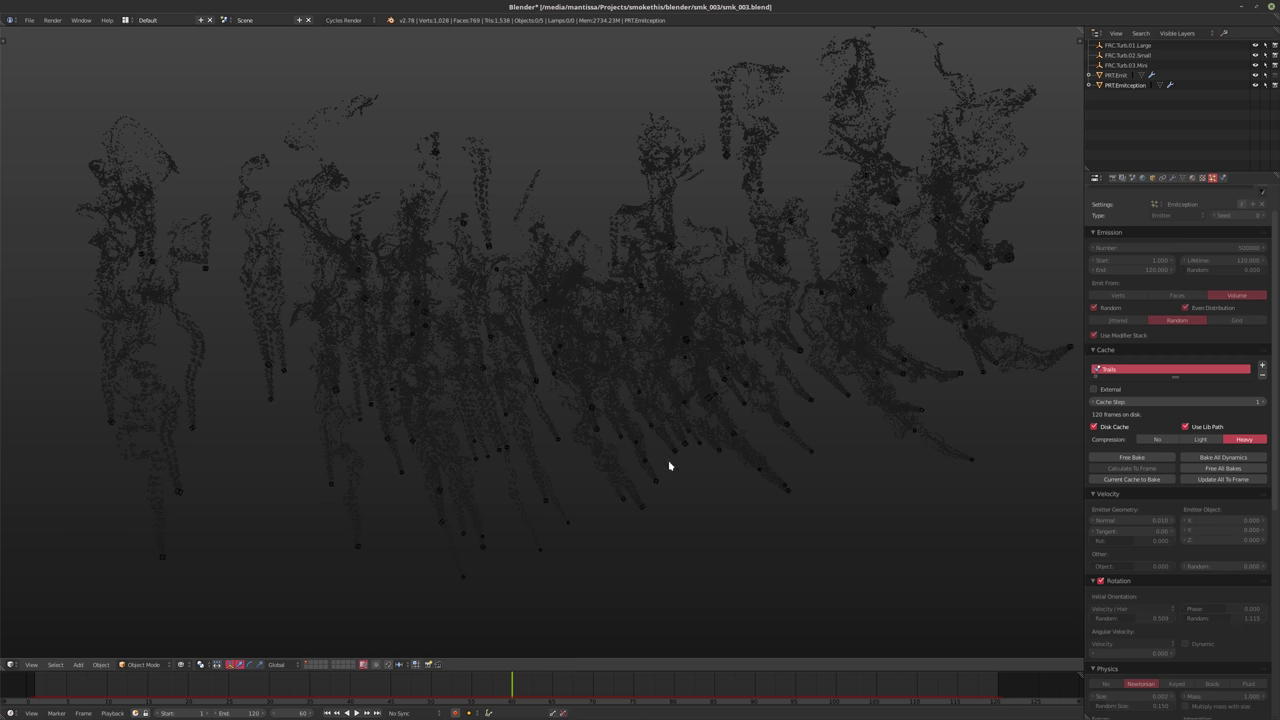
Return to the first frame and set the scene's end frame to 72
left_click(1128, 46)
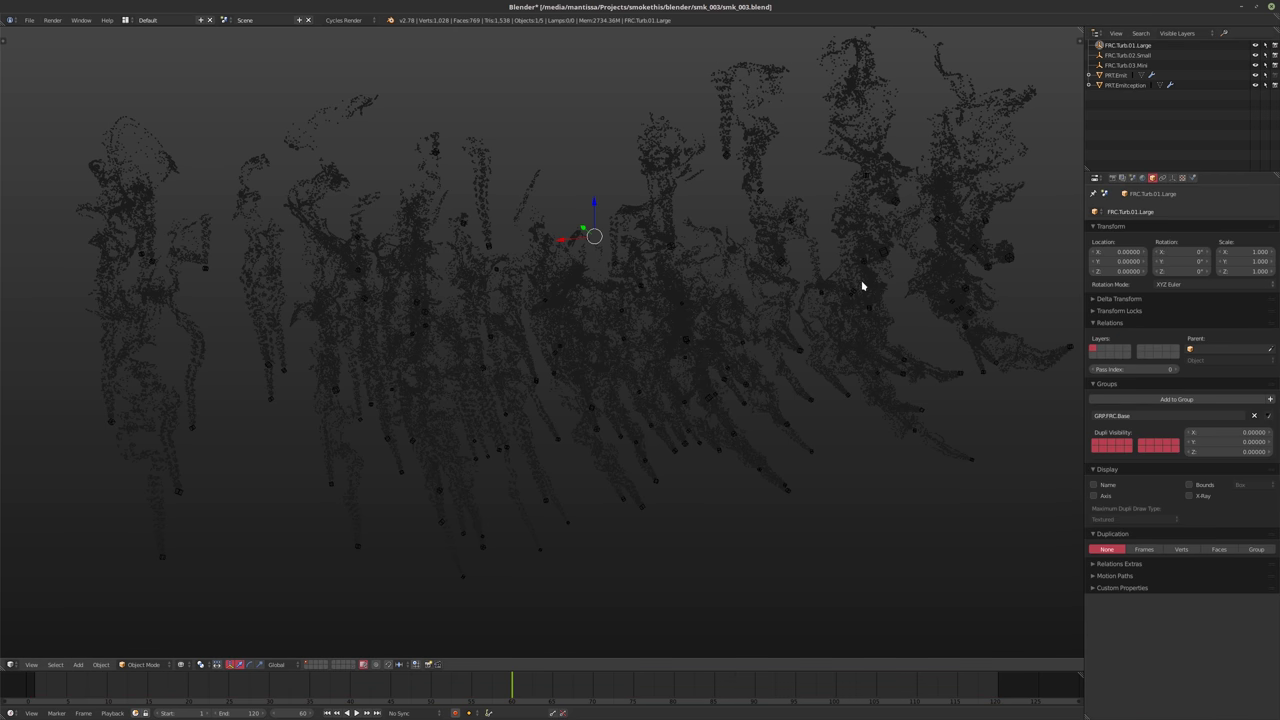
key("shift+Left")
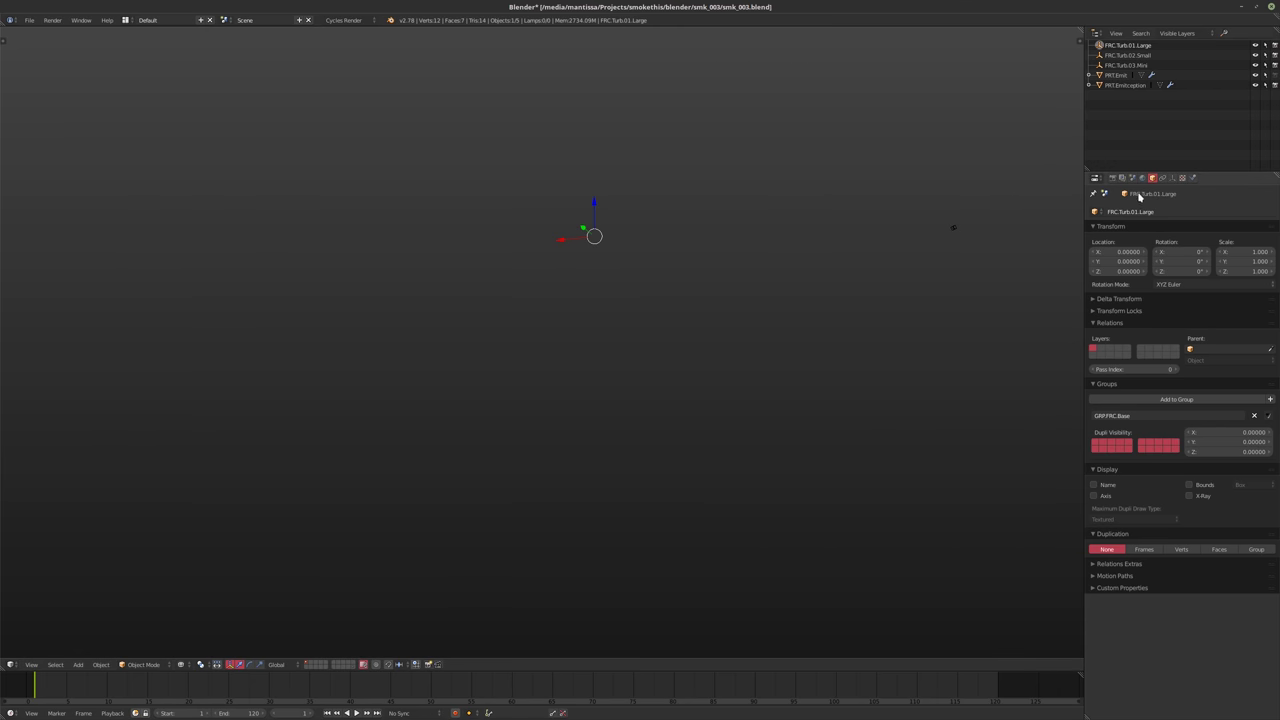
left_click(1111, 179)
left_click(1220, 324)
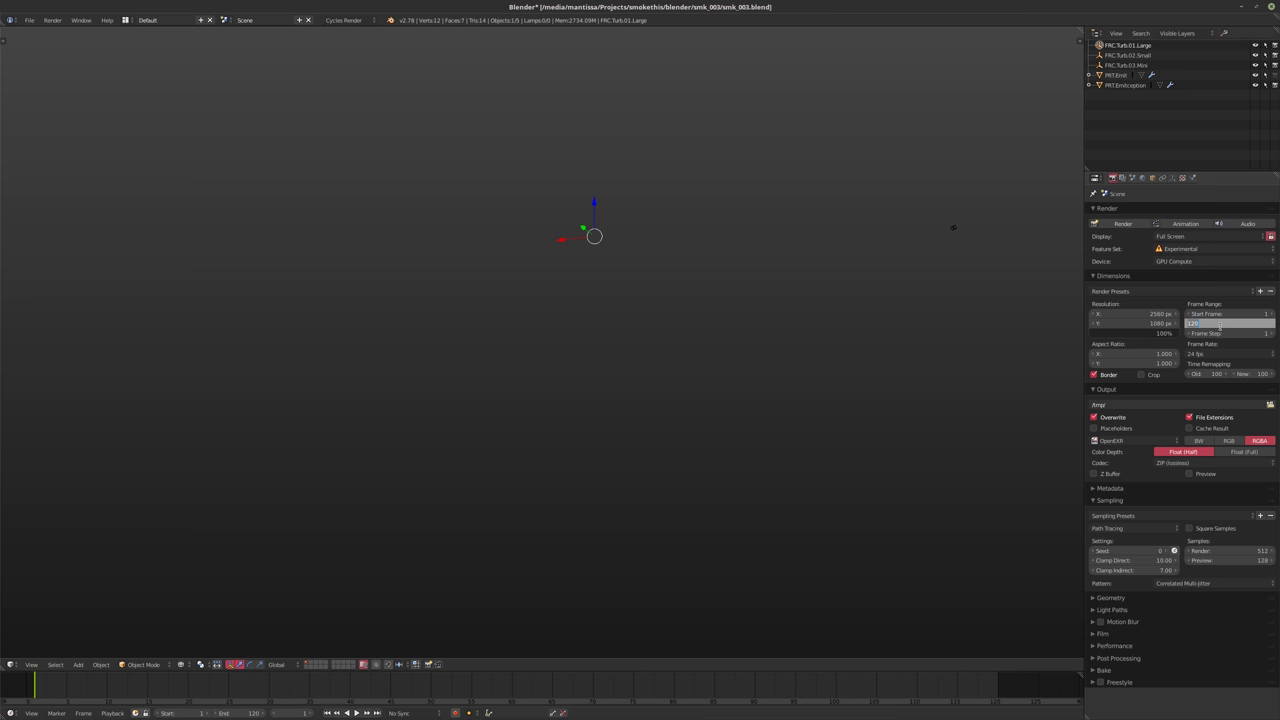
type("72")
key("Return")
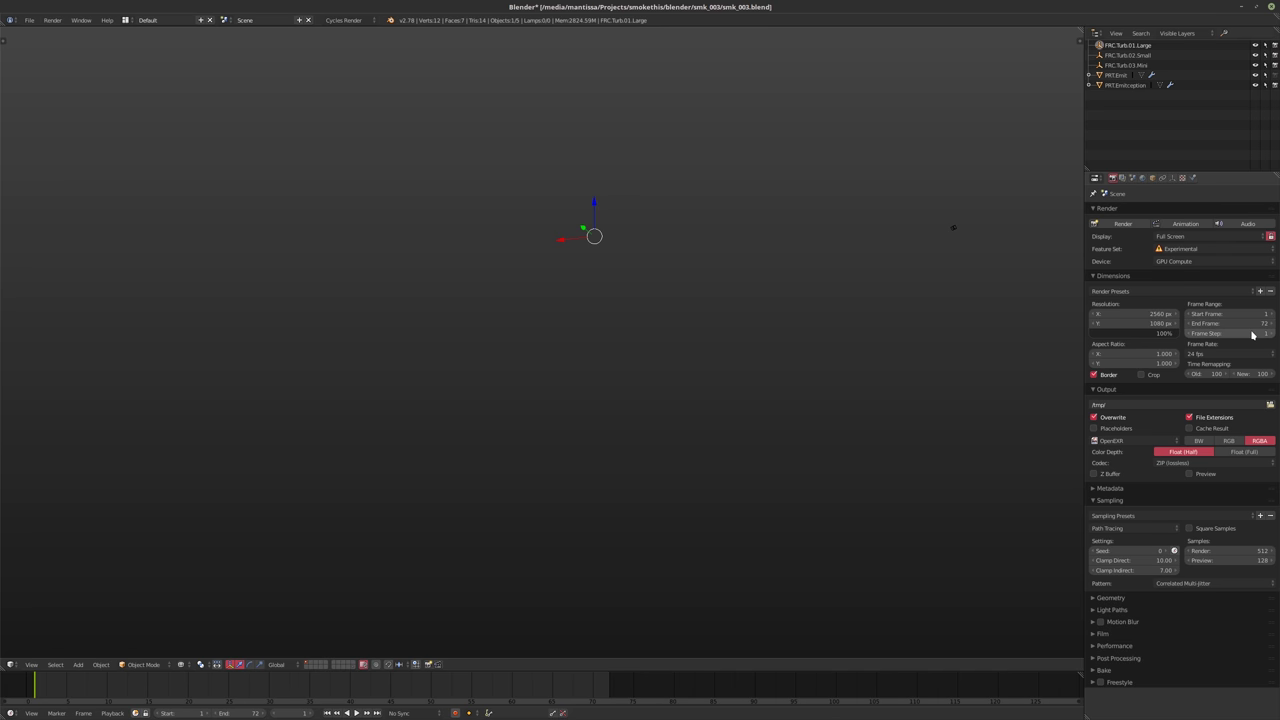
Show the particle settings of PRT.Emit and free all bakes
left_click(1133, 56)
left_click(1118, 76)
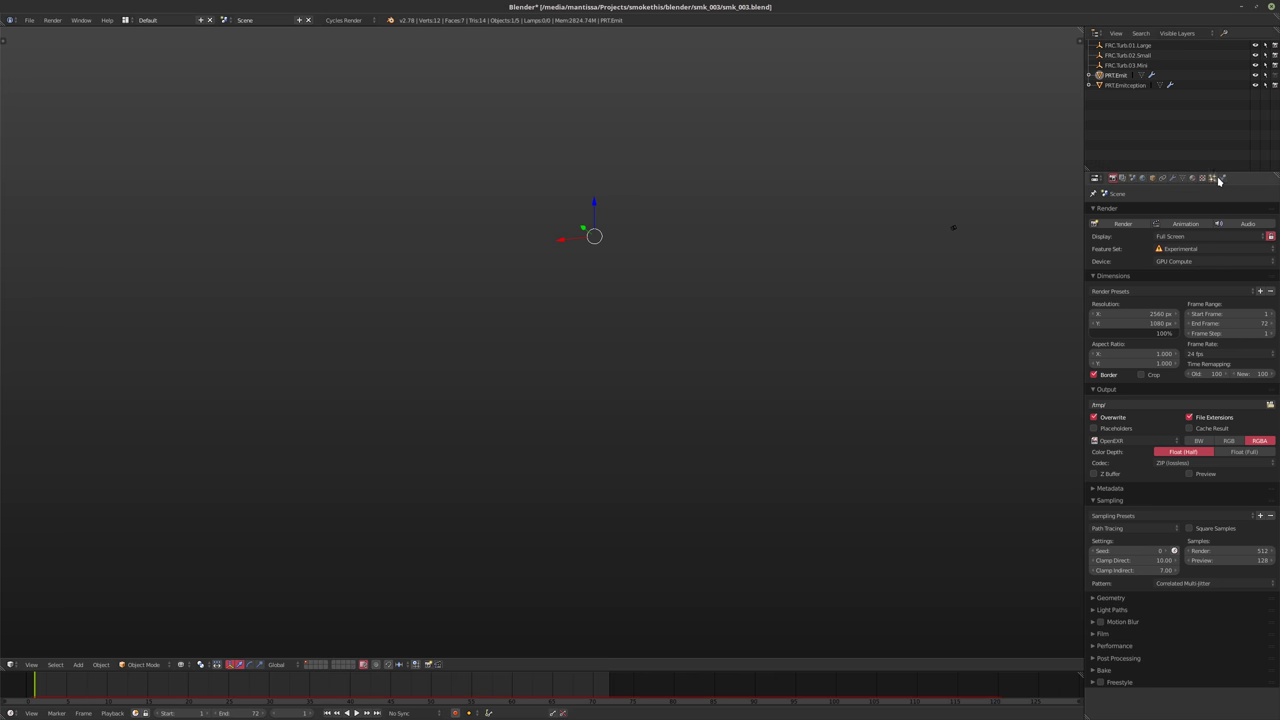
left_click(1222, 178)
left_click(1212, 178)
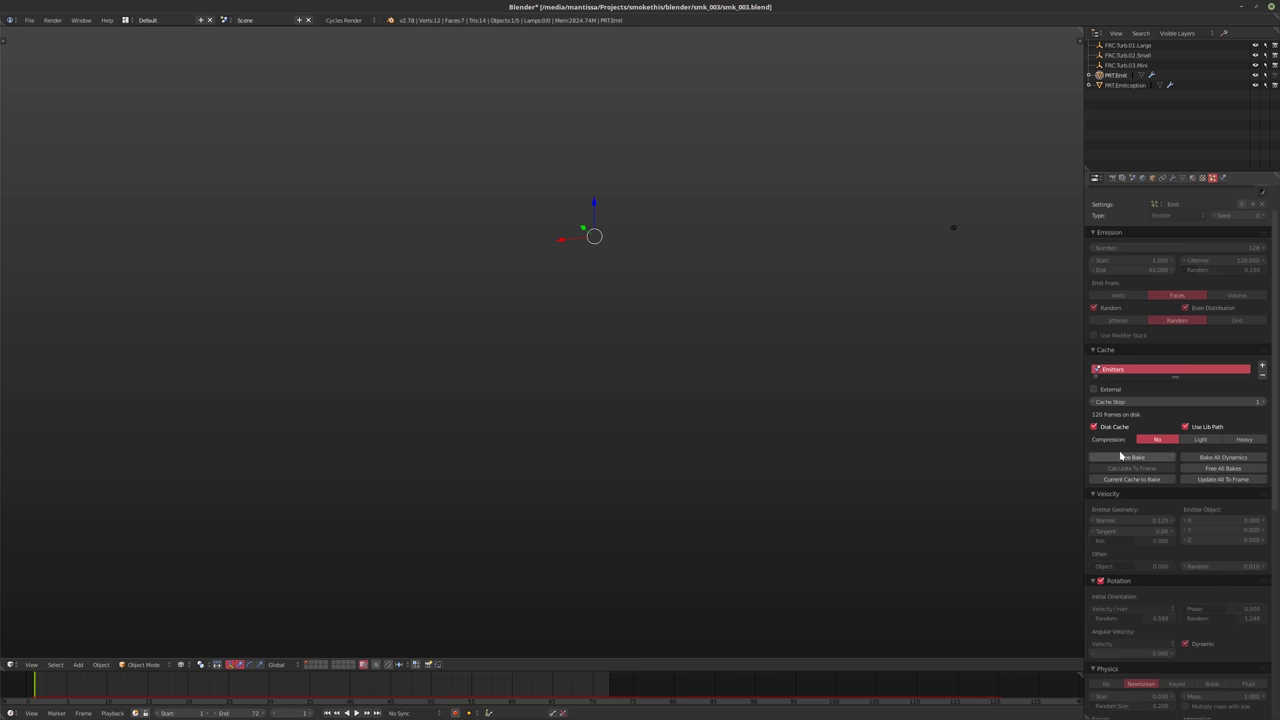
left_click(1222, 468)
scroll(1190, 400, "up", 2)
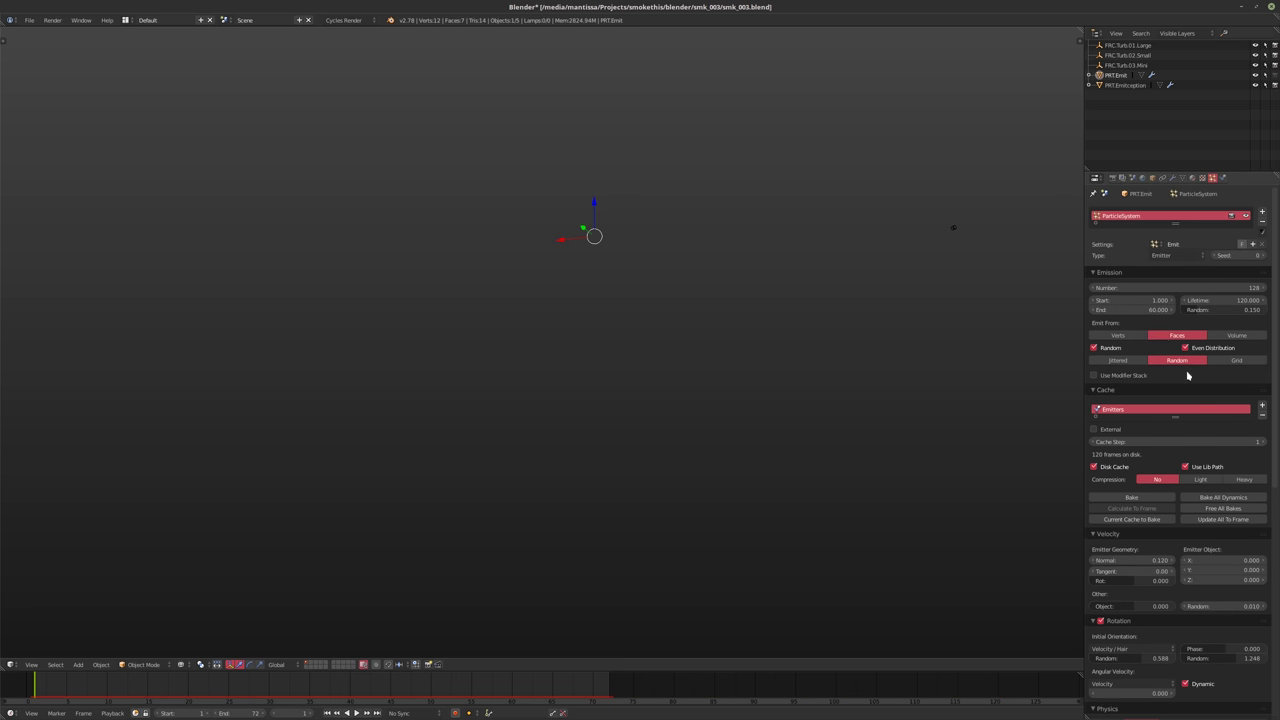
Set PRT.Emit's normal emission velocity to 0.09
scroll(1130, 300, "down", 5)
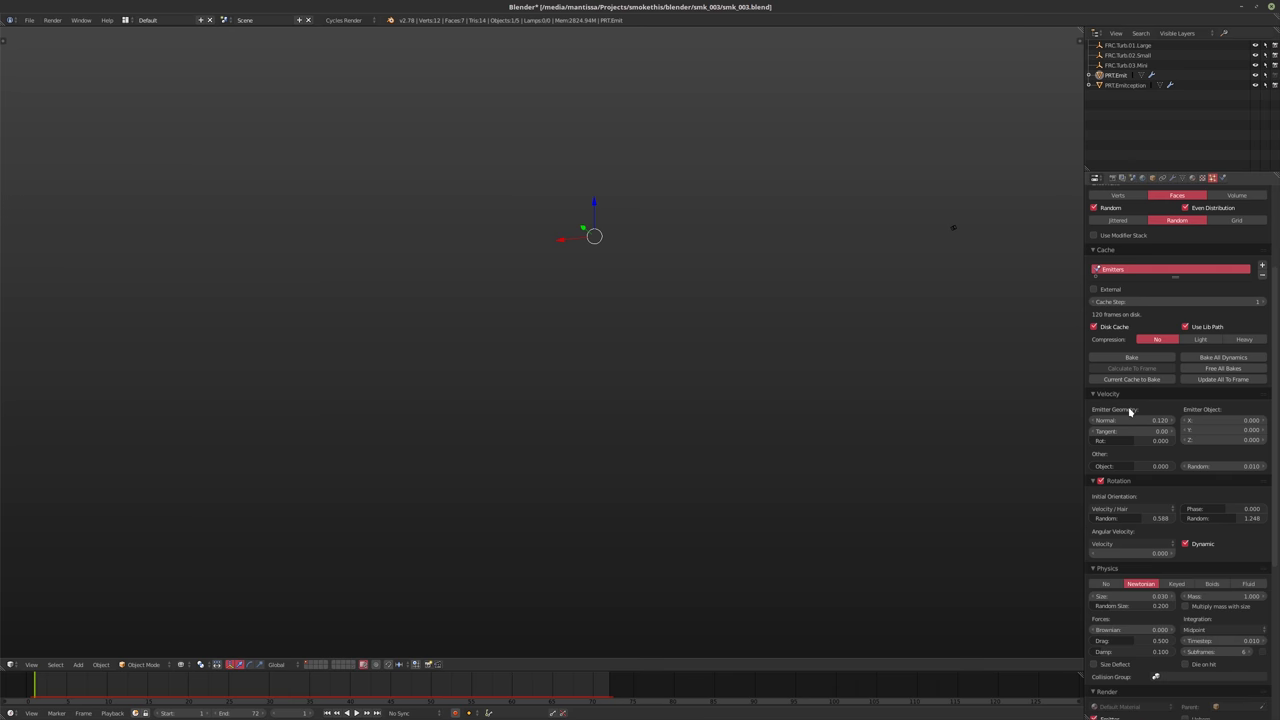
left_click(1128, 421)
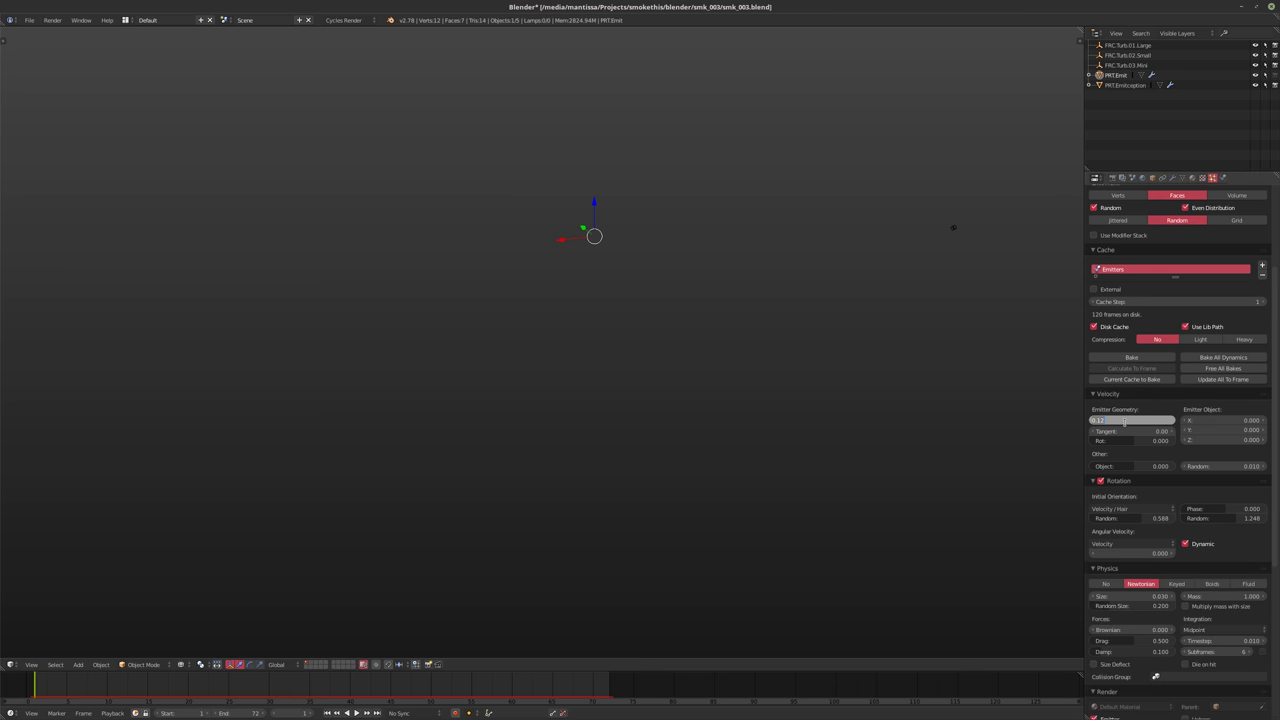
type("0.")
key("Escape")
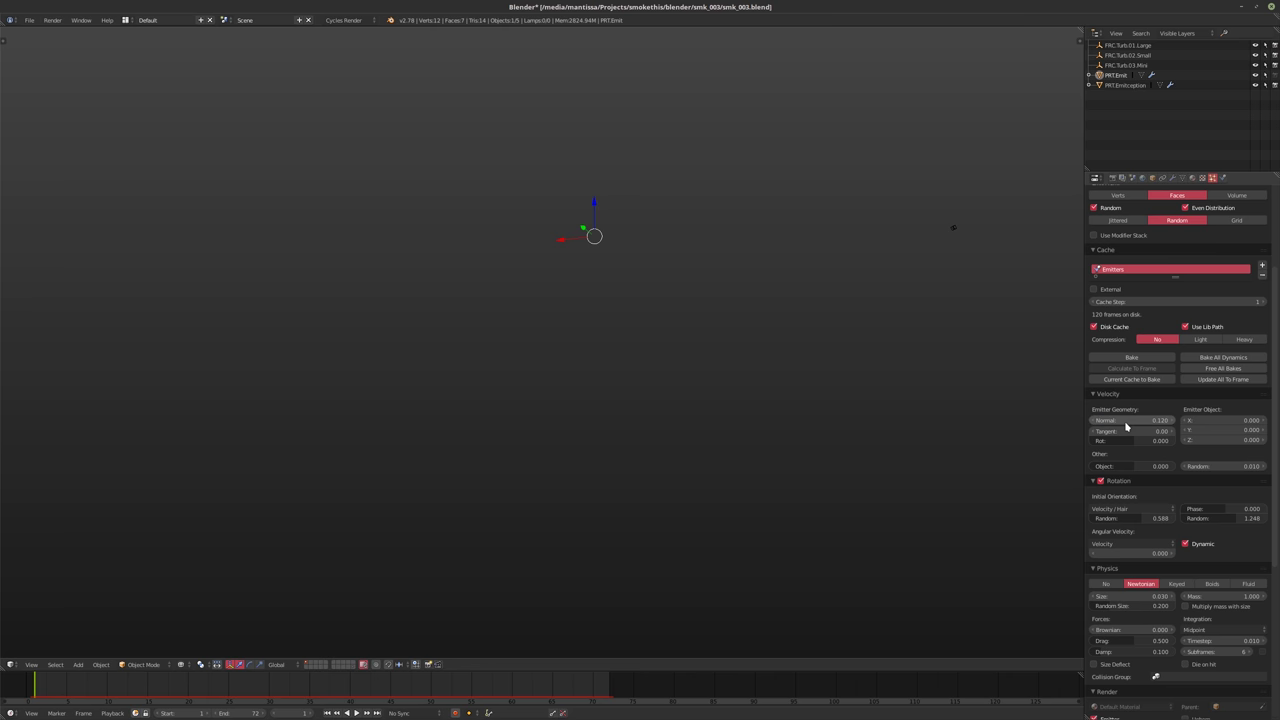
left_click(1126, 421)
type("0.09")
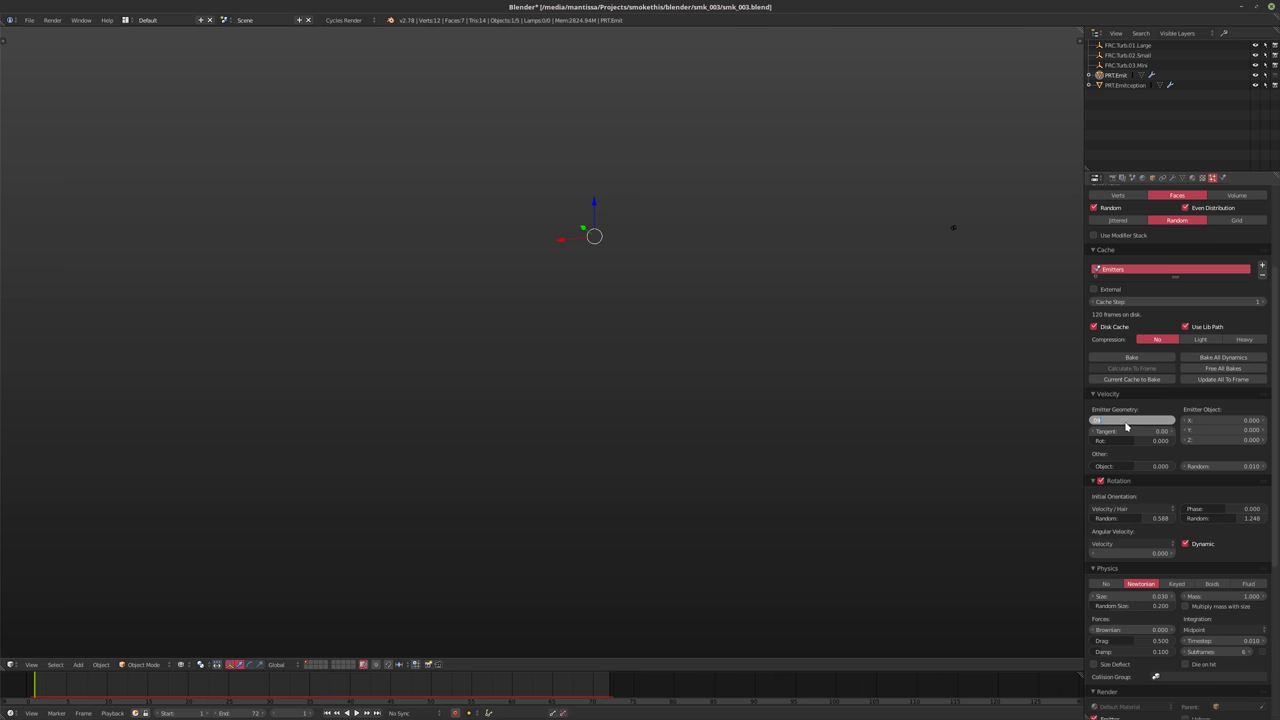
key("Return")
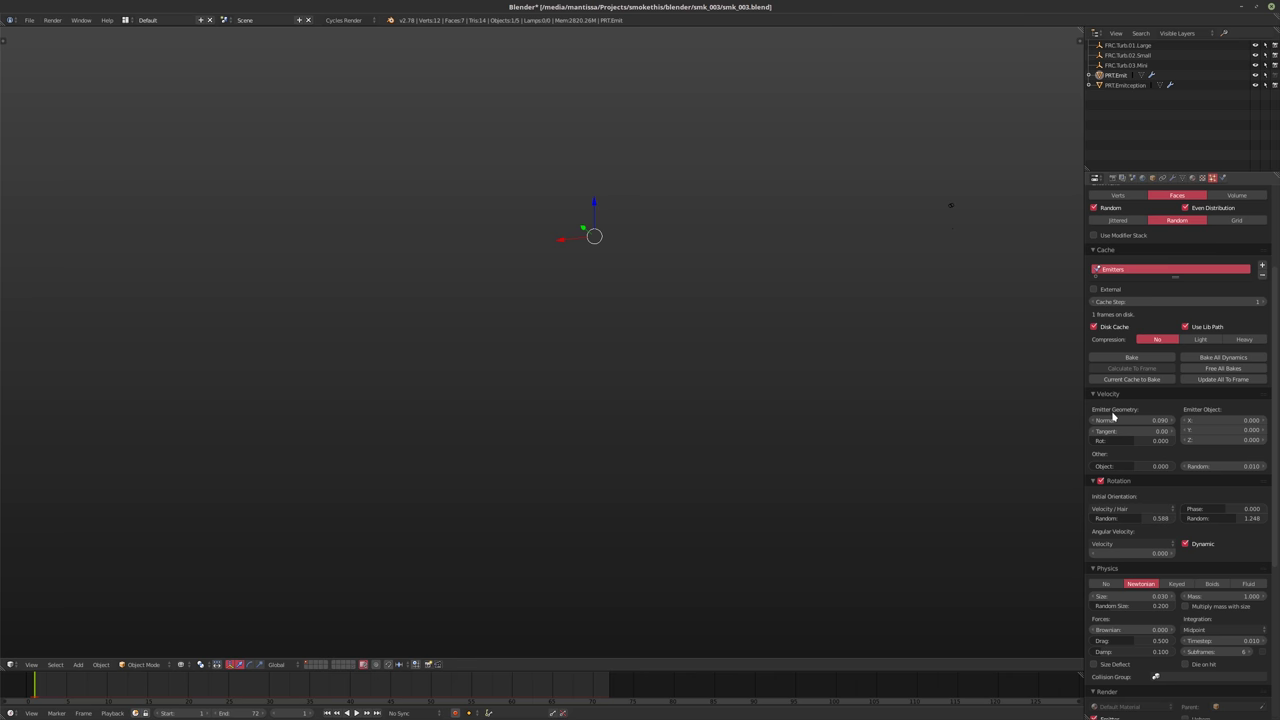
Set PRT.Emit's random particle size to 0.5
left_click(1138, 607)
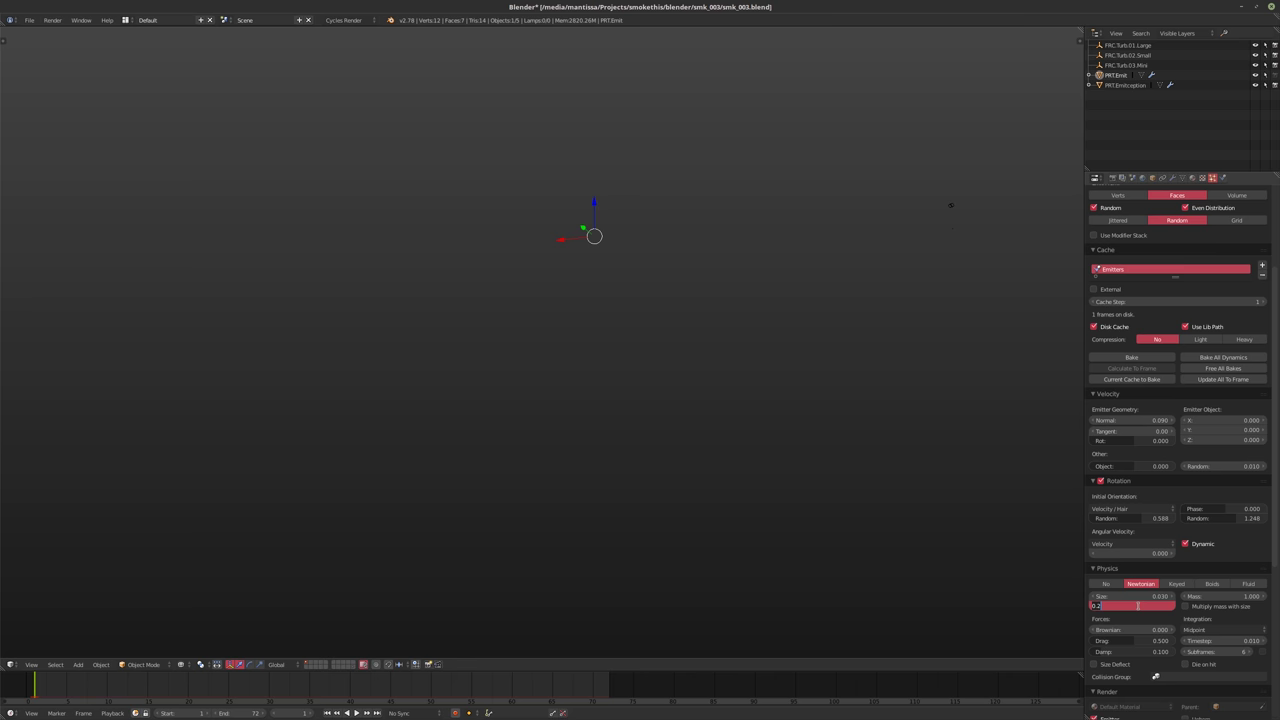
type("0.1")
key("Return")
left_click(1130, 607)
key("Escape")
Set both the emission end frame and the particle lifetime of PRT.Emitception to 72
left_click(1123, 85)
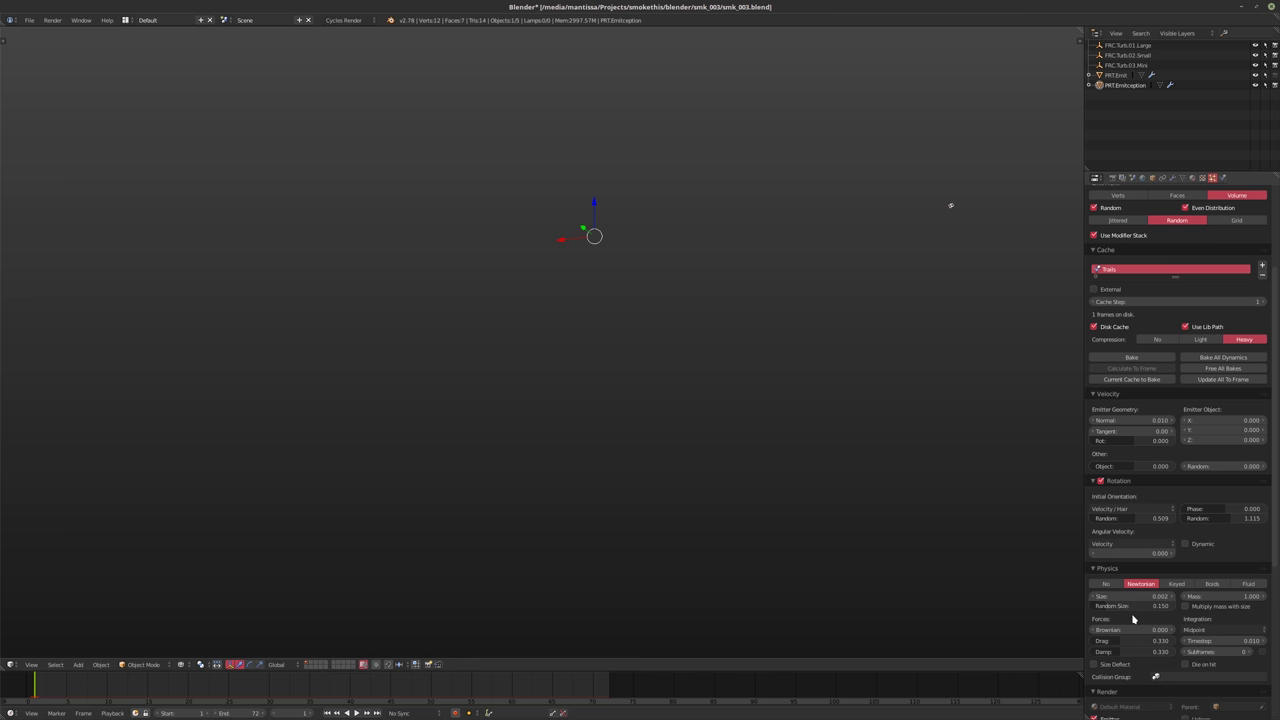
scroll(1097, 360, "up", 5)
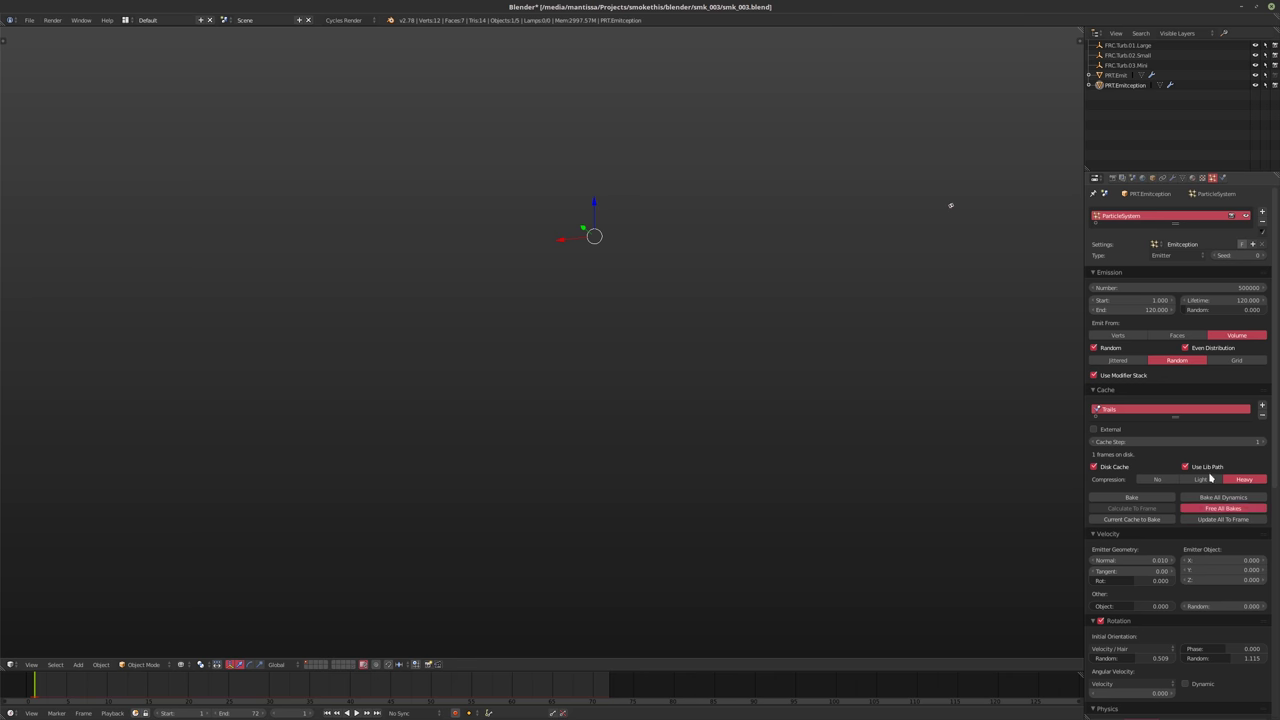
left_click(1137, 311)
type("7")
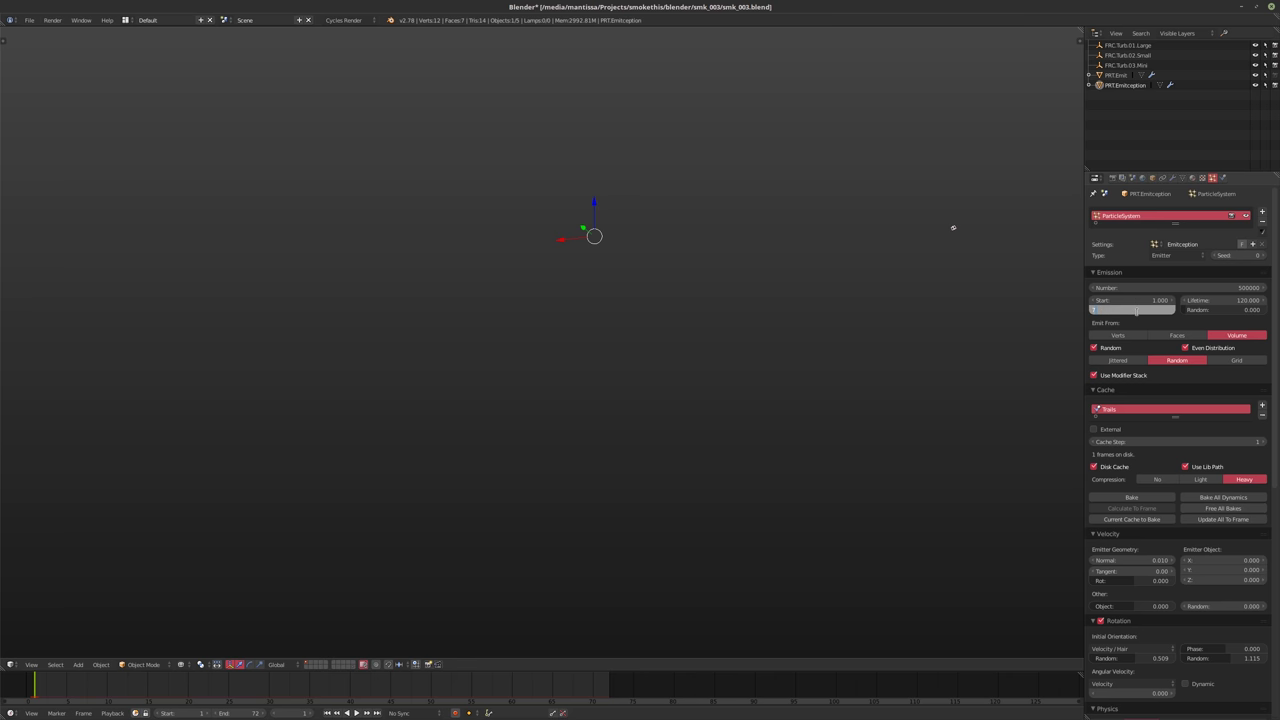
type("2")
key("Return")
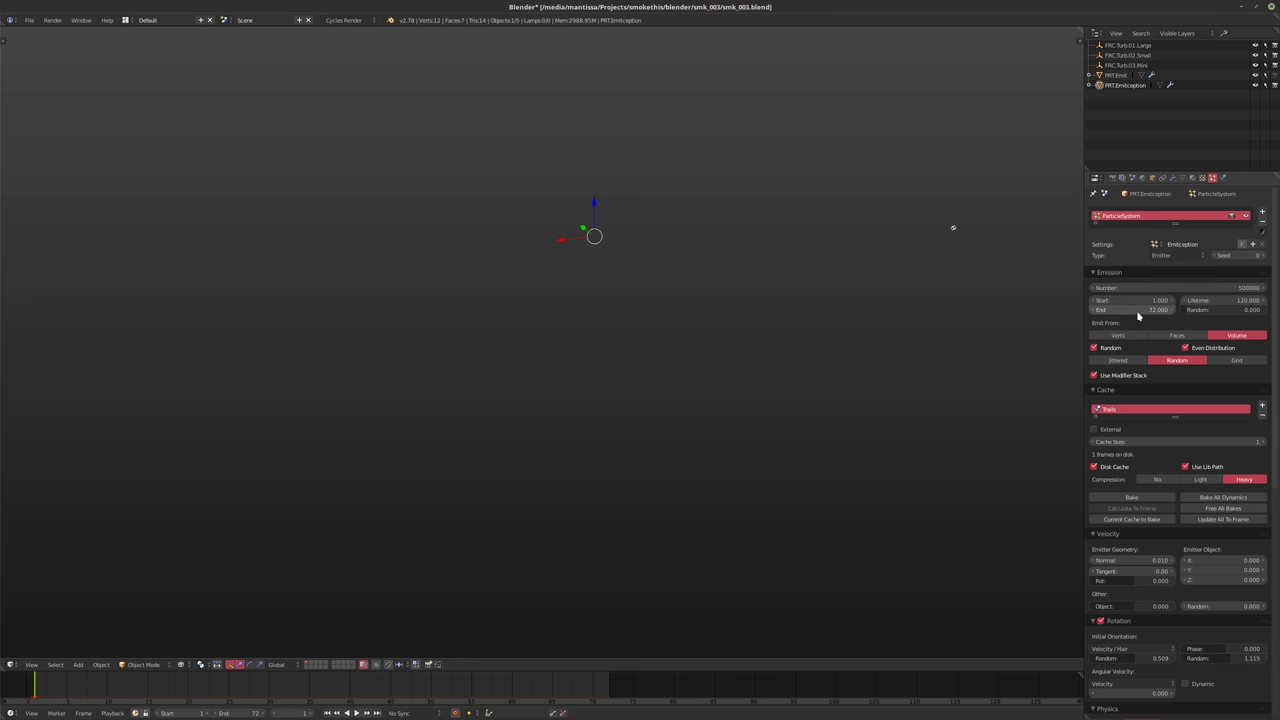
left_click(1209, 297)
type("72")
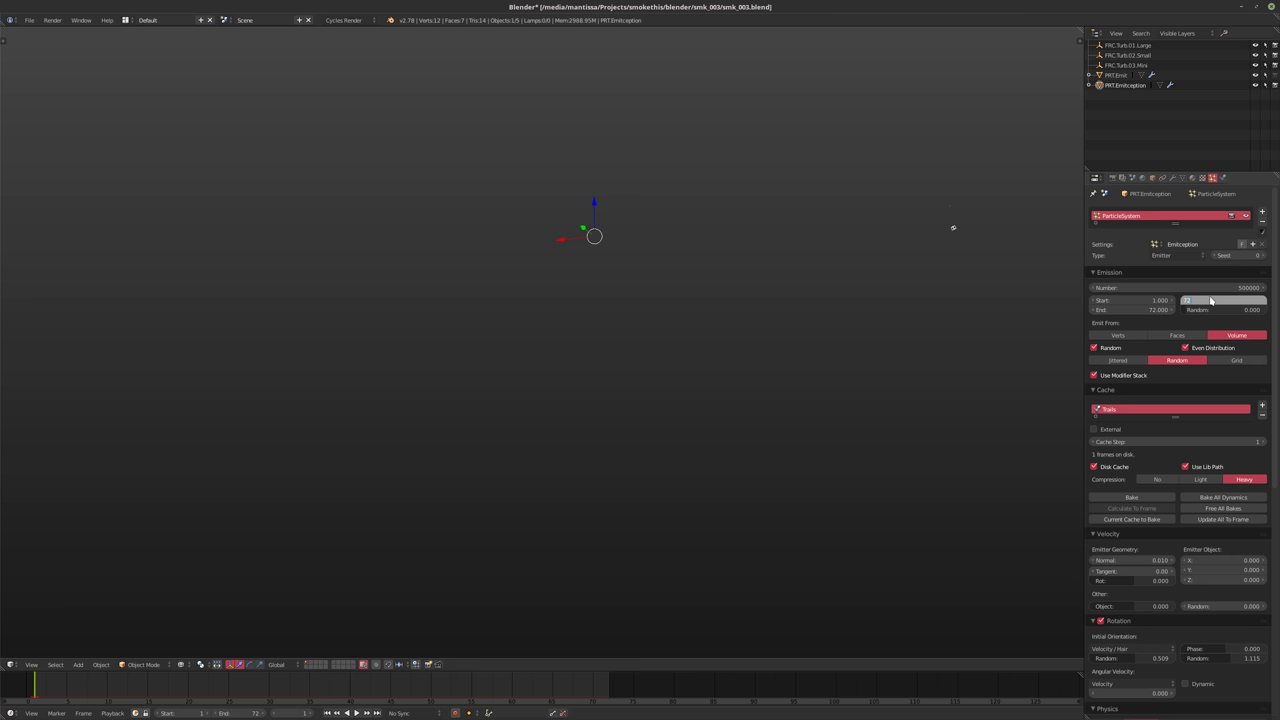
key("Return")
Set PRT.Emit's particle lifetime to 72, keeping its emission end frame at 60
left_click(1116, 76)
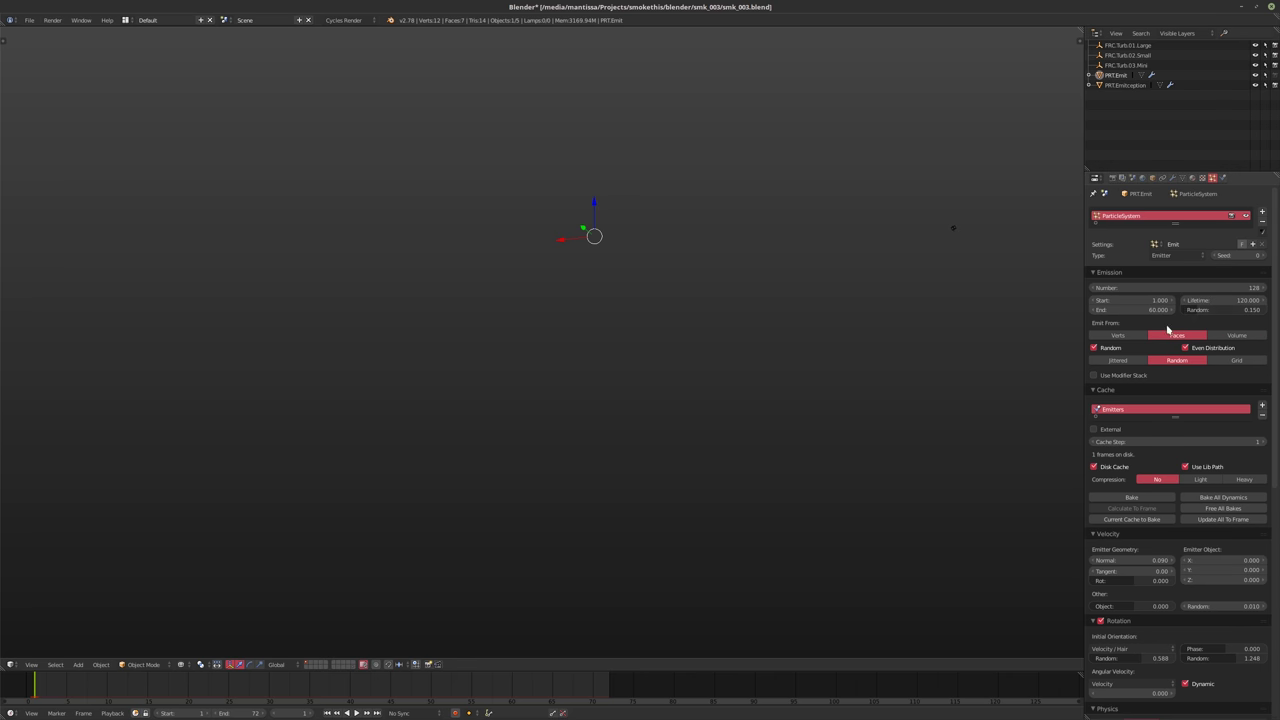
left_click(1216, 300)
type("72")
key("Return")
left_click(1137, 311)
key("Return")
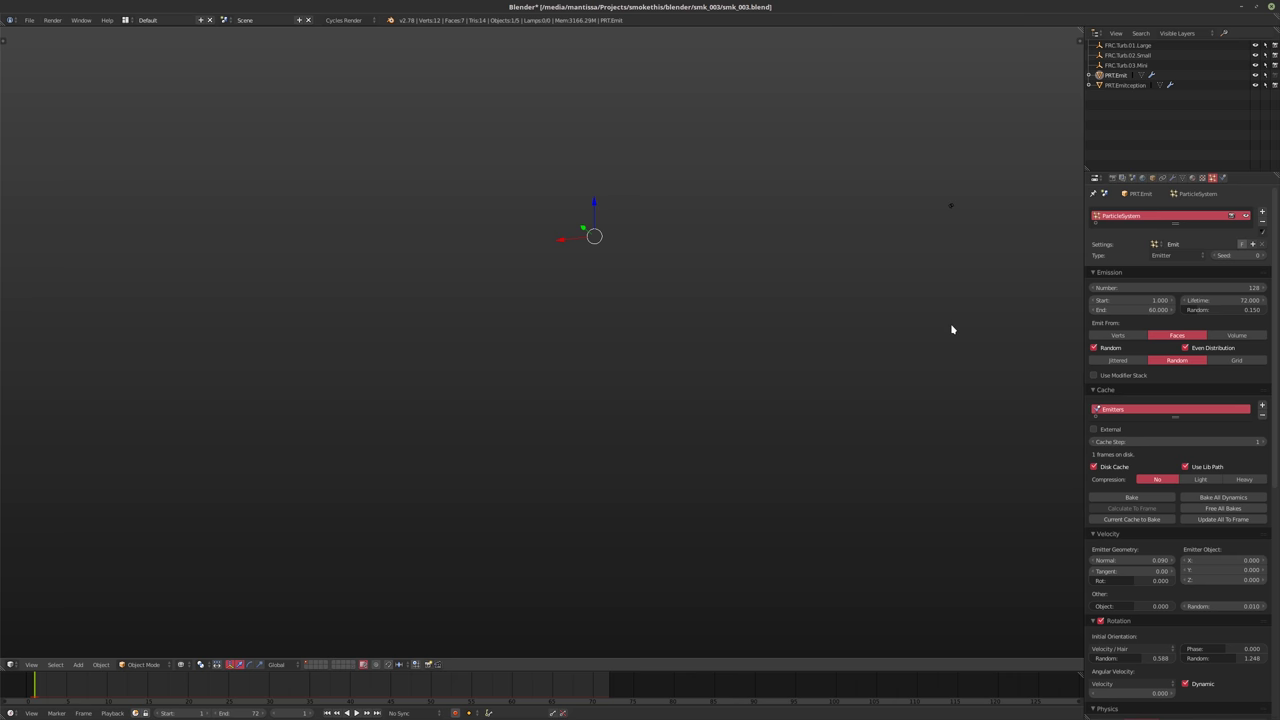
middle_click_drag(583, 437, 598, 437, "shift")
middle_click_drag(483, 686, 695, 685, "ctrl")
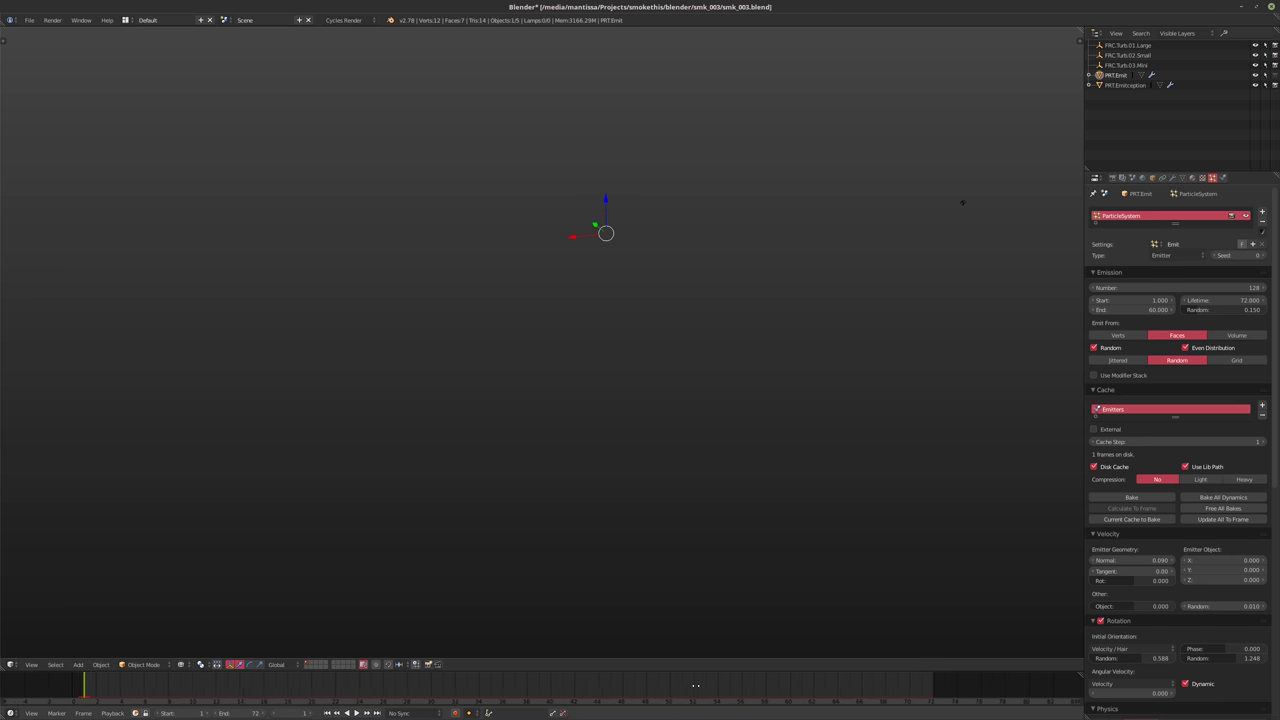
scroll(695, 685, "up", 1, "ctrl")
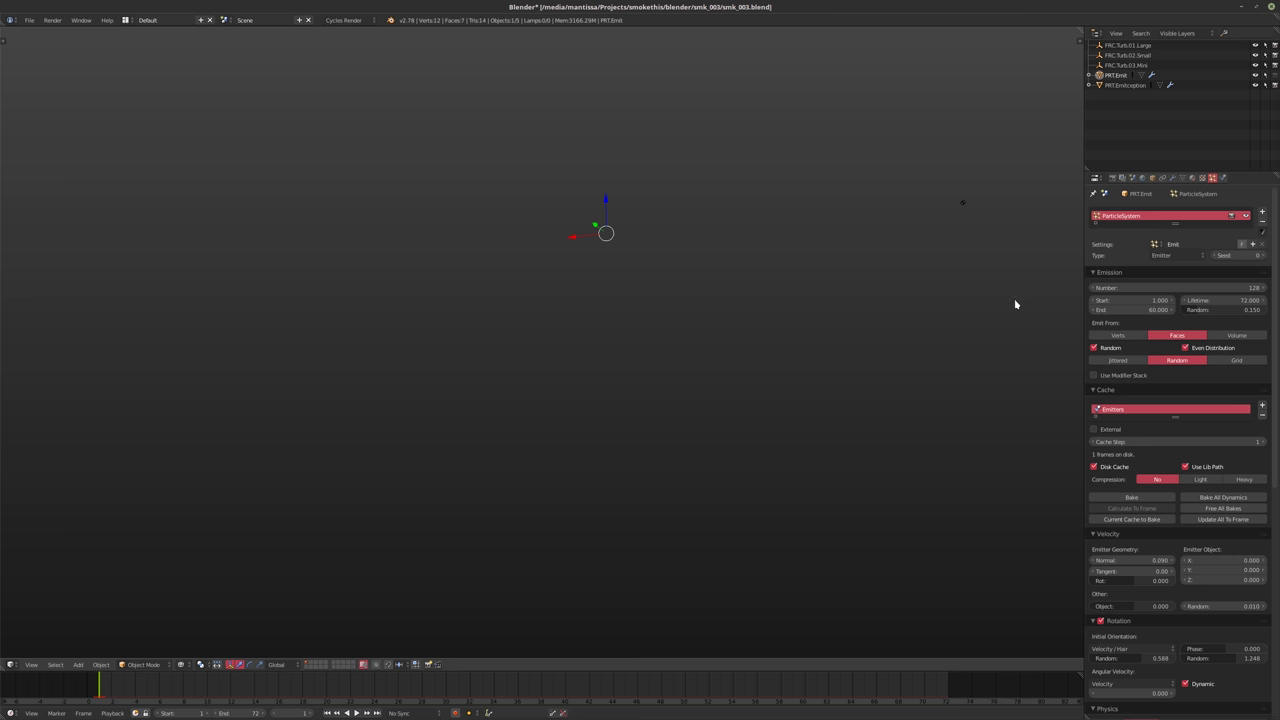
scroll(1131, 348, "down", 7)
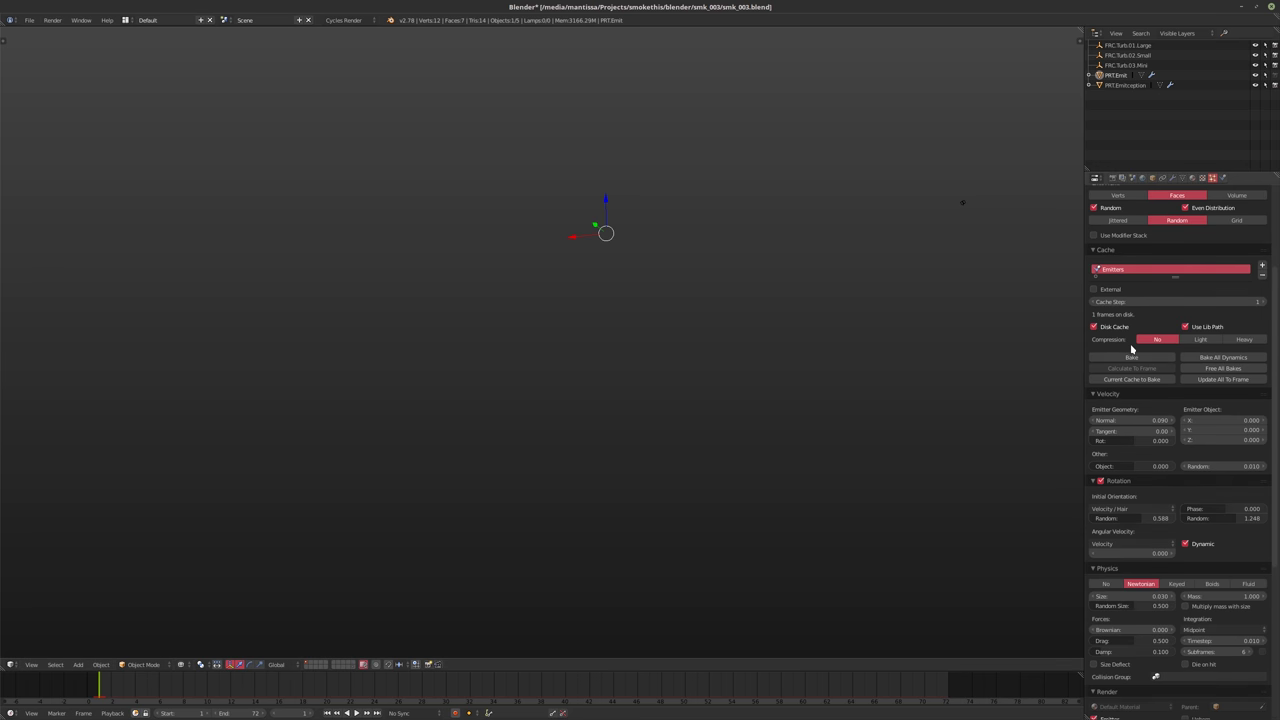
scroll(1131, 348, "up", 7)
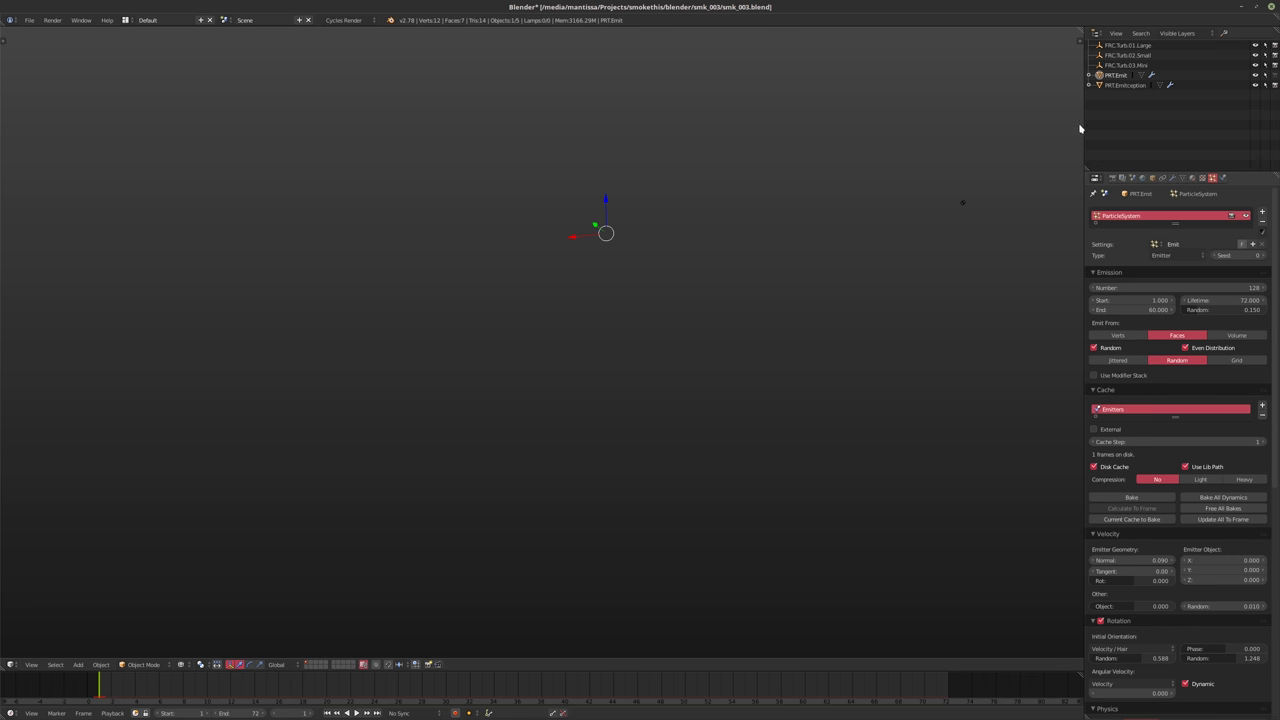
Raise PRT.Emitception's particle number to 600000
left_click(1125, 85)
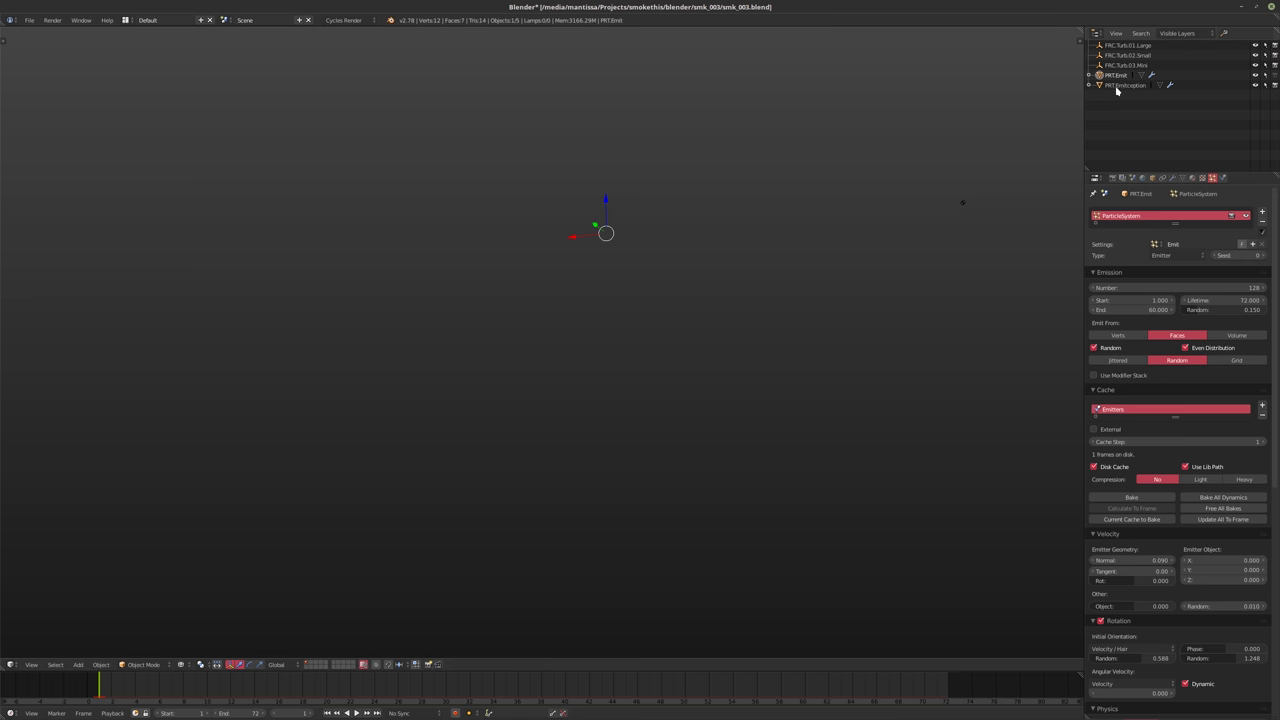
left_click(1108, 288)
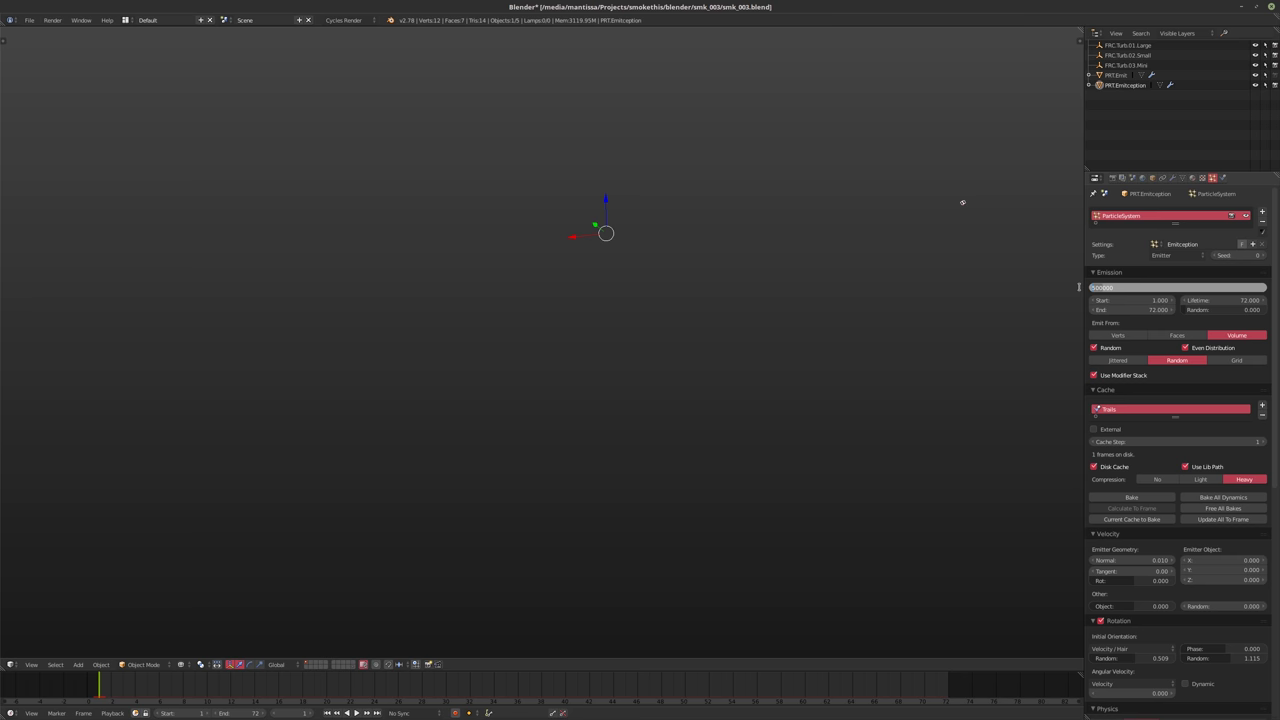
key("Delete")
type("6")
key("Return")
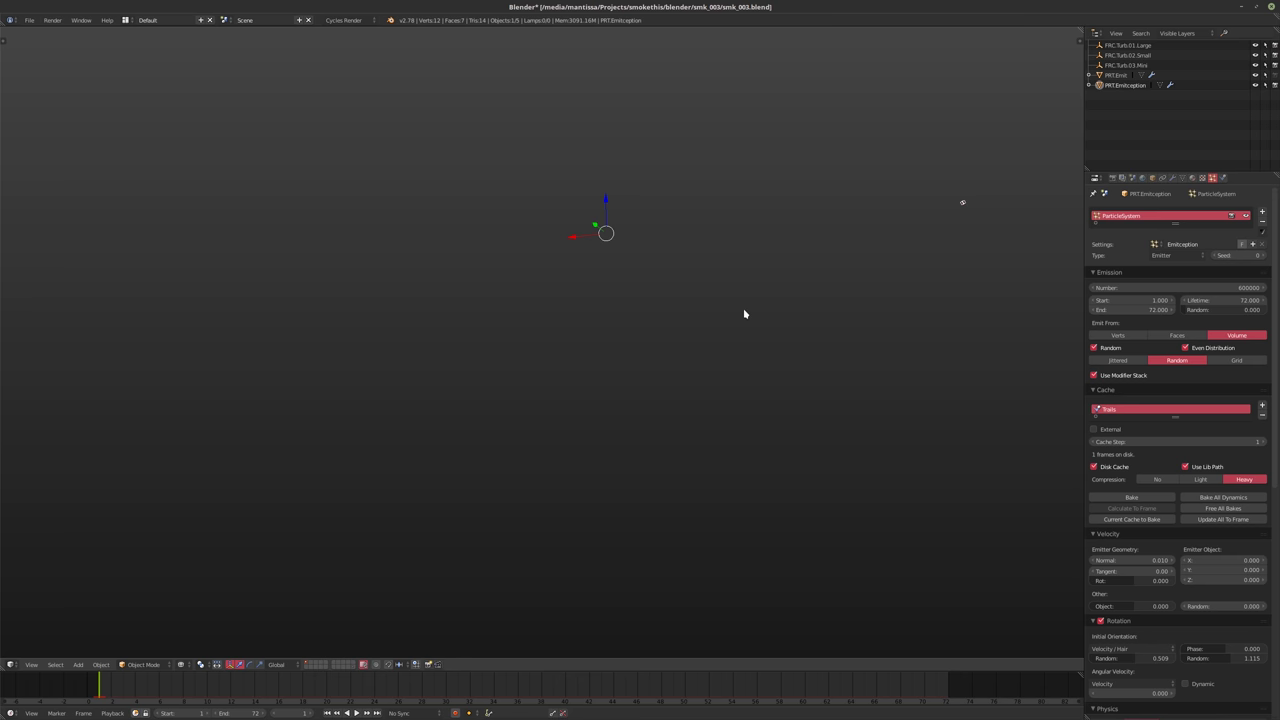
Save over the existing smk_003.blend file and bake the particle dynamics
key("ctrl+s")
left_click(745, 309)
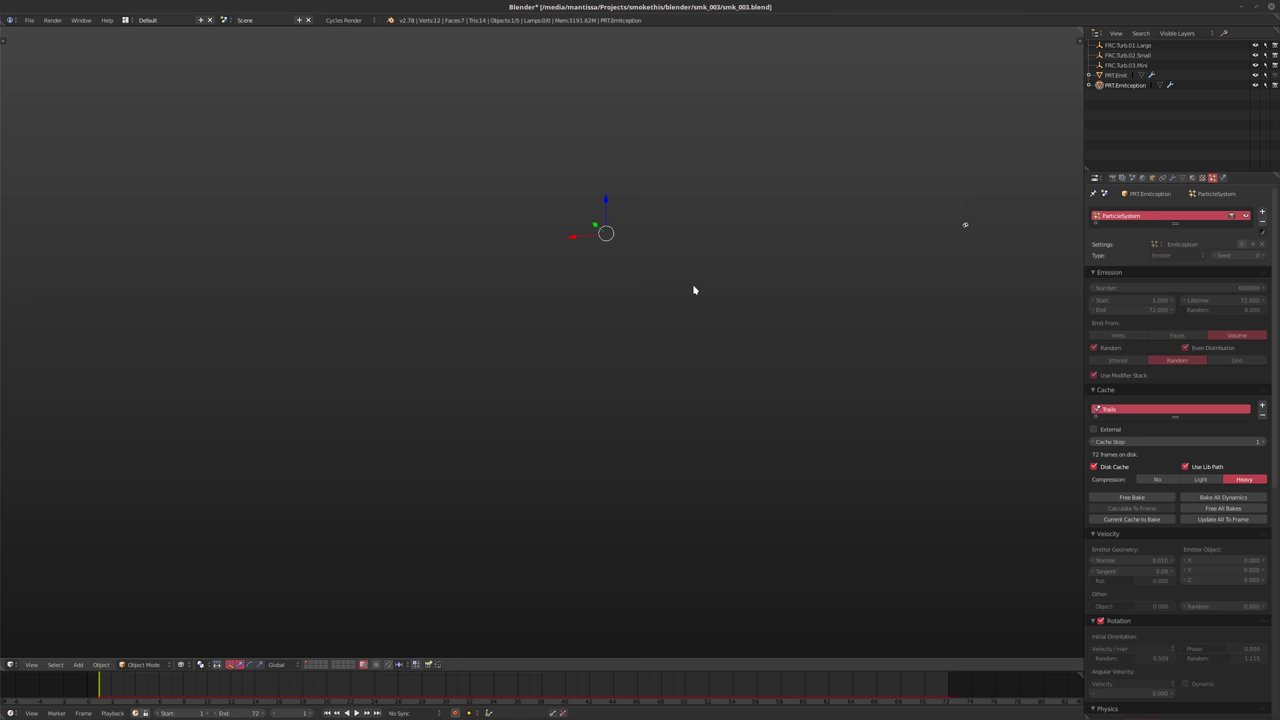
Jump to frame 72, deselect everything and examine the baked particle trails from several angles
mouse_move(694, 286)
middle_mouse_down("shift")
mouse_move(680, 294)
mouse_move(731, 303)
mouse_move(713, 332)
mouse_move(609, 286)
mouse_move(701, 308)
middle_mouse_up("shift")
key("shift+Right")
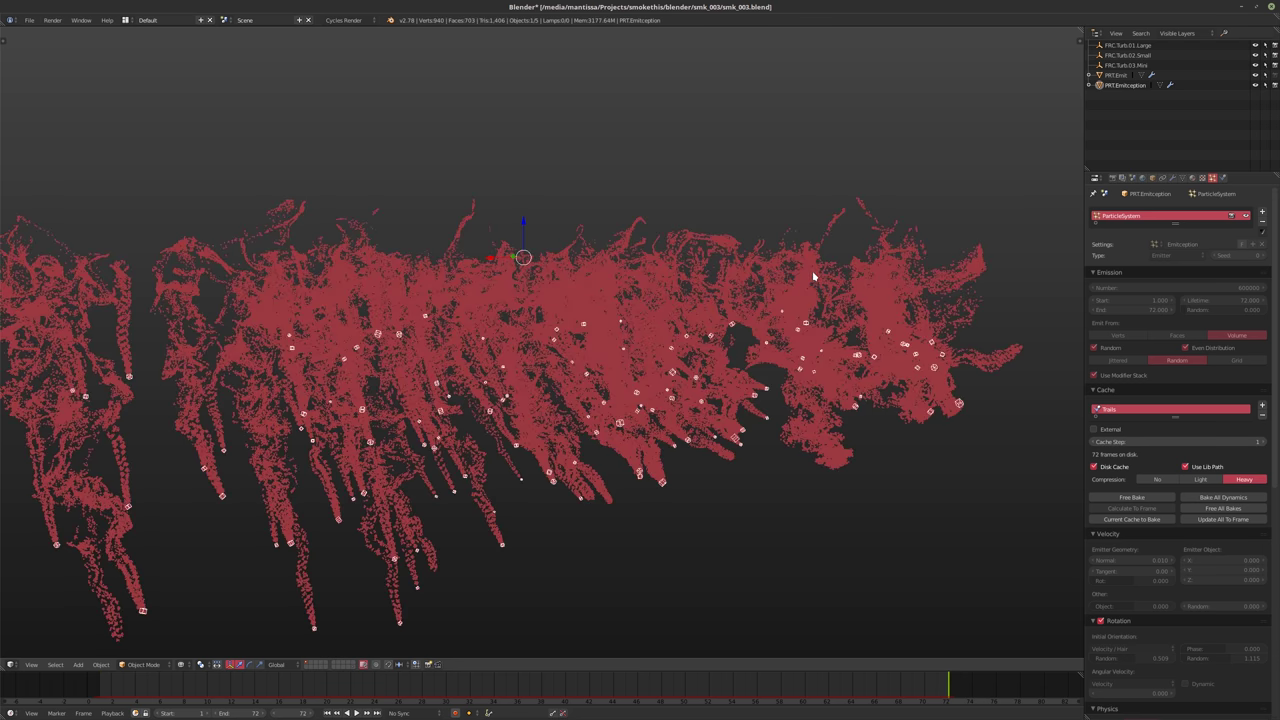
middle_click_drag(505, 325, 618, 341)
middle_click_drag(630, 298, 363, 328)
middle_click_drag(654, 96, 652, 312)
key("a")
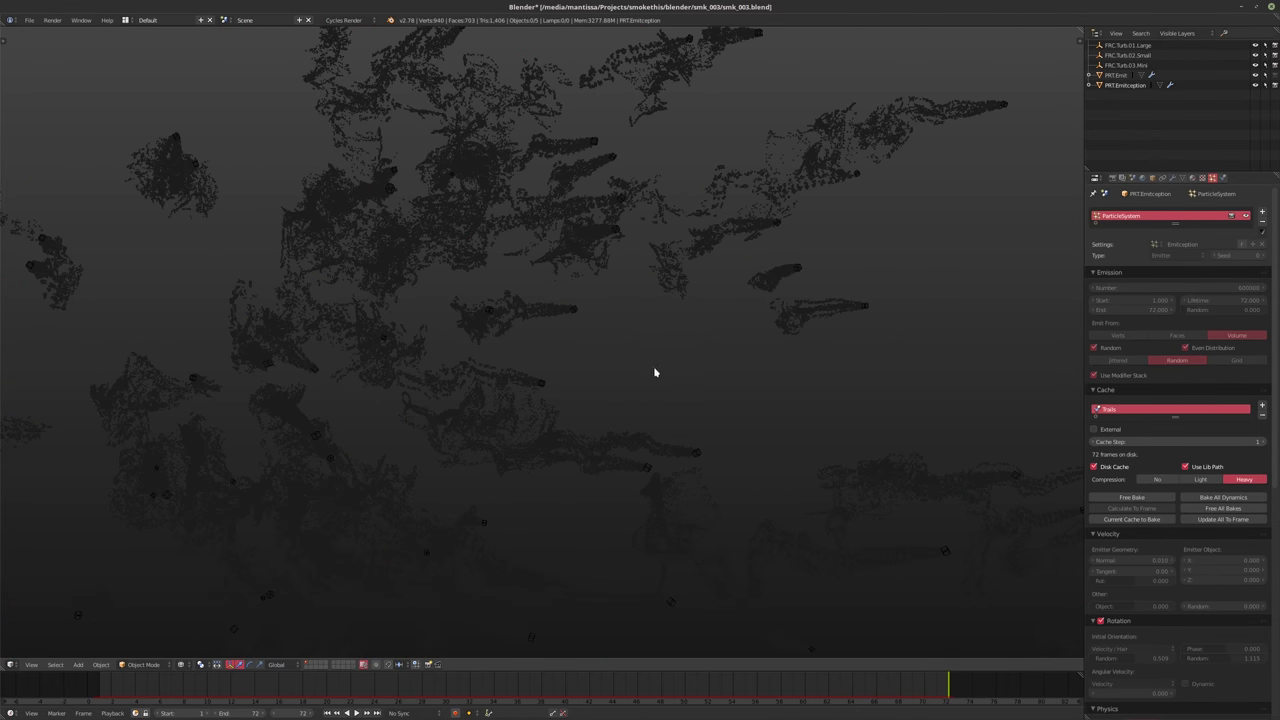
middle_click_drag(835, 232, 594, 323)
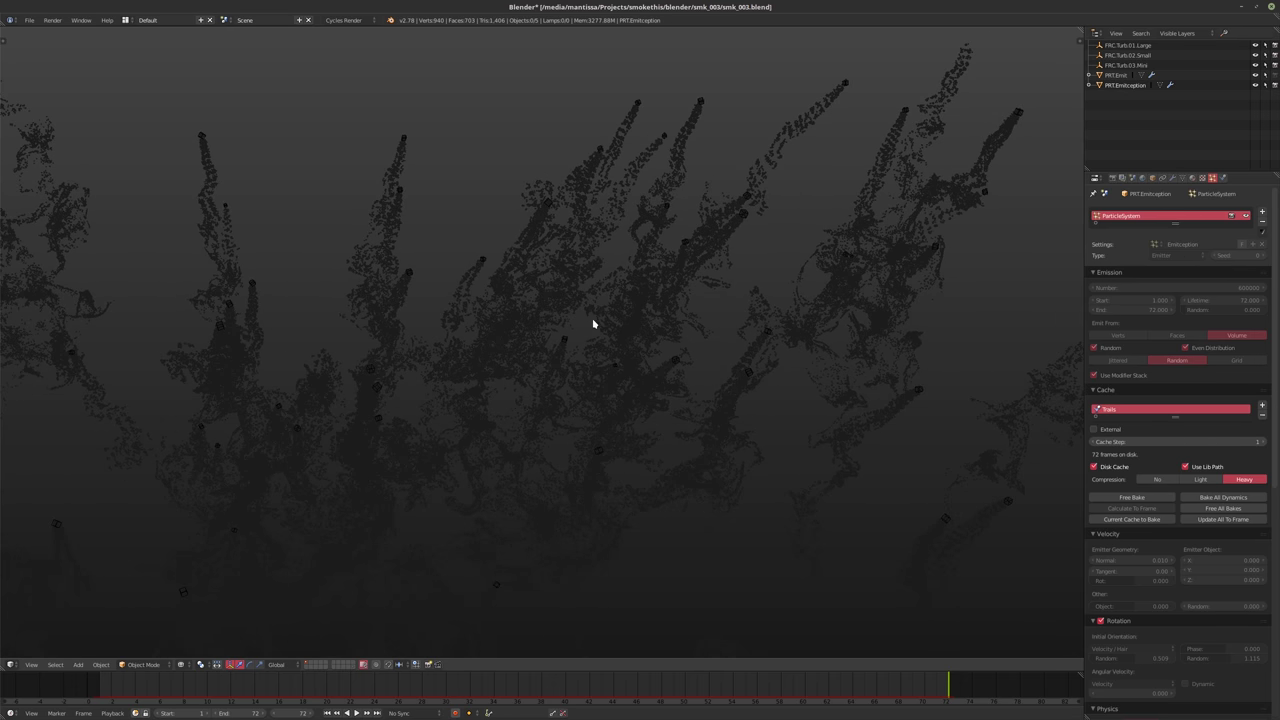
Set the 3D viewport's clip start to 0.01 so nearby particles are drawn
key("n")
left_click(1035, 366)
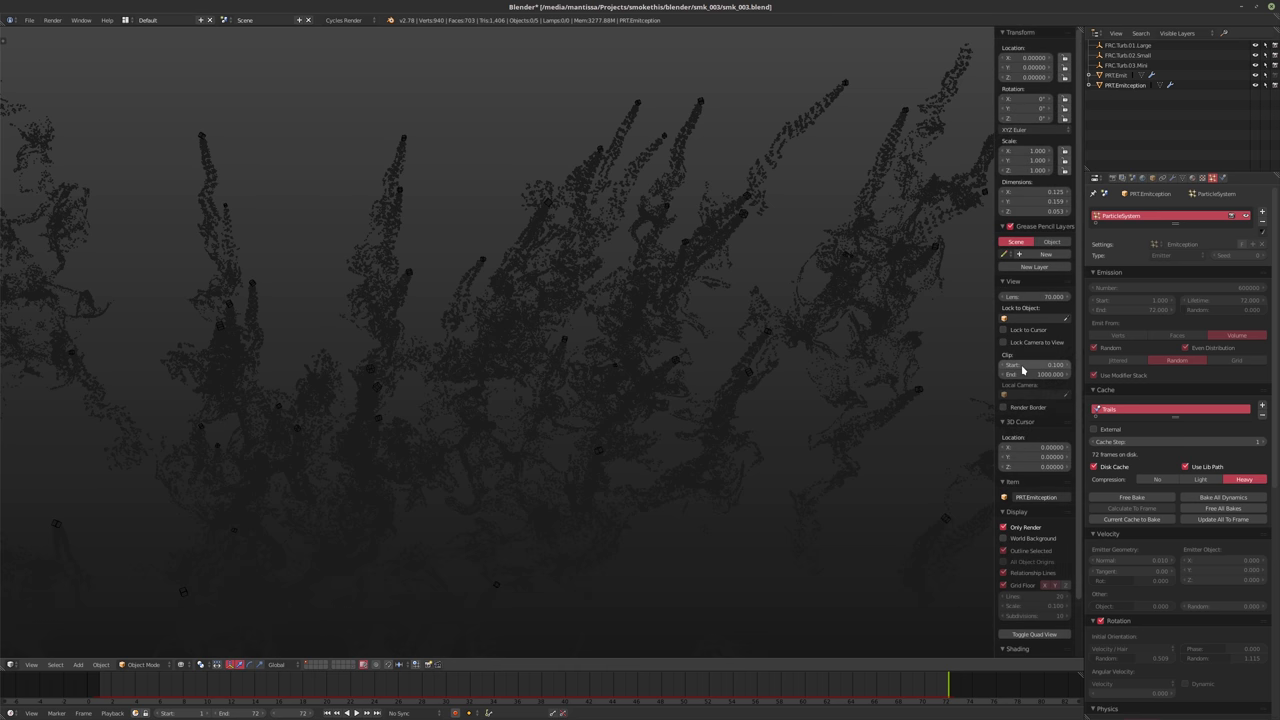
type("0.01")
key("Return")
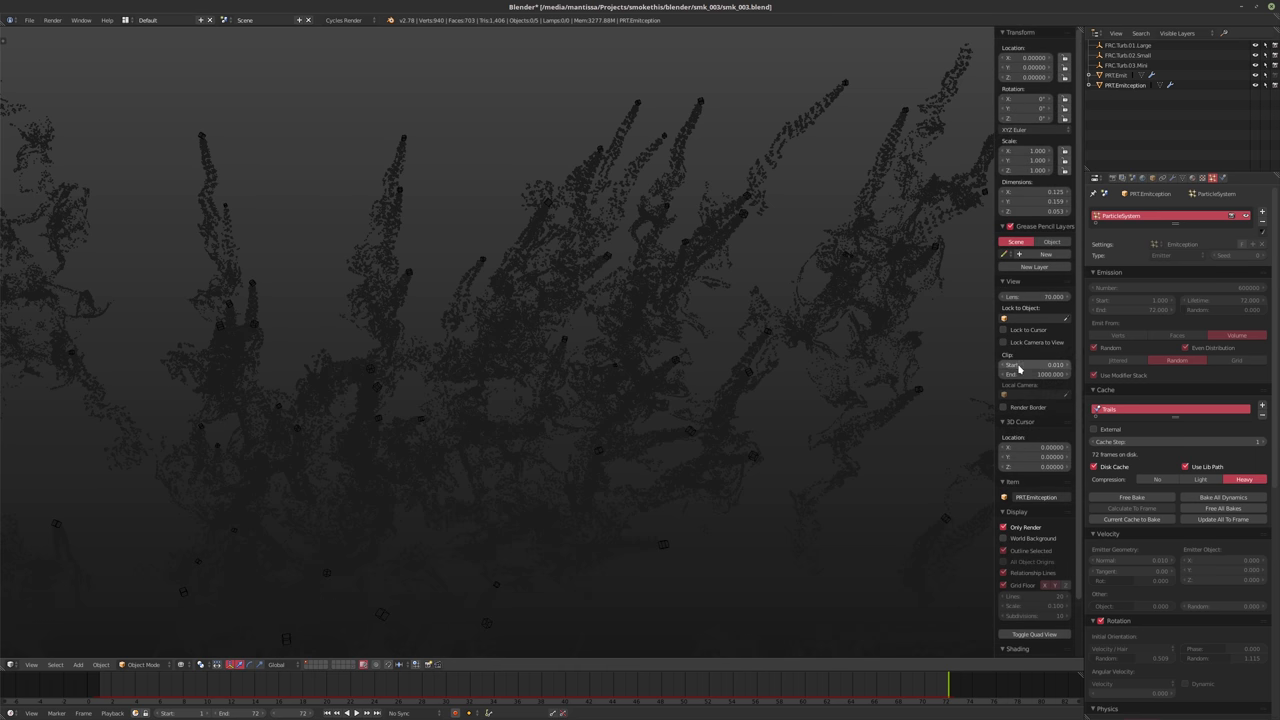
key("n")
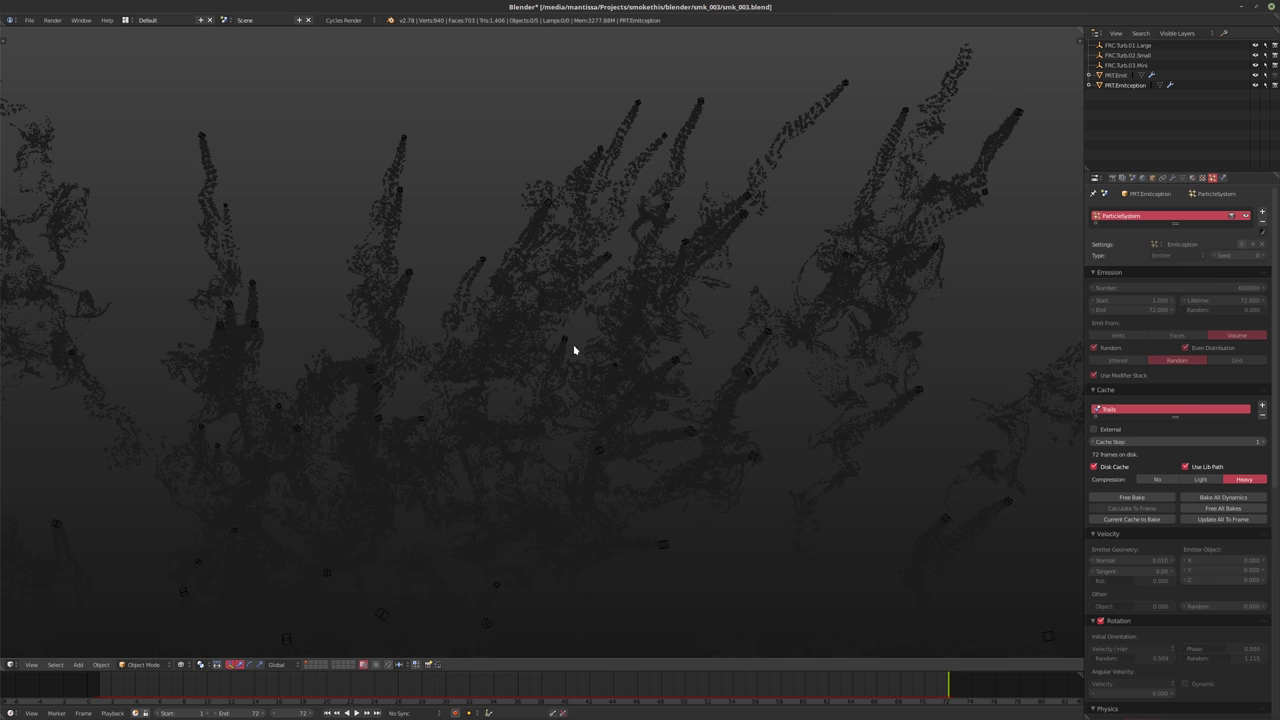
middle_click_drag(573, 344, 618, 352)
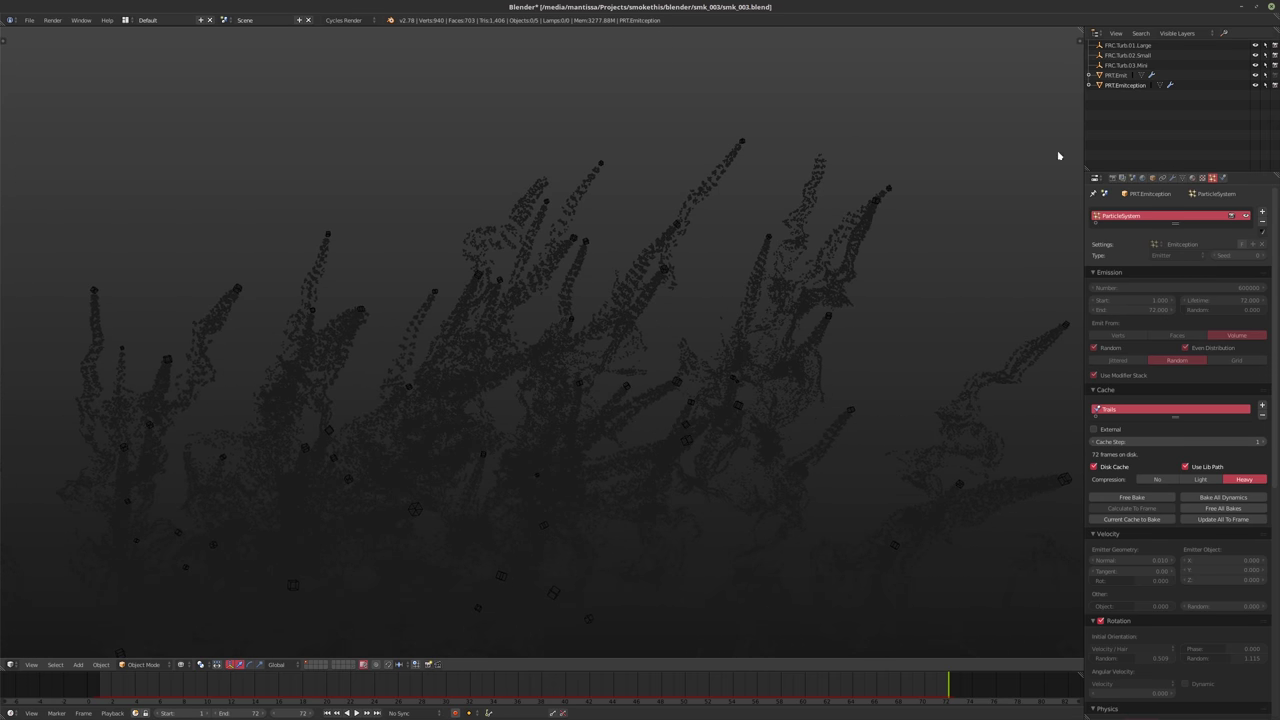
Add a camera and align it to the current view of the particle trails
key("shift+a")
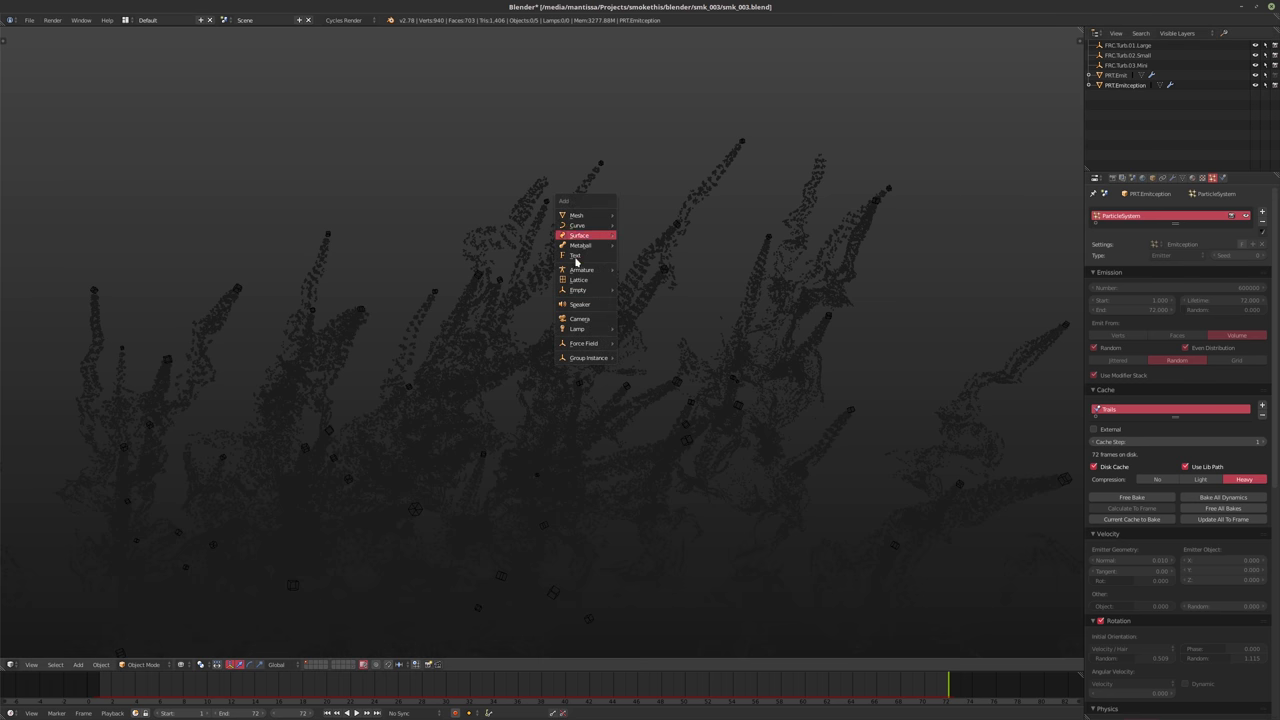
left_click(585, 319)
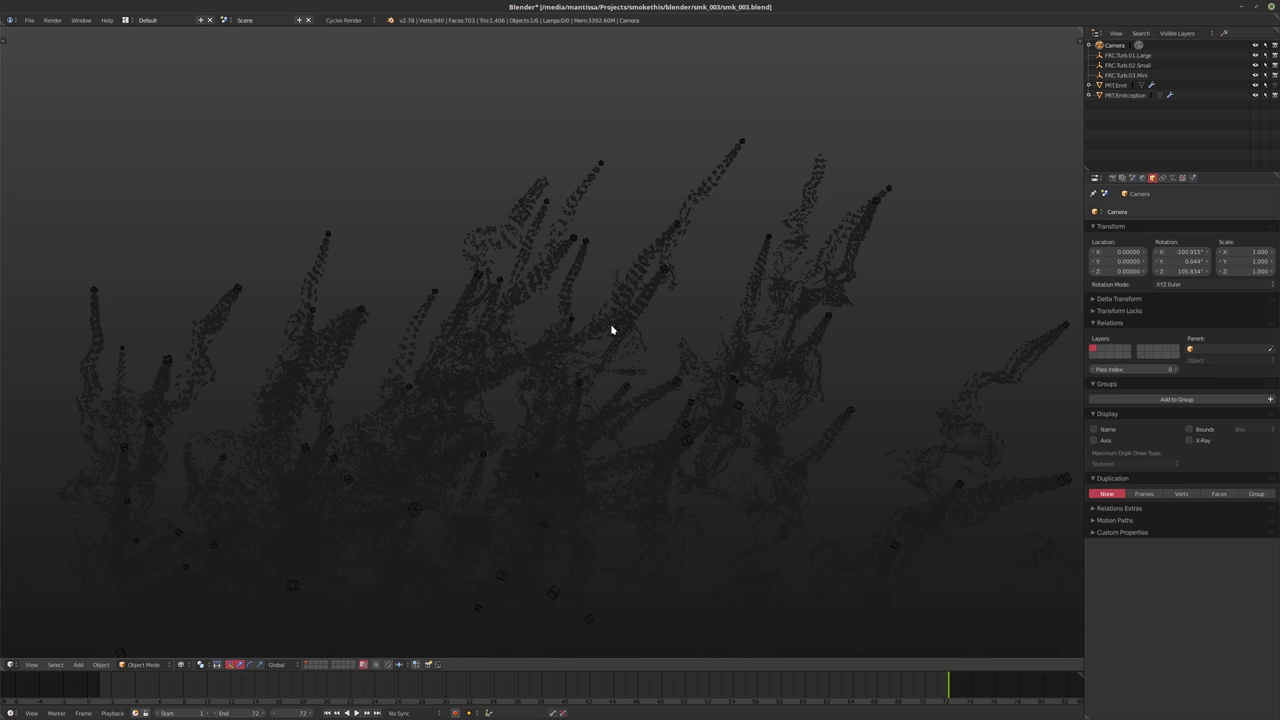
key("ctrl+alt+KP_0")
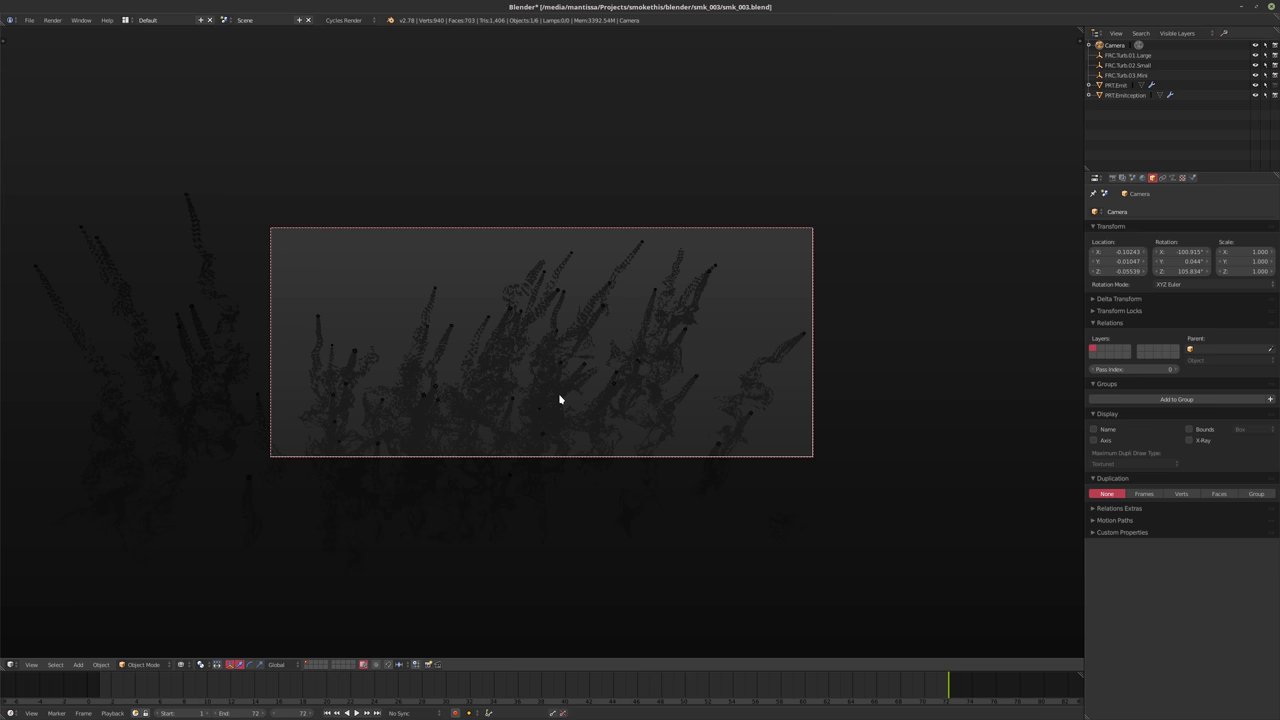
Nudge the camera about 0.0025 units within its view plane, locking its local Z axis
key("g")
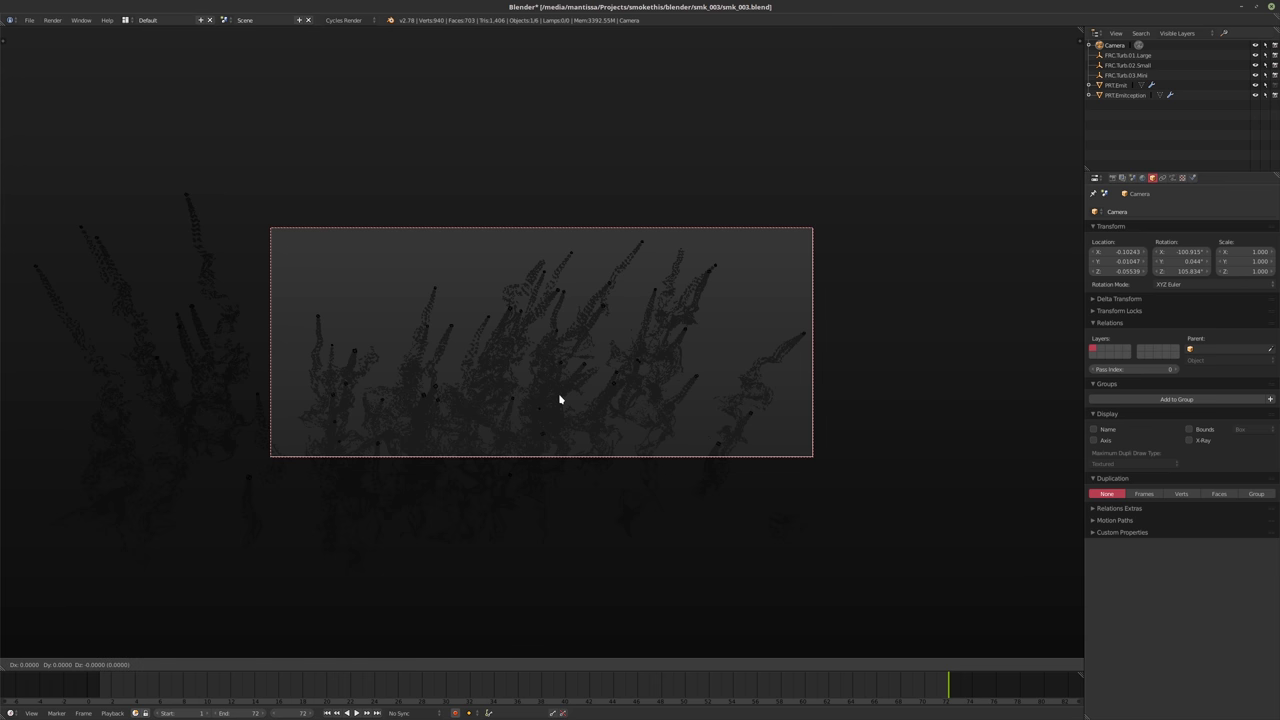
key("shift+z")
key("shift+z")
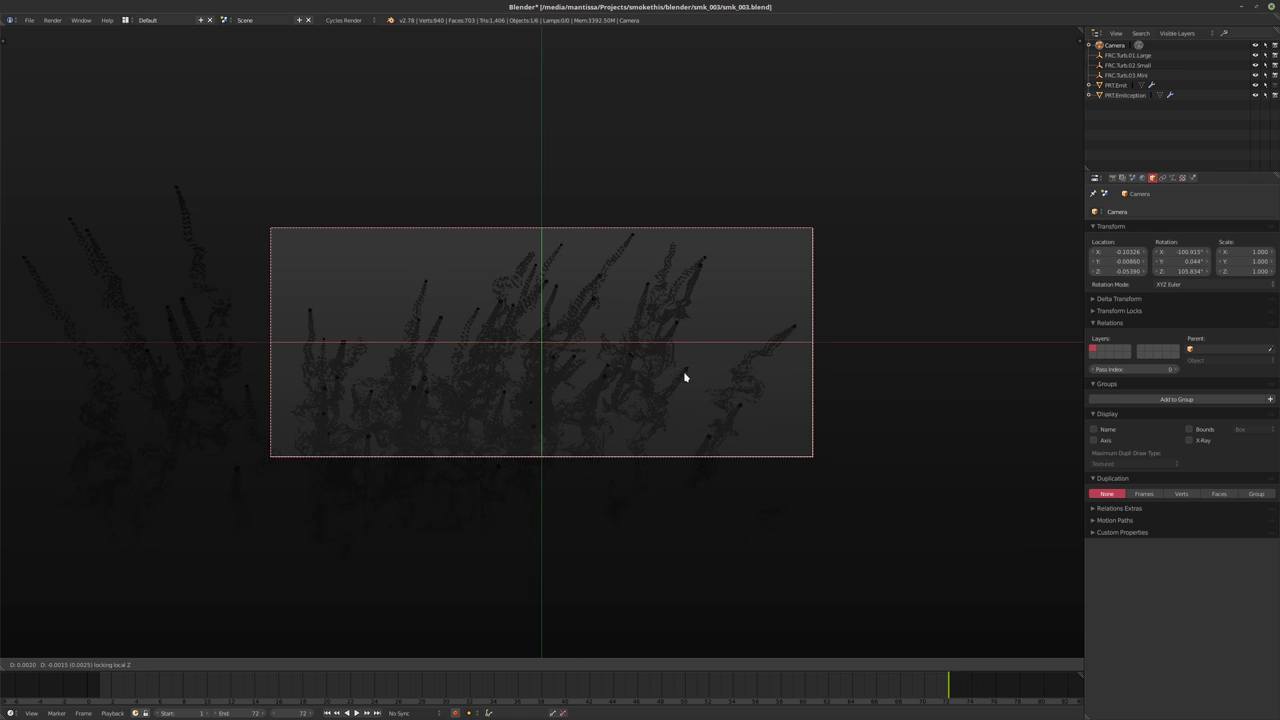
left_click(761, 368)
scroll(629, 357, "up", 2)
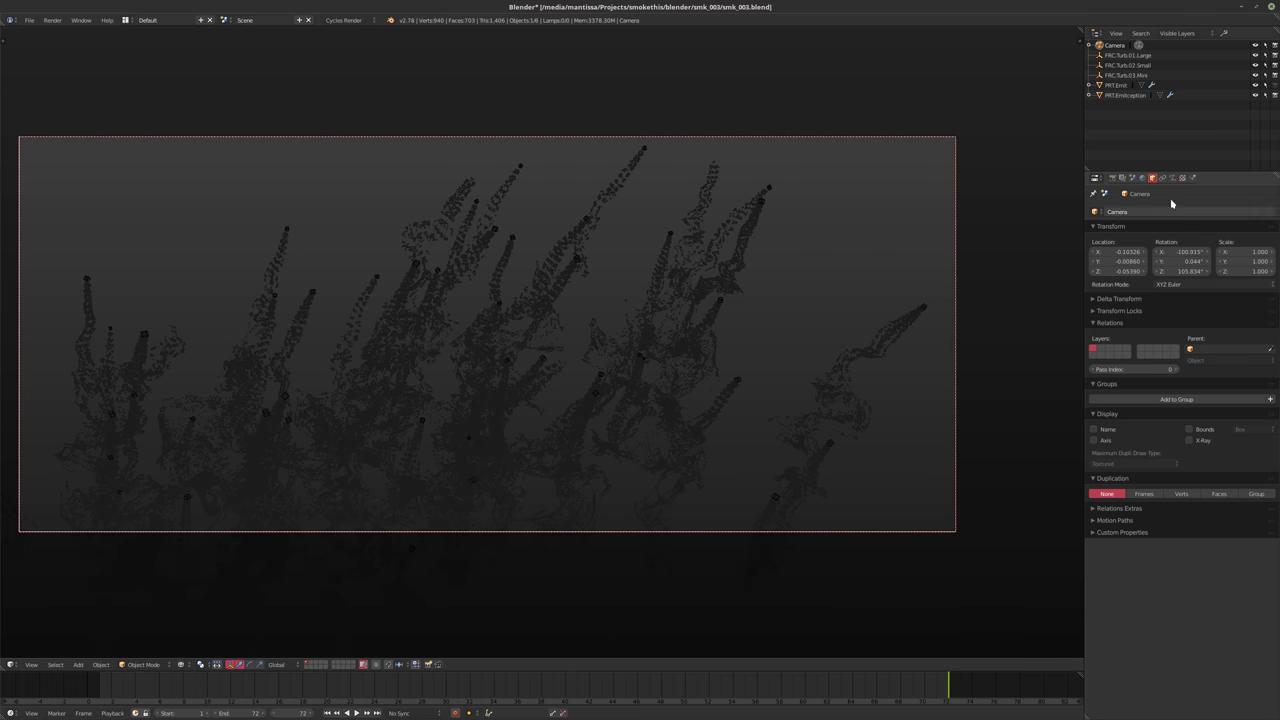
Set the camera's clipping start to 0.01 and its focal length to 80 mm
left_click(1173, 178)
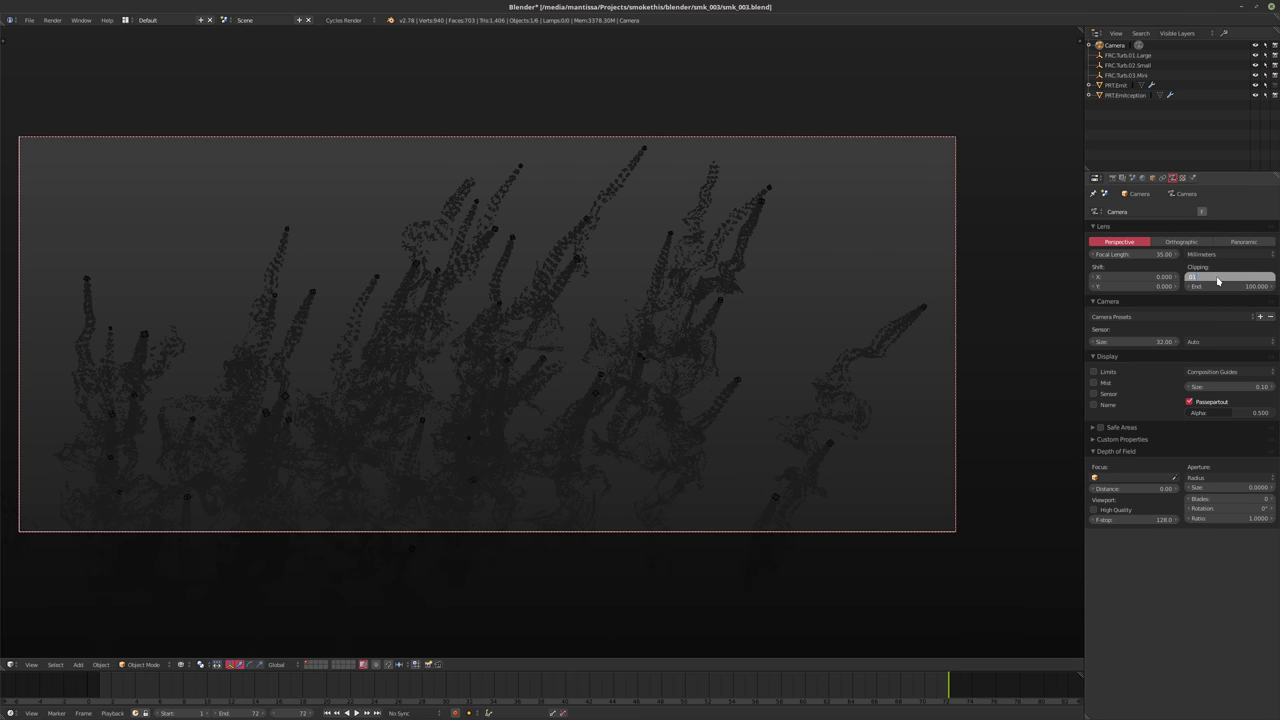
key("Return")
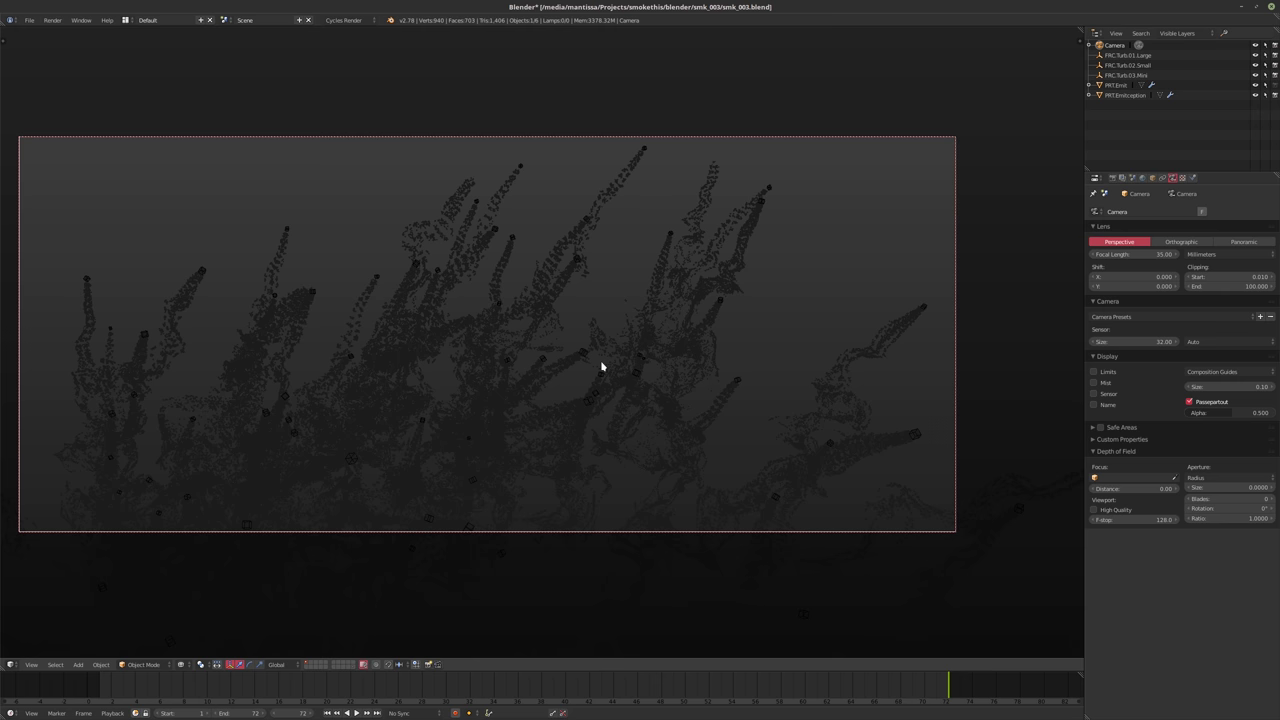
left_click(1122, 255)
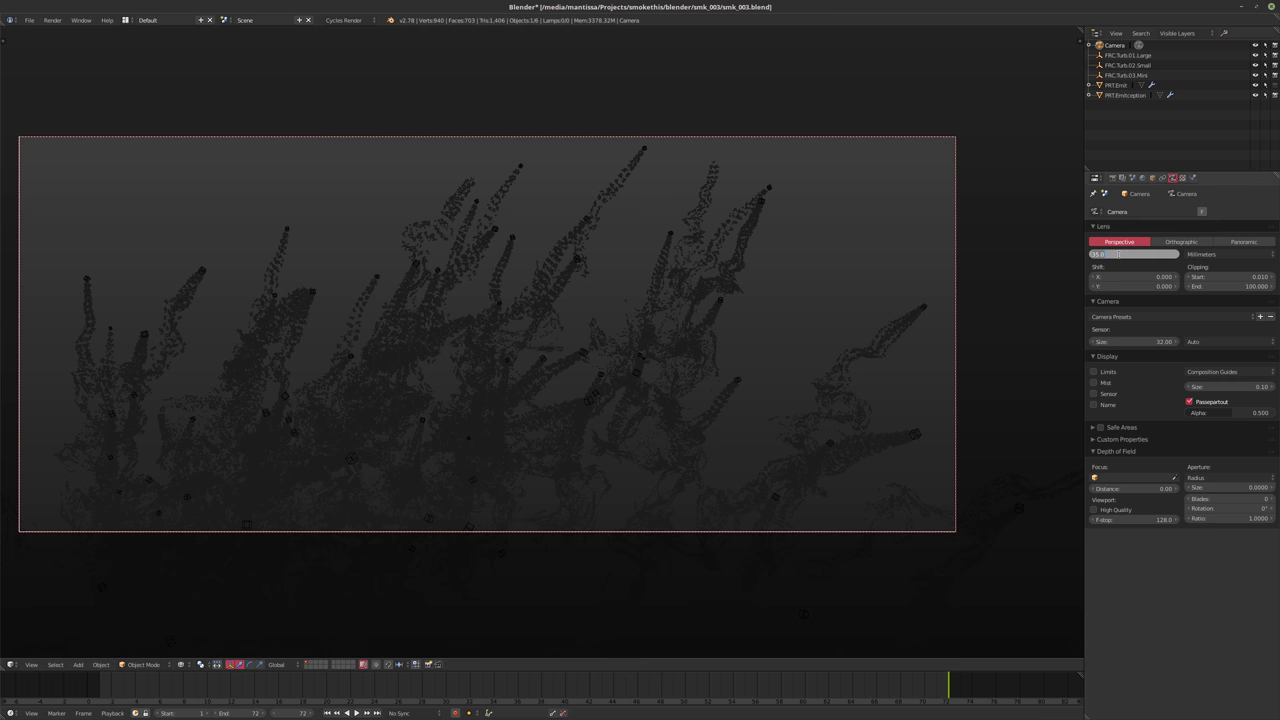
key("Return")
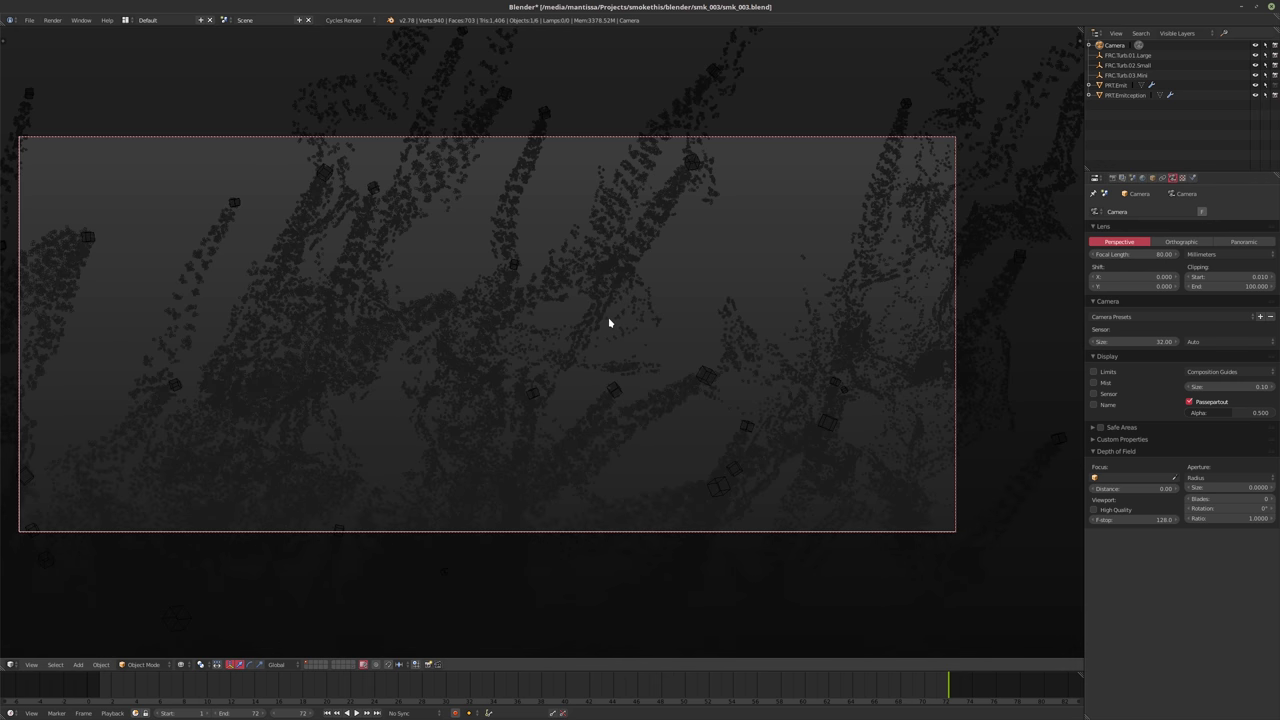
Move the camera back about 0.4 units along its local Z axis and roll it slightly clockwise around that axis
key("g")
key("z")
key("z")
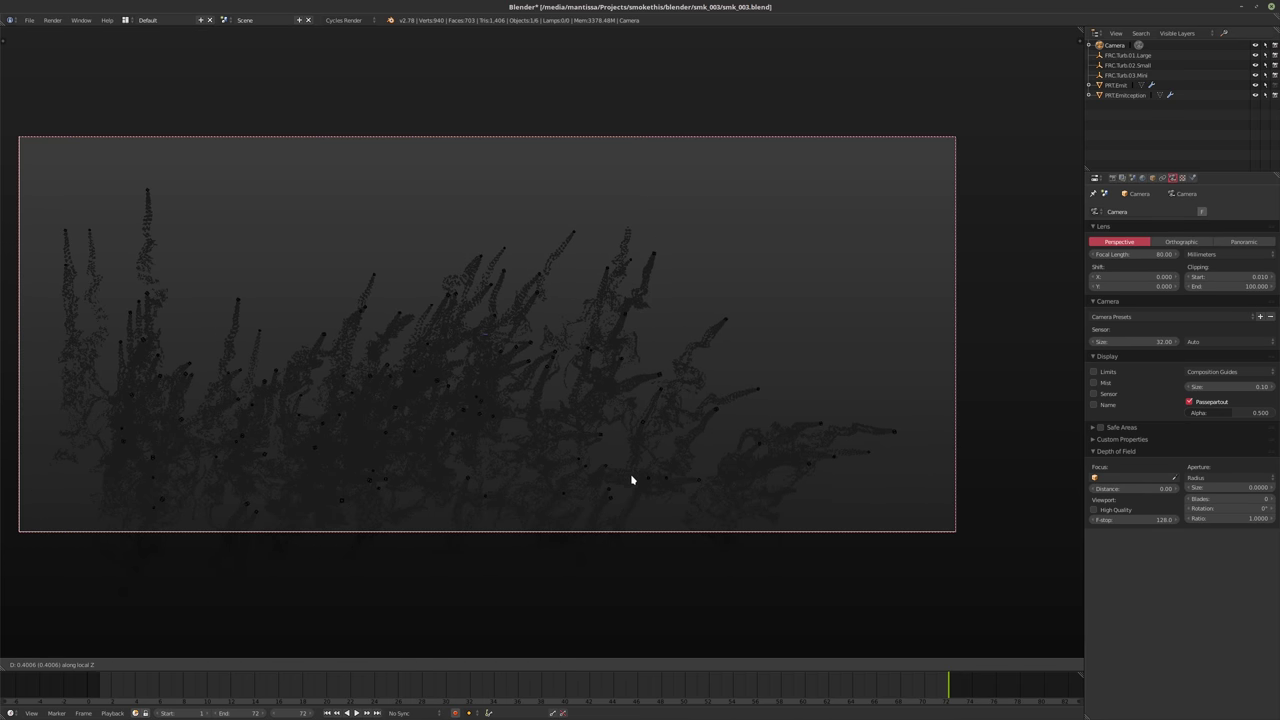
left_click(807, 460)
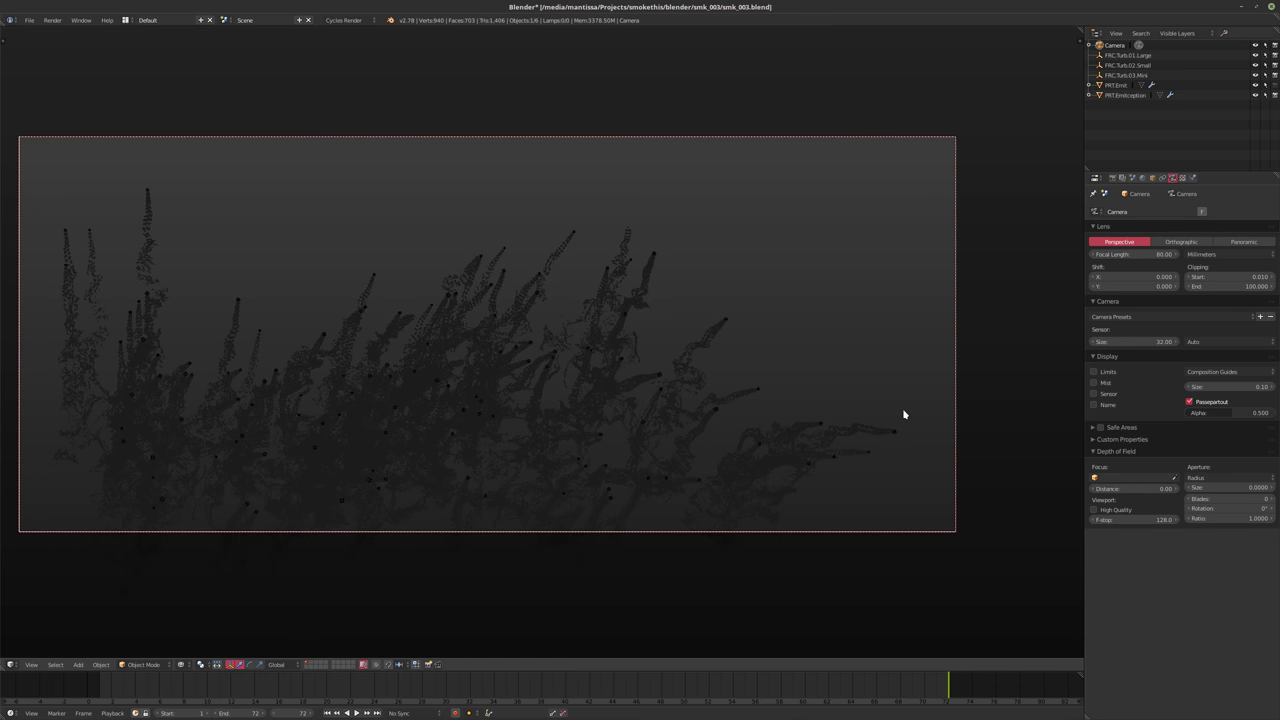
key("r")
key("z")
key("z")
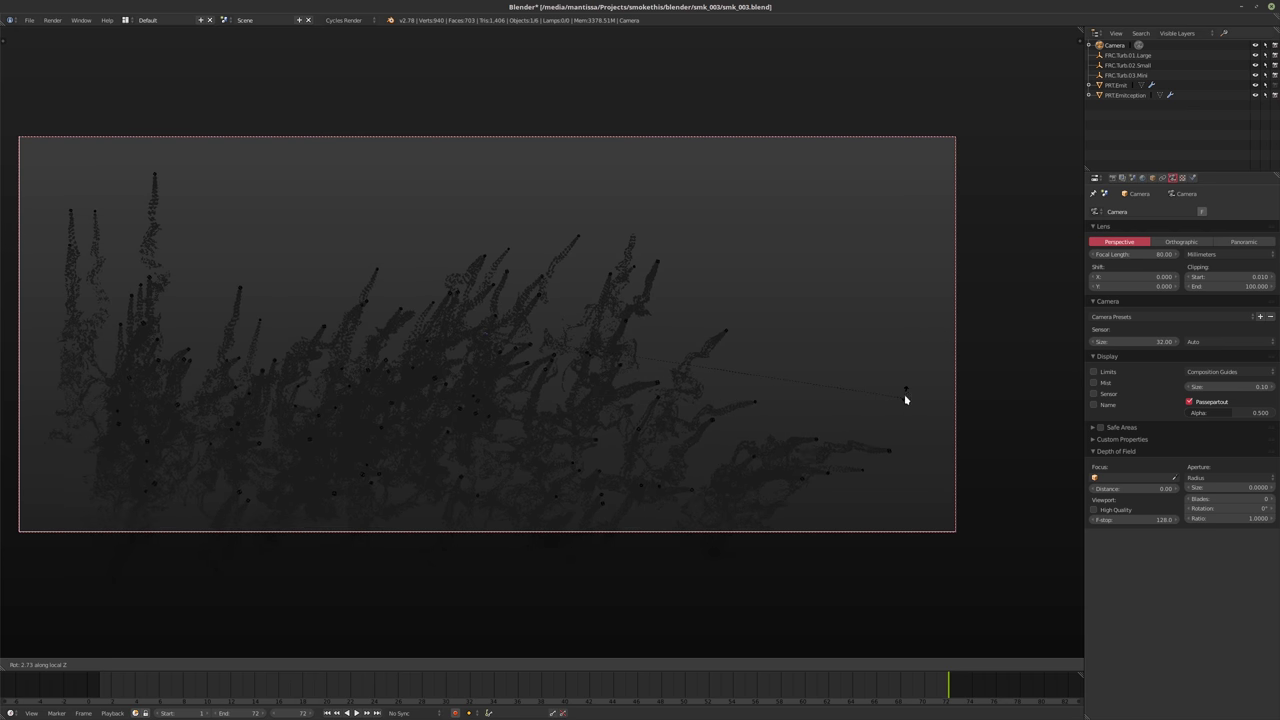
left_click(903, 470)
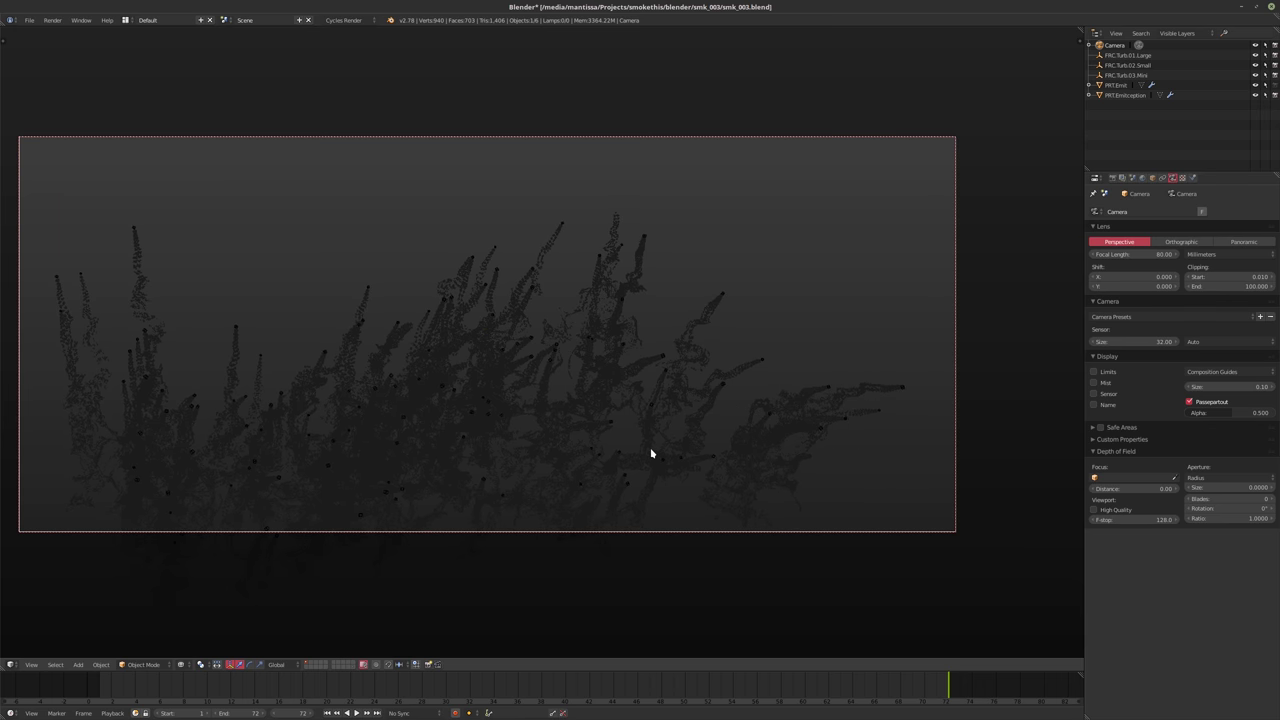
Shift the camera to its right within the view plane and move it closer to the trails along its local Z axis
key("g")
key("shift+z")
key("shift+z")
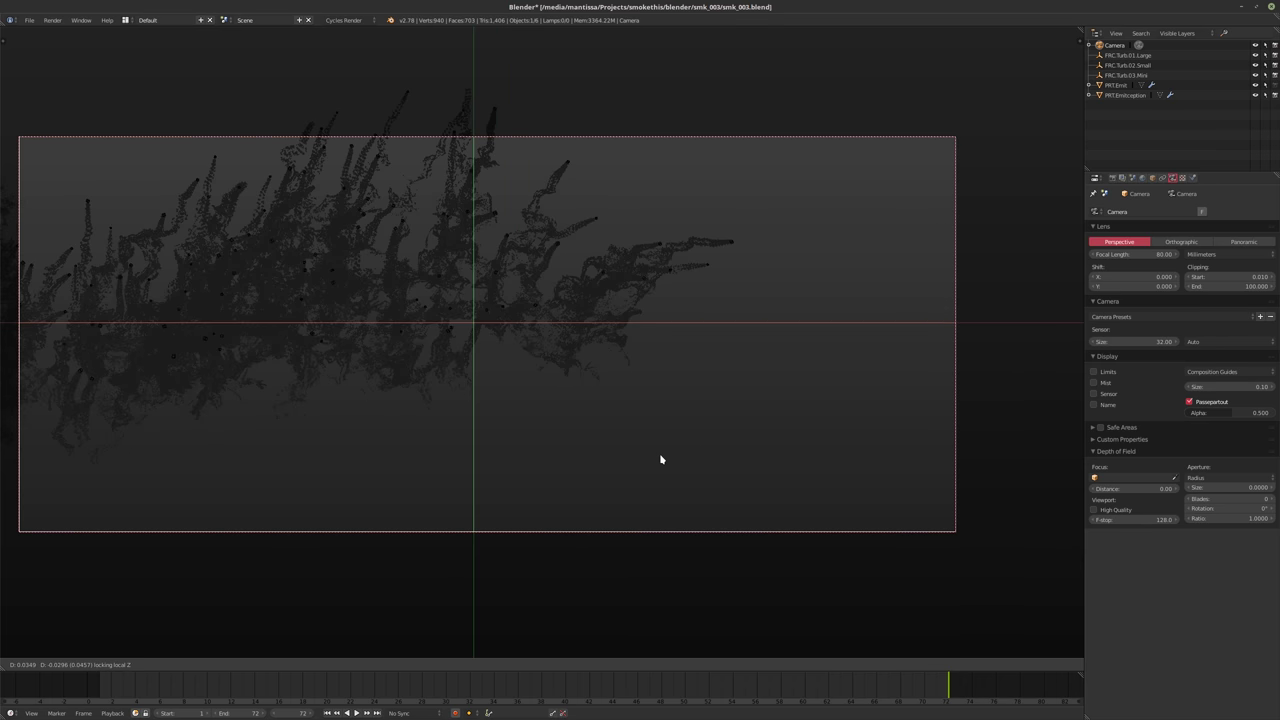
left_click(621, 493)
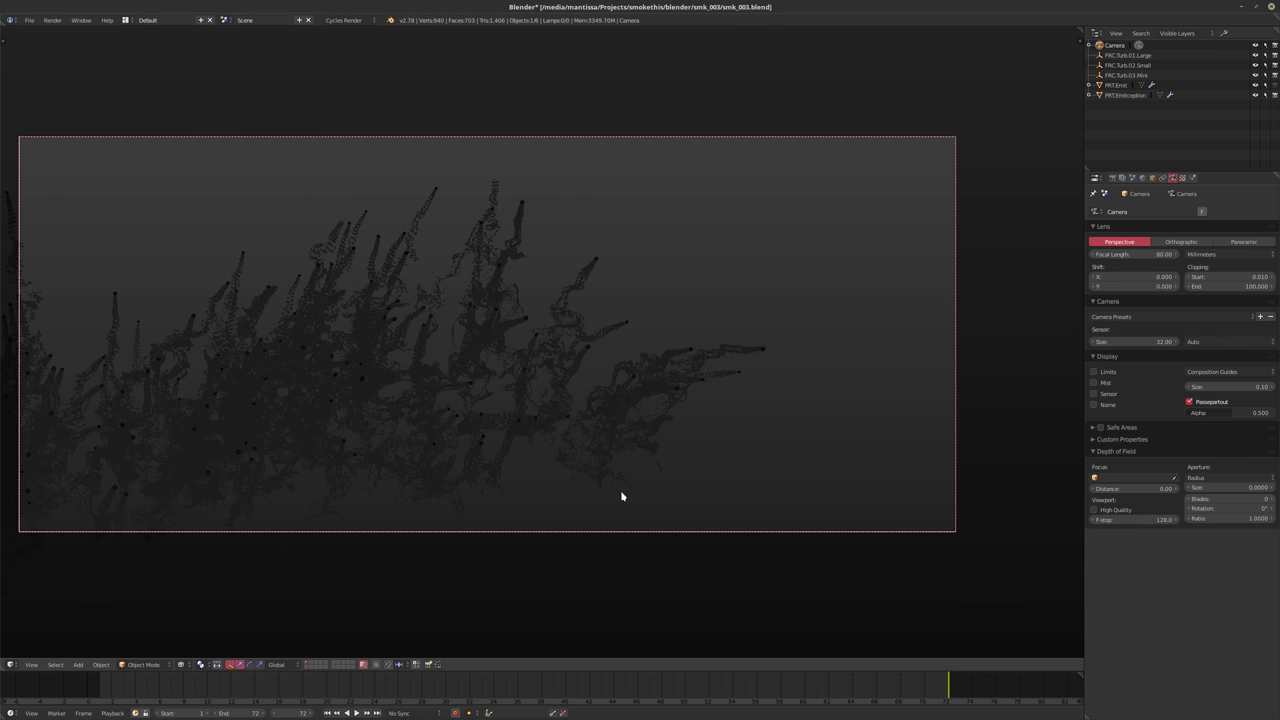
key("g")
key("z")
key("z")
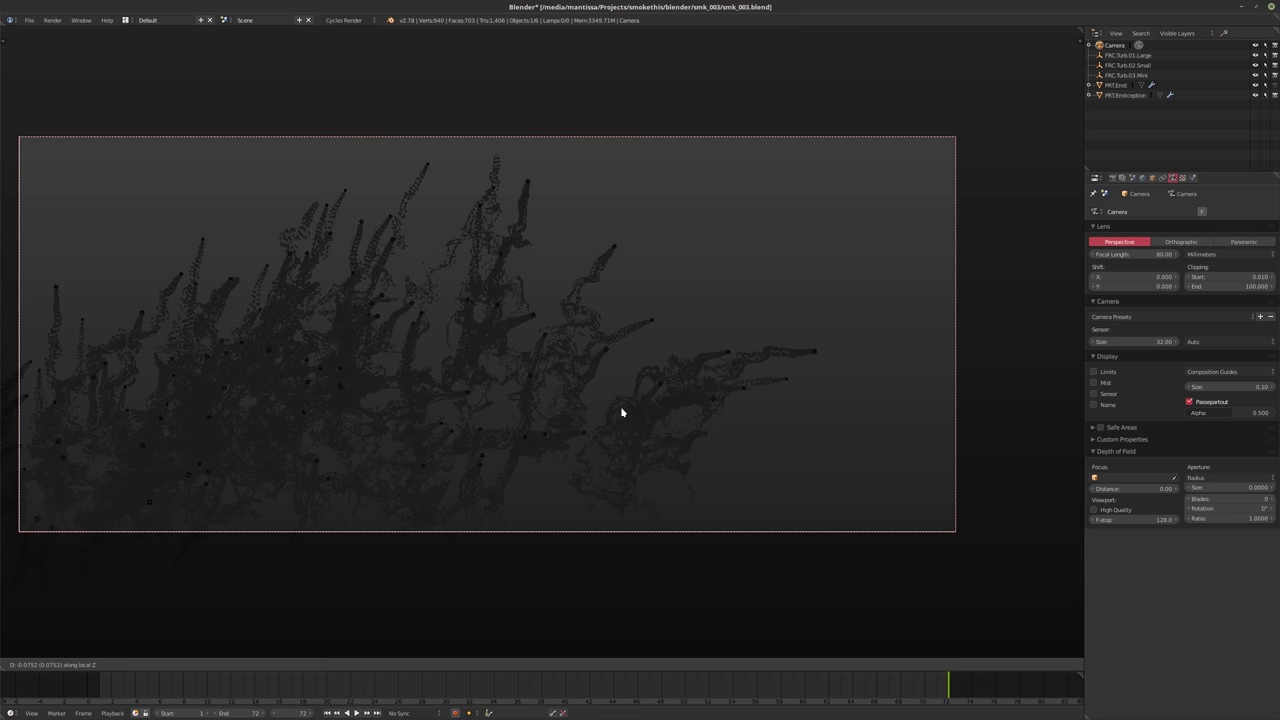
left_click(587, 403)
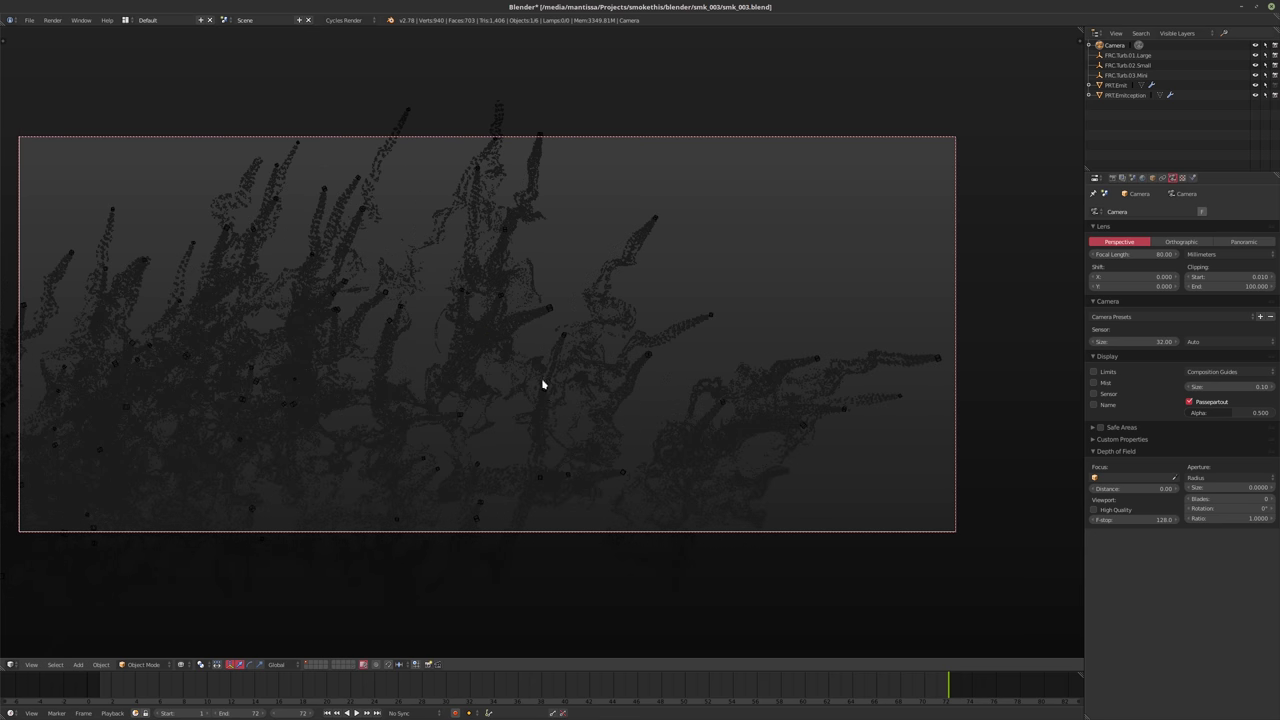
Shift the camera about 0.006 units to its left and slightly upward, locking its local Z axis
key("g")
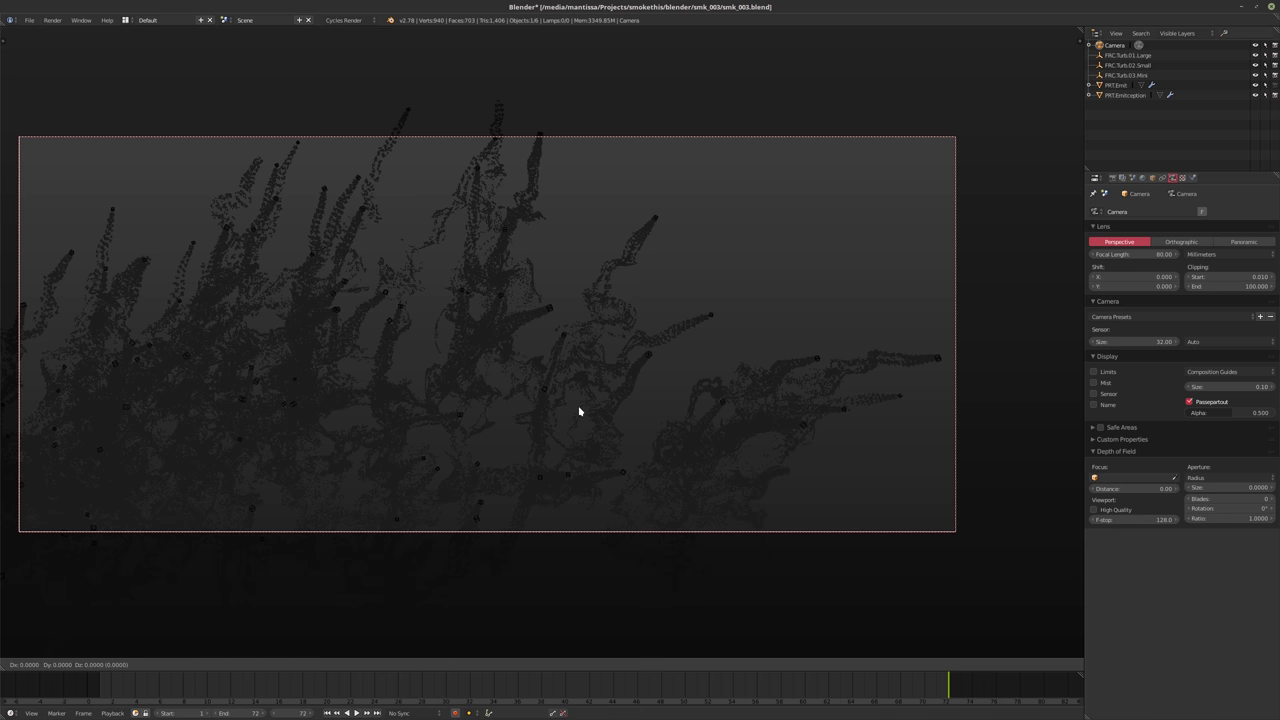
key("shift+z")
key("shift+z")
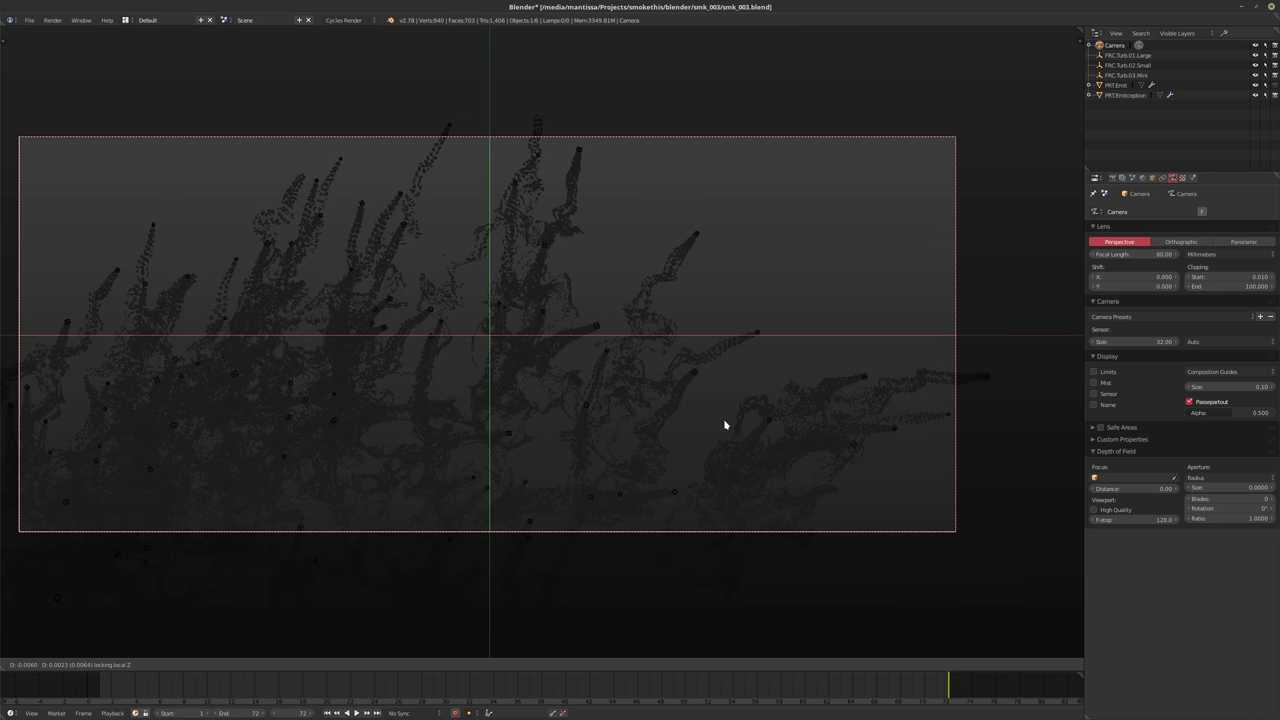
left_click(1023, 307)
Set the render's vertical resolution to 1440 px
left_click(1112, 178)
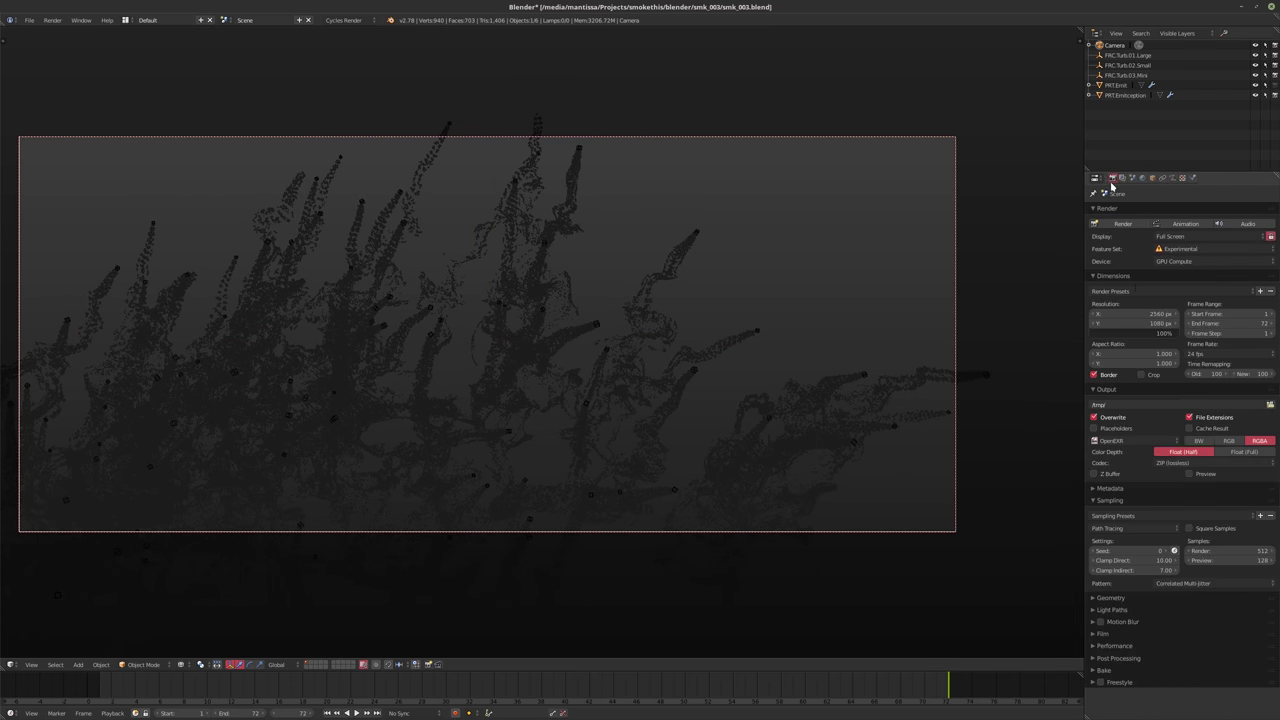
left_click(1124, 322)
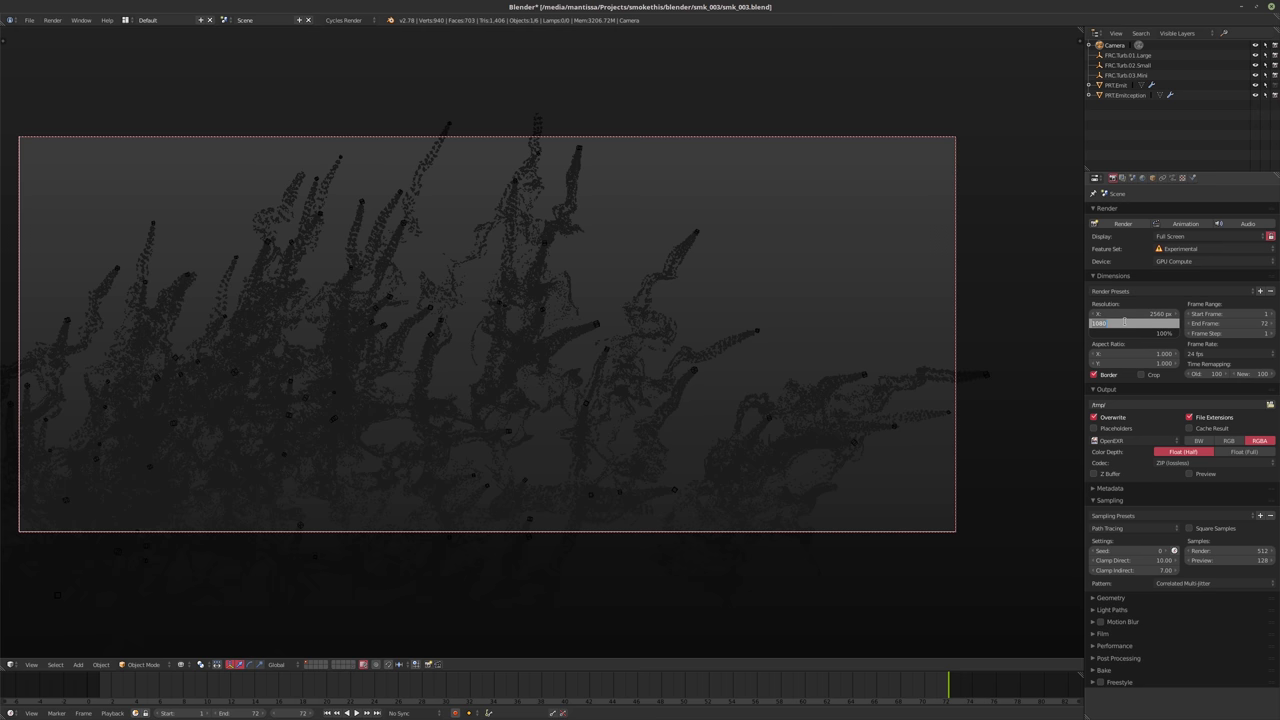
type("1440")
key("Return")
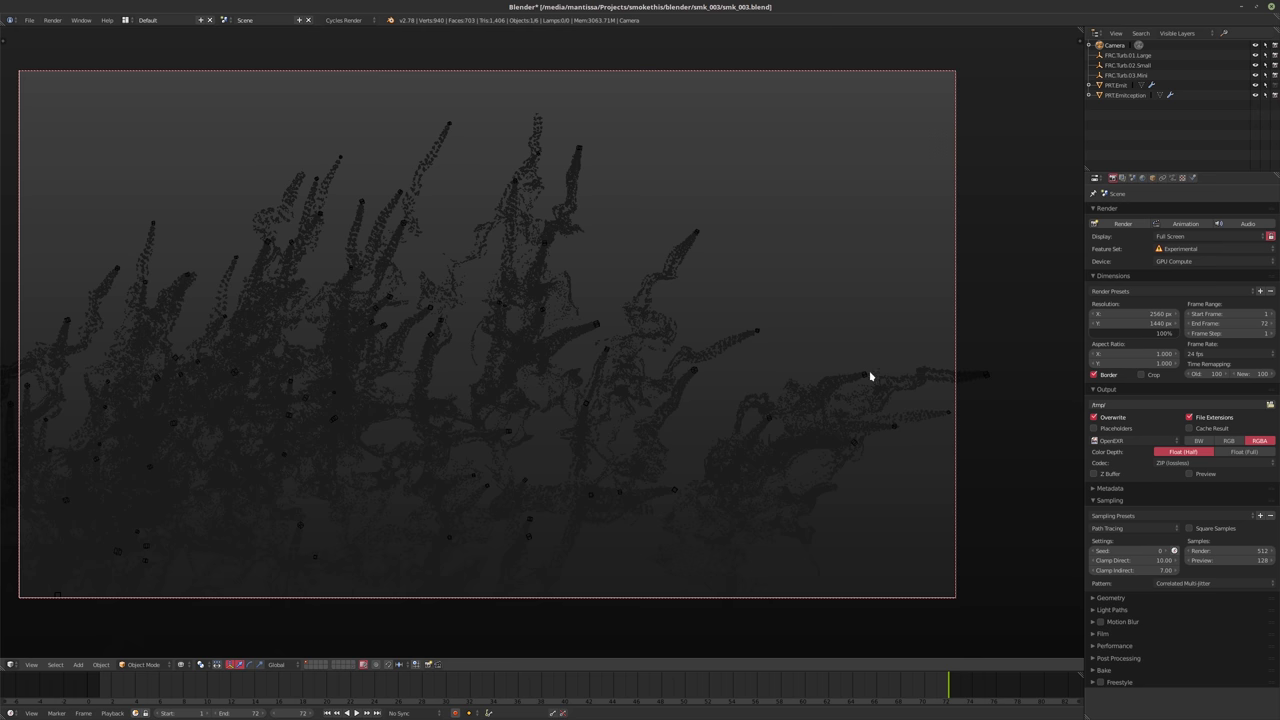
Shift the camera about 0.006 units to its right in the view plane and roll it about -12.5° around its local Z axis
left_click(1174, 177)
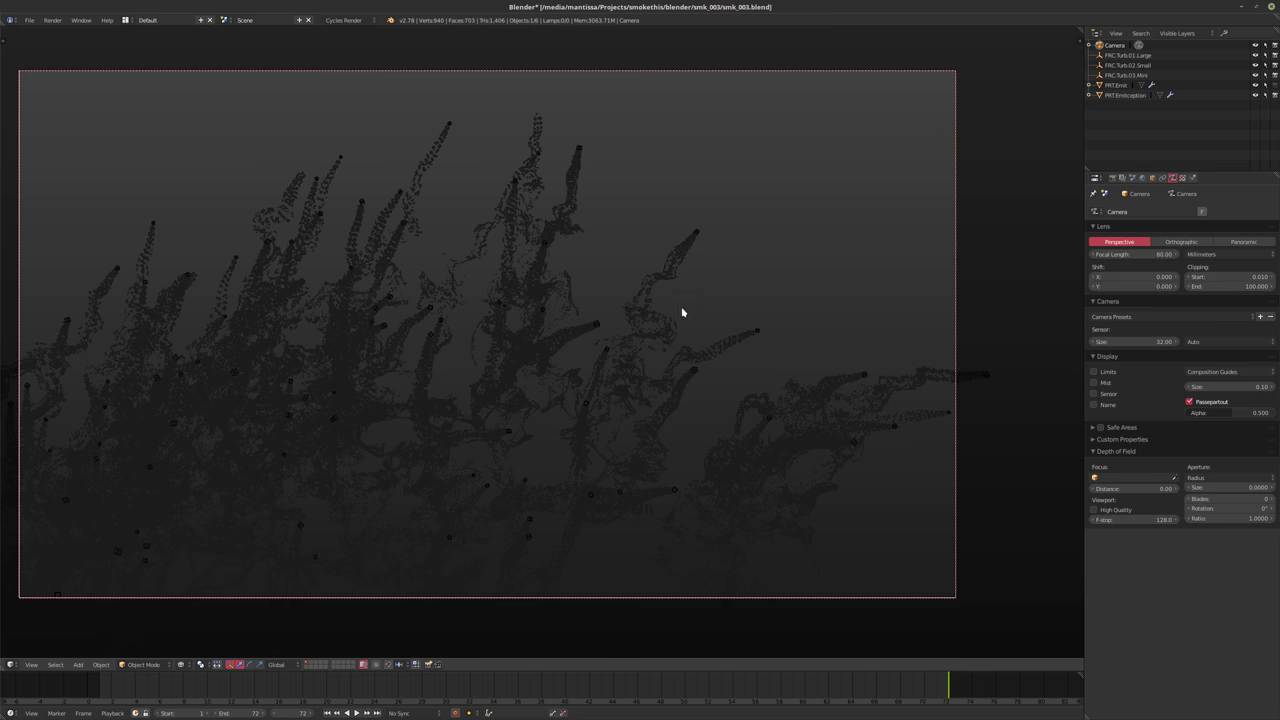
key("g")
key("shift+z")
key("shift+z")
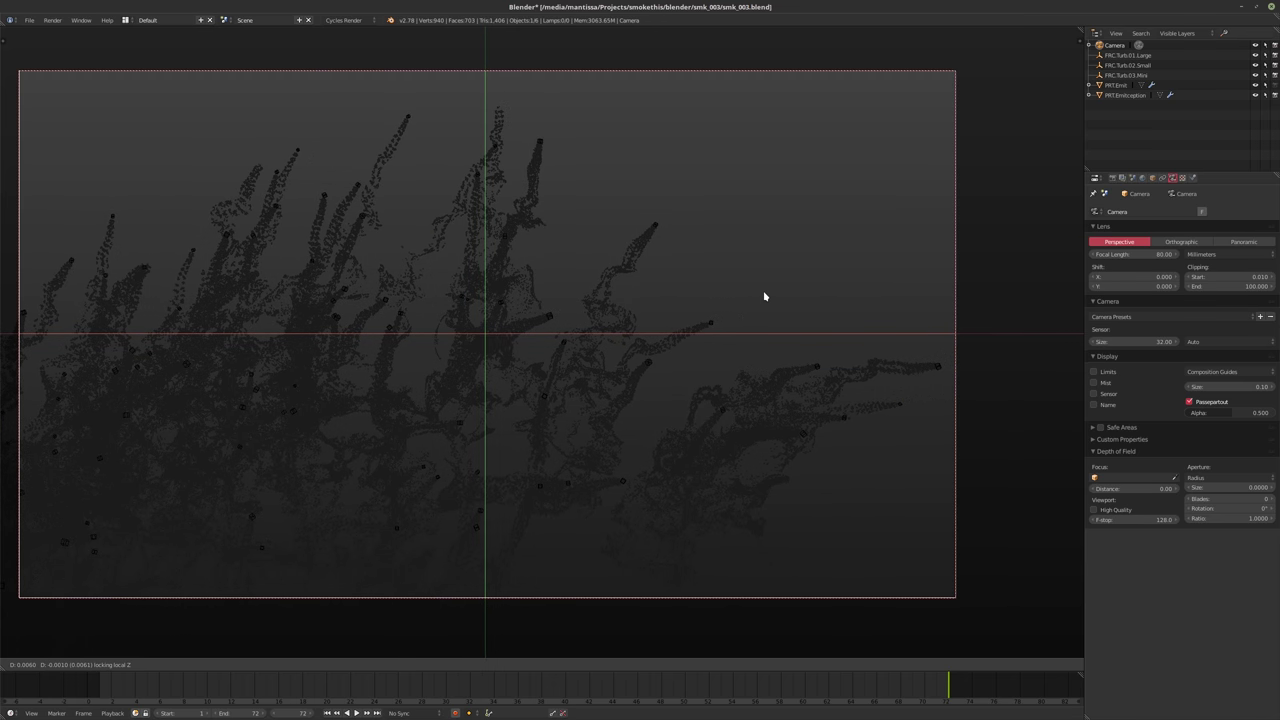
left_click(772, 306)
key("r")
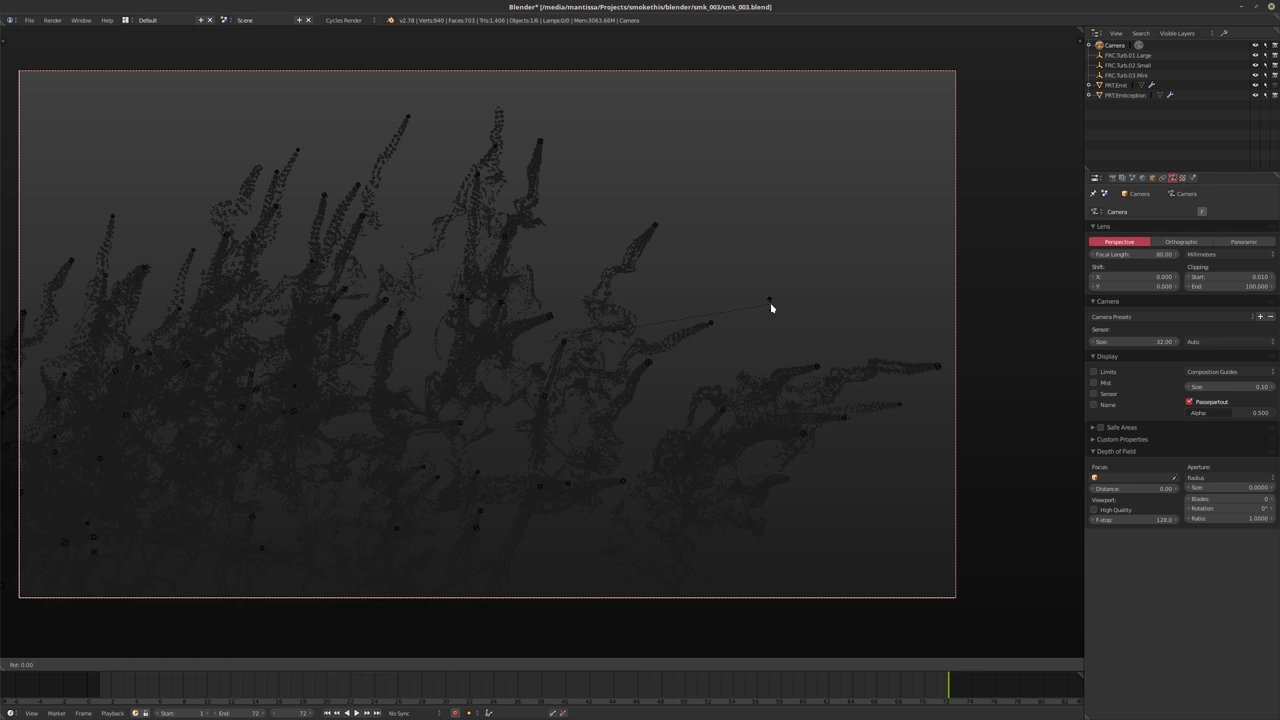
key("z")
key("z")
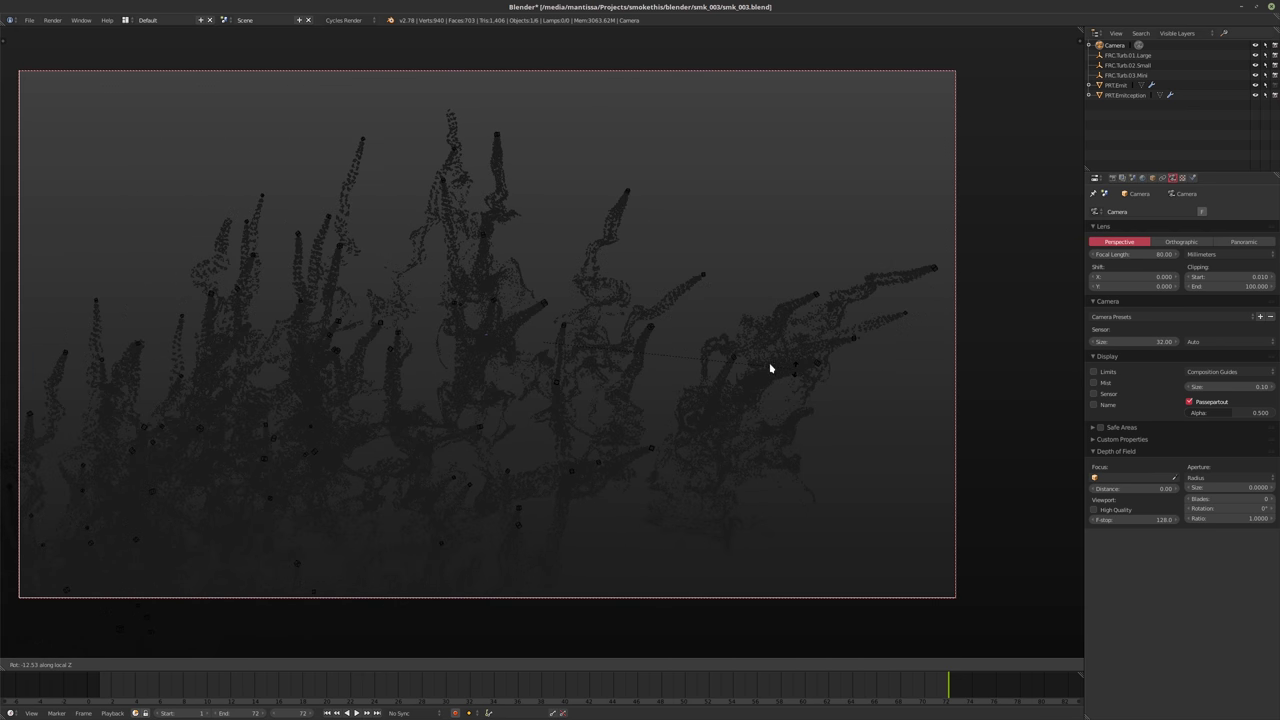
left_click(771, 366)
Shift the camera about 0.038 units to its left and 0.005 units down, locking its local Z axis
key("g")
key("shift+z")
key("shift+z")
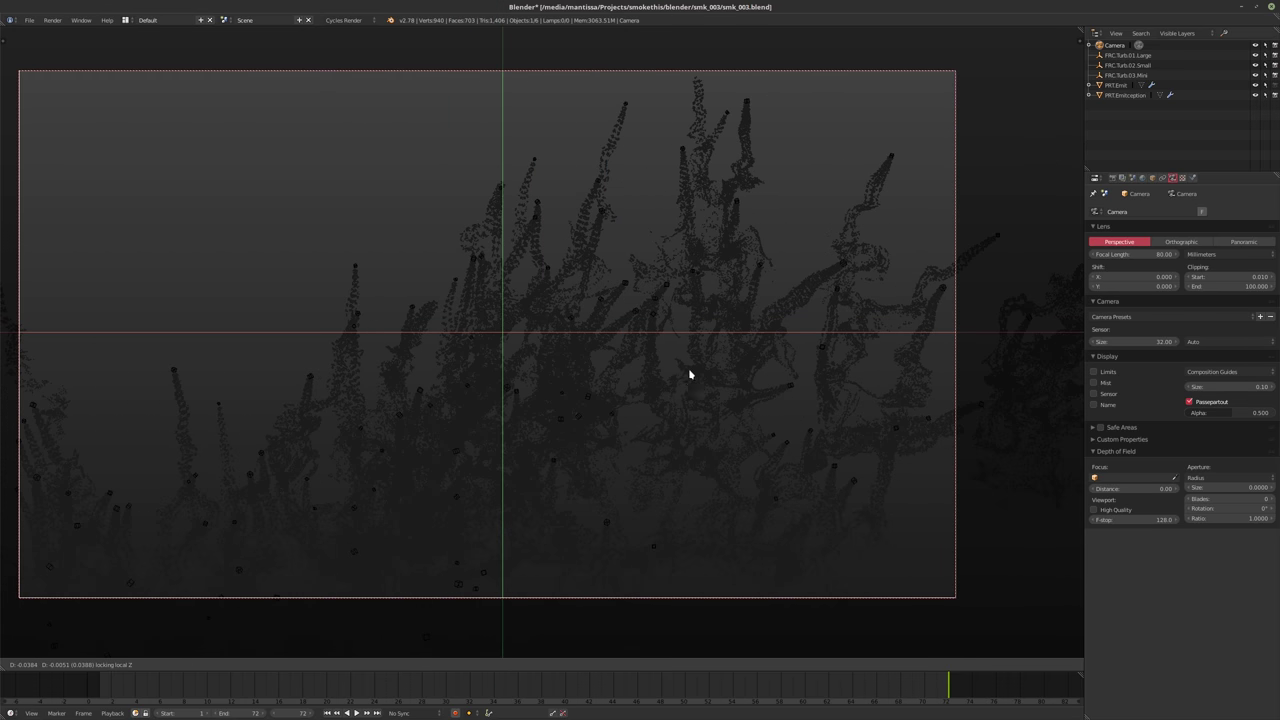
left_click(688, 384)
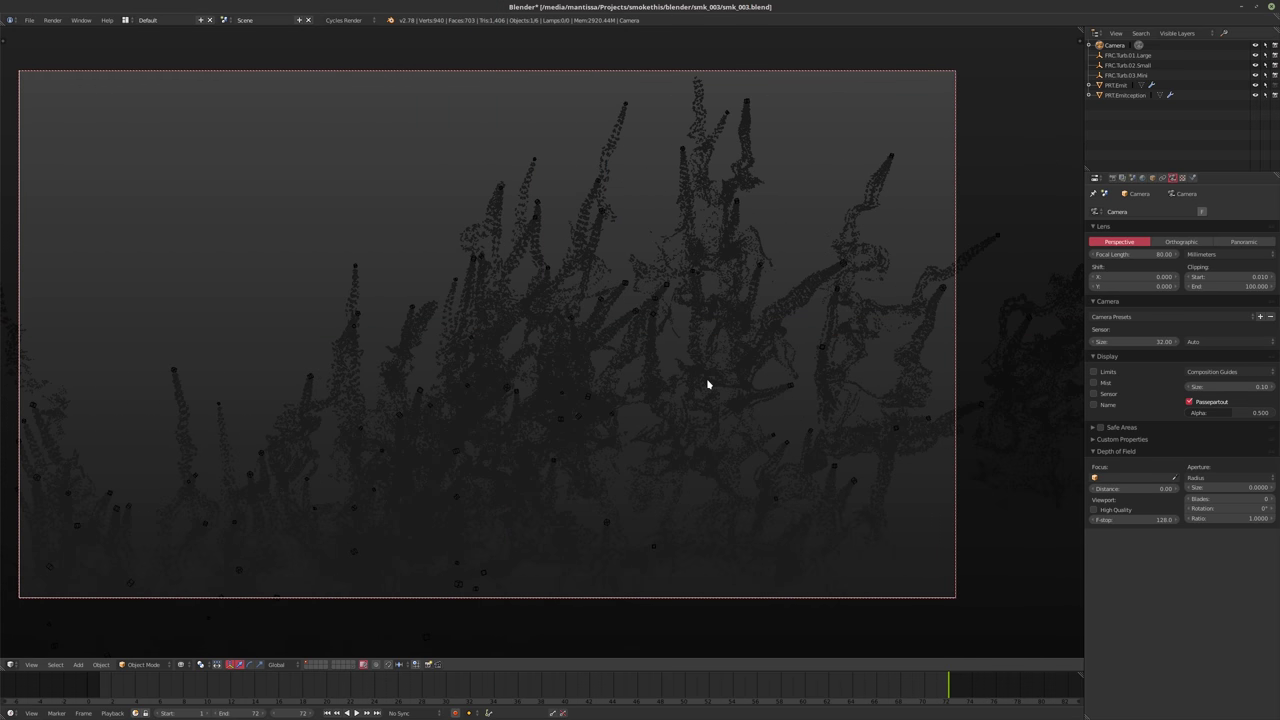
Align the camera to a newly orbited view of the trails and move it back along its local Z axis to fit them in frame
middle_click_drag(408, 406, 562, 444)
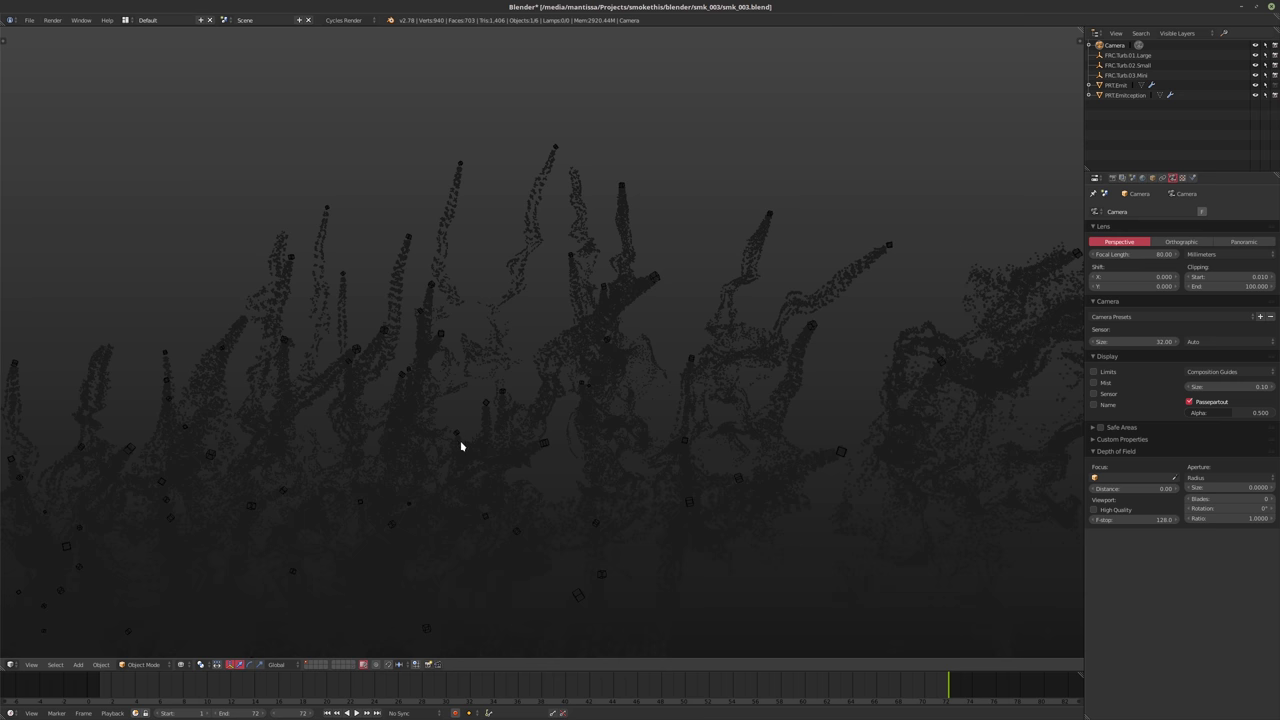
middle_click_drag(461, 432, 711, 308)
middle_click_drag(712, 521, 688, 452)
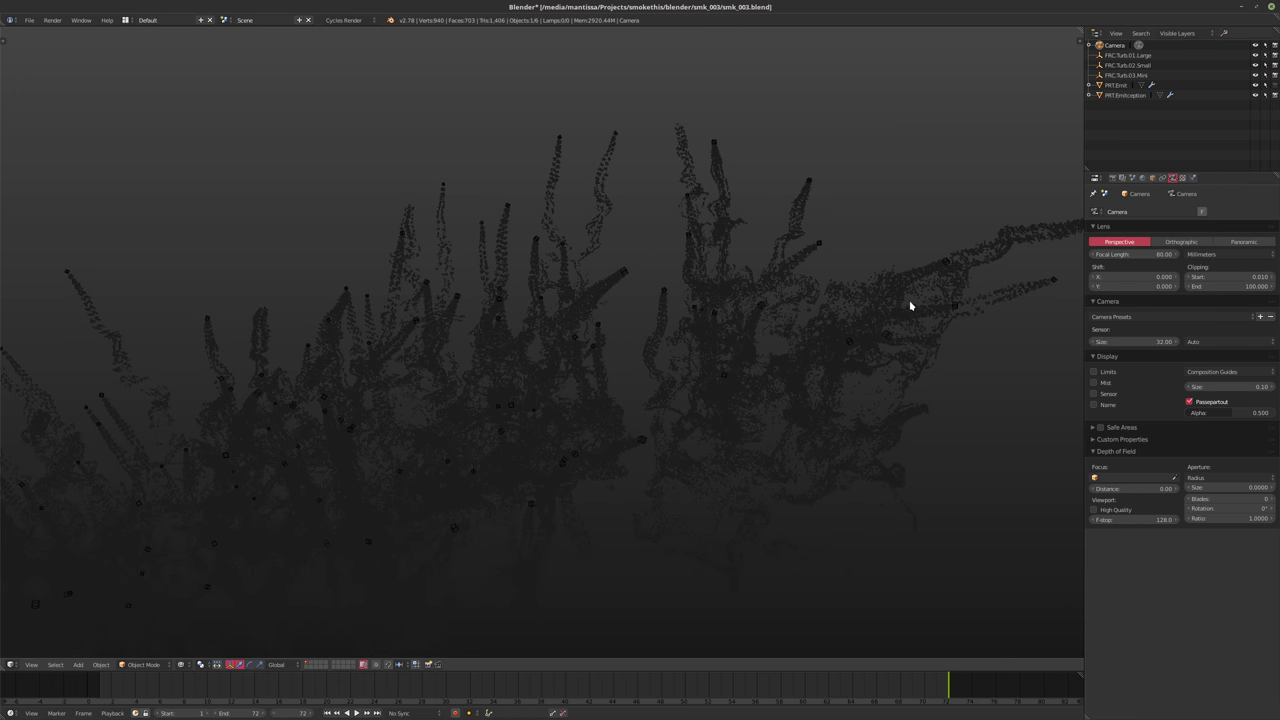
key("KP_0")
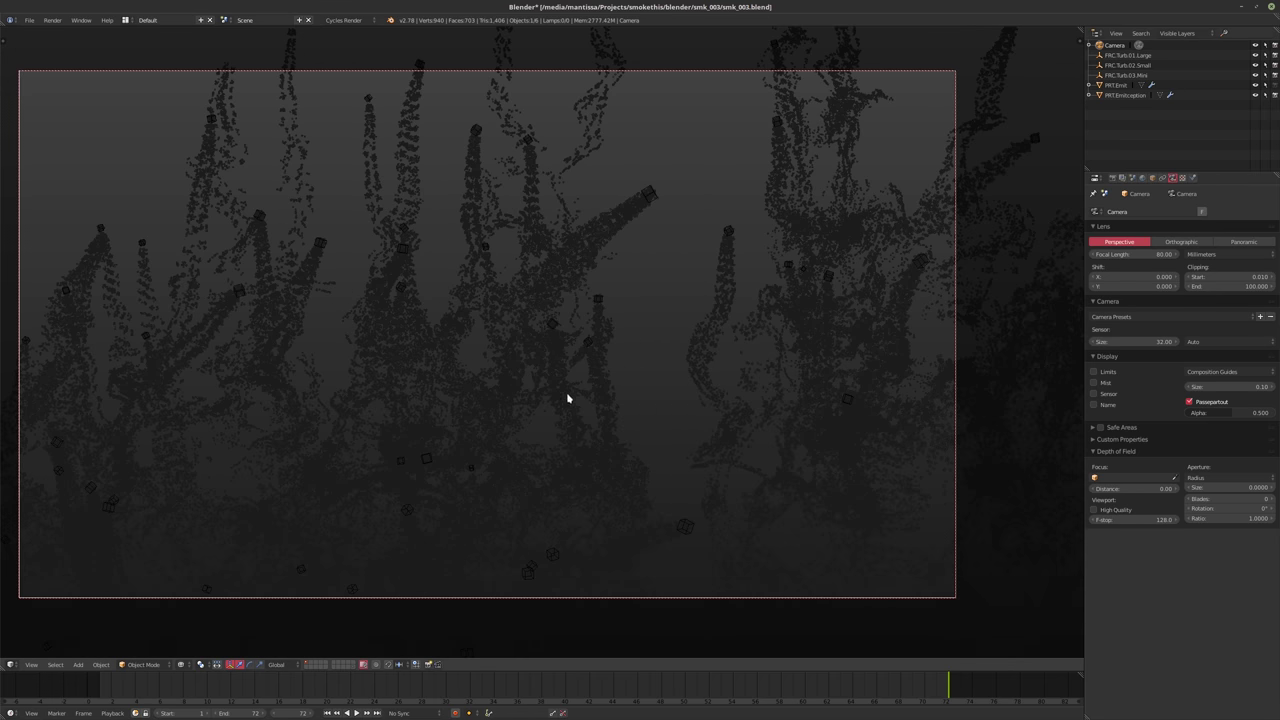
key("g")
key("z")
key("z")
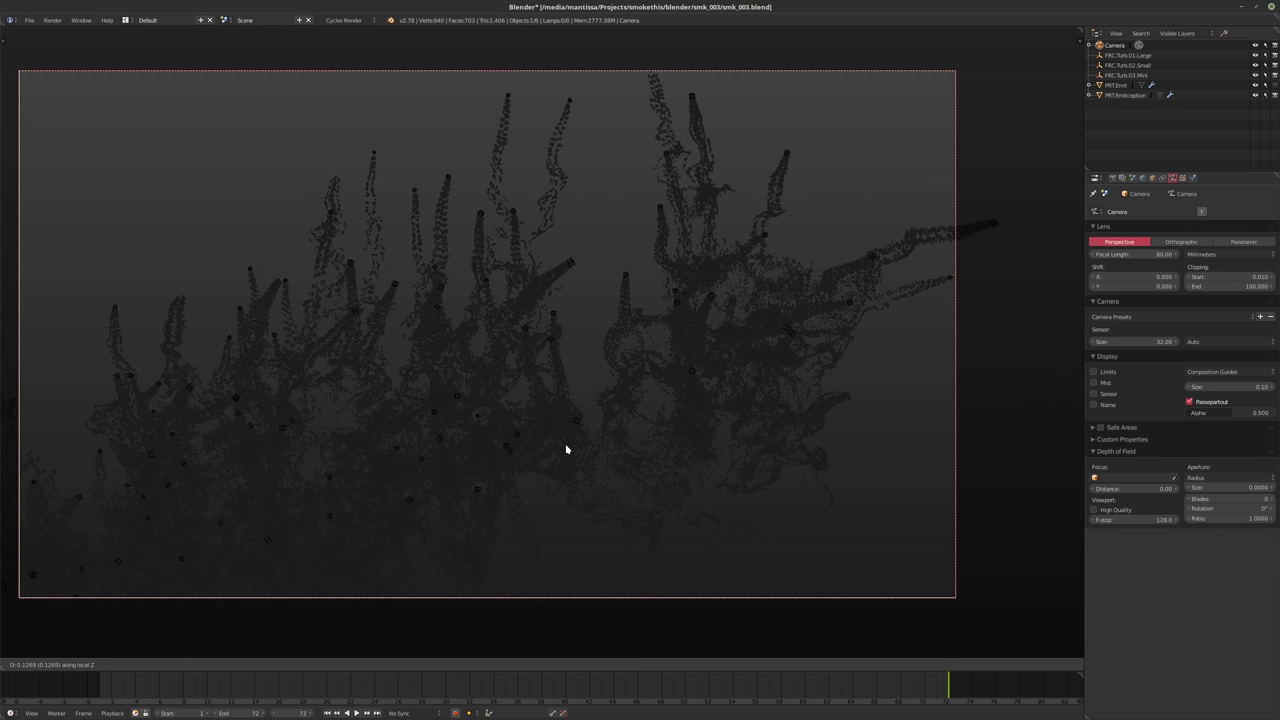
left_click(660, 382)
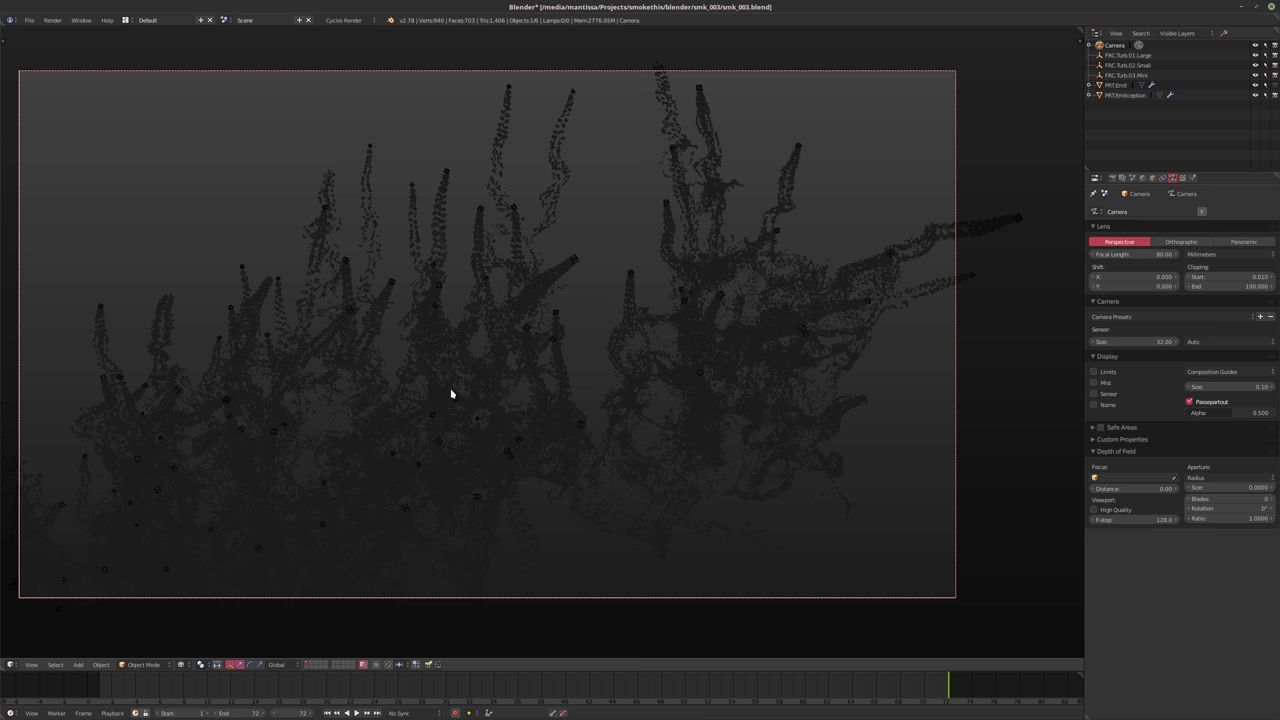
Lock the camera to the view and set the viewport display of PRT.Emitception's particles to 10%
key("n")
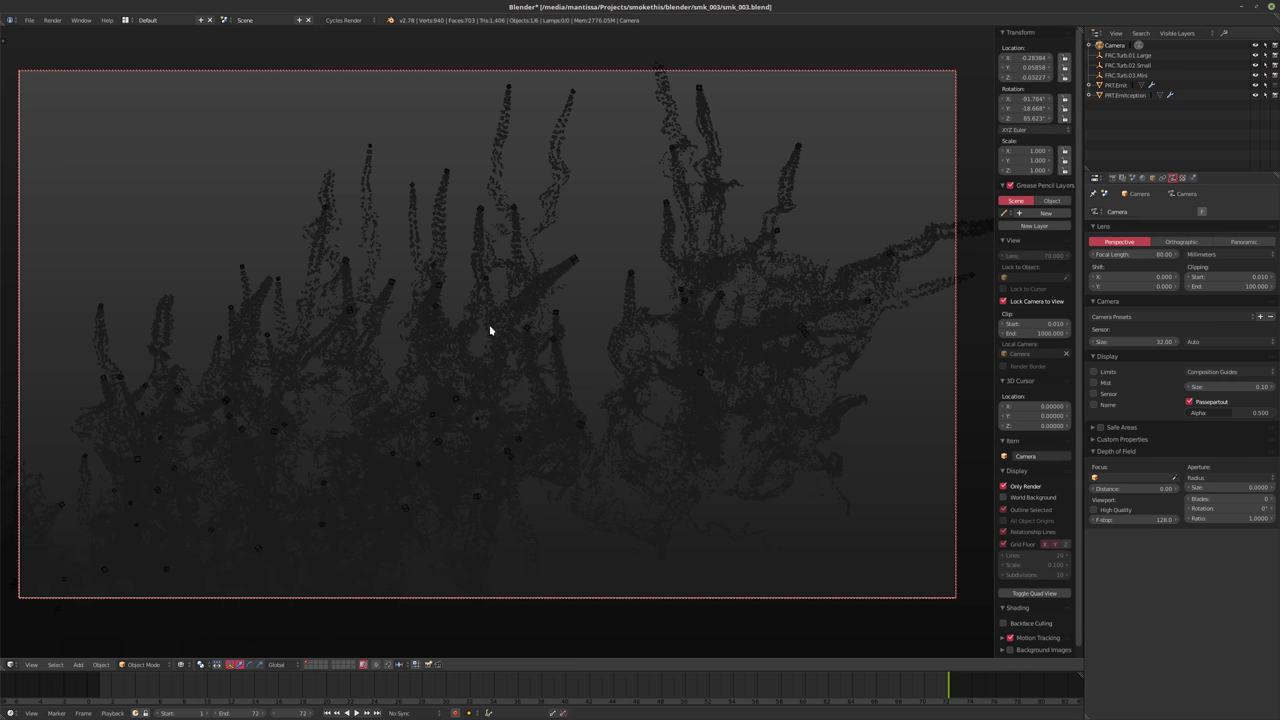
right_click(376, 452)
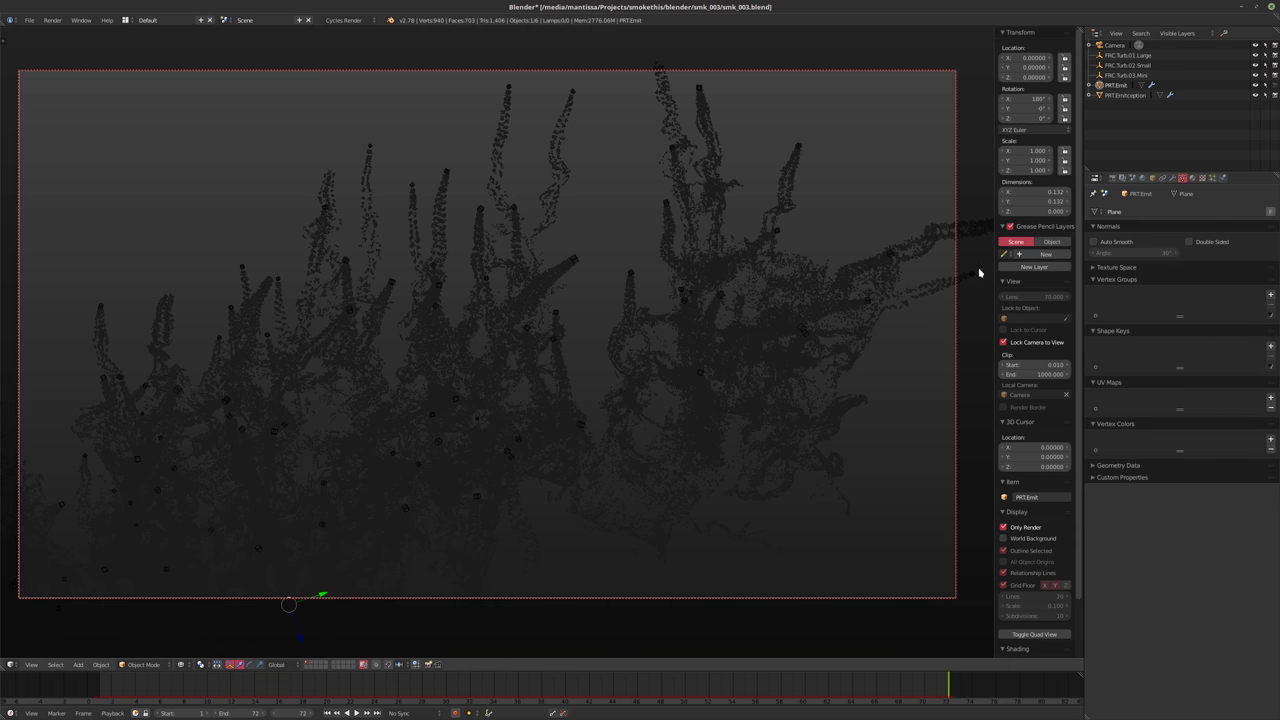
left_click(1125, 96)
left_click(1213, 177)
scroll(1134, 677, "down", 8)
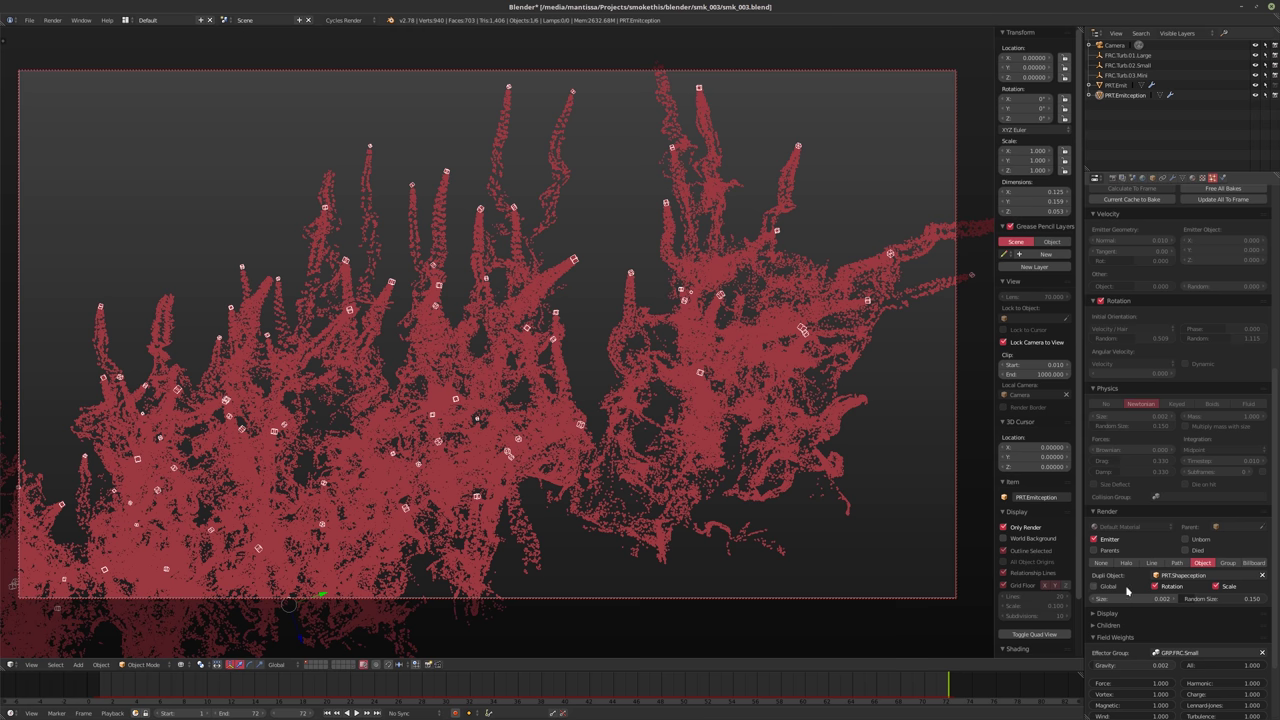
scroll(1134, 354, "down", 2)
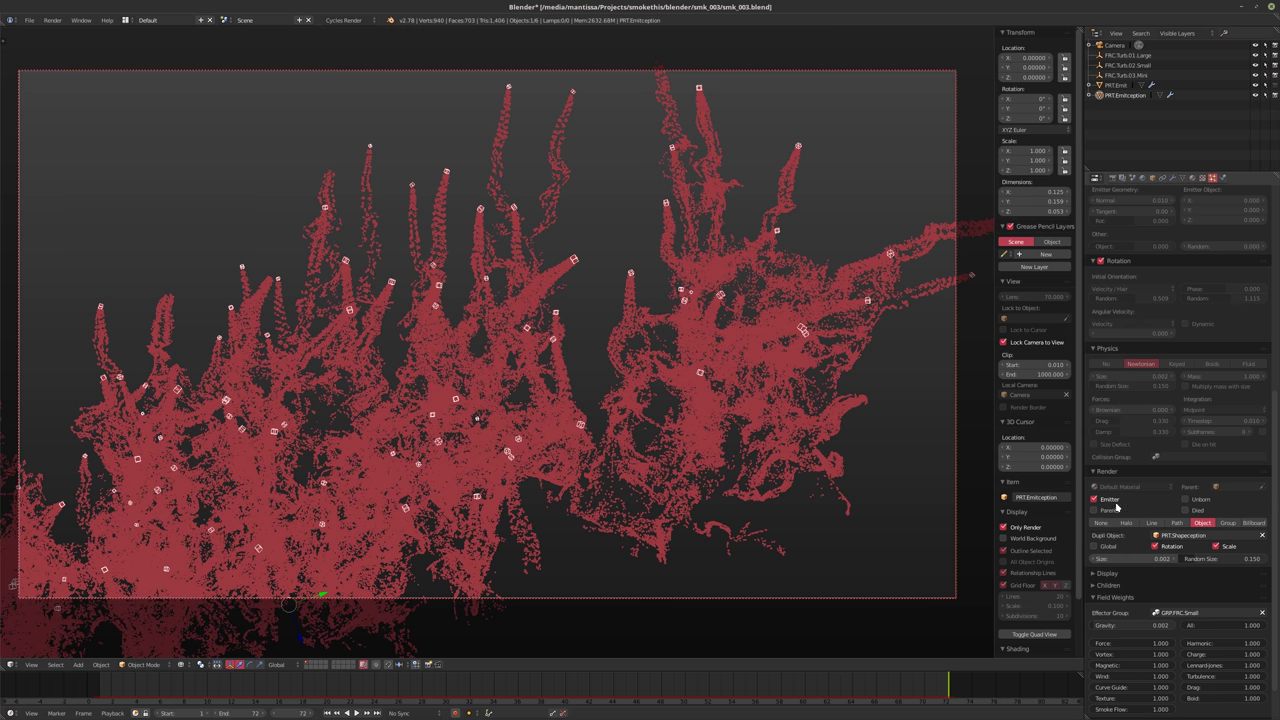
left_click(1105, 573)
left_click(1113, 601)
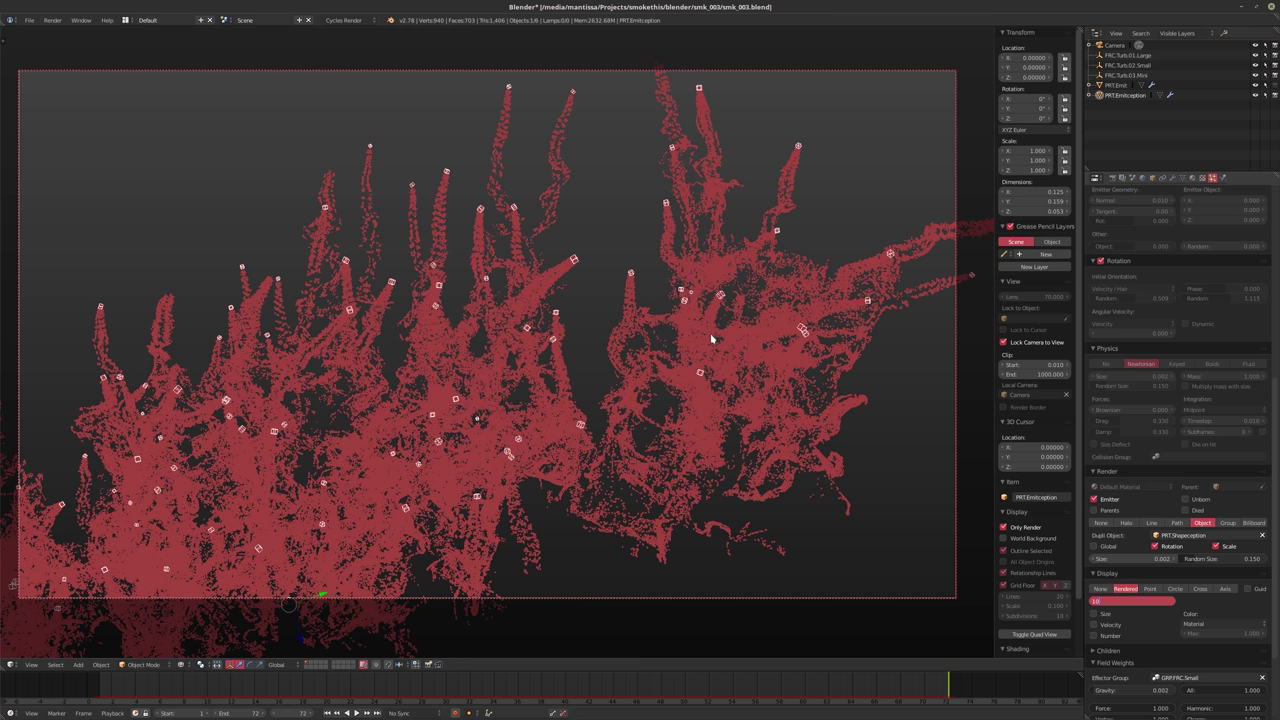
key("Return")
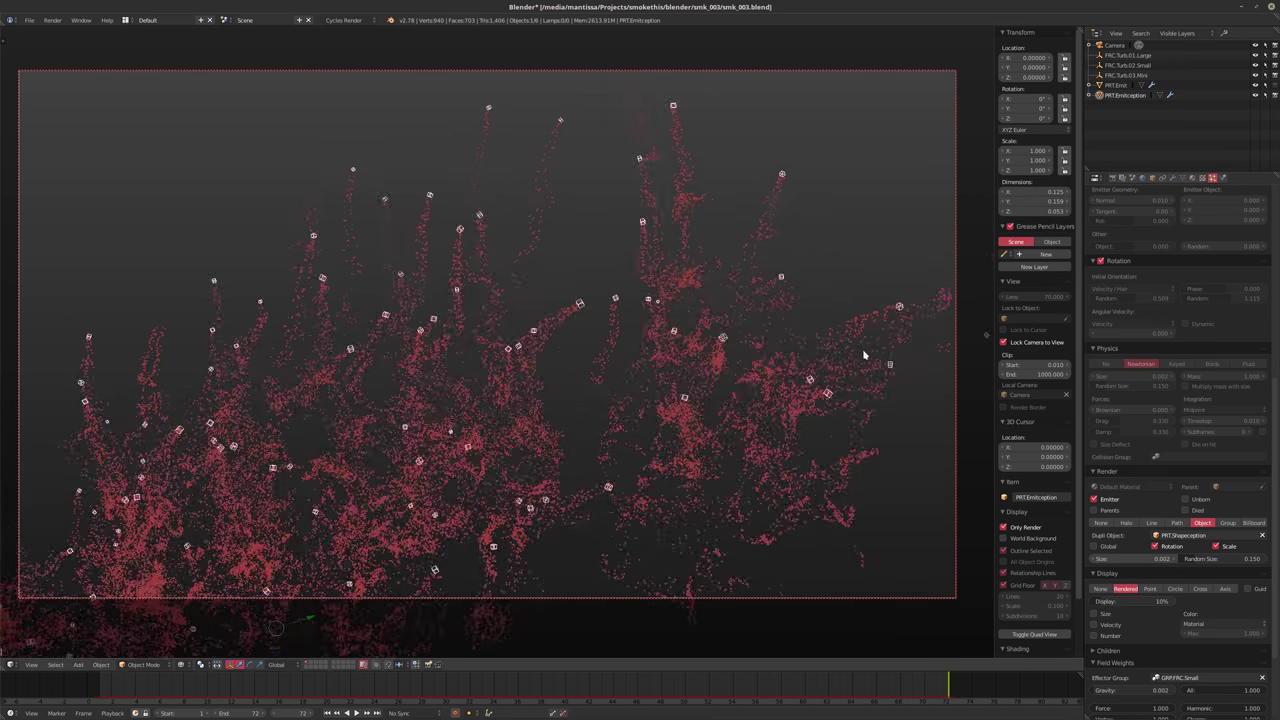
Change the viewport orbit style to Trackball in the user preferences
key("ctrl+alt+u")
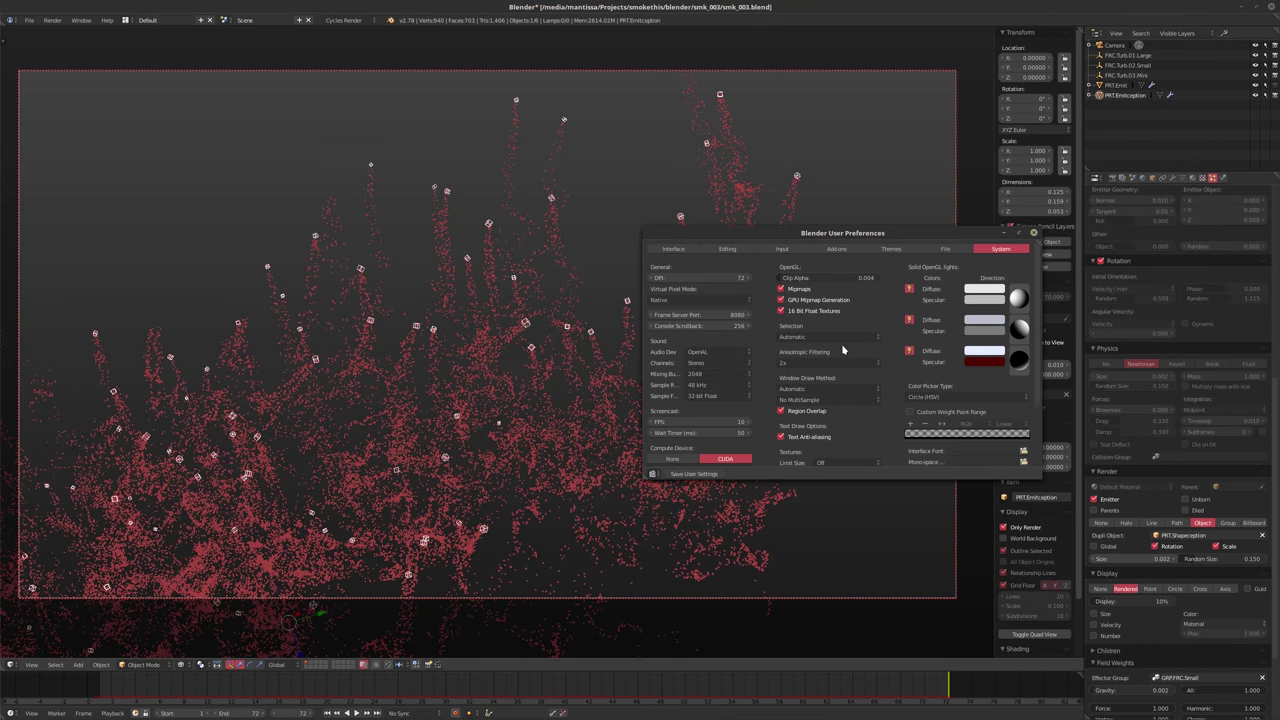
scroll(783, 374, "down", 3)
scroll(756, 385, "up", 4)
left_click(780, 249)
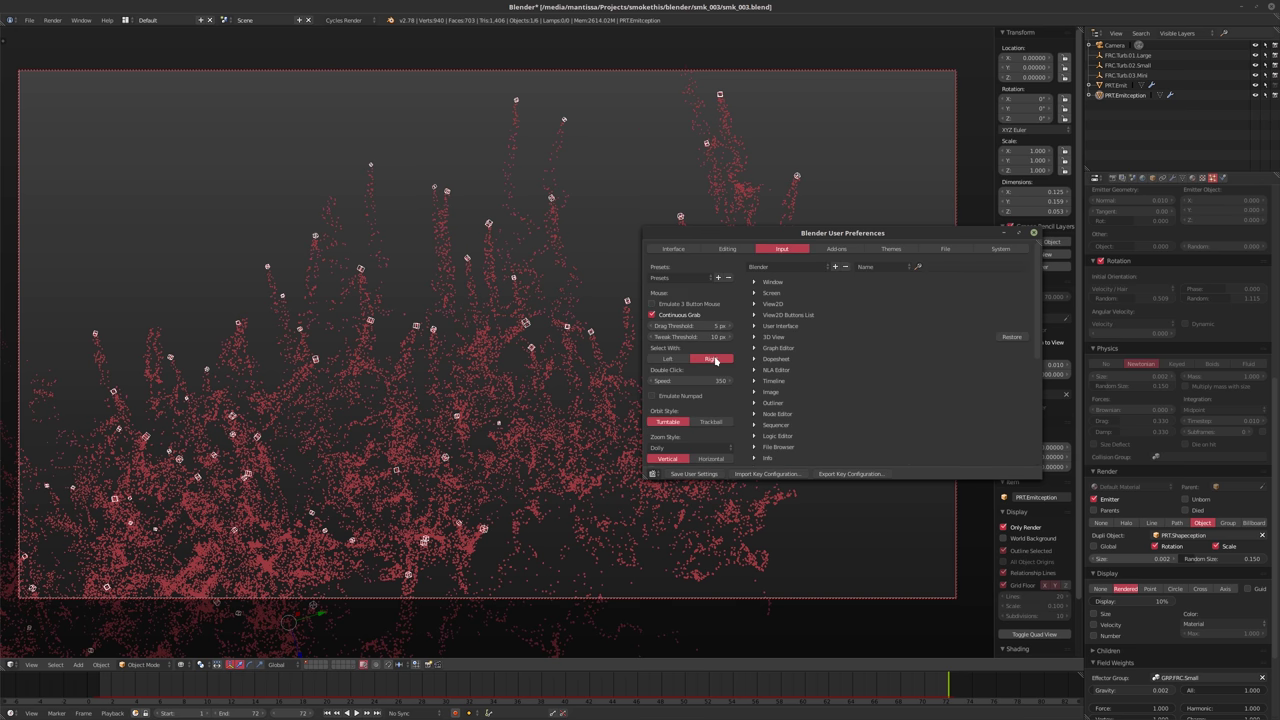
scroll(713, 345, "down", 1)
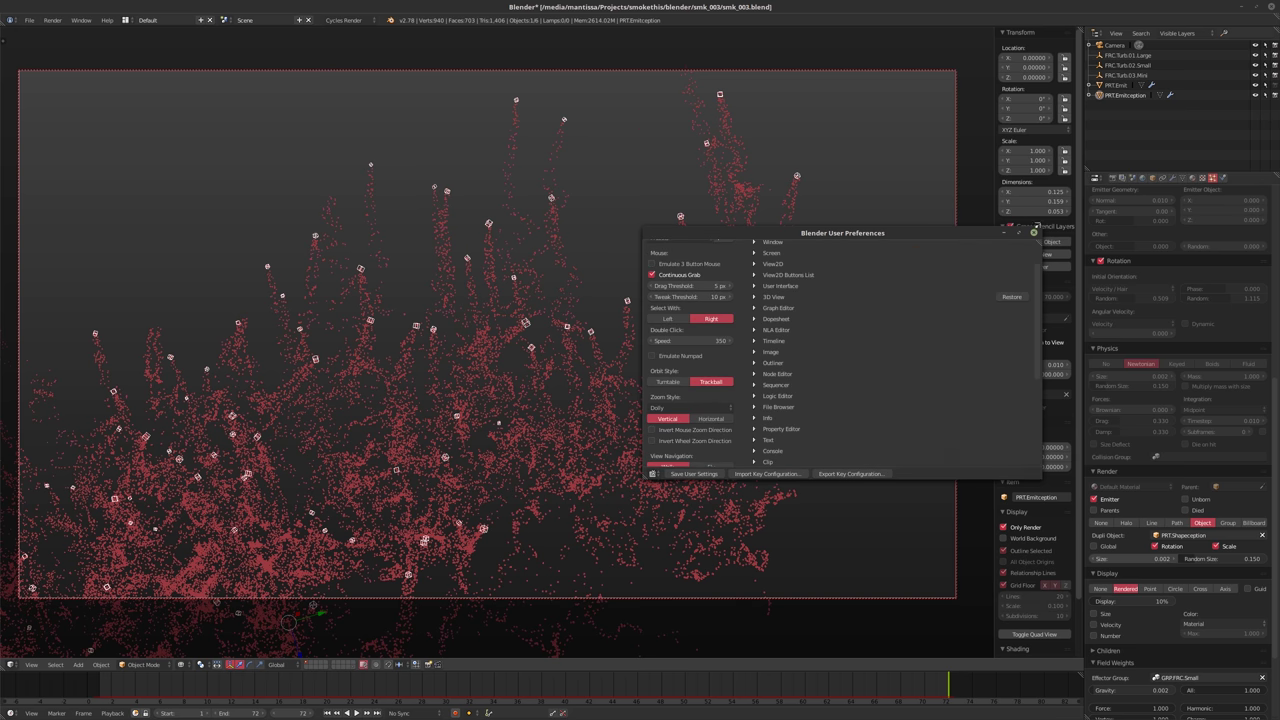
left_click(1034, 232)
Orbit the locked camera so the trails sweep diagonally through the frame, leaving empty space in its upper-right corner
middle_click_drag(813, 204, 811, 223)
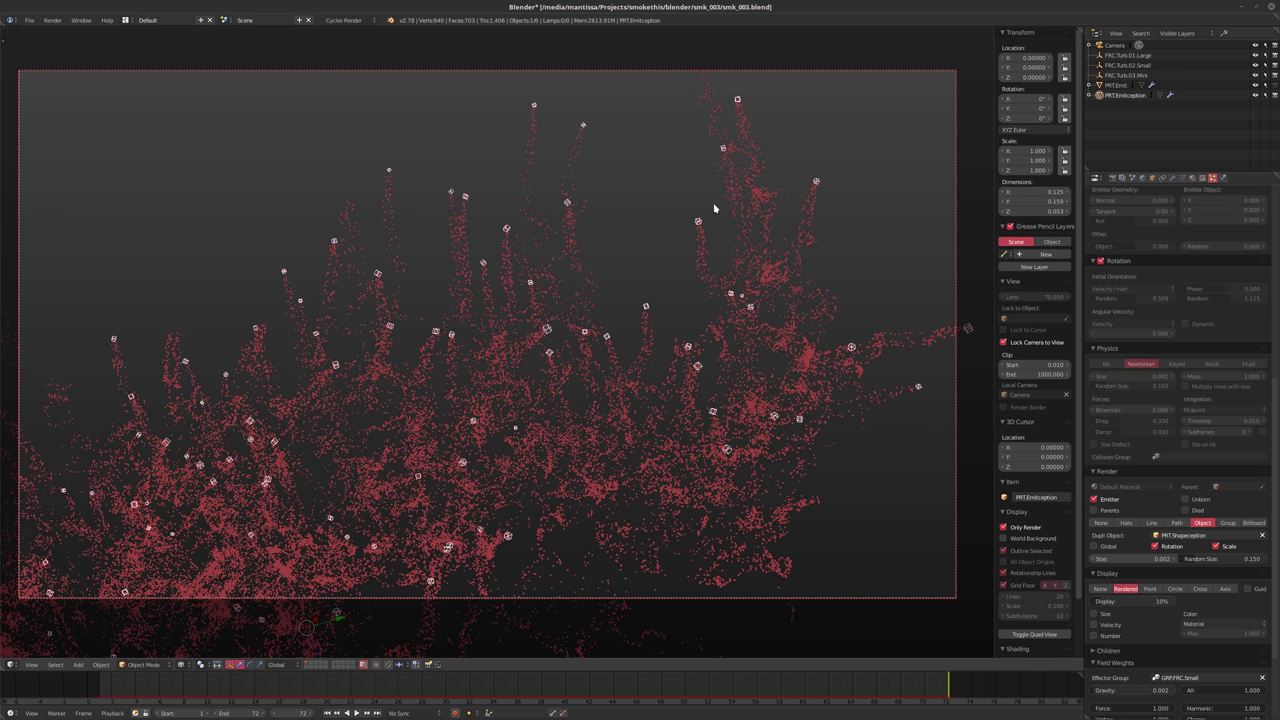
middle_click_drag(714, 208, 734, 208)
middle_click_drag(504, 382, 601, 245)
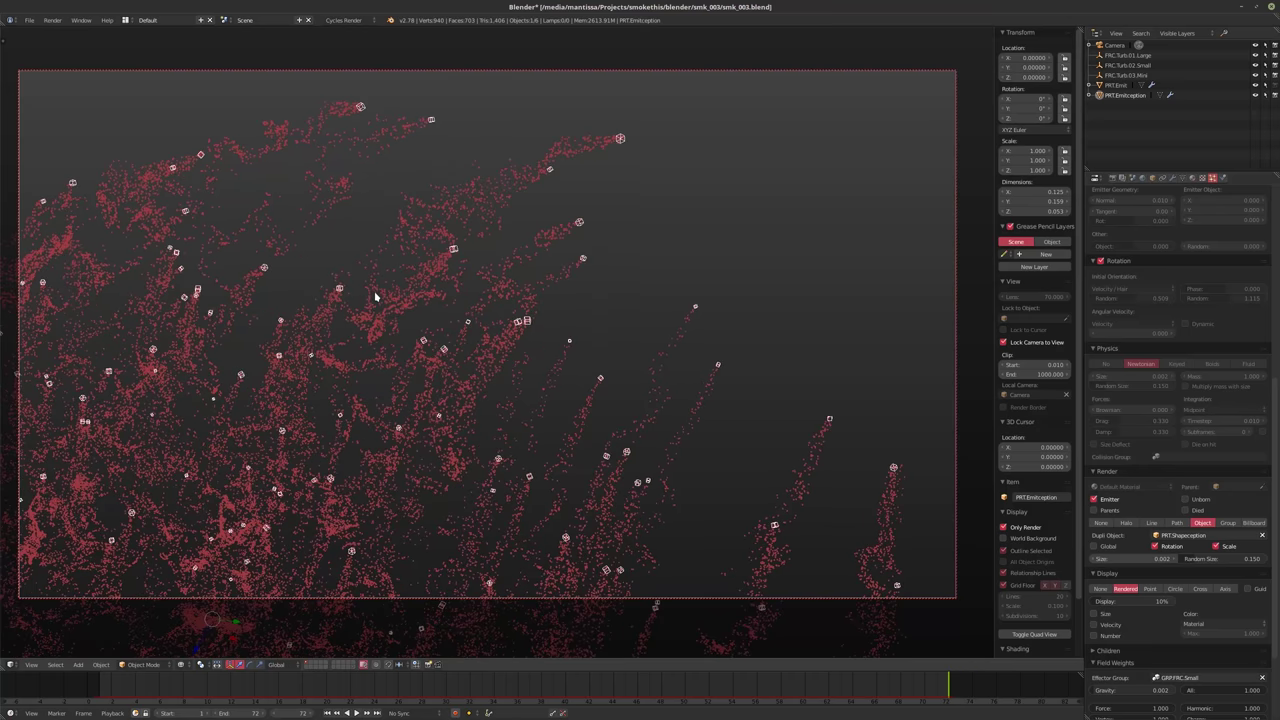
Unlock the camera from the view and save the project over smk_003.blend
key("ctrl+s")
left_click(639, 431)
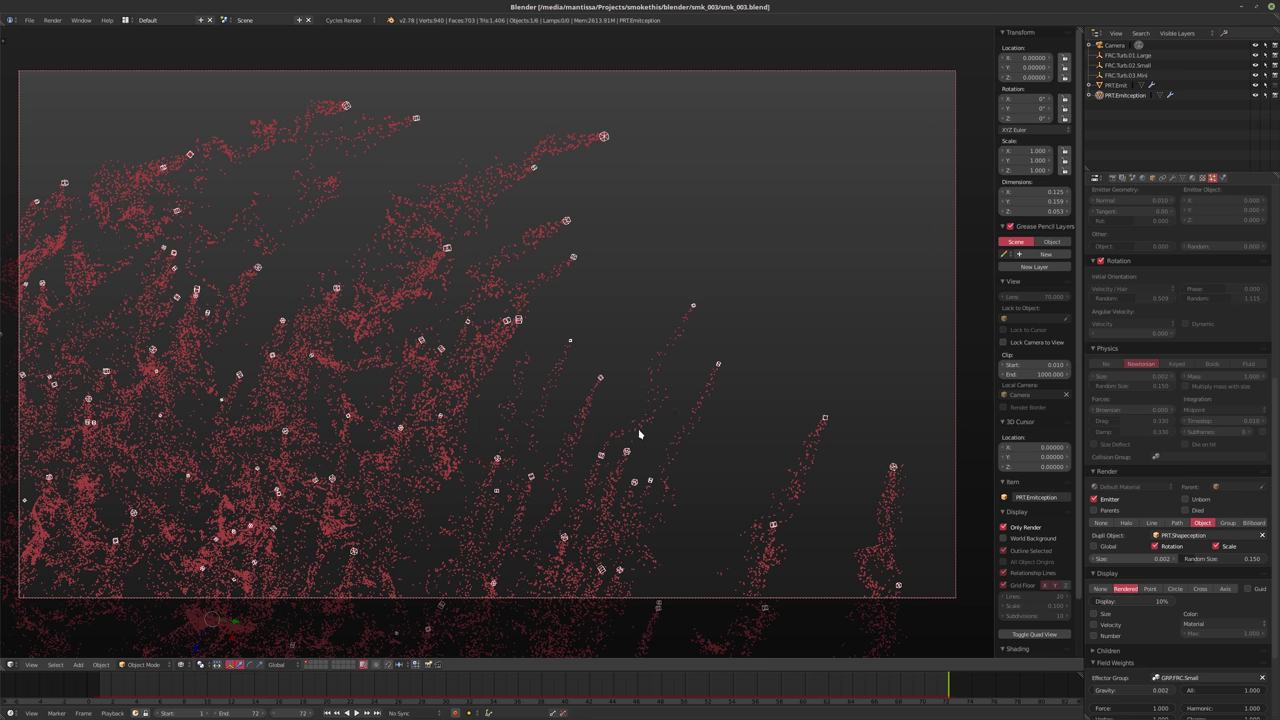
Restore the viewport display of PRT.Emitception's particles to 100%, deselect everything and save over the project file
left_click(1128, 601)
key("Return")
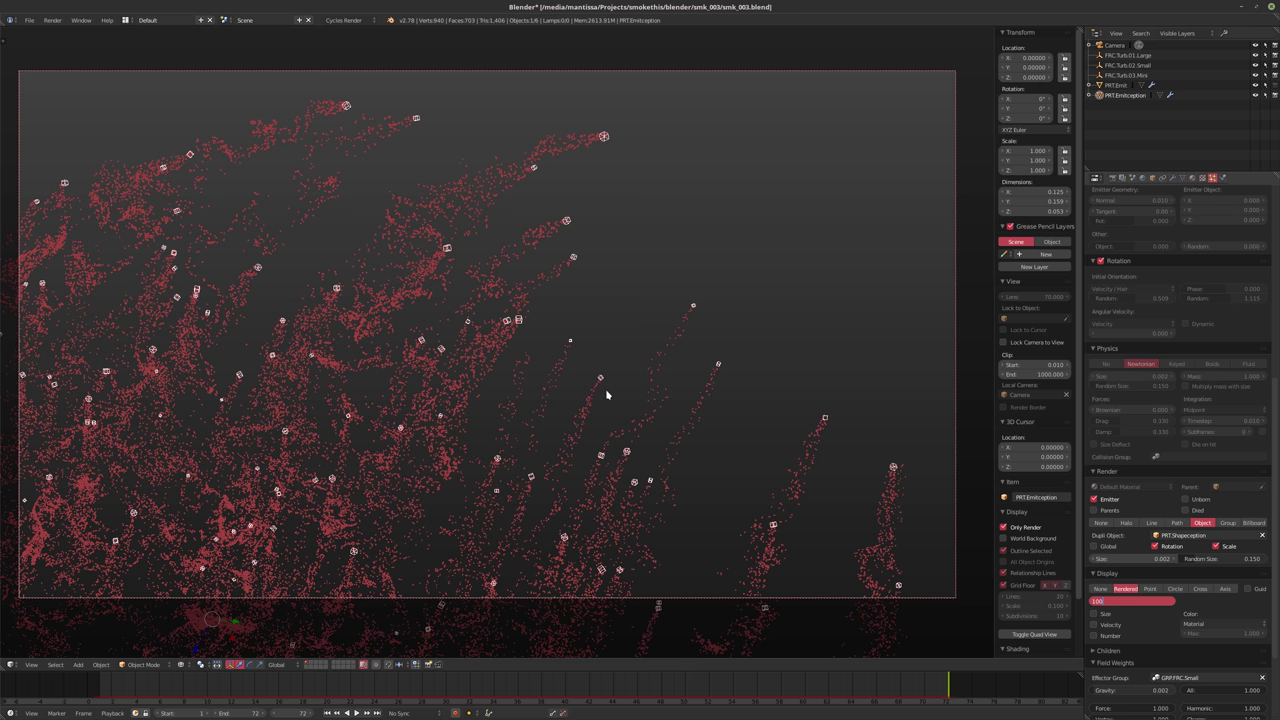
key("Return")
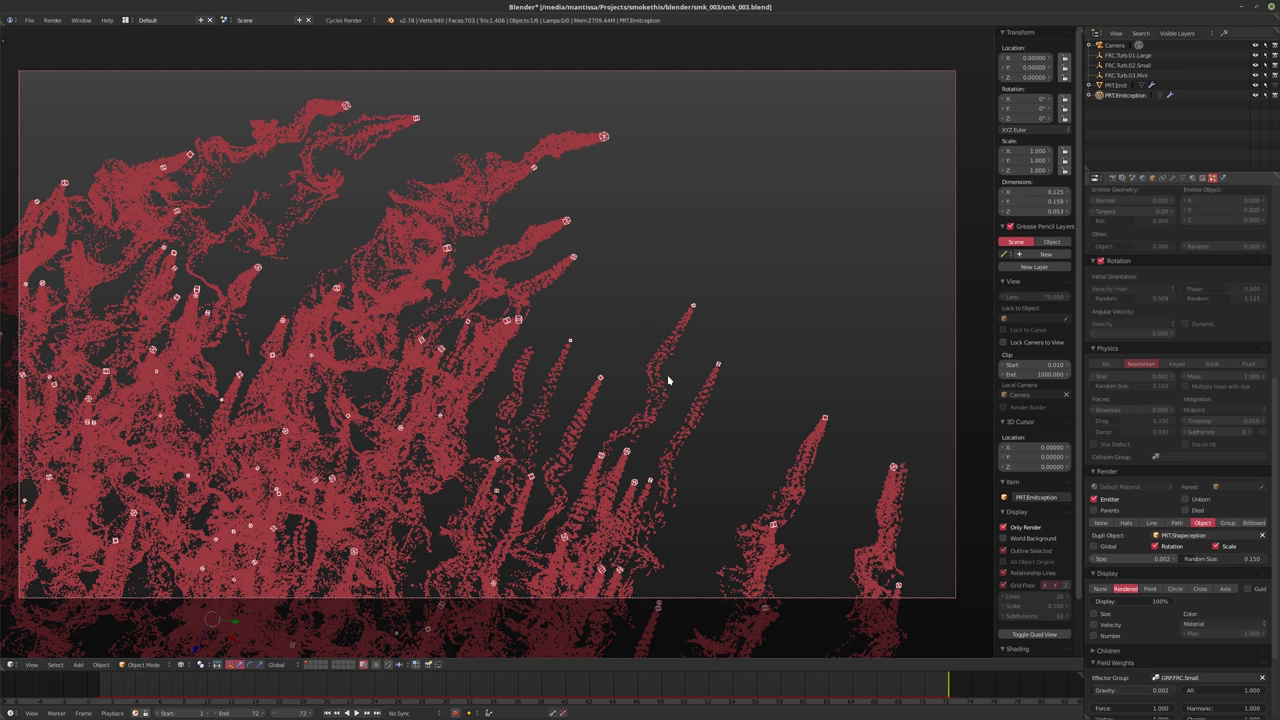
key("a")
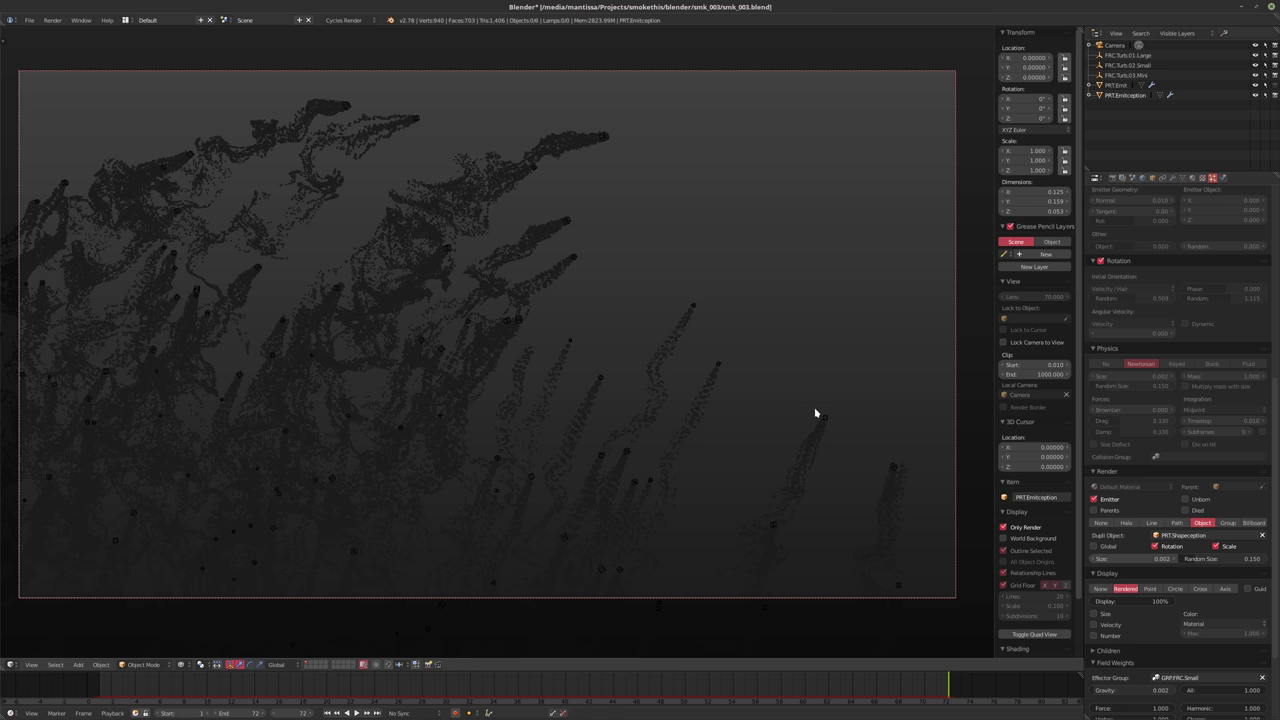
key("ctrl+s")
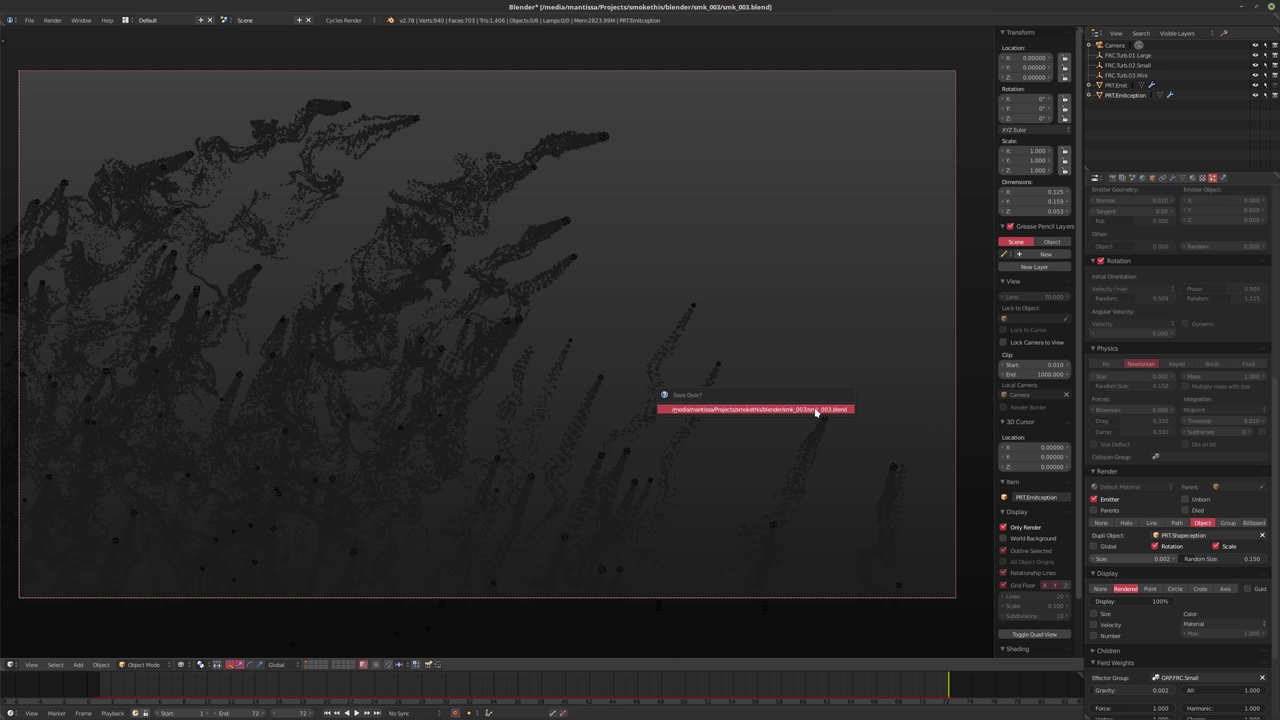
left_click(815, 410)
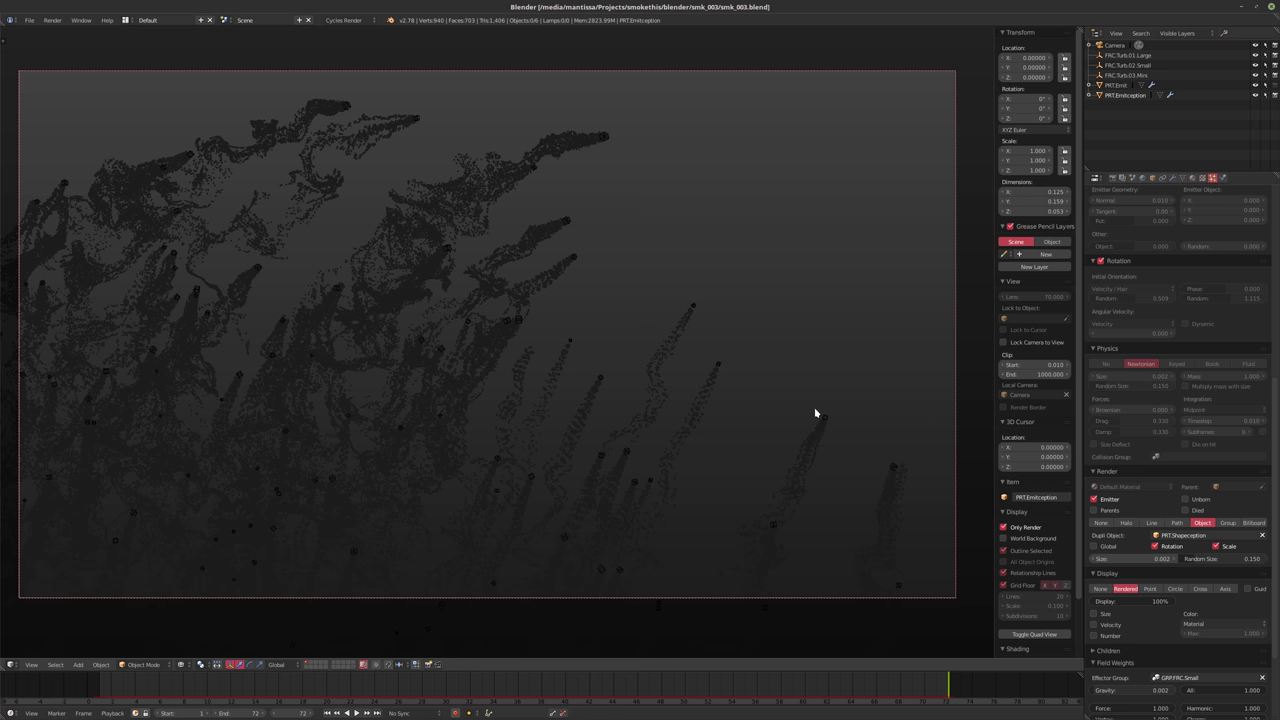
Return to frame 1, free all particle bakes and set PRT.Emitception's particle number to 1250000
key("shift+Left")
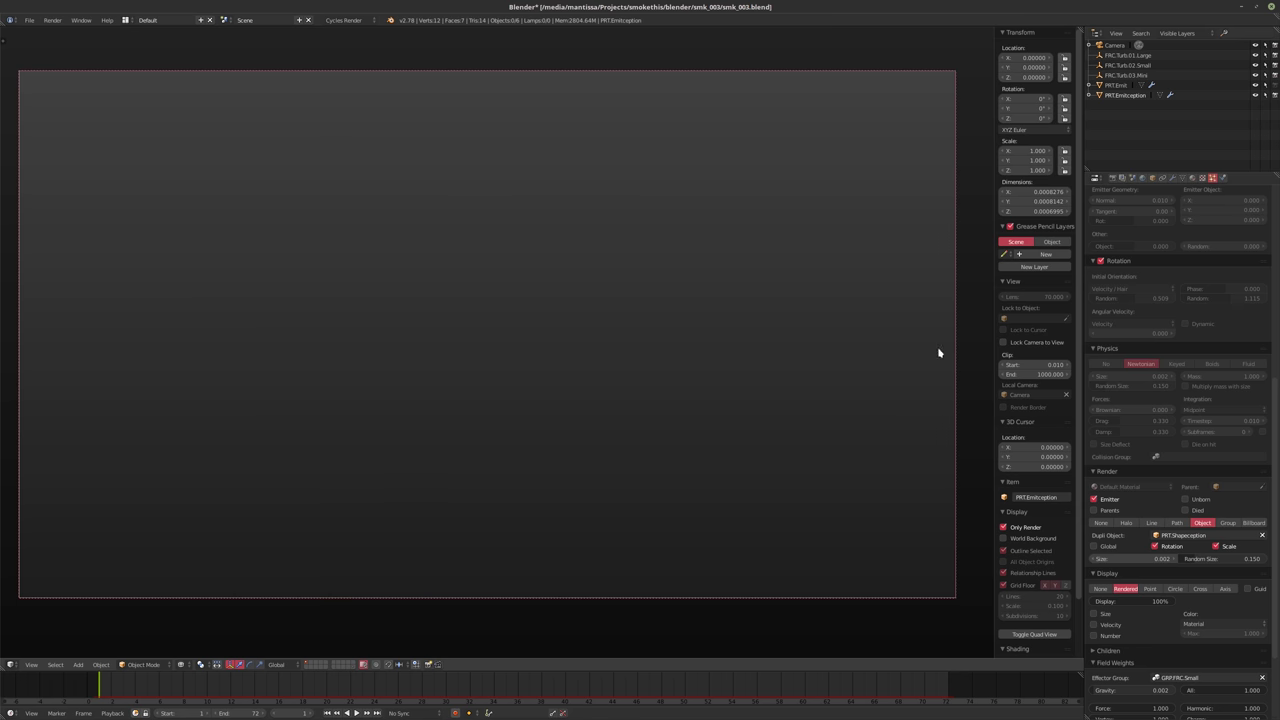
scroll(1193, 284, "up", 10)
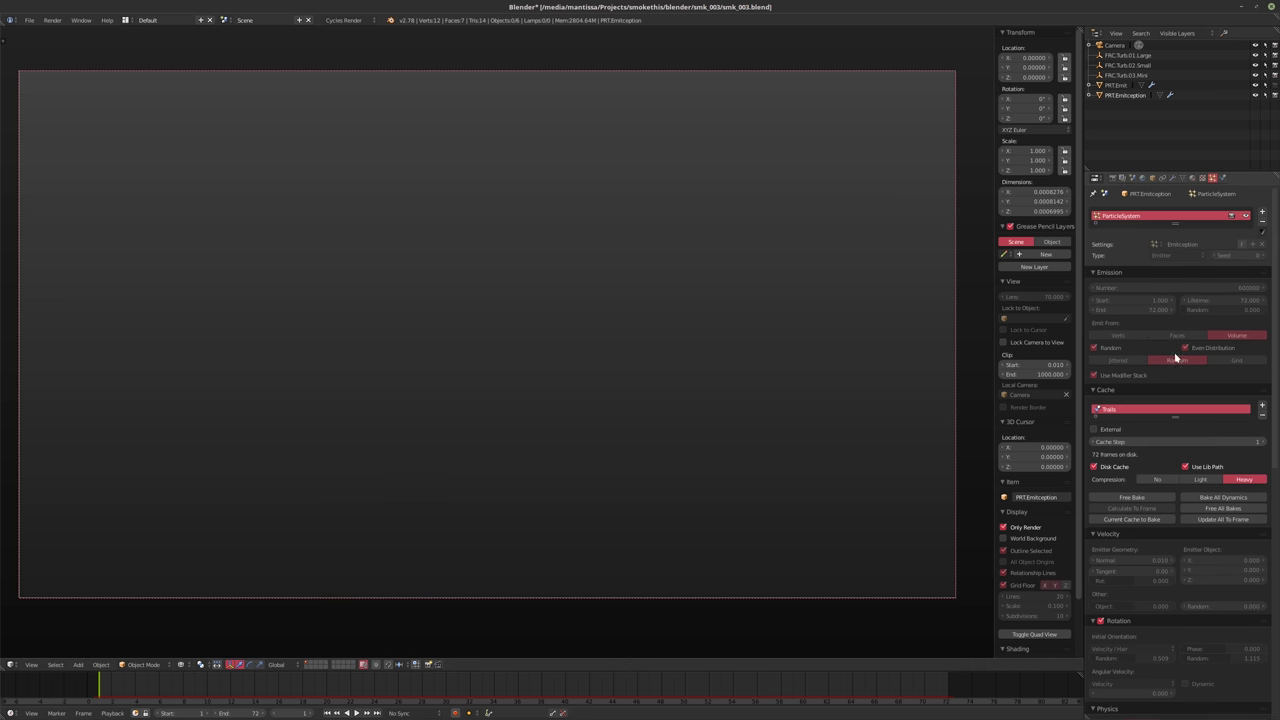
left_click(1222, 508)
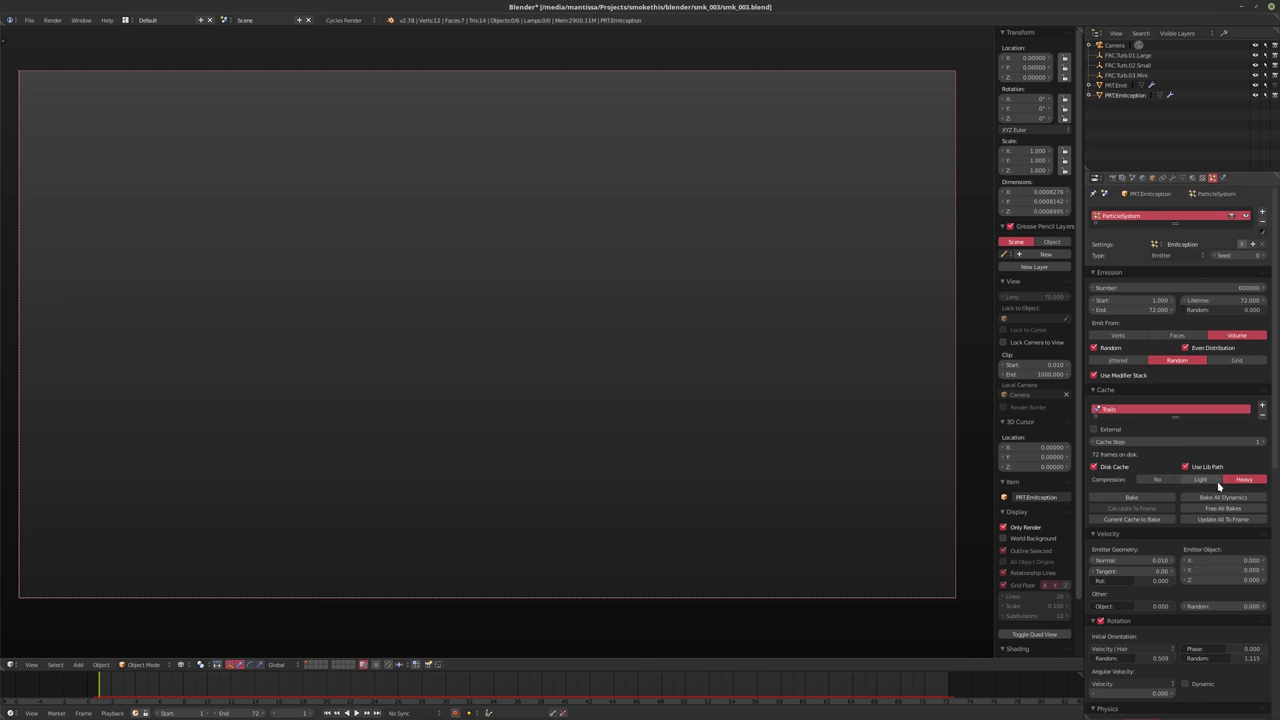
left_click(1196, 288)
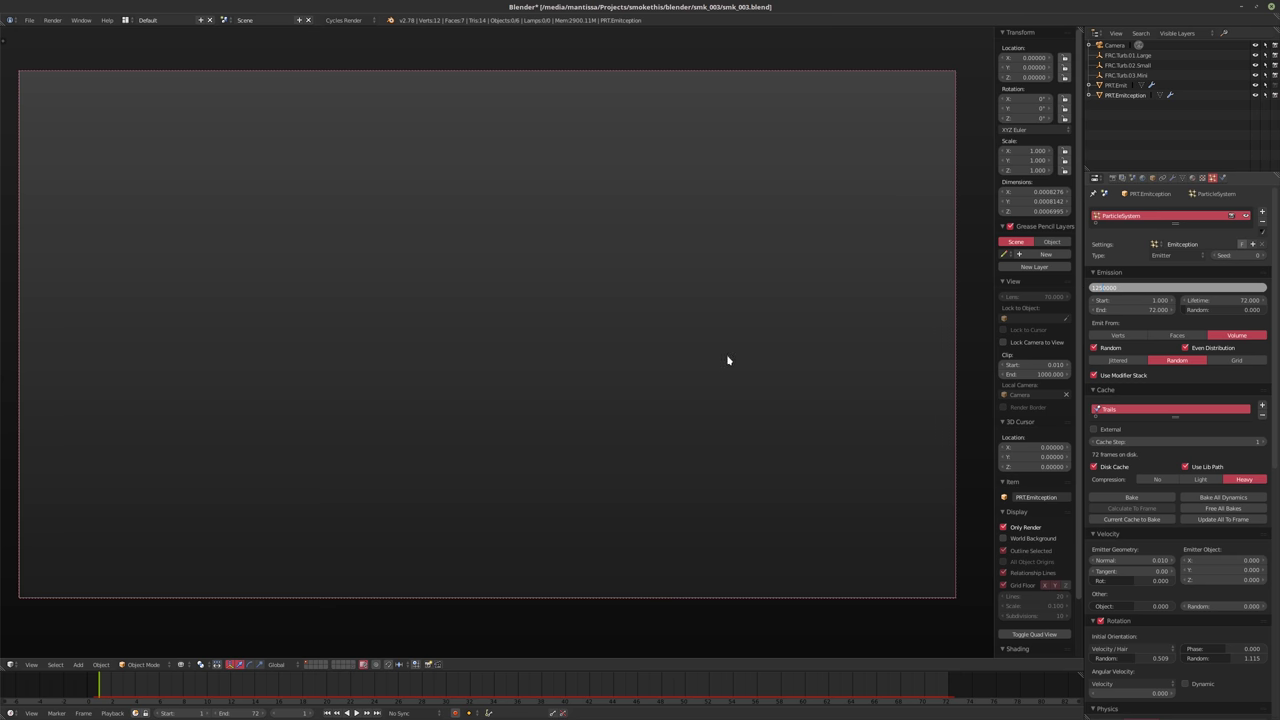
key("Return")
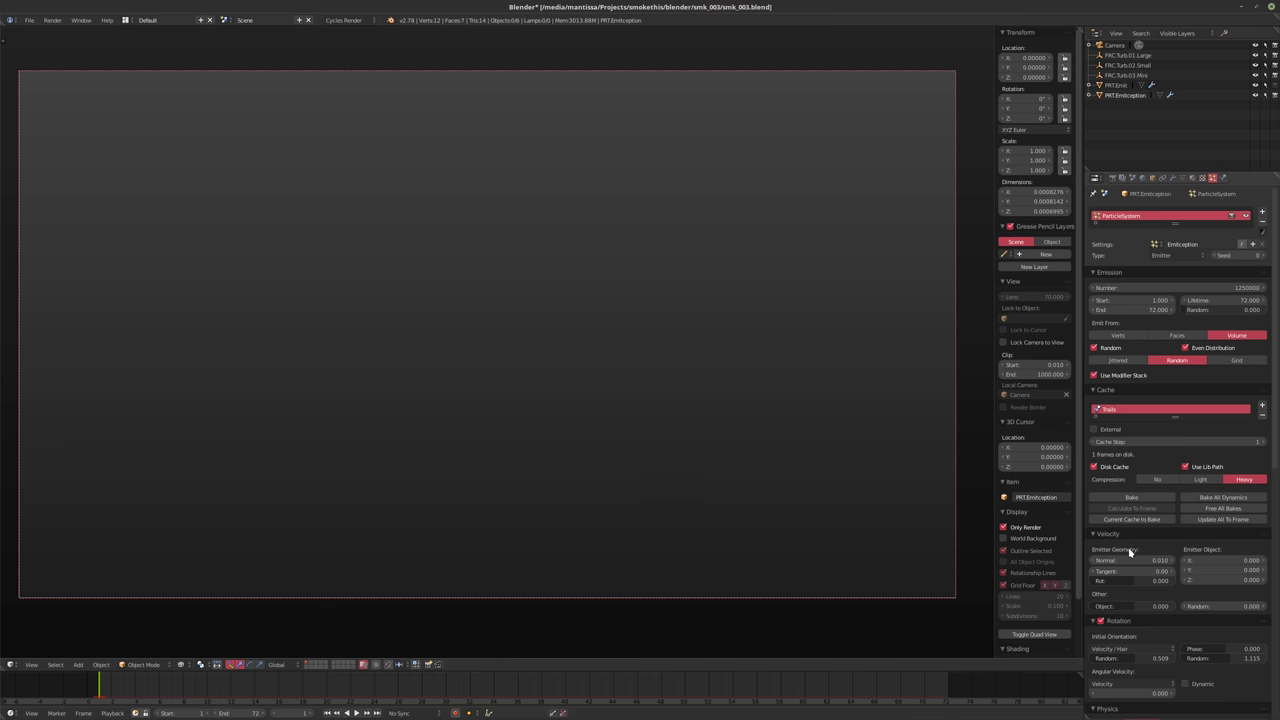
Set the particle physics timestep of PRT.Emit to 0.007
left_click(1114, 85)
scroll(1160, 612, "down", 3)
scroll(1160, 612, "down", 3)
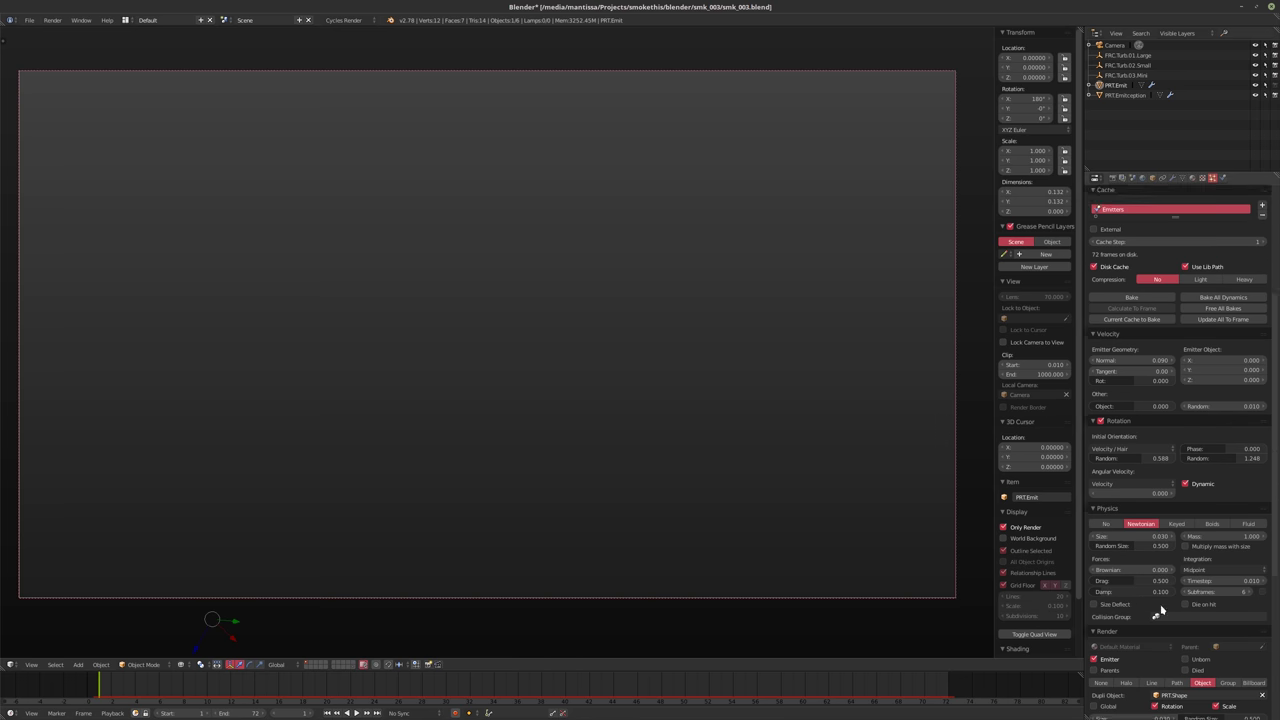
left_click(1200, 561)
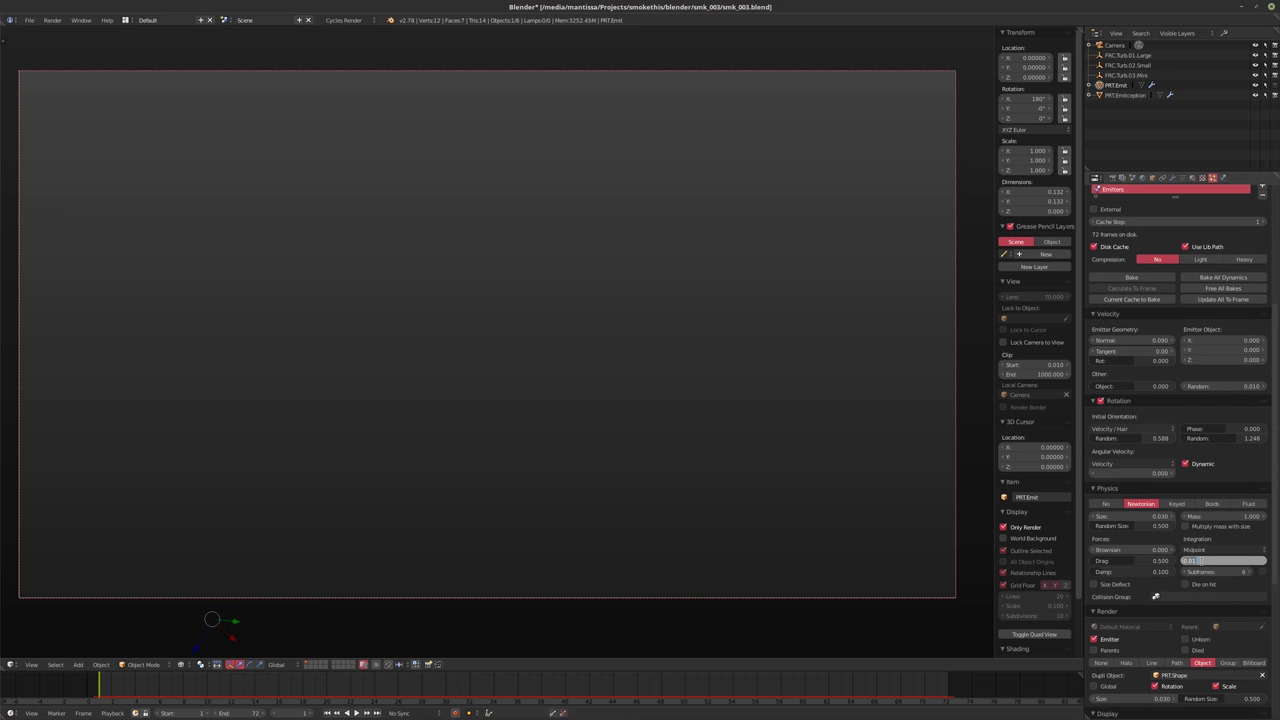
key("BackSpace")
type("0.007")
key("Return")
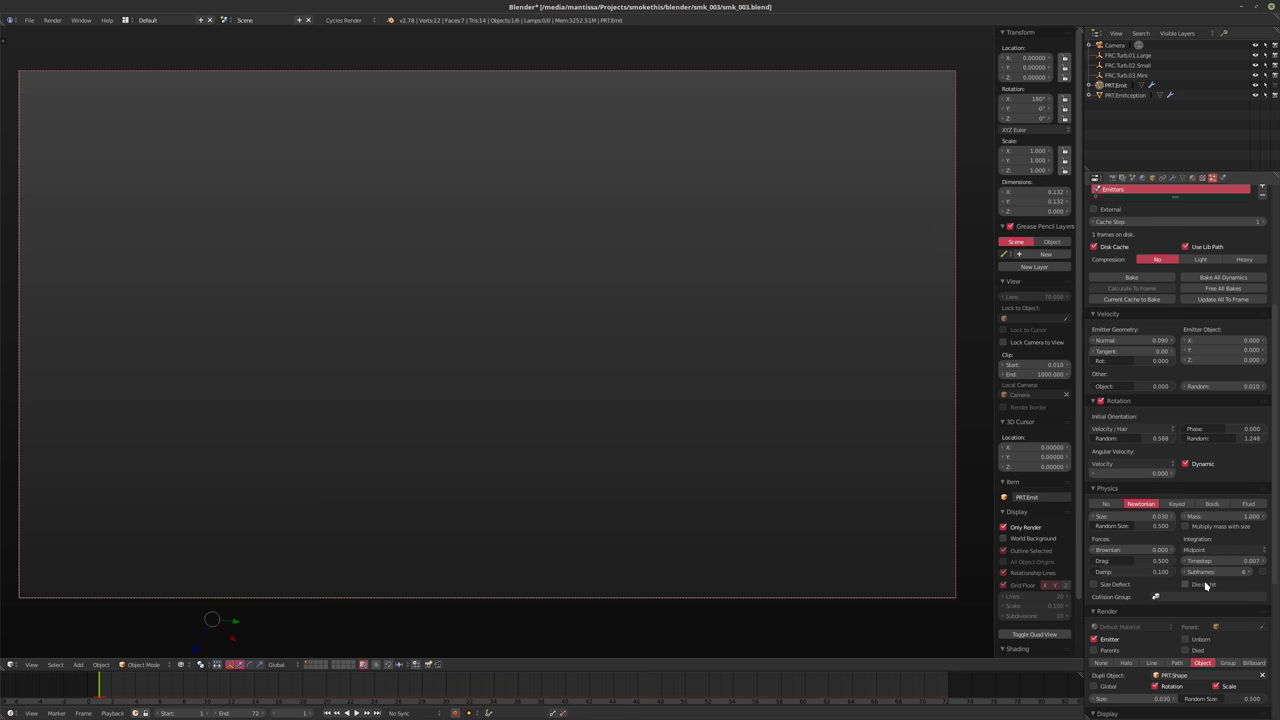
Set the particle physics timestep of PRT.Emitception to 0.007
left_click(1128, 95)
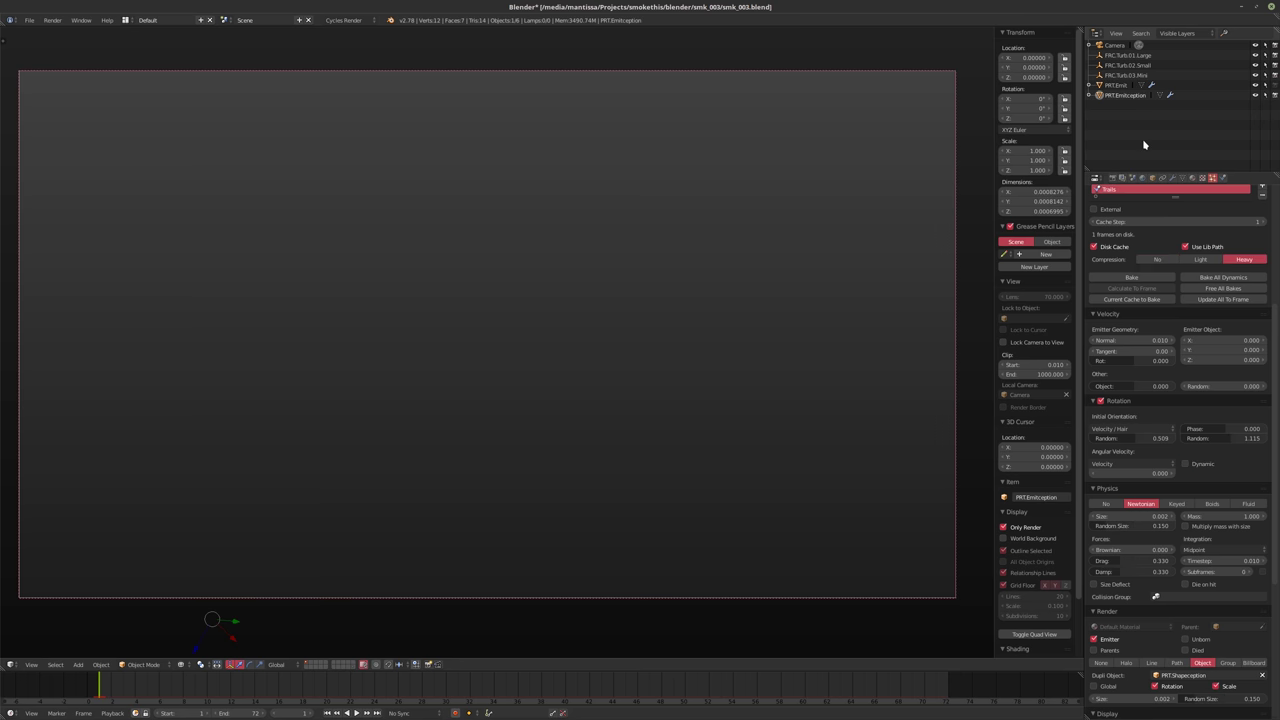
left_click(1220, 560)
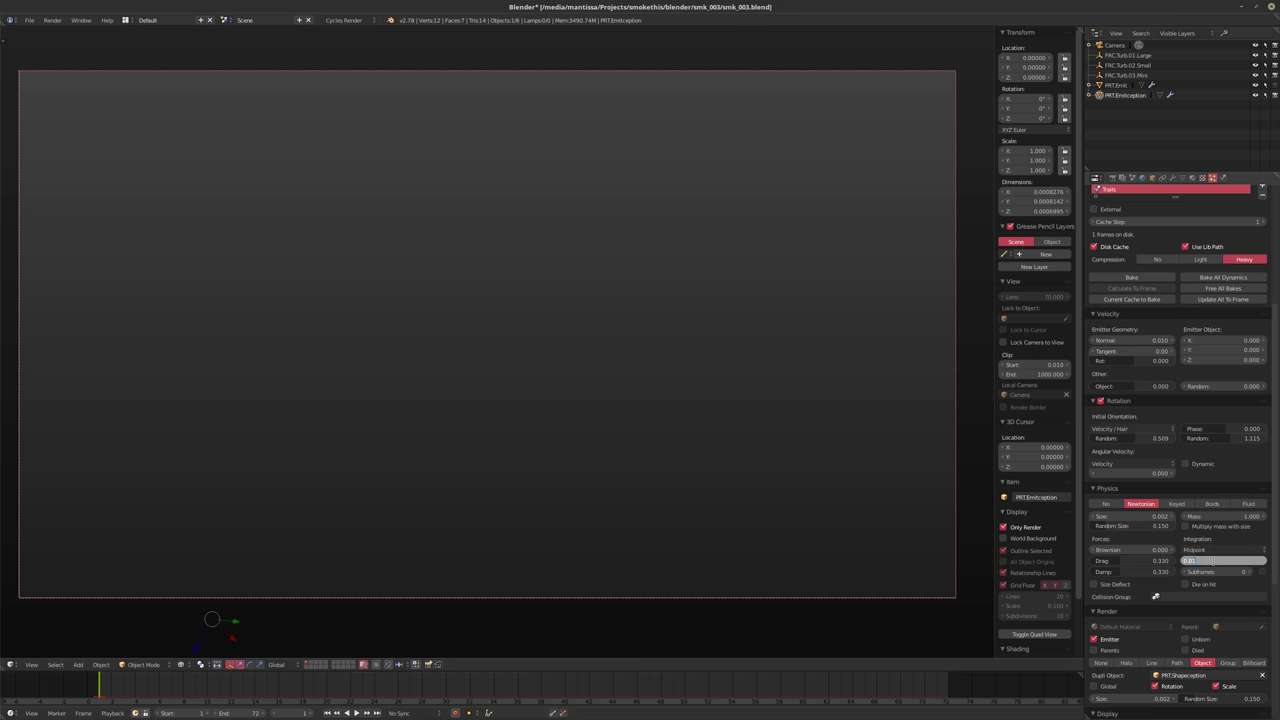
type("0.007")
key("Return")
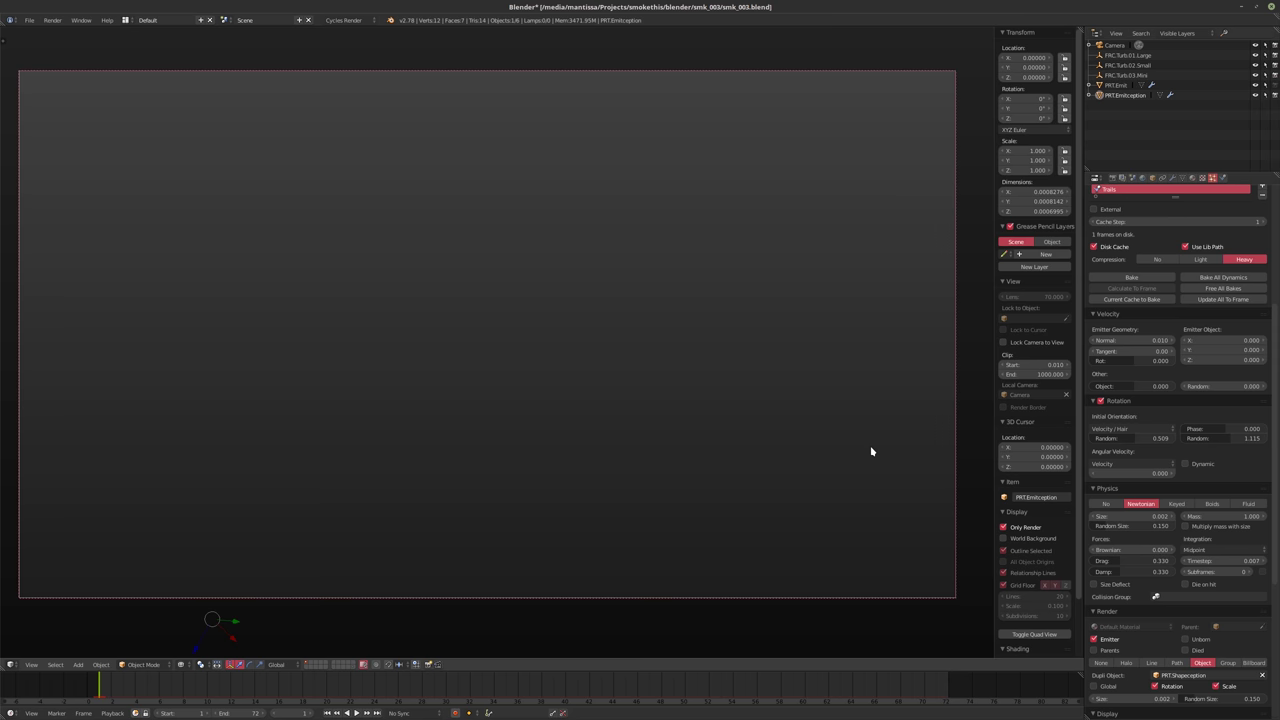
Set PRT.Emitception's particle number to 250000 and save over the project file
scroll(1125, 300, "up", 3)
scroll(1125, 230, "down", 4)
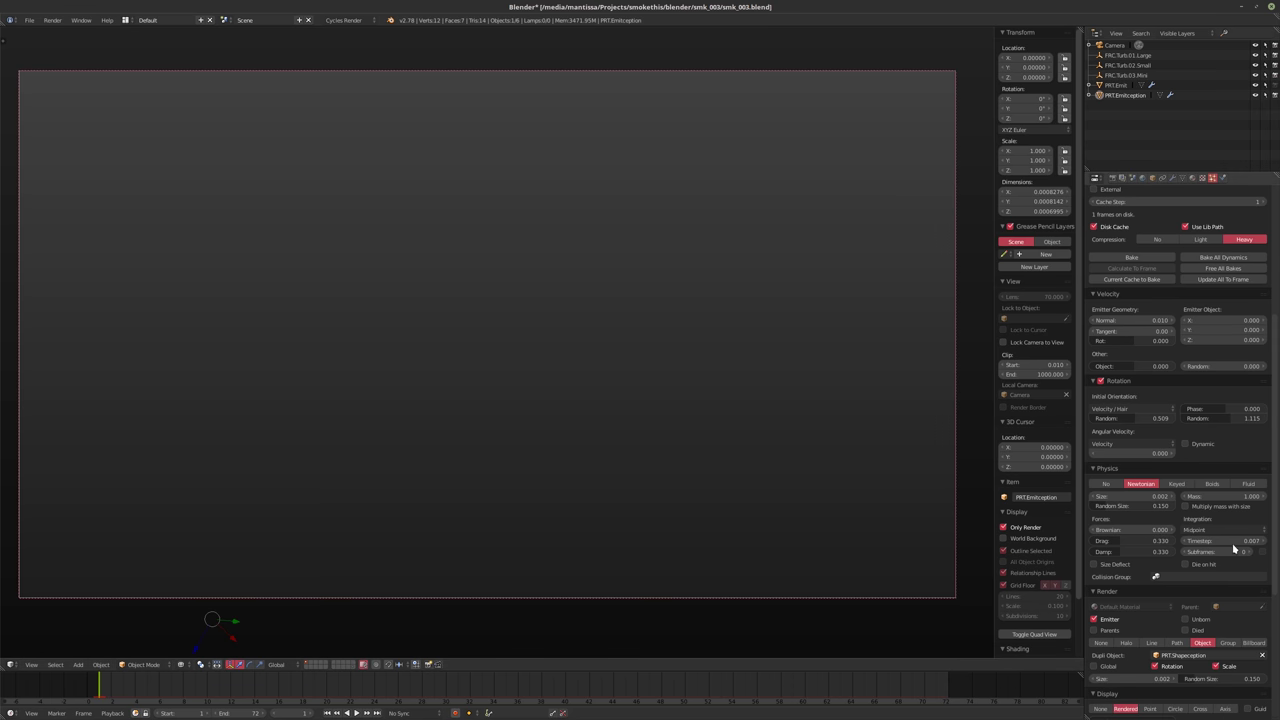
scroll(1189, 258, "up", 5)
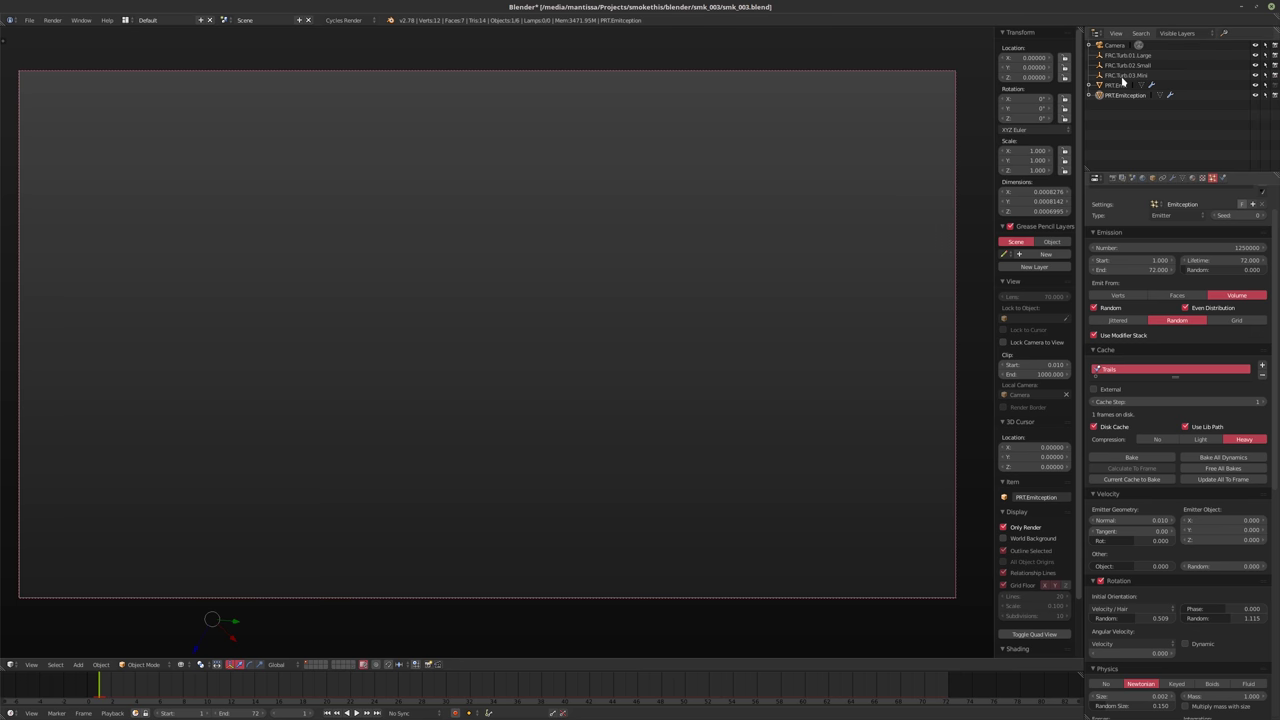
scroll(1202, 244, "up", 1)
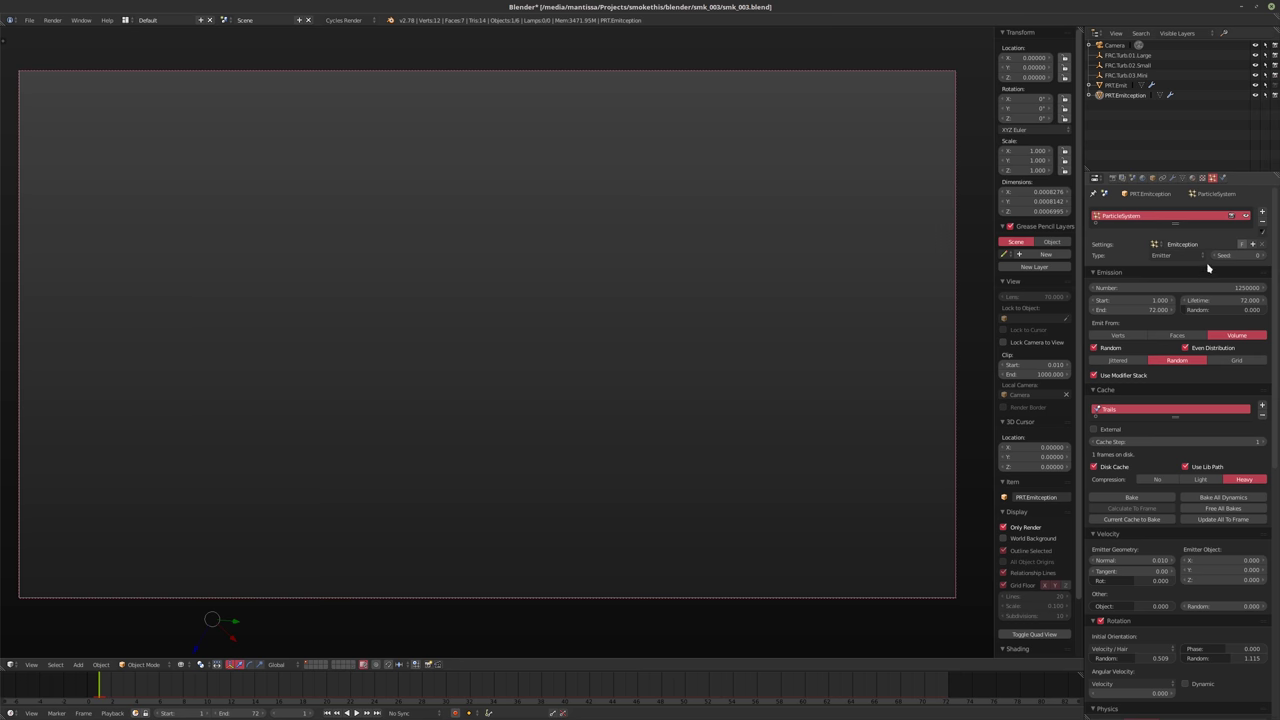
double_click(1208, 292)
key("Return")
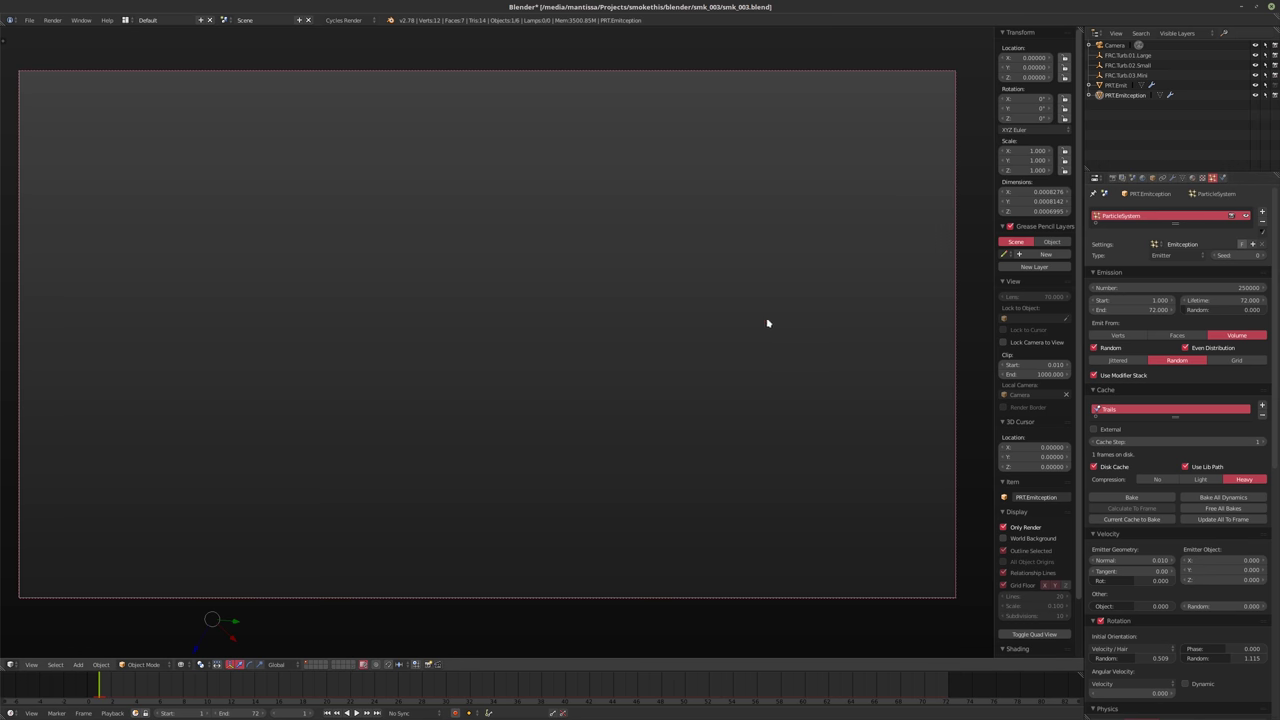
key("ctrl+s")
left_click(766, 321)
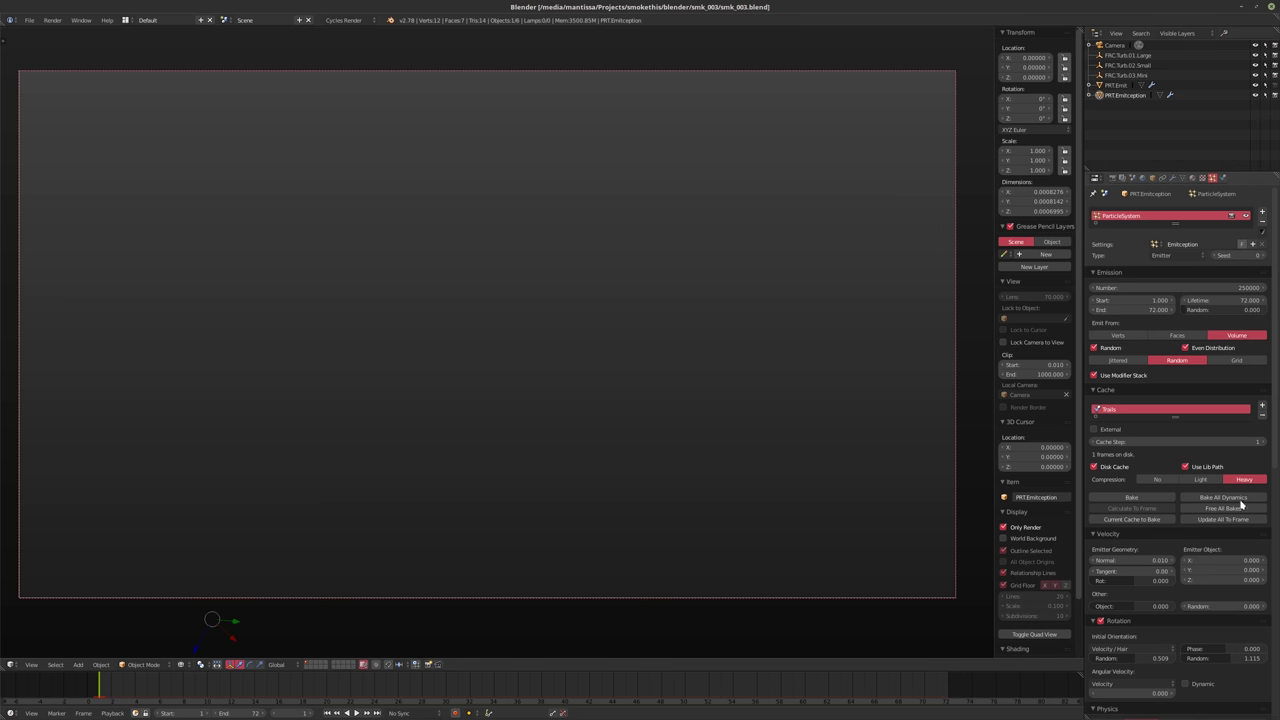
Bake all dynamics, go to the last frame and examine the particle trails outside and through the camera view
left_click(1238, 498)
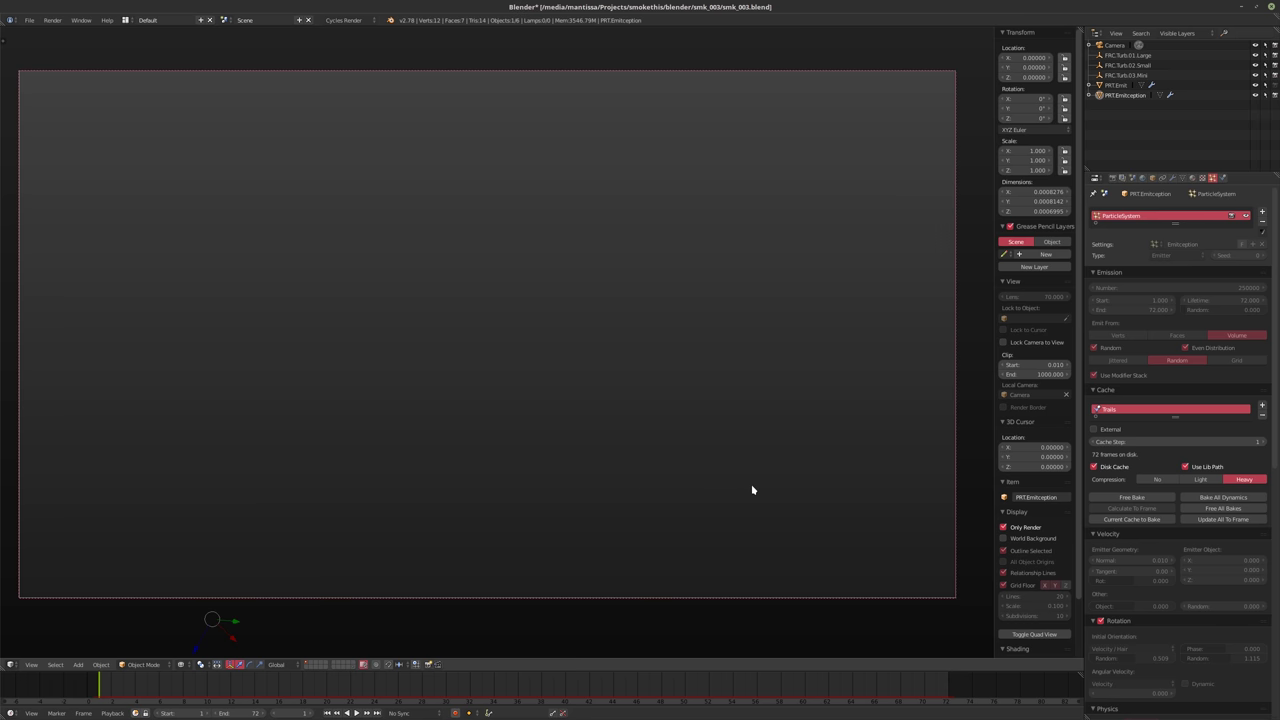
key("shift+Right")
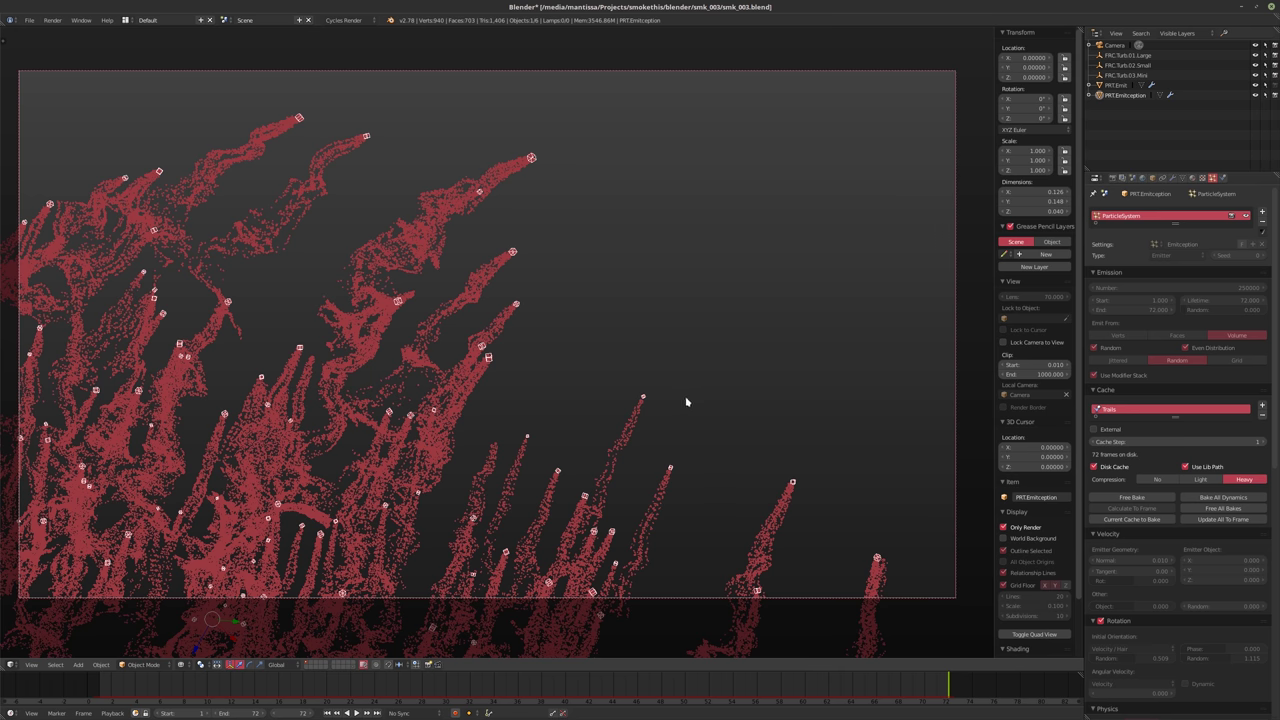
key("KP_0")
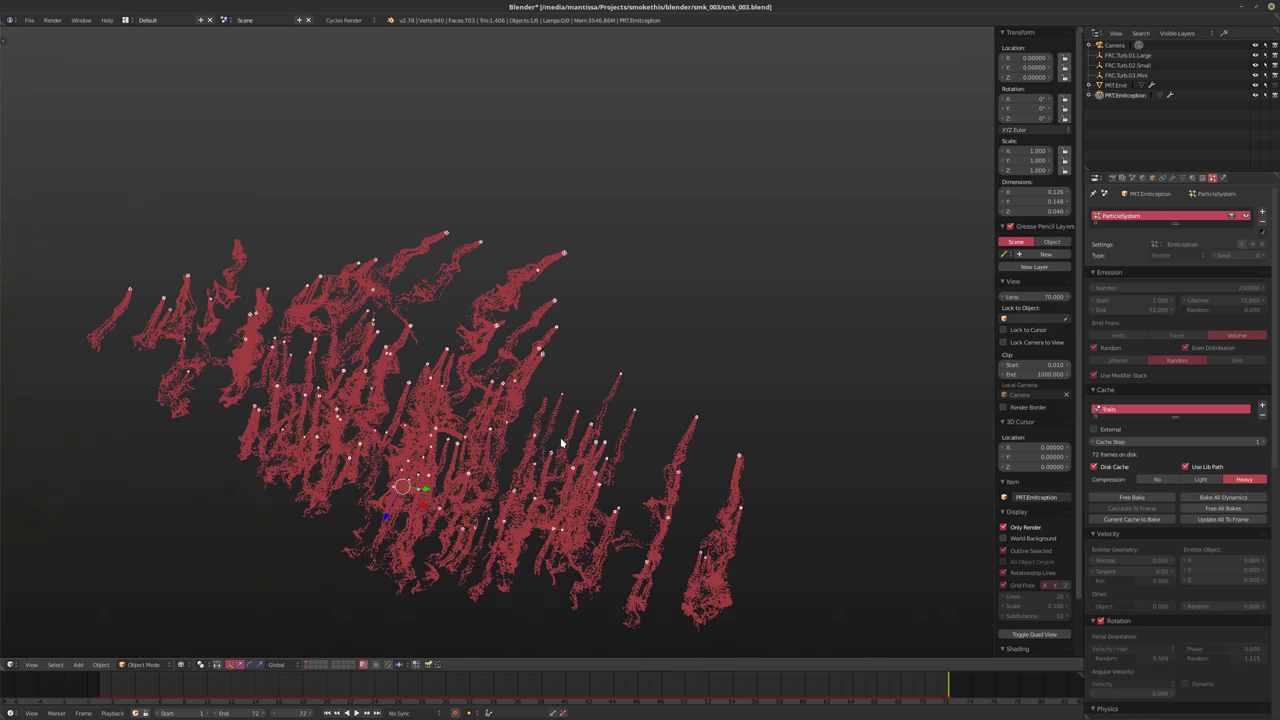
scroll(562, 441, "down", 3)
middle_click_drag(560, 419, 370, 398)
scroll(491, 337, "up", 2)
scroll(528, 334, "up", 2)
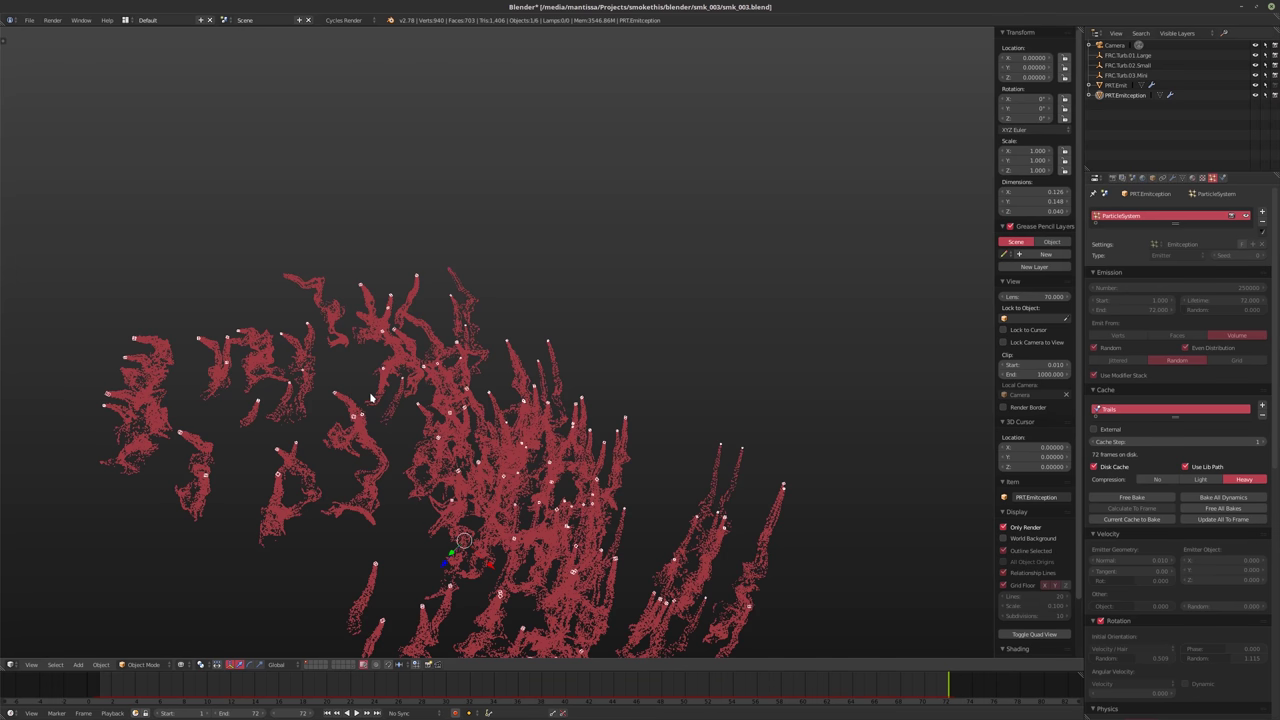
key("KP_0")
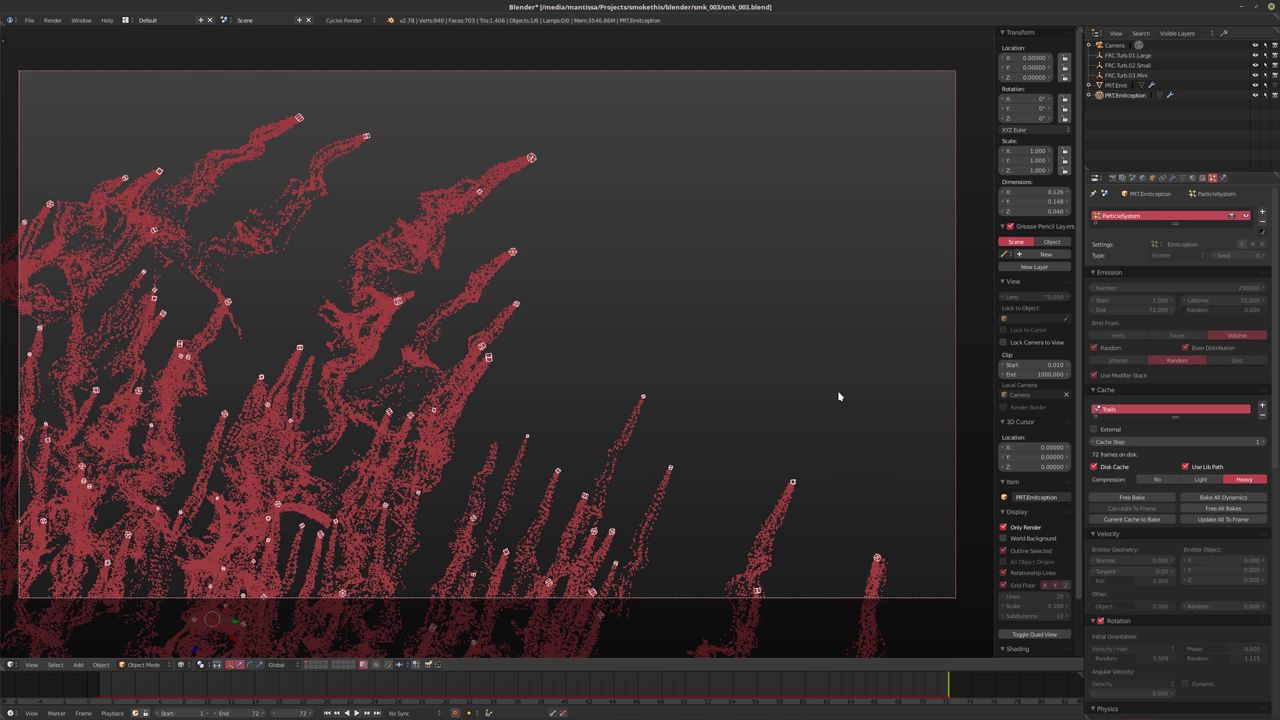
Return to frame 1, save over the project file and free all particle bakes
key("shift+Left")
key("ctrl+s")
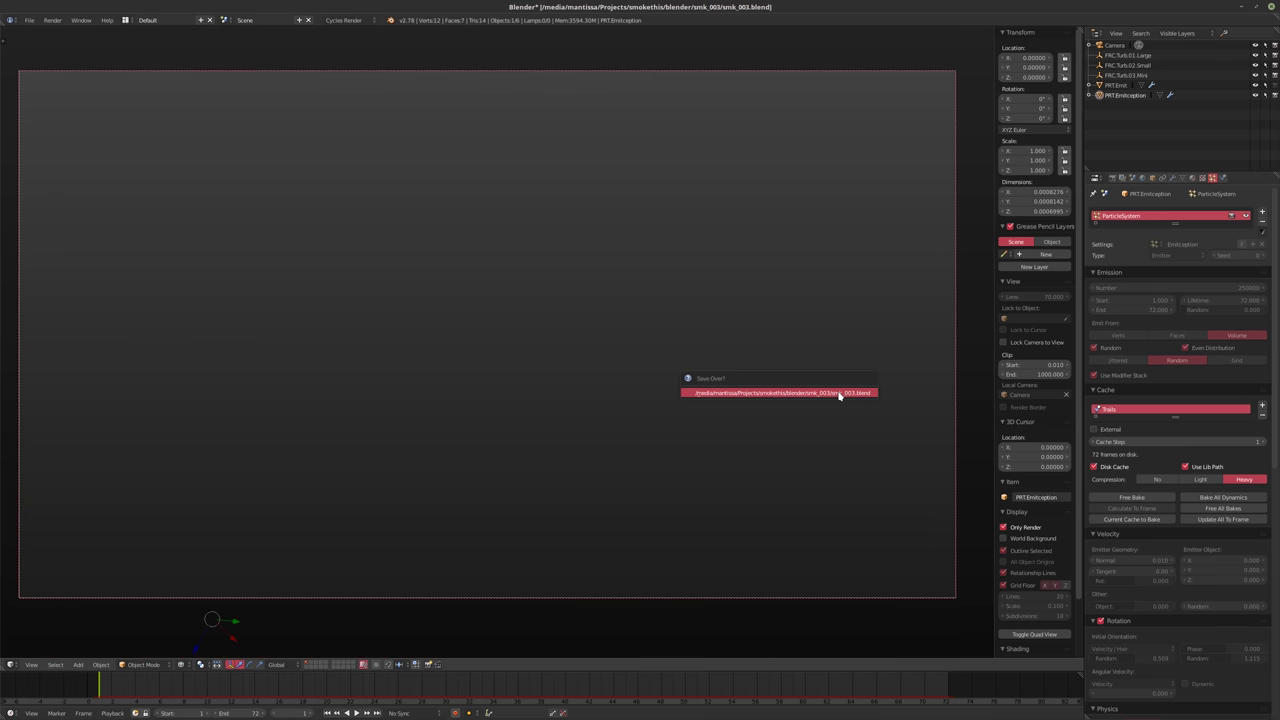
left_click(838, 396)
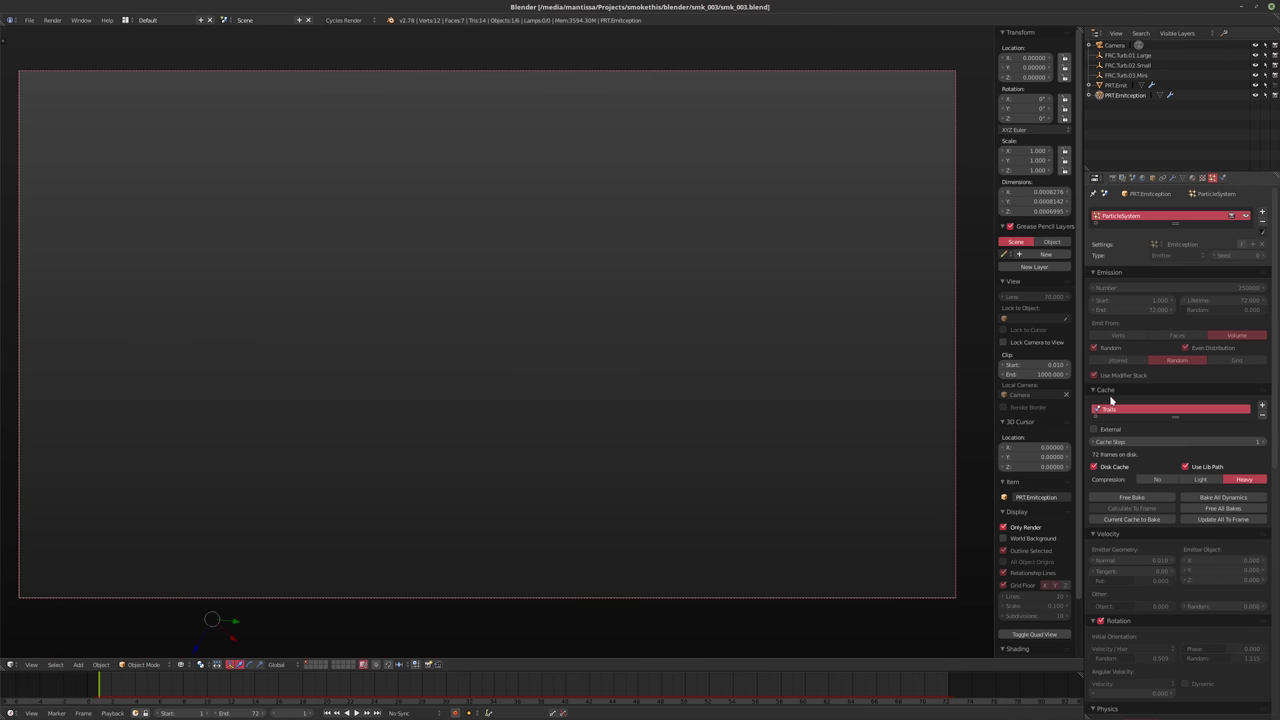
left_click(1206, 510)
Select PRT.Emit and open its particle physics timestep for editing
left_click(1117, 86)
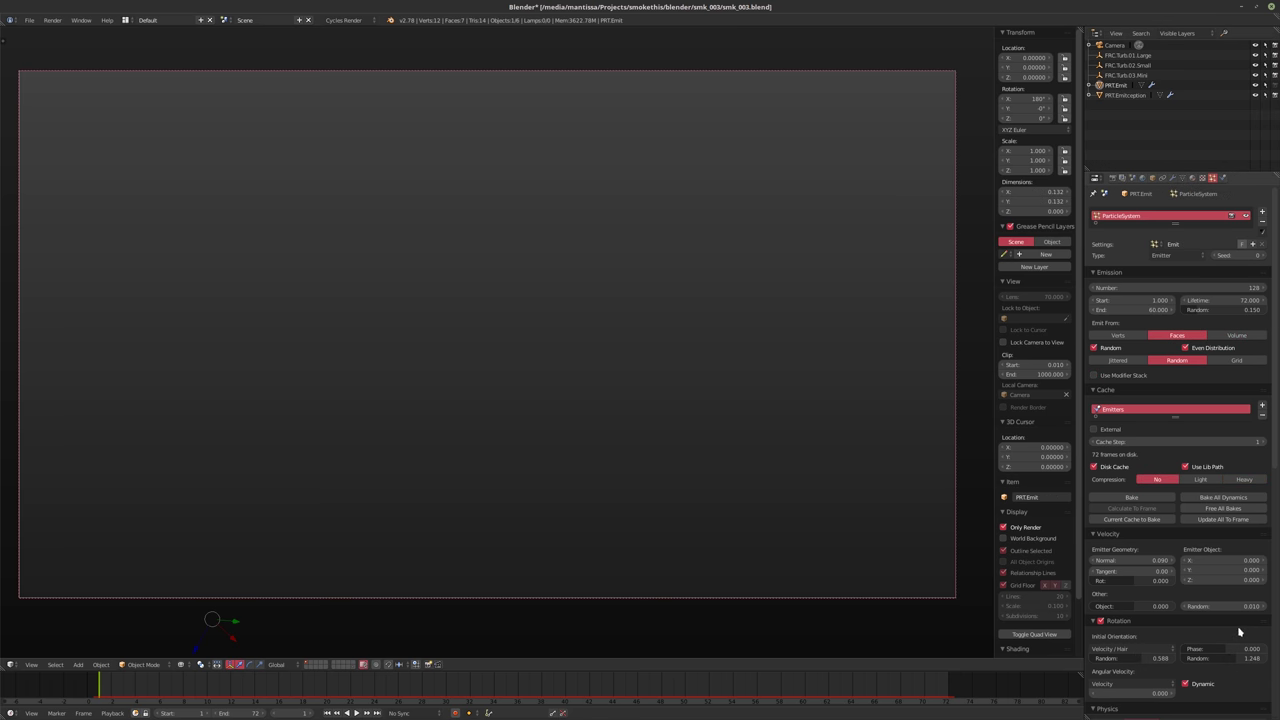
left_click(1214, 607)
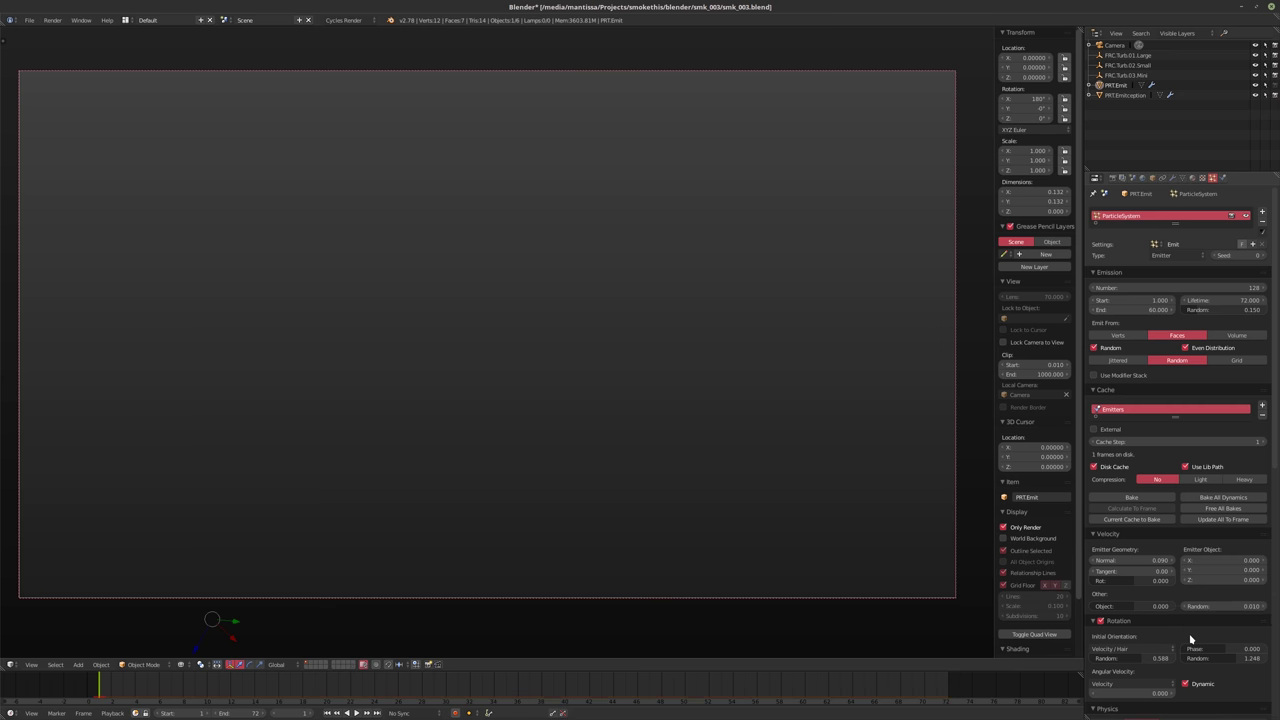
key("Return")
scroll(1185, 640, "down", 2)
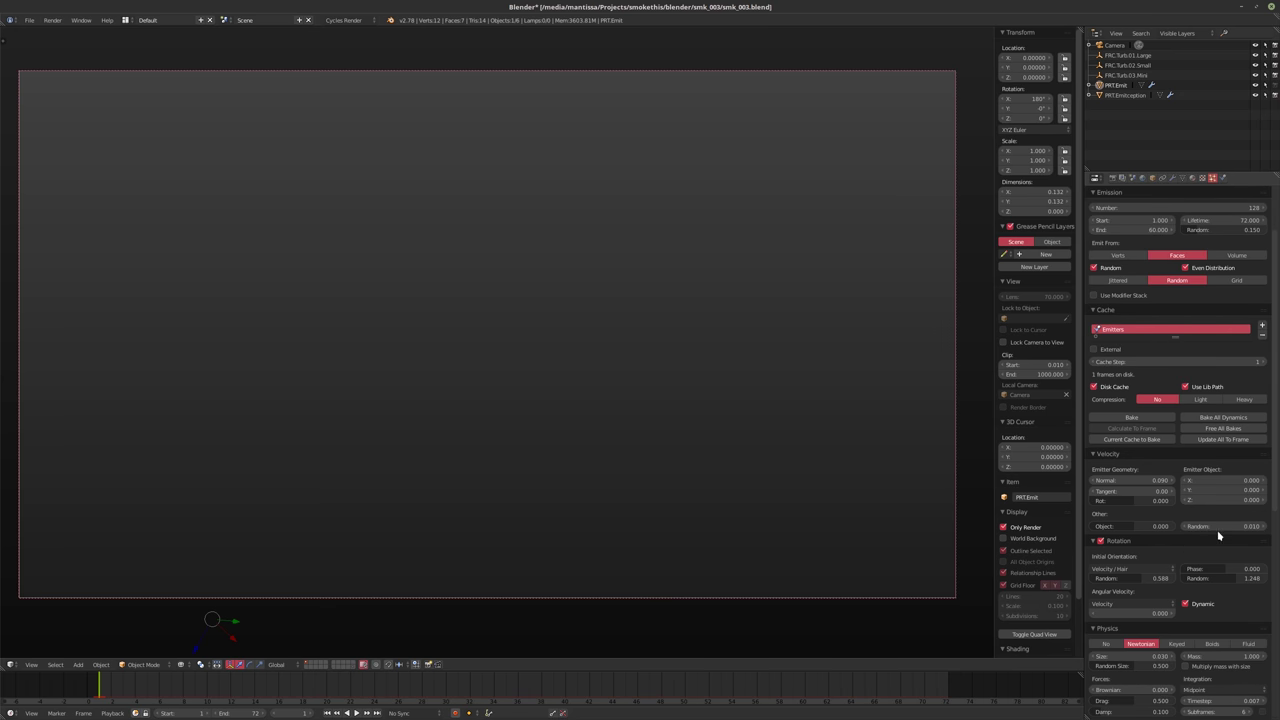
scroll(1215, 662, "down", 2)
left_click(1214, 640)
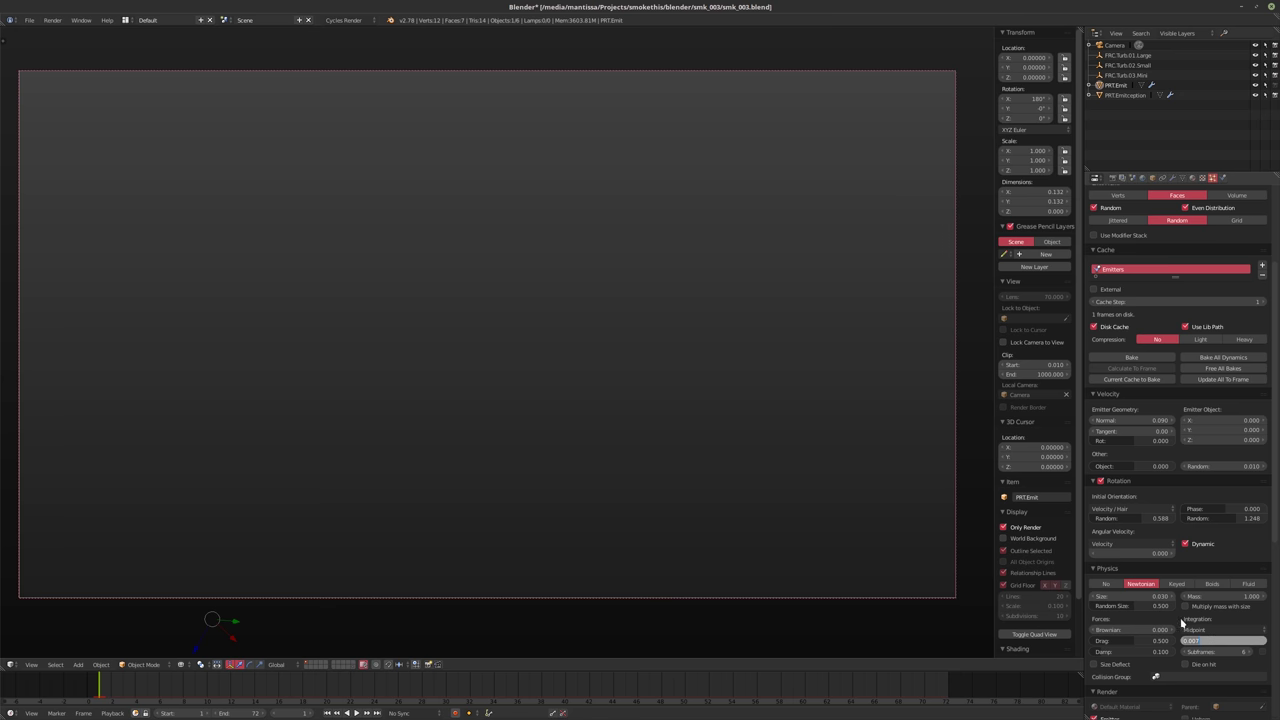
left_click(1204, 640)
key("Return")
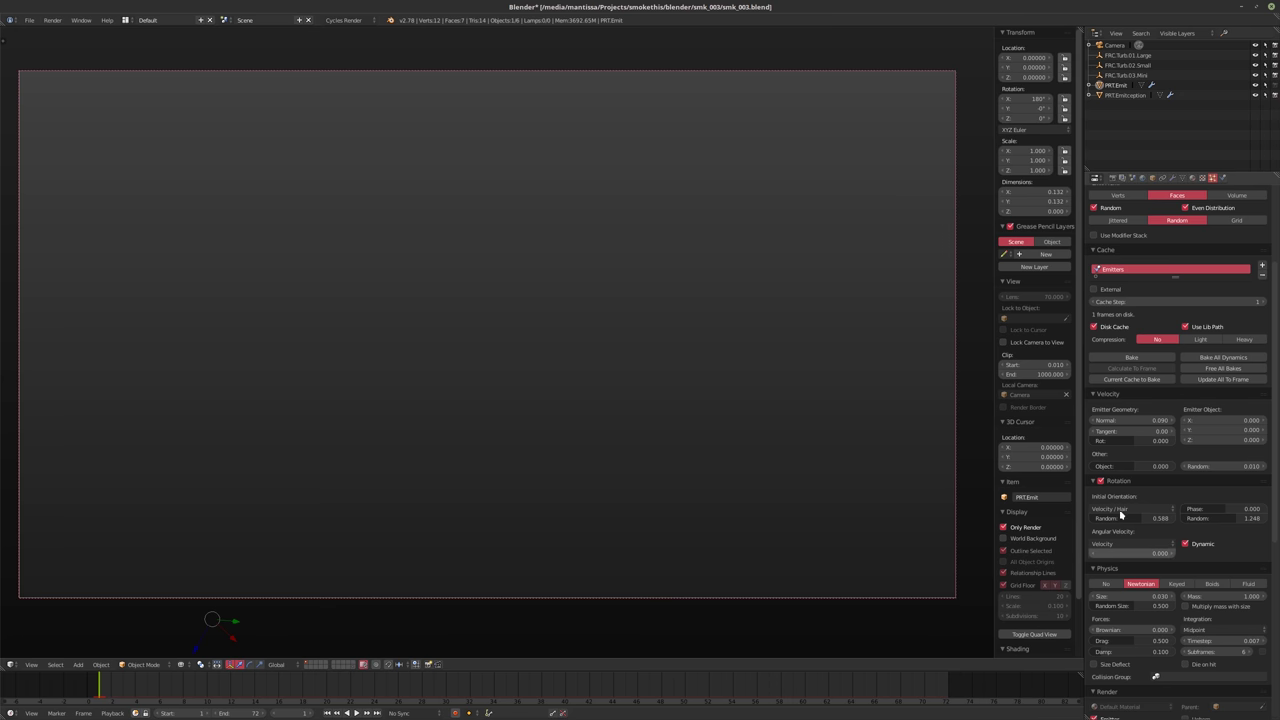
Reduce the viewport display of PRT.Emit's particles to 10%
scroll(1134, 607, "down", 3)
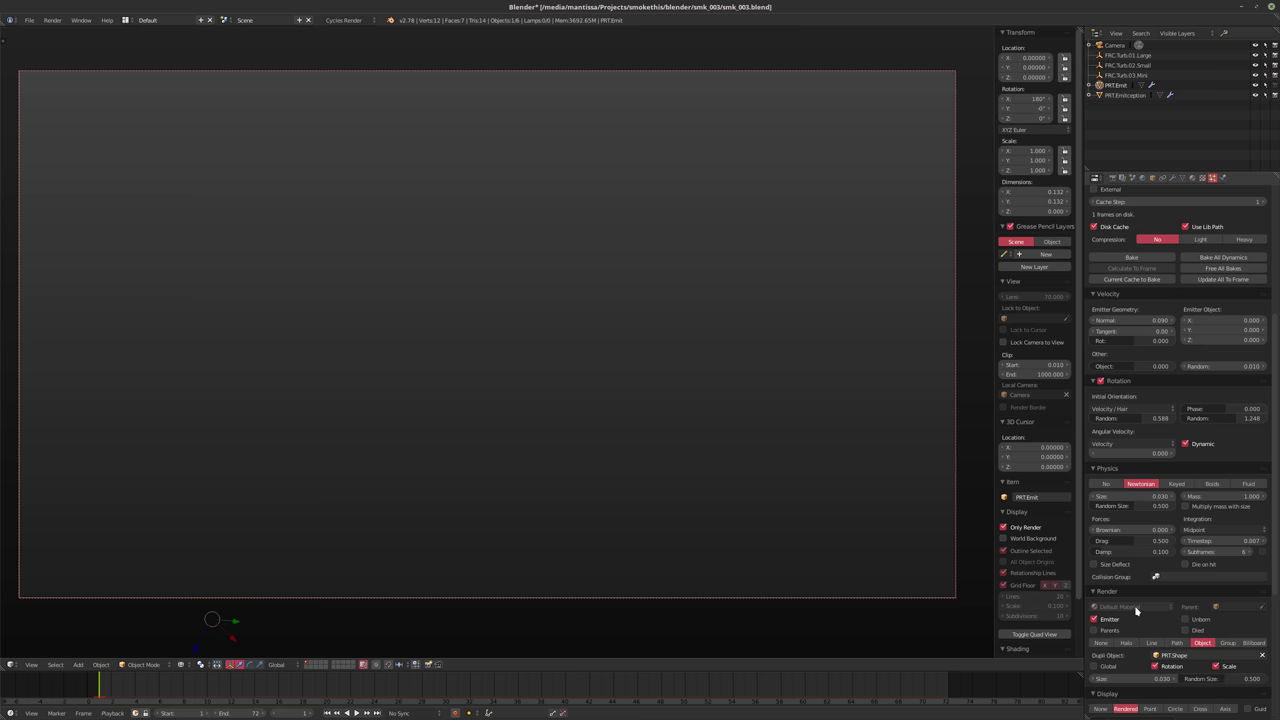
scroll(1123, 608, "down", 1)
scroll(1123, 612, "up", 1)
scroll(1113, 694, "down", 2)
left_click(1106, 594)
double_click(1116, 621)
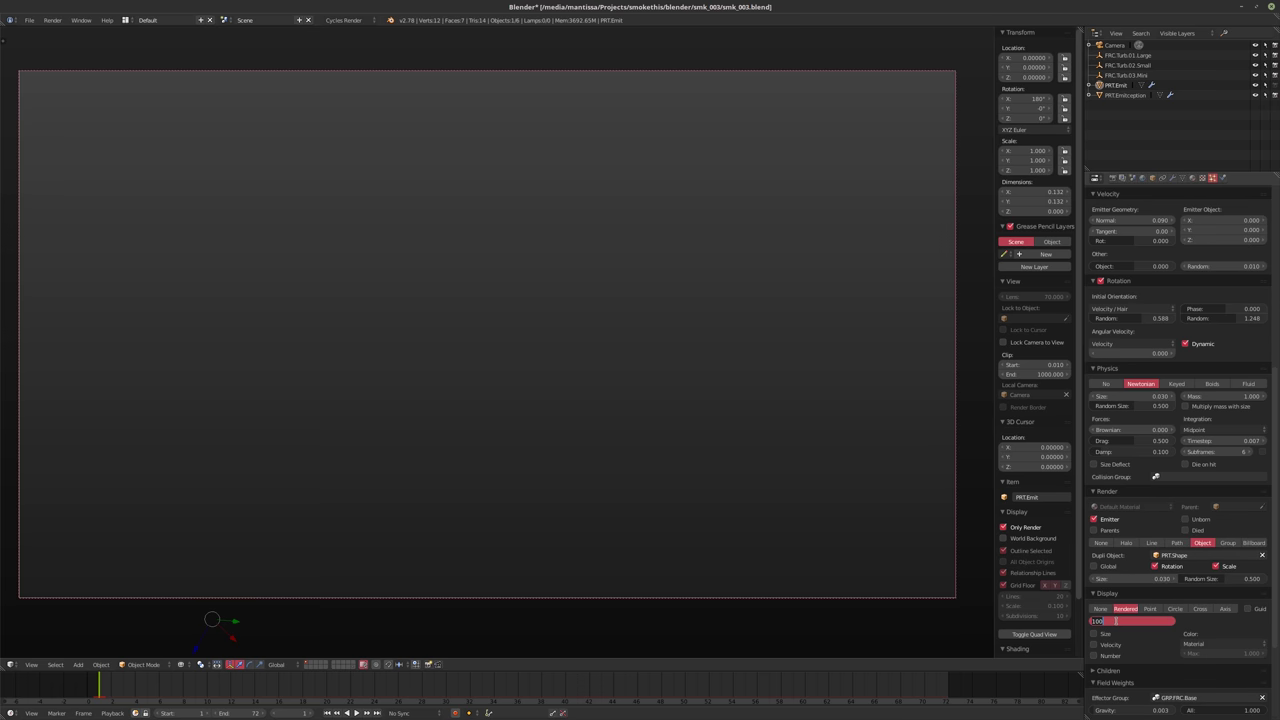
type("10")
key("Return")
scroll(1152, 497, "up", 10)
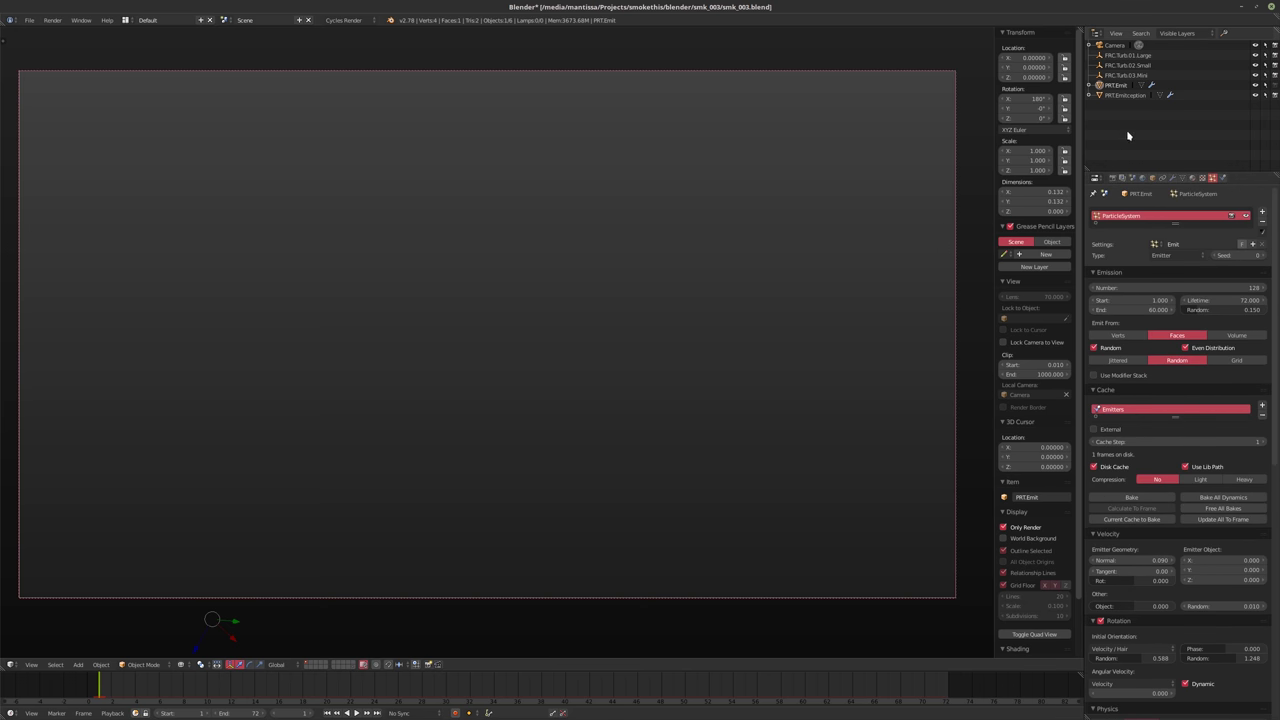
Restore the viewport display of PRT.Emit's particles to 100%
scroll(1151, 536, "down", 10)
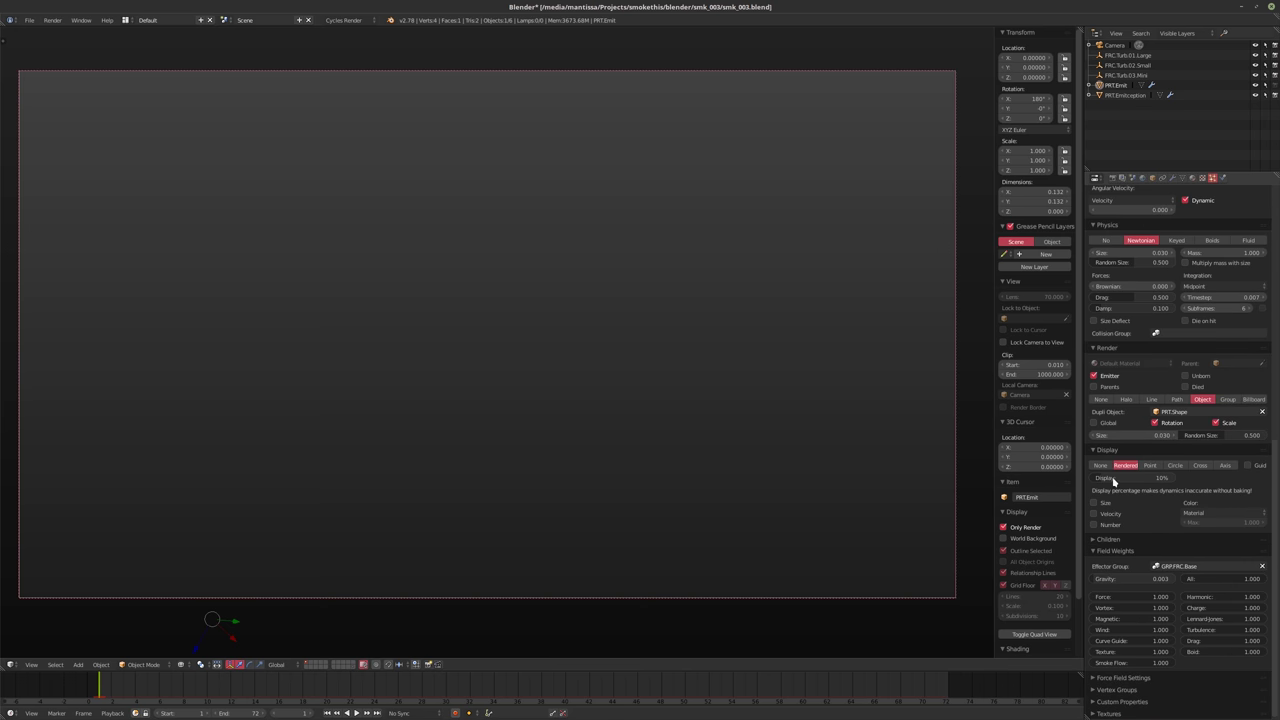
double_click(1113, 481)
type("100")
key("Return")
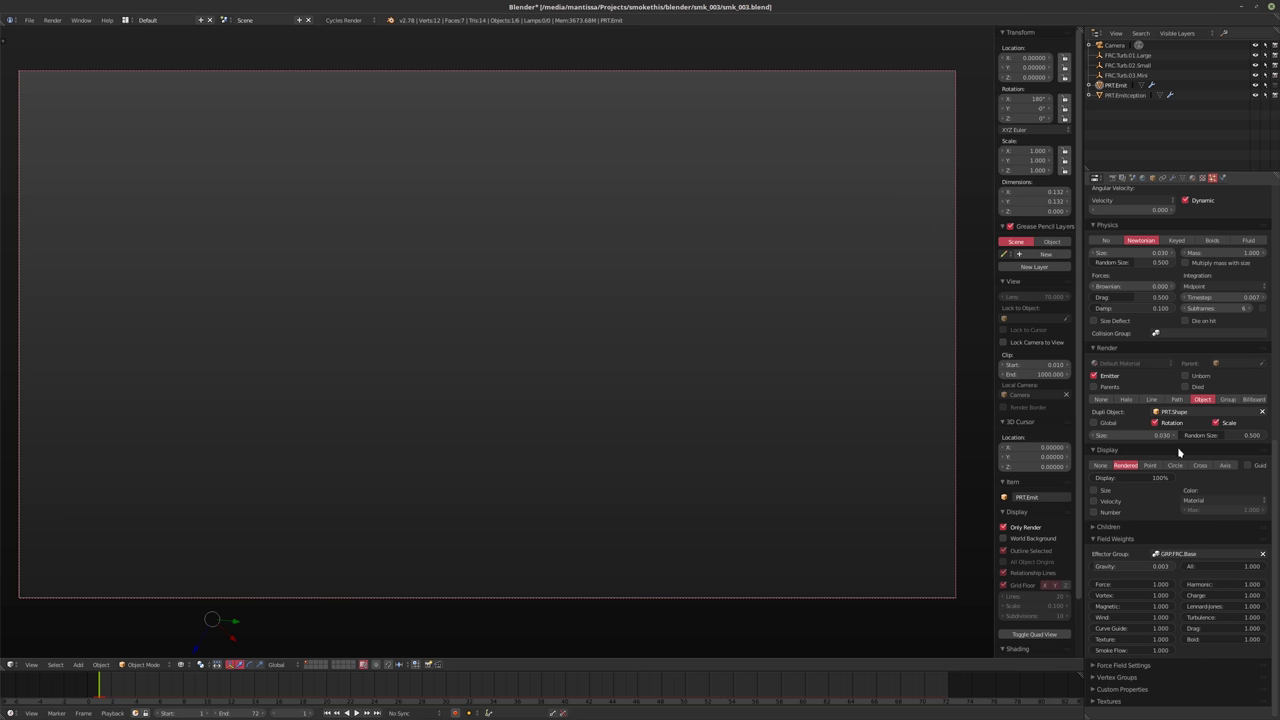
Set the particle physics timestep of PRT.Emit to 0.01
scroll(1160, 437, "up", 4)
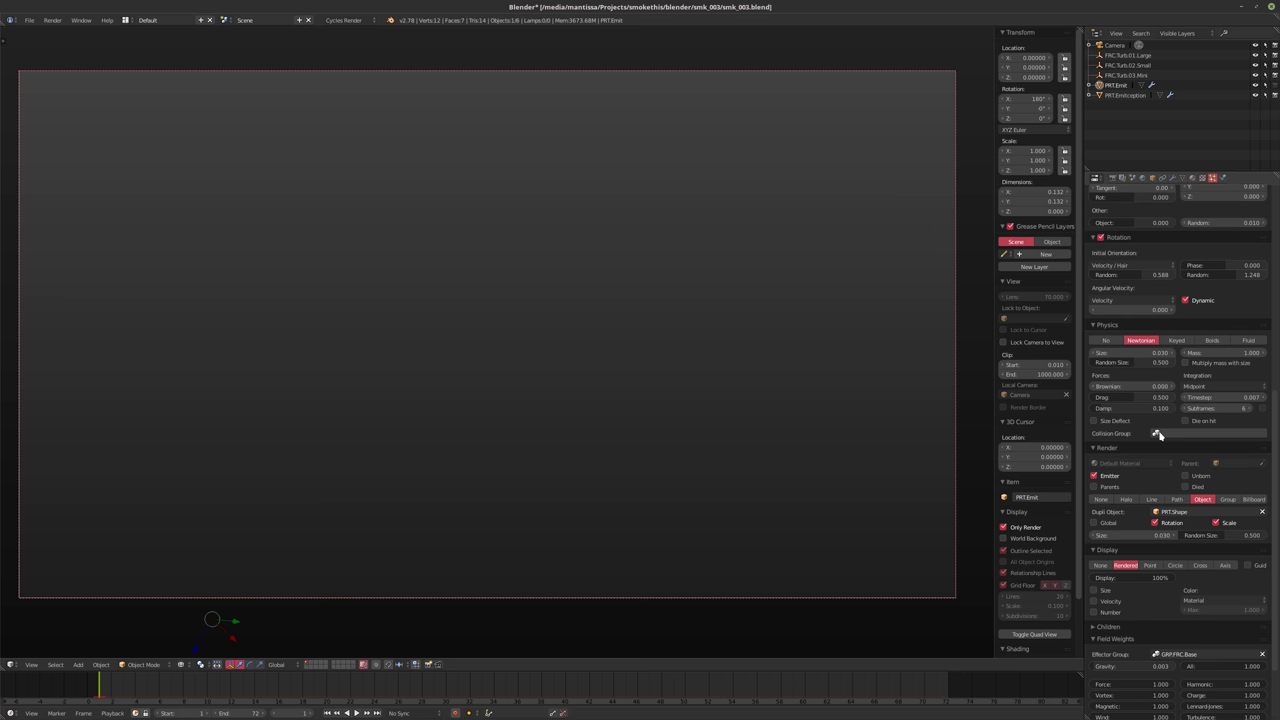
double_click(1199, 397)
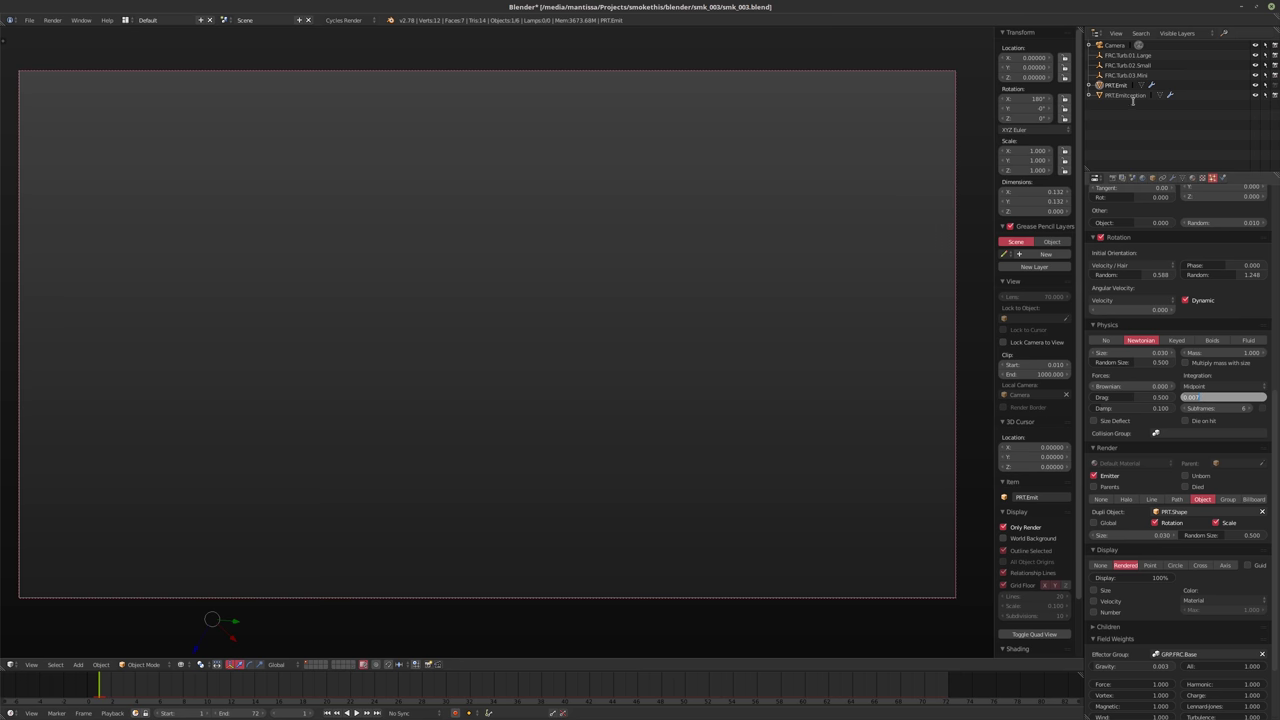
double_click(1128, 96)
left_click(1233, 396)
type("0.01")
key("Return")
Set PRT.Emitception's particle physics timestep to 0.01 and raise its subframes to 4
left_click(1122, 96)
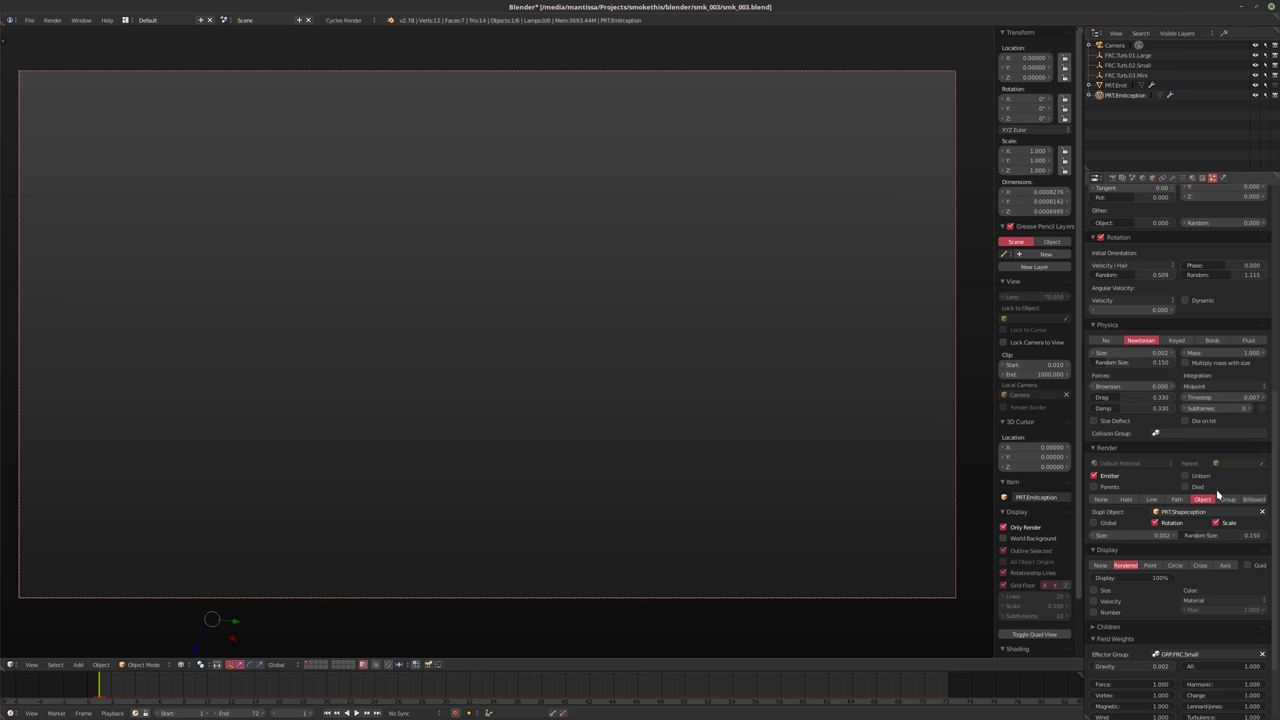
left_click(1210, 397)
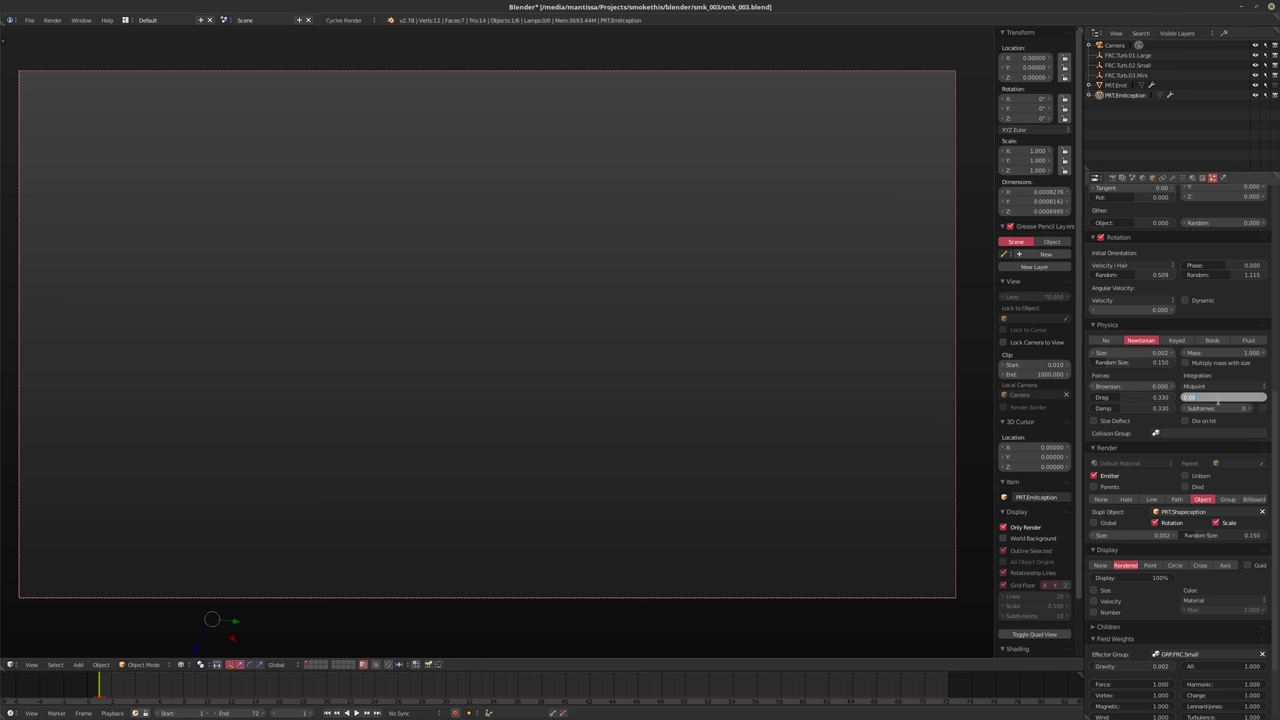
type("0.01")
key("Return")
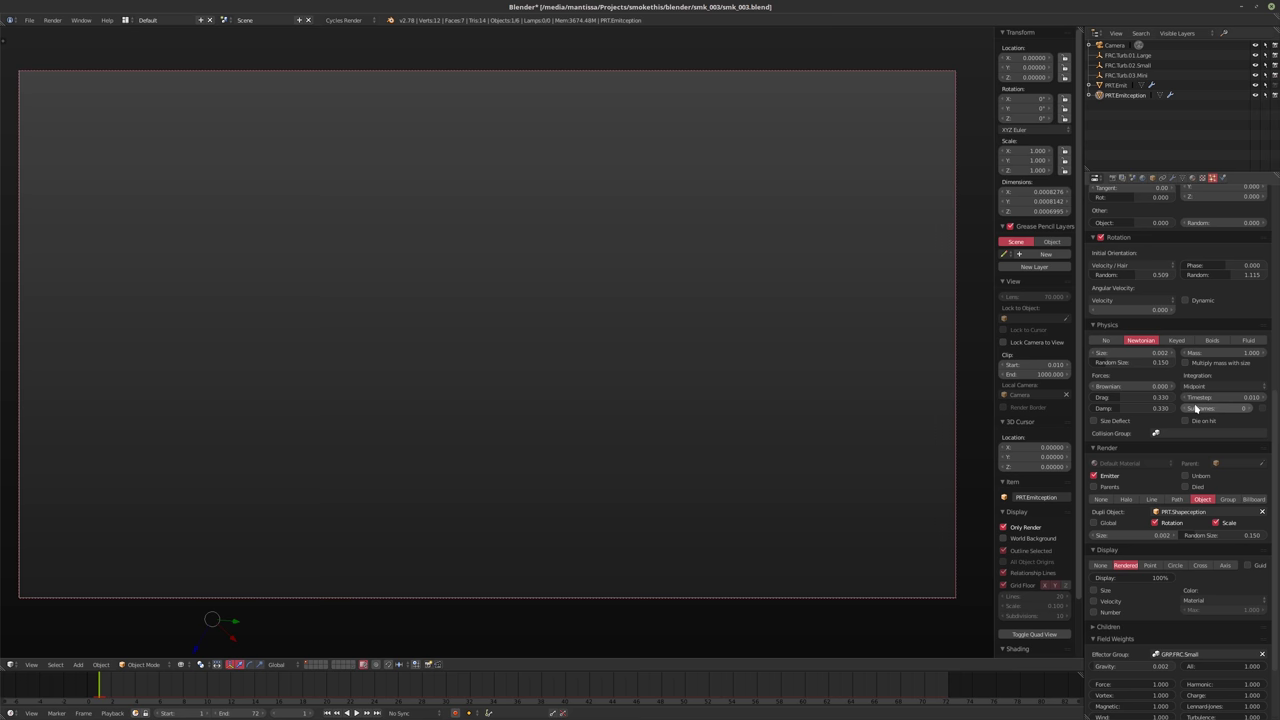
left_click(1247, 411)
left_click(1247, 411)
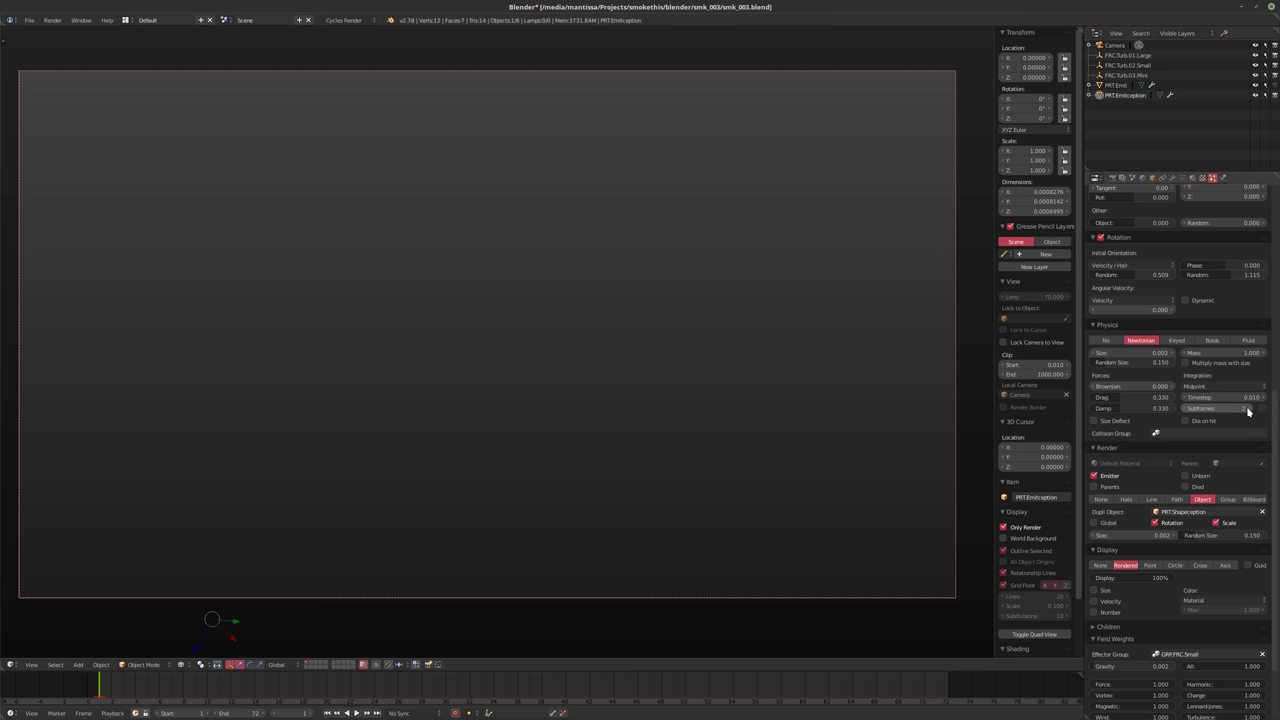
left_click(1247, 411)
left_click(1247, 411)
Set PRT.Emitception's particle emission number to 1250000
left_click(1124, 87)
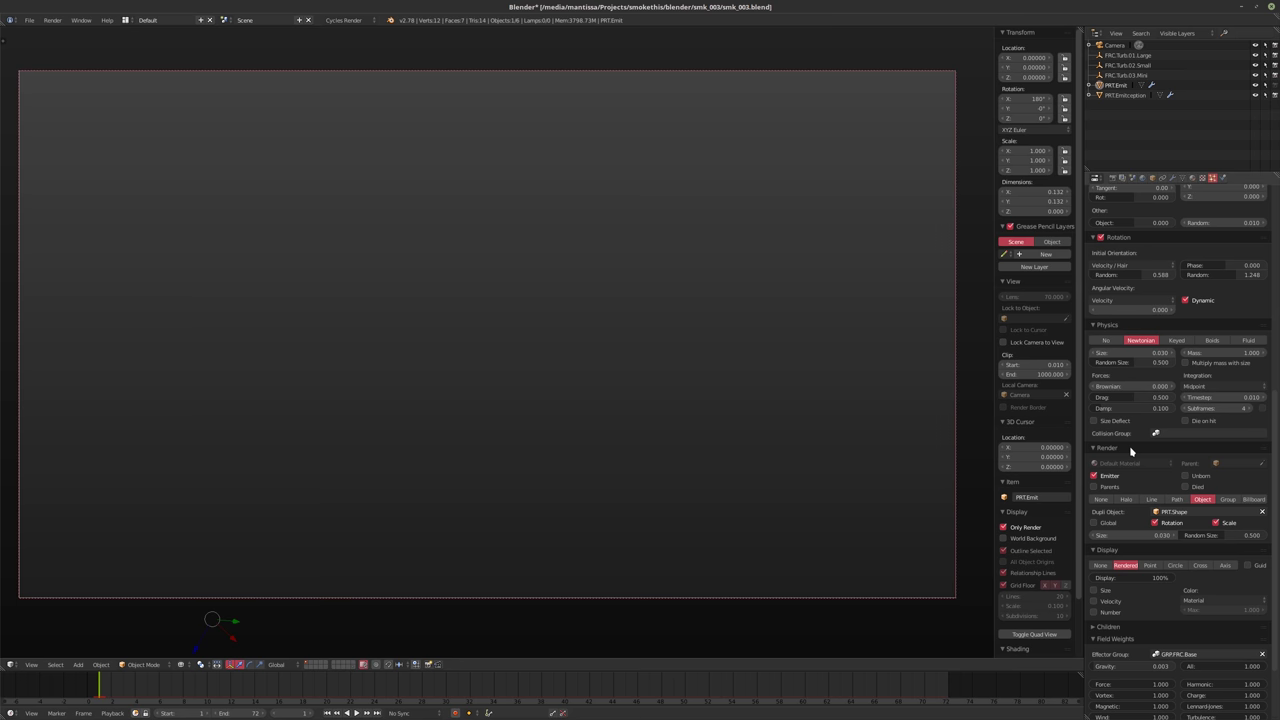
scroll(1146, 251, "up", 5)
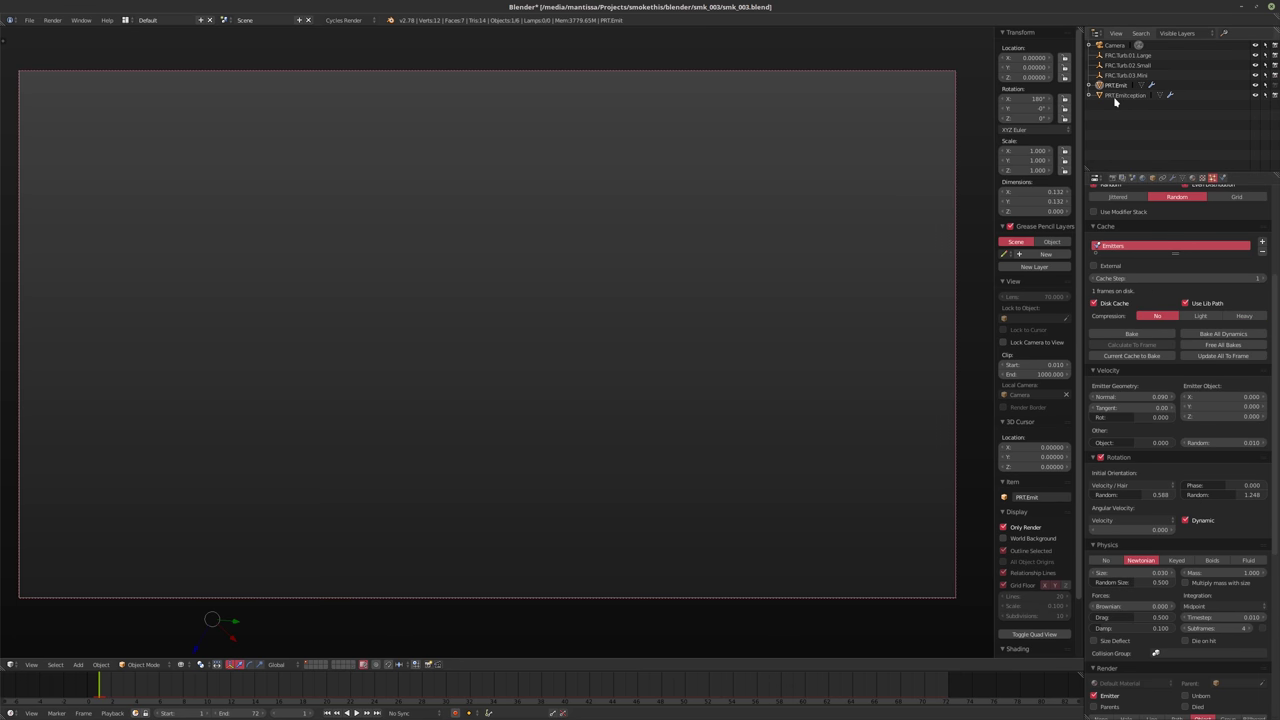
scroll(1143, 289, "up", 5)
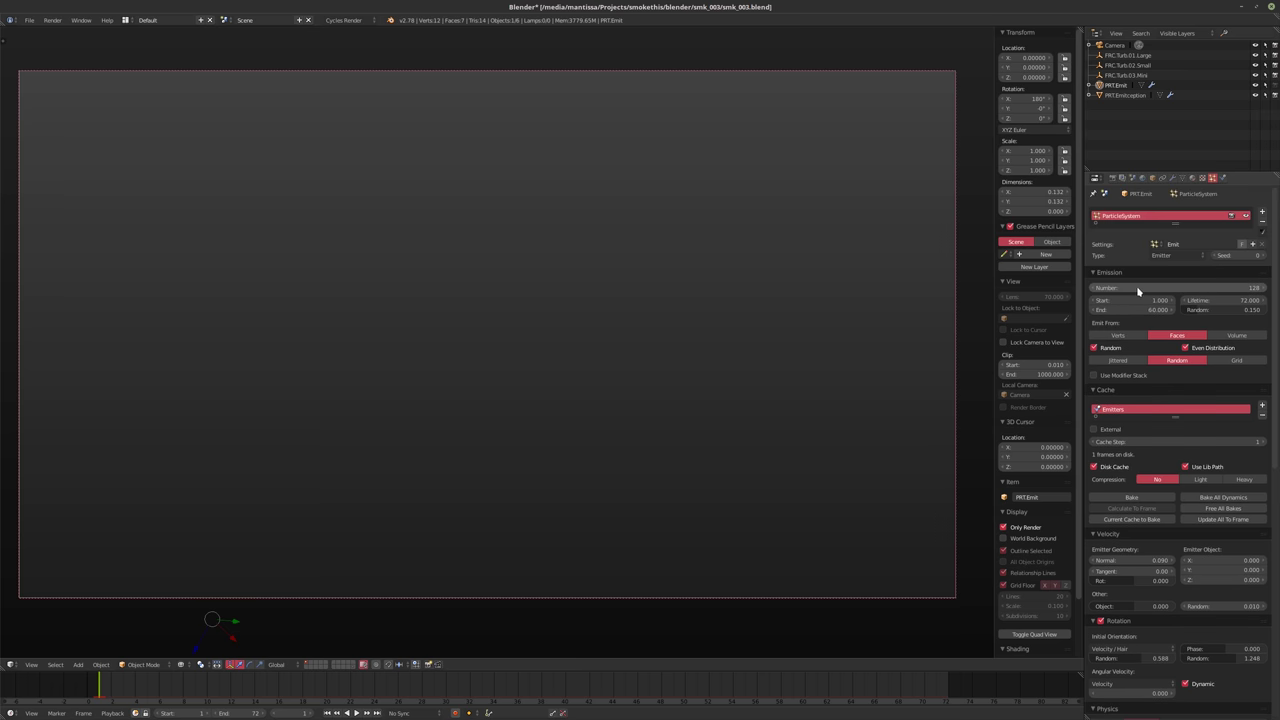
left_click(1125, 95)
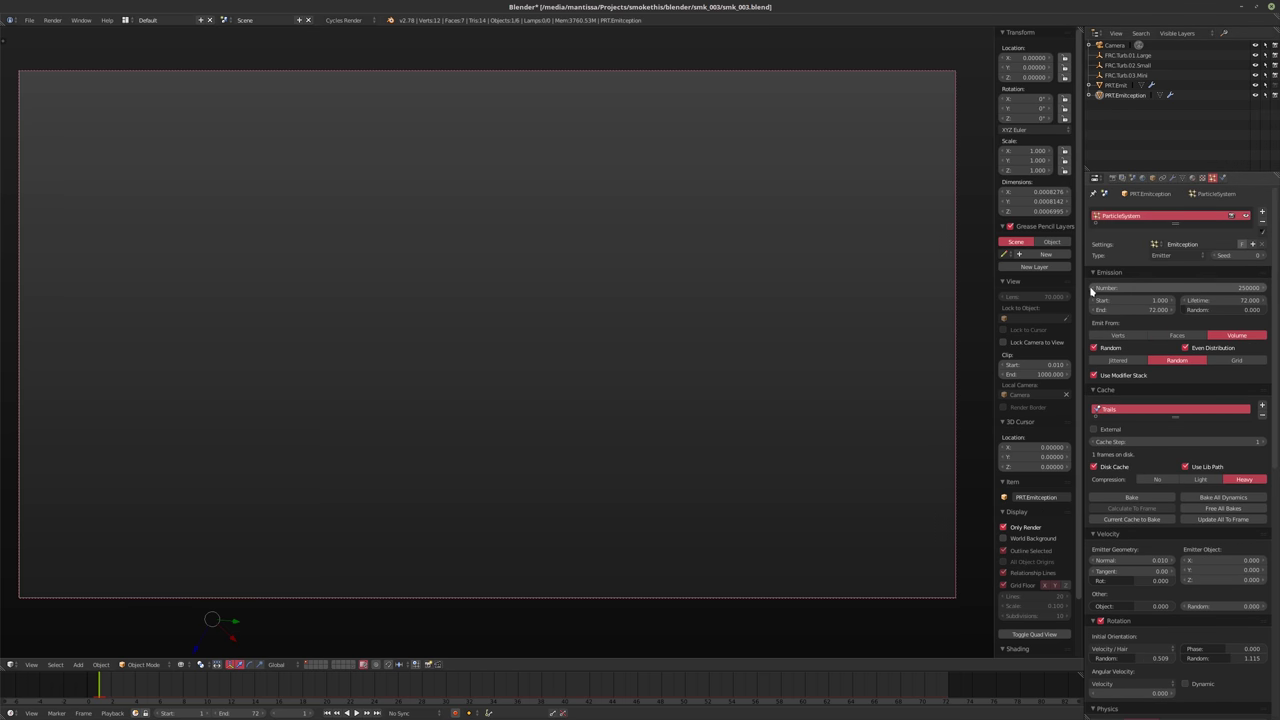
left_click(1175, 288)
type("0")
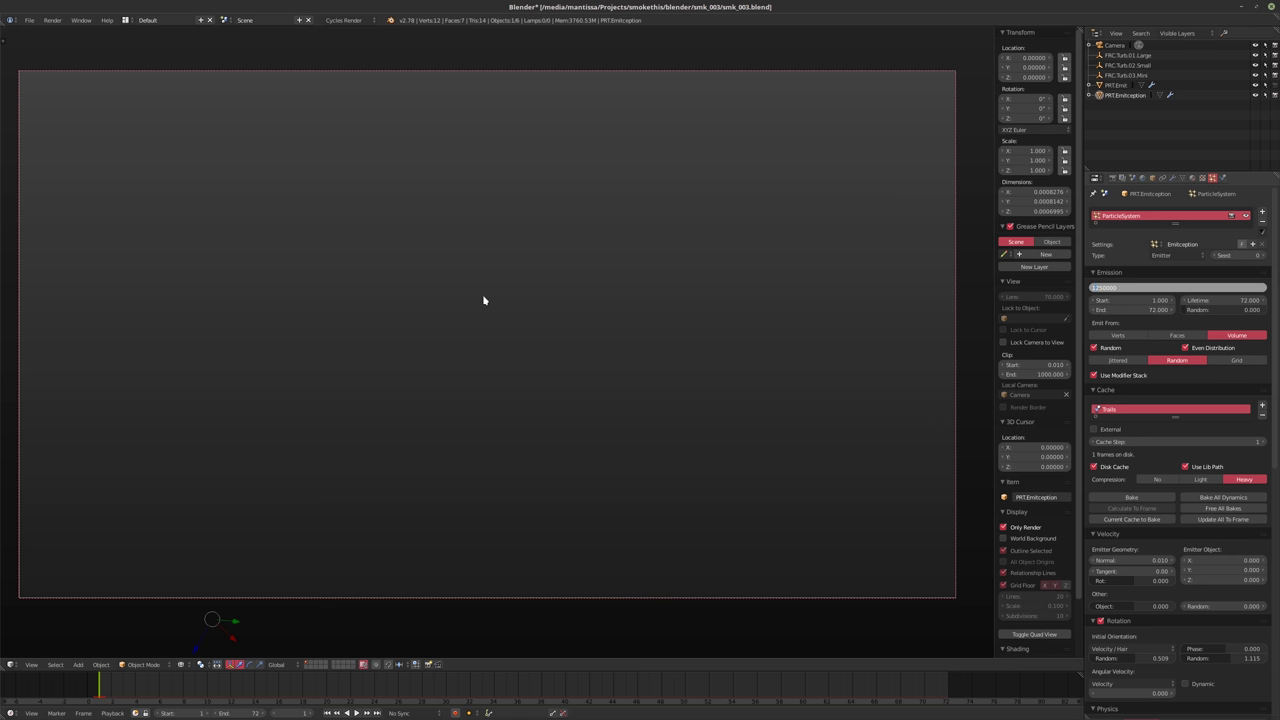
key("Return")
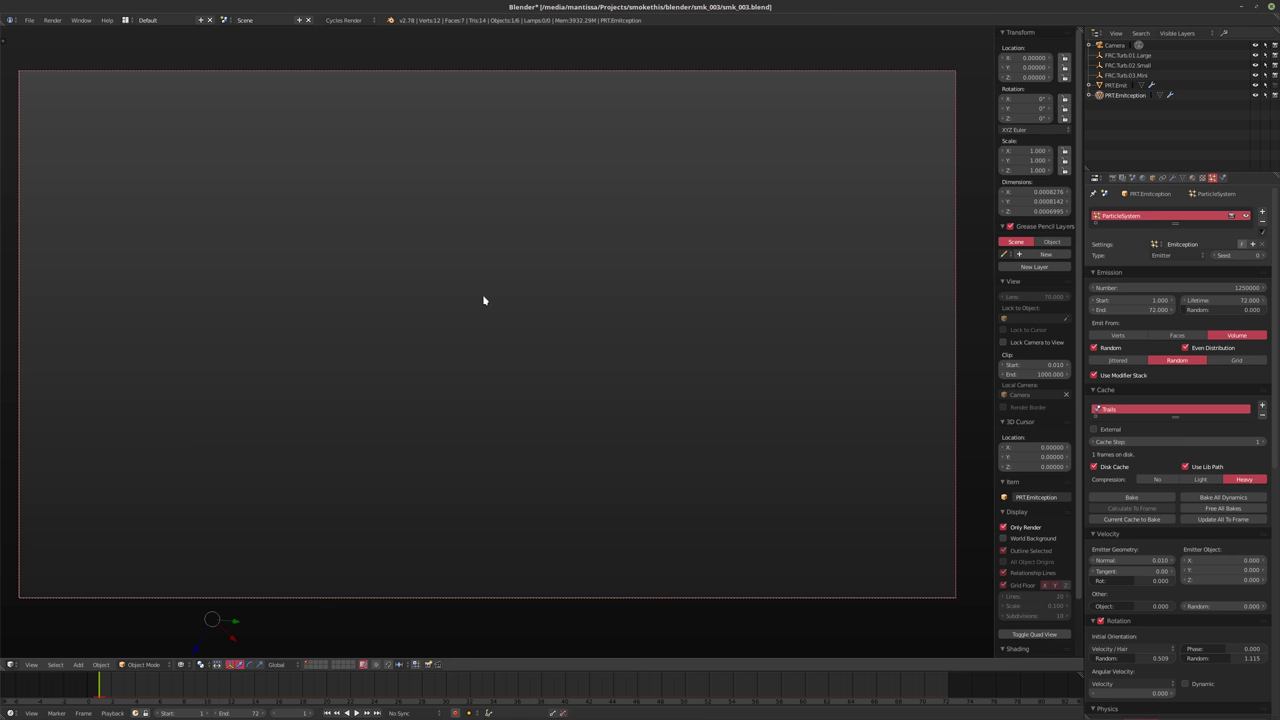
Save the scene over smk_003.blend and hide the 3D view's properties sidebar
key("ctrl+s")
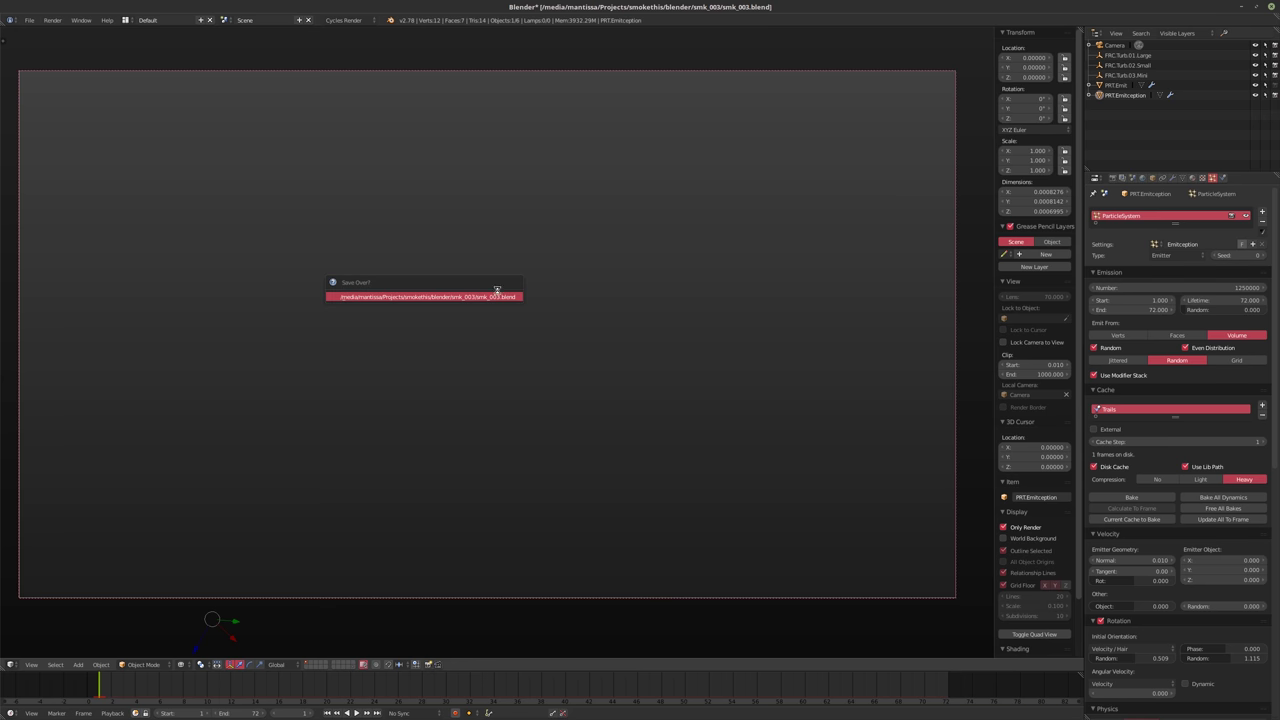
left_click(485, 297)
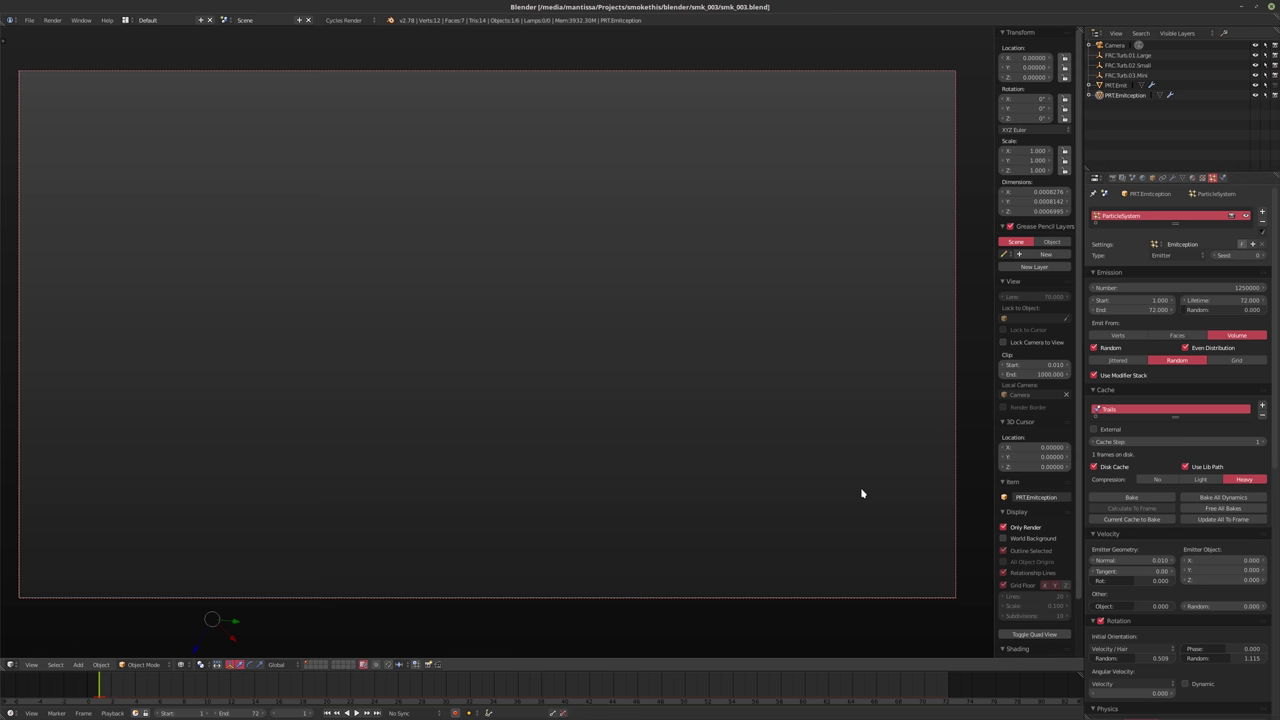
key("n")
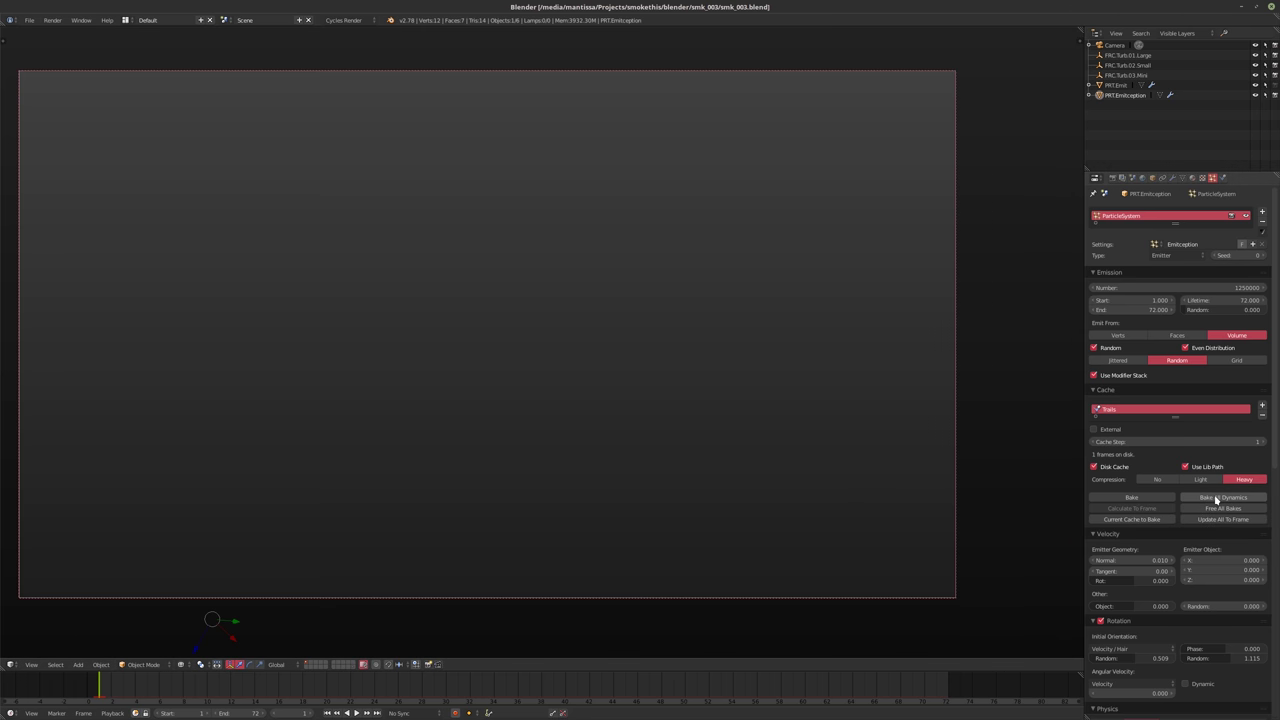
Bake all dynamics and stop the bake partway
left_click(1216, 499)
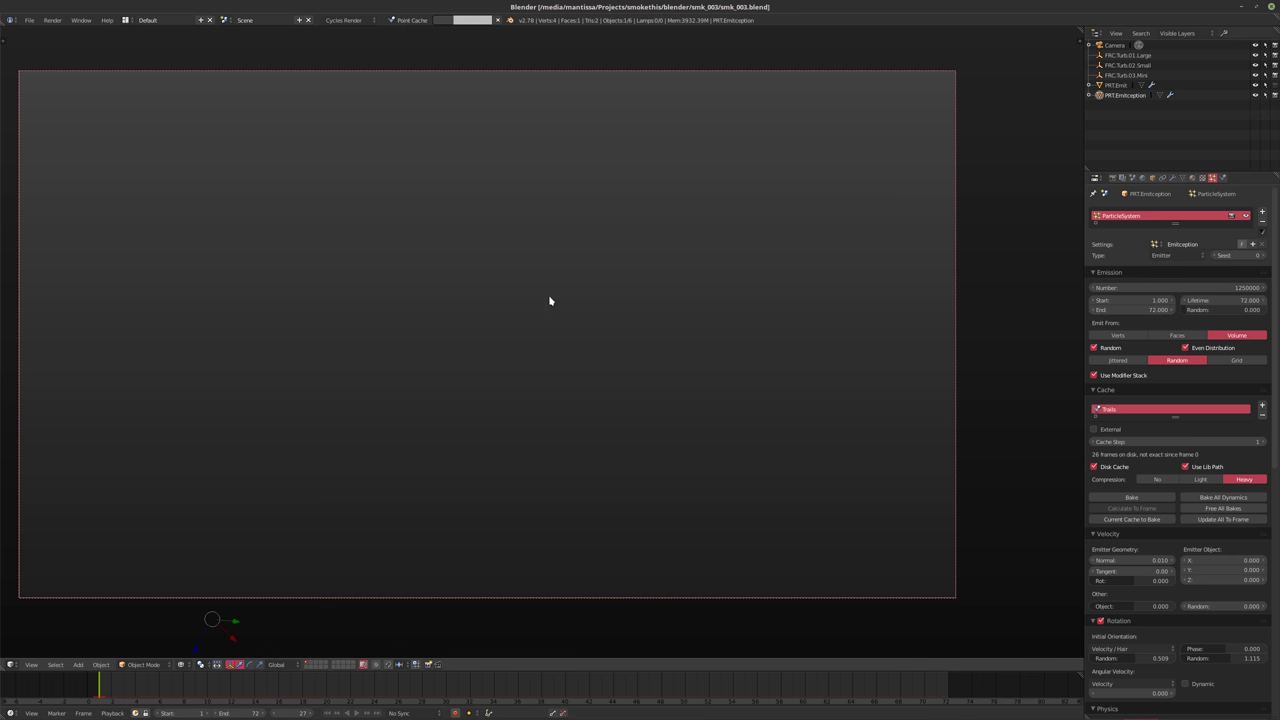
left_click(497, 21)
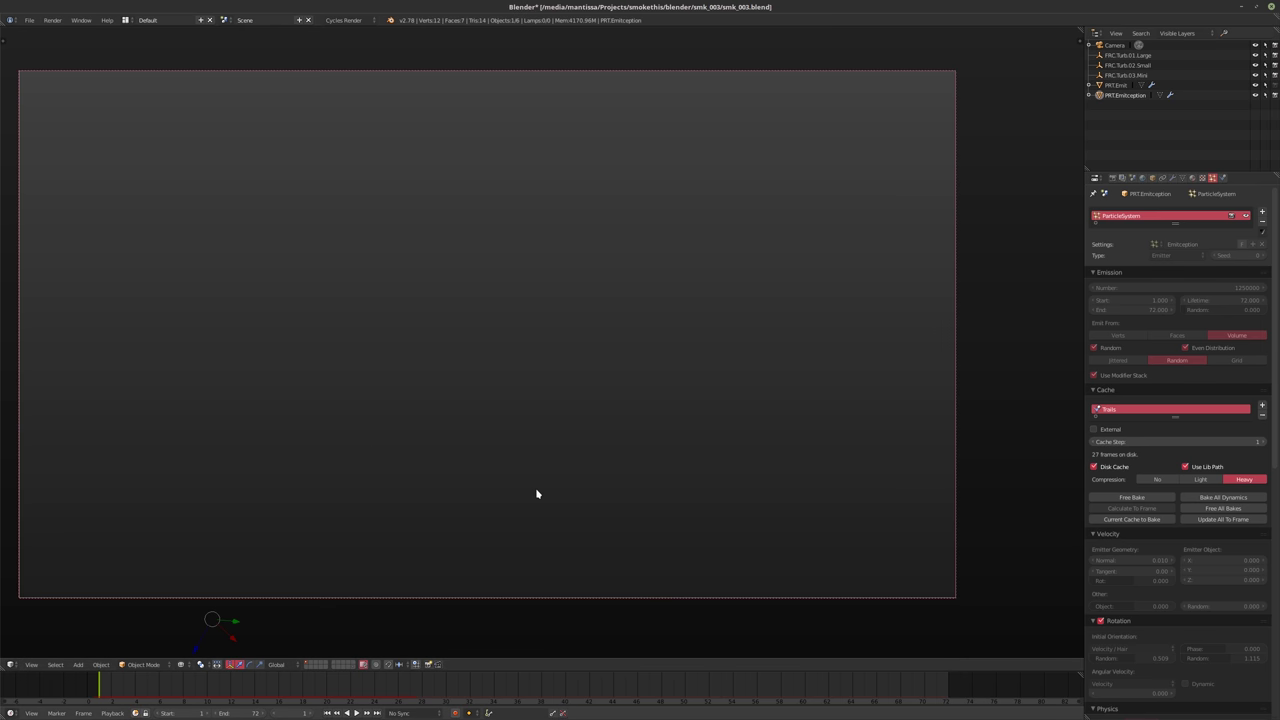
Play the baked frames, examine the particle trails up close outside the camera view, and return to the camera view
key("alt+a")
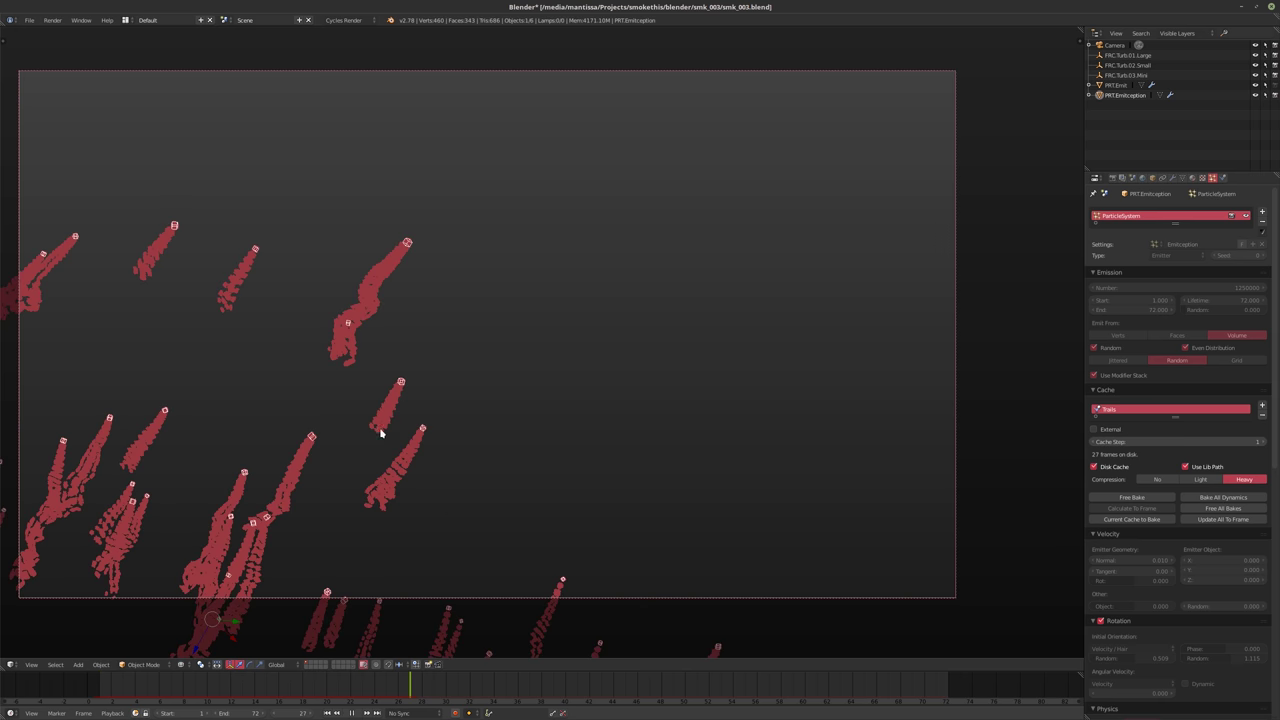
key("alt+a")
key("KP_0")
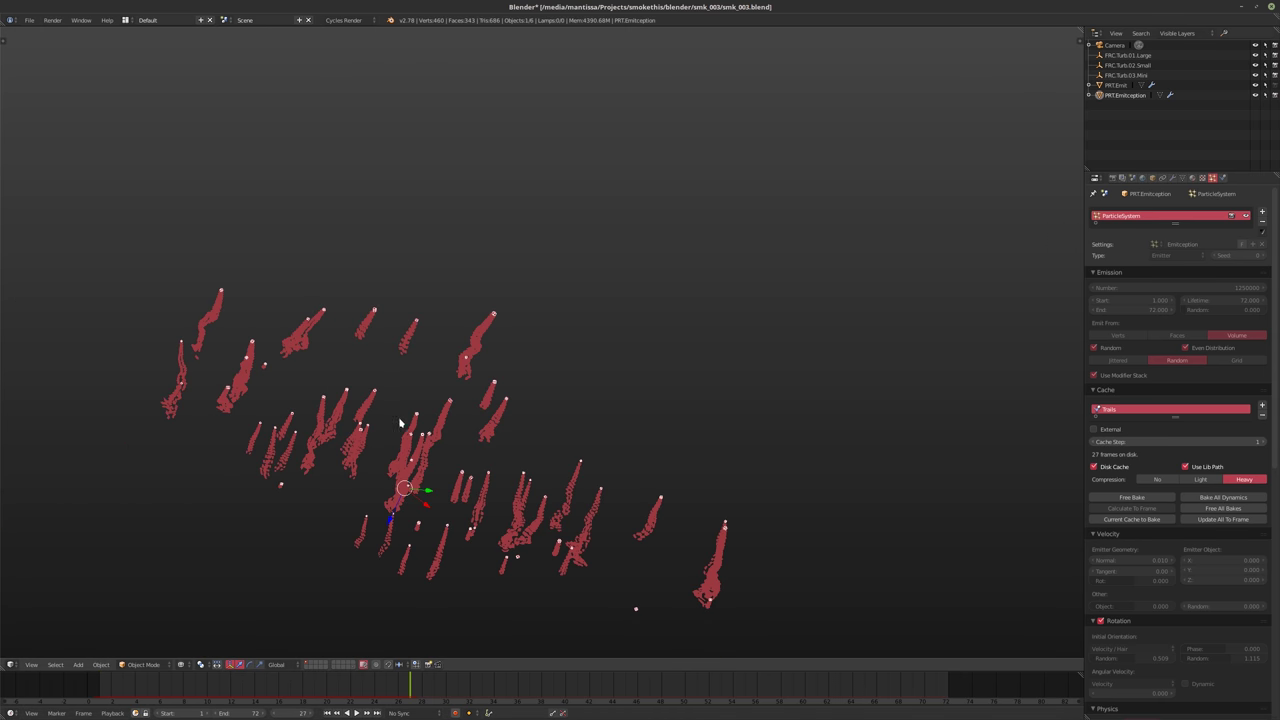
scroll(480, 334, "up", 5)
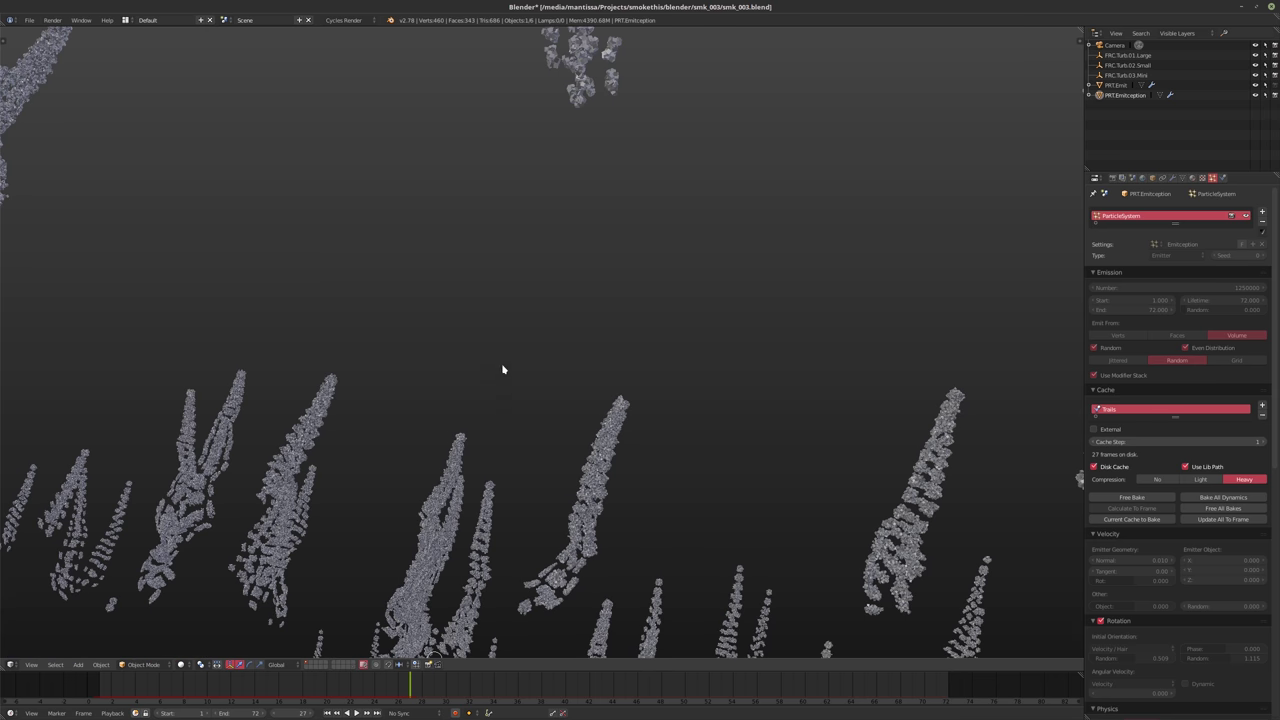
scroll(500, 362, "down", 3, "shift")
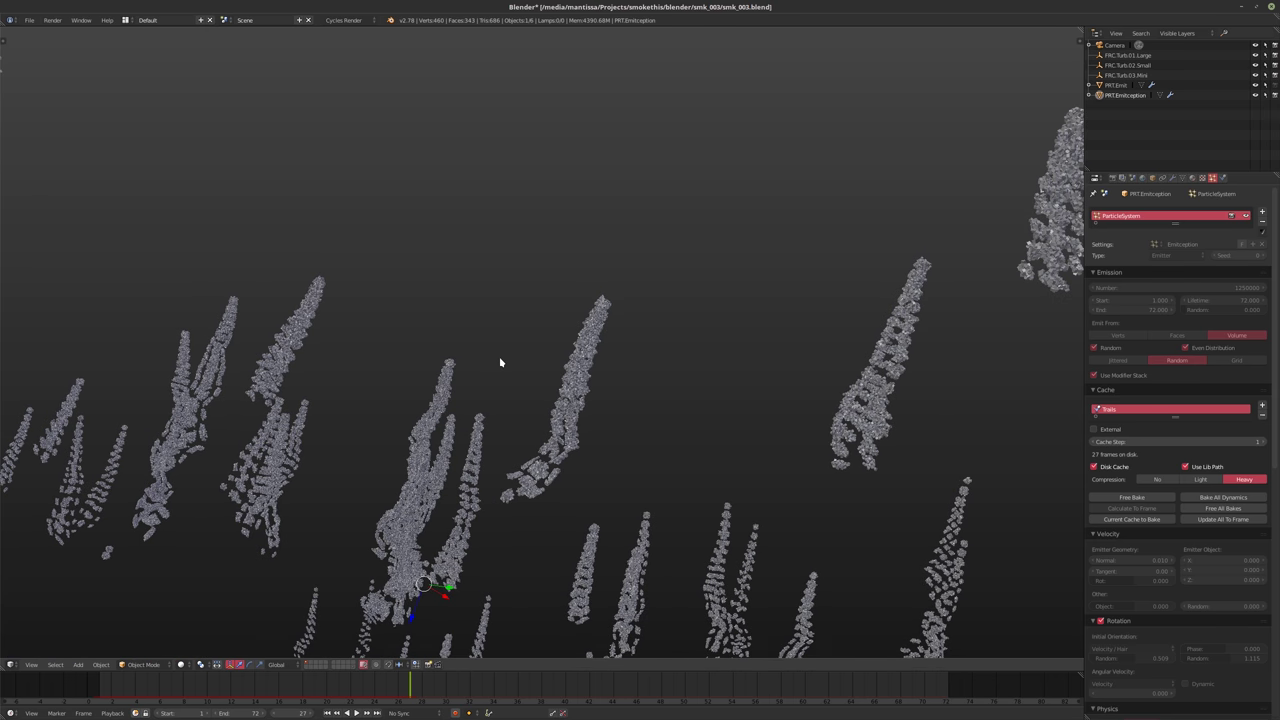
key("KP_0")
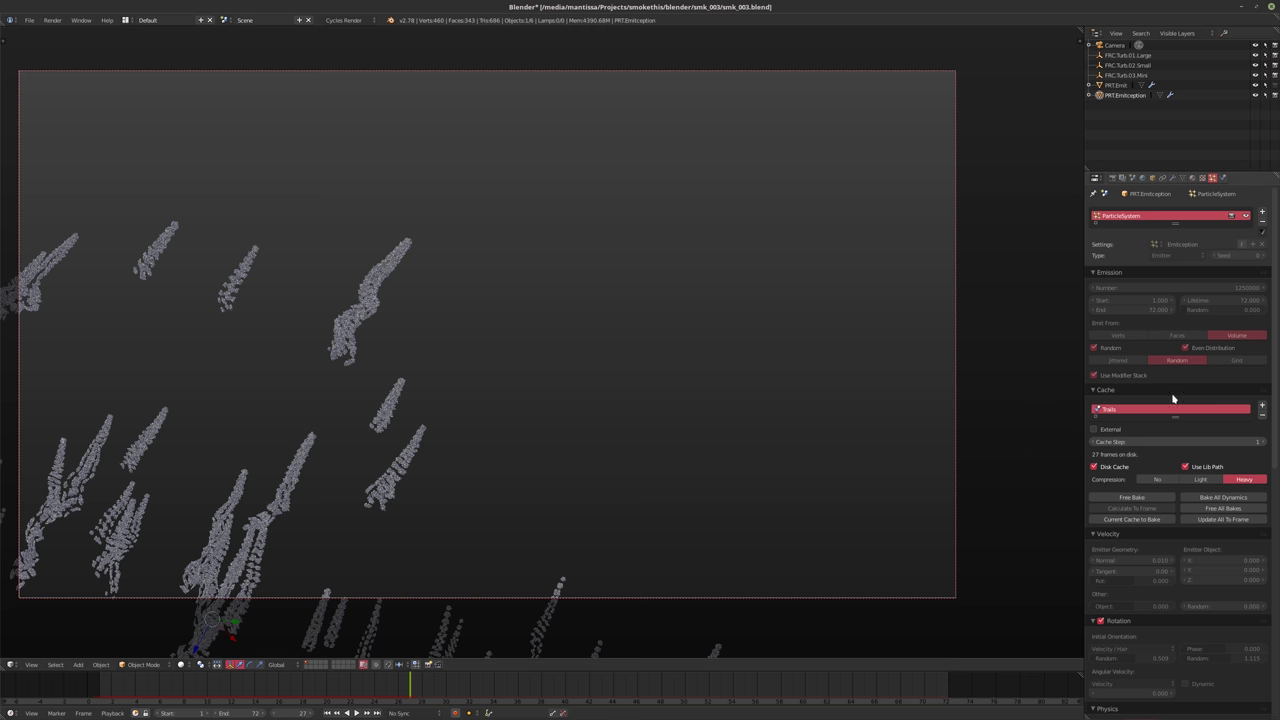
Free all bakes from PRT.Emit's particle cache
left_click(1122, 87)
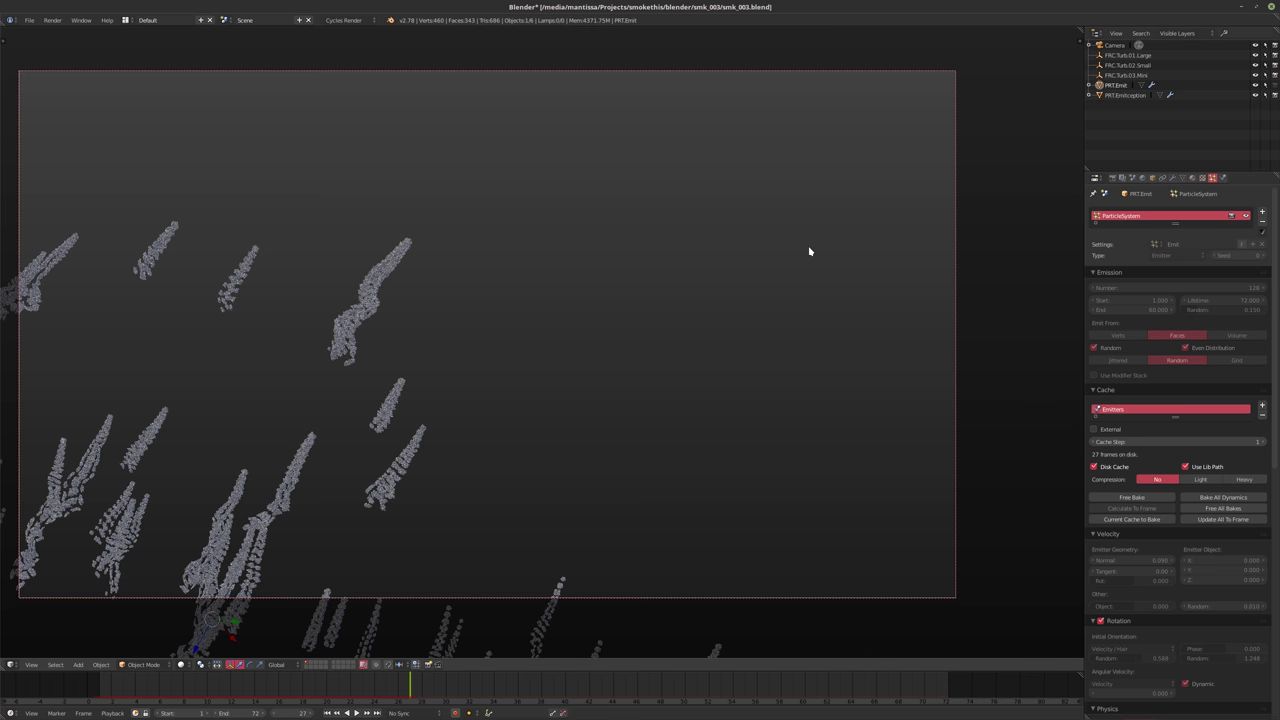
left_click(1131, 497)
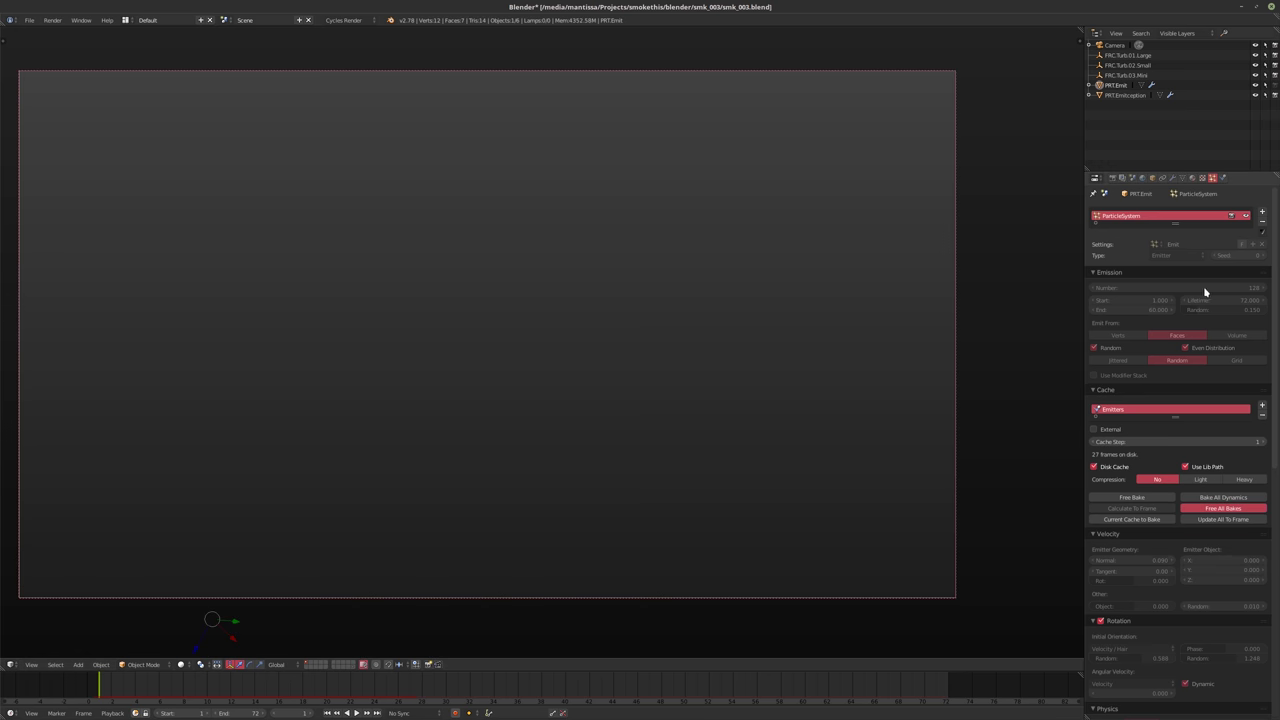
Set PRT.Emitception's particle emission number to 25000 and preview the animation
left_click(1126, 96)
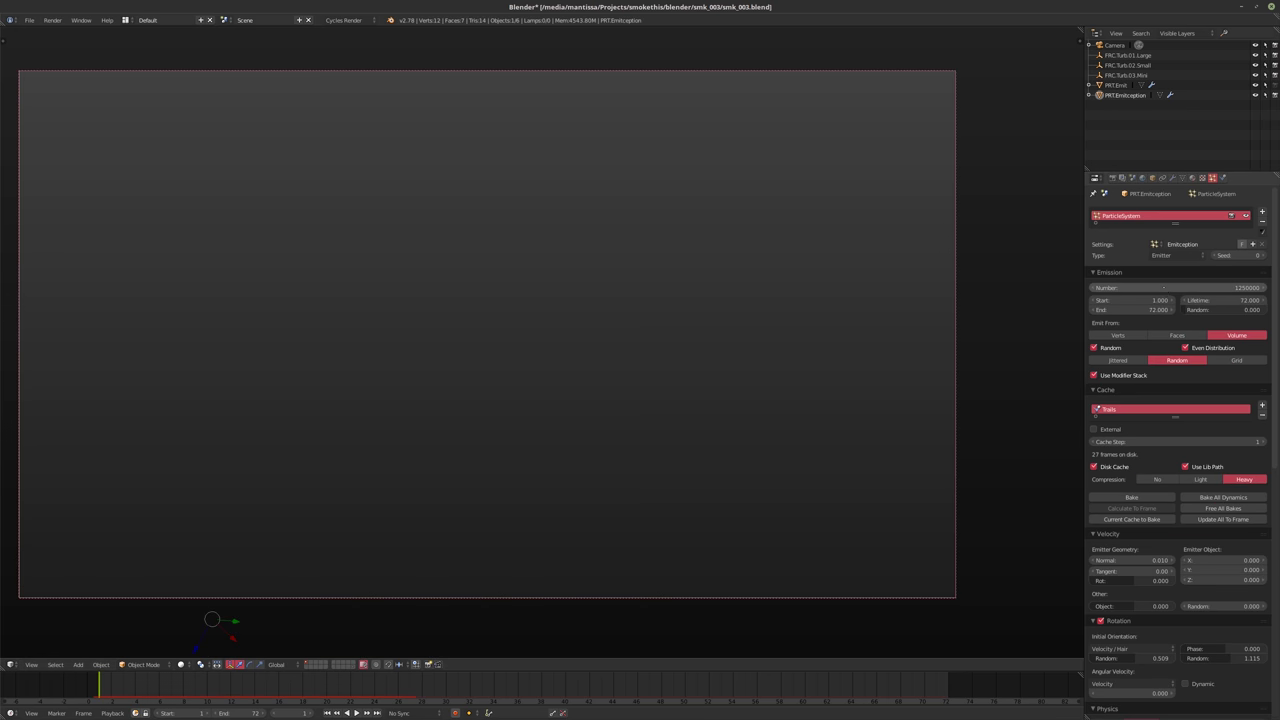
left_click(1104, 289)
left_click(1104, 289)
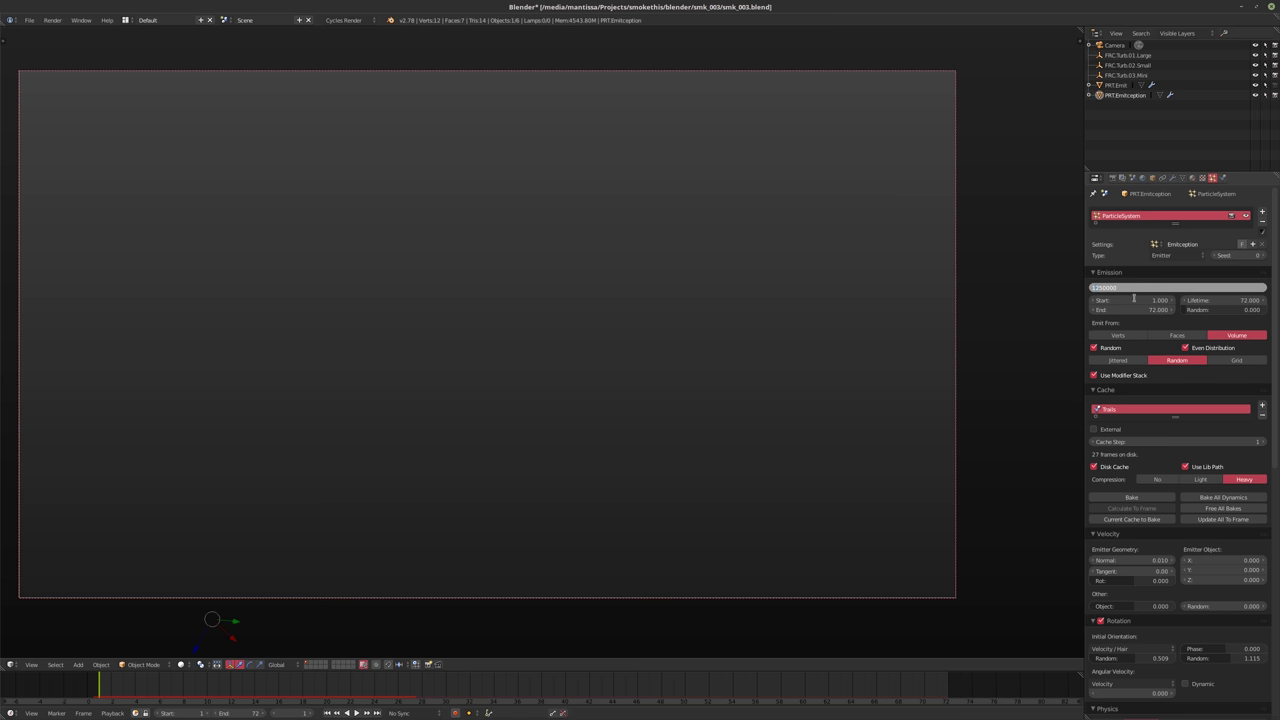
key("Return")
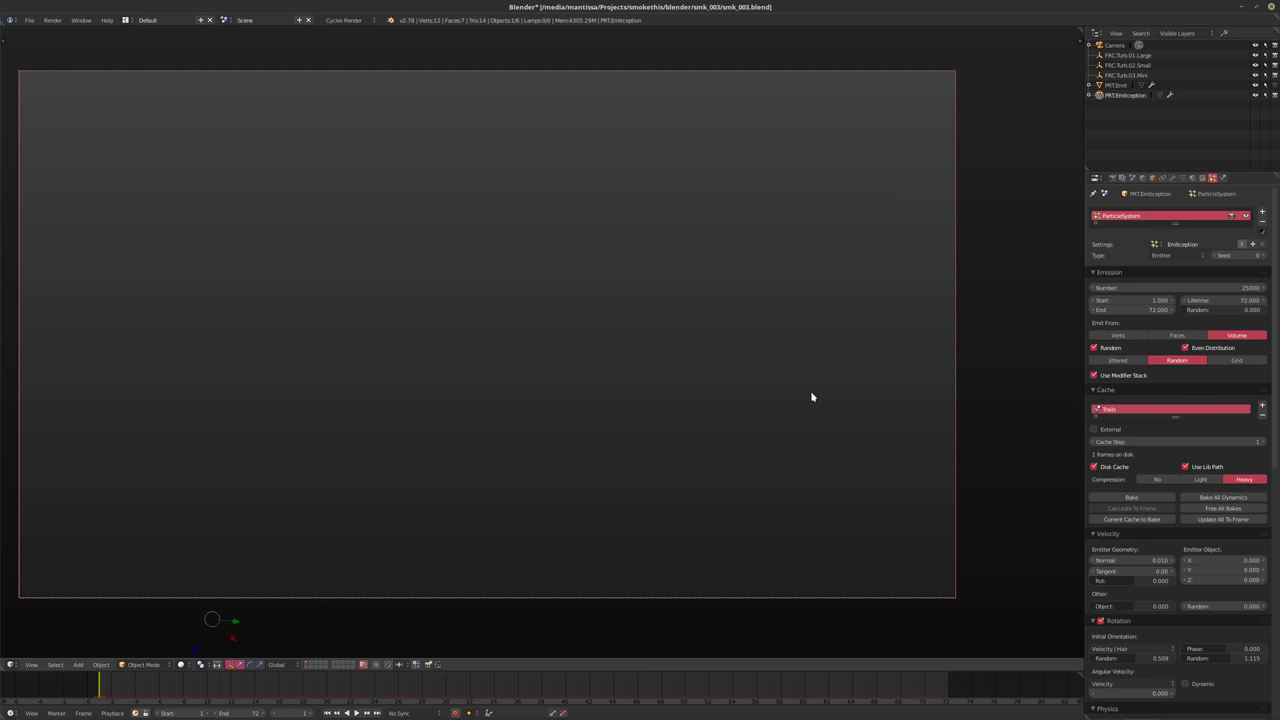
key("alt+a")
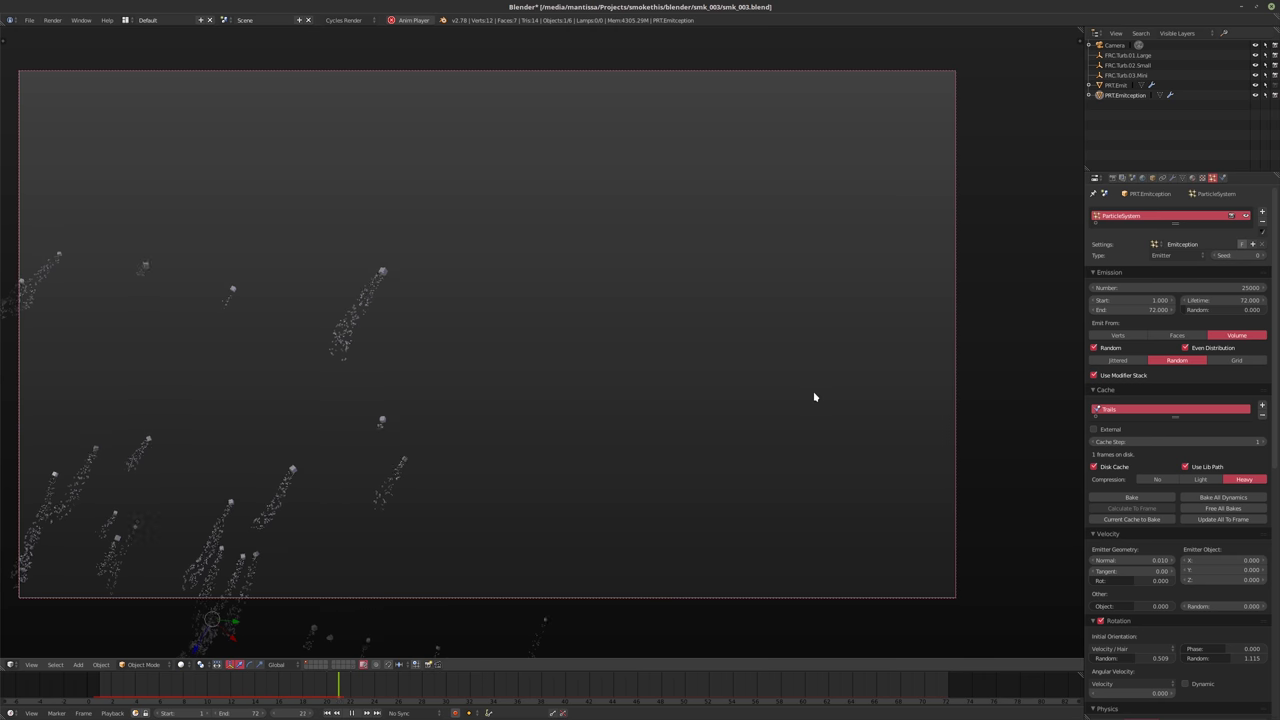
key("Escape")
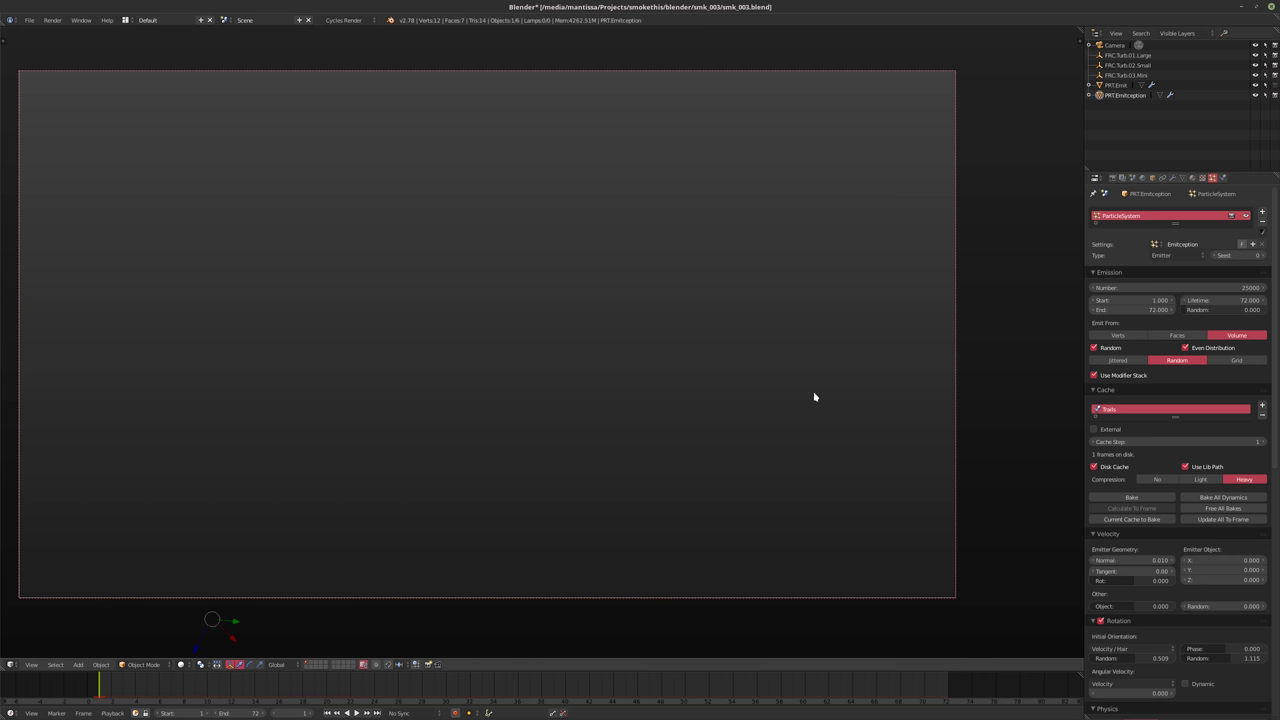
Set PRT.Emit's particle physics size to 0.05
left_click(1117, 85)
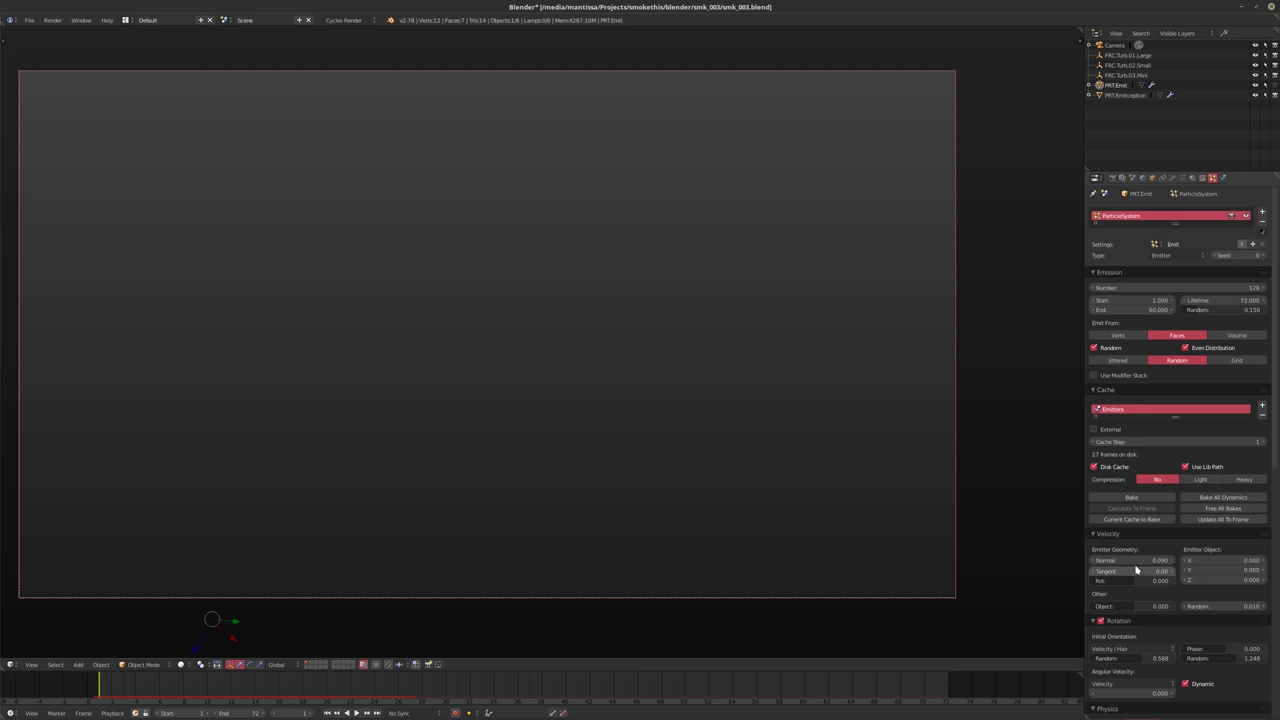
scroll(1144, 600, "down", 1)
scroll(1144, 605, "down", 5)
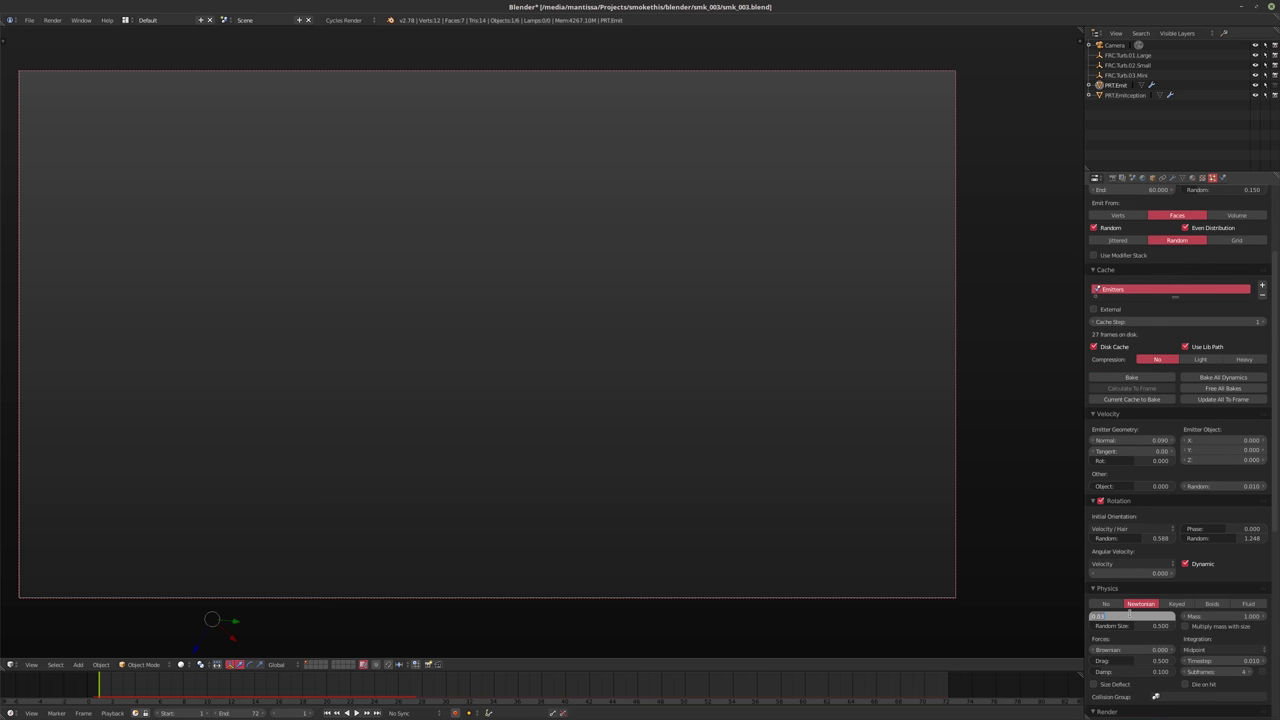
key("Return")
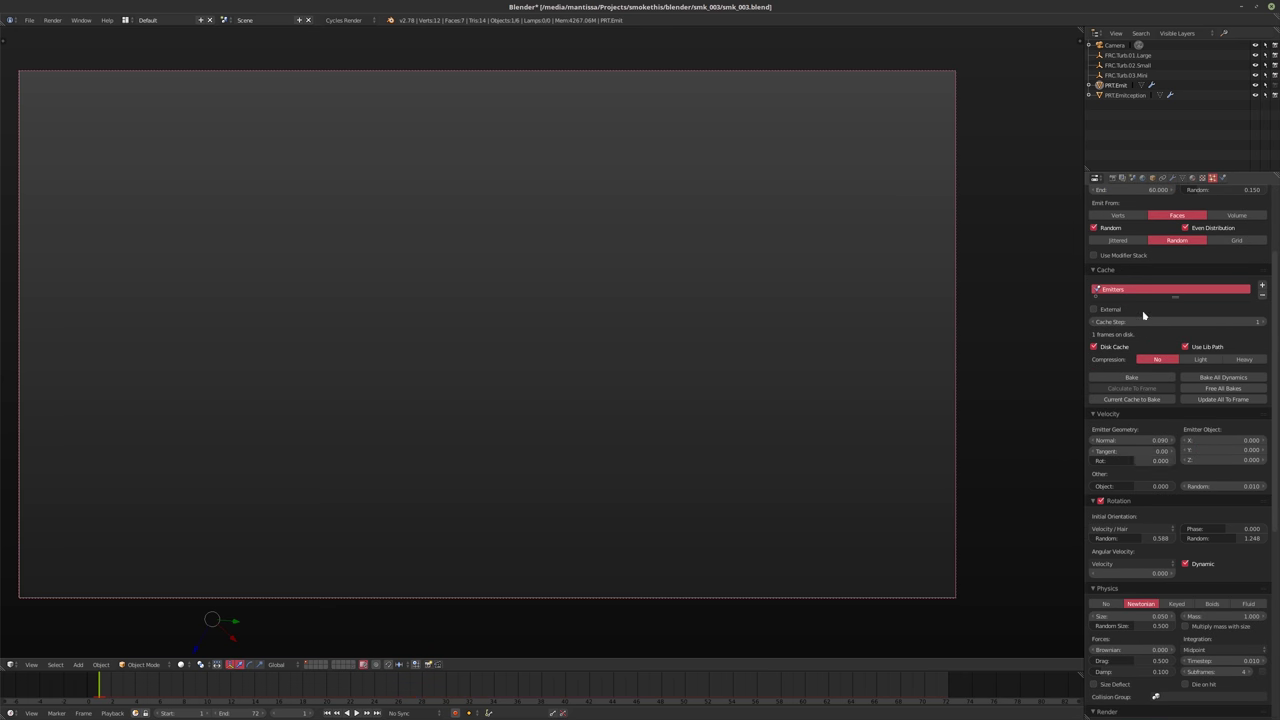
Try emitting PRT.Emit's particles from vertices and preview the animation
scroll(1181, 285, "up", 3)
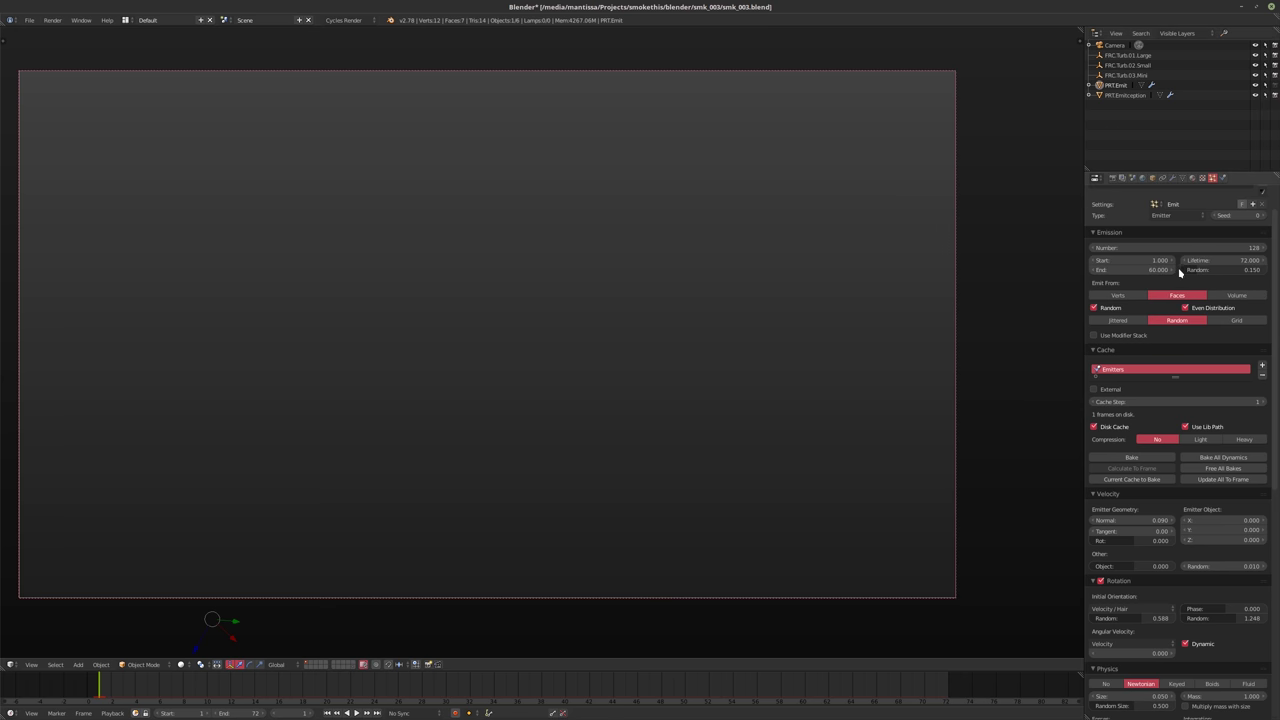
left_click(1120, 297)
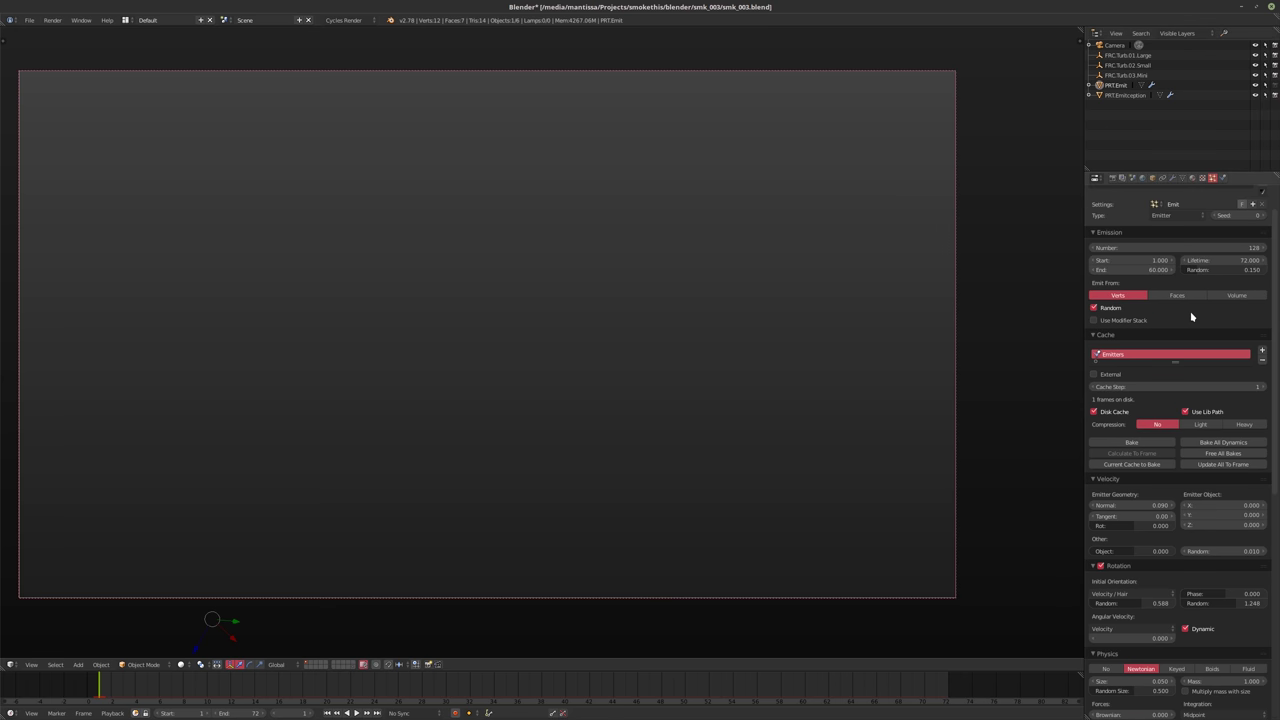
key("alt+a")
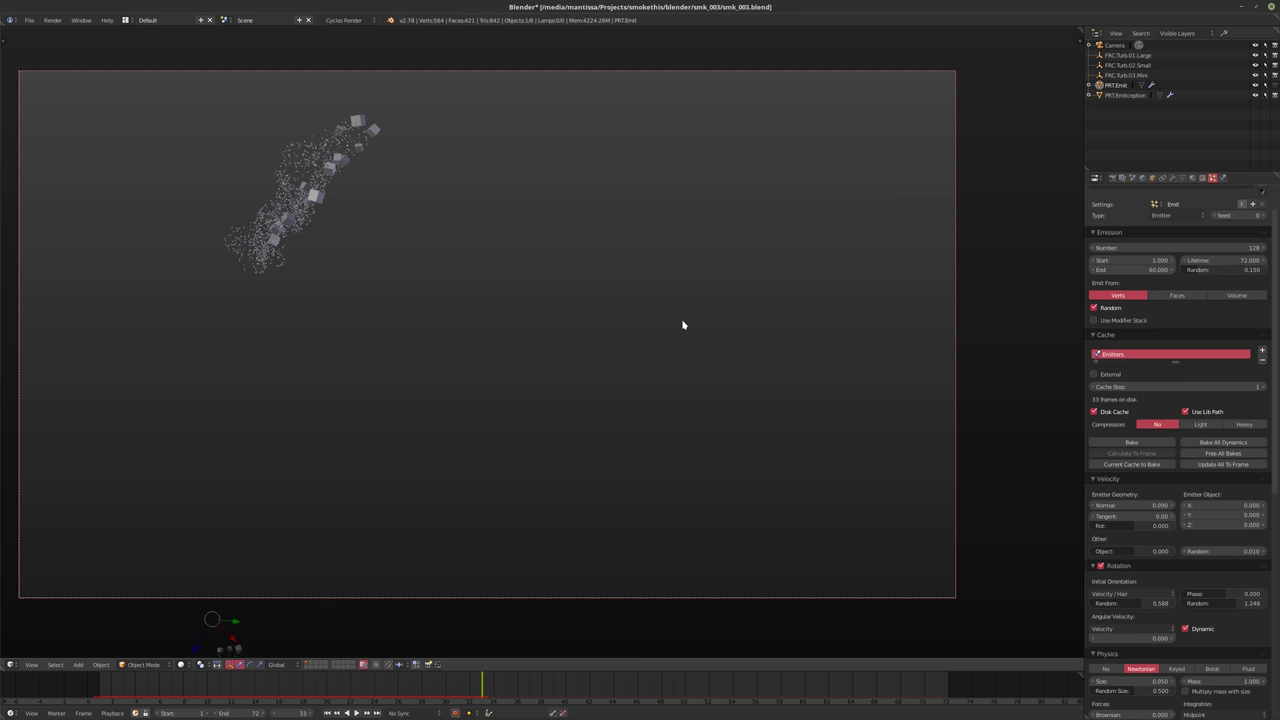
key("Escape")
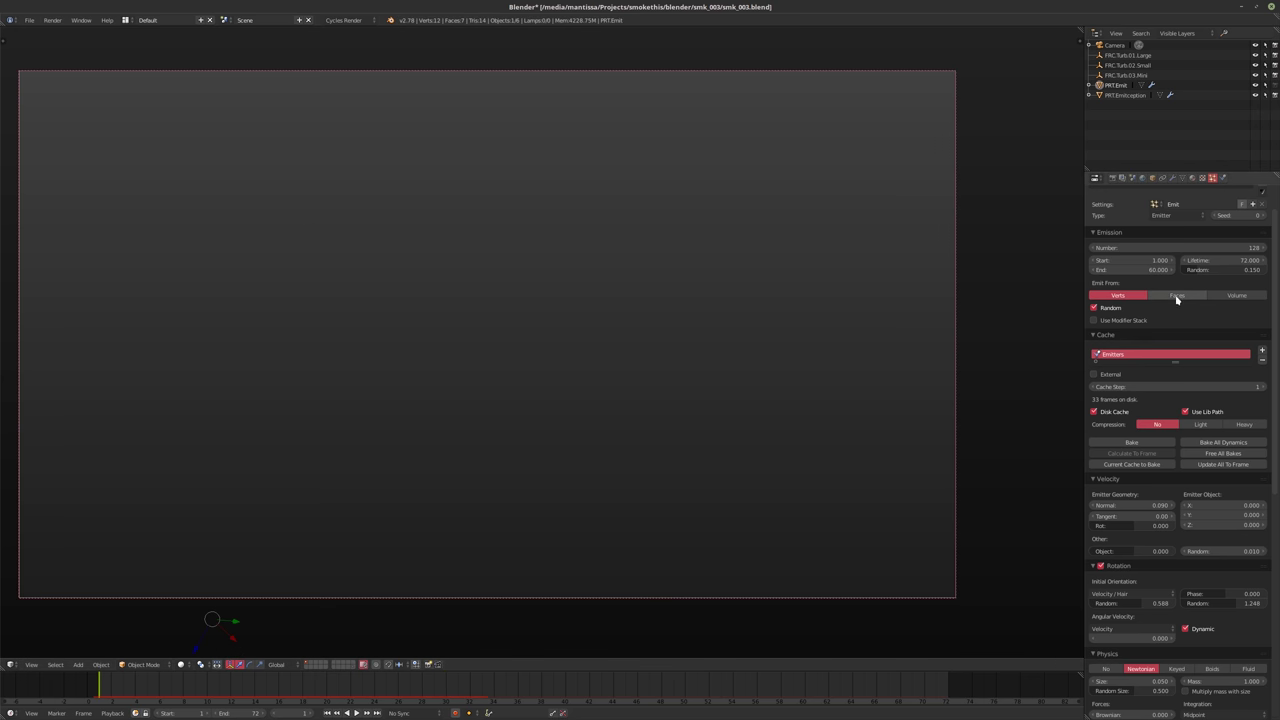
Switch PRT.Emit's emission source back to faces and play the animation briefly
left_click(1177, 295)
key("alt+a")
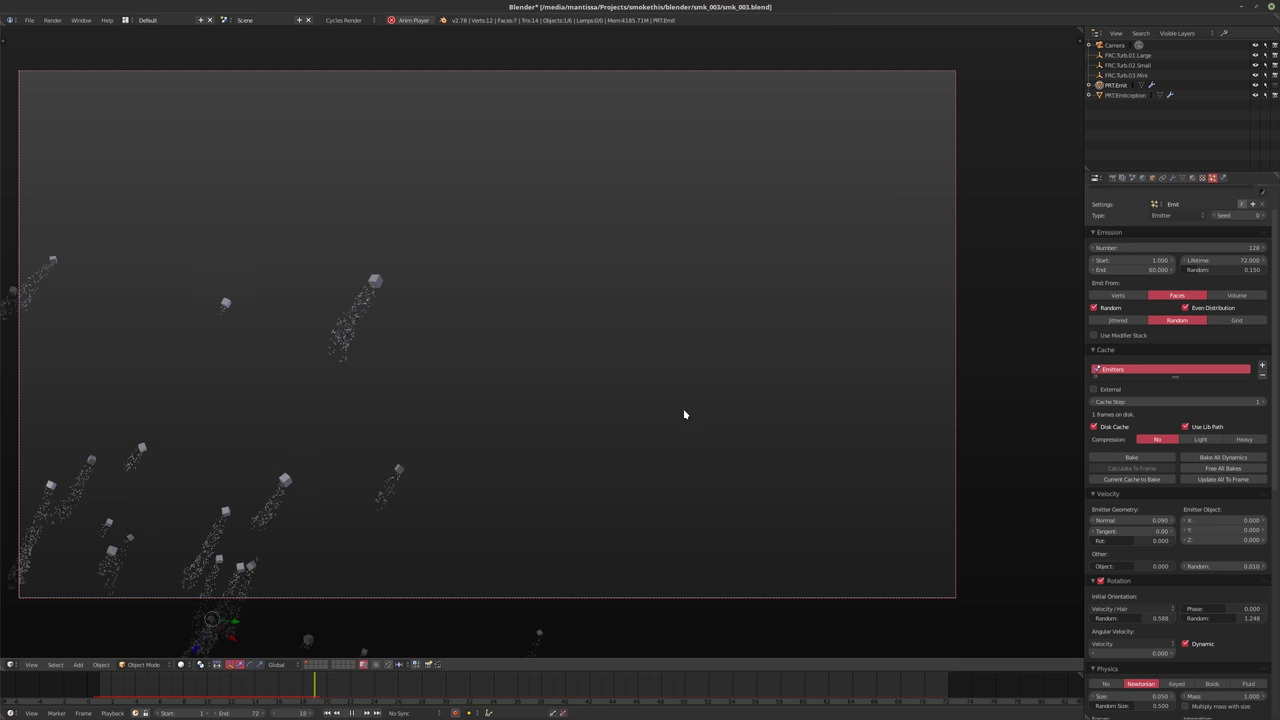
key("alt+a")
Revert to the Size: 0.050 entry in the undo history and preview the animation again
key("ctrl+alt+z")
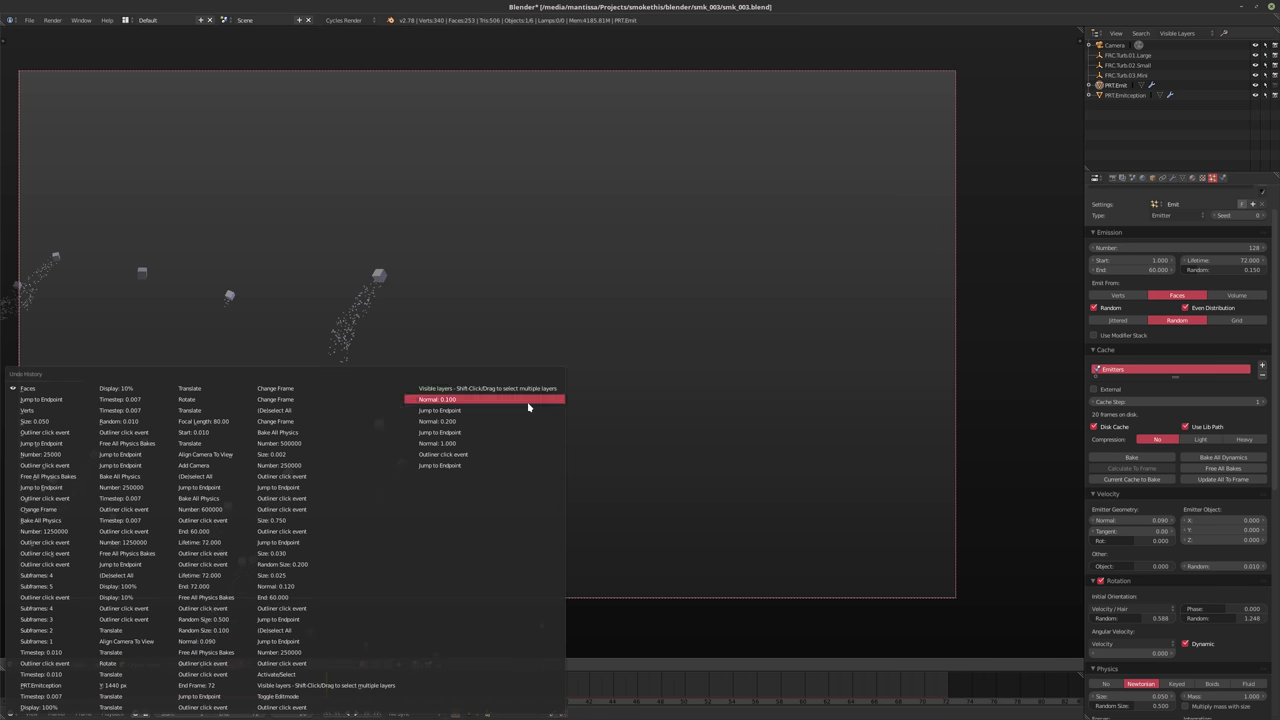
left_click(45, 424)
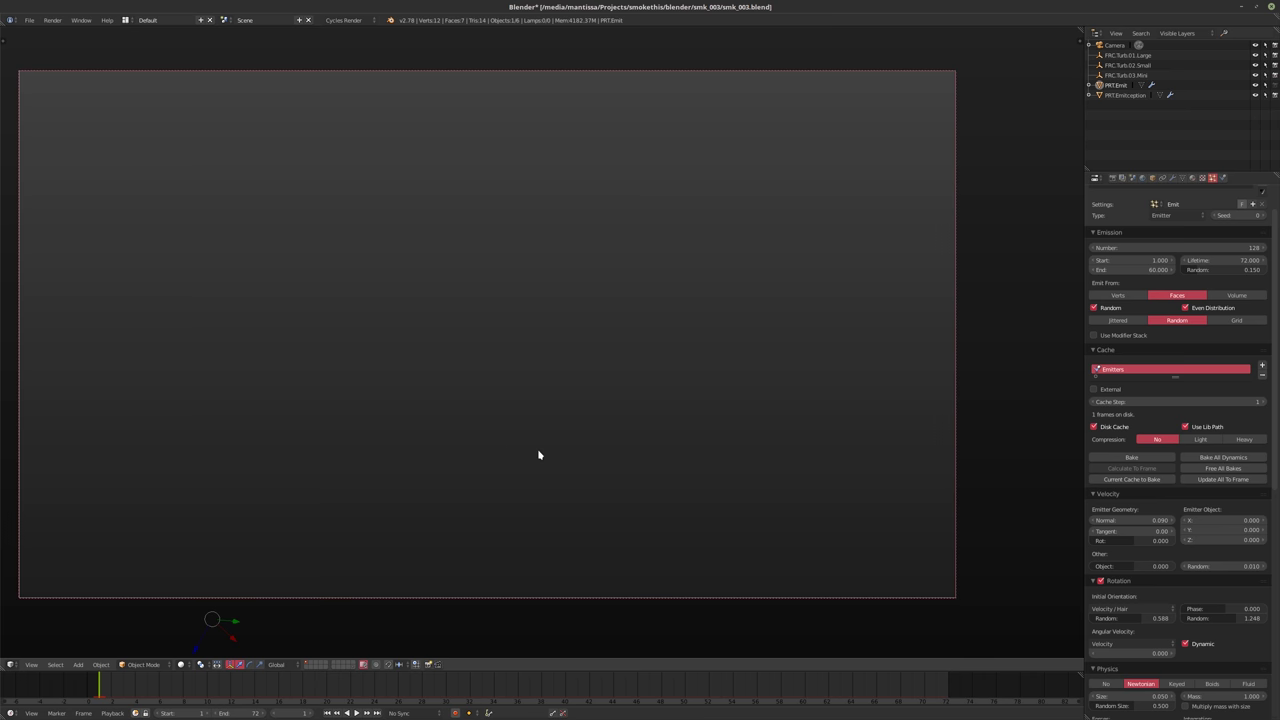
key("alt+a")
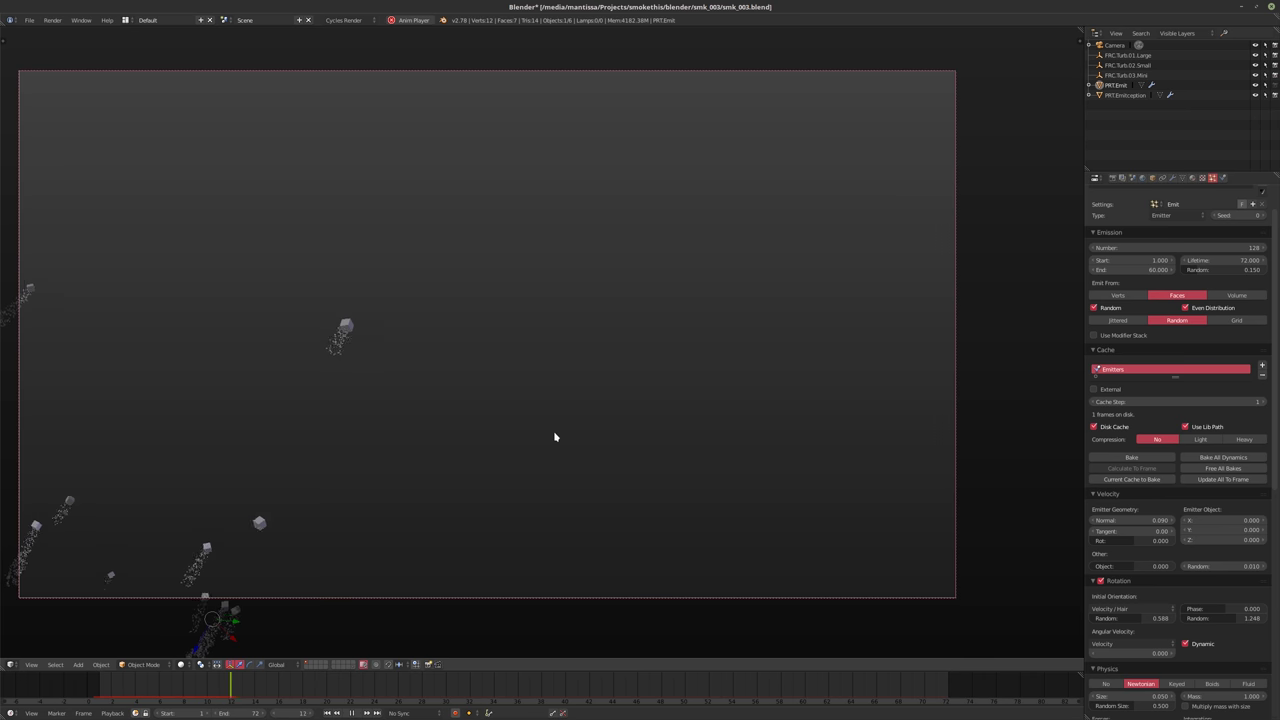
key("alt+a")
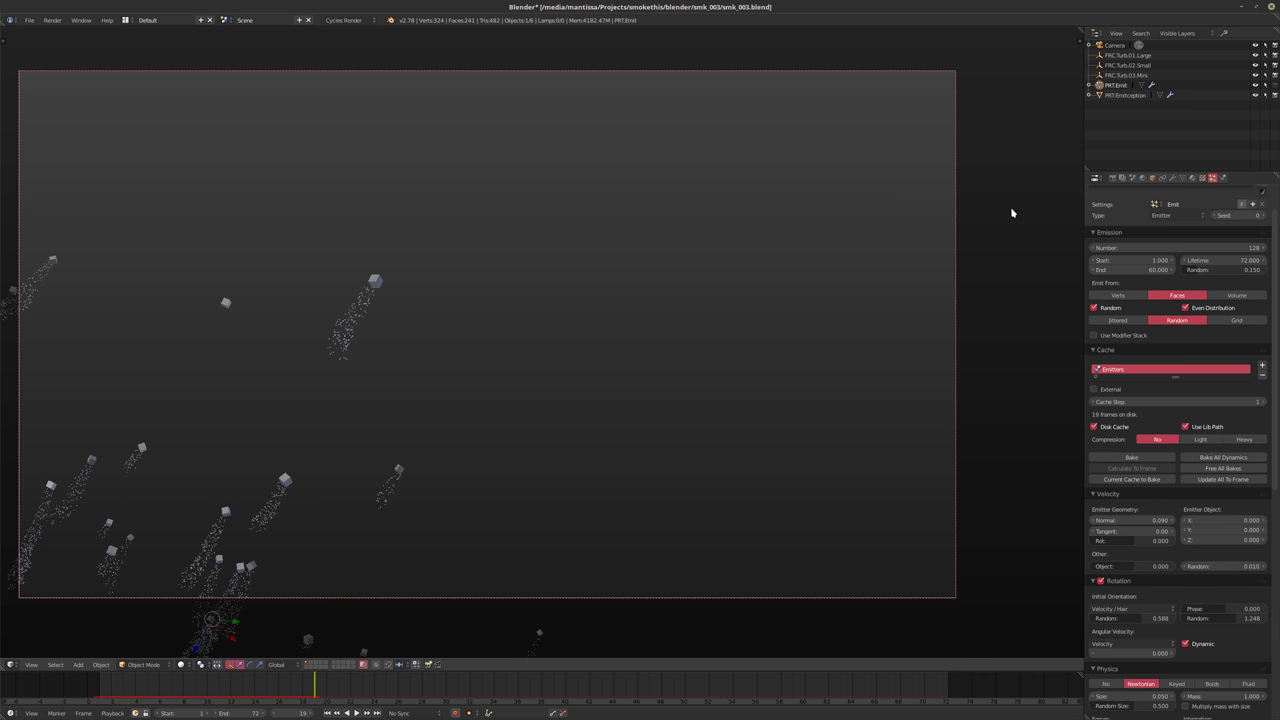
Try emitting PRT.Emitception's particles from vertices, preview the animation, and return to the first frame
left_click(1122, 95)
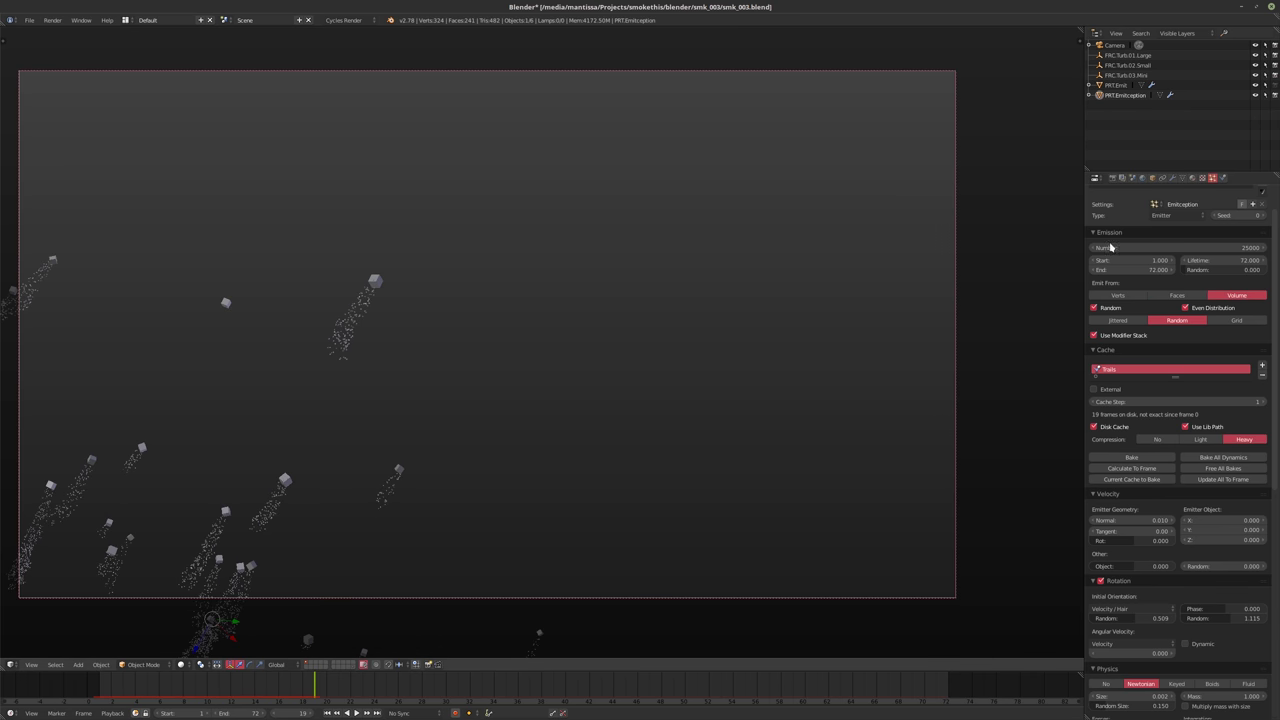
left_click(1130, 296)
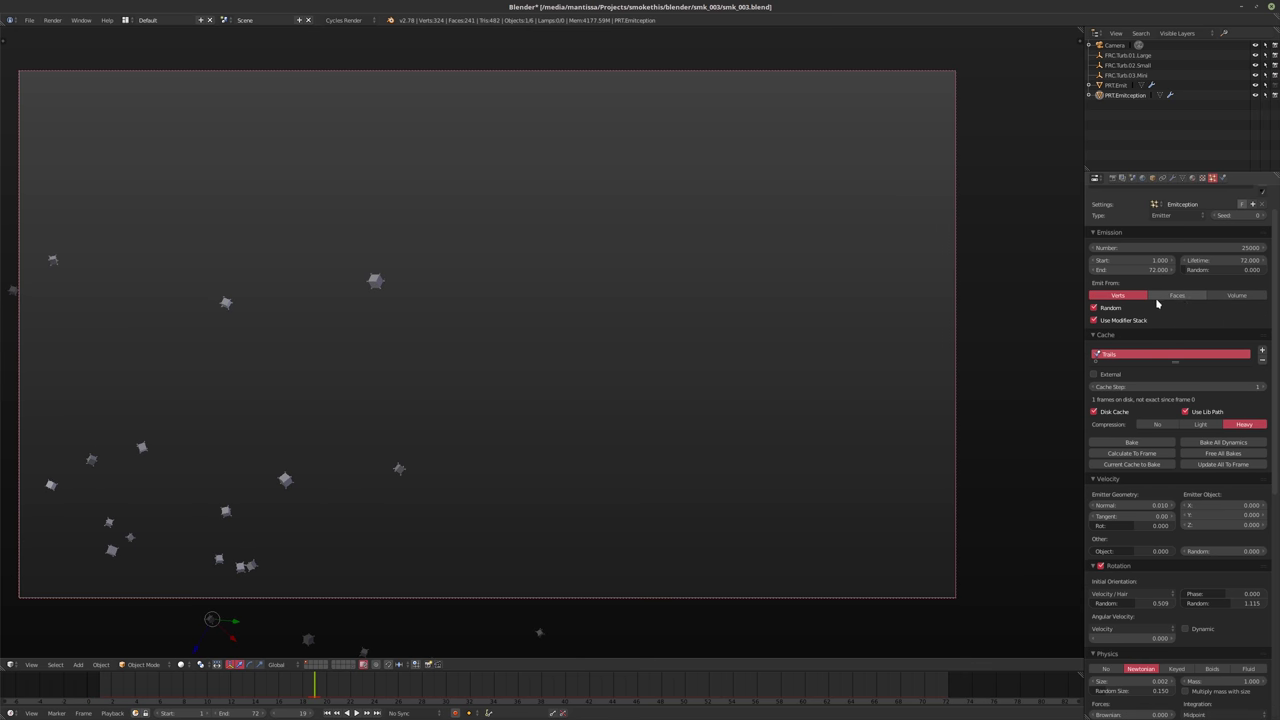
left_click(1093, 320)
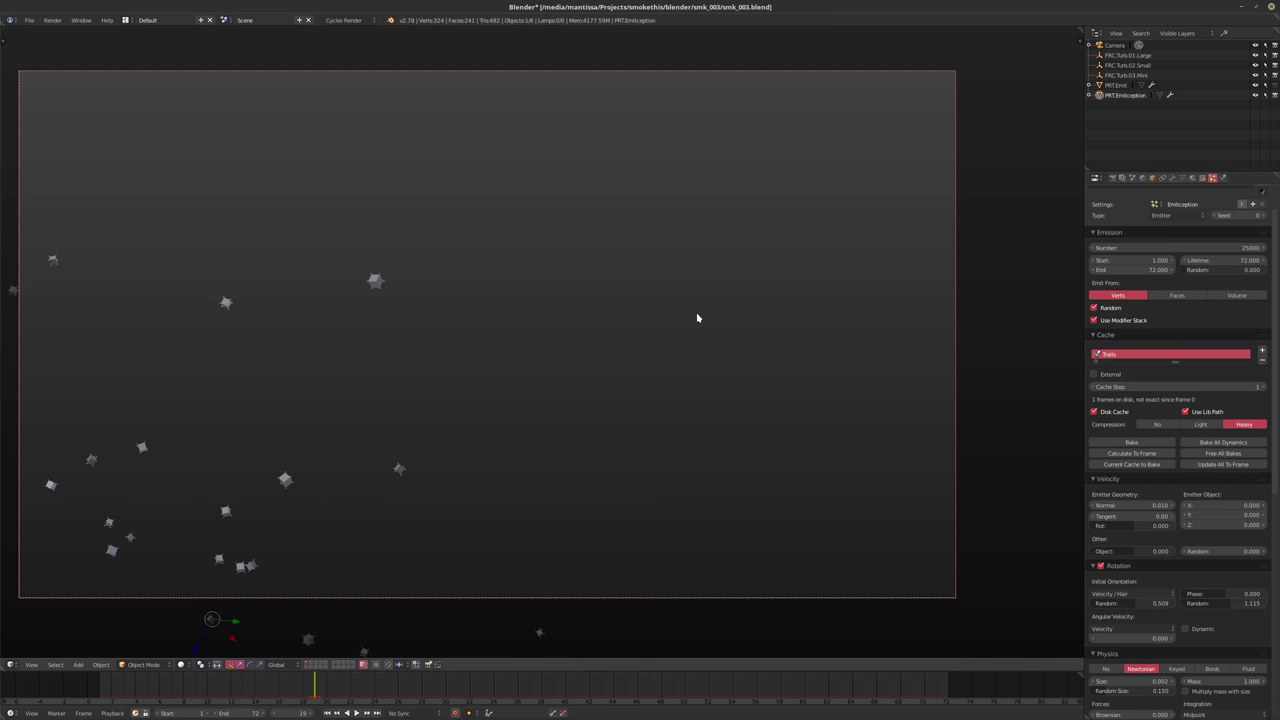
key("shift+Left")
key("alt+a")
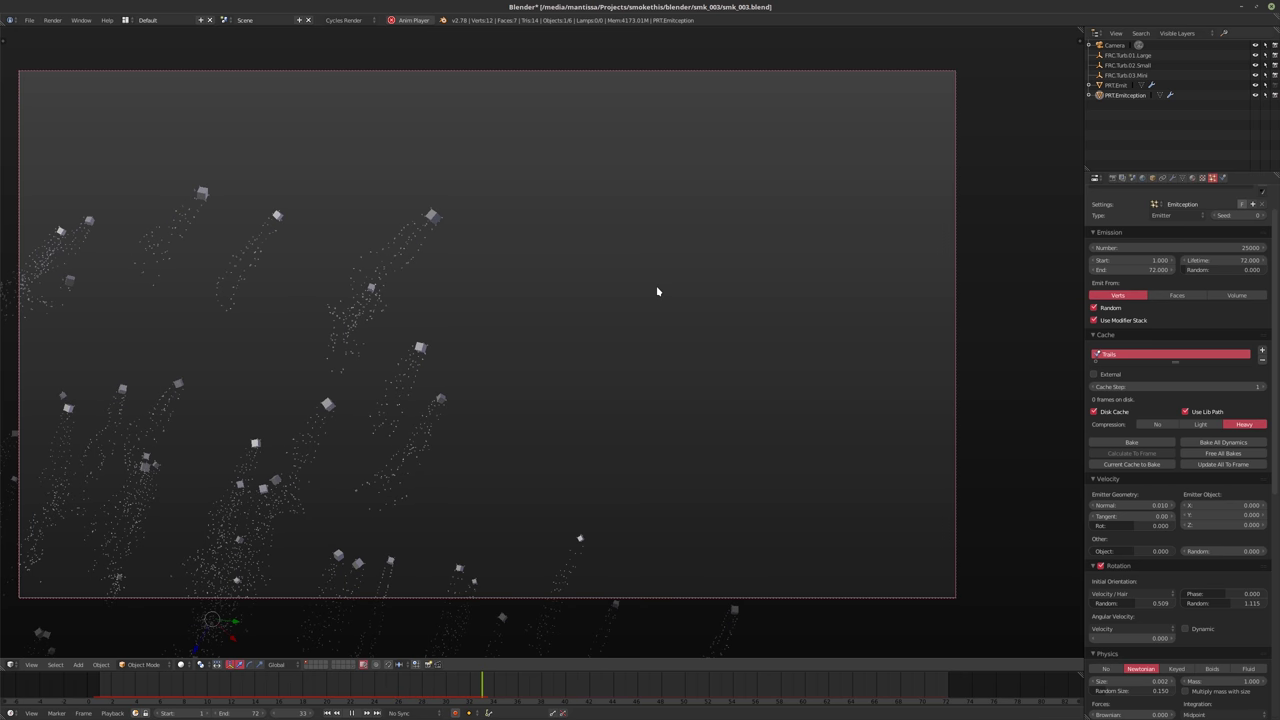
key("alt+a")
key("shift+Left")
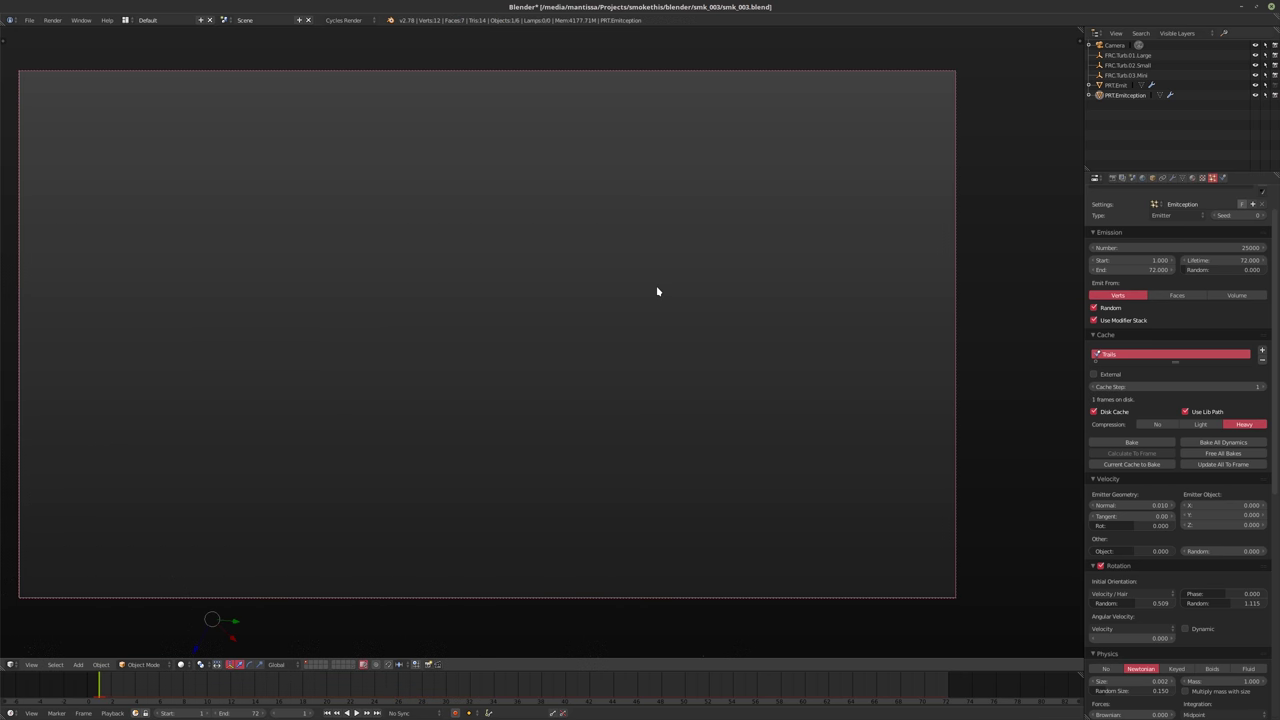
Set PRT.Emitception's emission source to faces and preview the animation
left_click(1167, 295)
key("alt+a")
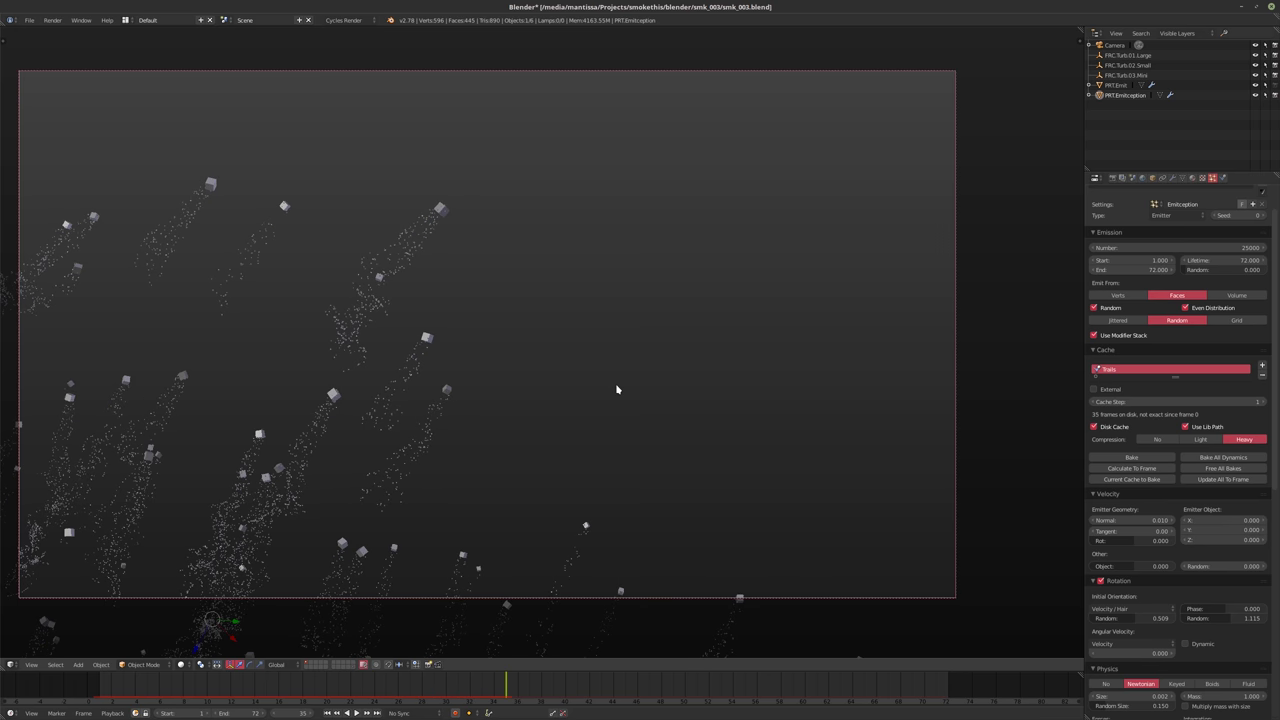
key("Escape")
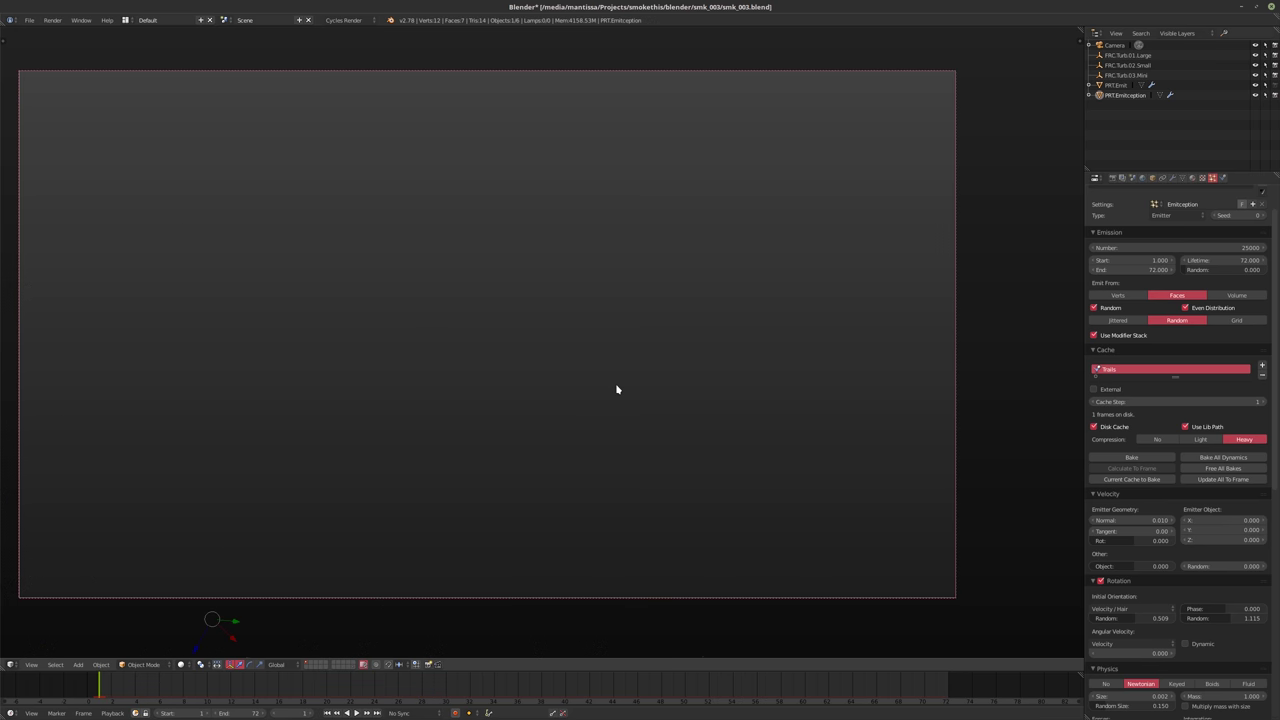
Disable rotation in PRT.Emitception's particle settings and play the animation
left_click(1100, 581)
scroll(1165, 620, "down", 4)
key("alt+a")
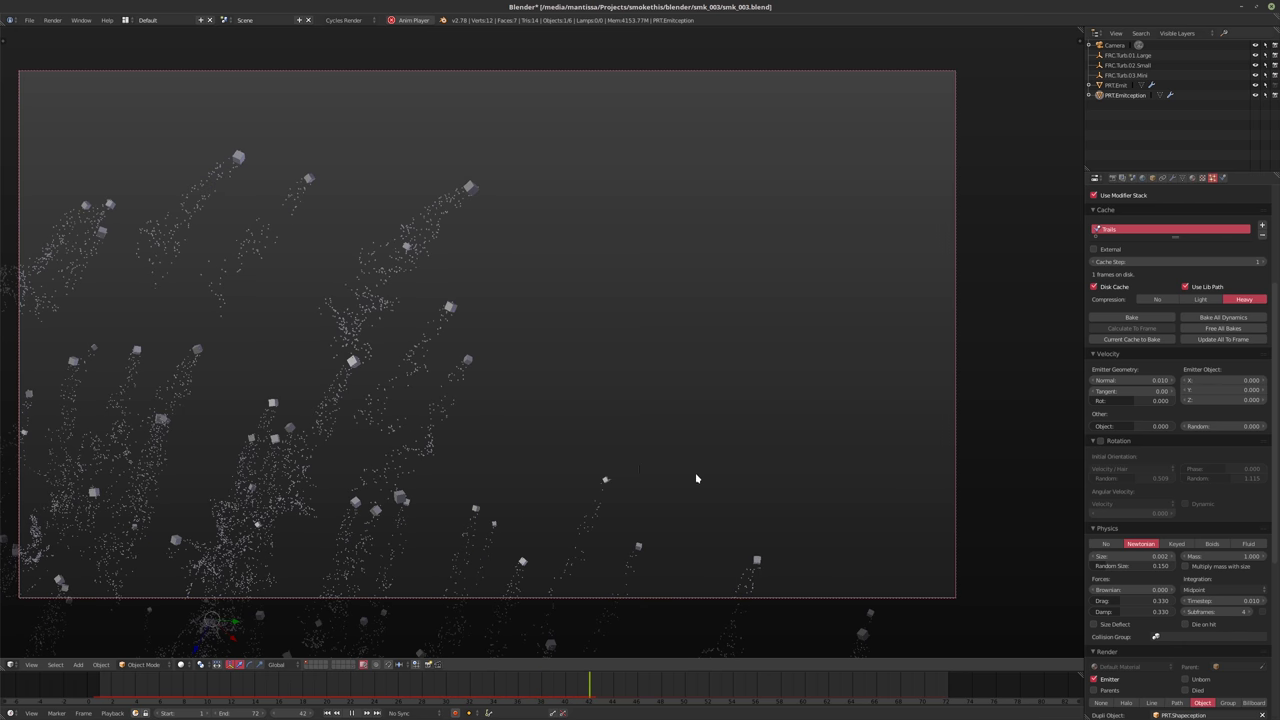
key("alt+a")
Play the particle trails further, inspect them at frame 72, and return to the first frame
scroll(1158, 575, "down", 4)
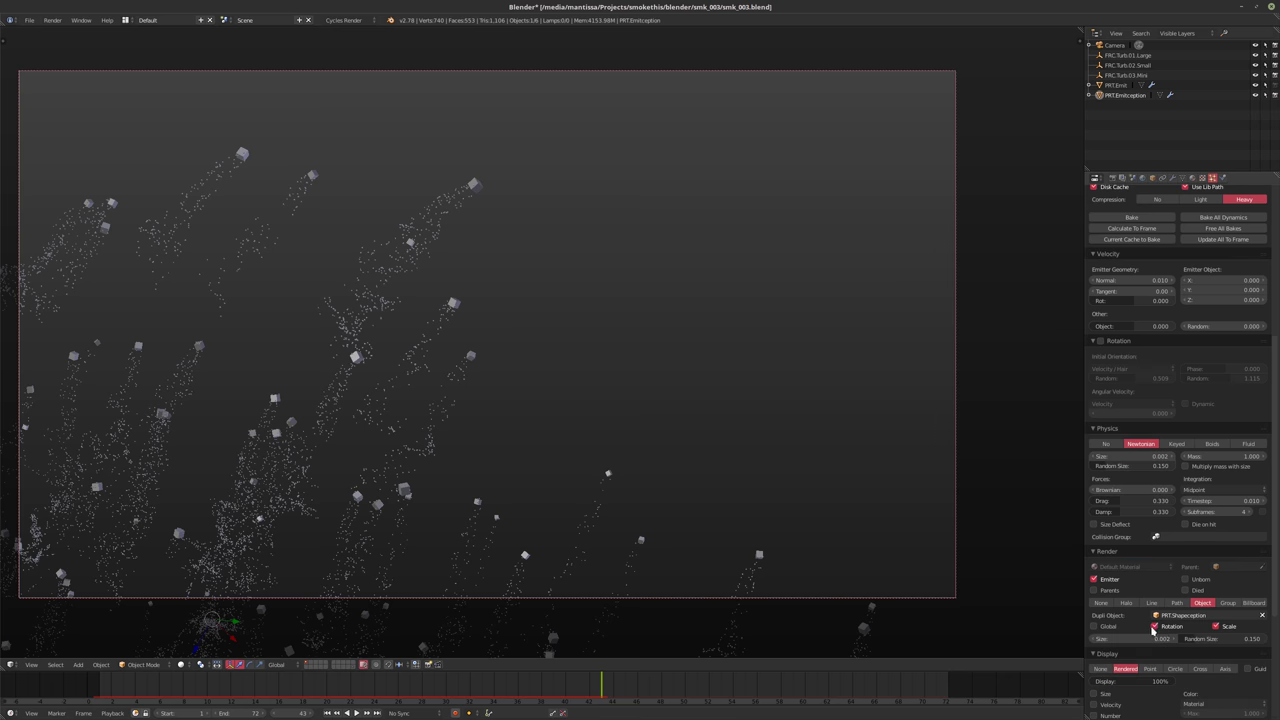
key("alt+a")
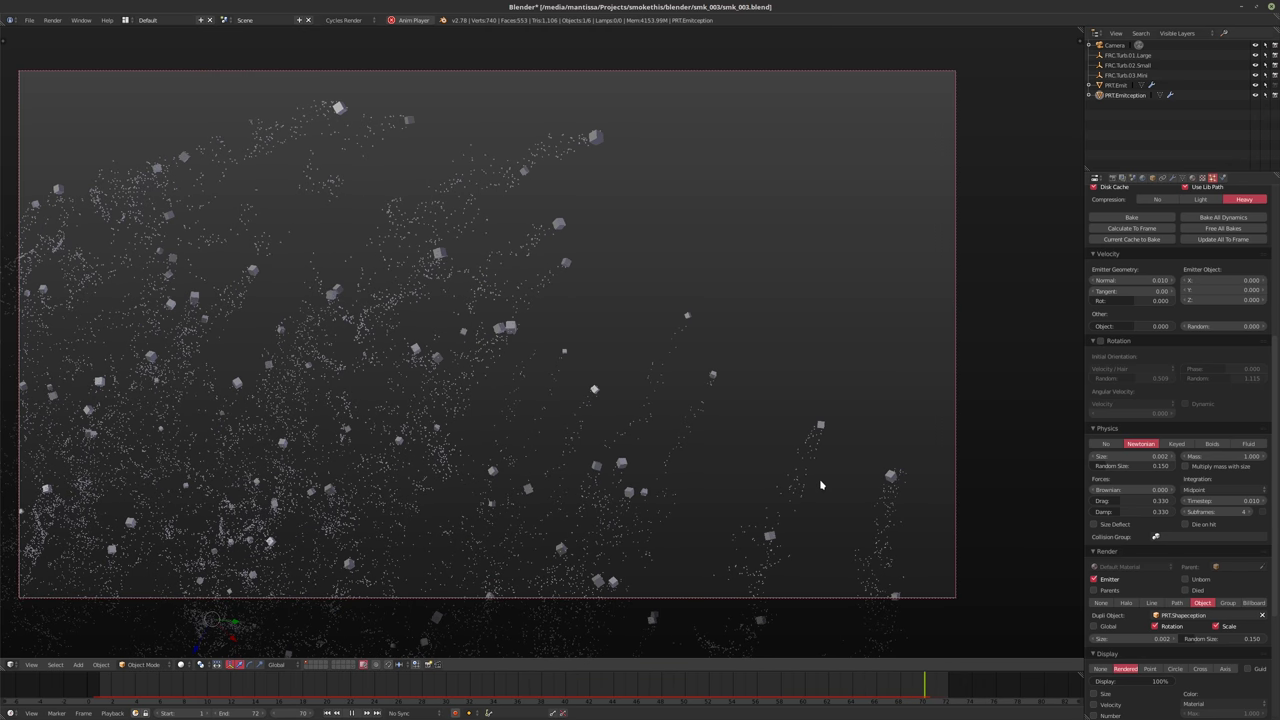
key("alt+a")
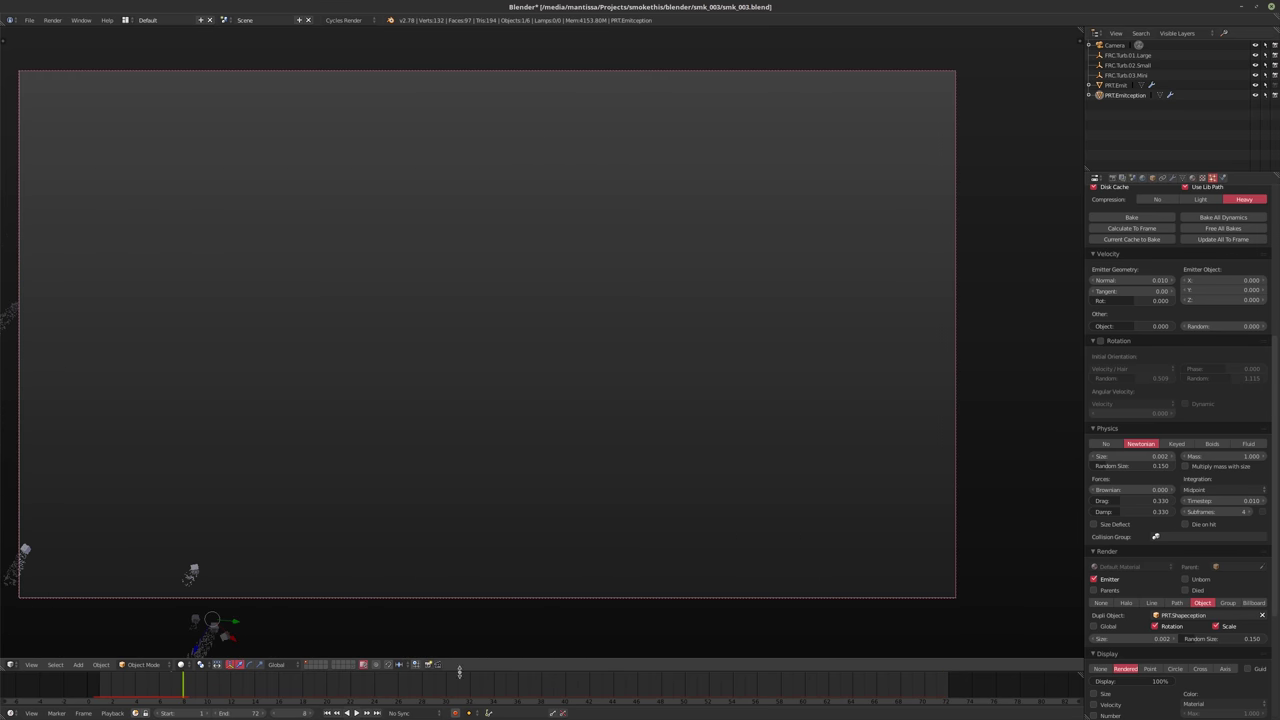
left_click(948, 696)
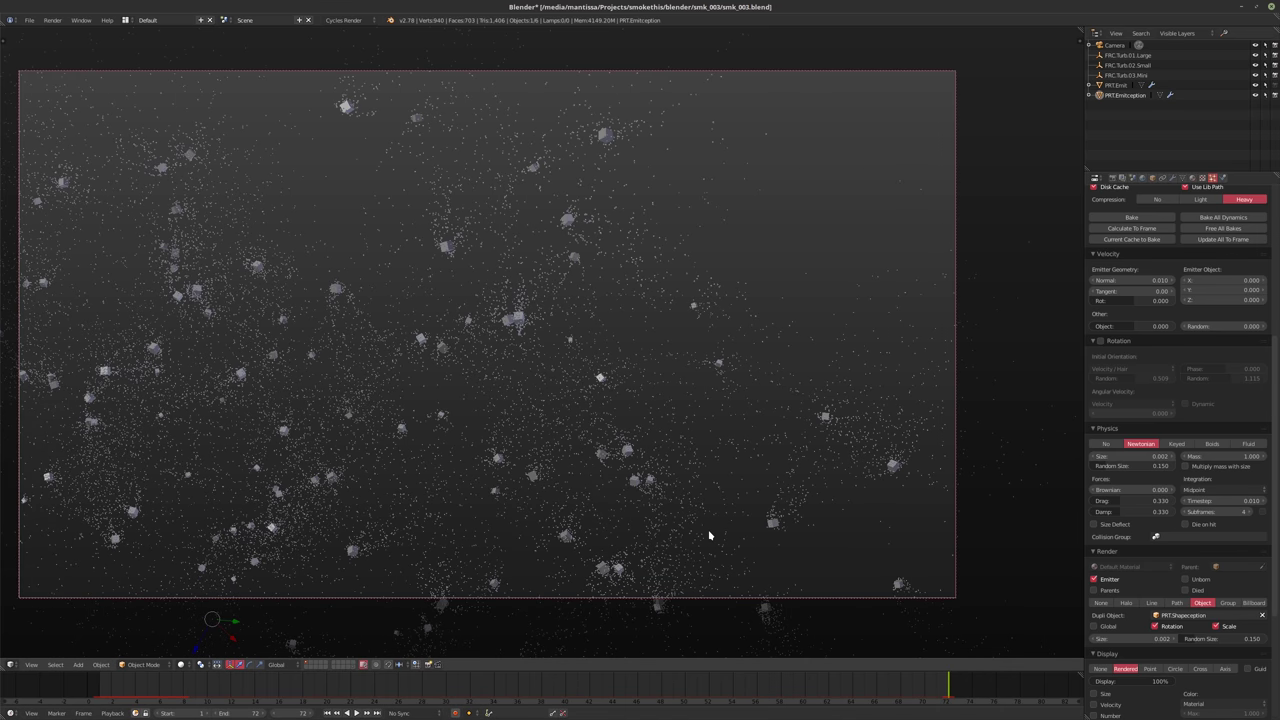
key("shift+Left")
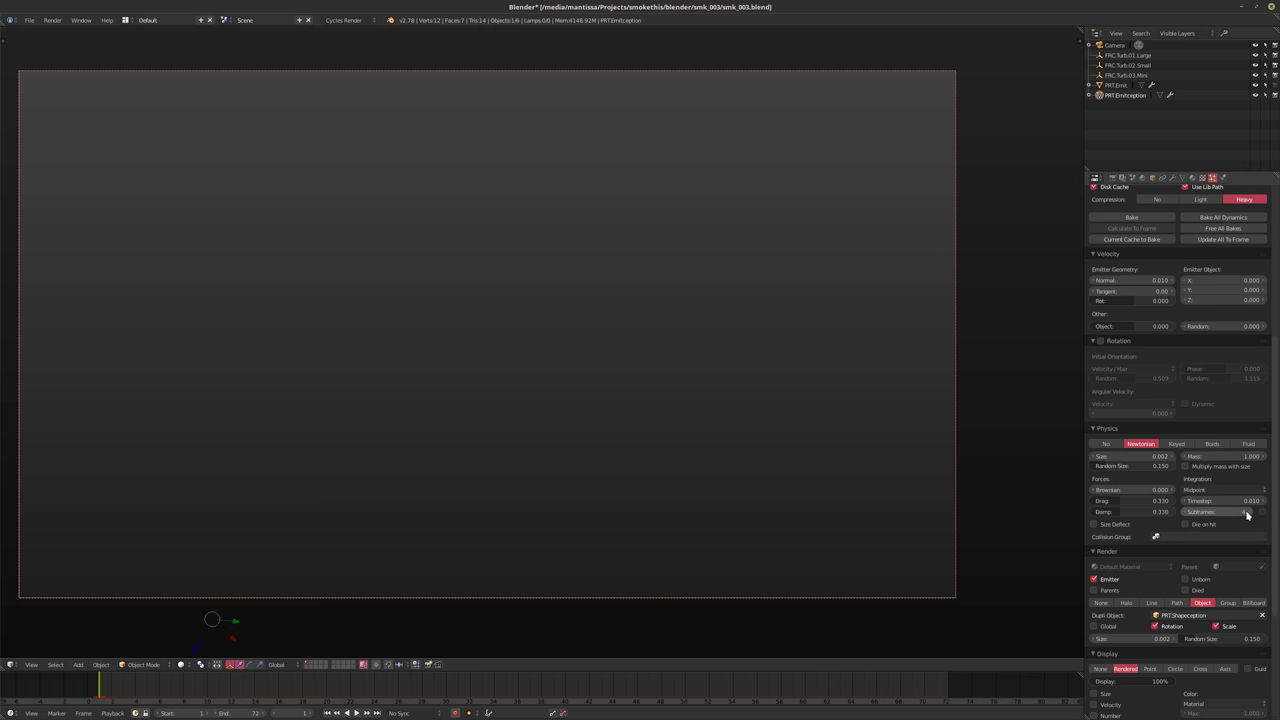
Set the physics subframes to 8 for both PRT.Emitception and PRT.Emit
scroll(1215, 511, "up", 2, "ctrl")
left_click(1118, 86)
left_click_drag(1244, 513, 1250, 517)
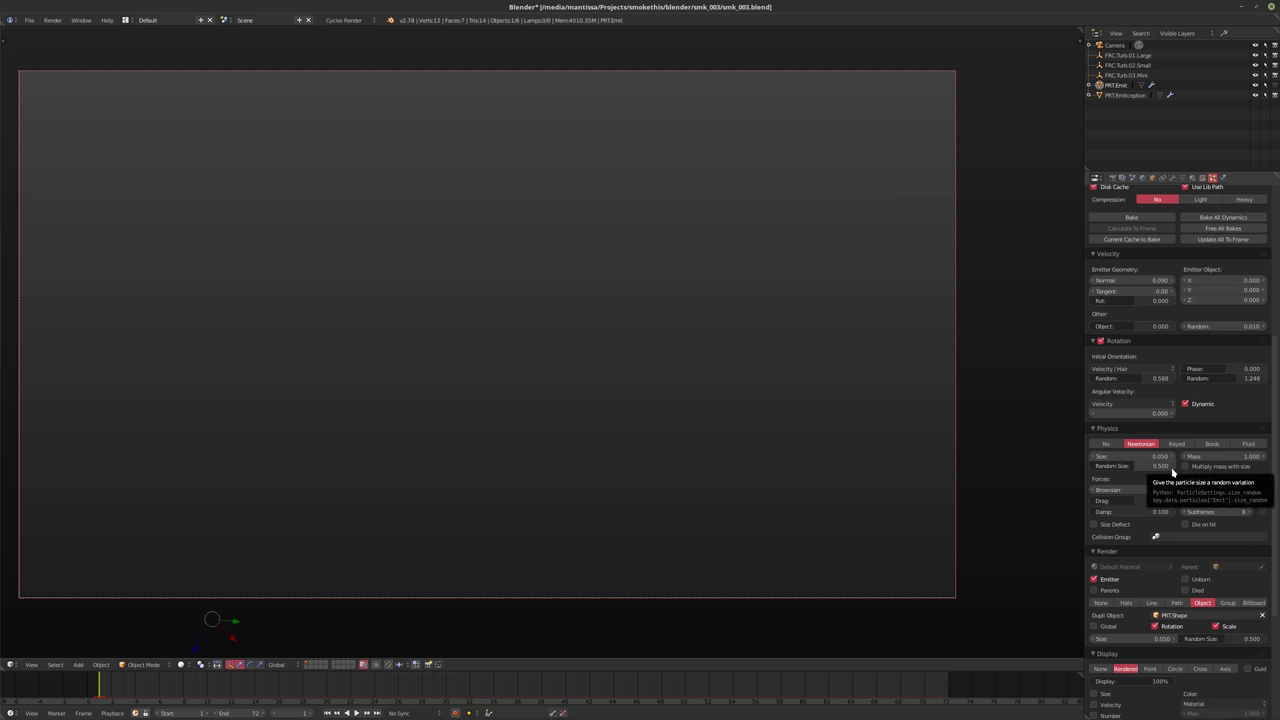
Disable particle rotation for PRT.Emit and turn off the duplicate object's Rotation option in PRT.Emitception's render settings
scroll(1189, 476, "up", 3)
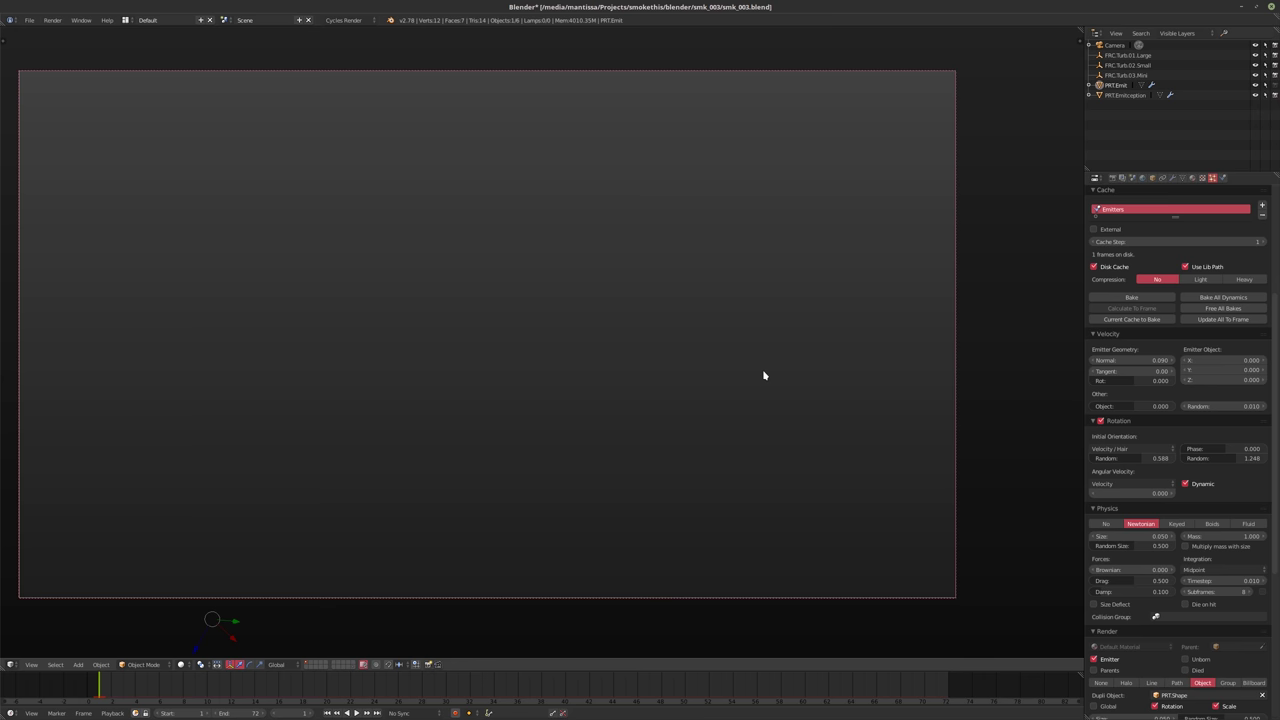
left_click(1100, 421)
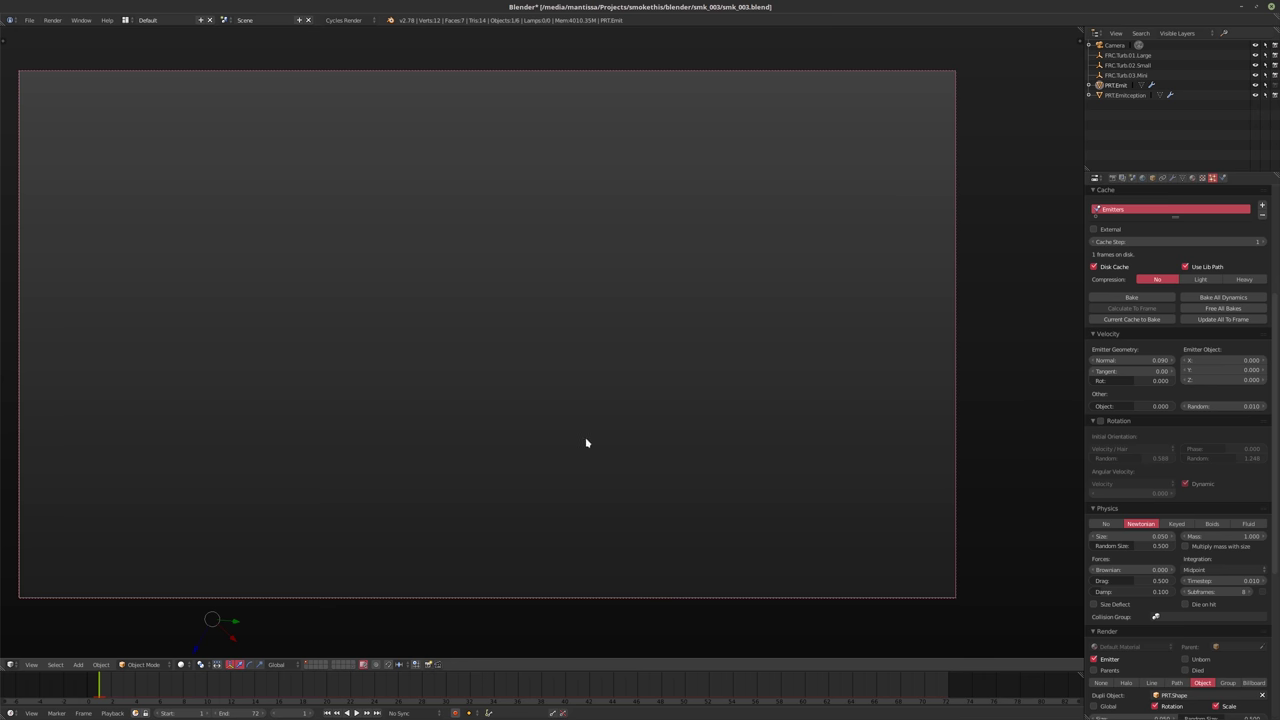
left_click(1126, 95)
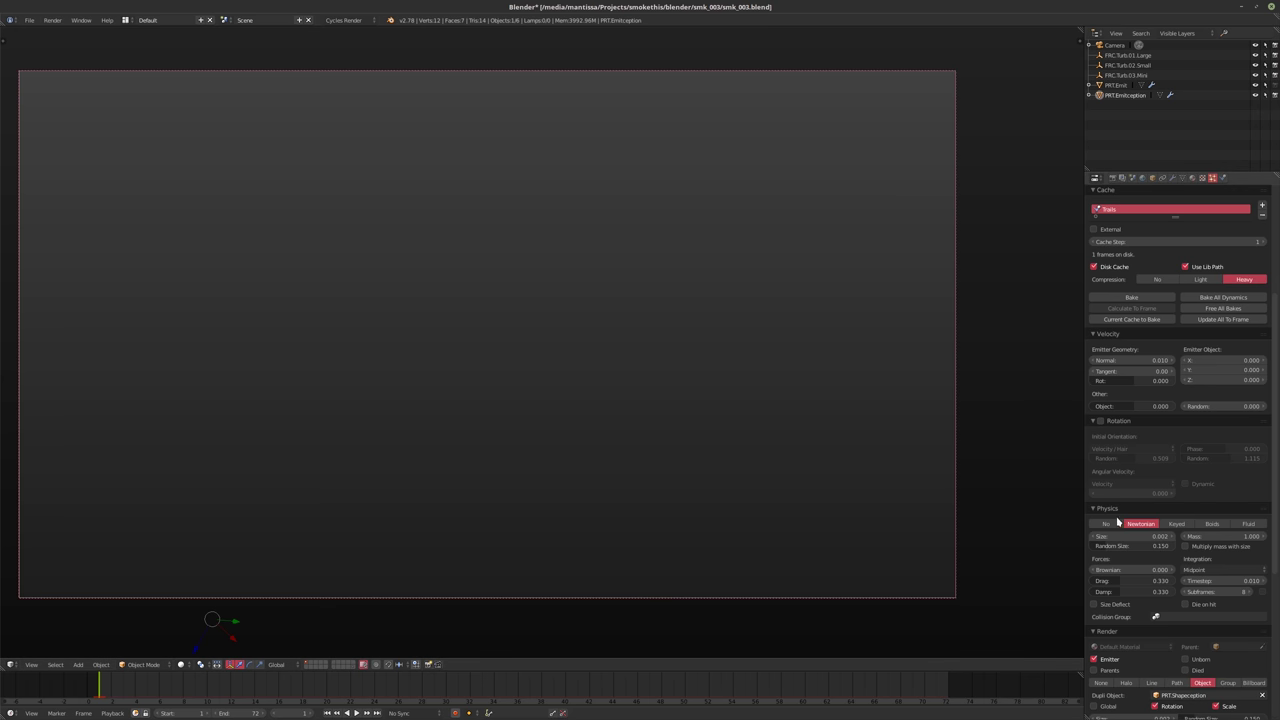
scroll(1140, 466, "down", 7)
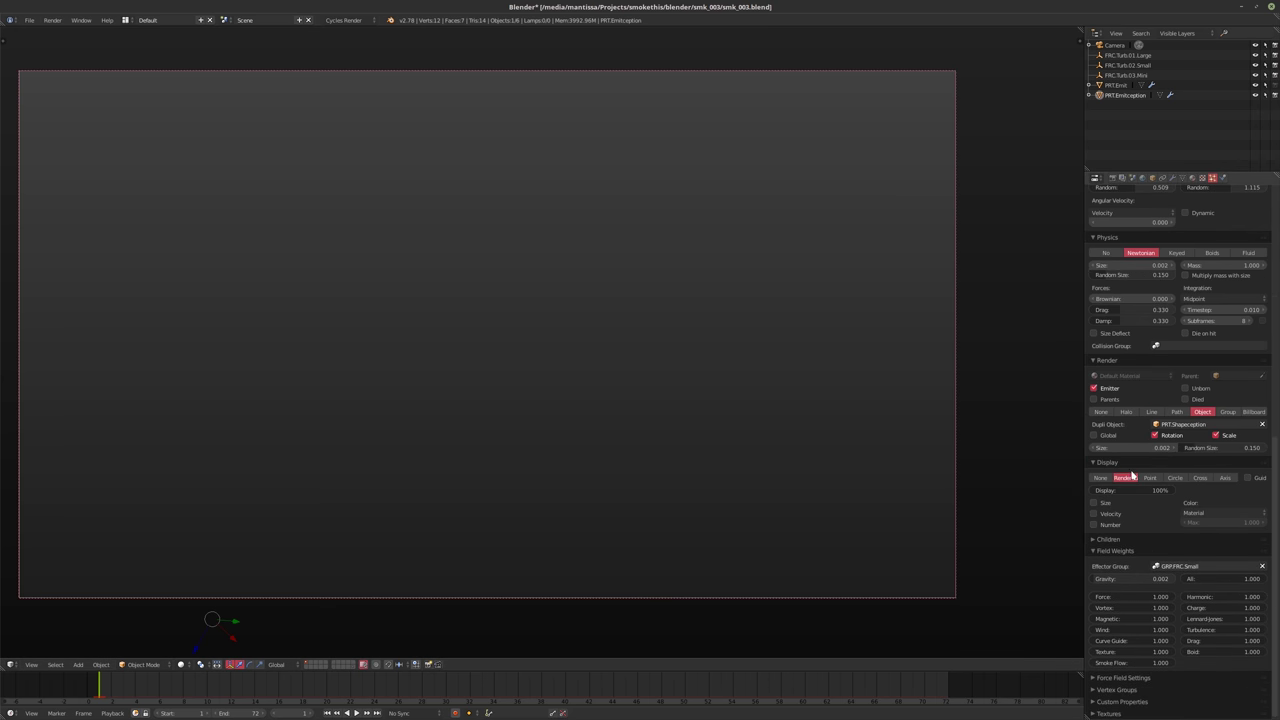
left_click(1155, 435)
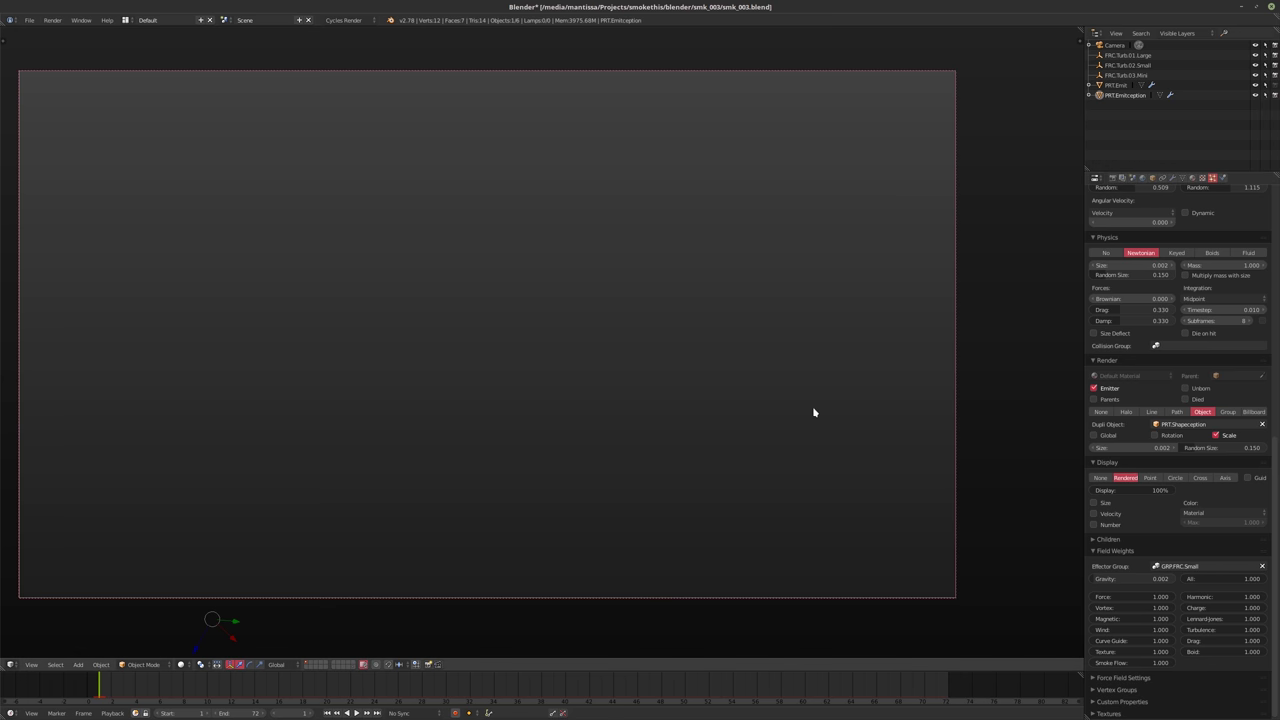
Show the layer with the particle shapes, select PRT.Shape, and keyframe a new Z rotation at frame 72
left_click(1120, 86)
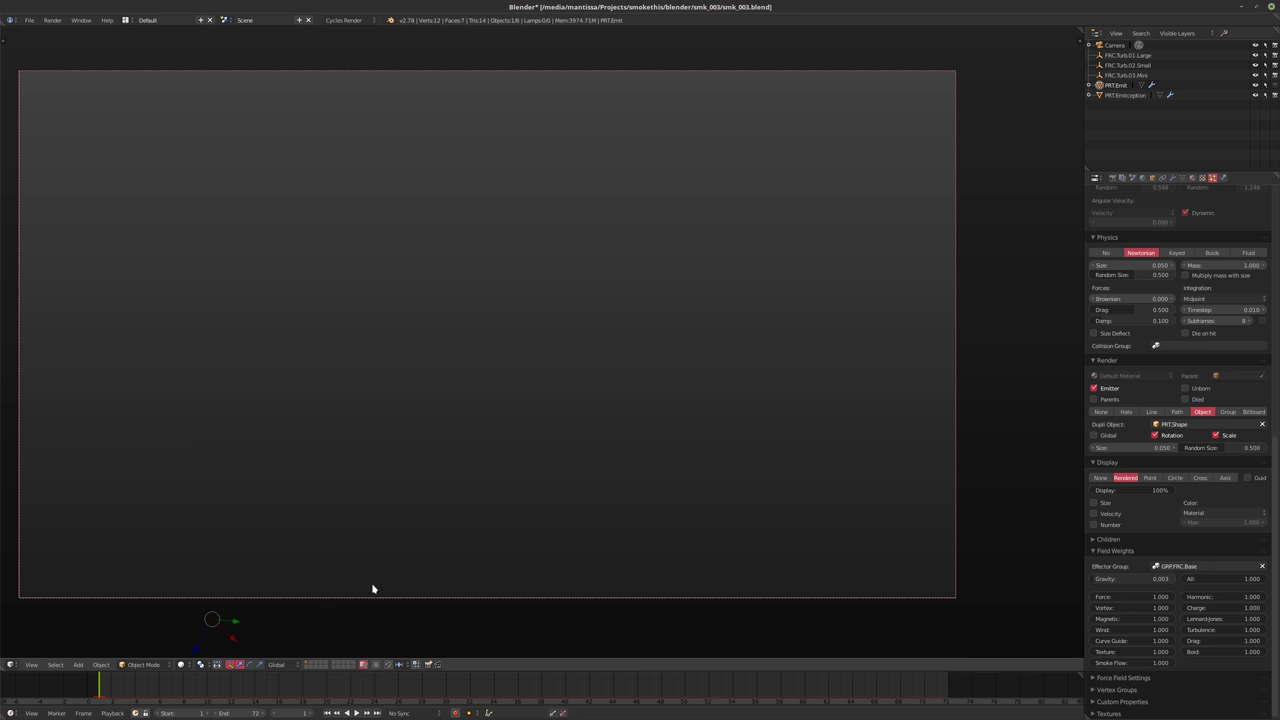
left_click(352, 669)
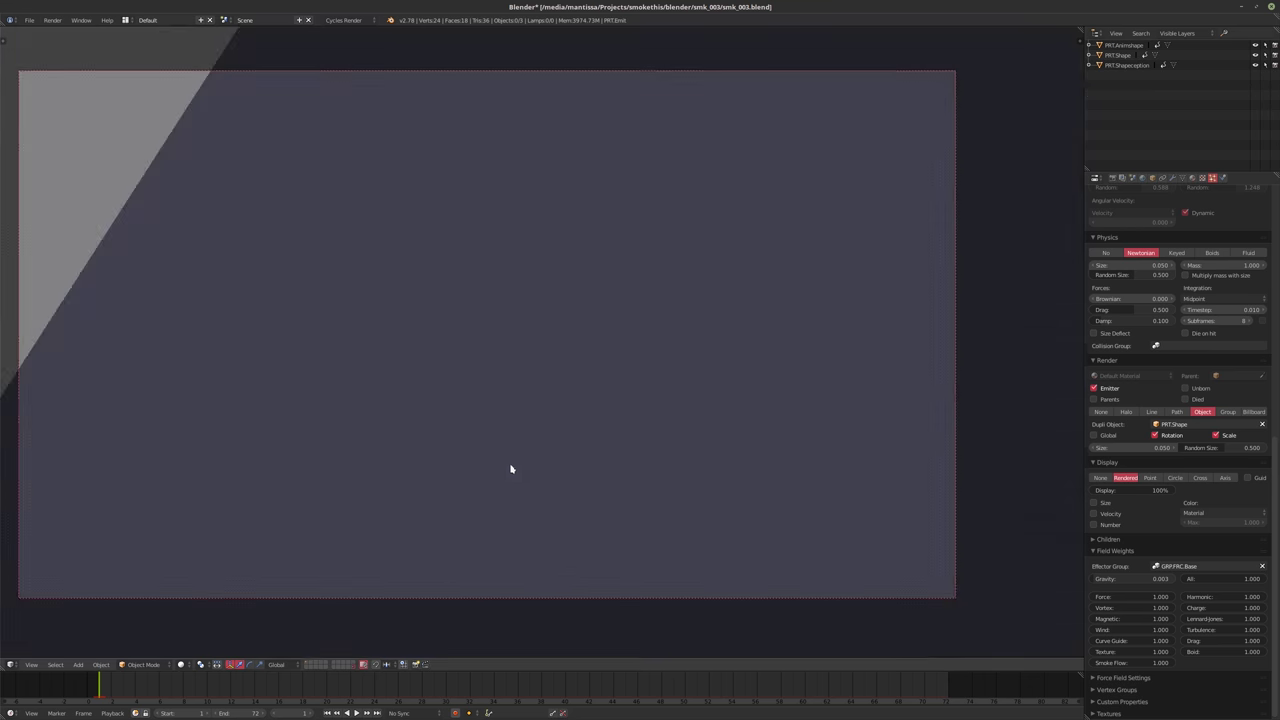
middle_click_drag(511, 466, 408, 474)
right_click(558, 478)
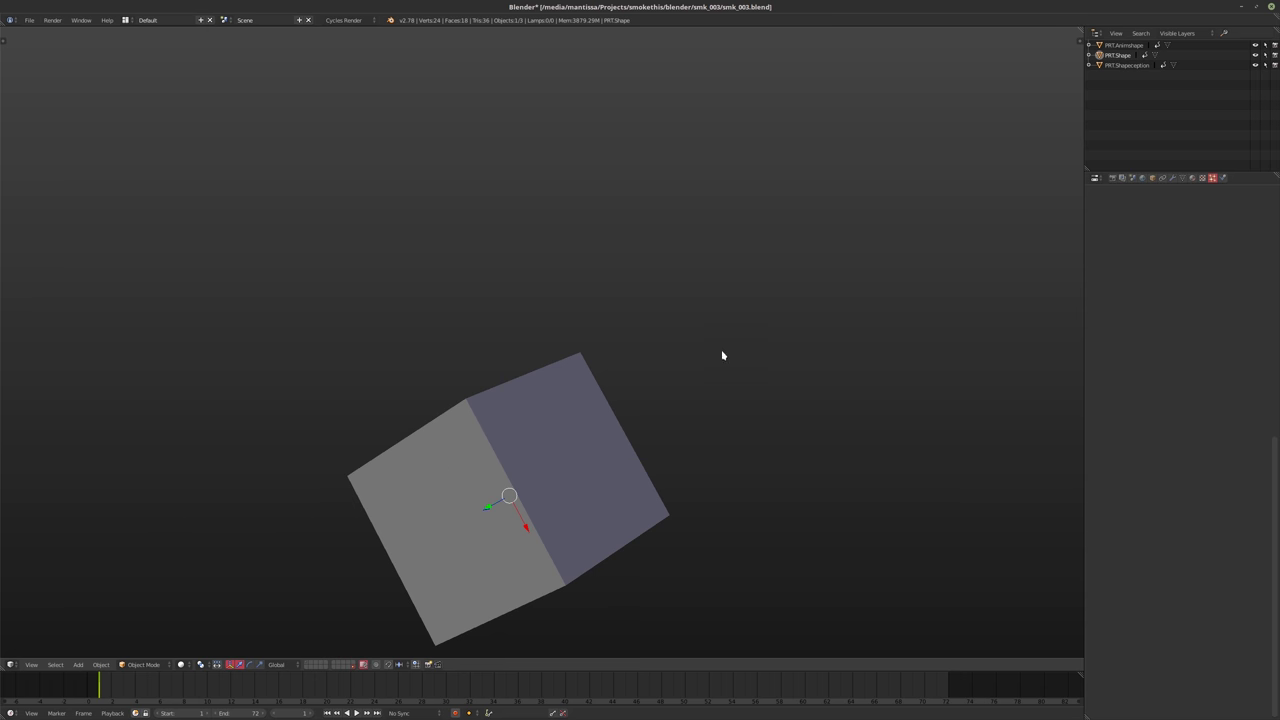
key("n")
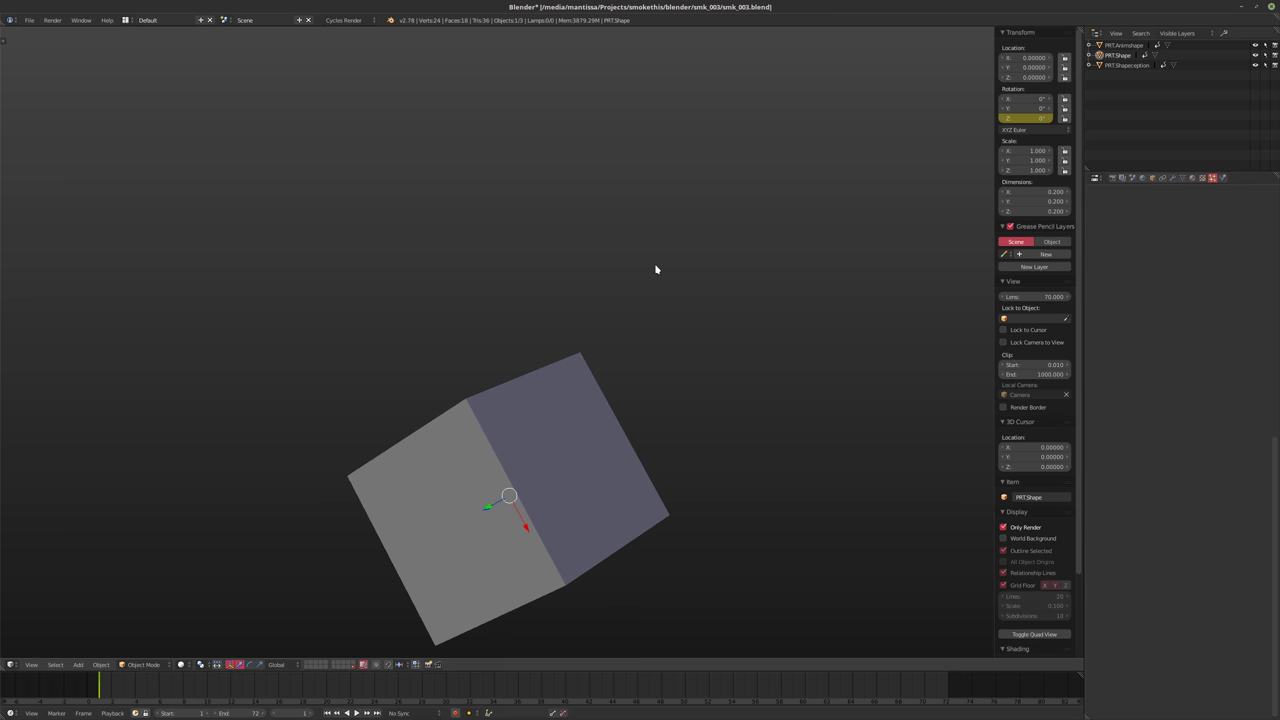
key("shift+Right")
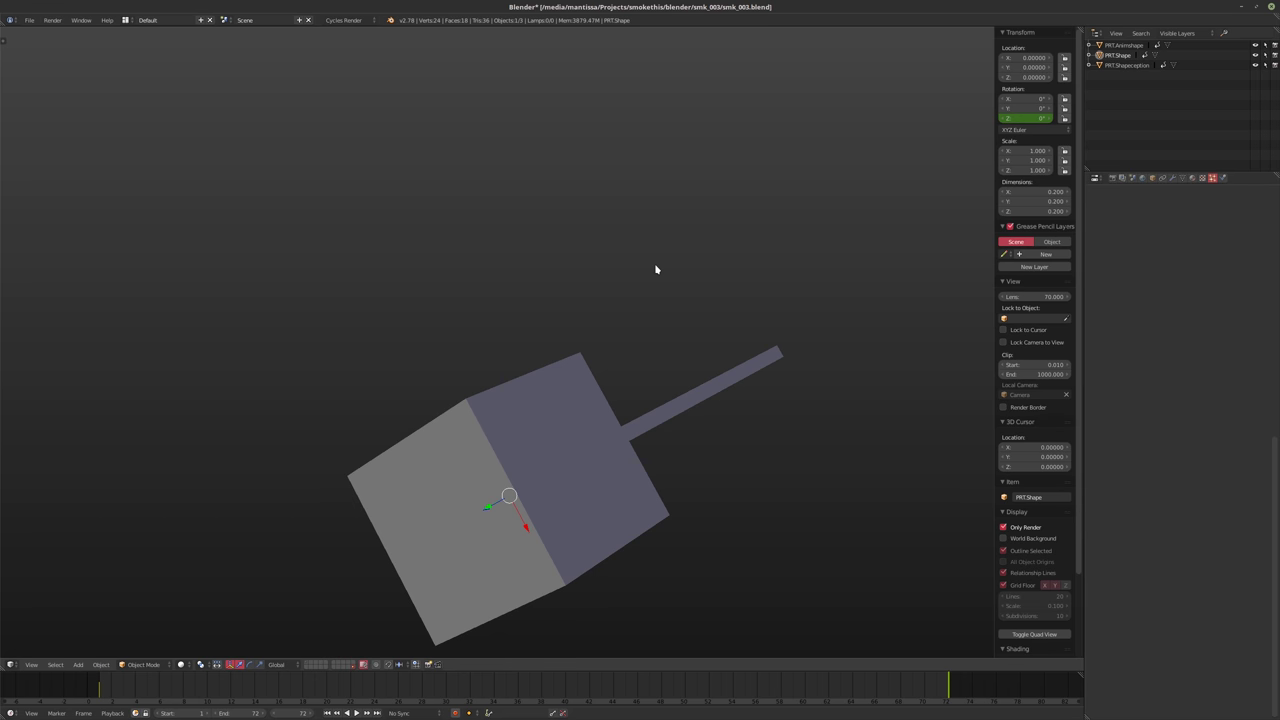
left_click(1020, 117)
key("Return")
key("i")
Play PRT.Shape's rotation animation, check the particles through the camera, and stop playback
key("alt+a")
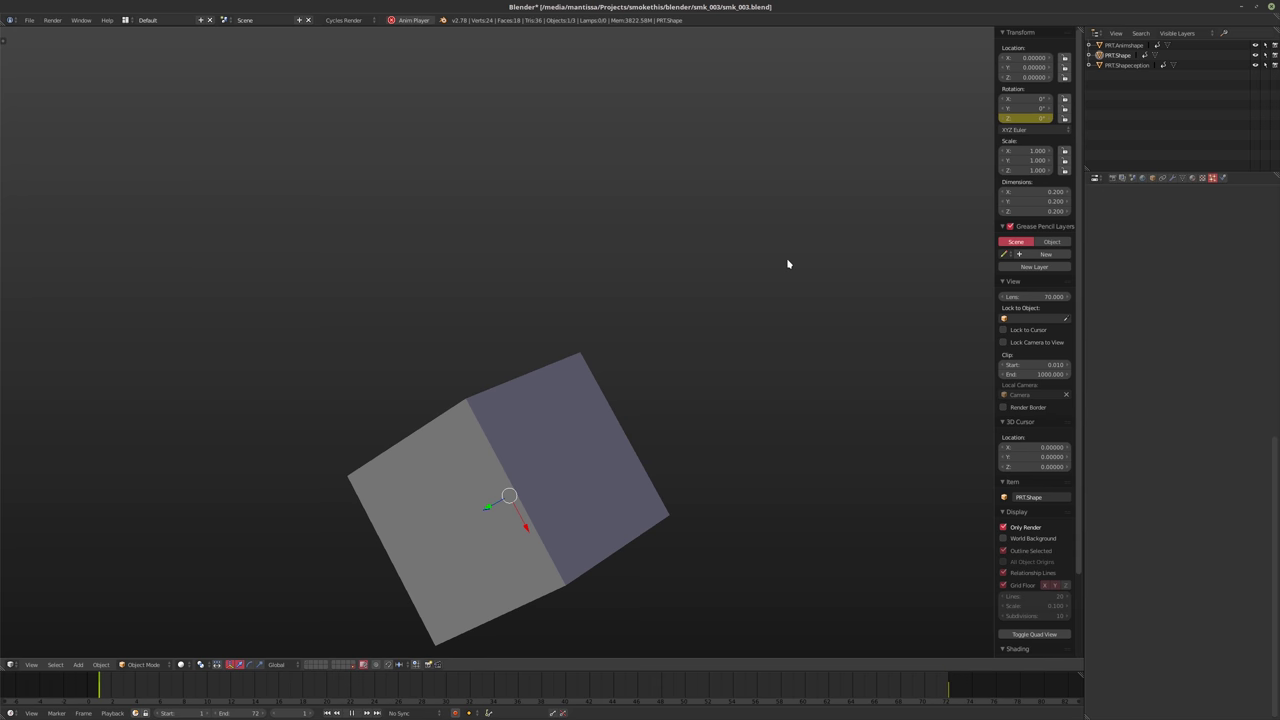
key("KP_0")
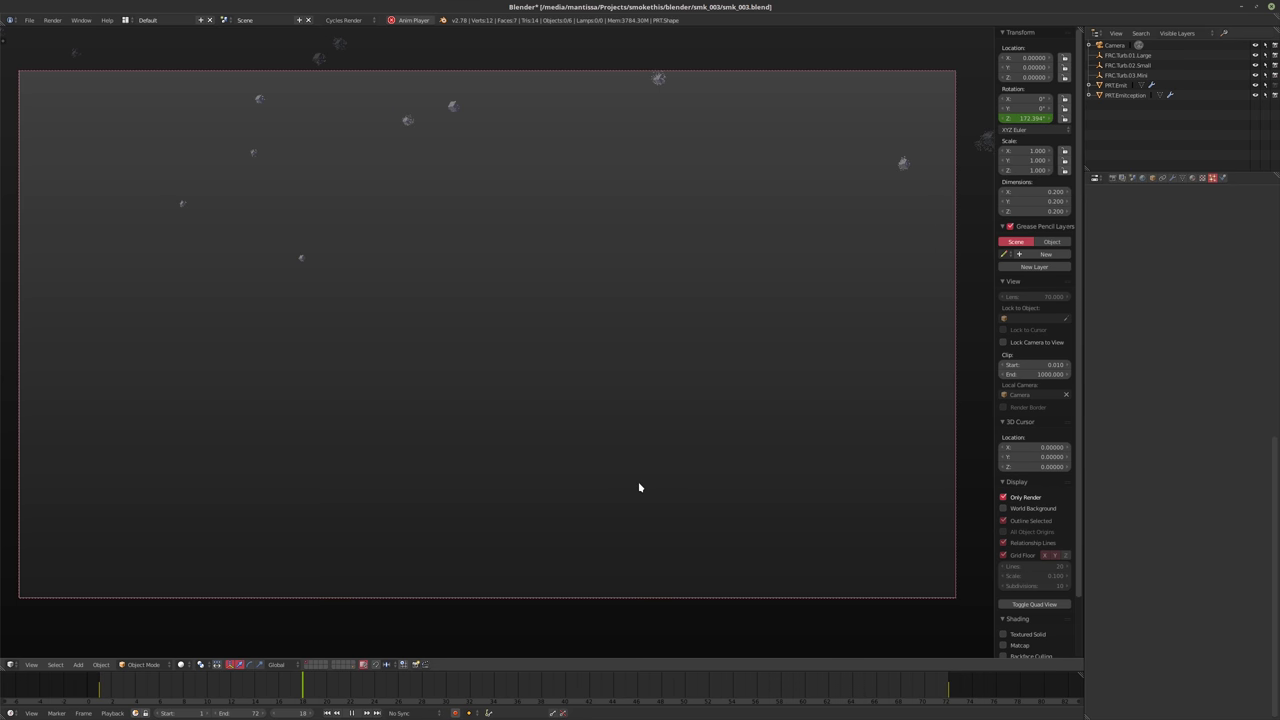
key("Escape")
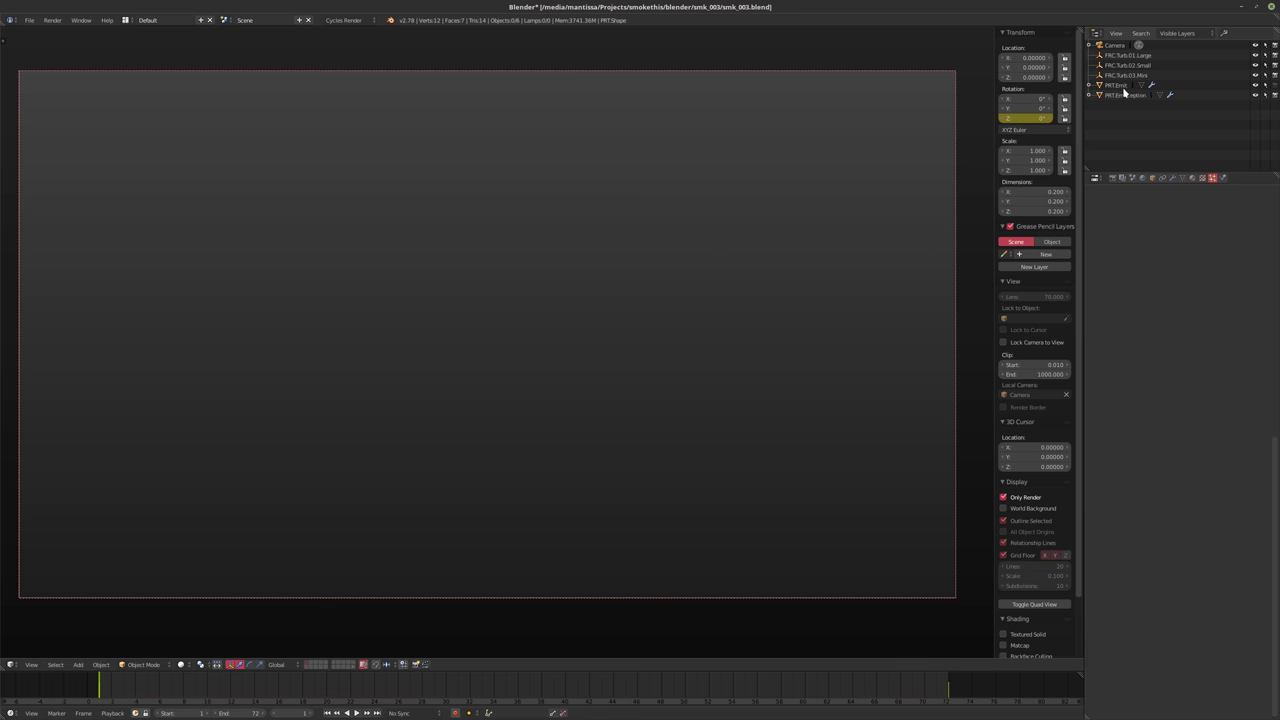
Try re-enabling rotation in PRT.Emit's particle settings and preview the animation
left_click(1120, 86)
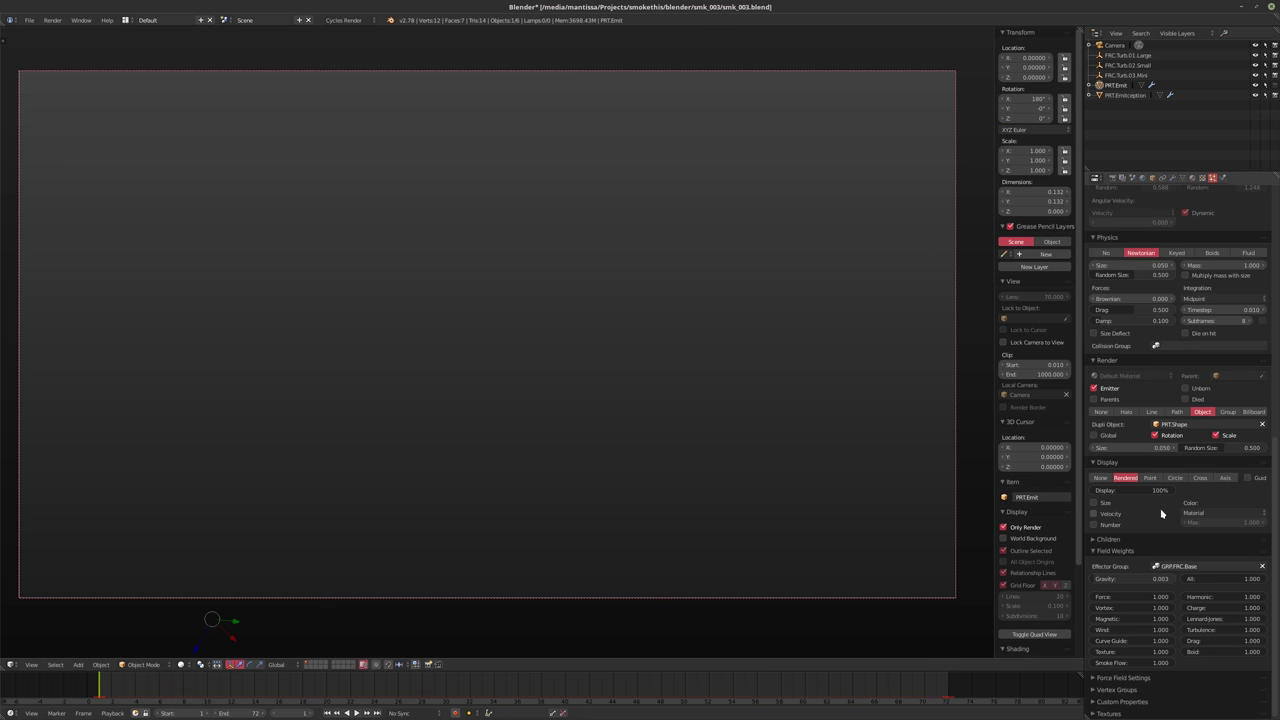
scroll(1164, 530, "up", 4)
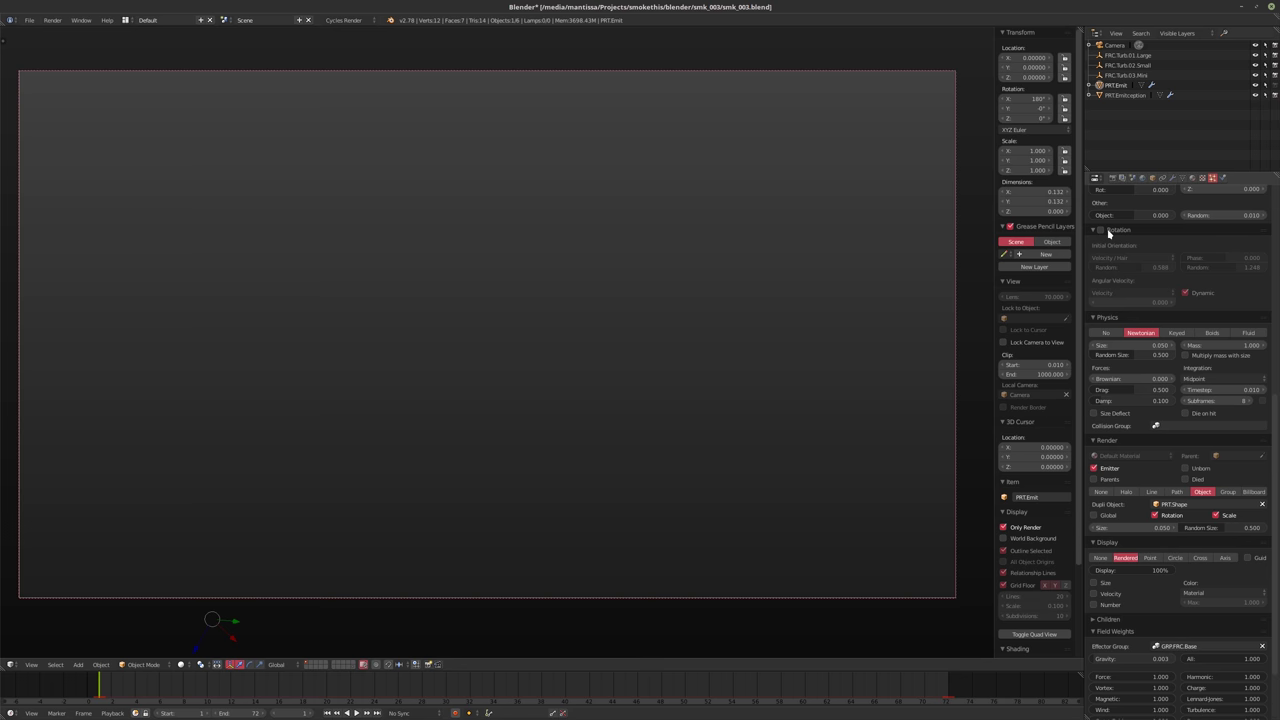
left_click(1099, 231)
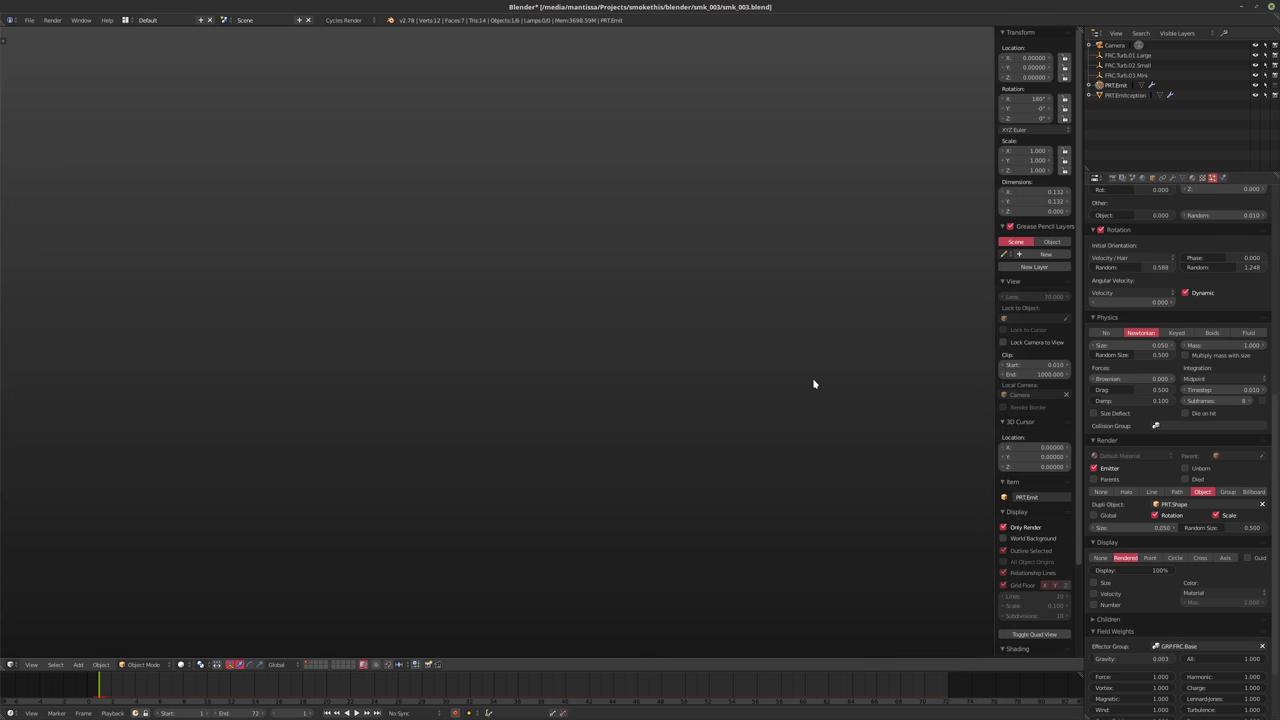
key("alt+a")
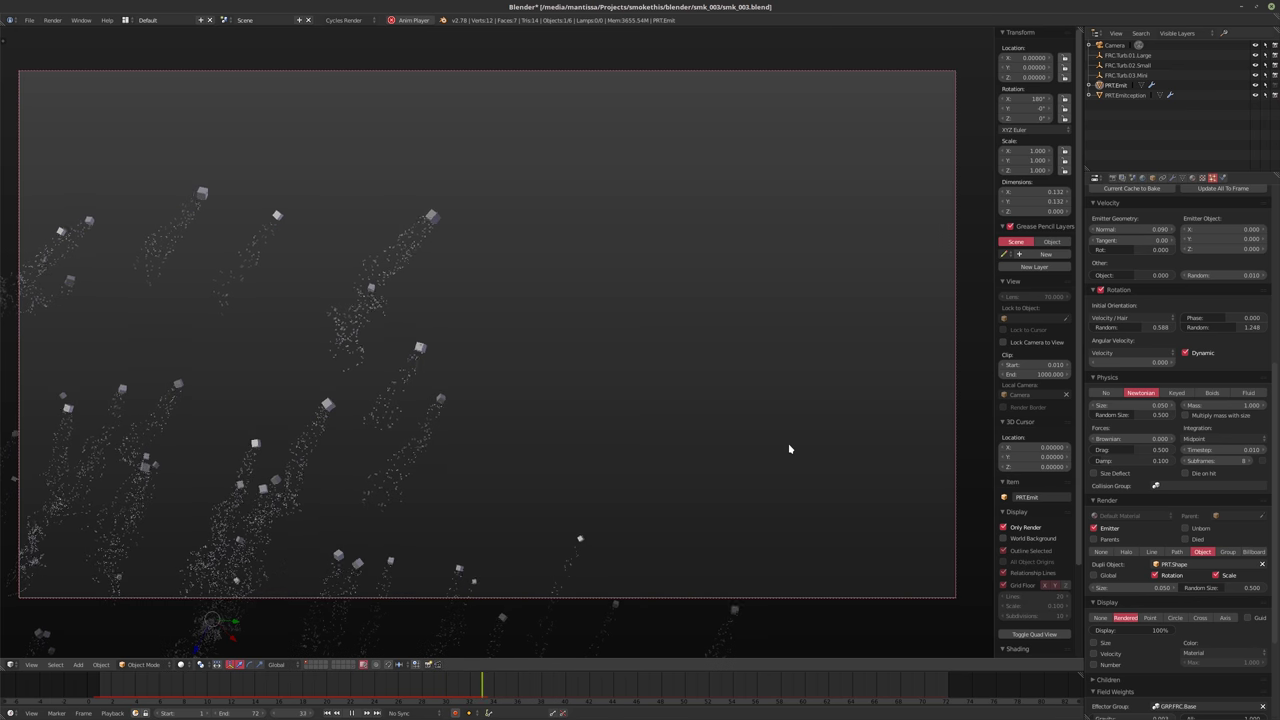
key("alt+a")
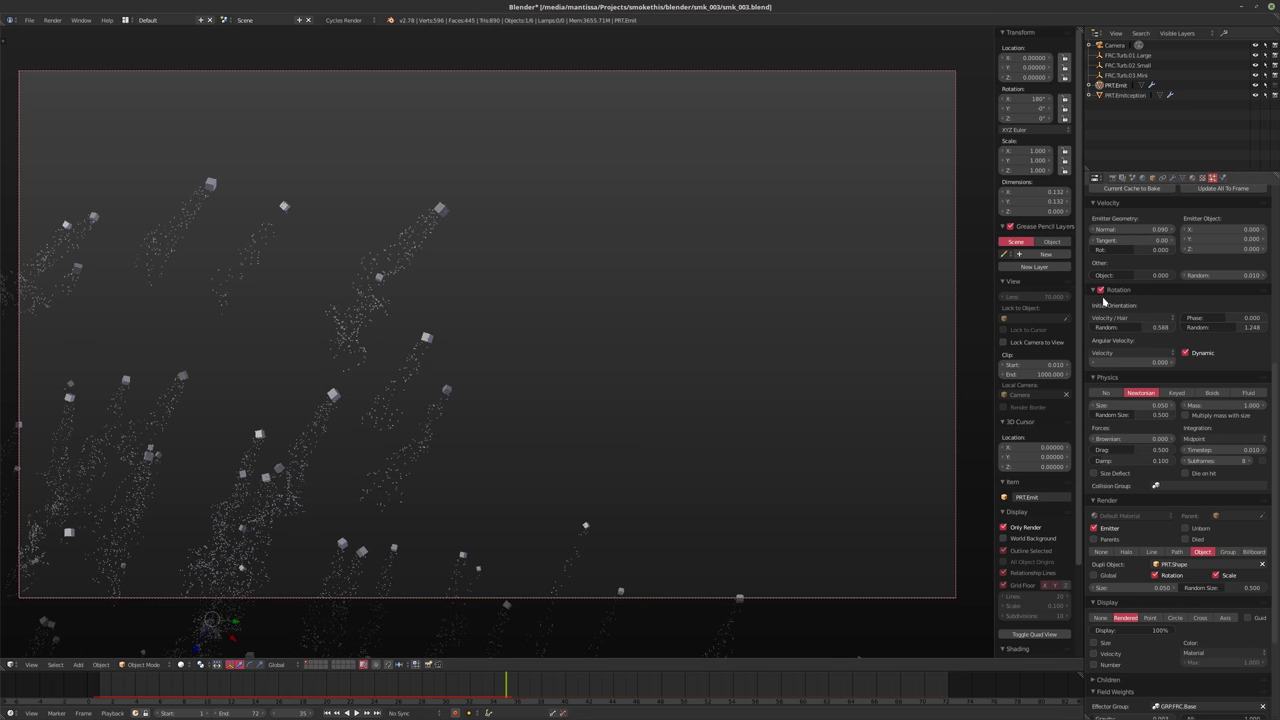
Disable PRT.Emit's particle rotation again, preview from the first frame, and return to the start
left_click(1101, 289)
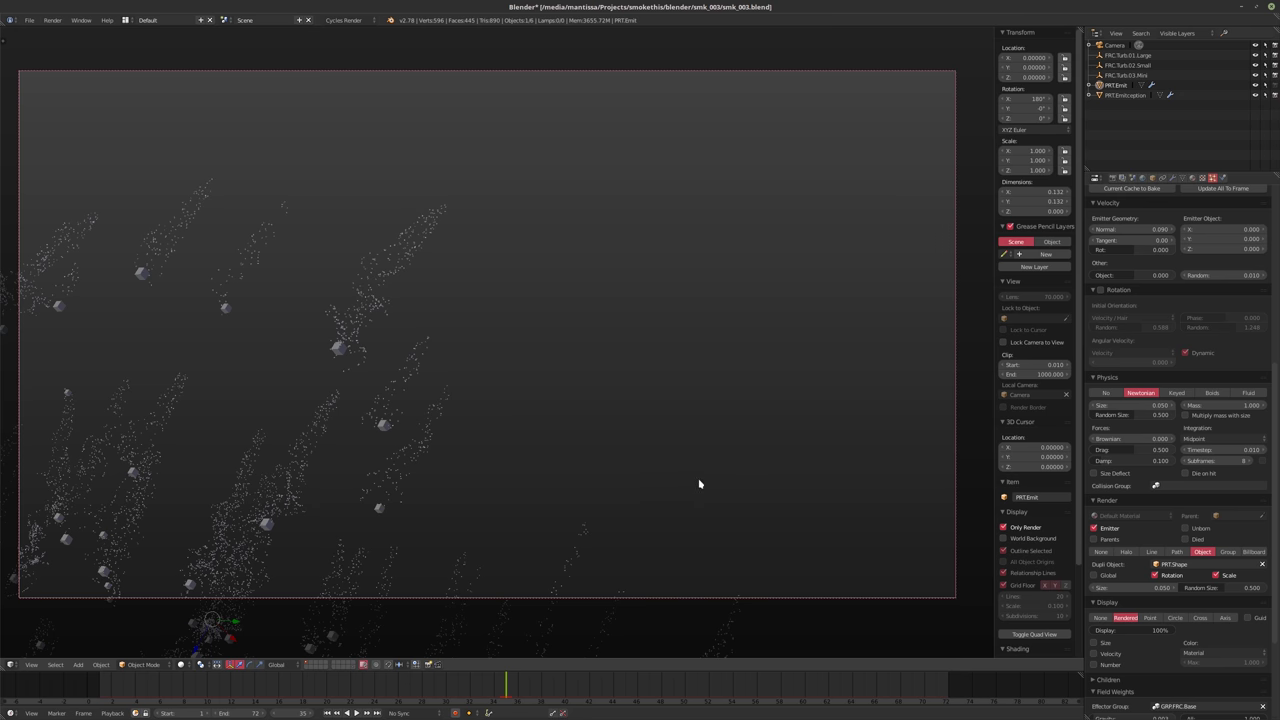
key("shift+Left")
key("alt+a")
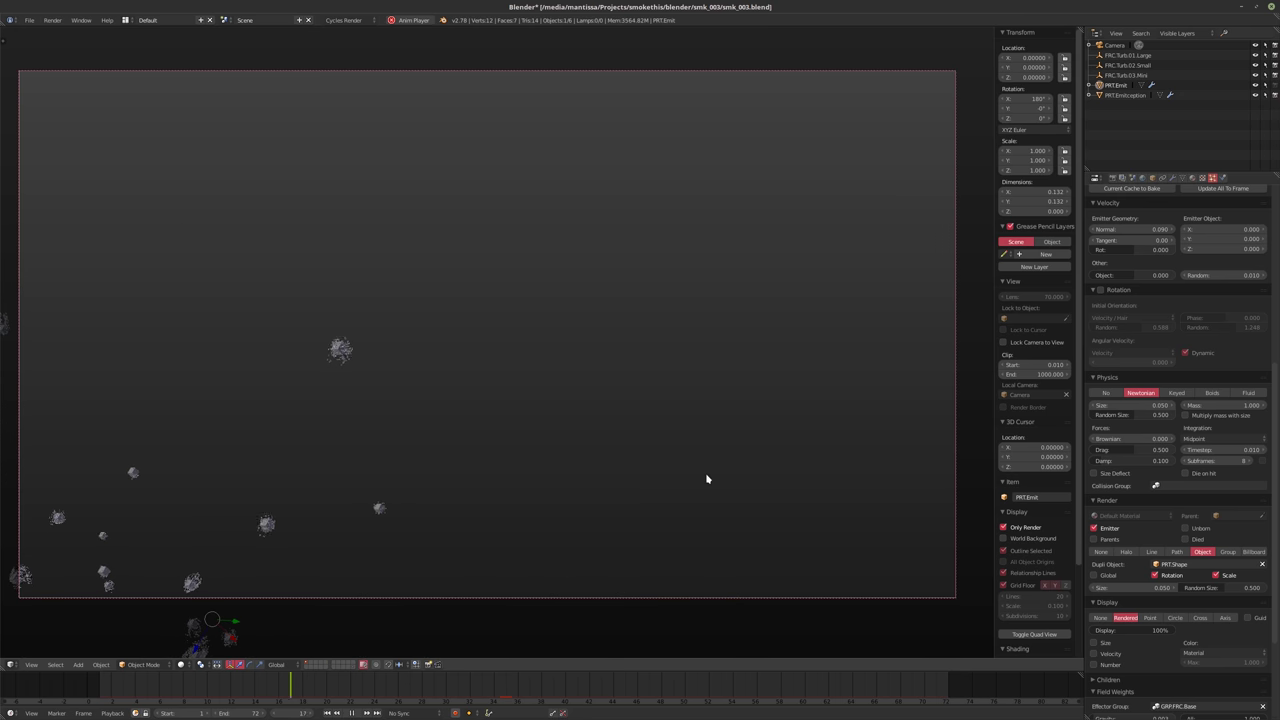
key("alt+a")
key("shift+Left")
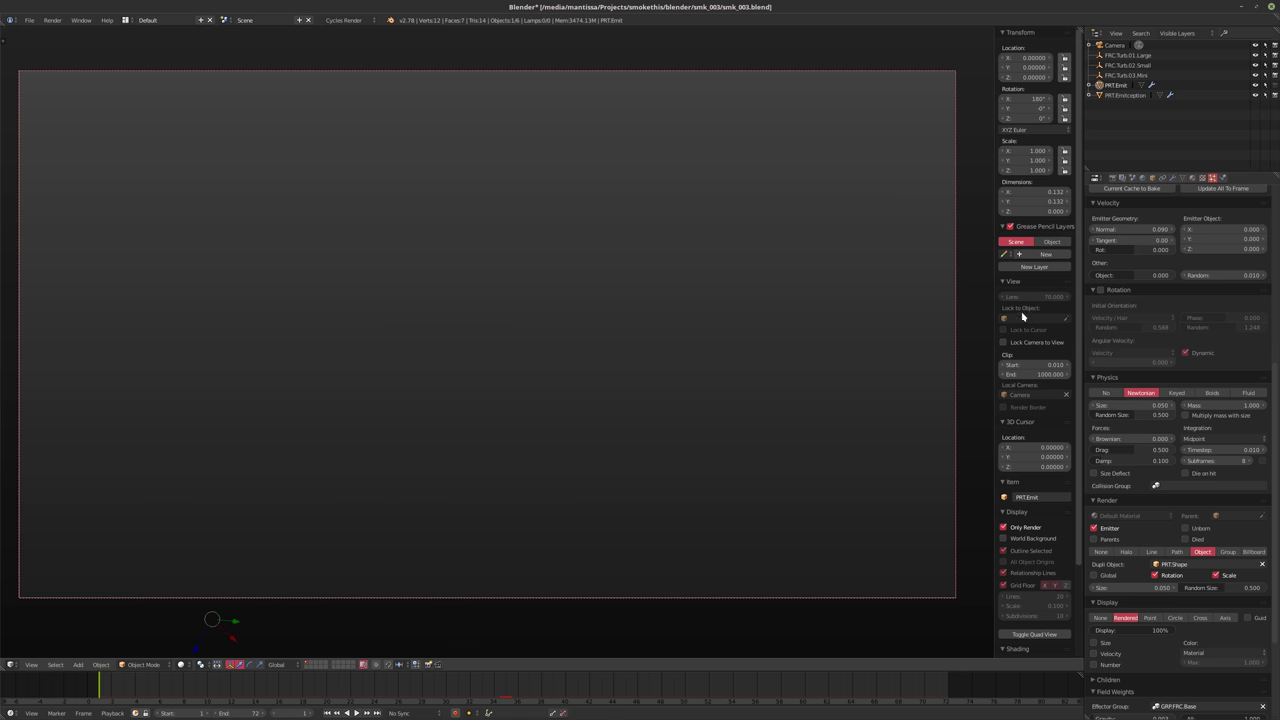
Enable PRT.Emit's particle rotation, reset both random rotation values to 0, and preview the animation
left_click(1101, 290)
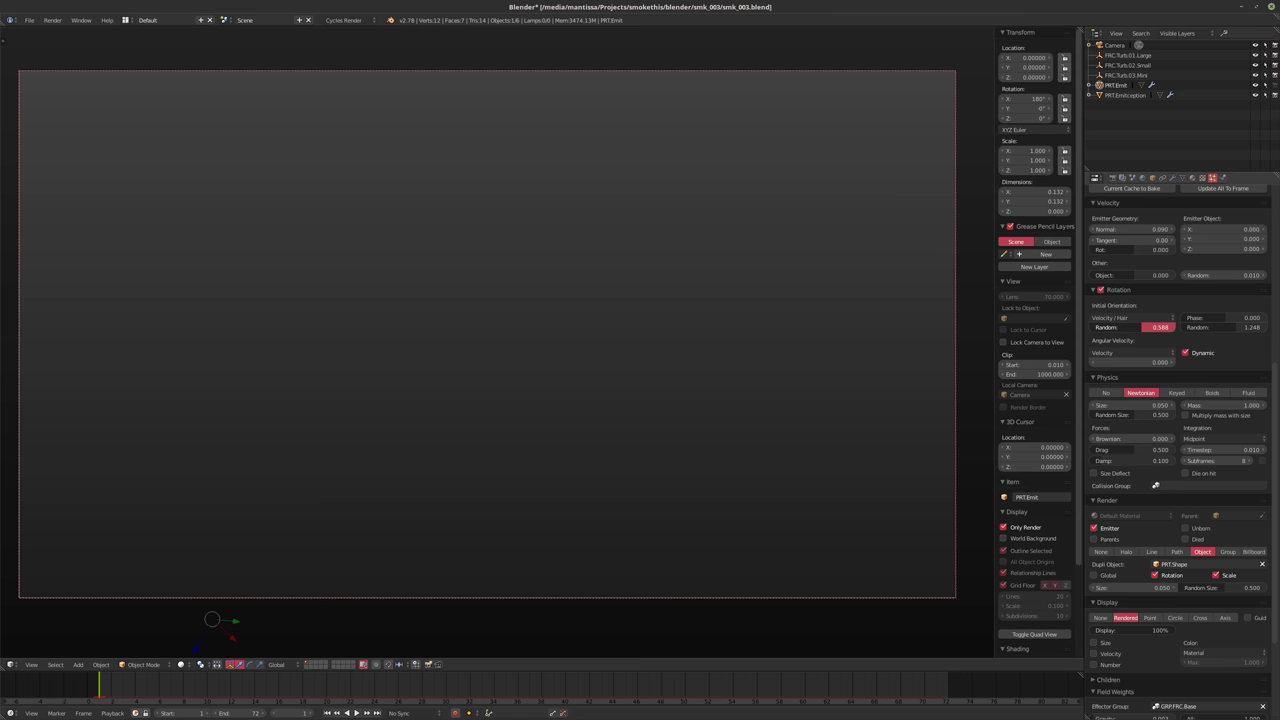
key("BackSpace")
key("BackSpace")
key("alt+a")
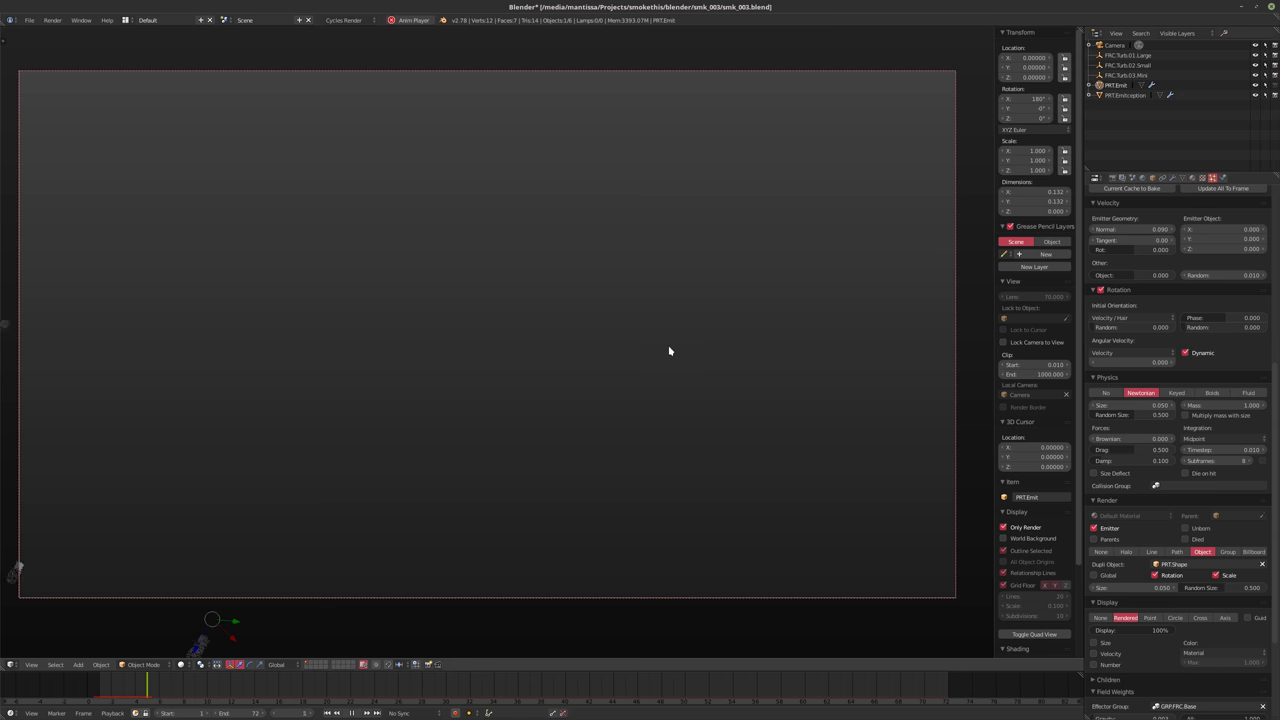
key("alt+a")
Set the initial orientation's random value to 0.5 and the rotation phase to -1
left_click_drag(1219, 323, 1090, 348)
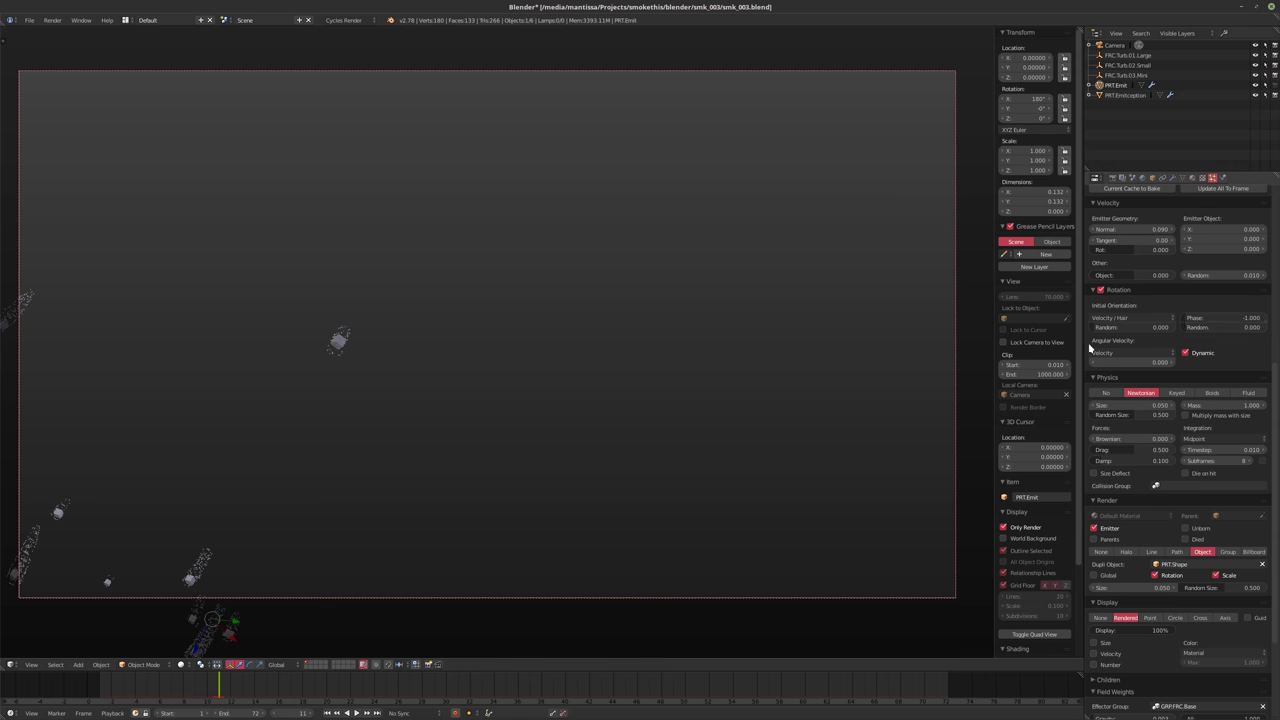
left_click(1127, 328)
type("0.5")
key("Tab")
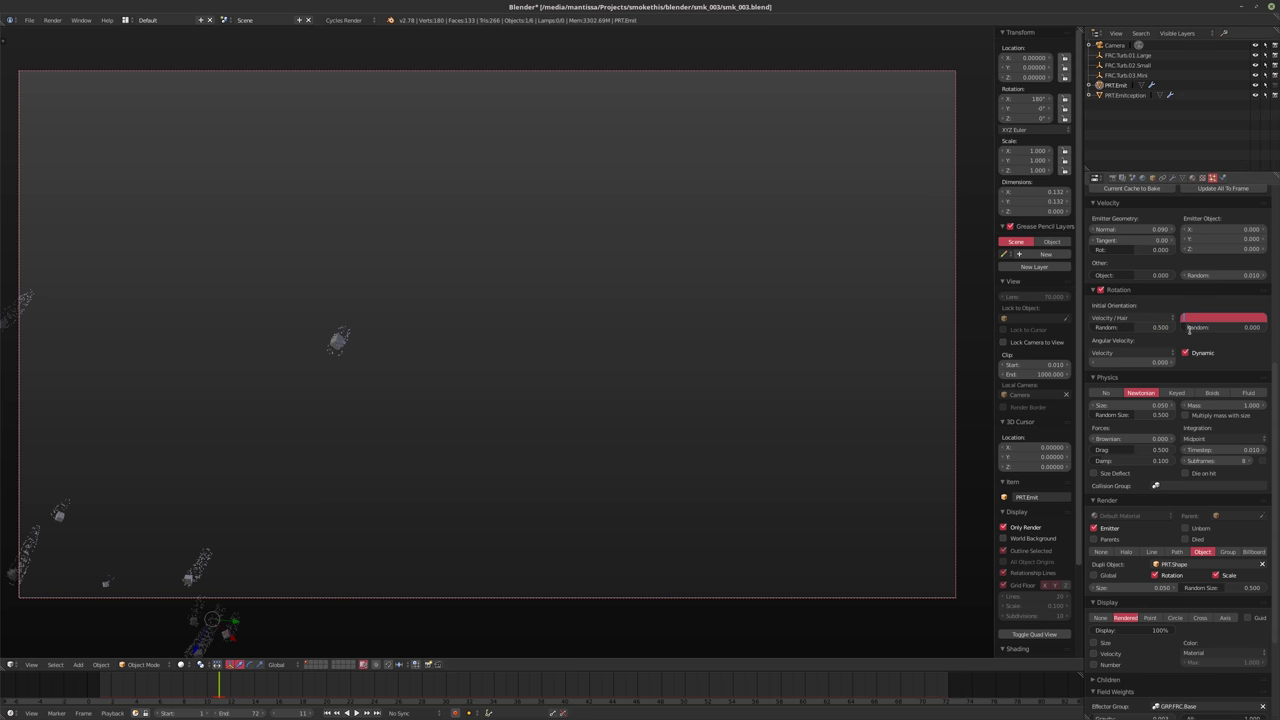
type("-1")
key("Return")
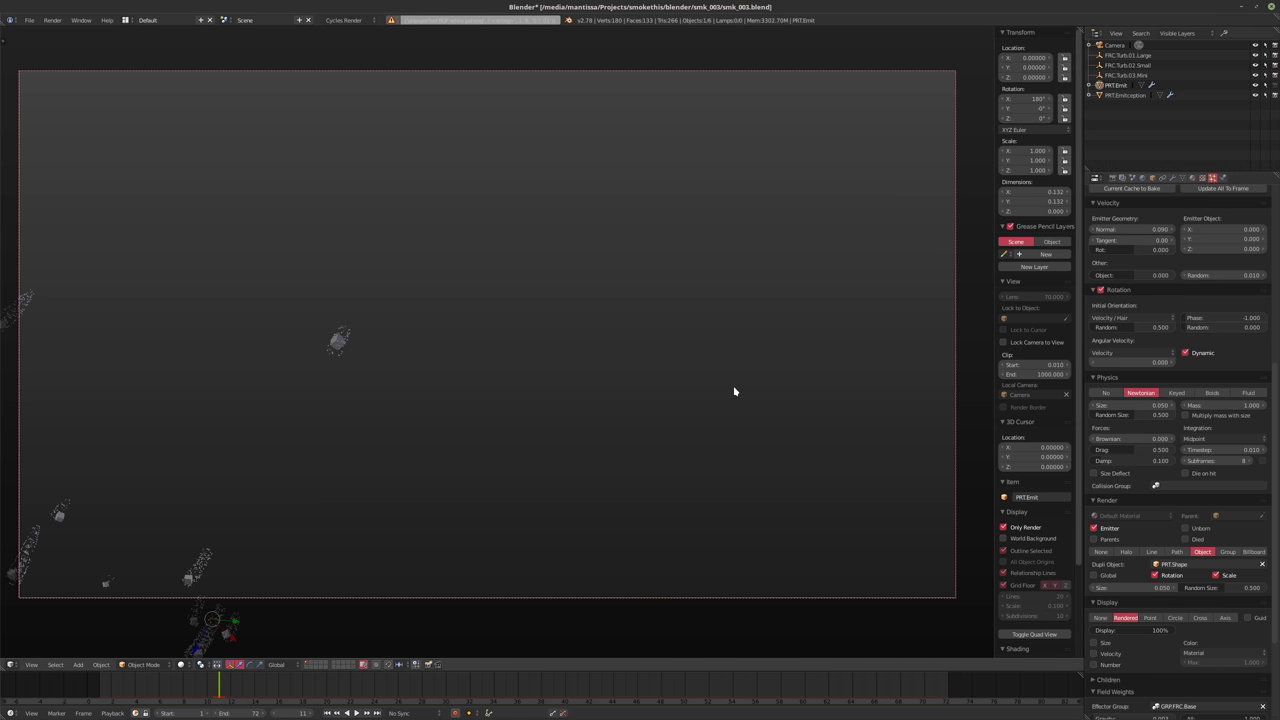
Try keyframing the rotation phase at 0 on frame 1 and 1 on frame 72, undo the last keyframe, and return to frame 1
key("shift+Left")
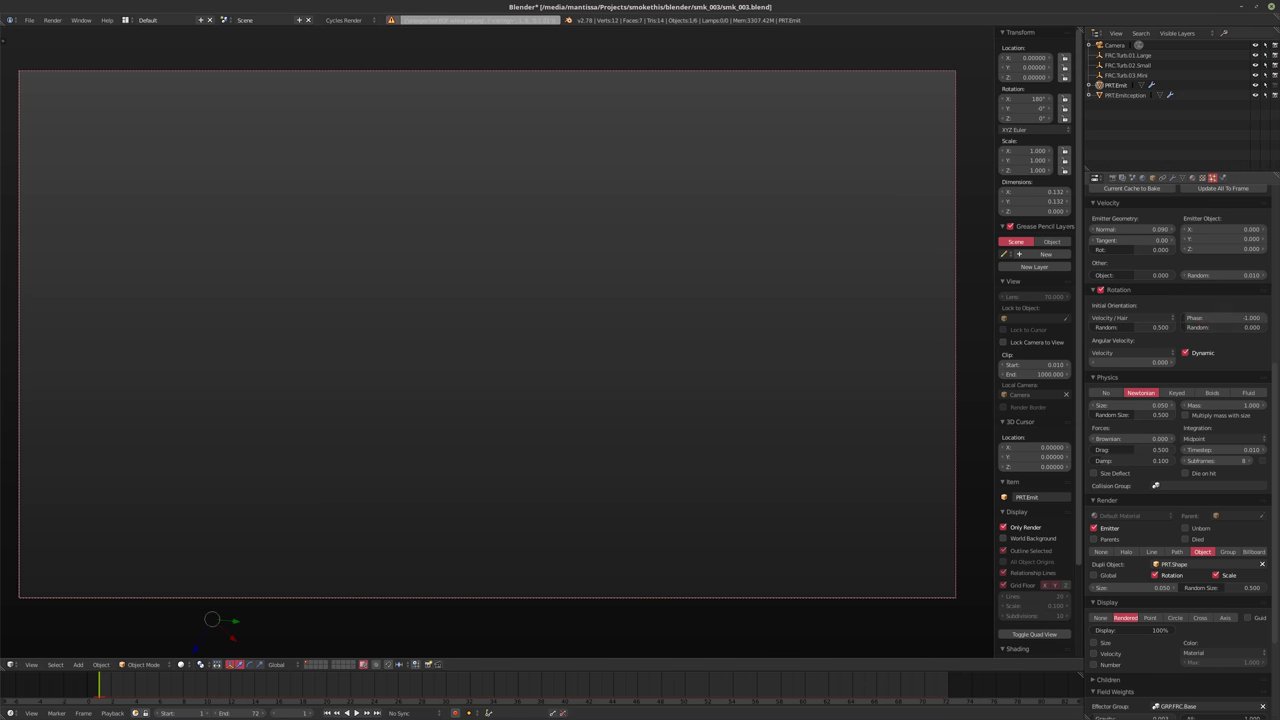
left_click(1196, 318)
type("0")
key("Return")
key("i")
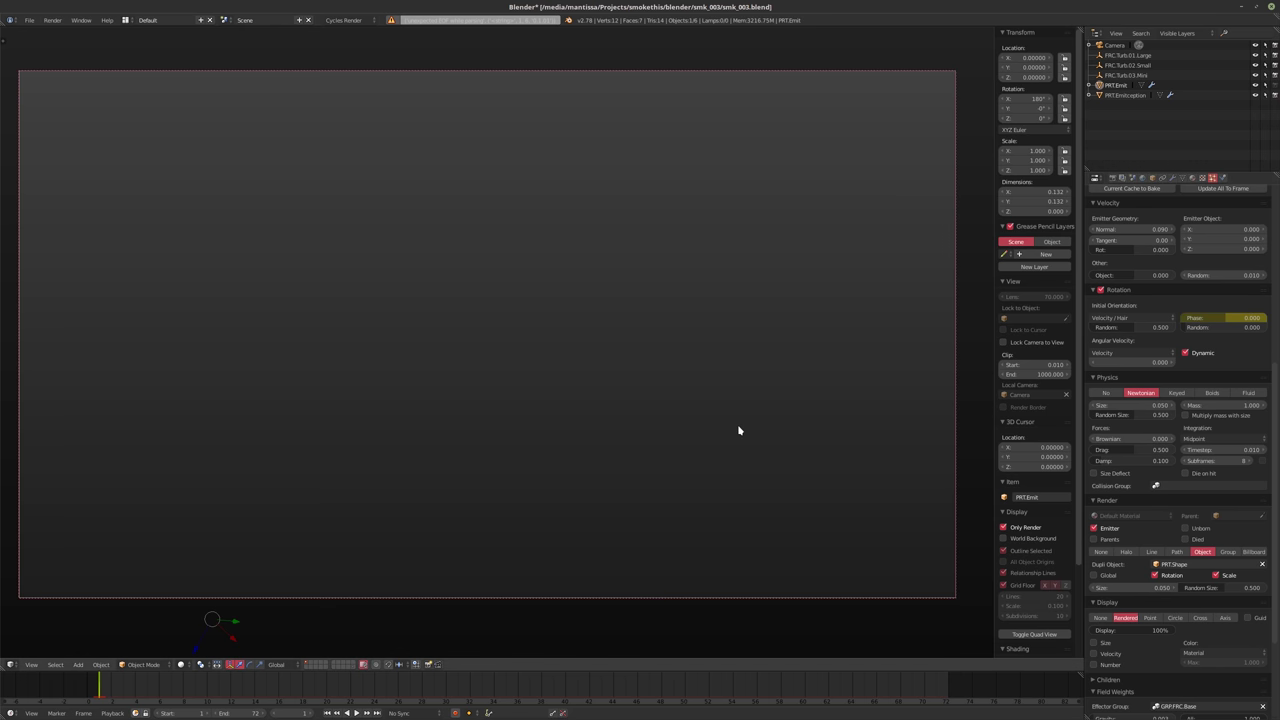
key("shift+Right")
left_click_drag(1200, 321, 1265, 321)
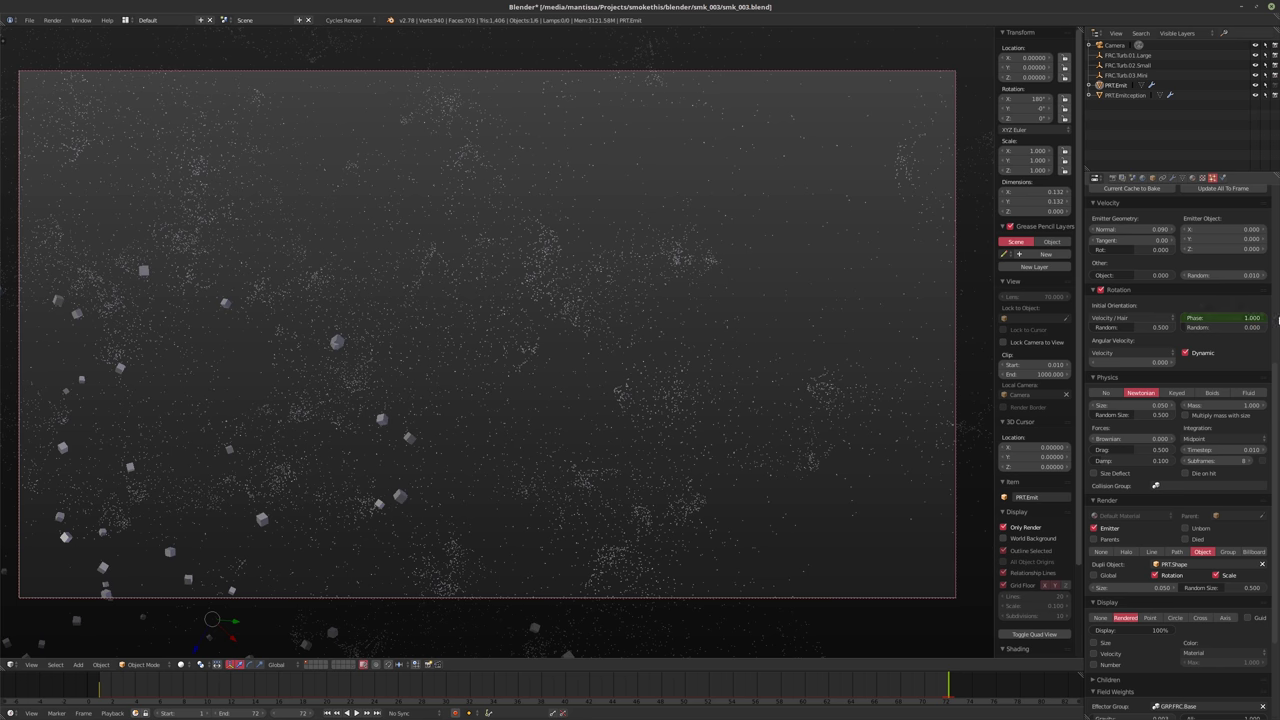
key("i")
key("ctrl+z")
key("shift+Left")
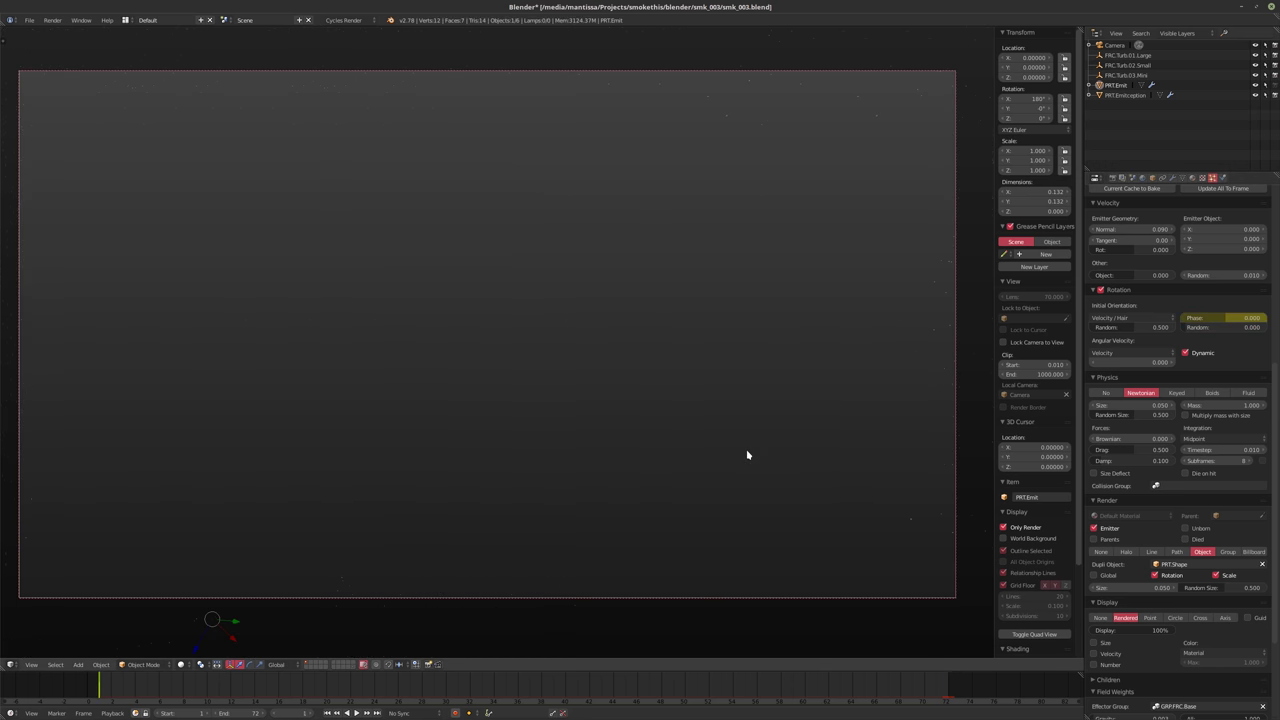
Keyframe PRT.Emit's rotation phase at -1 on frame 1 and at 1 on frame 72
left_click_drag(1215, 318, 1265, 318)
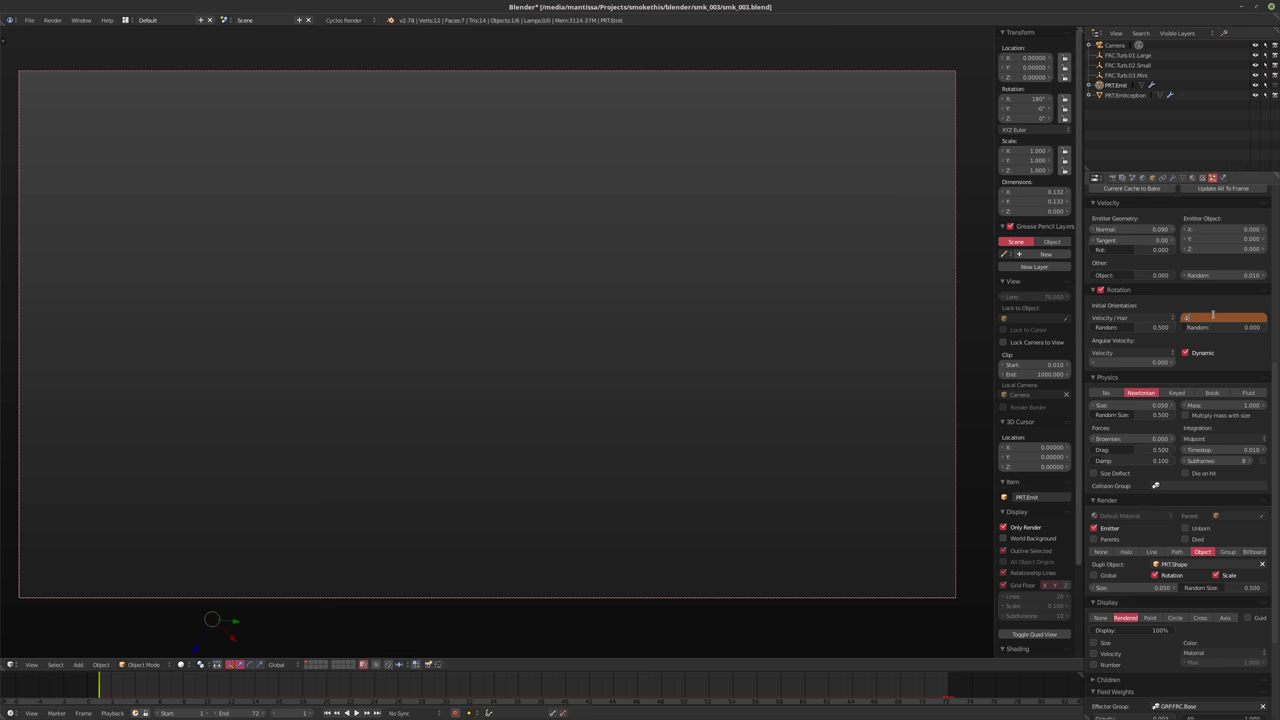
key("i")
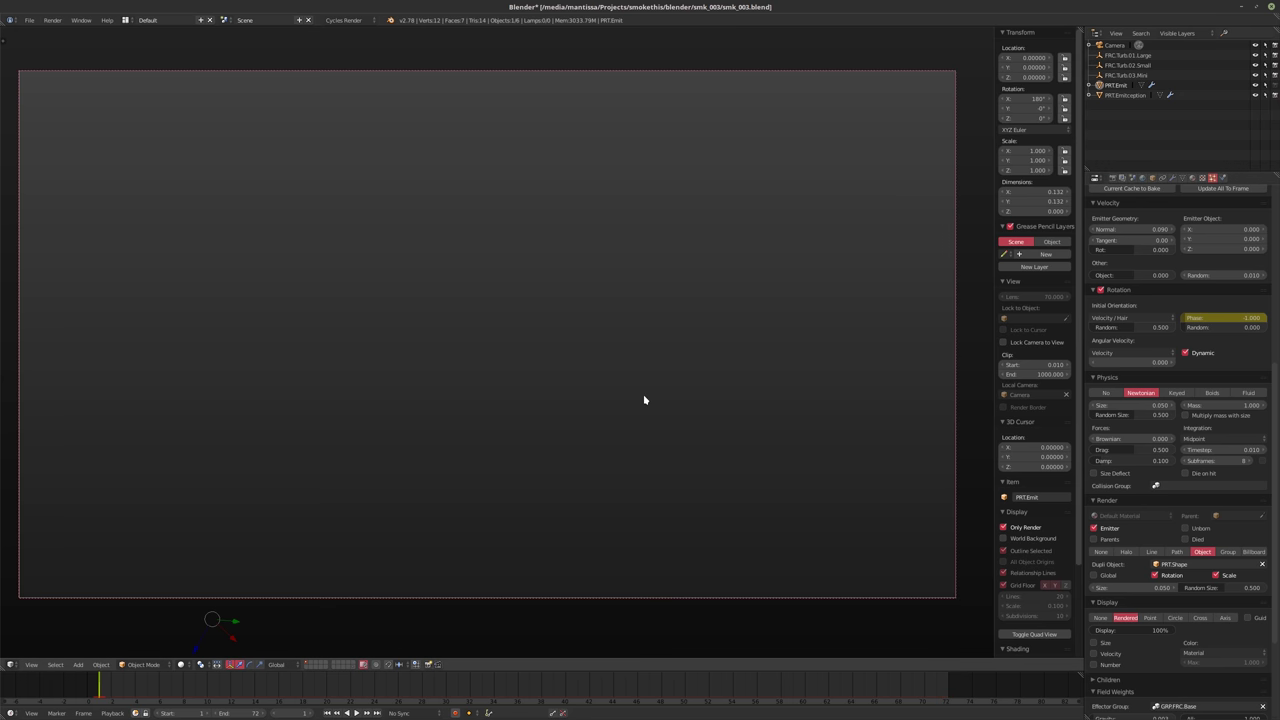
key("shift+Right")
double_click(1228, 316)
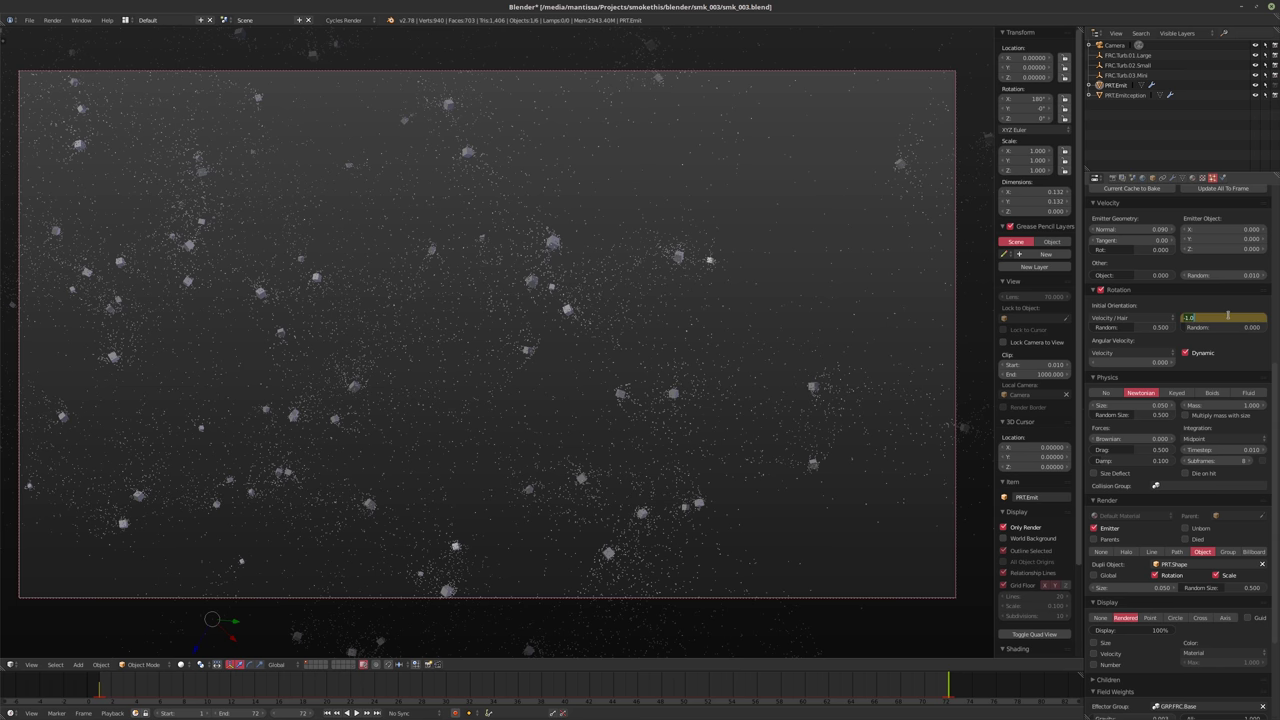
key("Return")
key("i")
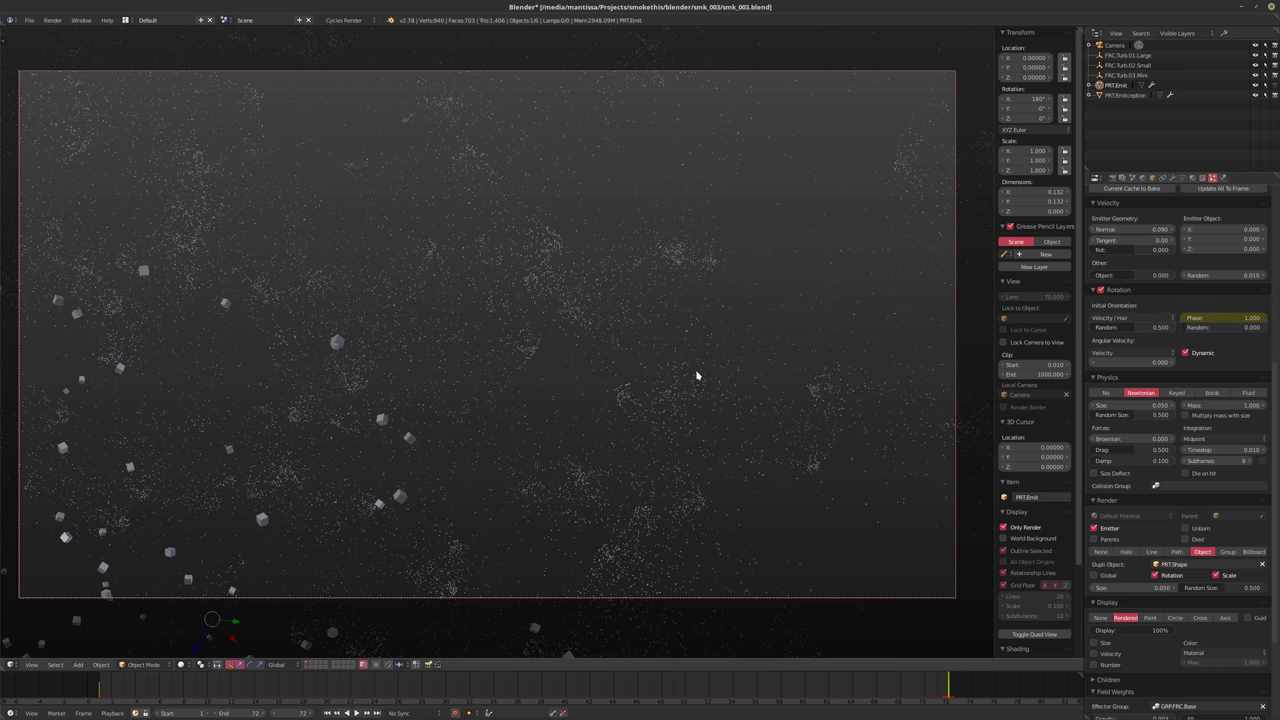
Preview the keyframed phase animation twice from frame 1, returning to the start after each playback
key("shift+Left")
key("alt+a")
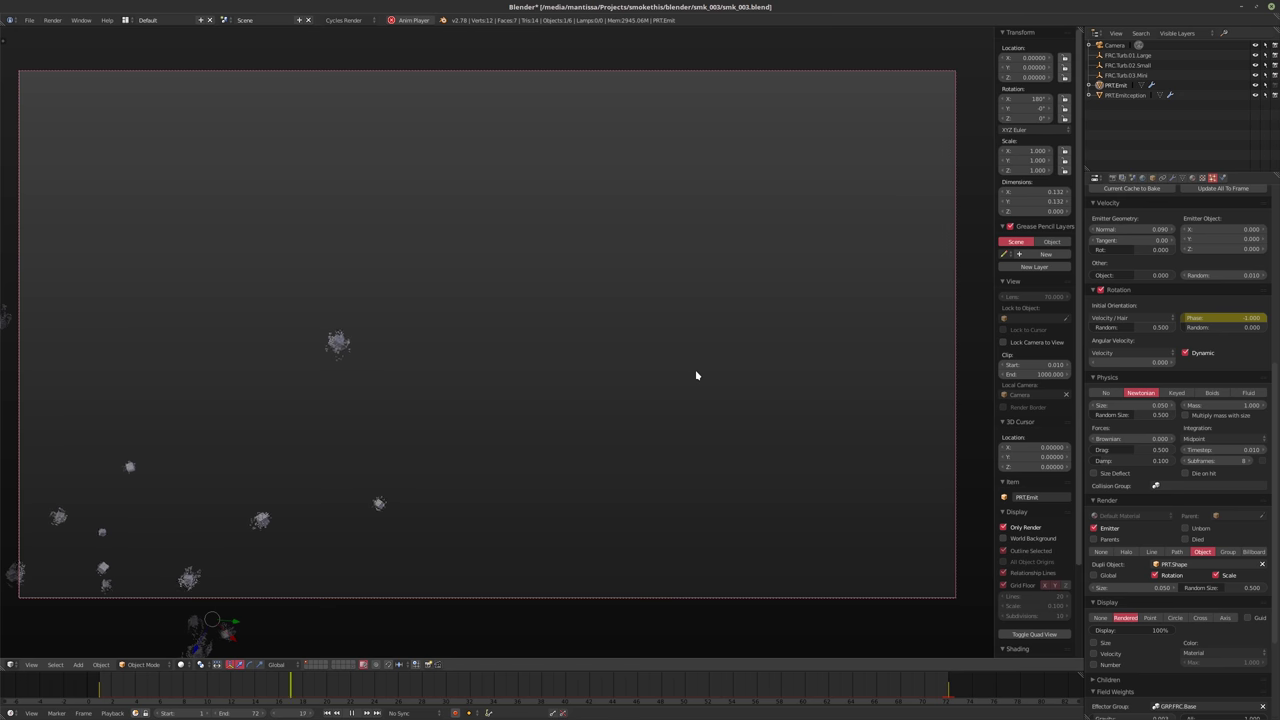
key("alt+a")
key("shift+Left")
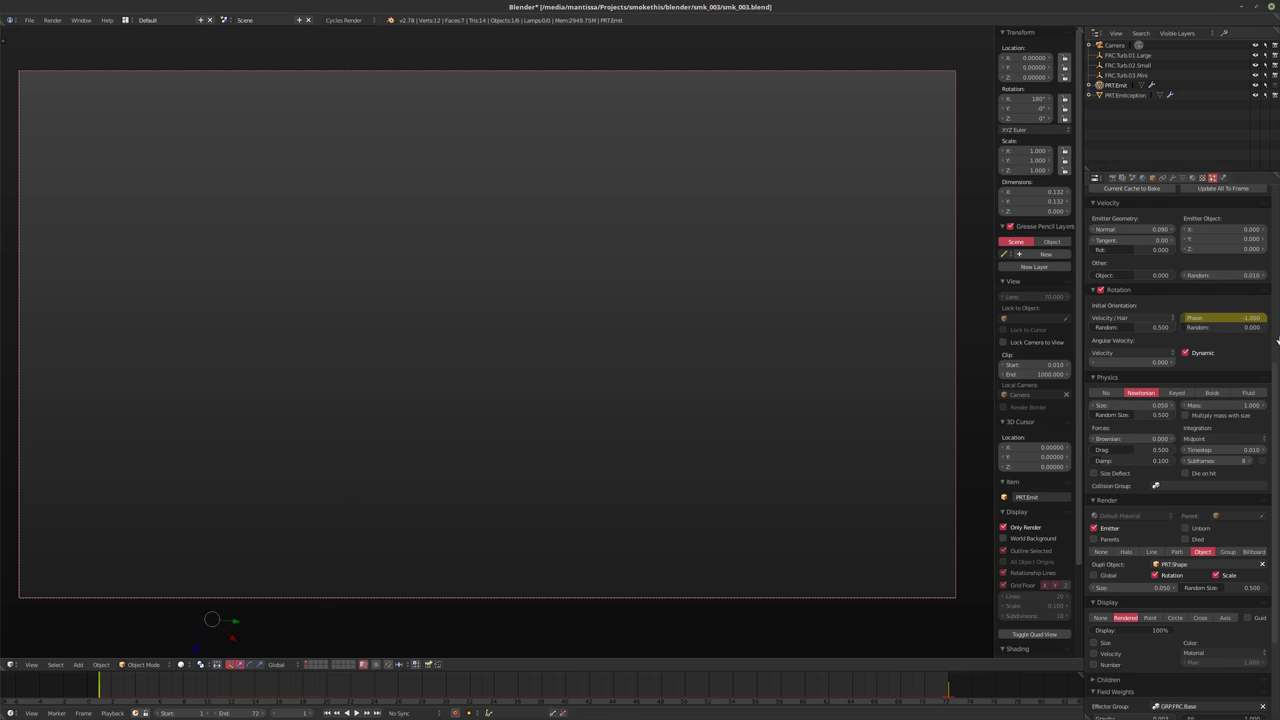
scroll(1143, 317, "up", 8)
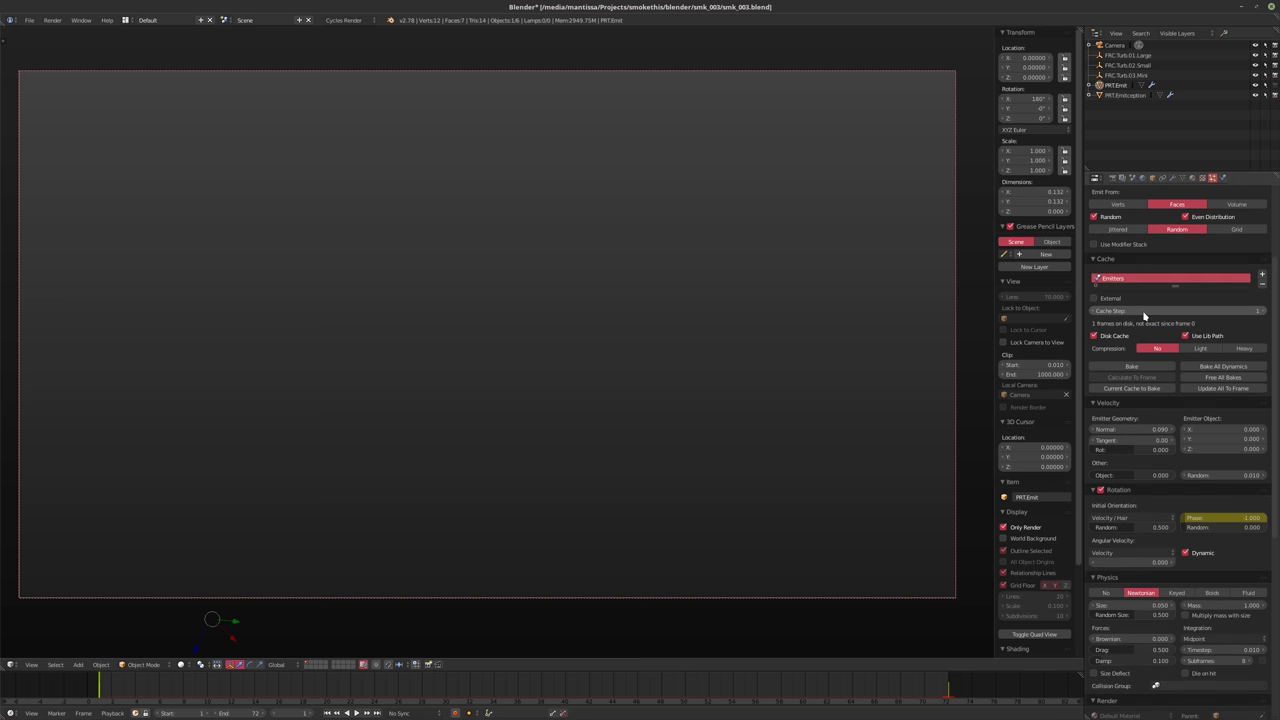
scroll(1145, 317, "up", 1)
key("alt+a")
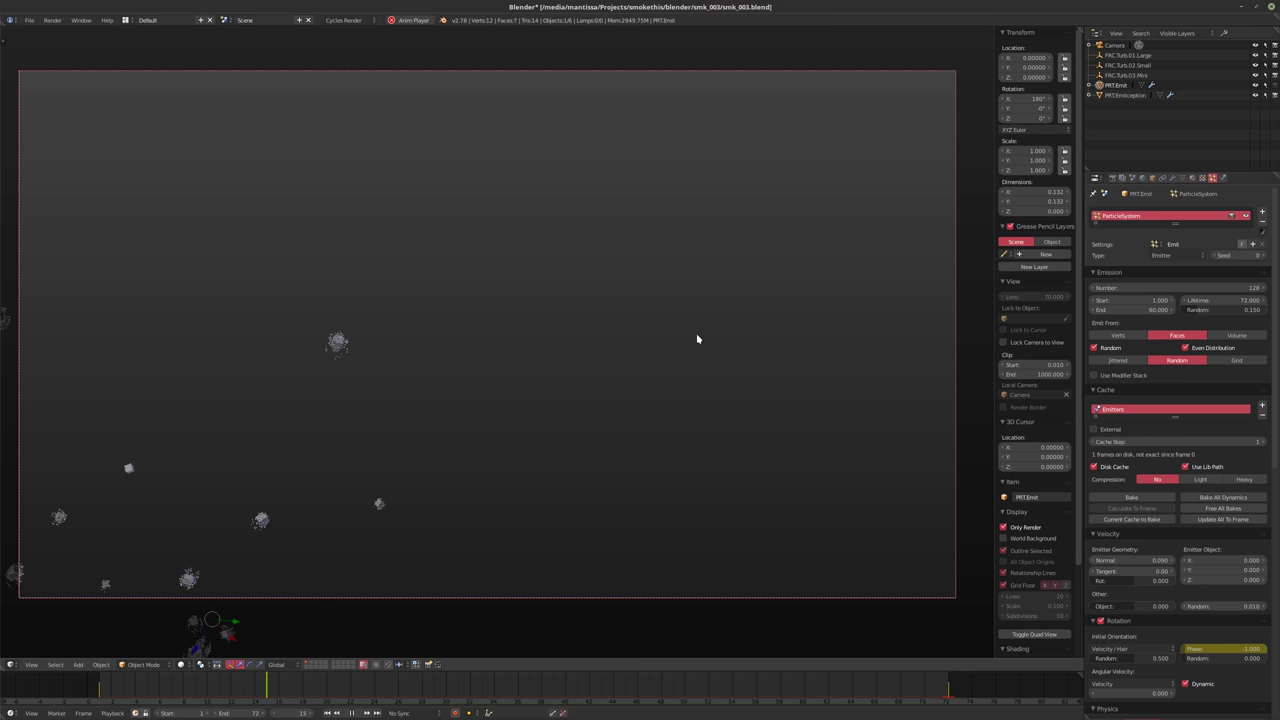
key("Escape")
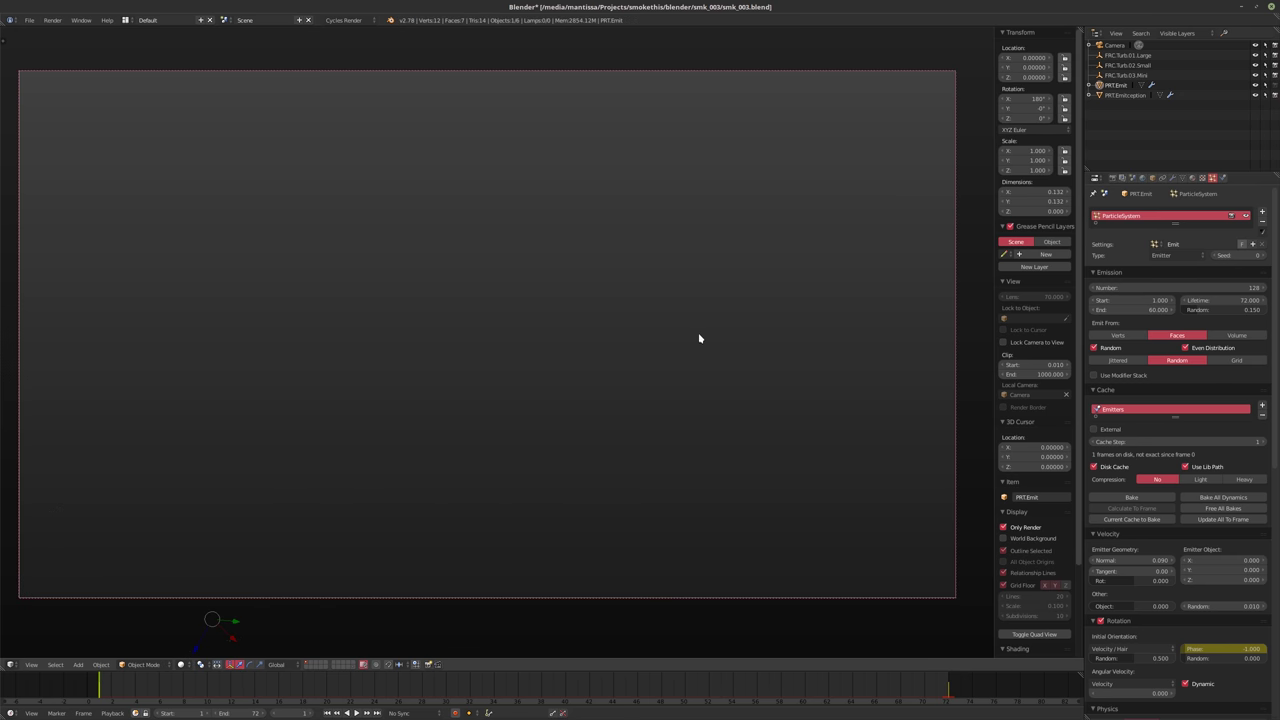
Review PRT.Emit's emission, cache, velocity and rotation settings, and replay the opening frames
scroll(1147, 455, "down", 4)
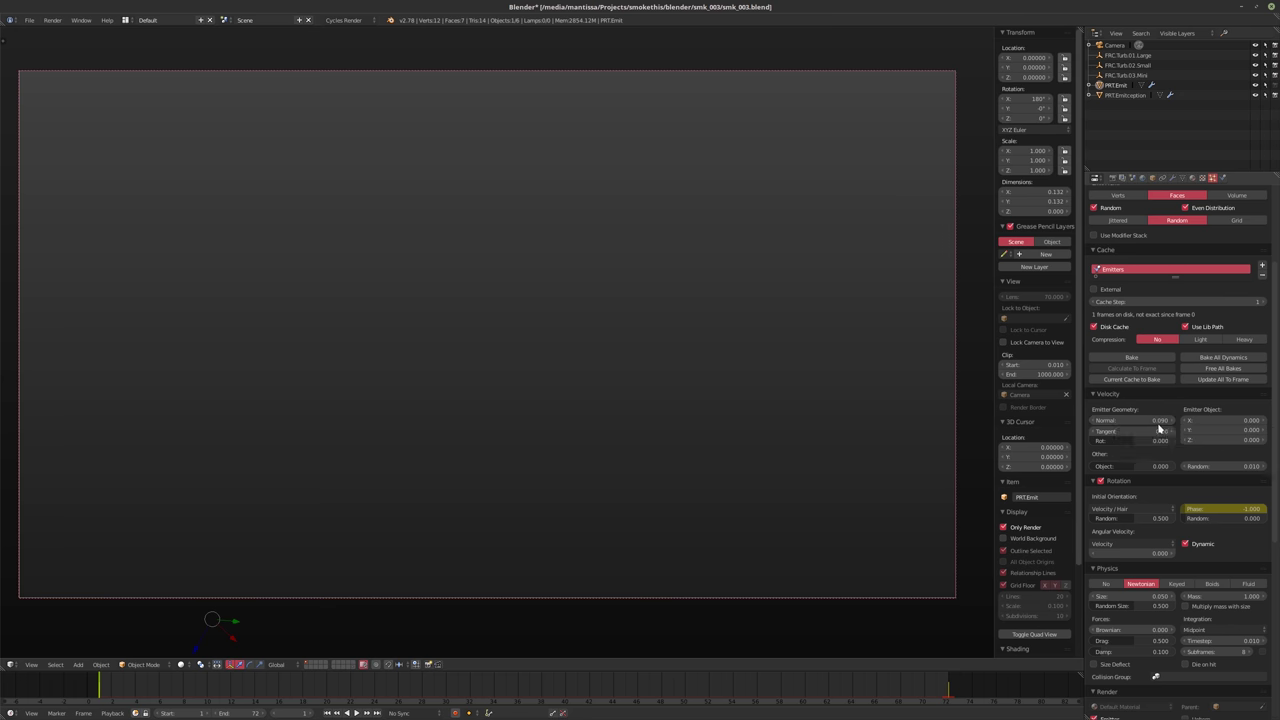
scroll(1159, 428, "up", 3)
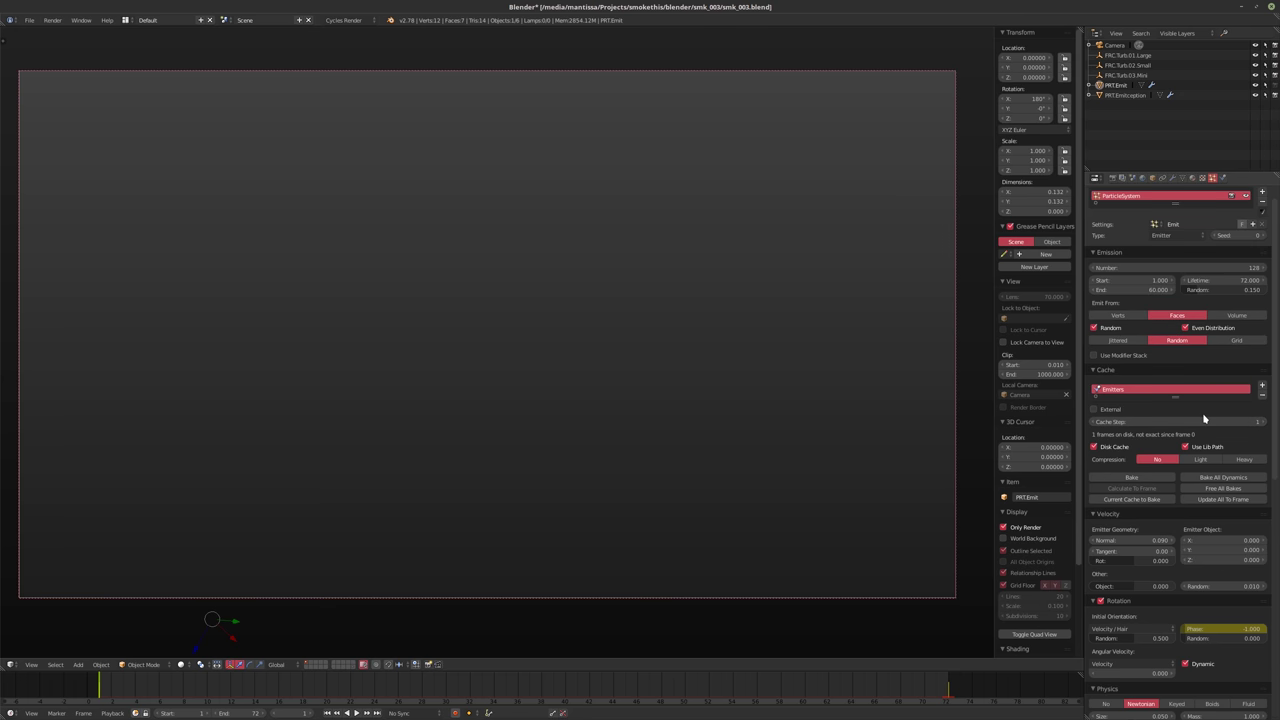
scroll(1159, 428, "down", 4)
scroll(1153, 437, "down", 2)
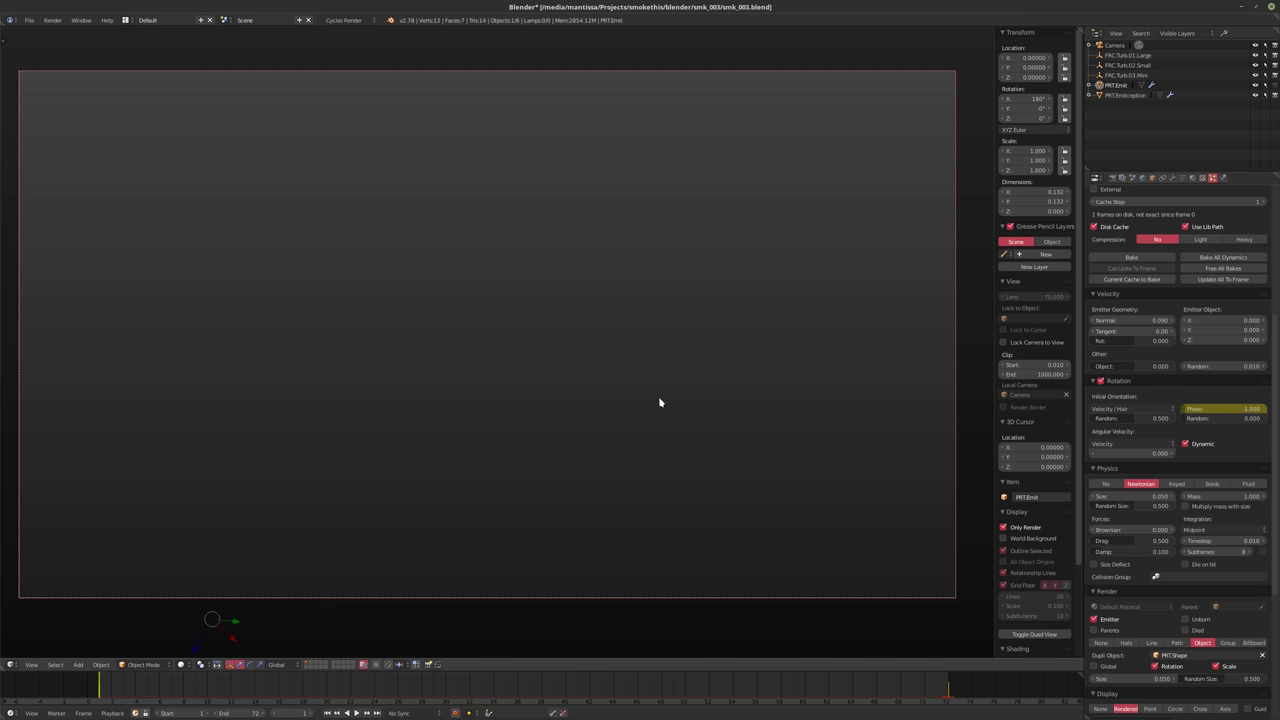
key("alt+a")
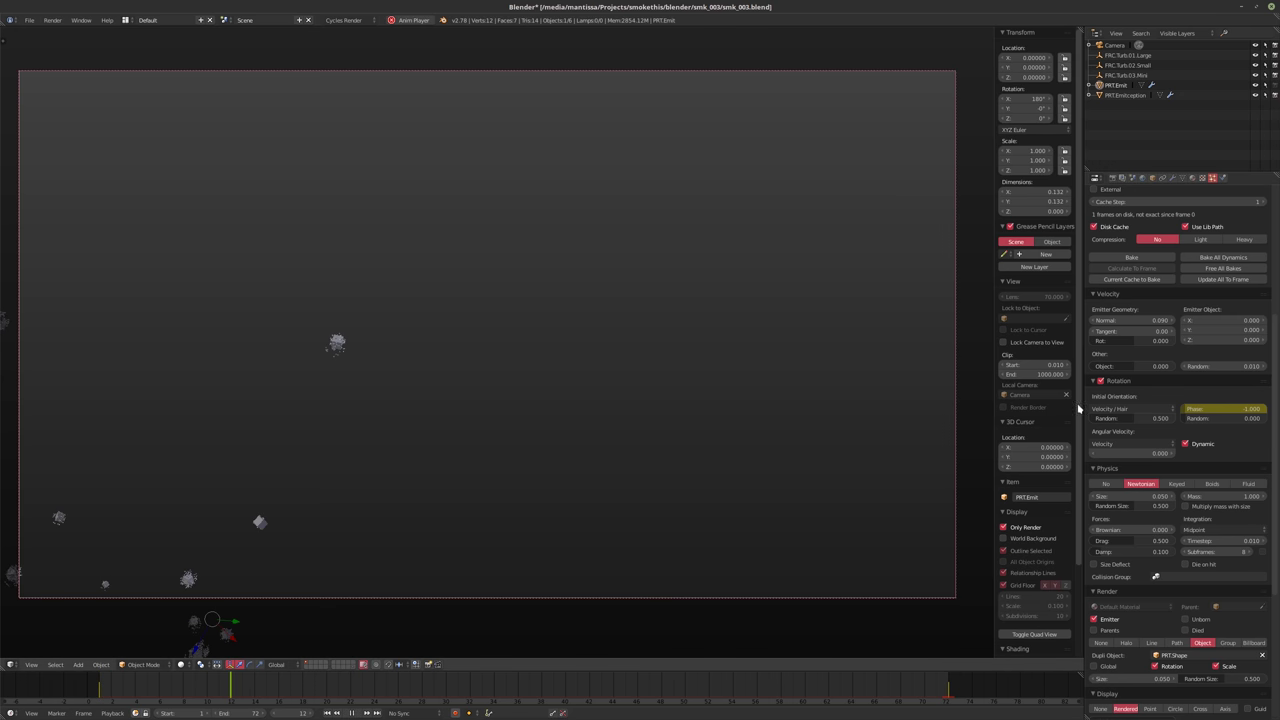
key("alt+a")
Try disabling PRT.Emit's particle rotation, preview the trails from the first frame, and return to the start
left_click(1099, 381)
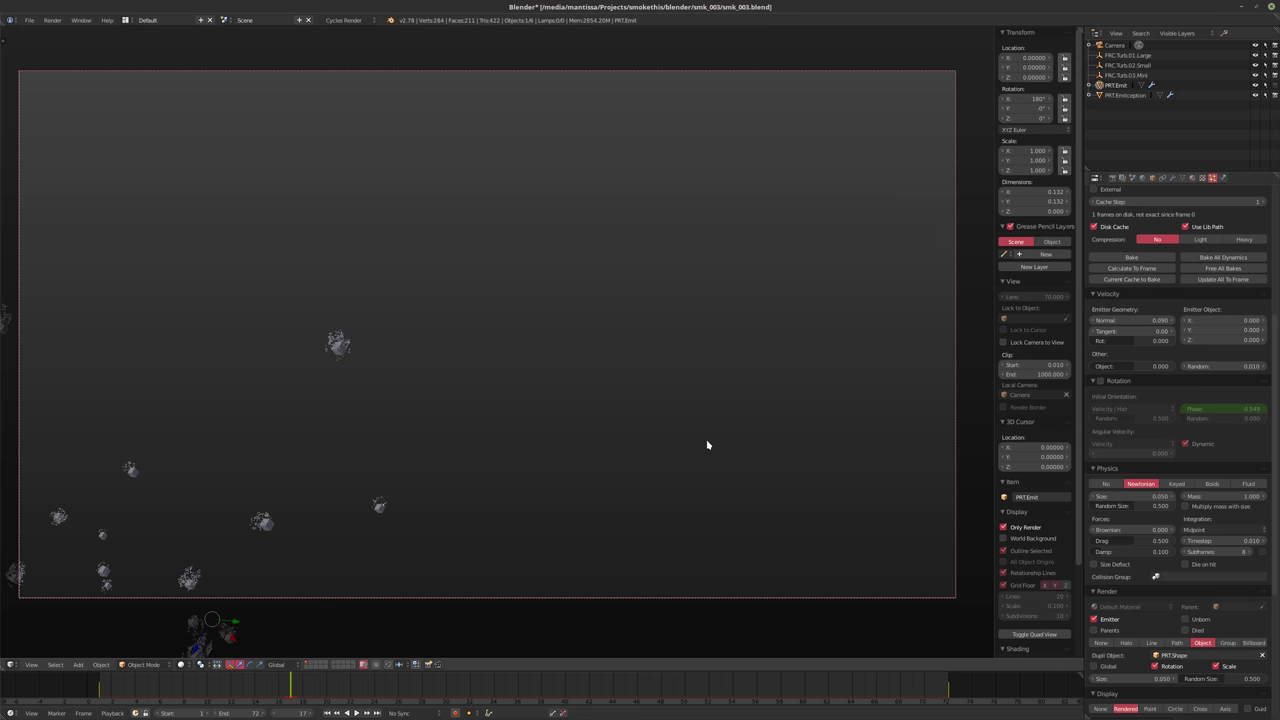
key("alt+a")
key("alt+a")
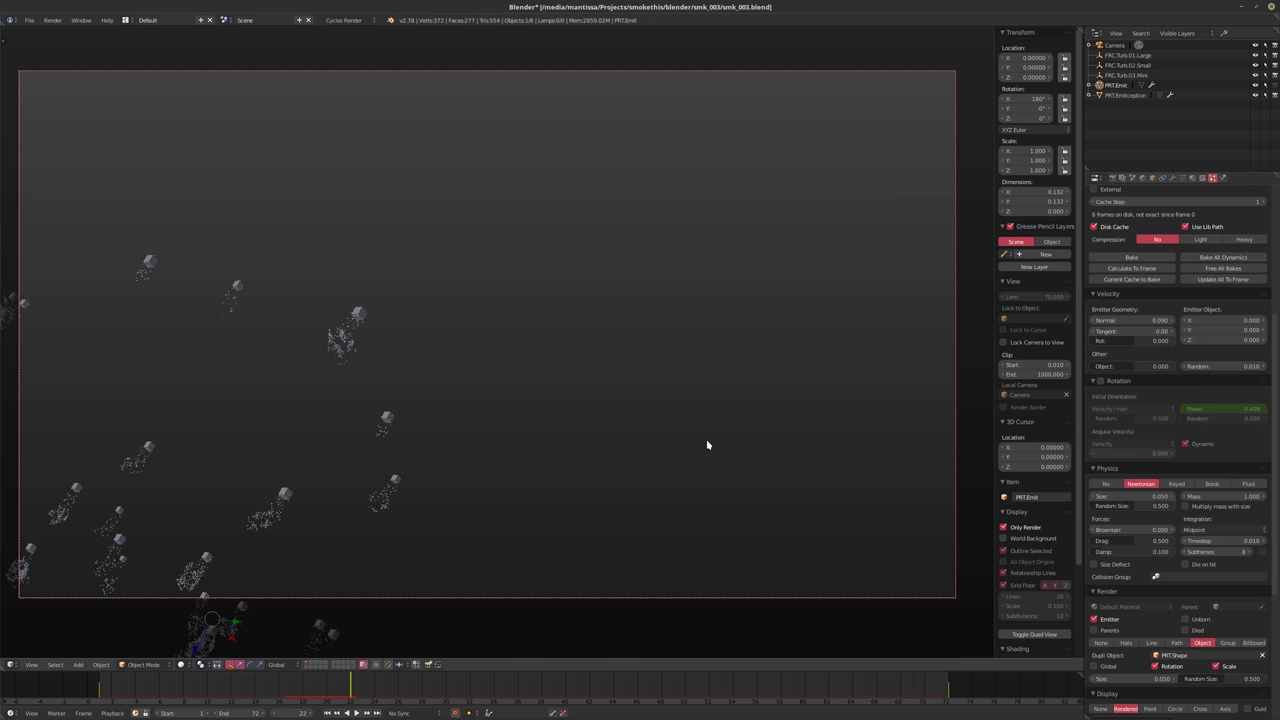
key("shift+Left")
key("alt+a")
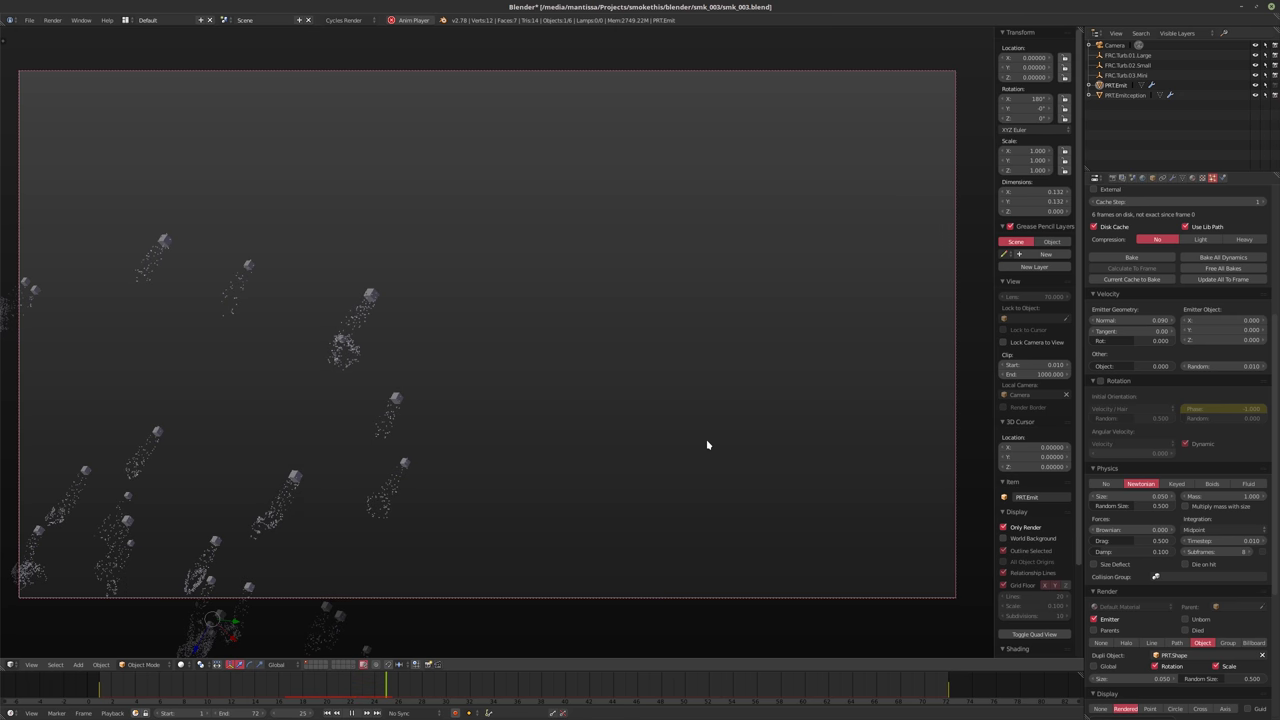
key("alt+a")
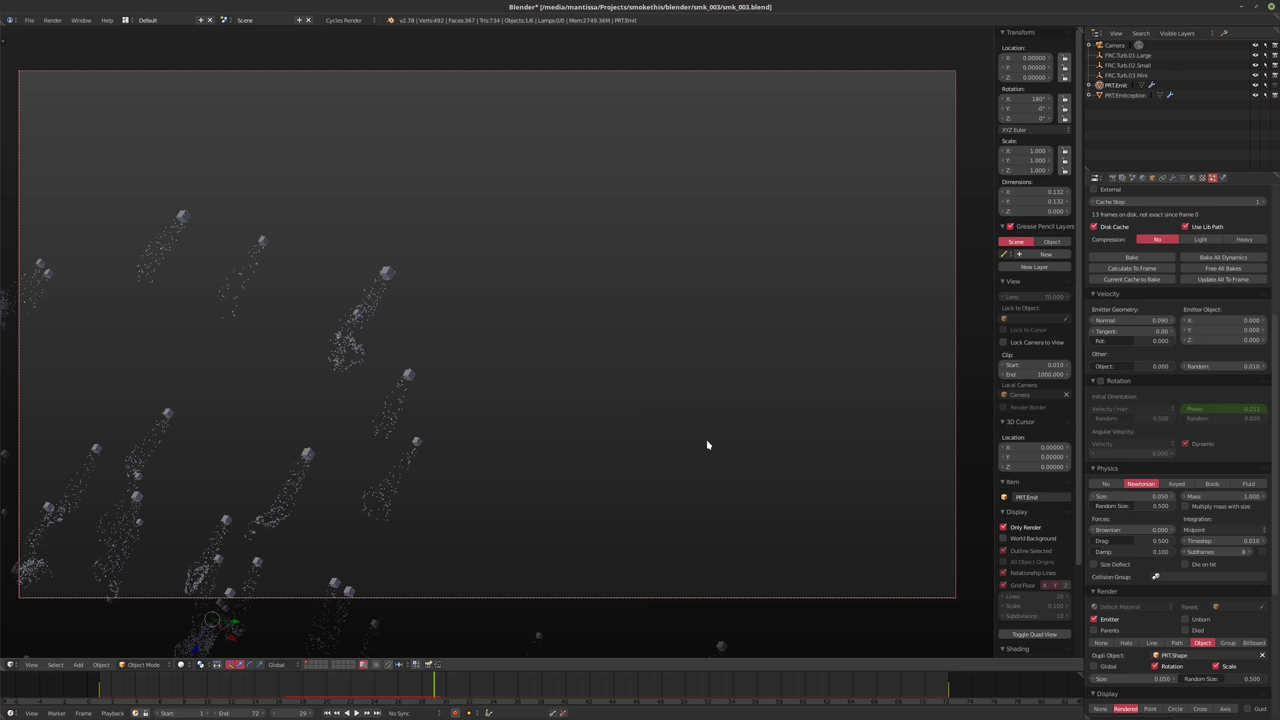
key("shift+Left")
Bake all particle dynamics without particle rotation, play the baked animation, and scrub back to frame 12
left_click(1113, 179)
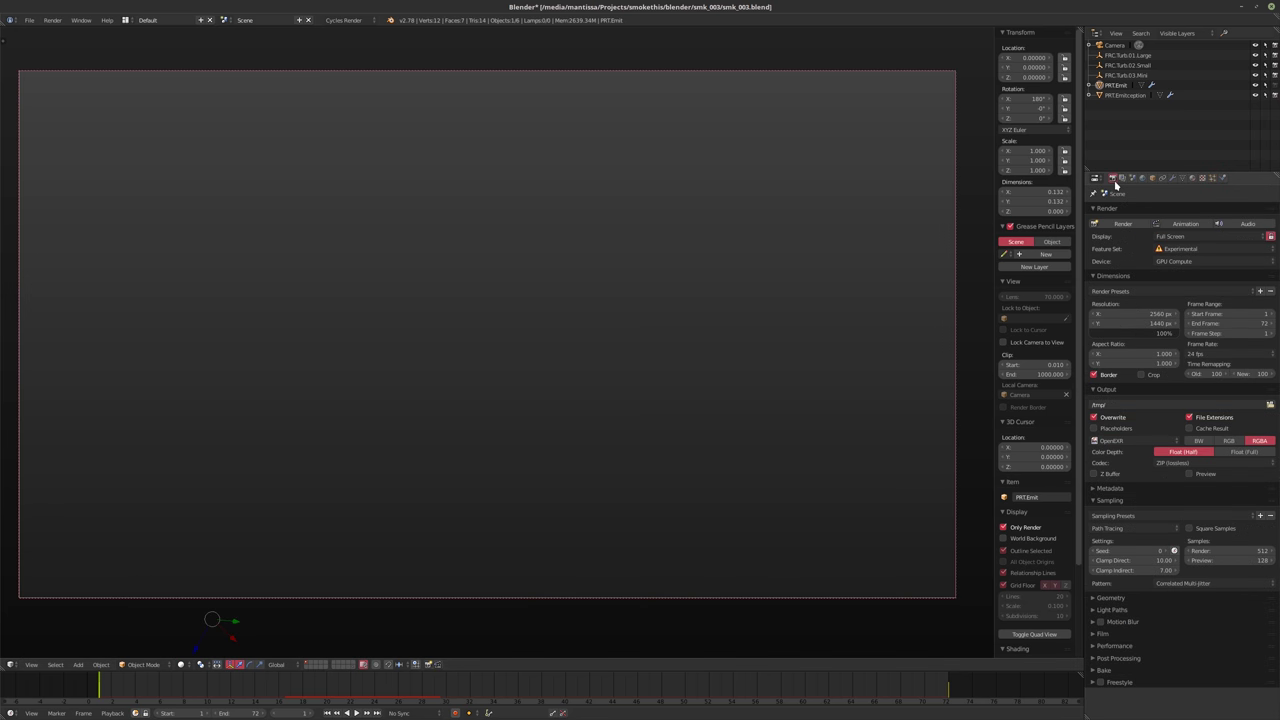
left_click(1212, 179)
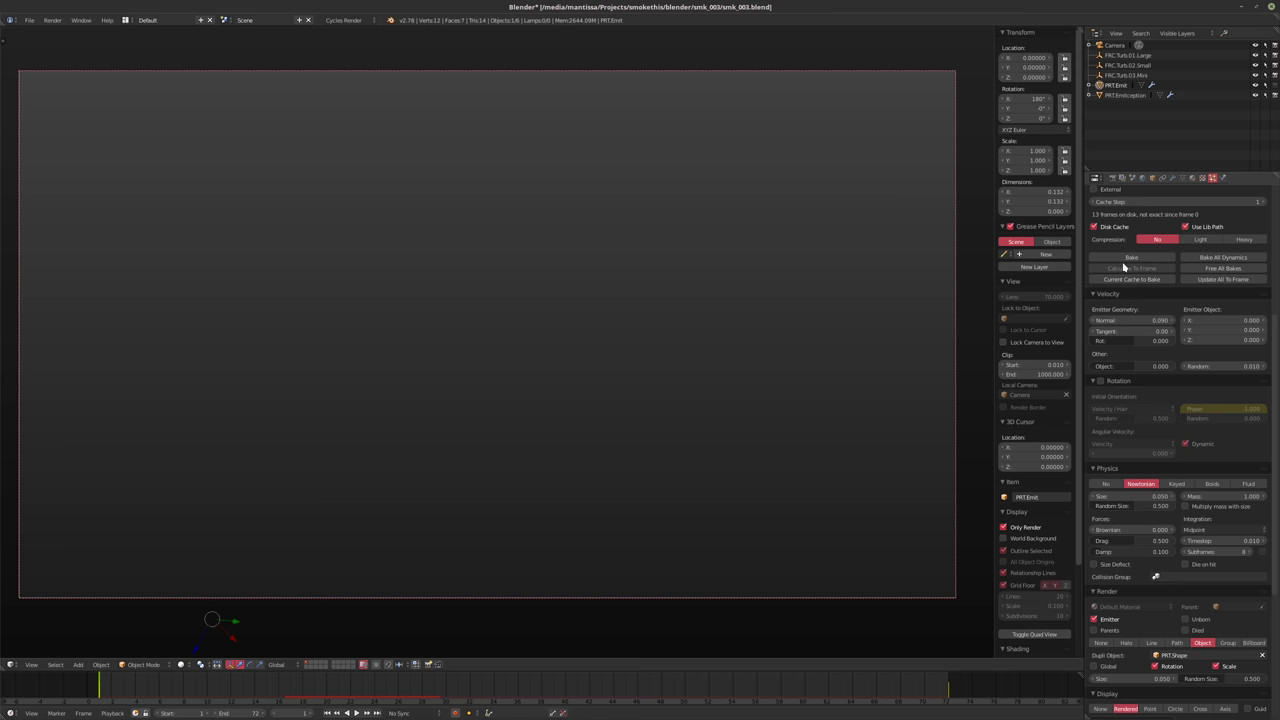
left_click(1205, 260)
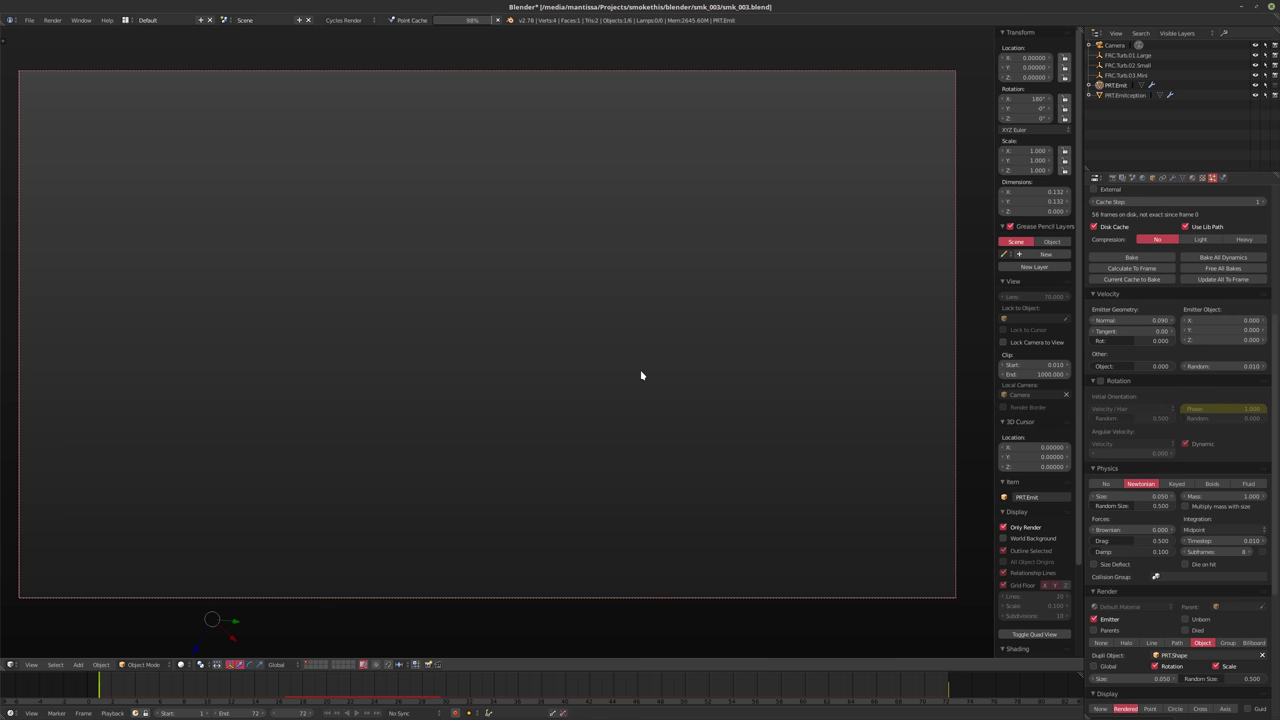
key("alt+a")
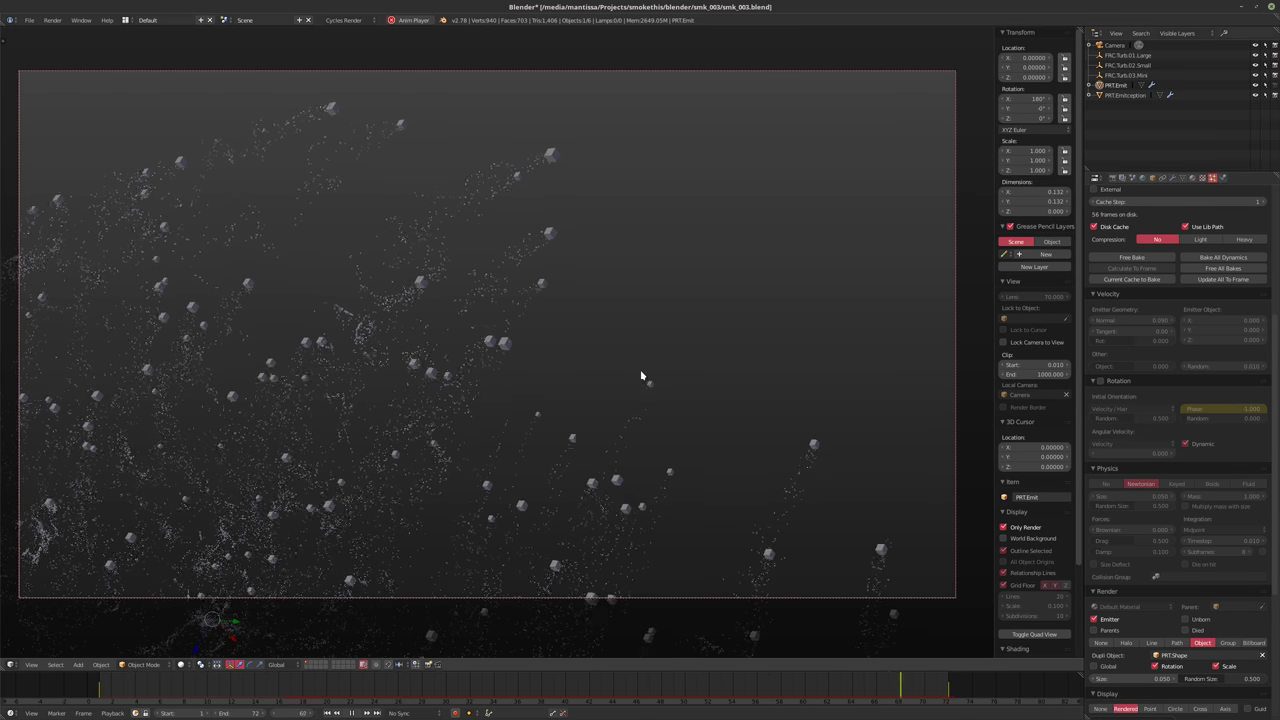
key("alt+a")
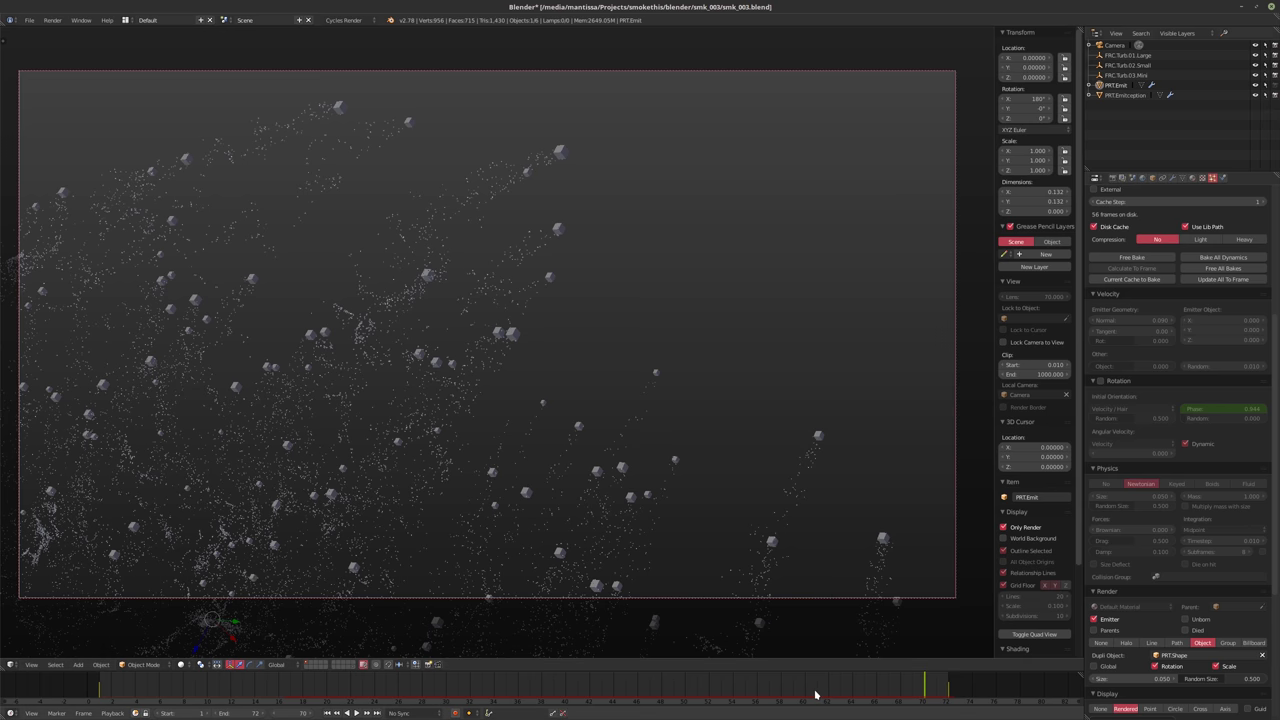
left_click_drag(815, 694, 232, 694)
Return to frame 1, free all bakes, and re-enable PRT.Emit's particle rotation
scroll(1147, 463, "up", 1)
scroll(1147, 463, "up", 5)
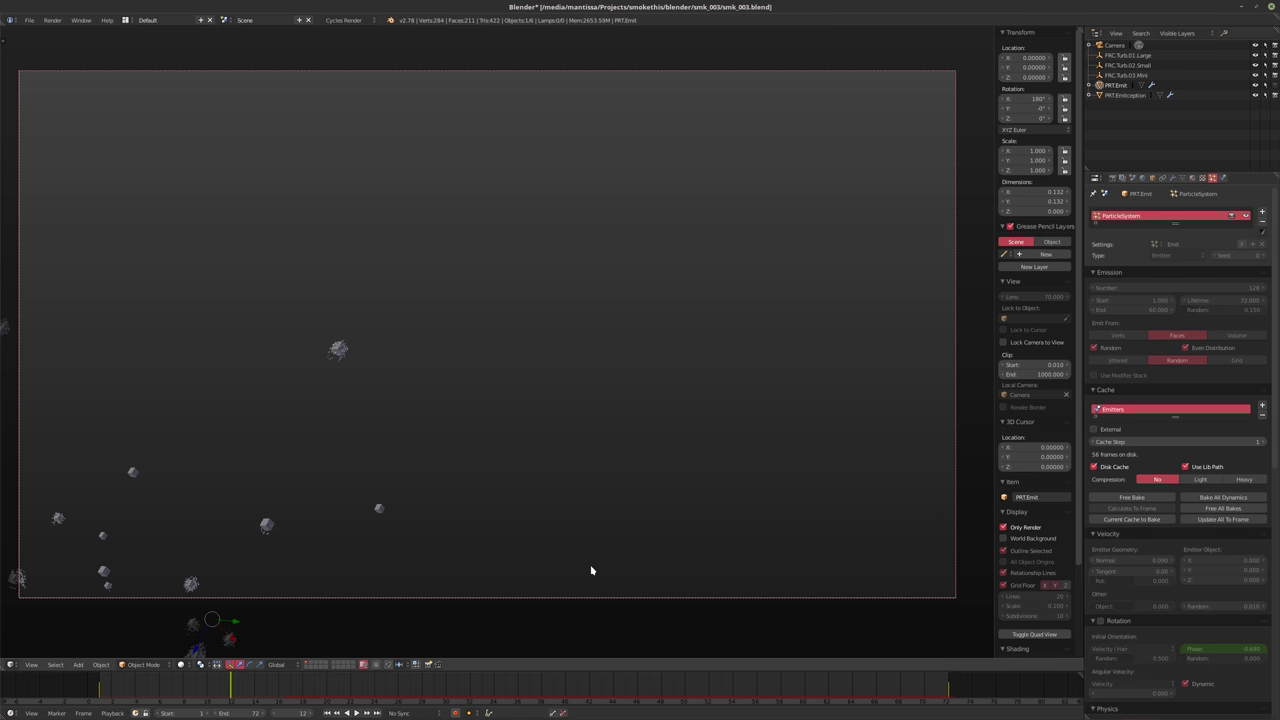
key("shift+Left")
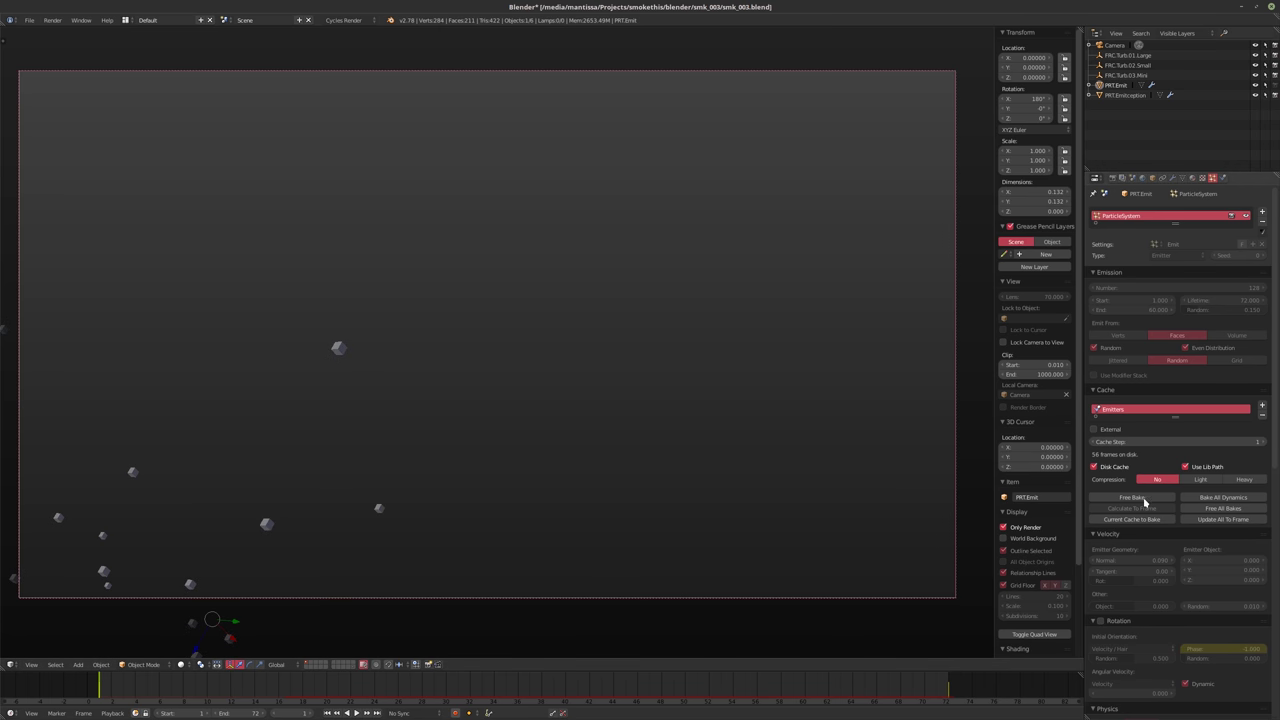
left_click(1217, 510)
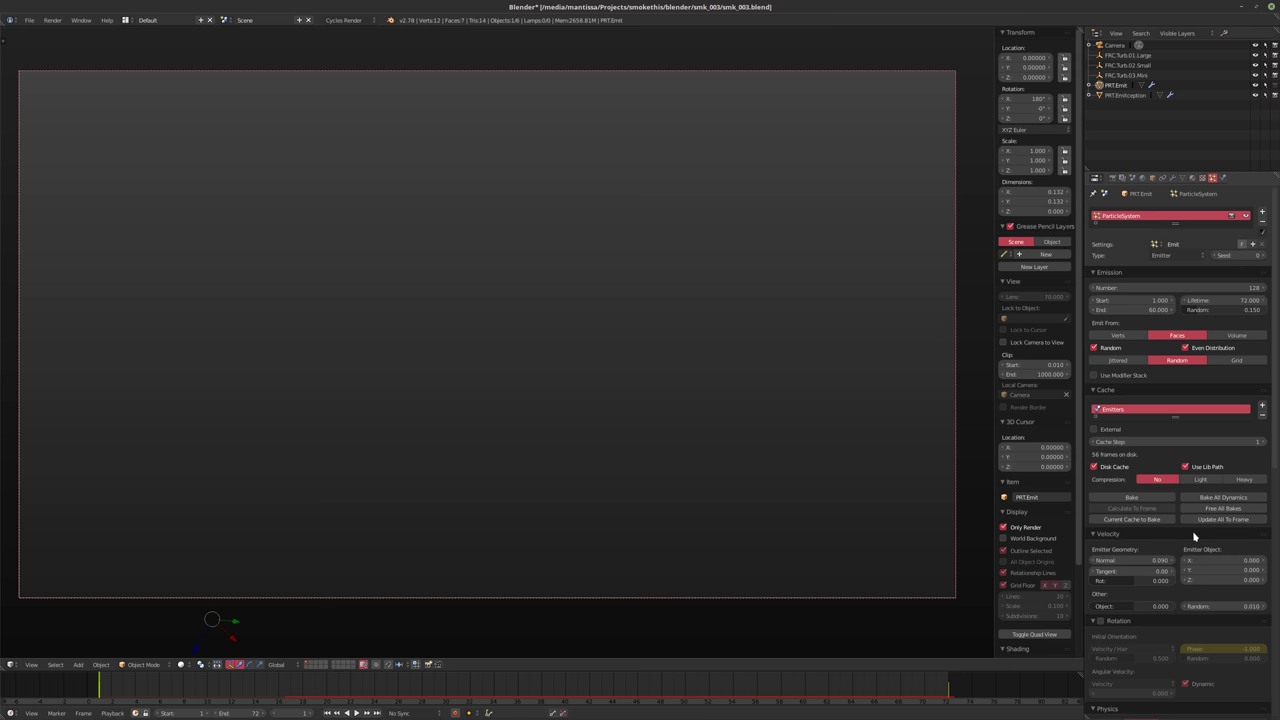
left_click(1101, 621)
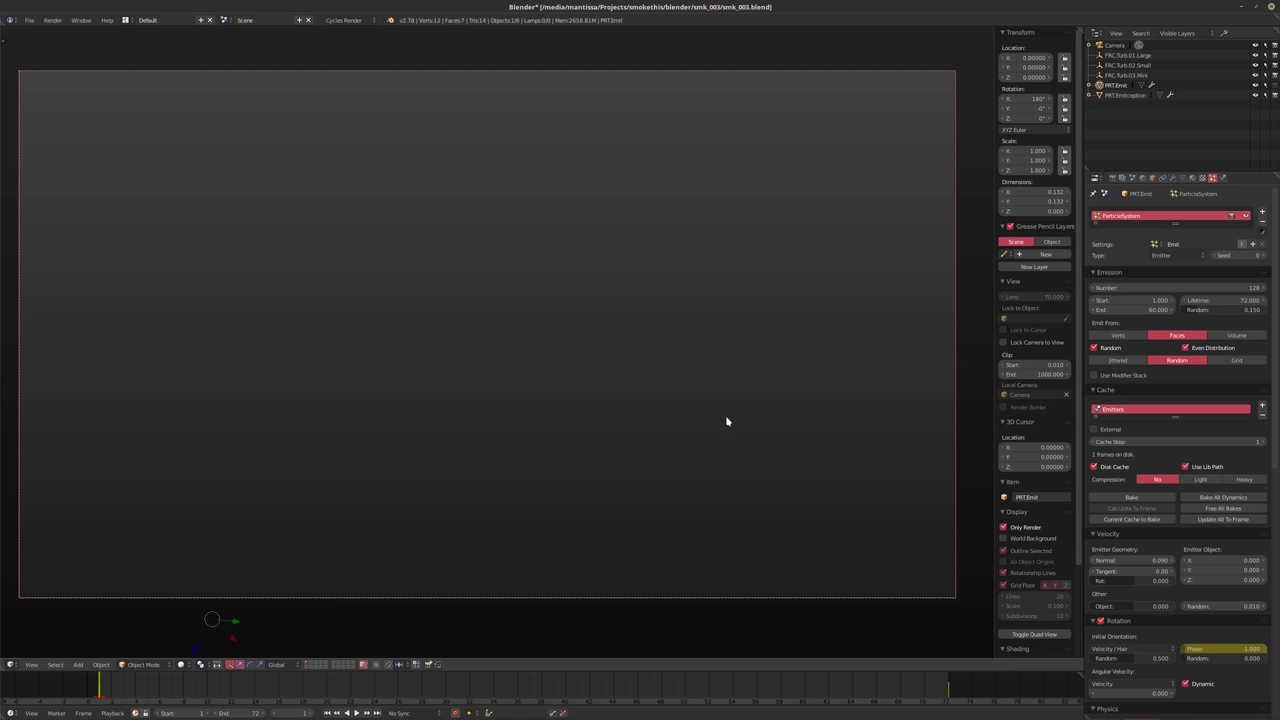
Preview the particle trails with PRT.Emit's rotation enabled, and return to the first frame
key("alt+a")
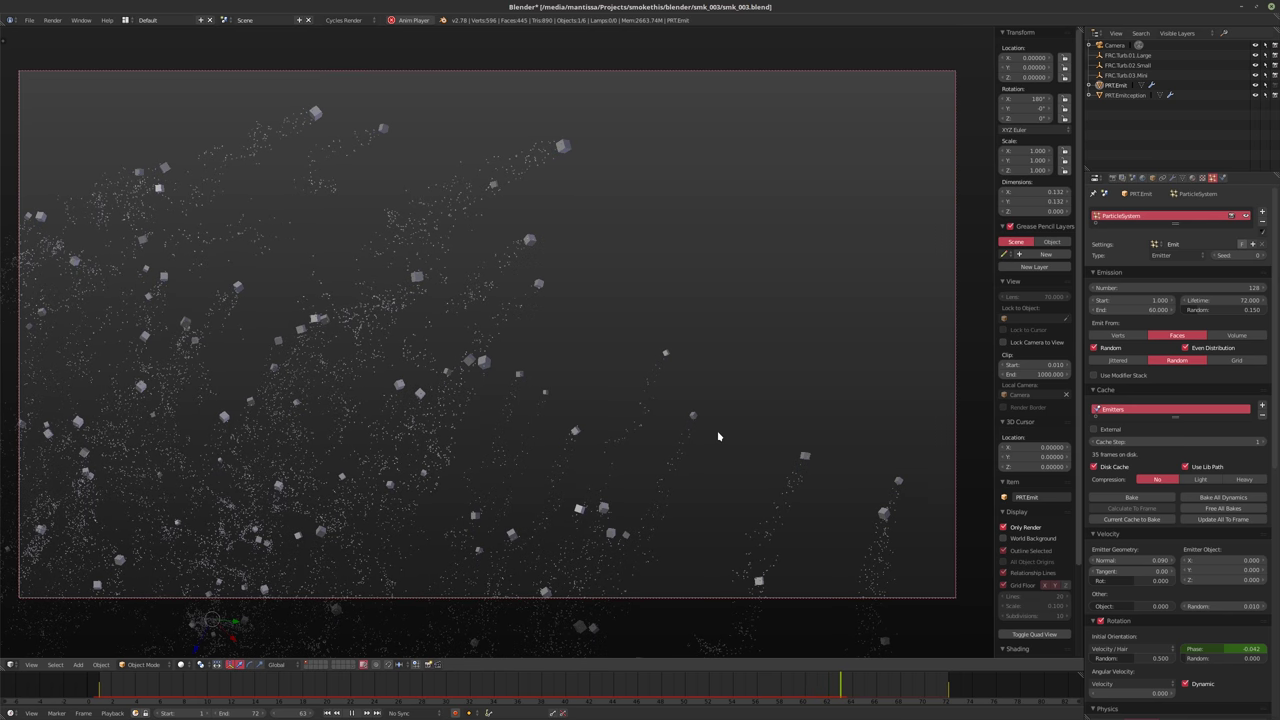
key("alt+a")
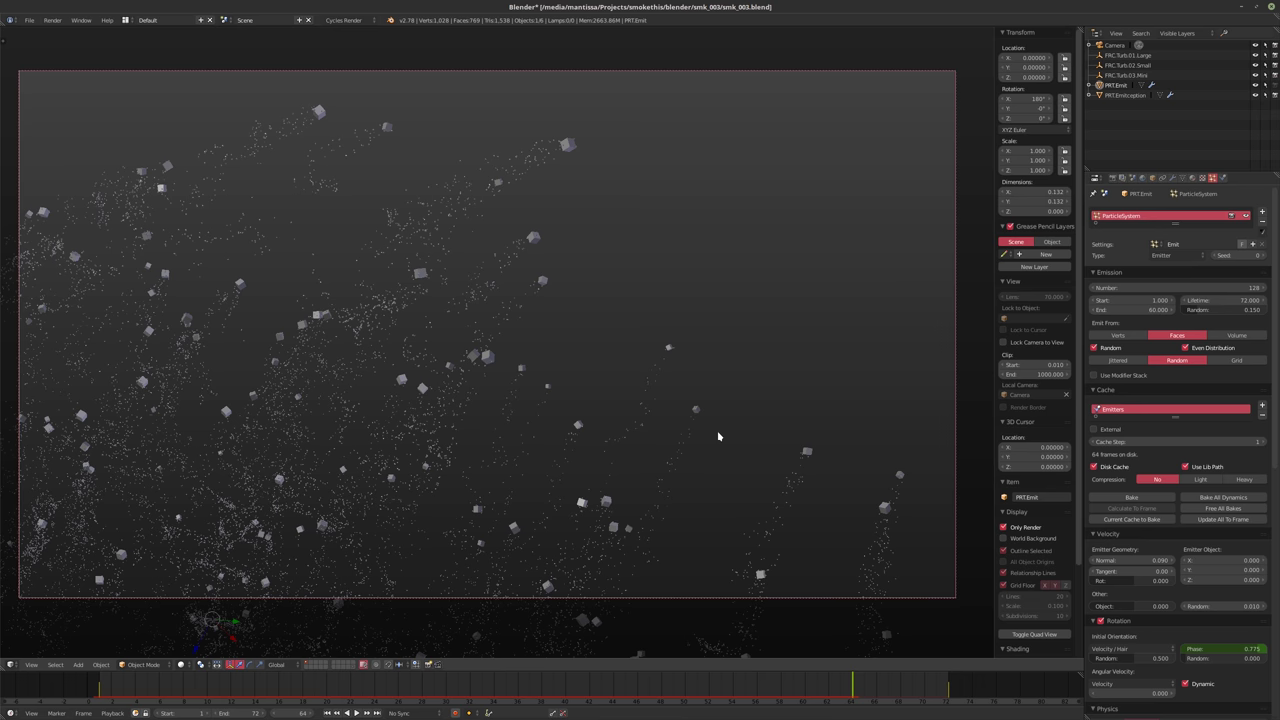
key("shift+Left")
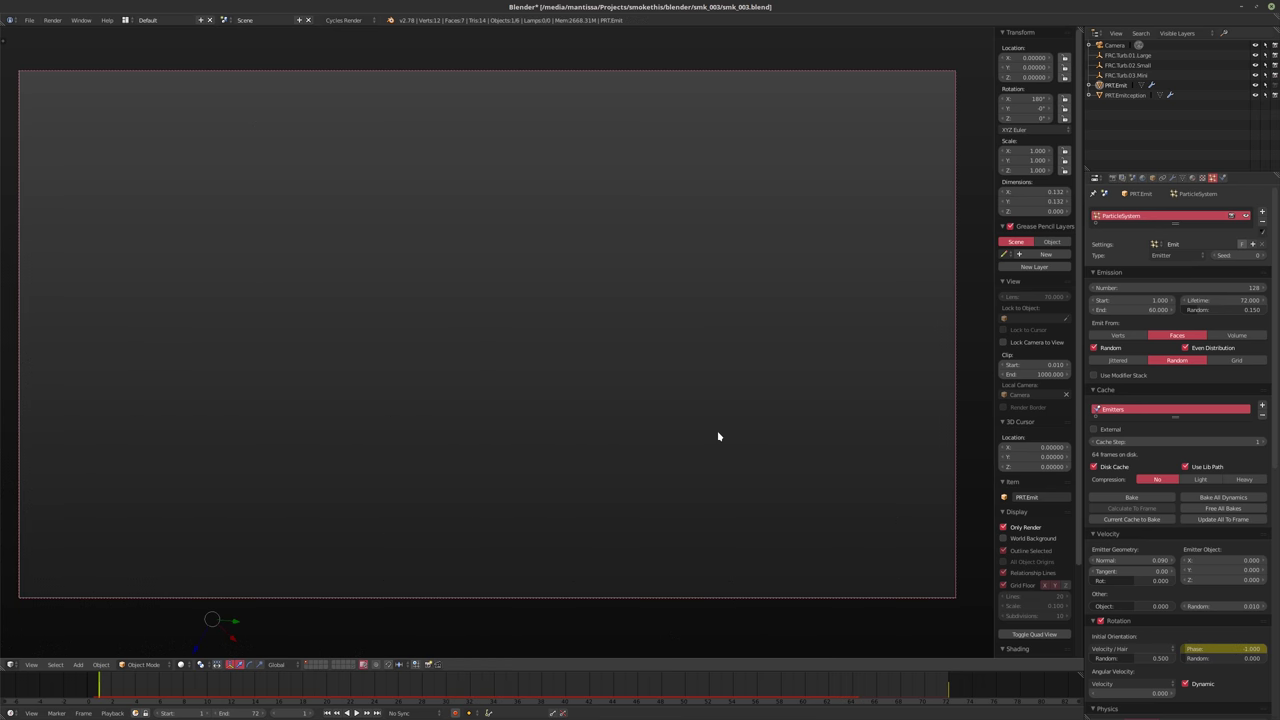
Set the turbulence size of the FRC.Turb.03.Mini force field to 0.007
left_click(1126, 76)
left_click(1192, 178)
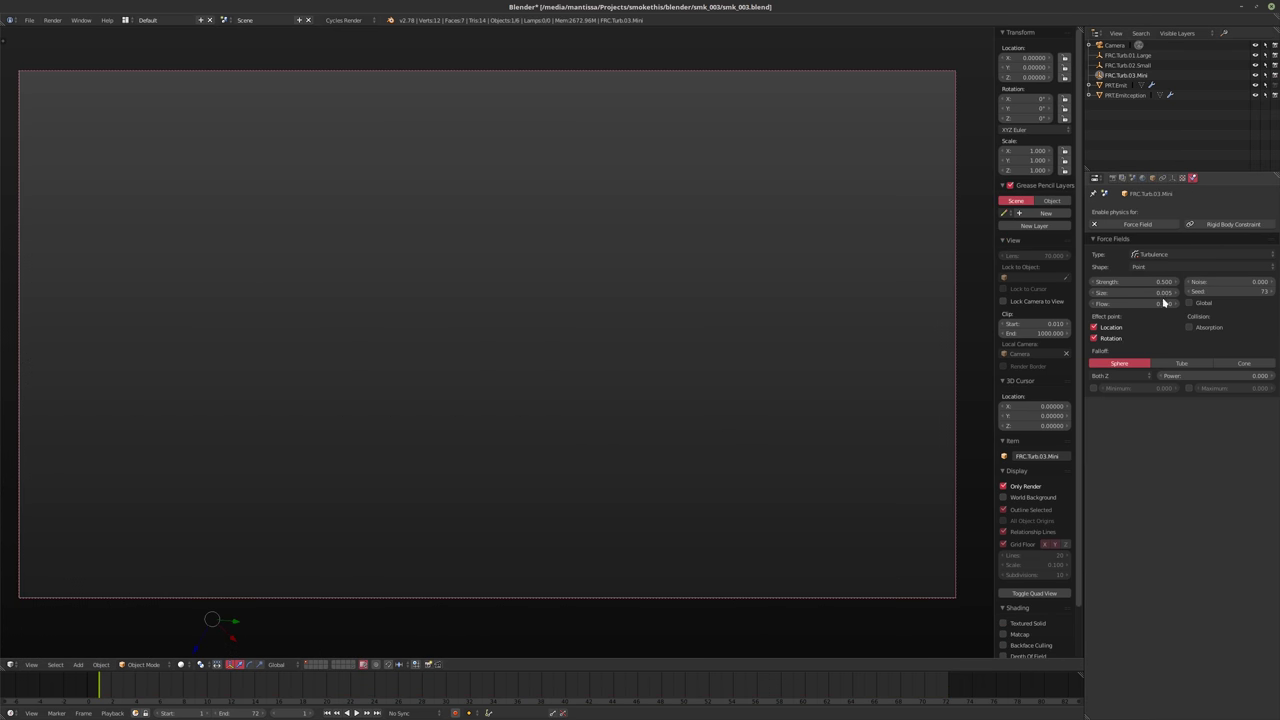
left_click(1138, 293)
type("0.007")
key("Return")
Select PRT.Emit, save over smk_003.blend, and hide the 3D view's properties sidebar
left_click(1126, 95)
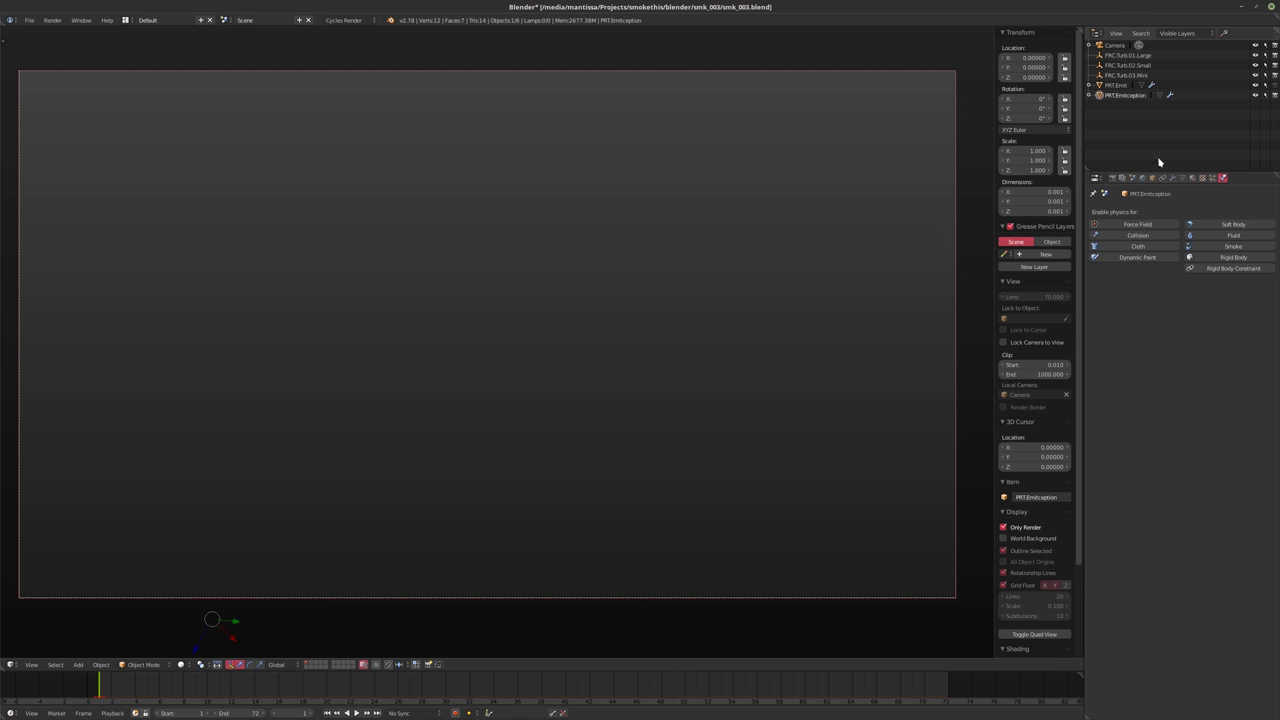
left_click(1116, 86)
key("ctrl+s")
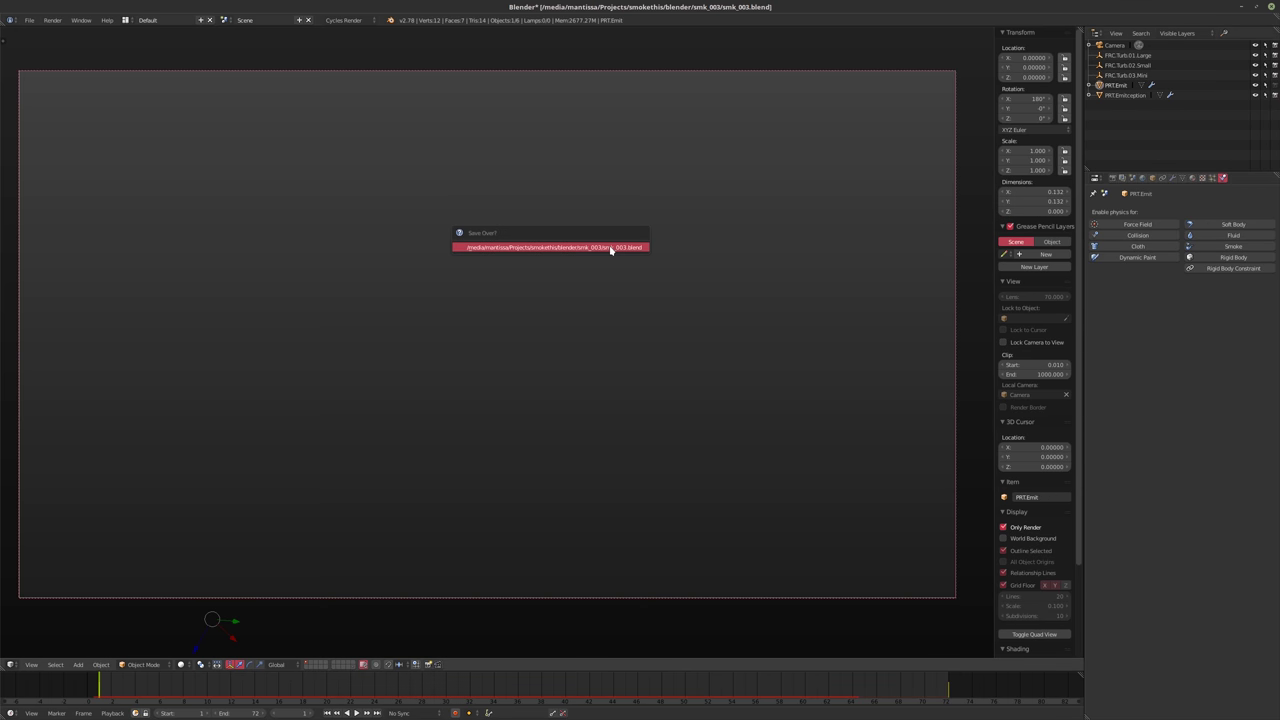
left_click(610, 251)
key("n")
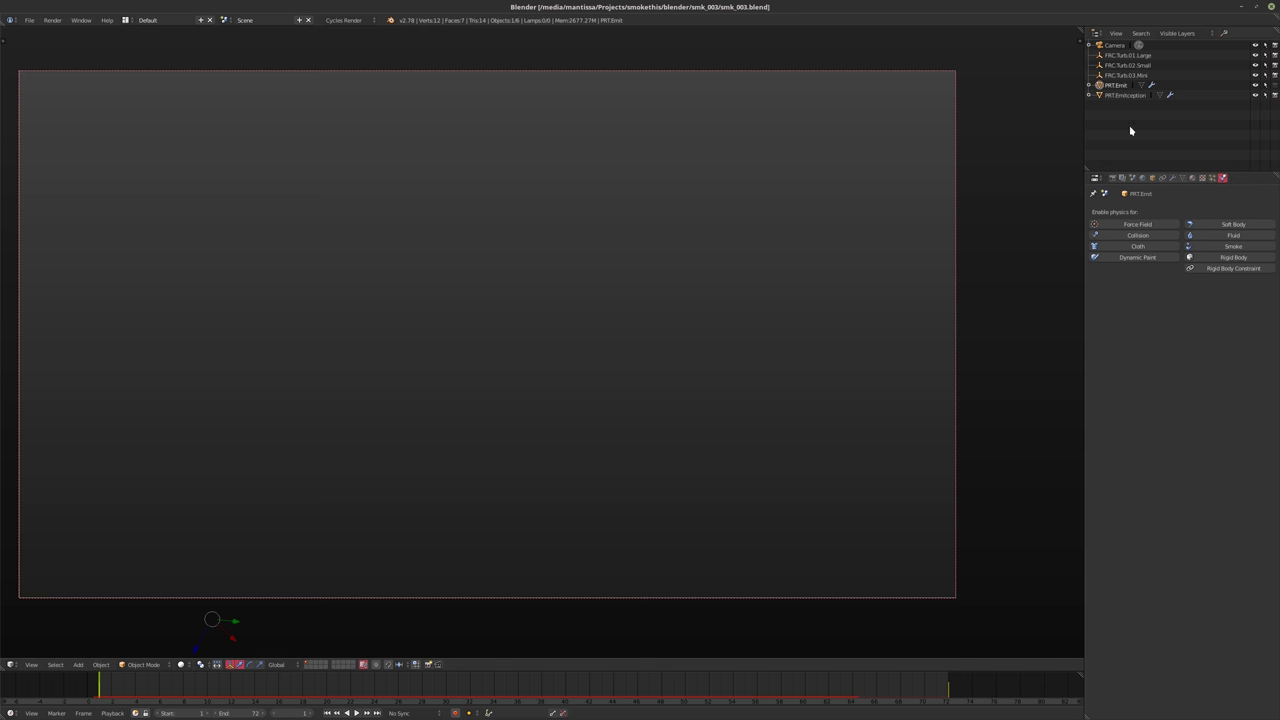
Set PRT.Emitception's particle emission number to 1000000 and save over smk_003.blend
left_click(1123, 95)
left_click(1222, 177)
left_click(1207, 287)
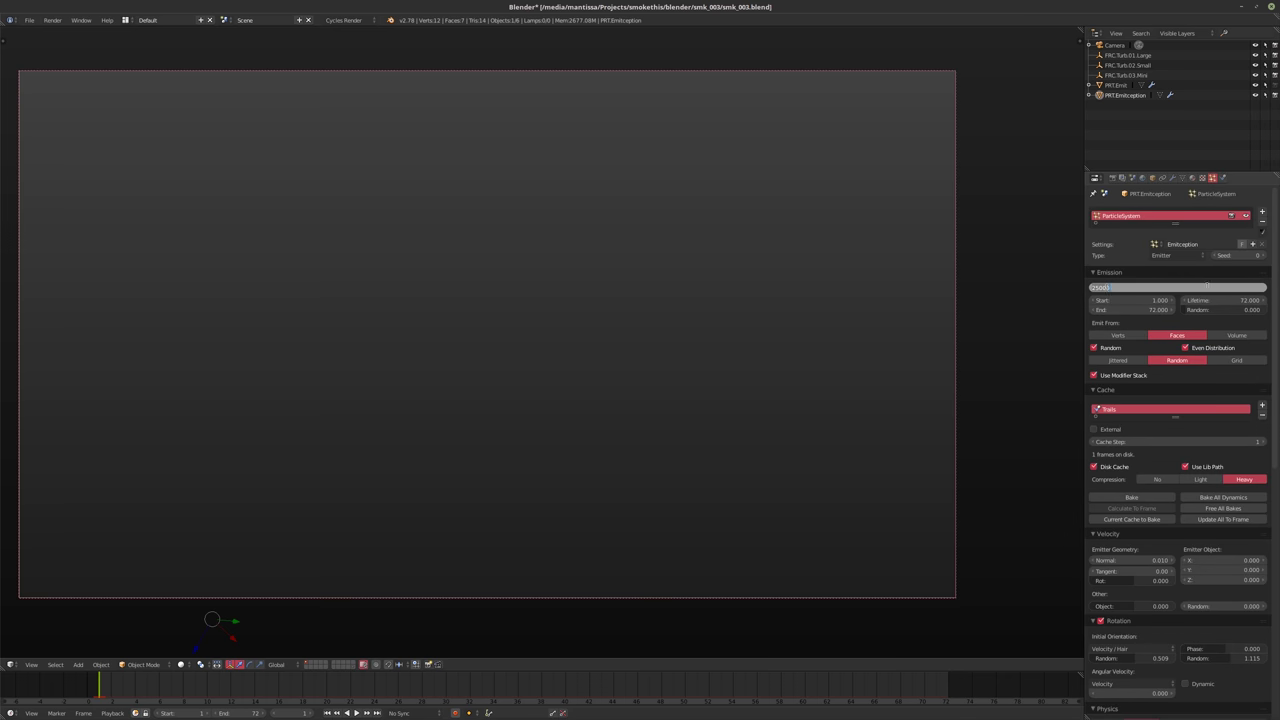
type("75000")
type("0")
key("BackSpace")
key("BackSpace")
key("BackSpace")
key("BackSpace")
key("BackSpace")
type("1000000")
key("Return")
key("ctrl+s")
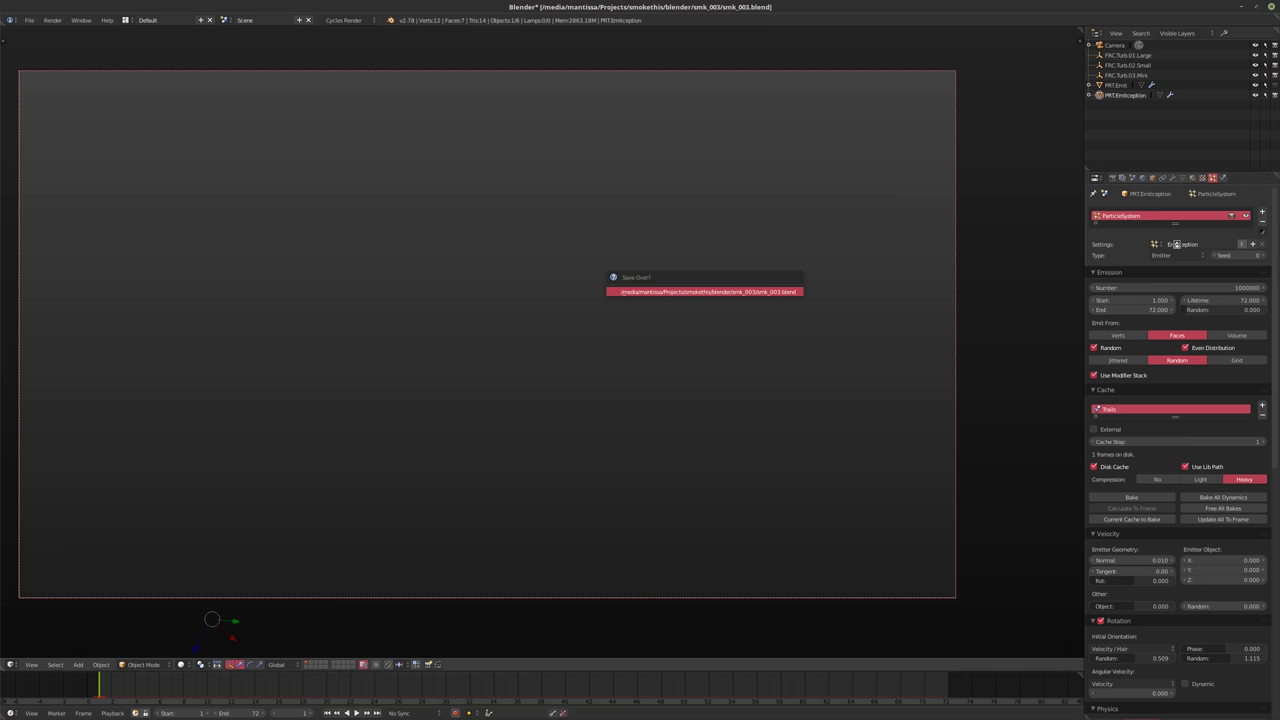
key("Return")
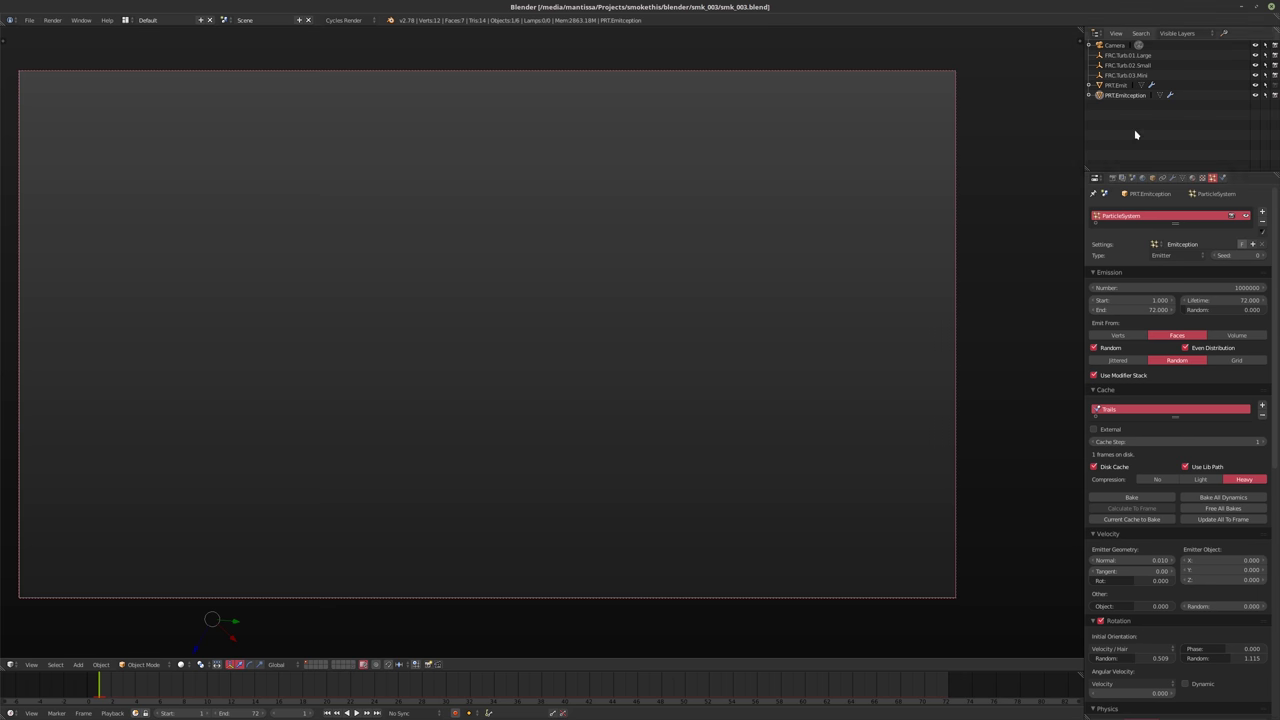
Review PRT.Emitception's particle settings and bake all dynamics
scroll(1150, 285, "down", 6)
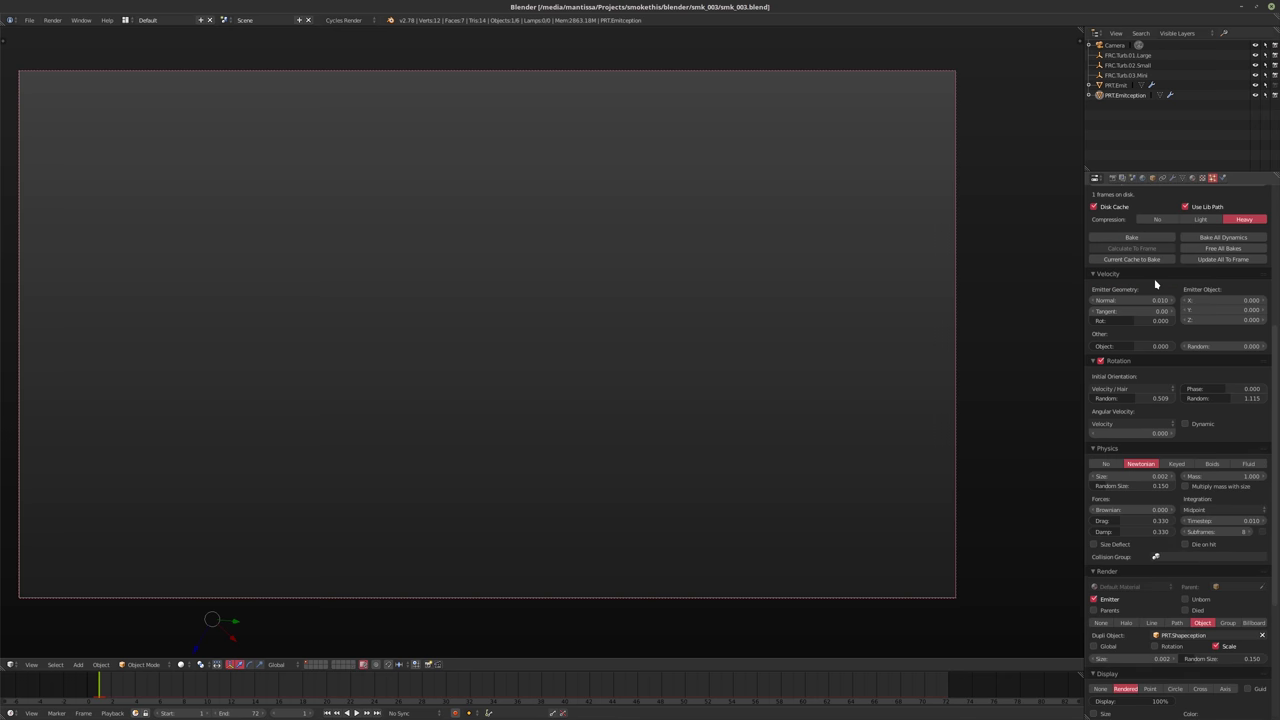
scroll(1155, 285, "down", 4)
scroll(1152, 285, "up", 6)
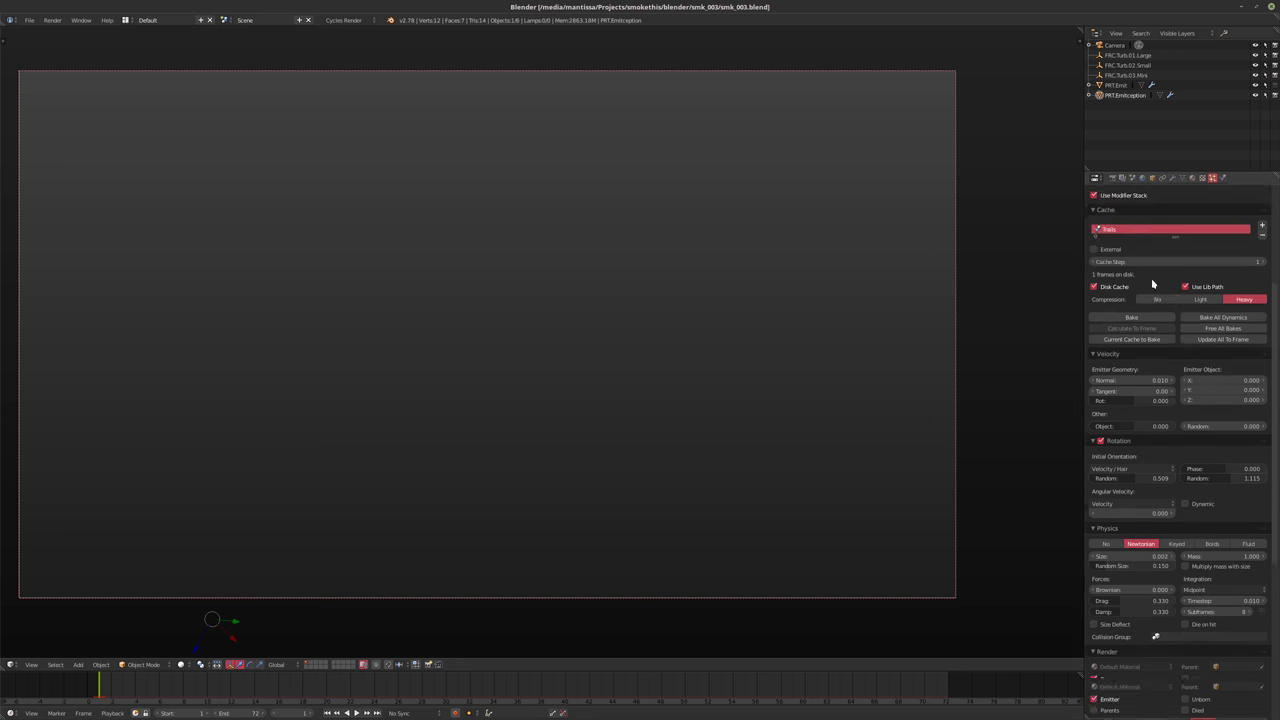
scroll(1151, 285, "up", 3)
left_click(1208, 441)
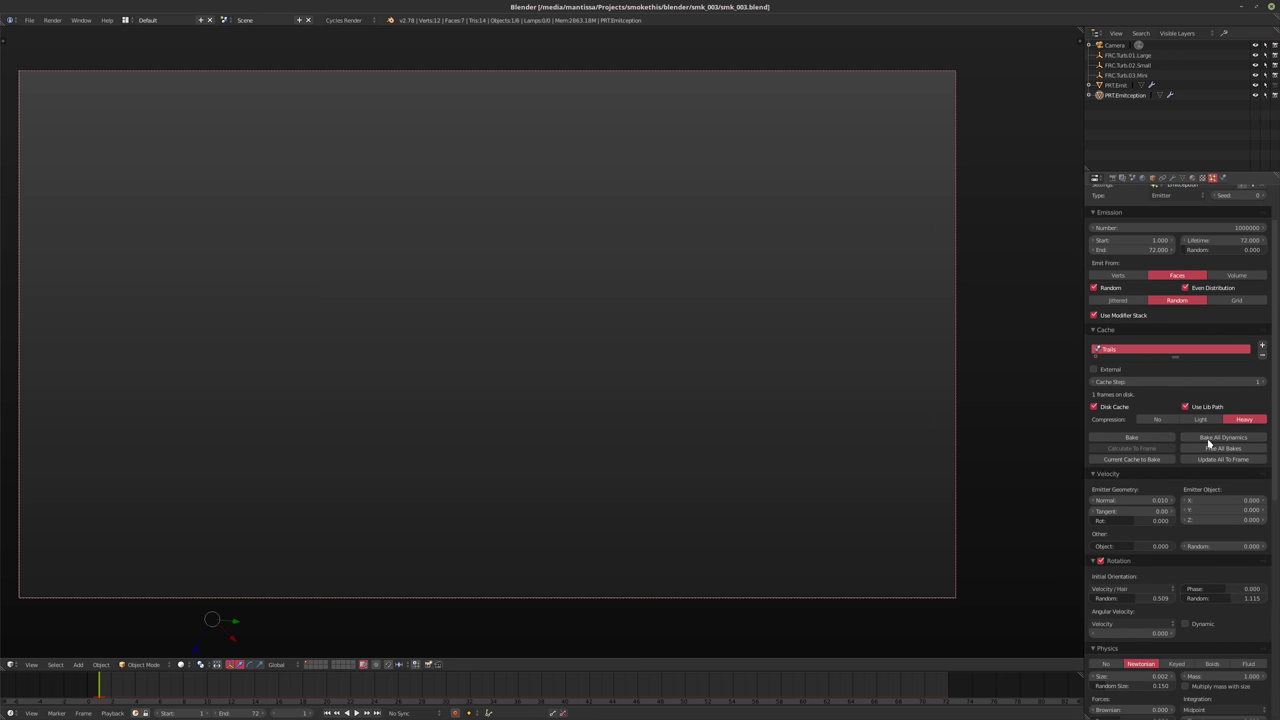
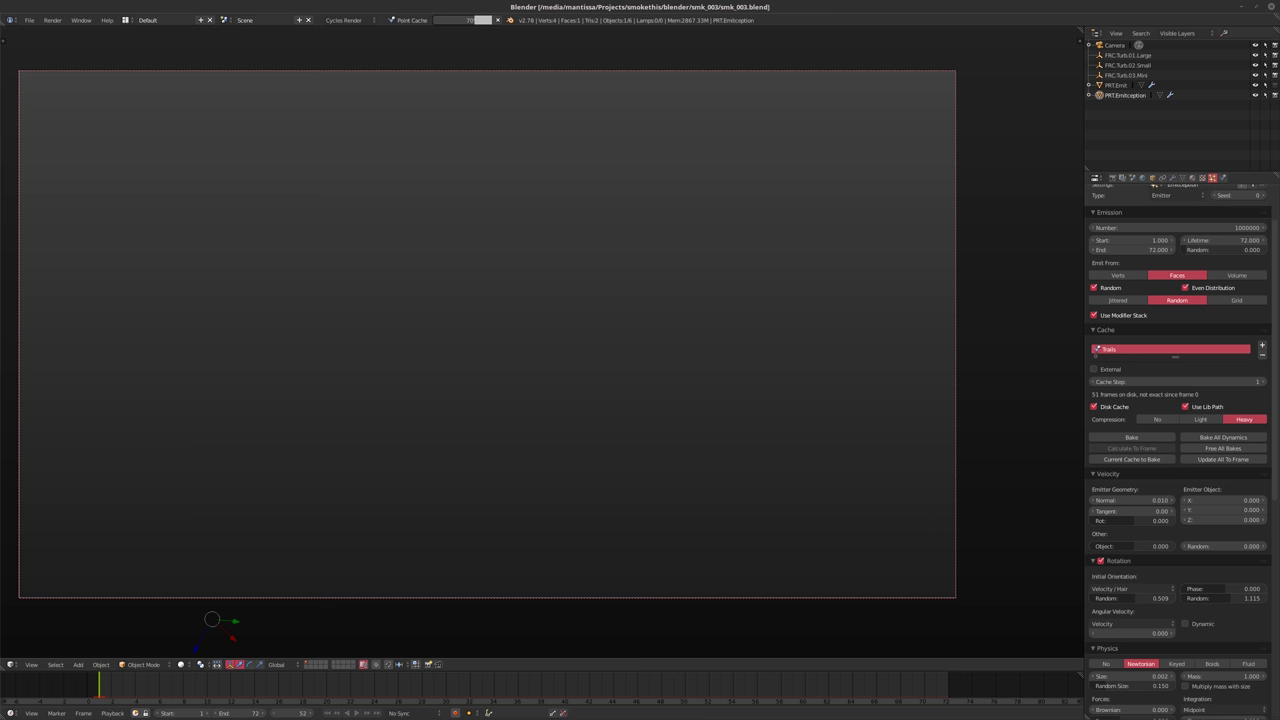
key("XF86AudioRaiseVolume")
key("XF86AudioRaiseVolume")
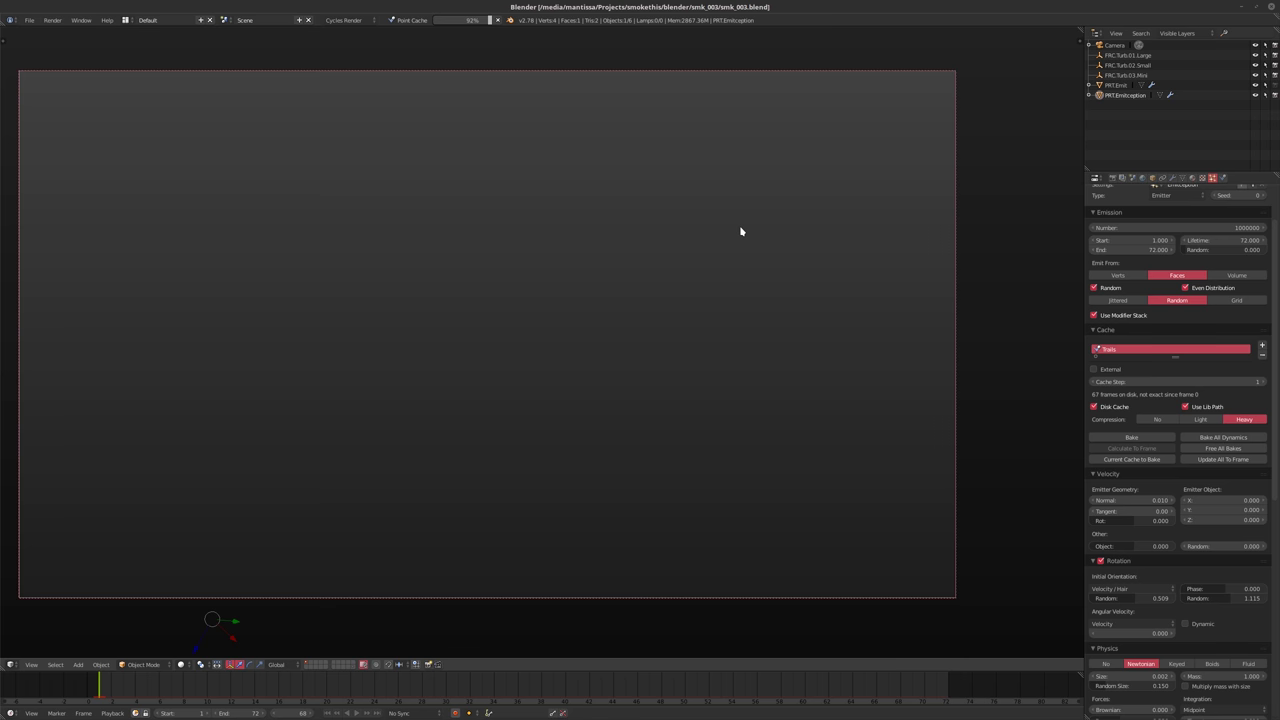
Set FRC.Turb.03.Mini's turbulence strength to 0.33 and change its size
mouse_move(180, 714)
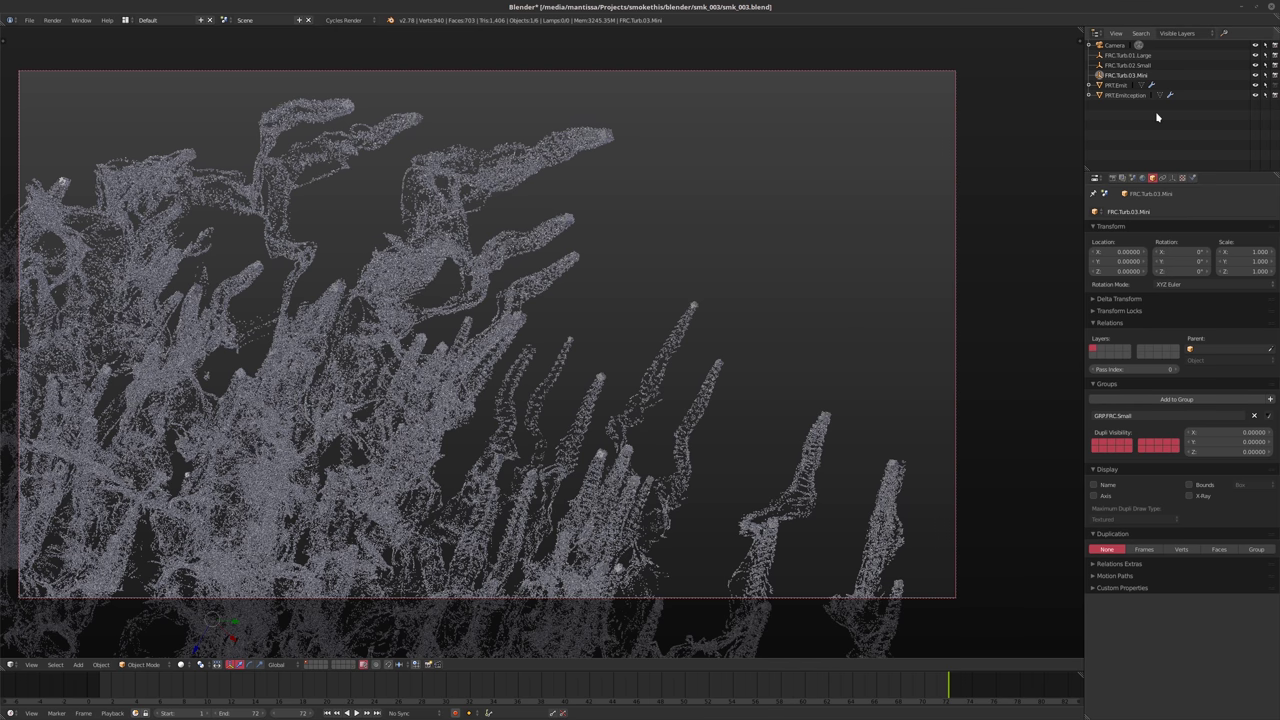
left_click(1192, 178)
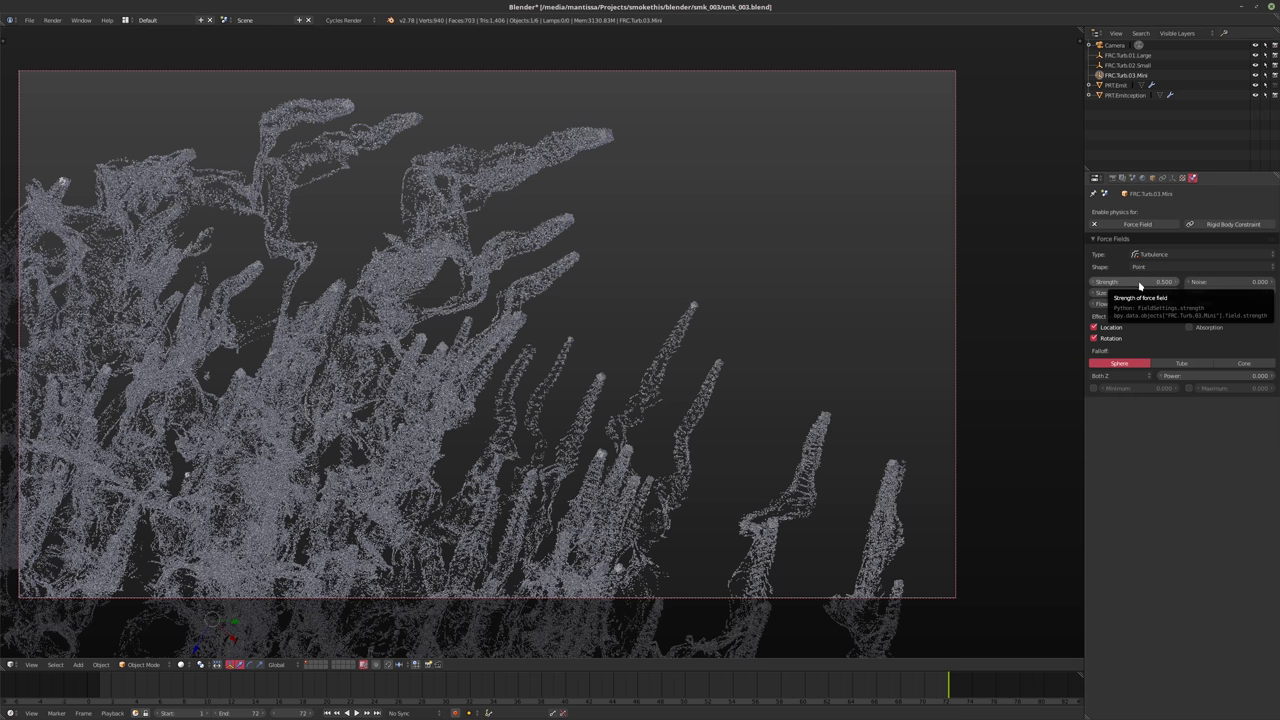
left_click(1115, 288)
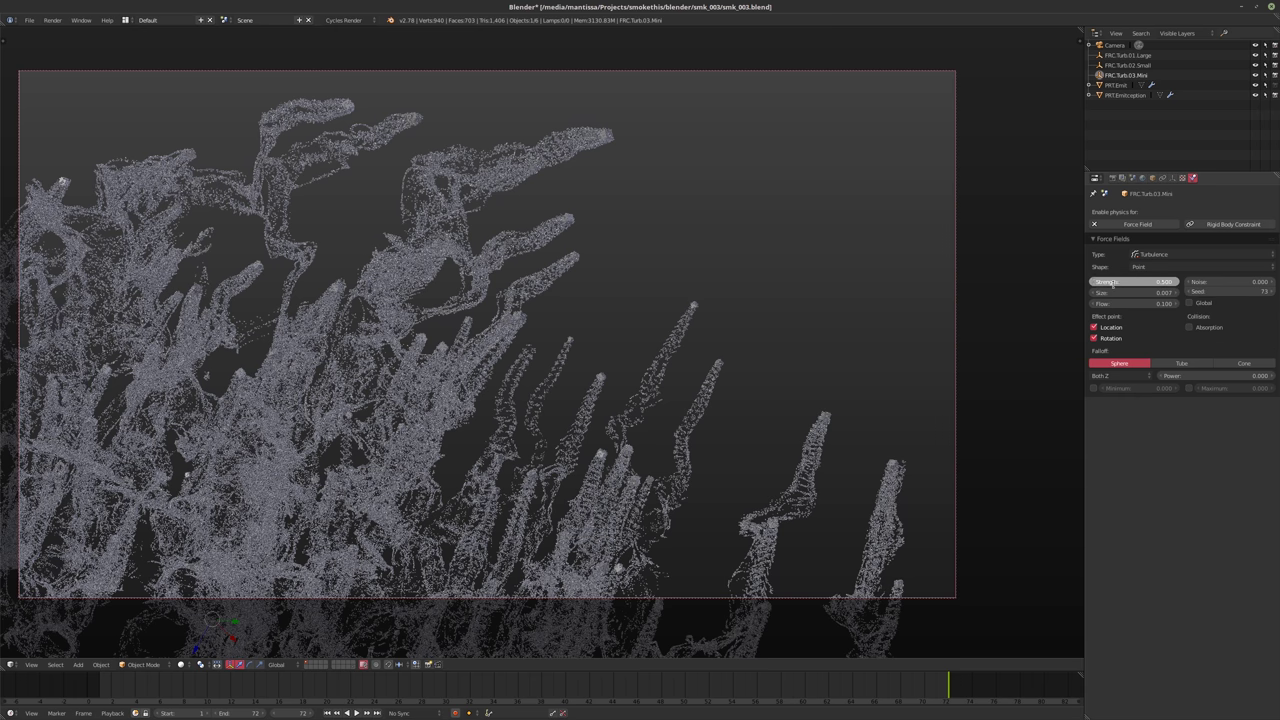
type("33")
key("Return")
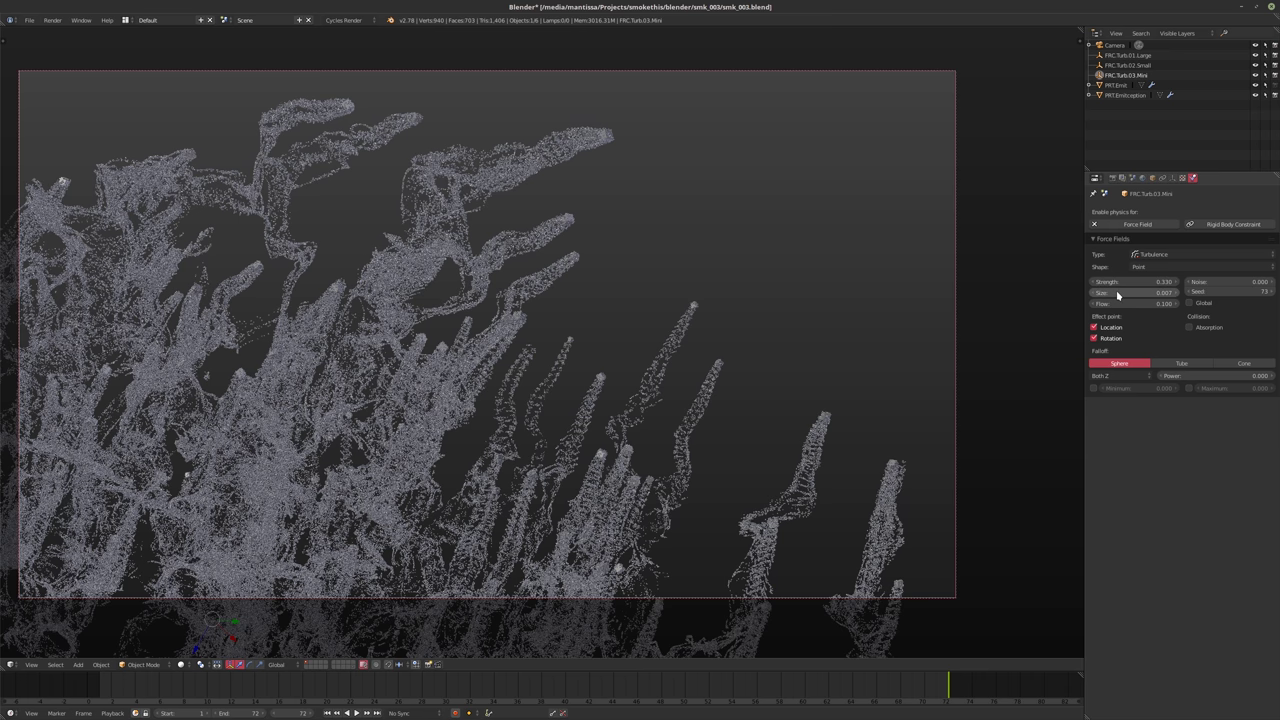
left_click(1117, 293)
type("205")
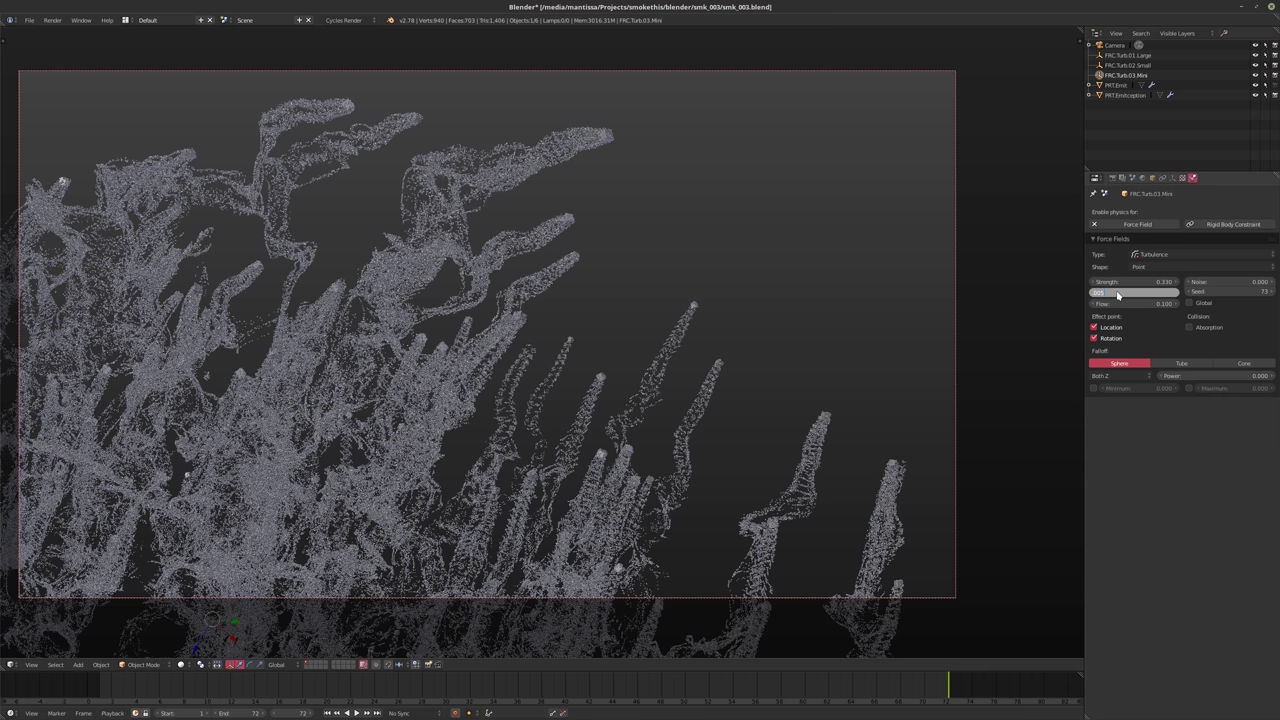
key("Return")
Unlink FRC.Turb.02.Small from the GRP.FRC.Base group and add it to GRP.FRC.Small
left_click(1117, 66)
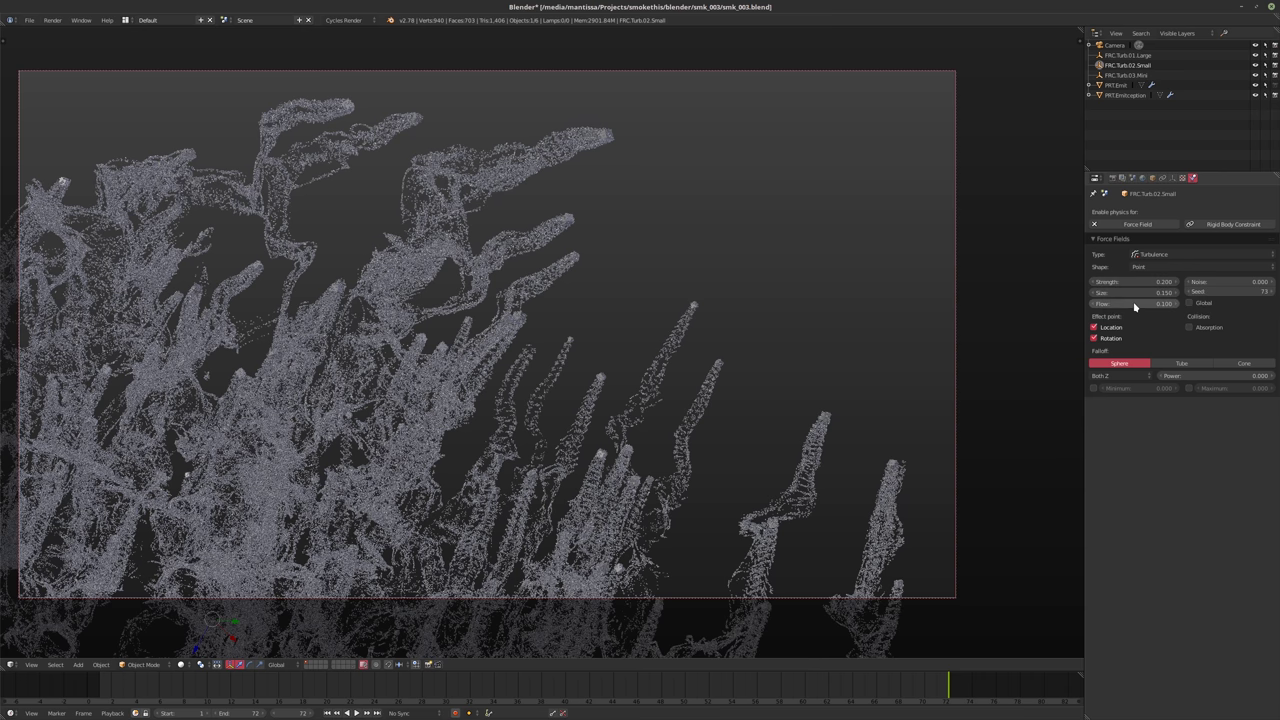
left_click(1152, 179)
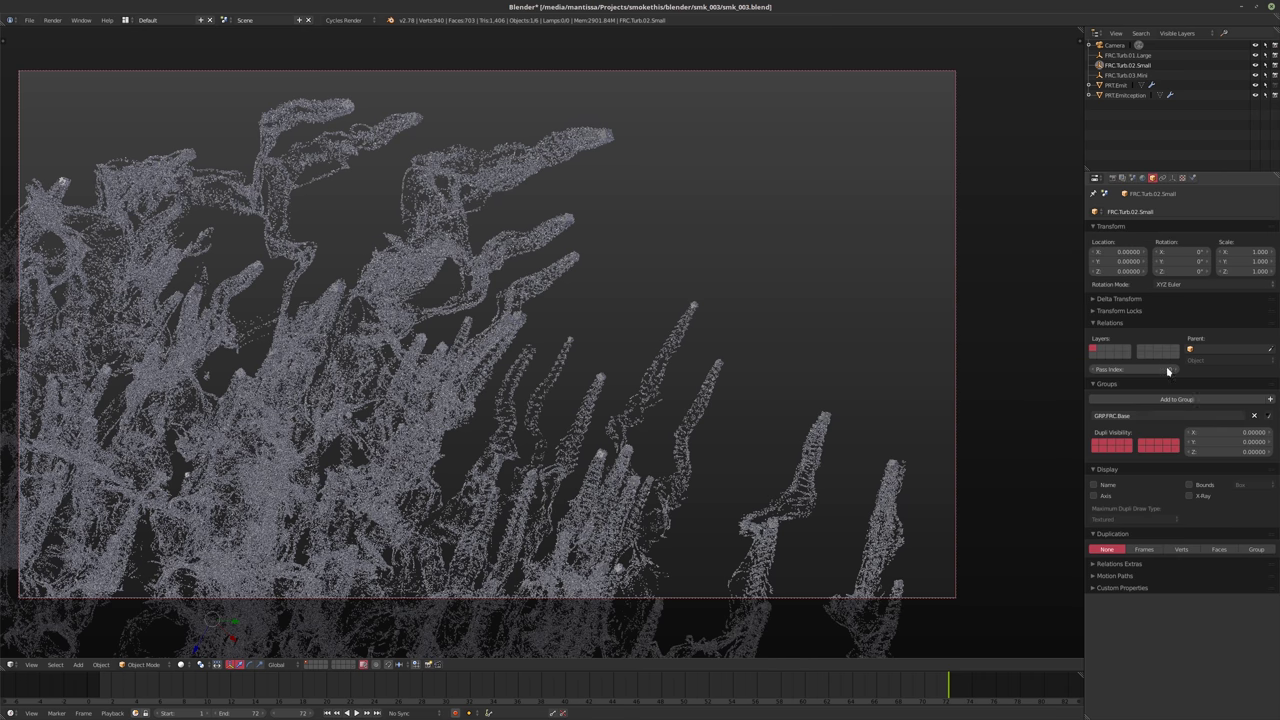
left_click(1267, 417)
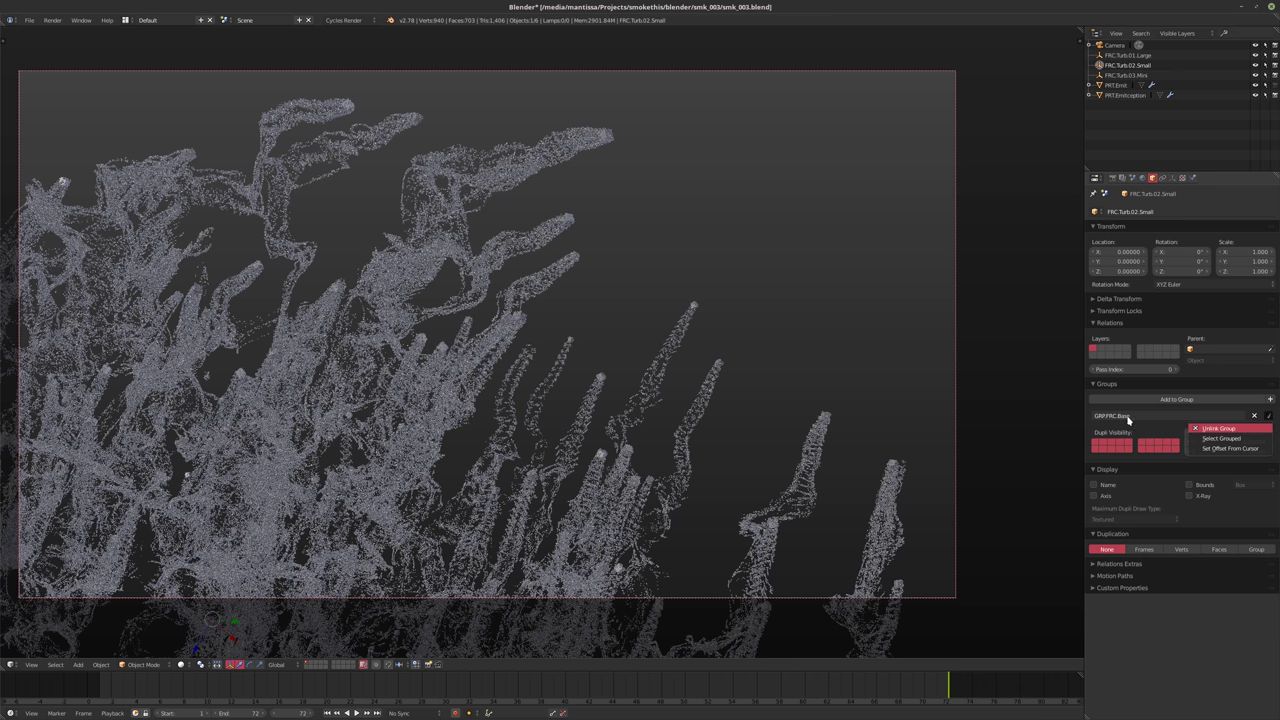
key("Return")
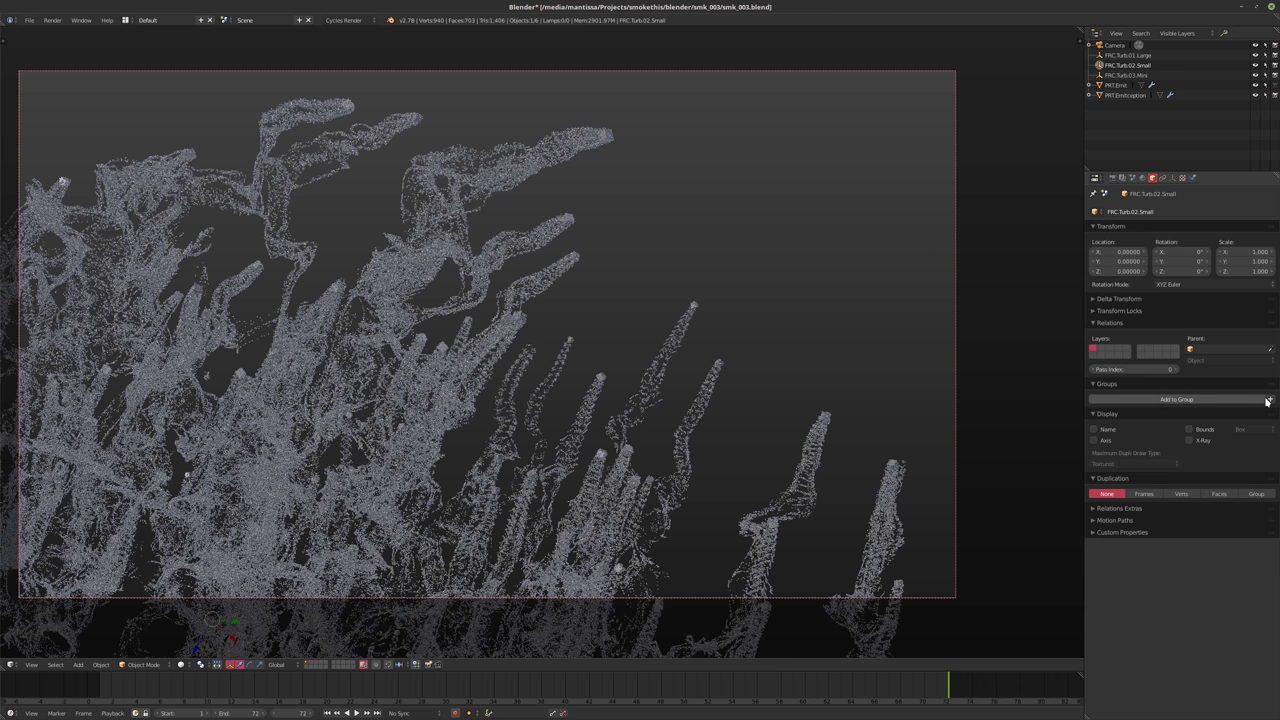
left_click(1210, 399)
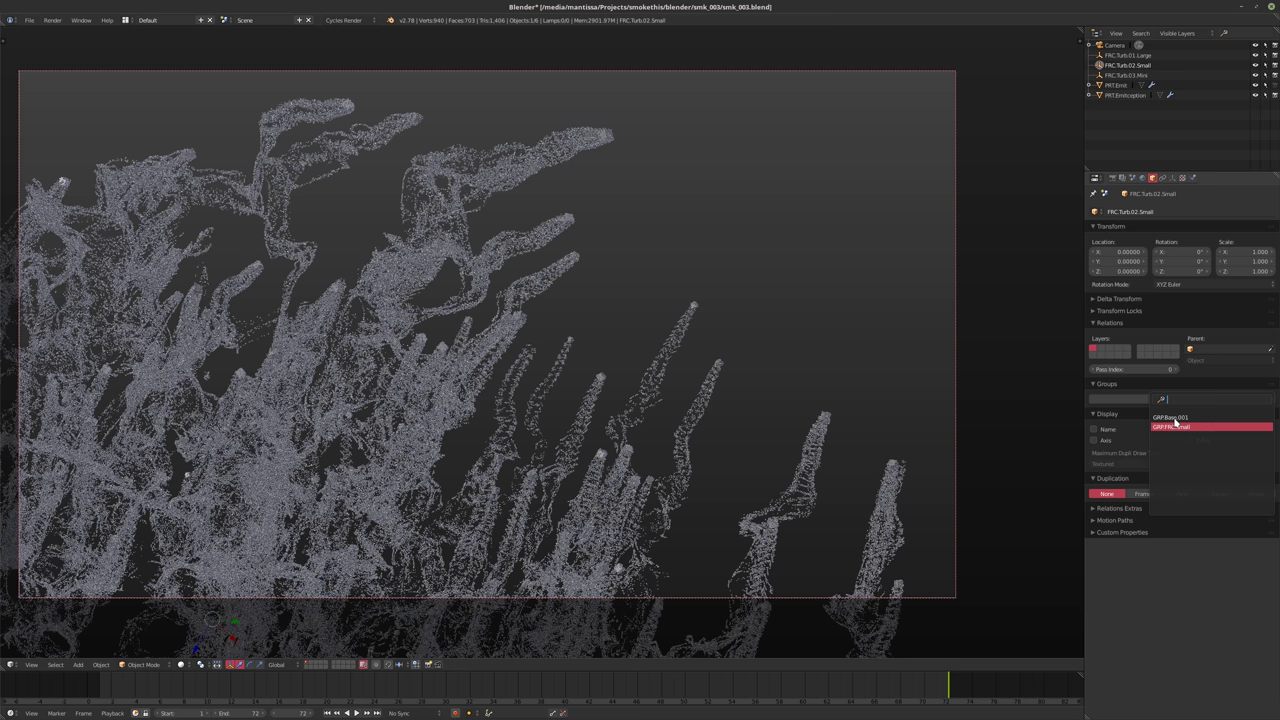
left_click(1176, 424)
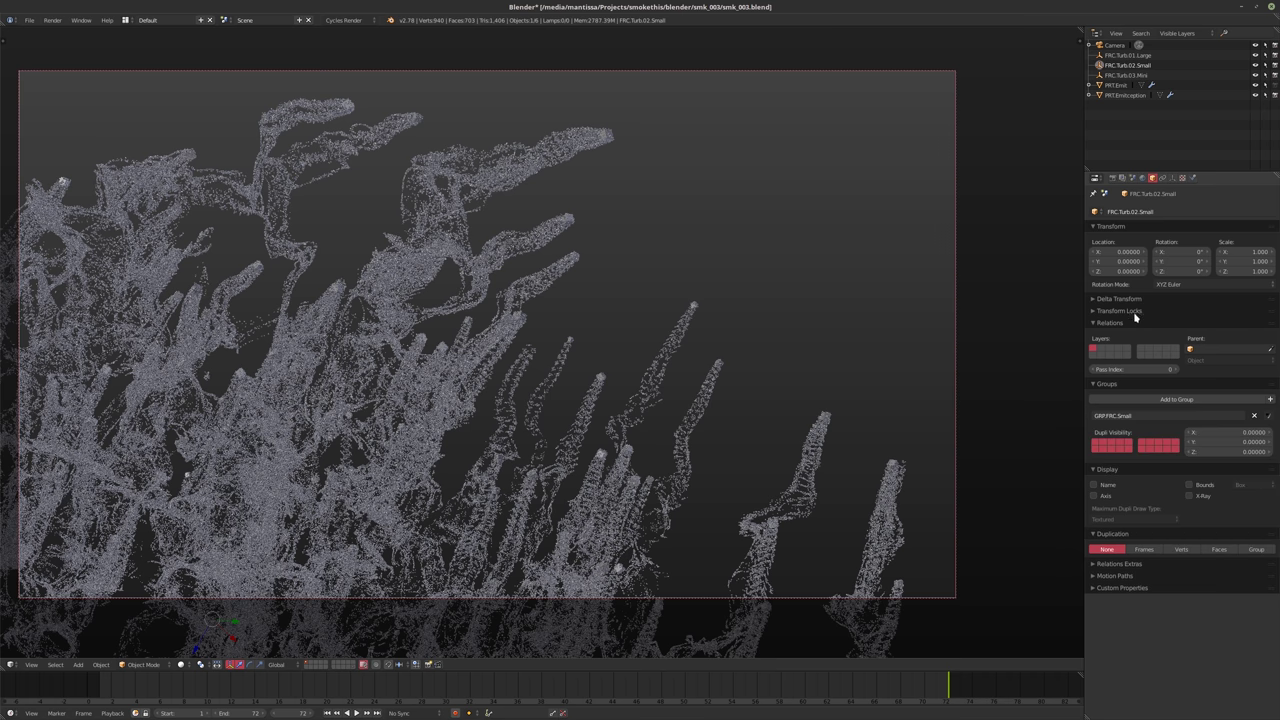
Put FRC.Turb.01.Large in the GRP.Base group
left_click(1128, 55)
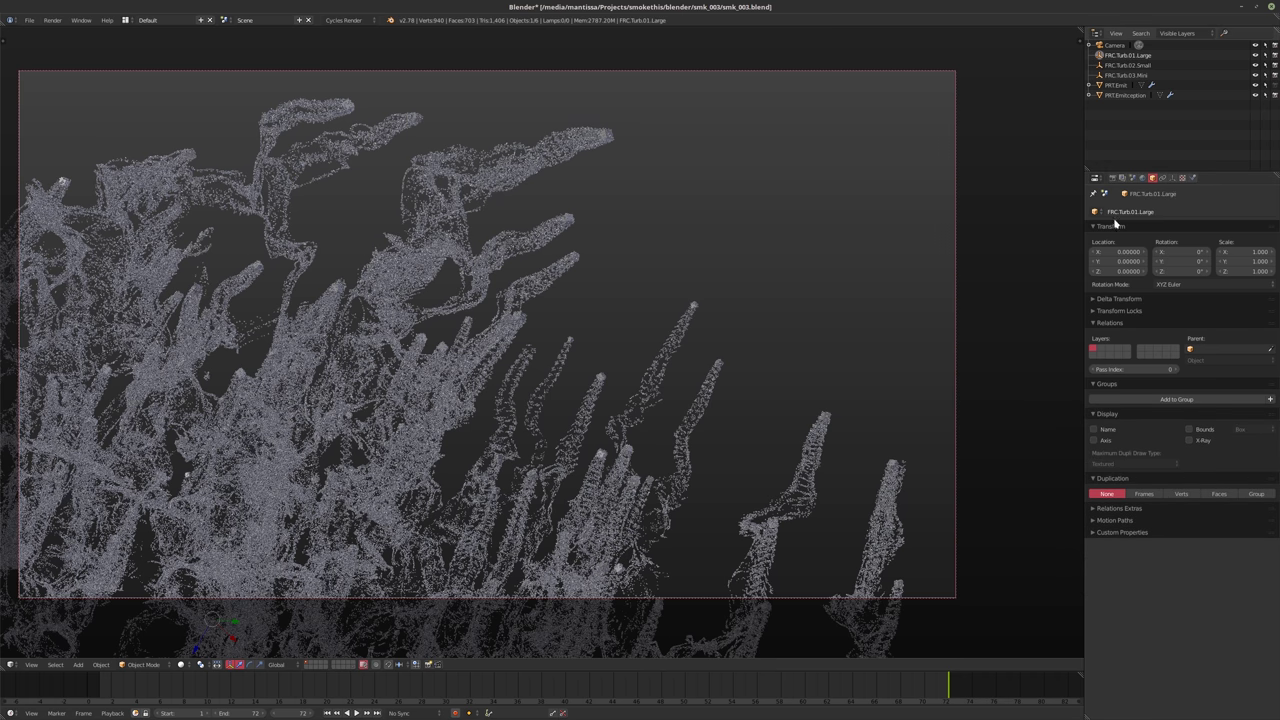
left_click(1196, 401)
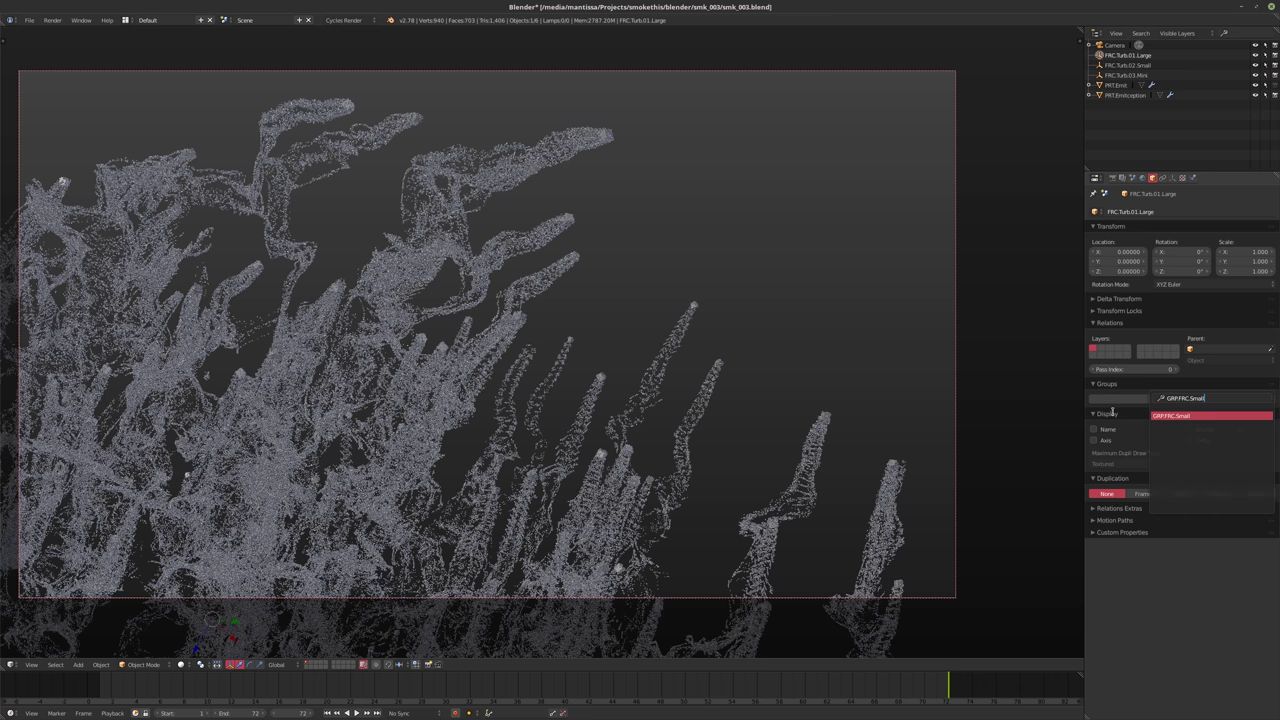
key("Escape")
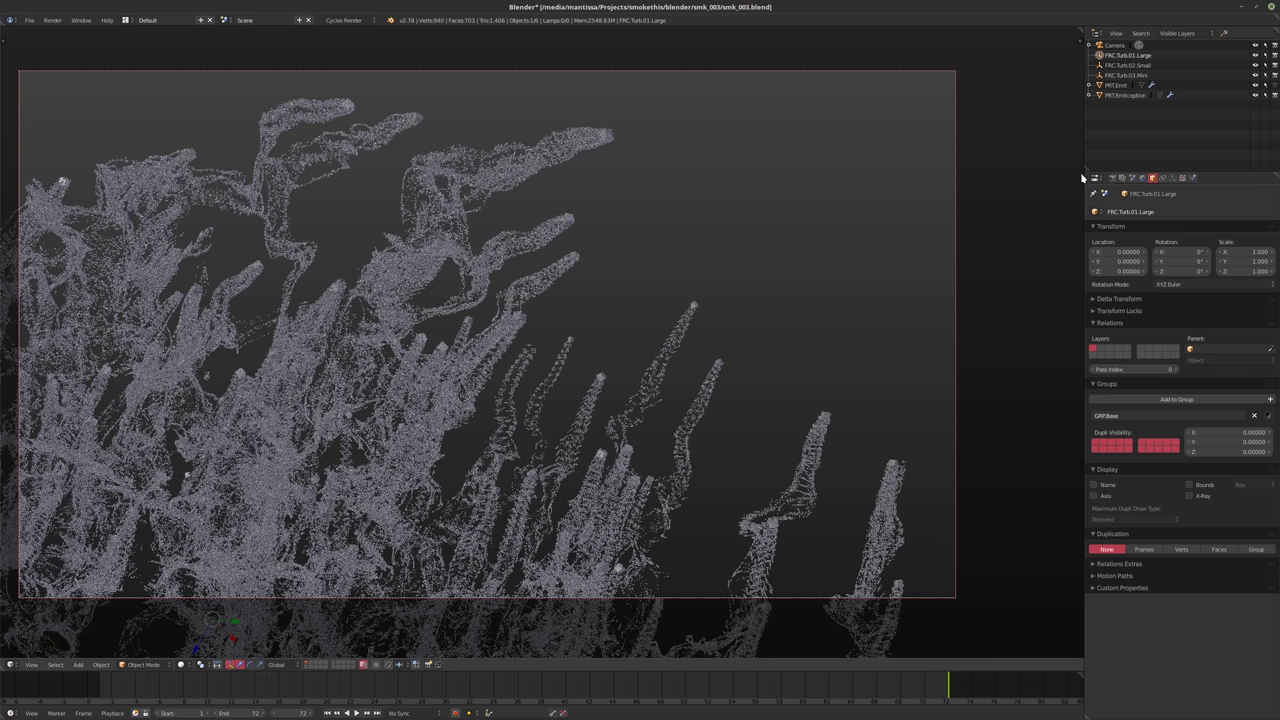
Set the scene's frame rate to 60 fps and its end frame to 180
left_click(1116, 86)
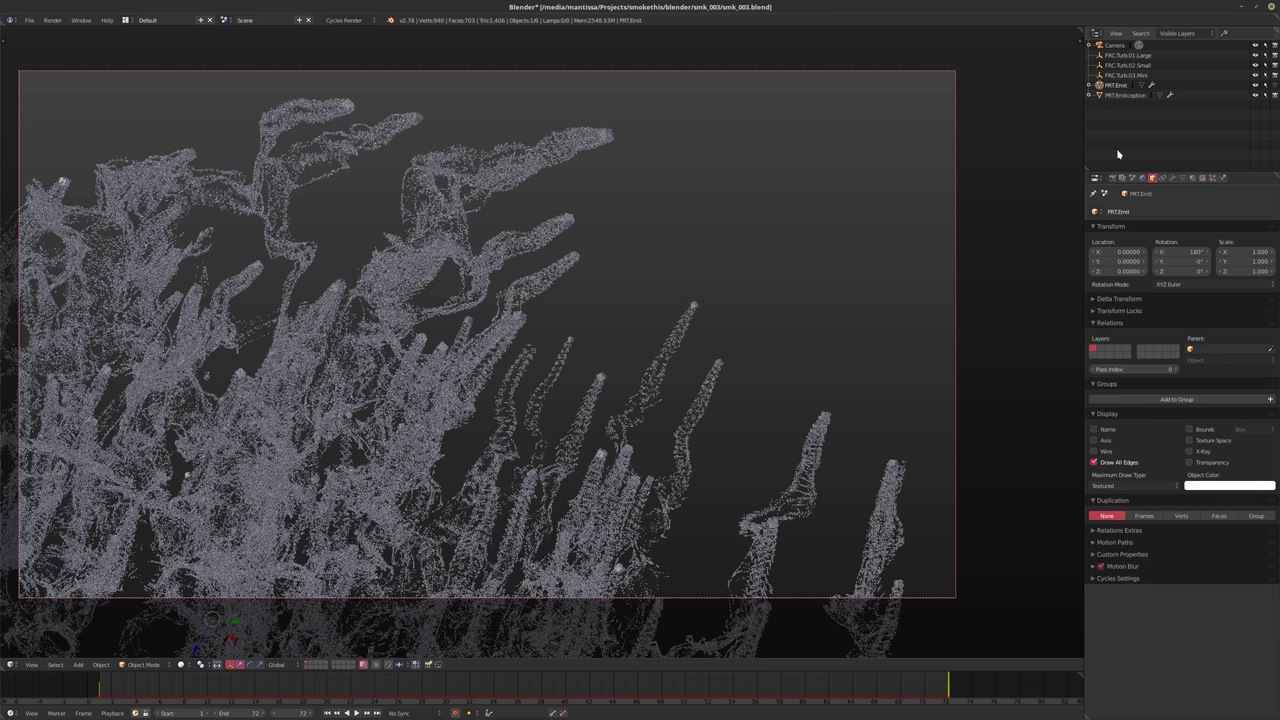
left_click(1125, 95)
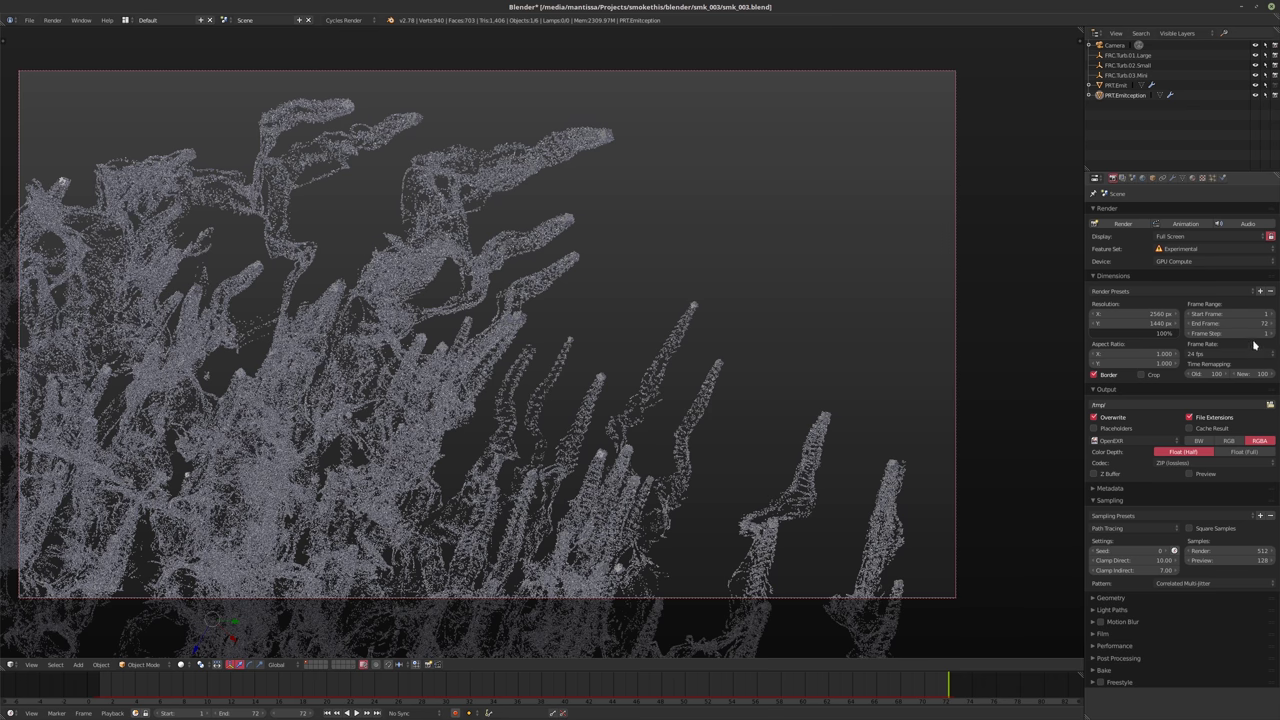
left_click(1222, 354)
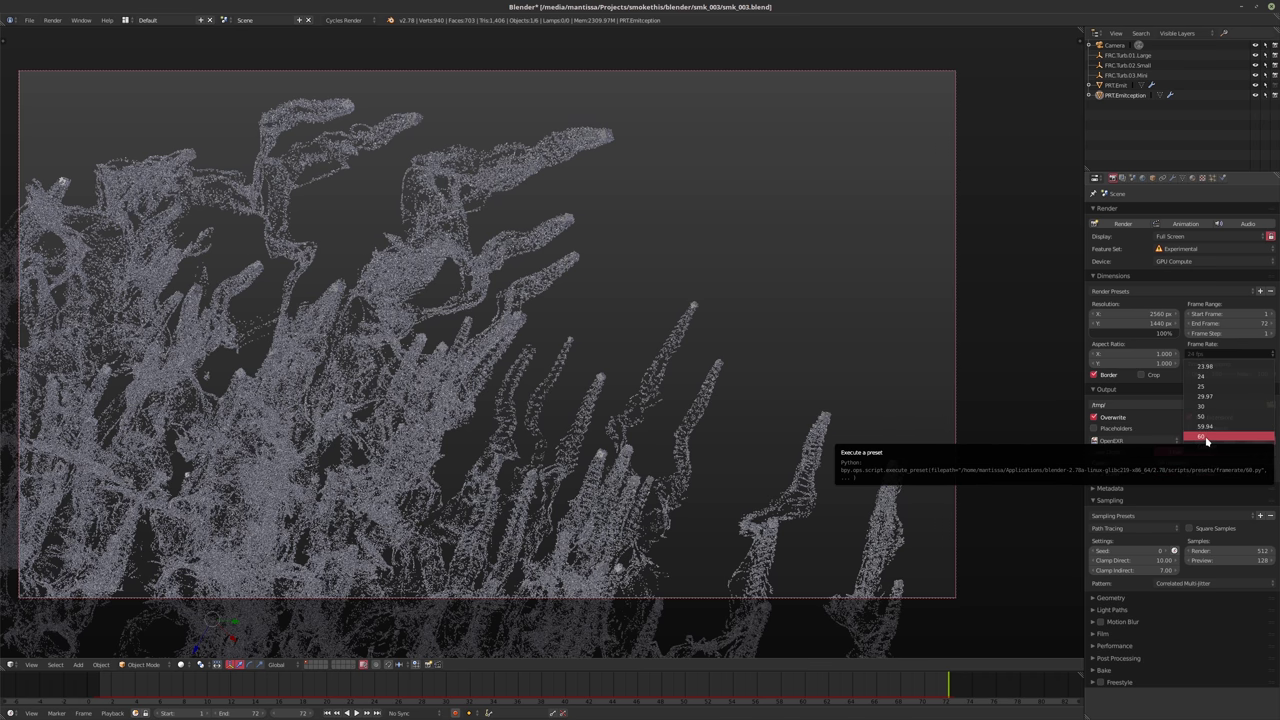
left_click(1207, 441)
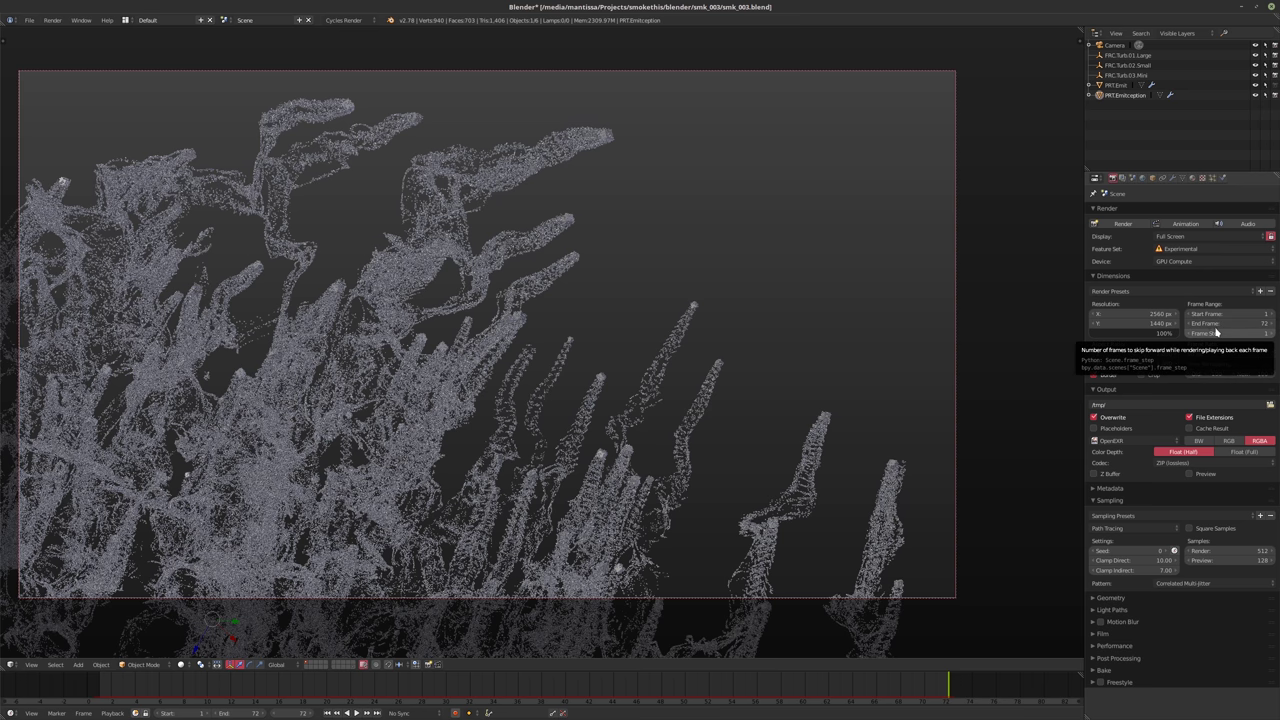
left_click(1215, 323)
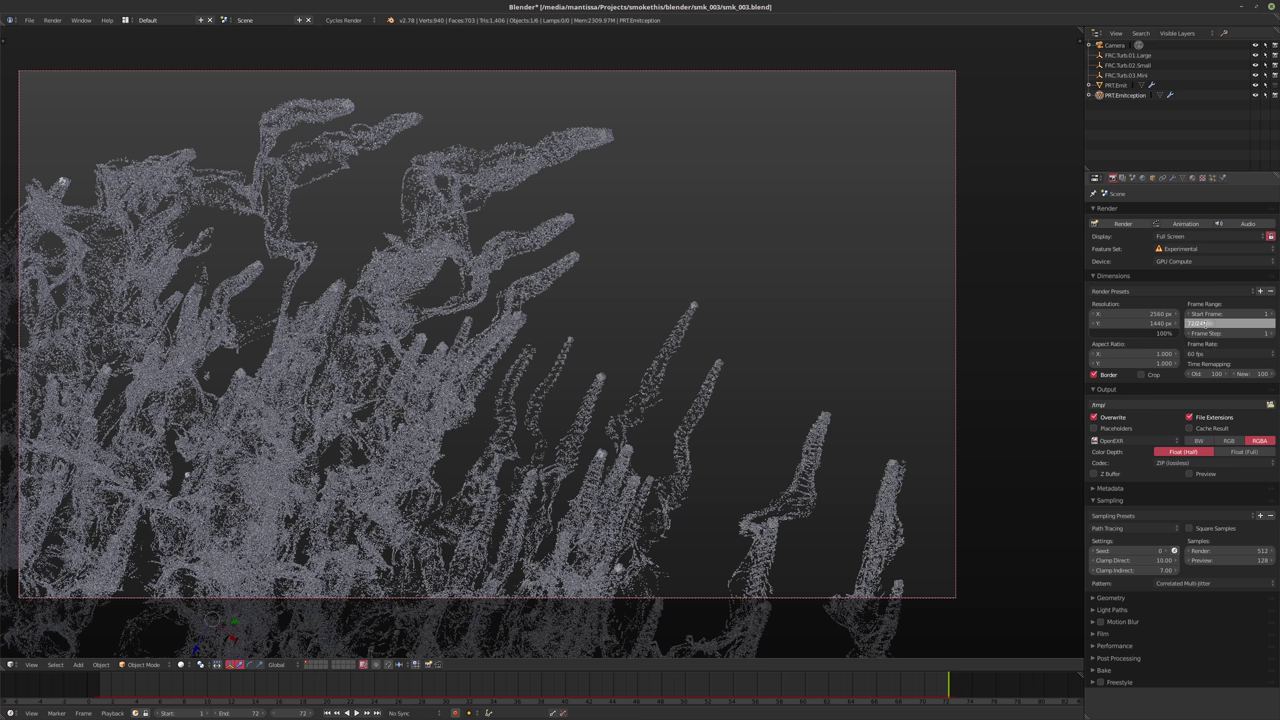
key("Return")
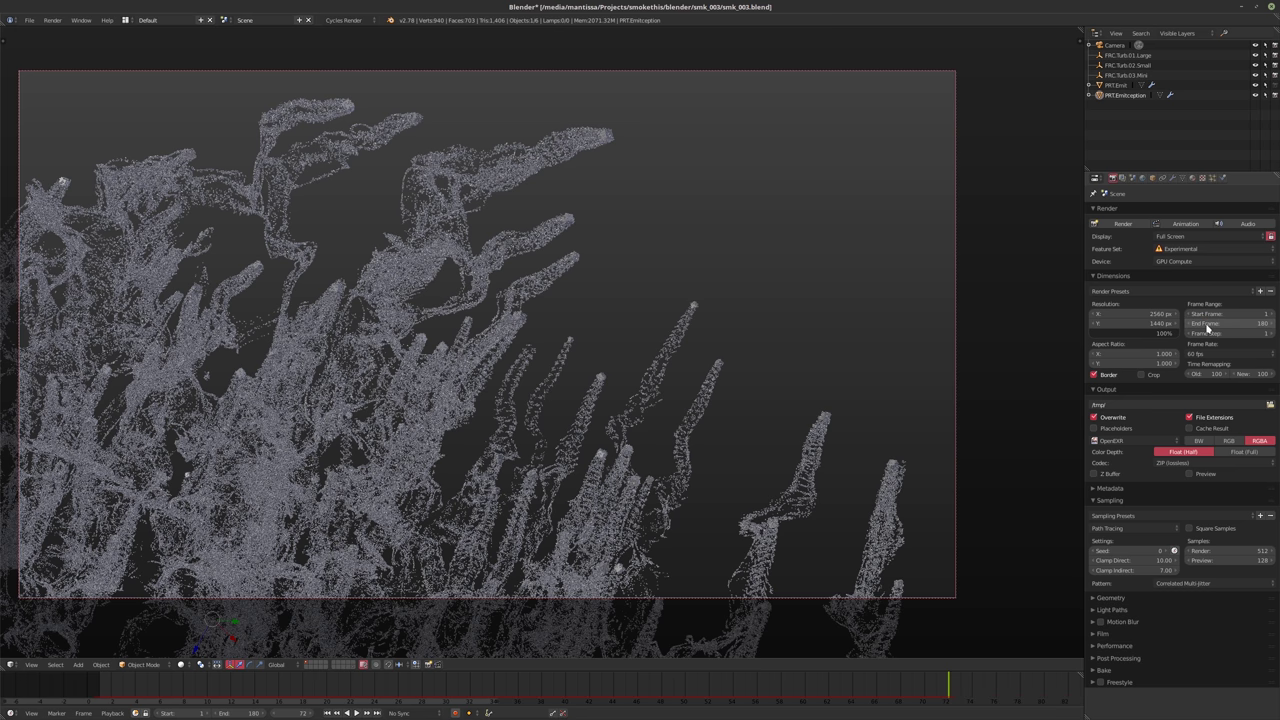
Set the scene's end frame to 240 and fit the full frame range in the timeline
left_click(1206, 326)
type("240")
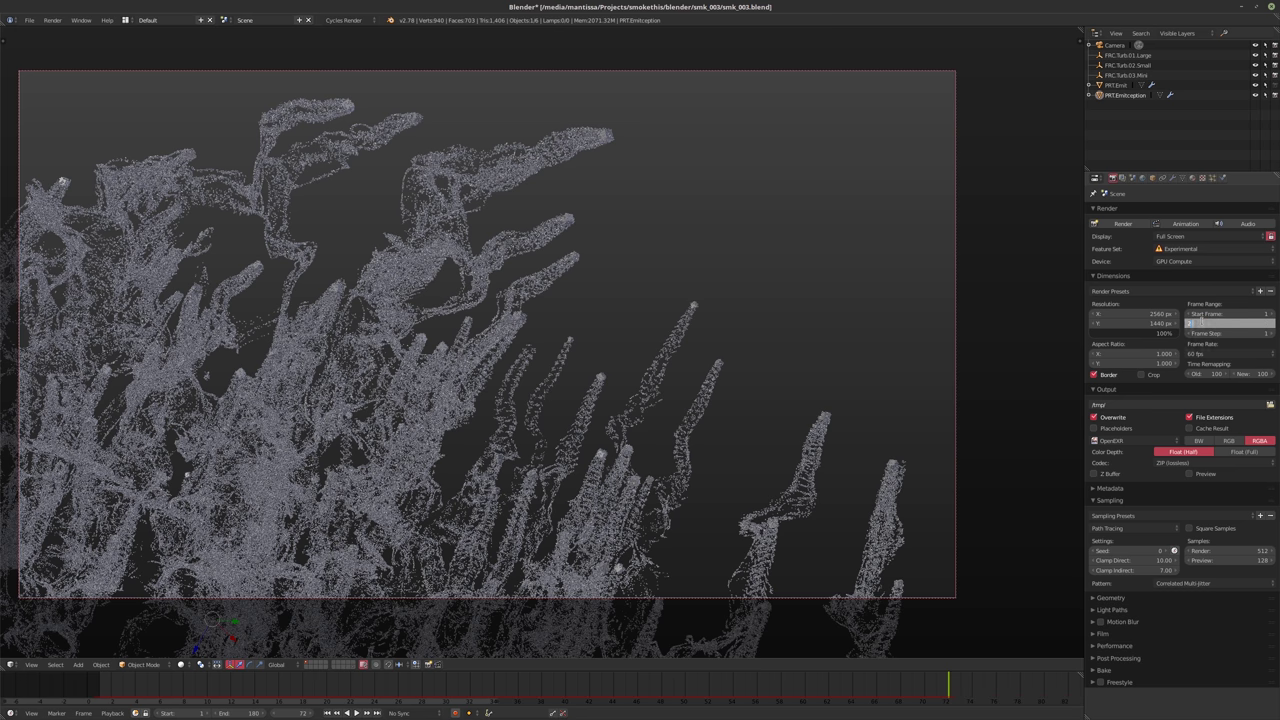
key("Return")
scroll(800, 690, "down", 5)
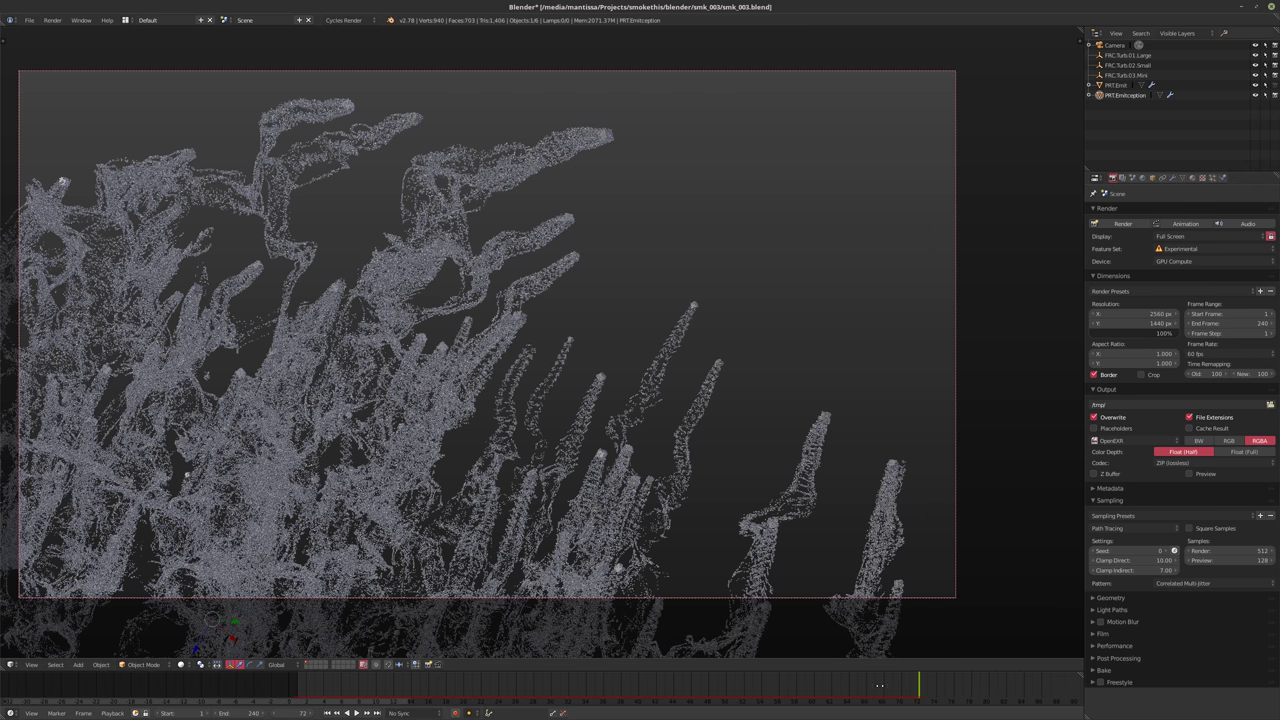
scroll(695, 691, "down", 5)
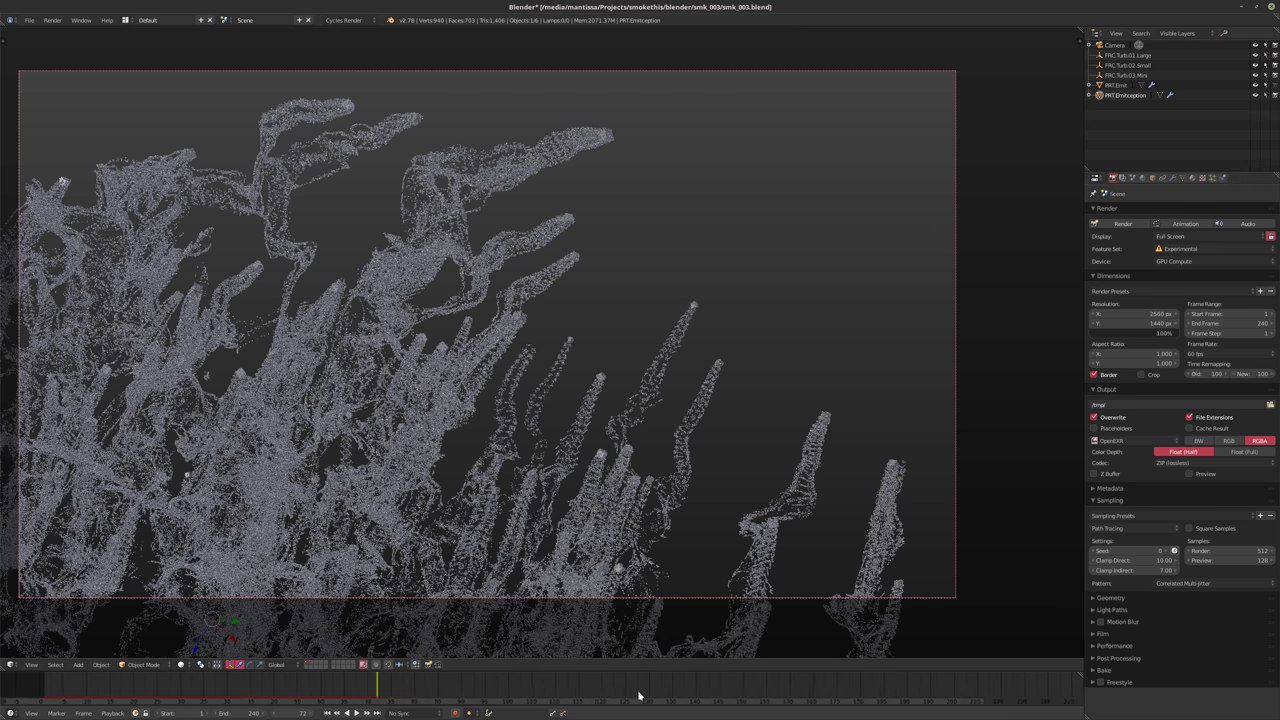
scroll(697, 692, "down", 3)
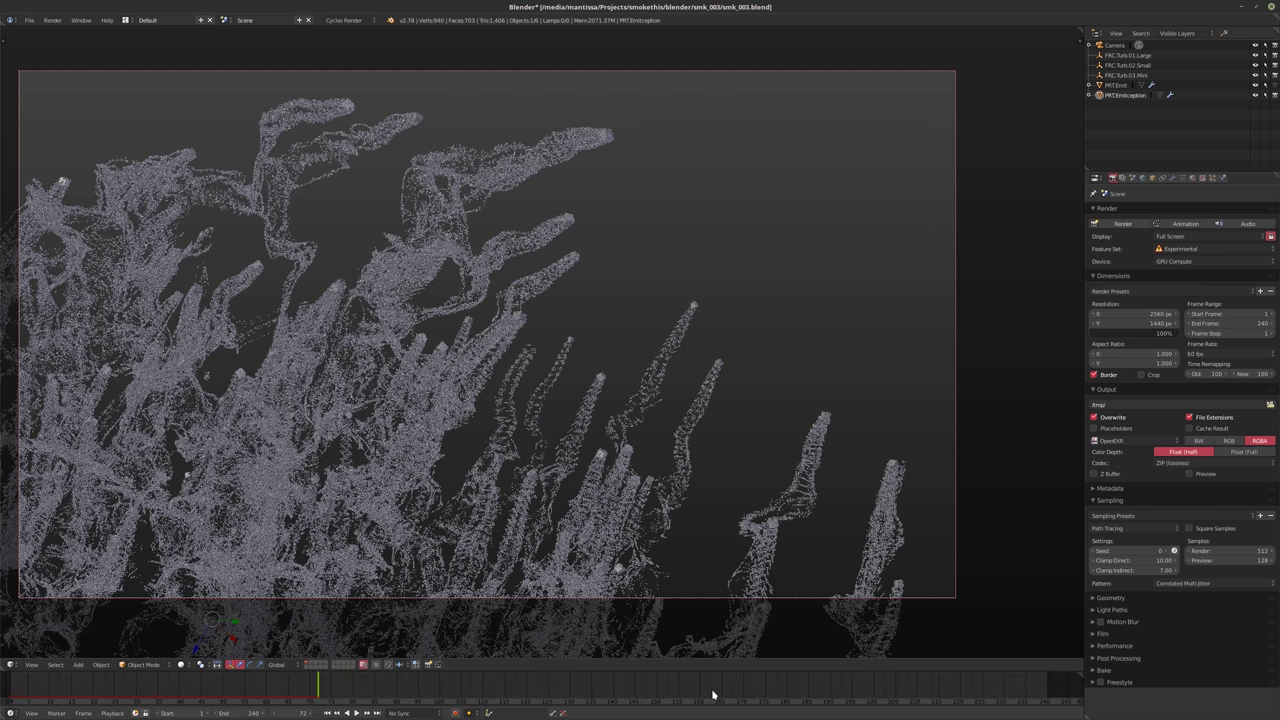
scroll(713, 694, "up", 1)
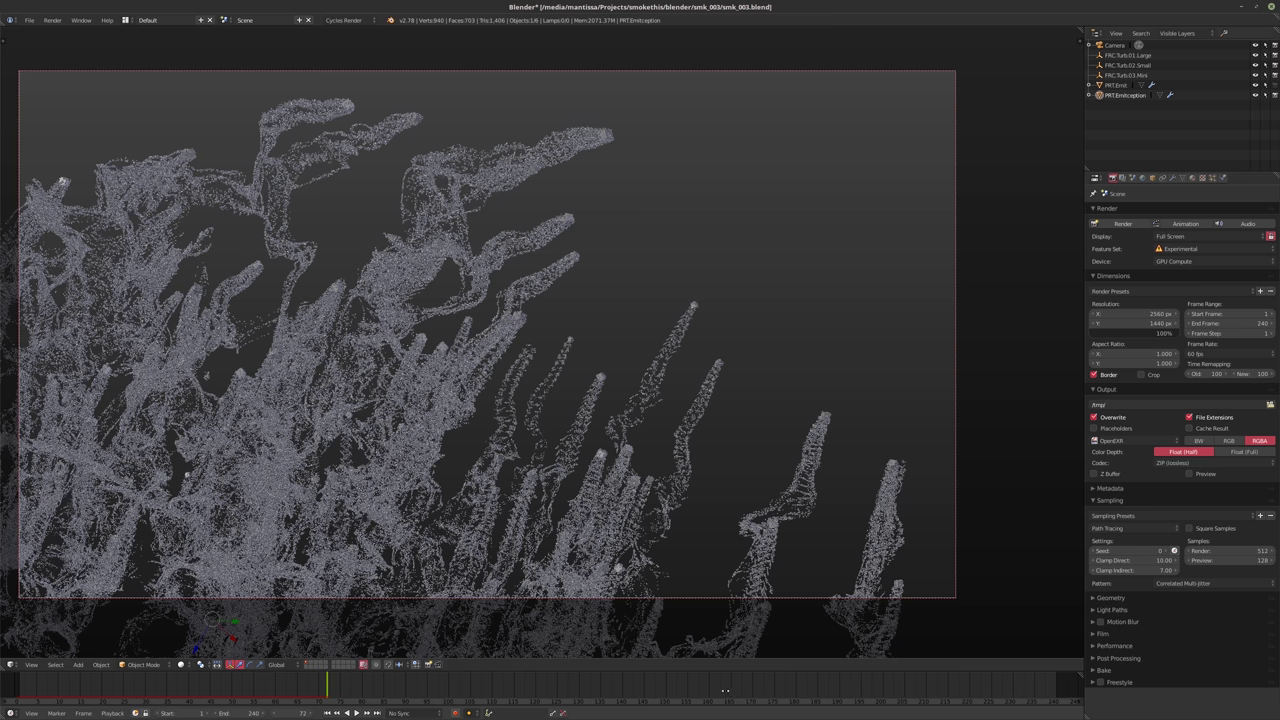
Return to the first frame and free all particle bakes from PRT.Emitception's particle settings
left_click(1213, 178)
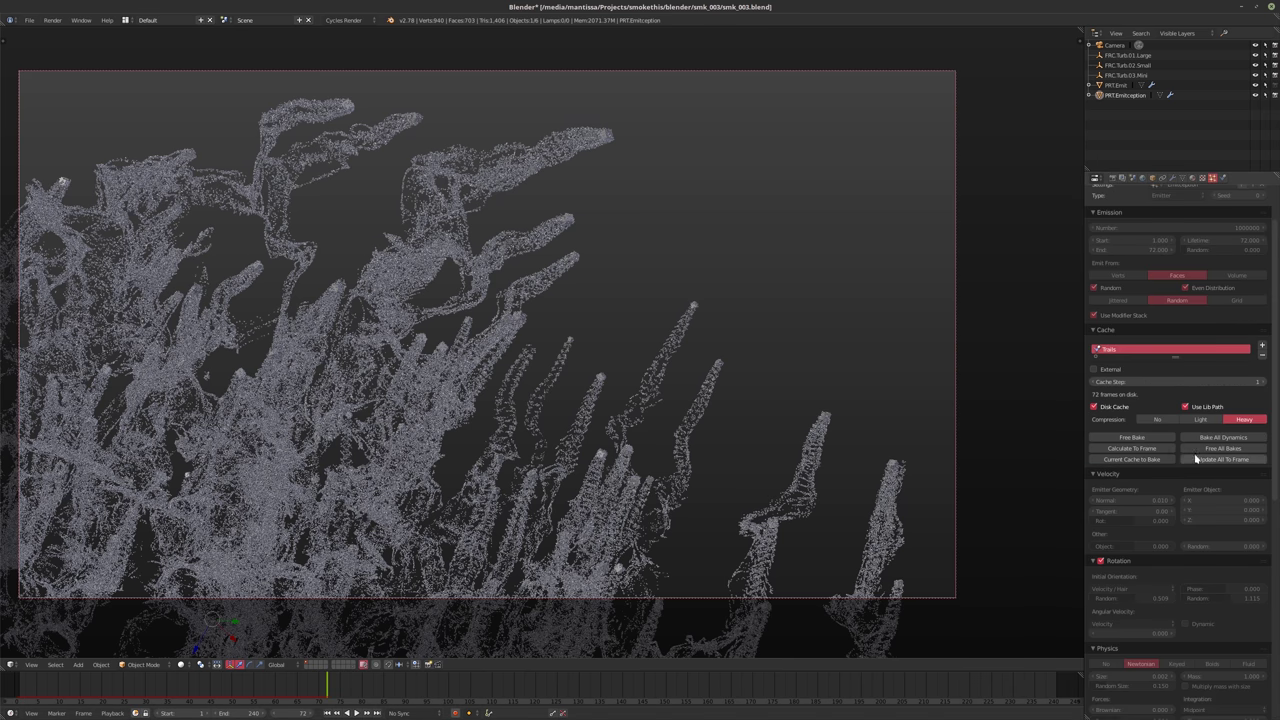
scroll(1166, 292, "up", 2)
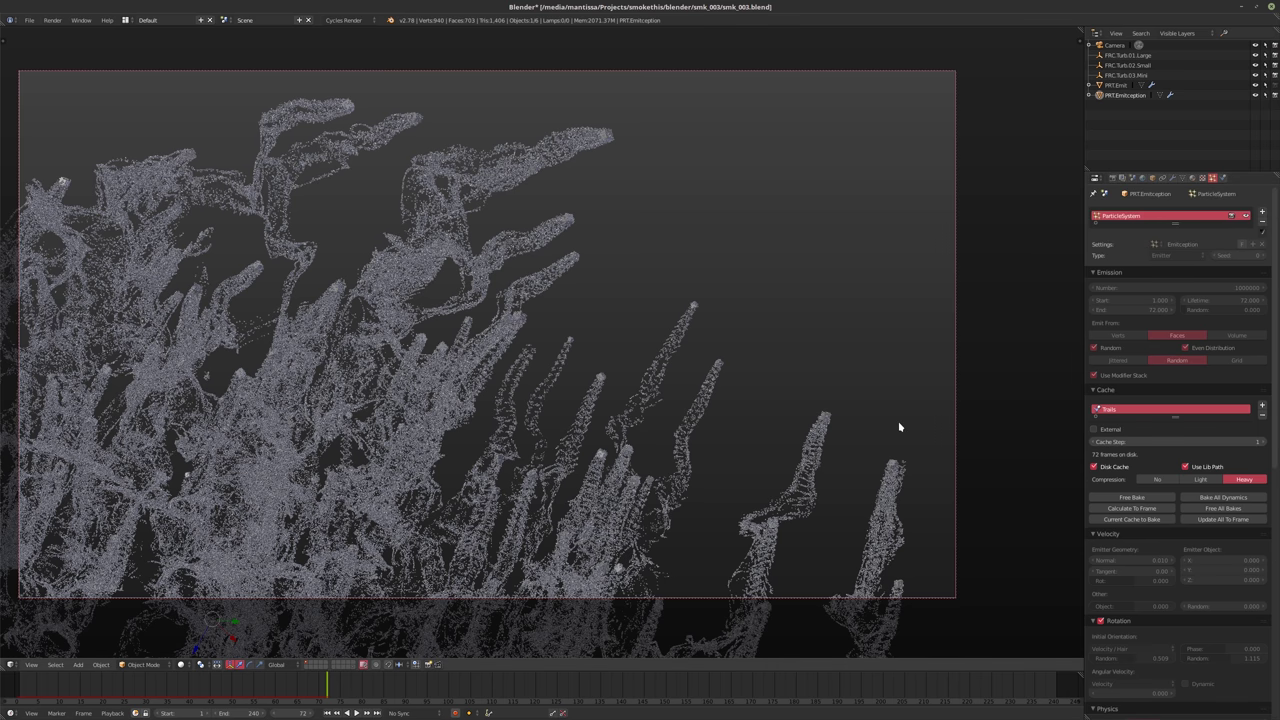
key("shift+Left")
left_click(1223, 508)
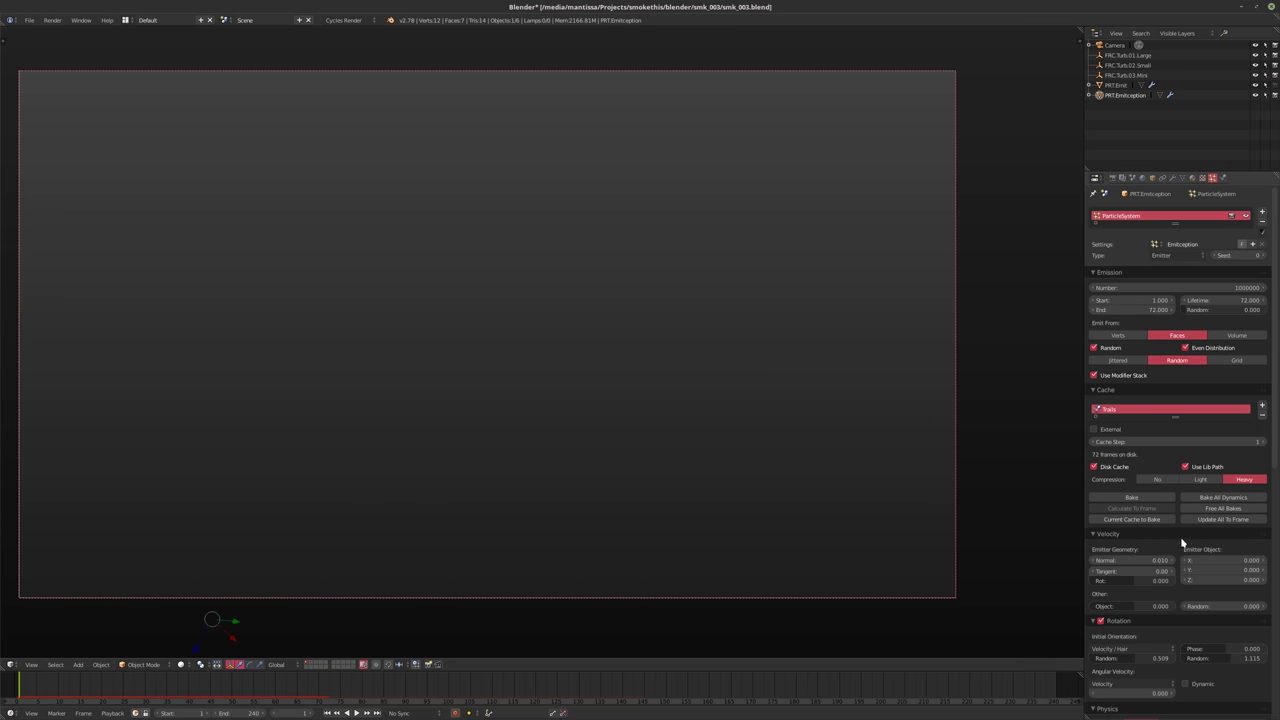
Set the physics timestep of PRT.Emit's particle system to 0.007
scroll(1182, 543, "down", 7)
left_click(1230, 563)
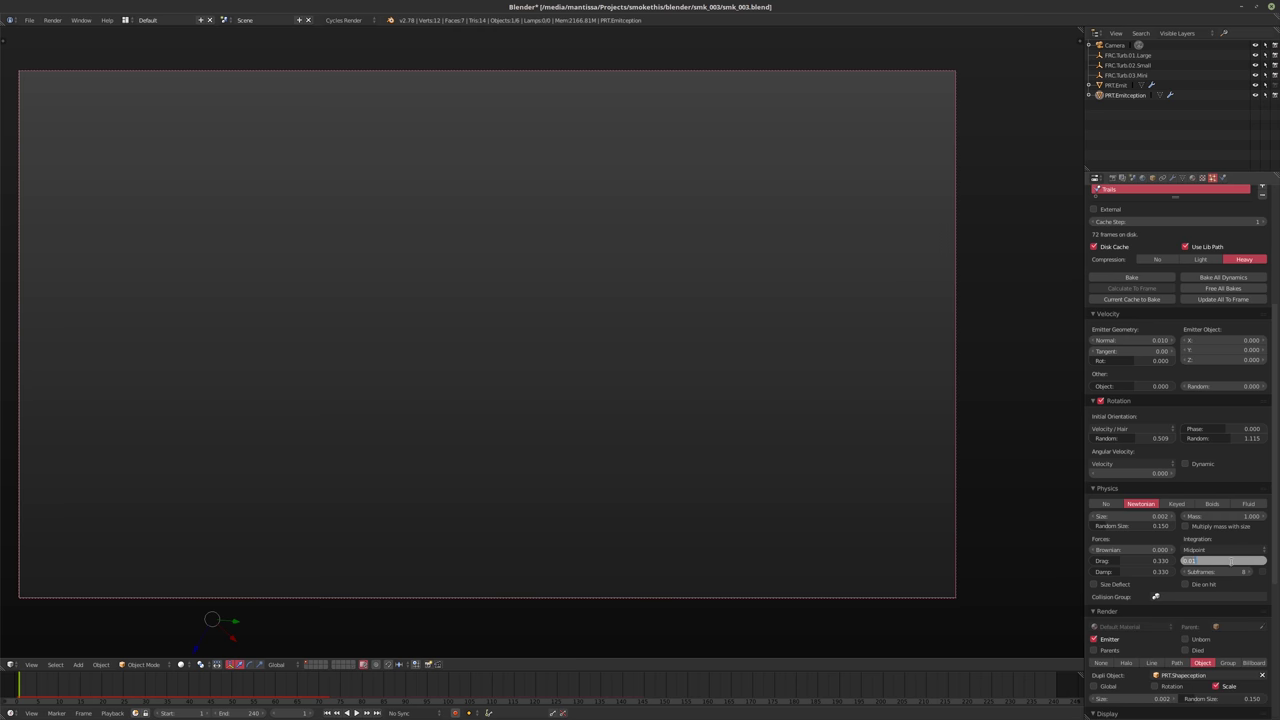
key("End")
left_click(1113, 87)
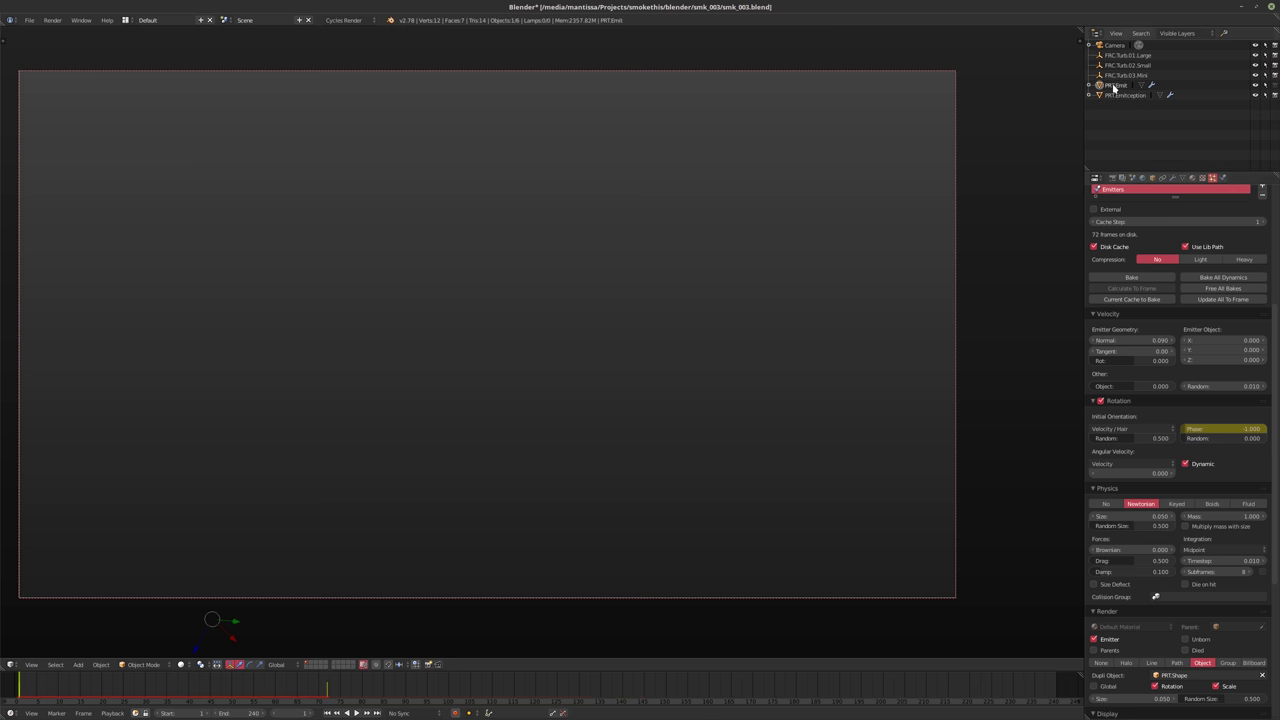
left_click(1204, 600)
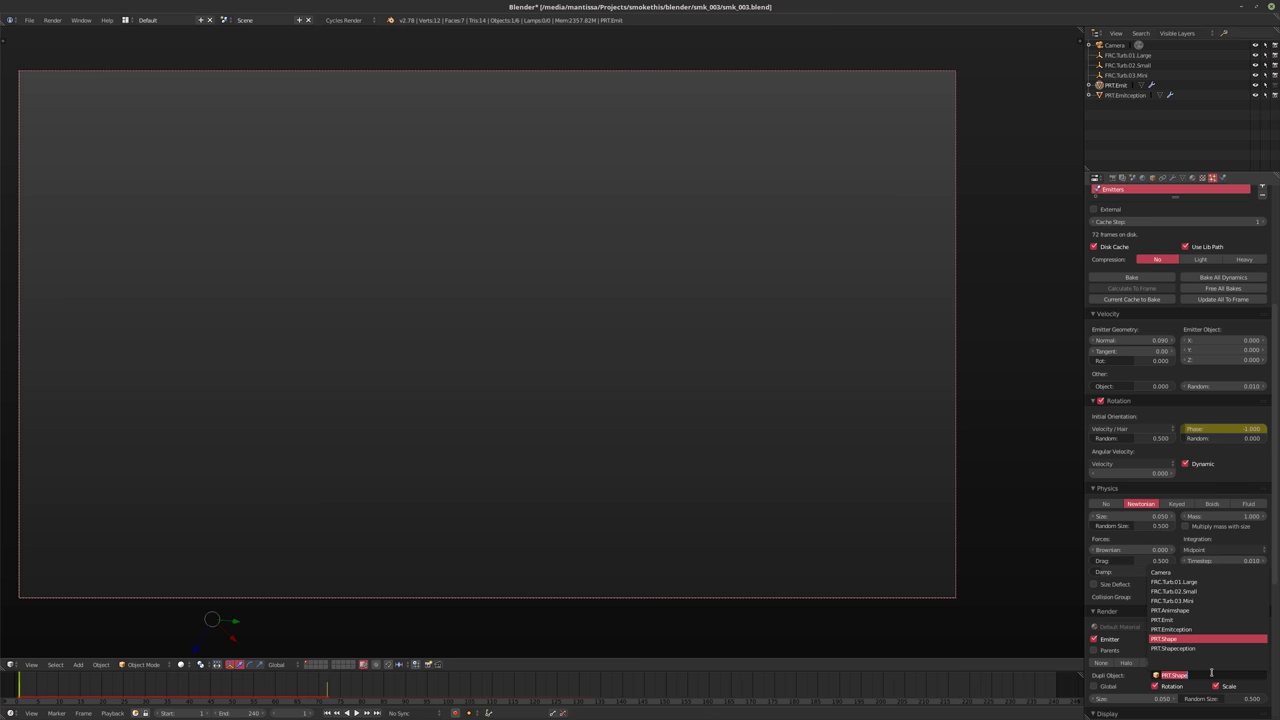
left_click(1227, 560)
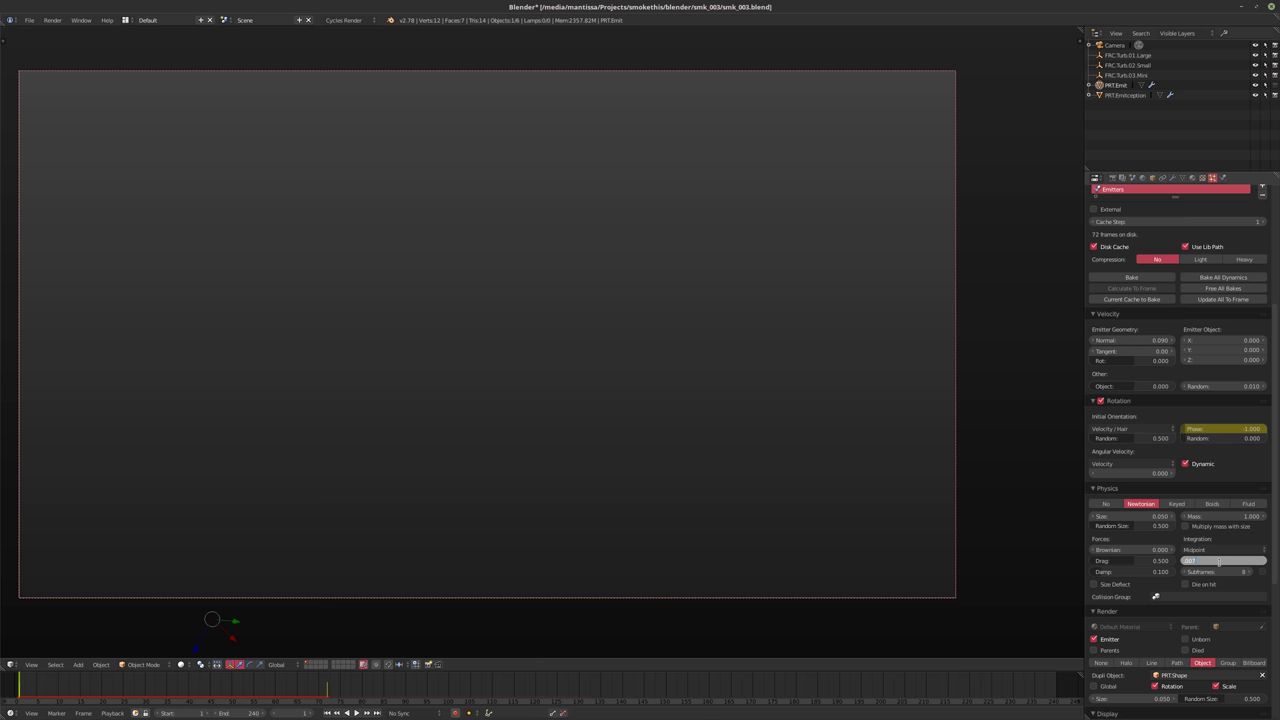
left_click(1134, 299)
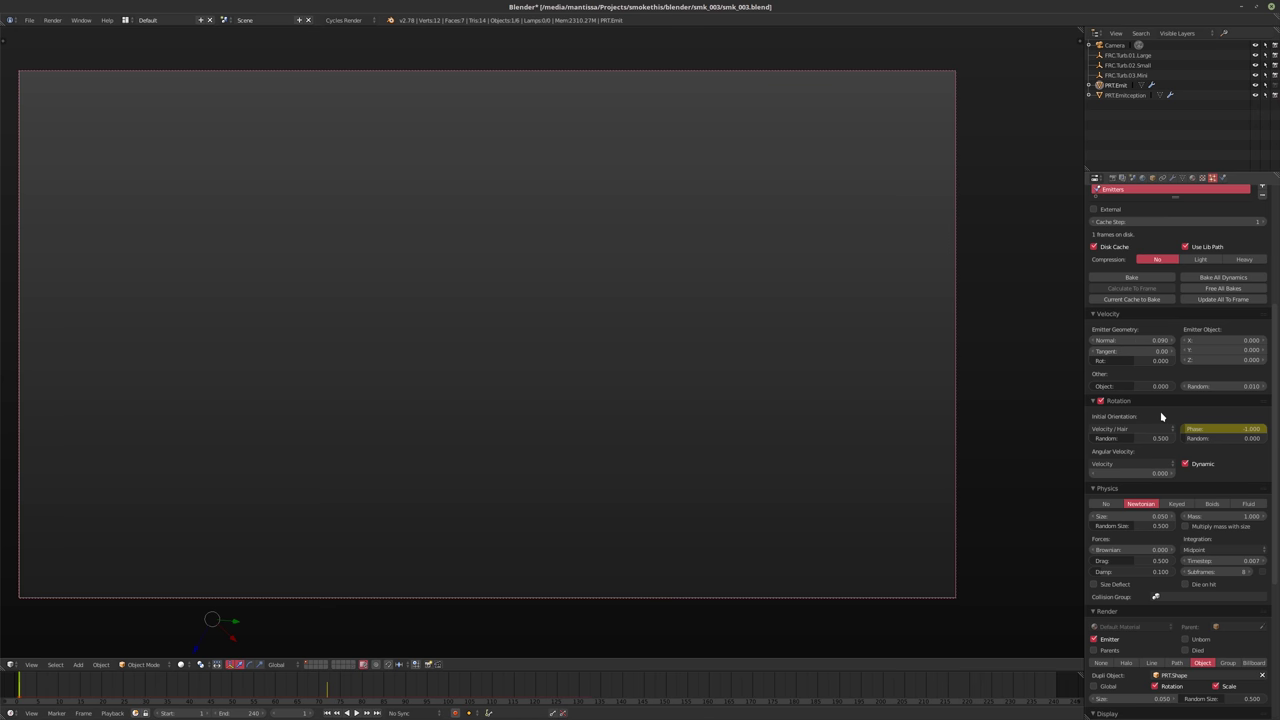
Set PRT.Emit's particle size to 0.025
scroll(1161, 416, "down", 2)
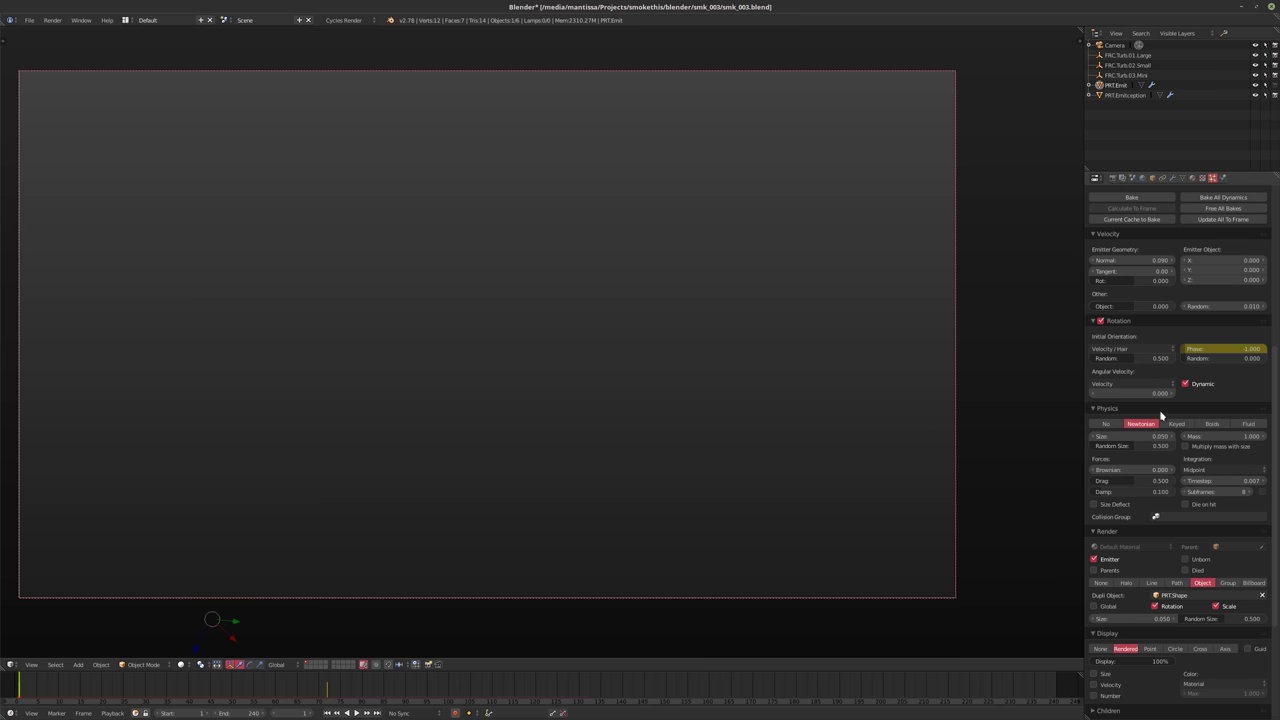
left_click(1136, 619)
type(".025")
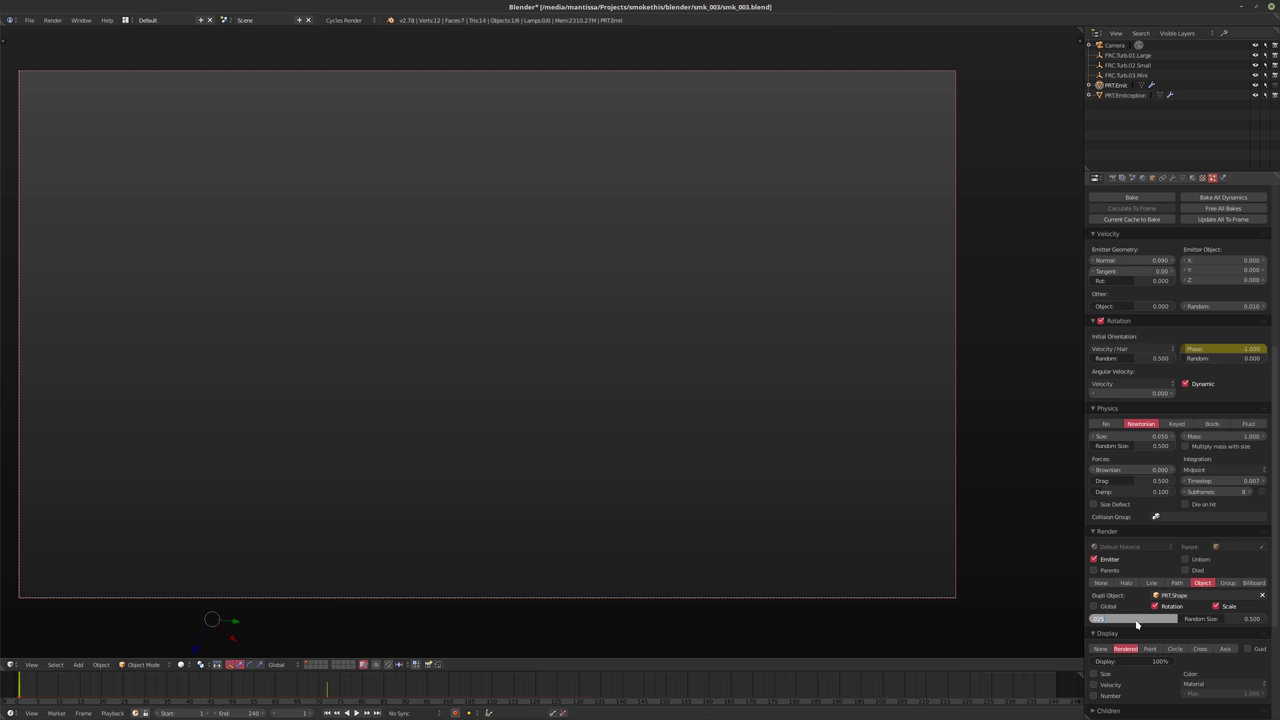
key("Return")
Set PRT.Emit's particle size to 0.015 and save over smk_003.blend
left_click(1121, 437)
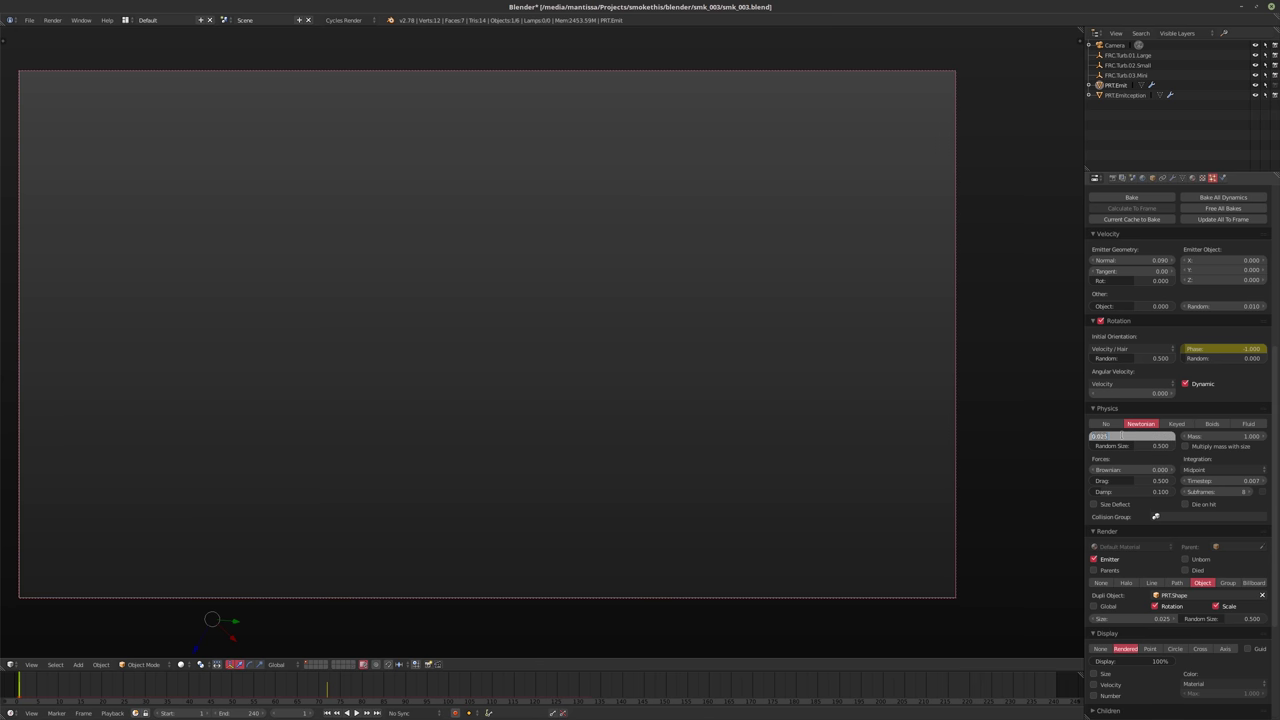
type(".015")
key("Return")
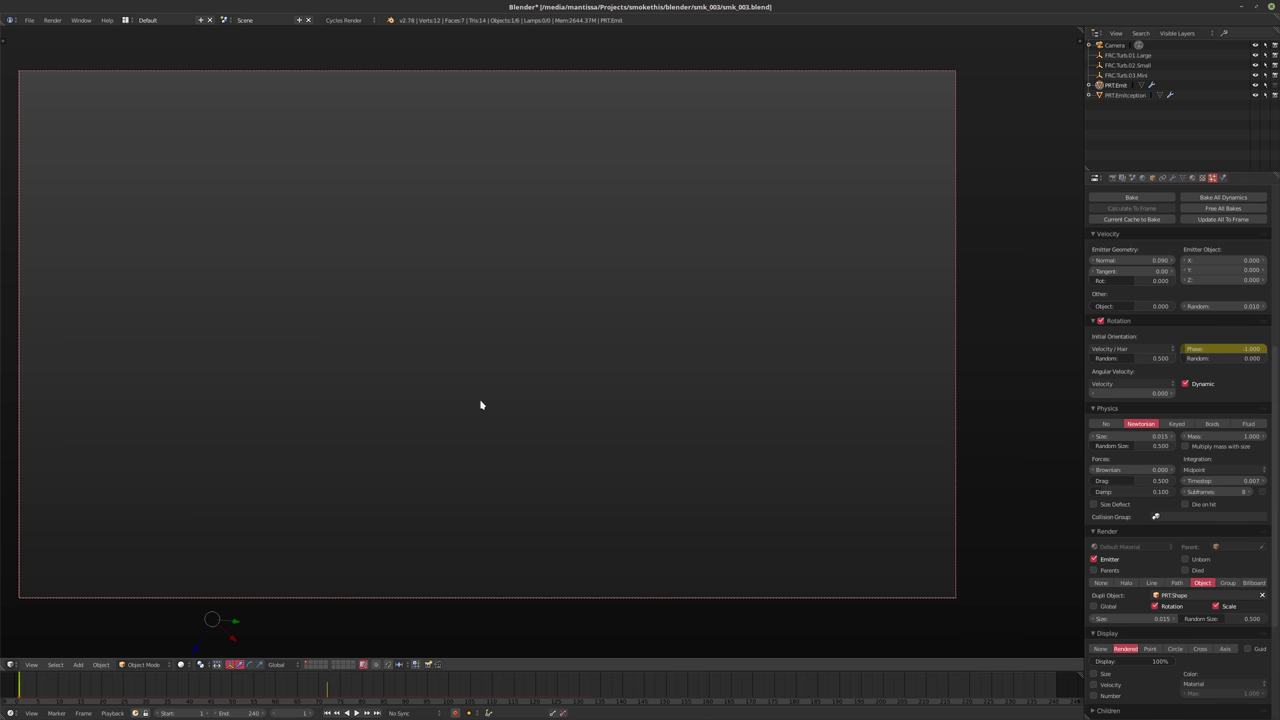
key("ctrl+s")
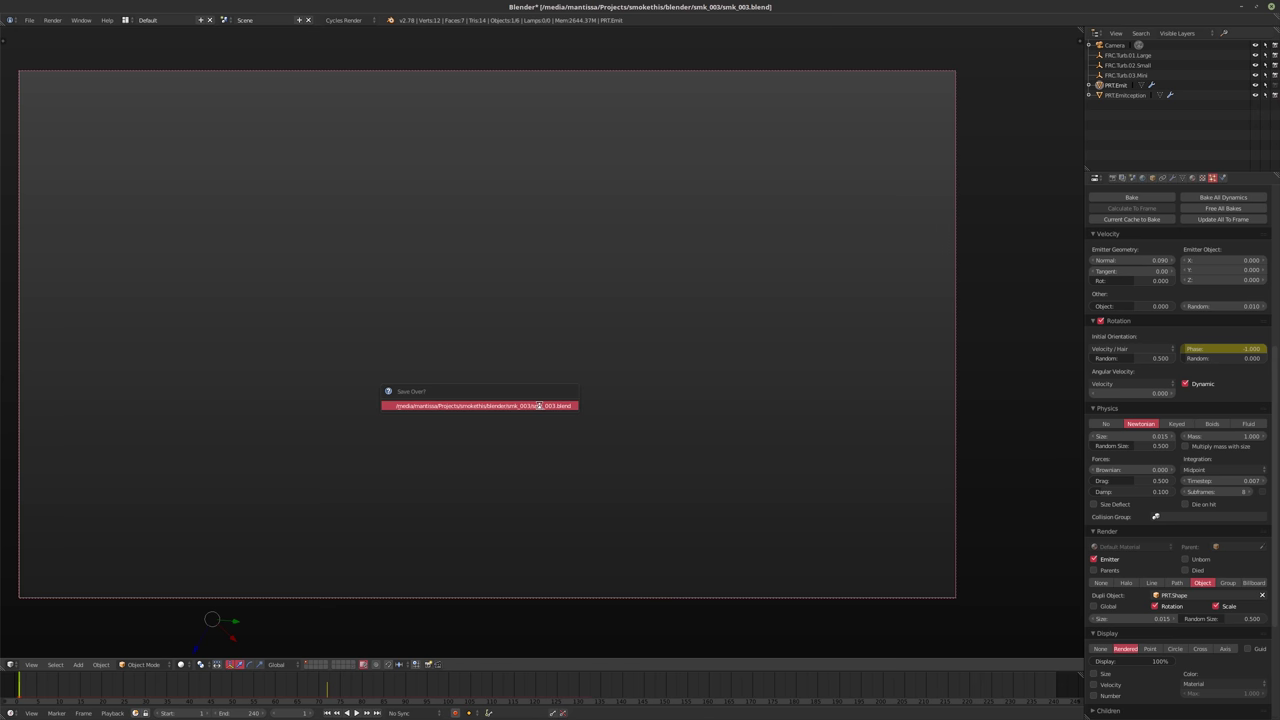
left_click(540, 405)
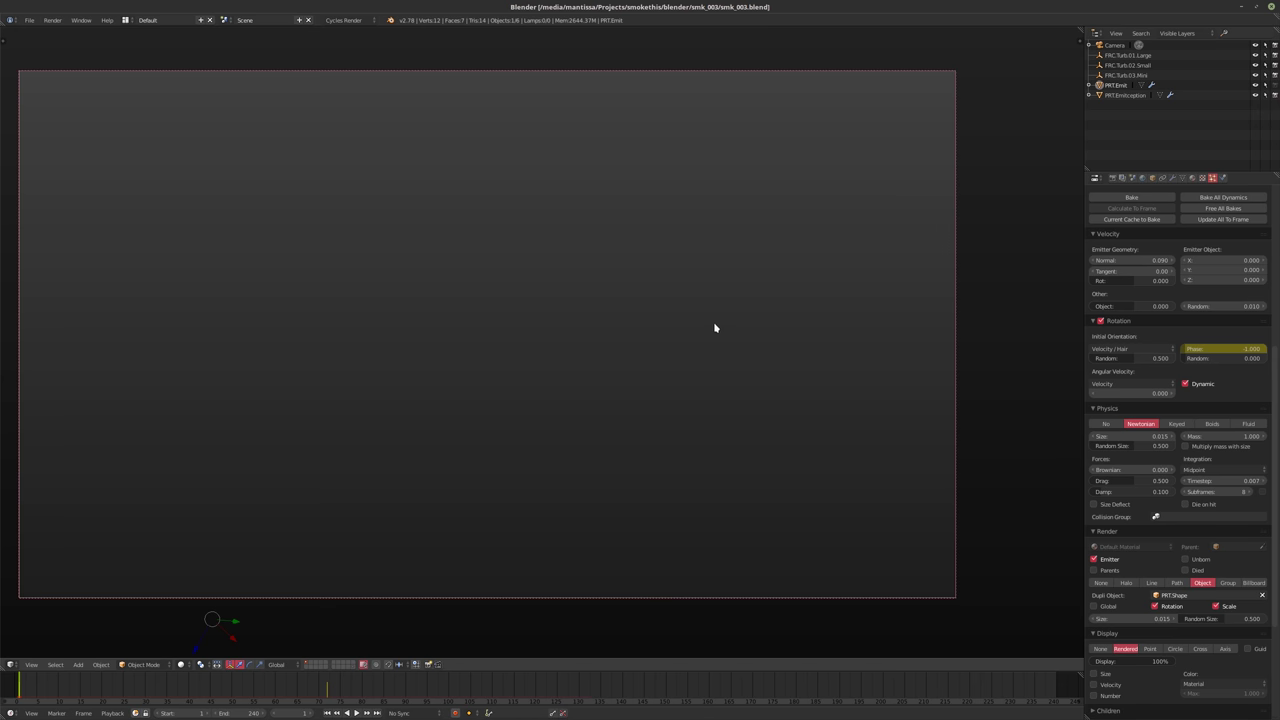
key("alt+a")
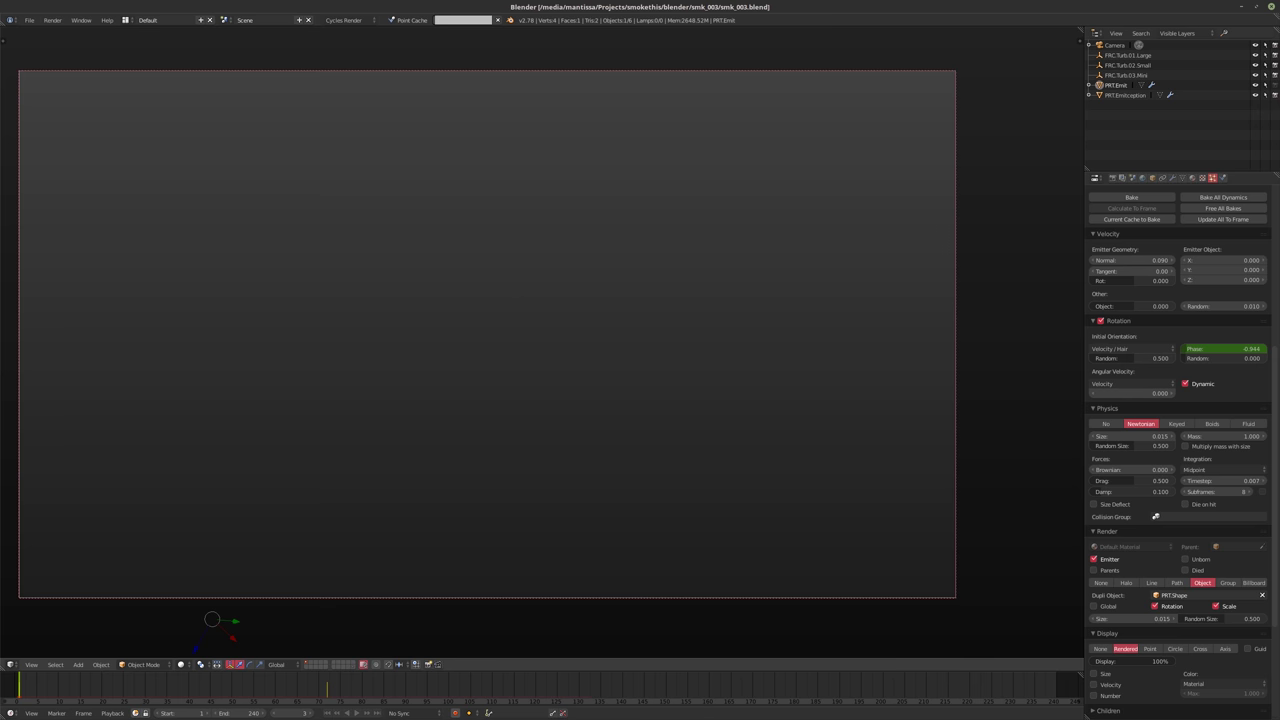
key("Escape")
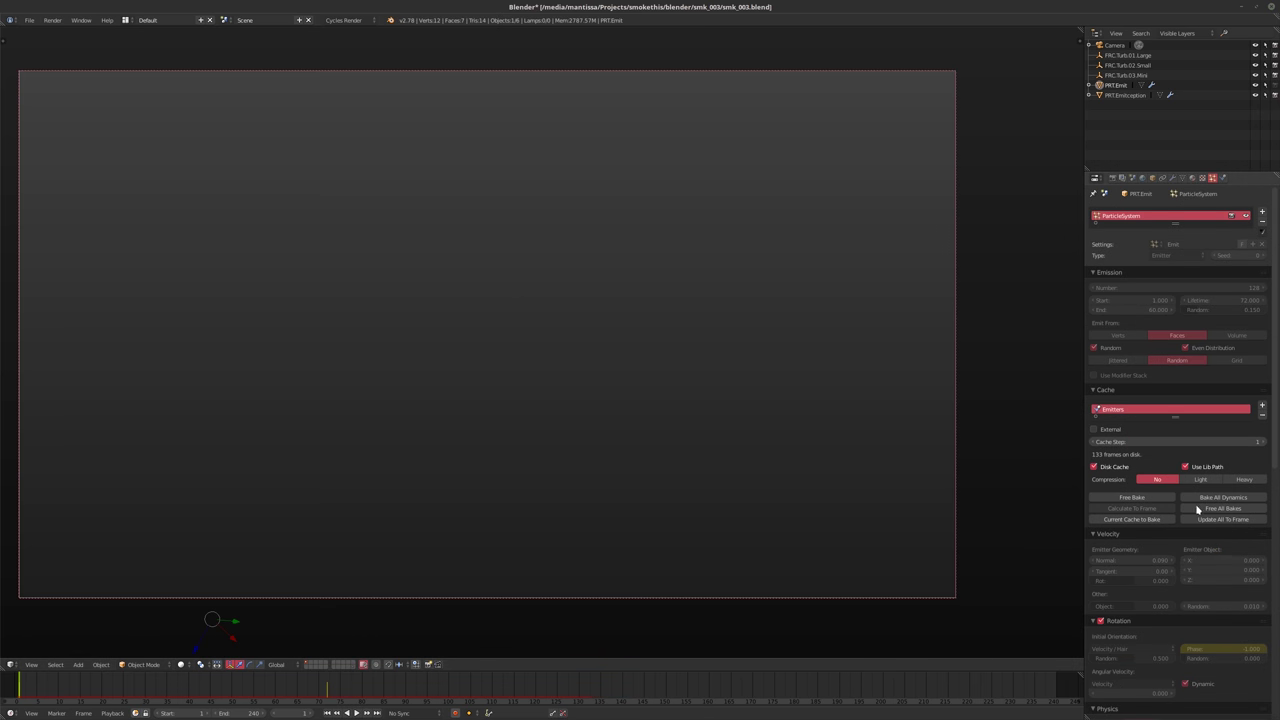
left_click(1208, 509)
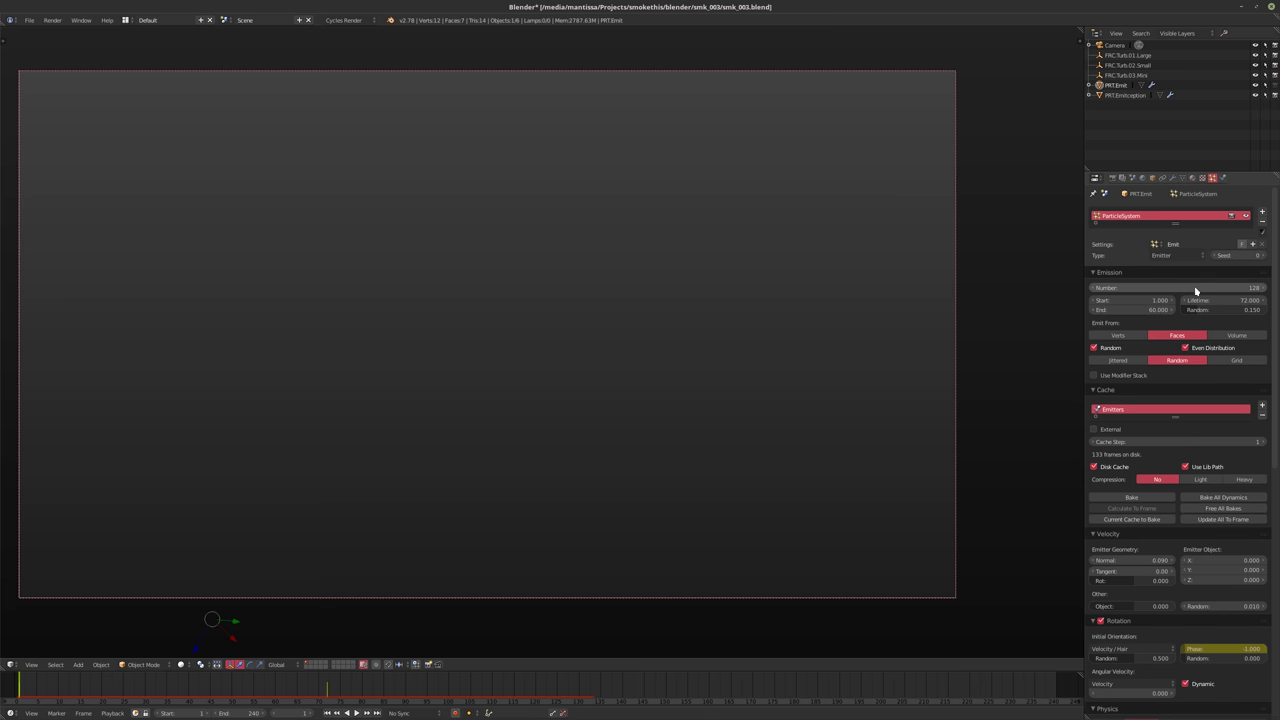
Set PRT.Emit's particle lifetime to 240 and its emission end frame to 120
left_click(1195, 287)
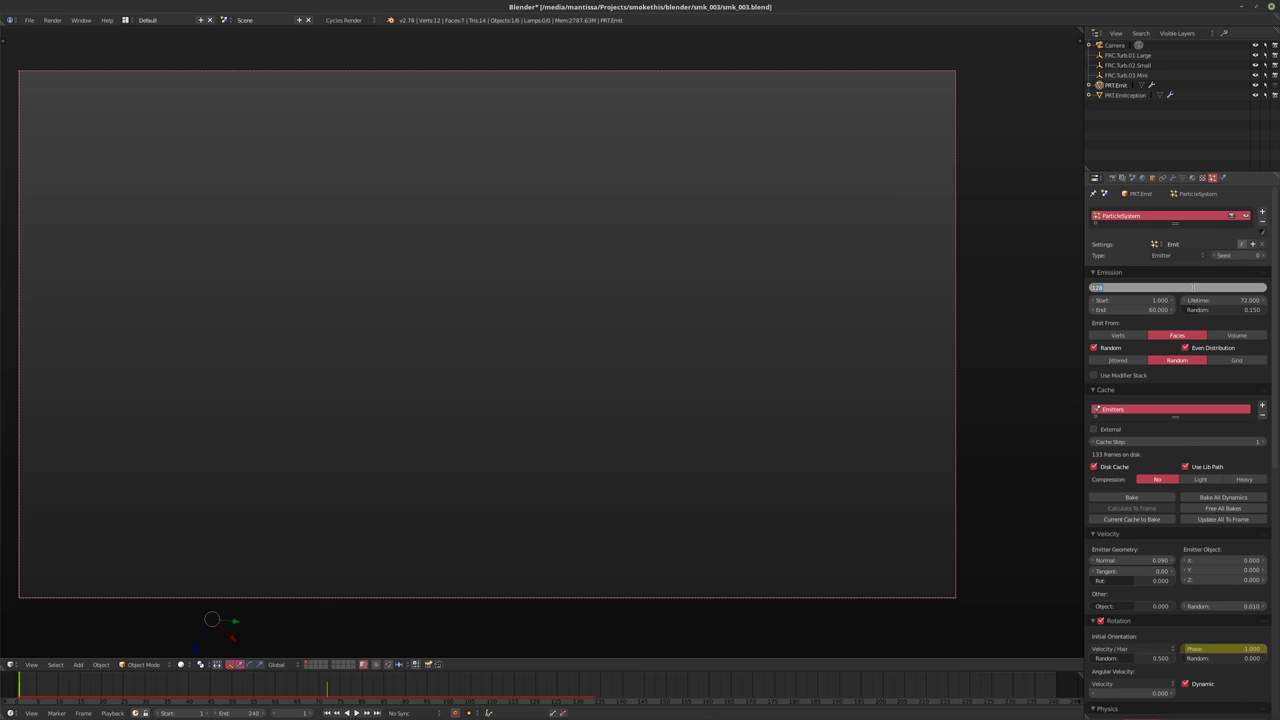
left_click(1214, 301)
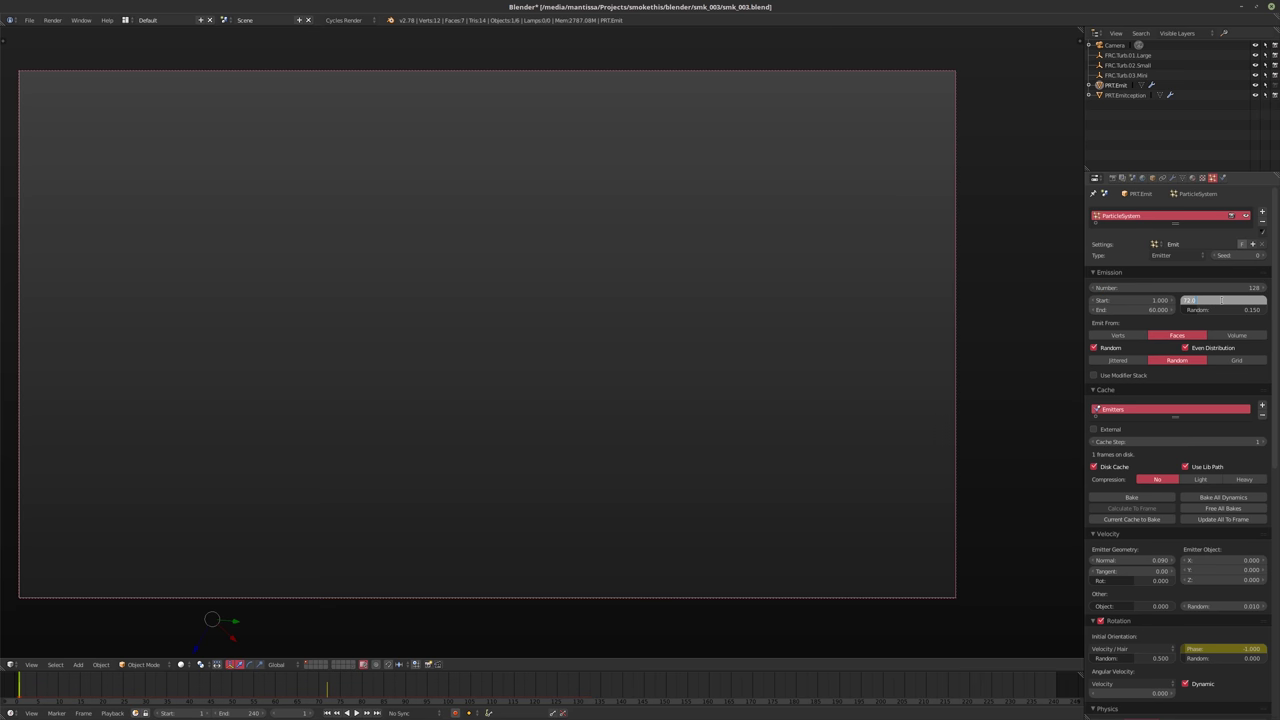
type("72.0249")
key("BackSpace")
type("240")
left_click(1118, 310)
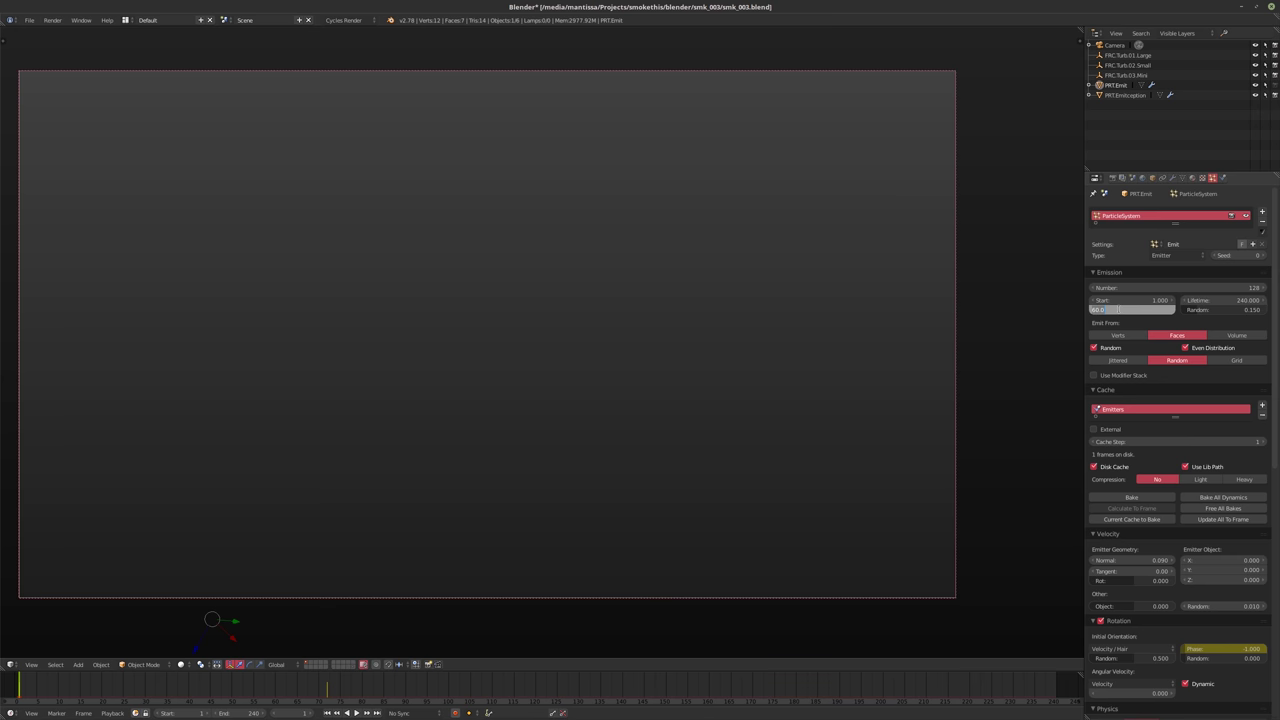
type("120")
key("Return")
Set PRT.Emit's emitter geometry normal velocity to 0.014
scroll(1146, 545, "down", 2)
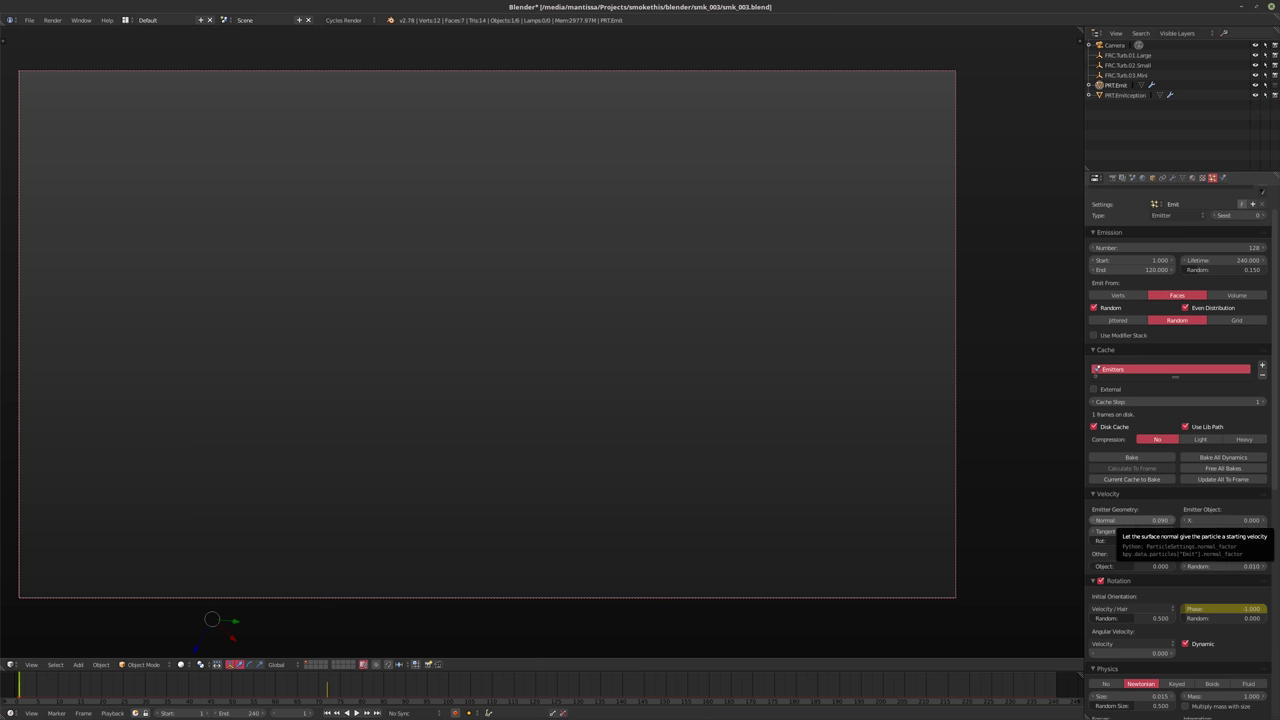
left_click(1115, 520)
type("0.0")
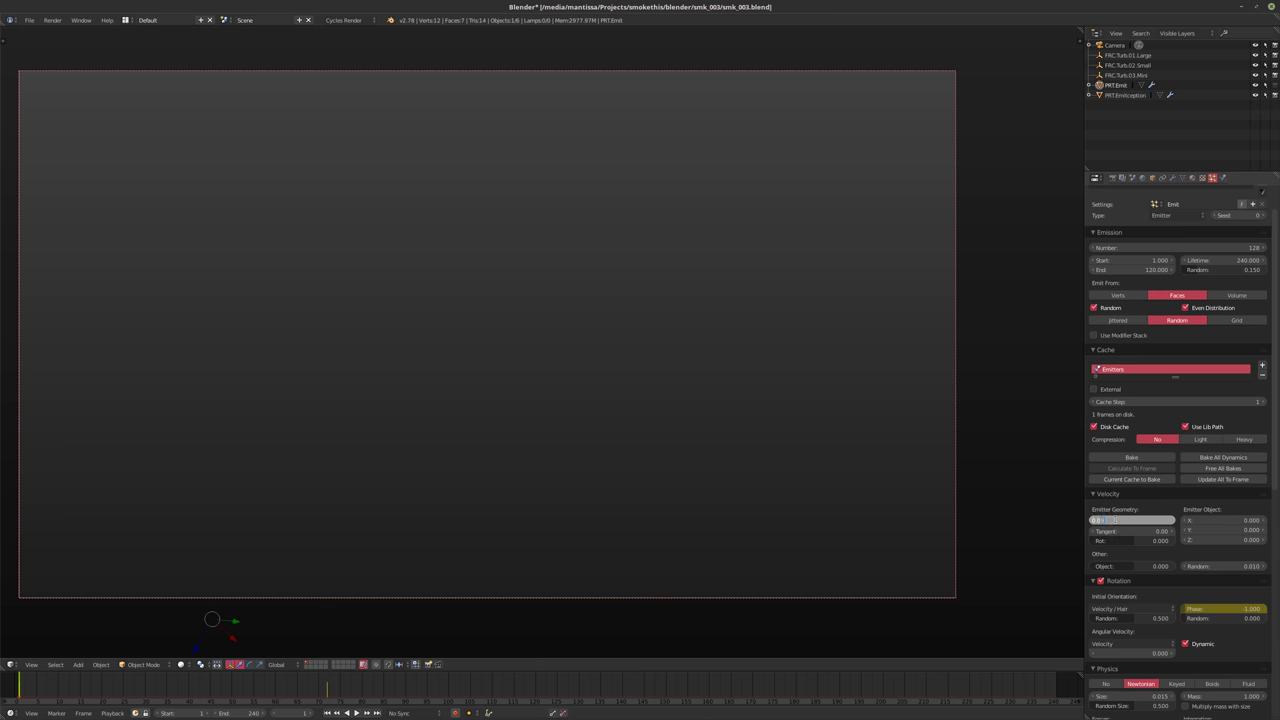
type("12")
key("Return")
left_click(1140, 518)
type("0.014")
Select PRT.Emitception and save over smk_003.blend
left_click(1125, 95)
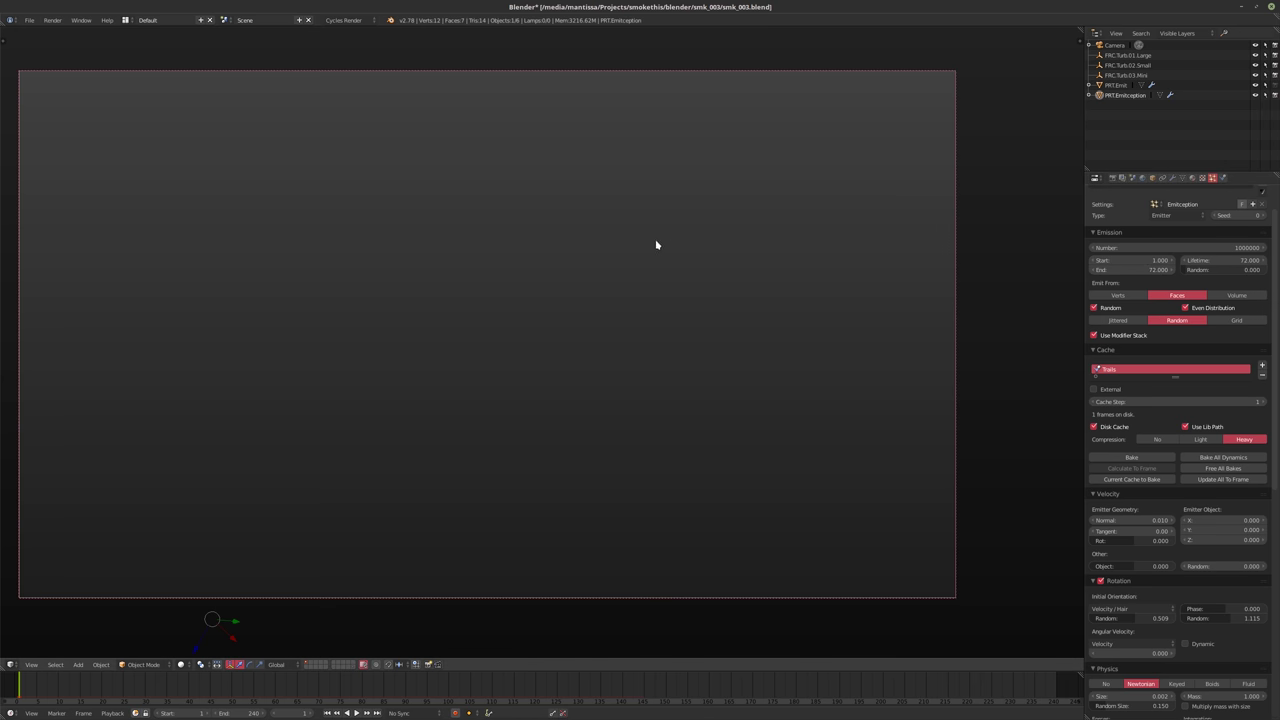
key("ctrl+s")
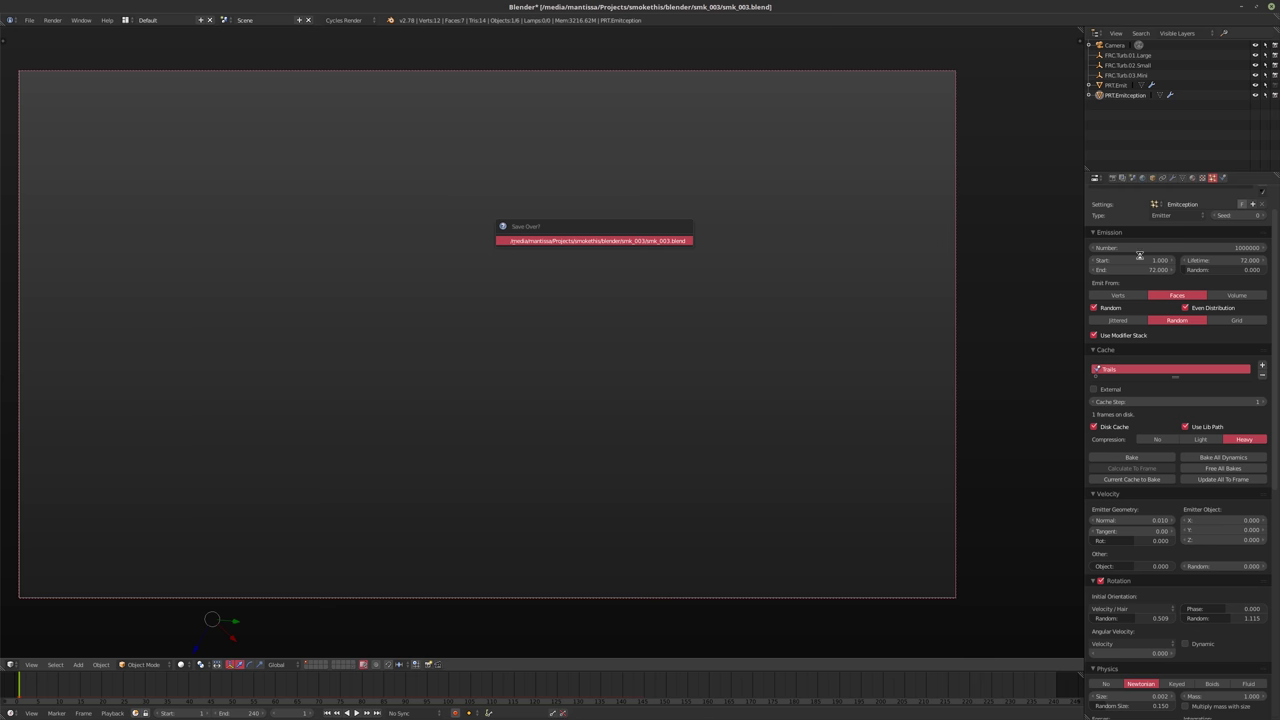
key("Return")
Set PRT.Emitception's emission end frame and particle lifetime to 240, and save the file
left_click(1113, 270)
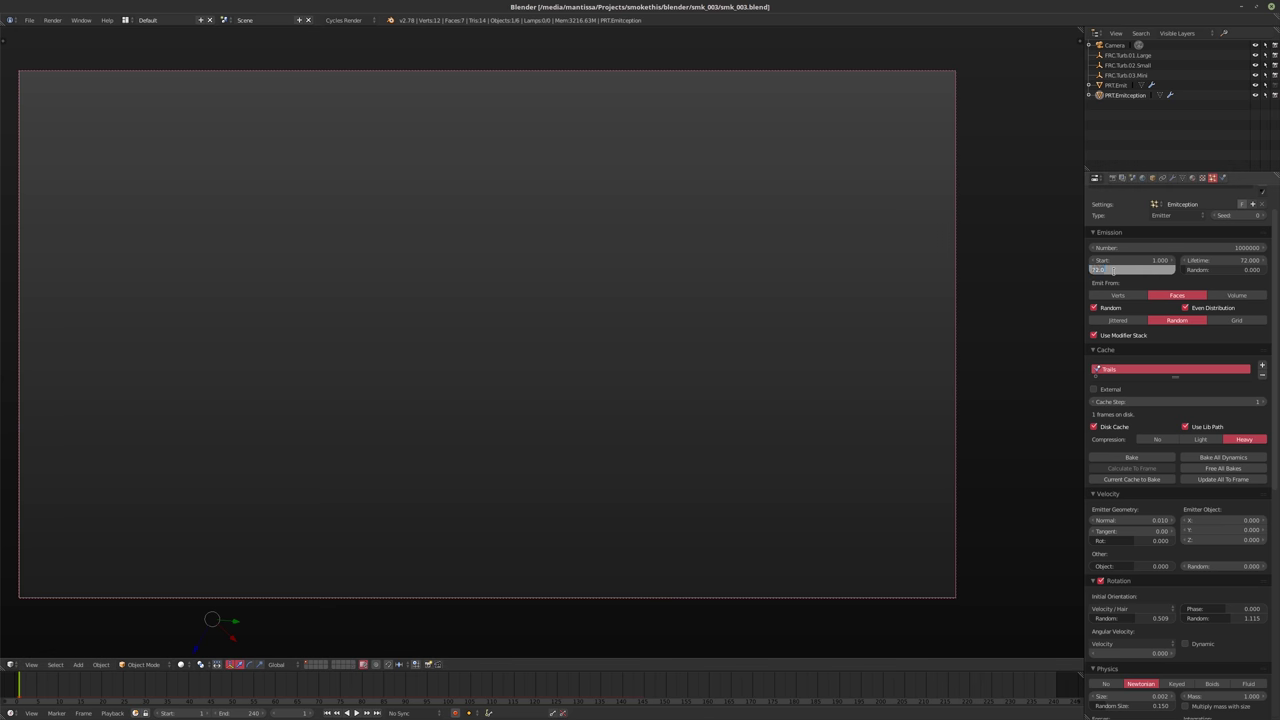
type("240")
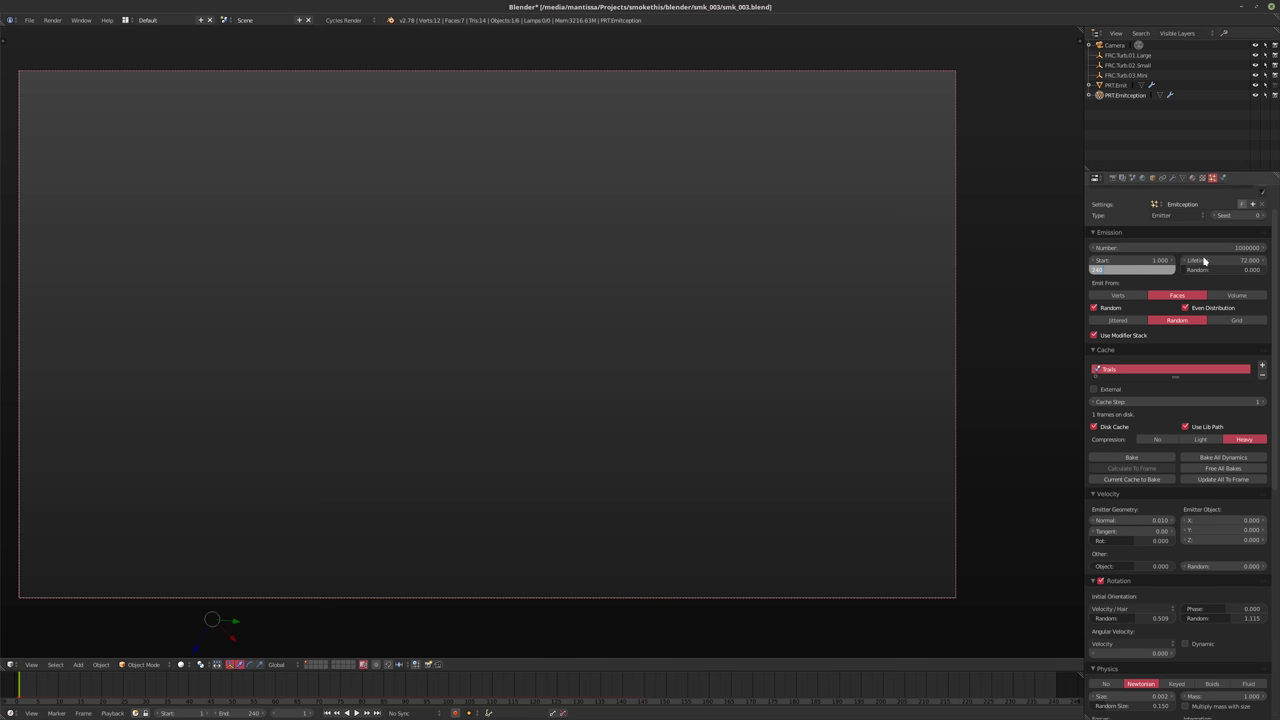
left_click(1206, 262)
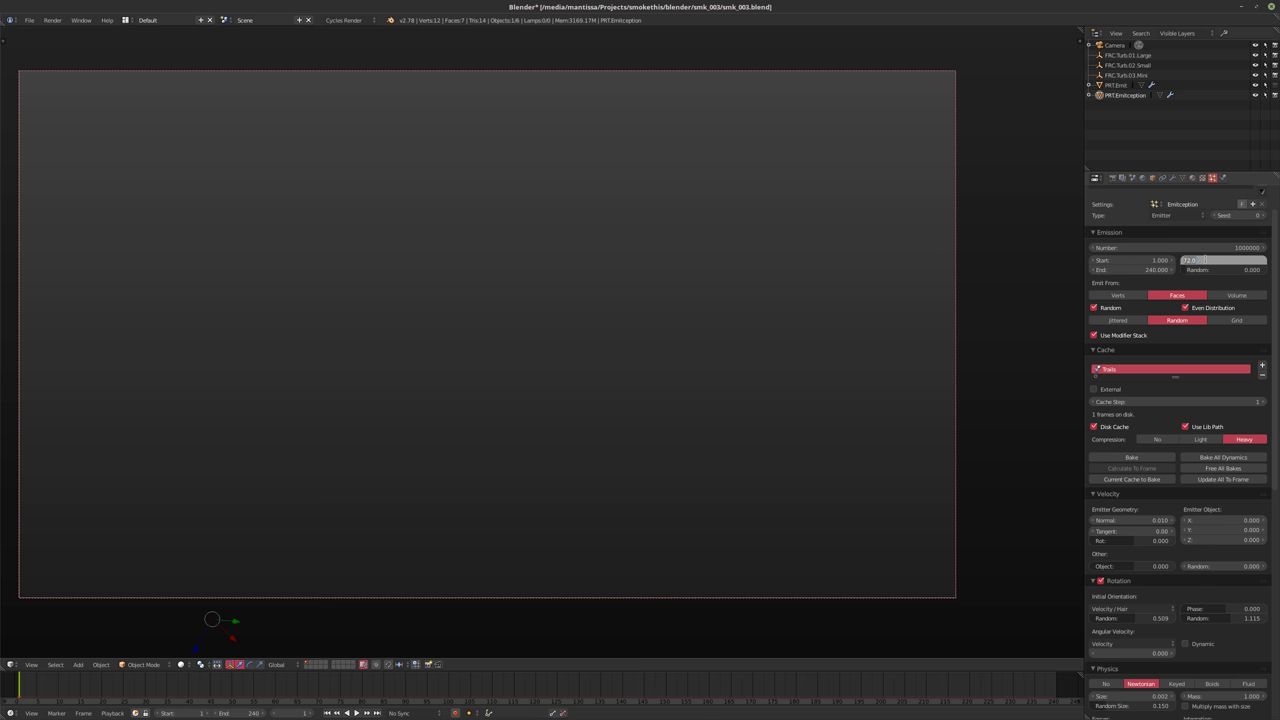
type("240")
key("Return")
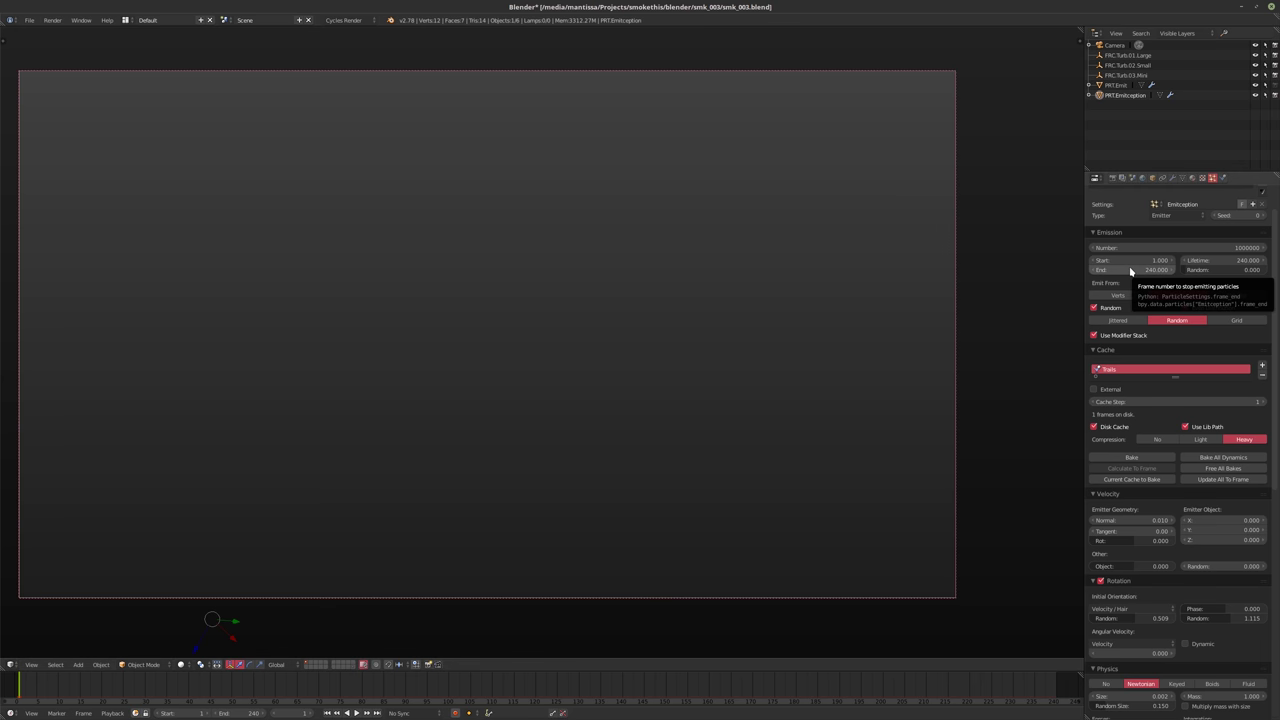
key("ctrl+s")
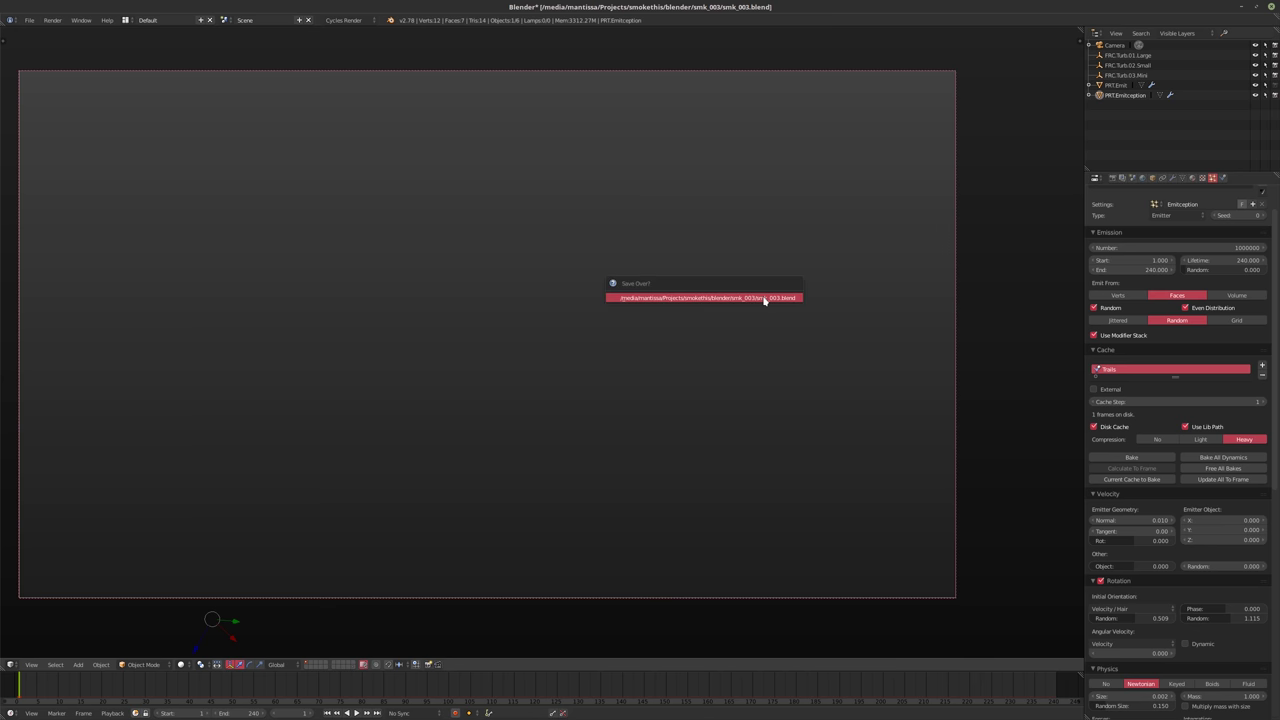
left_click(764, 298)
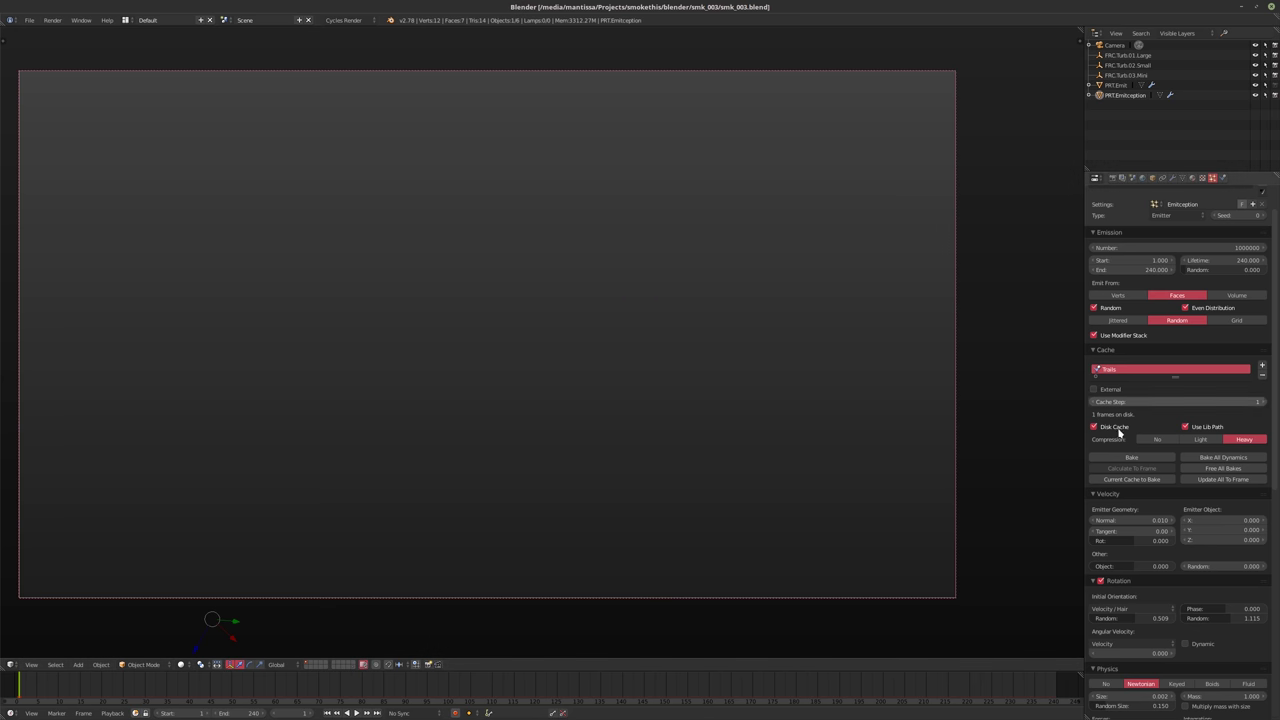
Bake all dynamics for the particle systems and jump to the last frame, 240
left_click(1218, 459)
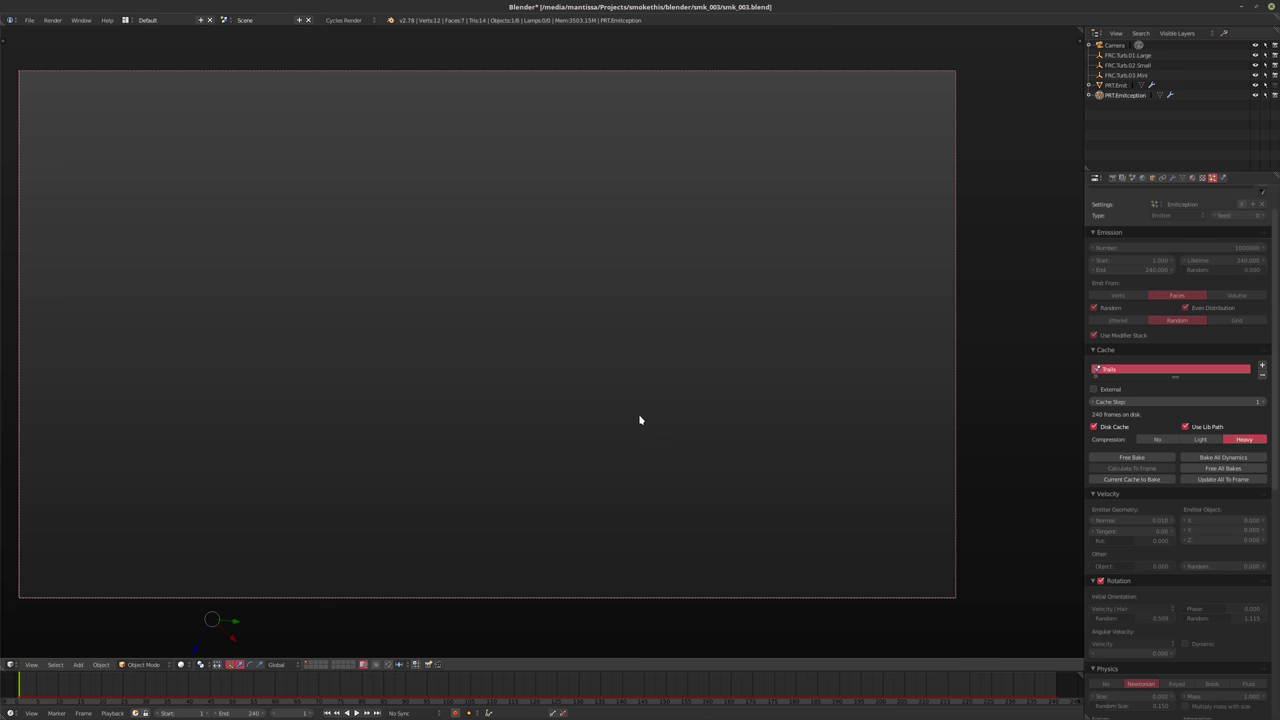
key("shift+Right")
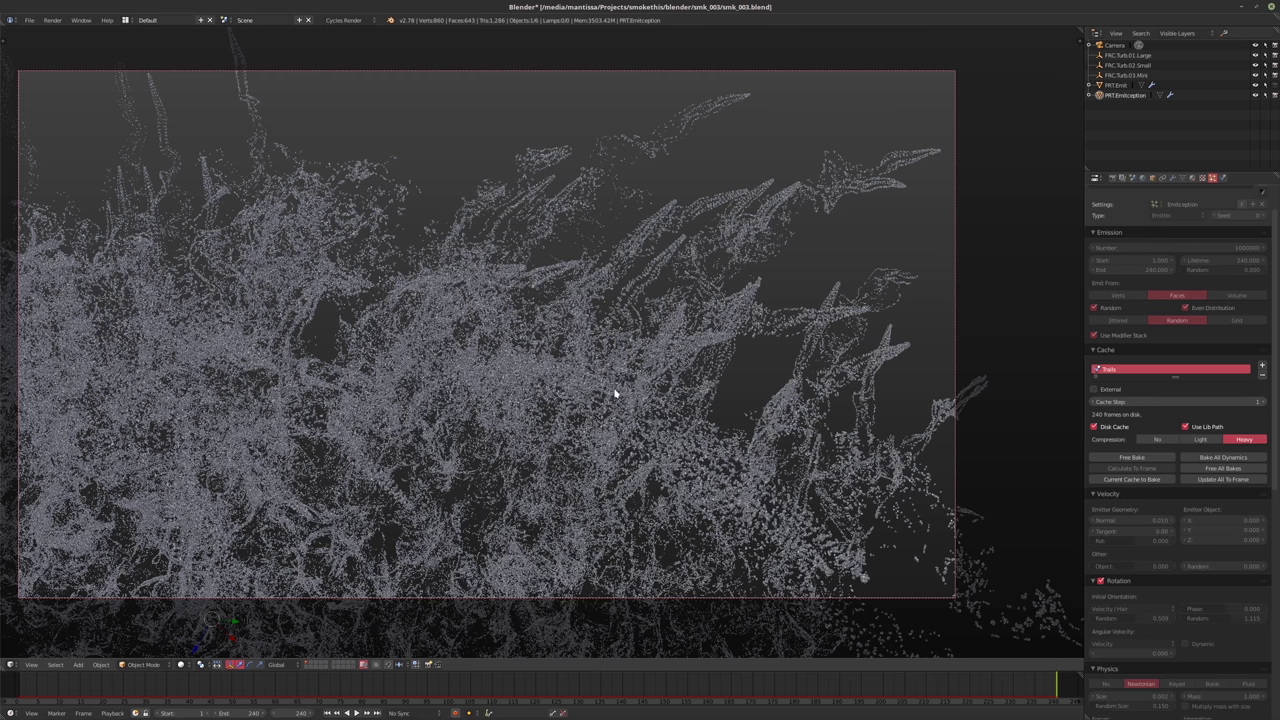
Examine the shape, spread and density of the baked particle trails at frame 240, within the camera frame and from several surrounding angles
scroll(630, 391, "down", 3)
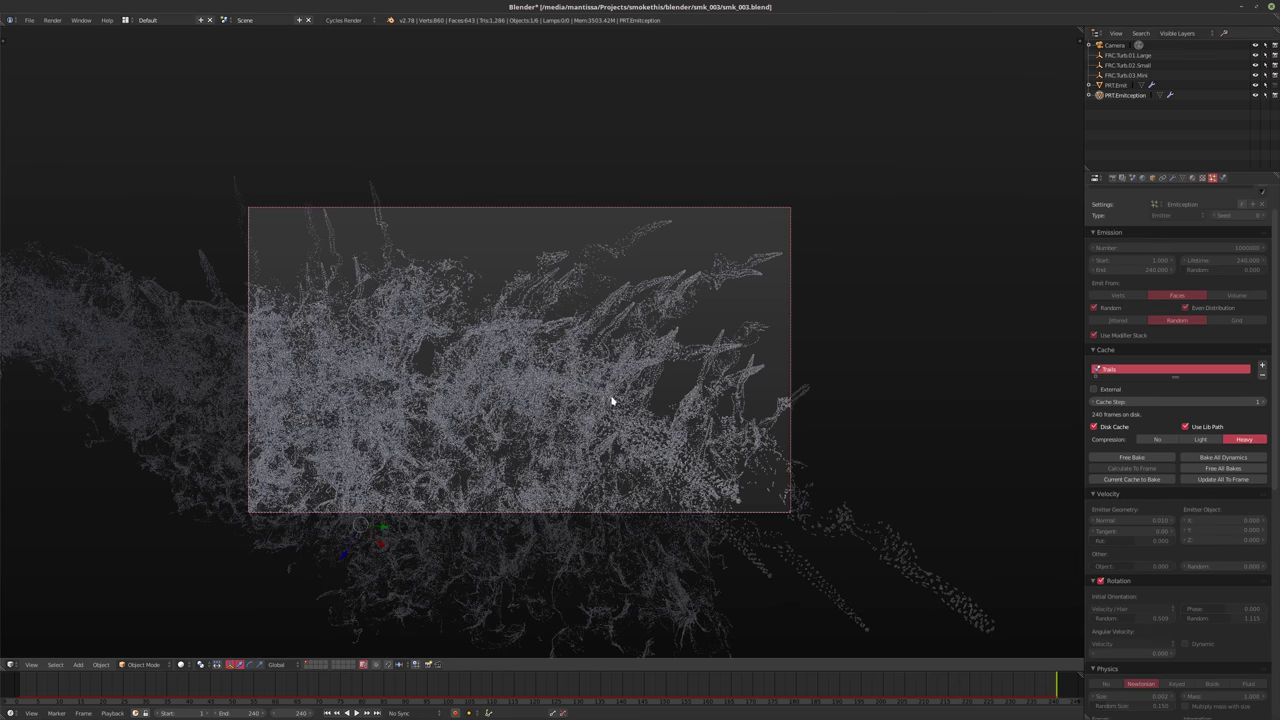
scroll(605, 403, "down", 2)
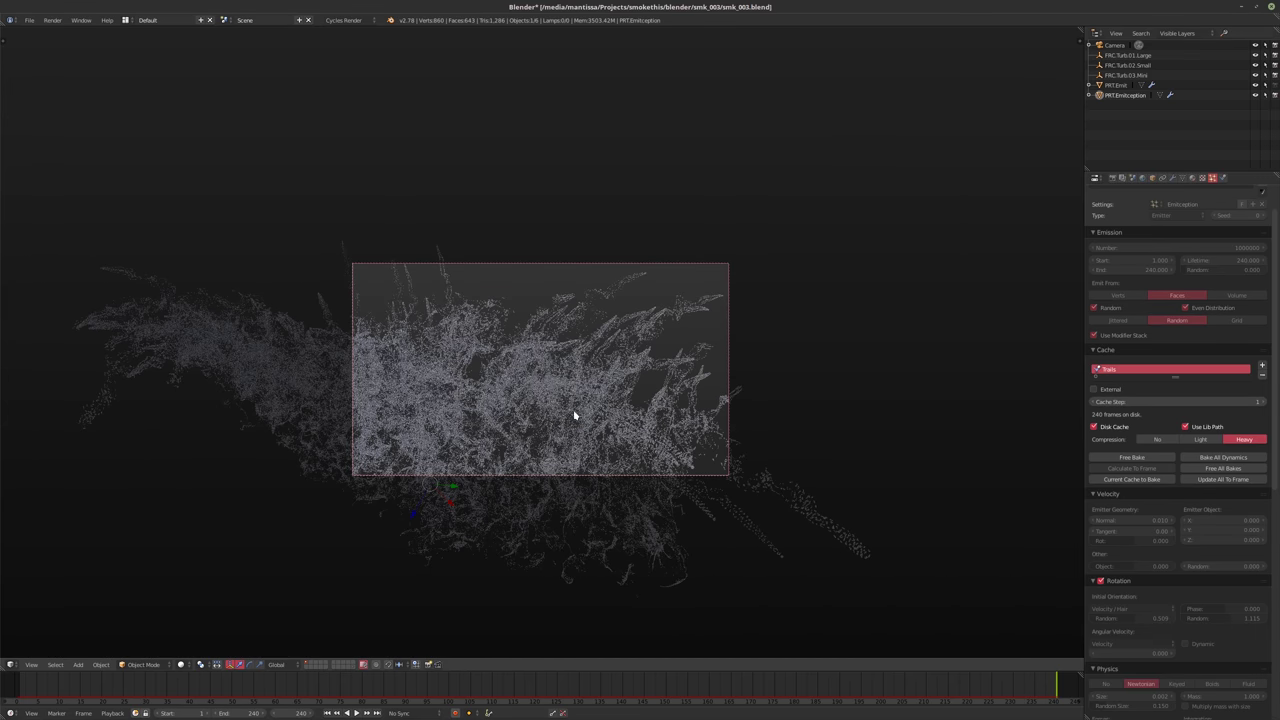
key("KP_0")
key("KP_8")
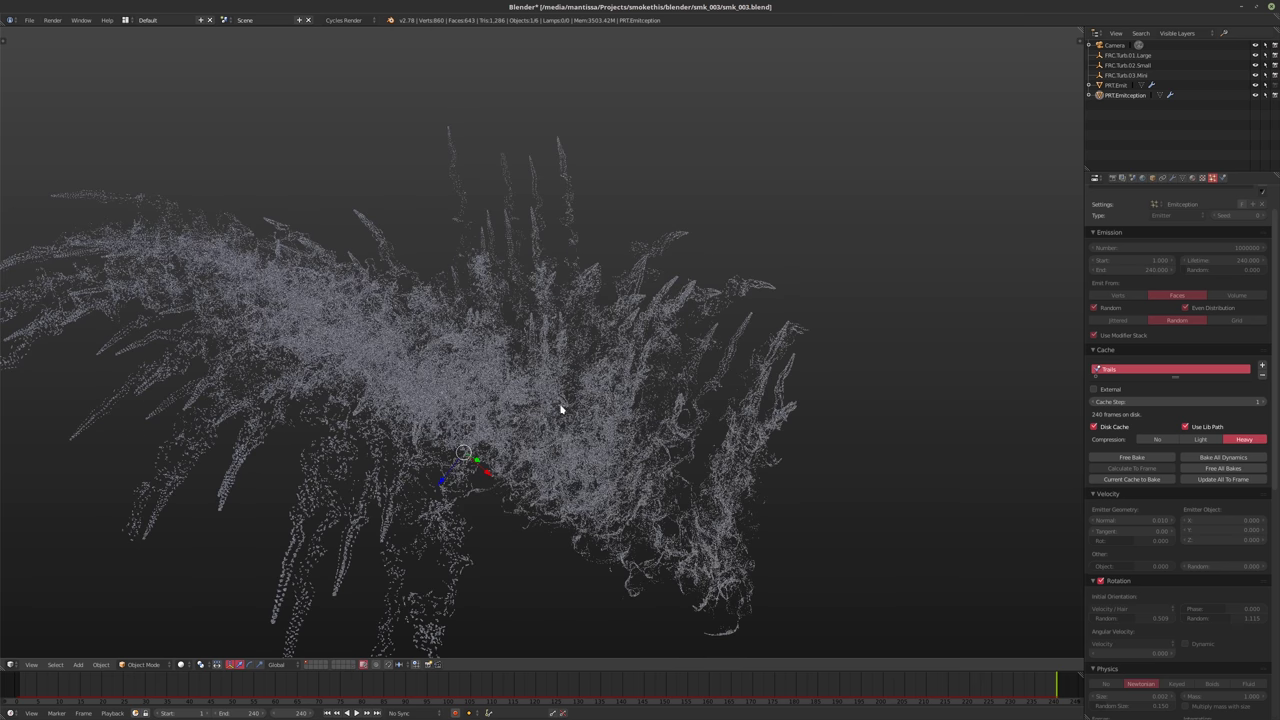
key("KP_8")
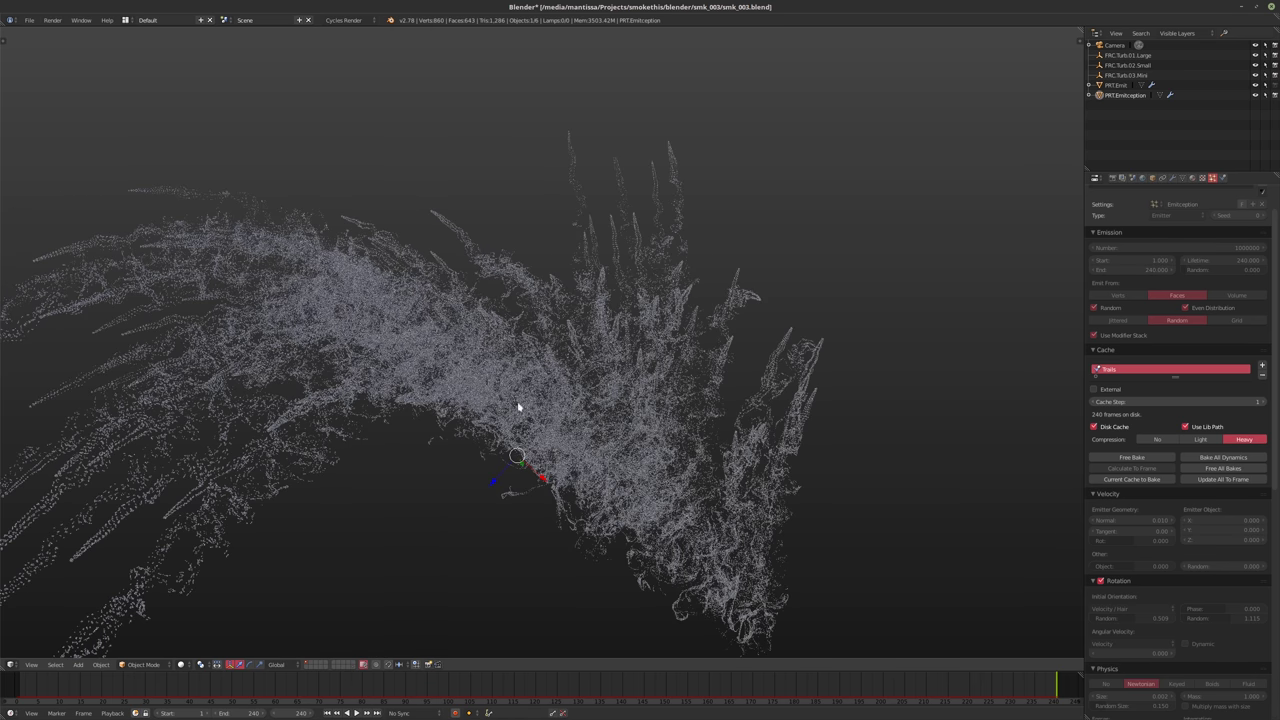
key("KP_8")
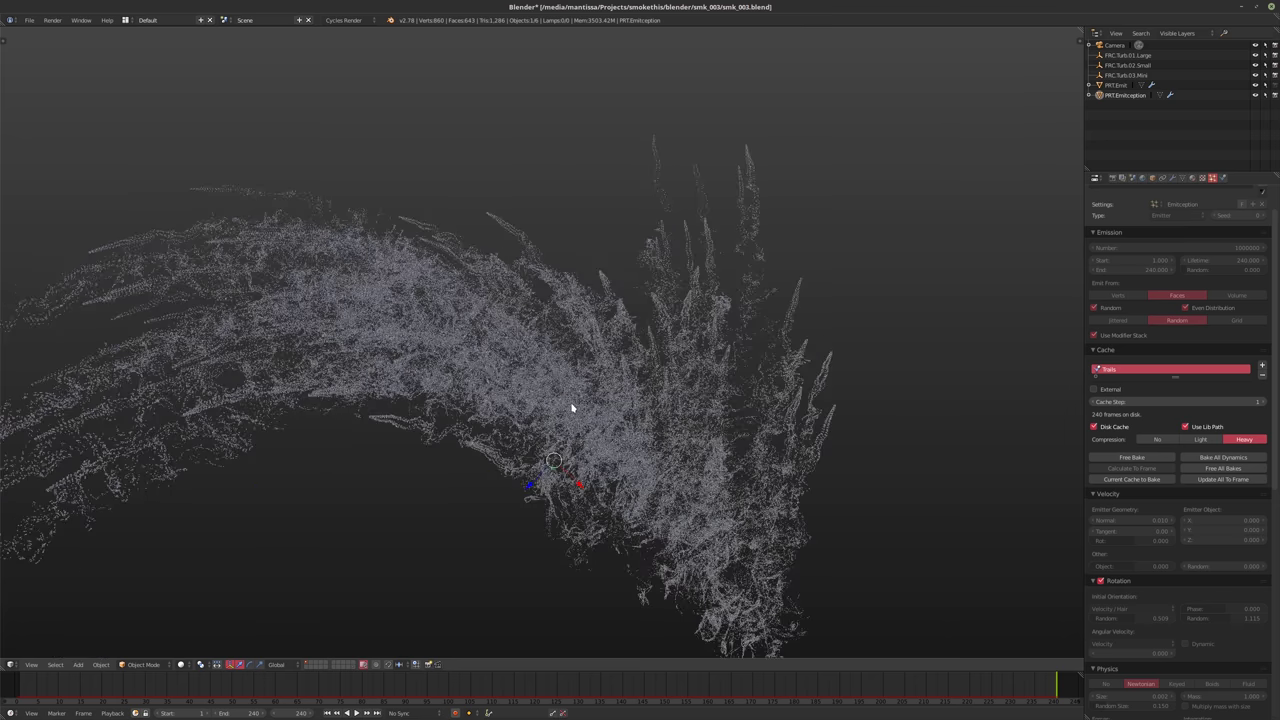
key("KP_8")
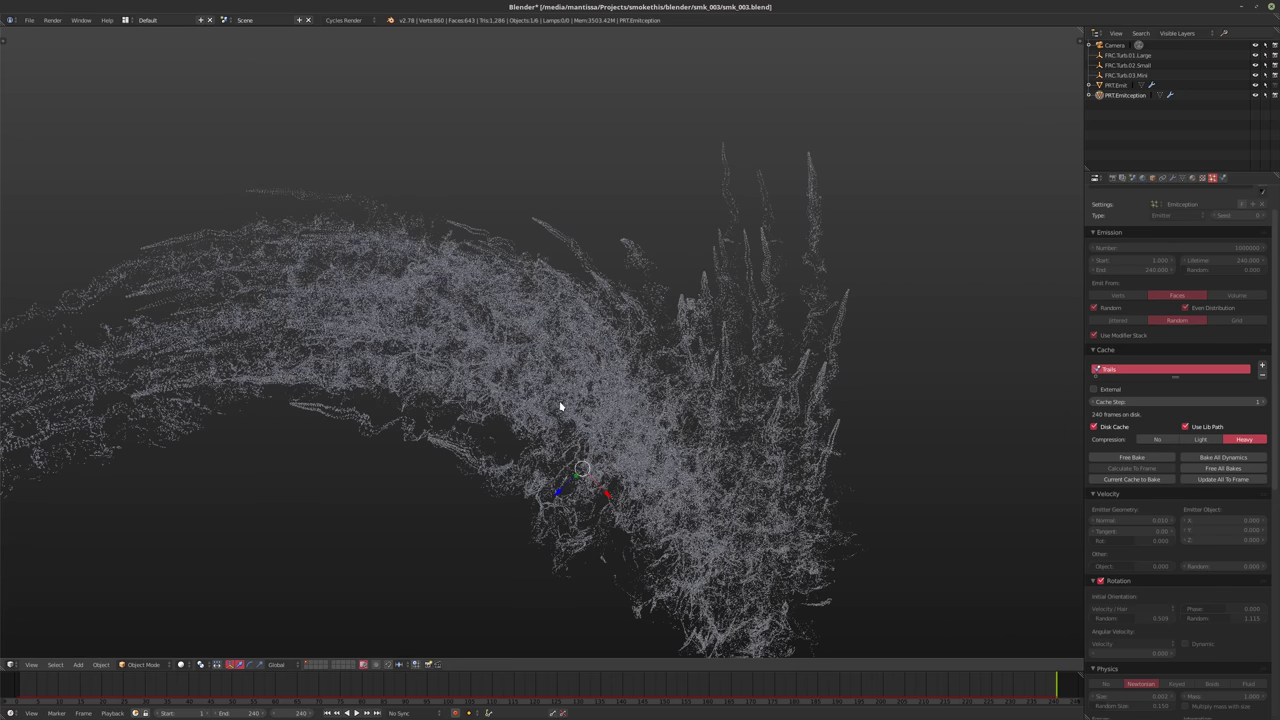
key("KP_8")
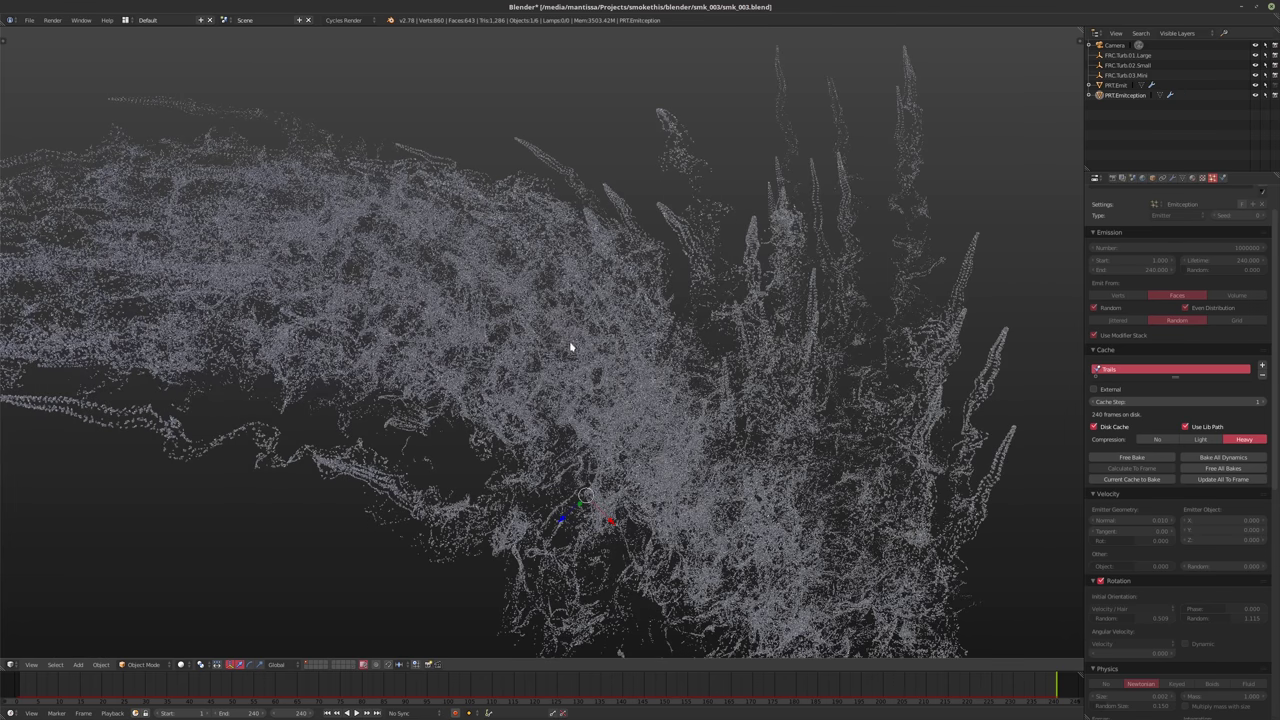
key("KP_8")
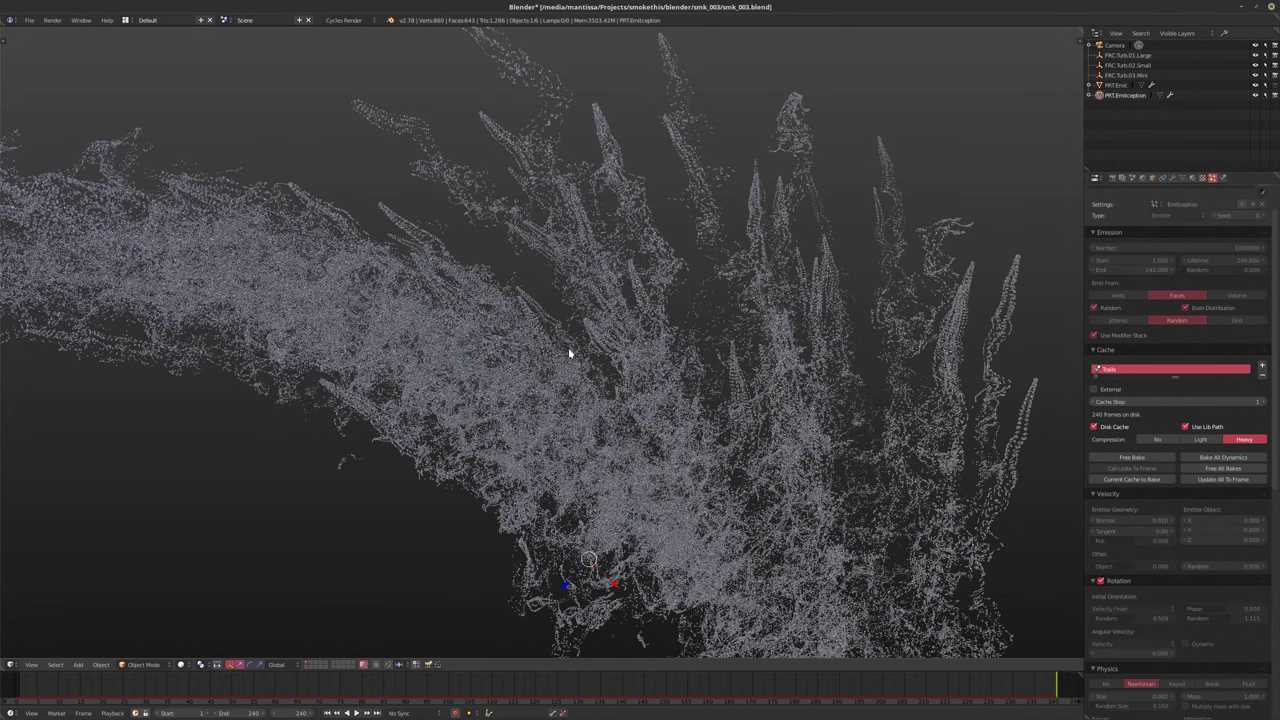
key("KP_8")
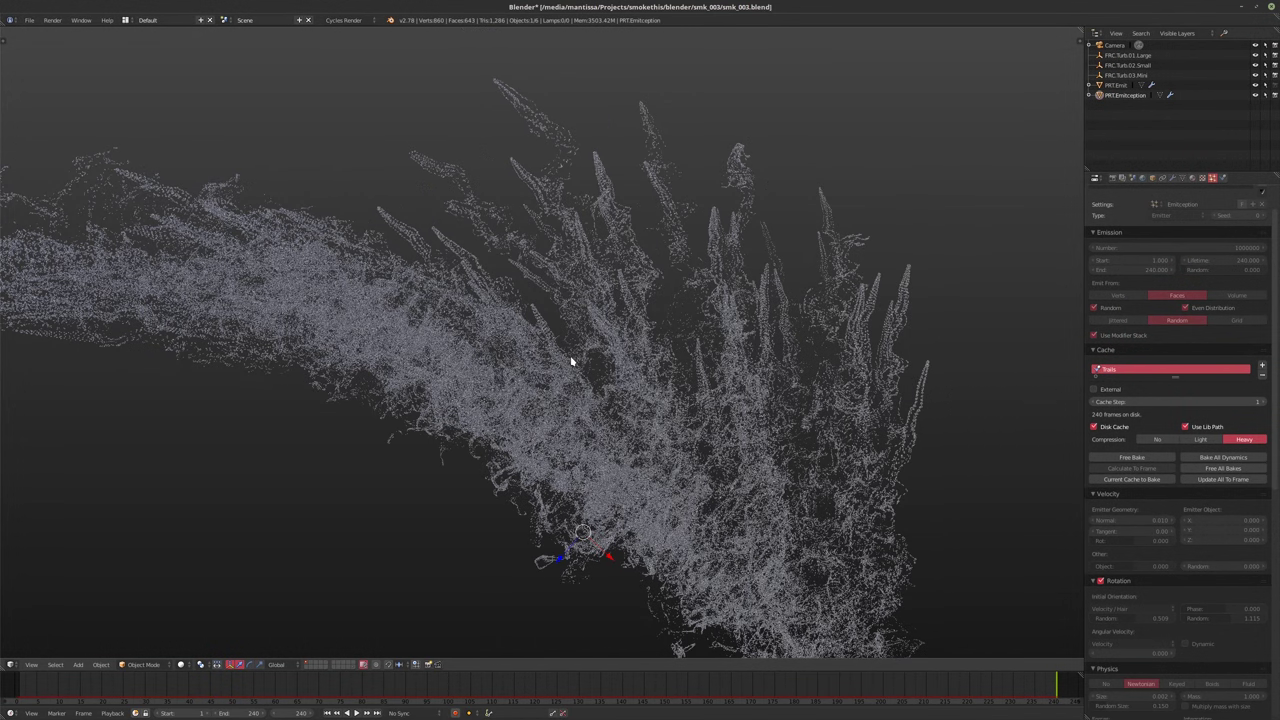
scroll(571, 362, "down", 1)
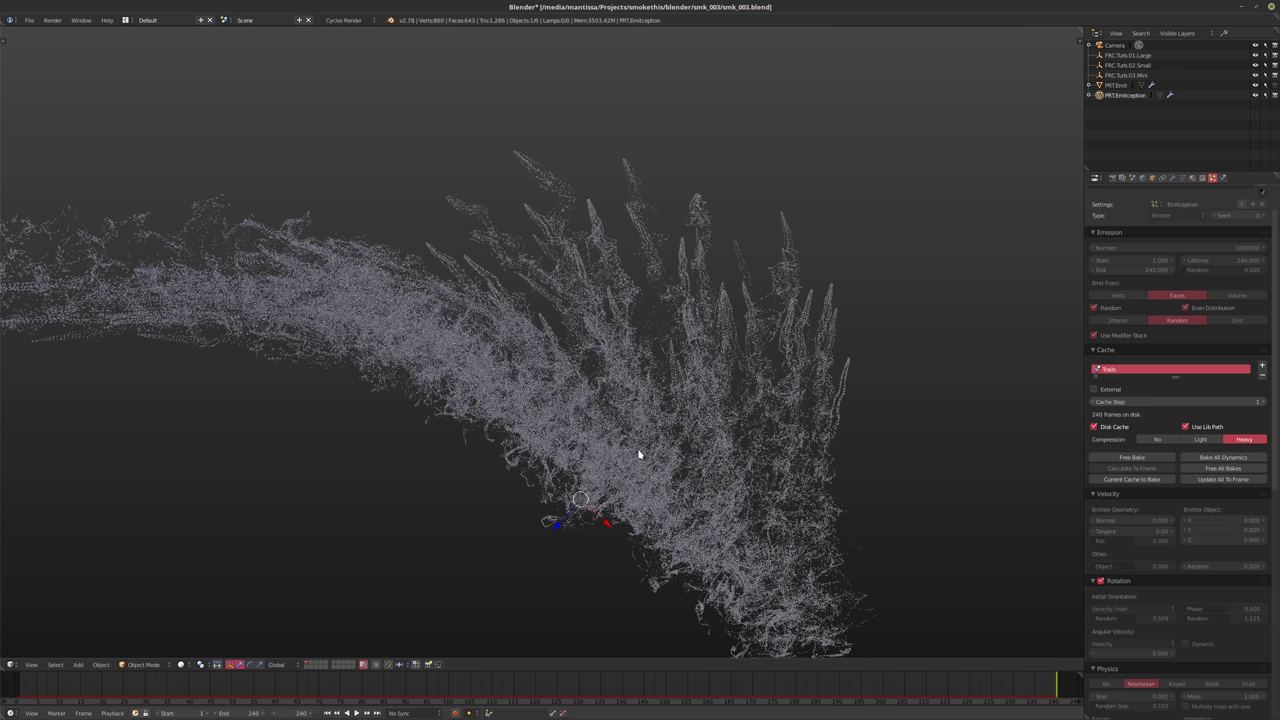
Play back the baked simulation, stop at frame 130, and inspect the individual particle trails from several angles
key("alt+a")
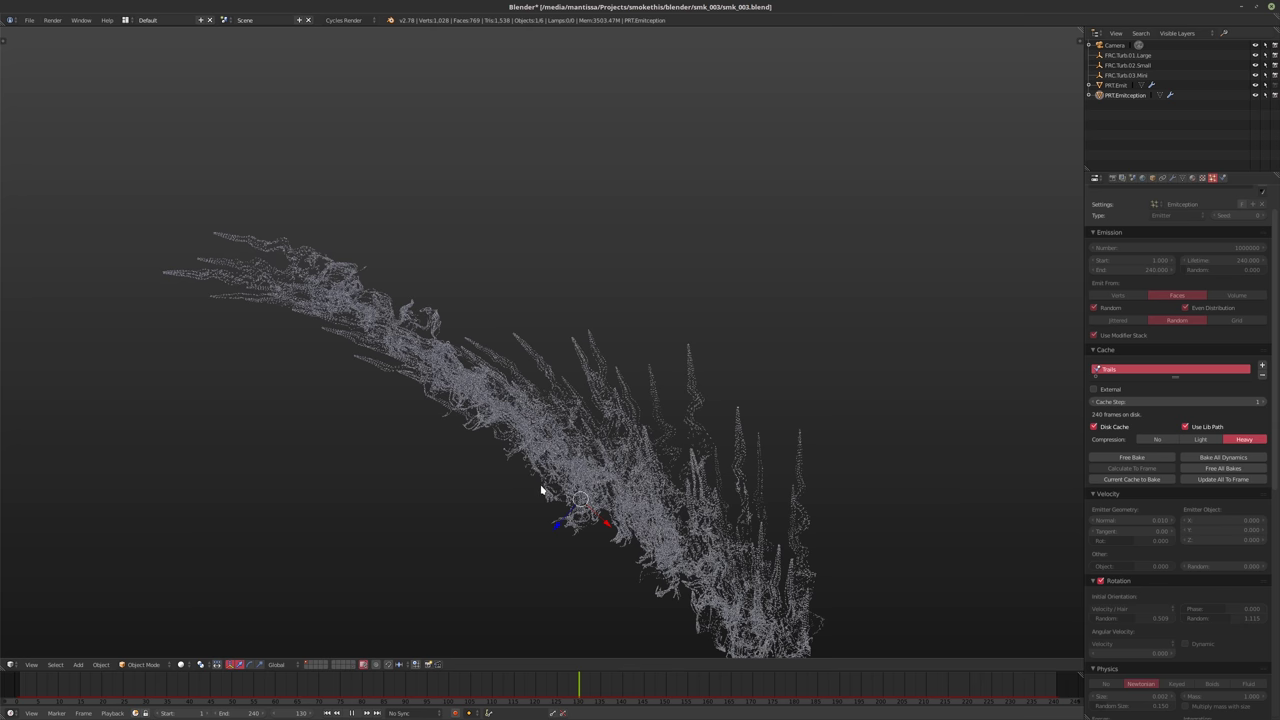
key("alt+a")
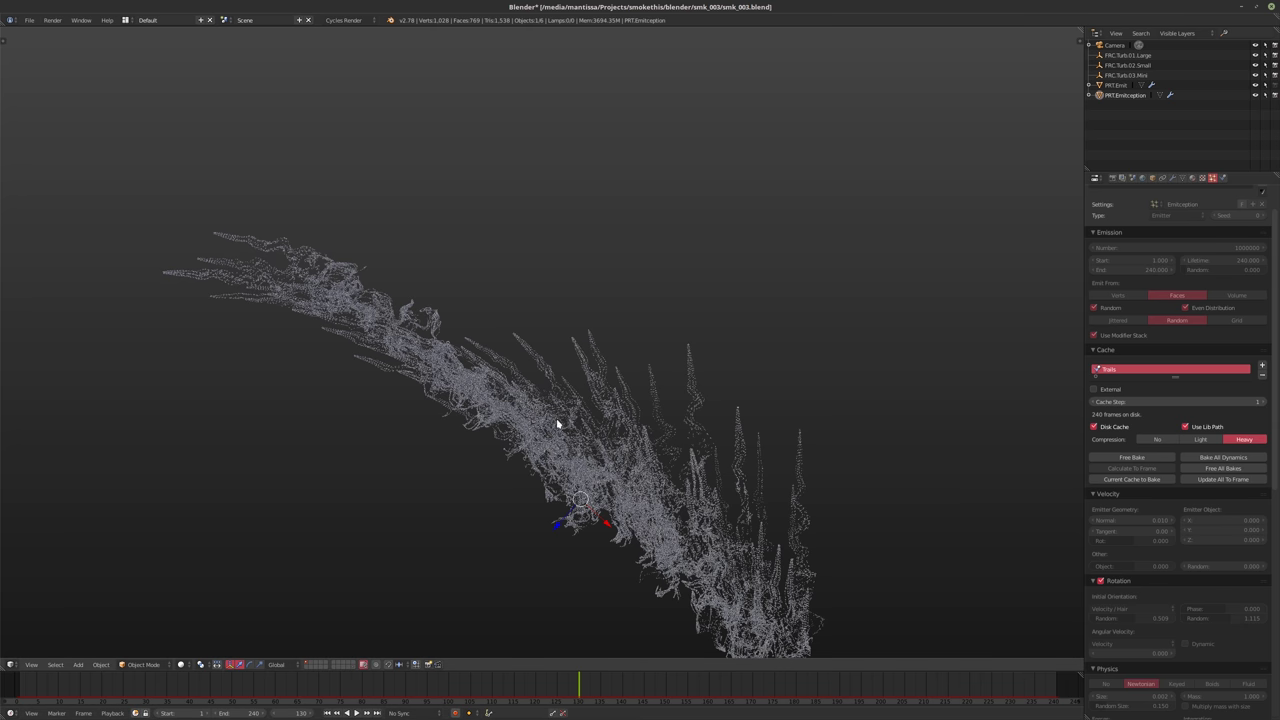
middle_click_drag(591, 411, 774, 492)
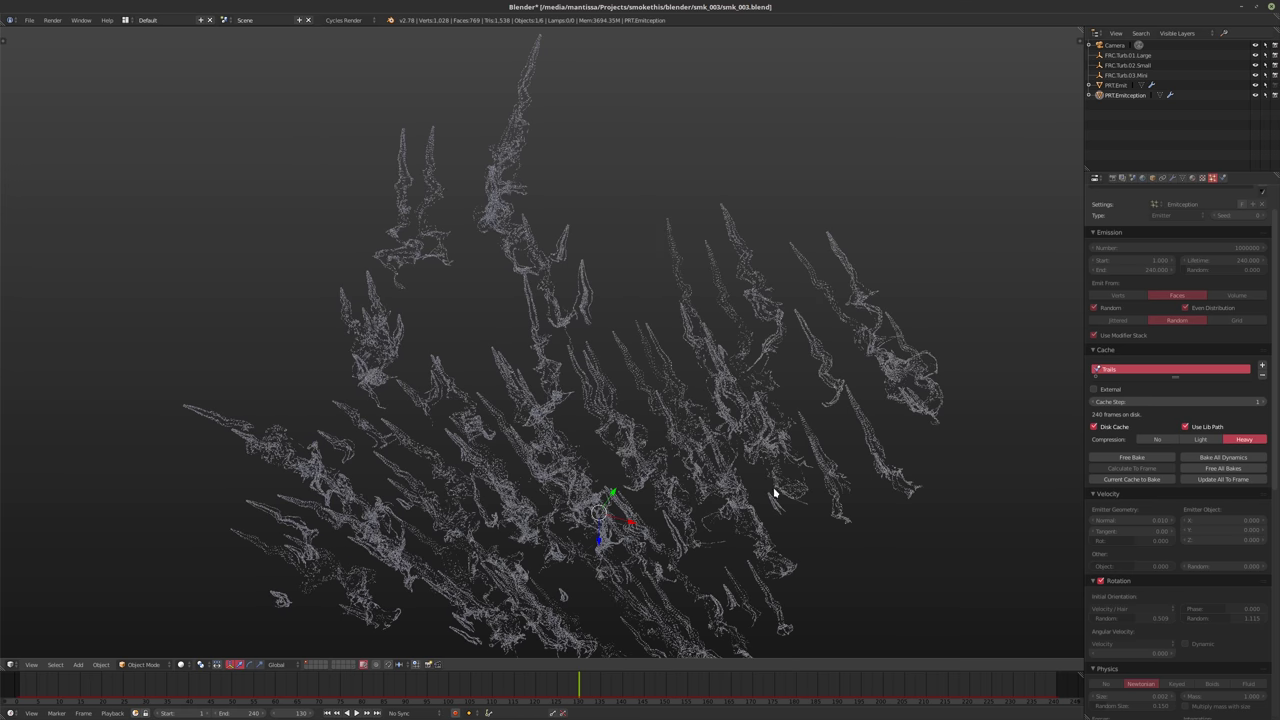
middle_click_drag(829, 452, 704, 451)
middle_click_drag(598, 452, 491, 464)
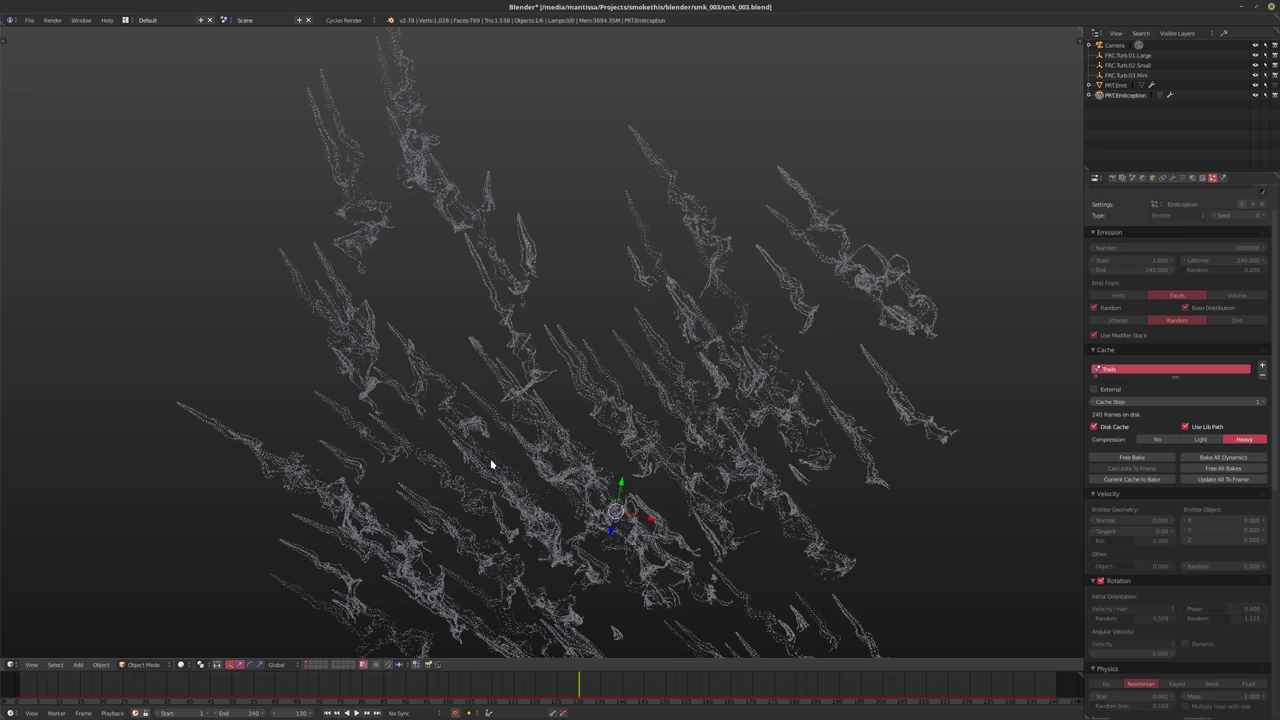
Return to the first frame, free the Emitception particle bake and set its particle number to 100000
key("shift+Left")
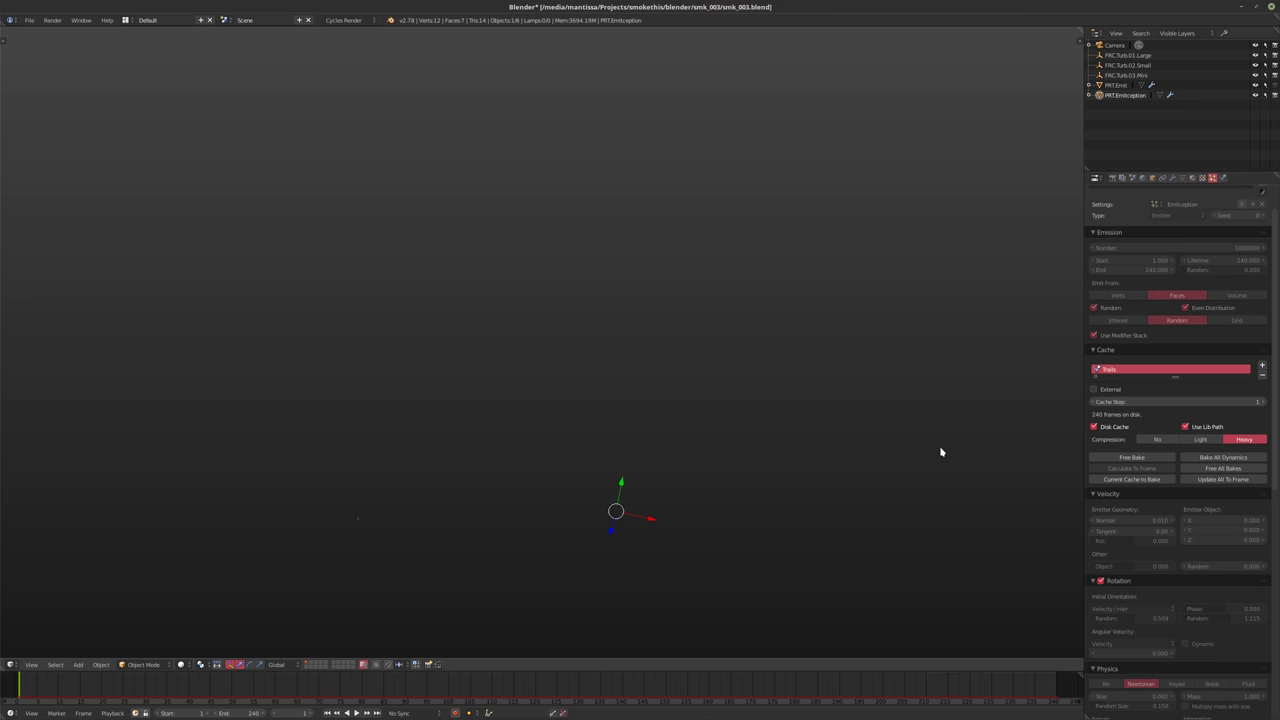
left_click(1100, 457)
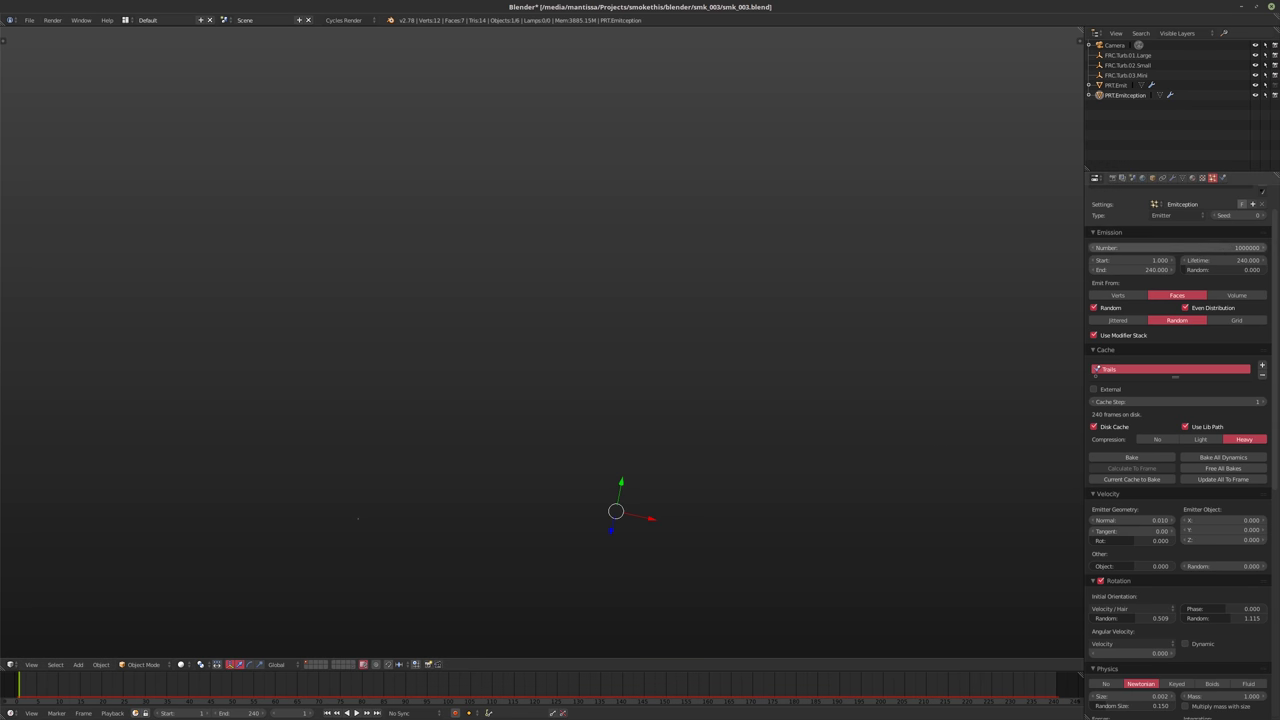
left_click(1145, 248)
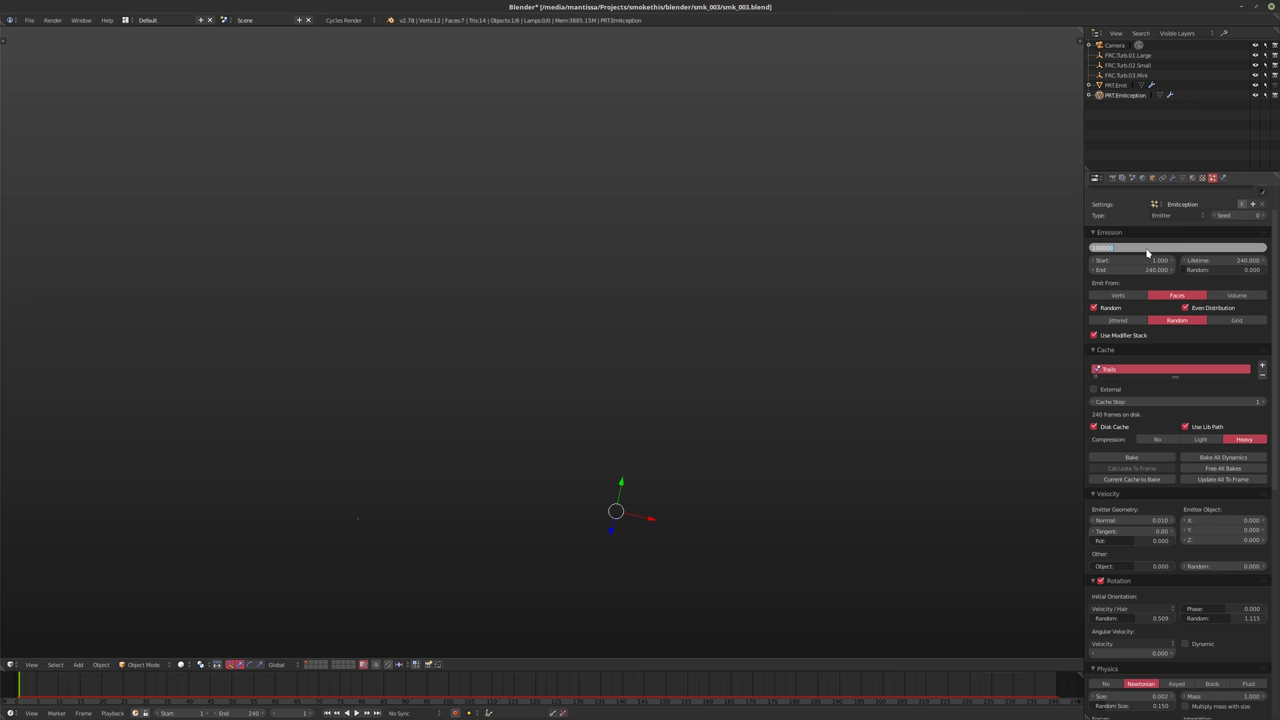
type("100000")
key("Return")
middle_click_drag(700, 443, 710, 432, "shift")
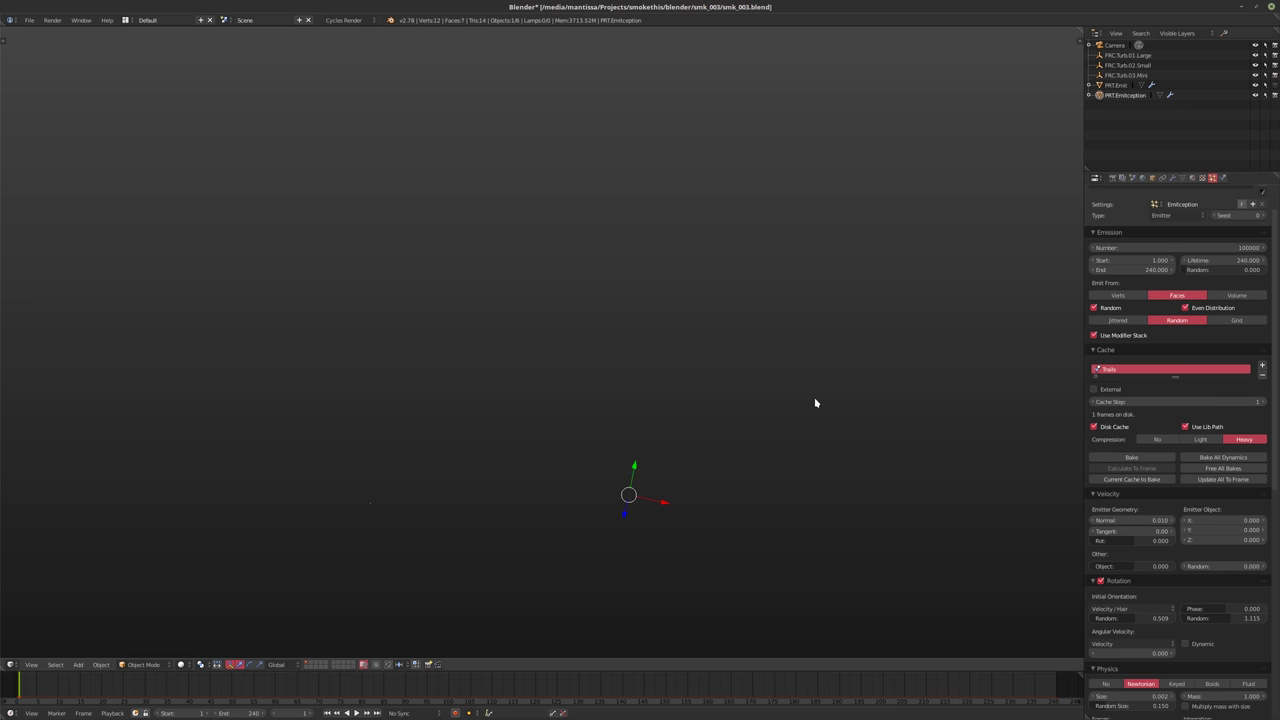
Free the bake of the PRT.Emit particle system and set its normal emission velocity to 0.015
left_click(1117, 85)
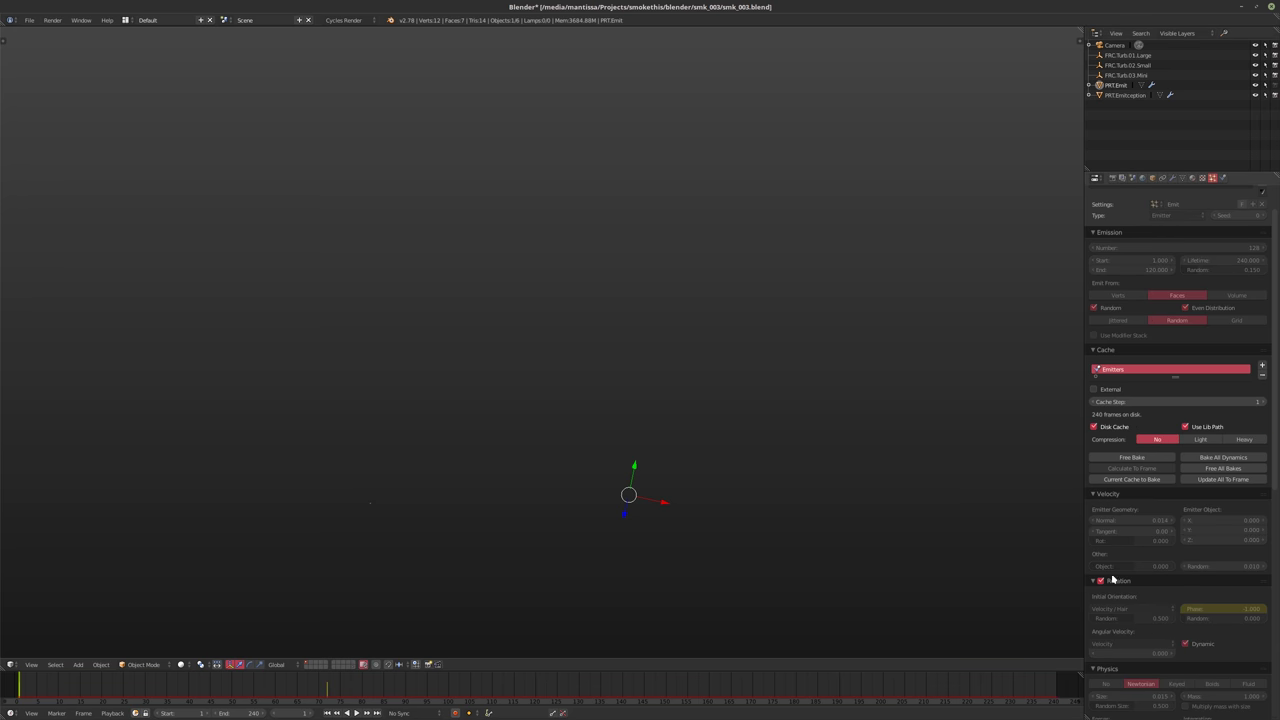
left_click(1132, 457)
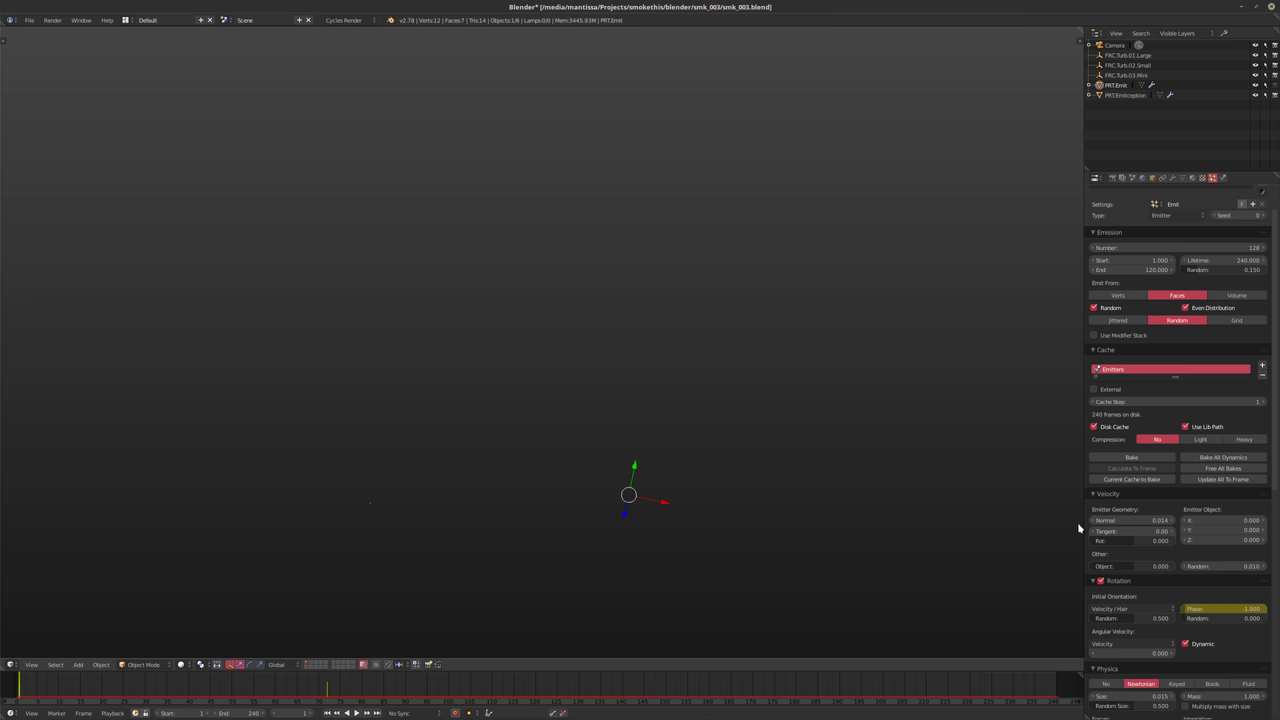
left_click(1136, 521)
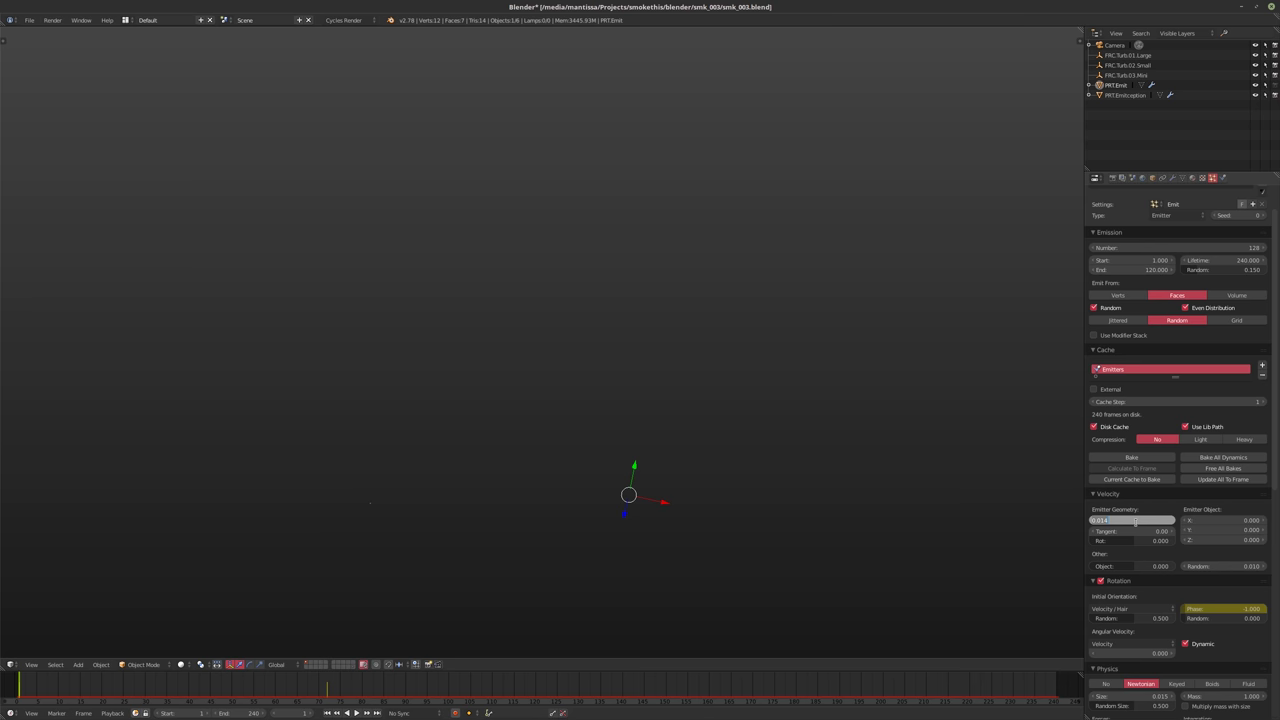
type(".015")
key("Return")
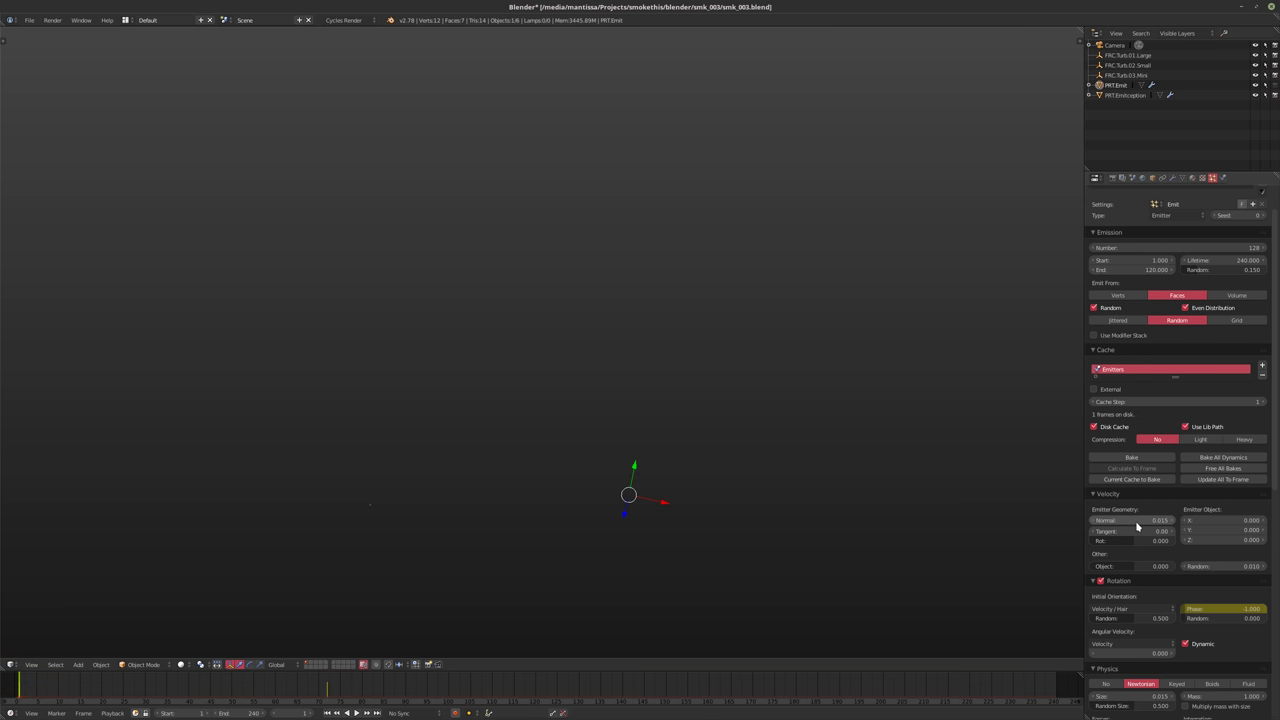
Change the viewport orbit style to Turntable in the user preferences and check it on the emitter plane in front view
key("Tab")
middle_click_drag(640, 400, 735, 422)
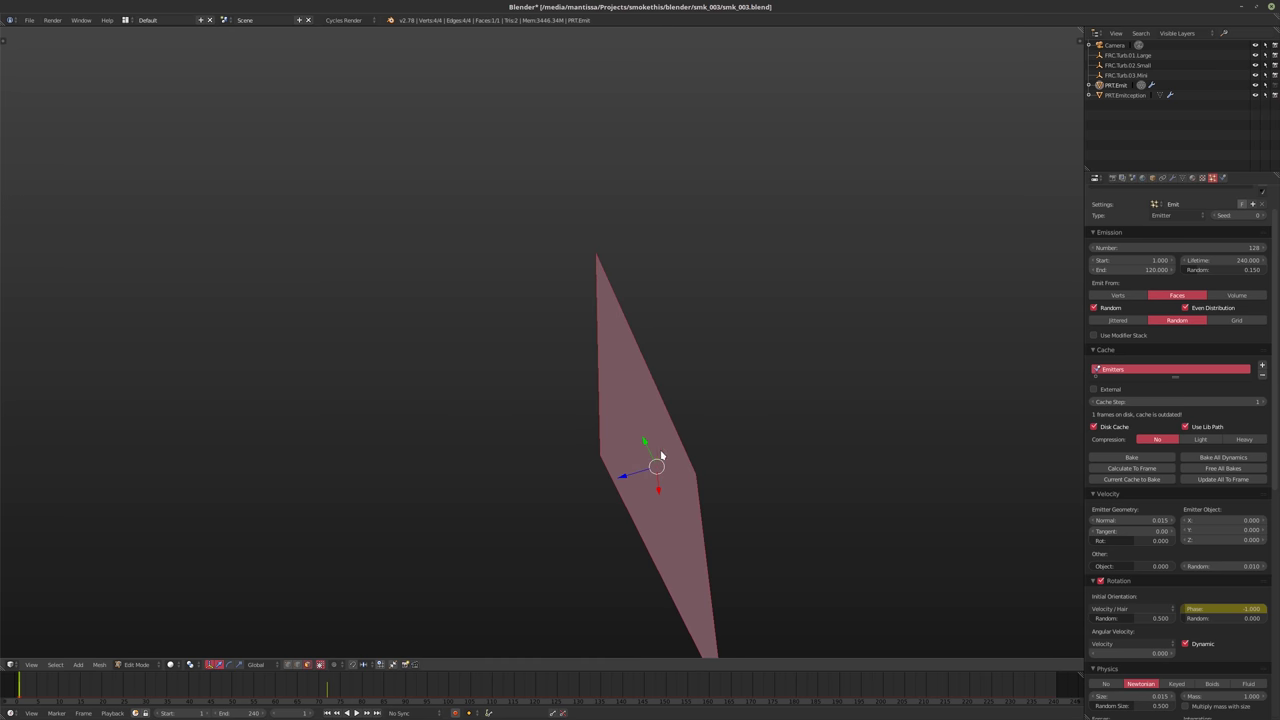
middle_click_drag(661, 455, 722, 566)
key("KP_1")
key("ctrl+alt+u")
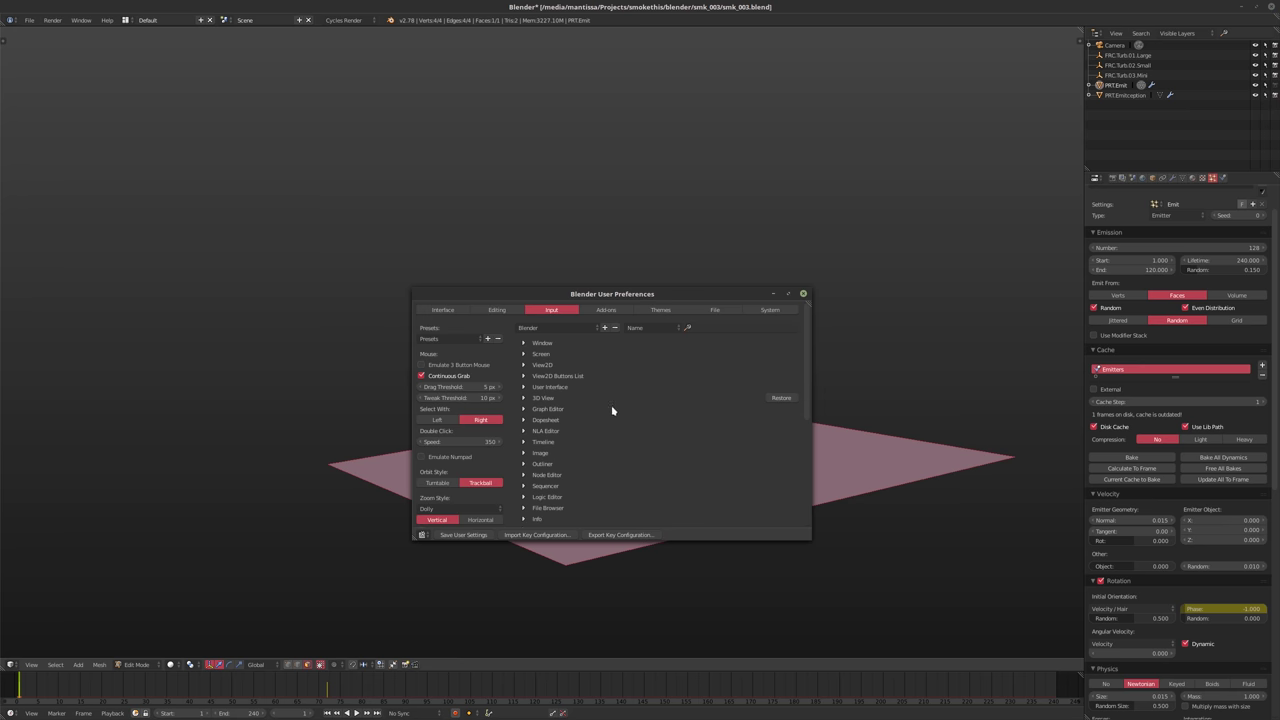
left_click(437, 483)
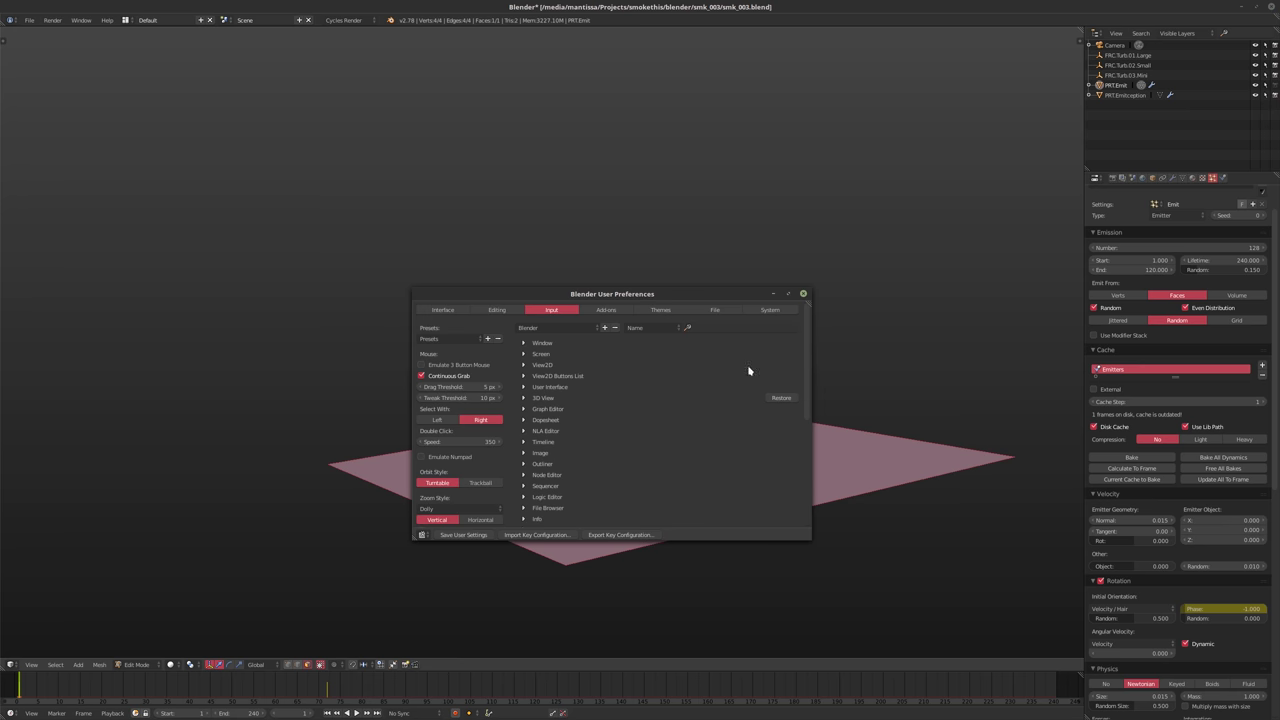
left_click(803, 293)
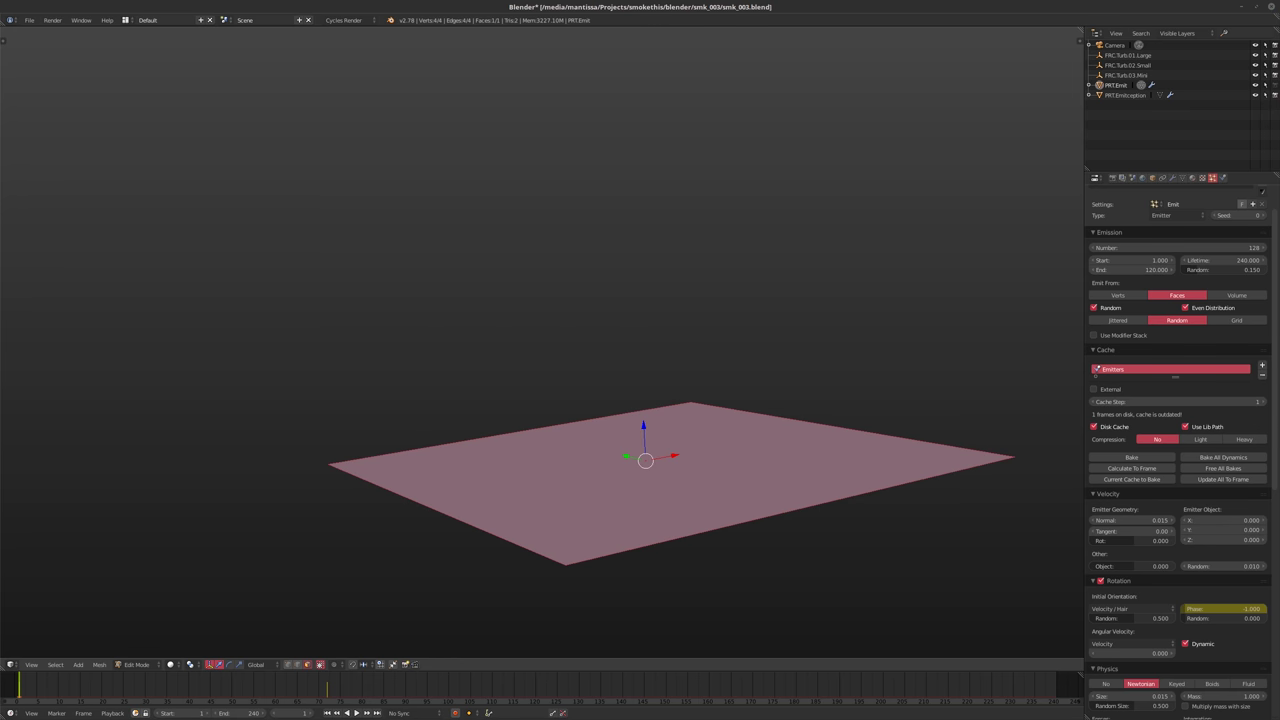
middle_click_drag(722, 566, 712, 566)
key("KP_1")
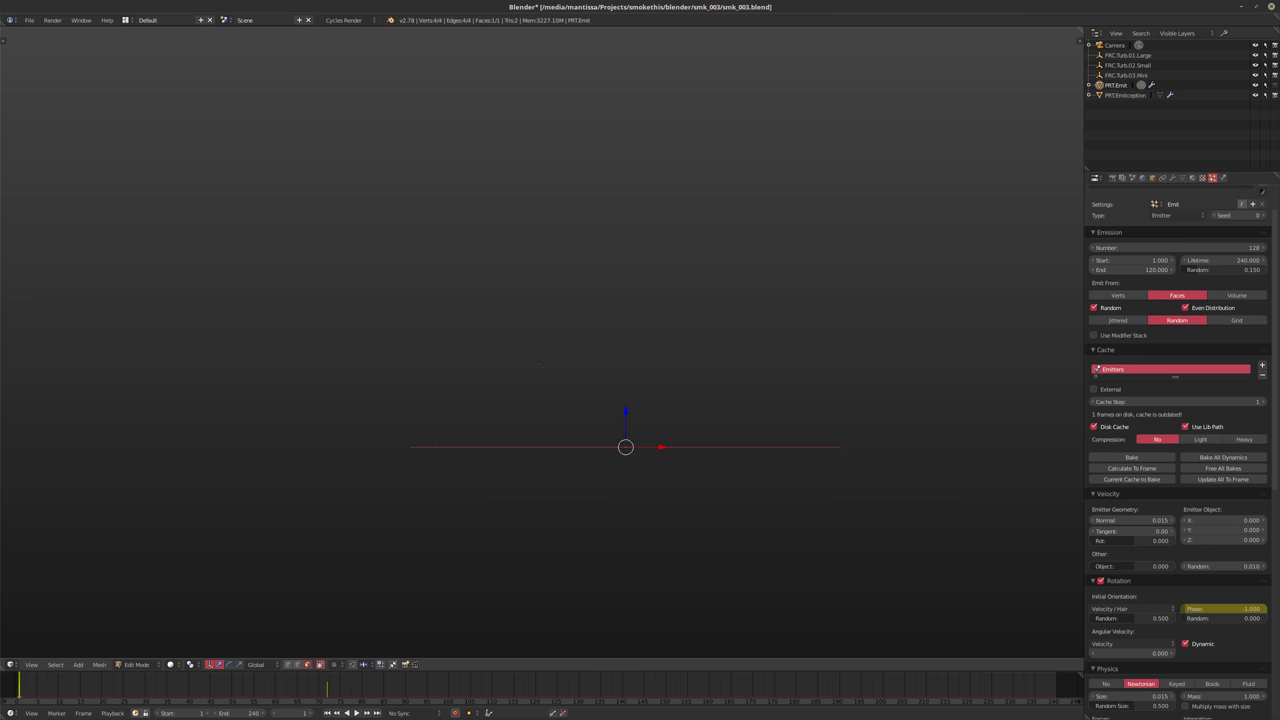
Leave mesh editing and turn off the Only Render display option for the 3D viewport
mouse_move(633, 463)
middle_mouse_down()
mouse_move(610, 500)
mouse_move(633, 463)
mouse_move(633, 484)
middle_mouse_up()
scroll(633, 463, "up", 2)
key("Tab")
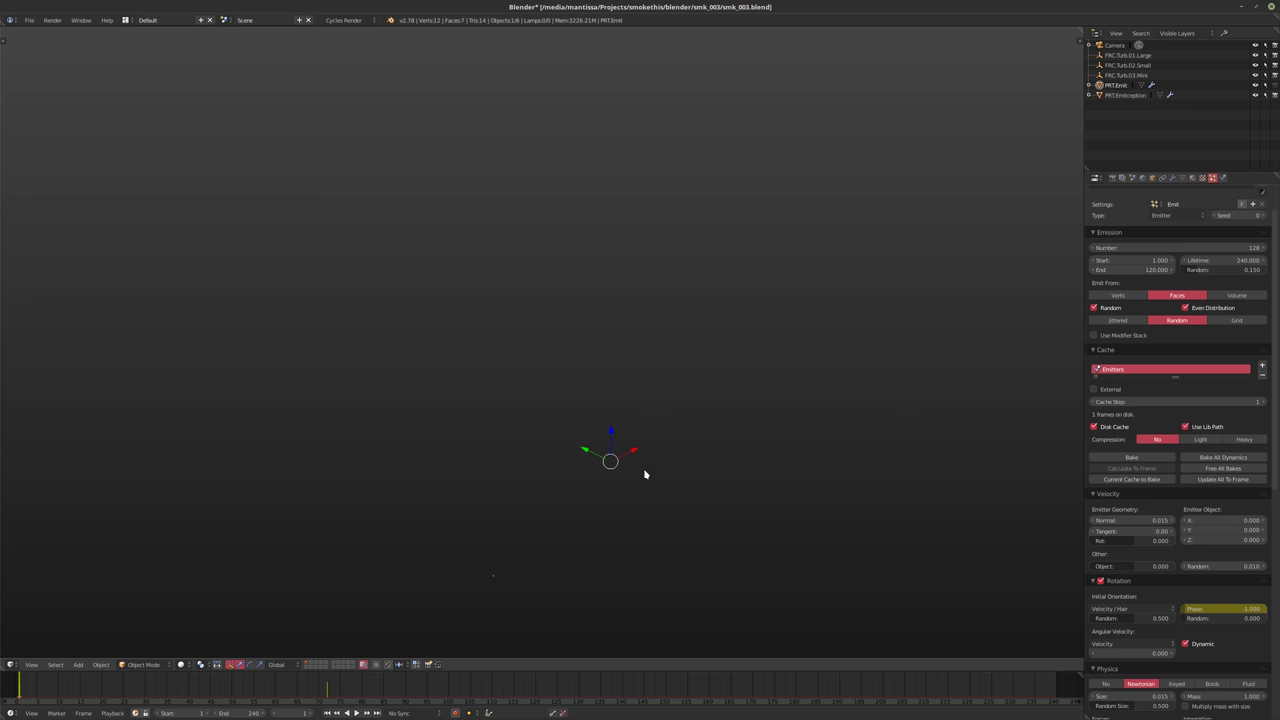
key("n")
left_click(1020, 528)
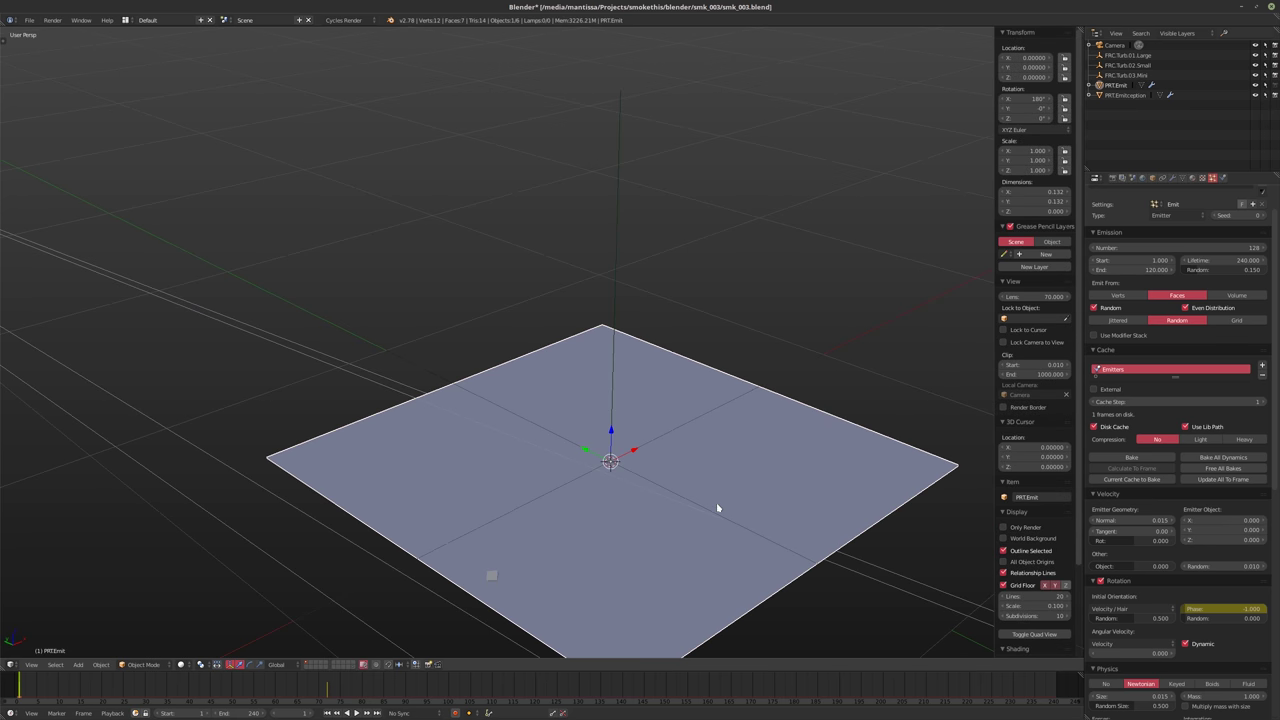
middle_click_drag(716, 508, 690, 481, "shift")
Flip the normals of the PRT.Emit plane in Edit Mode, return to Object Mode and step back one frame
key("Tab")
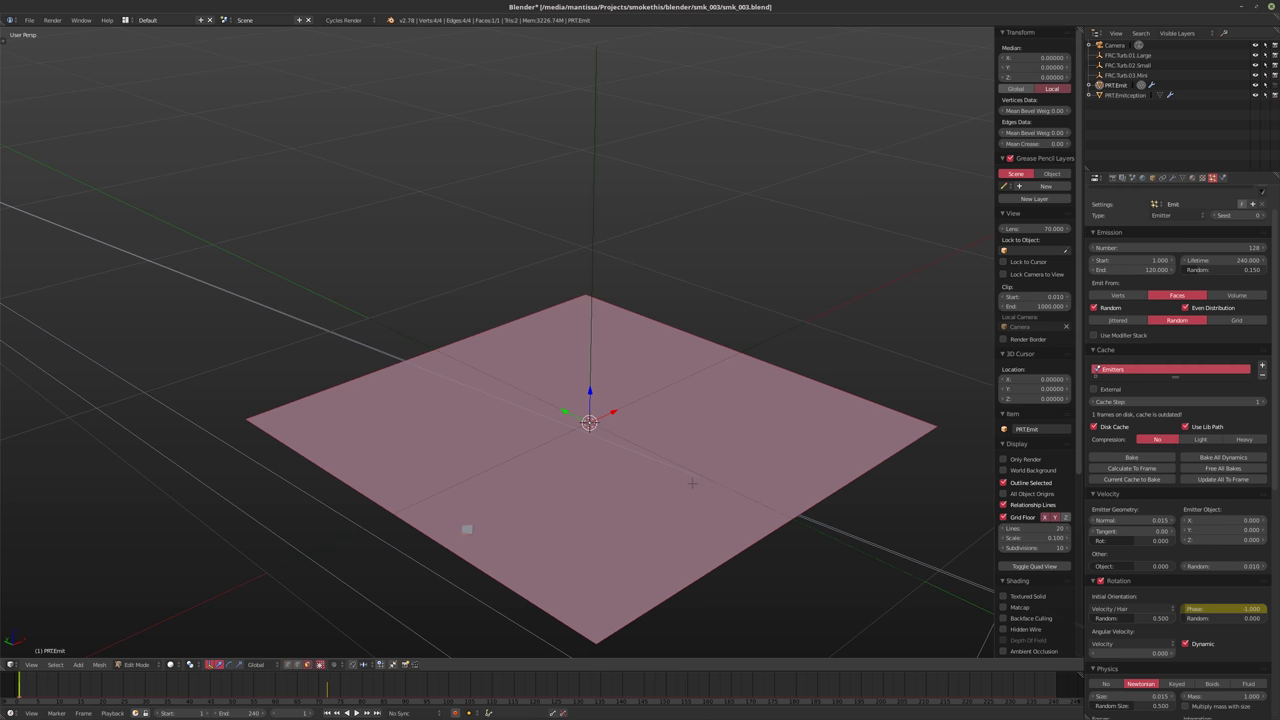
key("x")
key("x")
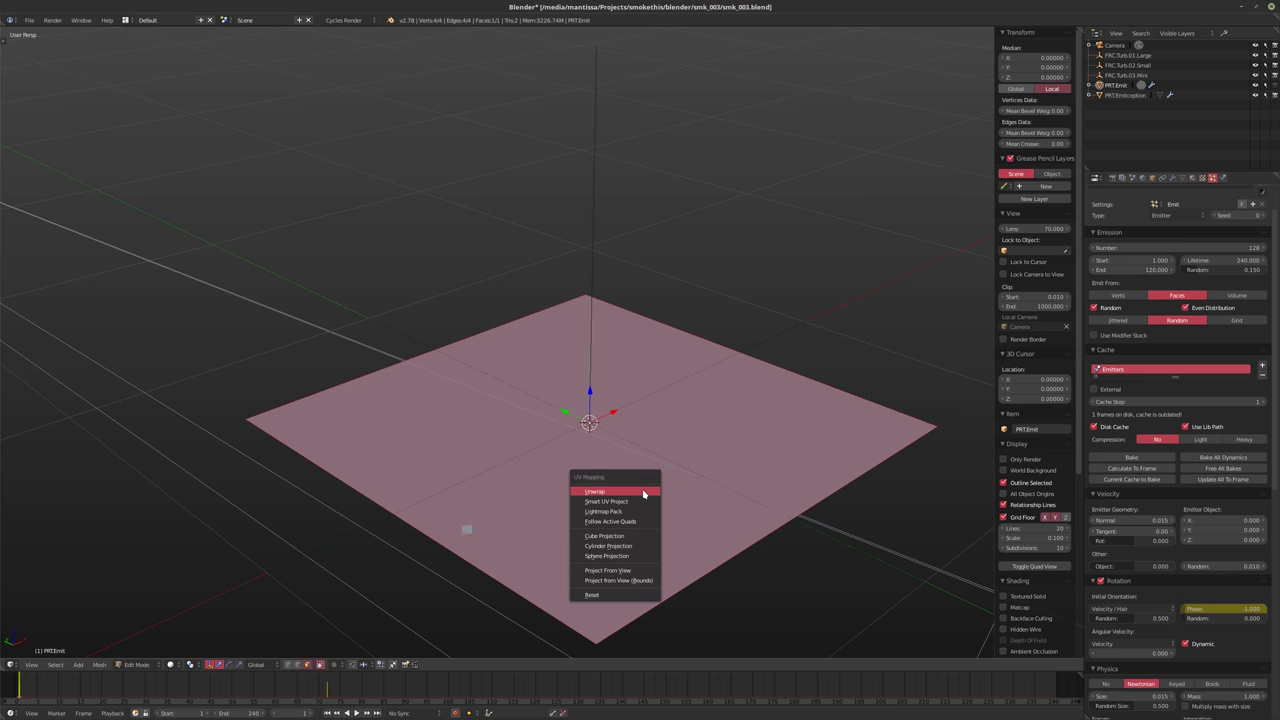
key("w")
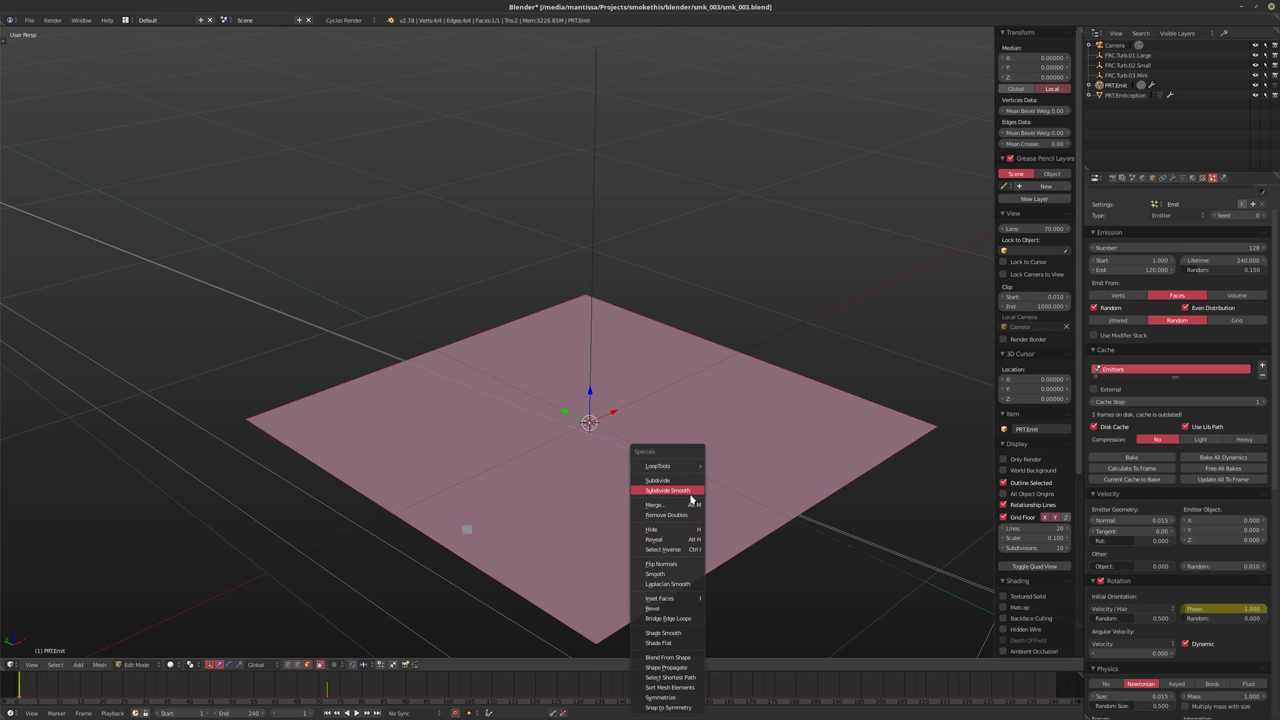
left_click(660, 563)
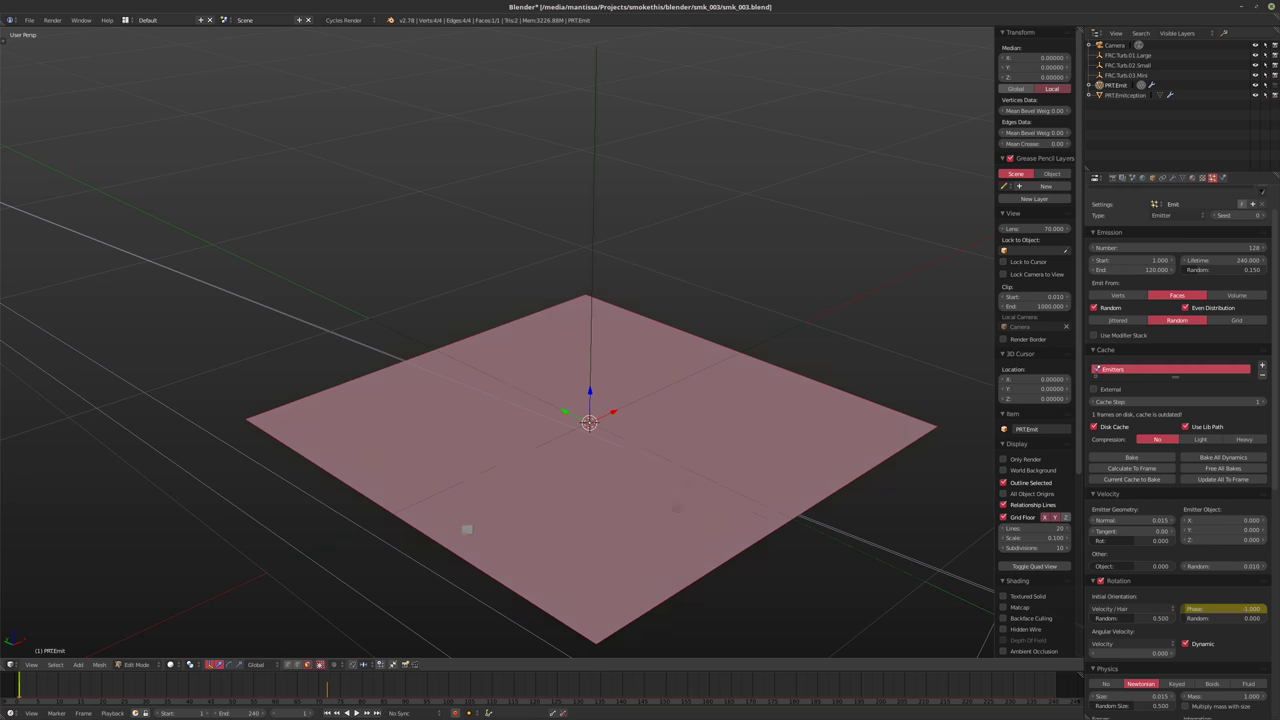
middle_click_drag(660, 563, 660, 488)
key("Tab")
key("Left")
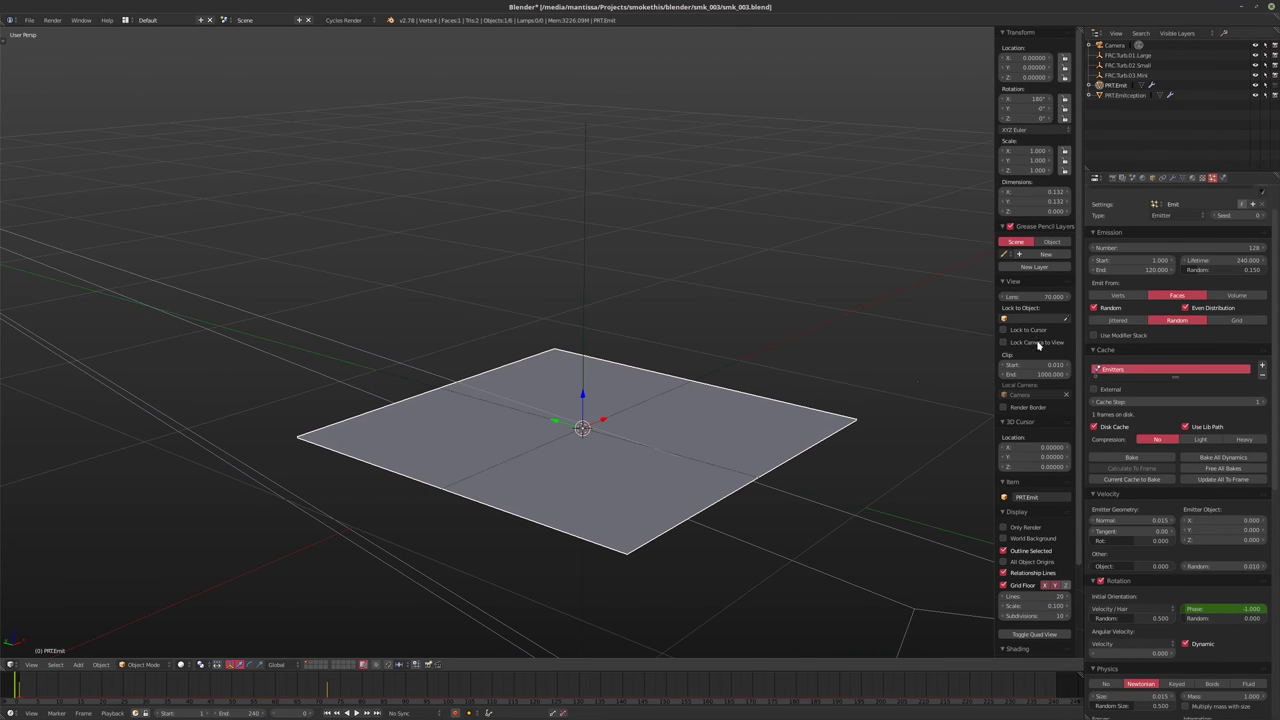
Set the turbulence force field of FRC.Turb.01.Large to strength 0.75, size 0.6 and flow 0.1
left_click(1128, 55)
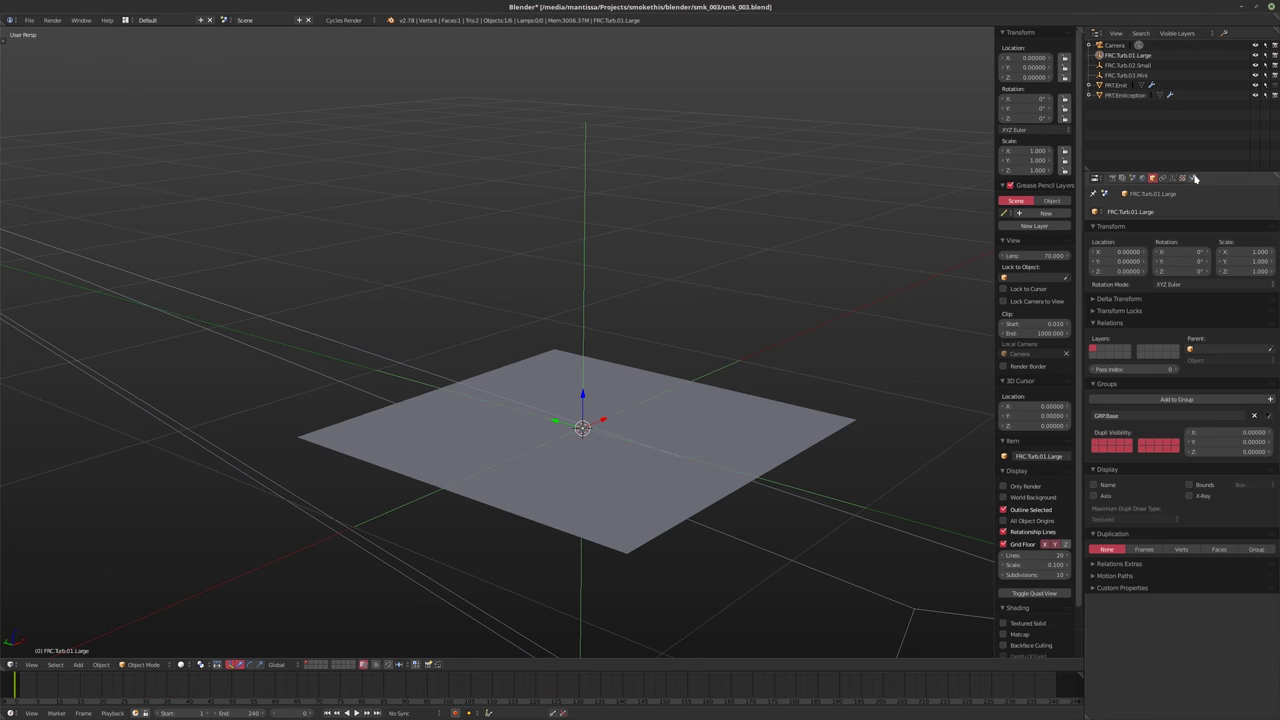
left_click(1192, 178)
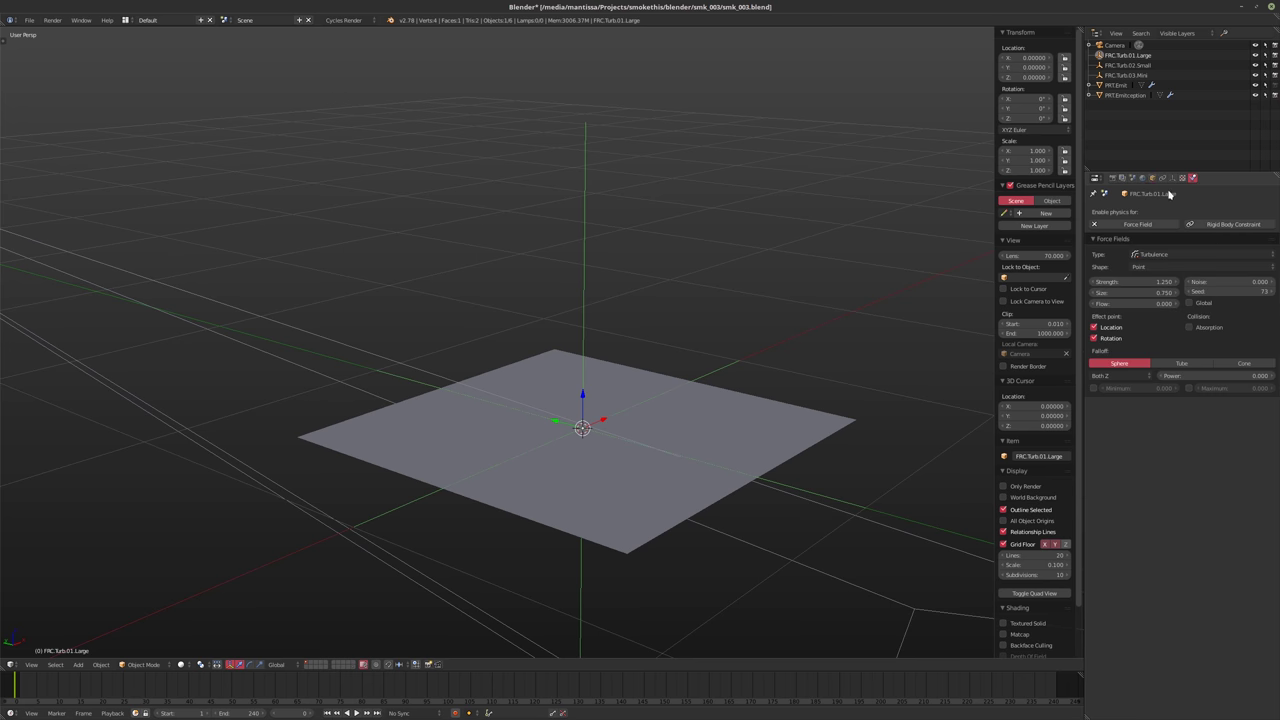
left_click(1110, 284)
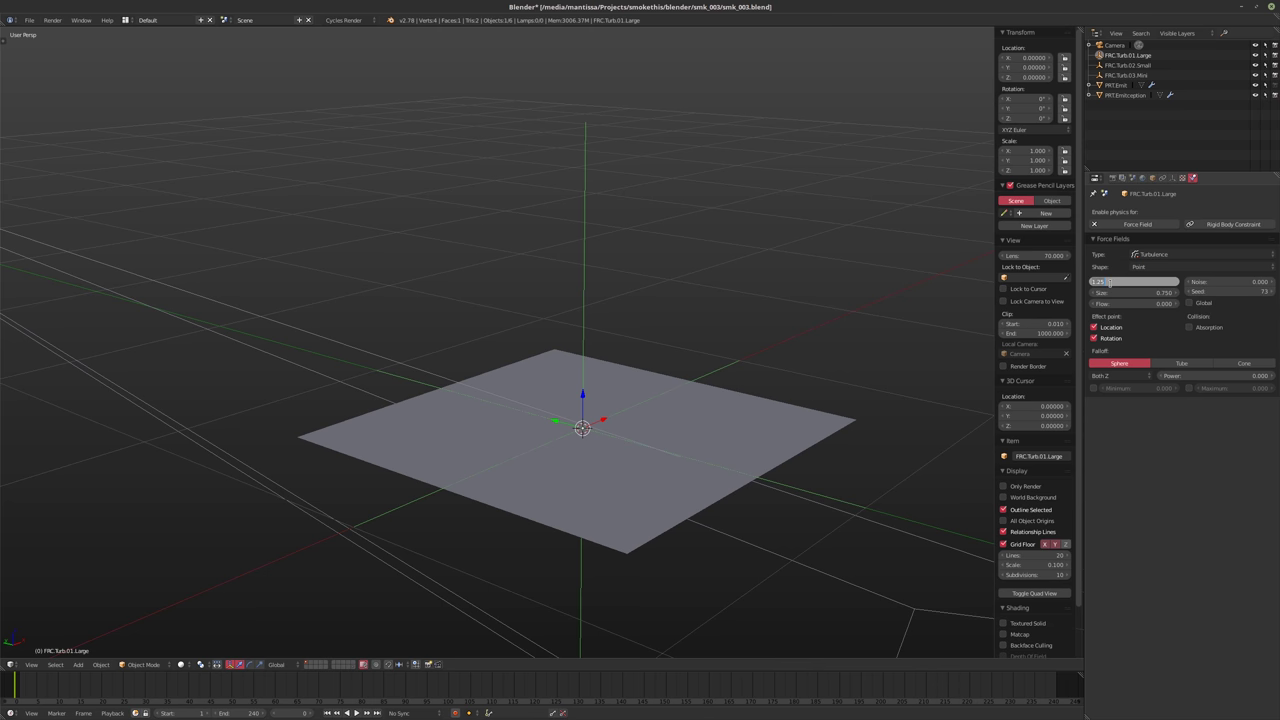
type("0.75")
key("Return")
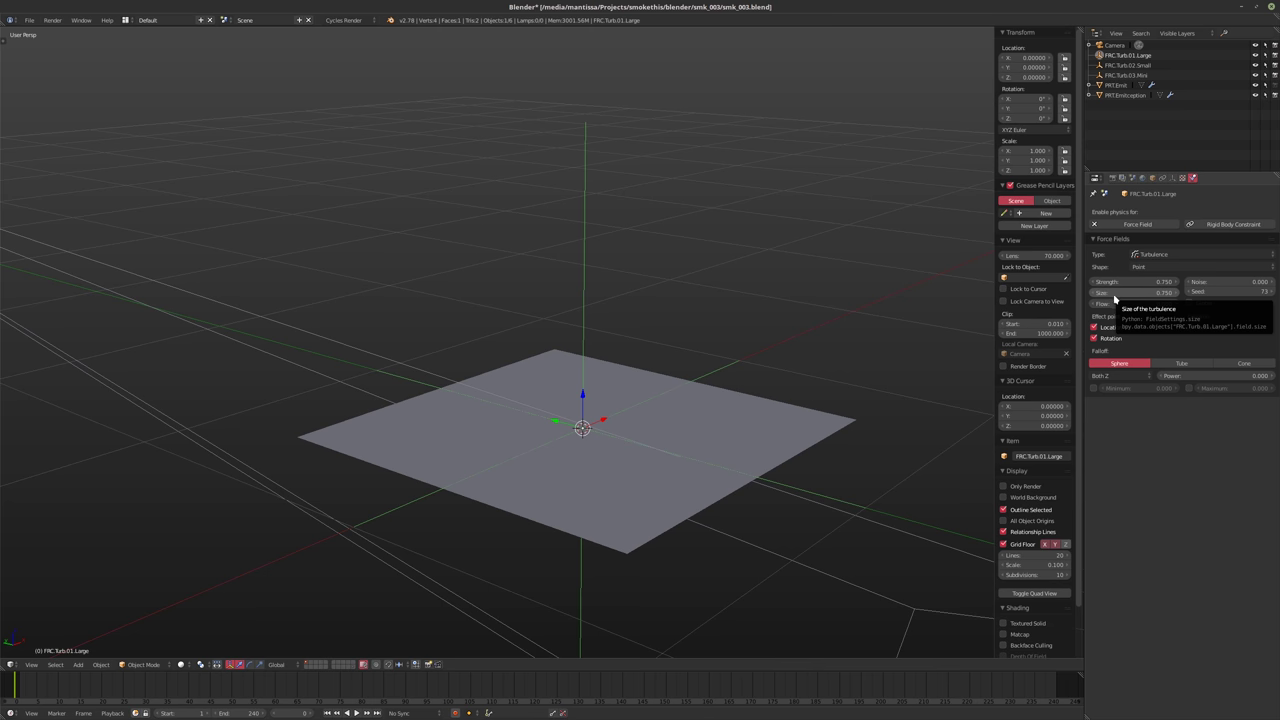
left_click(1127, 292)
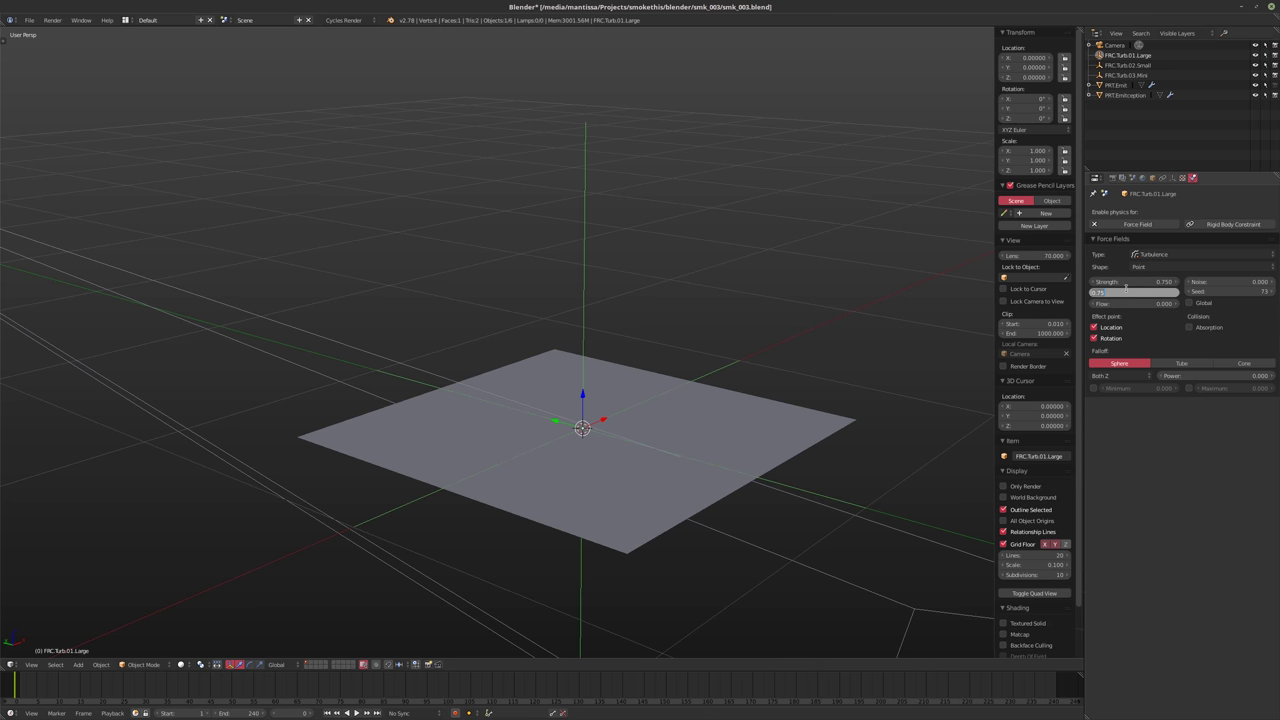
type("0.6")
key("Tab")
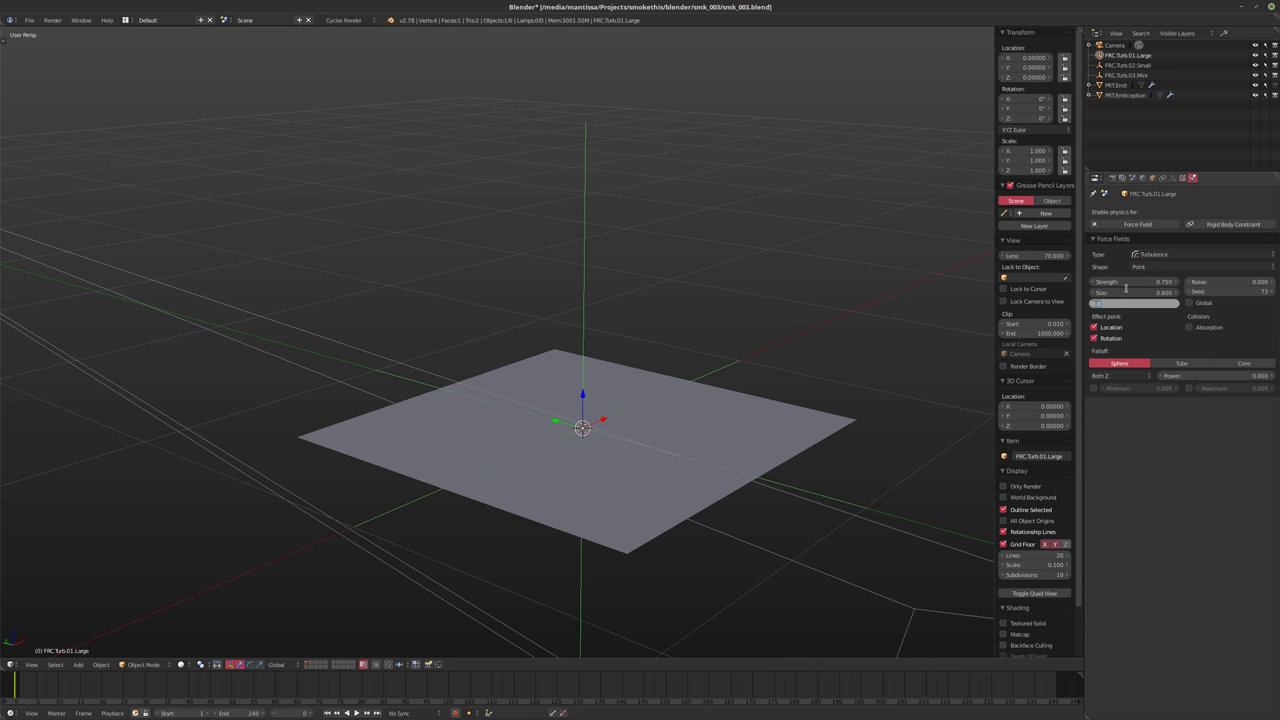
key("Return")
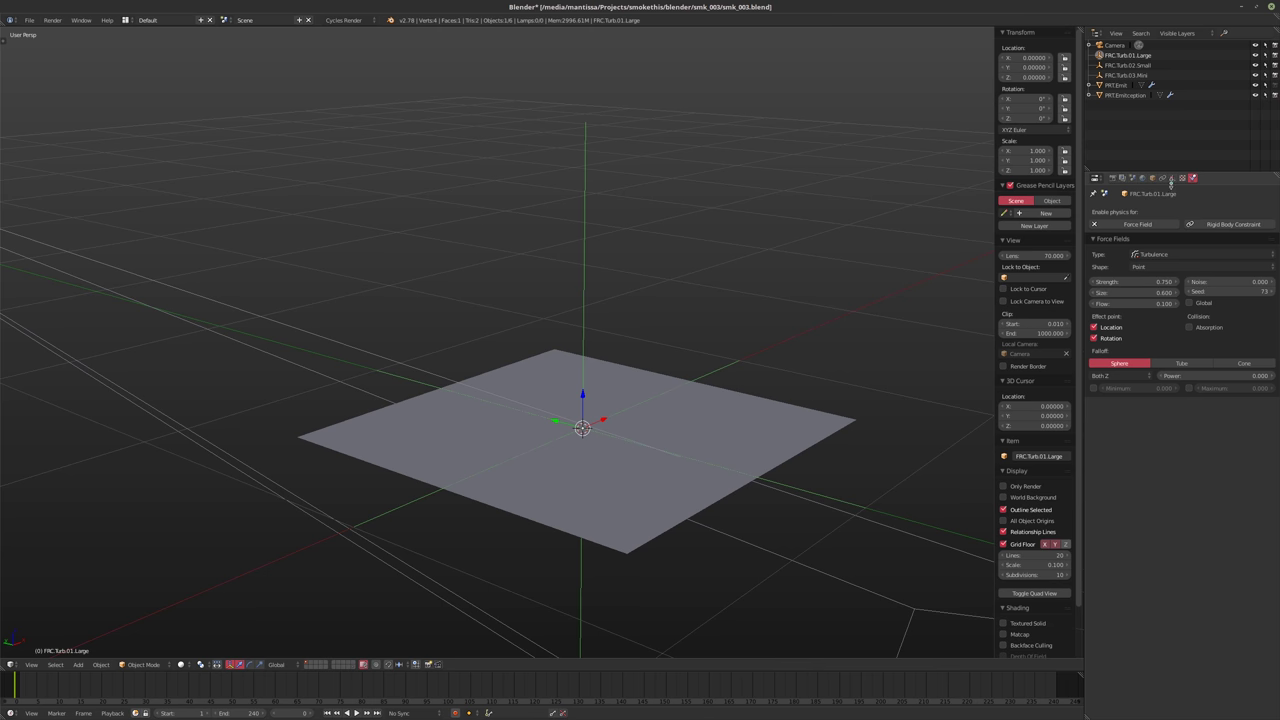
Show the particle settings of PRT.Emit at frame 1 and save the file
middle_click_drag(704, 354, 914, 317)
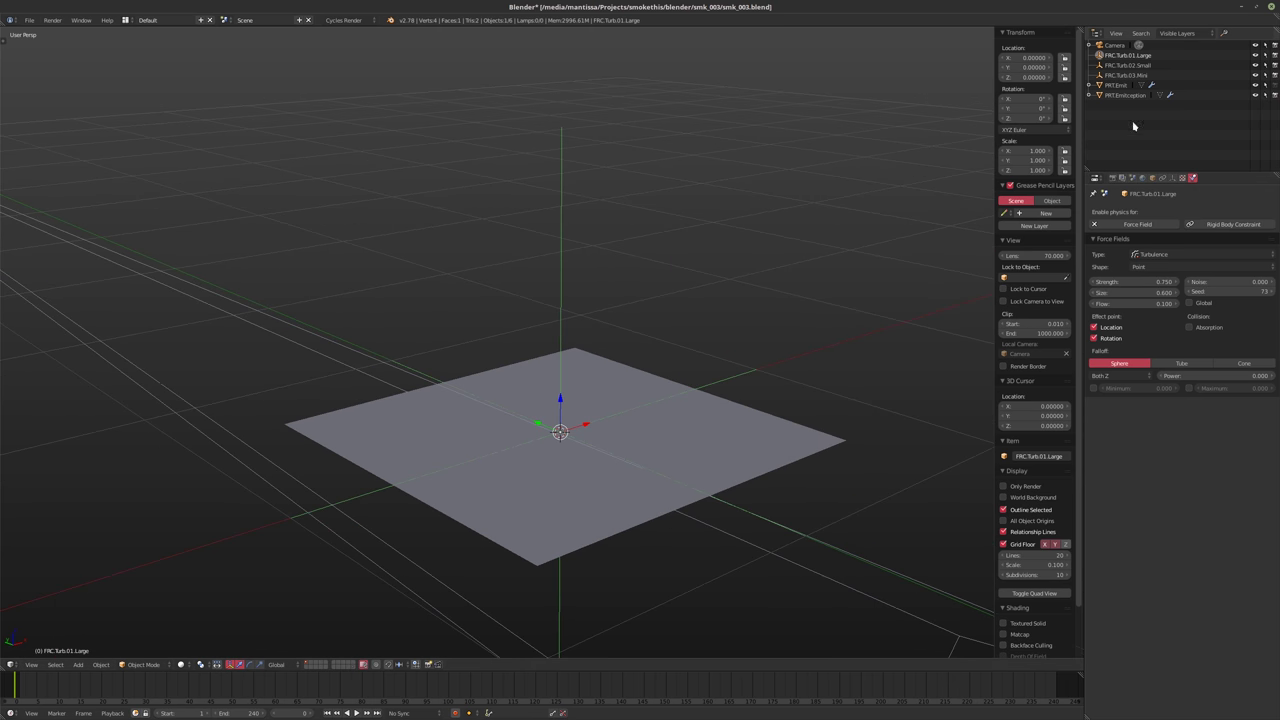
middle_click_drag(894, 274, 889, 289)
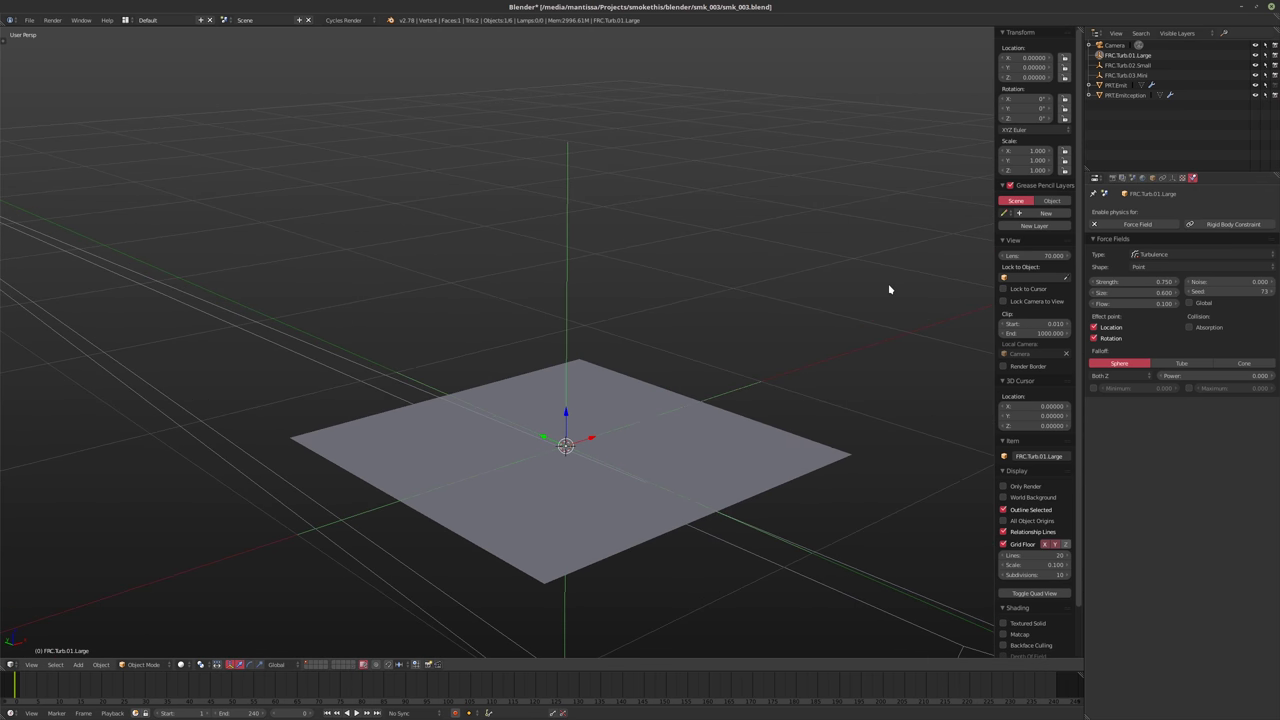
key("alt+a")
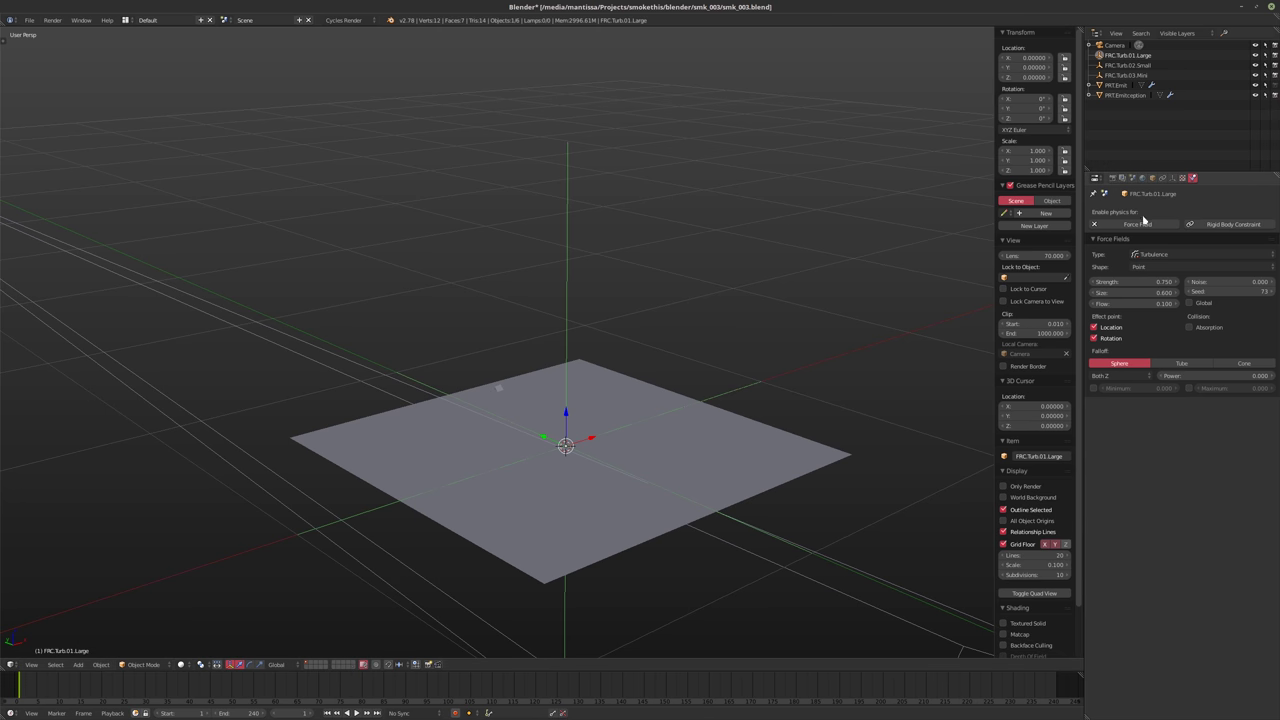
left_click(1117, 86)
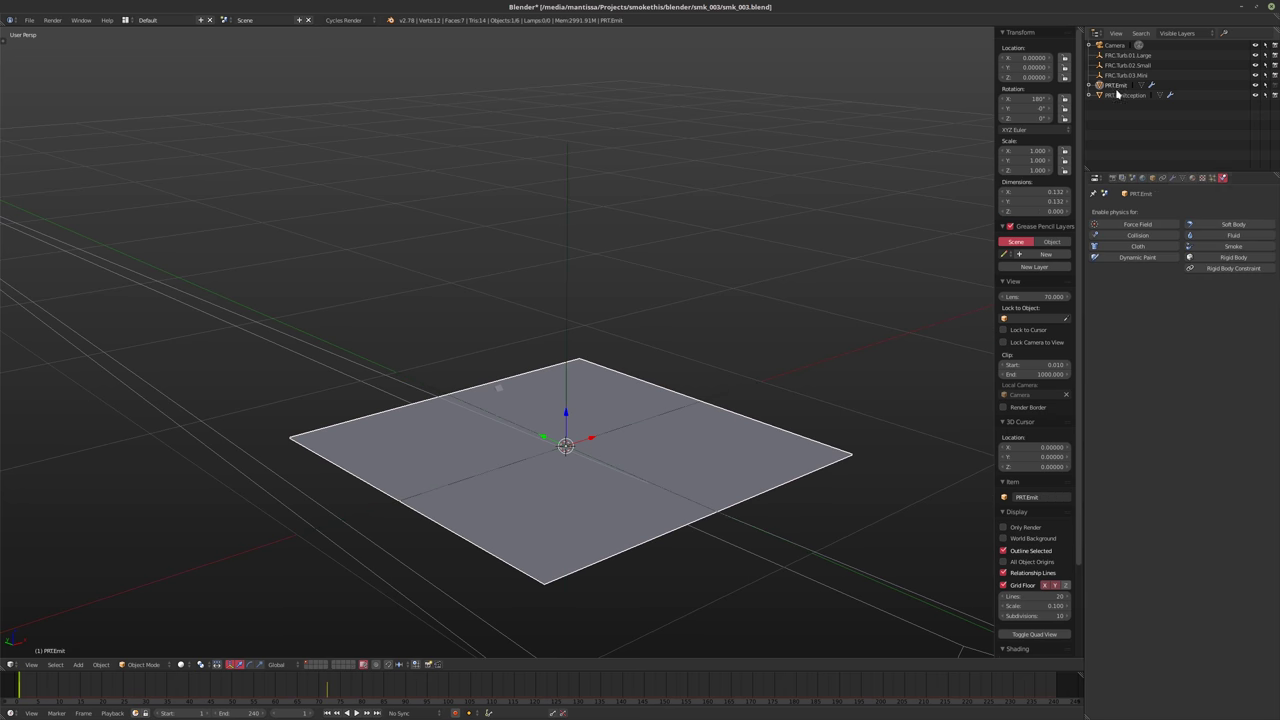
left_click(1212, 178)
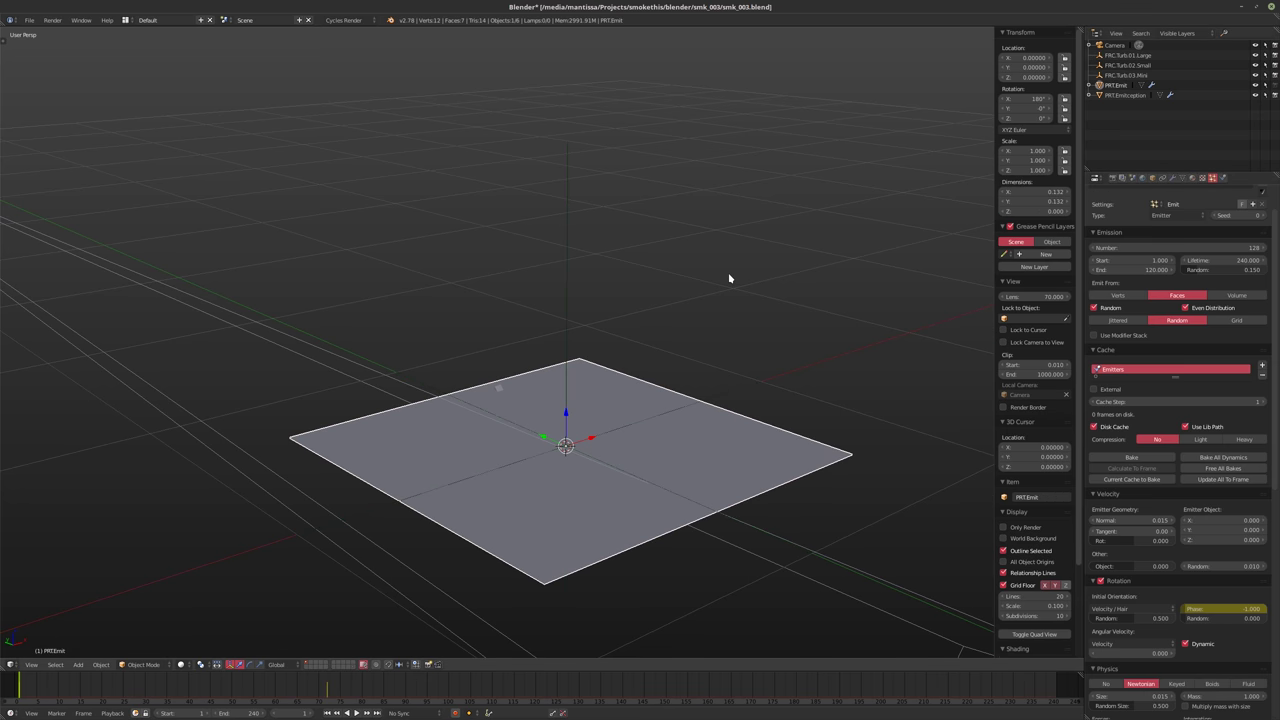
key("x")
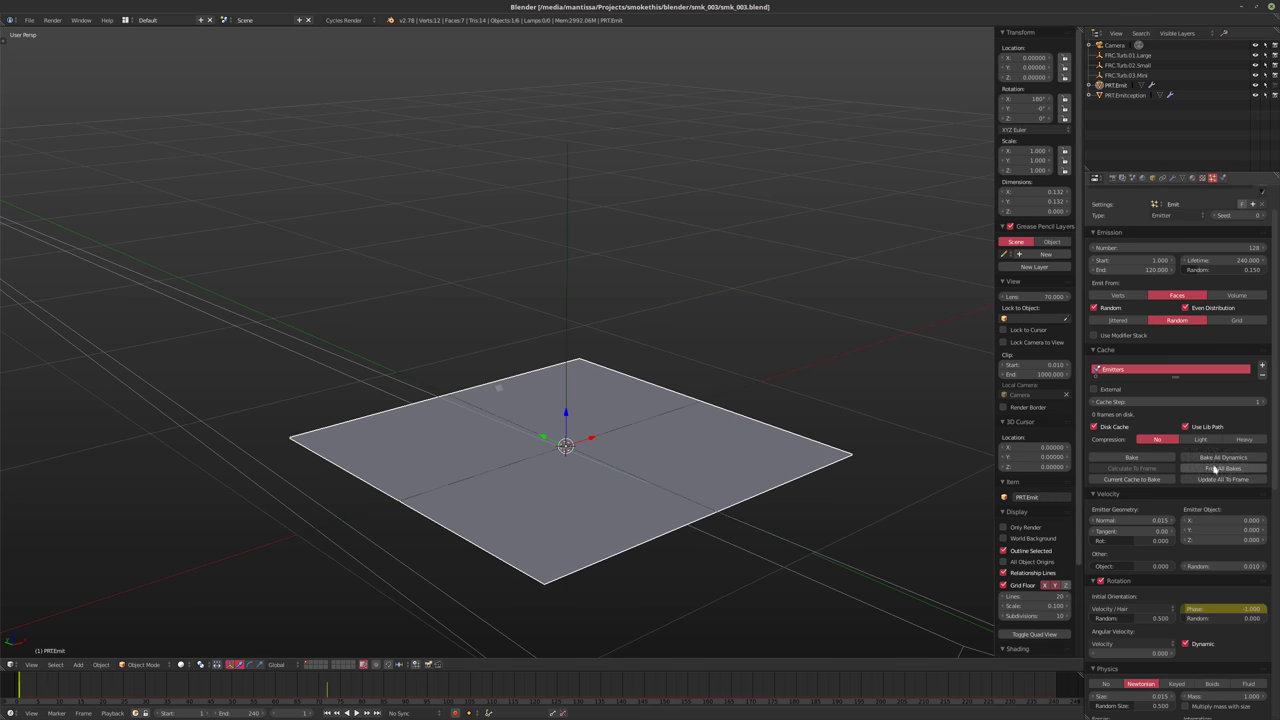
Bake all dynamics up to about frame 28, stop the bake and play back the emitter particles
left_click(1222, 457)
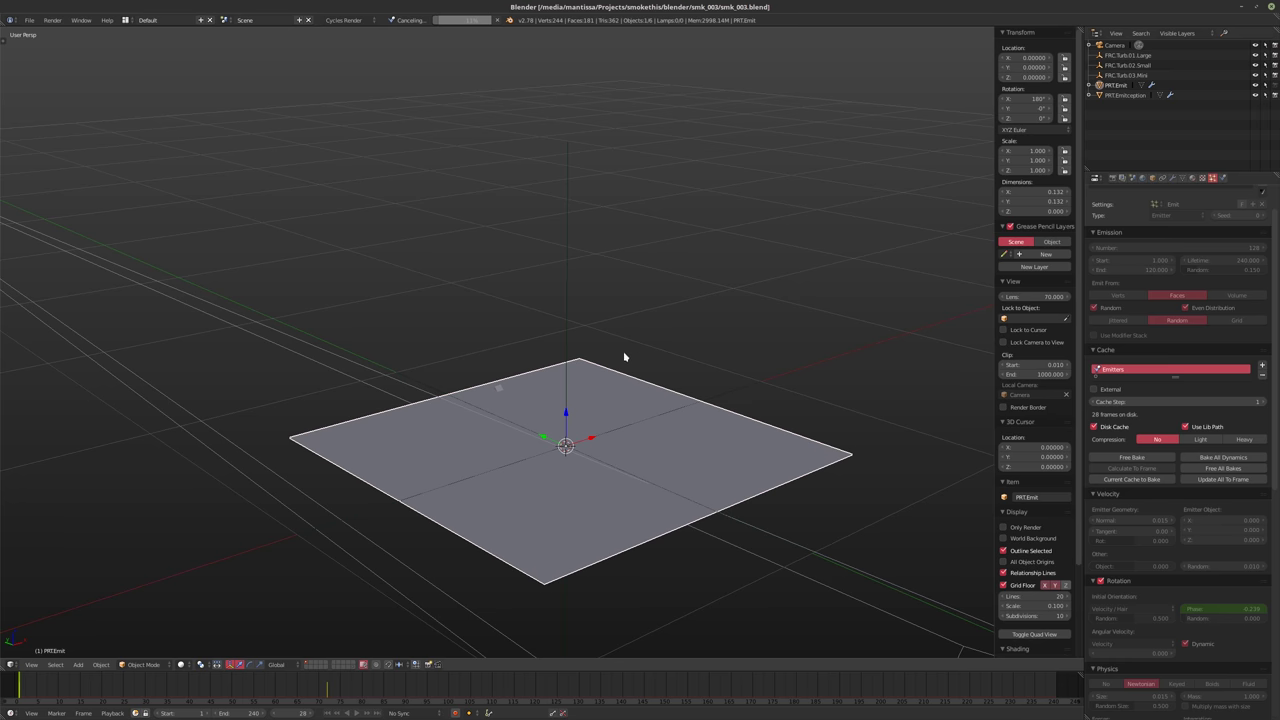
key("alt+a")
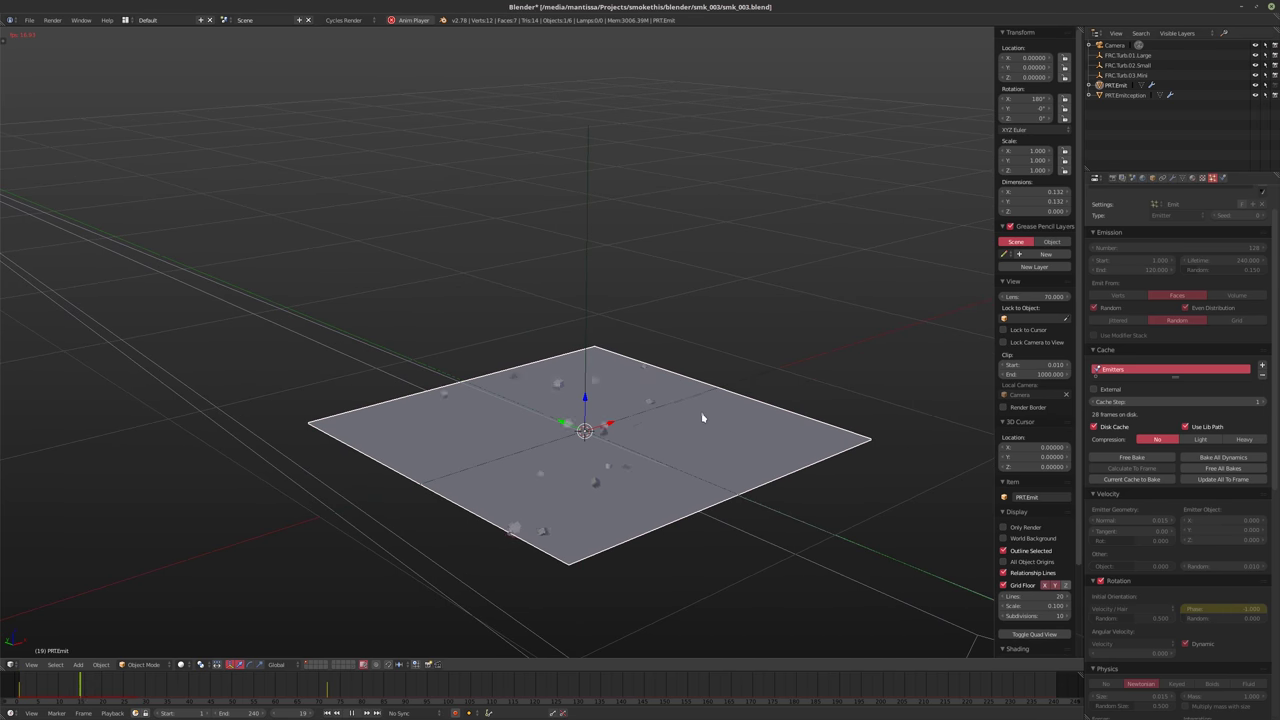
Stop the playback and examine the orientation of the emitted cubes and the particle settings of PRT.Emit around frame 20
middle_click_drag(691, 463, 632, 443)
key("alt+a")
scroll(606, 449, "up", 3)
scroll(509, 494, "up", 2)
middle_click_drag(509, 494, 560, 484)
scroll(772, 510, "down", 5)
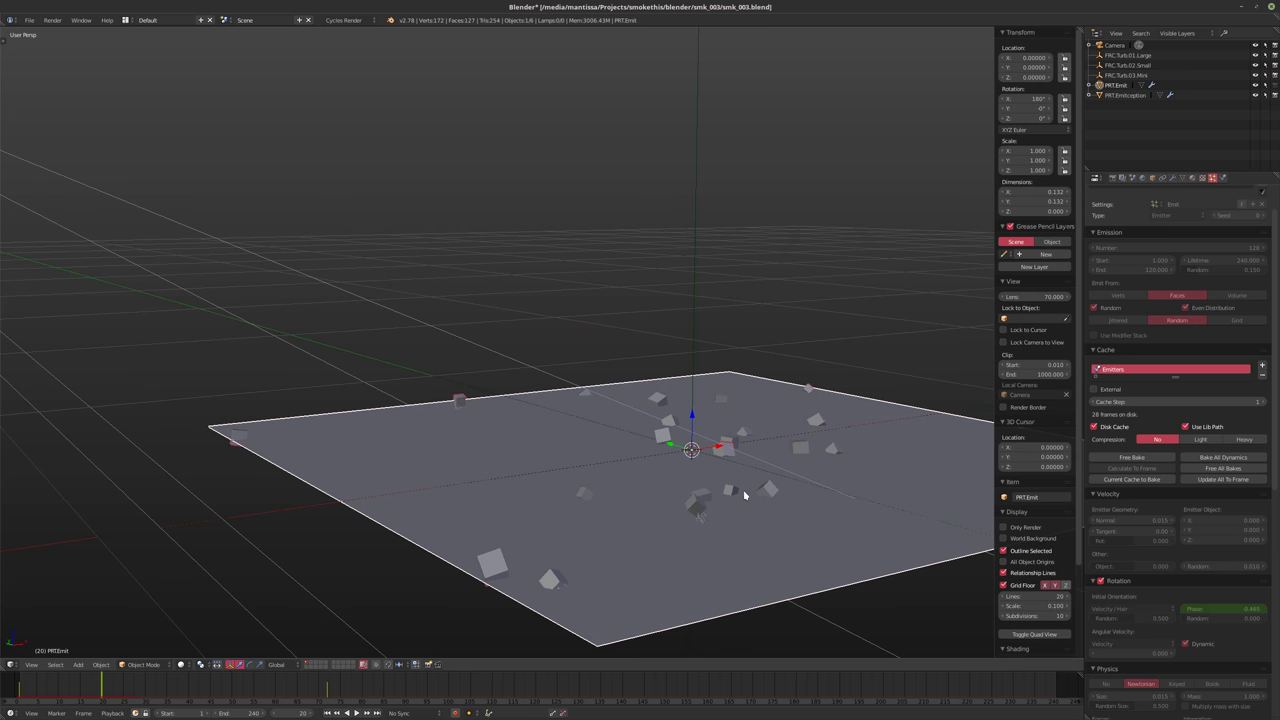
middle_click_drag(737, 494, 684, 482)
scroll(680, 471, "up", 3)
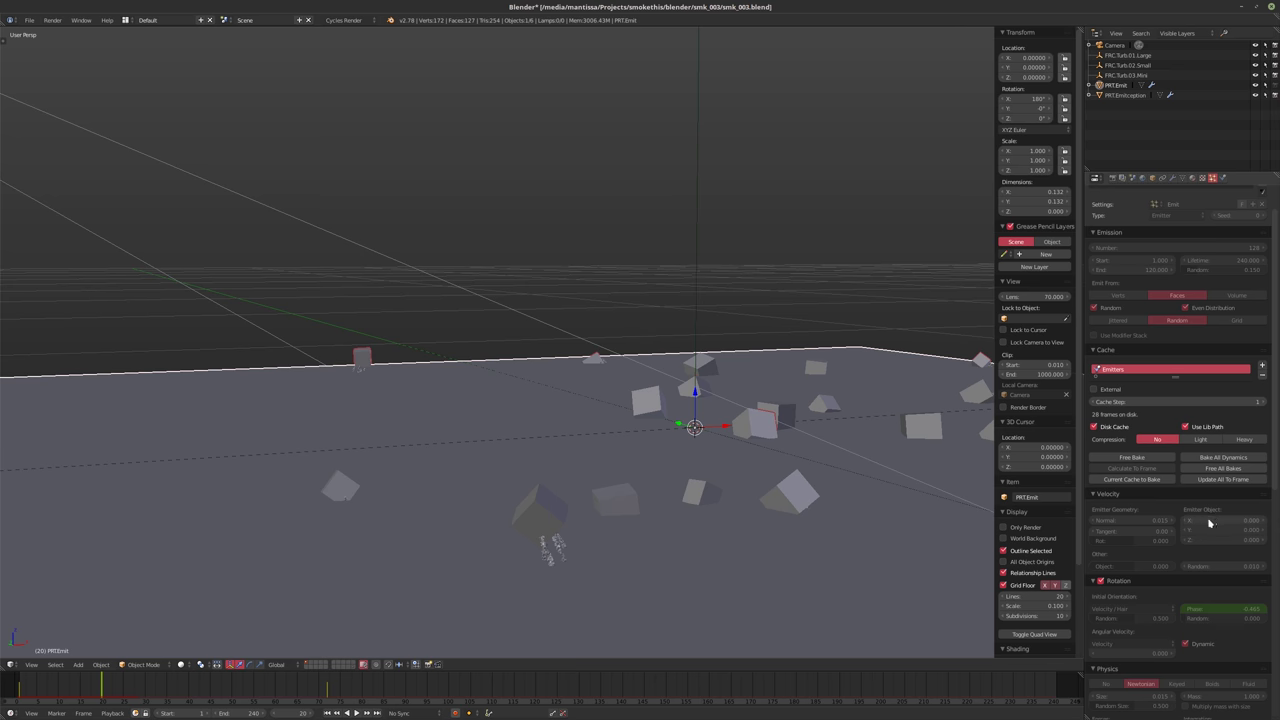
scroll(1155, 525, "down", 3)
scroll(1155, 523, "up", 3)
scroll(1155, 523, "up", 2)
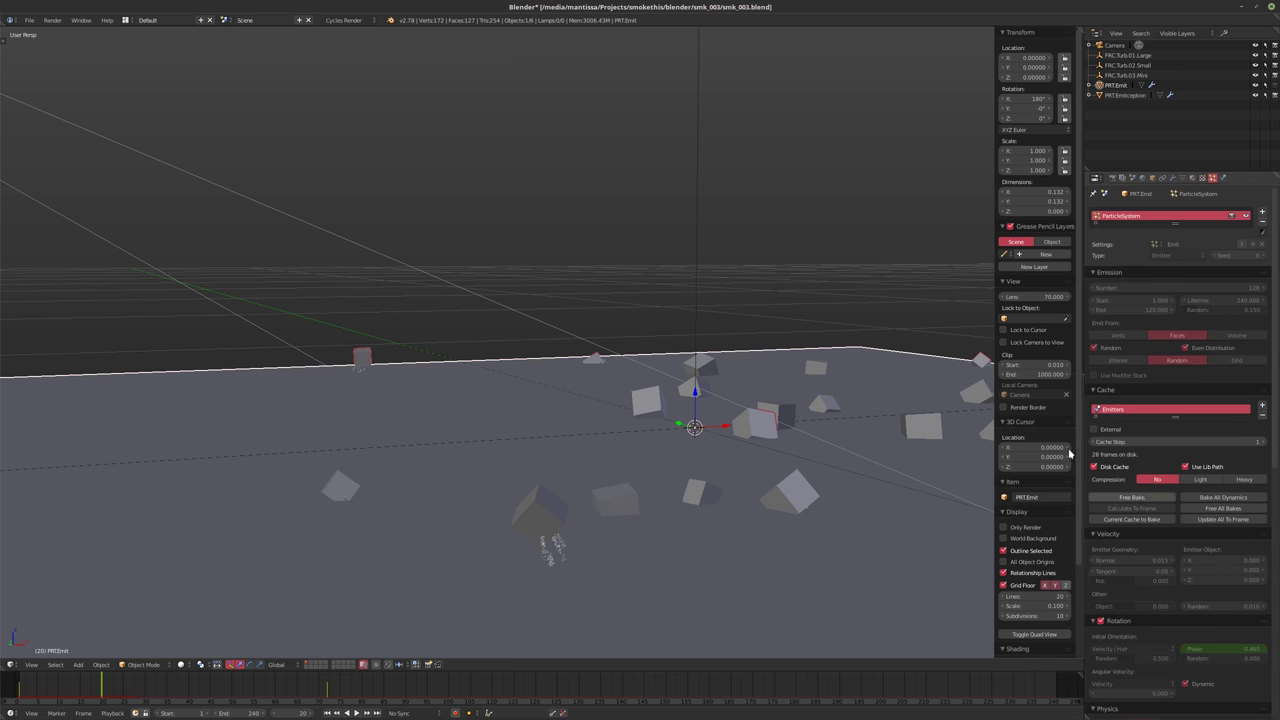
Free all bakes at frame 1 and replace the keyframed rotation Phase of PRT.Emit with a constant 0
key("shift+Left")
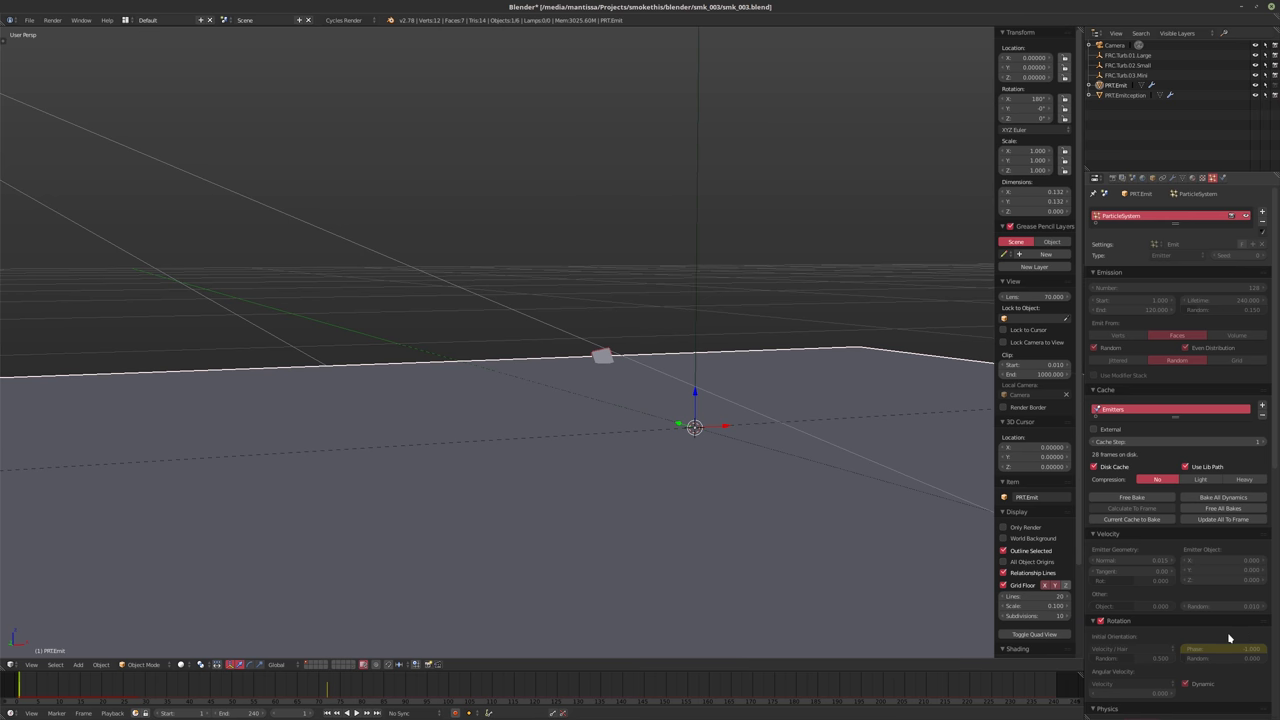
left_click(1223, 508)
right_click(1205, 650)
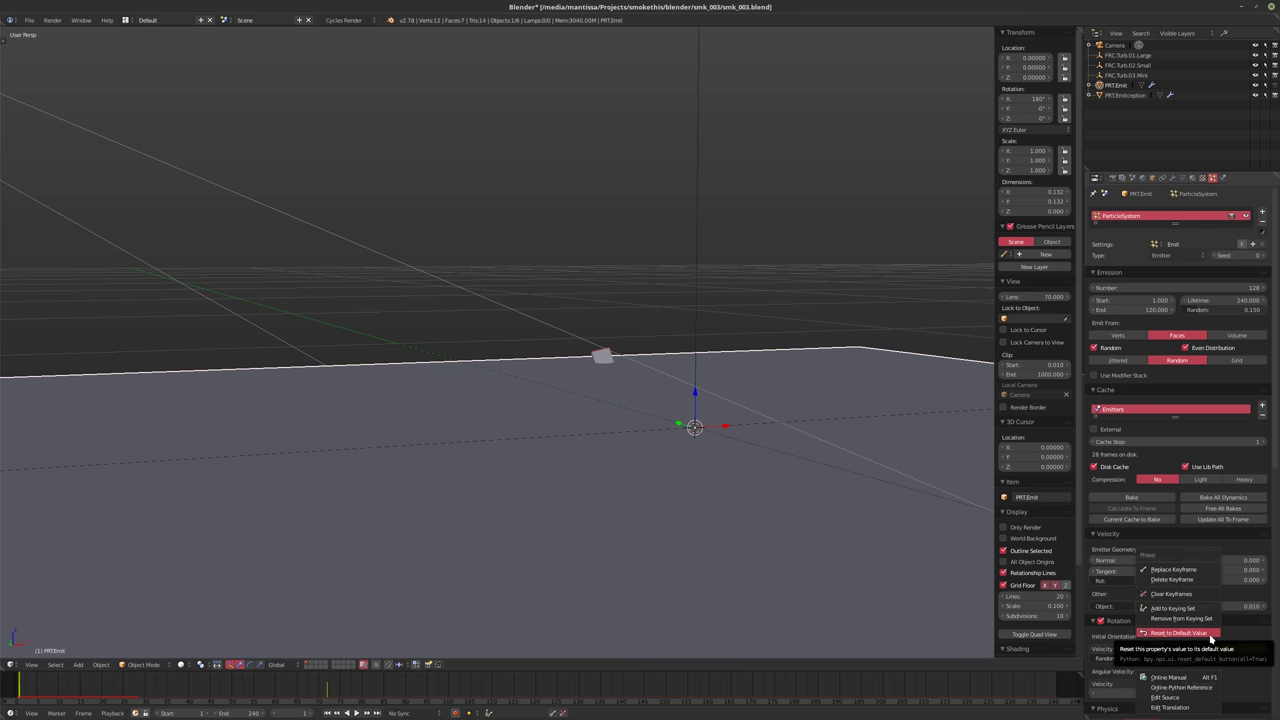
key("Escape")
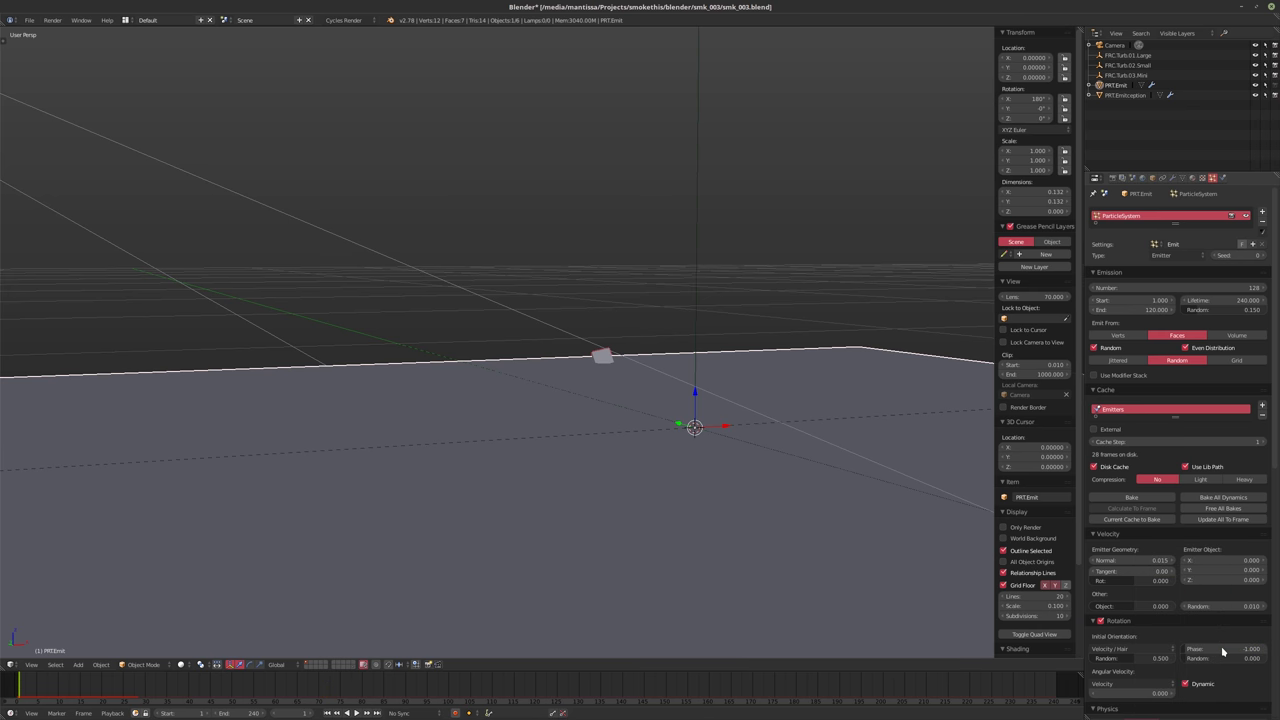
left_click(1222, 651)
type("0")
key("Return")
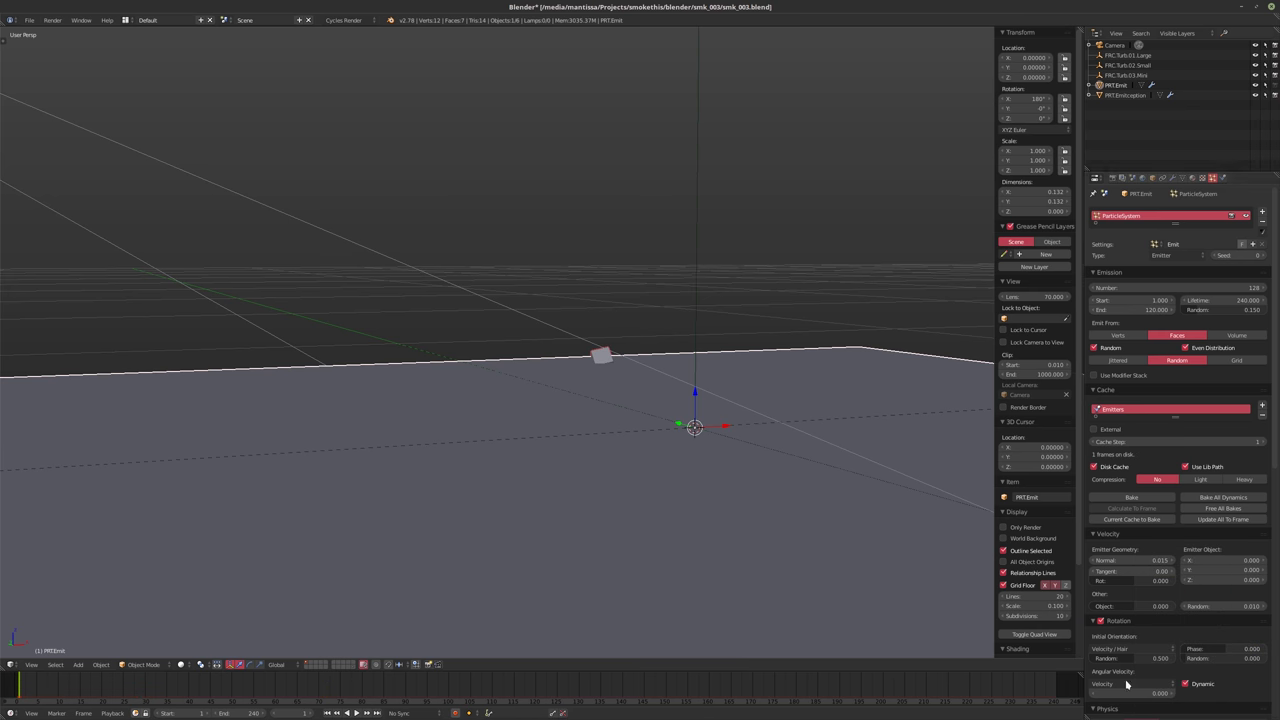
Disable Rotation in the PRT.Emit particle settings and play back the particles briefly
scroll(1144, 674, "down", 1)
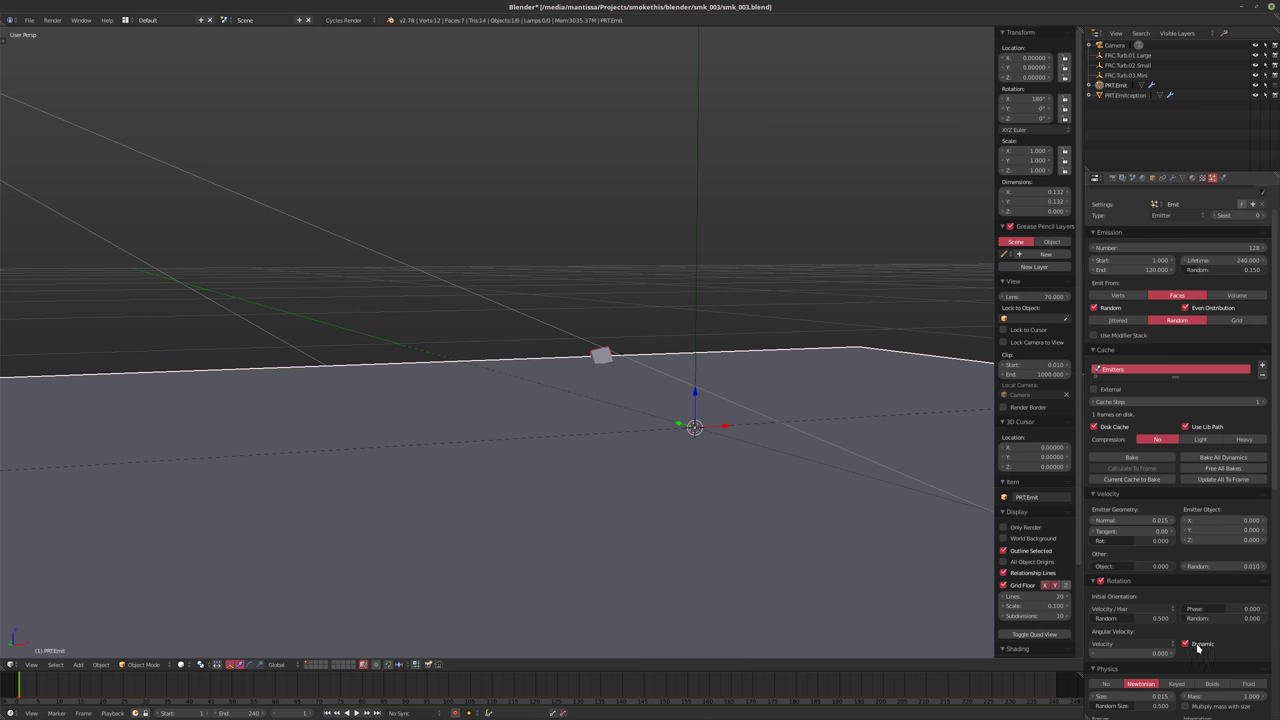
left_click(1112, 580)
key("alt+a")
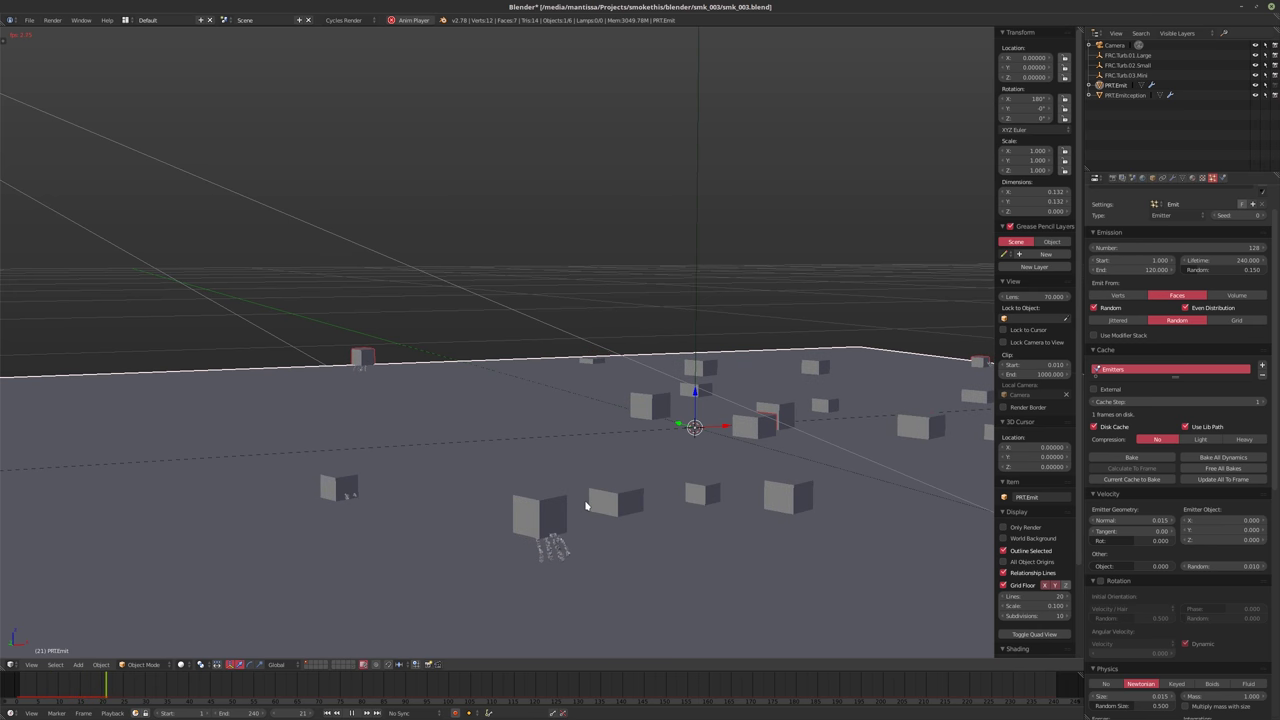
key("Escape")
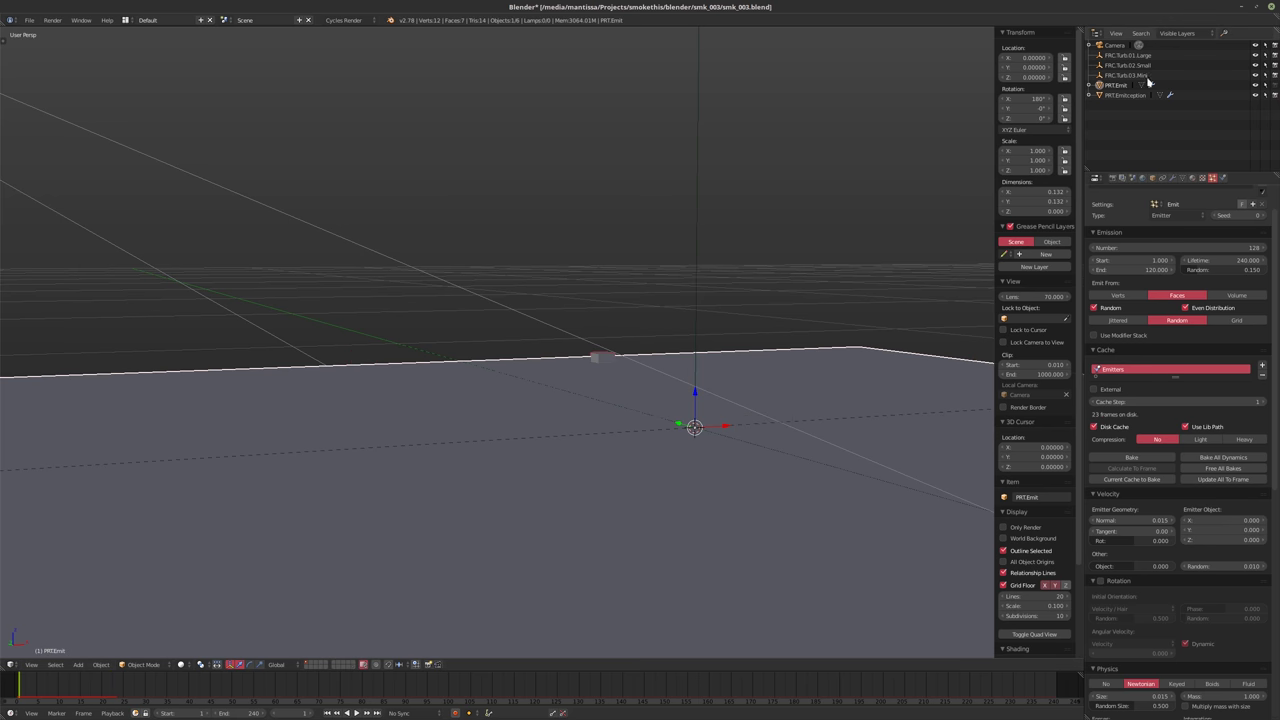
List the whole current scene in the outliner and delete the Z rotation keyframe of PRT.Shape at frame 1
left_click(1177, 33)
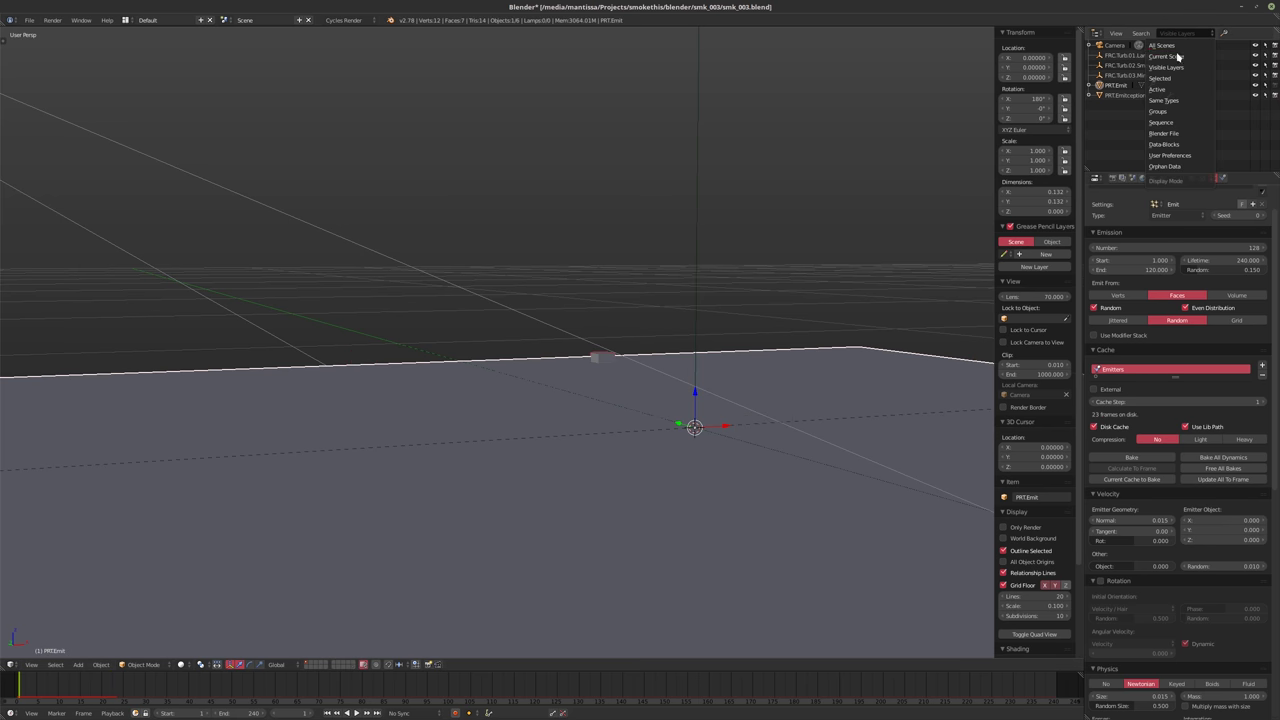
left_click(1166, 56)
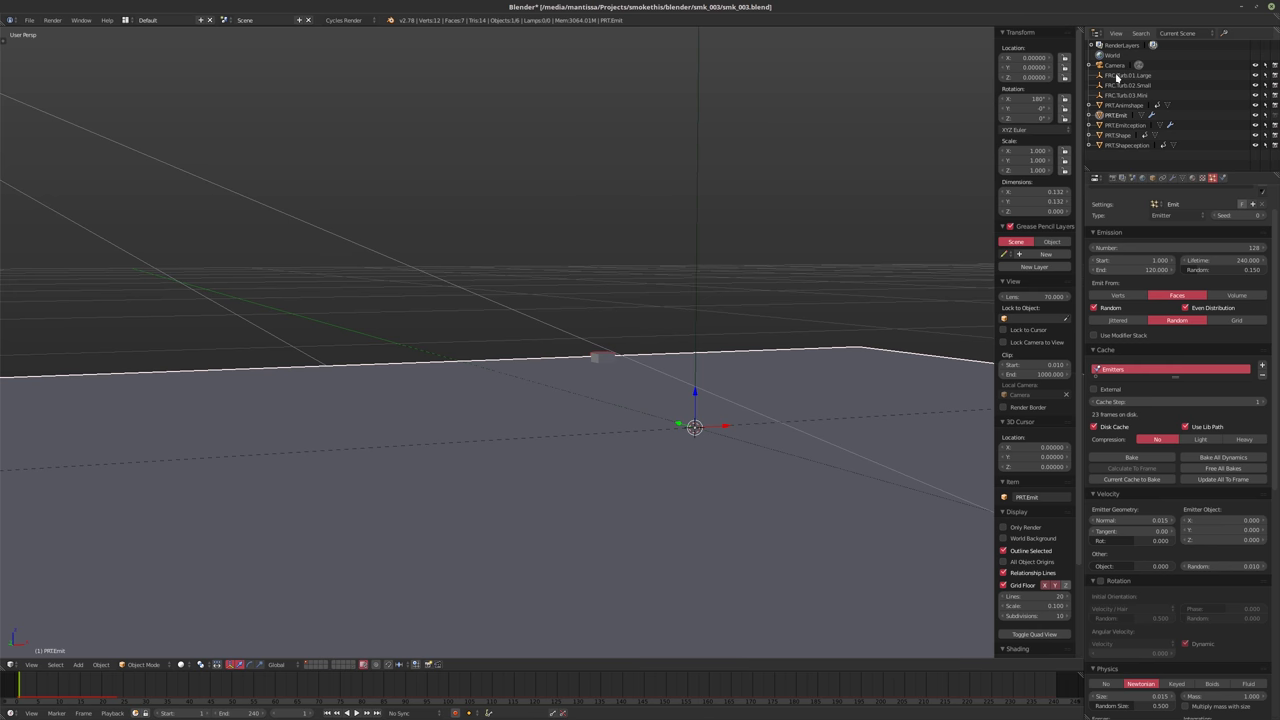
left_click(1117, 136)
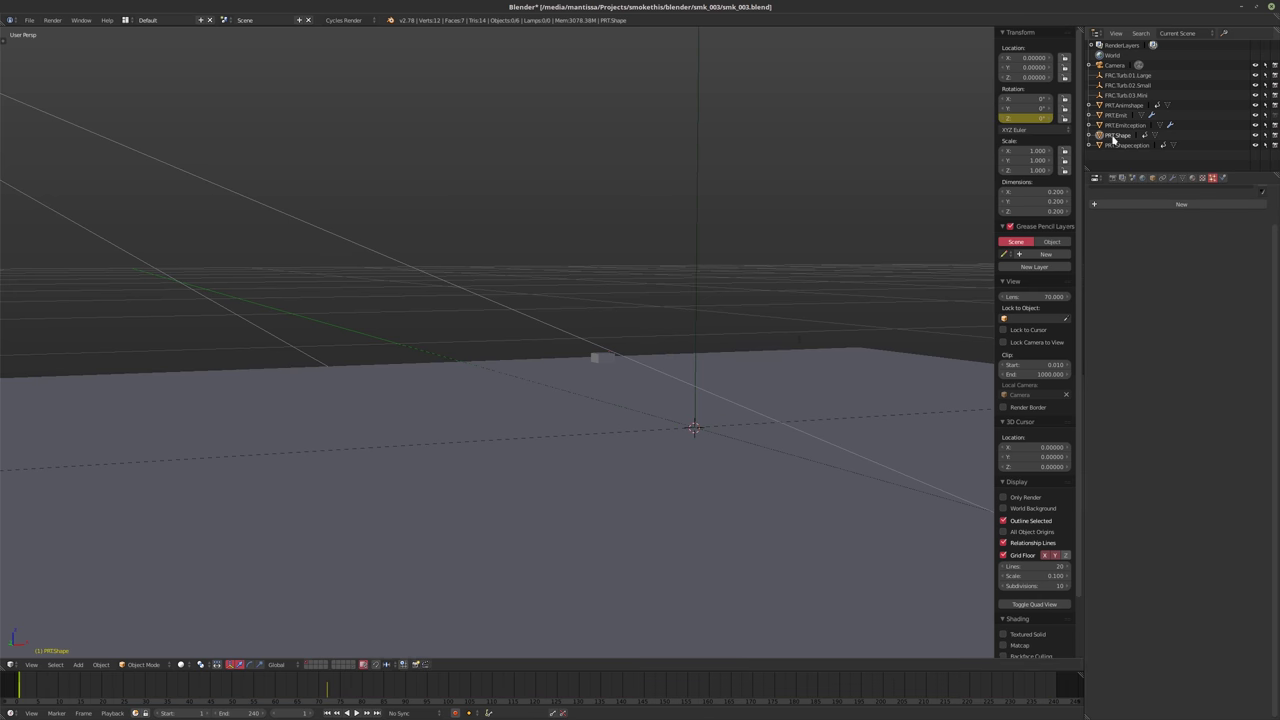
right_click(1012, 118)
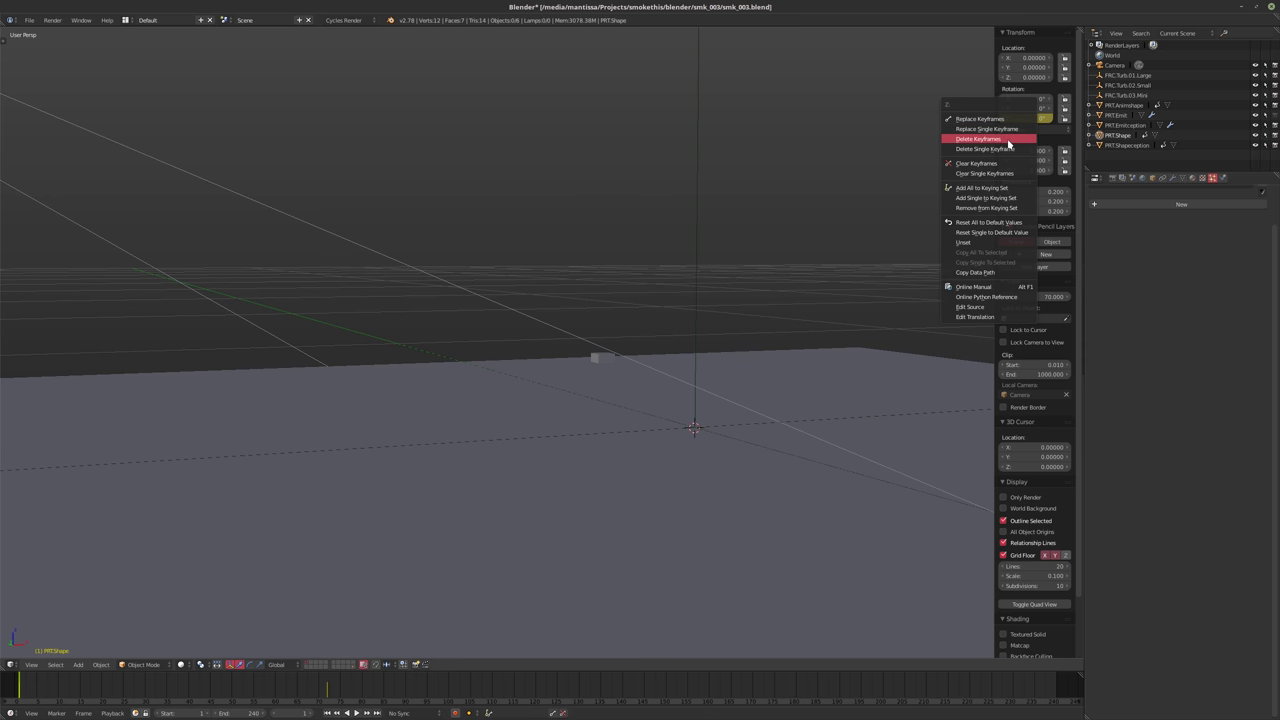
left_click(1008, 148)
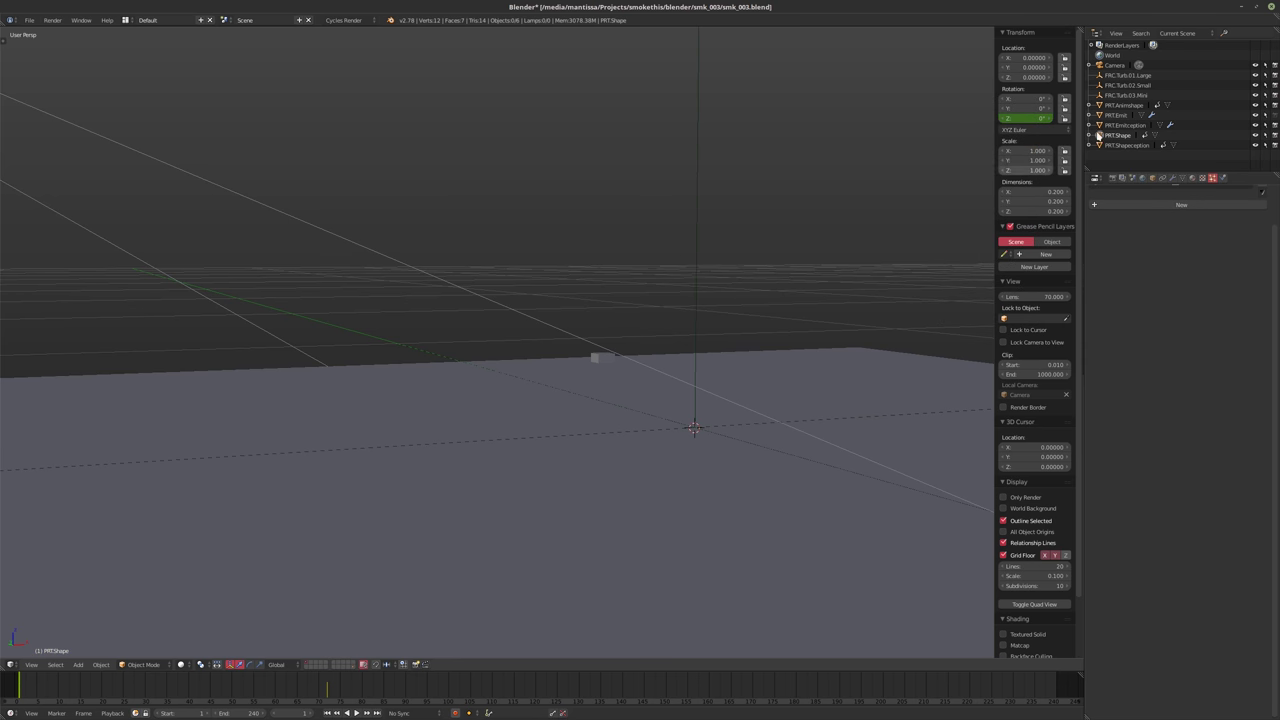
Isolate PRT.Shape in local view and move its final Z rotation keyframe from frame 72 to frame 240
left_click(353, 666)
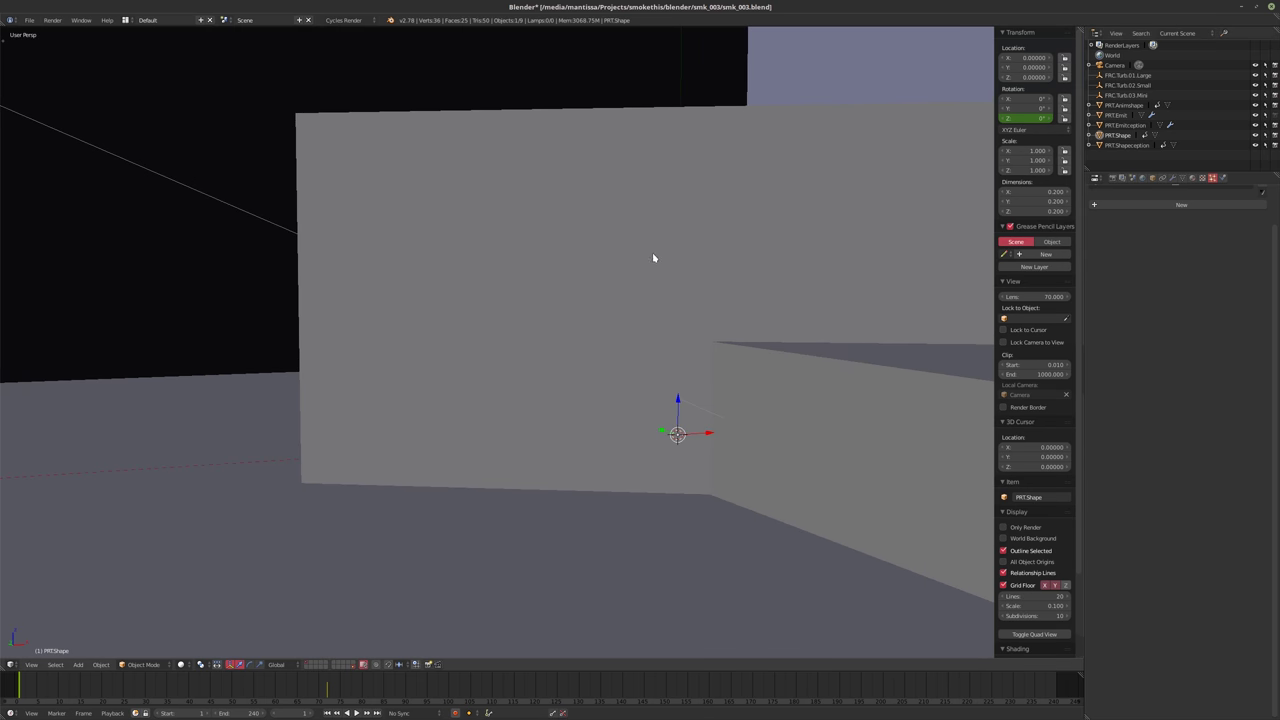
key("KP_Divide")
middle_click_drag(575, 278, 566, 306)
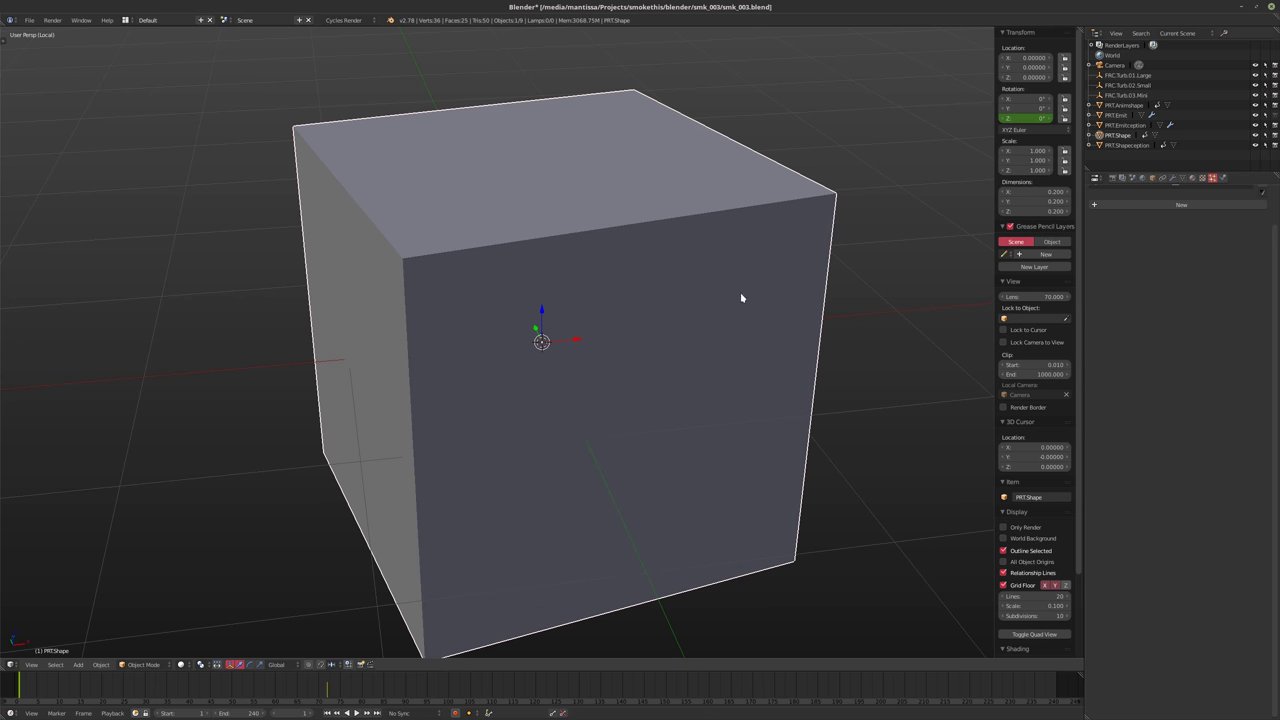
left_click(328, 688)
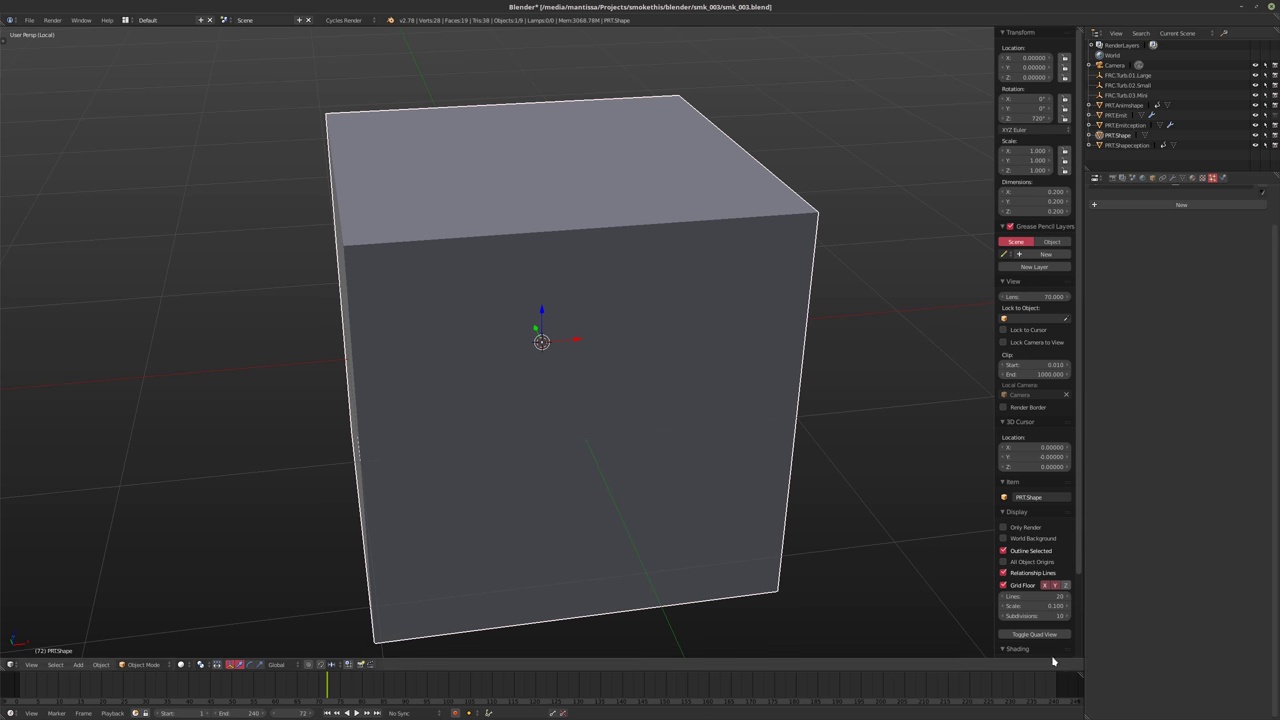
left_click(1055, 687)
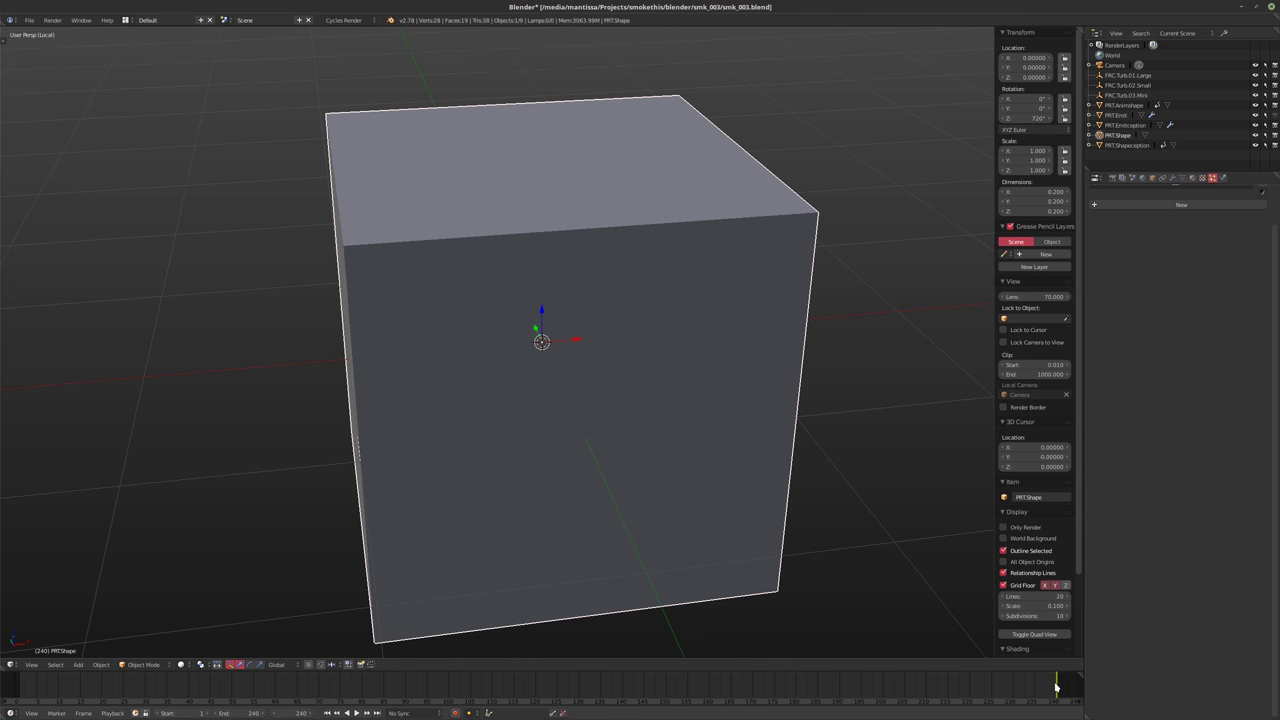
key("i")
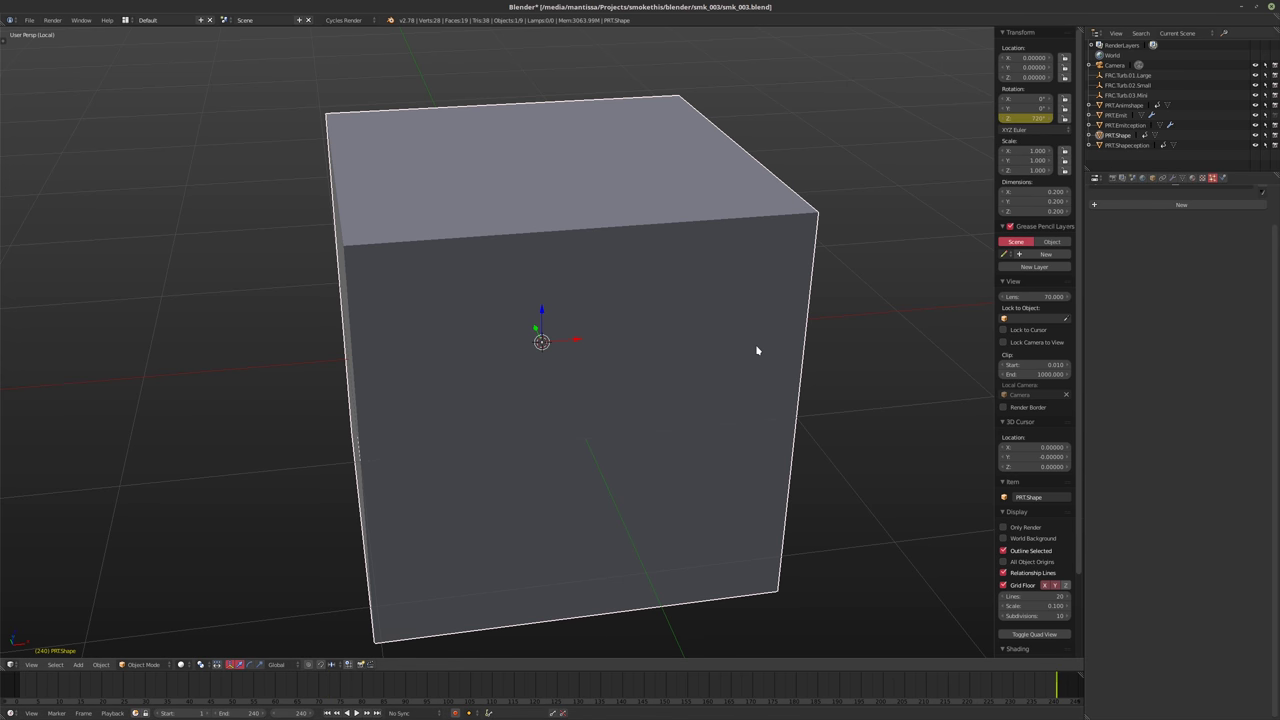
Reset the Z rotation of PRT.Shape to 0° at frame 1, keyframe it and play back the spinning cube
left_click(28, 690)
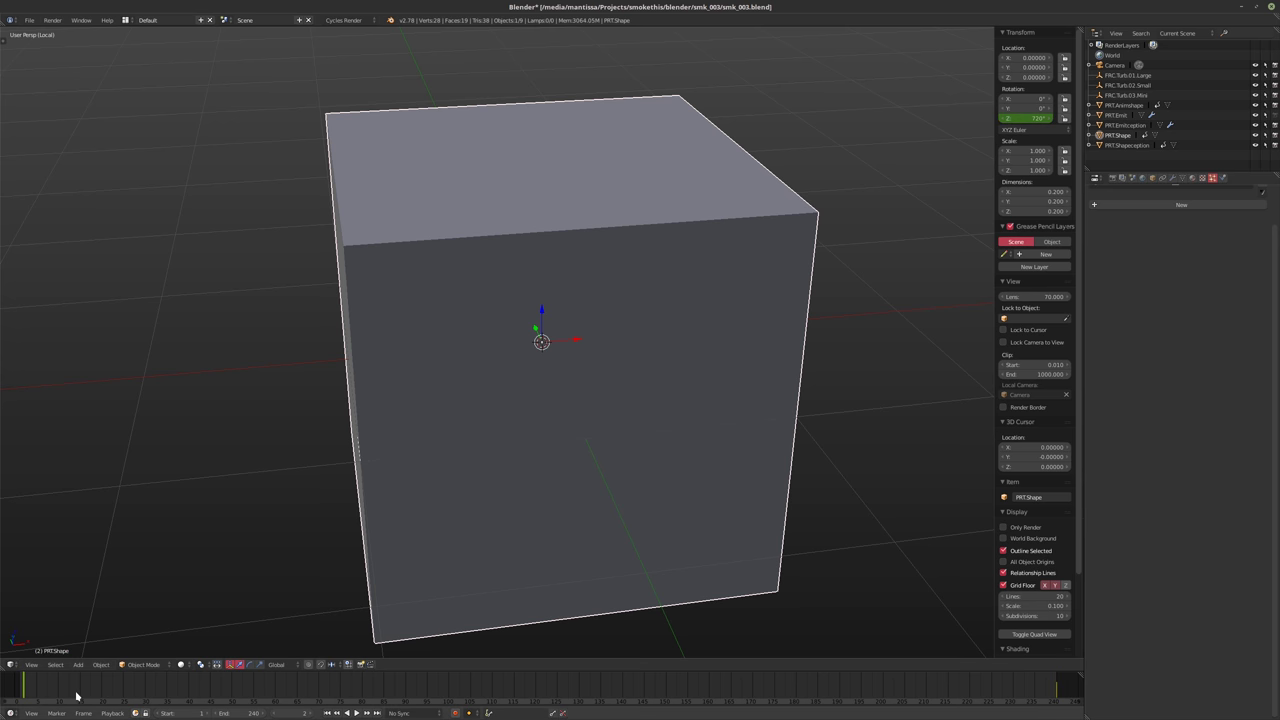
key("Left")
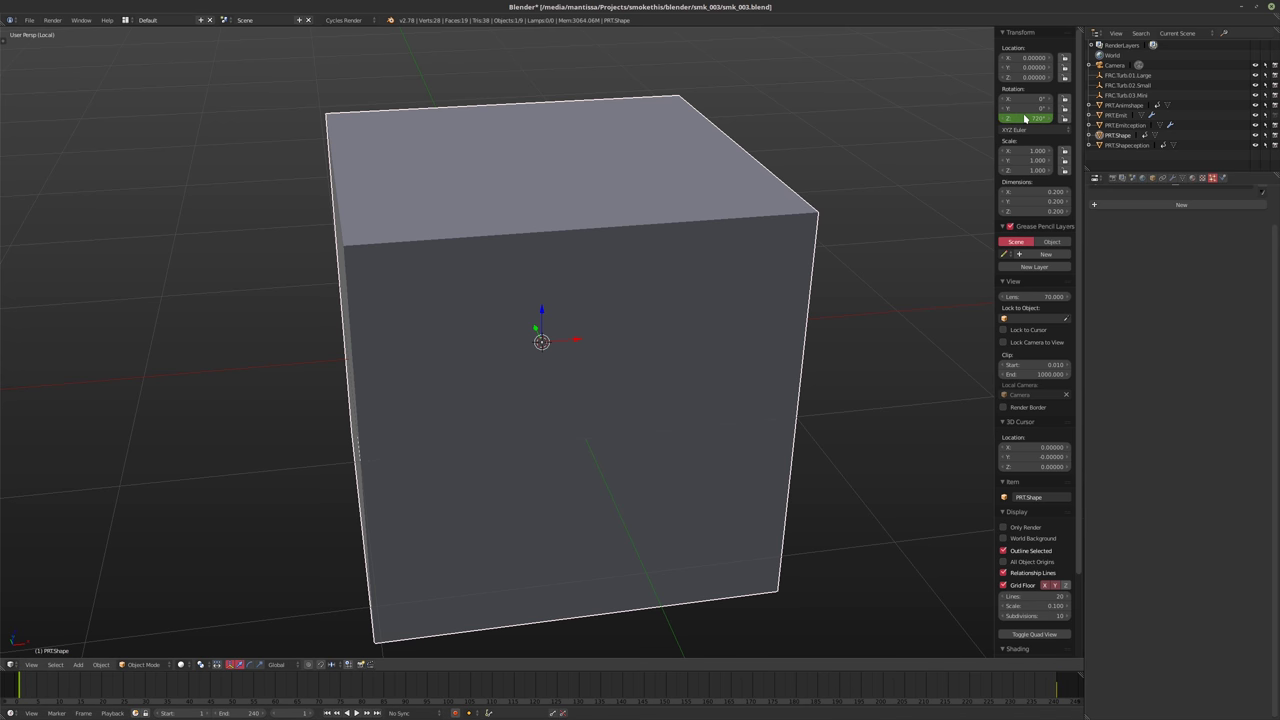
key("BackSpace")
key("i")
key("alt+a")
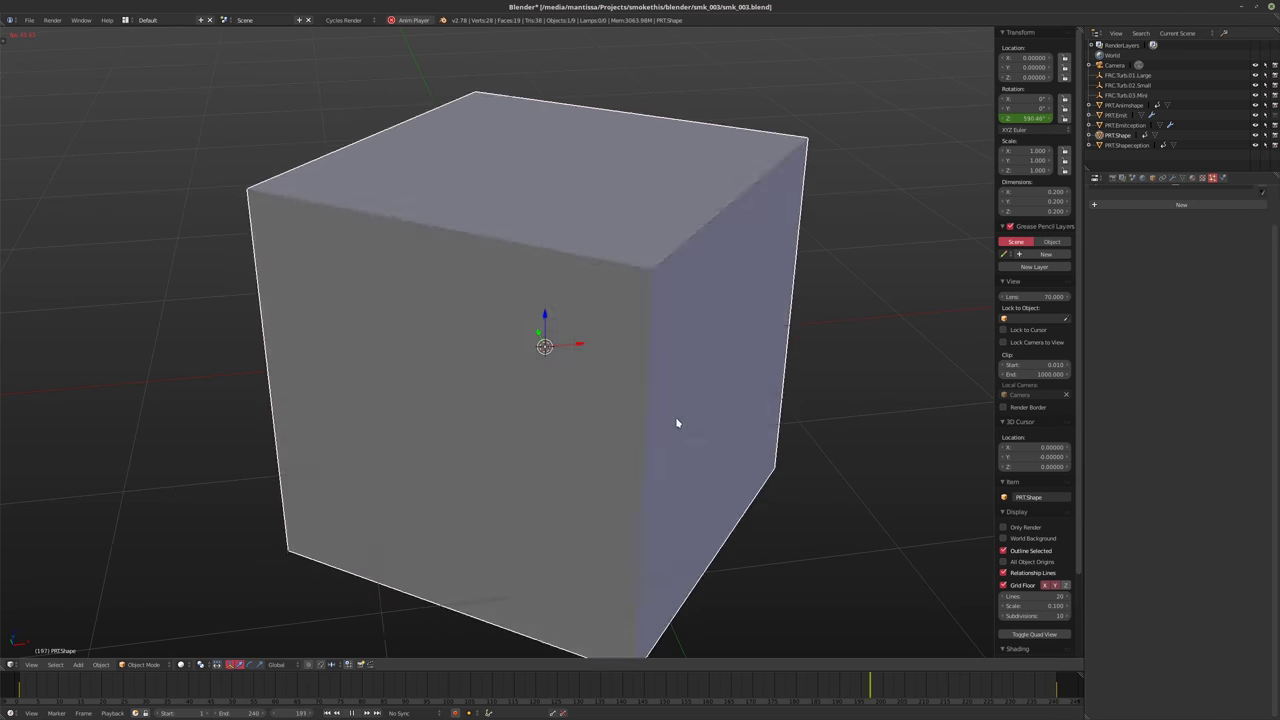
key("alt+a")
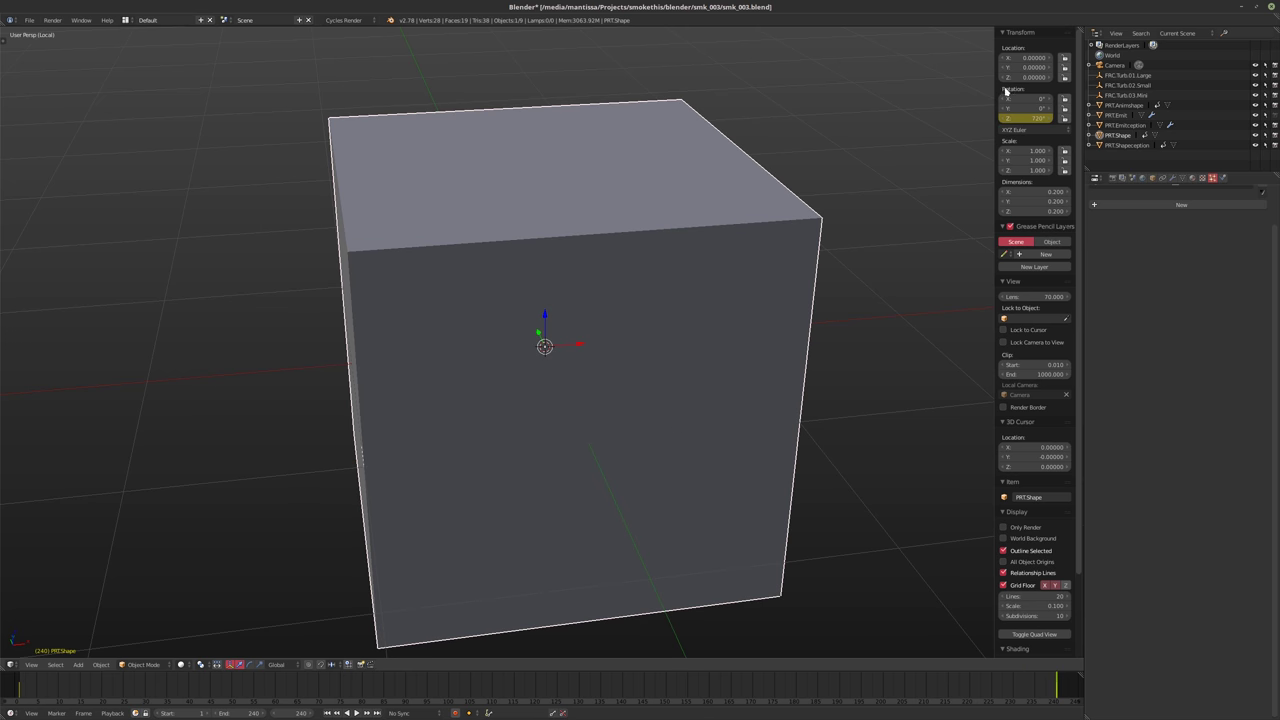
Halve the keyed Z rotation of PRT.Shape at frame 240 and play back the slower spin
left_click(1012, 118)
key("Return")
key("alt+a")
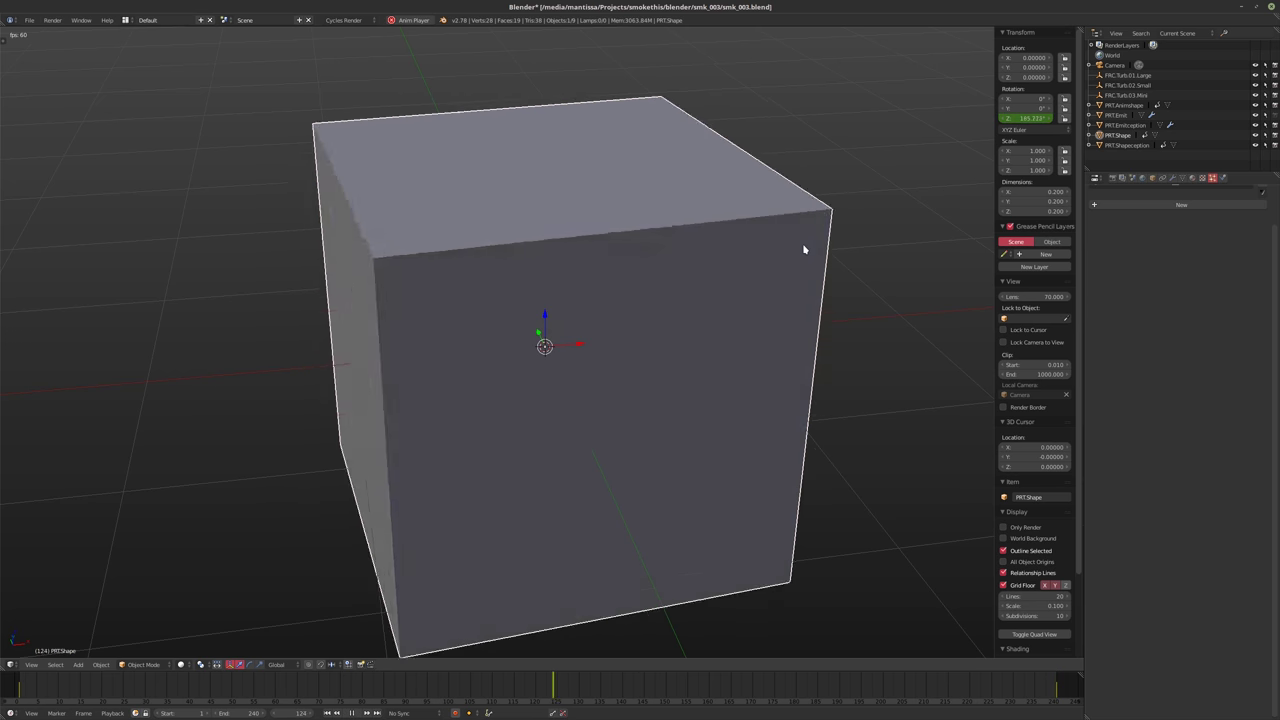
key("Escape")
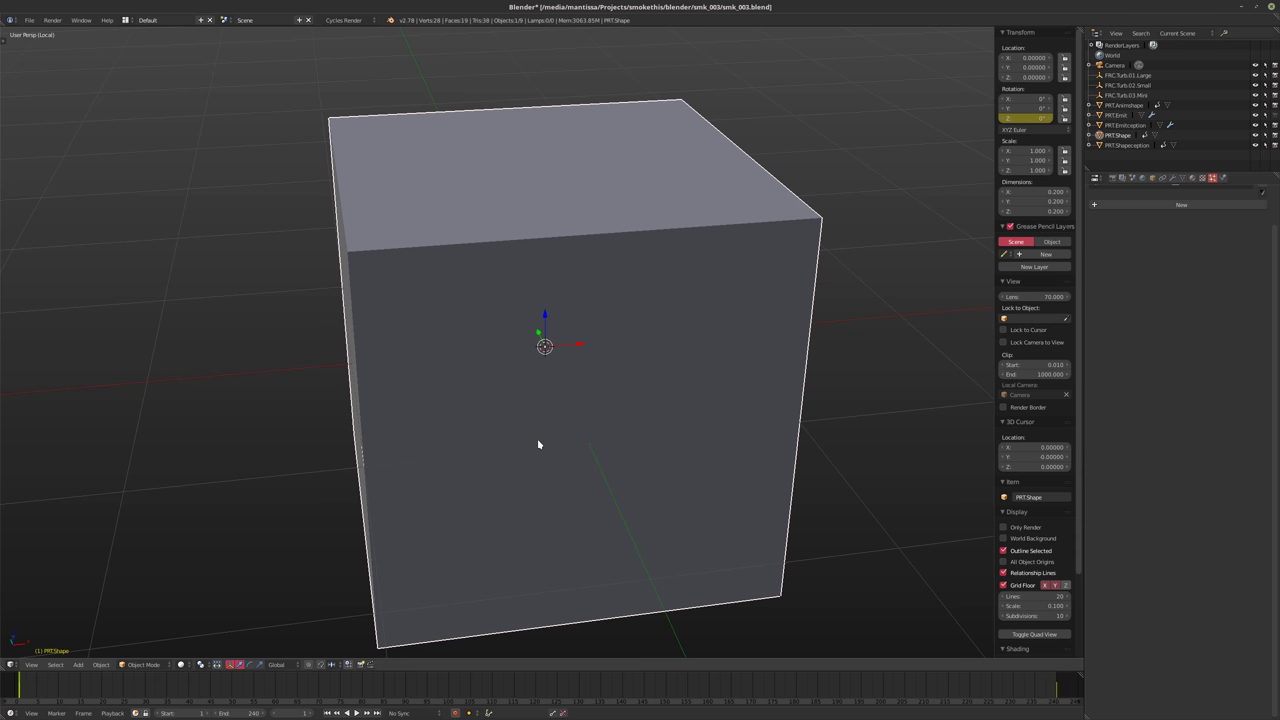
Leave local view, show the emitter layer again and play back the particles to about frame 44
key("KP_Divide")
left_click(308, 664)
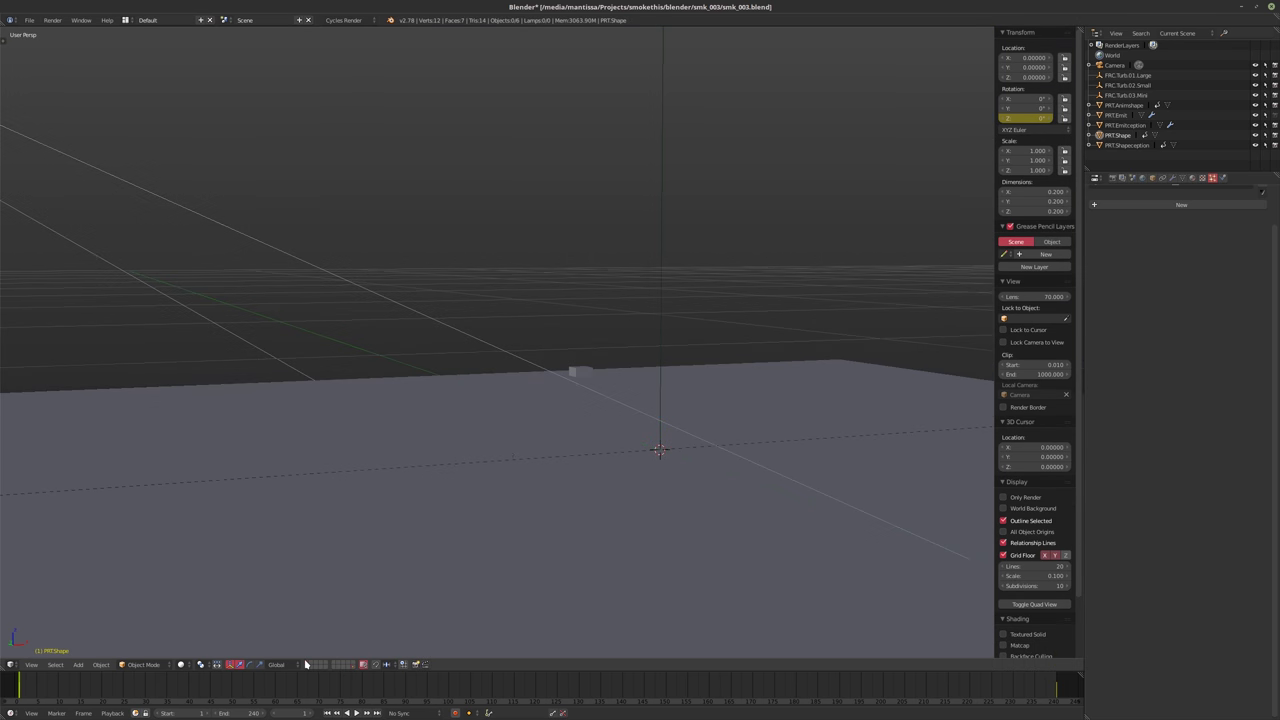
scroll(506, 386, "down", 6)
key("alt+a")
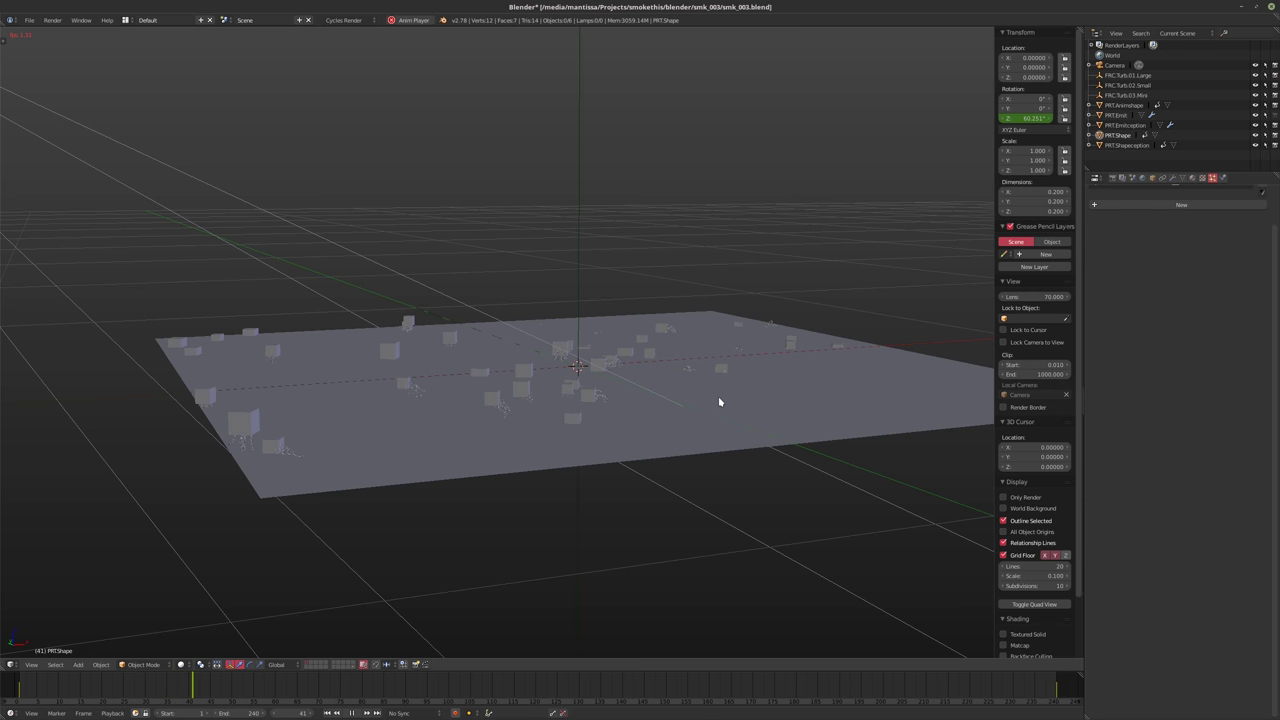
key("Escape")
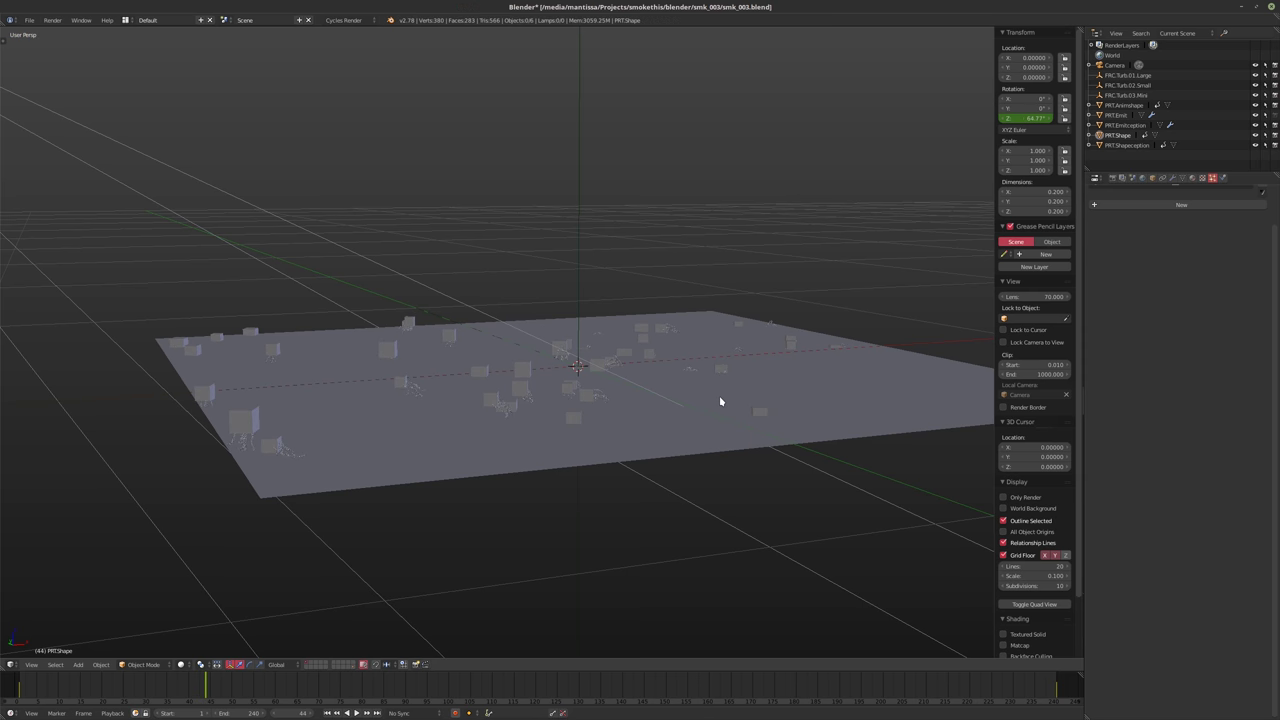
Set the random emission velocity of PRT.Emit to 0 at frame 1
right_click(760, 373)
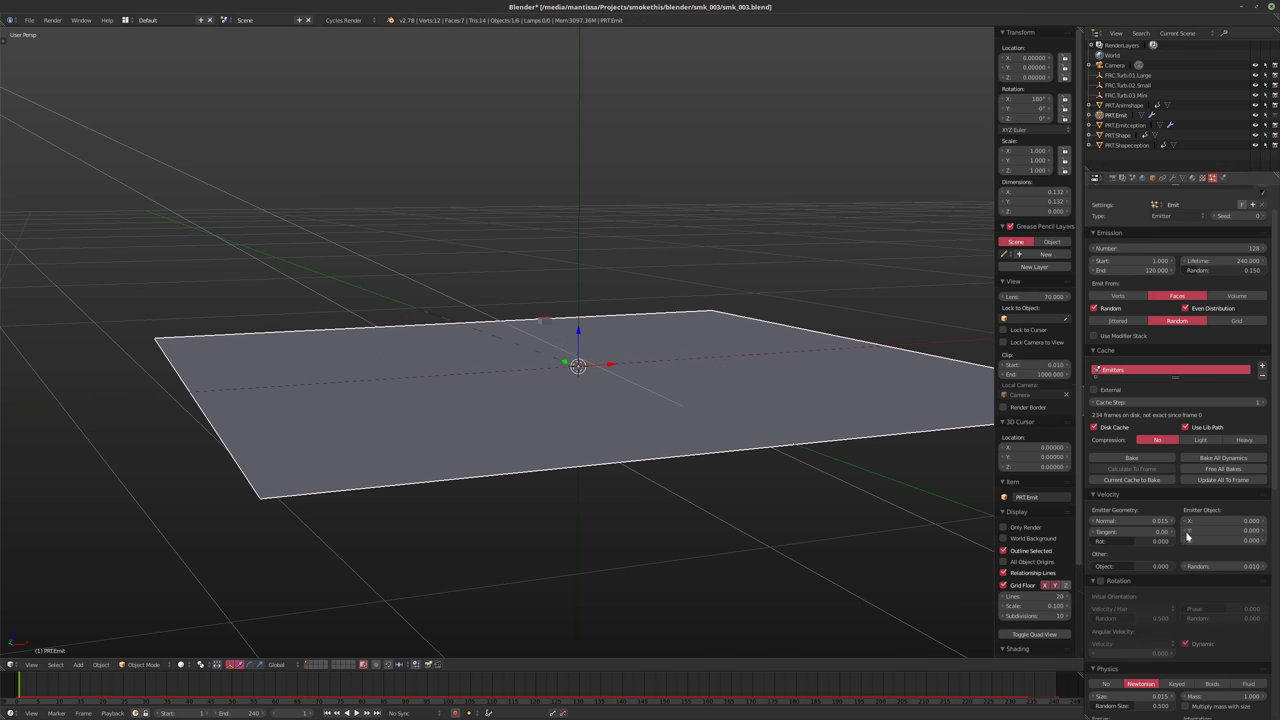
left_click(1188, 565)
type("0.01")
key("Return")
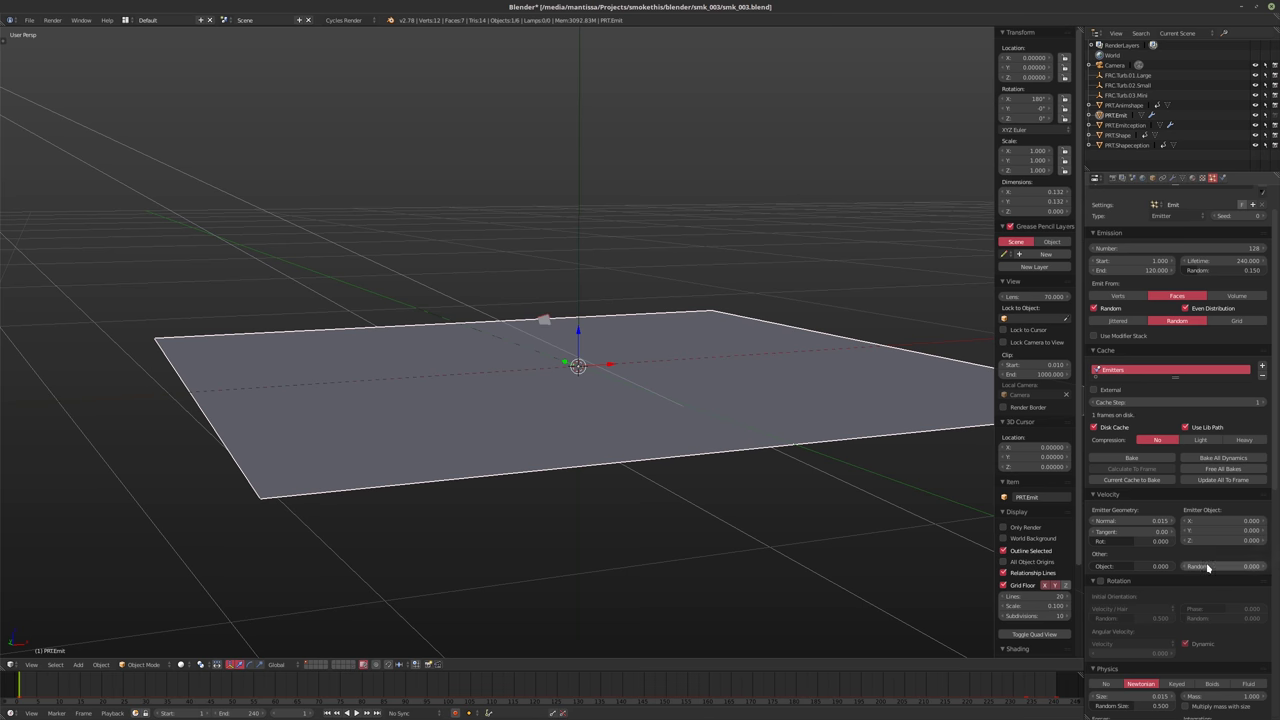
Set the turbulence strength of FRC.Turb.01.Large to 0.25 and play back the particles
left_click(1127, 75)
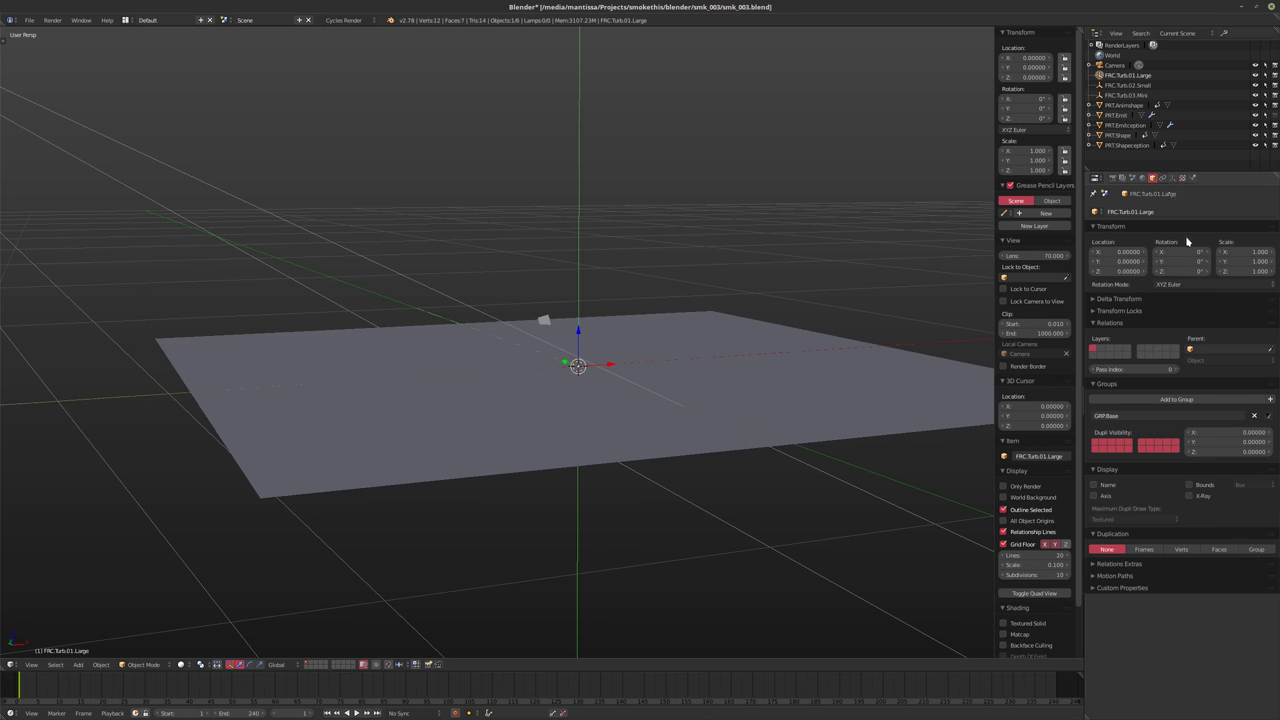
left_click(1193, 178)
left_click(1120, 282)
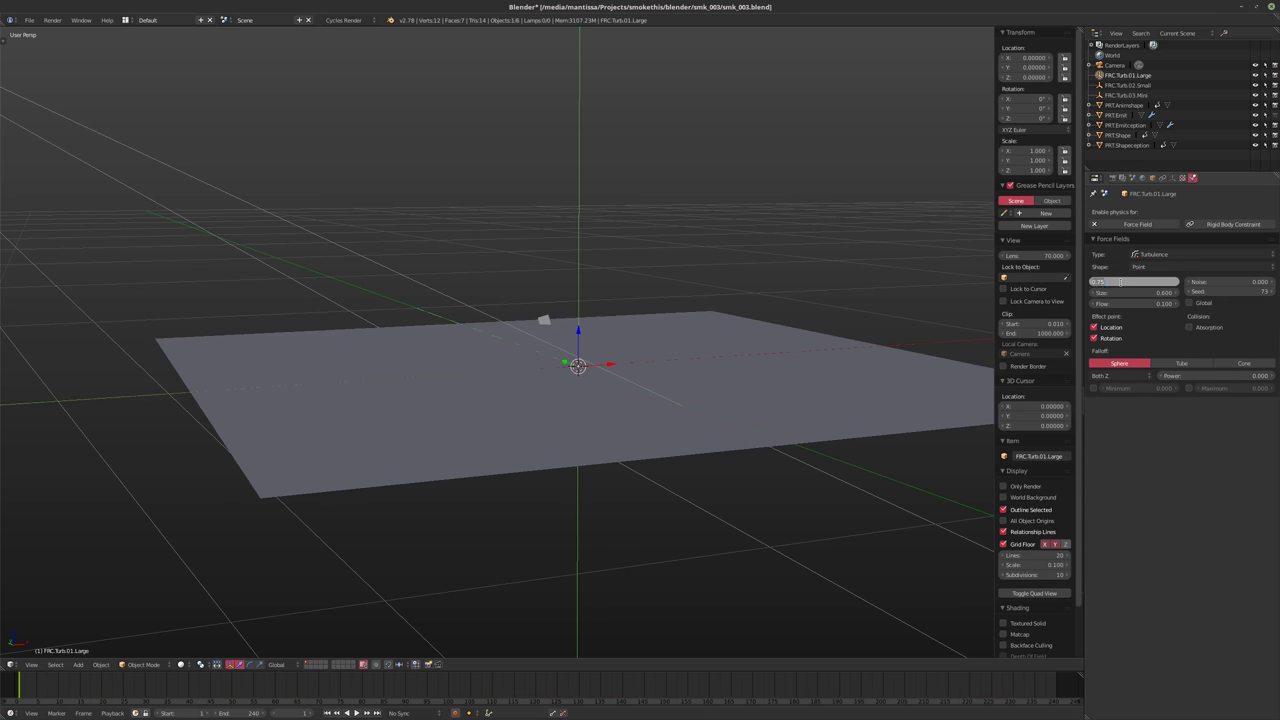
type(".25")
key("Return")
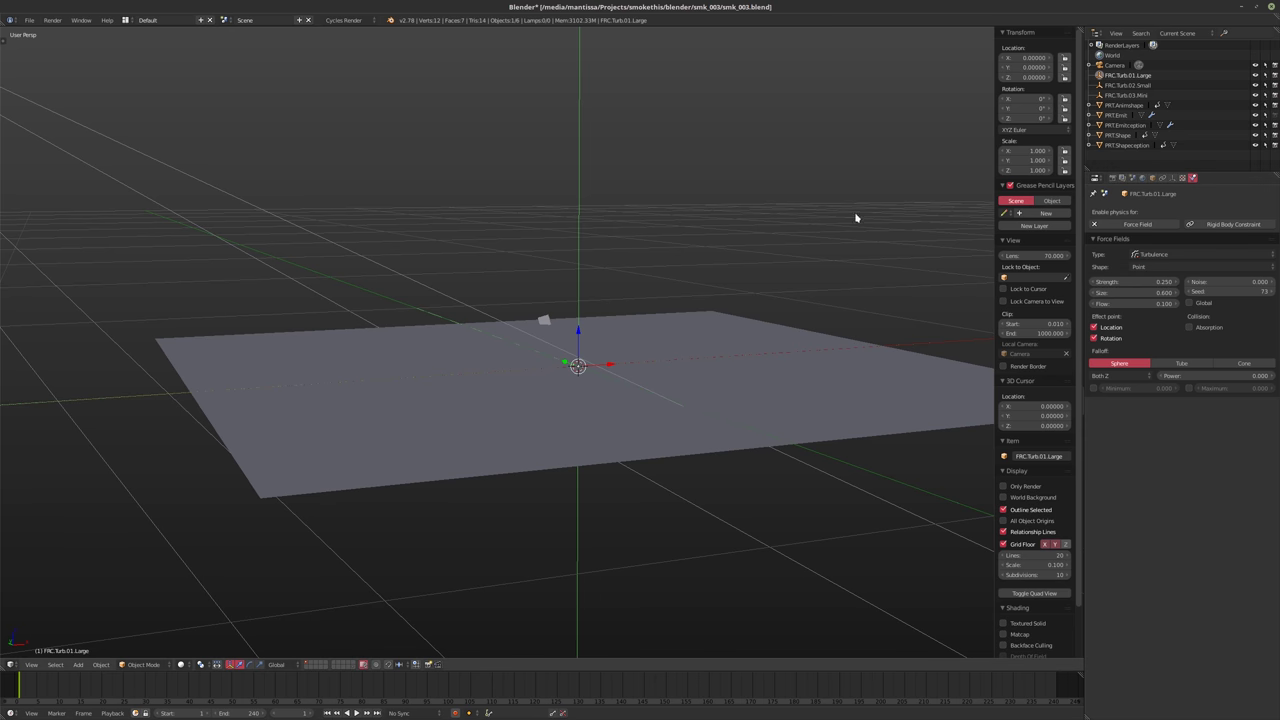
middle_click_drag(790, 315, 760, 399)
key("alt+a")
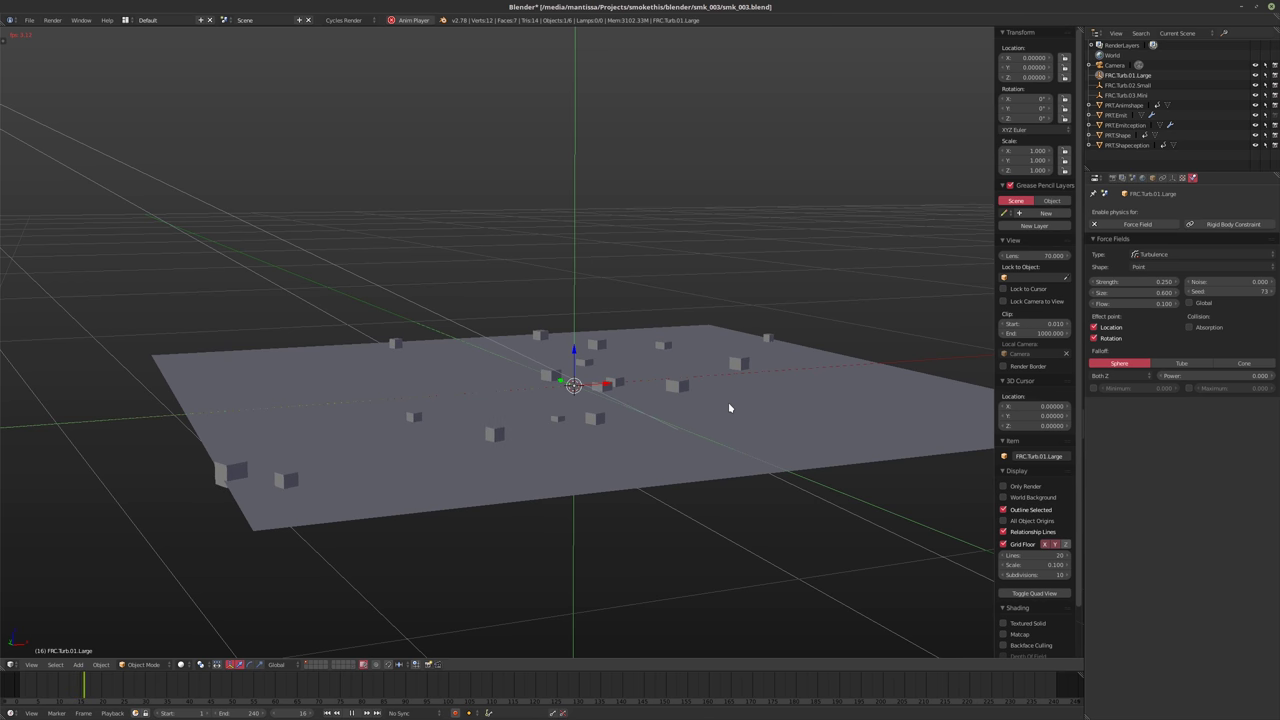
Stop the playback, bring up the particle settings of PRT.Emit and save the file
key("Escape")
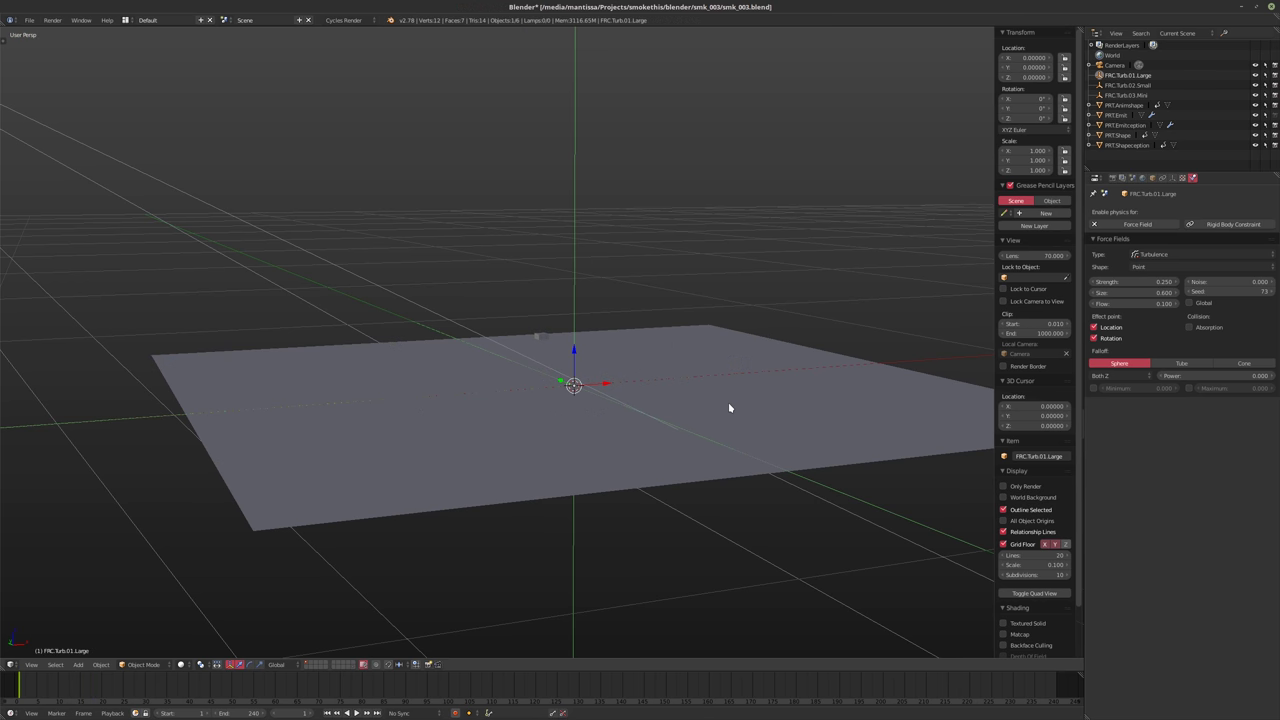
left_click(1116, 116)
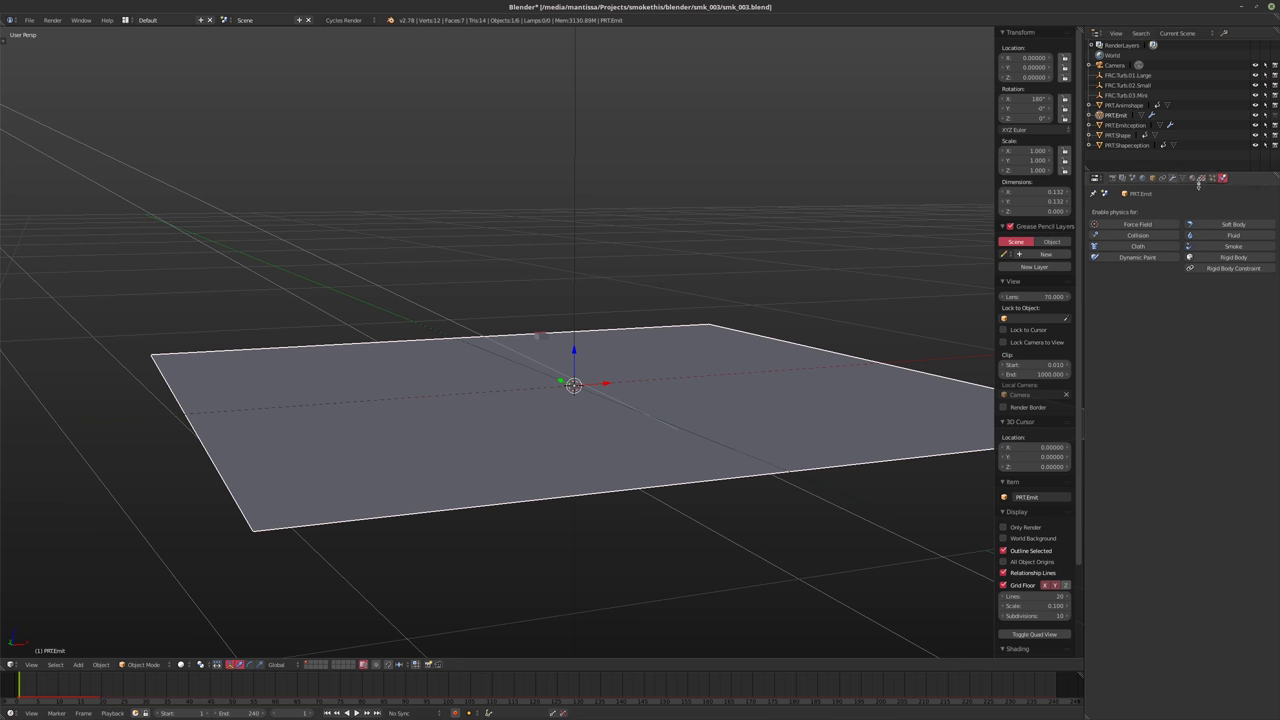
left_click(1212, 178)
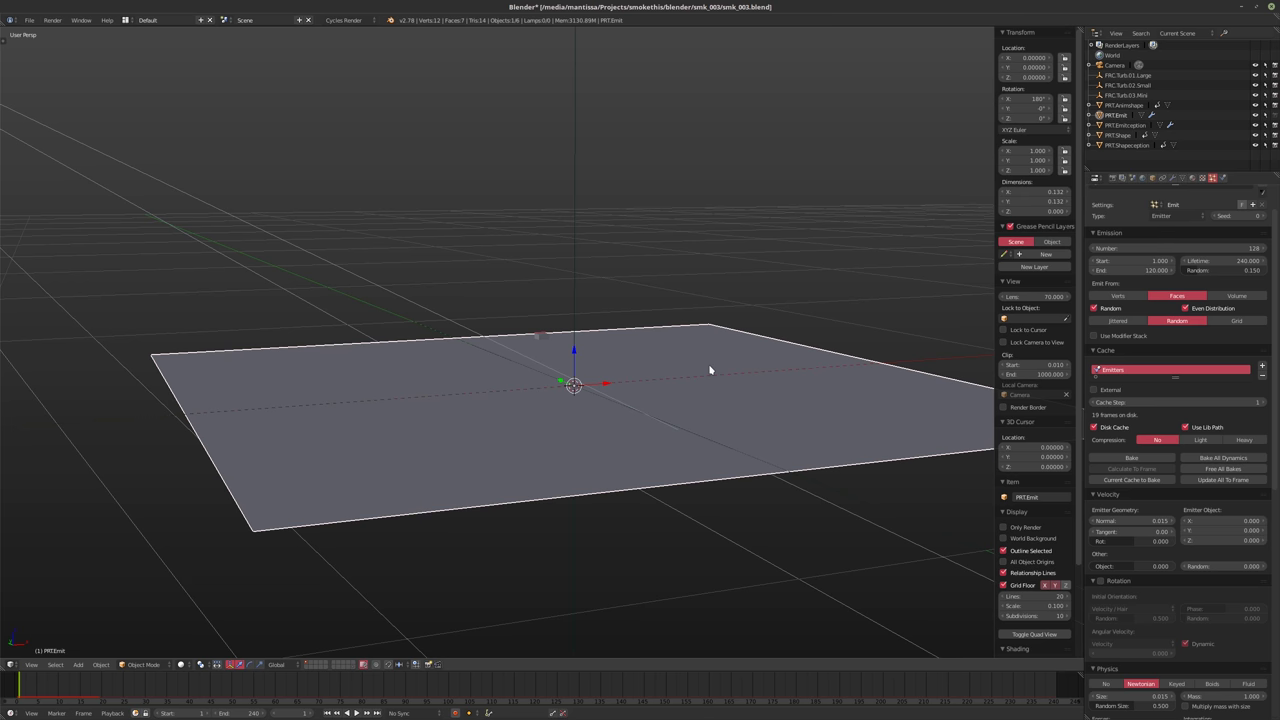
key("x")
key("Escape")
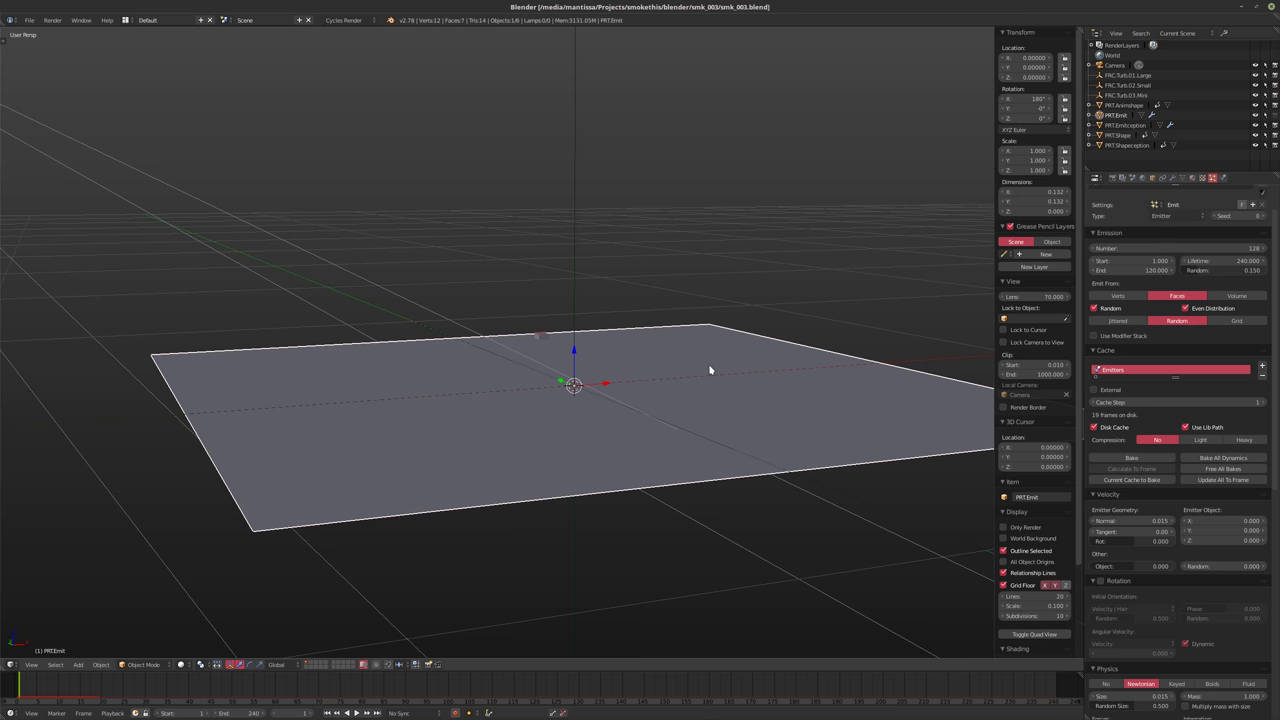
Scale the mesh of the PRT.Emit plane by 2 along Y in Edit Mode and return to Object Mode
middle_click_drag(771, 389, 642, 441)
key("Tab")
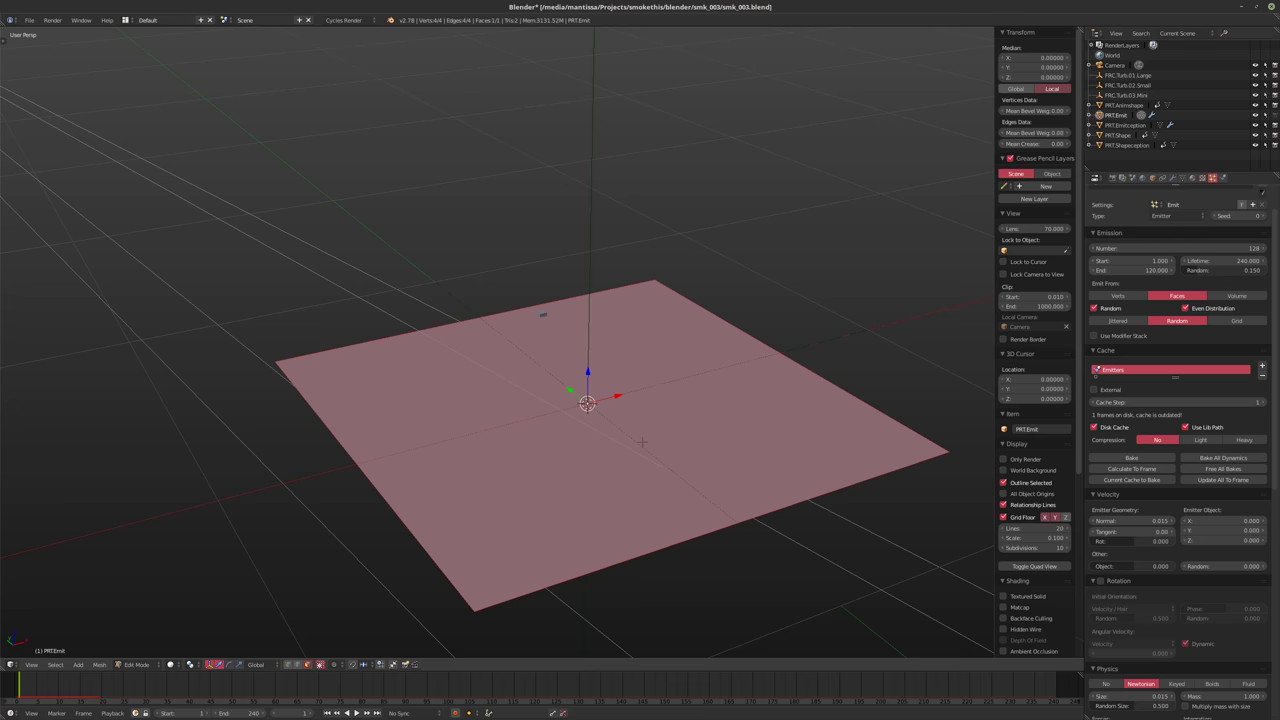
key("s")
key("8")
key("Escape")
key("s")
key("y")
key("2")
key("Return")
key("Tab")
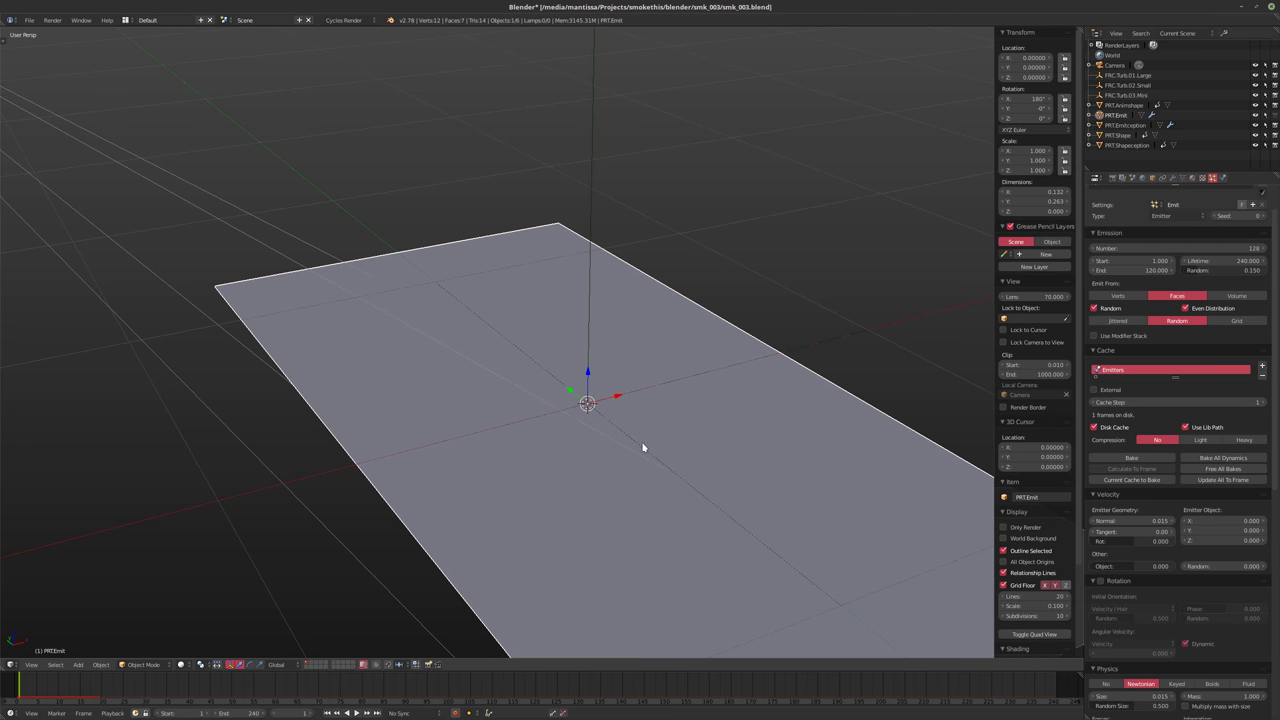
Play back the particles from the lengthened emitter plane to about frame 56
middle_click_drag(643, 447, 597, 500)
key("alt+a")
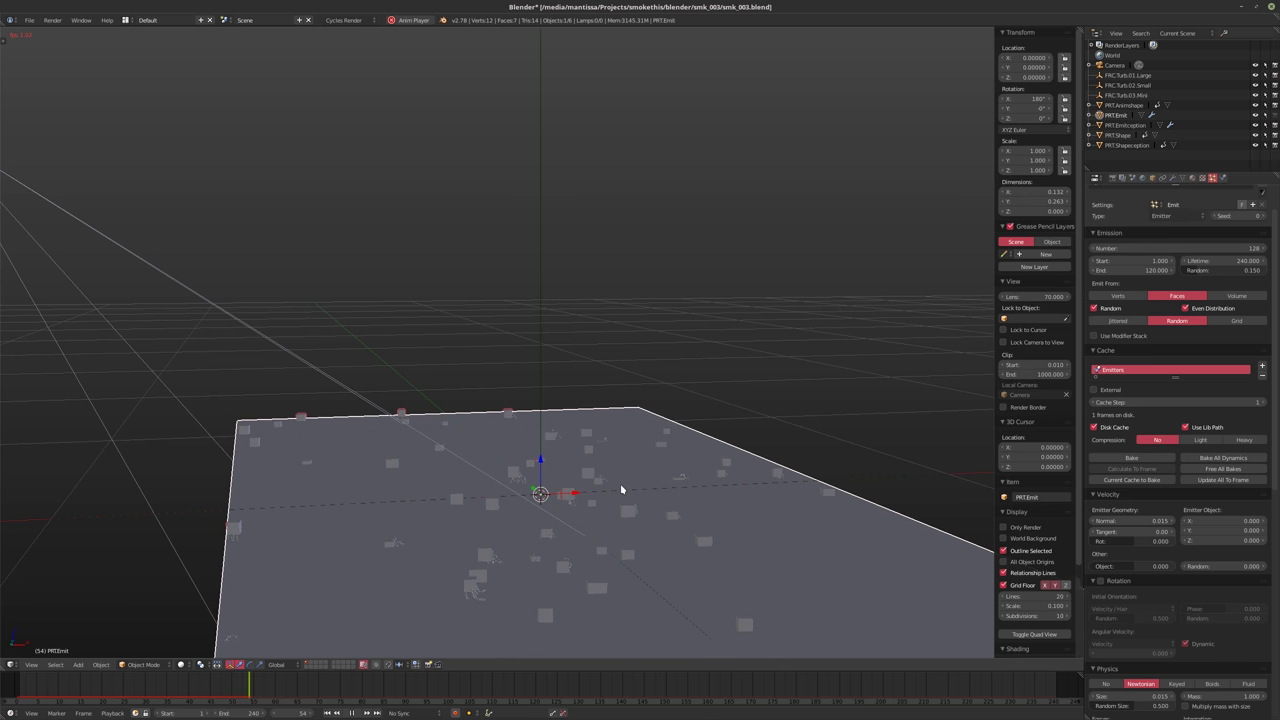
key("Escape")
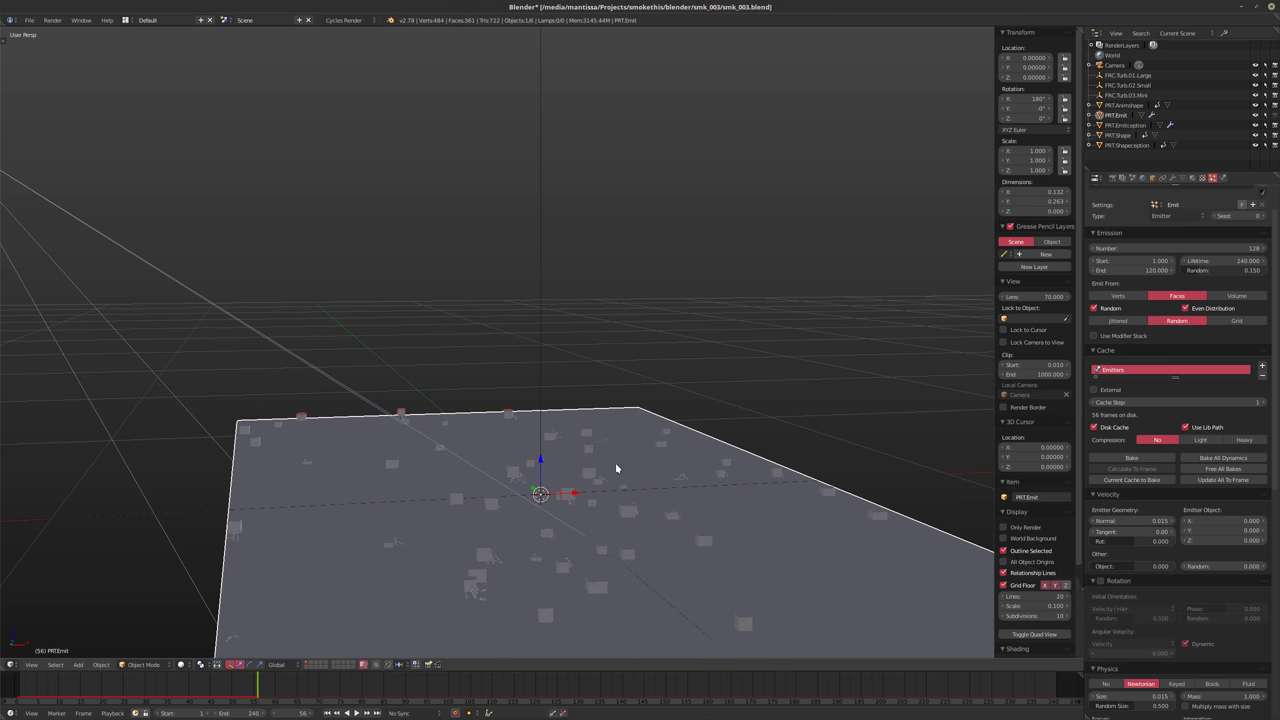
Set the normal emission velocity of PRT.Emit to 0.05 and play back the particles to about frame 71
left_click(1123, 521)
key("BackSpace")
type("0.05")
key("Return")
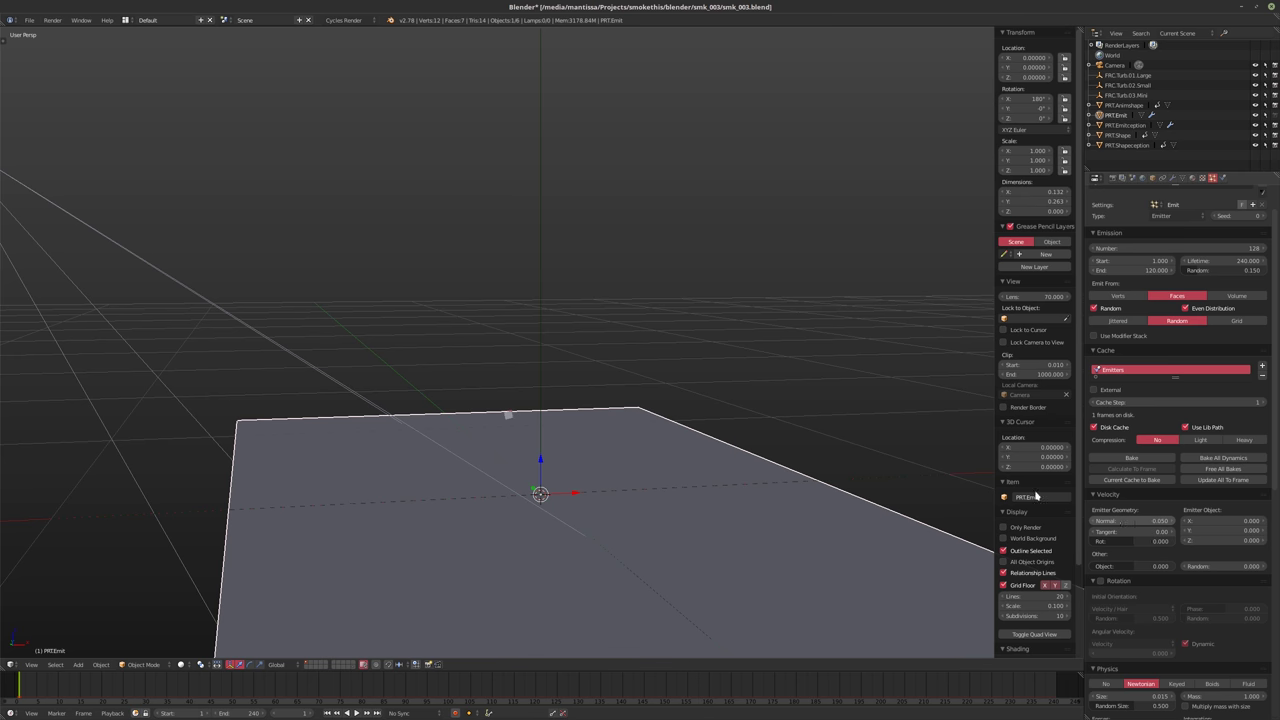
key("alt+a")
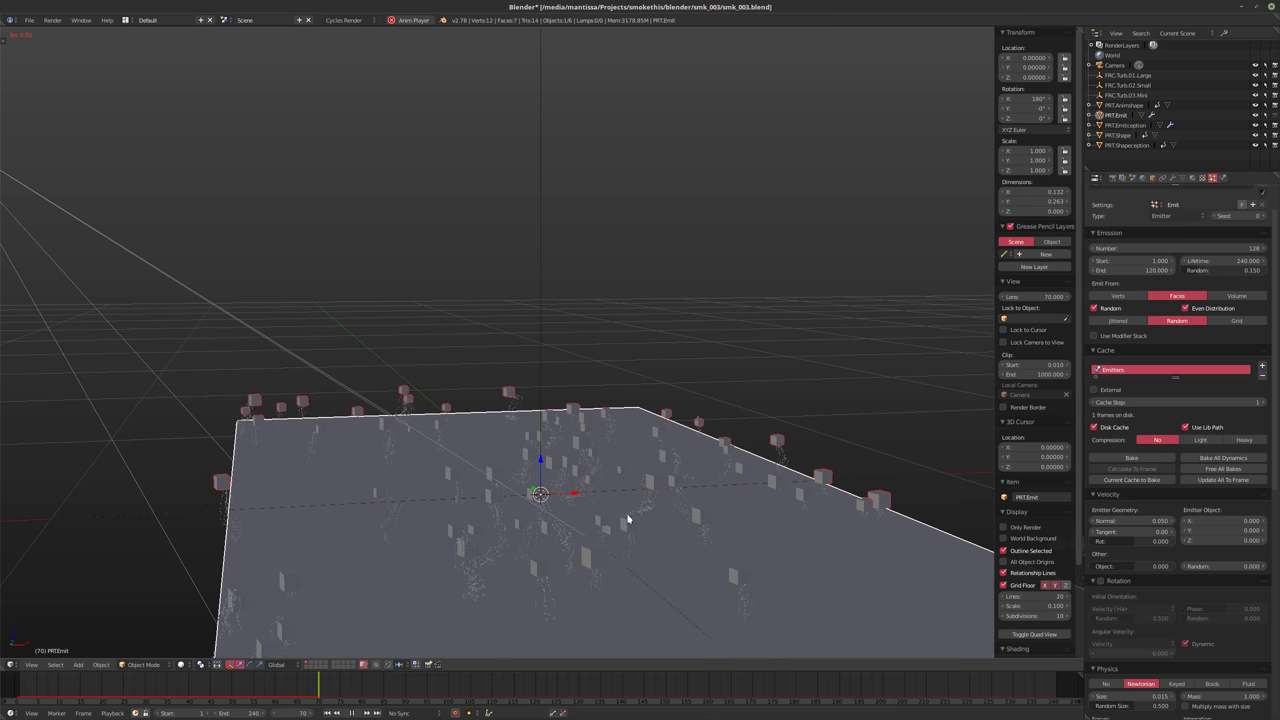
key("alt+a")
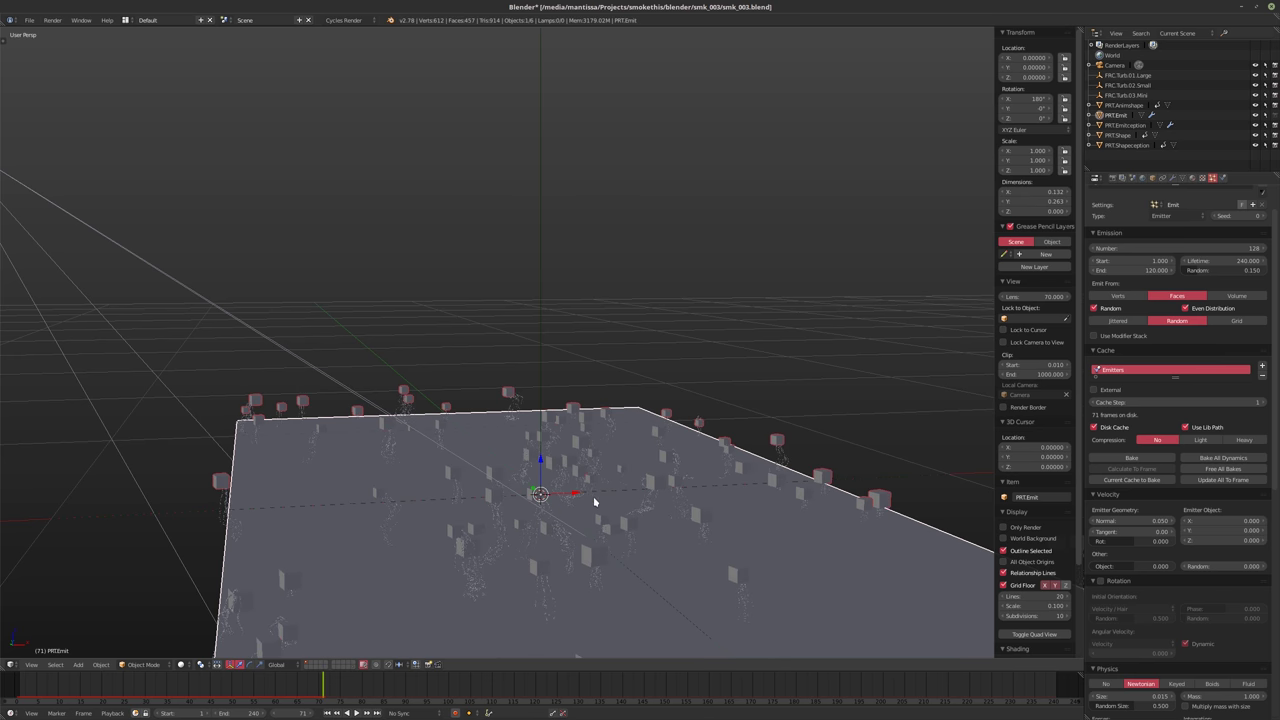
Limit the viewport to renderable objects and examine the particle trails with the emitter's render visibility switched on and off
middle_click_drag(578, 494, 567, 459)
scroll(566, 399, "up", 3)
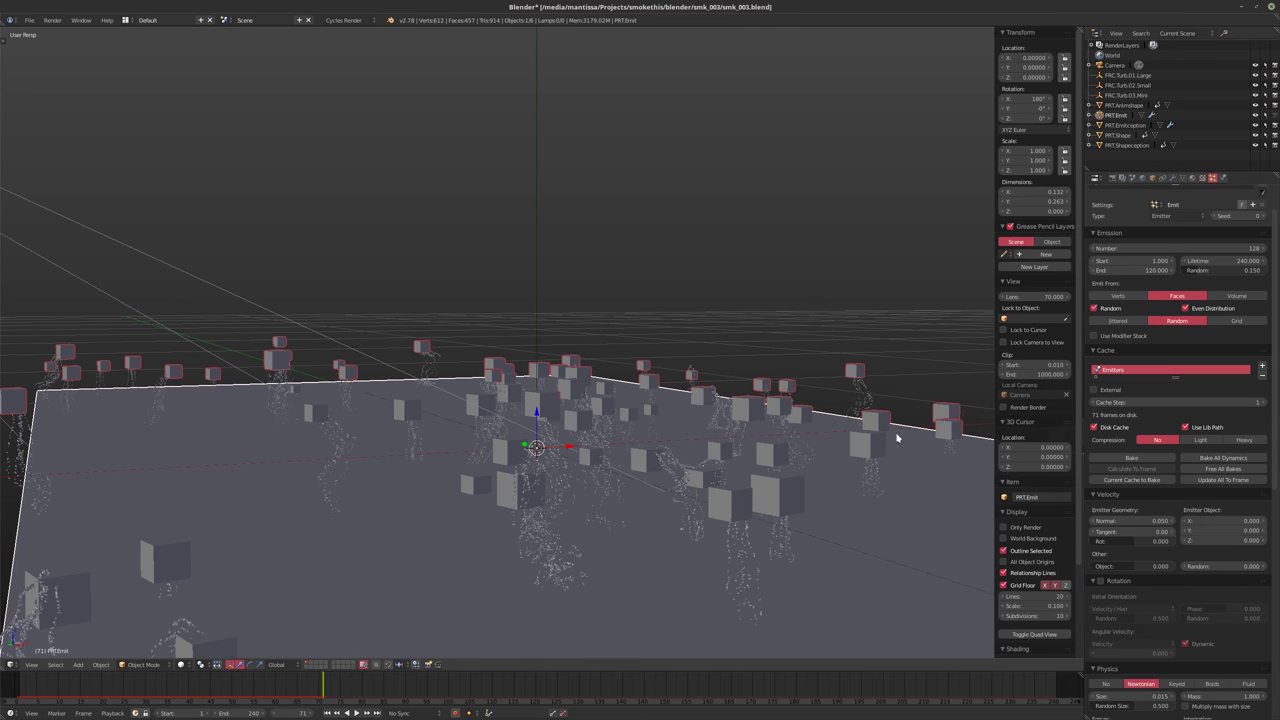
left_click(1003, 527)
mouse_move(663, 449)
middle_mouse_down()
mouse_move(668, 416)
mouse_move(625, 436)
mouse_move(643, 428)
mouse_move(654, 437)
mouse_move(643, 449)
middle_mouse_up()
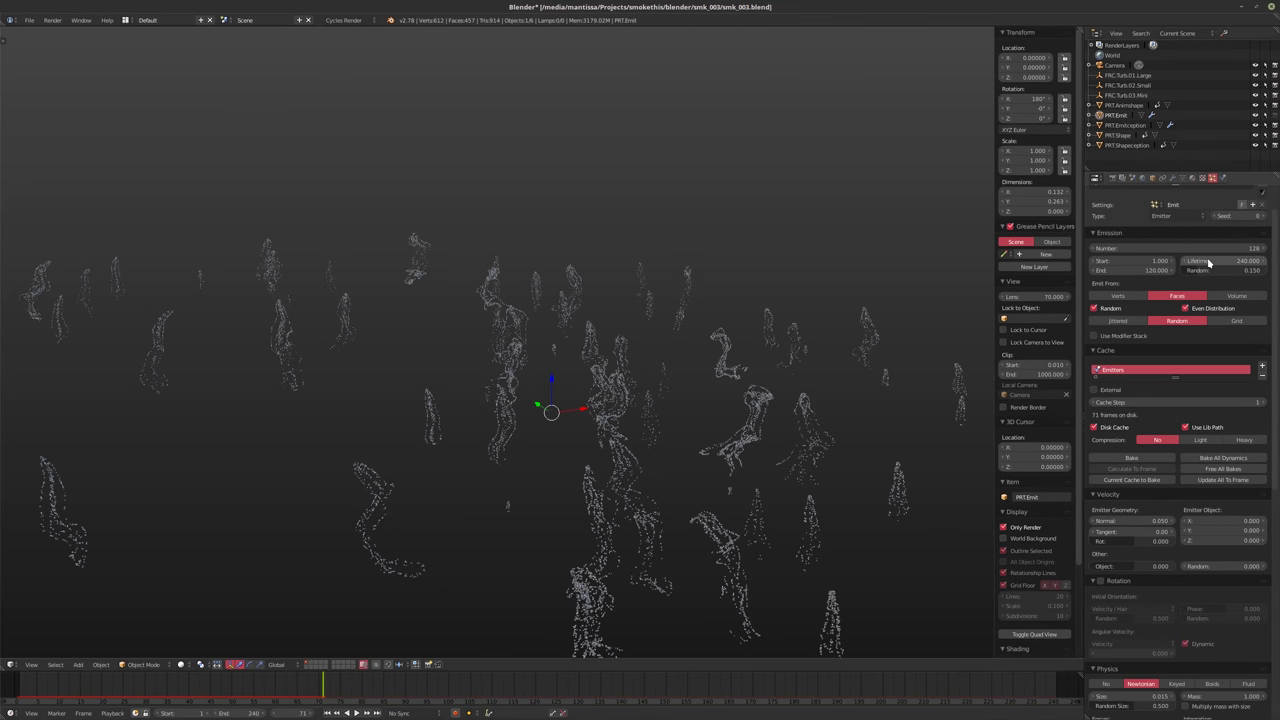
left_click(1274, 116)
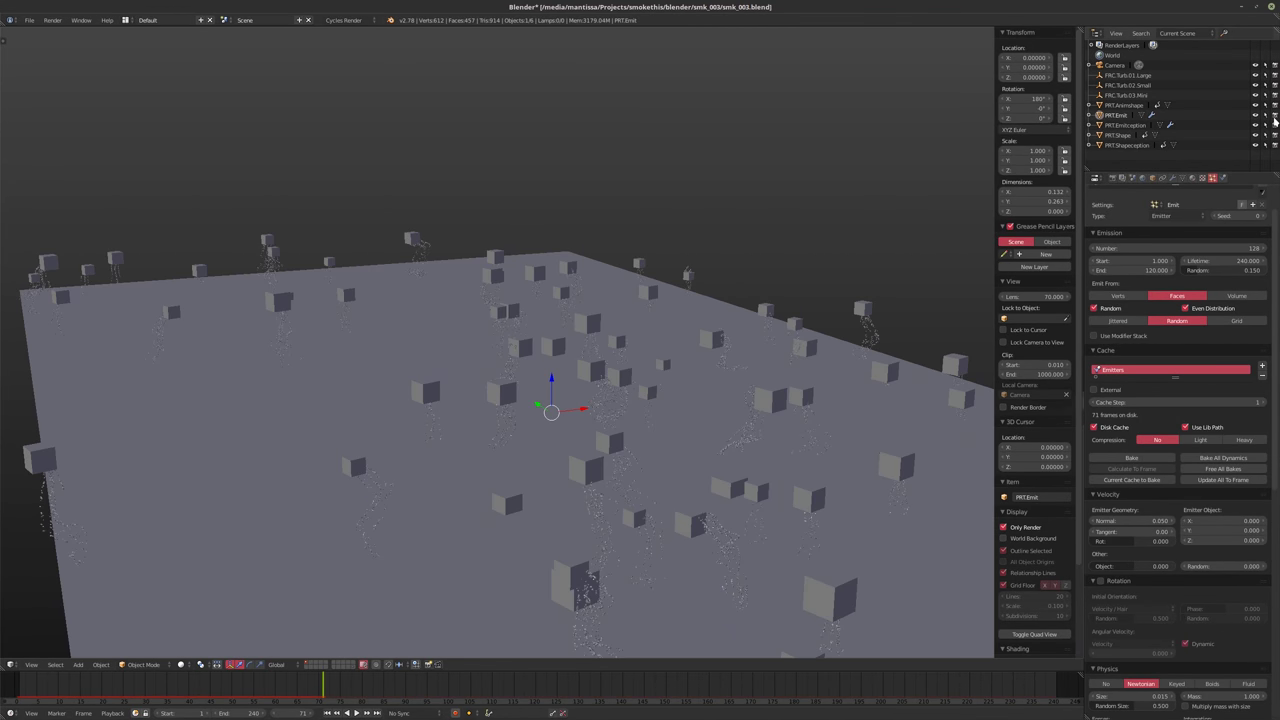
left_click(1274, 116)
middle_click_drag(660, 491, 602, 461)
mouse_move(612, 460)
middle_mouse_down()
mouse_move(608, 437)
mouse_move(634, 438)
mouse_move(610, 440)
middle_mouse_up()
Set the turbulence strength of FRC.Turb.02.Small to 0.1 and its flow to 0.05, and return to frame 1
left_click(1127, 86)
left_click(1192, 177)
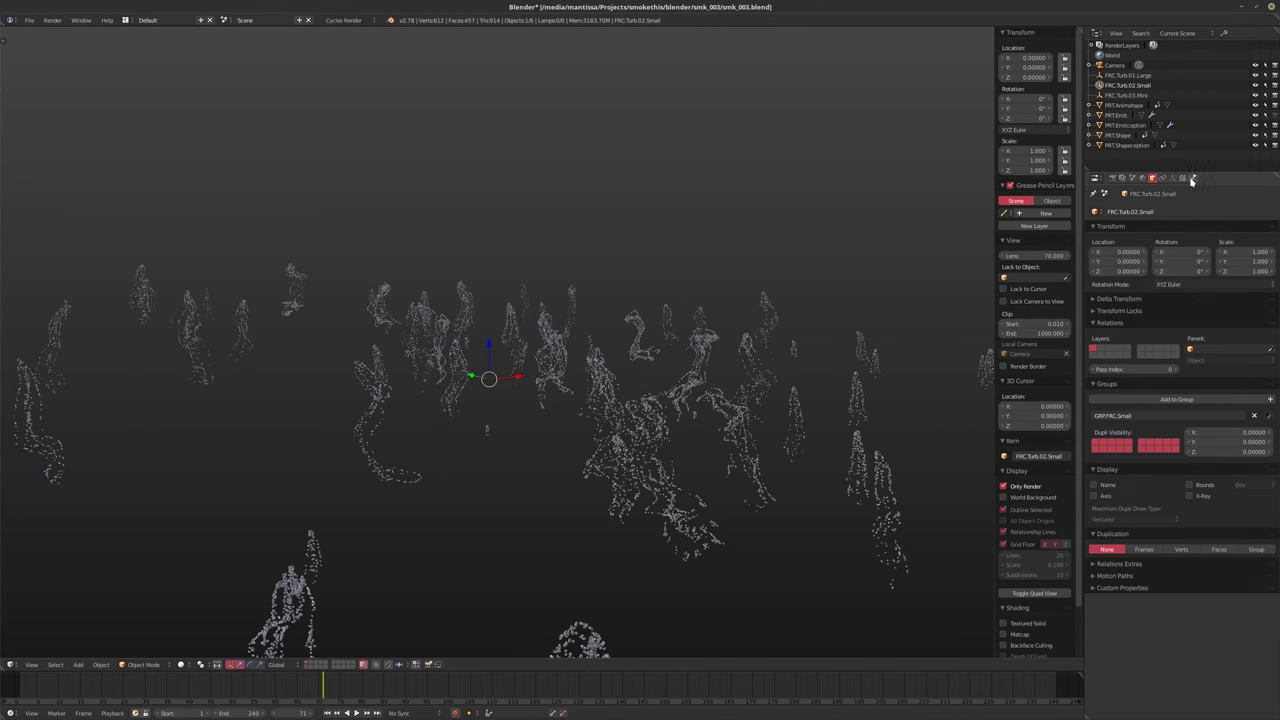
left_click(1125, 281)
type("0.2")
key("BackSpace")
type("1")
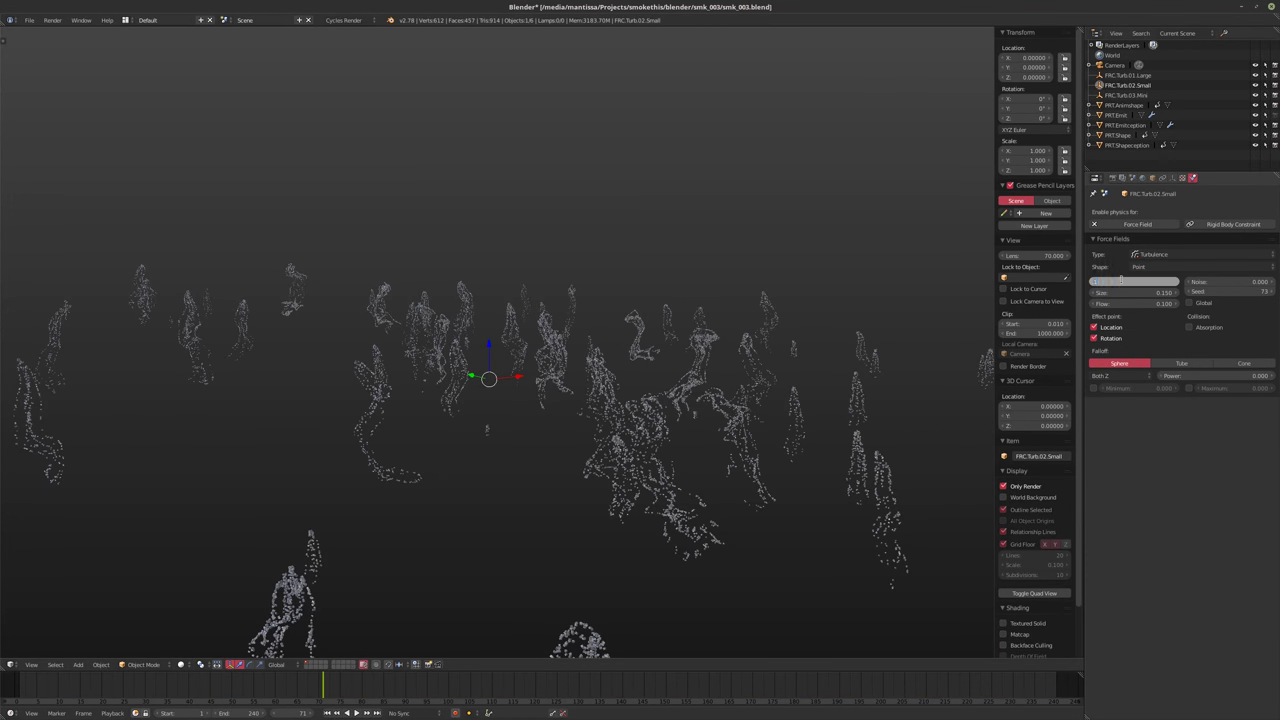
key("Return")
left_click(1130, 303)
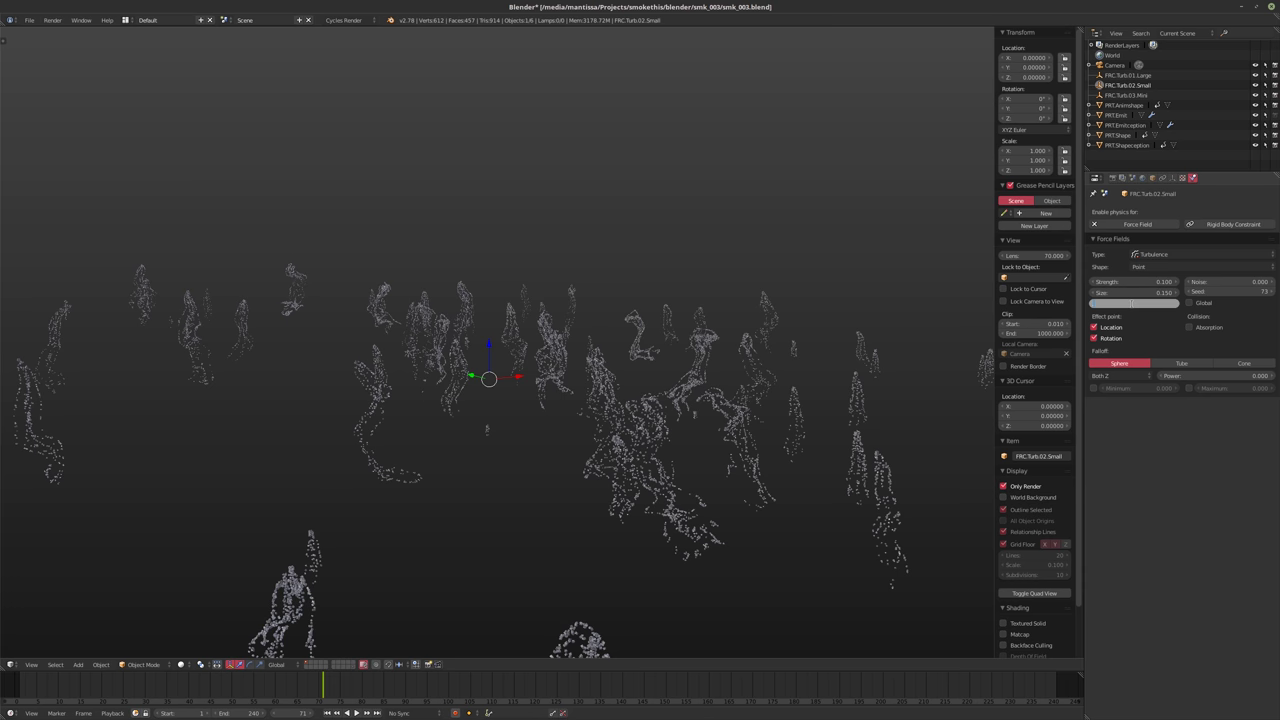
key("Return")
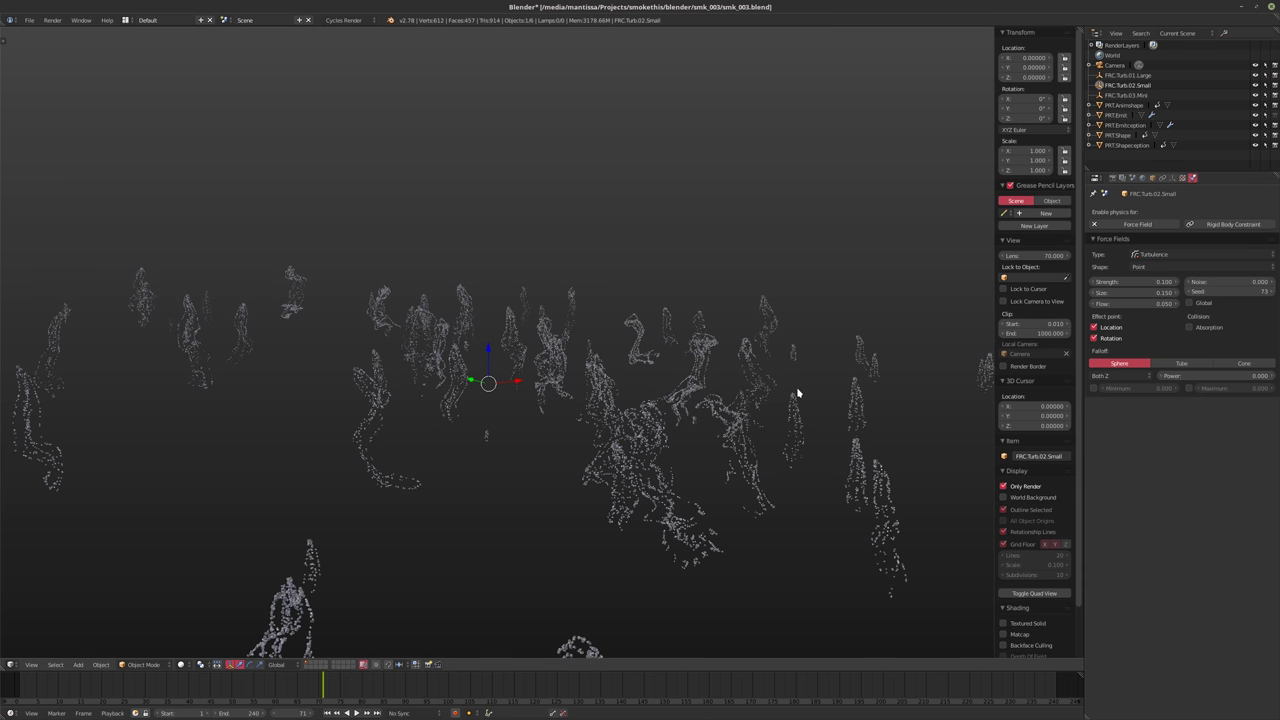
key("shift+Left")
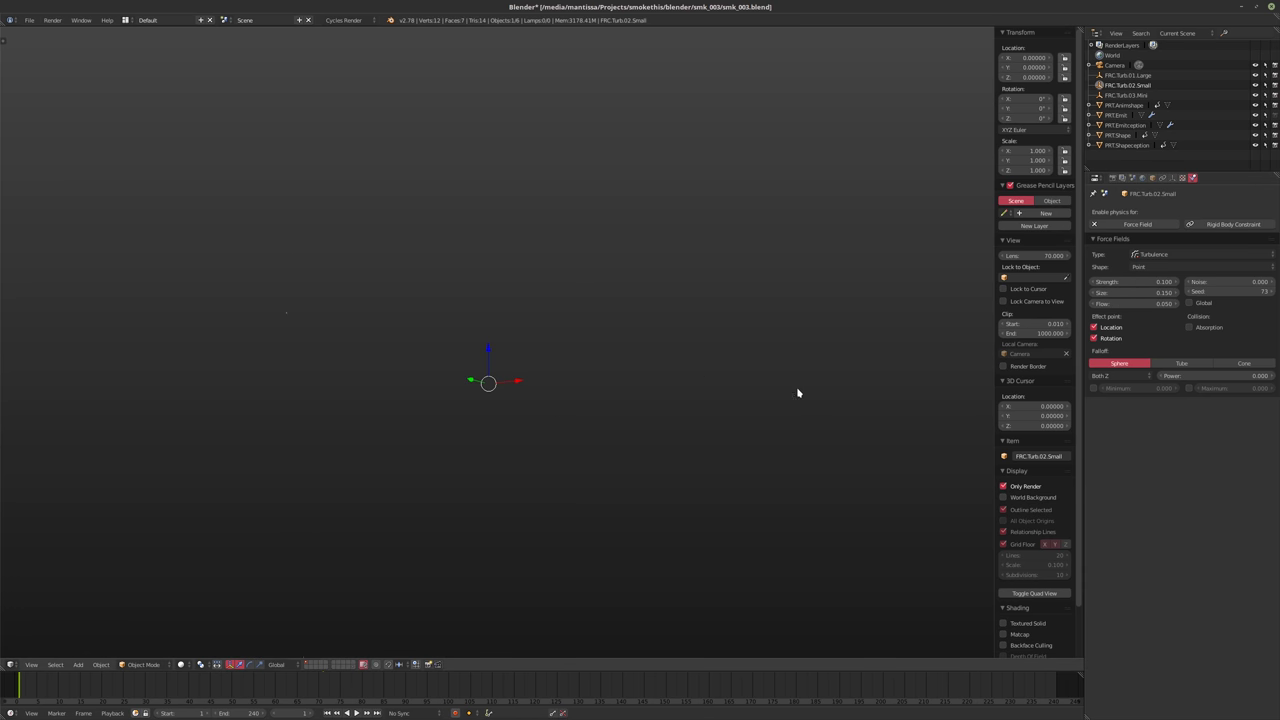
Bring up the particle settings of PRT.Emitception and save over the existing smk_003.blend file
left_click(1117, 115)
left_click(1212, 177)
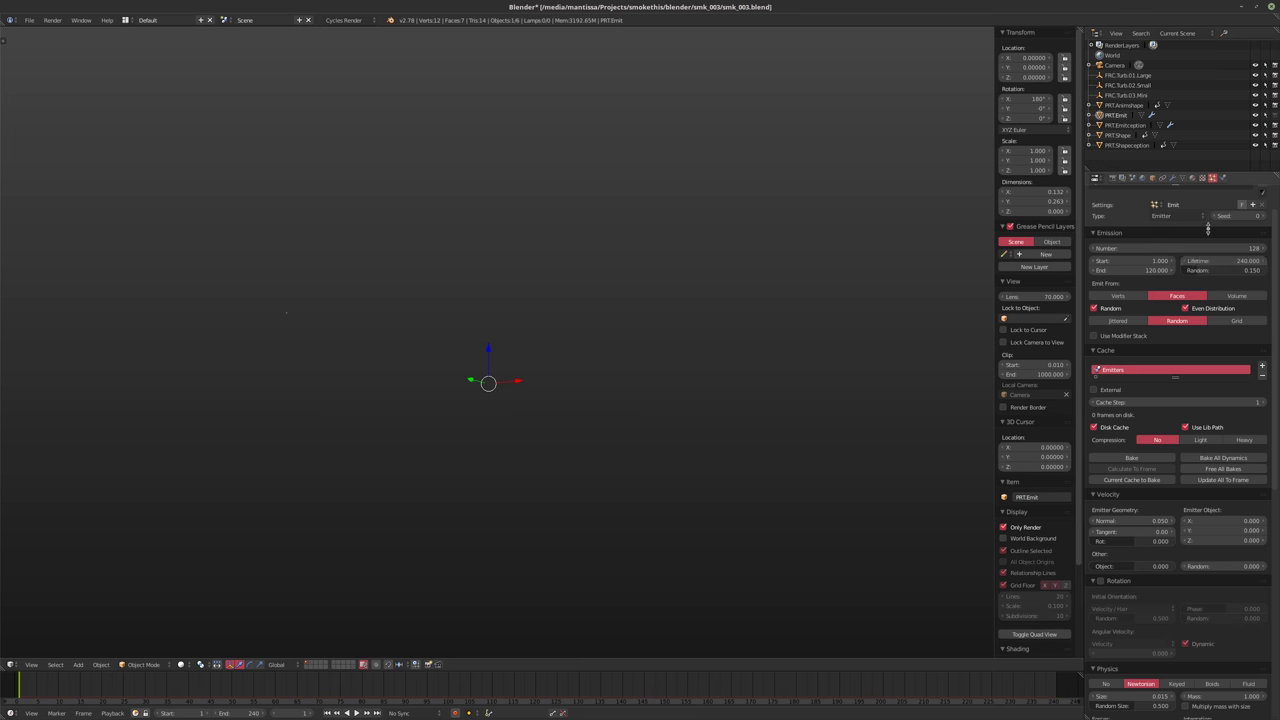
left_click(1131, 127)
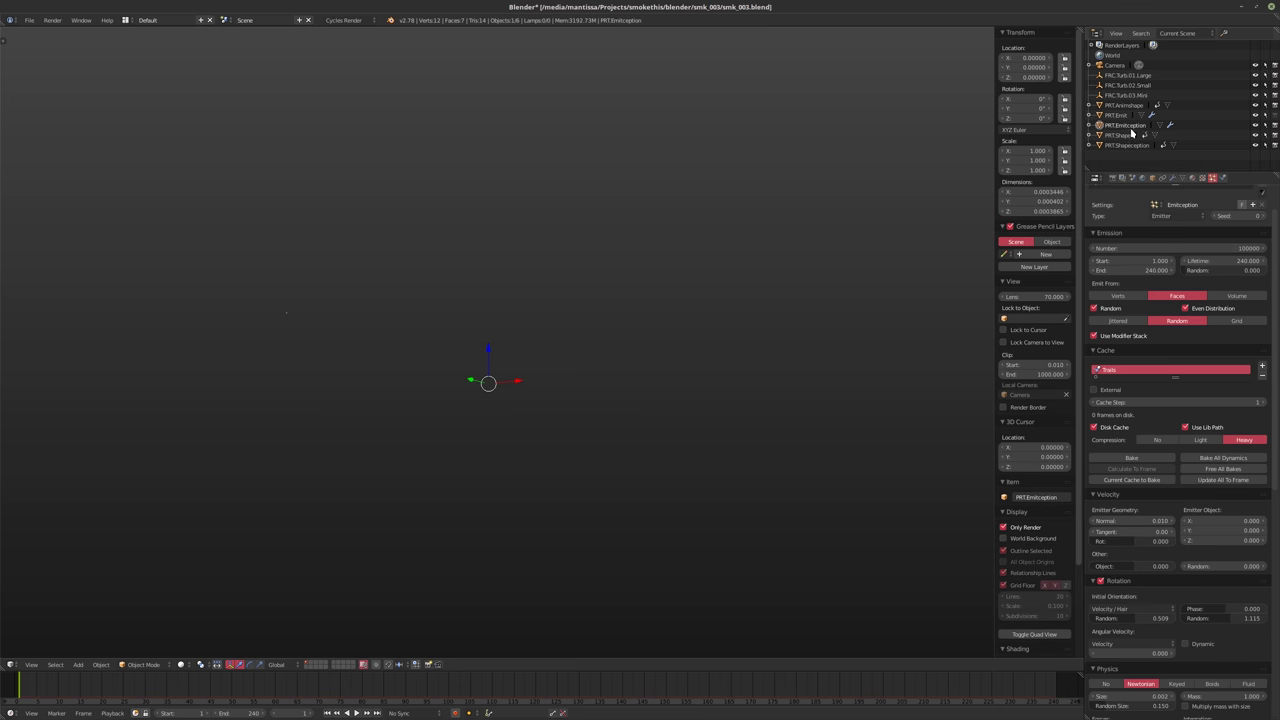
key("KP_Decimal")
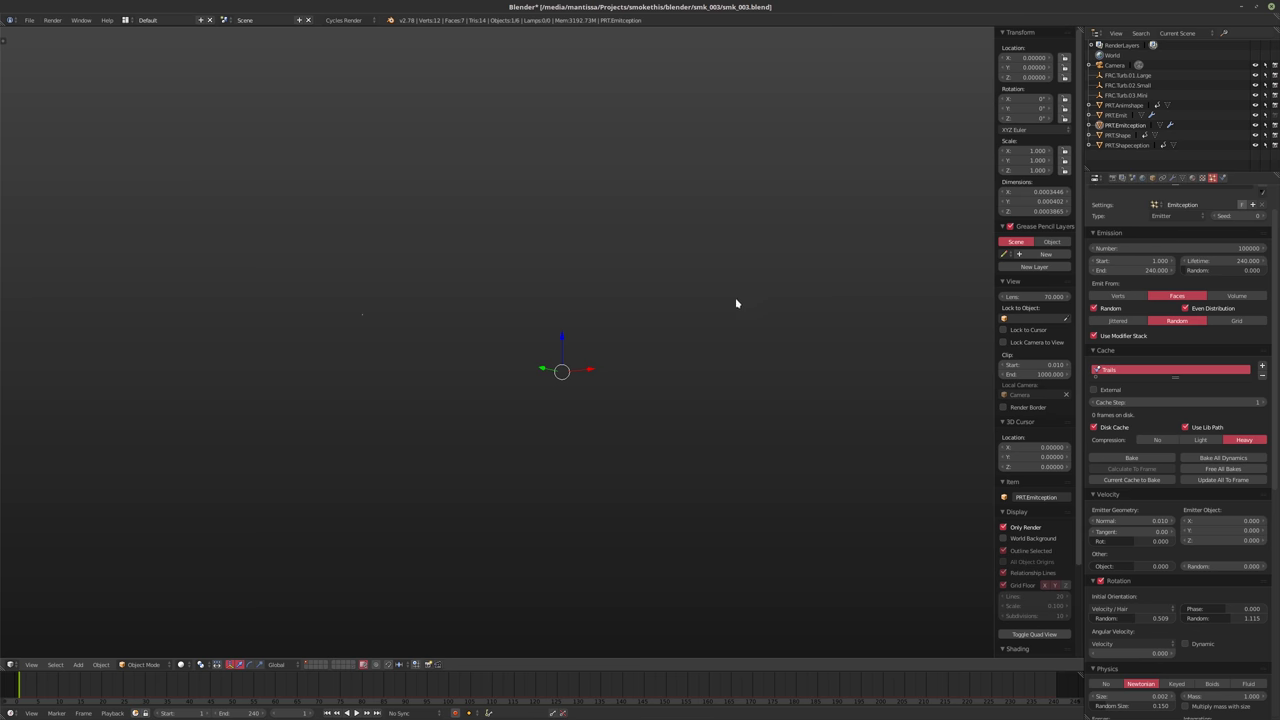
key("ctrl+s")
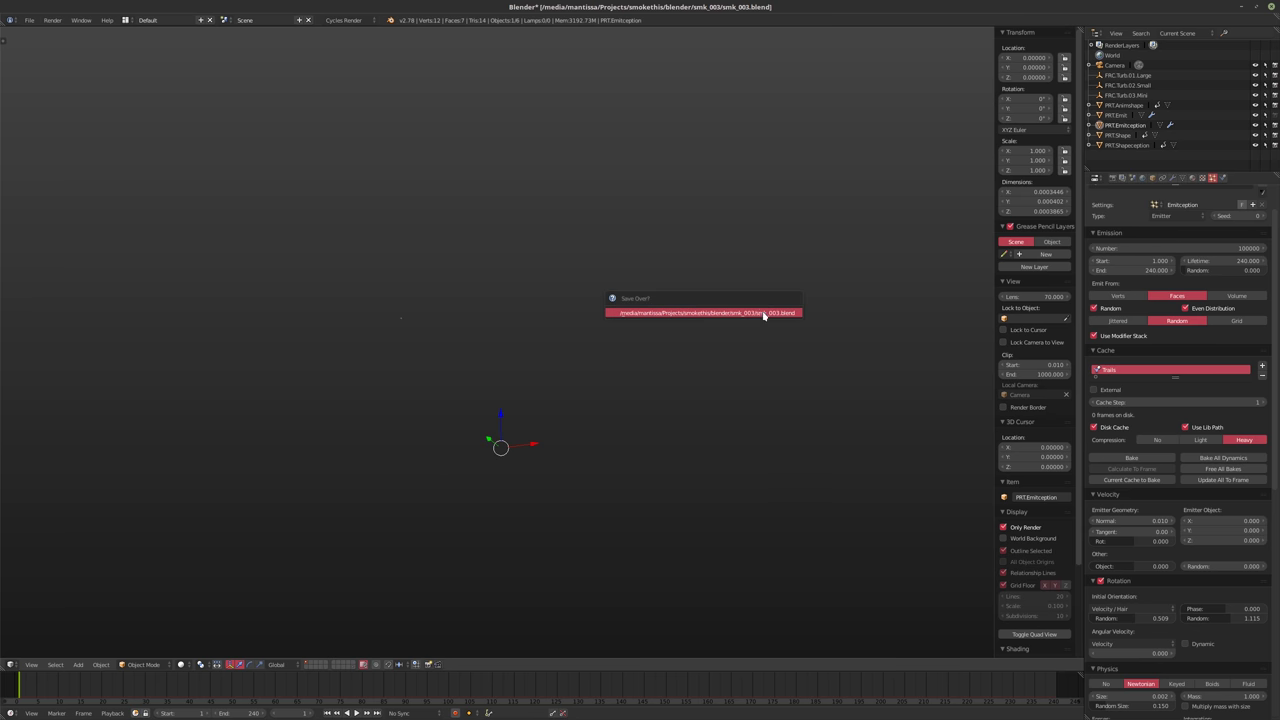
left_click(764, 315)
Play back the particle trails with the weaker small turbulence to about frame 56
key("alt+a")
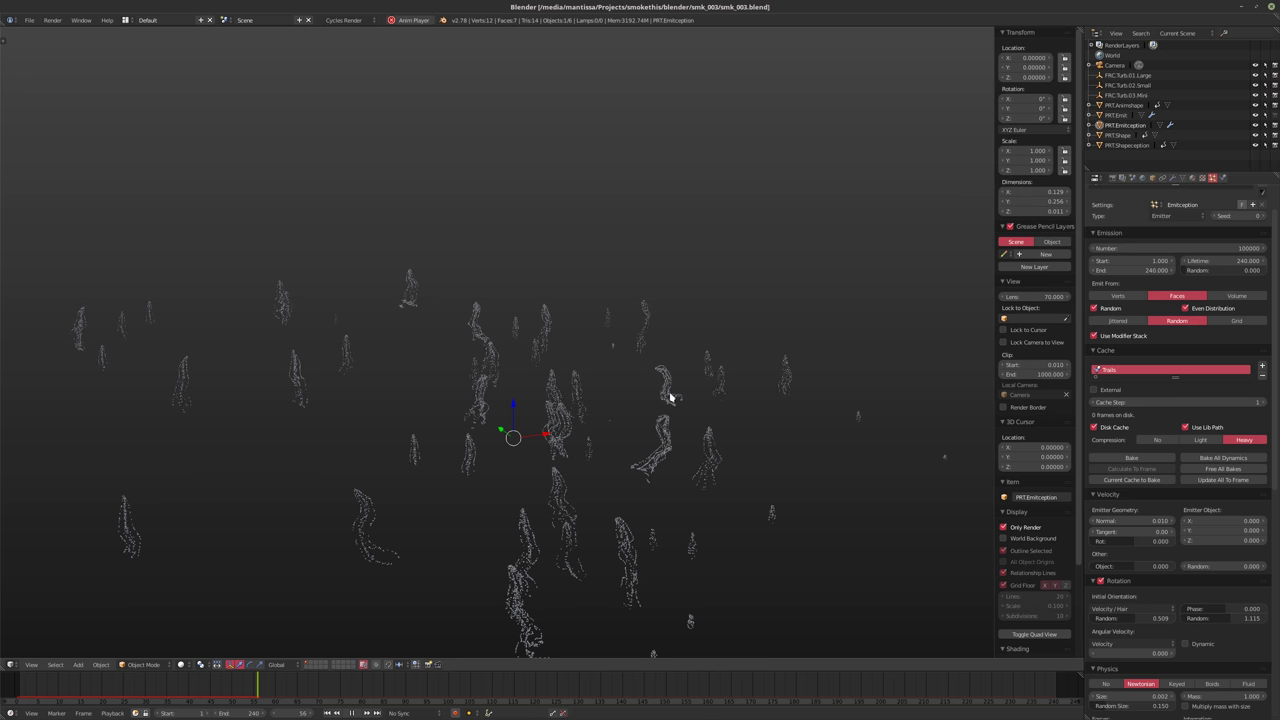
key("Escape")
left_click(593, 414)
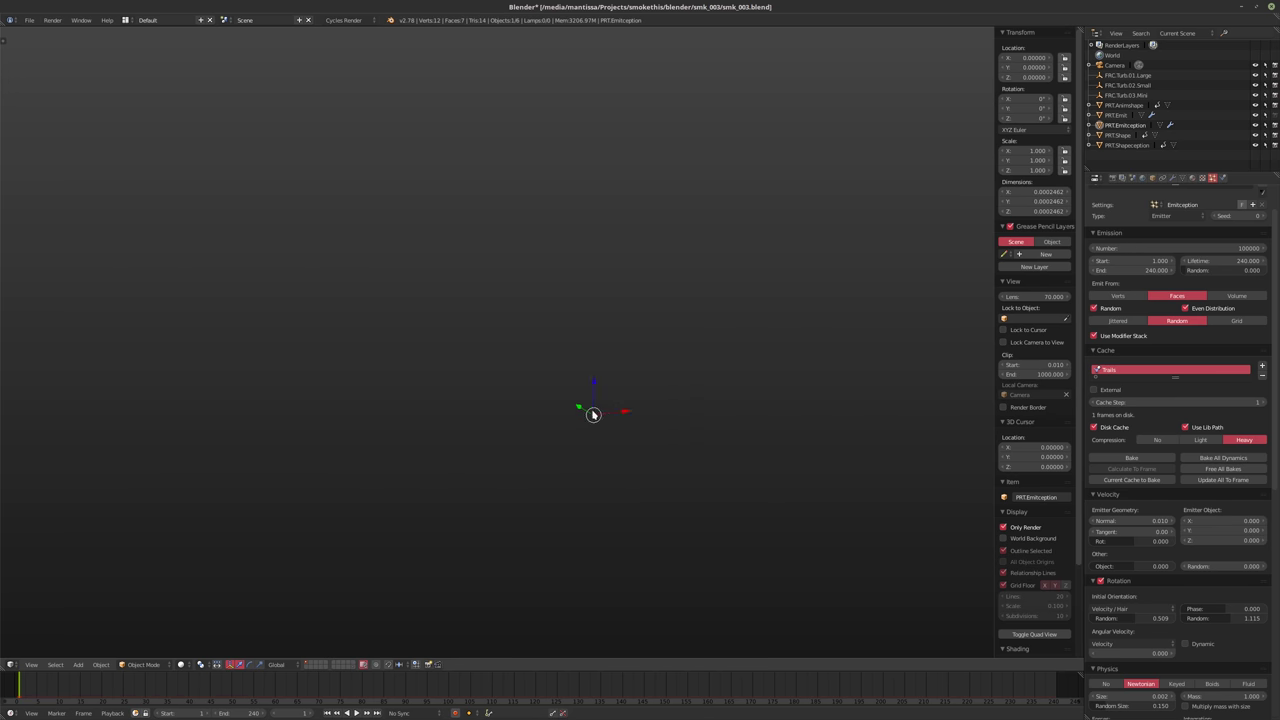
Show the non-rendered objects in the viewport again and rotate the PRT.Emit plane 180° about the global X axis
left_click(1004, 527)
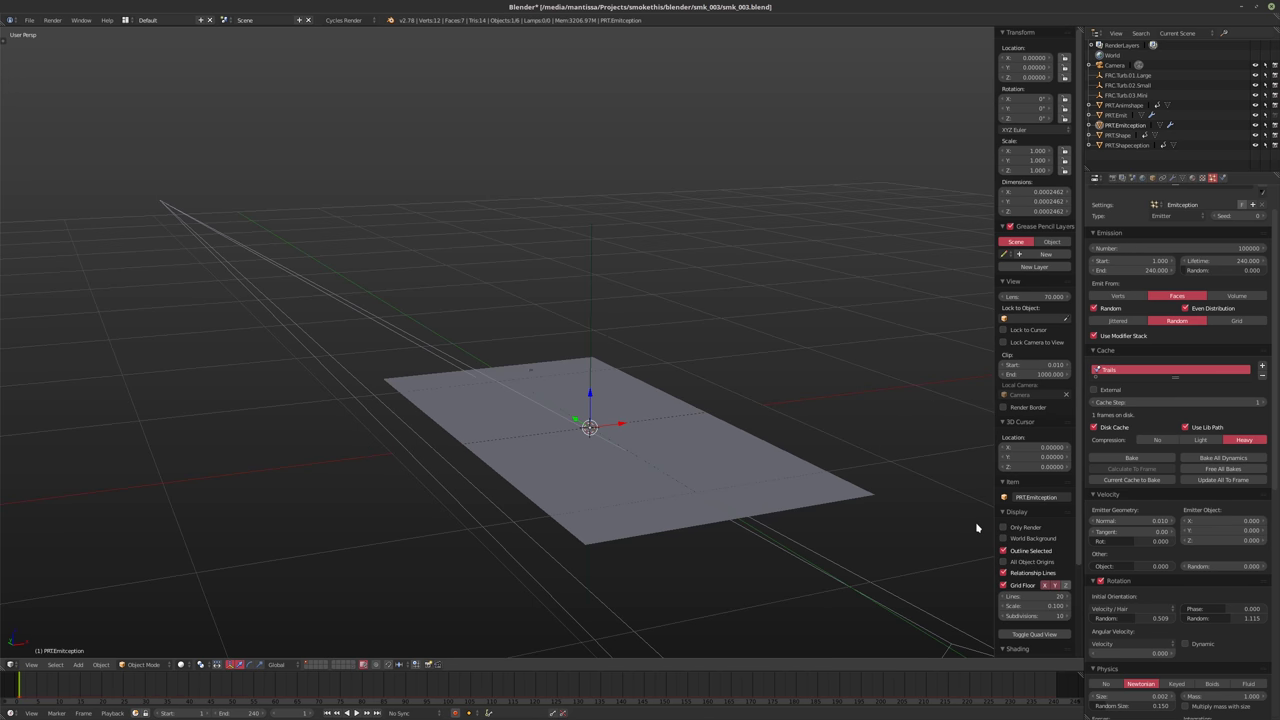
right_click(662, 472)
key("r")
key("x")
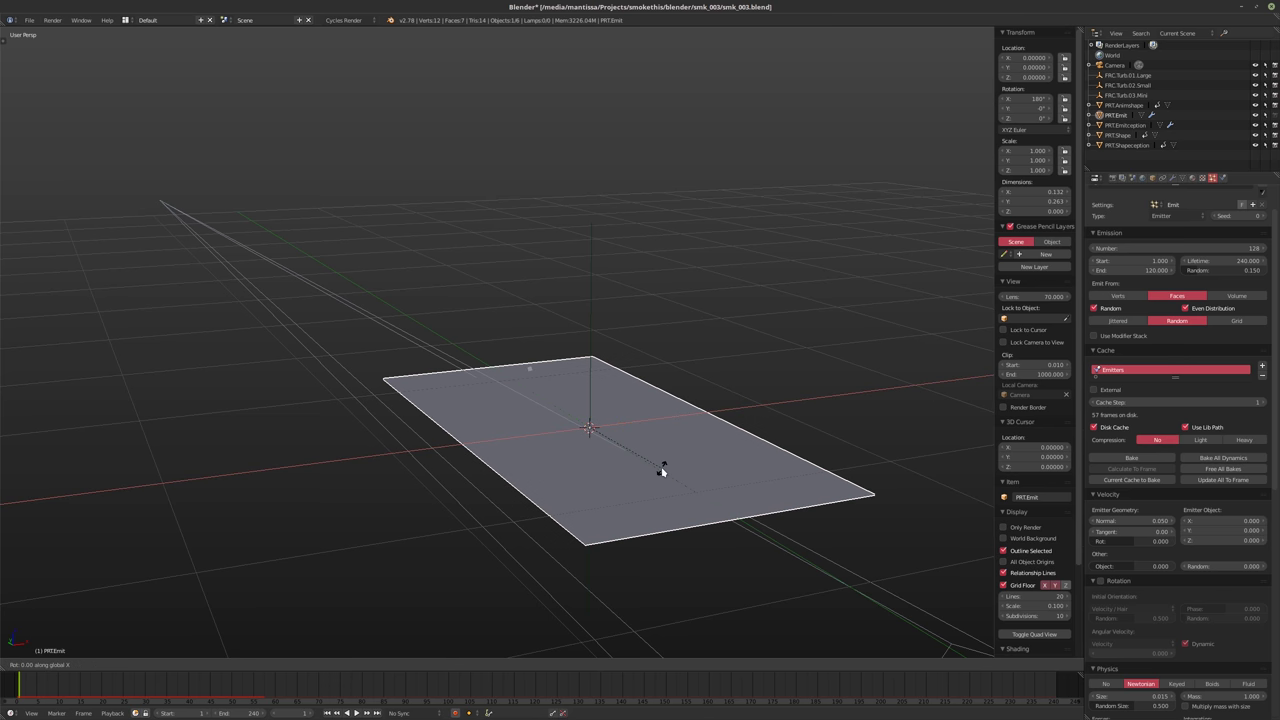
key("1")
key("8")
key("0")
key("Return")
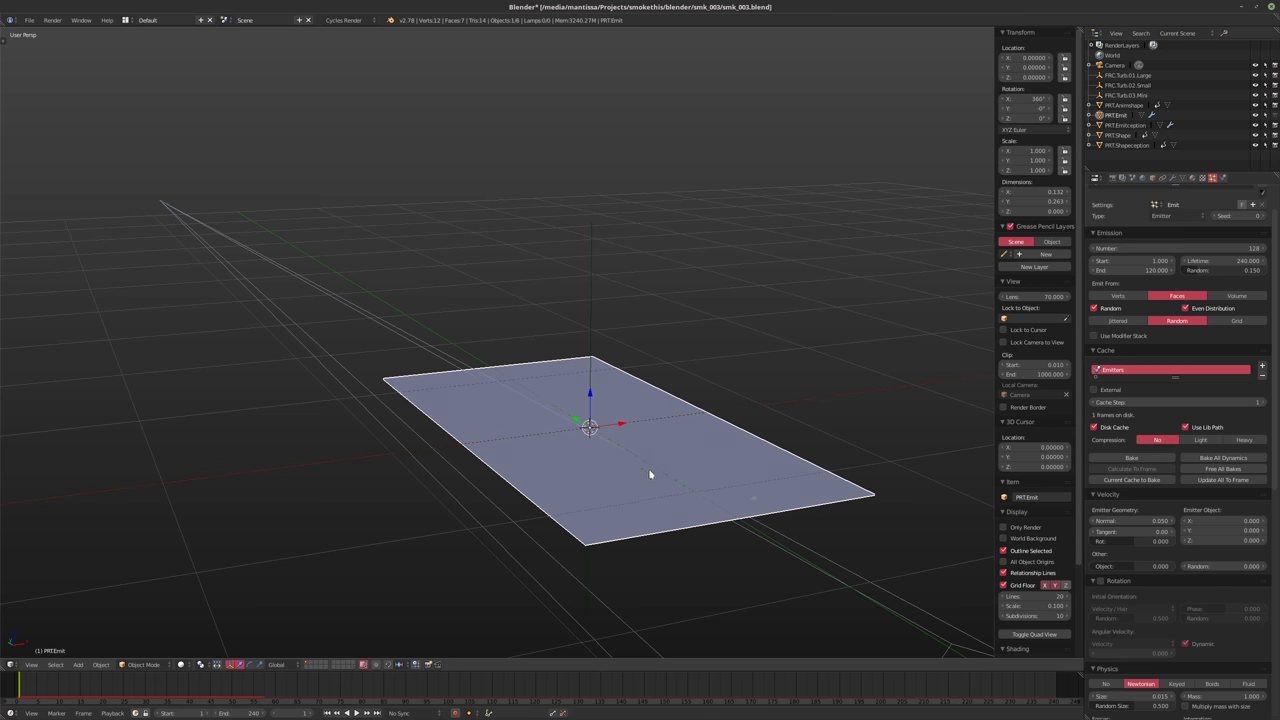
Play back the flipped emission to about frame 84 with only renderable objects shown, and return to frame 1
middle_click_drag(648, 468, 563, 340)
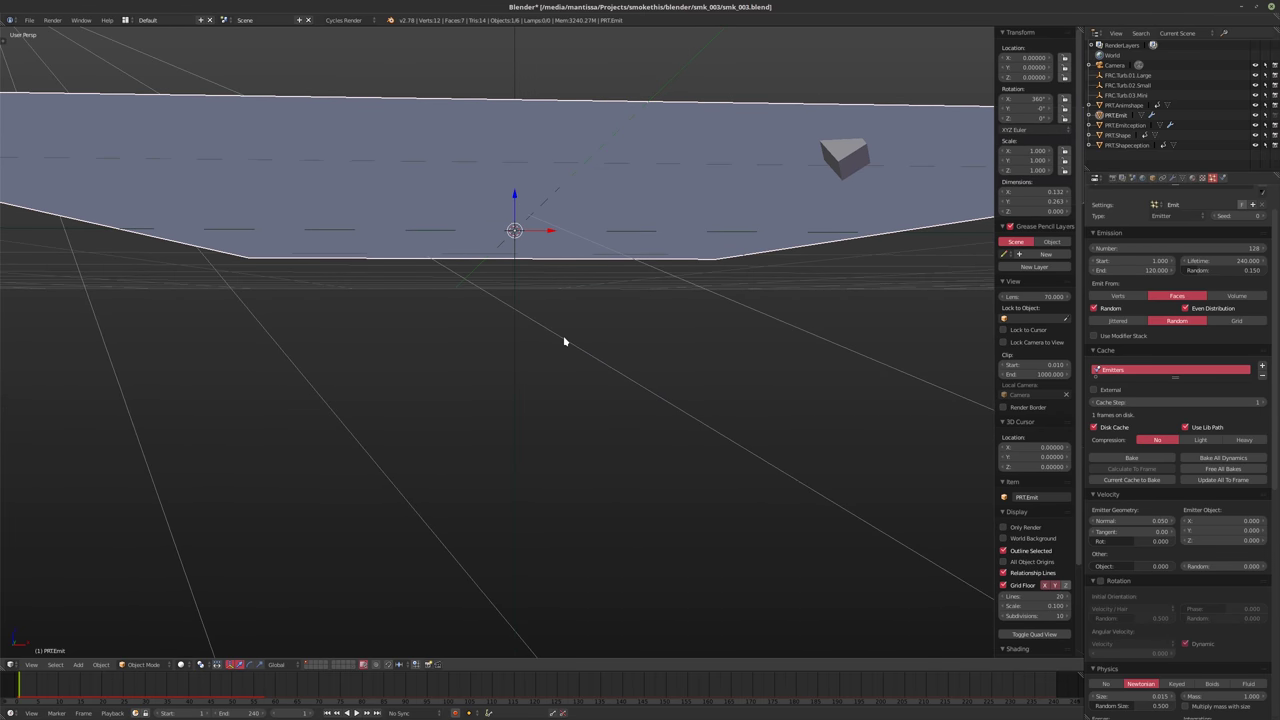
key("alt+a")
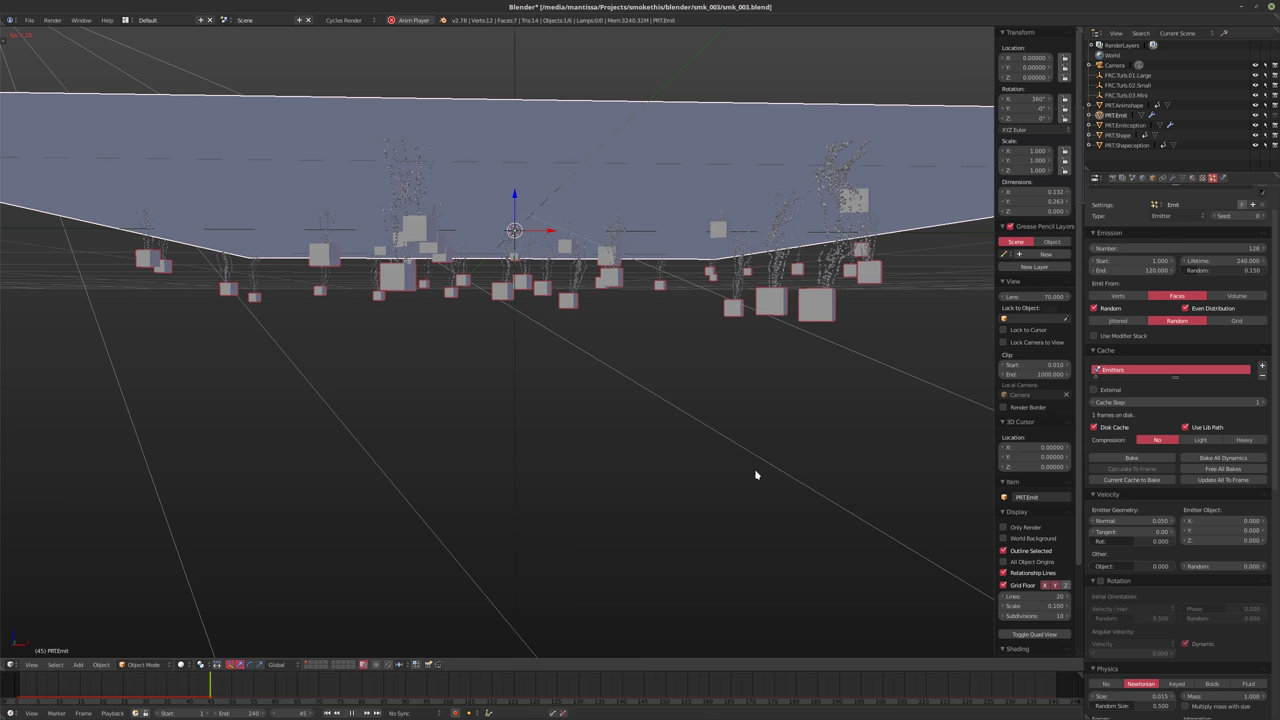
left_click(1004, 528)
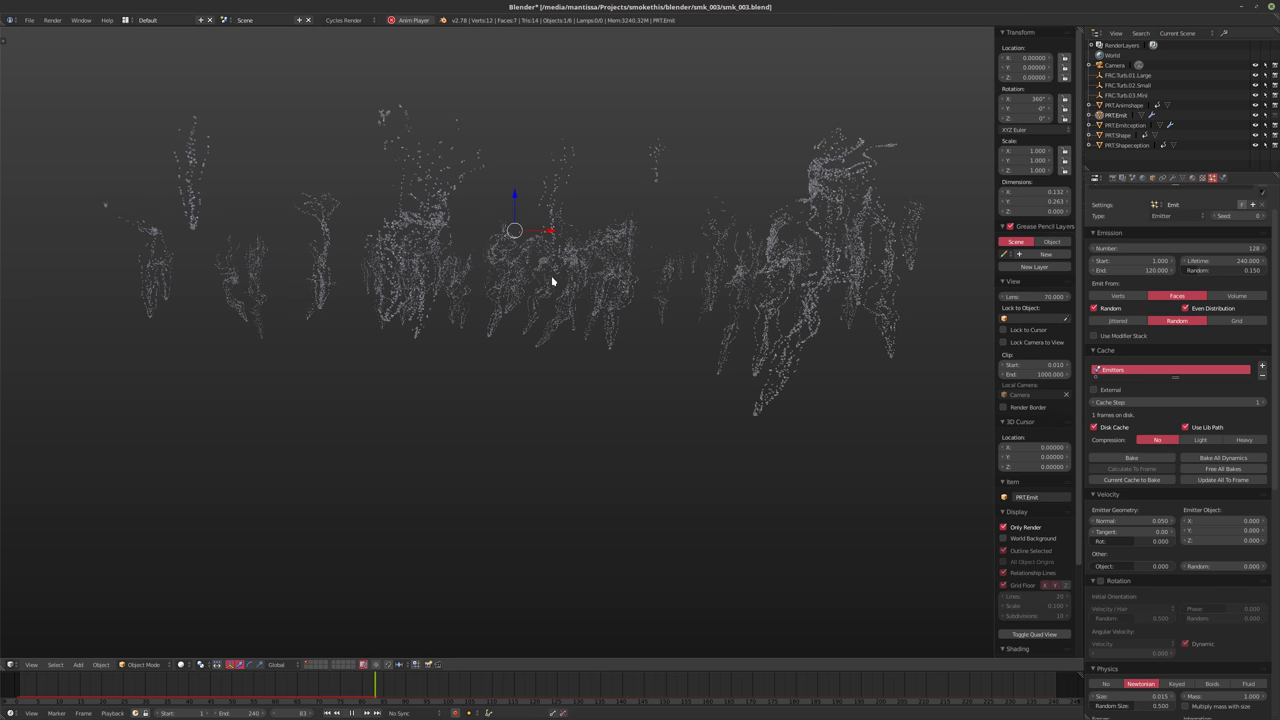
middle_click_drag(551, 280, 609, 296)
key("alt+a")
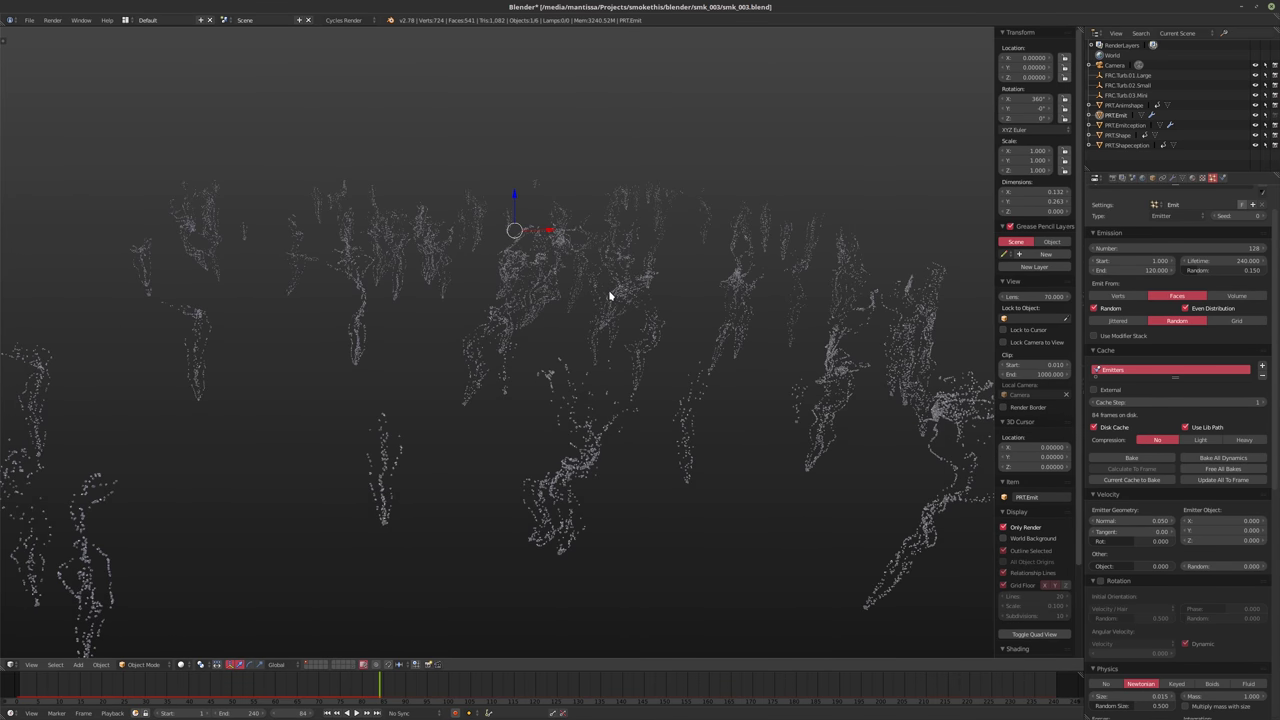
key("shift+Left")
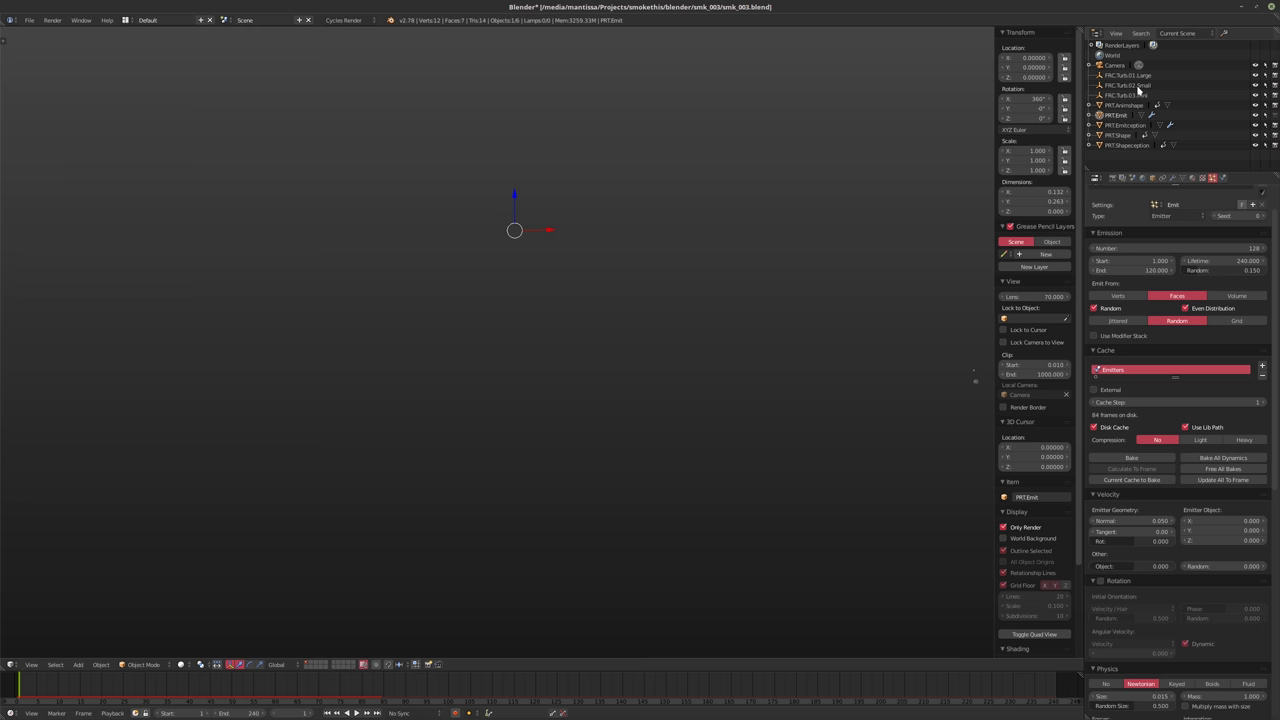
Set the turbulence strength of FRC.Turb.03.Mini to 0.1
left_click(1138, 86)
left_click(1125, 96)
left_click(1192, 177)
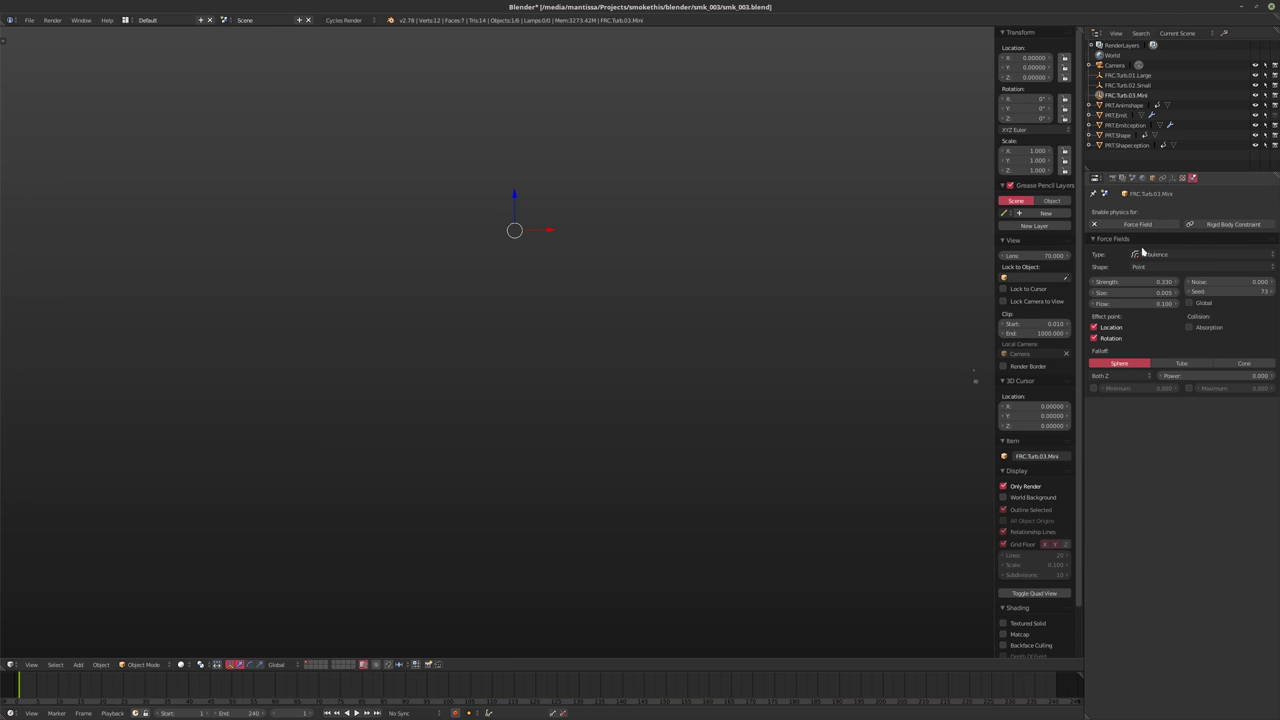
left_click(1123, 283)
type("0.1")
key("Return")
middle_click_drag(710, 244, 612, 253)
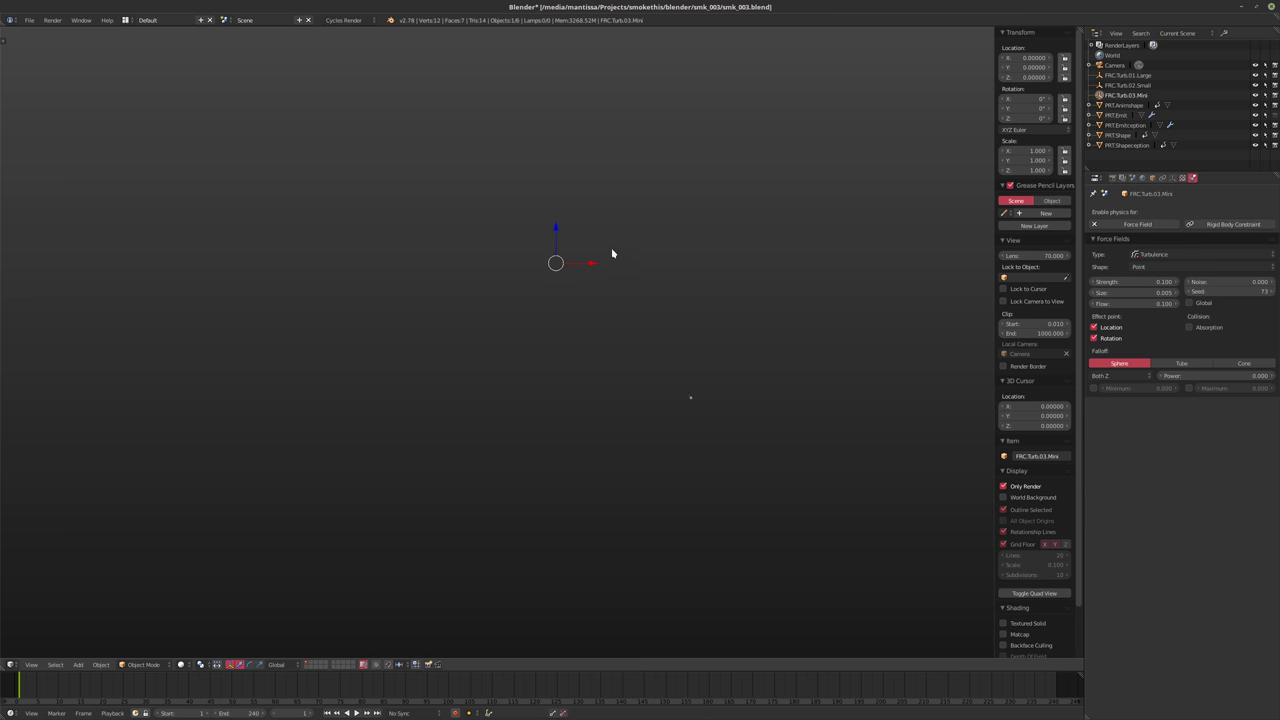
Show the non-rendered objects in the viewport again and view the emitter plane from below
left_click(1114, 283)
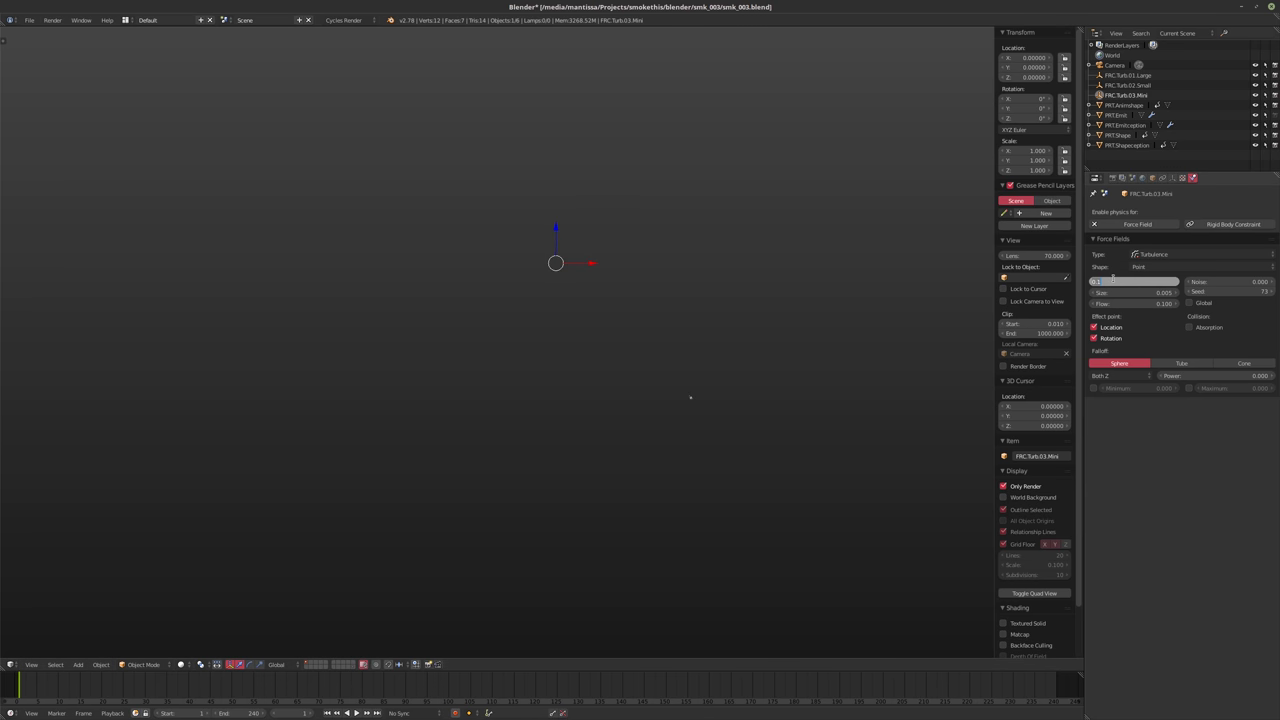
key("Return")
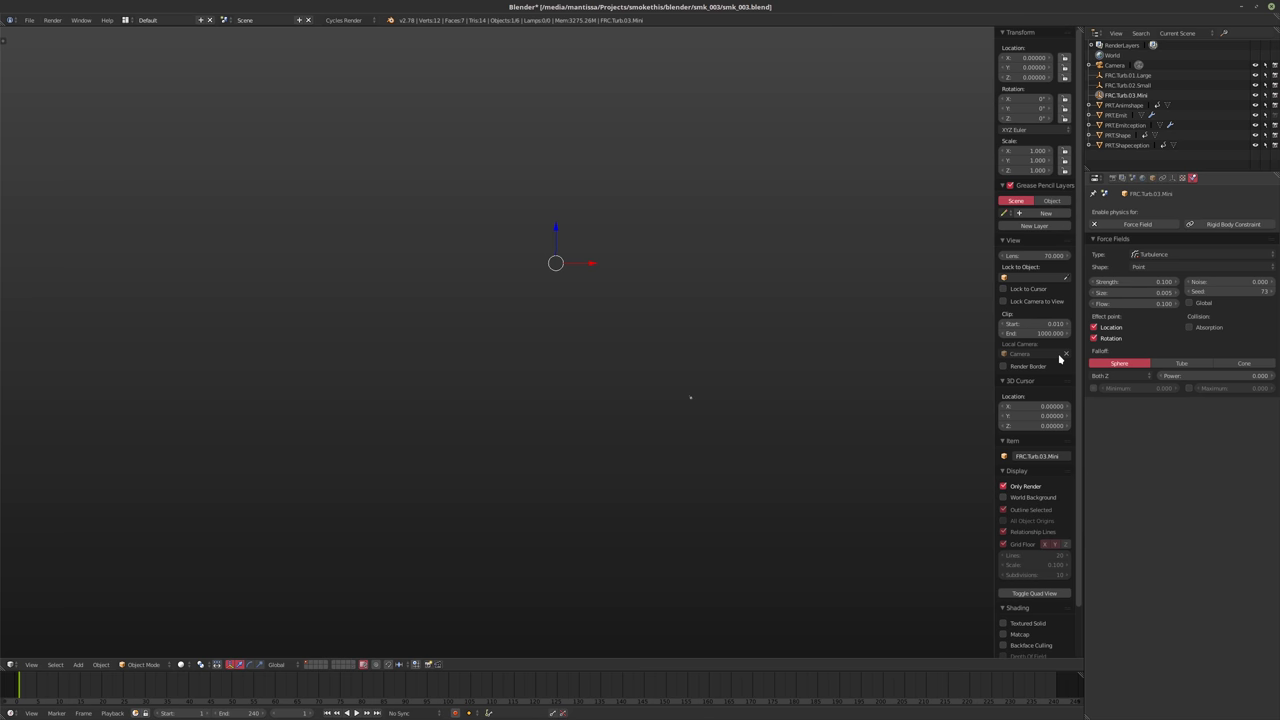
mouse_move(591, 320)
middle_mouse_down()
mouse_move(589, 308)
mouse_move(588, 323)
middle_mouse_up()
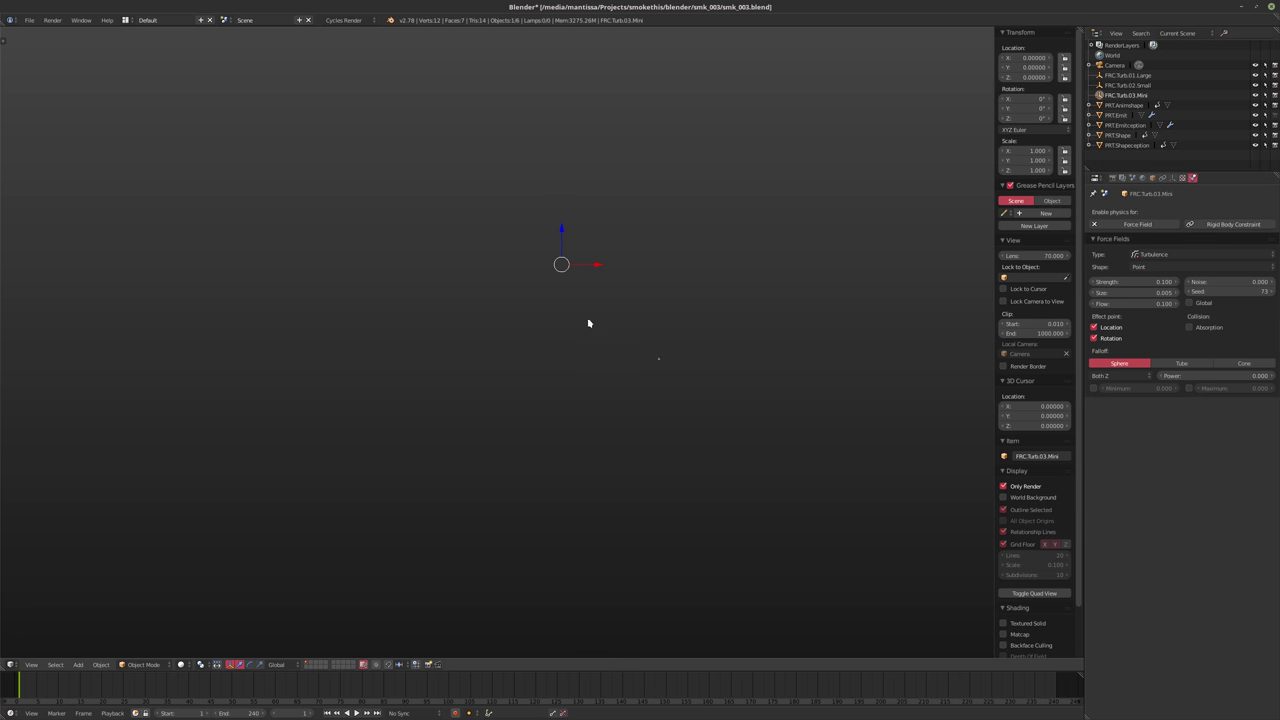
left_click(1003, 486)
middle_click_drag(671, 380, 624, 397)
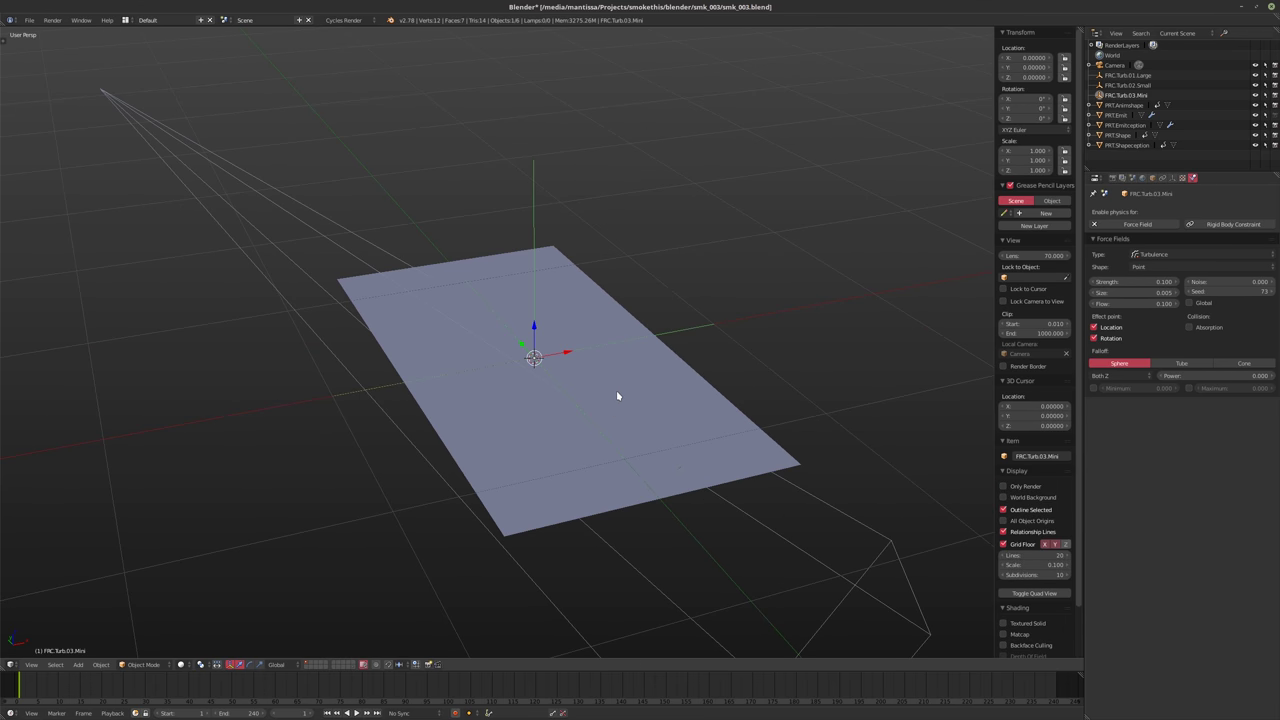
mouse_move(563, 463)
middle_mouse_down()
mouse_move(497, 457)
mouse_move(536, 407)
middle_mouse_up()
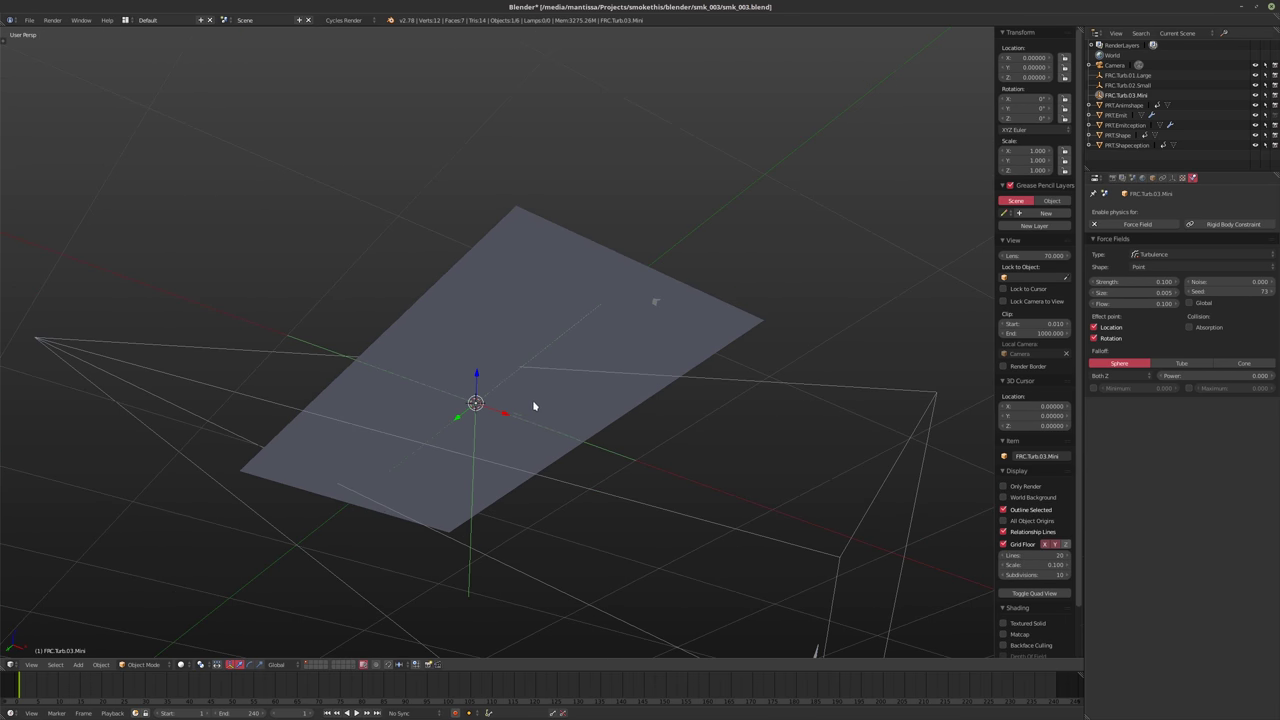
Preview the emitter plane in rendered shading, enlarge the timeline area and return to solid shading
key("shift+z")
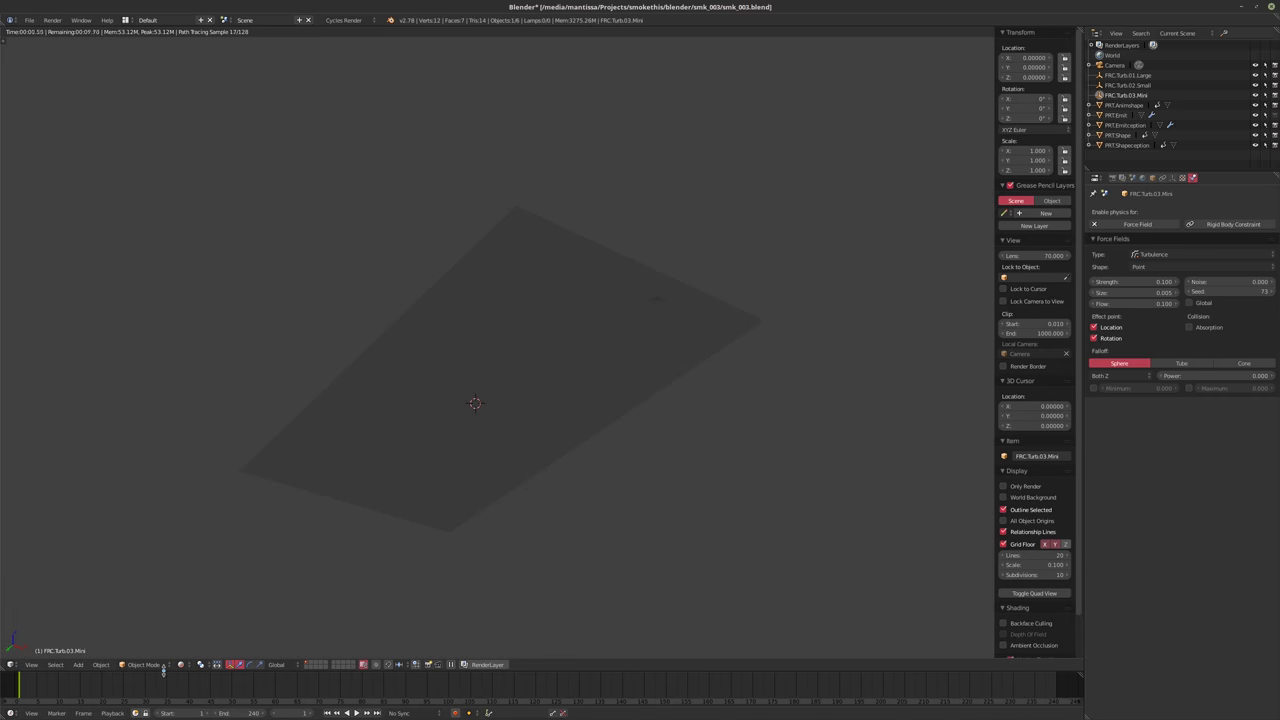
left_click_drag(165, 671, 60, 532)
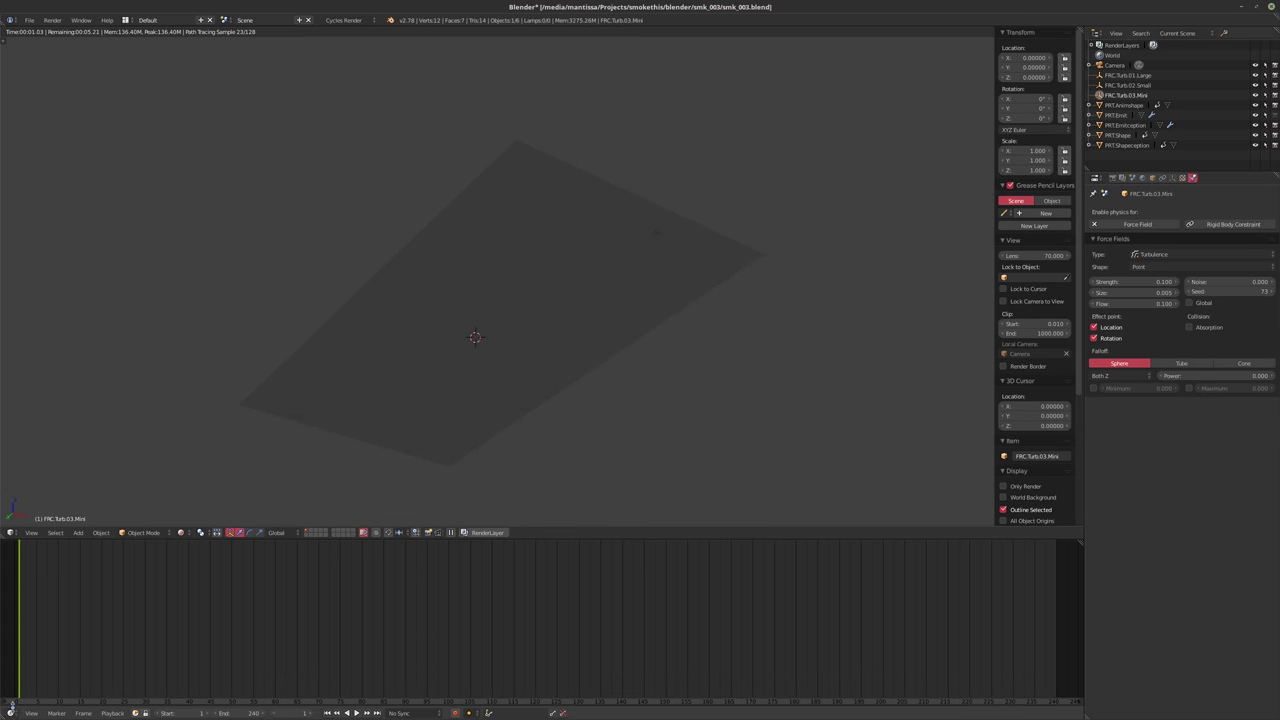
left_click(12, 713)
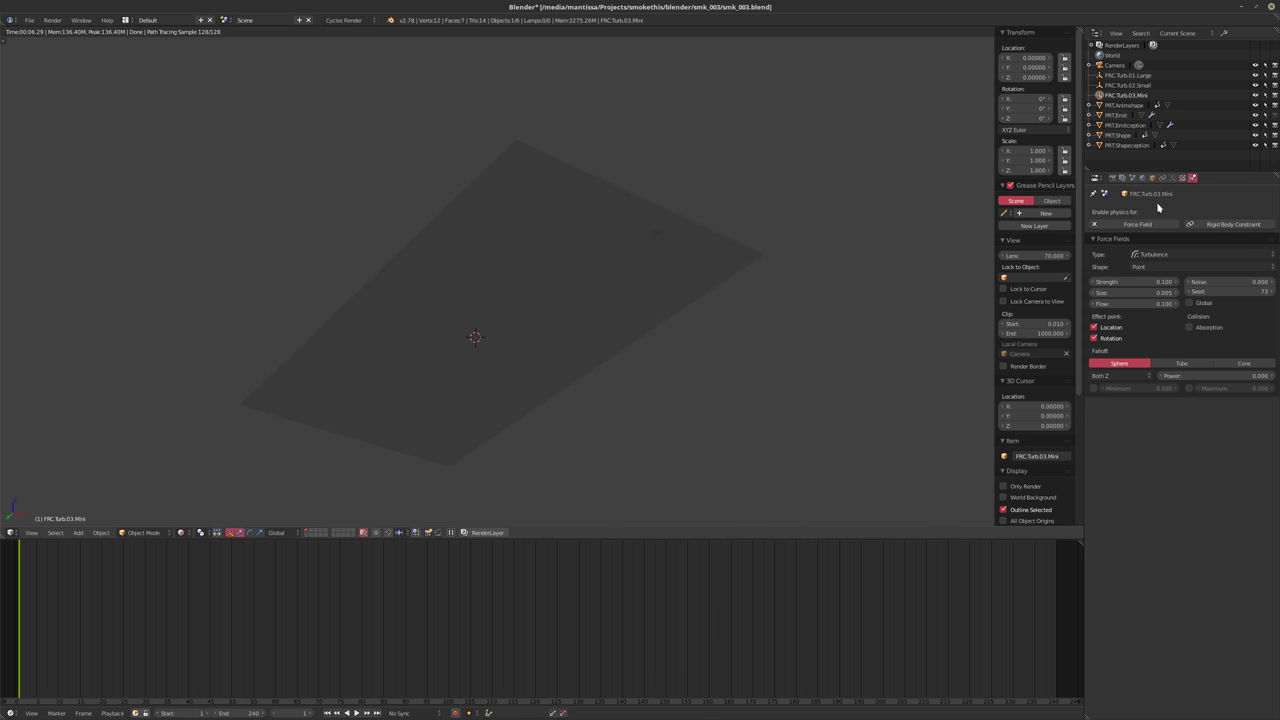
key("shift+z")
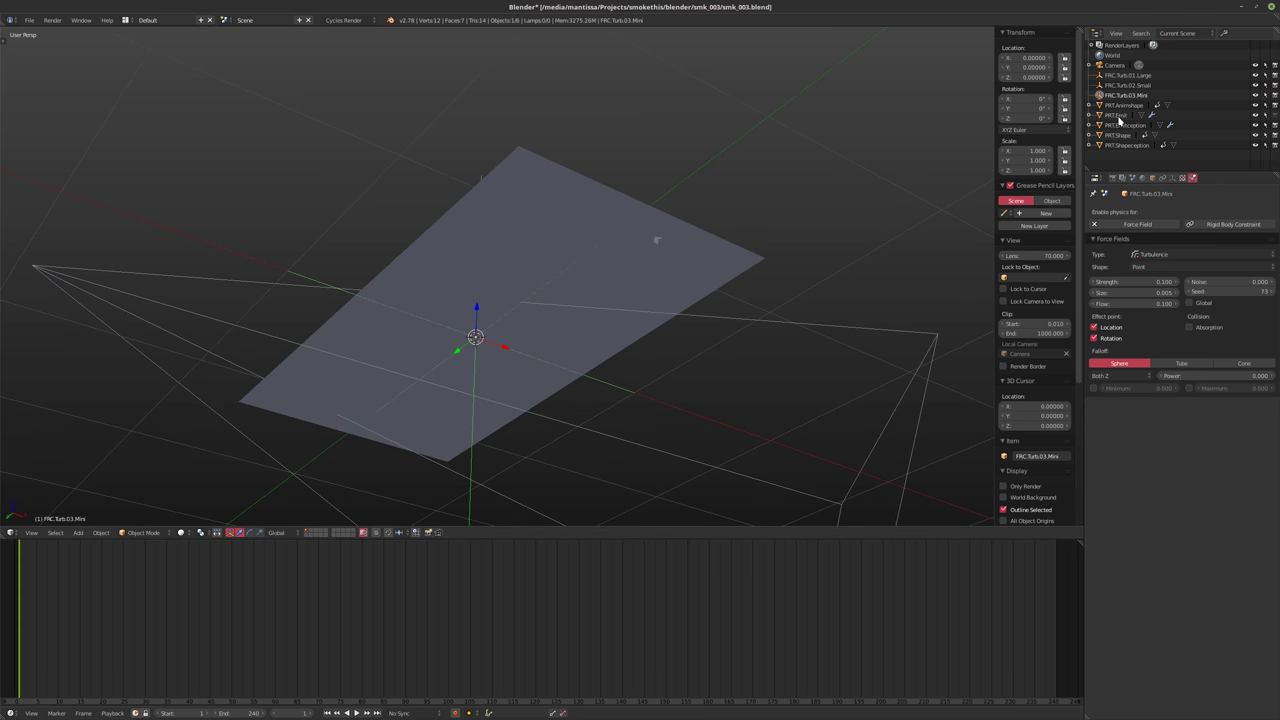
Add a new texture to the particle system of PRT.Emit
left_click(1117, 116)
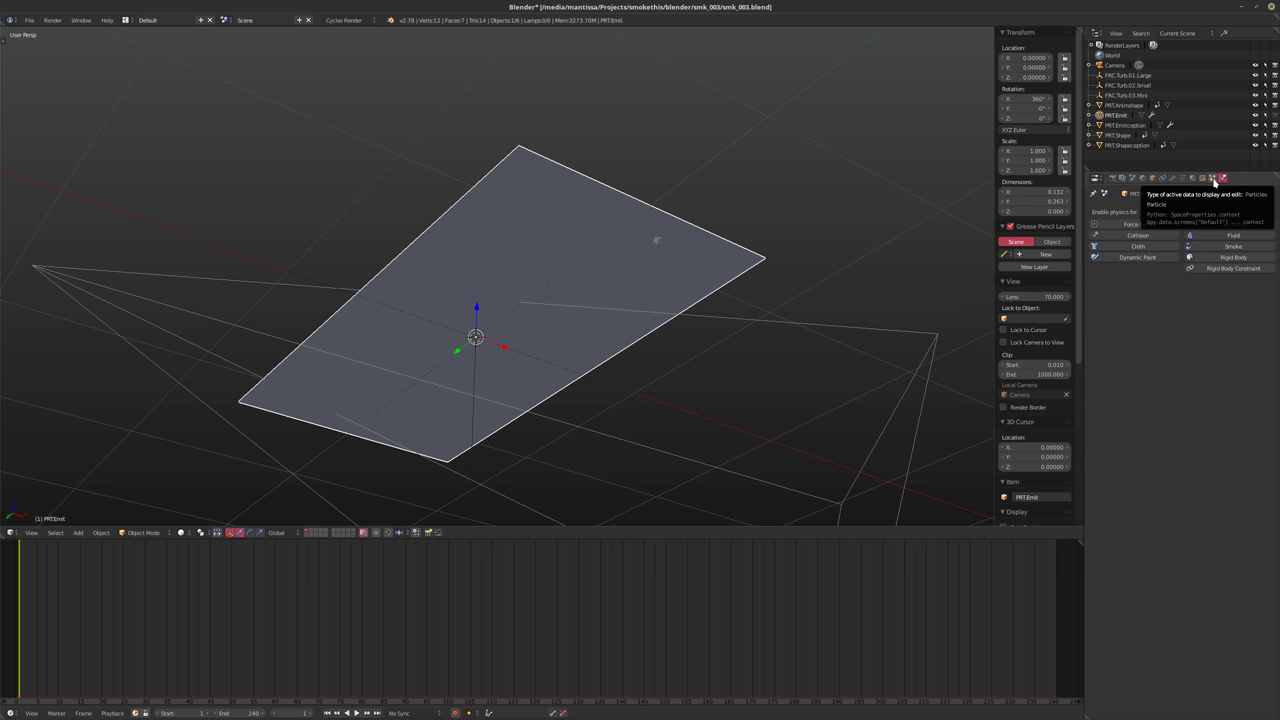
left_click(1215, 180)
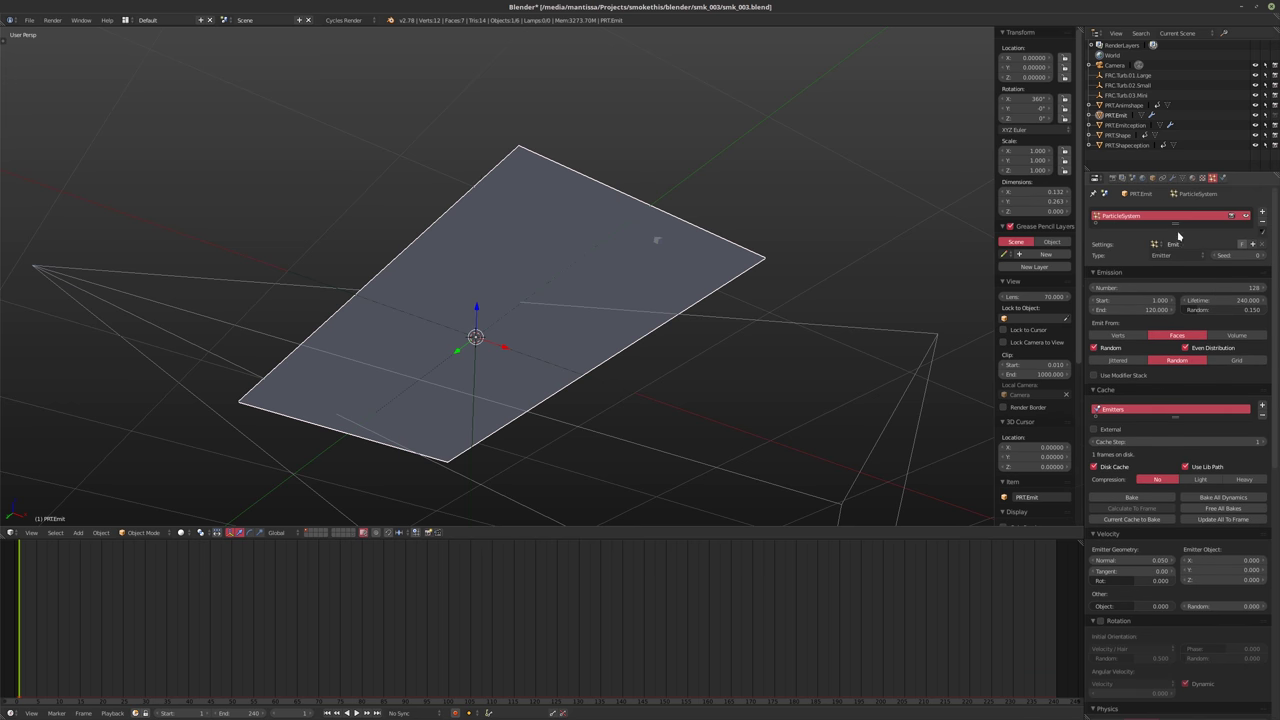
left_click(1222, 178)
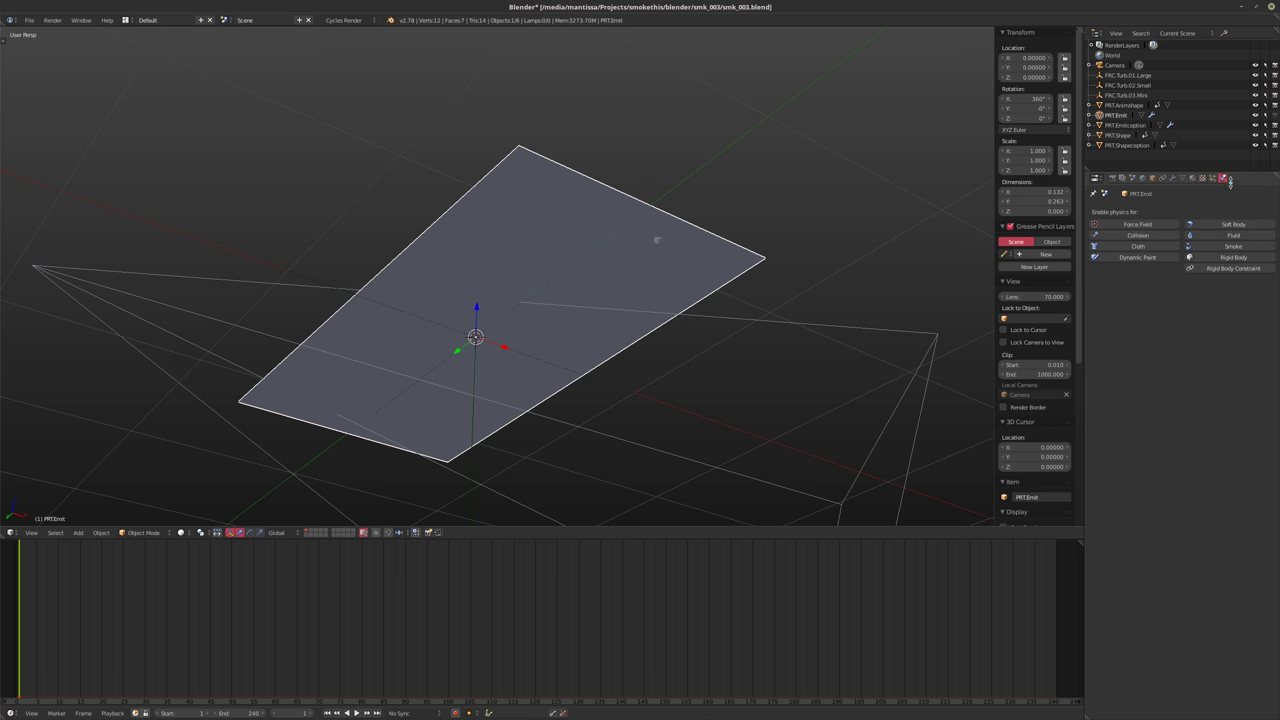
left_click(1212, 177)
scroll(1157, 420, "down", 10)
scroll(1157, 427, "down", 4)
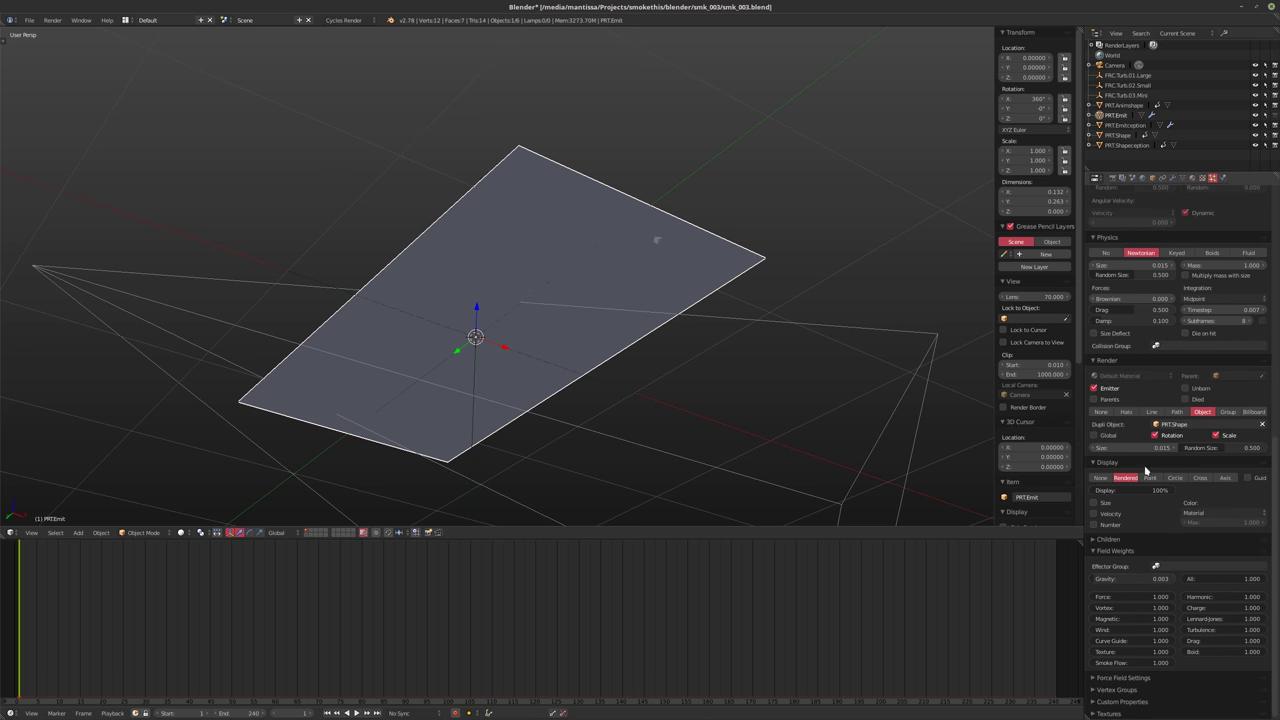
left_click(1100, 713)
scroll(1145, 639, "down", 3)
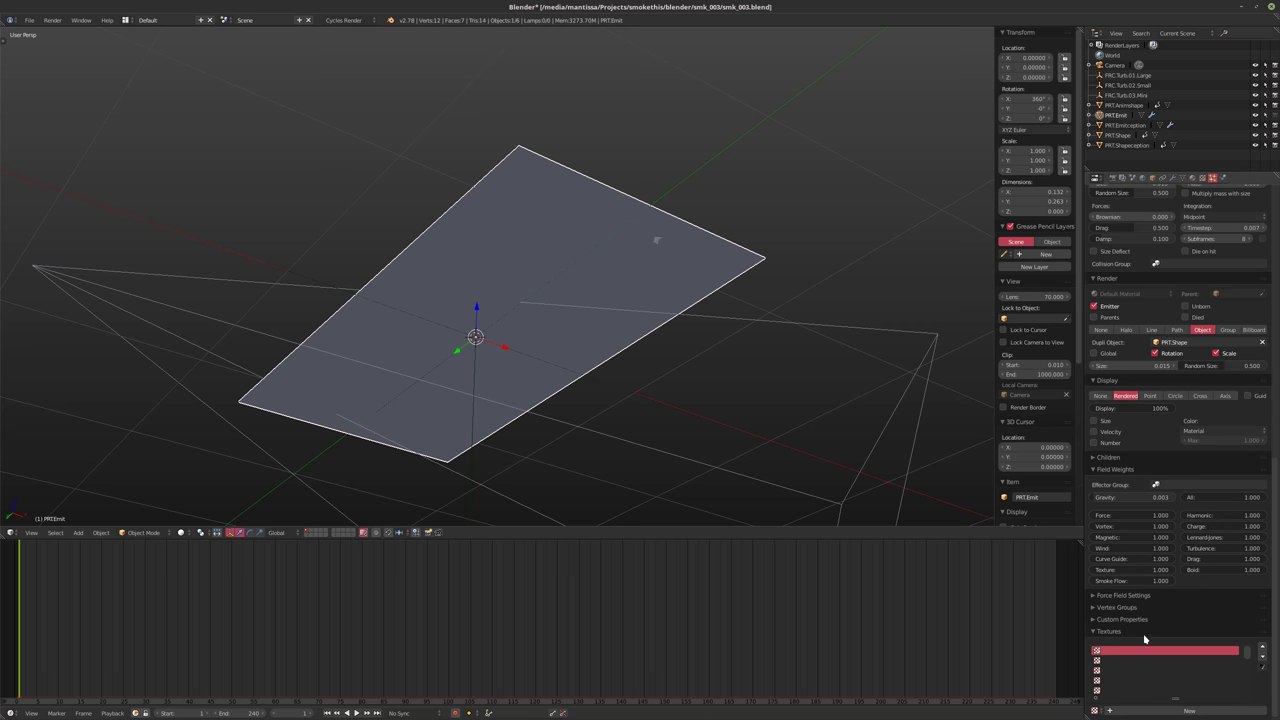
left_click(1189, 710)
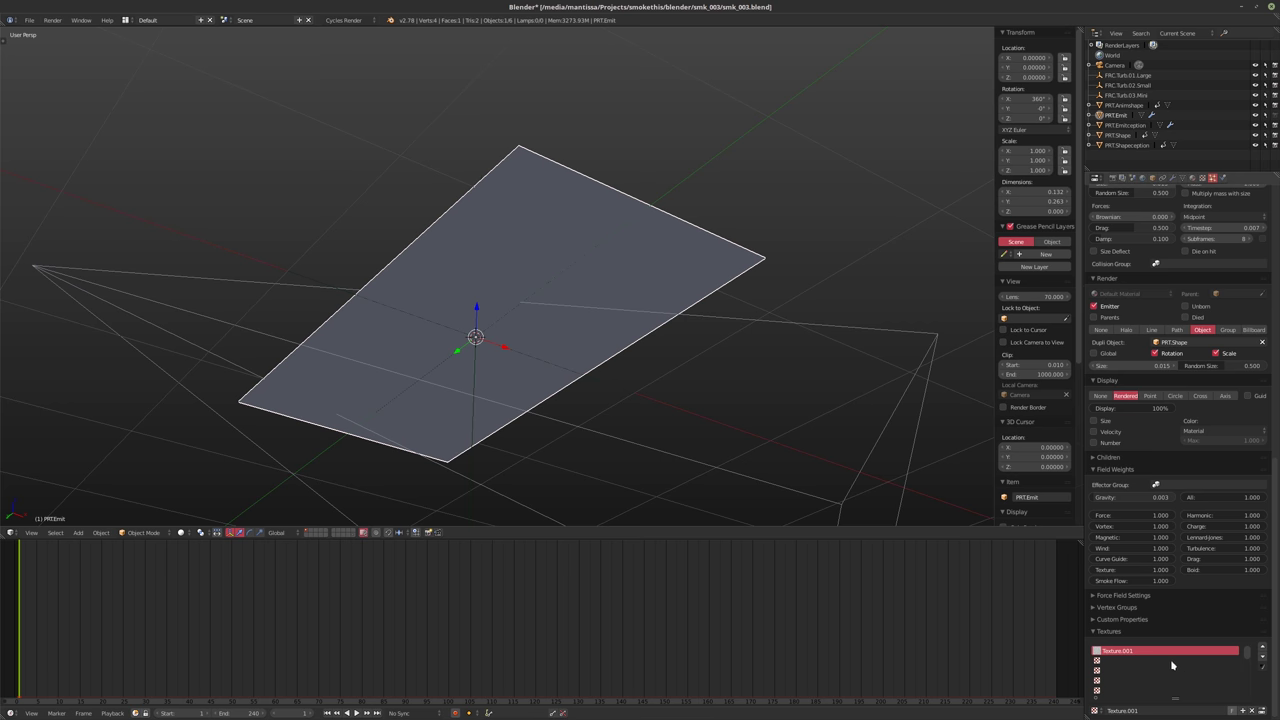
Open the settings of the new particle system texture and change its type to Blend
left_click(1203, 177)
left_click(1150, 210)
left_click(1141, 170)
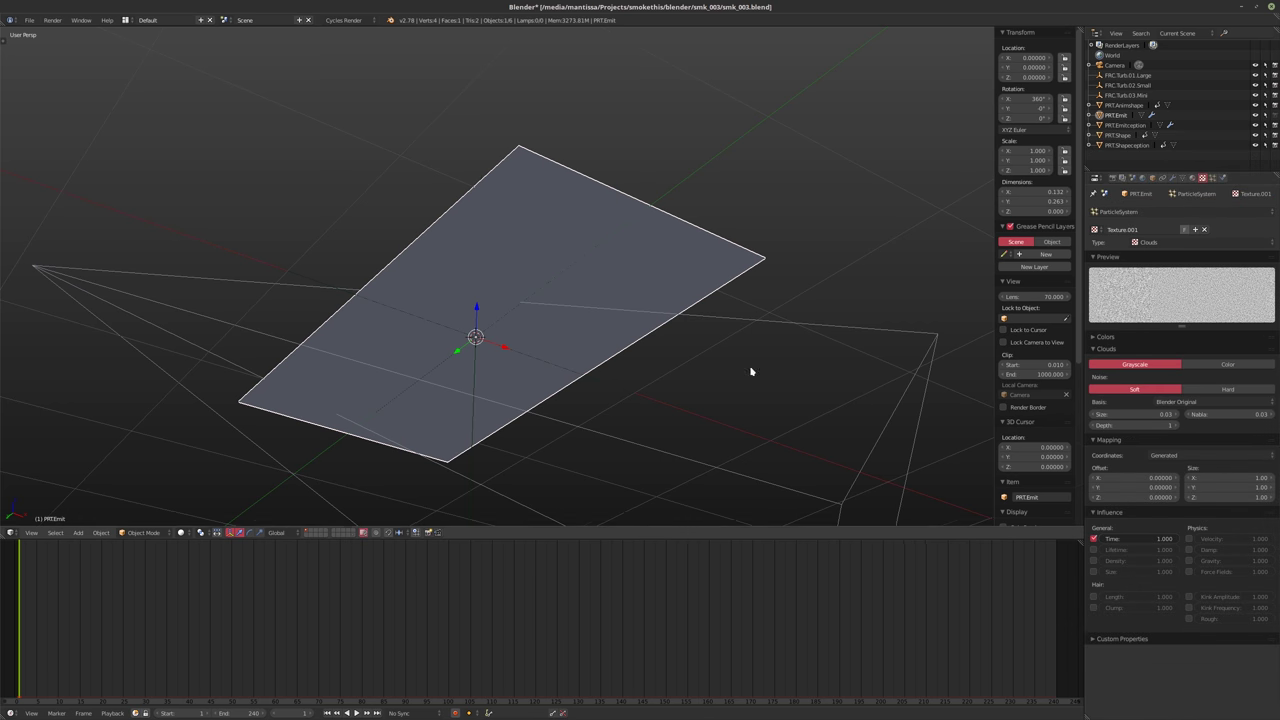
middle_click_drag(751, 369, 993, 293)
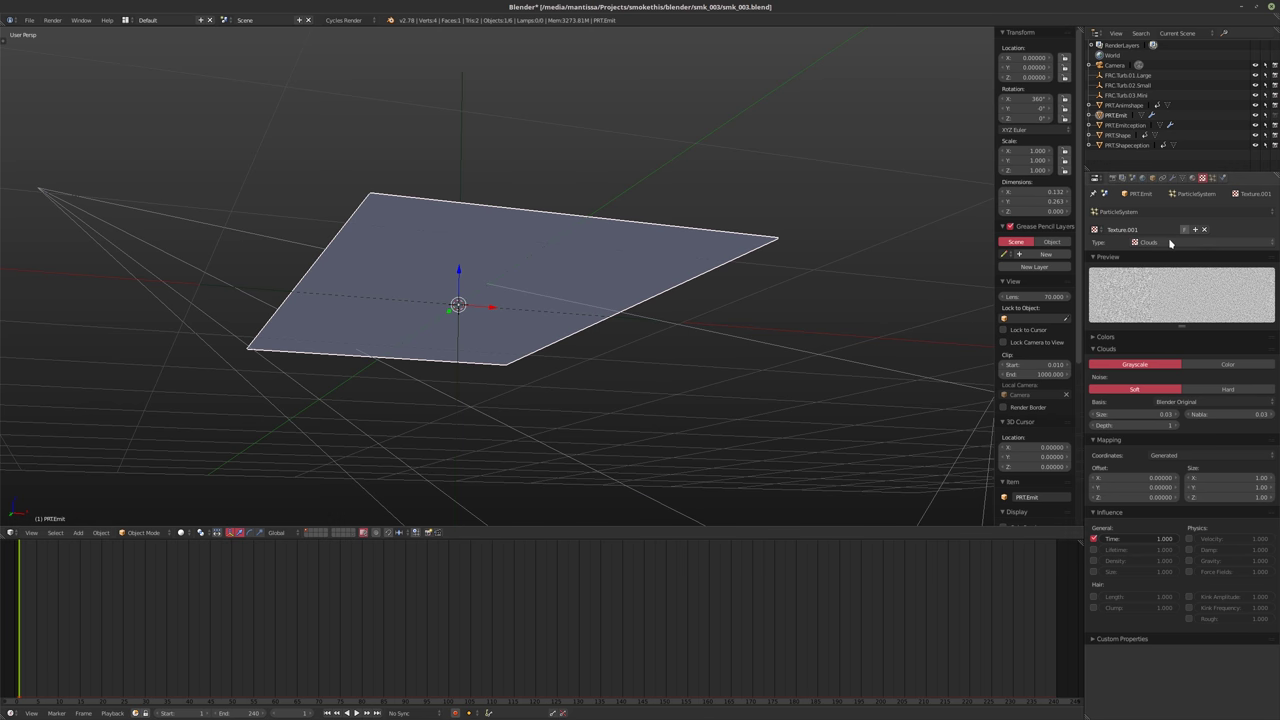
scroll(1170, 242, "up", 1, "ctrl")
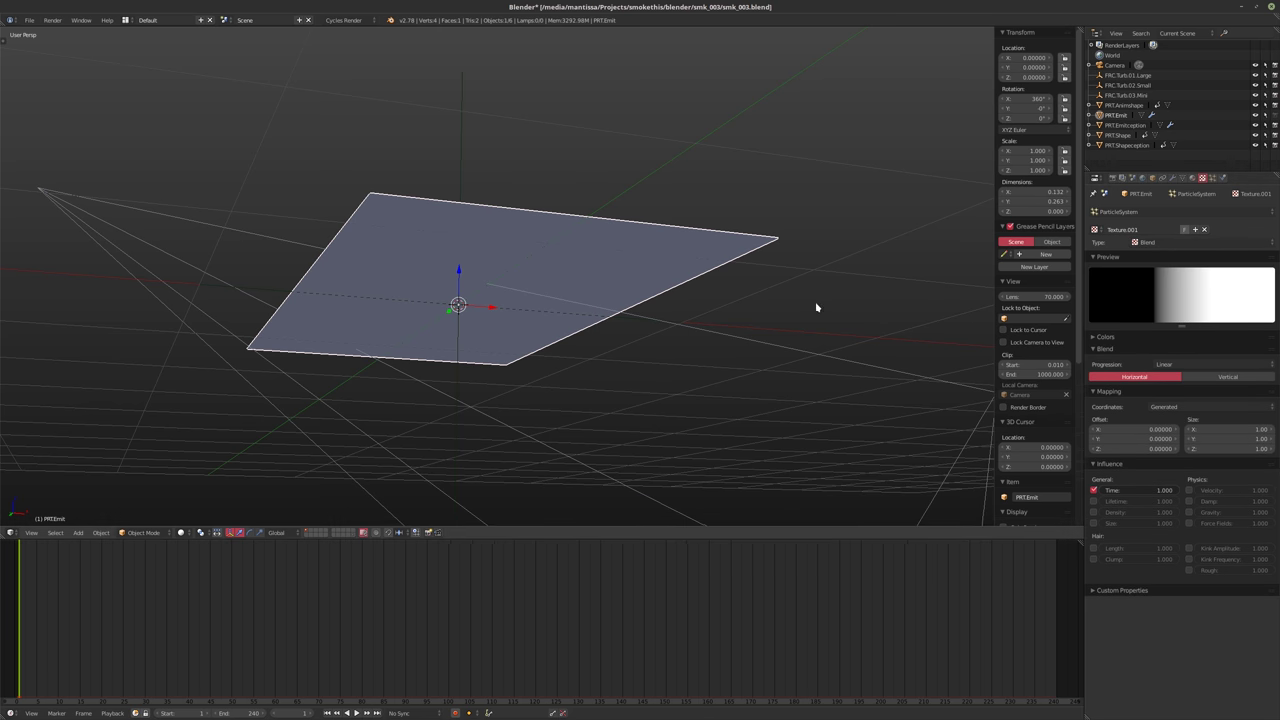
Play back the blend-timed particle emission to about frame 18
middle_click_drag(817, 306, 909, 317)
key("alt+a")
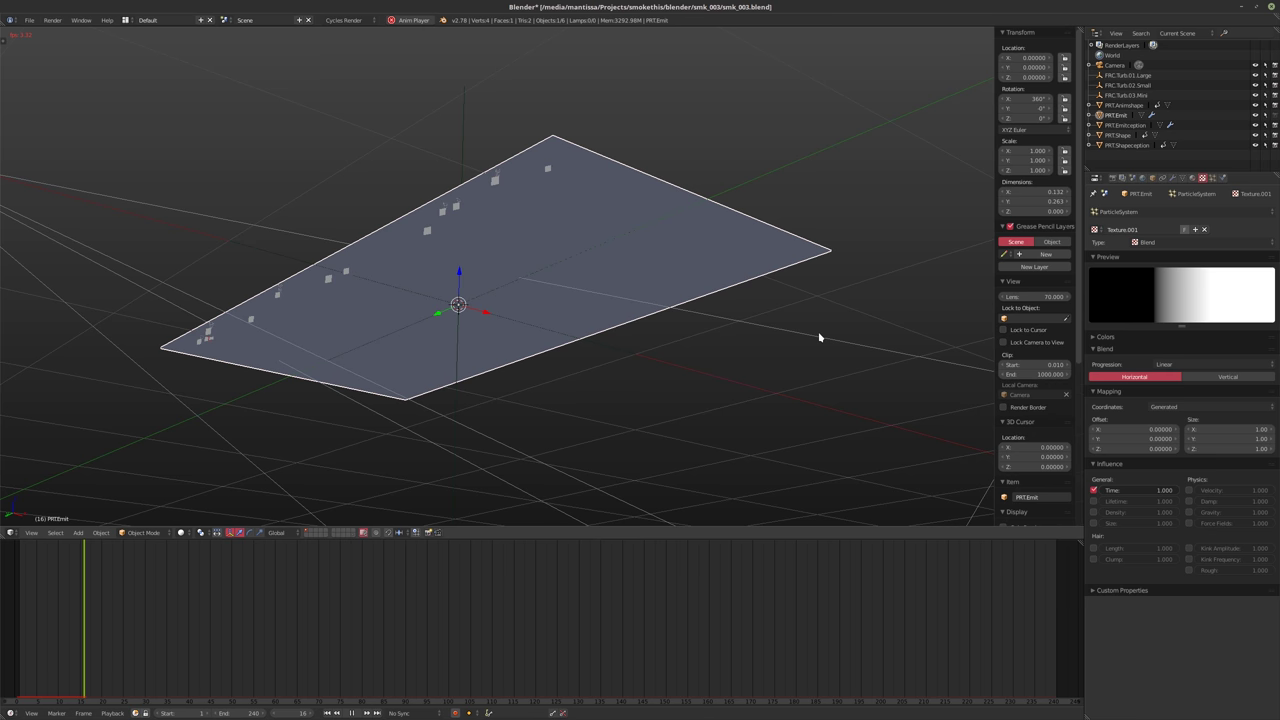
key("alt+a")
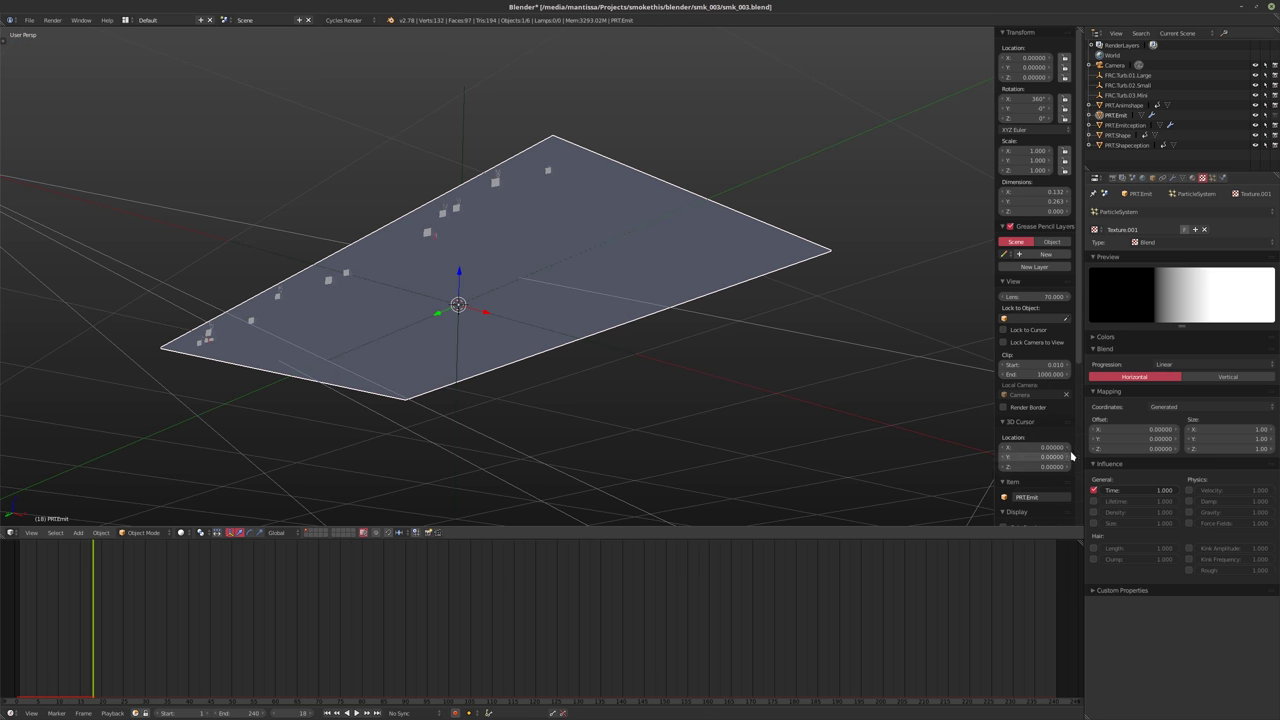
Try shifting the blend texture's mapping along X and reset its X offset to 0
left_click_drag(1135, 429, 1100, 429)
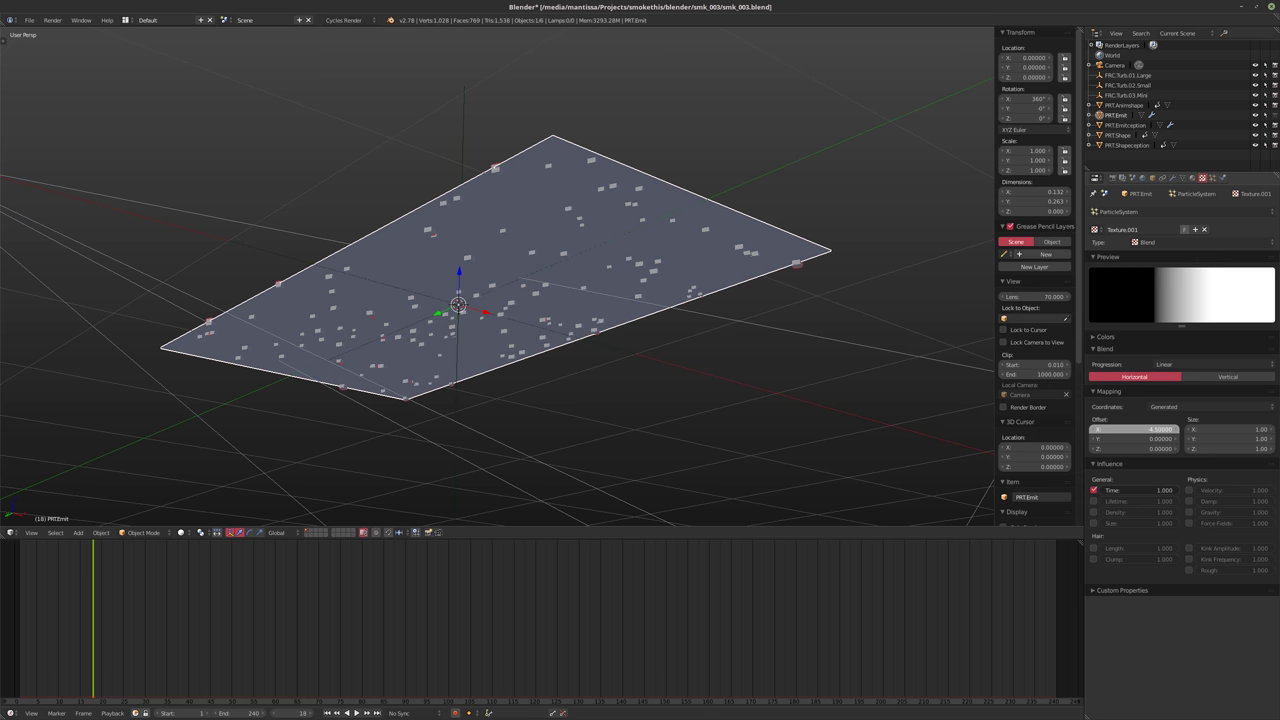
left_click(1120, 430)
type("-4.2")
key("BackSpace")
key("BackSpace")
key("BackSpace")
key("BackSpace")
type("0")
key("Return")
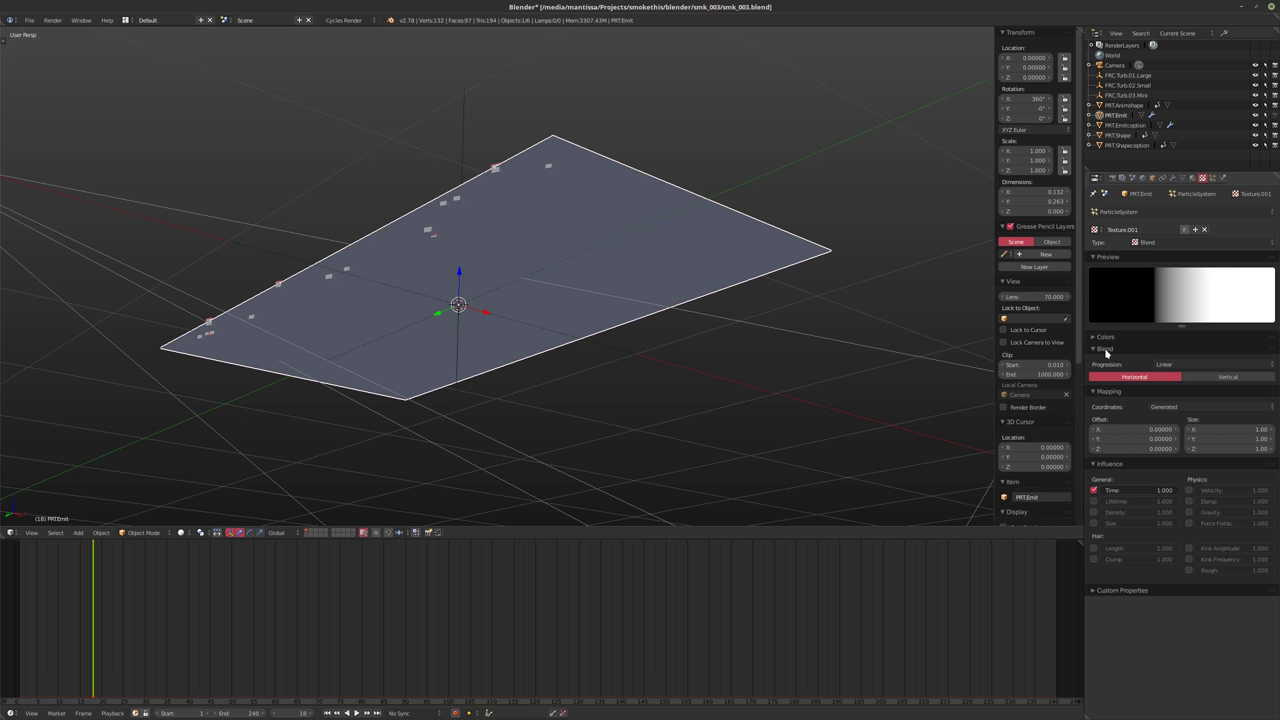
Make the blend vertical, try an X mapping offset of -3.6, and reset the offset to 0 at frame 1
left_click(1213, 378)
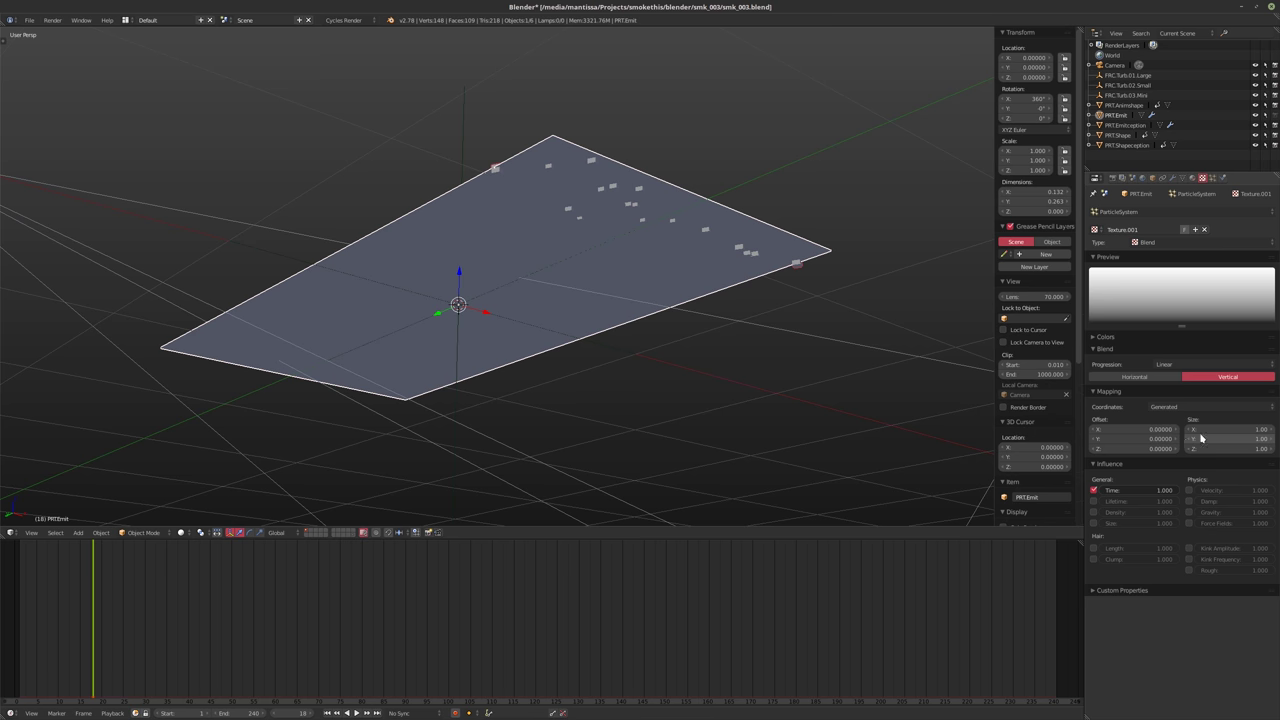
left_click_drag(1122, 432, 1131, 432)
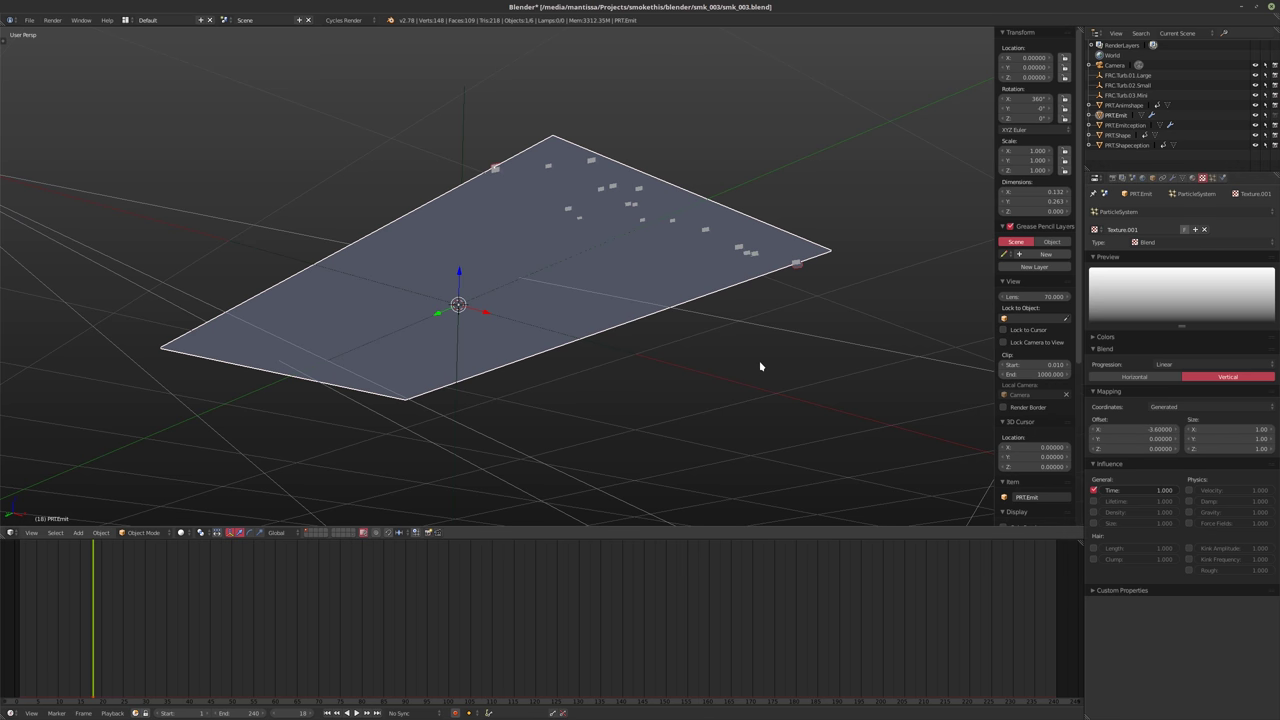
key("shift+Left")
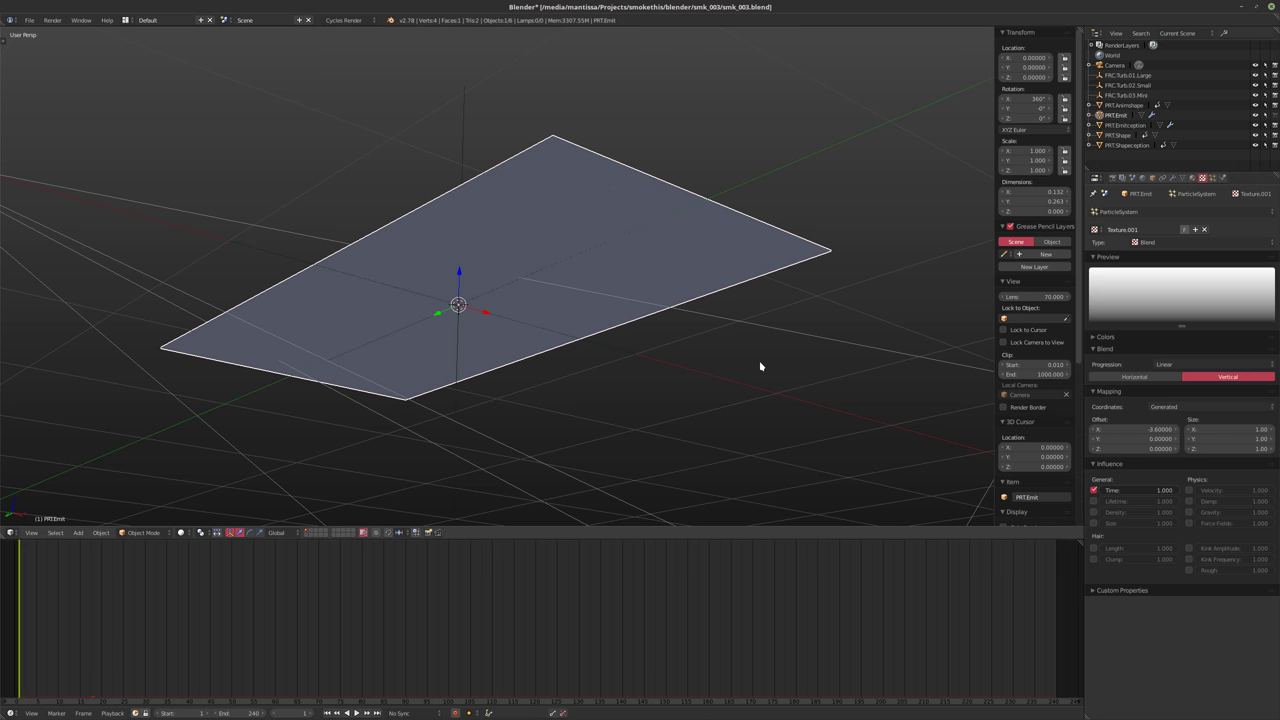
left_click(1118, 429)
type("0")
key("Return")
Play back the vertical blend briefly, return to frame 1 and try keyframing the texture's mapping offset
key("alt+a")
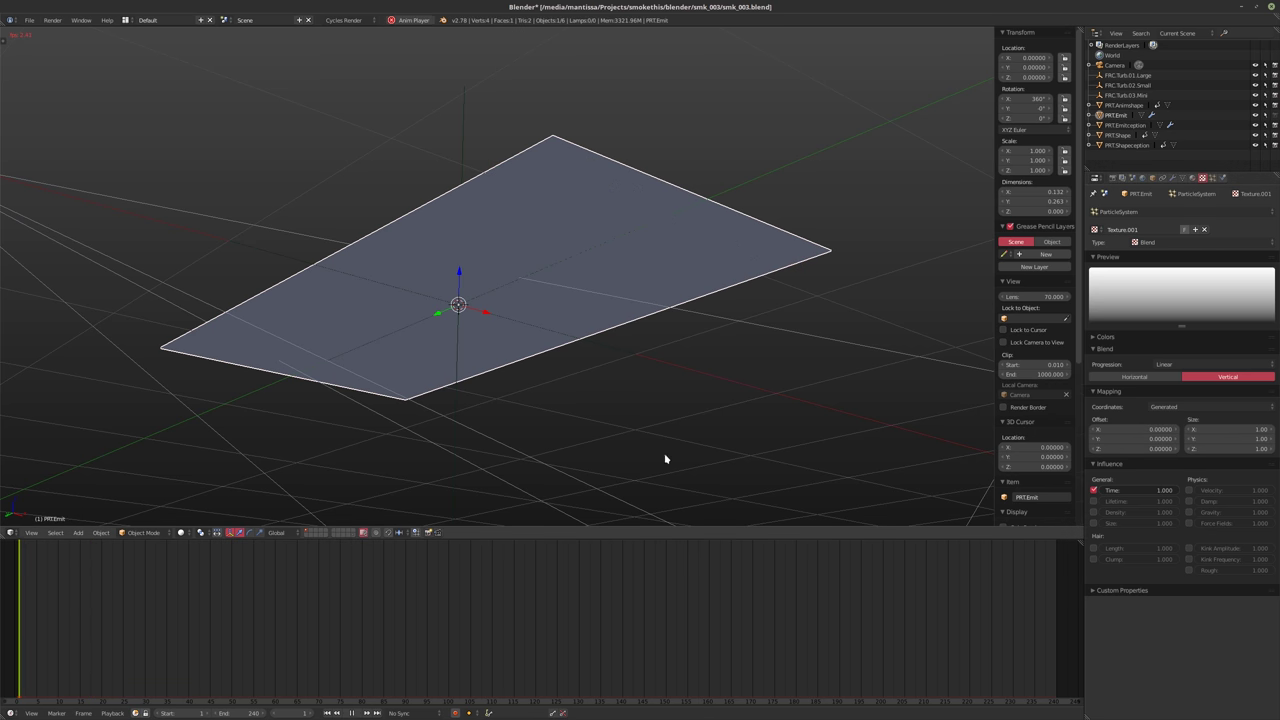
key("alt+a")
key("shift+Left")
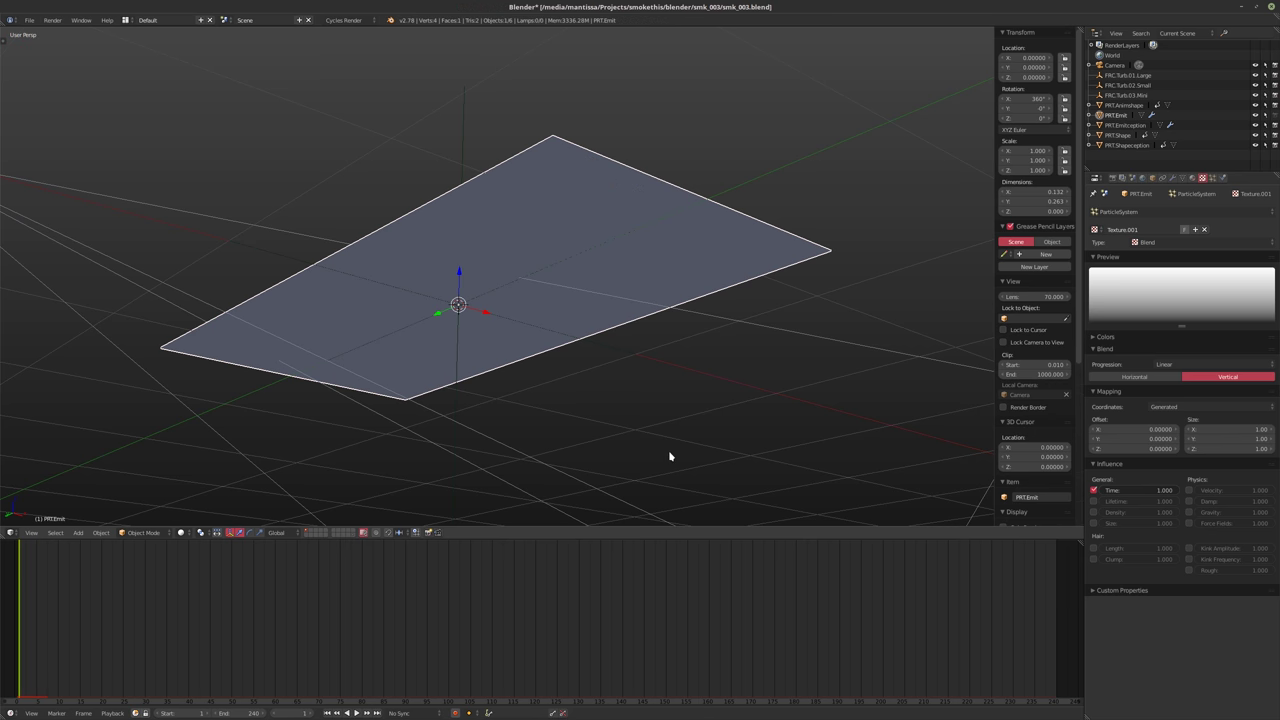
key("i")
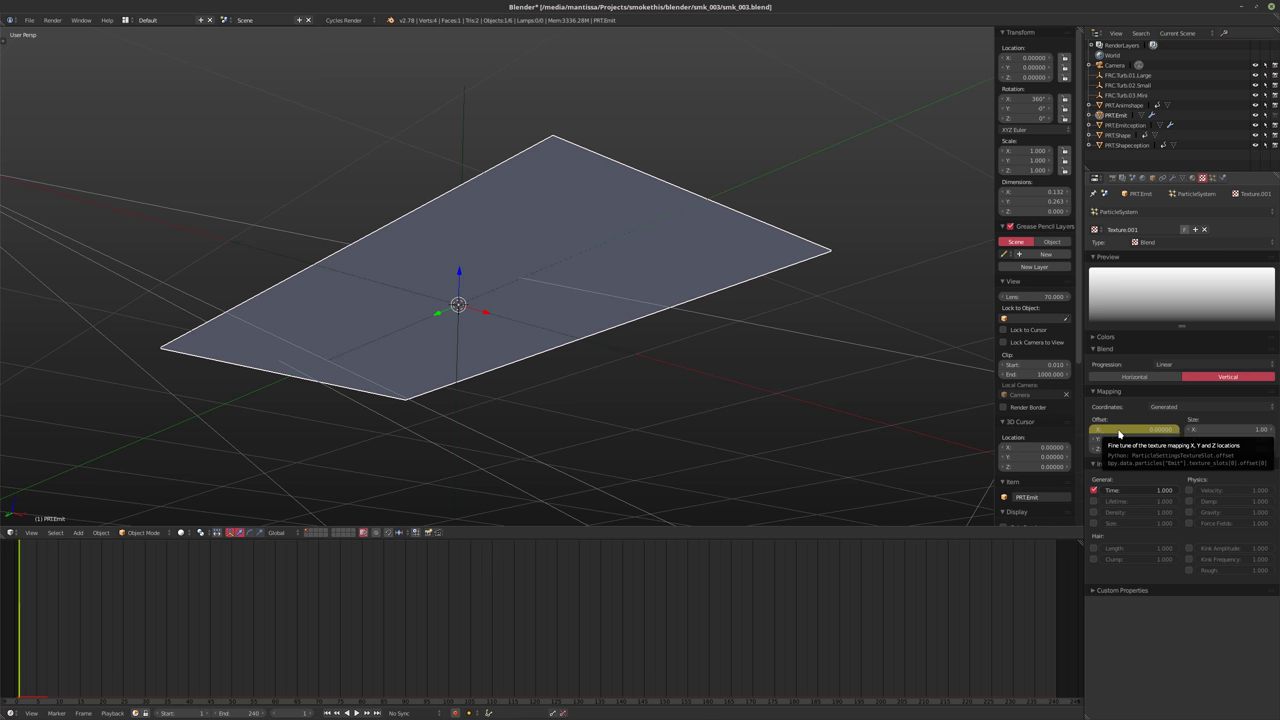
Try several Y mapping offsets on the blend texture, moving from frame 1 to frame 22
left_click_drag(1134, 439, 1150, 439)
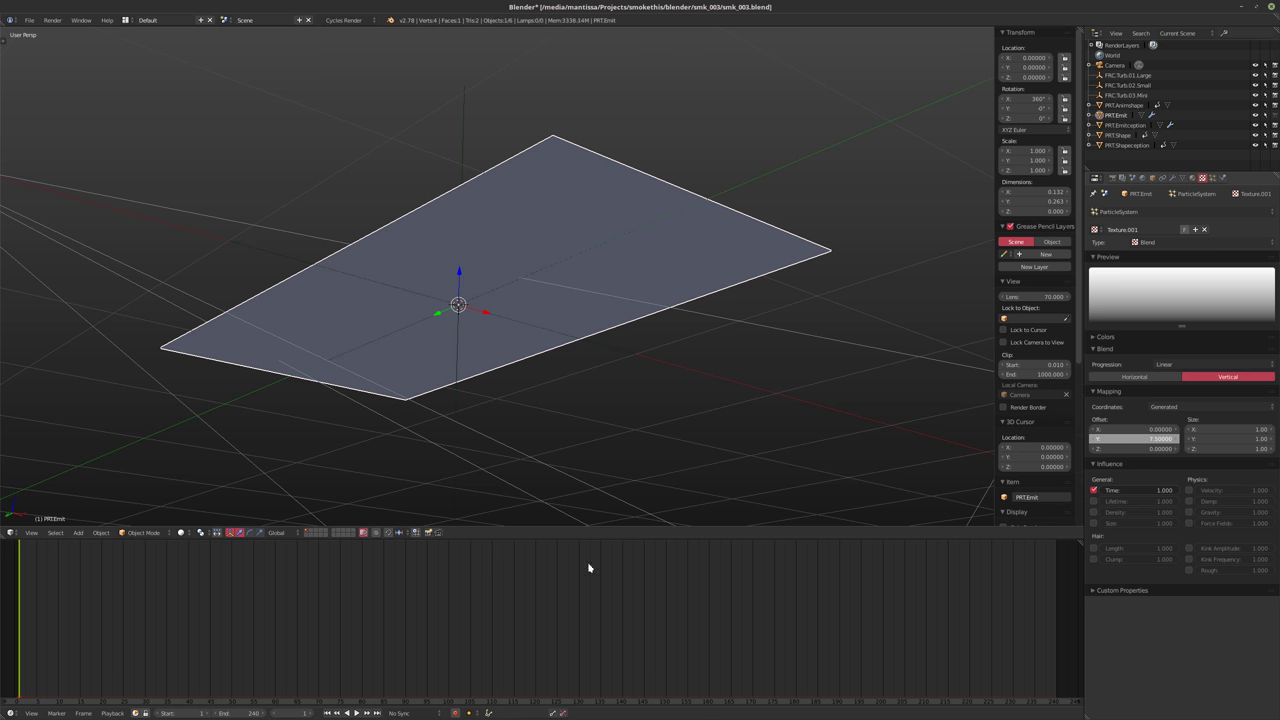
left_click(112, 632)
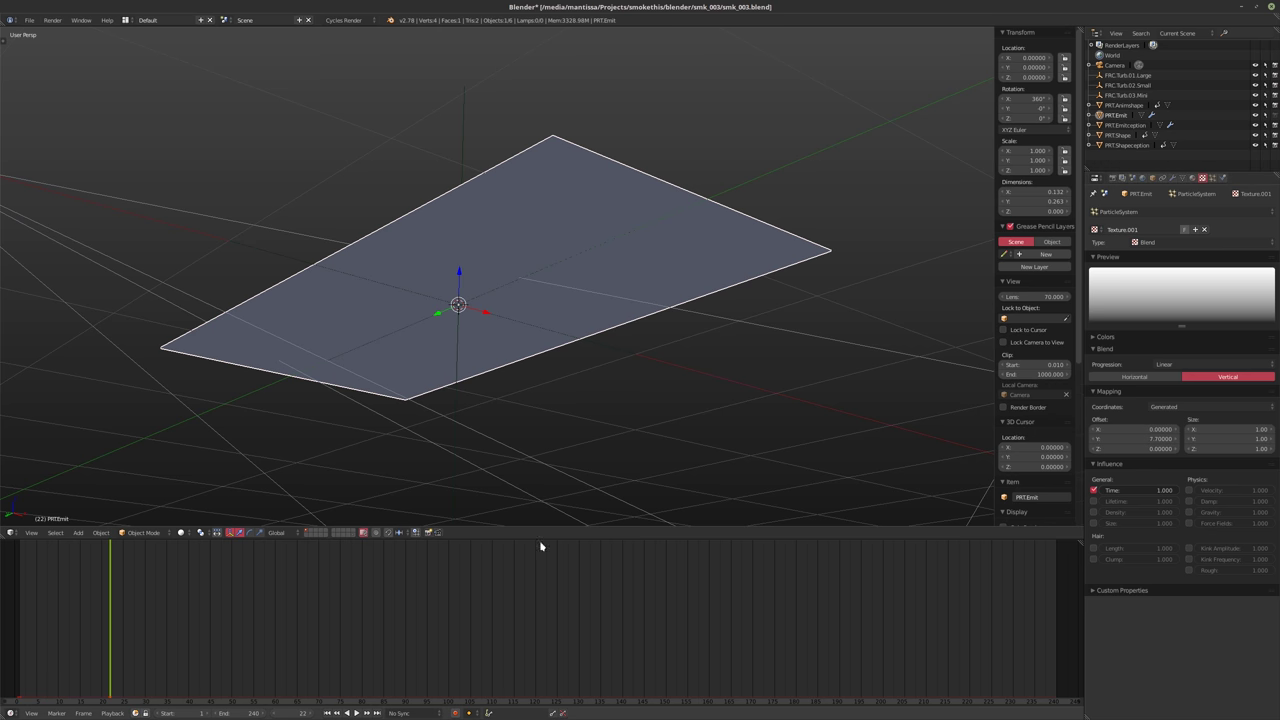
mouse_move(1134, 439)
left_mouse_down()
mouse_move(1150, 439)
mouse_move(1132, 439)
left_mouse_up()
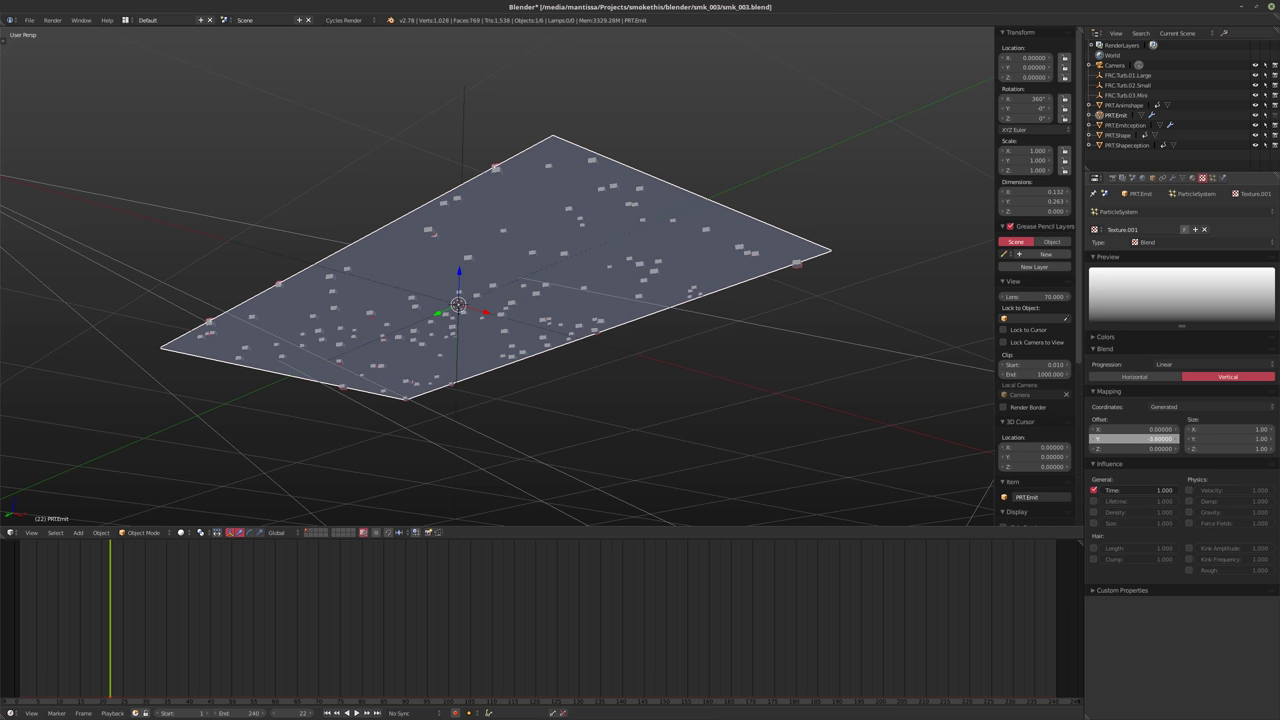
left_click_drag(1132, 439, 1155, 439)
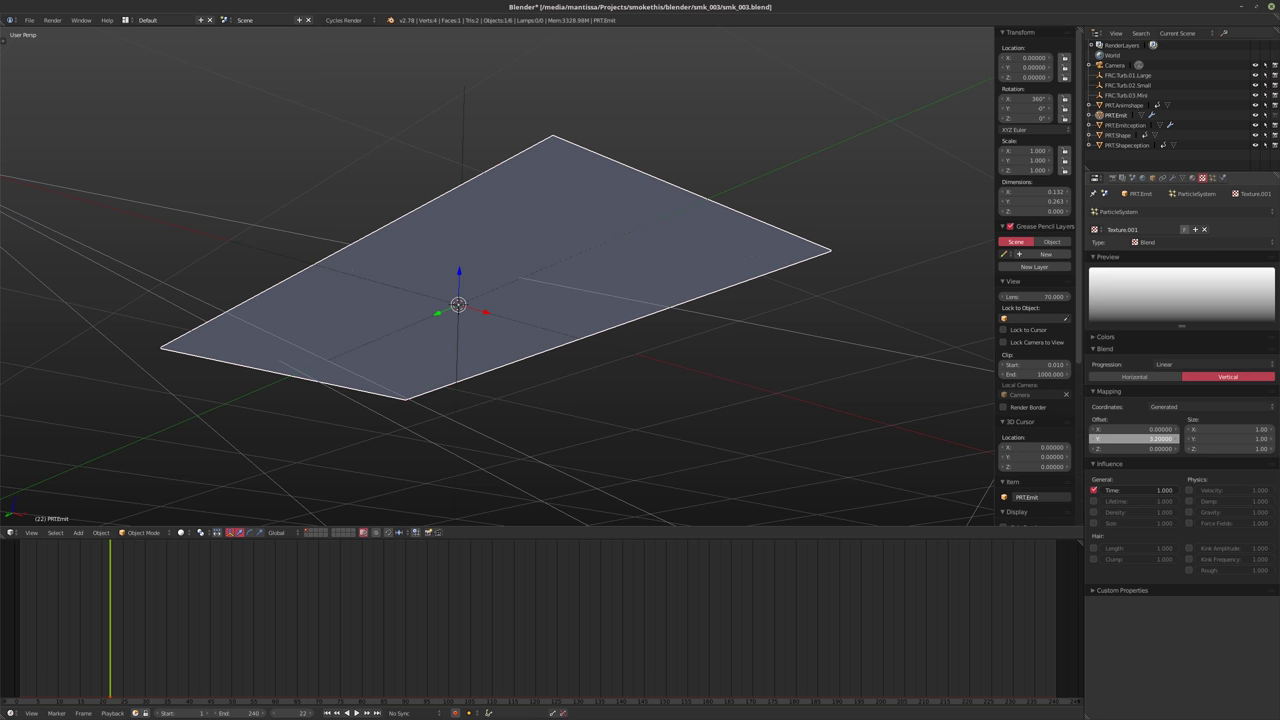
Set the blend texture's Y offset to 0.1, keyframe the offset at frame 22 and clear that keyframe
left_click(1112, 439)
type("2.2")
key("BackSpace")
key("BackSpace")
key("BackSpace")
type("0.1")
key("Return")
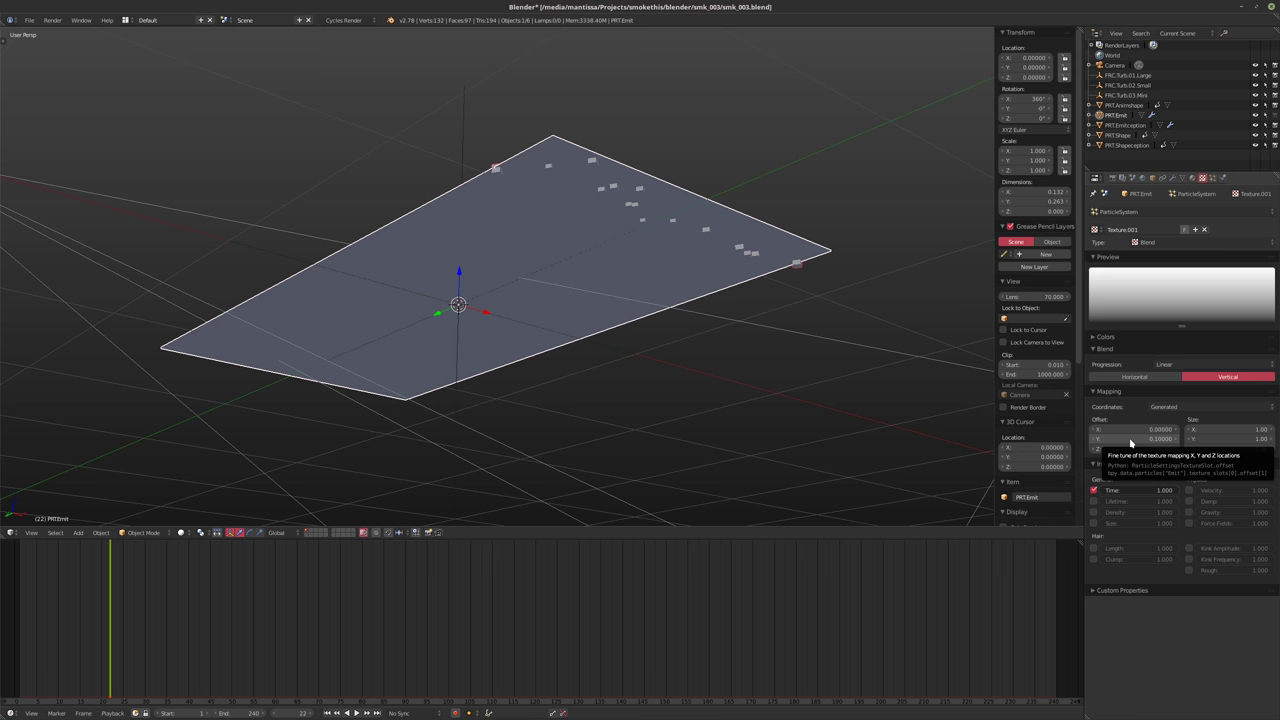
key("i")
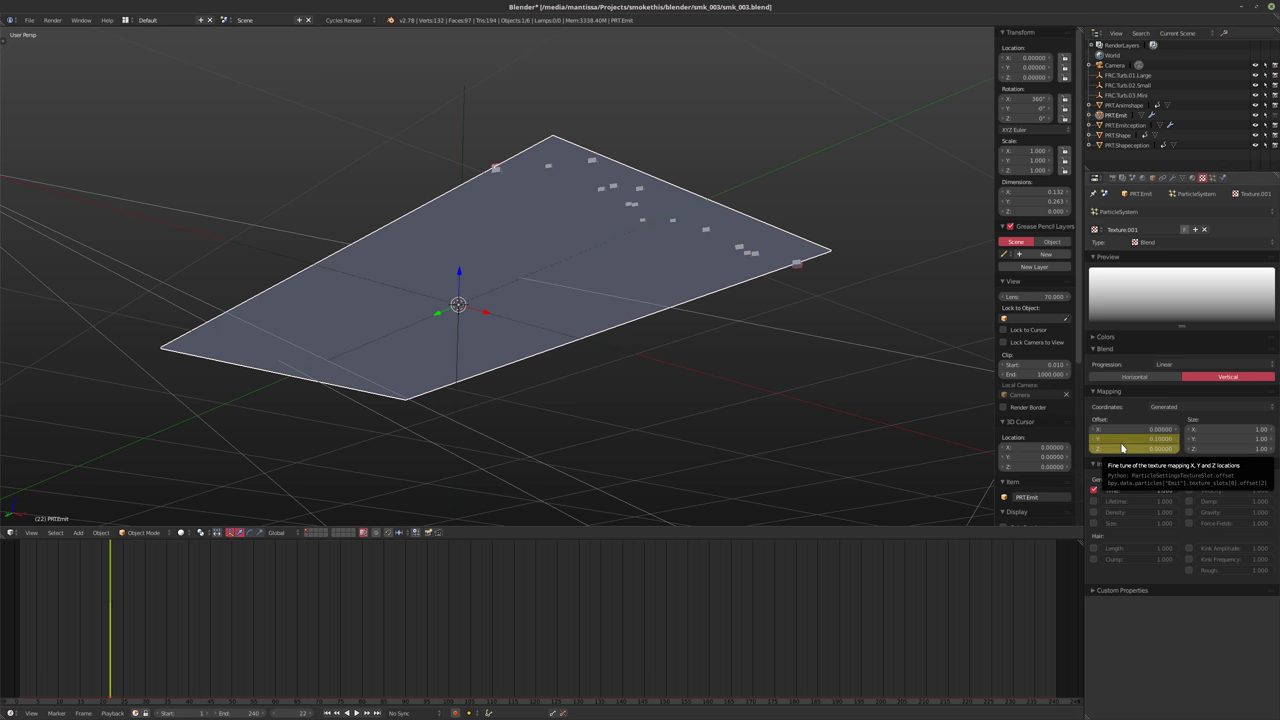
key("alt+i")
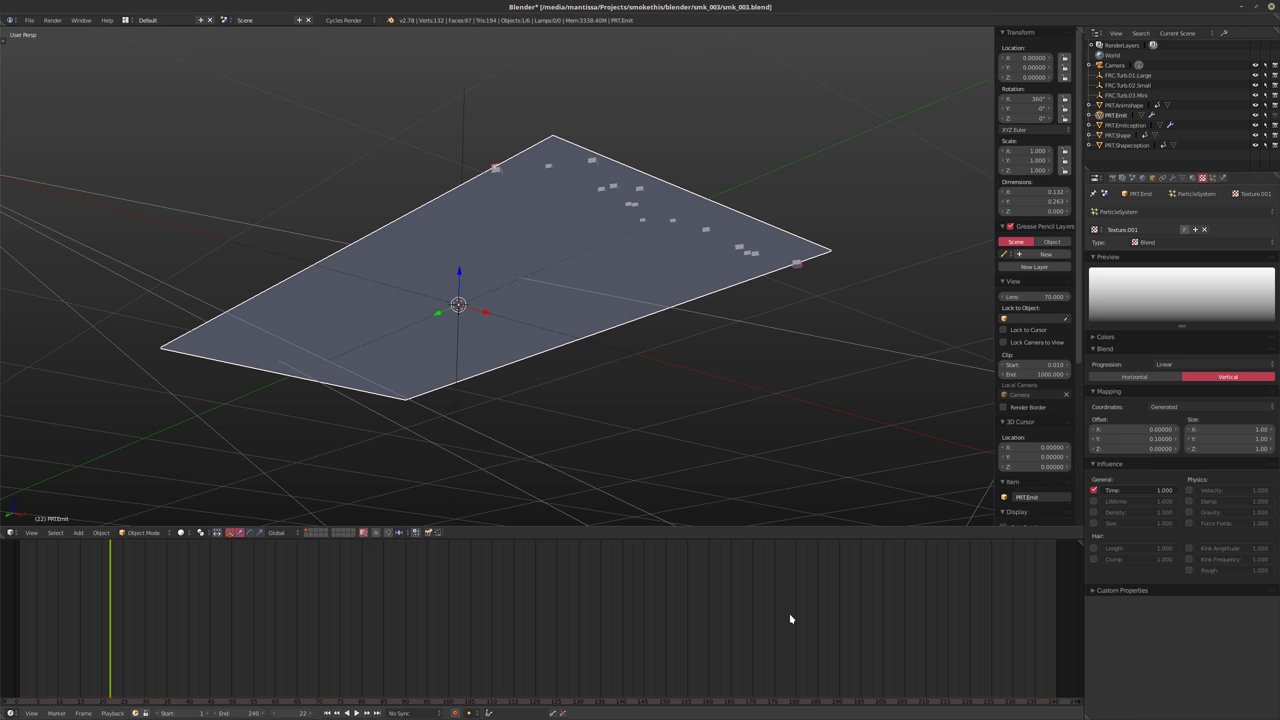
Try a Y mapping offset of 0.25 on the blend texture at frame 1 and play back the emission briefly
key("shift+Left")
left_click(1123, 438)
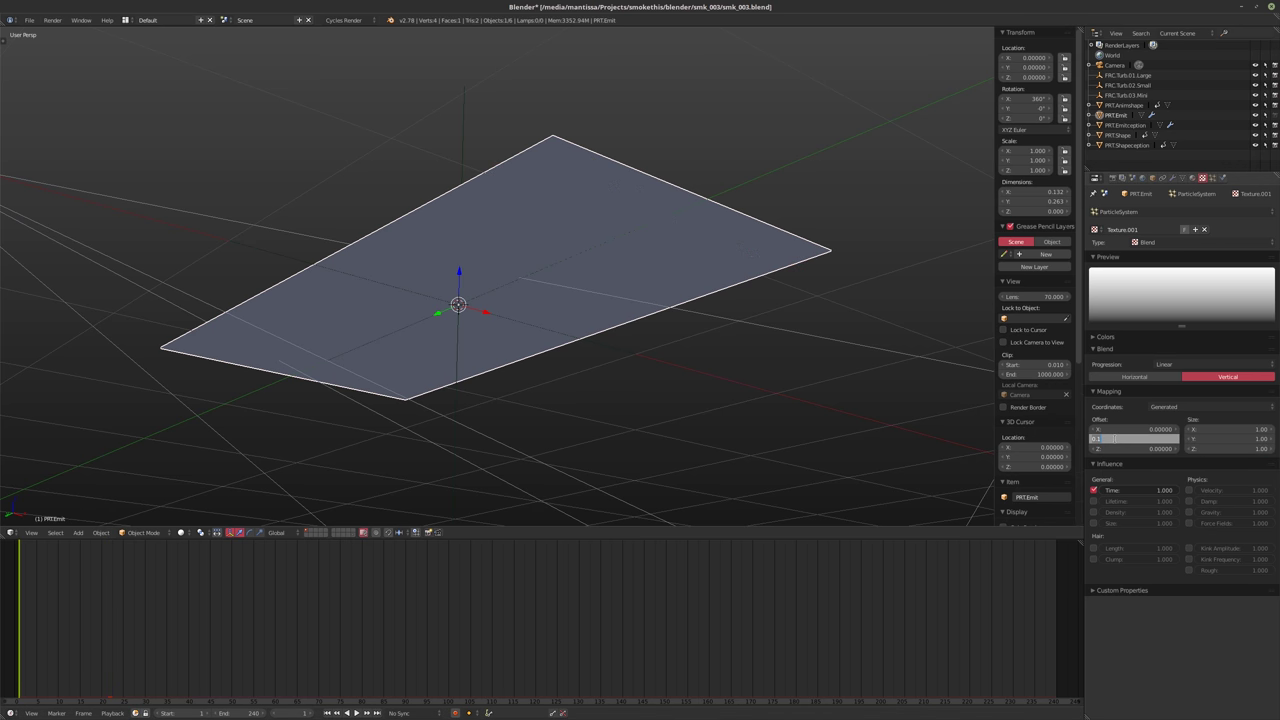
type(".25")
key("Return")
middle_click_drag(737, 423, 577, 389)
key("Tab")
key("Tab")
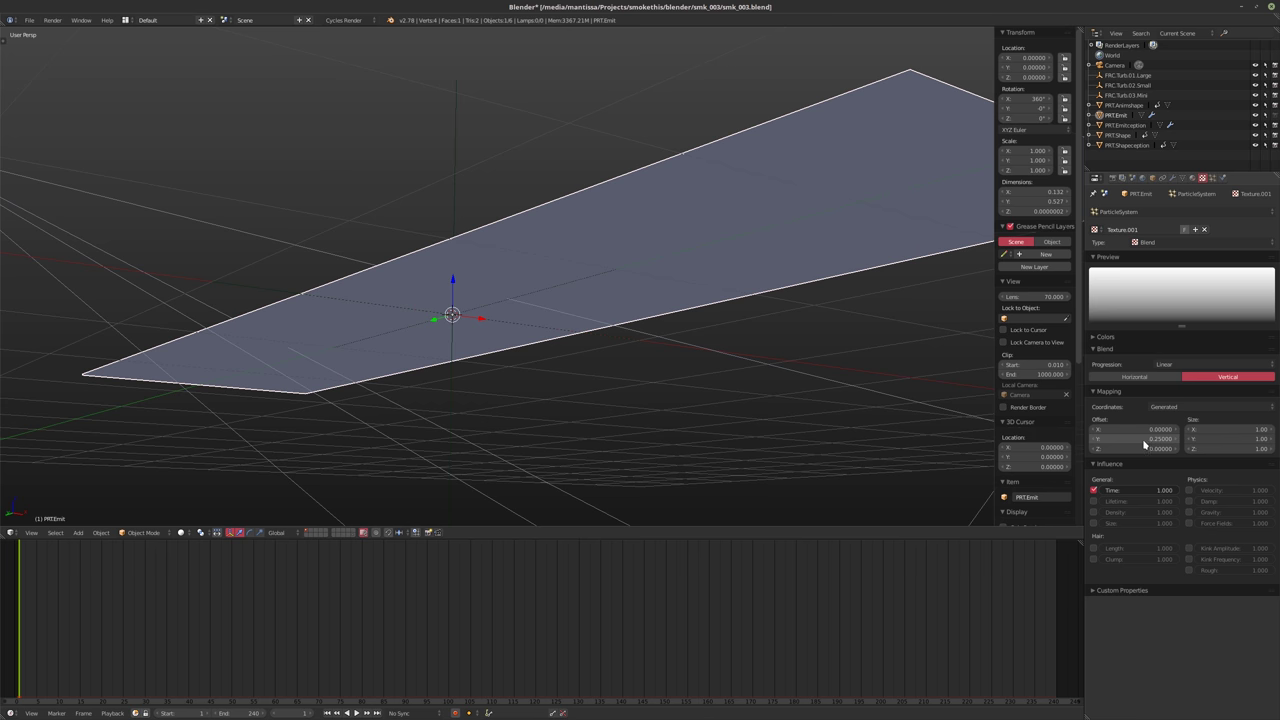
key("alt+a")
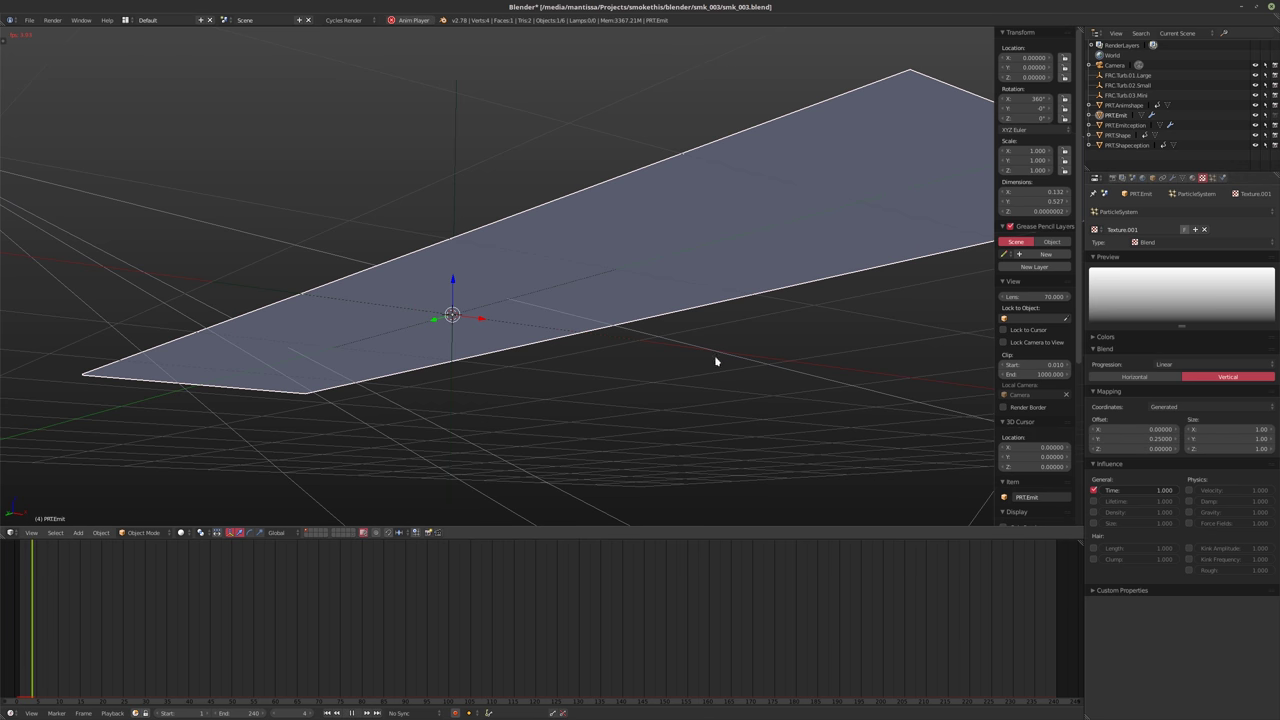
mouse_move(714, 360)
middle_mouse_down()
mouse_move(684, 365)
mouse_move(708, 372)
middle_mouse_up()
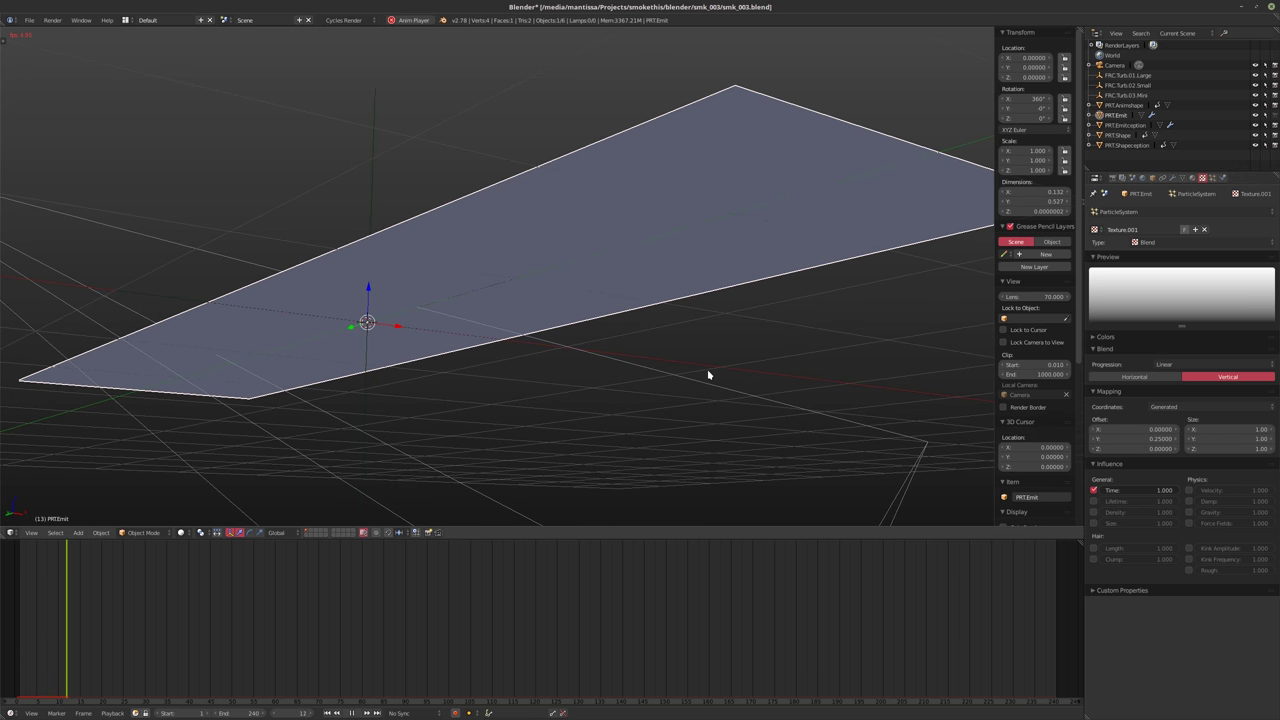
key("alt+a")
key("shift+Left")
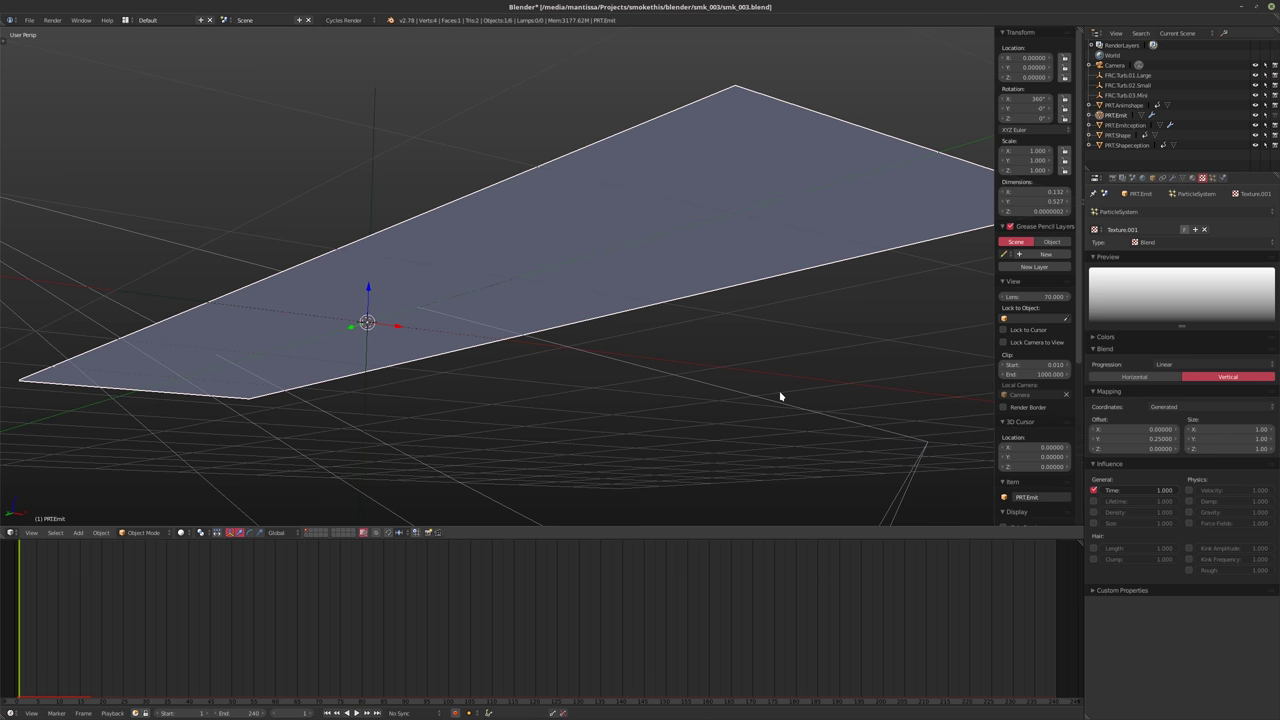
Try Y mapping offsets of -0.25 and -0.5 on the blend texture at frame 1
left_click(1122, 439)
type("-0.25")
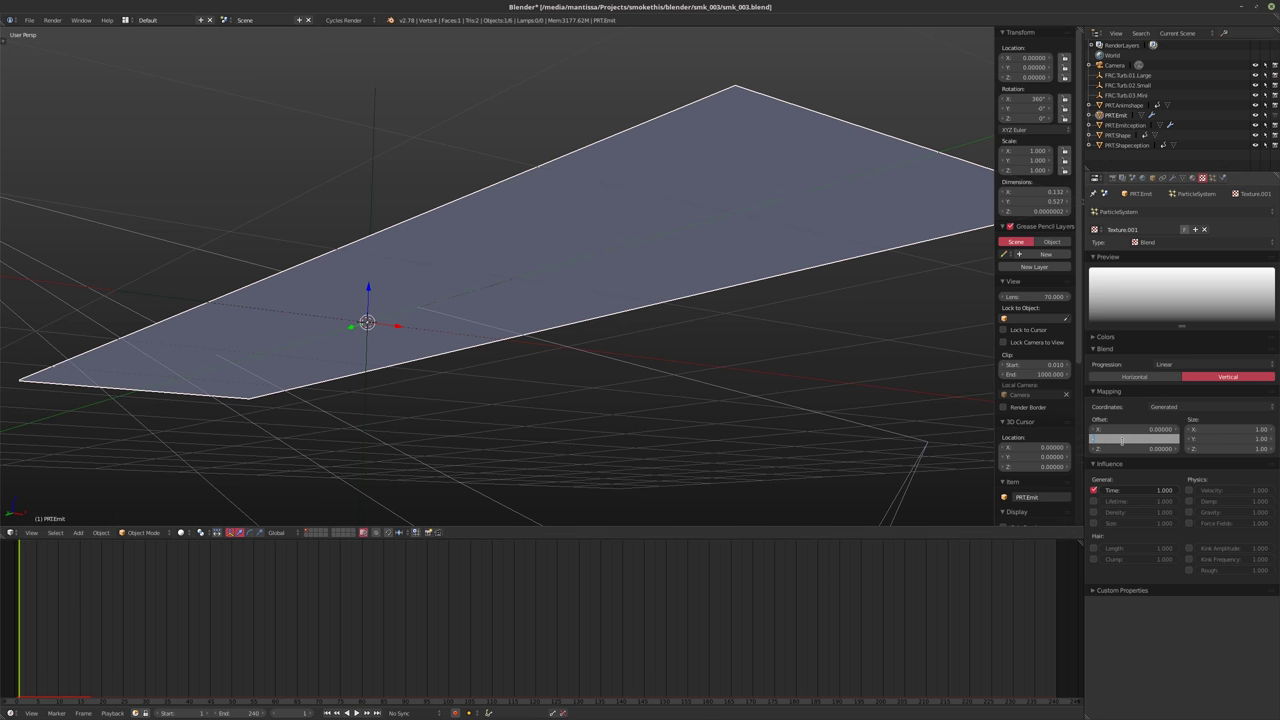
key("Return")
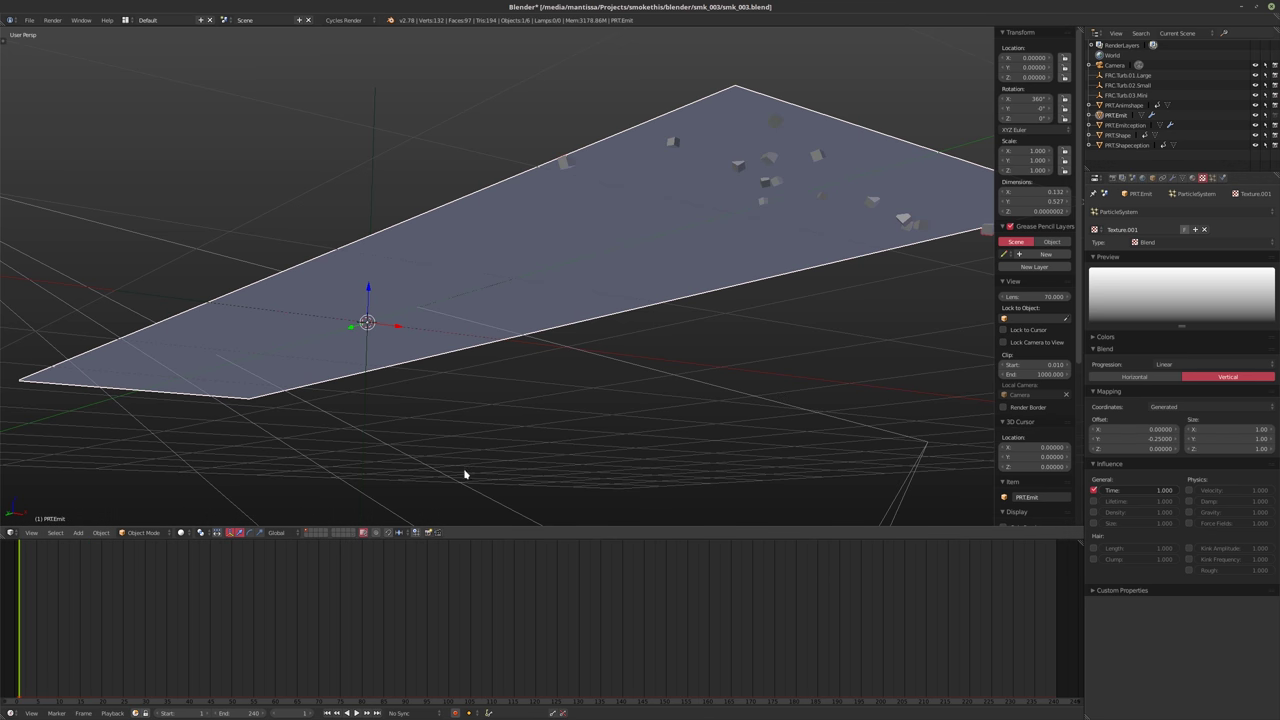
left_click(1111, 439)
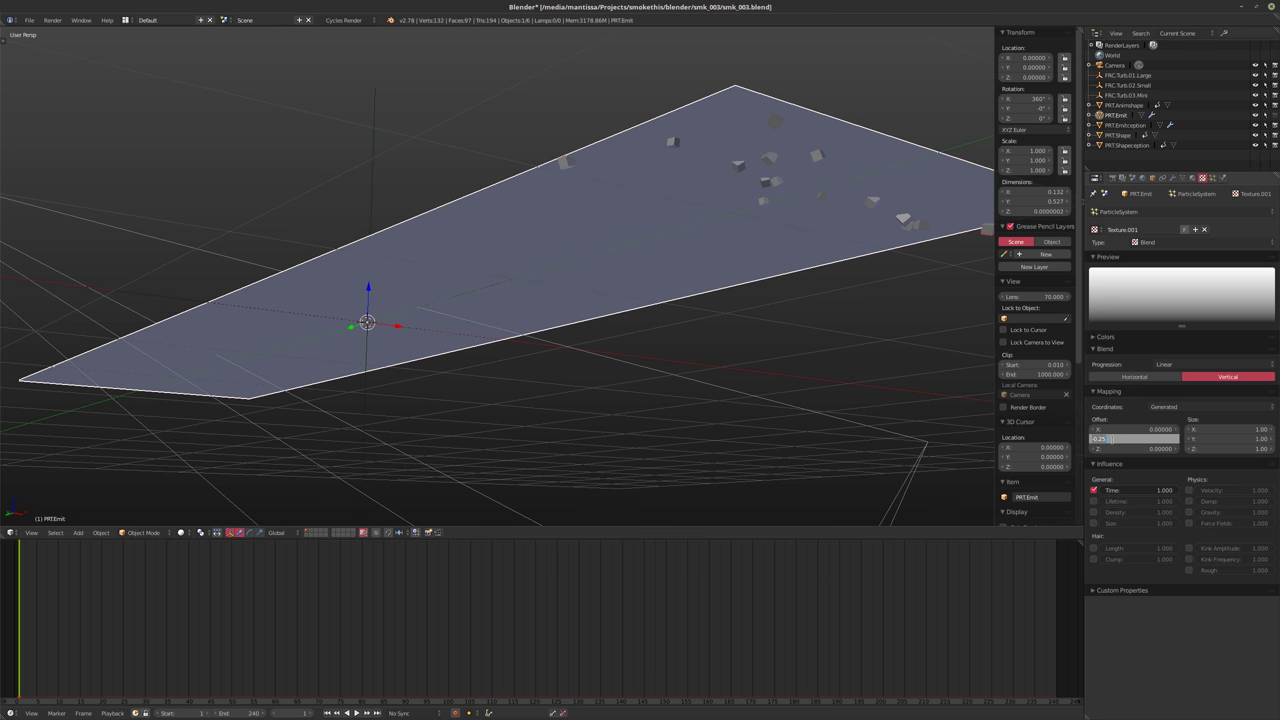
type("-0.5")
key("Return")
middle_click_drag(629, 357, 617, 329)
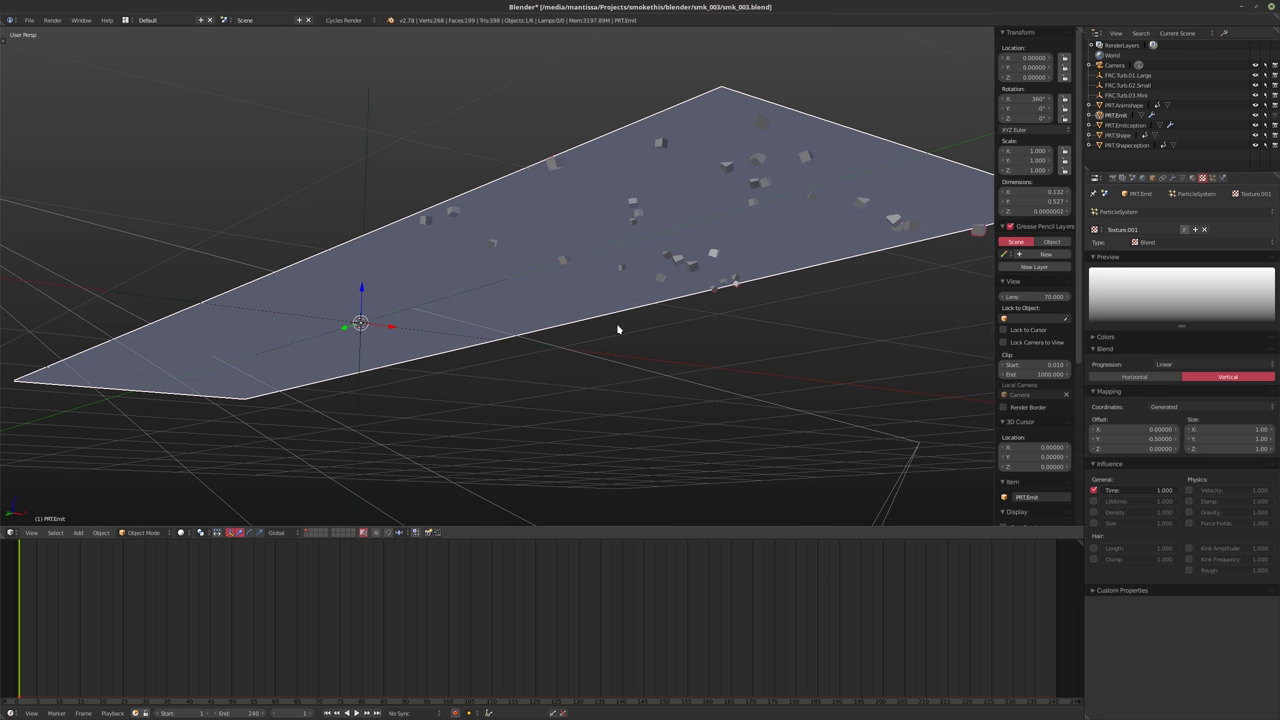
Set the blend texture's Y mapping offset to -0.75 and keyframe it at frame 1
left_click(1100, 439)
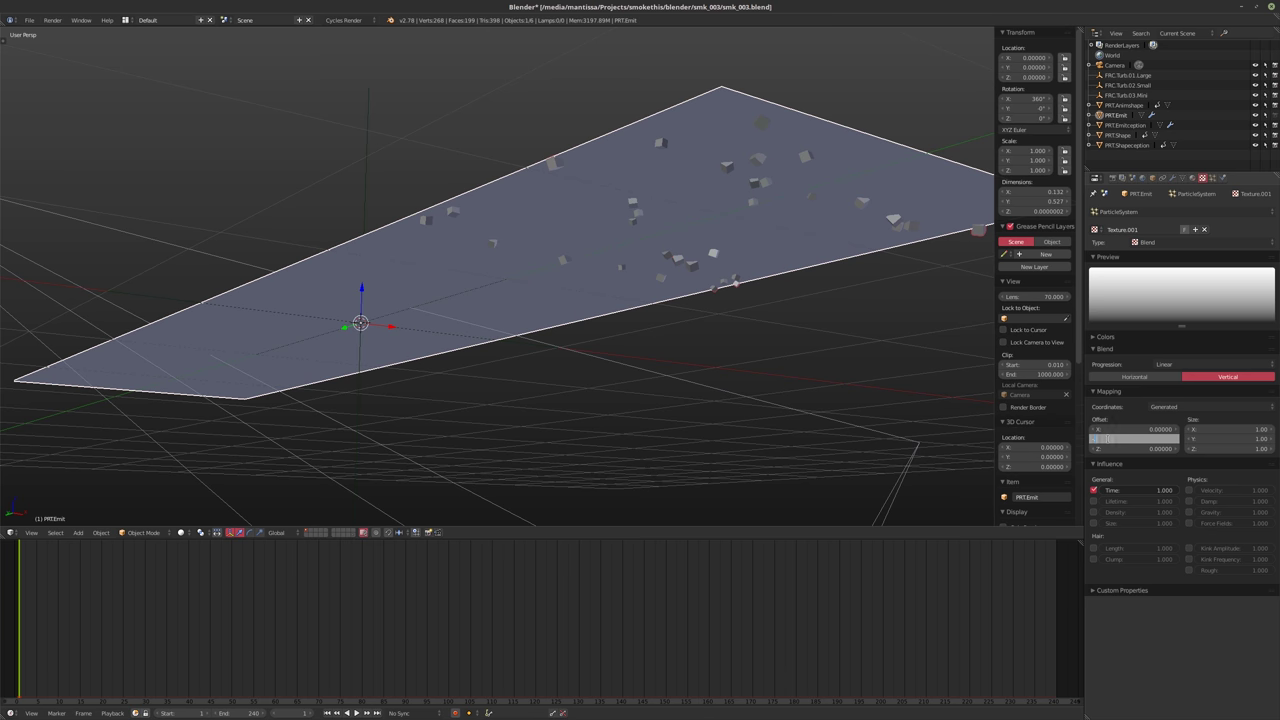
type("-0.75")
key("Return")
middle_click_drag(557, 343, 558, 324)
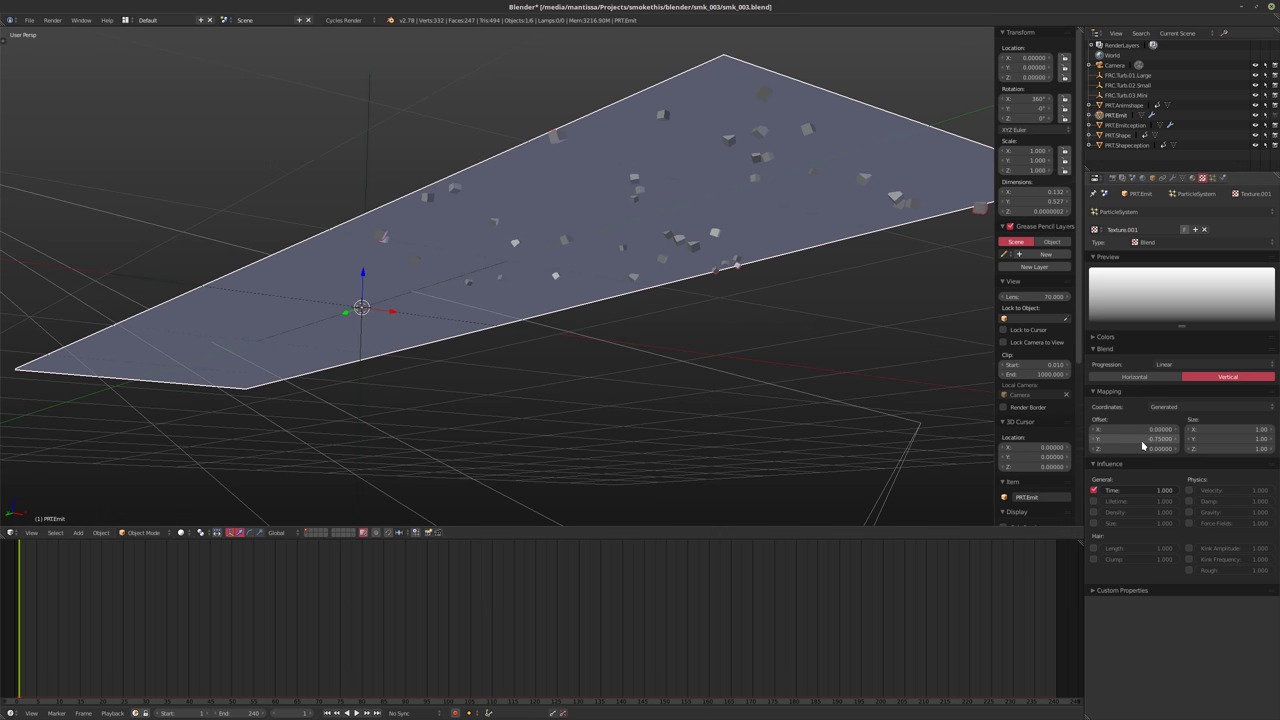
key("i")
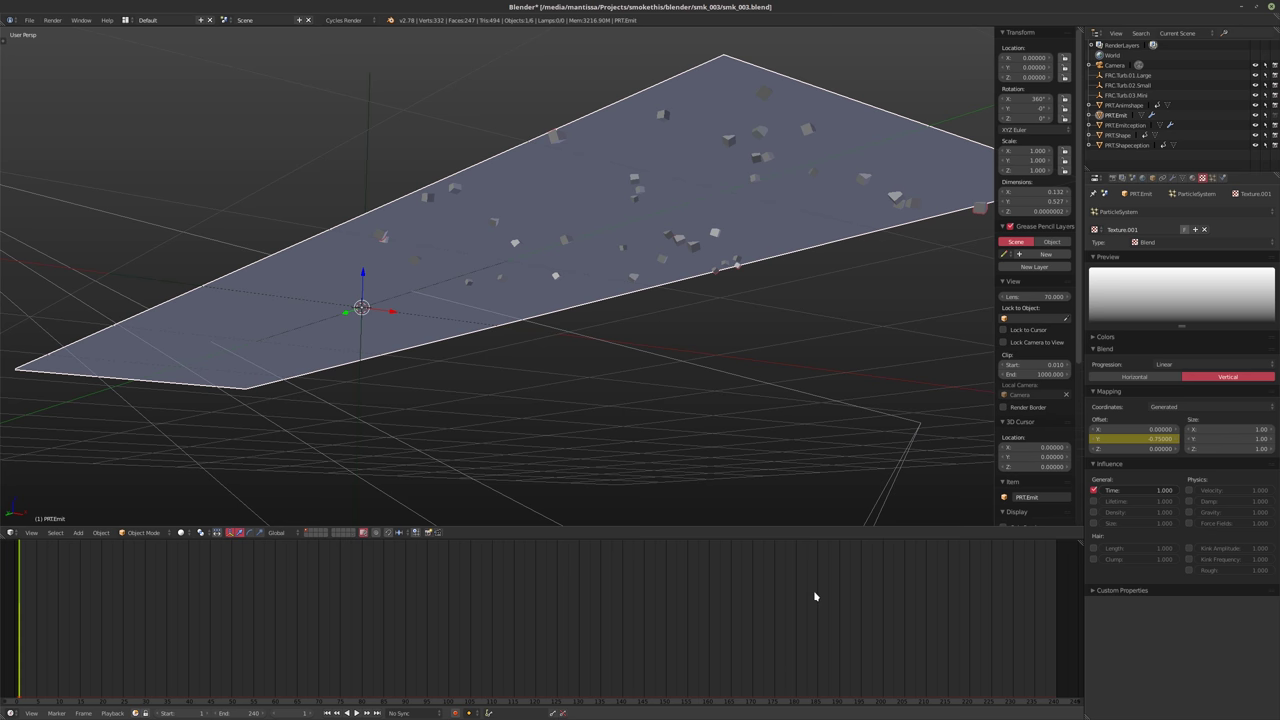
Set the blend texture's Y mapping offset to -1.5 at frame 240 and keyframe it there
key("shift+Right")
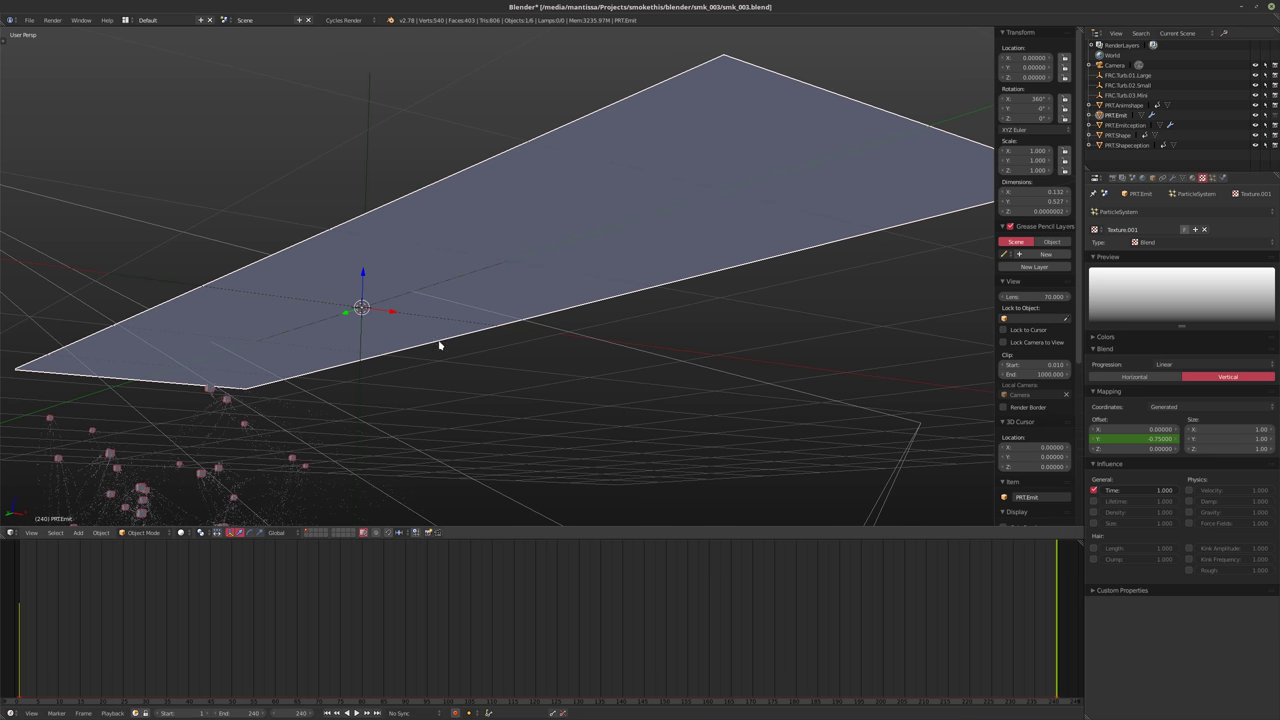
middle_click_drag(440, 346, 546, 364)
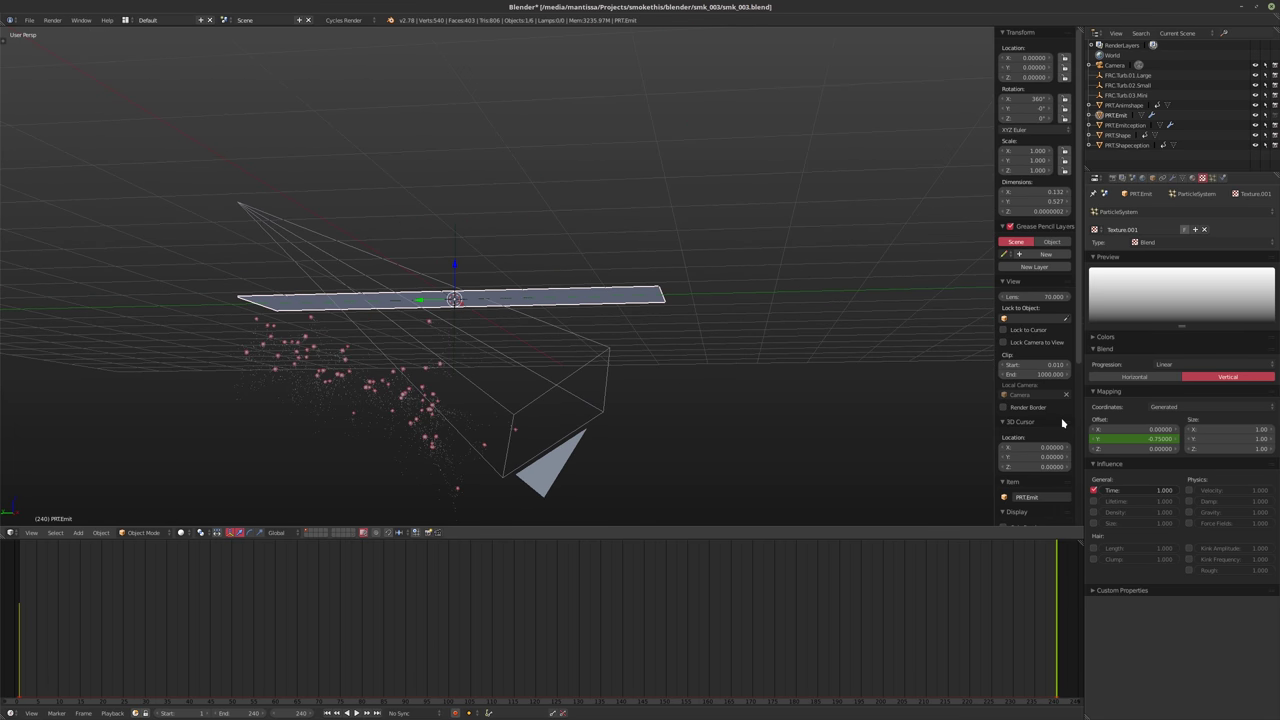
left_click(1119, 441)
type("-1.5")
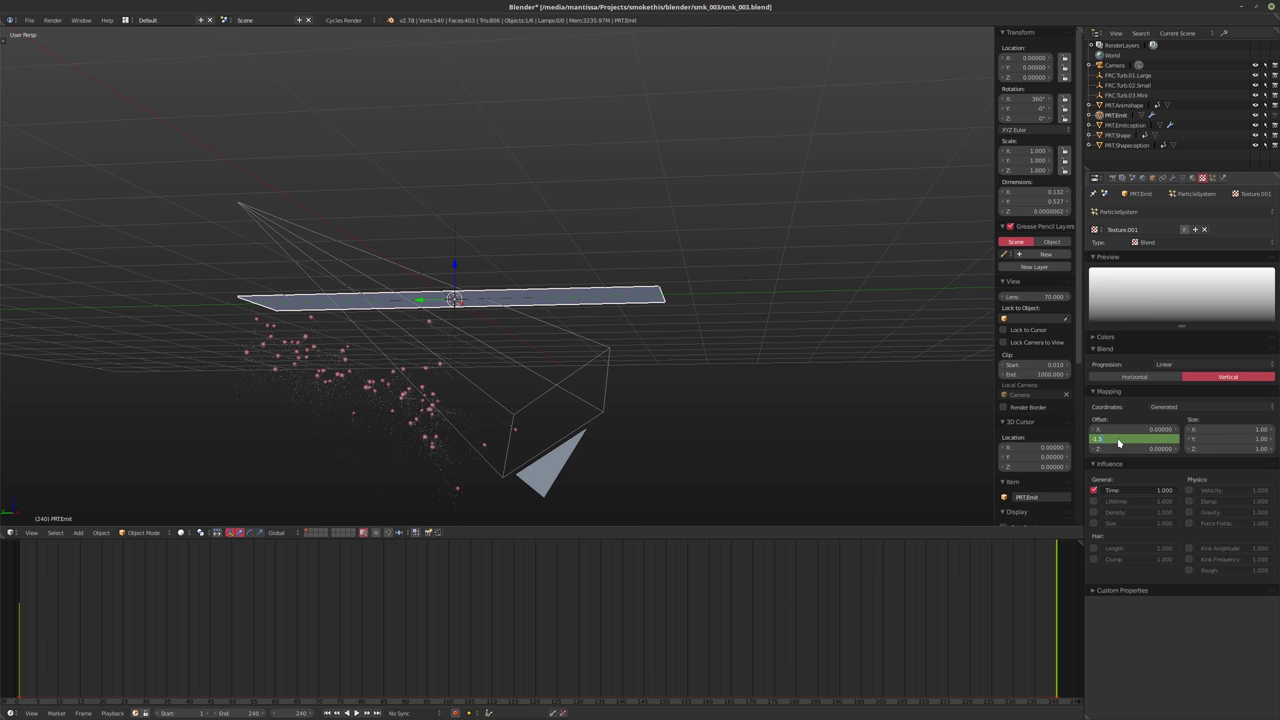
key("Return")
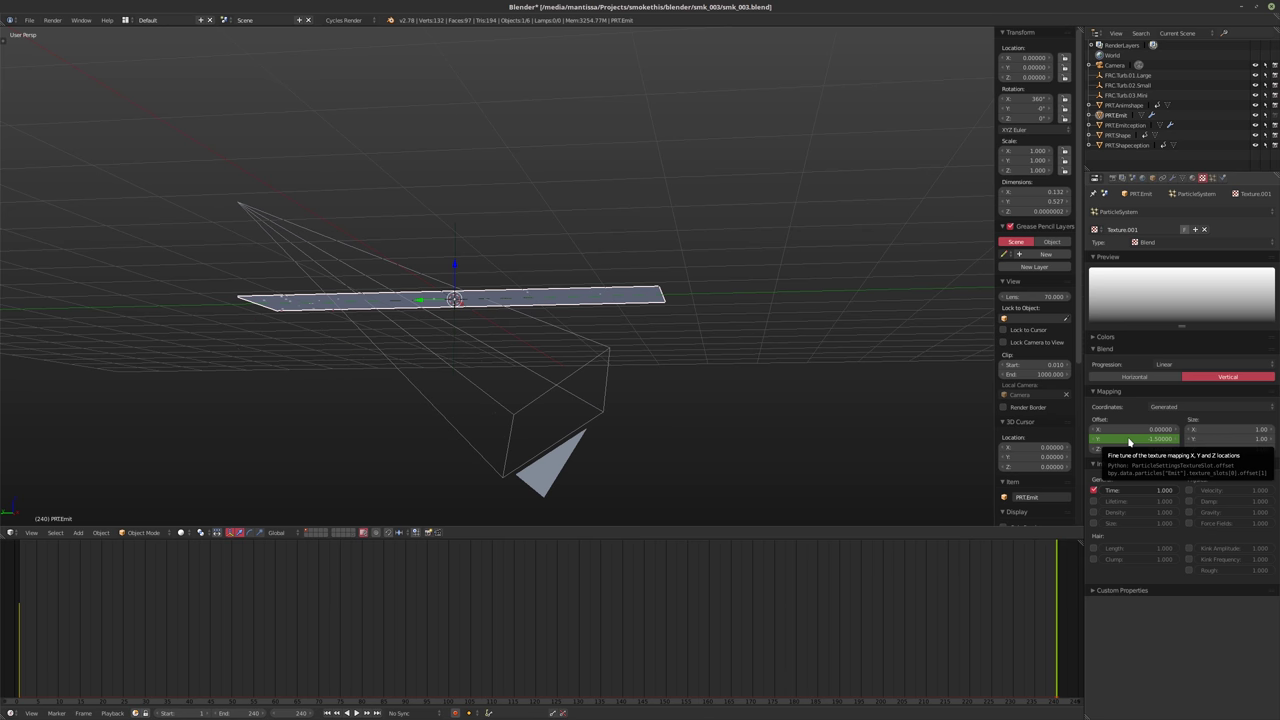
key("i")
Open the PRT.Emitception particle settings, keep its particle number at 10000, and bake all dynamics
left_click(1207, 195)
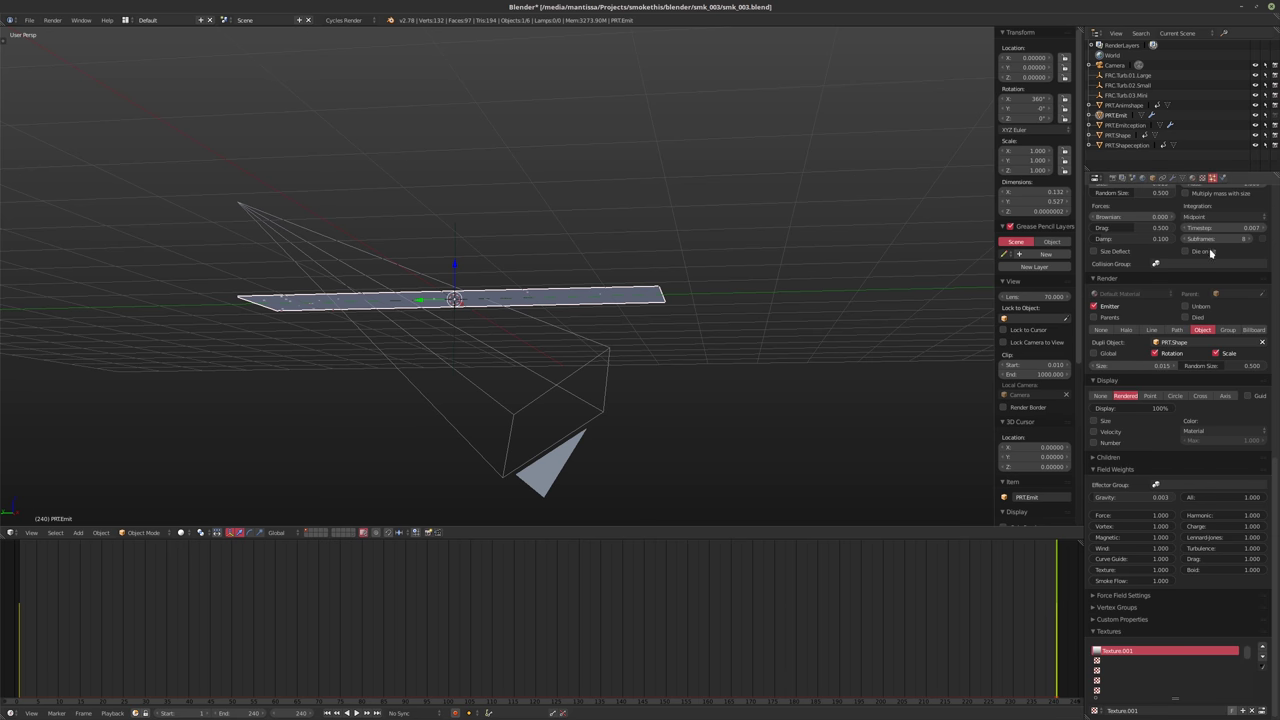
left_click(1122, 127)
scroll(1200, 257, "up", 10)
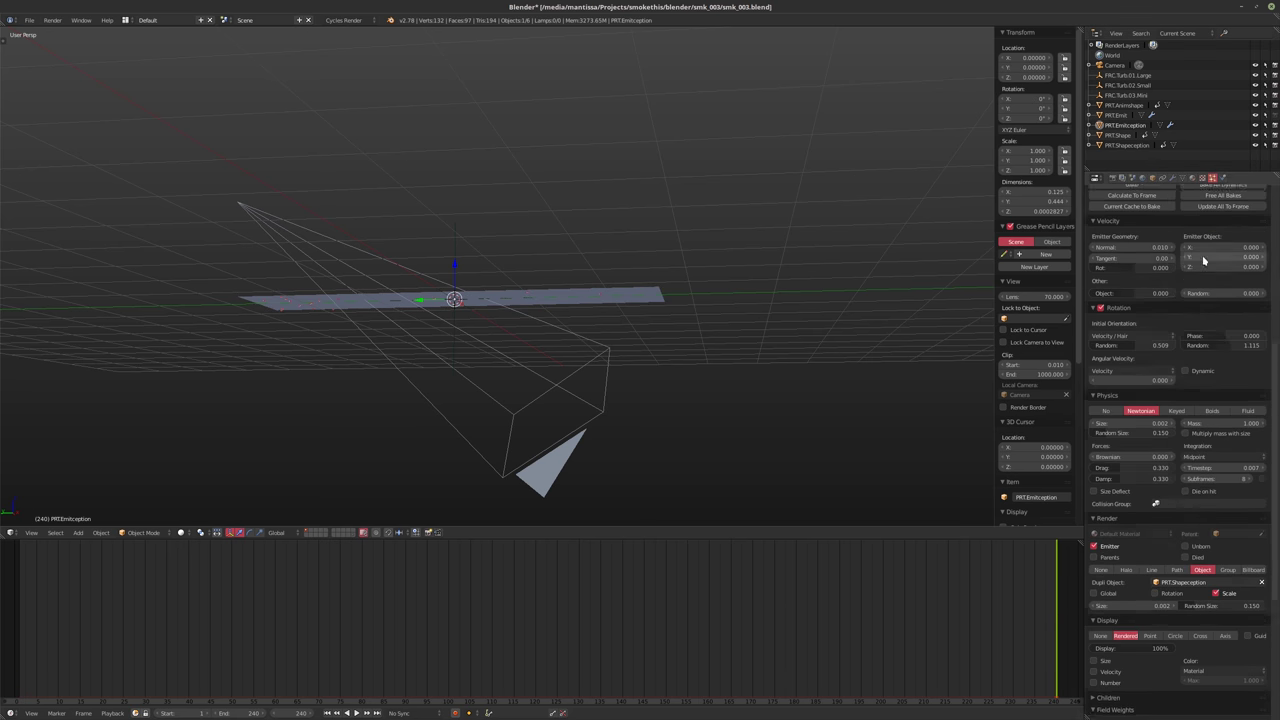
scroll(1212, 303, "up", 3)
left_click(1160, 288)
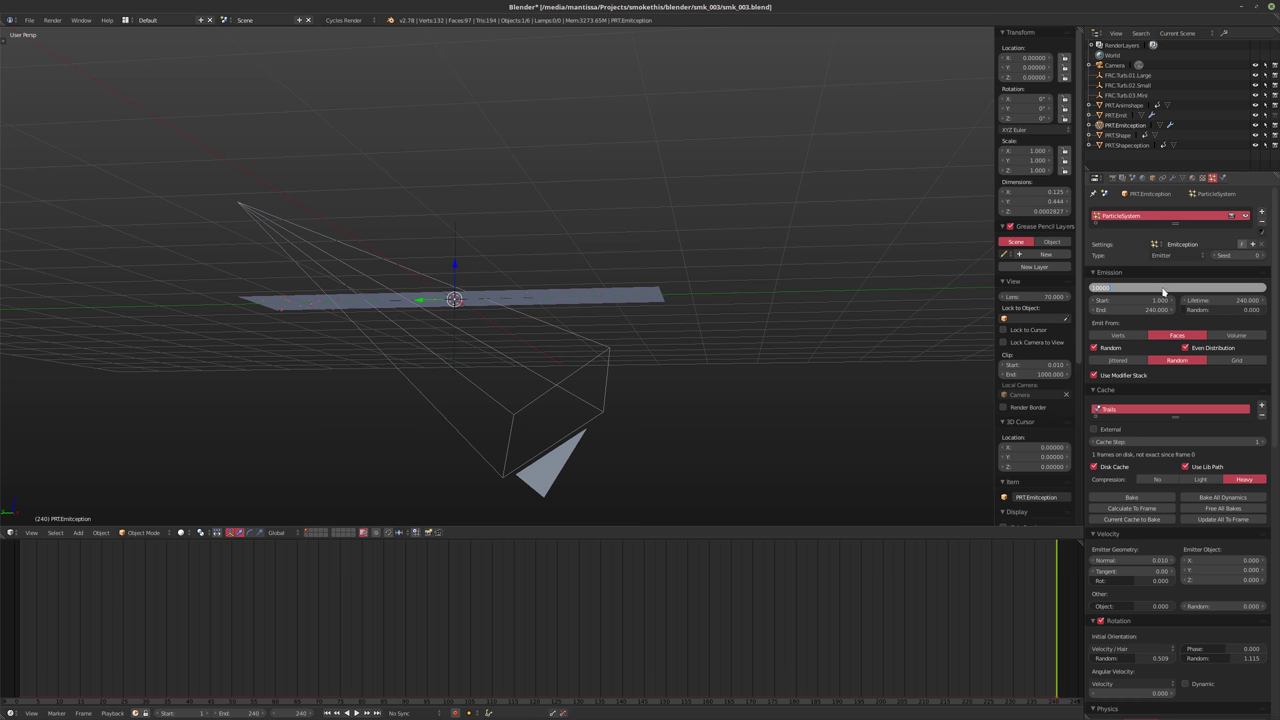
key("Return")
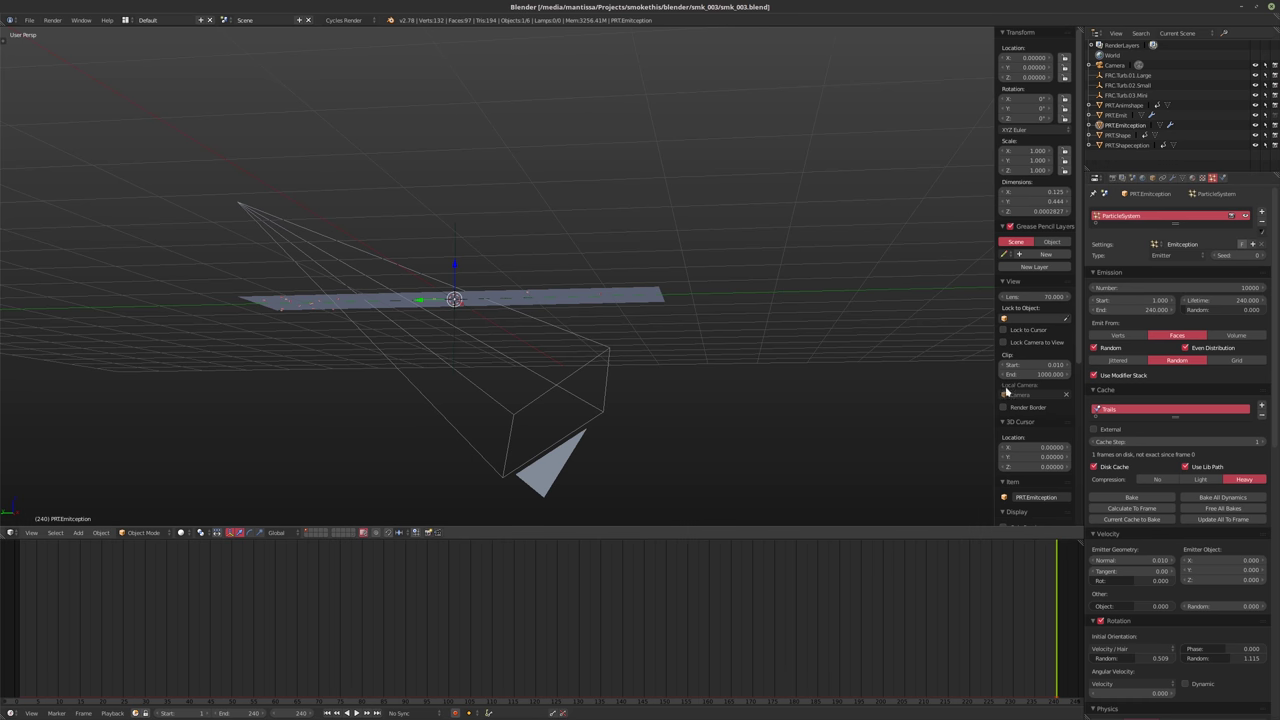
left_click(1212, 499)
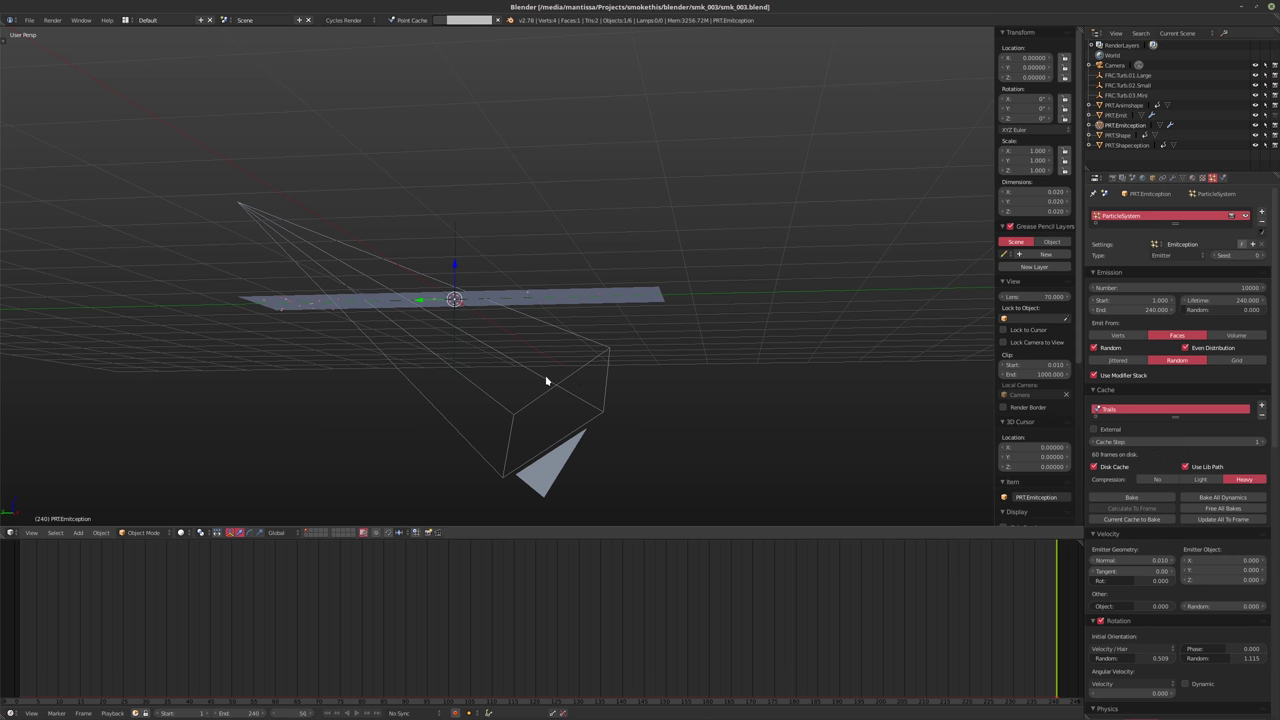
key("Escape")
Play back the baked simulation and stop at frame 152 to inspect the particle trails beneath the emitter plane
key("alt+a")
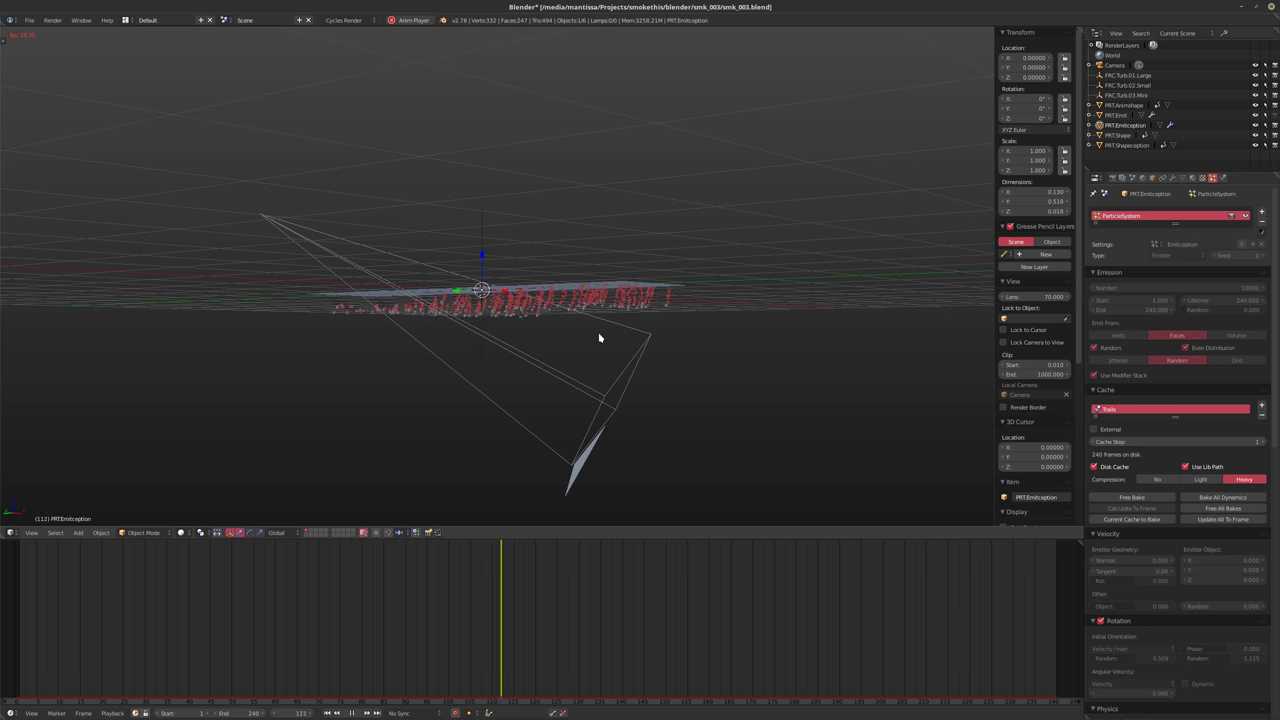
key("alt+a")
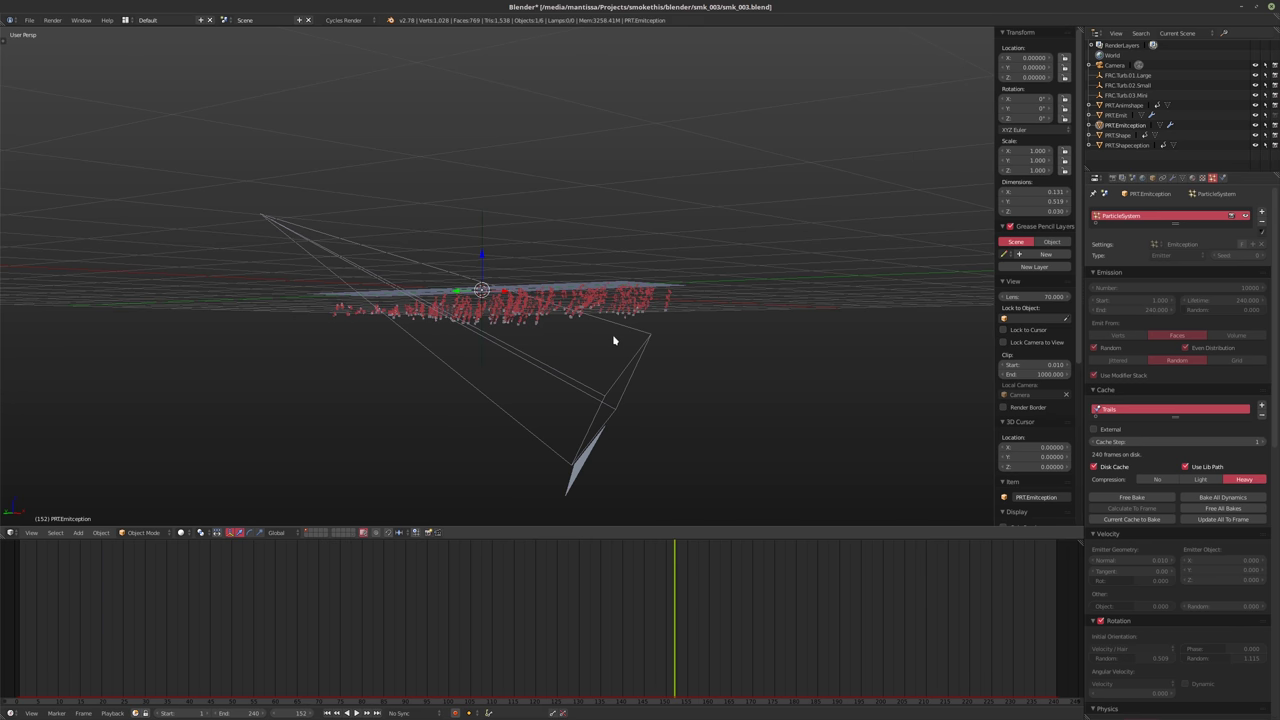
middle_click_drag(612, 334, 563, 313)
scroll(563, 313, "up", 8)
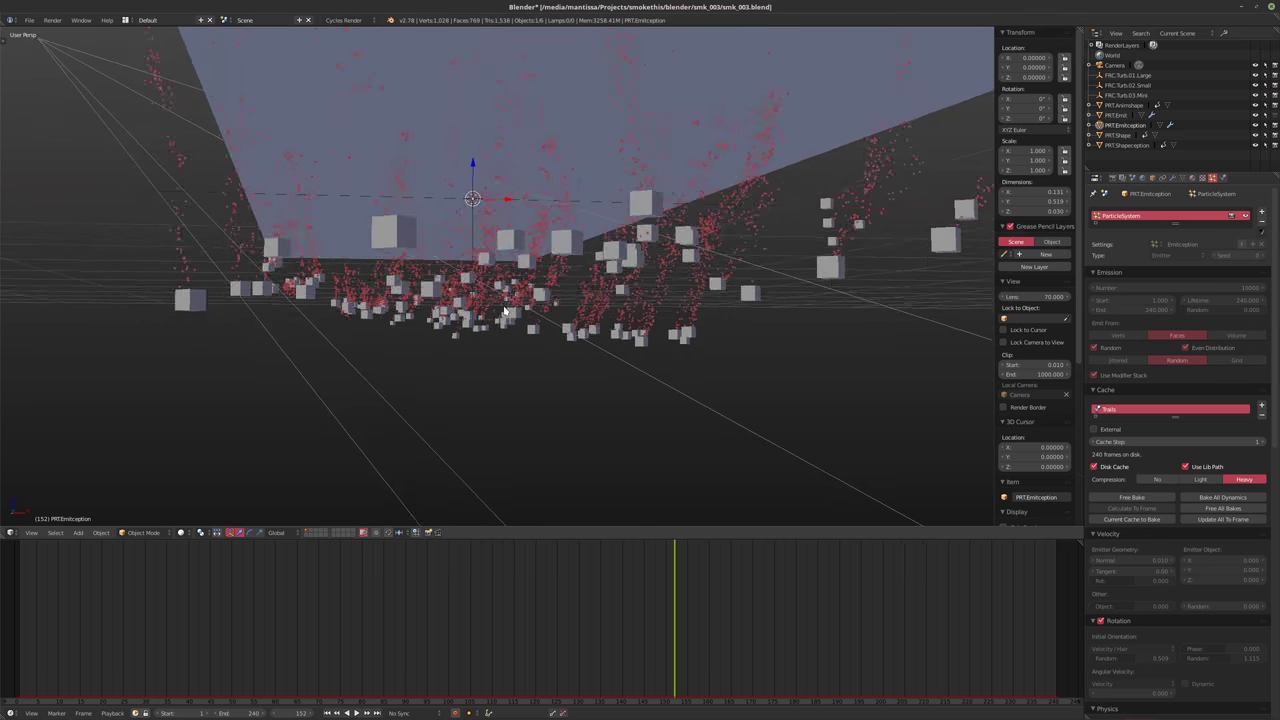
middle_click_drag(452, 350, 450, 327)
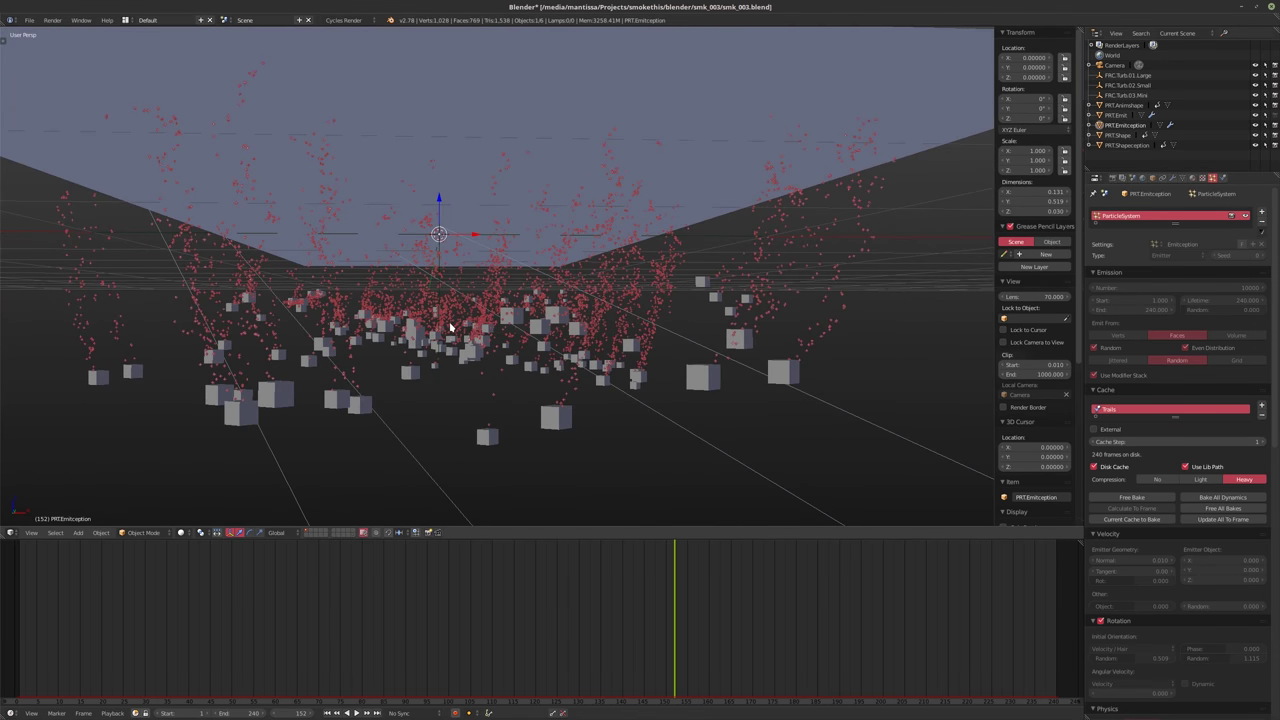
Replay the baked simulation from the start and examine how the trails develop from several angles
key("shift+Left")
key("alt+a")
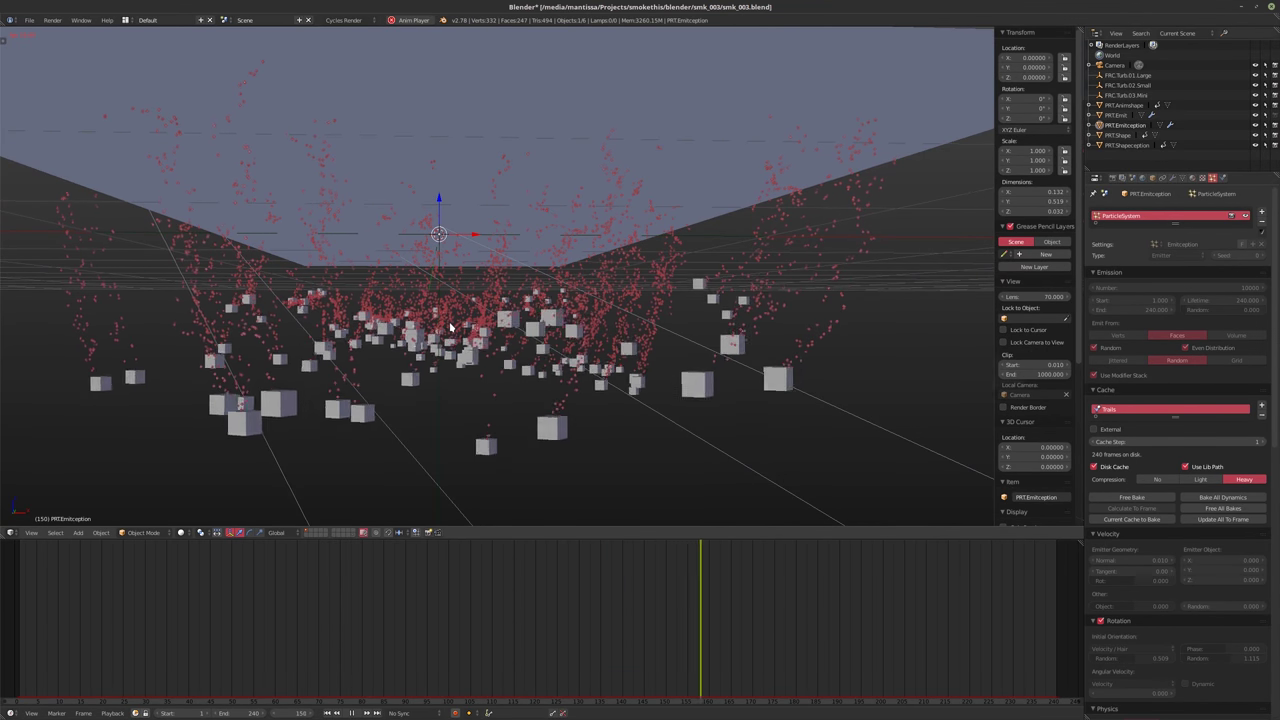
key("alt+a")
middle_click_drag(450, 327, 544, 332)
key("alt+a")
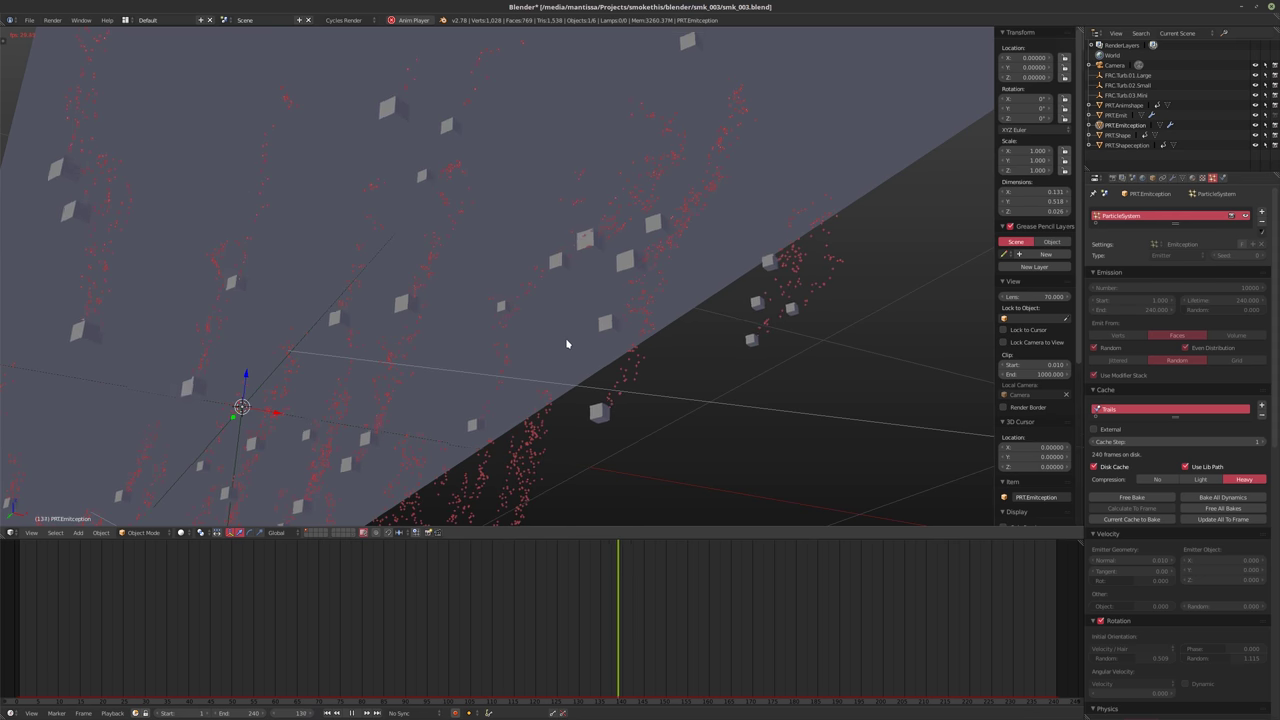
key("alt+a")
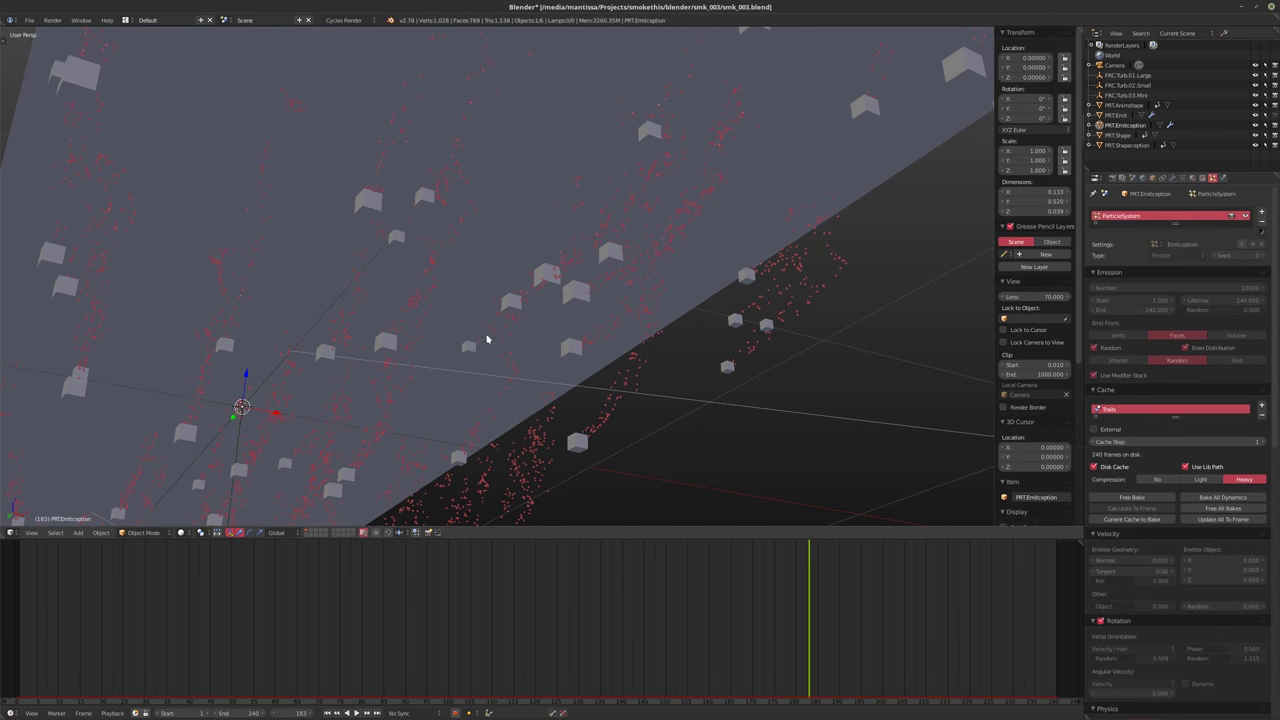
middle_click_drag(486, 337, 540, 345)
key("alt+a")
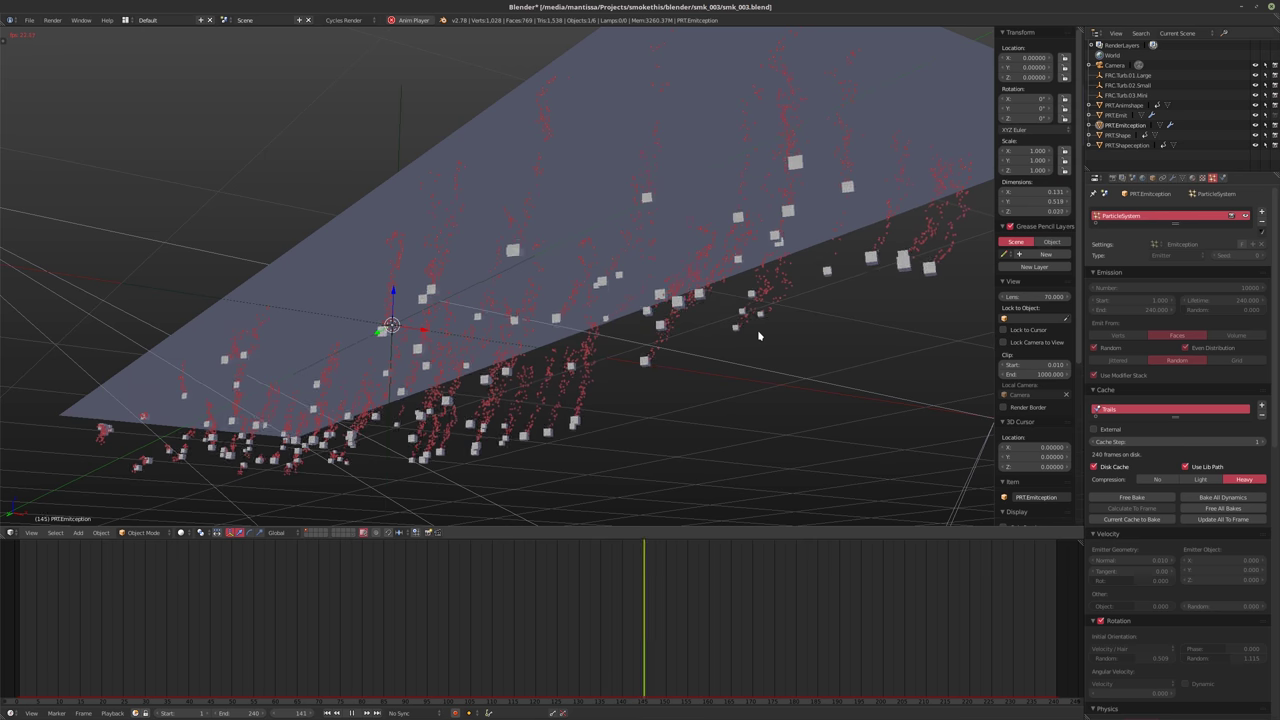
Select PRT.Emit, return to frame 1, free all bakes, and set its particle lifetime randomness to 0
left_click(1116, 117)
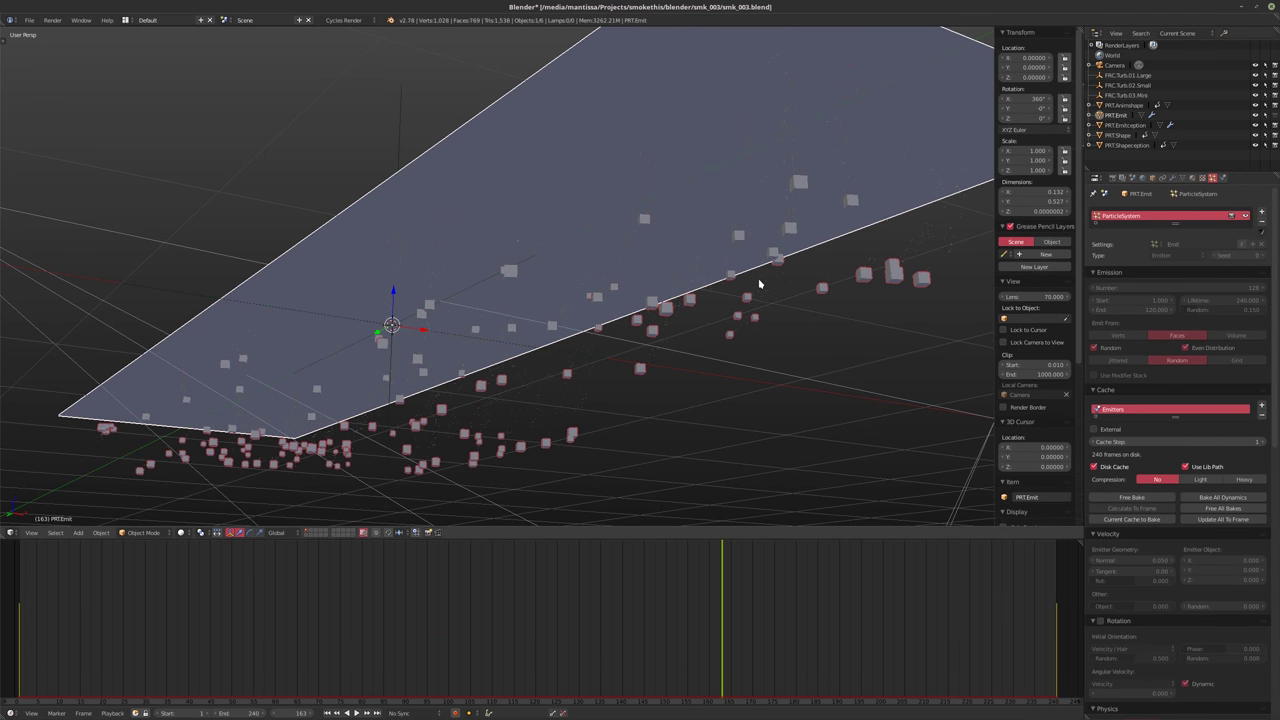
key("shift+Left")
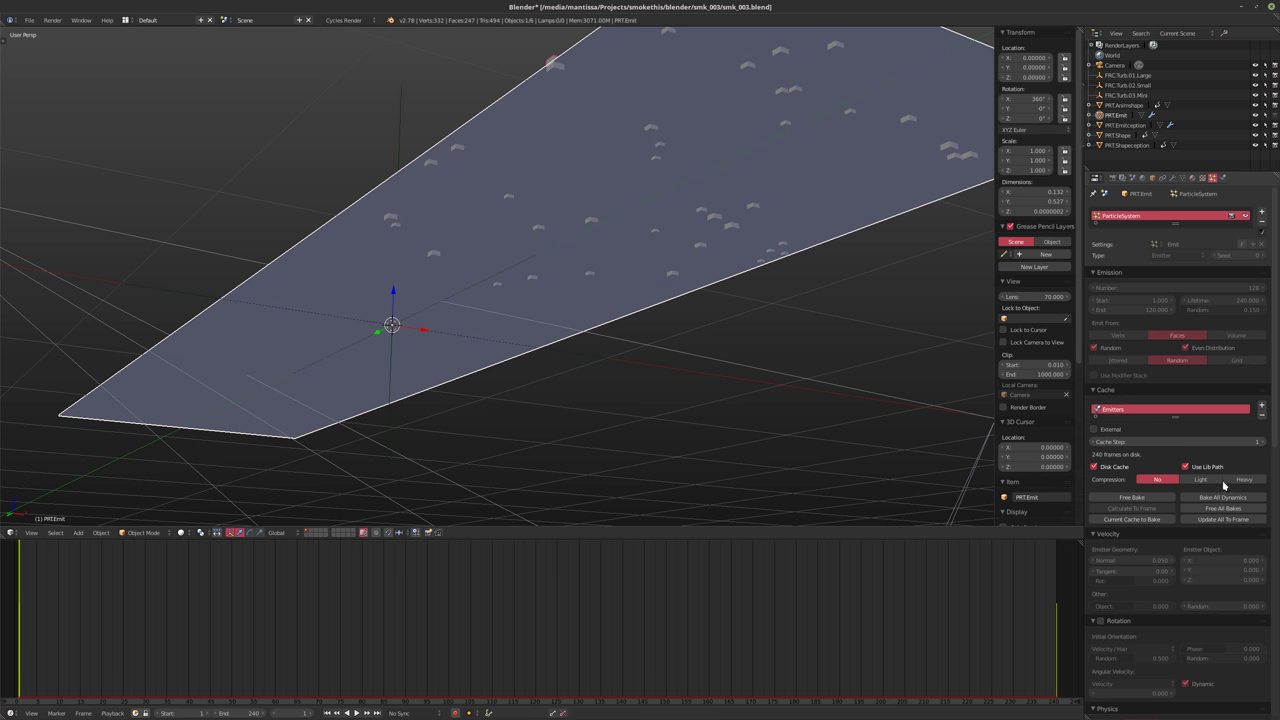
left_click(1223, 508)
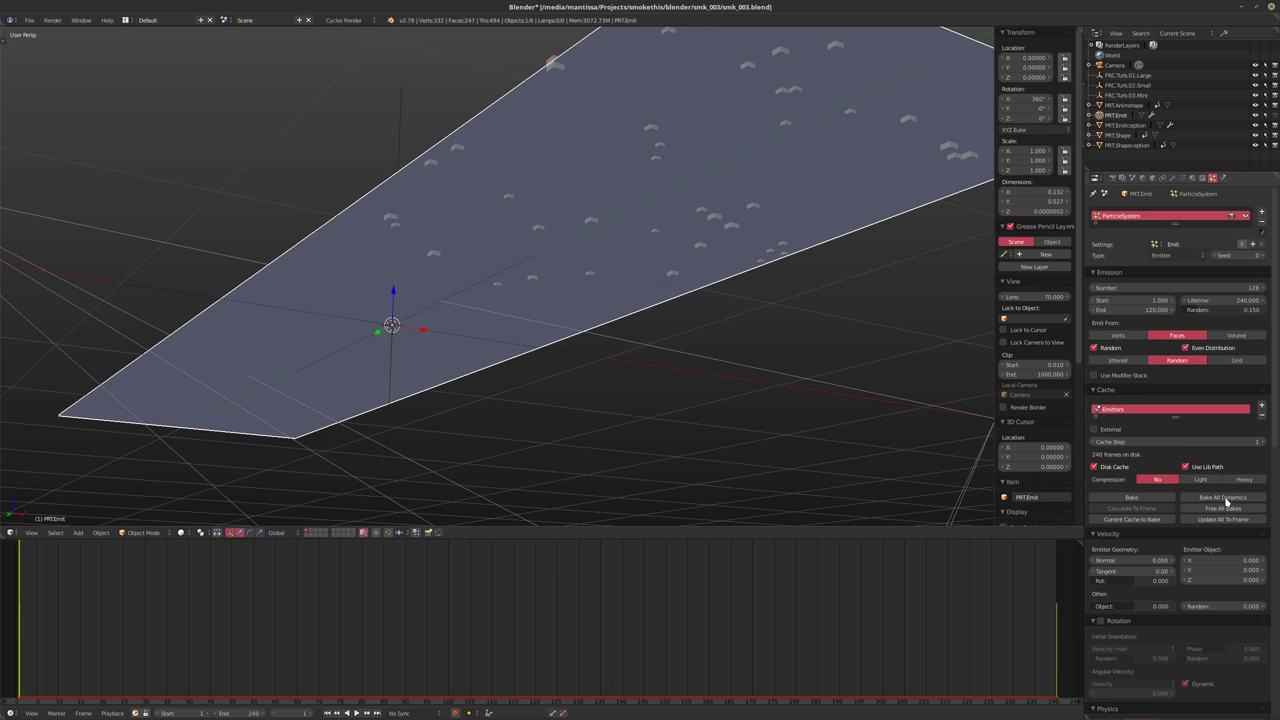
left_click(1236, 314)
type("0")
key("Return")
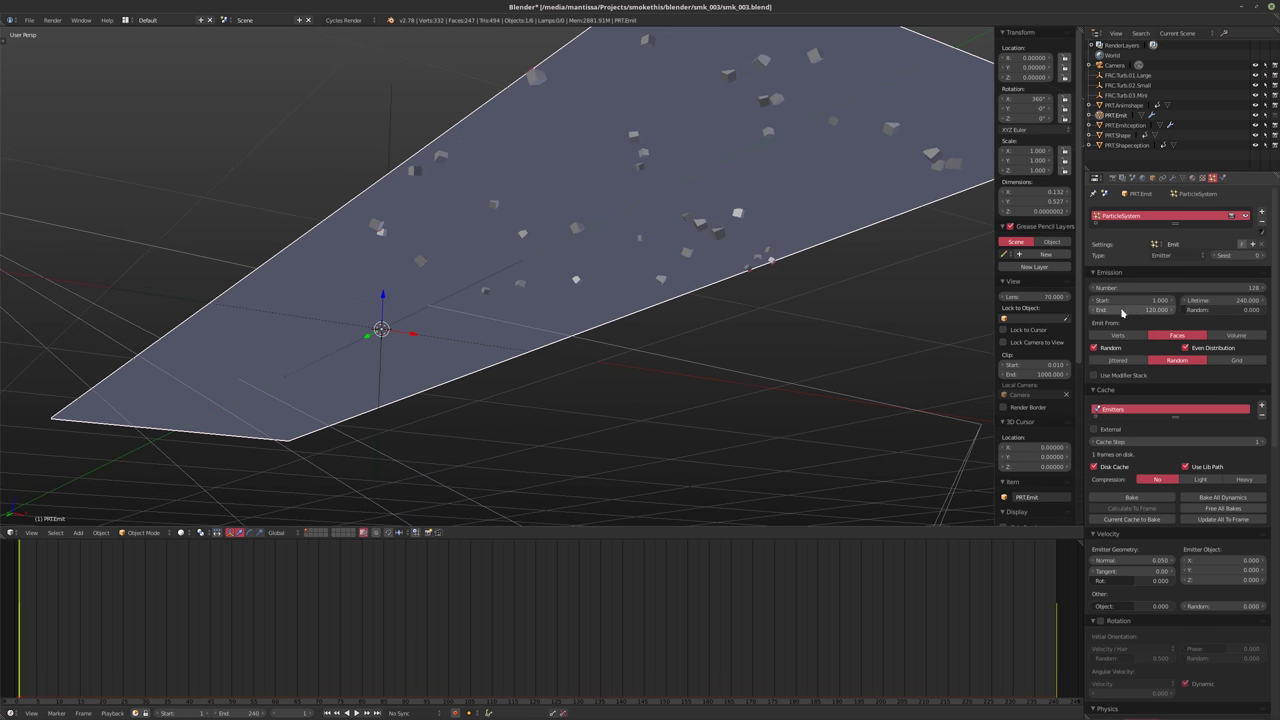
Set PRT.Emit's emission end to frame 240, play back the emission briefly, and return to frame 1
left_click(1122, 311)
key("alt+a")
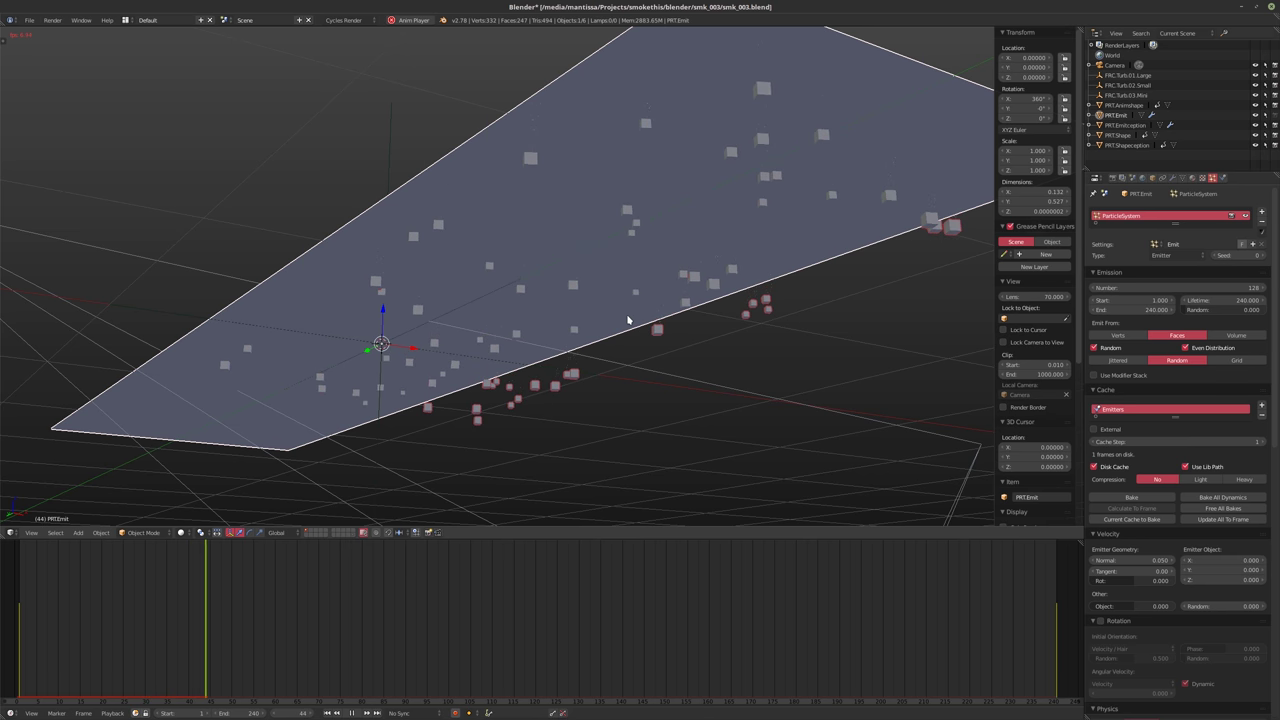
key("alt+a")
middle_click_drag(517, 346, 650, 312)
key("shift+Left")
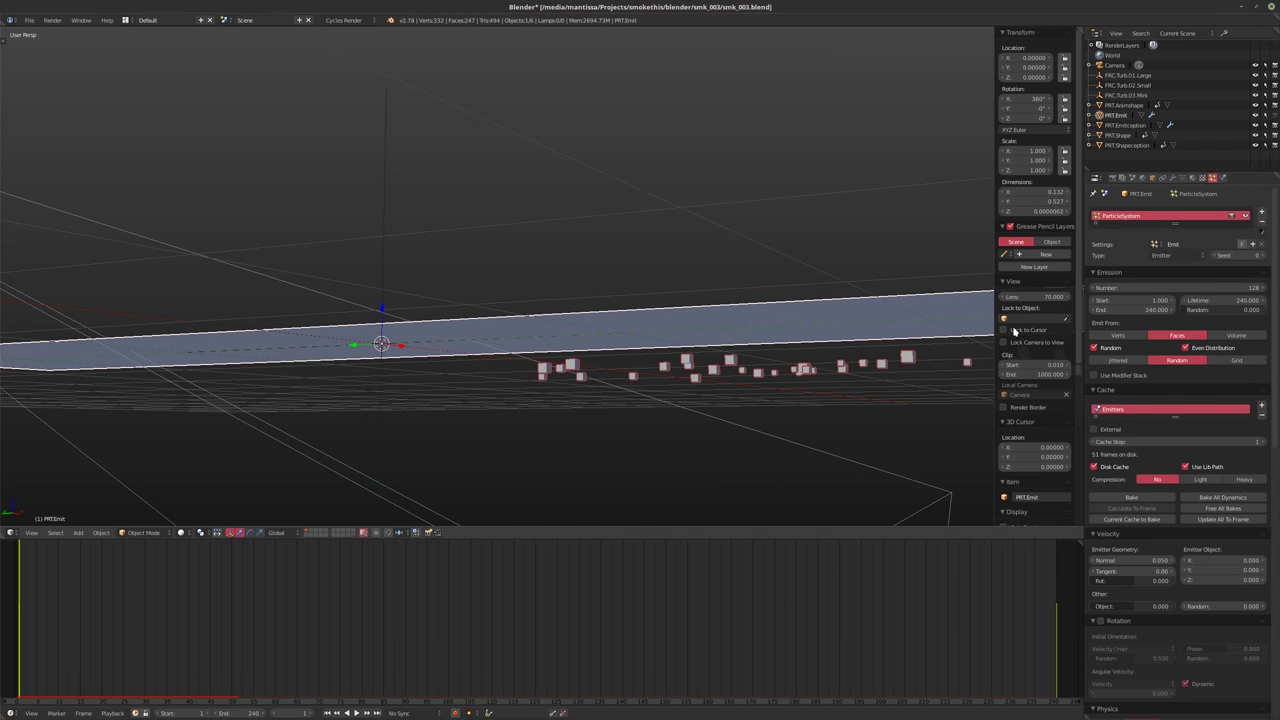
Try having PRT.Emit's blend texture influence particle density instead of time, and play back the emission
left_click(1204, 178)
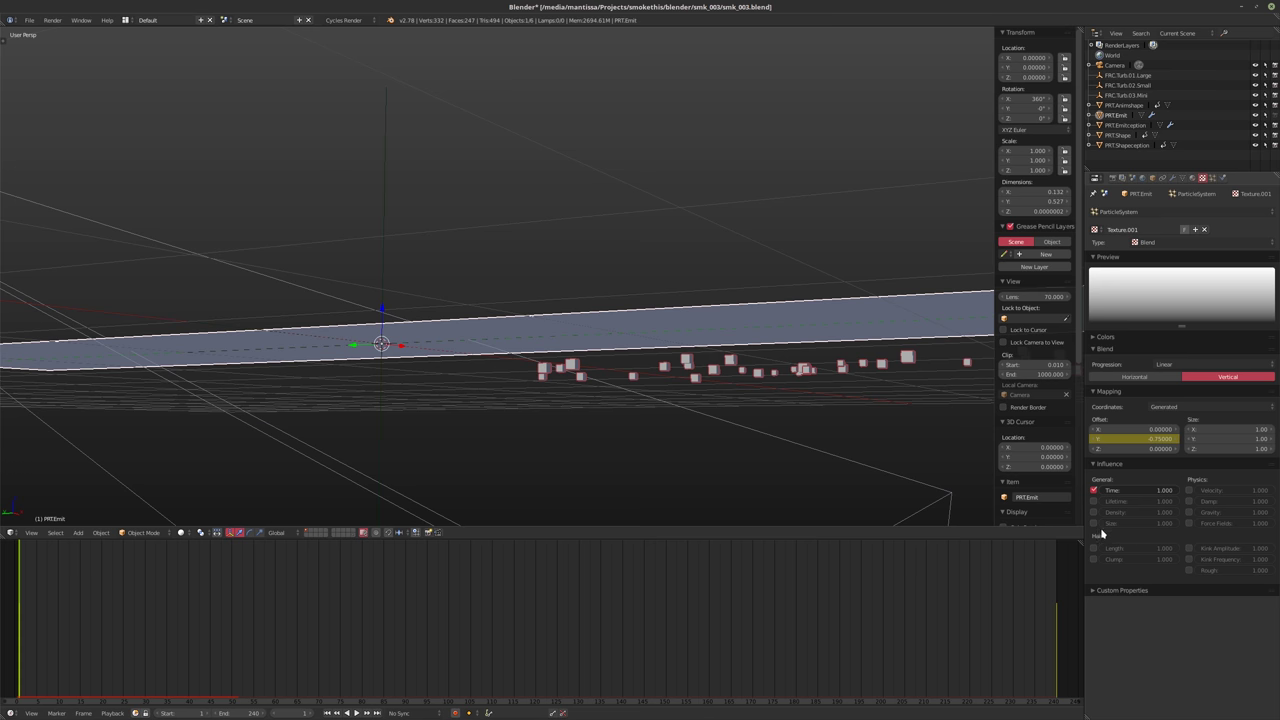
left_click(1094, 491)
left_click(1093, 512)
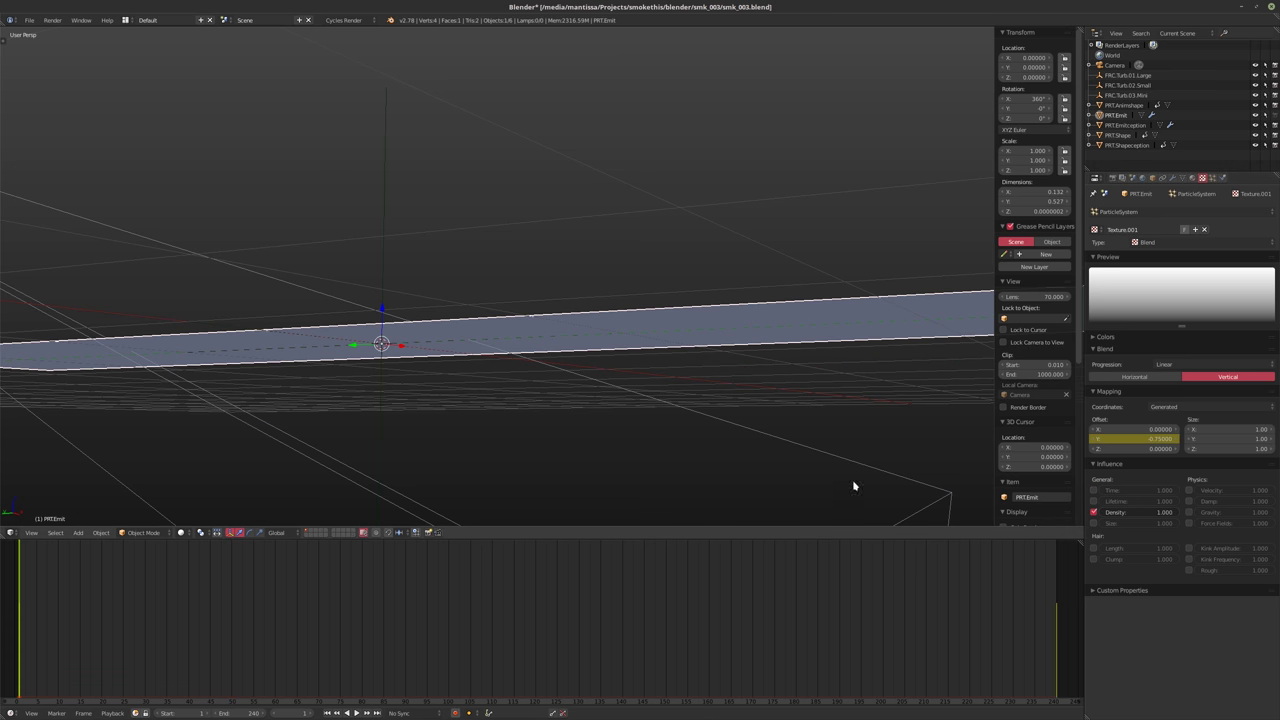
middle_click_drag(793, 424, 791, 429)
key("alt+a")
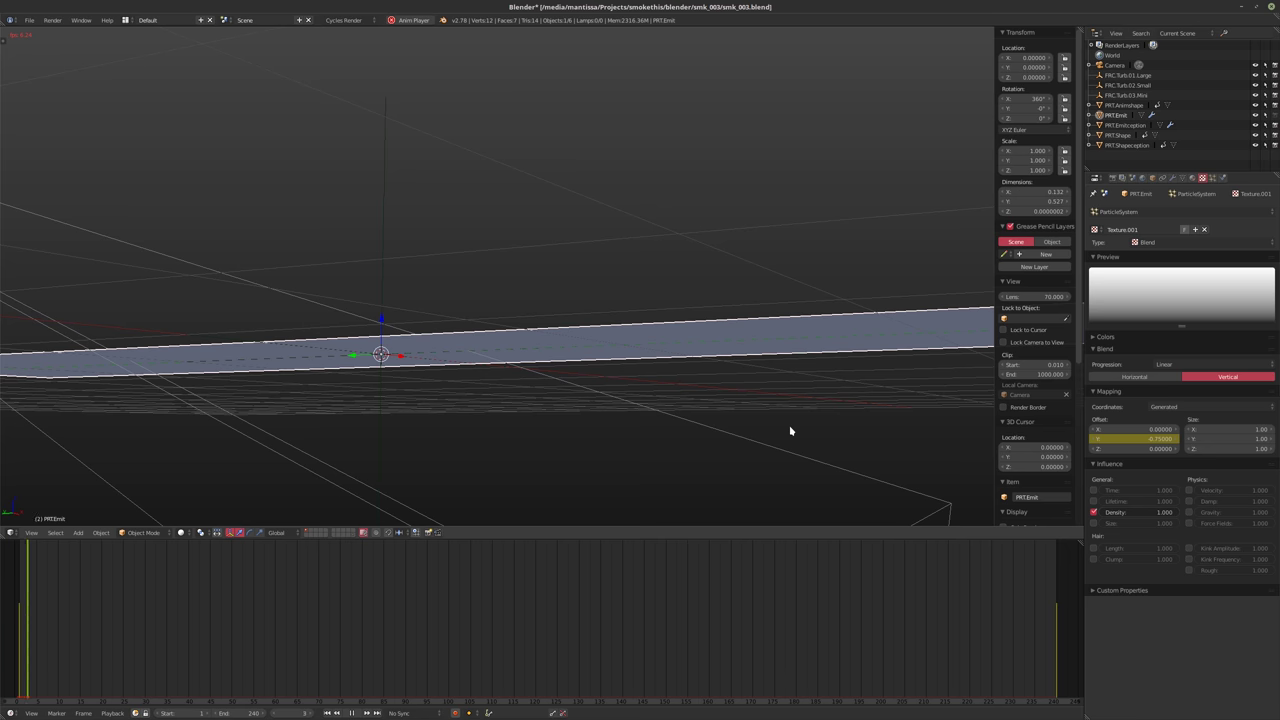
middle_click_drag(800, 372, 744, 374)
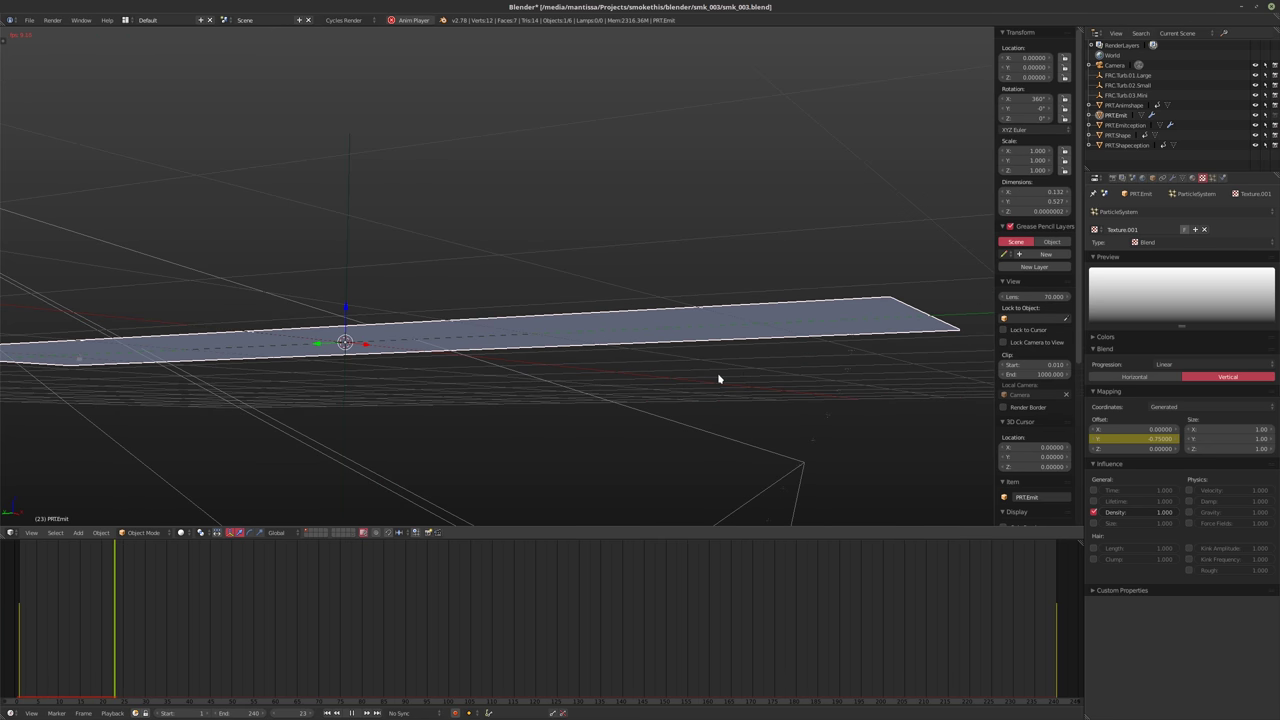
key("alt+a")
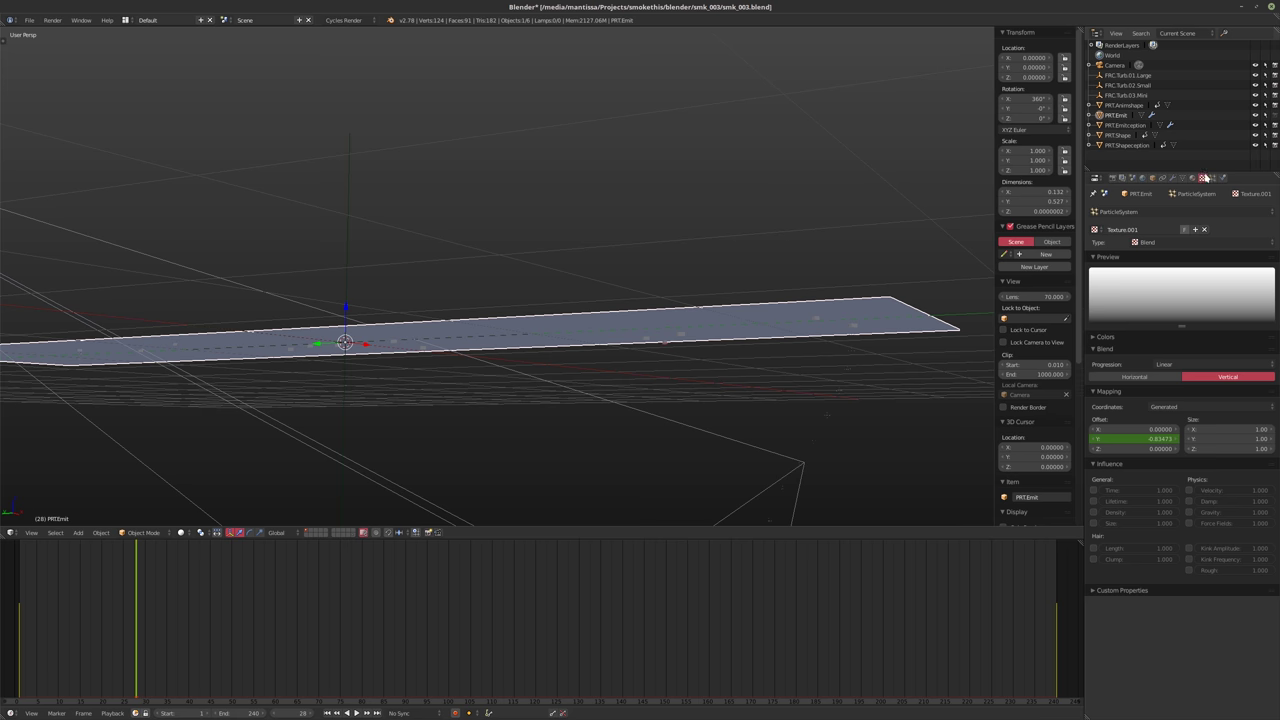
Unlink the blend texture from PRT.Emit's particle settings and replay the emission from frame 1
left_click(1211, 178)
scroll(1173, 503, "down", 15)
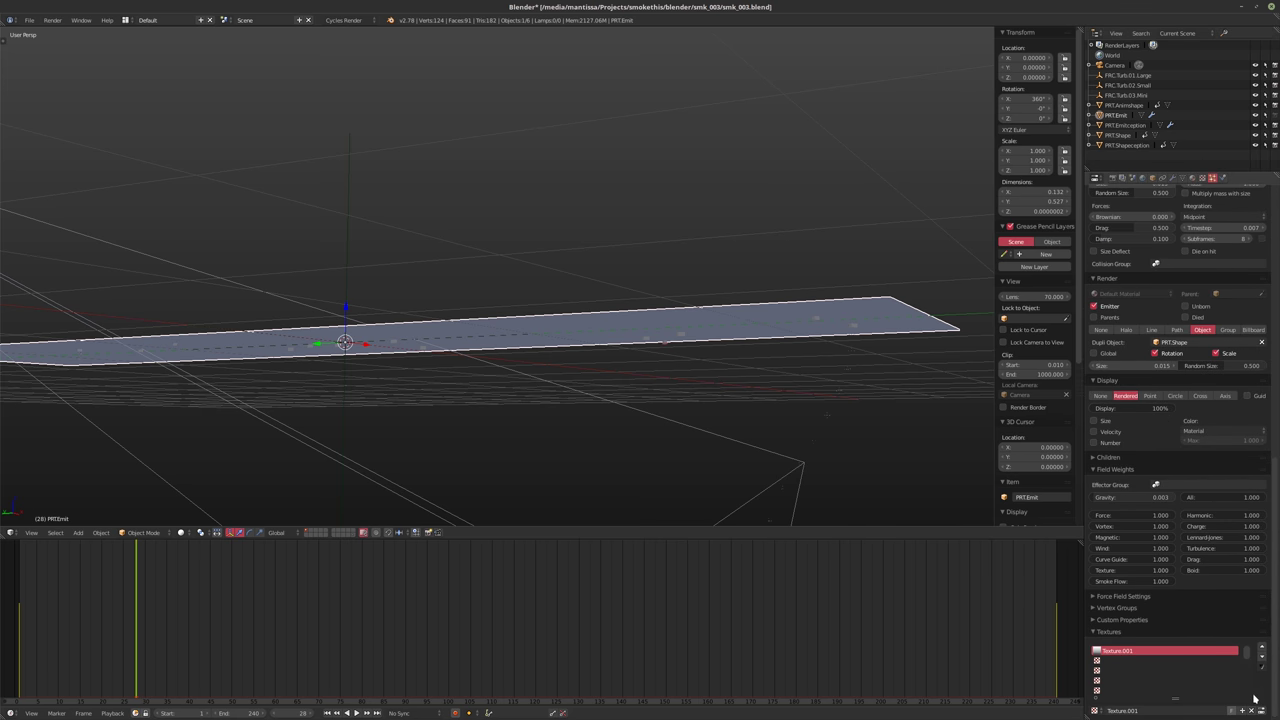
left_click(1252, 710)
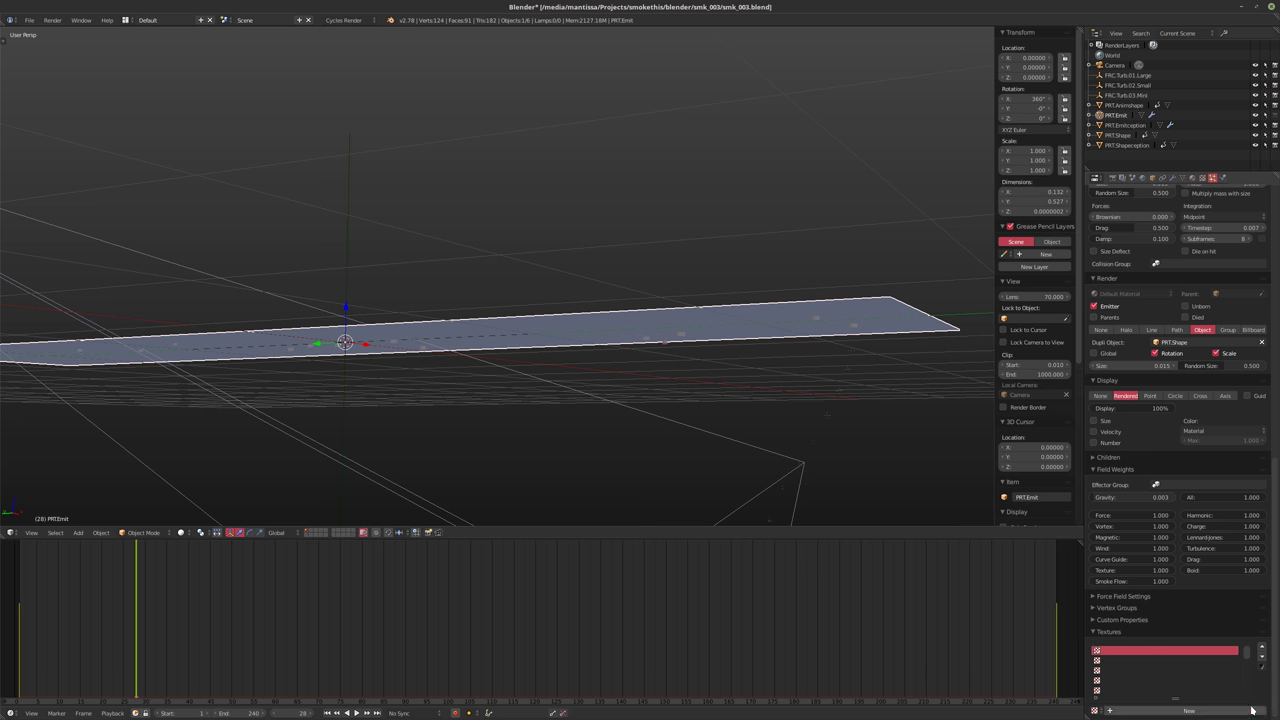
middle_click_drag(781, 422, 791, 429, "shift")
key("shift+Left")
key("alt+a")
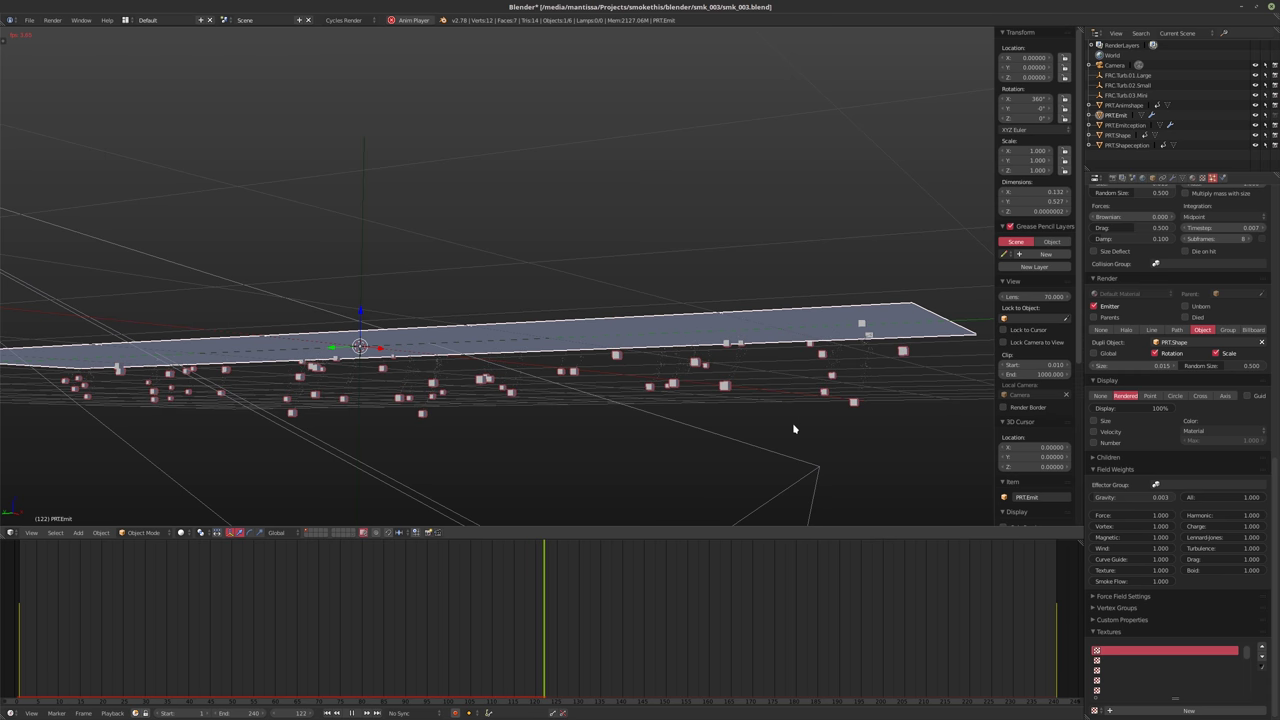
key("Escape")
Inspect the emitter plane from another angle and look through the scene camera
middle_click_drag(731, 379, 892, 292)
middle_click_drag(591, 369, 633, 421)
key("KP_0")
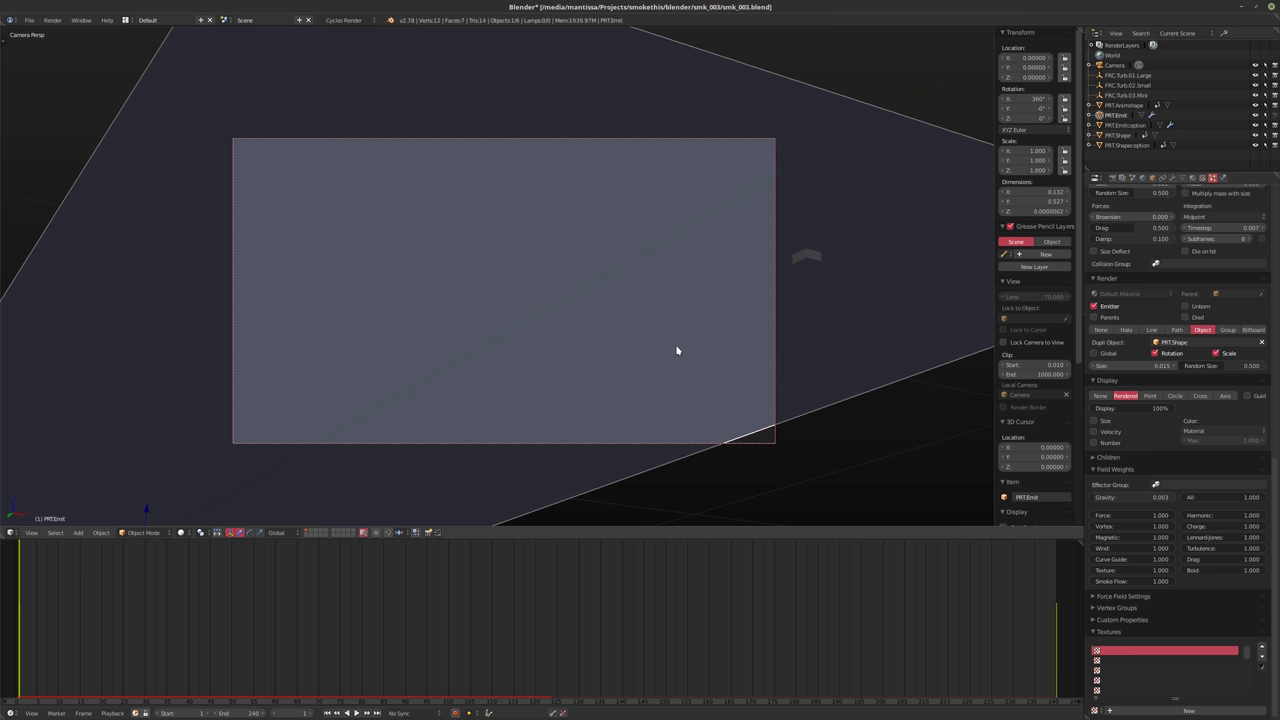
key("g")
key("shift+z")
key("shift+z")
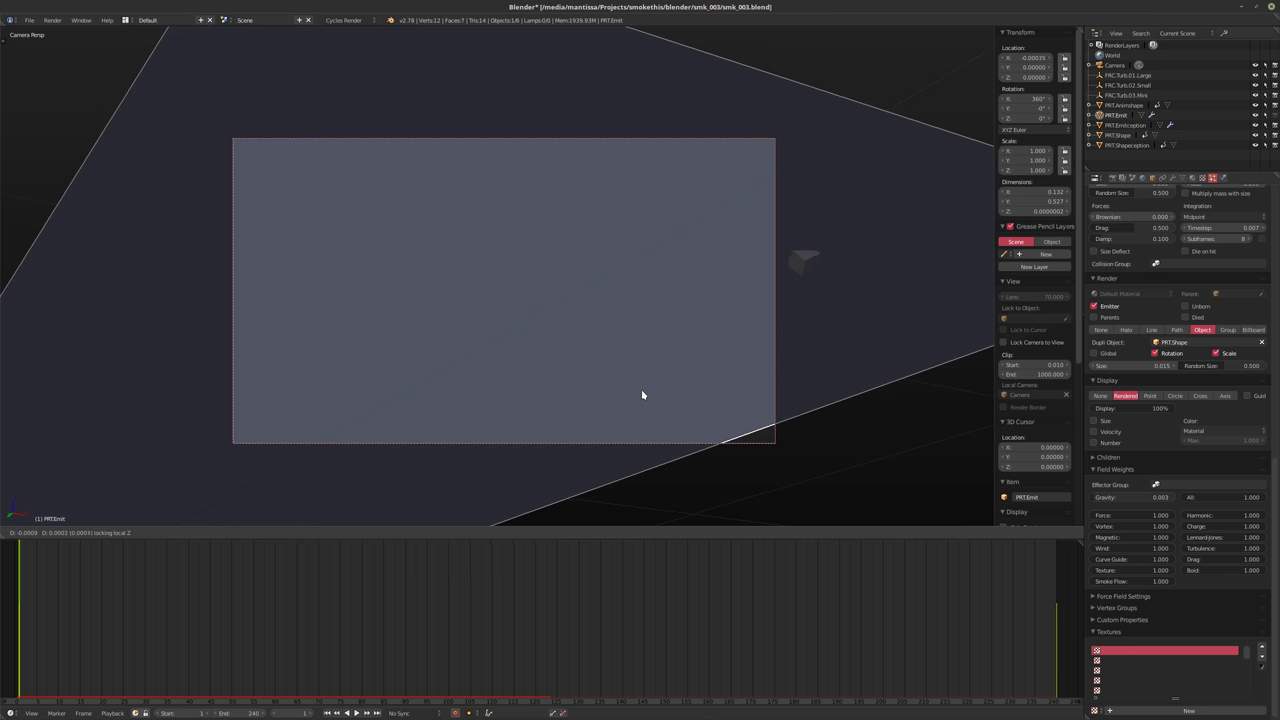
left_click(660, 400)
Move the camera to about X -0.099, Y -0.330, Z -0.063 beneath the emitter plane
left_click(1110, 66)
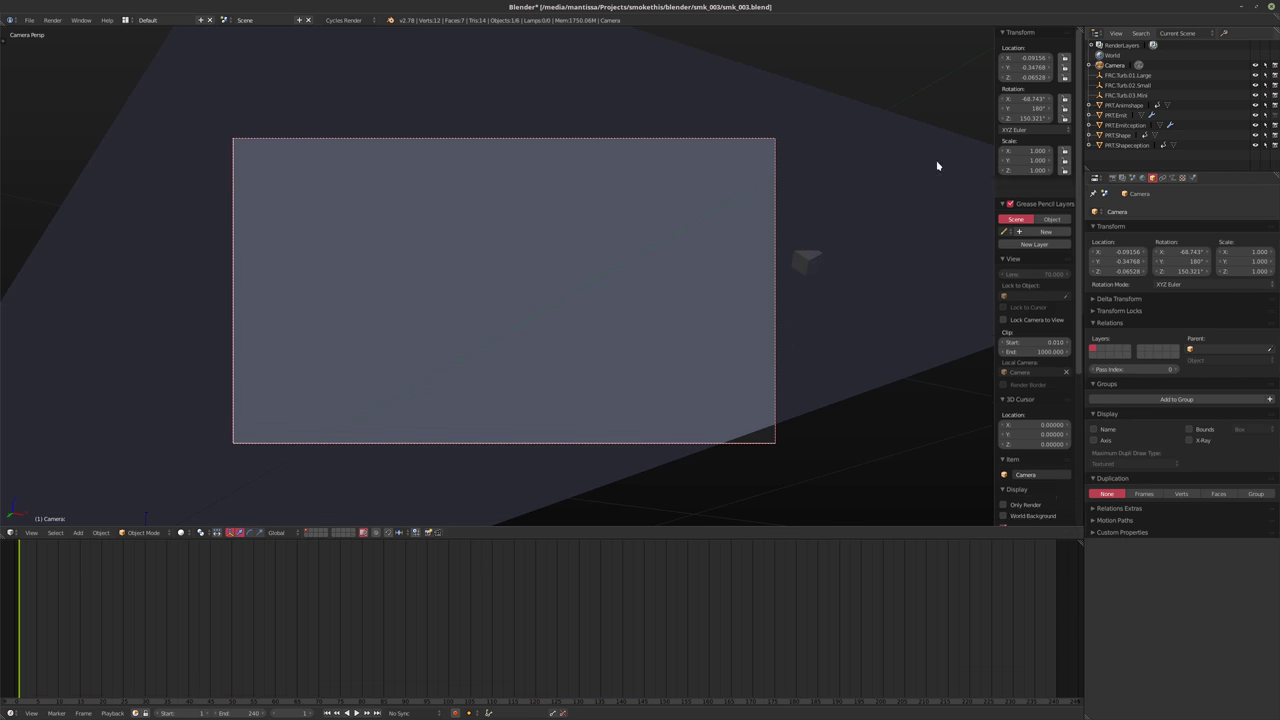
key("g")
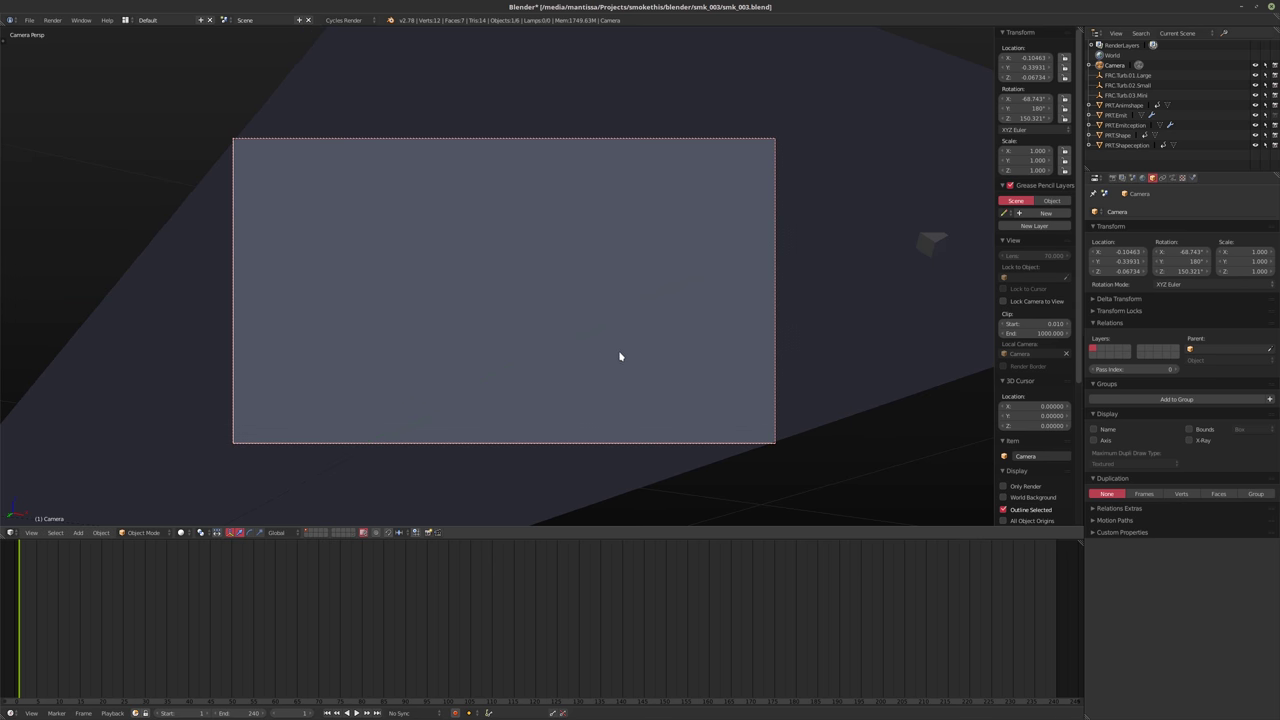
key("z")
left_click(615, 357)
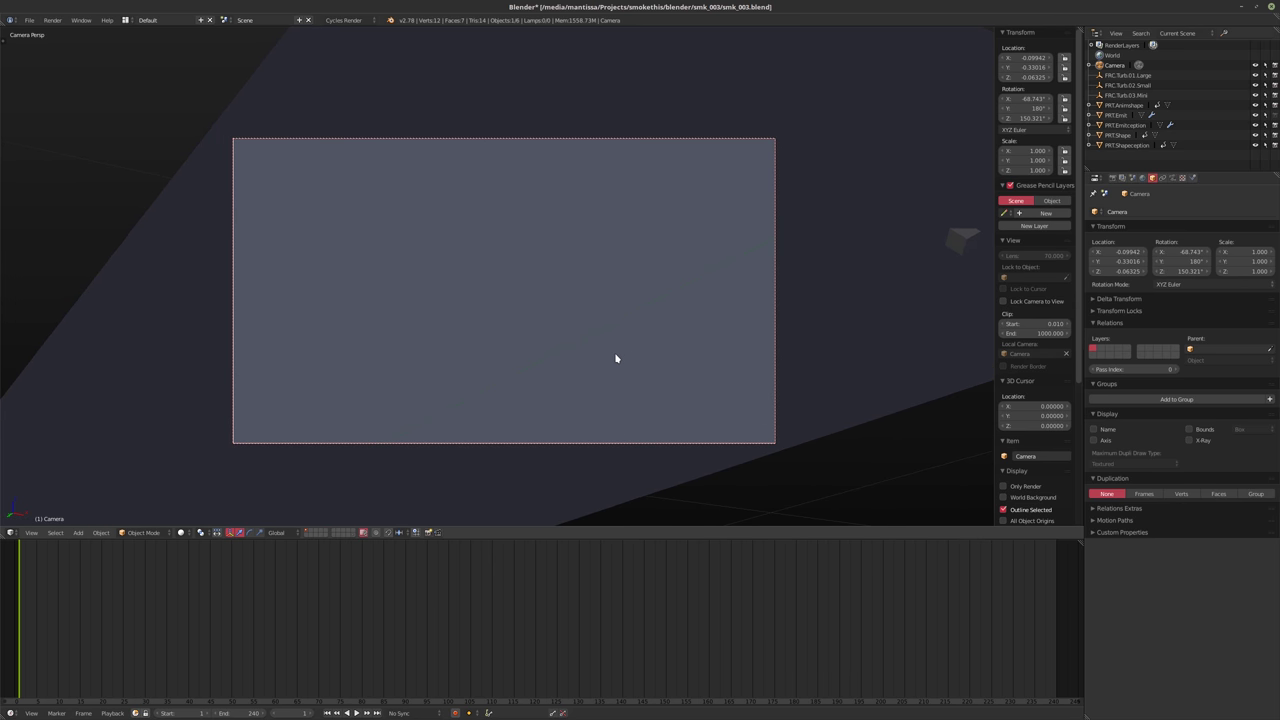
Play back the emission through the camera with Only Render enabled, and restore the full viewport display after stopping
key("alt+a")
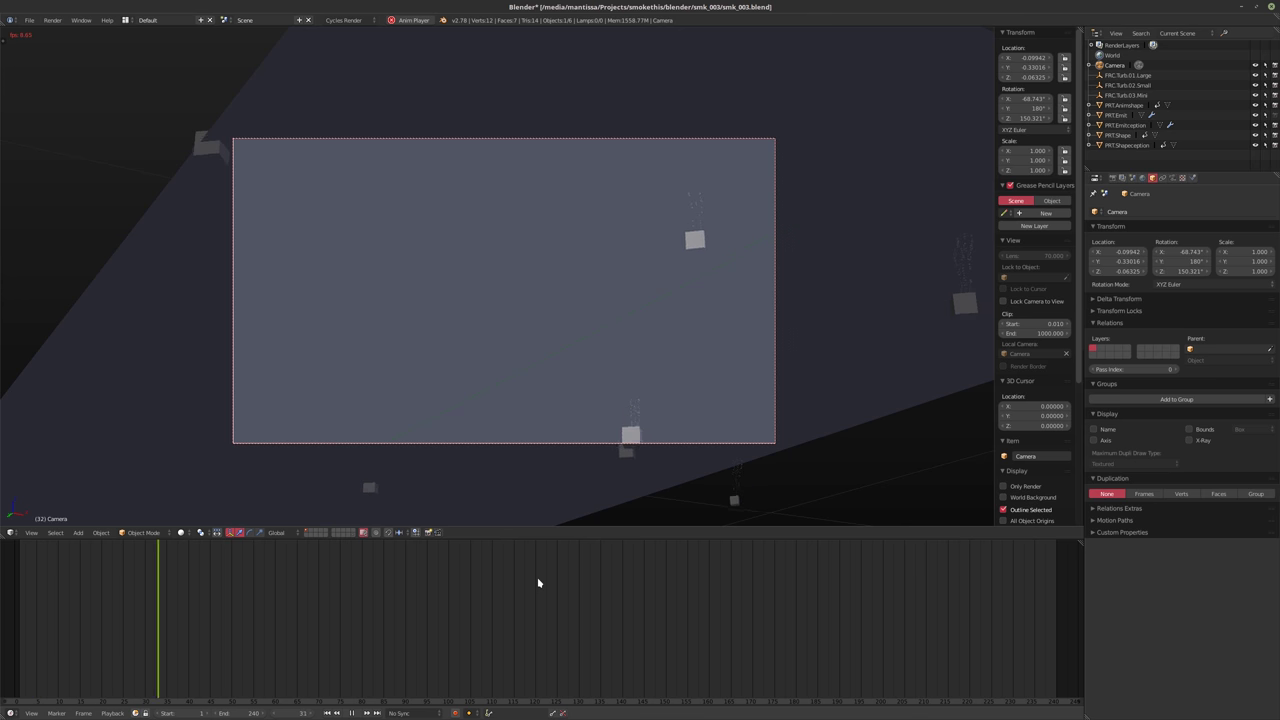
left_click(1015, 486)
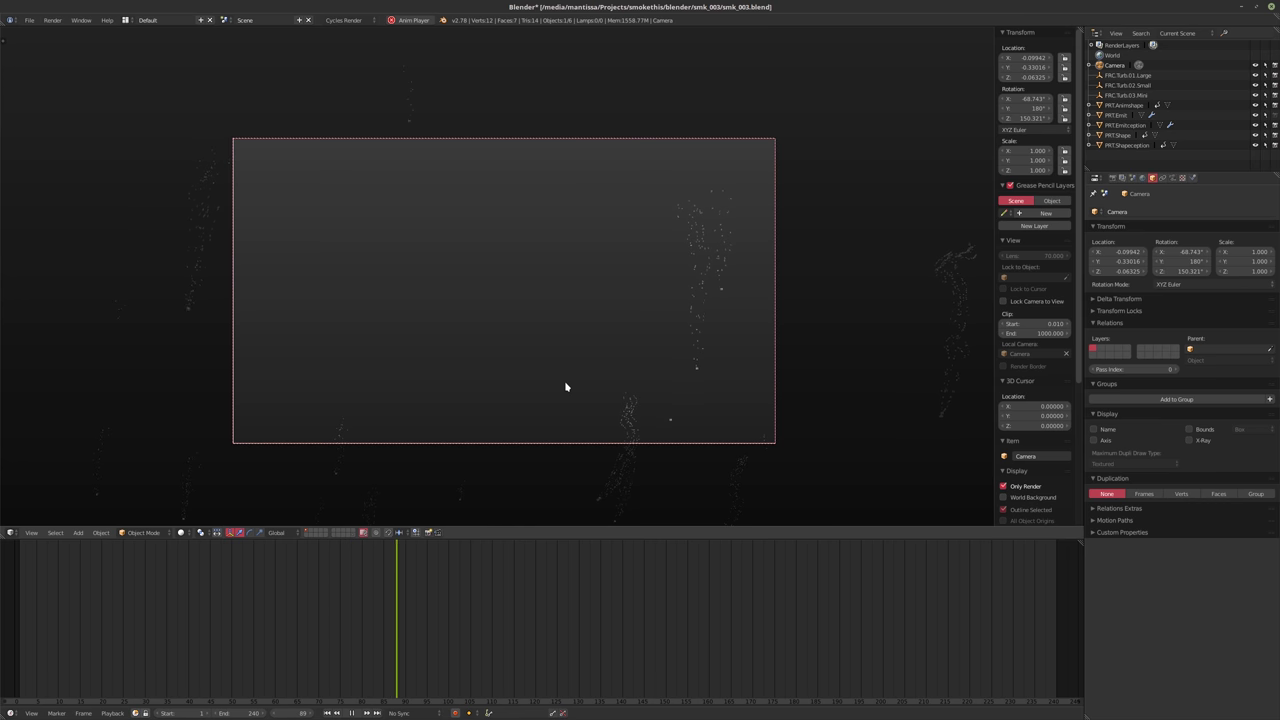
key("Escape")
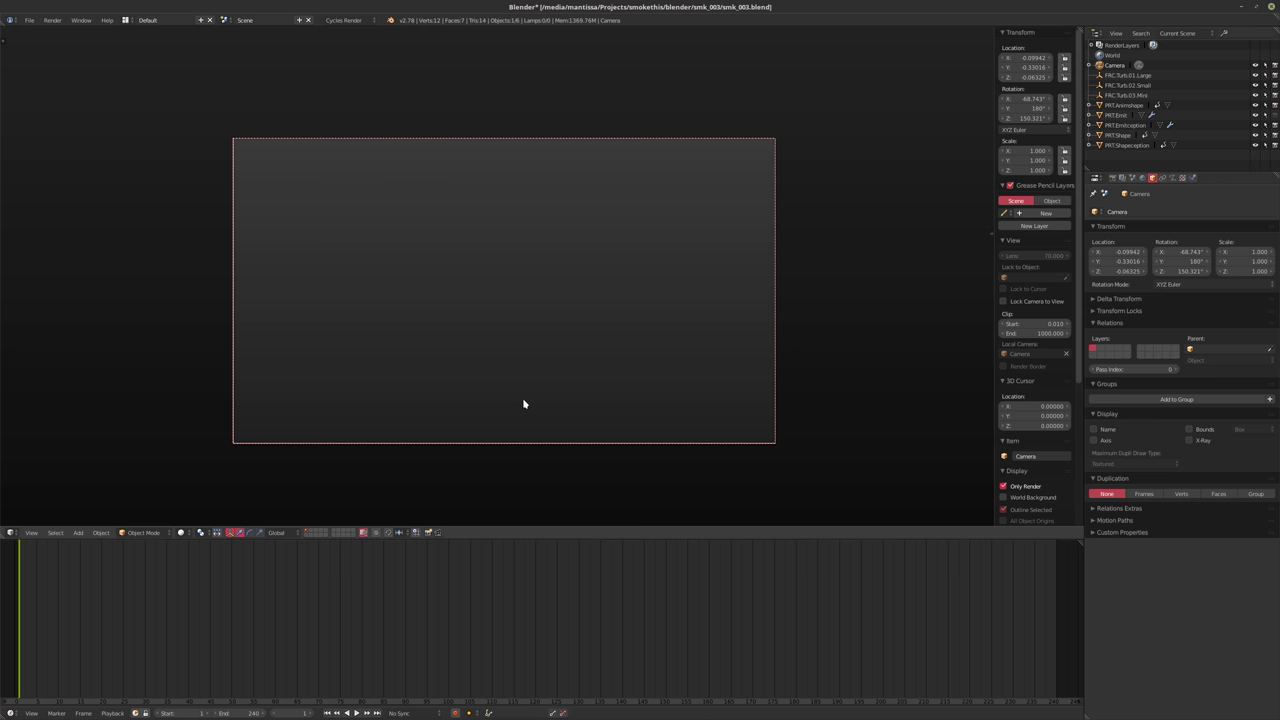
key("KP_0")
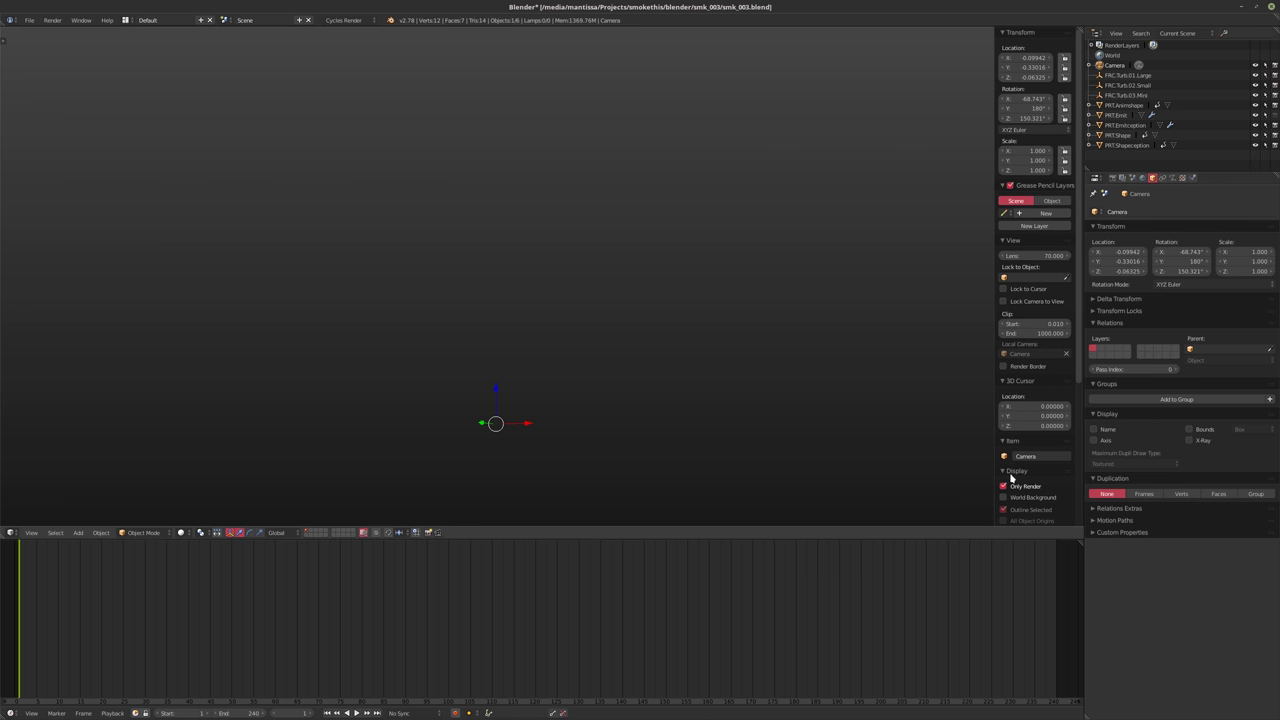
left_click(1001, 488)
Shorten PRT.Emit's mesh along Y by scaling it 0.5 and enlarging it slightly, for a Y dimension of 0.329
middle_click_drag(917, 469, 625, 380)
right_click(500, 349)
key("Tab")
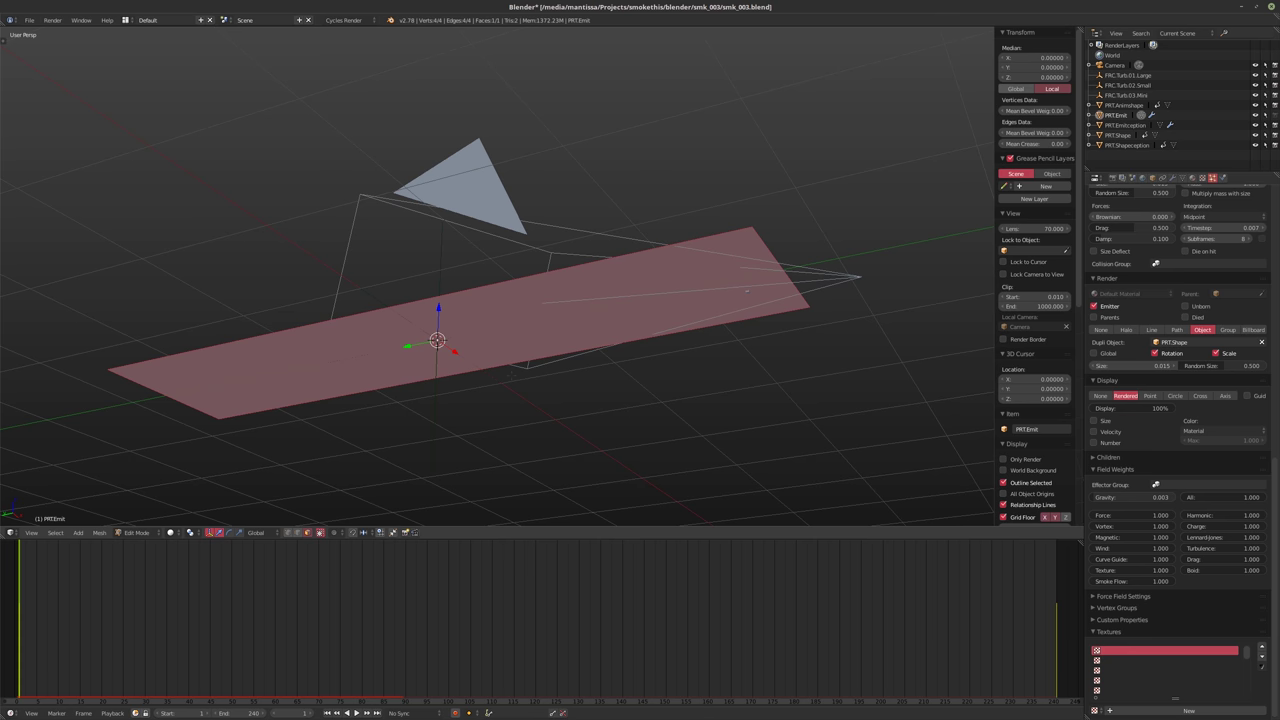
type("sx0.5")
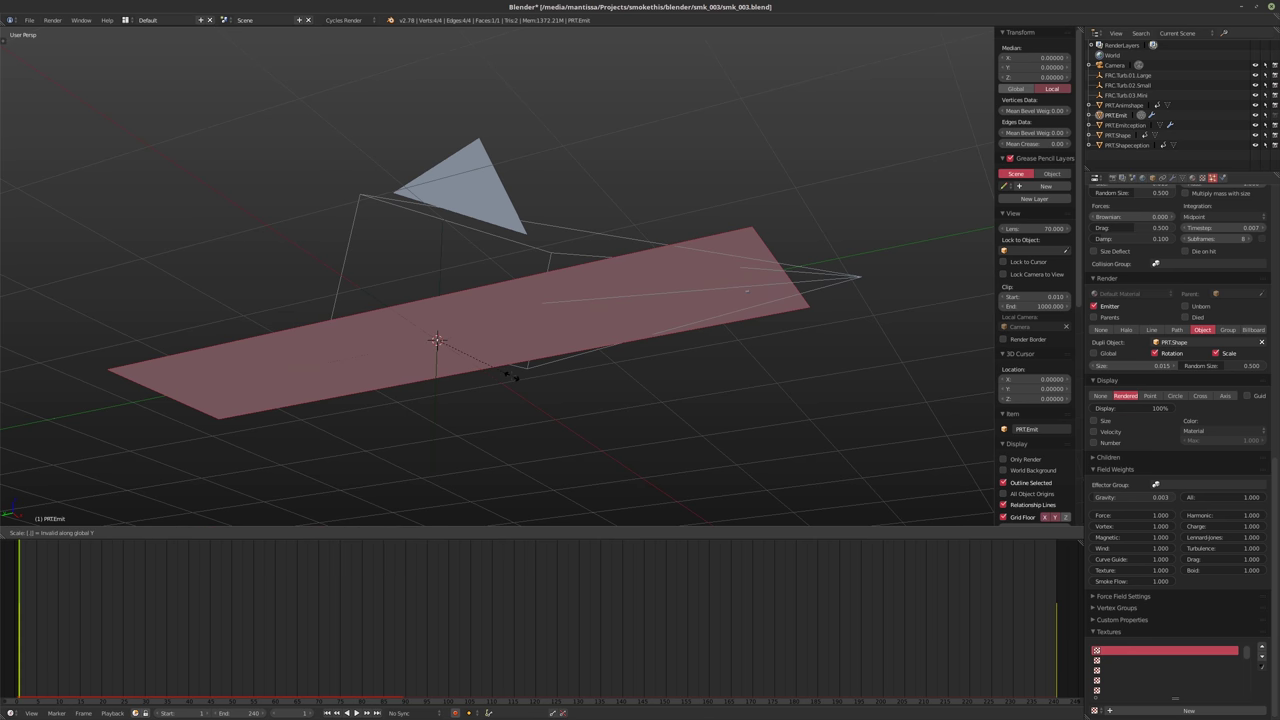
key("Return")
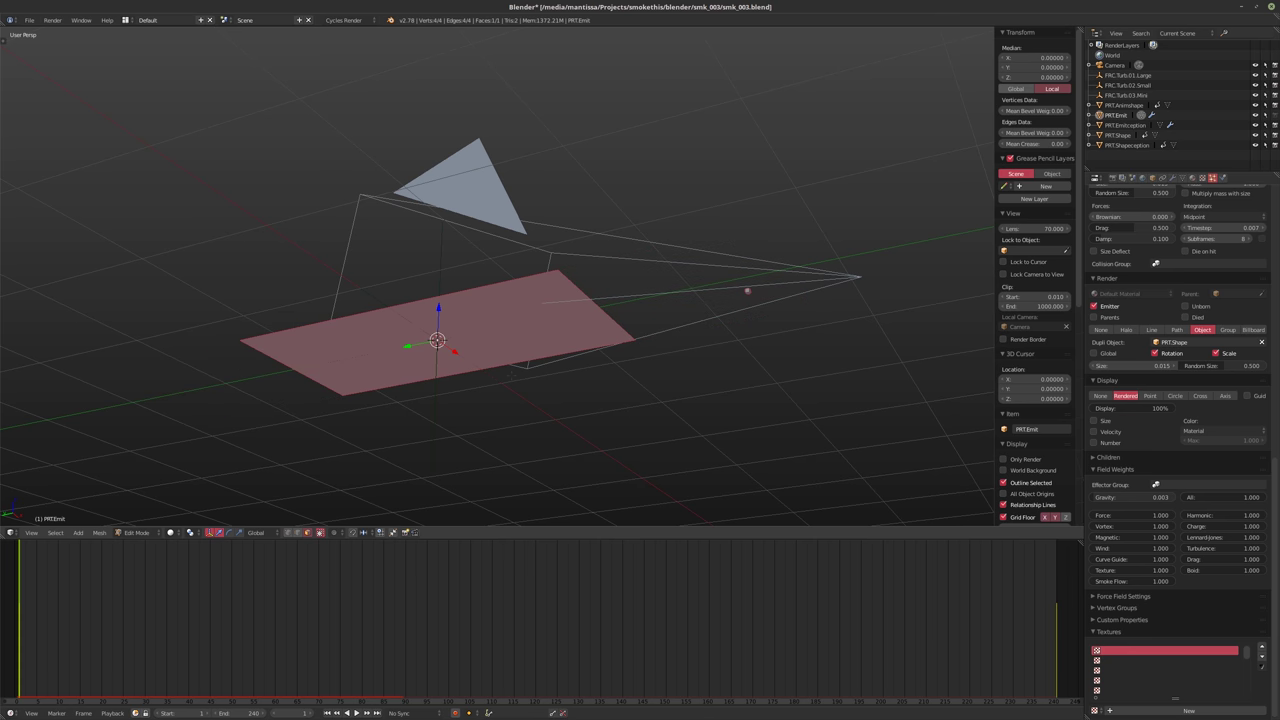
key("s")
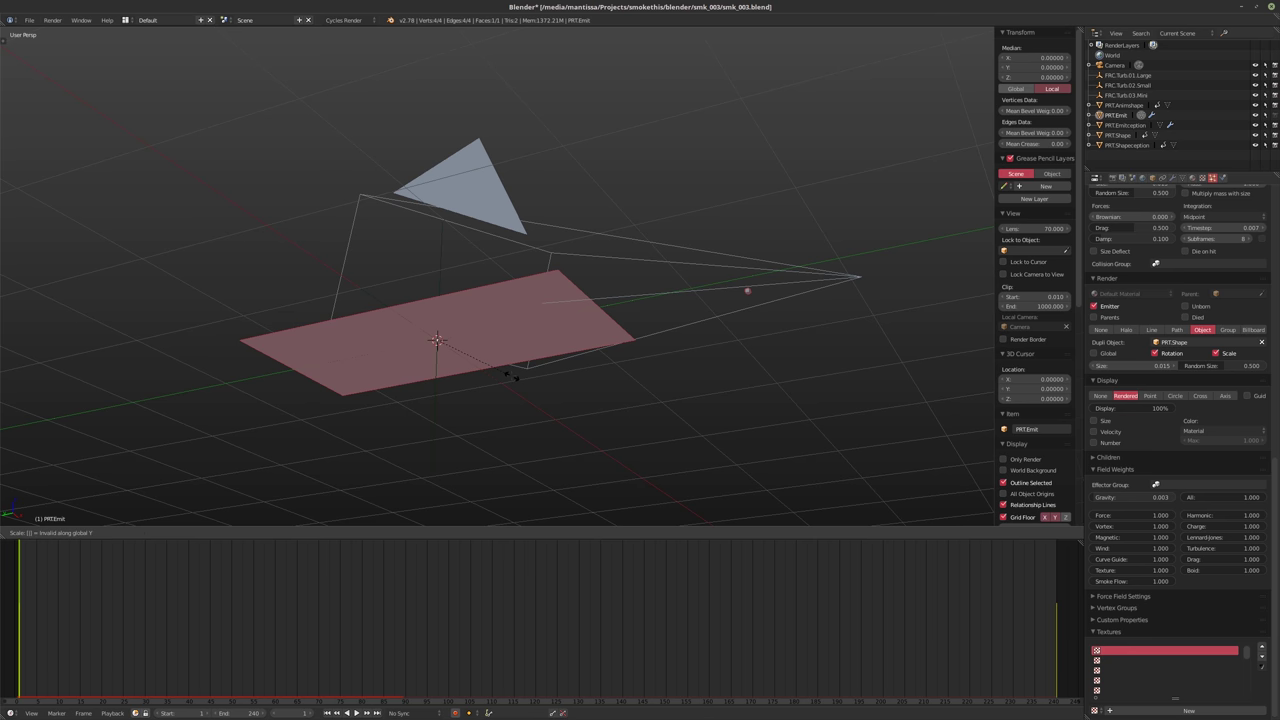
type("1.2")
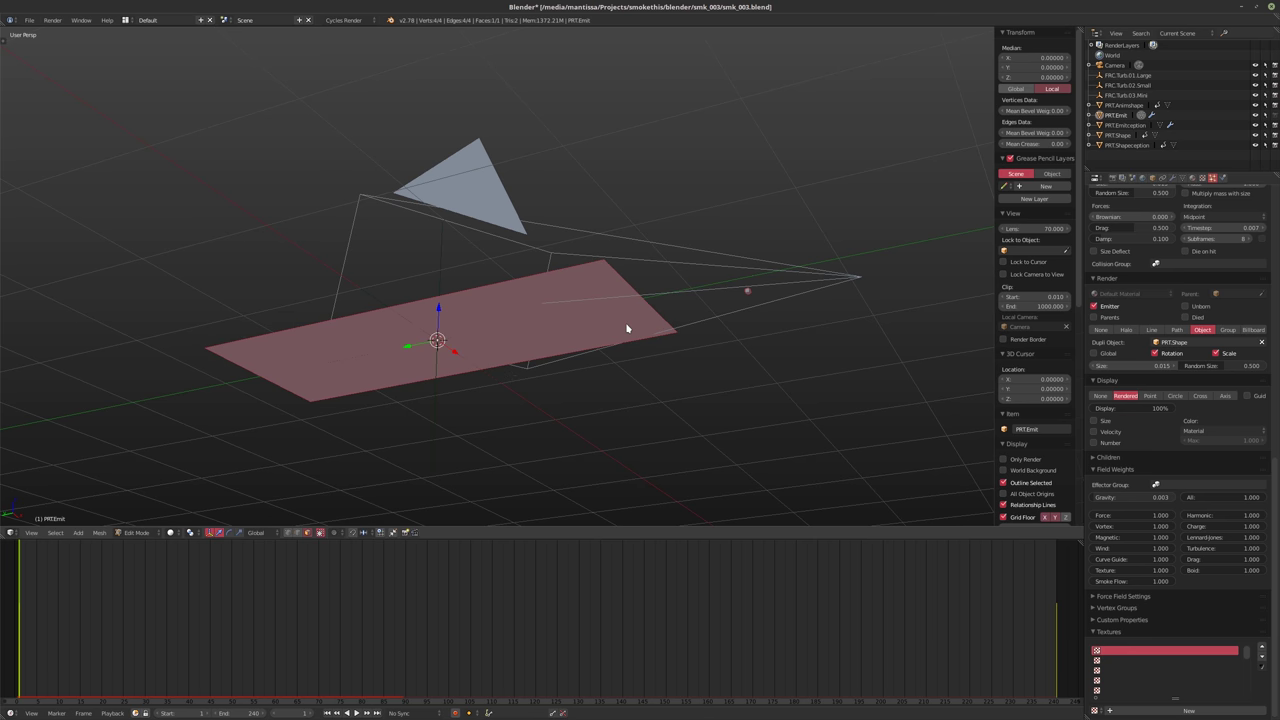
key("Tab")
Move the camera along Y to about -0.252 so the shortened emitter plane fills the frame
key("KP_0")
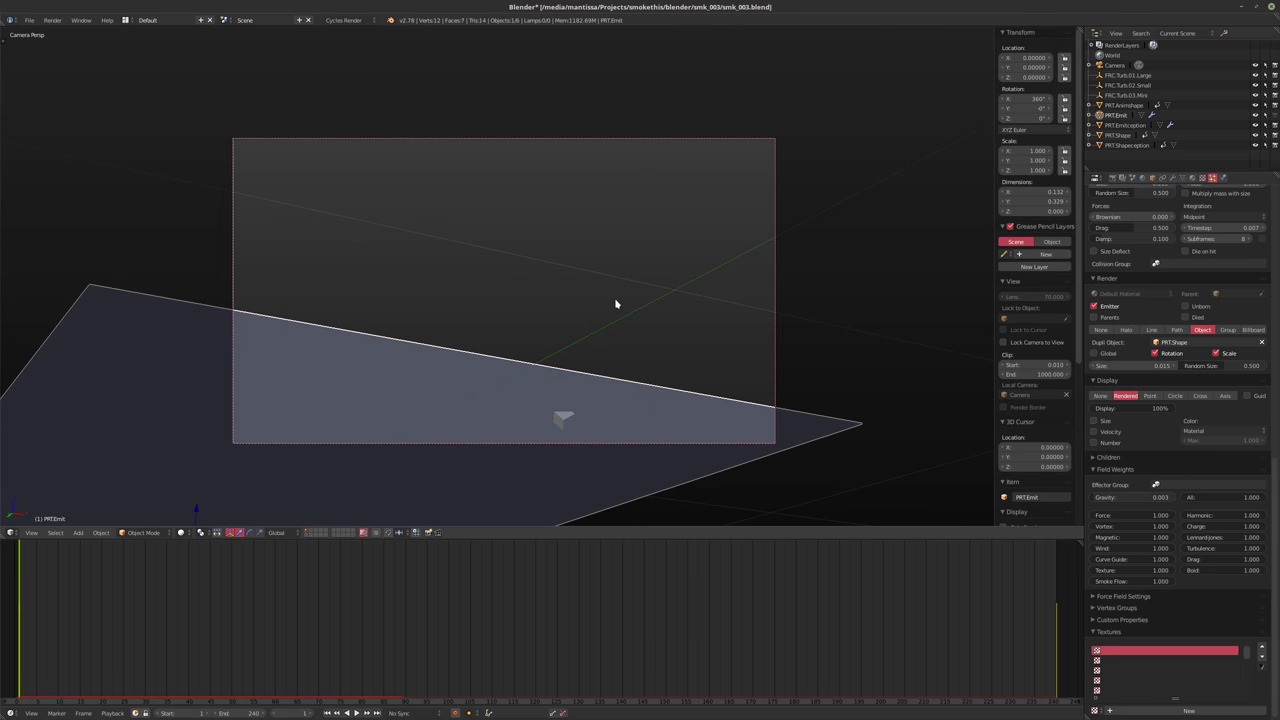
key("r")
key("Escape")
left_click(1116, 66)
key("g")
key("y")
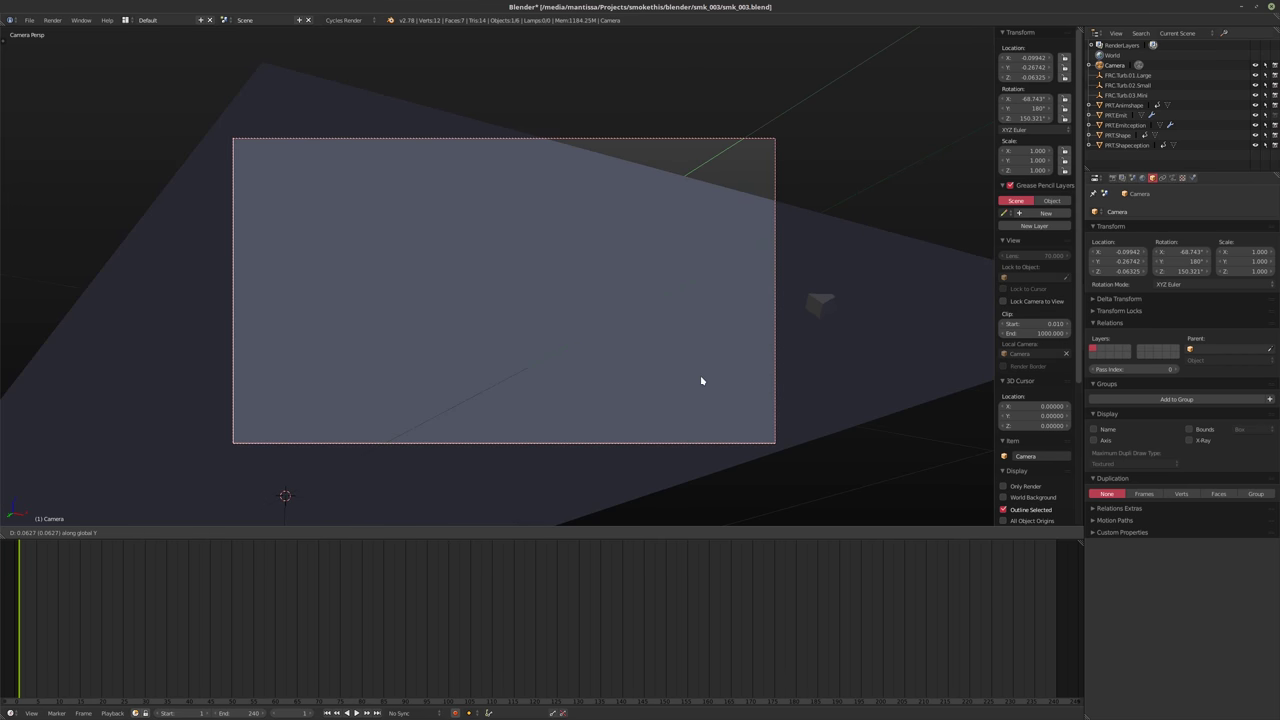
left_click(700, 383)
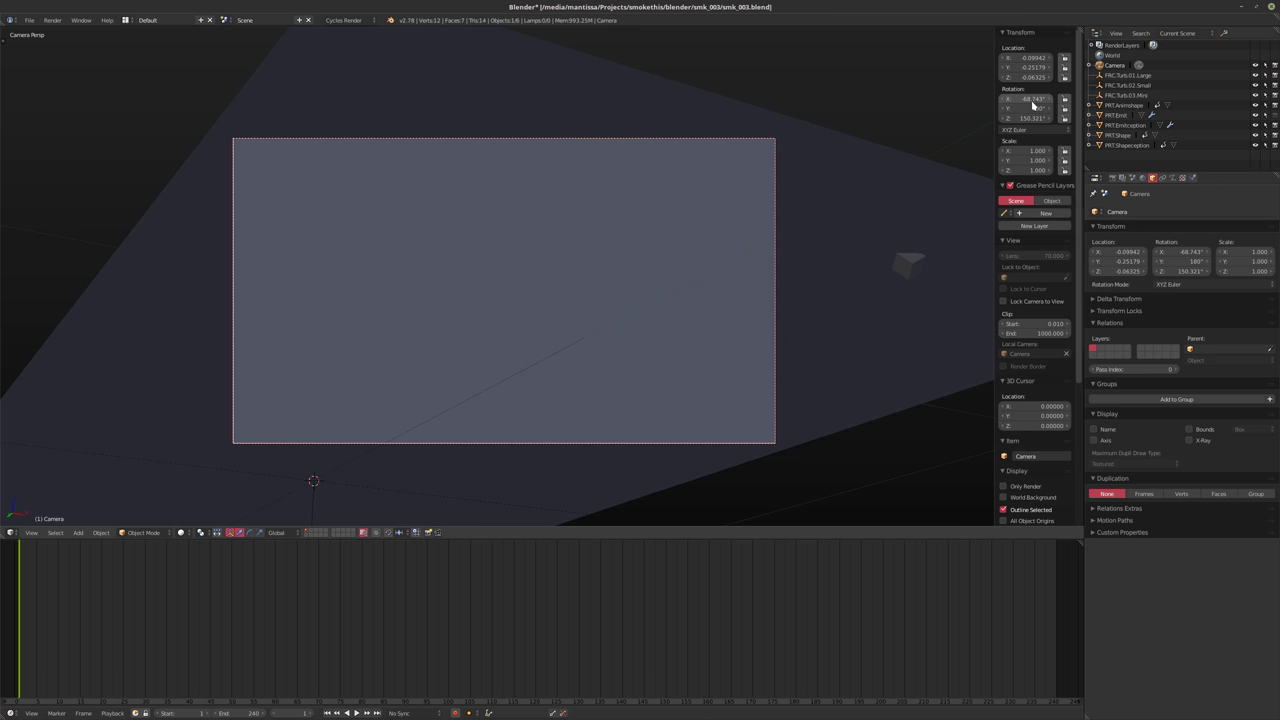
Keyframe the camera's Y location at frame 1 and, after moving it to about Y -0.071, at frame 240
key("i")
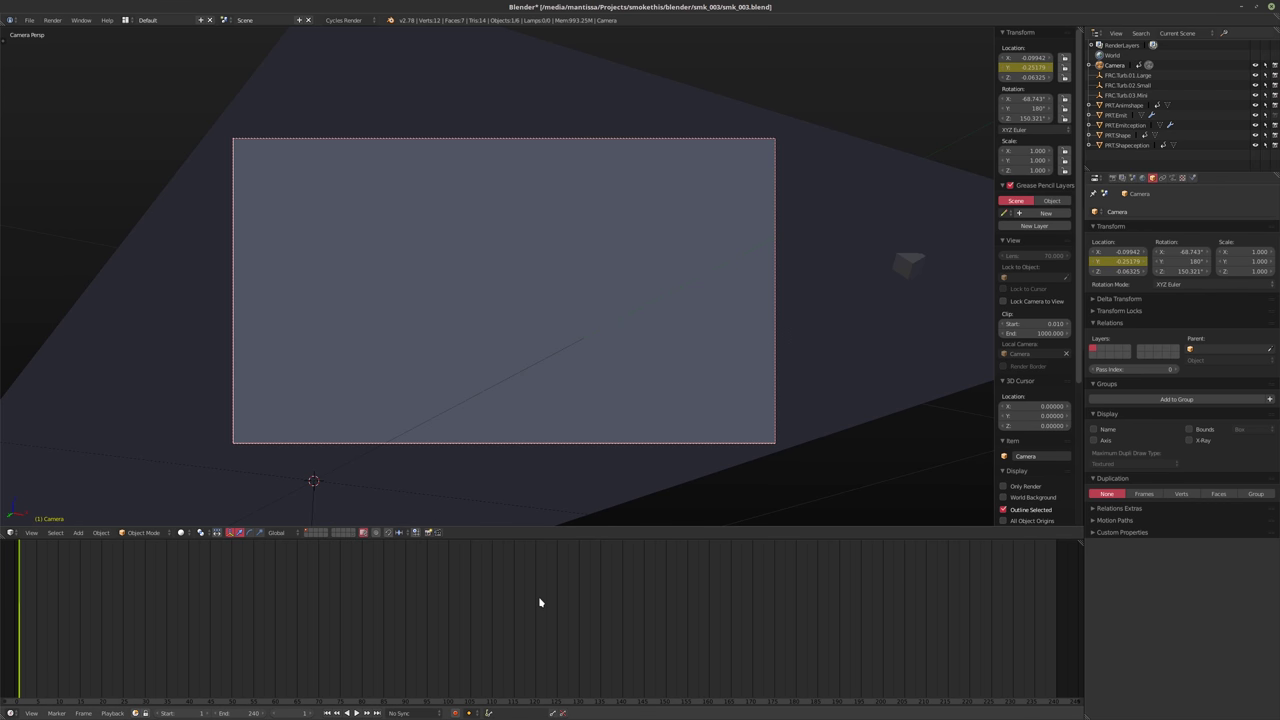
key("shift+Right")
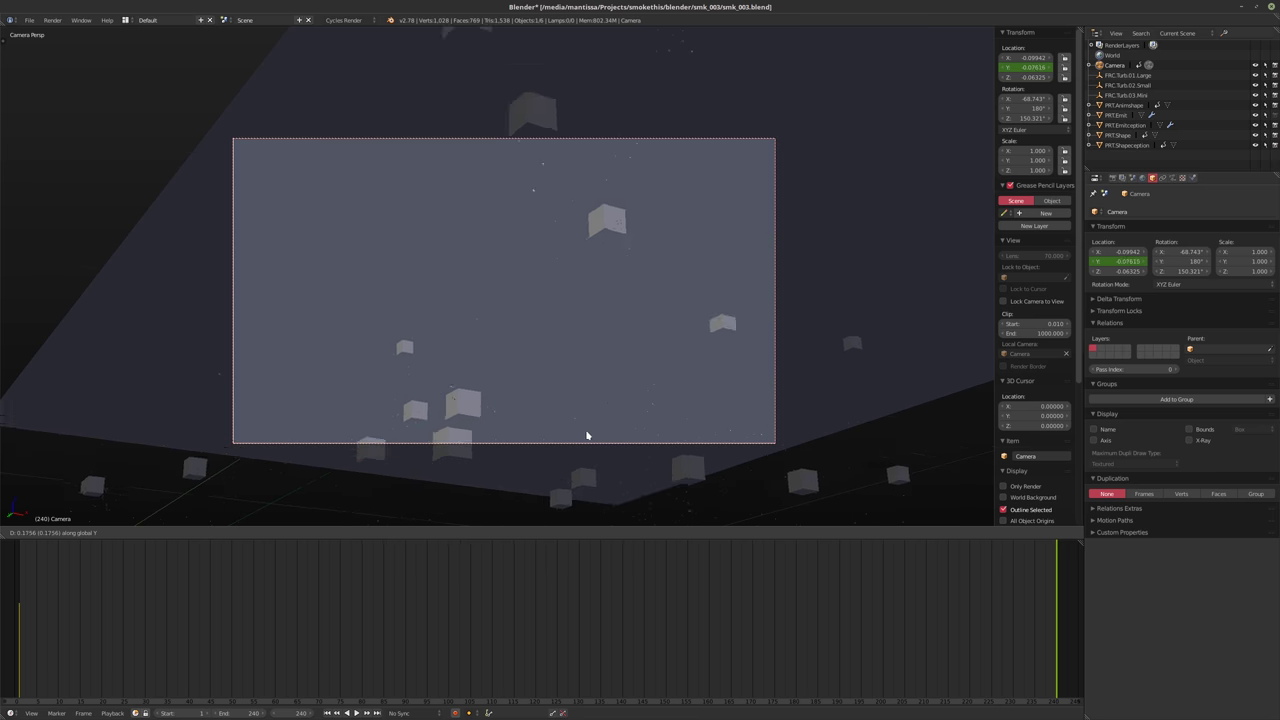
left_click(586, 436)
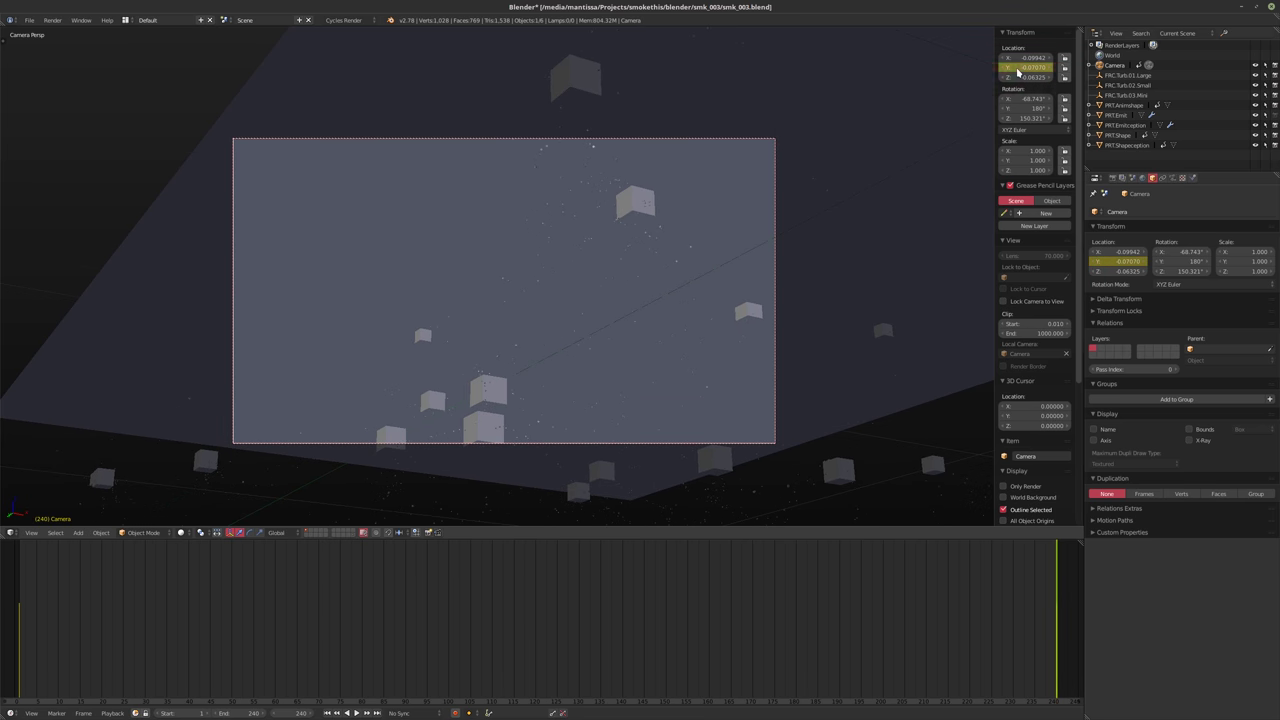
Play back the camera move through the camera and from an outside perspective view
key("alt+a")
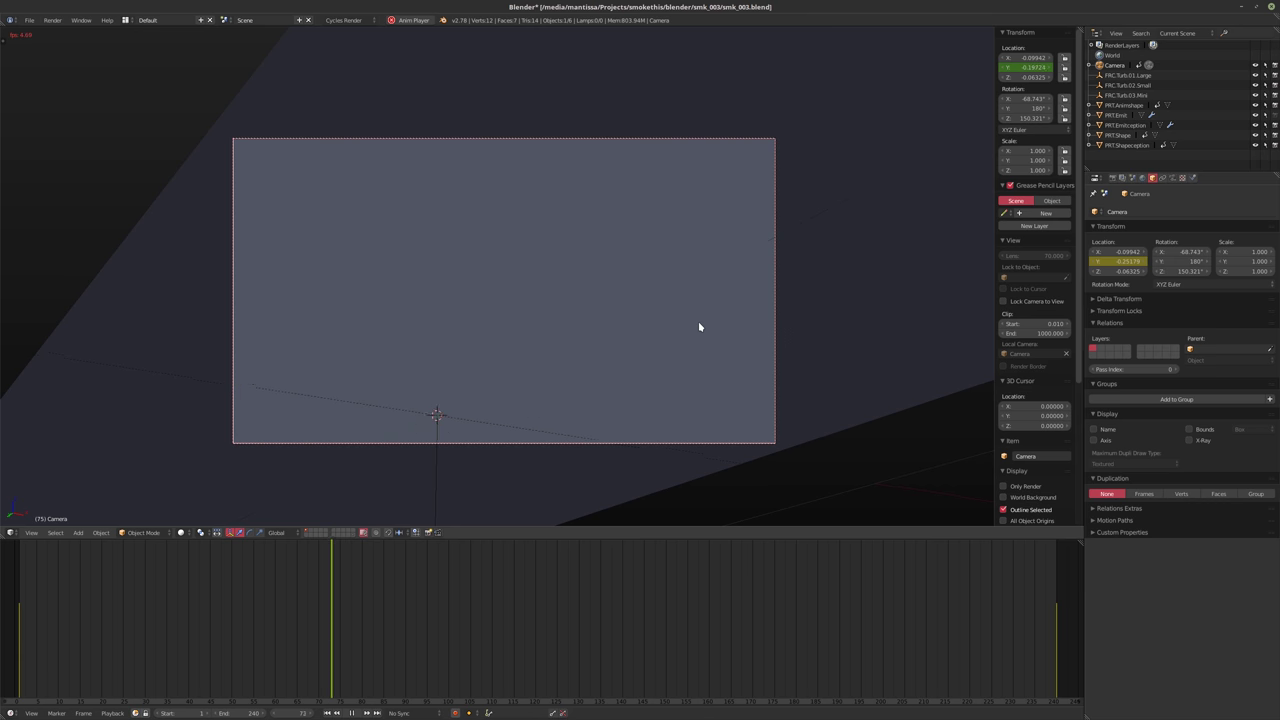
key("alt+a")
key("KP_0")
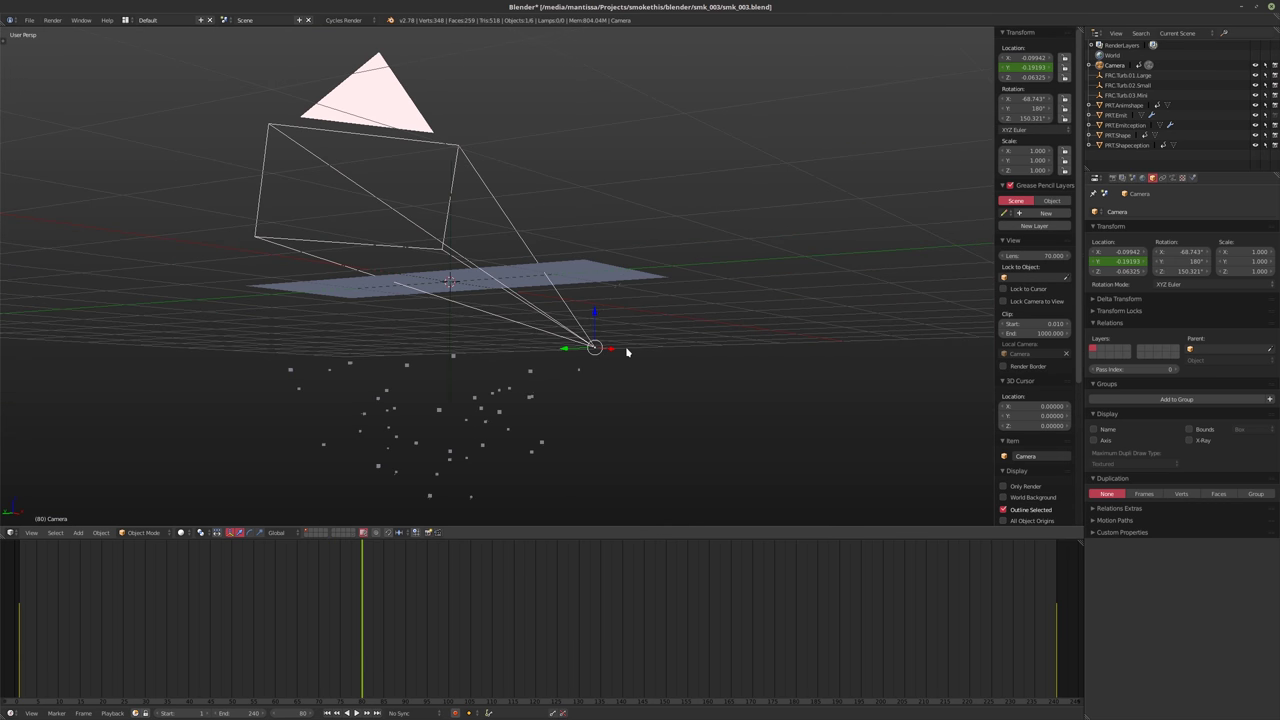
key("alt+a")
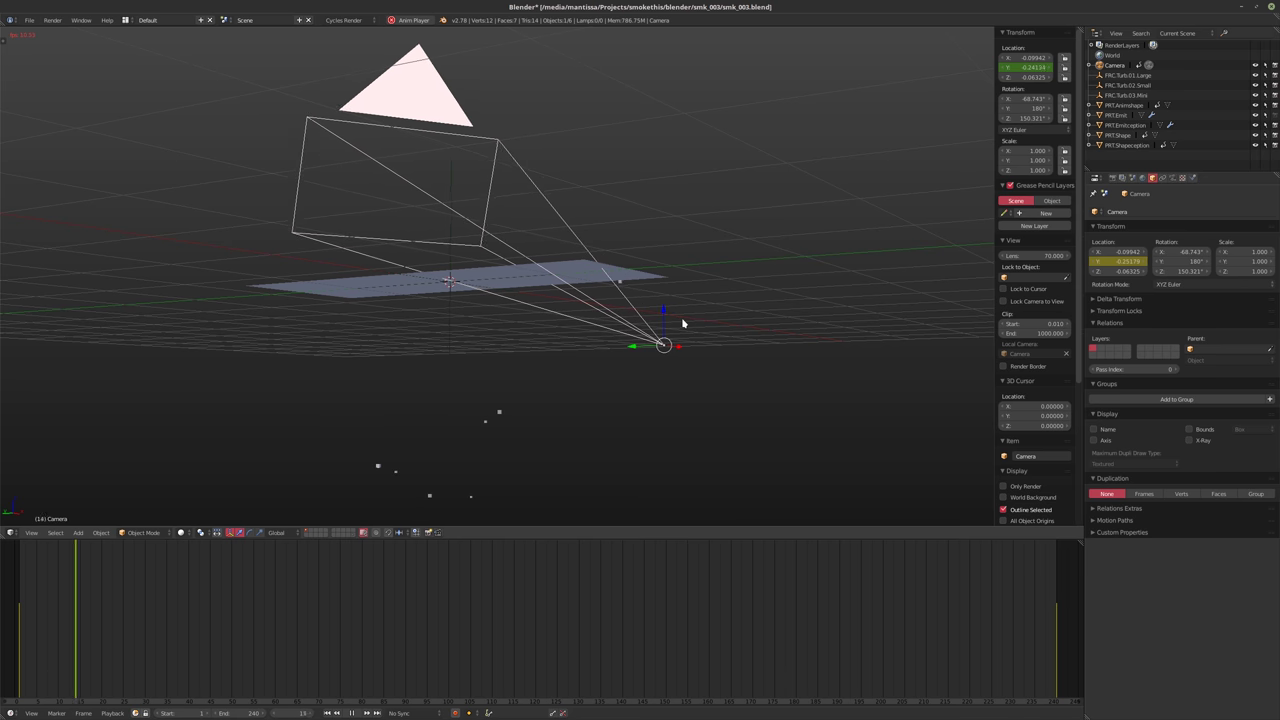
key("Escape")
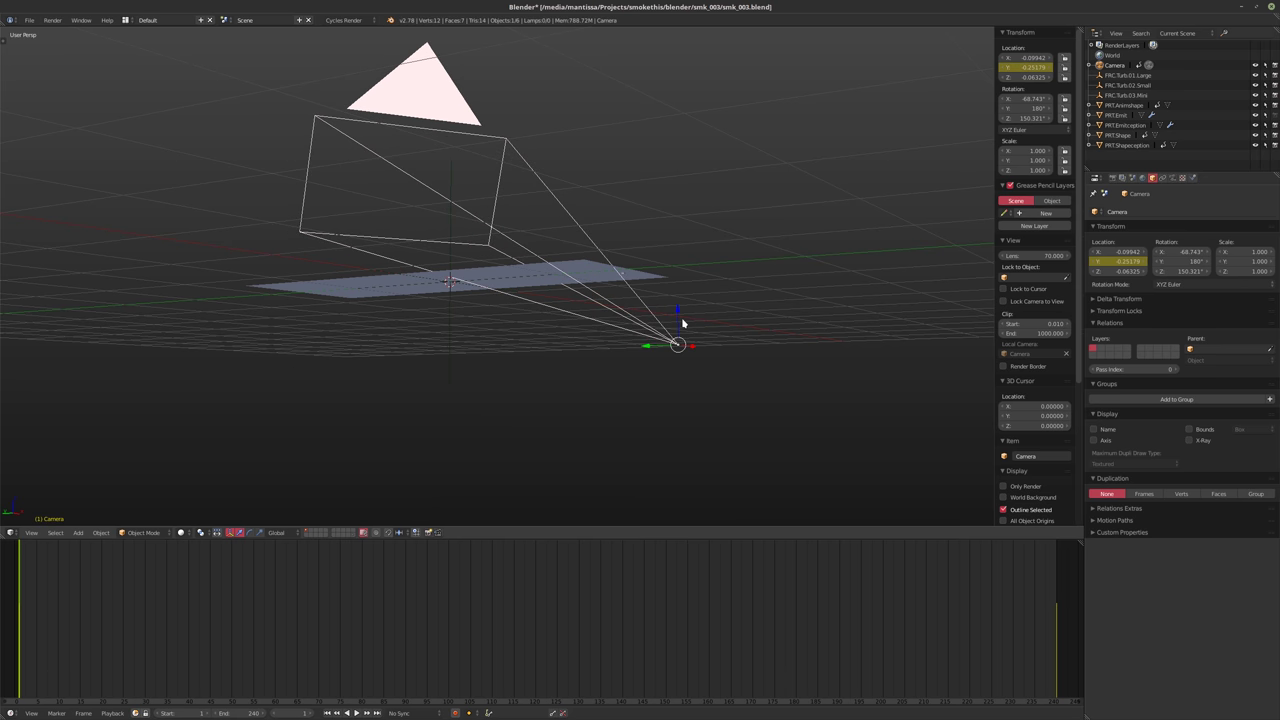
Set PRT.Emit's particle size to 0.020 with random size 0.330 and play back the emission
left_click(1115, 115)
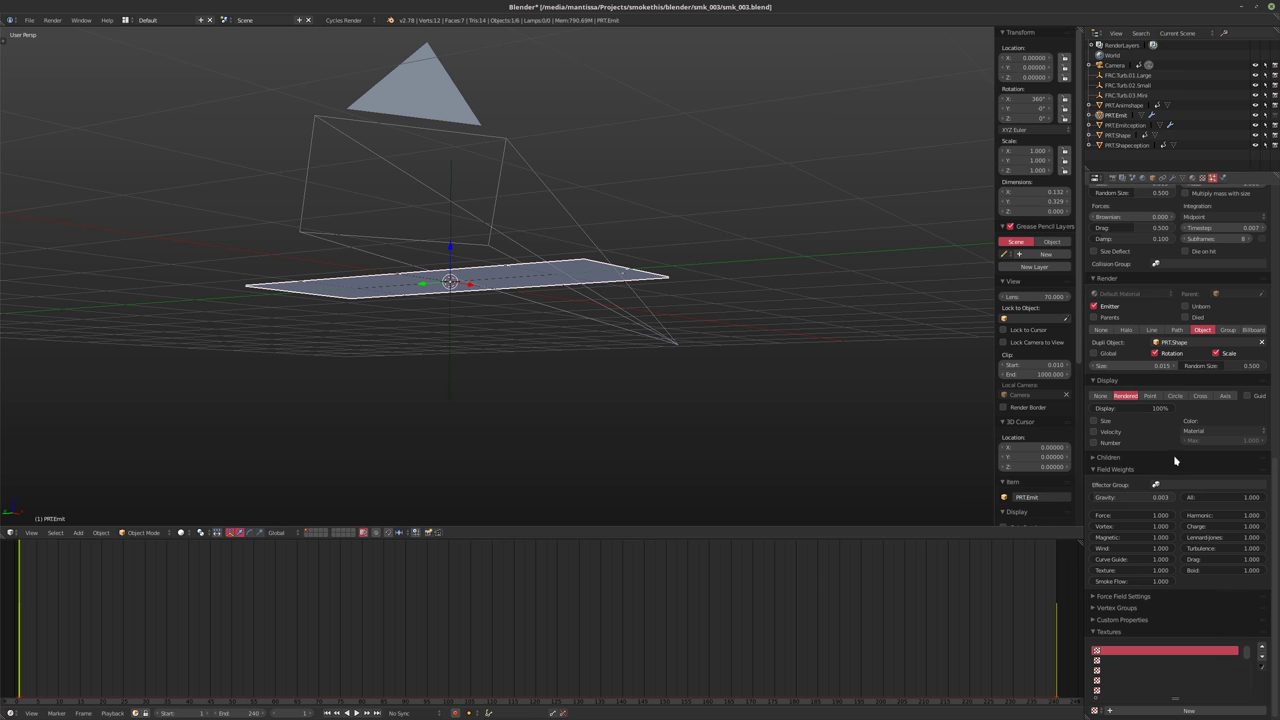
scroll(1175, 460, "up", 4)
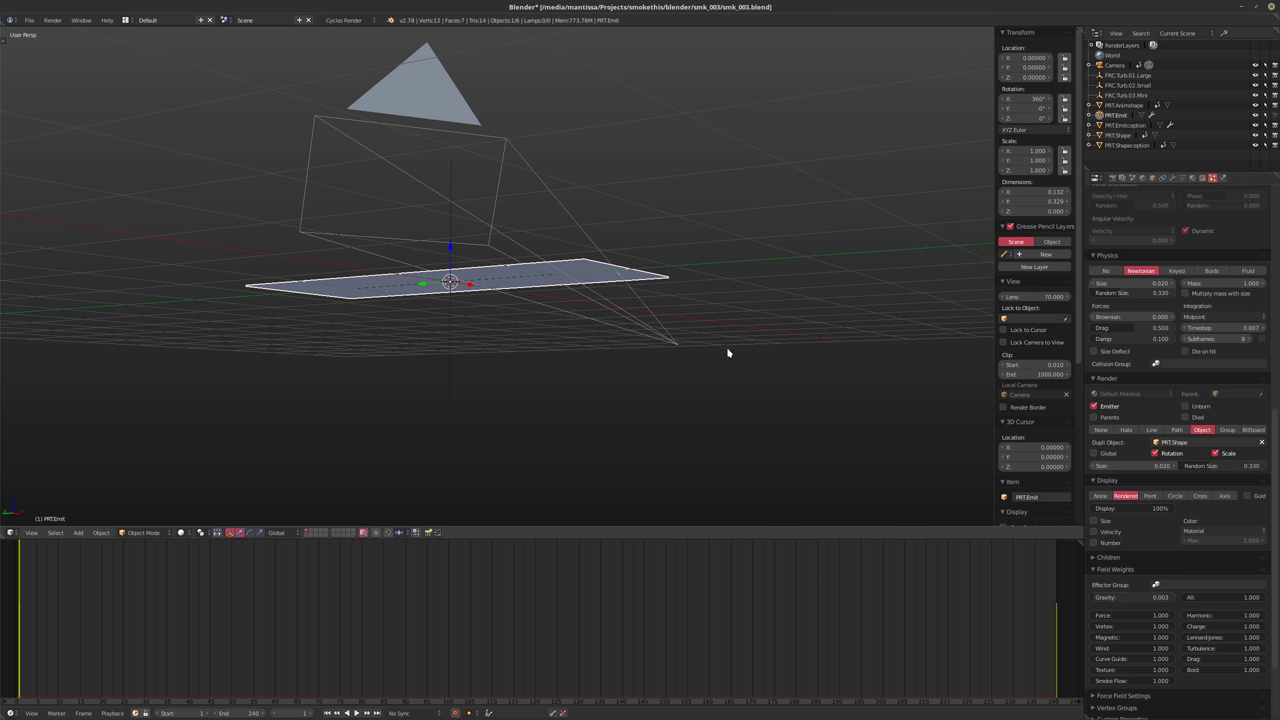
middle_click_drag(726, 354, 707, 375, "shift")
key("alt+a")
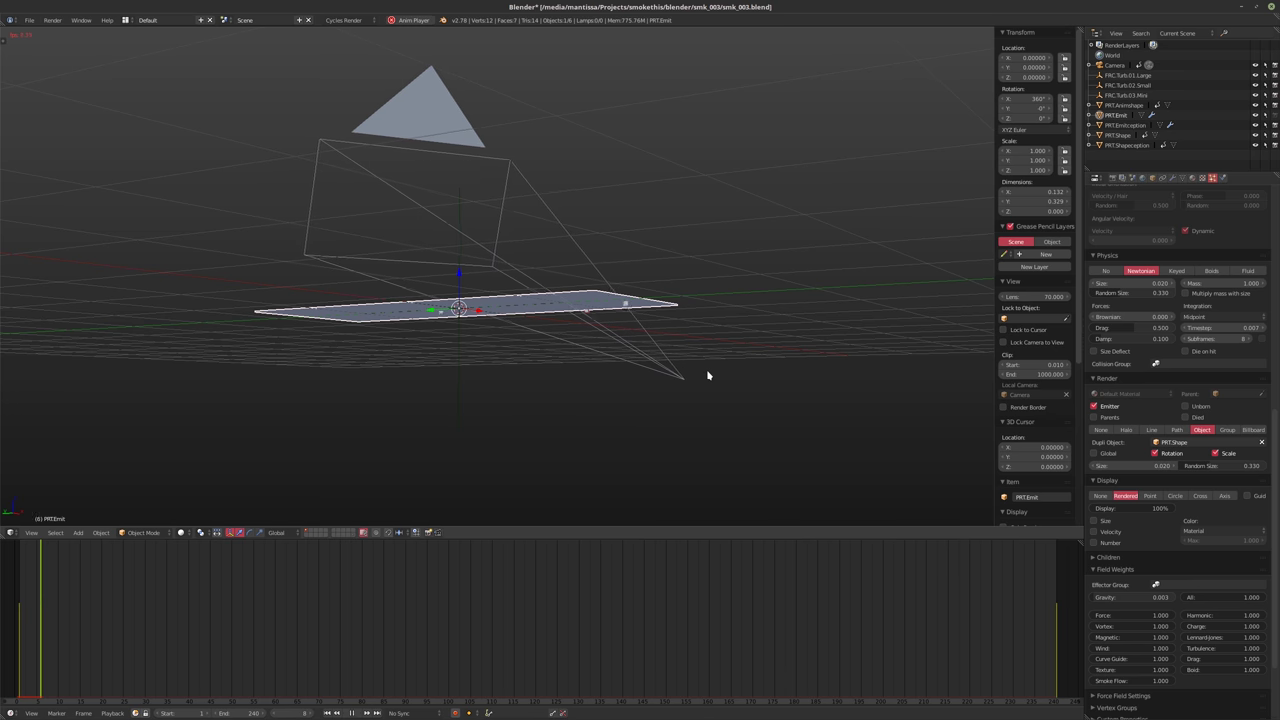
Play back the particle emission through the camera view, restarting it from frame 1
key("KP_0")
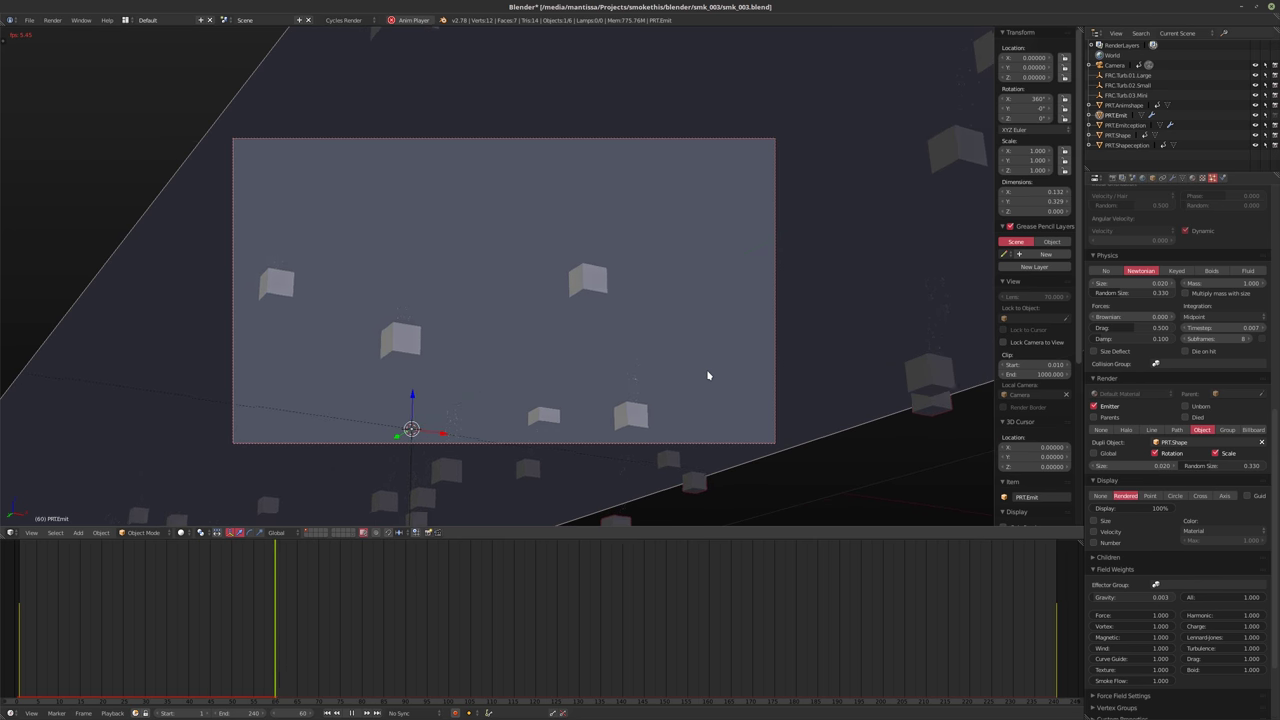
key("alt+a")
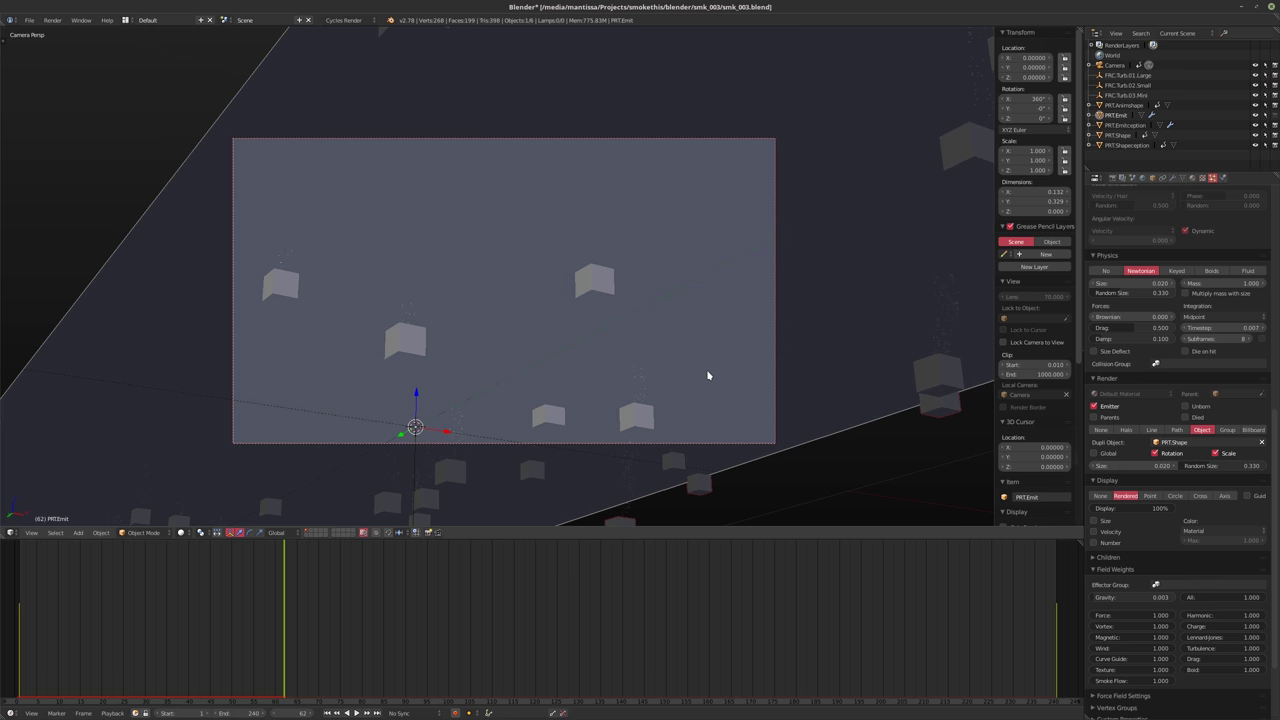
key("shift+Left")
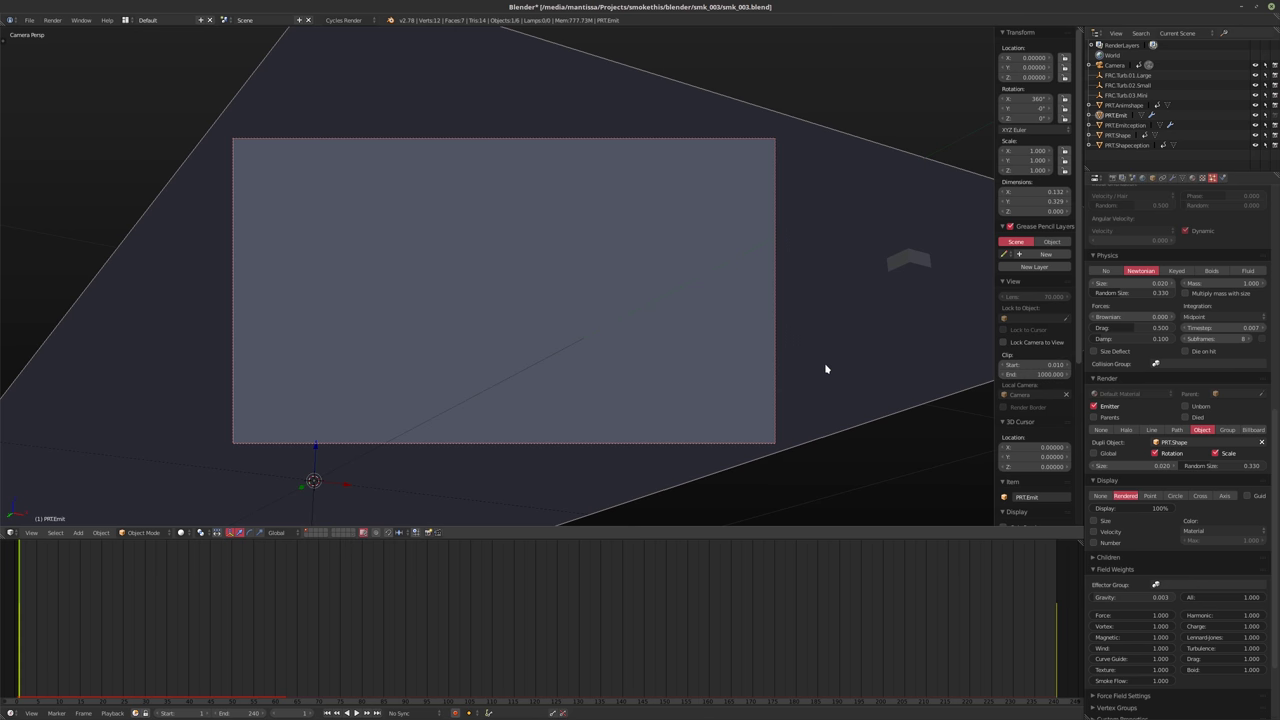
key("alt+a")
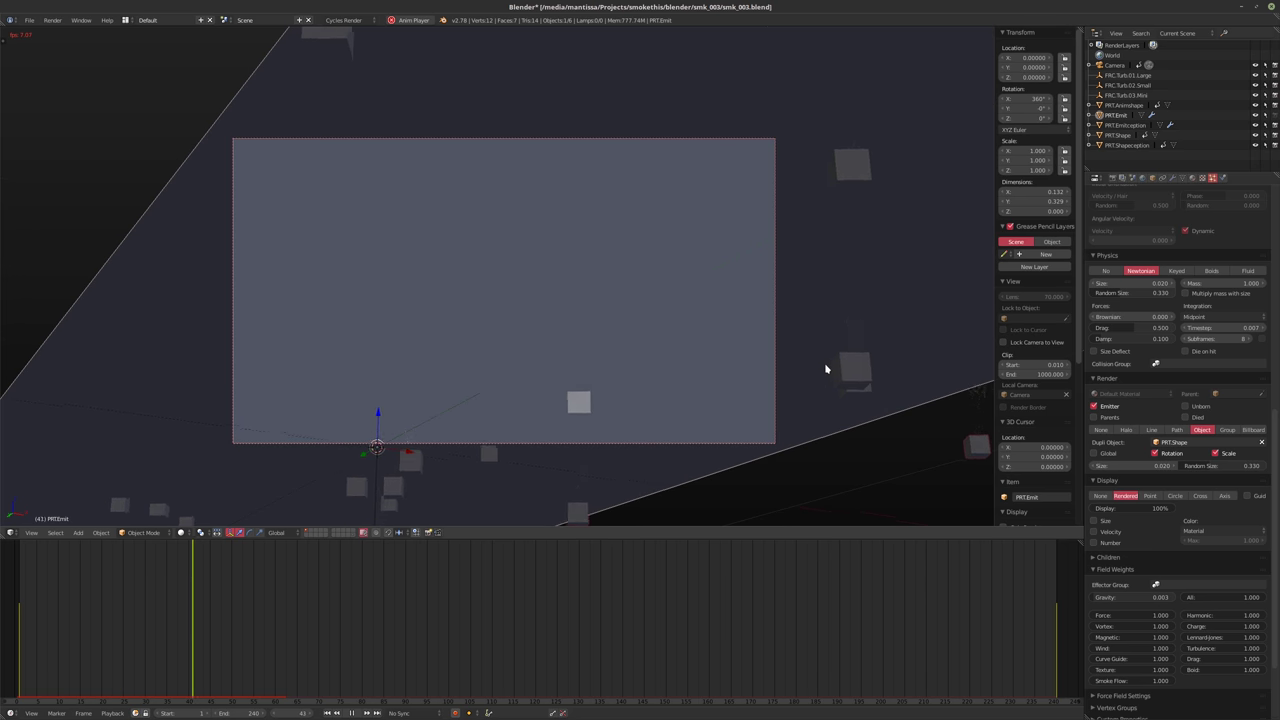
key("Escape")
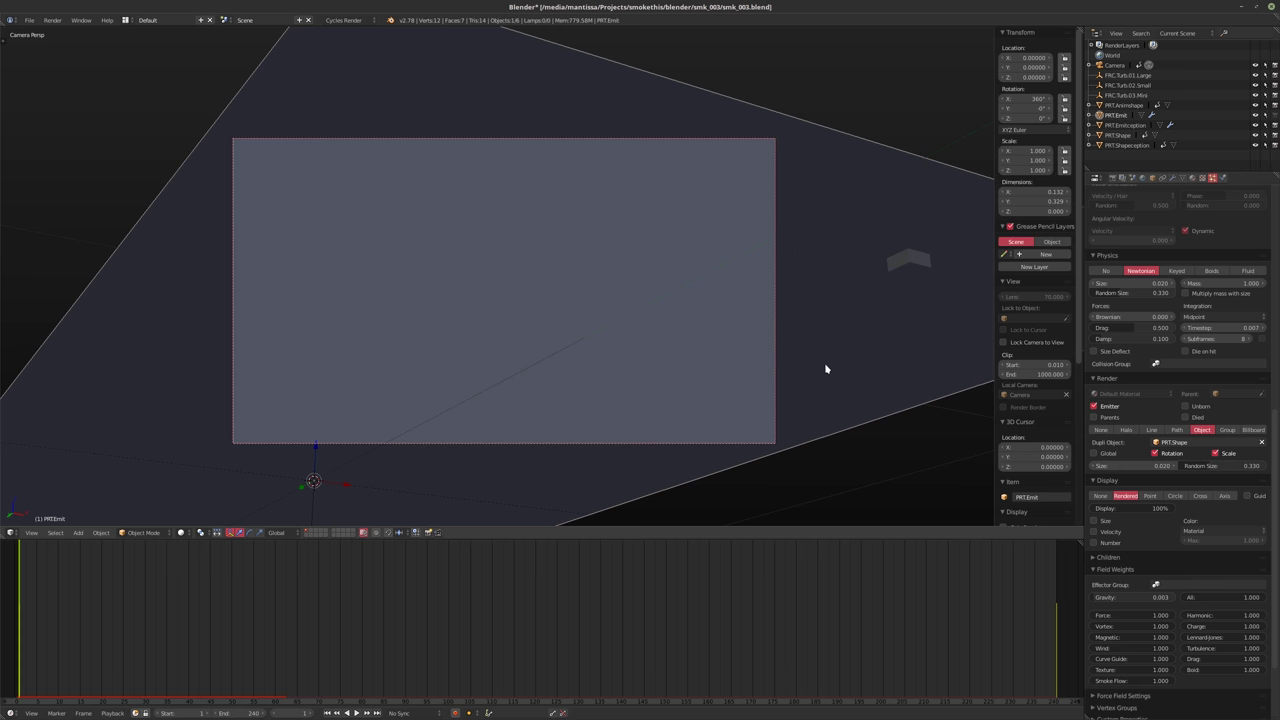
Play back the emission with the viewport limited to renderable objects, and restore the full display
scroll(1215, 343, "up", 10)
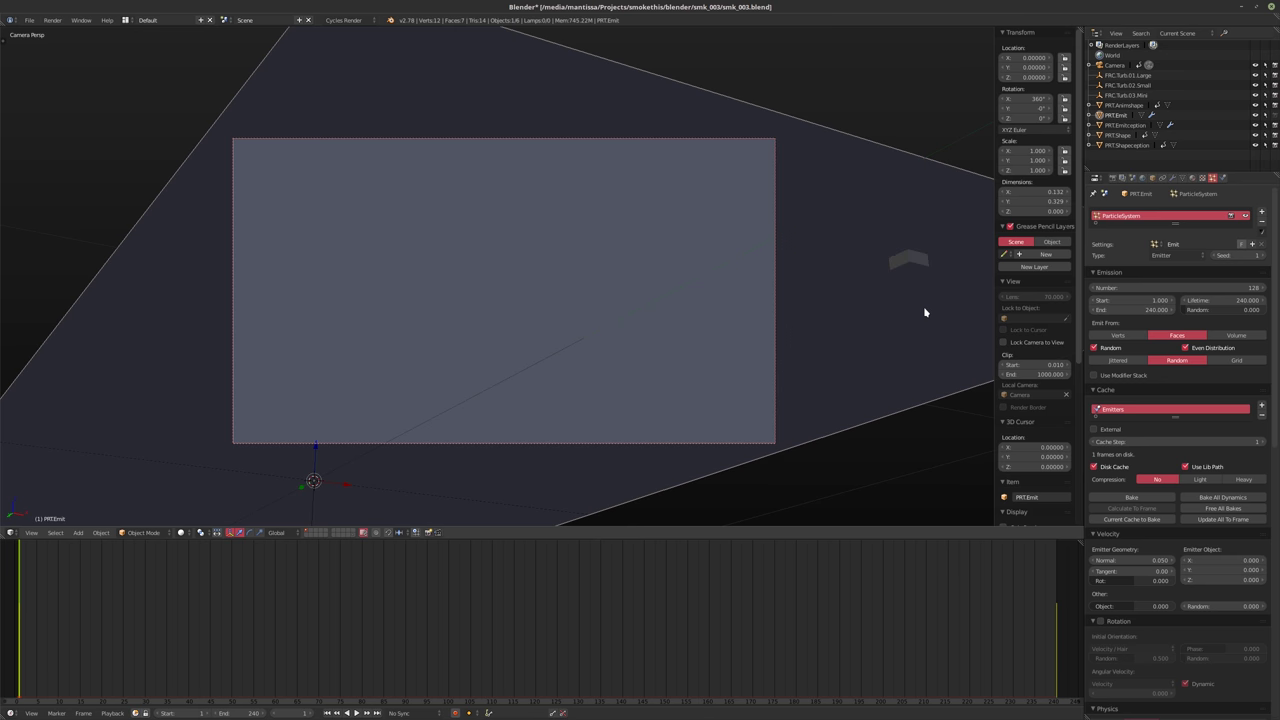
key("alt+a")
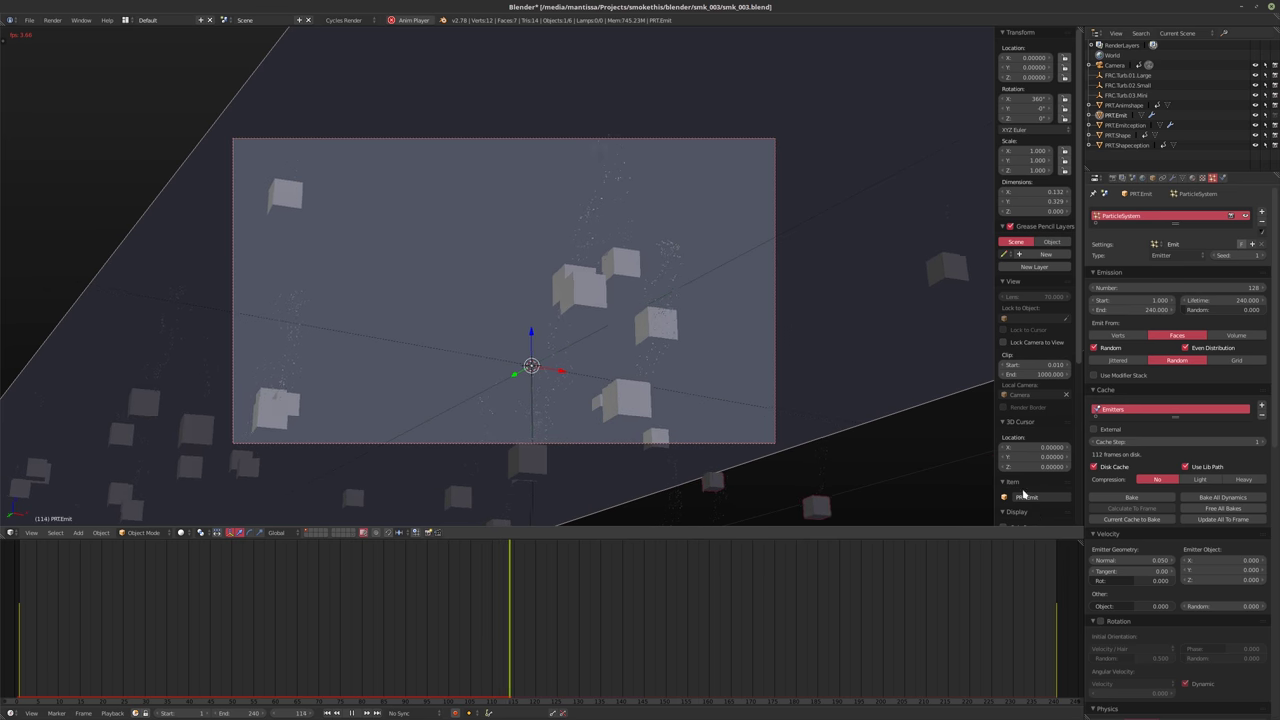
scroll(1020, 470, "down", 2)
scroll(1010, 420, "down", 2)
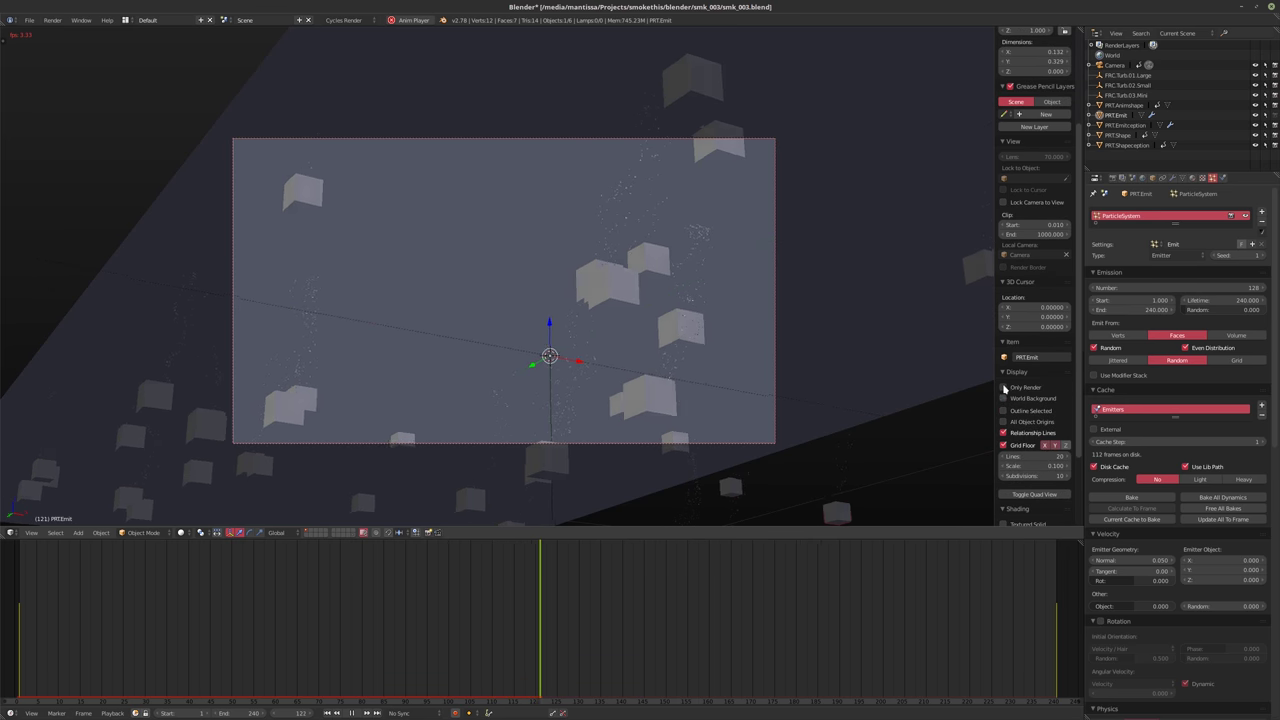
left_click(1003, 410)
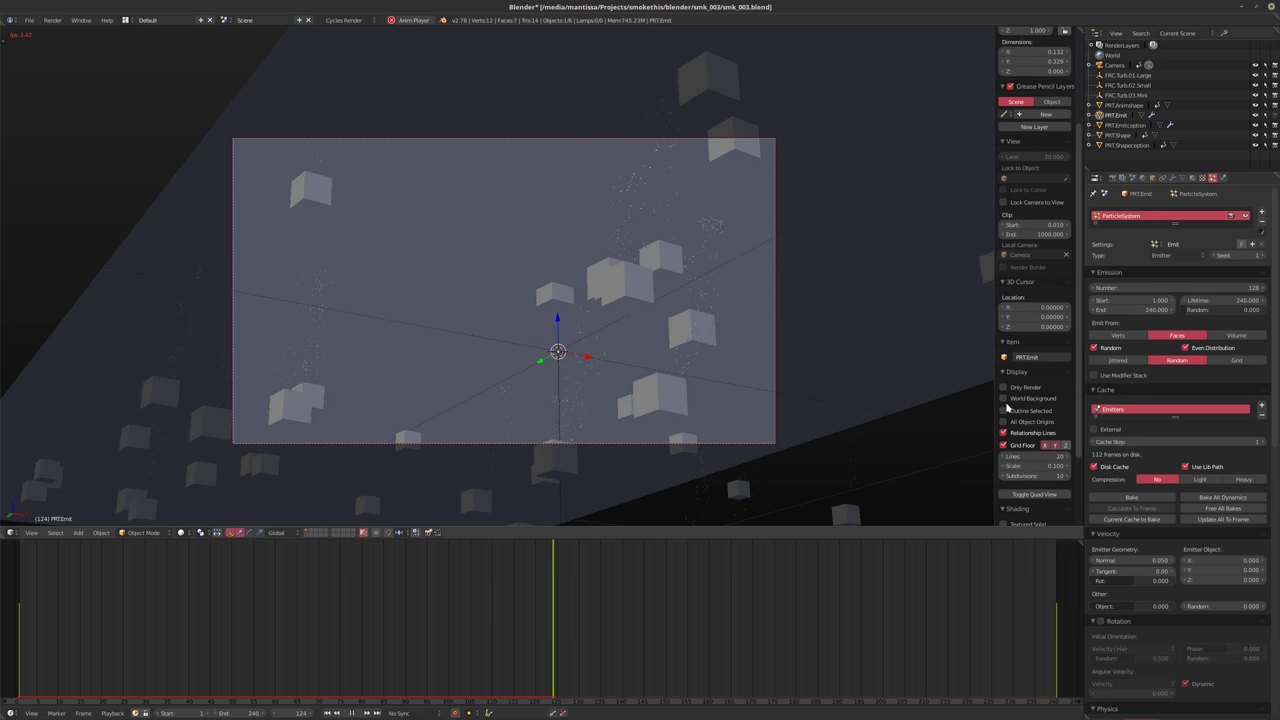
left_click(1004, 387)
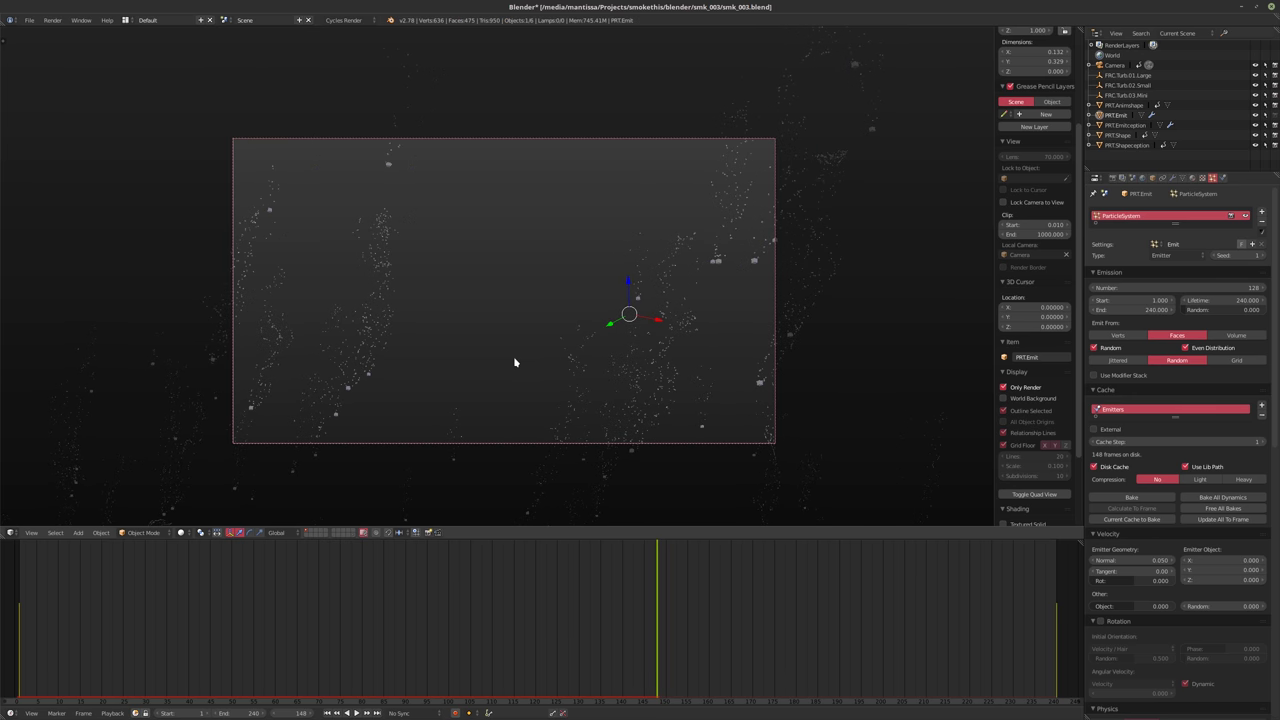
left_click(1004, 388)
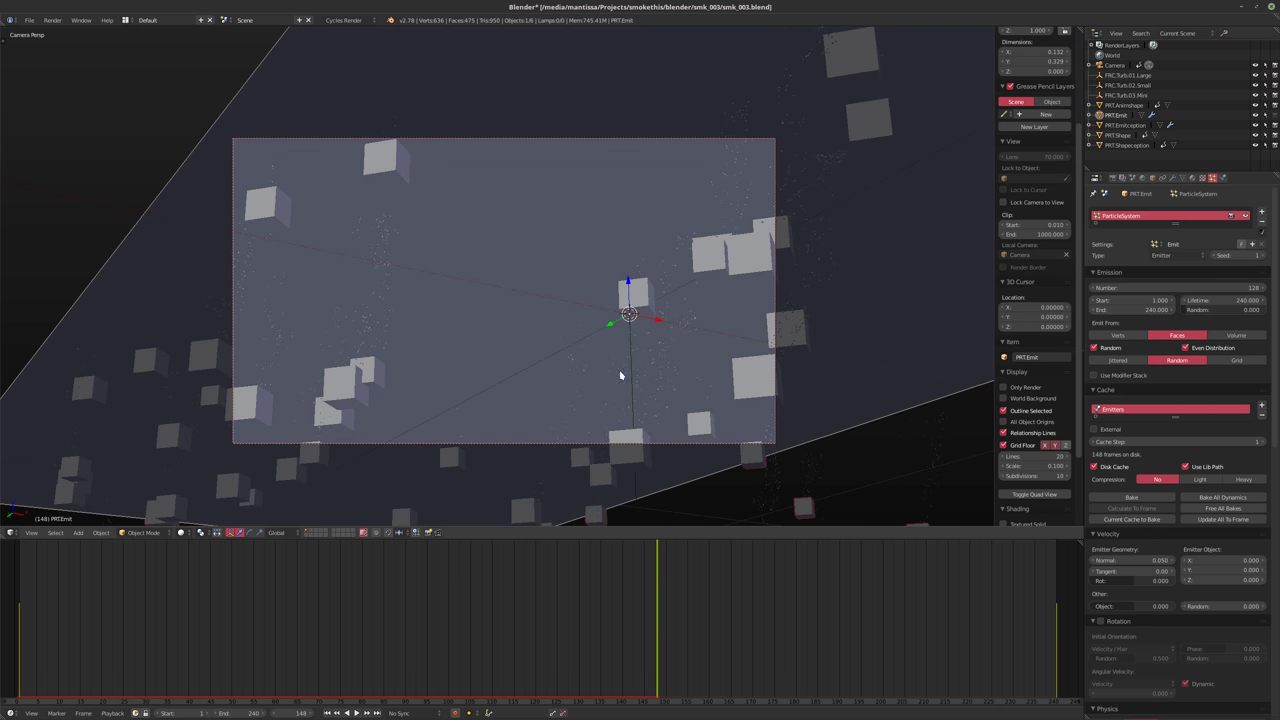
Set the camera's focal length to 50 mm and play back the camera move from frame 1
left_click(1173, 178)
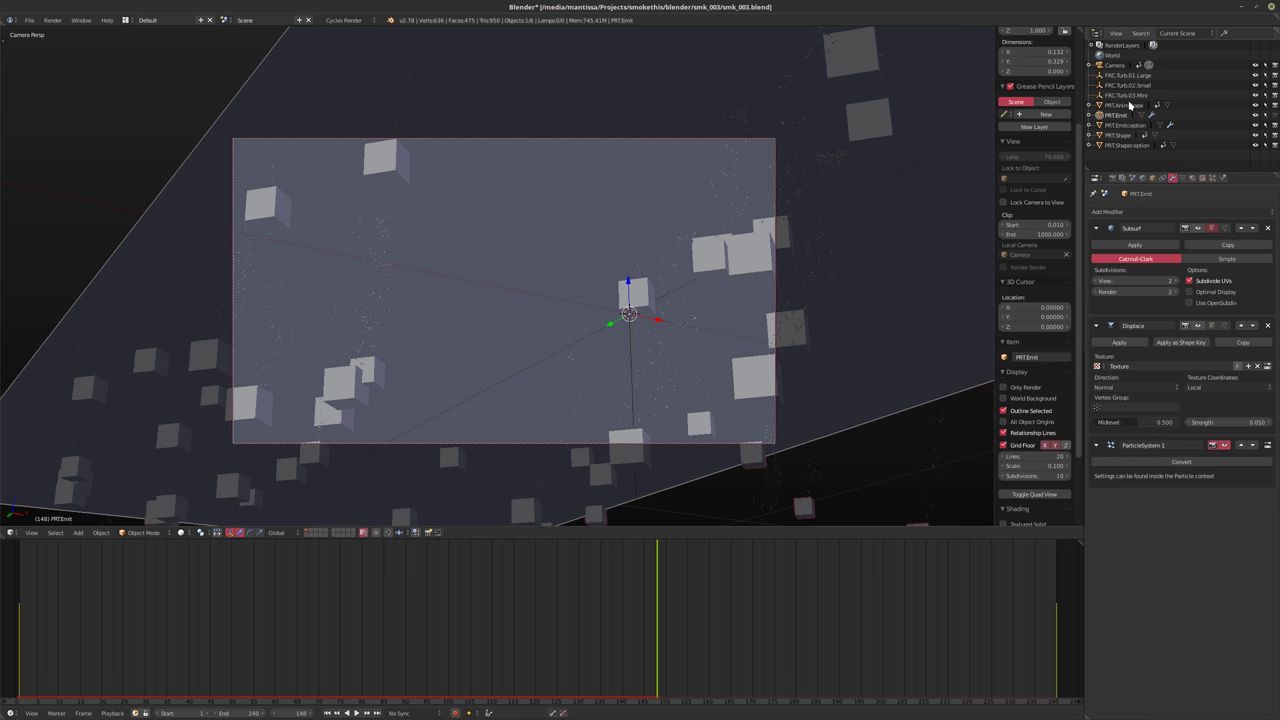
left_click(1115, 65)
left_click(1173, 178)
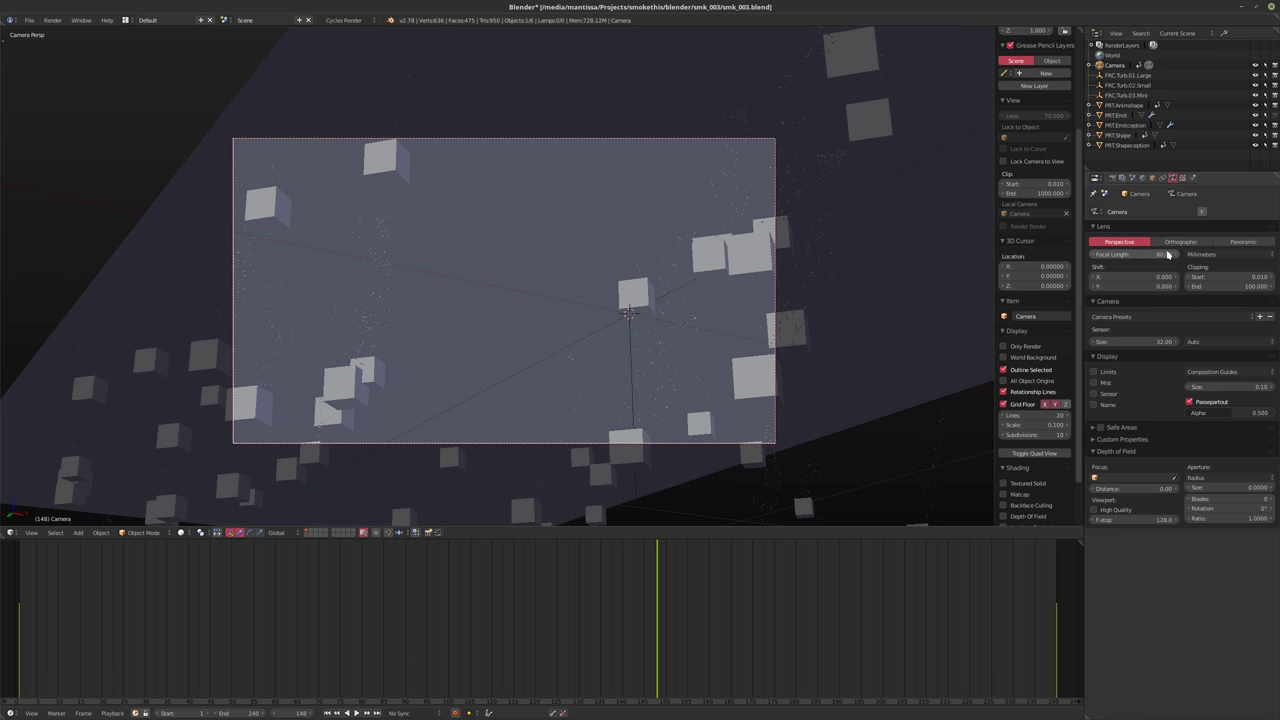
type("50")
key("Return")
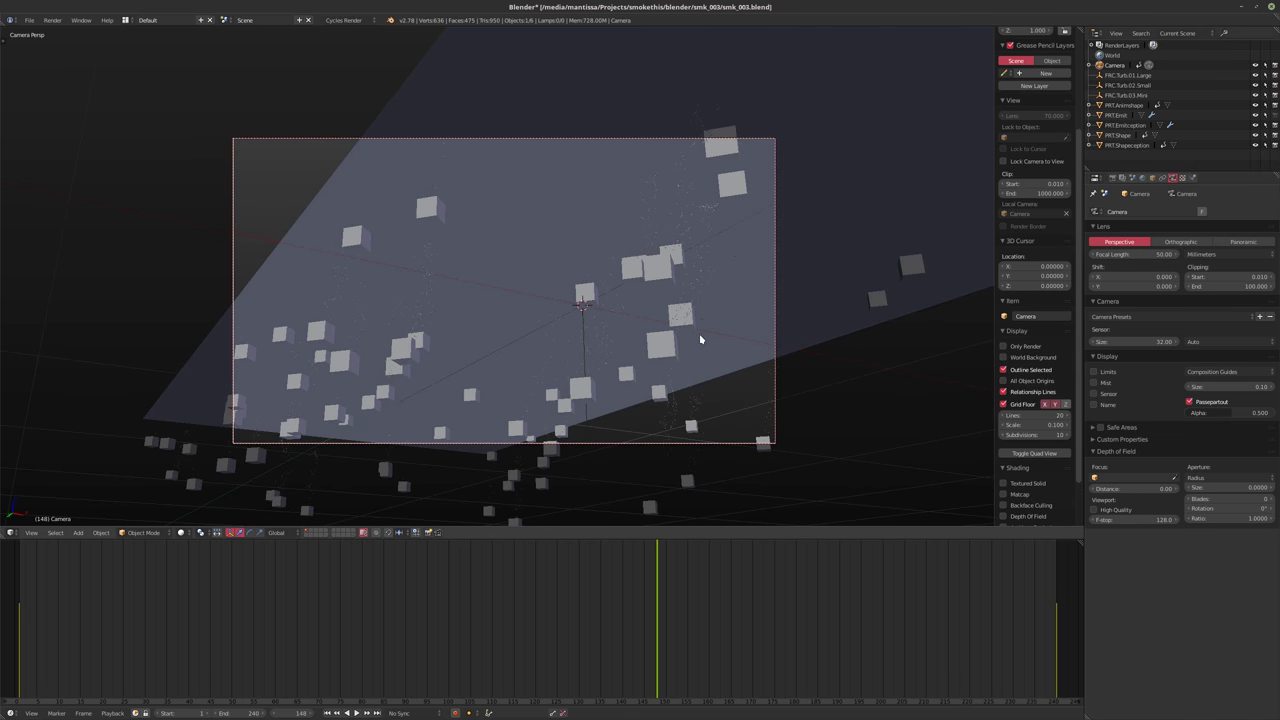
key("shift+Left")
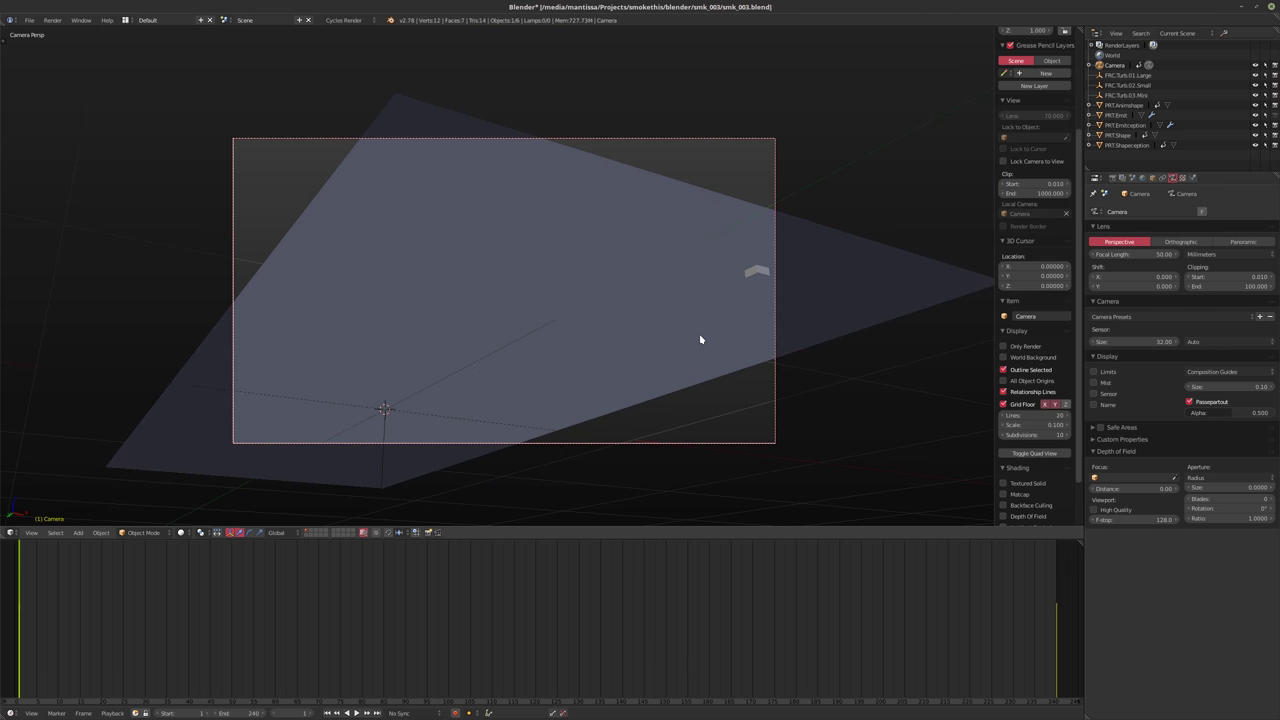
key("alt+a")
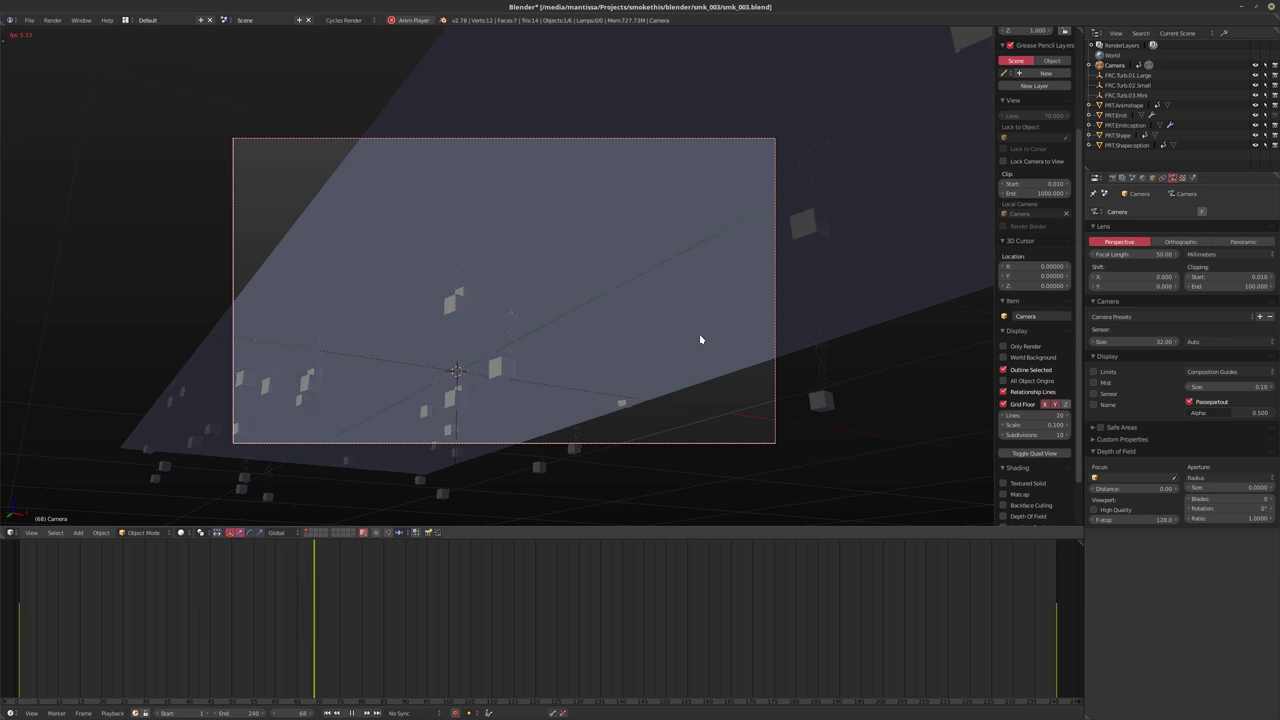
key("Escape")
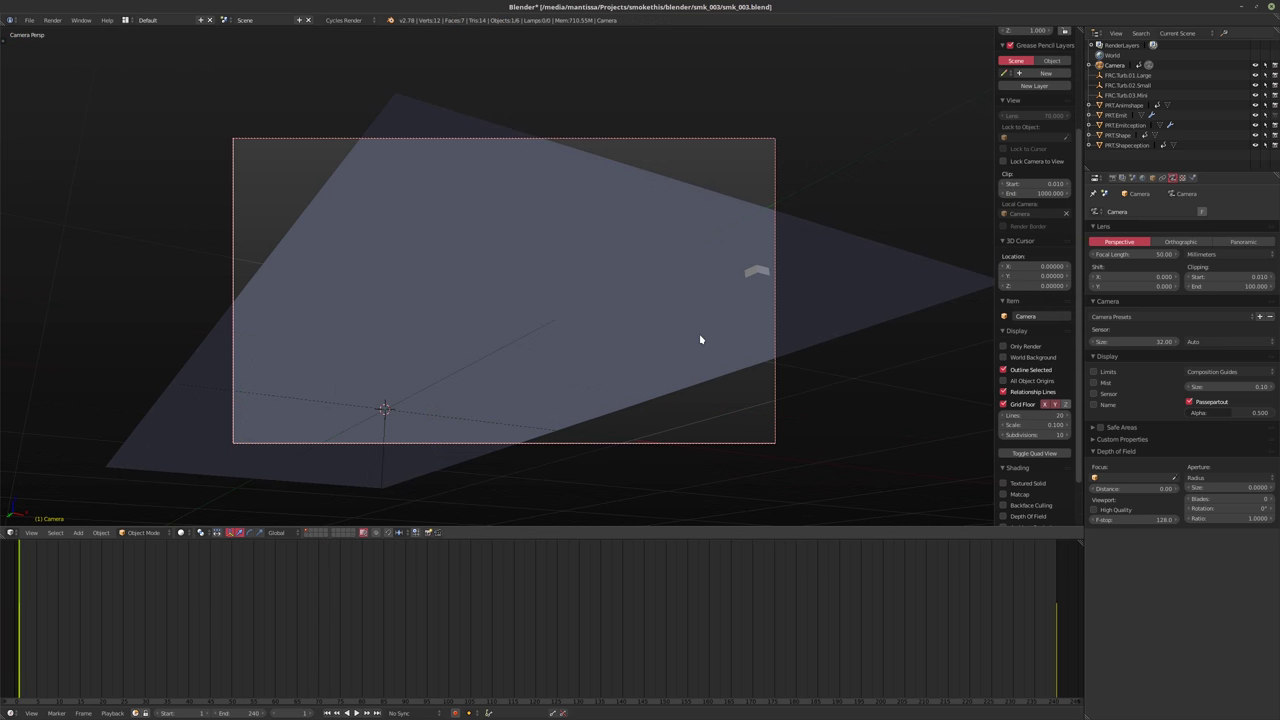
Set PRT.Emit's emission end to frame 60 and review the playback with the render-only display switched on temporarily
left_click(1116, 115)
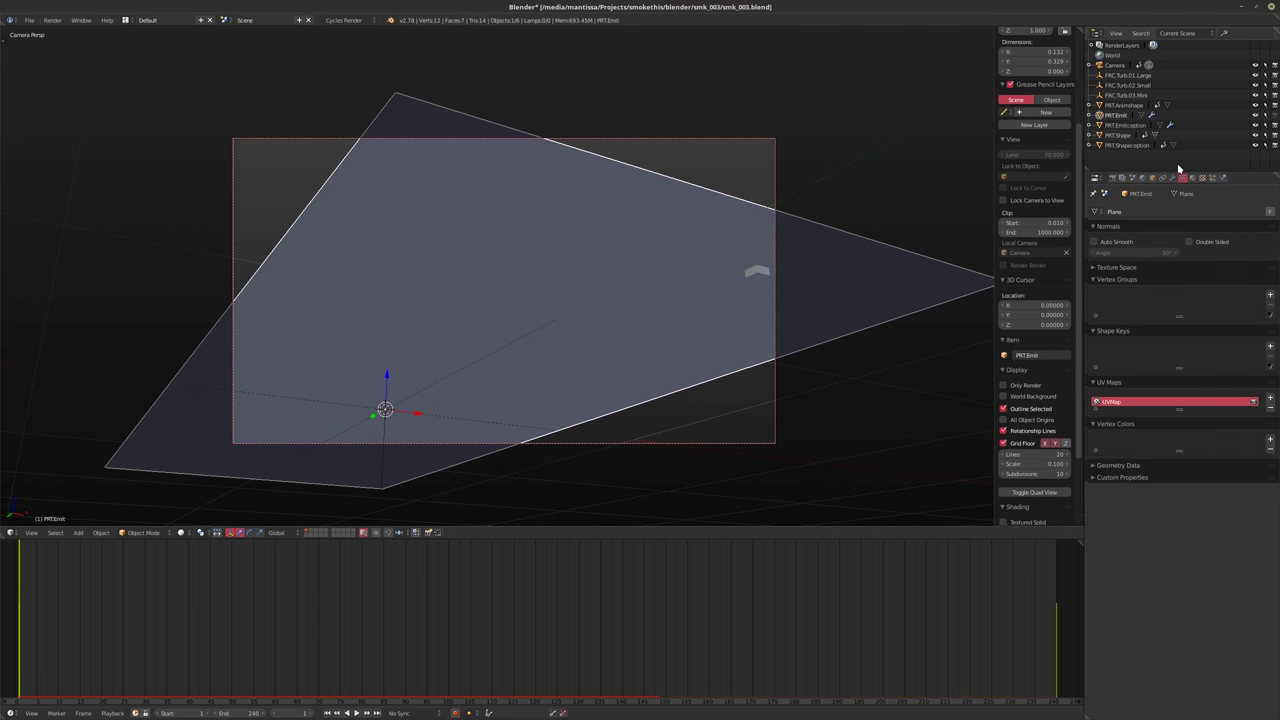
left_click(1213, 178)
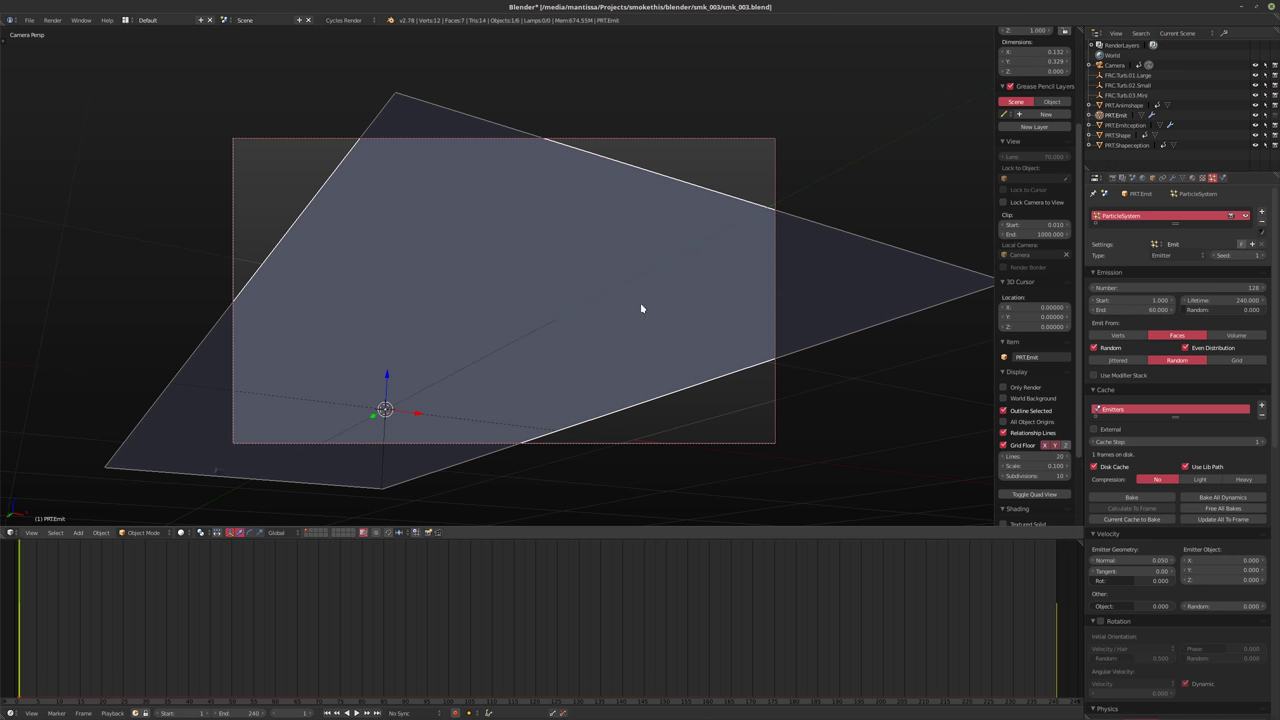
key("alt+a")
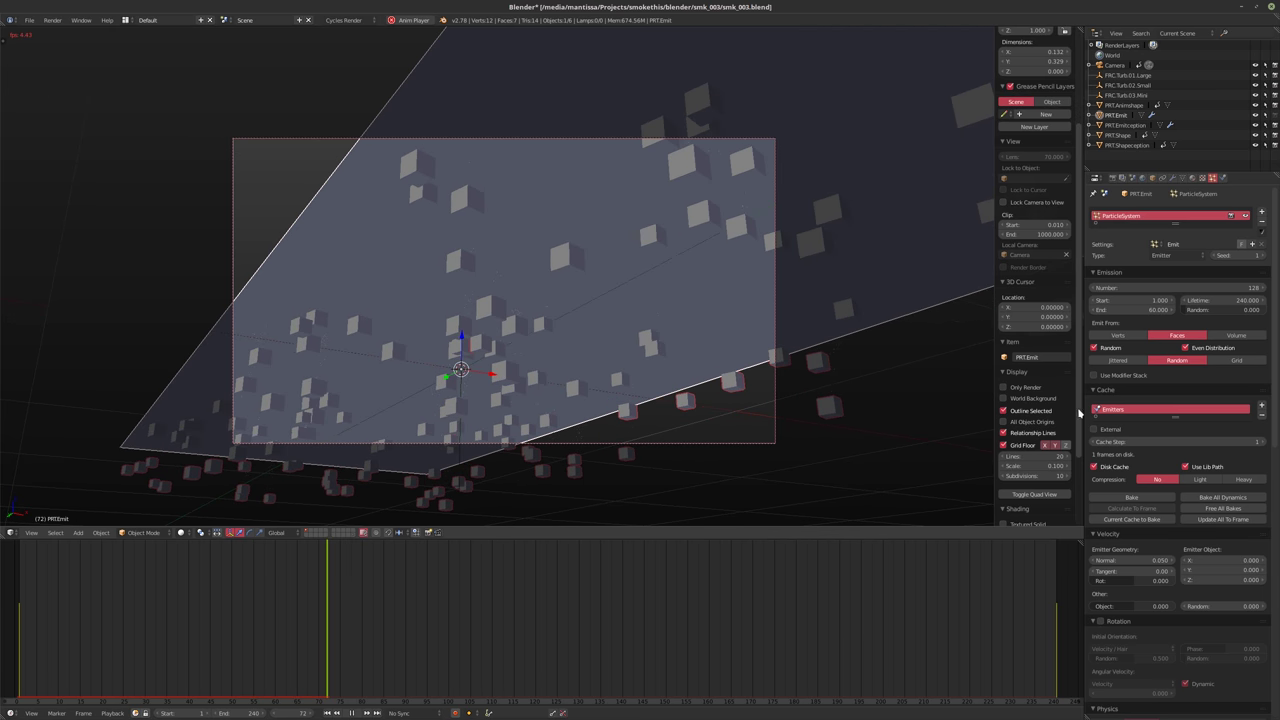
left_click(1003, 387)
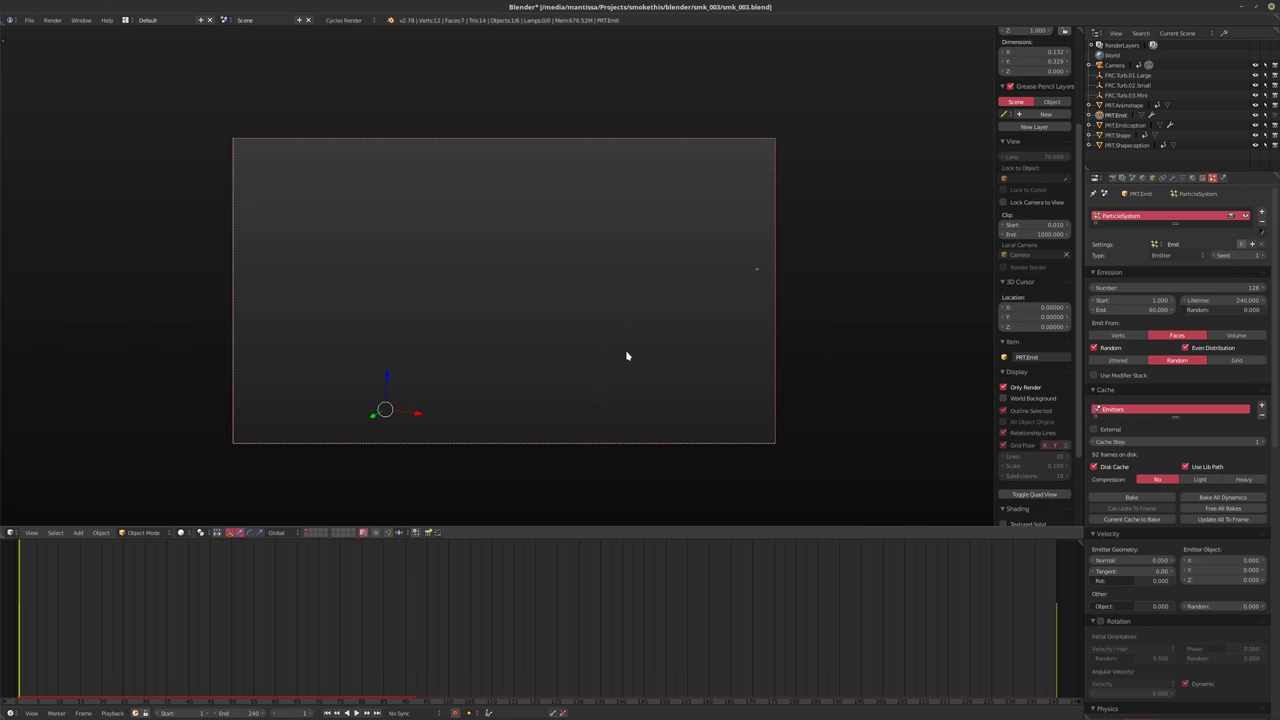
left_click(1003, 387)
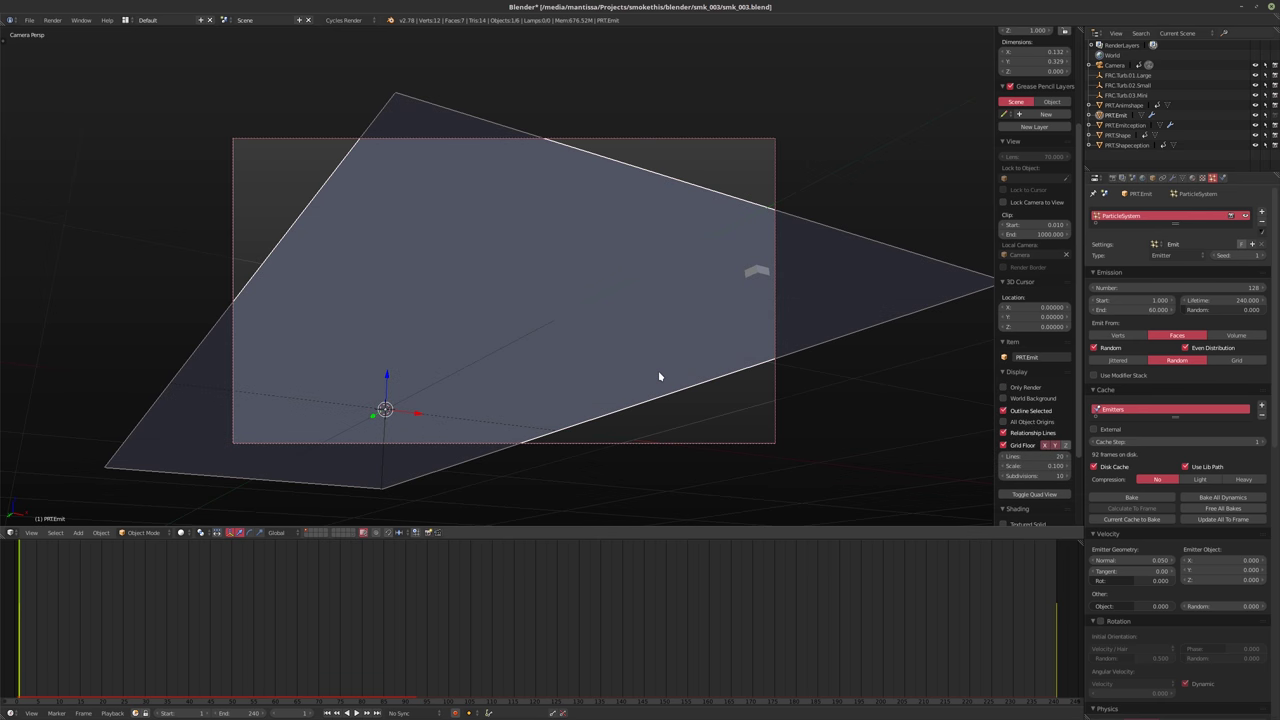
Set the camera's focal length to 70 mm and play back the animation through it
left_click(1120, 65)
left_click(1173, 178)
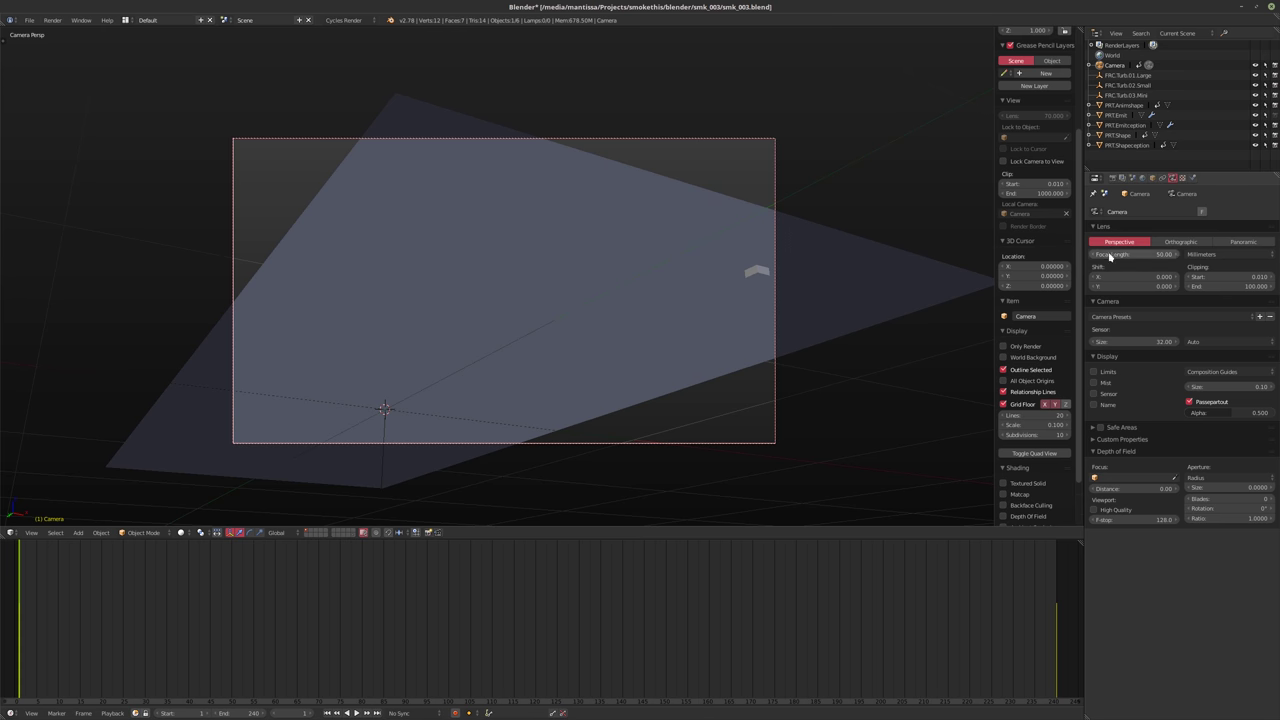
left_click_drag(1133, 254, 1169, 254)
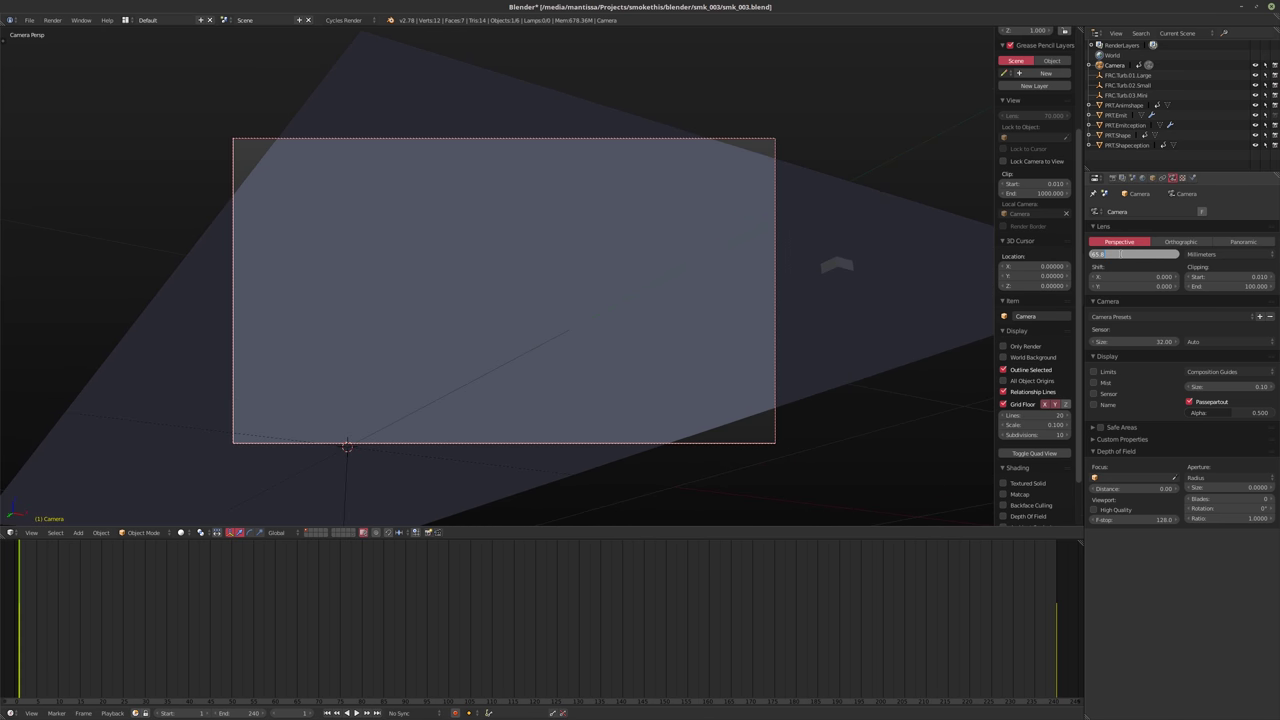
type("70")
key("Return")
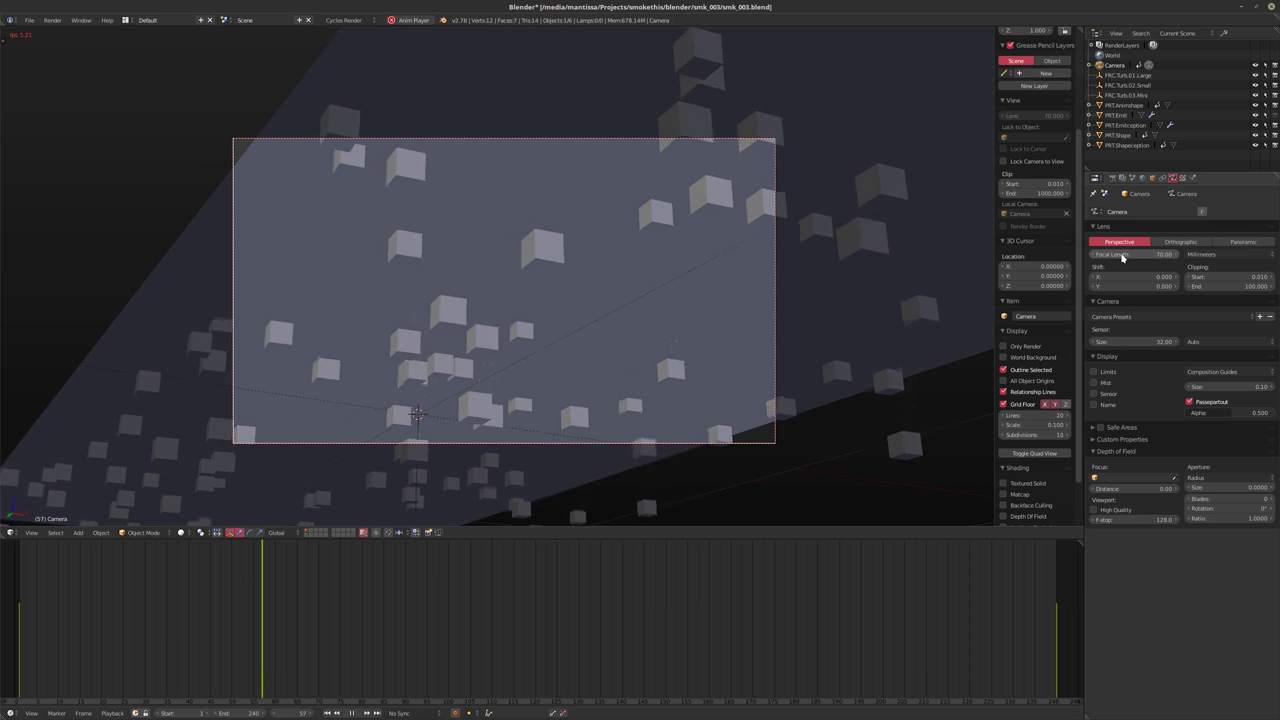
Check the particle trails with only renderable objects displayed, return to frame 1 and restore the full display
left_click(1003, 346)
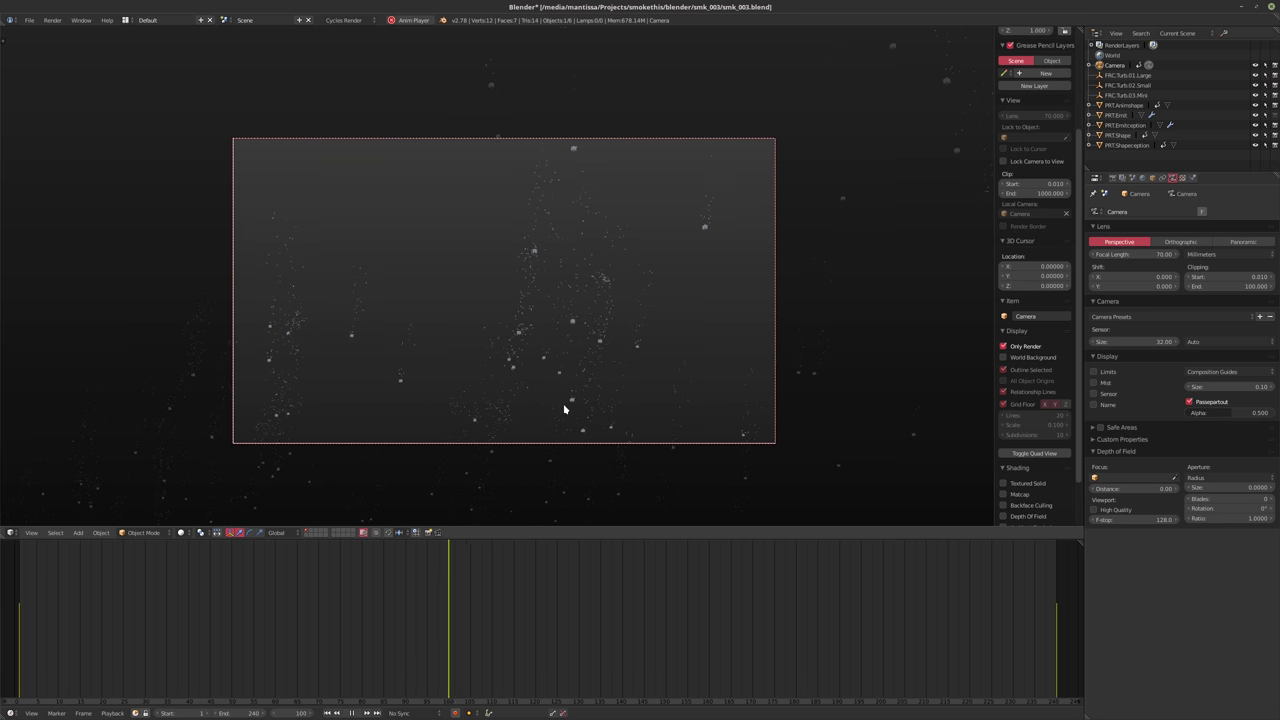
key("alt+a")
key("shift+Left")
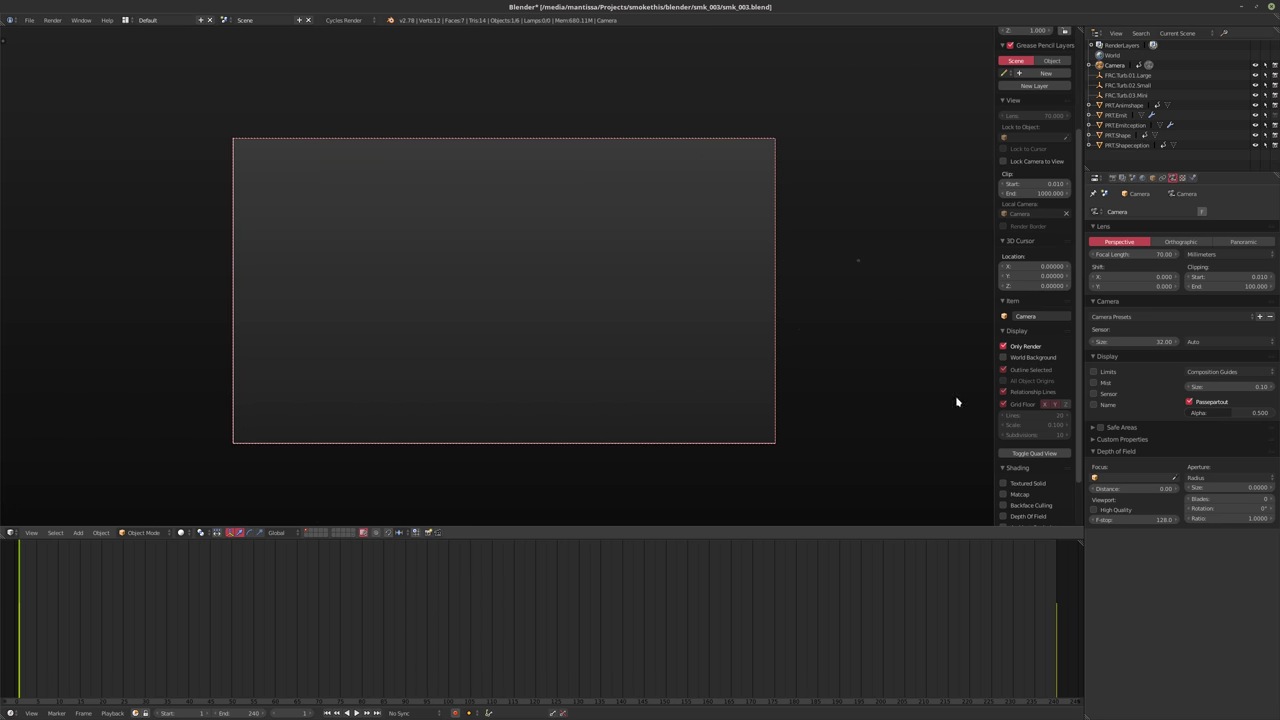
left_click(1008, 347)
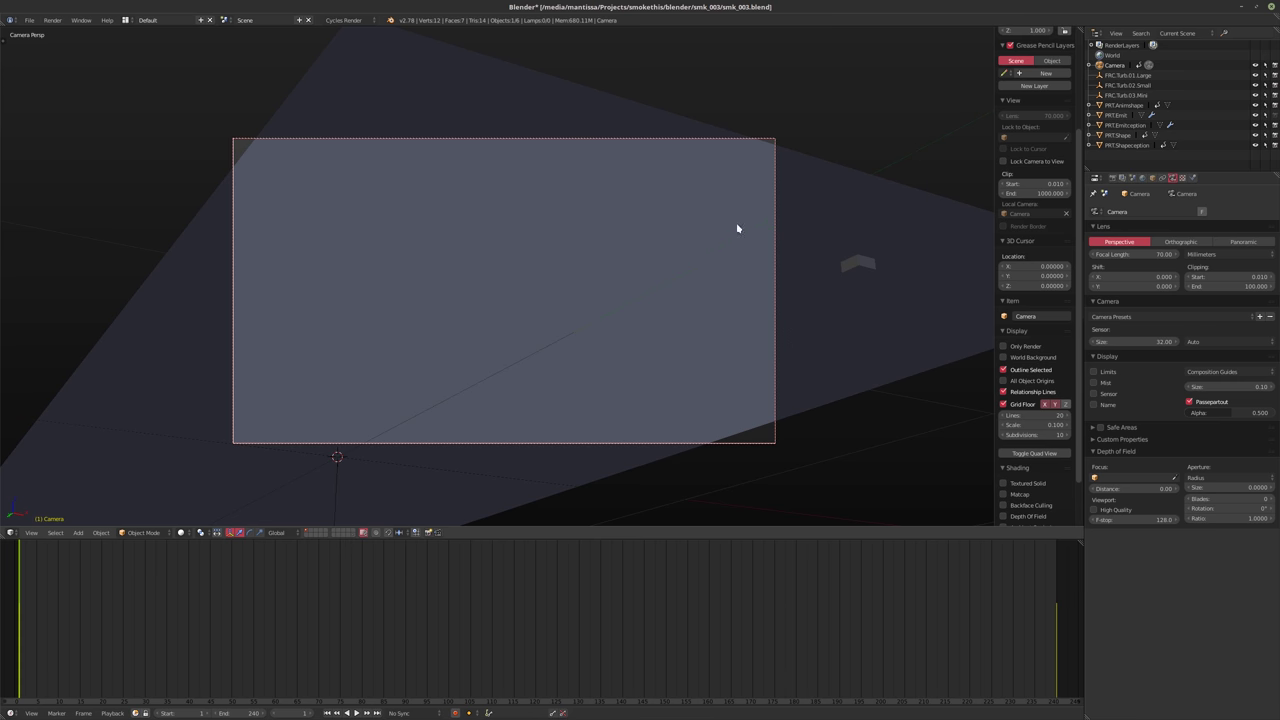
Tilt the camera downward about its local X axis and raise it about 0.026 along global Z
key("r")
key("x")
key("x")
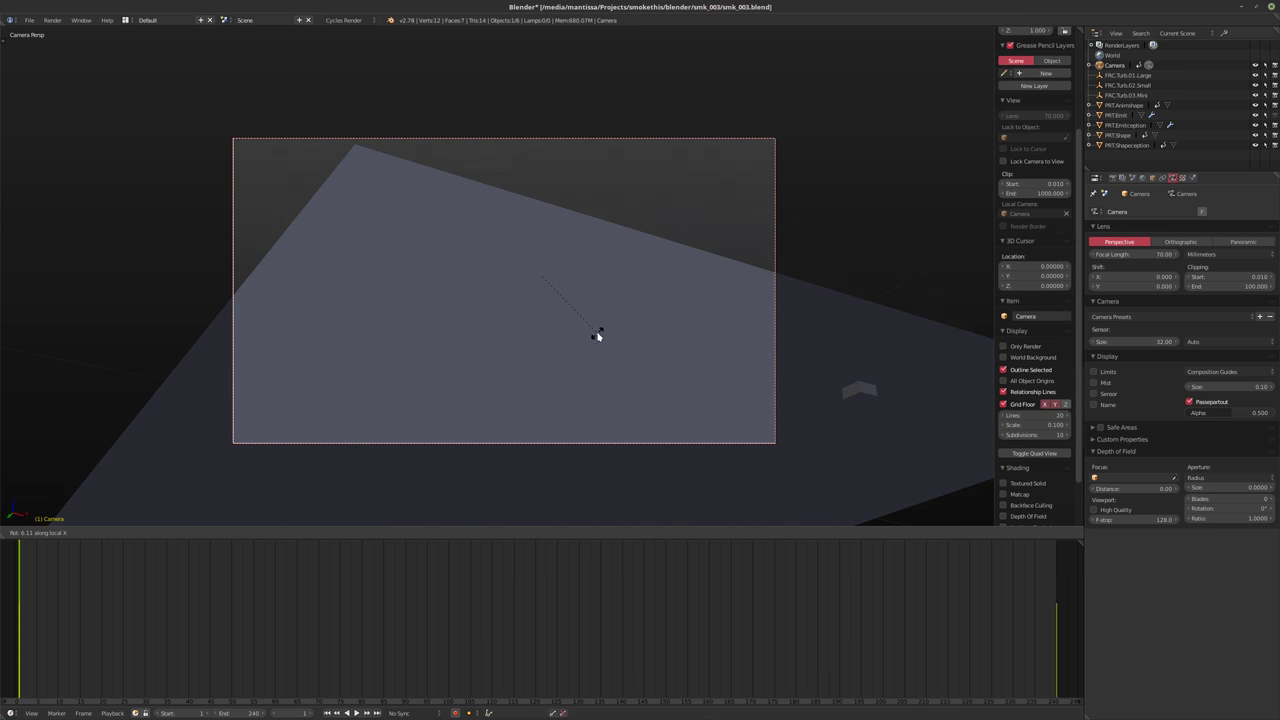
key("Escape")
key("g")
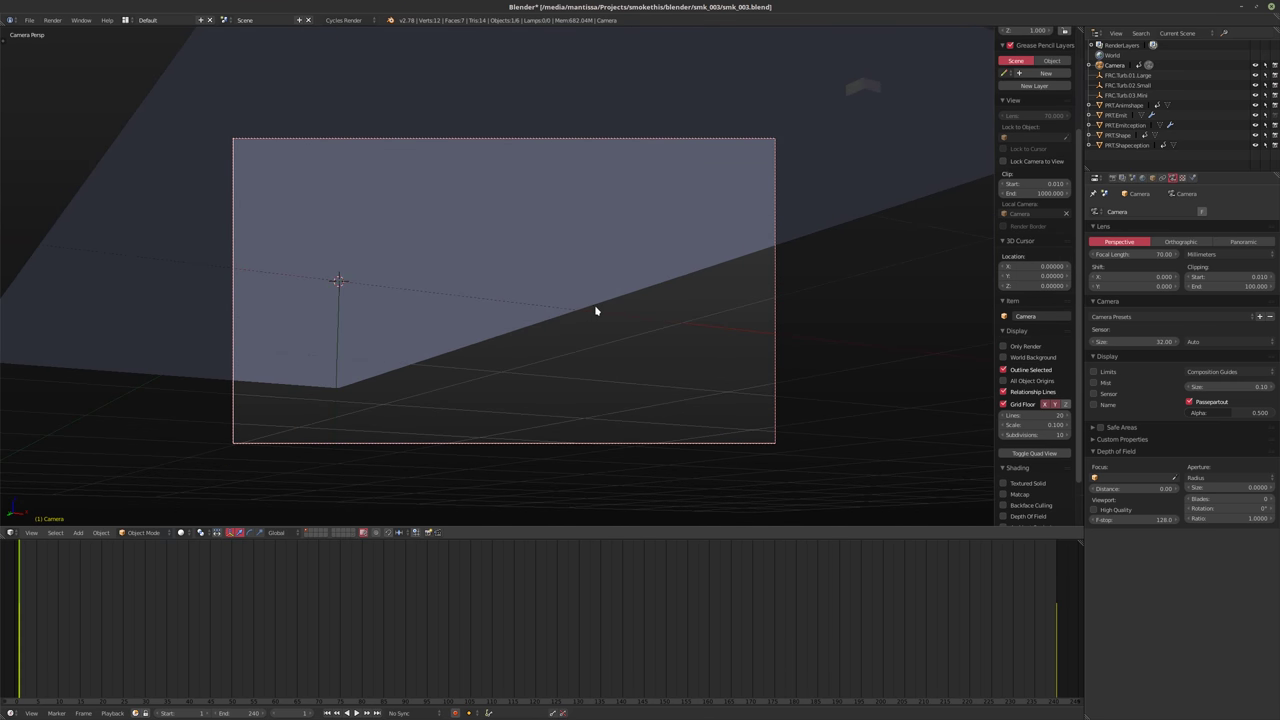
key("z")
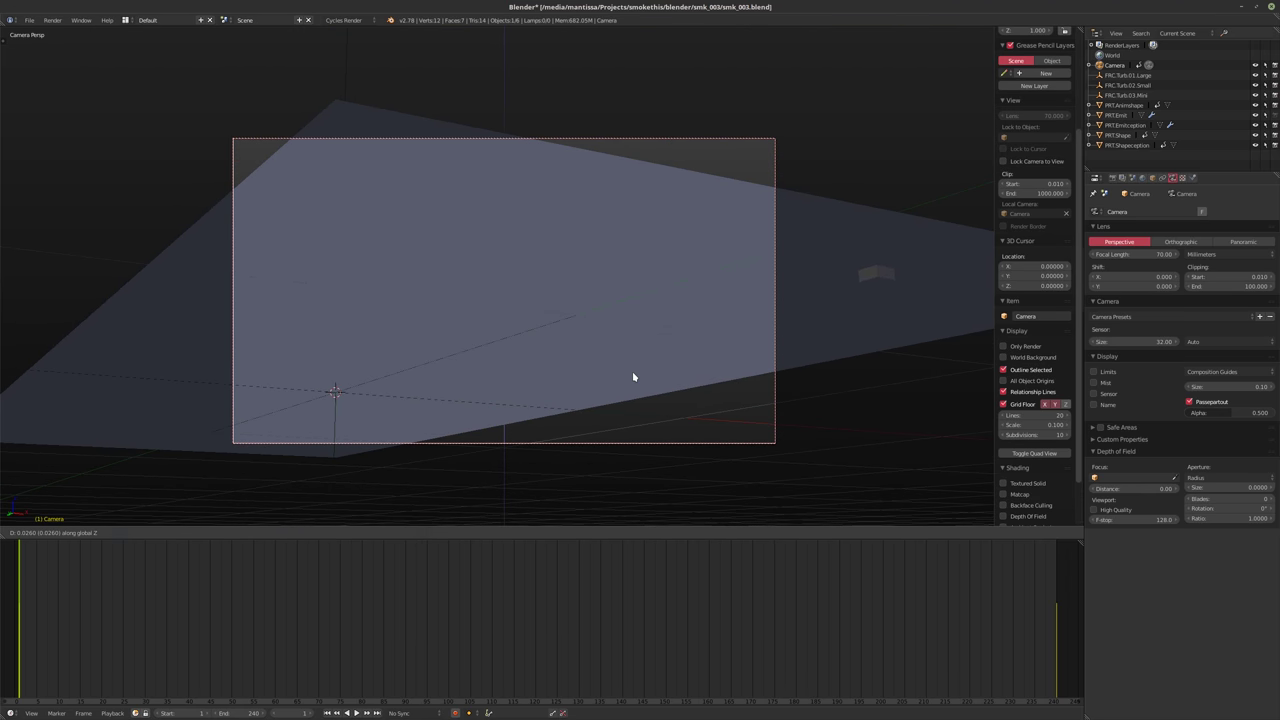
left_click(633, 376)
Shift the camera about 0.014 along global X and play back the animation with only renderable objects displayed
key("g")
key("x")
left_click(633, 383)
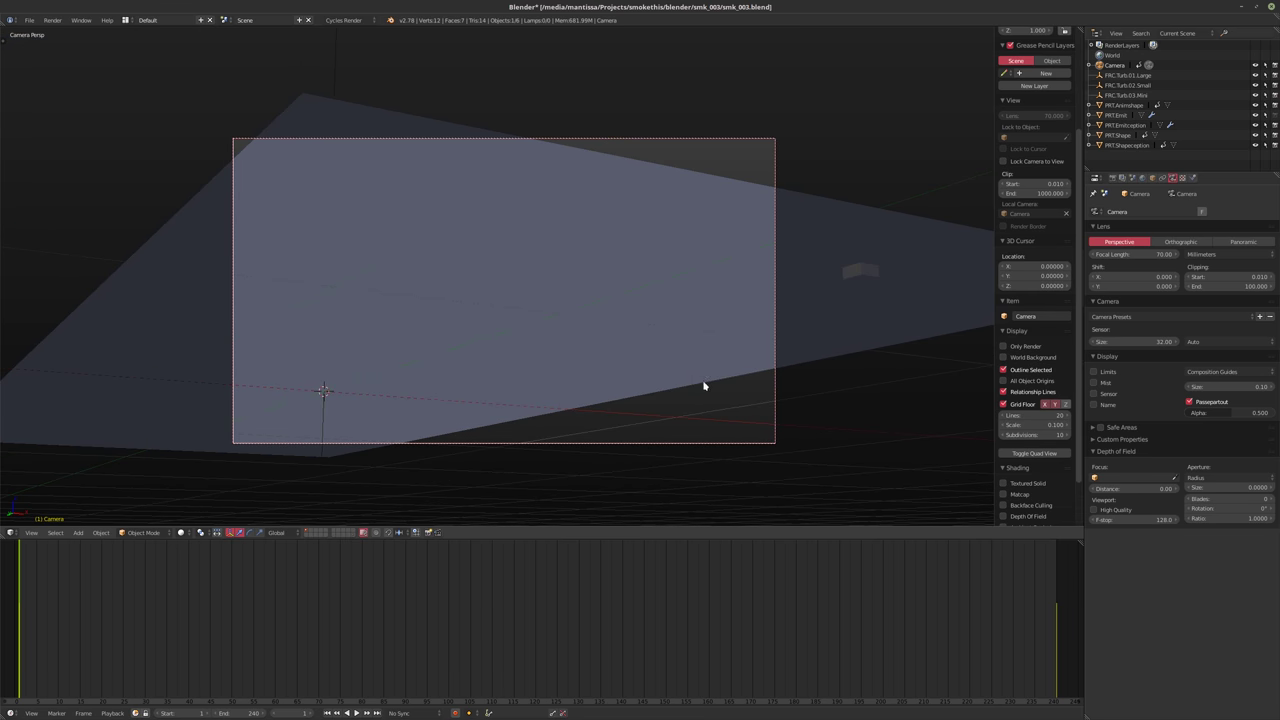
key("g")
key("x")
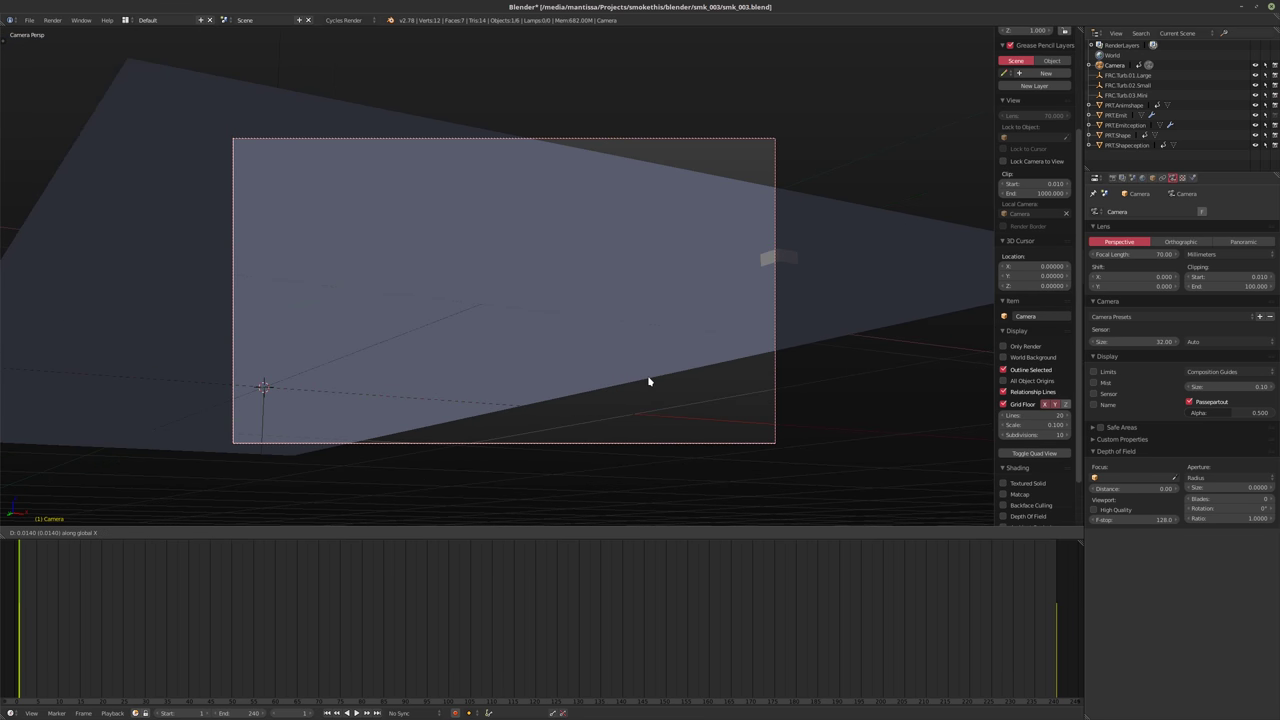
left_click(647, 383)
key("alt+a")
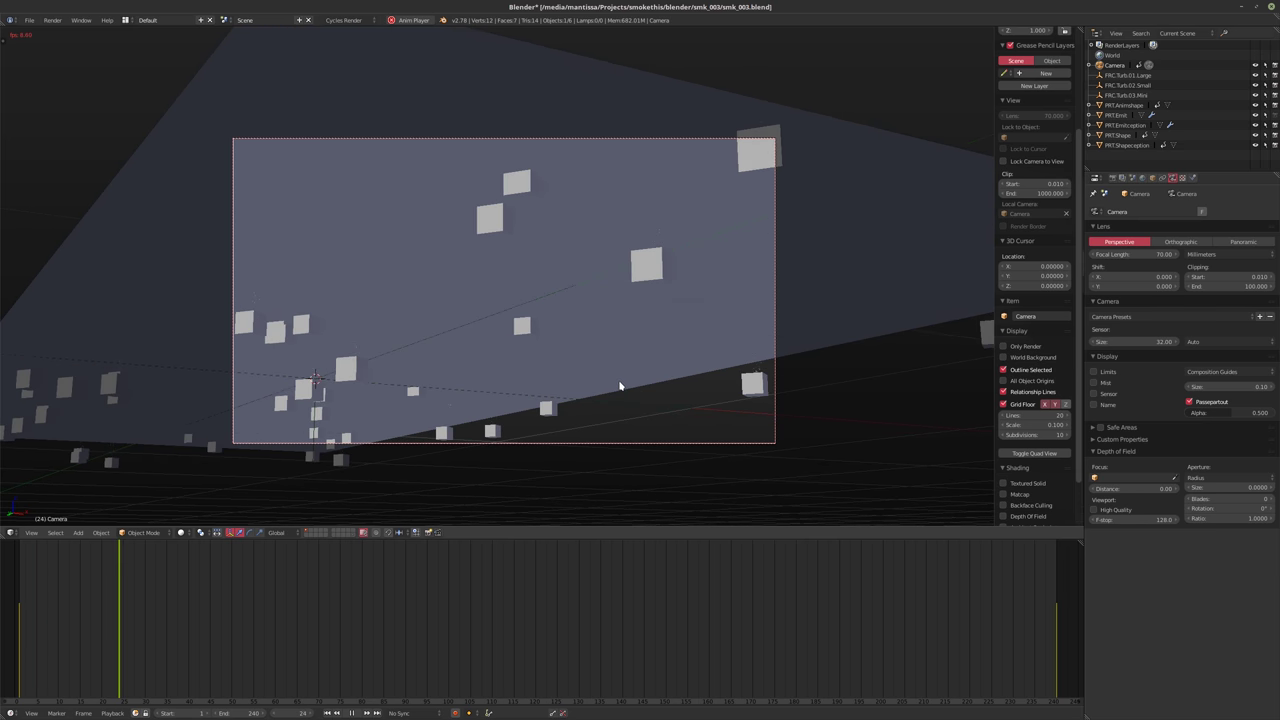
left_click(1005, 346)
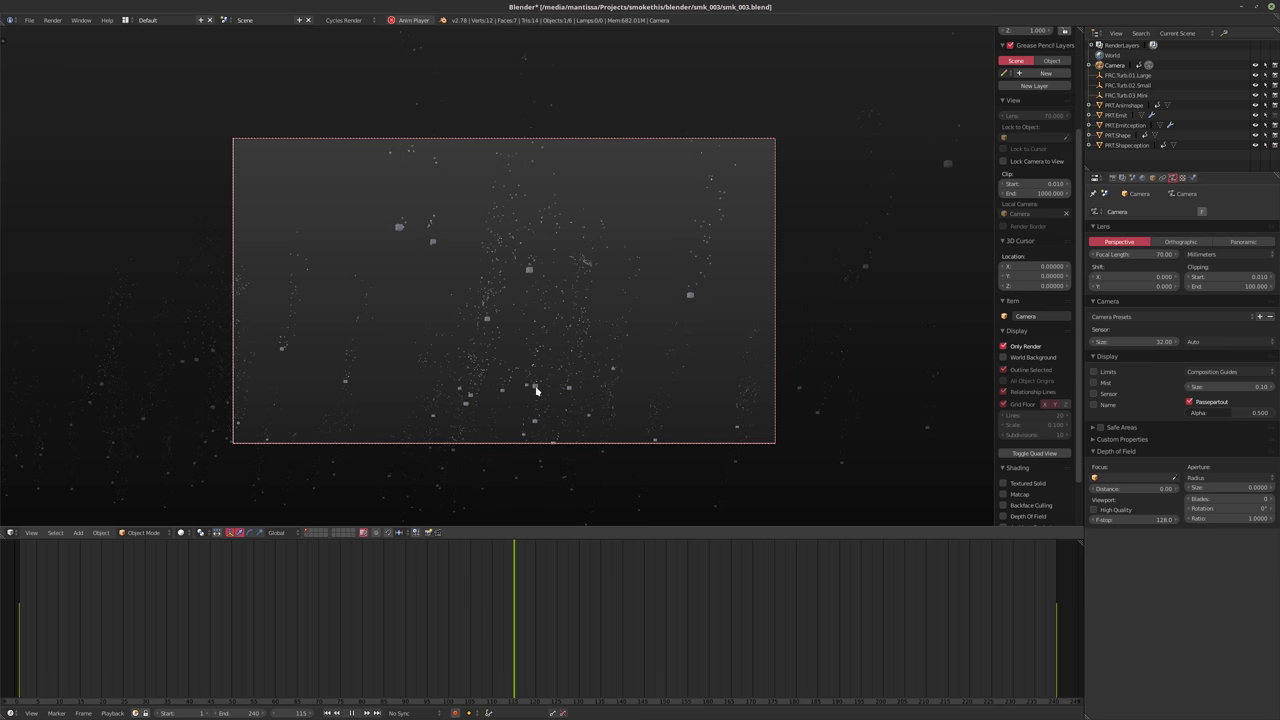
Set the particle number of PRT.Emitception to 100000 and play back the animation
key("Escape")
left_click(1124, 125)
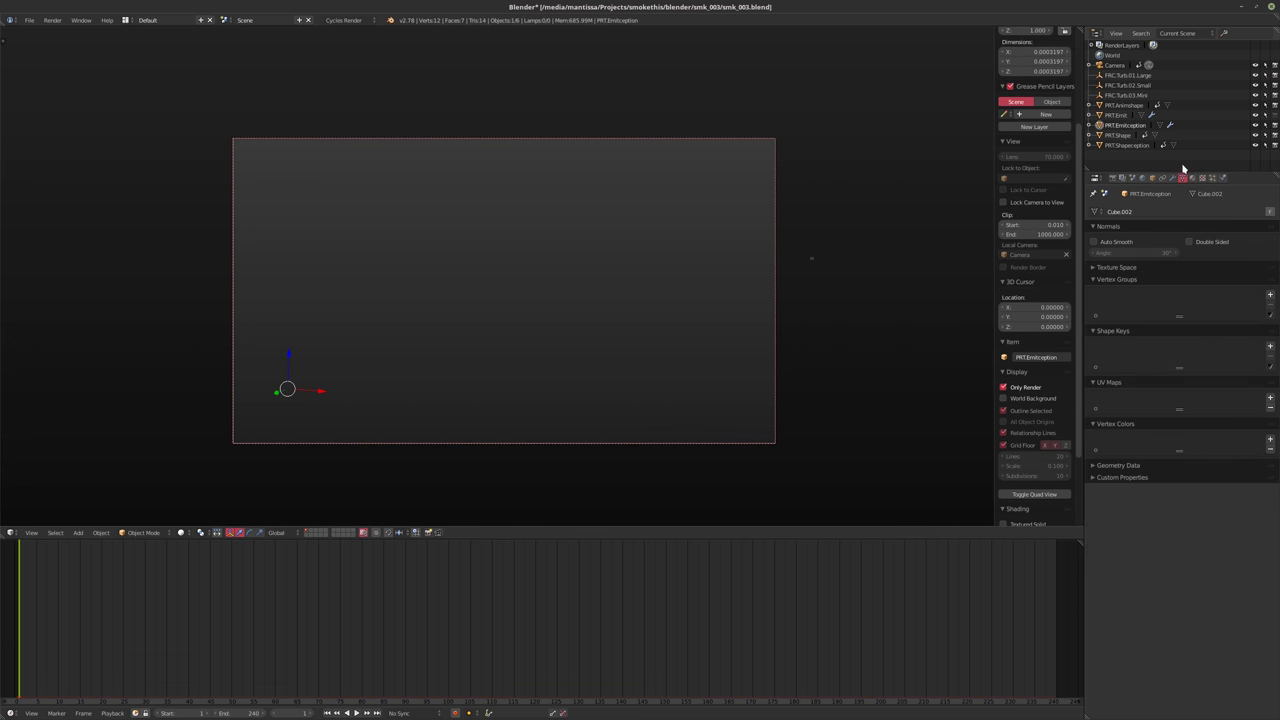
left_click(1212, 178)
left_click(1186, 288)
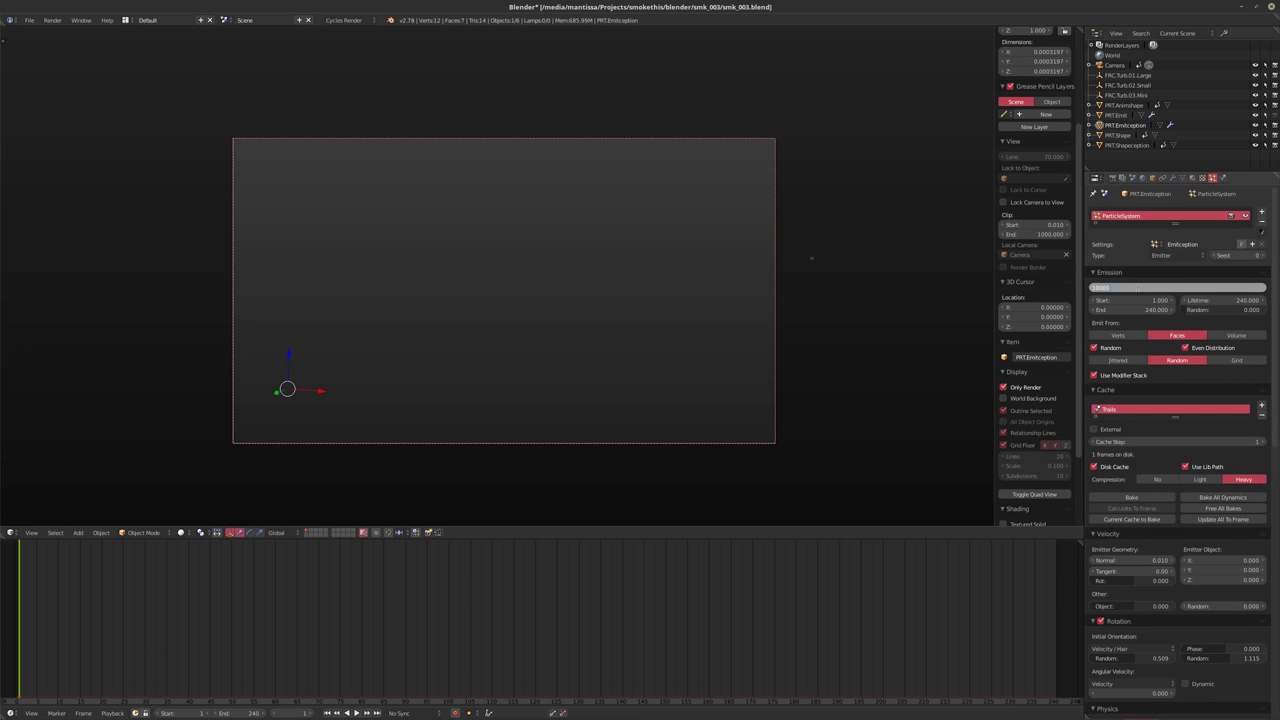
type("100000")
key("Return")
key("alt+a")
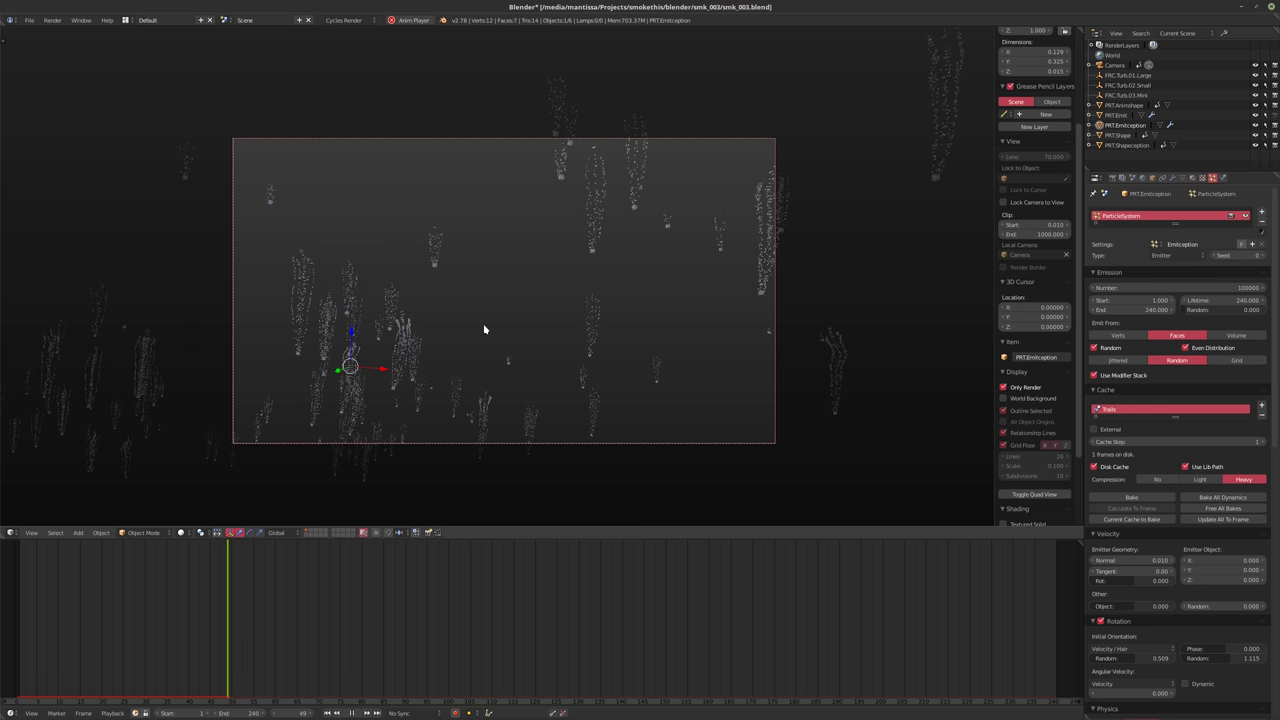
key("Escape")
Try an emission start of -60 for PRT.Emitception's particles, undo it and set the start back to 1
left_click(1139, 302)
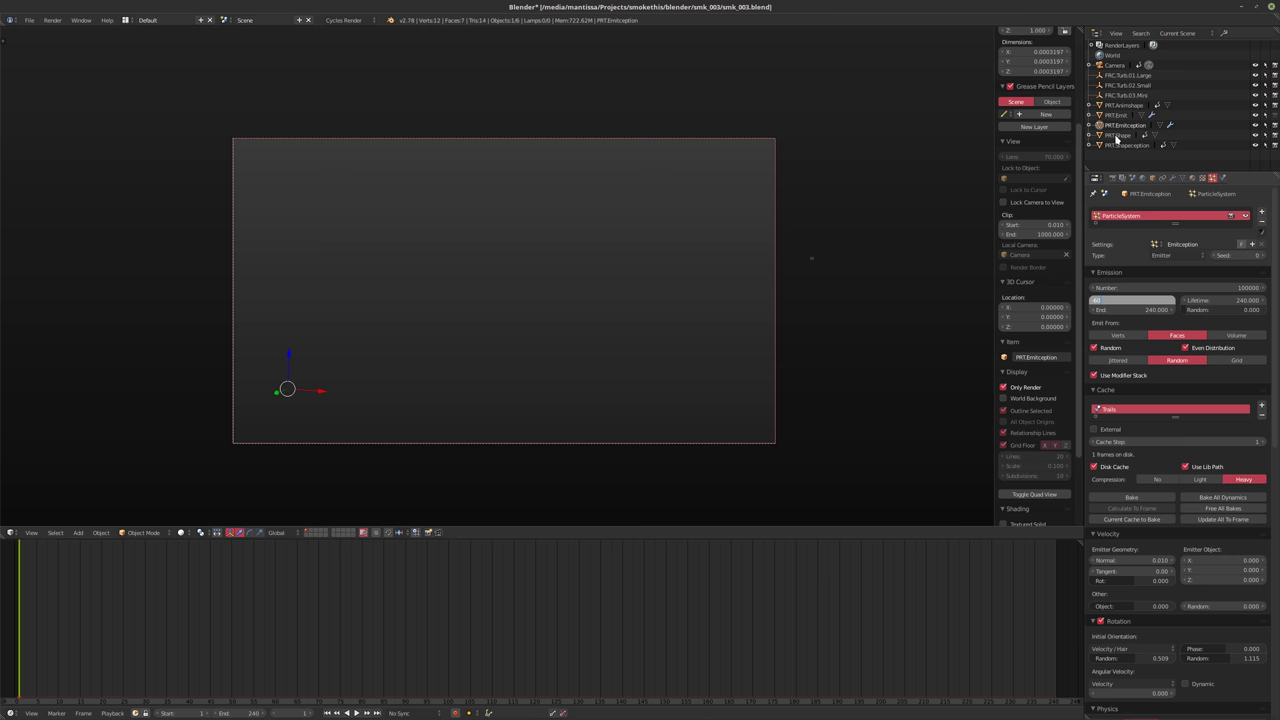
type("-60")
key("Return")
key("ctrl+z")
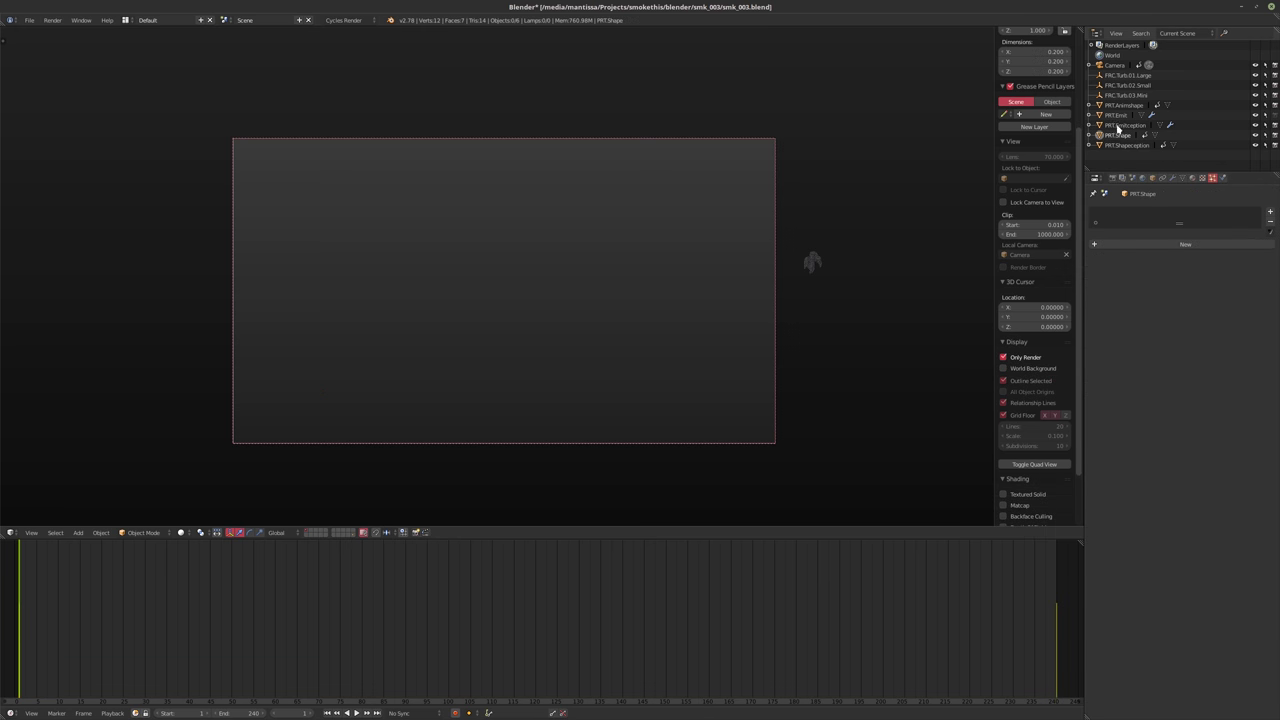
left_click(1118, 125)
left_click(1122, 300)
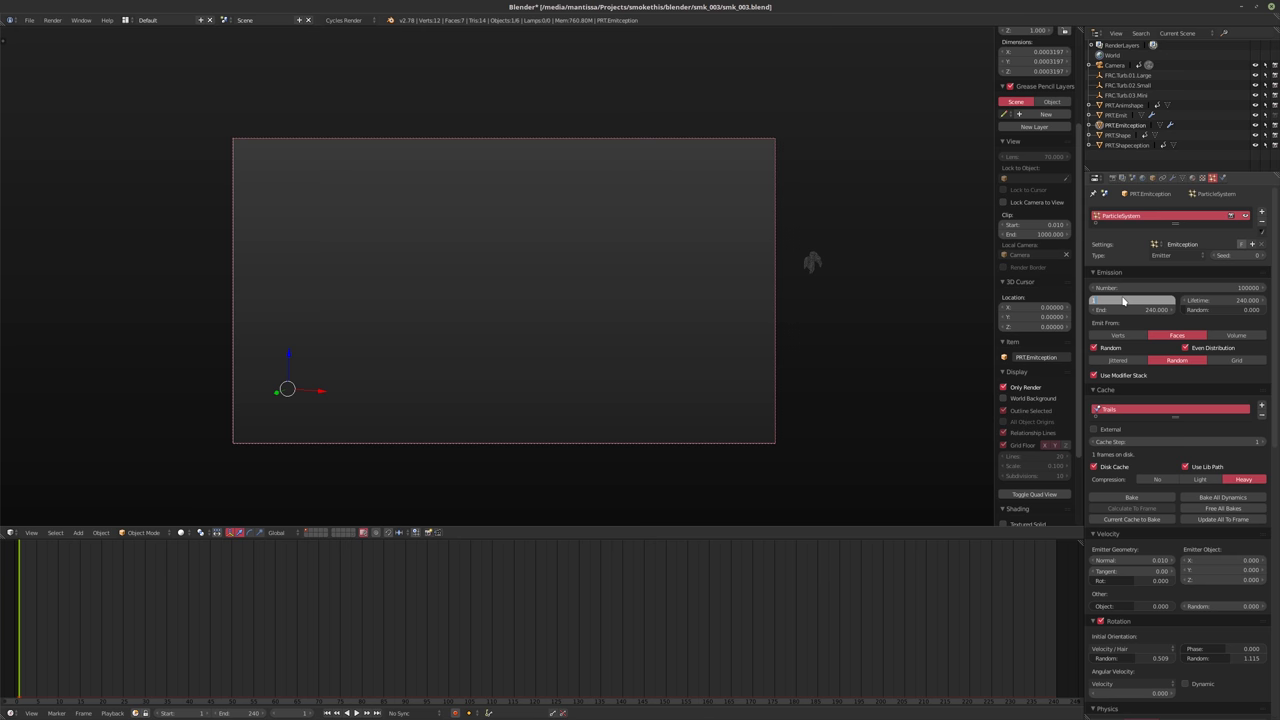
type("1")
key("Return")
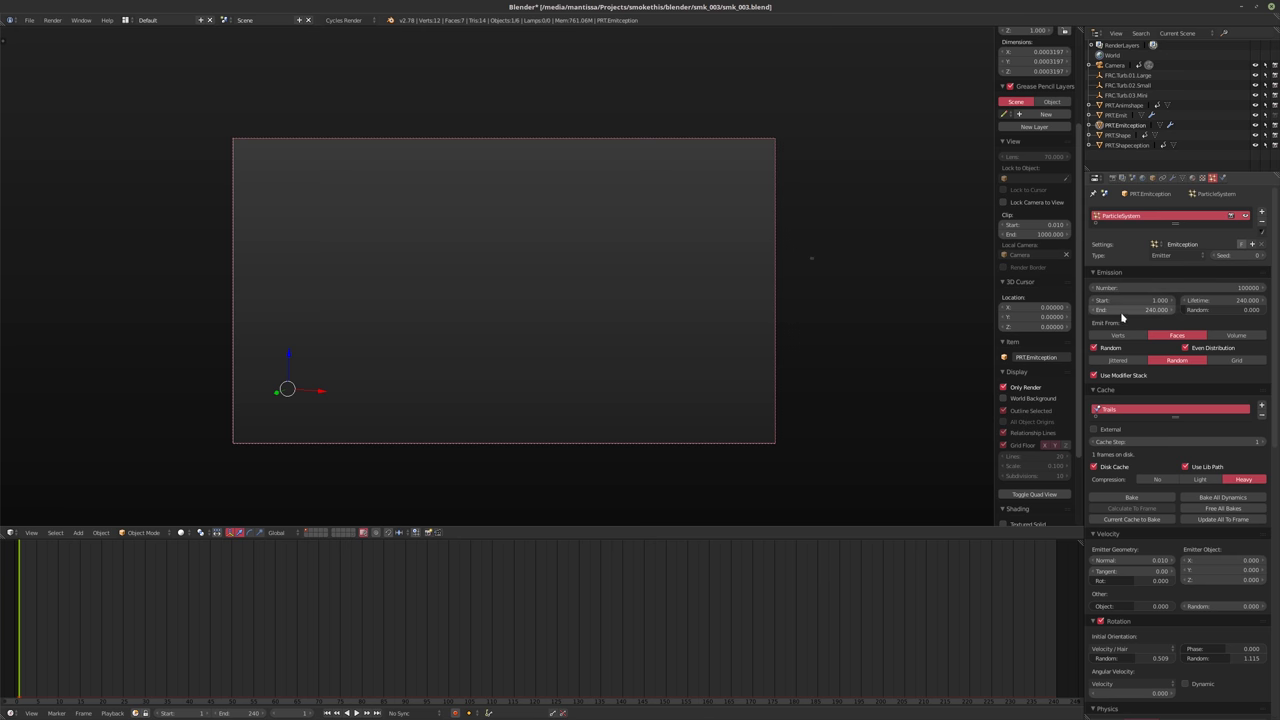
Set the turbulence strength of both FRC.Turb.03.Mini and FRC.Turb.02.Small to 0.15
left_click(1129, 95)
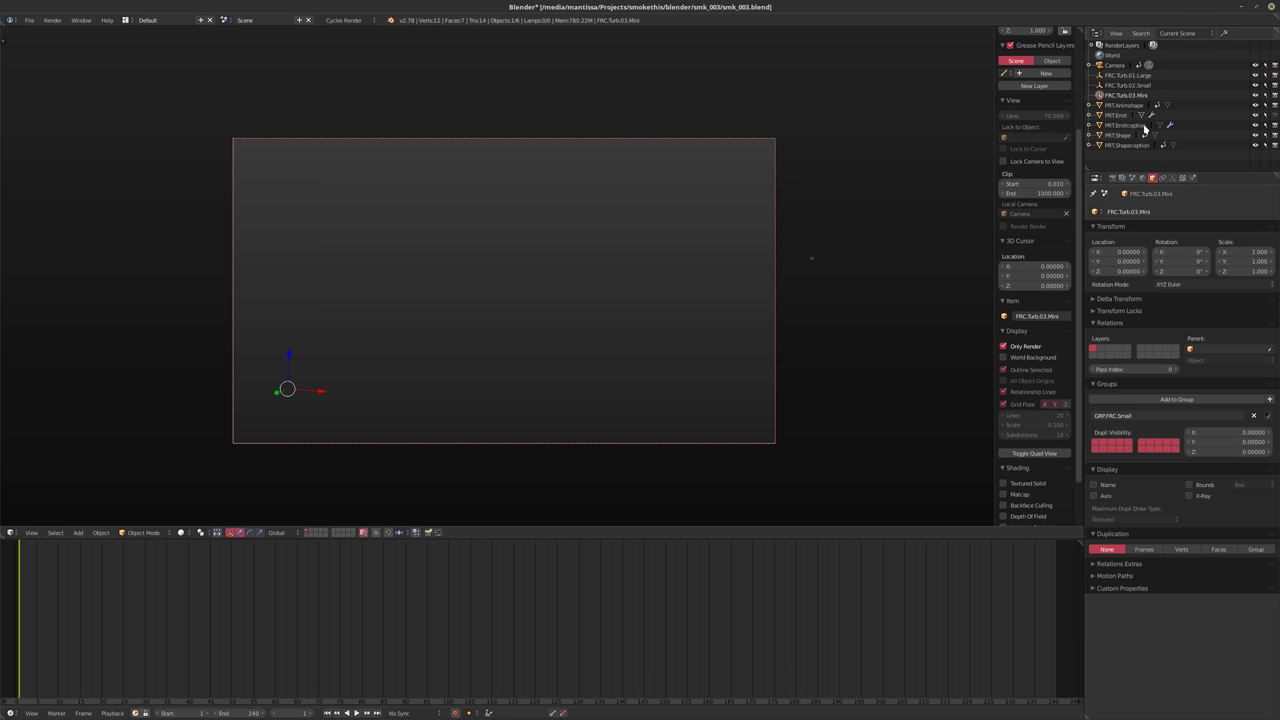
left_click(1192, 178)
left_click(1126, 283)
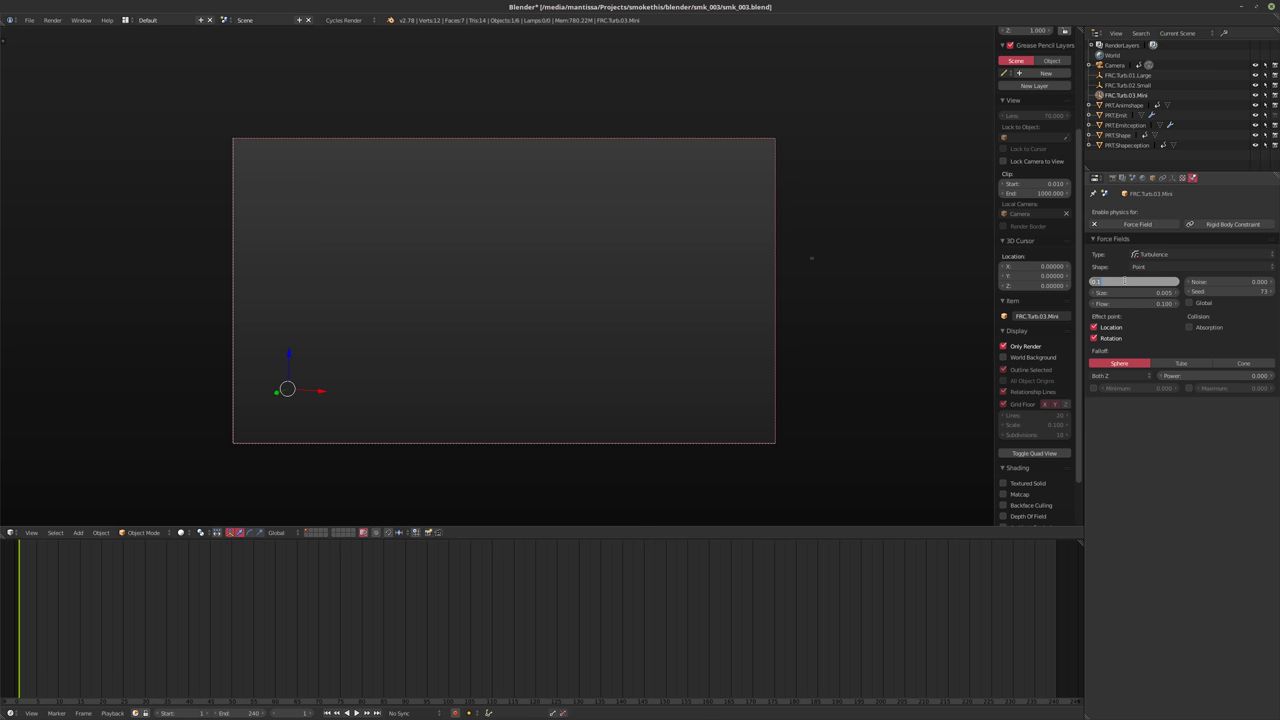
type("0.15")
key("Return")
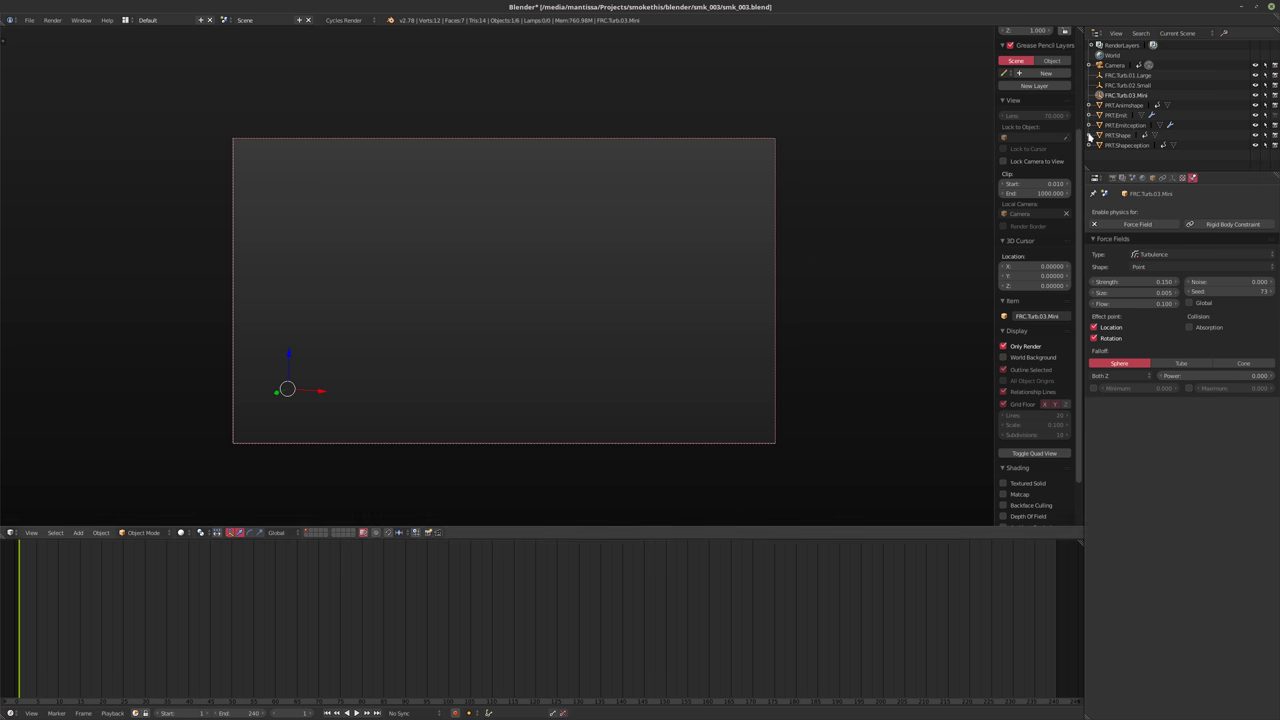
left_click(1127, 86)
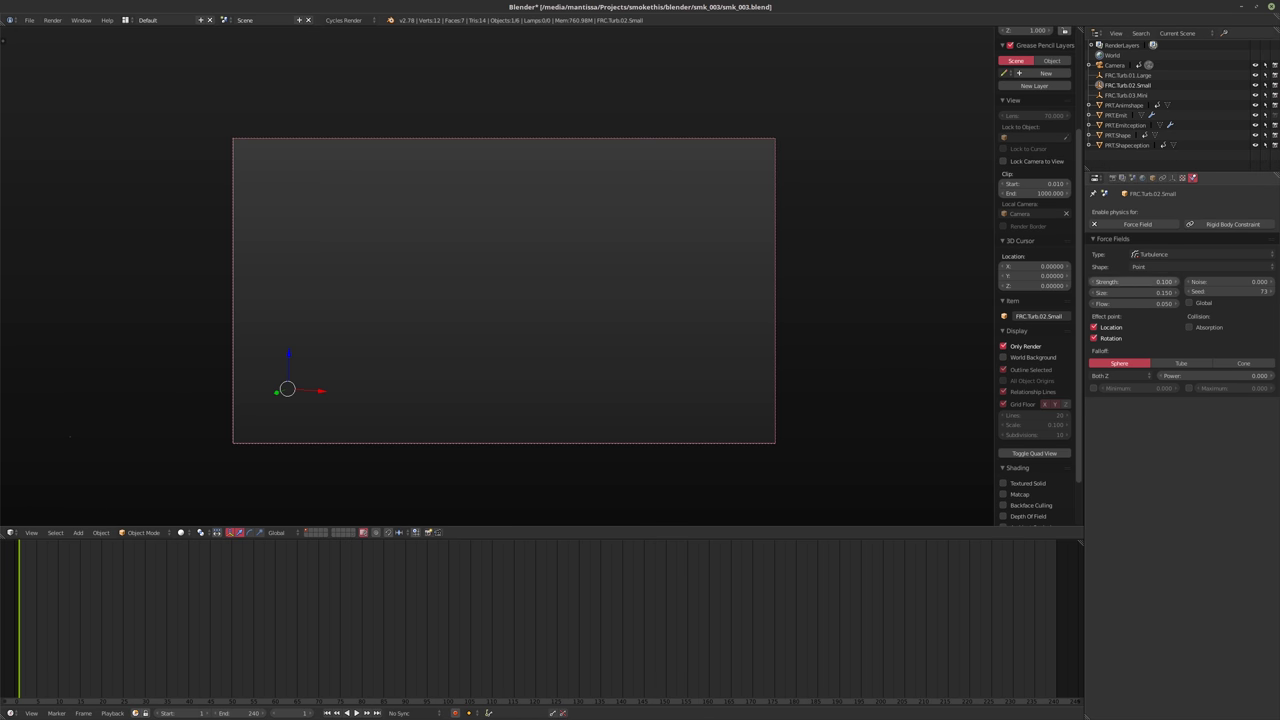
left_click(1124, 283)
type(".15")
key("Return")
Set PRT.Emit's particle number to 200 and its particle lifetime to 360
left_click(1116, 115)
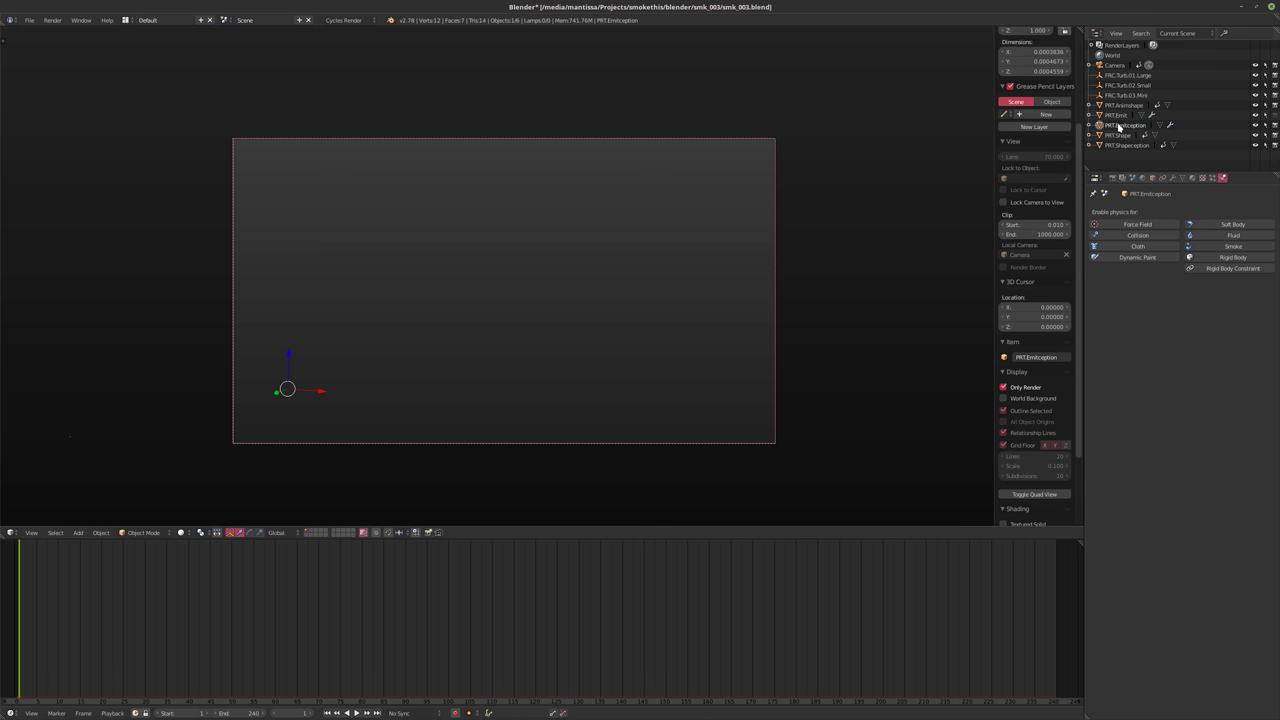
left_click(1212, 178)
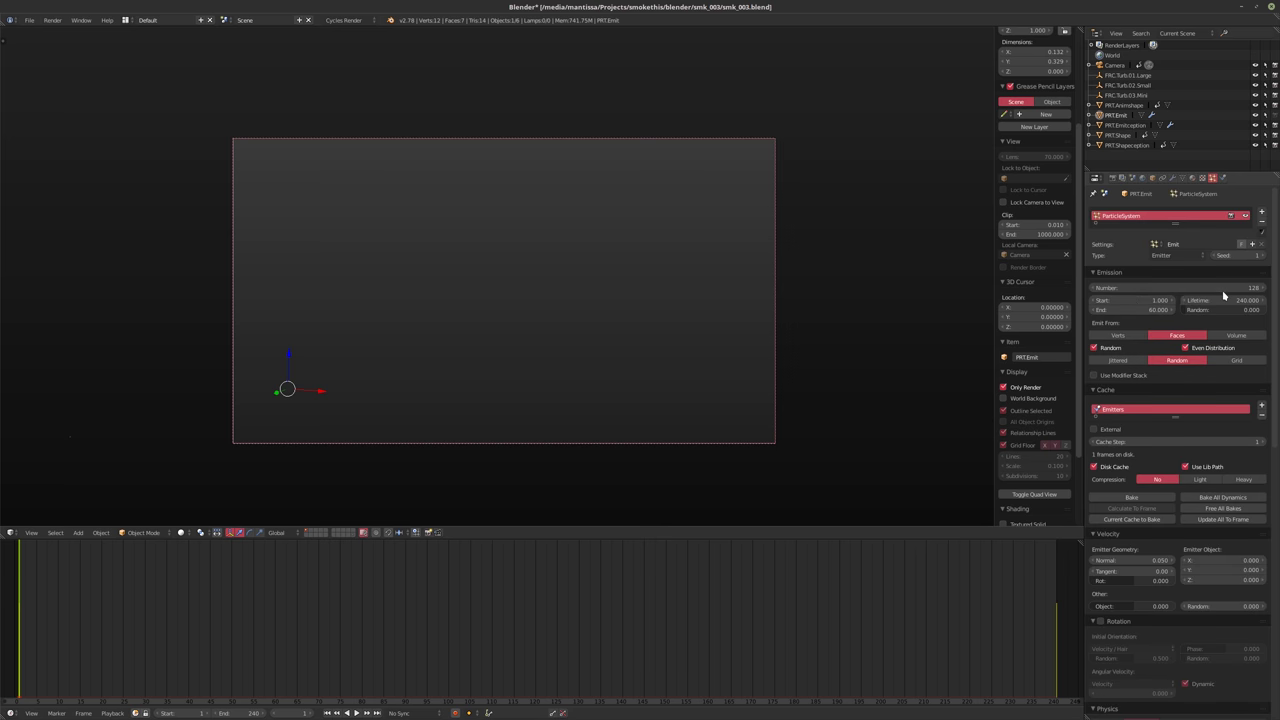
left_click(1158, 287)
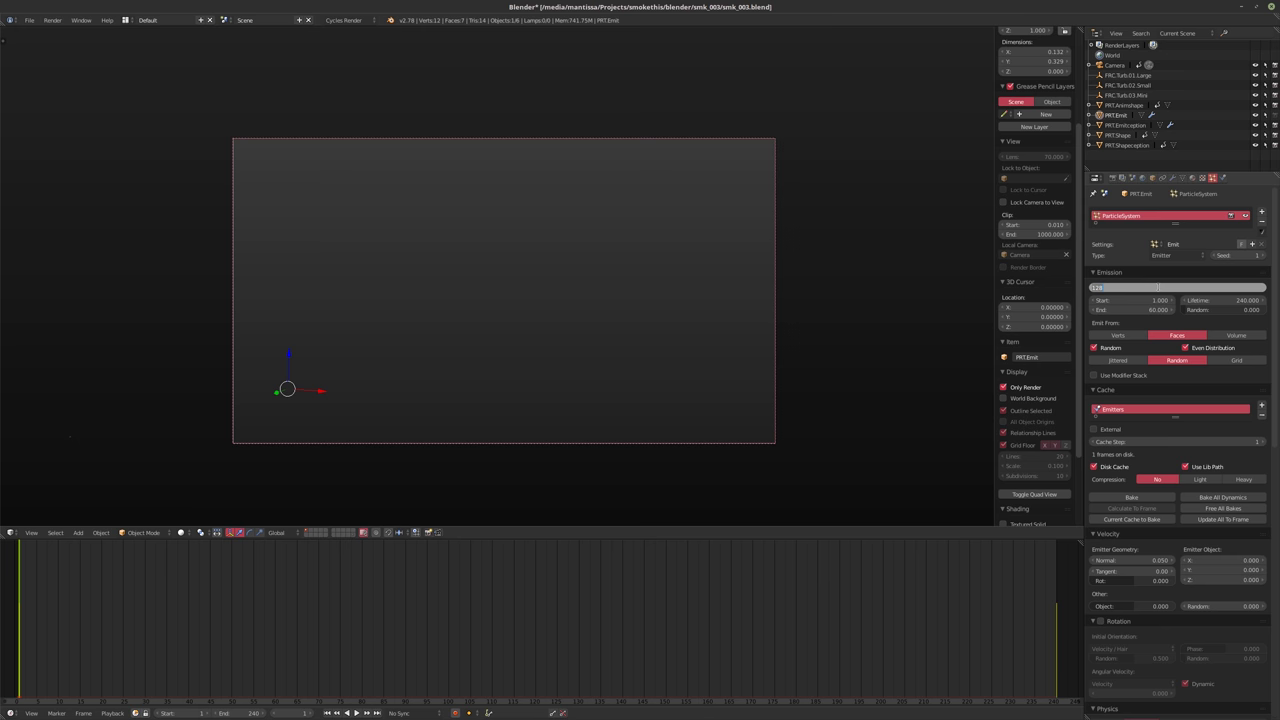
key("Return")
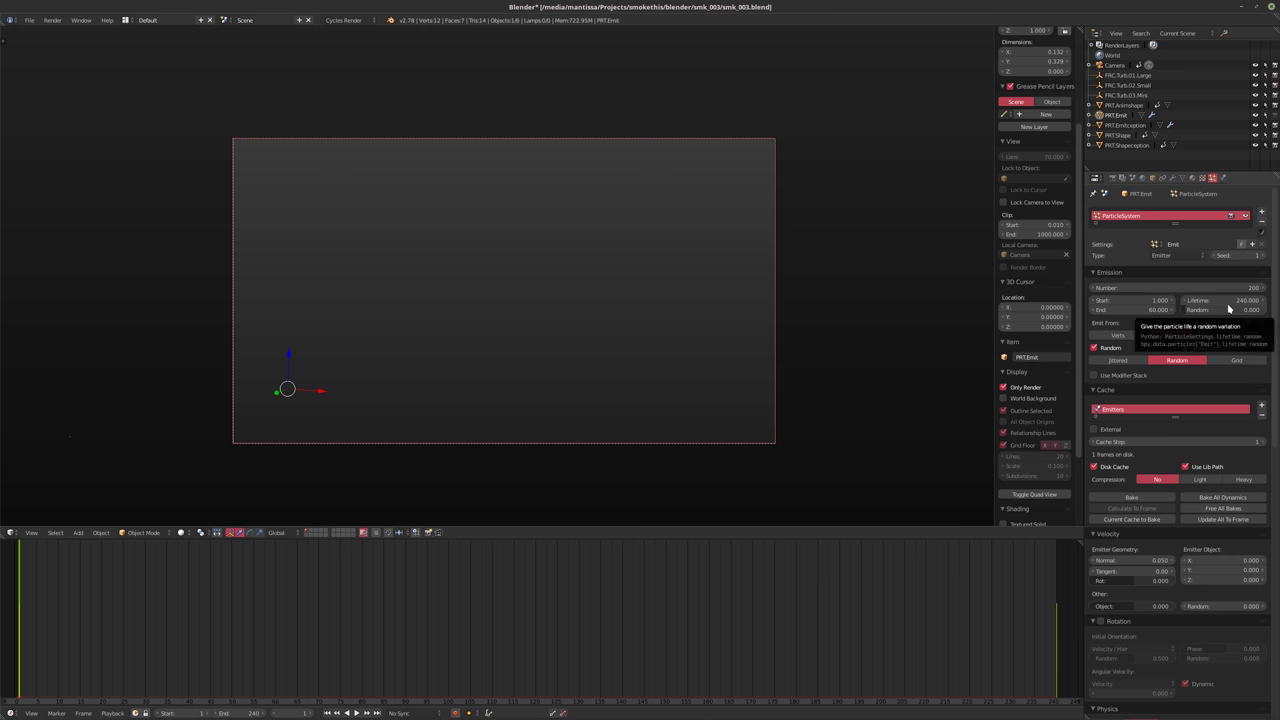
left_click(1221, 300)
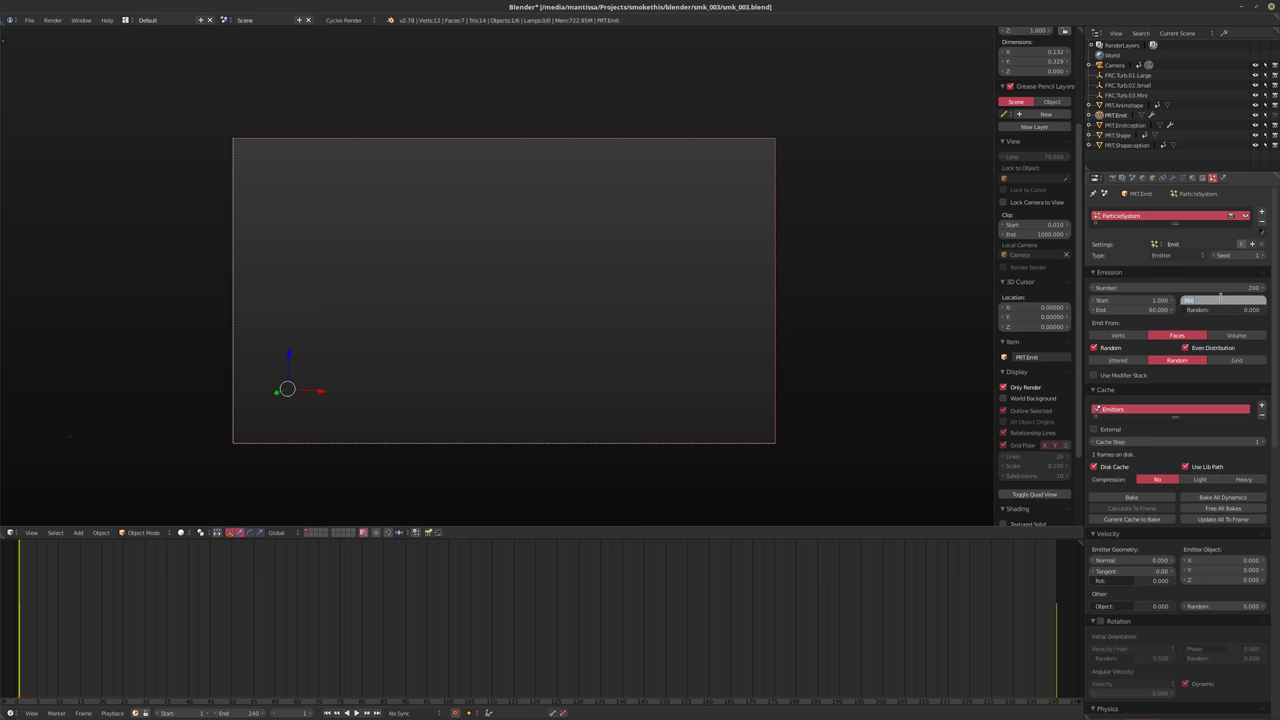
type("360")
key("Return")
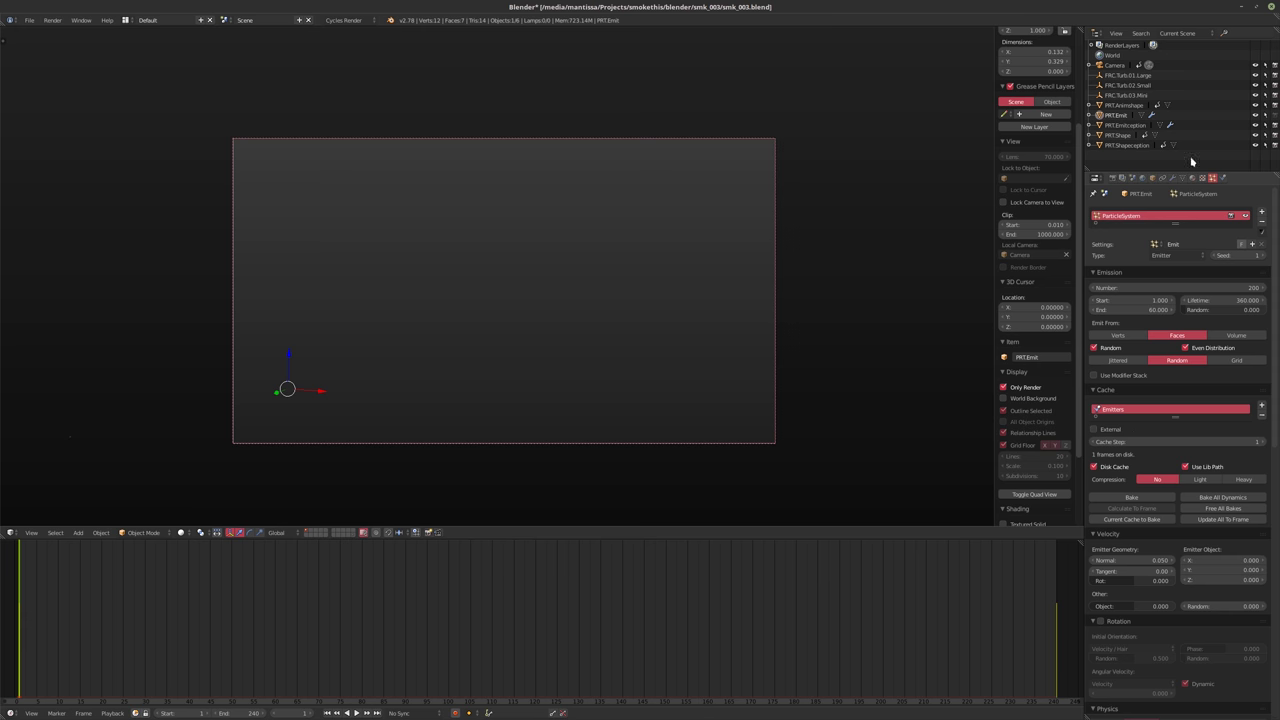
Set the emission end and the particle lifetime of PRT.Emitception to 360
left_click(1121, 125)
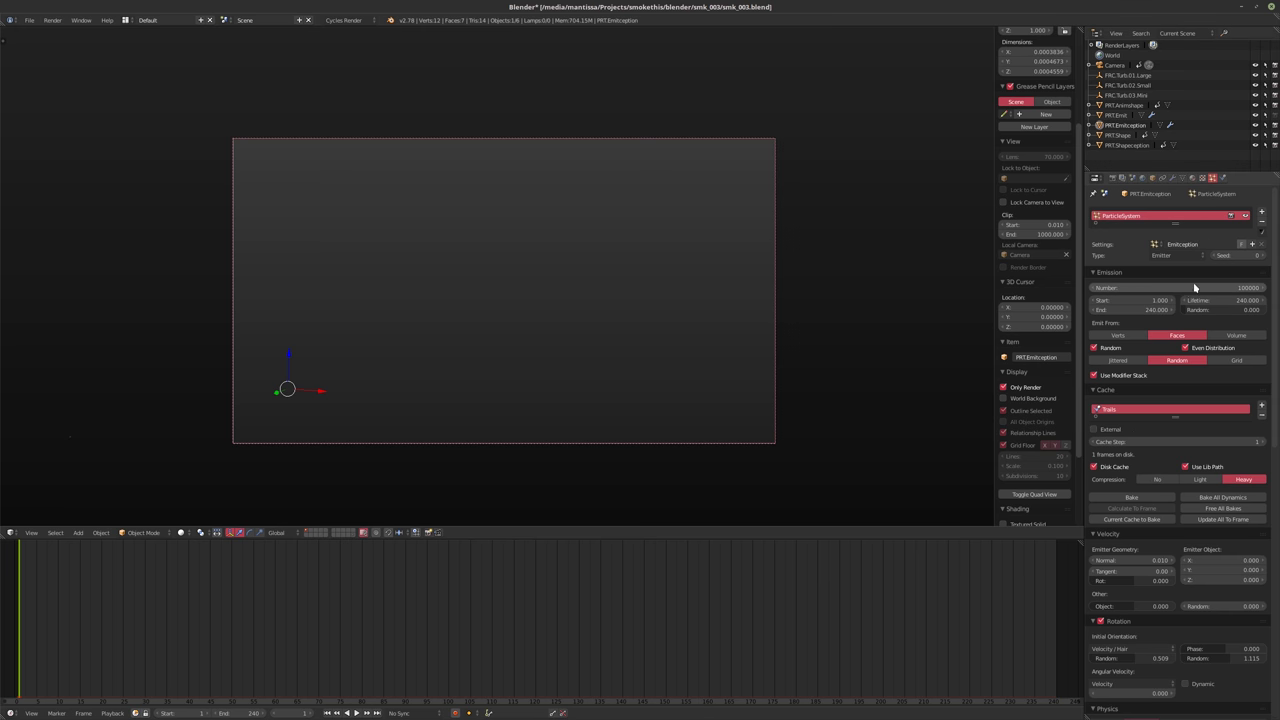
left_click(1147, 288)
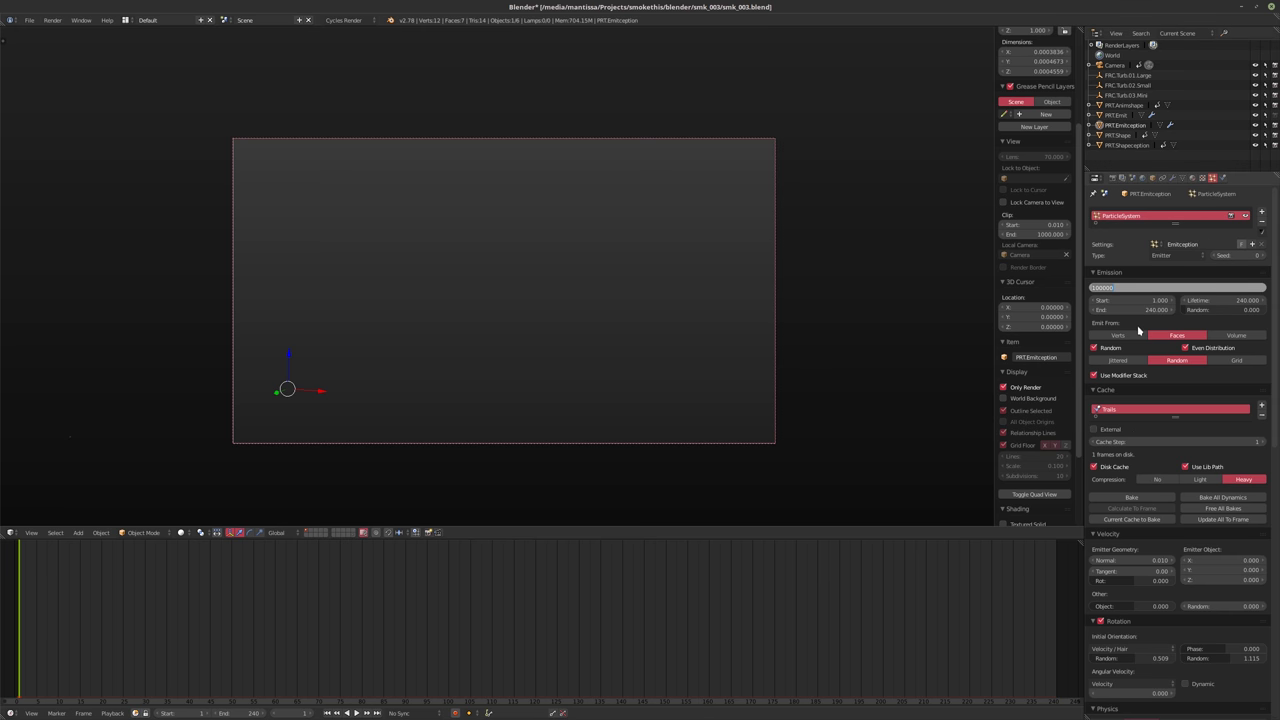
key("Escape")
left_click(1127, 313)
type("3")
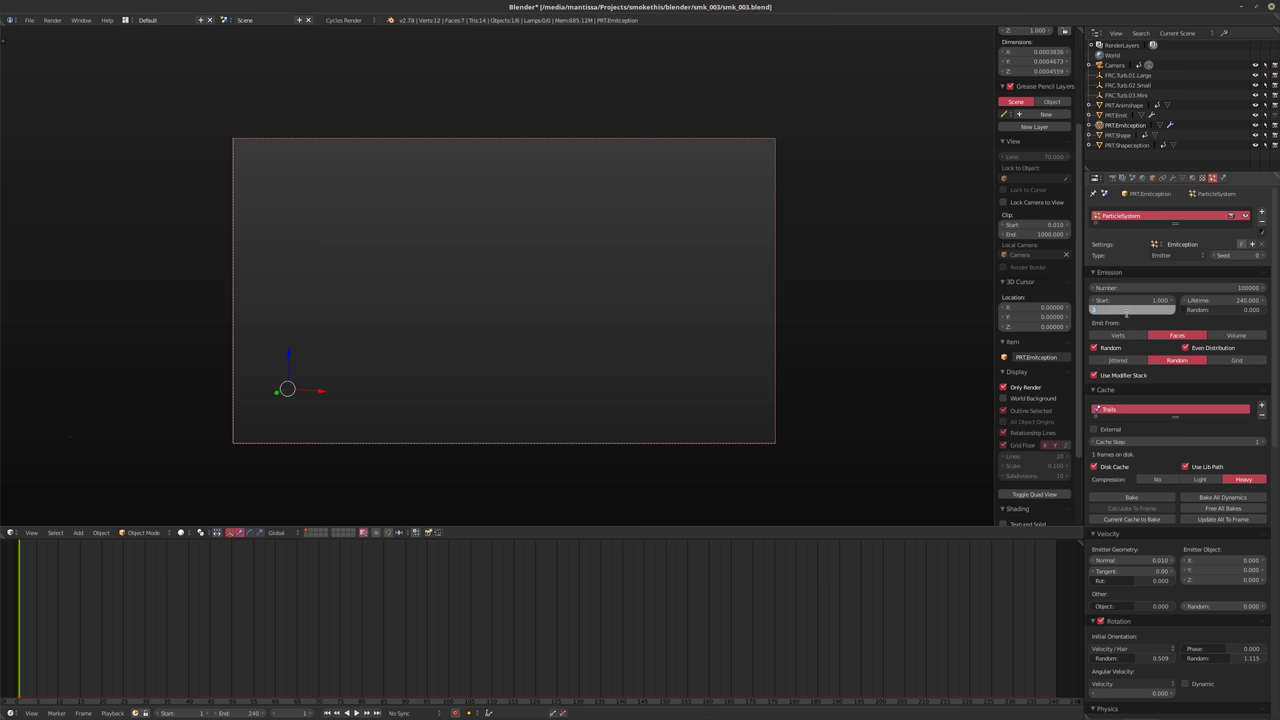
type("60")
key("Tab")
type("3")
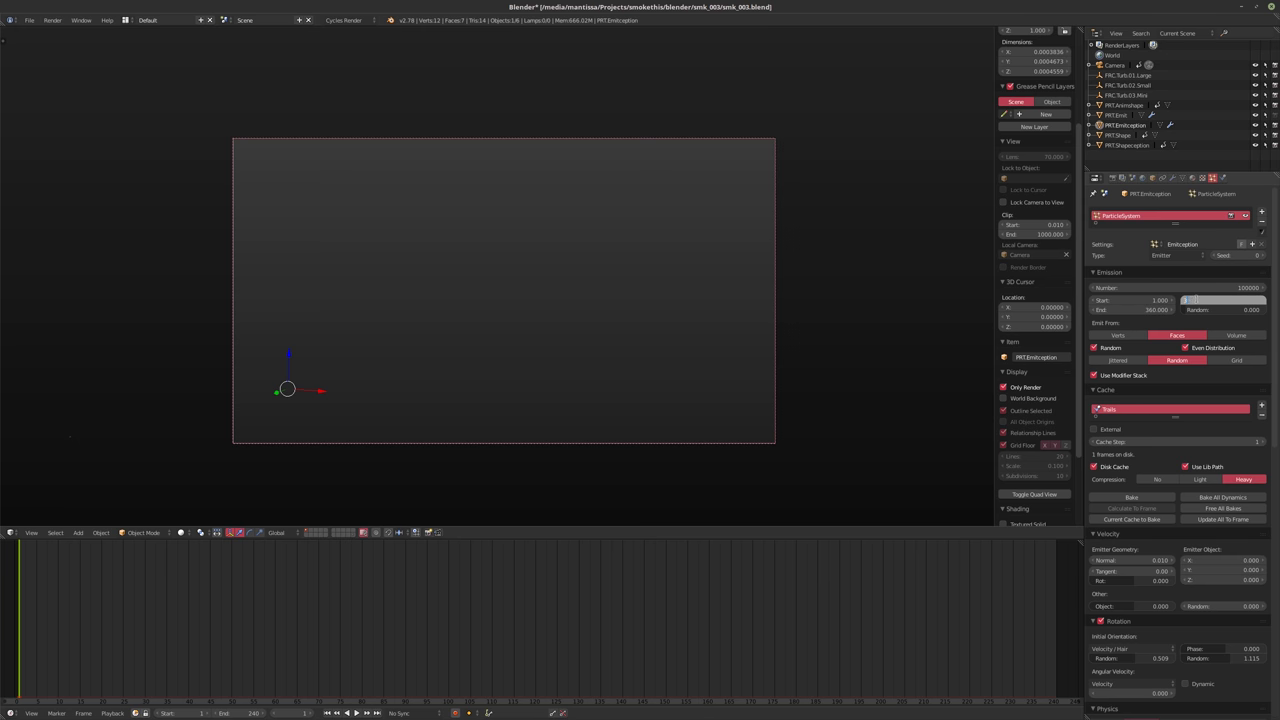
type("60")
key("Return")
Extend the scene's frame range to end at frame 360 and save the file over the existing one
left_click(1112, 178)
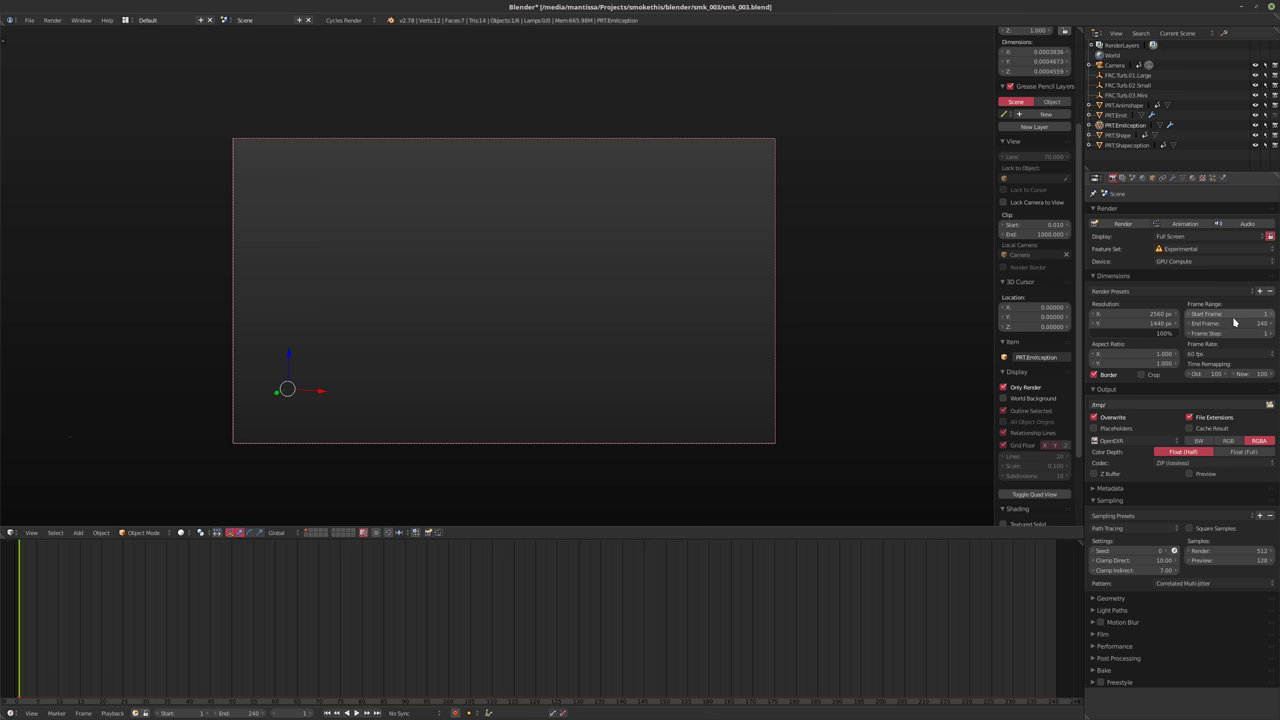
left_click(1232, 322)
type("360")
key("Return")
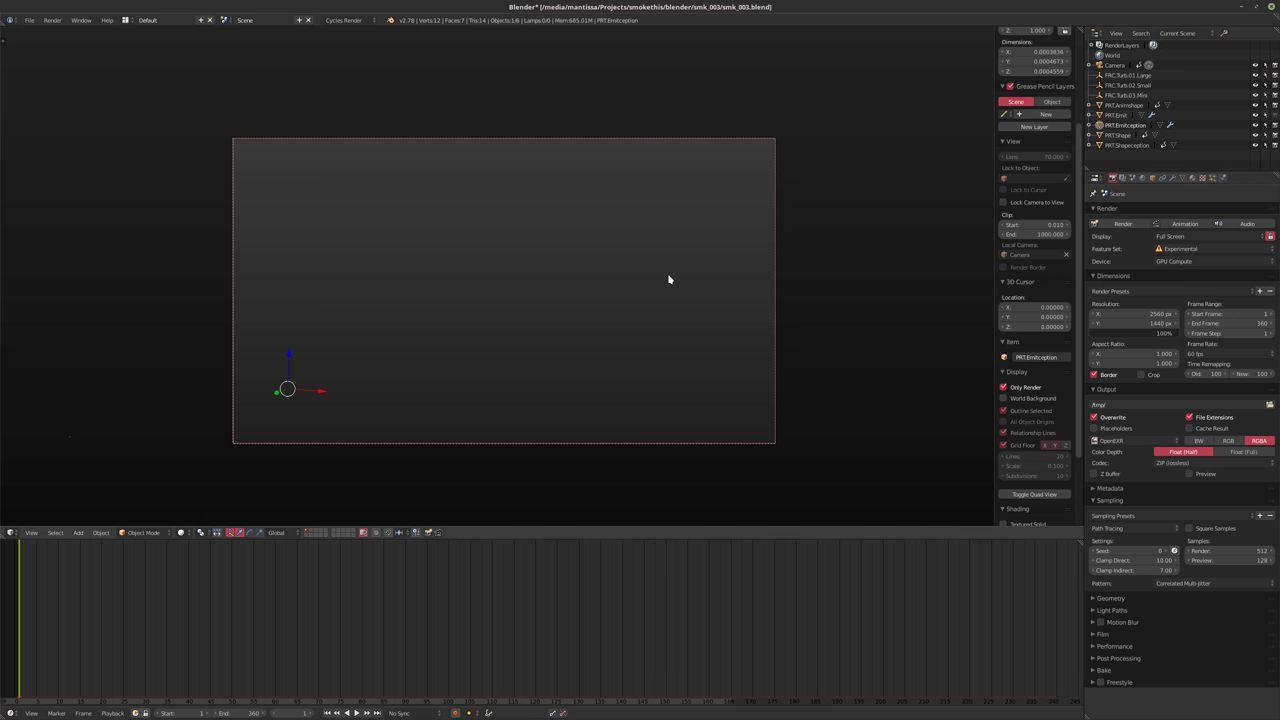
key("ctrl+s")
key("Return")
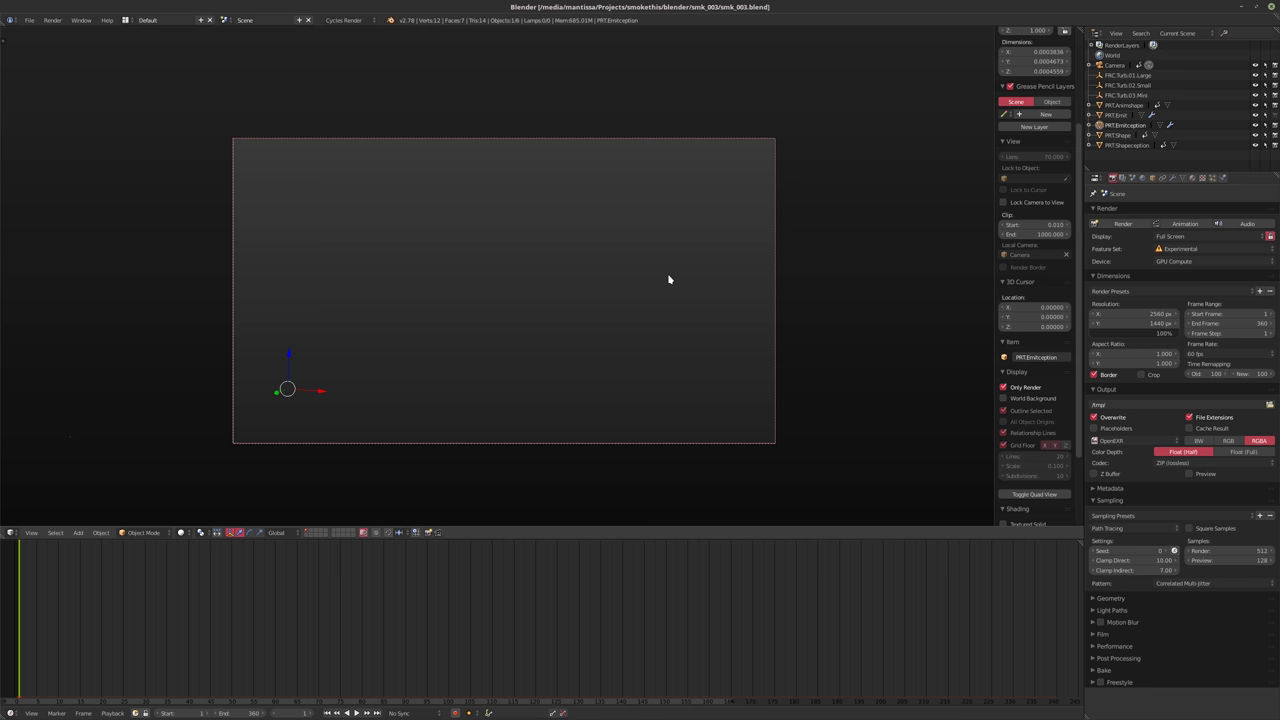
Play back the extended animation and check the particle trails through the camera
key("alt+a")
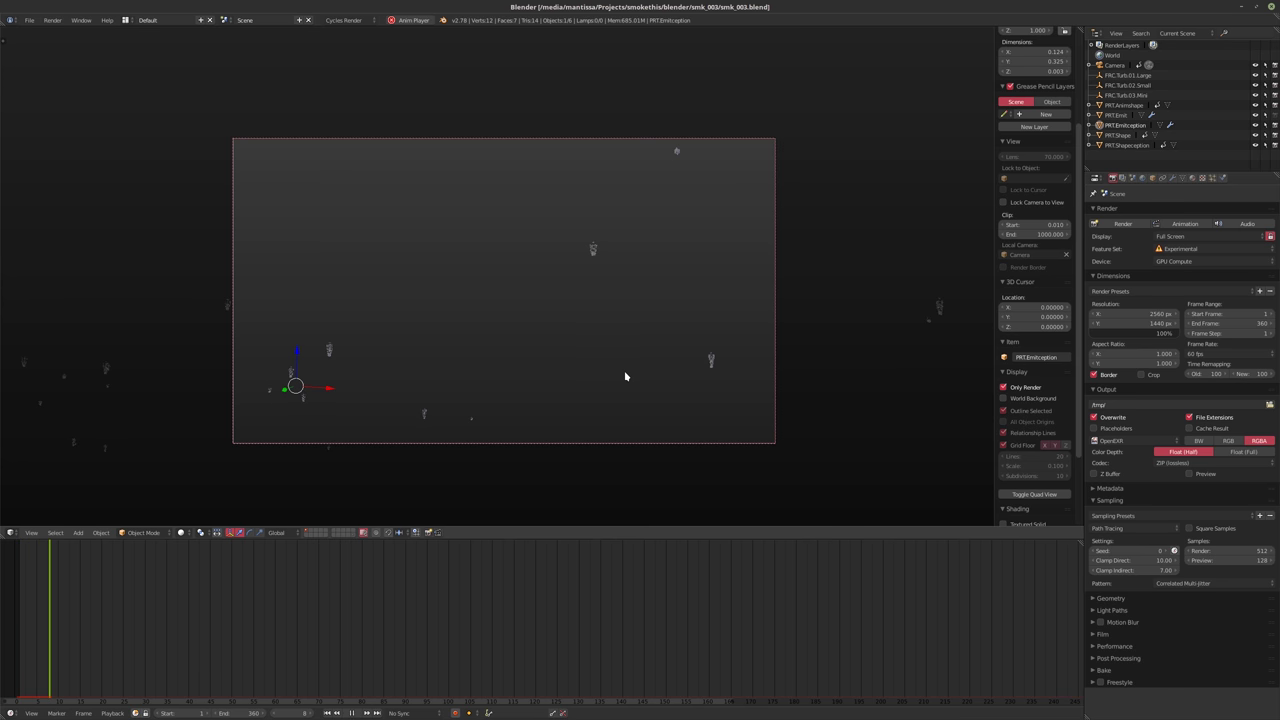
scroll(743, 622, "up", 3, "ctrl")
scroll(761, 616, "up", 2, "ctrl")
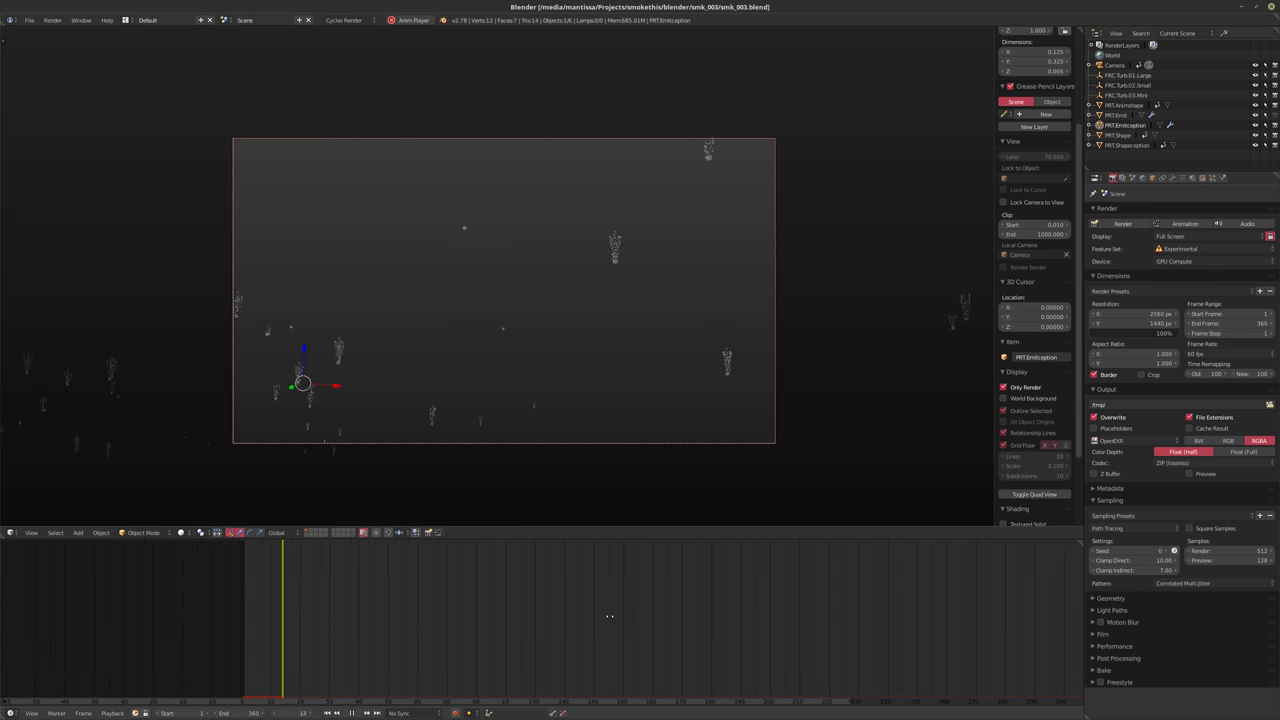
scroll(650, 614, "down", 5, "ctrl")
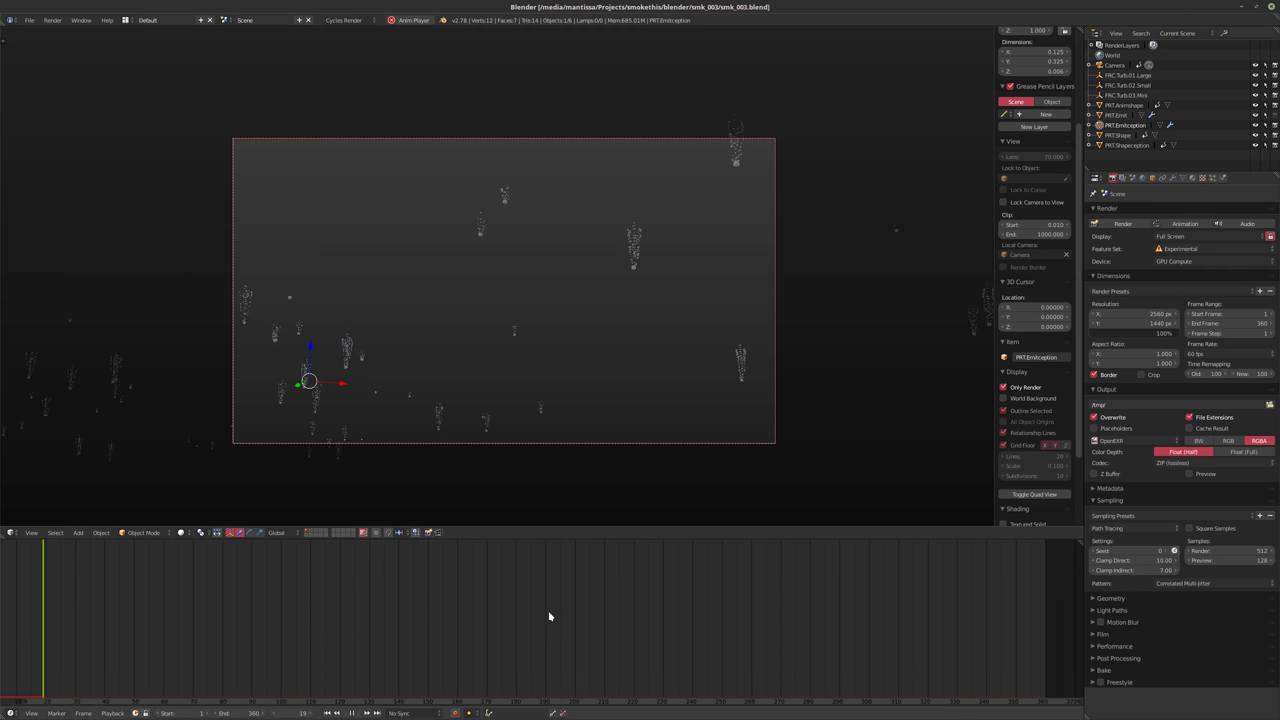
scroll(560, 612, "up", 3, "ctrl")
scroll(578, 612, "up", 1, "ctrl")
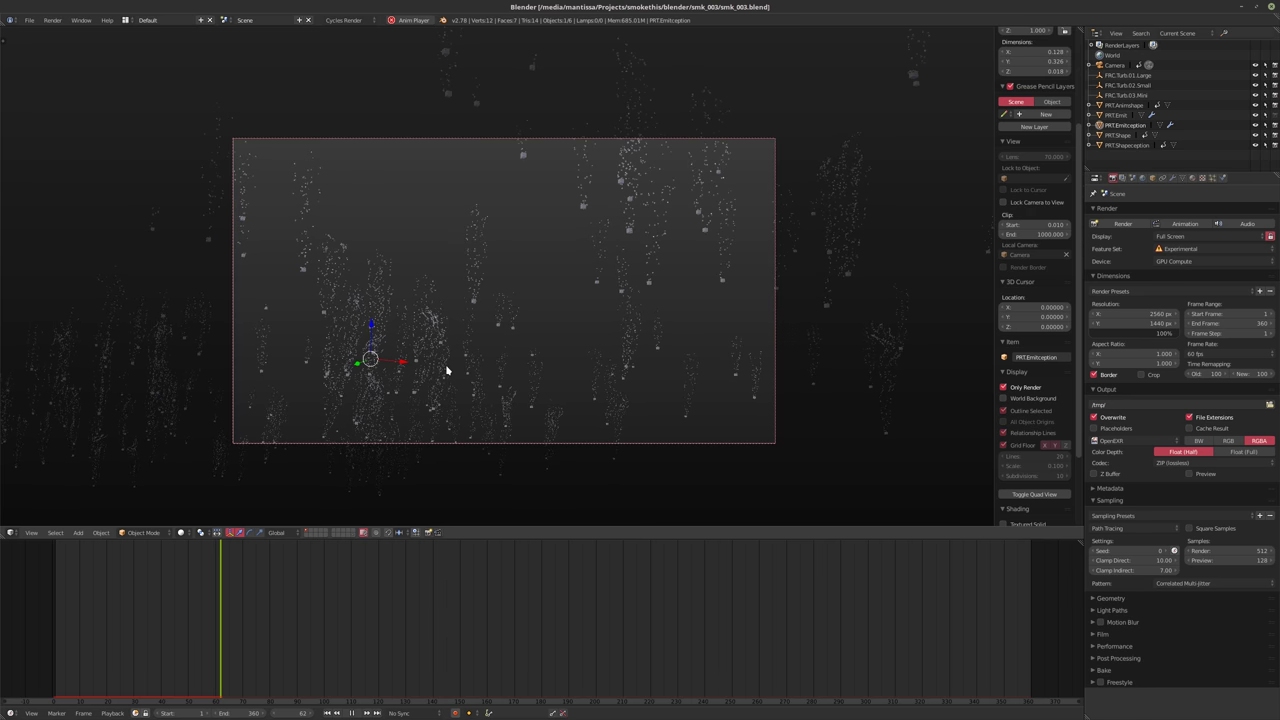
key("alt+a")
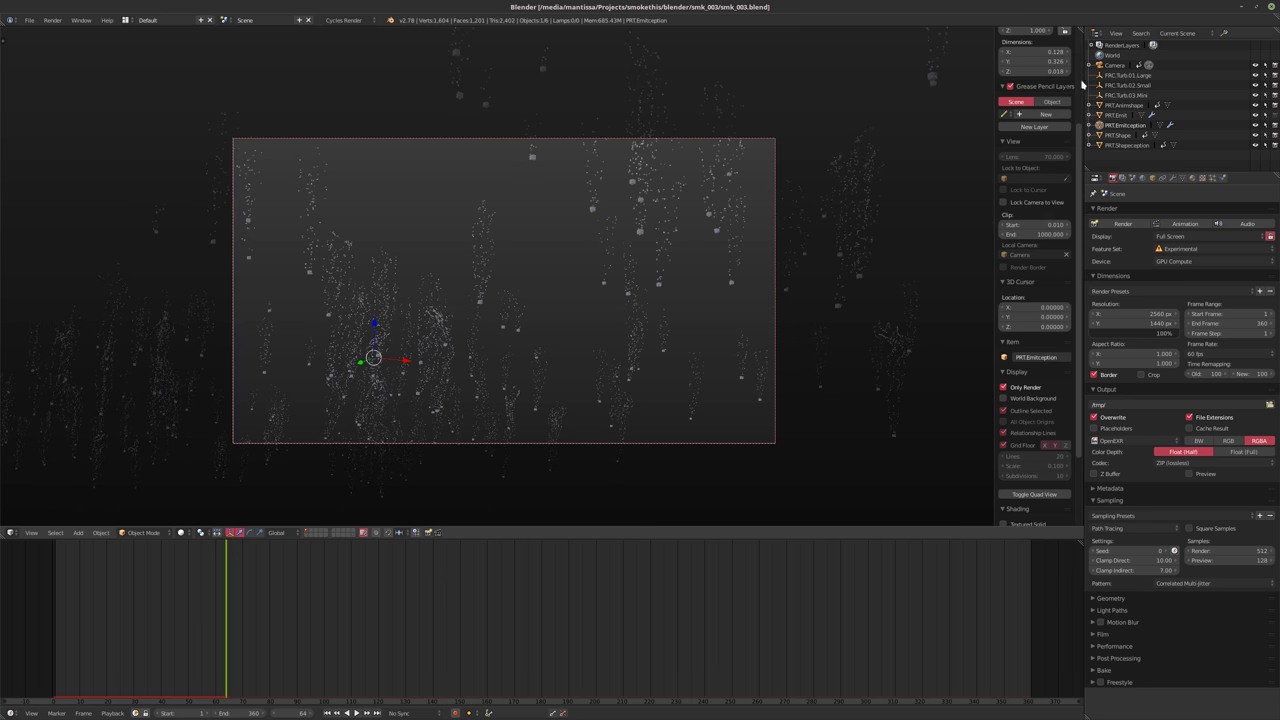
Lower the camera about 0.018 along global Z and roll it about 15° around its local Z axis
left_click(1110, 66)
key("g")
key("z")
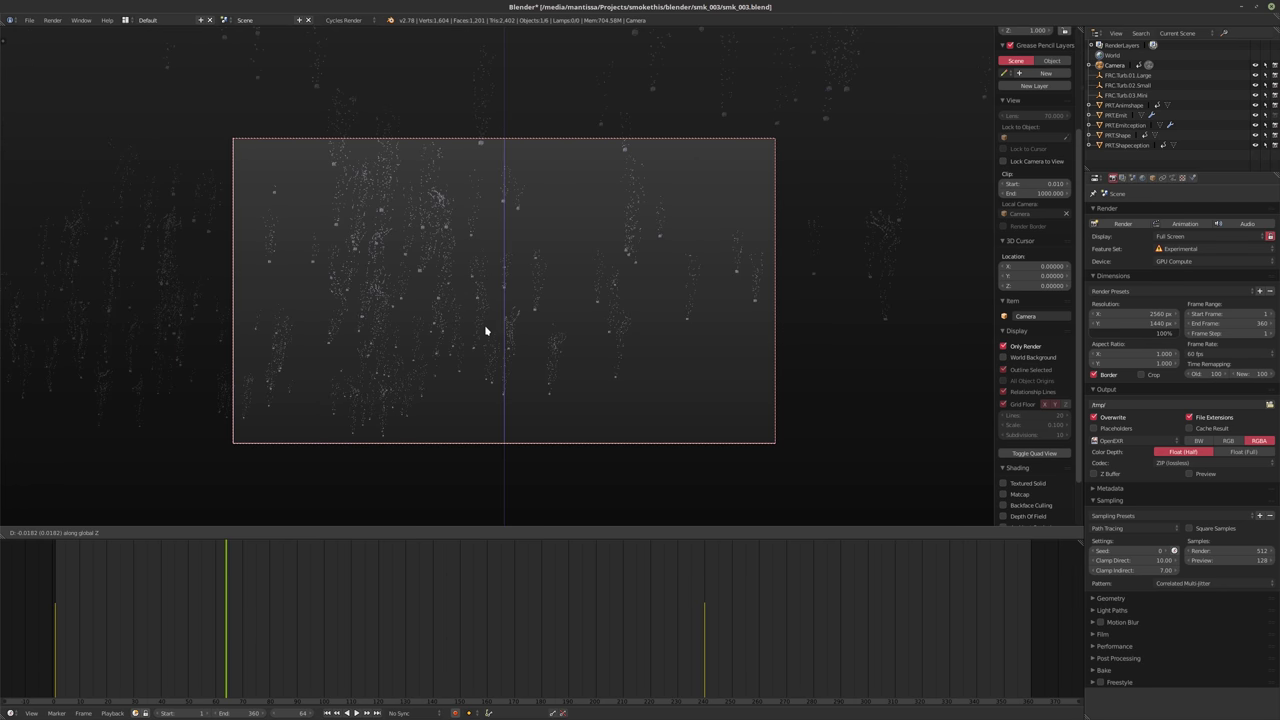
key("r")
key("z")
key("z")
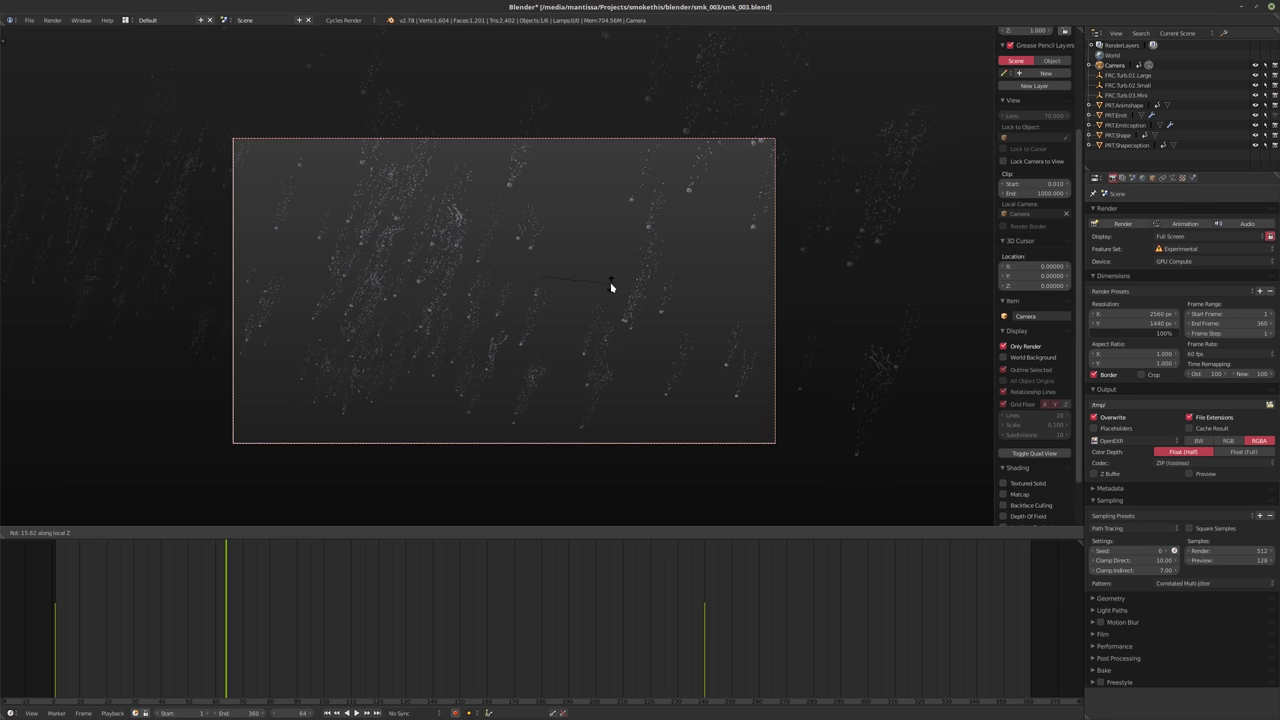
left_click(608, 295)
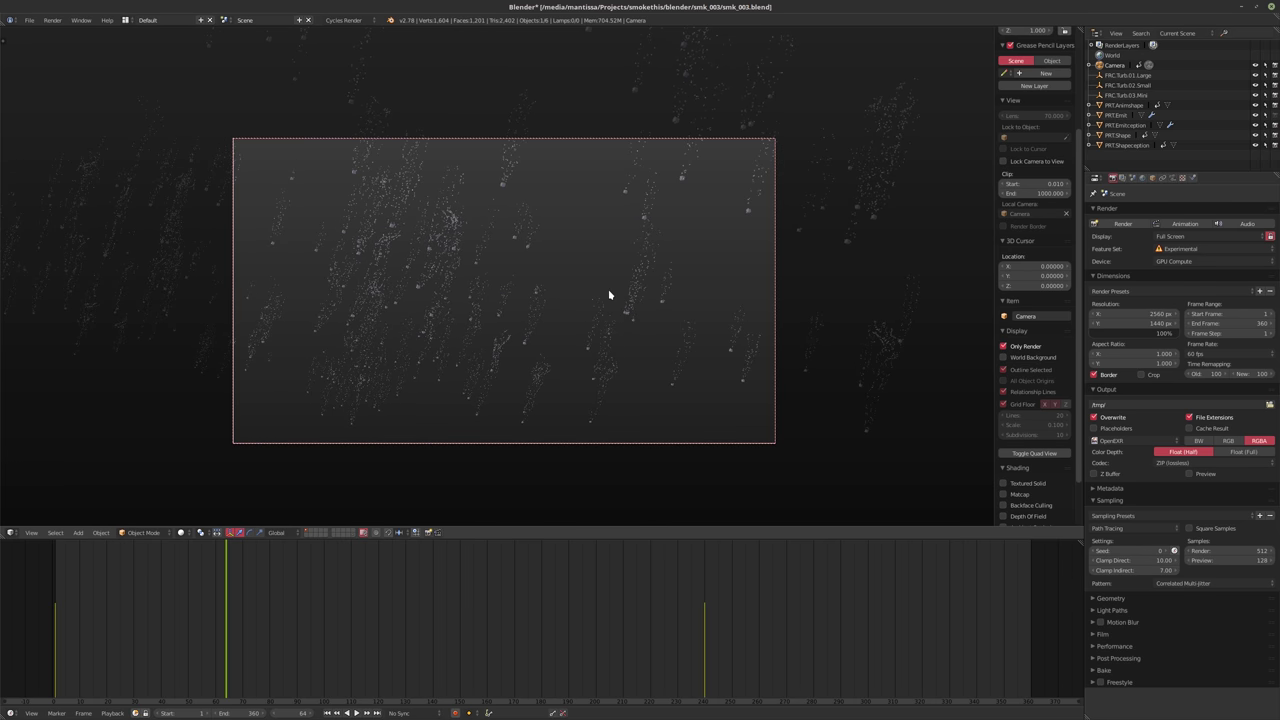
Return to the first frame and play back the animation through the rolled camera
key("shift+Left")
key("alt+a")
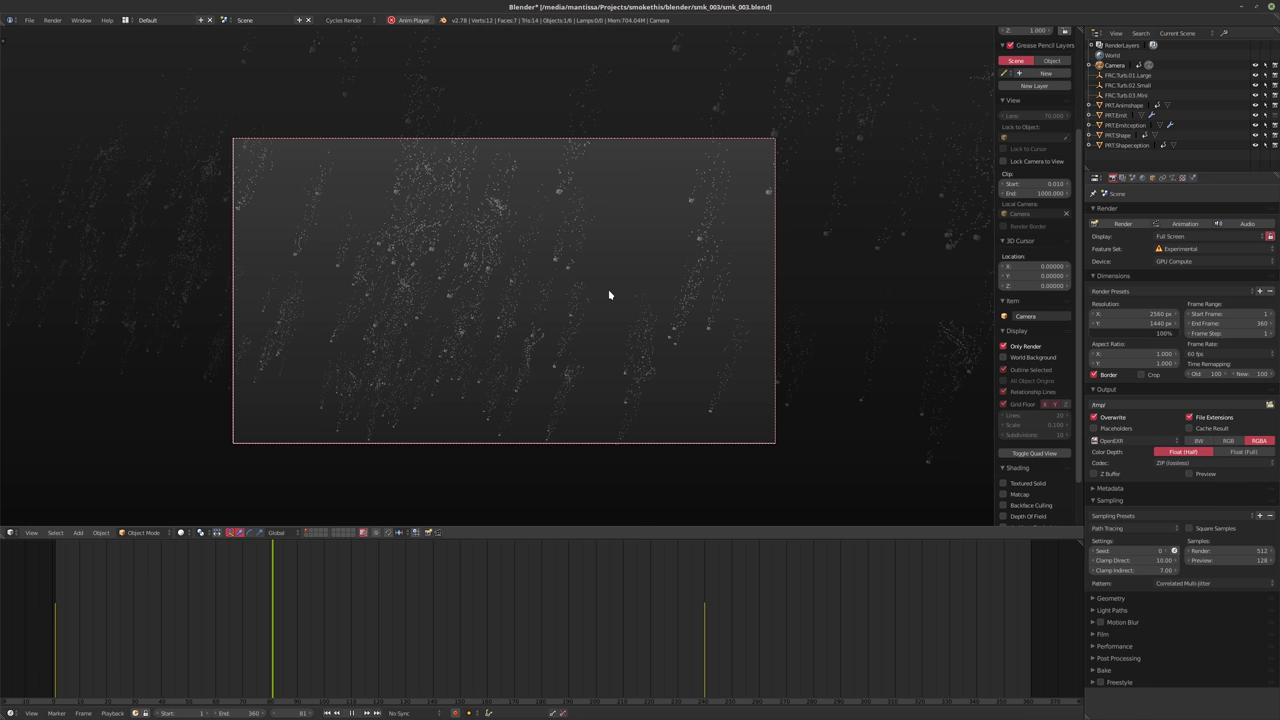
key("alt+a")
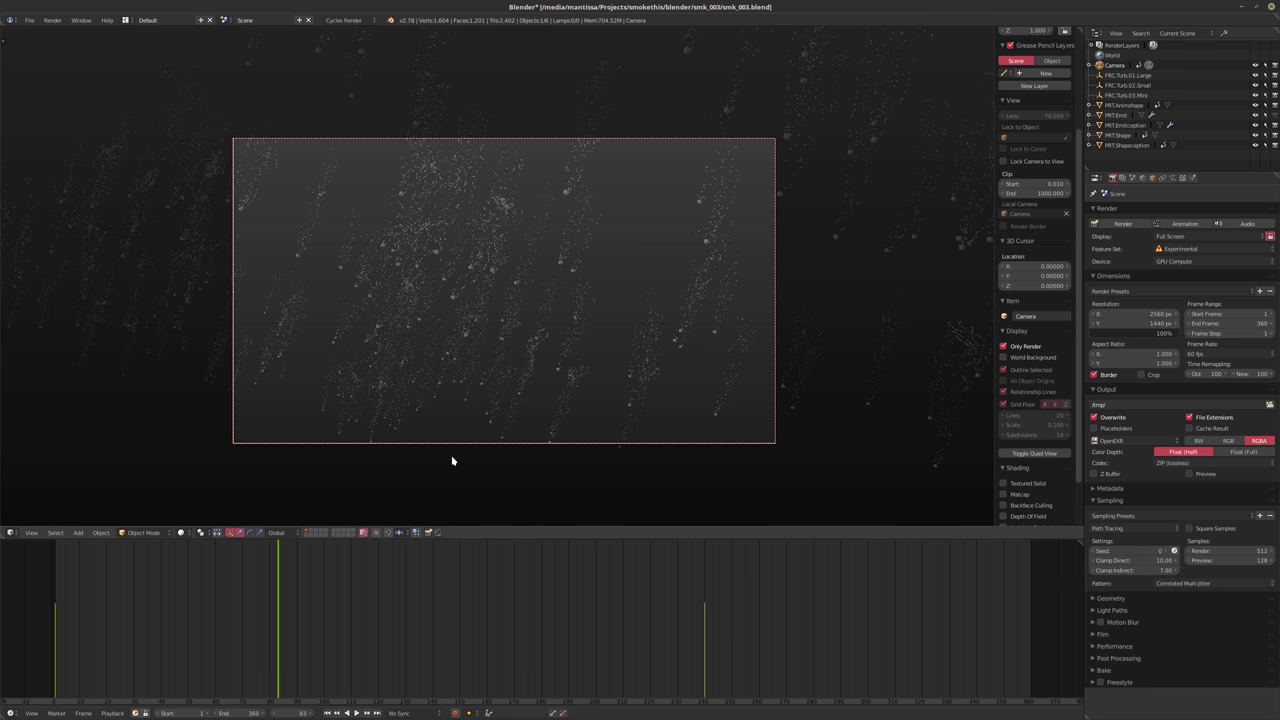
key("alt+a")
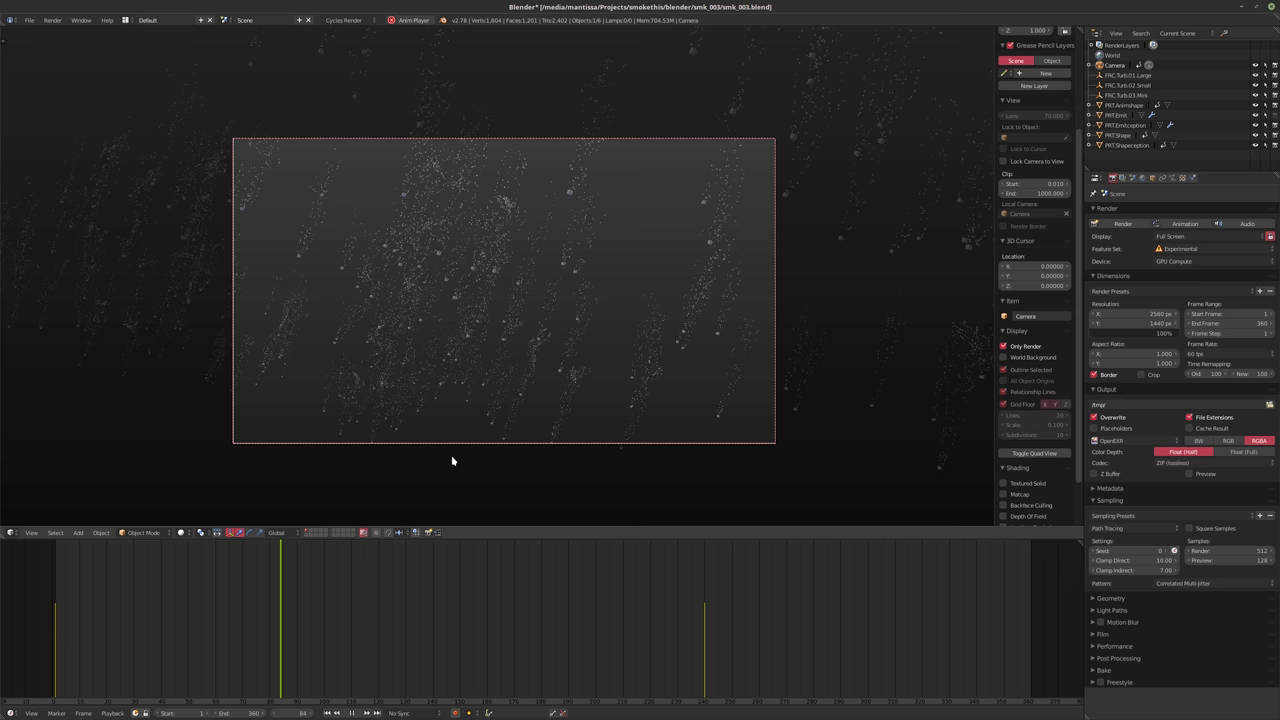
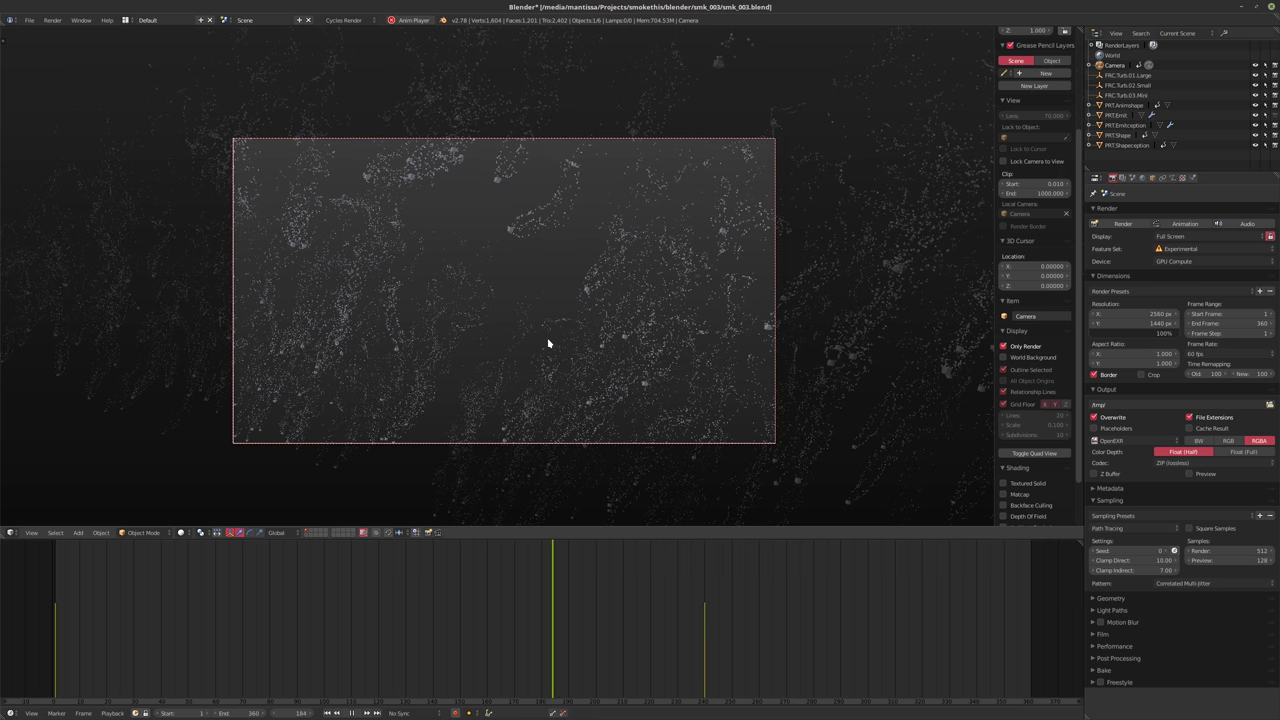
Stop playback, check the current frame in a rendered preview through the camera, and return to the first frame
key("alt+a")
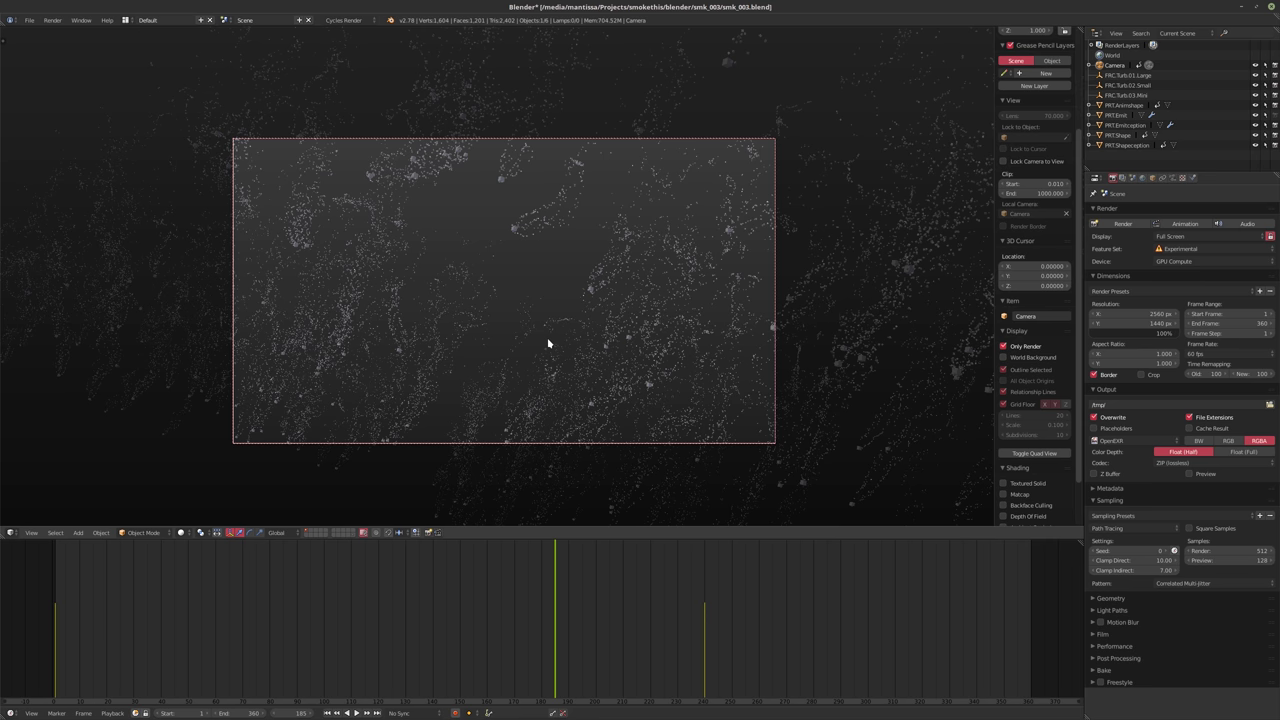
key("shift+z")
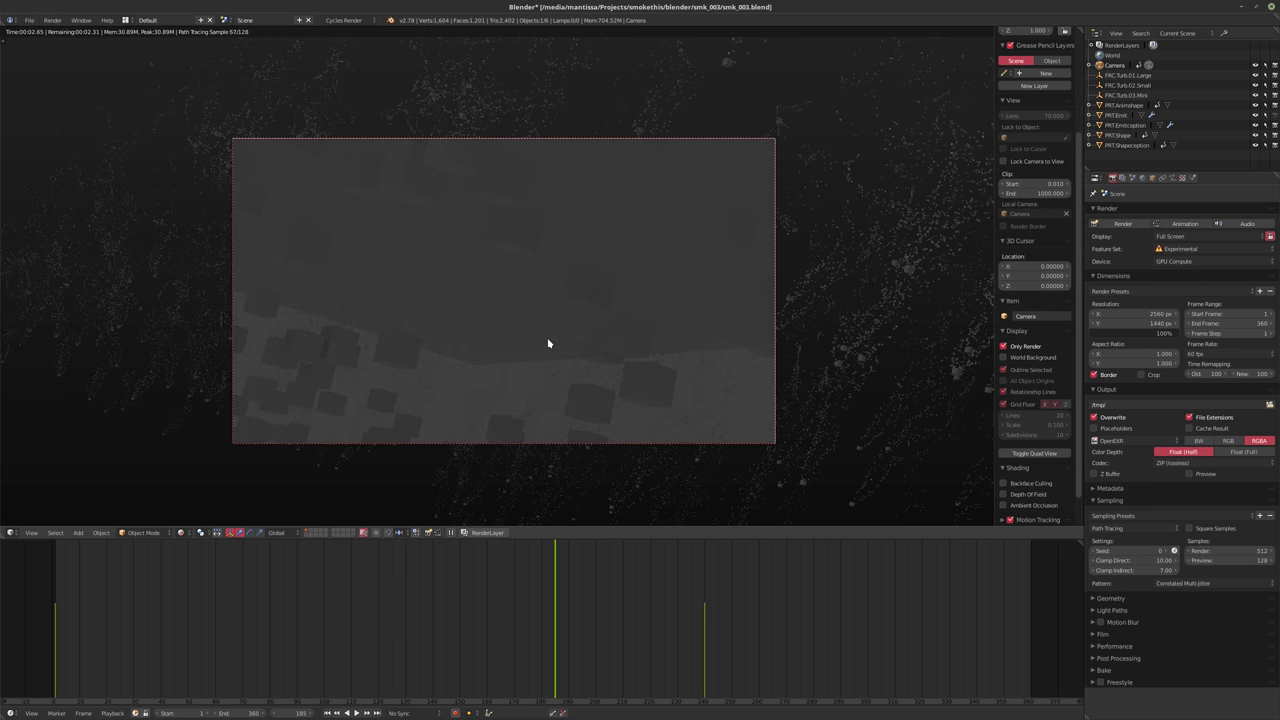
key("shift+z")
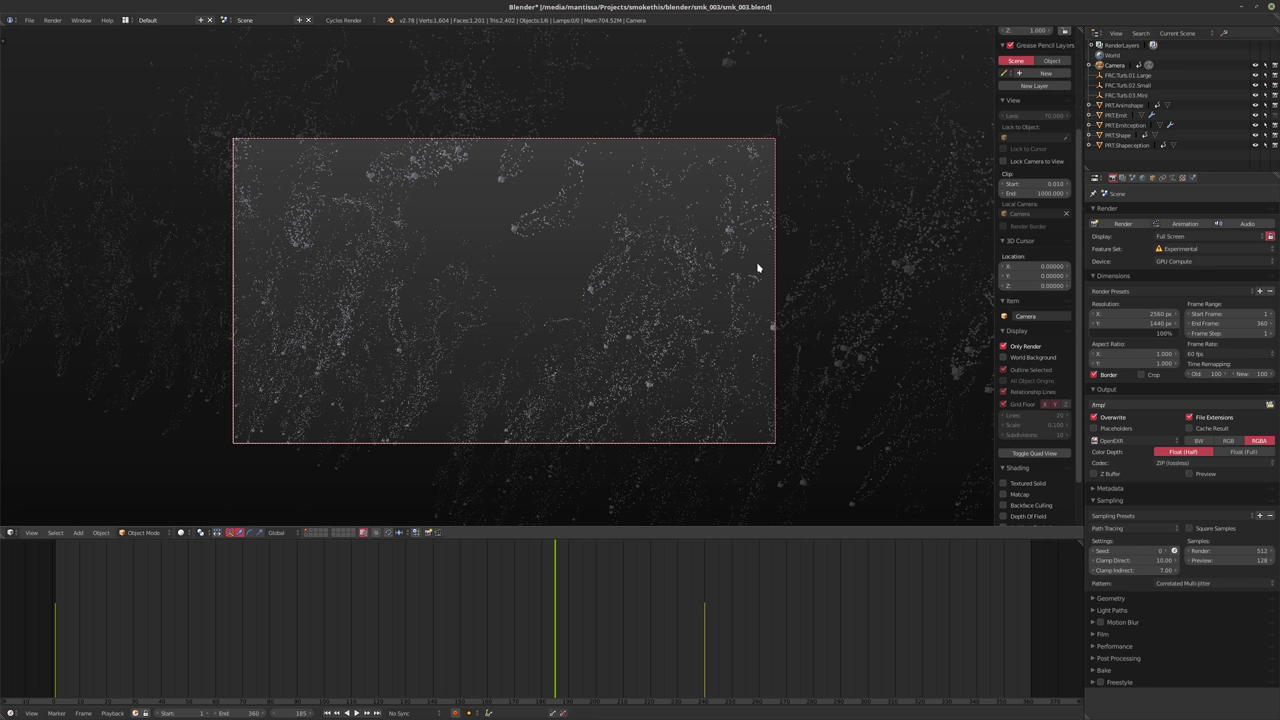
key("shift+Left")
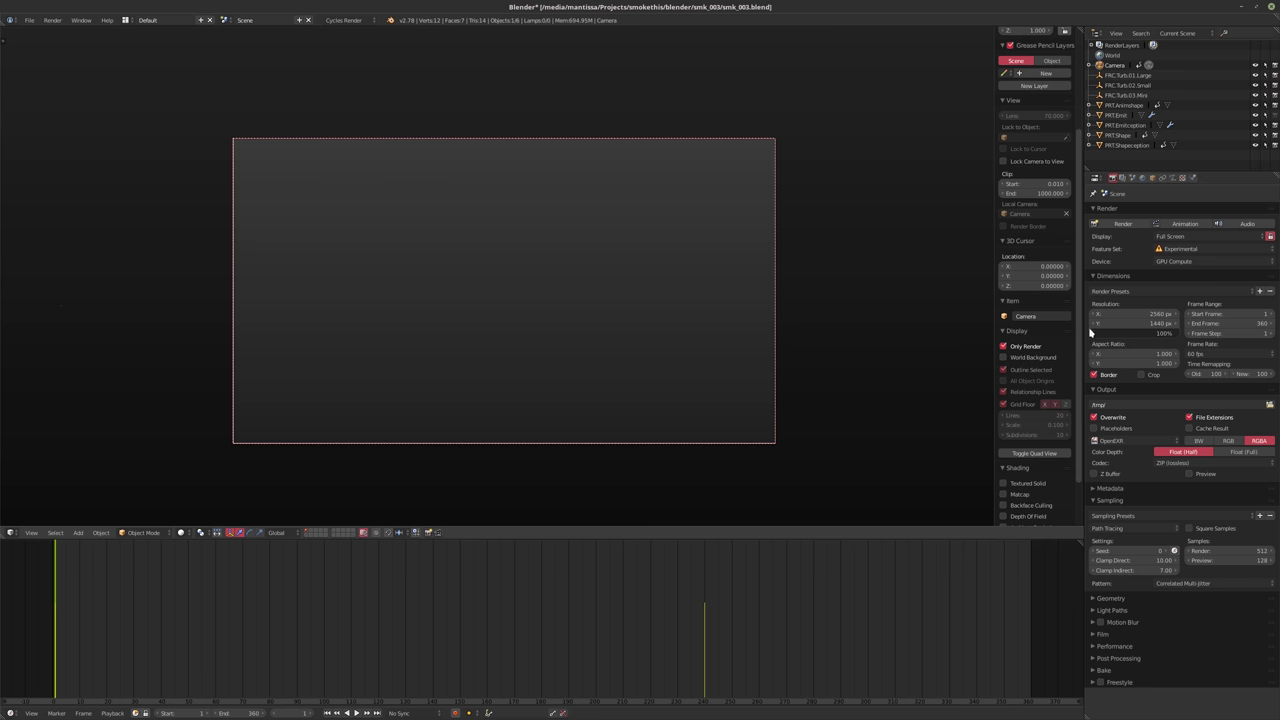
Set the particle number of the PRT.Emitception particle system to 2000000
left_click(1117, 116)
left_click(1122, 125)
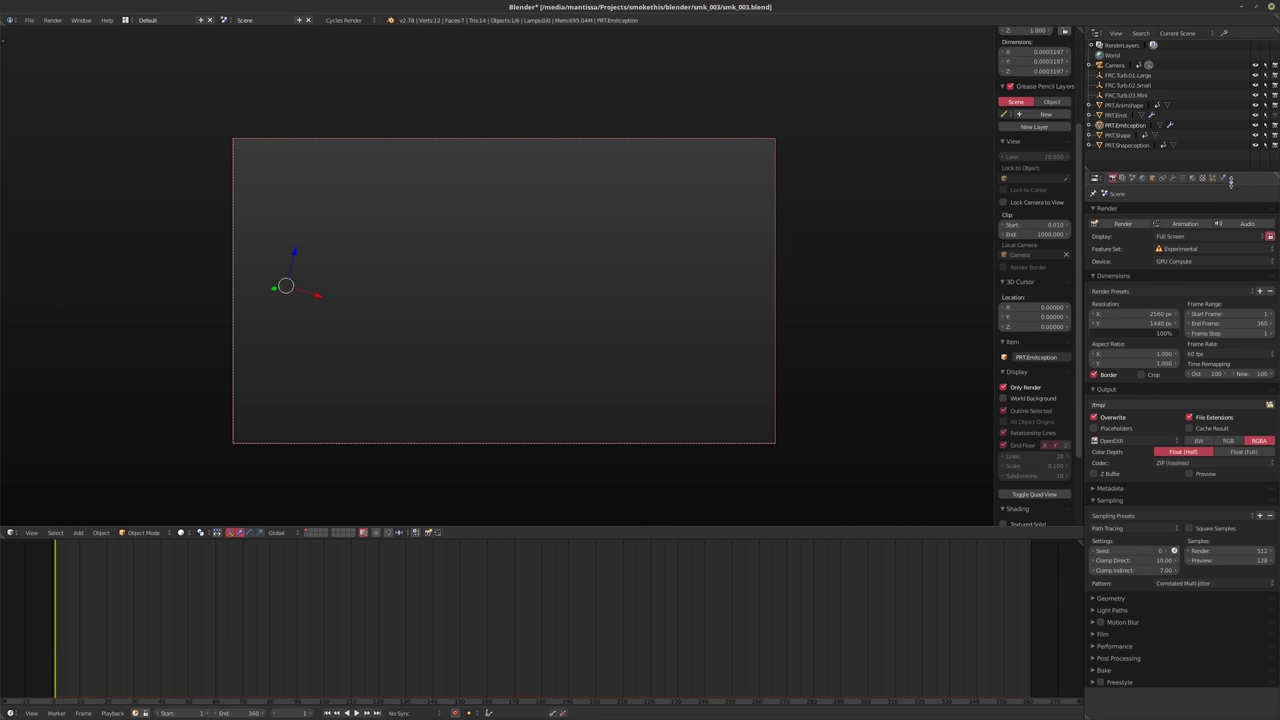
left_click(1226, 178)
left_click(1213, 178)
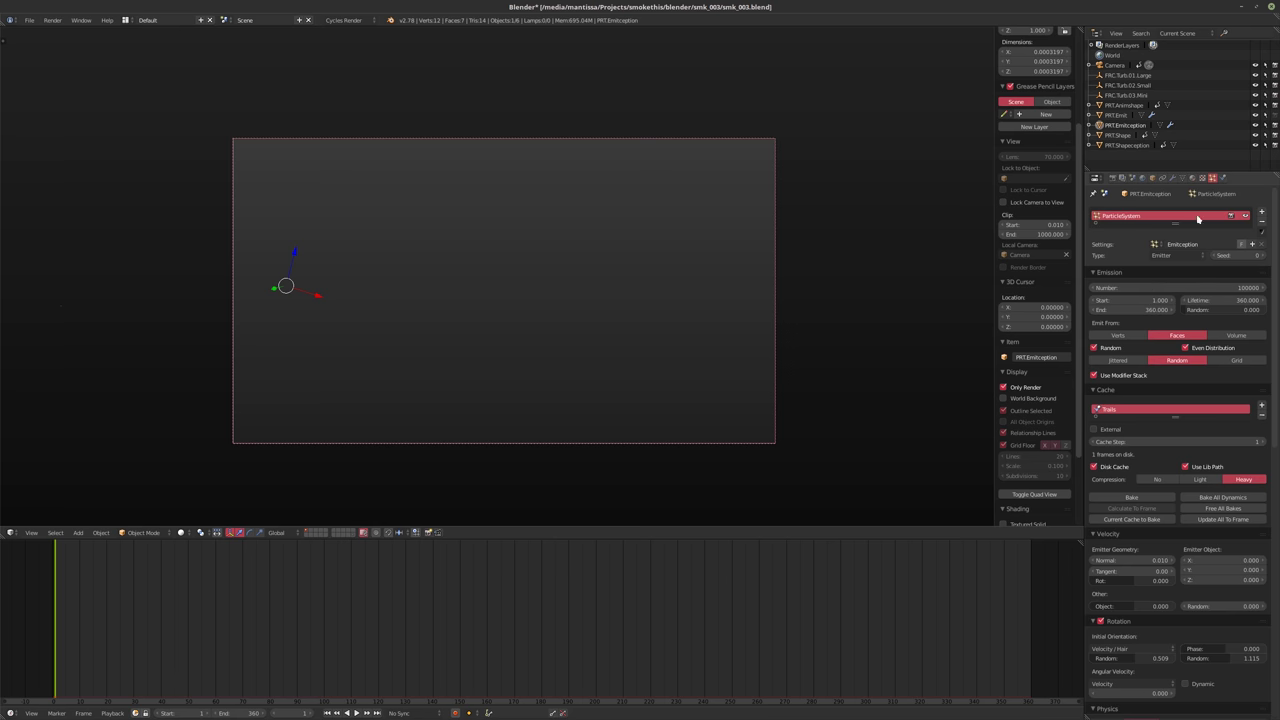
left_click(1130, 287)
type("100000")
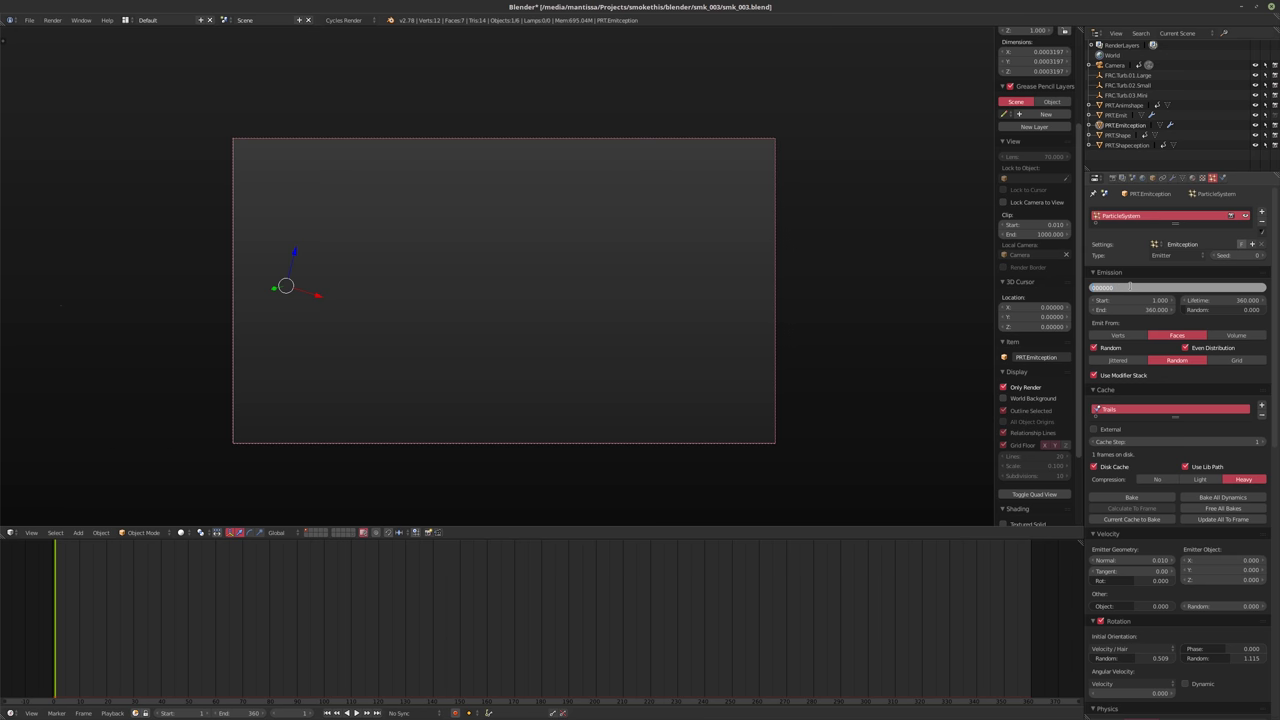
type("2")
Show the layer holding PRT.Shape and display its full Z Euler Rotation curve with curve properties in the Graph Editor
left_click(1118, 136)
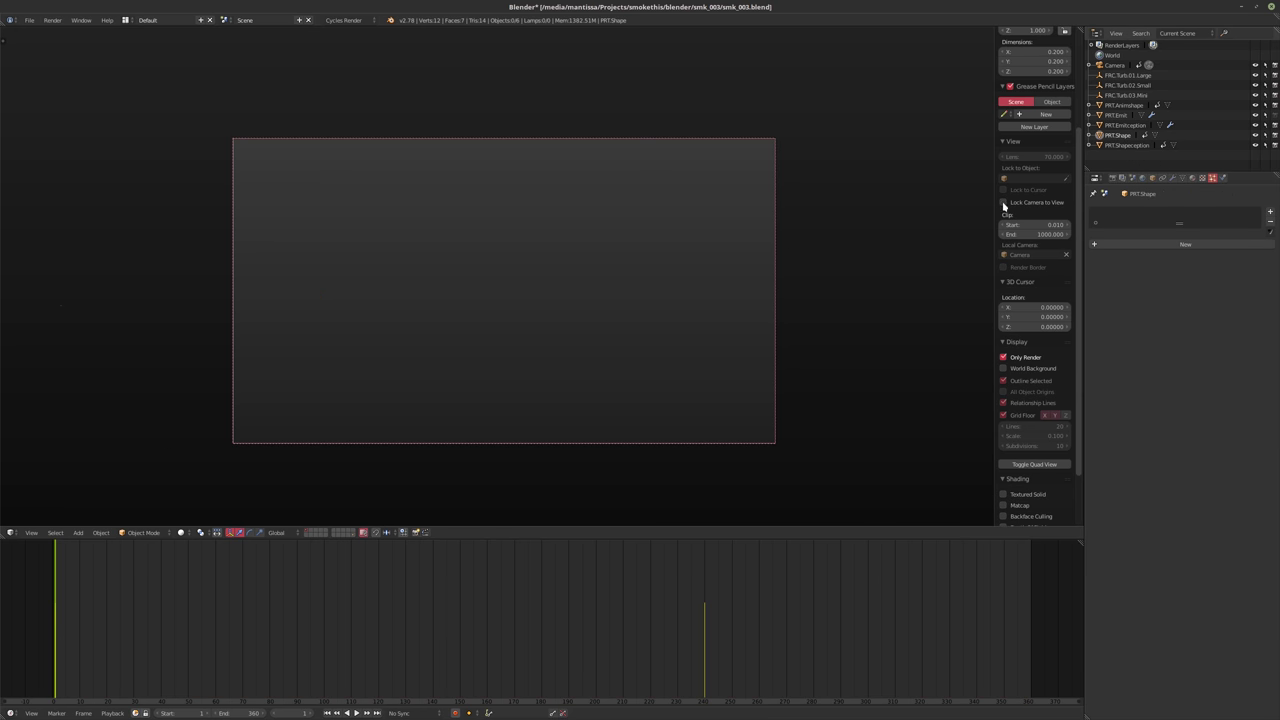
left_click(10, 713)
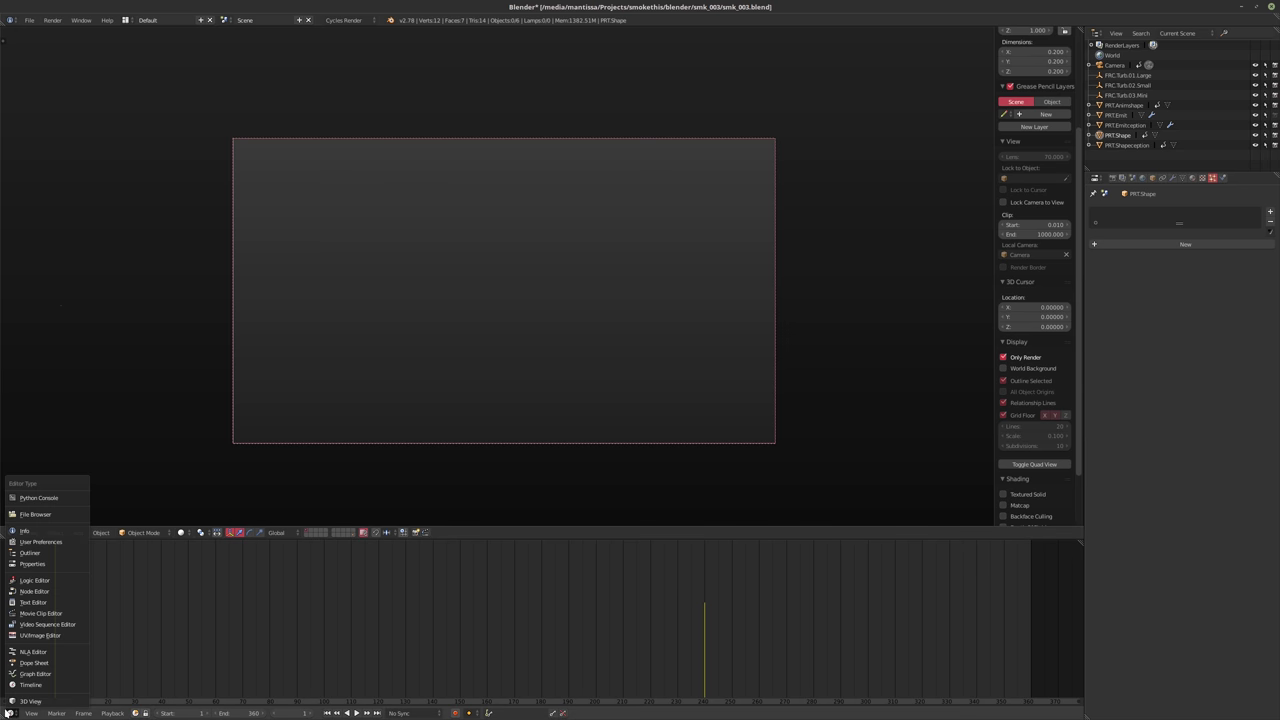
left_click(35, 673)
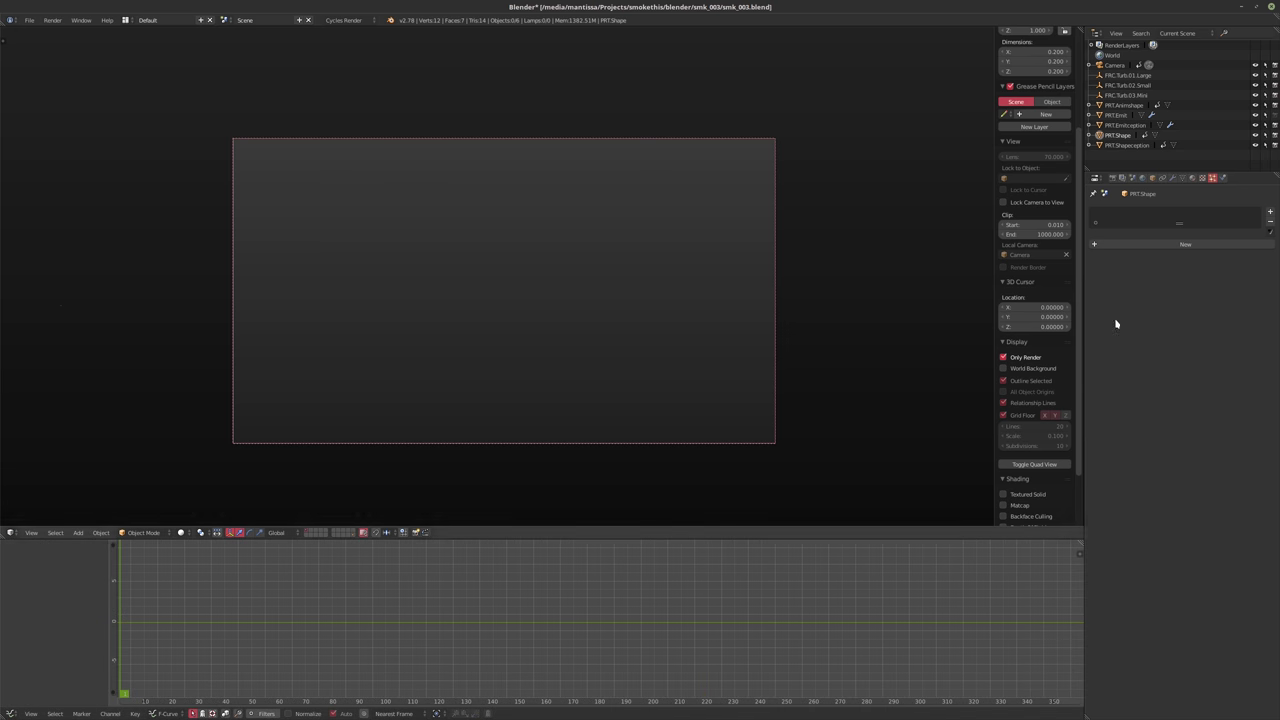
left_click(356, 532)
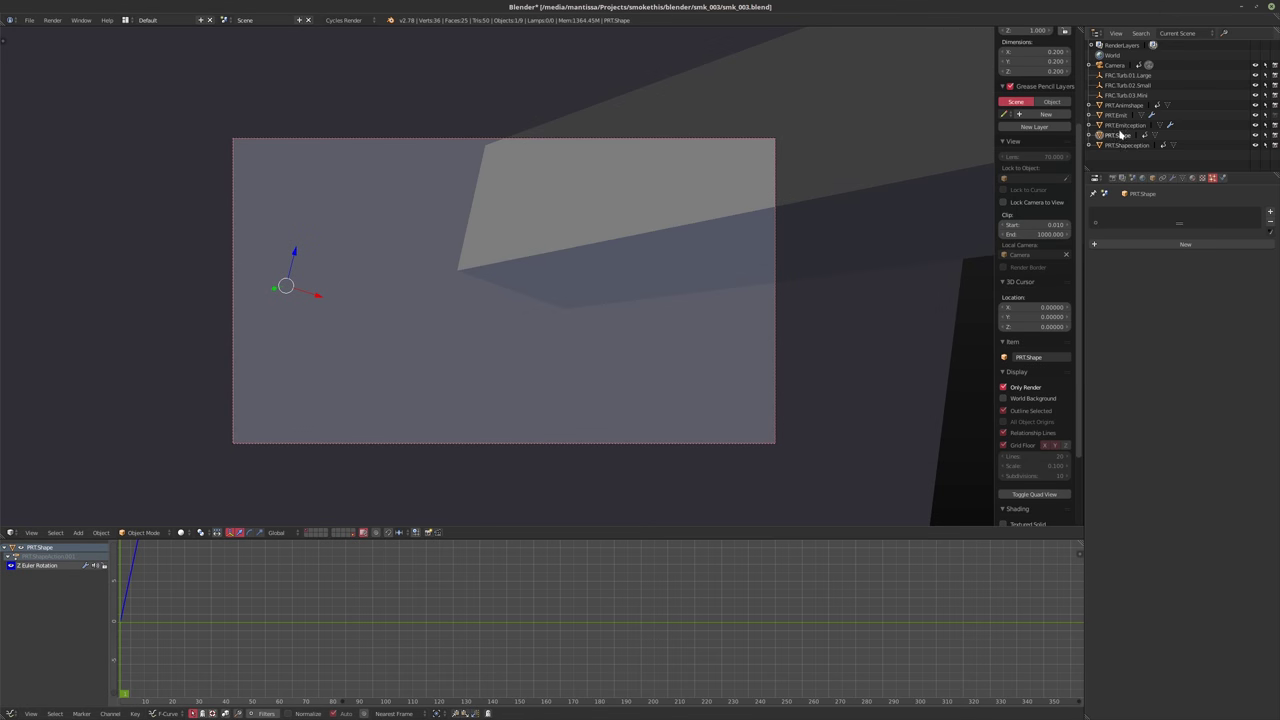
key("Home")
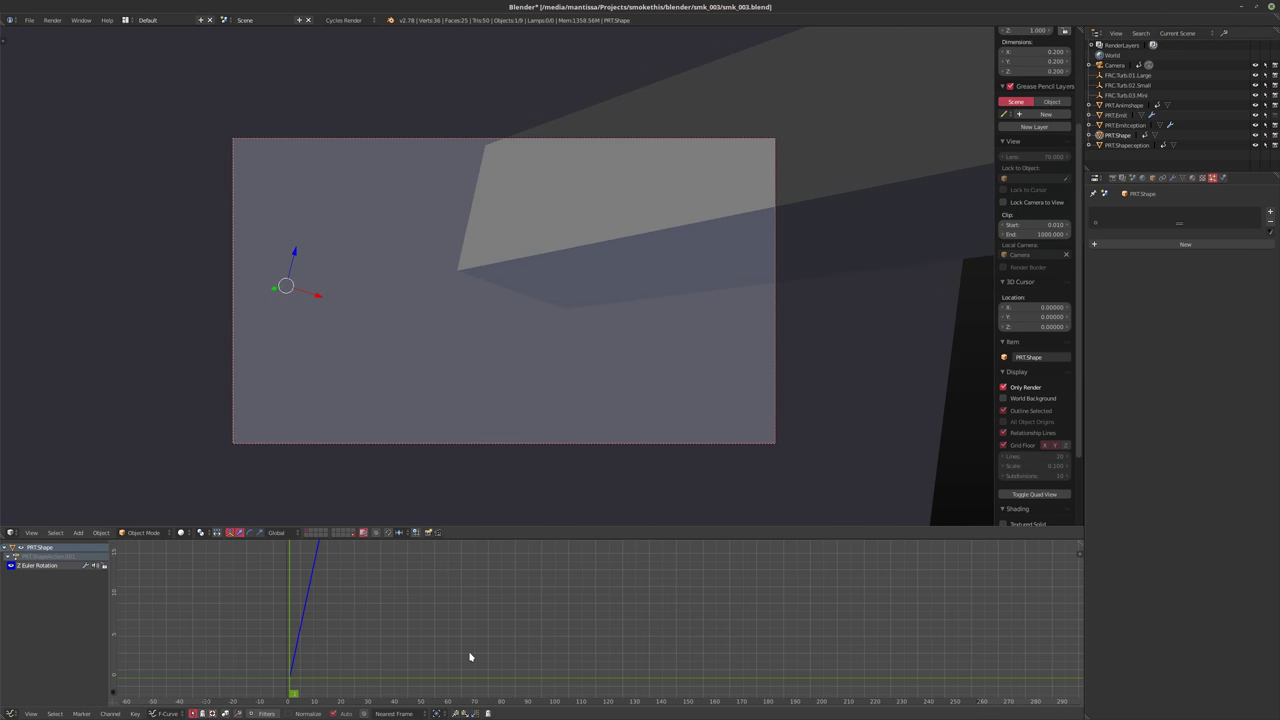
key("Home")
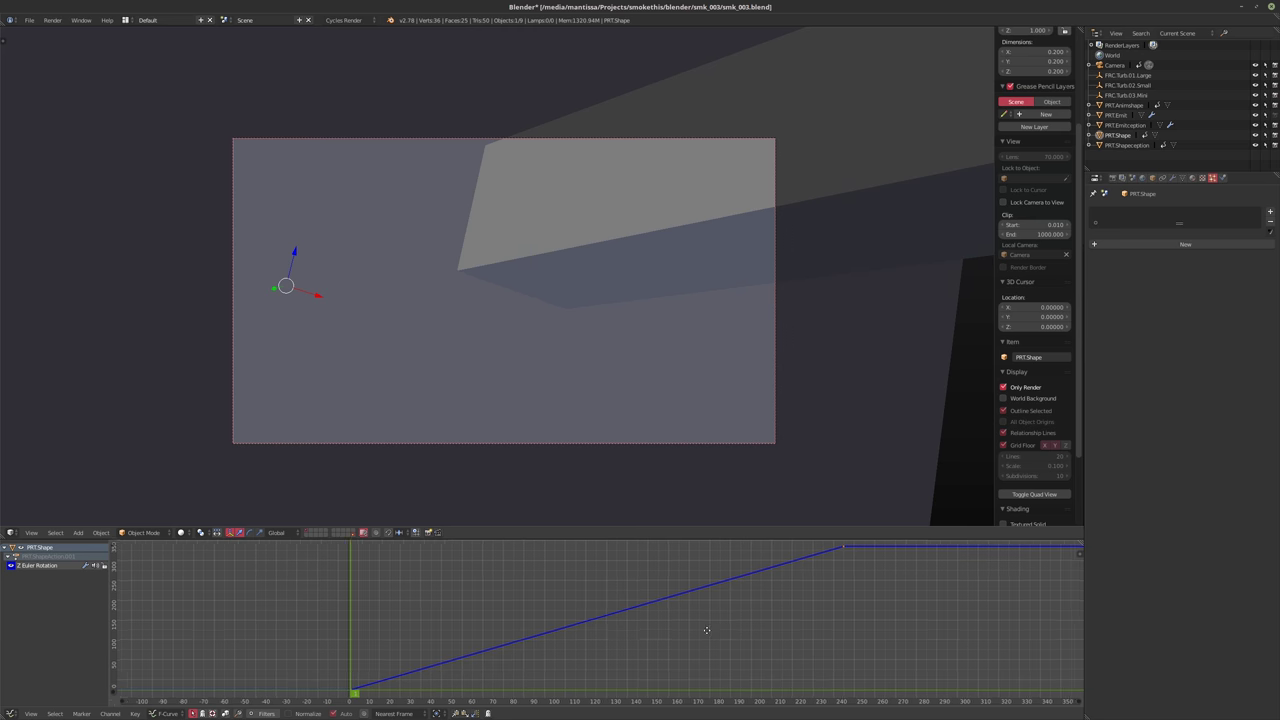
scroll(531, 648, "right", 2, "ctrl")
key("n")
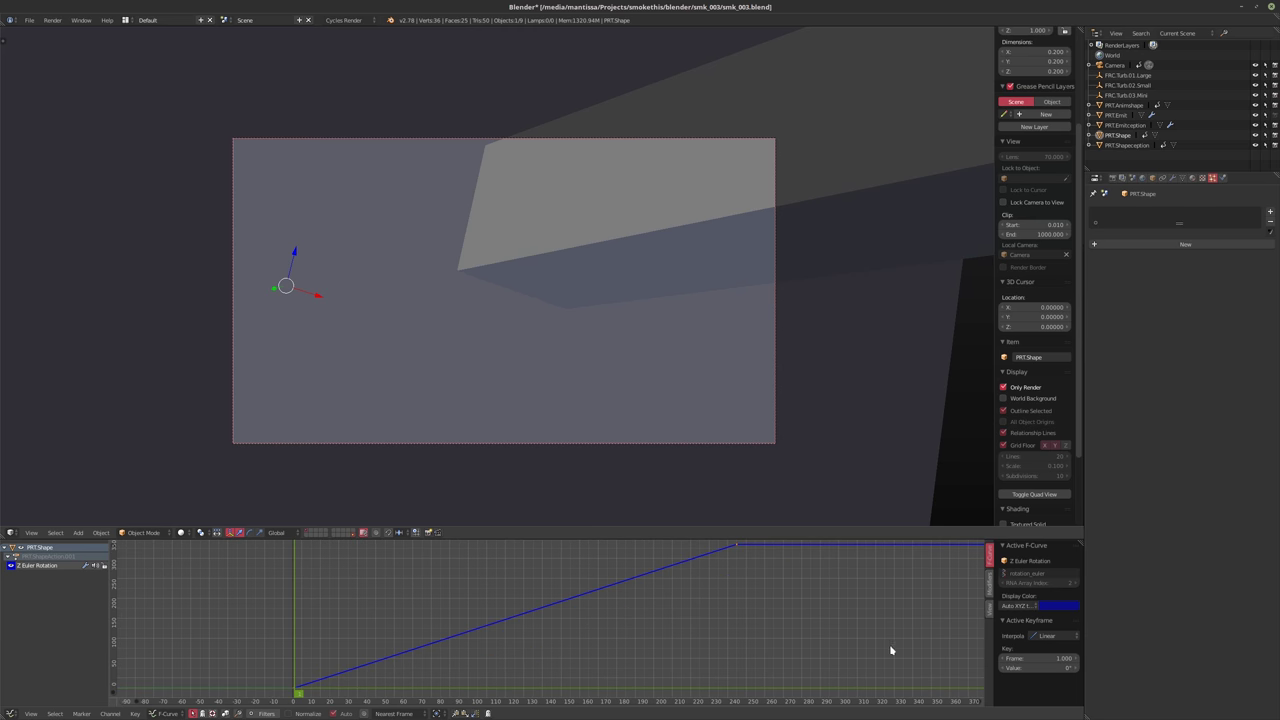
Add a Cycles modifier to PRT.Shape's Z Euler Rotation curve, using Repeat with Offset both before and after
left_click(990, 584)
left_click(1033, 561)
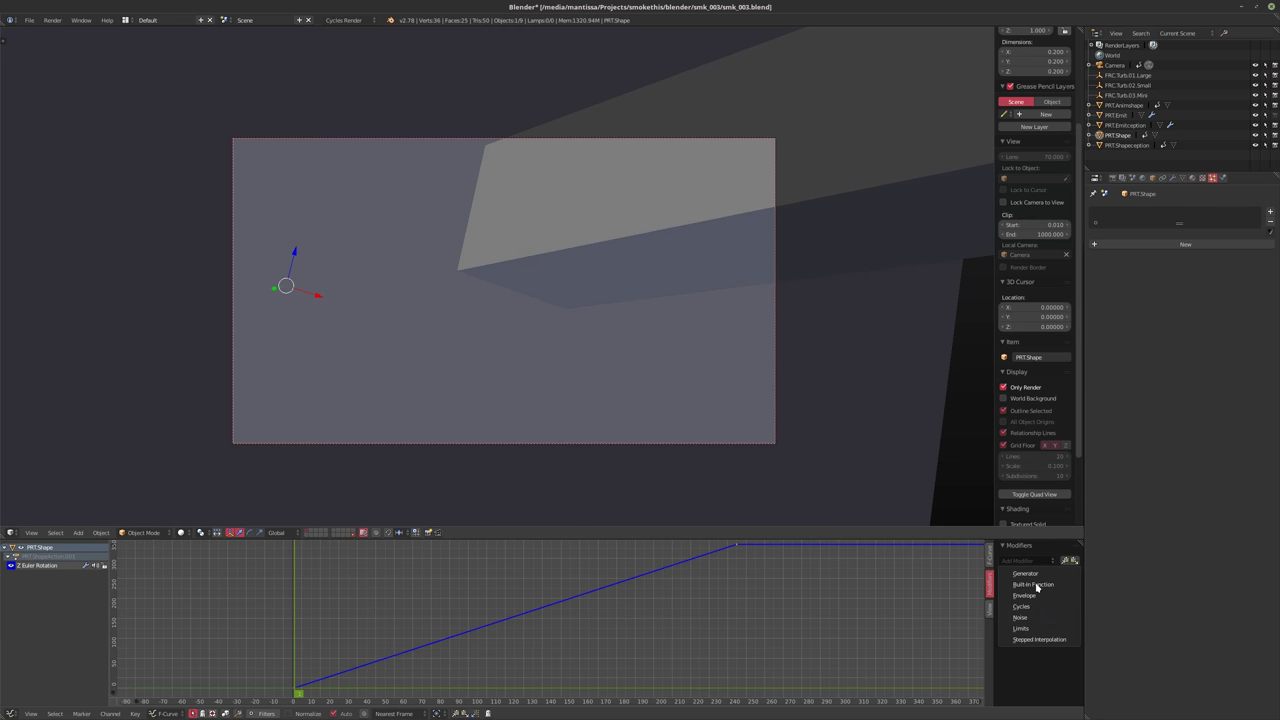
left_click(1021, 606)
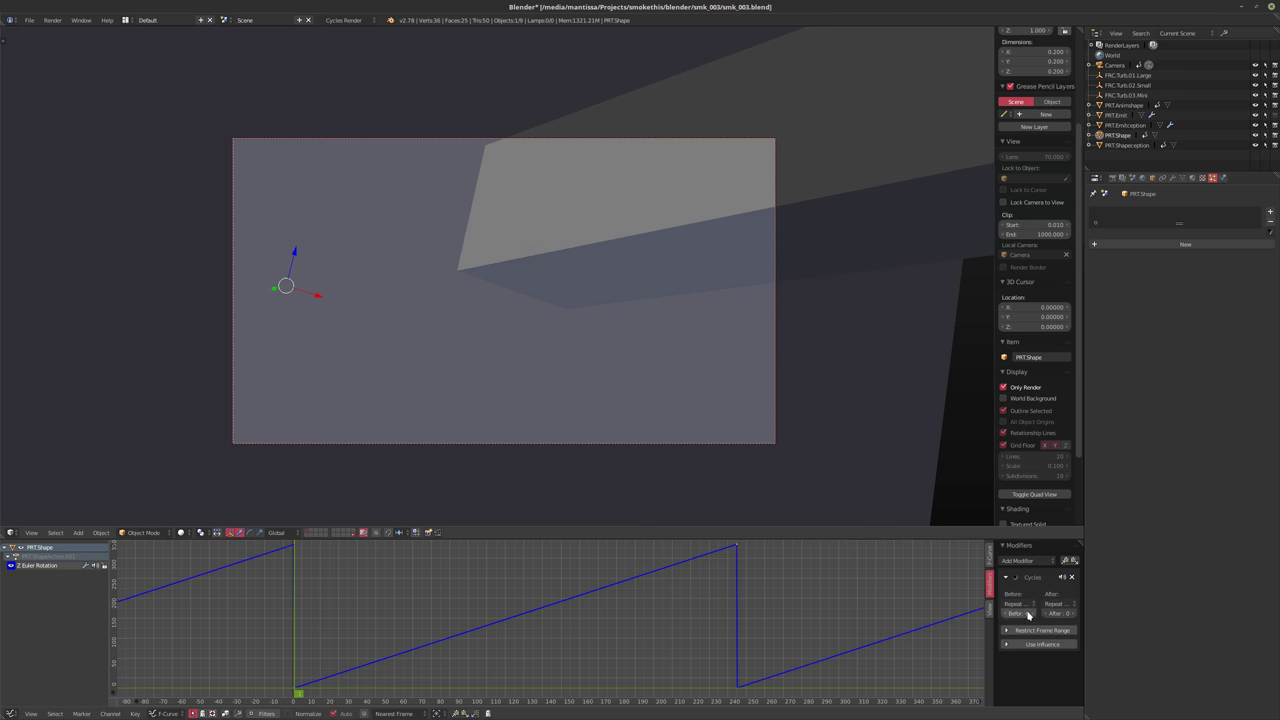
left_click(1020, 604)
left_click(1025, 570)
left_click(1058, 604)
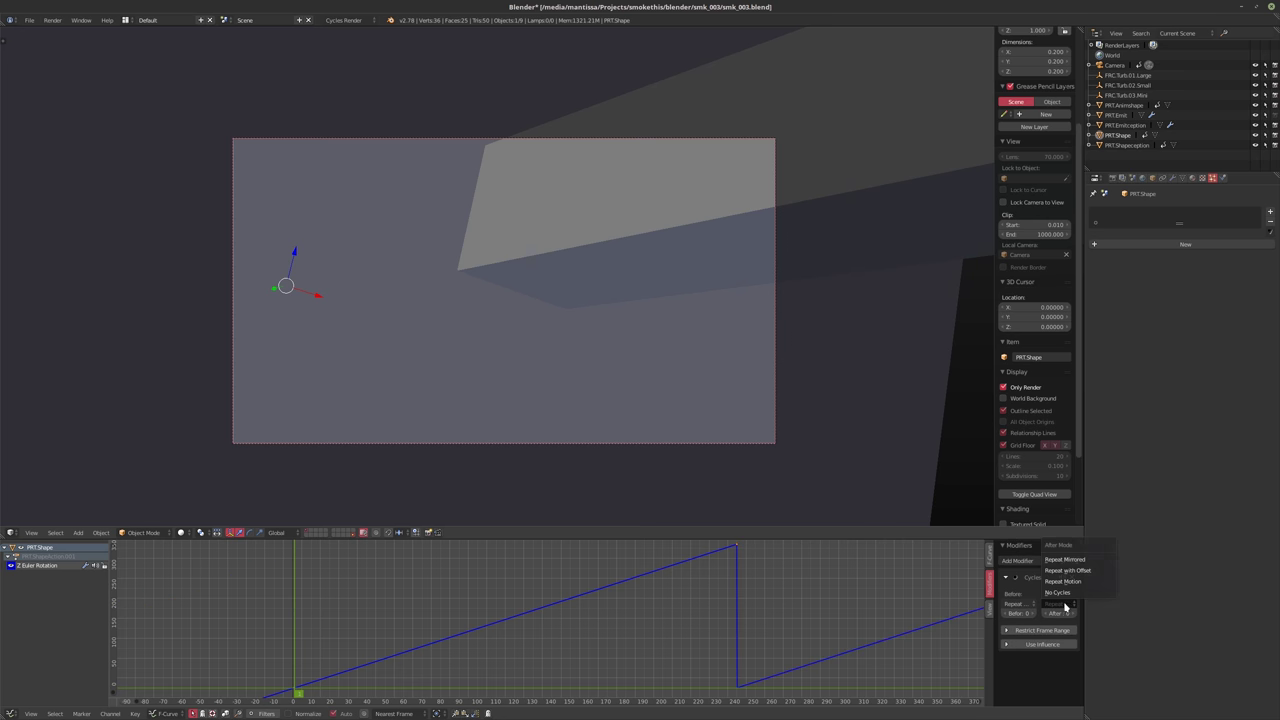
left_click(1066, 570)
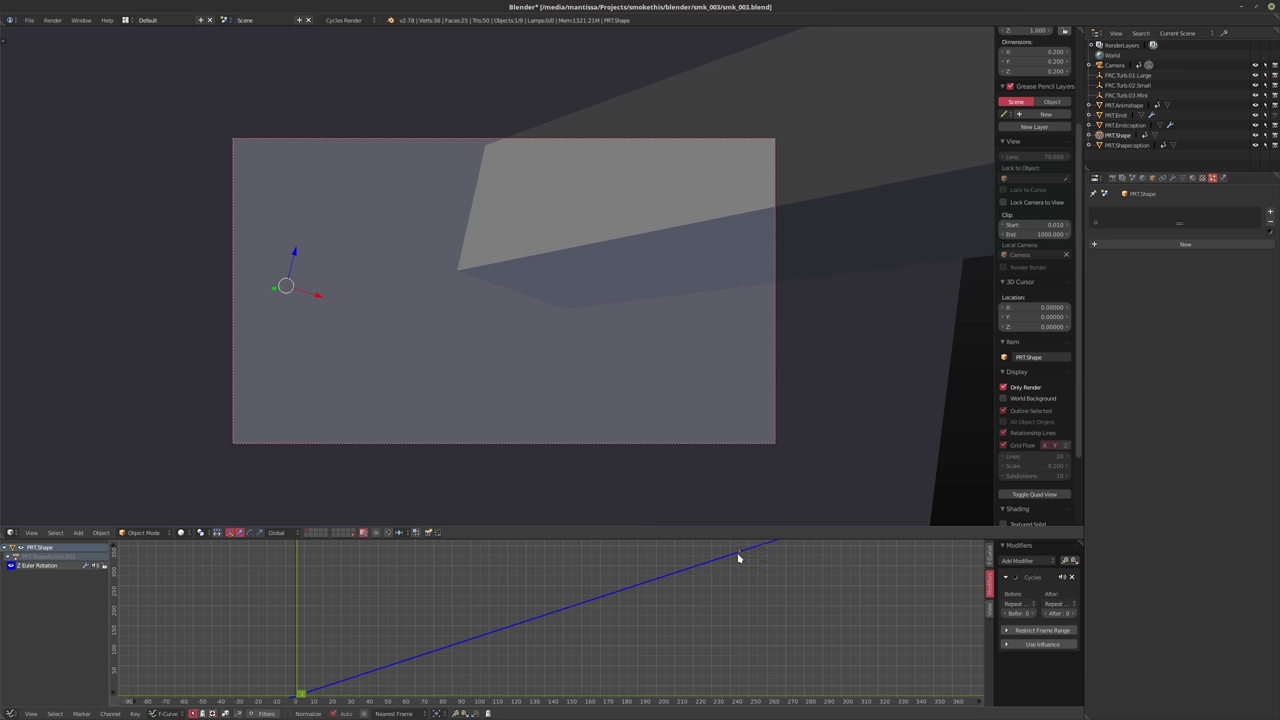
Move the 360° keyframe of PRT.Shape's Z rotation to frame 120
left_click(988, 553)
left_click(1021, 657)
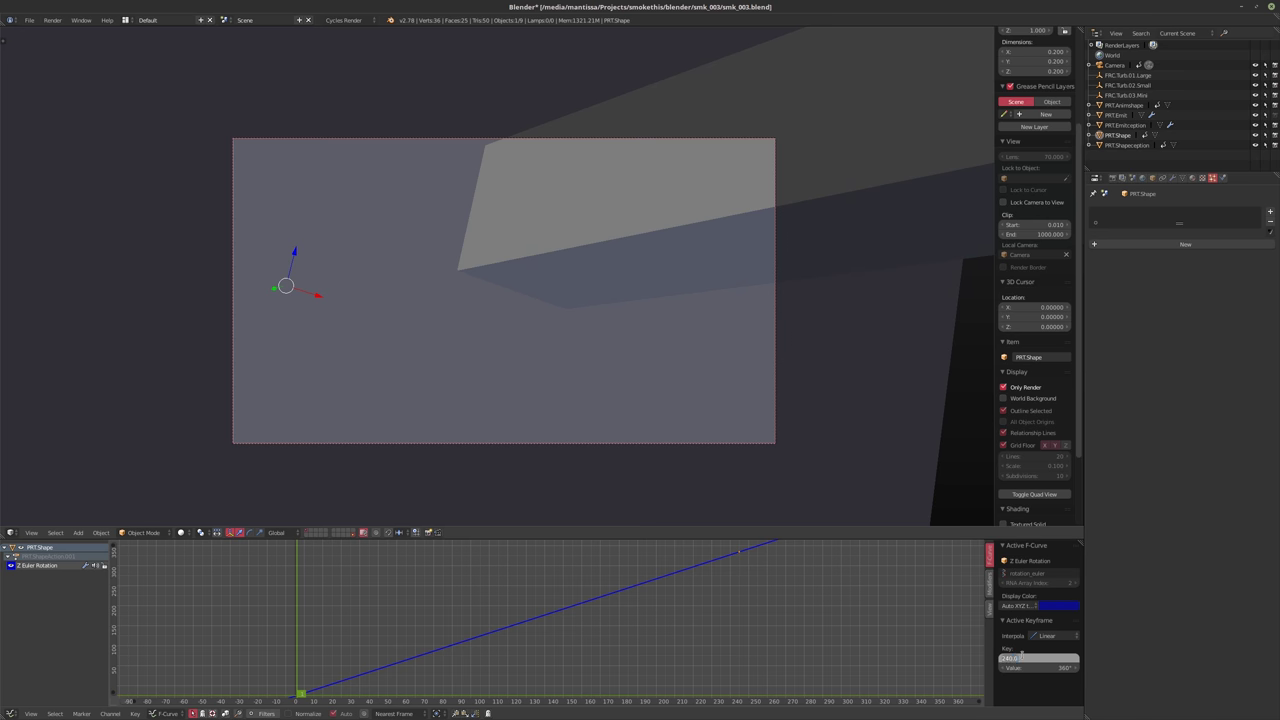
type("120")
key("Return")
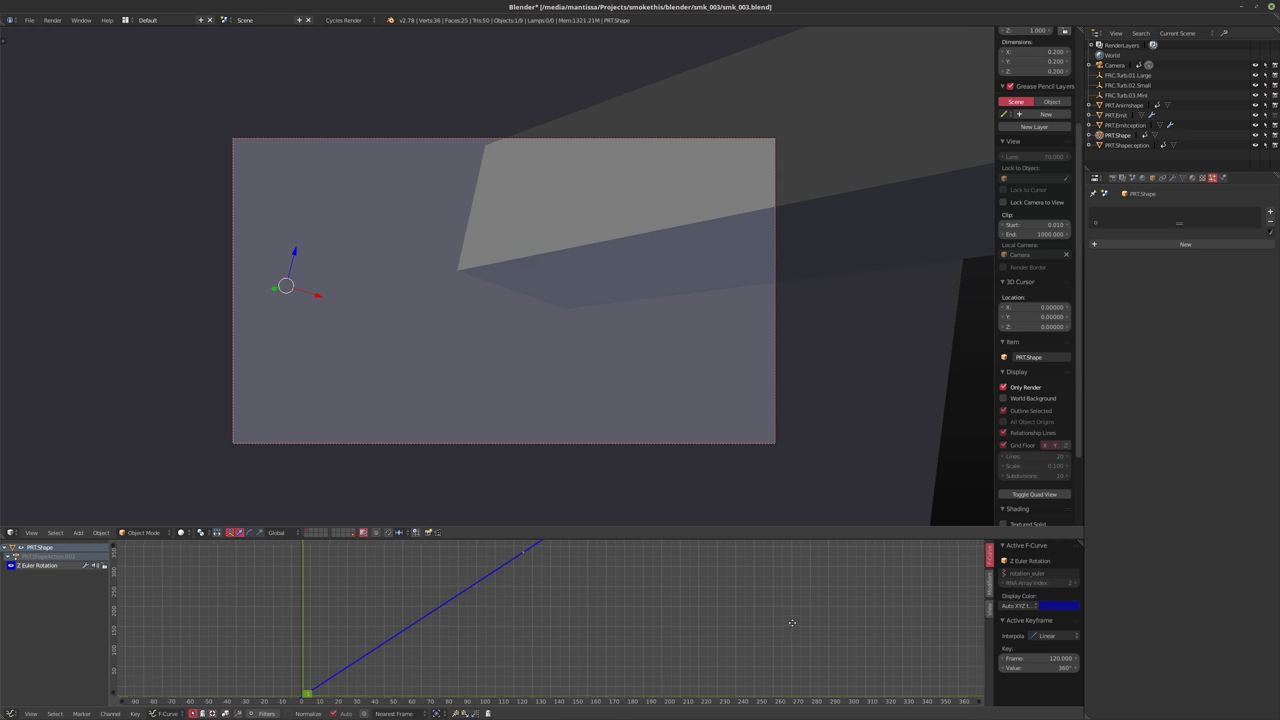
Switch back to the layer with the particle emitters and camera view, and save the file over the existing one
left_click(310, 533)
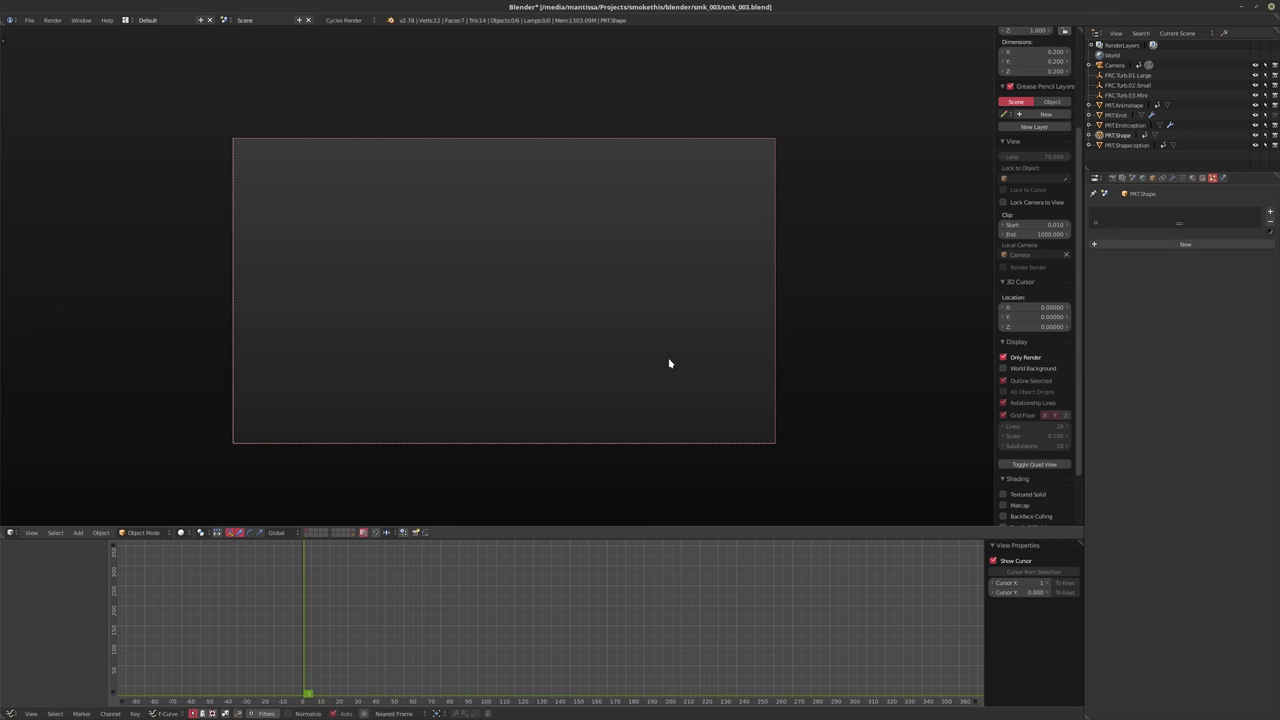
scroll(637, 384, "up", 2)
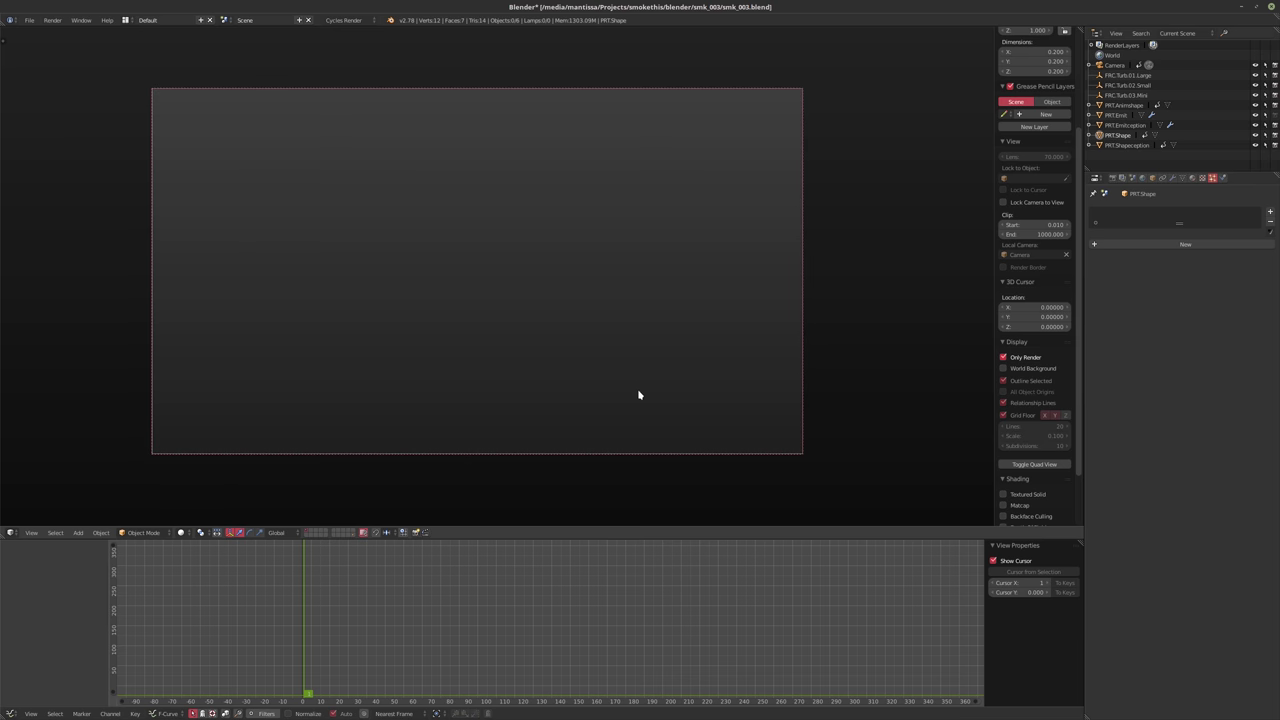
key("ctrl+s")
left_click(693, 387)
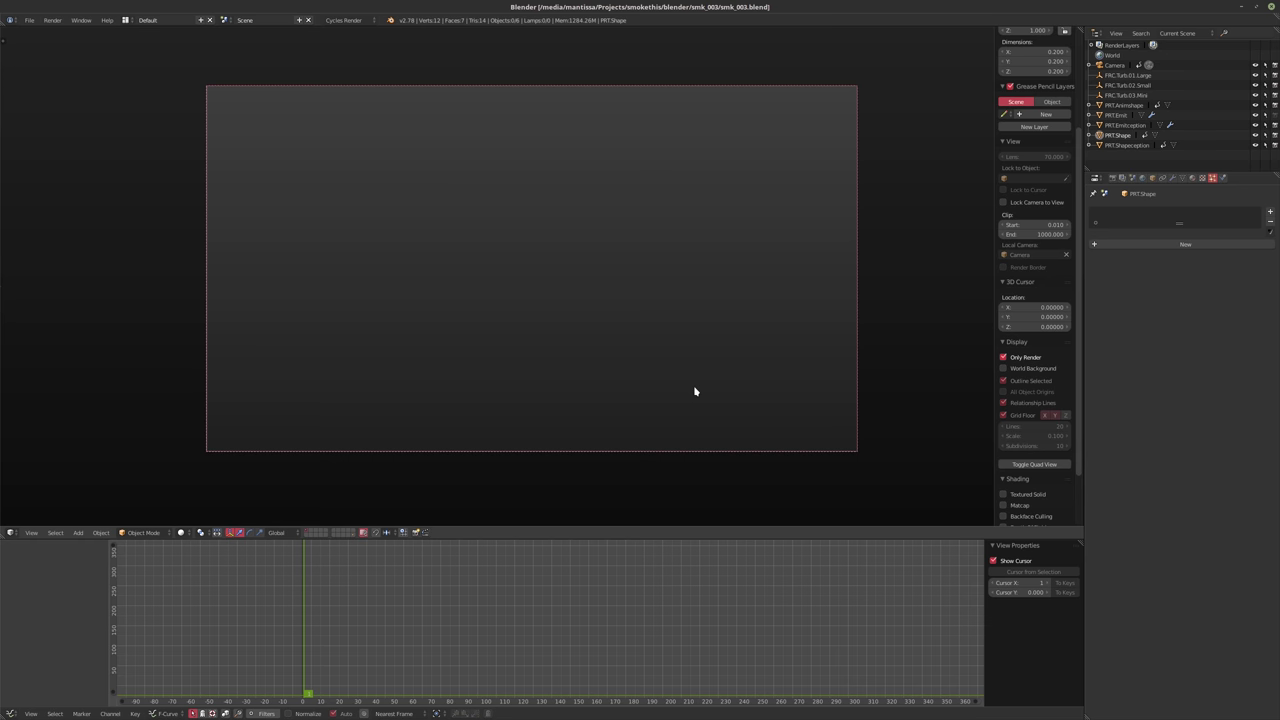
Hide the 3D view's properties region and bake all dynamics with PRT.Emitception selected
key("n")
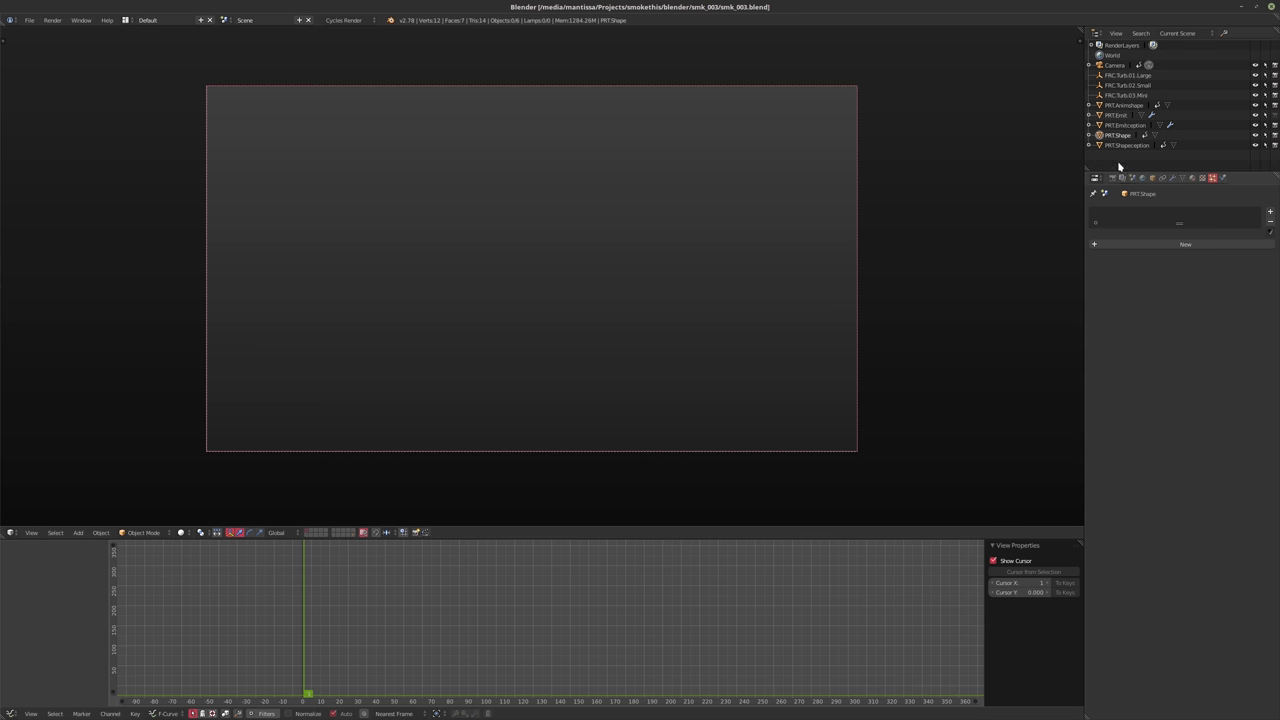
left_click(1121, 125)
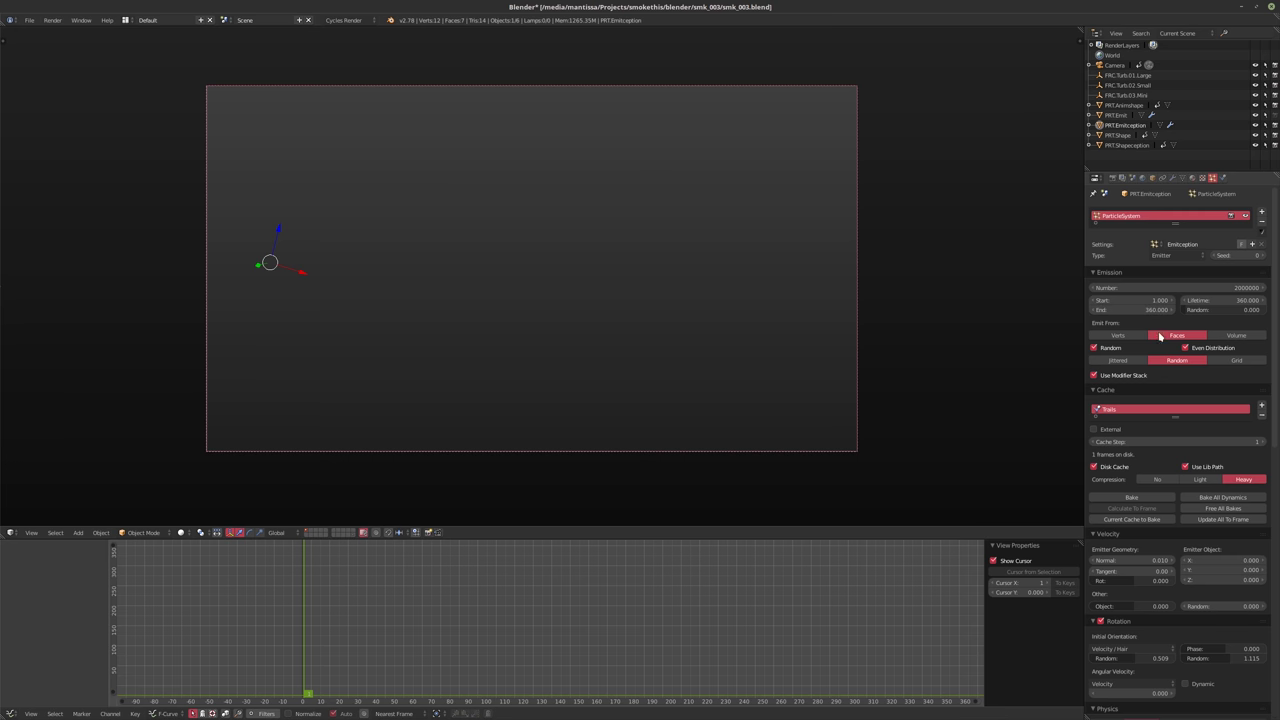
left_click(1214, 498)
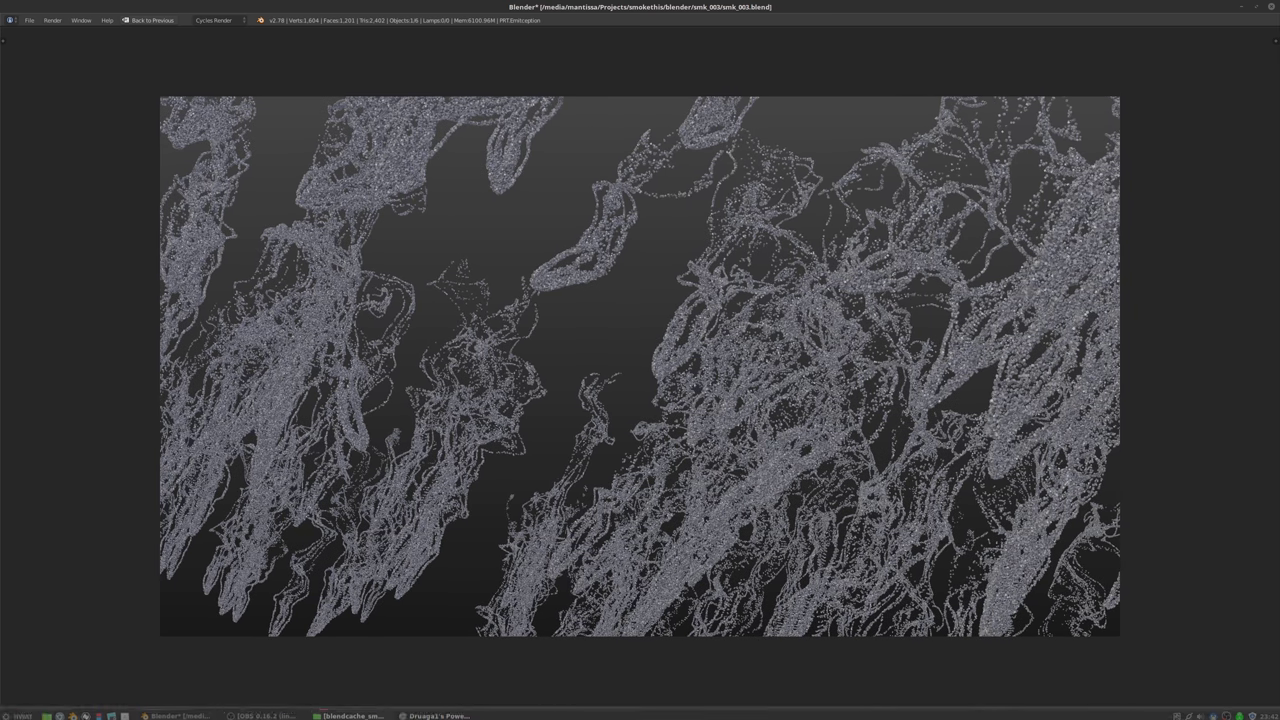
Switch to the file manager, go to smokethis/render/smk_003/anim, and open smk_003_anim_0001.jpg in djv_view to review the rendered frames
left_click(47, 713)
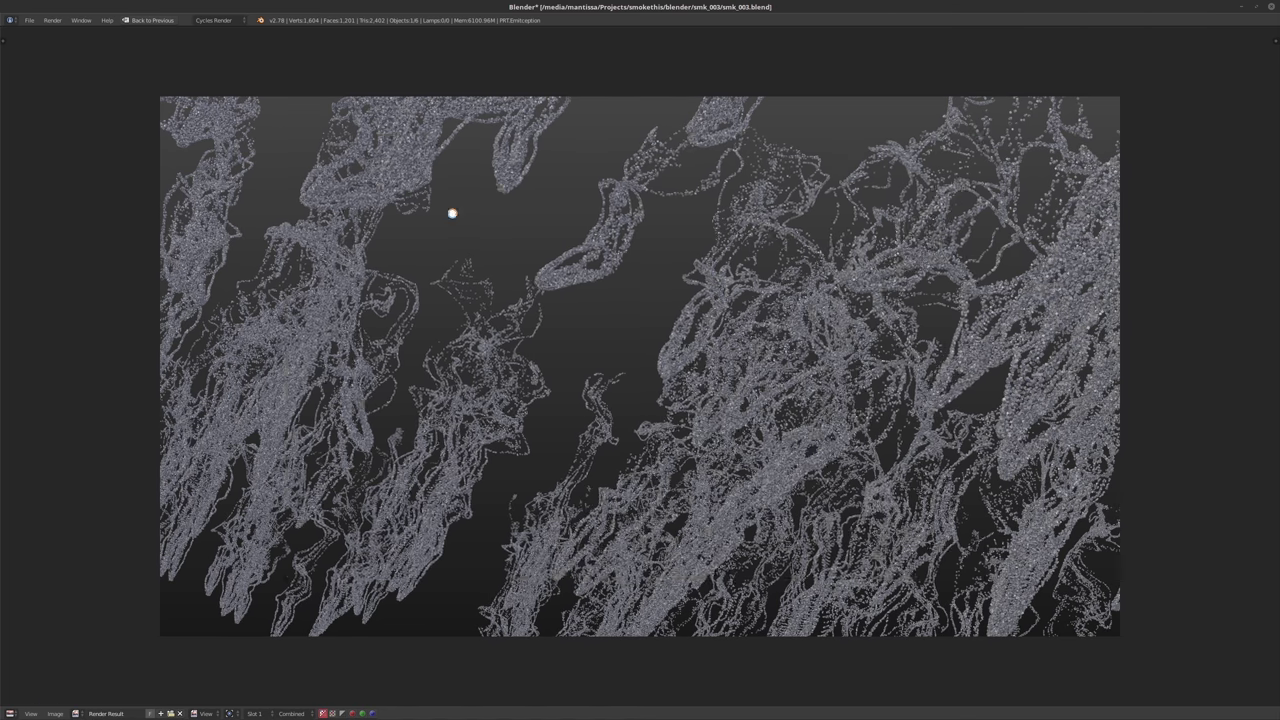
left_click(329, 288)
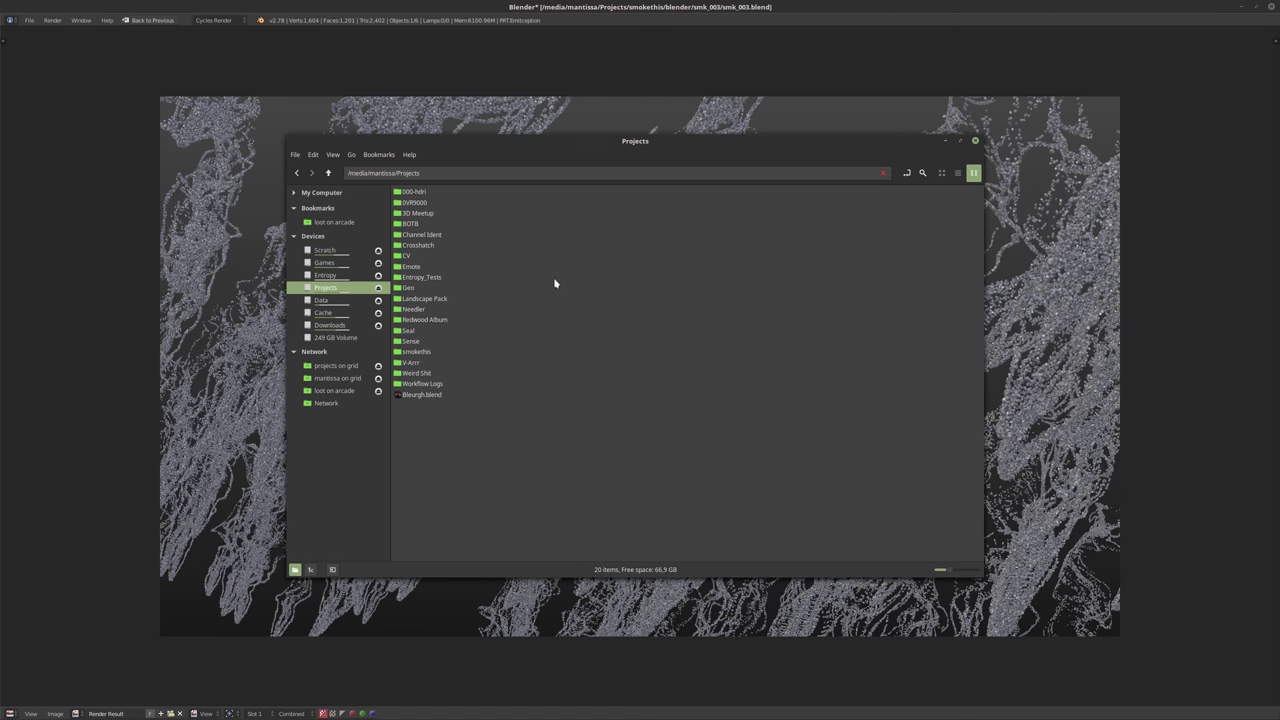
double_click(410, 349)
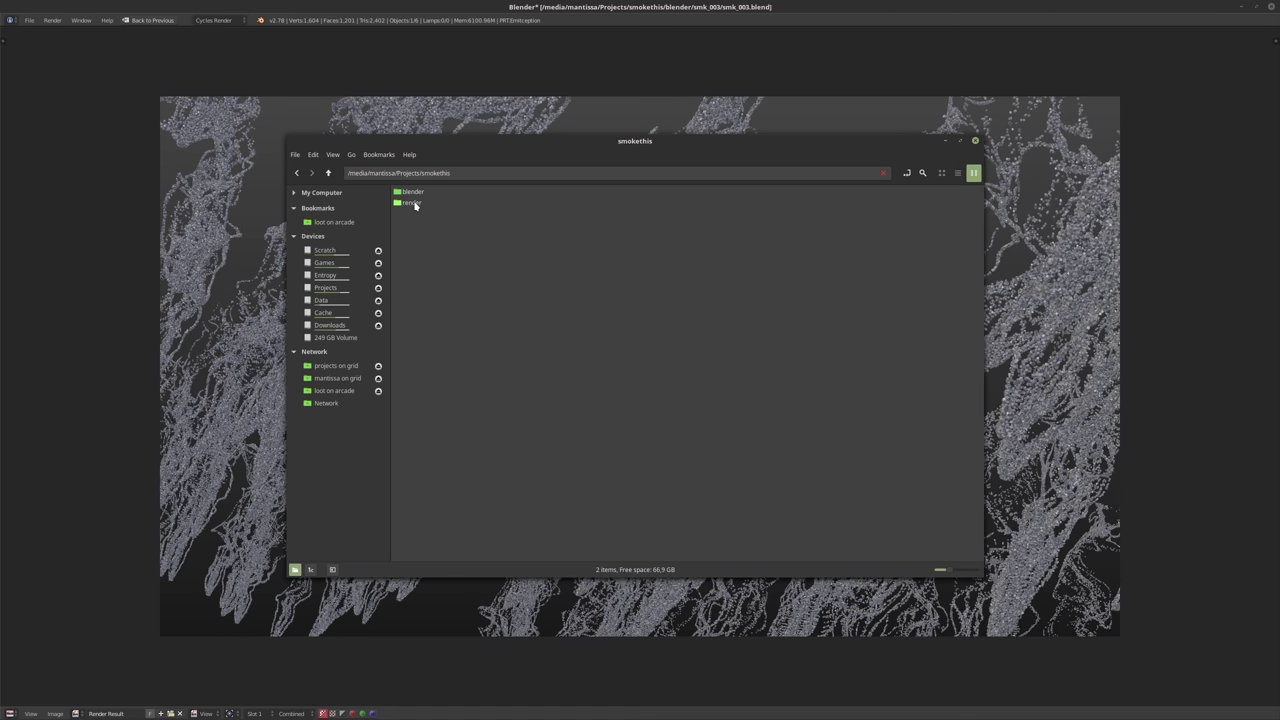
double_click(412, 199)
double_click(414, 202)
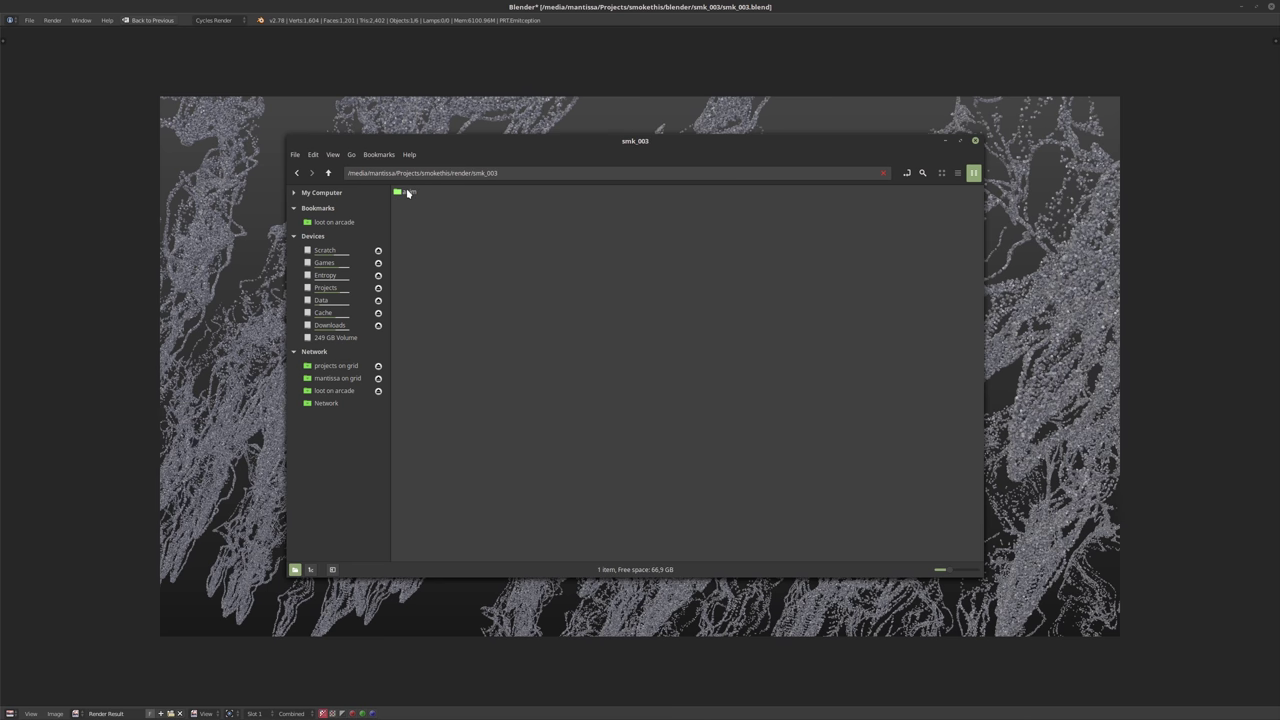
double_click(410, 192)
right_click(425, 197)
mouse_move(460, 205)
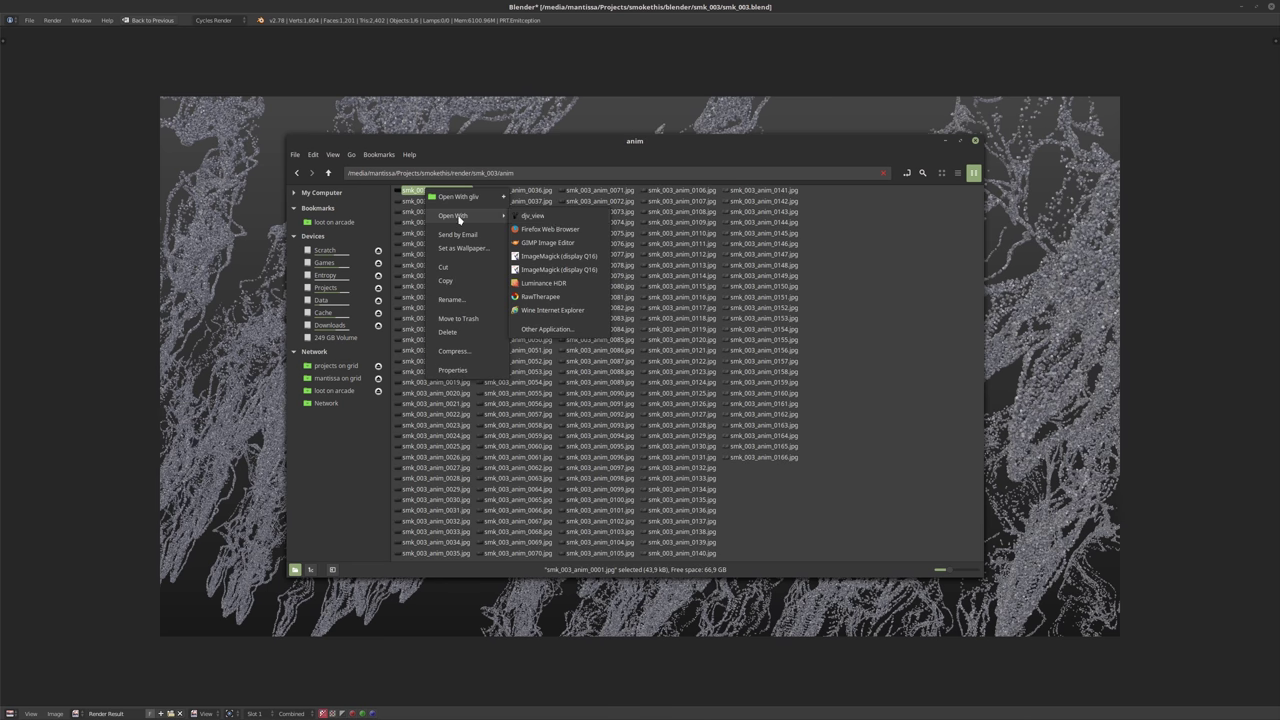
left_click(556, 216)
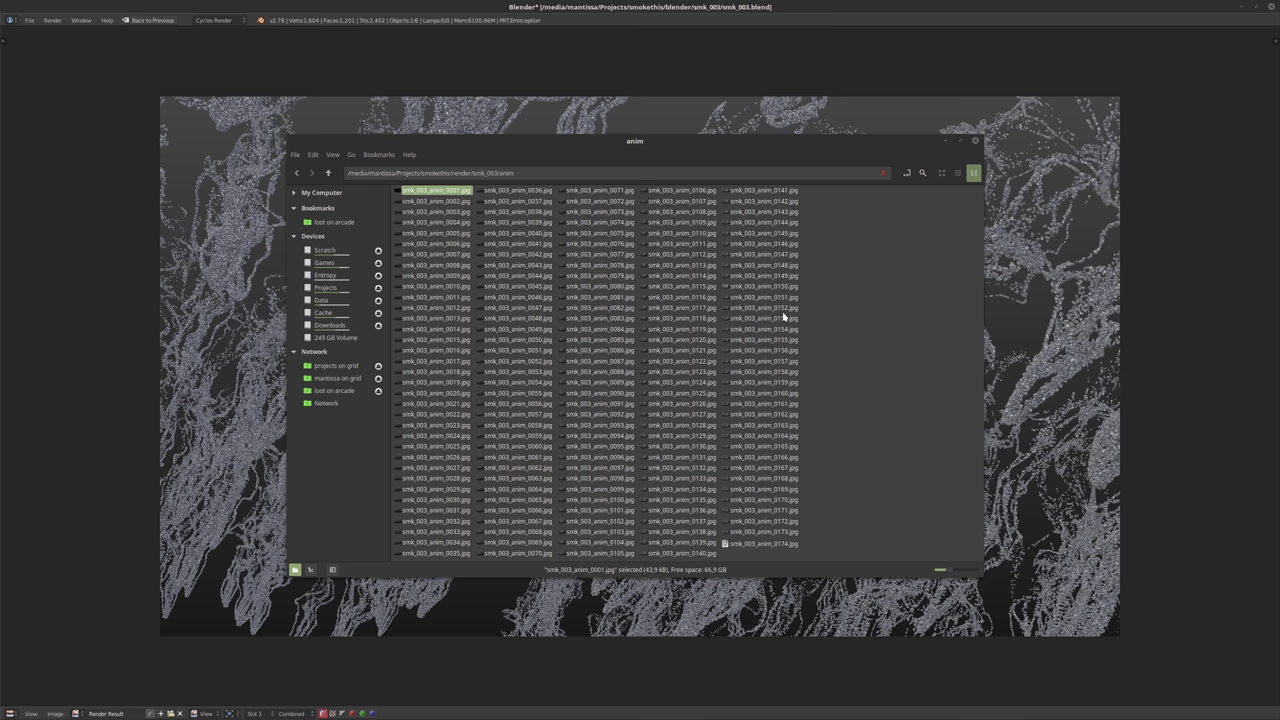
Minimize the file manager, return to Blender, and leave the full-screen render view
left_click(946, 143)
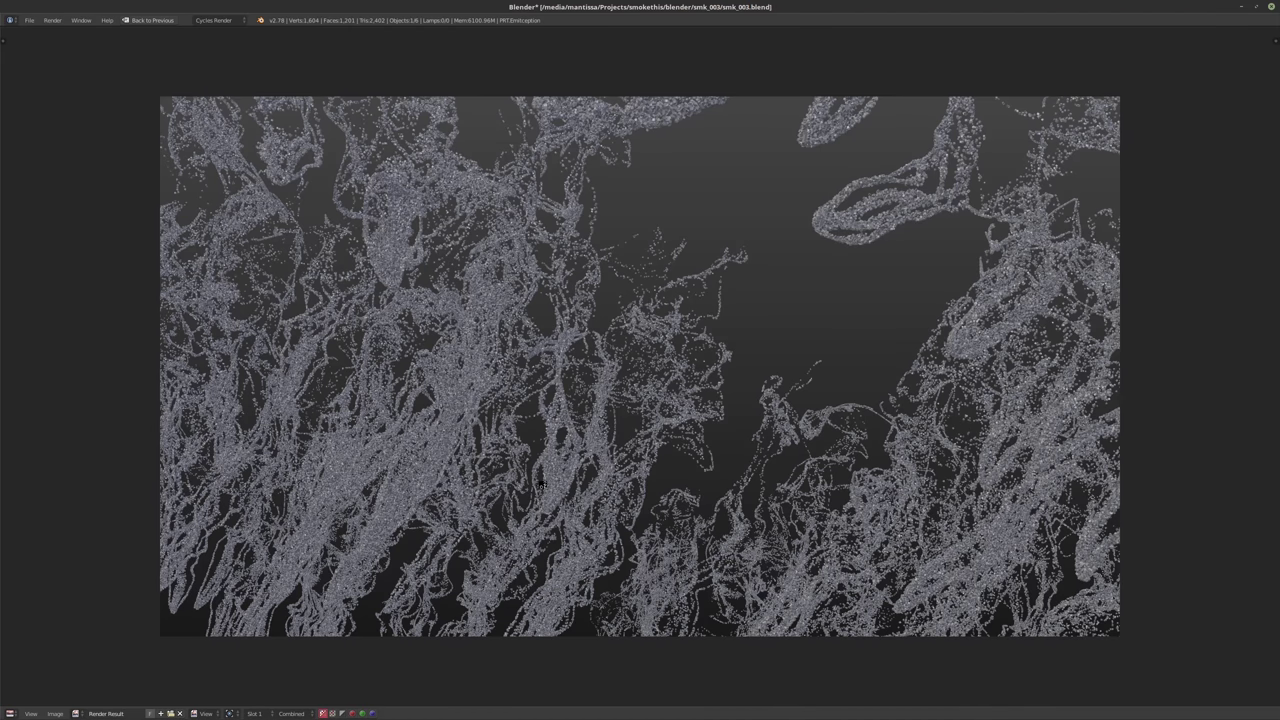
key("Escape")
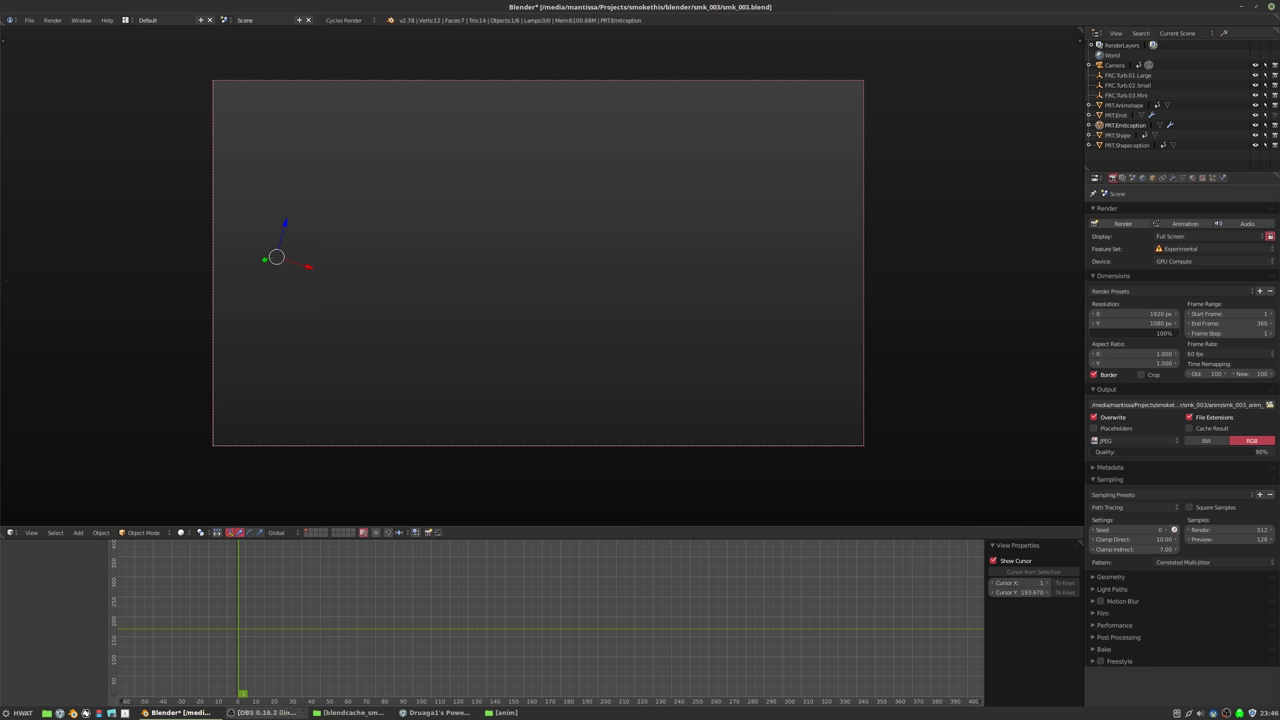
Switch to the file manager's anim folder, review the rendered sequence from smk_003_anim_0001.jpg in djv_view, and close both windows
mouse_move(178, 712)
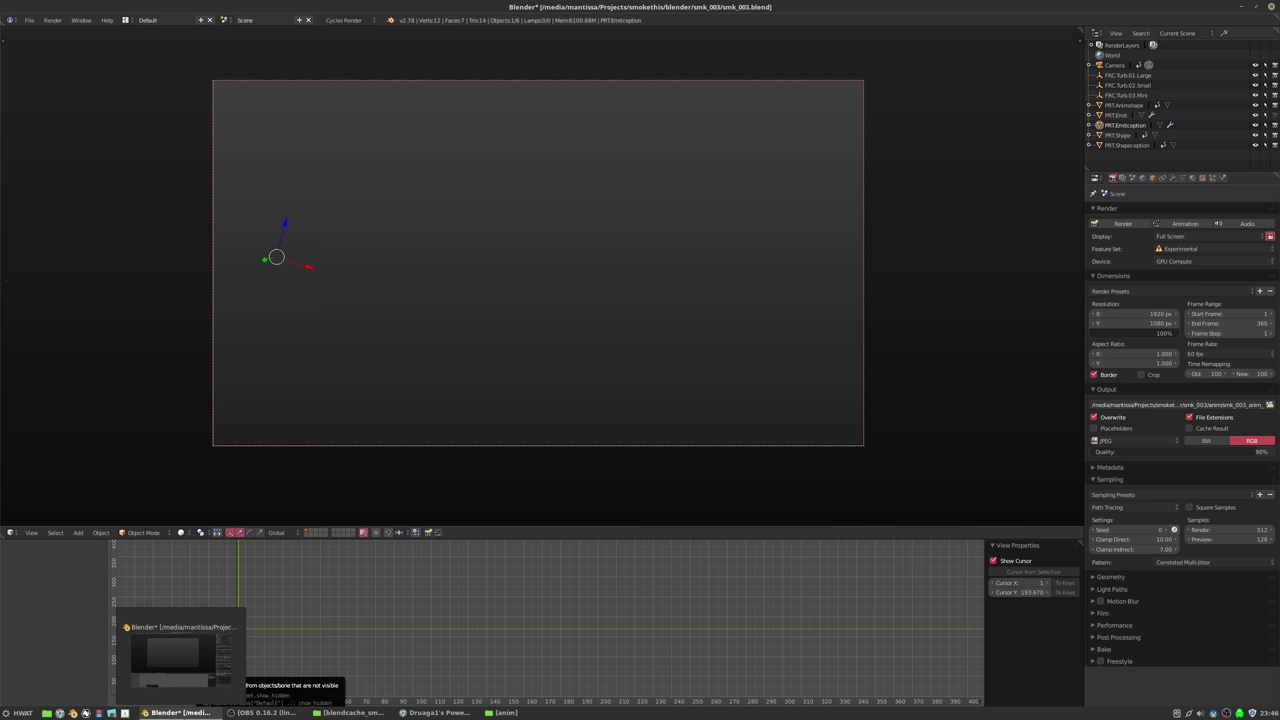
left_click(505, 715)
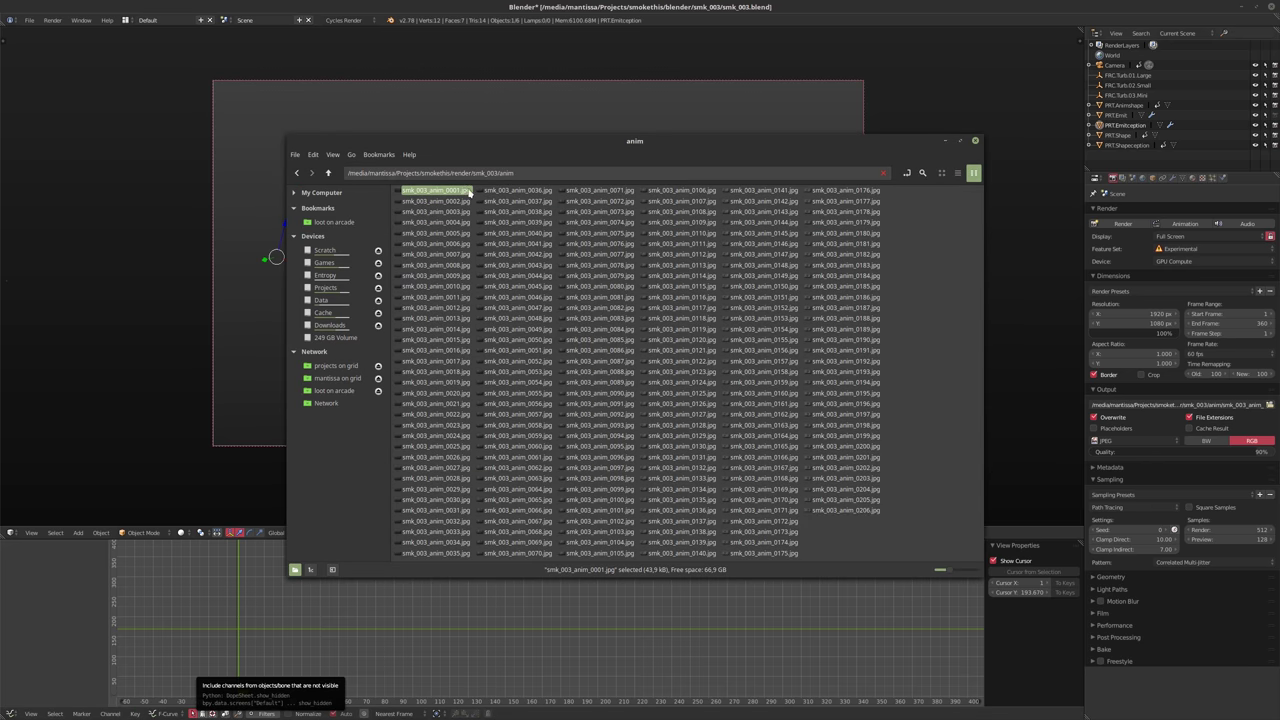
right_click(420, 192)
mouse_move(446, 220)
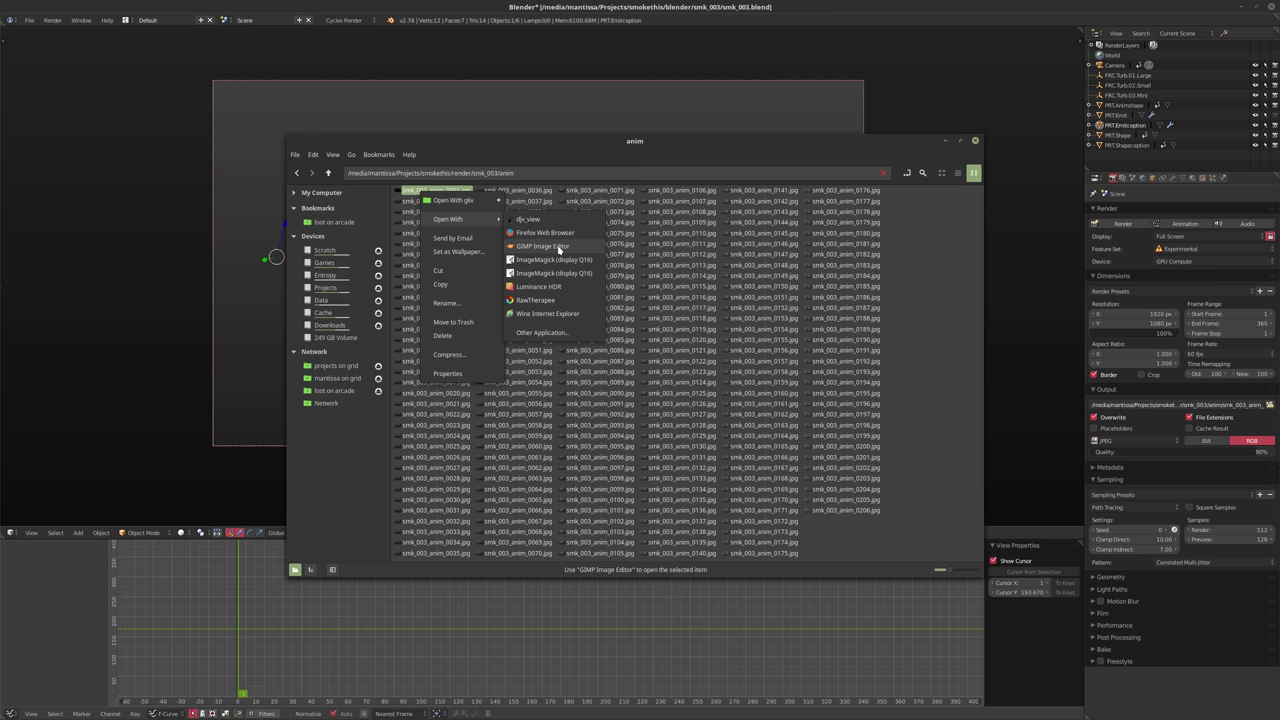
left_click(624, 340)
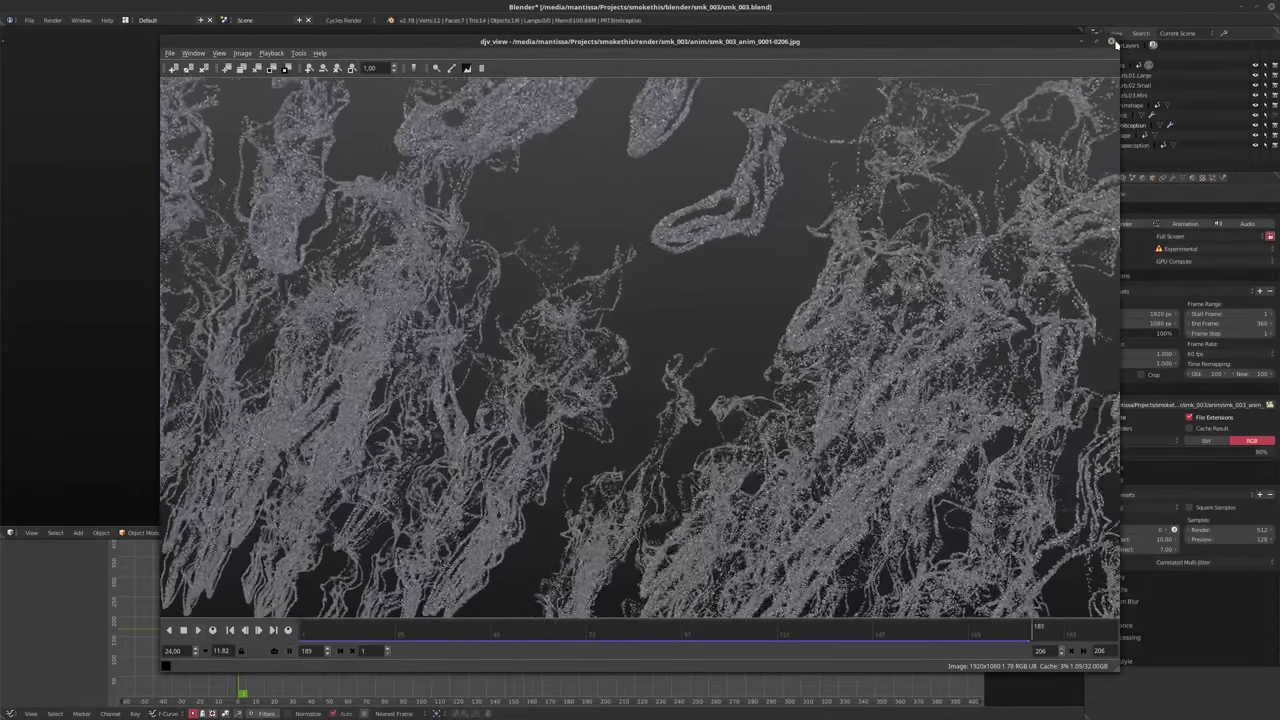
left_click(1113, 42)
left_click(976, 140)
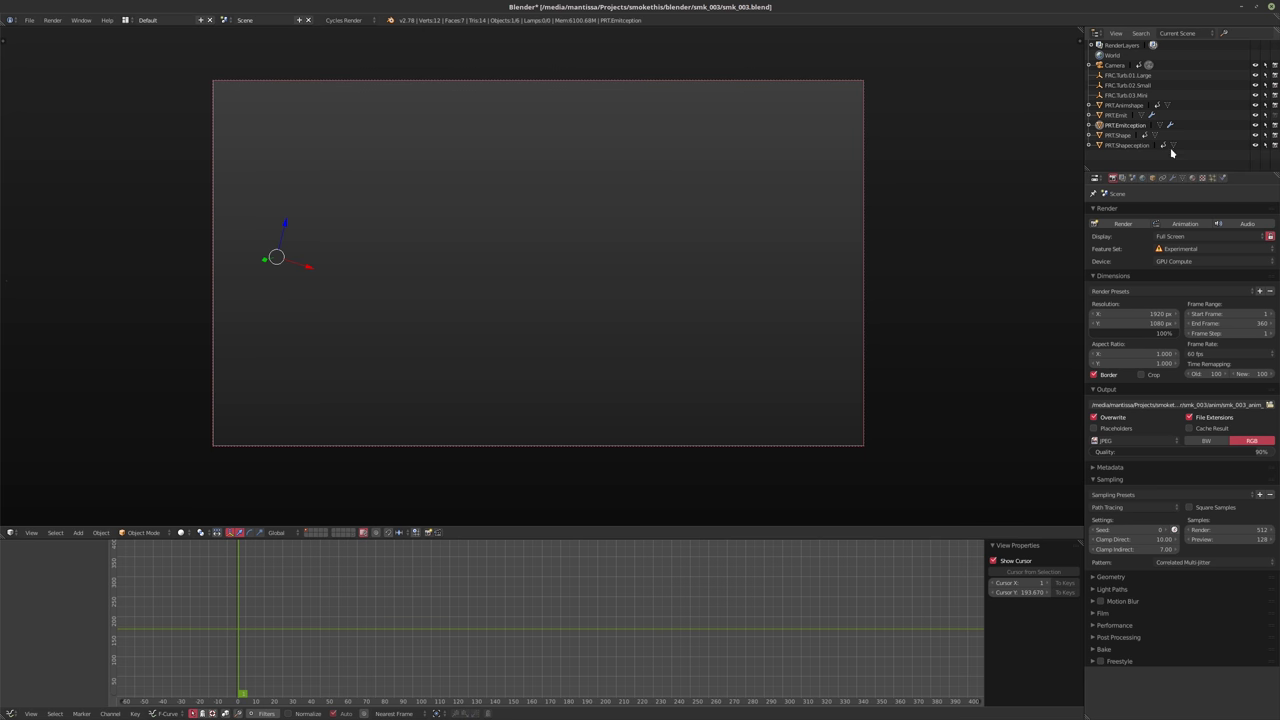
Examine PRT.Emitception's particle system settings down to its render and display options, and go to frame 103
left_click(1222, 178)
left_click(1212, 178)
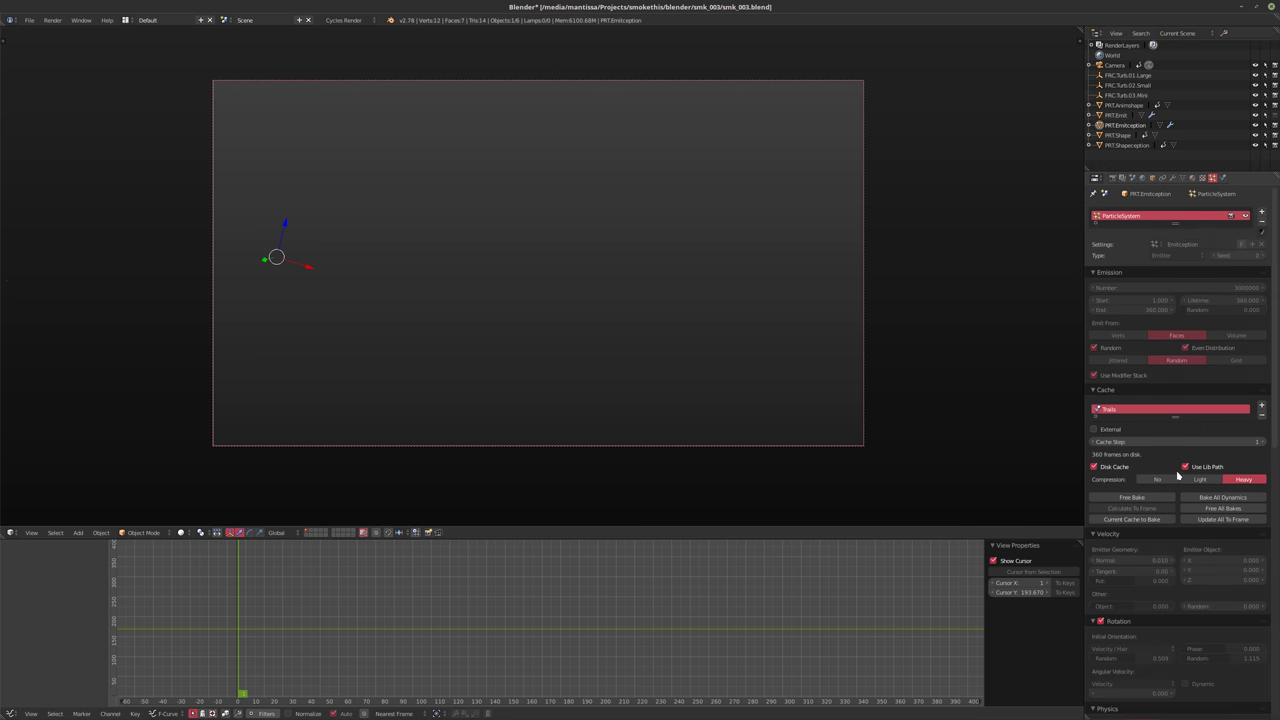
scroll(1127, 600, "down", 5)
scroll(1127, 600, "down", 5)
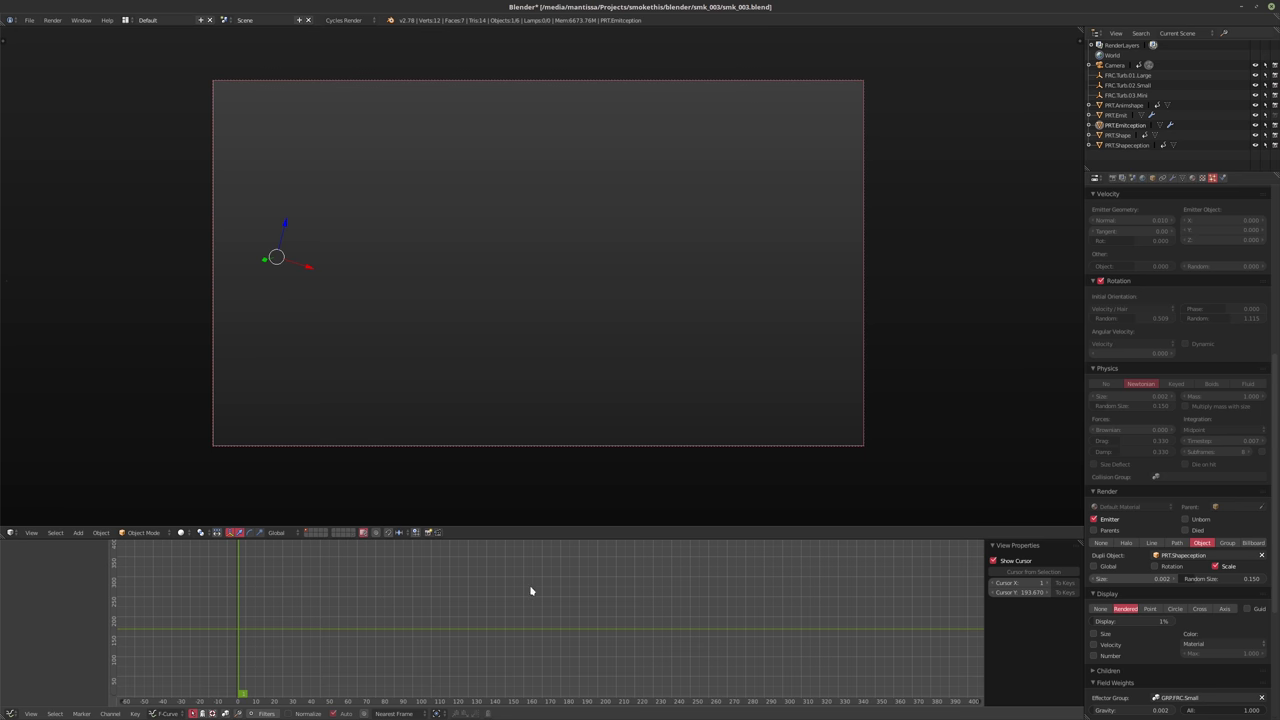
left_click(431, 594)
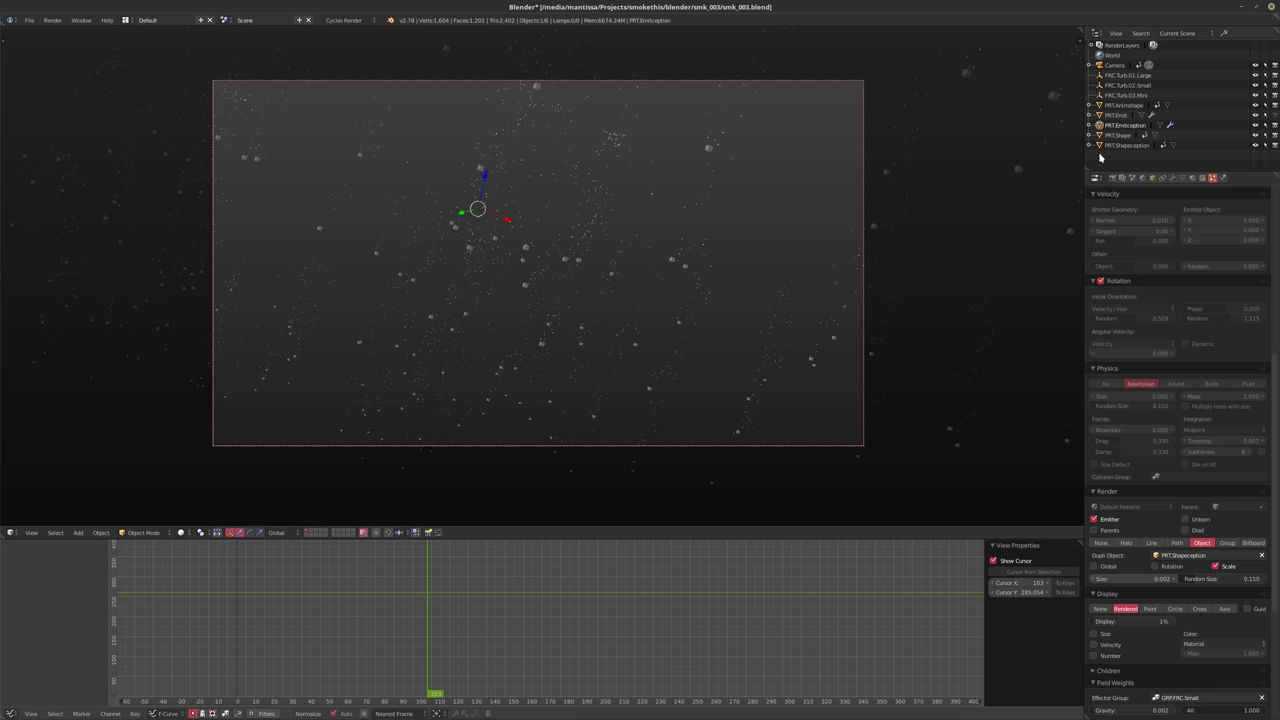
Select the Camera, check its framing at frames 1 and 234, and clear its Y location keyframes
left_click(1114, 65)
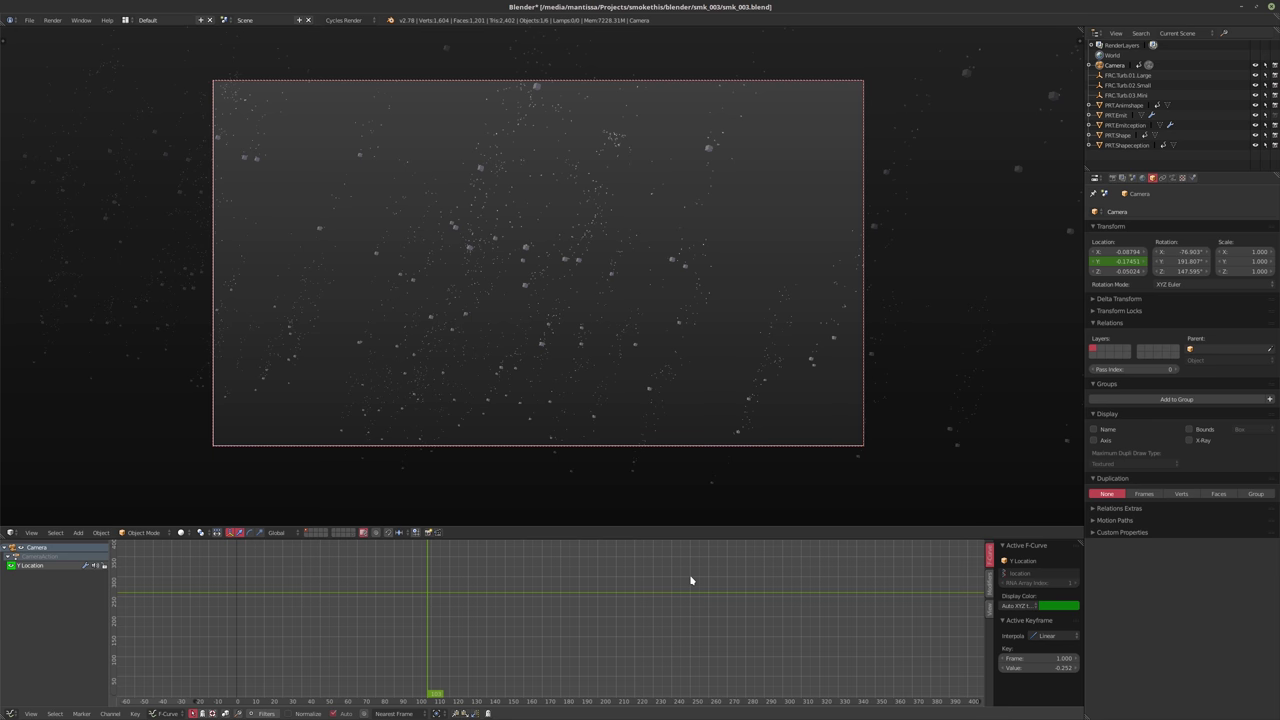
key("shift+Left")
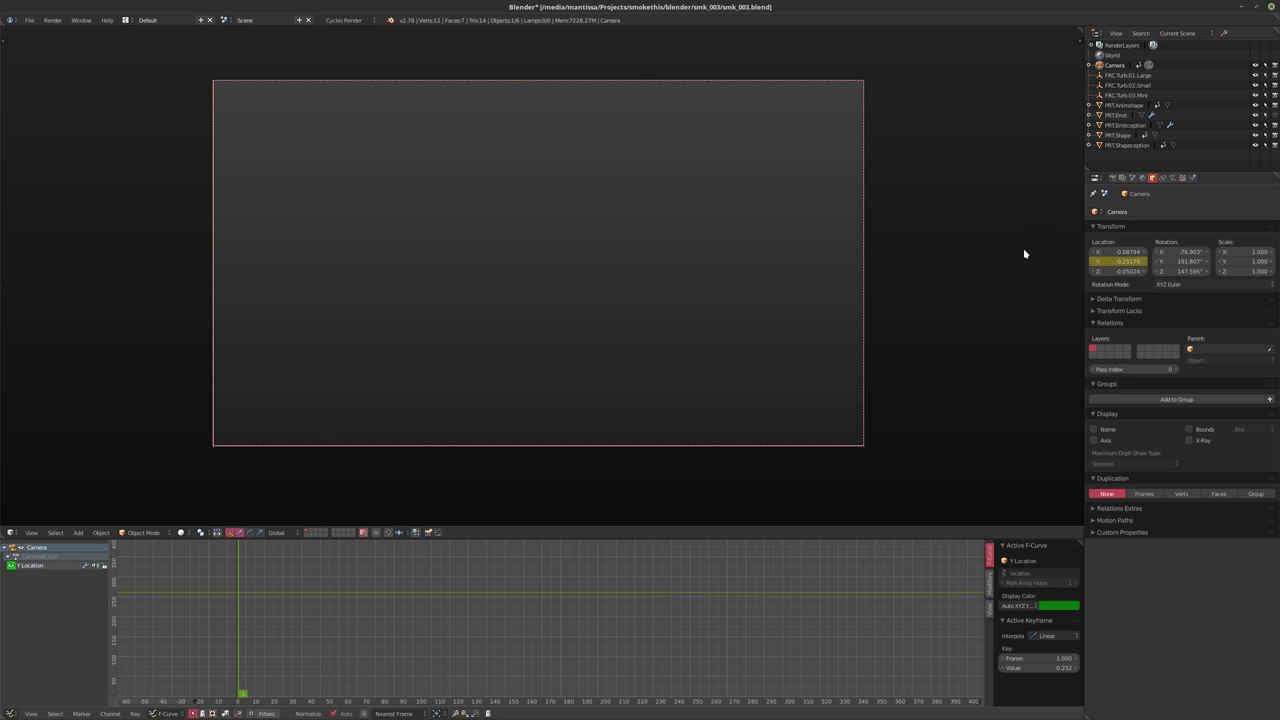
key("shift+Right")
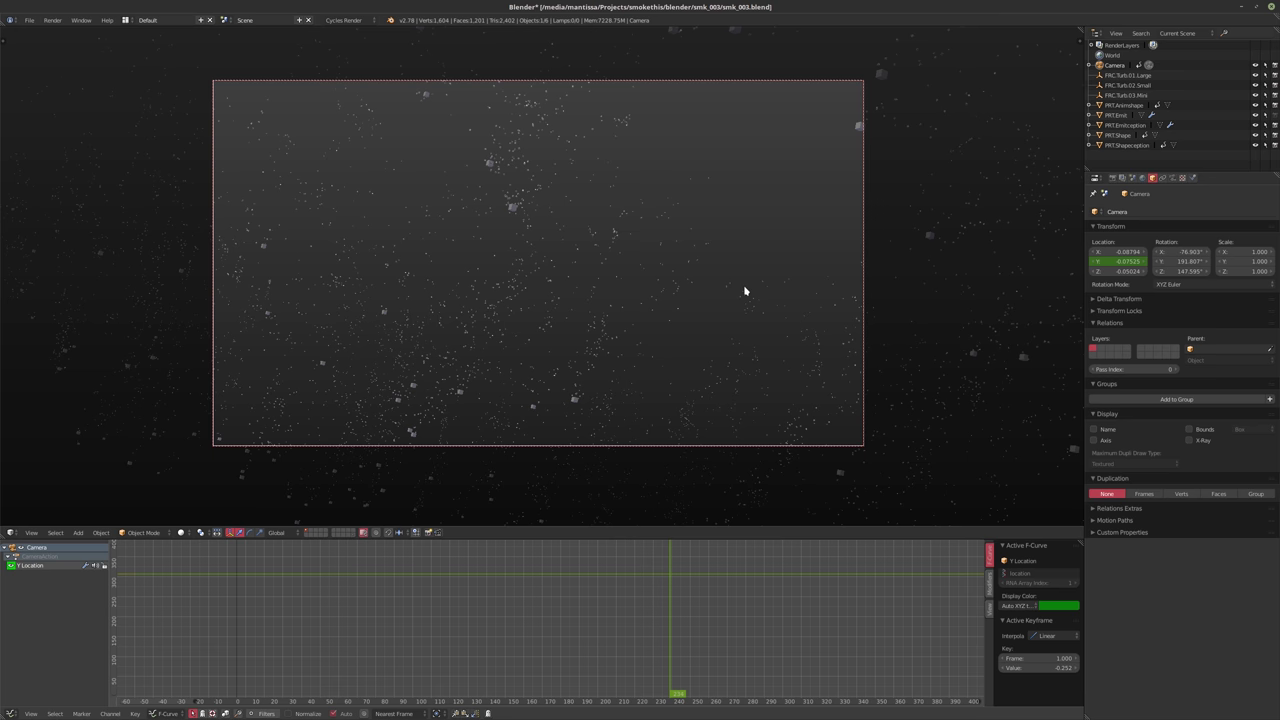
key("n")
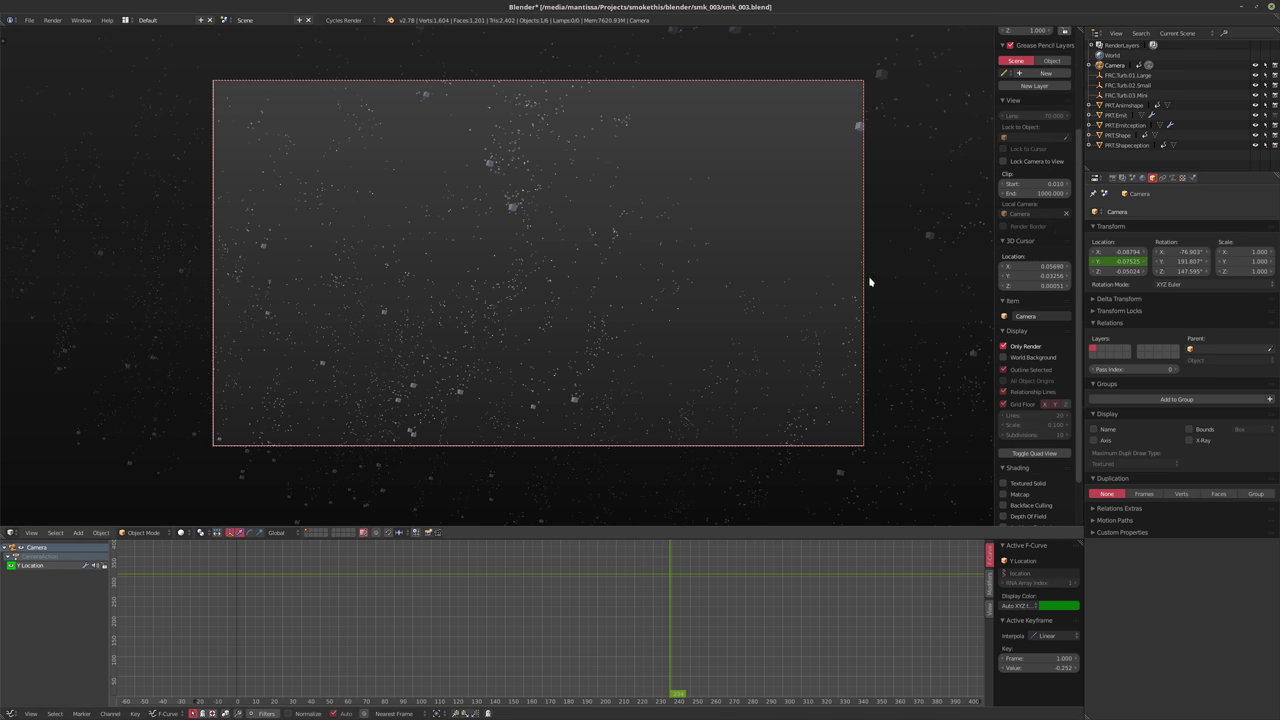
key("n")
right_click(1126, 264)
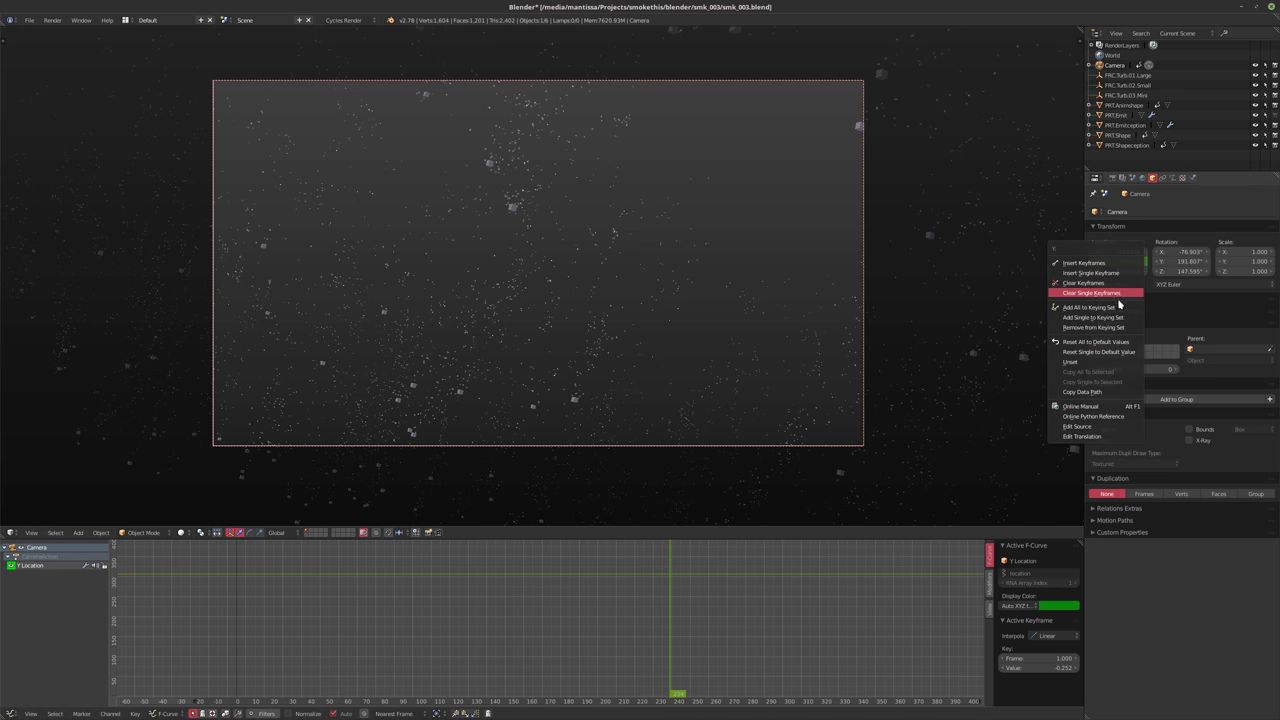
left_click(1113, 284)
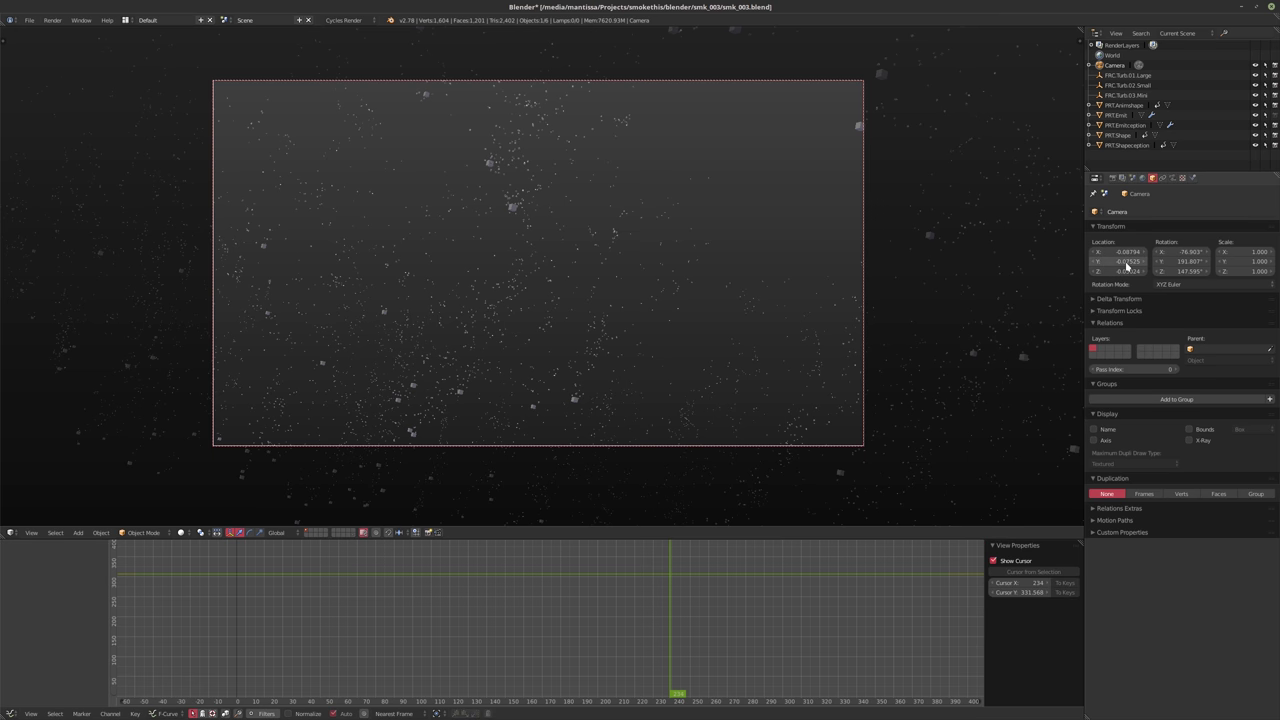
Set the camera's Y location to about -0.165 and rotate it about 8.24° around its local X axis
left_click_drag(1127, 265, 1075, 265)
left_click_drag(1120, 261, 813, 263)
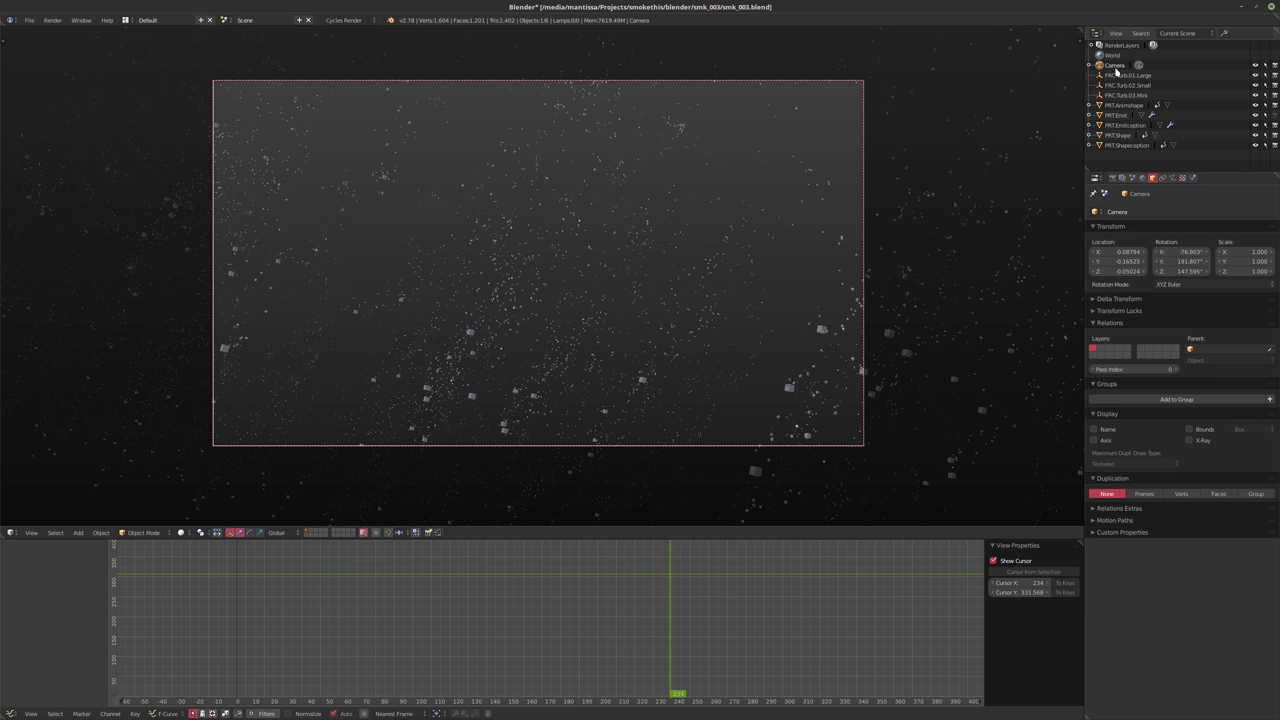
key("r")
key("x")
key("x")
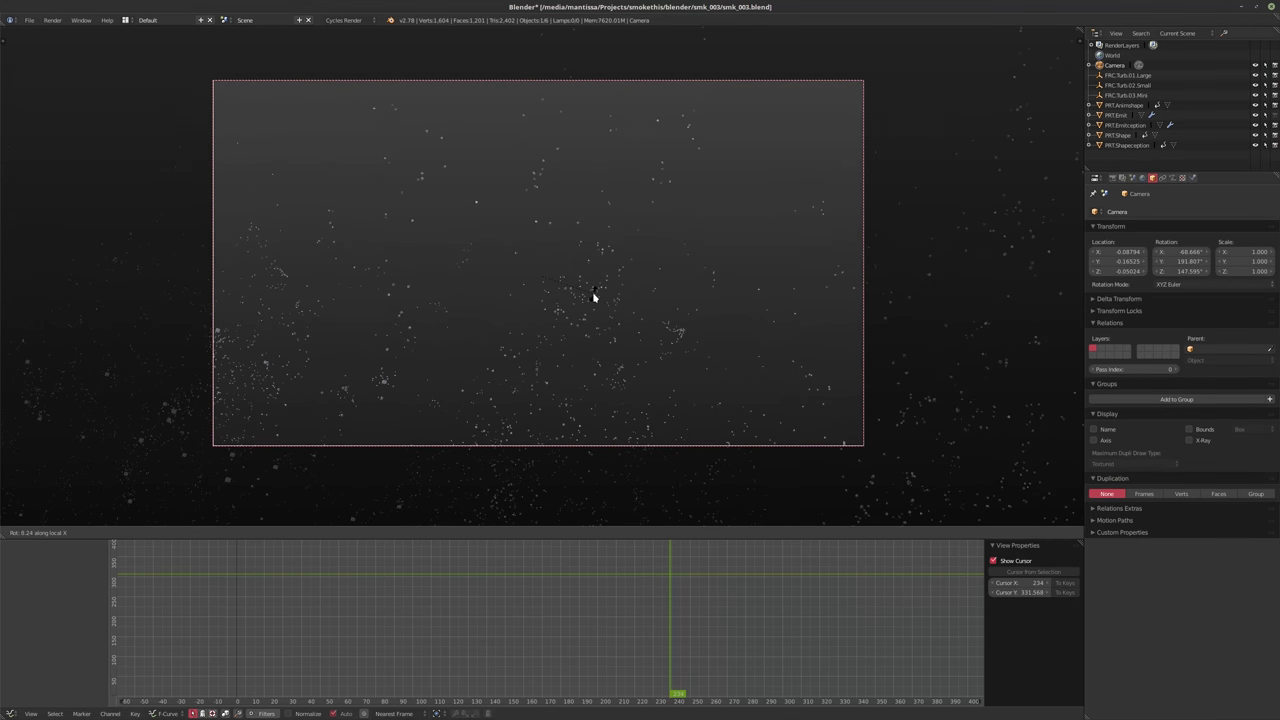
left_click(592, 300)
key("r")
key("x")
key("x")
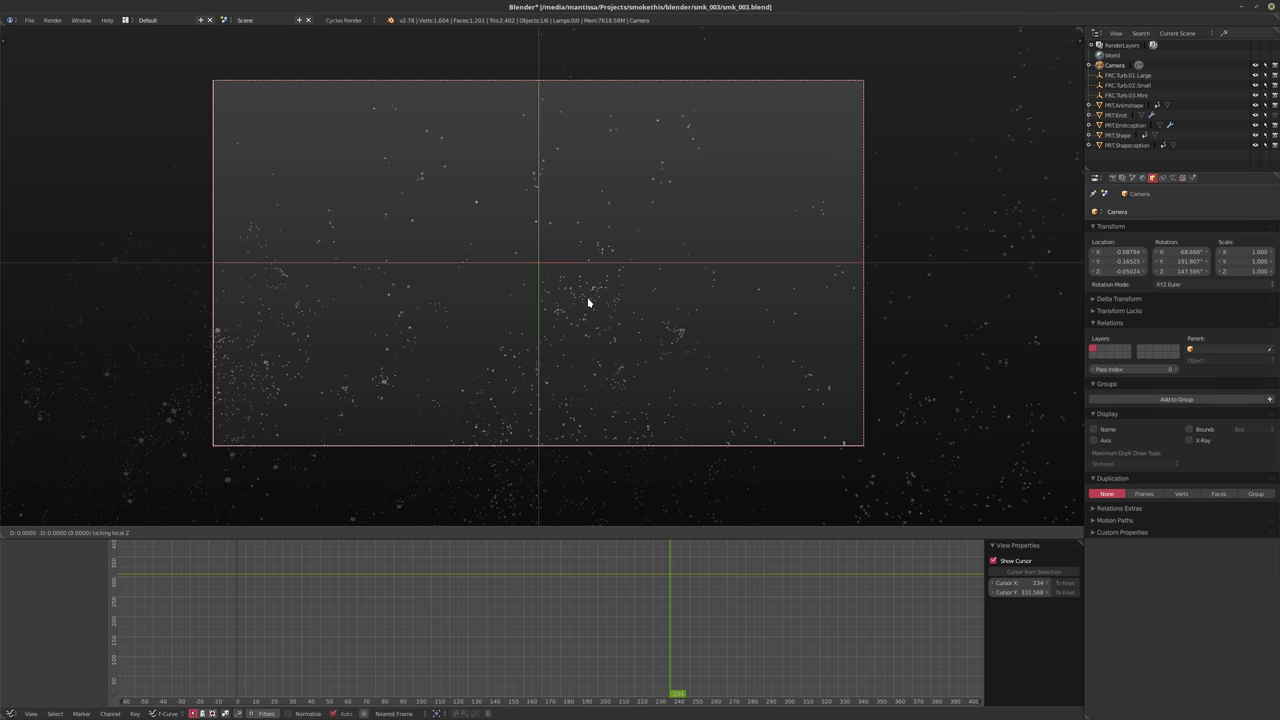
right_click(586, 307)
Move the camera horizontally to about X -0.056, Y -0.107 and vertically to Z -0.064, and briefly play the animation
key("g")
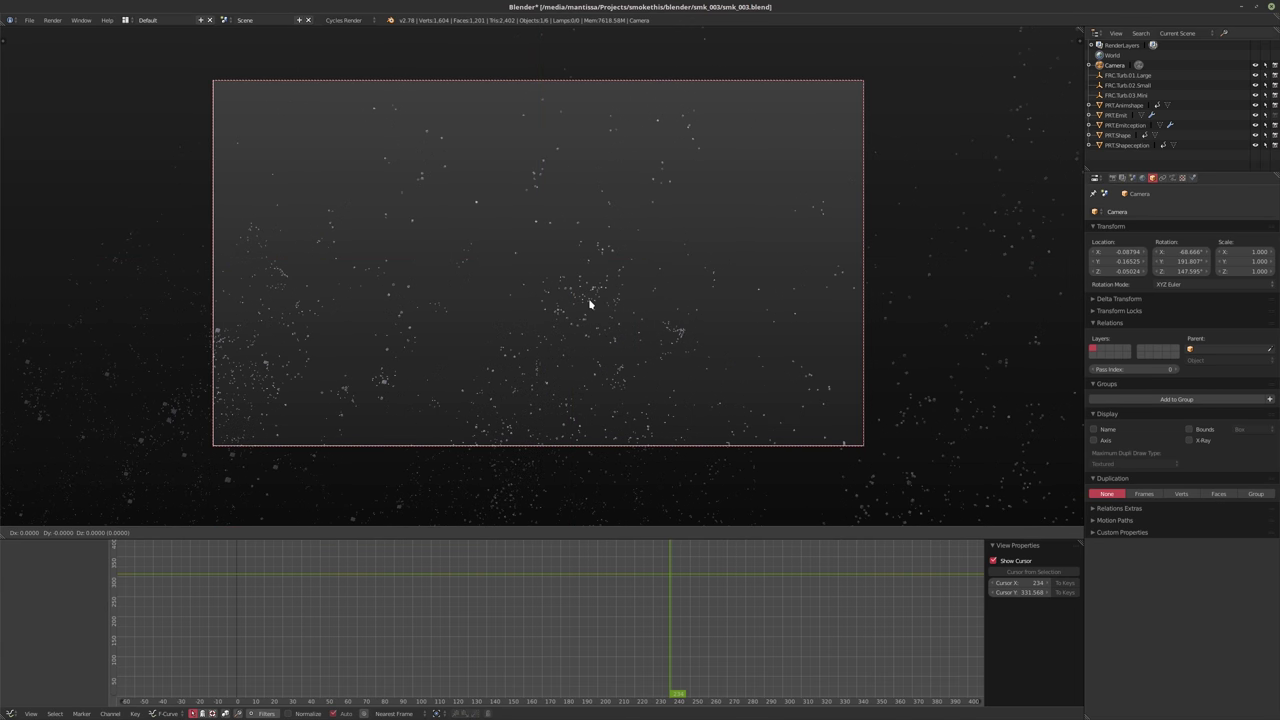
key("shift+z")
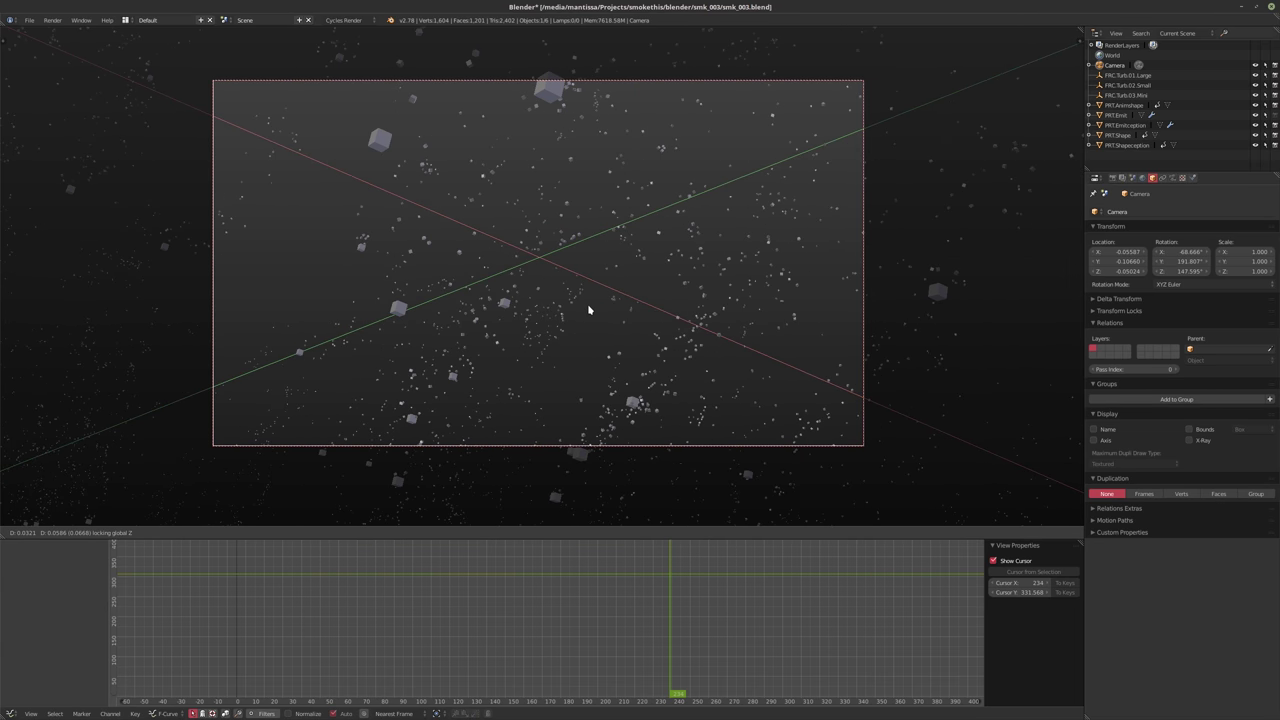
left_click(590, 315)
key("g")
key("z")
left_click(569, 330)
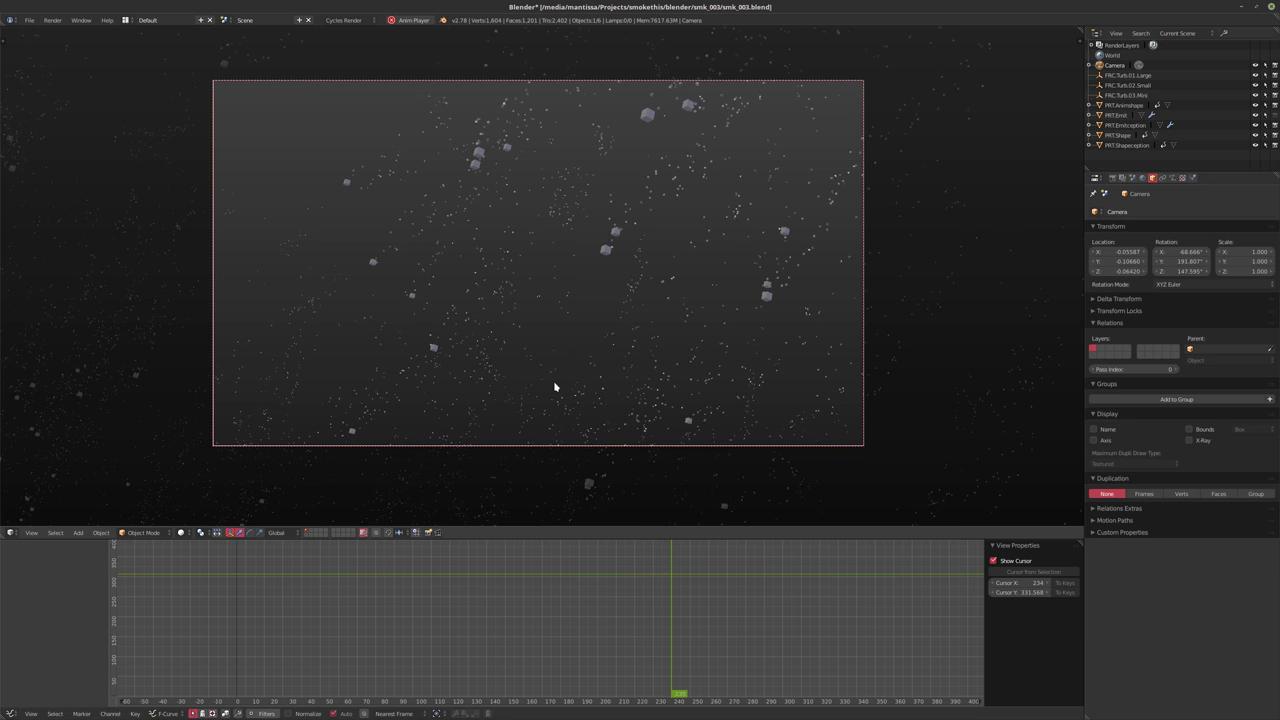
key("alt+a")
Lock the camera to the view, select PRT.Emit, and orbit the camera to a more distant, steeper framing of the particles
key("n")
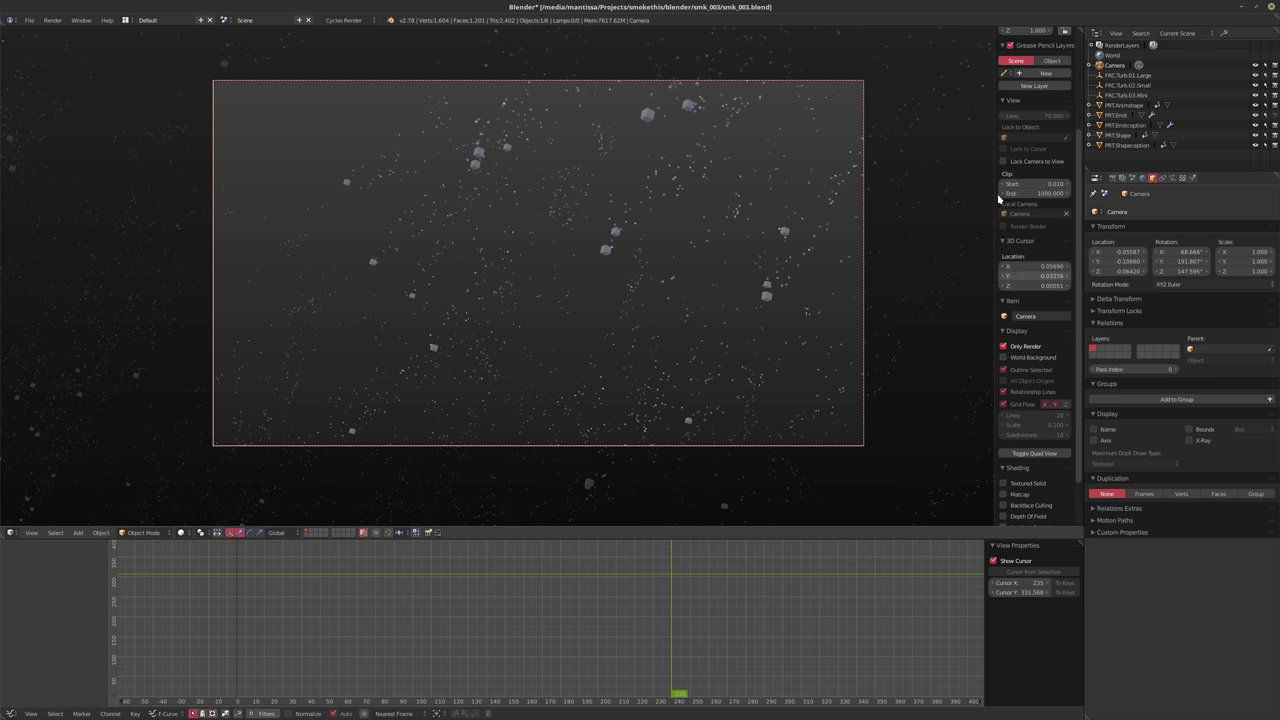
left_click(1018, 161)
mouse_move(592, 300)
middle_mouse_down()
mouse_move(597, 280)
mouse_move(580, 297)
middle_mouse_up()
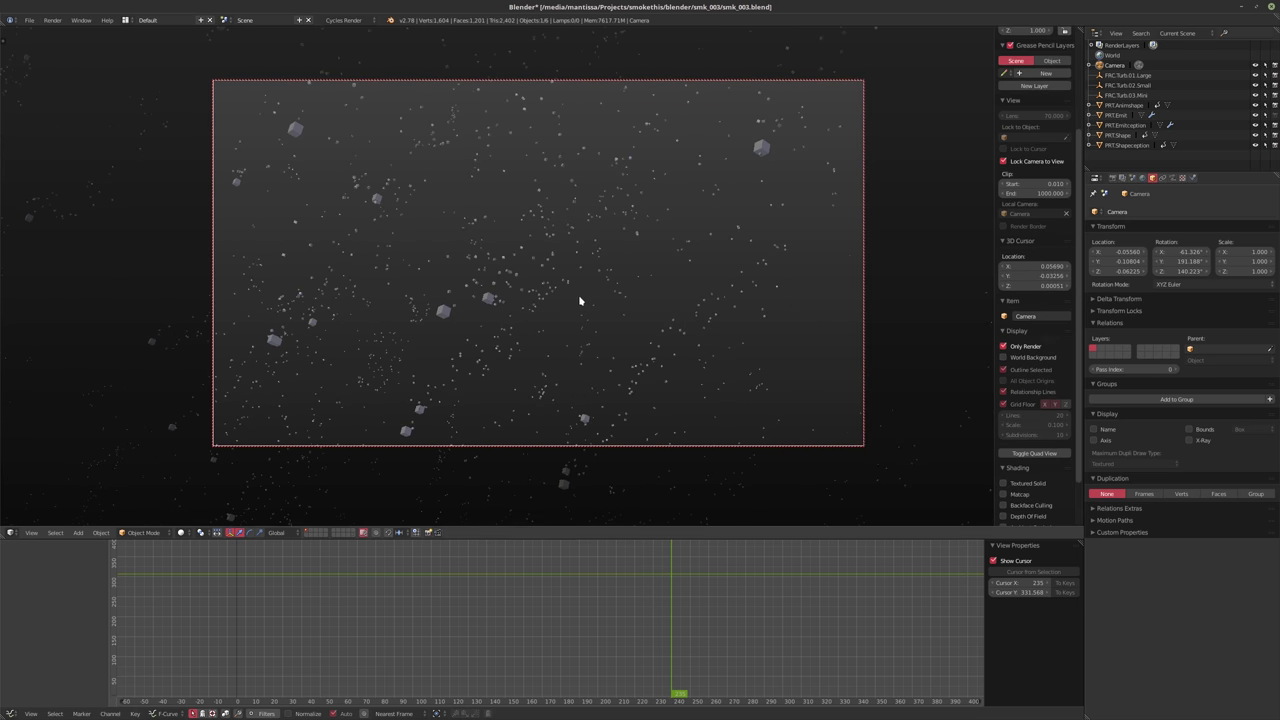
left_click(1108, 116)
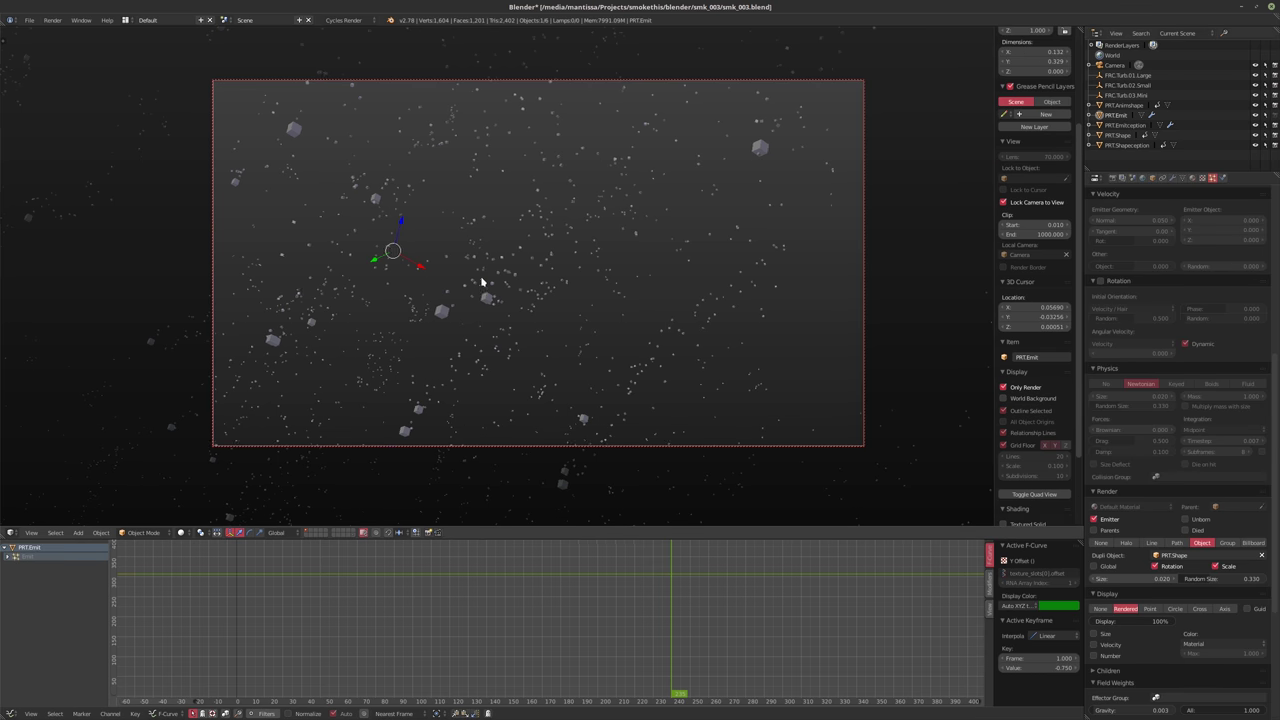
middle_click_drag(486, 286, 553, 284)
middle_click_drag(601, 249, 651, 292)
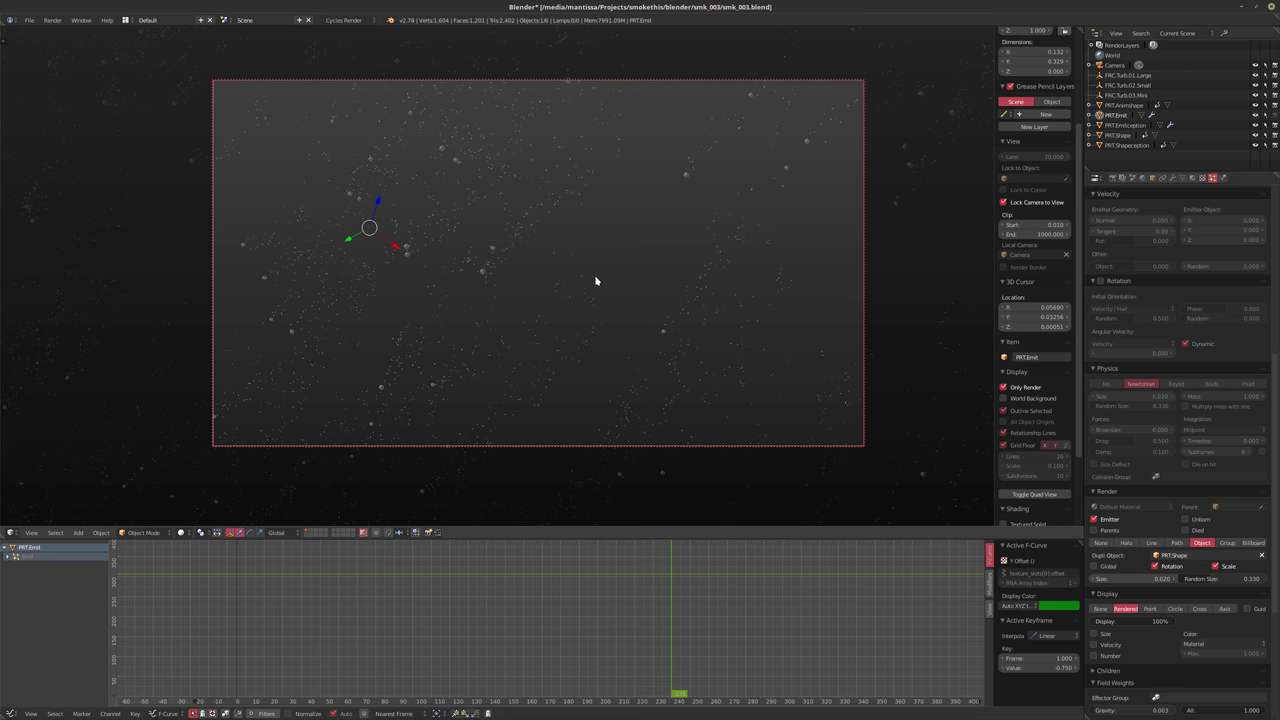
Return to frame 1, select PRT.Emitception, and turn off Only Render for the 3D view
key("shift+Left")
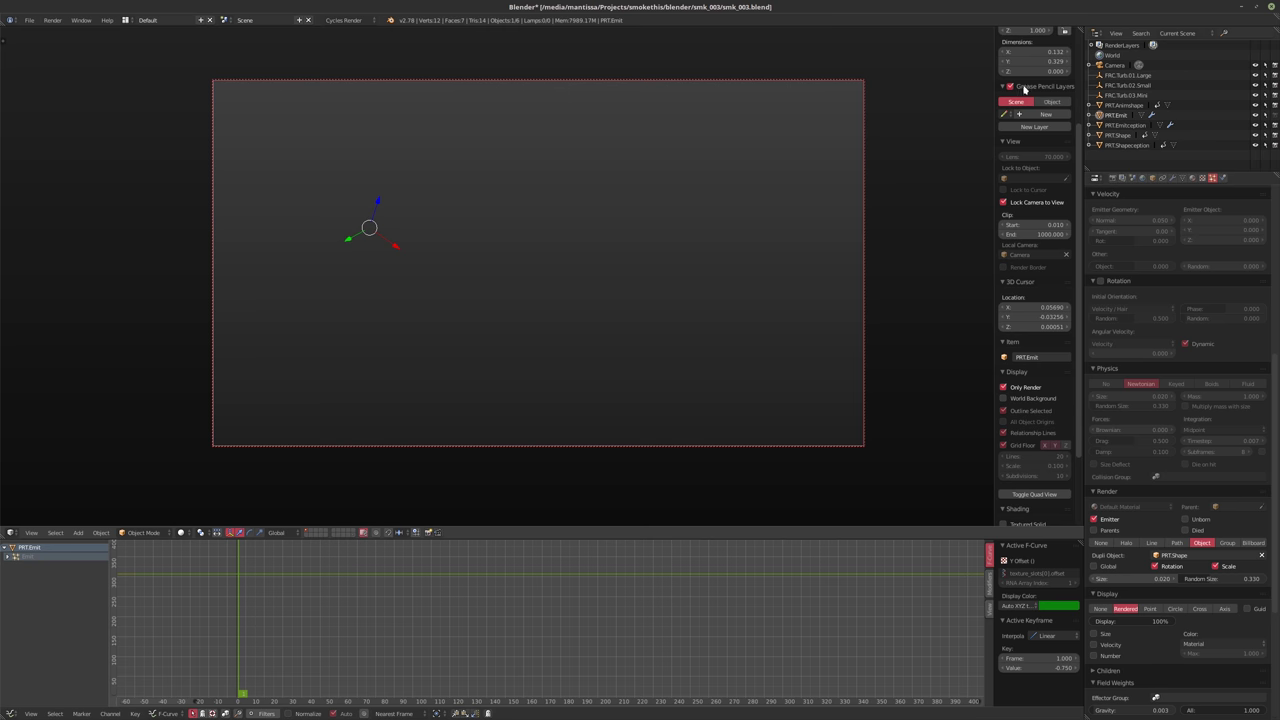
scroll(1029, 92, "up", 3)
key("i")
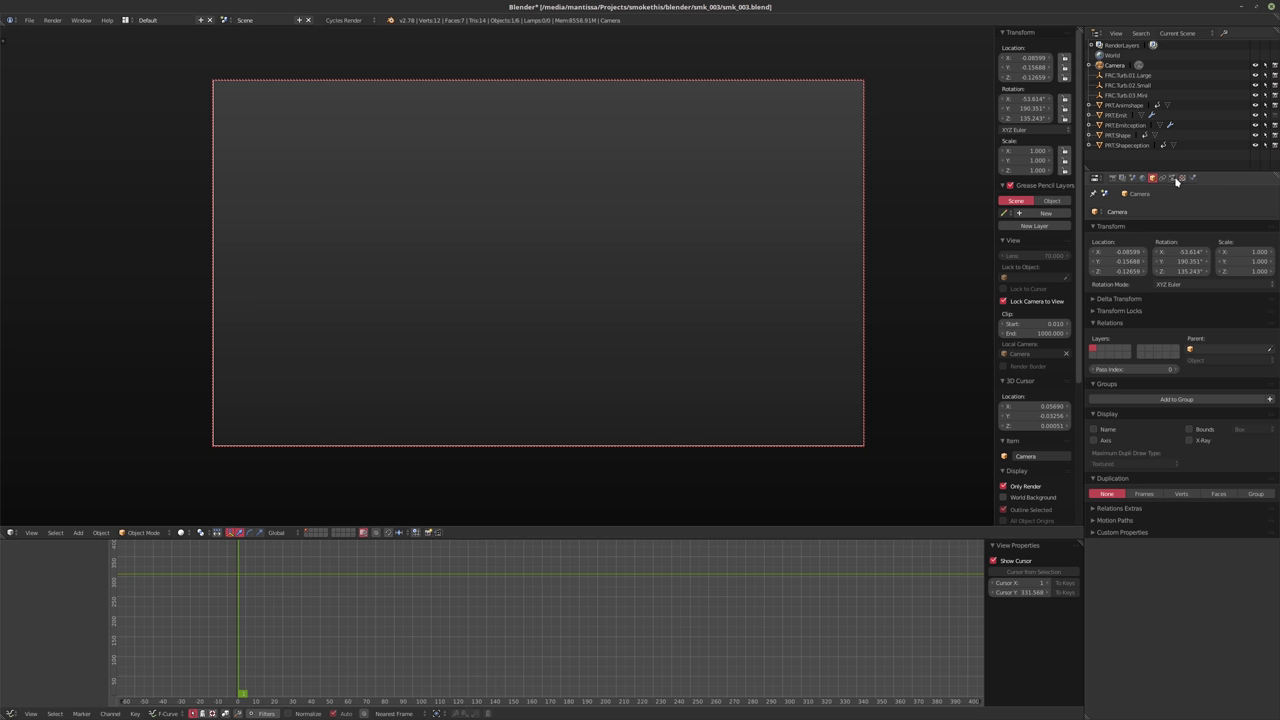
left_click(1121, 125)
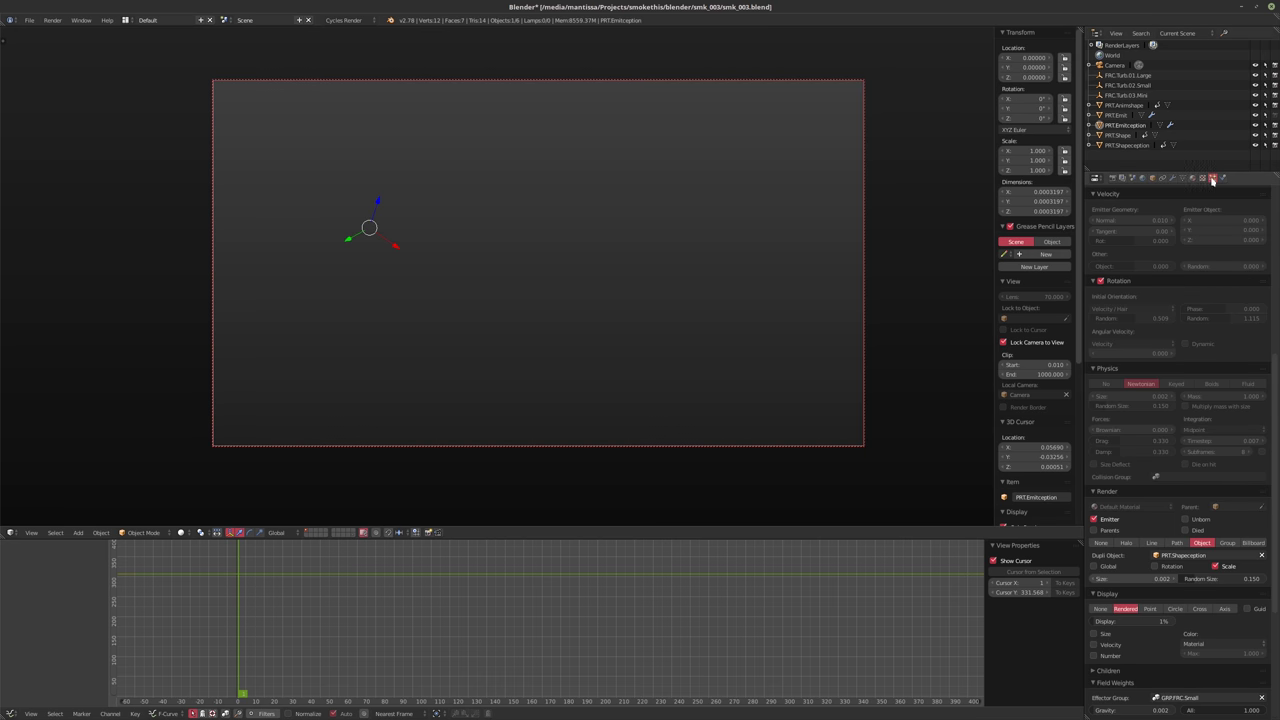
scroll(1205, 212, "up", 8)
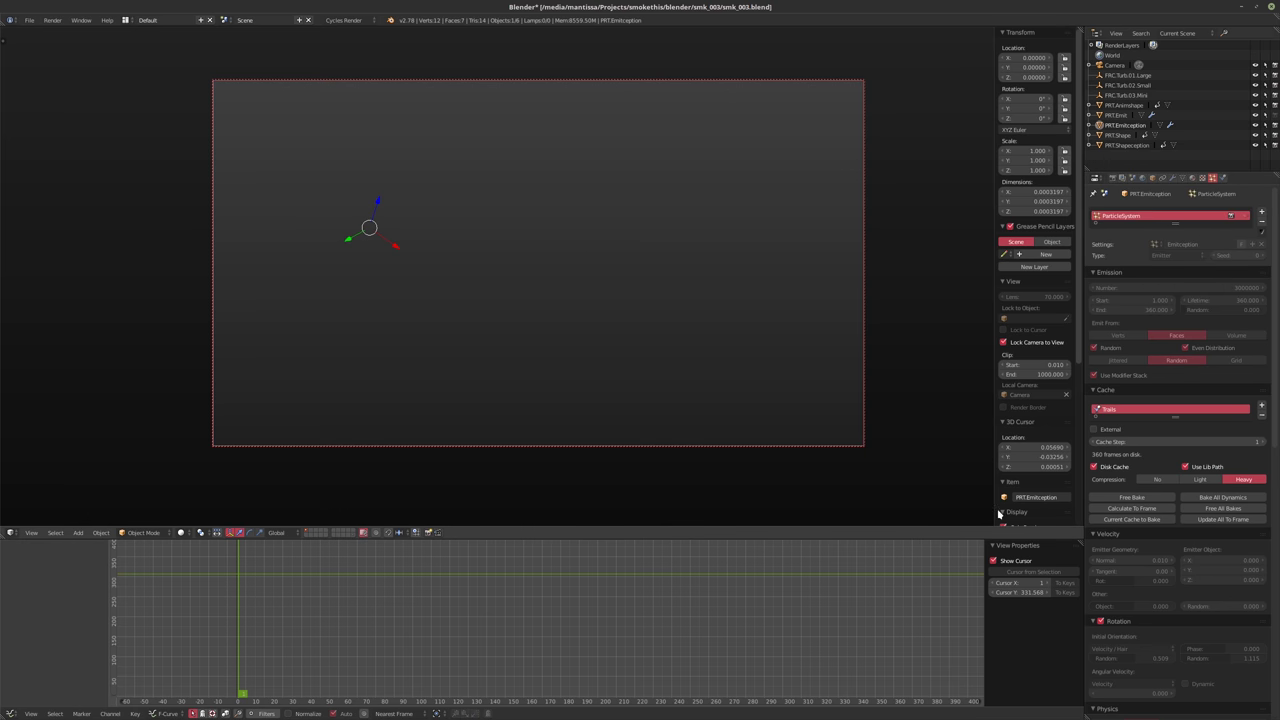
scroll(1000, 500, "down", 5)
left_click(1004, 347)
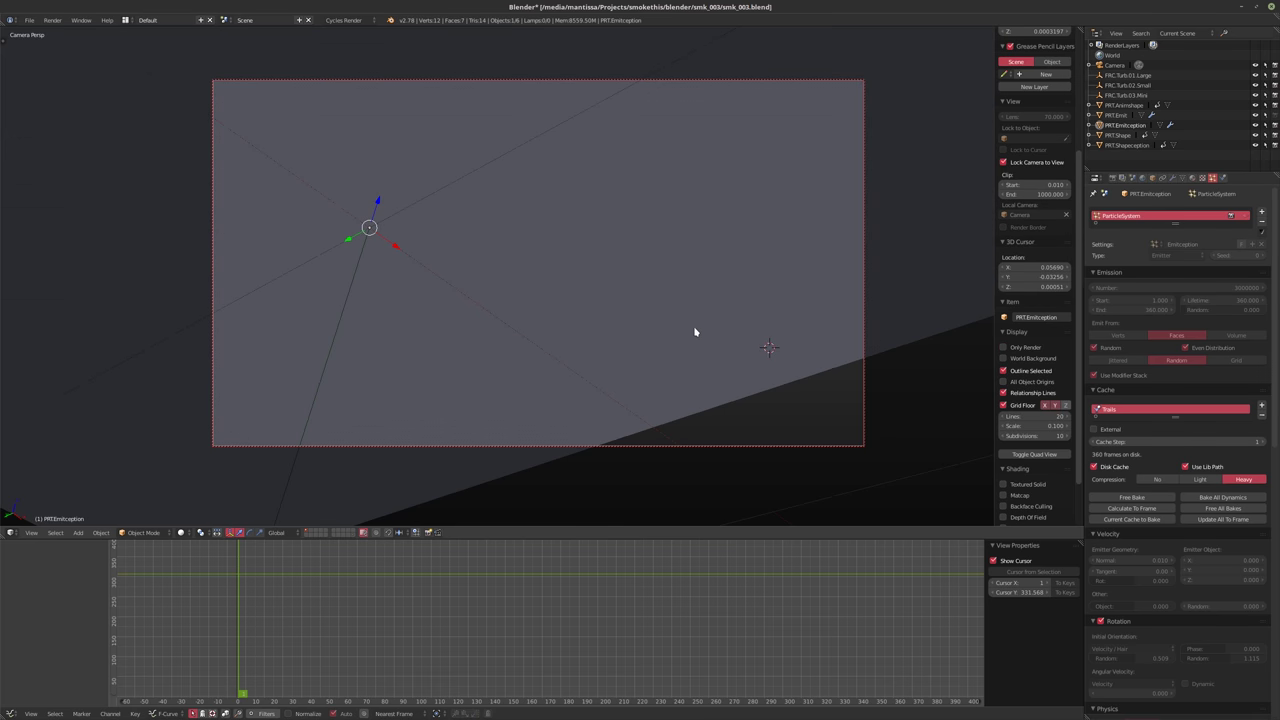
Pan the camera slightly to adjust the framing and keyframe its Y location at about -0.159 on frame 1
middle_click_drag(680, 312, 598, 291, "shift")
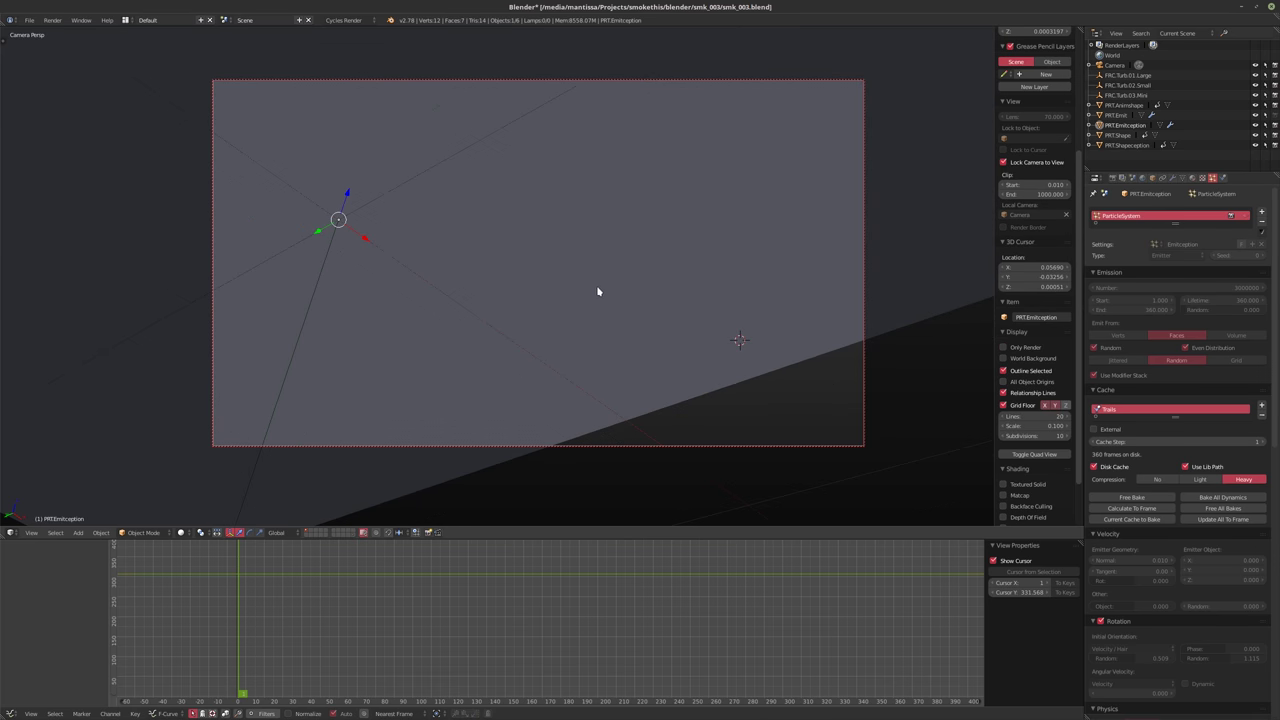
scroll(1032, 277, "up", 5)
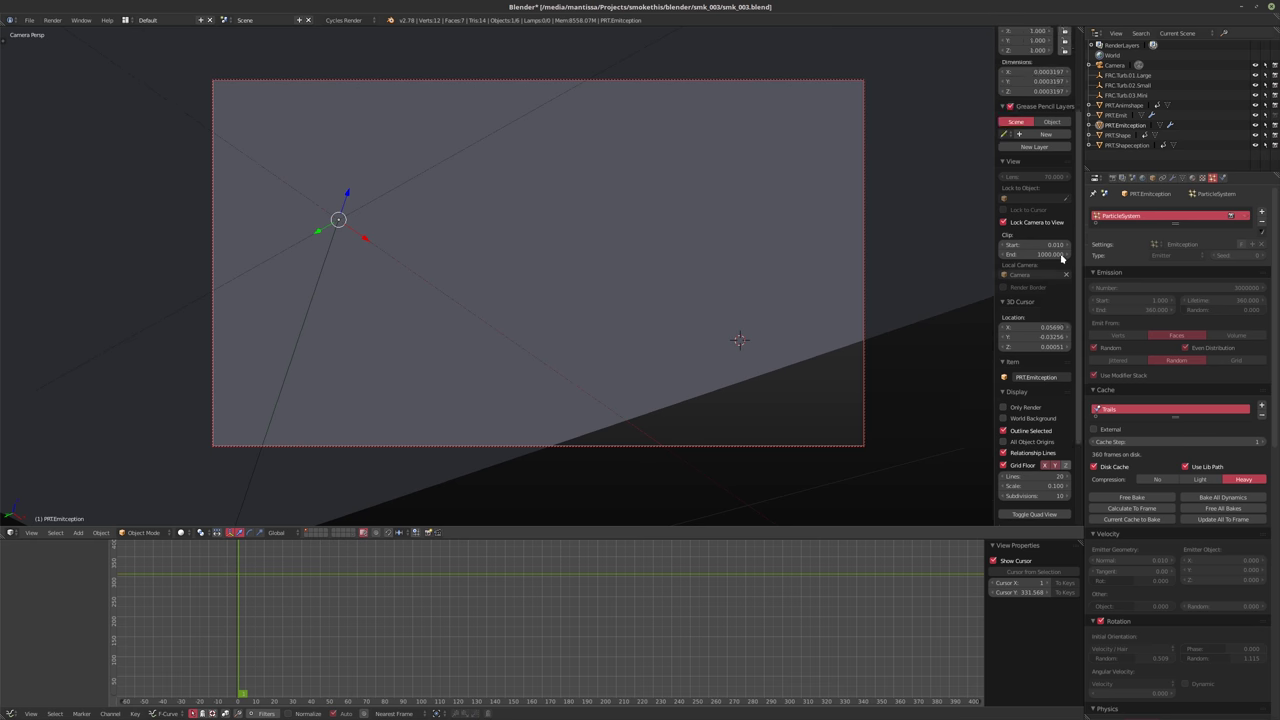
left_click(1115, 65)
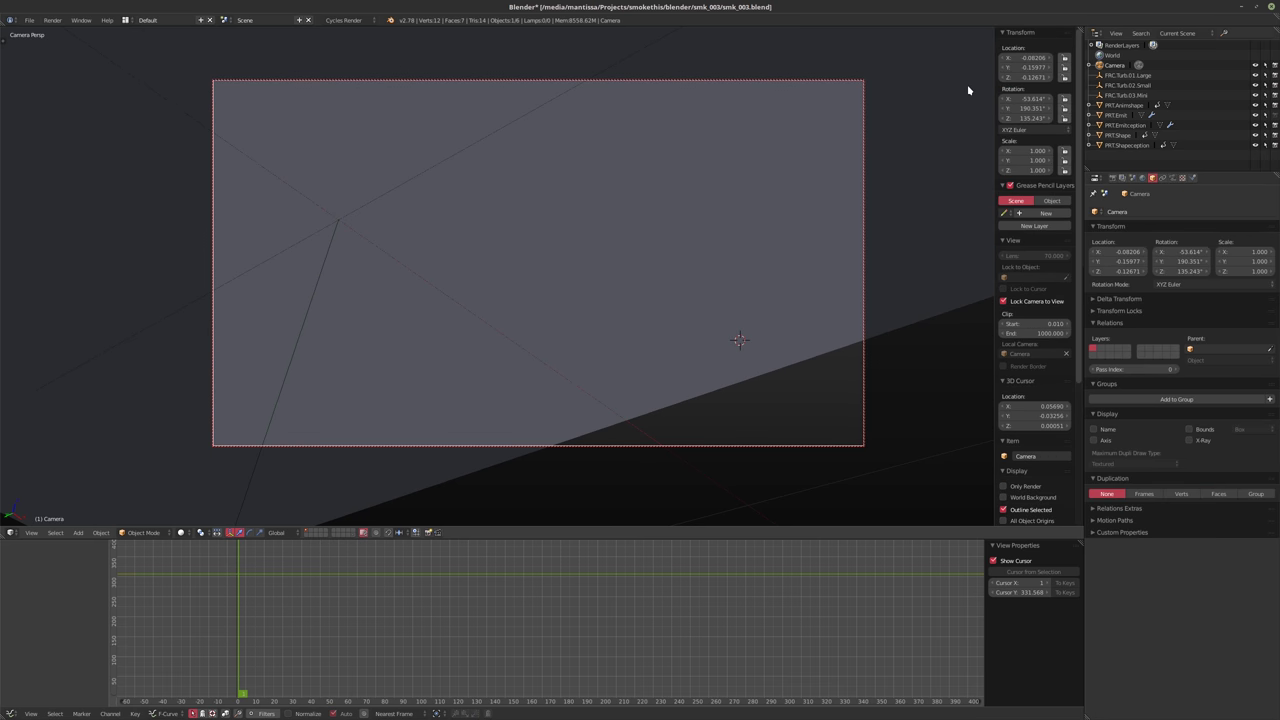
middle_click_drag(715, 221, 720, 225, "shift")
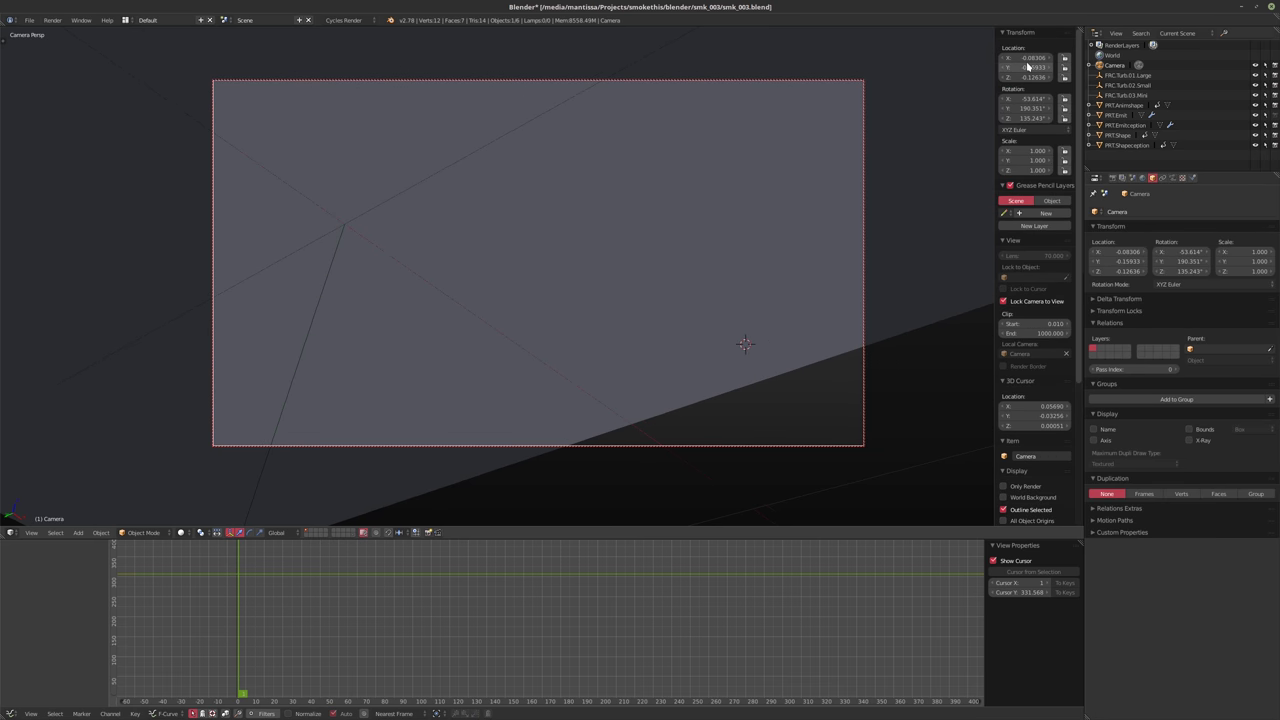
key("i")
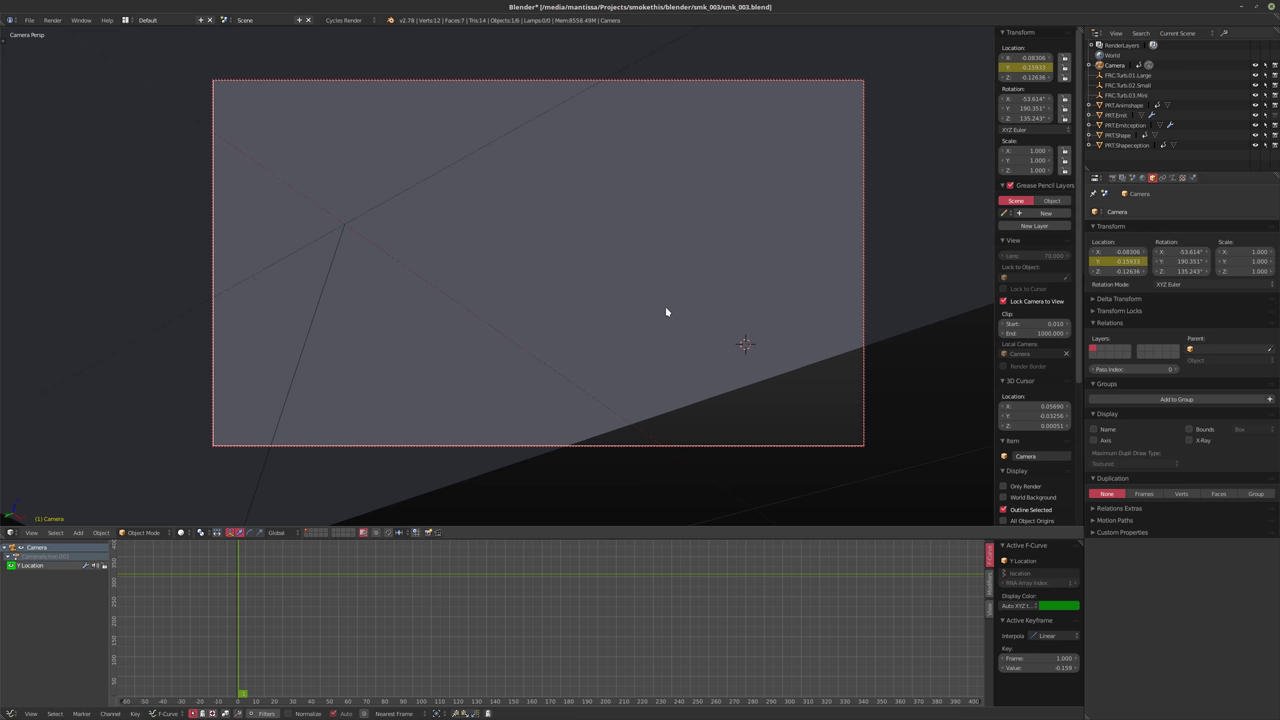
Go to frame 360, pan the camera to a Y location of about -0.125, and keyframe its Y location there
key("shift+Right")
middle_click_drag(412, 352, 511, 383, "shift")
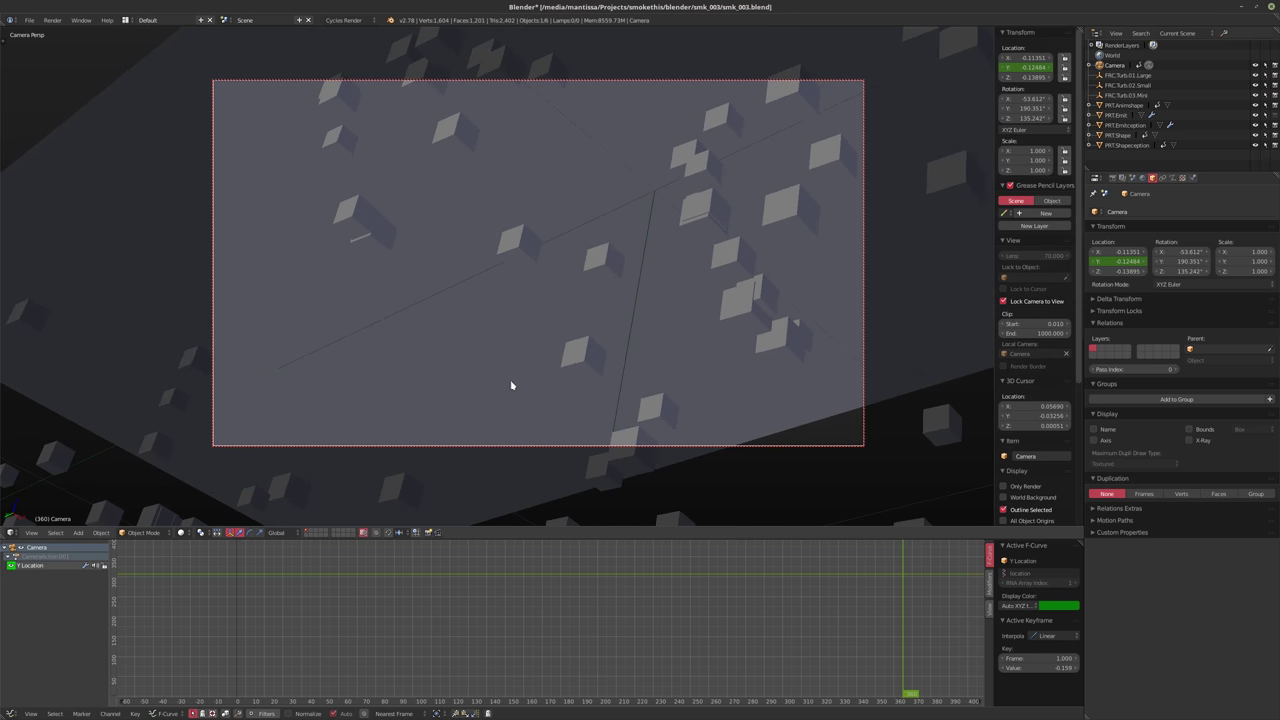
key("i")
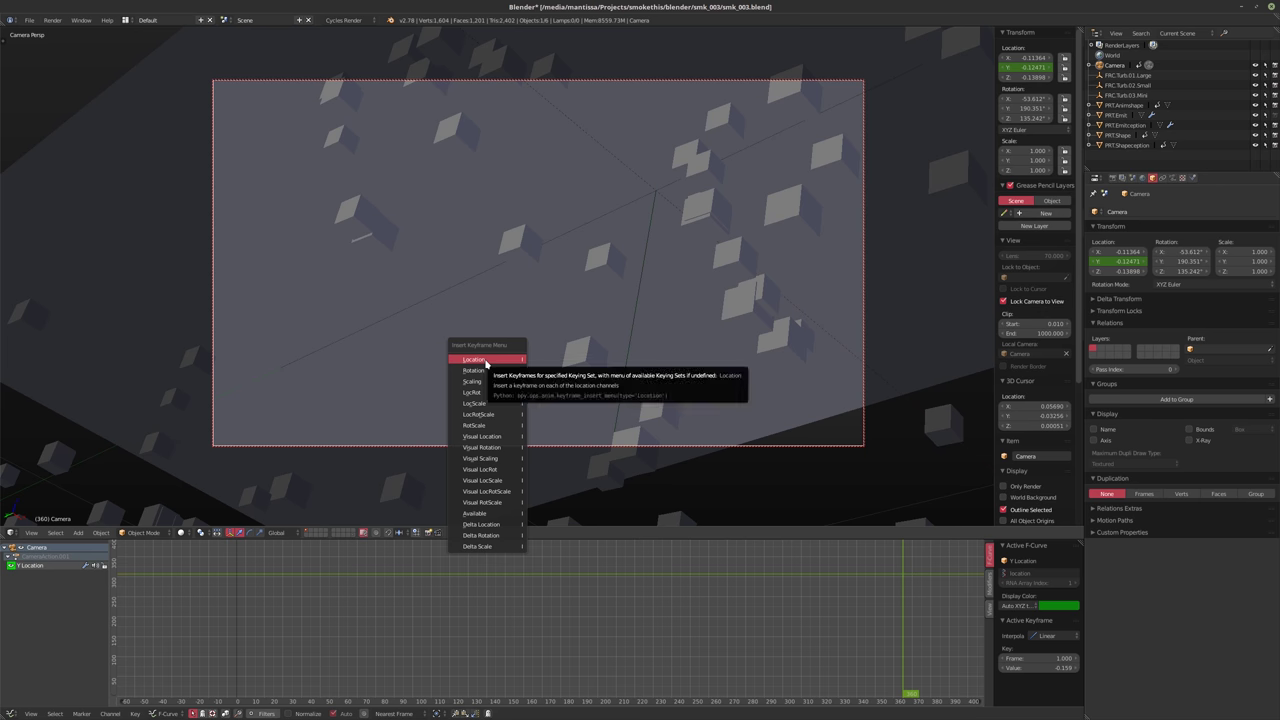
left_click(486, 361)
key("i")
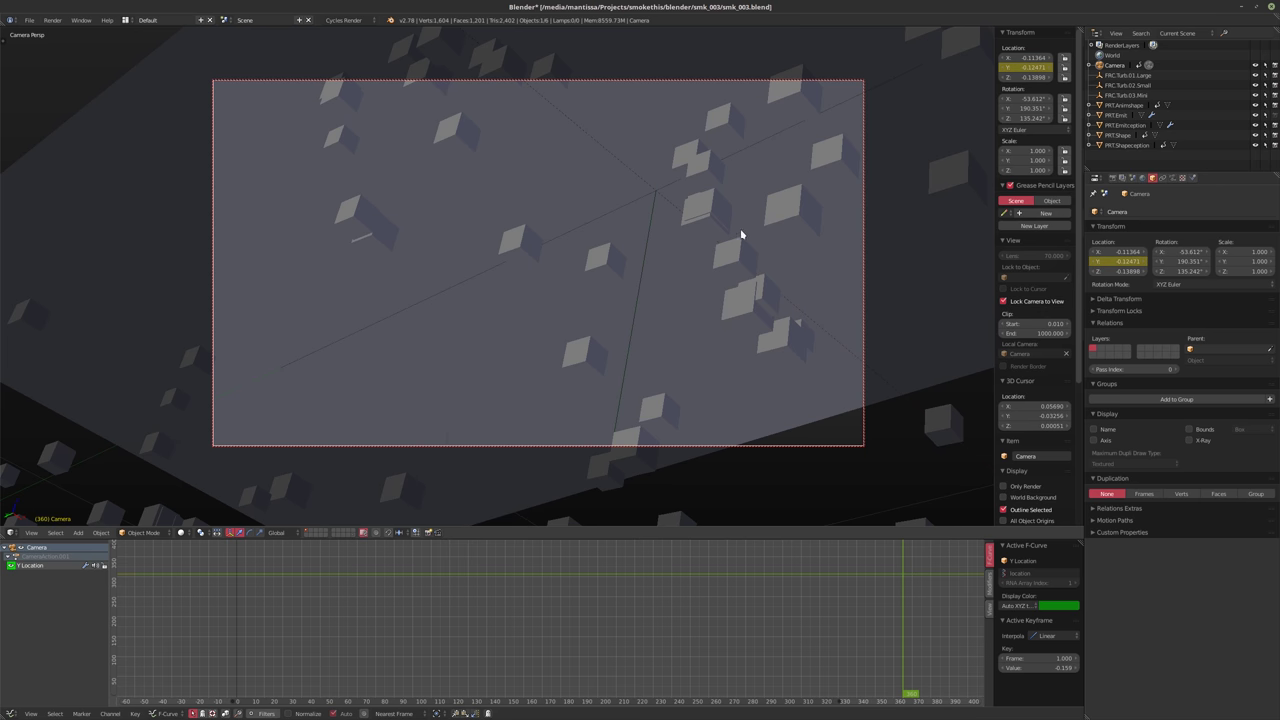
Play back the camera animation to check the movement, stop it, and return to frame 1
key("alt+a")
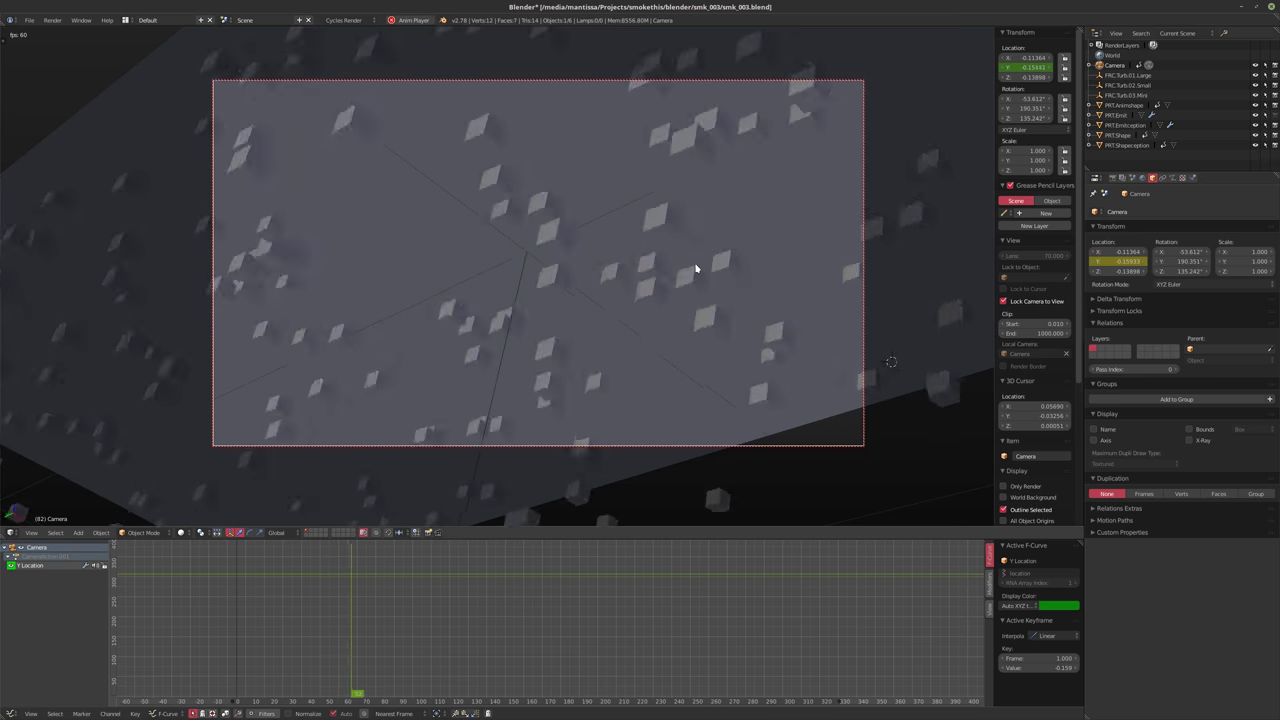
key("alt+a")
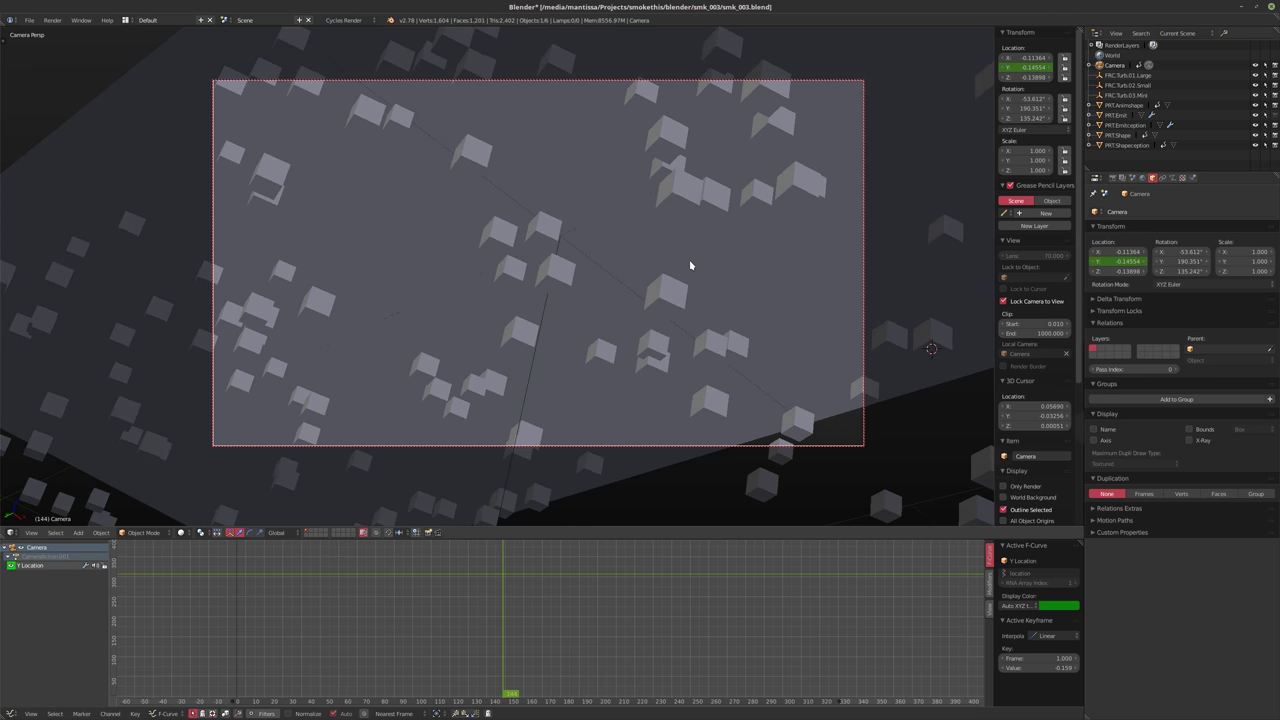
key("shift+Left")
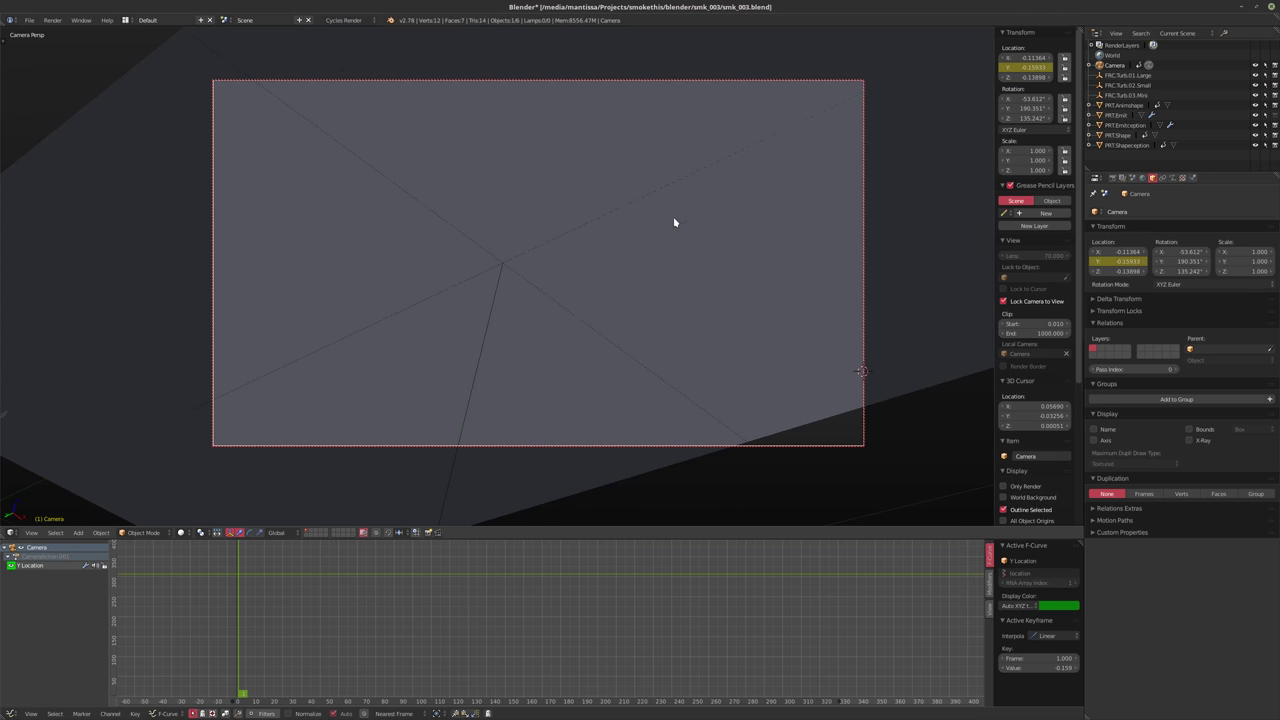
Select PRT.Emit, go through its particle render settings, and hide its particle system in the 3D view
right_click(846, 113)
scroll(1116, 420, "down", 5)
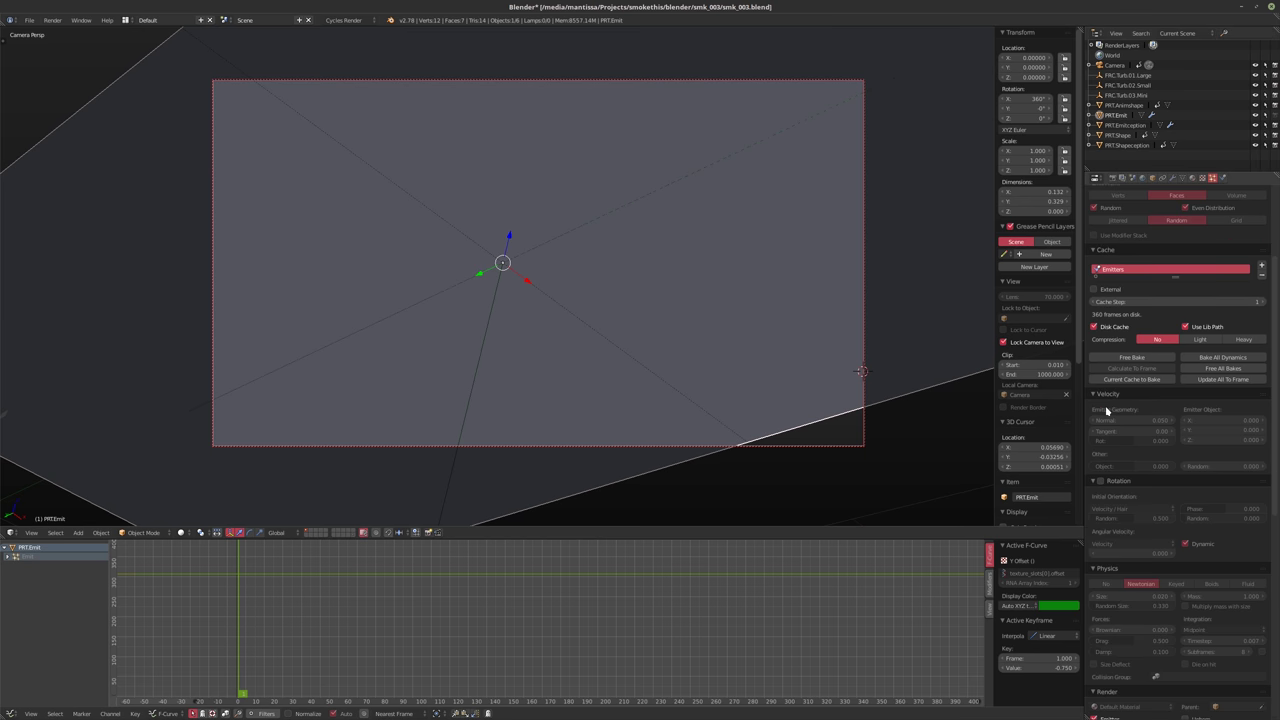
scroll(1116, 476, "down", 5)
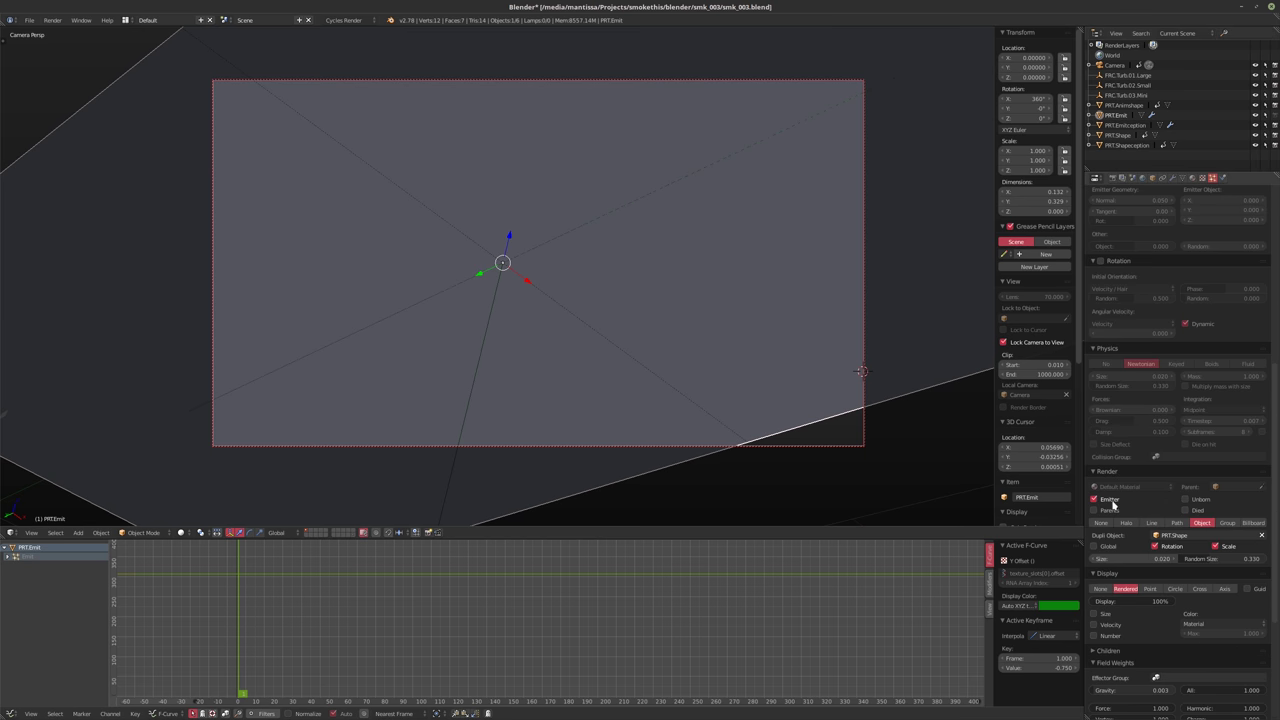
left_click(1113, 505)
left_click(1185, 510)
scroll(1146, 508, "up", 10)
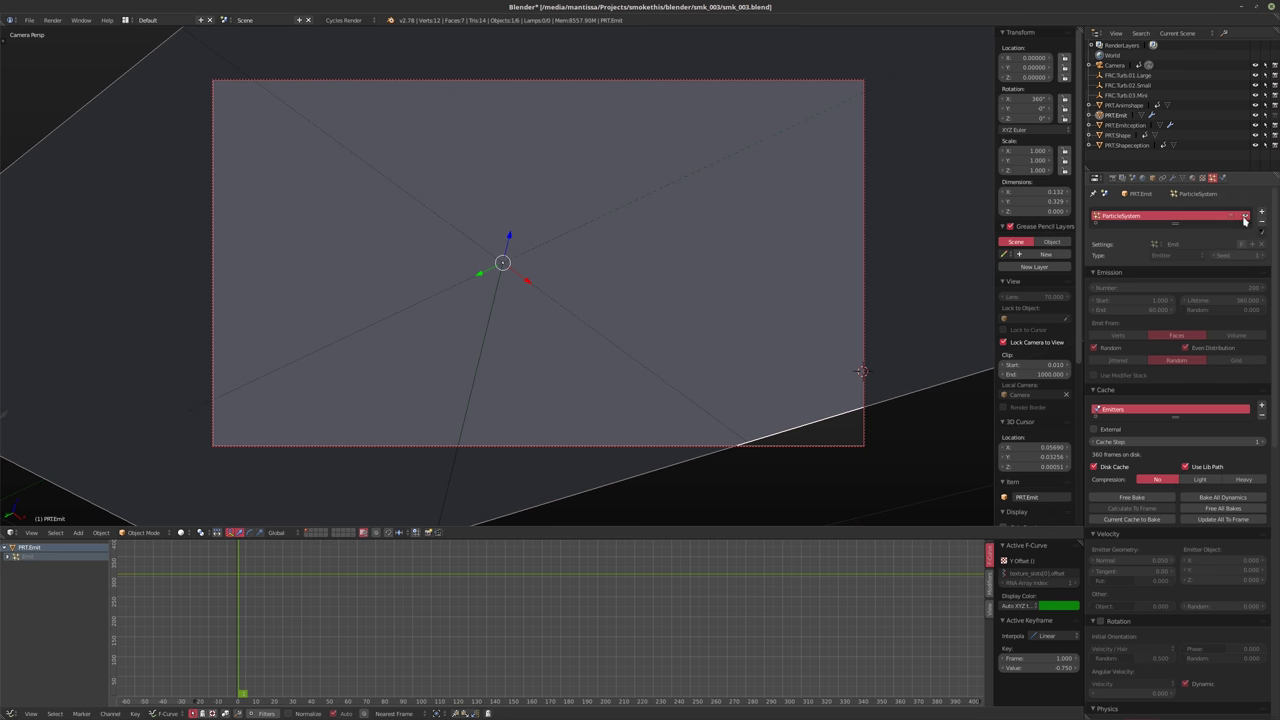
left_click(1245, 219)
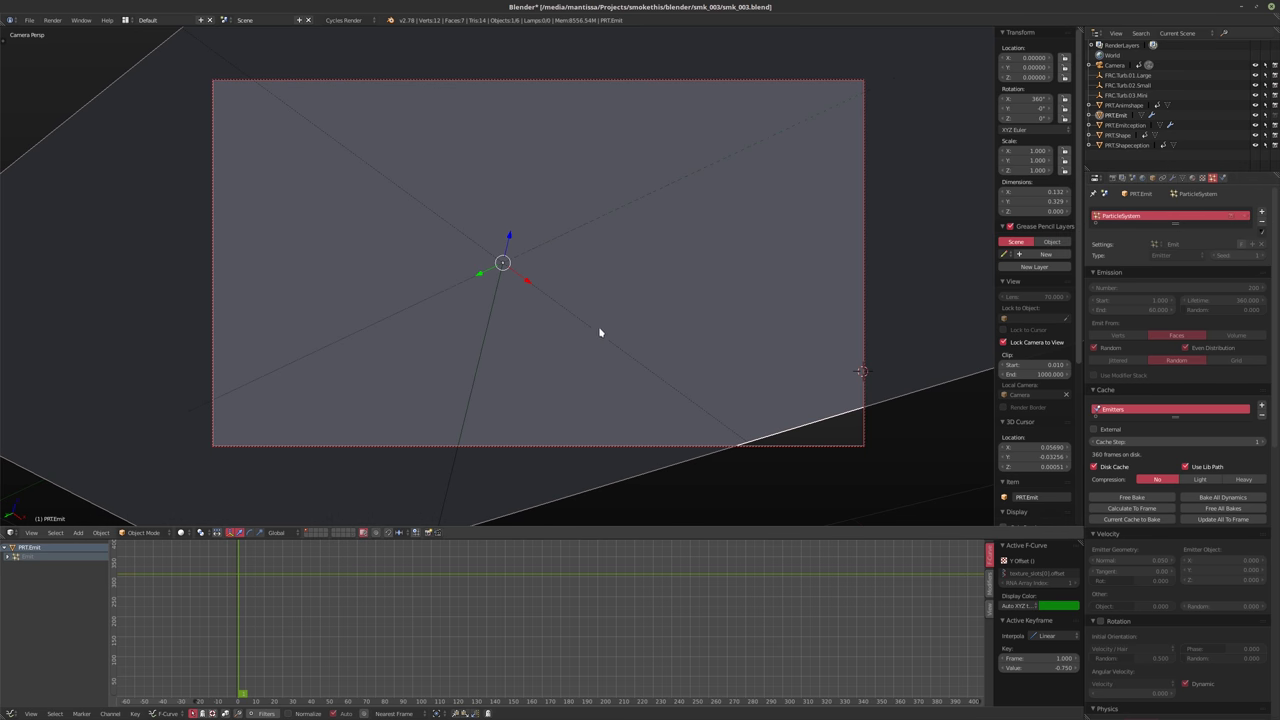
Move to frame 140 and save the project over smk_003.blend
left_click(493, 605)
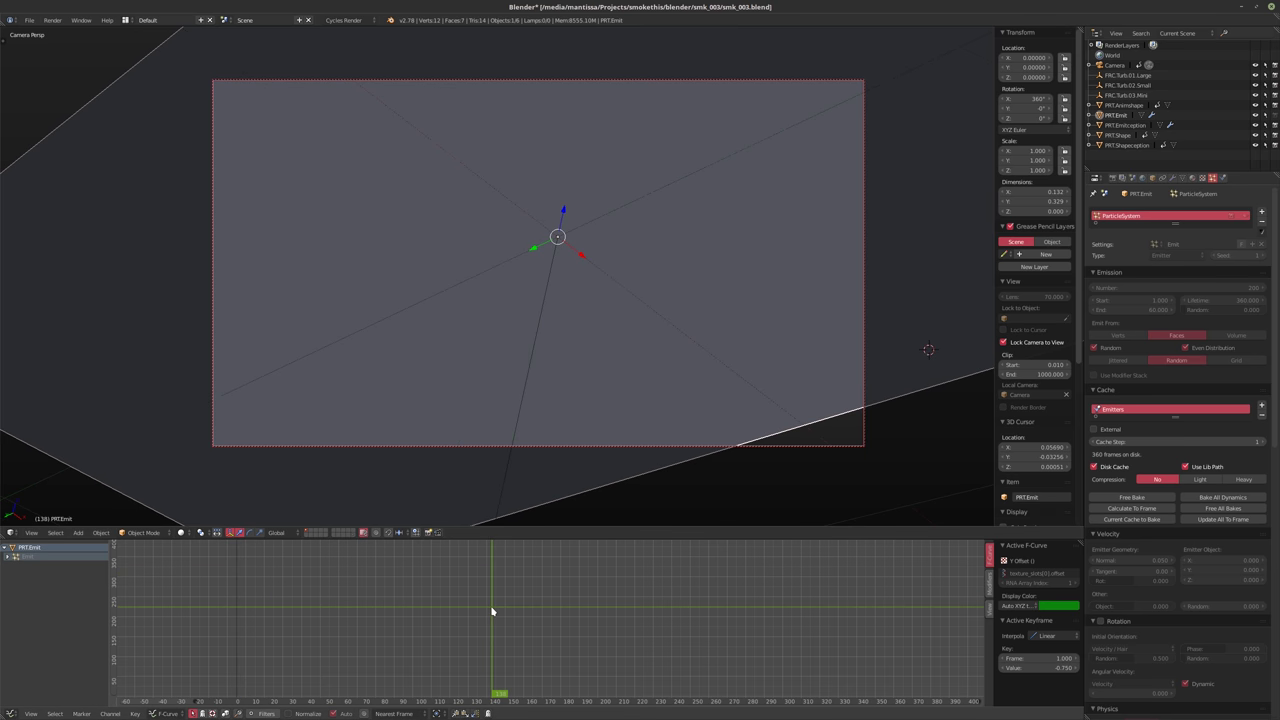
key("ctrl+s")
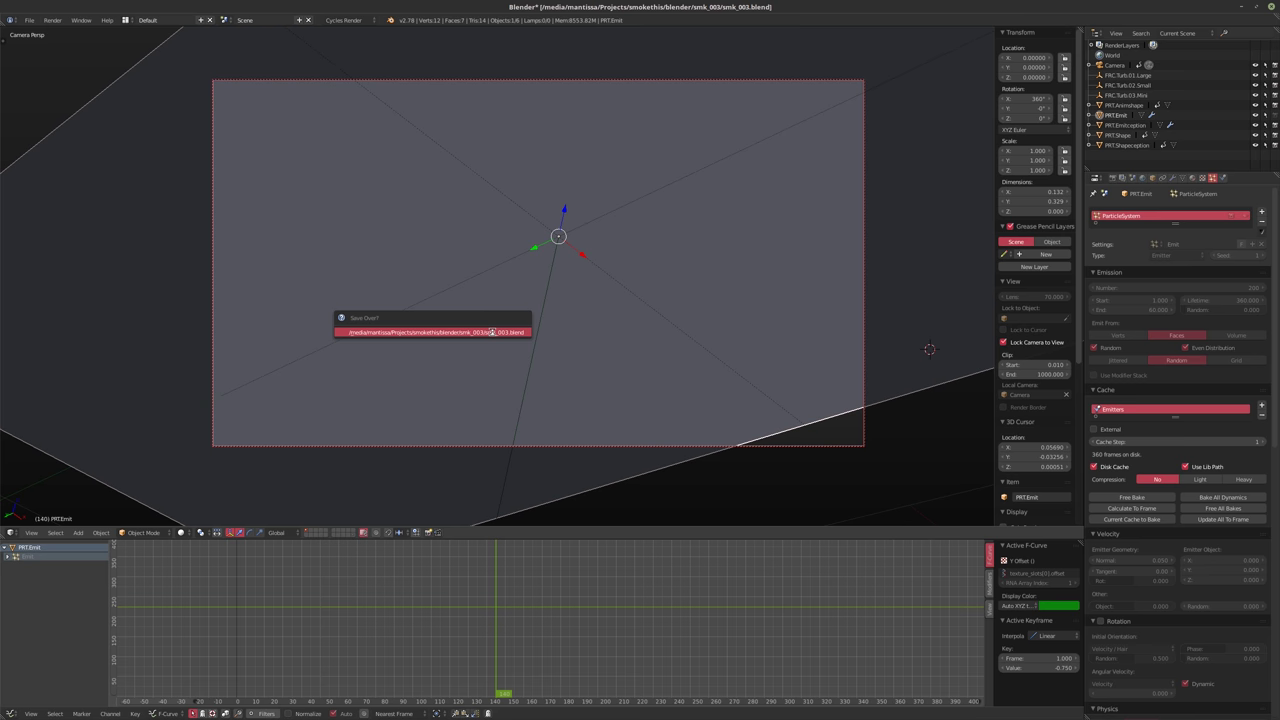
left_click(491, 332)
Enable nodes for the World surface and assign an Environment Texture to its background color
left_click(1142, 178)
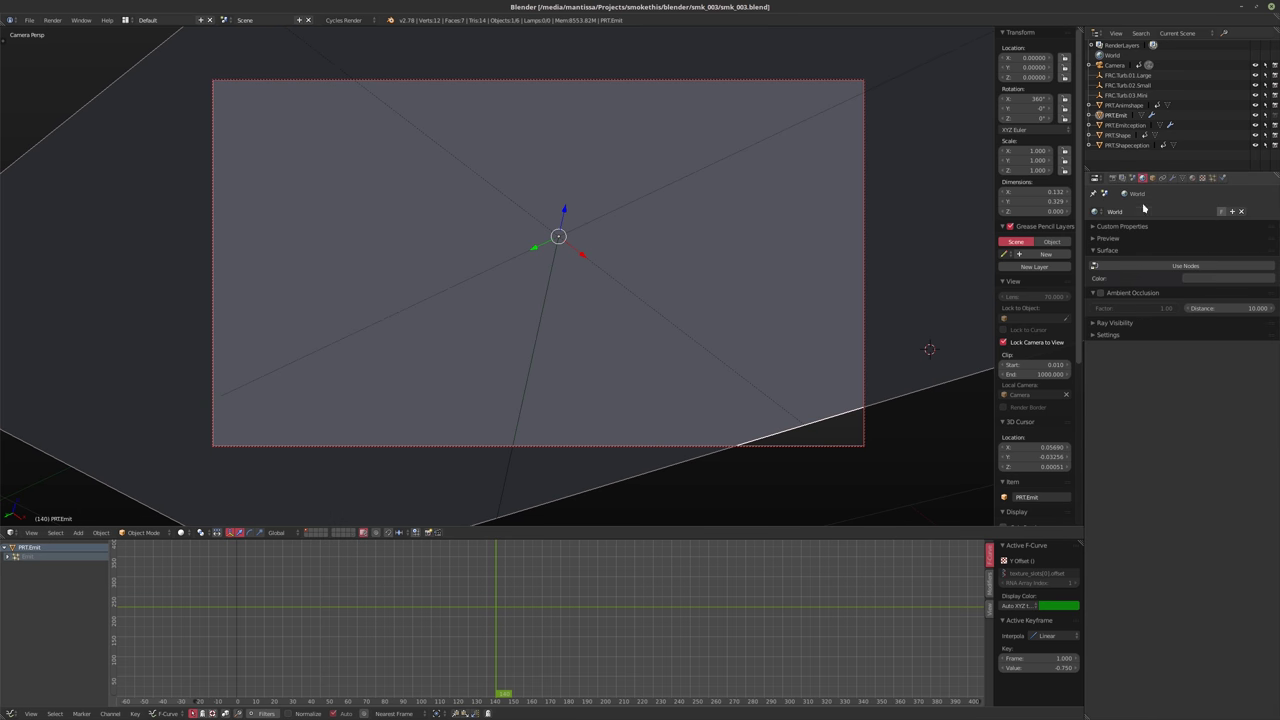
left_click(1157, 267)
left_click(1268, 285)
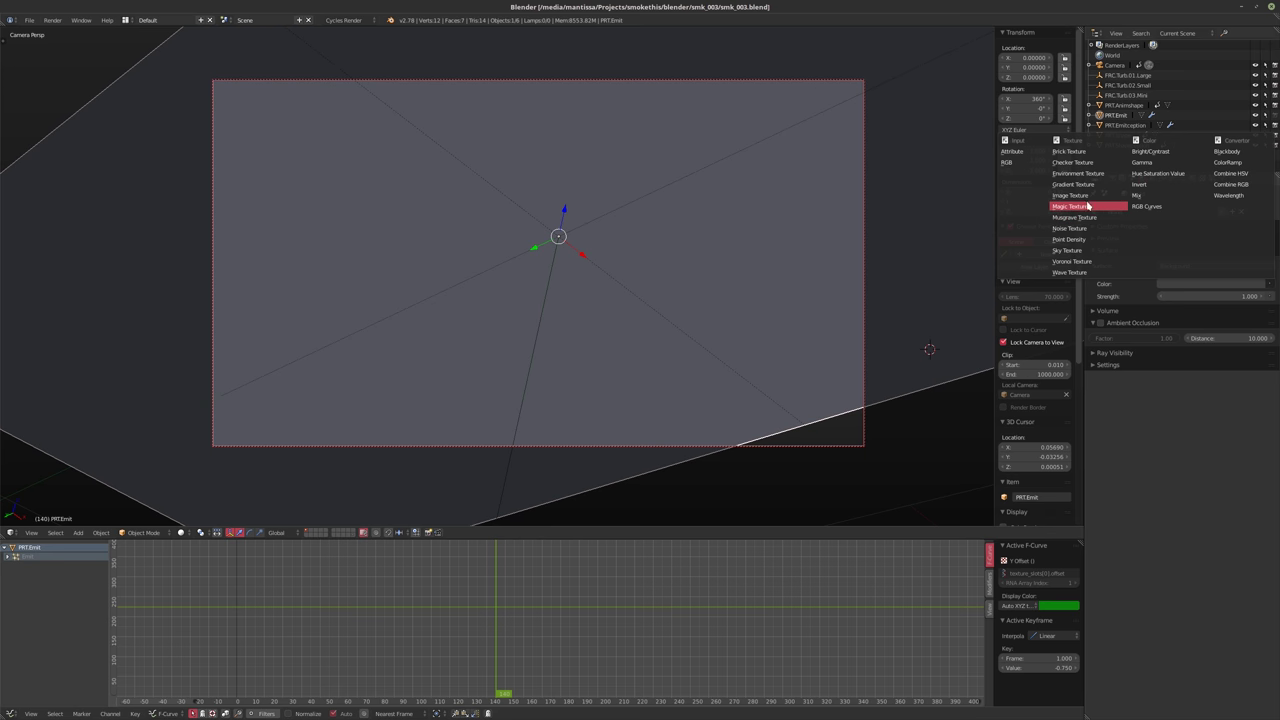
left_click(1076, 173)
Load OctagonandTwoReflection.hdr from the Downloads folder as the World's environment image
left_click(1246, 298)
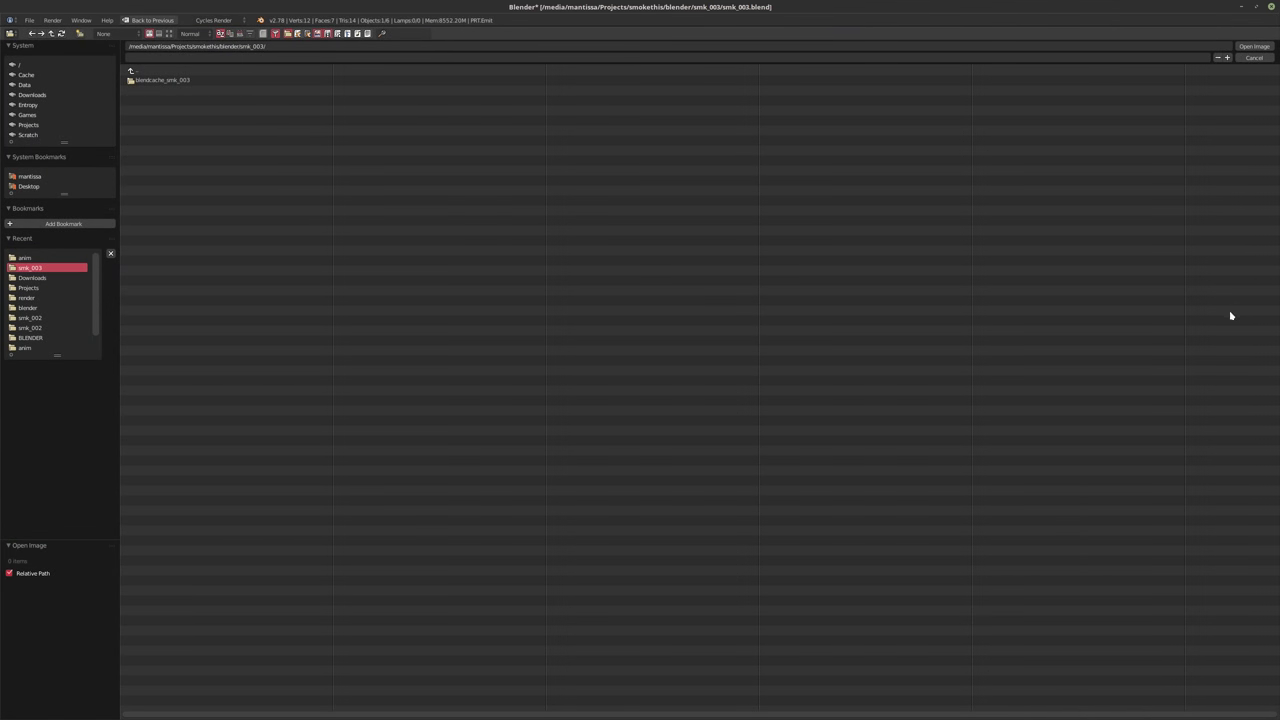
left_click(28, 125)
left_click(141, 81)
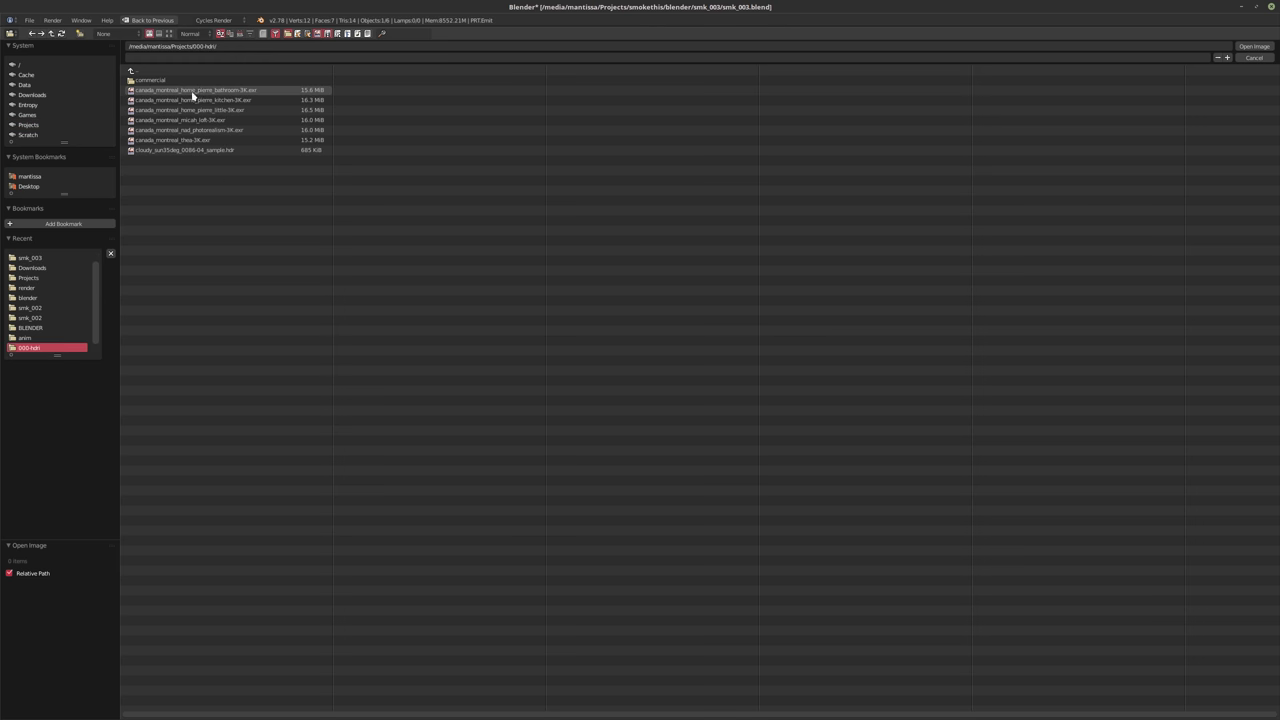
left_click(28, 95)
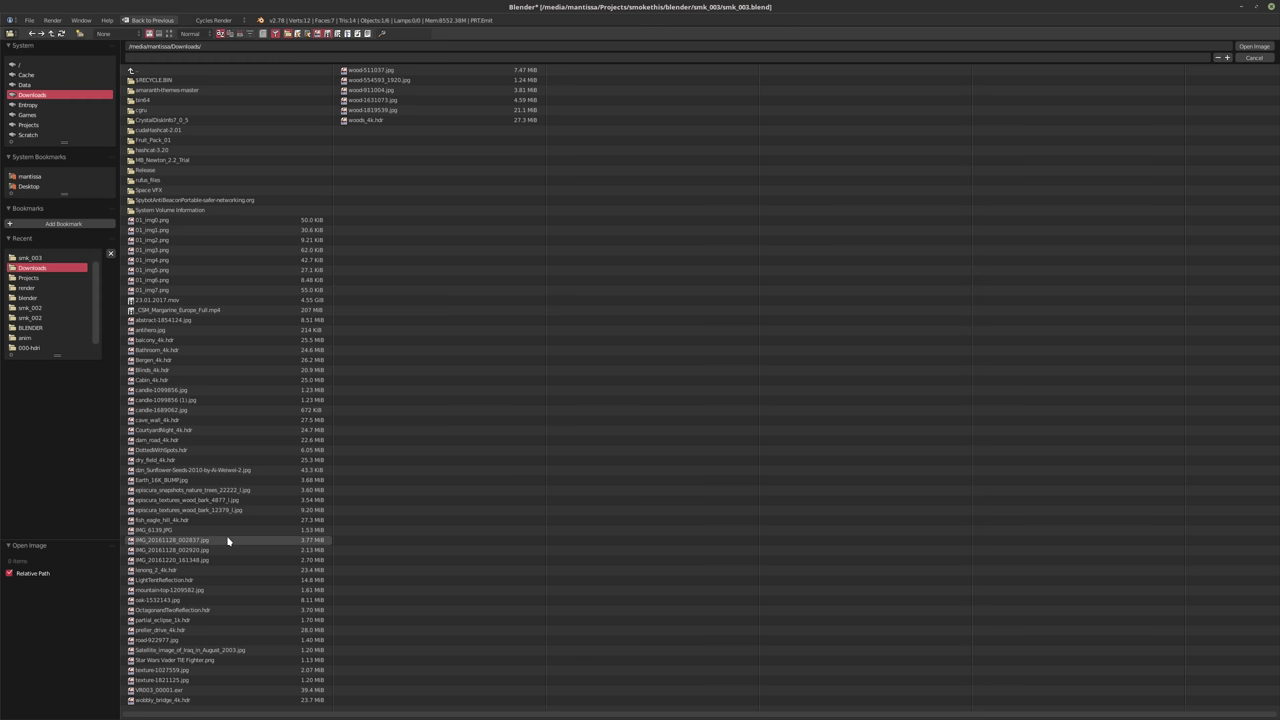
double_click(234, 613)
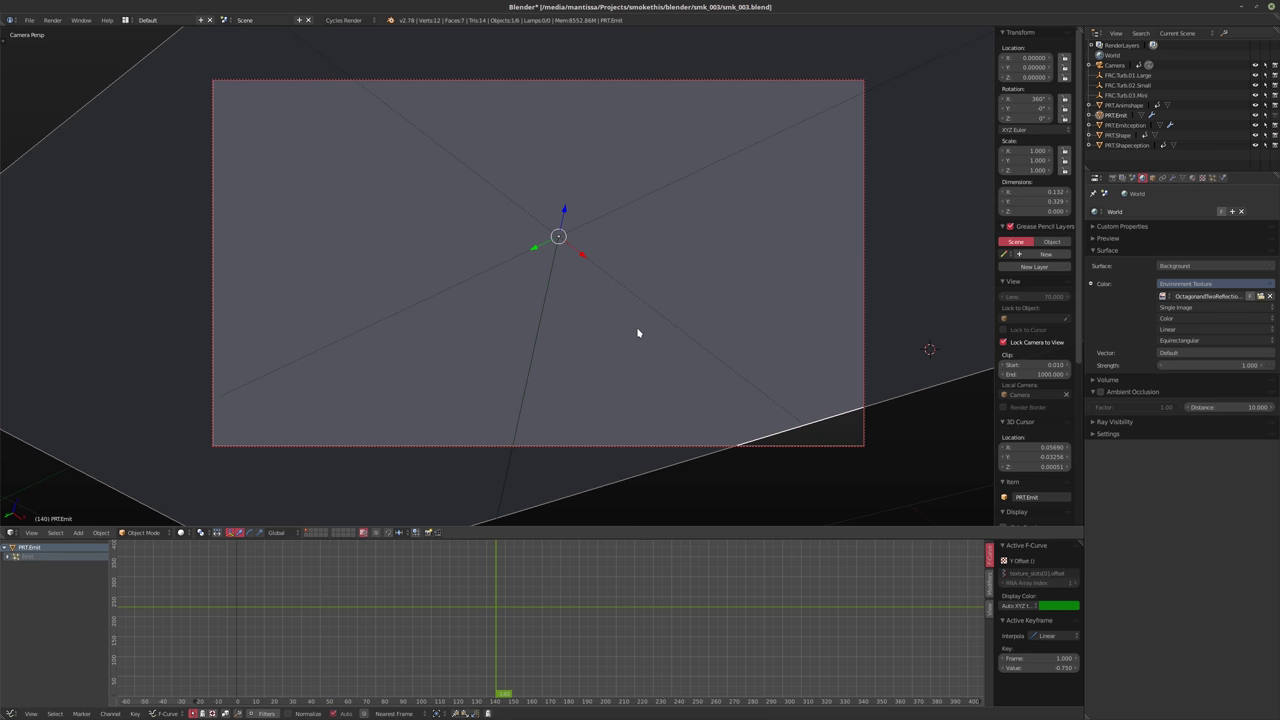
Save over smk_003.blend, test-render frame 140, and stop the render to return to the scene
key("ctrl+s")
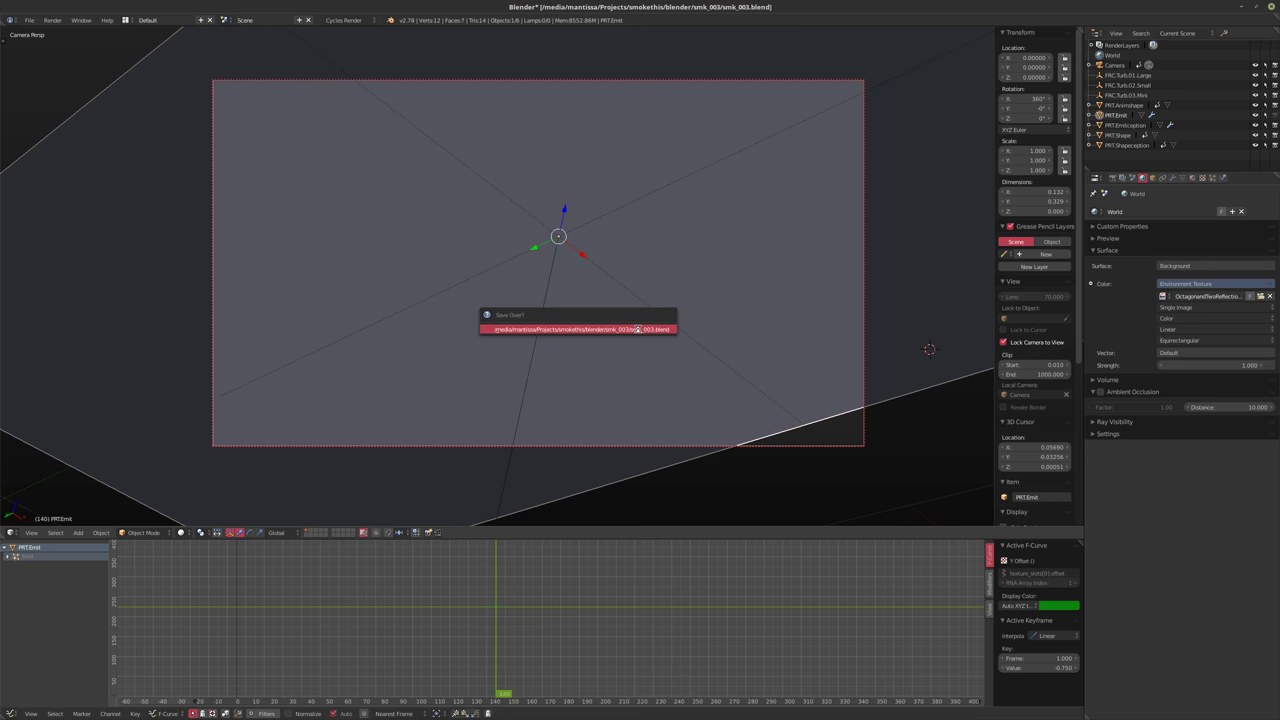
left_click(637, 329)
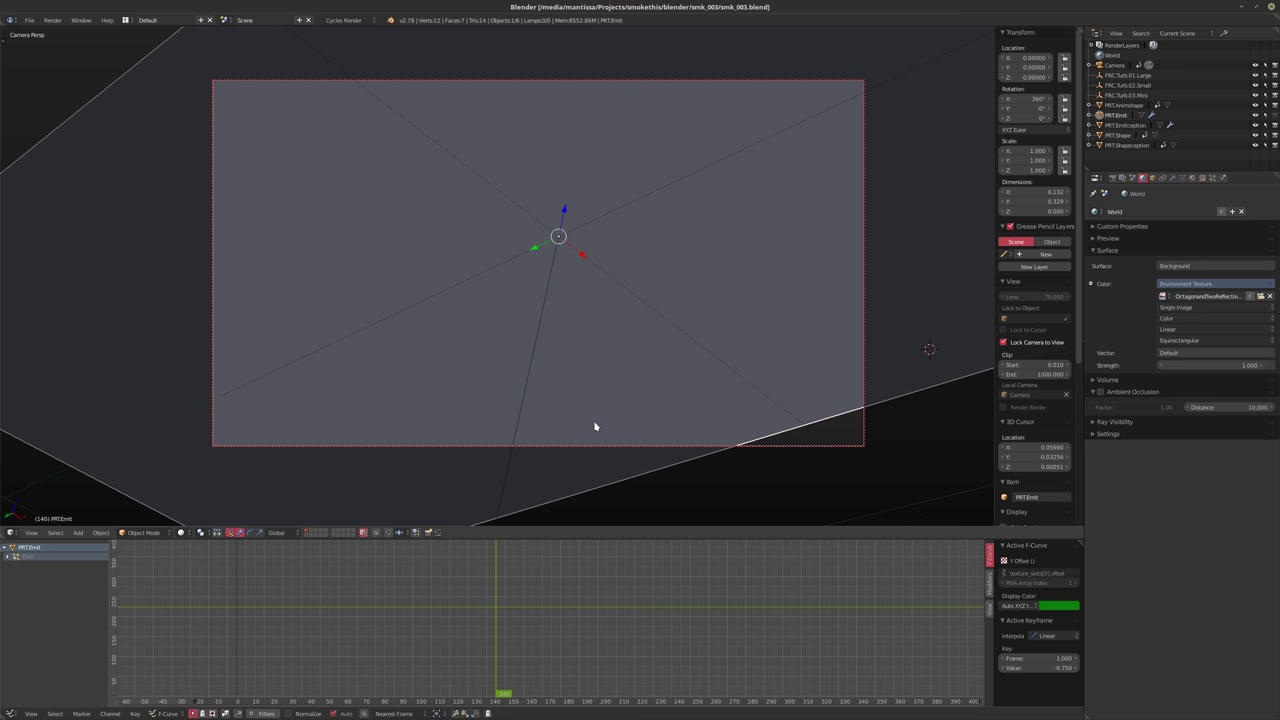
key("F12")
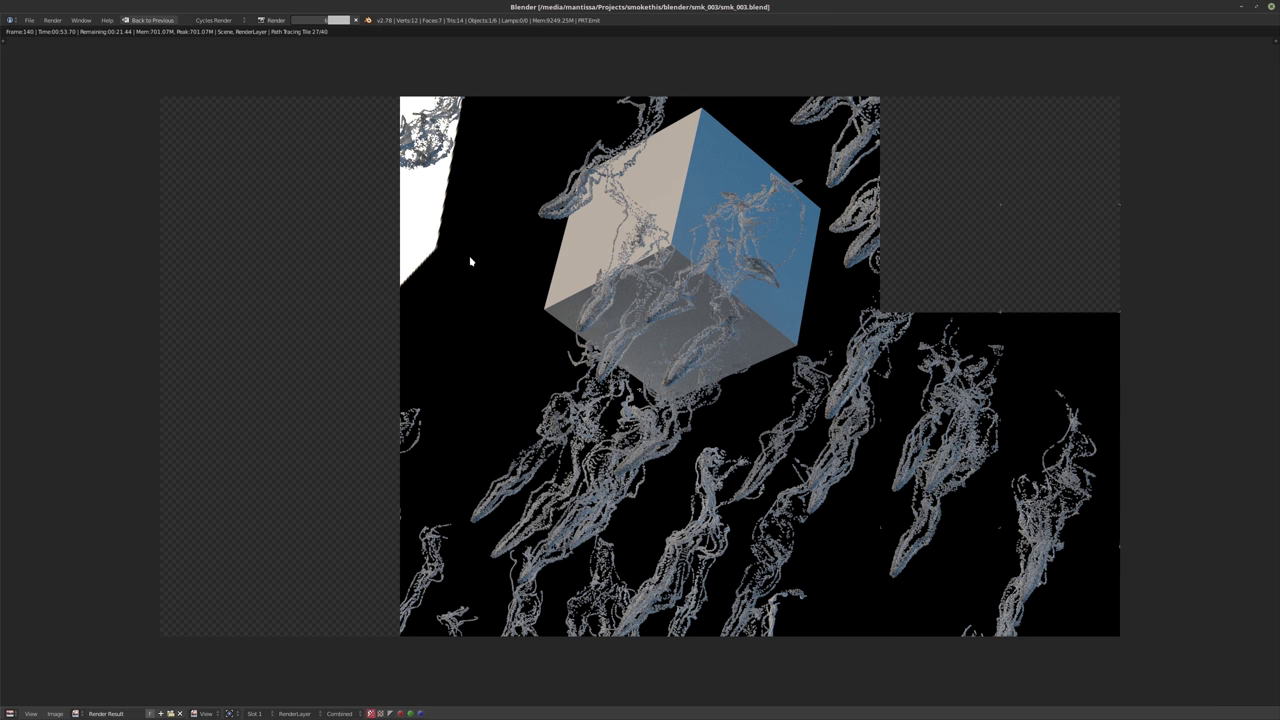
key("Escape")
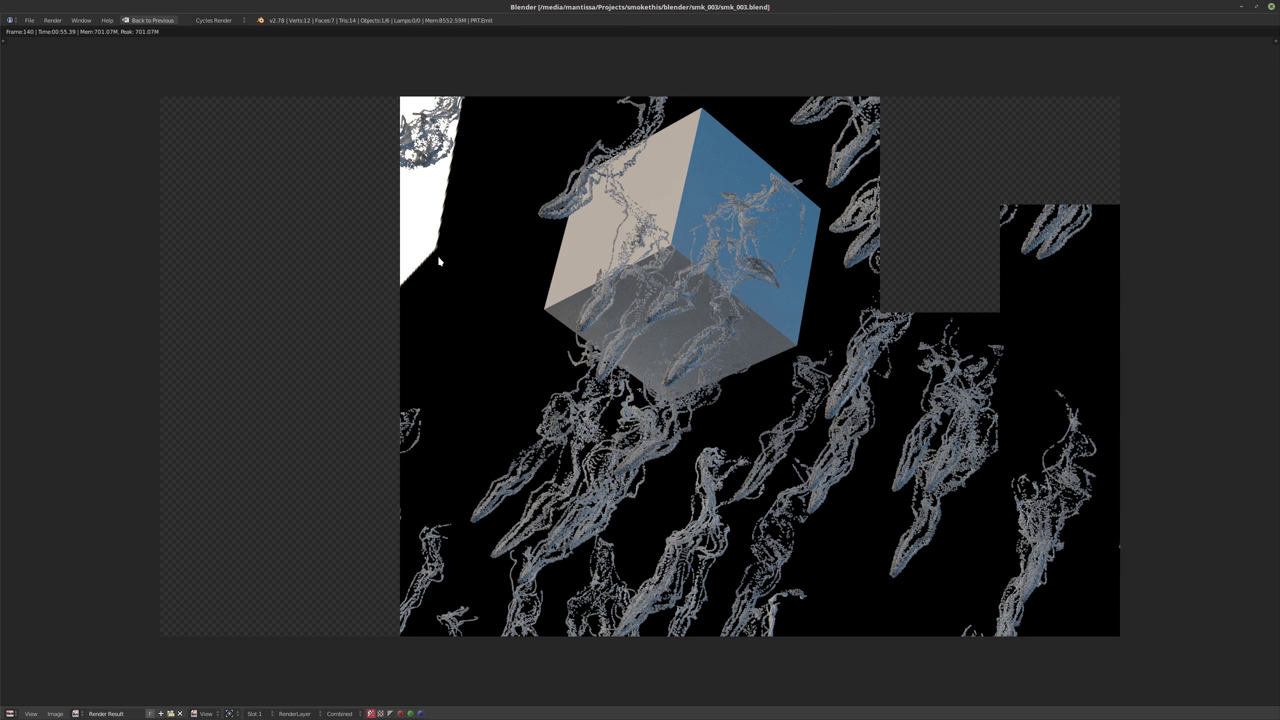
key("Escape")
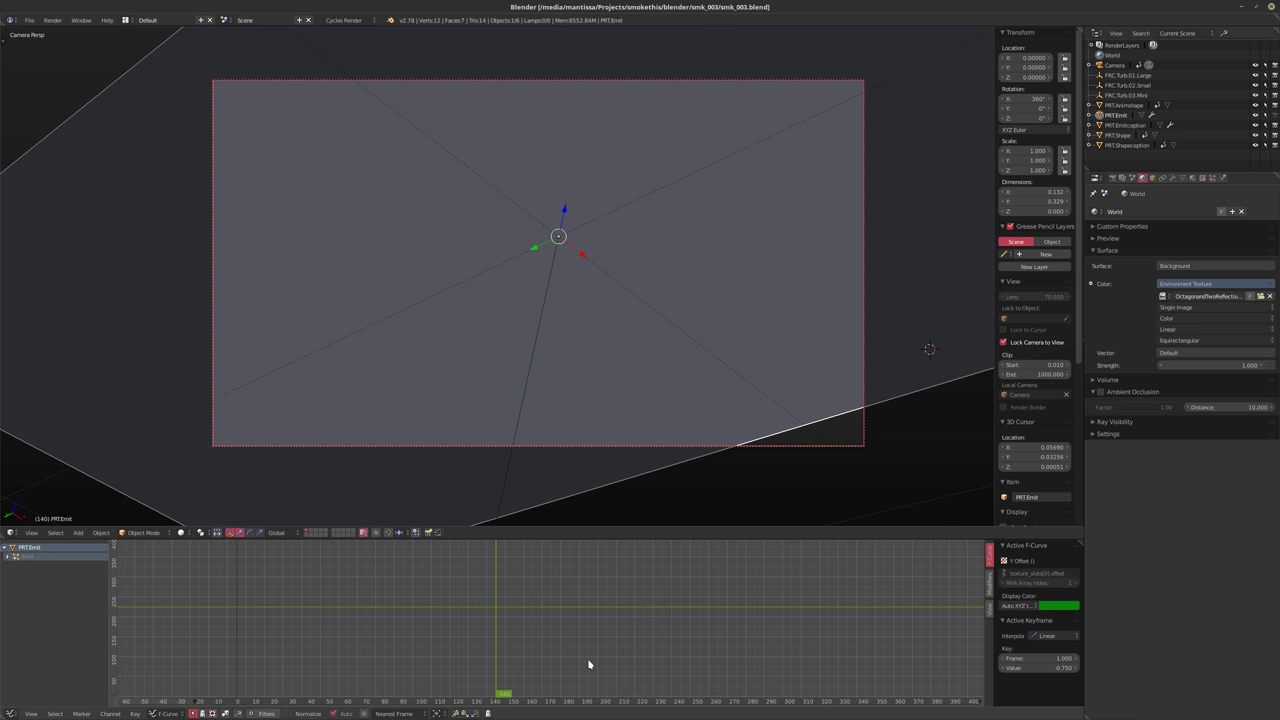
Set the render start frame to 200 and jump to that frame
left_click(1115, 179)
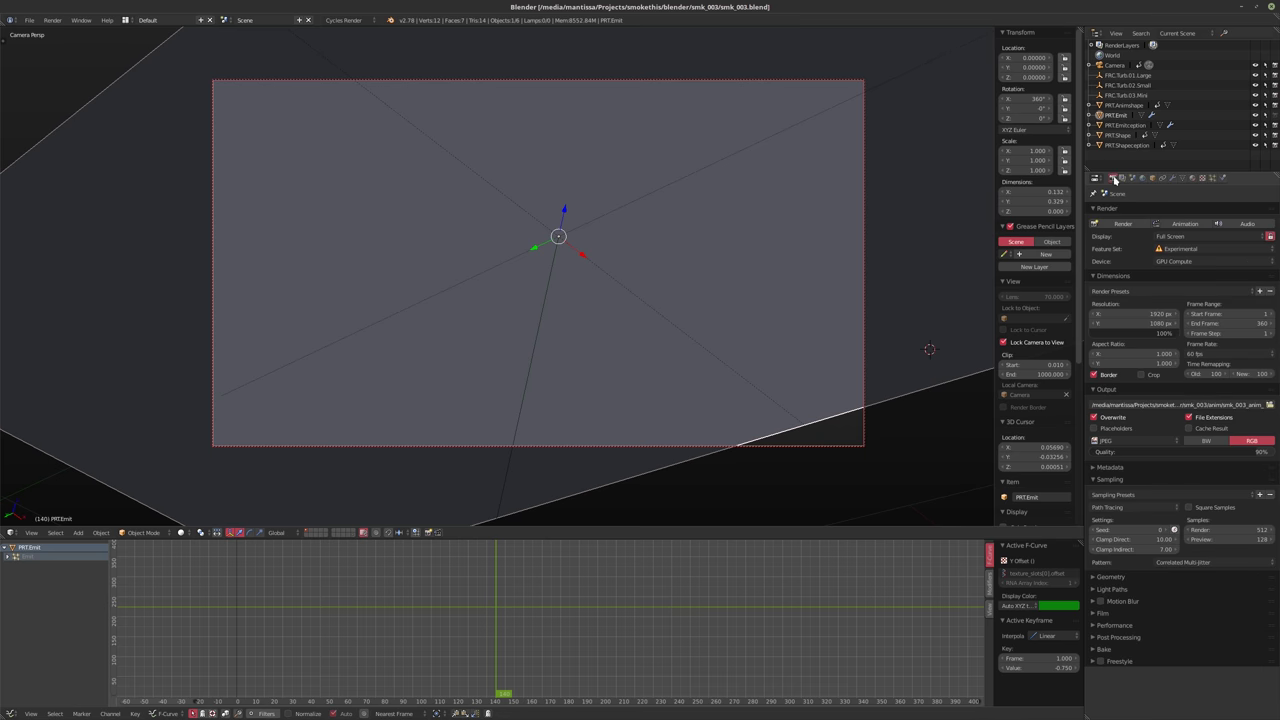
left_click(1222, 313)
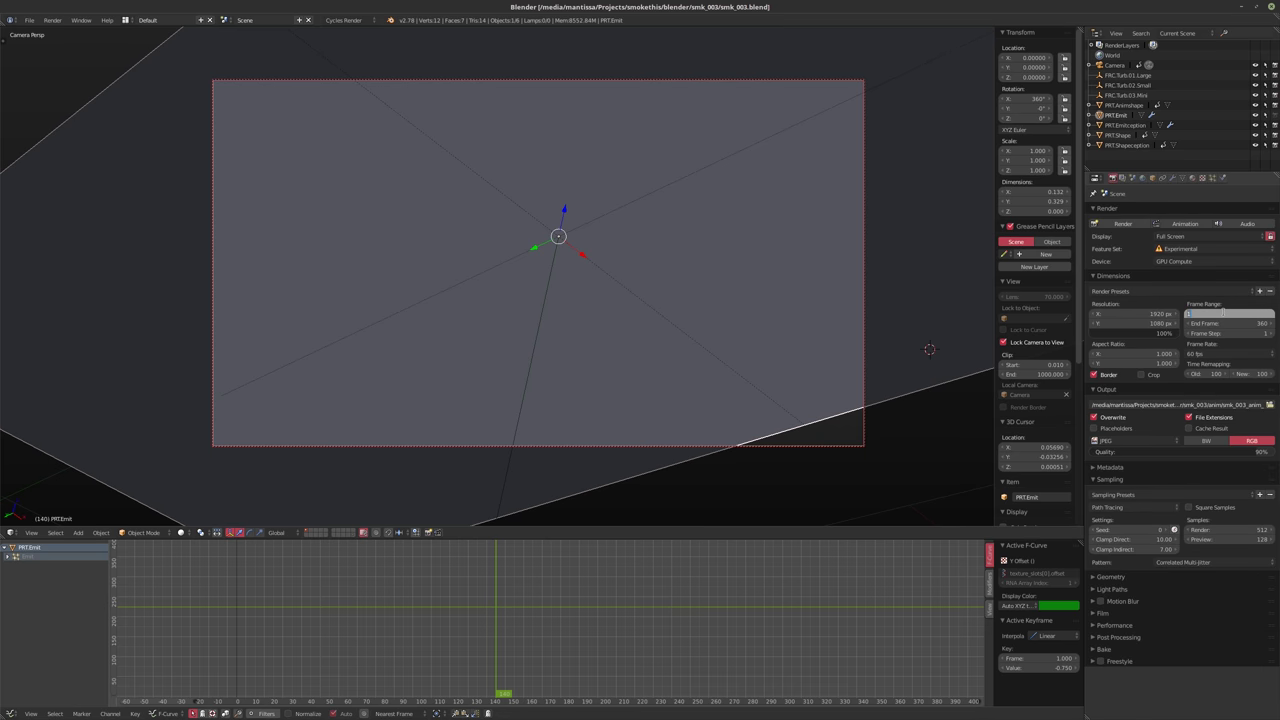
type("200")
key("Return")
key("shift+Left")
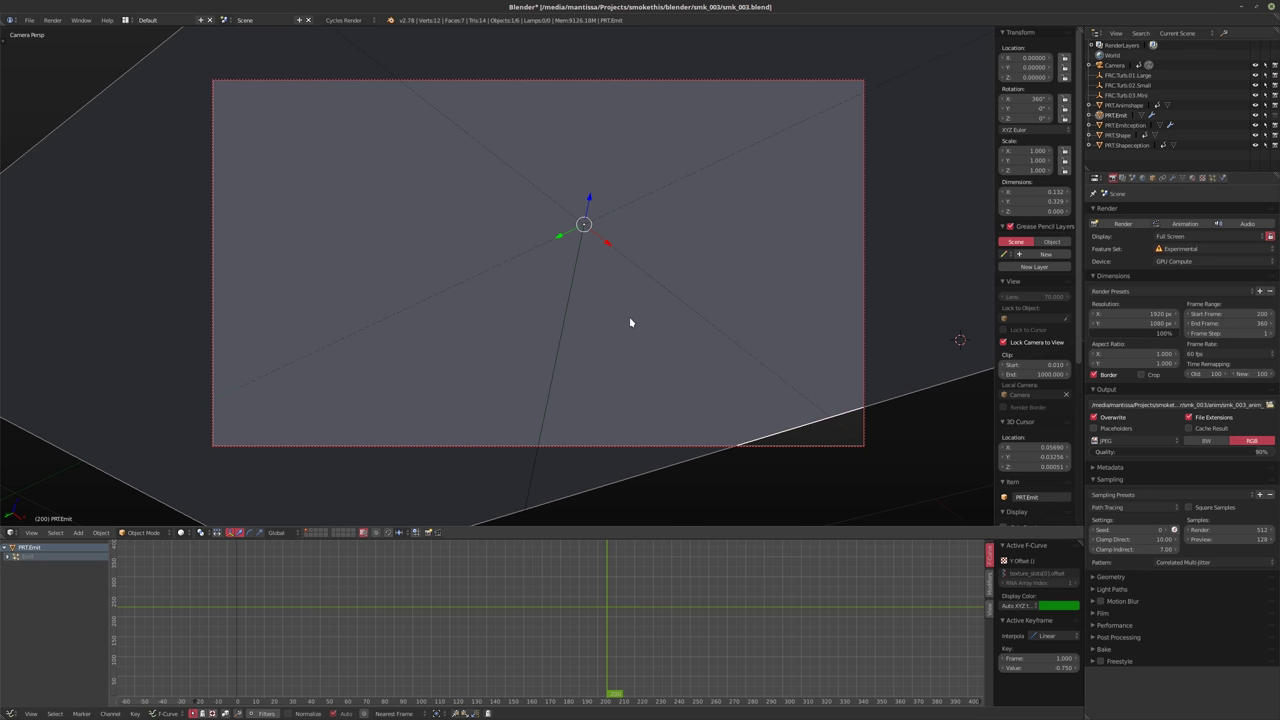
Review the last test render and toggle PRT.Emit's viewport visibility off and on to identify the stray geometry
key("F11")
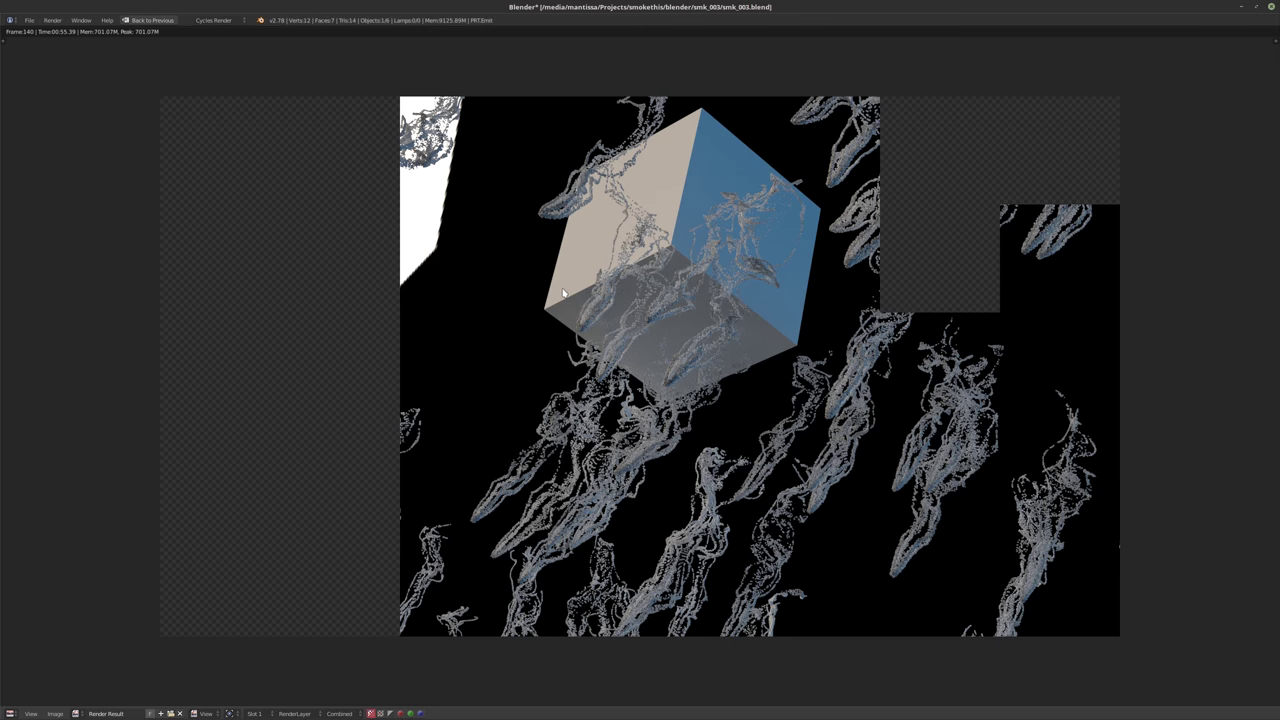
key("F11")
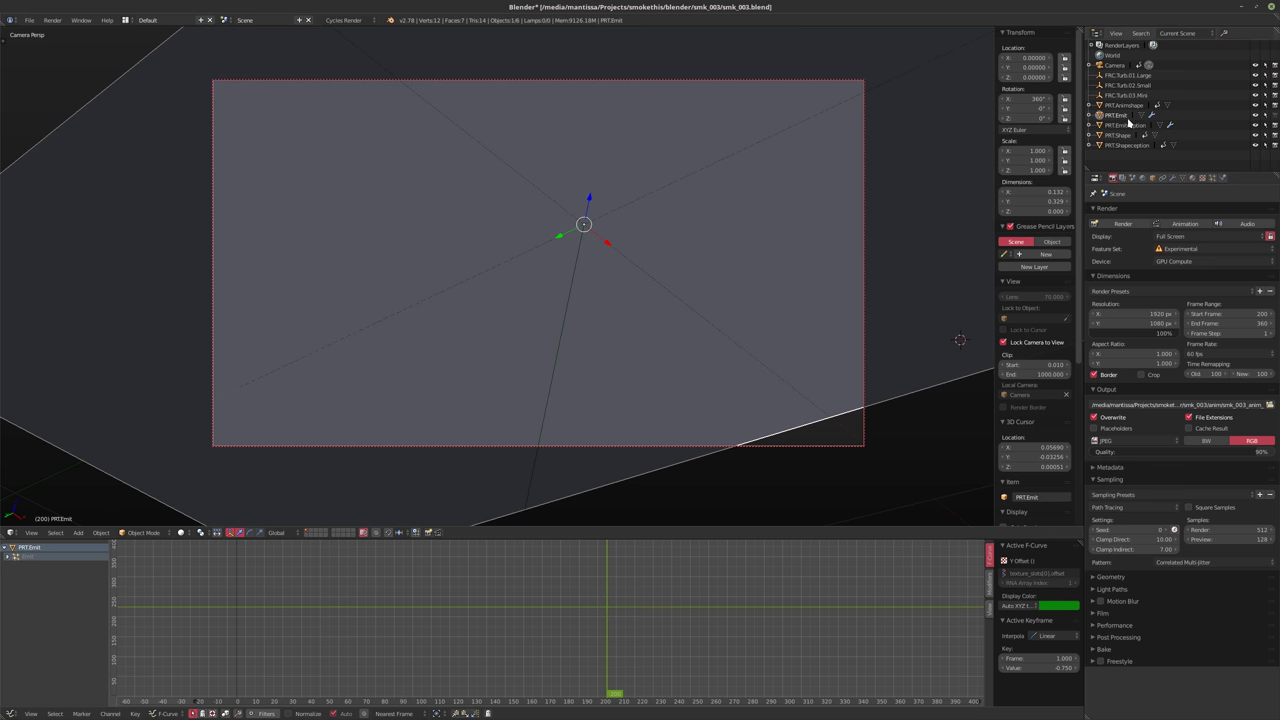
left_click(1213, 178)
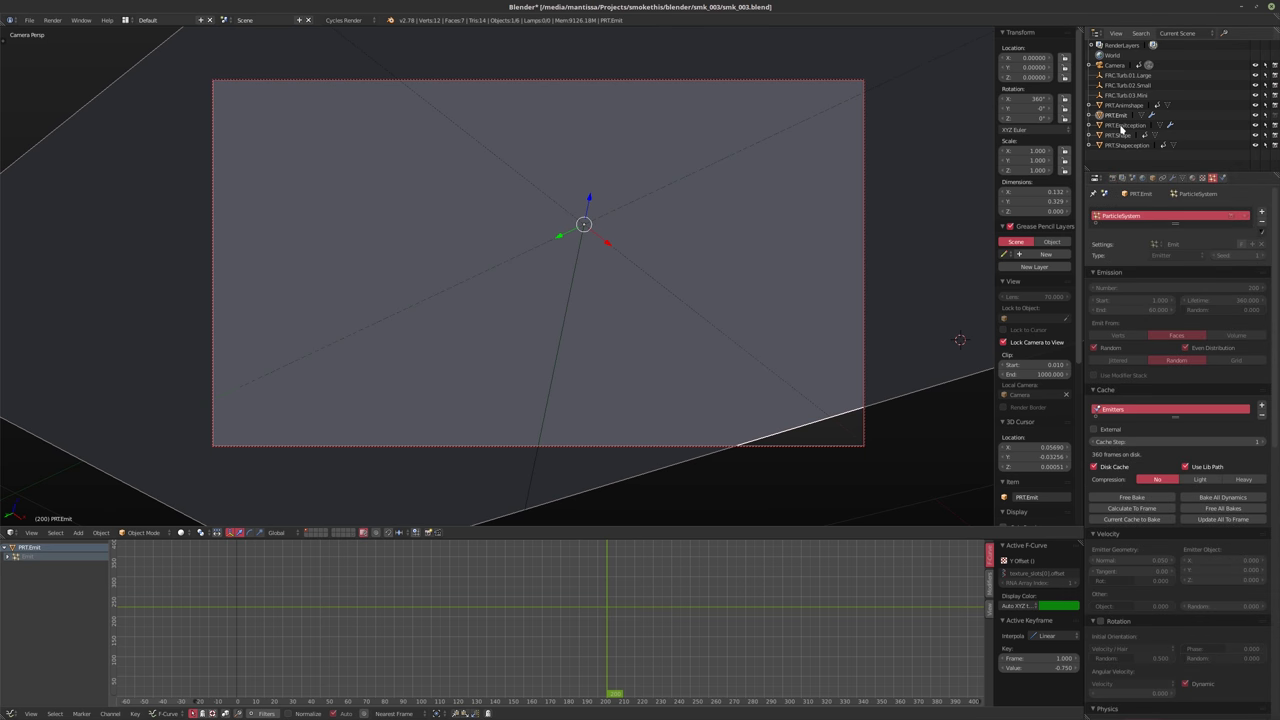
left_click(1256, 116)
left_click(1257, 116)
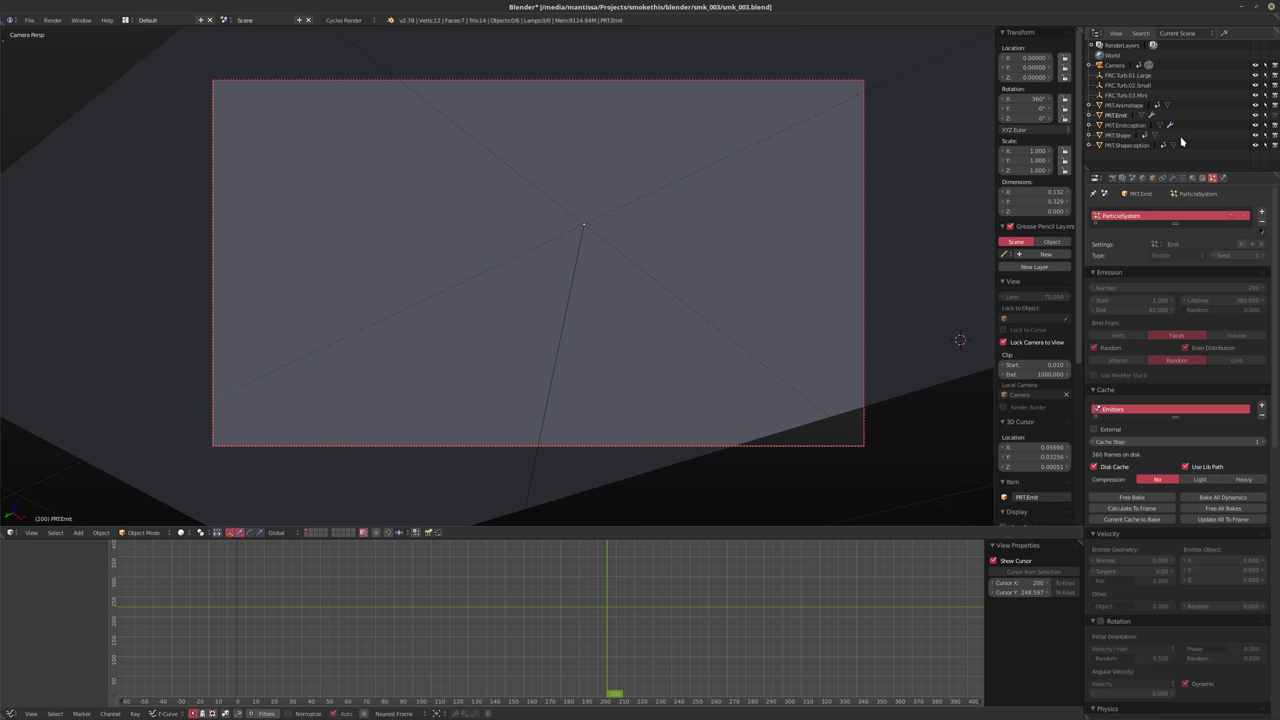
Check PRT.Shape and PRT.Animshape, and hide PRT.Emit in the 3D view
left_click(1118, 135)
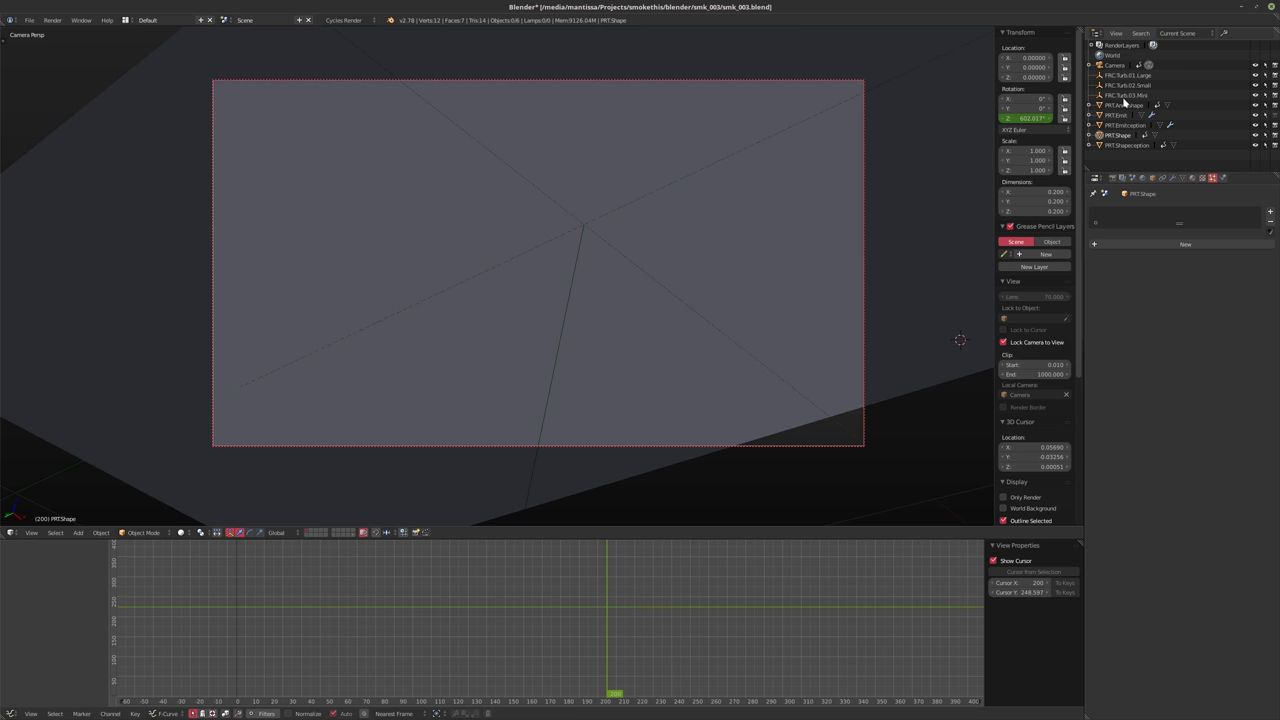
left_click(1114, 106)
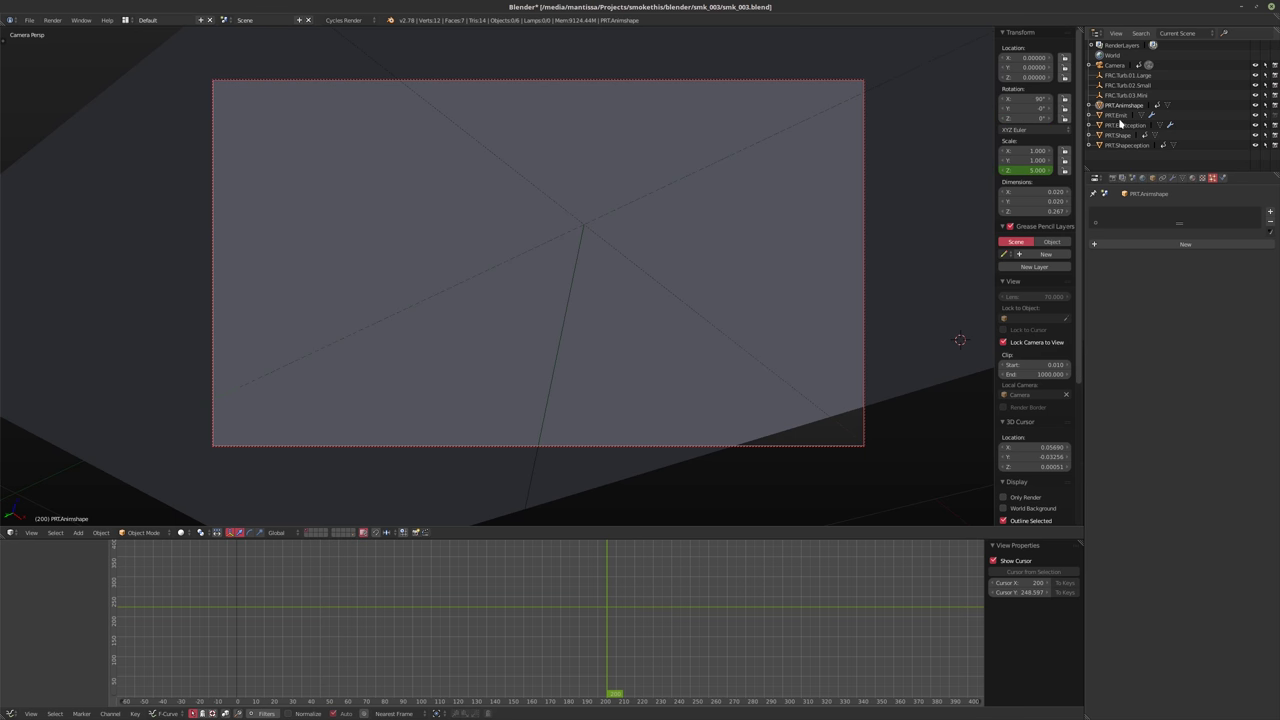
left_click(1257, 116)
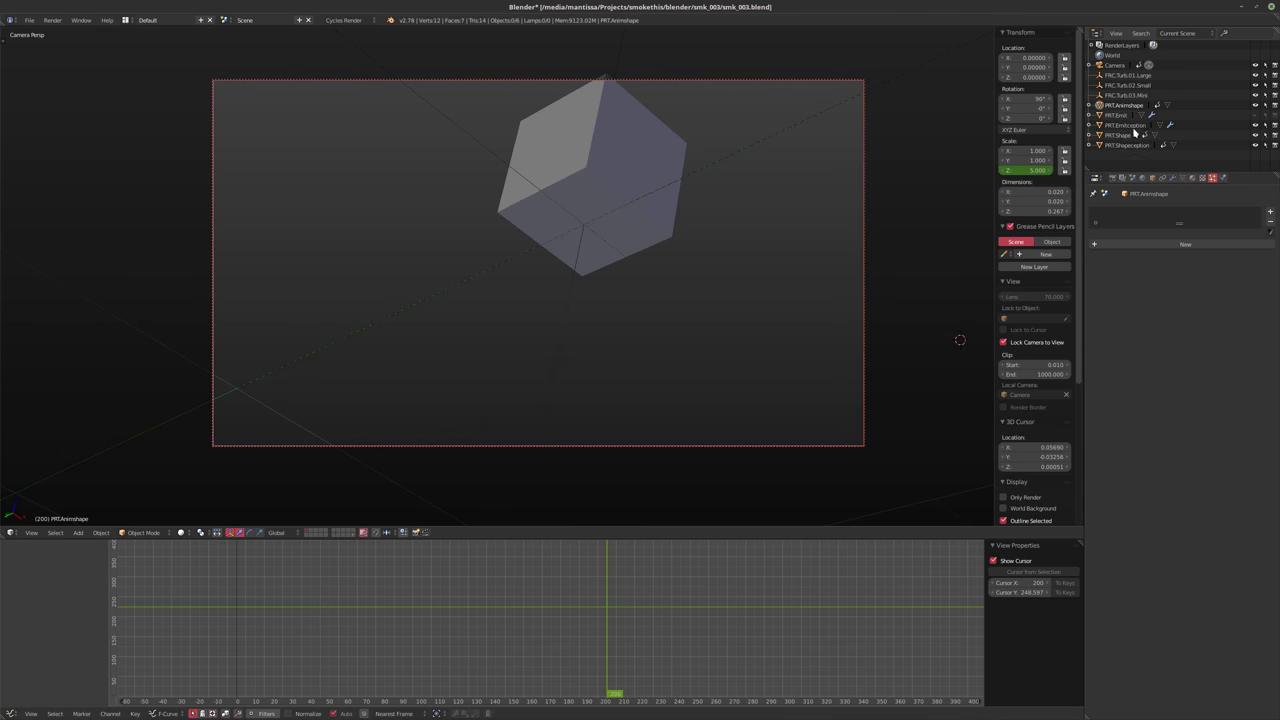
Select PRT.Emitception and disable rendering of the emitter in its particle system's render settings
right_click(641, 160)
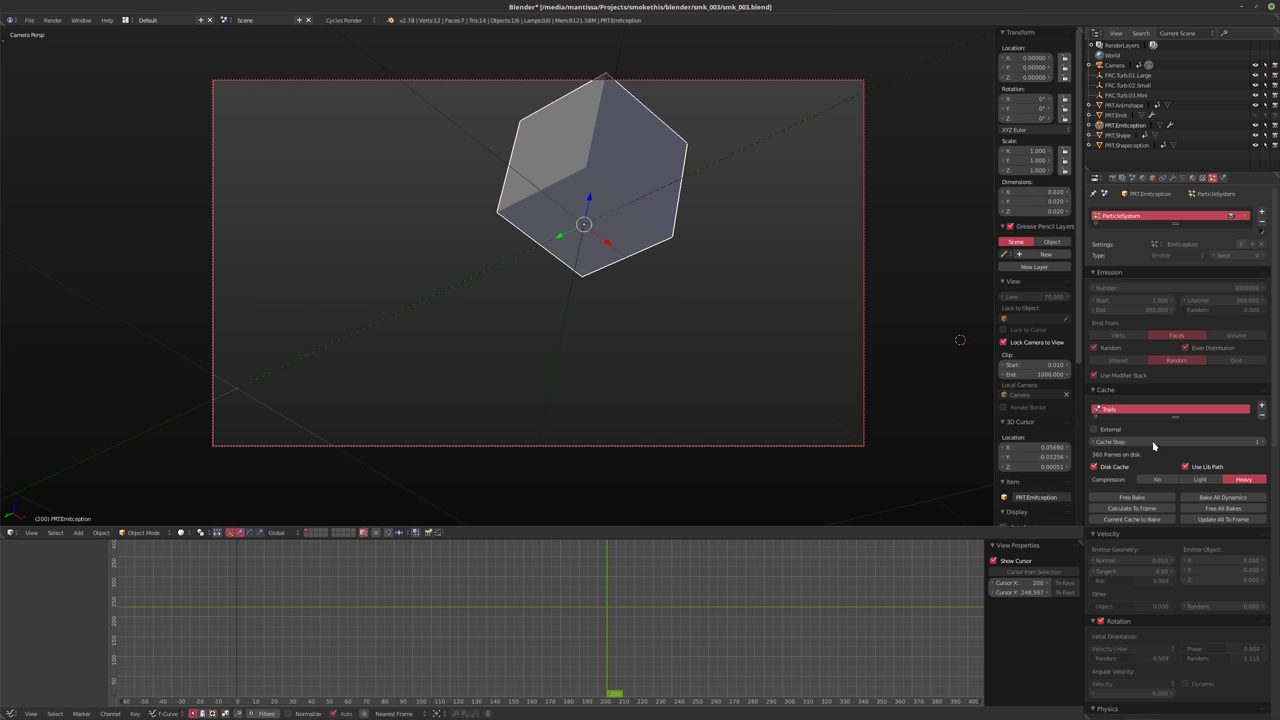
scroll(1190, 354, "down", 8)
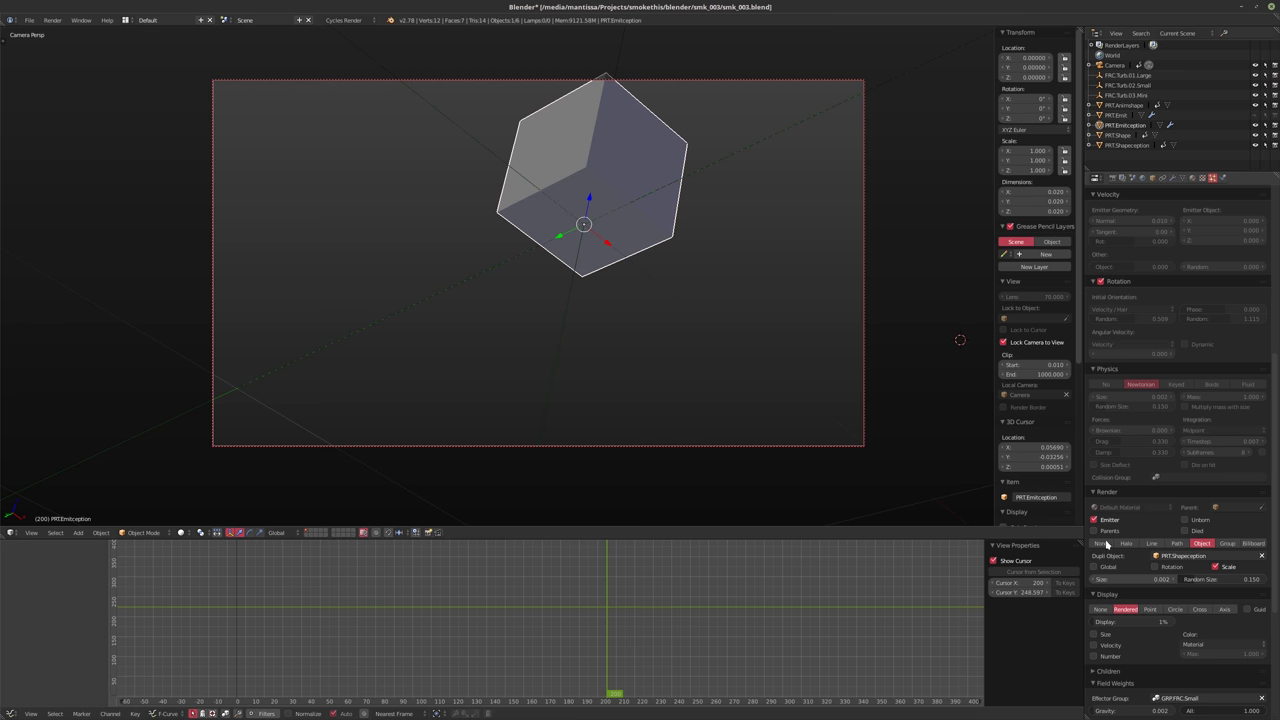
left_click(1094, 520)
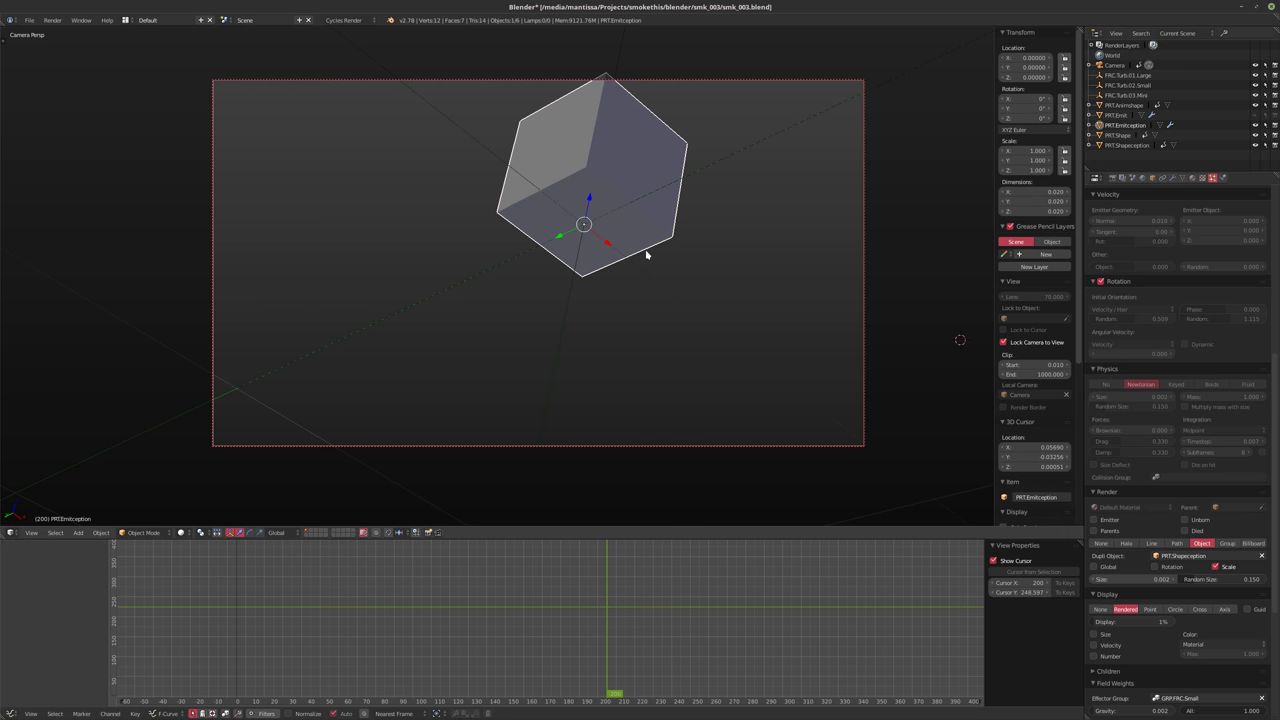
scroll(1150, 327, "up", 8)
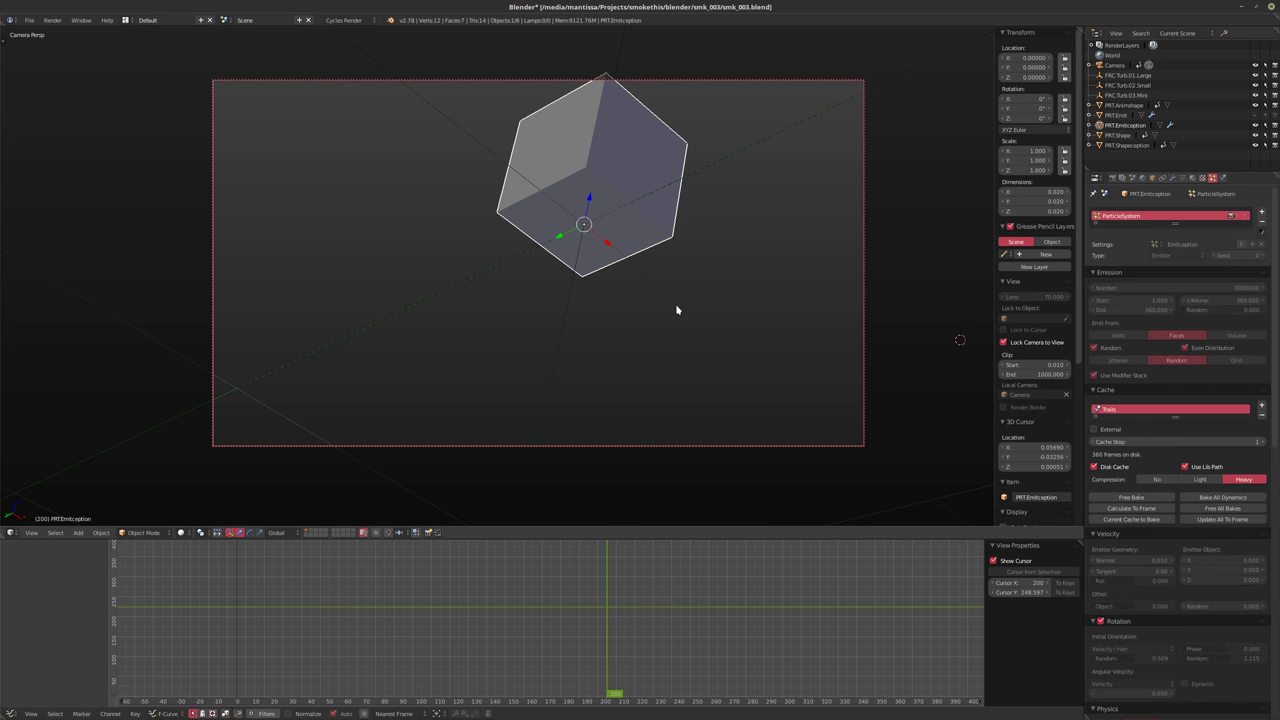
Save over smk_003.blend, test-render frame 200, and stop the render to return to the scene
key("ctrl+s")
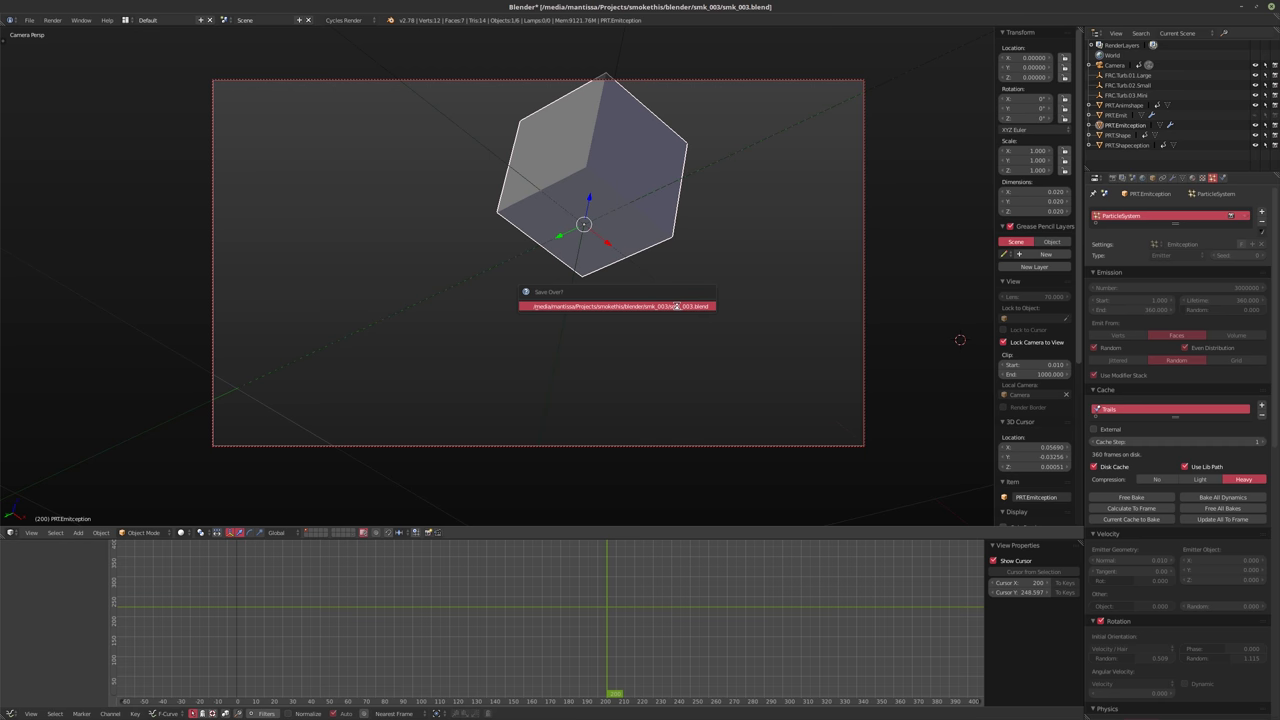
left_click(676, 306)
key("F12")
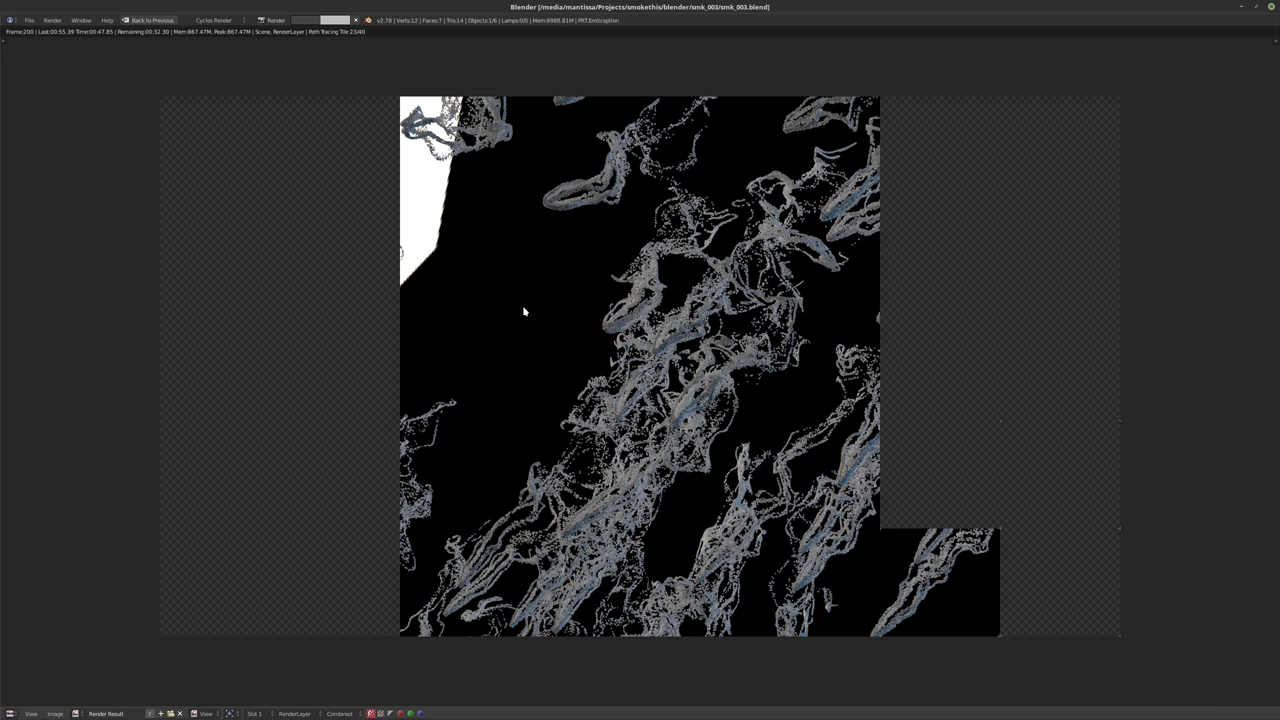
key("Escape")
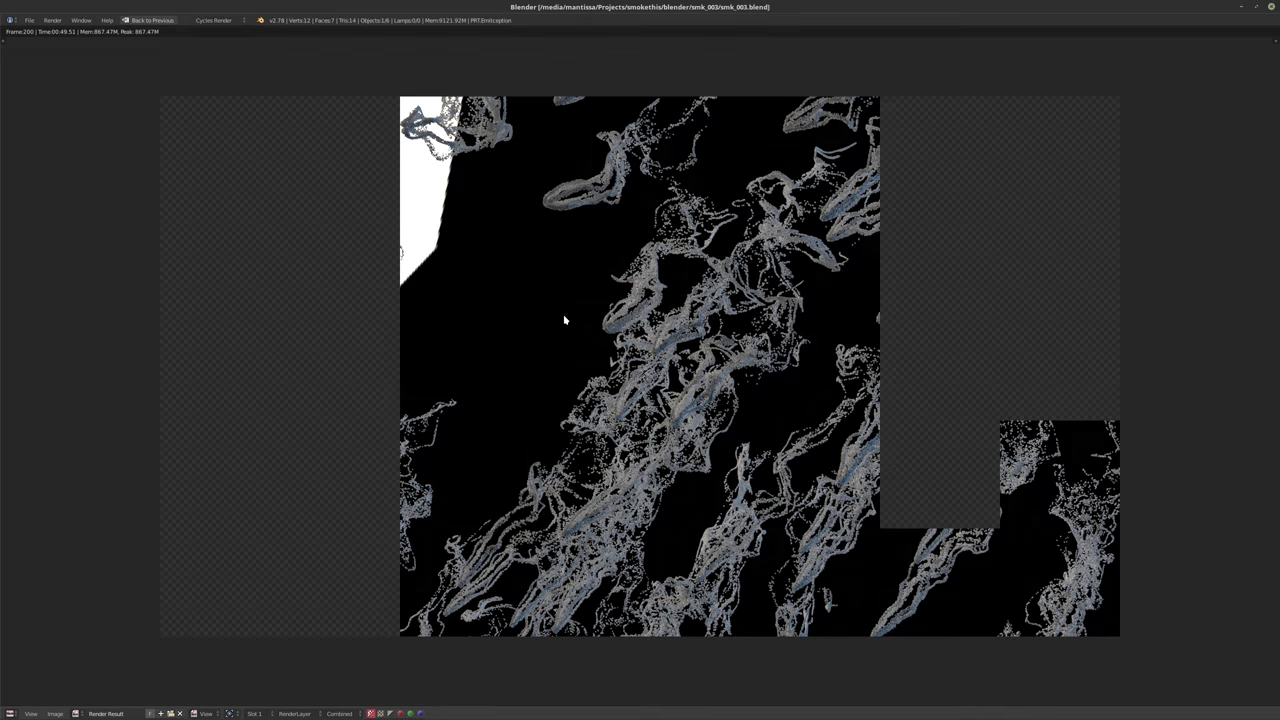
key("Escape")
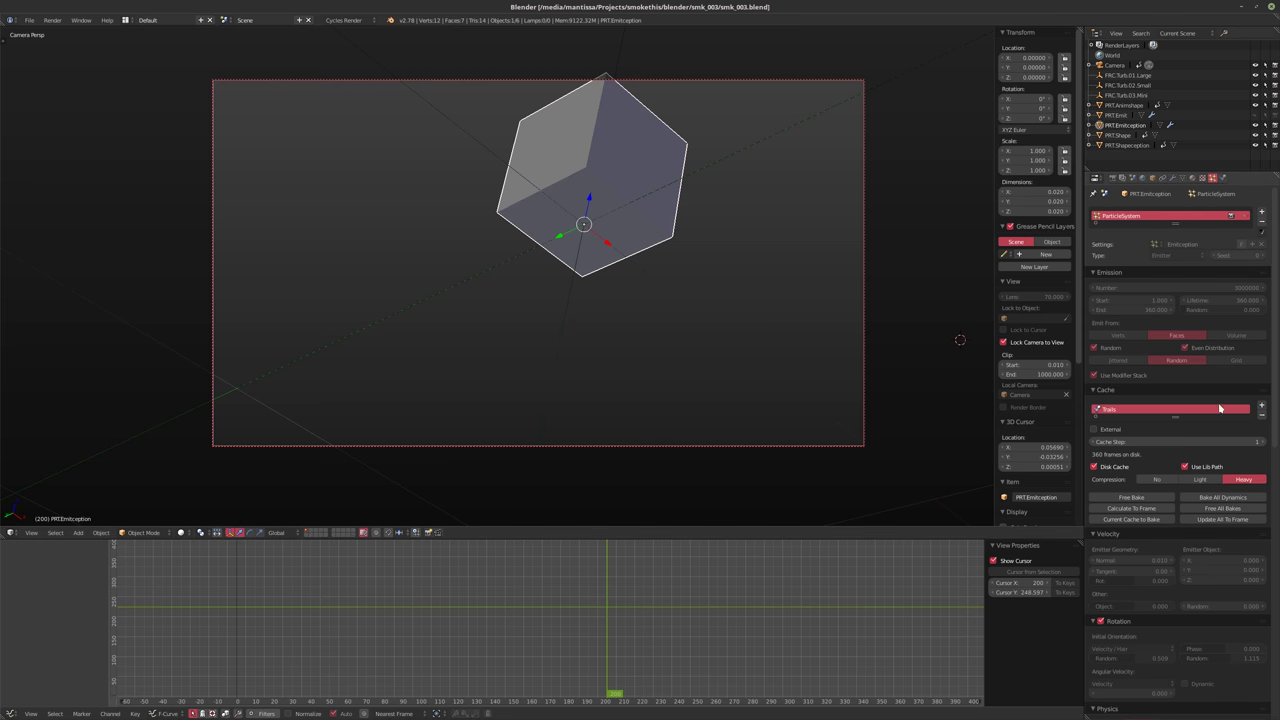
Open the particle size in PRT.Emitception's particle render settings for editing
scroll(1219, 408, "down", 12)
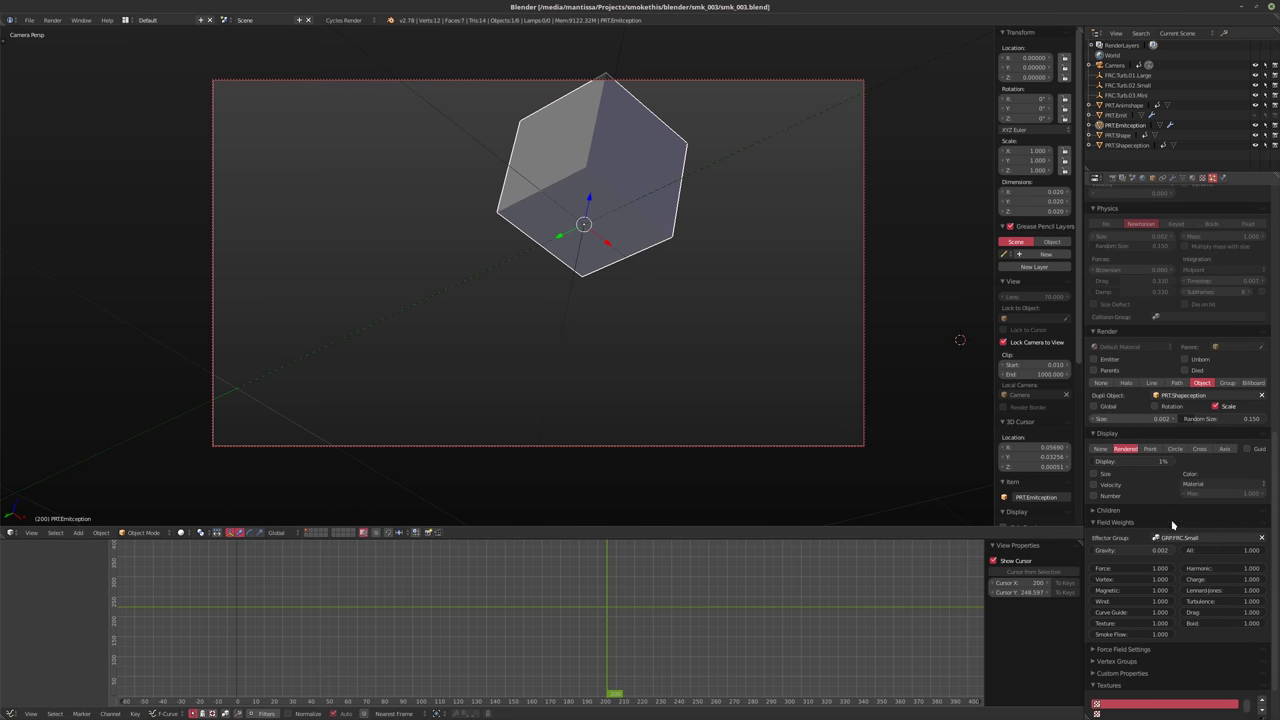
left_click(1149, 419)
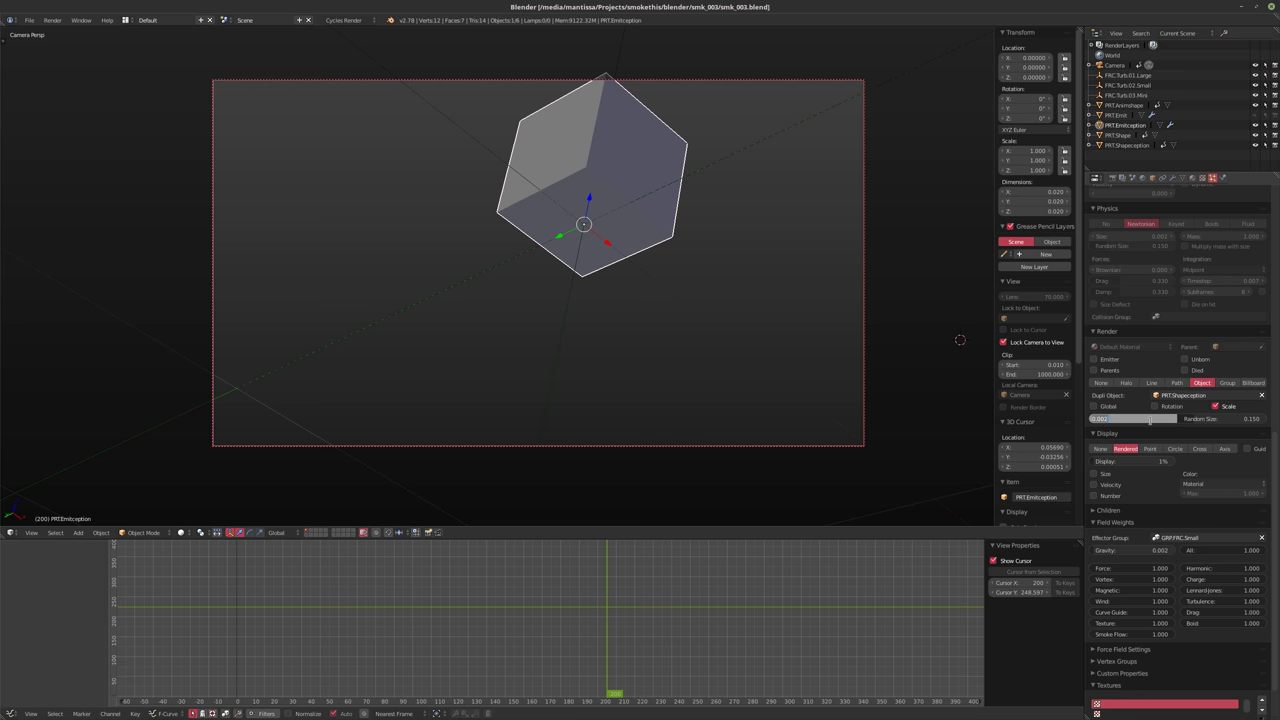
Set the rendered particle size of PRT.Emitception to 0.001
key("End")
type("1")
key("Return")
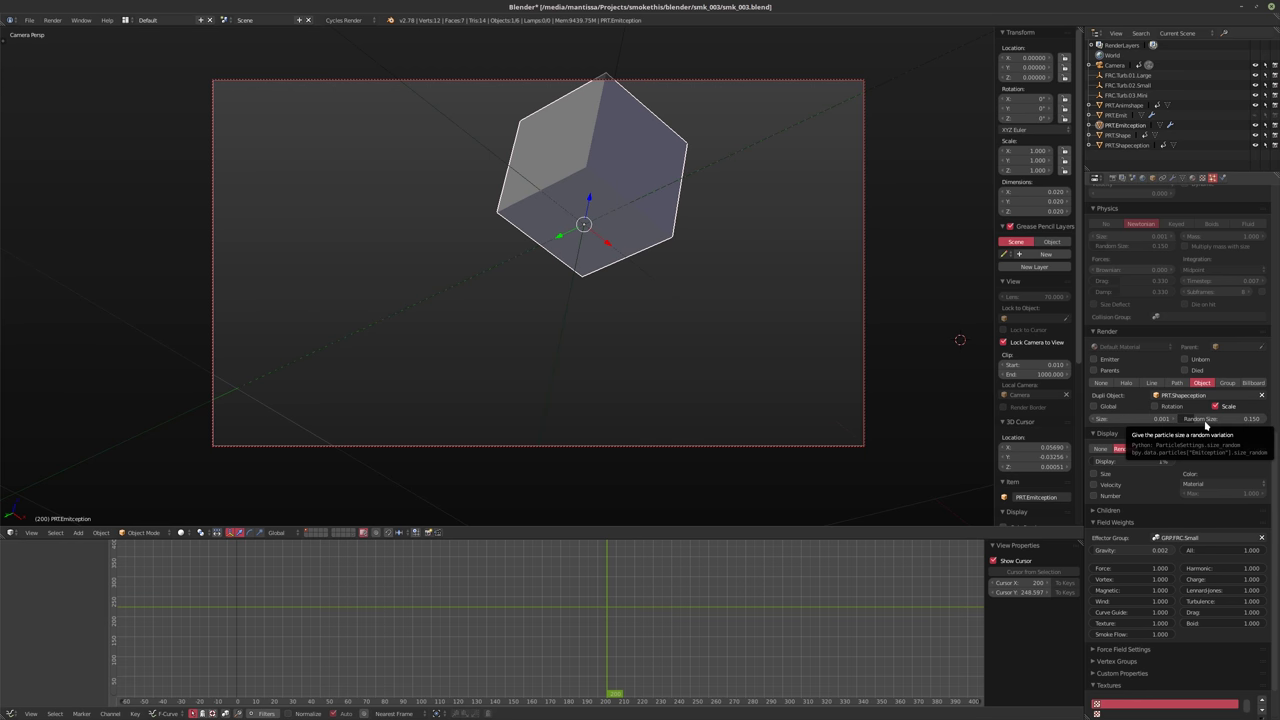
Open the world's Ray Visibility settings and exclude the world from camera rays
left_click(1143, 177)
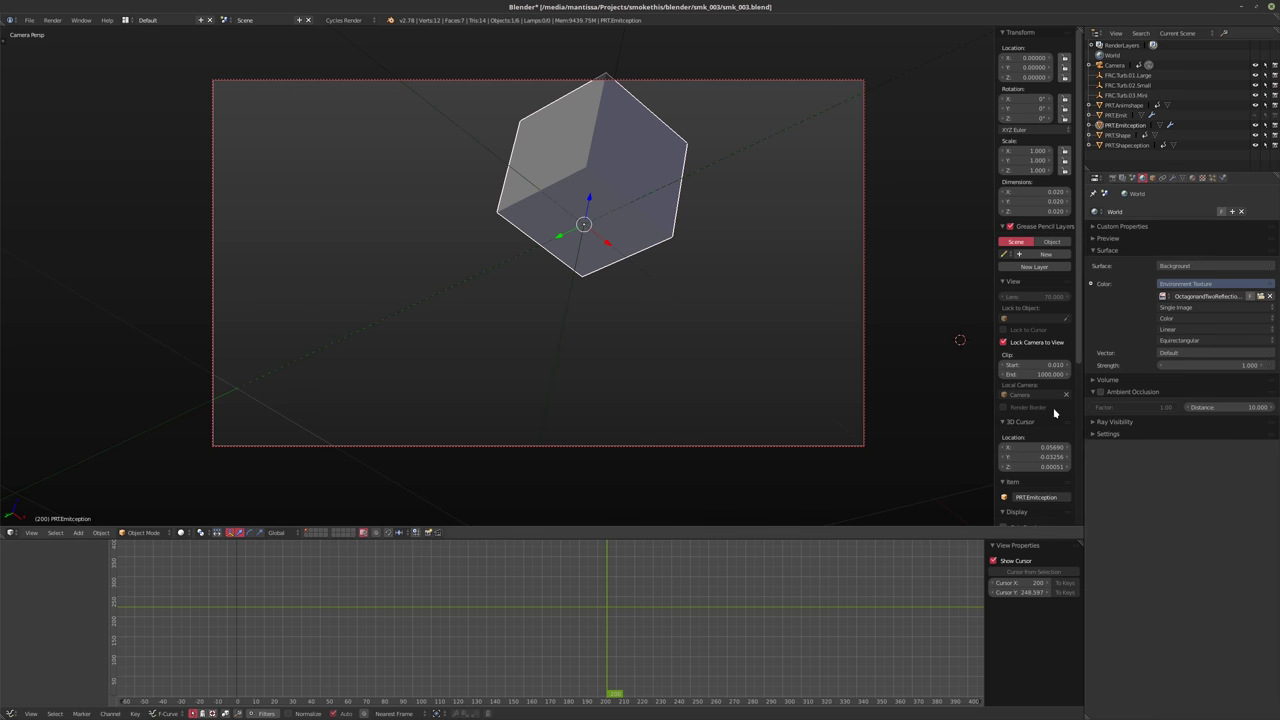
left_click(1096, 422)
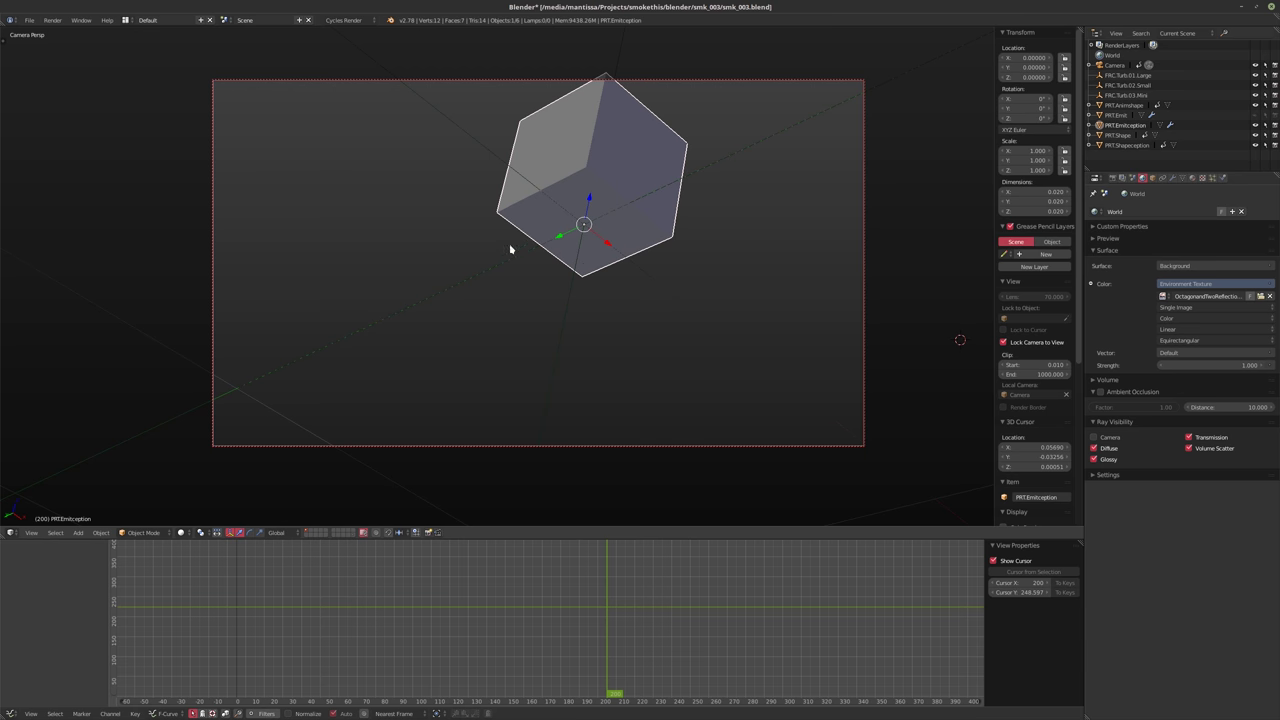
Reset the 3D cursor to the scene origin and return to the camera view
key("shift+s")
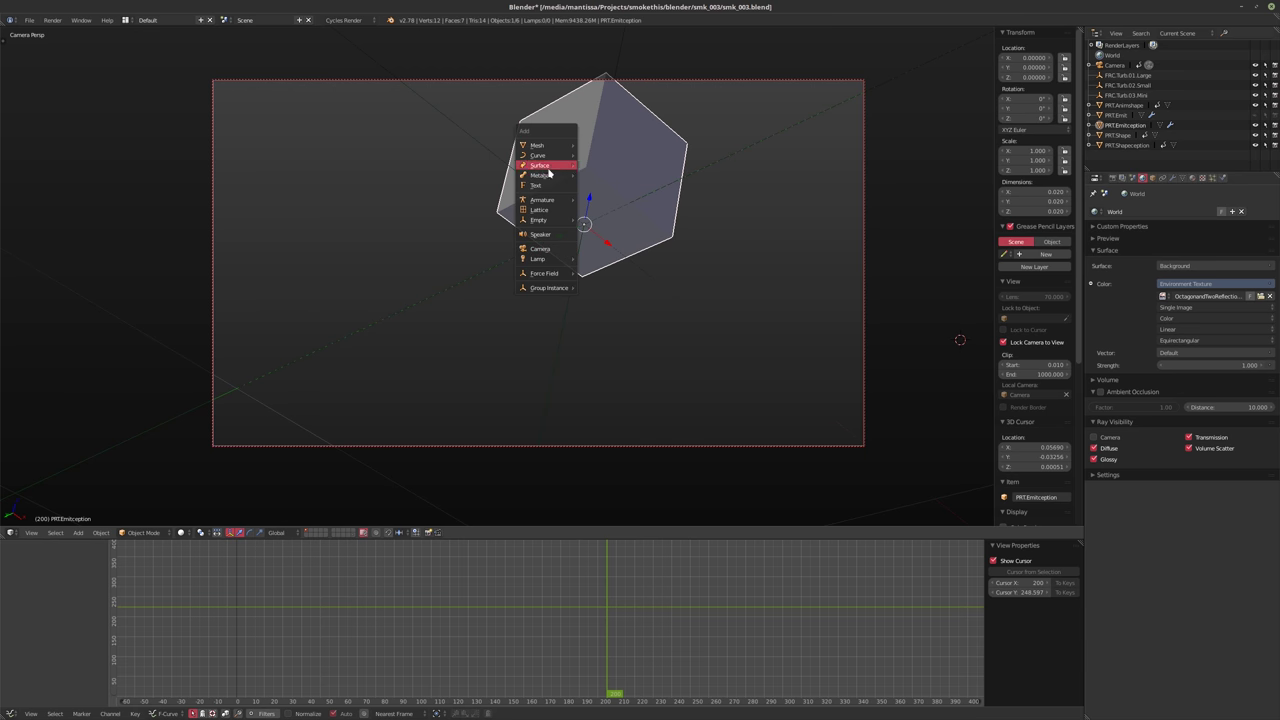
key("shift+c")
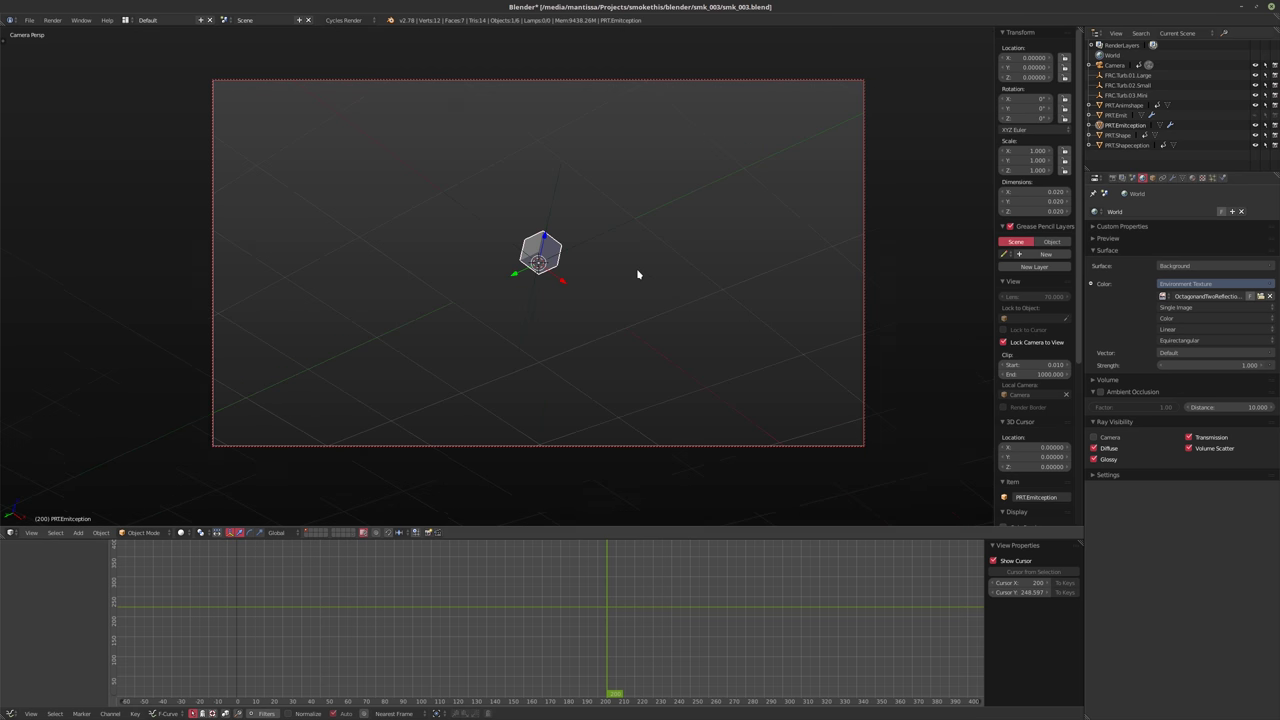
key("KP_0")
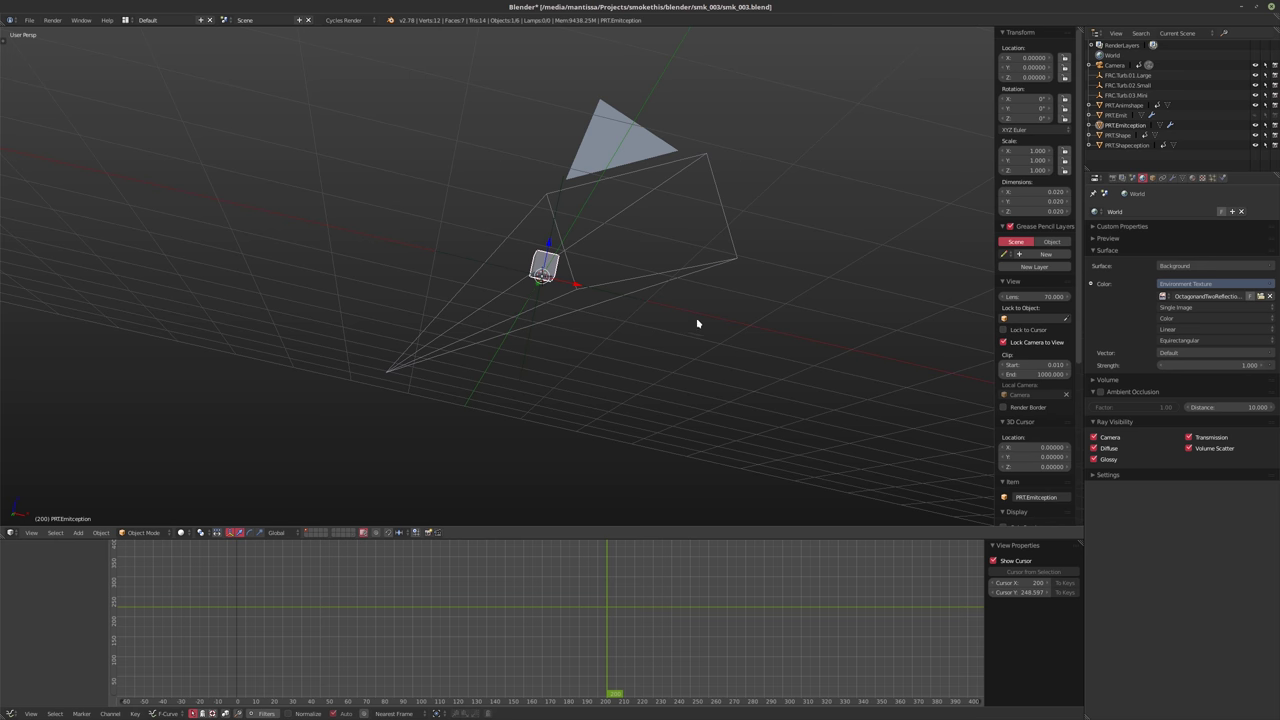
middle_click_drag(697, 323, 698, 347)
key("KP_0")
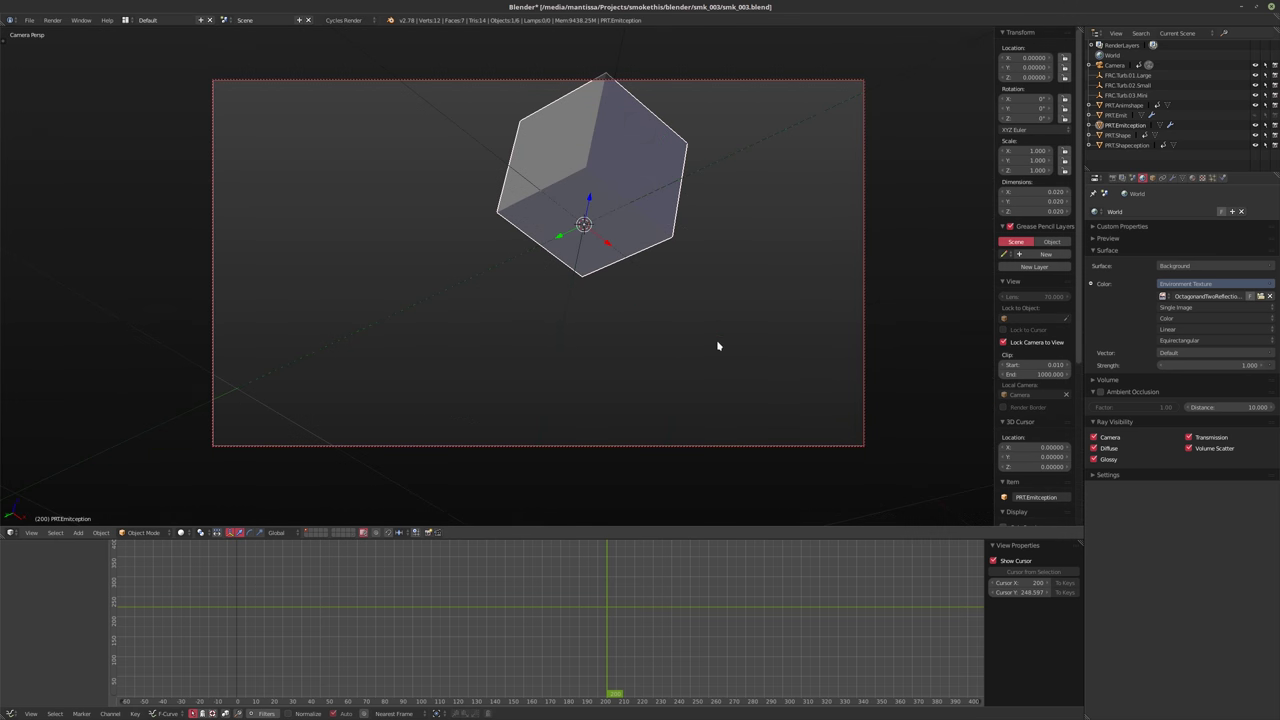
Turn off the world's camera ray visibility again and disable Lock Camera to View
left_click(1094, 437)
left_click(1014, 345)
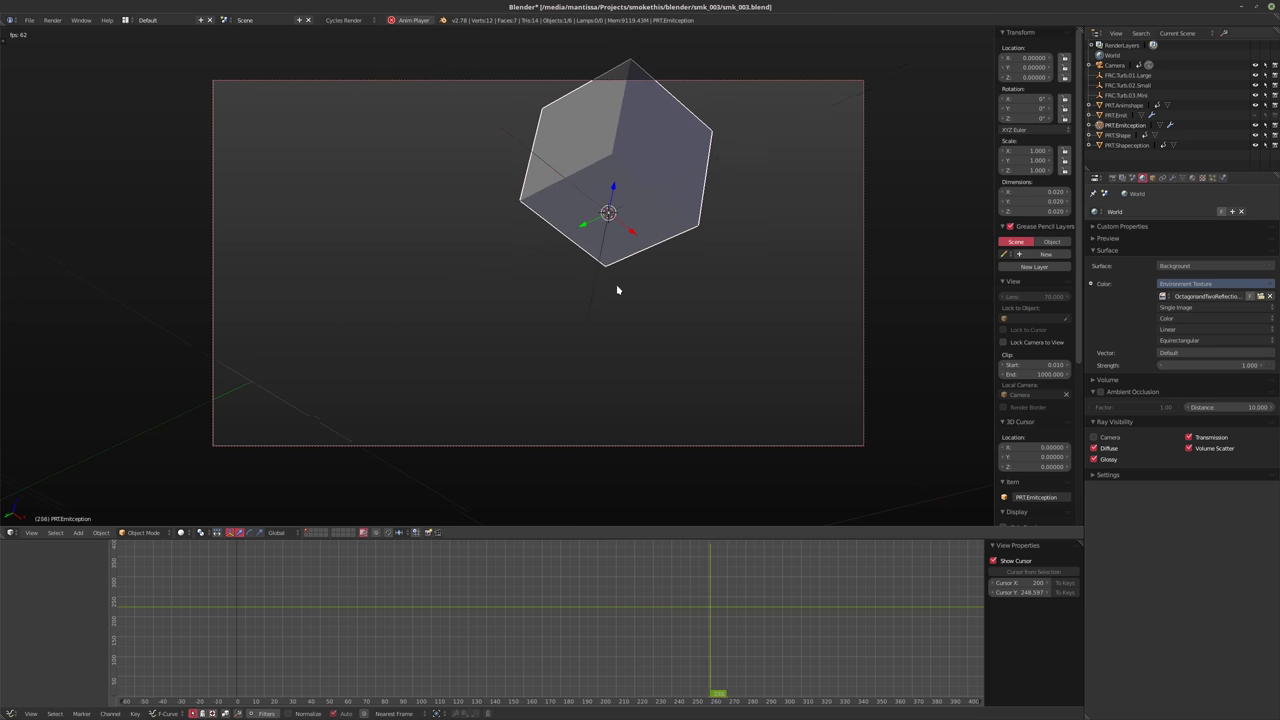
End the animation preview and save the scene over smk_003.blend
key("Escape")
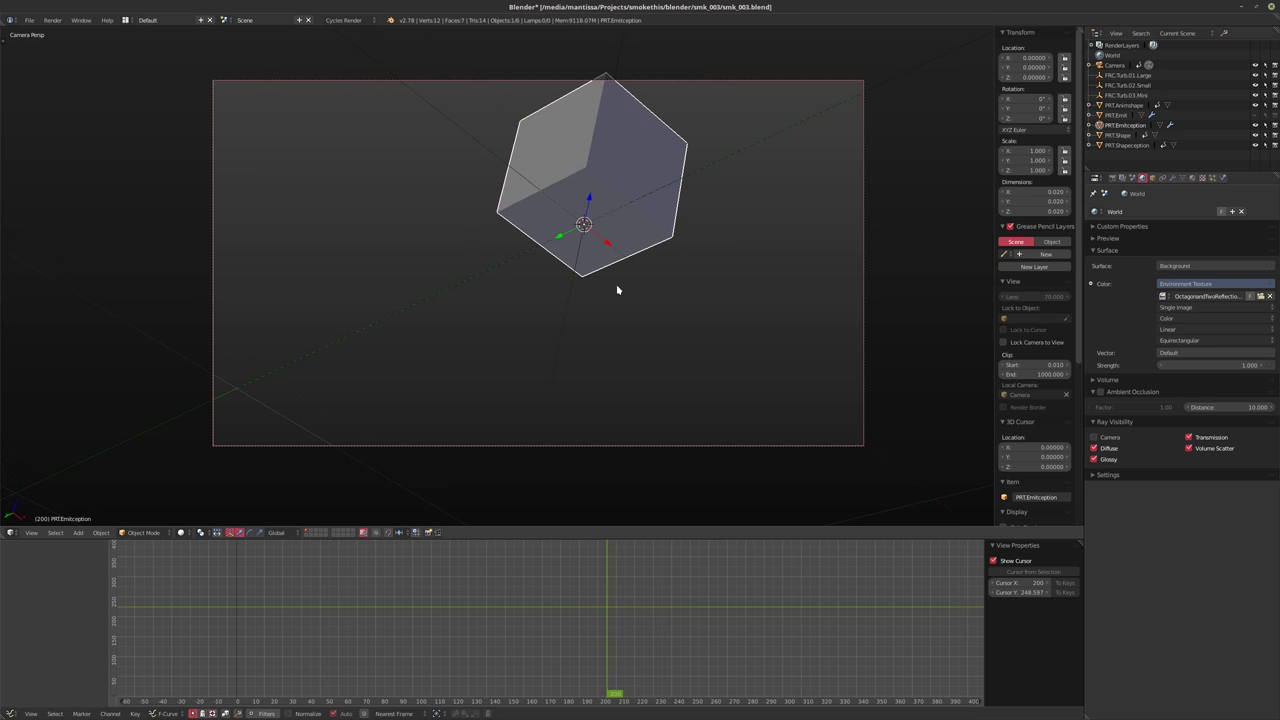
key("ctrl+s")
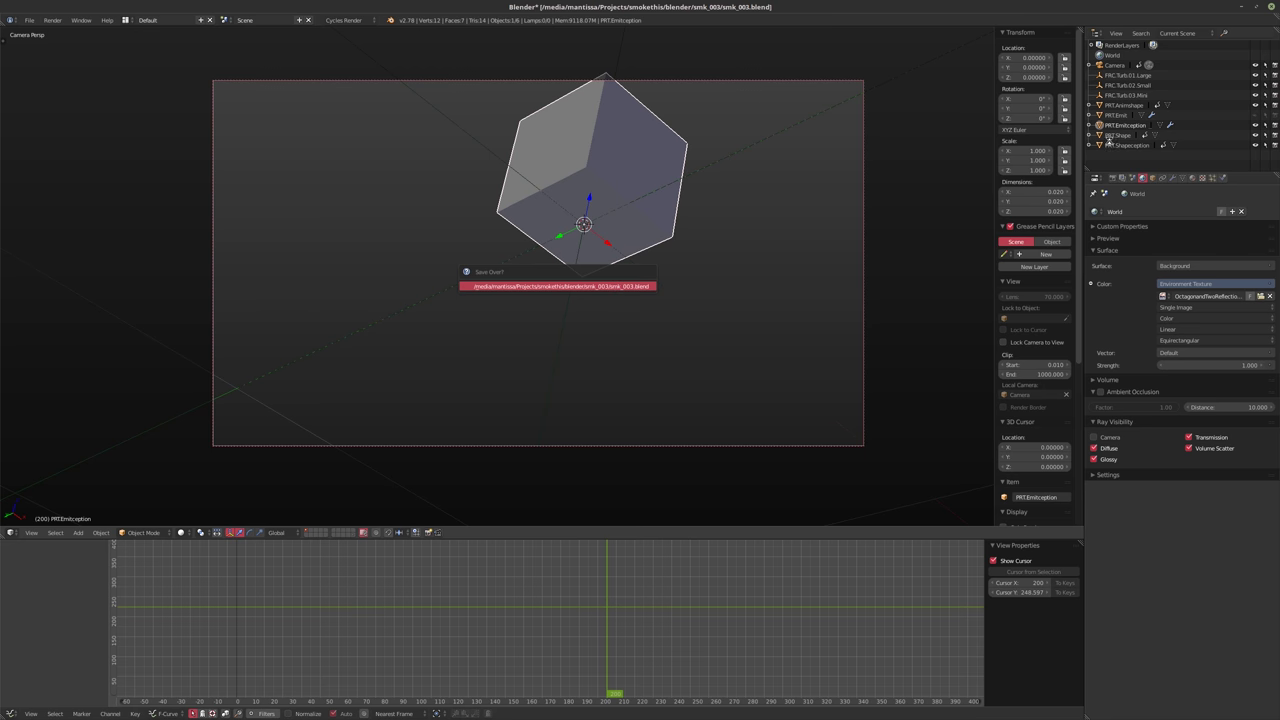
key("Return")
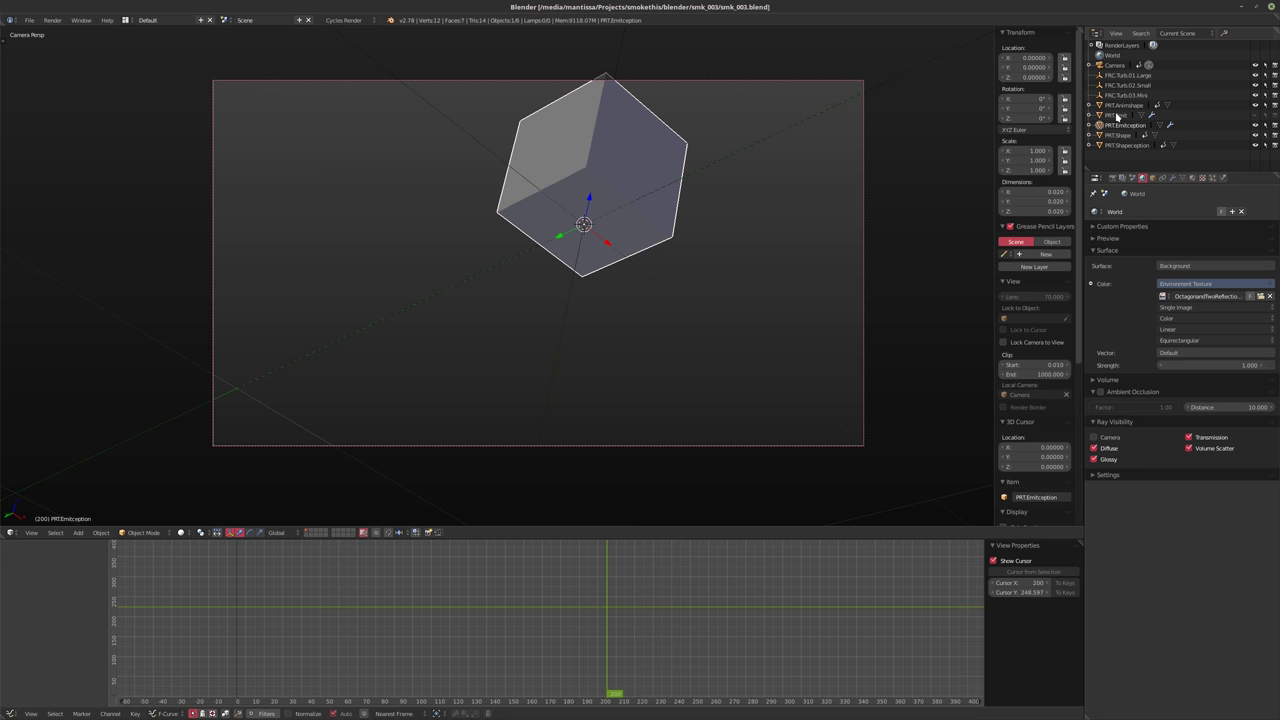
Select PRT.Emit, play the animation to frame 240 and show its particle system in the viewport
left_click(1117, 116)
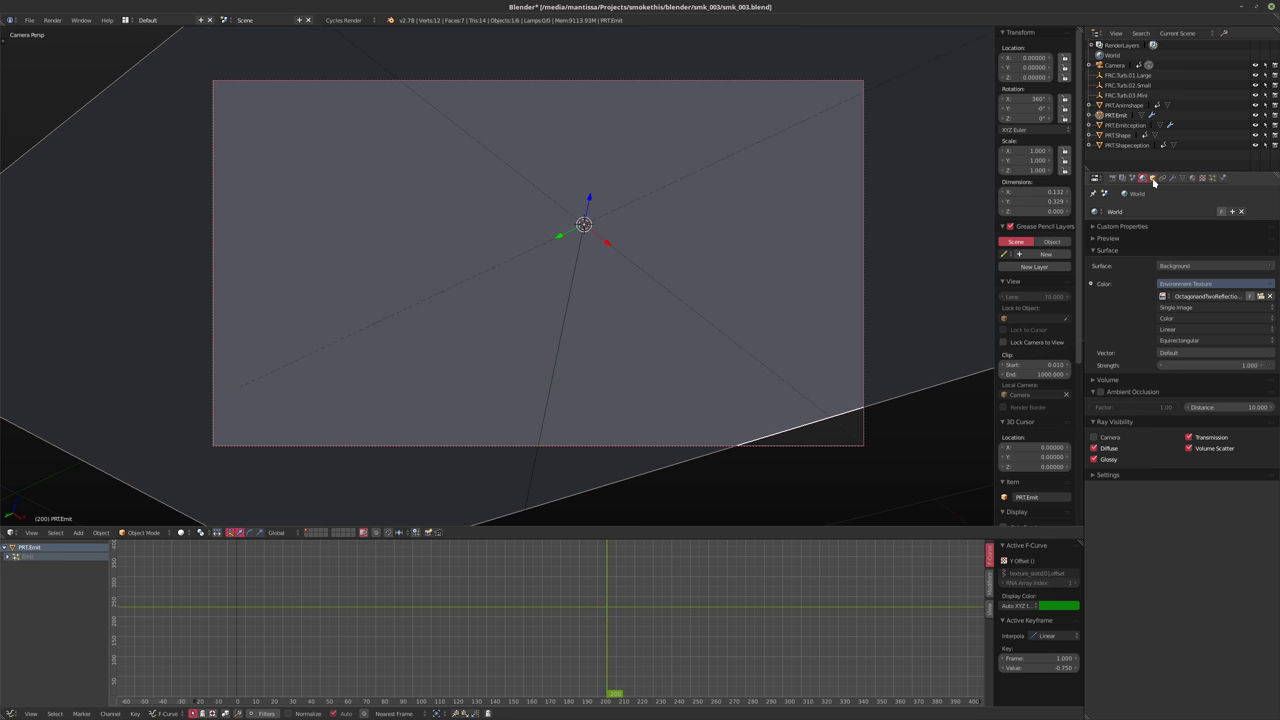
left_click(1213, 178)
scroll(1158, 560, "down", 3)
scroll(1162, 567, "up", 5)
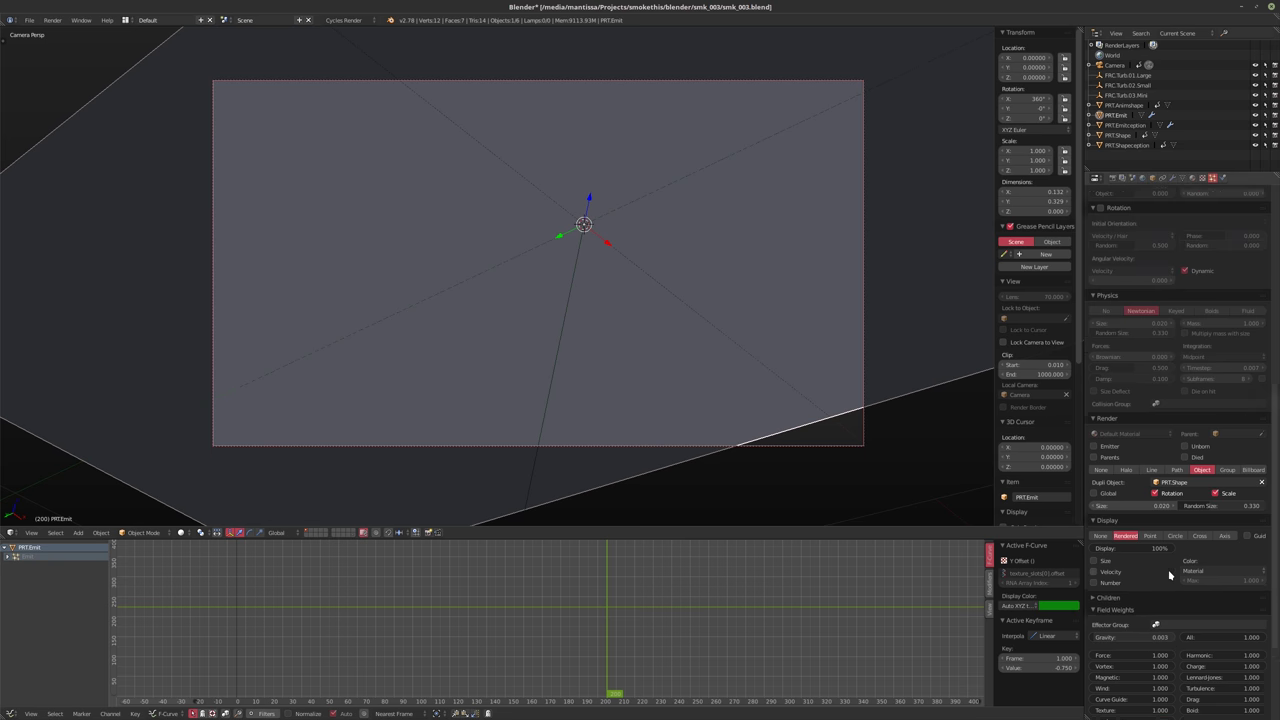
scroll(1169, 578, "down", 2)
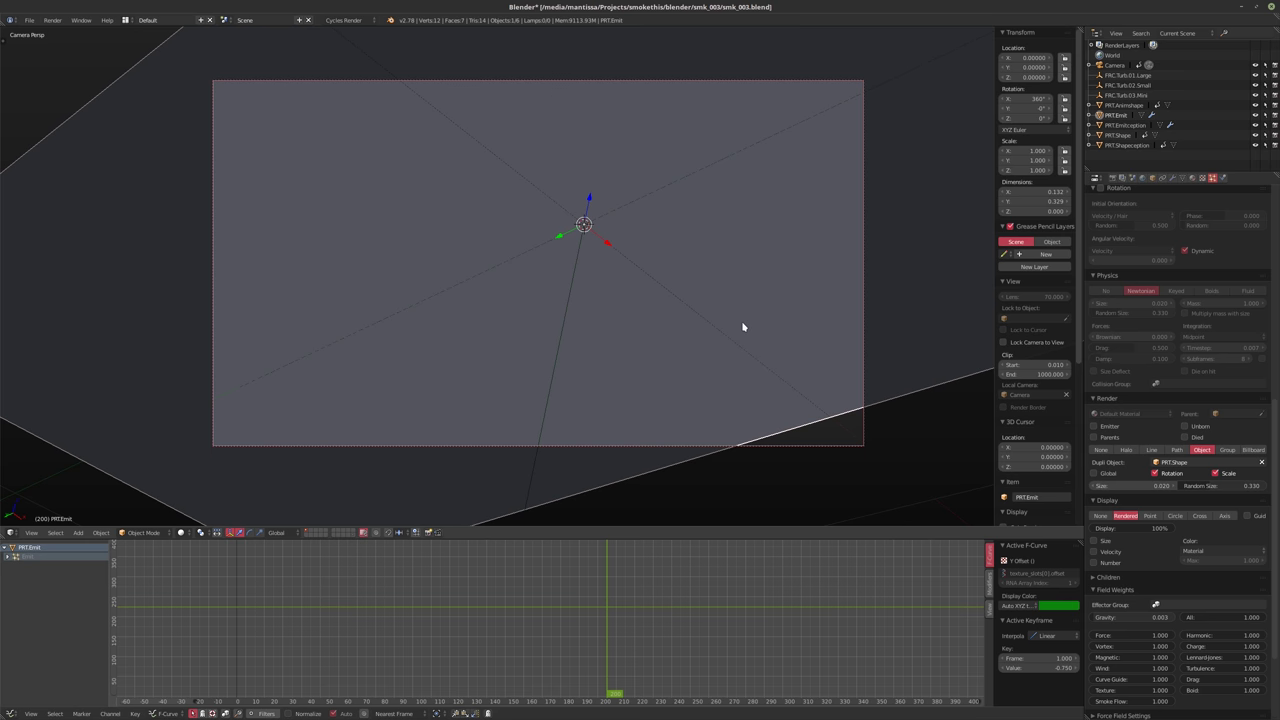
key("alt+a")
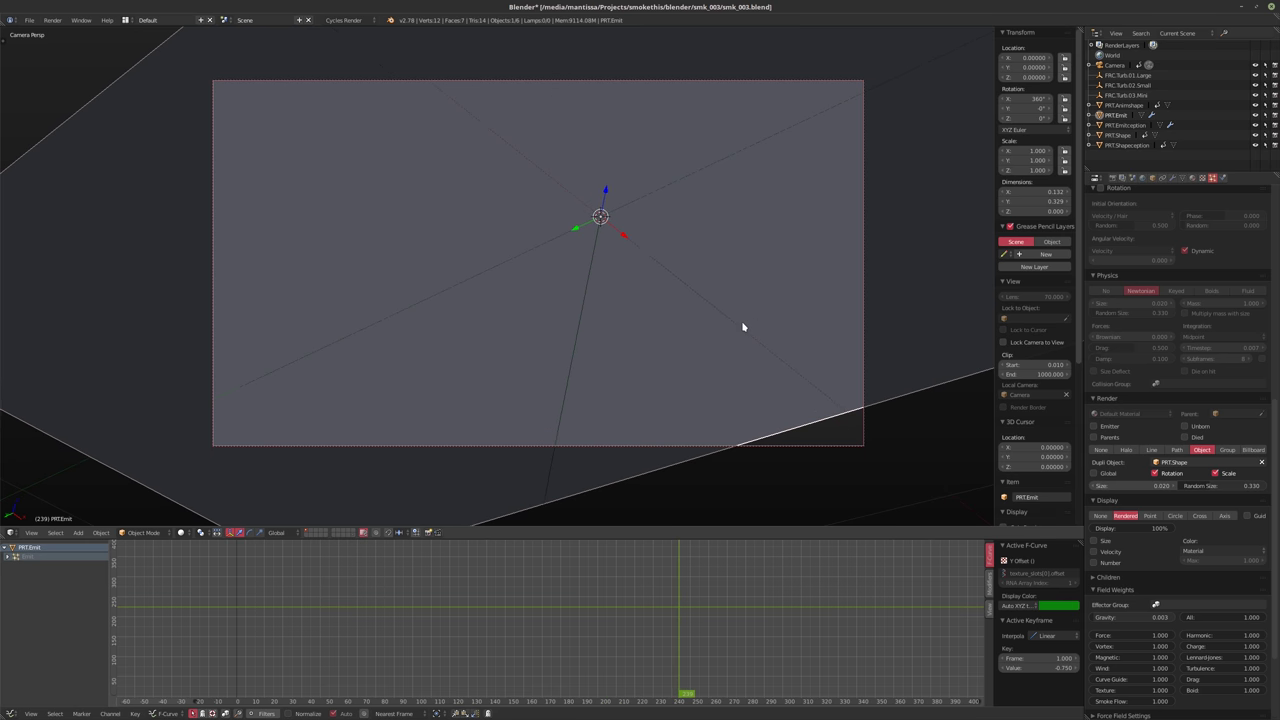
scroll(1208, 468, "up", 10)
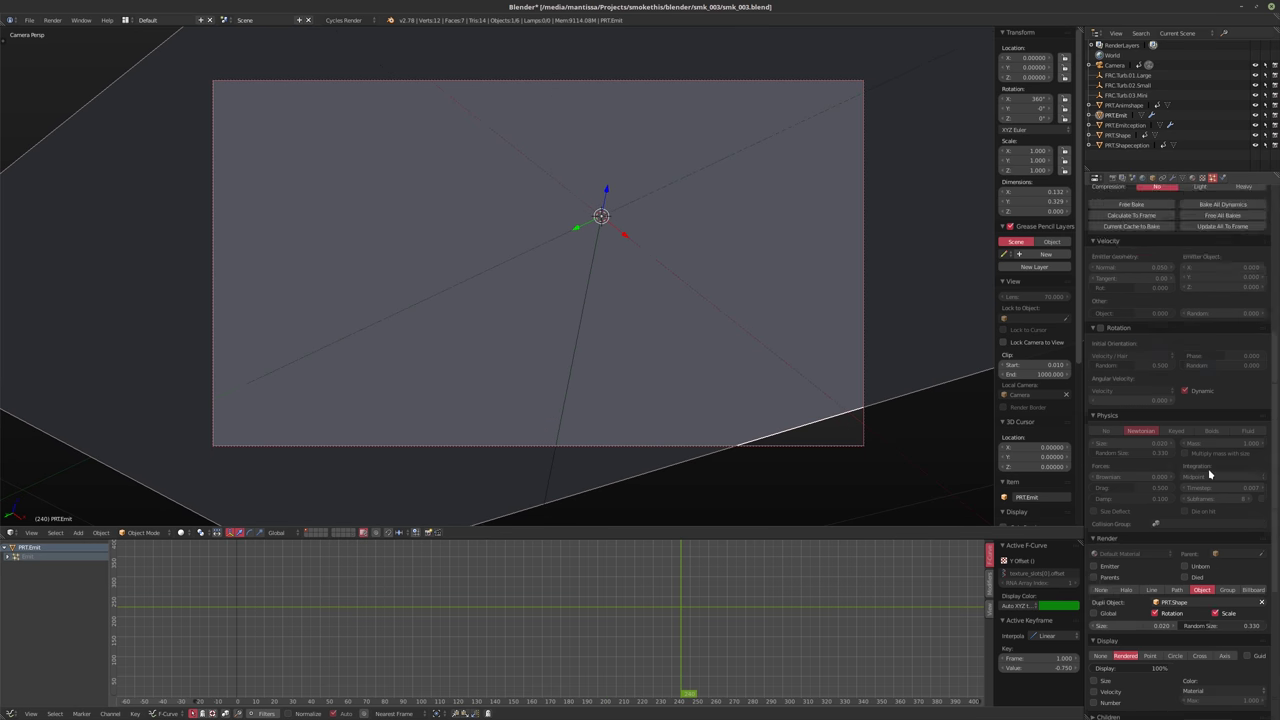
left_click(1244, 219)
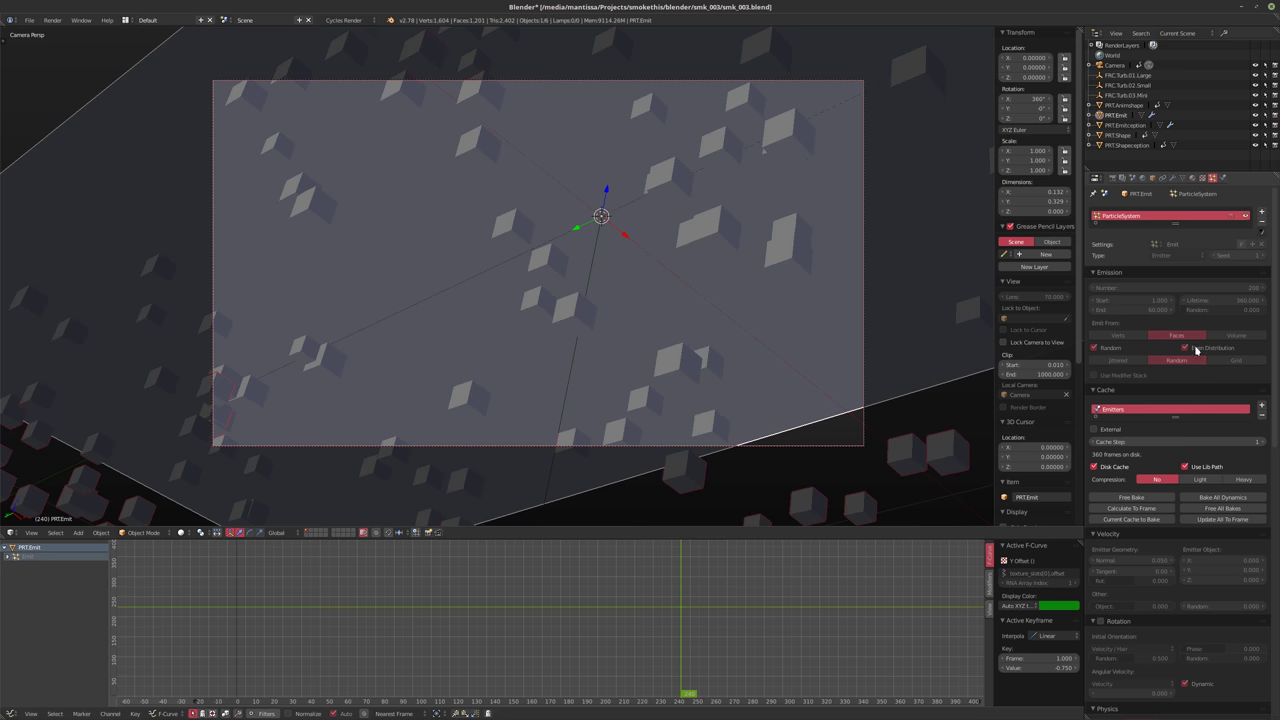
Try rendered particle sizes of 0.001 and 0.005 for PRT.Emit, then settle on 0.003
scroll(1164, 378, "down", 8)
scroll(1164, 378, "down", 5)
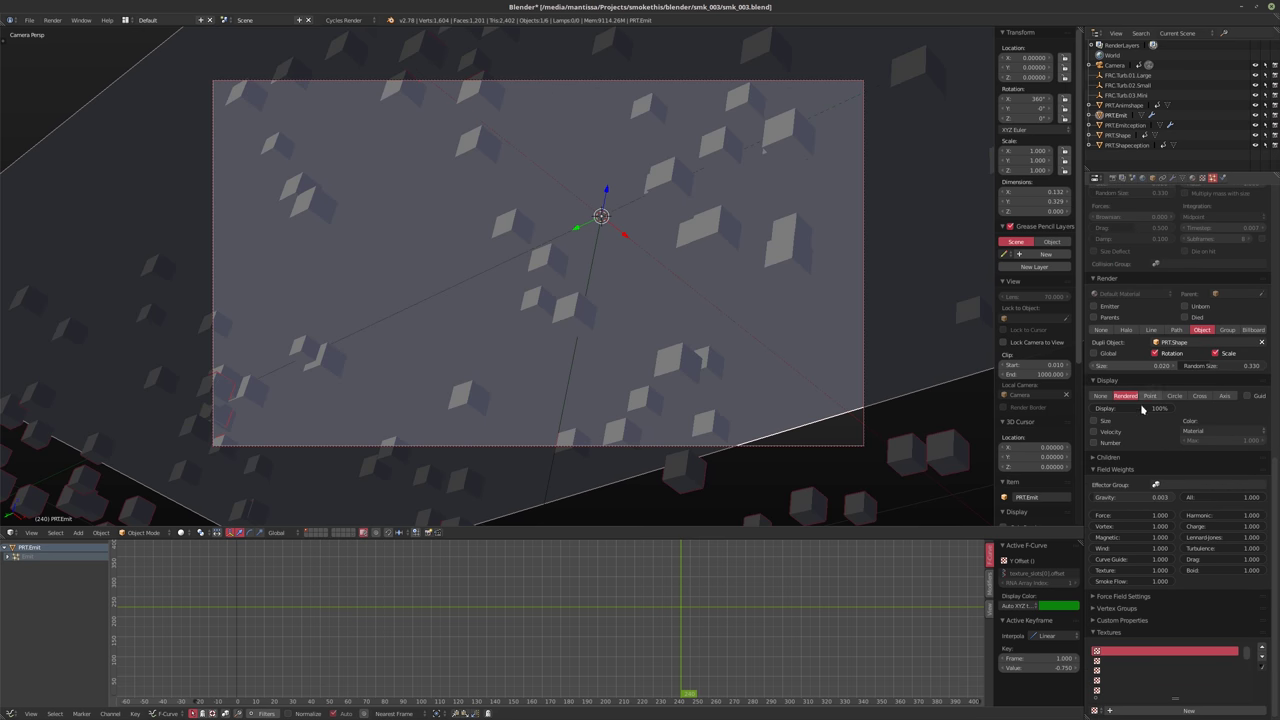
left_click(1132, 366)
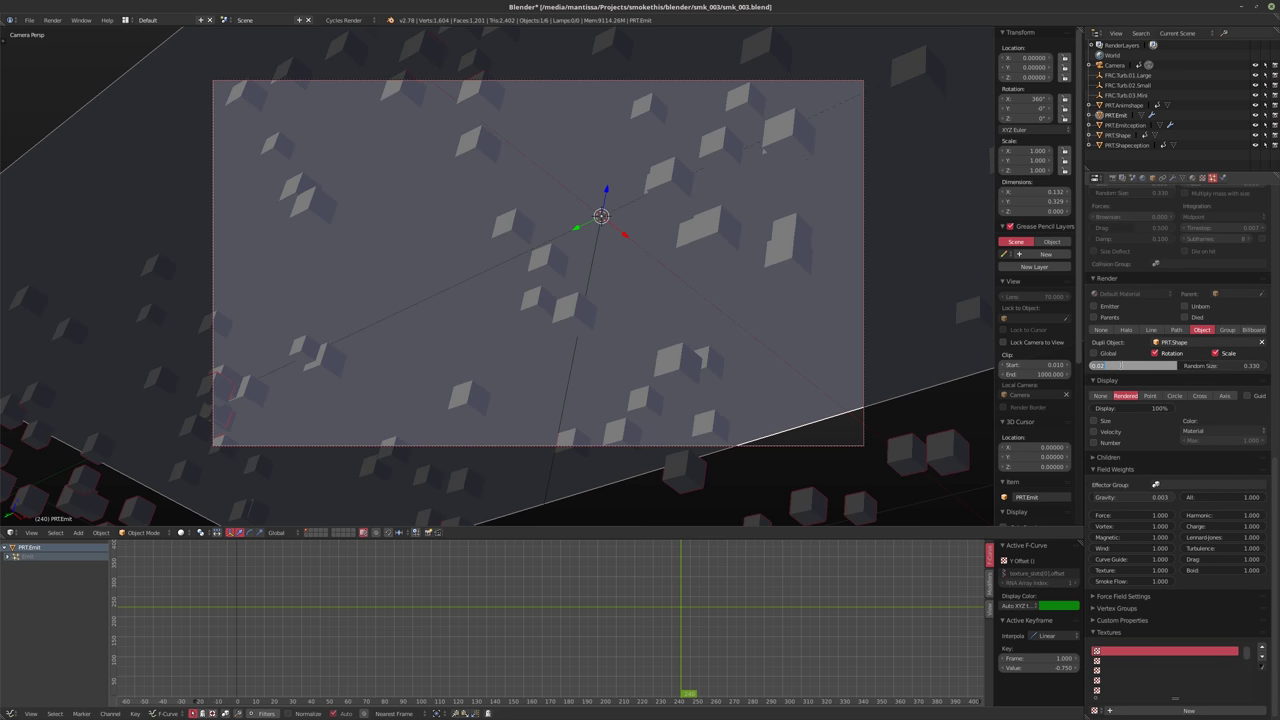
key("Return")
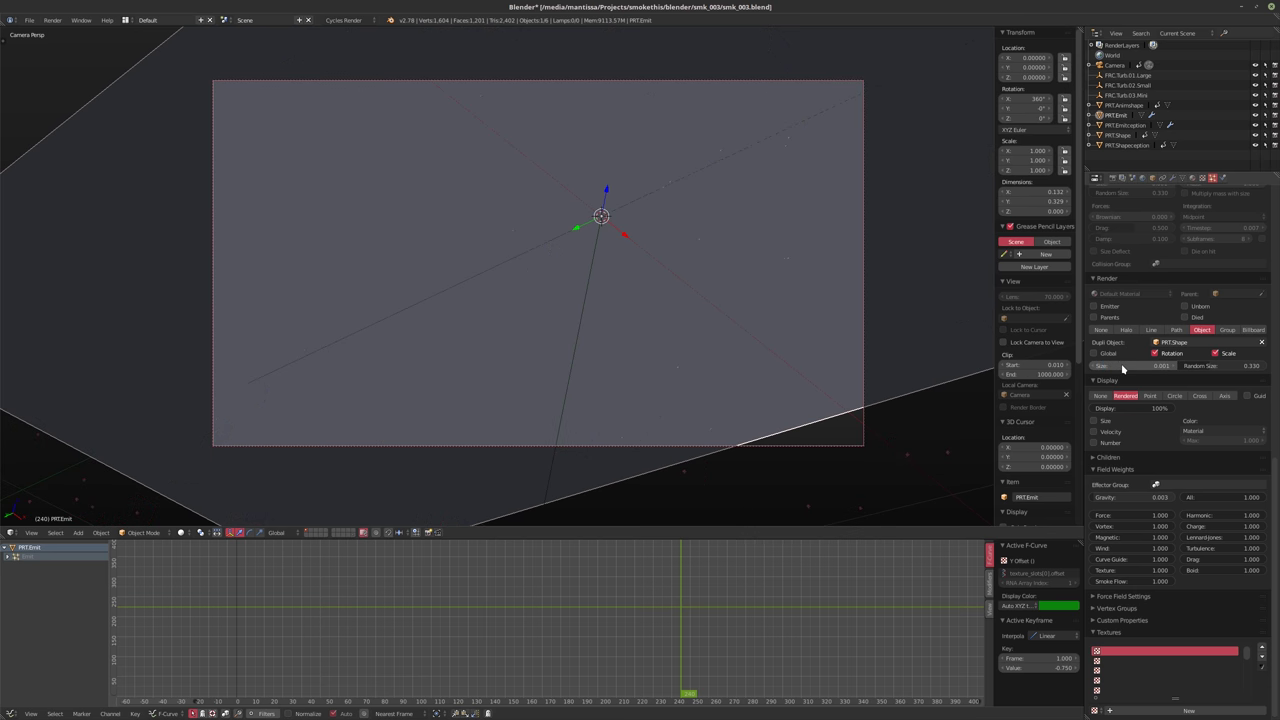
left_click(1122, 366)
type("0.005")
key("Return")
left_click(1122, 367)
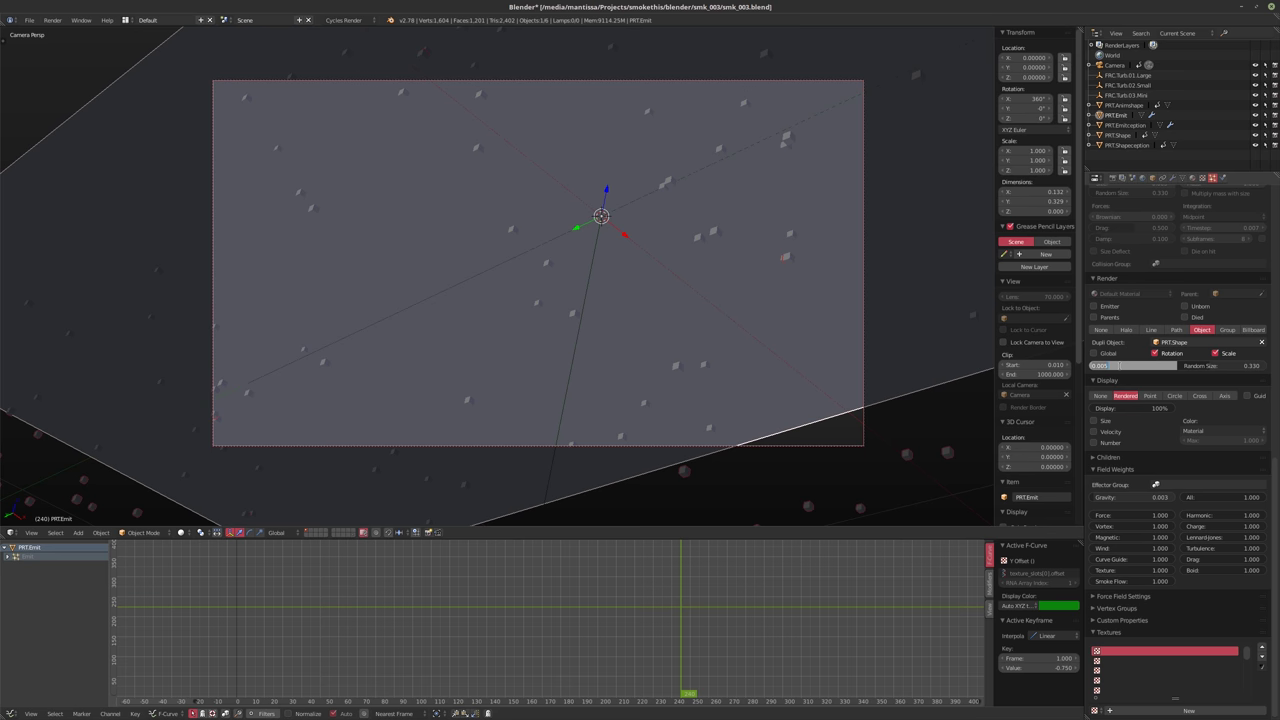
type("0.003")
key("Return")
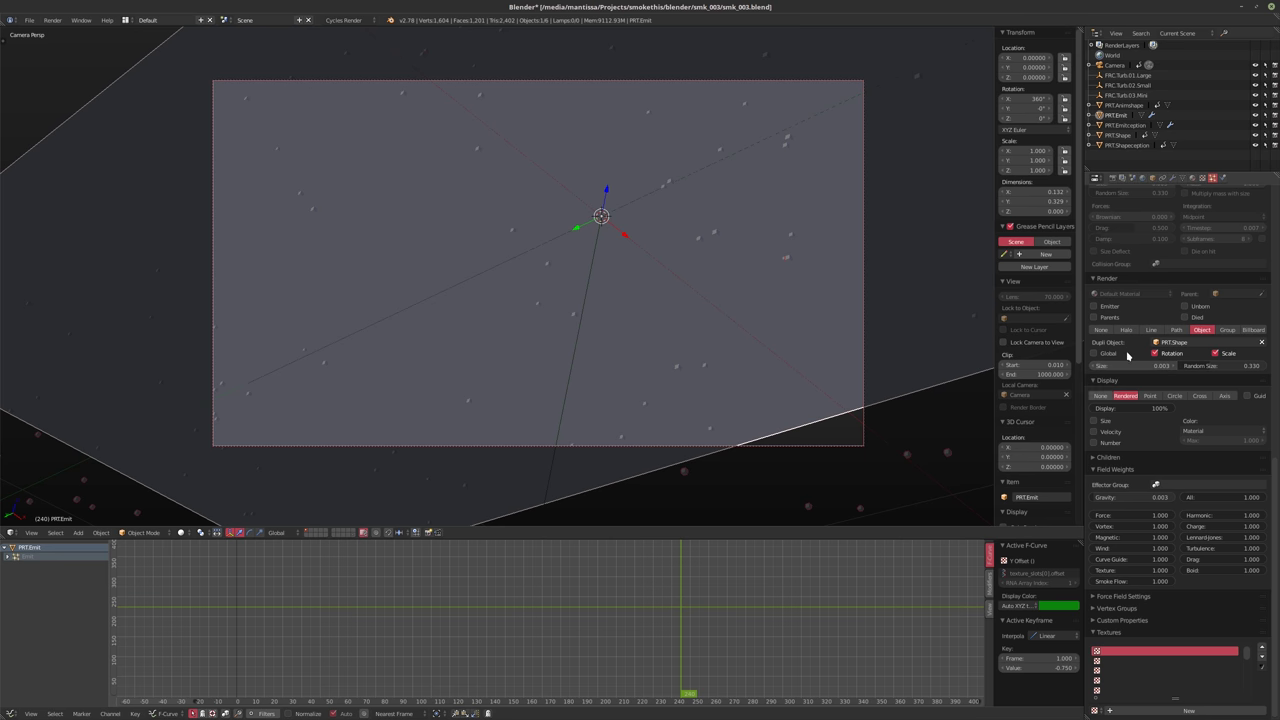
Select PRT.Shape and turn the Graph Editor area into a taller Node Editor
left_click(1118, 135)
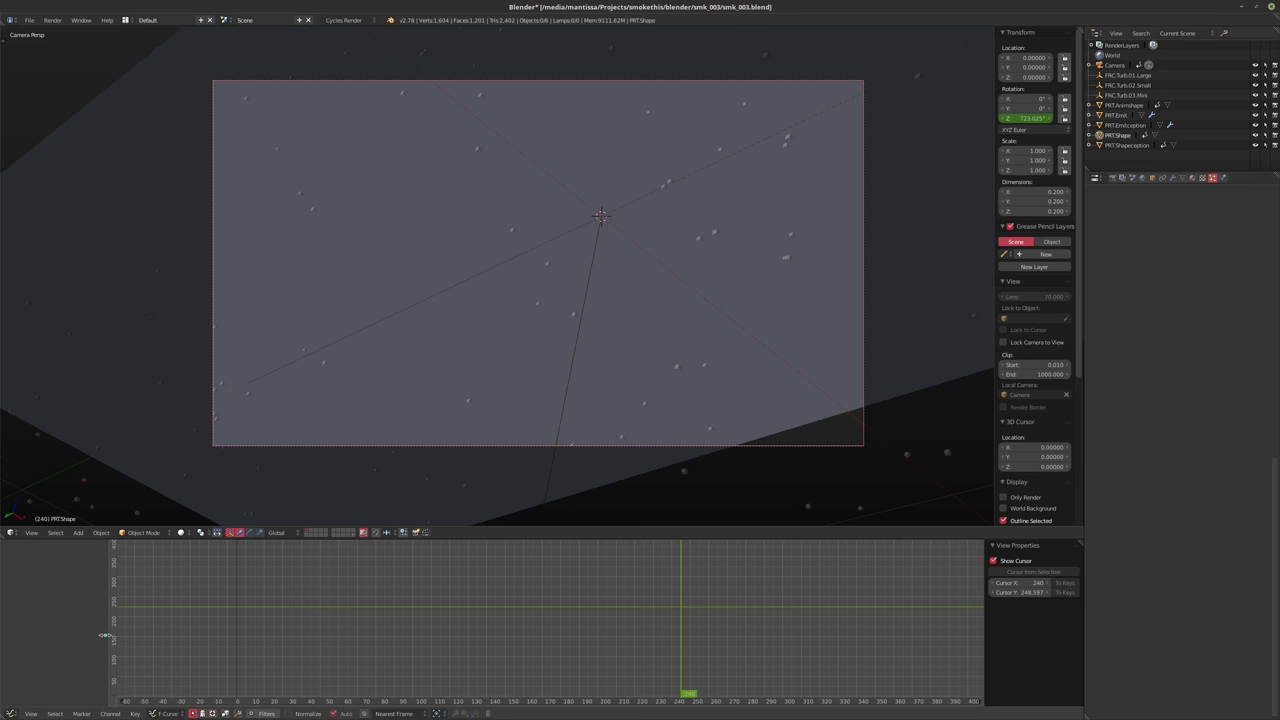
left_click(11, 713)
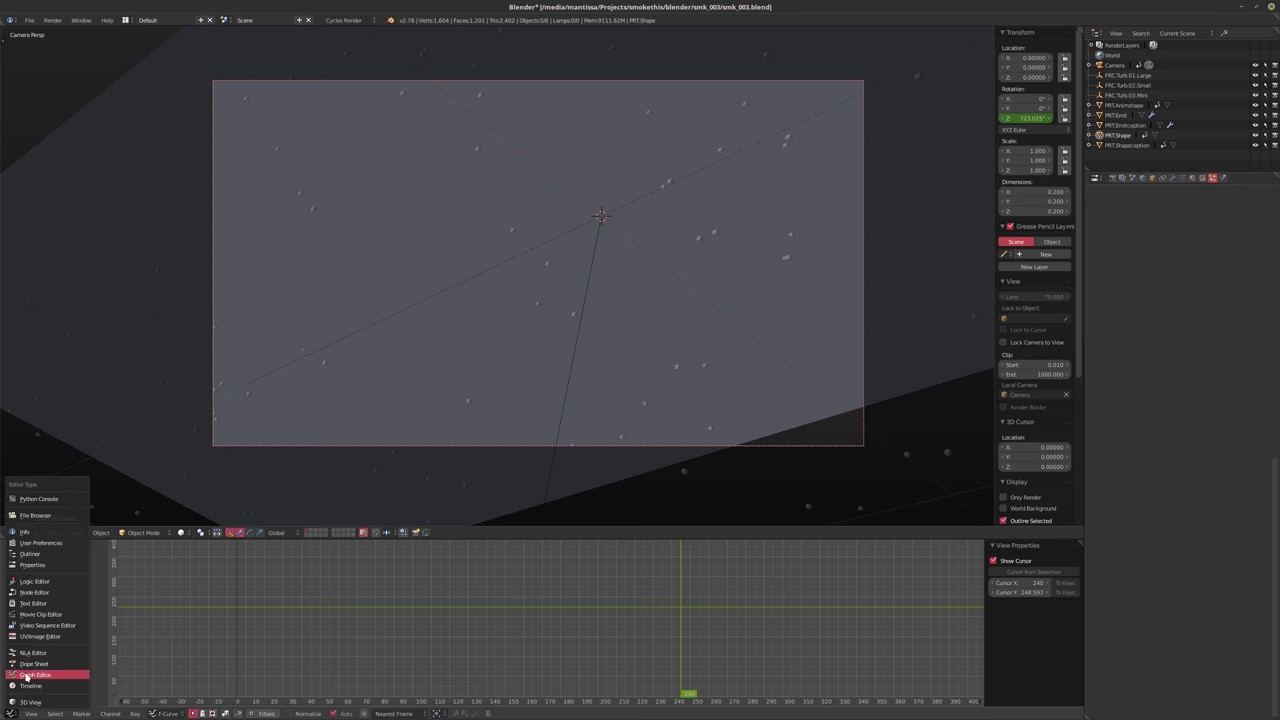
left_click(38, 592)
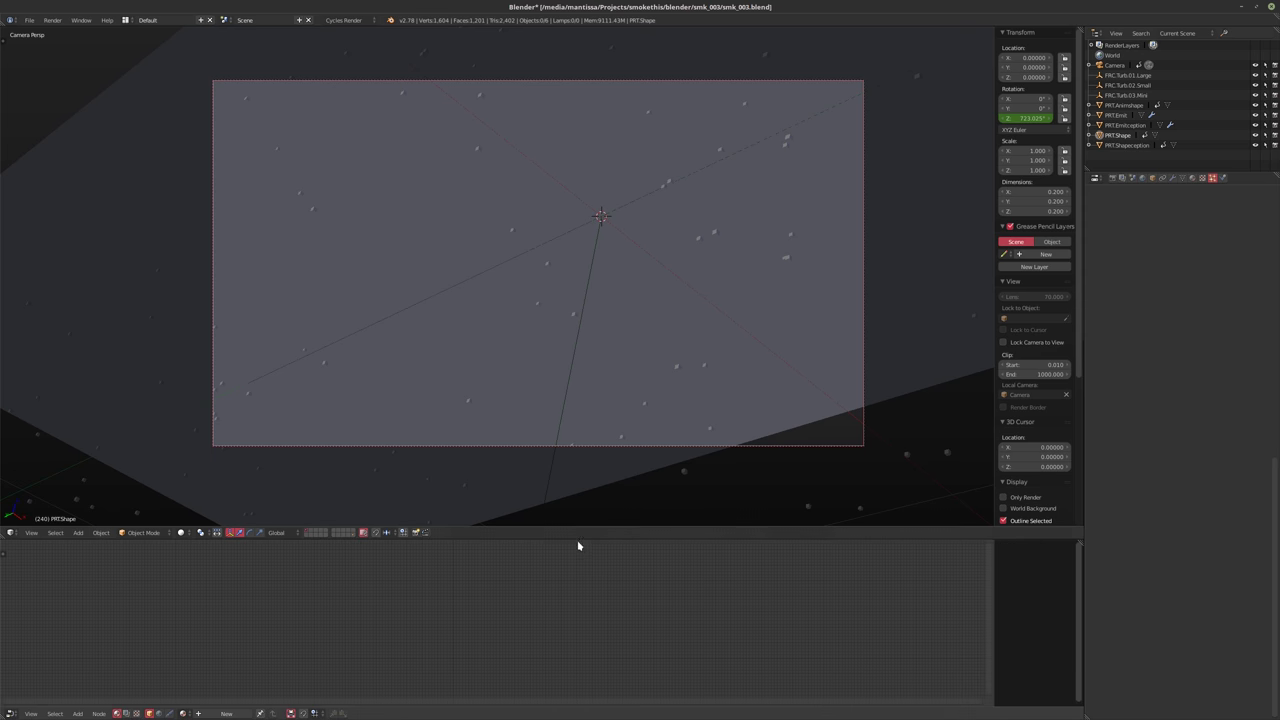
left_click_drag(575, 535, 582, 402)
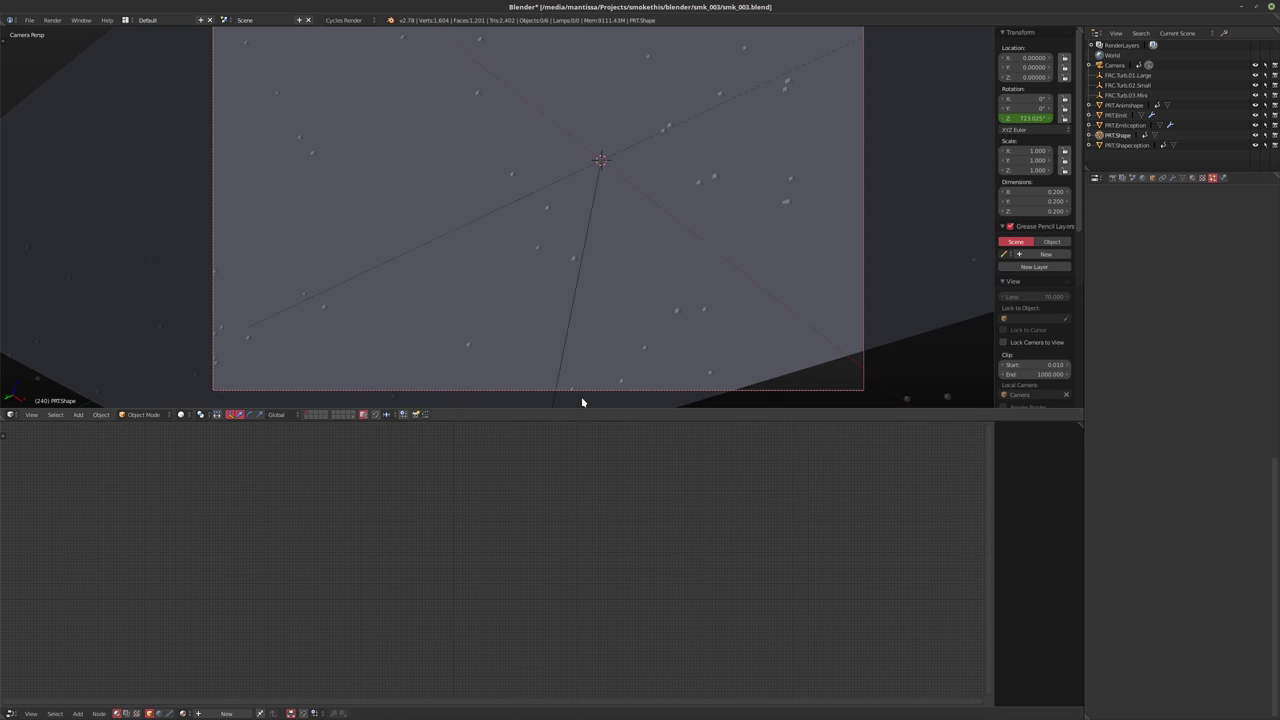
Create a new material for PRT.Shape and switch its Diffuse BSDF node to a Mix Shader
left_click(228, 713)
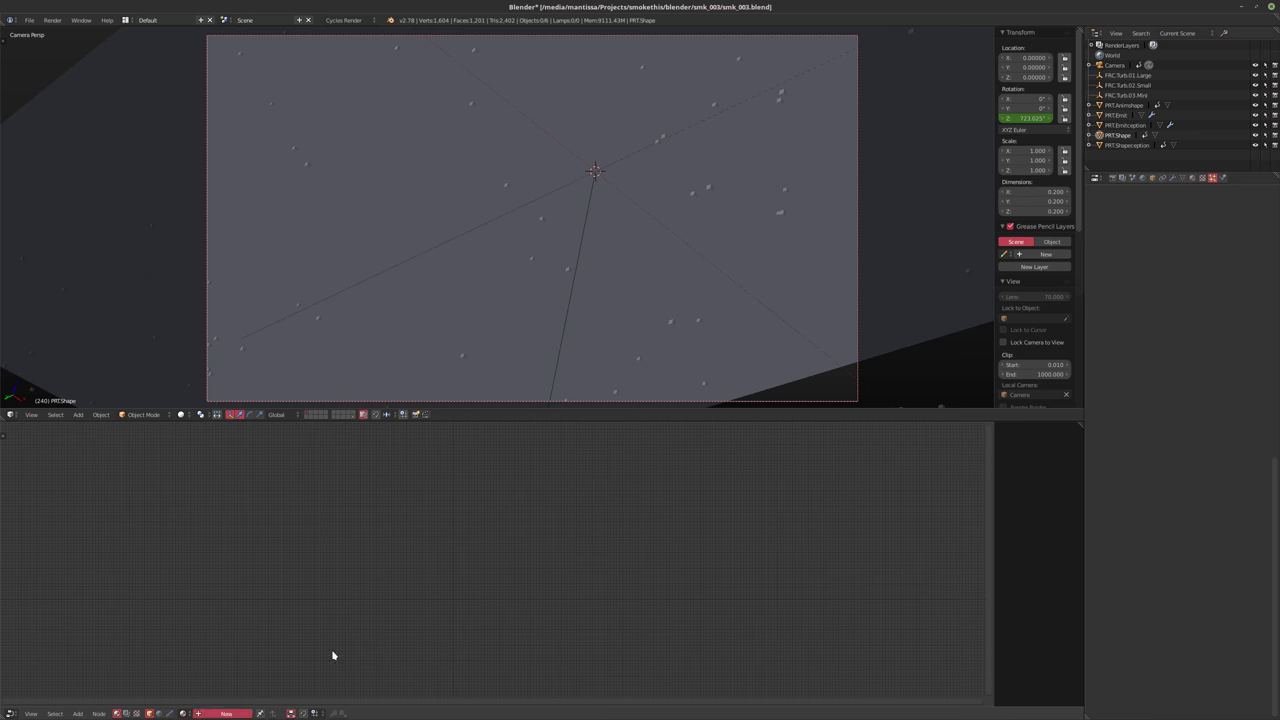
scroll(424, 575, "up", 5)
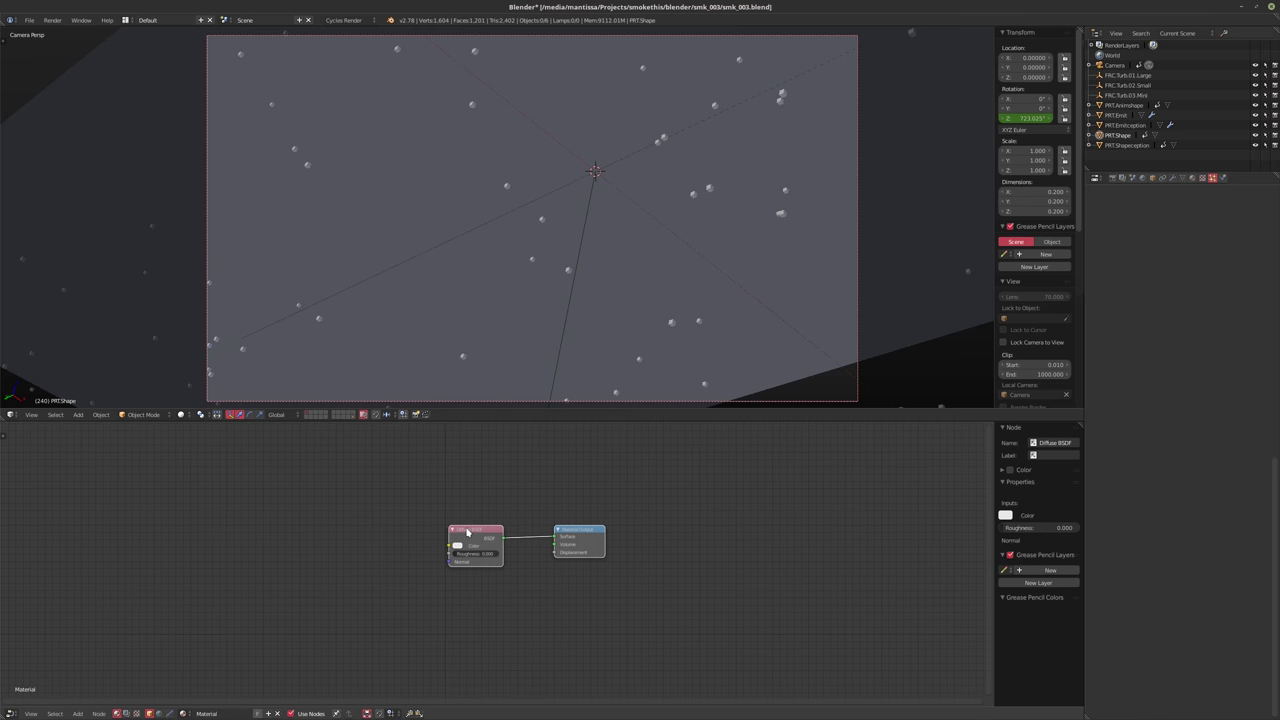
left_click(466, 532)
key("shift+s")
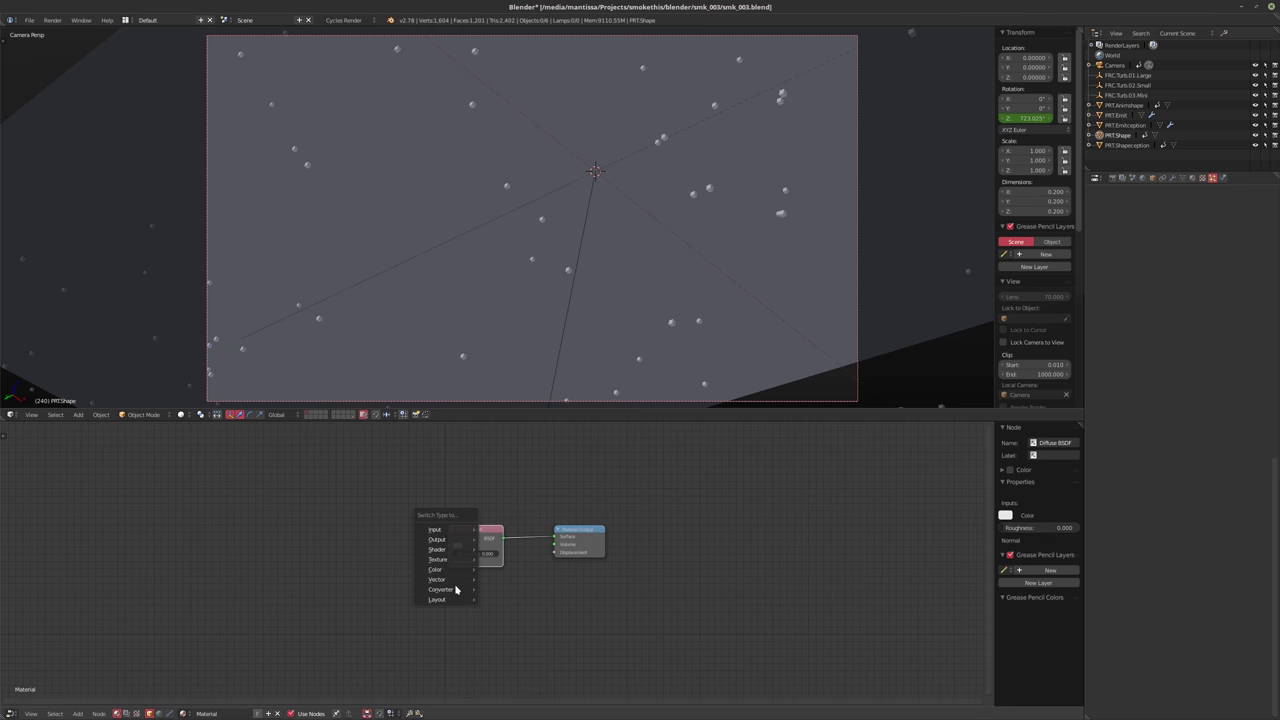
mouse_move(442, 553)
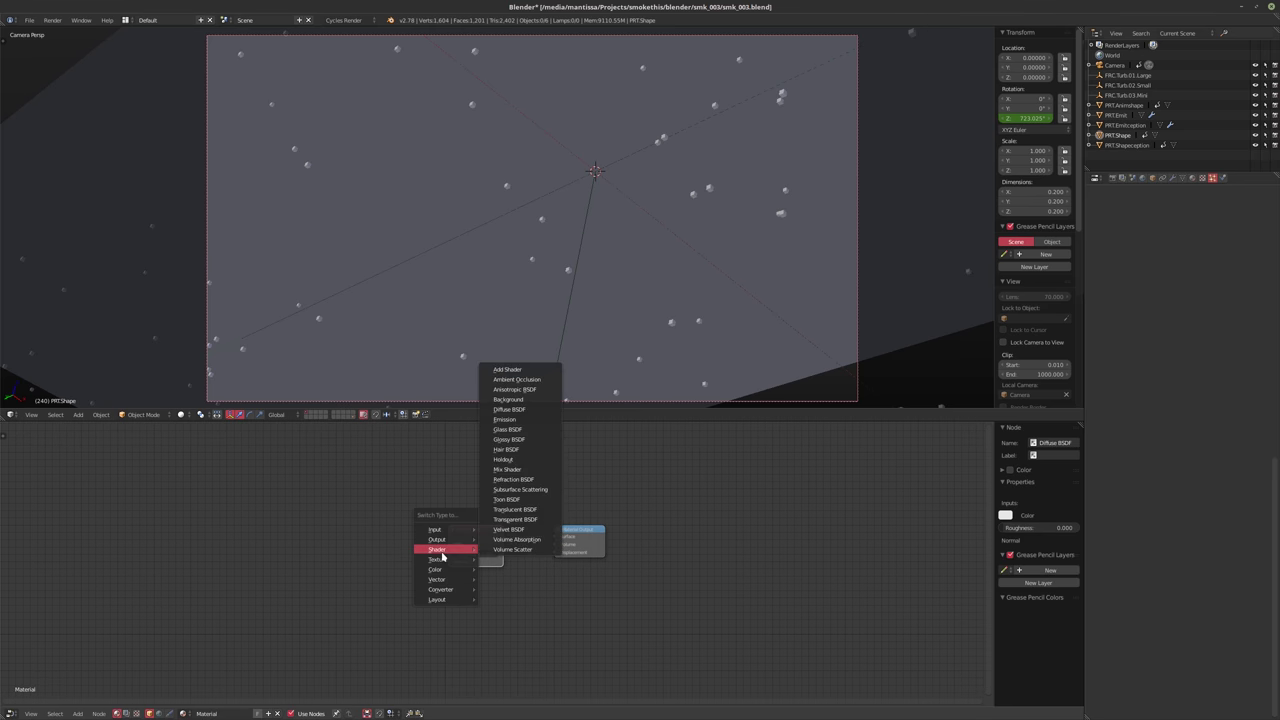
left_click(507, 469)
Reposition the Mix Shader and Material Output nodes side by side
left_click_drag(470, 530, 426, 605)
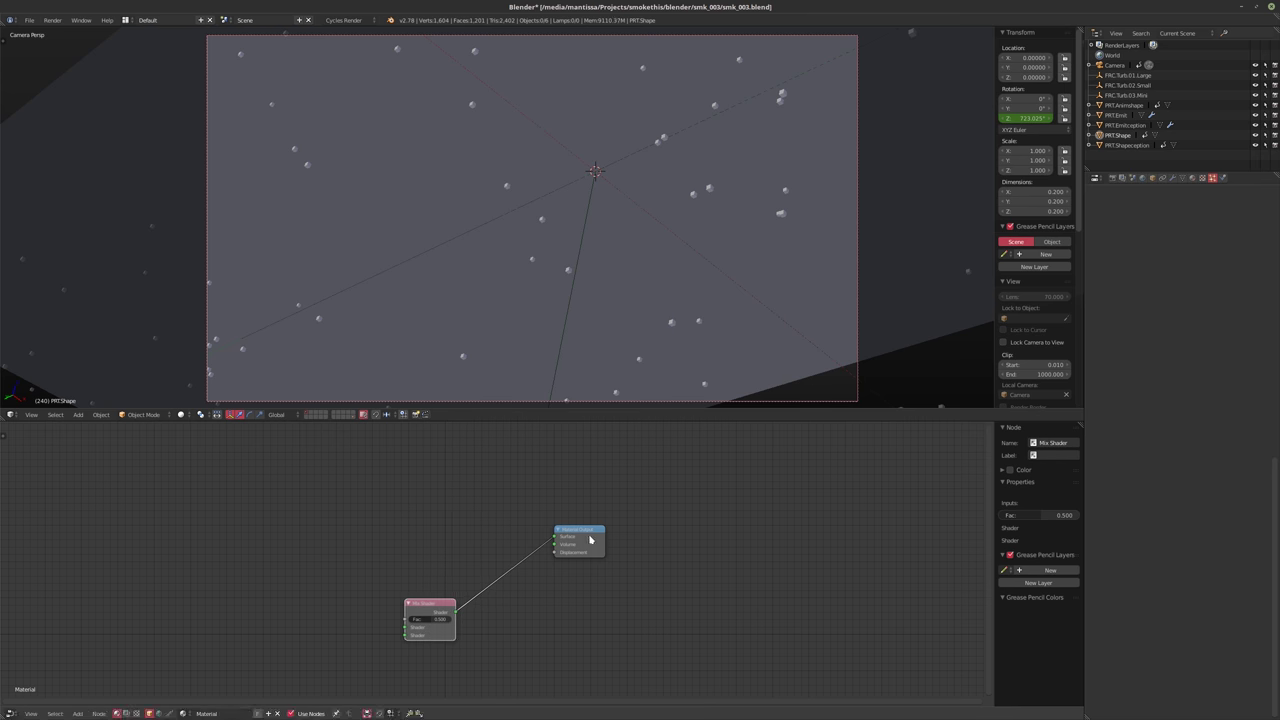
left_click_drag(590, 540, 588, 622)
middle_click_drag(538, 594, 623, 520)
scroll(517, 534, "up", 2)
left_click(502, 542)
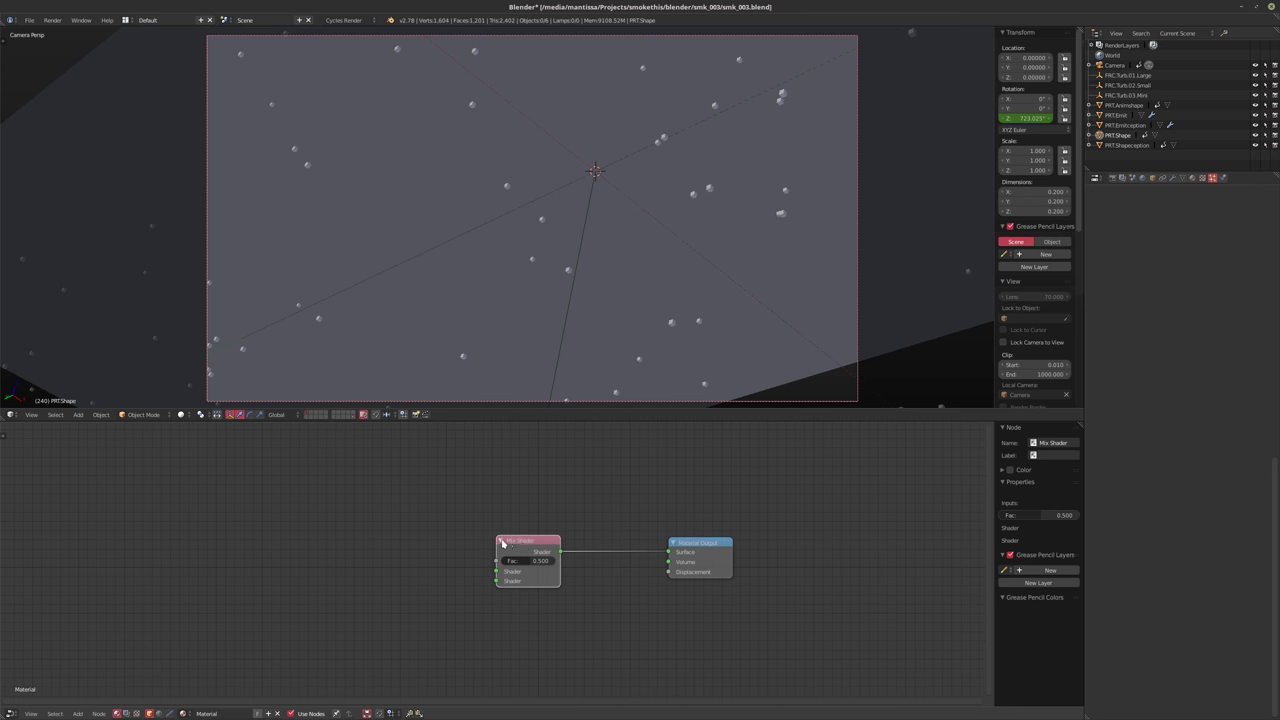
Add a Glossy BSDF node and a Diffuse BSDF node in front of the Mix Shader, with the Diffuse BSDF above
middle_click_drag(402, 556, 486, 546)
key("shift+a")
mouse_move(468, 576)
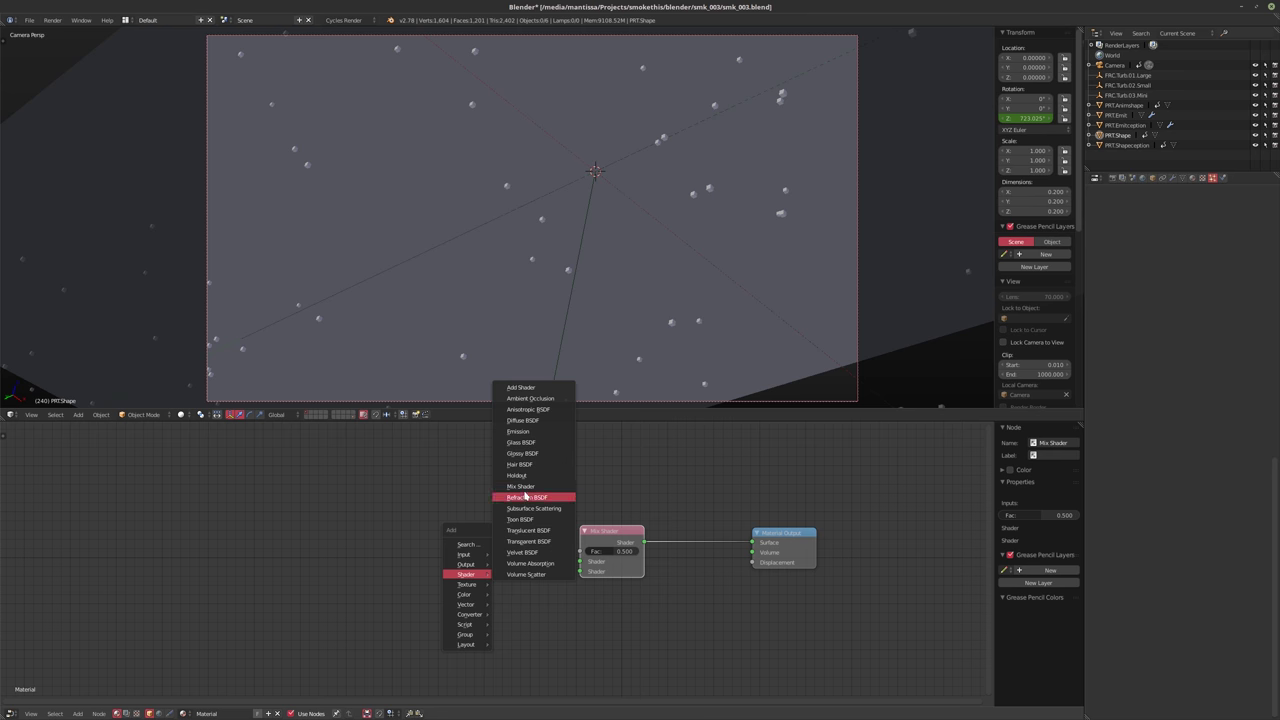
left_click(521, 453)
left_click(470, 540)
key("shift+a")
mouse_move(468, 537)
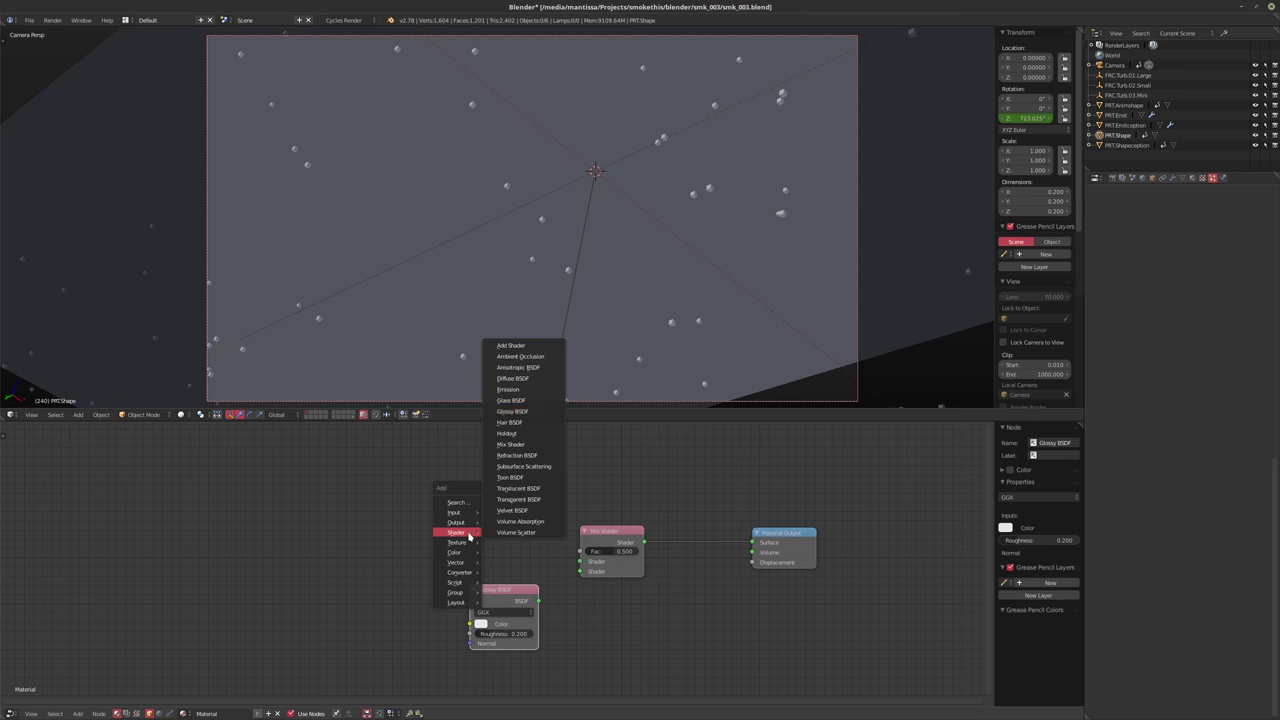
left_click(510, 378)
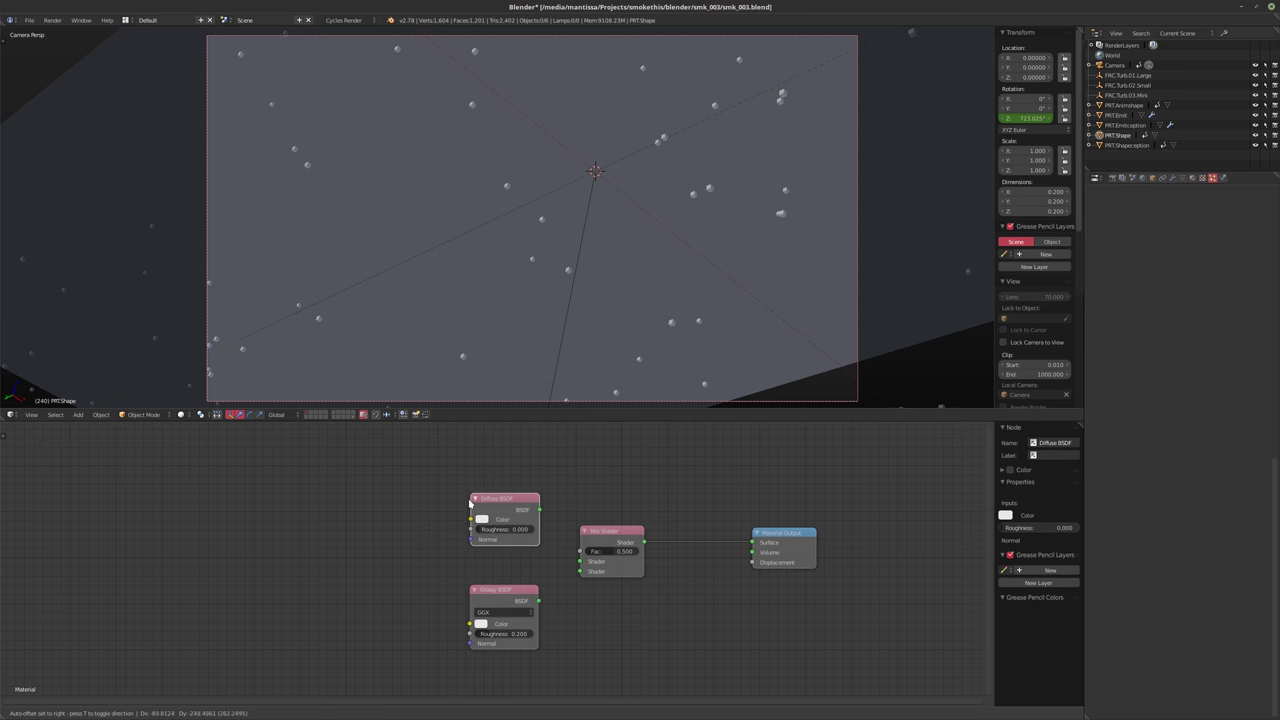
left_click(465, 525)
Connect Diffuse BSDF and Glossy BSDF to the Mix Shader's two shader inputs and darken the diffuse color to 0.018 grey
left_click_drag(535, 531, 581, 561)
left_click_drag(538, 600, 582, 571)
left_click(477, 541)
left_click_drag(549, 414, 549, 468)
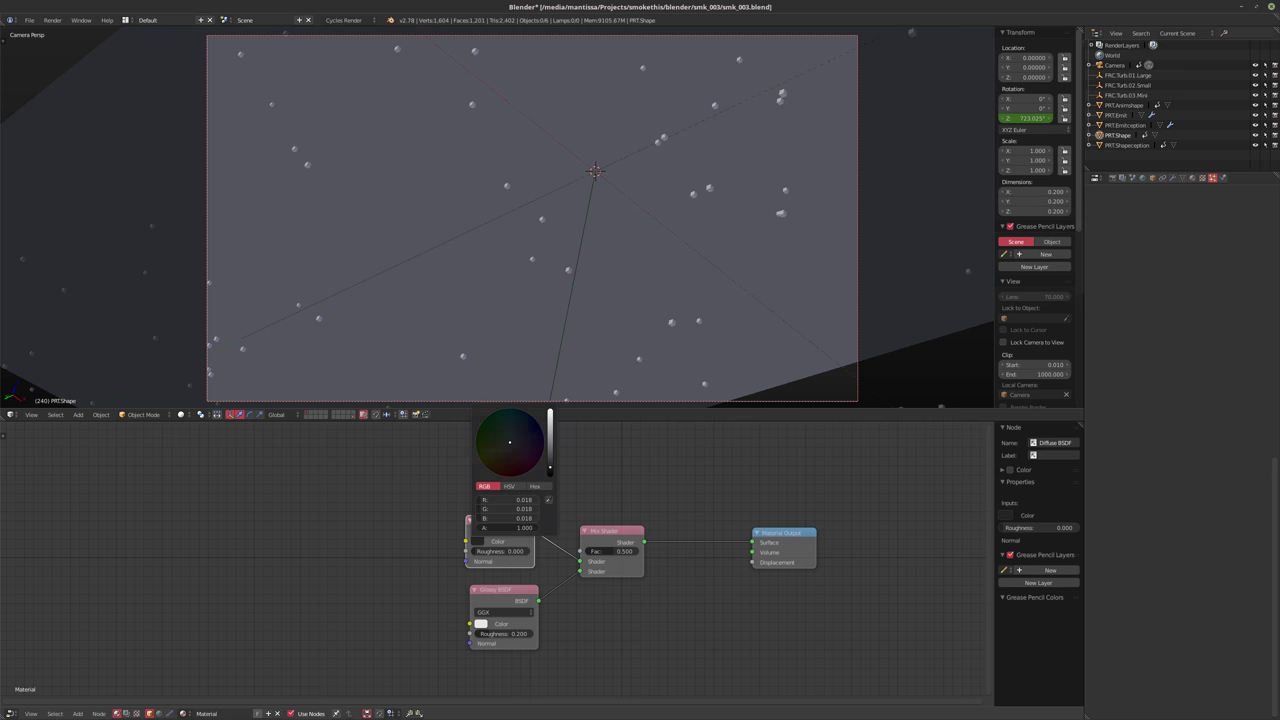
Add a Layer Weight node driving the Mix Shader's factor and set its Blend to 0.250
key("shift+a")
mouse_move(490, 450)
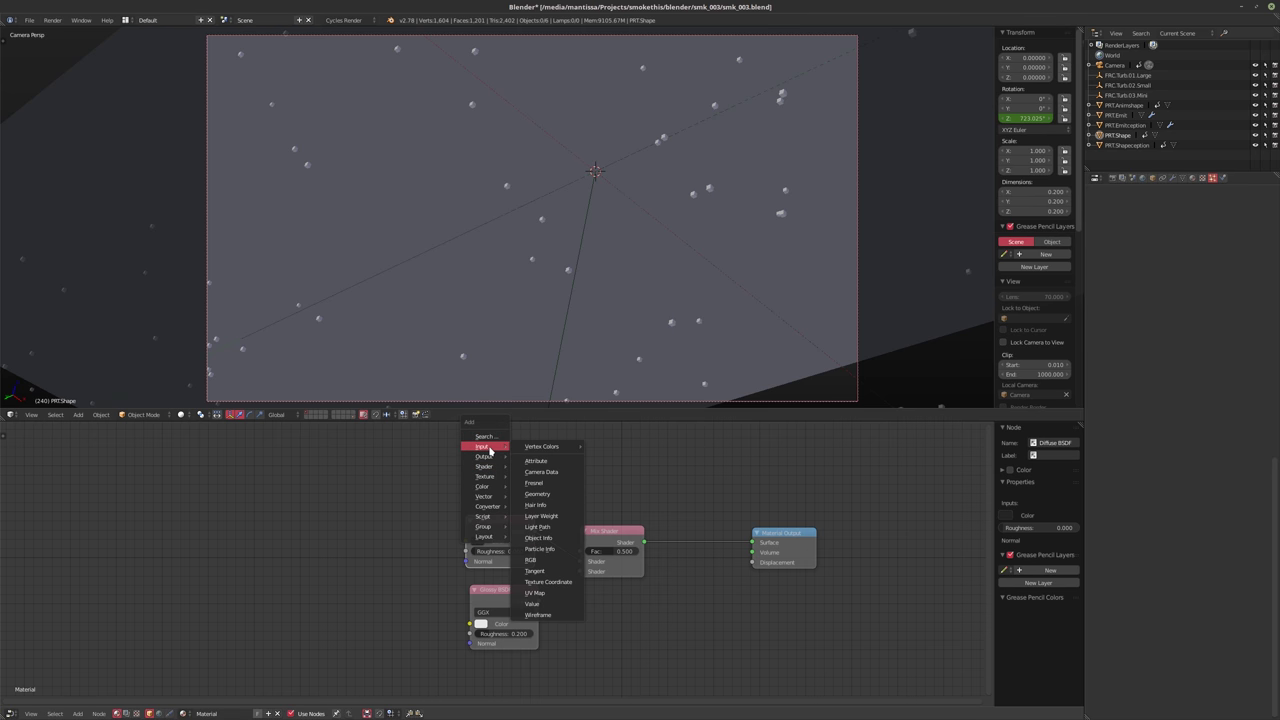
left_click(537, 515)
left_click(531, 479)
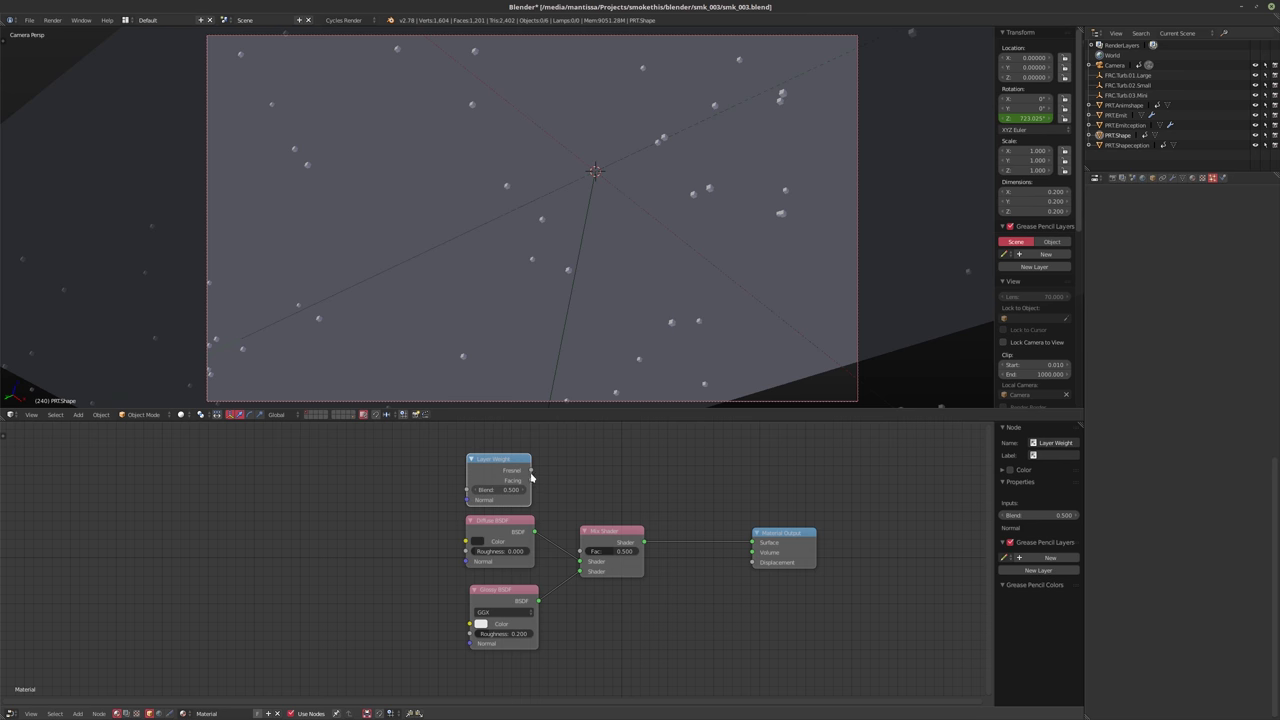
left_click_drag(531, 479, 581, 551)
left_click(502, 490)
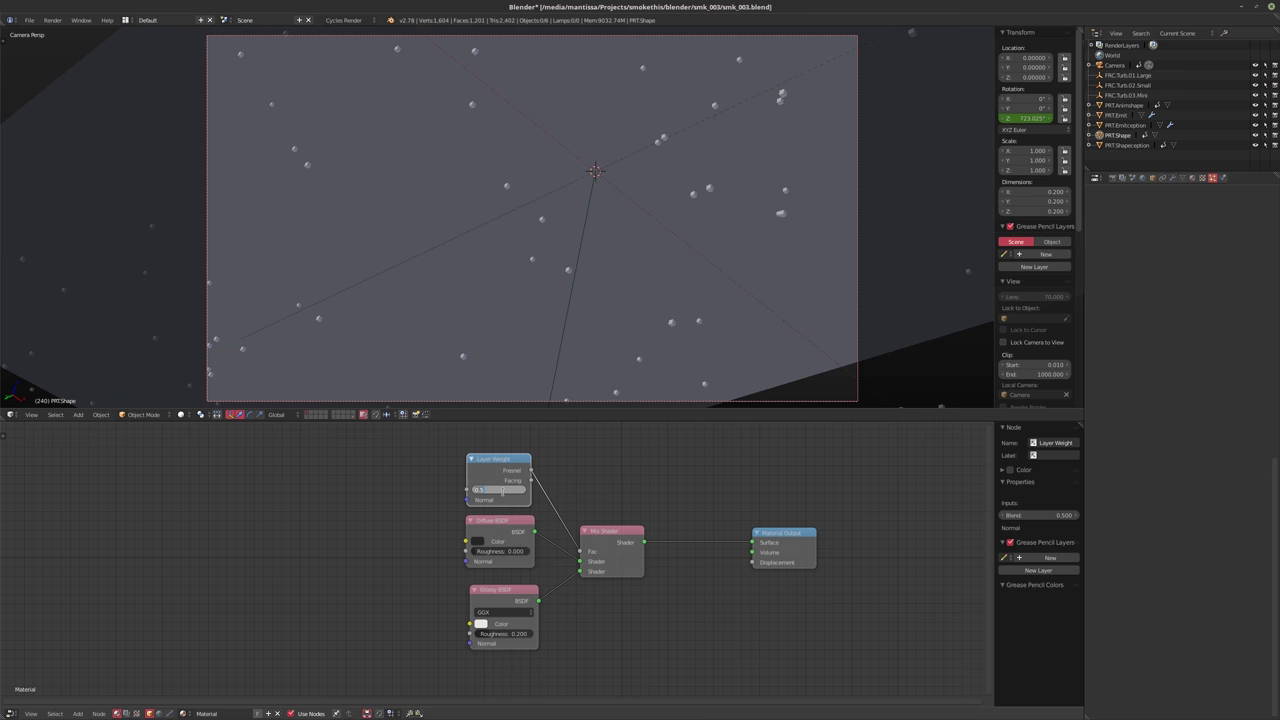
key("Return")
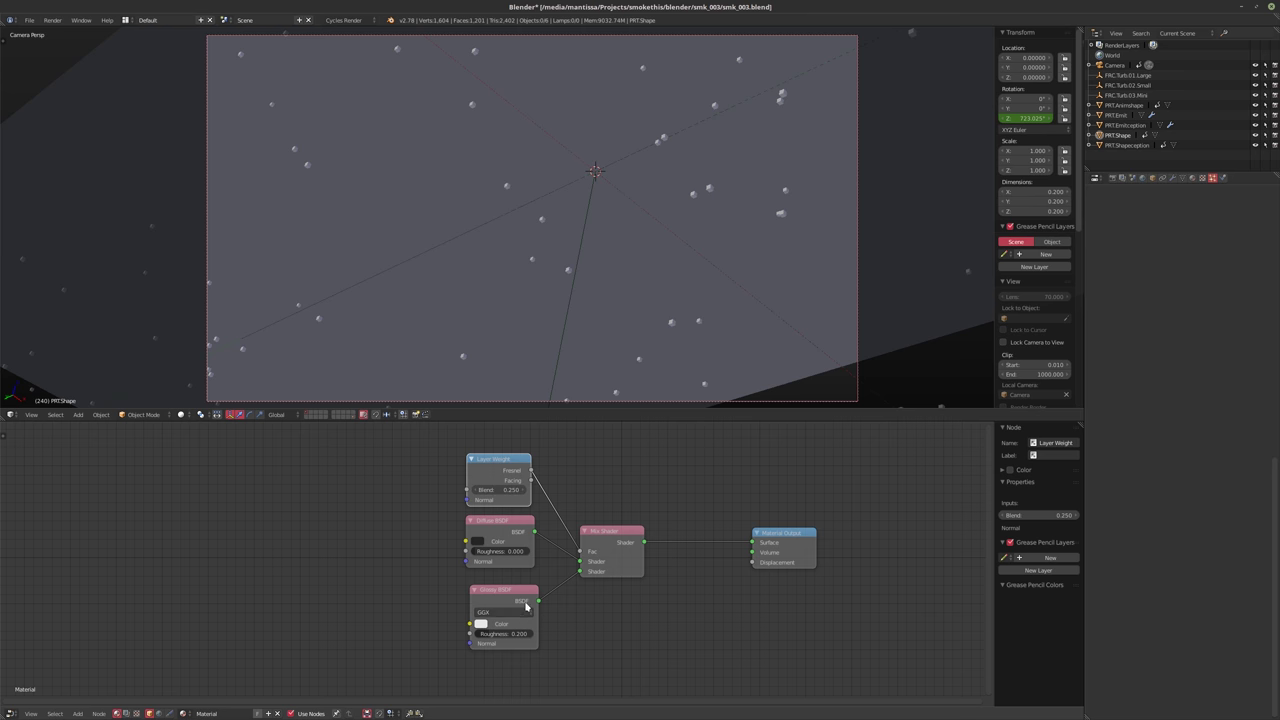
Set the Glossy BSDF node's roughness to 0
left_click(486, 634)
left_click_drag(486, 634, 458, 630)
scroll(590, 478, "right", 2, "ctrl")
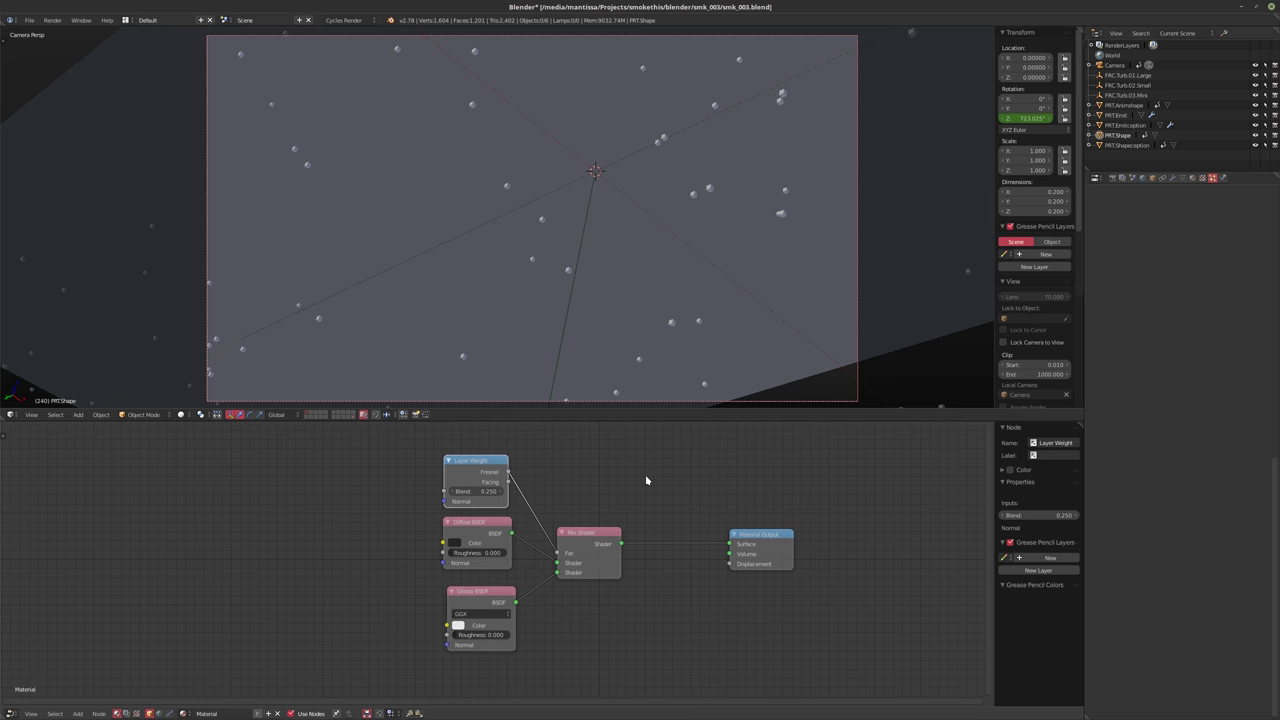
Assign the existing material named Material to PRT.Shapeception
left_click(1125, 146)
left_click(186, 711)
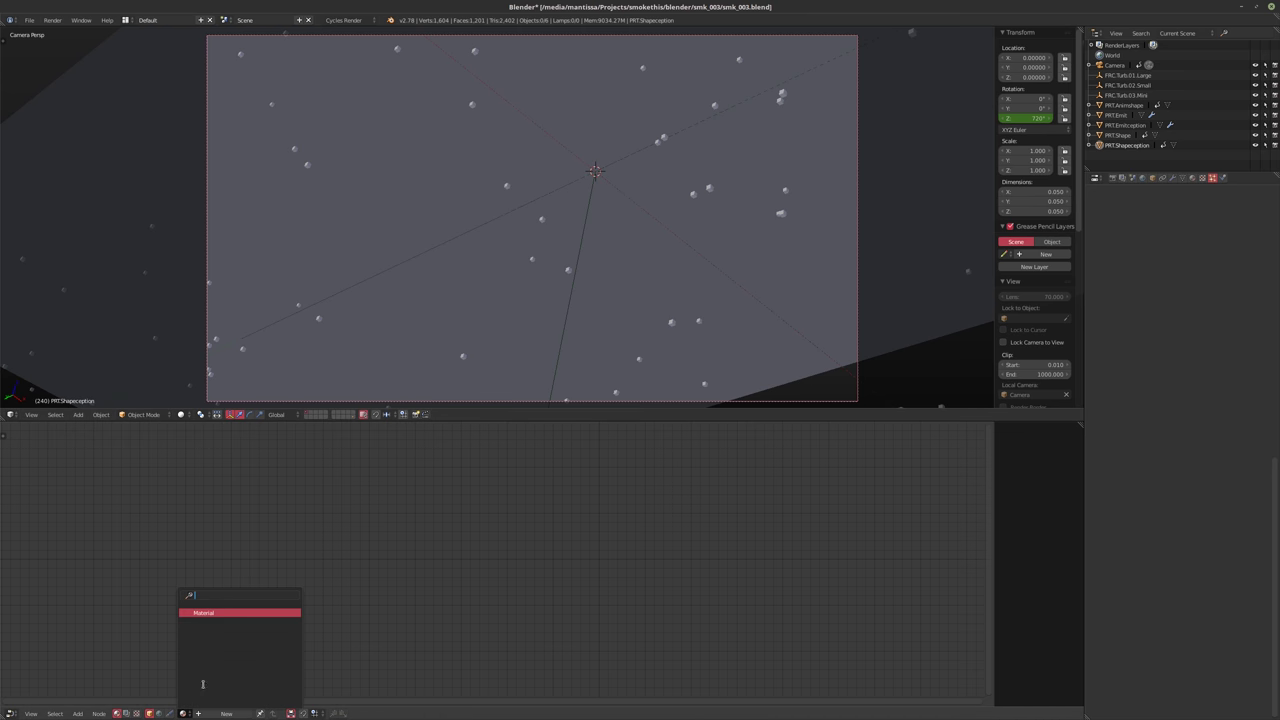
left_click(211, 611)
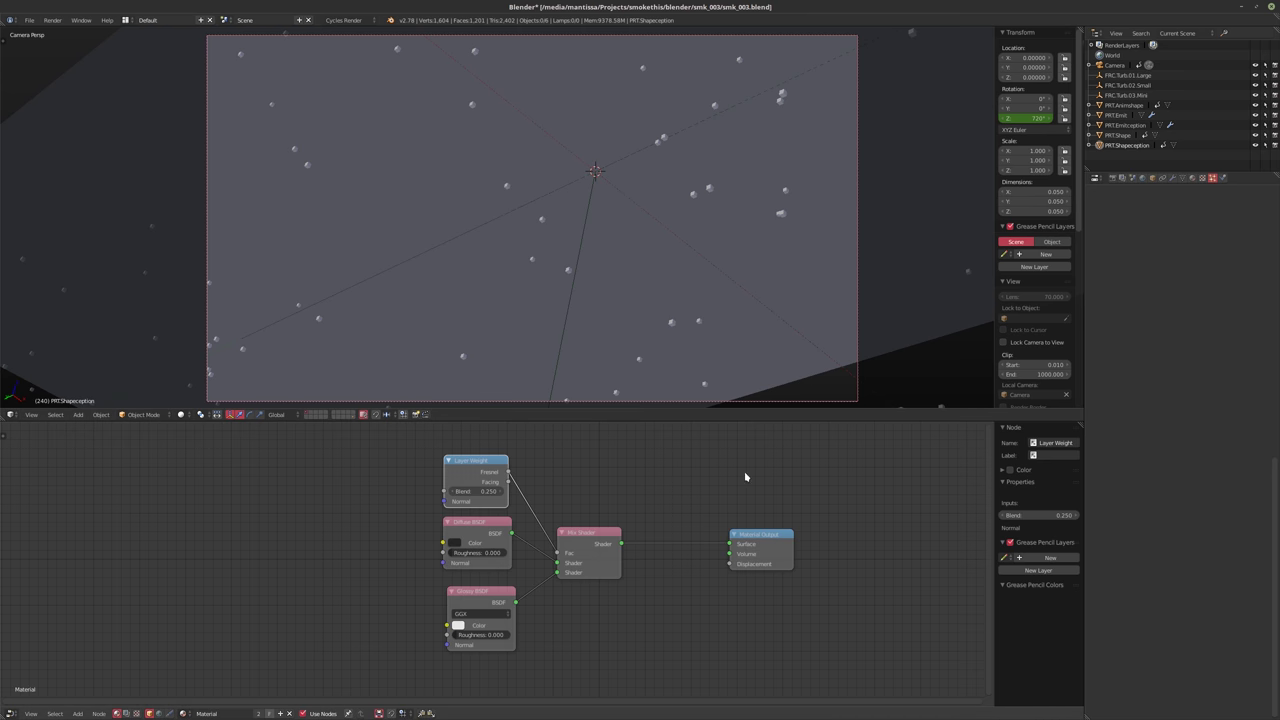
Give PRT.Shape a separate new material and switch its Diffuse BSDF node to an Emission shader
left_click(1118, 136)
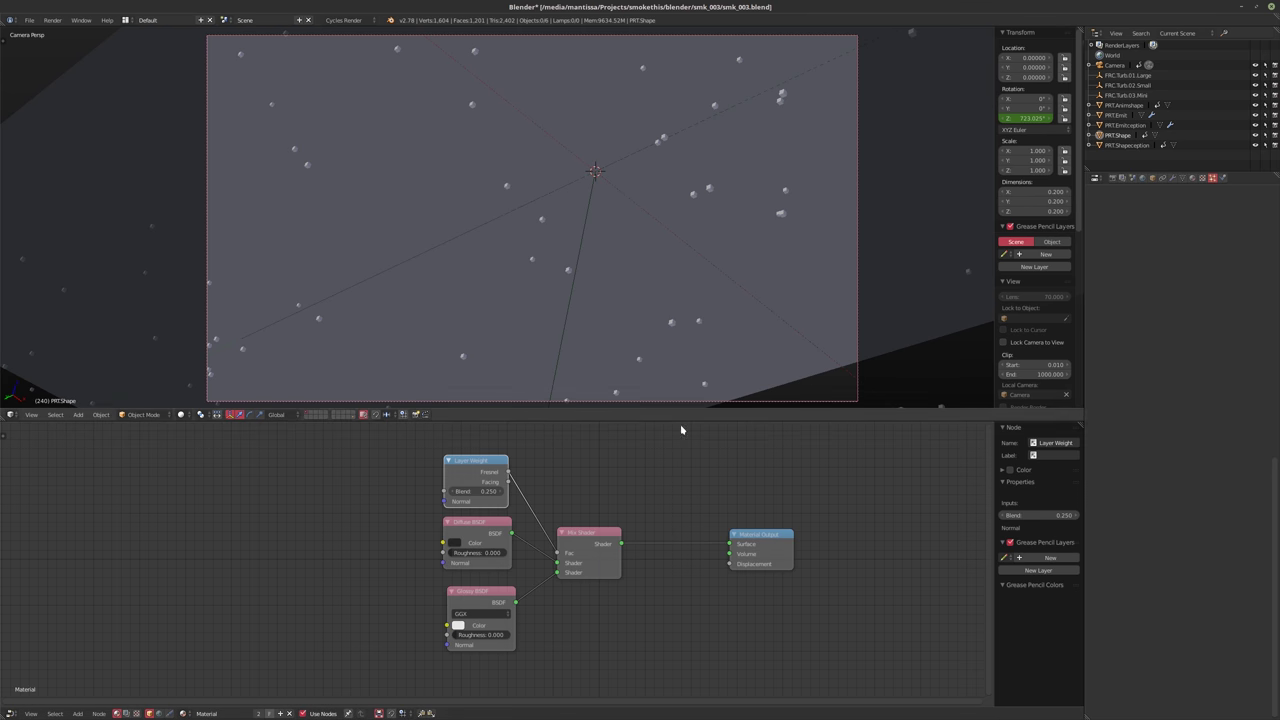
left_click(280, 713)
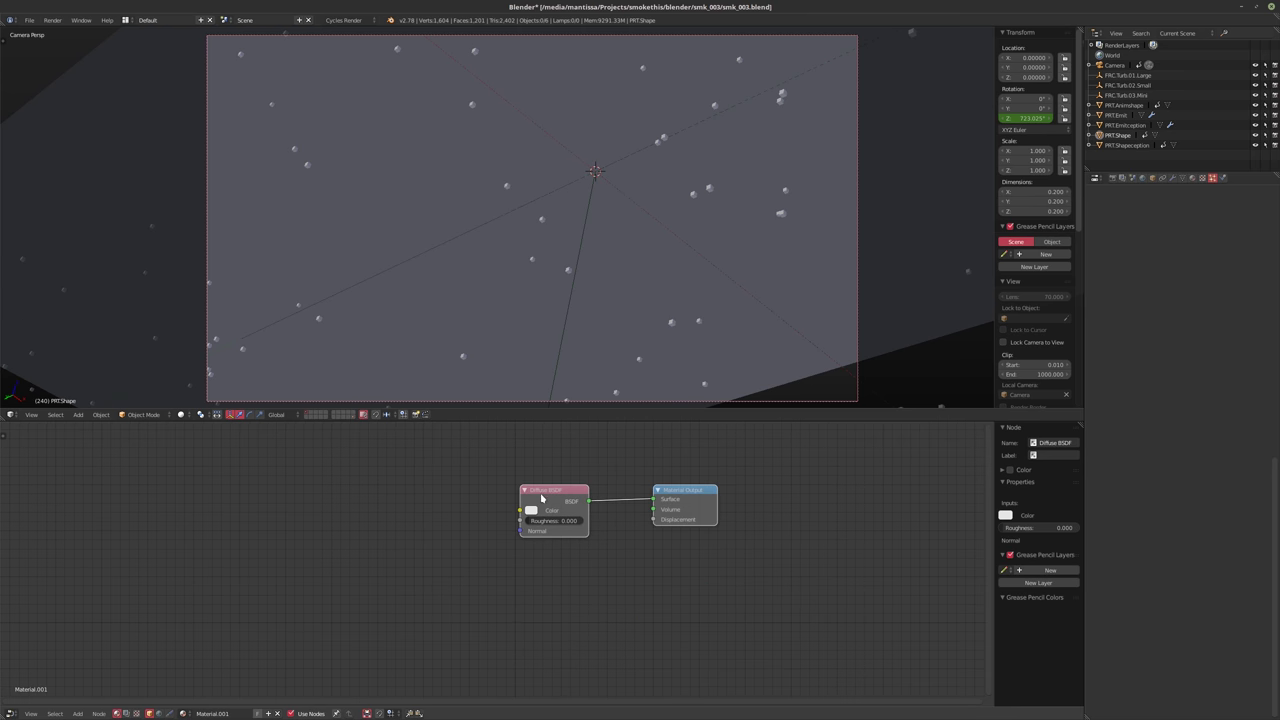
left_click(543, 496)
key("shift+s")
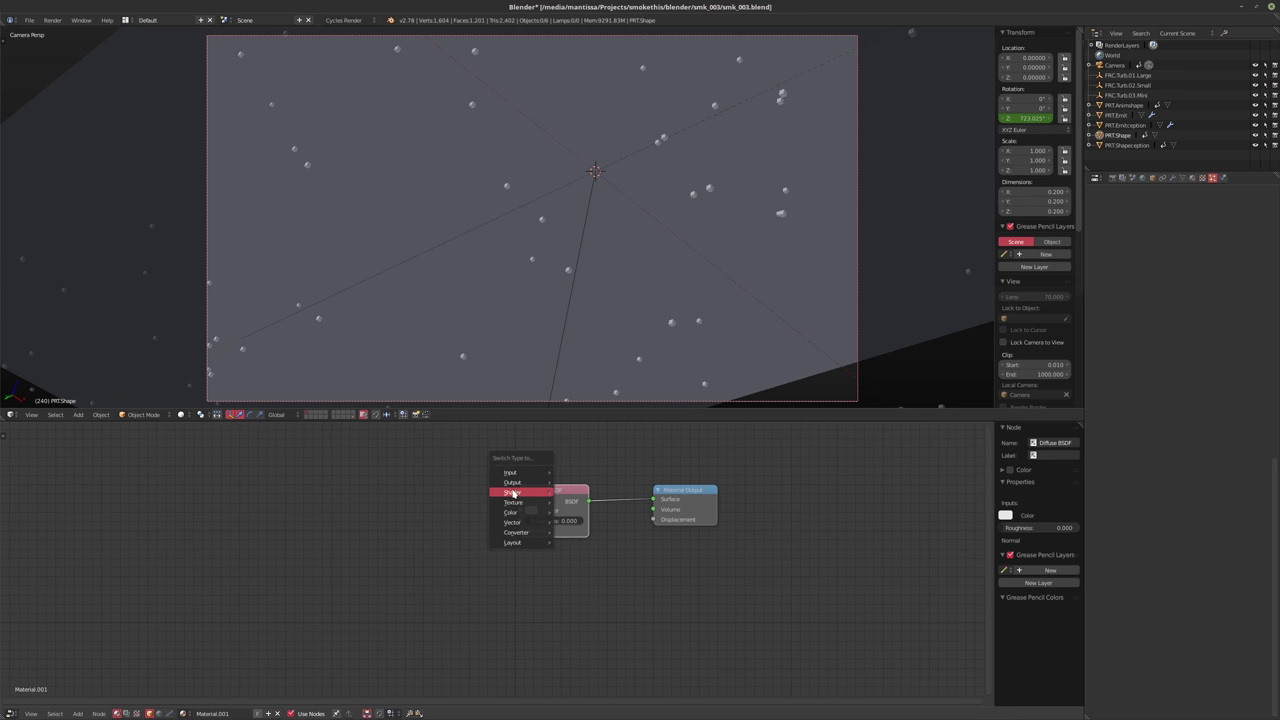
mouse_move(513, 492)
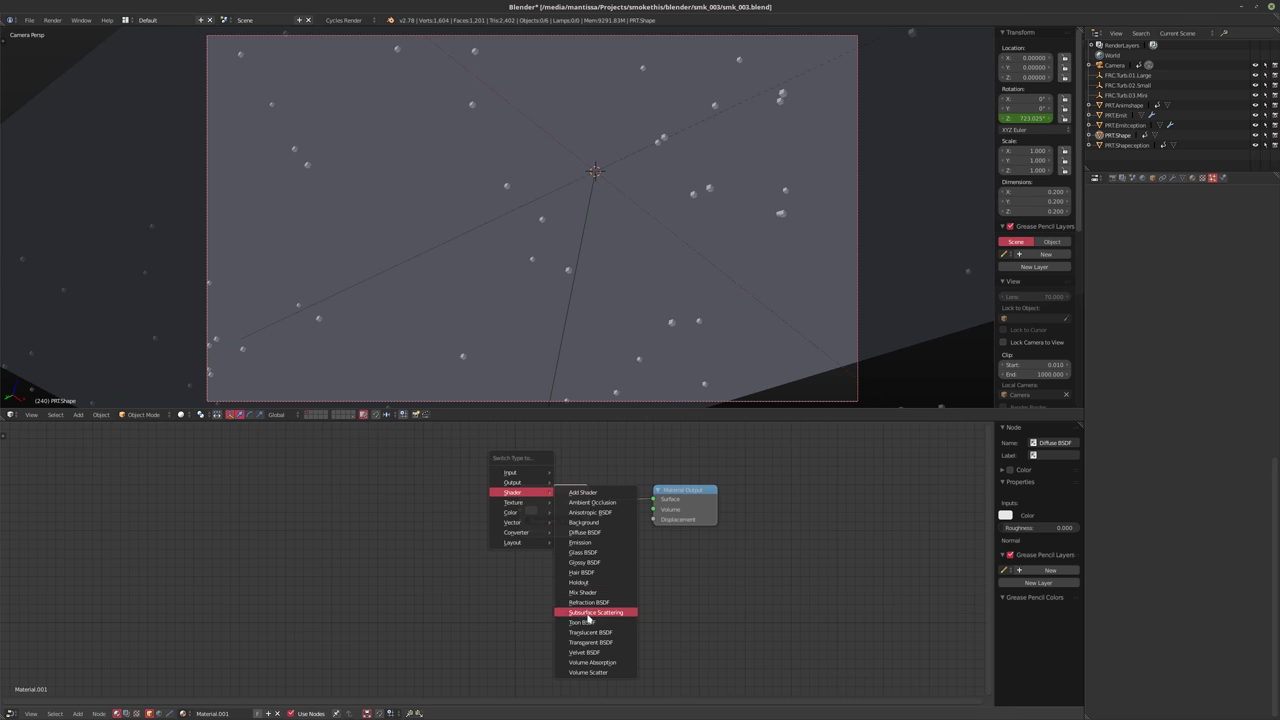
left_click(585, 542)
Move the Emission and Material Output nodes lower in the node graph and set the emission strength to 10
left_click_drag(530, 515, 491, 608)
left_click_drag(686, 498, 667, 603)
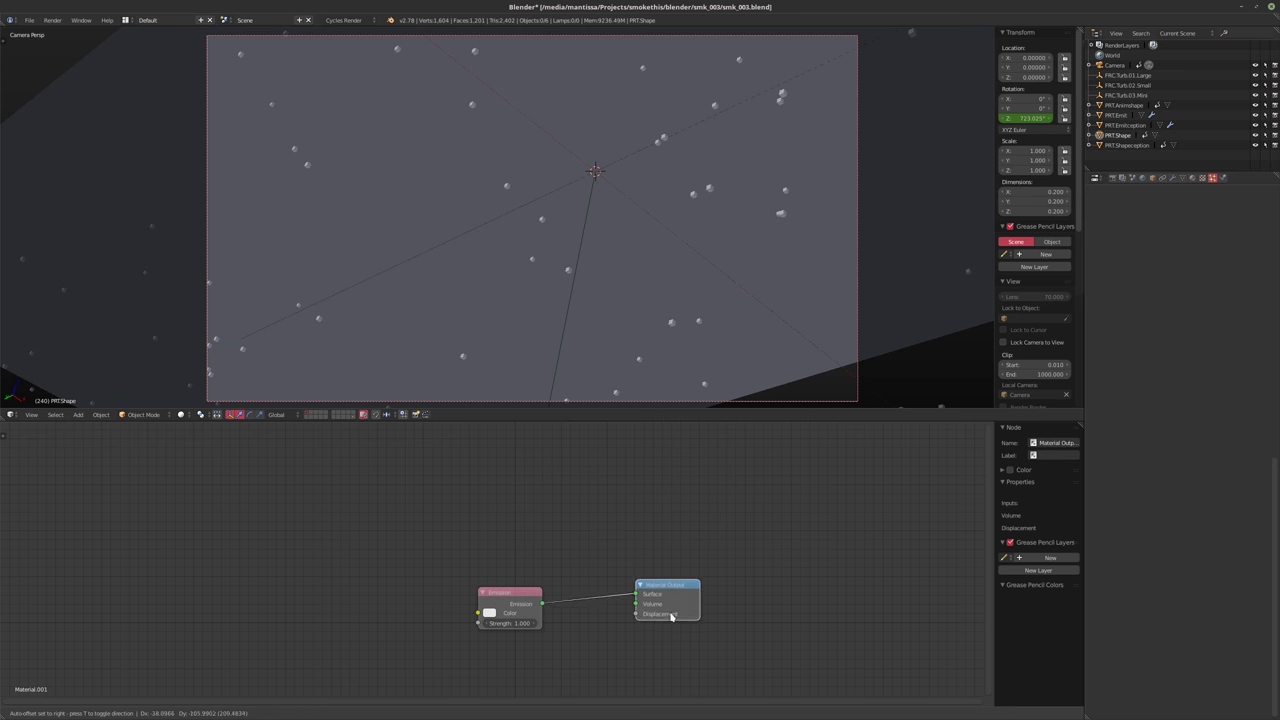
left_click(521, 624)
type("10")
key("Return")
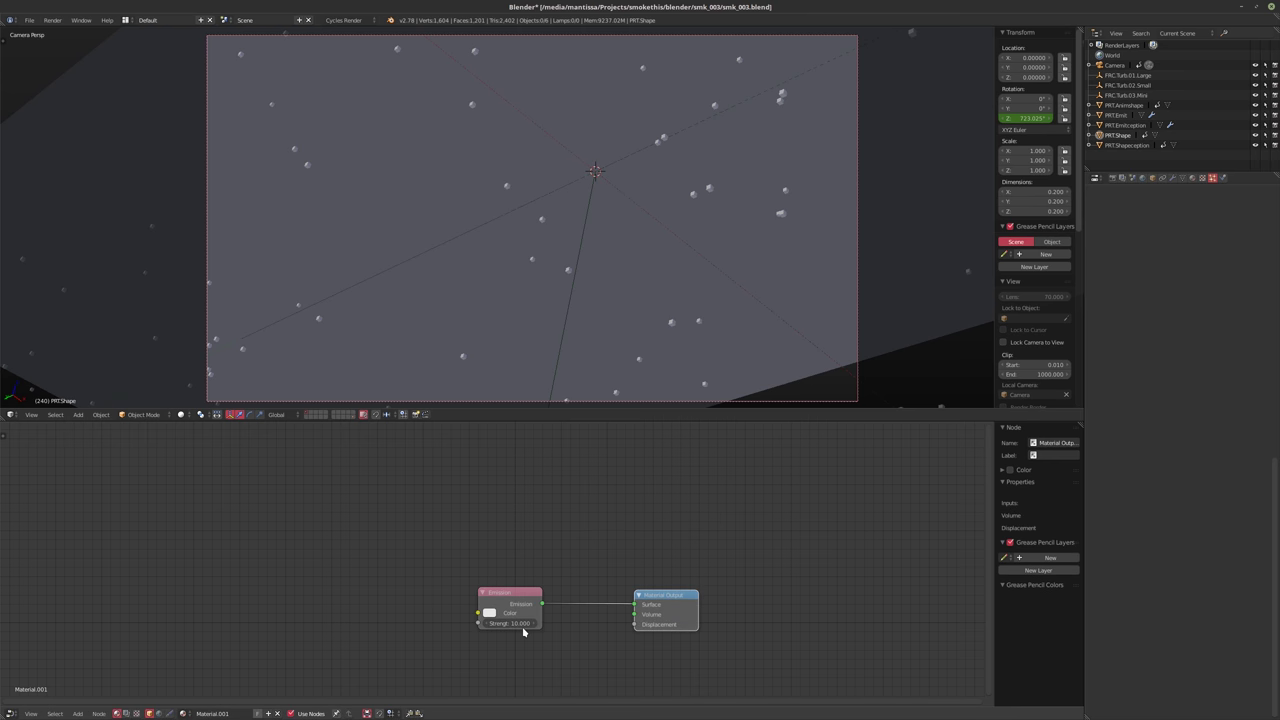
Set the Emission node's color to orange
left_click(489, 613)
mouse_move(522, 513)
left_mouse_down()
mouse_move(529, 503)
mouse_move(517, 535)
left_mouse_up()
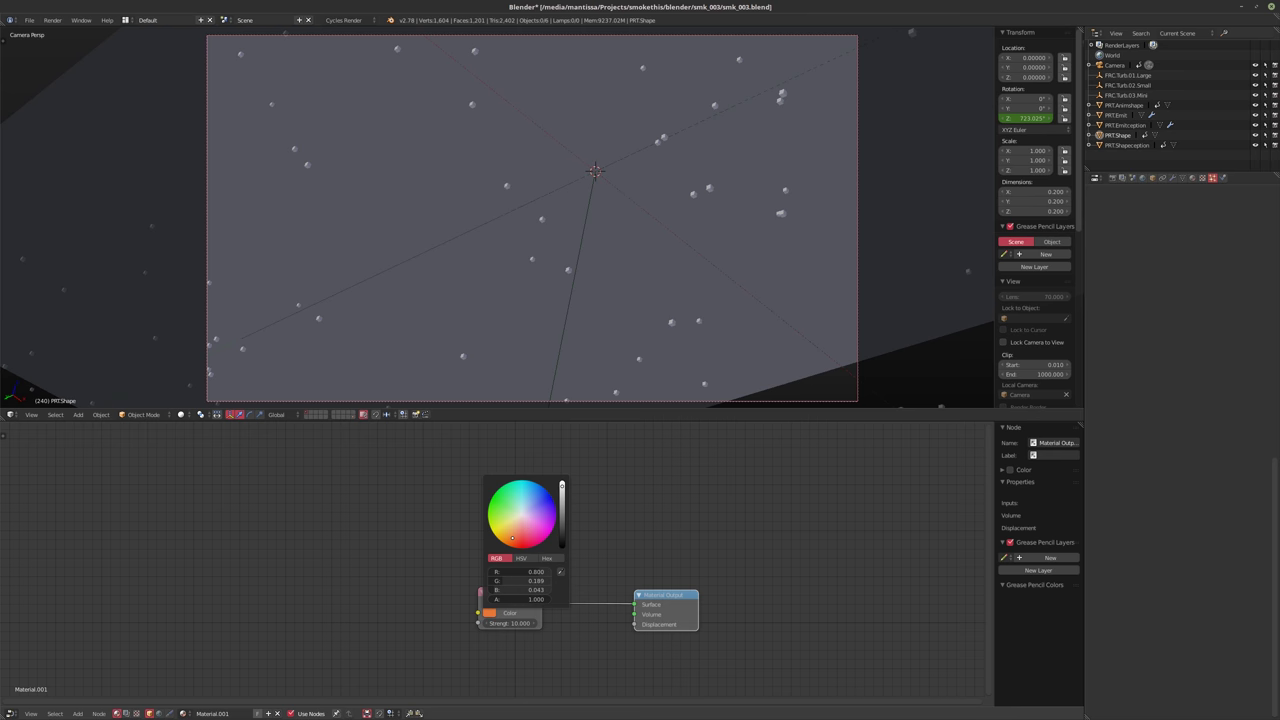
left_click_drag(509, 541, 509, 537)
middle_click_drag(647, 529, 609, 523)
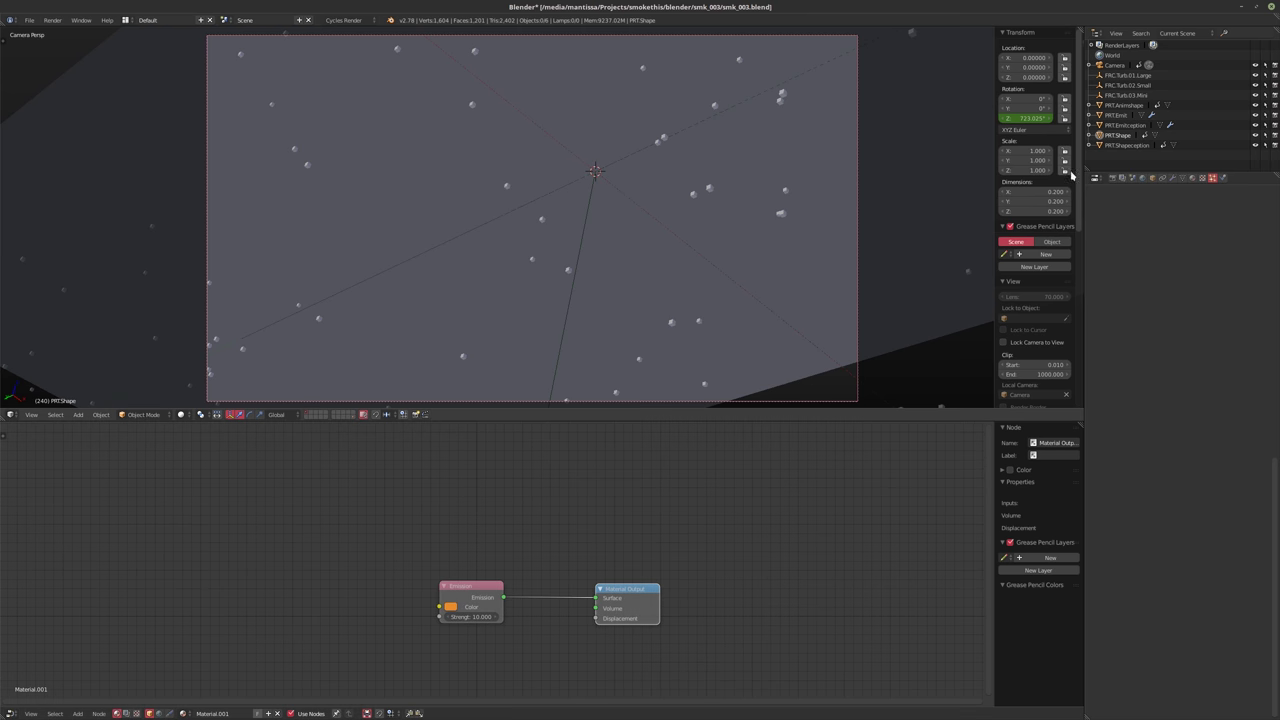
Check the material nodes of PRT.Shapeception and add a Round Cube mesh at the 3D cursor
left_click(1125, 145)
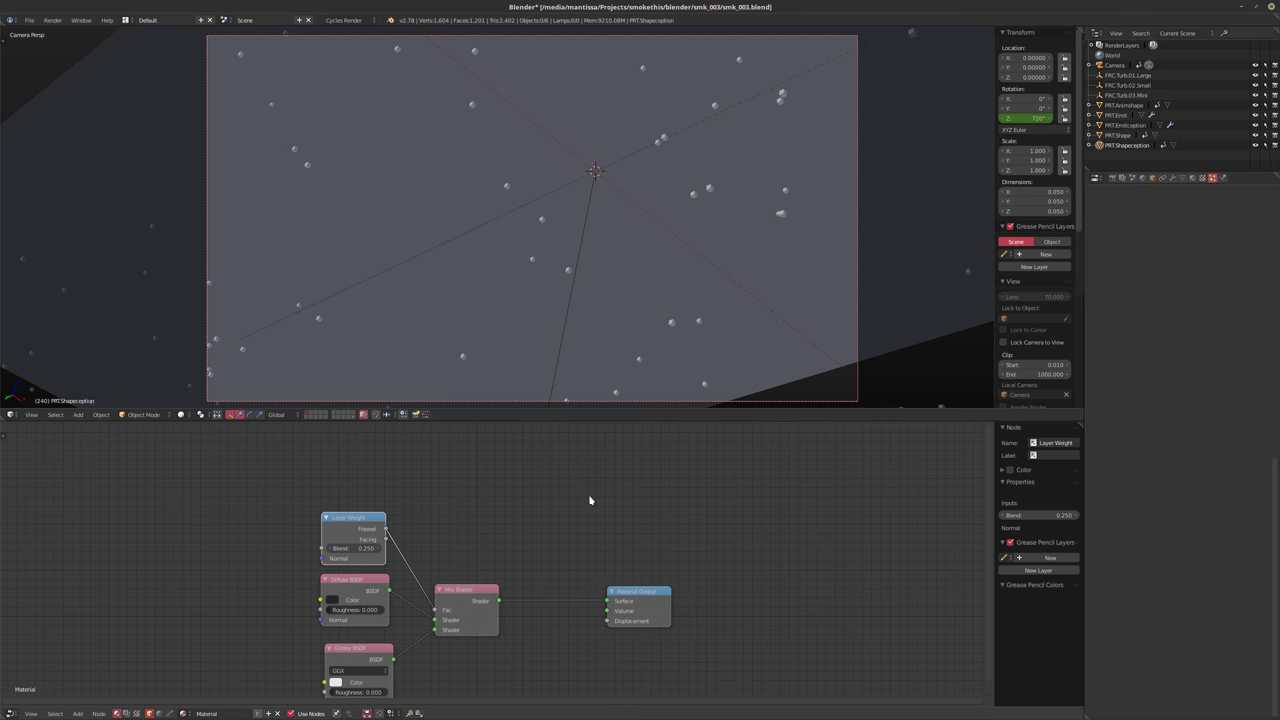
middle_click_drag(640, 547, 656, 505)
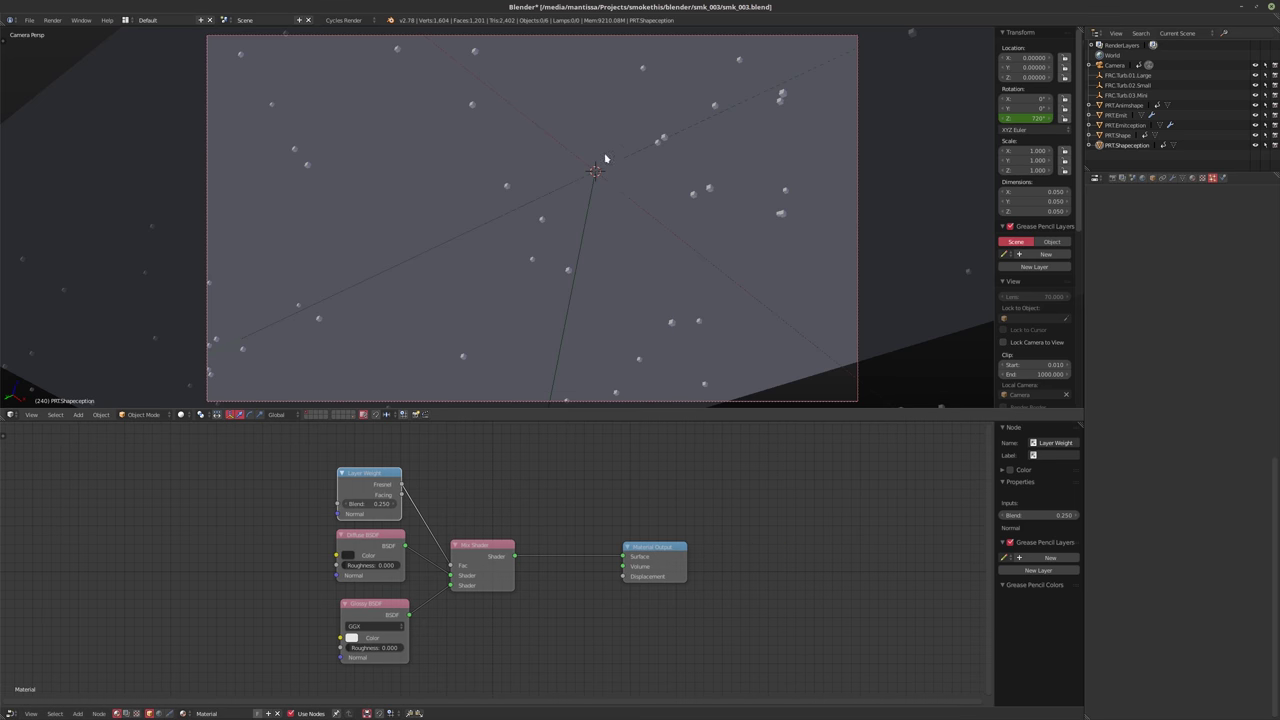
key("shift+a")
mouse_move(566, 182)
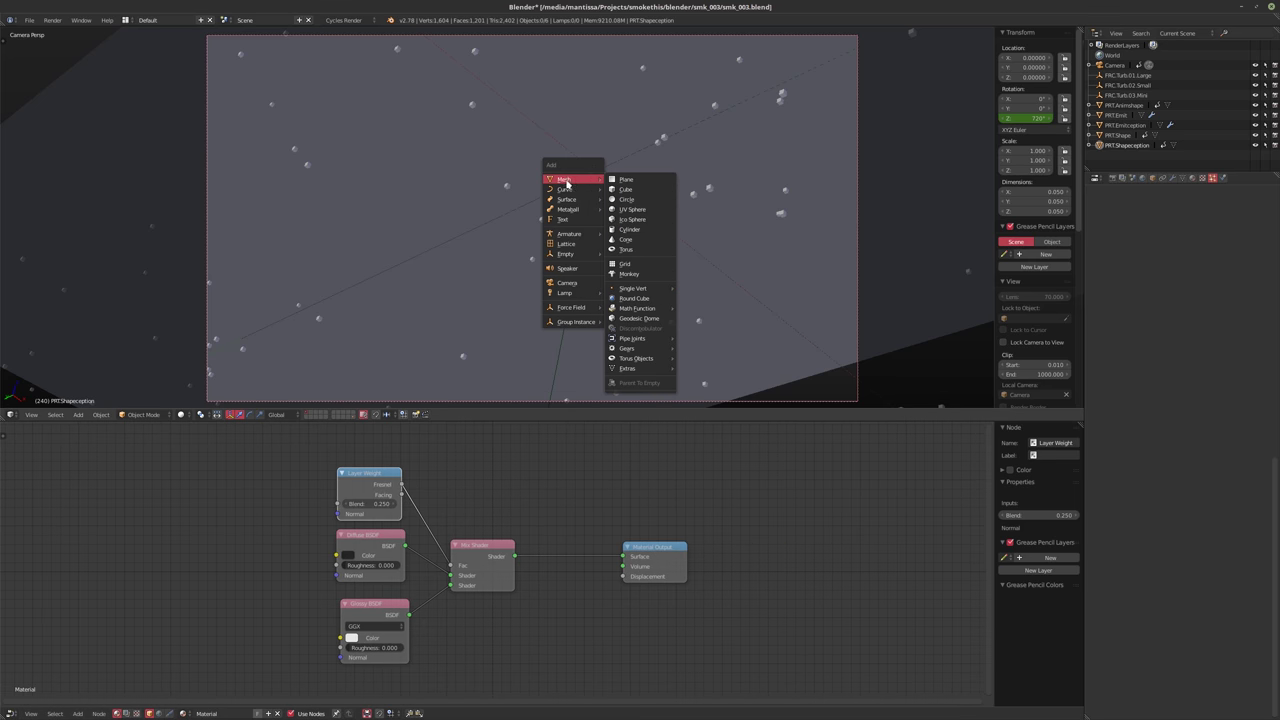
left_click(634, 298)
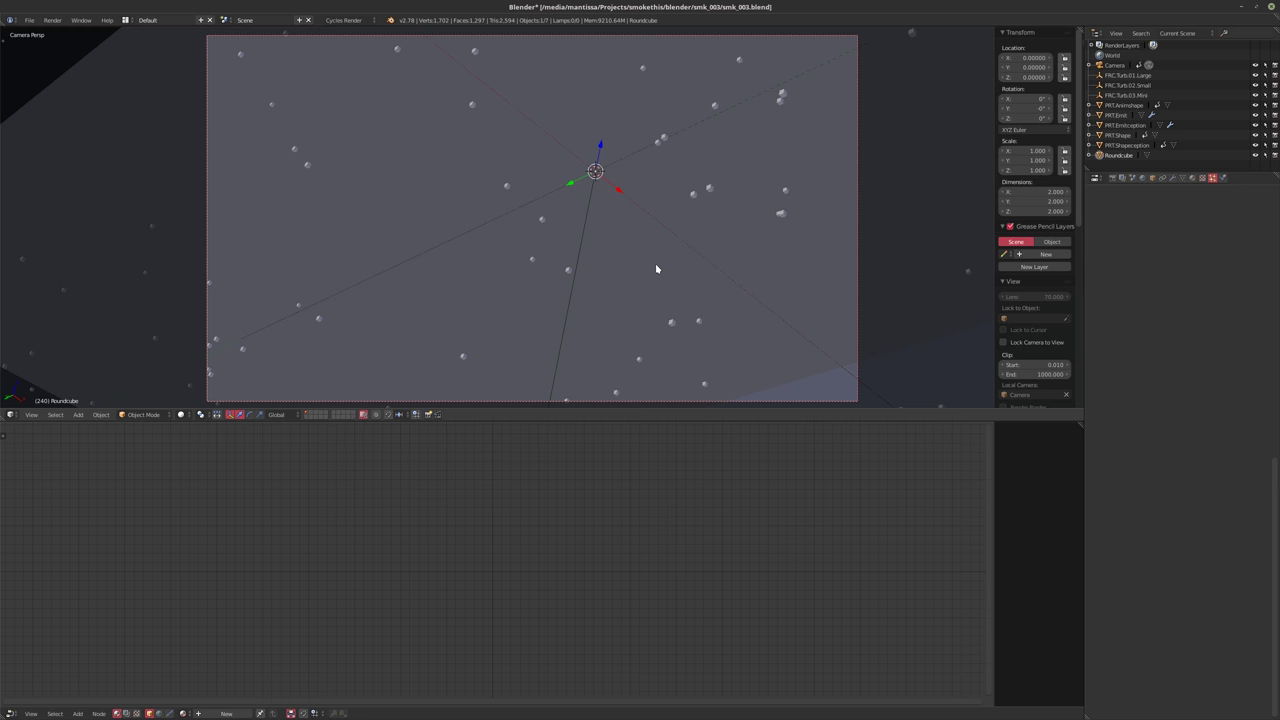
Scale the round cube's mesh down in Edit Mode to about 0.52 units across
key("Tab")
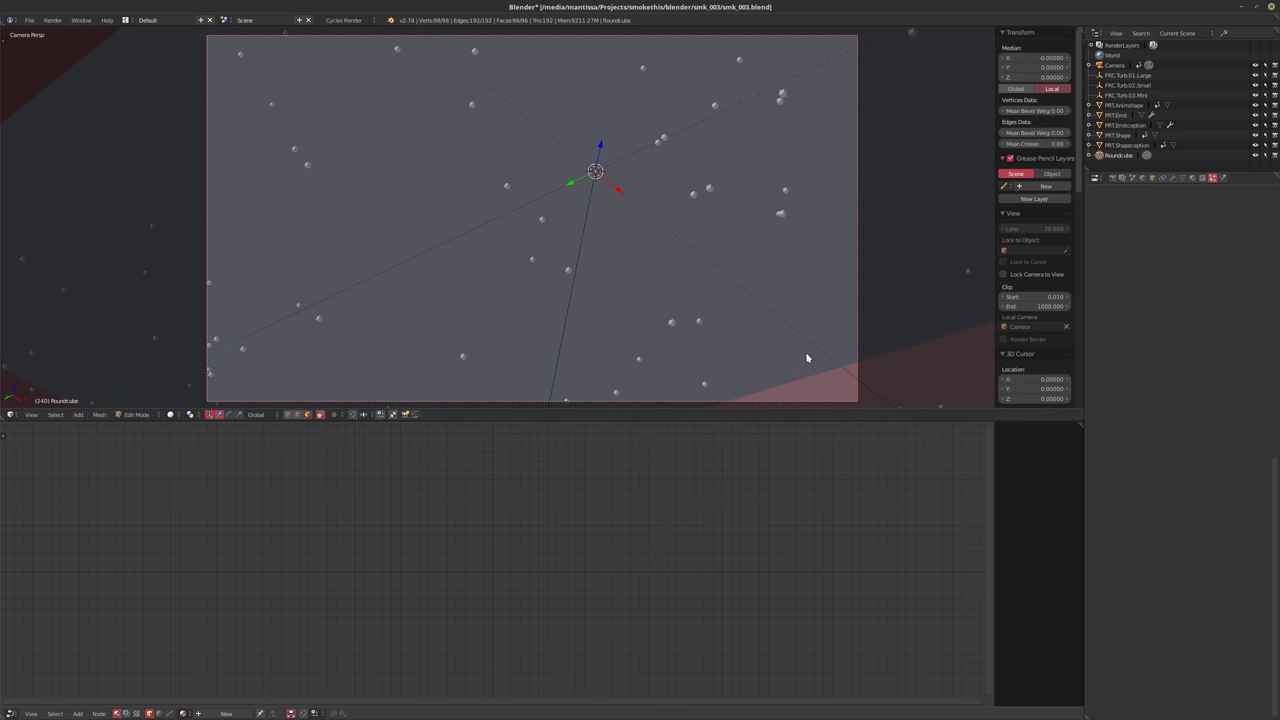
key("s")
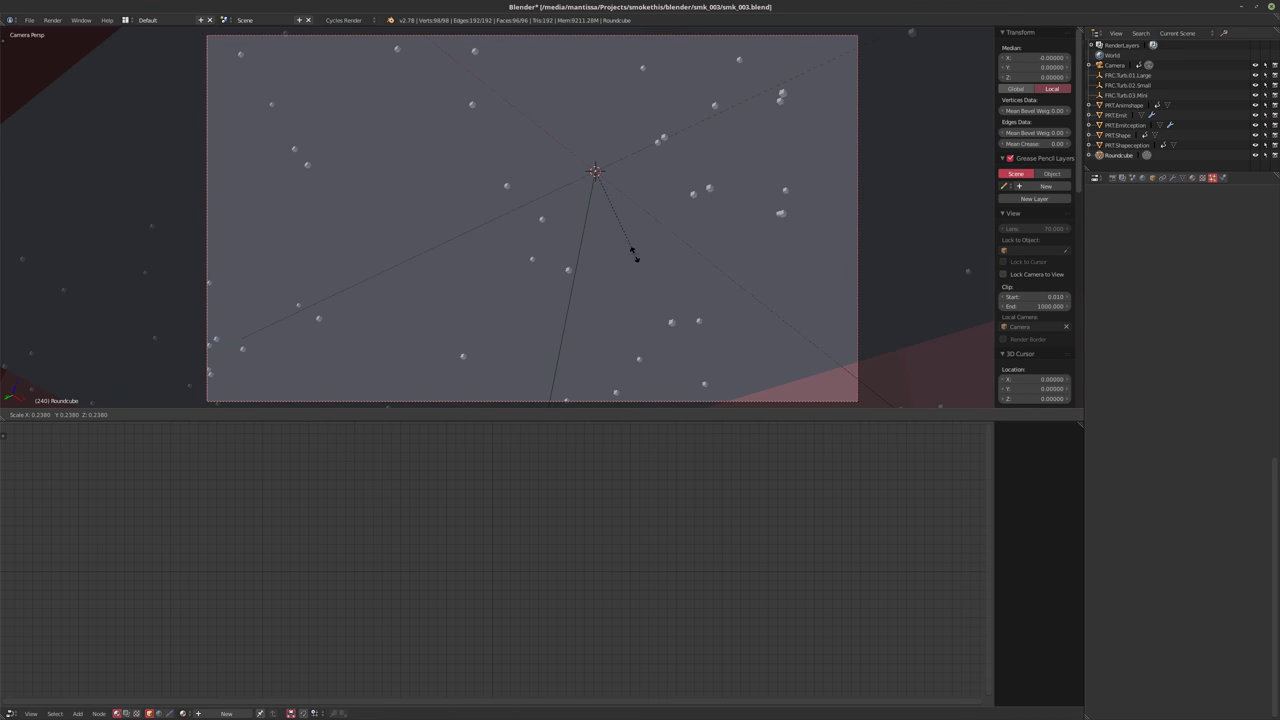
left_click(641, 259)
Apply Subdivide Smooth to the round cube's mesh and give the object smooth shading in Object Mode
key("w")
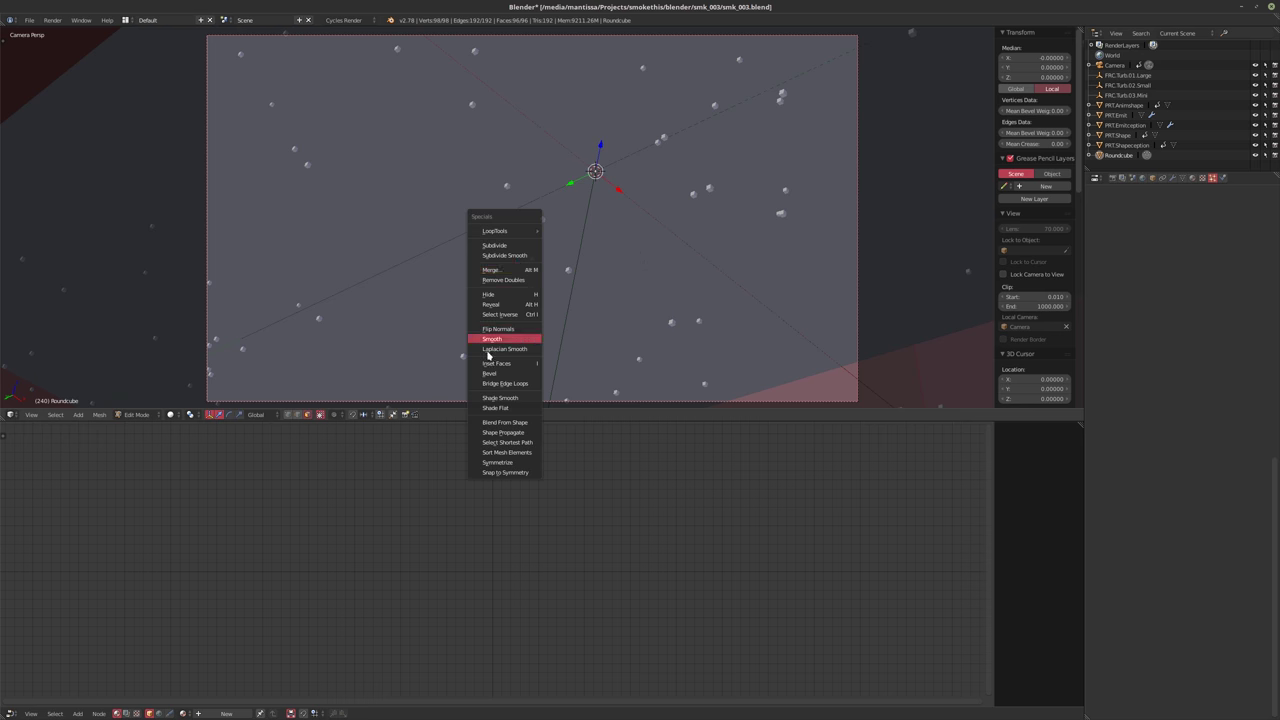
left_click(515, 260)
key("Tab")
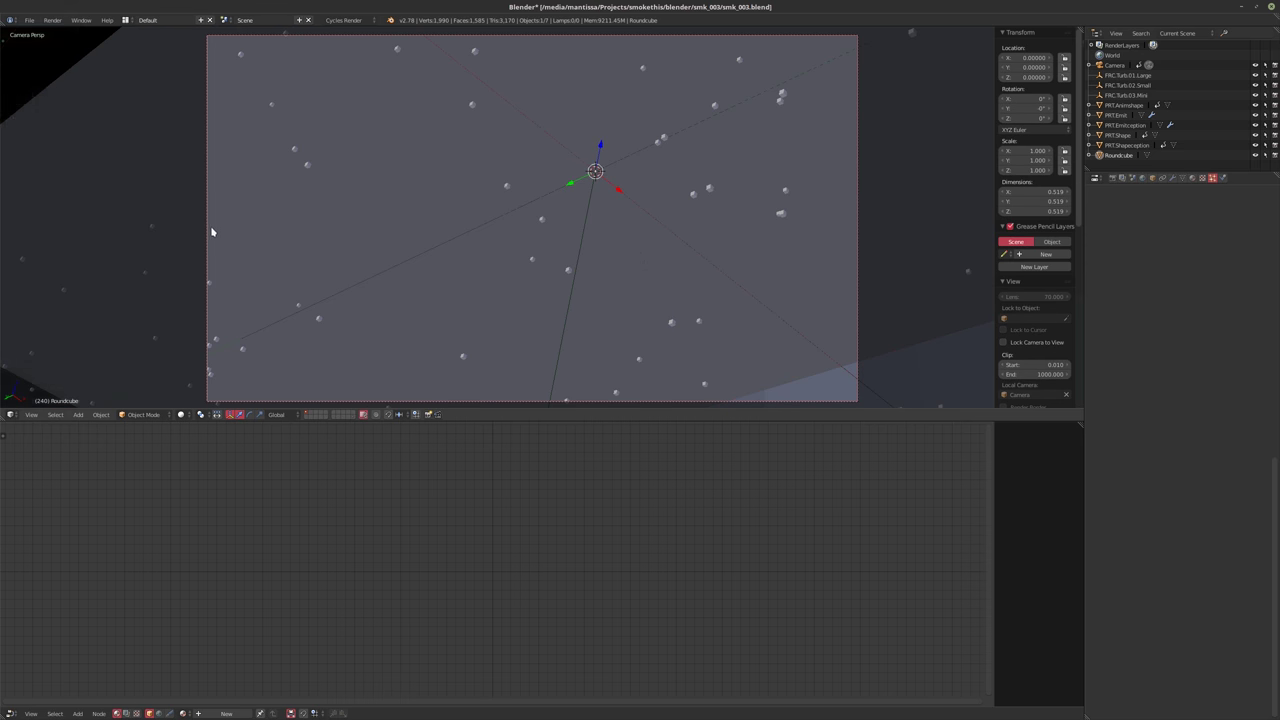
key("t")
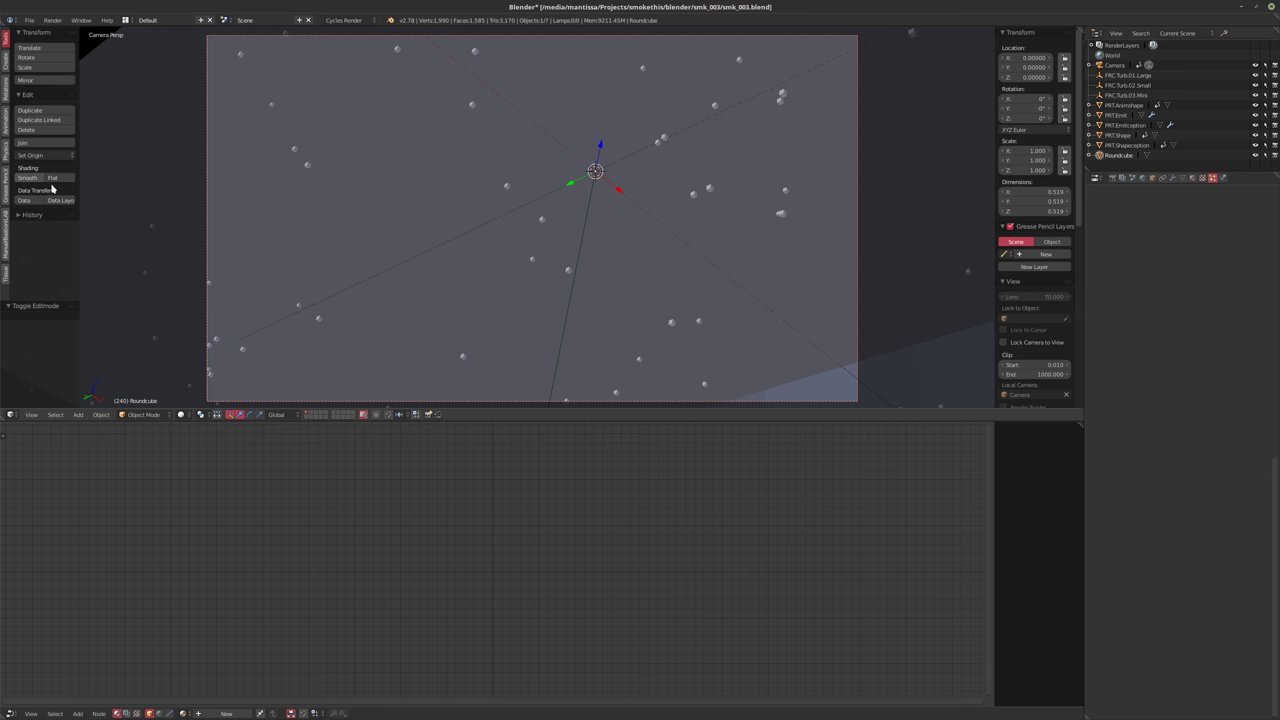
key("t")
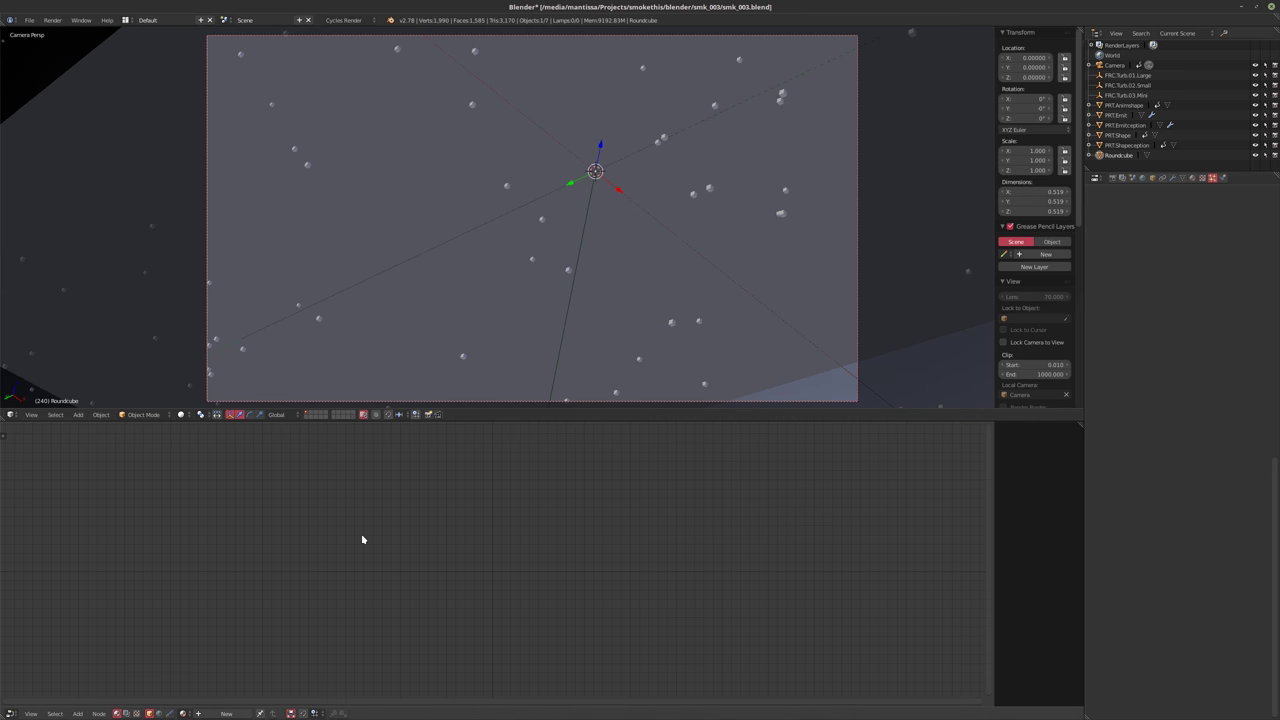
Create a new material for the round cube and spread its Diffuse BSDF and Material Output nodes apart
left_click(226, 713)
middle_click_drag(657, 514, 676, 565)
scroll(680, 570, "down", 2)
left_click_drag(680, 505, 678, 594)
left_click_drag(549, 495, 487, 574)
middle_click_drag(545, 548, 590, 517)
scroll(590, 517, "up", 1)
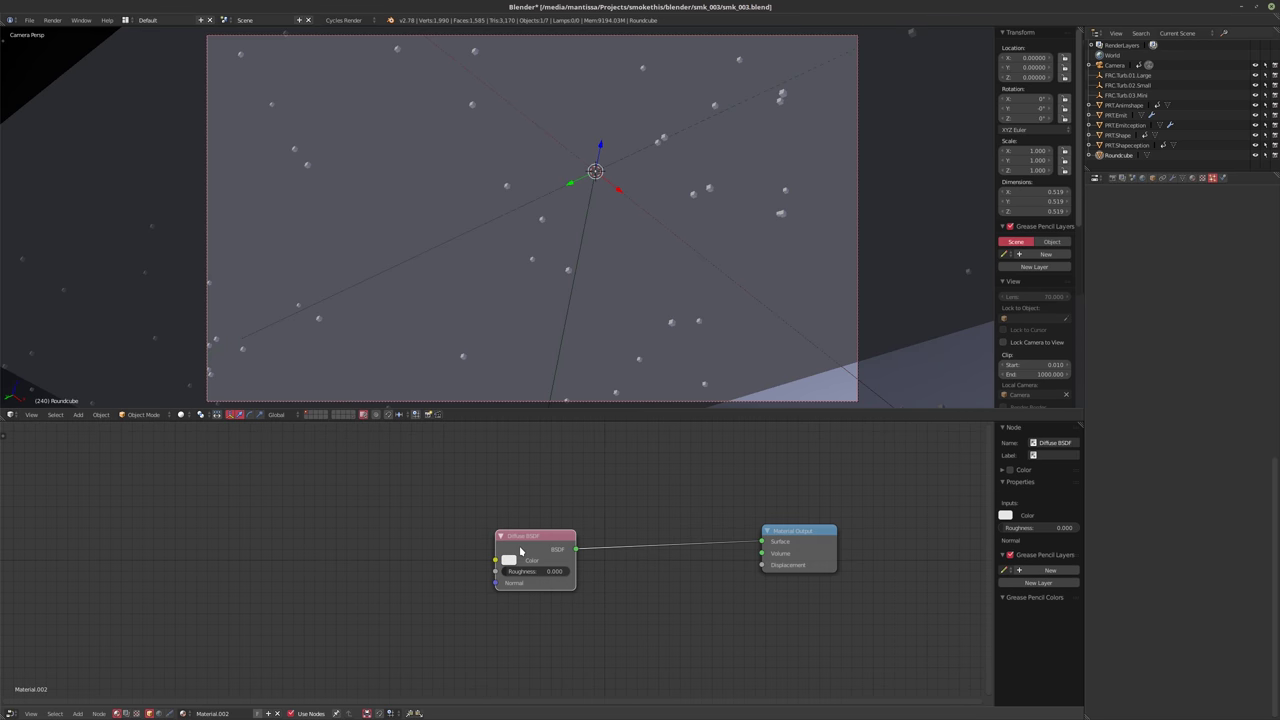
Switch the Diffuse BSDF to an Add Shader linked to the Material Output's Volume input, and move it closer to the output
key("shift+s")
mouse_move(490, 548)
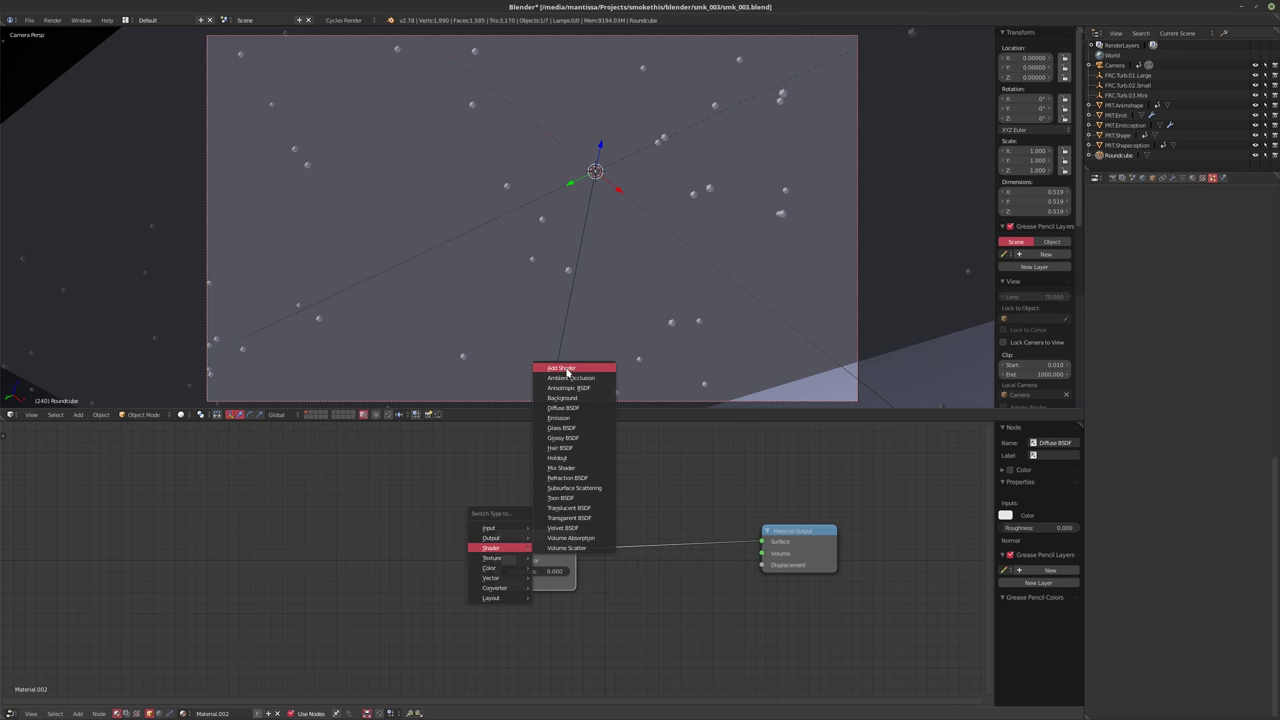
left_click(565, 368)
left_click_drag(761, 543, 762, 553)
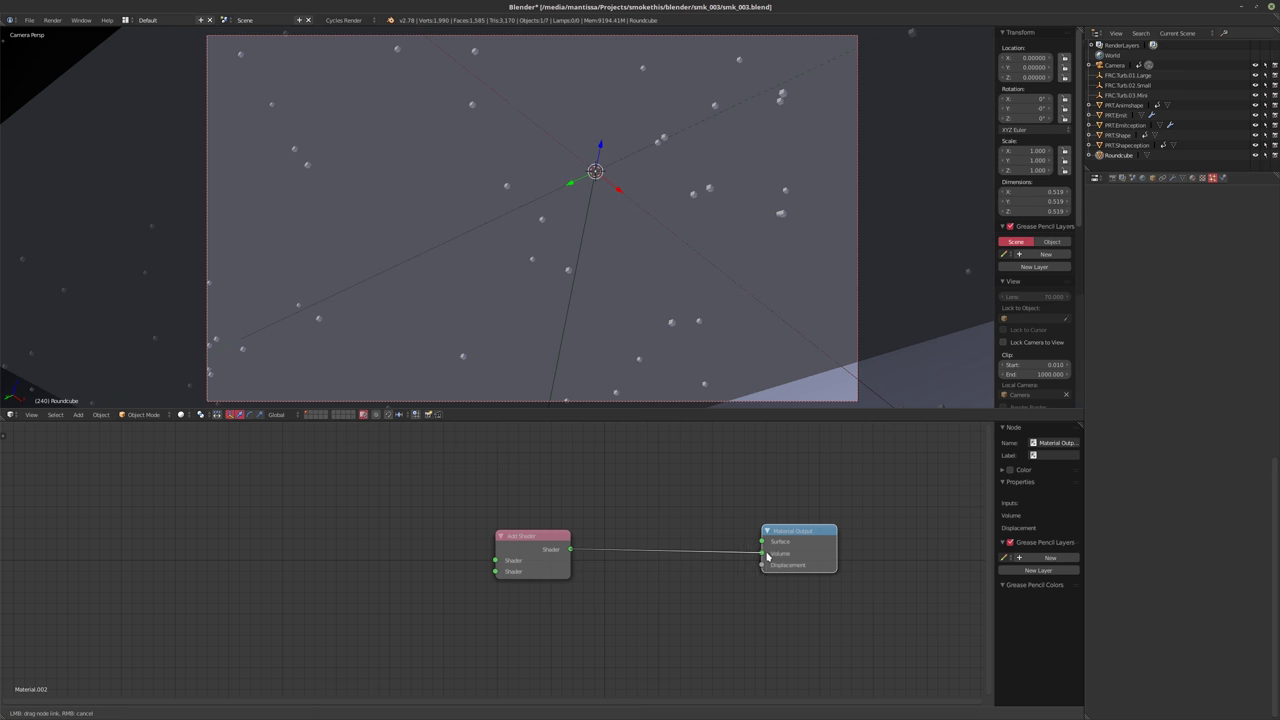
left_click_drag(533, 548, 600, 551)
Add a Volume Absorption node and a Volume Scatter node, placing the scatter node above the absorption node beside the Add Shader
key("shift+a")
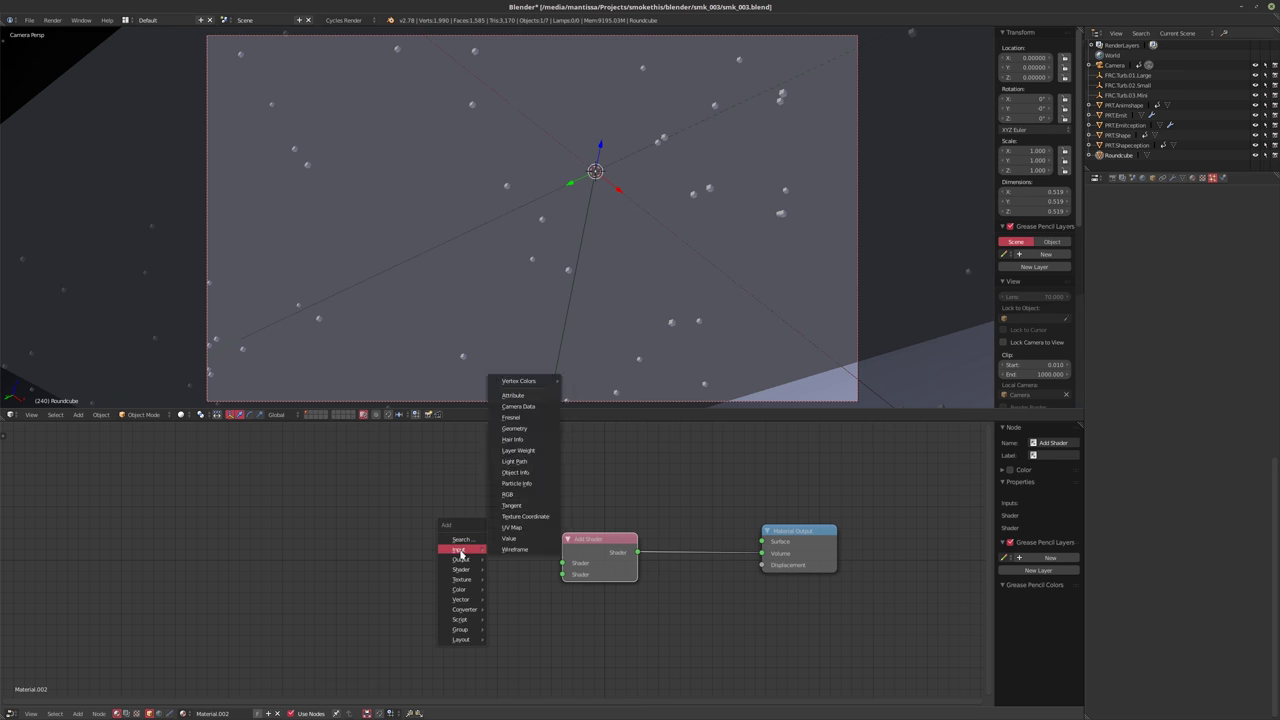
mouse_move(465, 569)
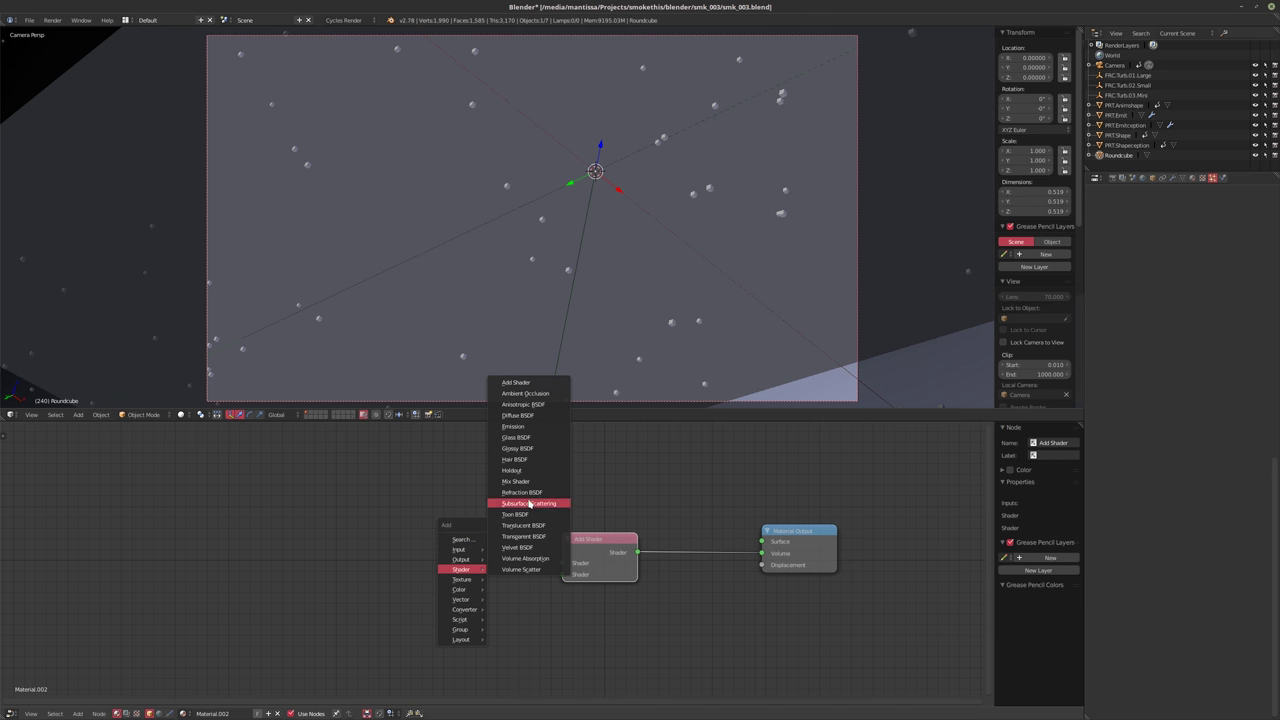
left_click(522, 558)
left_click(417, 583)
key("shift+a")
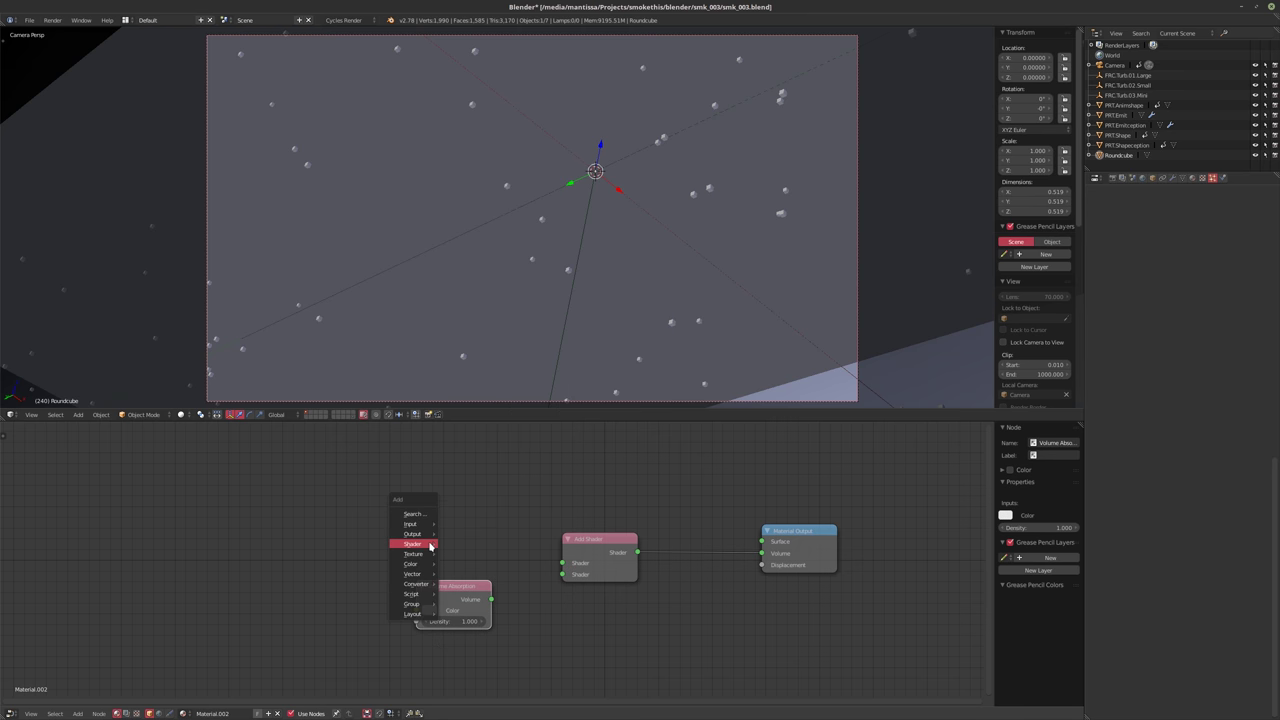
mouse_move(412, 543)
left_click(472, 543)
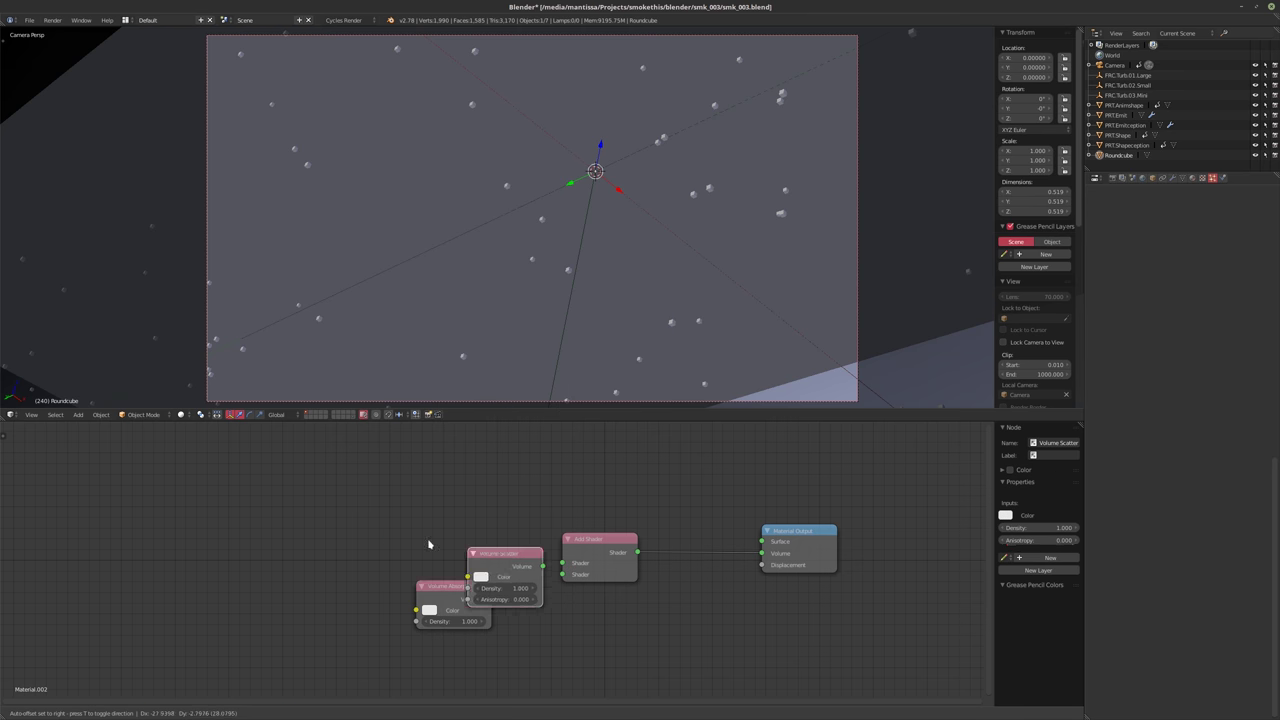
left_click(420, 517)
Link Volume Scatter to the Add Shader's first input and Volume Absorption to its second, and move Volume Scatter closer to Volume Absorption
left_click_drag(492, 531, 561, 563)
key("g")
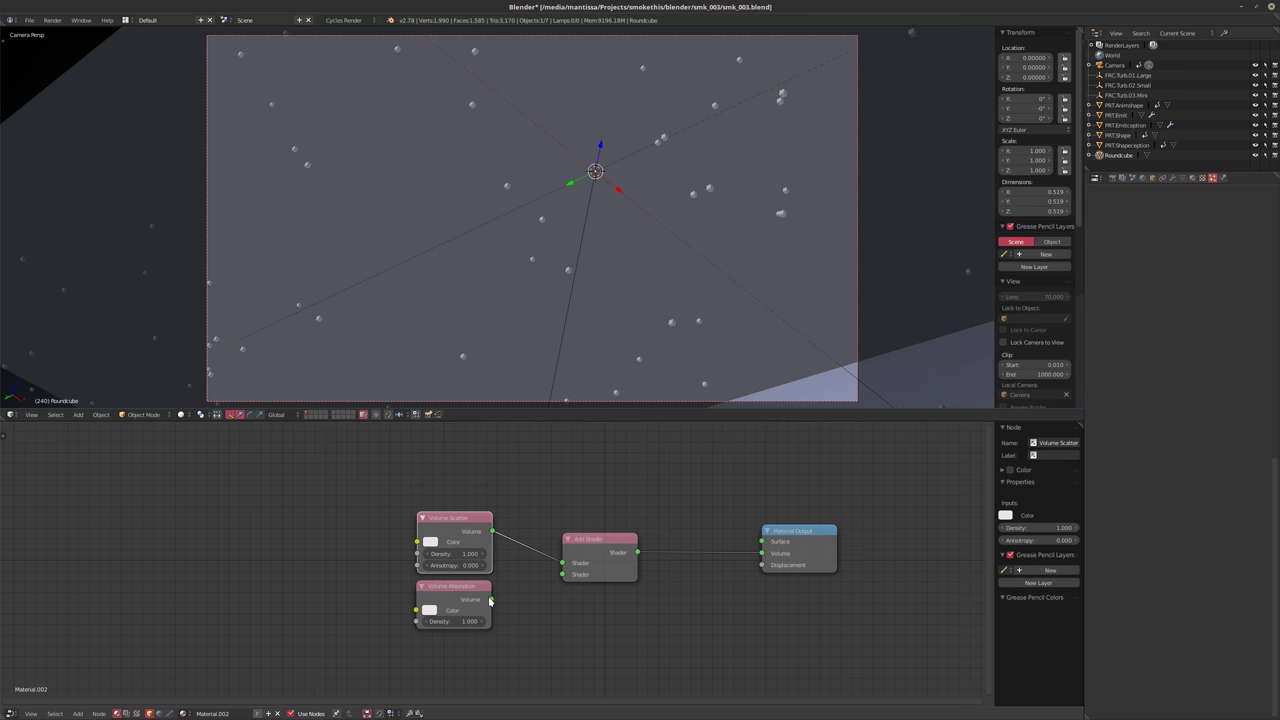
left_click(502, 601)
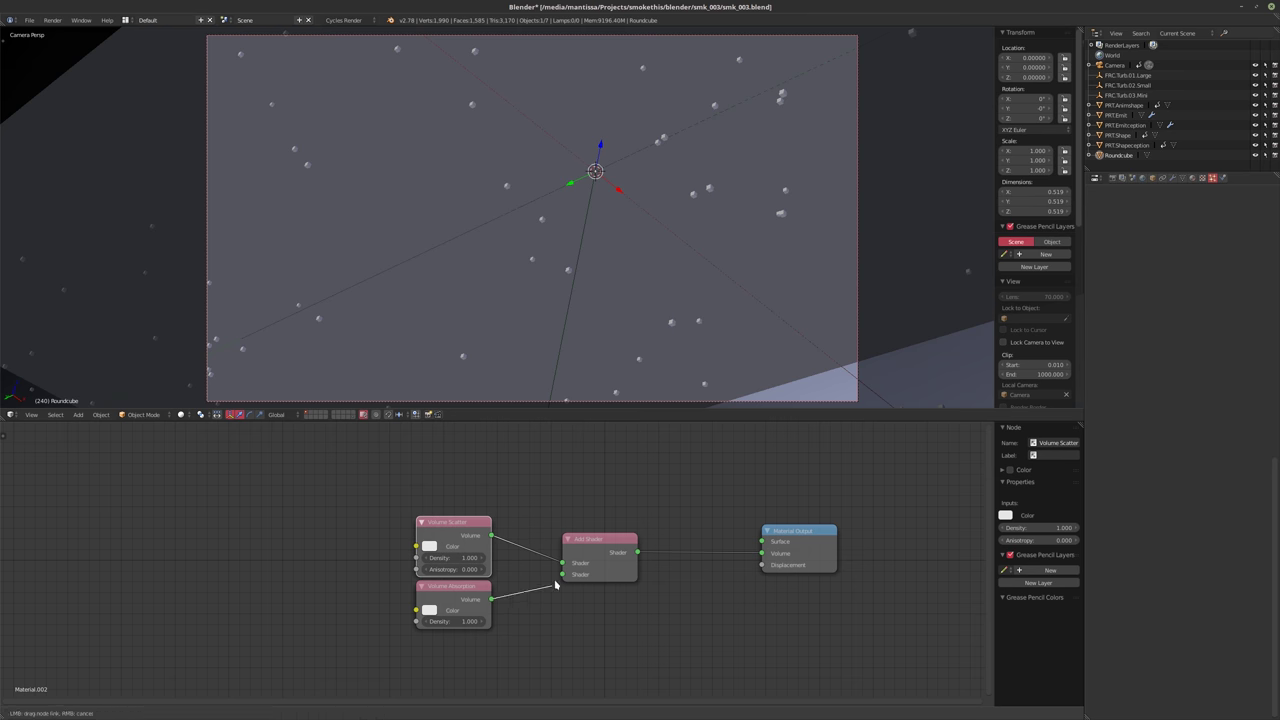
left_click_drag(491, 599, 562, 574)
Add a Value node of 0.5 and link it to the Density inputs of both Volume Scatter and Volume Absorption
key("shift+a")
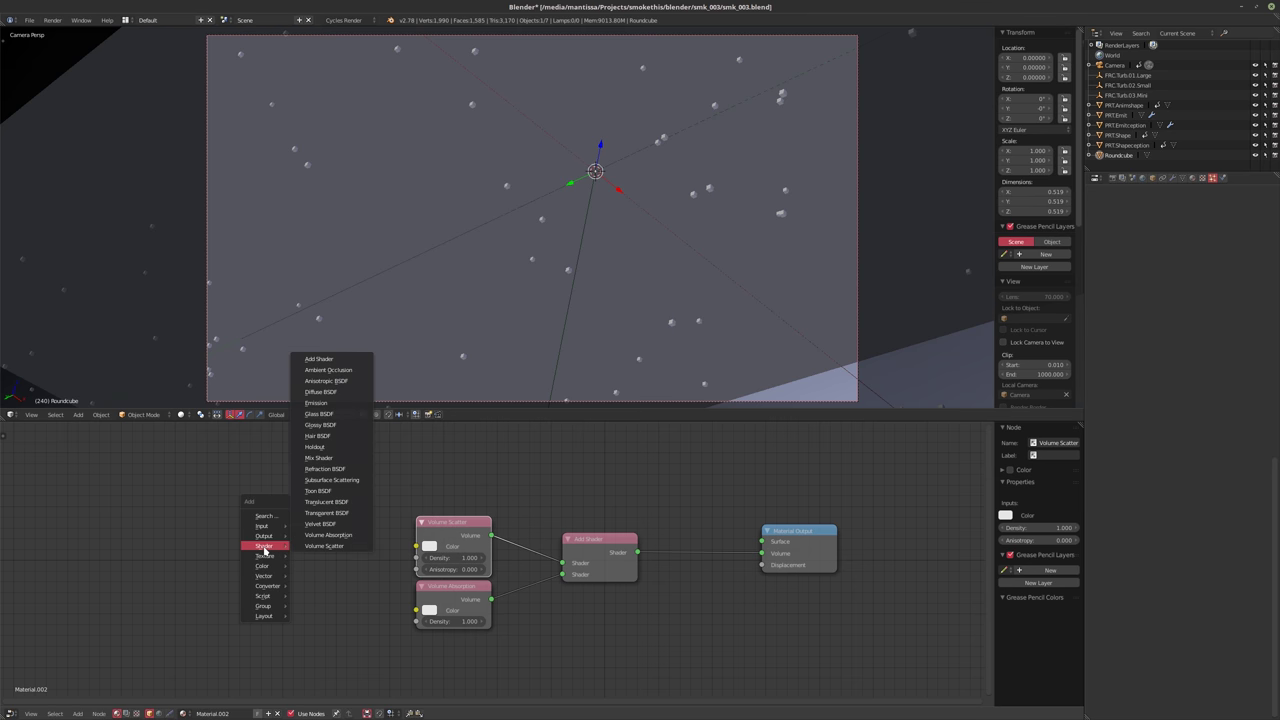
mouse_move(262, 526)
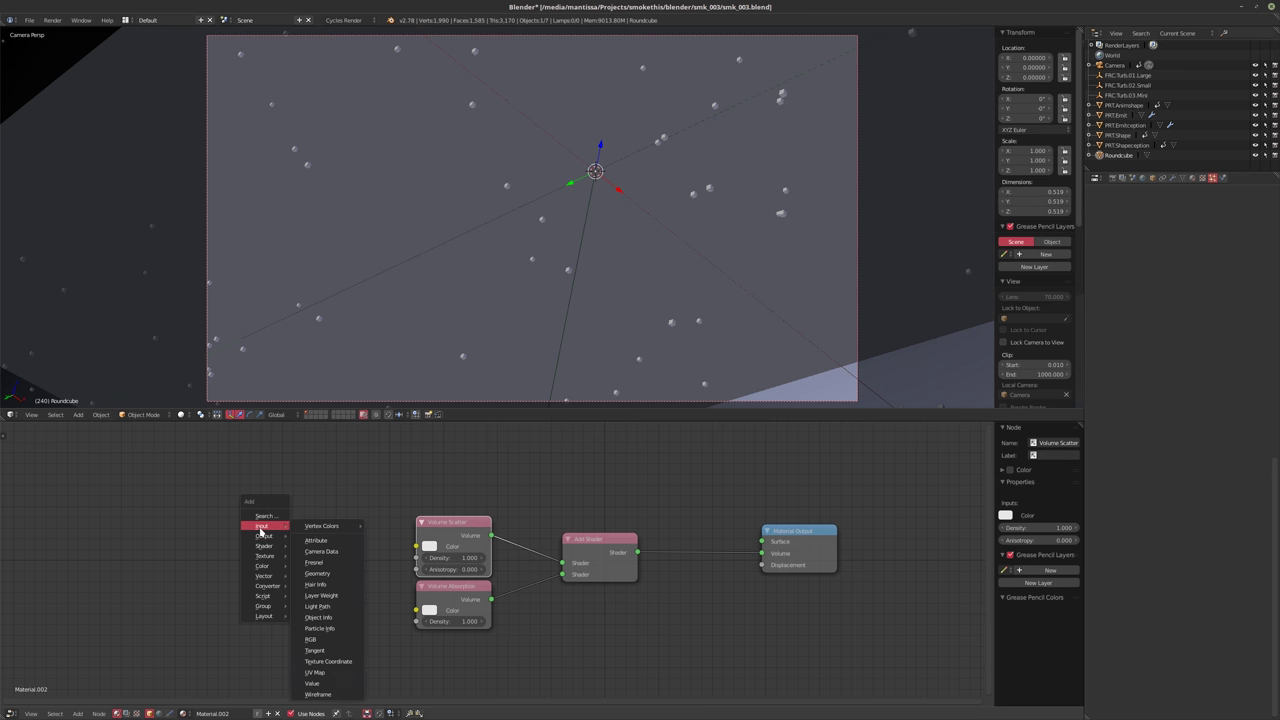
left_click(312, 683)
left_click(351, 570)
left_click_drag(344, 565, 417, 621)
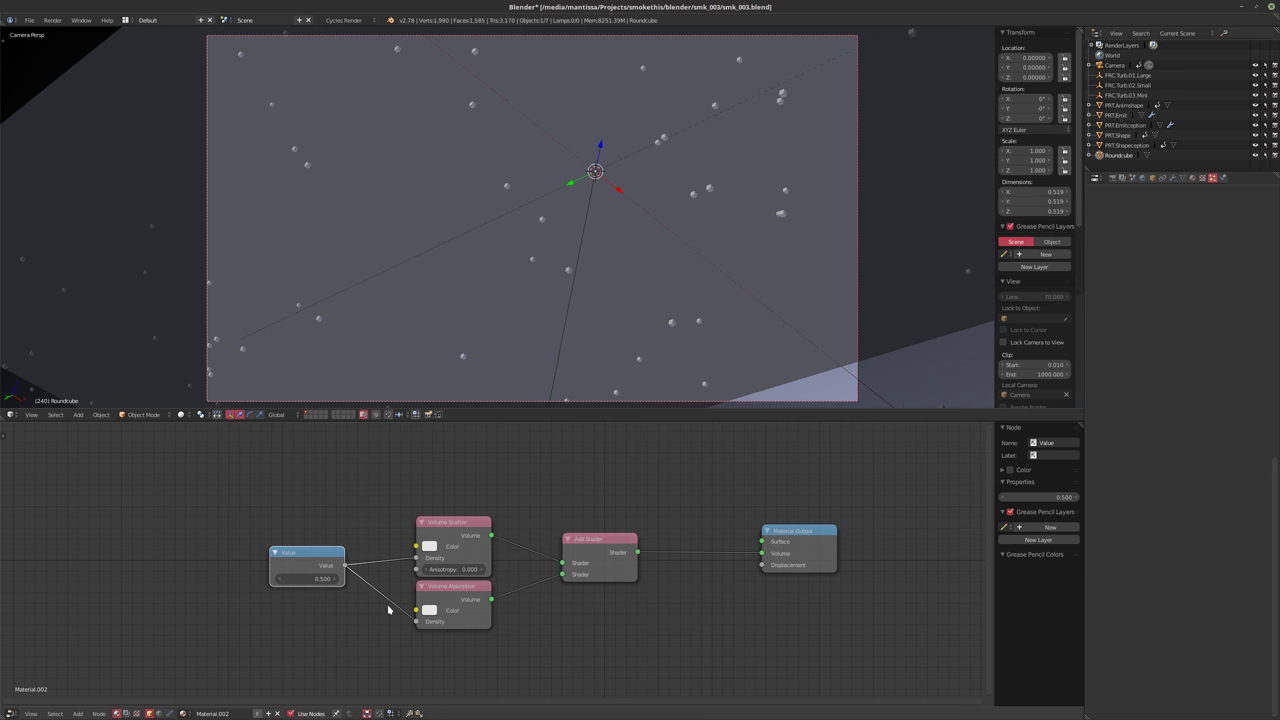
left_click(298, 579)
key("Return")
Save over smk_003.blend and run a partial test render of the volumetric material before returning to the viewport
key("ctrl+s")
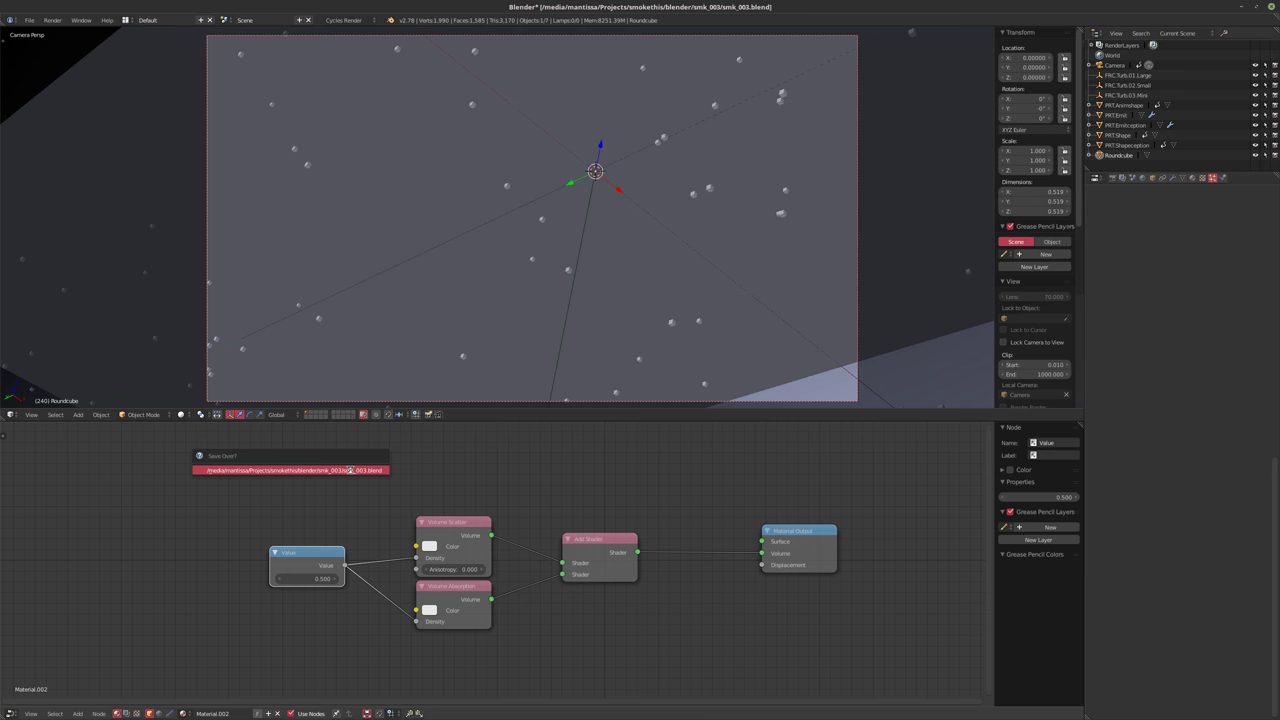
left_click(349, 470)
key("F12")
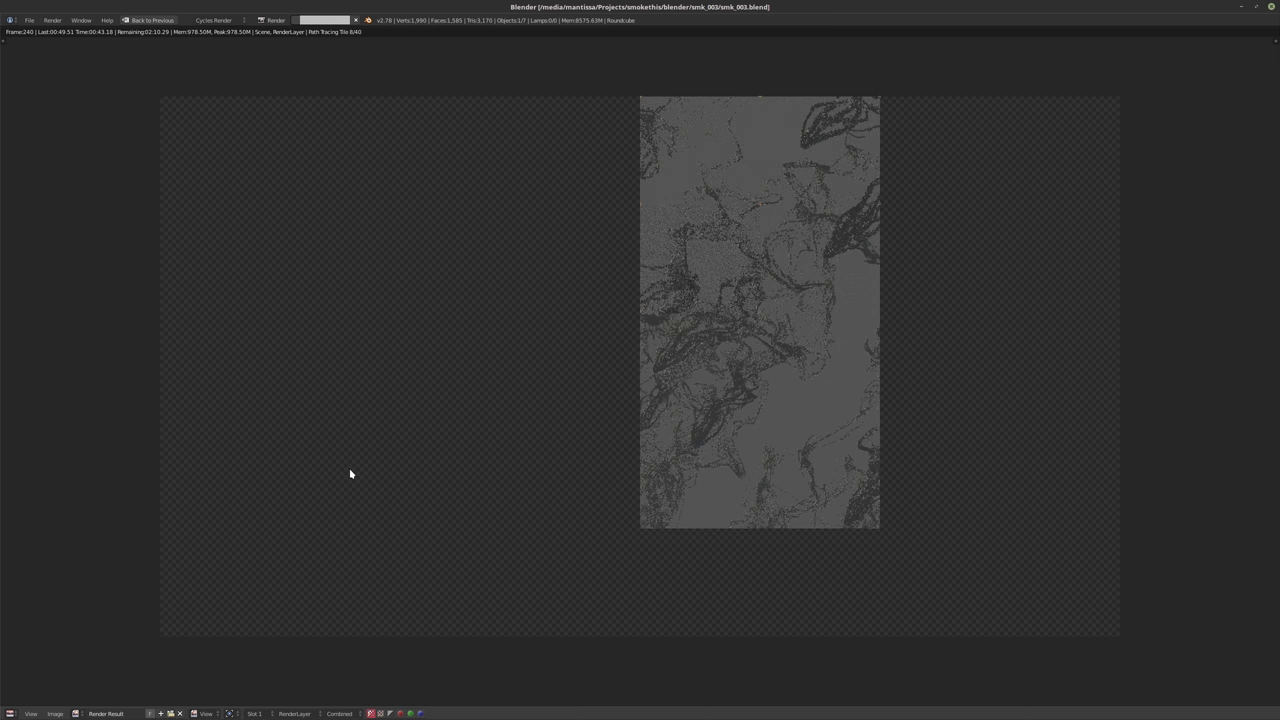
key("Escape")
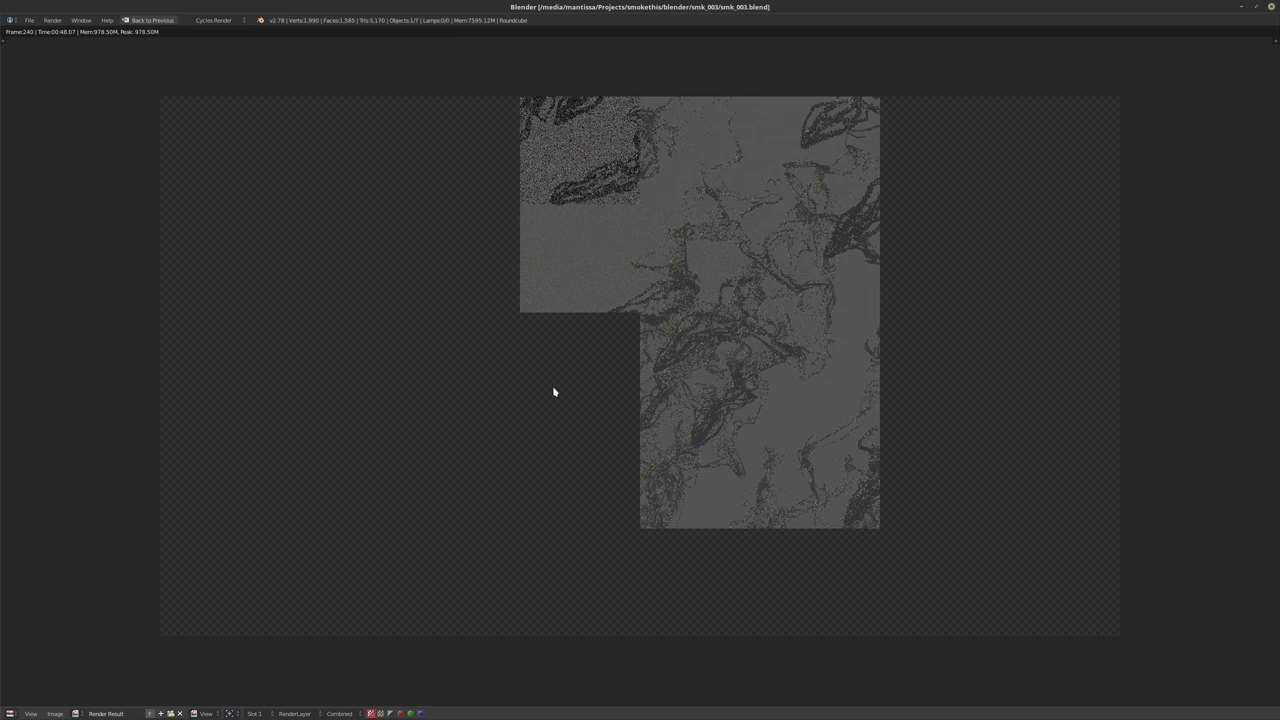
key("Escape")
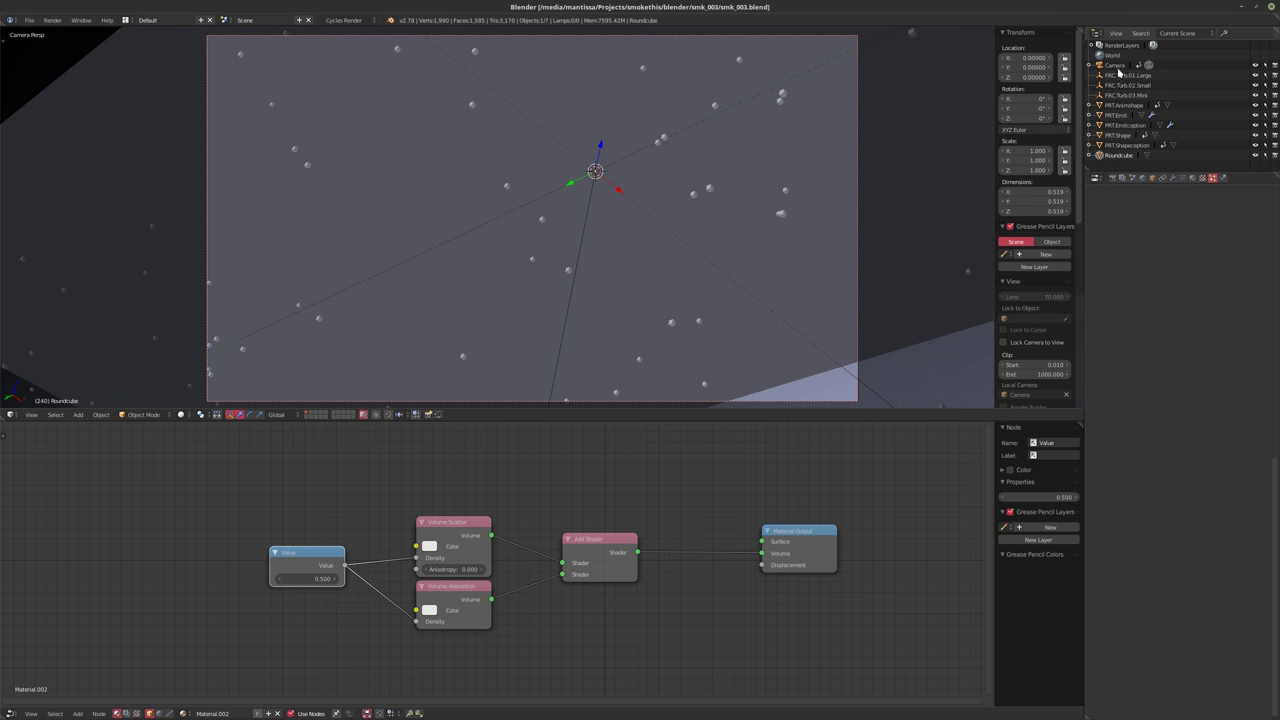
Set the camera's depth of field distance to 0.15 and its aperture radius size to 0.01
left_click(1115, 65)
left_click(1173, 178)
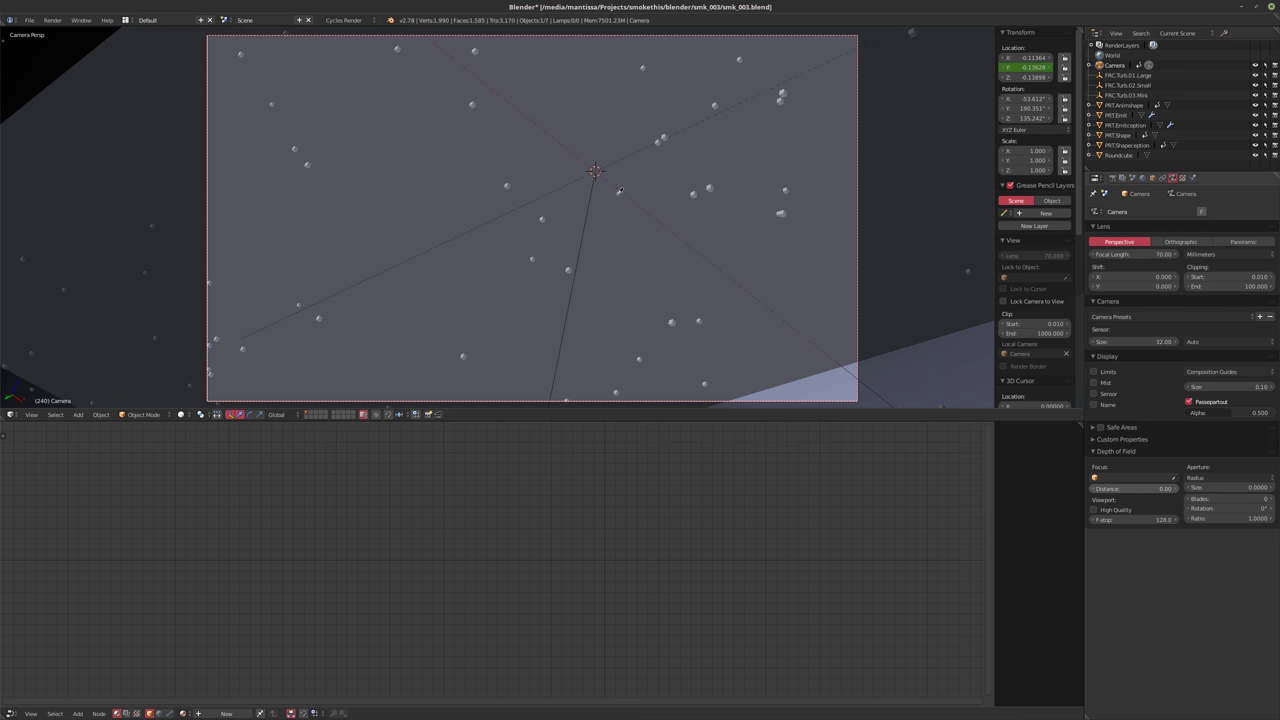
left_click(1137, 487)
type("0.15")
key("Return")
left_click(1219, 488)
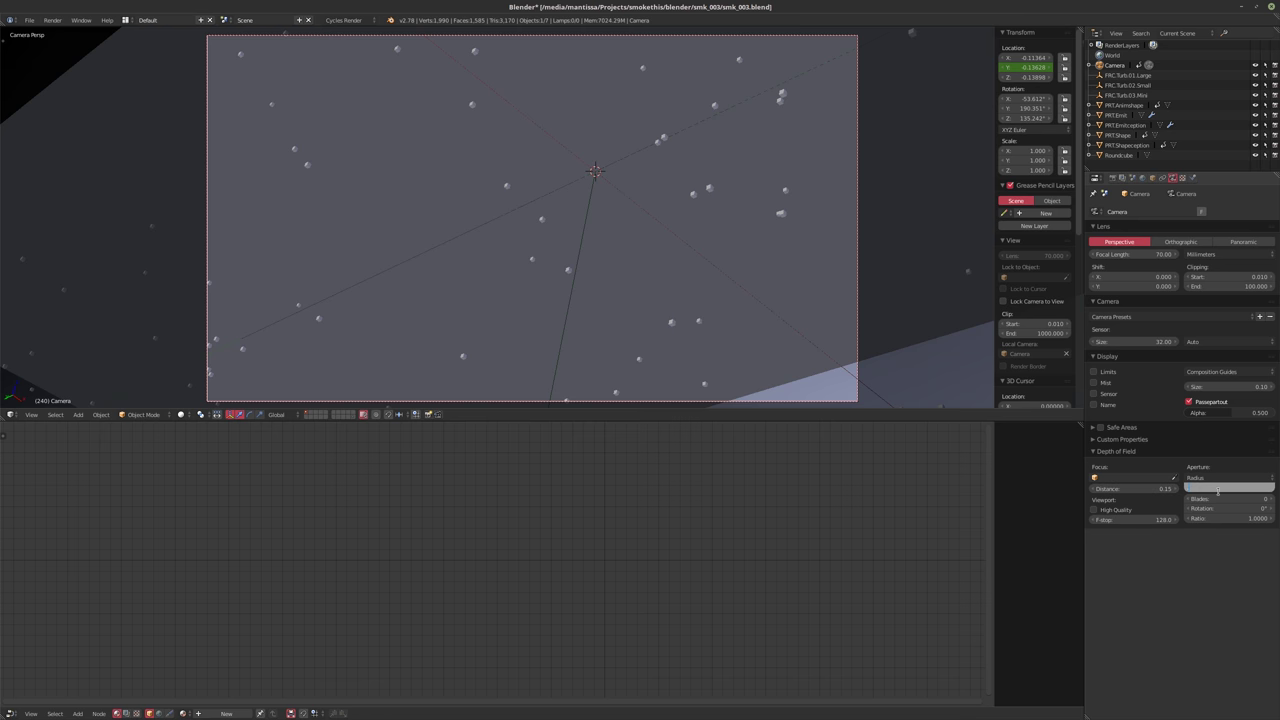
left_click(1080, 504)
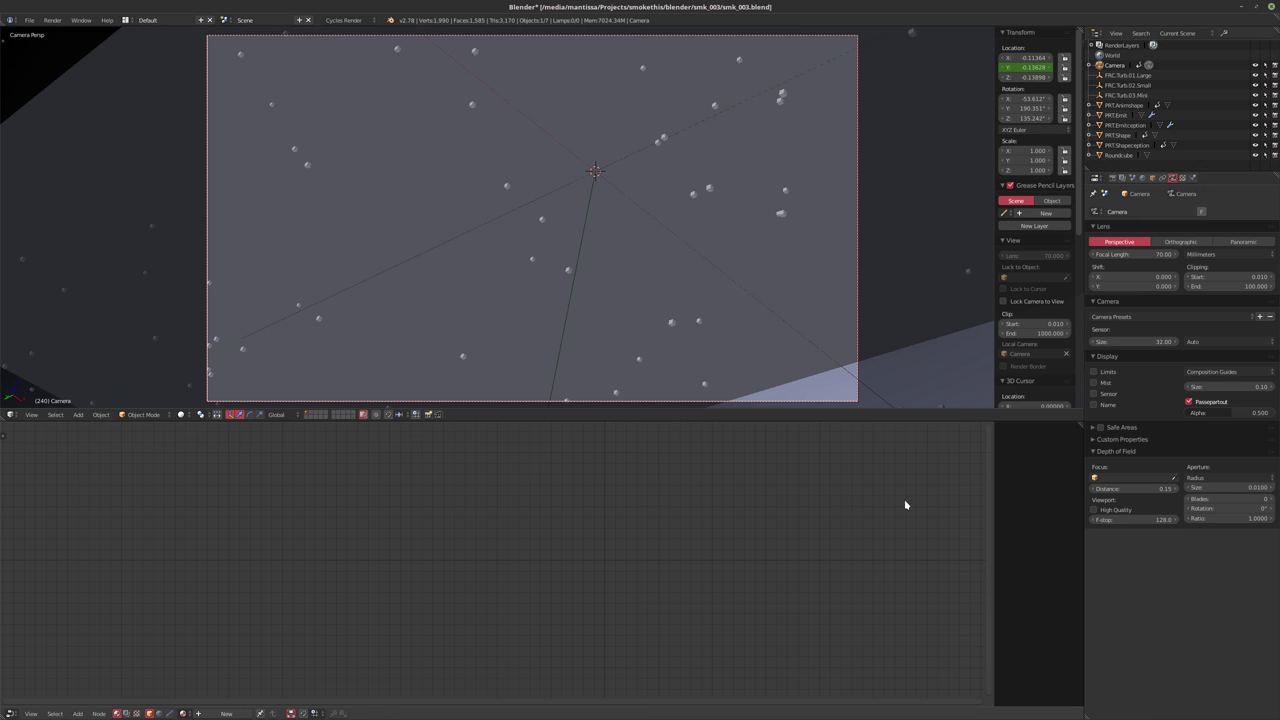
Save over smk_003.blend with the depth of field settings, and start a render but cancel it
key("ctrl+s")
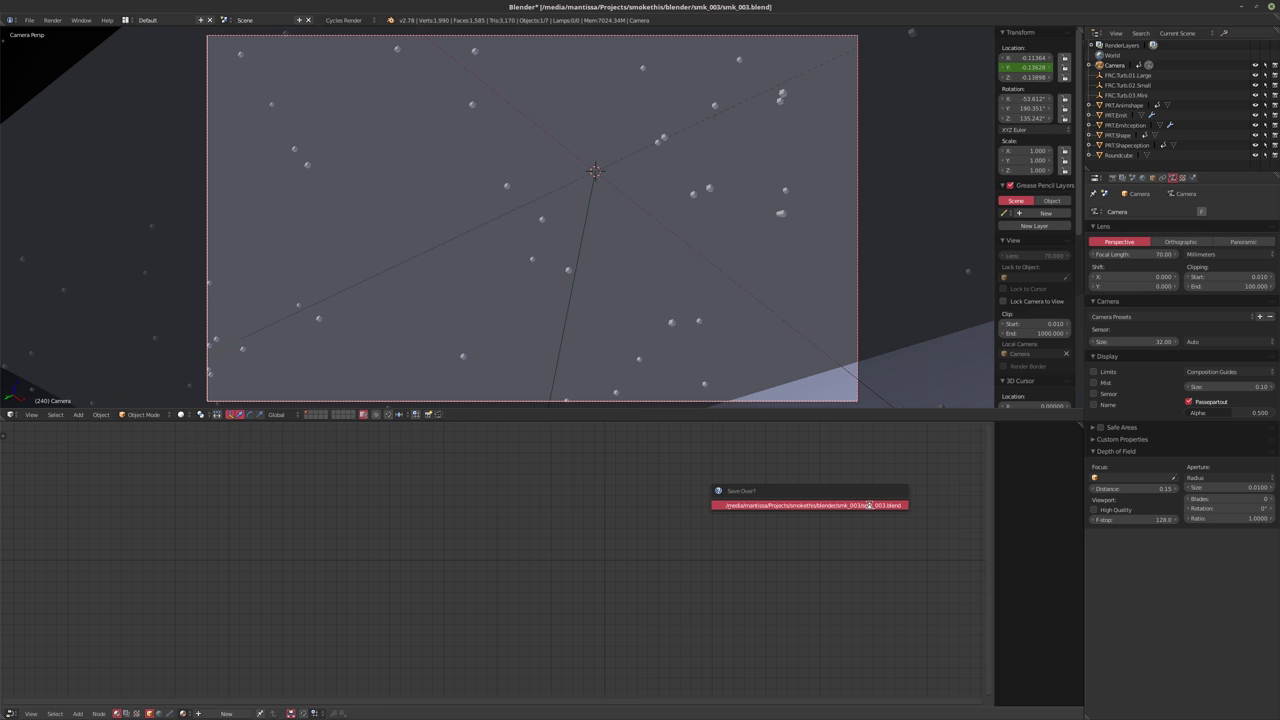
left_click(869, 505)
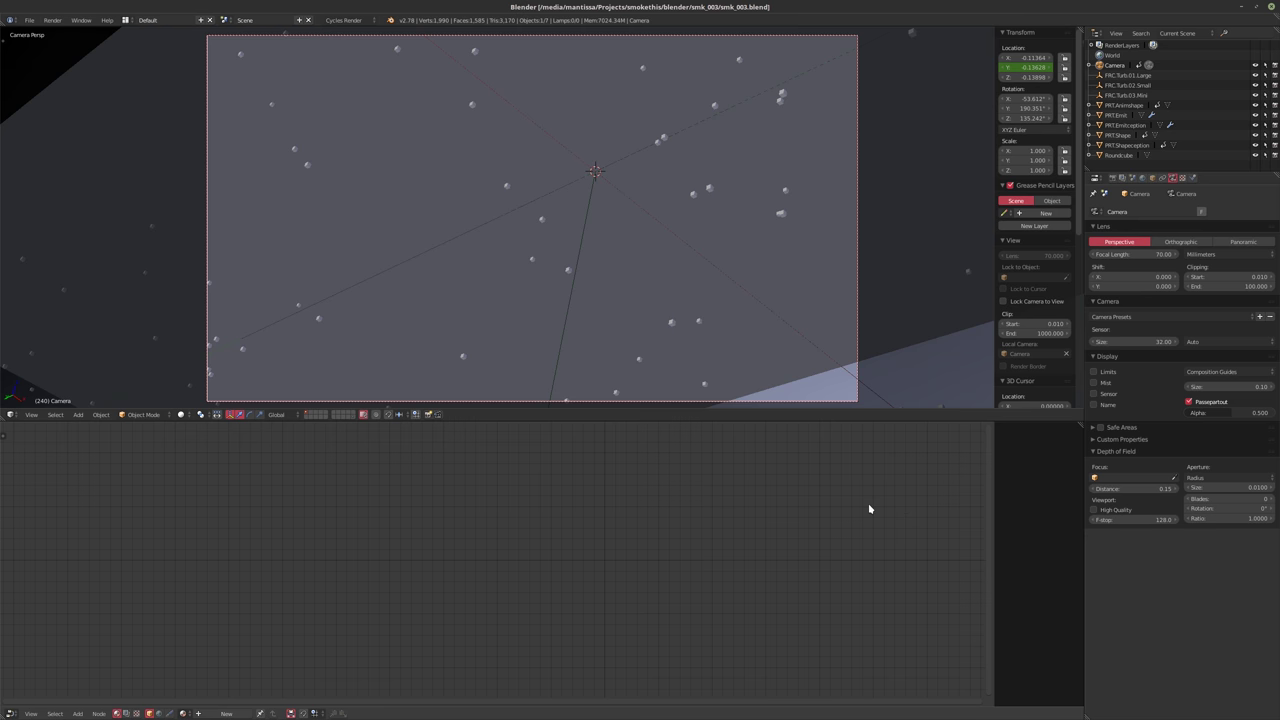
key("F12")
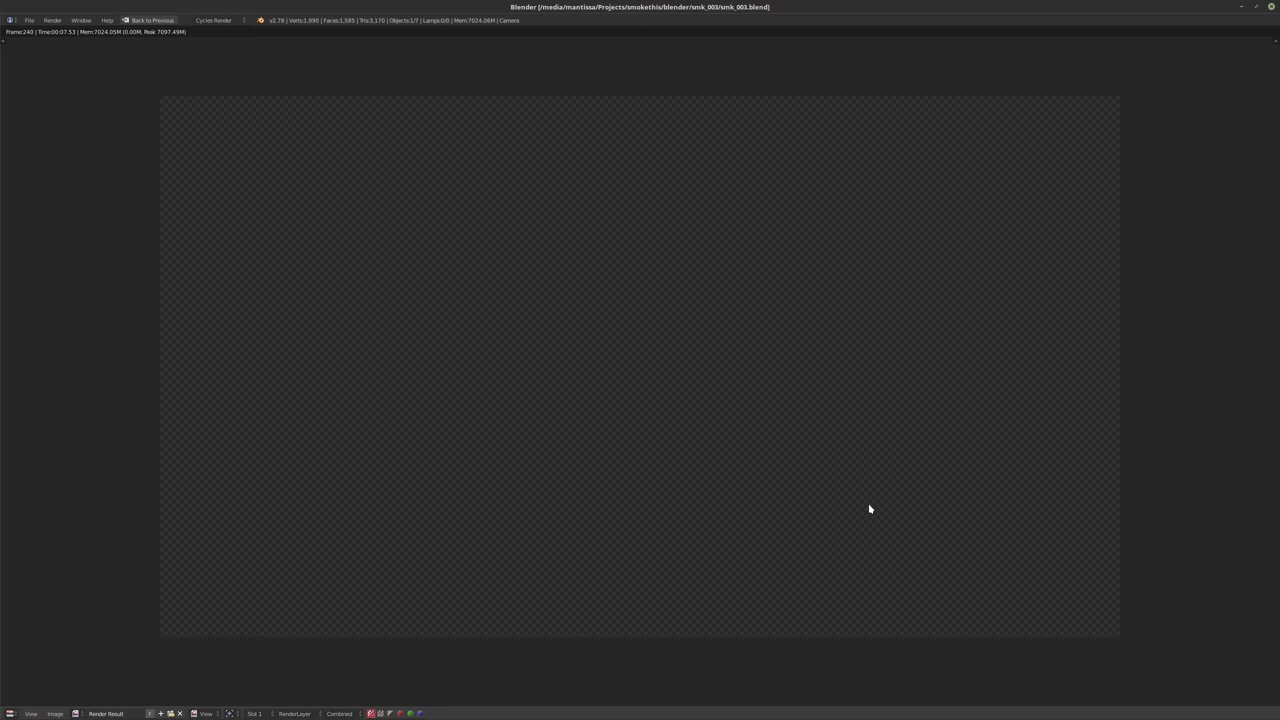
key("Escape")
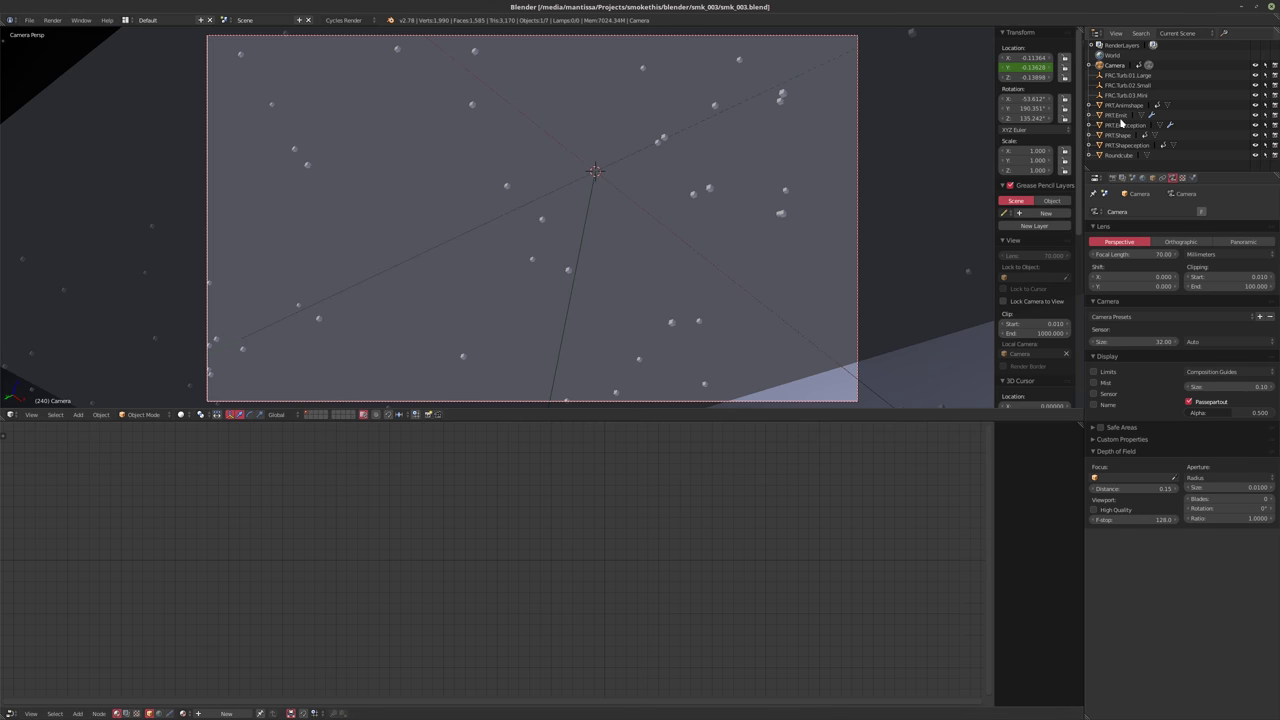
Try render sizes of 0.01 and 0.005 for PRT.Emit's particles, and settle on a size of 0.006
key("ctrl+z")
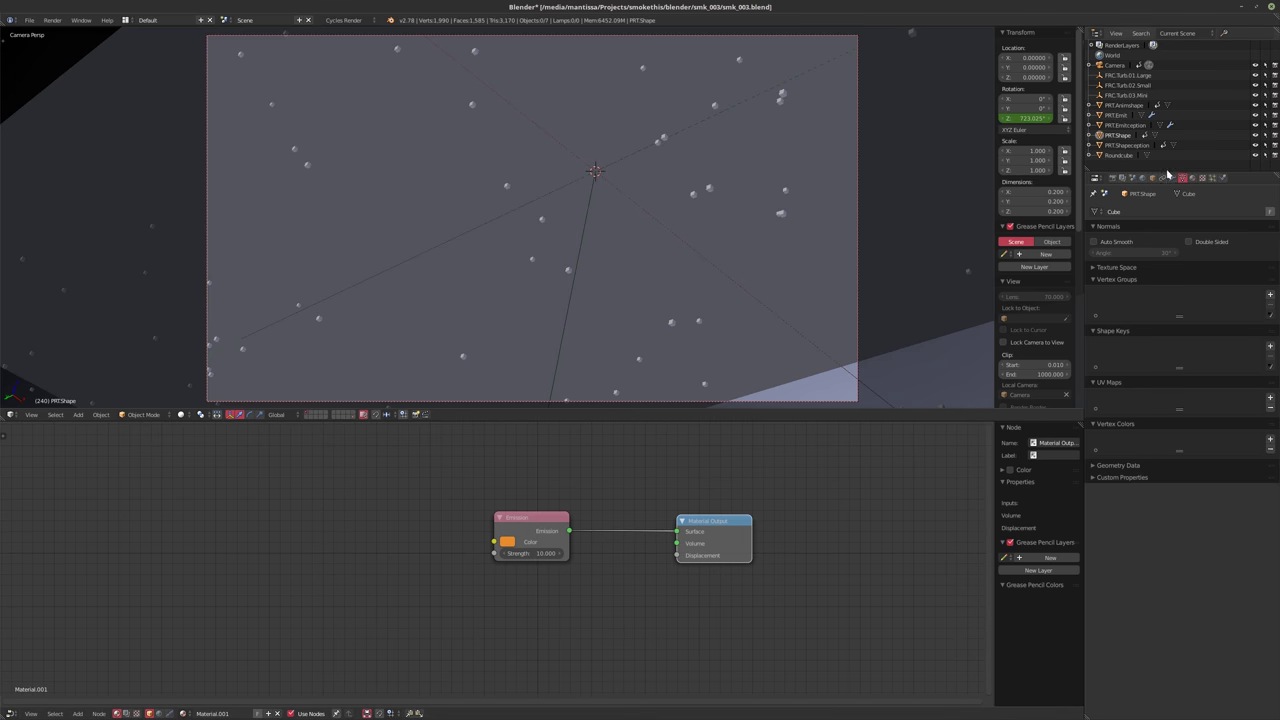
key("ctrl+z")
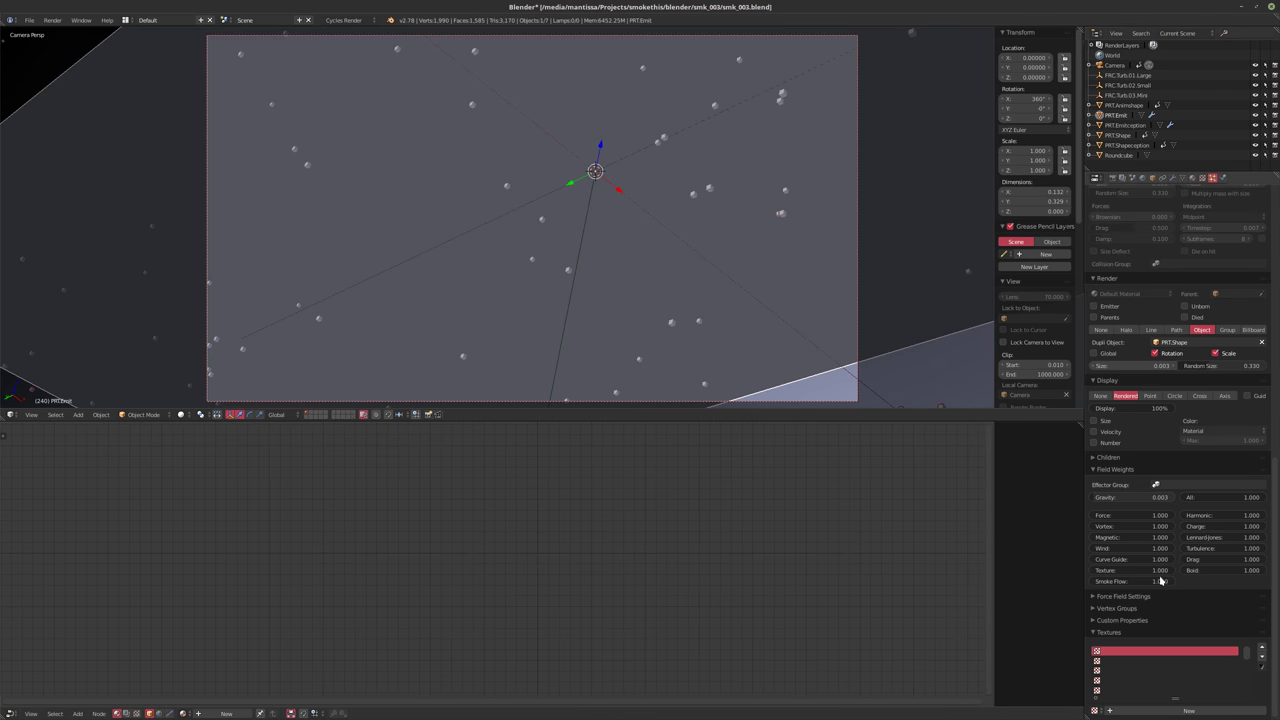
left_click(1148, 367)
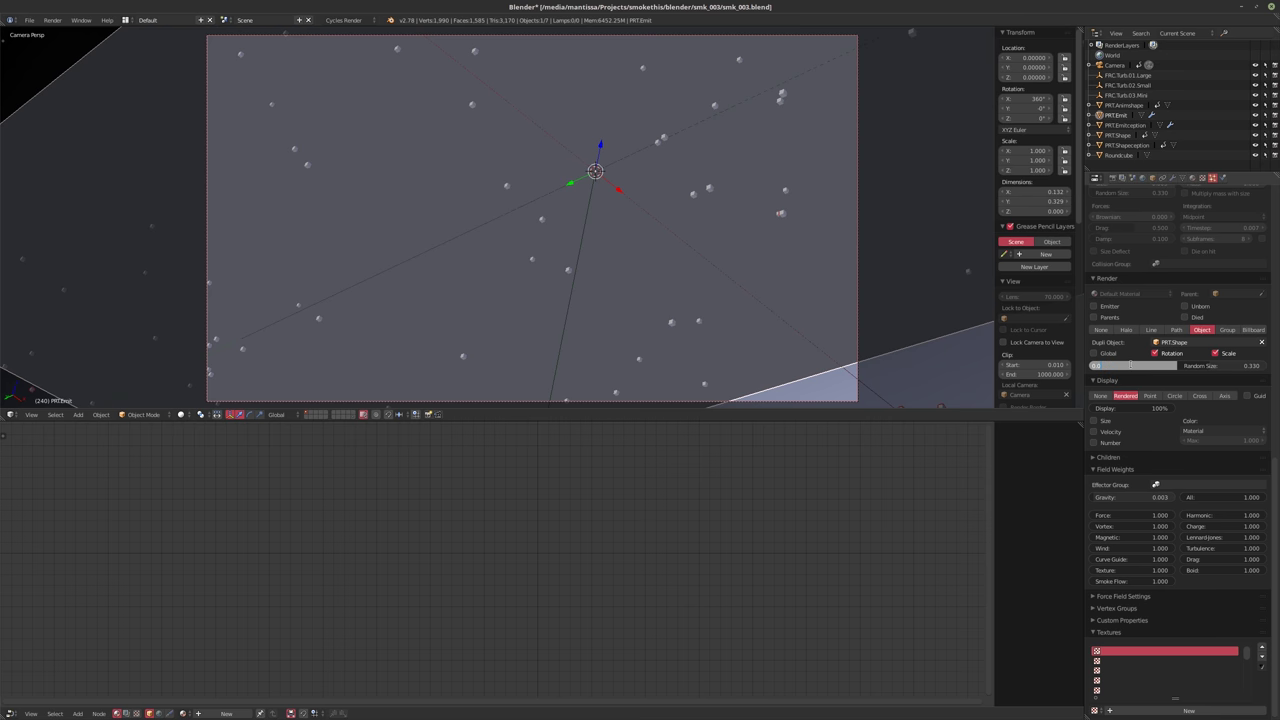
type("0.01")
key("Return")
left_click(1132, 368)
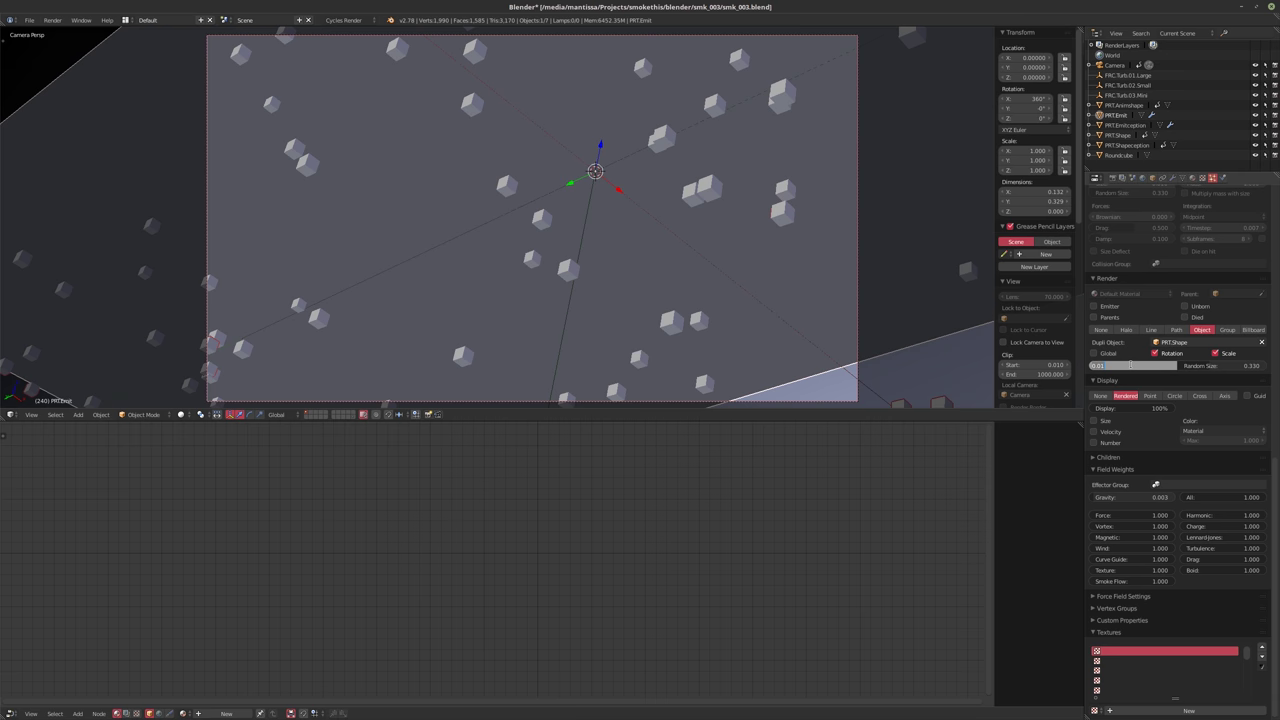
type("0.005")
key("Return")
left_click(1131, 366)
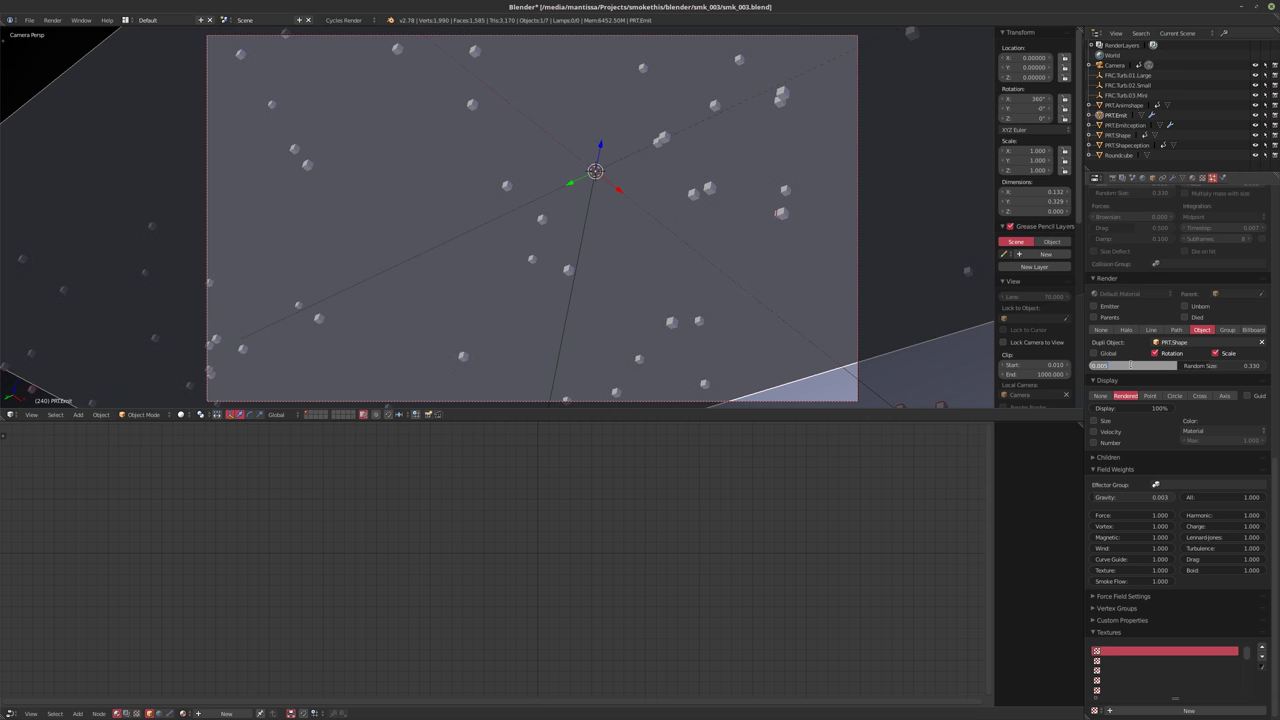
type("0.006")
key("Return")
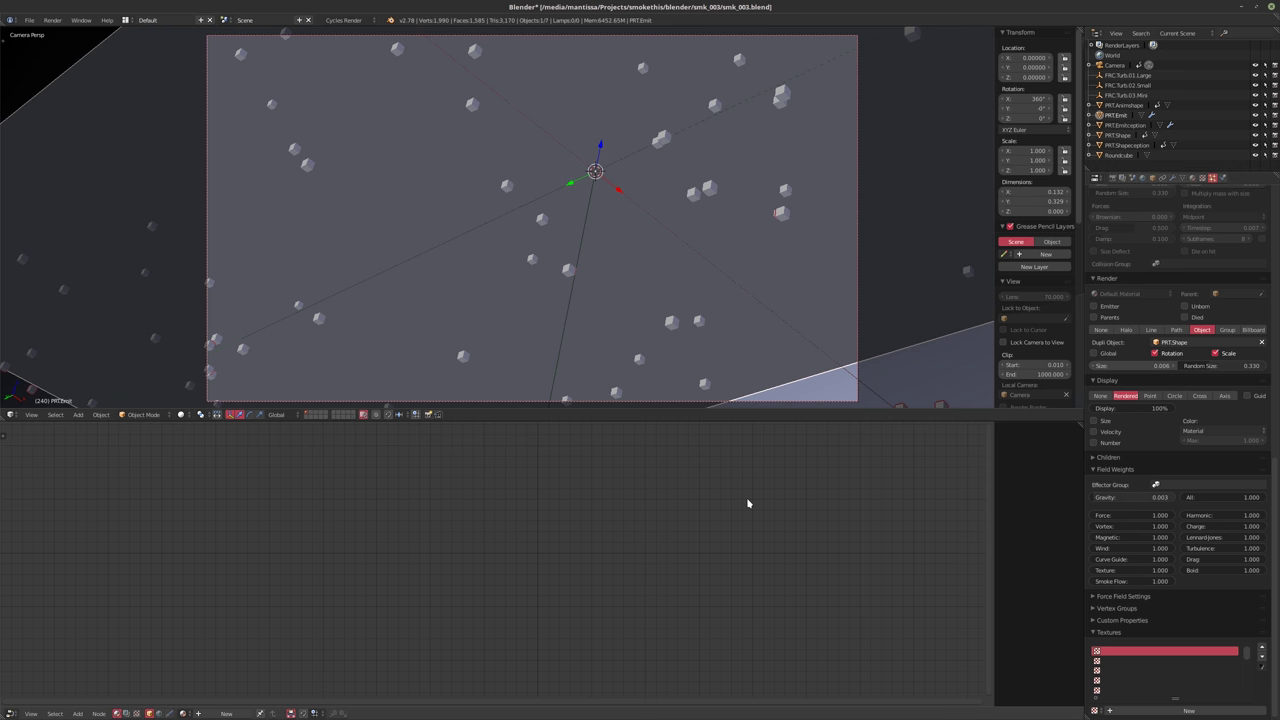
Save over smk_003.blend and run a partial test render of the resized particles with depth of field
key("ctrl+s")
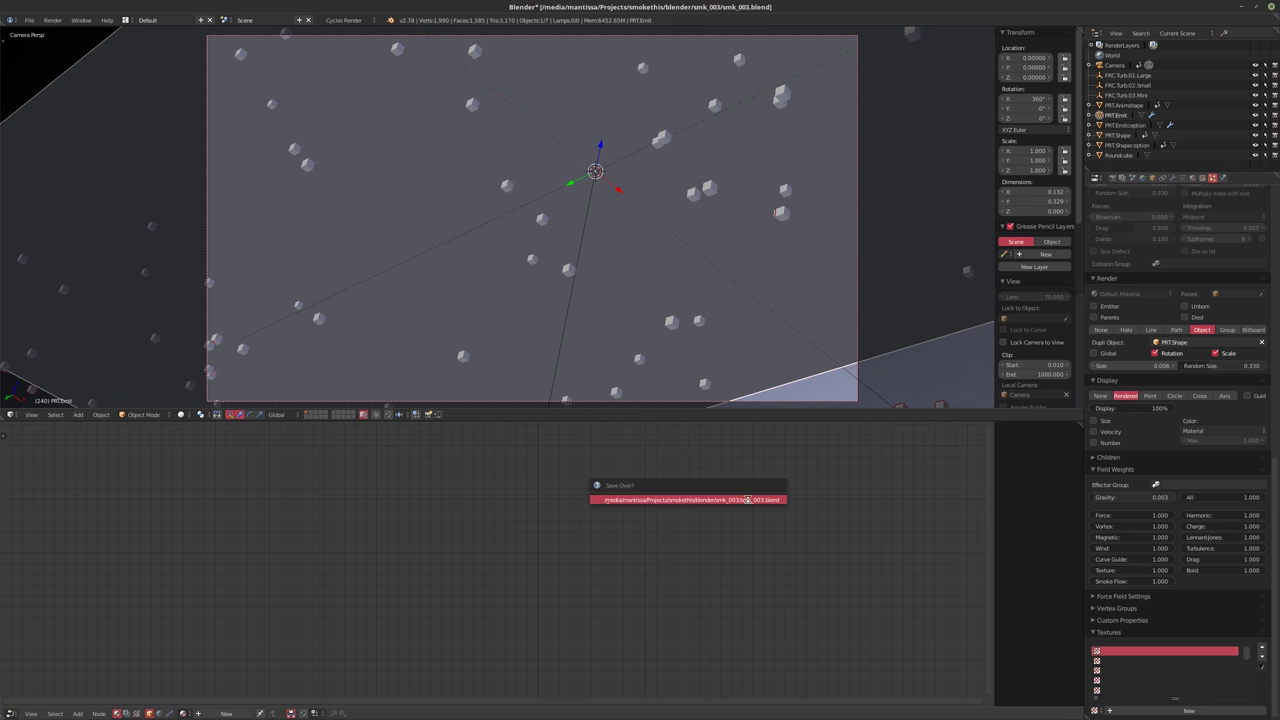
left_click(748, 499)
key("F12")
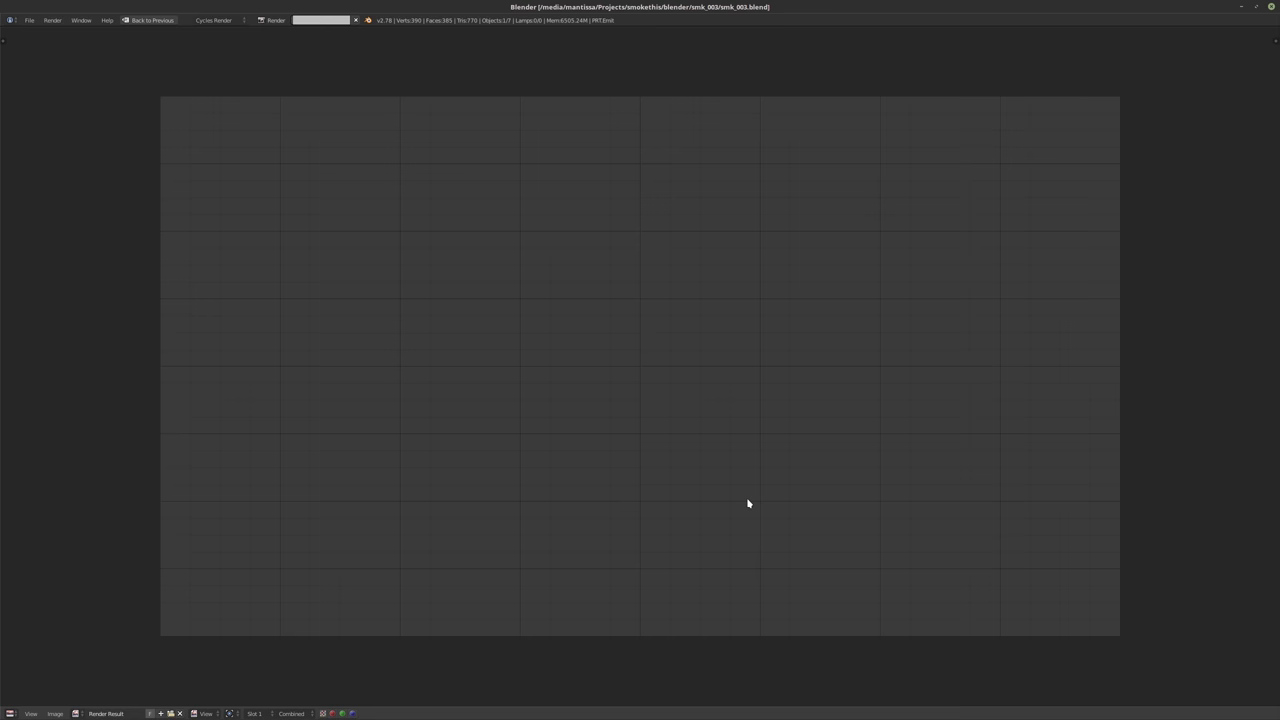
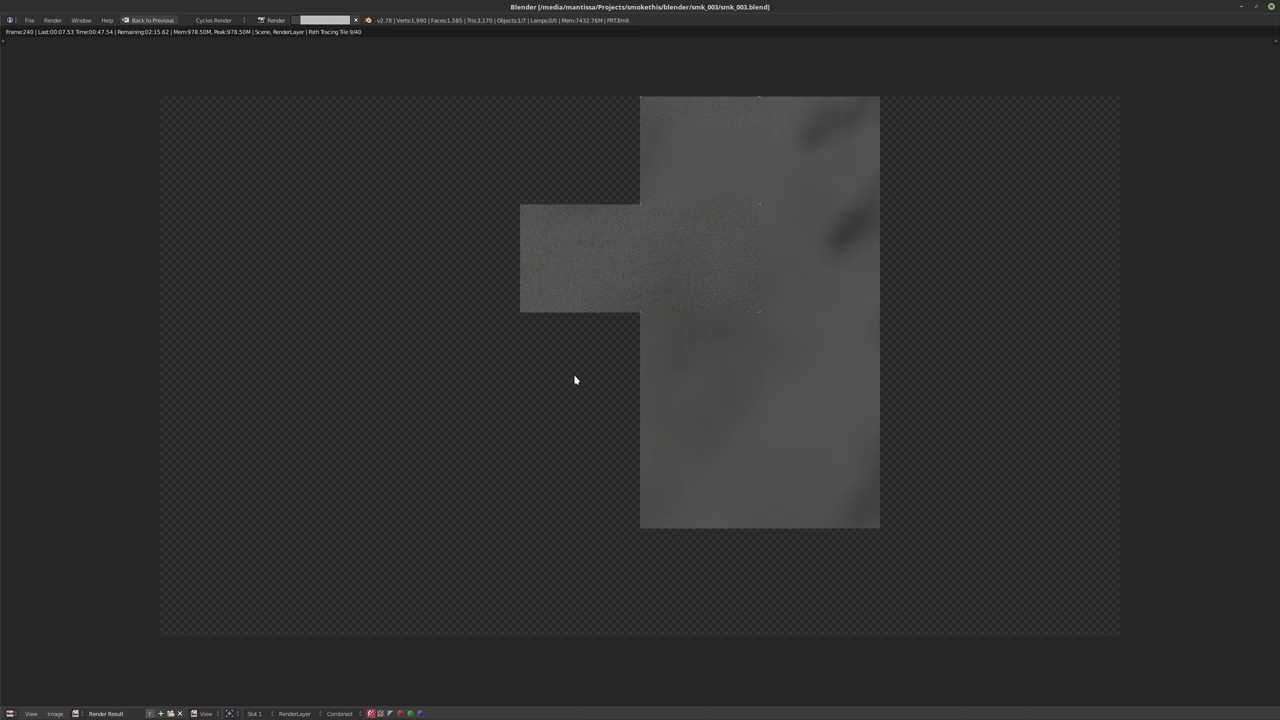
key("Escape")
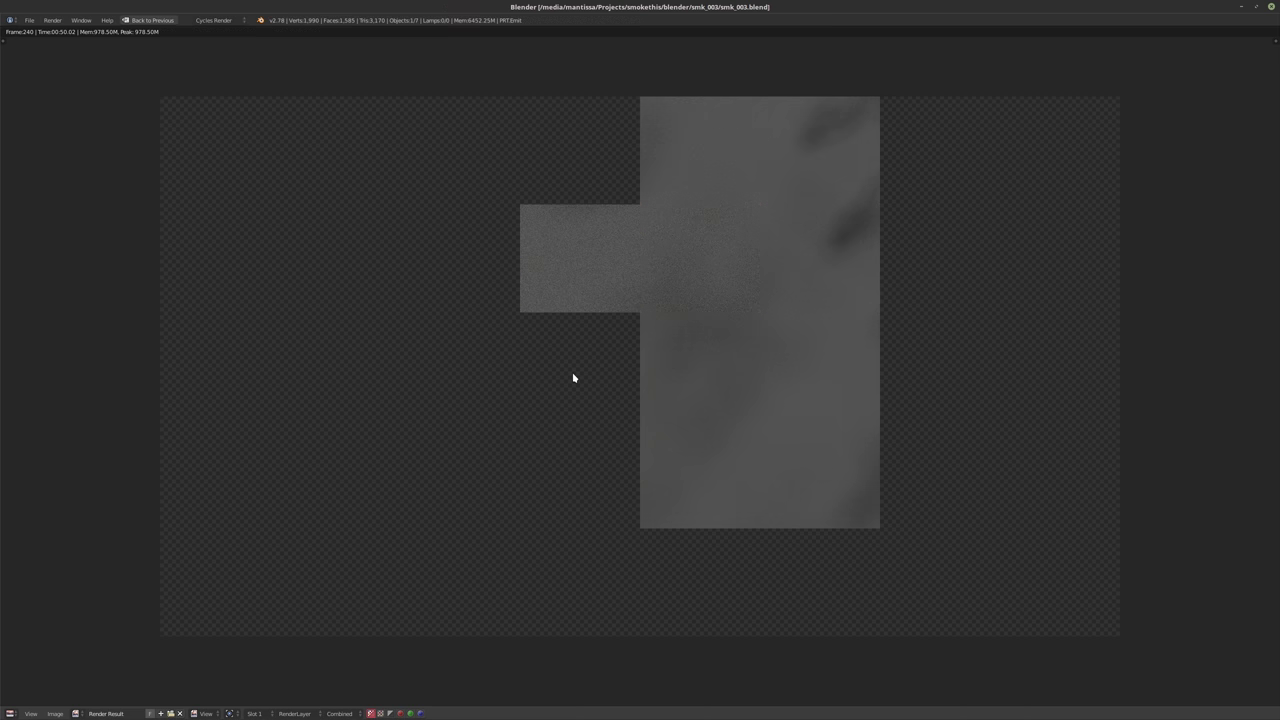
key("Escape")
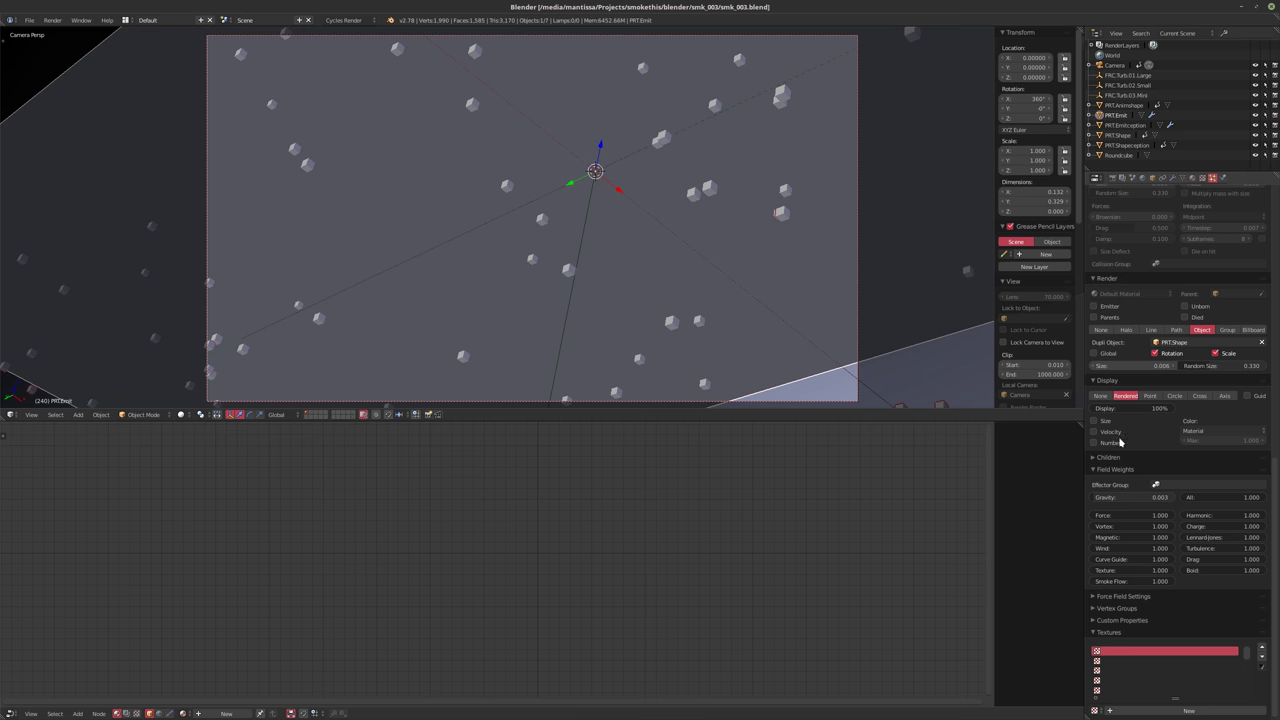
Select the camera and enable Depth Of Field in the 3D viewport's shading
left_click(1114, 66)
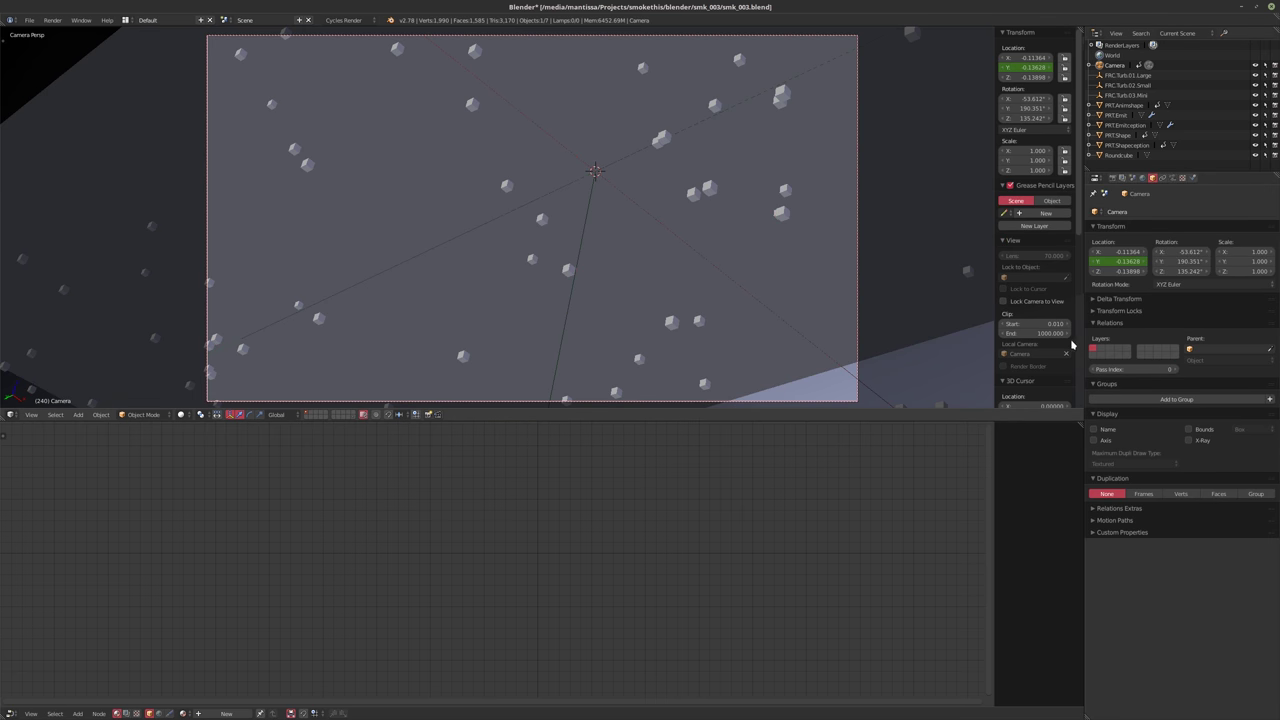
scroll(1030, 330, "down", 3)
scroll(1004, 356, "down", 4)
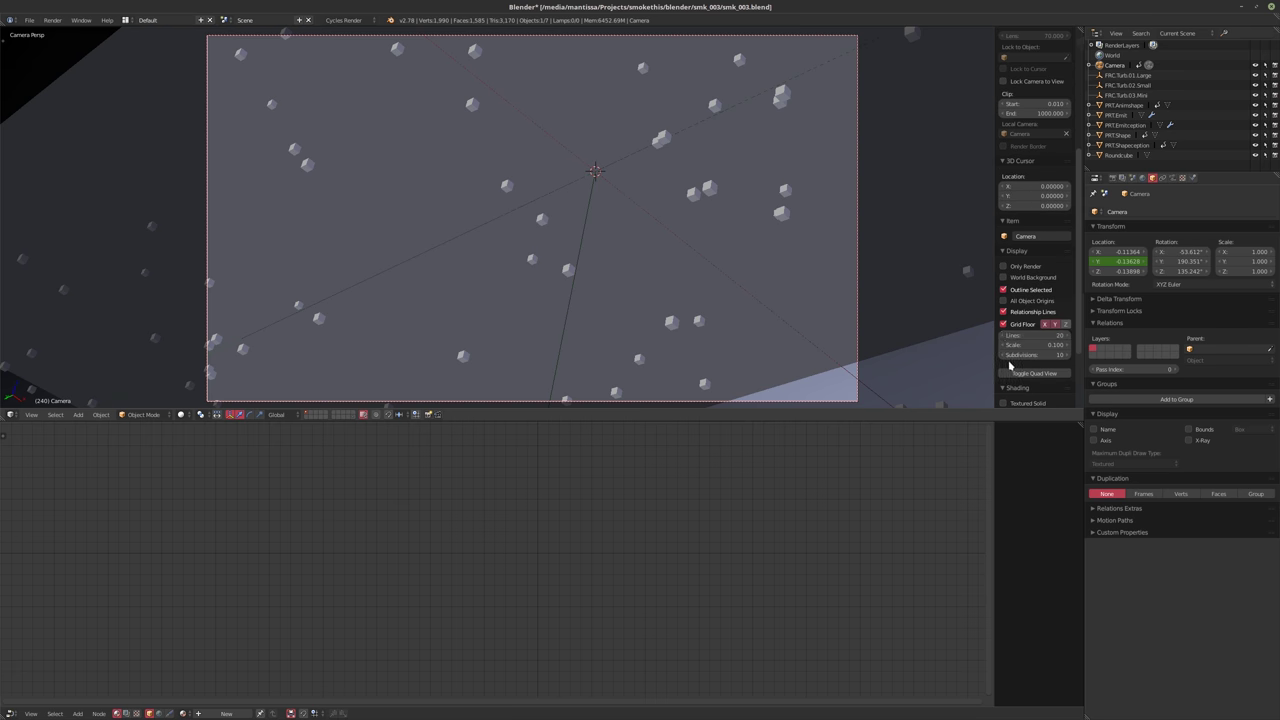
scroll(1003, 351, "down", 1)
left_click(1003, 356)
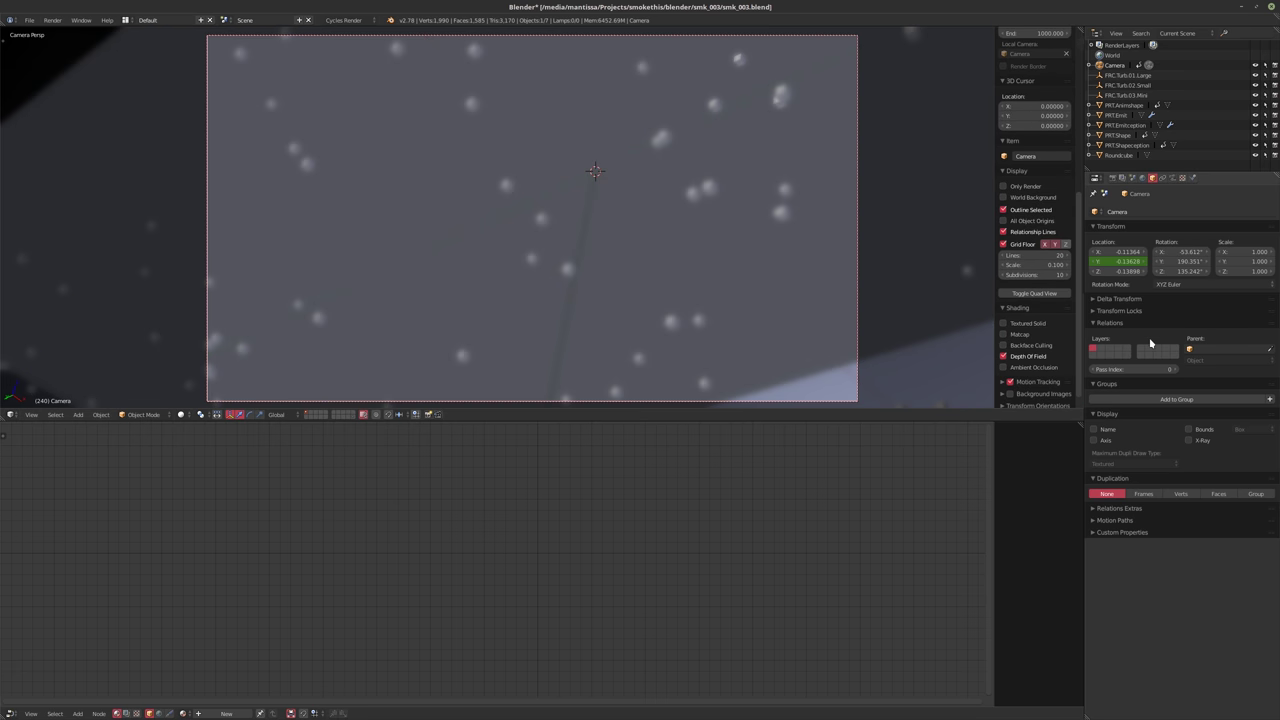
Set the camera's depth of field aperture size to 0.001 and save over smk_003.blend
left_click(1173, 178)
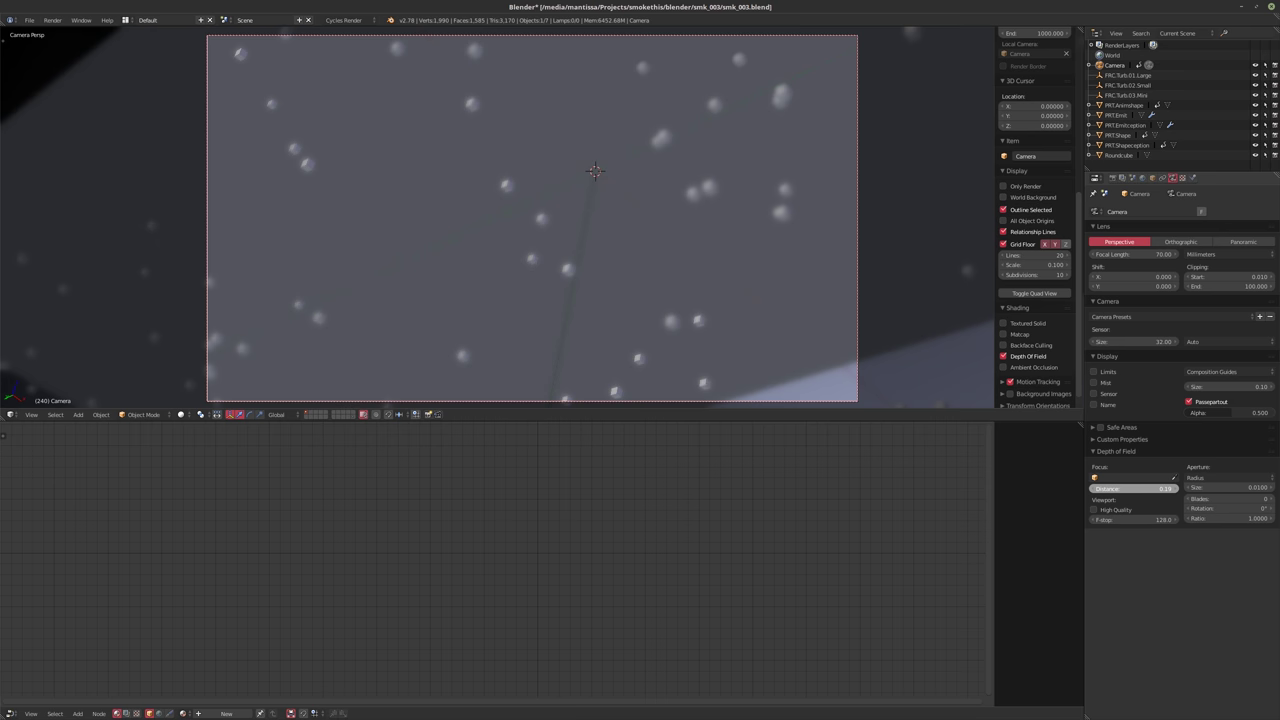
left_click(1228, 488)
key("BackSpace")
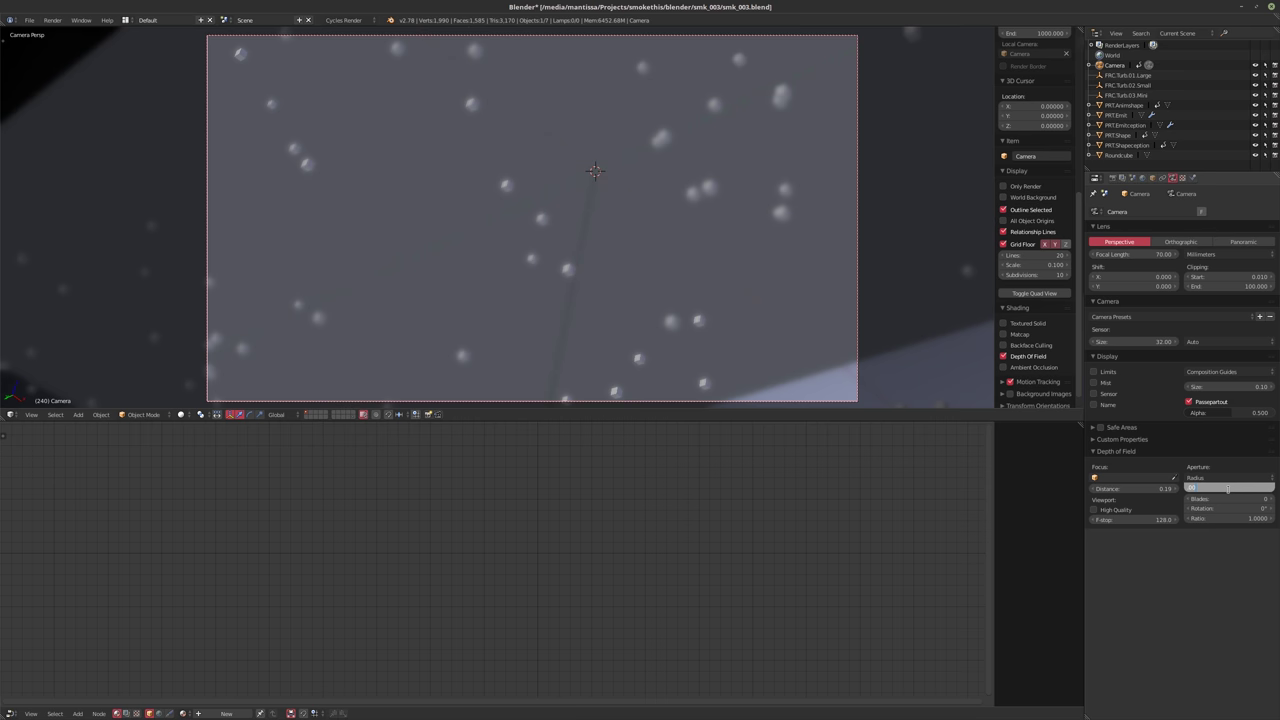
type(".001")
key("Return")
key("ctrl+s")
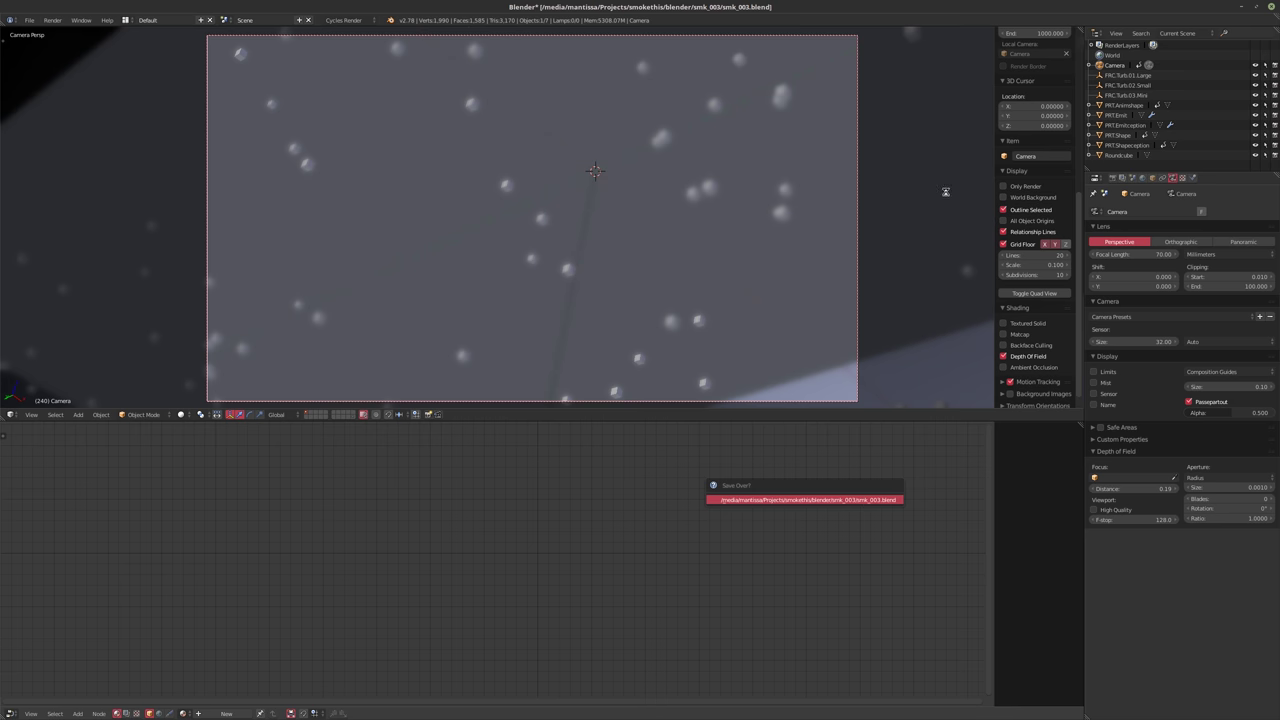
key("Return")
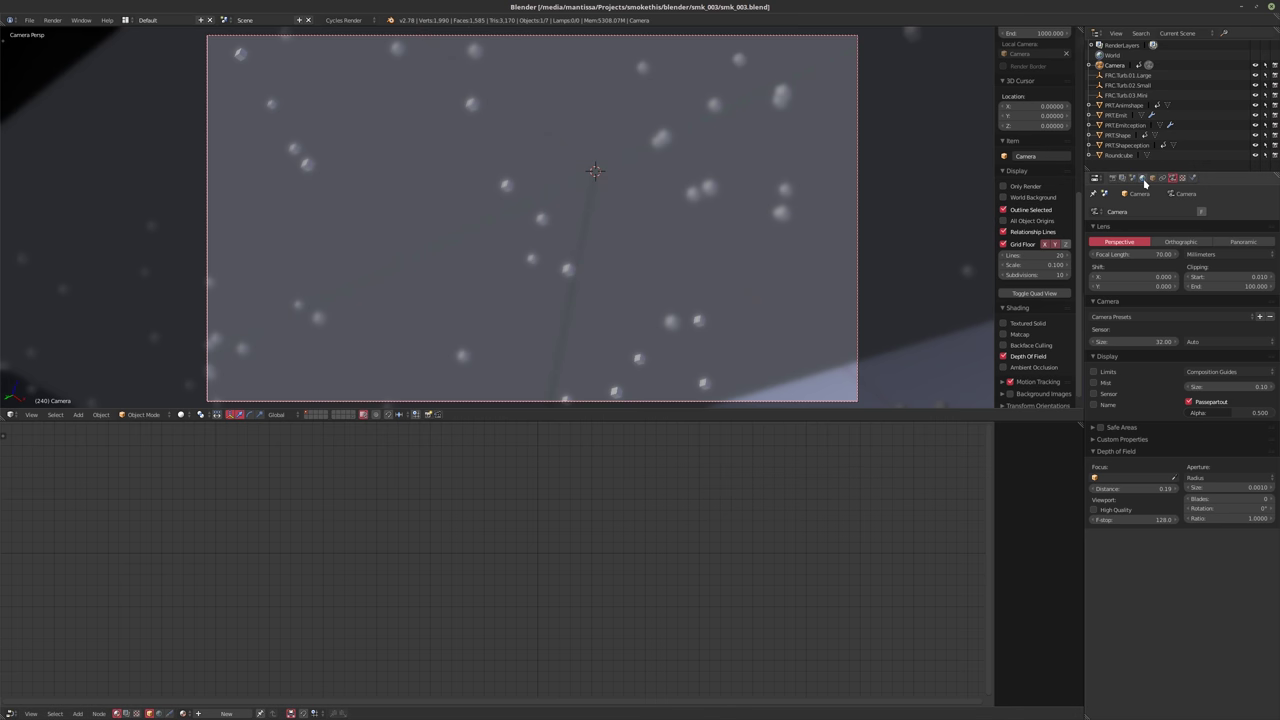
Preview the scene in rendered shading and add Texture Coordinate and Mapping nodes to the world's Environment Texture
left_click(1144, 179)
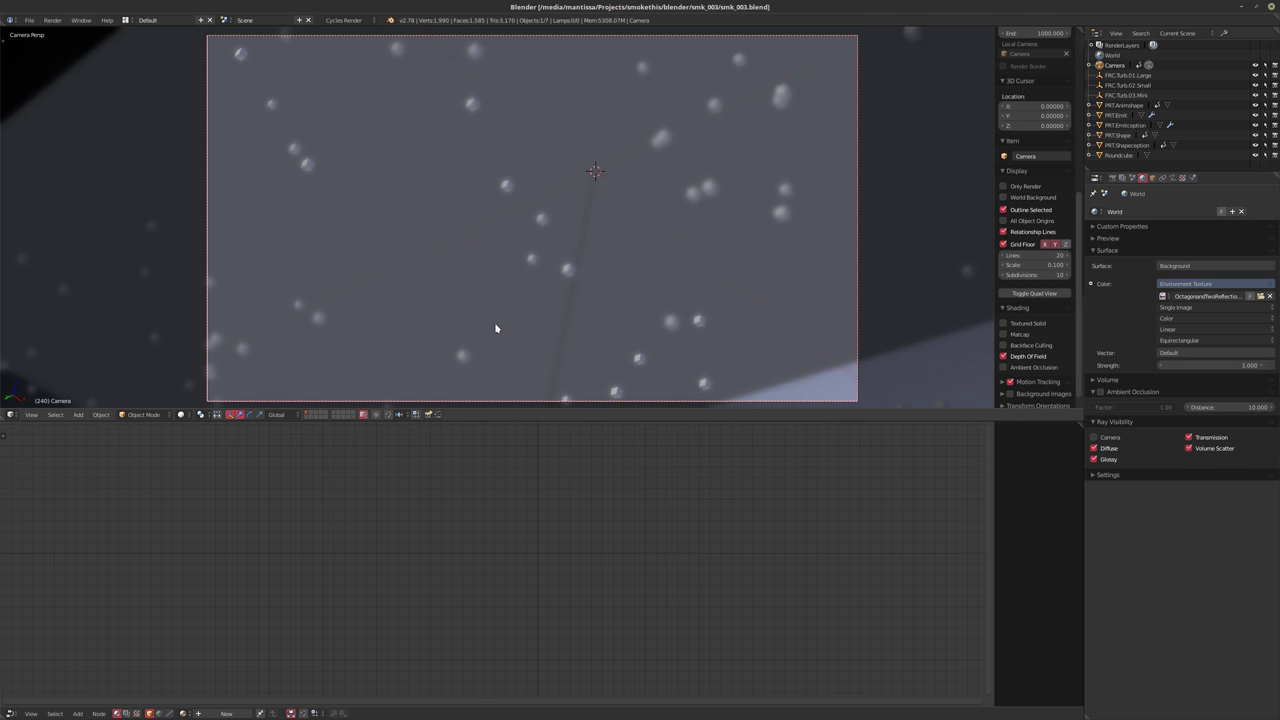
key("shift+z")
left_click(10, 713)
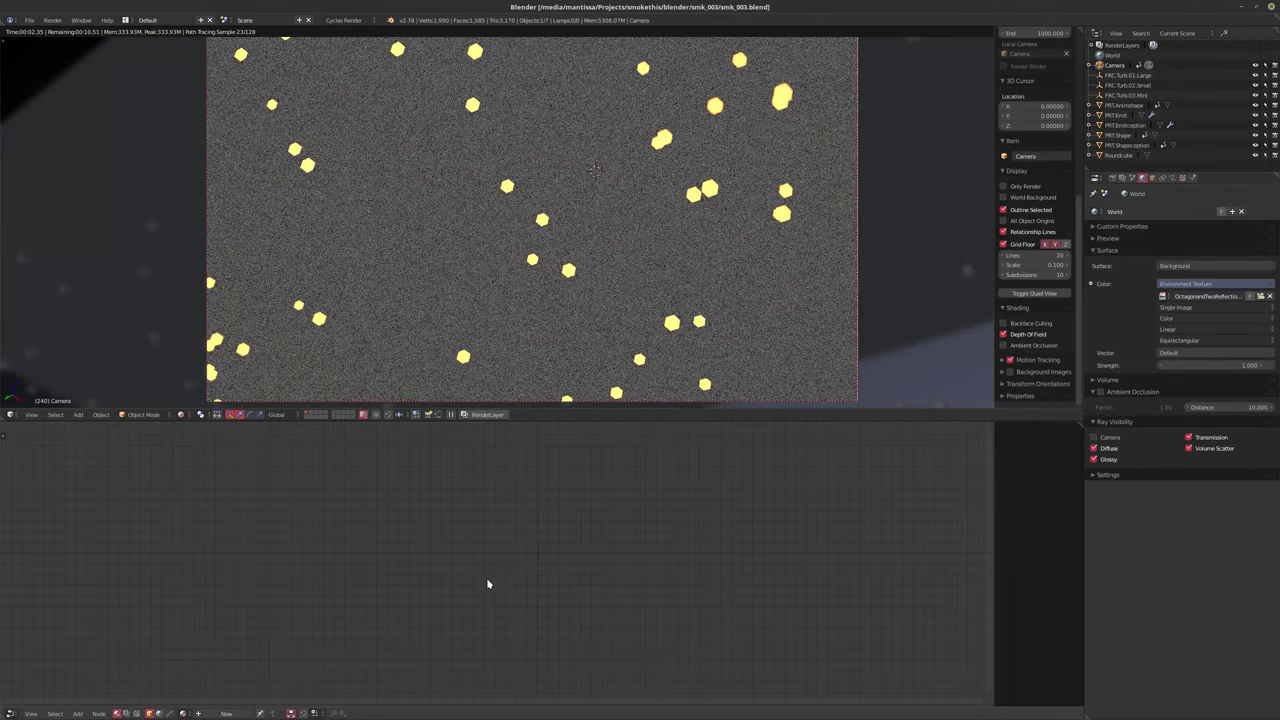
left_click(125, 713)
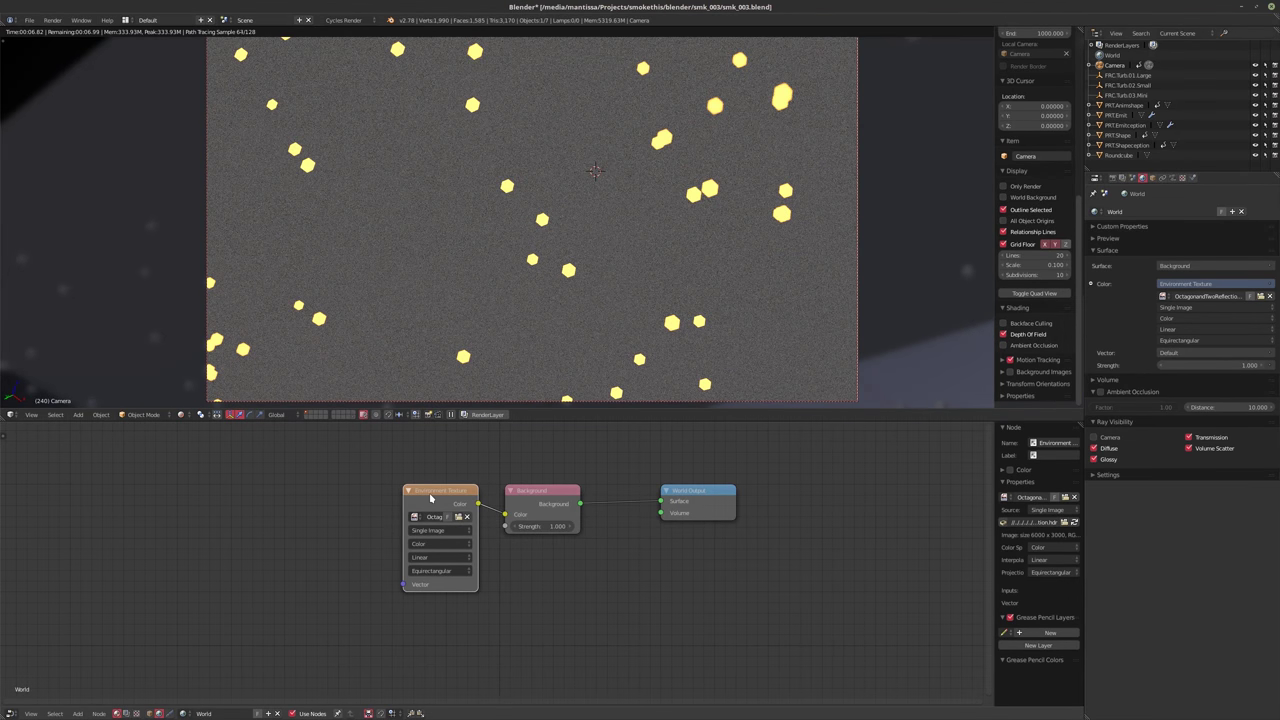
key("ctrl+t")
key("Home")
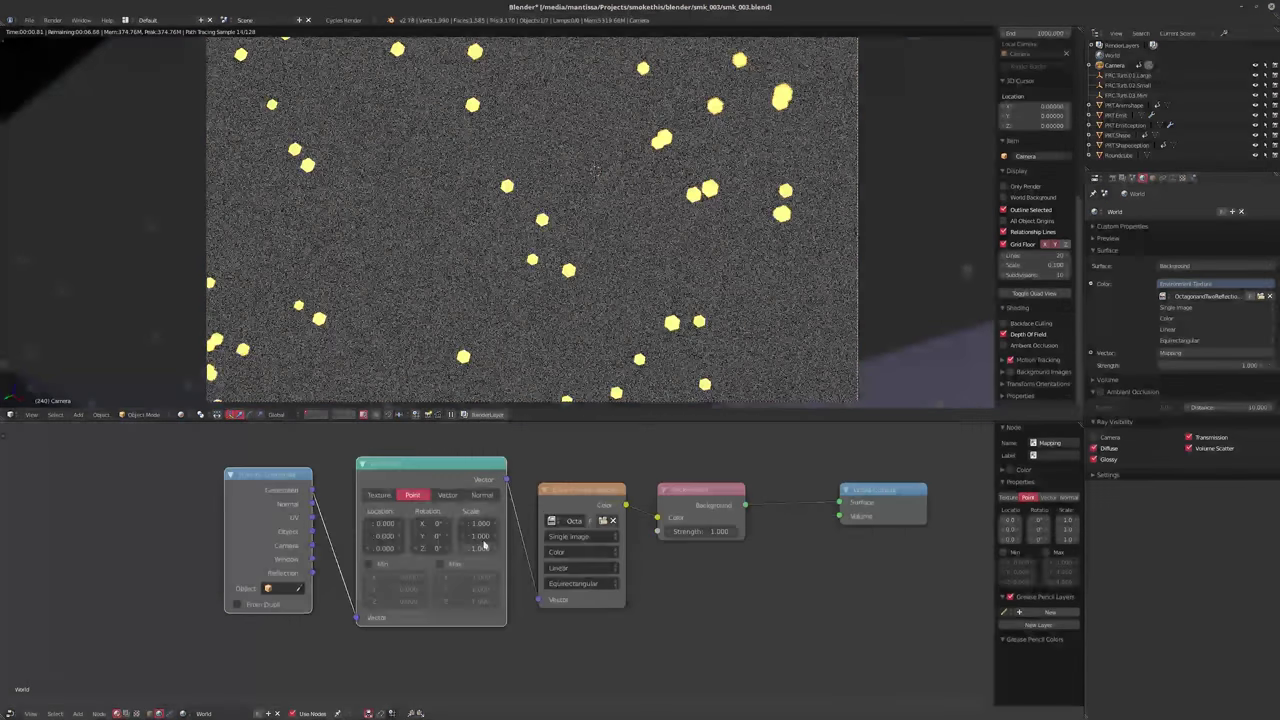
Try rotating the environment's Mapping node on X, Y and Z, returning each rotation to 0°
mouse_move(425, 523)
left_mouse_down()
mouse_move(520, 525)
mouse_move(422, 528)
left_mouse_up()
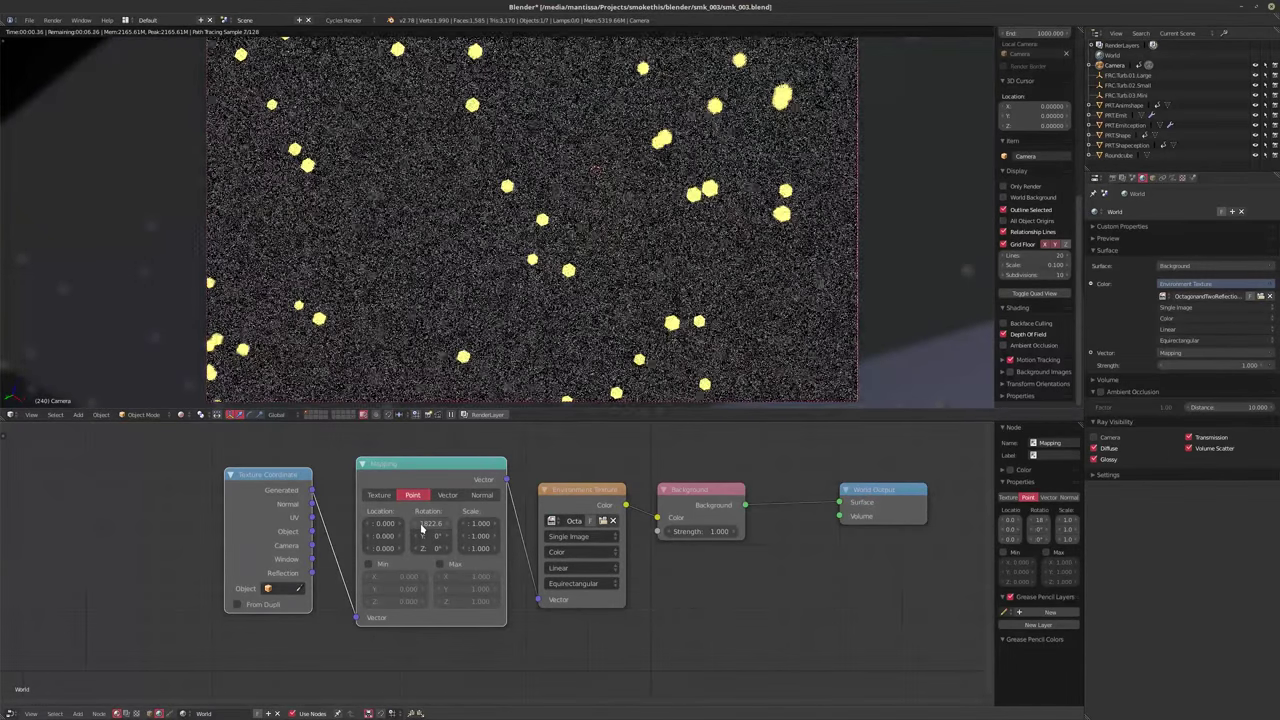
left_click(427, 526)
type("0")
key("Return")
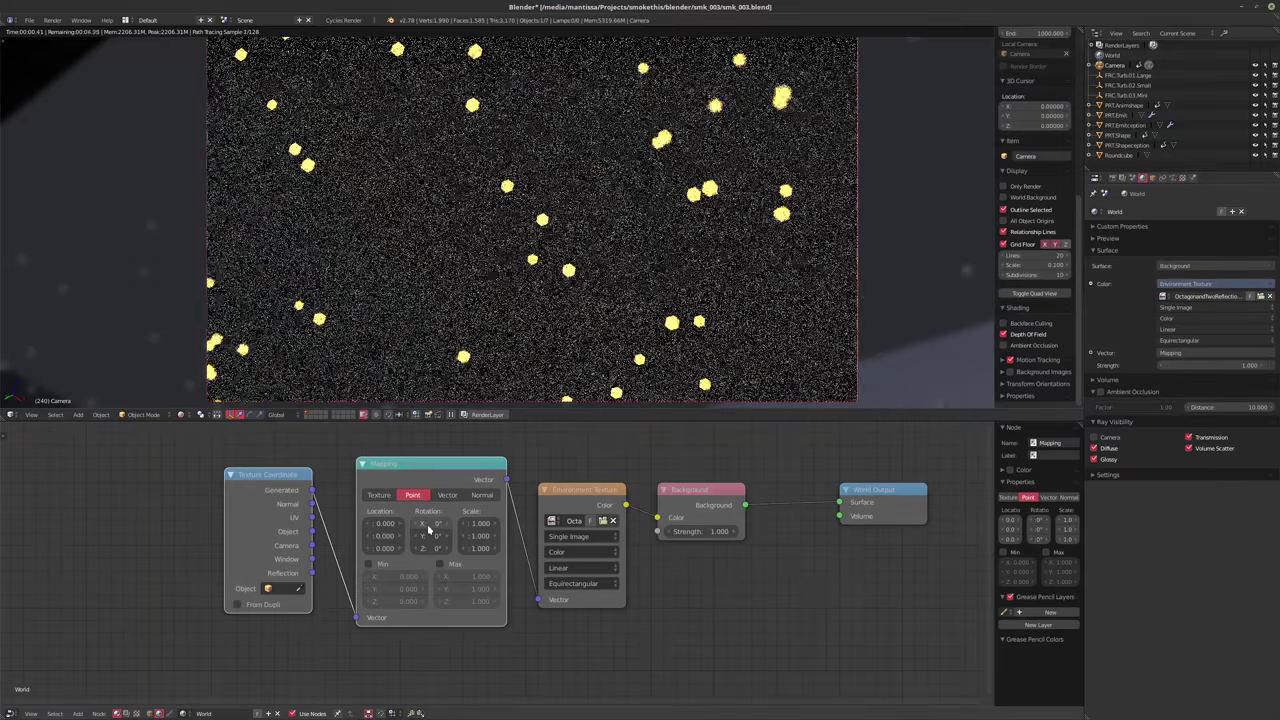
left_click_drag(431, 535, 512, 535)
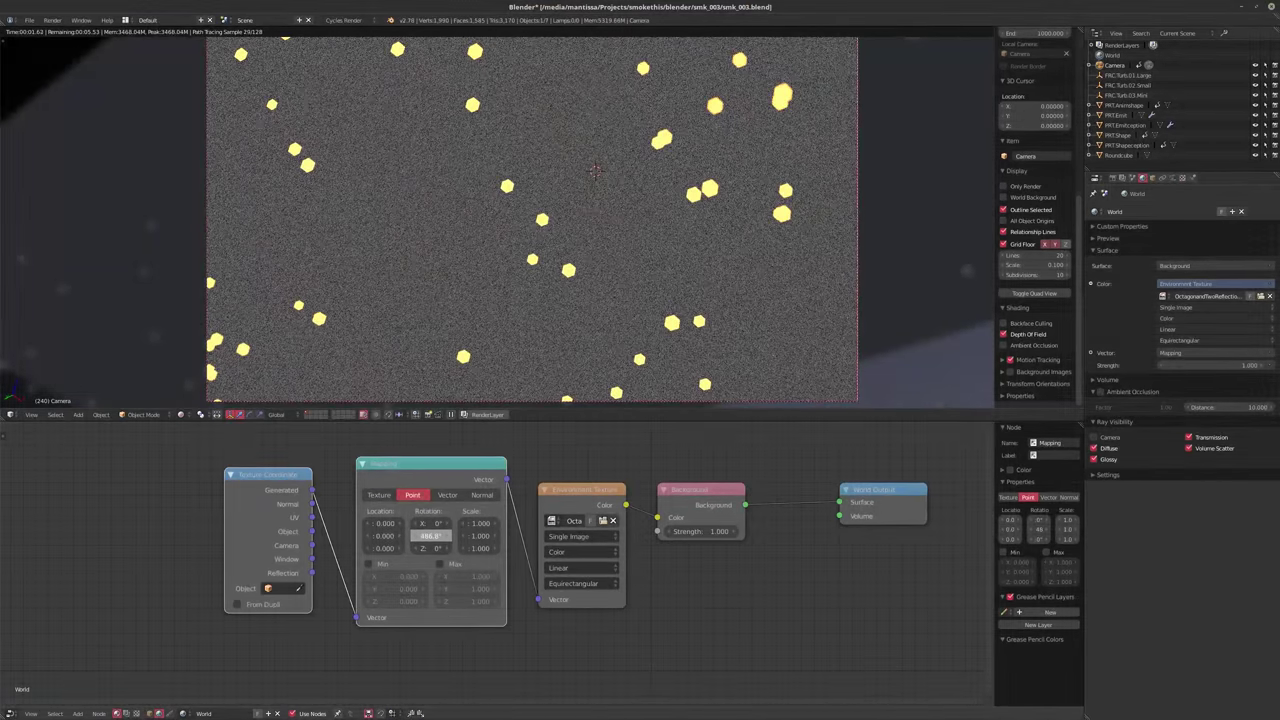
left_click(428, 536)
type("0")
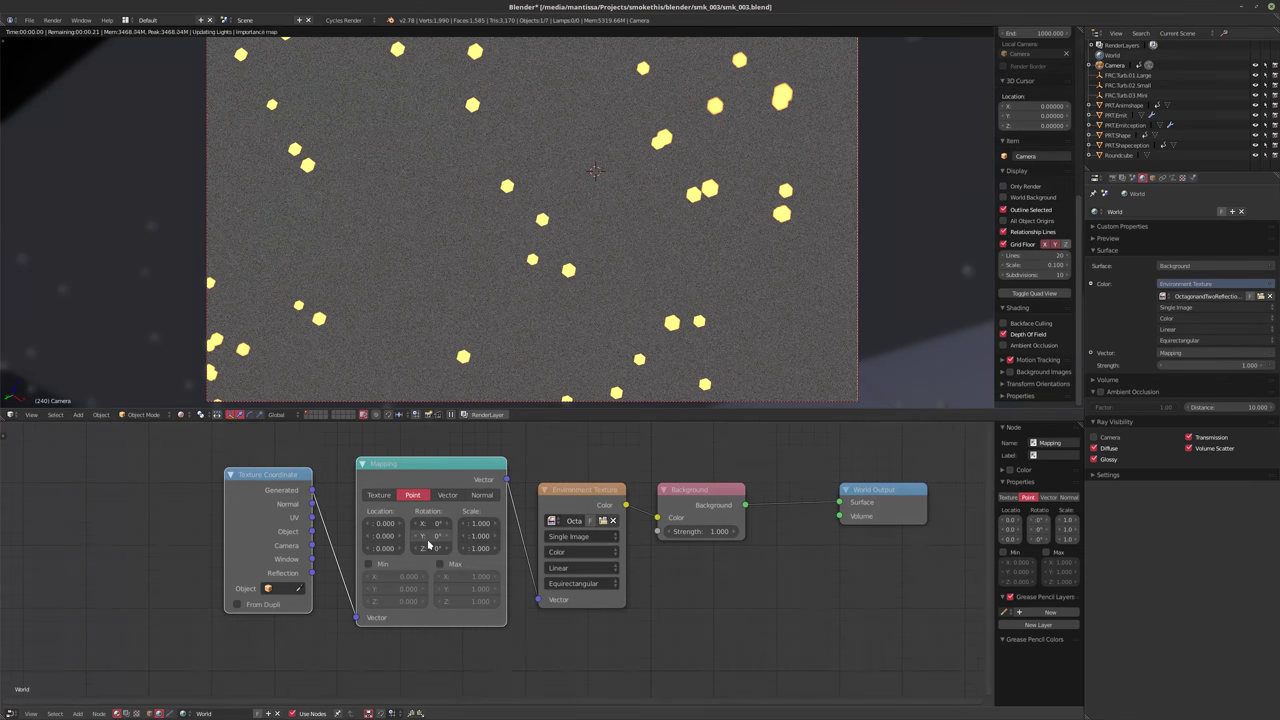
key("Return")
mouse_move(428, 548)
left_mouse_down()
mouse_move(470, 548)
mouse_move(428, 548)
left_mouse_up()
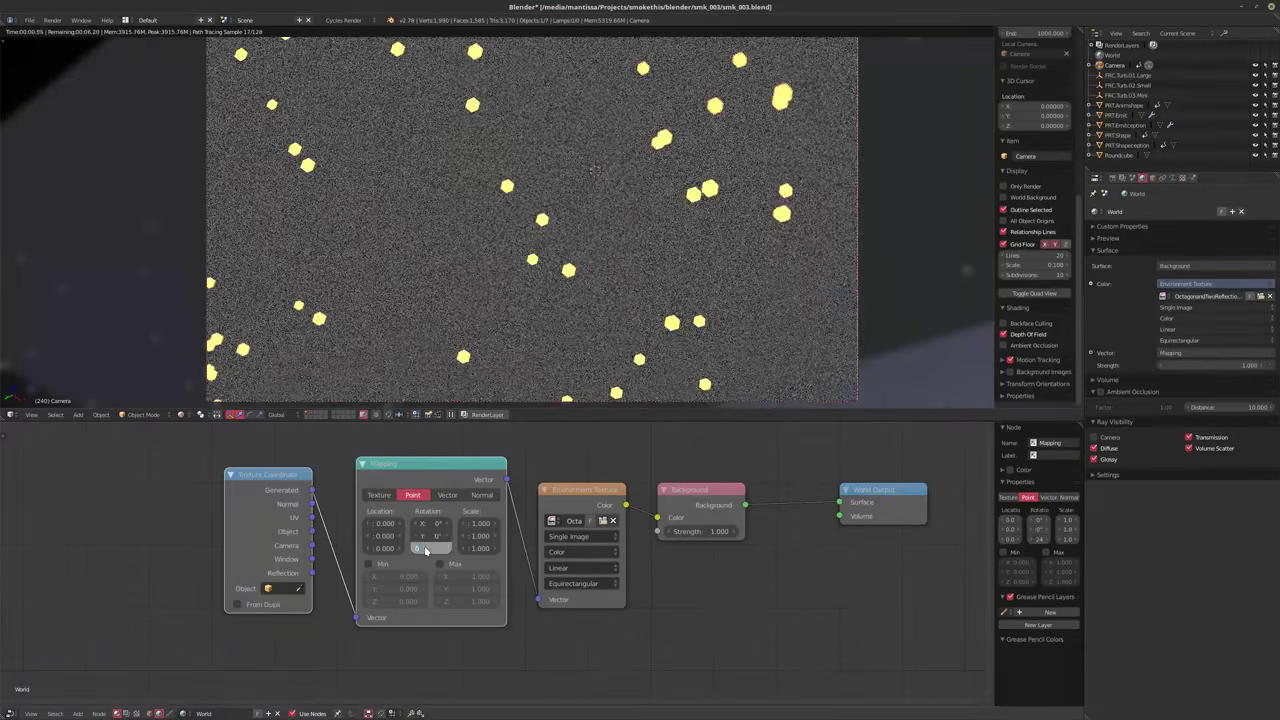
key("BackSpace")
Switch to the file manager and check the properties of the blendcache_smk_003 folder in smk_003
mouse_move(59, 714)
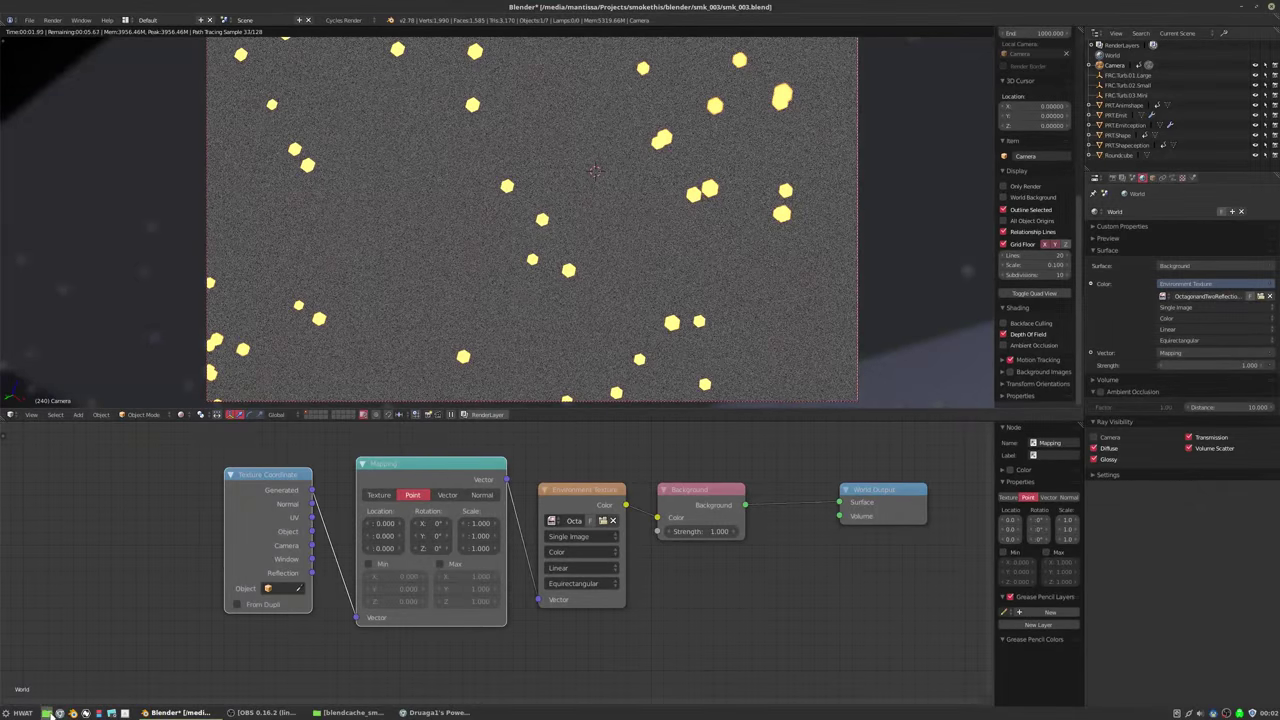
left_click(388, 714)
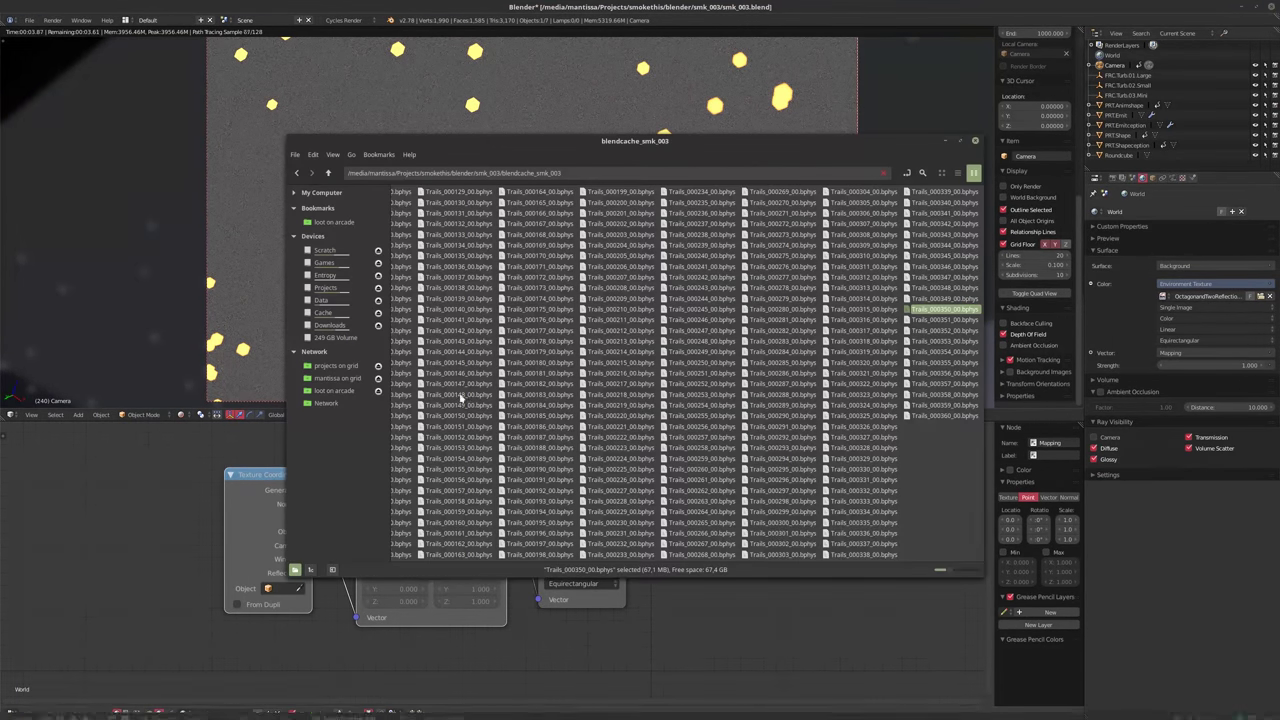
left_click(327, 172)
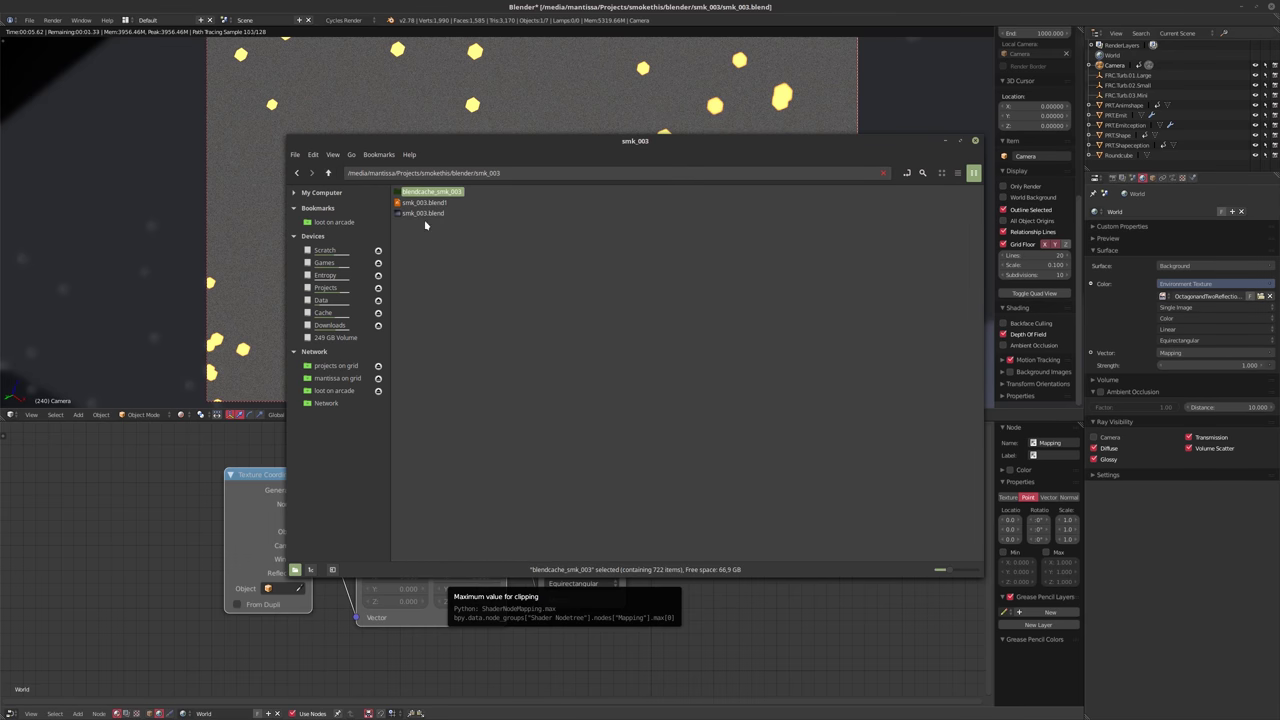
right_click(432, 193)
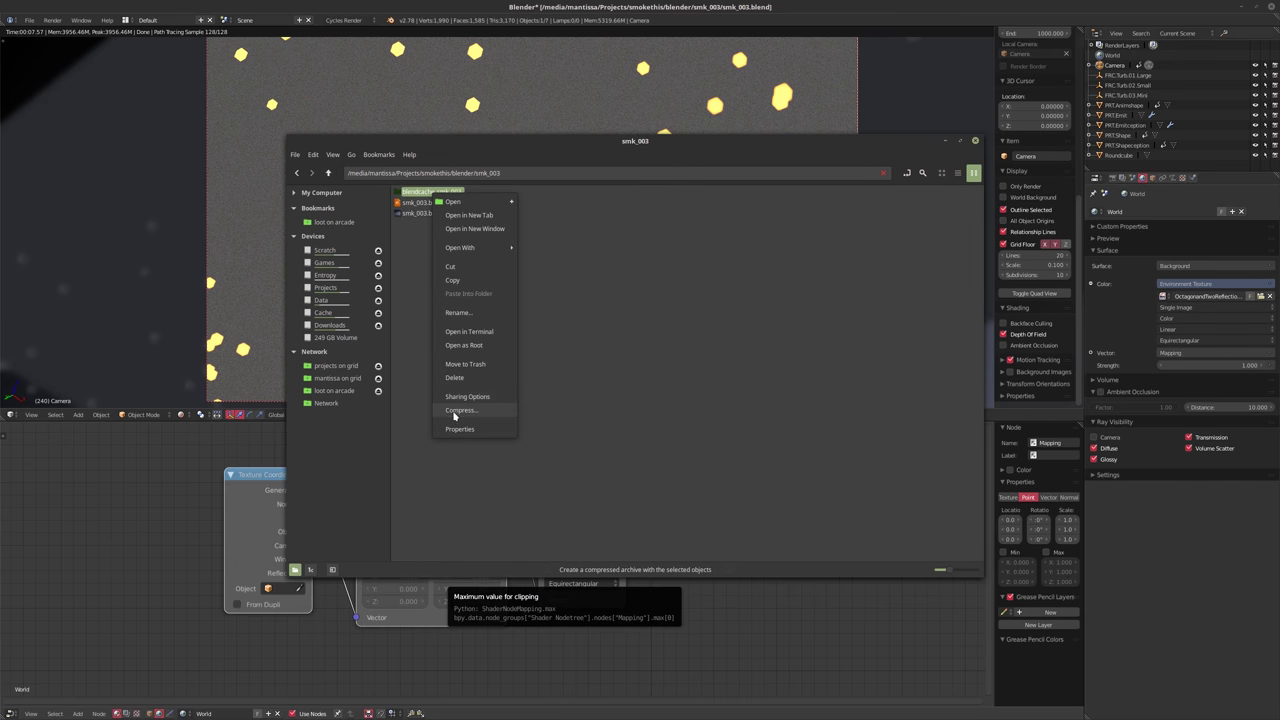
left_click(450, 414)
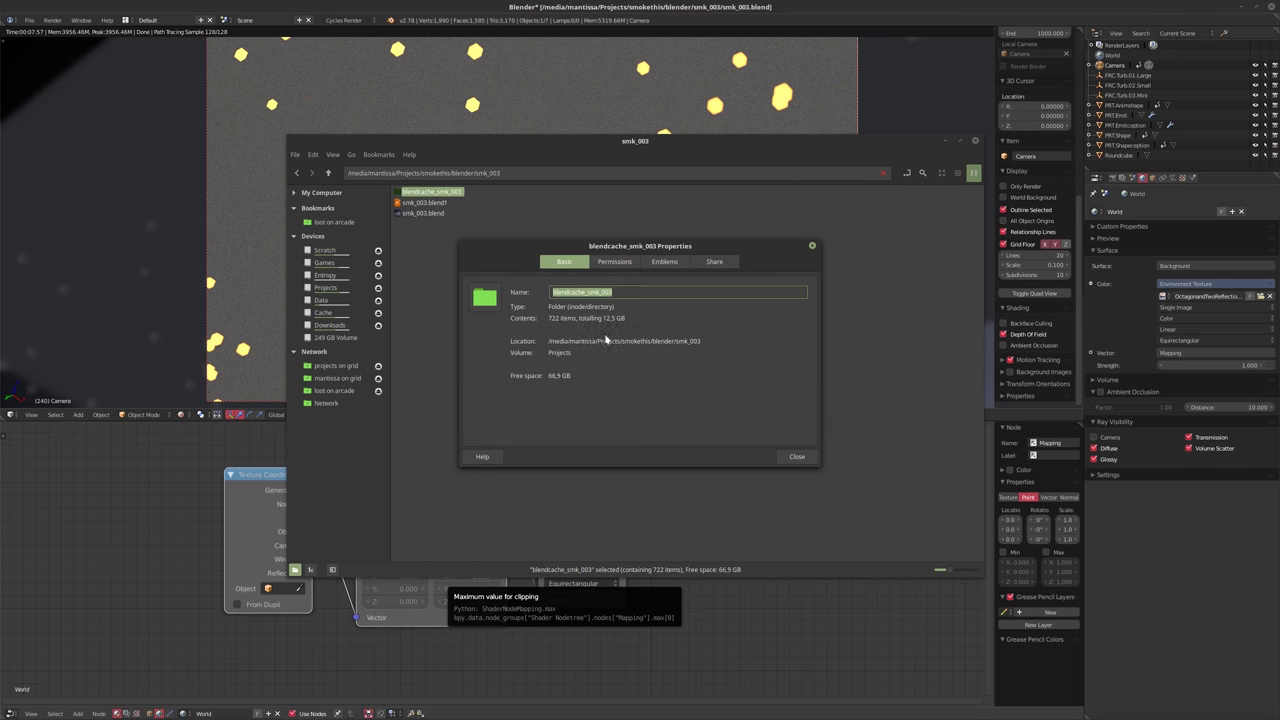
left_click(796, 456)
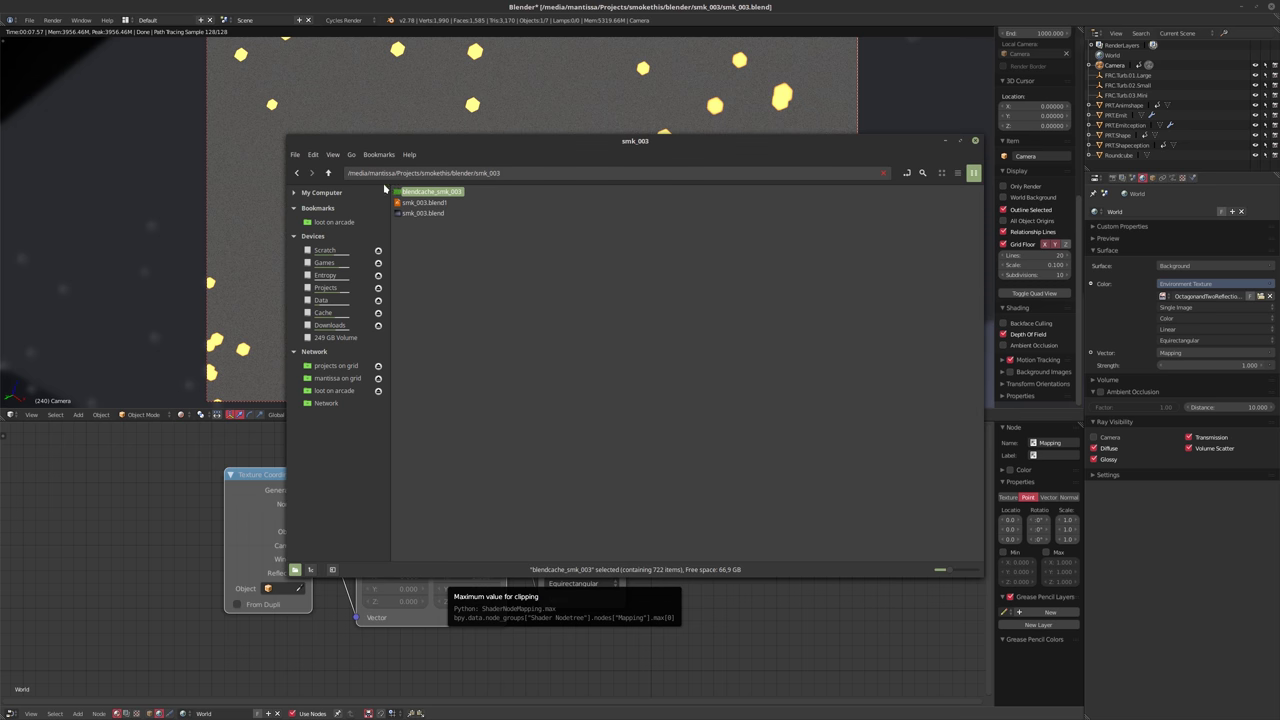
Open smk_002.blend from the smk_002 folder, look at its world settings, and return to the smk_003 scene
key("alt+Up")
double_click(409, 213)
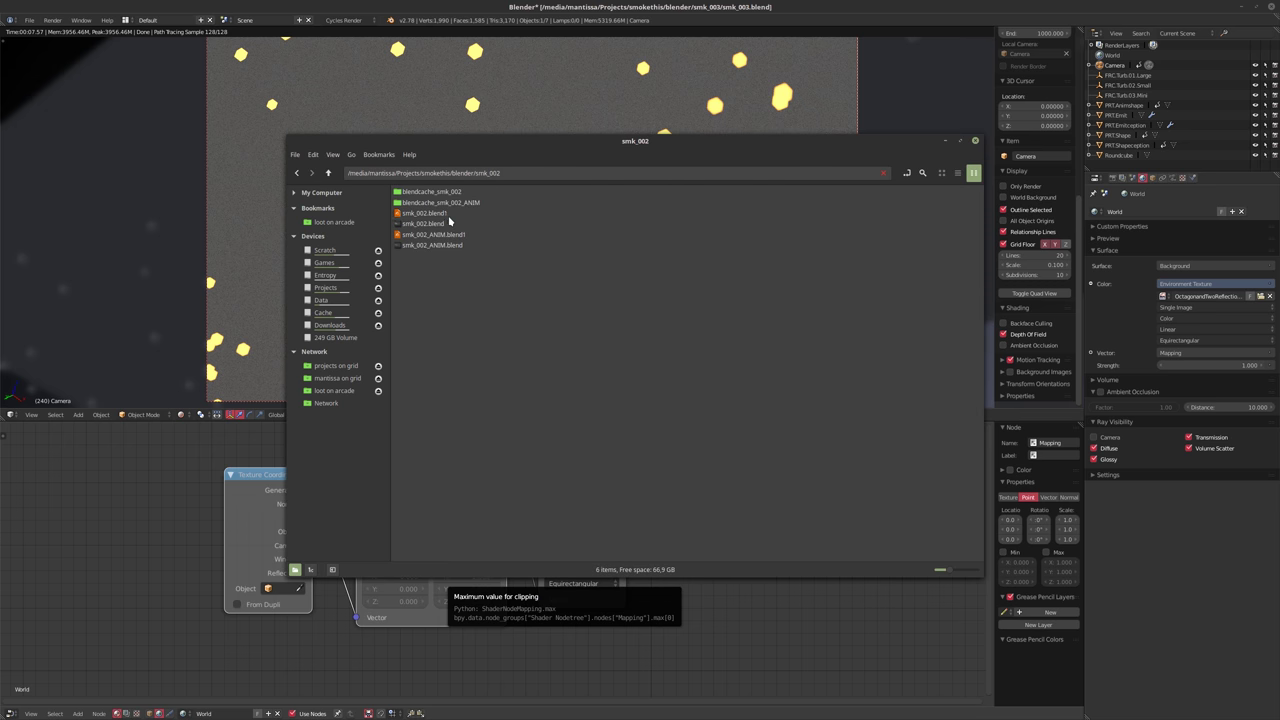
left_click(413, 225)
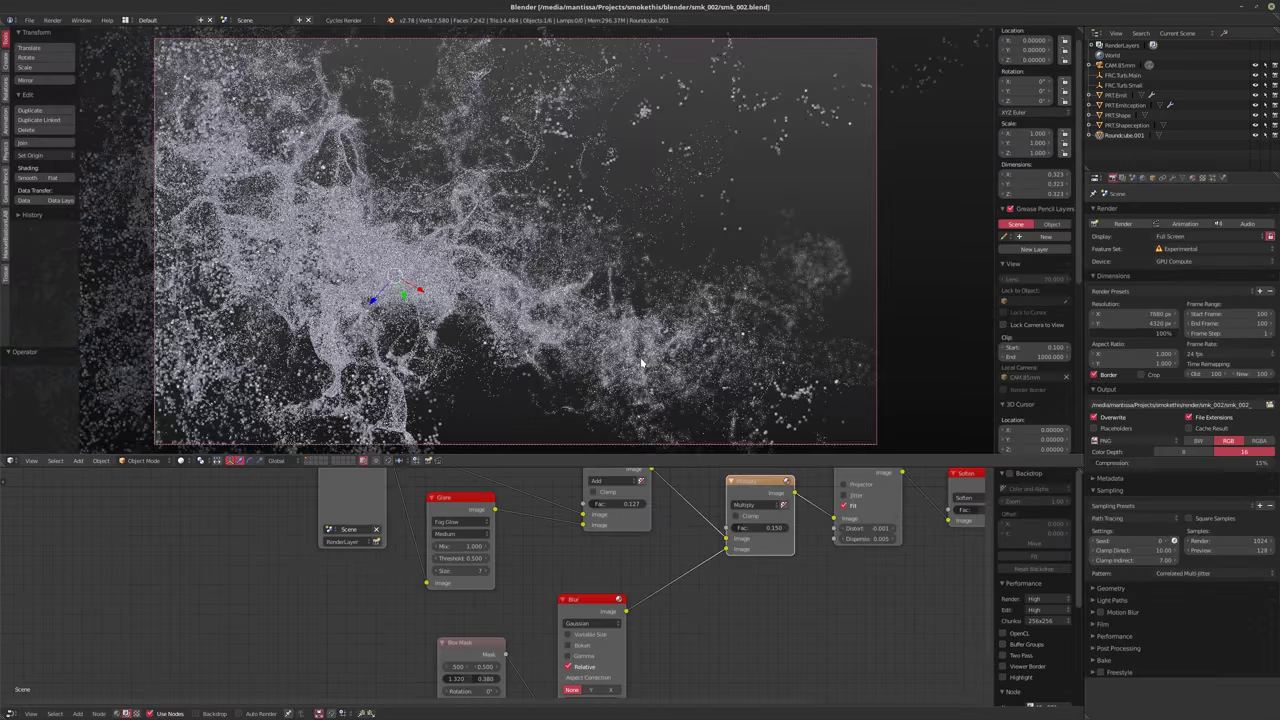
left_click(1143, 177)
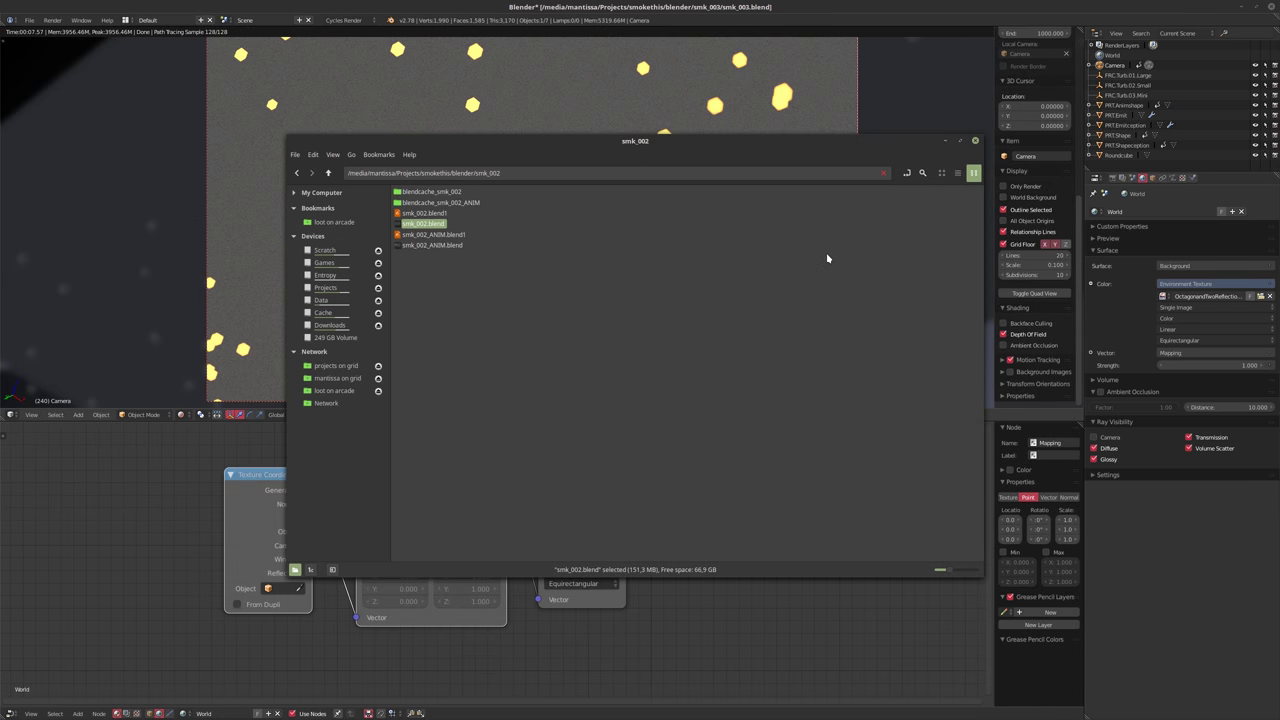
left_click(946, 144)
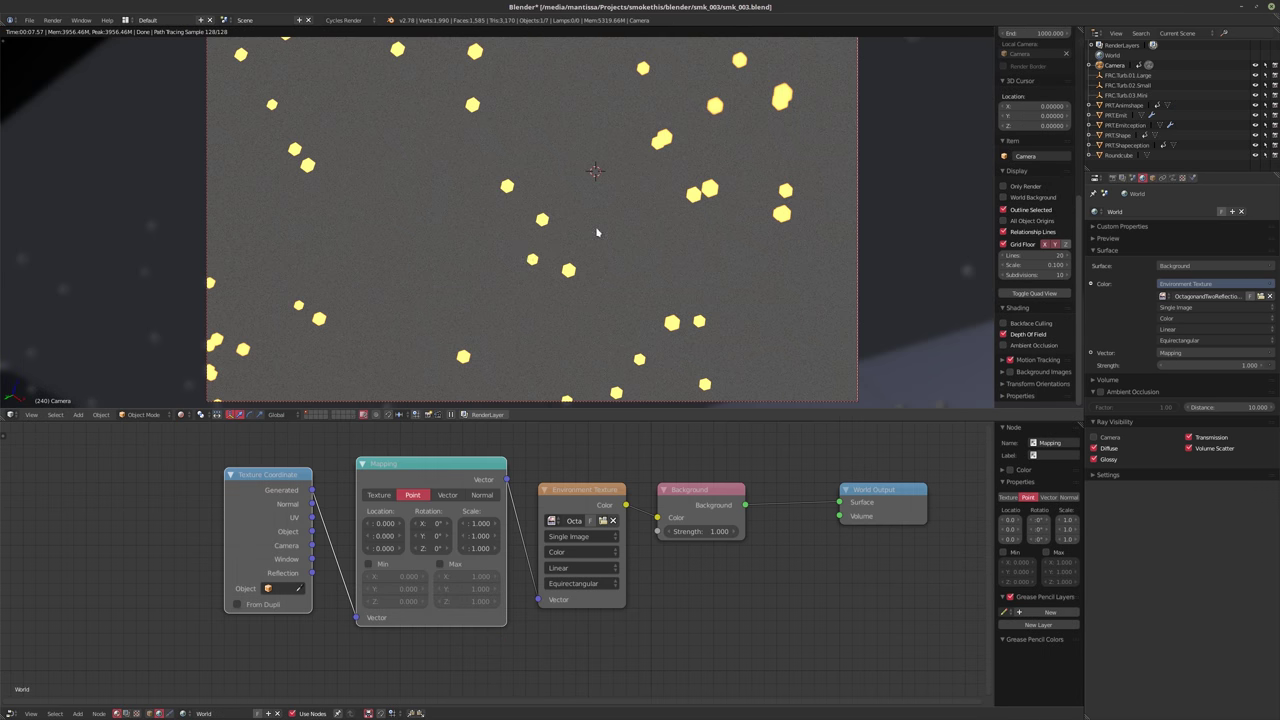
Rotate the environment mapping to about 441.4° on Z, and briefly hide PRT.Emit before showing it again
left_click_drag(430, 548, 620, 548)
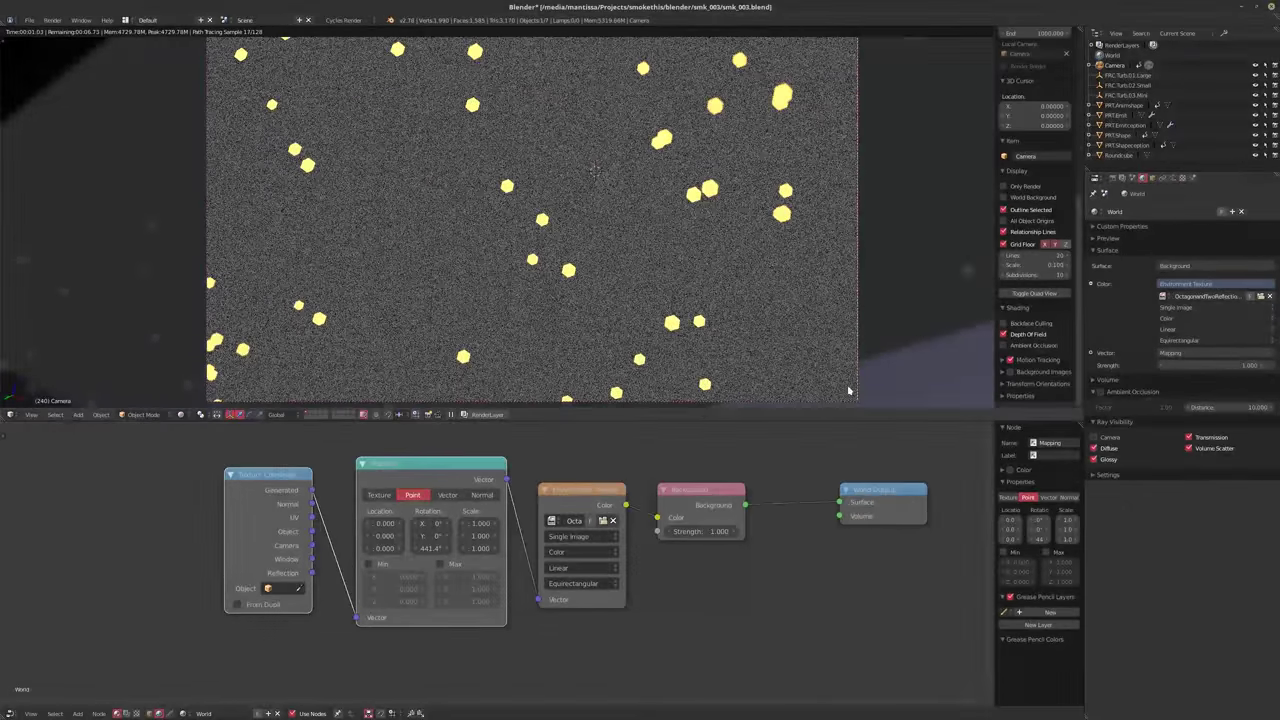
left_click(1255, 116)
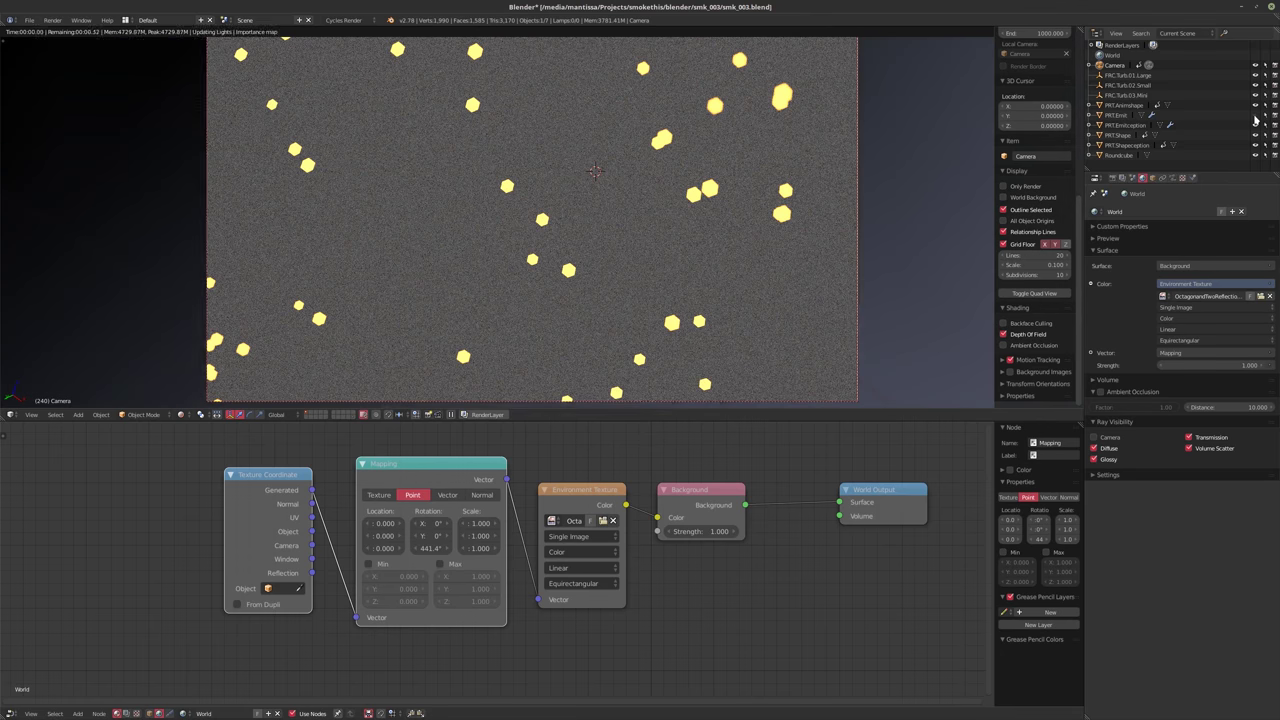
left_click(1254, 117)
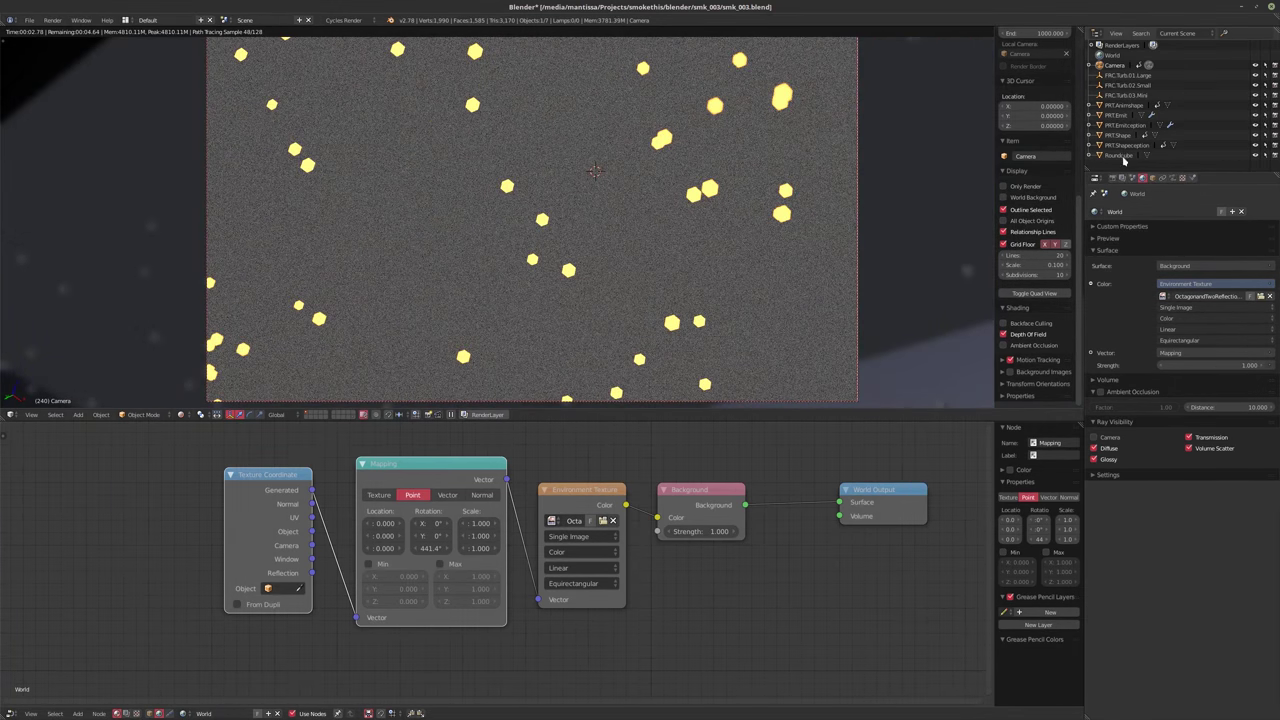
Try 5 for the Value node driving Roundcube's volume densities, and settle on 0.1
left_click(1127, 155)
left_click(149, 713)
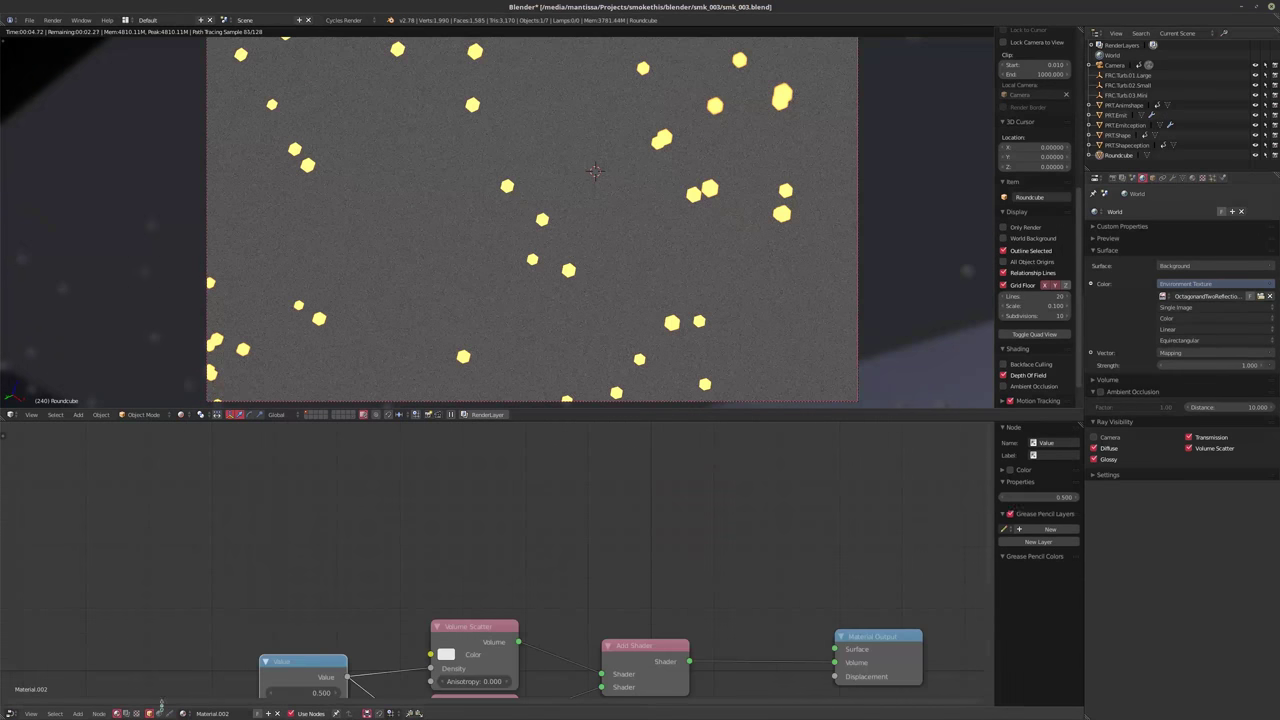
key("Home")
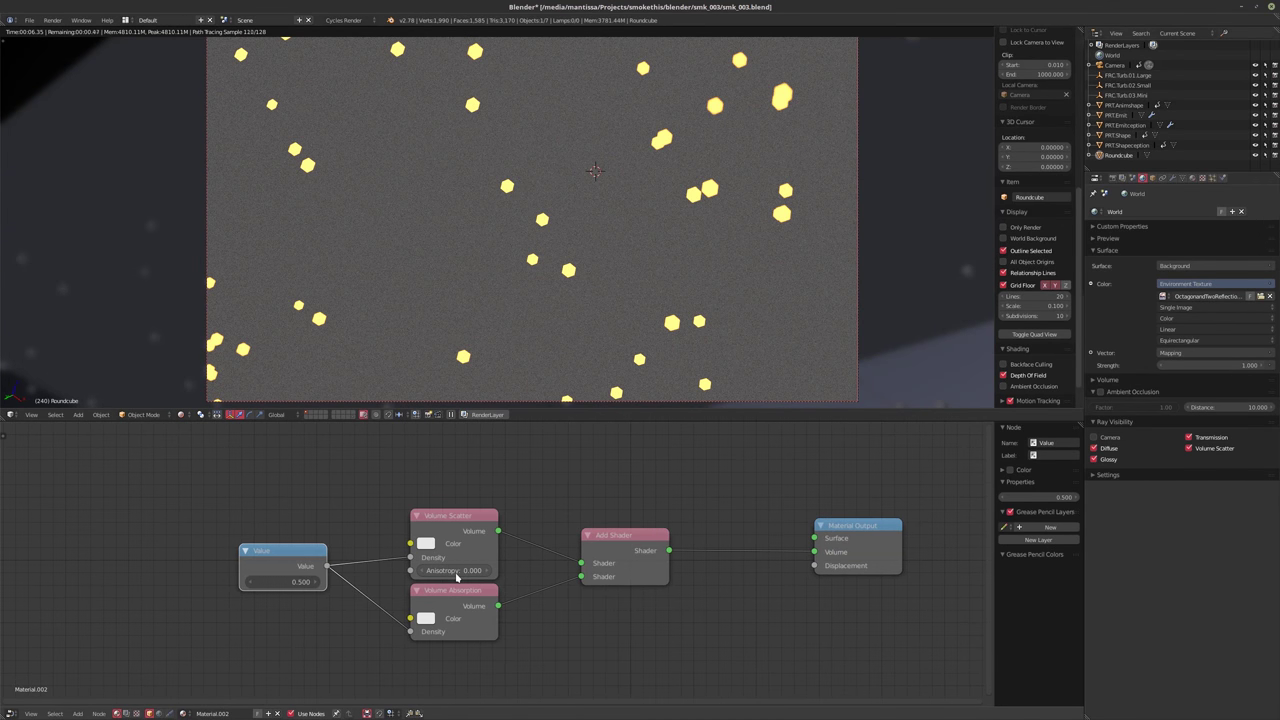
left_click(272, 582)
type("5")
key("Return")
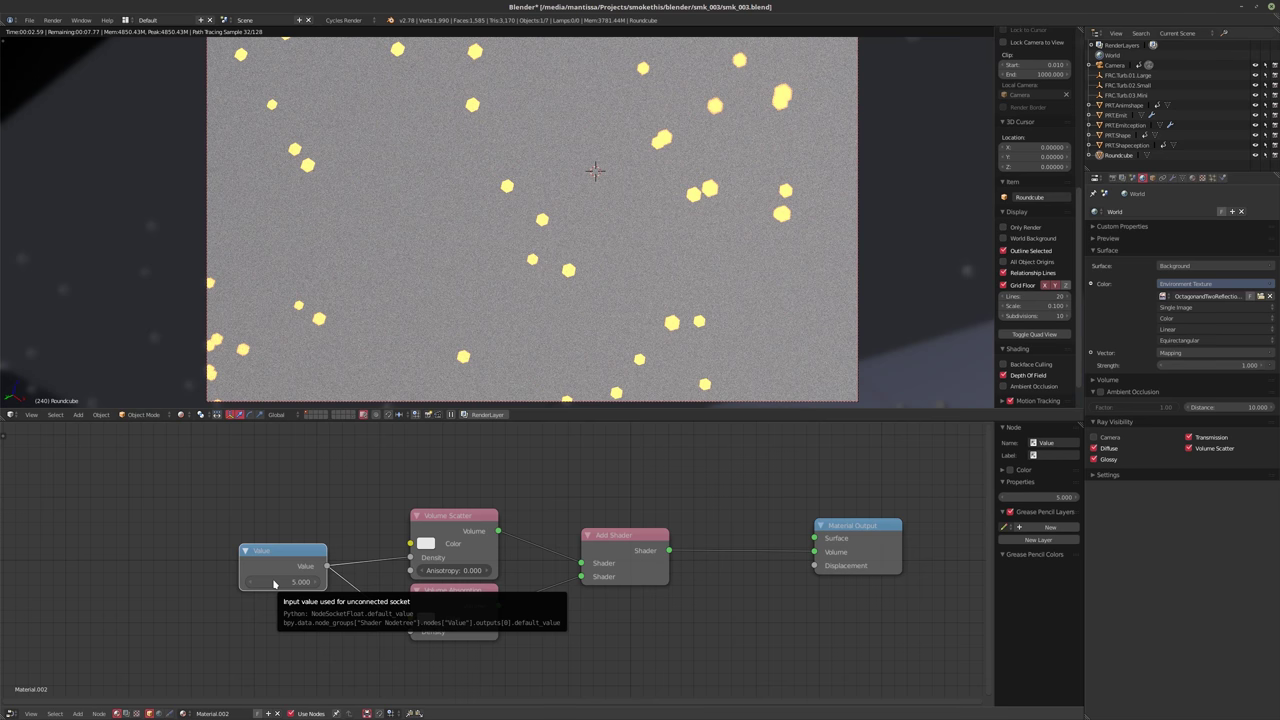
left_click(273, 582)
type("0.1")
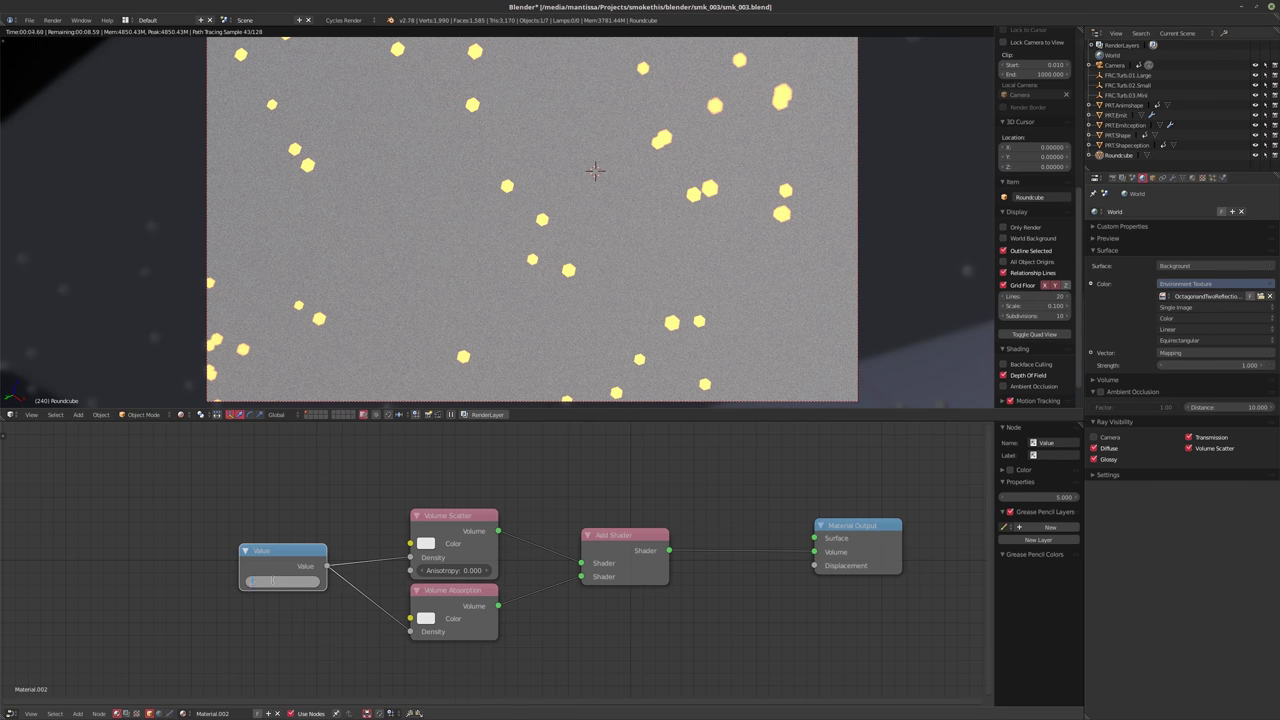
key("Return")
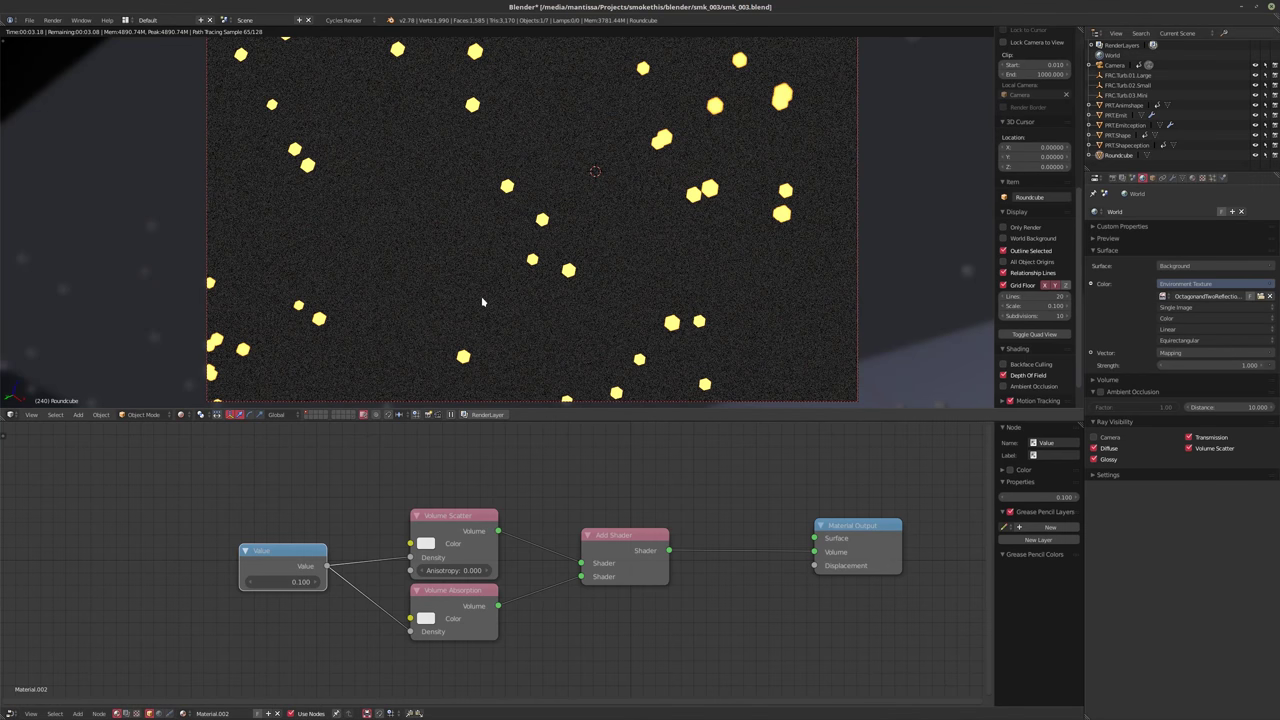
Leave the rendered preview, save over smk_003.blend, and run a partial test render with the reduced volume density
key("shift+z")
key("ctrl+s")
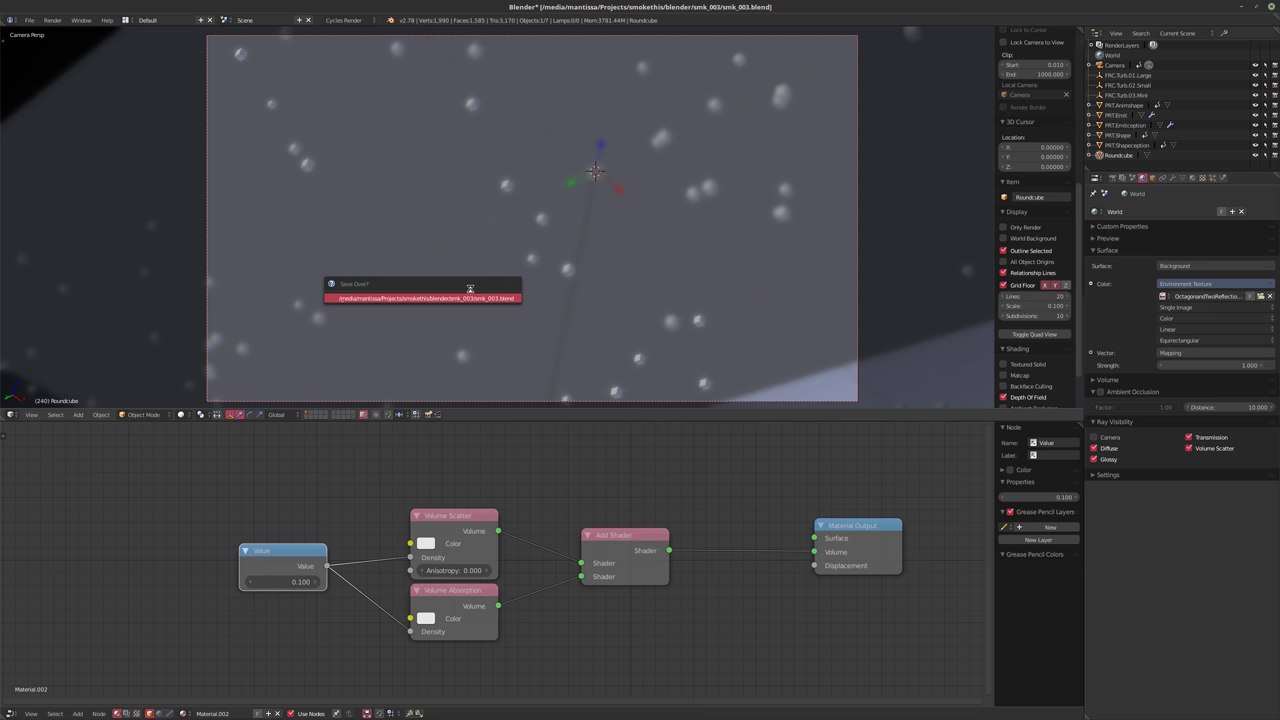
key("Return")
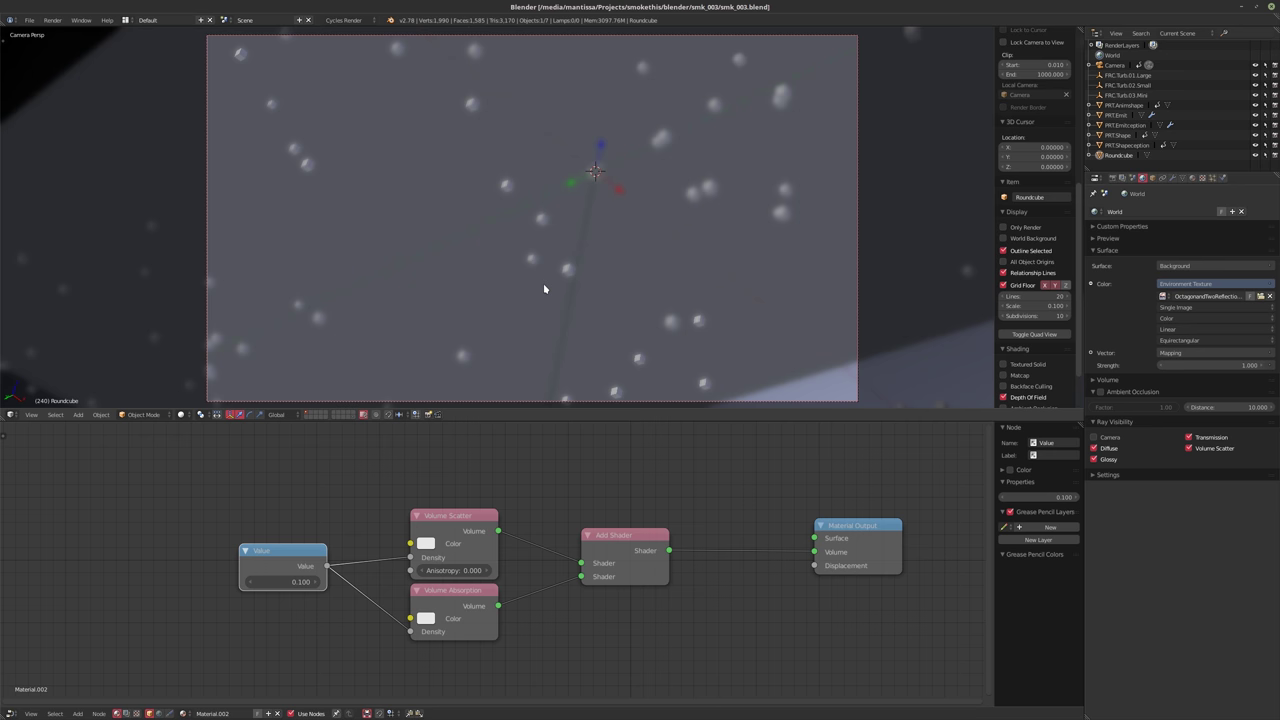
key("F12")
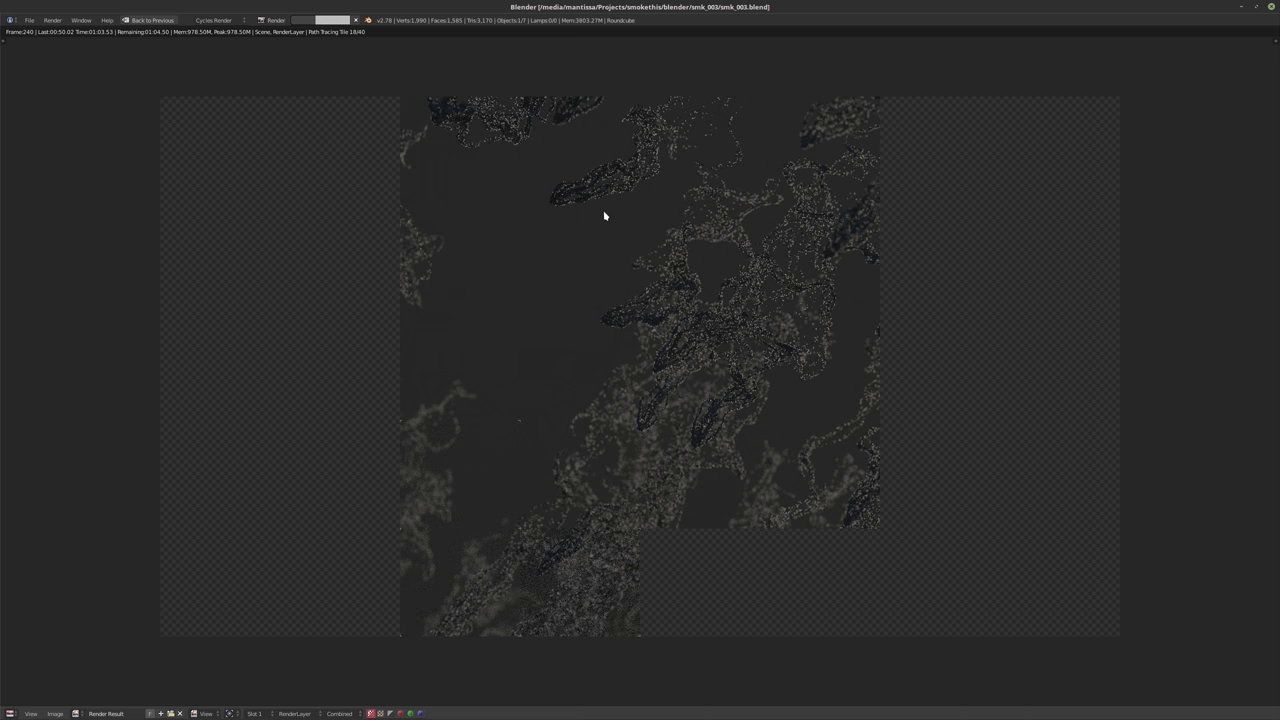
key("Escape")
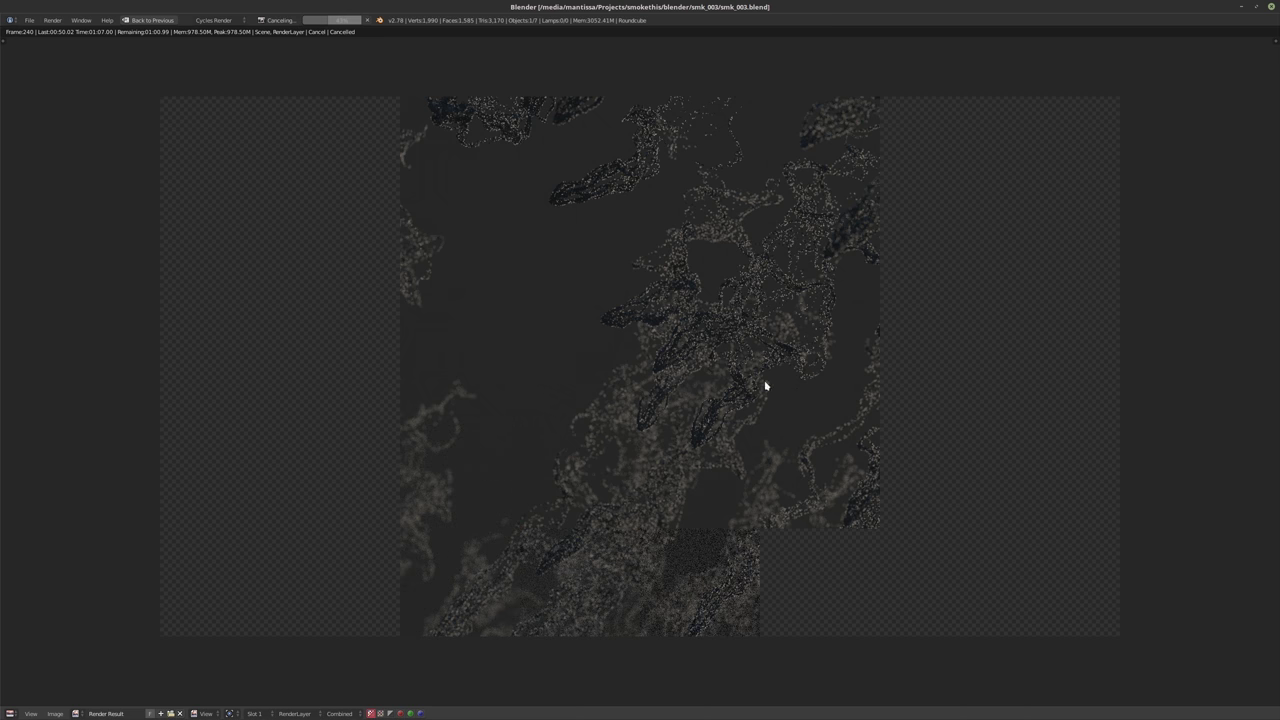
Cancel the test render and try 2 for the Value node driving Roundcube's volume densities, settling on 1
key("Escape")
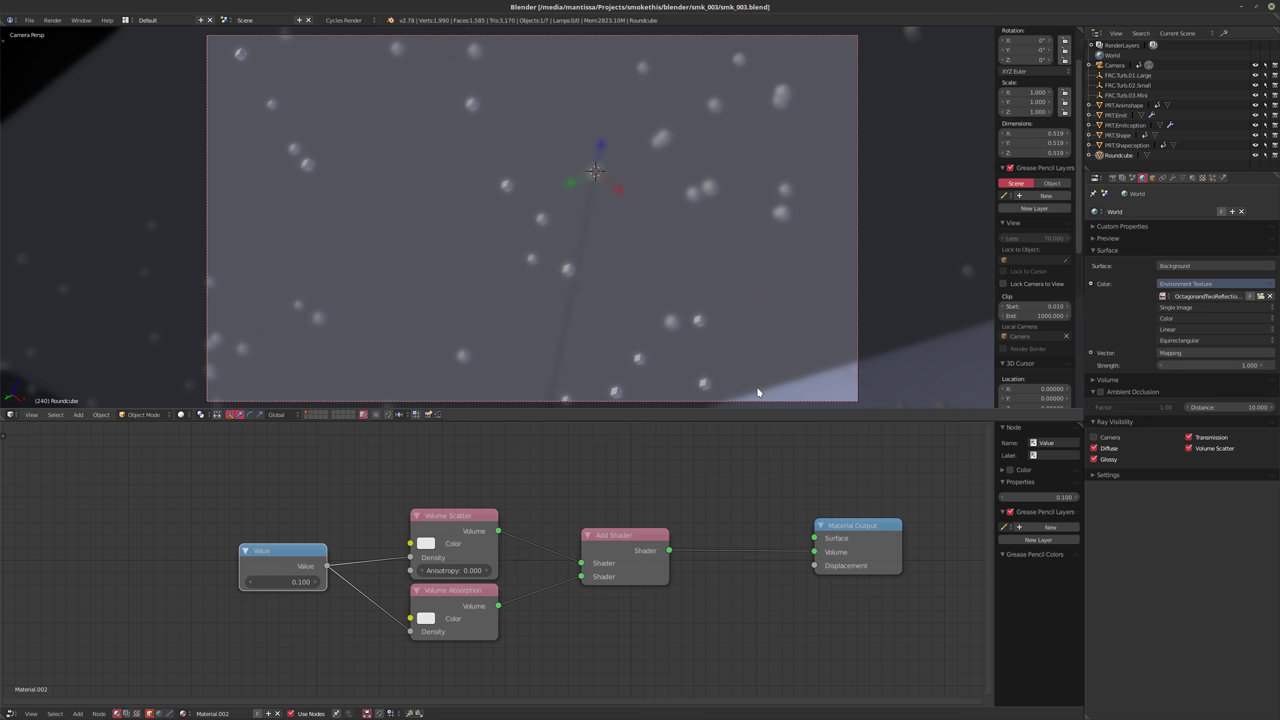
left_click(286, 581)
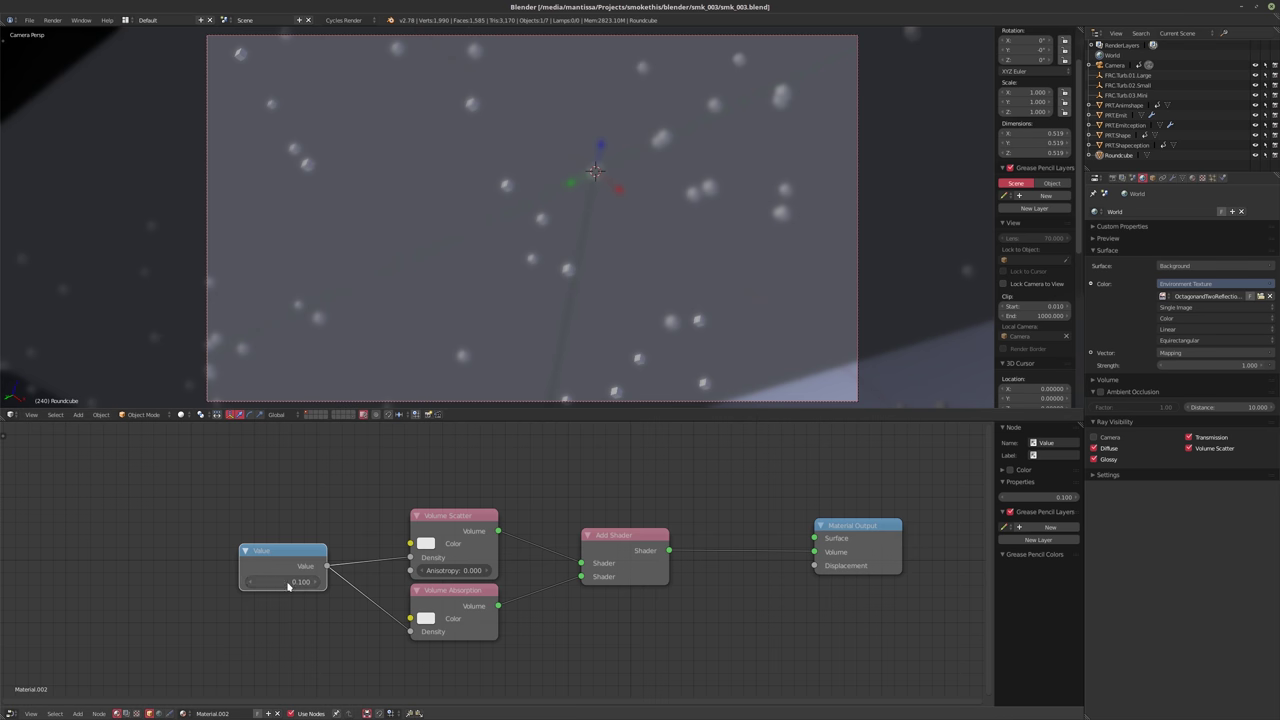
type("2")
key("Return")
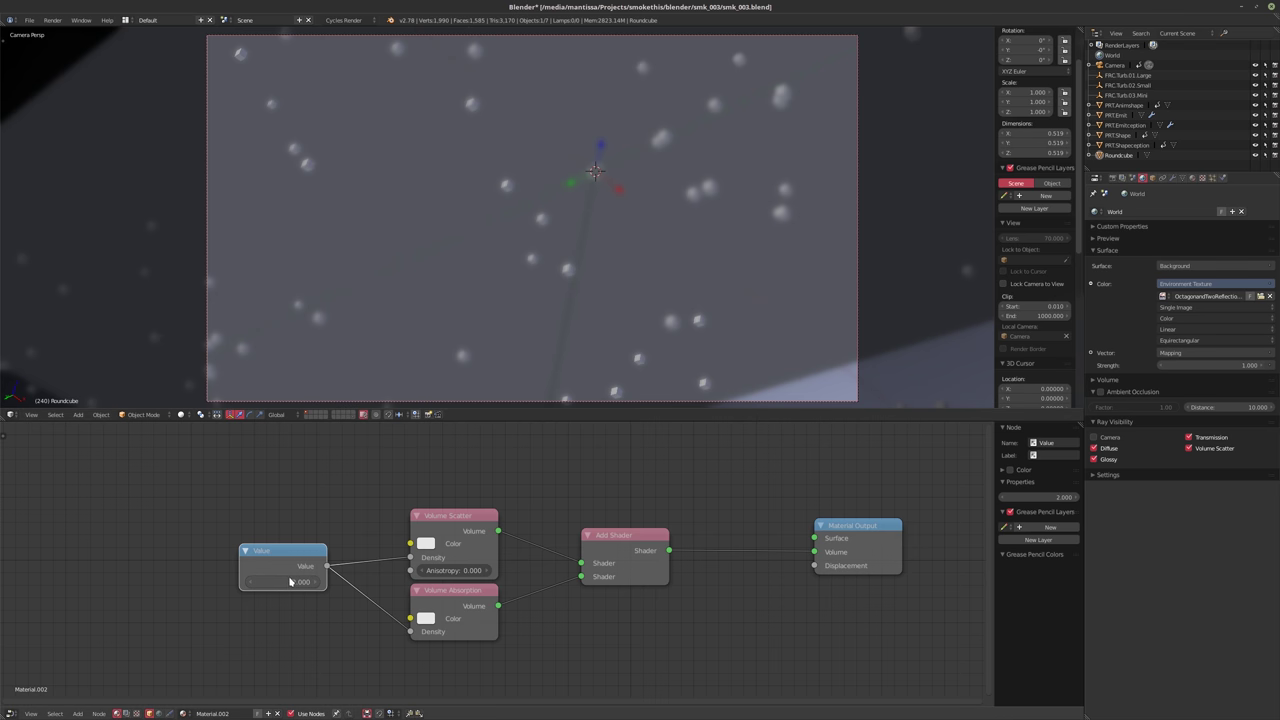
left_click(278, 582)
type("1")
key("Return")
Scale Roundcube's mesh down to about 0.617 in Edit Mode, and save over smk_003.blend
key("Tab")
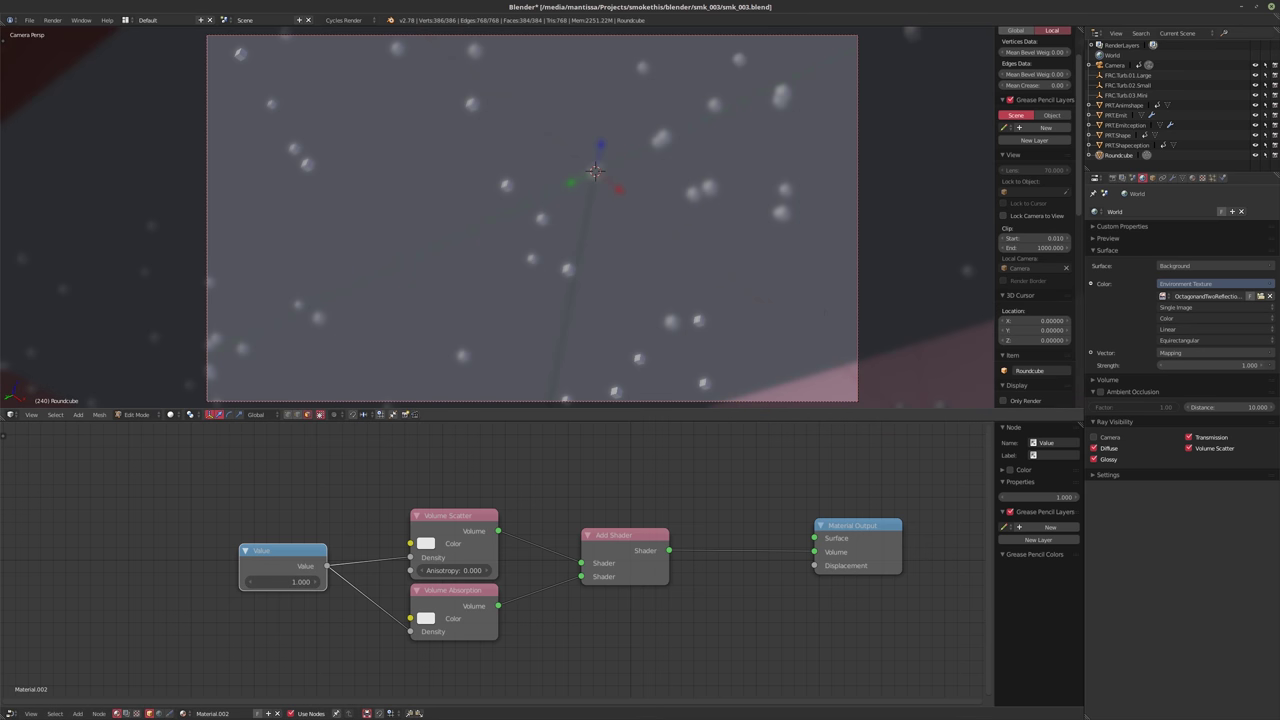
key("s")
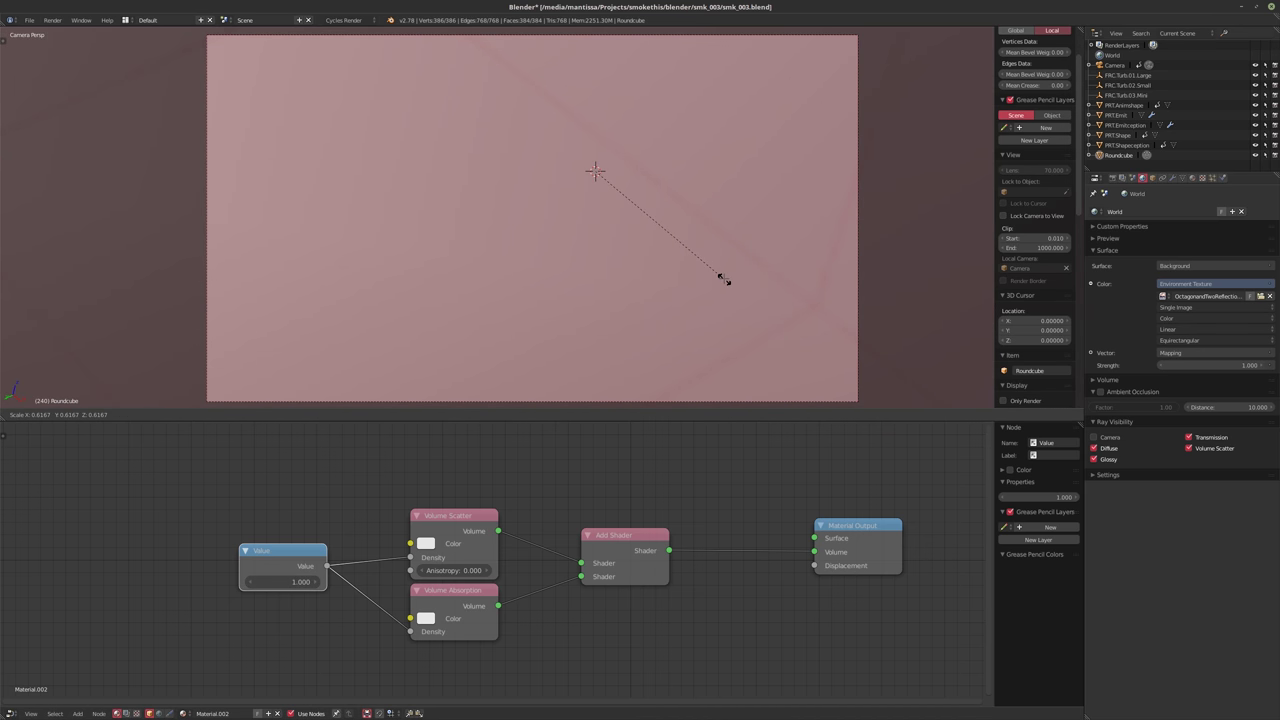
left_click(723, 279)
key("Tab")
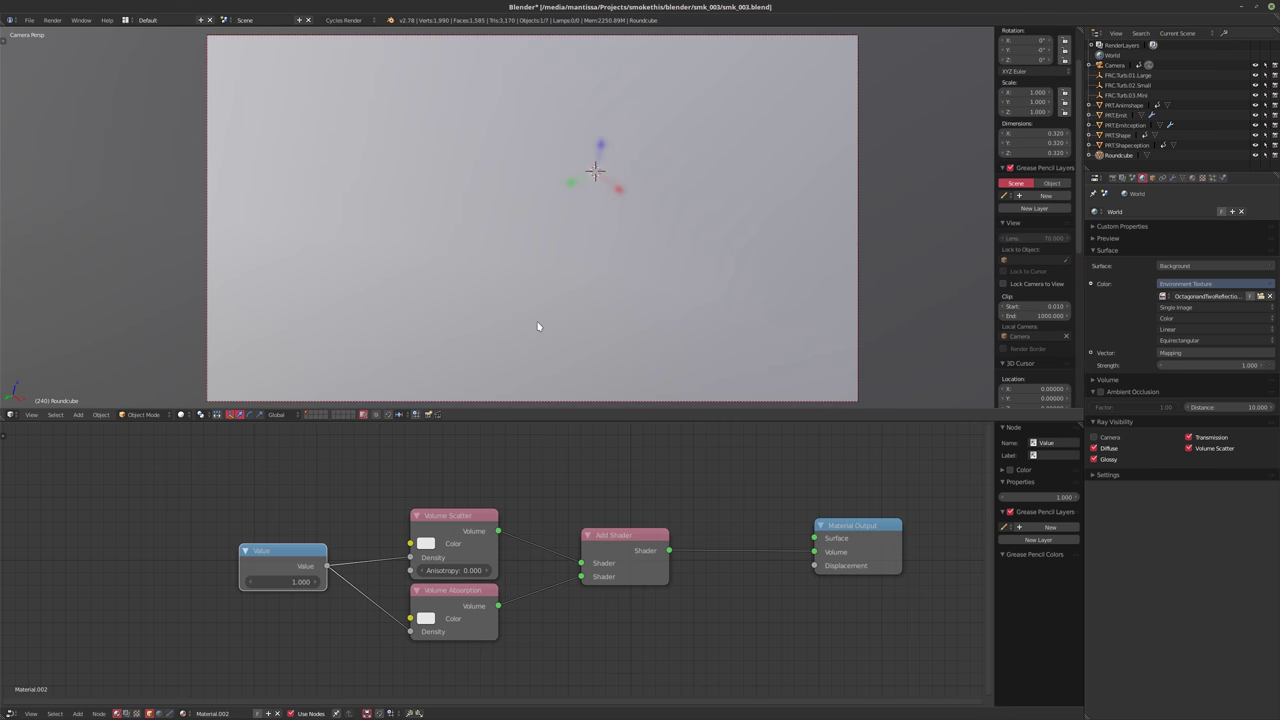
key("ctrl+s")
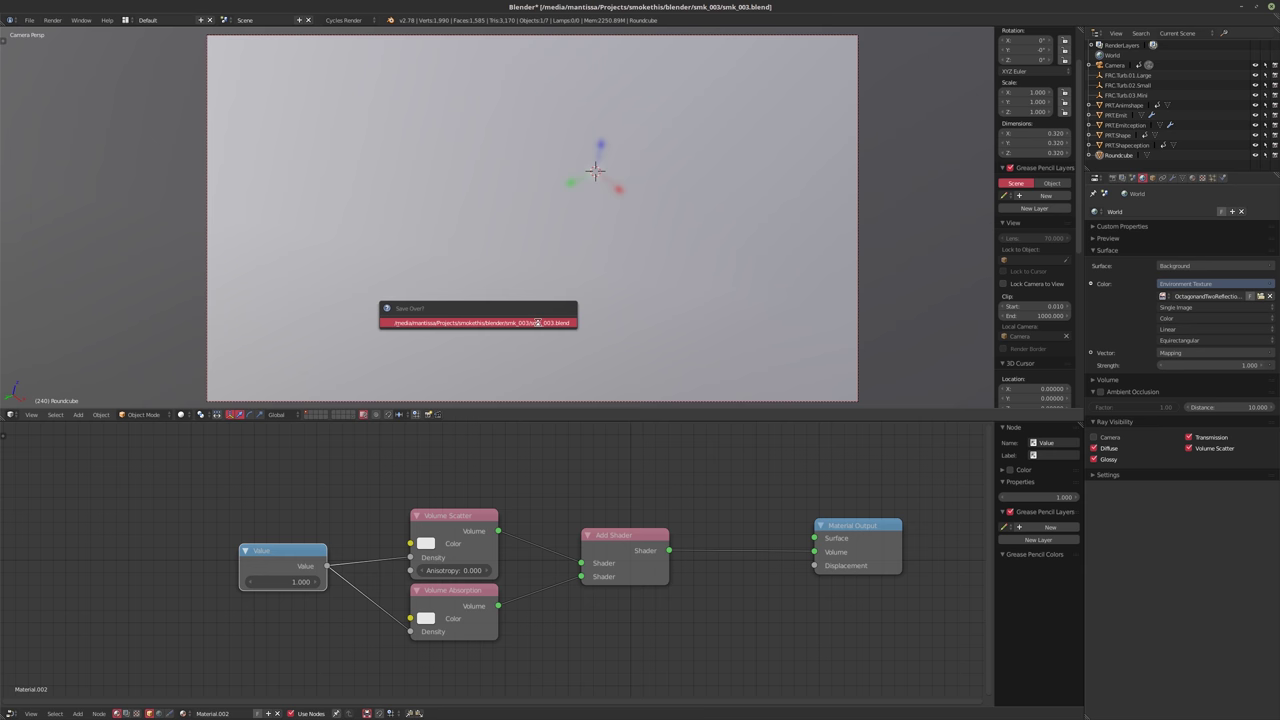
left_click(537, 322)
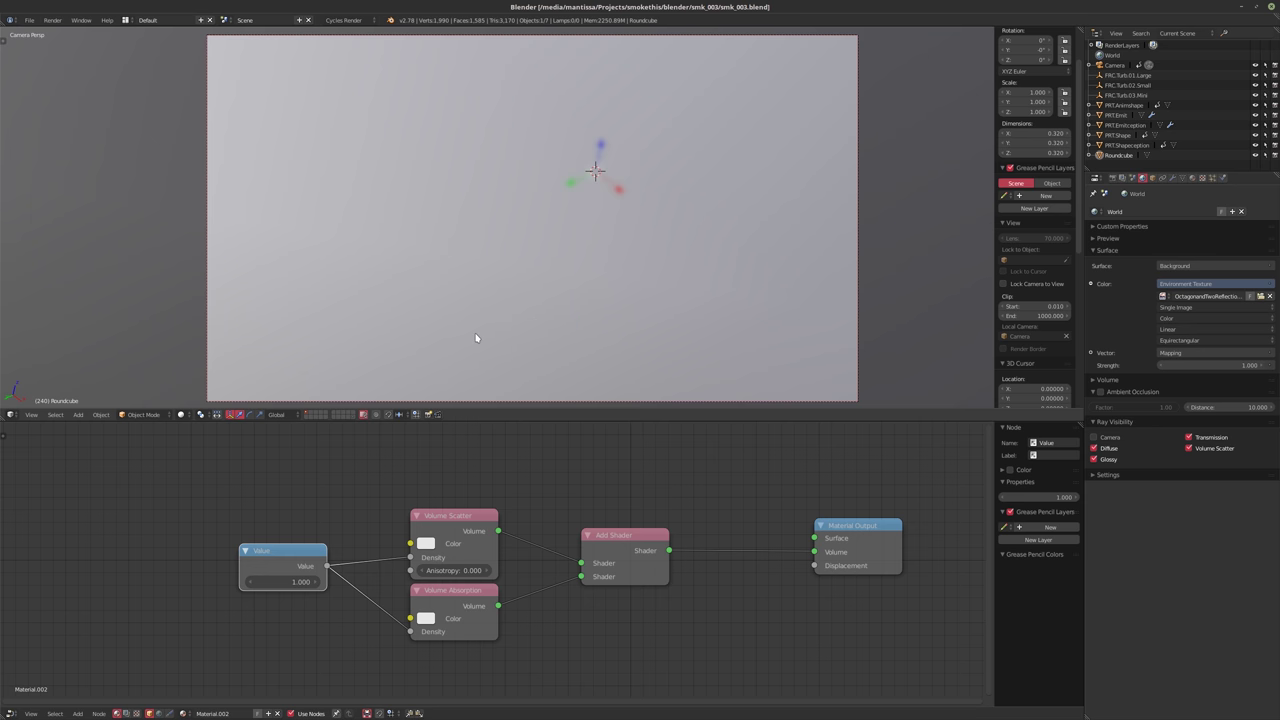
With the rendered preview on, reset the environment mapping's Z rotation to 0°, and briefly try an X rotation before resetting it to 0°
key("shift+z")
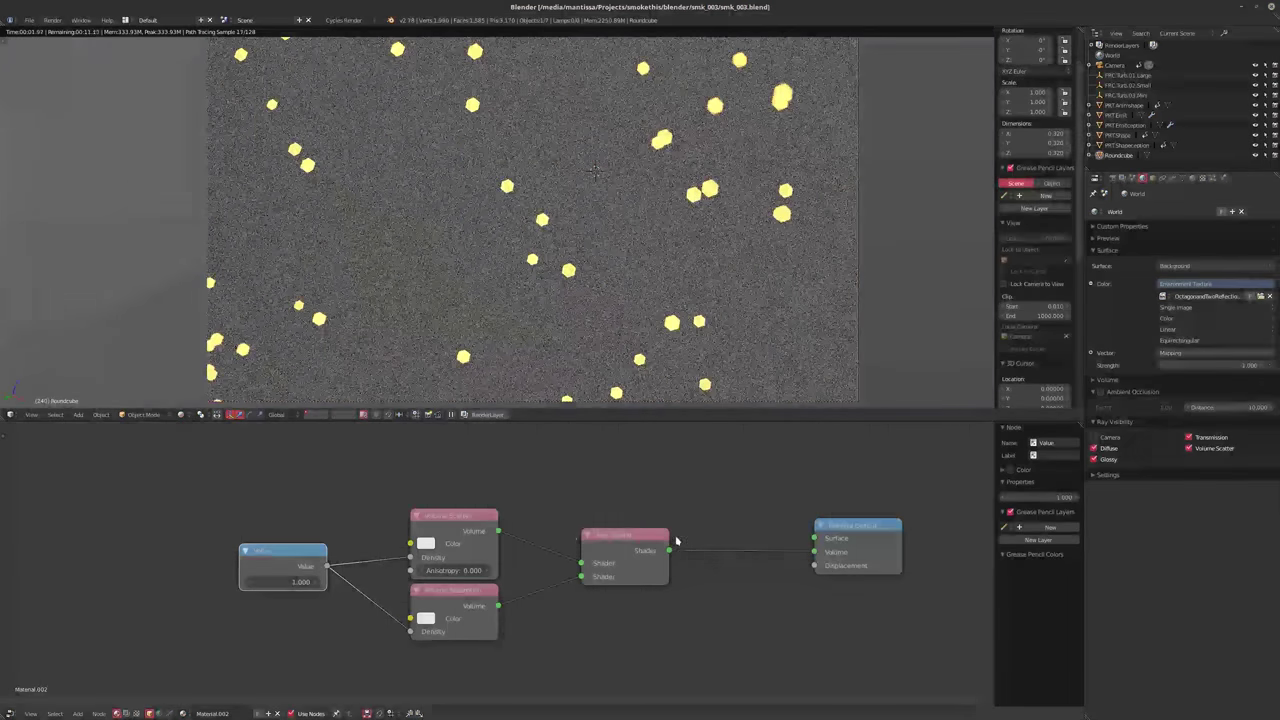
left_click(159, 713)
key("Home")
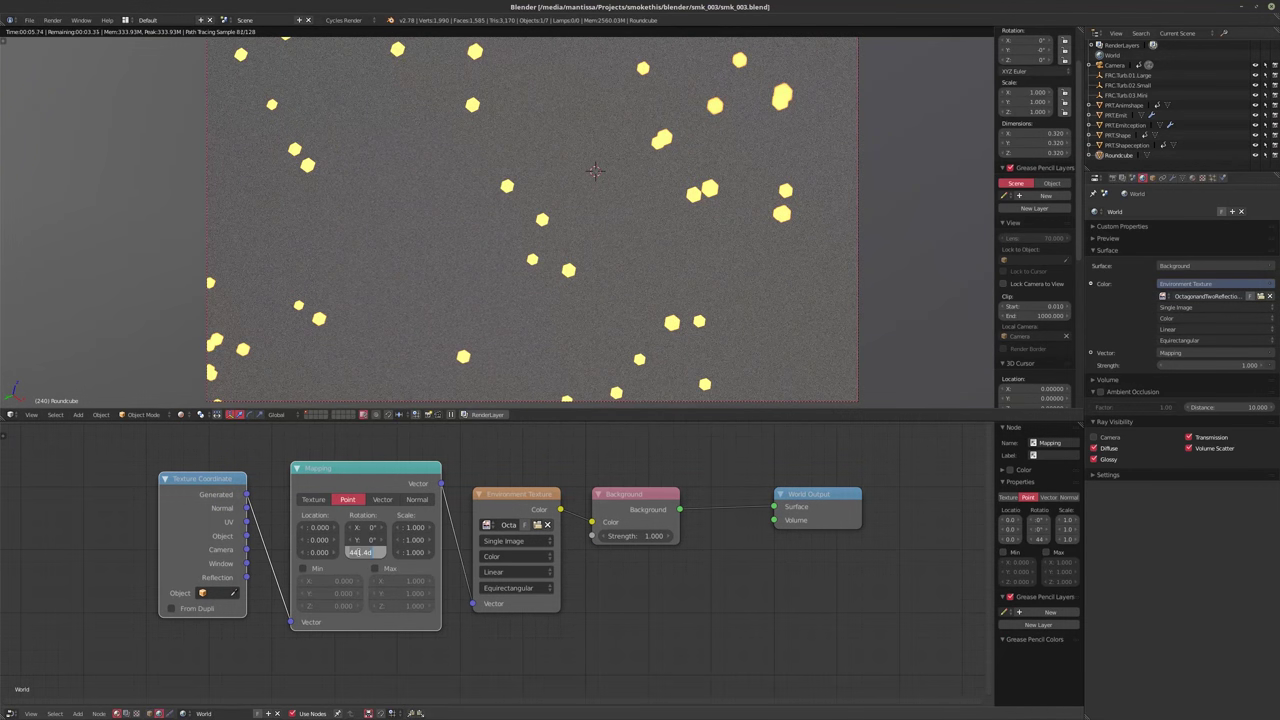
key("Return")
key("g")
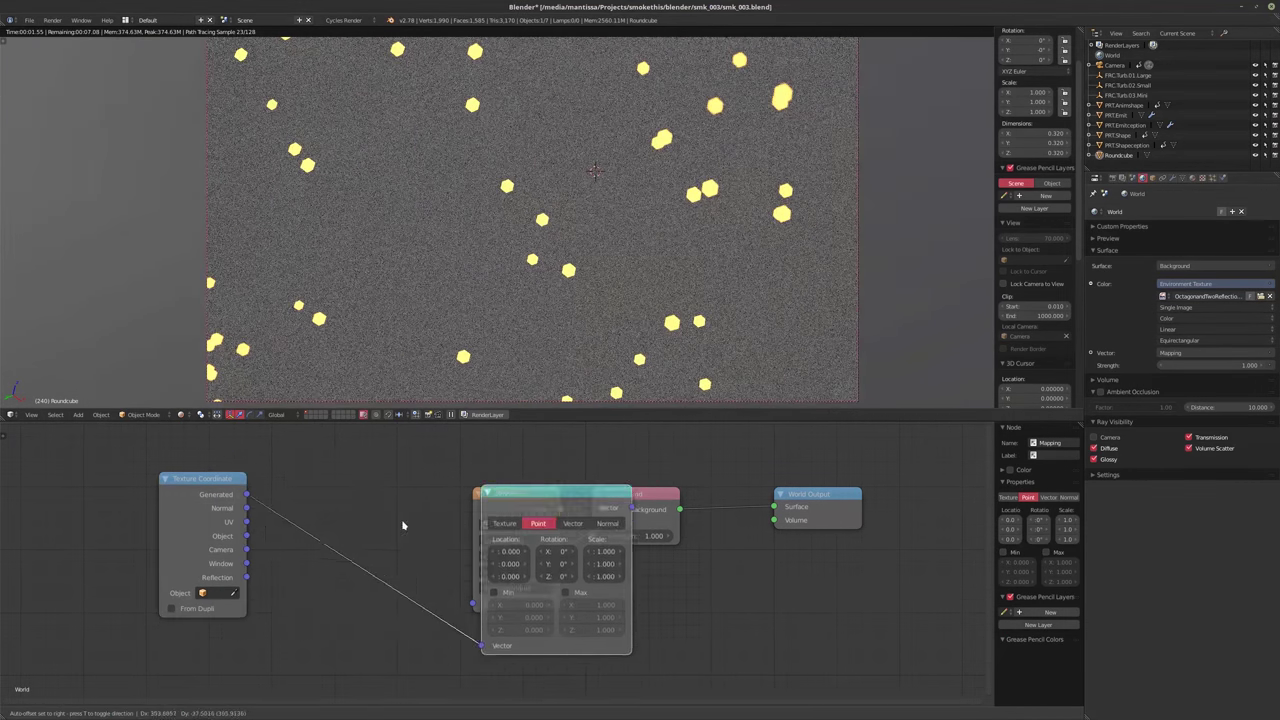
left_click(212, 525)
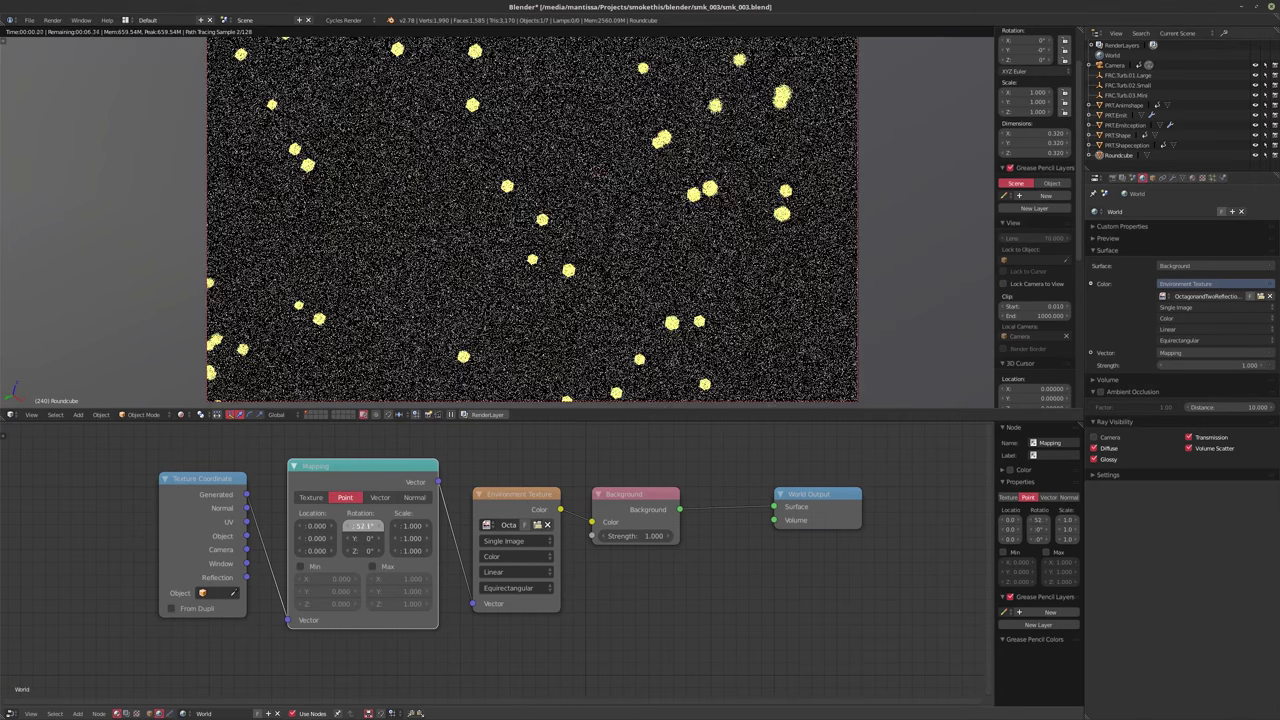
mouse_move(362, 525)
left_mouse_down()
mouse_move(414, 525)
mouse_move(365, 528)
left_mouse_up()
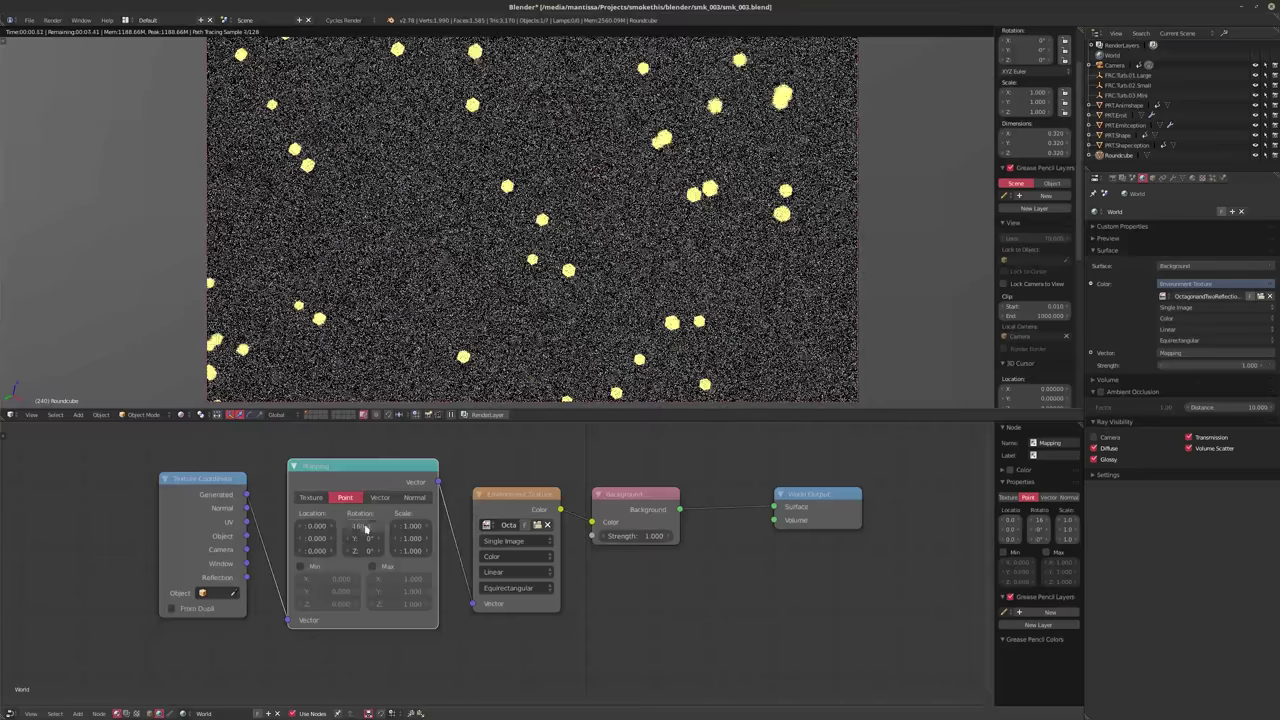
key("BackSpace")
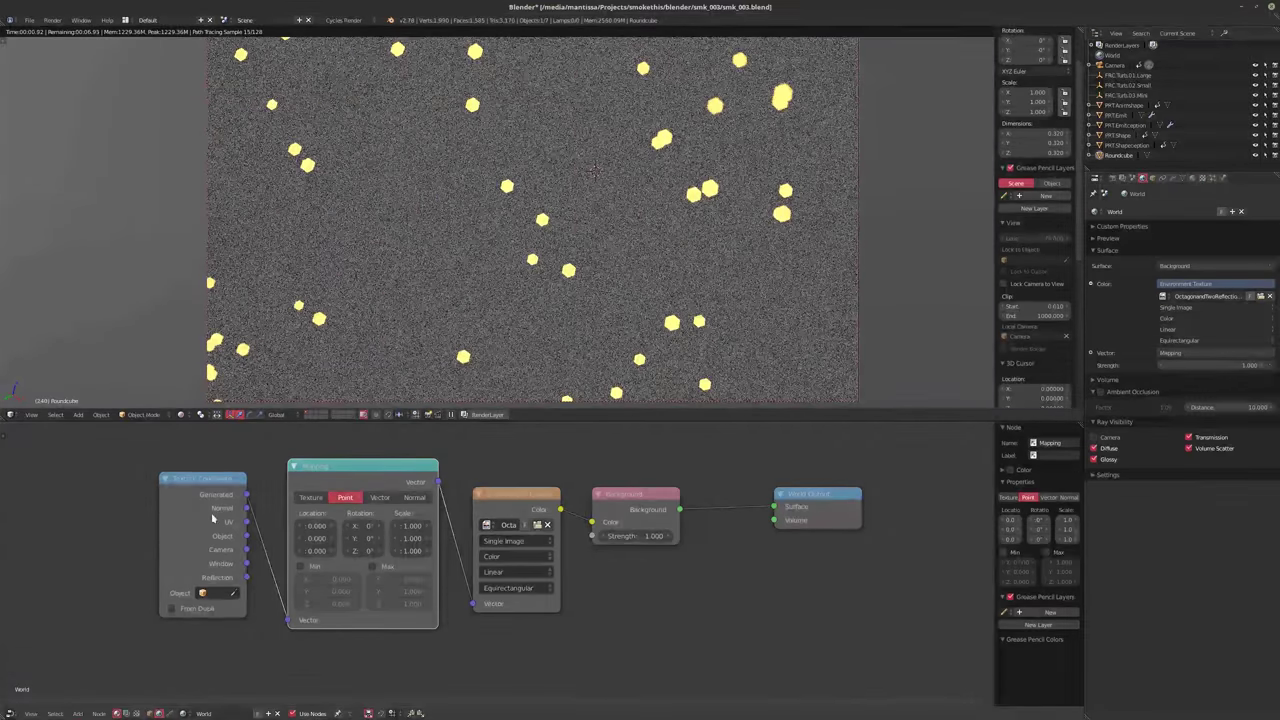
Rearrange the world nodes to open a gap between the Environment Texture and Background nodes
left_click_drag(212, 517, 31, 525)
left_click_drag(362, 467, 208, 475)
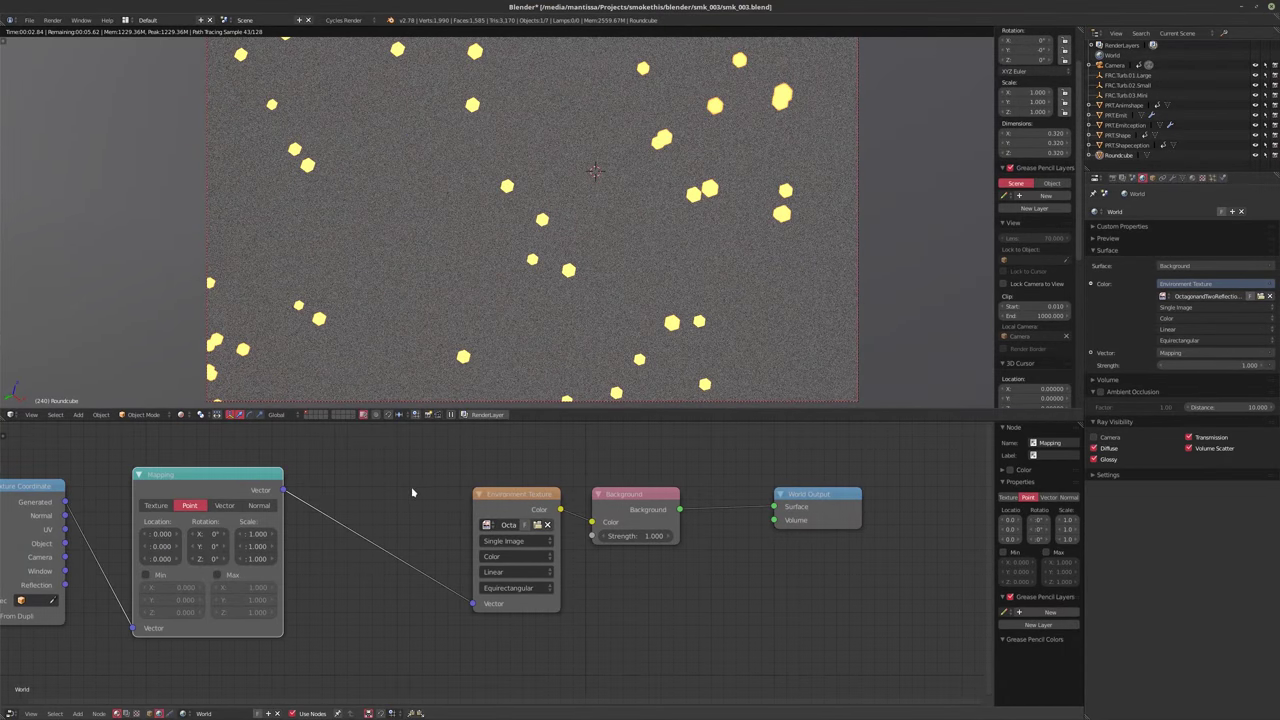
left_click_drag(520, 496, 600, 500)
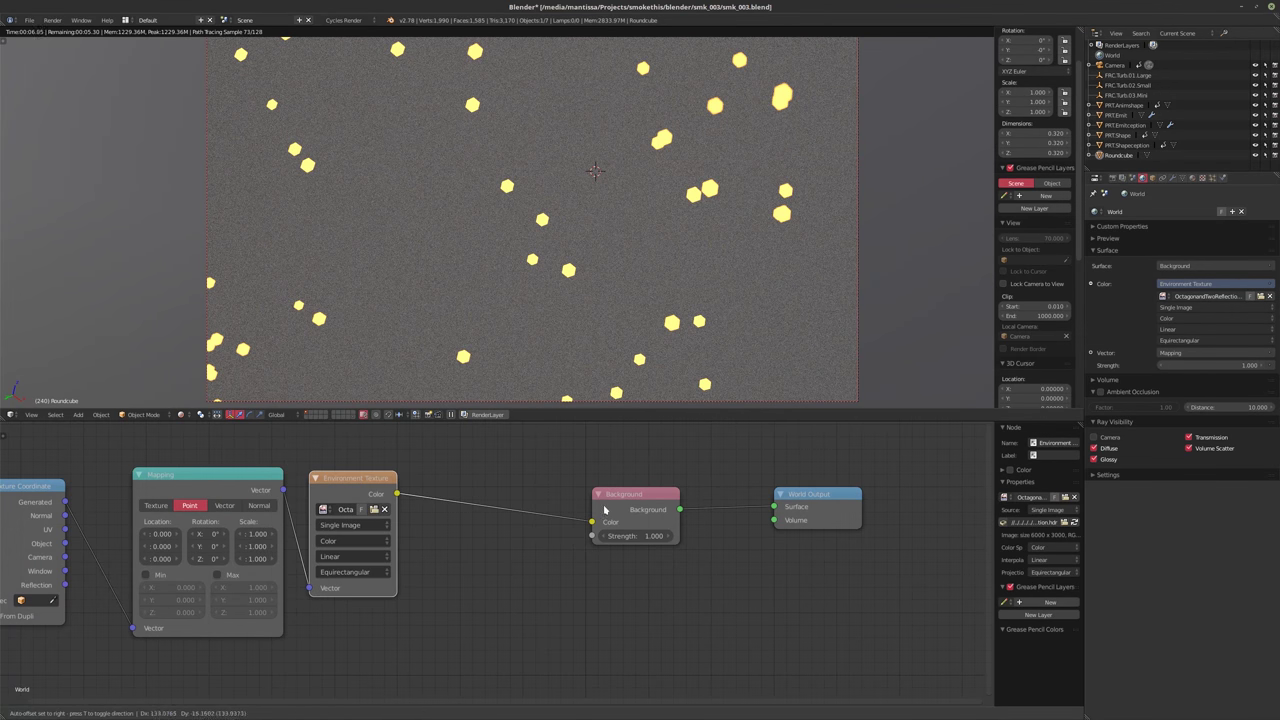
middle_click_drag(600, 500, 552, 500)
left_click_drag(591, 505, 642, 505)
key("shift+a")
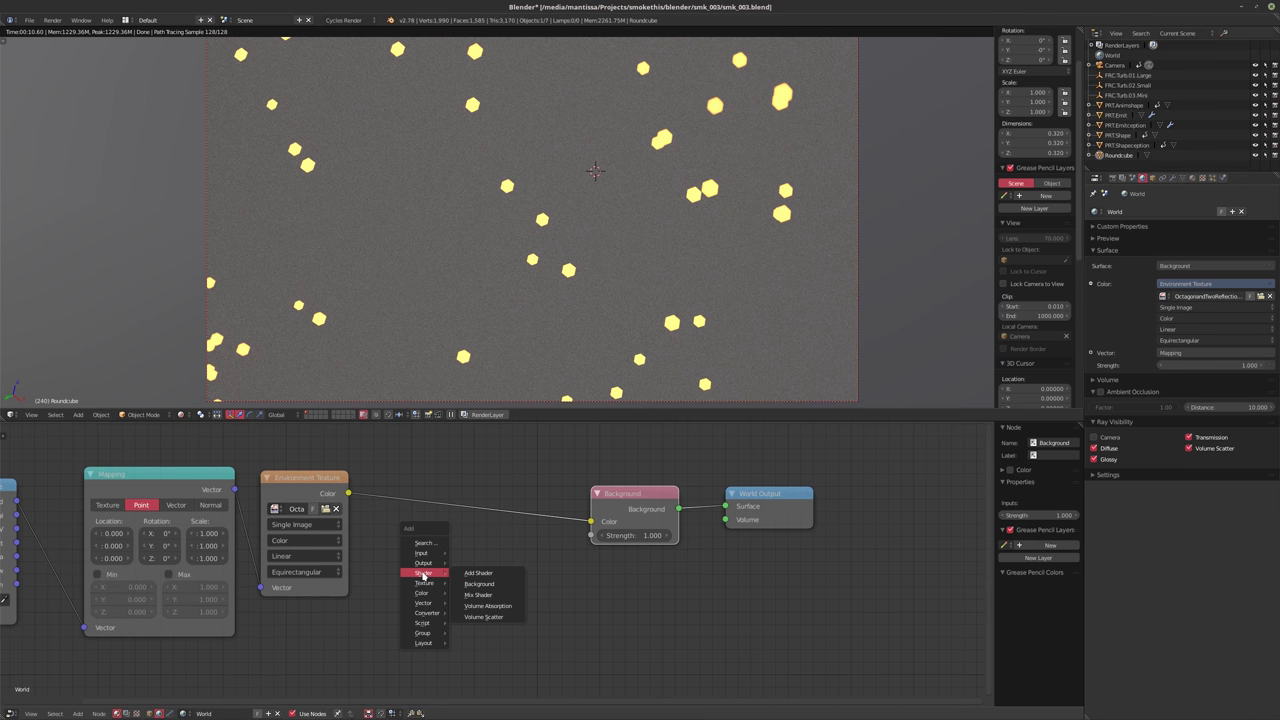
mouse_move(418, 588)
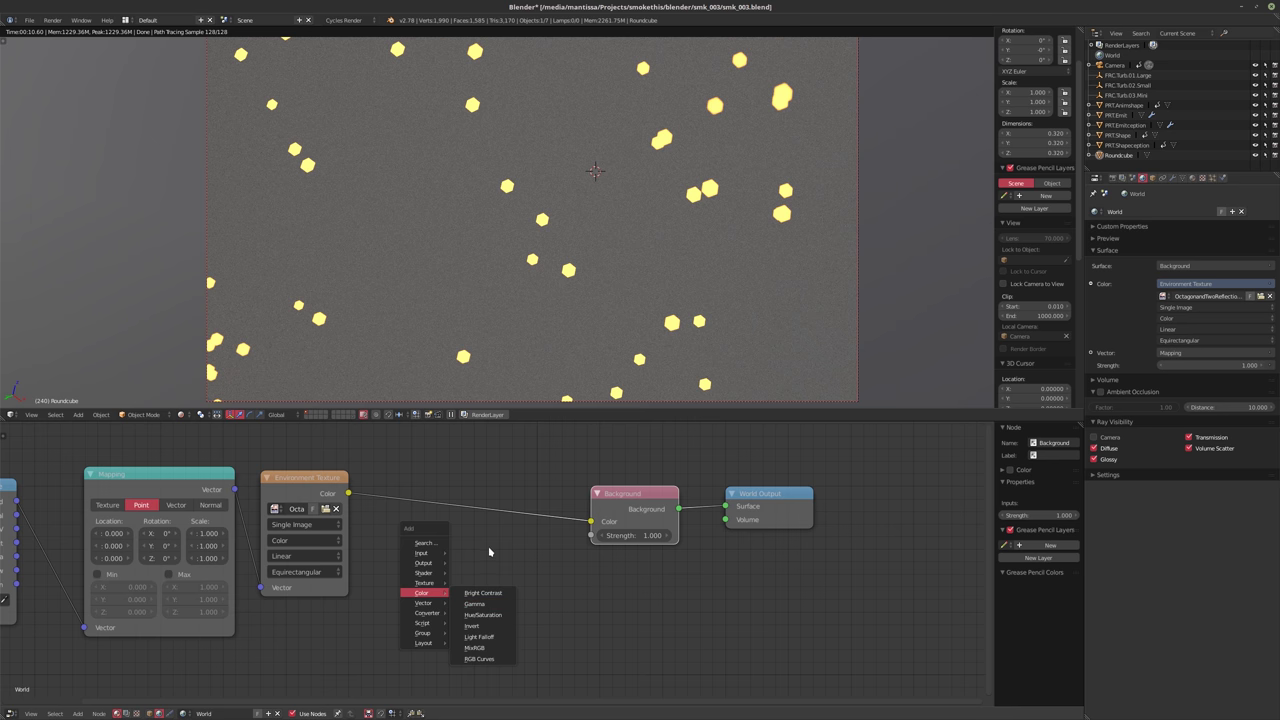
left_click(474, 648)
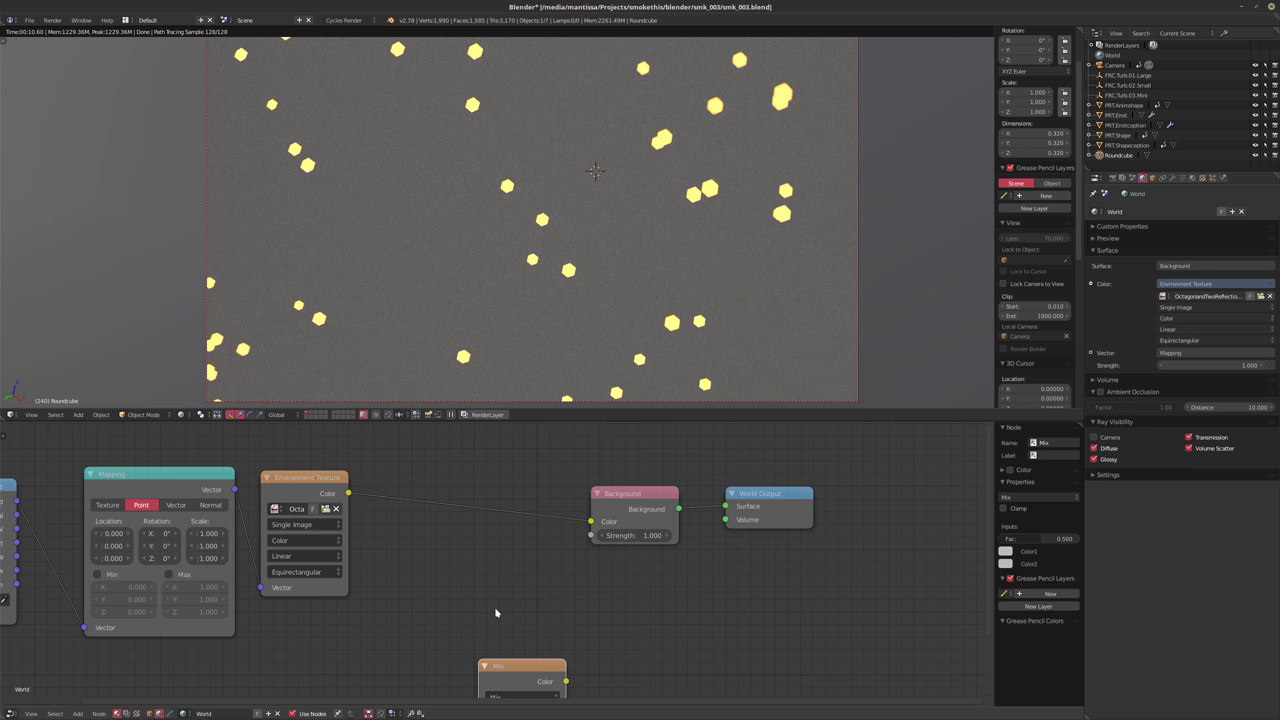
key("ctrl+z")
Insert an RGB Curves node between Environment Texture and Background, raising the blue curve's low end and bending it at about X 0.61, Y 0.52
key("shift+a")
mouse_move(474, 586)
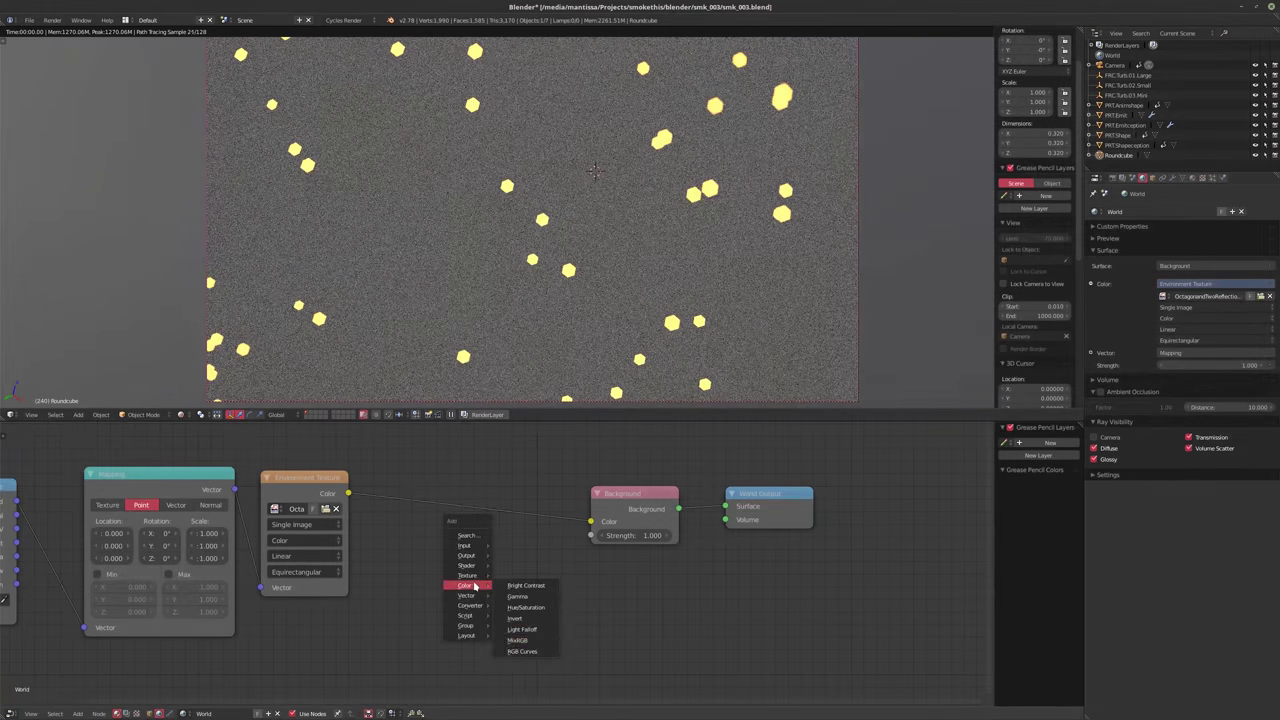
left_click(522, 651)
left_click(447, 507)
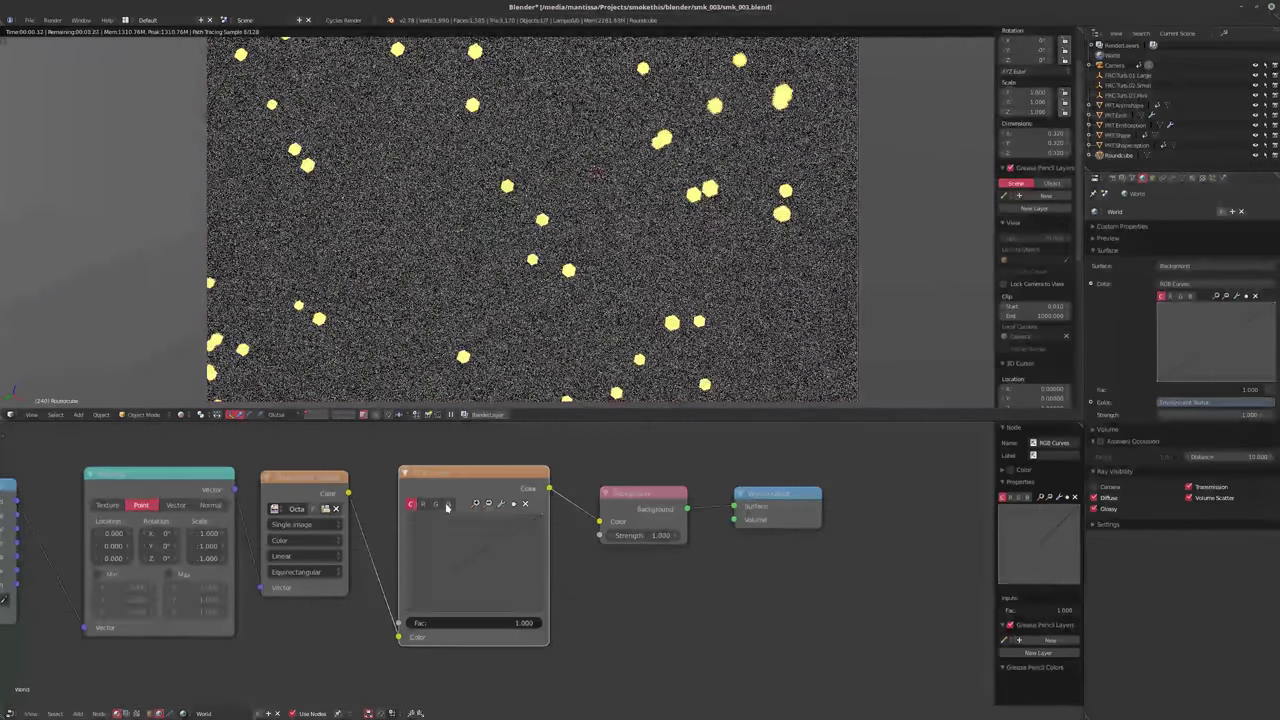
left_click(447, 504)
left_click_drag(405, 612, 487, 564)
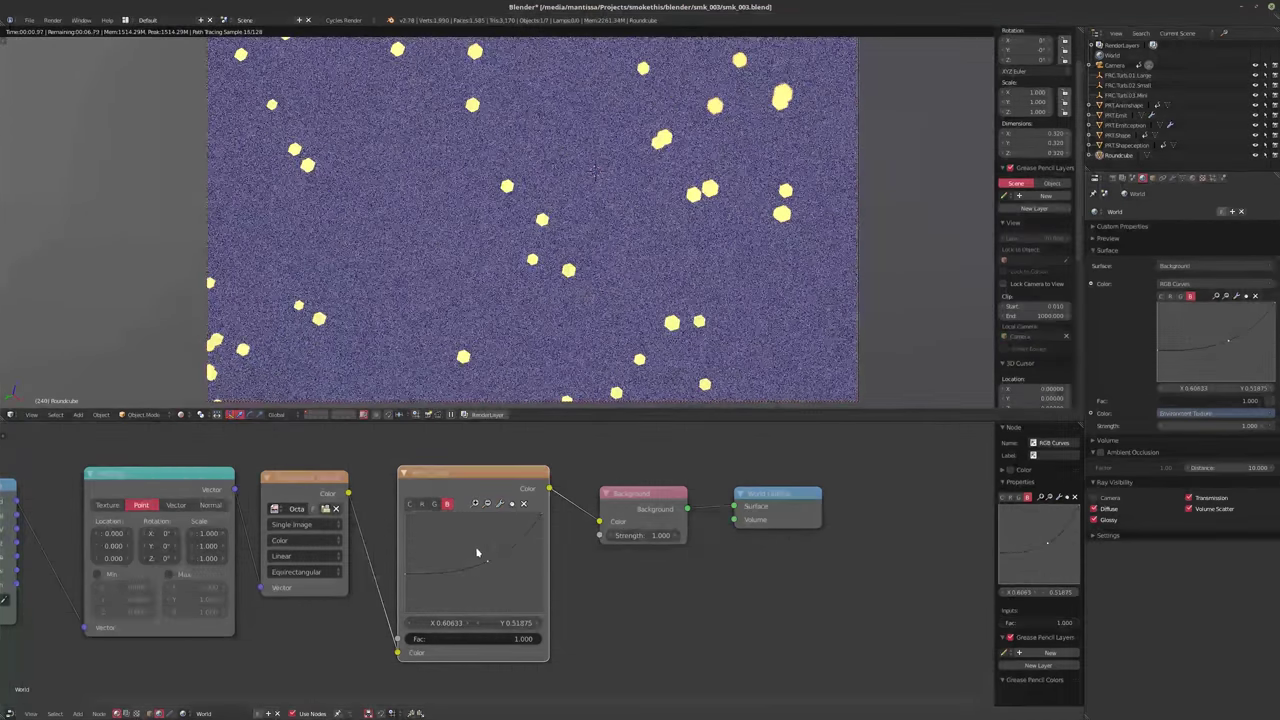
Bend the red curve upward through about X 0.45, Y 0.57, and lower its high end to about Y 0.76
left_click(422, 503)
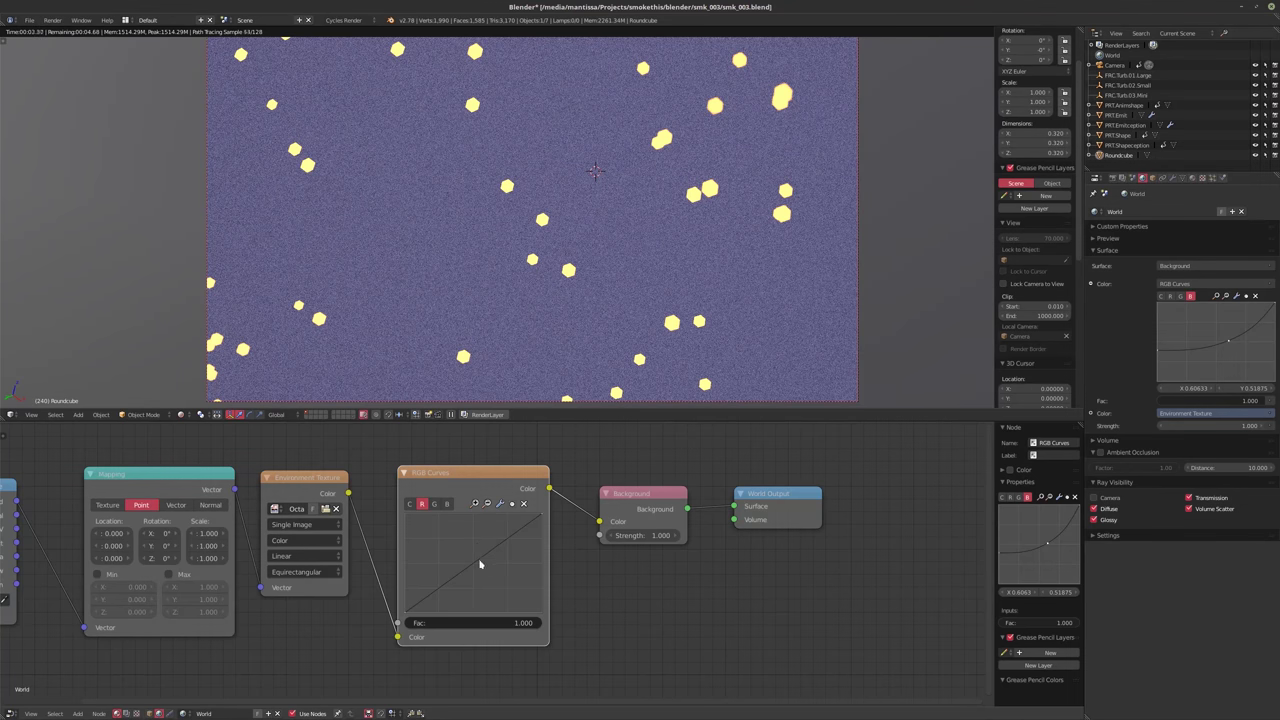
left_click_drag(482, 565, 463, 556)
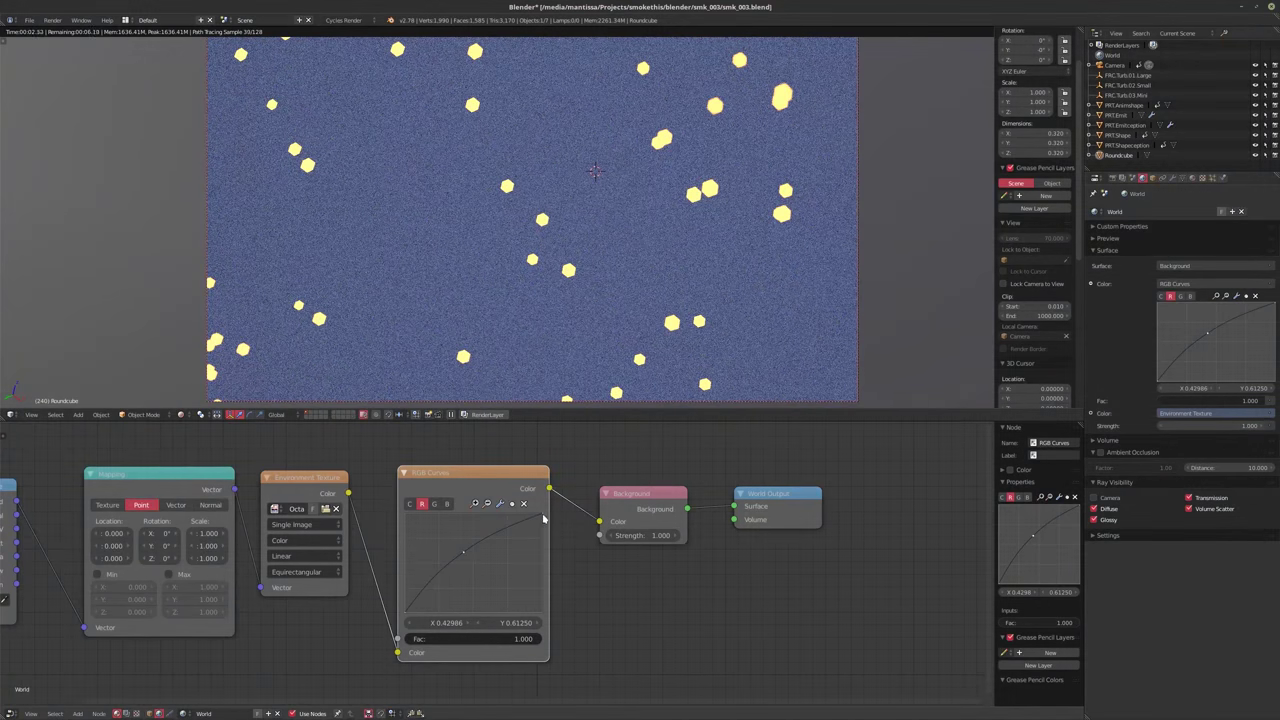
left_click_drag(541, 516, 542, 538)
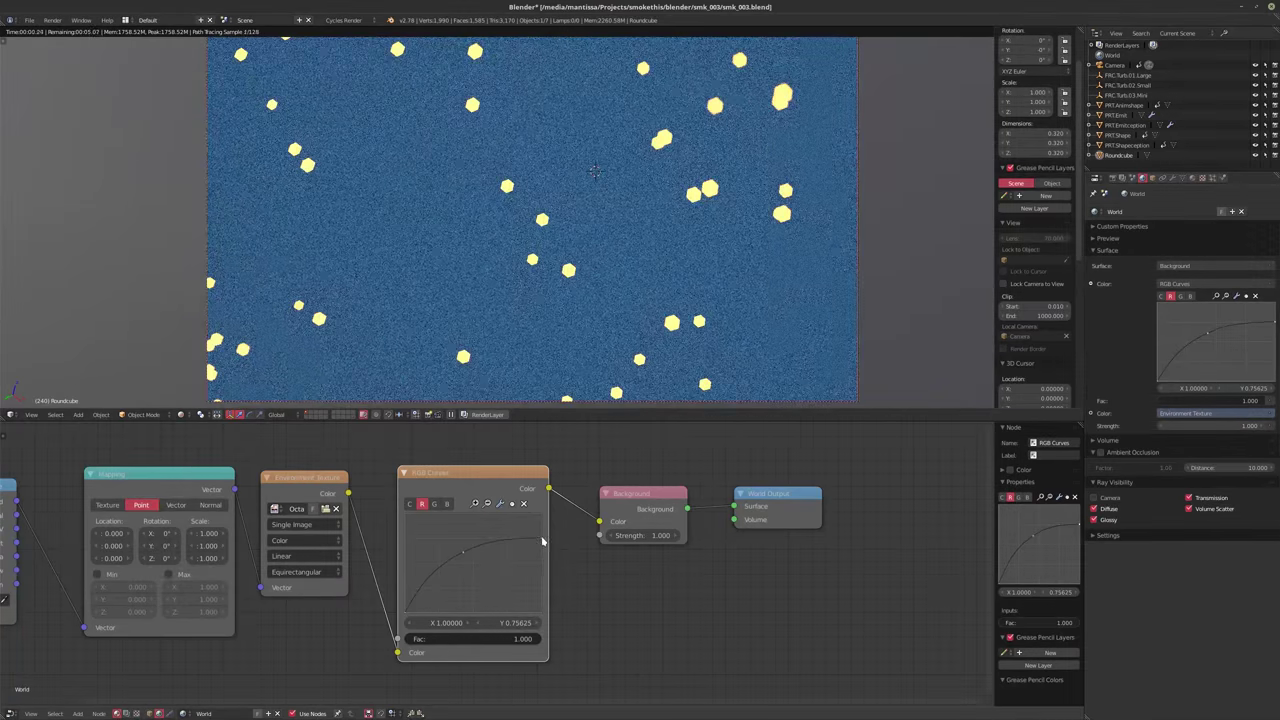
left_click_drag(463, 552, 466, 560)
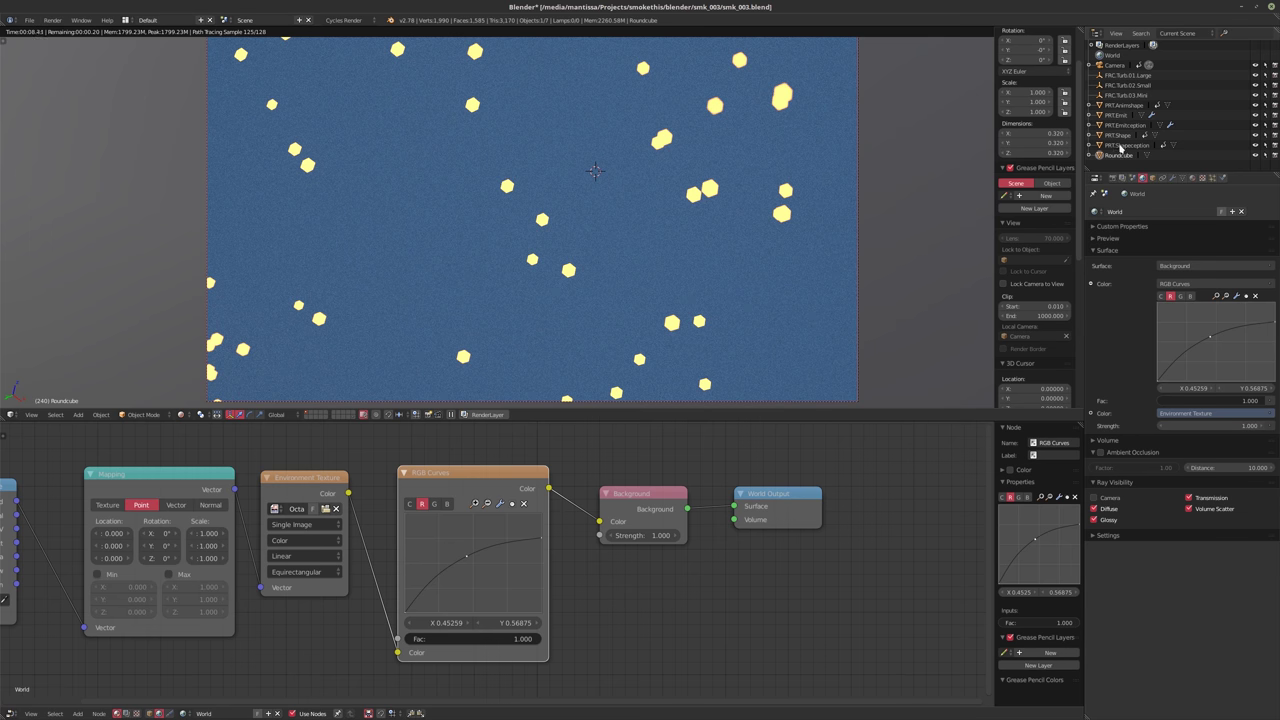
Return to Roundcube's volume material and set the Value node driving its densities to 2.5
left_click(148, 713)
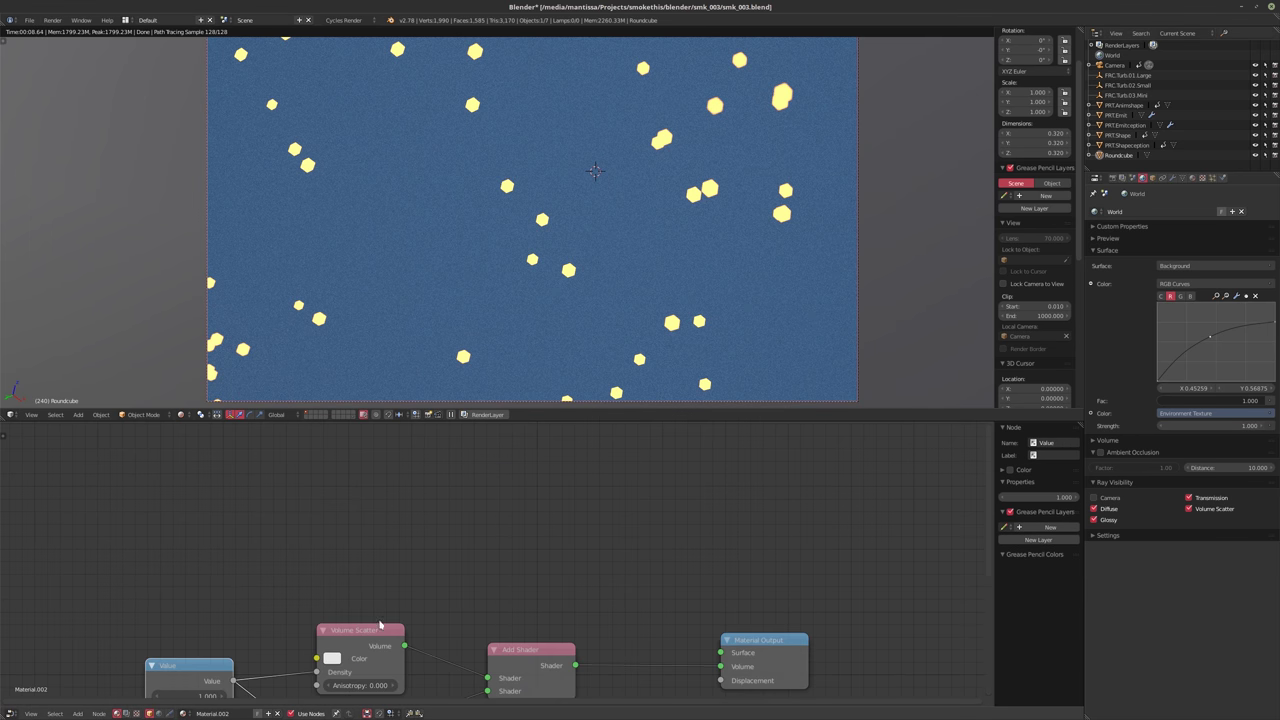
middle_click_drag(271, 672, 216, 575)
left_click(141, 592)
type("2.5")
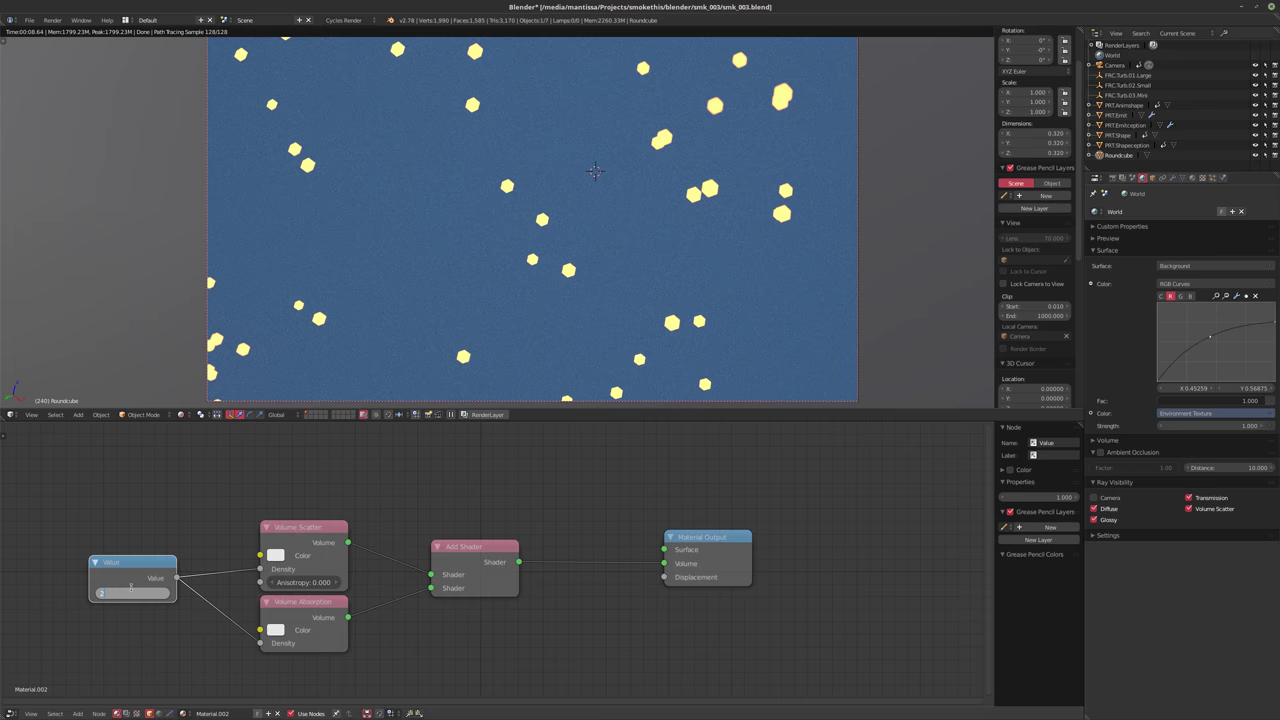
key("Return")
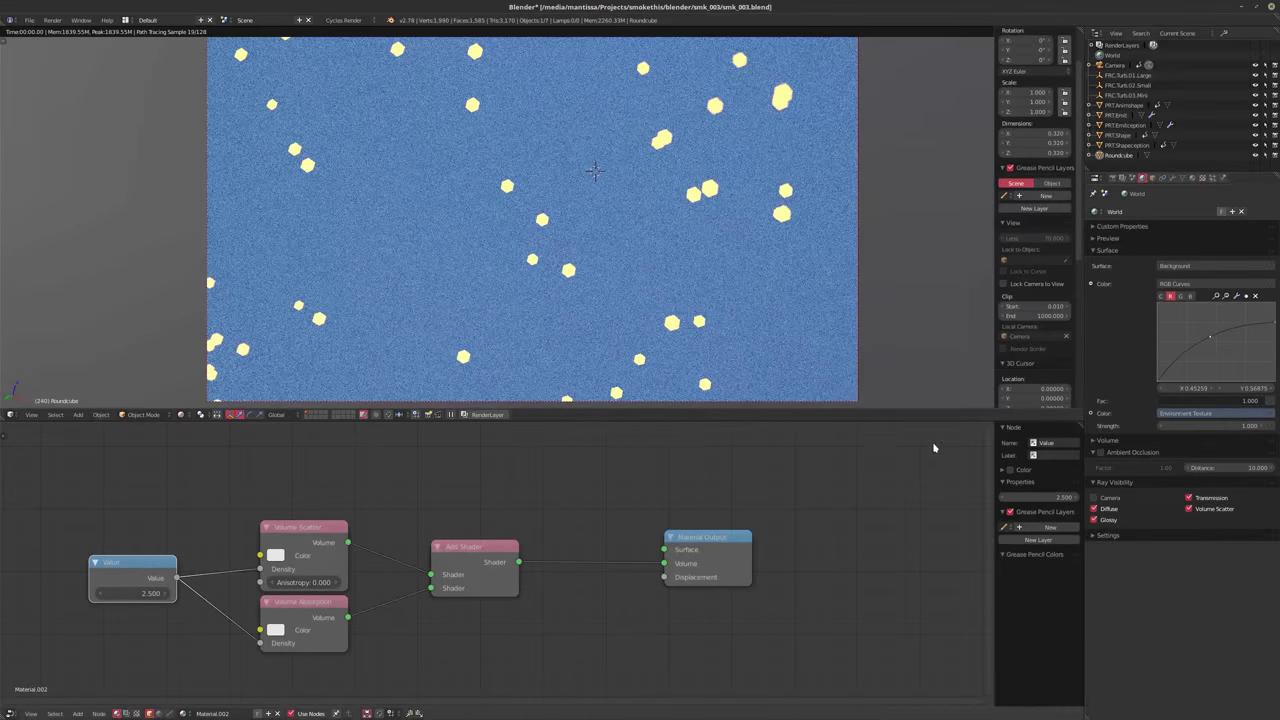
Try world background strengths of 0.1 and 0.25, and settle on 0.5
left_click(1198, 428)
type("0.1")
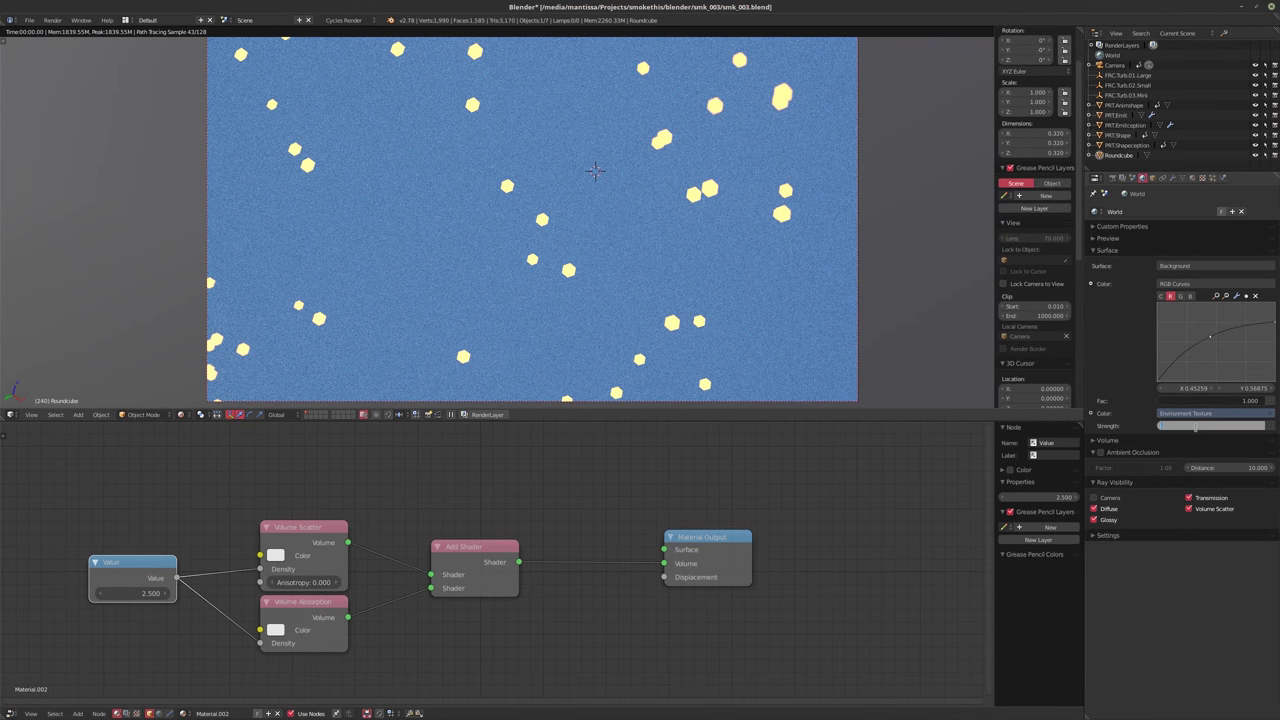
key("Return")
left_click(1195, 427)
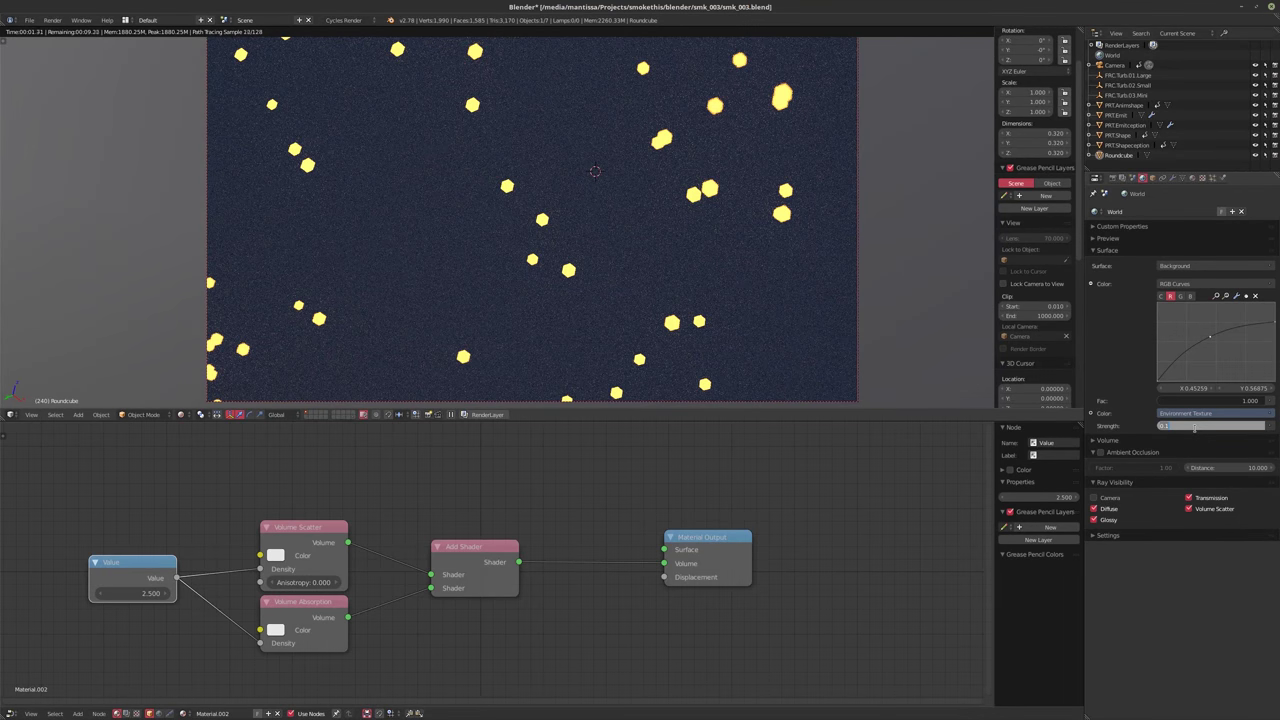
type("0.25")
key("Return")
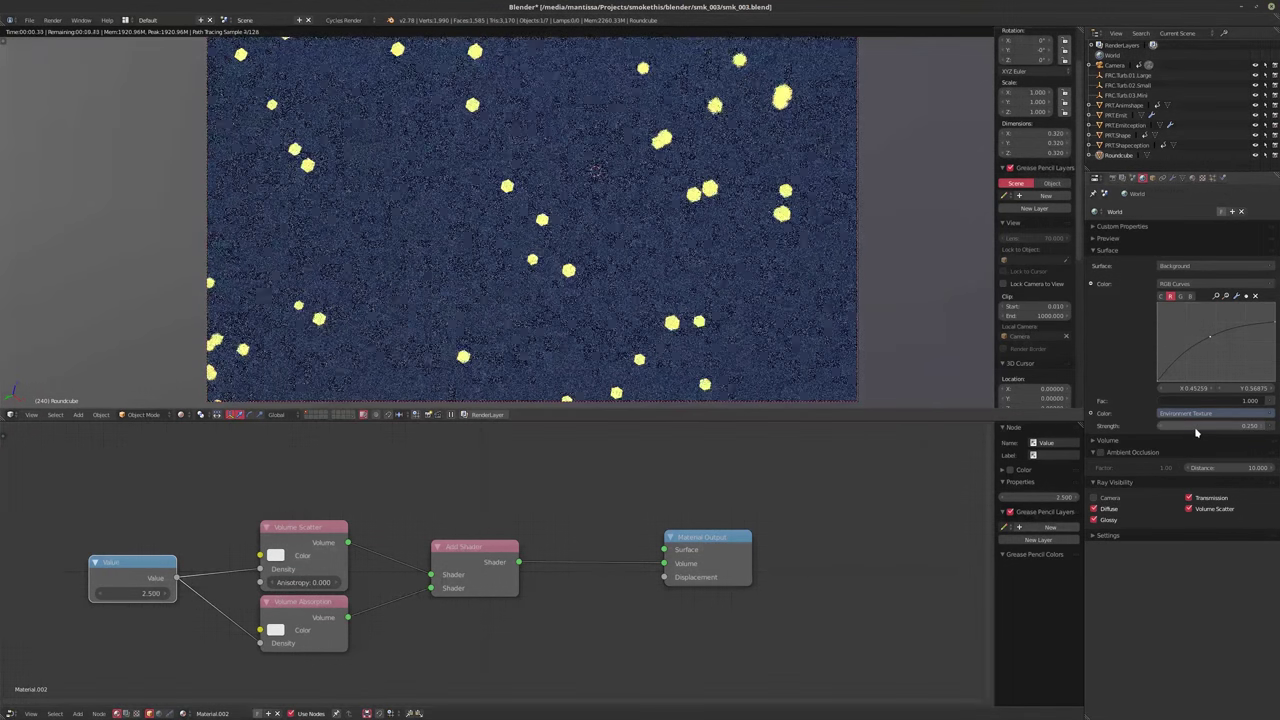
left_click(1195, 428)
type("0.5")
key("Return")
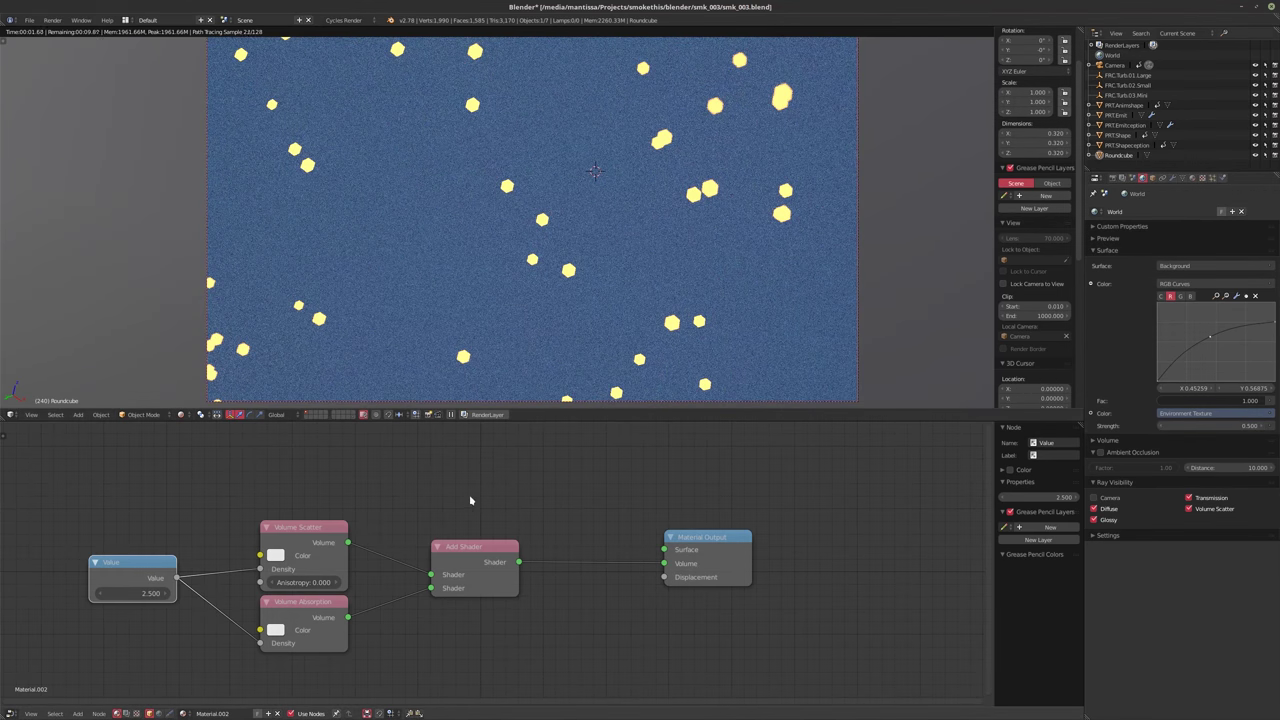
Set the Volume Scatter color to light blue, about R 0.275, G 0.528, B 0.800
left_click(275, 555)
left_click(337, 391)
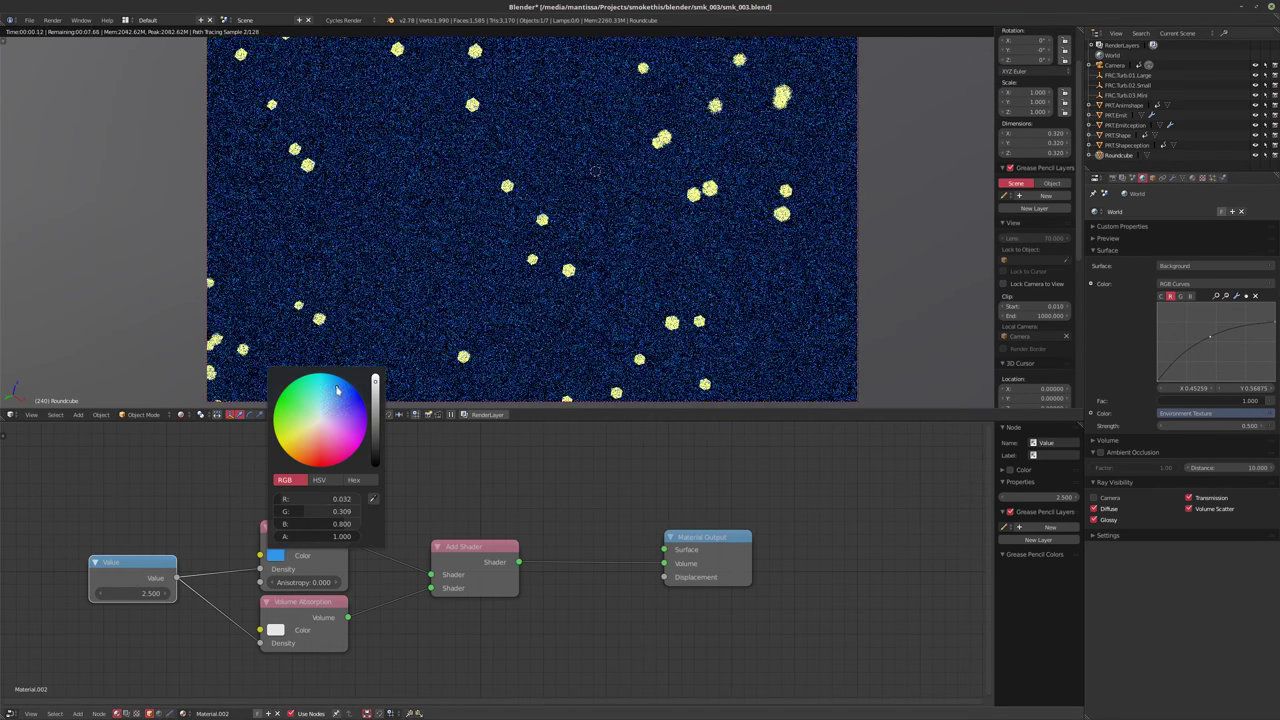
left_click_drag(337, 391, 327, 404)
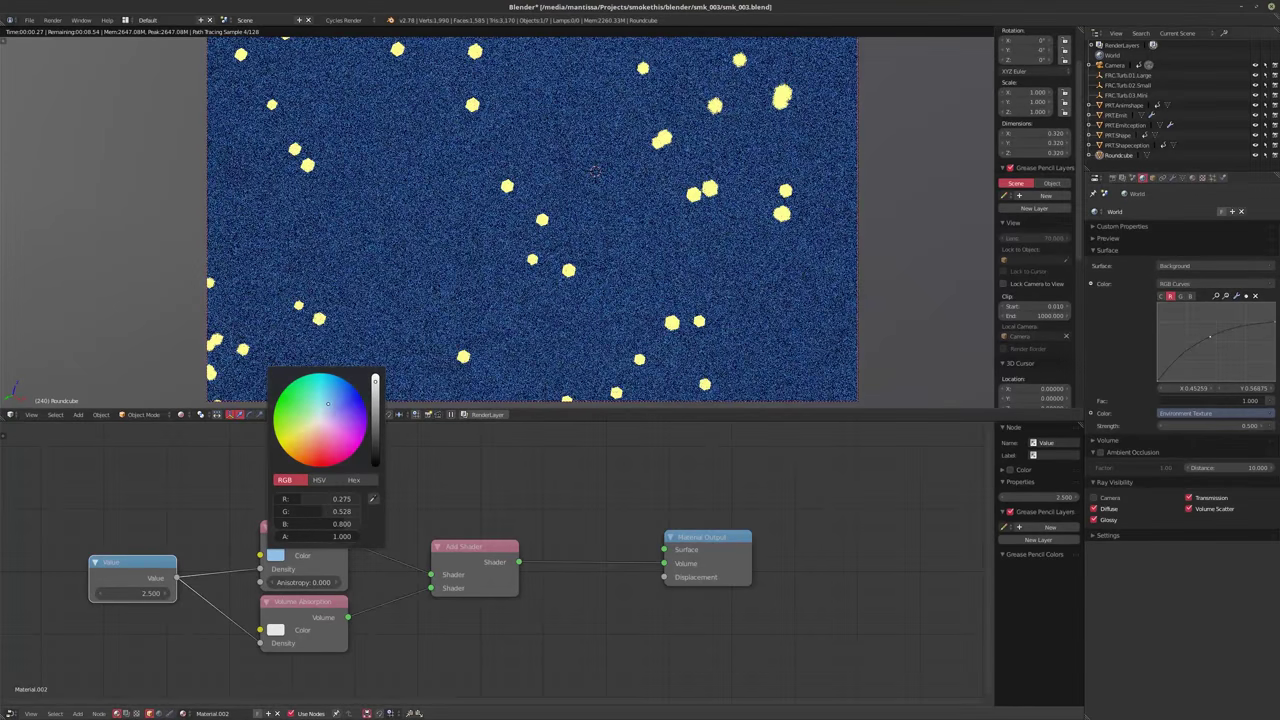
Leave the rendered preview of the Roundcube volume and save smk_003.blend
middle_click_drag(447, 494, 473, 476)
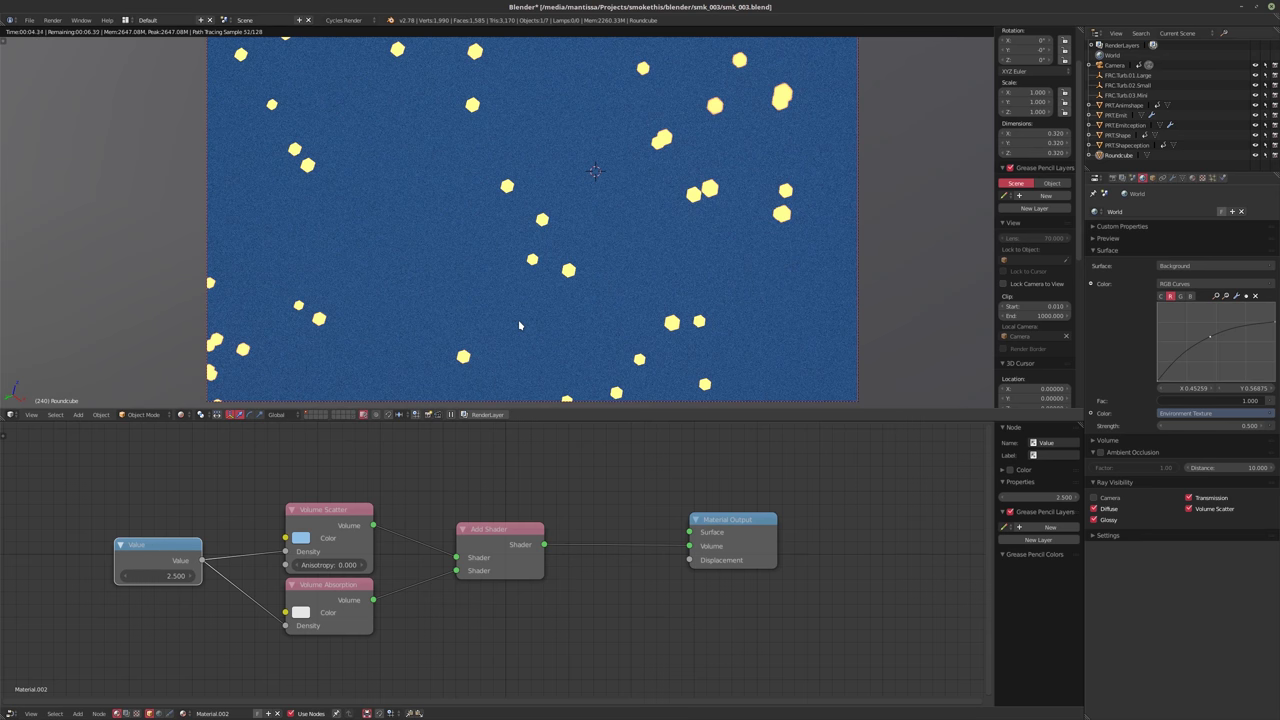
key("shift+z")
key("ctrl+s")
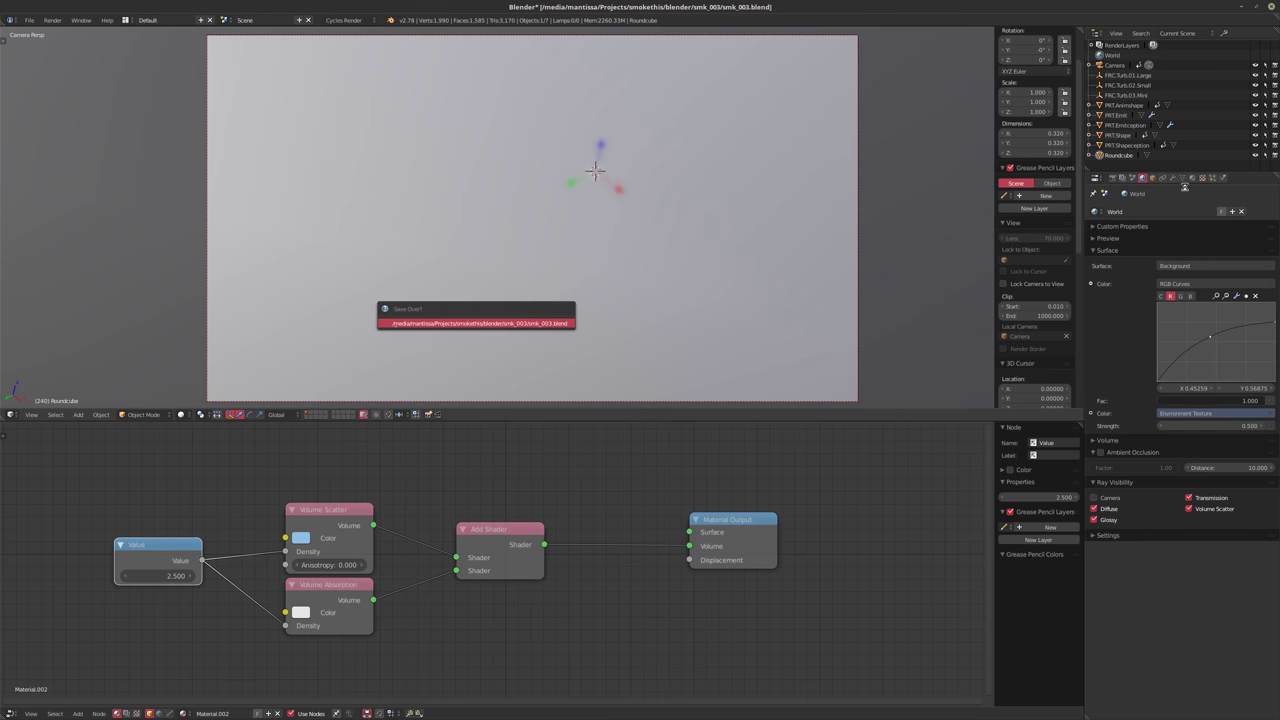
Set the Camera's depth of field aperture radius size to 0.0033
left_click(1116, 66)
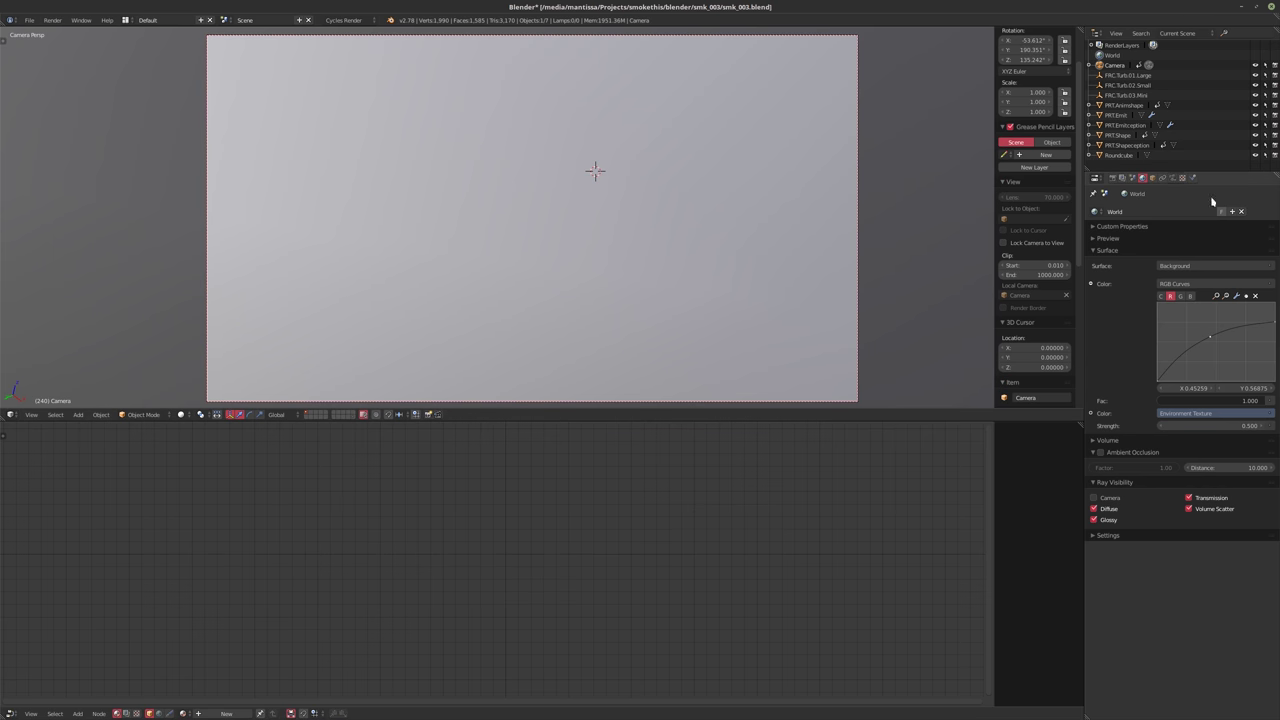
left_click(1173, 178)
left_click(1242, 490)
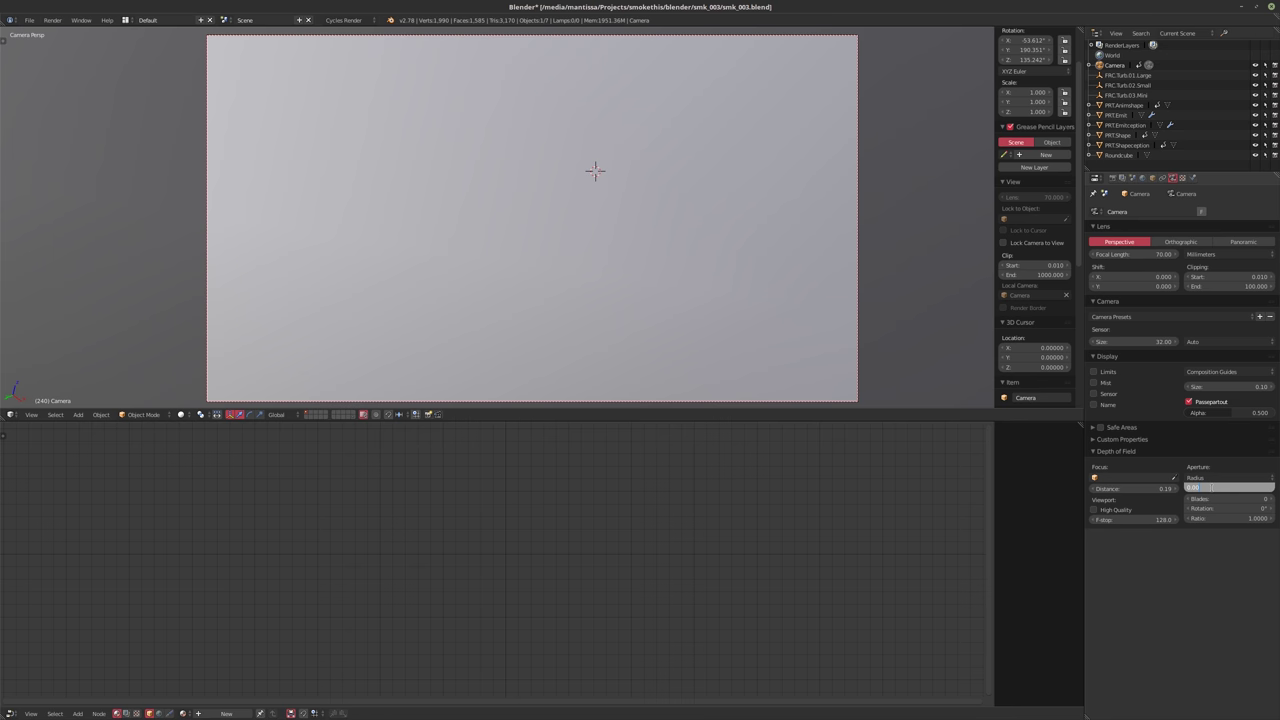
type("0.0033")
key("Return")
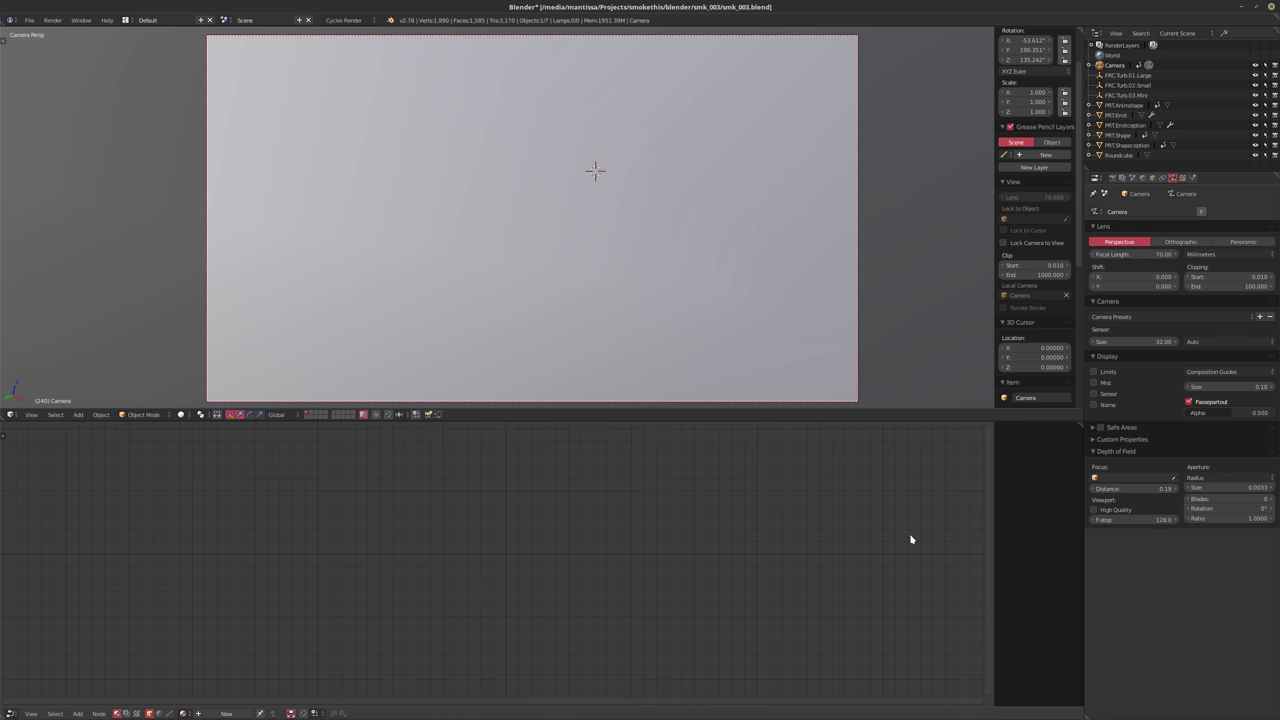
Render part of frame 240 to check the depth of field, cancel it and return to the scene
key("F12")
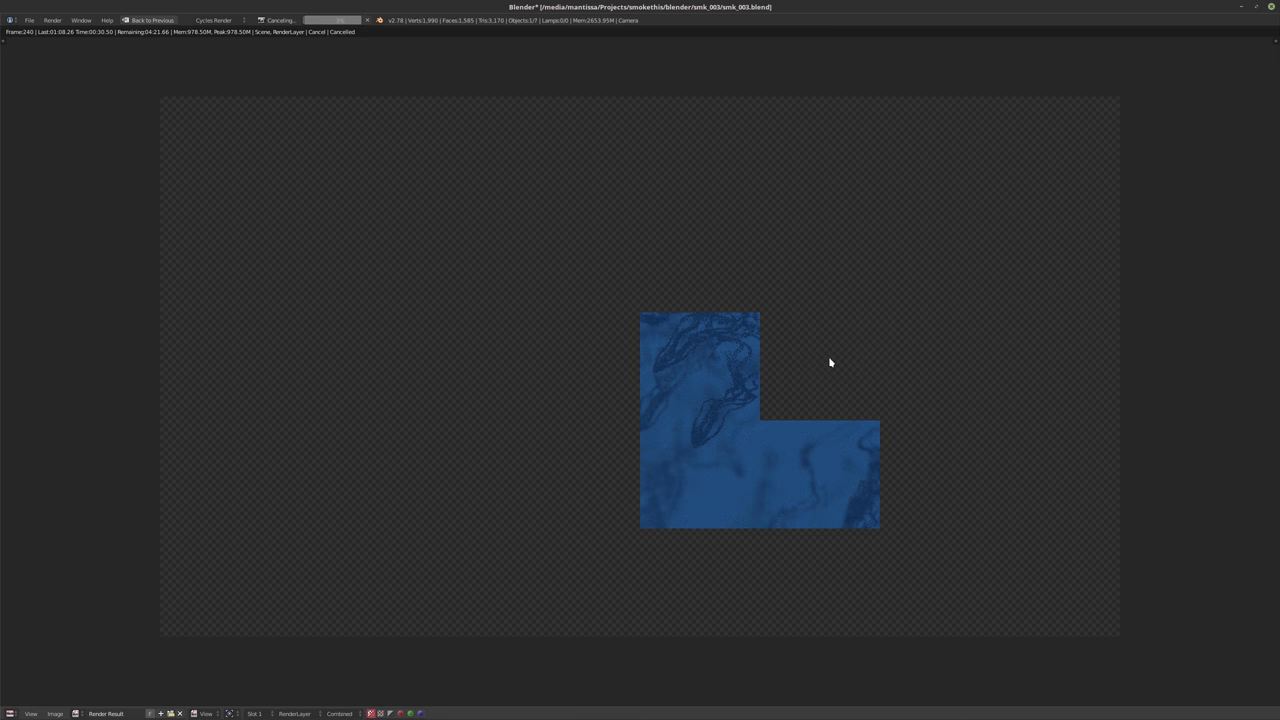
key("Escape")
key("Escape")
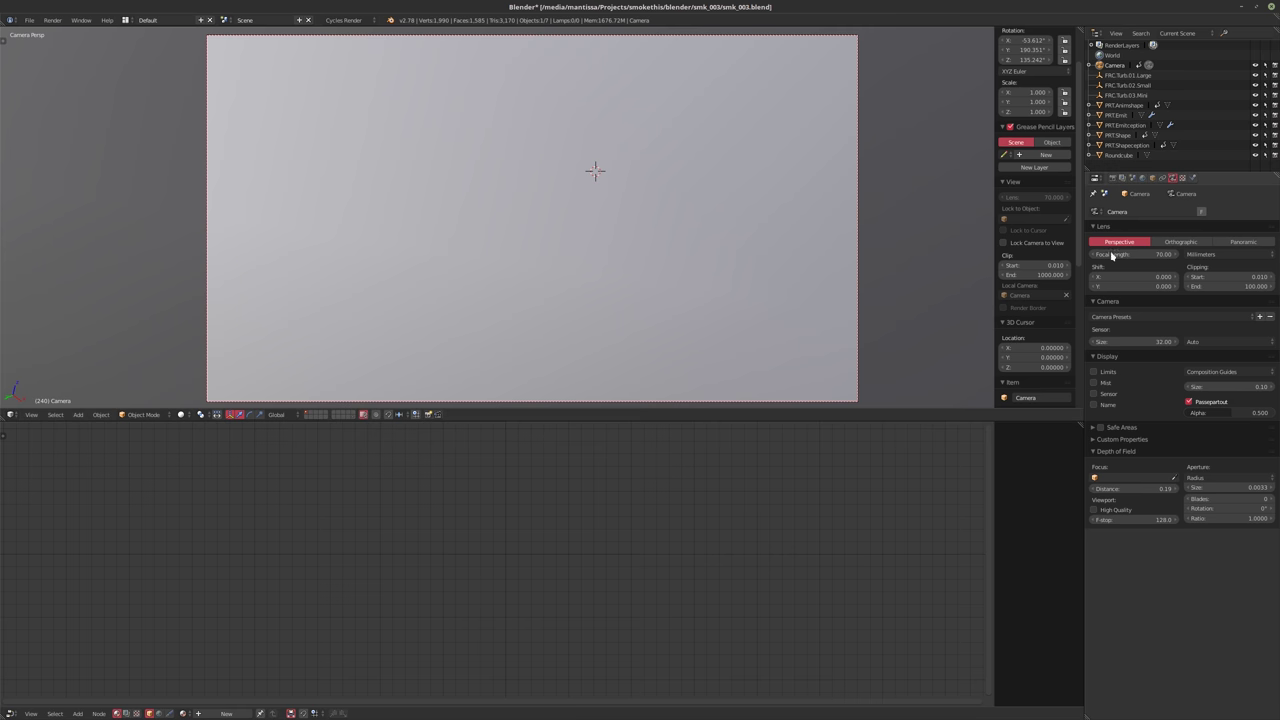
Try enabling Emitter rendering in the particle system of PRT.Emitception
left_click(1118, 115)
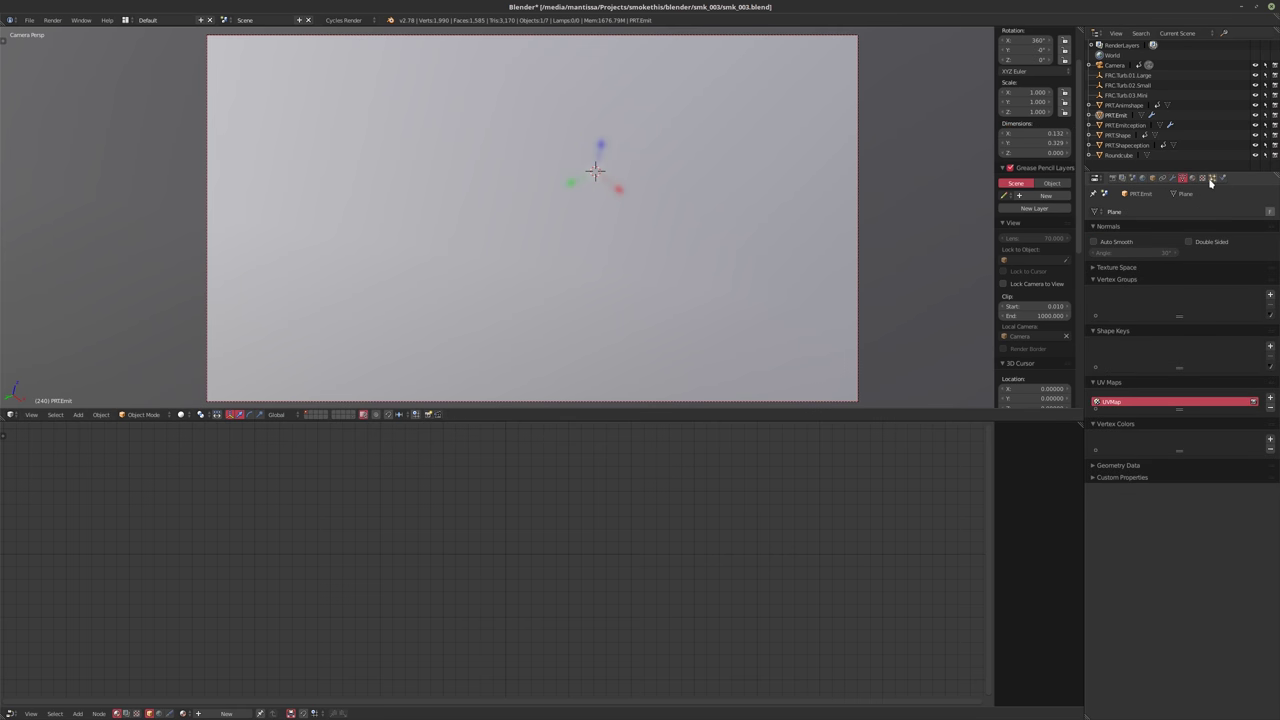
left_click(1127, 126)
left_click(1211, 179)
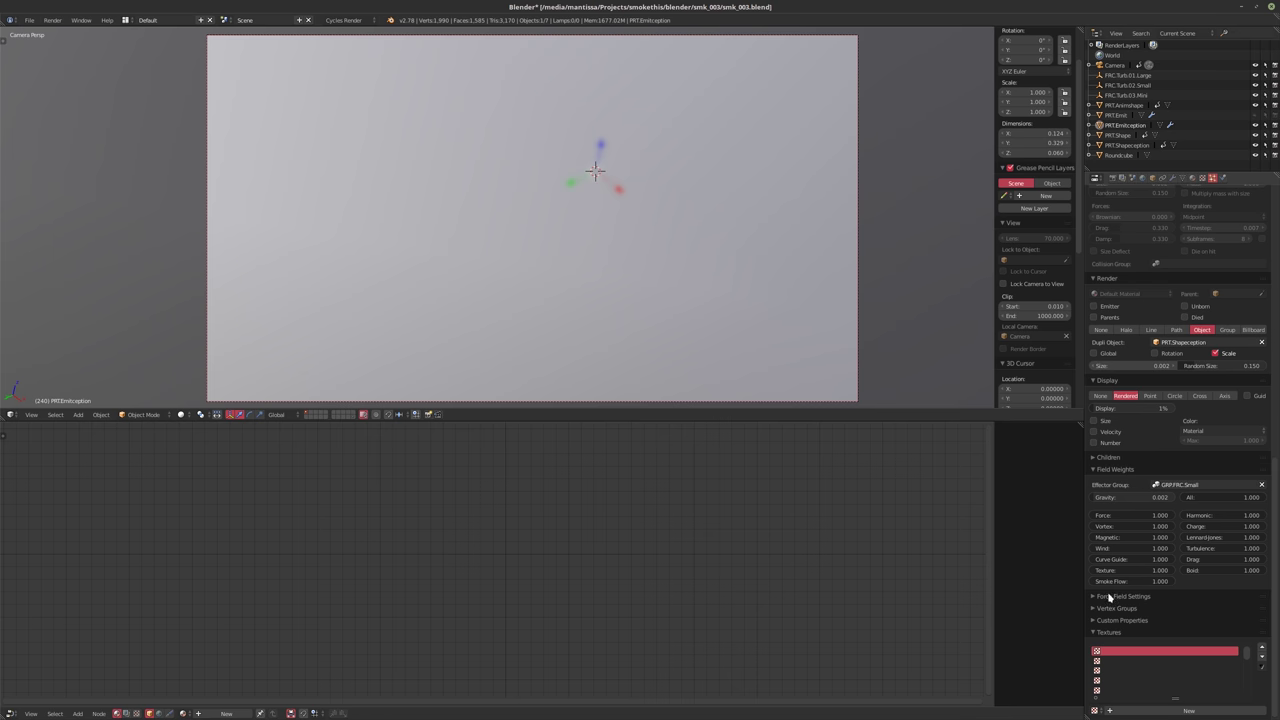
left_click(1099, 632)
left_click(1106, 307)
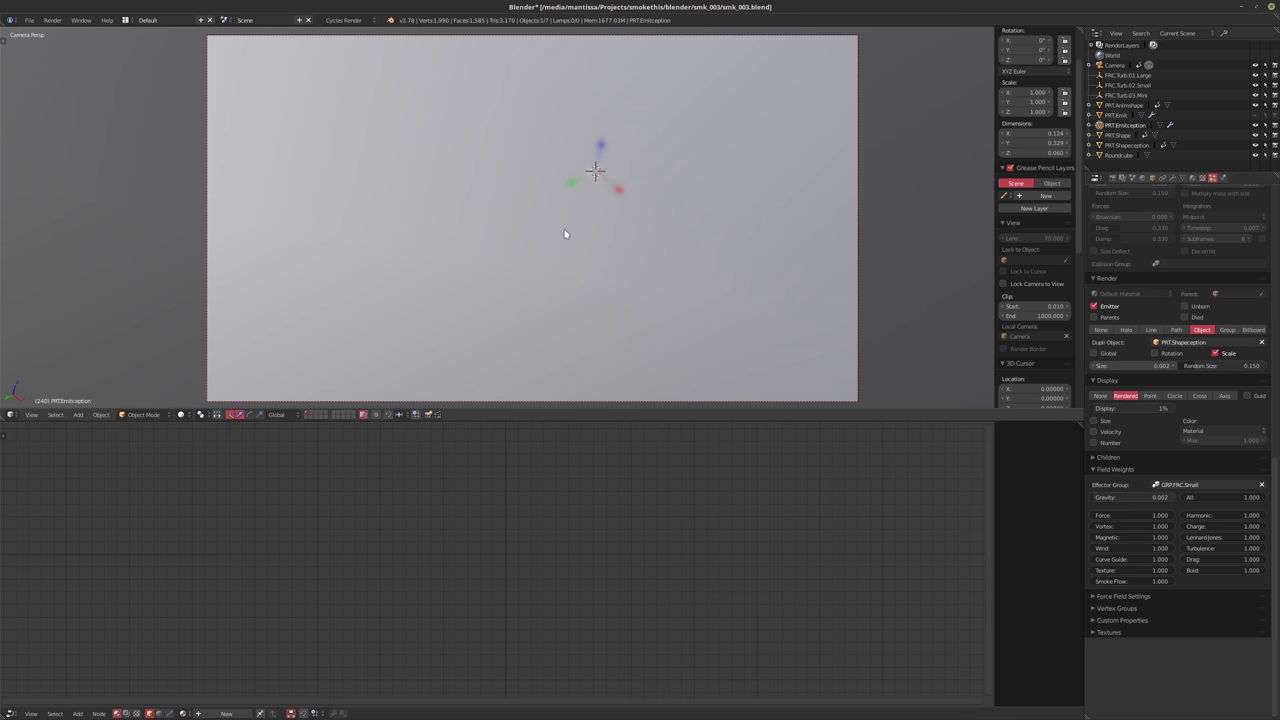
Save over smk_003.blend and test render frame 240, stopping before it completes
key("ctrl+s")
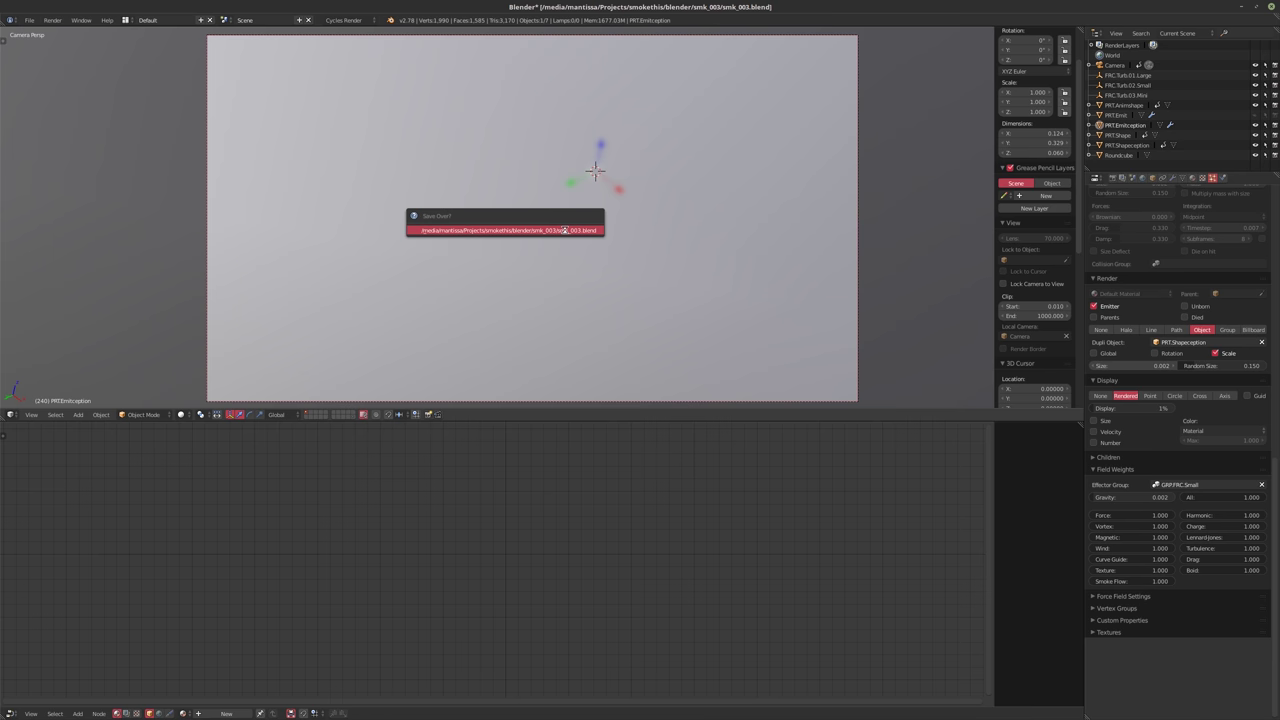
left_click(564, 230)
key("F12")
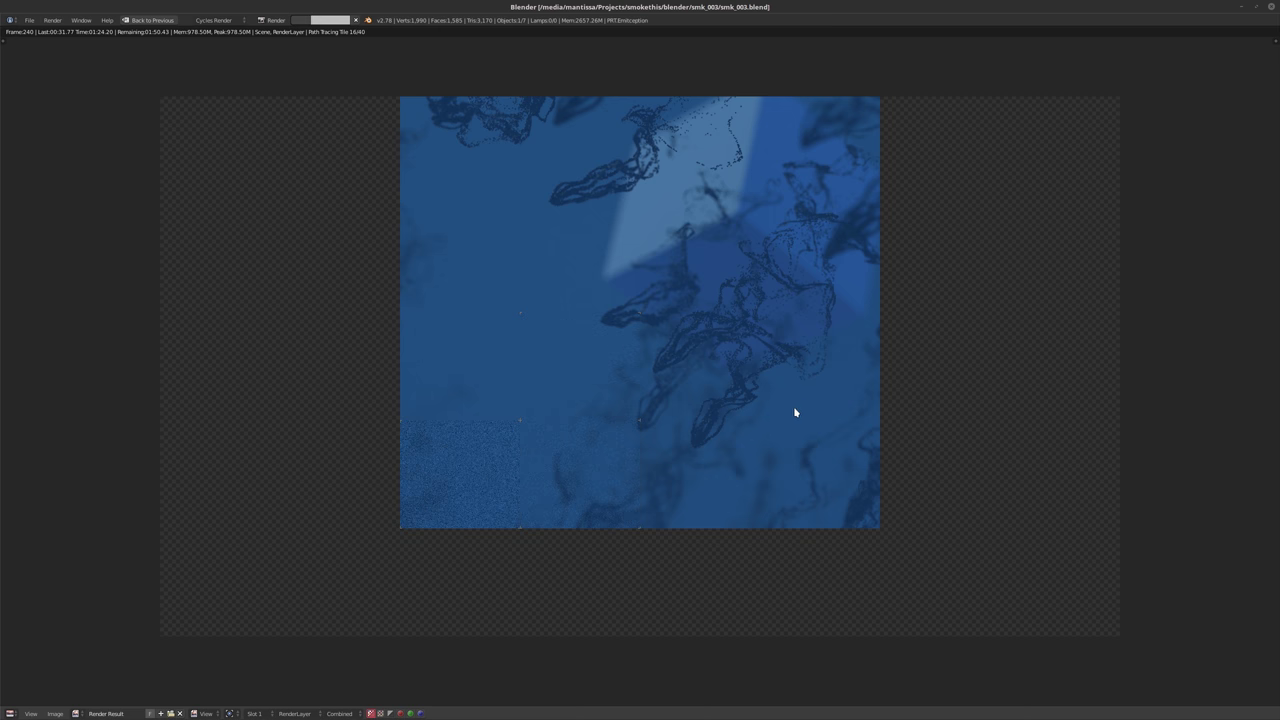
key("Escape")
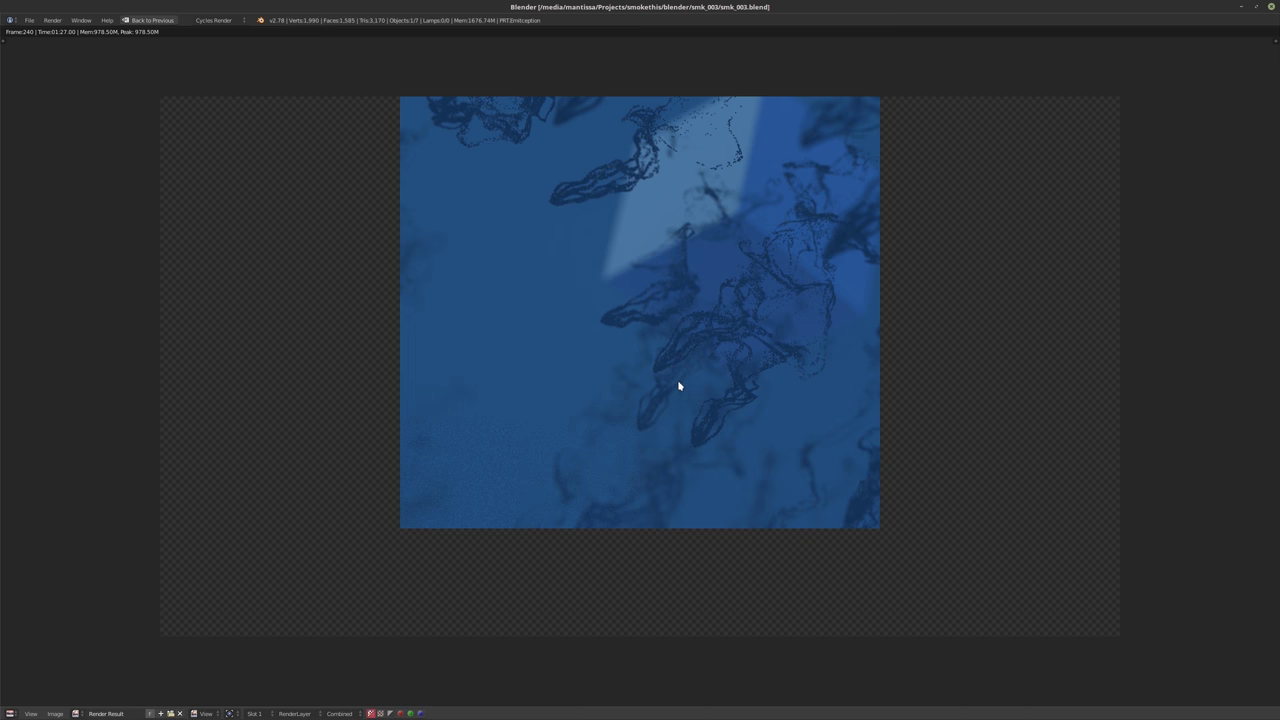
key("Escape")
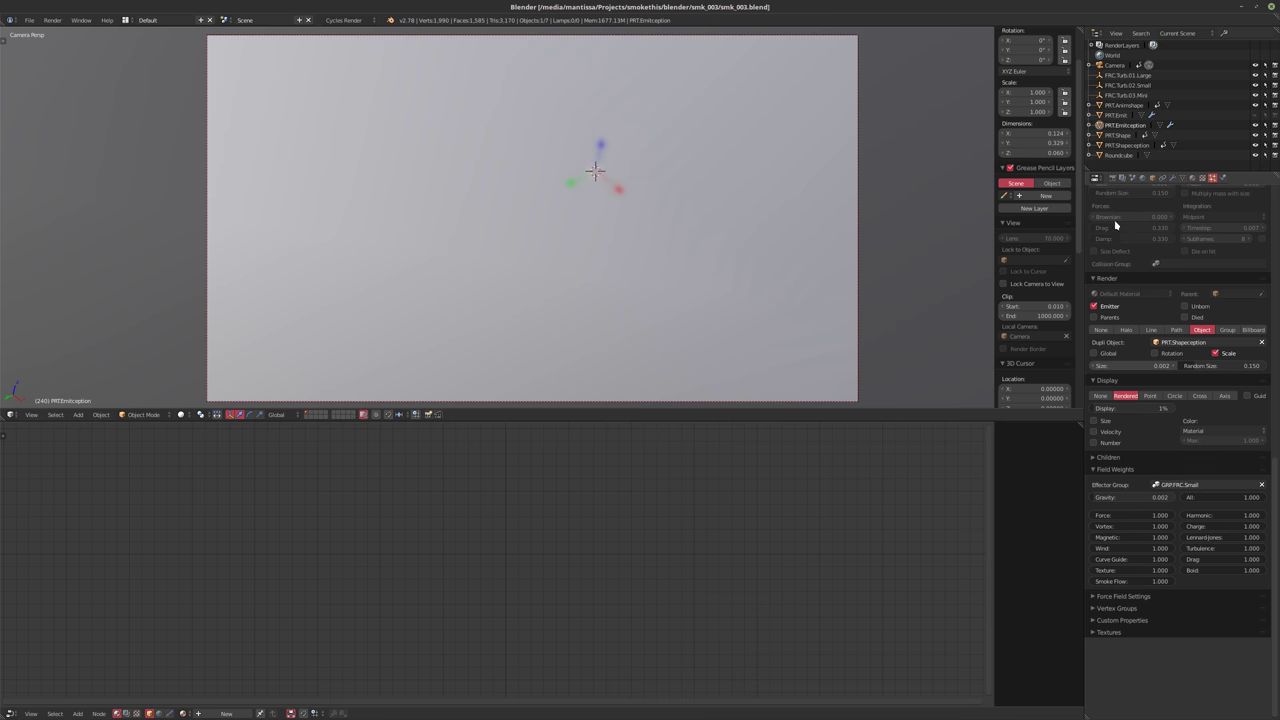
Turn Emitter rendering back off for PRT.Emitception and review the particle render settings of PRT.Emit
left_click(1094, 306)
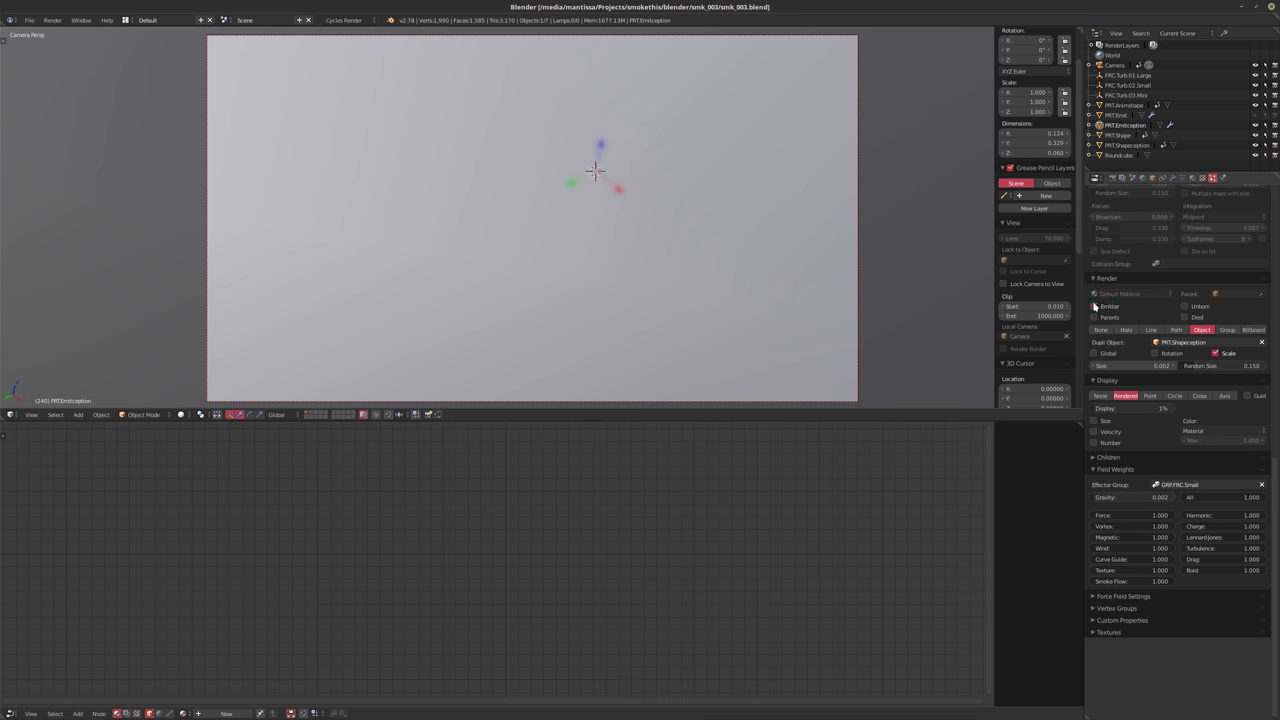
left_click(1126, 115)
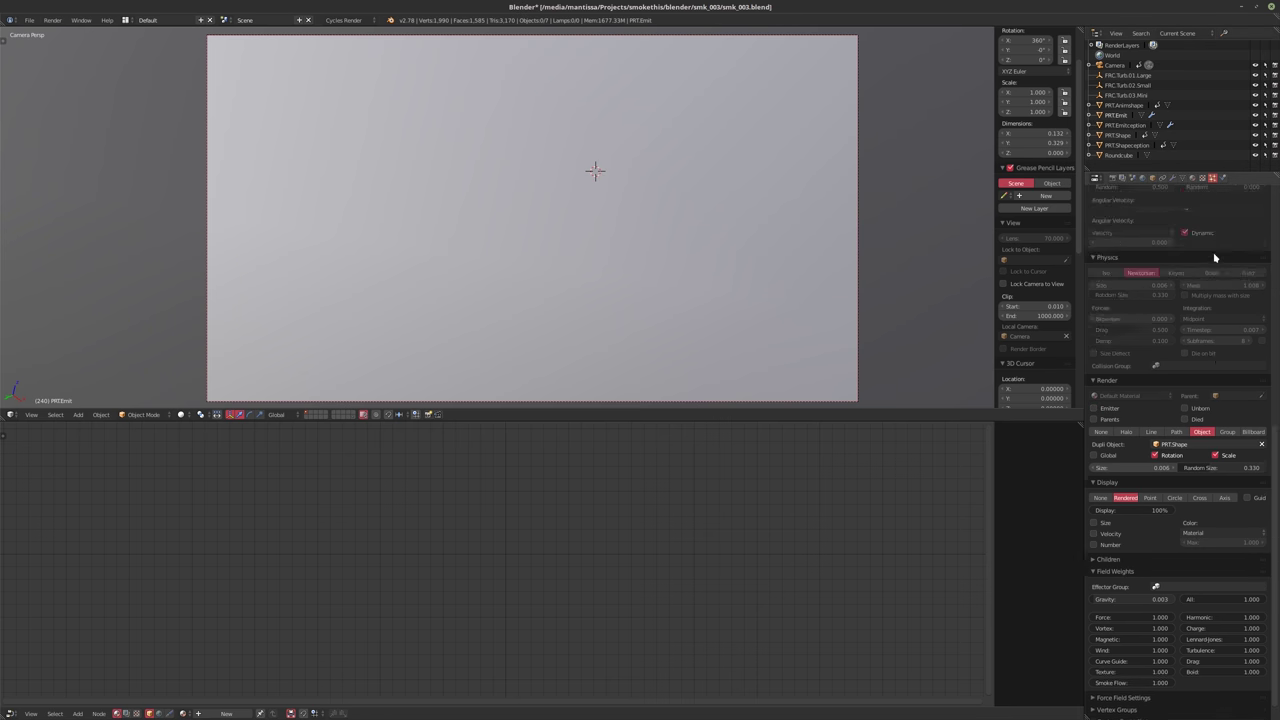
scroll(1215, 258, "up", 10)
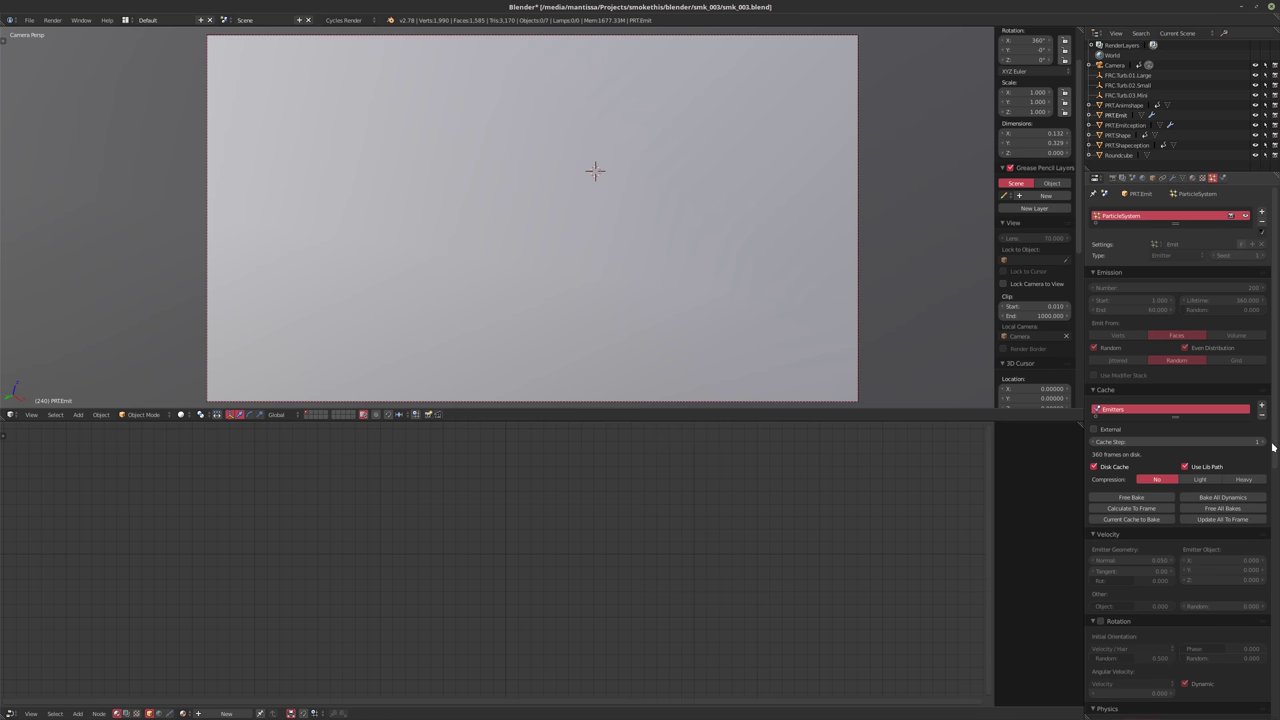
scroll(1272, 468, "down", 10)
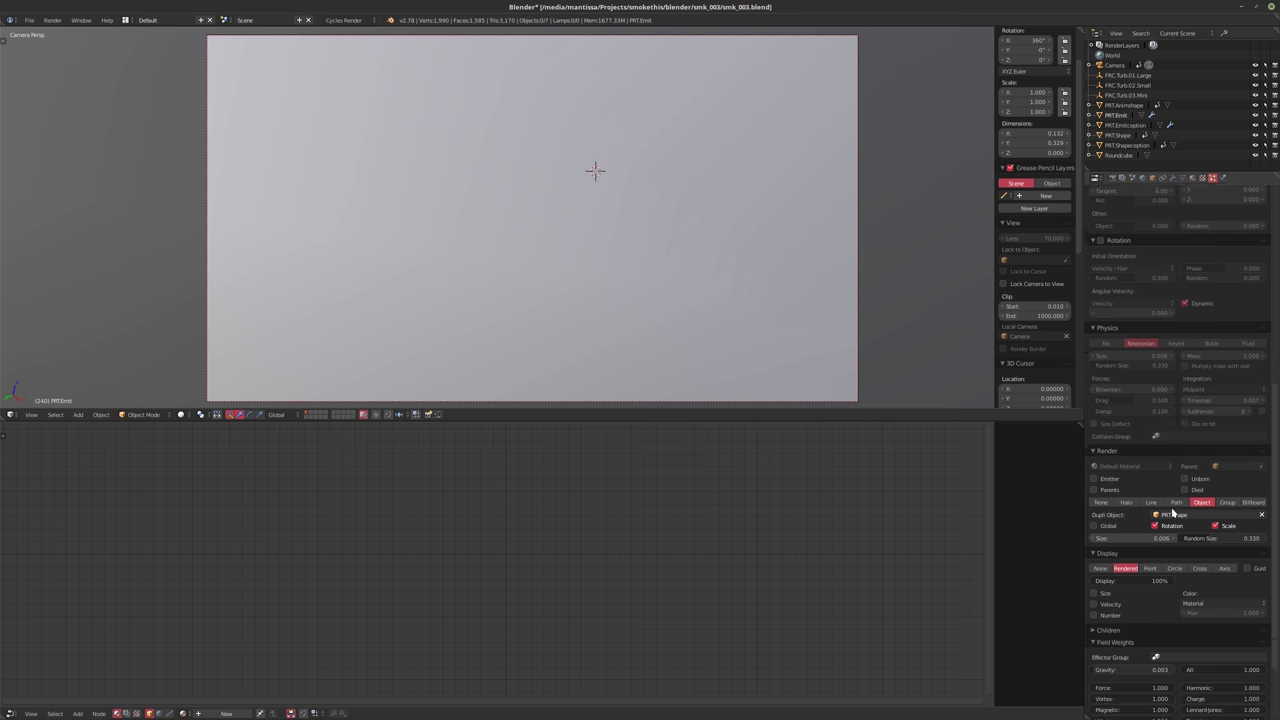
scroll(1172, 512, "down", 3)
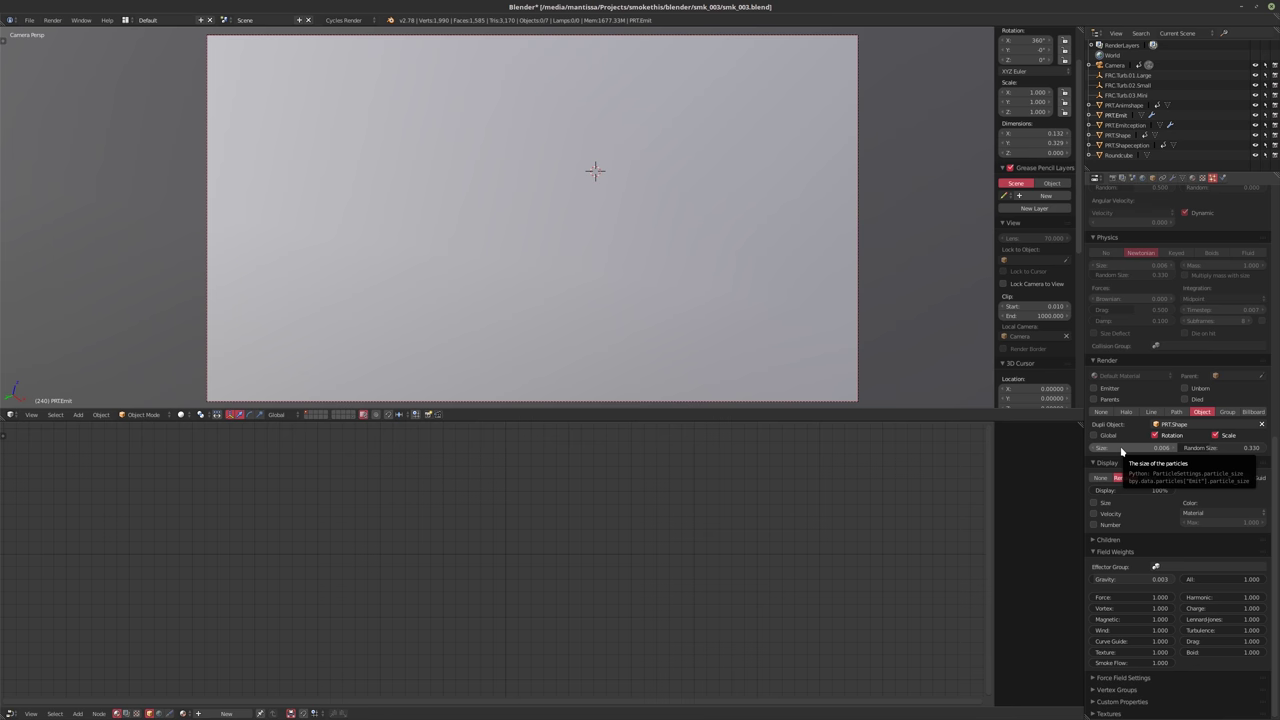
left_click(1121, 448)
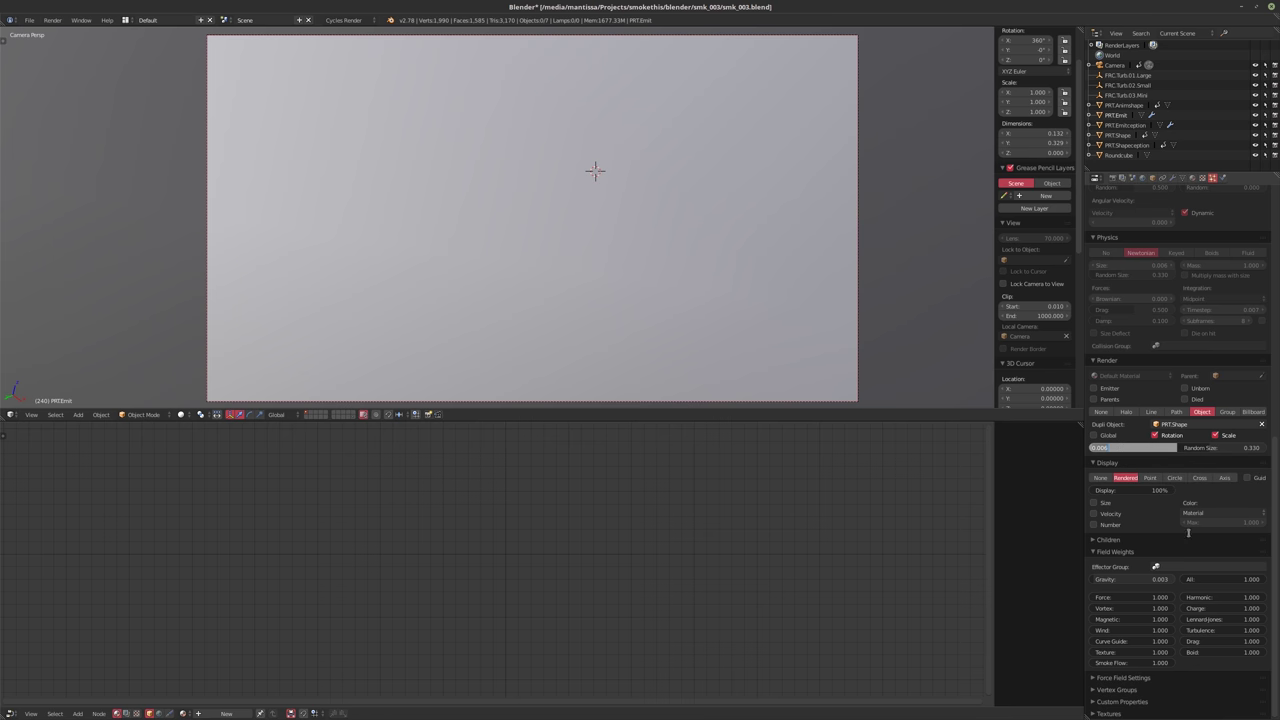
key("Escape")
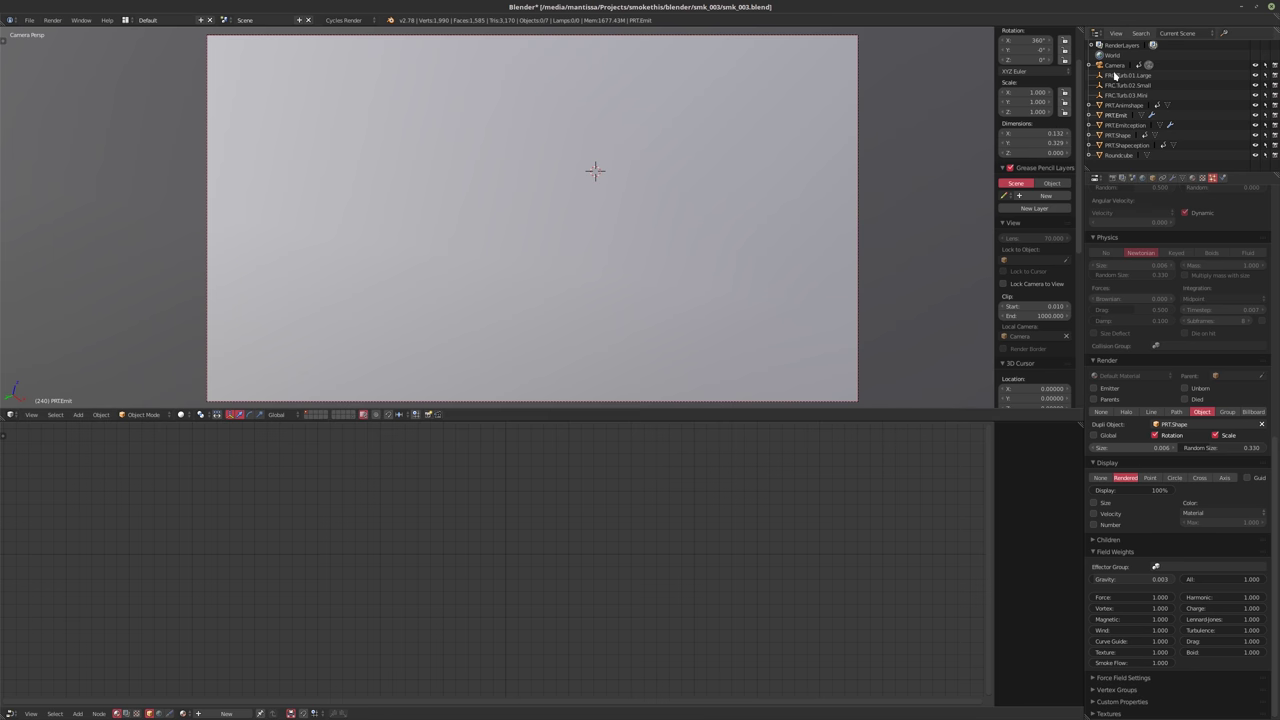
Set Roundcube's maximum draw type to Bounds in its object display settings
left_click(1119, 156)
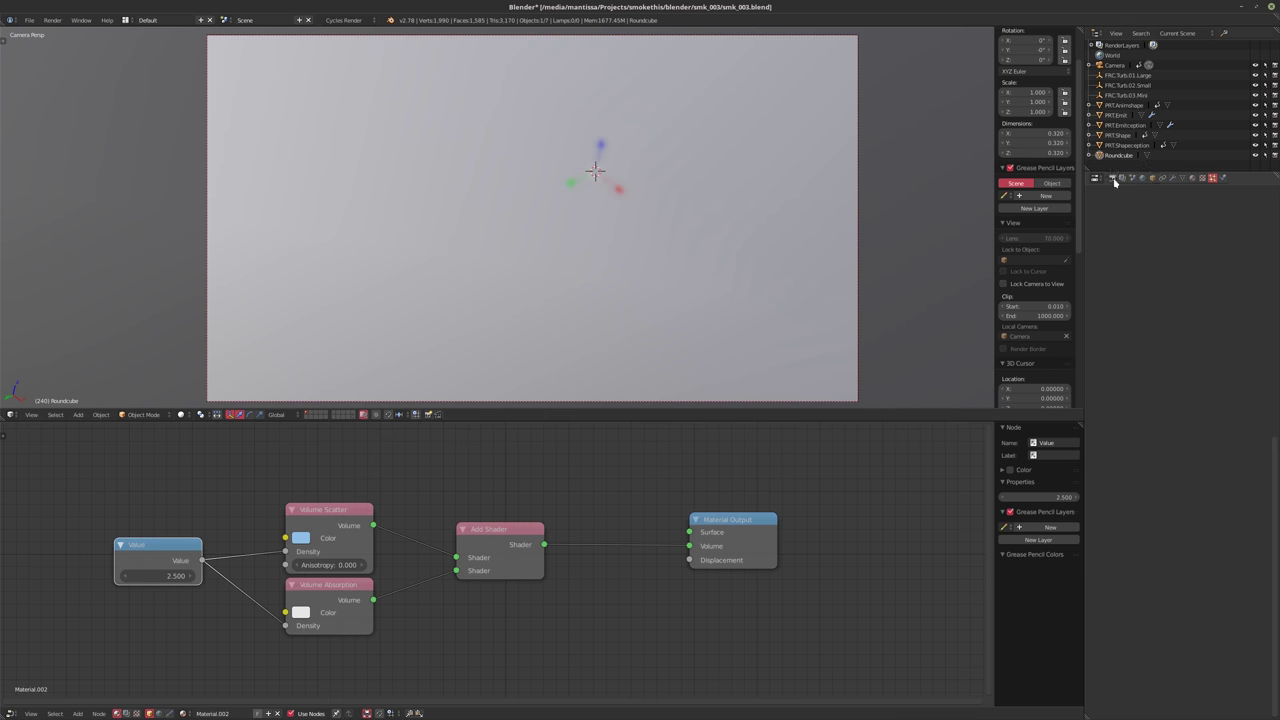
left_click(1152, 179)
left_click(1118, 488)
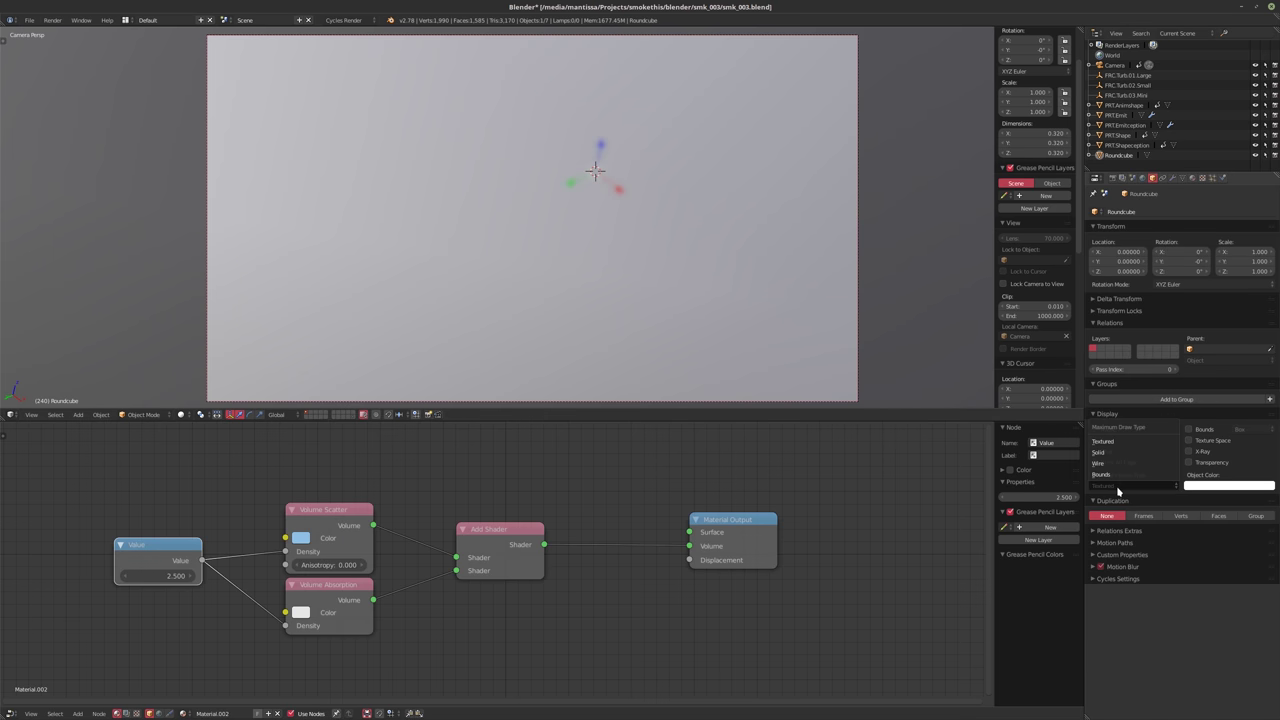
left_click(1122, 474)
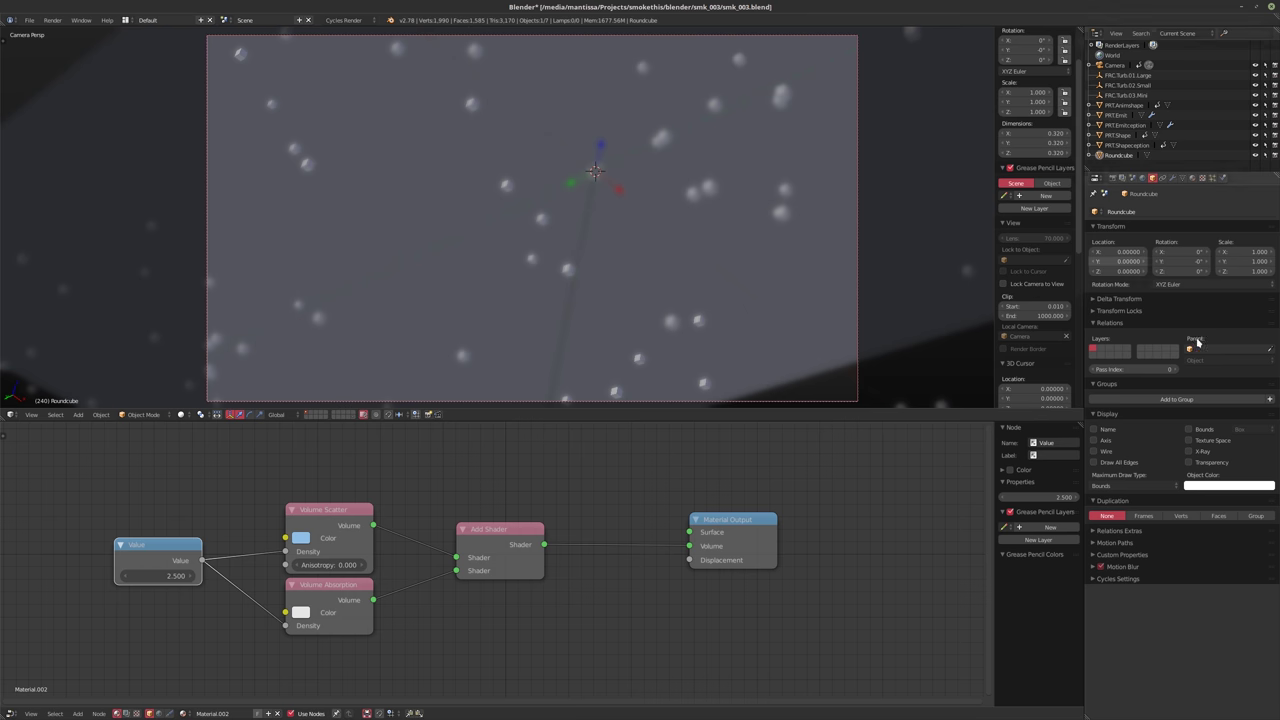
Set the render size of PRT.Emit's particles to 0.003
left_click(1116, 115)
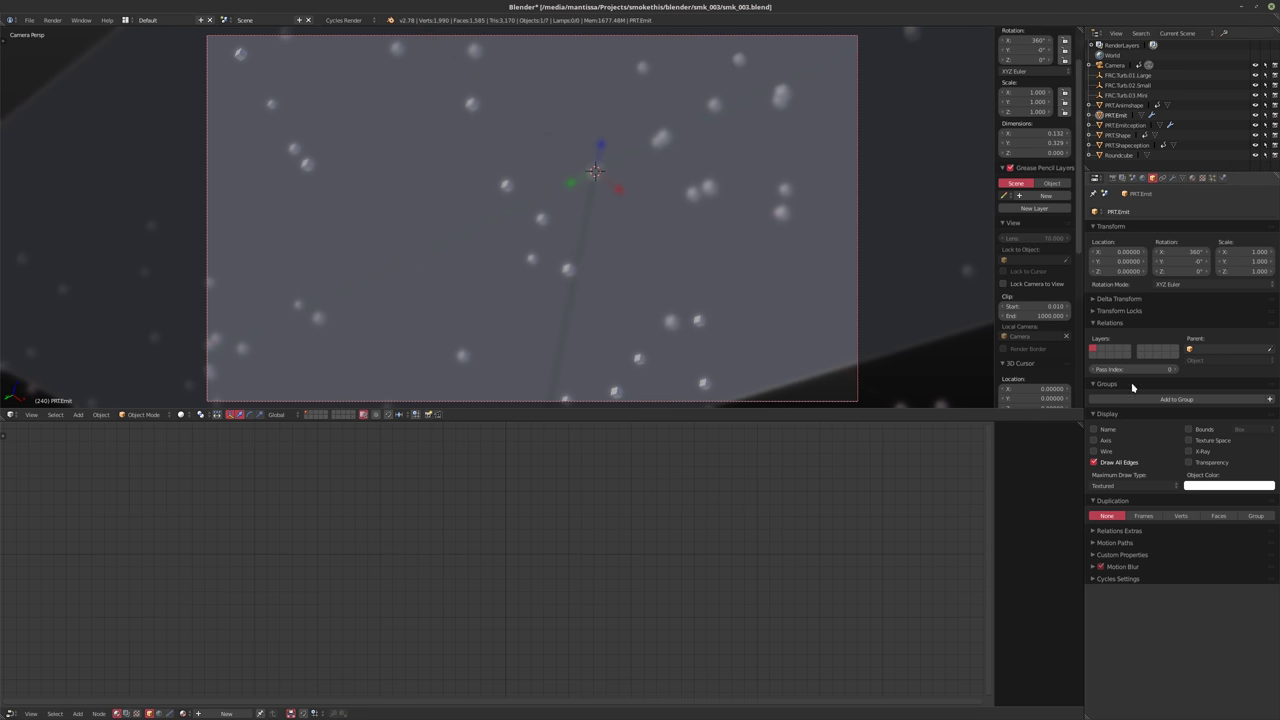
left_click(1212, 177)
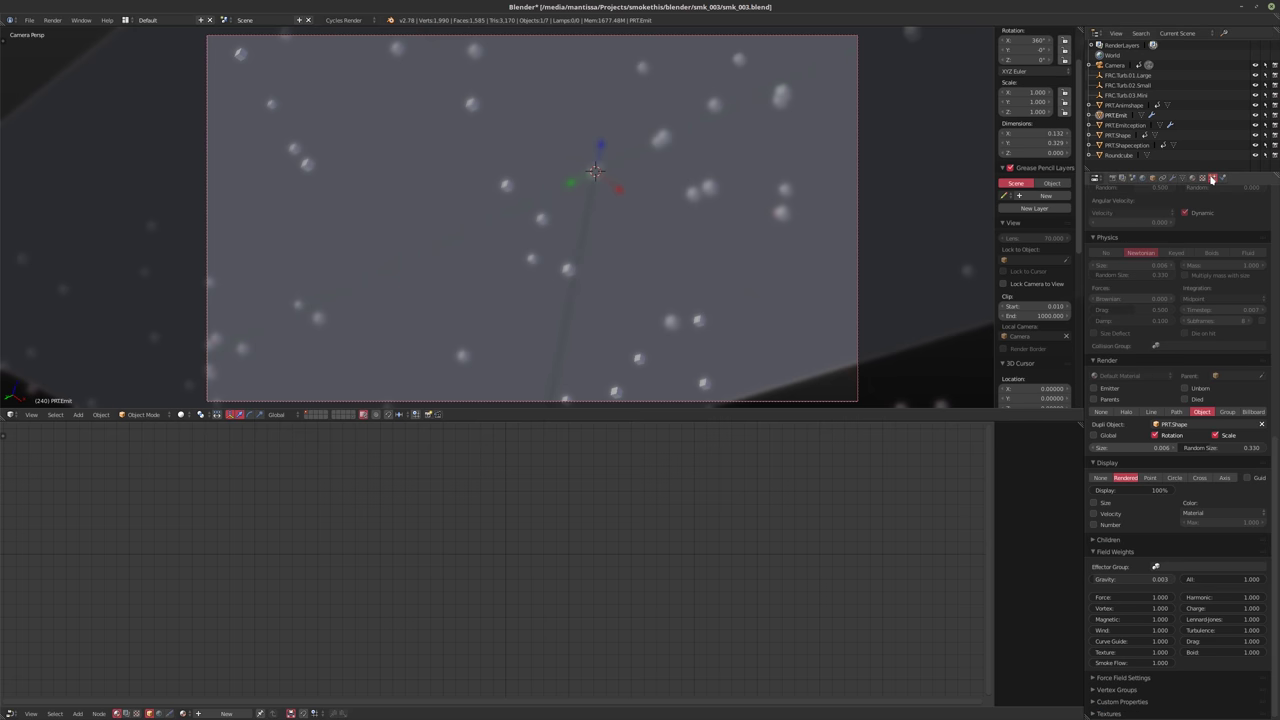
left_click(1119, 448)
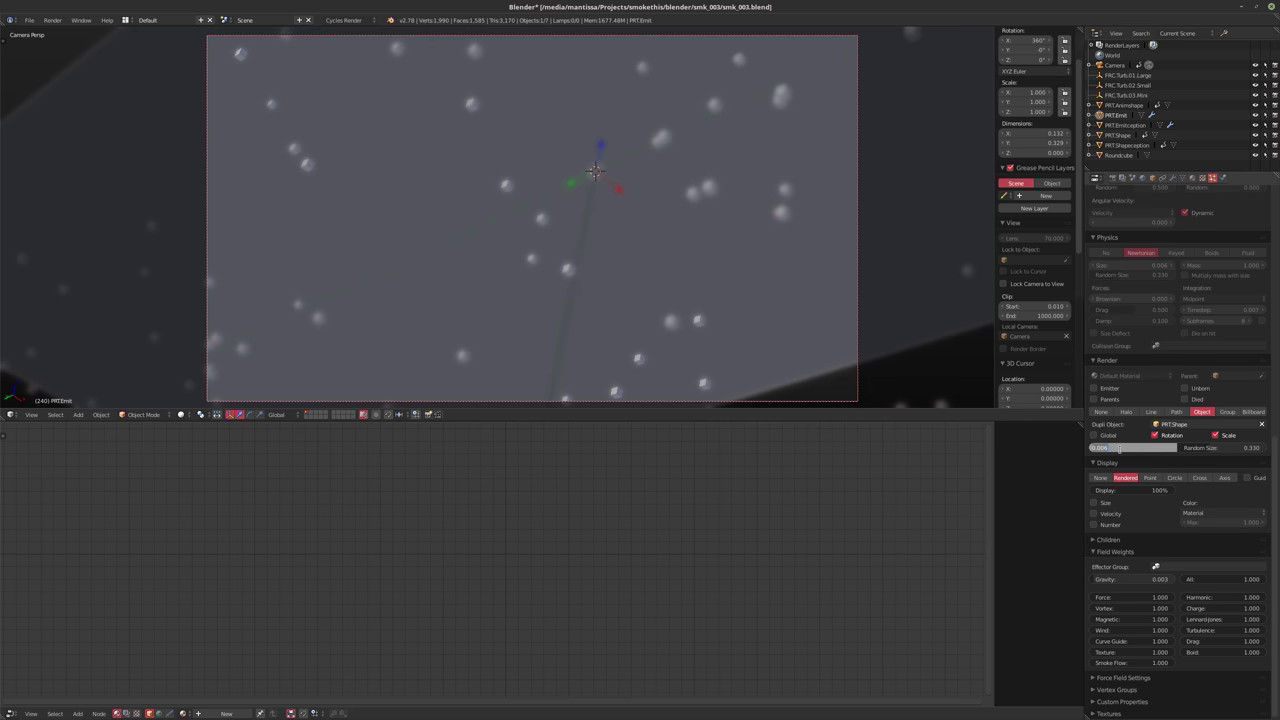
type("0.13")
key("Return")
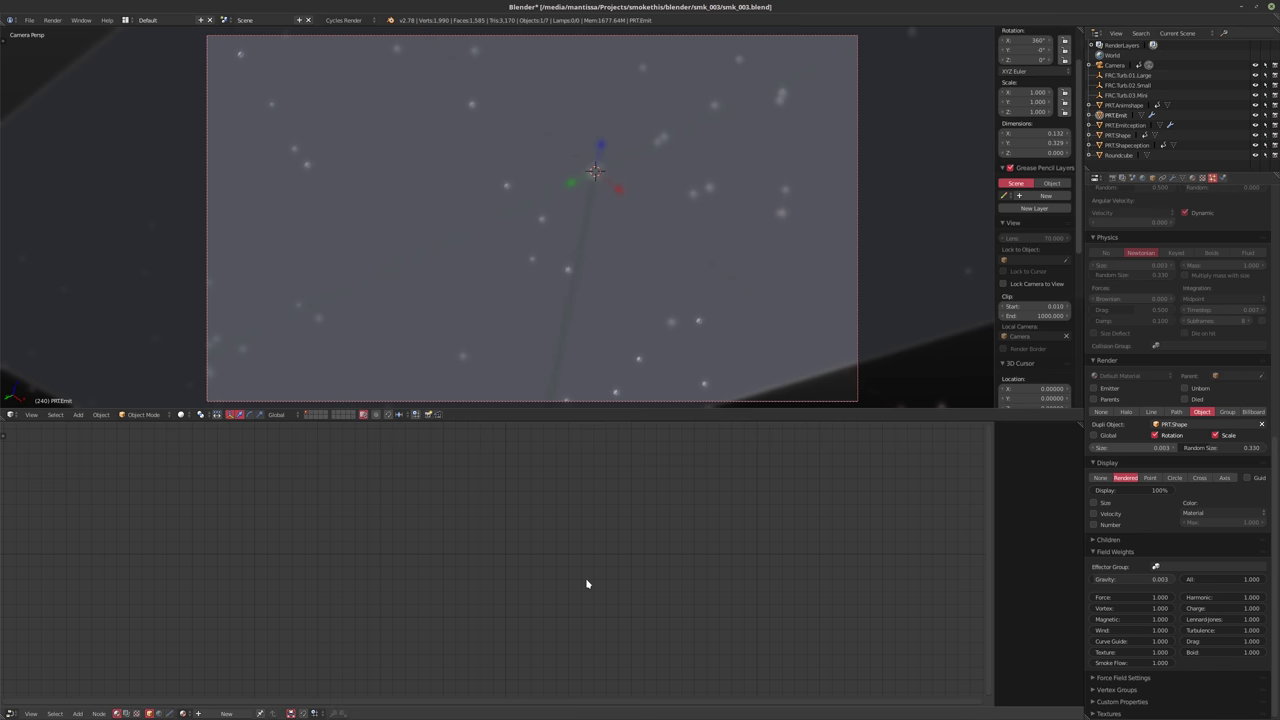
Save over smk_003.blend and render part of frame 240 to check the smaller glowing particles
key("ctrl+s")
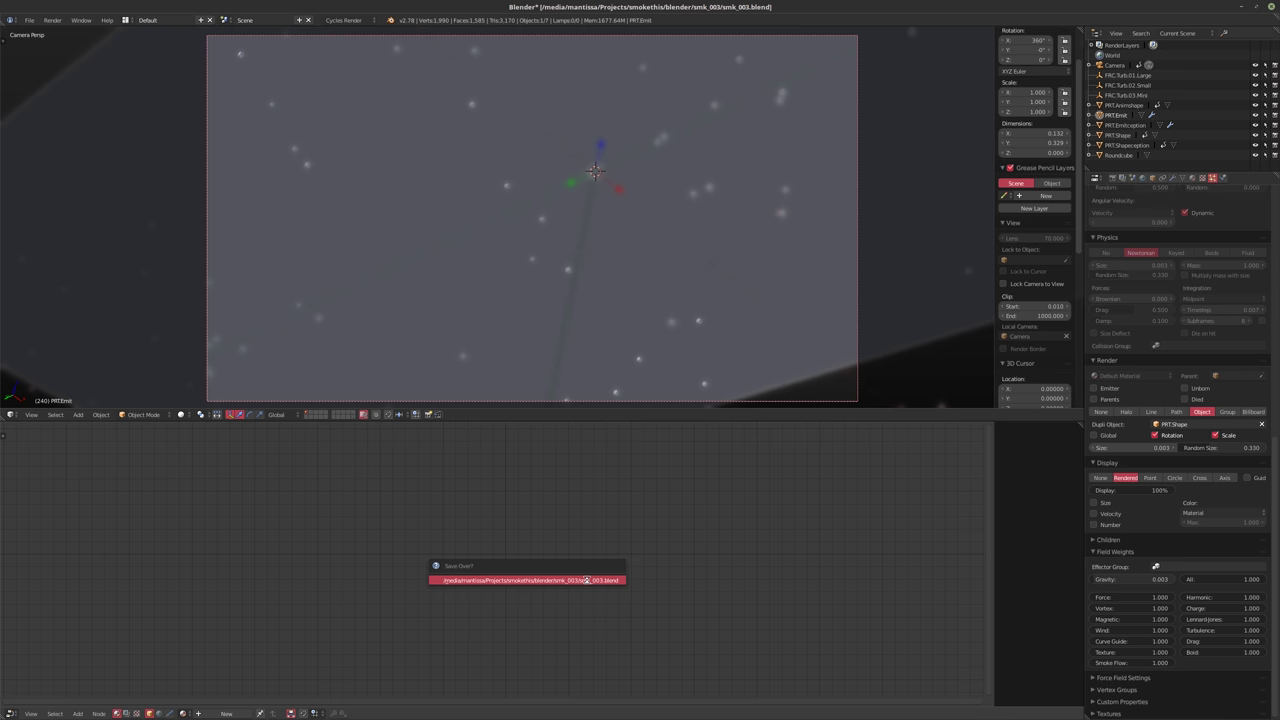
left_click(586, 580)
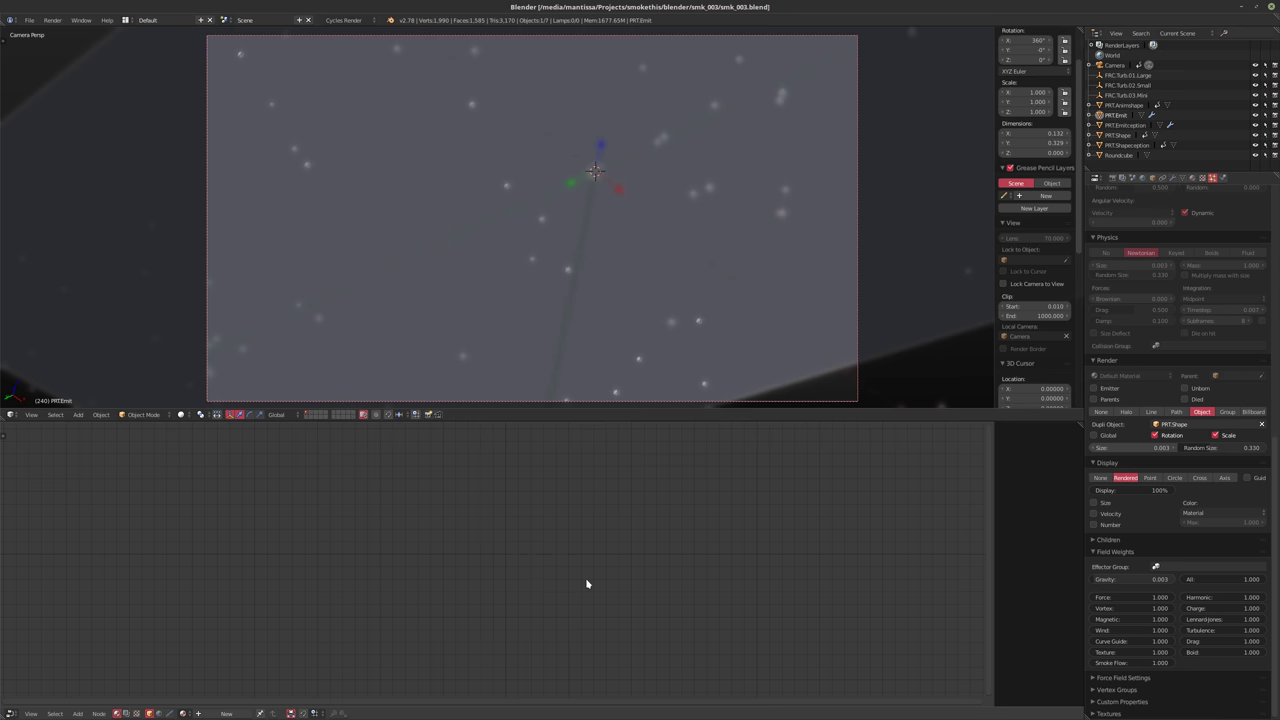
key("F12")
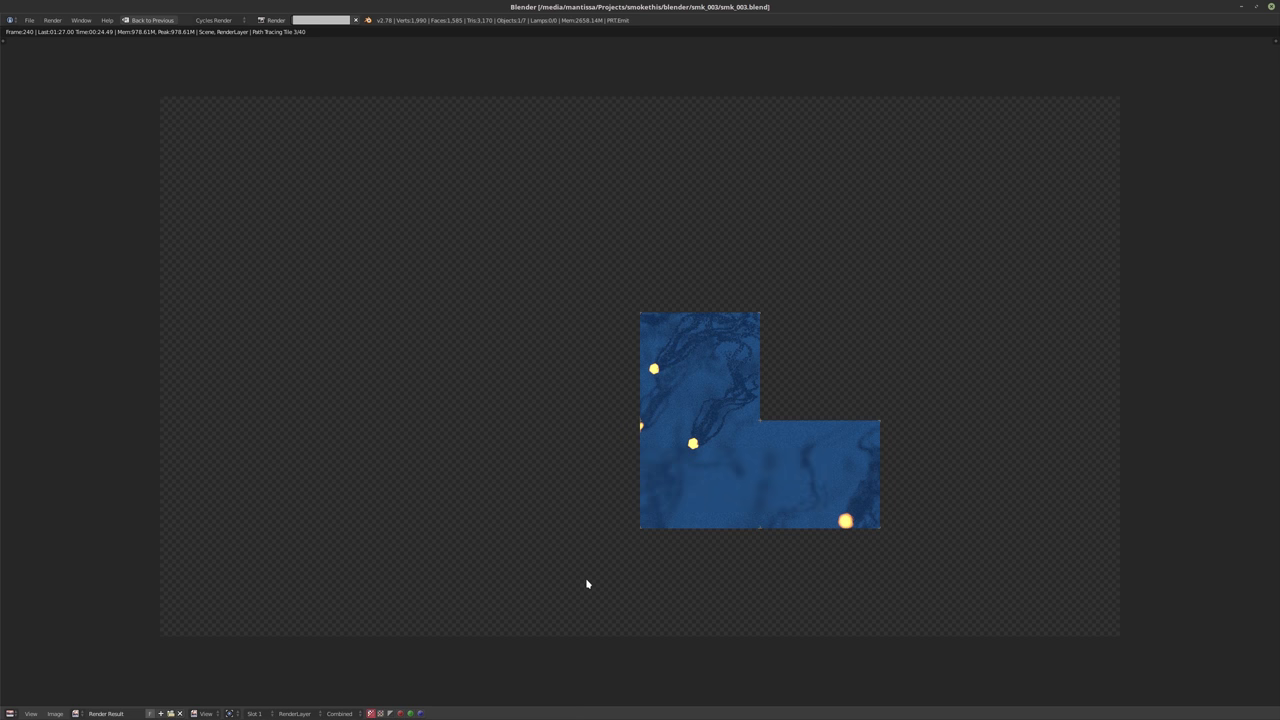
key("Escape")
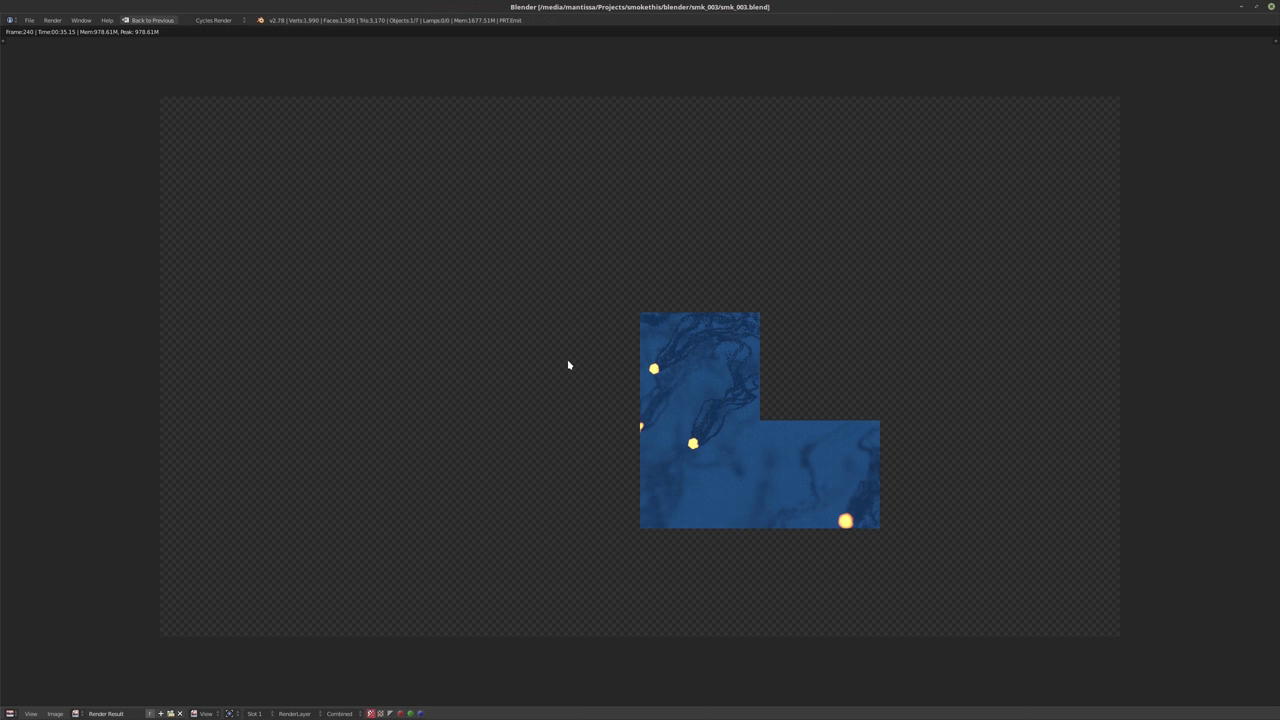
key("Escape")
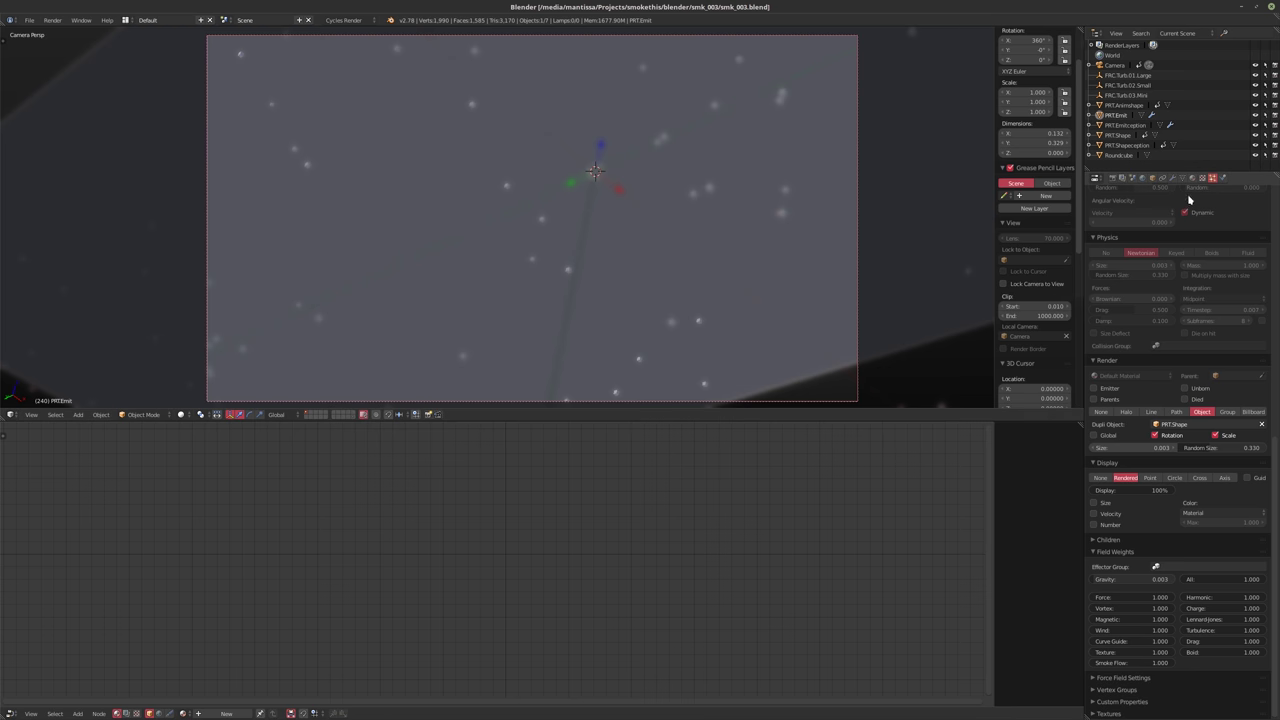
left_click(1112, 178)
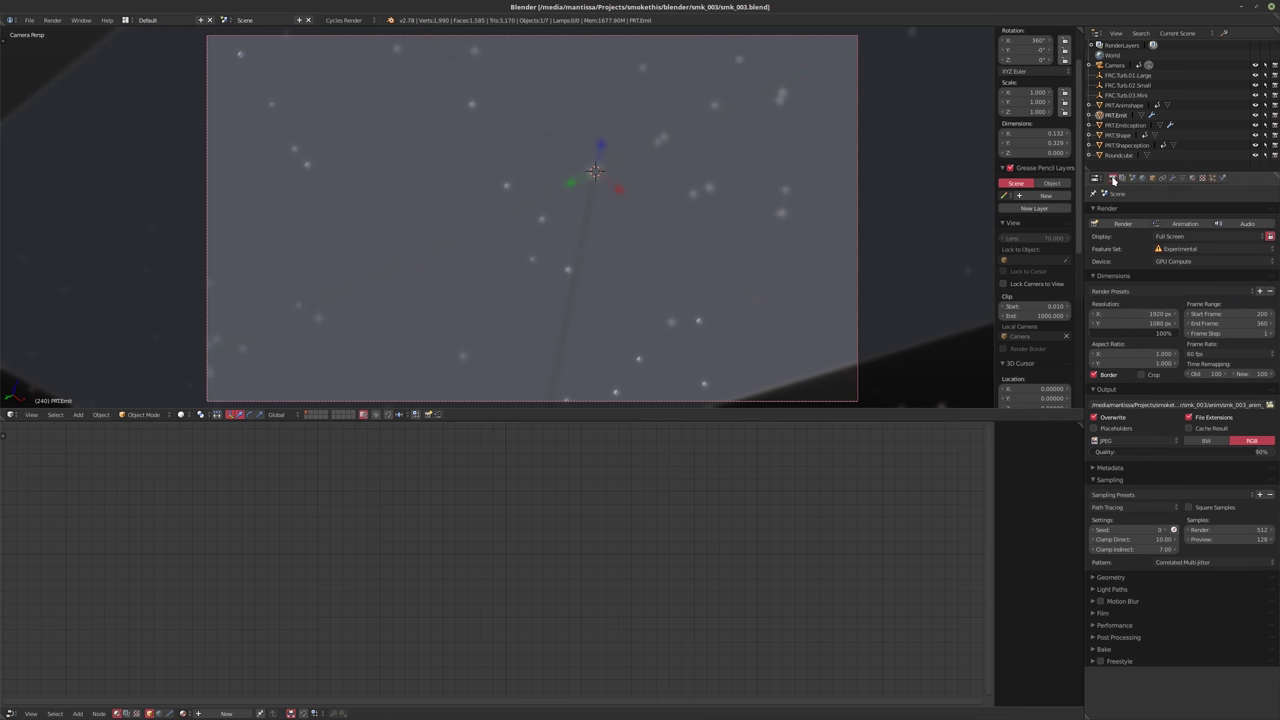
left_click(1221, 178)
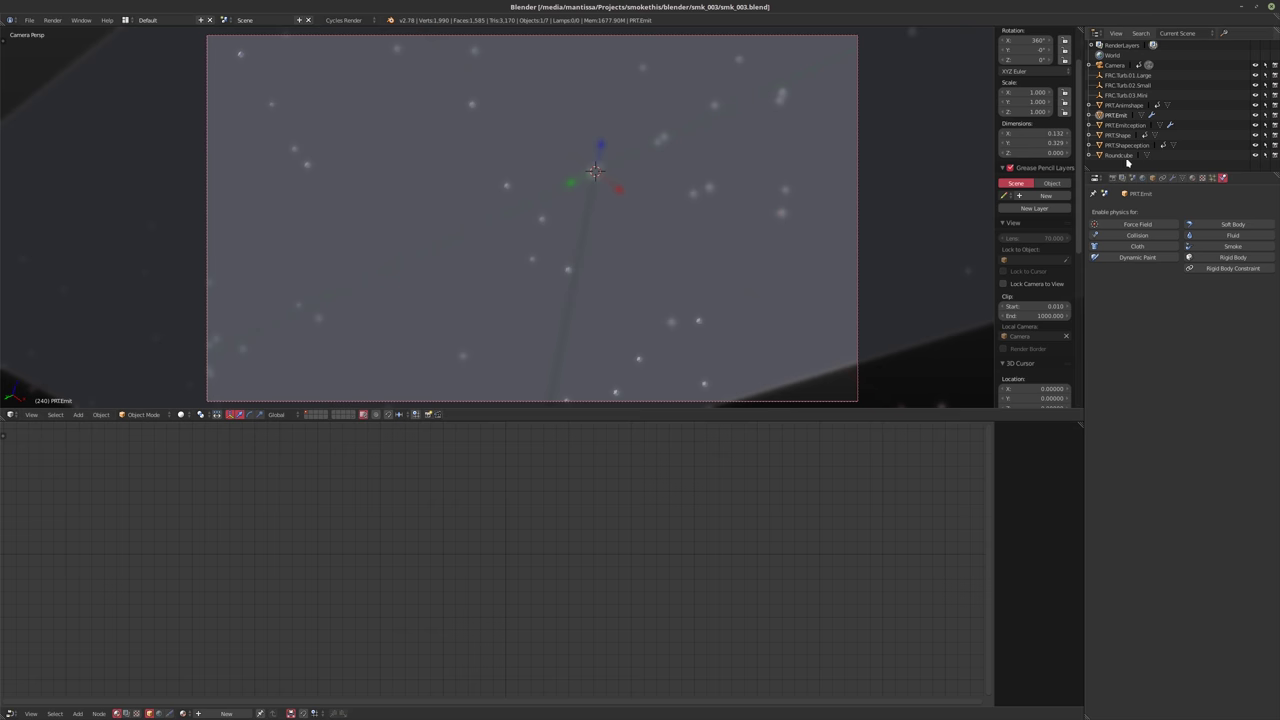
Set the render size of PRT.Emit's particles to 0.001
left_click(1120, 155)
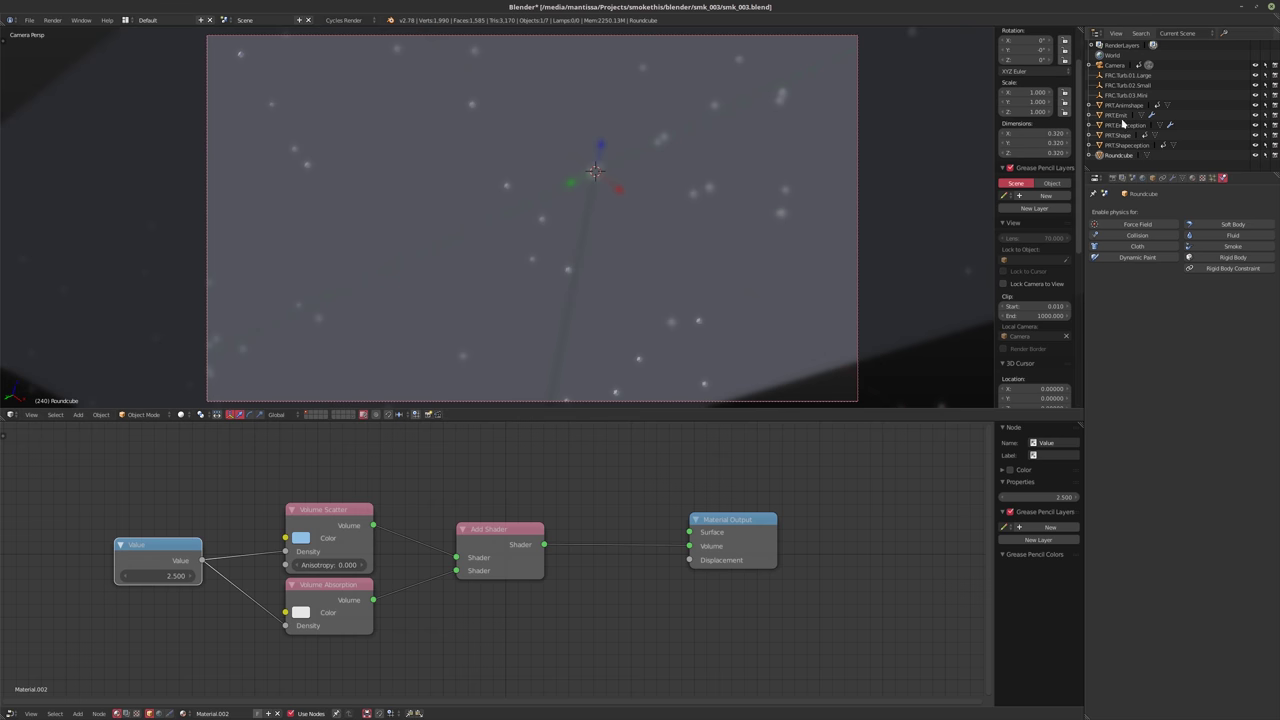
left_click(1116, 115)
left_click(1213, 178)
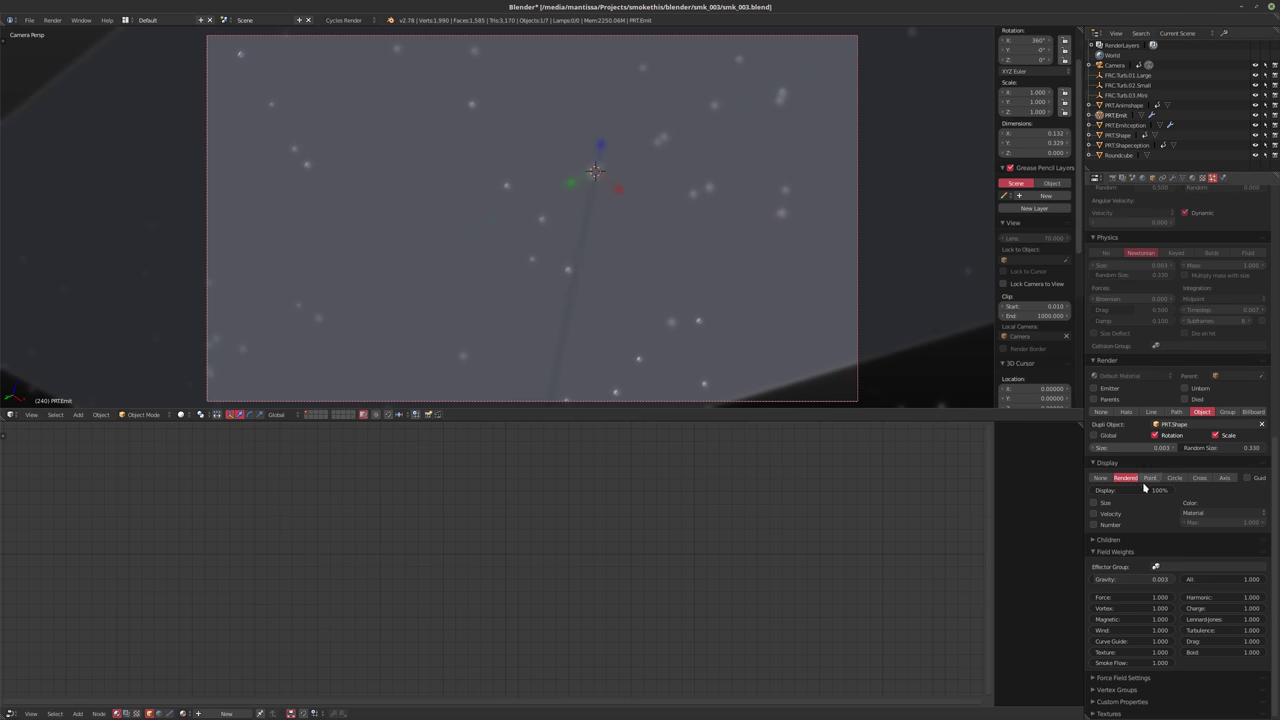
left_click(1125, 451)
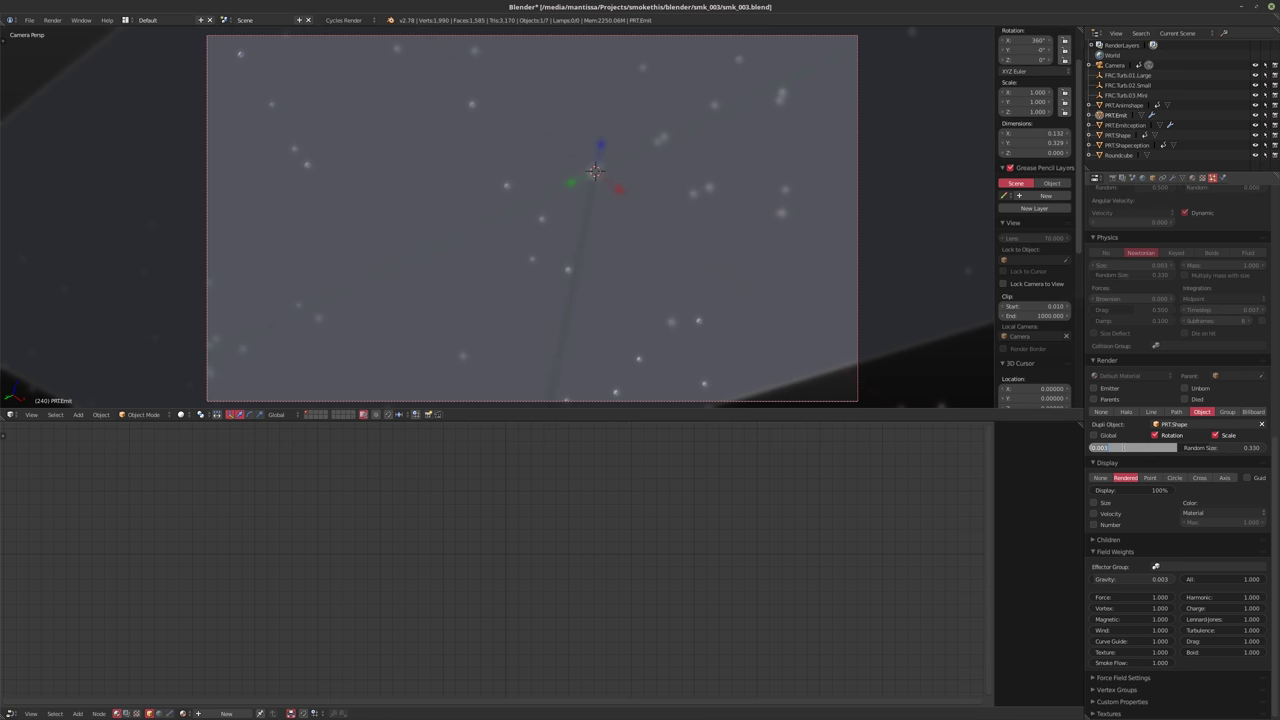
type("0.001")
key("Return")
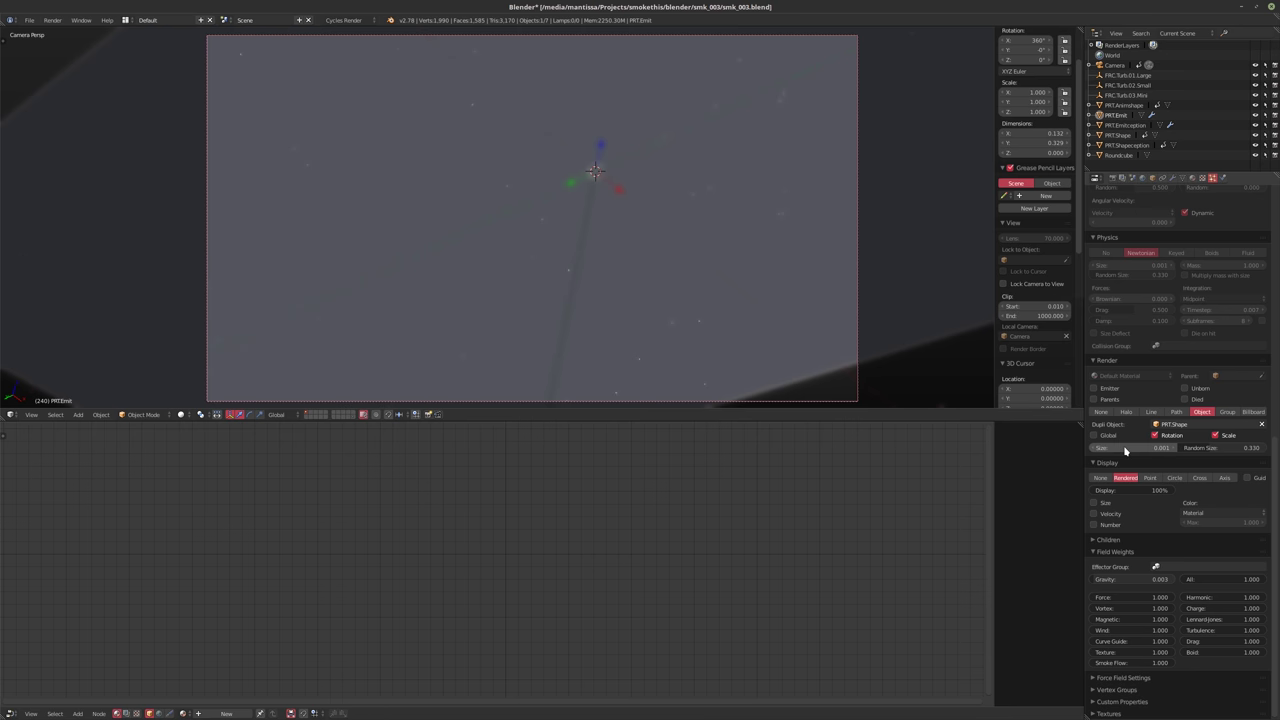
left_click(1134, 452)
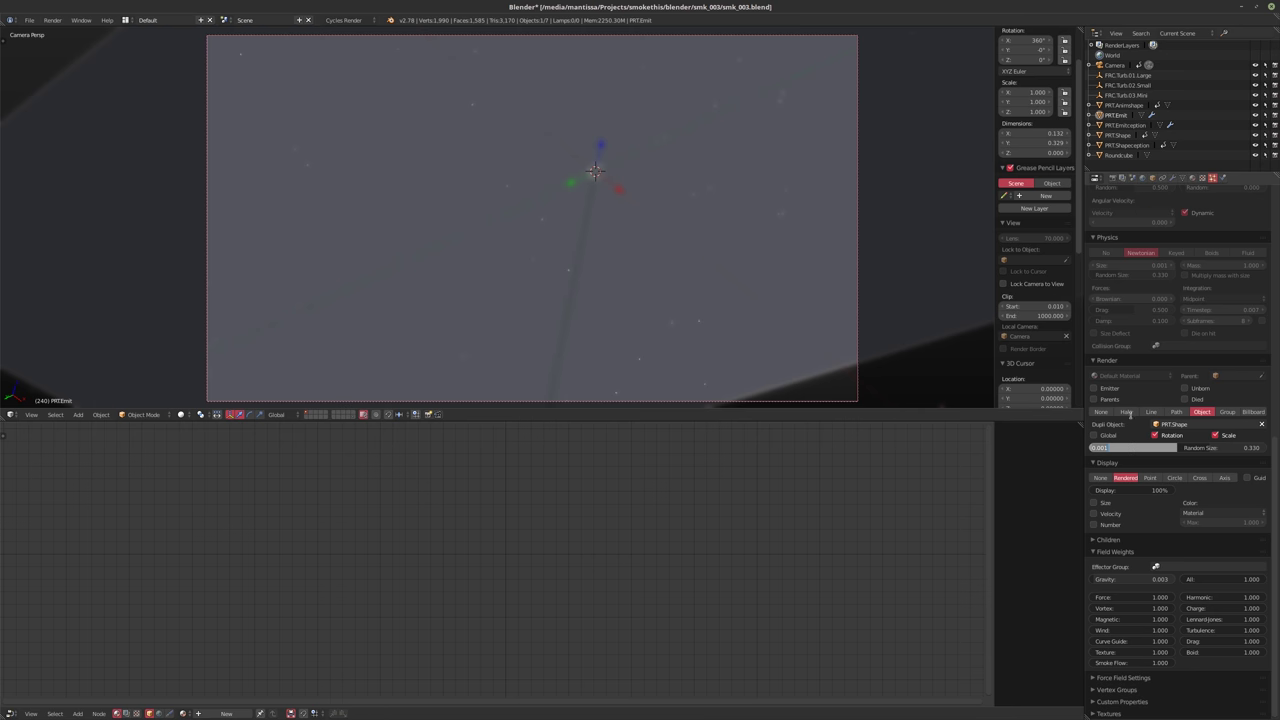
key("Return")
Set PRT.Shape's emission strength to 250 and save over smk_003.blend
right_click(923, 289)
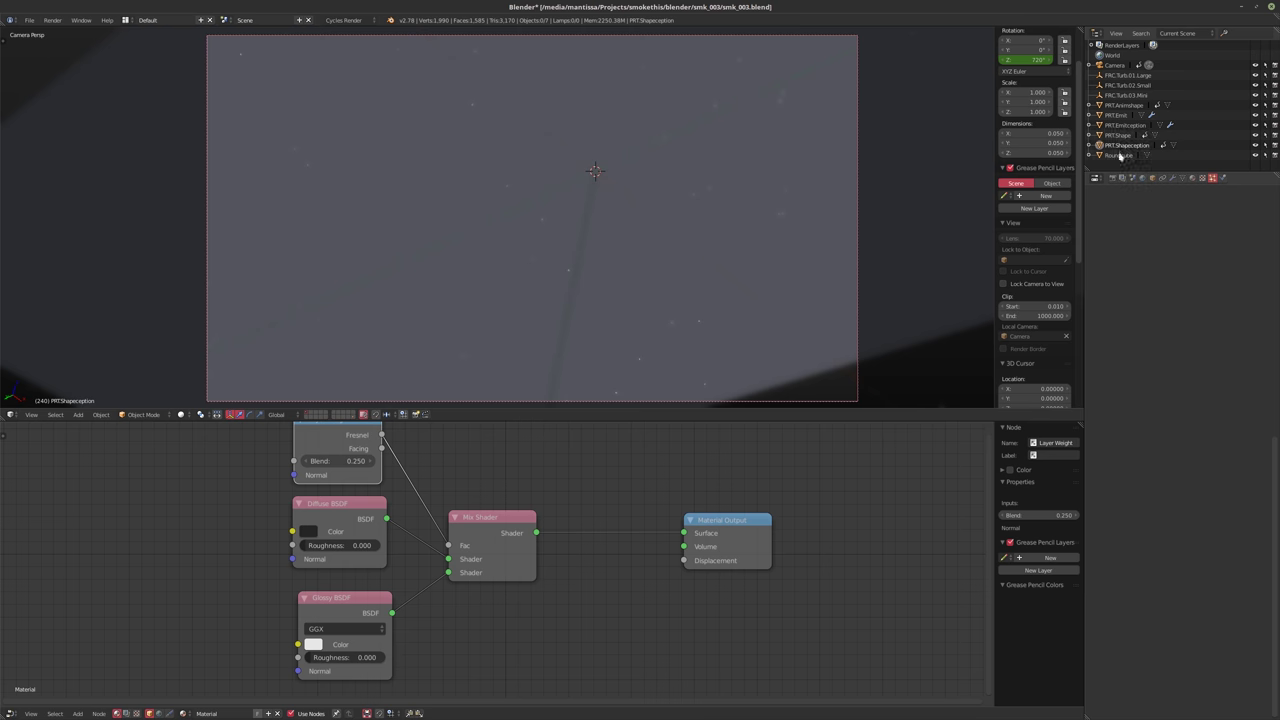
left_click(1120, 135)
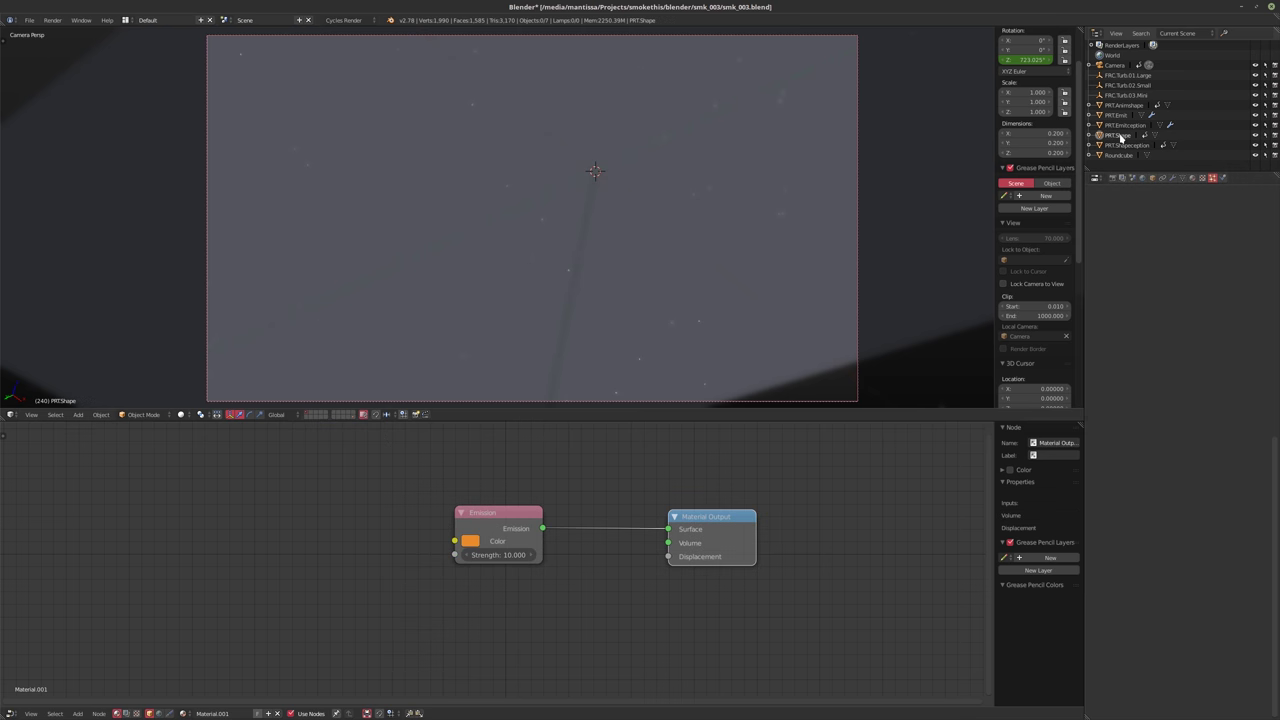
left_click(500, 555)
type("250")
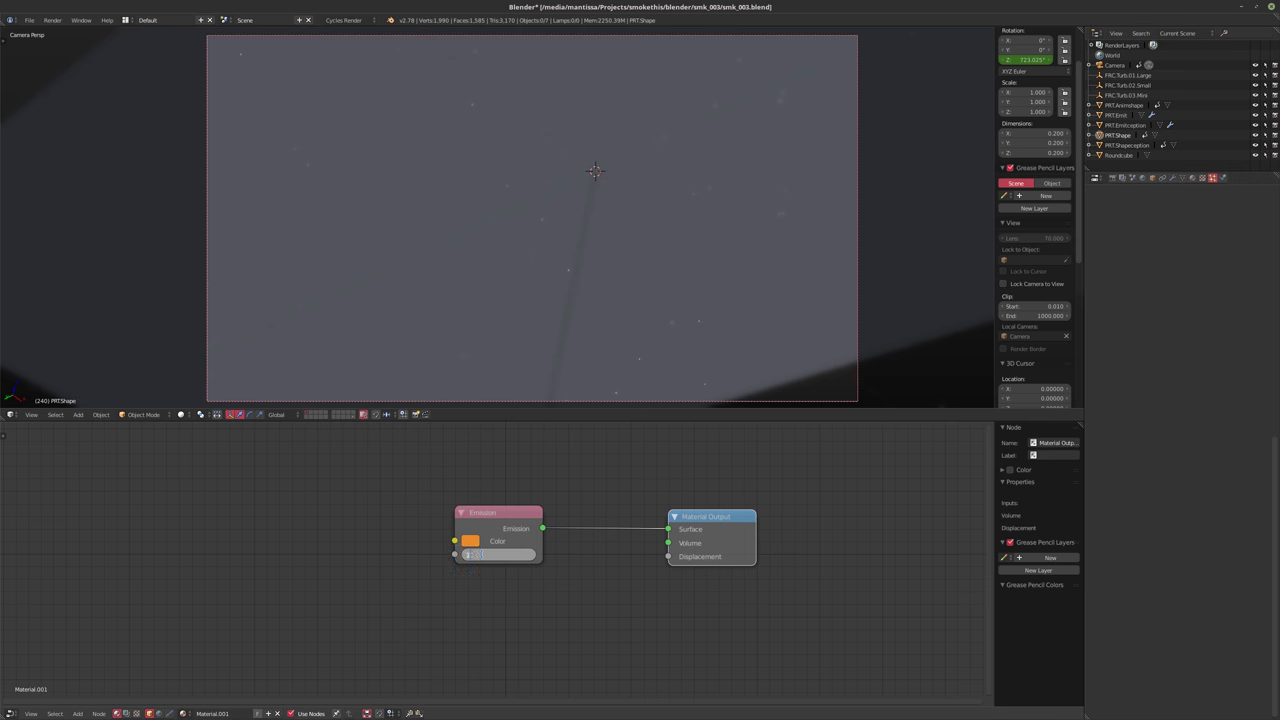
key("Return")
key("ctrl+s")
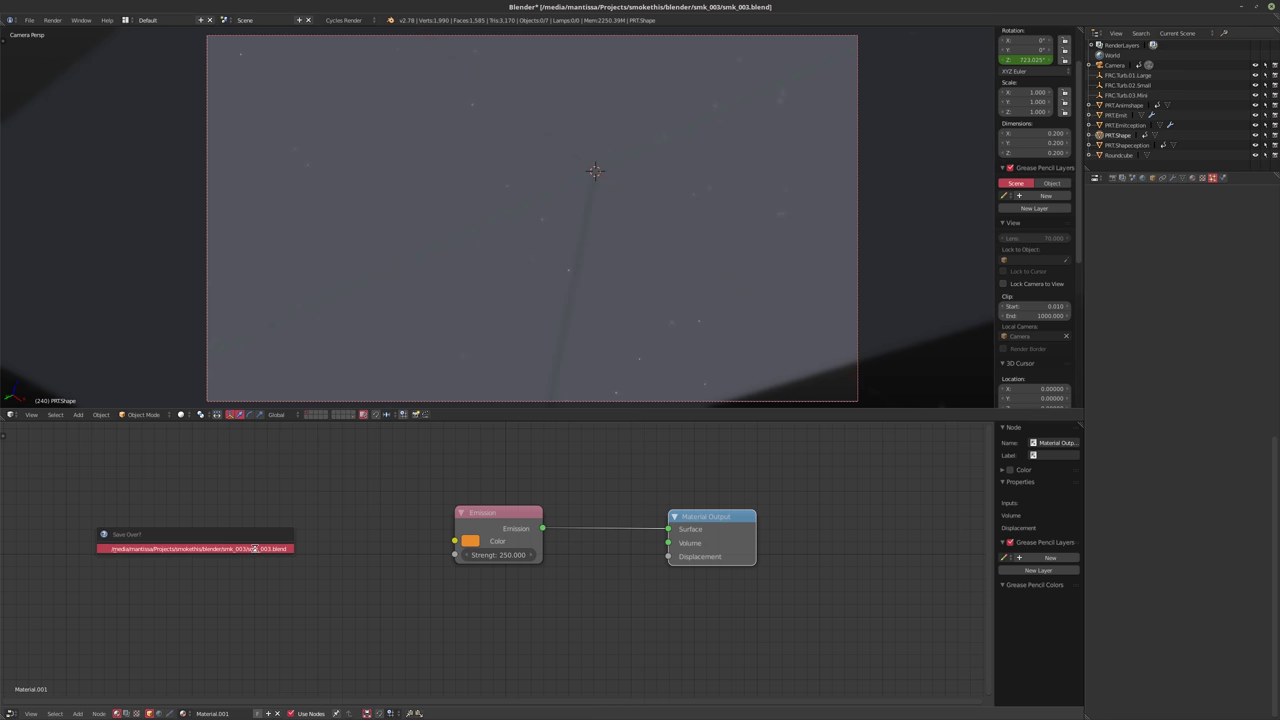
left_click(254, 549)
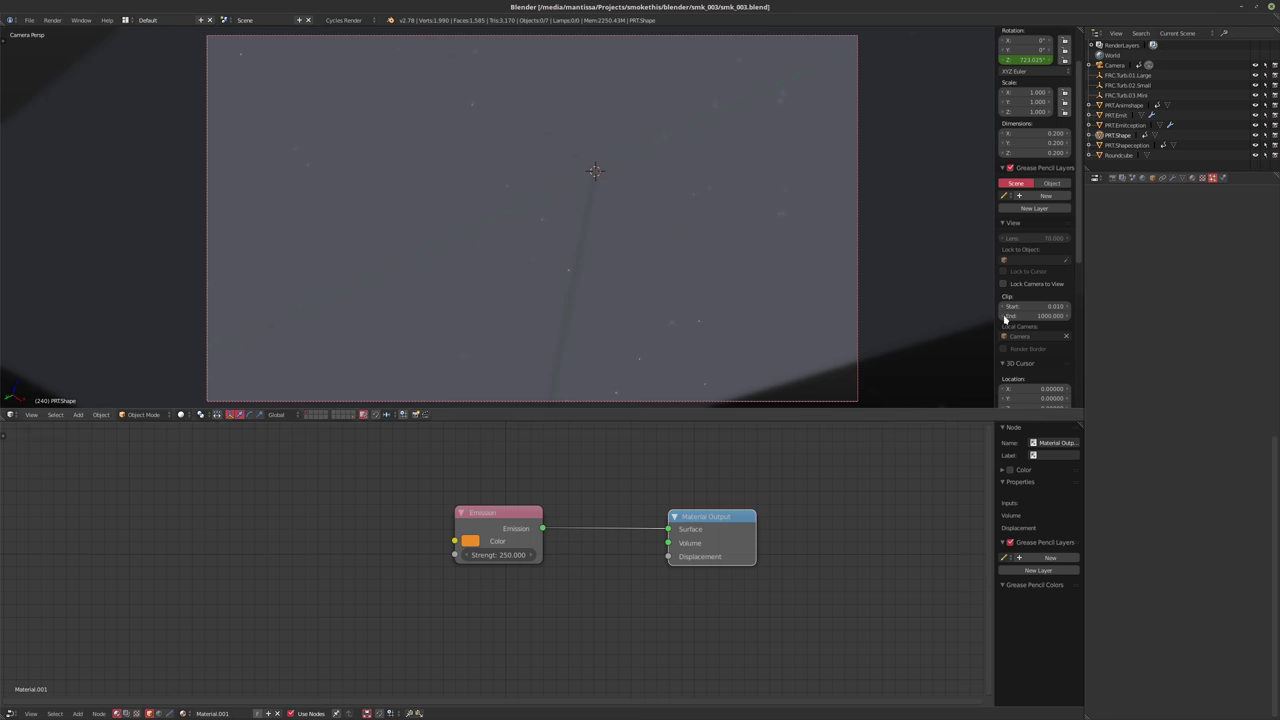
Set the Value node driving Roundcube's scatter and absorption density to 5 and save over smk_003.blend
left_click(1118, 155)
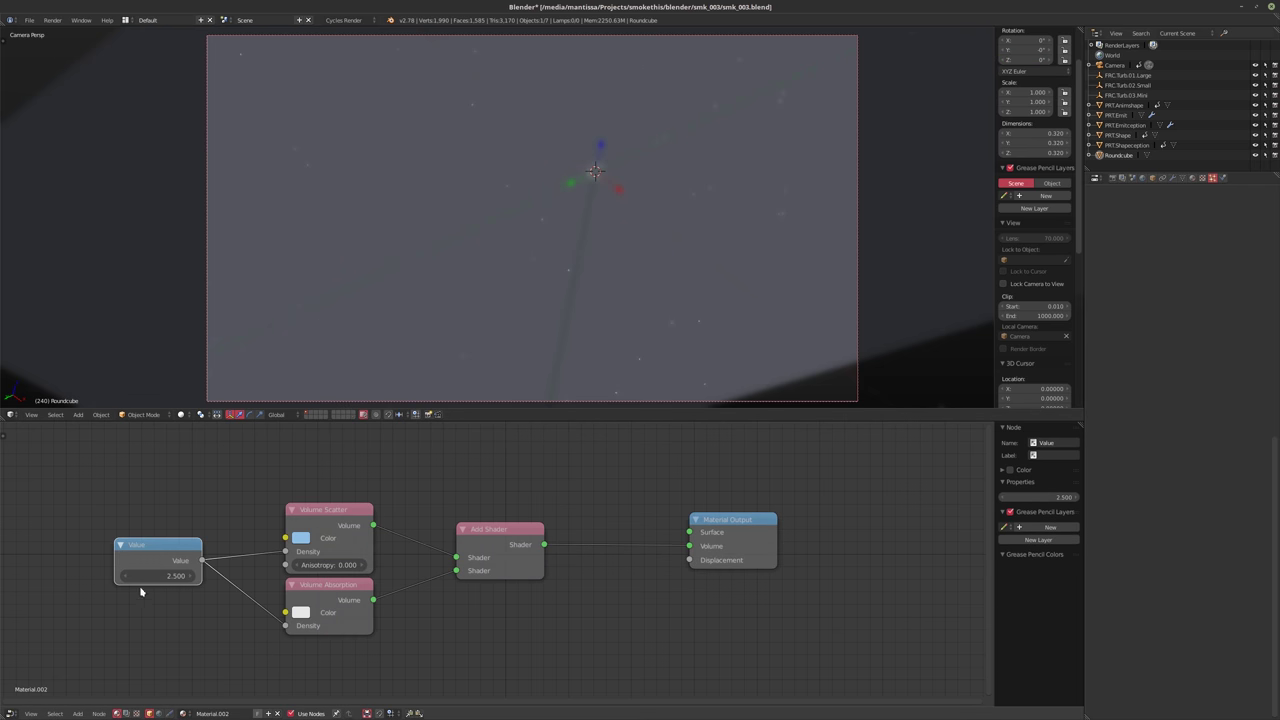
left_click(150, 576)
type("5")
key("Return")
key("ctrl+s")
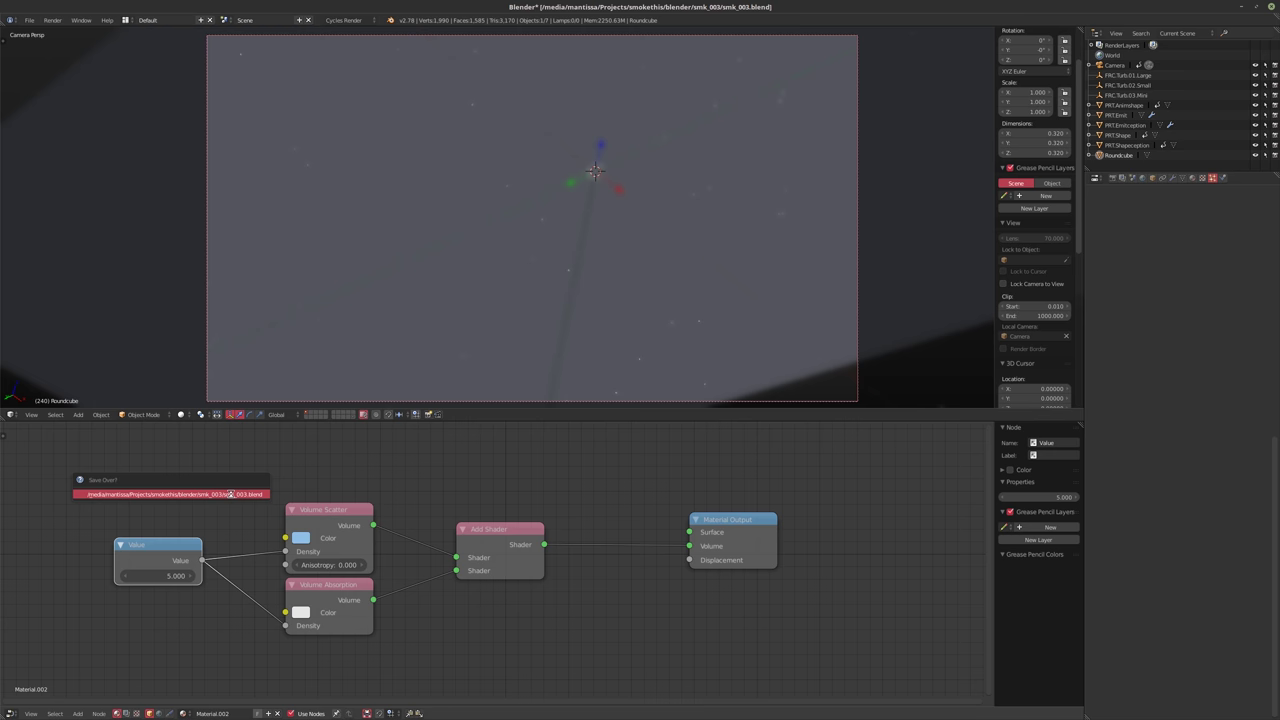
left_click(230, 494)
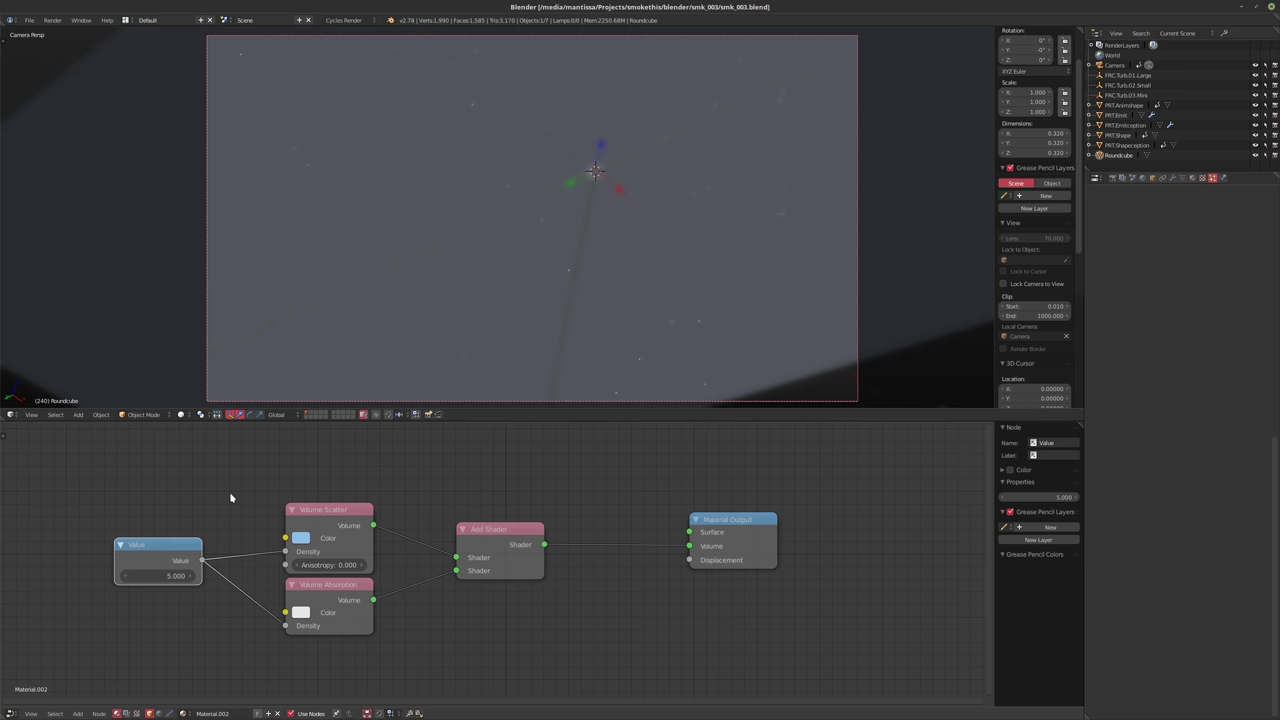
Render frames 240 and 300 in full to check the glowing particles and smoke trails in the denser volume
key("F12")
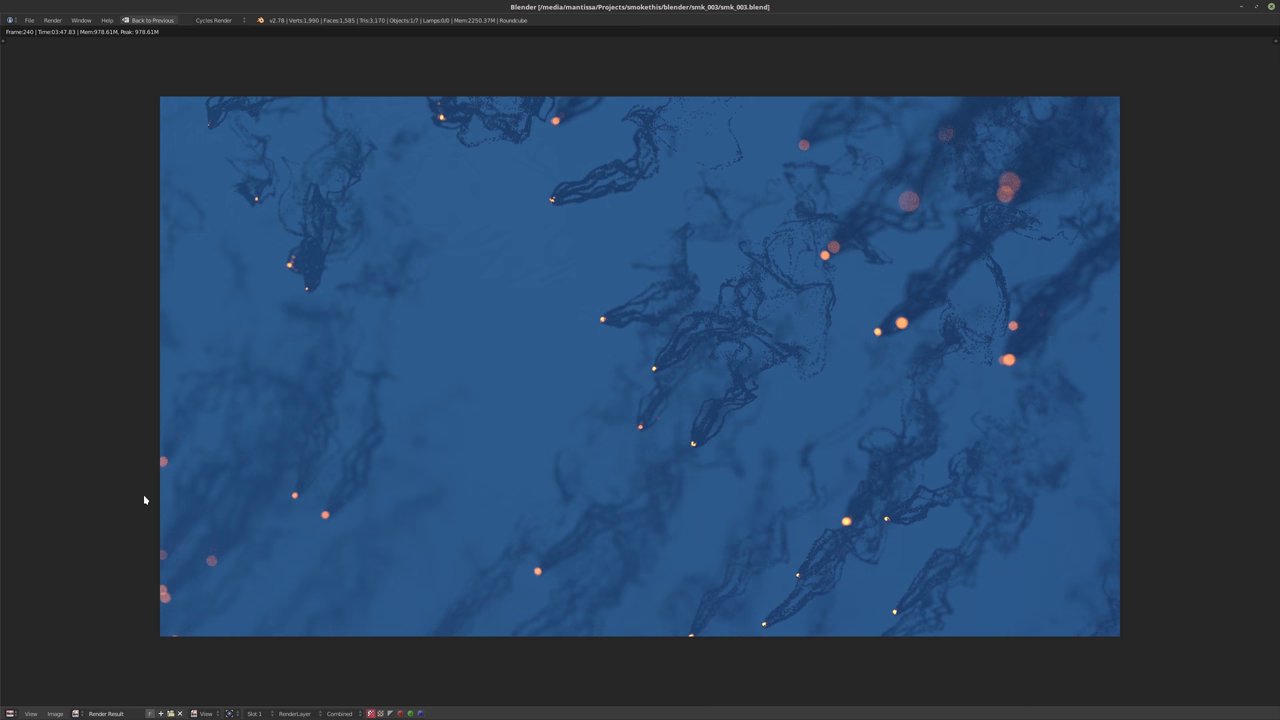
key("Escape")
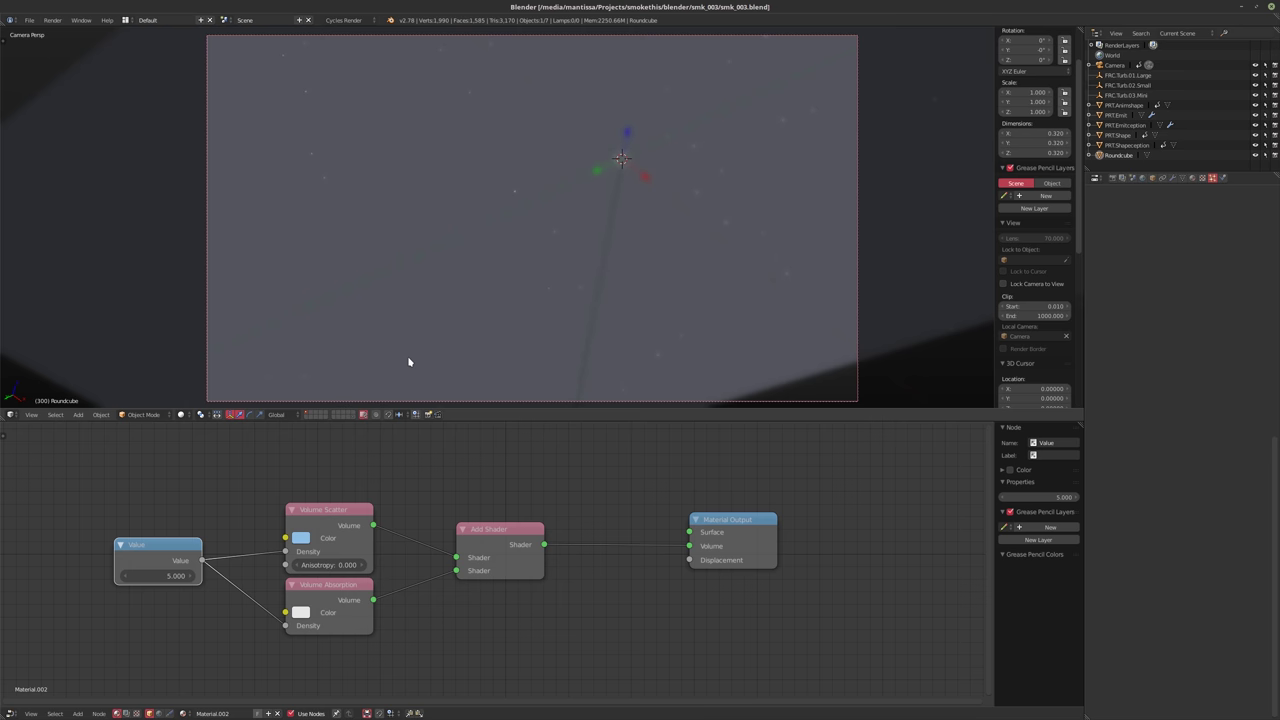
key("F12")
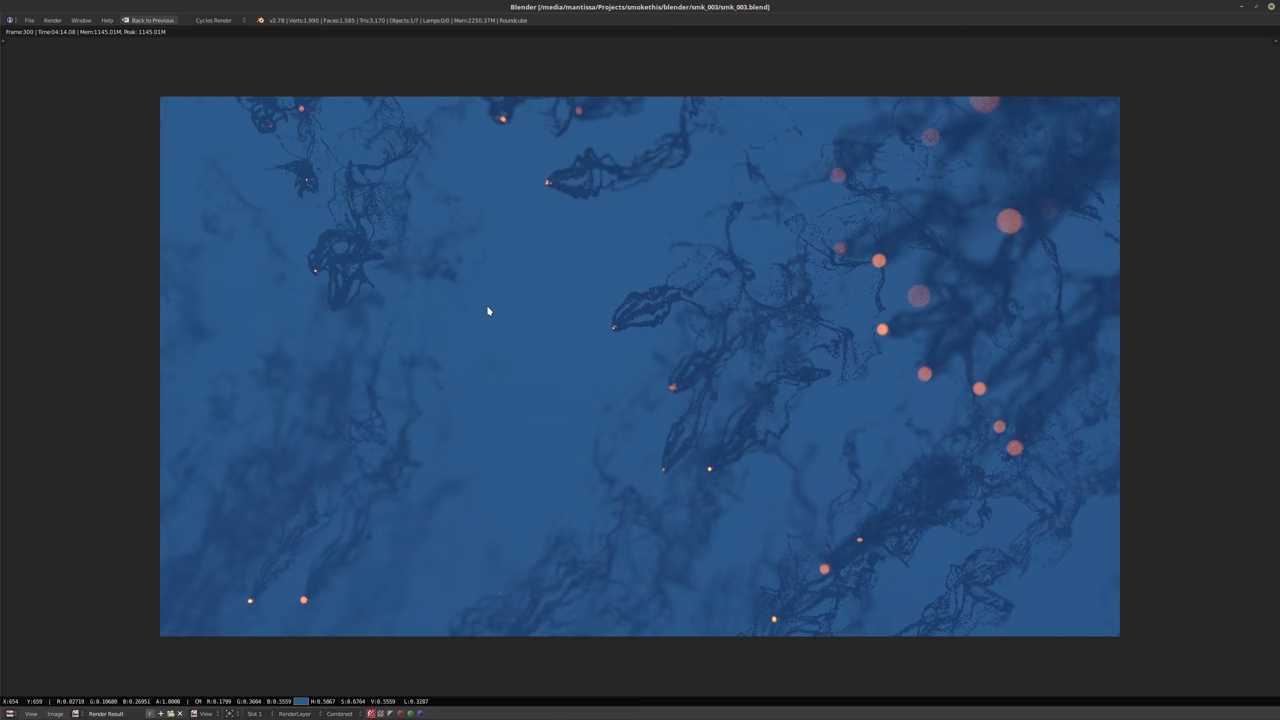
key("Escape")
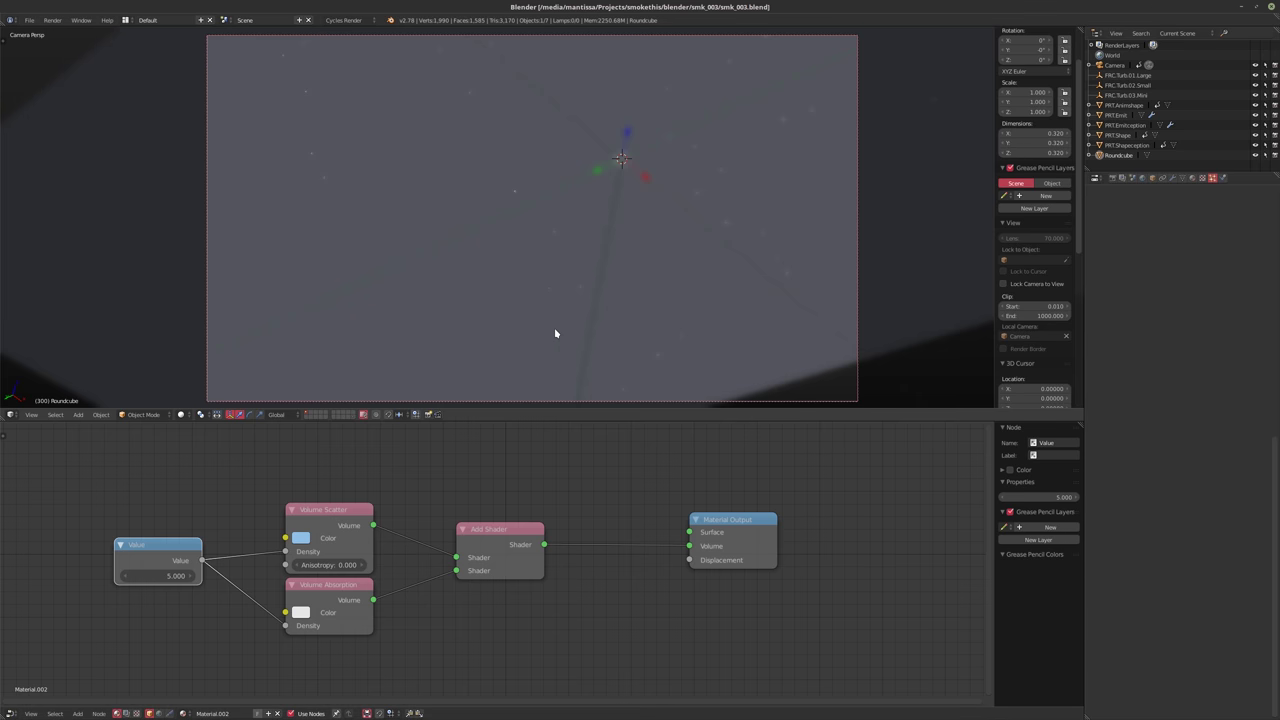
Go to frame 360 and render part of it to check the smoke trails and framing
key("Up")
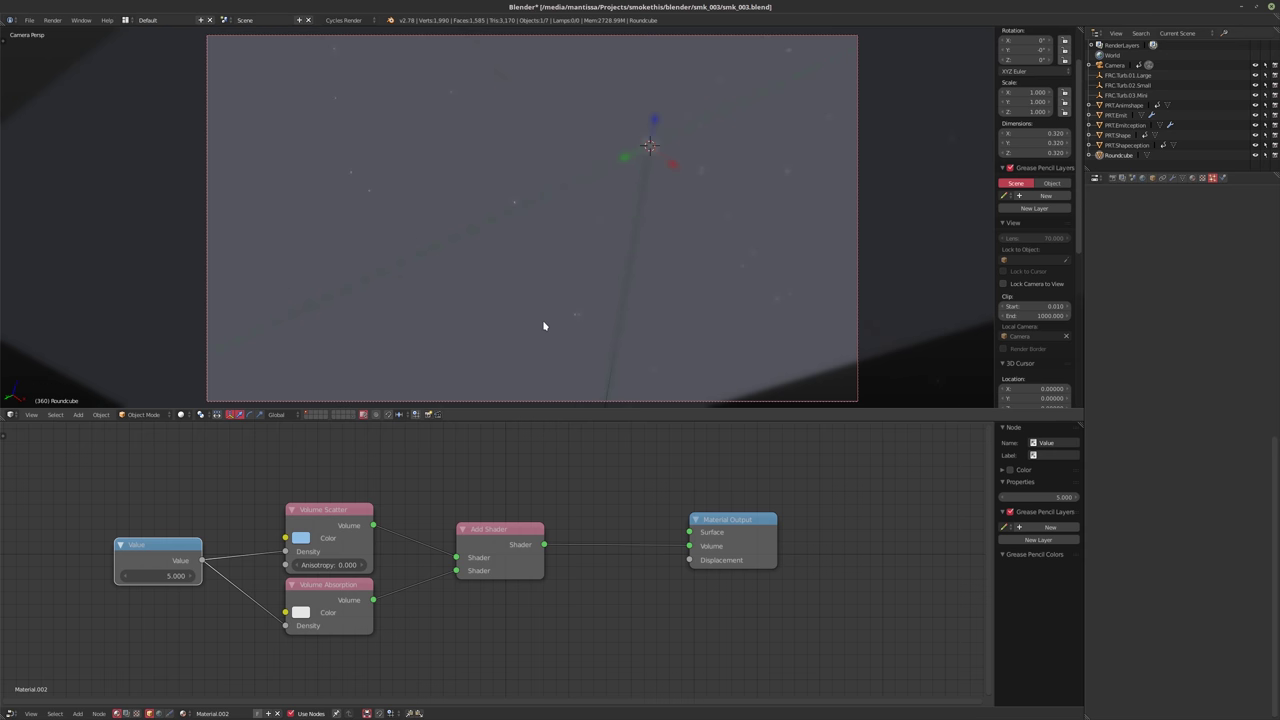
key("F12")
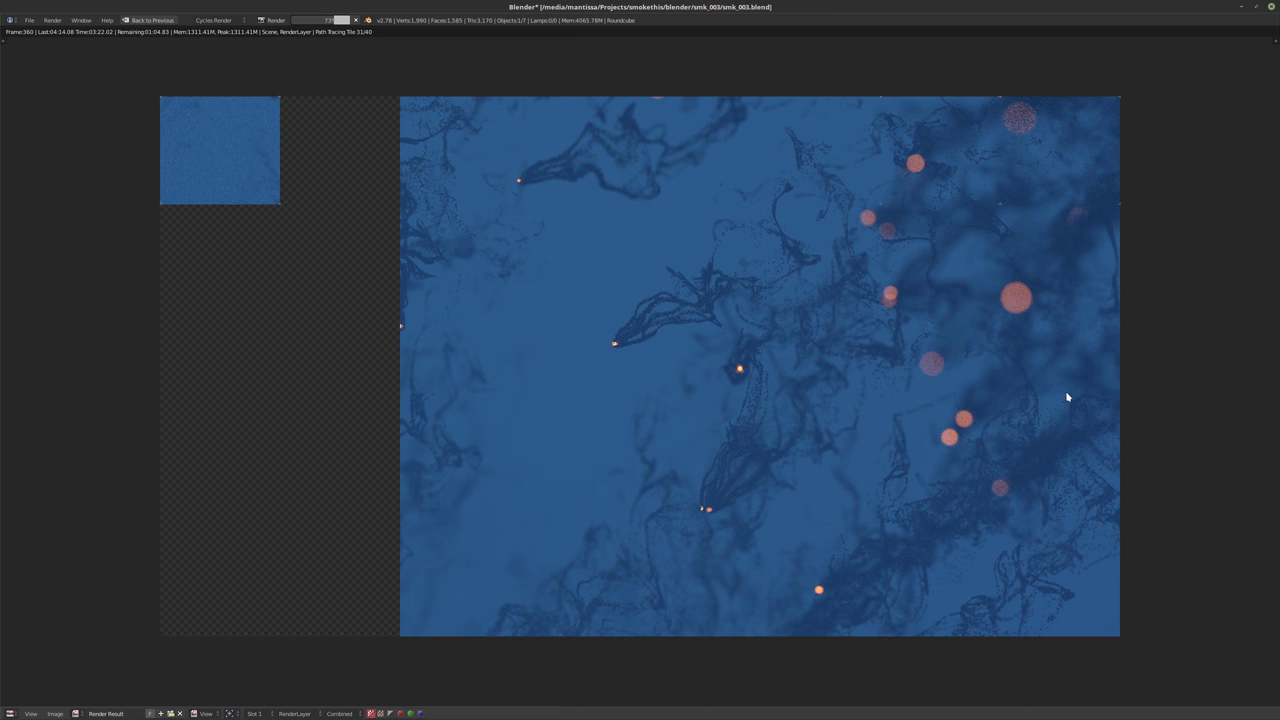
key("Escape")
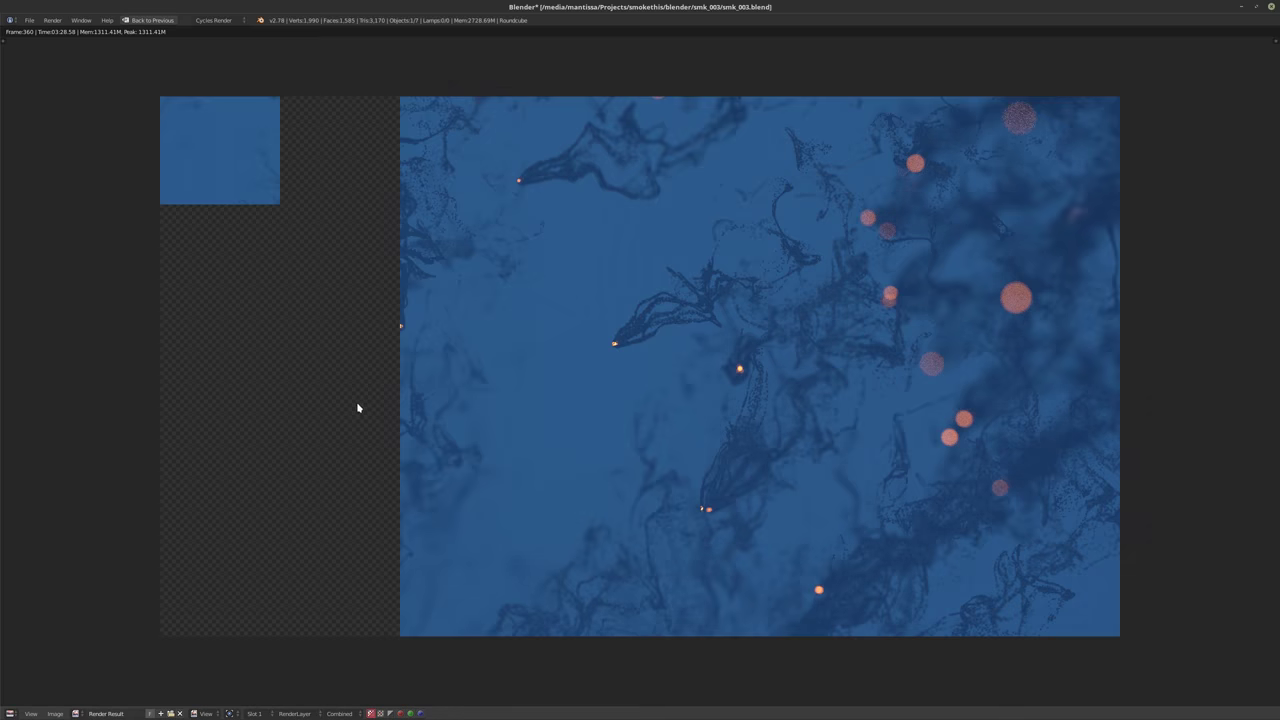
key("Escape")
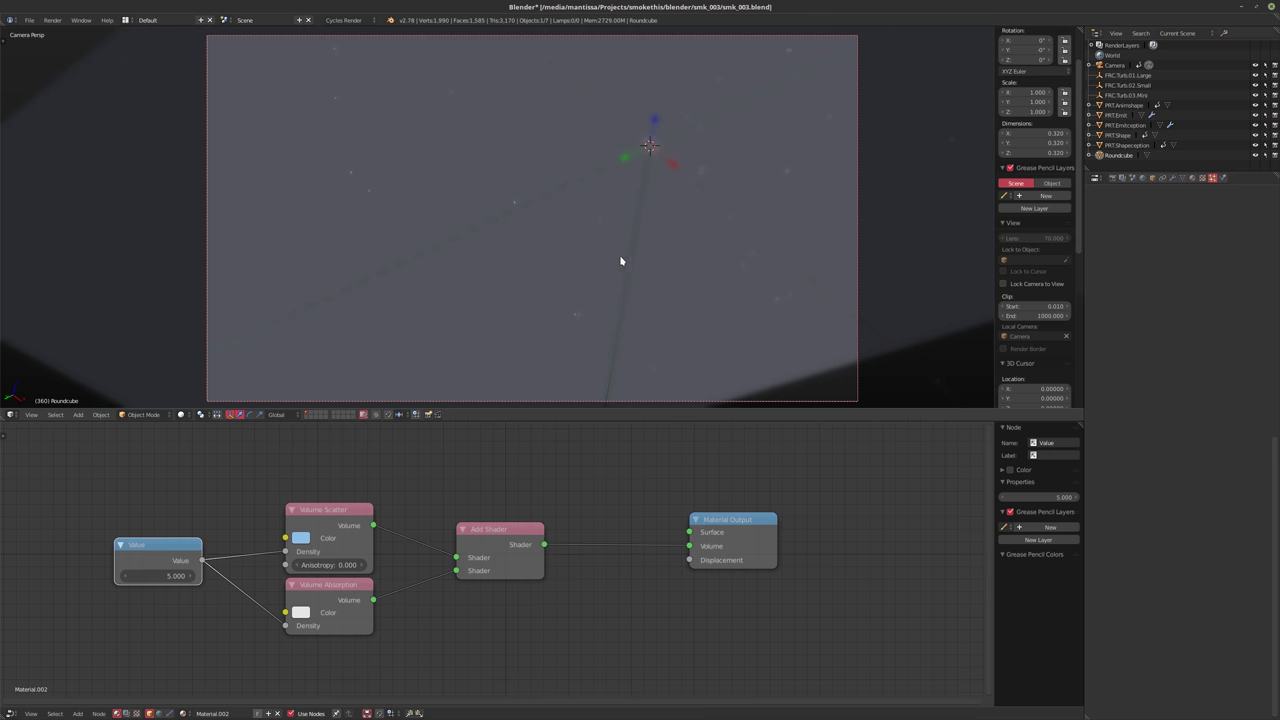
Move the camera along global Y to about -0.044 at frame 360 and keyframe its location
right_click(772, 208)
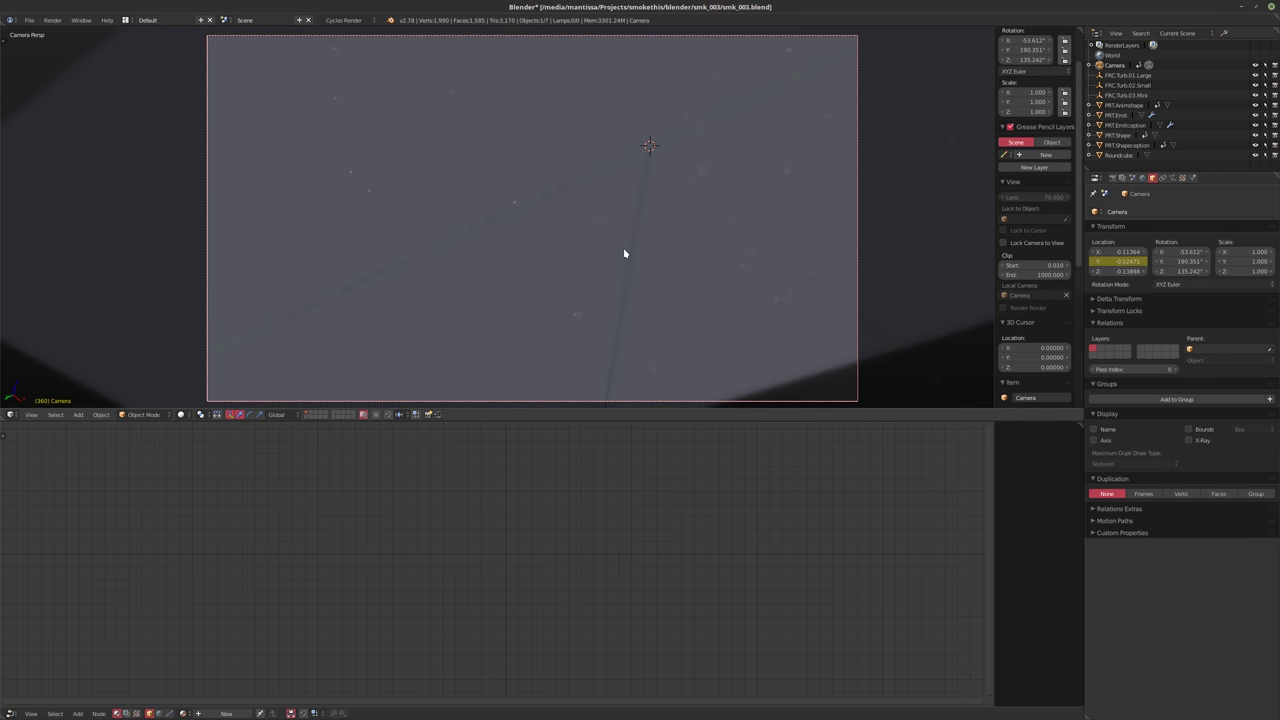
key("g")
key("y")
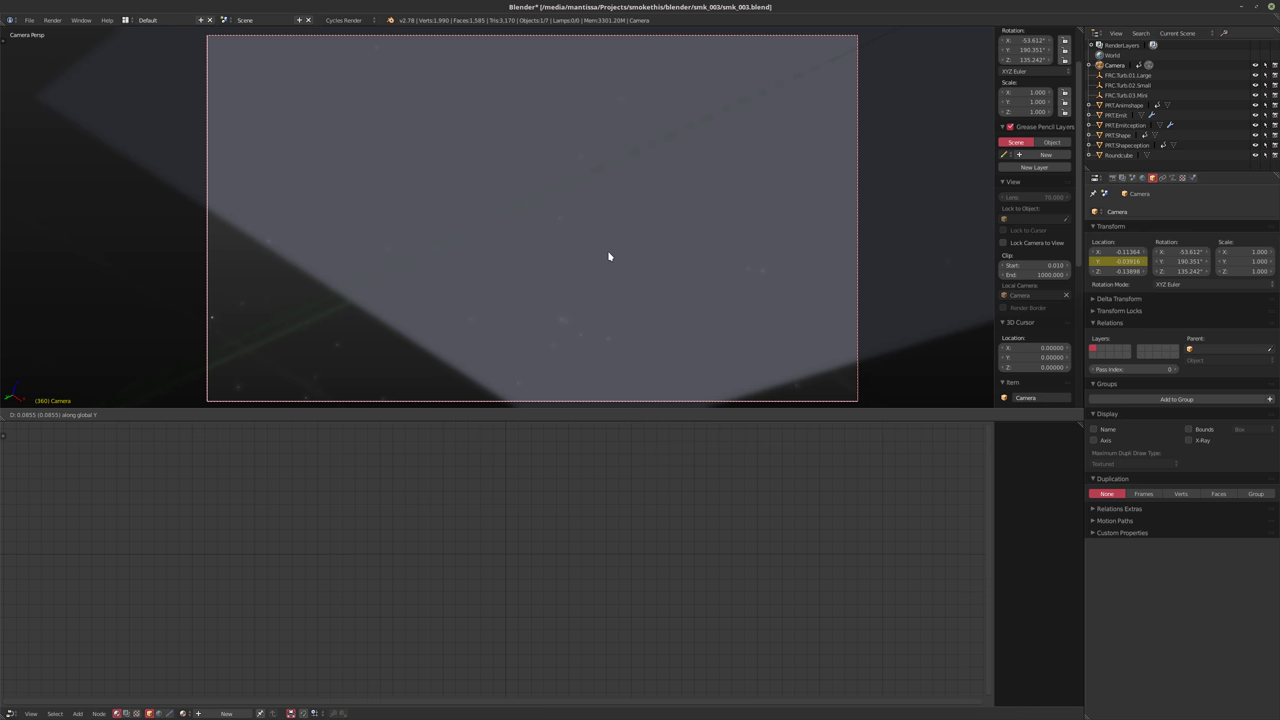
left_click(610, 257)
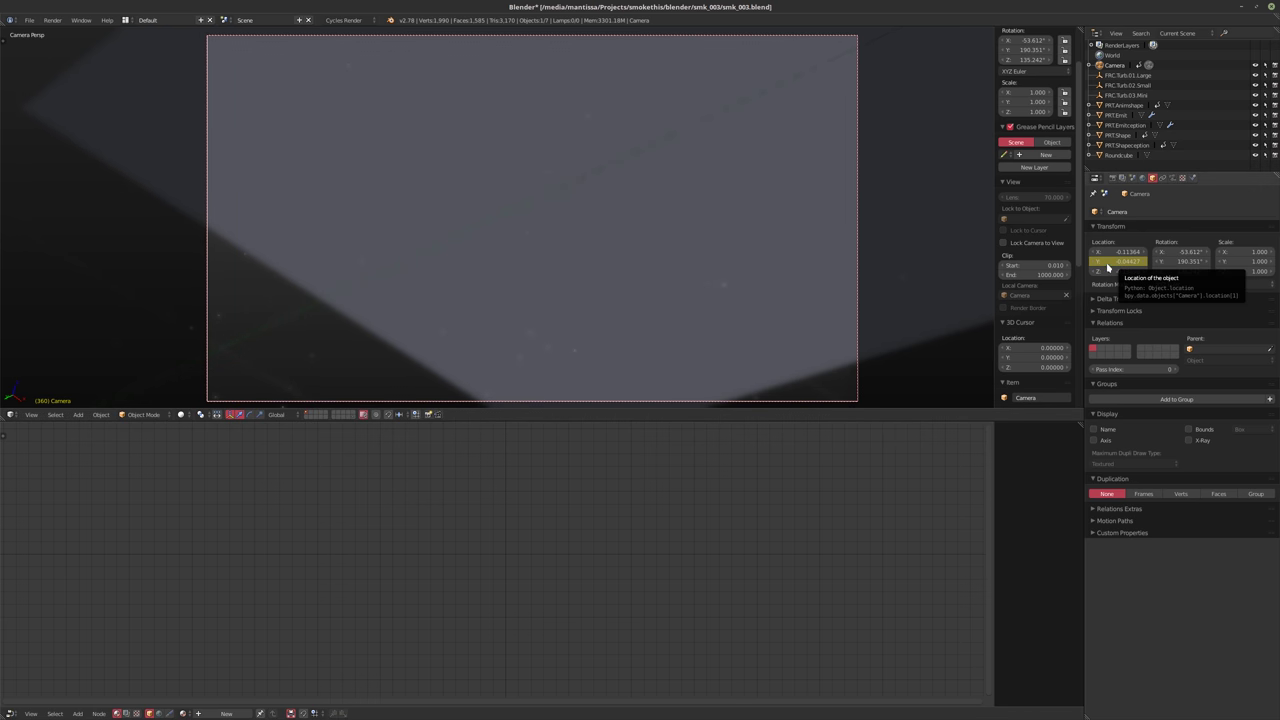
At frame 200, move the camera along global Y to about -0.067 and keyframe its location, checking the motion with playback
key("shift+Left")
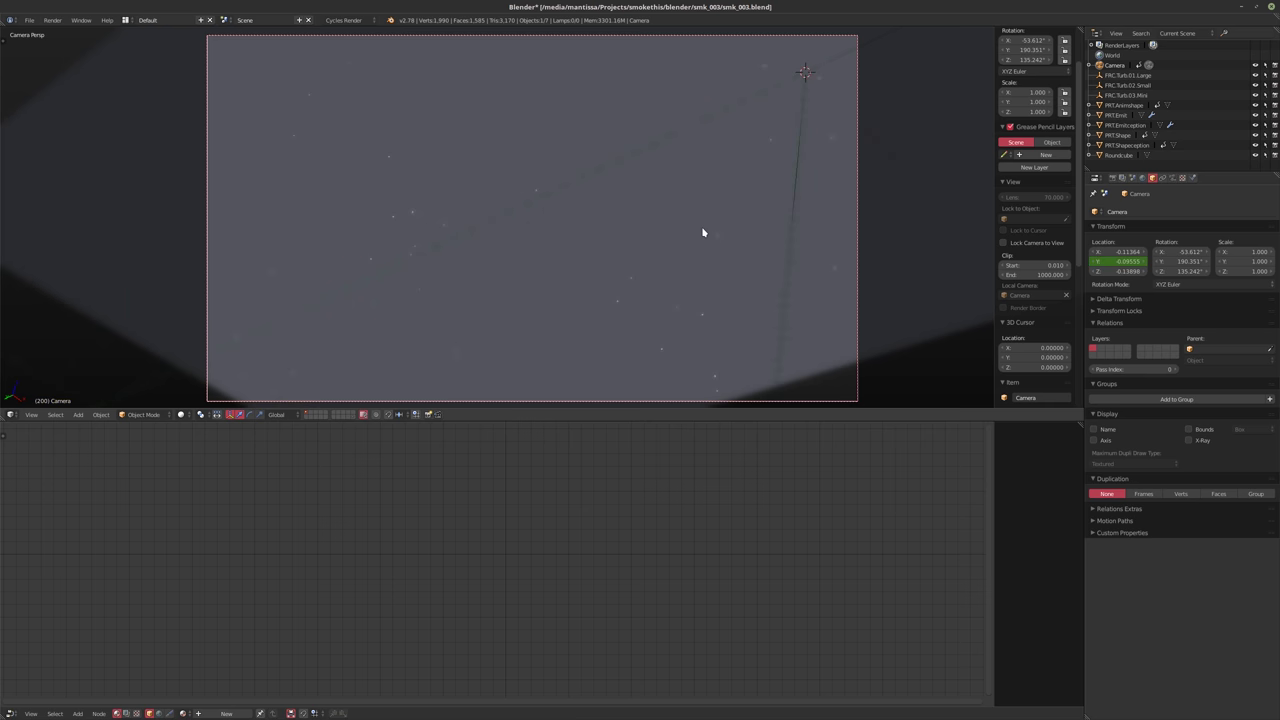
key("g")
key("y")
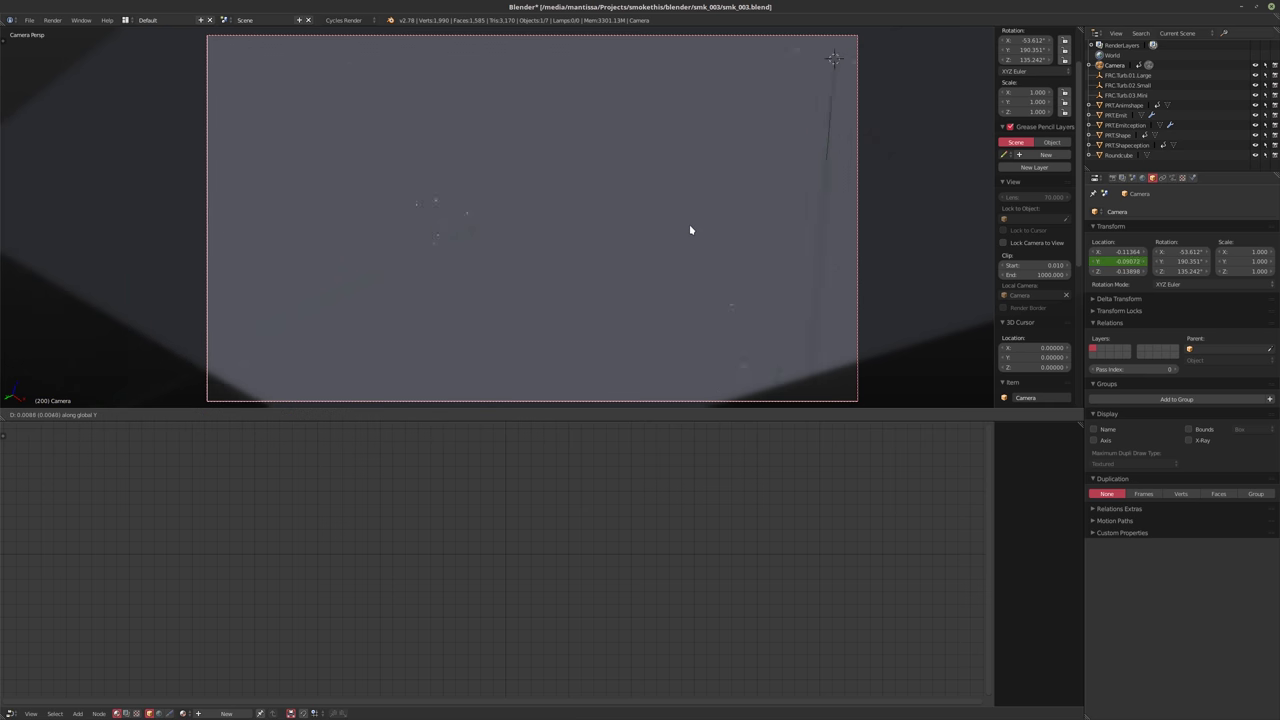
left_click(689, 231)
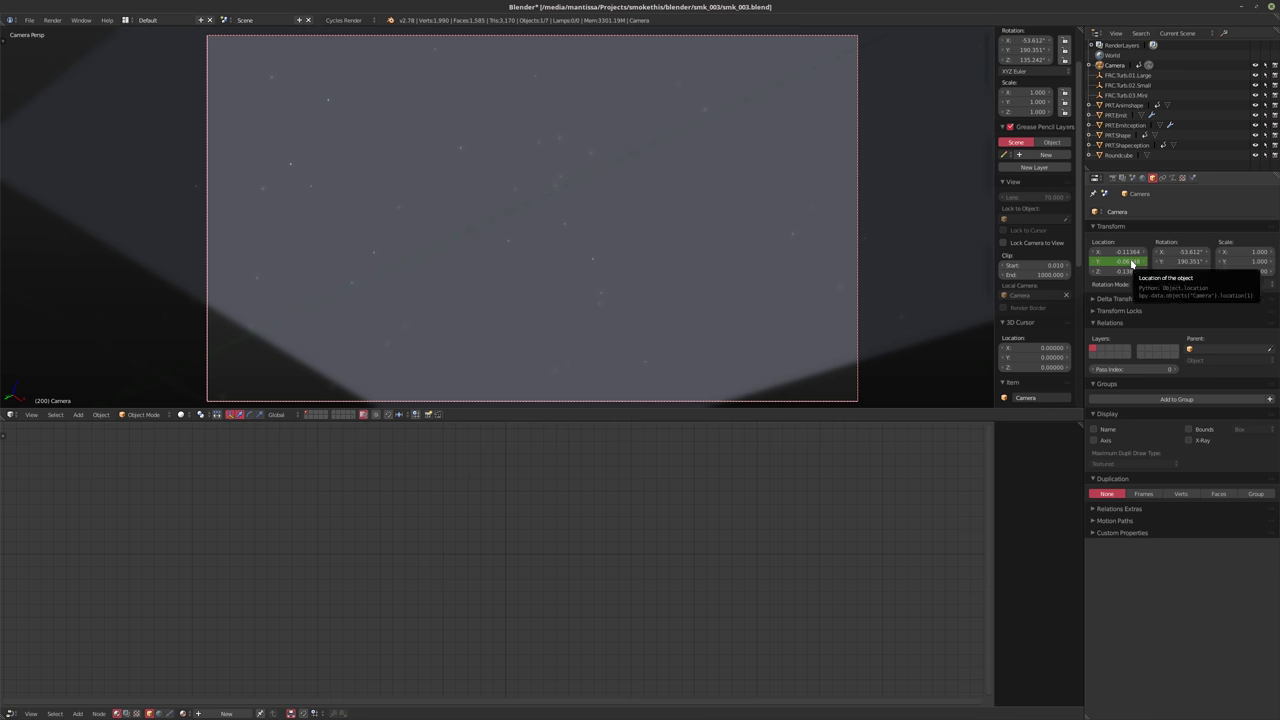
key("i")
key("alt+a")
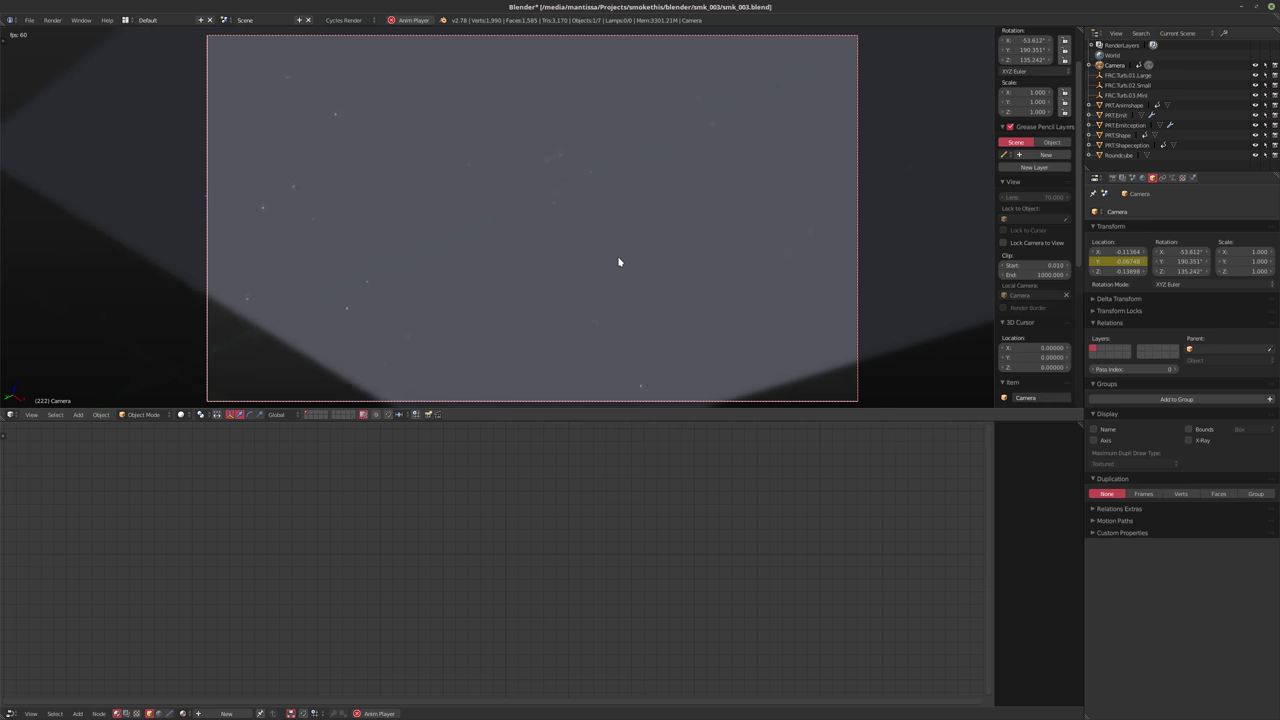
key("alt+a")
Save over smk_003.blend and render part of frame 295 to check the new camera framing
left_click(1113, 178)
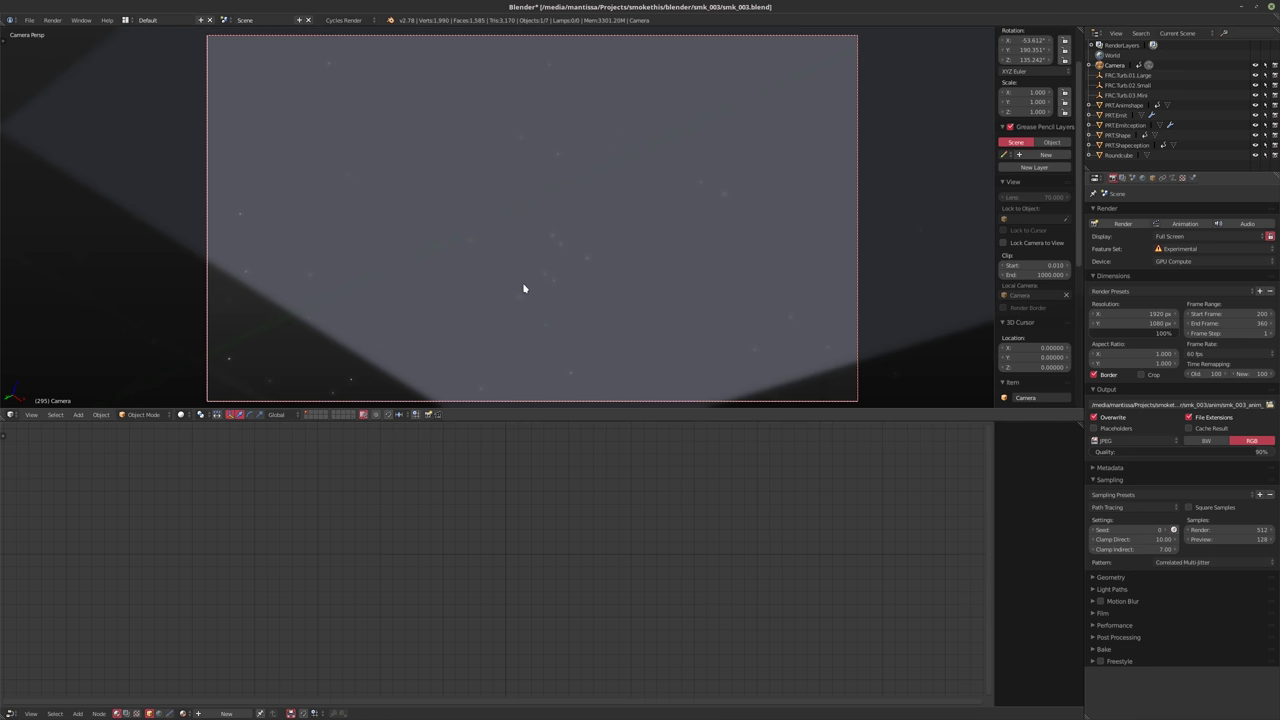
key("ctrl+s")
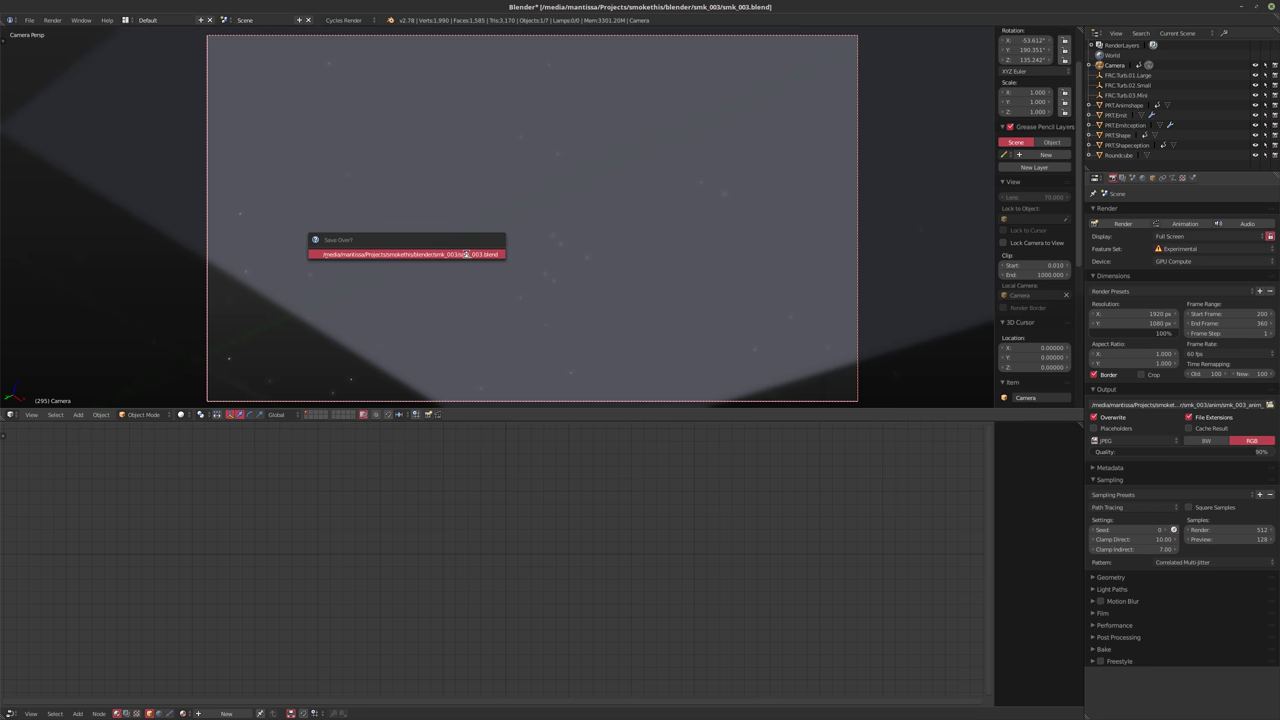
left_click(465, 254)
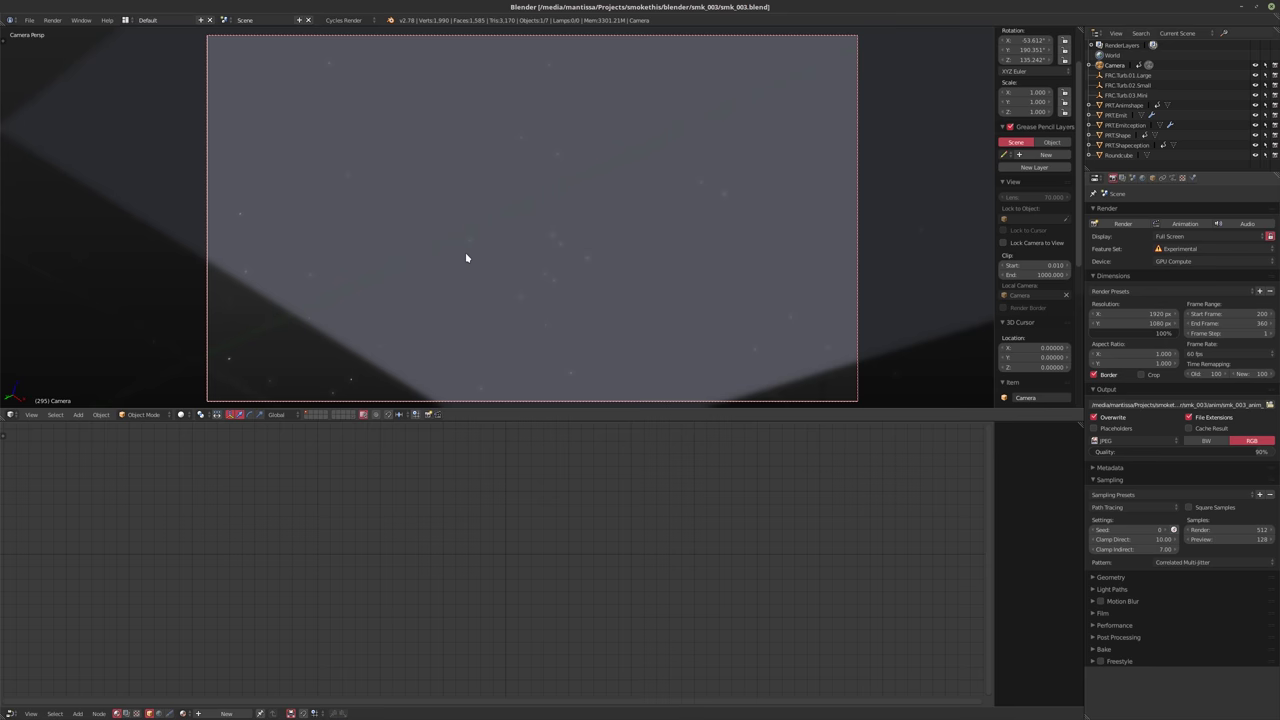
key("F12")
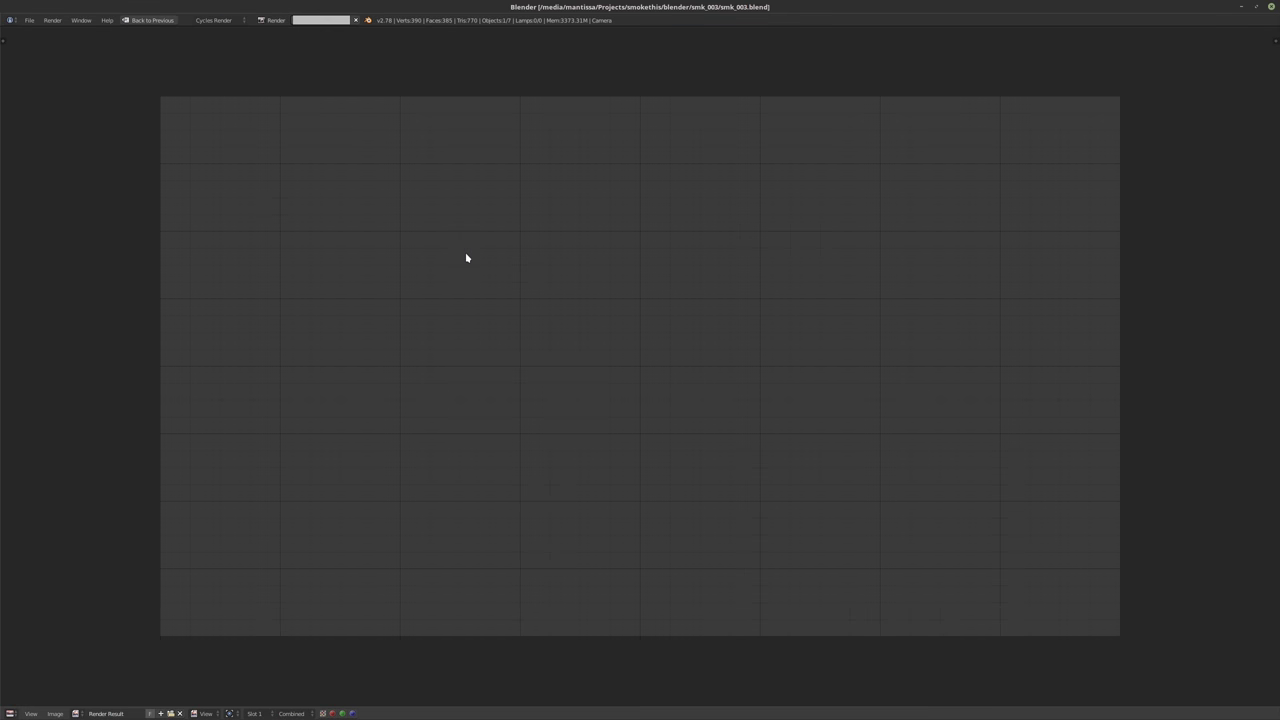
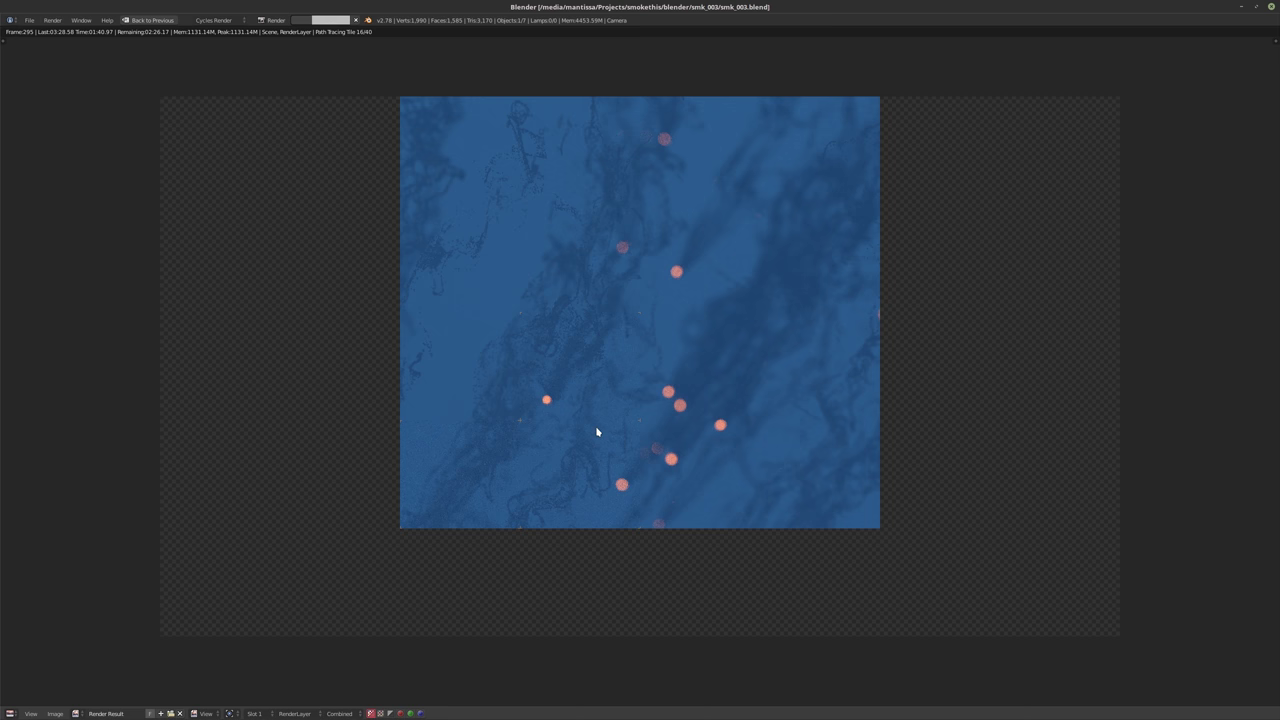
key("Escape")
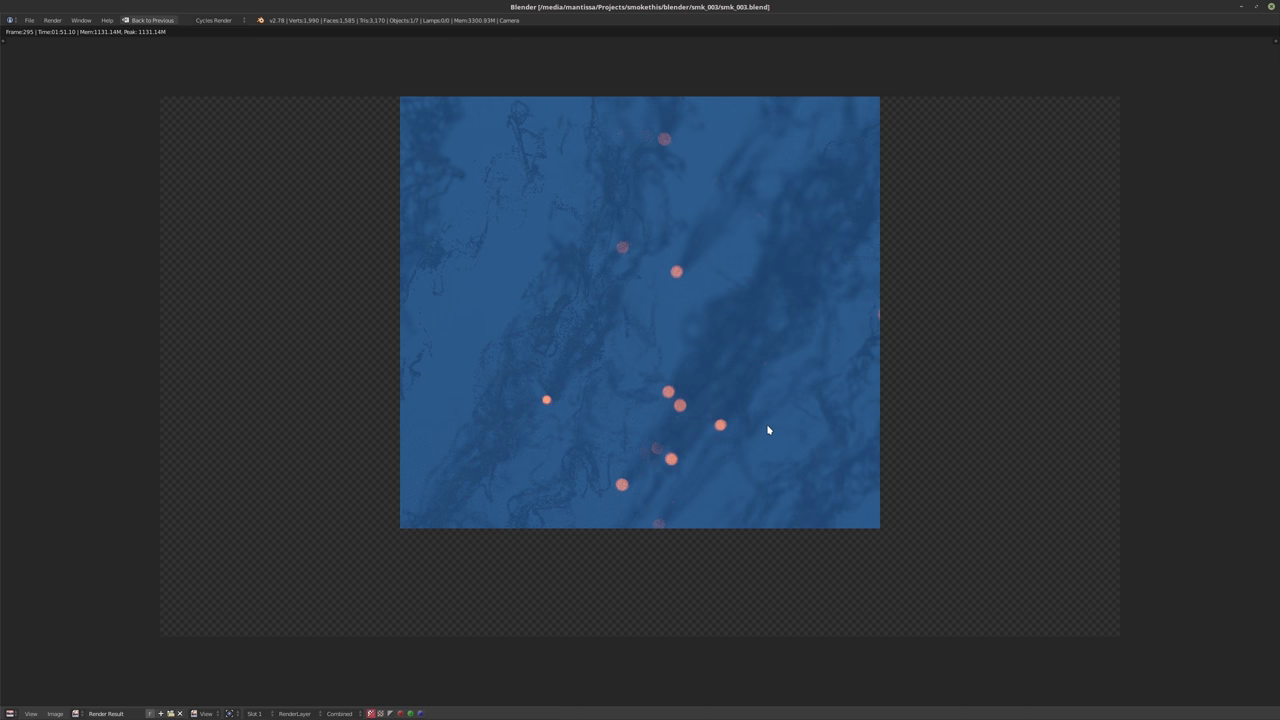
key("Escape")
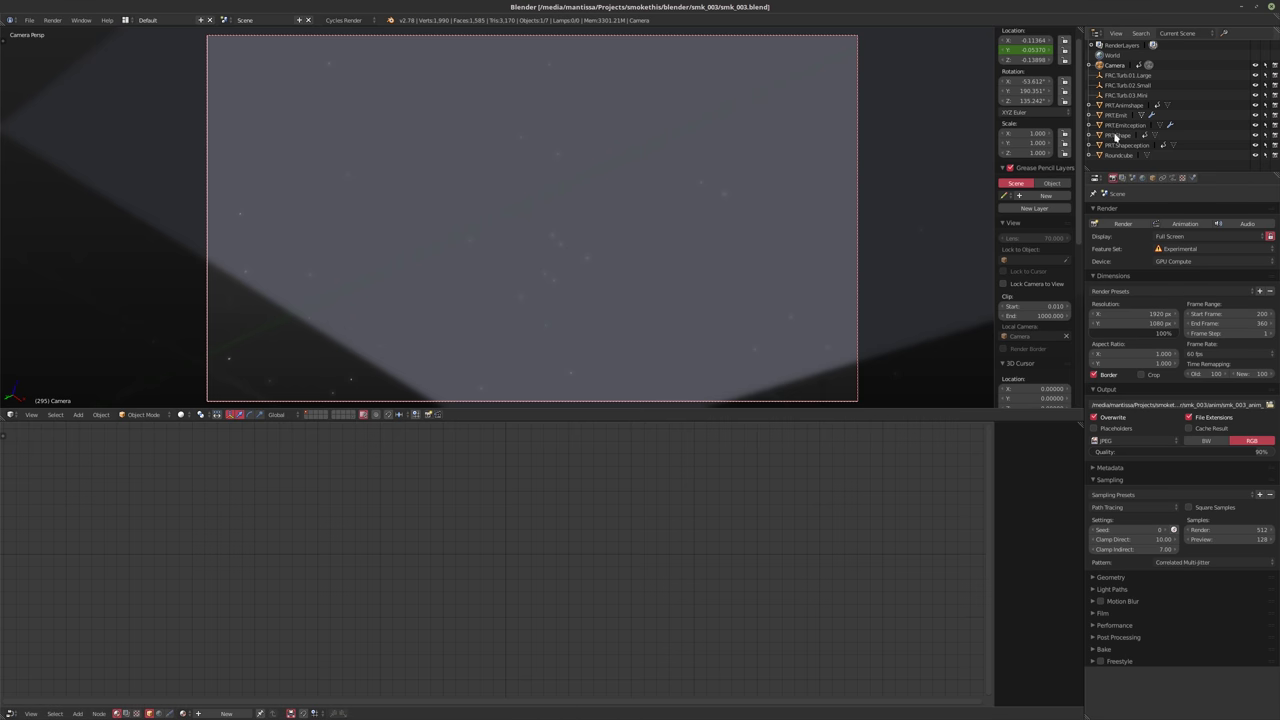
Rename the camera object as CAM.70mm
double_click(1138, 65)
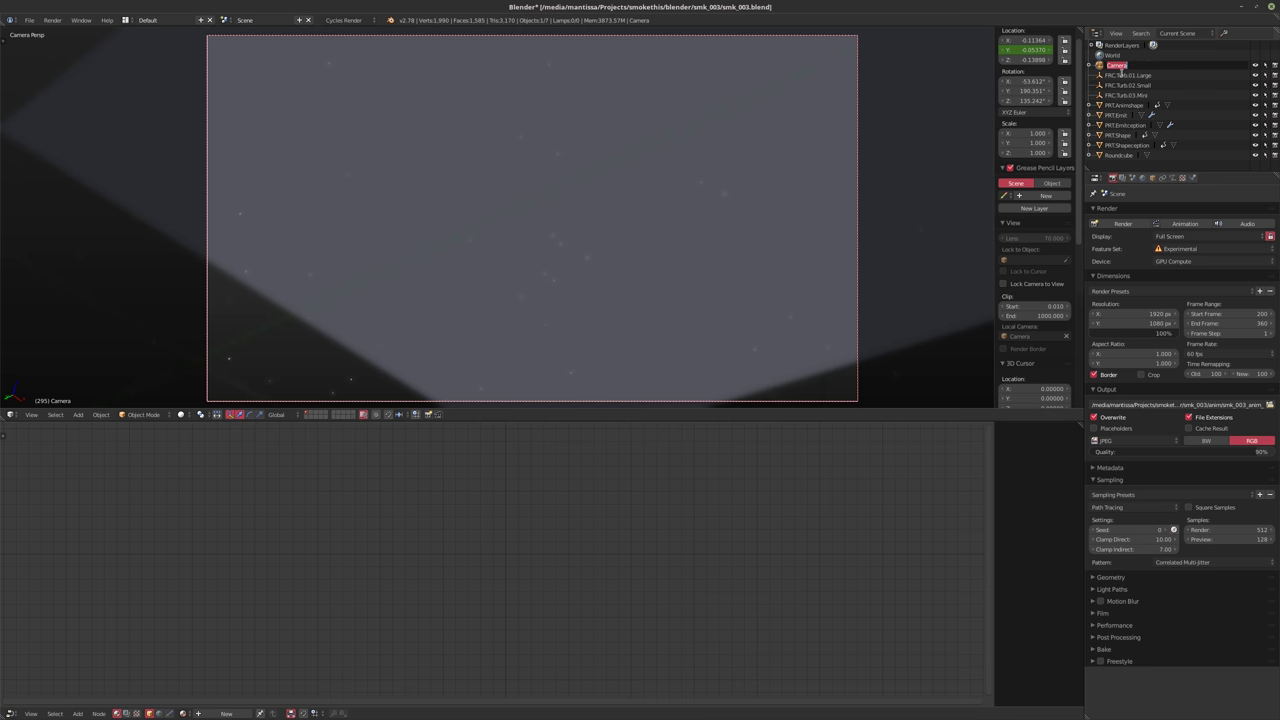
type("CAM.70mm")
key("Return")
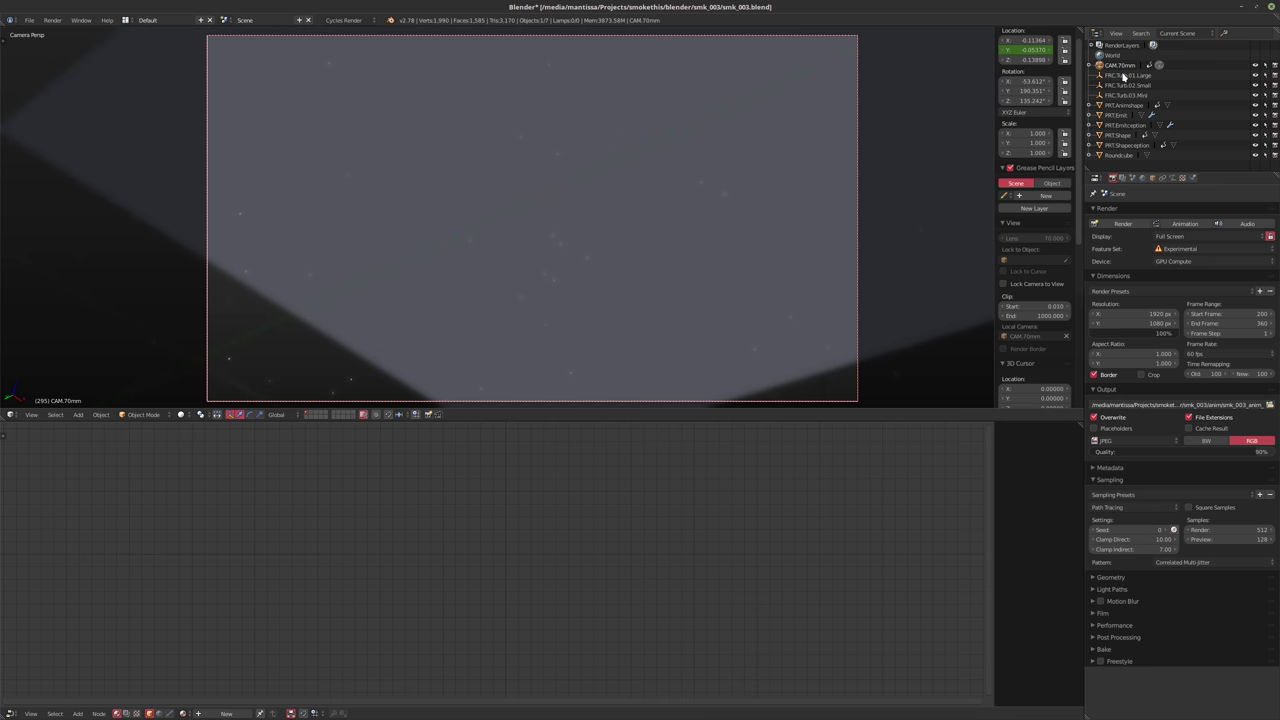
Set the camera's depth of field distance to about 0.16 and keyframe it at frame 200
left_click(1172, 177)
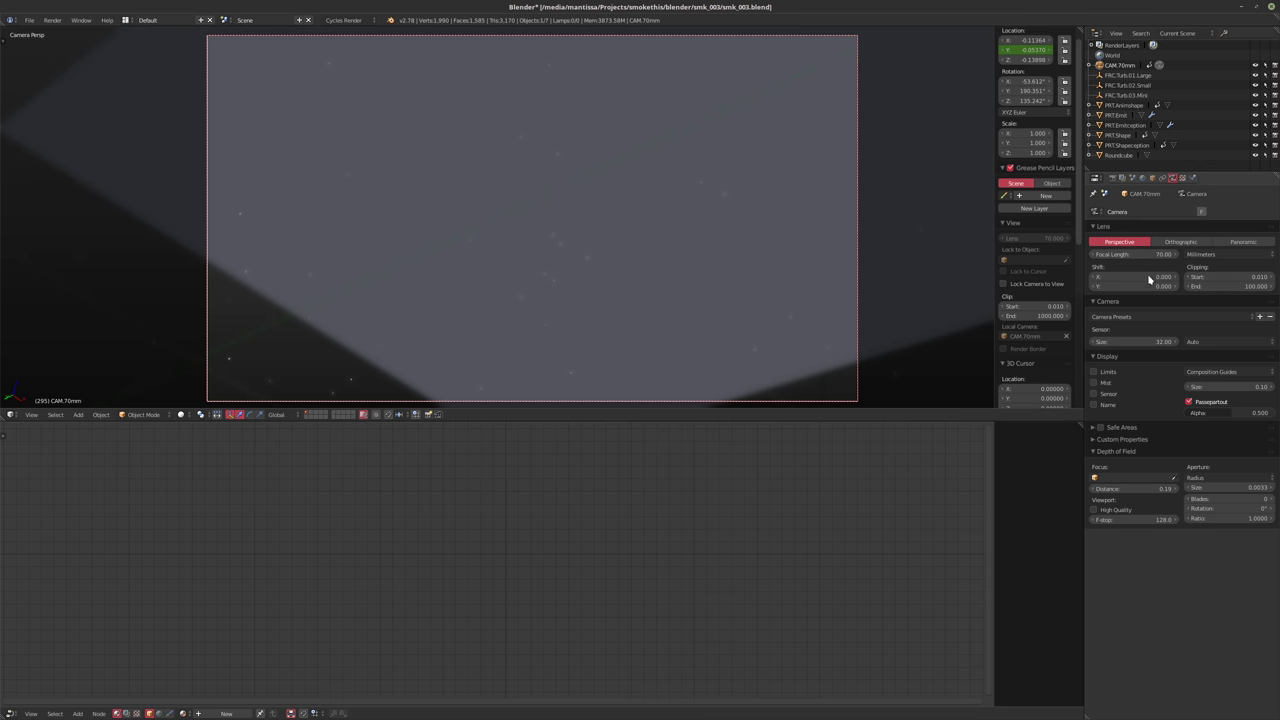
left_click(1134, 489)
left_click_drag(1134, 489, 1130, 496)
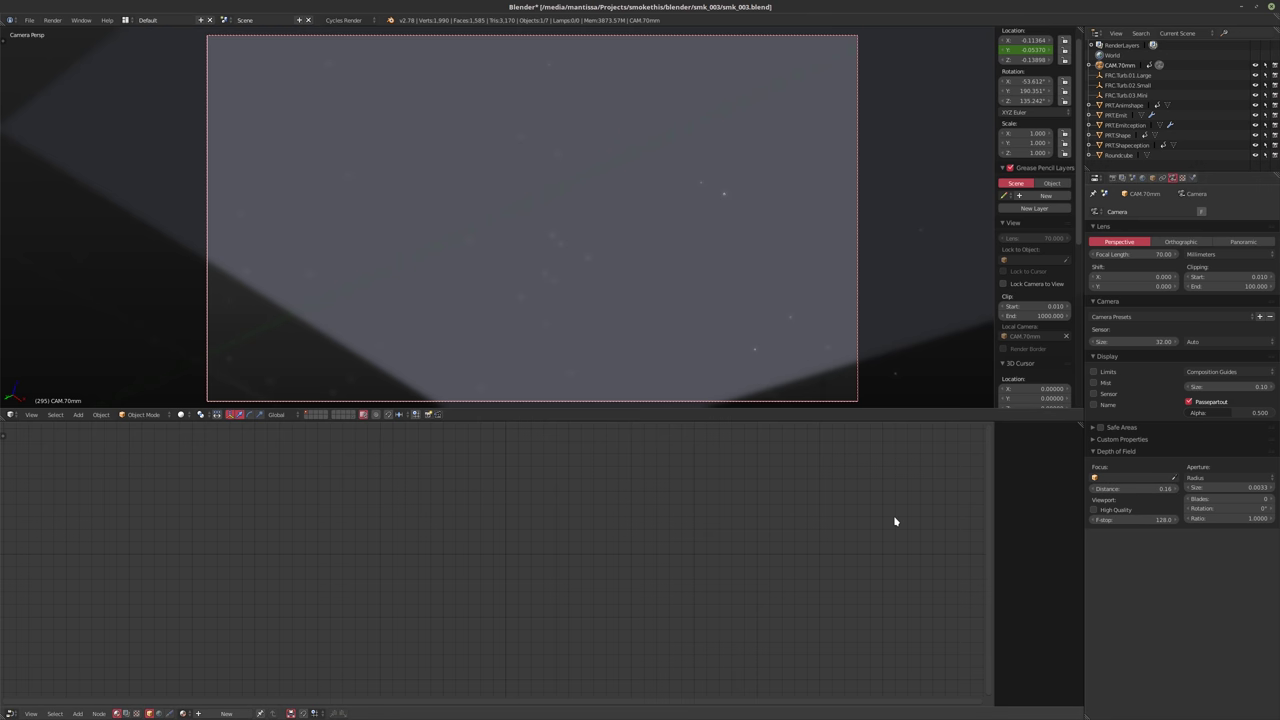
key("shift+Left")
left_click(1138, 492)
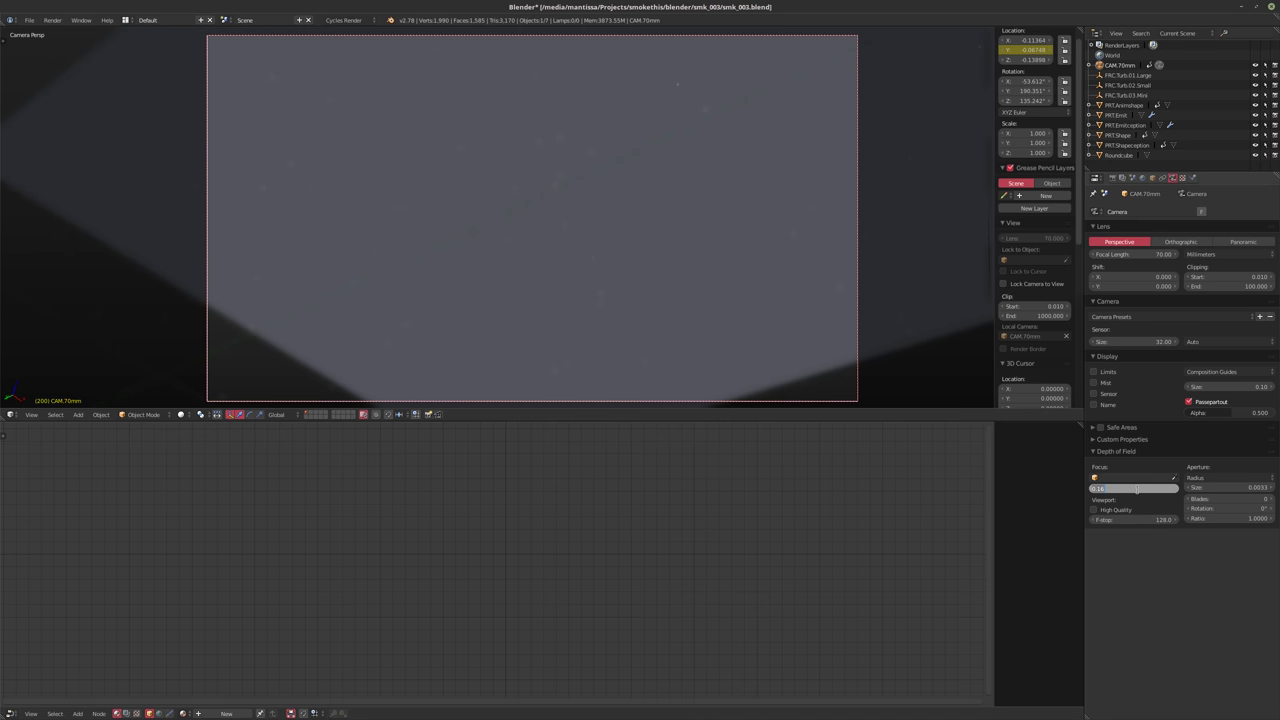
key("Return")
key("i")
key("shift+Right")
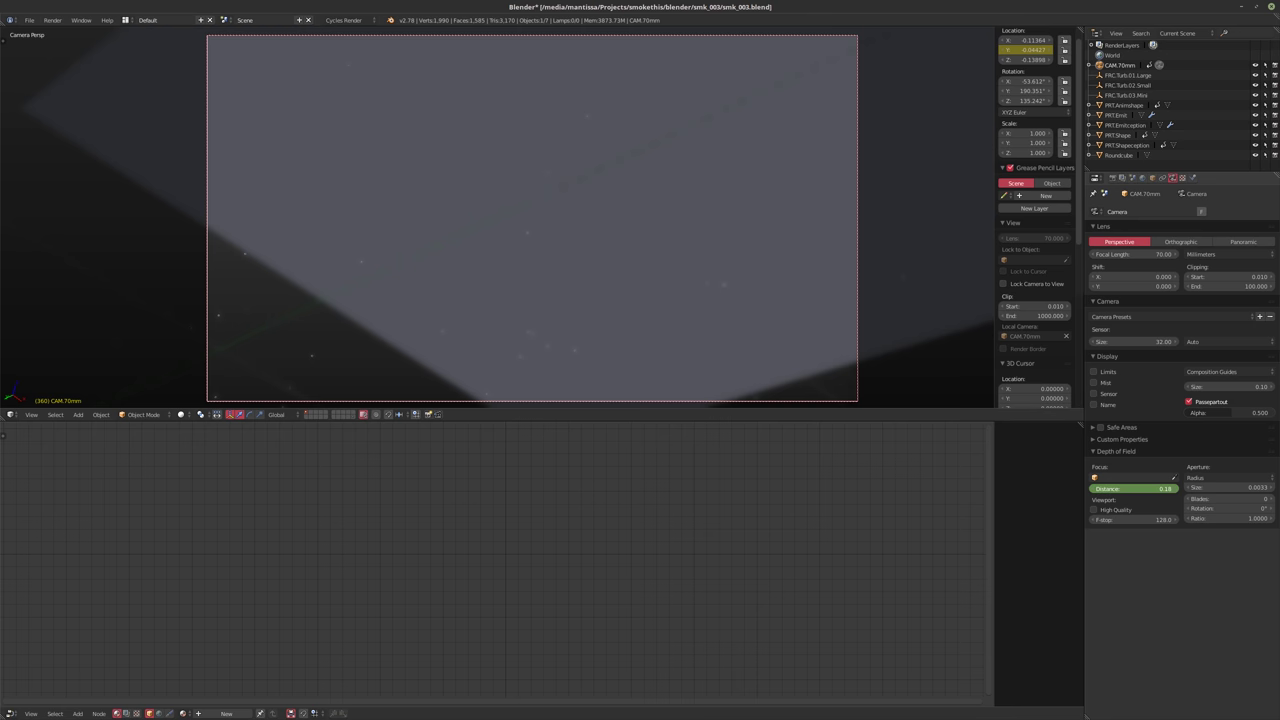
At frame 360, set the depth of field distance to 0.21 and keyframe it, checking the focus change with playback
left_click_drag(1135, 488, 1145, 488)
left_click_drag(1140, 488, 1100, 494)
key("i")
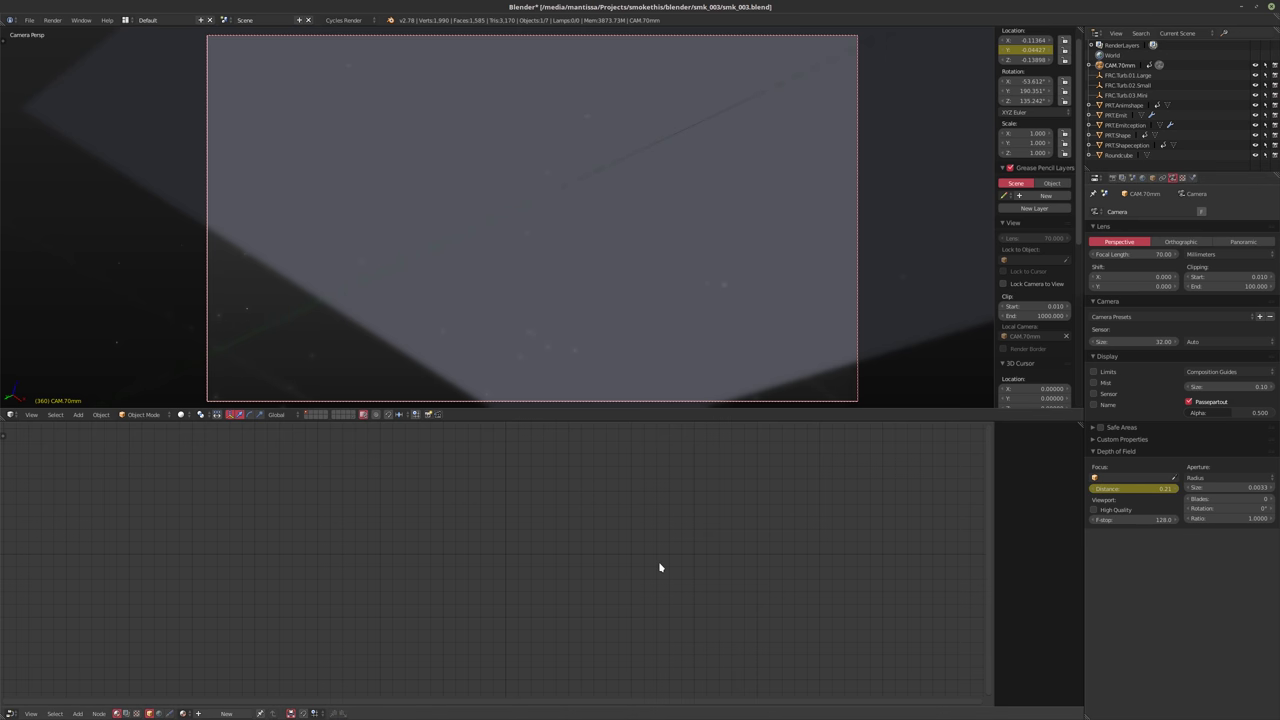
key("alt+a")
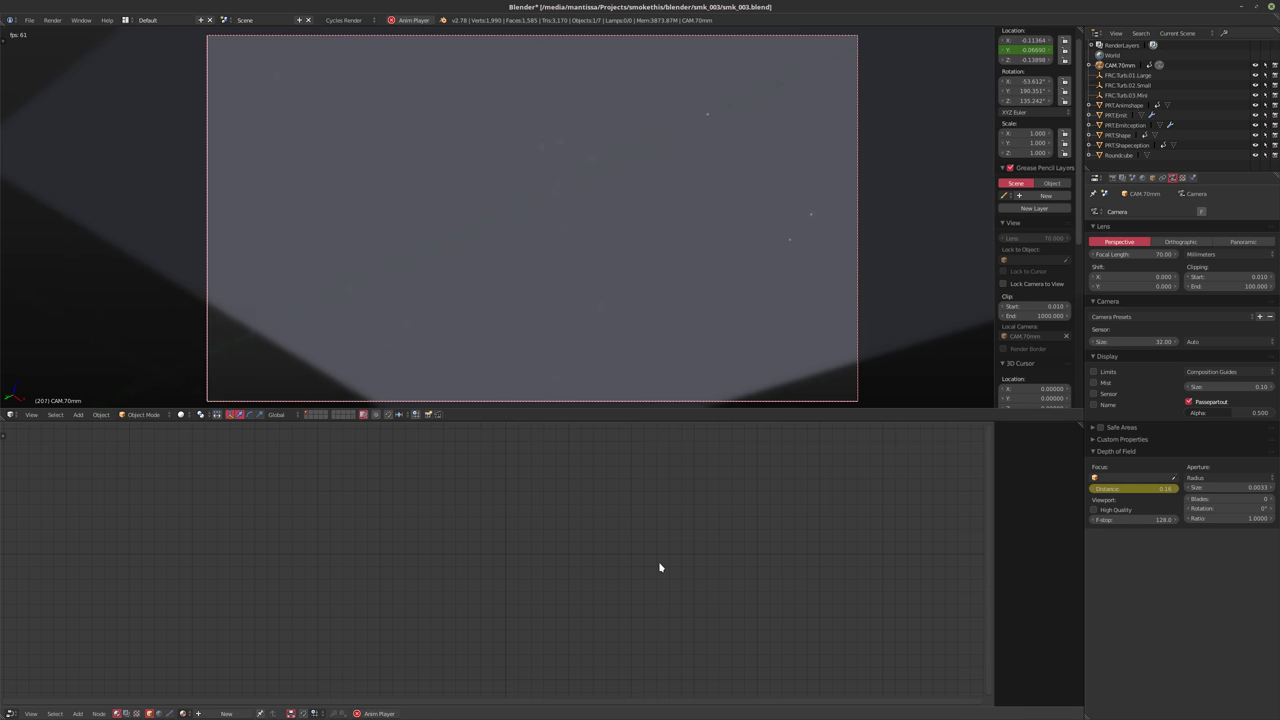
key("alt+a")
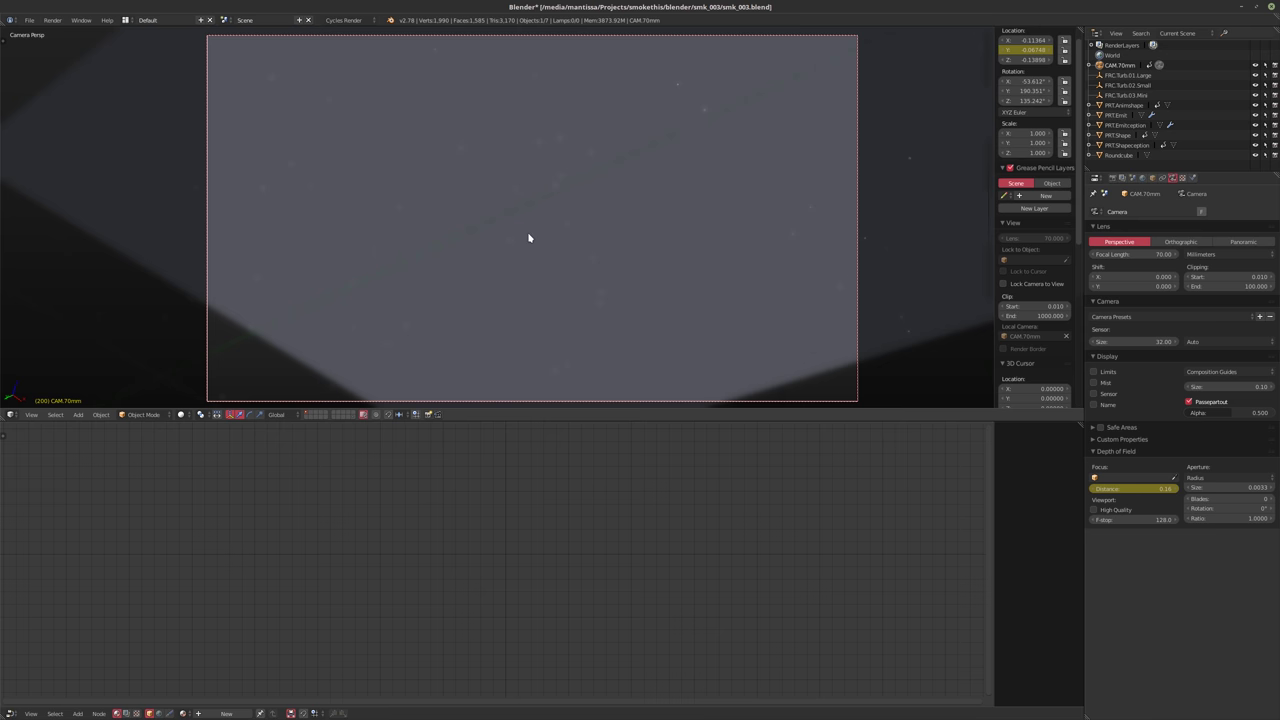
Enter 512 for the render samples and save the scene over smk_003.blend
key("ctrl+s")
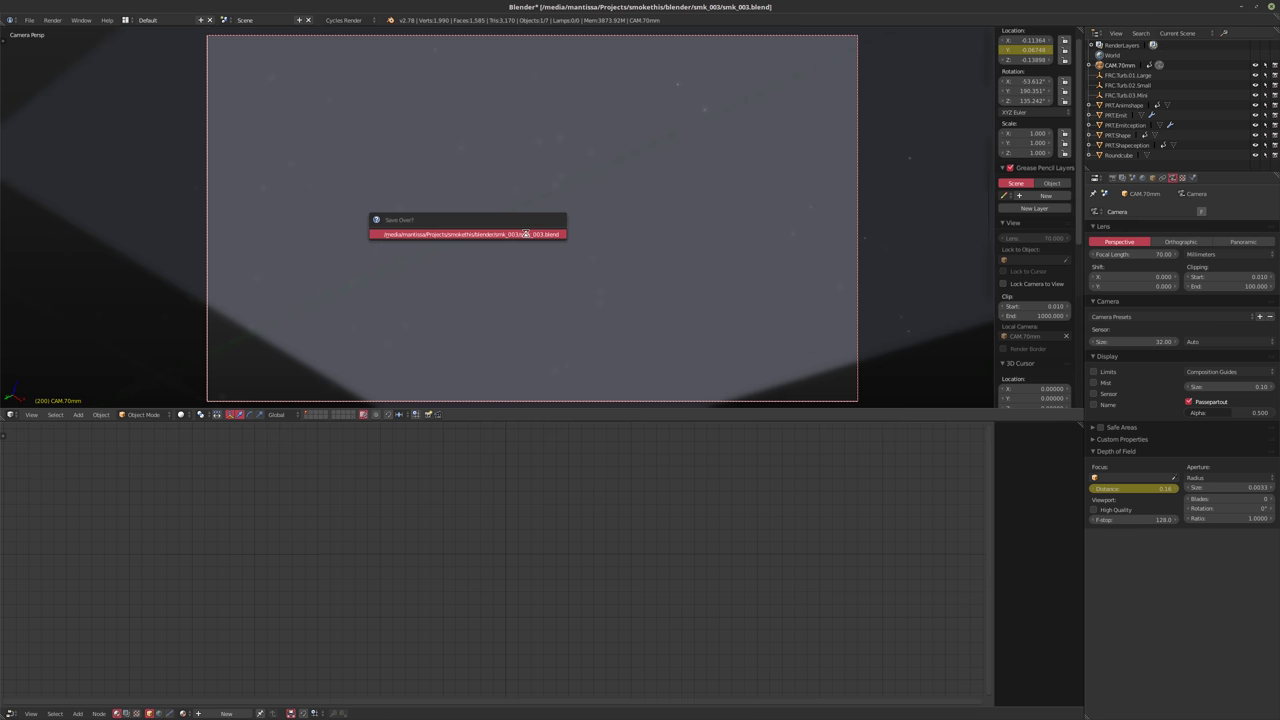
left_click(525, 234)
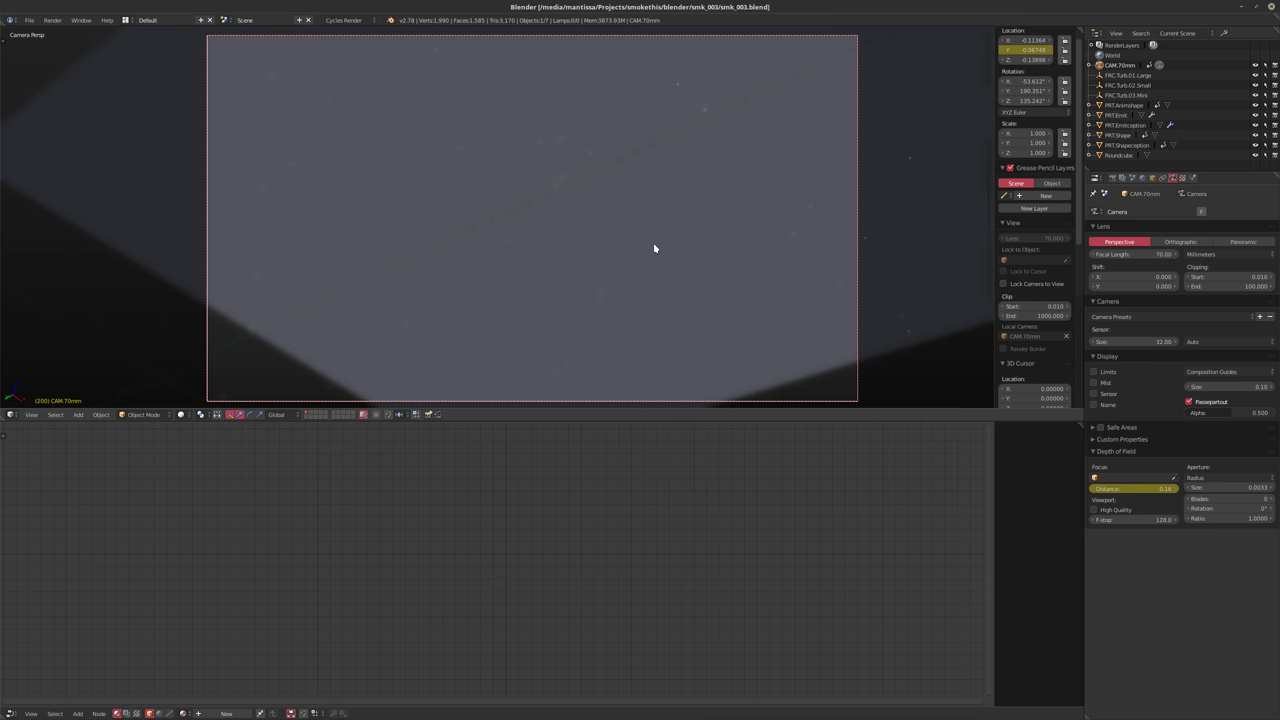
left_click(1112, 177)
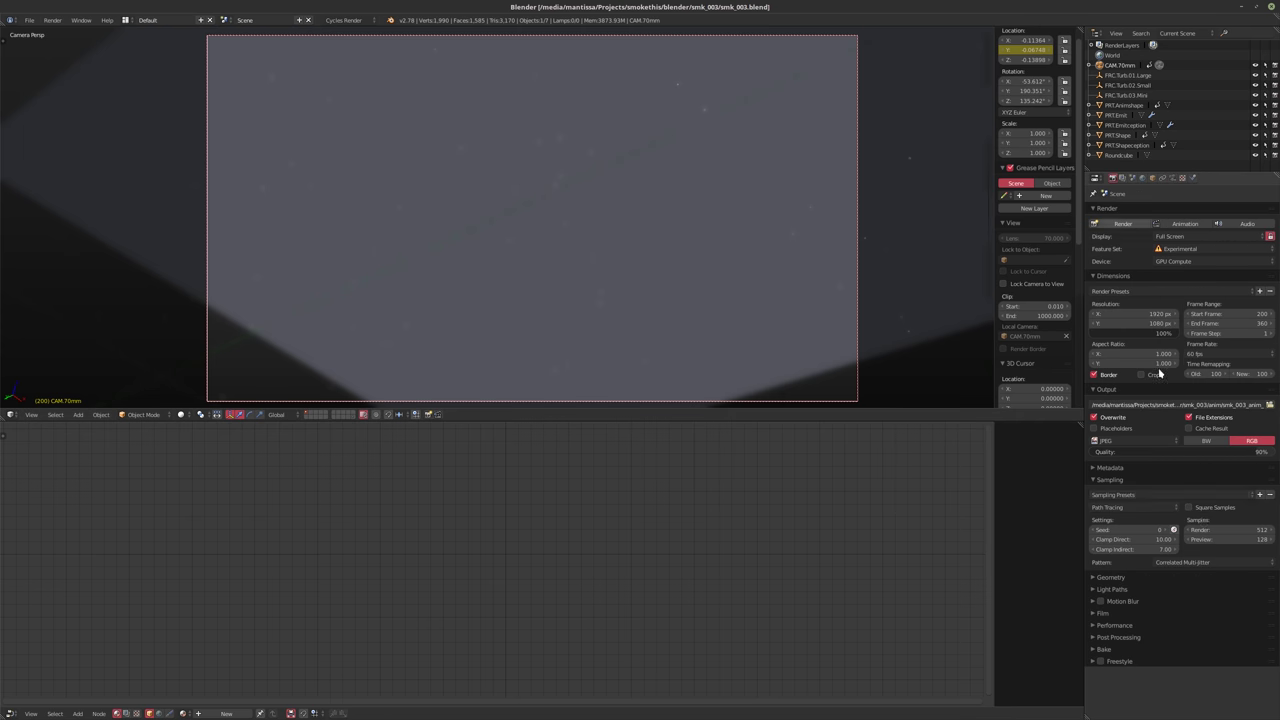
left_click(1200, 530)
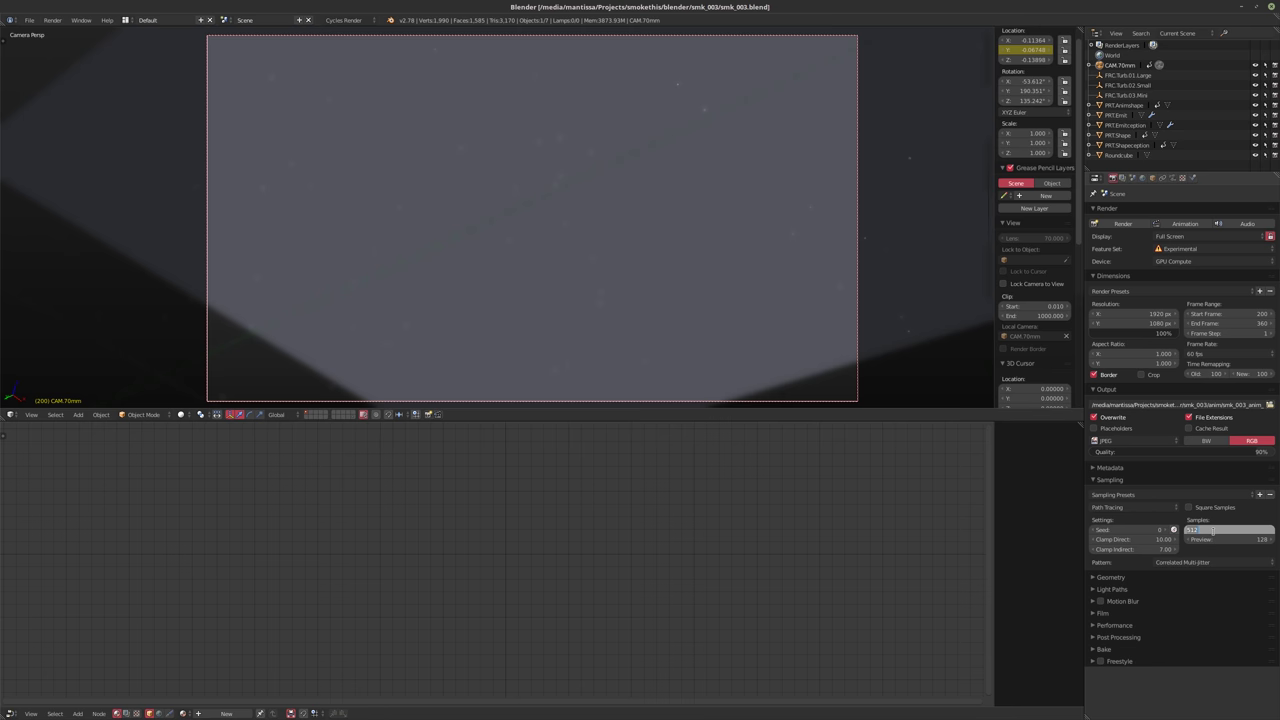
key("Return")
key("ctrl+s")
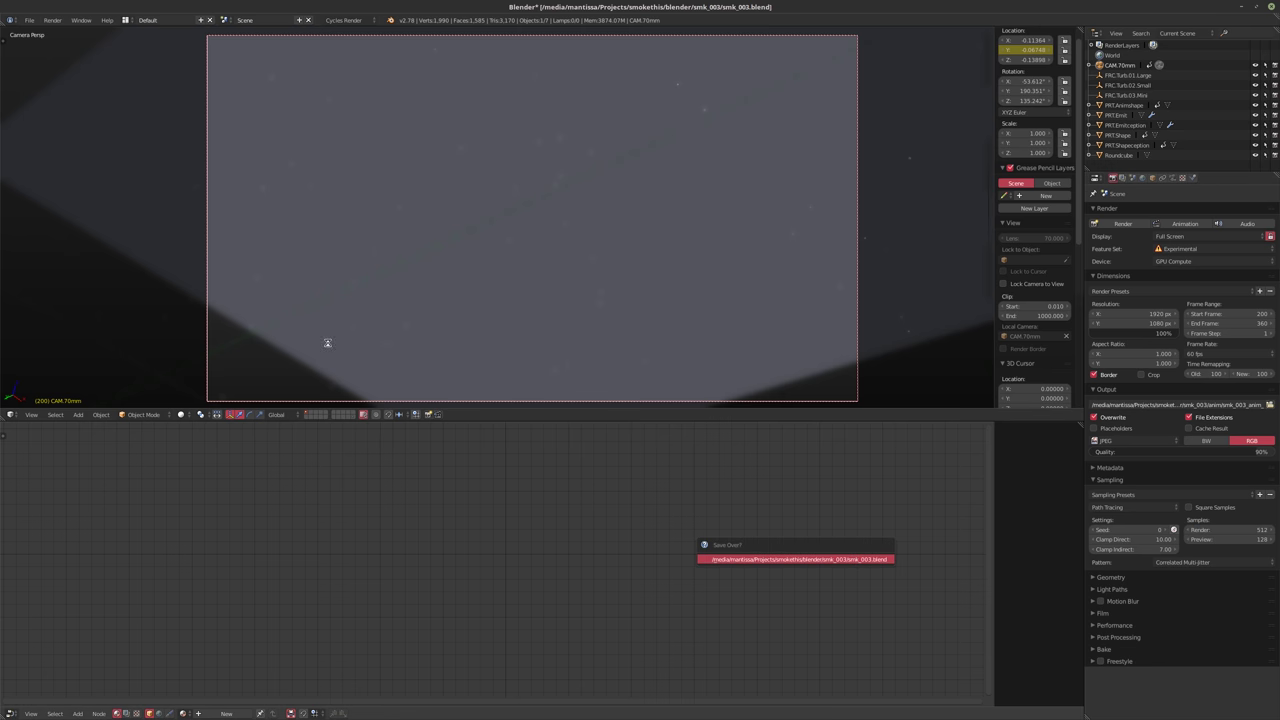
key("Return")
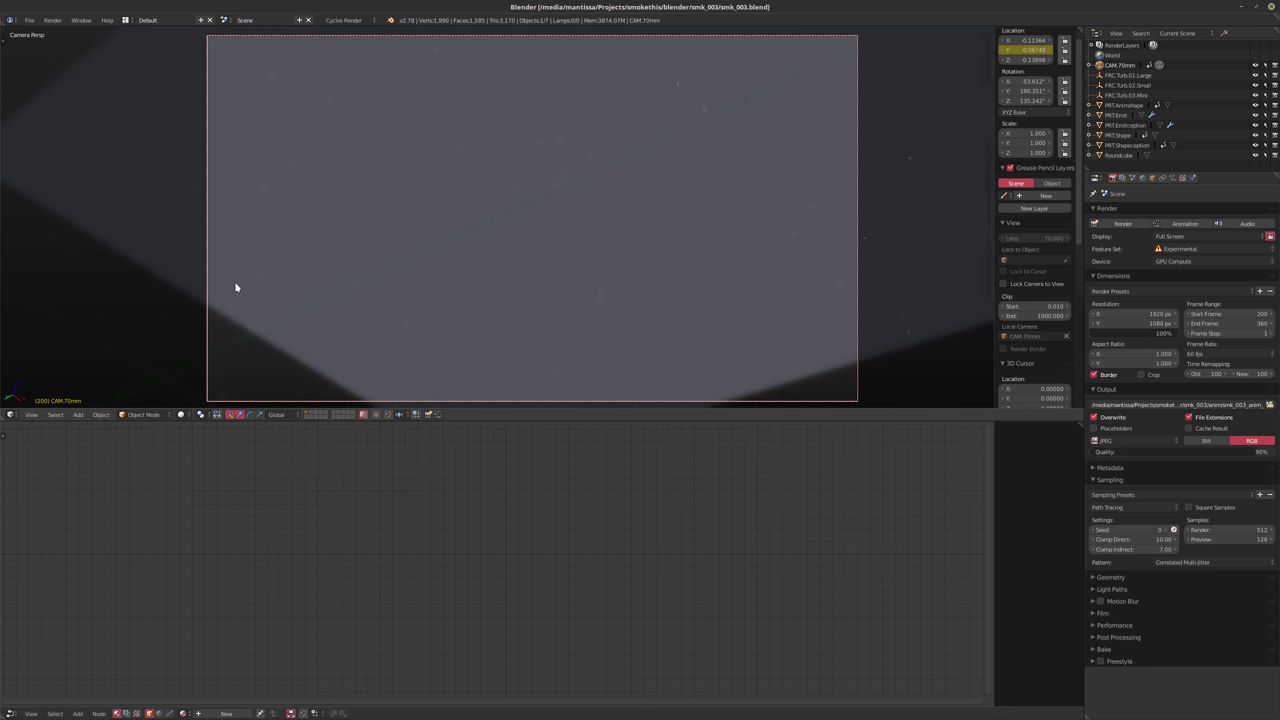
Add an area lamp, move it to about (-0.044, 0.138, -0.109) and rotate it to about (-139°, -60°, 39°) to aim at the smoke
middle_click_drag(405, 293, 594, 217)
scroll(461, 340, "down", 5)
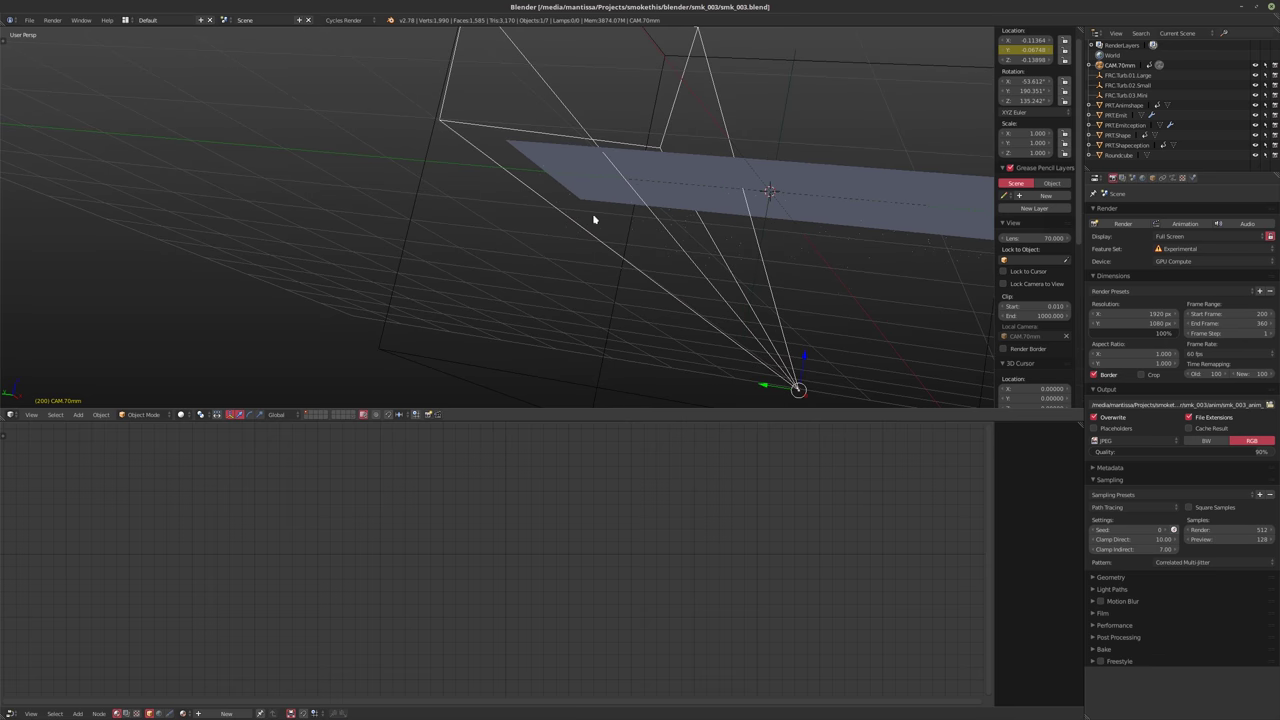
key("shift+a")
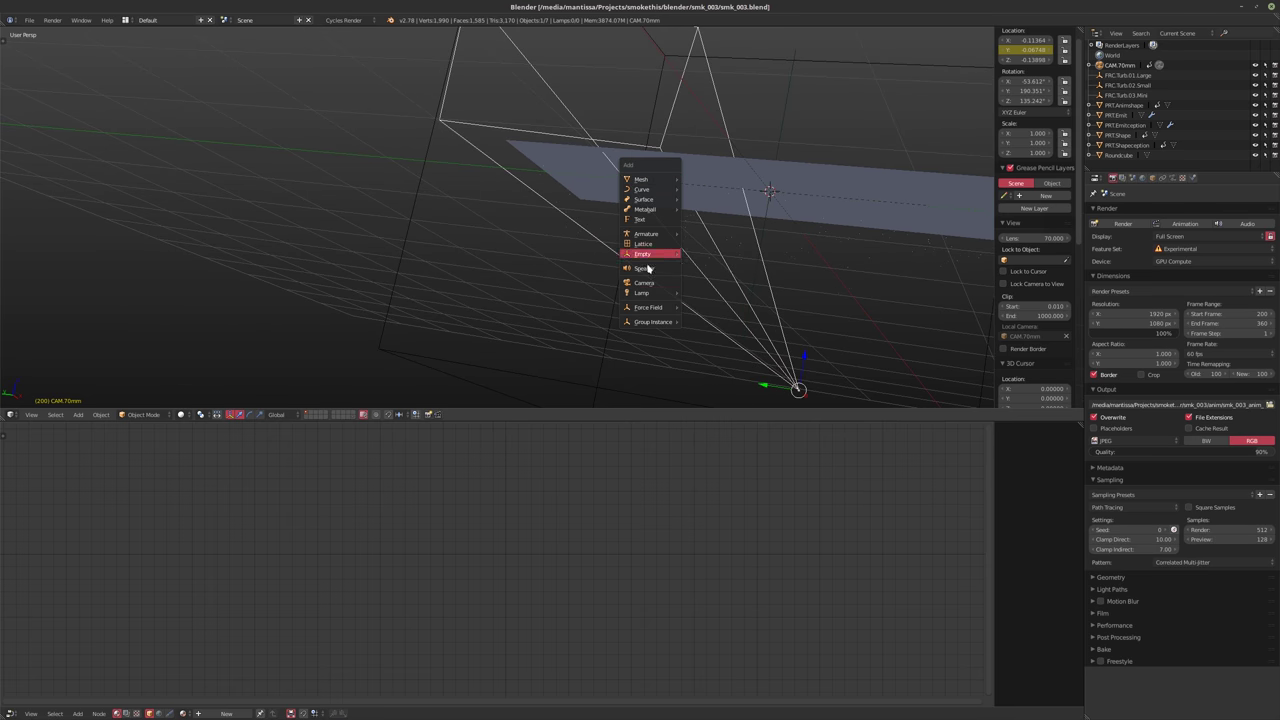
mouse_move(646, 296)
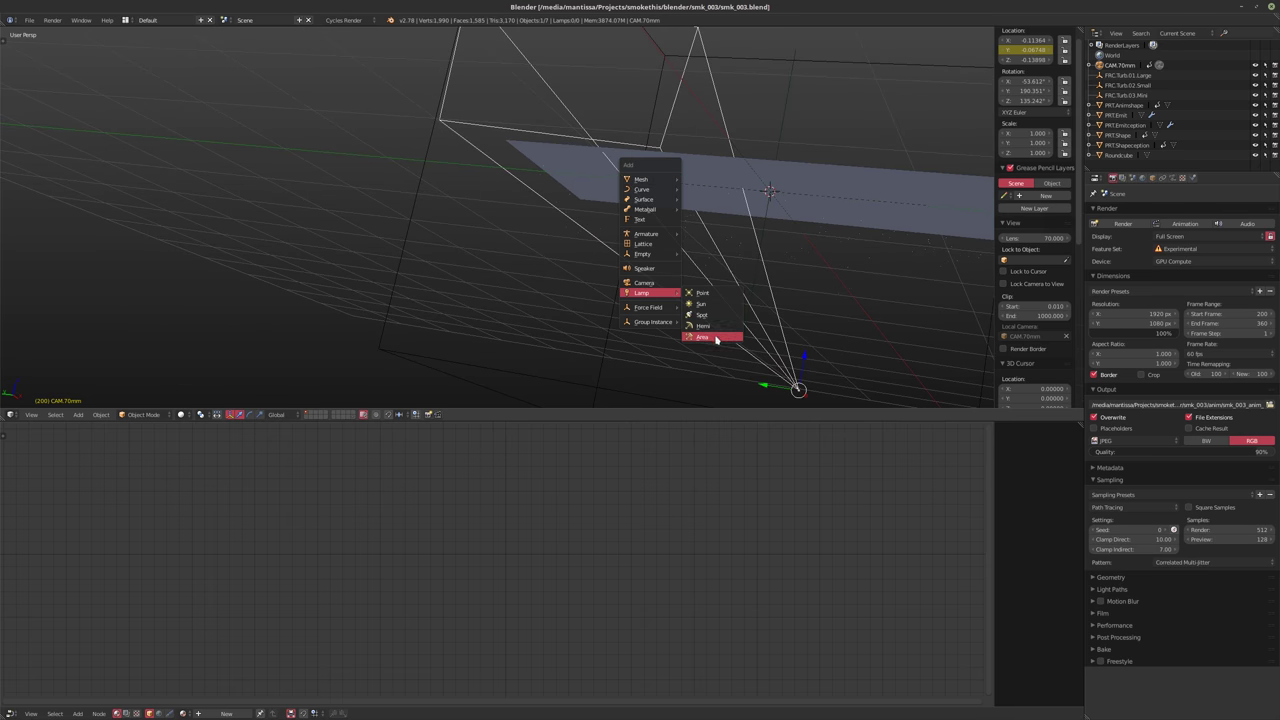
left_click(705, 337)
left_click_drag(769, 191, 520, 309)
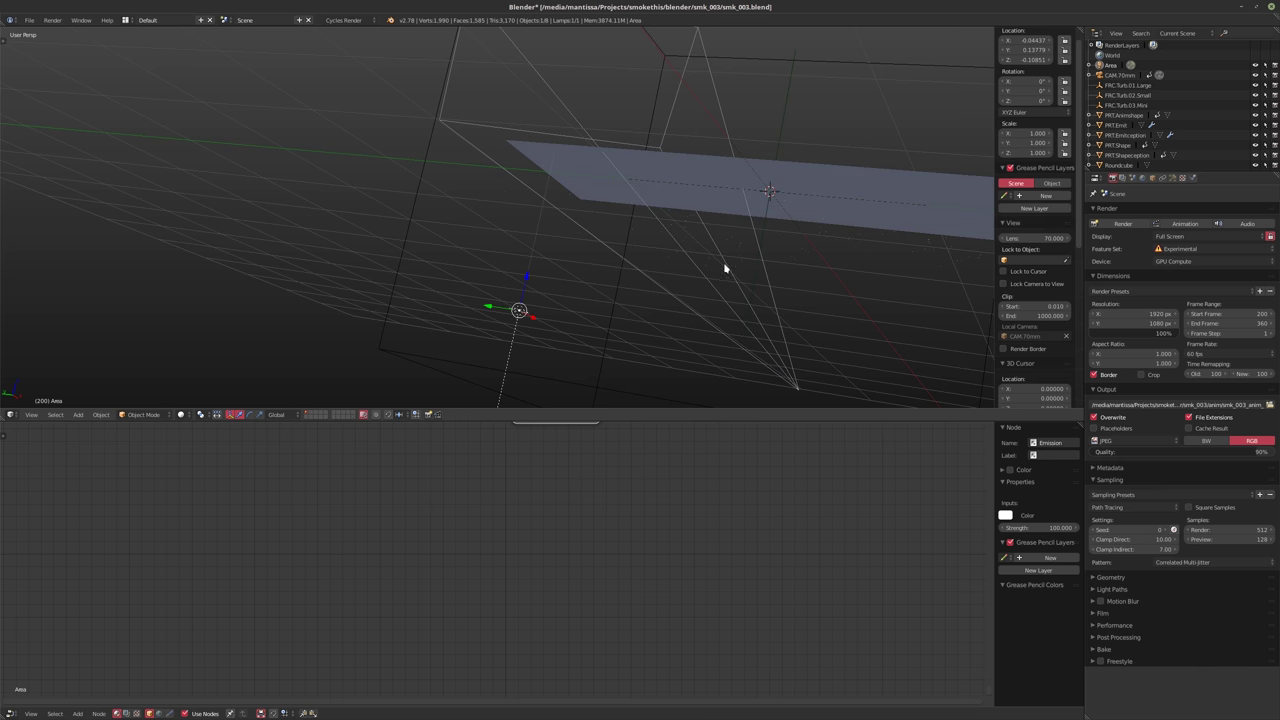
key("r")
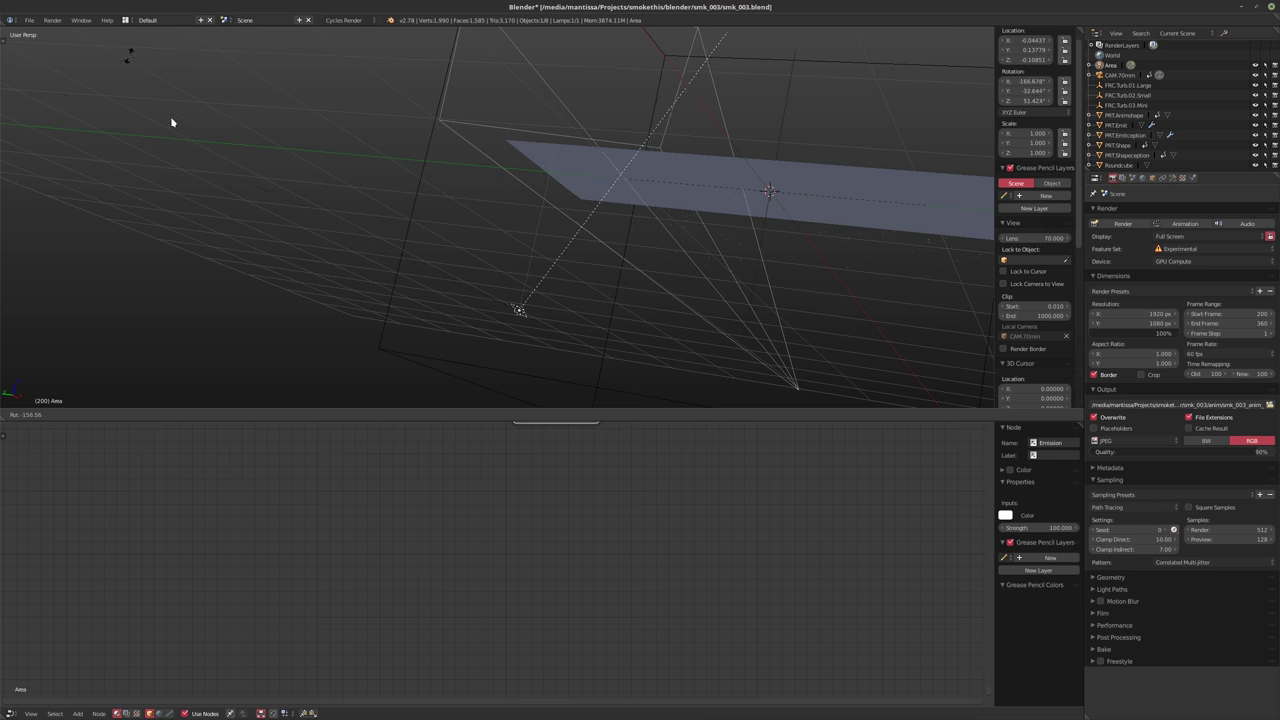
left_click(594, 229)
Look through the camera and briefly preview the new area lamp's lighting in rendered shading
scroll(600, 191, "up", 5)
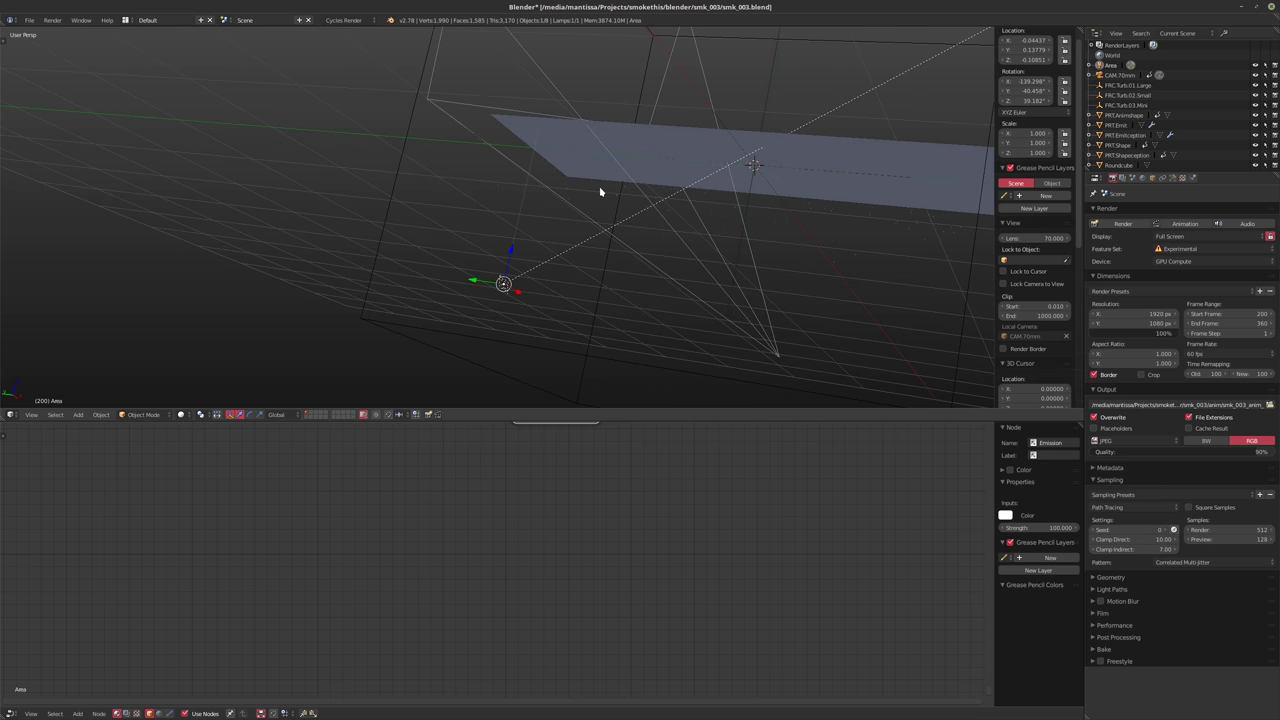
key("KP_0")
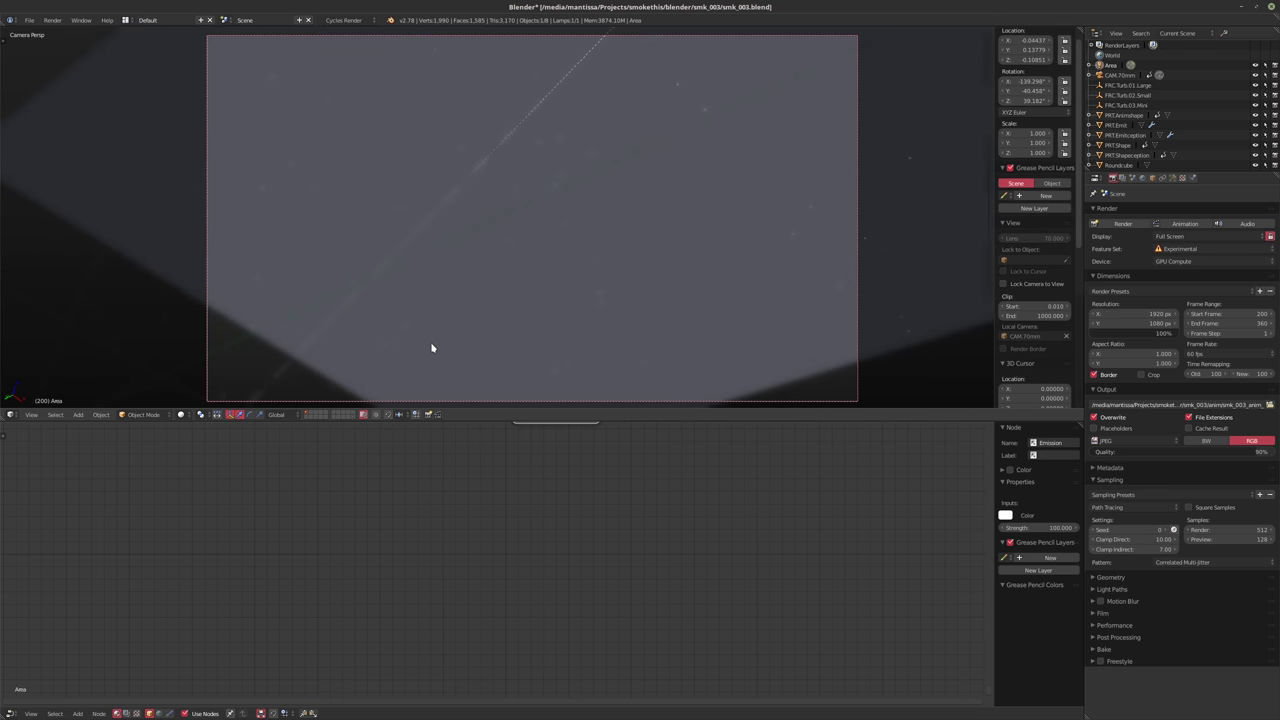
key("shift+z")
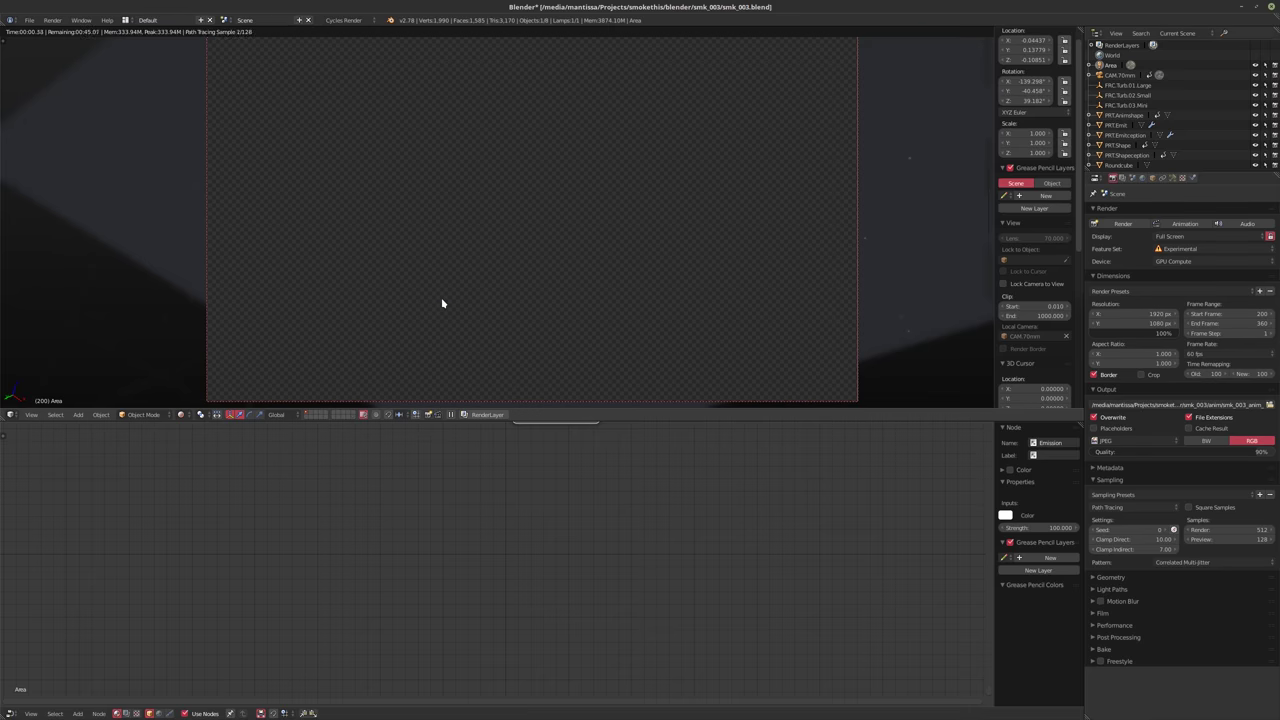
key("shift+z")
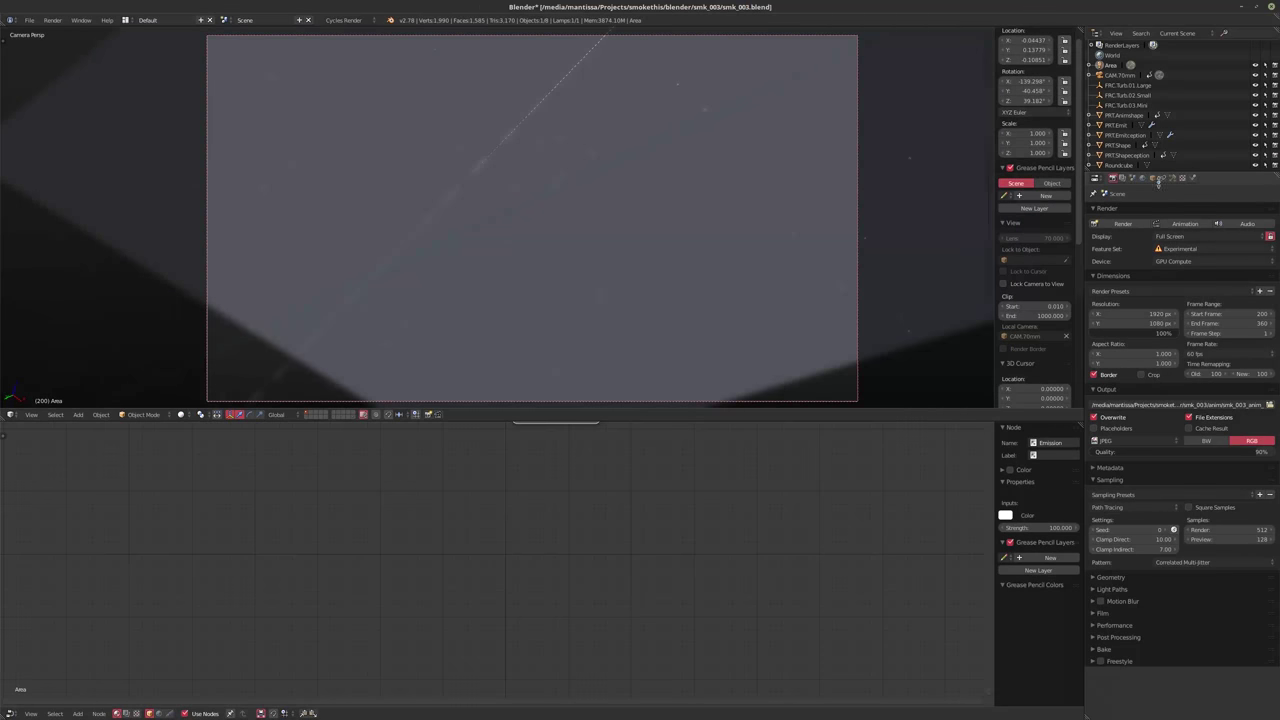
Set the area lamp's size to 0.110 and its emission strength to 10
left_click(1174, 178)
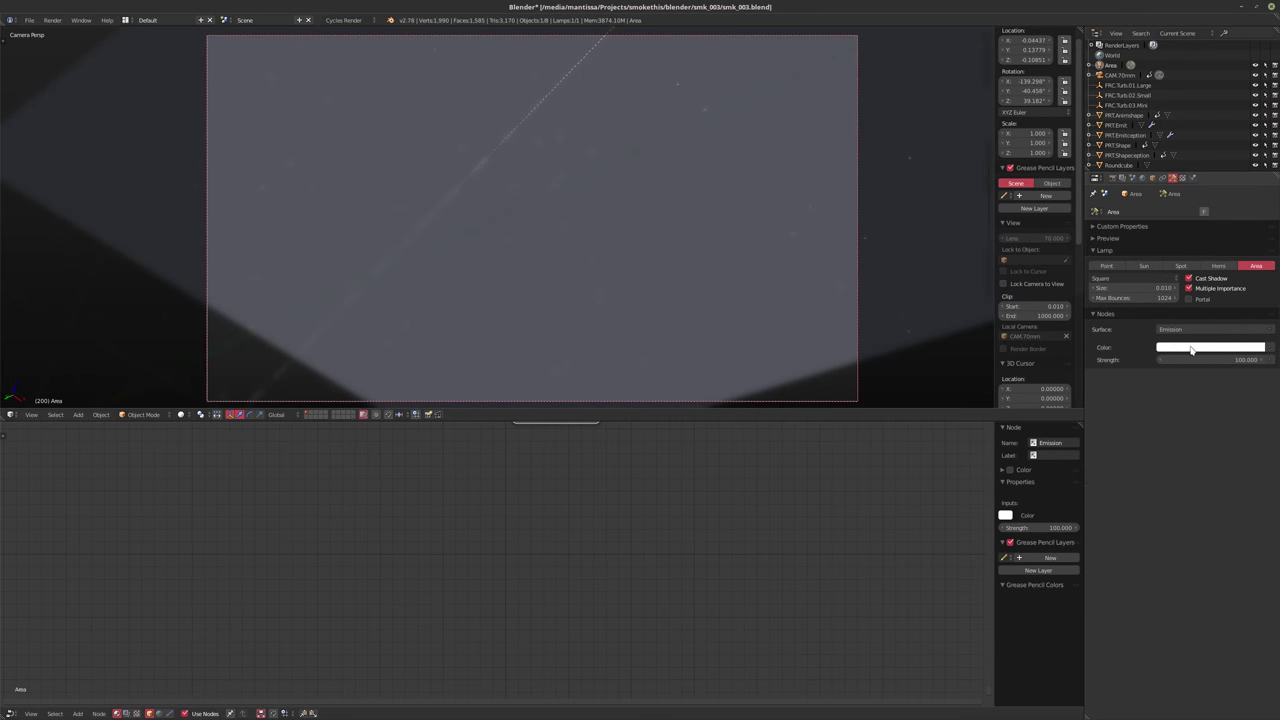
left_click(1133, 290)
type("0.1")
key("Return")
left_click_drag(1133, 288, 1150, 288)
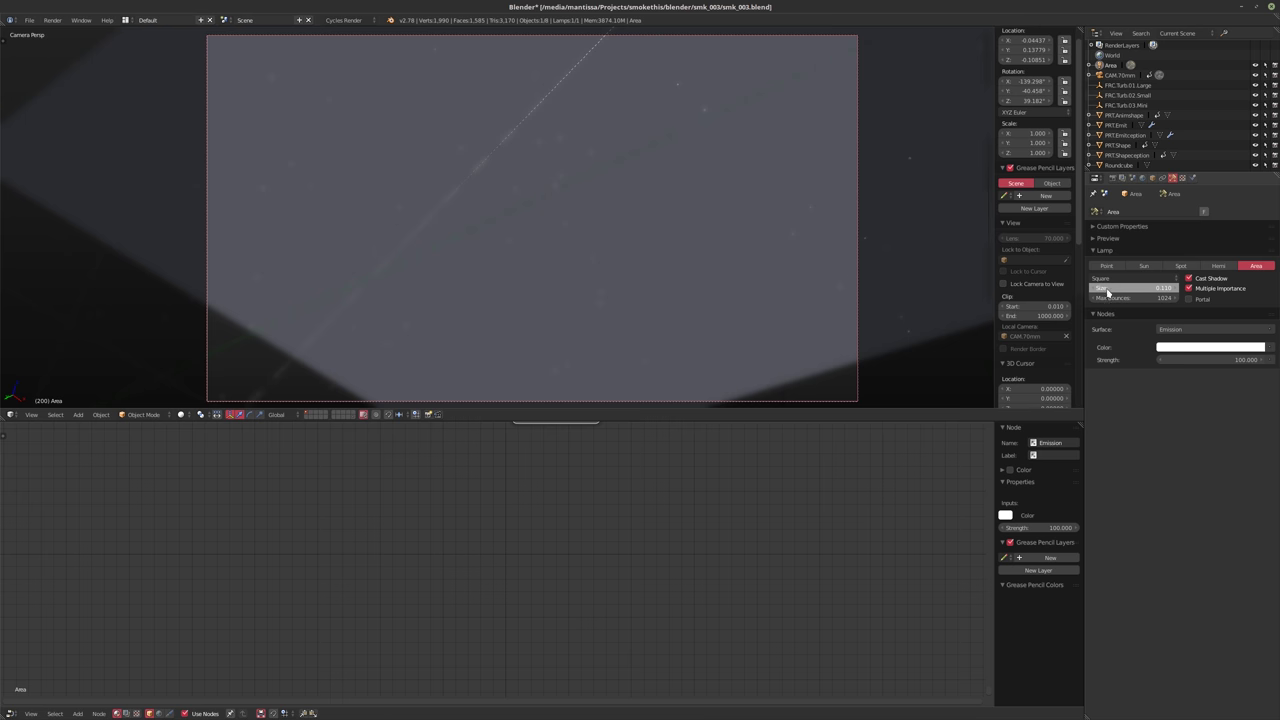
left_click(1207, 359)
type("10")
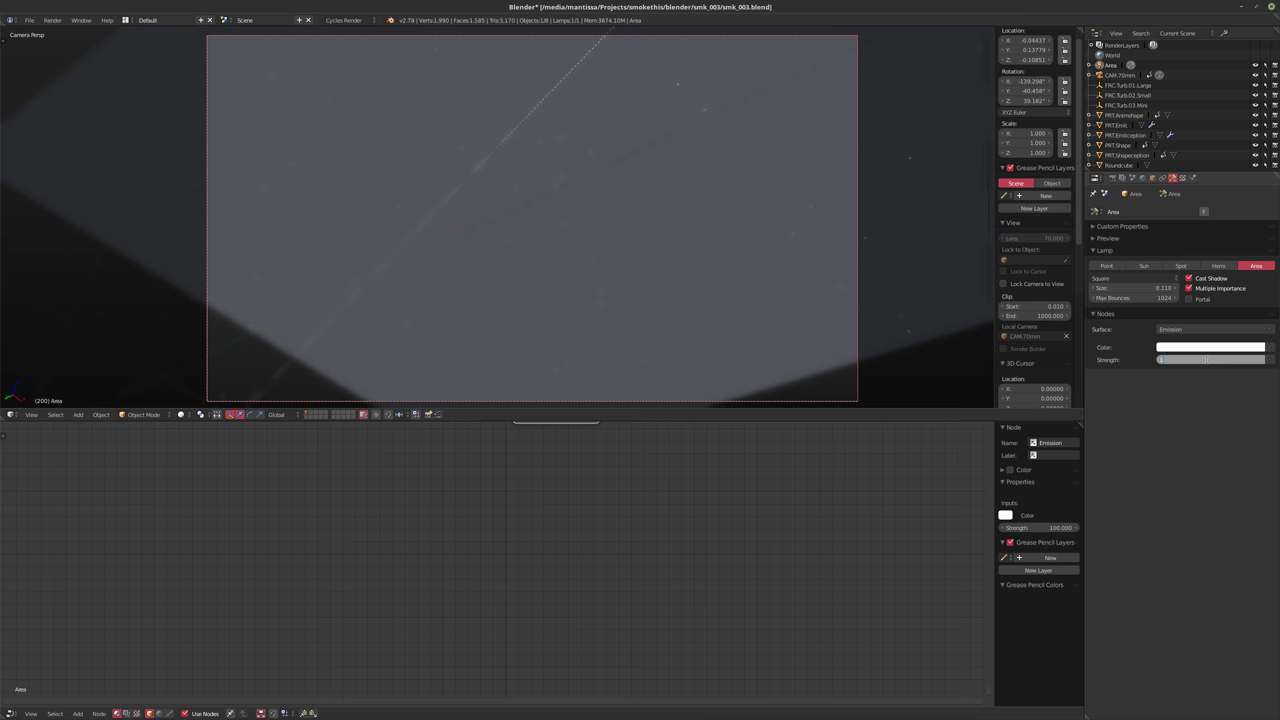
key("Return")
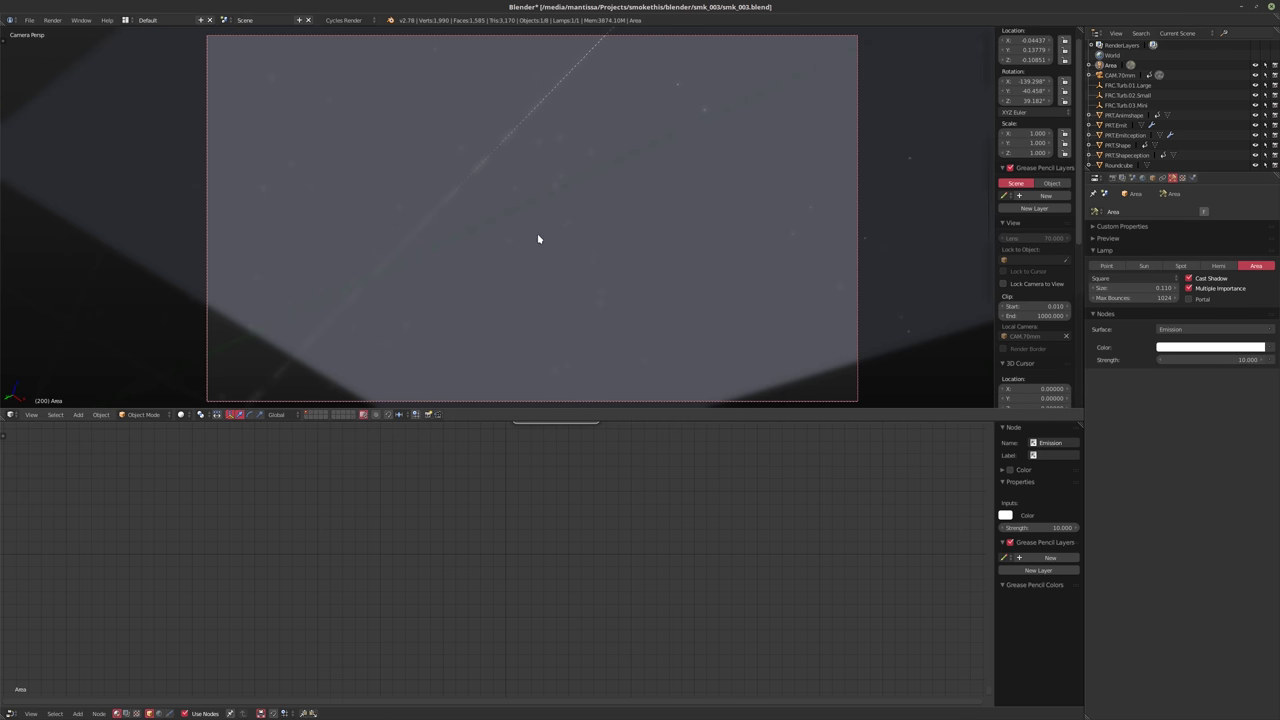
Set the PRT.Emitception particle system's viewport display to 10% and save over smk_003.blend
left_click(1132, 135)
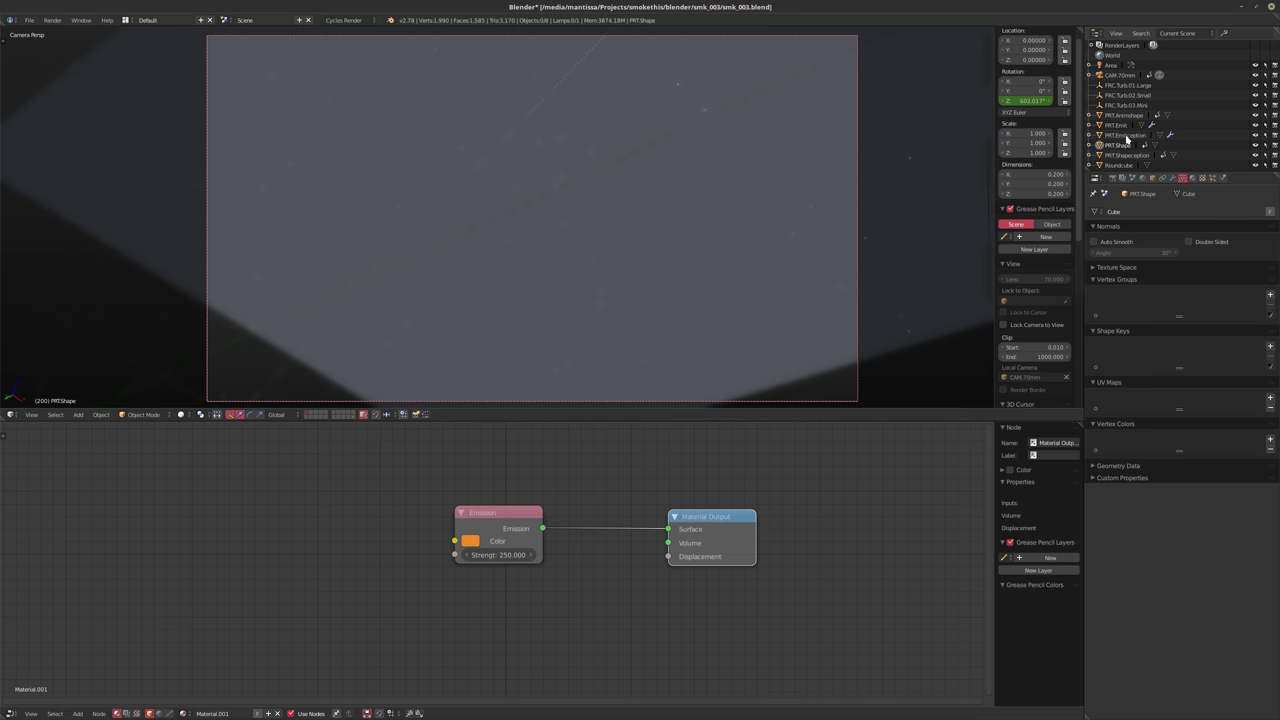
left_click(1212, 178)
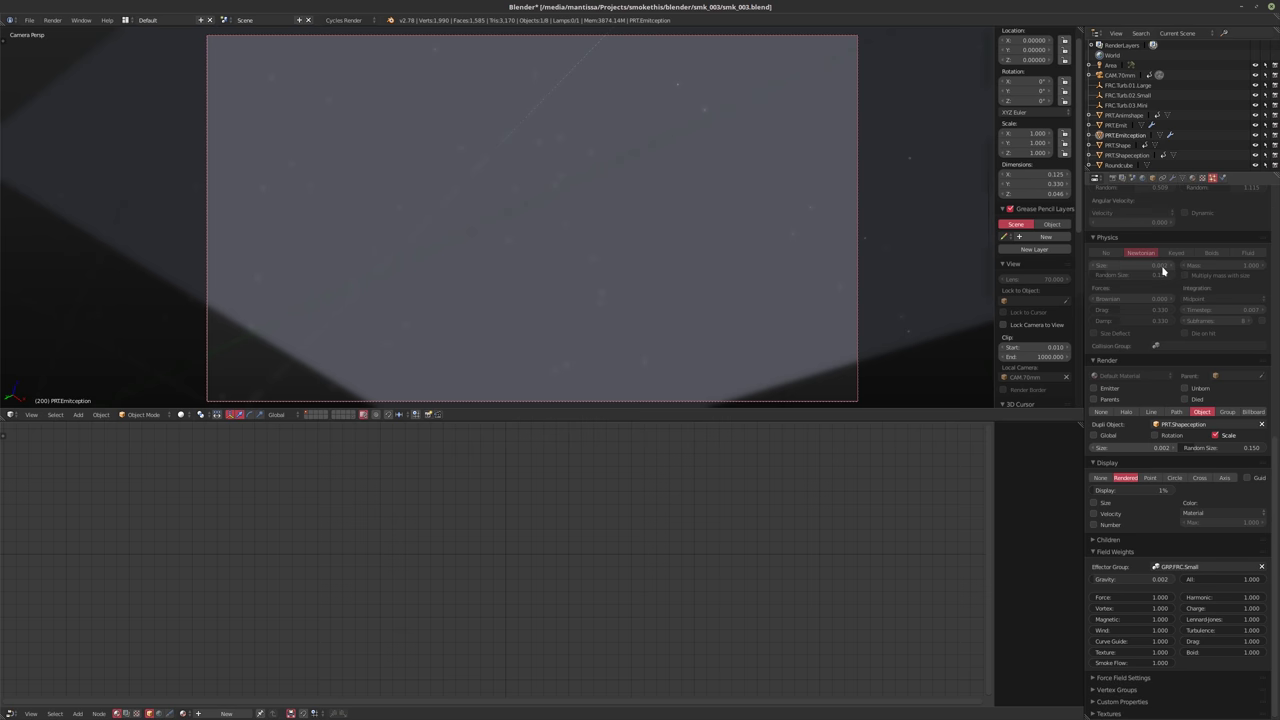
left_click(1120, 492)
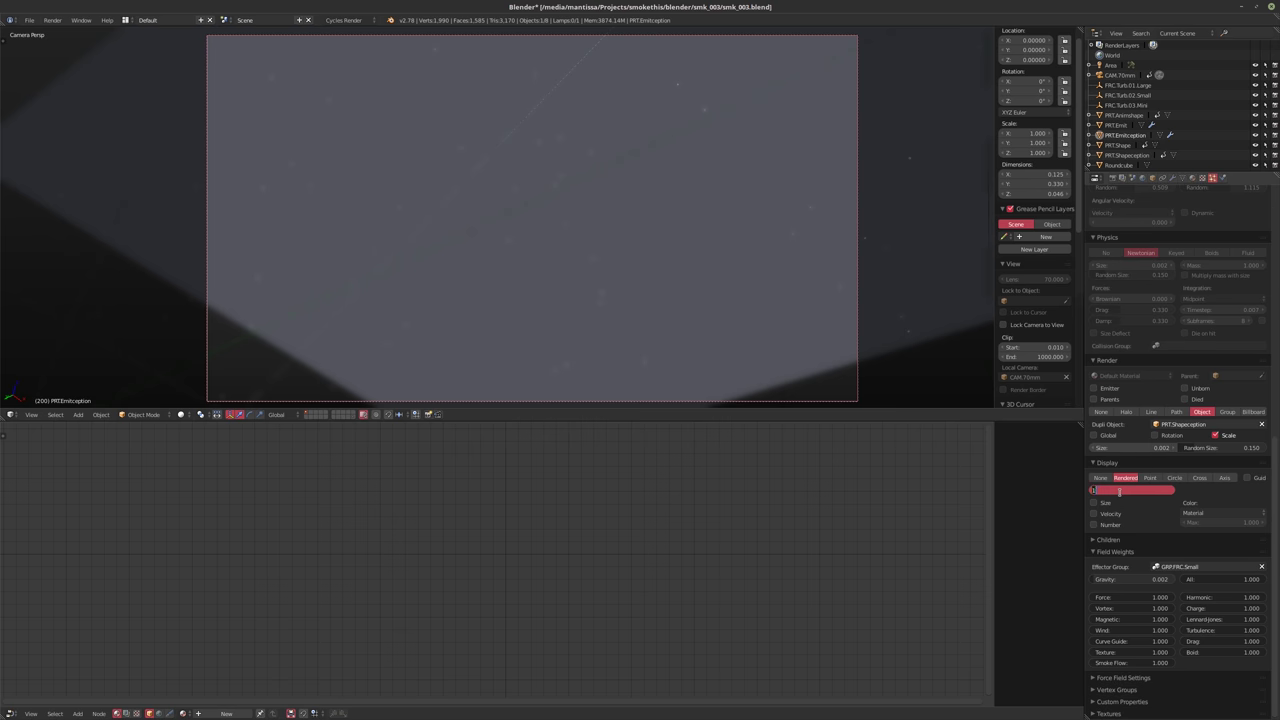
key("Return")
scroll(1146, 405, "up", 10)
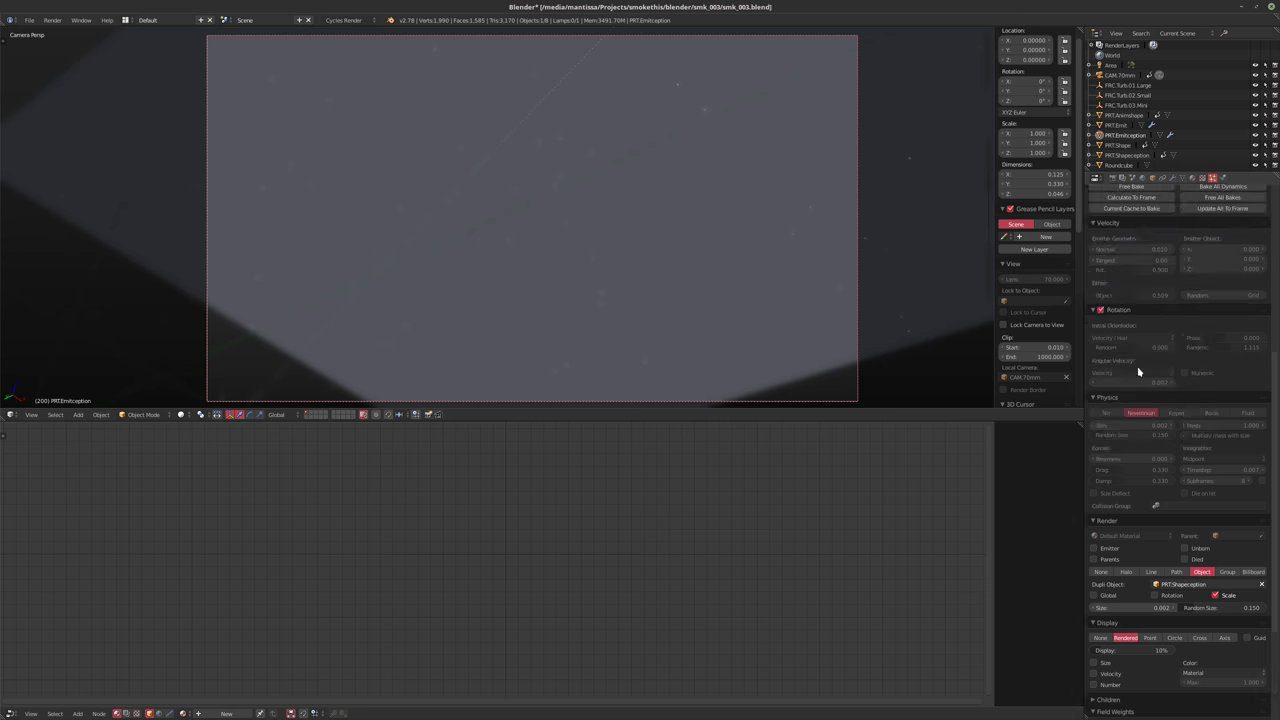
scroll(1138, 373, "up", 3)
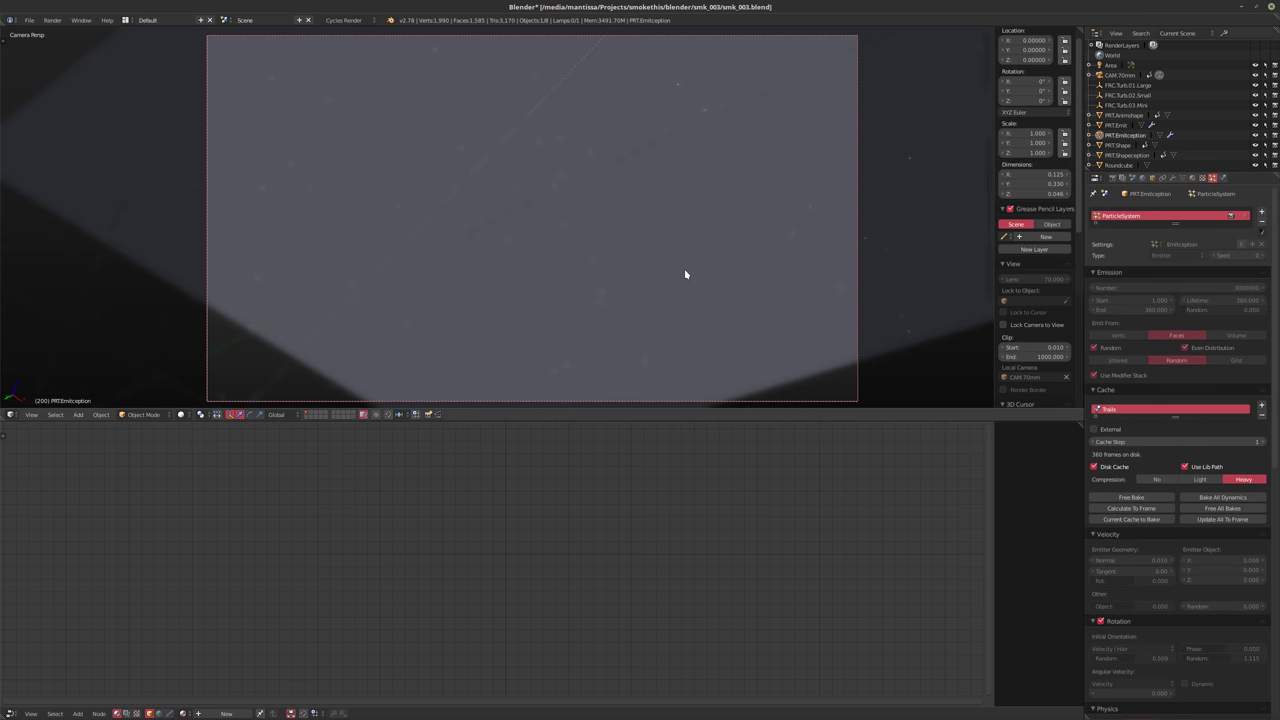
key("ctrl+s")
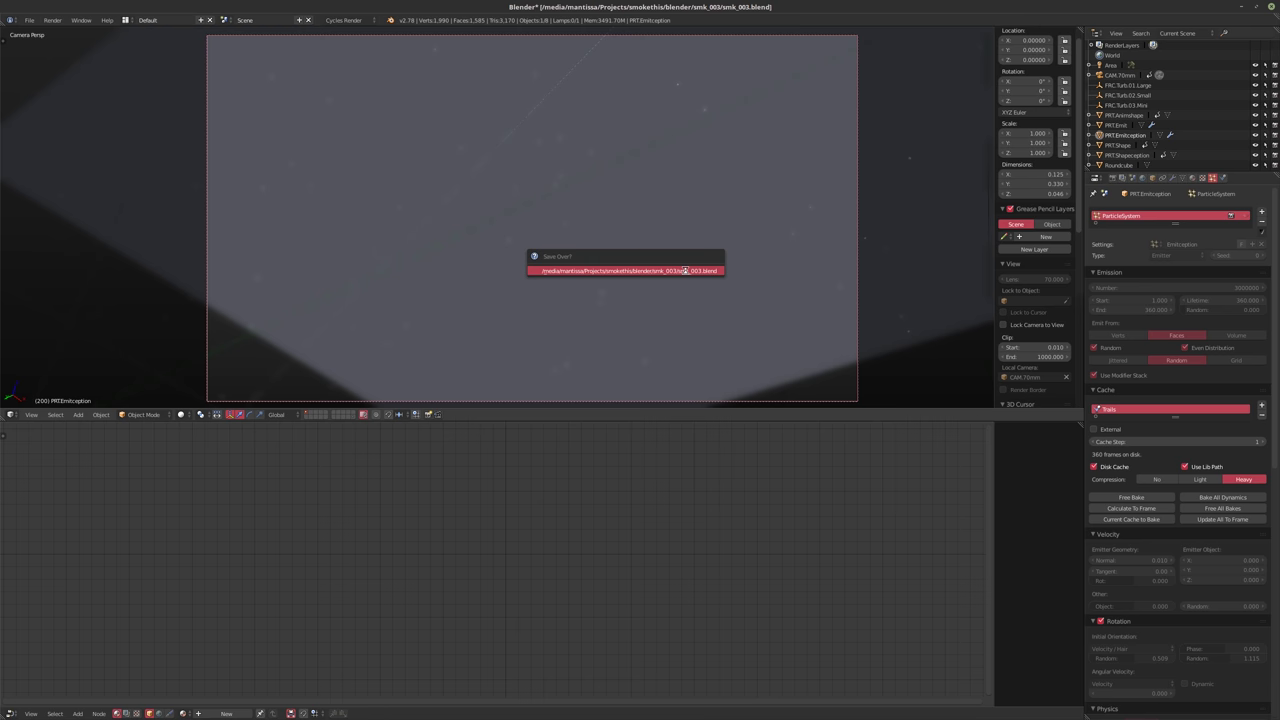
left_click(684, 271)
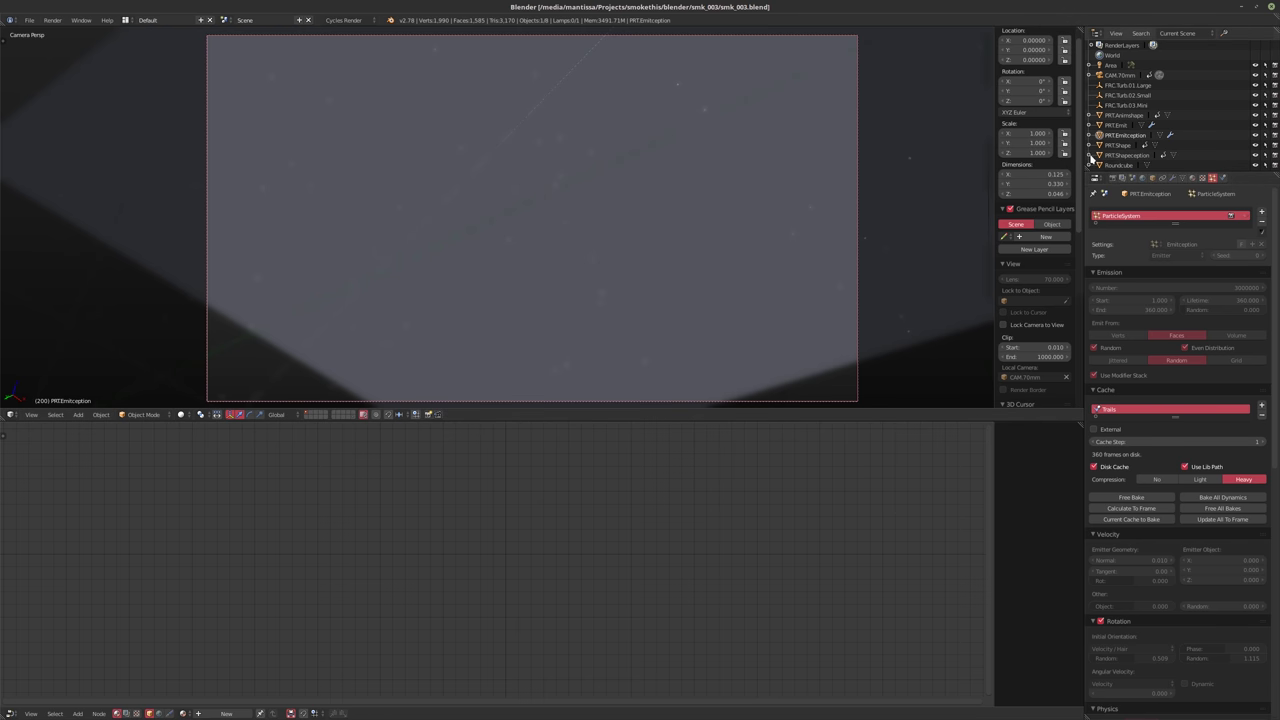
Enable scene Simplify, set the render child particles to 0.1, and turn on Use Camera Cull
left_click(1112, 177)
left_click(1122, 177)
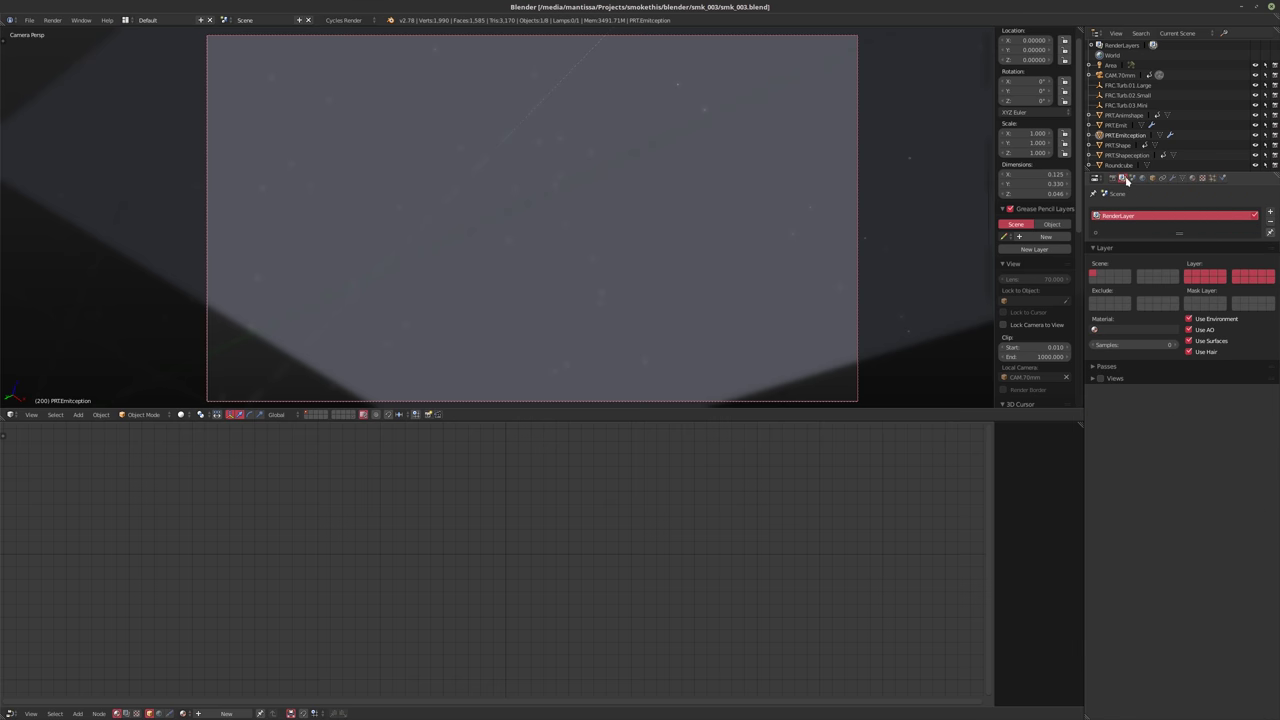
left_click(1132, 177)
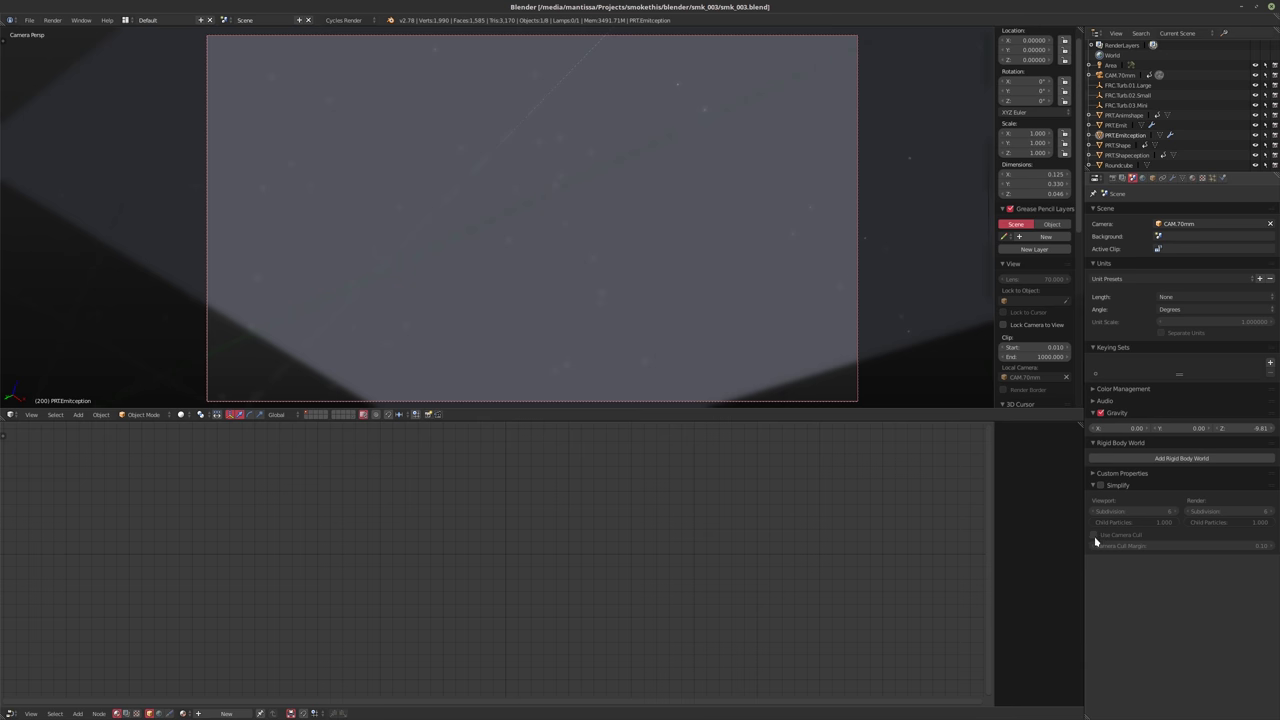
left_click(1101, 486)
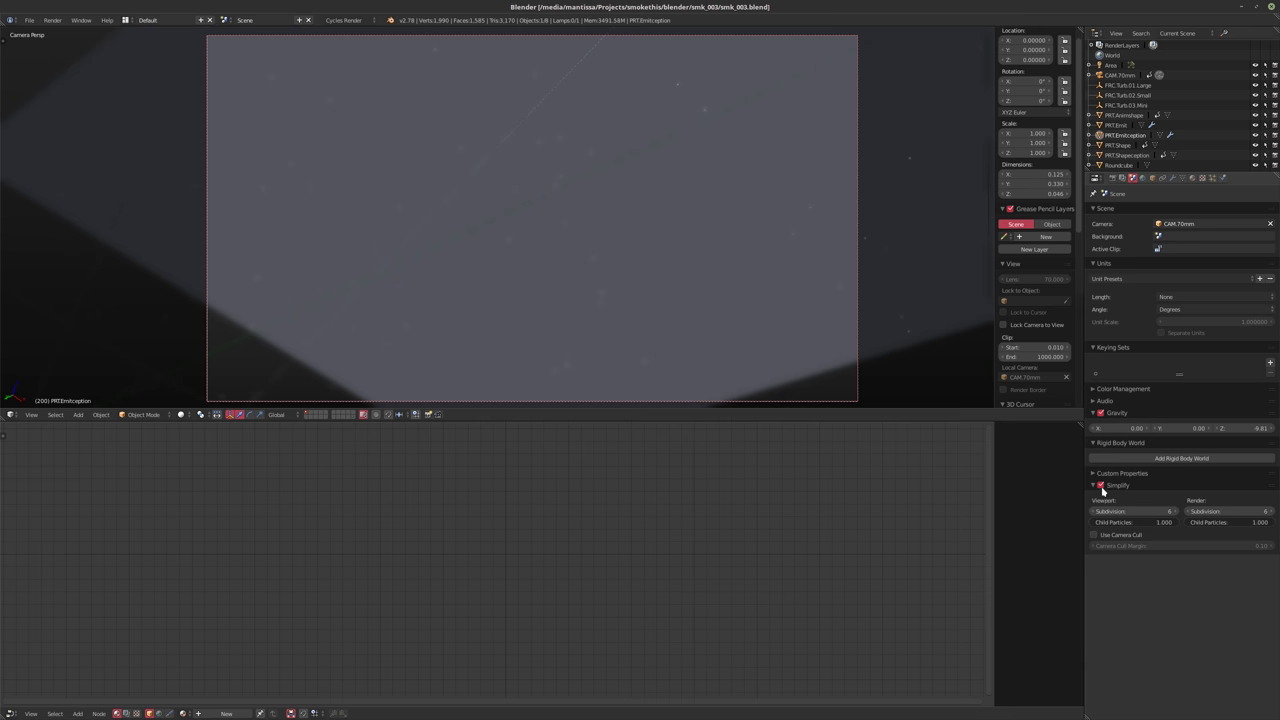
left_click(1220, 524)
type("0.1")
key("Return")
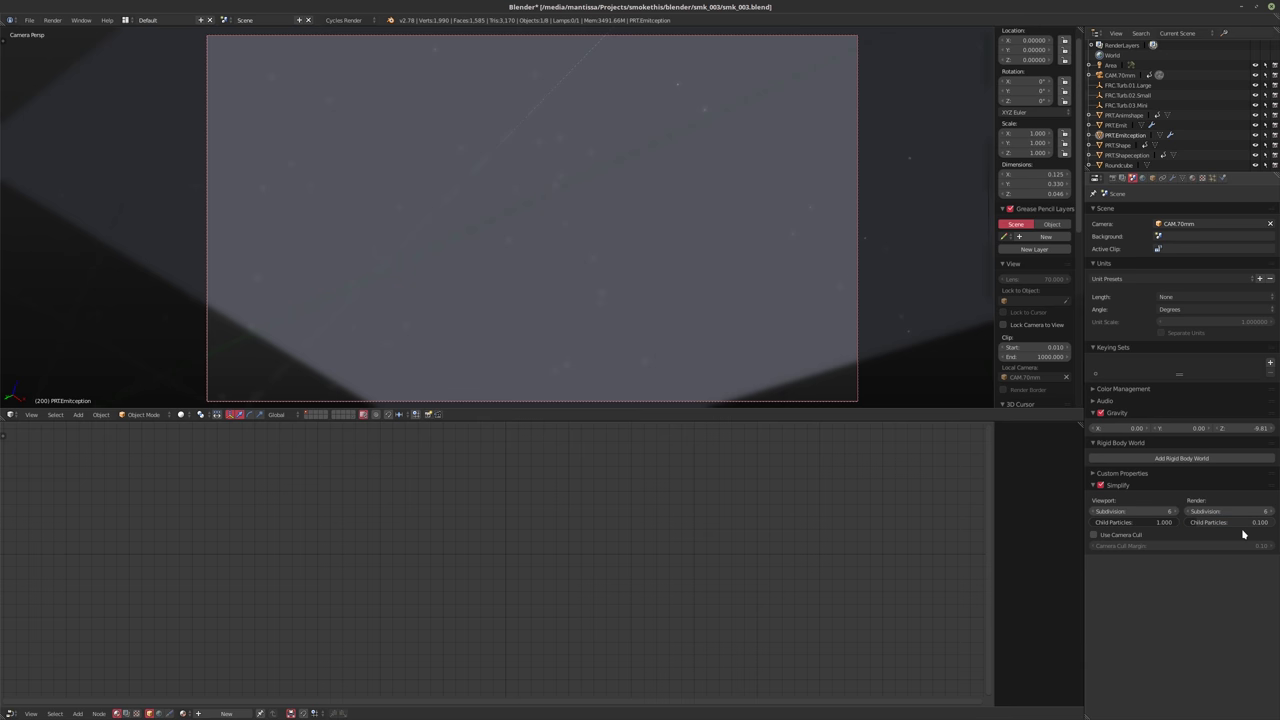
left_click(1116, 536)
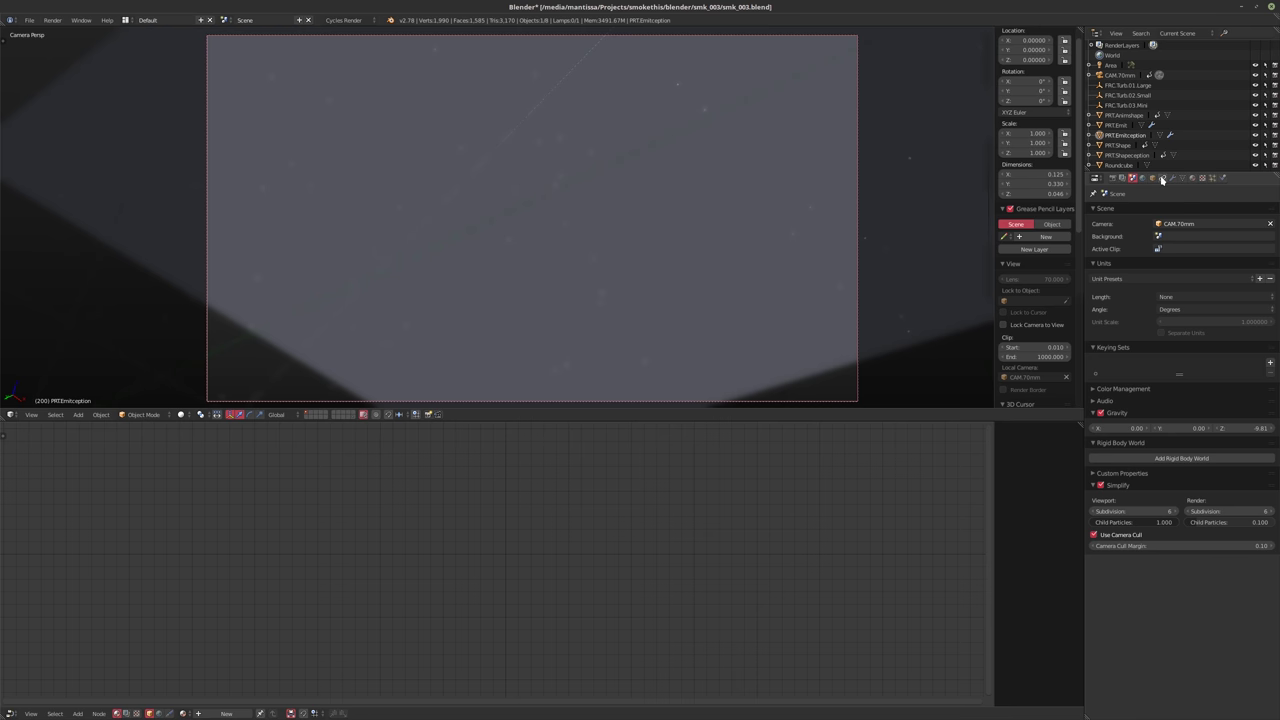
Set the CAM.70mm camera's depth of field focus distance to 0.17
left_click(1212, 177)
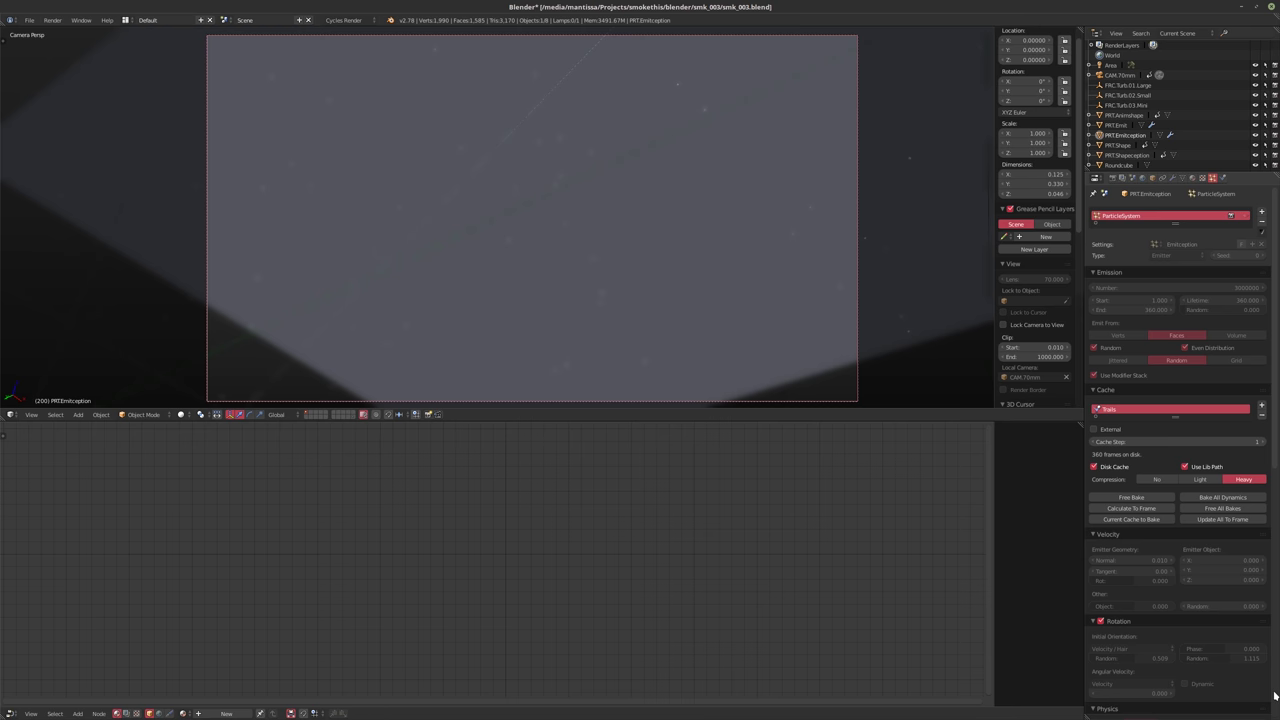
scroll(1275, 695, "down", 10)
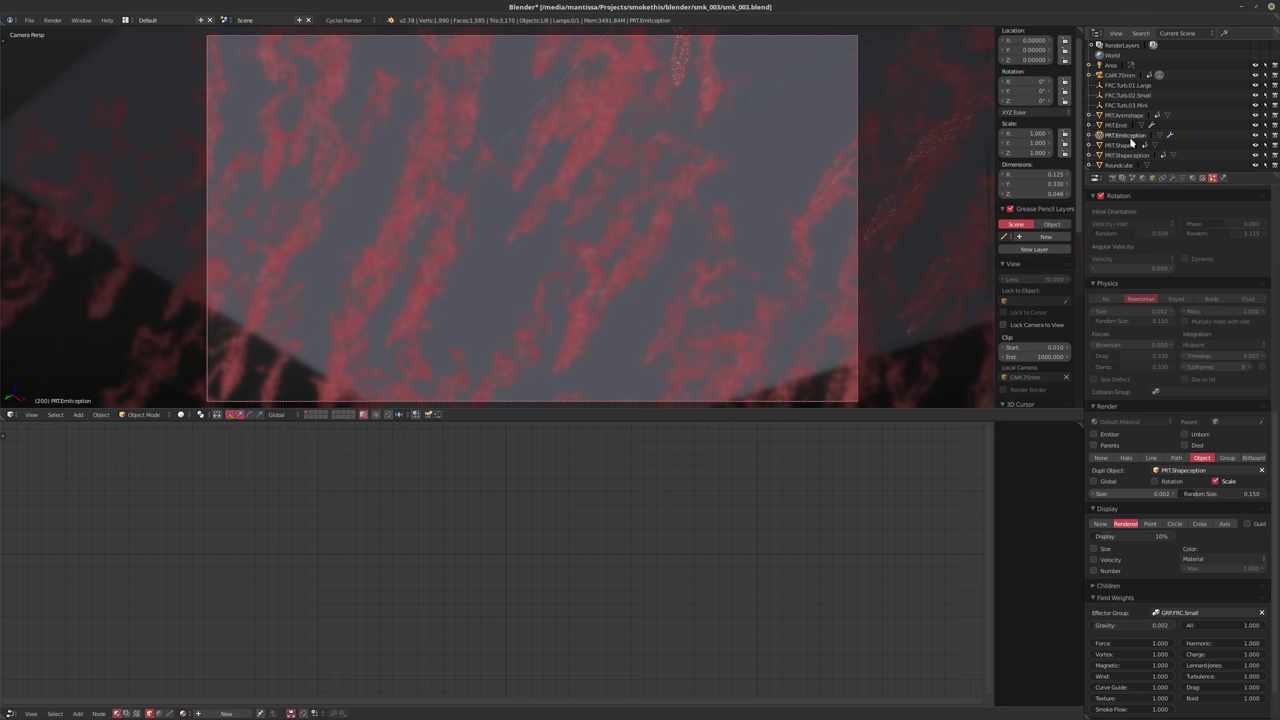
left_click(1119, 75)
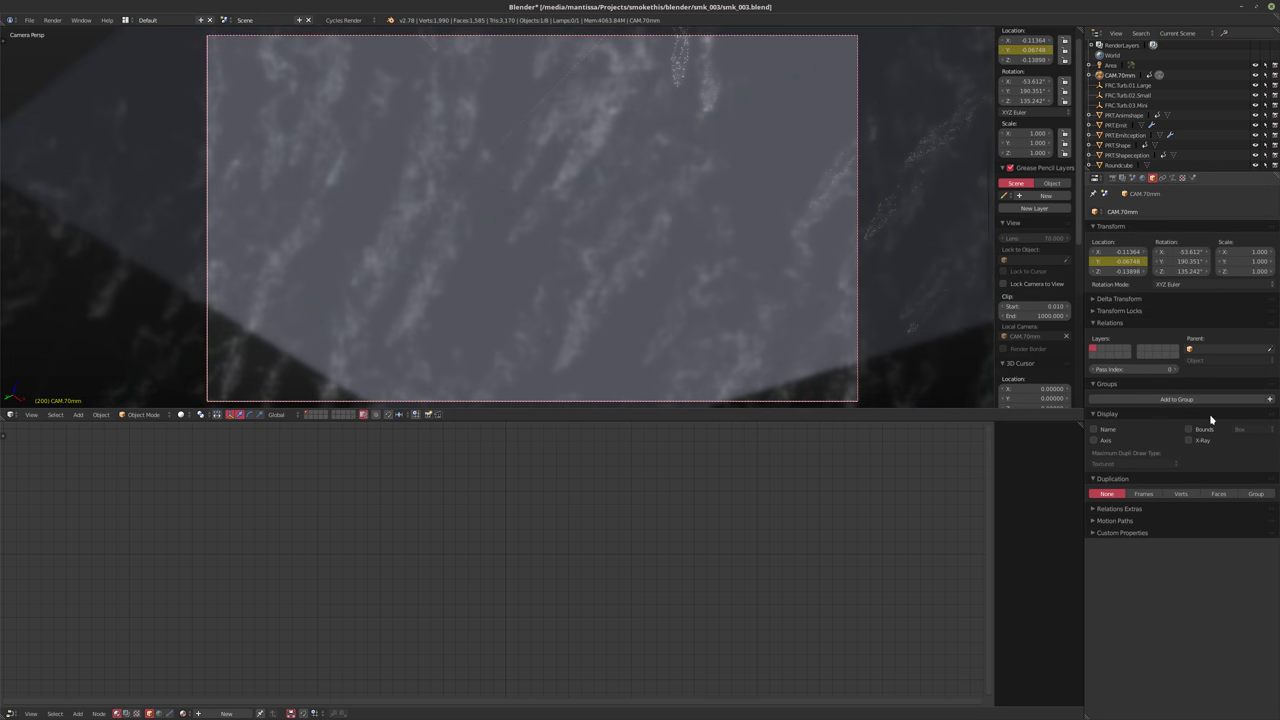
left_click(1173, 179)
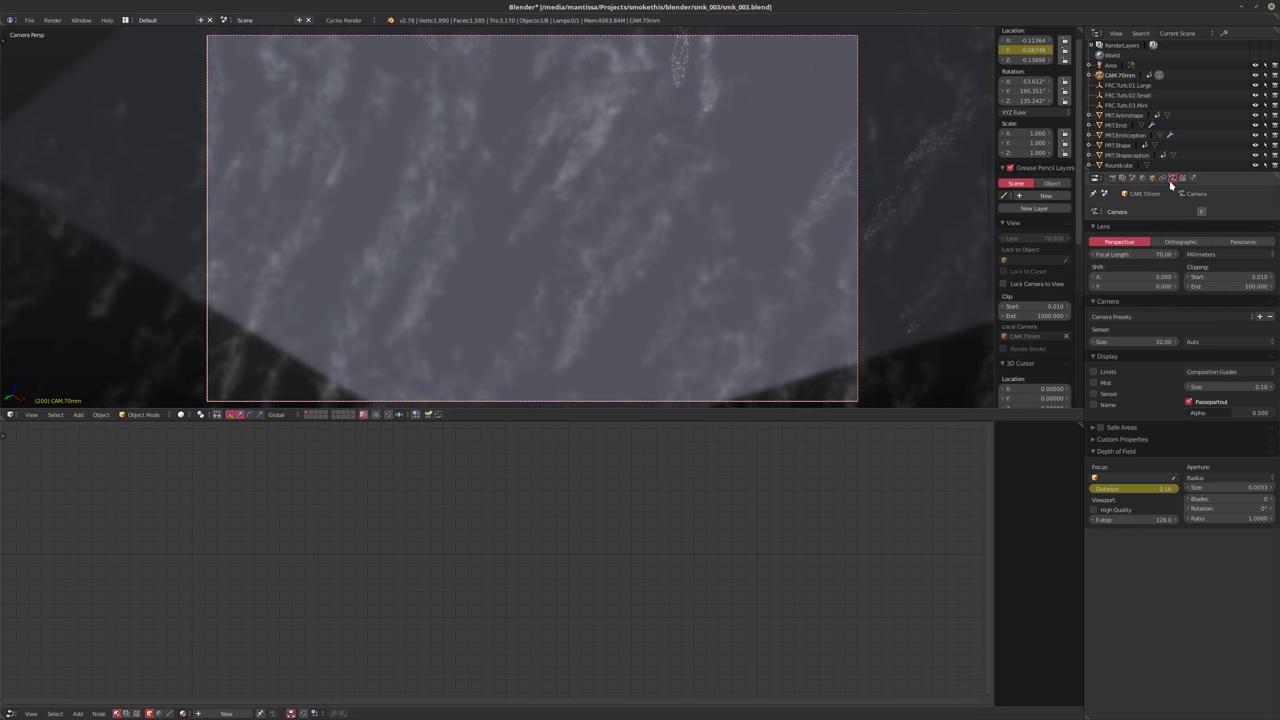
left_click(1124, 489)
type(".17")
key("Return")
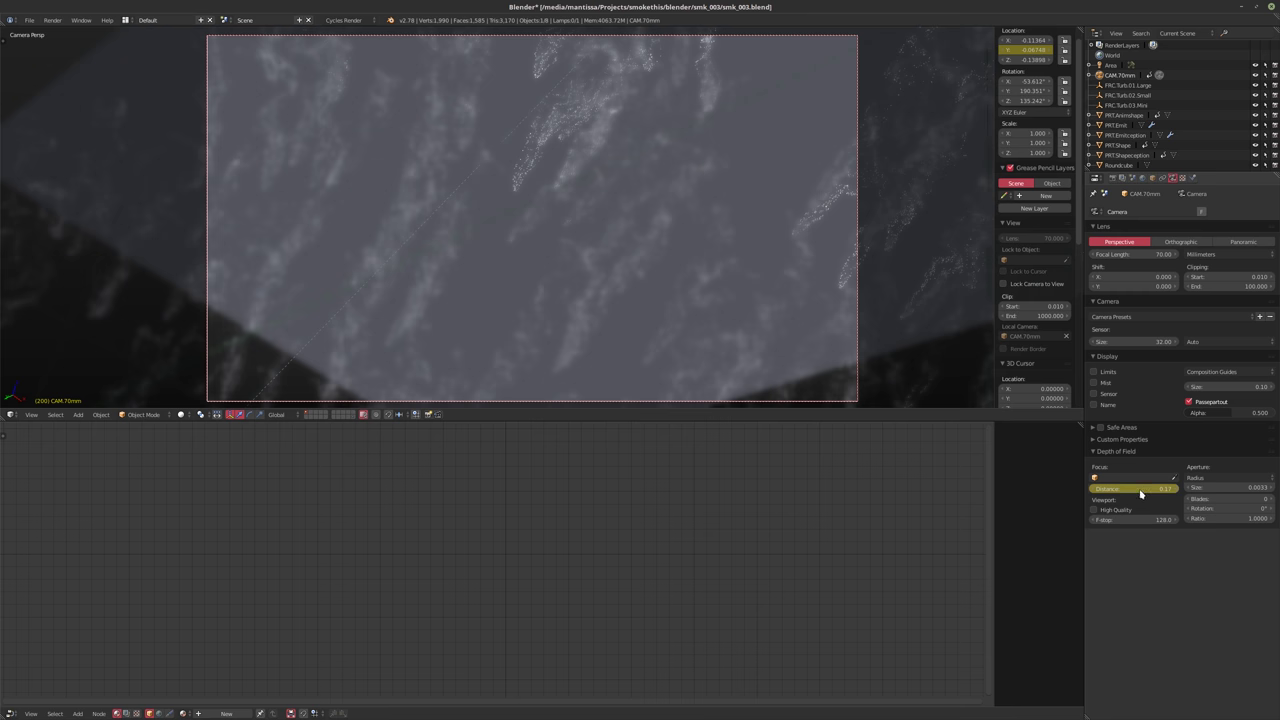
left_click(1140, 489)
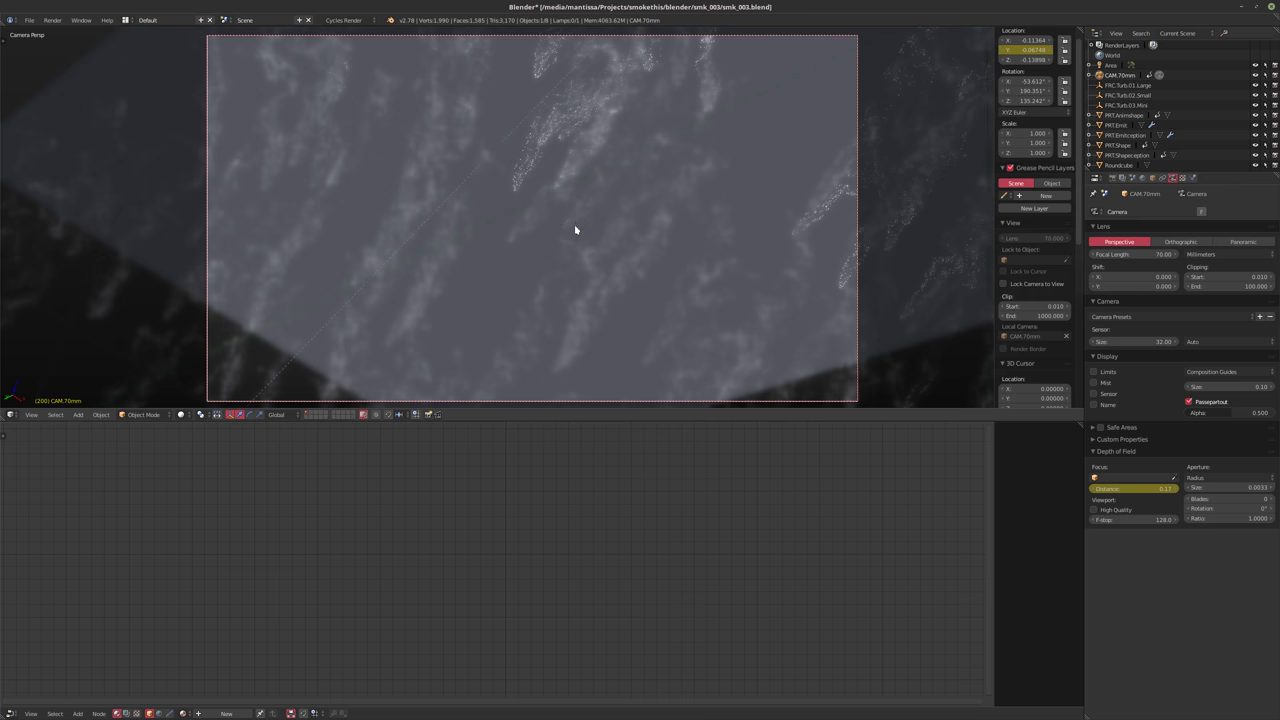
Preview the camera view in rendered shading and limit the viewport display to Only Render
key("shift+z")
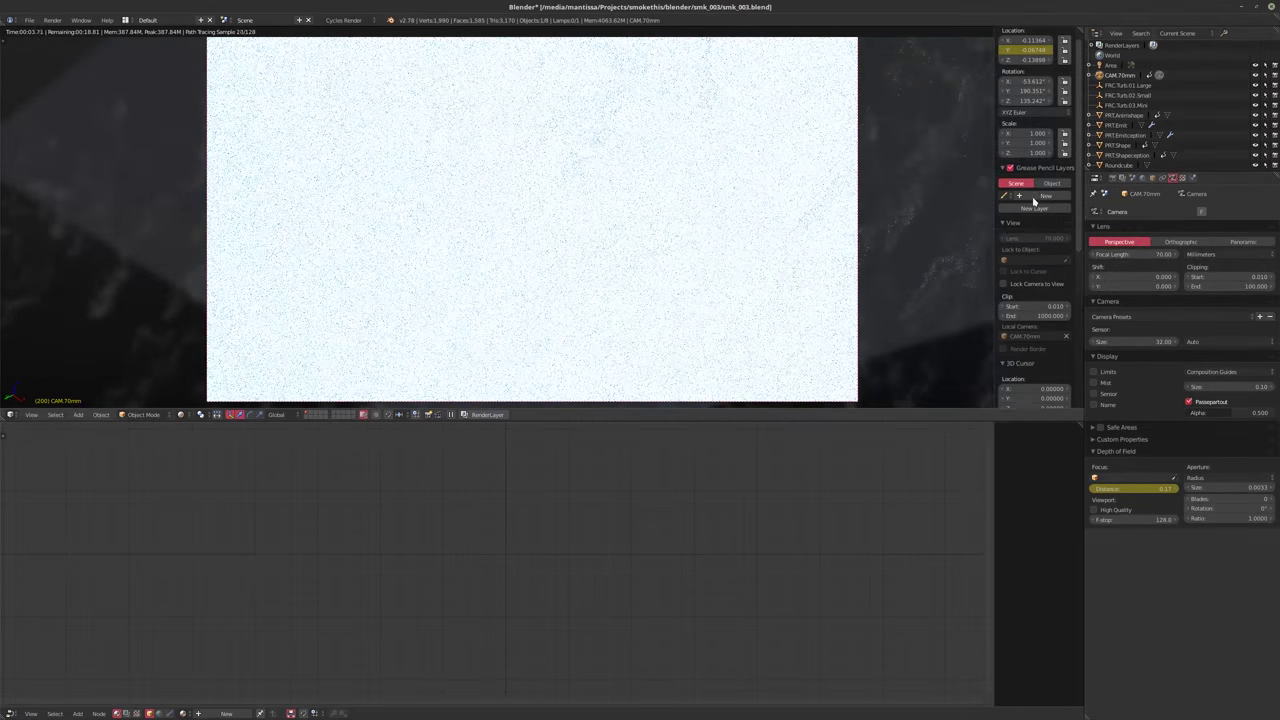
scroll(1040, 312, "down", 3)
scroll(1040, 312, "down", 2)
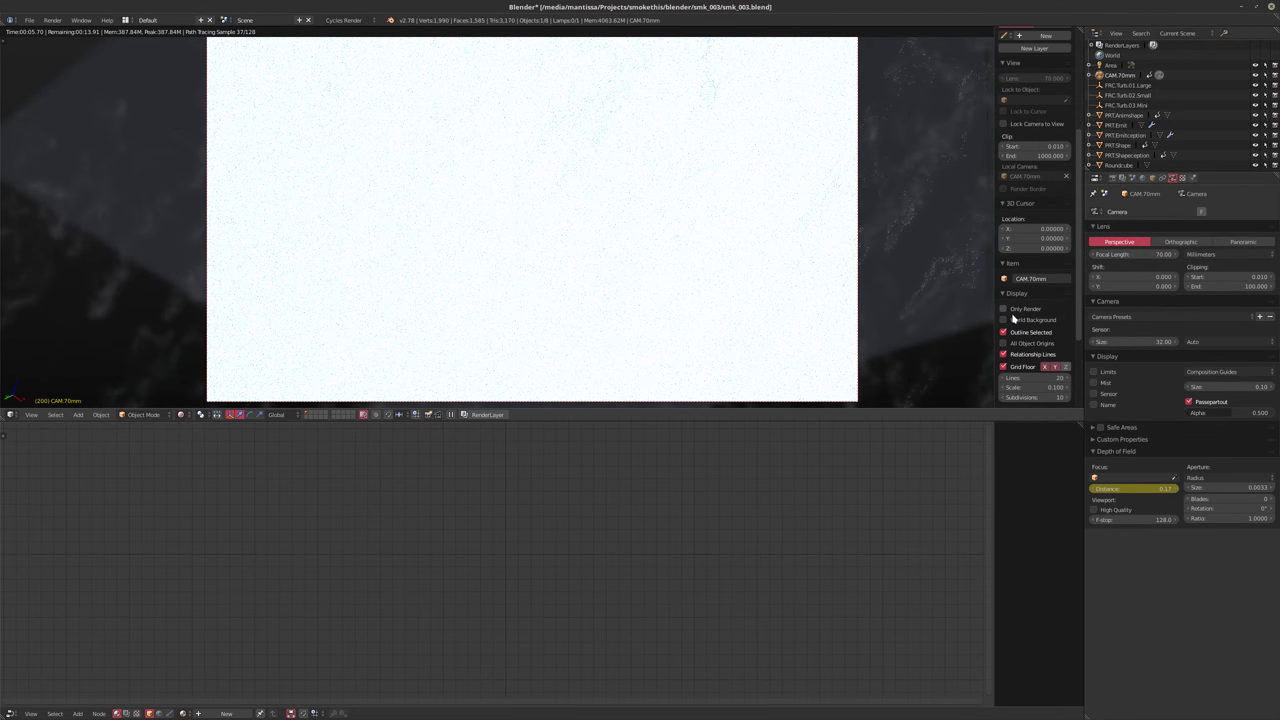
left_click(1004, 308)
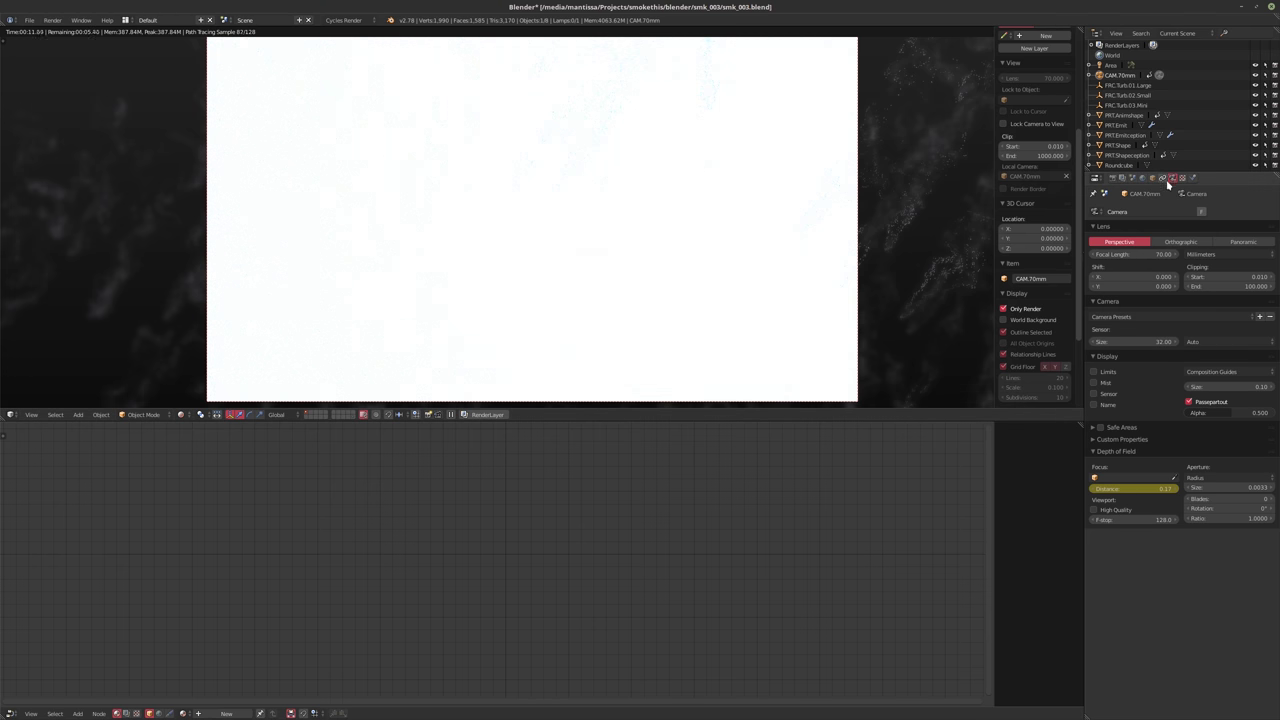
Try the area lamp's emission strength at 0.1 and at 0.25 in the rendered preview
left_click(1111, 65)
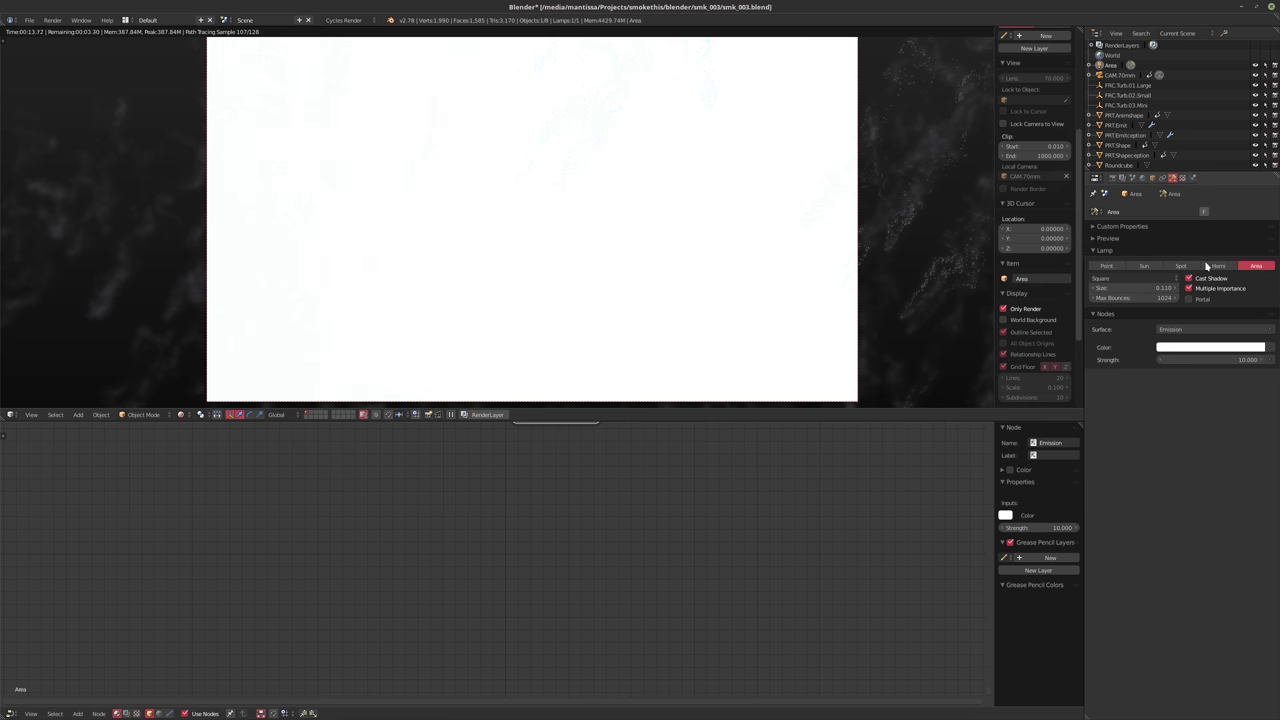
left_click(1205, 360)
type("1")
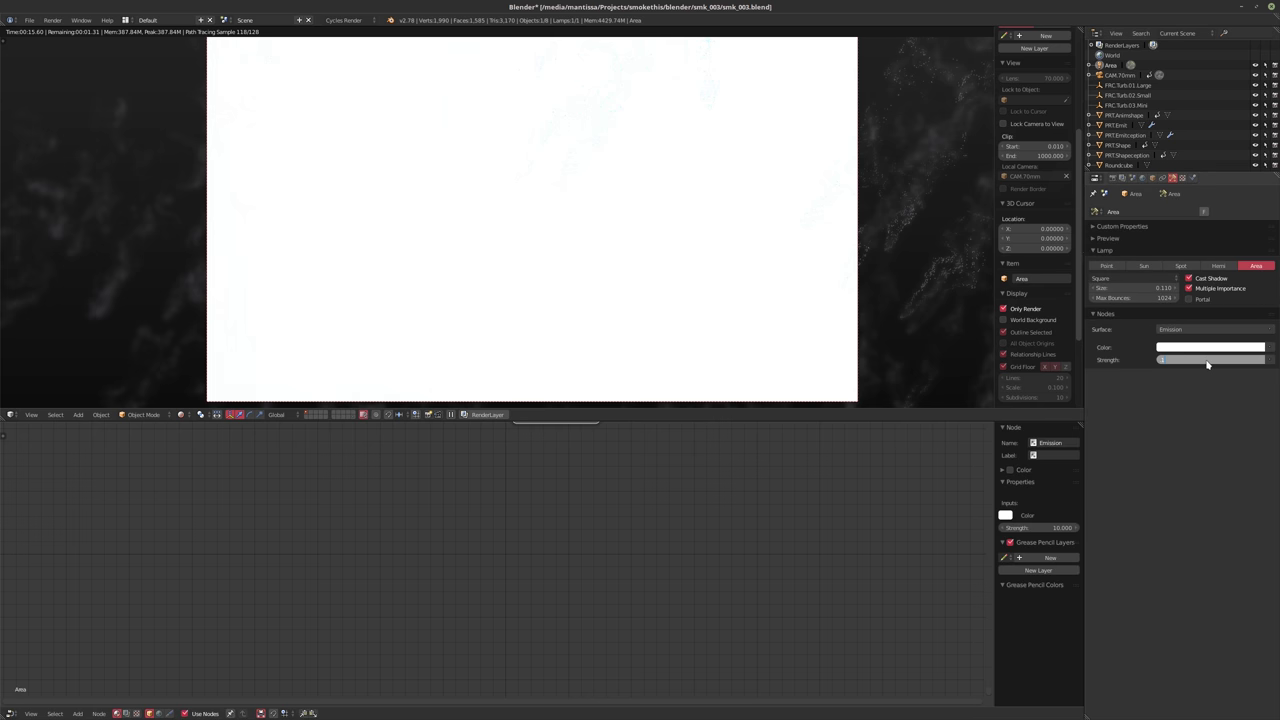
key("Return")
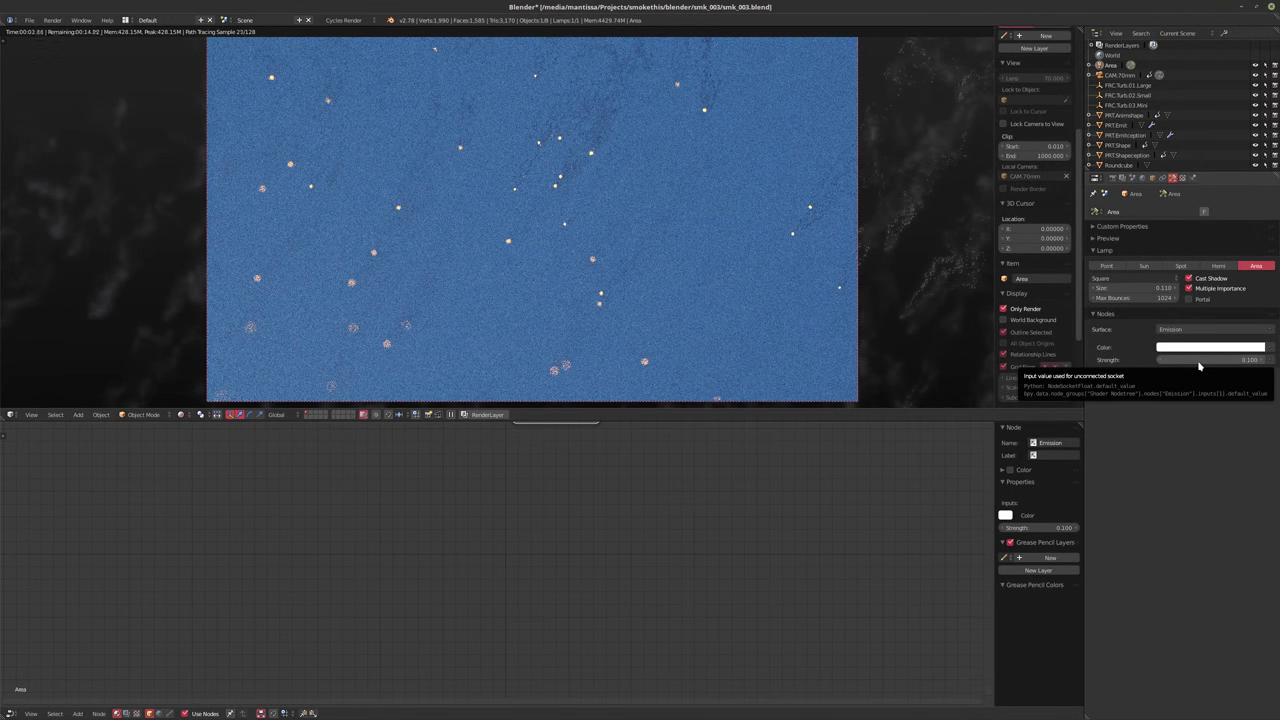
left_click(1198, 362)
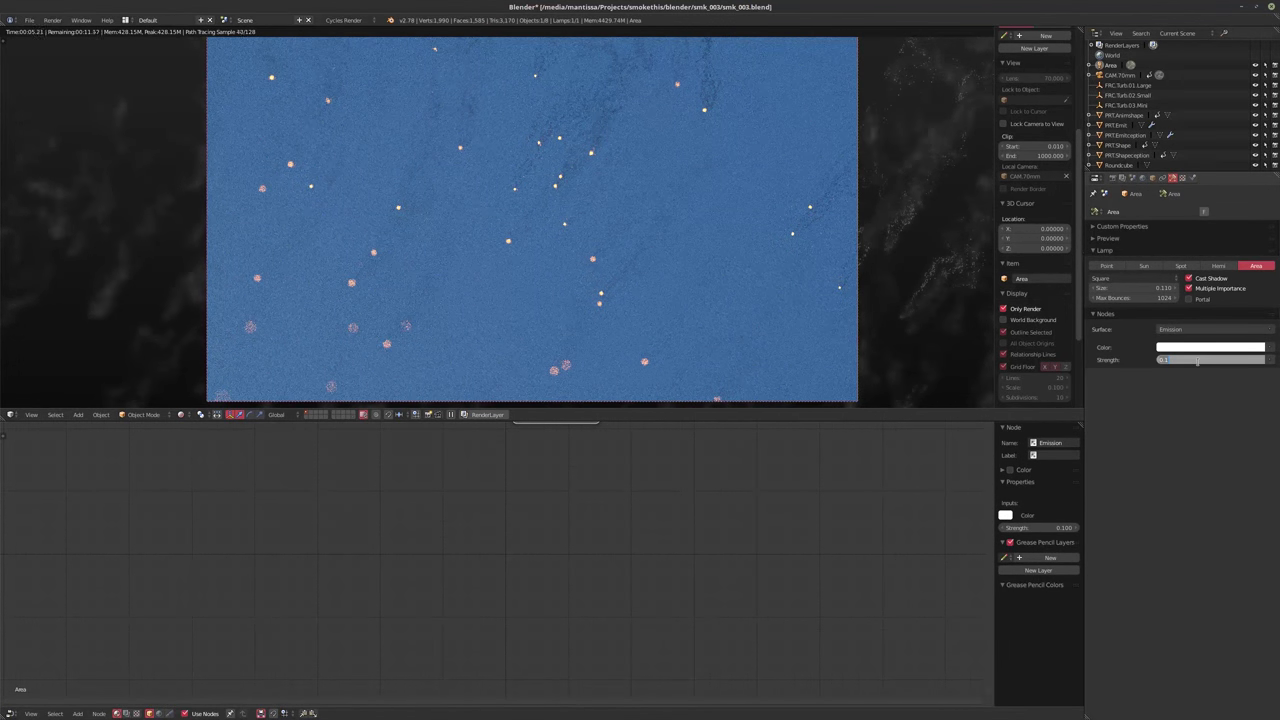
type("0.25")
key("Return")
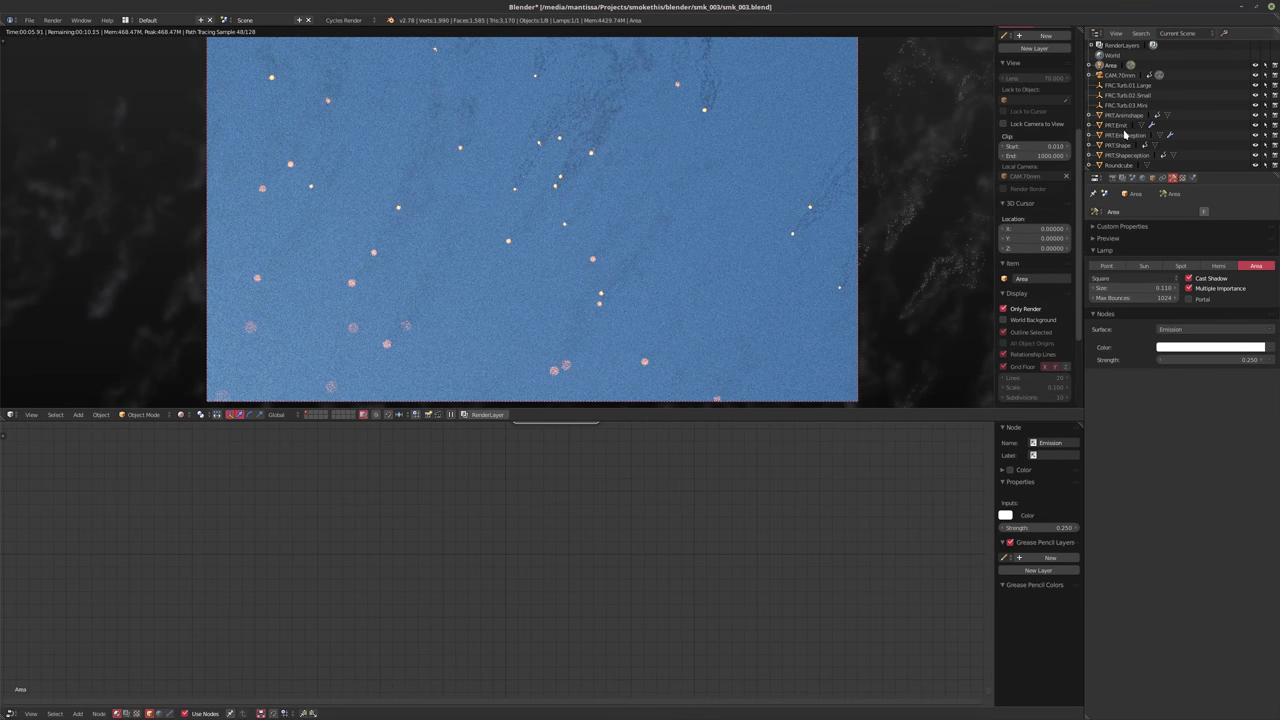
Try a value of 2.5 for the Value node driving the Roundcube material's volume densities
left_click(1118, 165)
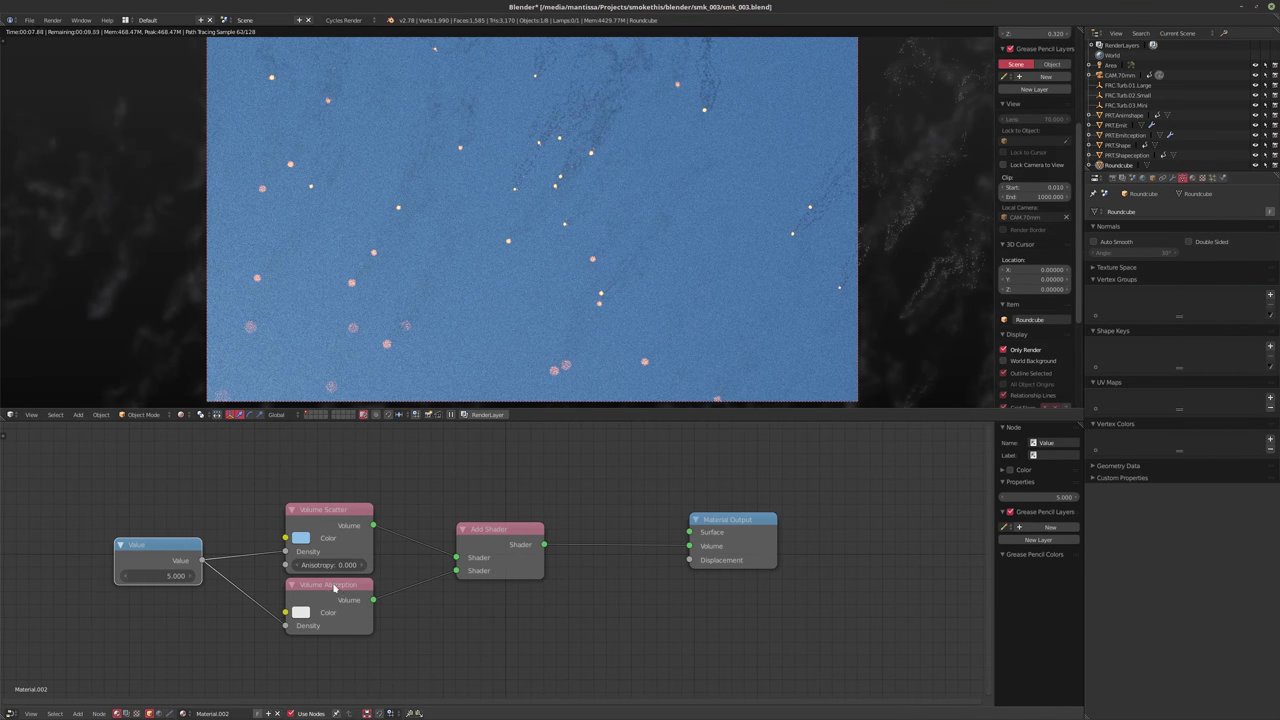
left_click(150, 576)
type("2.5")
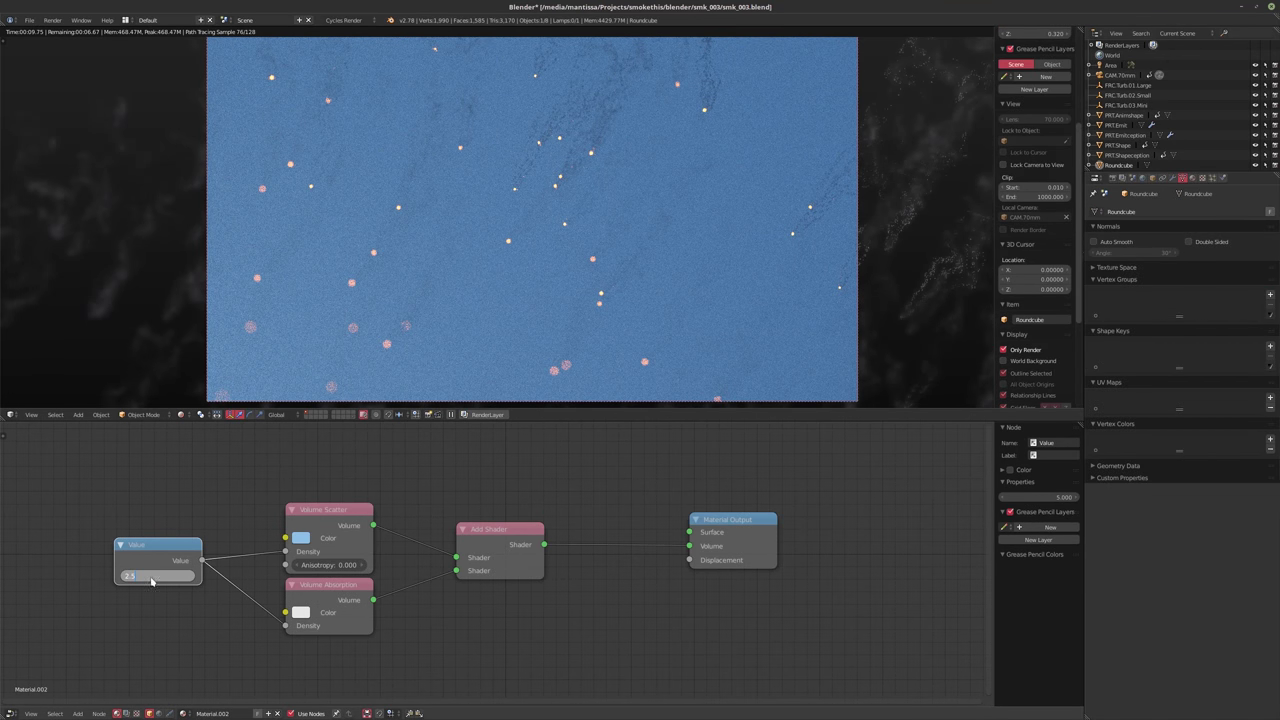
key("Return")
Test a Volume Scatter anisotropy of 0.5 in the Roundcube material and raise it to 0.75
left_click(313, 565)
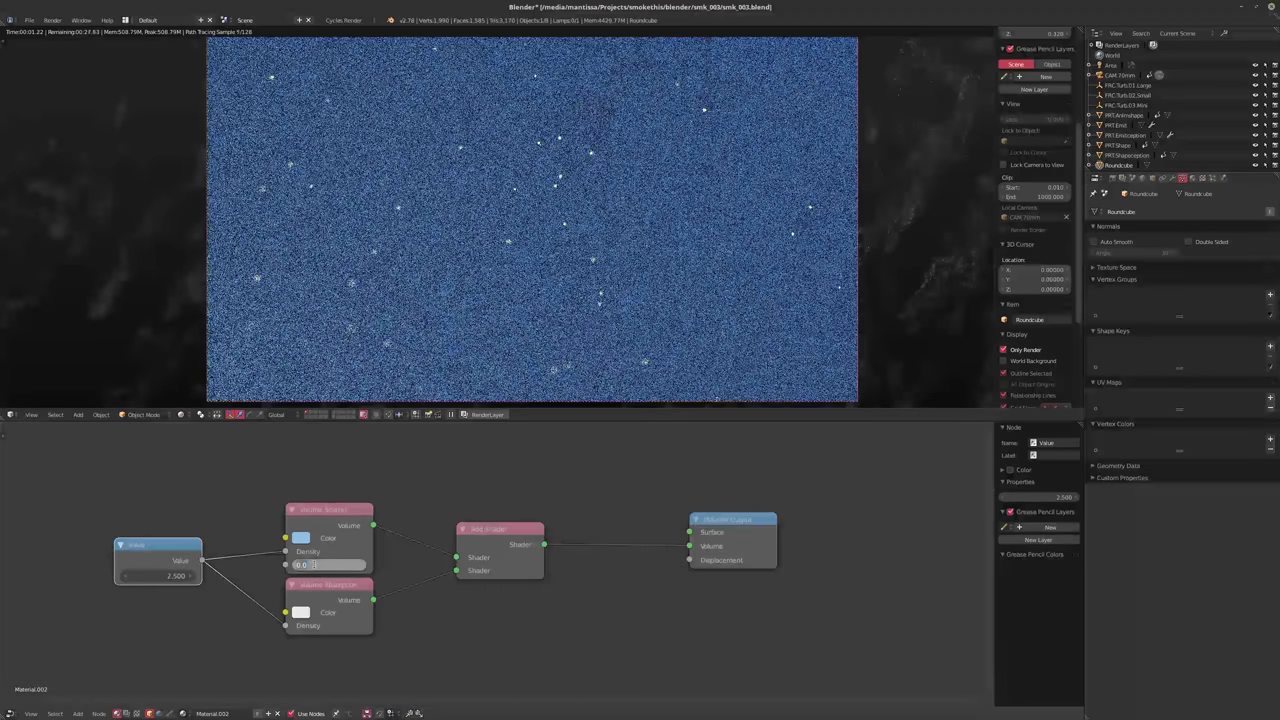
type("0.5")
key("Return")
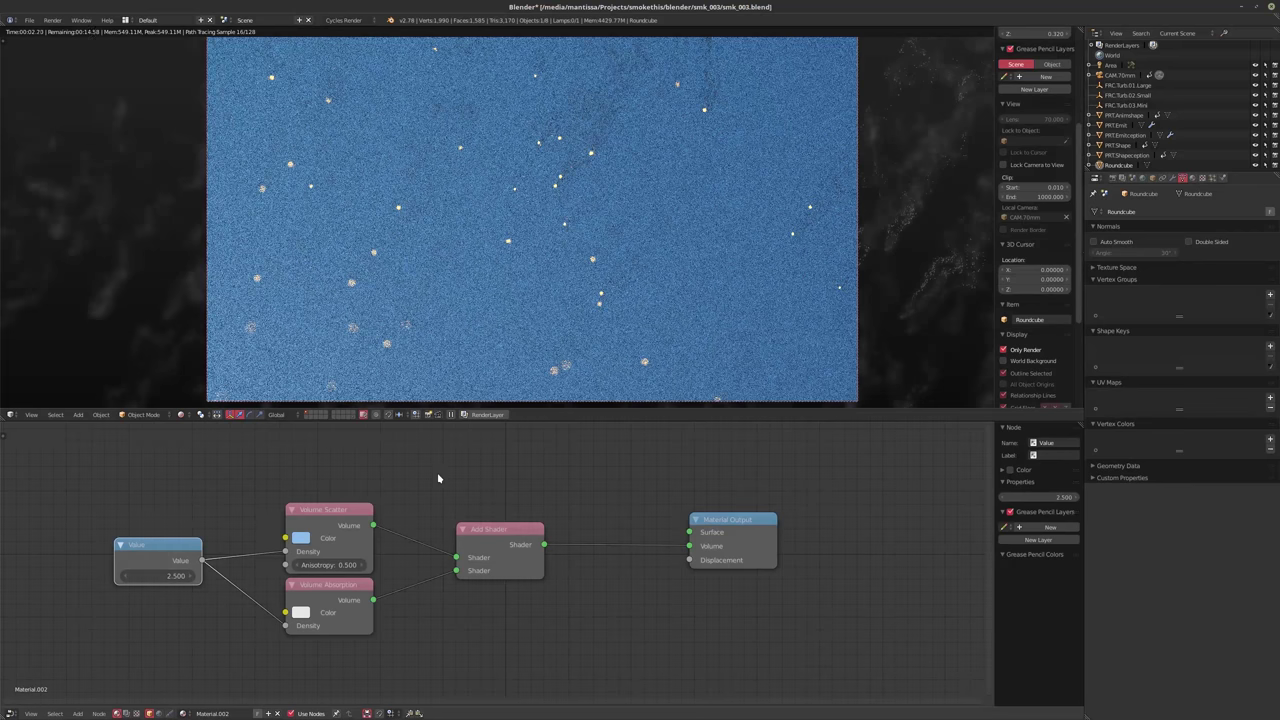
left_click(331, 565)
type("75")
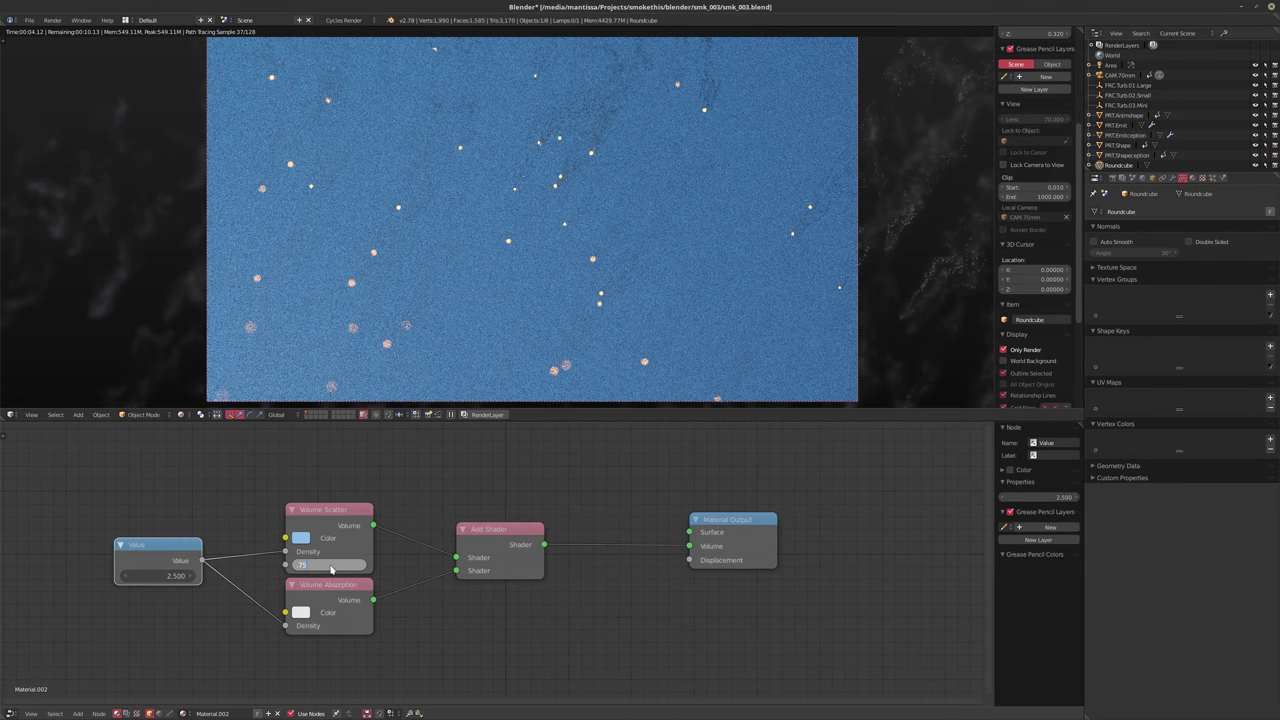
key("Return")
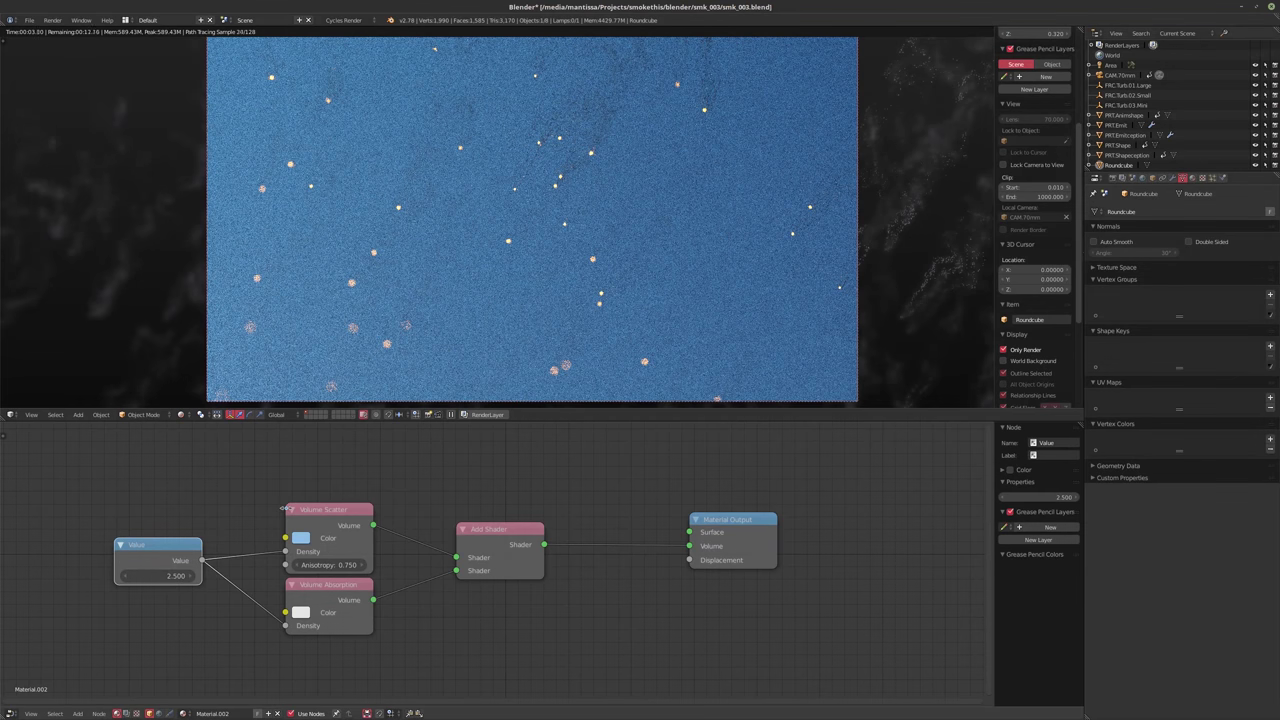
Set the Value node feeding the scatter and absorption densities to 1
left_click(150, 576)
type("1")
key("Return")
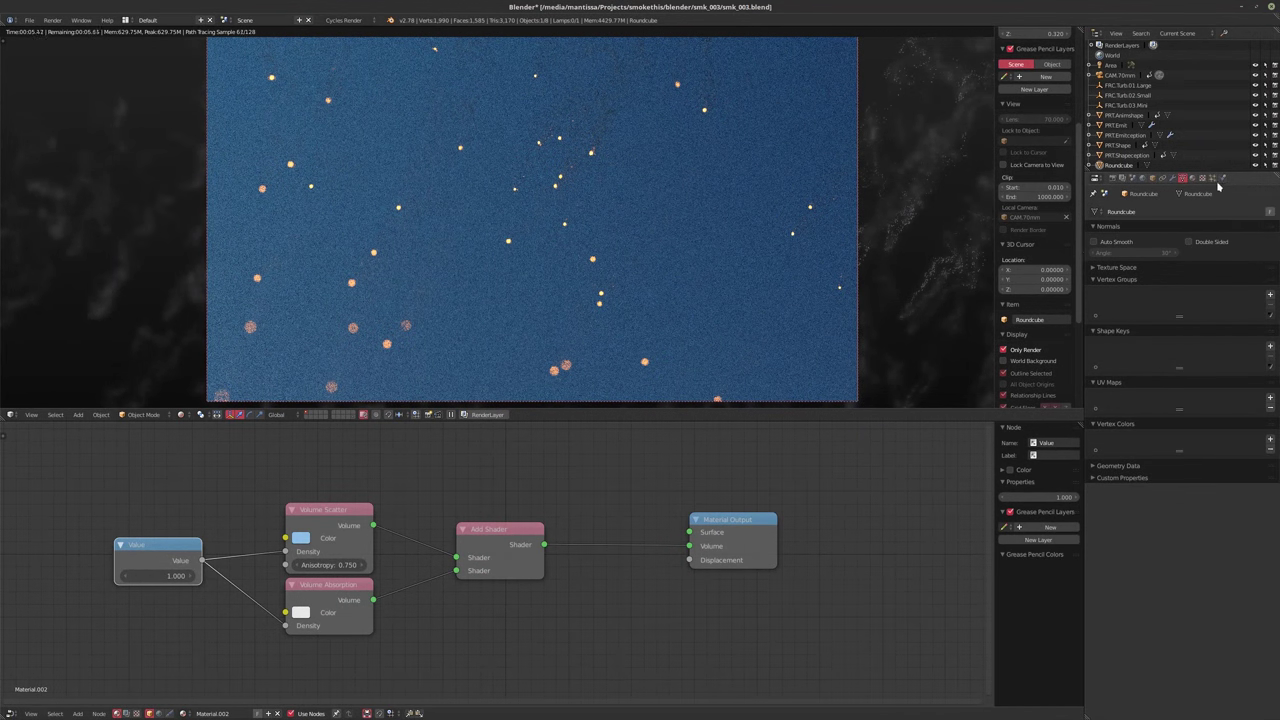
Test the area lamp without Transmission ray visibility, and disable its Volume Scatter ray visibility, keeping Transmission on
left_click(1116, 126)
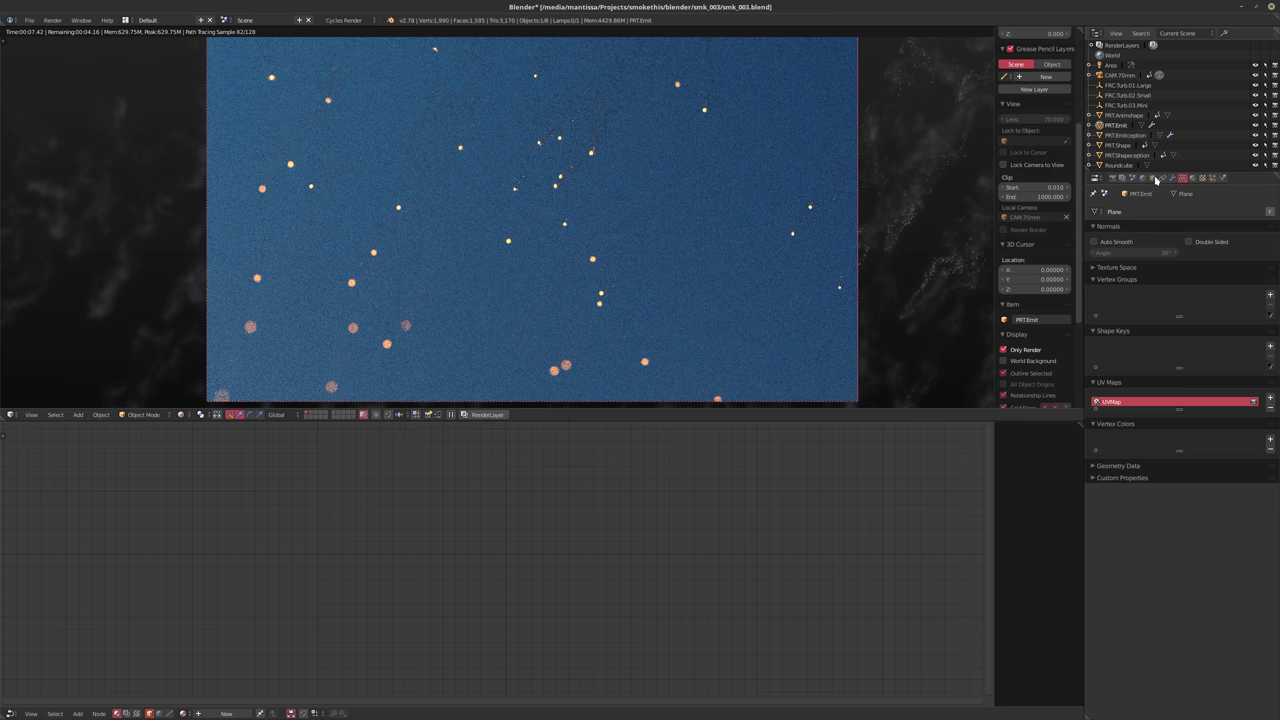
left_click(1110, 65)
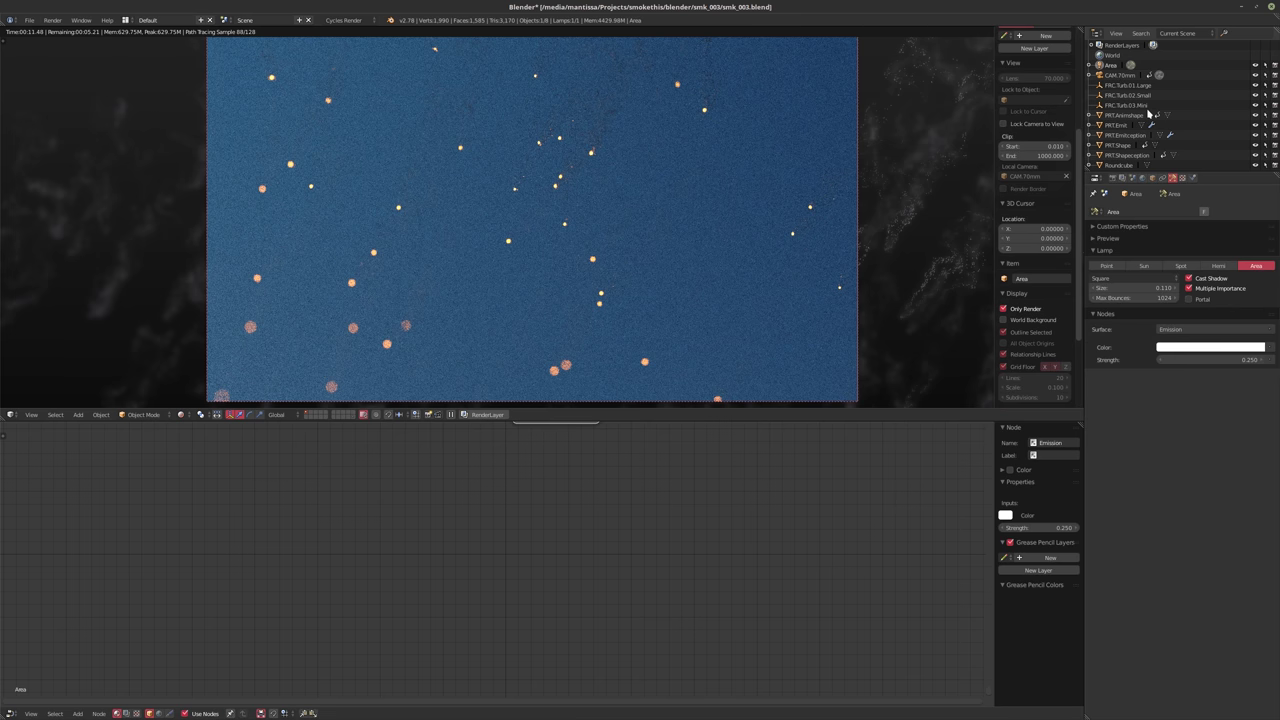
left_click(1153, 178)
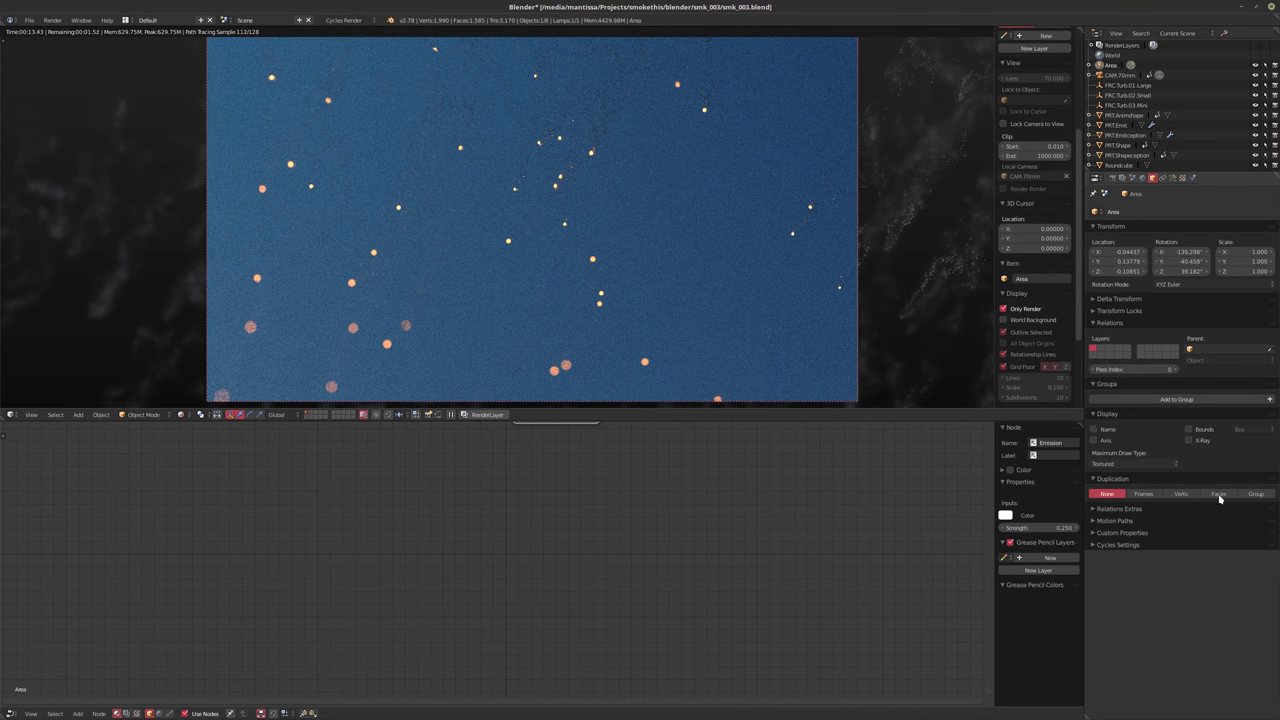
left_click(1096, 545)
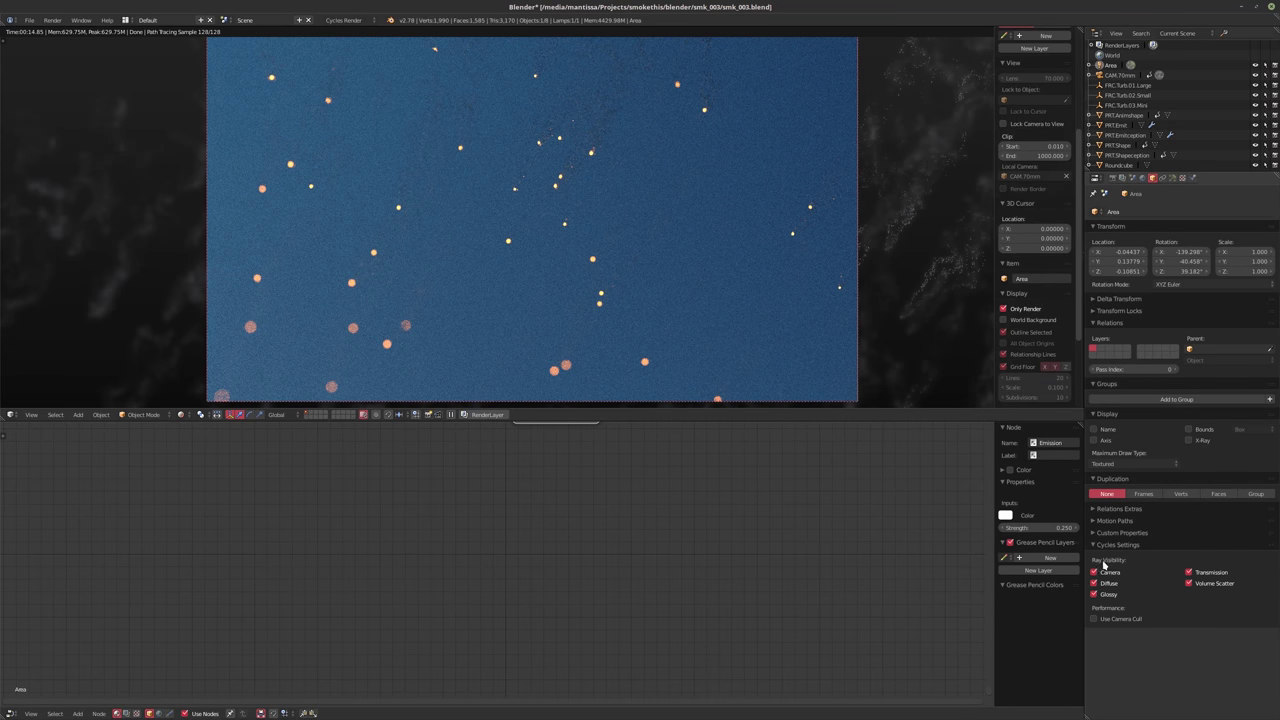
left_click(1197, 573)
left_click(1190, 573)
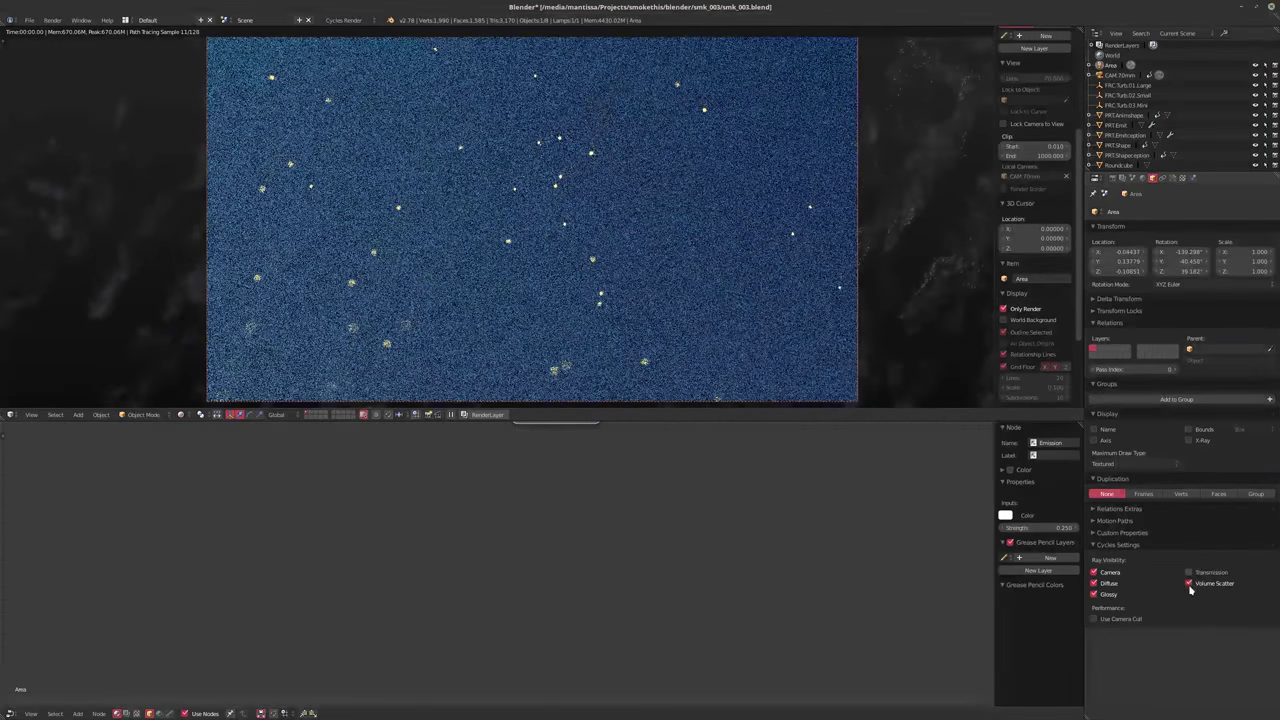
left_click(1189, 584)
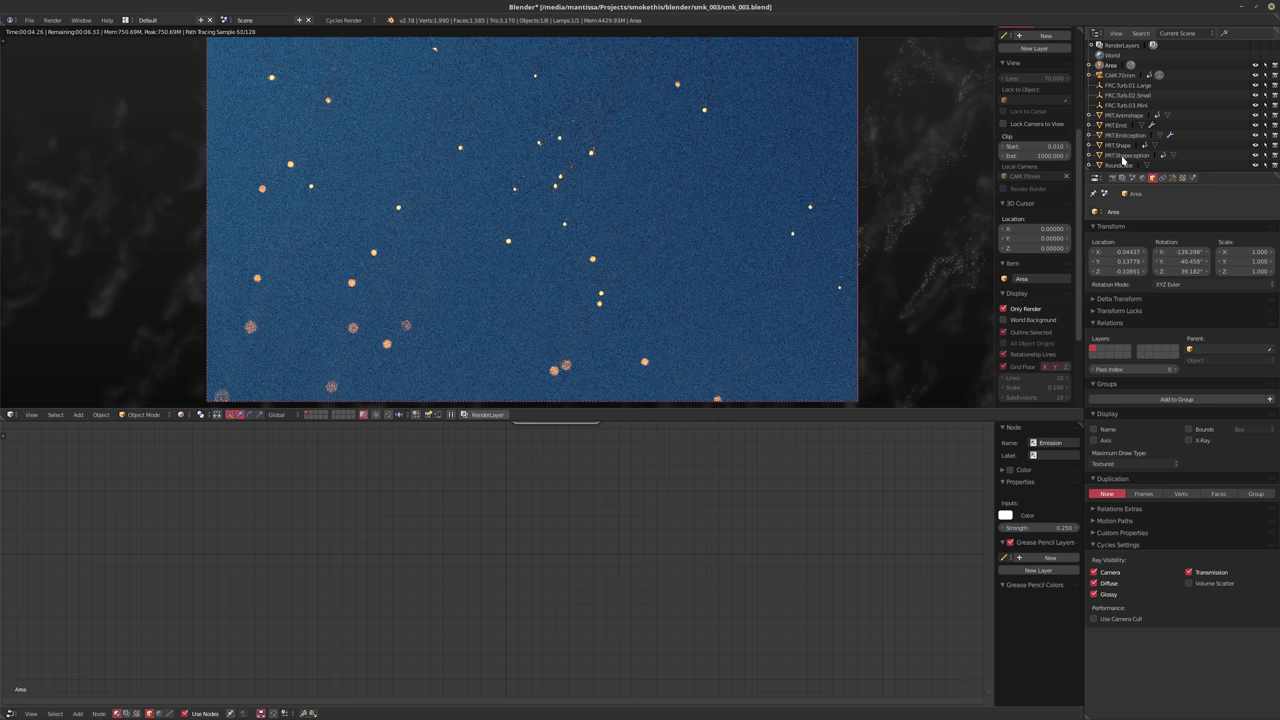
Set the area lamp's emission strength to 5
left_click(1172, 177)
left_click(1202, 360)
type("5")
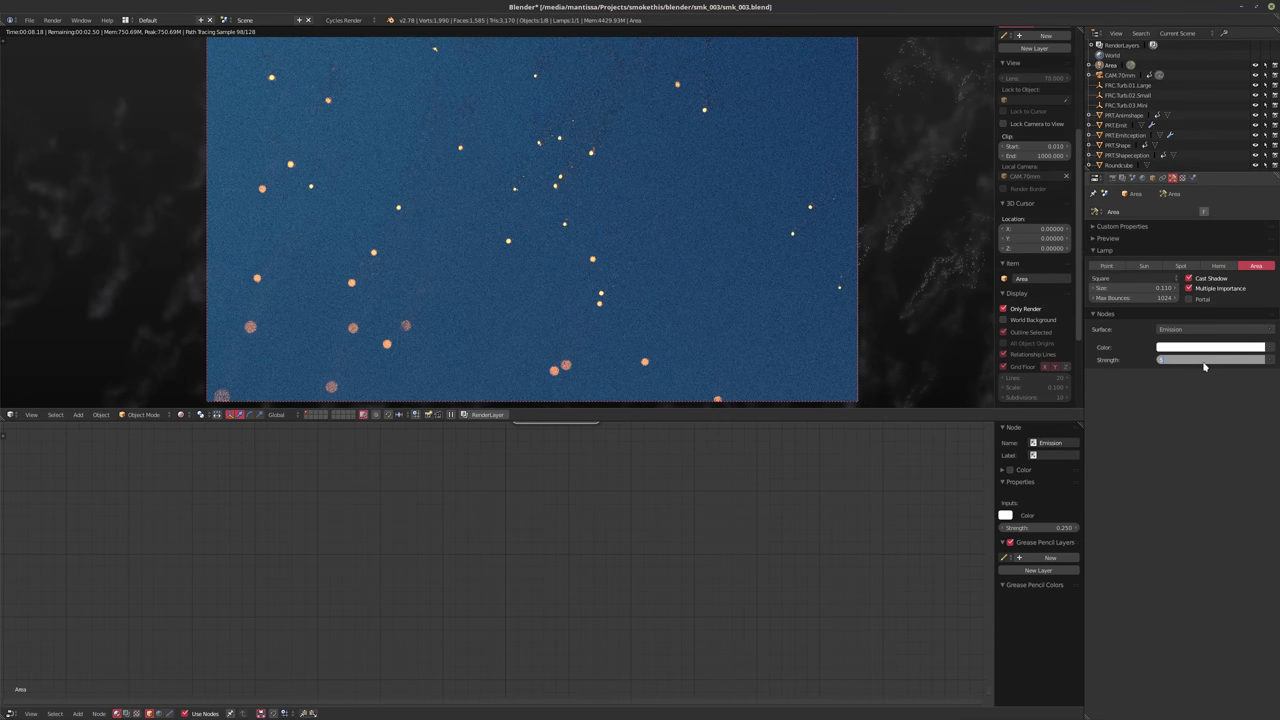
key("Return")
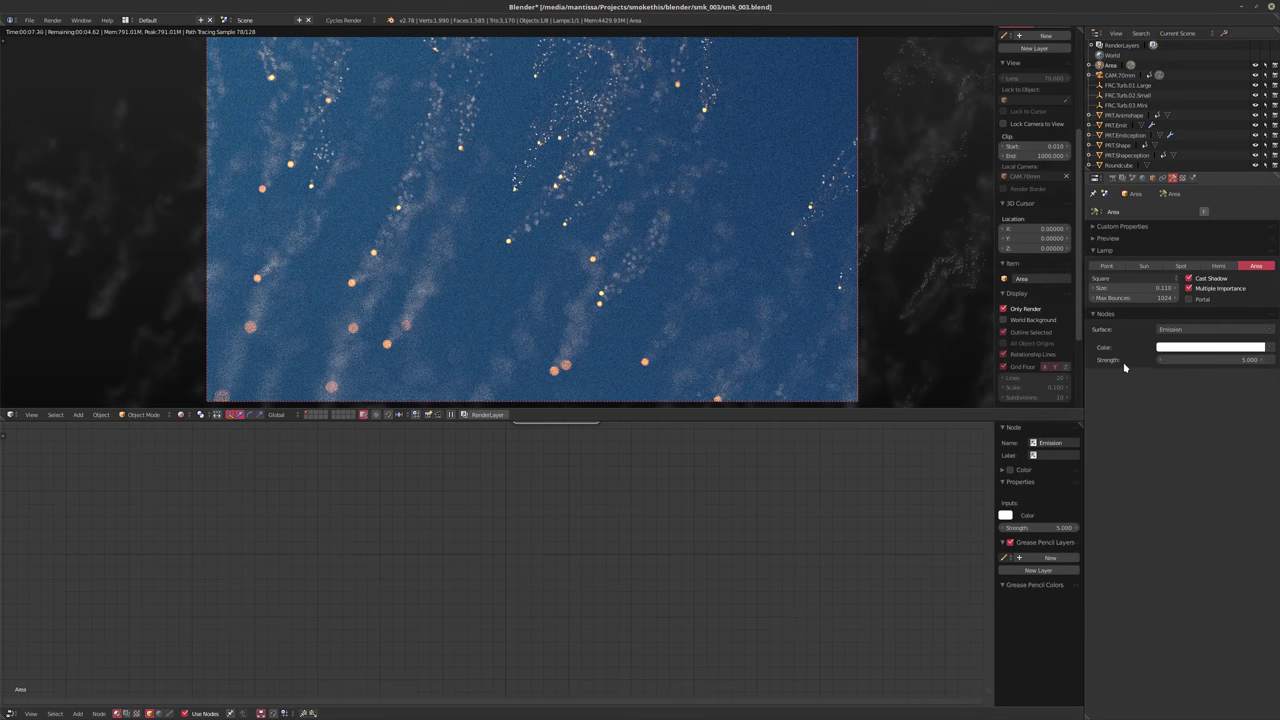
Test an emission strength of 2.5 on the area lamp and reduce it to 1
left_click(1222, 357)
type("1")
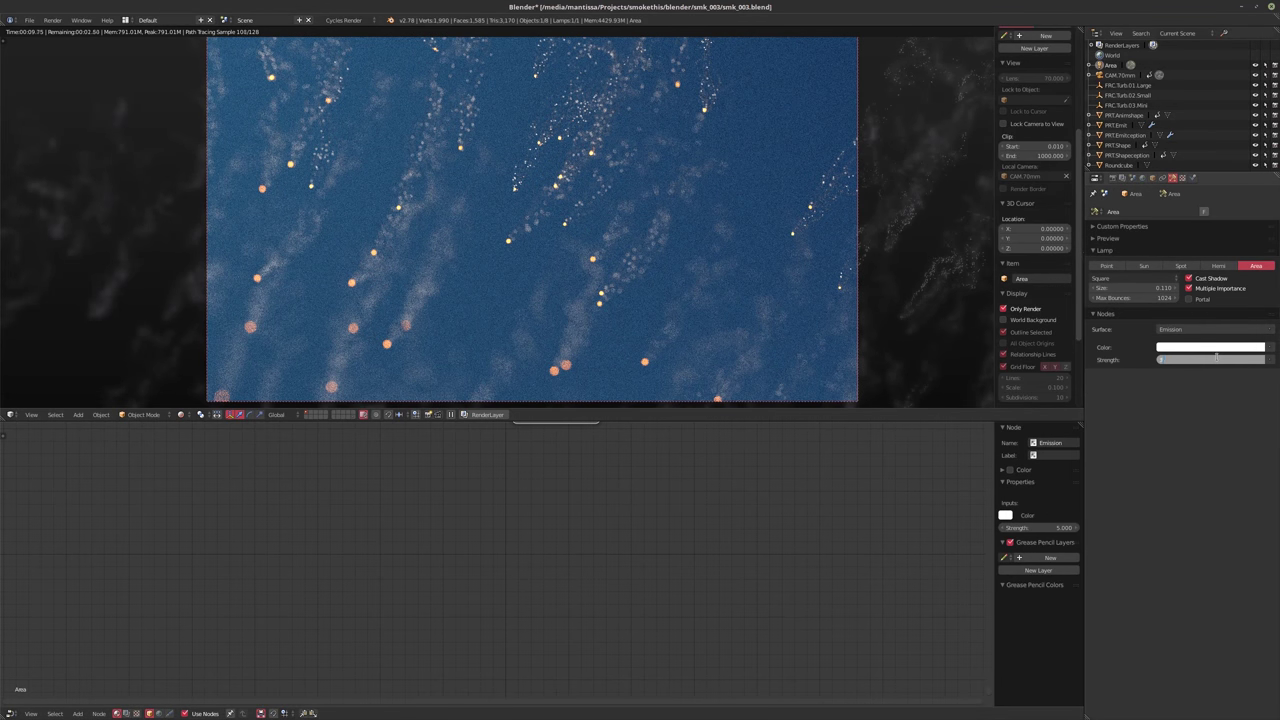
type(".5")
key("Return")
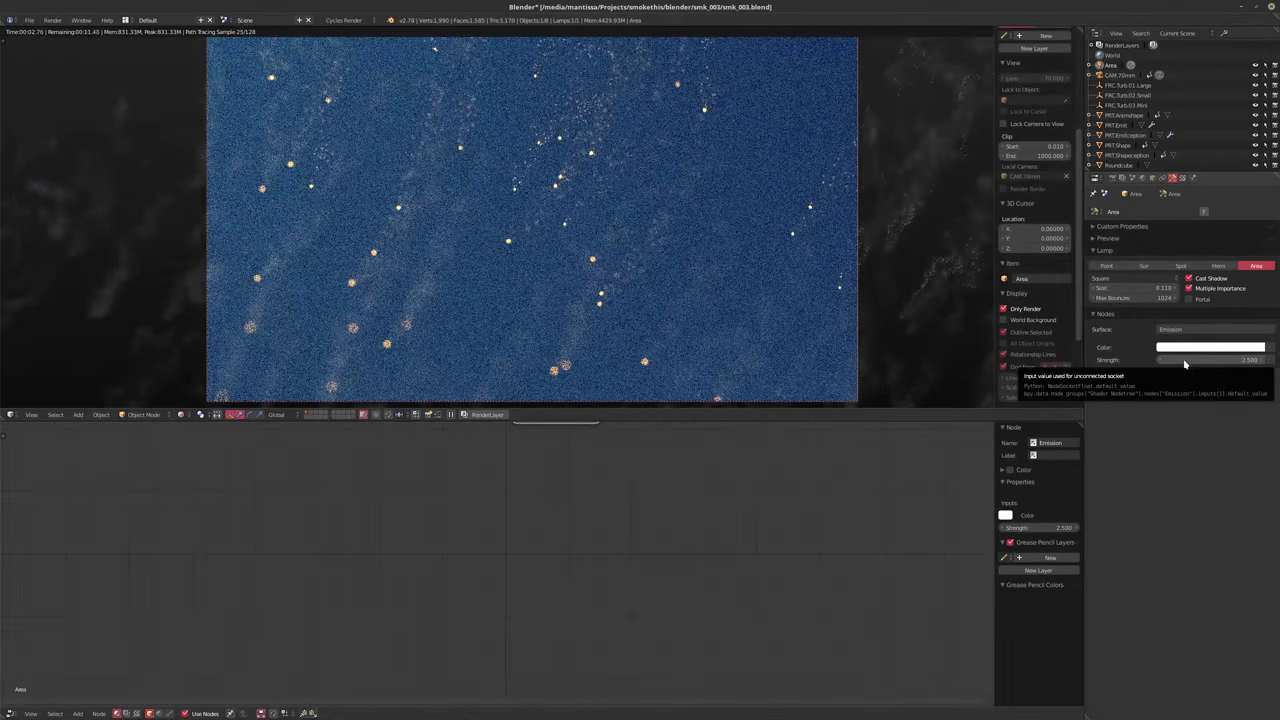
left_click(1185, 362)
type("1")
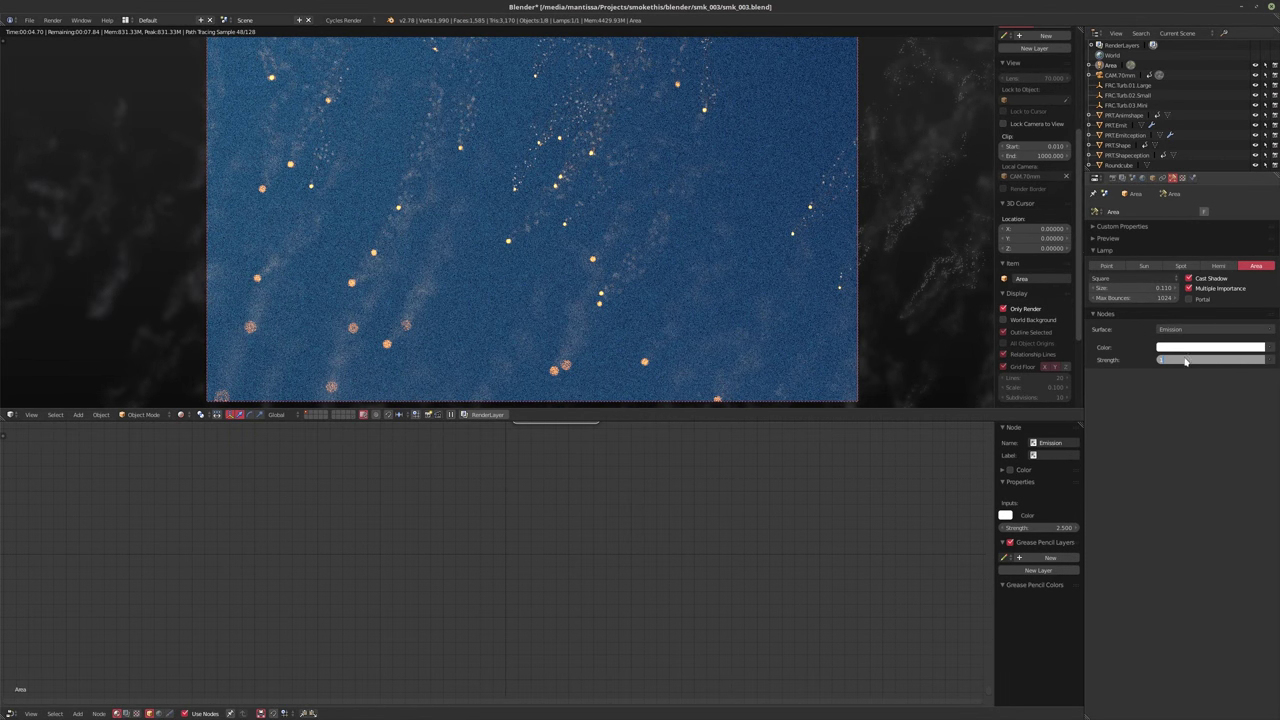
key("Return")
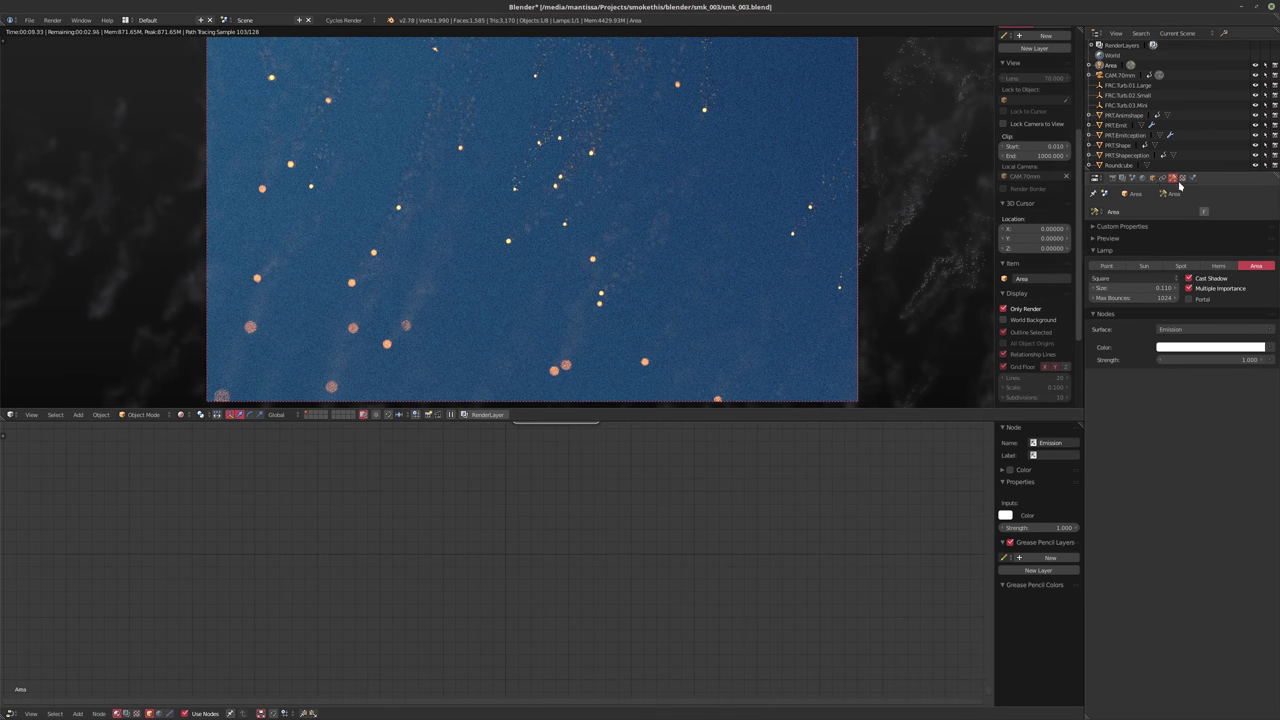
Try cyan and pink emission colours on the PRT.Shape material and settle on a light purple
left_click(1118, 146)
left_click(468, 541)
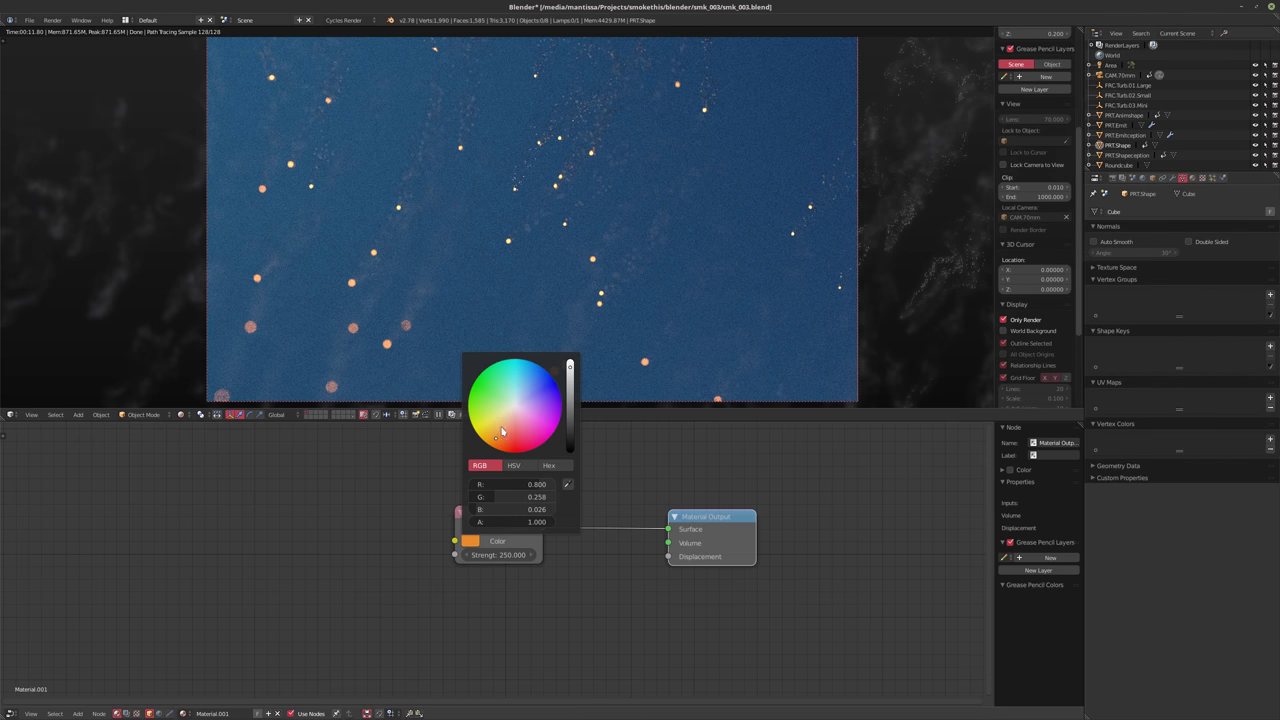
mouse_move(495, 437)
left_mouse_down()
mouse_move(468, 400)
mouse_move(514, 374)
left_mouse_up()
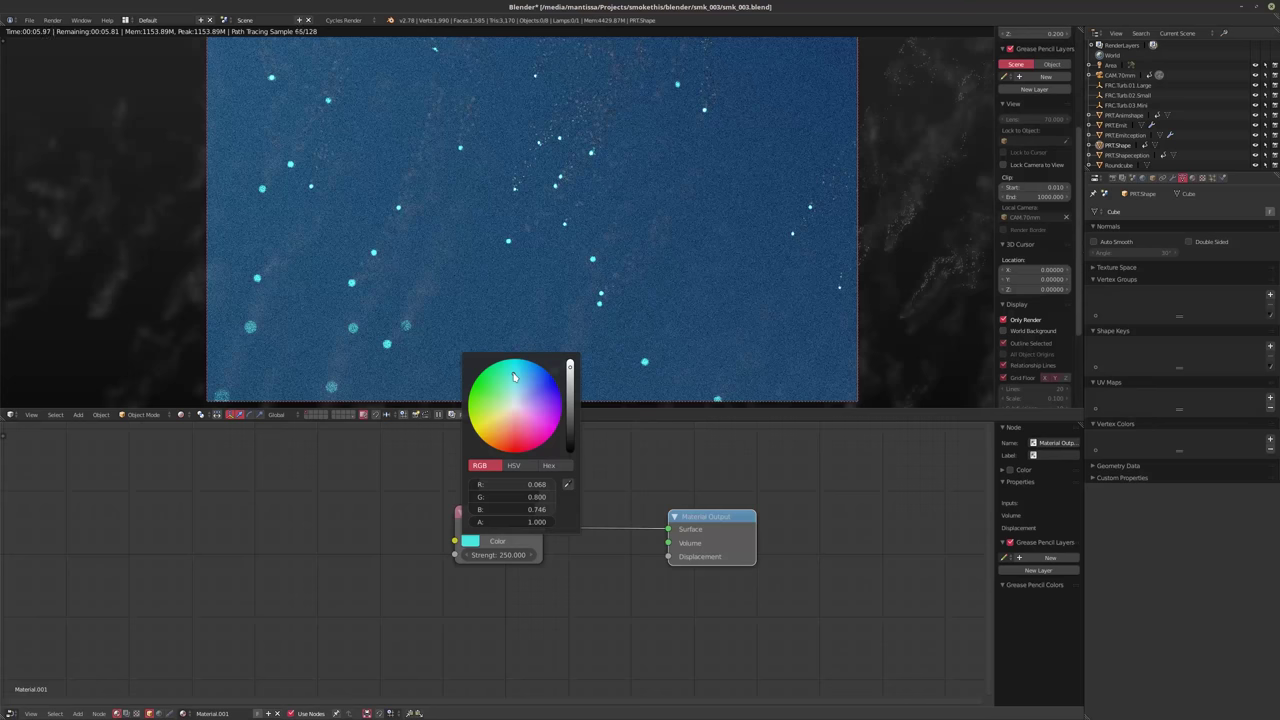
left_click(504, 407)
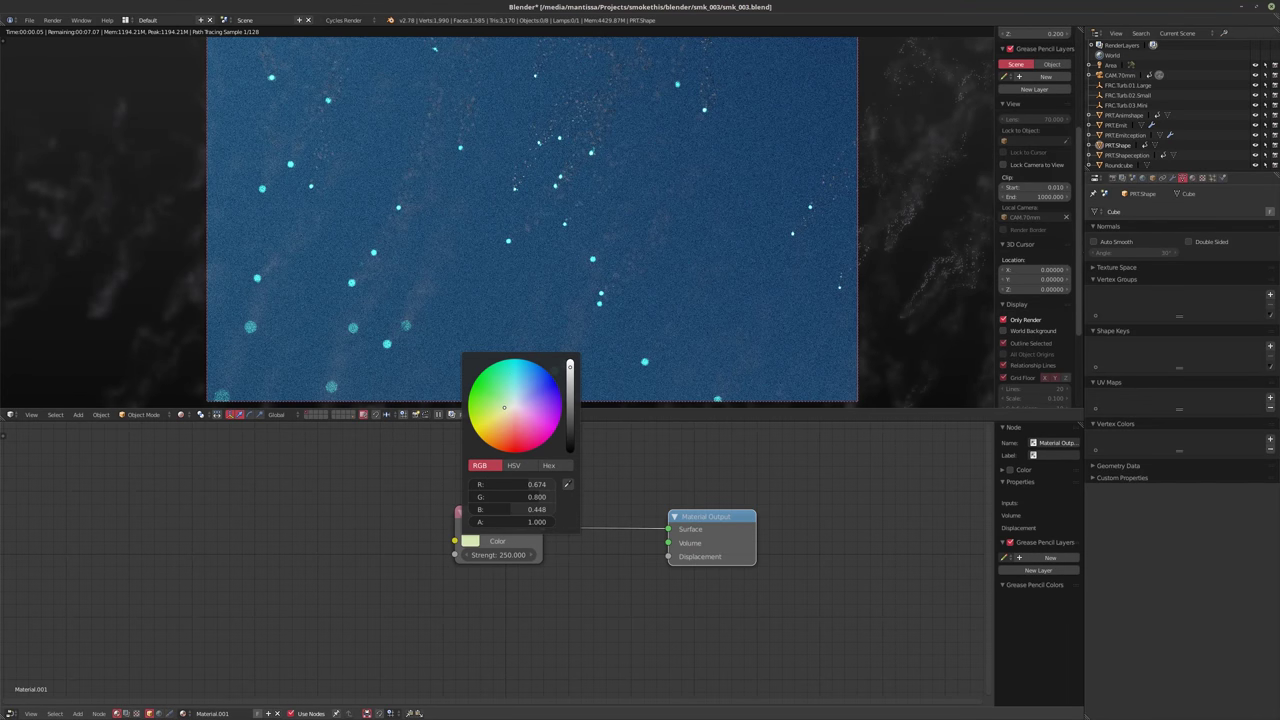
left_click(540, 444)
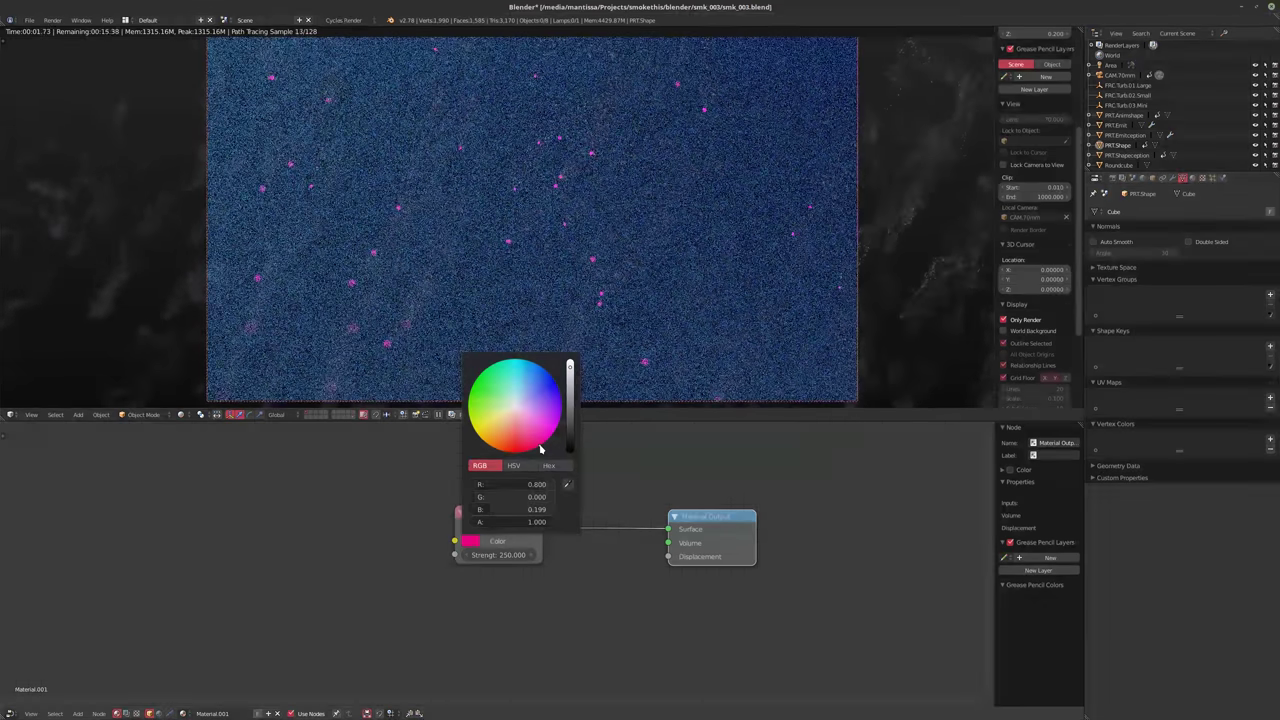
left_click(536, 404)
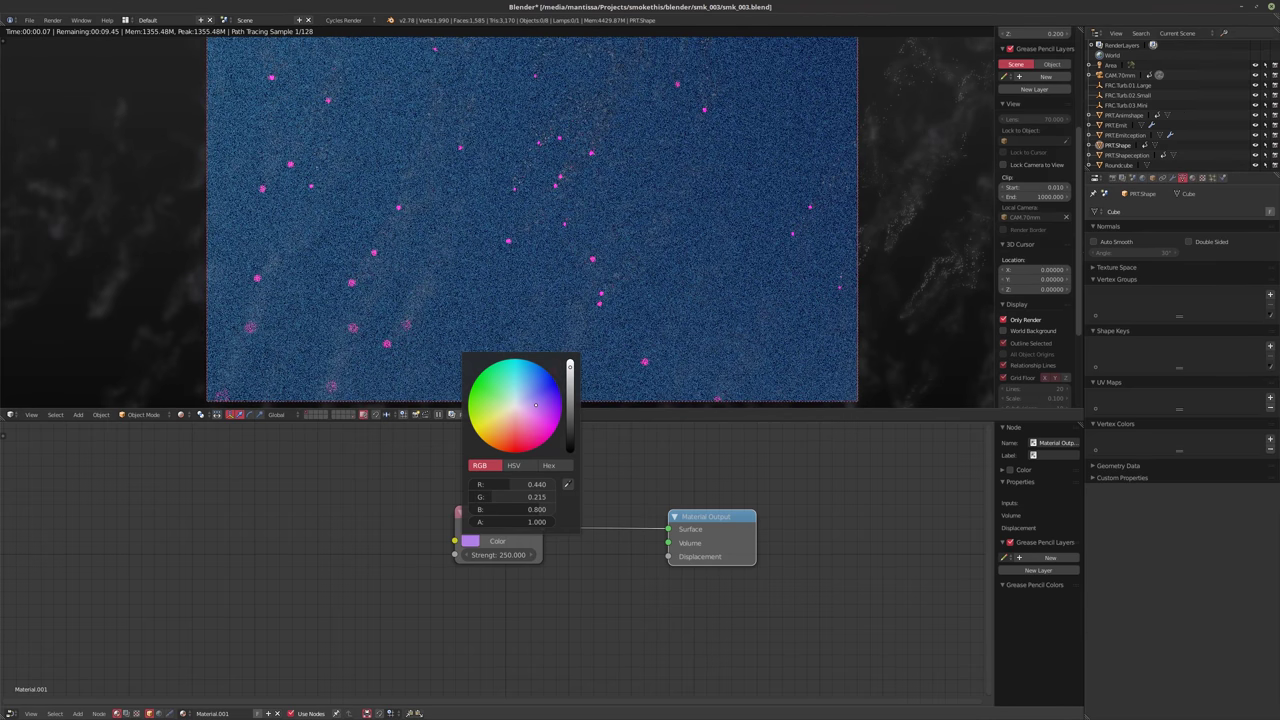
left_click(543, 415)
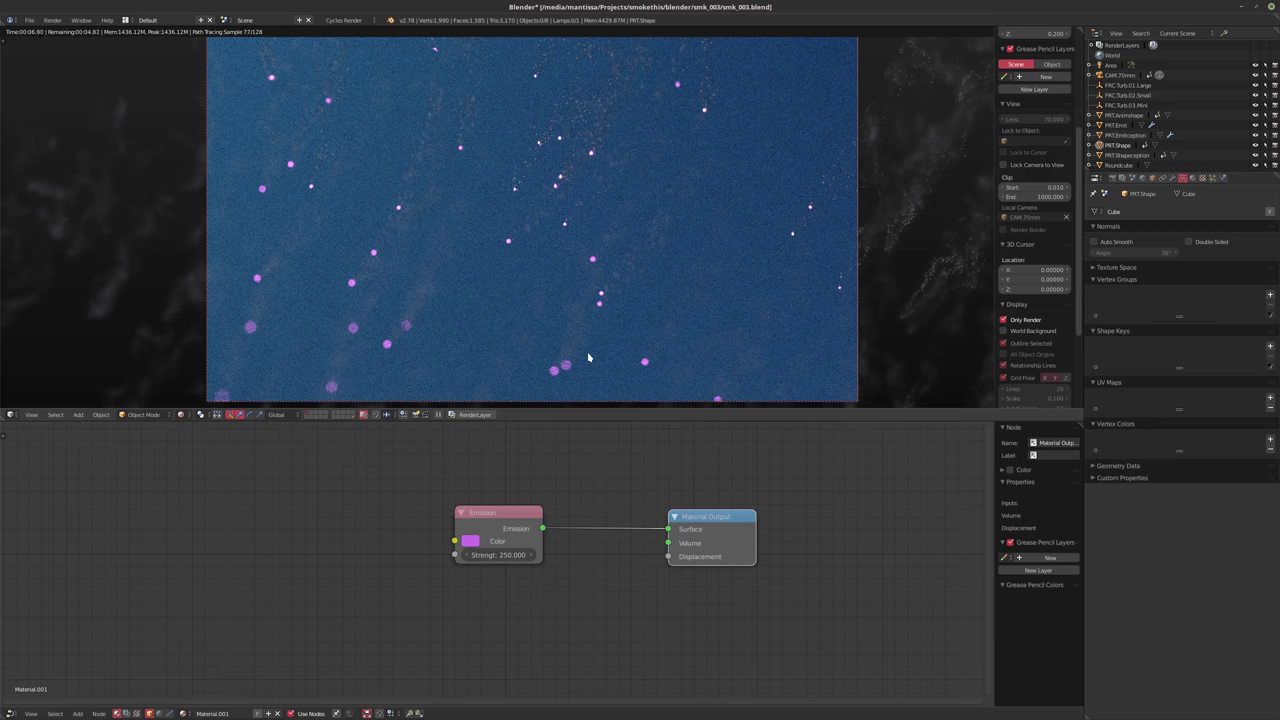
Set the PRT.Emitception particle system's render size to 0.001 and its display percentage to 100%
left_click(1112, 180)
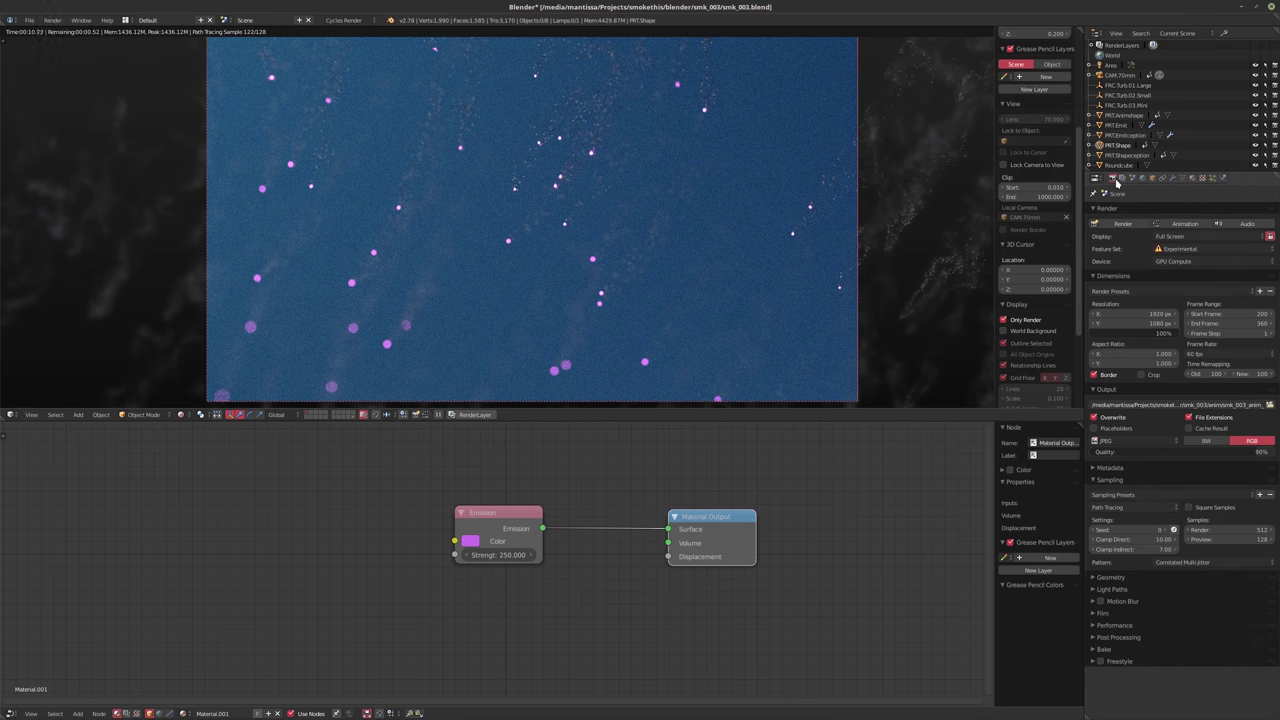
left_click(1213, 179)
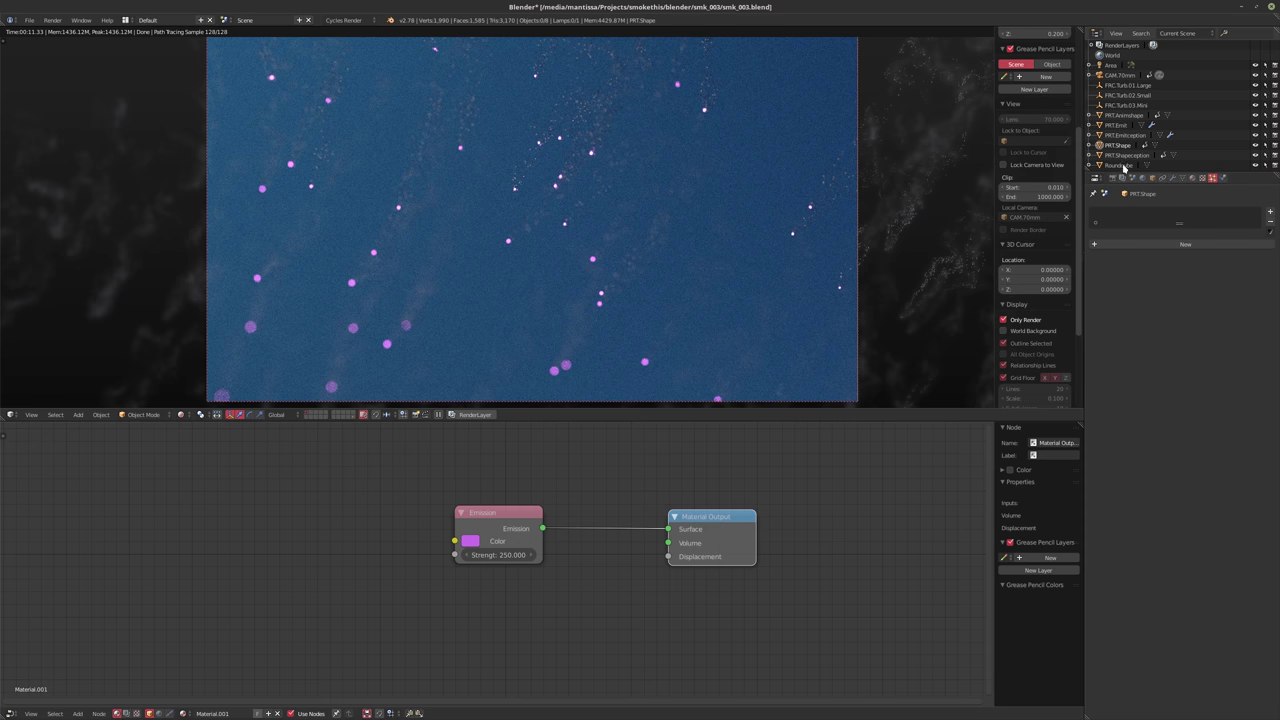
left_click(1123, 135)
scroll(1184, 460, "down", 10)
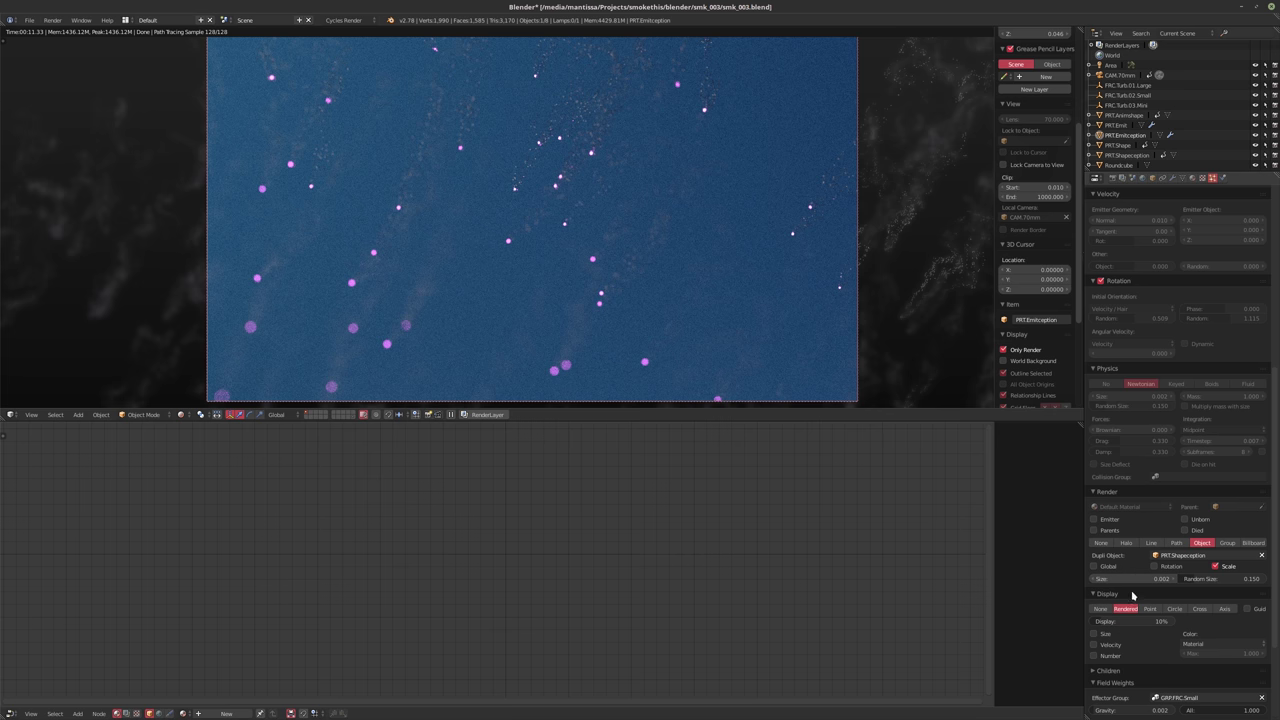
scroll(1133, 595, "down", 2)
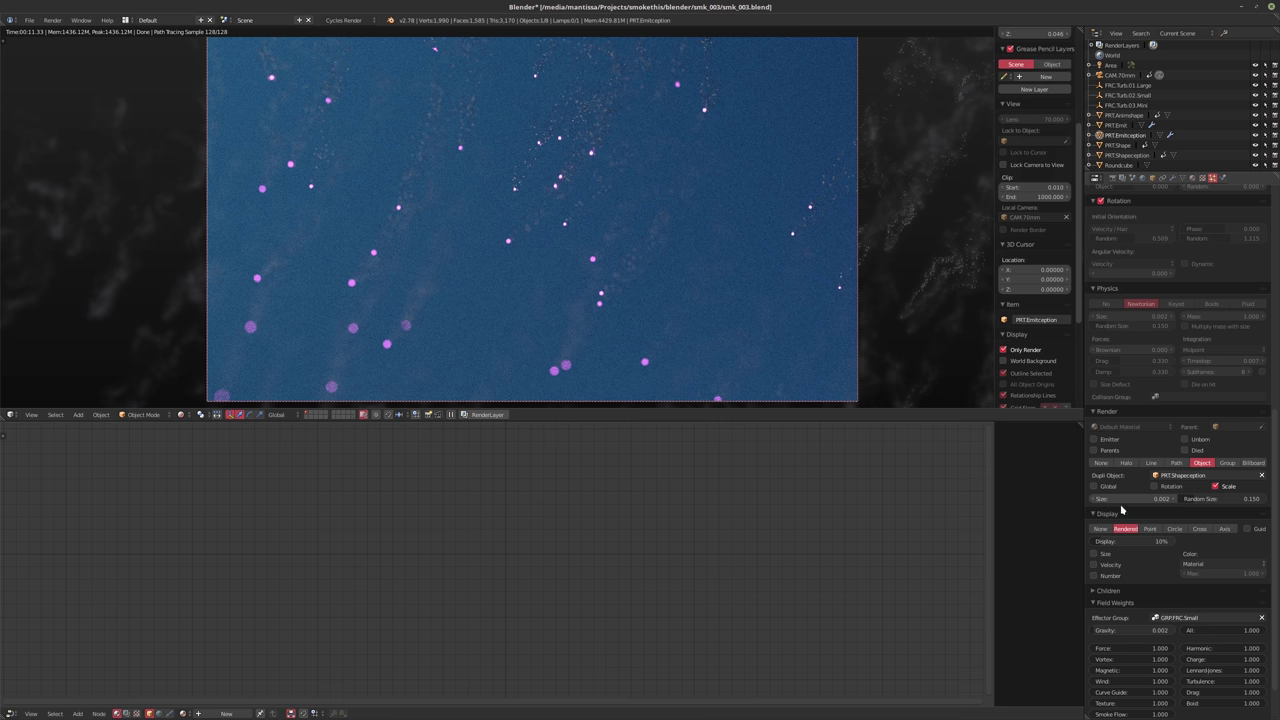
left_click(1120, 499)
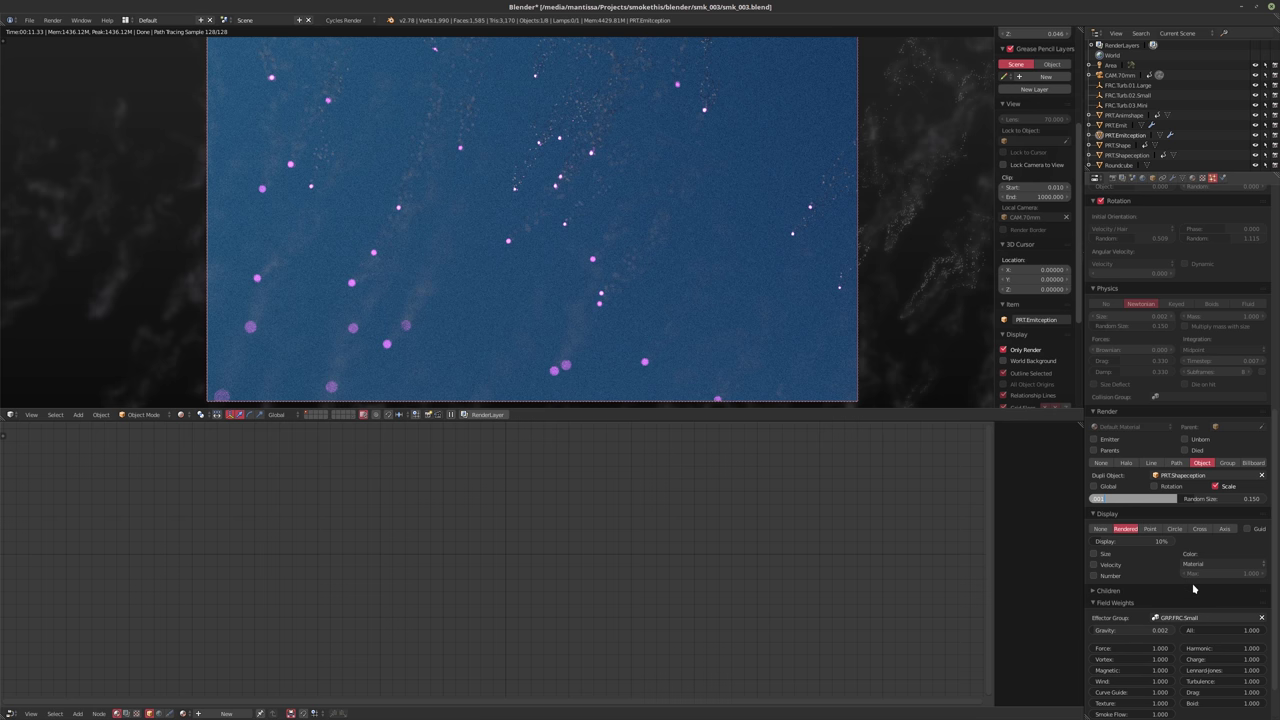
left_click(1136, 545)
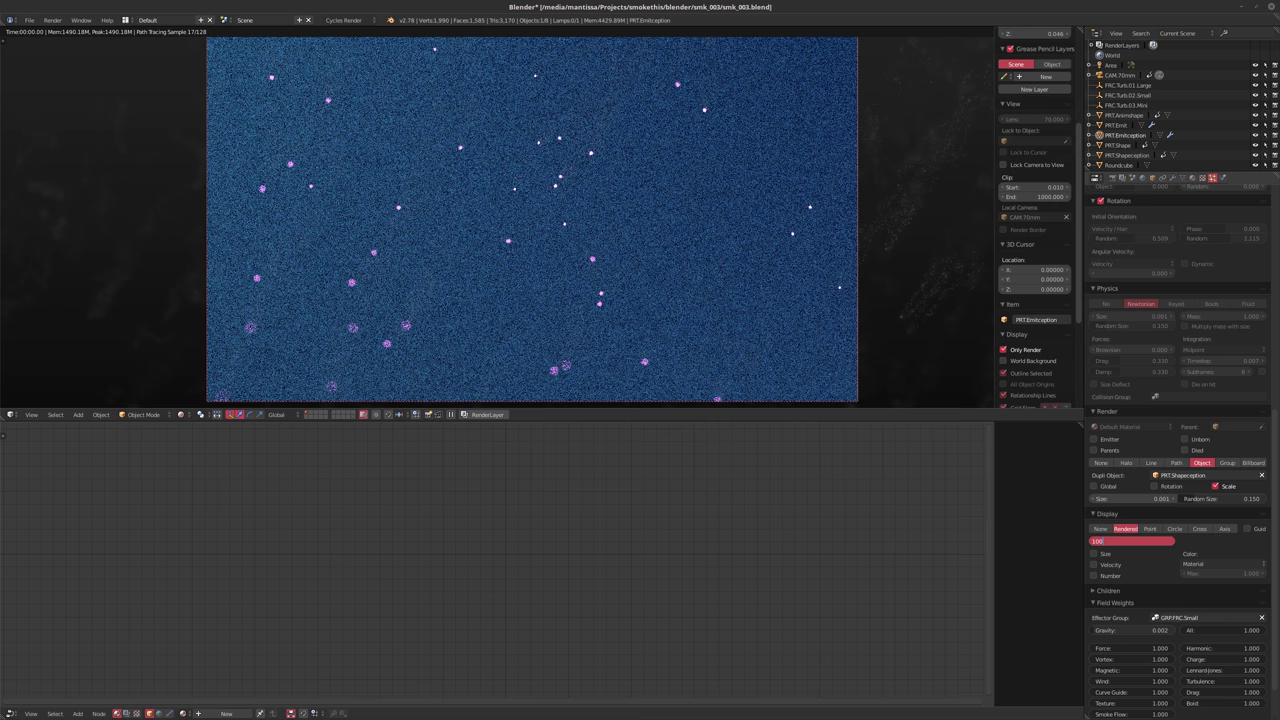
key("Return")
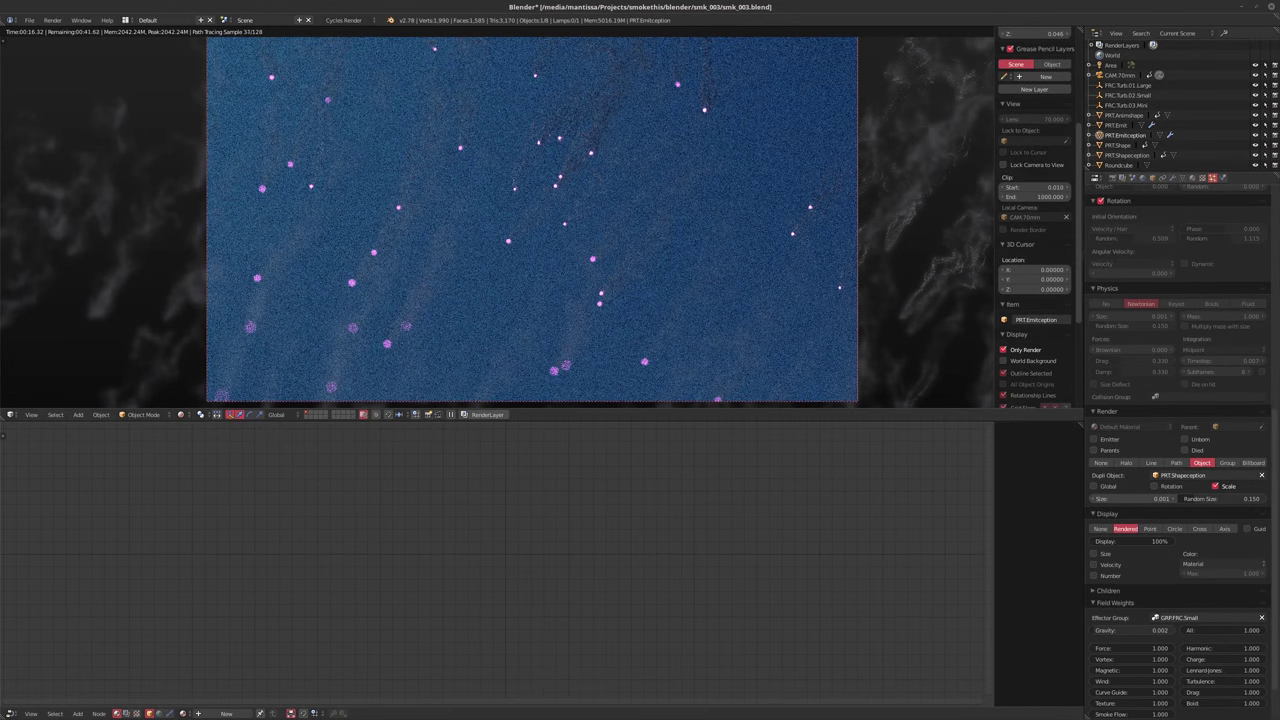
Hide the Roundcube volume in the viewport, preview the scene rendered, and select the CAM.70mm camera
left_click(1257, 166)
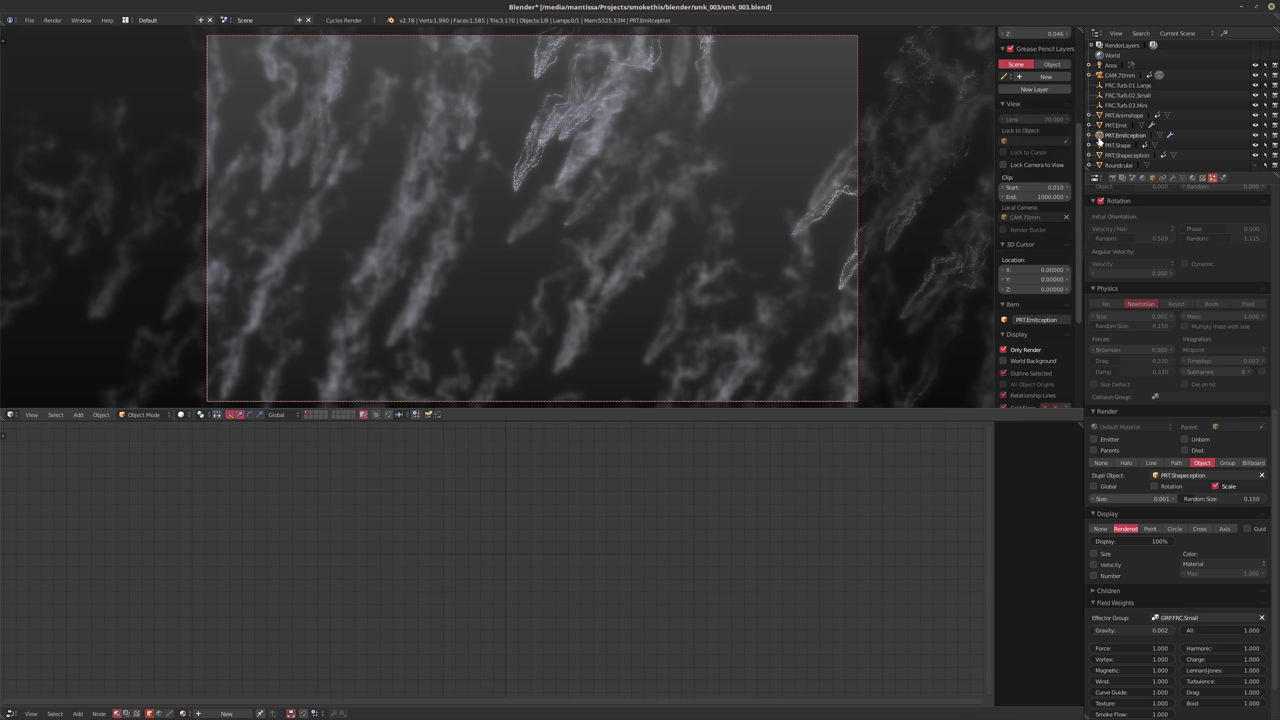
key("shift+z")
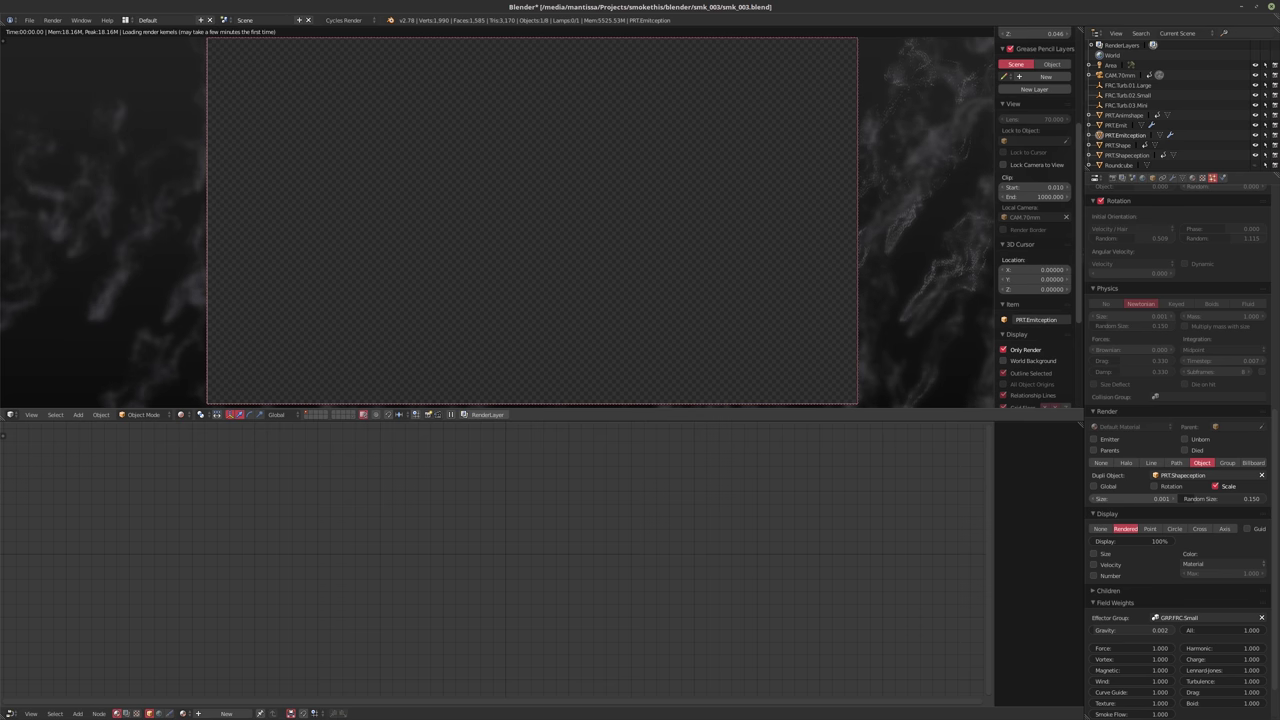
right_click(575, 225)
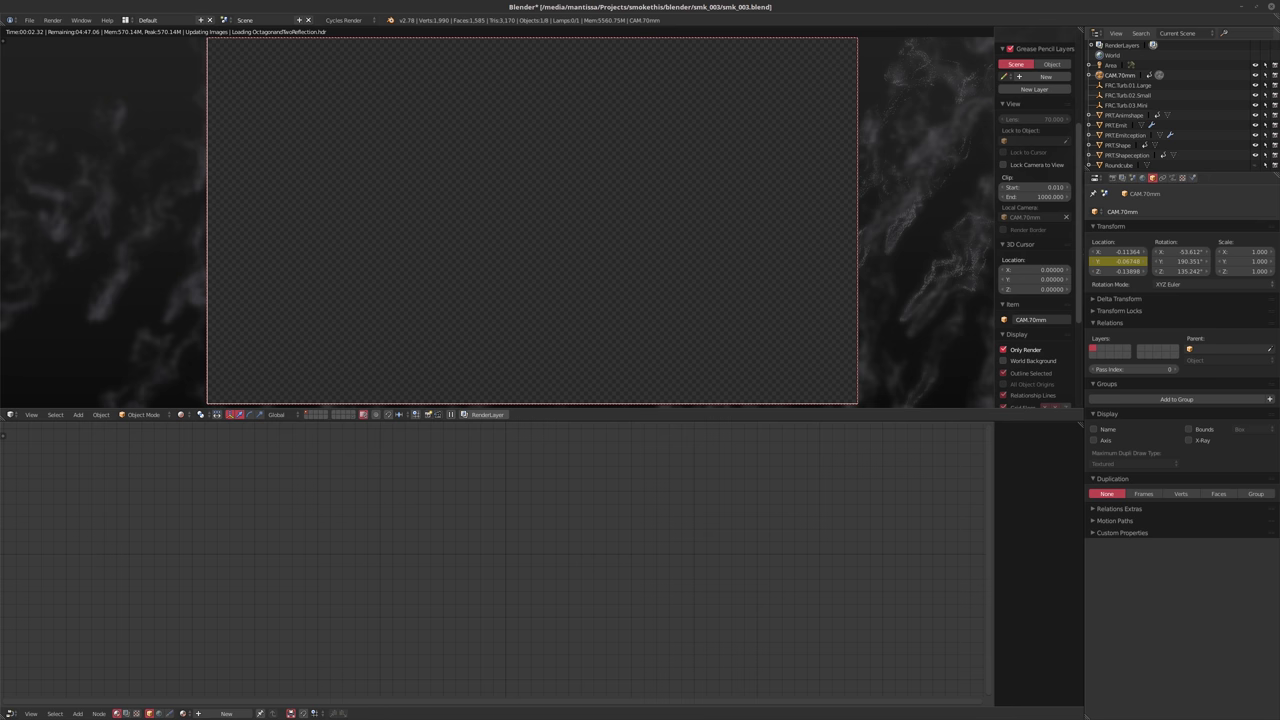
key("shift+z")
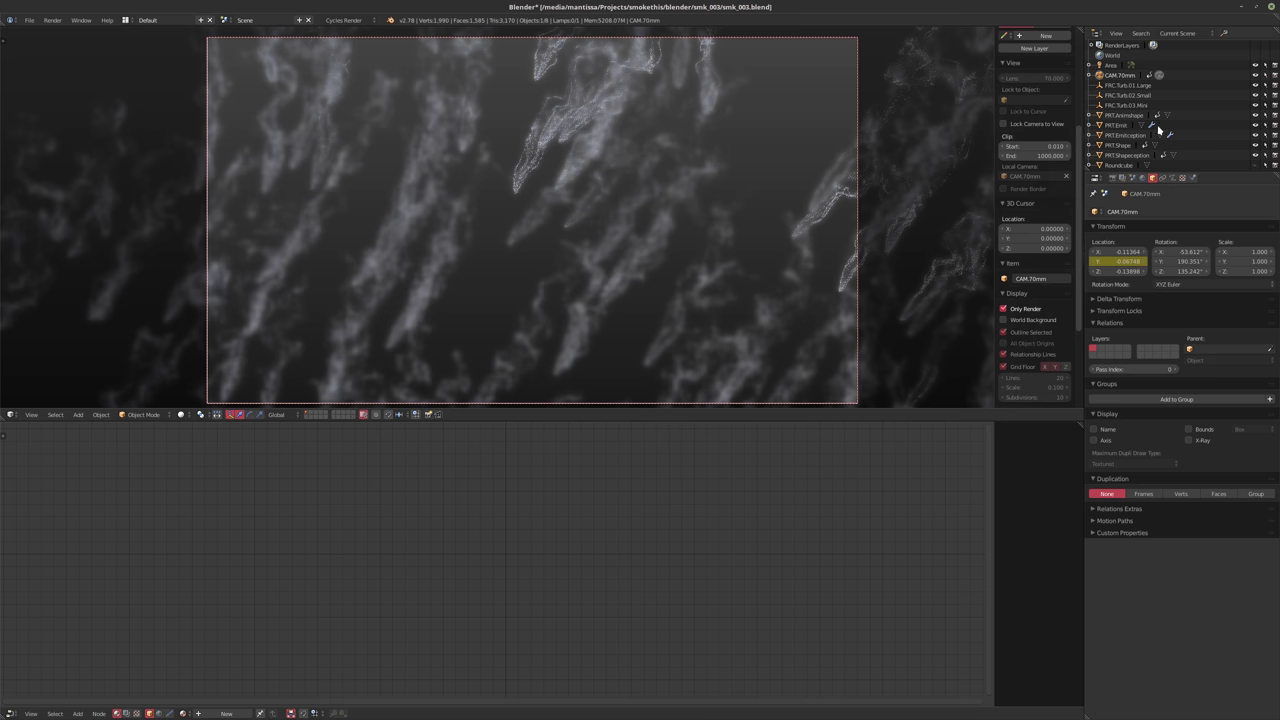
Set the camera's depth-of-field aperture size to 0.0025 and save over the smk_003.blend file
left_click(1173, 178)
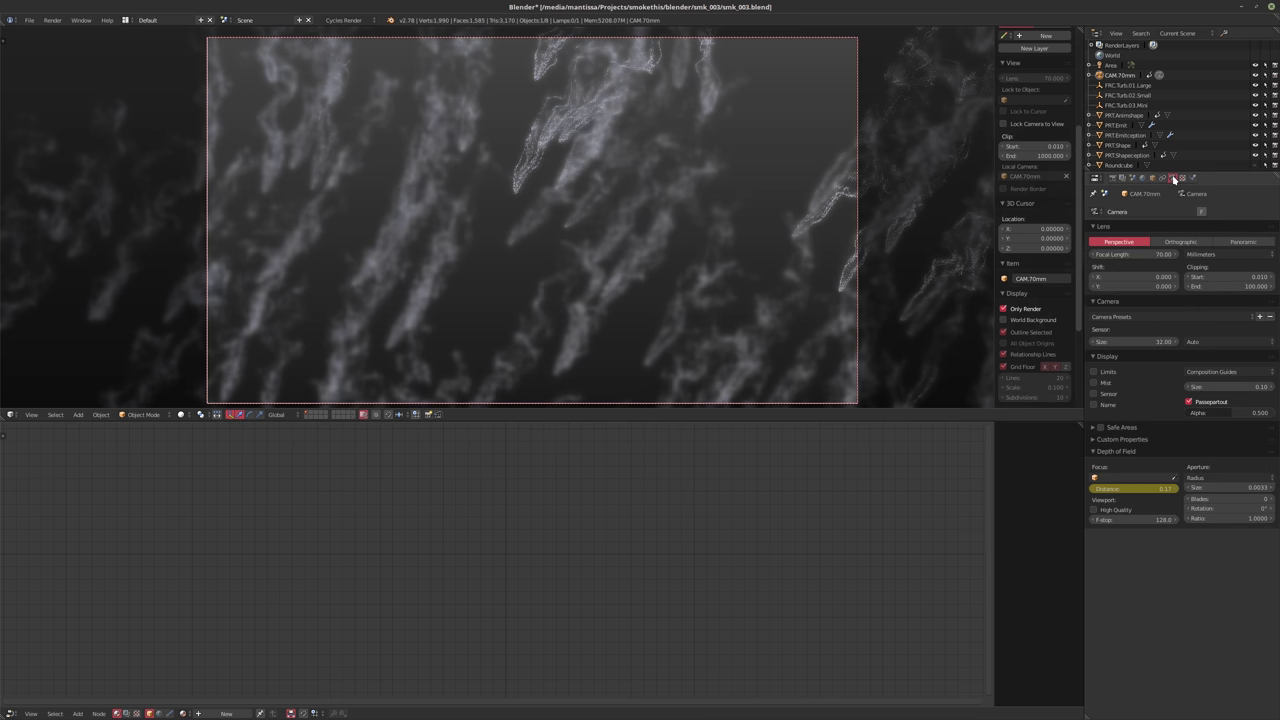
left_click(1236, 490)
type(".0025")
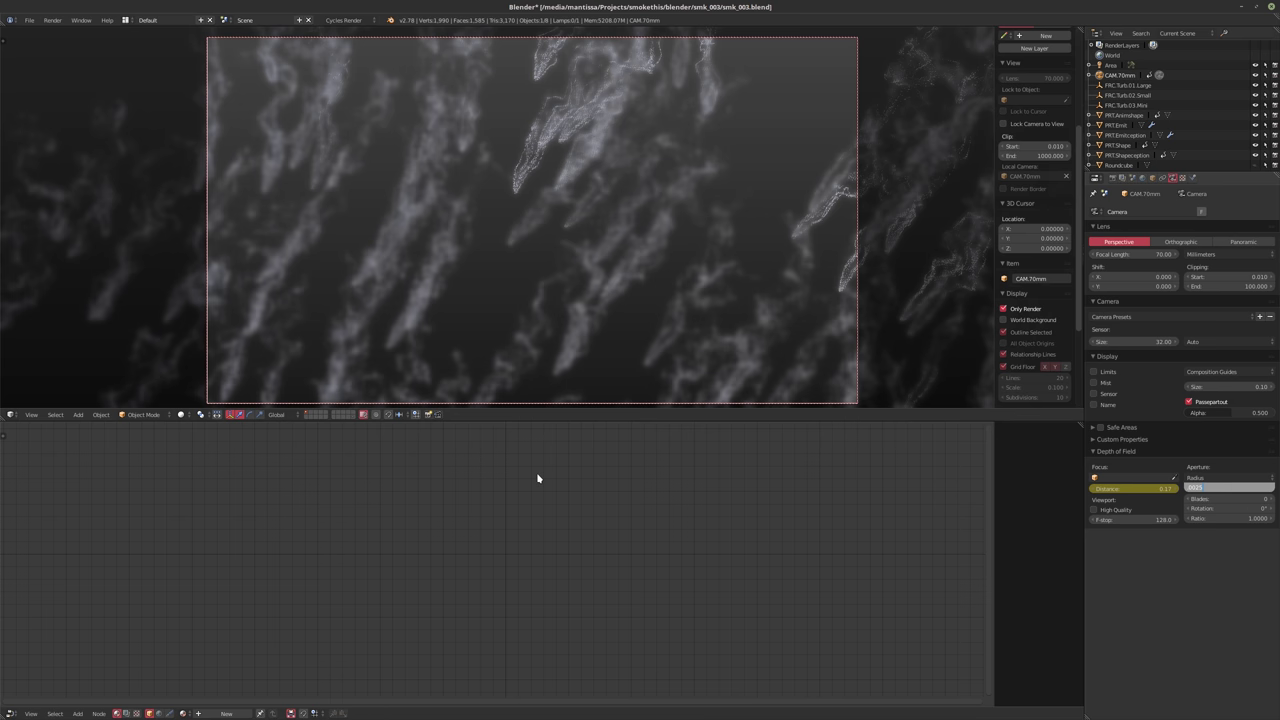
key("Return")
key("ctrl+s")
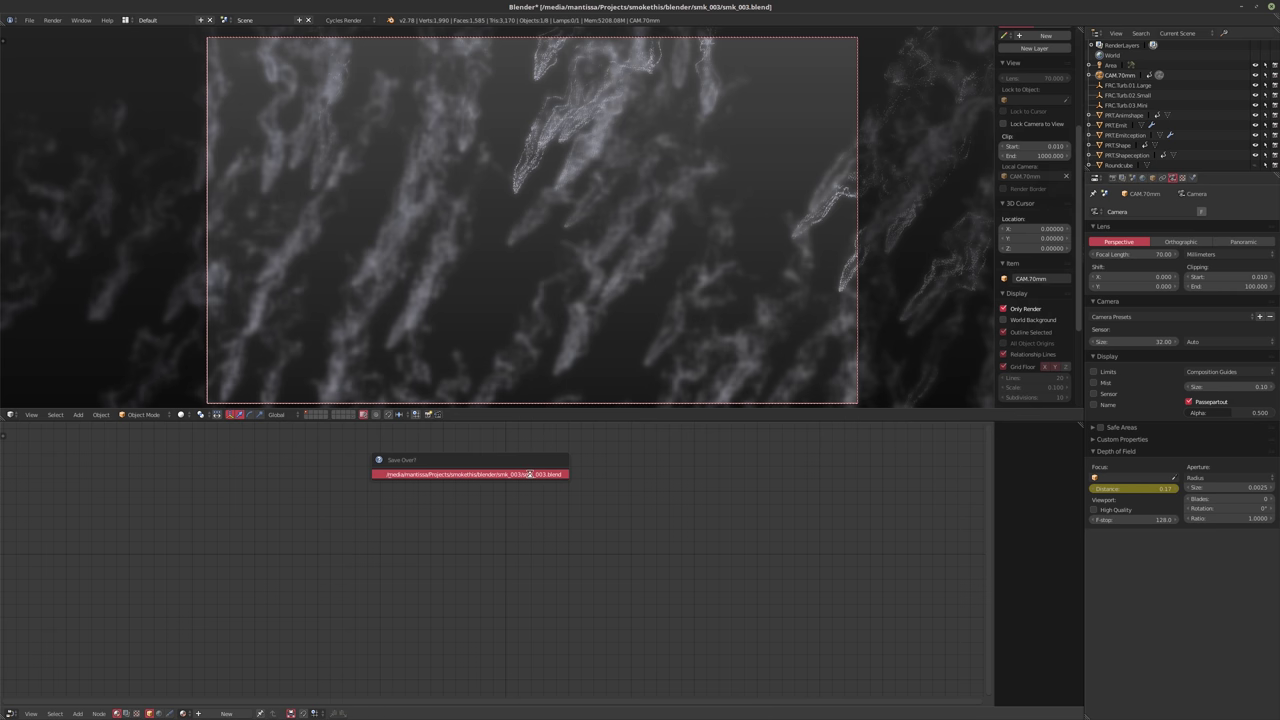
left_click(530, 474)
key("F12")
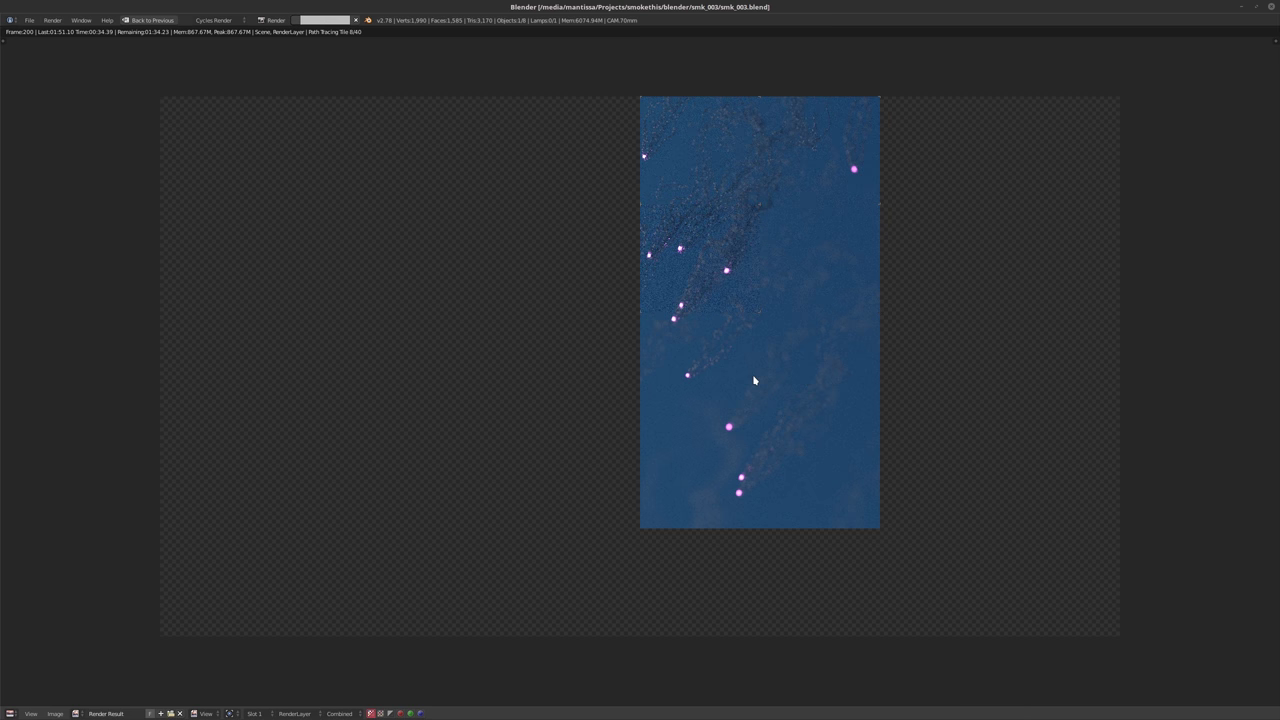
key("Escape")
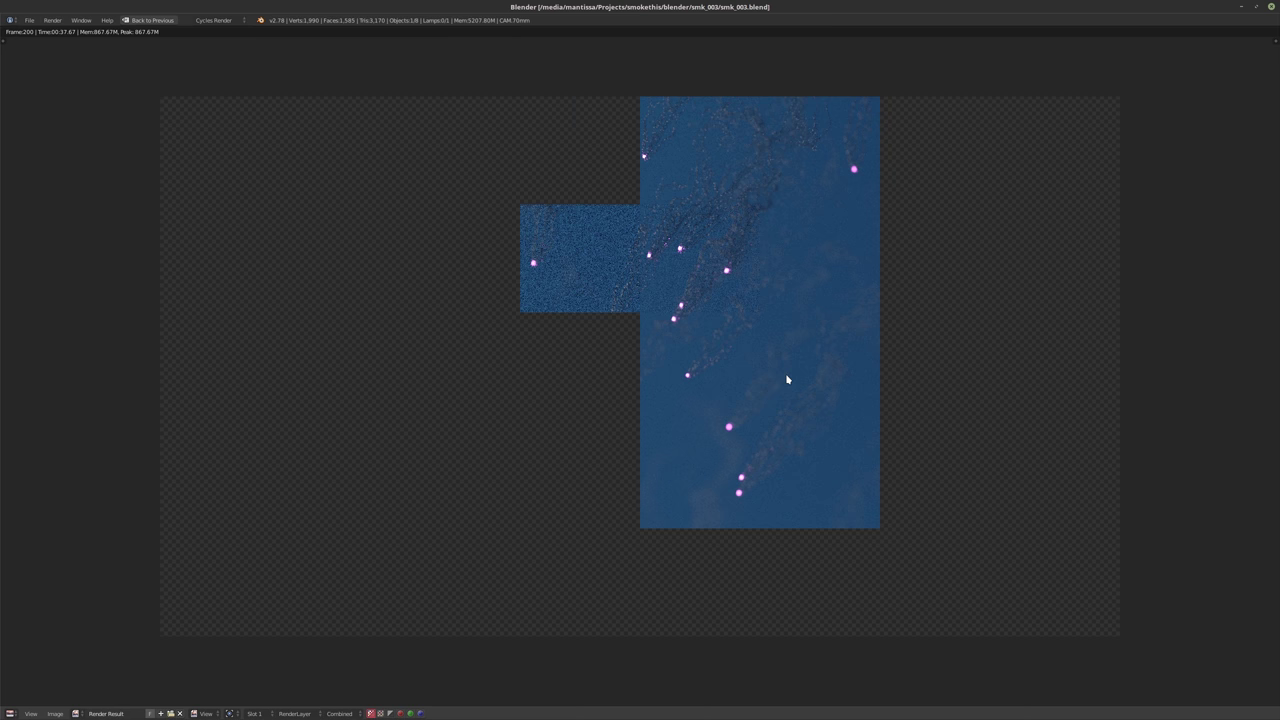
key("Escape")
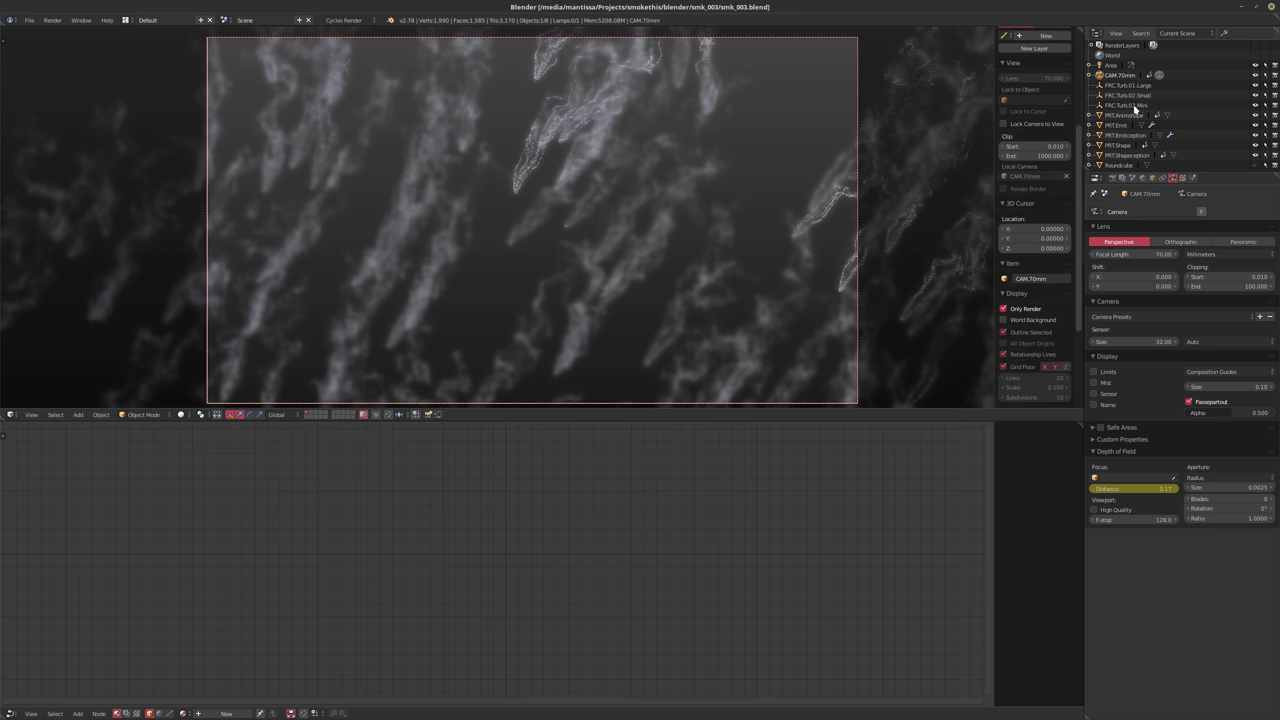
Exclude the Roundcube volume from rendering and render frame 200 without it
left_click(1253, 167)
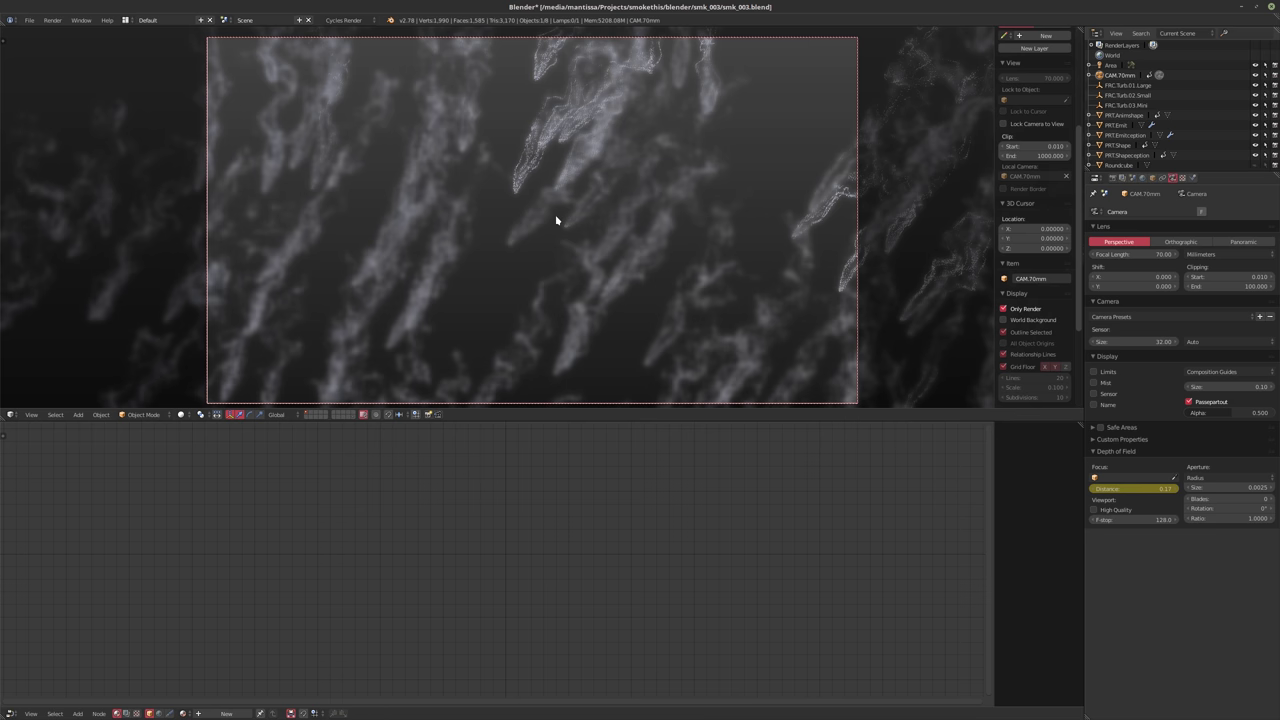
key("F12")
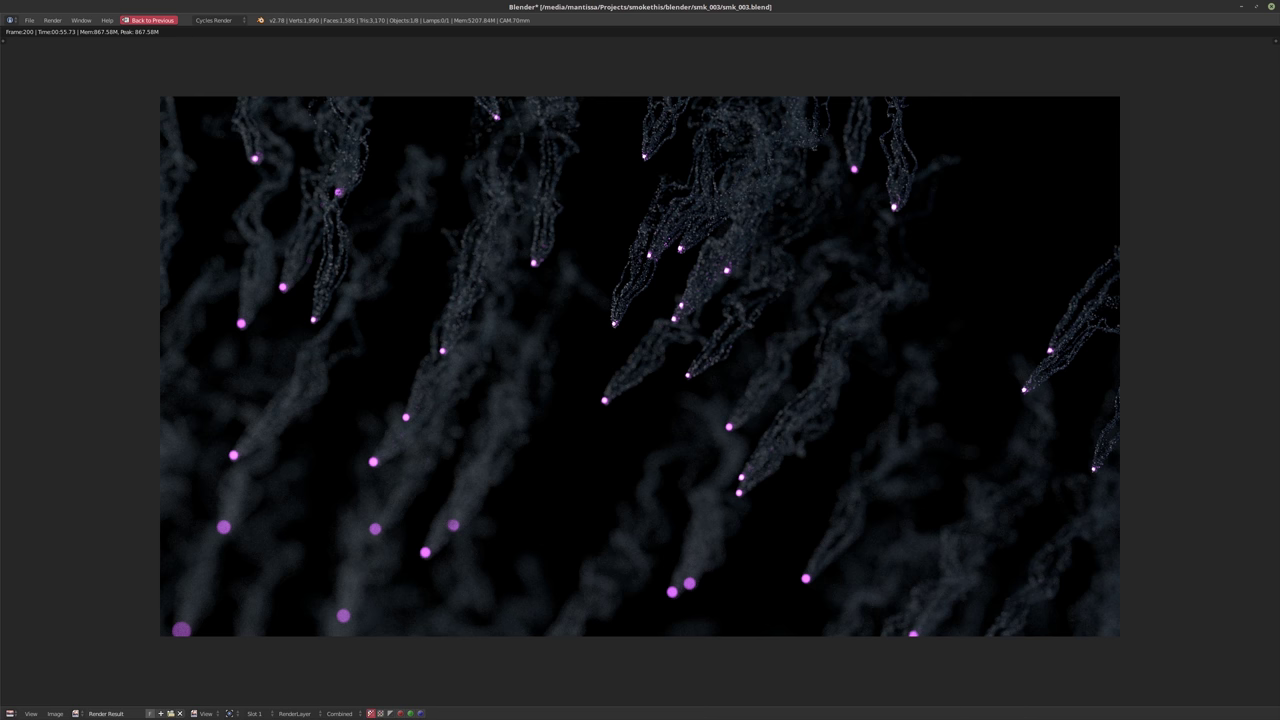
key("Escape")
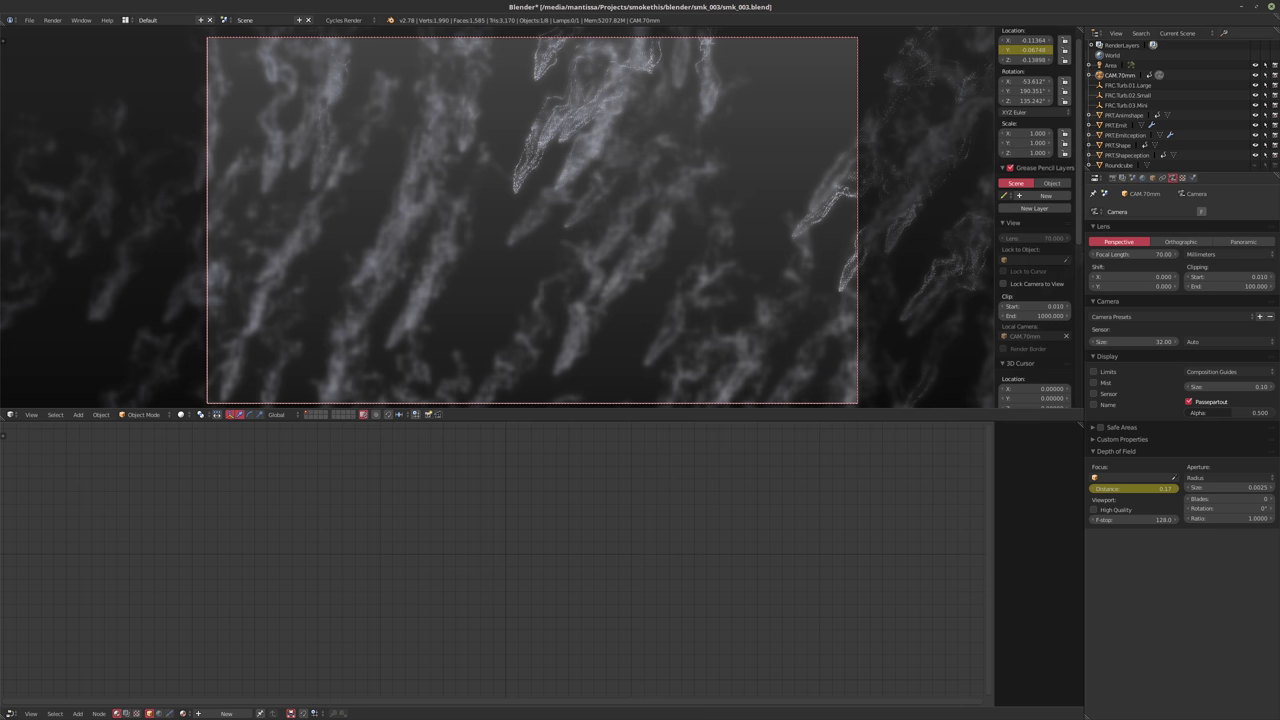
Replace the 3D view with an enlarged image editor showing the render result, and open the render layer settings
key("XF86AudioLowerVolume")
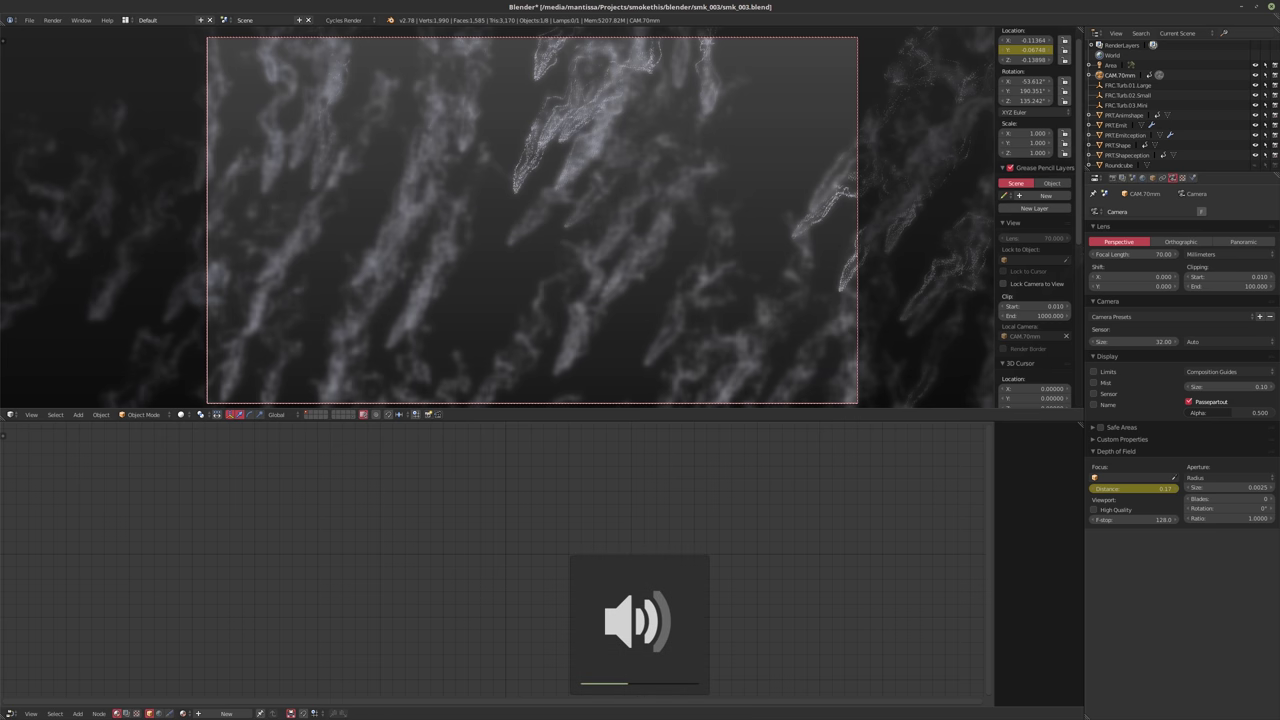
left_click(13, 414)
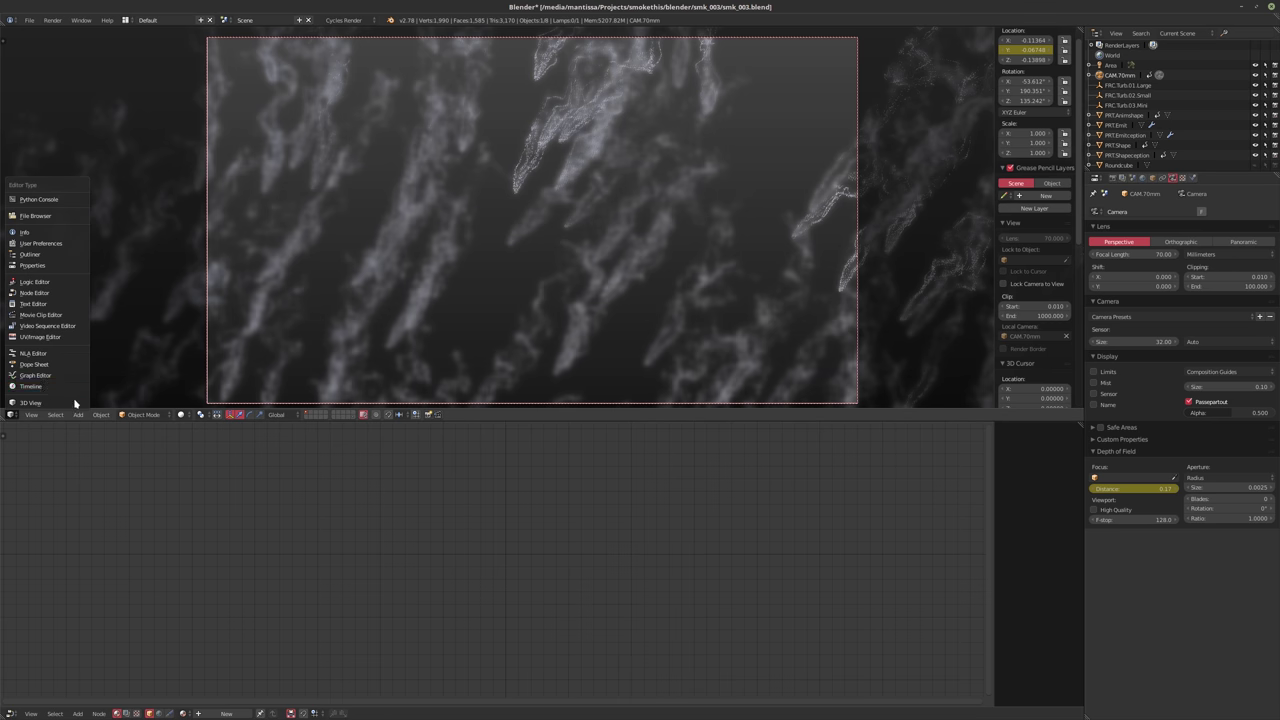
left_click(48, 338)
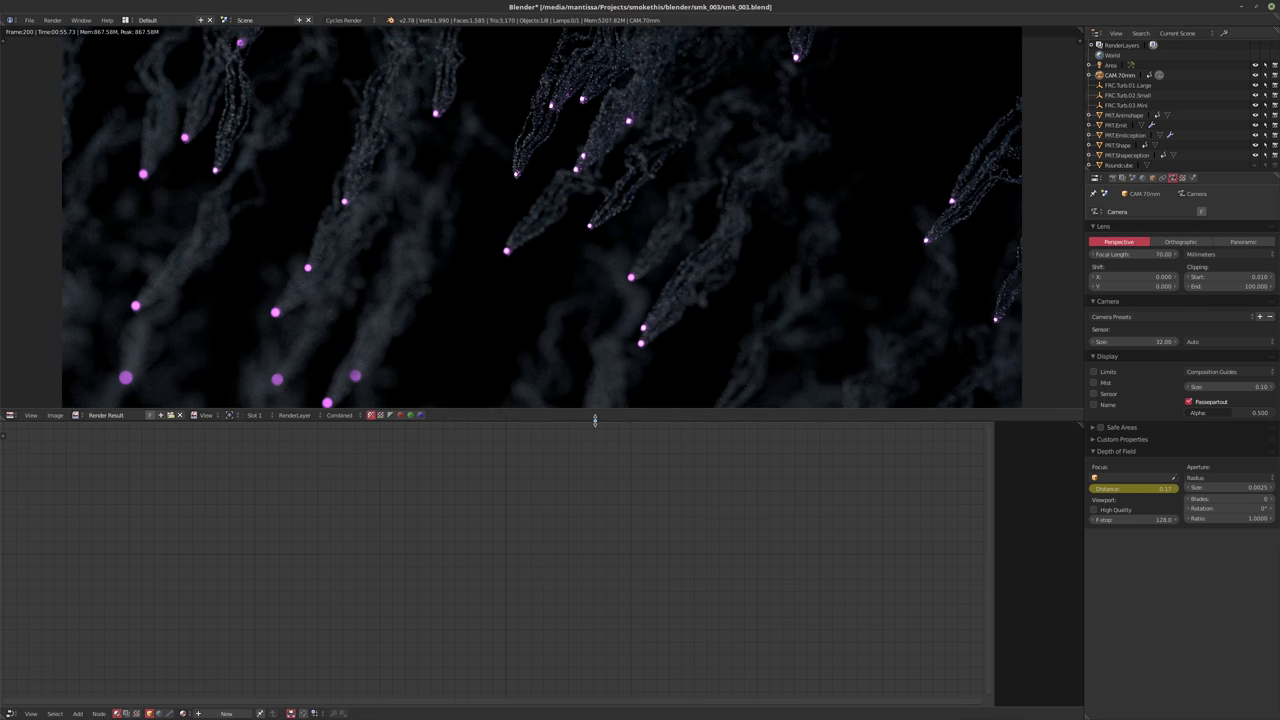
left_click_drag(595, 421, 603, 588)
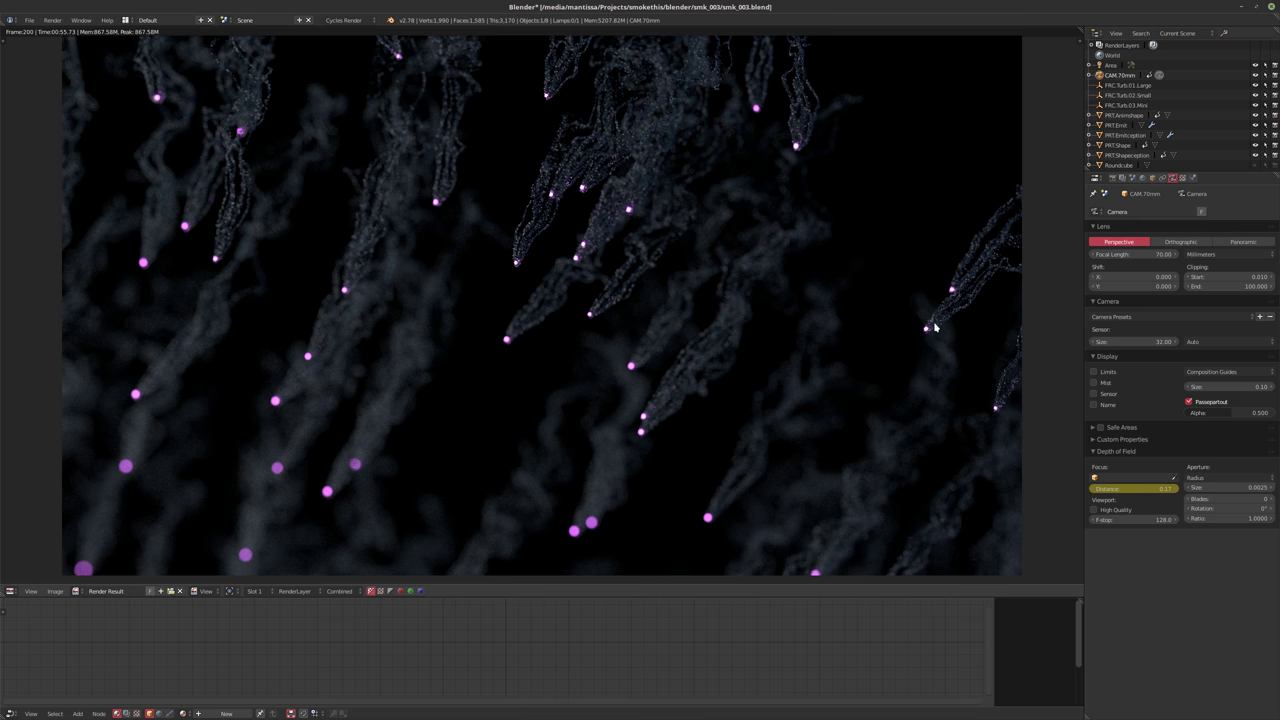
left_click(1123, 178)
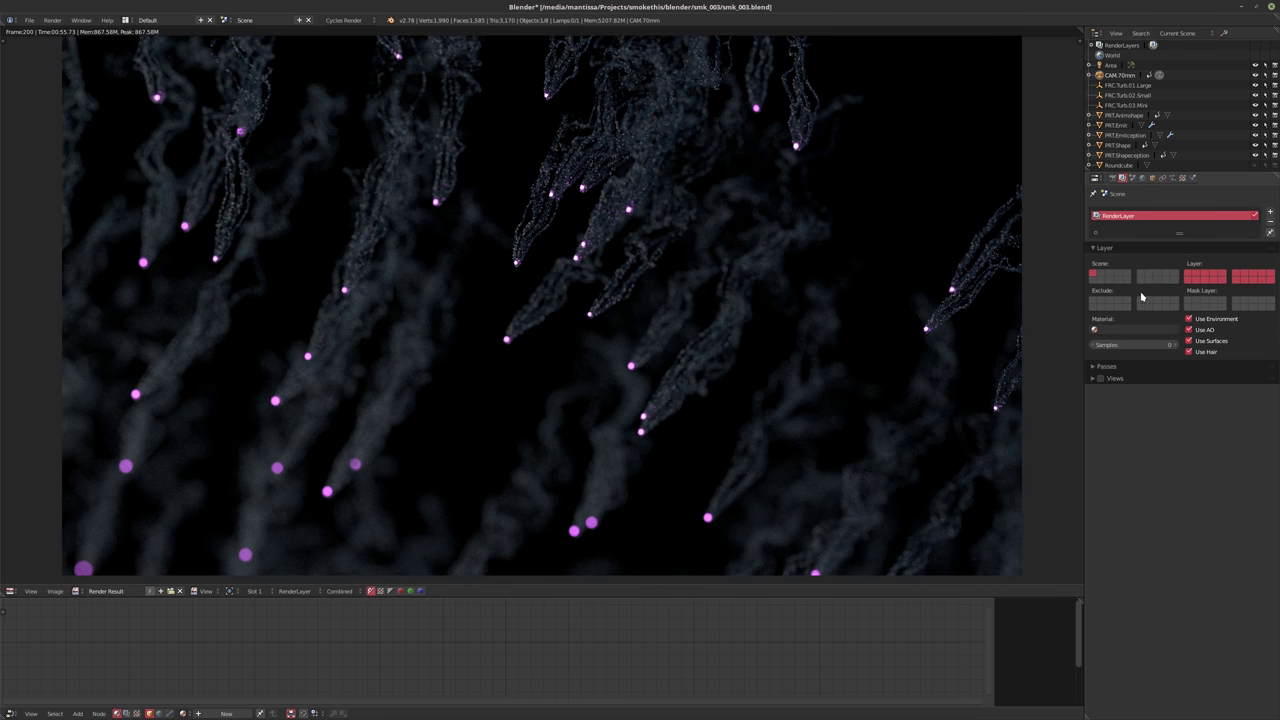
Set the scene's colour management view transform to RRT, with exposure 2.904 and gamma 0.616
left_click(1094, 367)
left_click(1094, 367)
left_click(1133, 178)
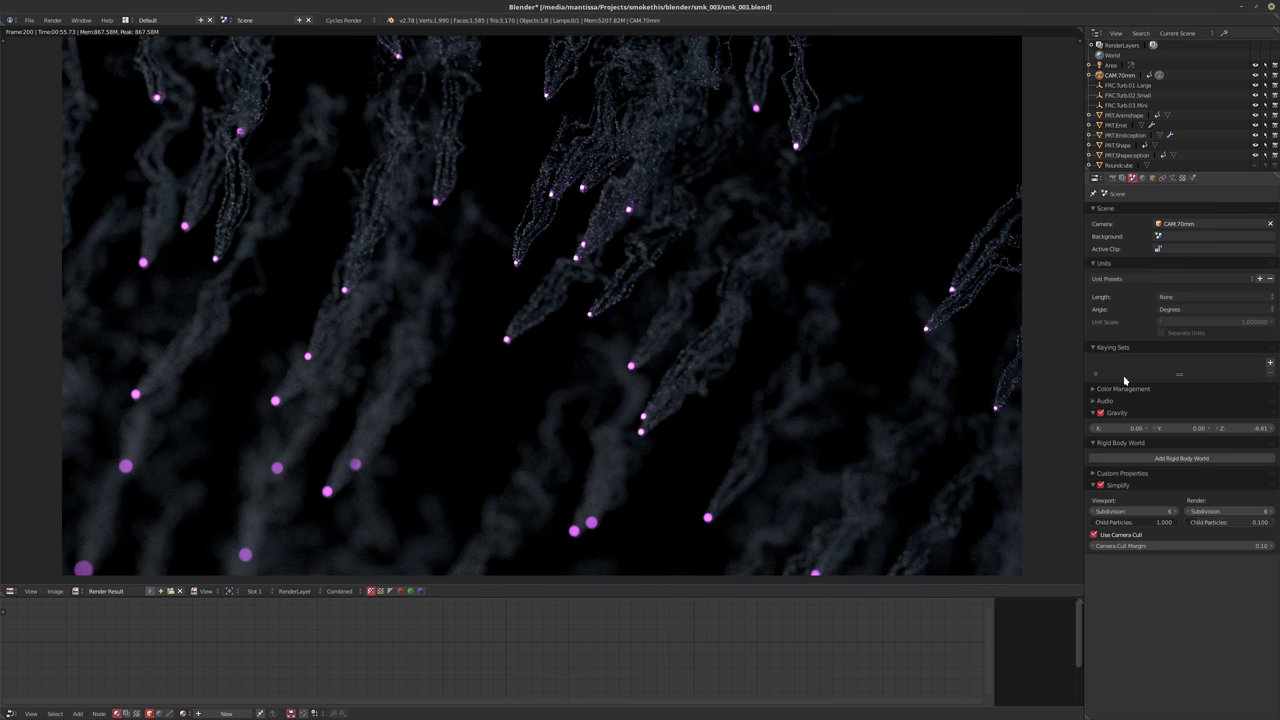
left_click(1093, 389)
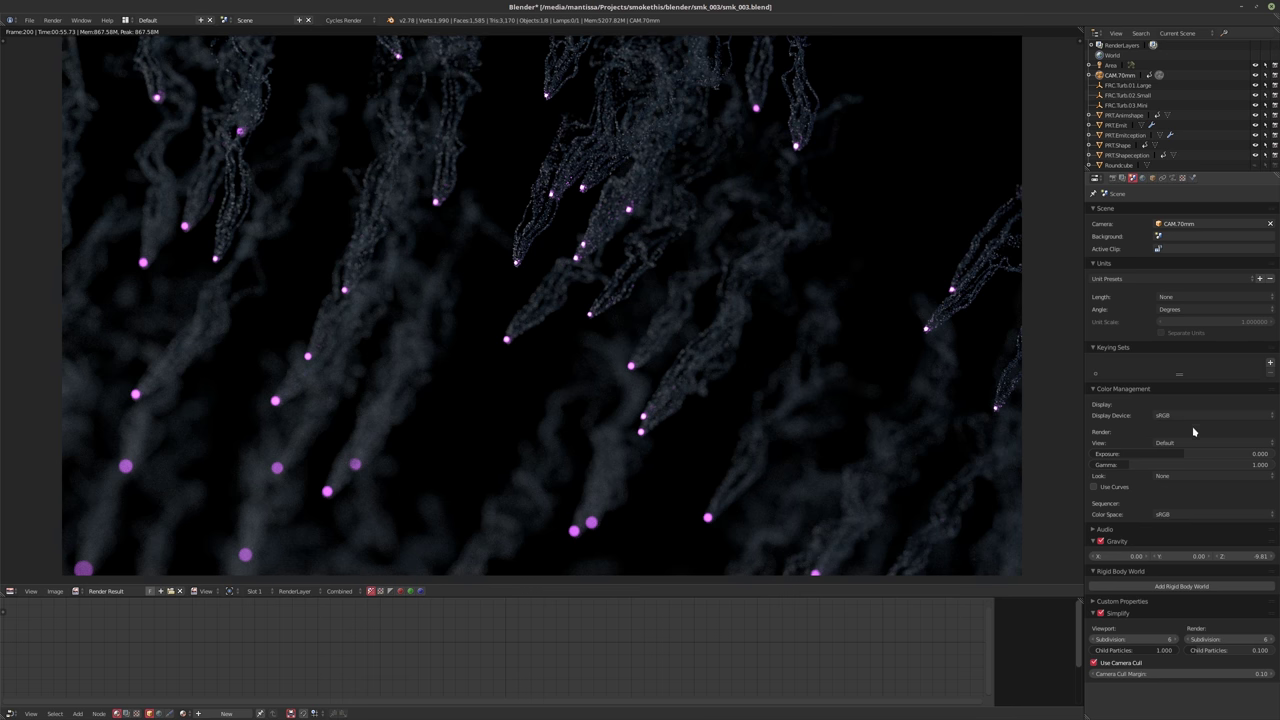
scroll(1187, 443, "down", 3, "ctrl")
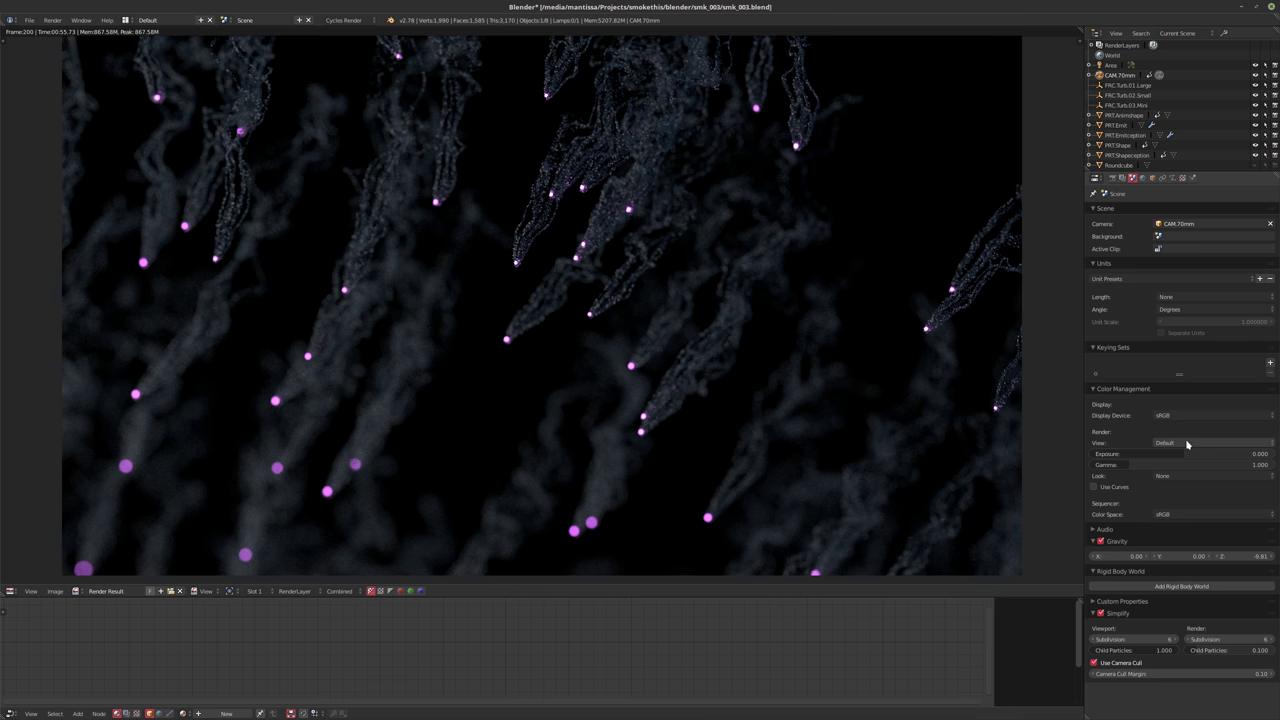
scroll(1187, 443, "up", 1, "ctrl")
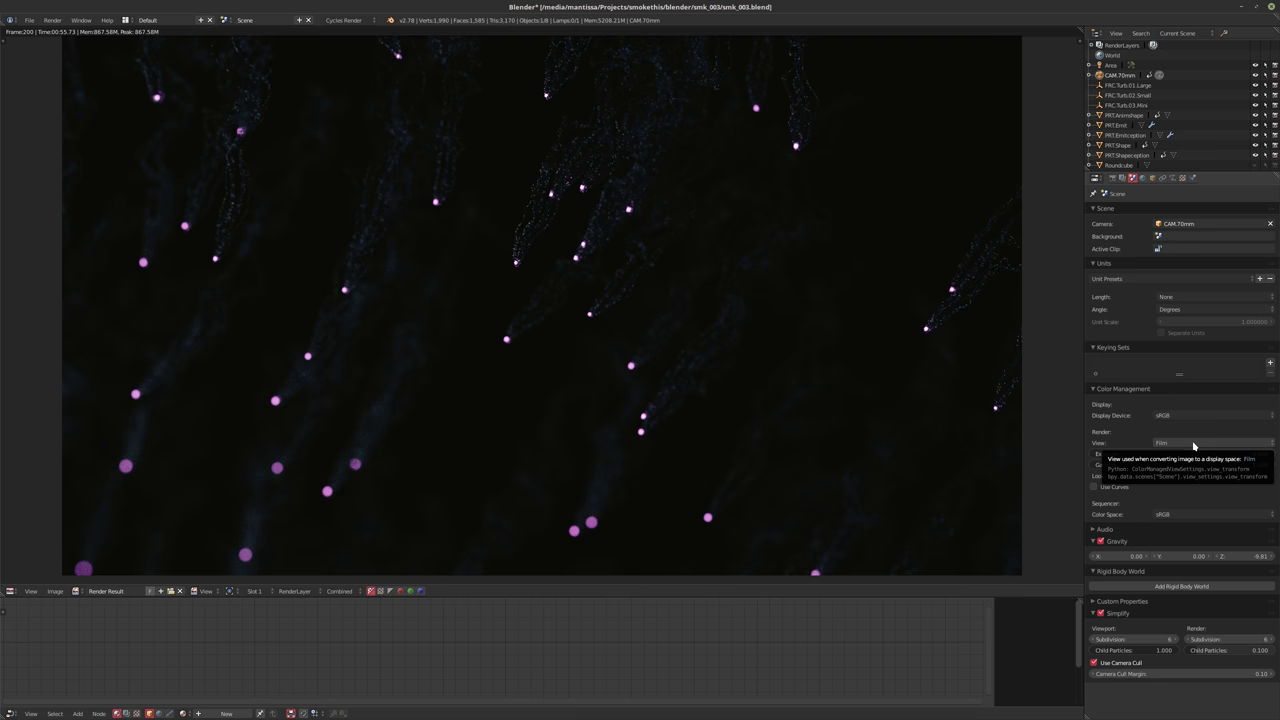
scroll(1193, 445, "up", 1, "ctrl")
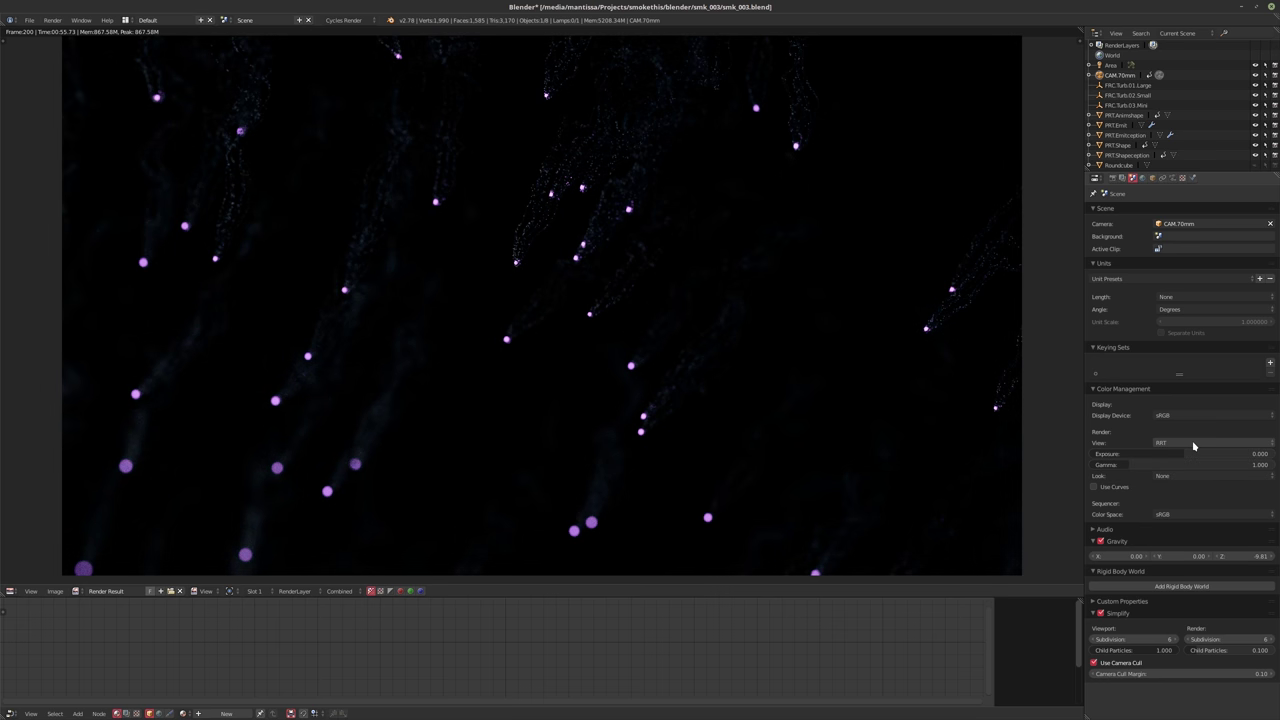
mouse_move(1189, 456)
left_mouse_down()
mouse_move(1225, 455)
mouse_move(1200, 455)
left_mouse_up()
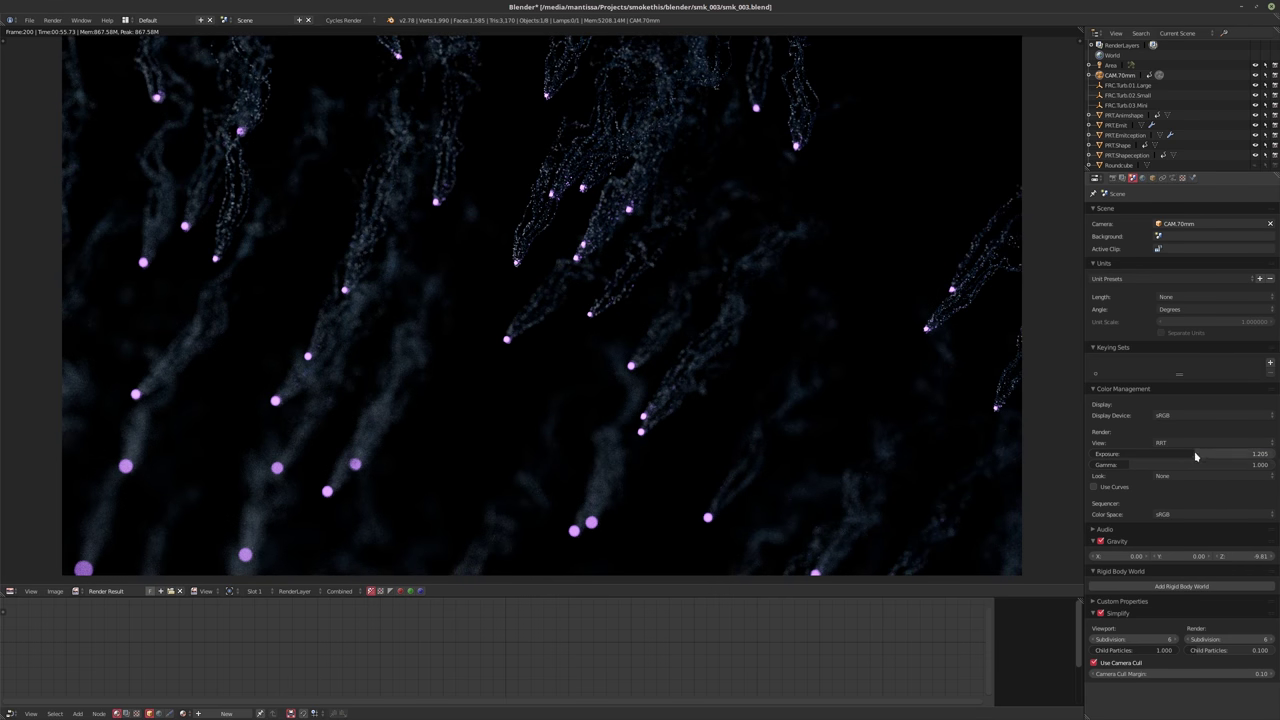
left_click_drag(1200, 455, 1227, 465)
Try the available film looks in colour management on the render and choose Kodak Ektachrome 100 plus
scroll(1179, 481, "down", 1, "ctrl")
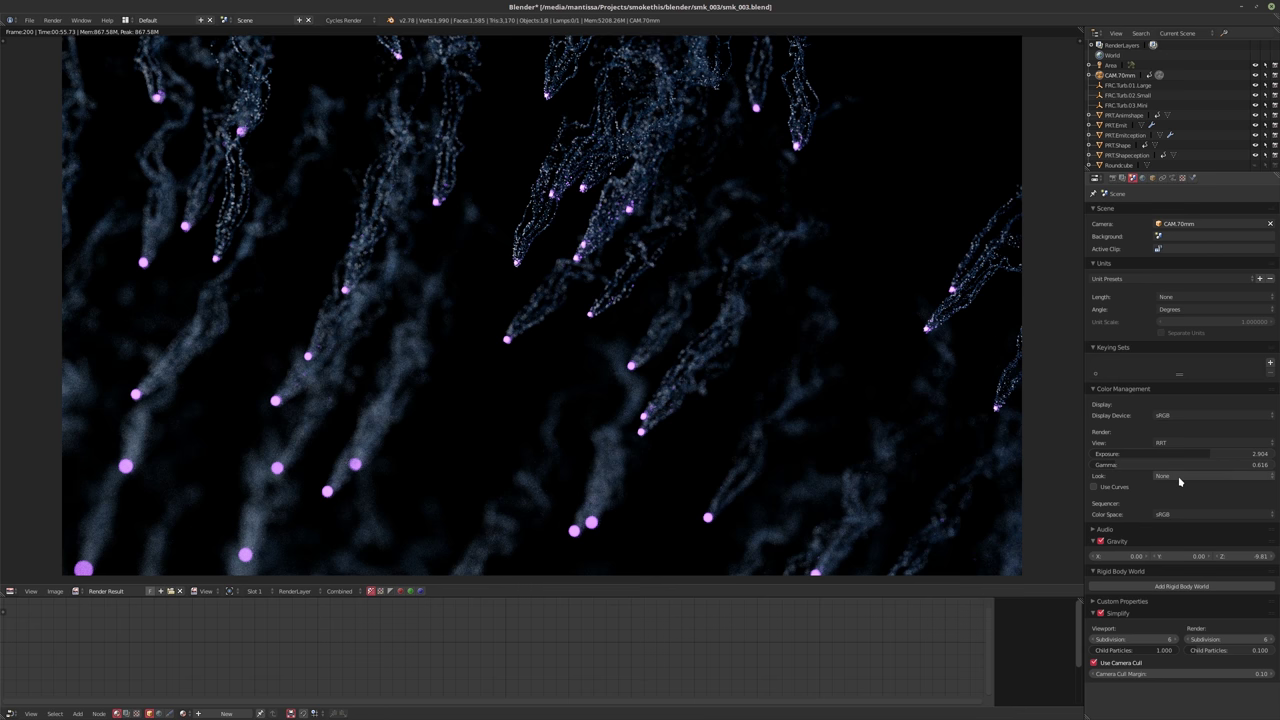
scroll(1179, 481, "down", 2, "ctrl")
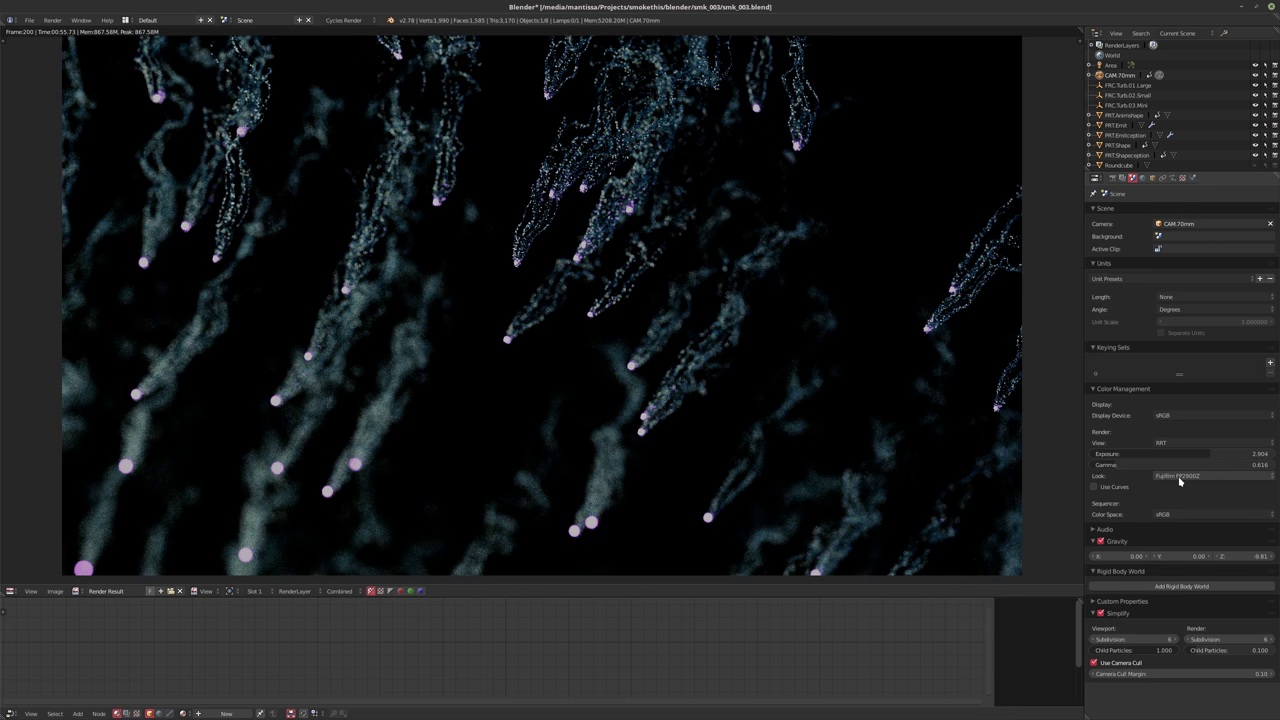
scroll(1179, 481, "down", 3, "ctrl")
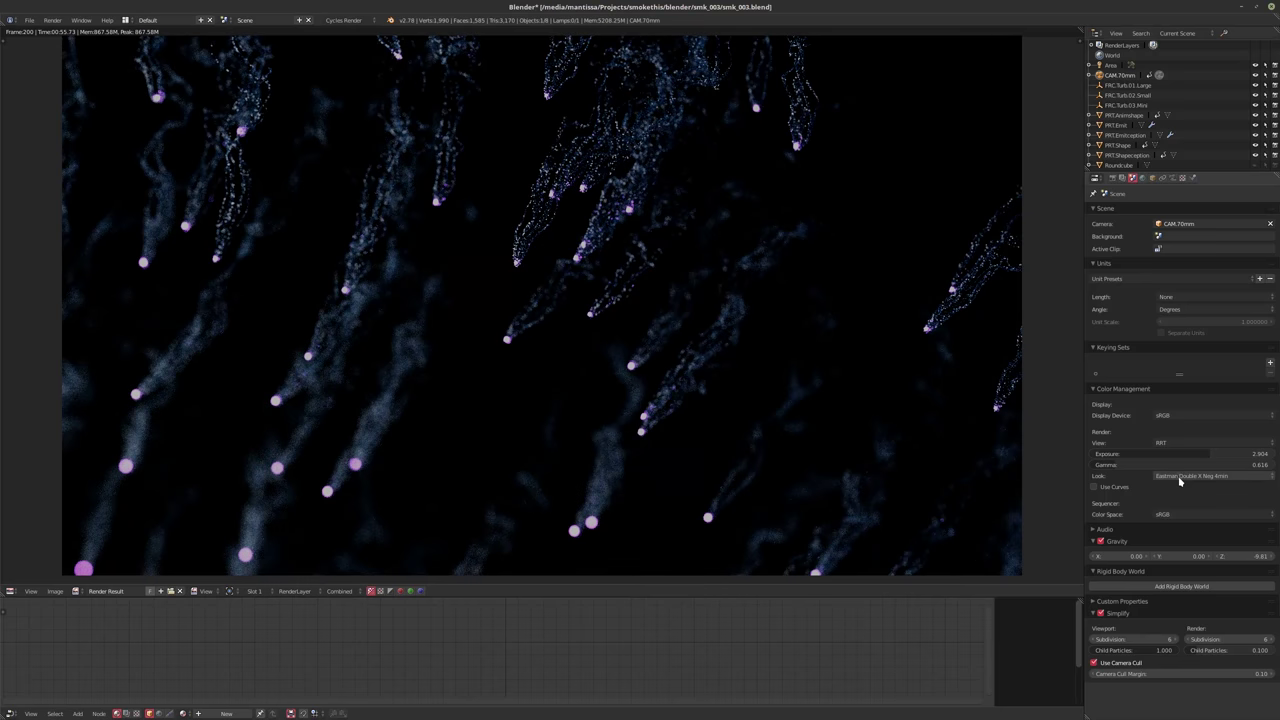
scroll(1179, 481, "down", 2, "ctrl")
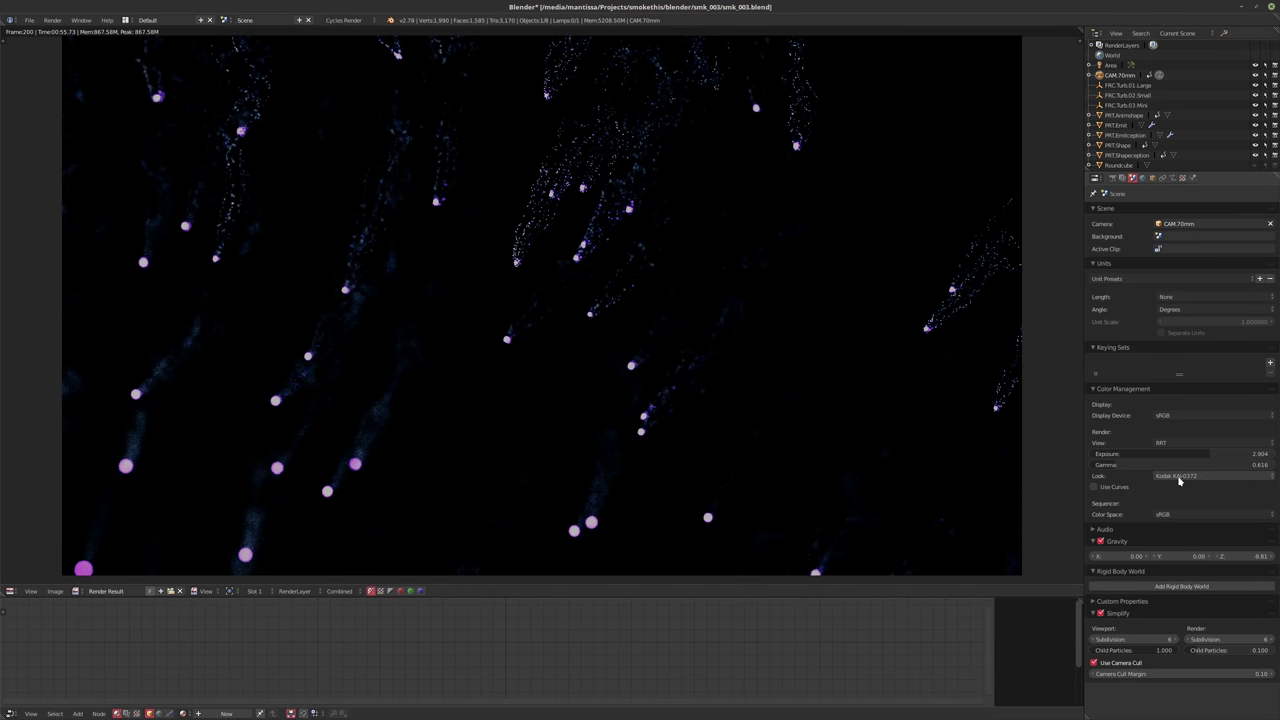
scroll(1179, 481, "down", 1, "ctrl")
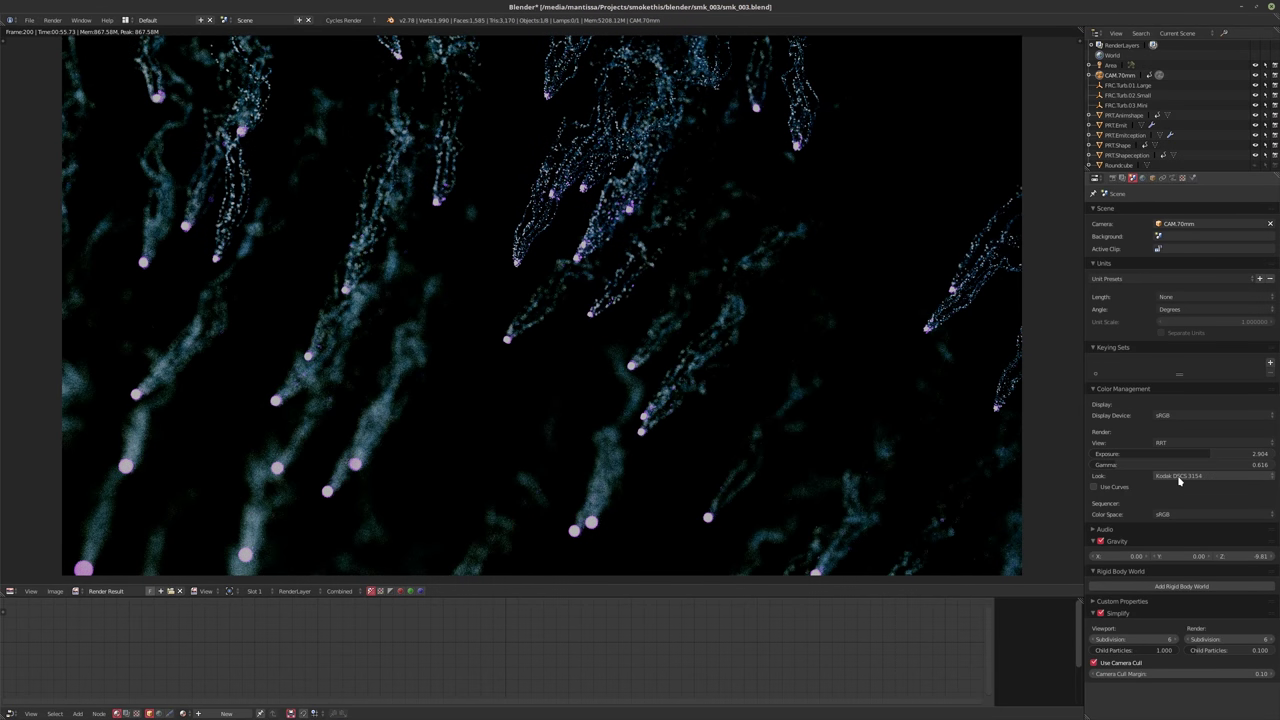
scroll(1179, 481, "down", 1, "ctrl")
scroll(1179, 481, "up", 1, "ctrl")
scroll(1179, 481, "down", 1, "ctrl")
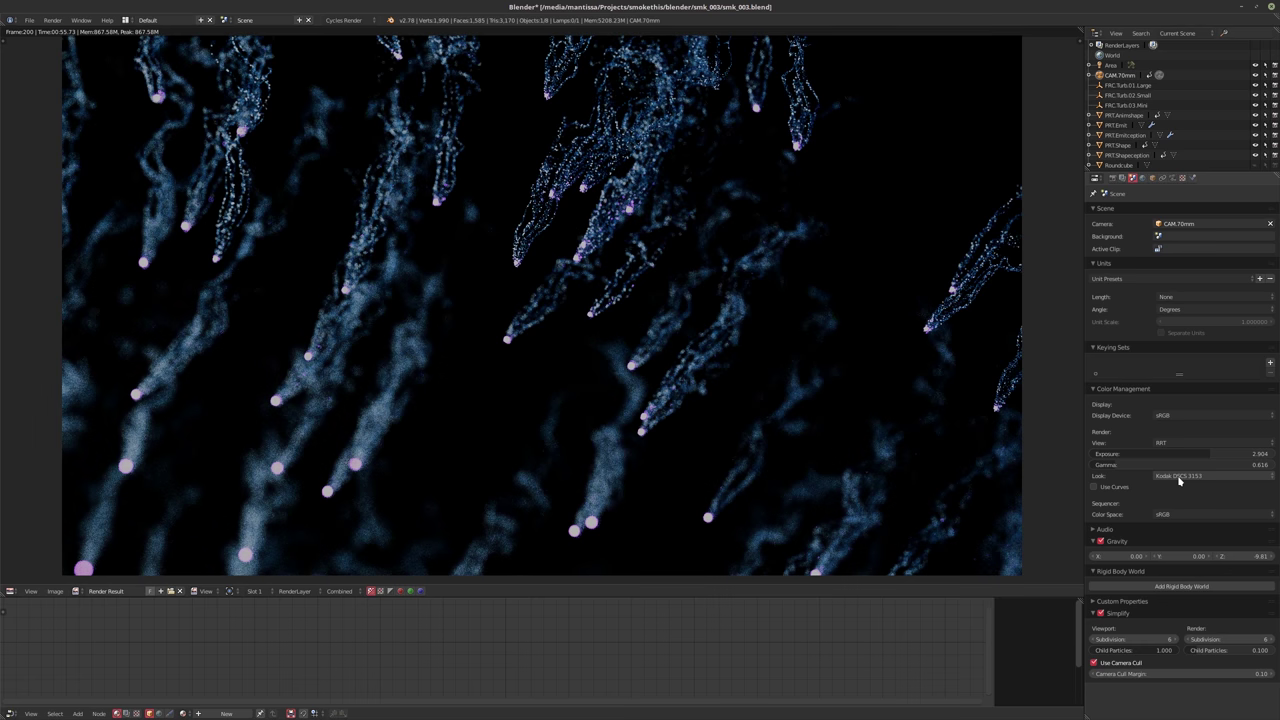
scroll(1179, 481, "down", 4, "ctrl")
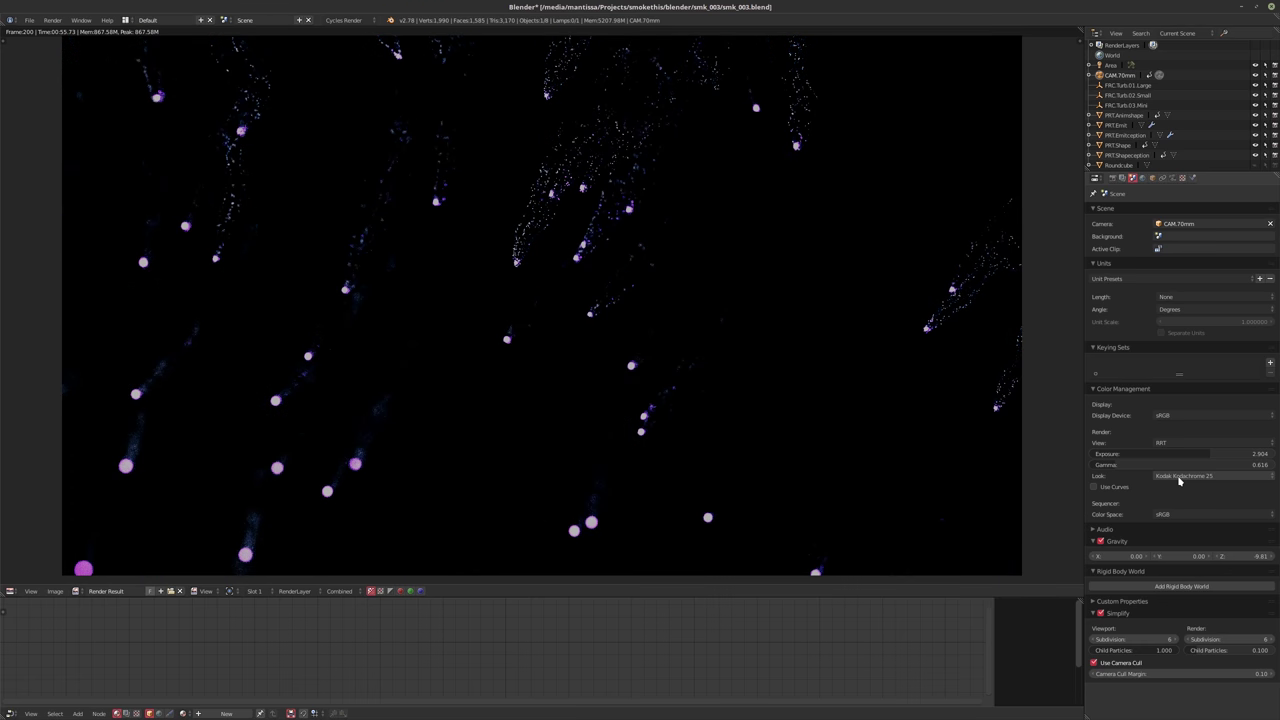
scroll(1179, 481, "down", 3, "ctrl")
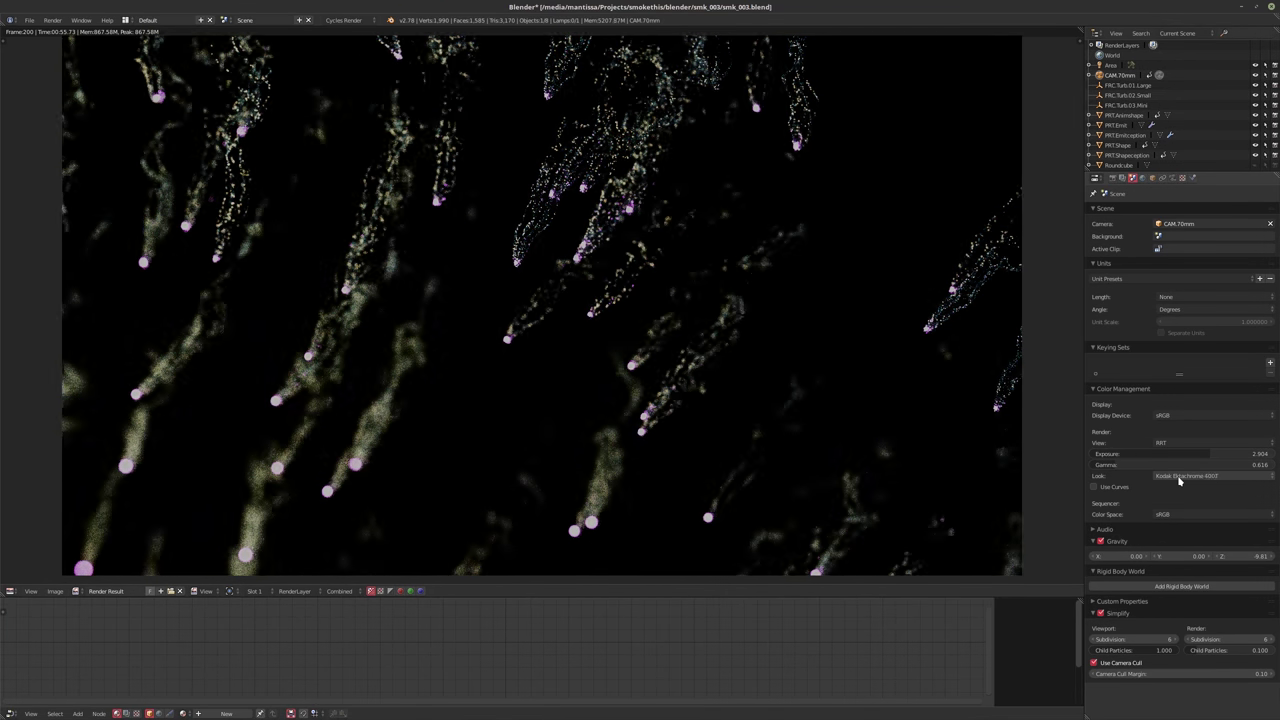
scroll(1179, 481, "down", 1, "ctrl")
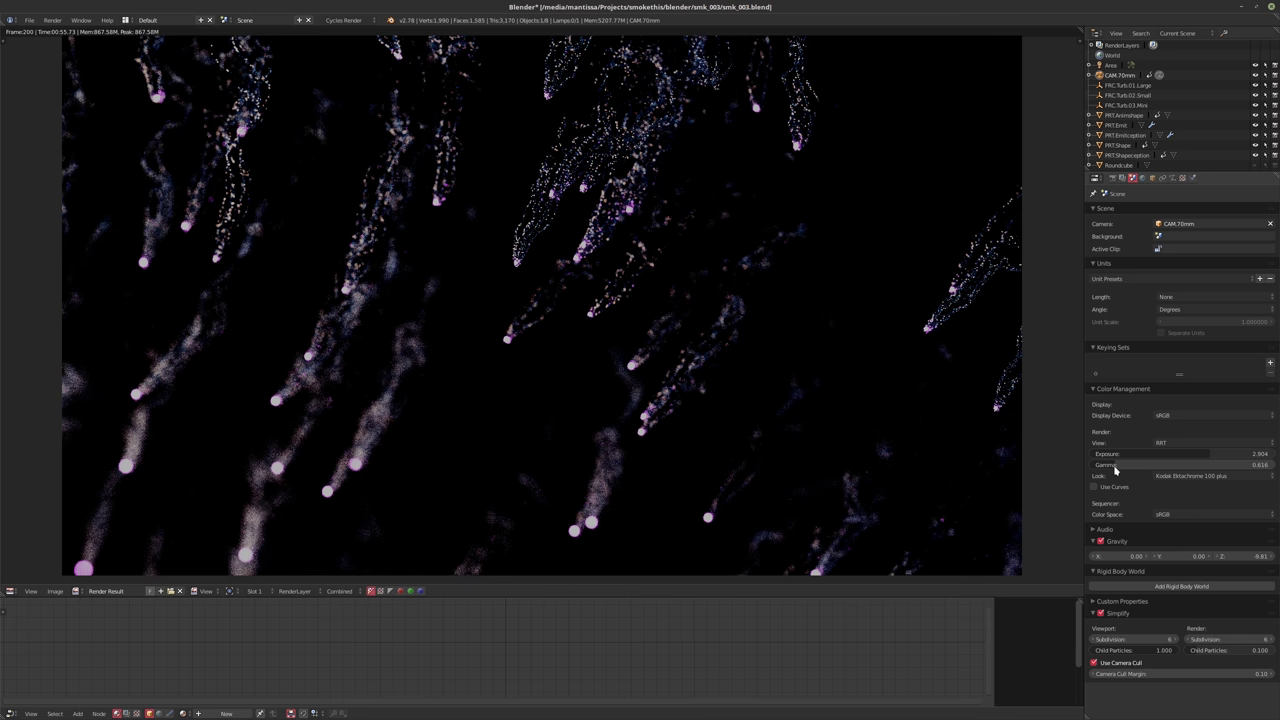
Set the colour management gamma to 3.562 and exposure to 1.644, comparing view transforms but keeping RRT
left_click_drag(1115, 470, 1212, 466)
mouse_move(1230, 453)
left_mouse_down()
mouse_move(1253, 453)
mouse_move(1212, 453)
mouse_move(1222, 467)
left_mouse_up()
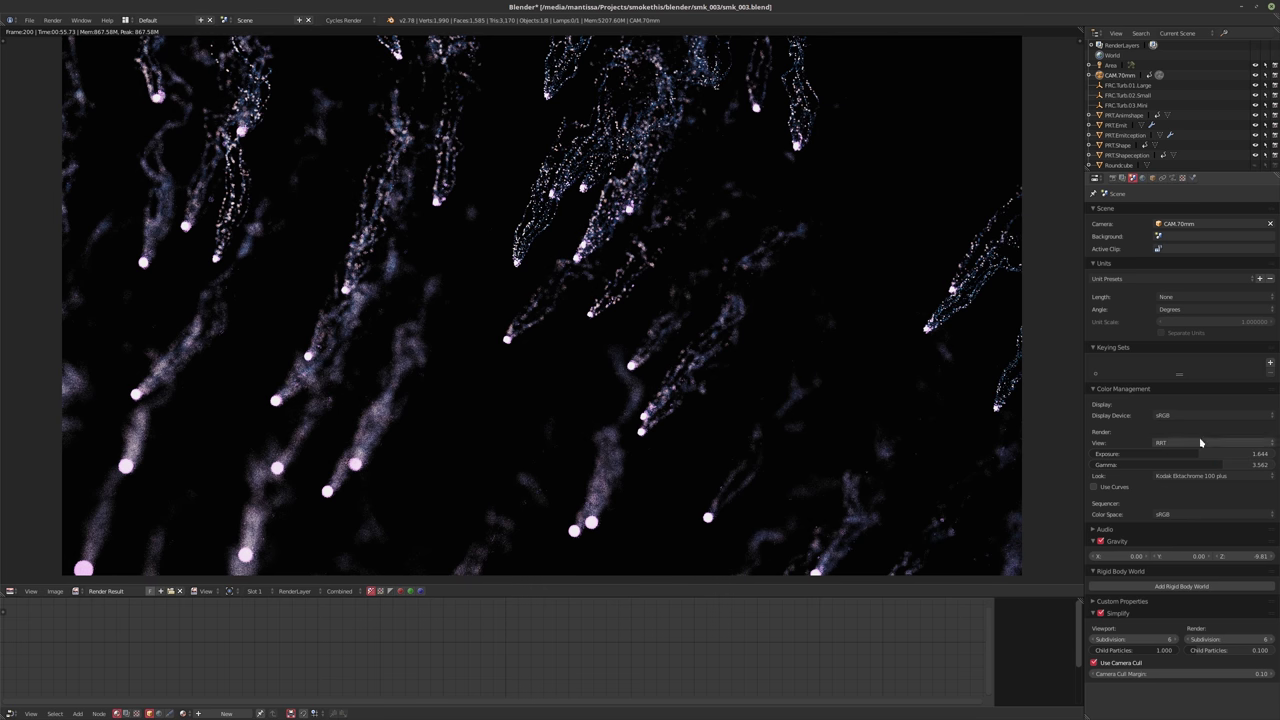
scroll(1177, 444, "down", 1, "ctrl")
scroll(1177, 444, "up", 1, "ctrl")
scroll(1177, 444, "down", 1, "ctrl")
scroll(1177, 444, "up", 1, "ctrl")
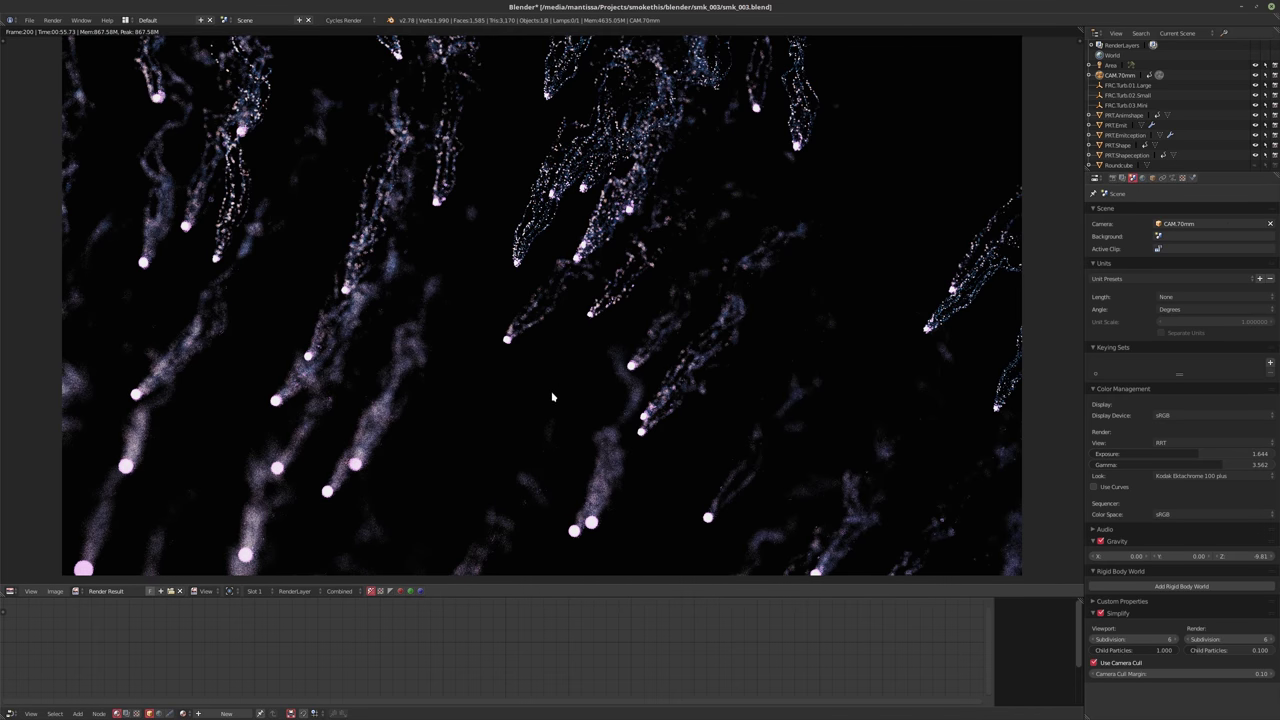
Enlarge the node editor beneath the render result and fit the rendered image into the remaining space
scroll(527, 460, "down", 1)
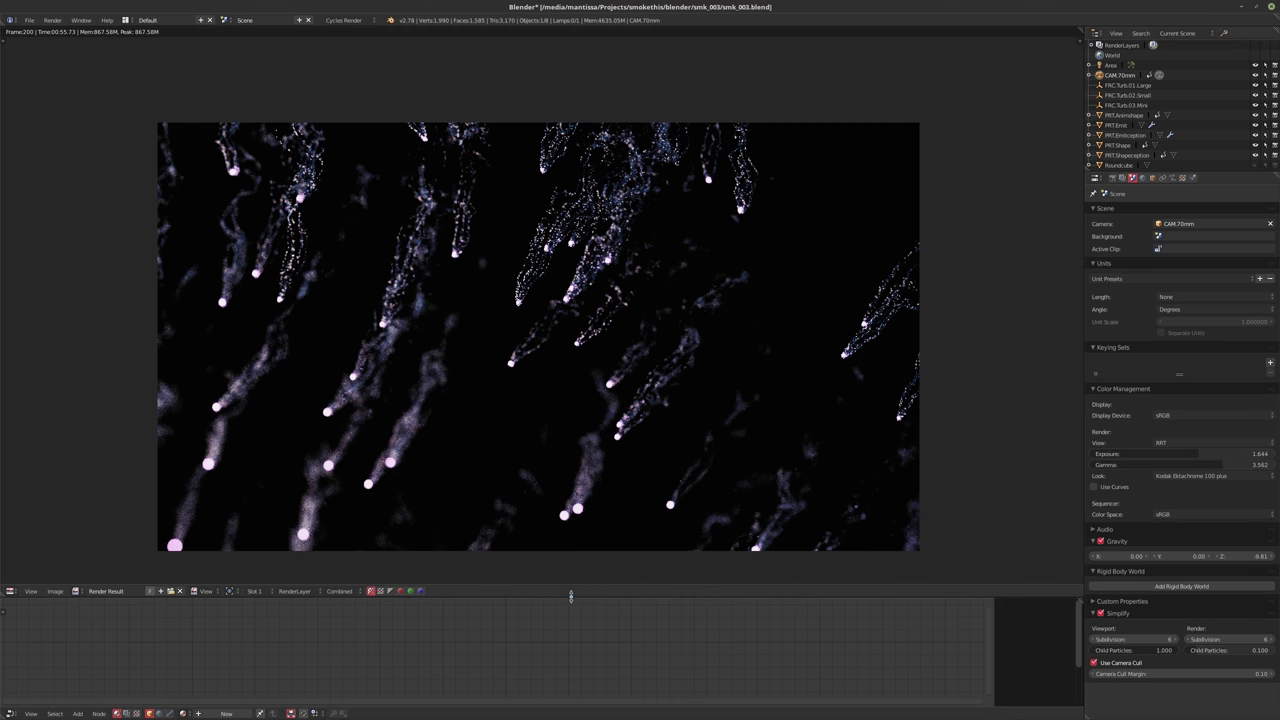
left_click_drag(570, 586, 578, 491)
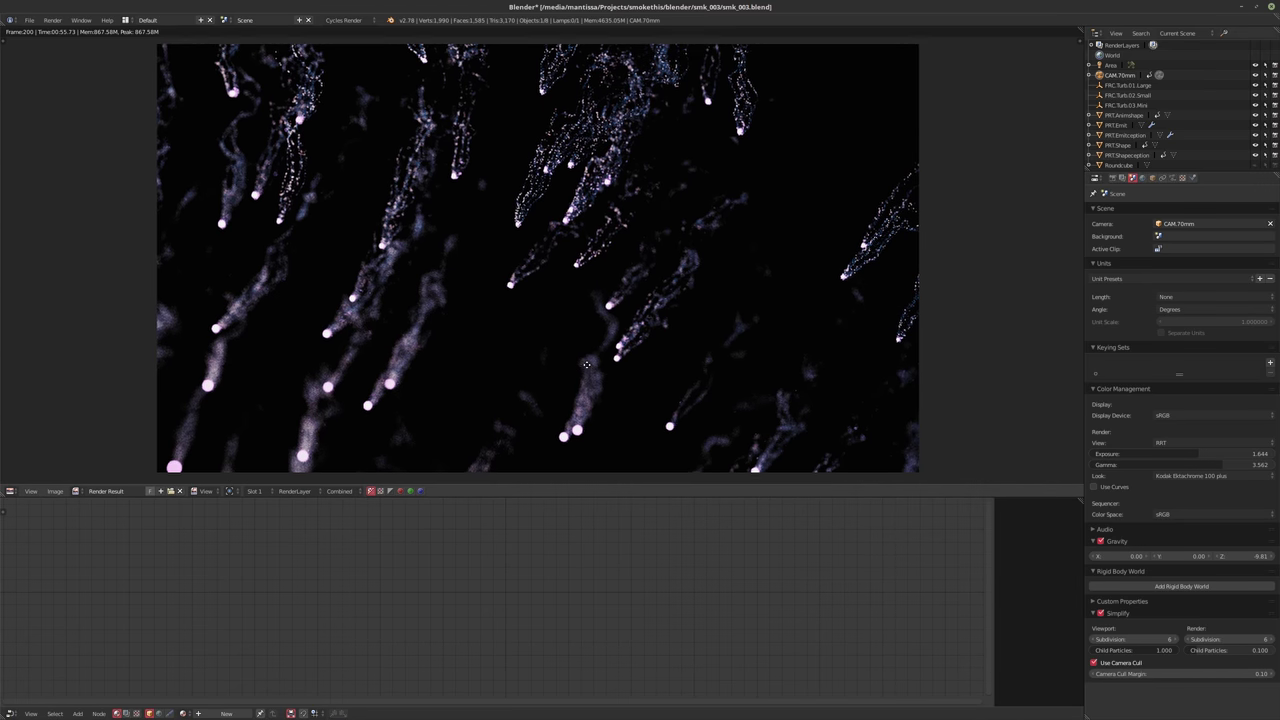
middle_click_drag(586, 400, 588, 378)
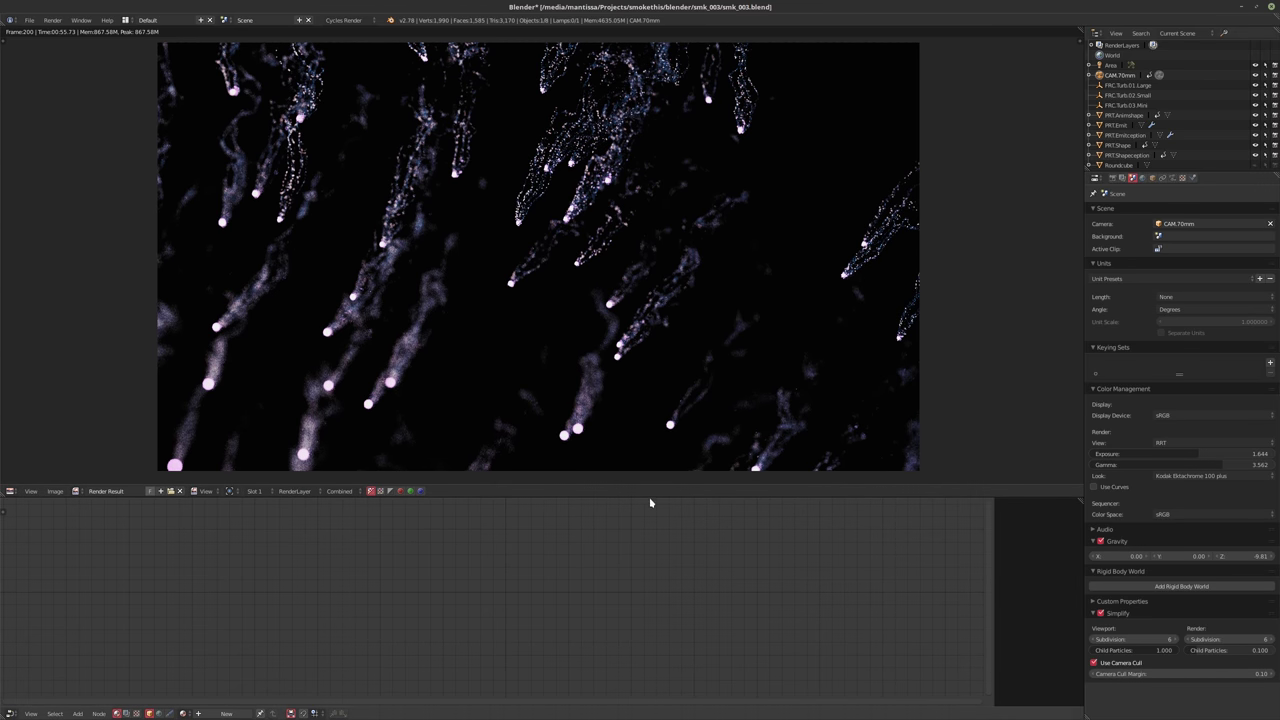
left_click_drag(649, 497, 651, 481)
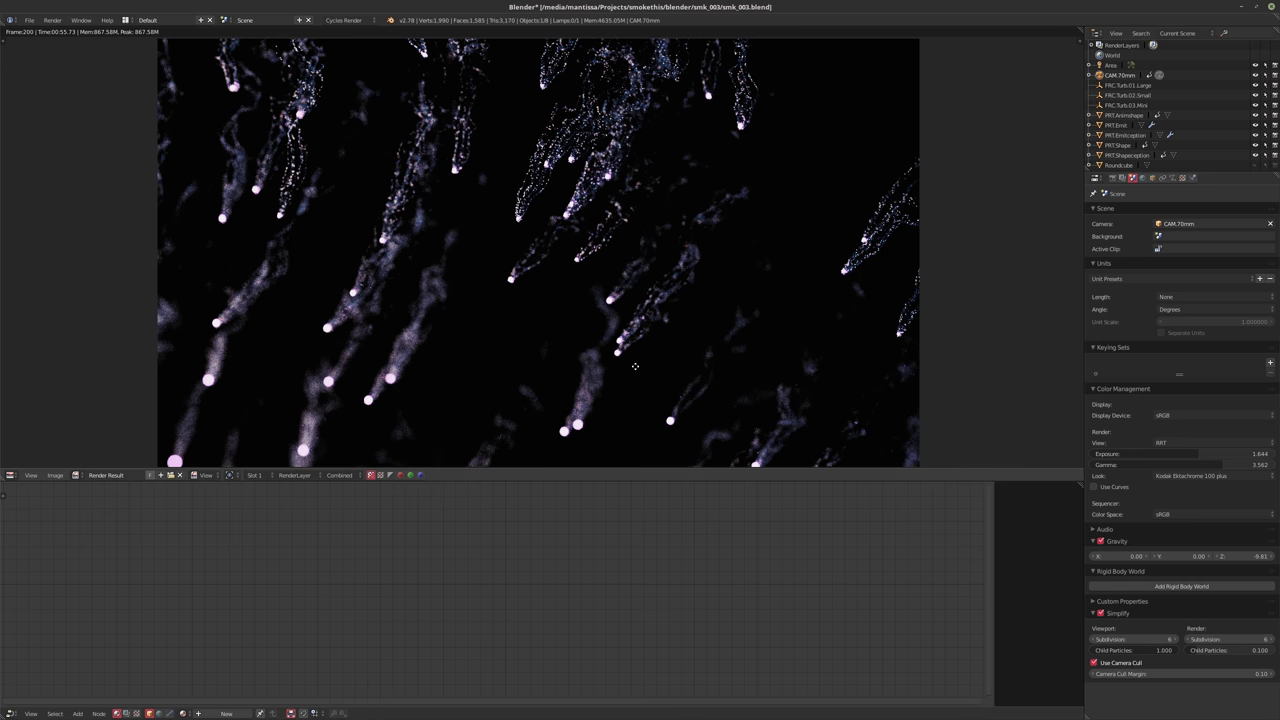
Enable nodes for scene compositing and spread the Render Layers and Composite nodes far apart
left_click(127, 713)
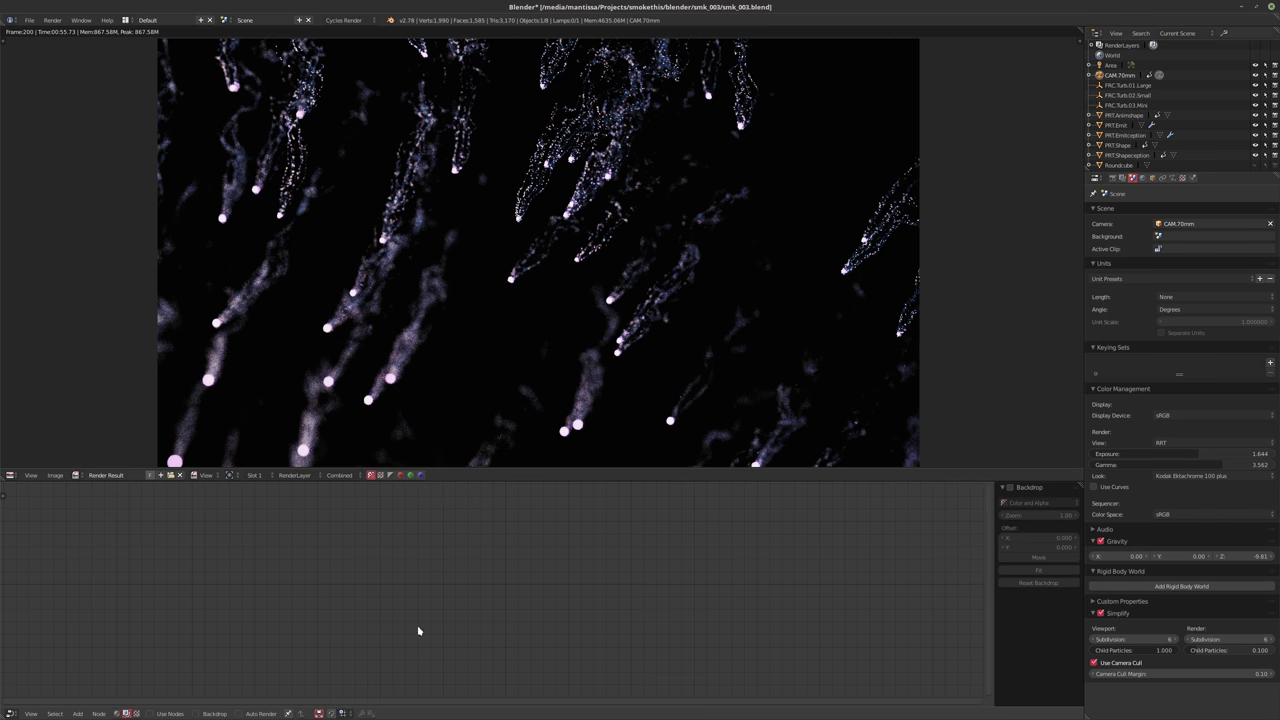
left_click(170, 713)
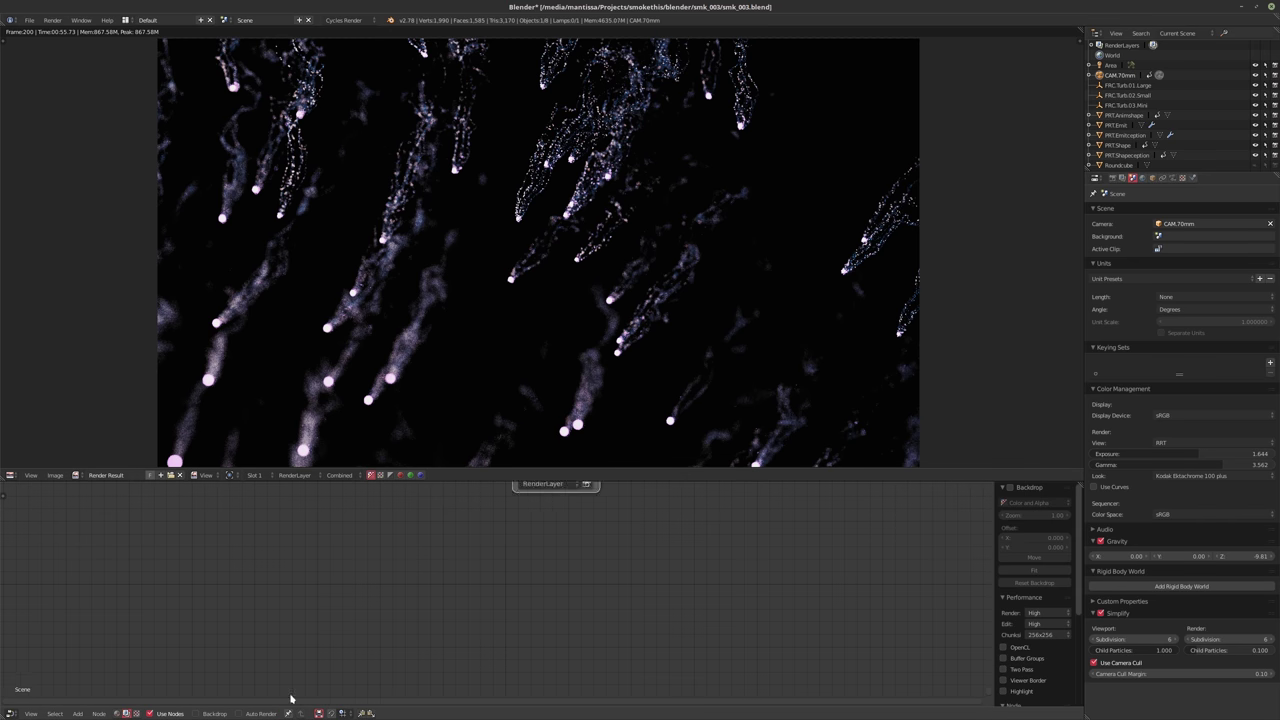
scroll(510, 630, "down", 2)
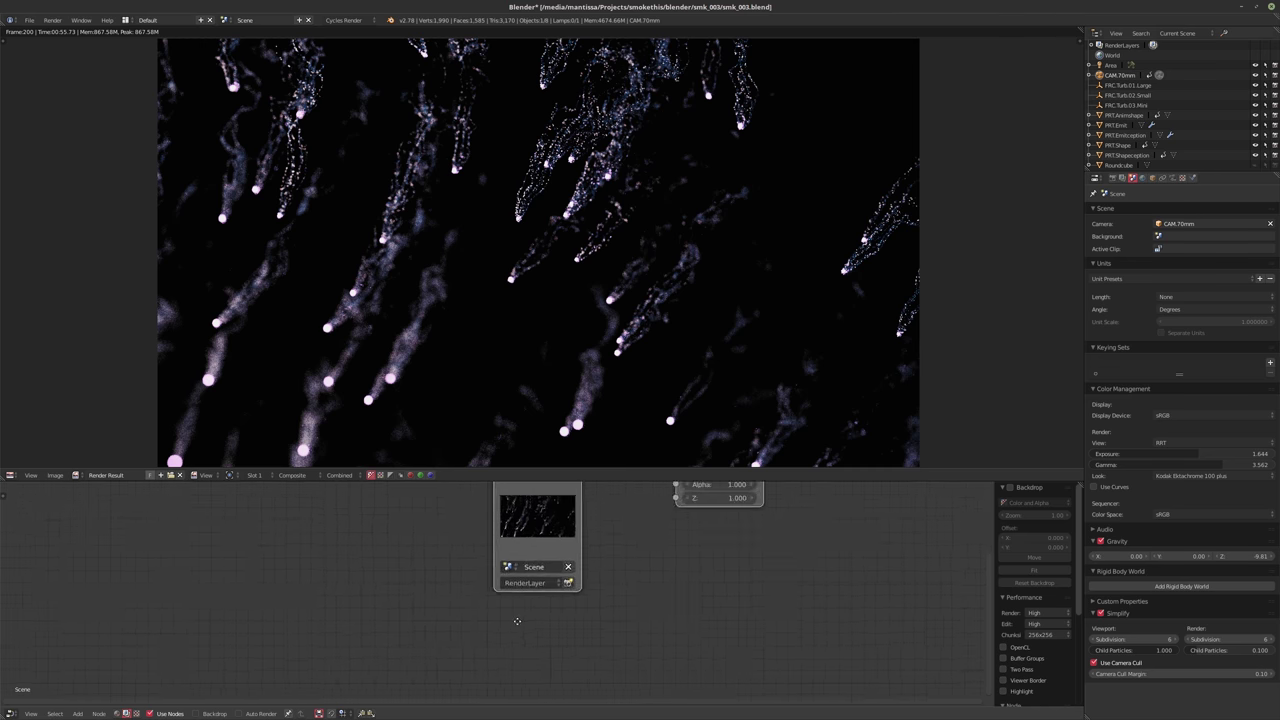
middle_click_drag(515, 623, 580, 615)
left_click_drag(573, 543, 318, 620)
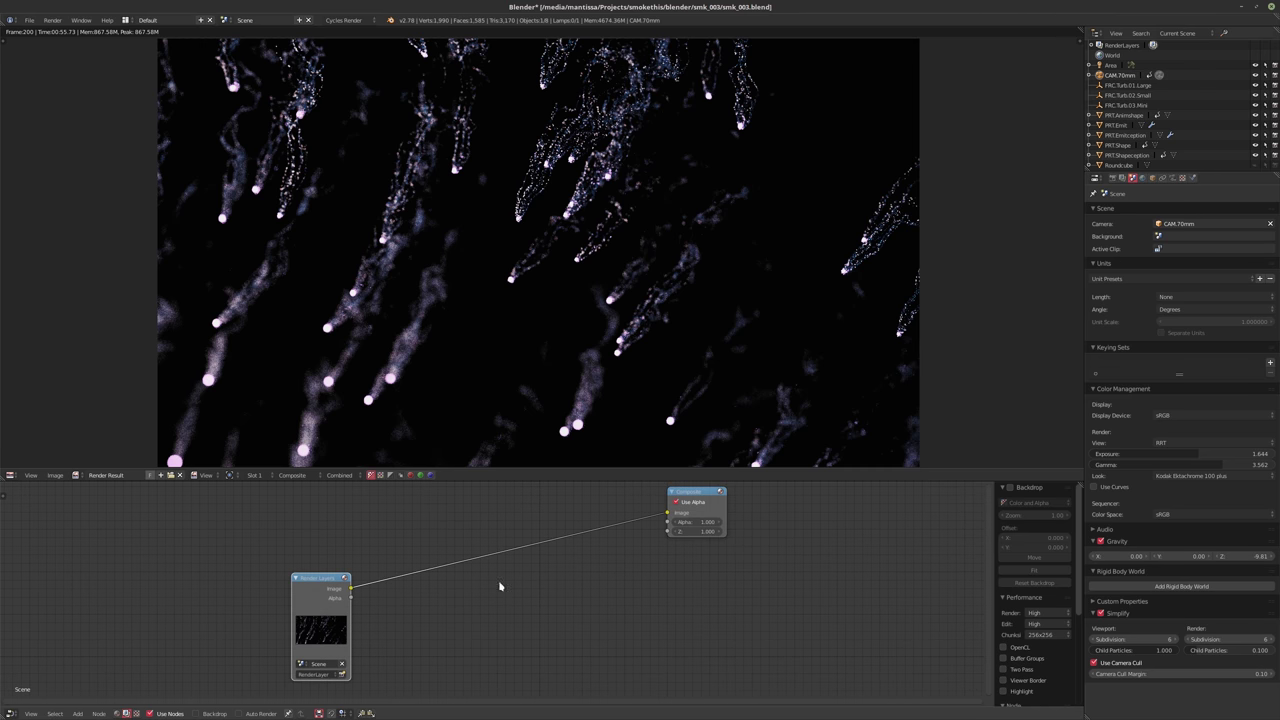
left_click_drag(697, 500, 770, 568)
middle_click_drag(568, 603, 658, 587)
Add a Glare node beside the Render Layers node
key("shift+a")
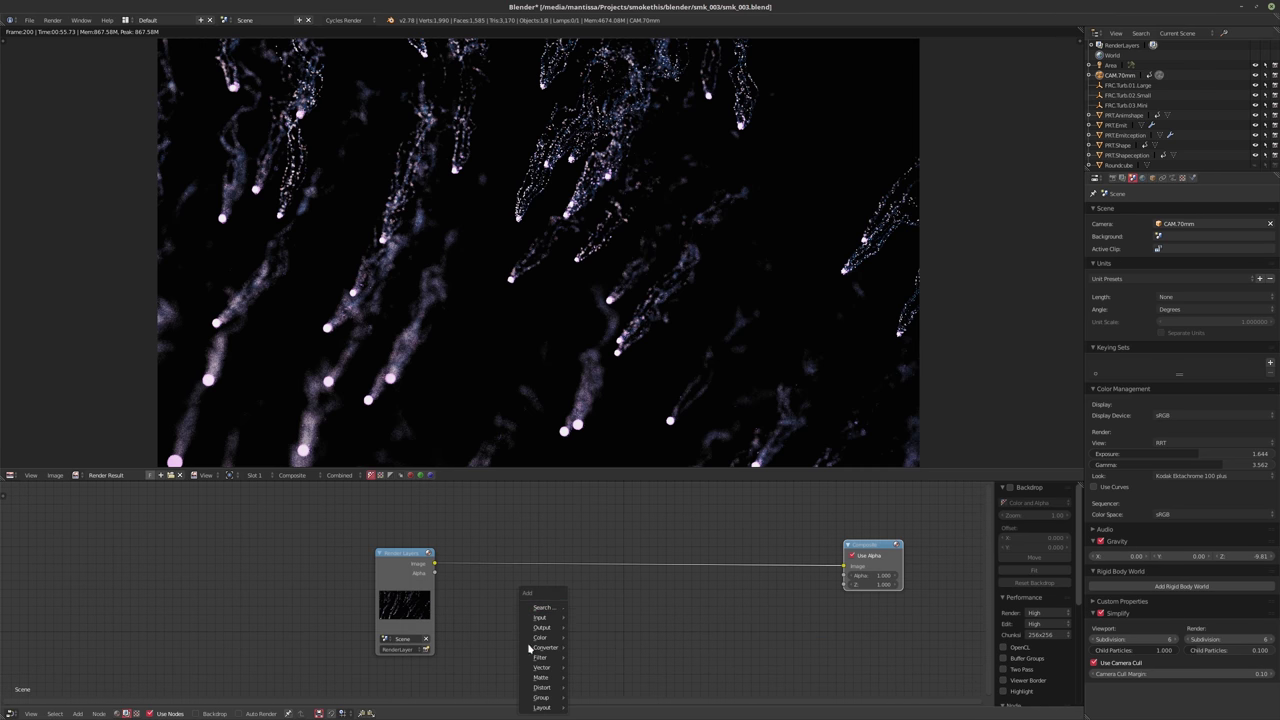
mouse_move(543, 661)
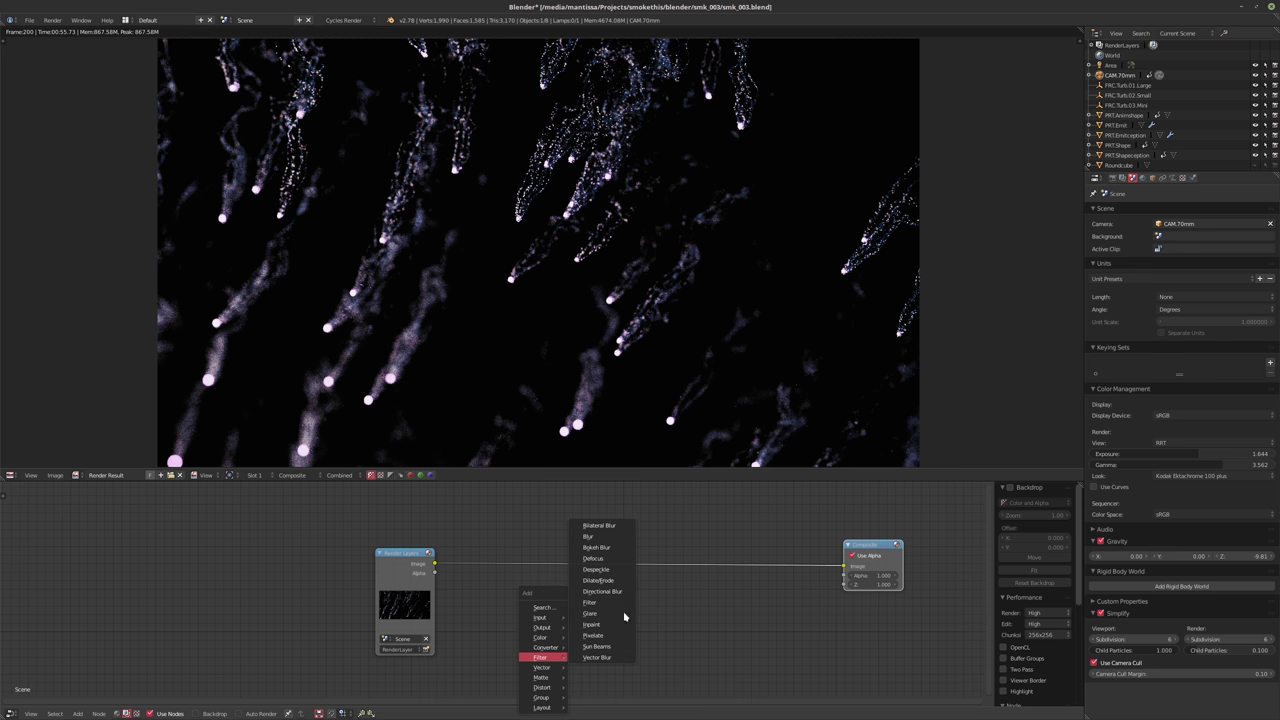
left_click(613, 616)
left_click(500, 612)
Insert a Mix node into the link between the Render Layers and Composite nodes
key("shift+a")
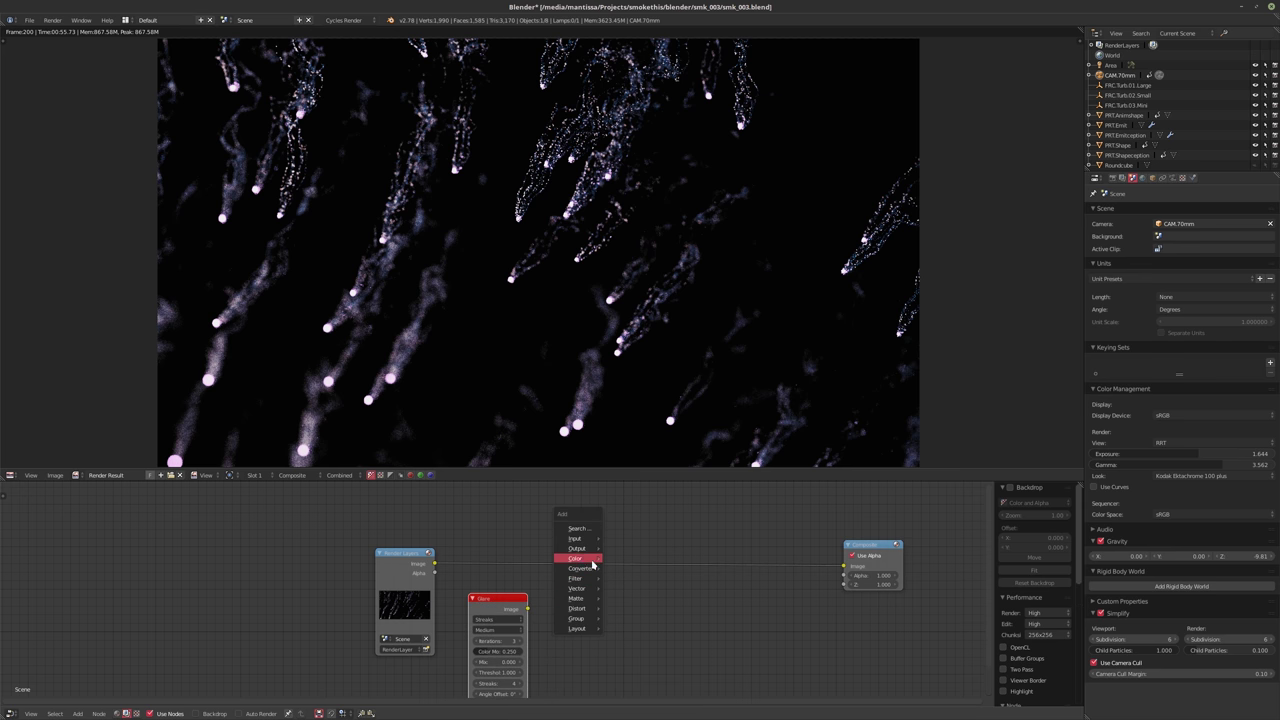
mouse_move(592, 558)
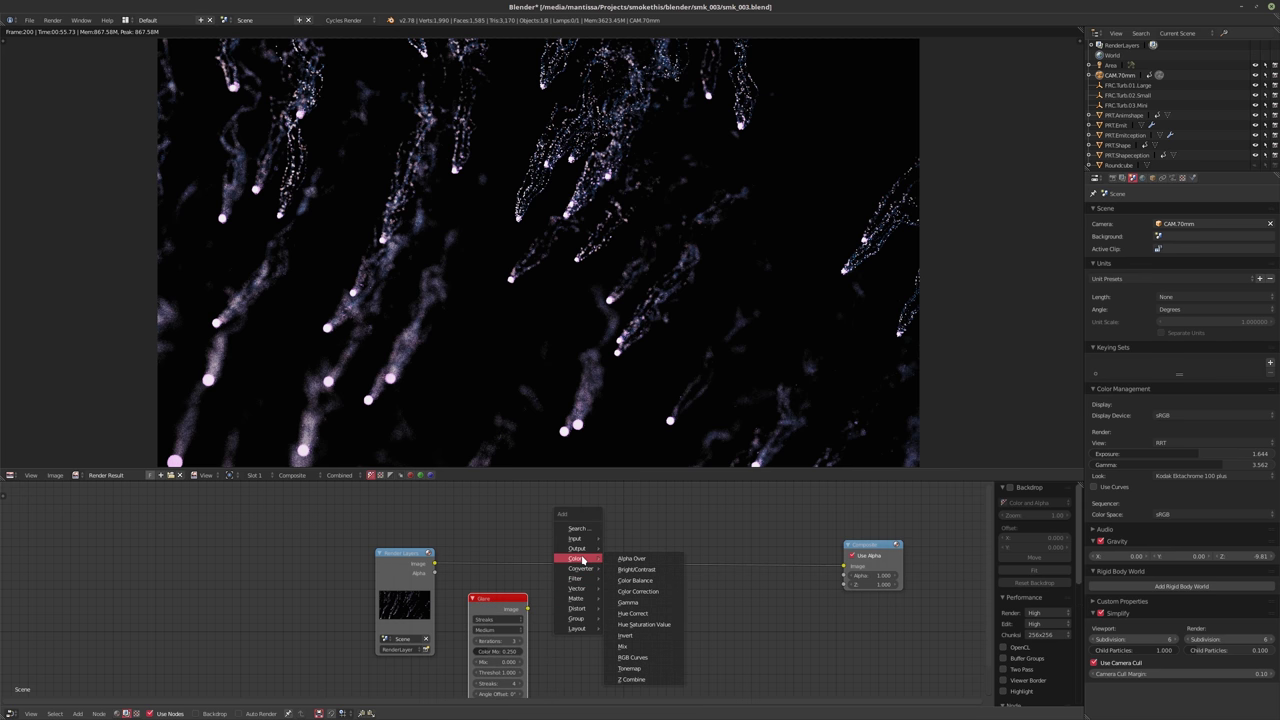
left_click(622, 646)
left_click(582, 572)
Route the render image through the Glare node into the Mix node's second input, and set the blend type to Add
left_click_drag(528, 609, 555, 606)
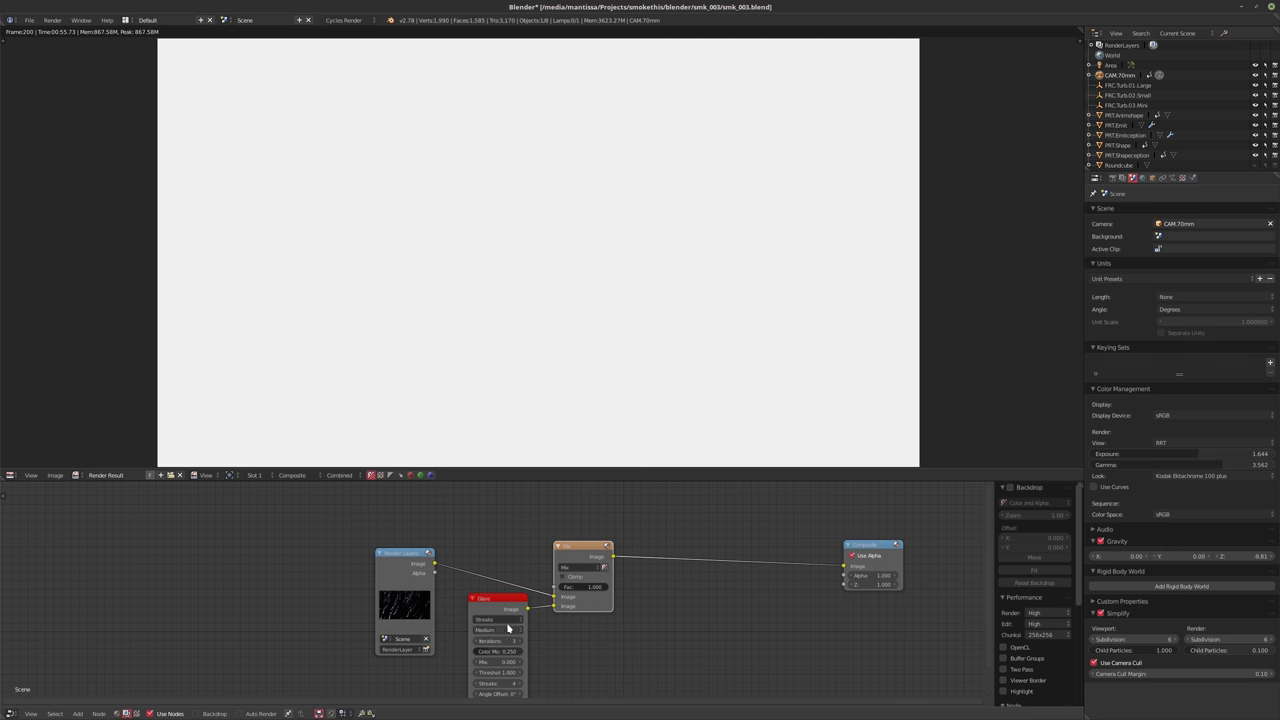
left_click_drag(434, 563, 471, 713)
scroll(577, 626, "up", 1)
left_click(567, 553)
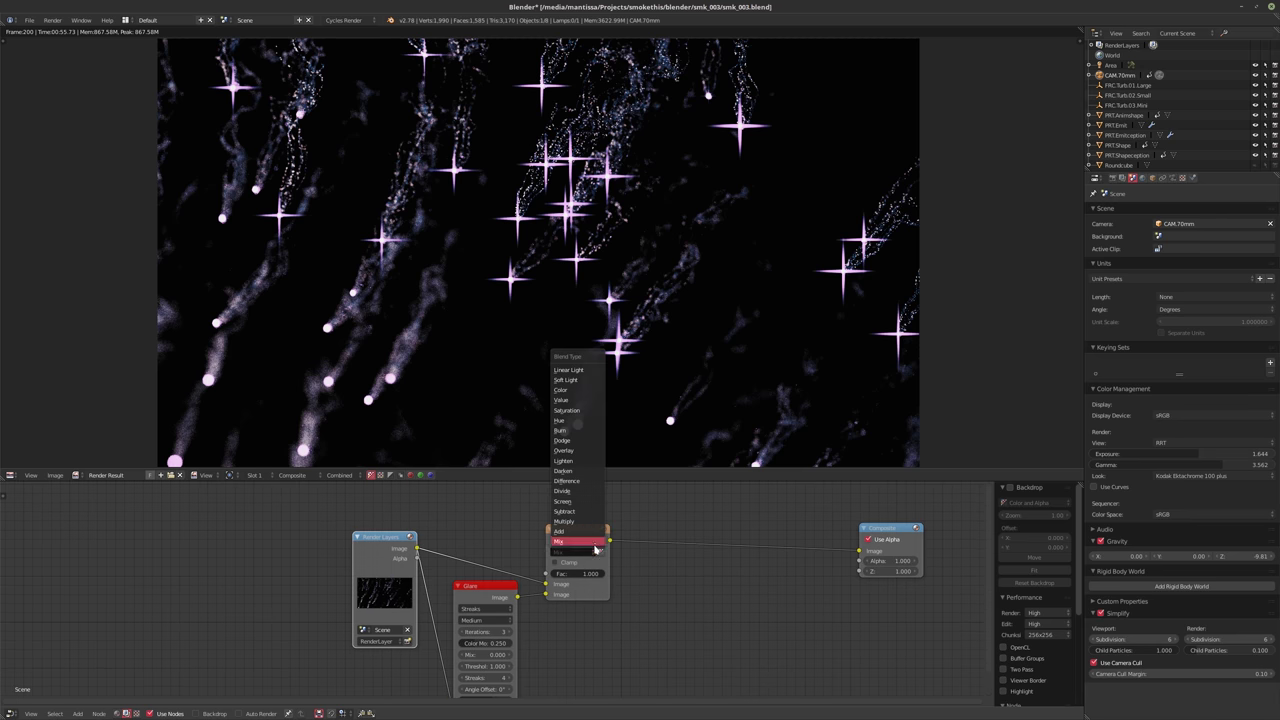
left_click(573, 531)
Set the Glare node's mix to 1.000
middle_click_drag(634, 603, 660, 543)
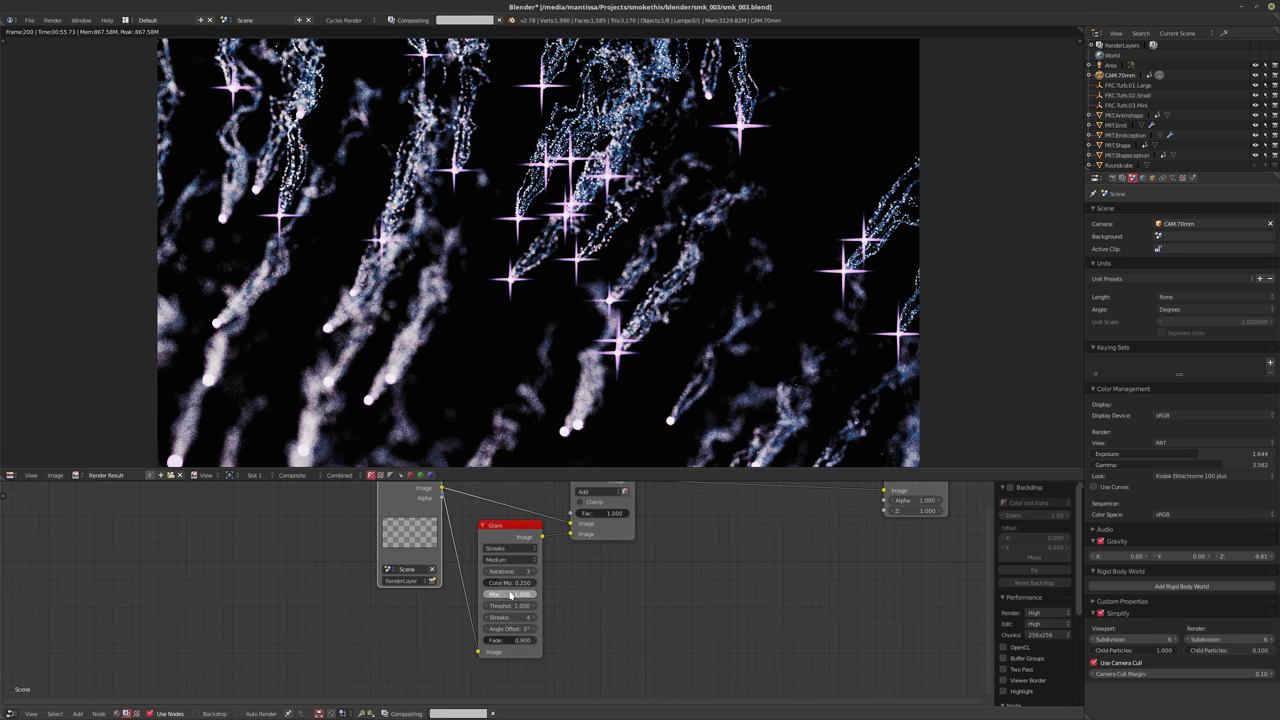
left_click_drag(512, 594, 641, 601)
scroll(641, 601, "up", 2)
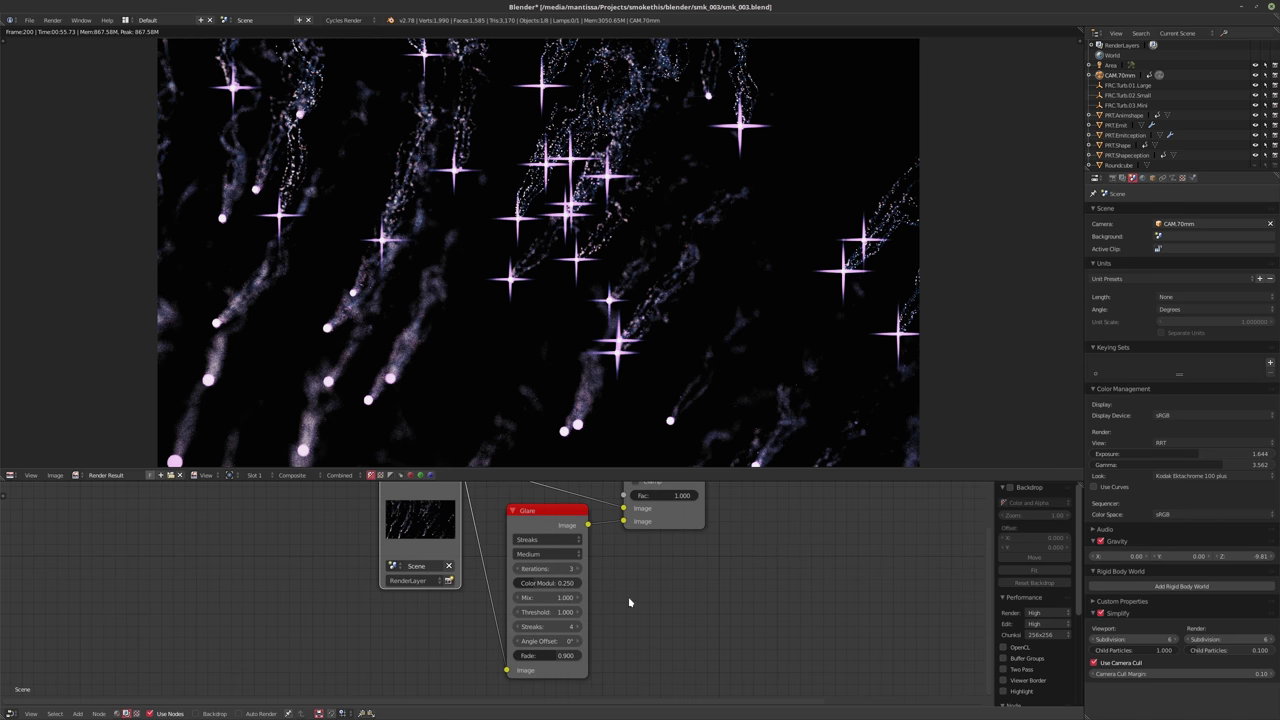
Keep the Glare node's quality at Medium and change its glare type to Fog Glow
left_click(570, 555)
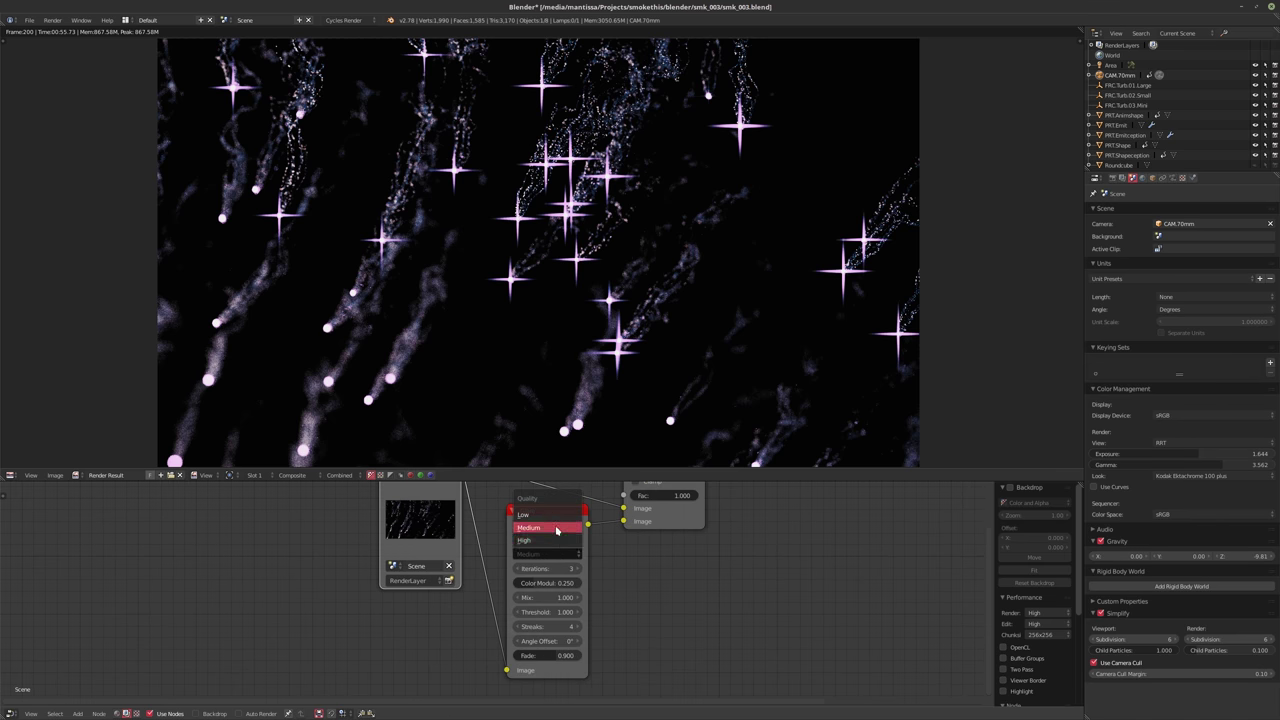
left_click(556, 527)
left_click(560, 541)
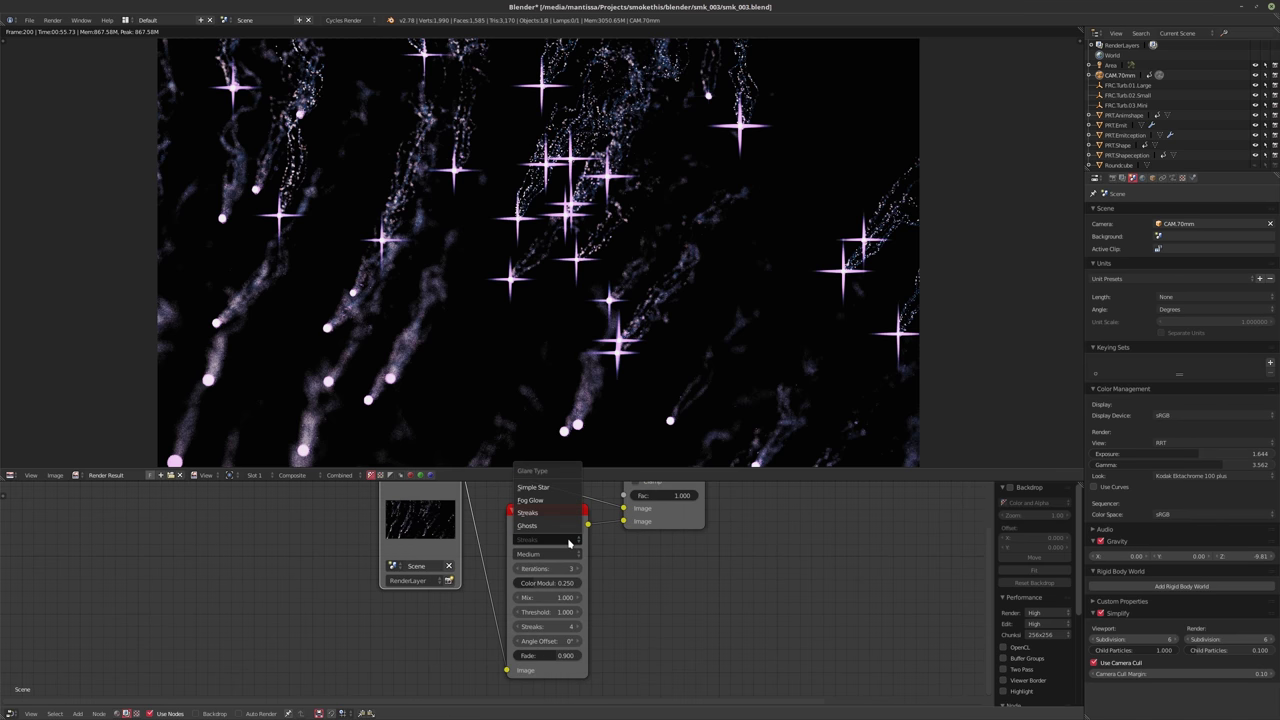
left_click(530, 500)
Set the Glare node's threshold to 0.5
mouse_move(717, 586)
middle_mouse_down()
mouse_move(680, 571)
mouse_move(649, 600)
middle_mouse_up()
scroll(660, 595, "up", 2)
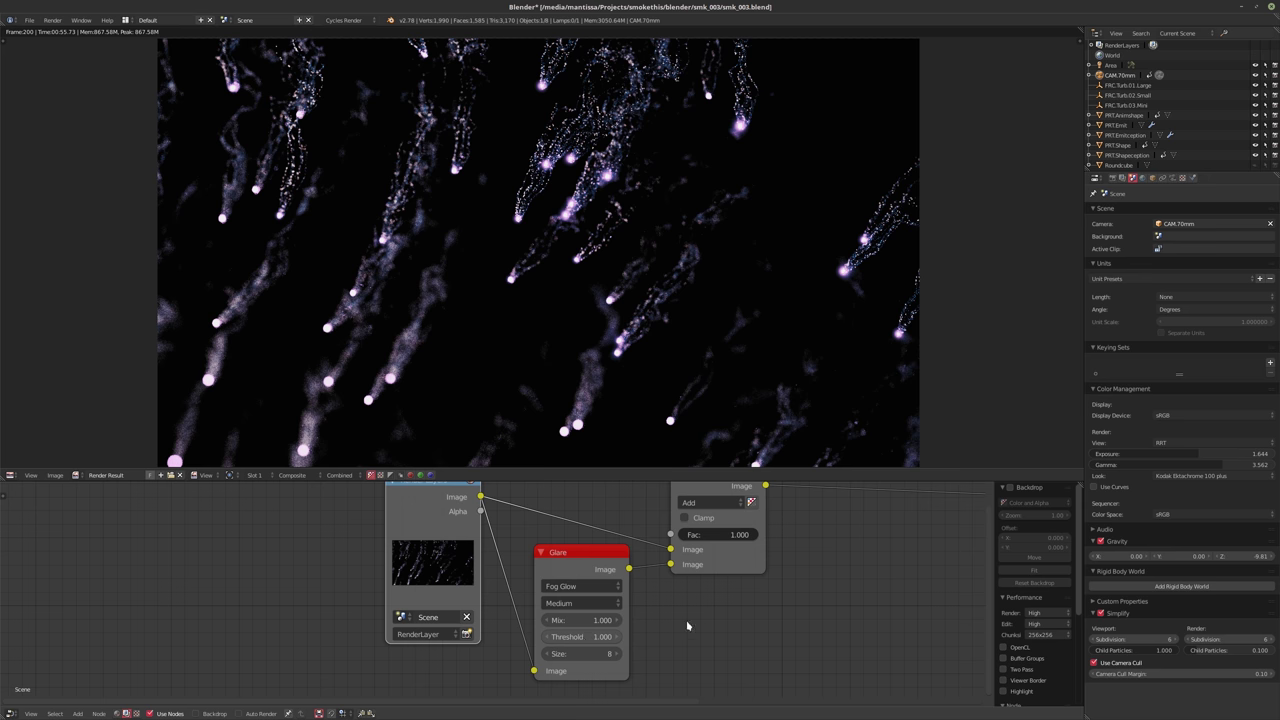
left_click(580, 636)
type("0.5")
key("Return")
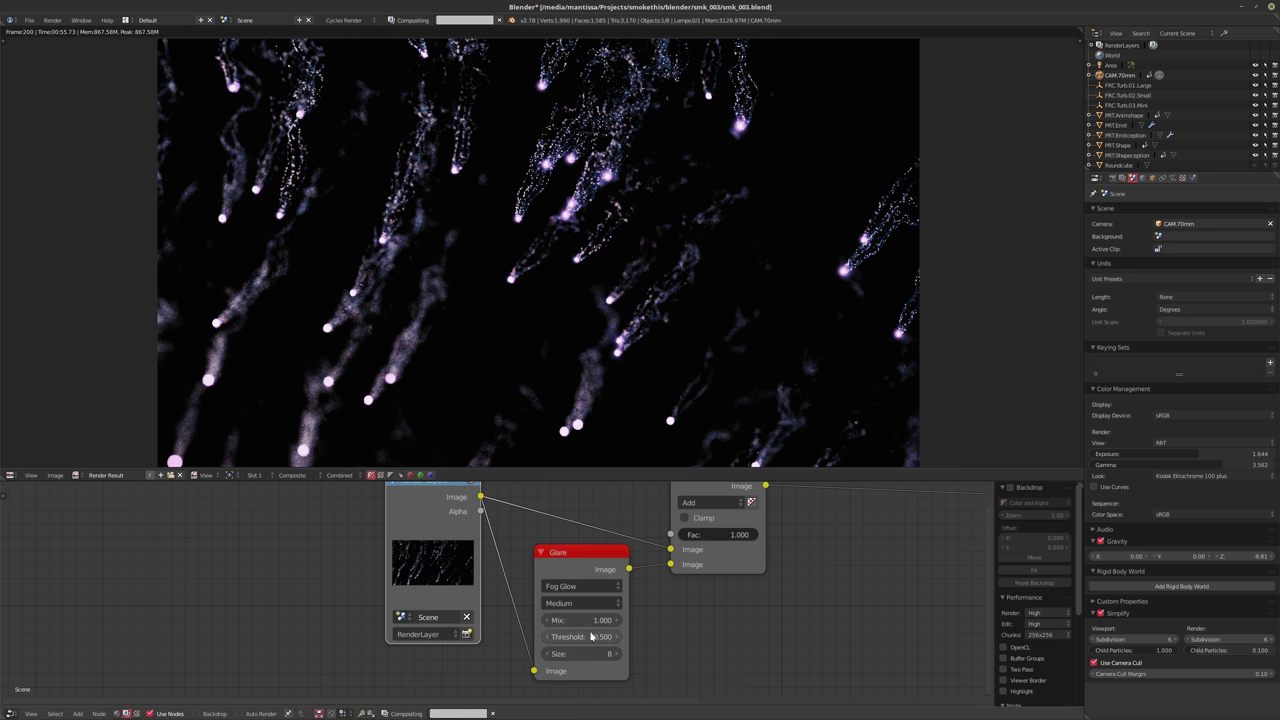
Save the scene over the existing smk_003.blend file
scroll(551, 579, "up", 2)
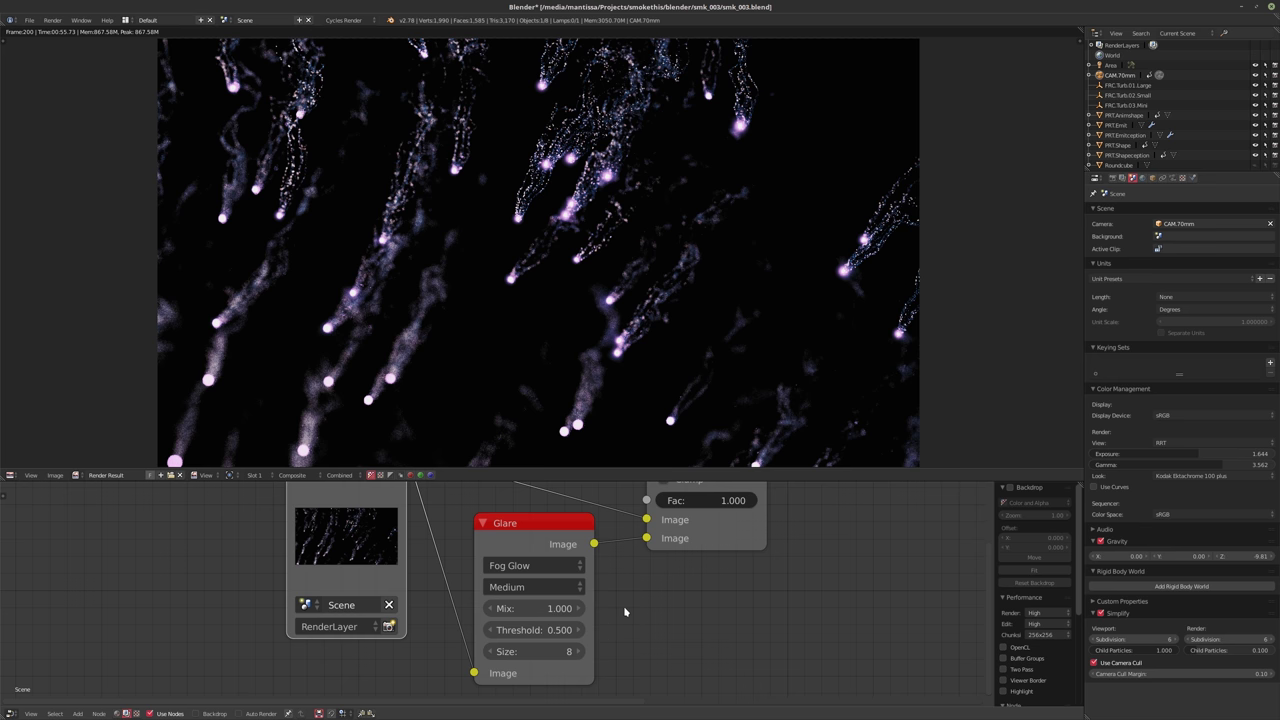
middle_click_drag(640, 629, 564, 618)
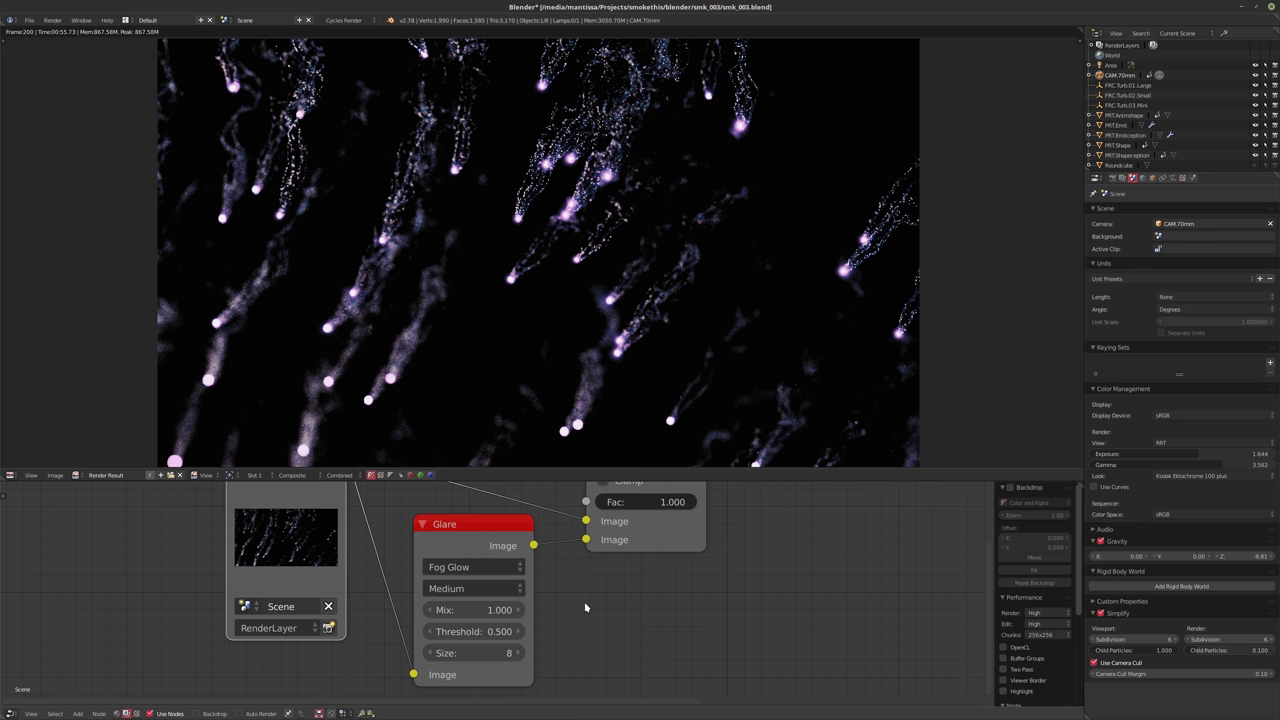
scroll(586, 603, "down", 2)
middle_click_drag(586, 603, 527, 647)
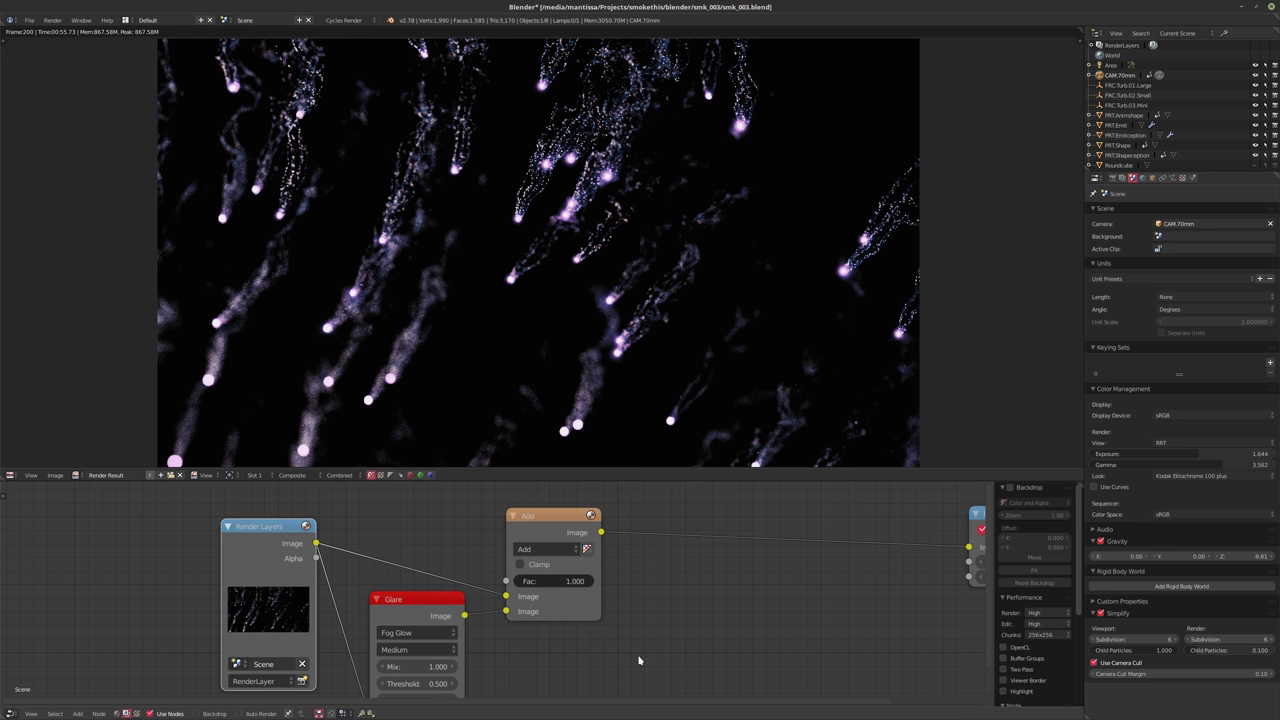
scroll(746, 593, "down", 2)
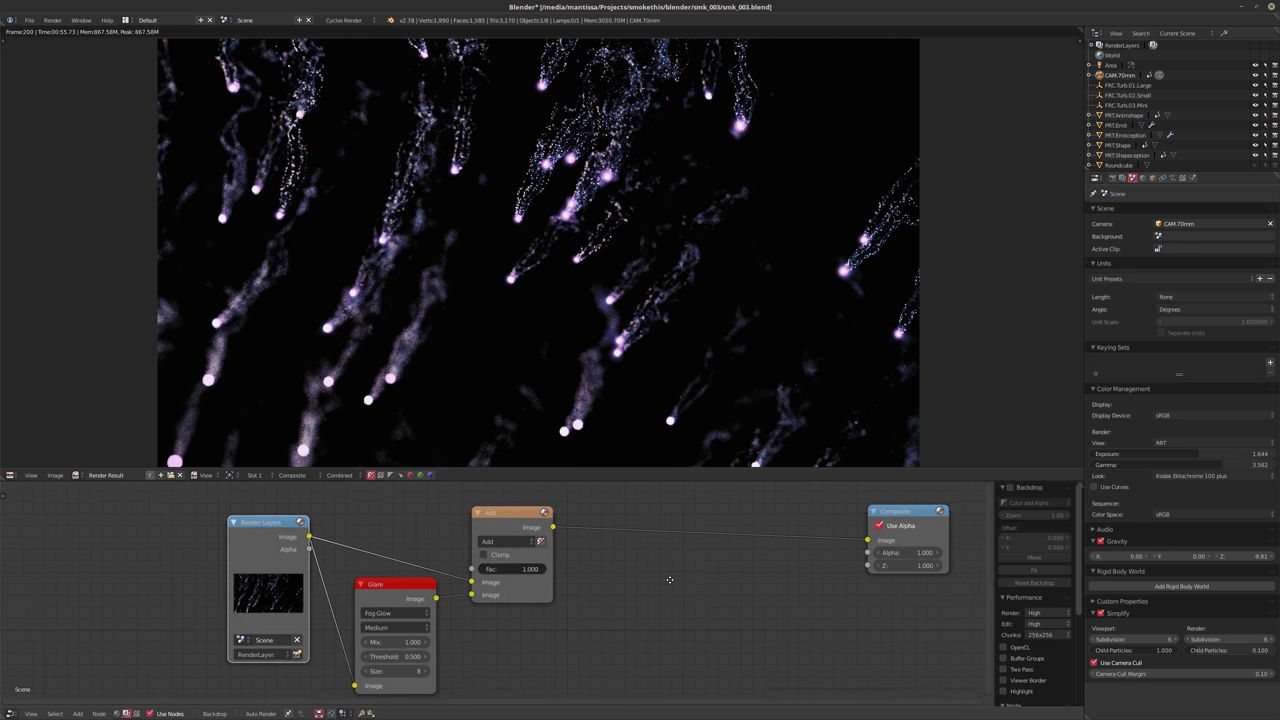
middle_click_drag(669, 583, 651, 580)
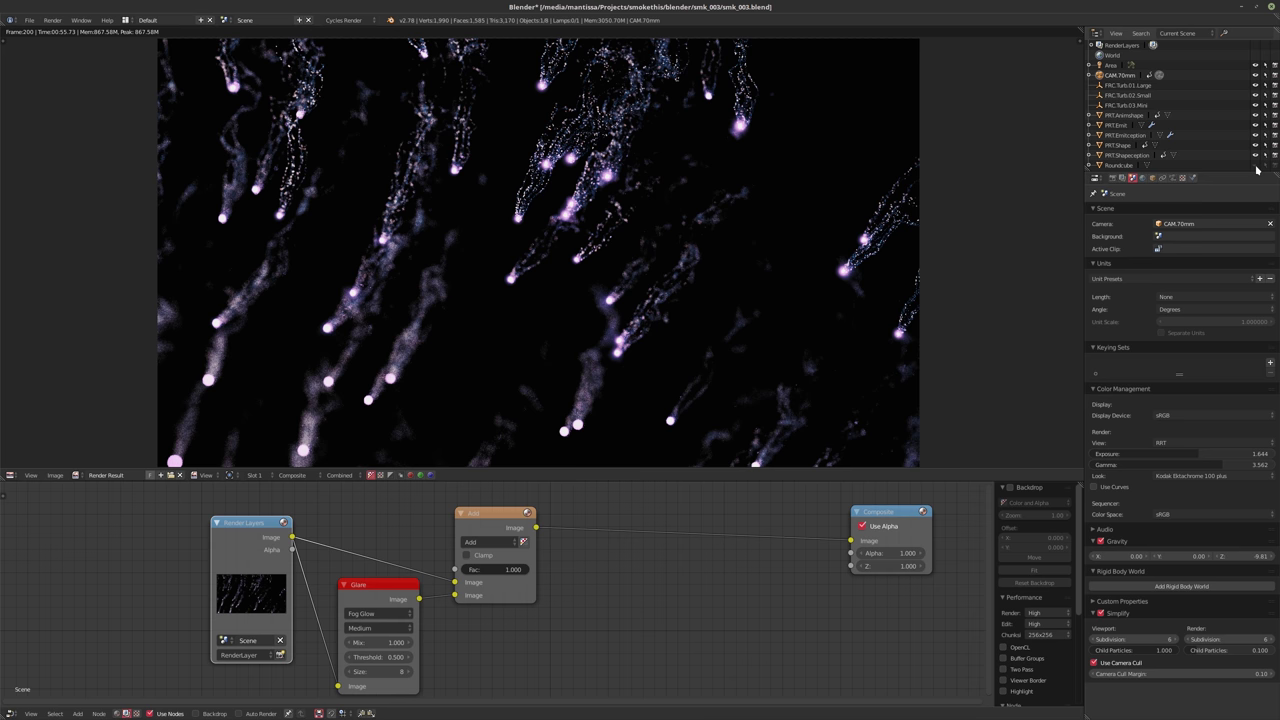
key("ctrl+s")
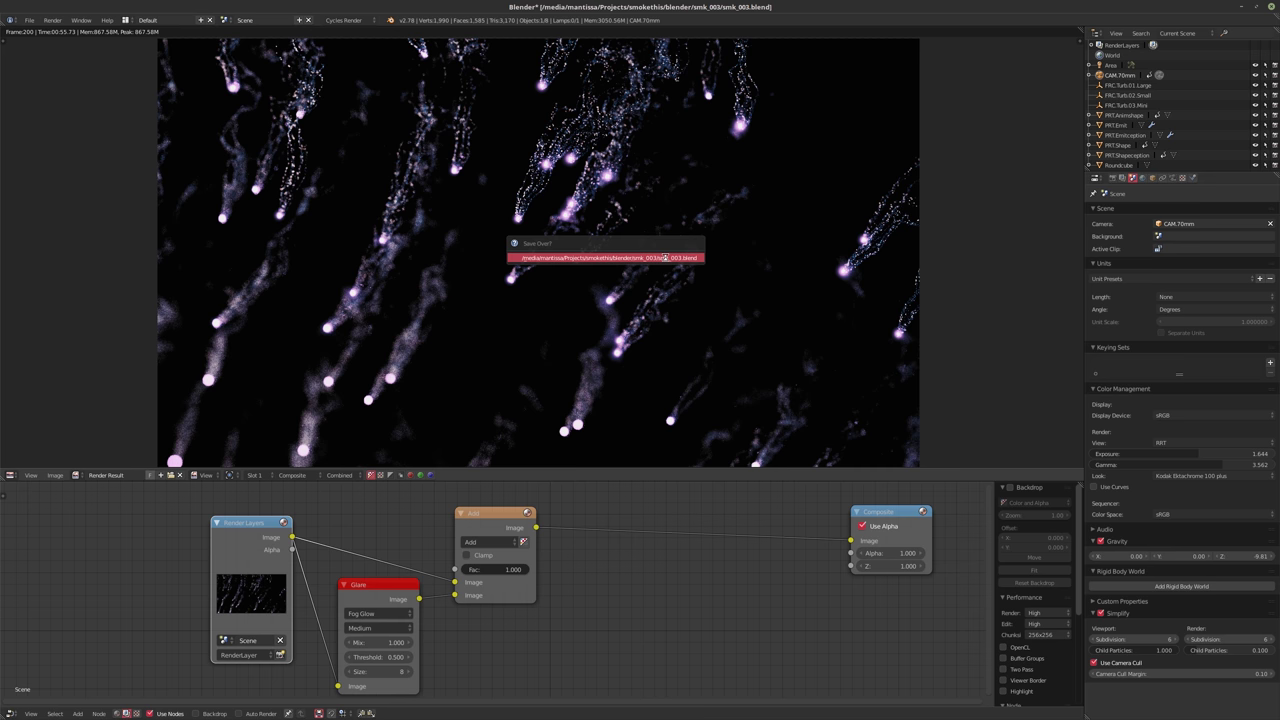
left_click(665, 258)
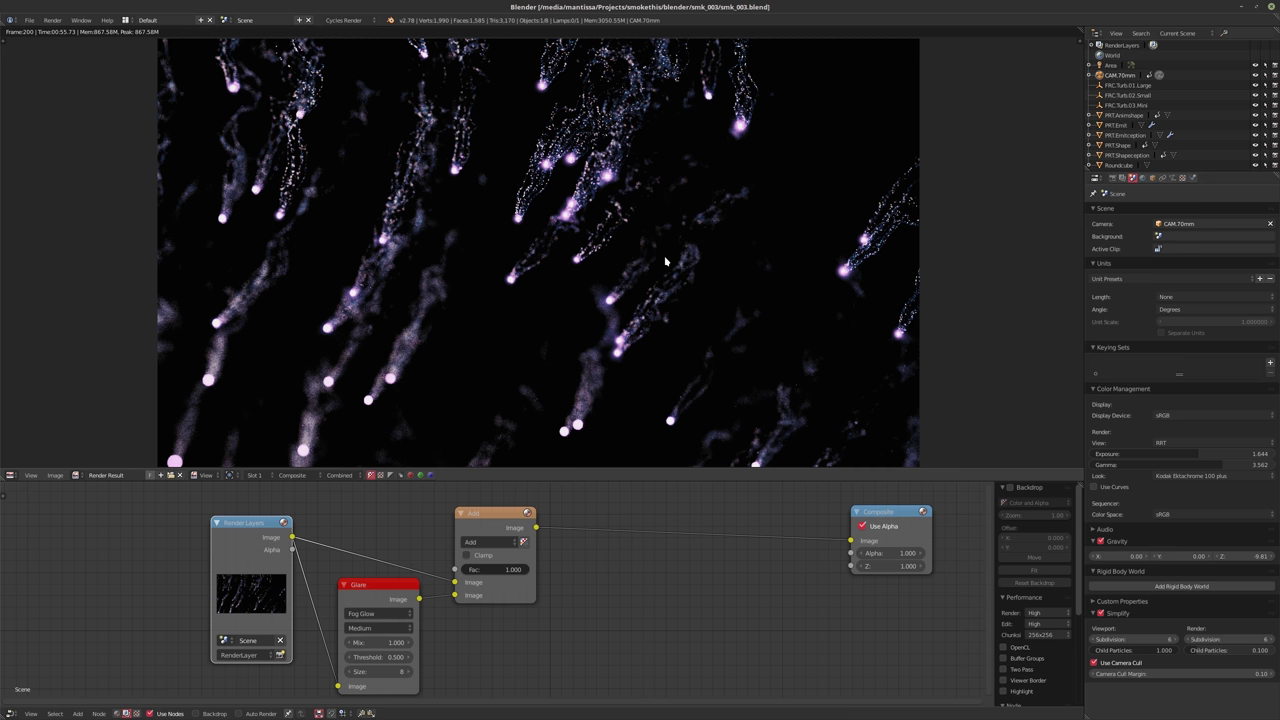
Render frame 200, stop it partway, and display the partial result in the UV/Image Editor in place of the 3D view
key("F12")
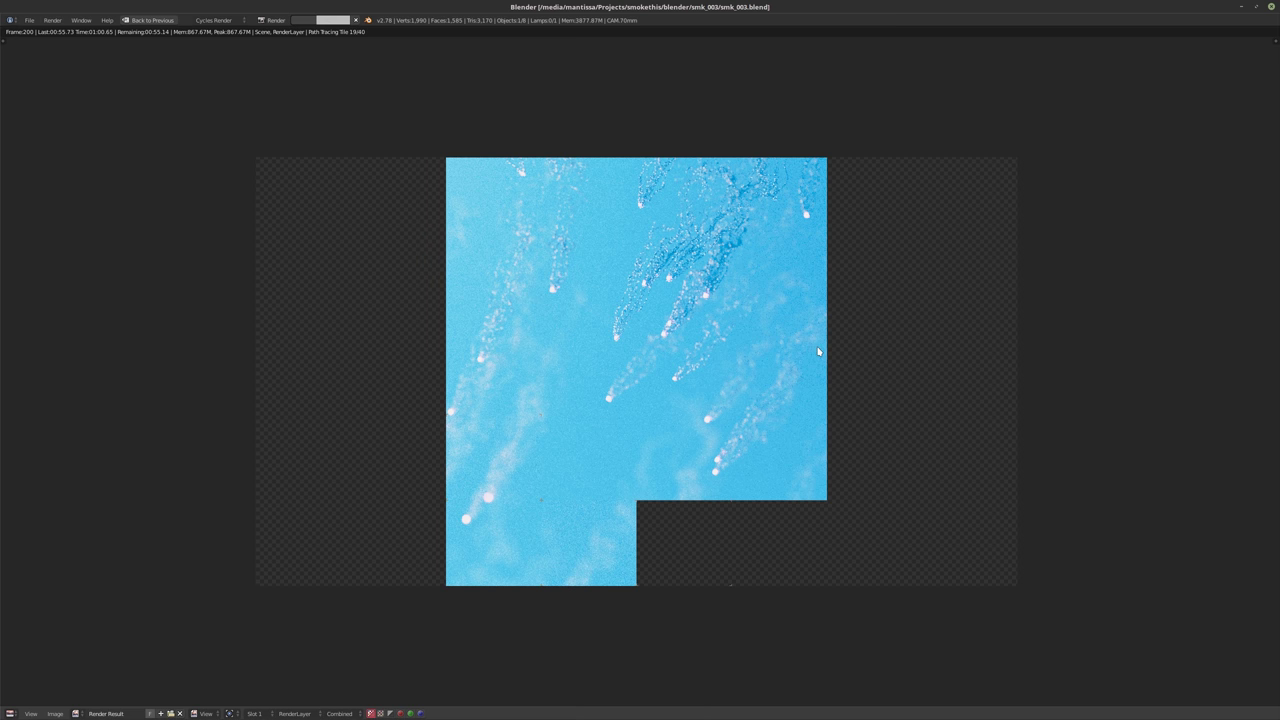
key("Escape")
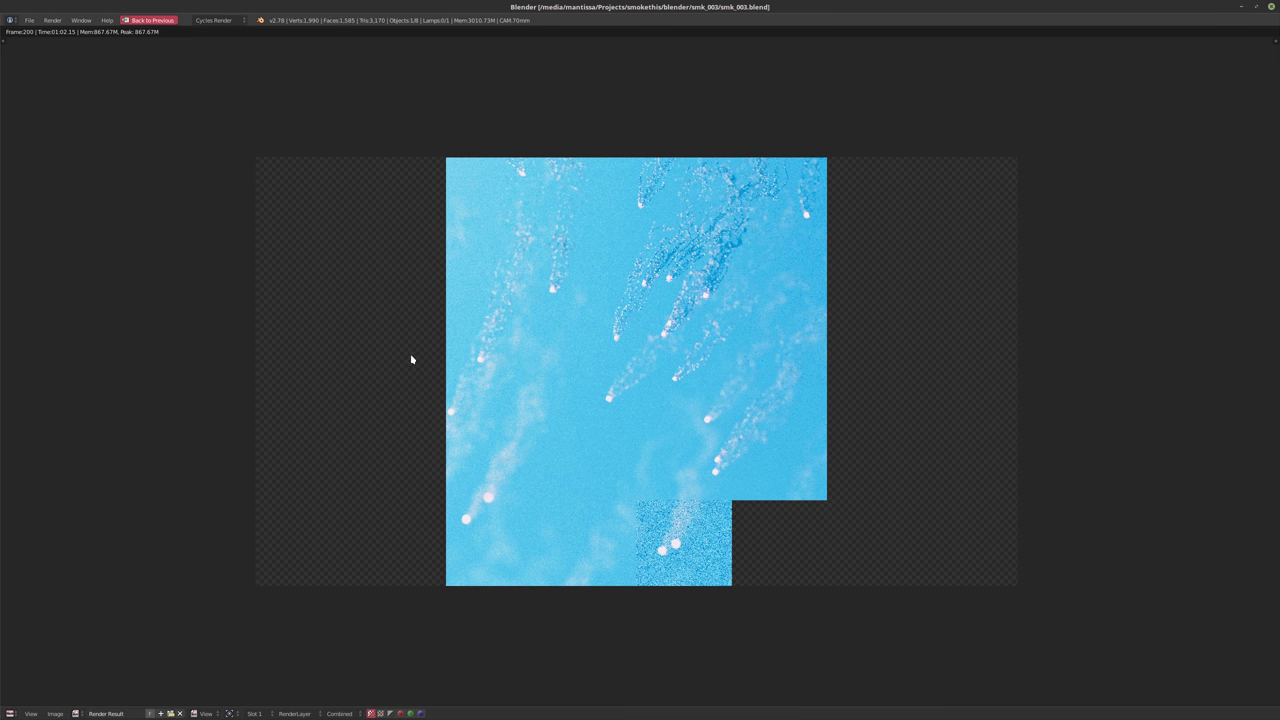
key("Escape")
left_click(12, 474)
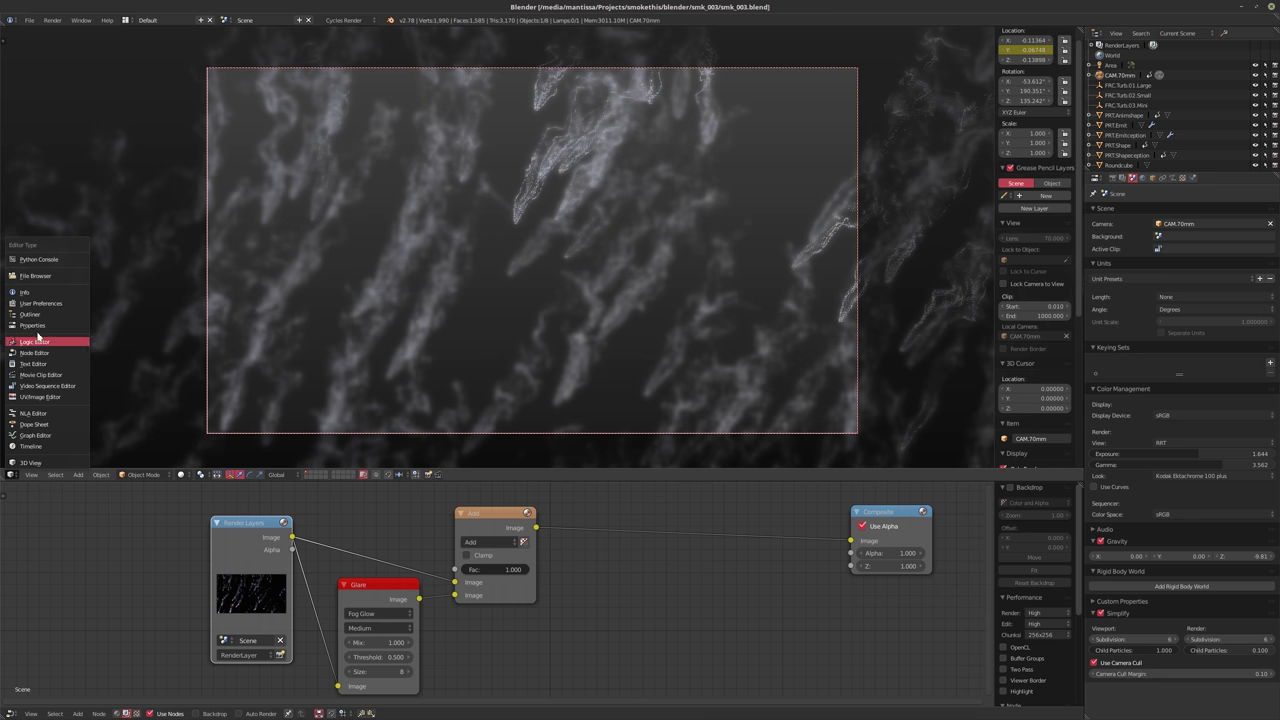
left_click(40, 397)
Set the scene's colour management gamma to 0
left_click(1166, 179)
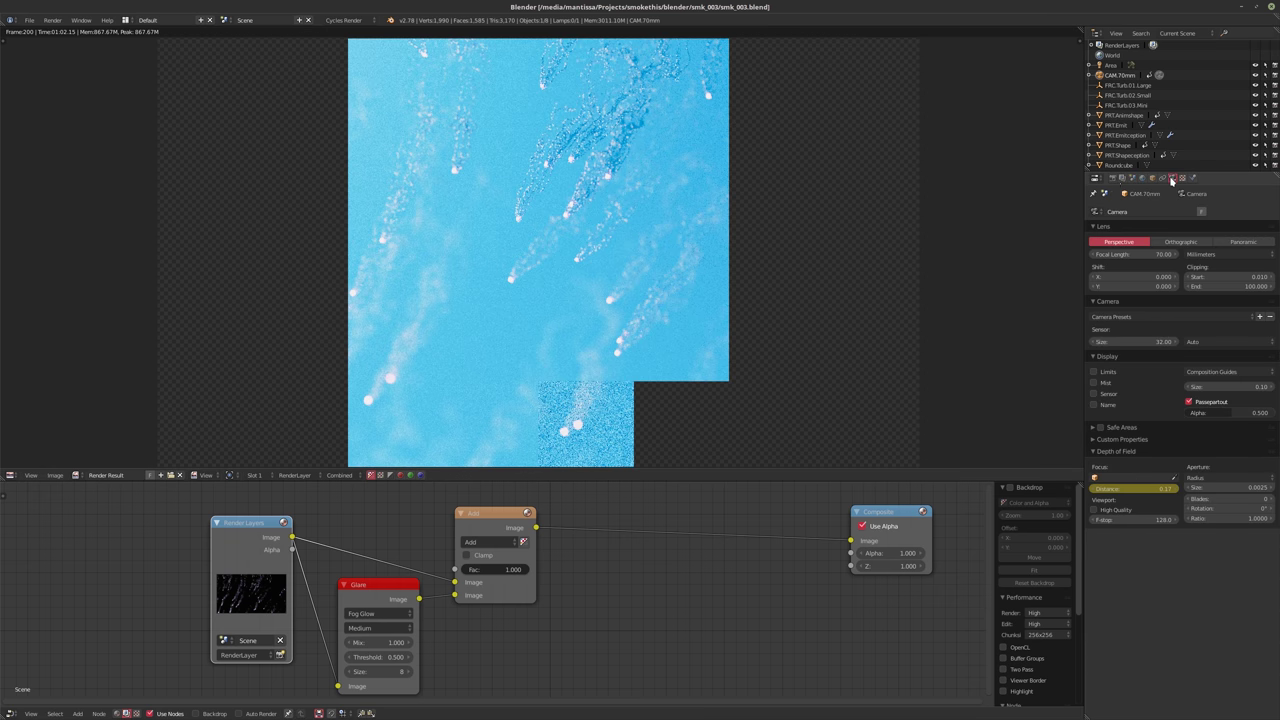
left_click(1114, 178)
left_click(1132, 178)
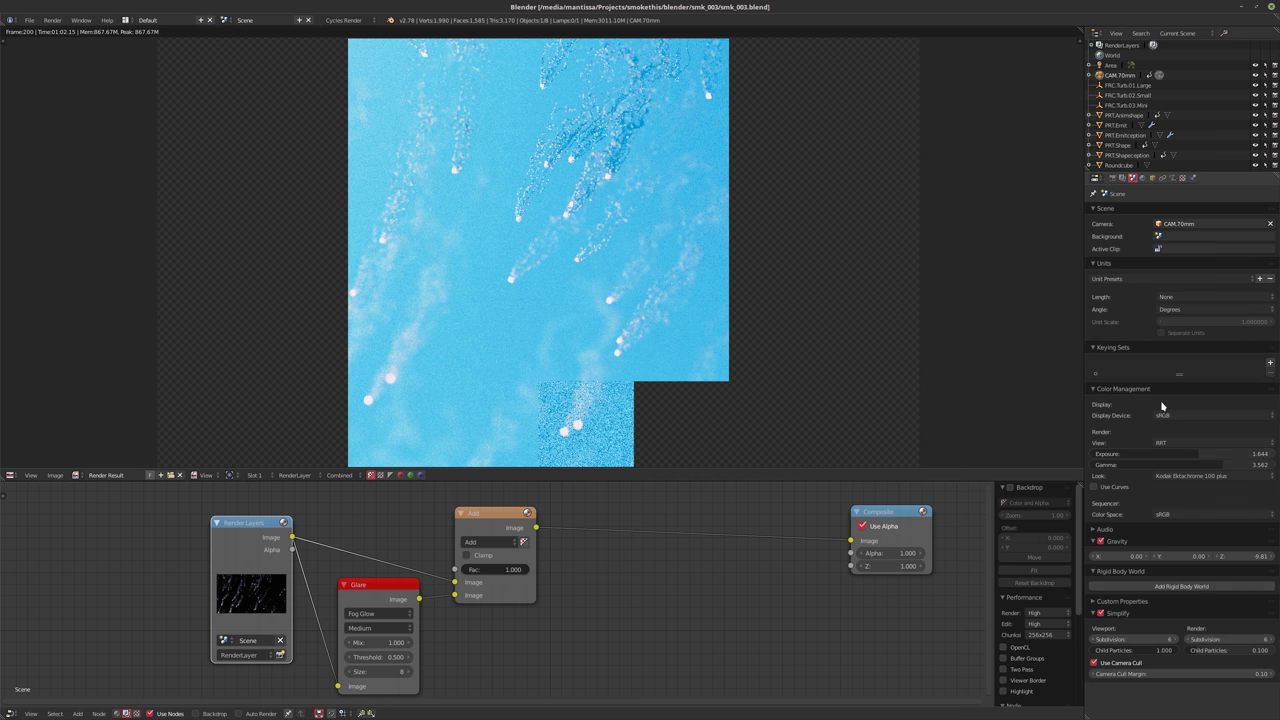
left_click_drag(1203, 464, 1124, 465)
left_click(1142, 465)
type("0")
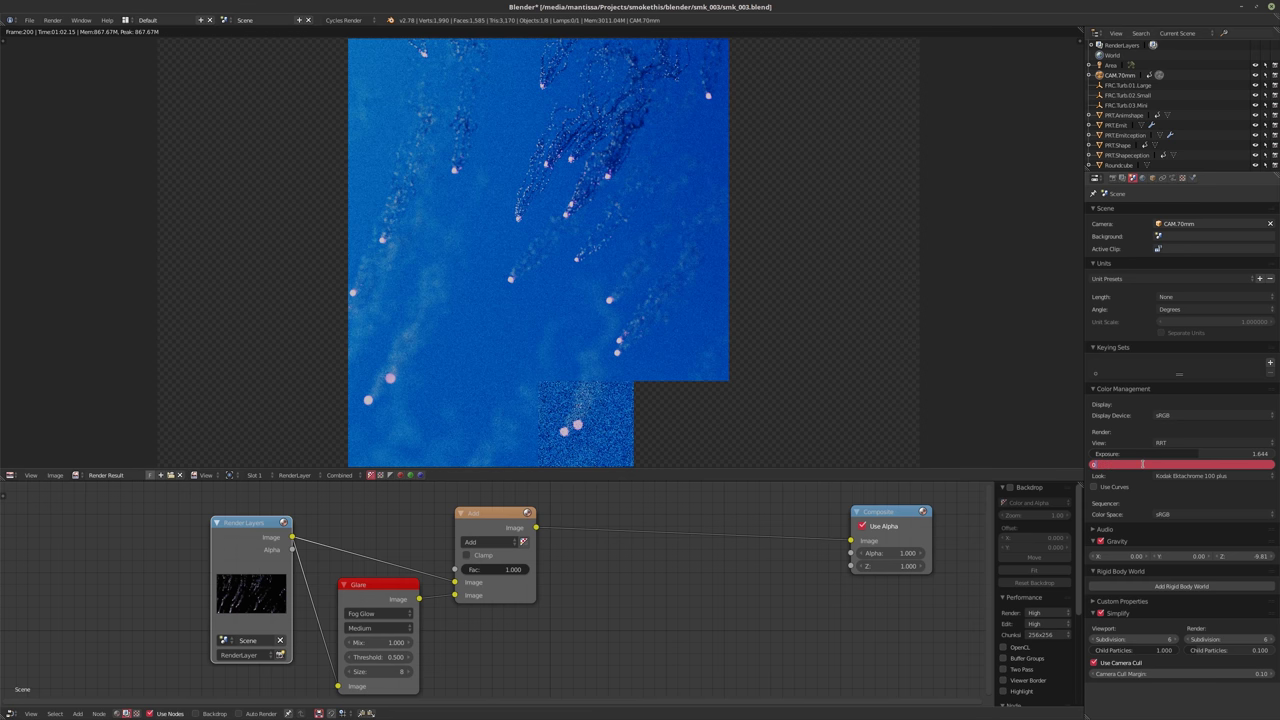
Reset the render's color management exposure and gamma to 1
key("Return")
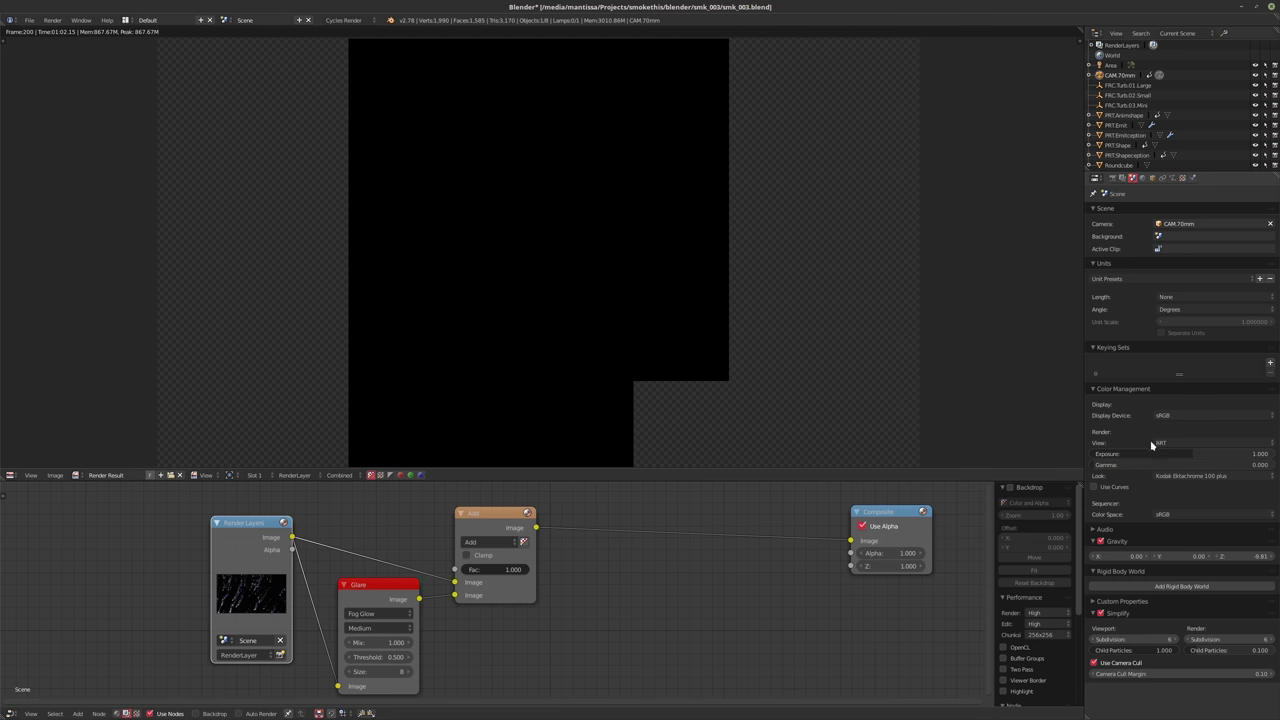
left_click(1157, 447)
type("1")
key("Return")
left_click(1143, 465)
type("1")
key("Return")
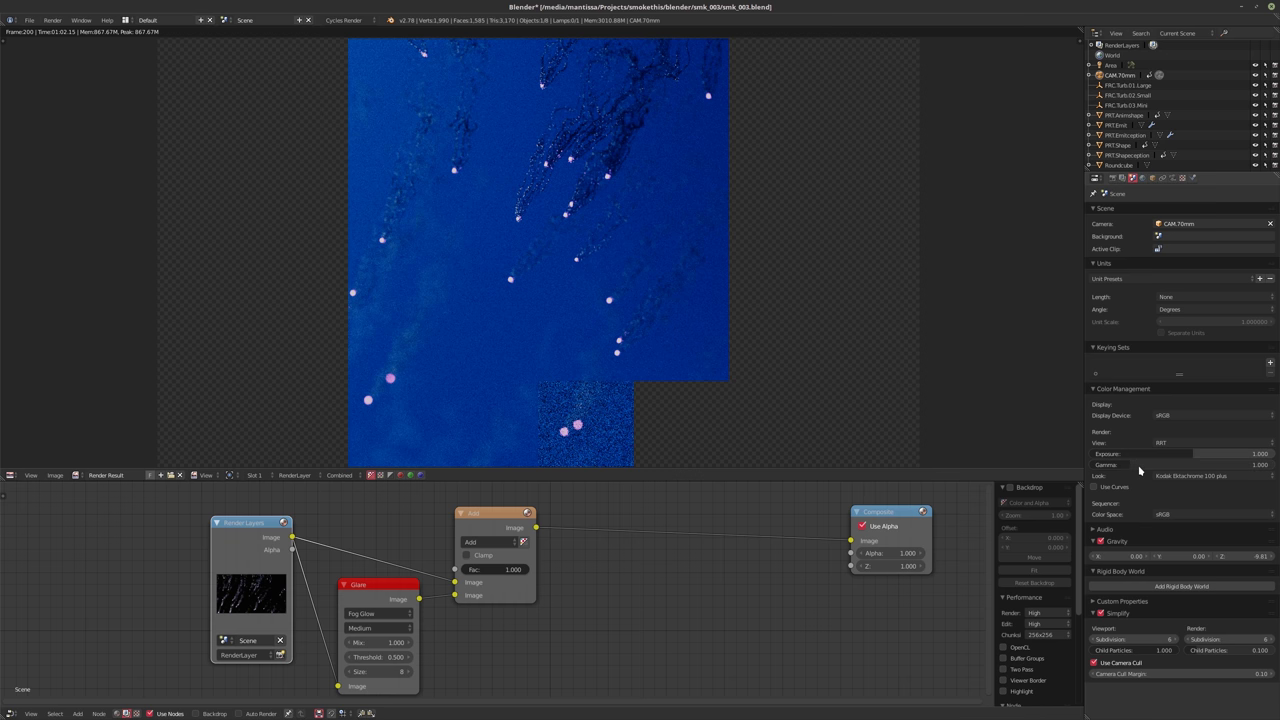
Set the color management exposure to 0.836 and gamma to 1.260, and reconnect the Composite node's Image input
left_click(1181, 466)
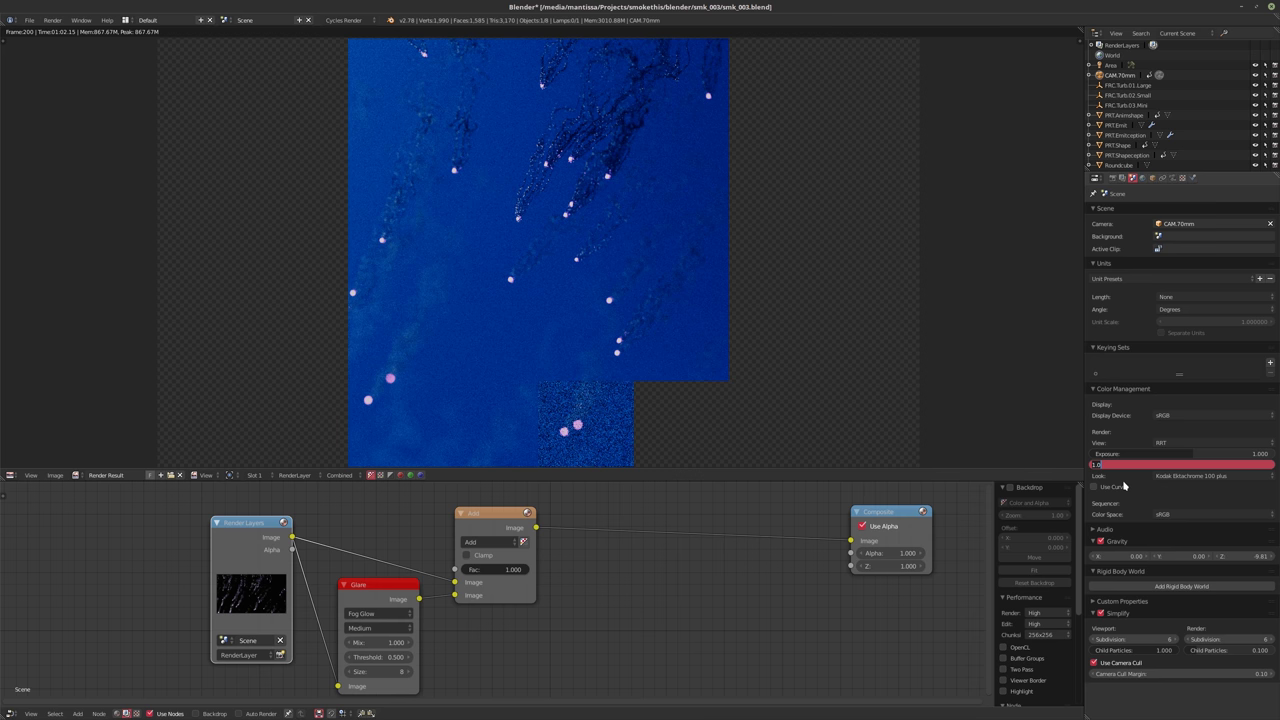
type("1.192")
key("Return")
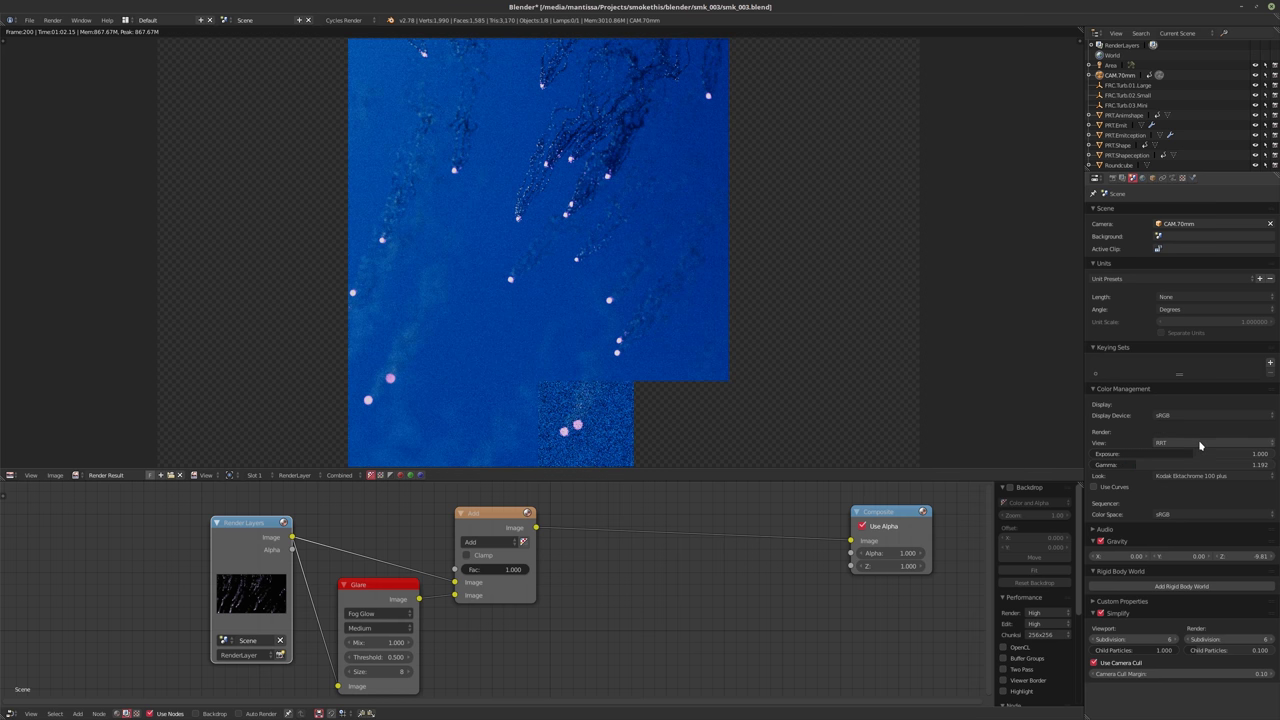
left_click_drag(1185, 455, 1231, 470)
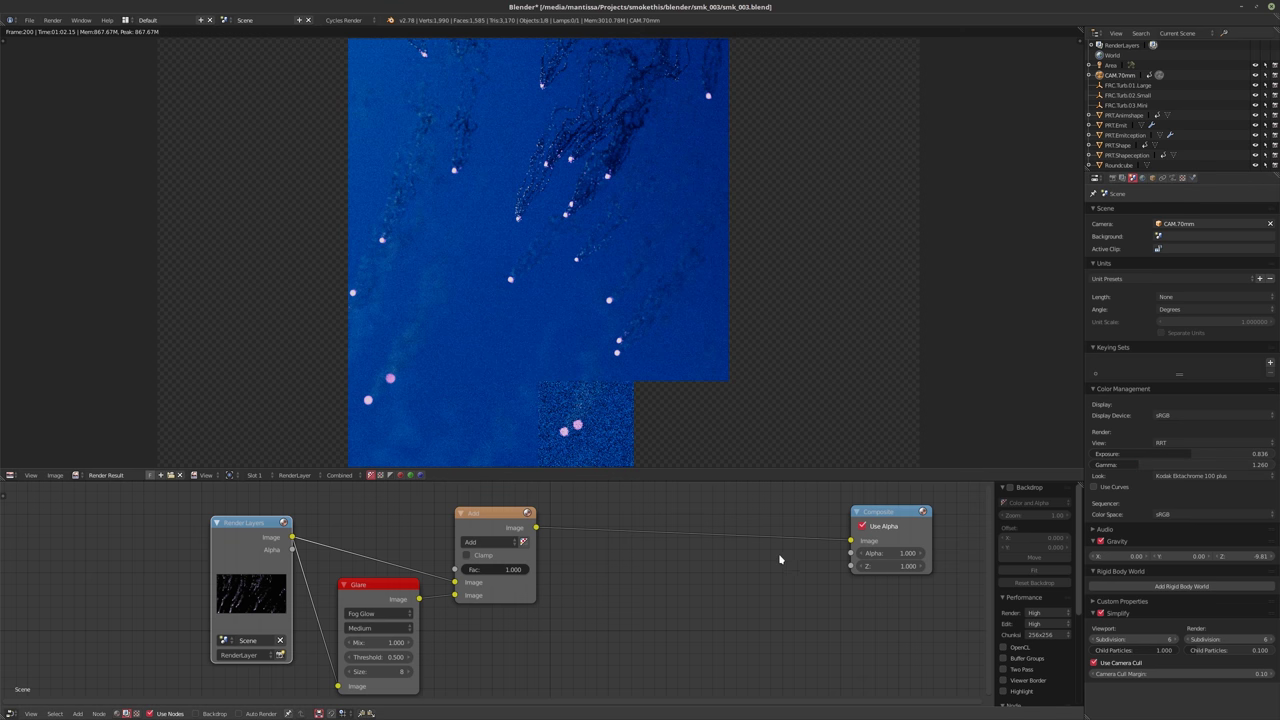
left_click_drag(851, 541, 852, 542)
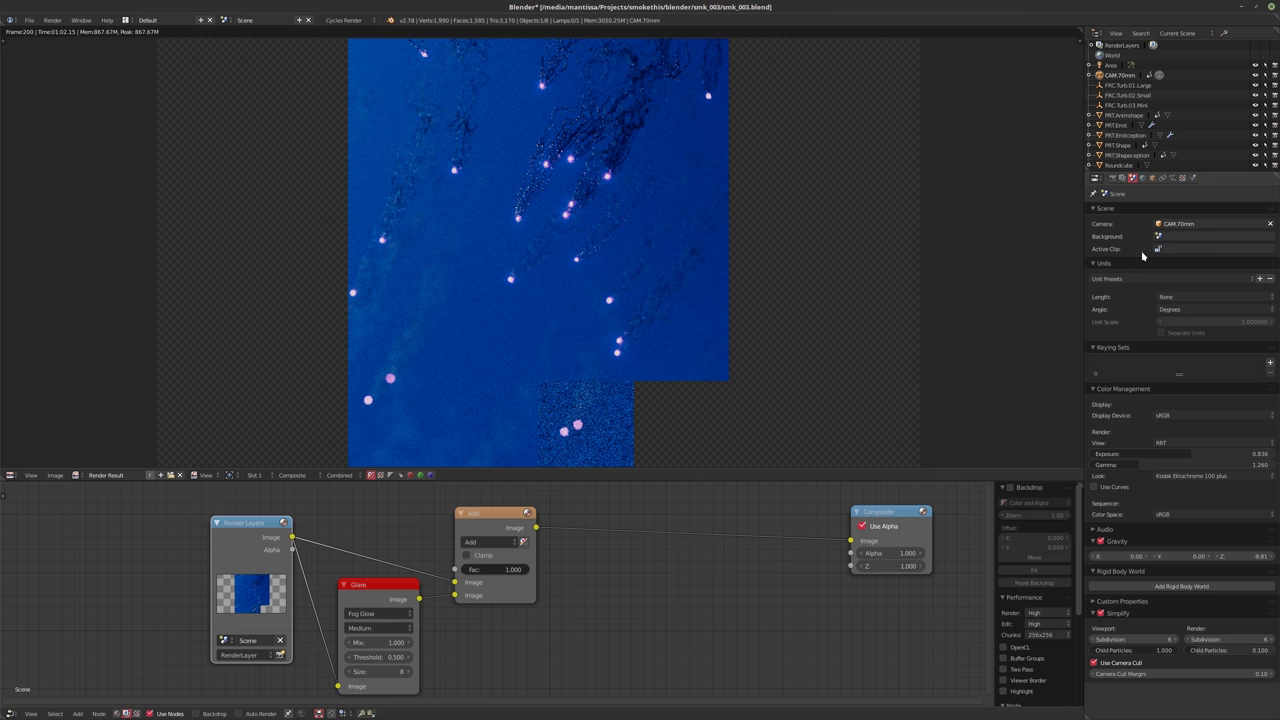
Show the Roundcube object's material nodes and set the Value node driving both volume densities to 0.5
left_click(1119, 165)
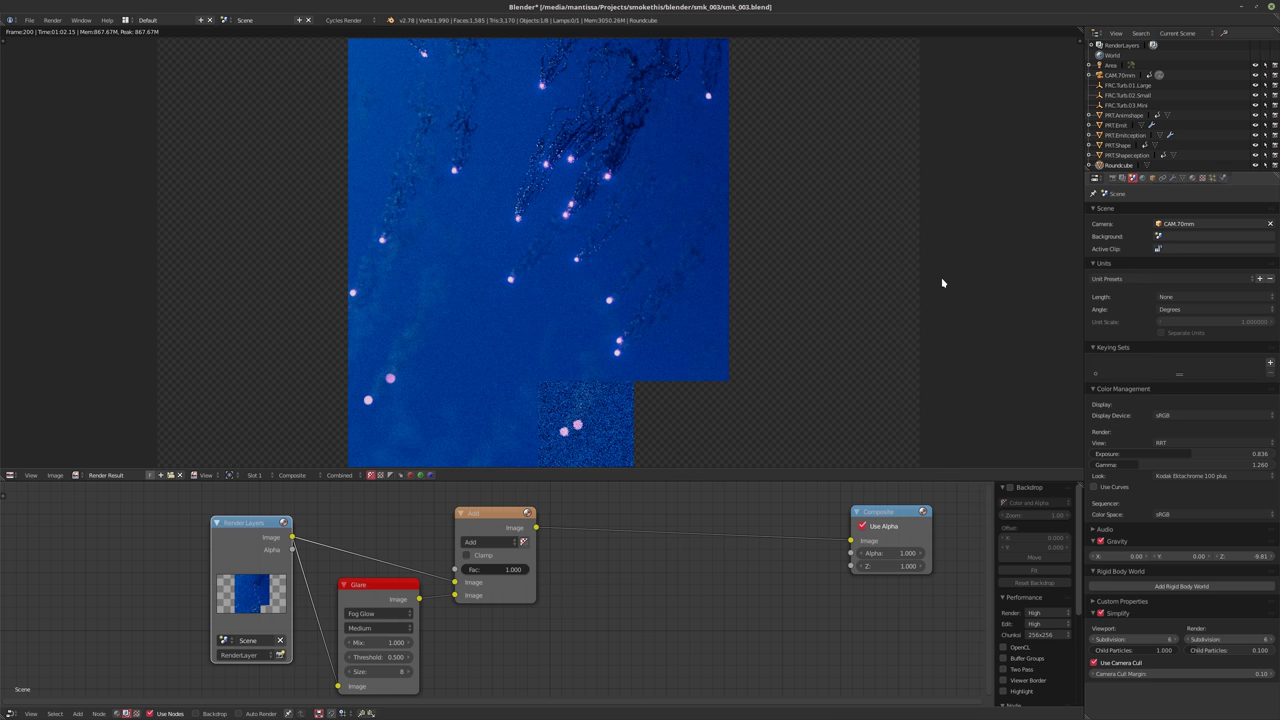
left_click(118, 713)
key("Home")
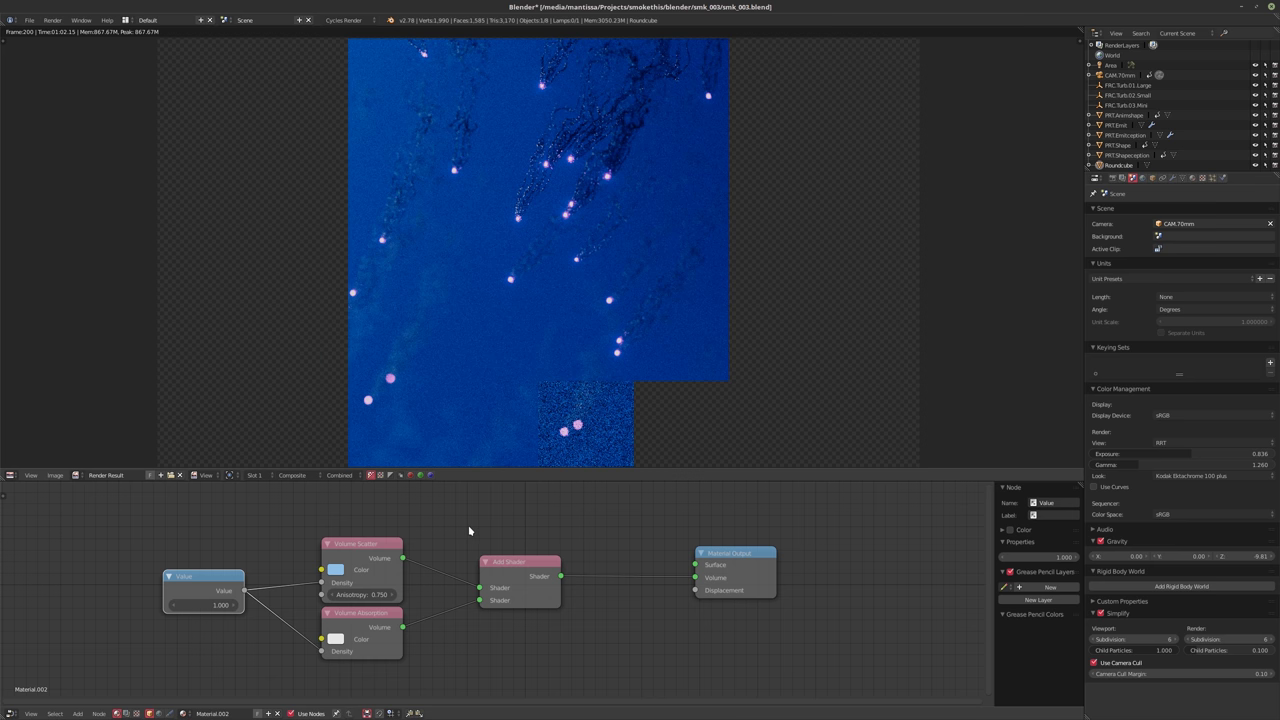
left_click(213, 605)
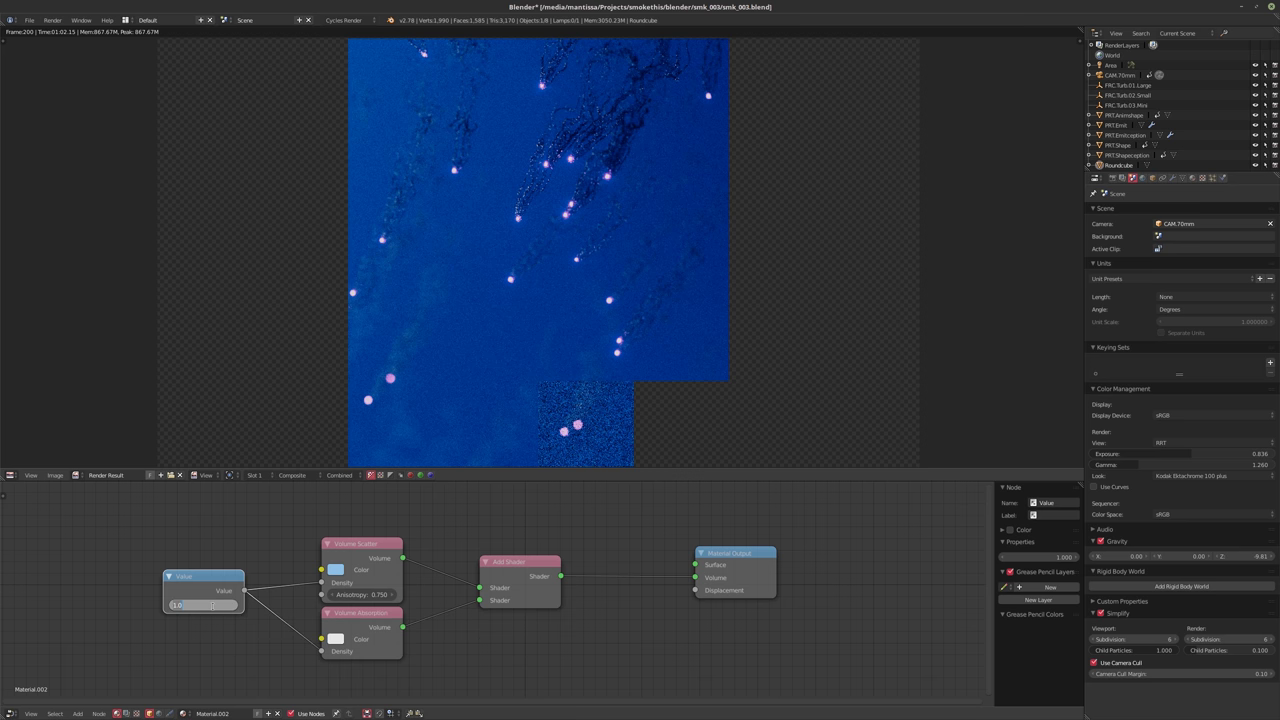
key("BackSpace")
type(".5")
key("Return")
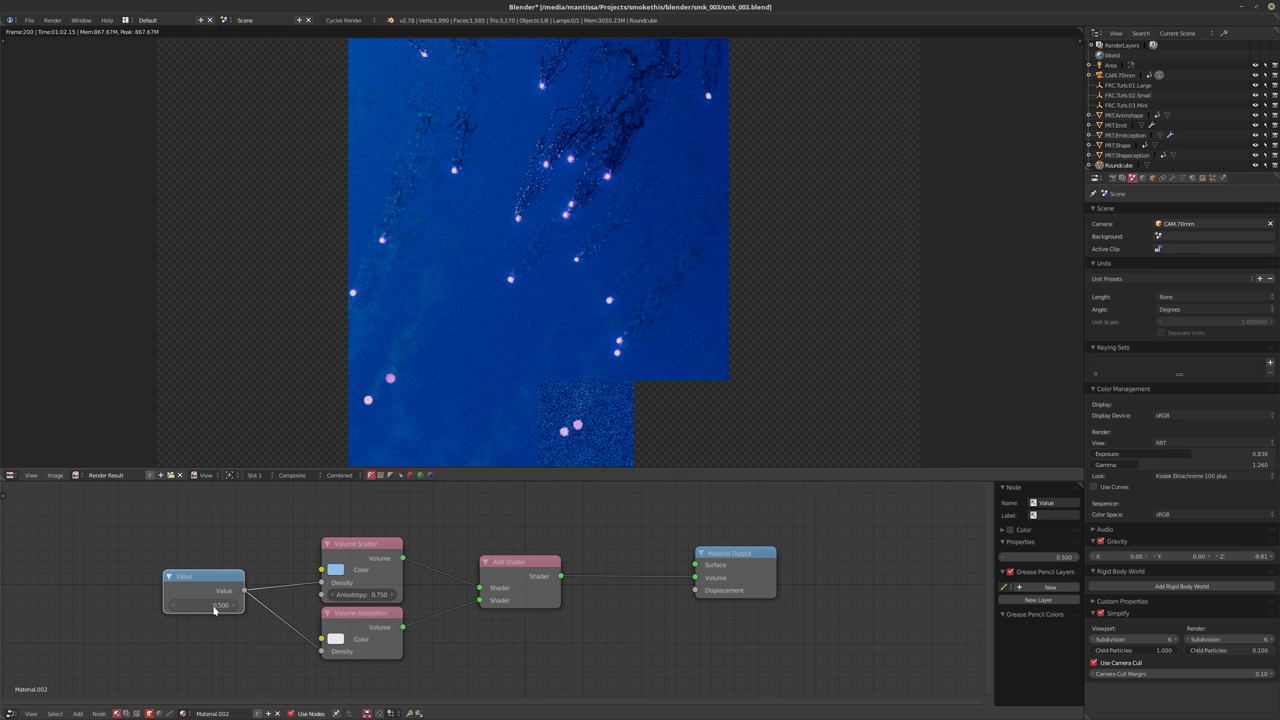
Set the Volume Scatter anisotropy to 0 and the Value node driving the densities to 0.75
left_click(213, 606)
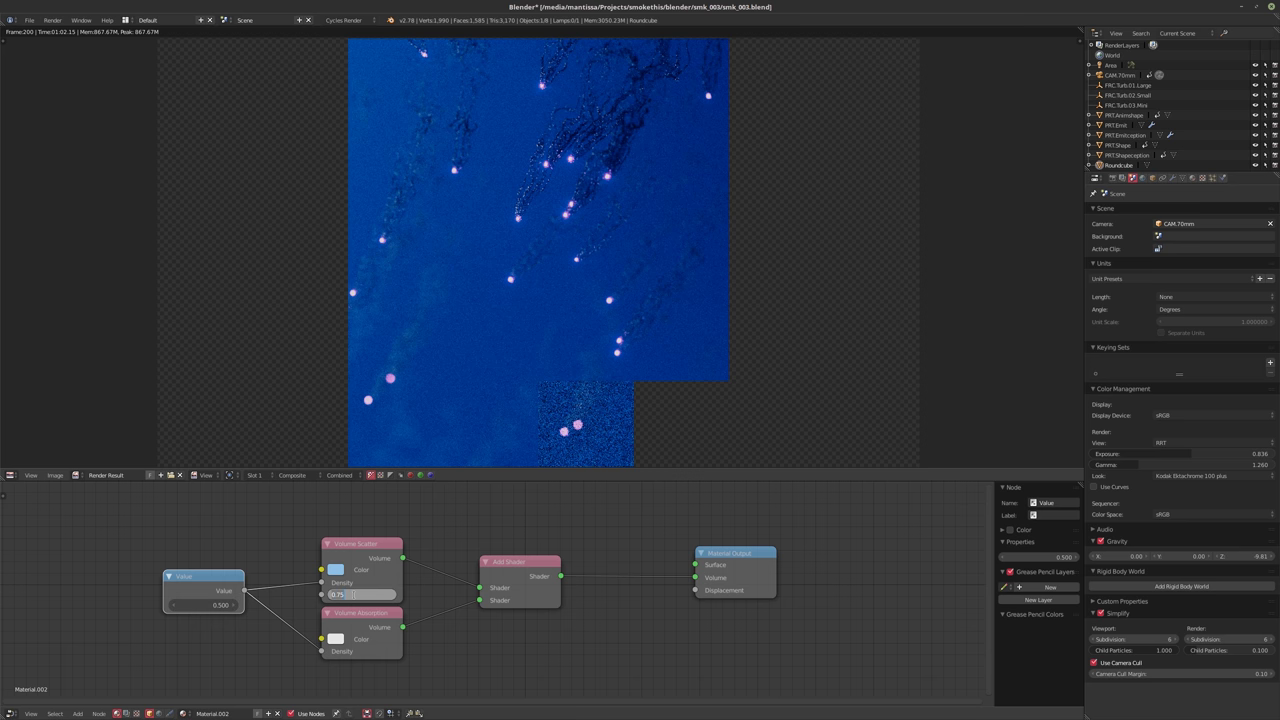
key("Escape")
left_click(193, 604)
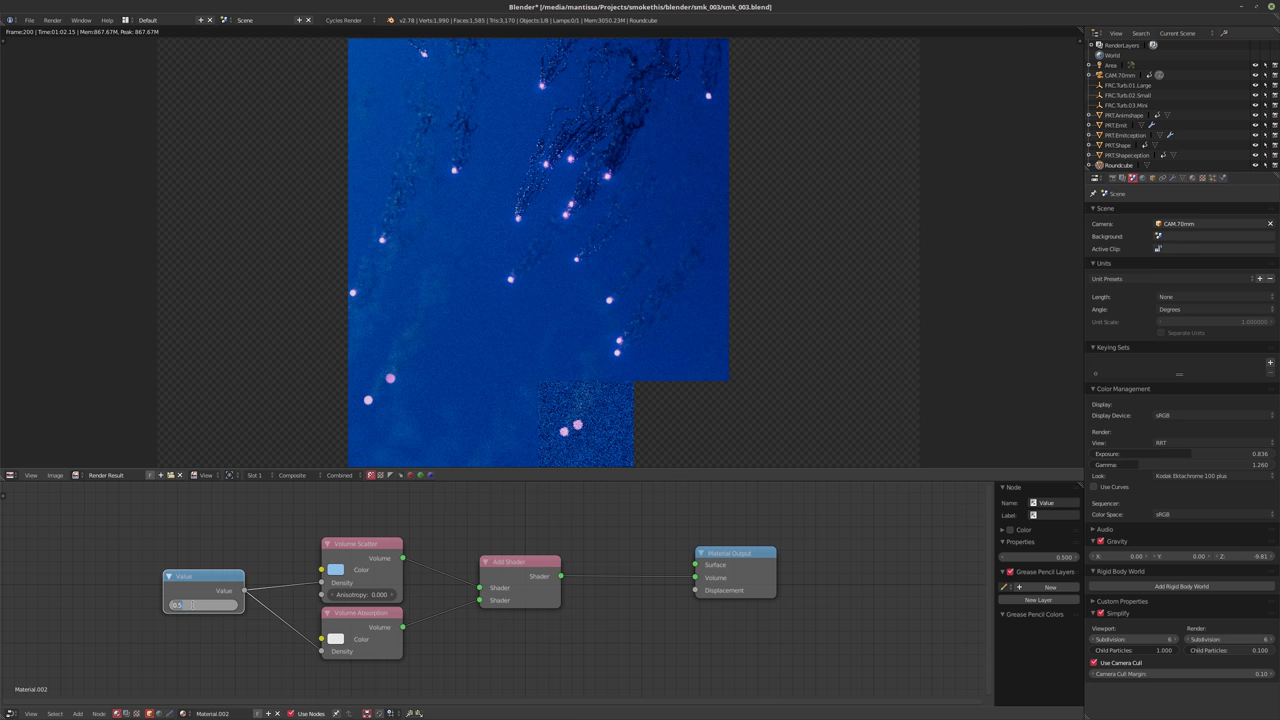
type("0.75")
key("Return")
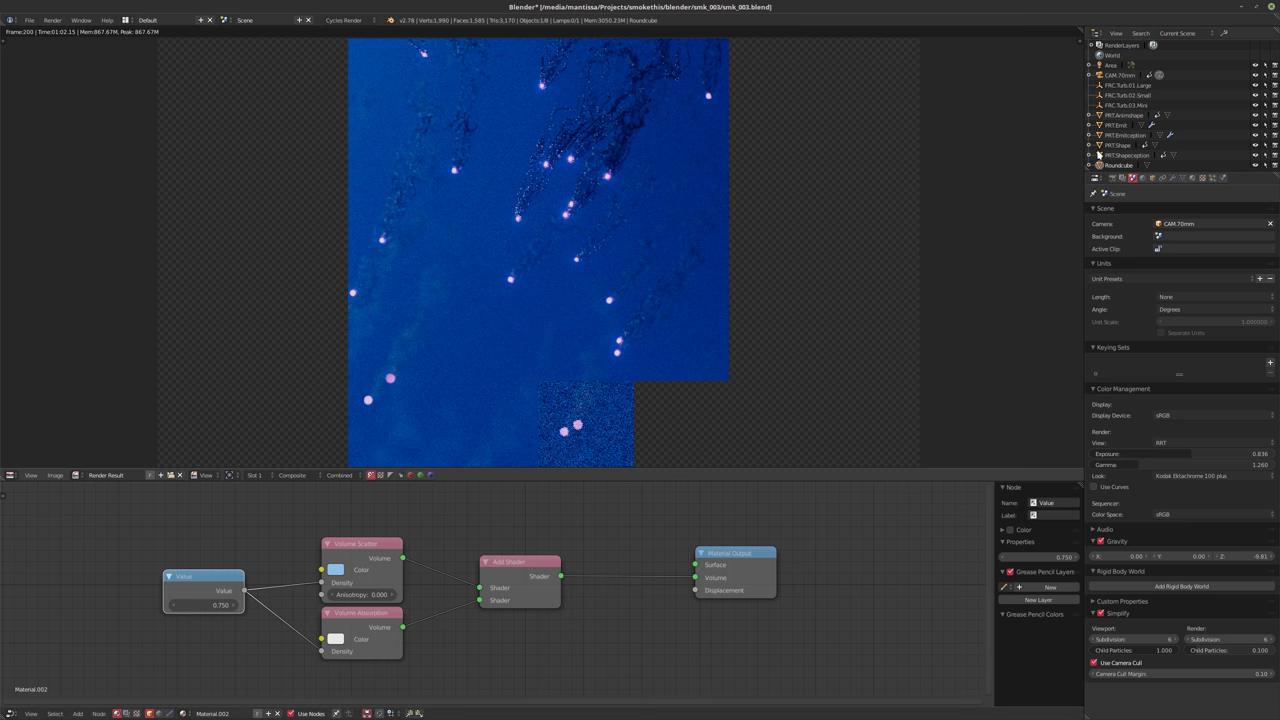
Rename the Roundcube object as MESH.Volume
double_click(1116, 166)
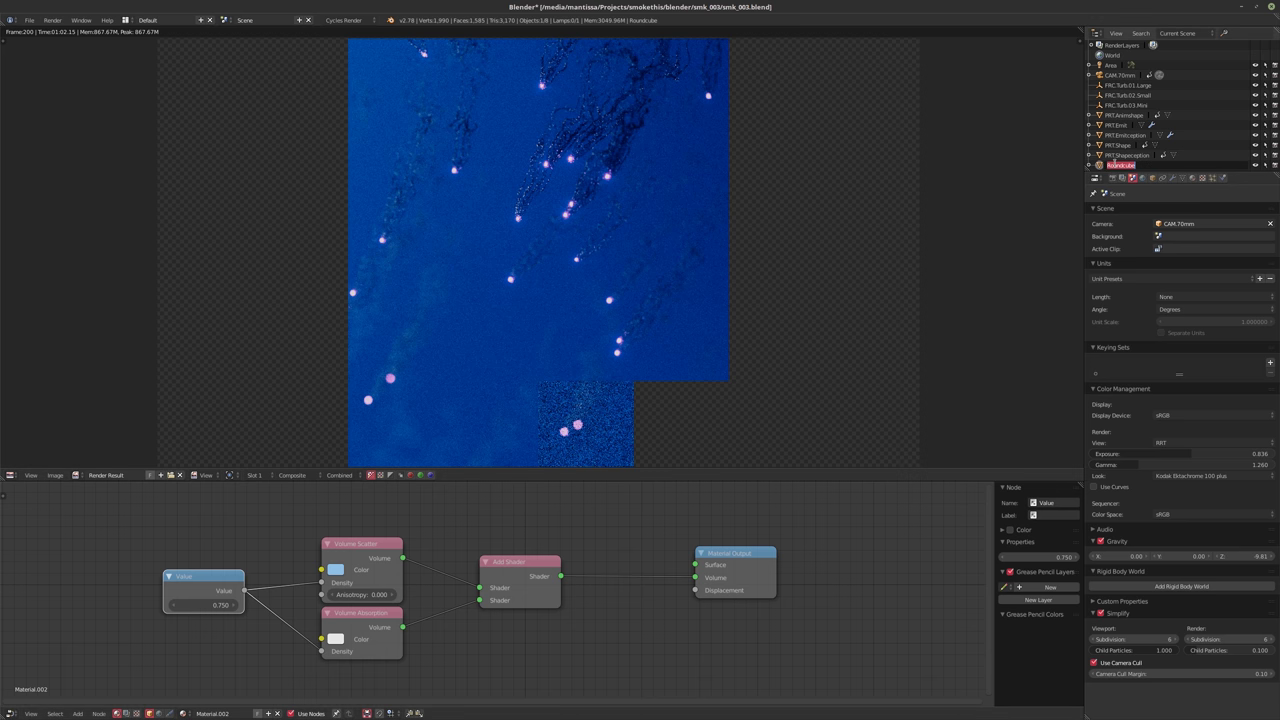
type("MeshVolume")
key("Return")
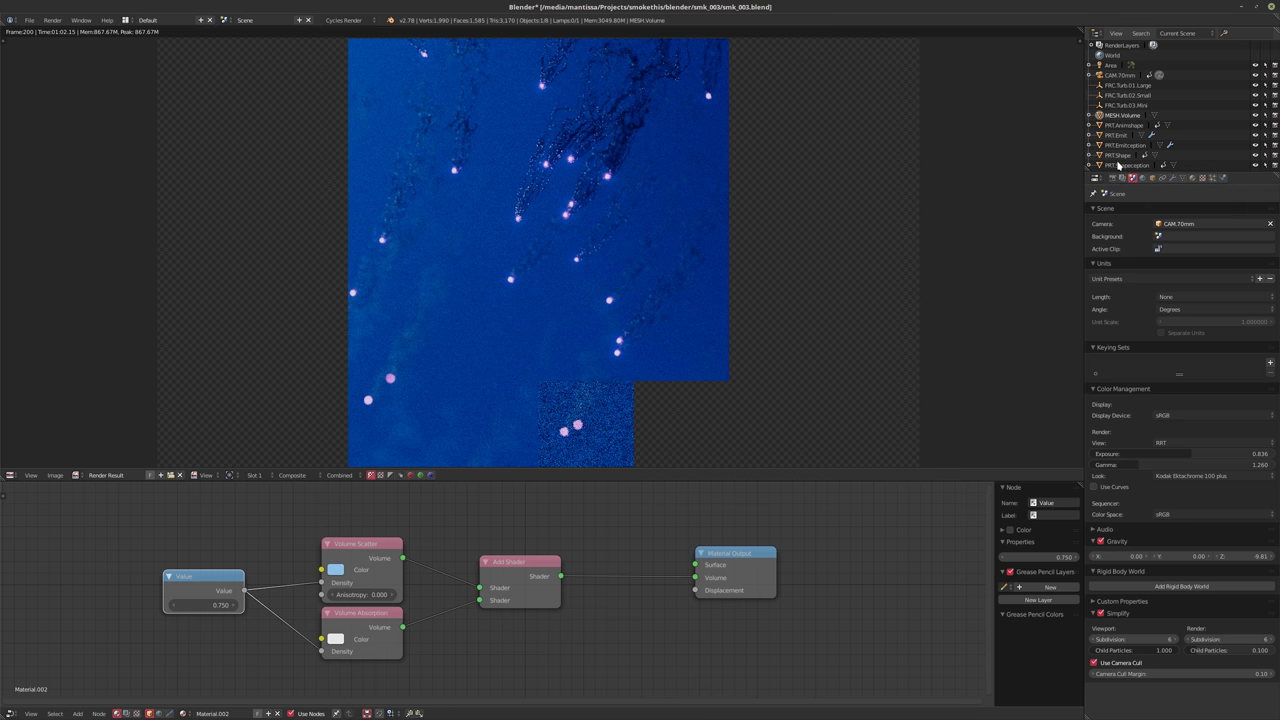
Show the world nodes and shift Mapping, Environment Texture and RGB Curves away from the Background node to open a gap
left_click(159, 713)
key("Home")
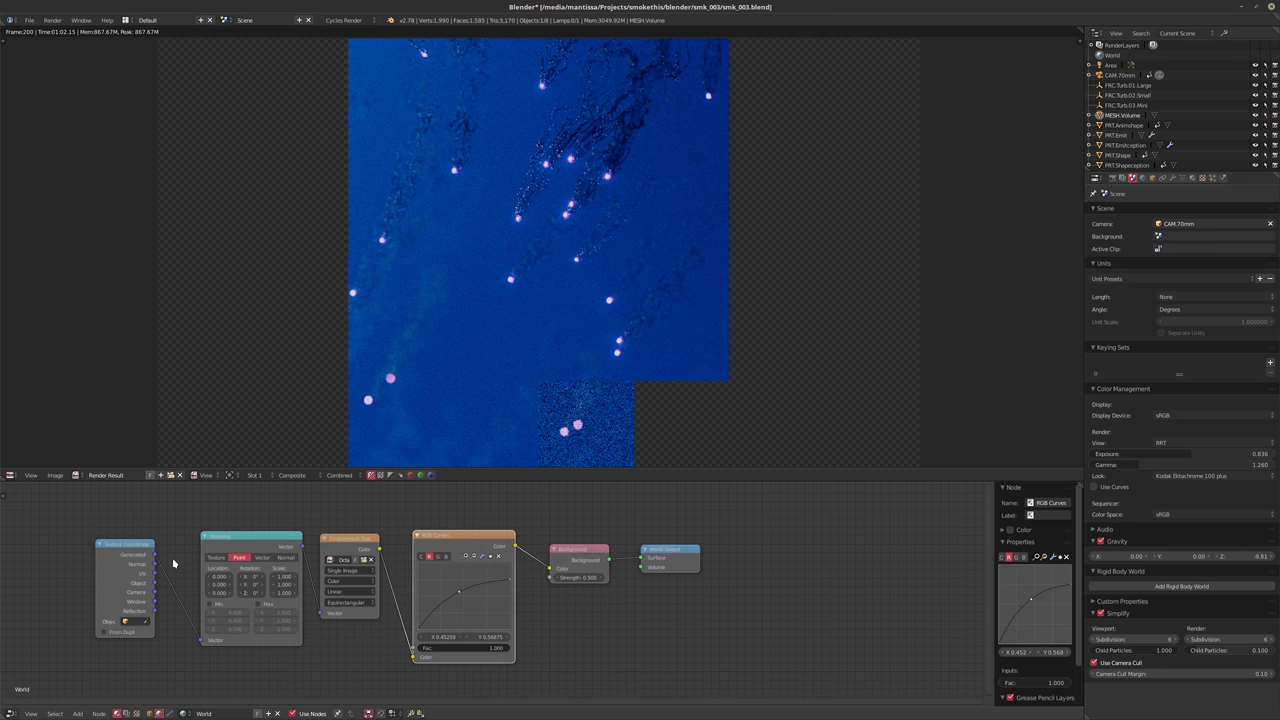
left_click_drag(265, 560, 151, 560)
left_click_drag(367, 545, 261, 541)
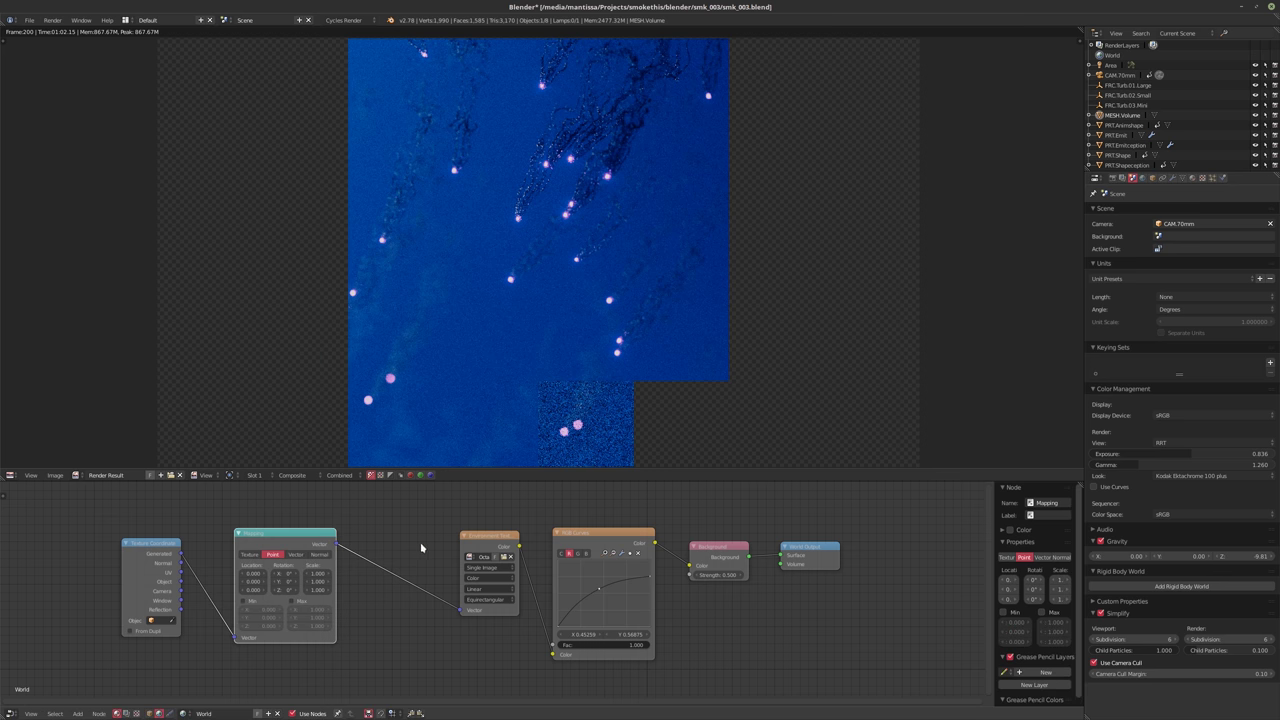
left_click_drag(489, 537, 413, 541)
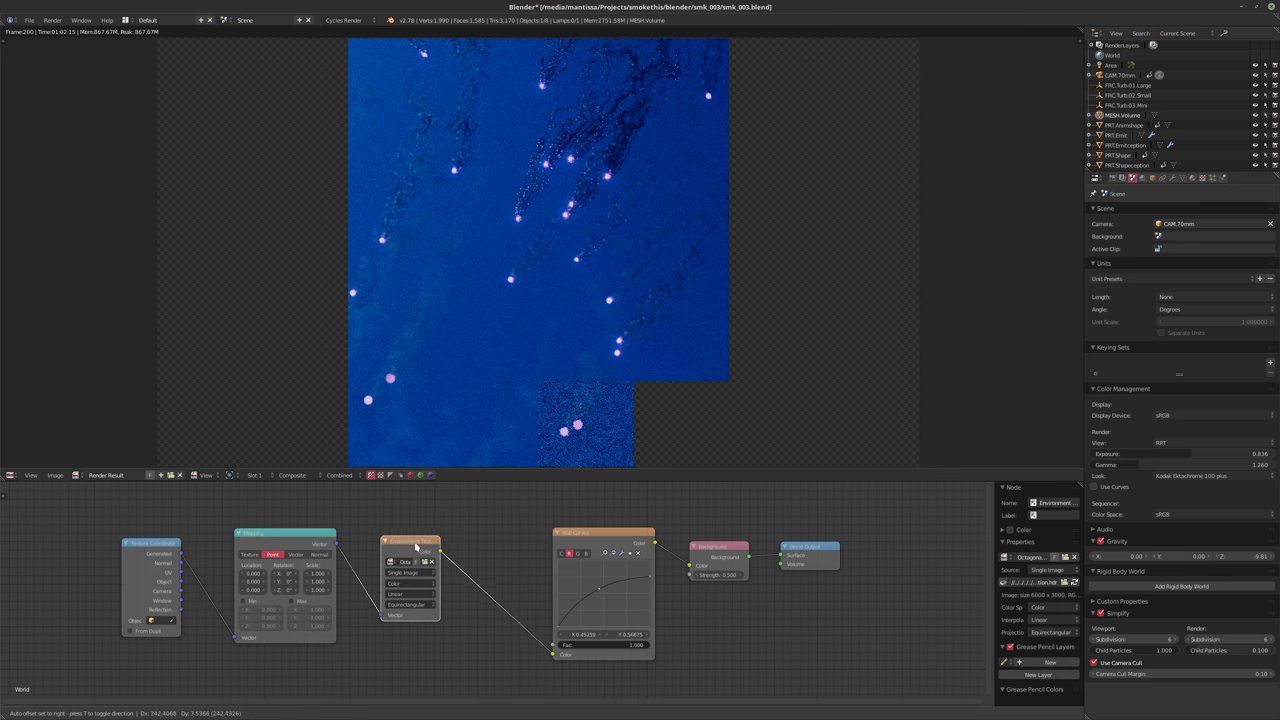
left_click_drag(591, 538, 523, 540)
middle_click_drag(705, 575, 669, 557)
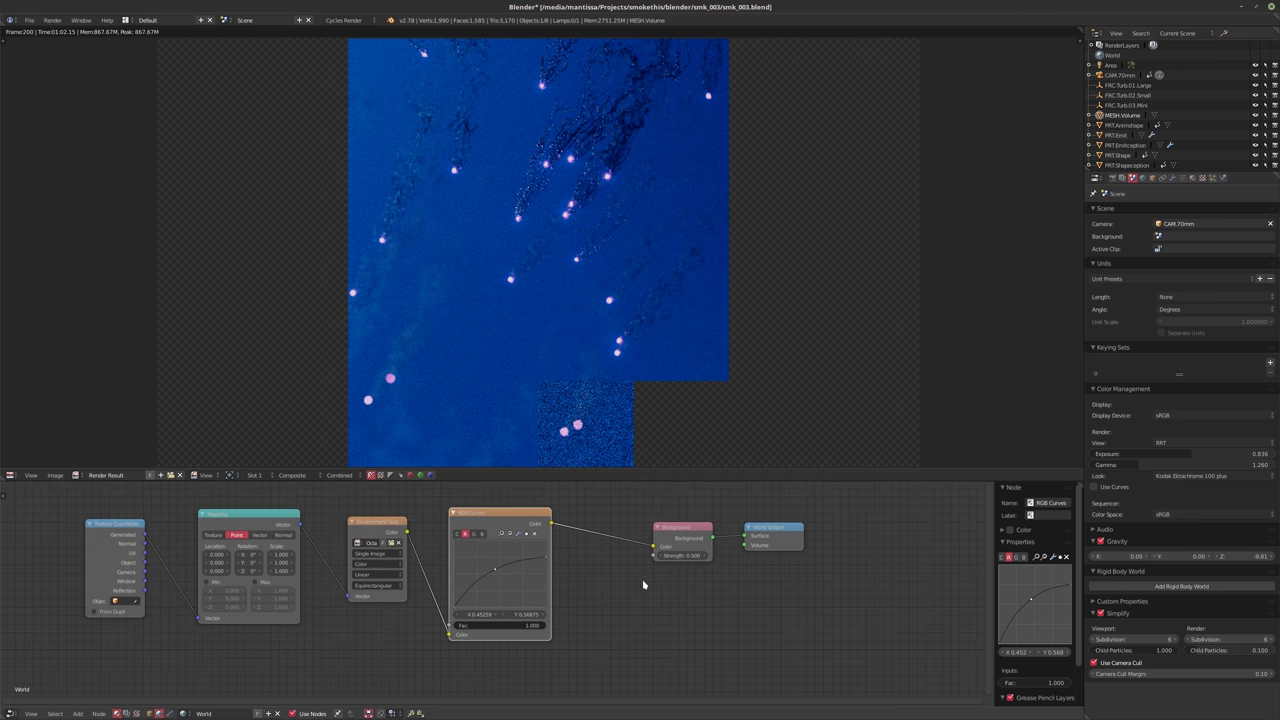
Insert a Hue/Saturation node between the world's RGB Curves and Background nodes
key("shift+a")
mouse_move(622, 580)
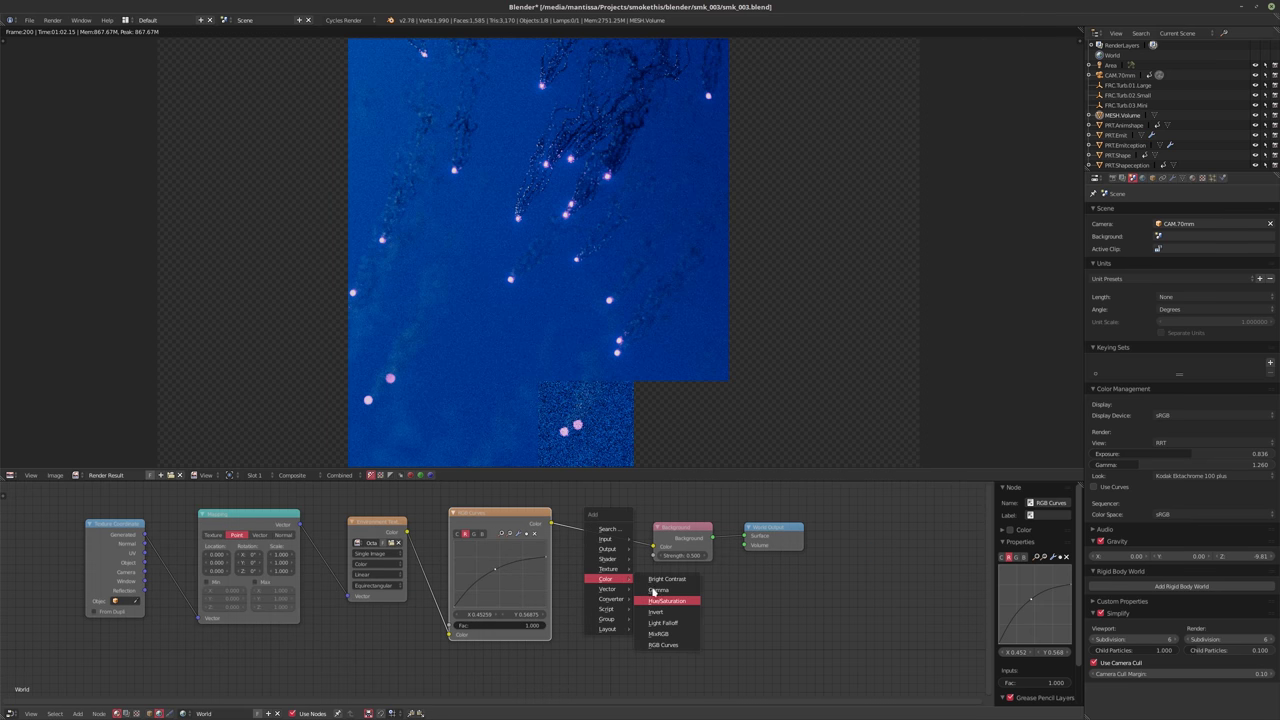
left_click(666, 600)
left_click(576, 520)
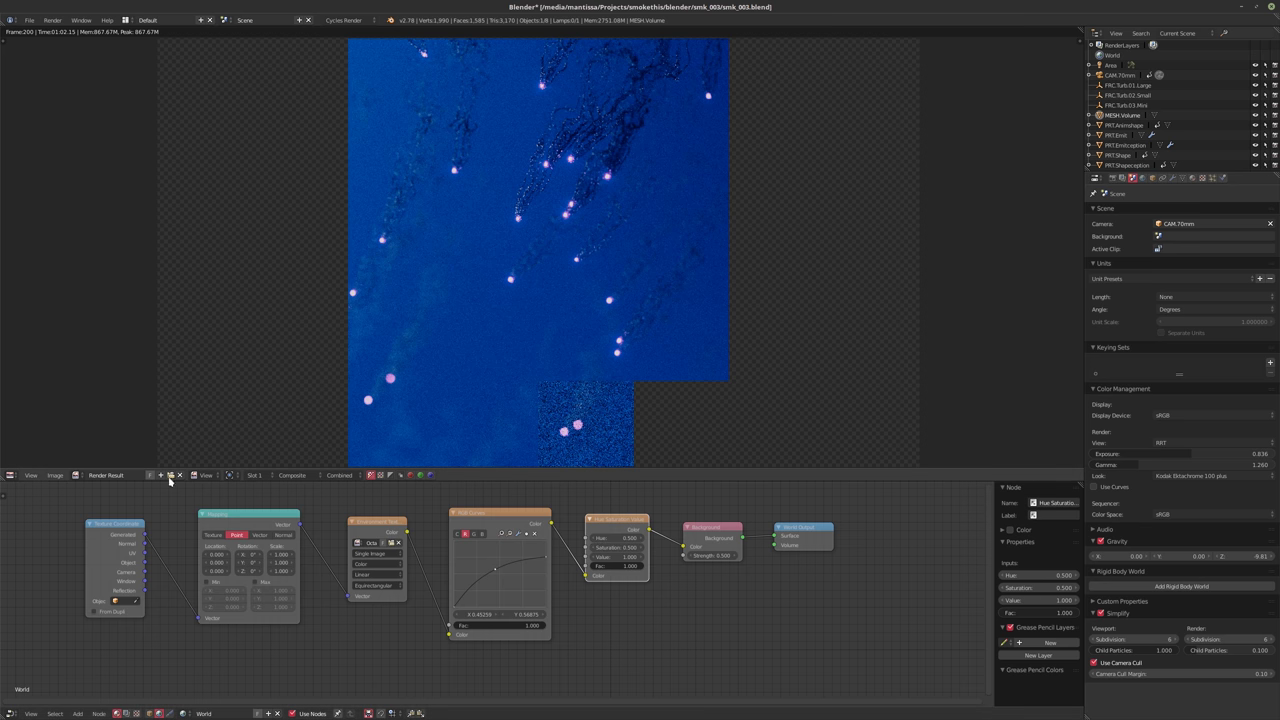
Replace the render result with the 3D view in rendered shading, and save the blend file
left_click(11, 475)
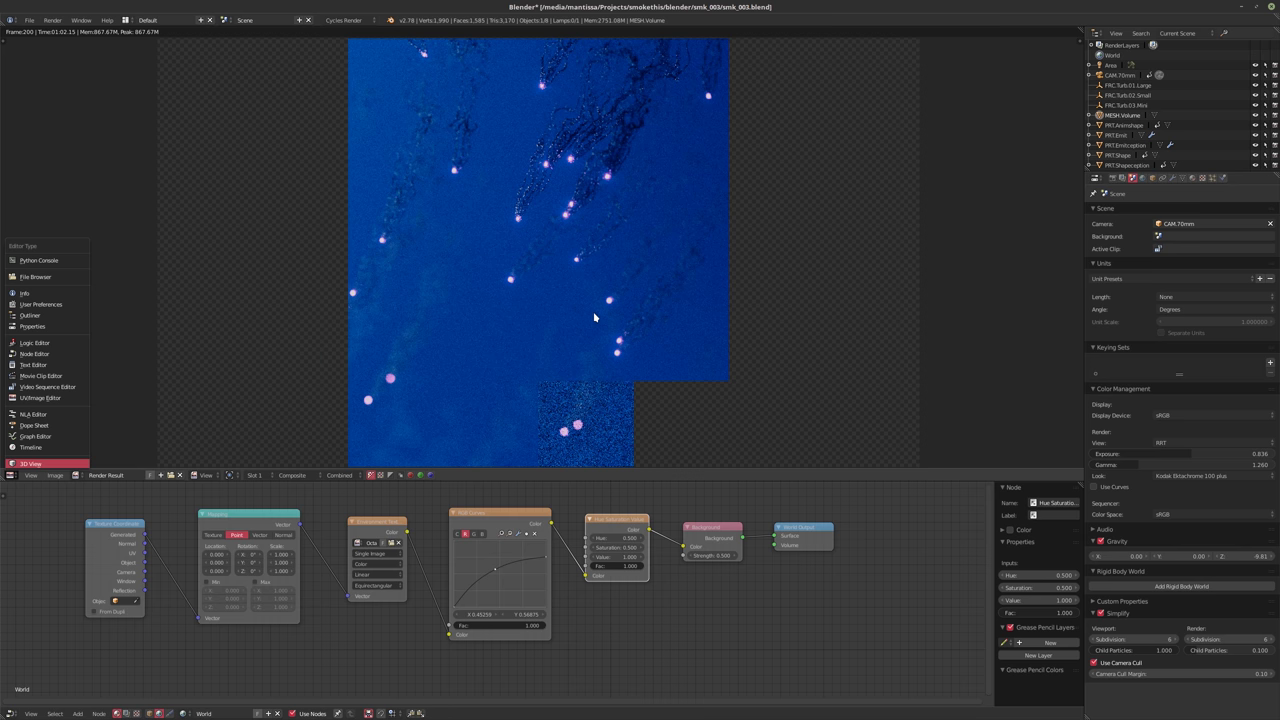
key("Return")
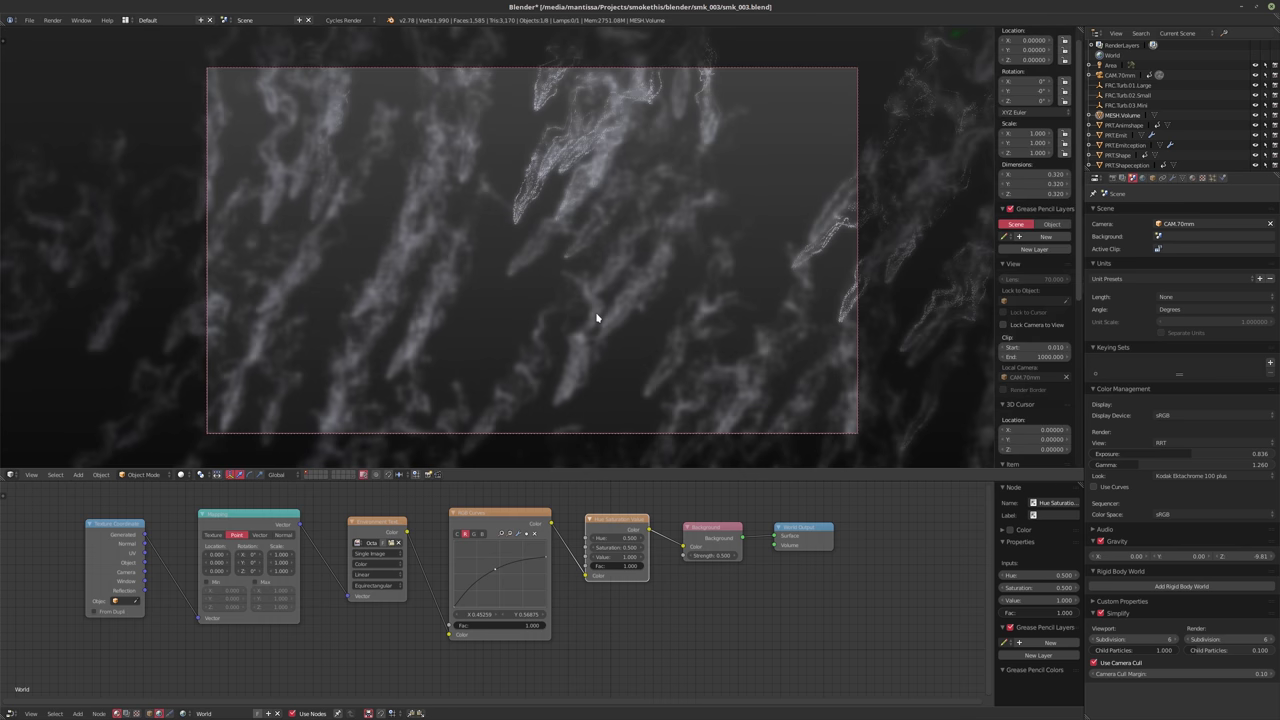
key("ctrl+s")
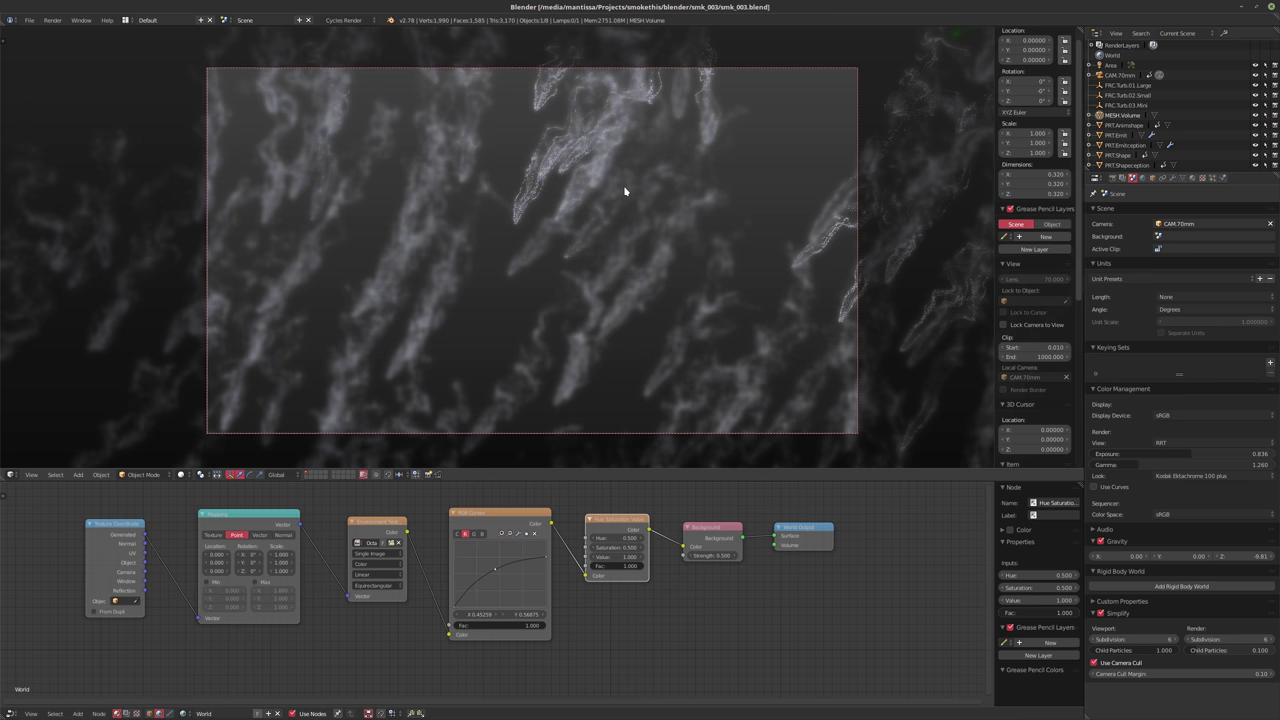
key("shift+z")
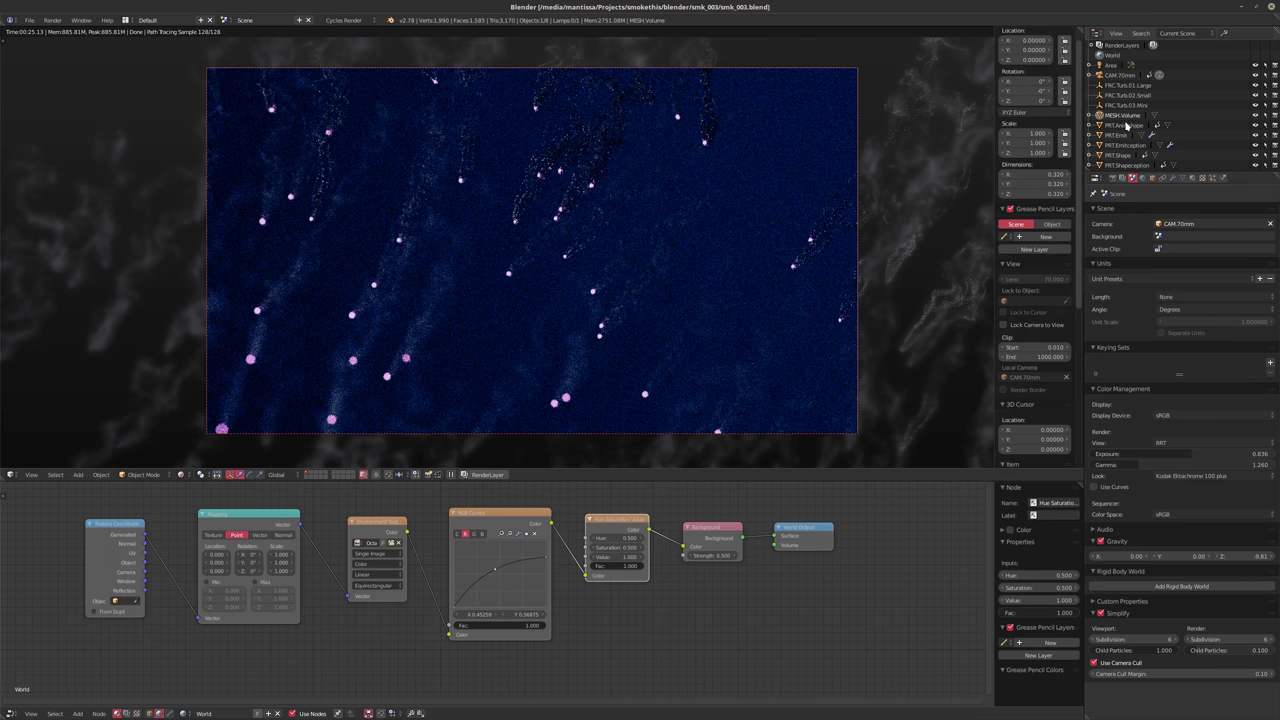
Return to the volume object's material nodes and move the Value node farther from the two volume shaders
left_click(148, 714)
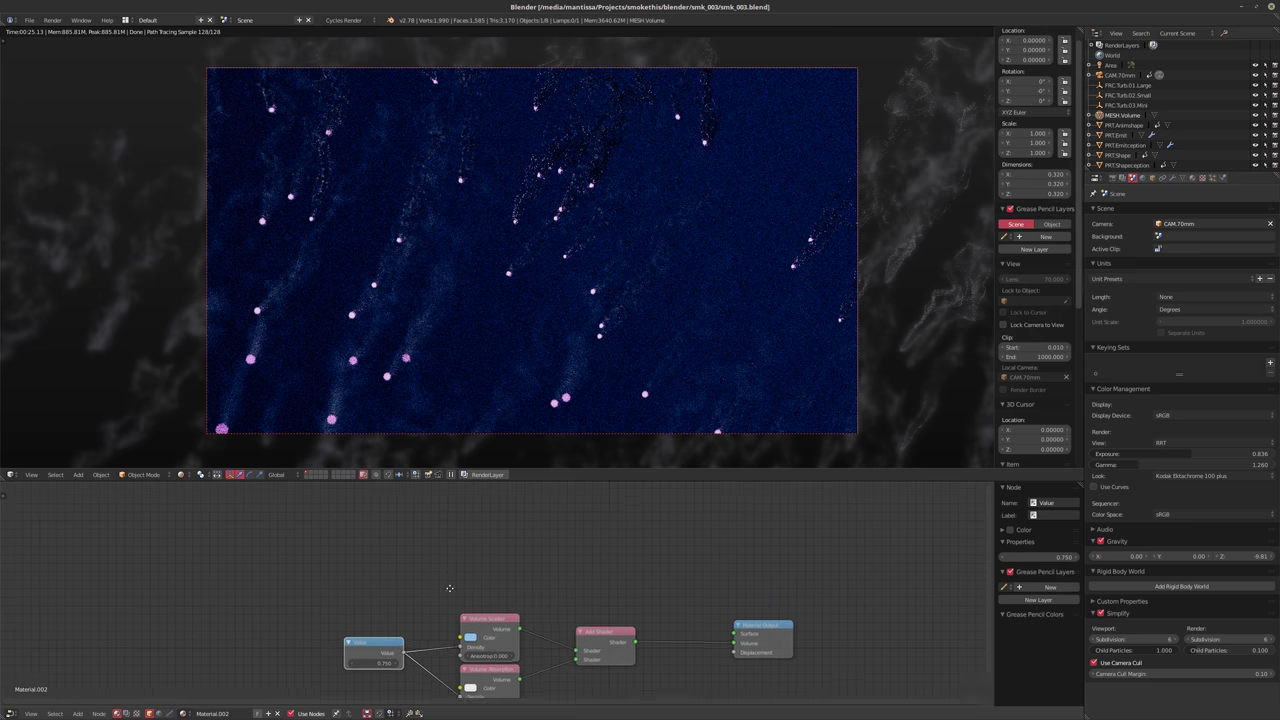
key("Home")
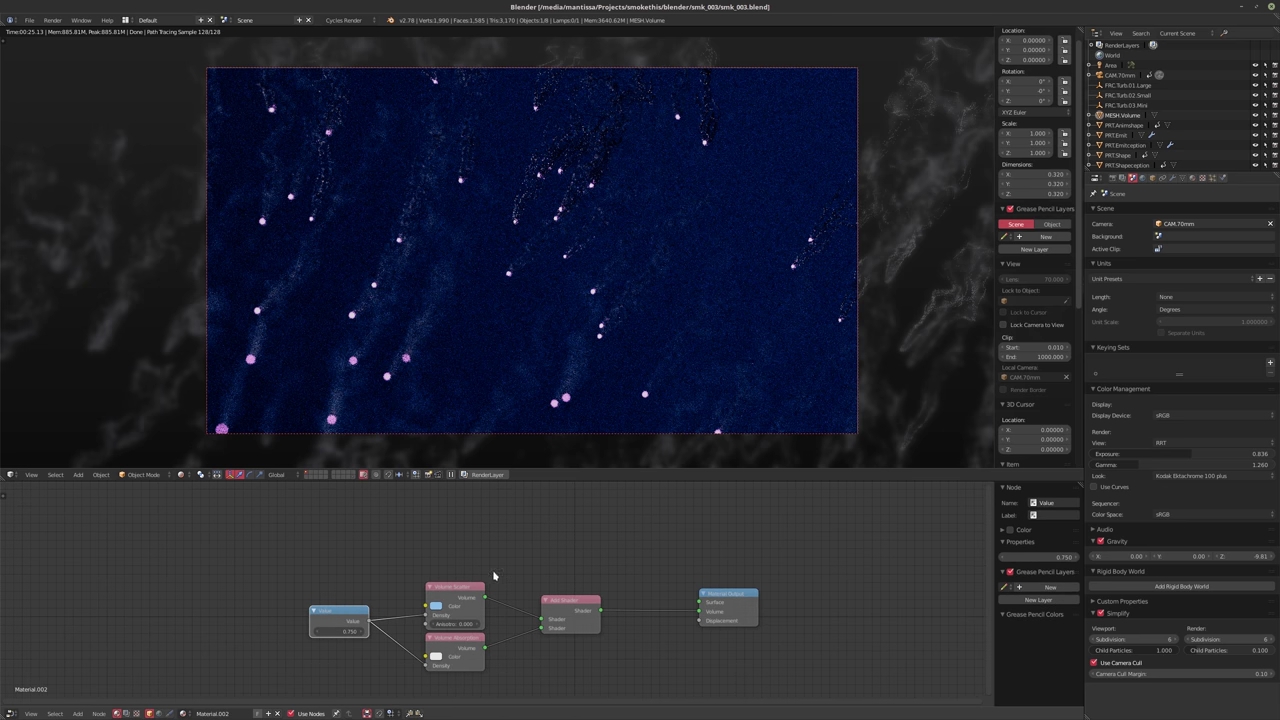
middle_click_drag(495, 577, 511, 541)
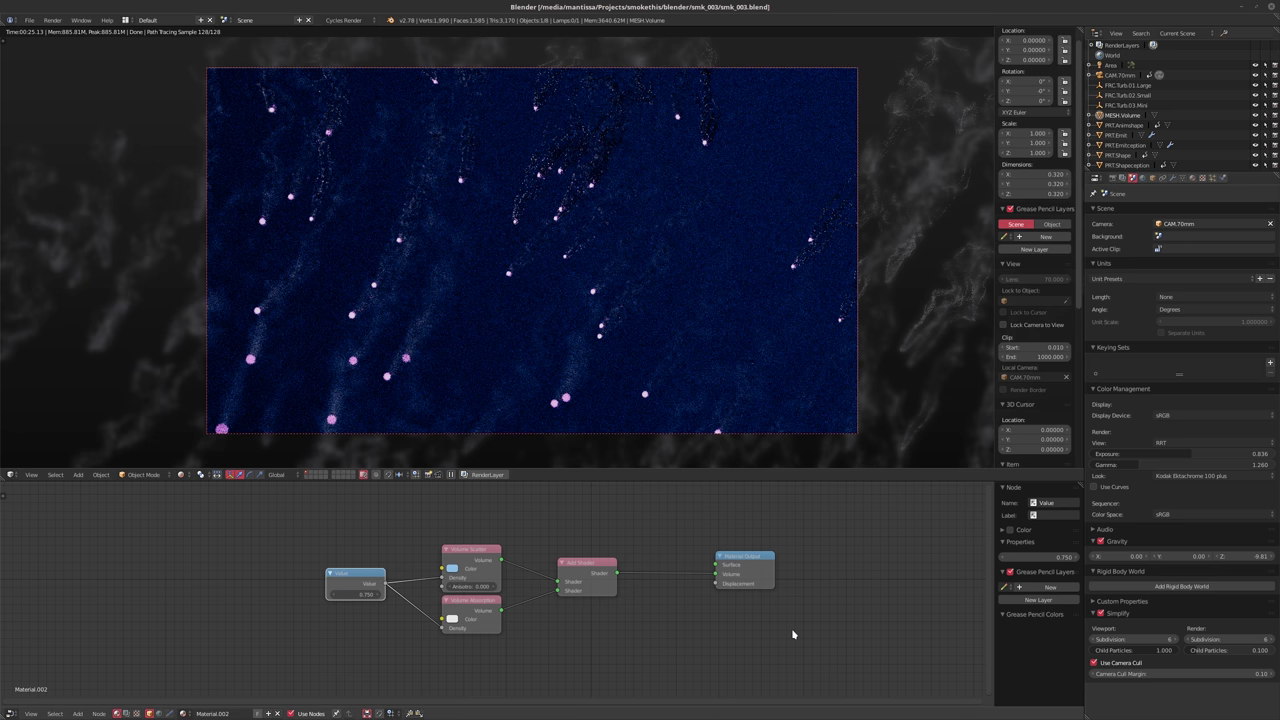
scroll(600, 630, "up", 3)
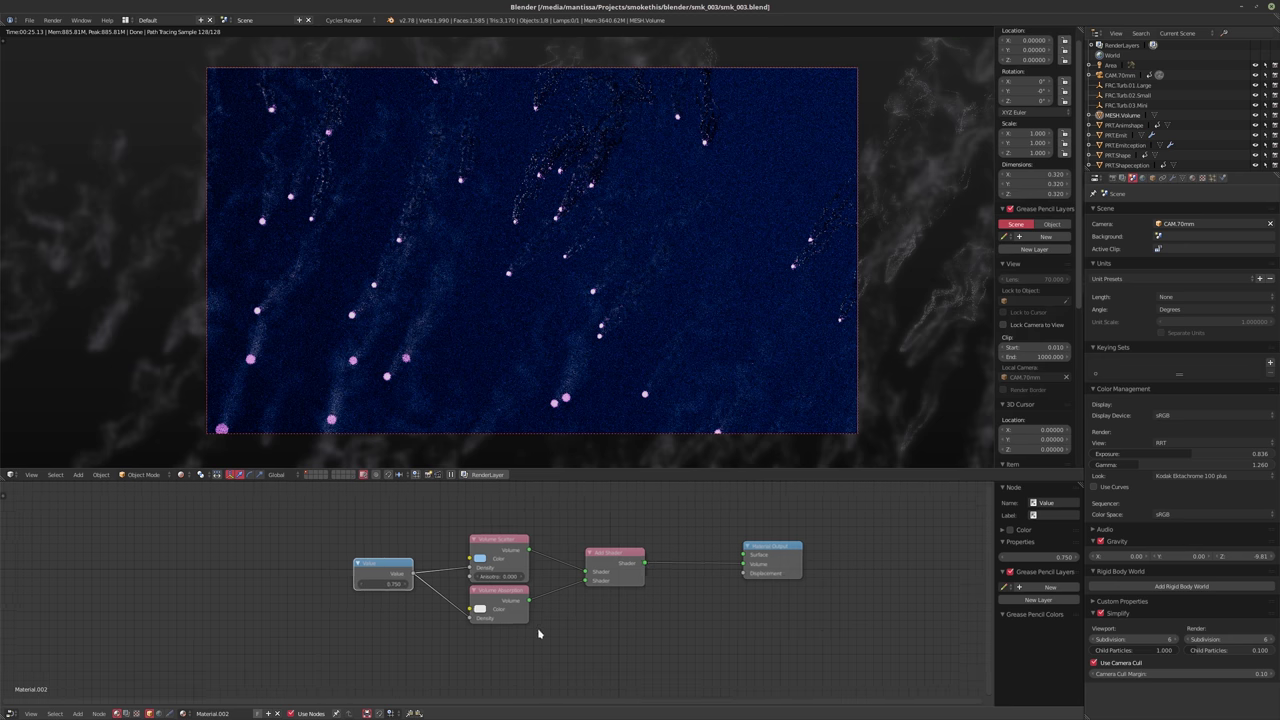
scroll(355, 607, "down", 3)
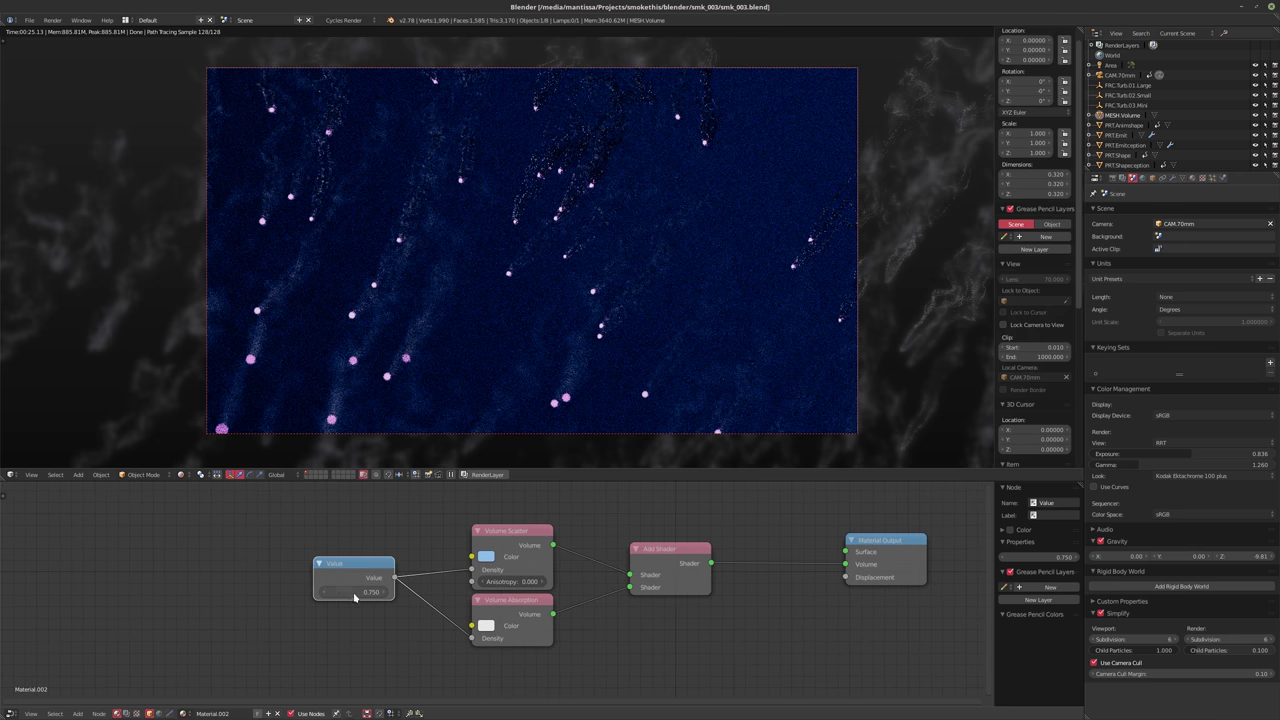
left_click_drag(362, 587, 222, 593)
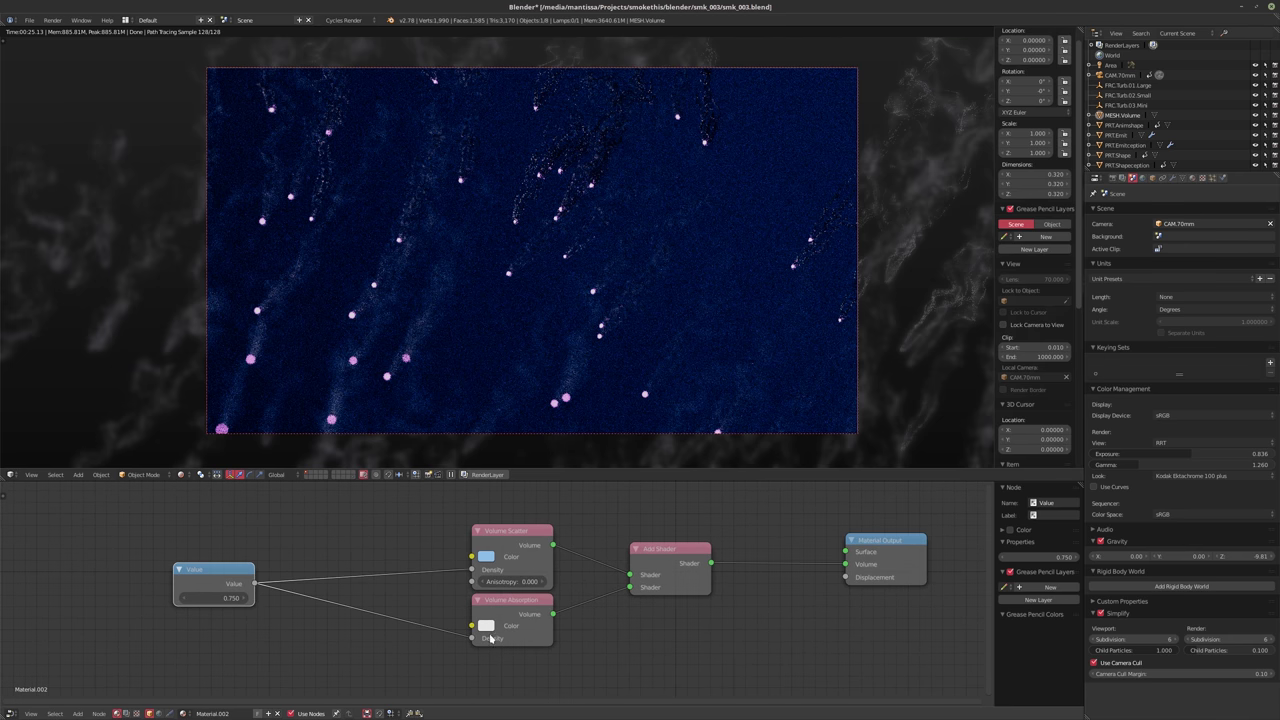
Darken the Volume Absorption node's color to a near-black gray with R, G and B at 0.018
left_click(486, 625)
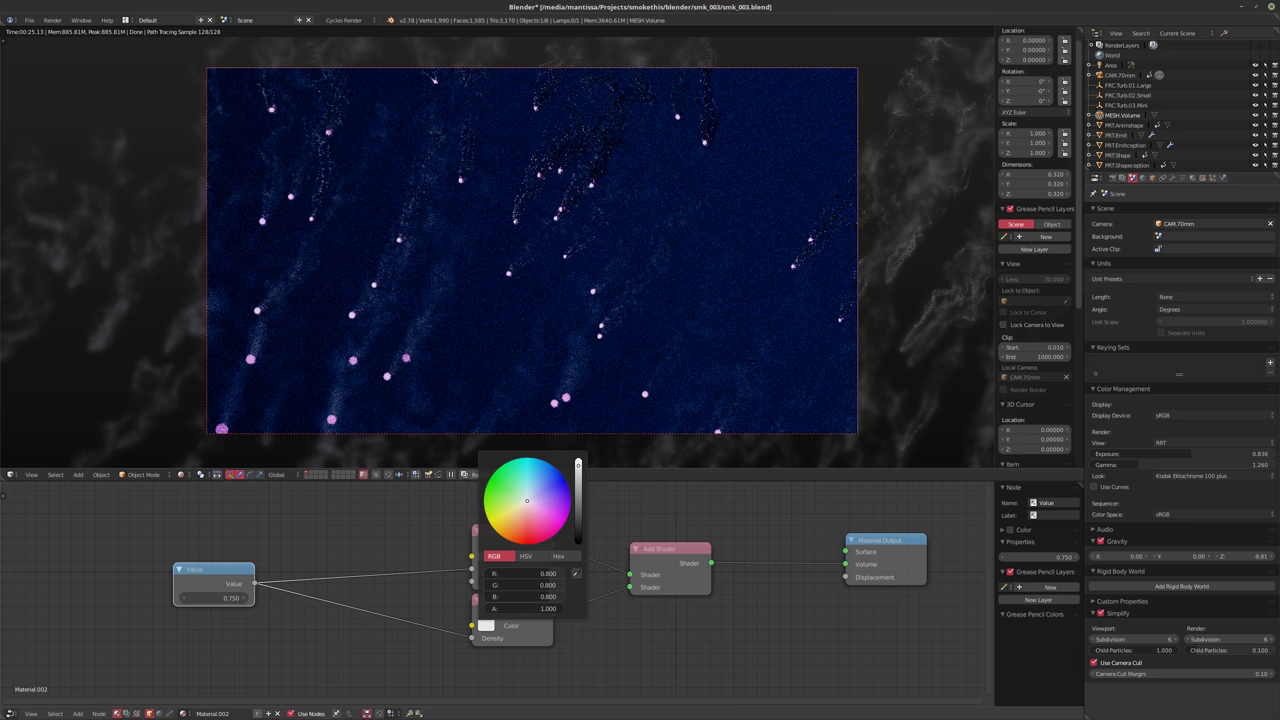
left_click_drag(577, 466, 580, 505)
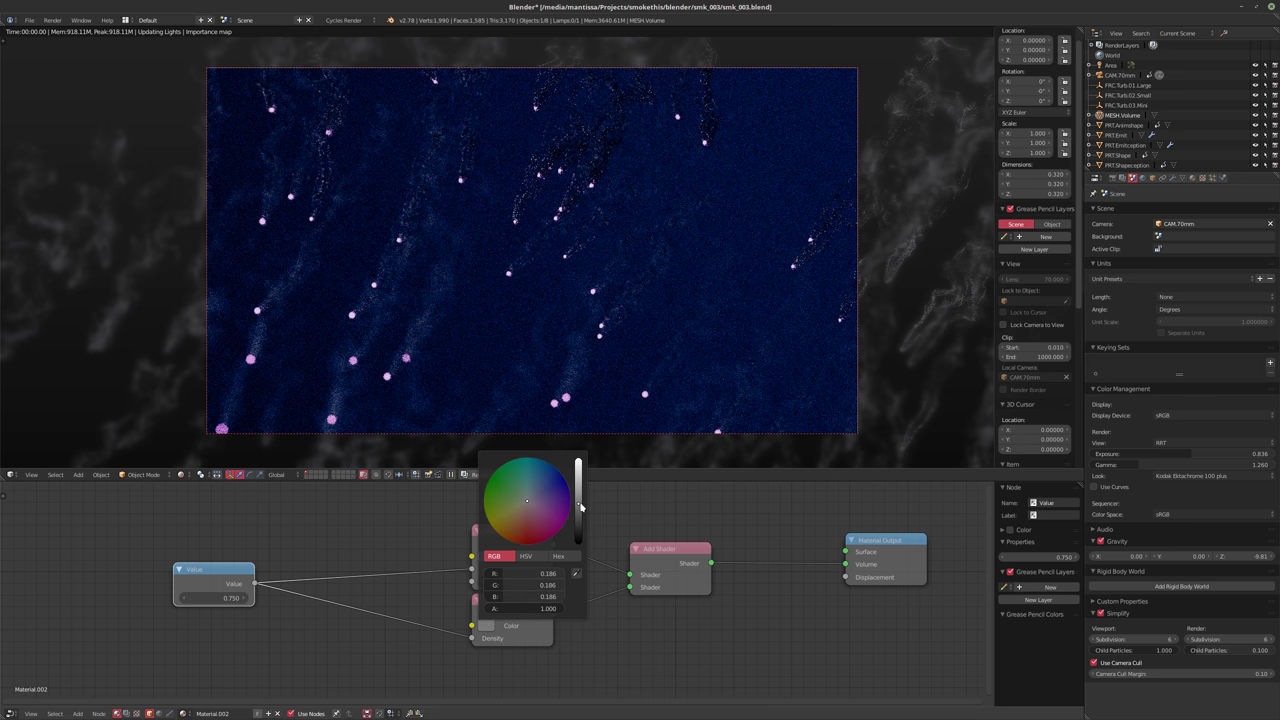
left_click(742, 515)
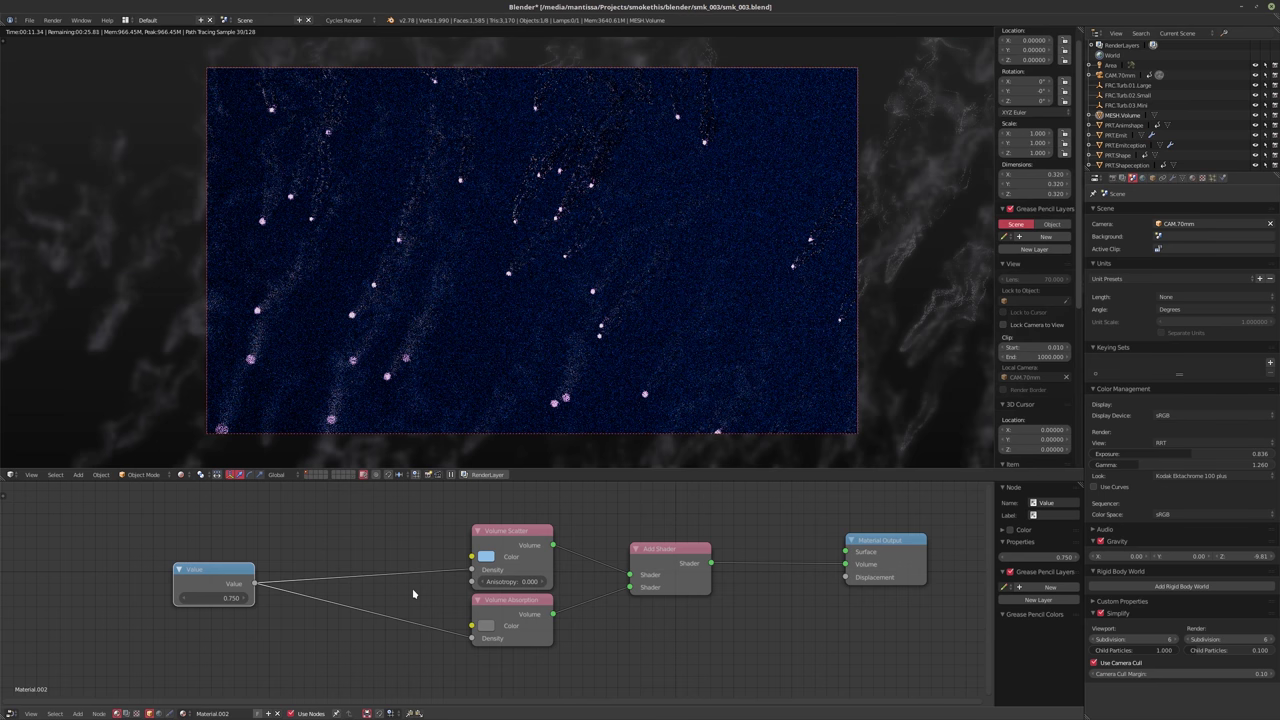
left_click(486, 625)
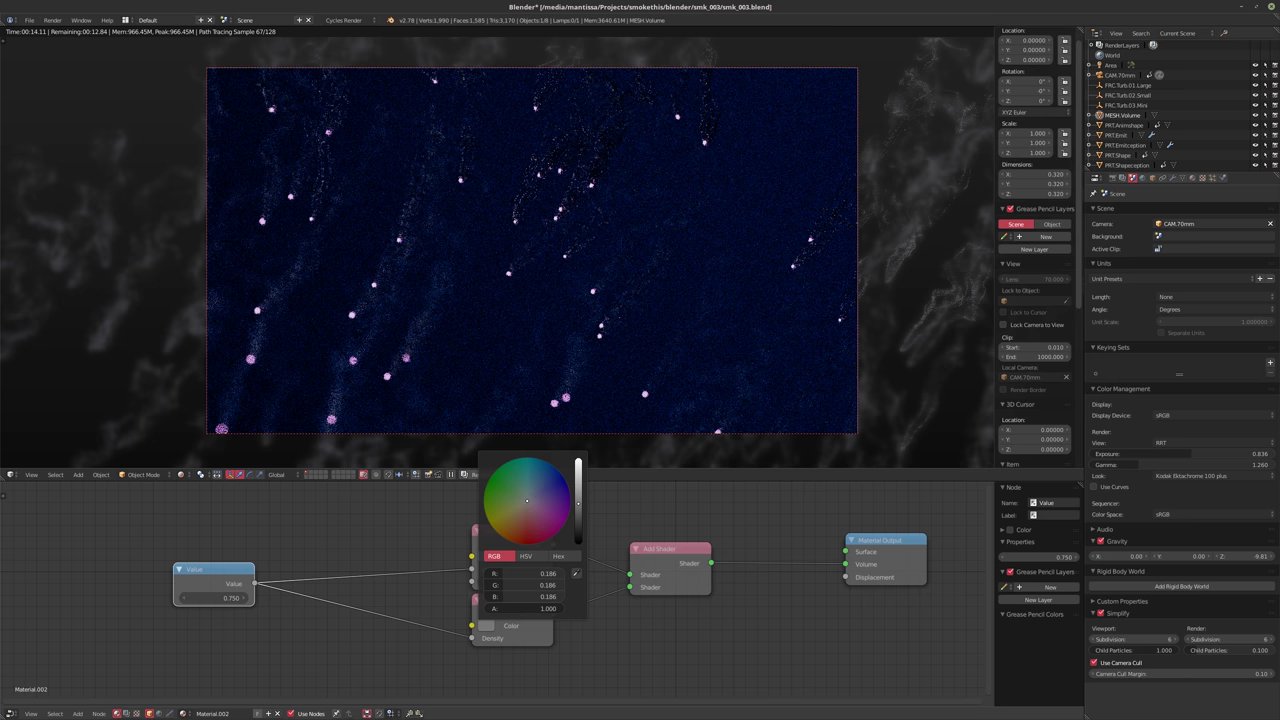
left_click_drag(577, 503, 580, 536)
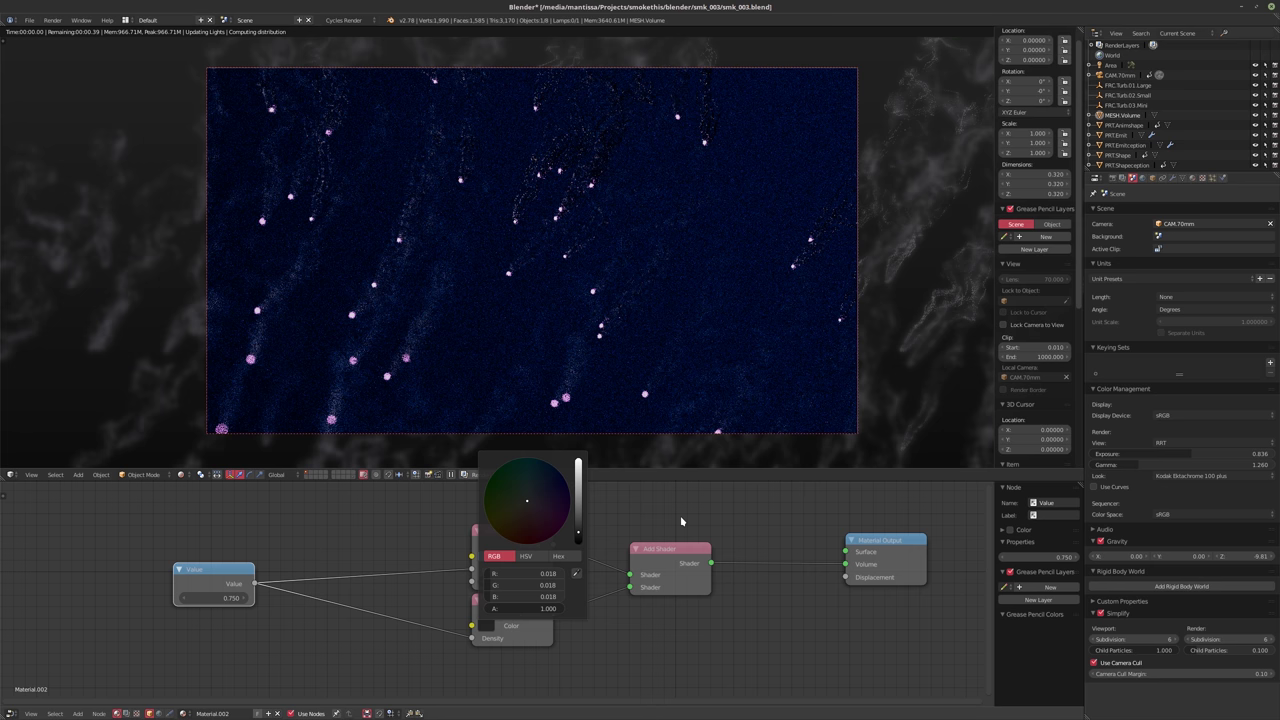
left_click(768, 513)
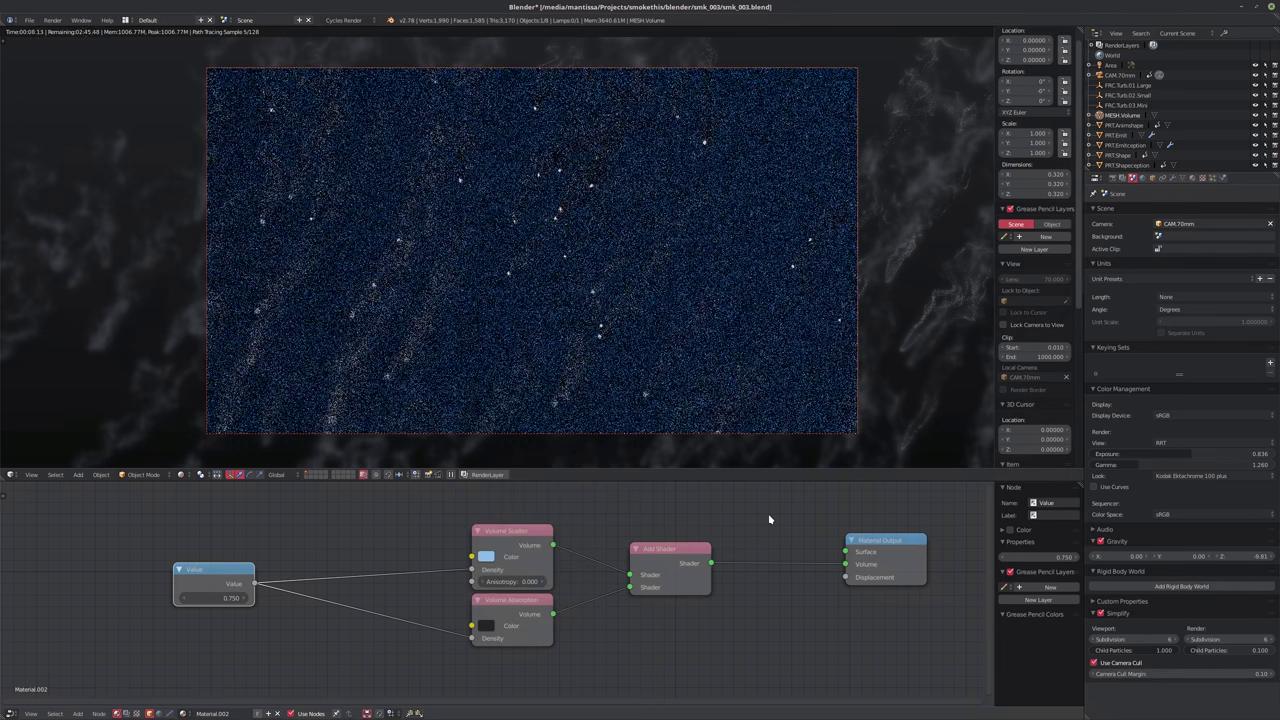
Reduce the Volume Scatter color's HSV saturation to 0.05
left_click(488, 557)
left_click(526, 487)
left_click(510, 516)
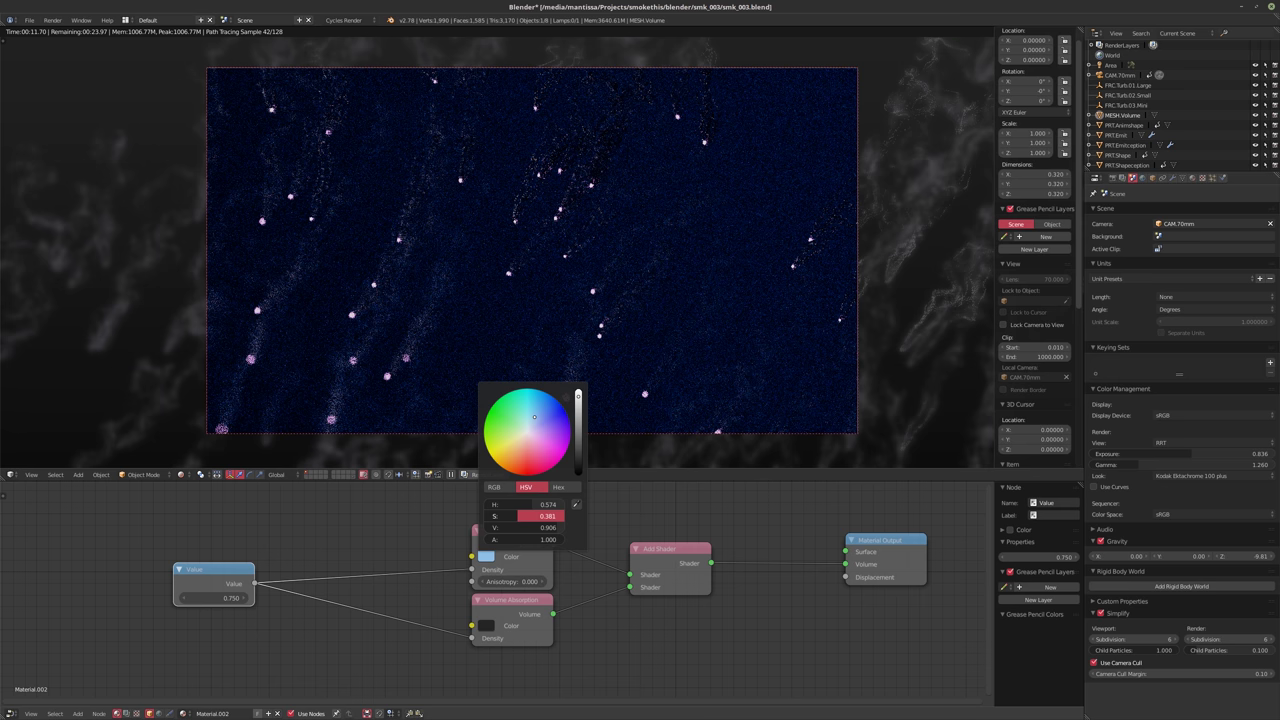
left_click_drag(518, 516, 503, 519)
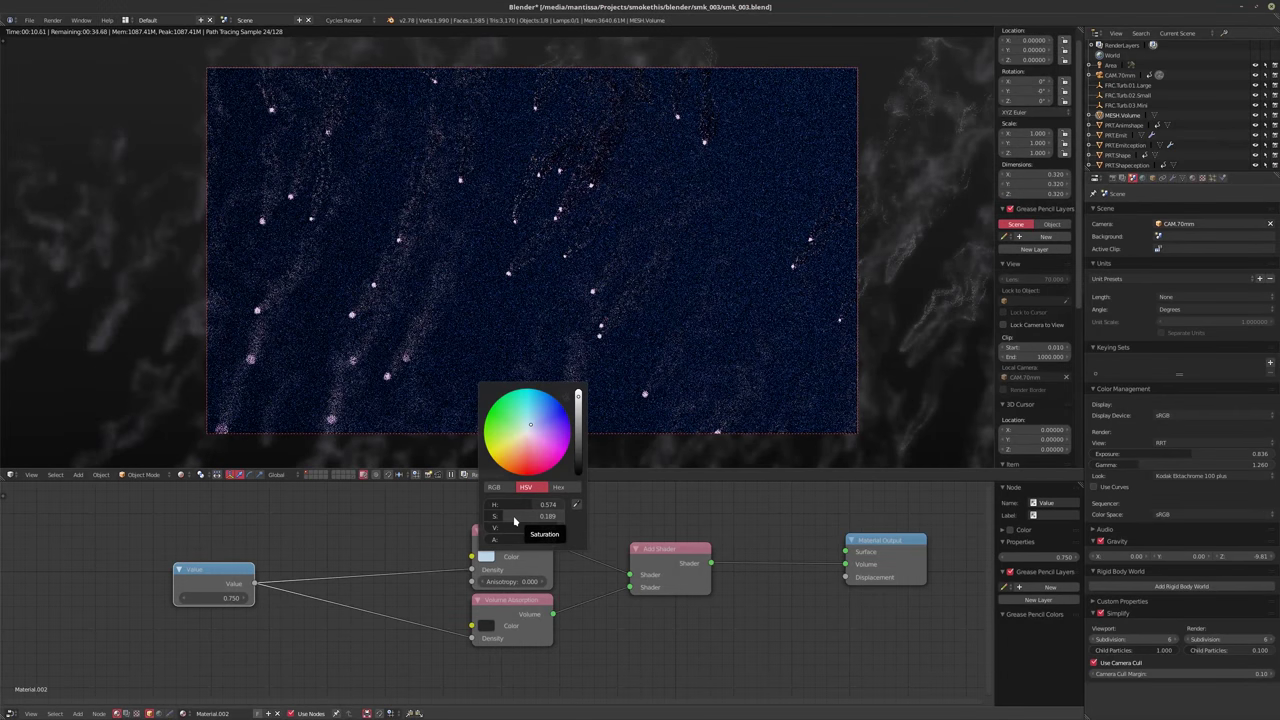
left_click(514, 518)
type(".05")
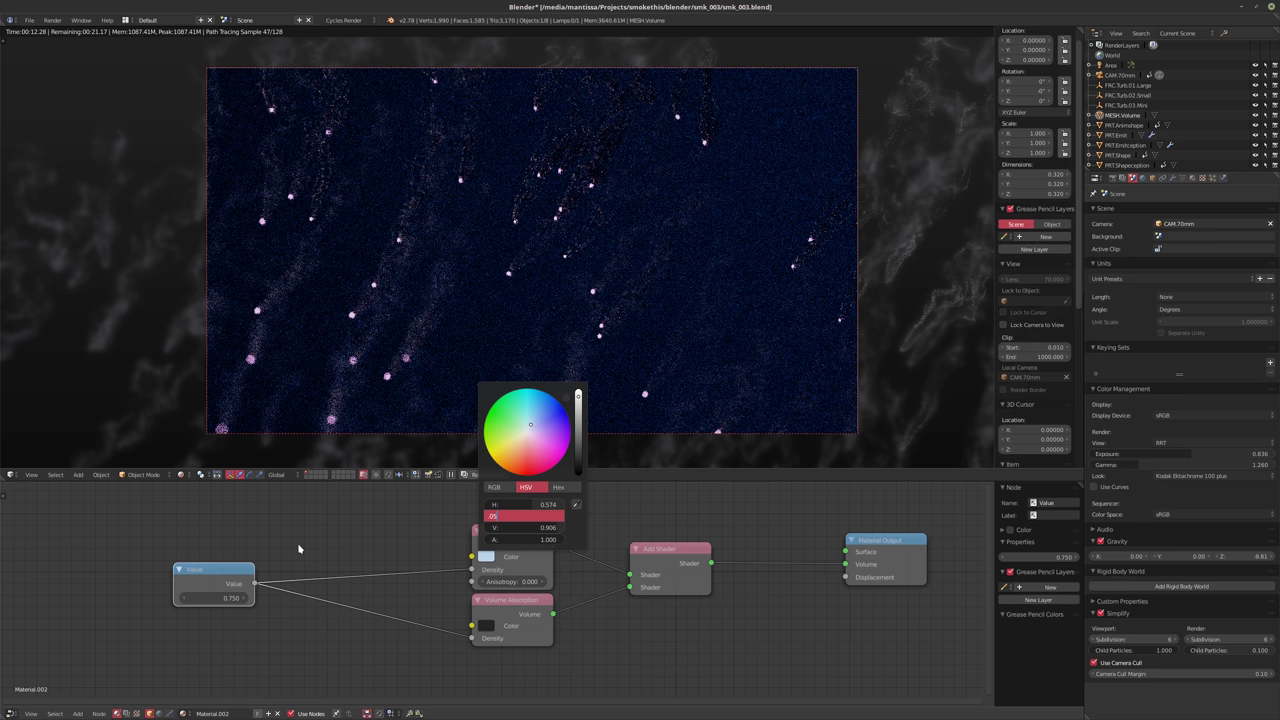
key("Return")
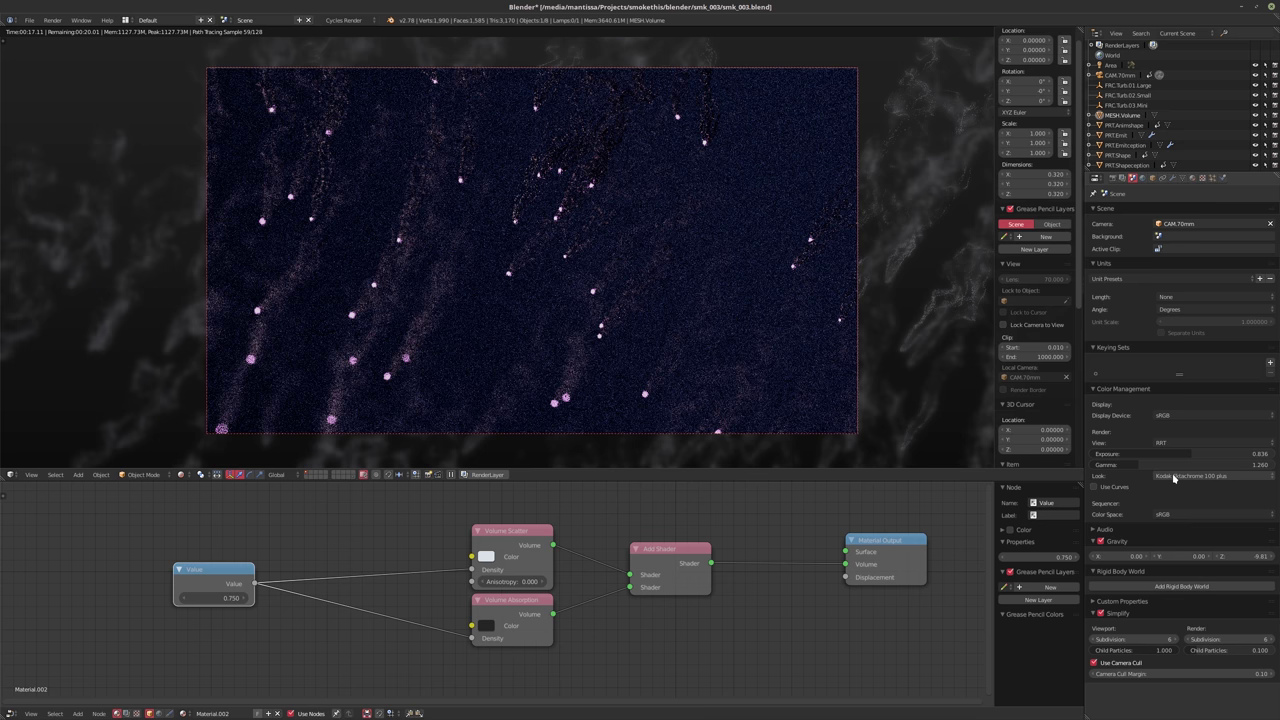
Switch the color management look to Kodak Portra 400VC and take the 3D view out of rendered shading
scroll(1190, 477, "down", 3, "ctrl")
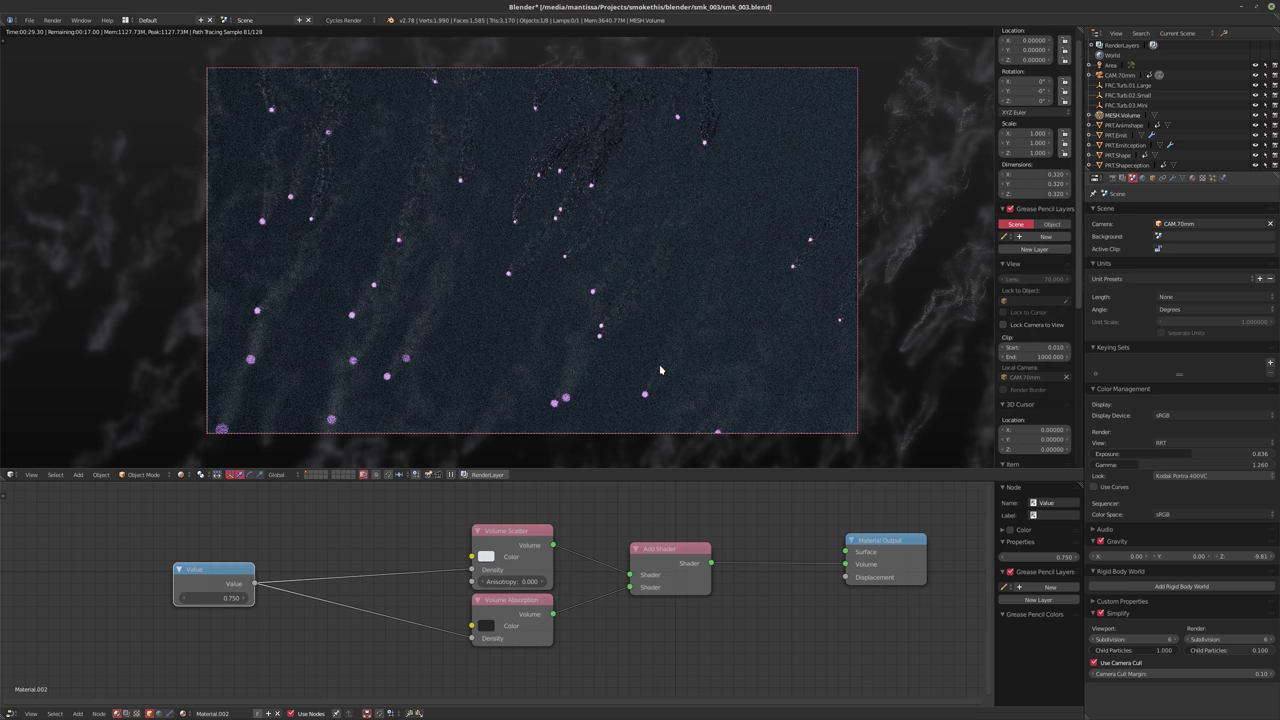
key("shift+z")
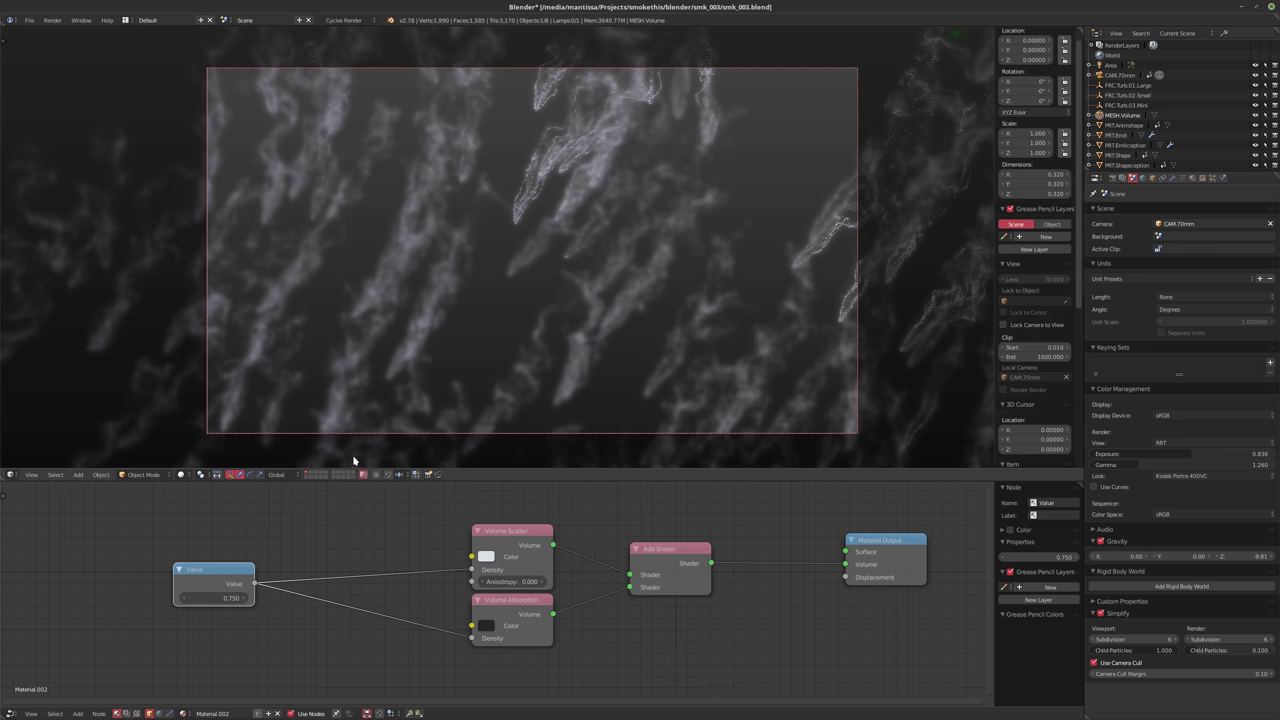
key("shift+z")
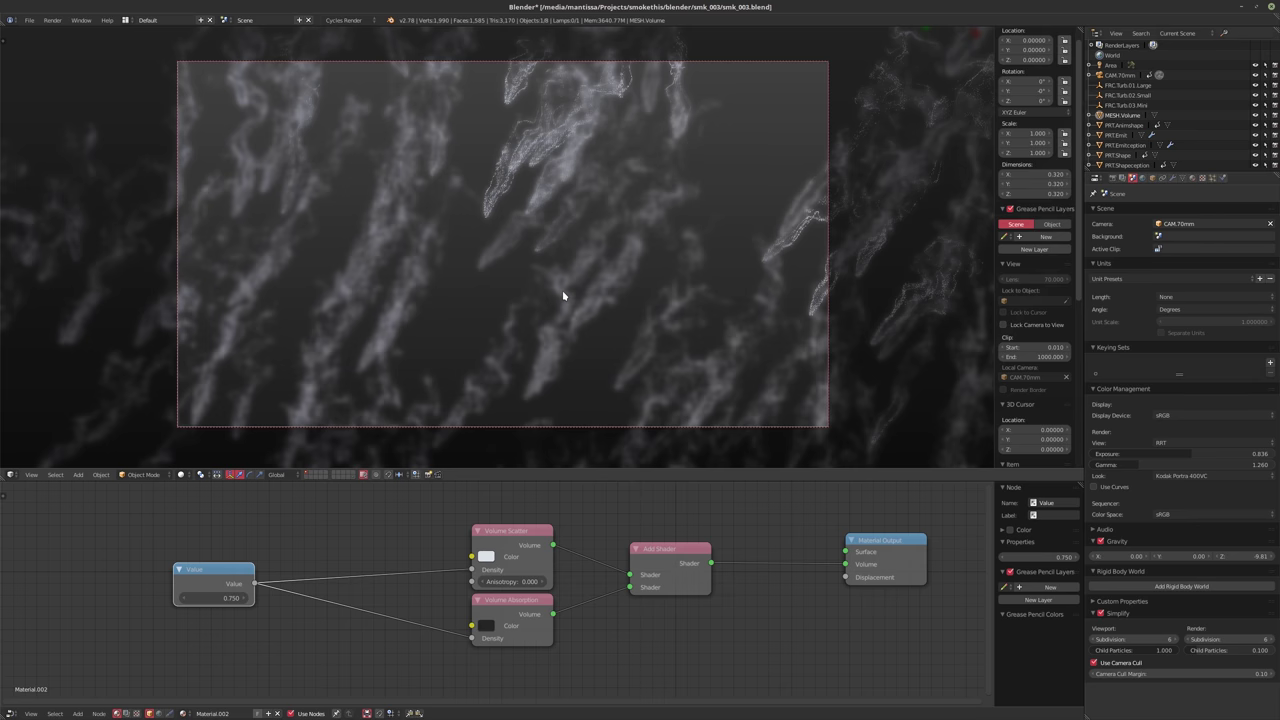
scroll(565, 297, "down", 1, "shift")
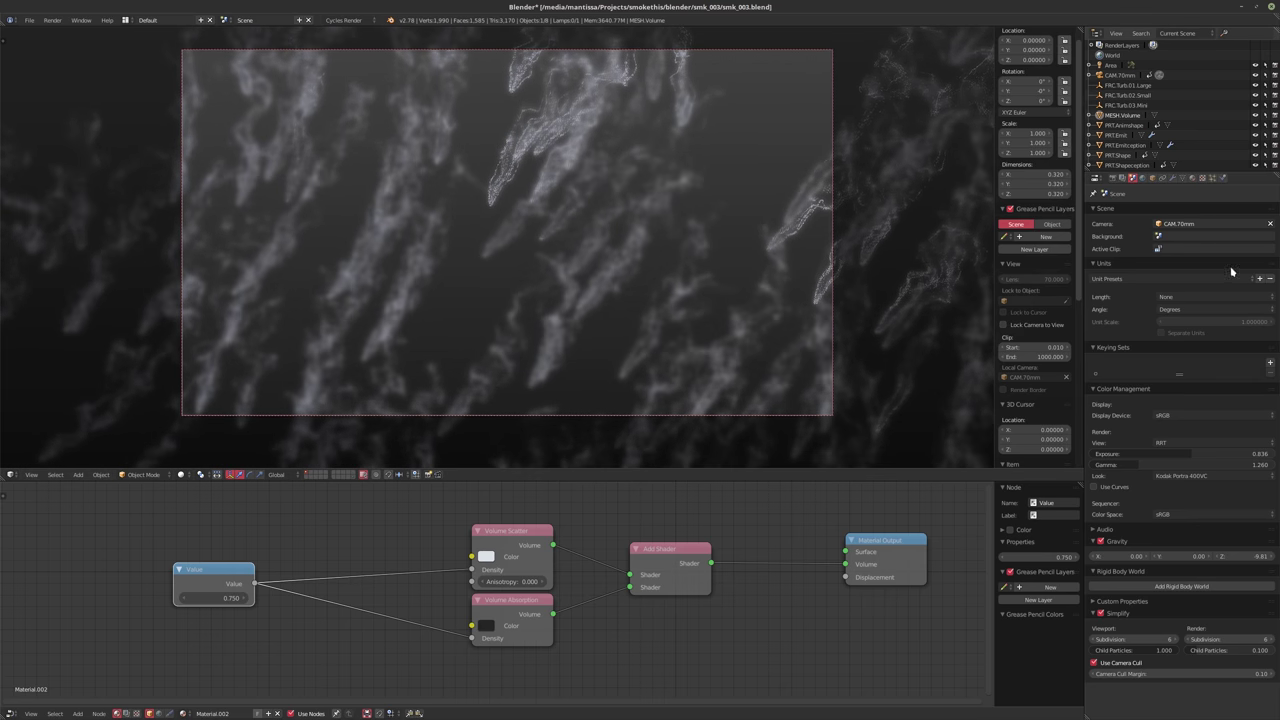
Hide the PRT.Emitception object's particle system in the viewport and save over smk_003.blend
left_click(1214, 178)
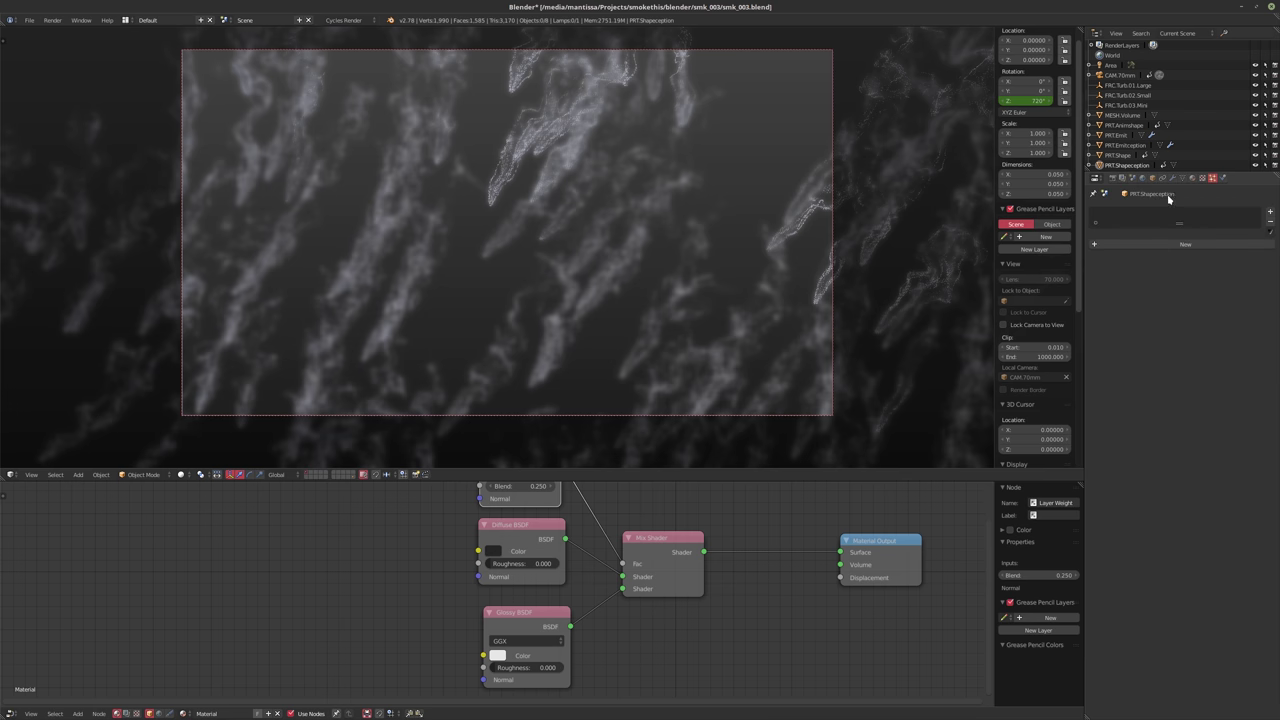
left_click(1121, 154)
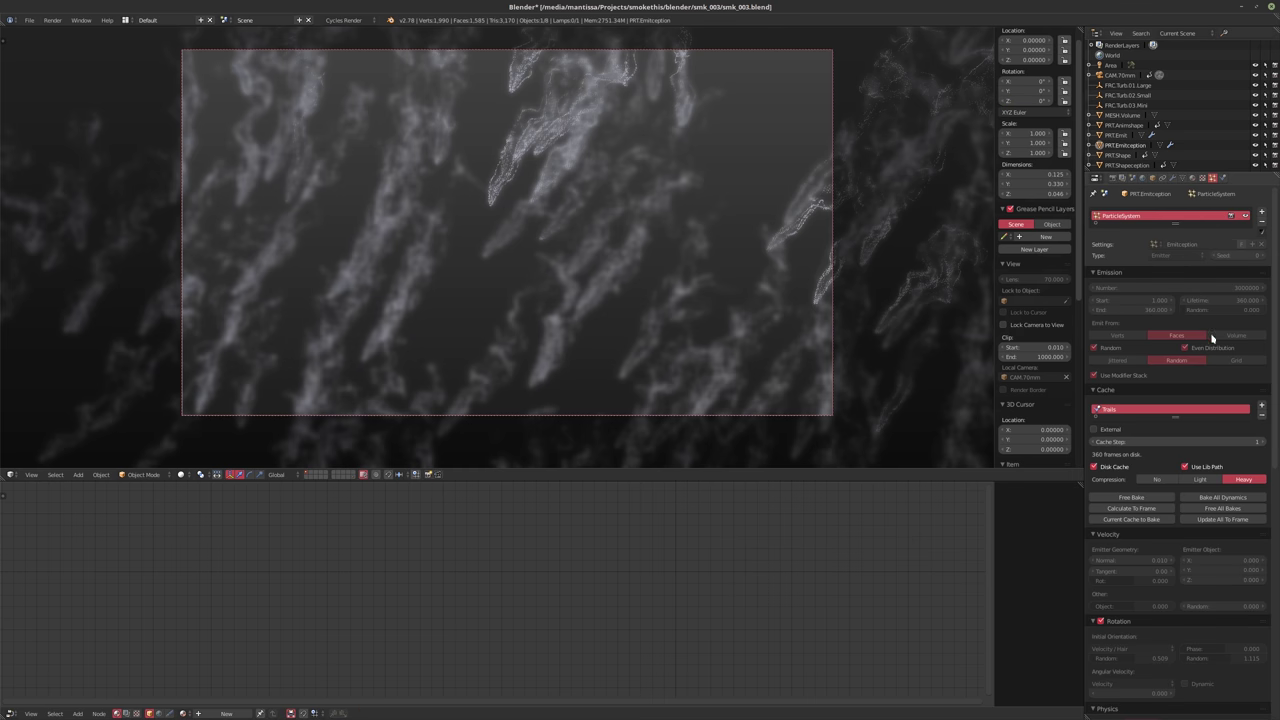
left_click(1245, 216)
key("ctrl+s")
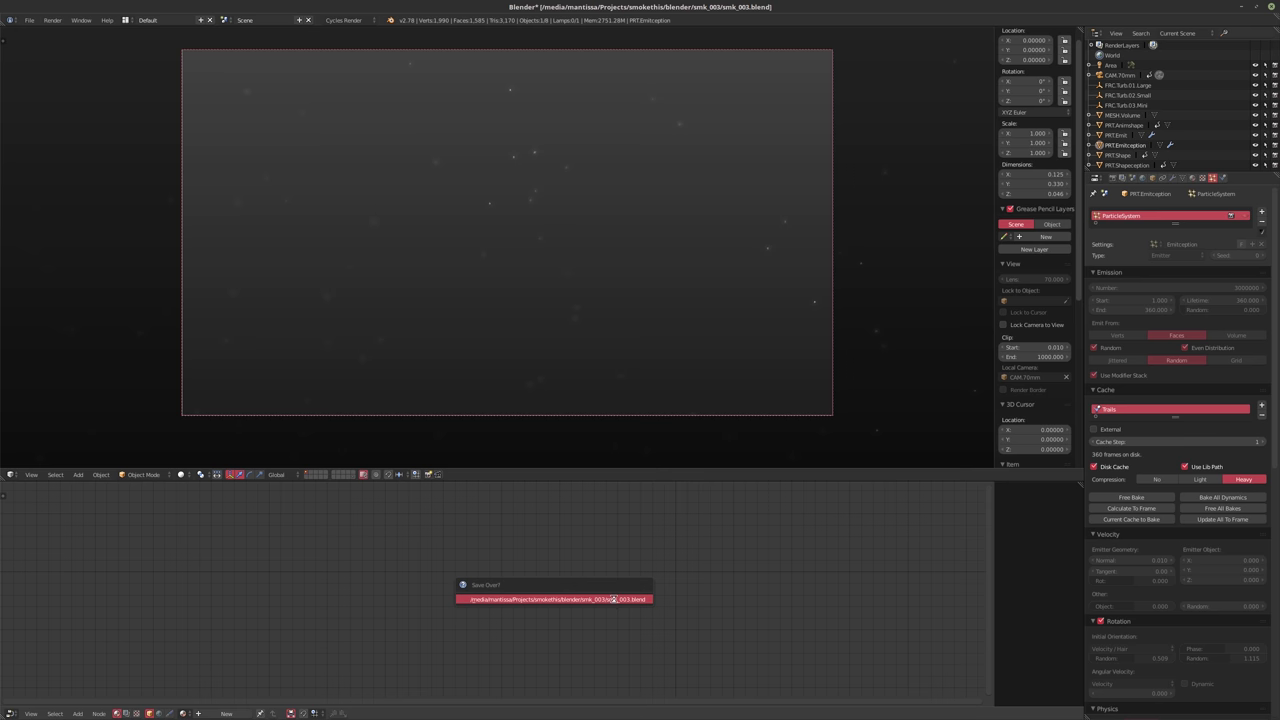
left_click(613, 599)
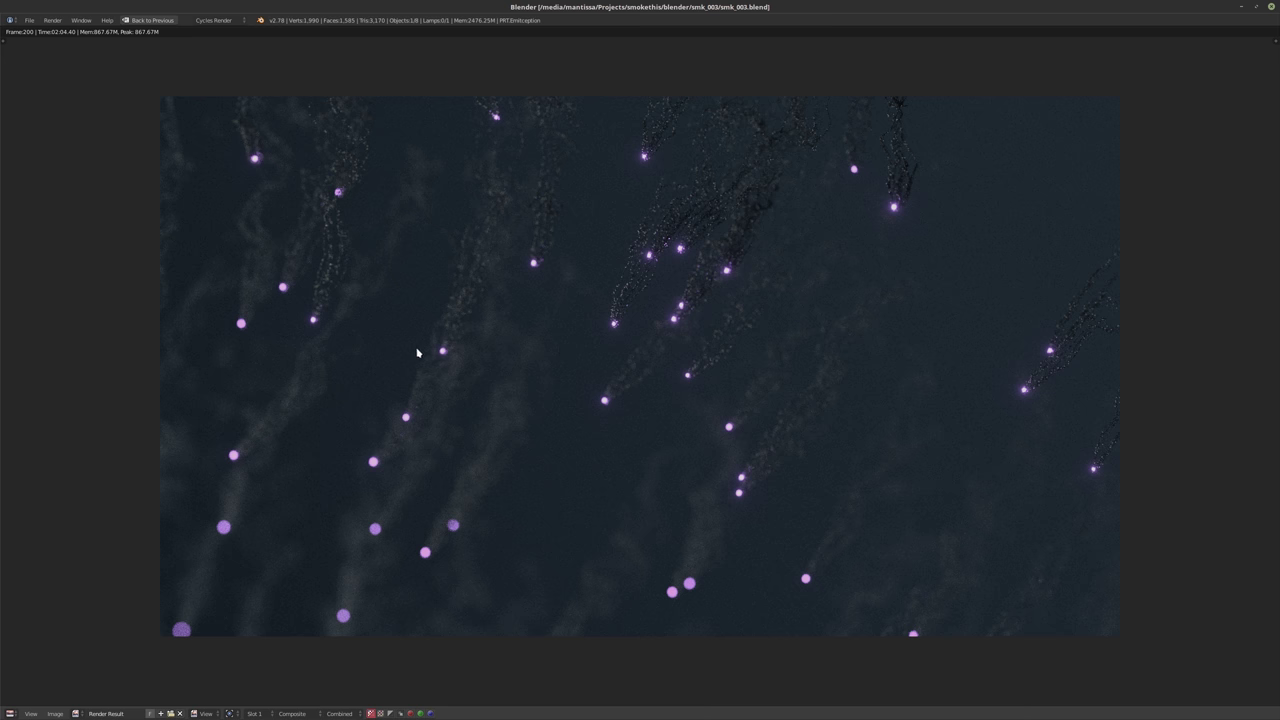
Leave the full-screen render, show the render result in place of the 3D view, and enlarge that area downward
key("Escape")
left_click(11, 475)
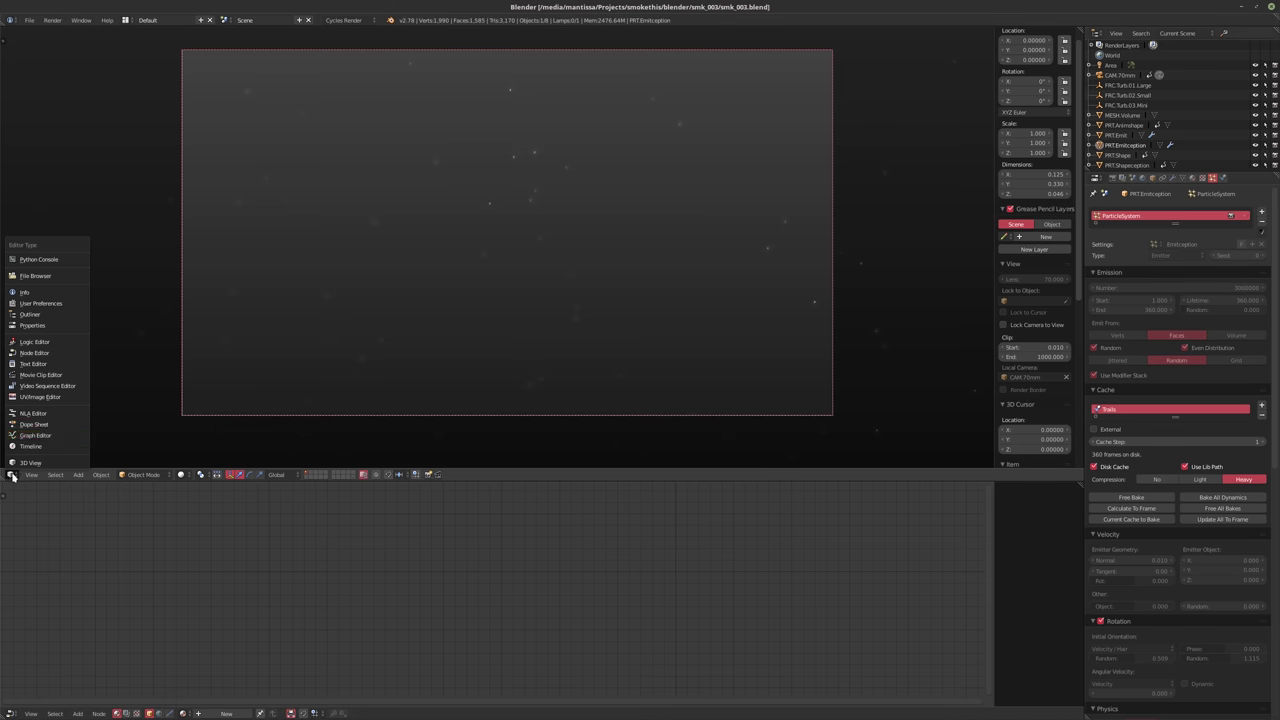
left_click(40, 397)
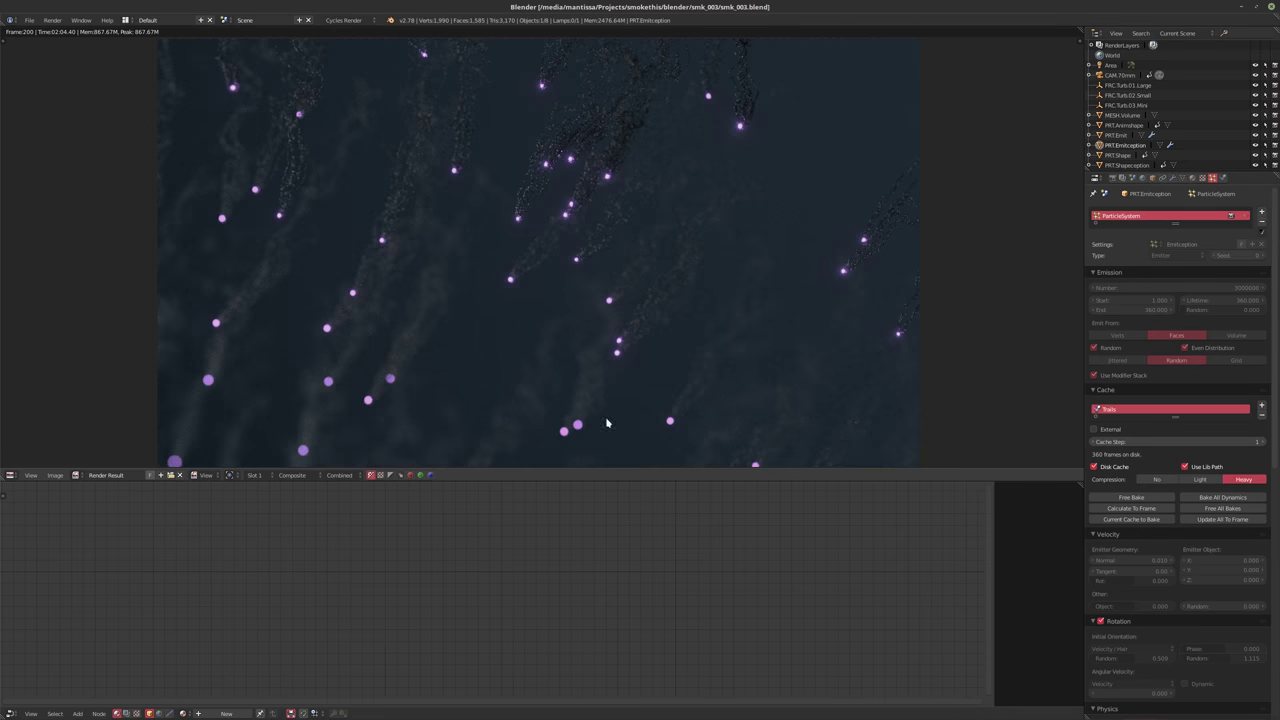
left_click_drag(594, 472, 594, 524)
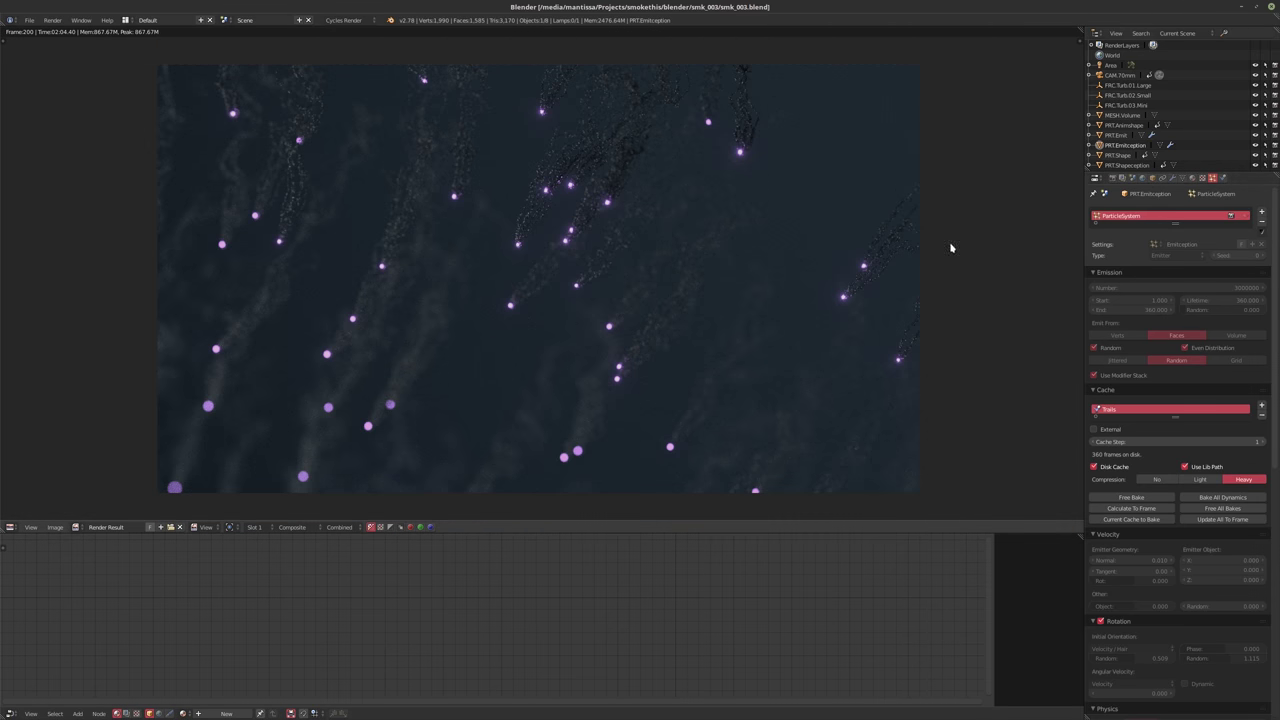
scroll(789, 280, "up", 1)
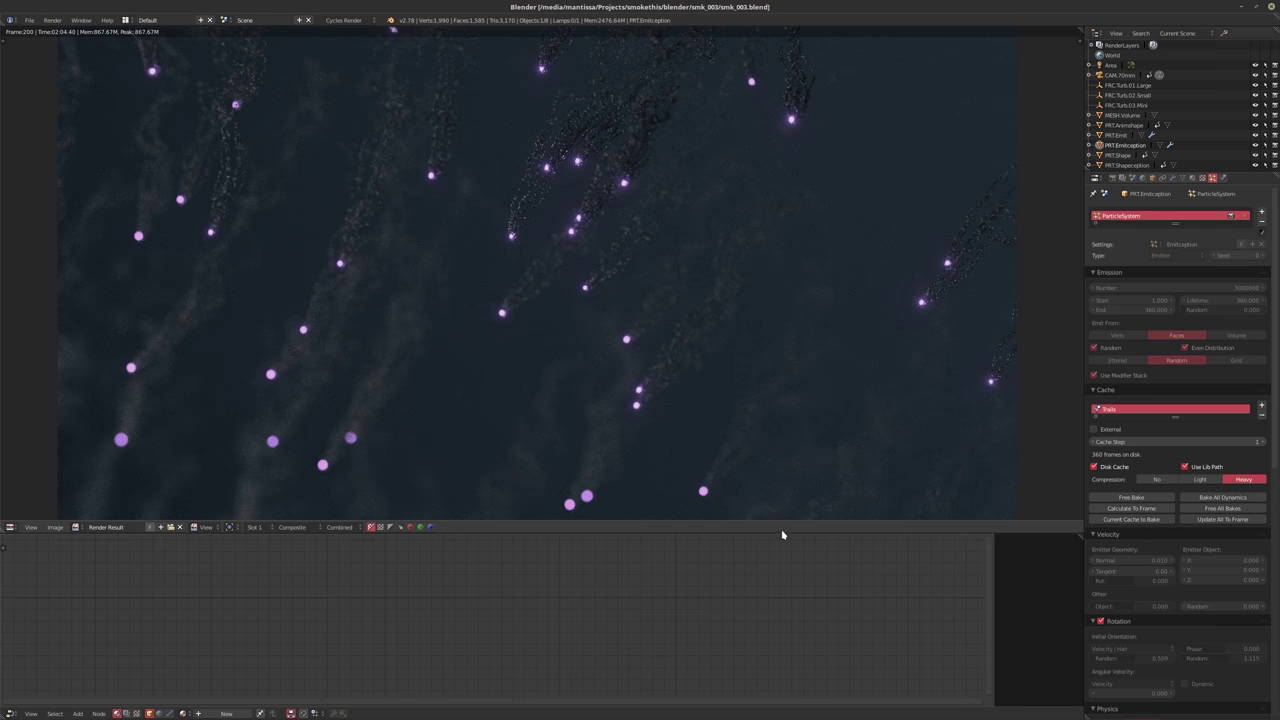
left_click_drag(780, 523, 780, 640)
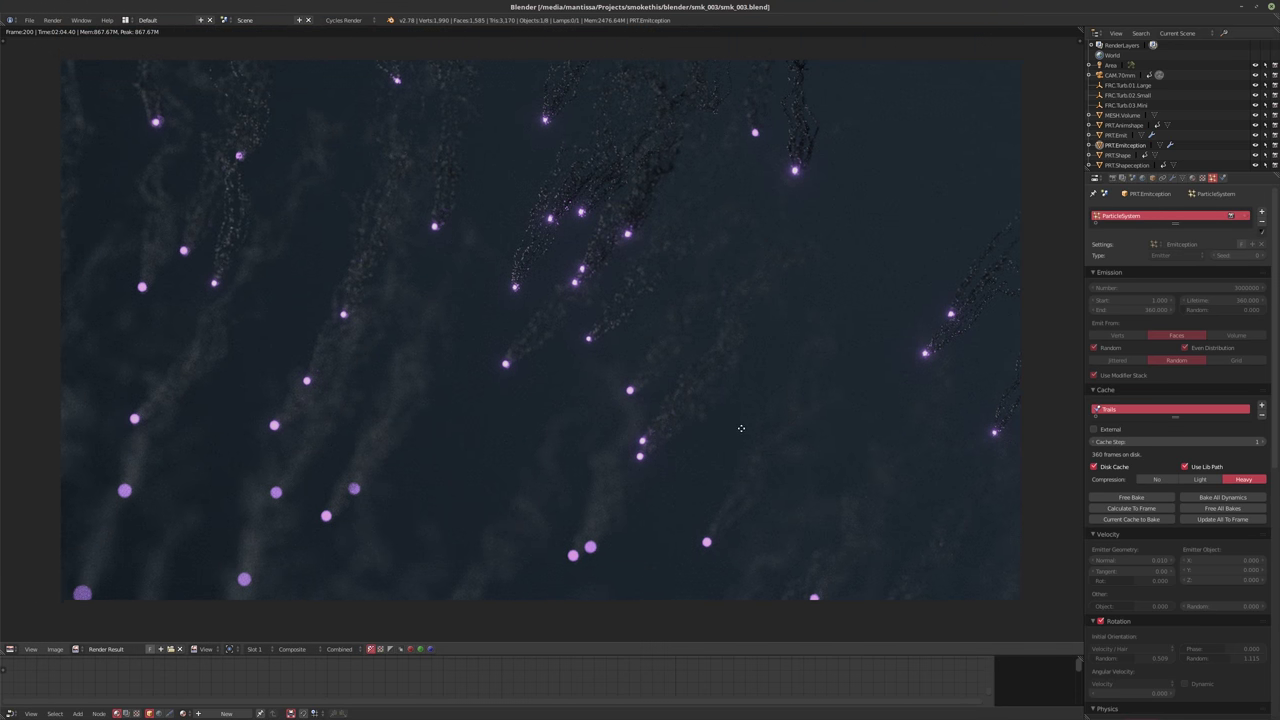
Cycle the scene's color management look through the available film stocks while comparing them on the render, ending on Kodak Portra 160NC
left_click(1133, 177)
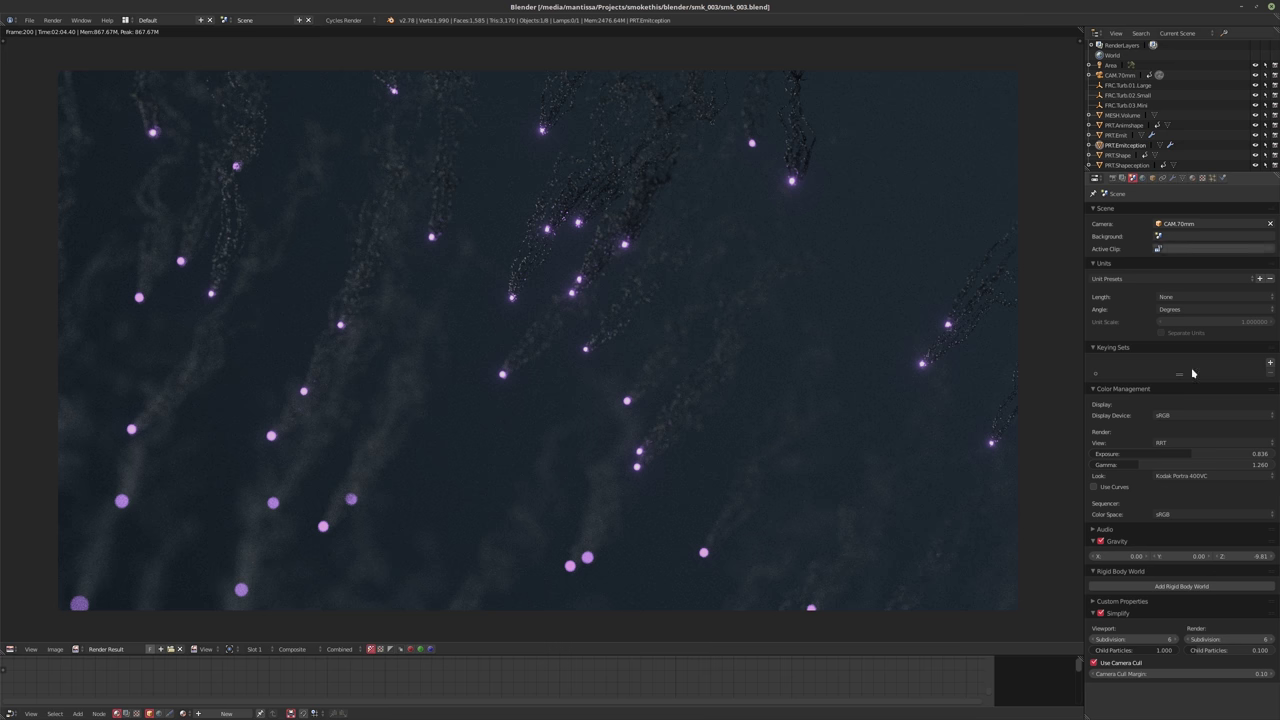
scroll(1185, 477, "down", 1, "ctrl")
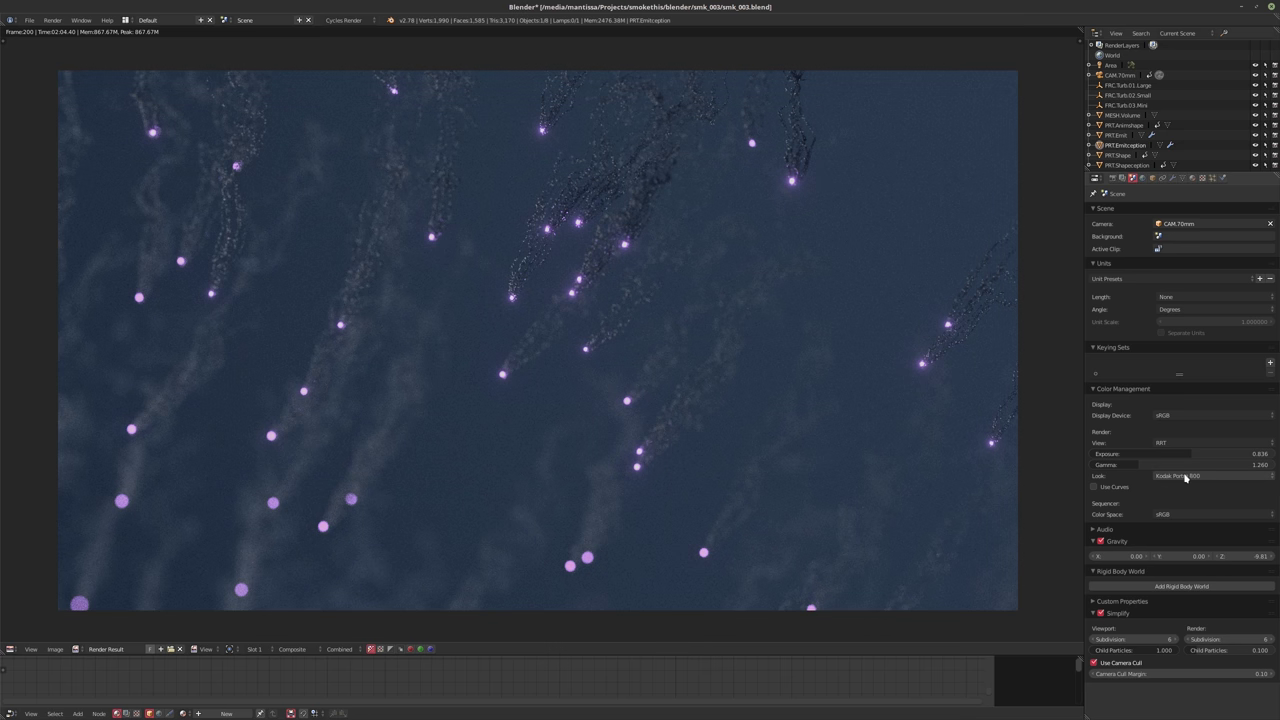
scroll(1185, 477, "down", 4, "ctrl")
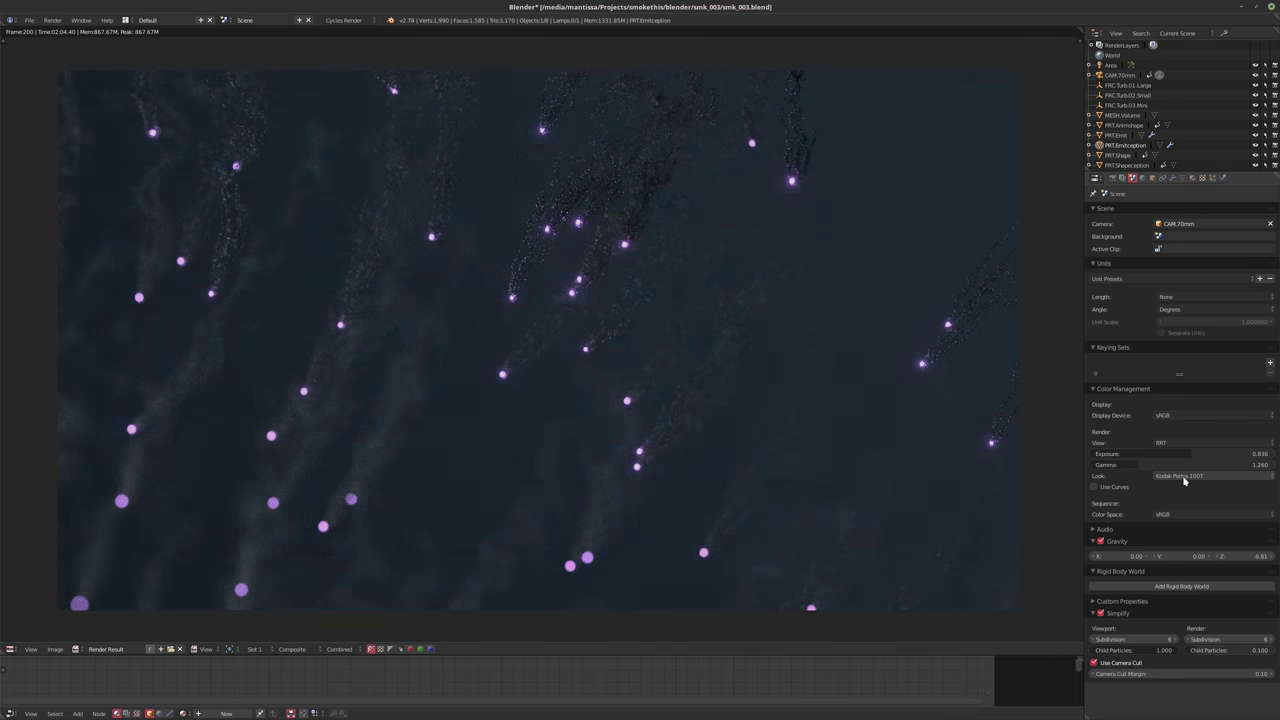
scroll(1184, 481, "down", 2, "ctrl")
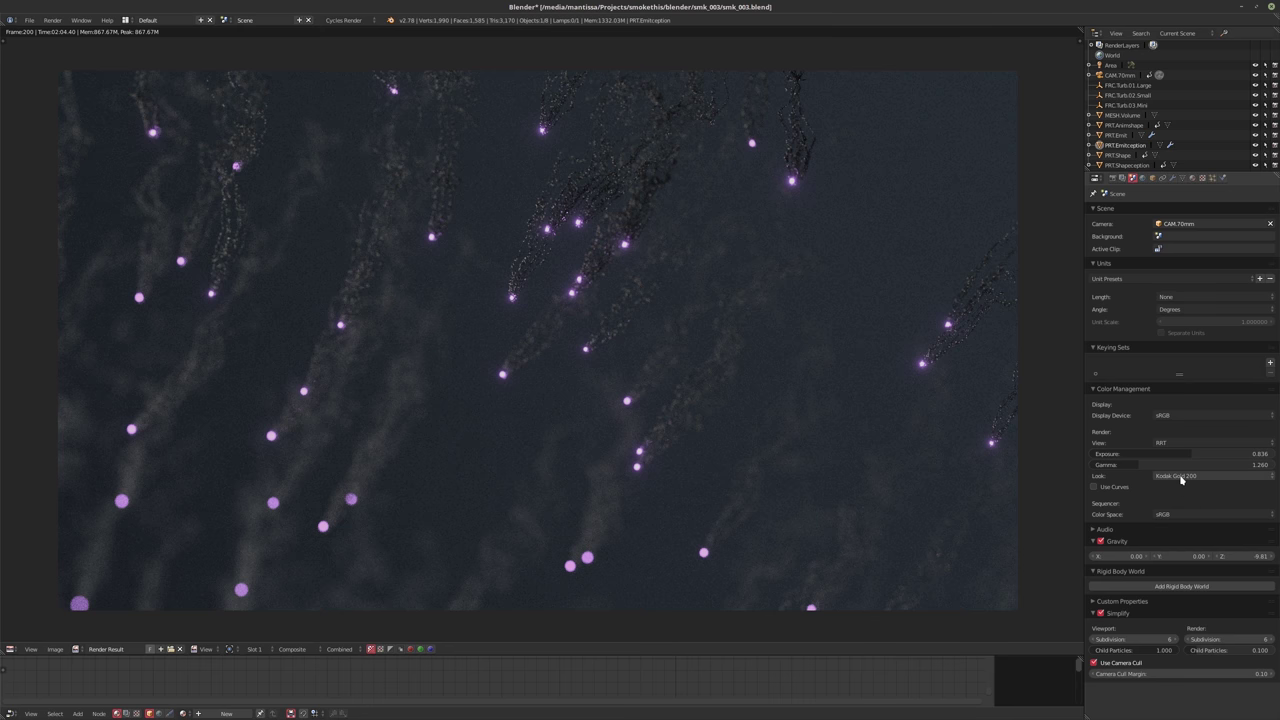
scroll(1181, 479, "down", 2, "ctrl")
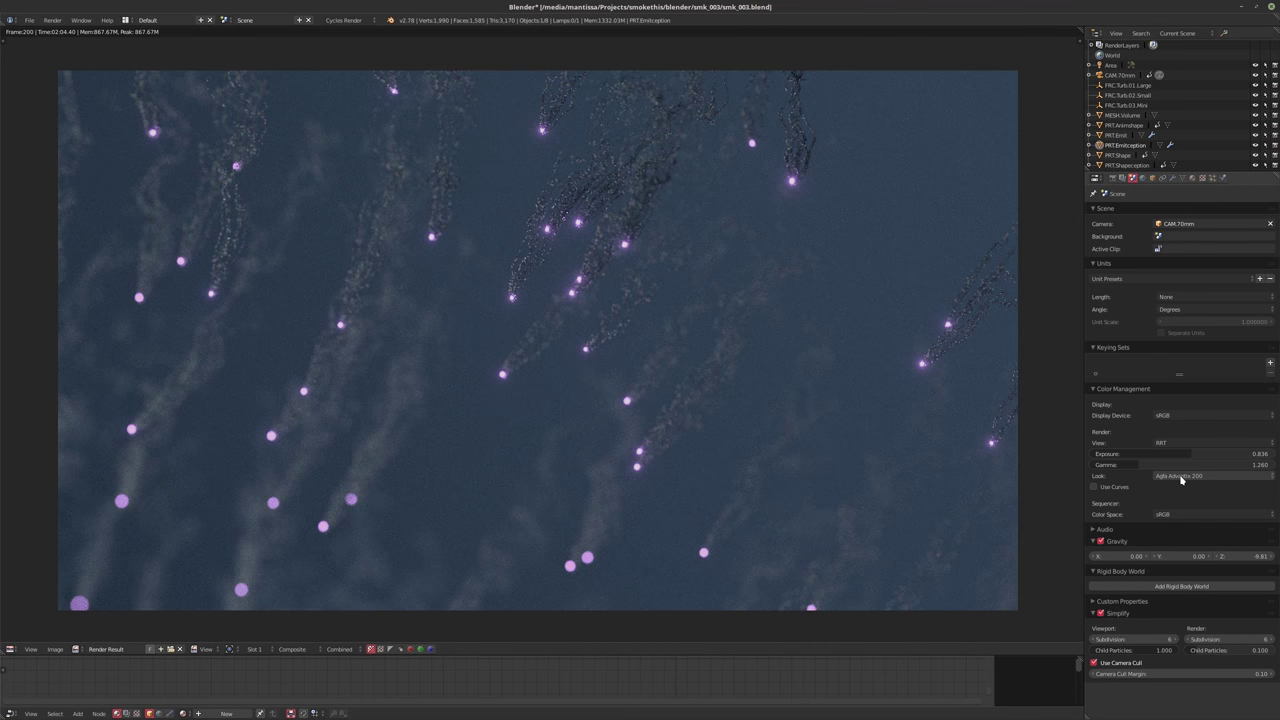
scroll(1181, 479, "down", 1, "ctrl")
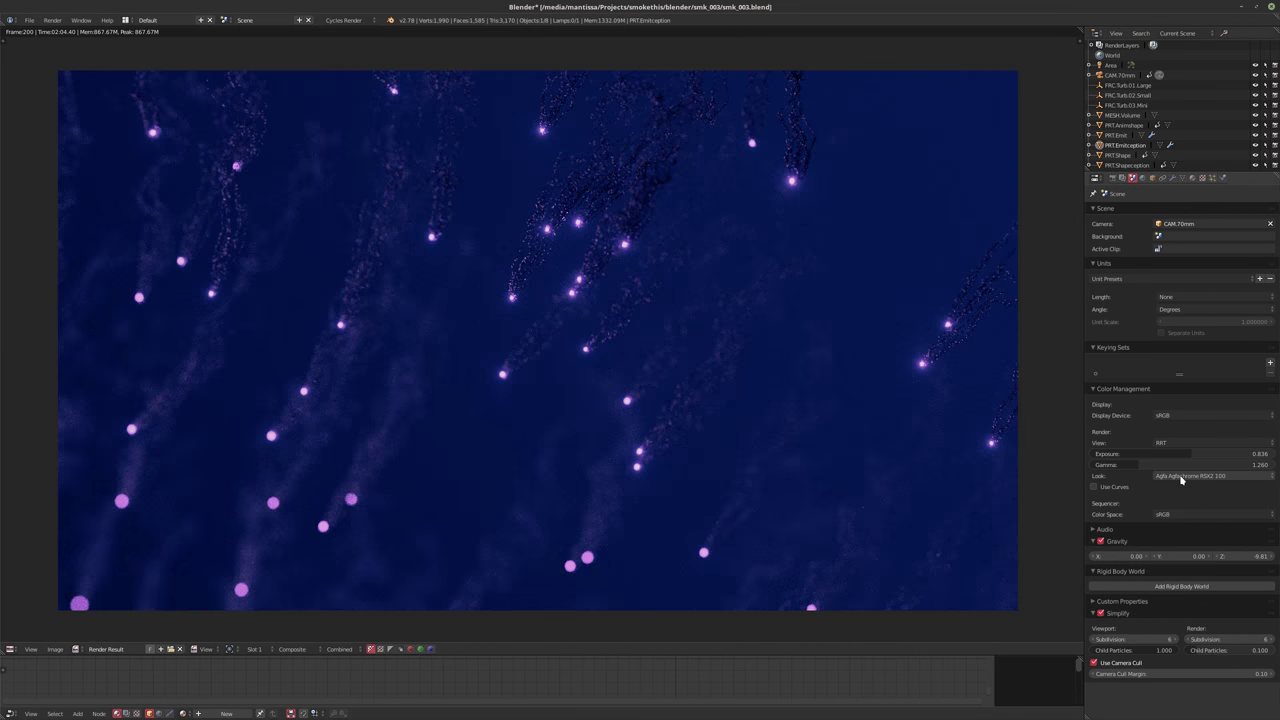
scroll(1181, 479, "down", 1, "ctrl")
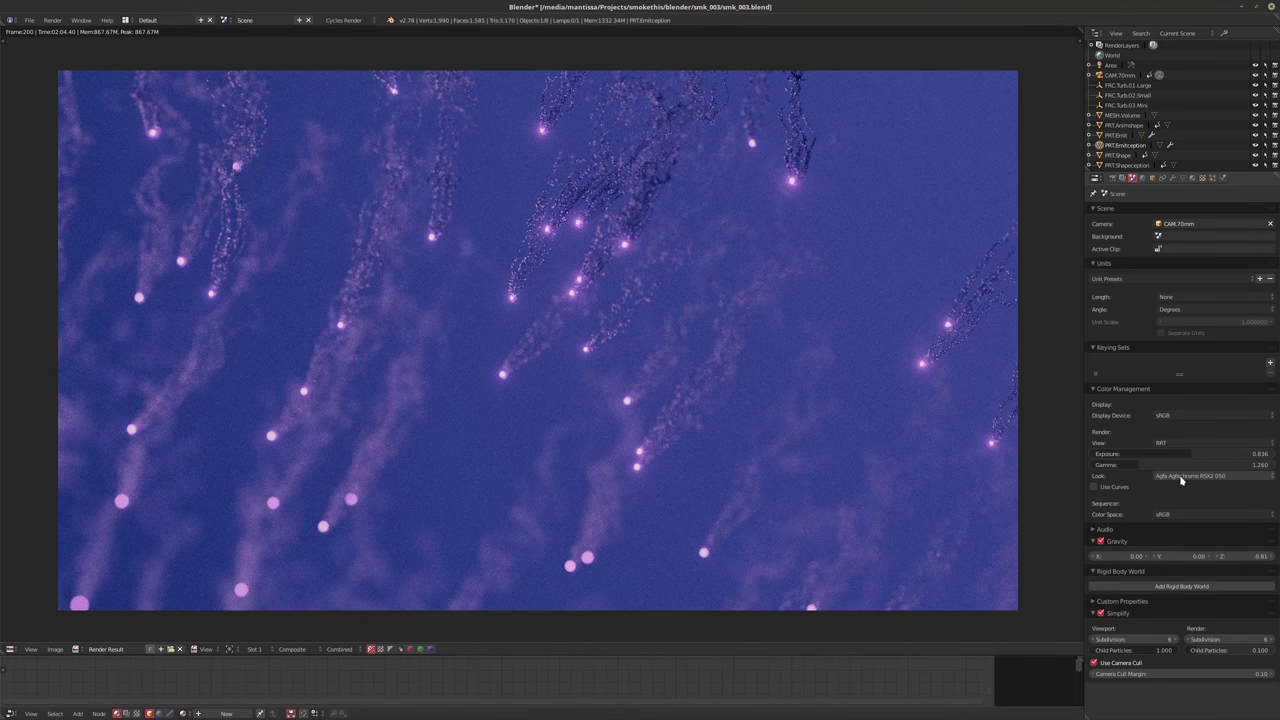
scroll(1181, 480, "down", 1, "ctrl")
scroll(1181, 482, "down", 1, "ctrl")
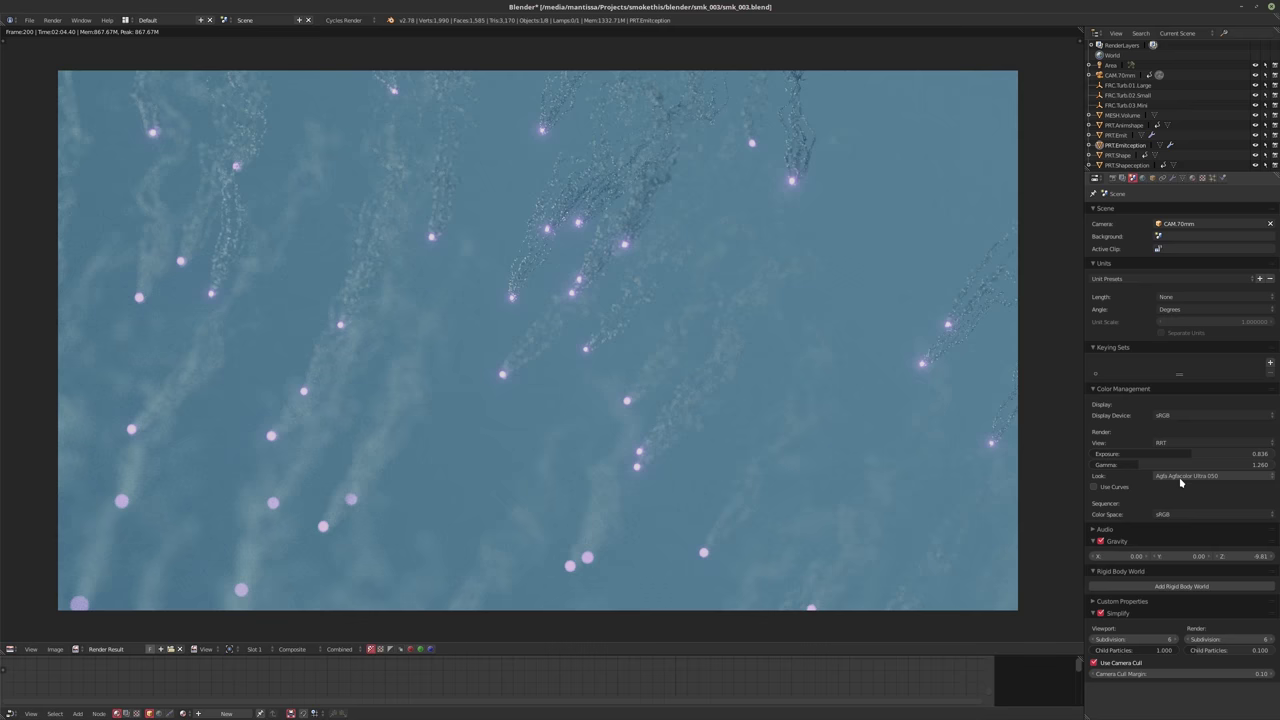
scroll(1180, 482, "down", 1, "ctrl")
scroll(1180, 482, "down", 1, "ctrl")
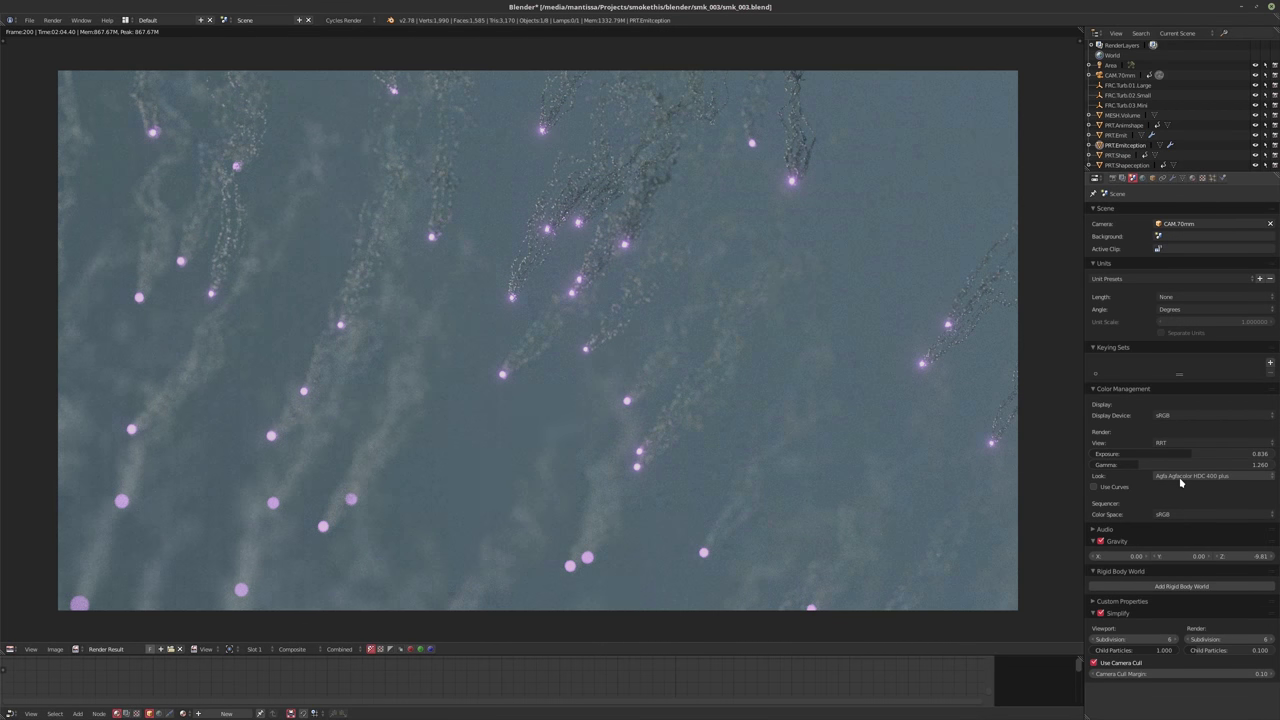
scroll(1180, 482, "down", 2, "ctrl")
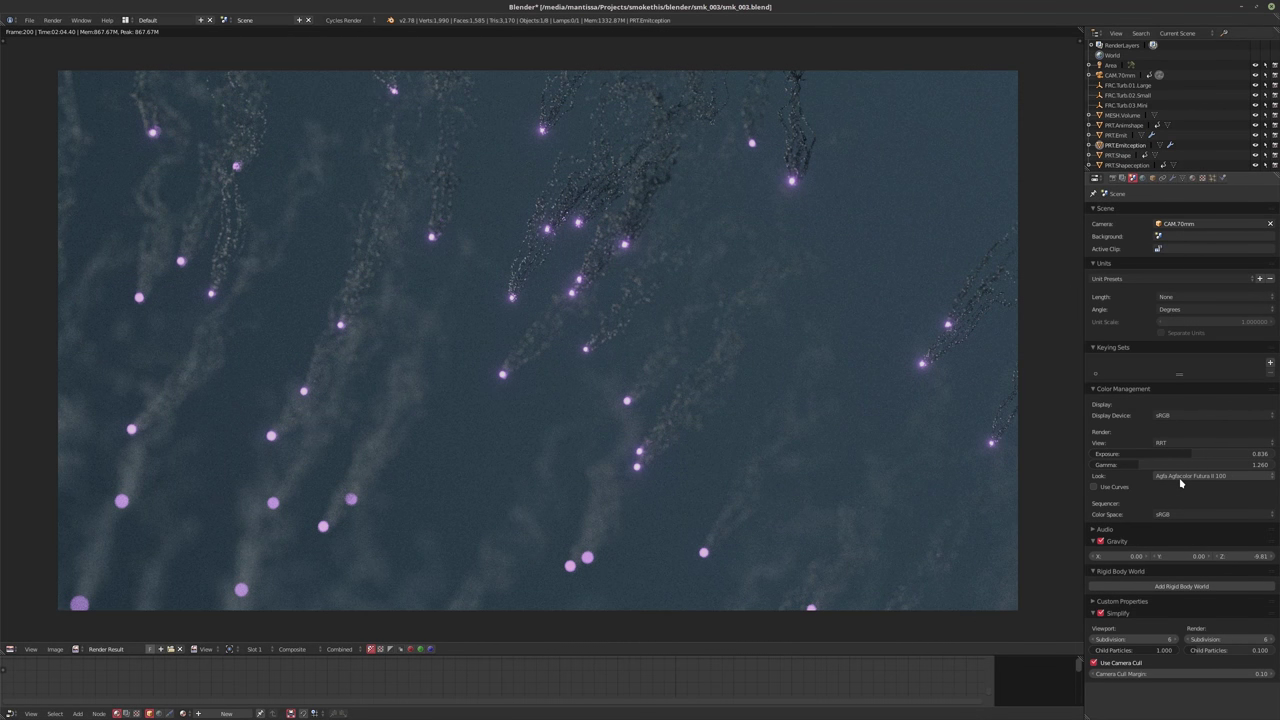
scroll(1180, 483, "down", 1, "ctrl")
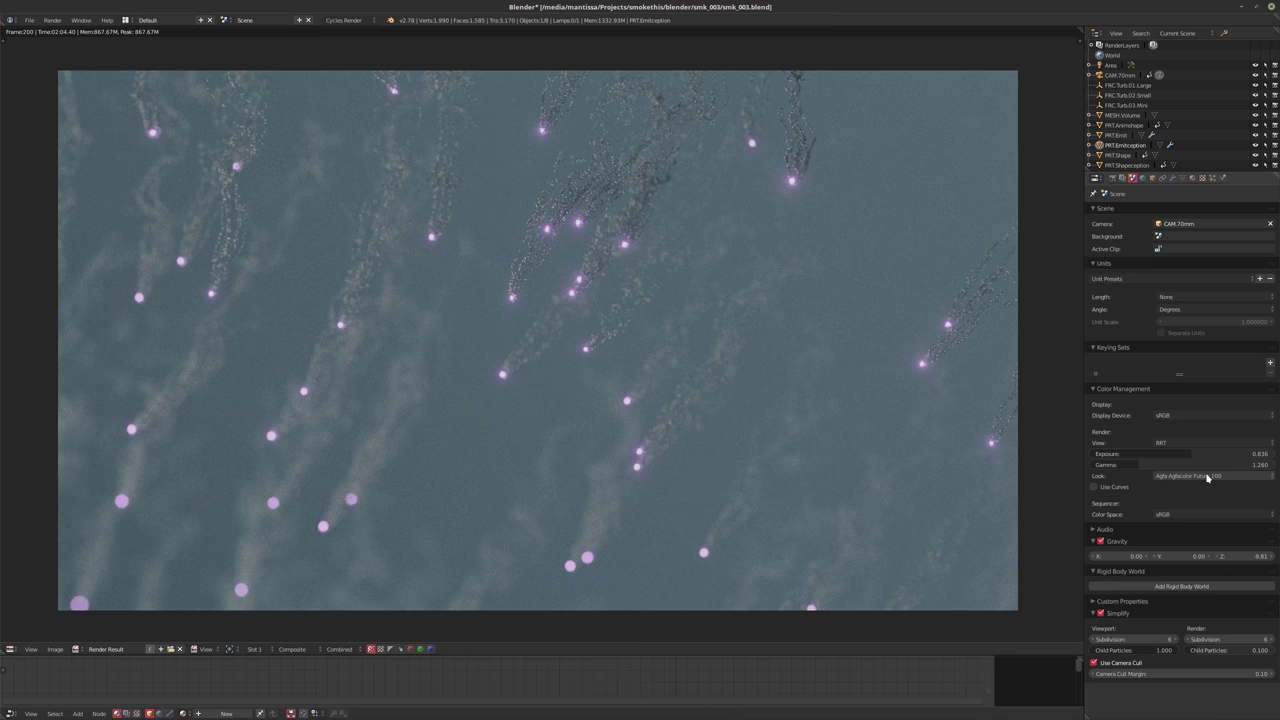
scroll(1207, 478, "down", 3, "ctrl")
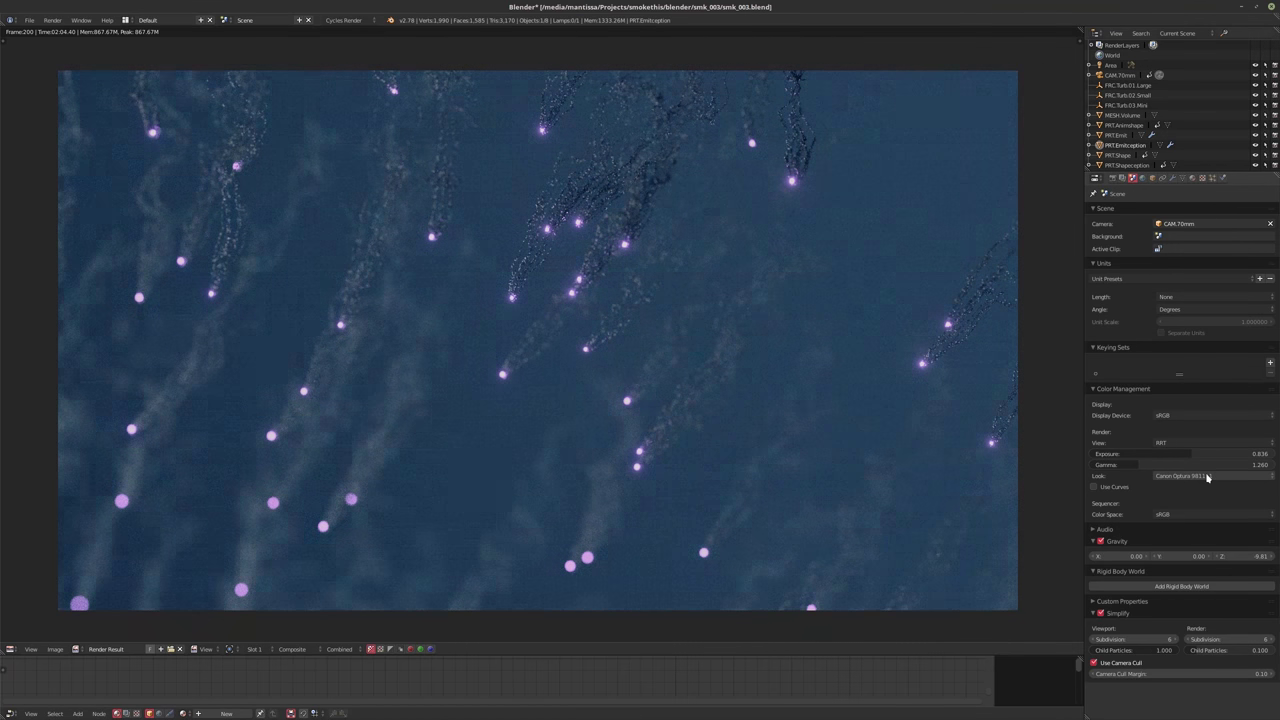
scroll(1207, 478, "down", 3, "ctrl")
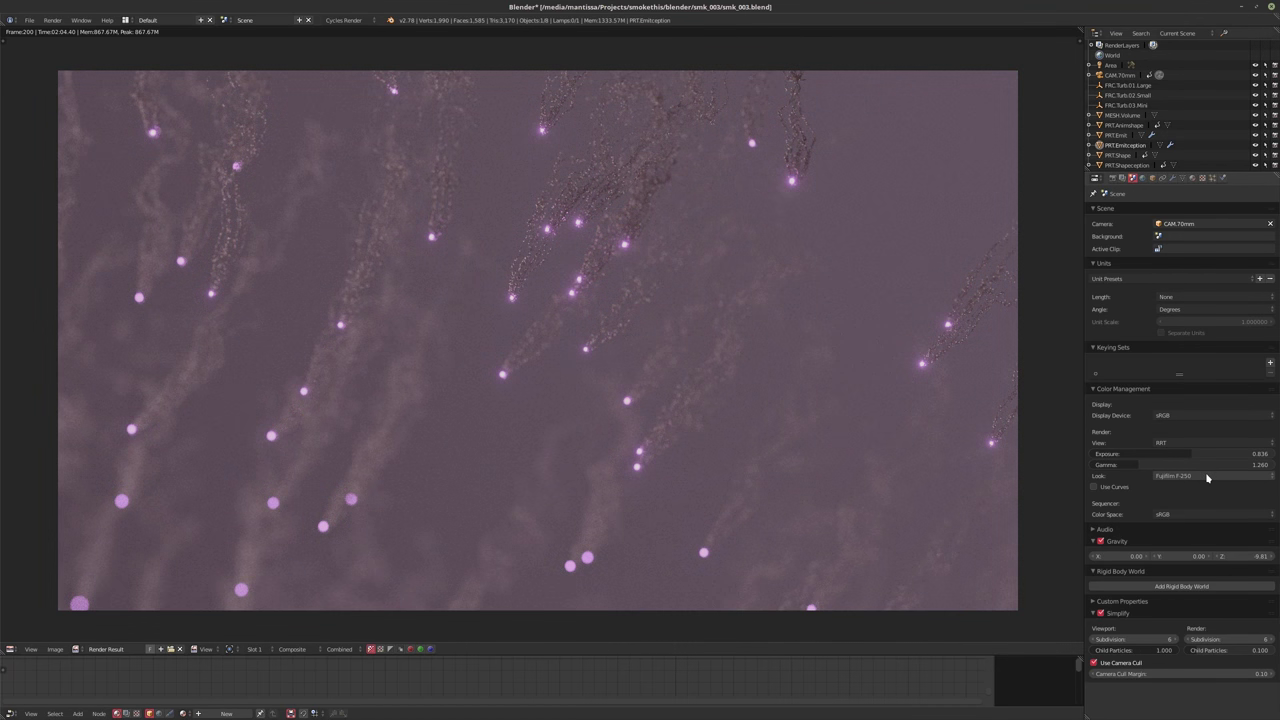
scroll(1207, 478, "down", 2, "ctrl")
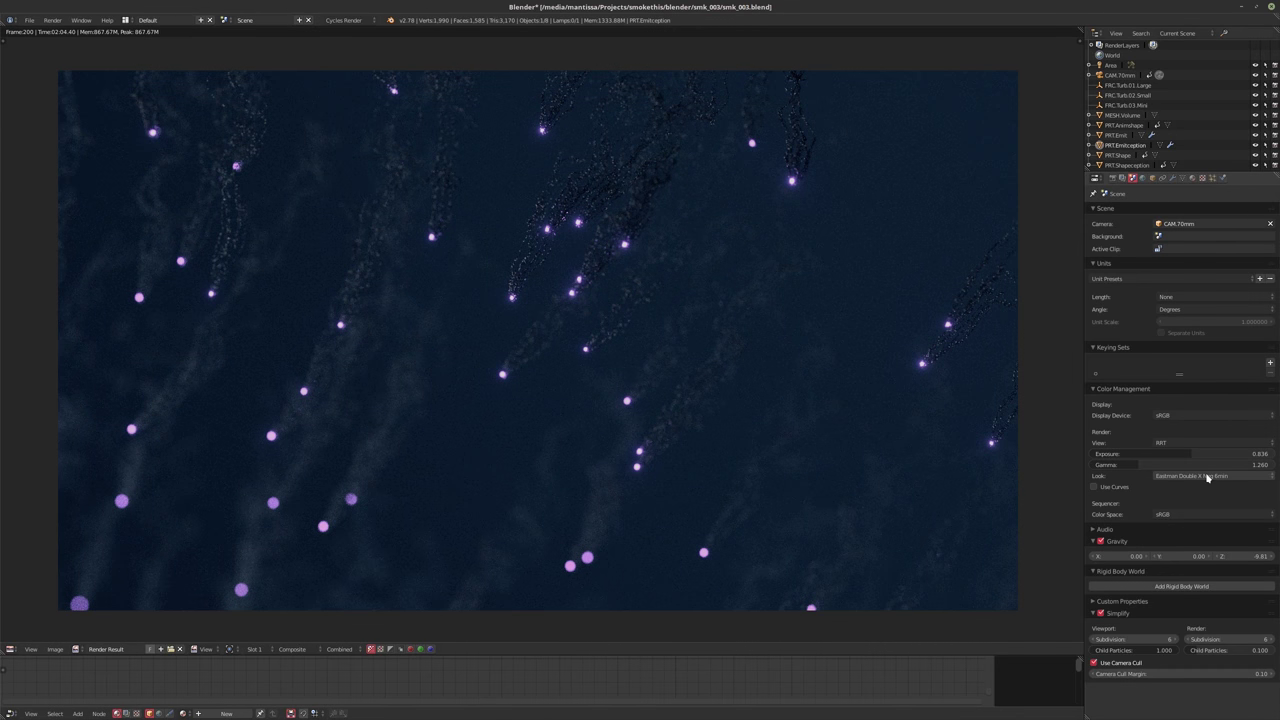
scroll(1207, 478, "down", 1, "ctrl")
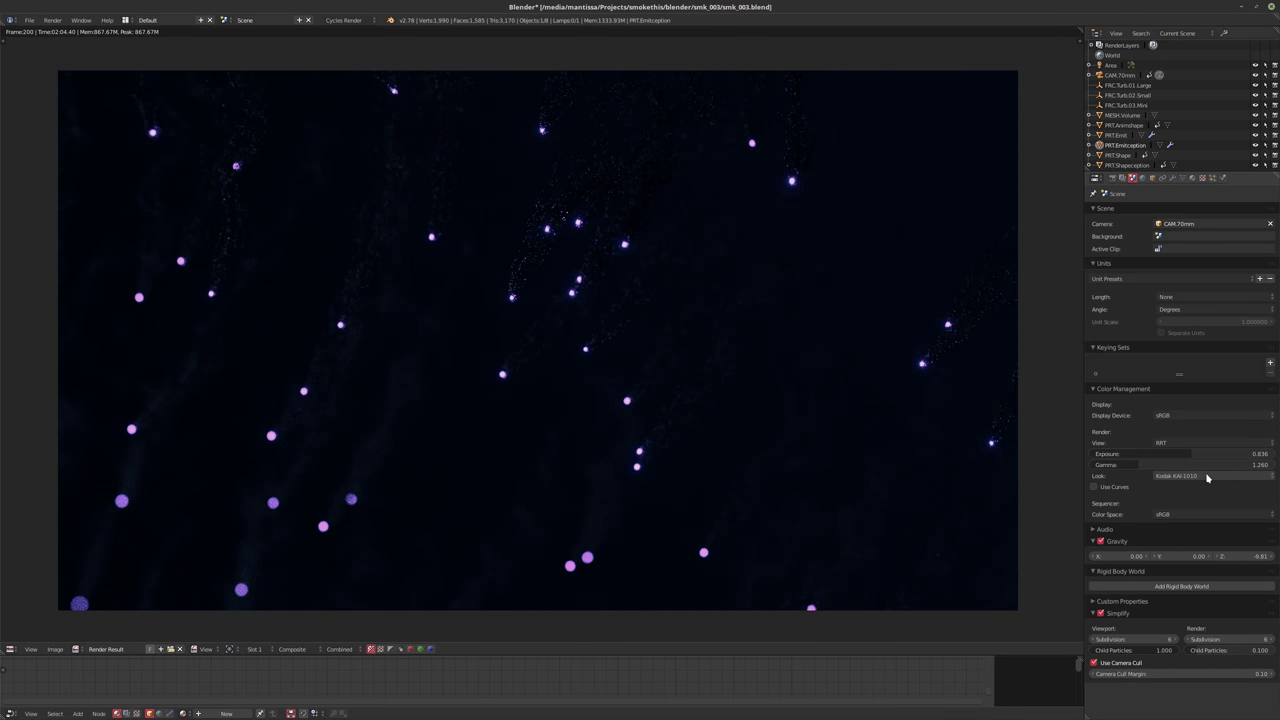
scroll(1207, 478, "down", 1, "ctrl")
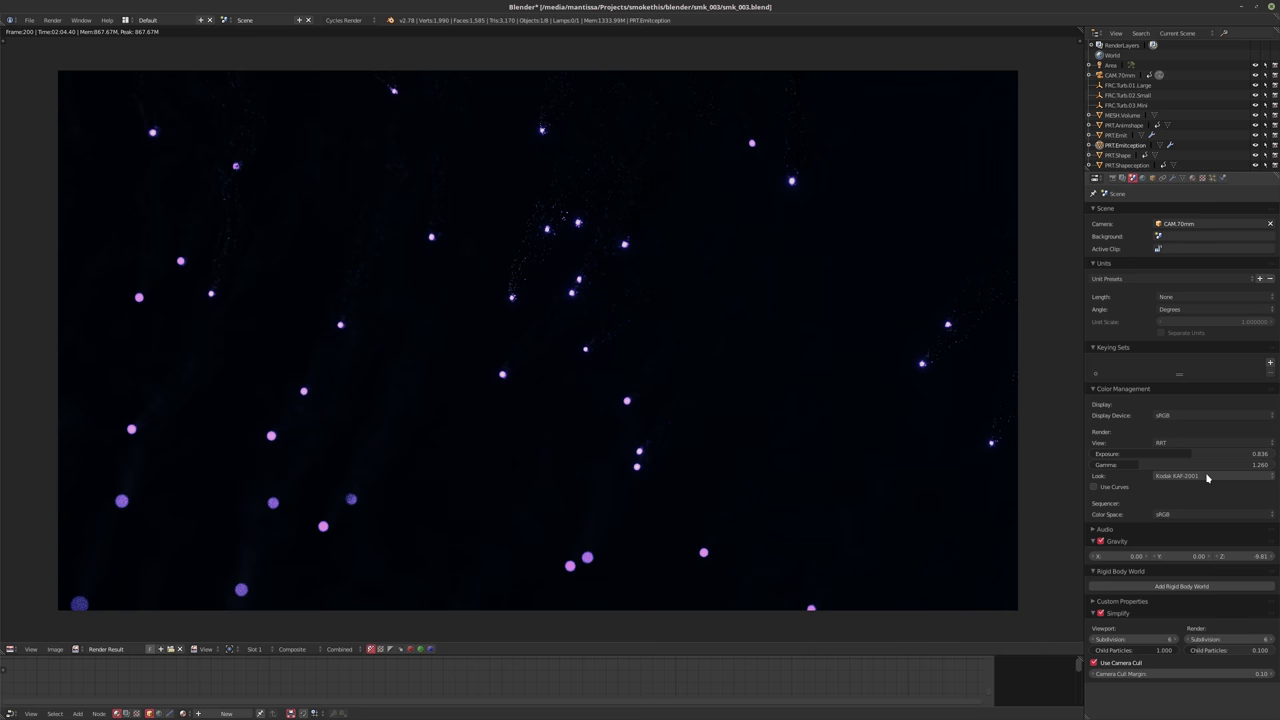
scroll(1207, 478, "down", 4, "ctrl")
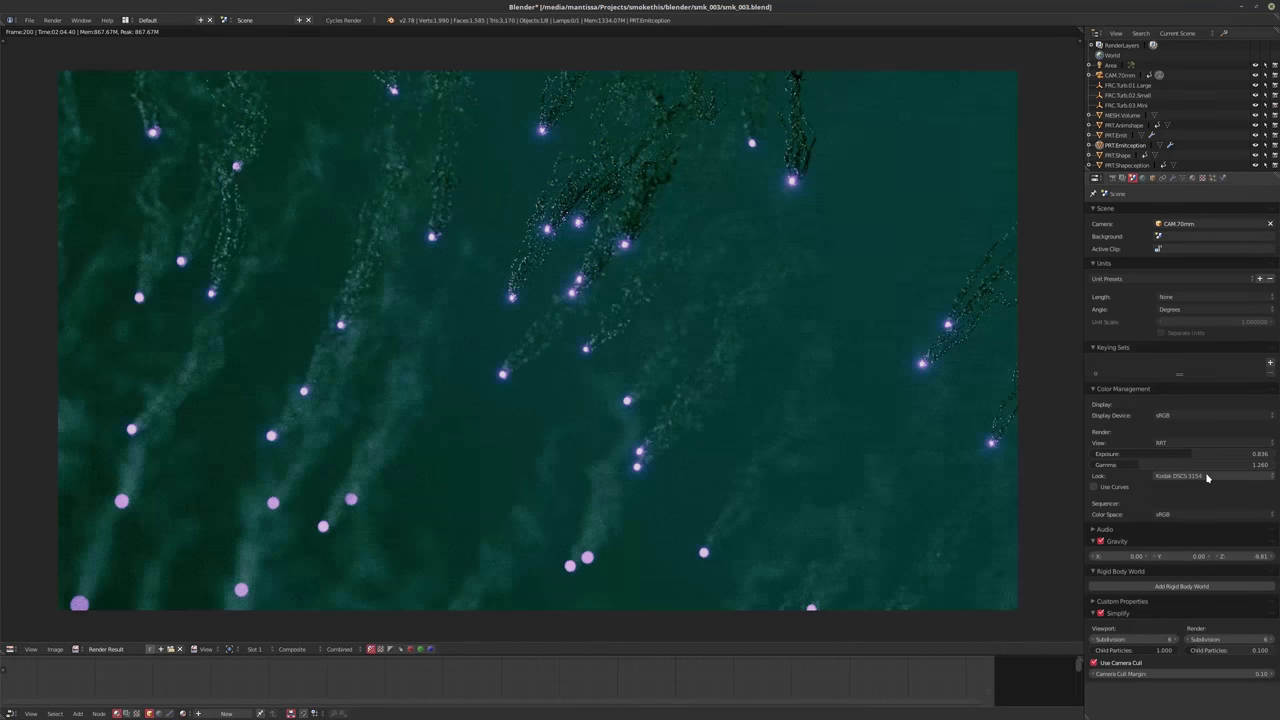
scroll(1207, 478, "down", 2, "ctrl")
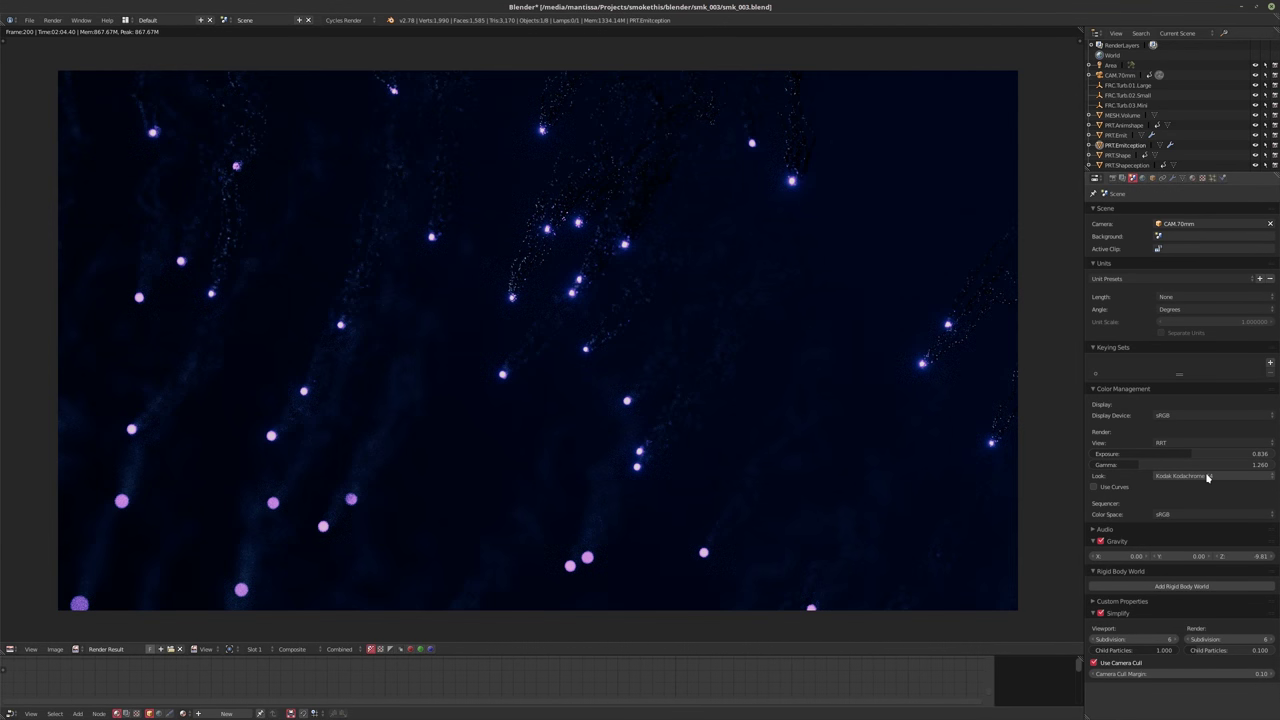
scroll(1207, 478, "down", 4, "ctrl")
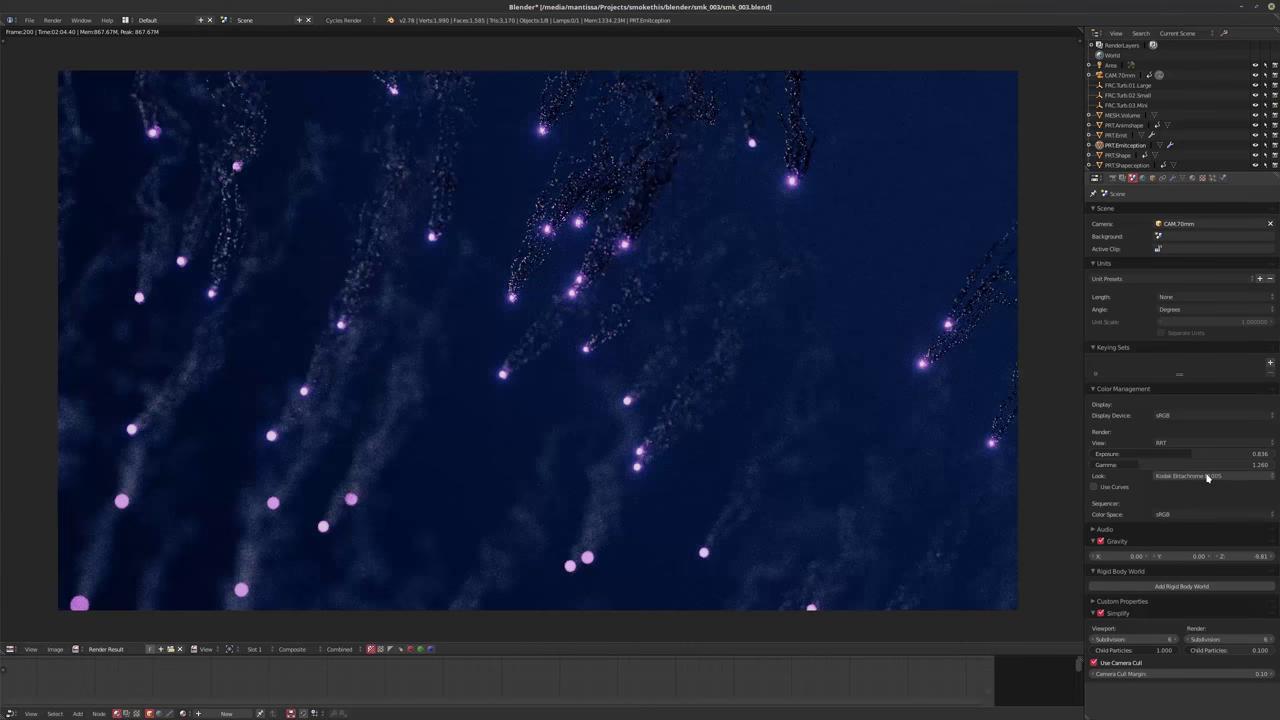
scroll(1207, 478, "down", 4, "ctrl")
scroll(1207, 478, "down", 1, "ctrl")
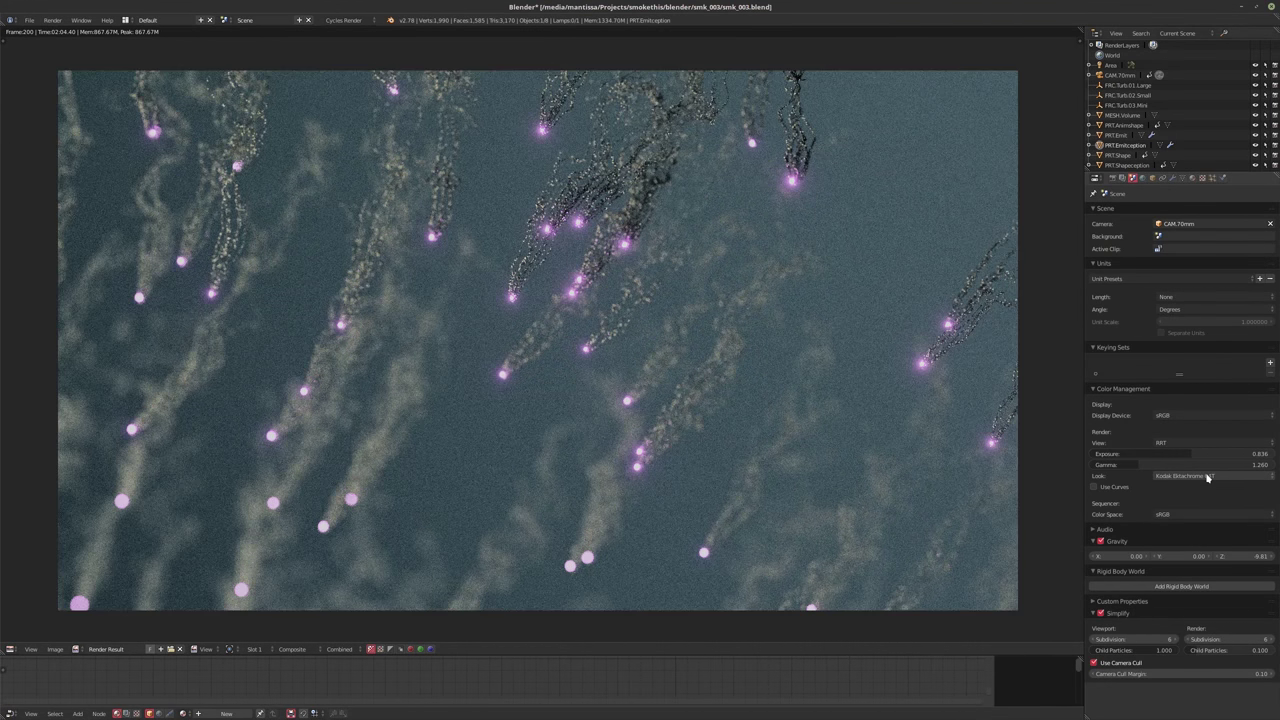
scroll(1207, 478, "down", 4, "ctrl")
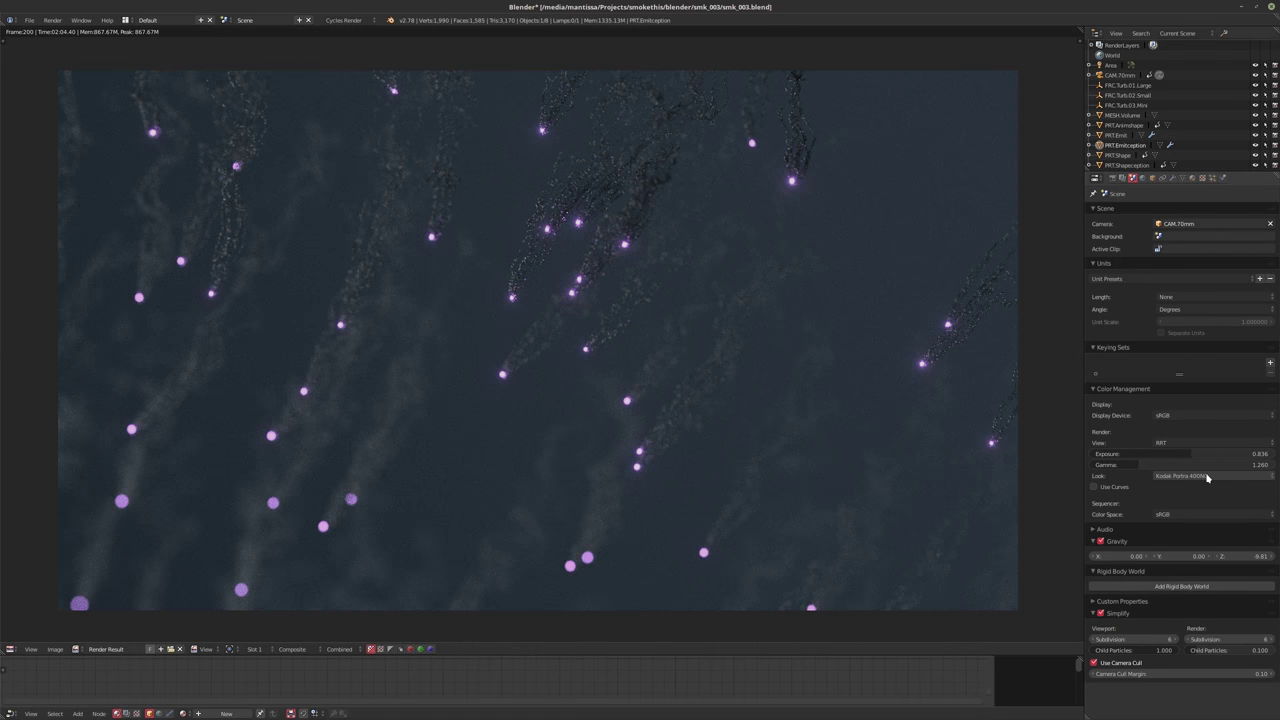
scroll(1207, 478, "down", 1, "ctrl")
scroll(1216, 479, "up", 1, "ctrl")
scroll(1216, 479, "down", 1, "ctrl")
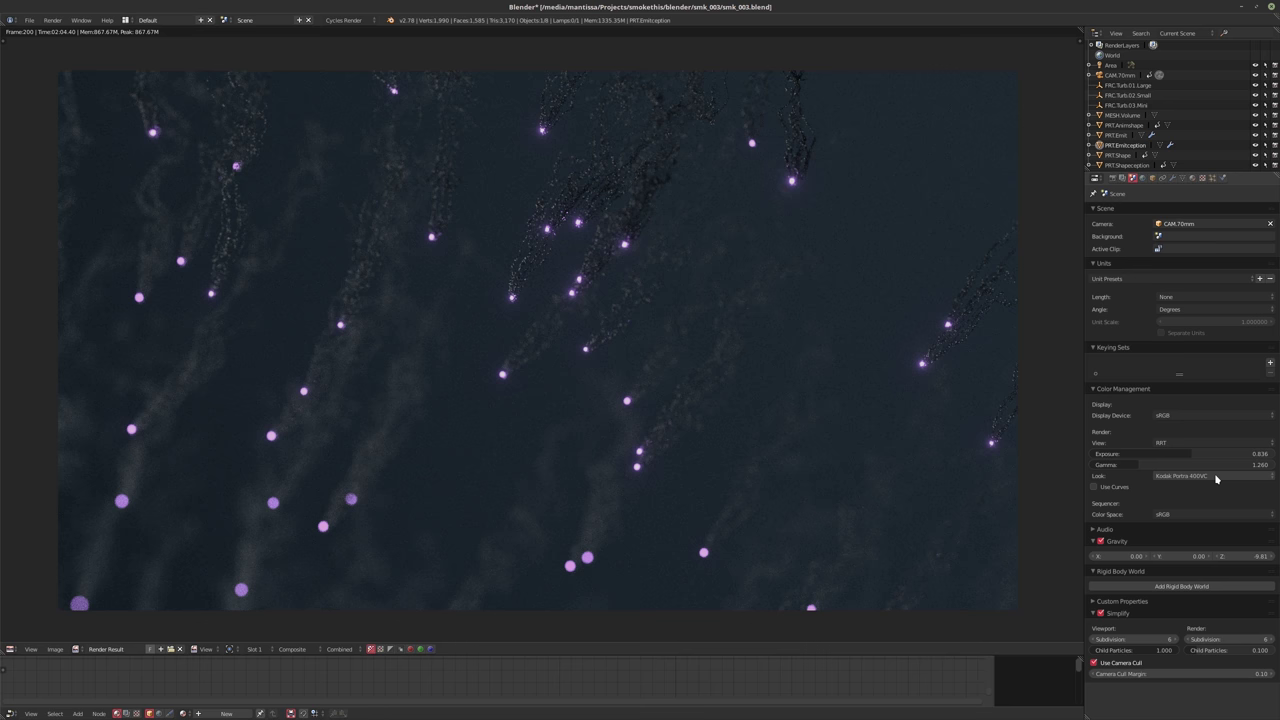
scroll(1218, 480, "down", 1, "ctrl")
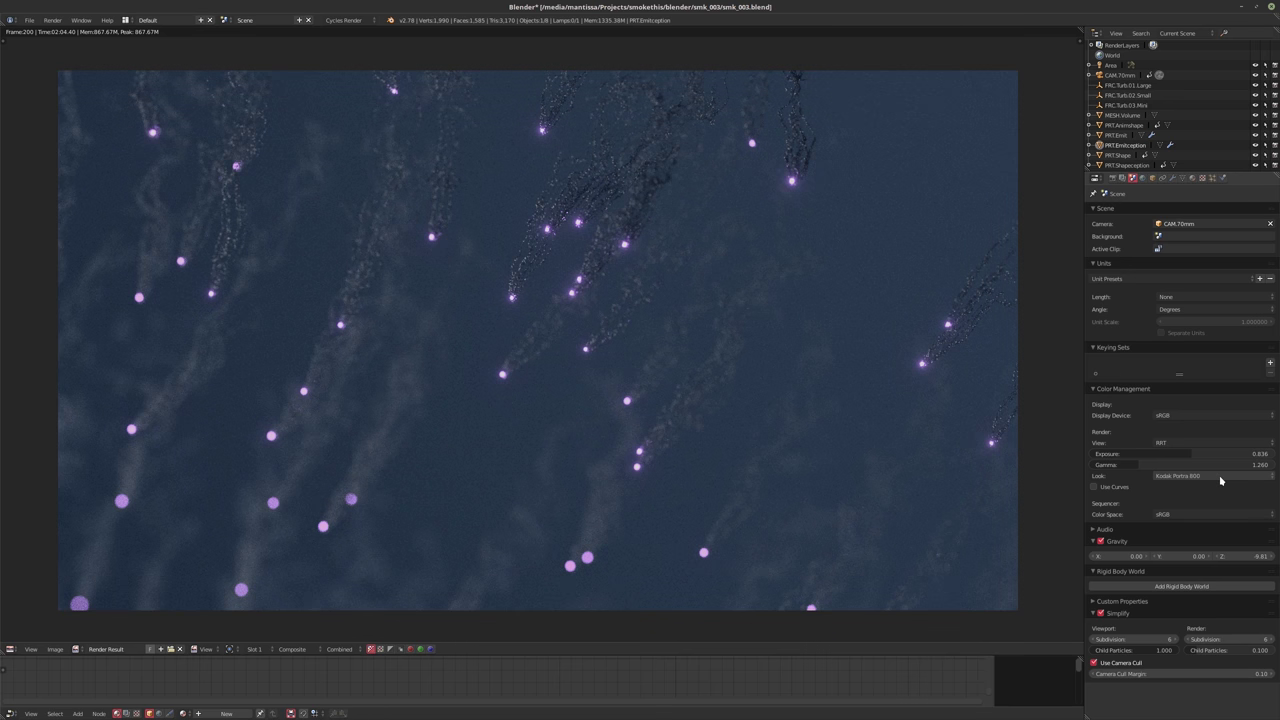
scroll(1220, 480, "down", 1, "ctrl")
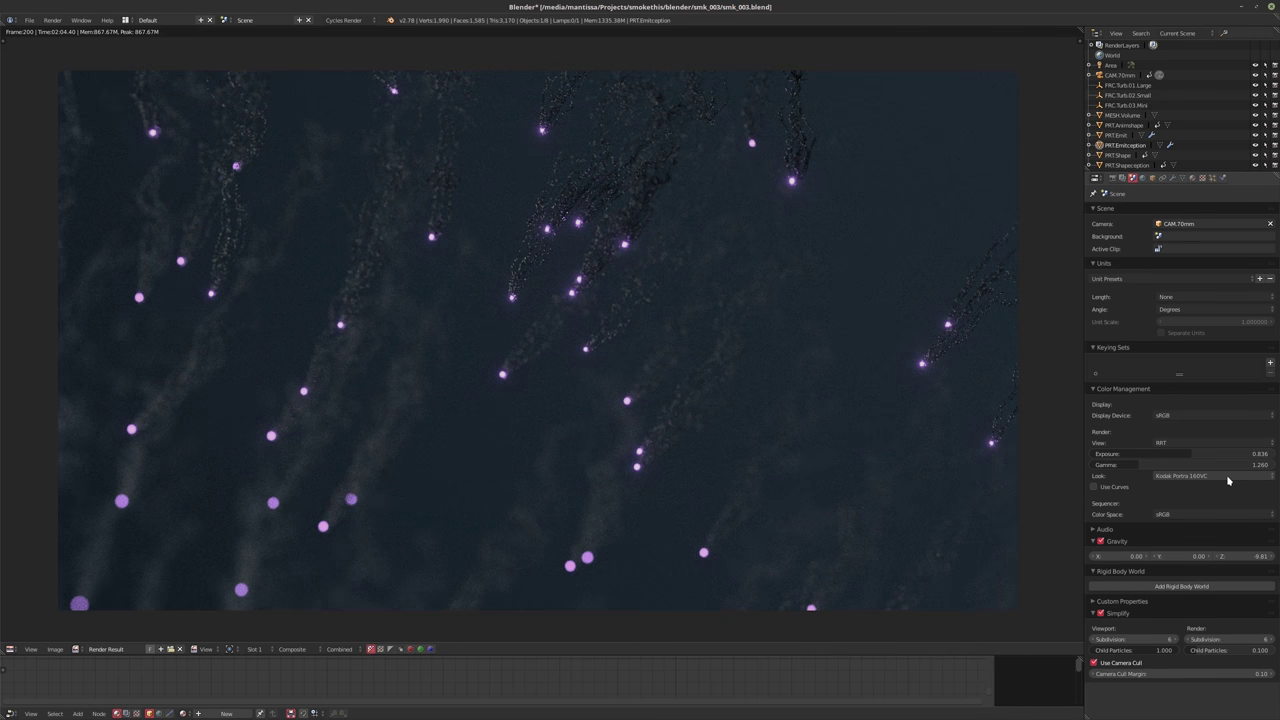
scroll(1228, 480, "down", 1, "ctrl")
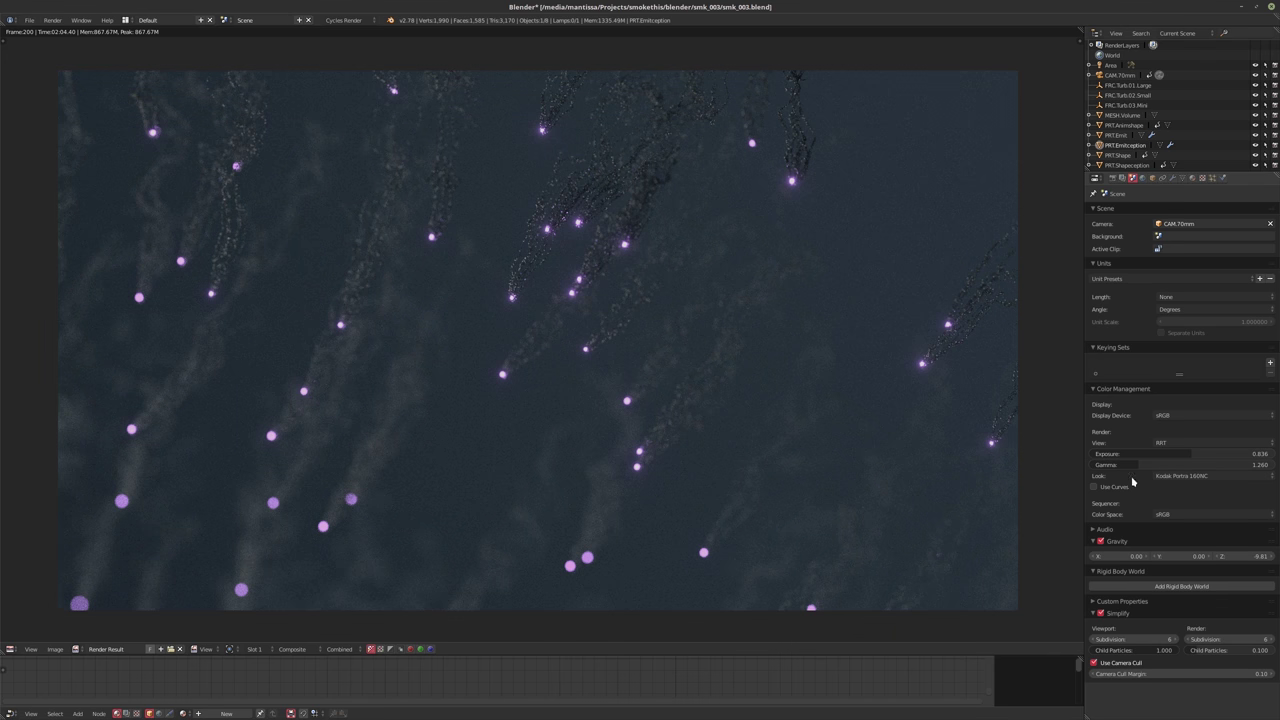
Set the color management exposure to 1.055 and gamma to 1.082, and enable the use of curves
mouse_move(1140, 465)
left_mouse_down()
mouse_move(1120, 453)
mouse_move(1120, 476)
left_mouse_up()
left_click(1106, 486)
Shape the combined color management curve into a gentle S with a raised highlight point and a shadow point at about X 0.243, Y 0.263
left_click(1164, 544)
left_click_drag(1164, 544, 1233, 515)
left_click(1132, 571)
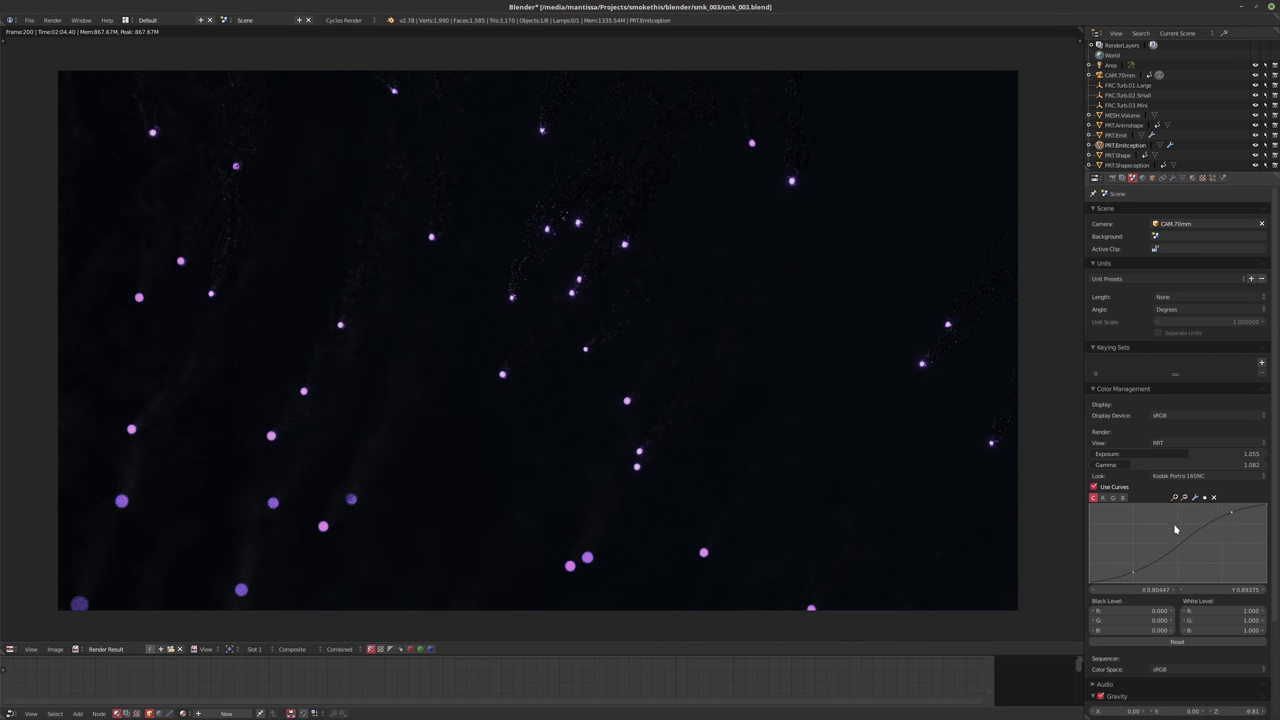
left_click_drag(1128, 566, 1124, 557)
left_click(1233, 516)
mouse_move(1233, 516)
left_mouse_down()
mouse_move(1233, 531)
mouse_move(1222, 516)
left_mouse_up()
left_click_drag(1139, 557, 1131, 563)
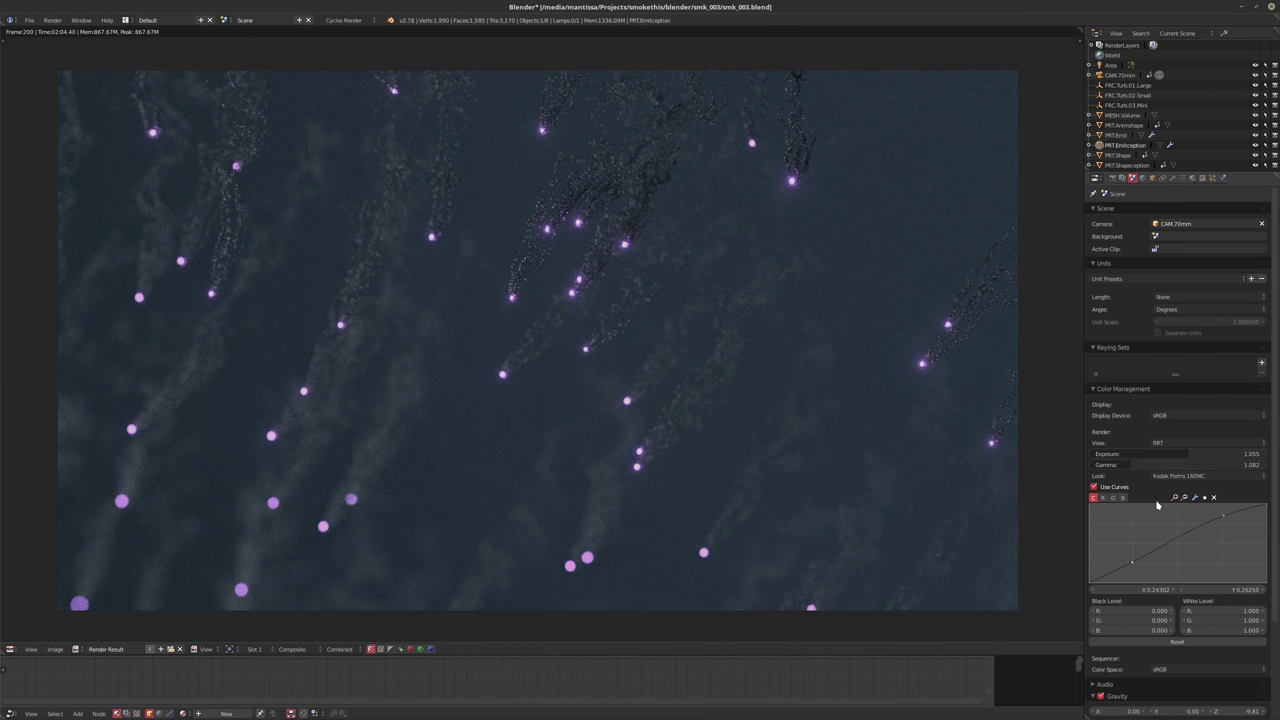
Lower the red curve slightly at its middle, and add a point at X 0.5, Y 0.5 to the green curve
left_click(1104, 498)
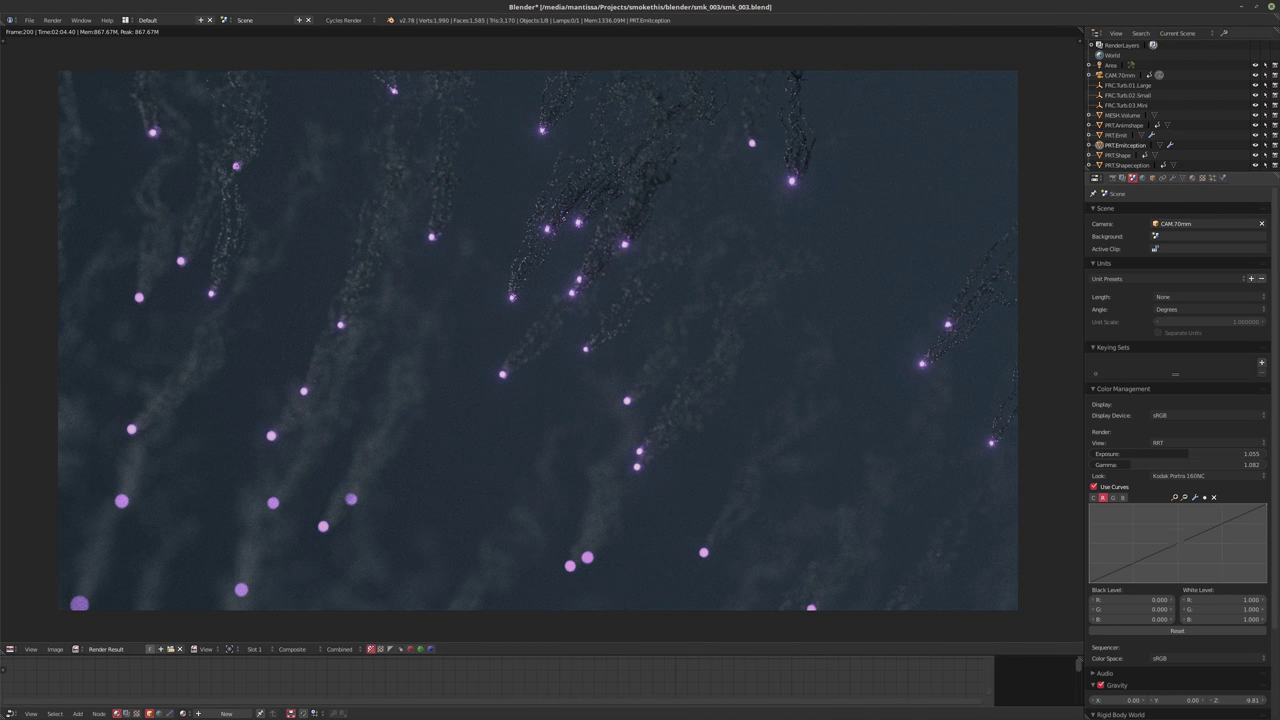
left_click_drag(1182, 546, 1178, 547)
left_click(1112, 497)
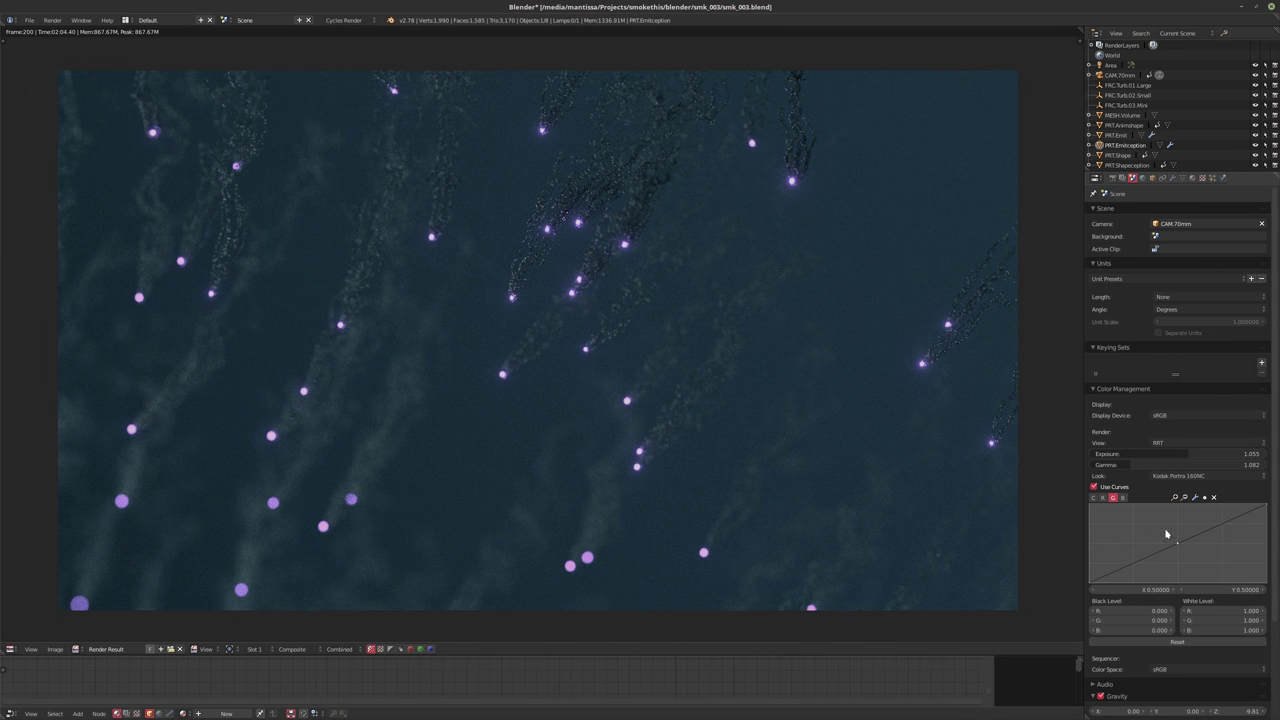
Try to adjust the Y value of the blue curve's starting point
left_click(1122, 497)
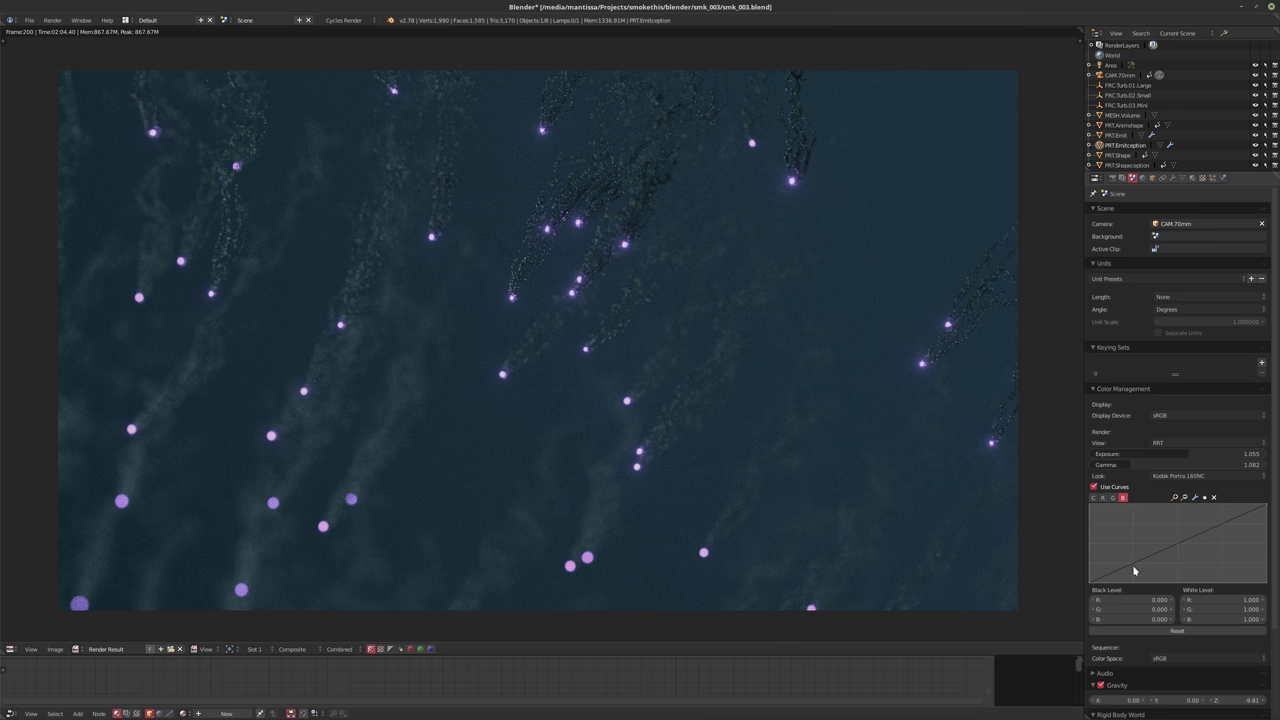
left_click(1093, 581)
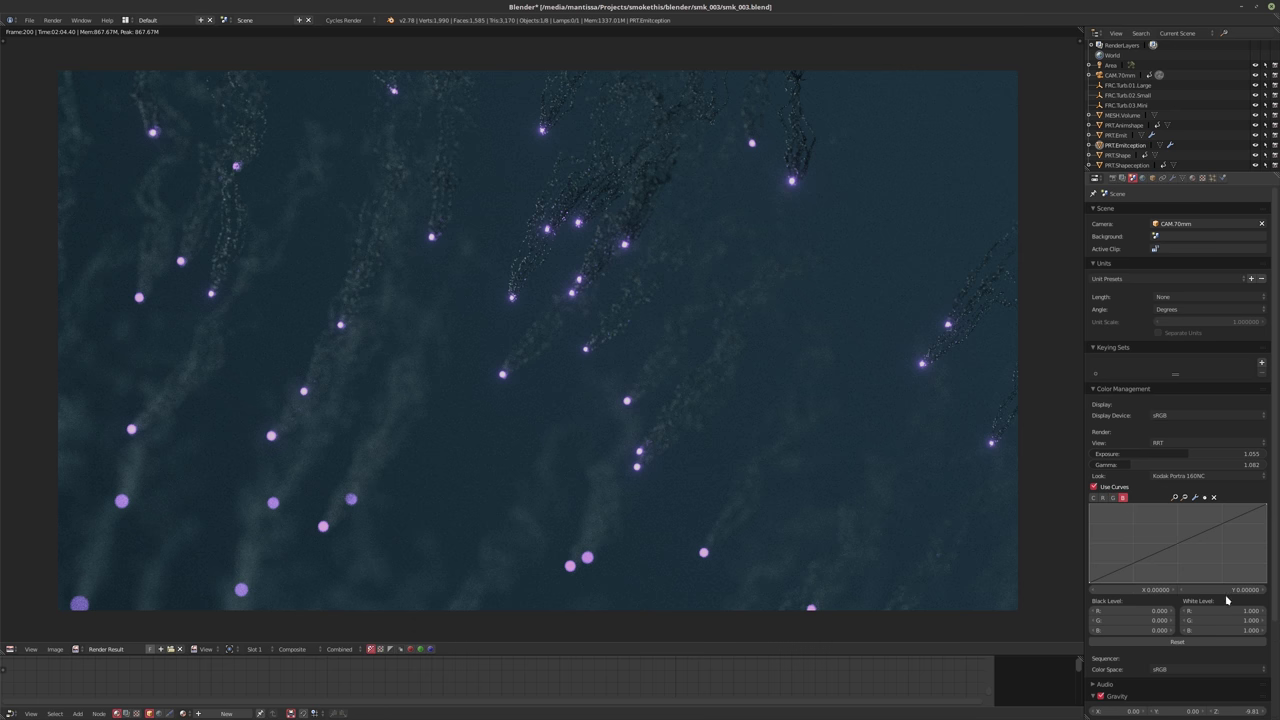
left_click_drag(1234, 589, 1234, 589)
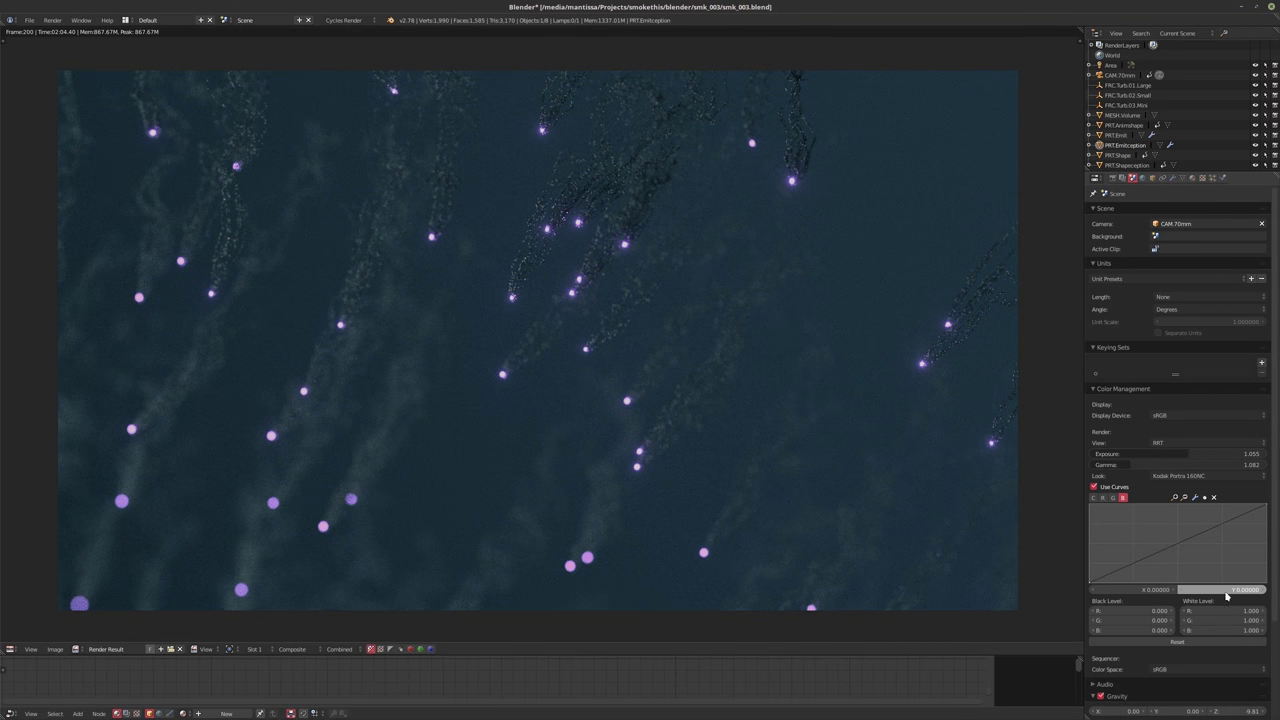
mouse_move(180, 714)
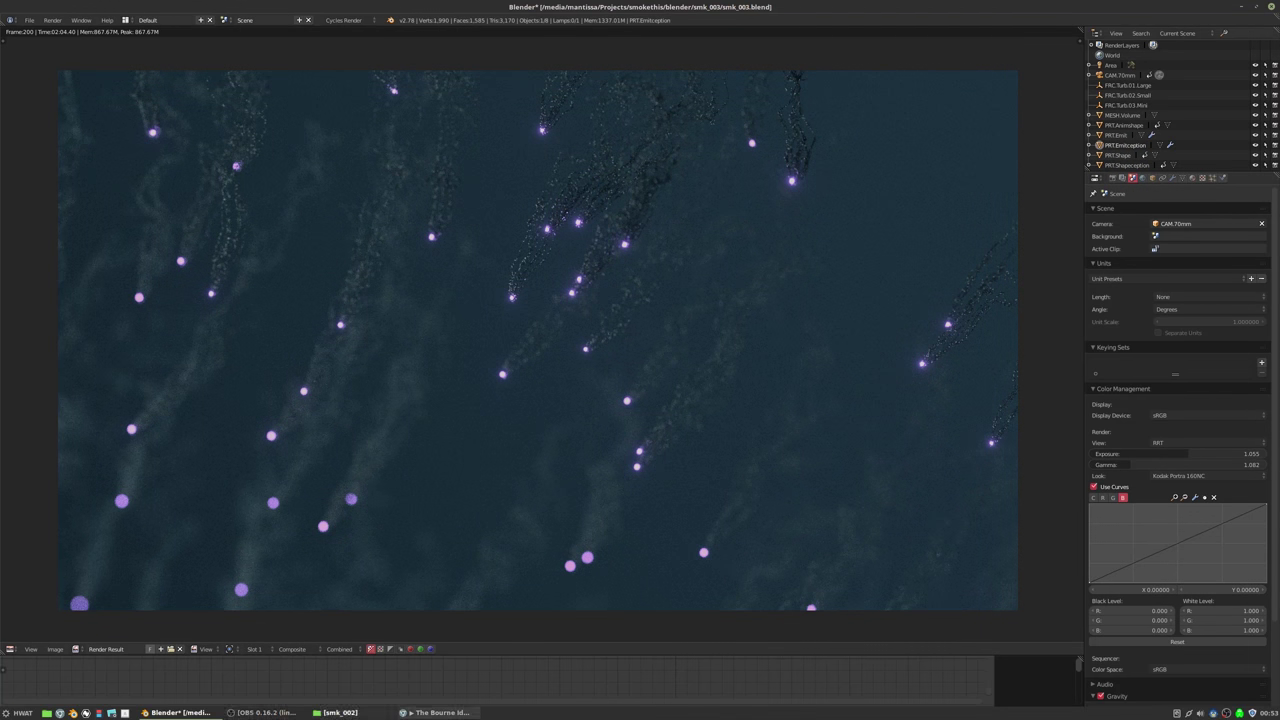
right_click(440, 716)
left_click(57, 714)
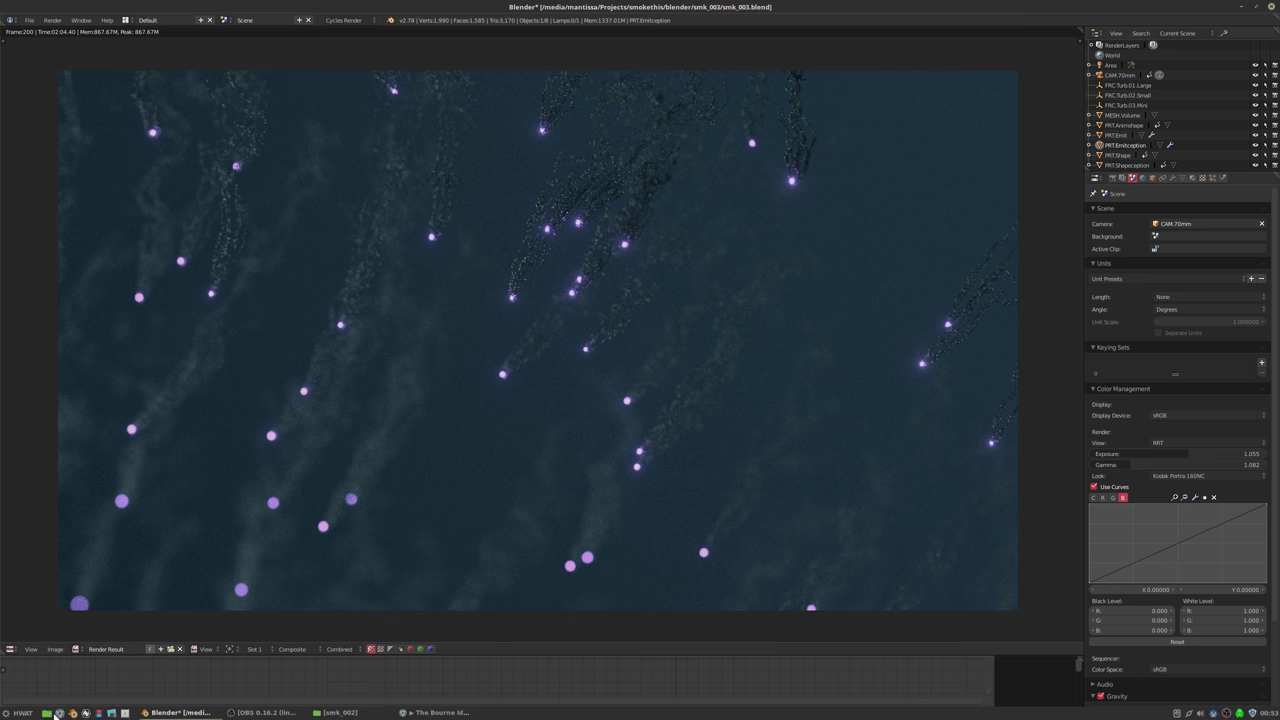
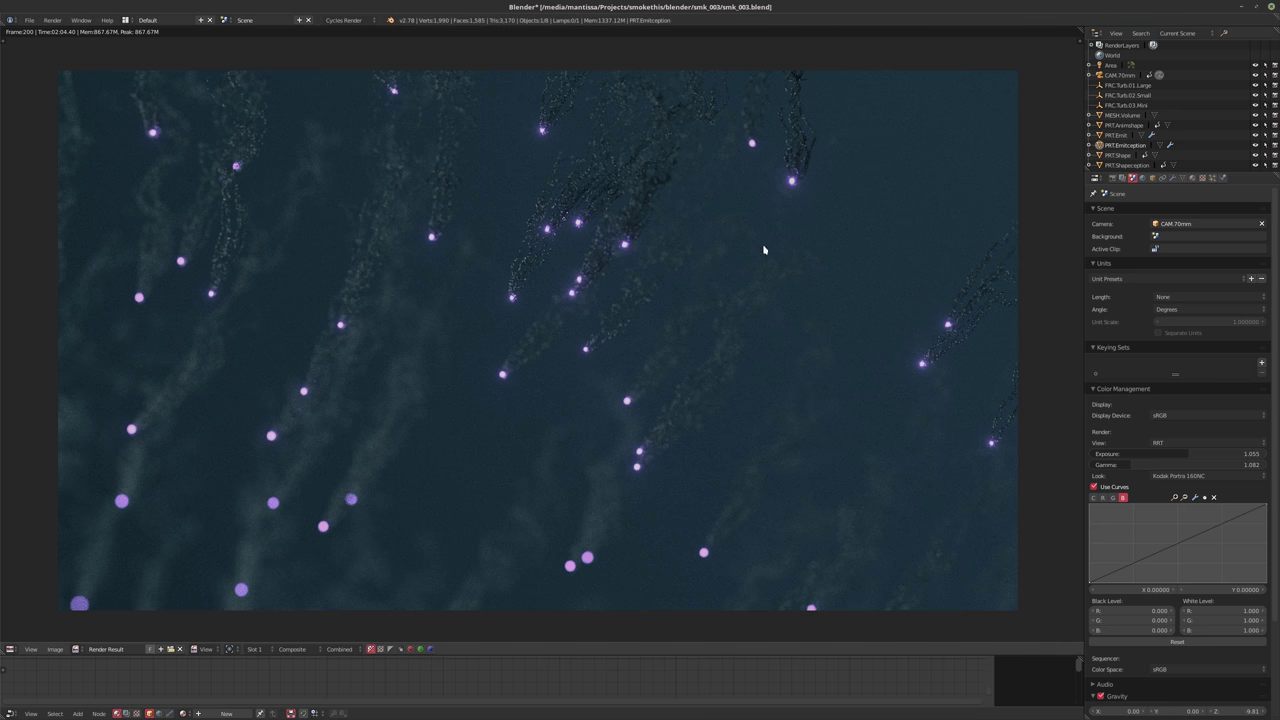
Enlarge the node editor area beneath the render and switch it to the compositing nodes
scroll(582, 558, "down", 1)
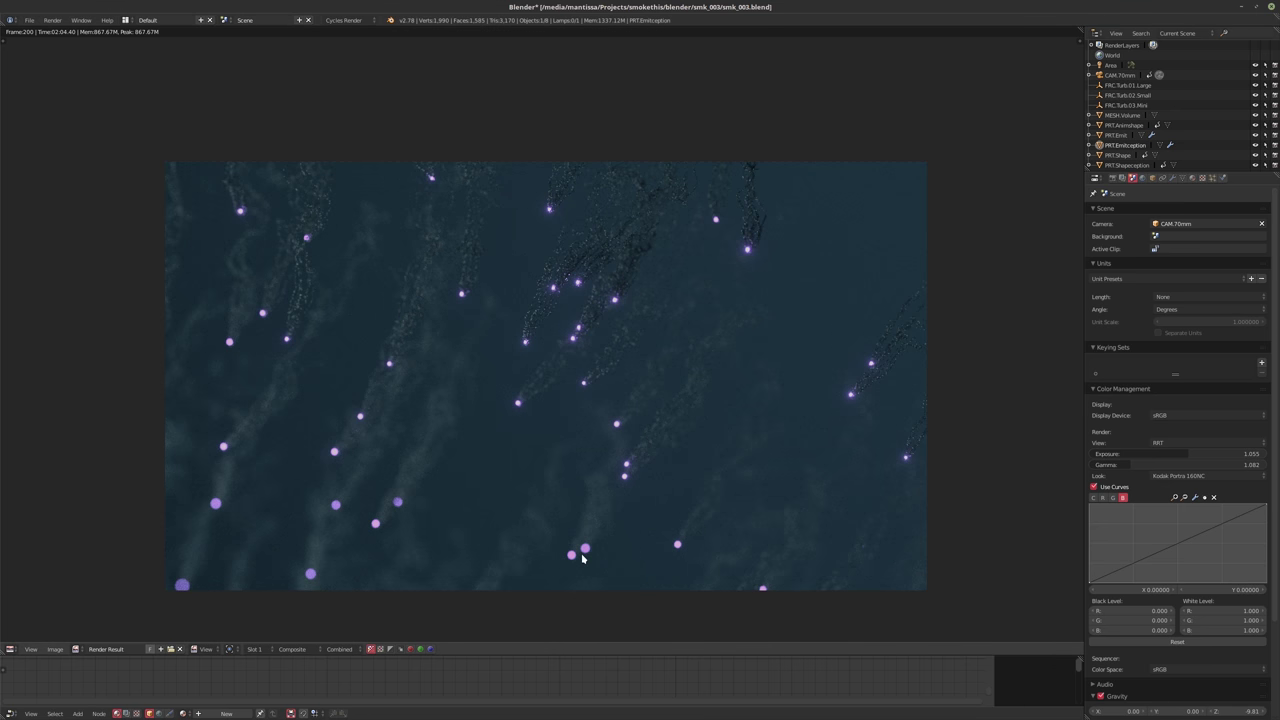
left_click_drag(594, 656, 593, 473)
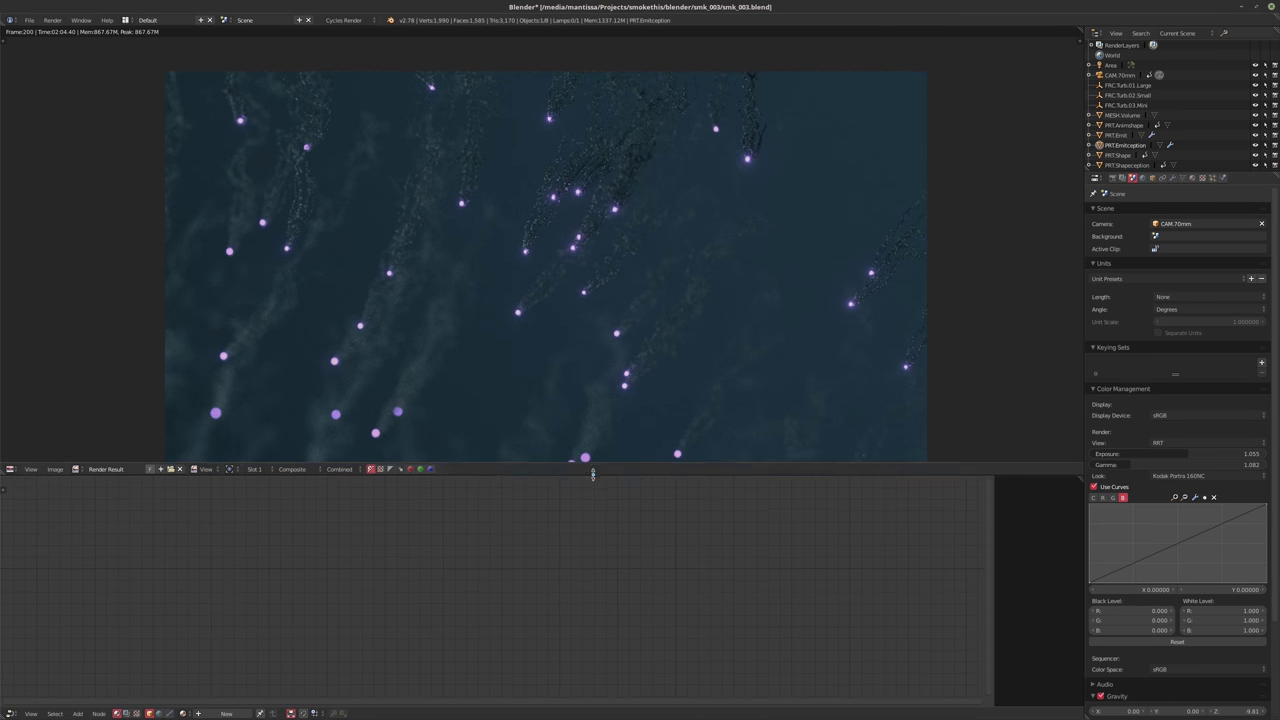
left_click(145, 715)
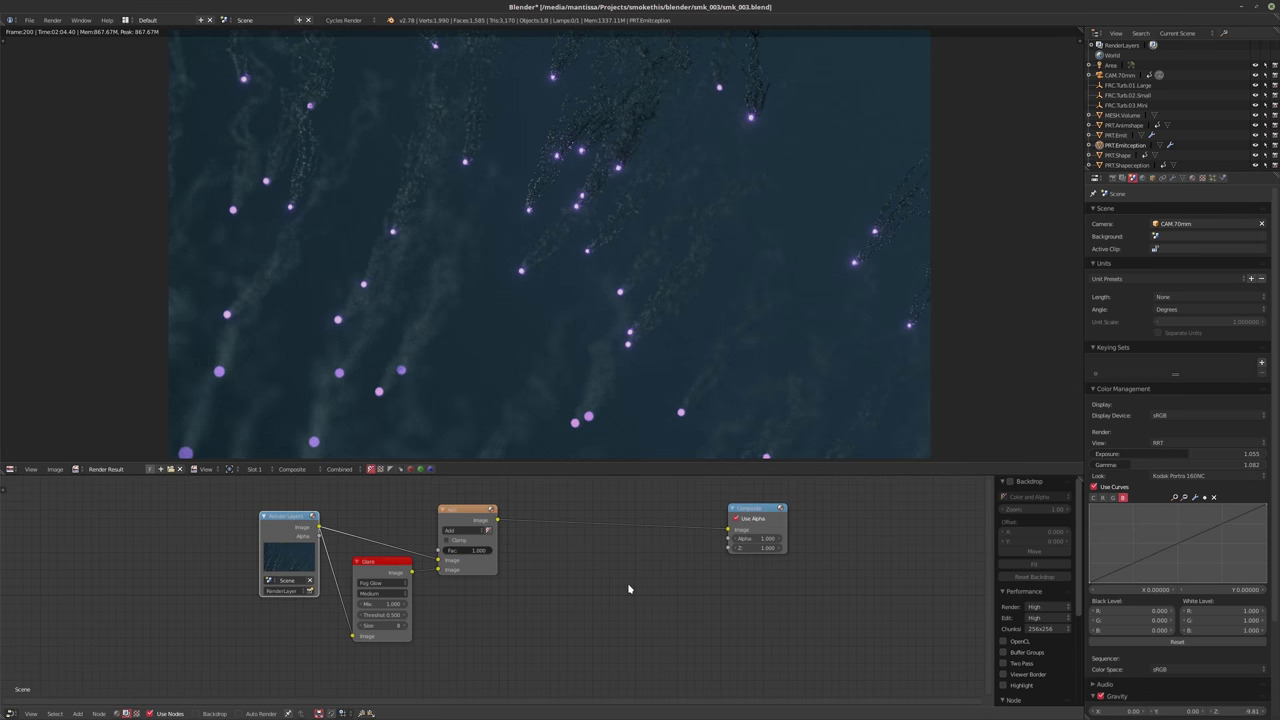
Insert a Soften filter node between the Add and Composite nodes, and spread the Soften and Composite nodes farther out
scroll(628, 589, "up", 1)
key("shift+a")
mouse_move(655, 599)
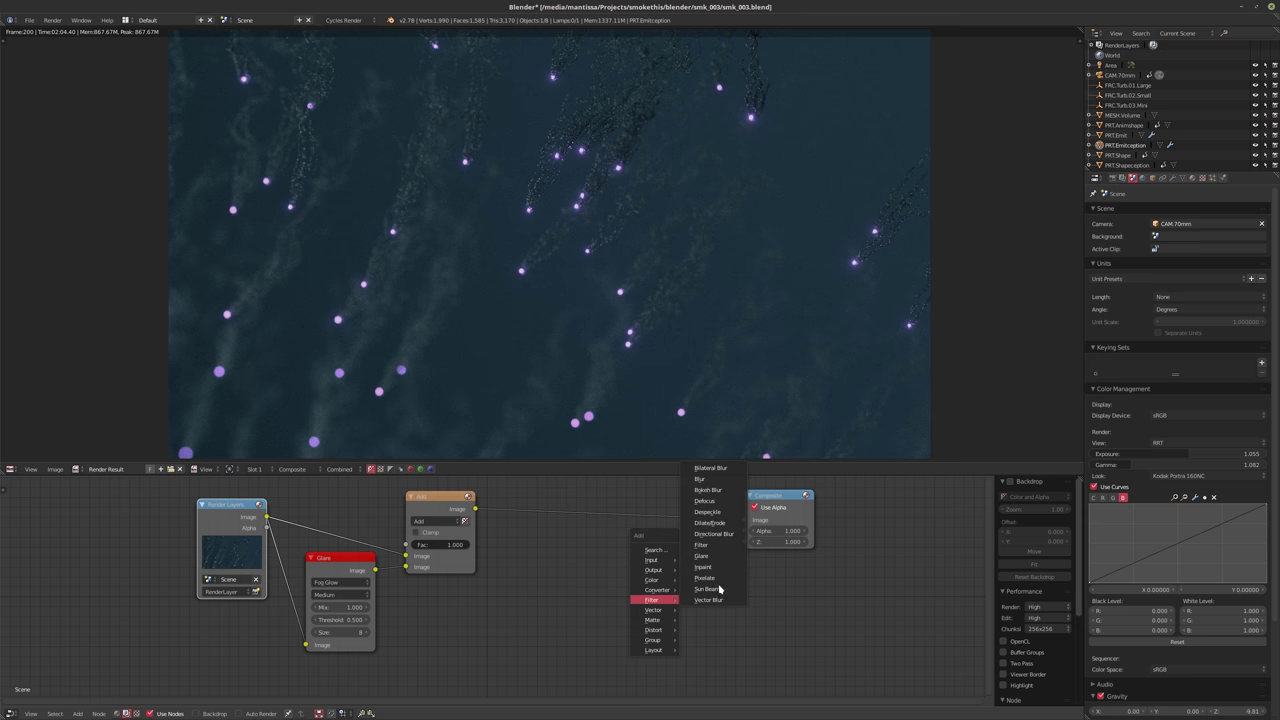
left_click(701, 545)
left_click(654, 550)
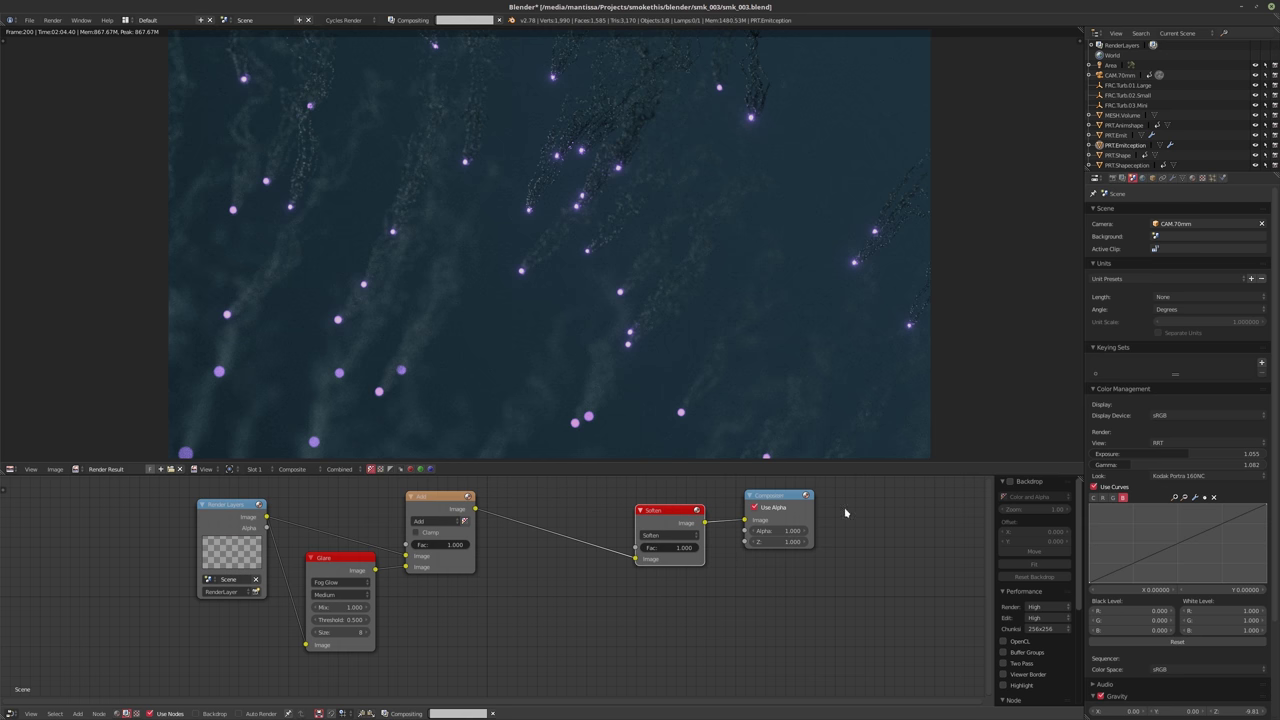
left_click_drag(780, 496, 884, 531)
left_click_drag(662, 511, 725, 543)
middle_click_drag(865, 532, 705, 532)
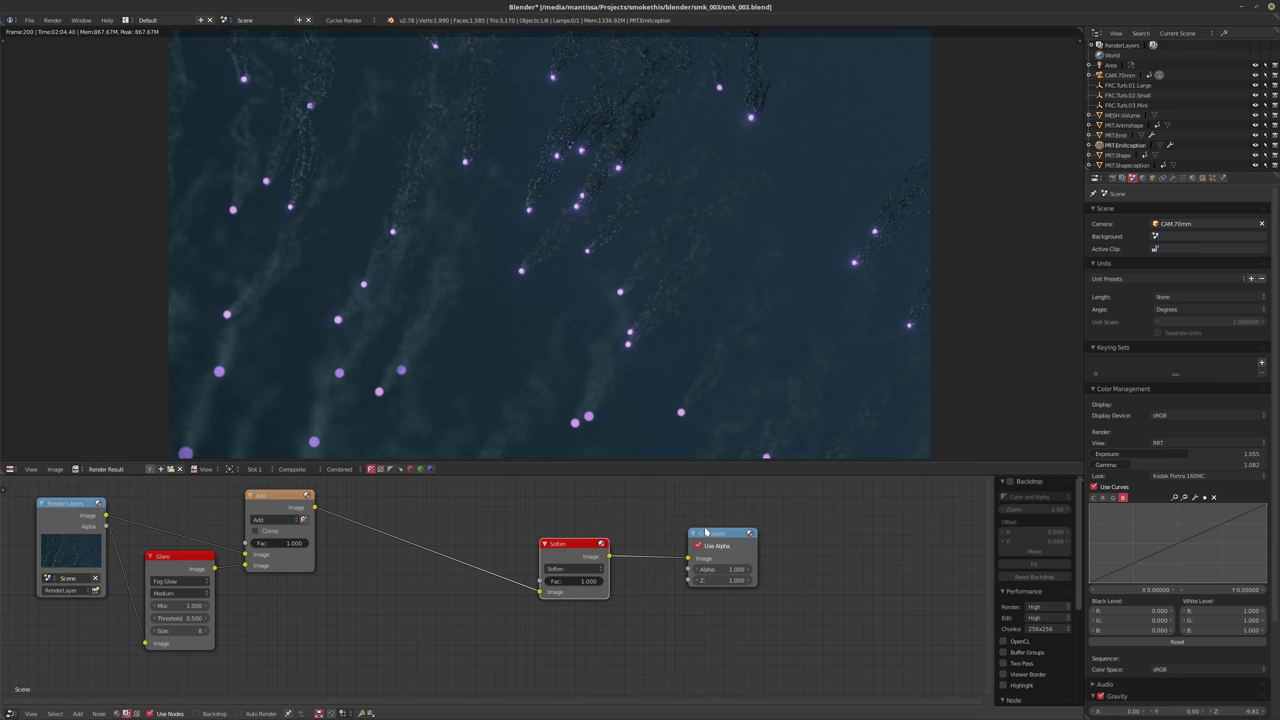
left_click_drag(705, 532, 743, 540)
Set the Soften node's factor to 0.25 and inspect the render up close
left_click(635, 589)
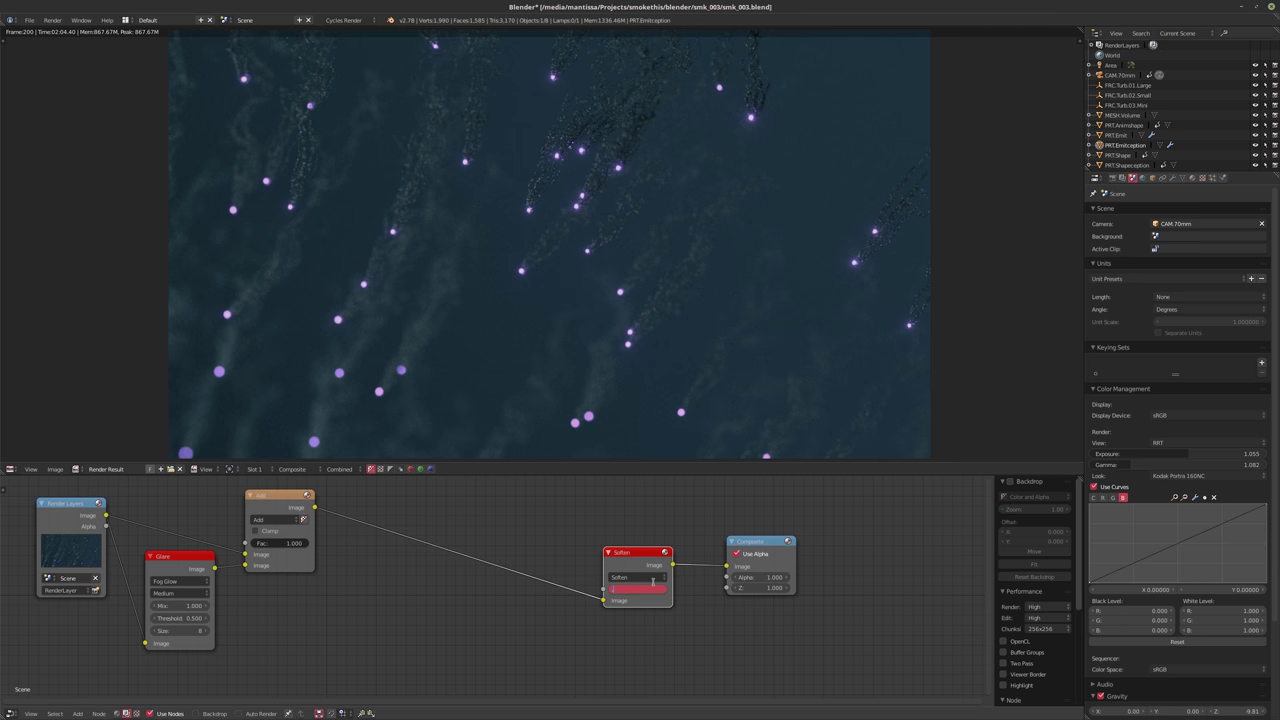
key("Return")
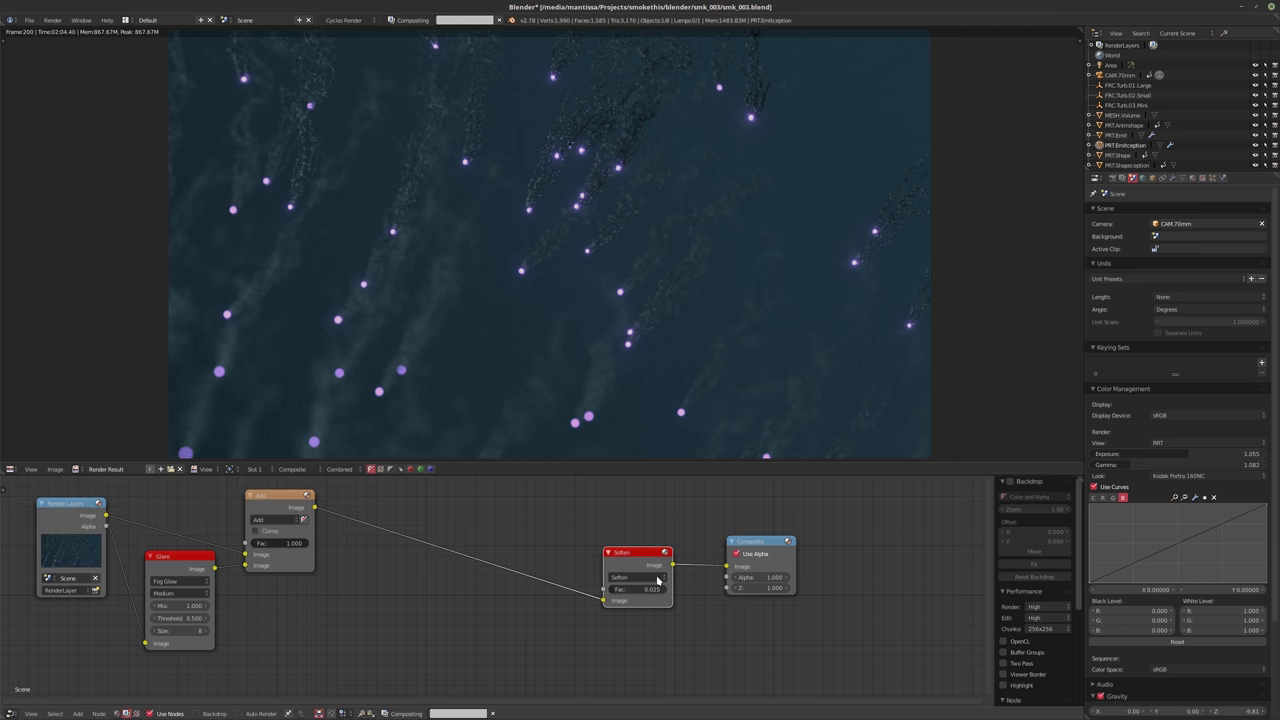
left_click(650, 589)
type("0.25")
key("Return")
scroll(485, 366, "up", 3)
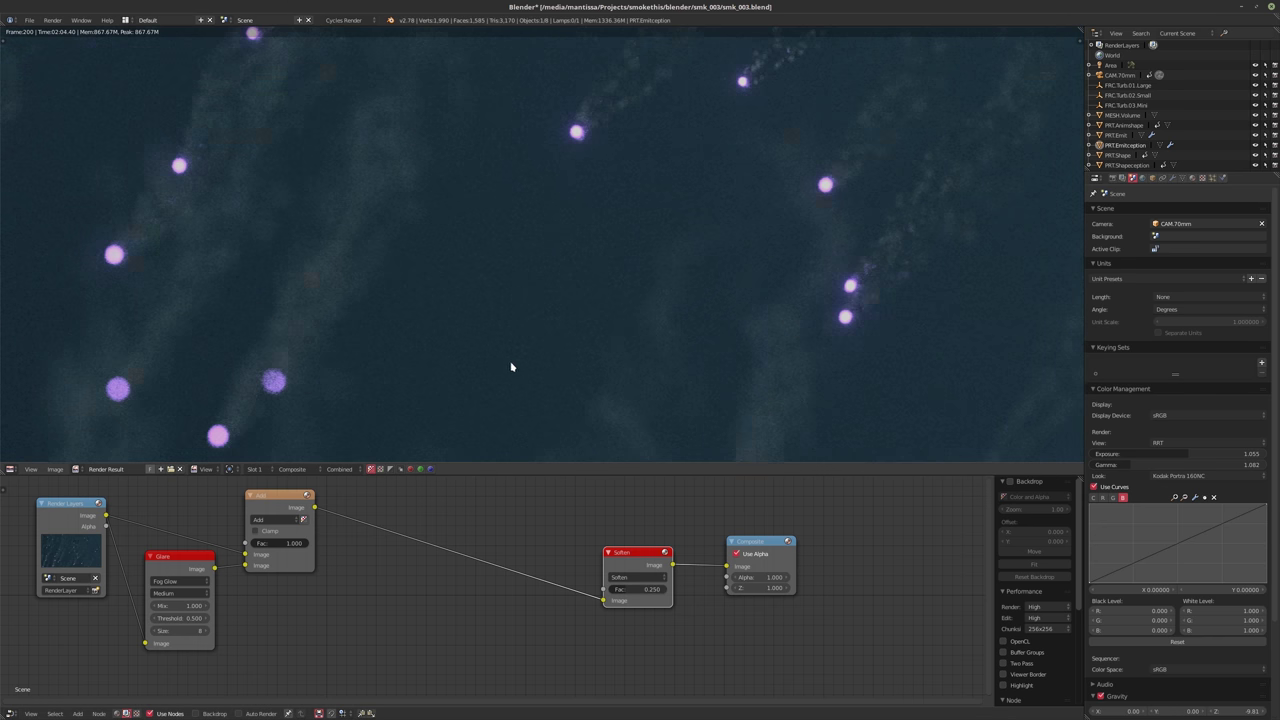
Set the Soften node's factor to 0.33 and check the whole render
left_click(629, 558)
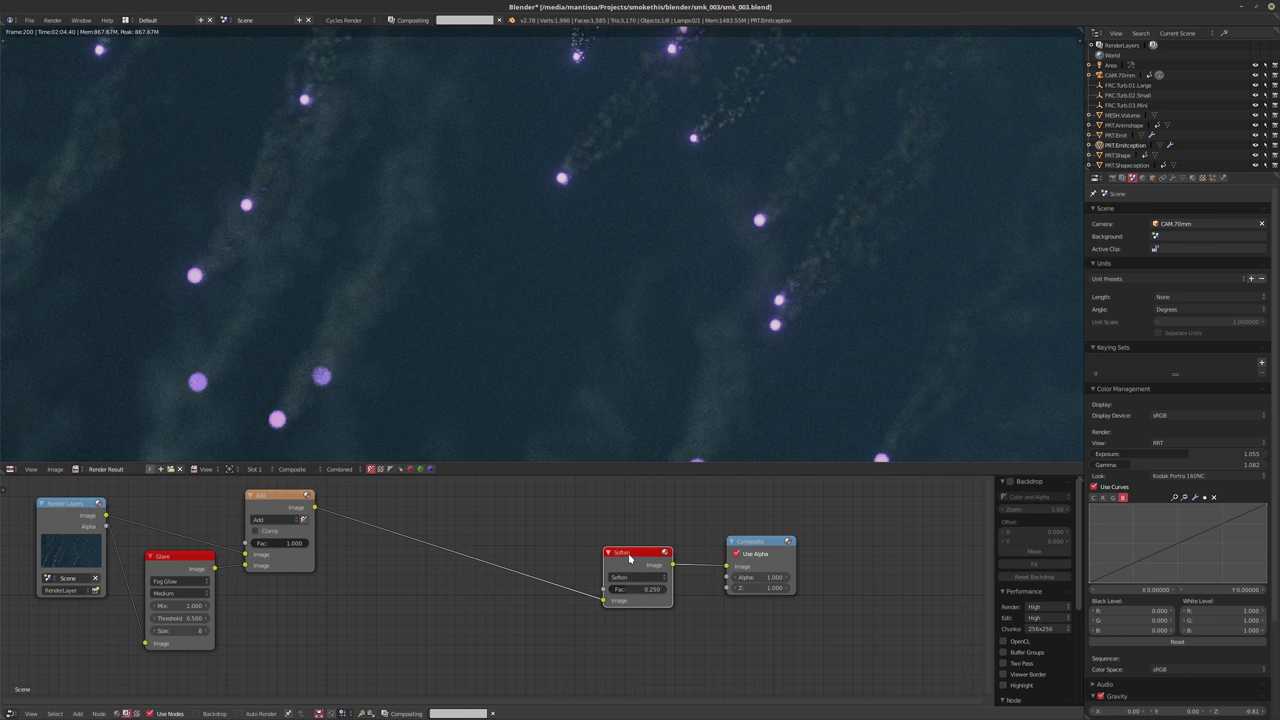
left_click(628, 589)
type("0.33")
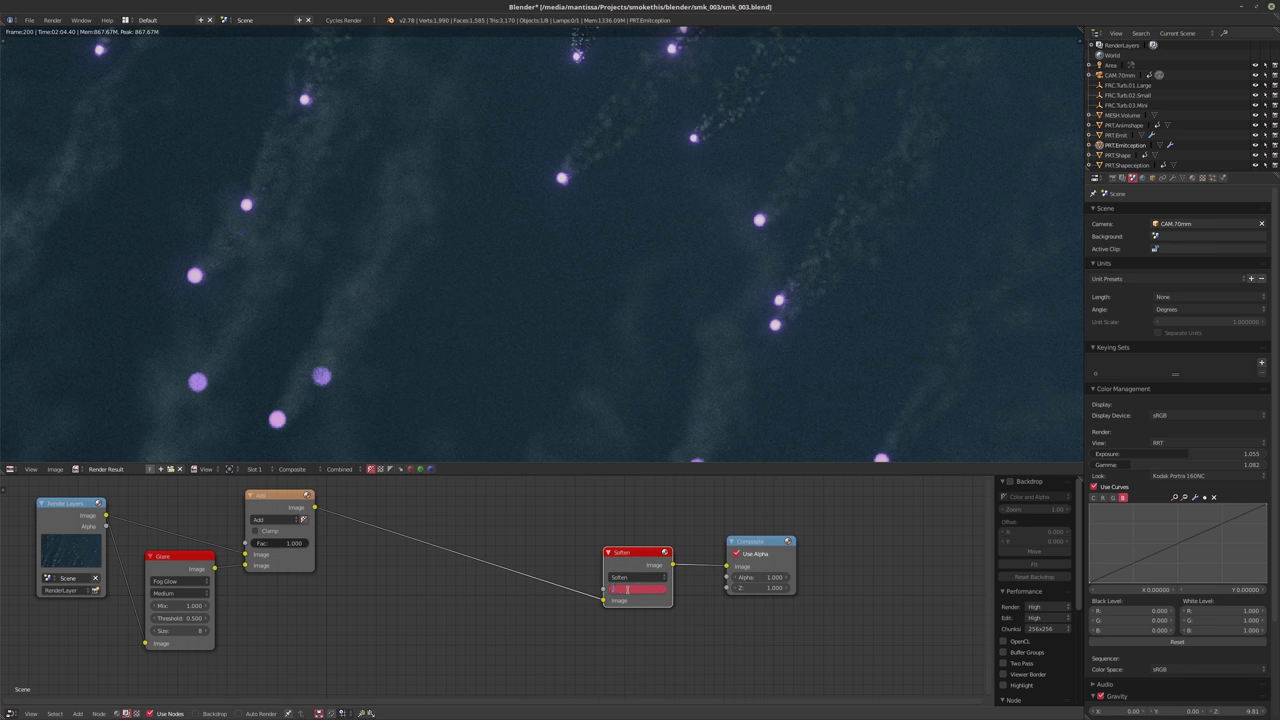
key("Return")
scroll(474, 237, "down", 2)
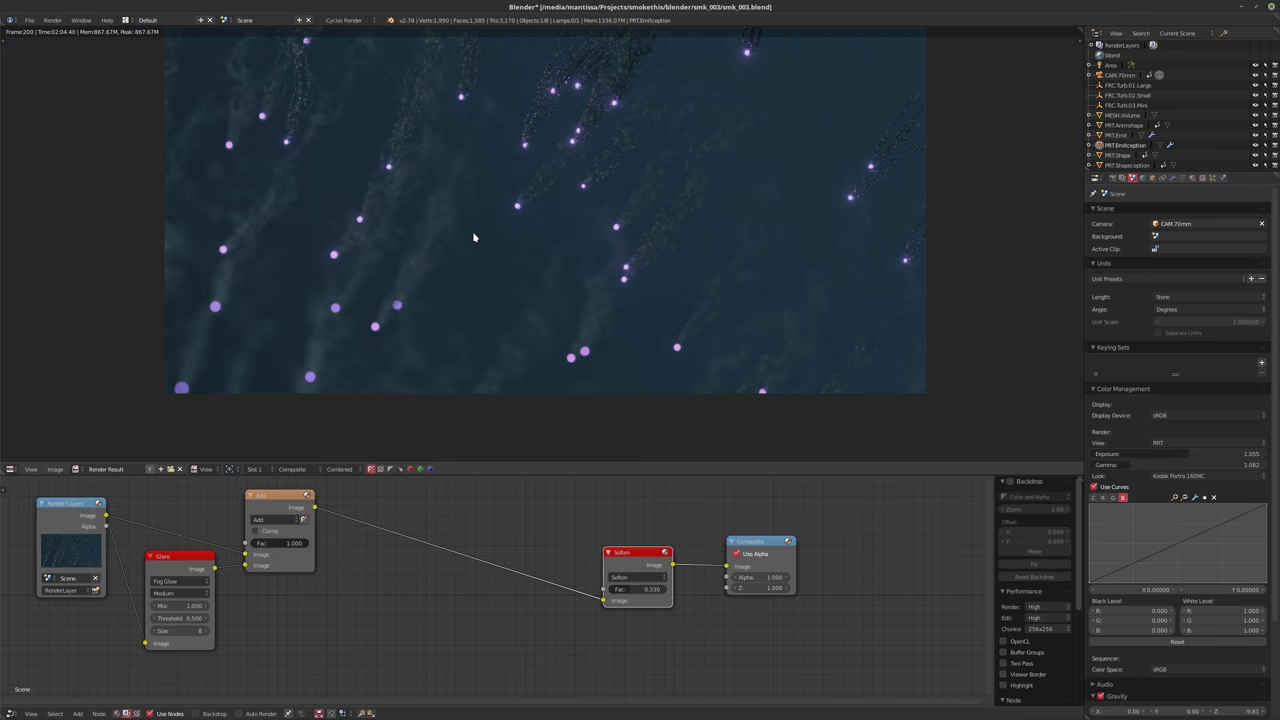
middle_click_drag(474, 237, 490, 297)
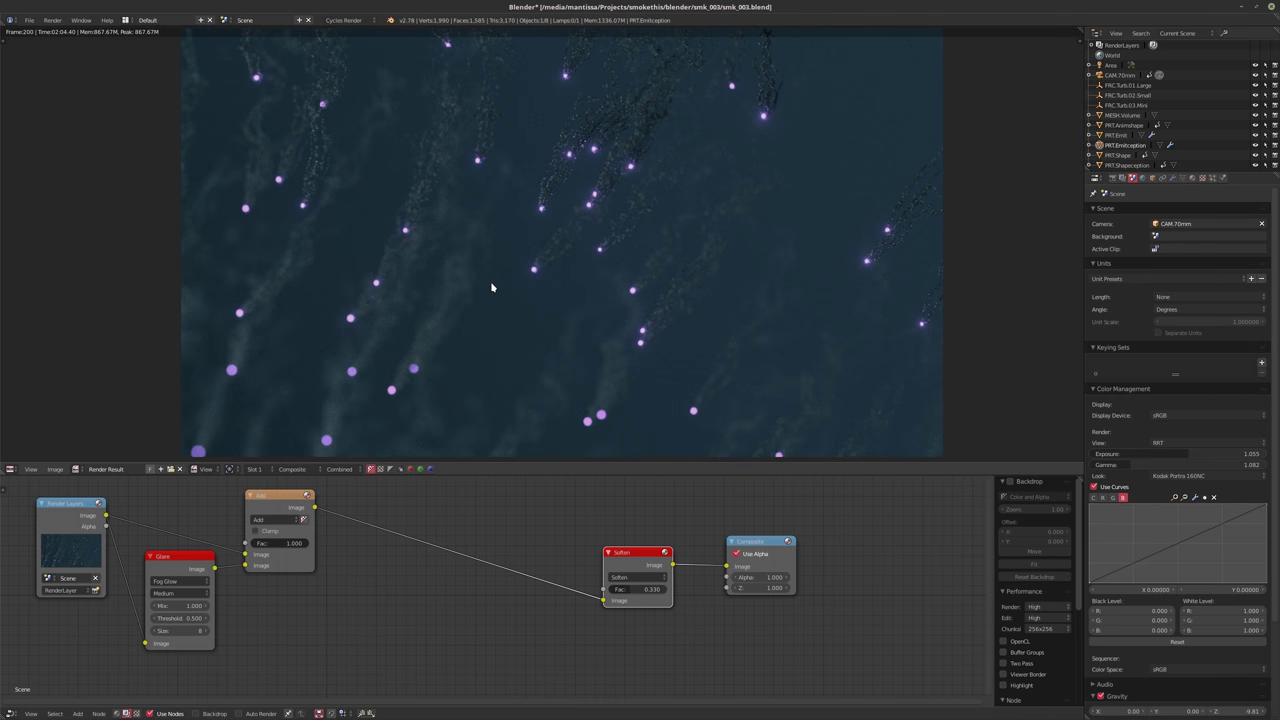
scroll(491, 287, "up", 1)
middle_click_drag(471, 240, 471, 275)
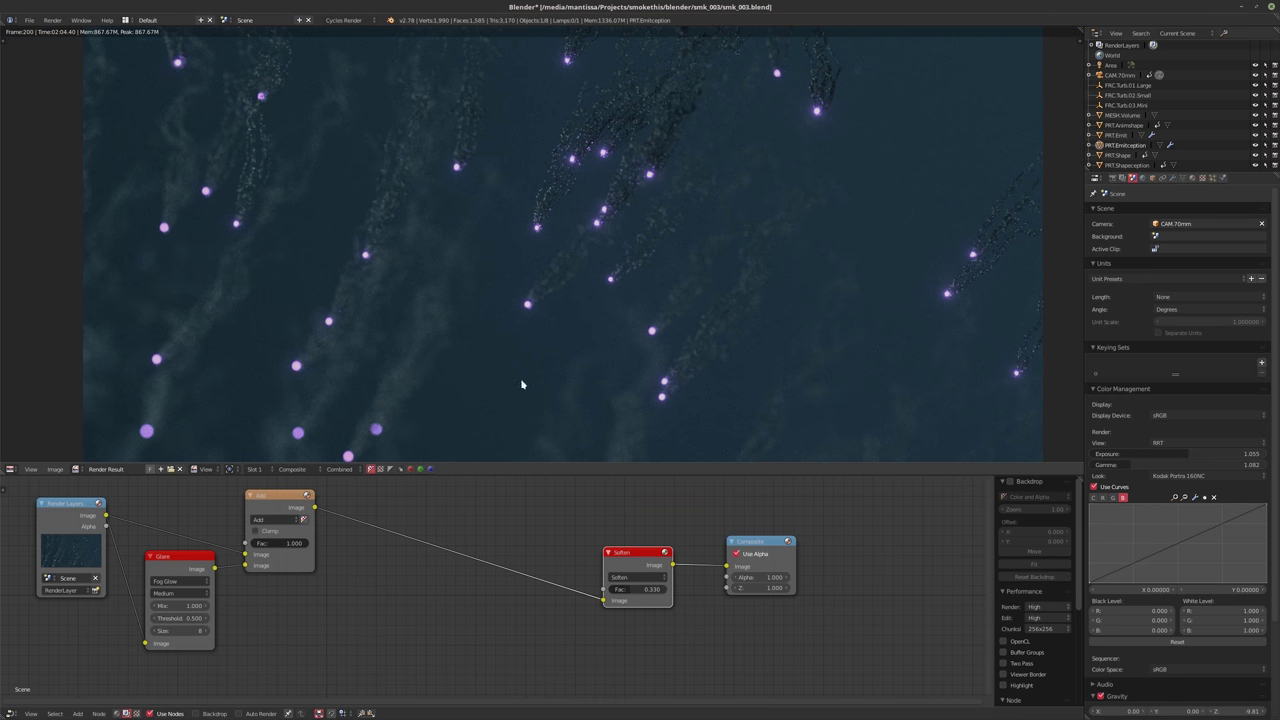
Try a size of 9 on the Glare node and return it to 8
scroll(477, 586, "left", 8, "ctrl")
scroll(347, 625, "down", 1)
scroll(347, 625, "up", 1)
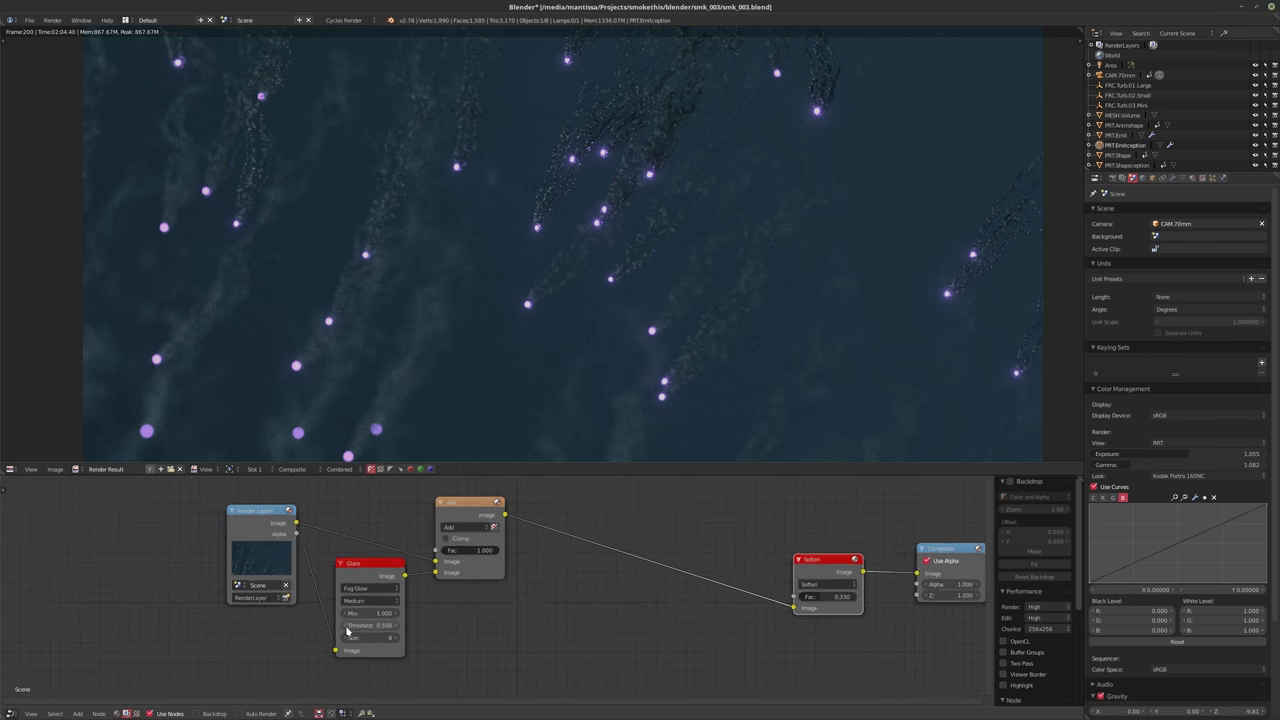
scroll(347, 630, "up", 1)
left_click(404, 641)
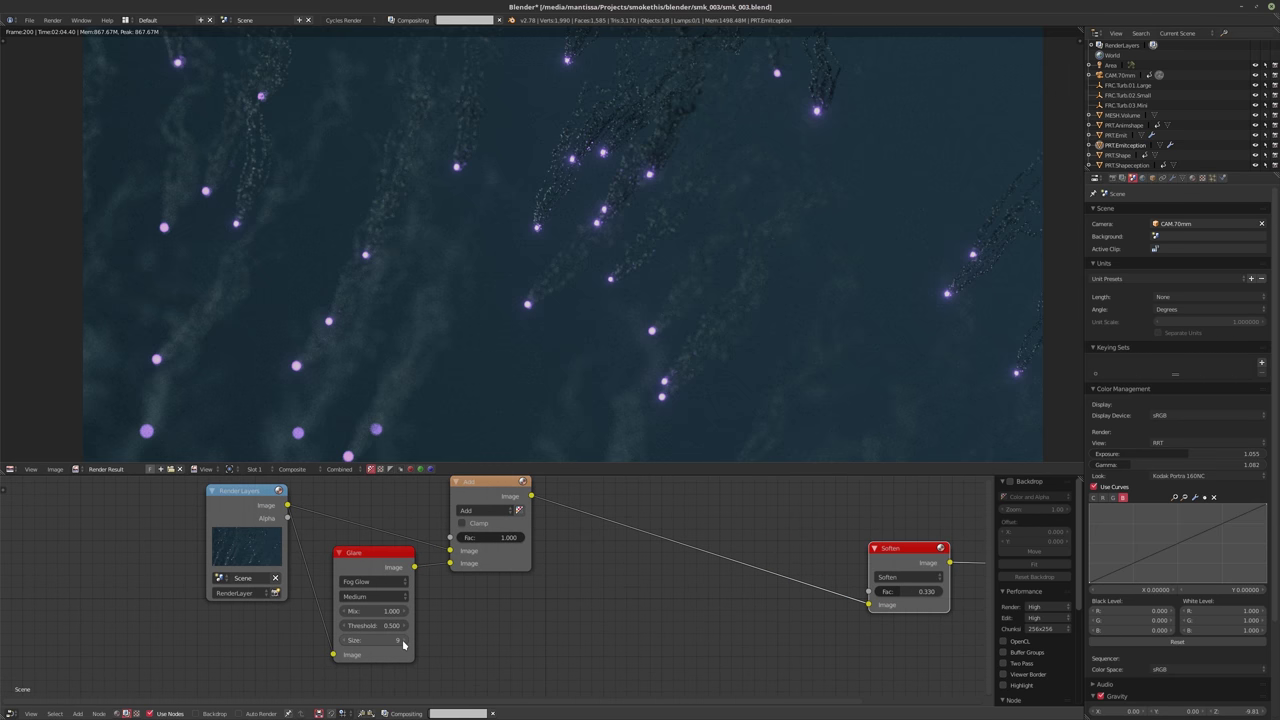
left_click(345, 641)
scroll(525, 620, "down", 2)
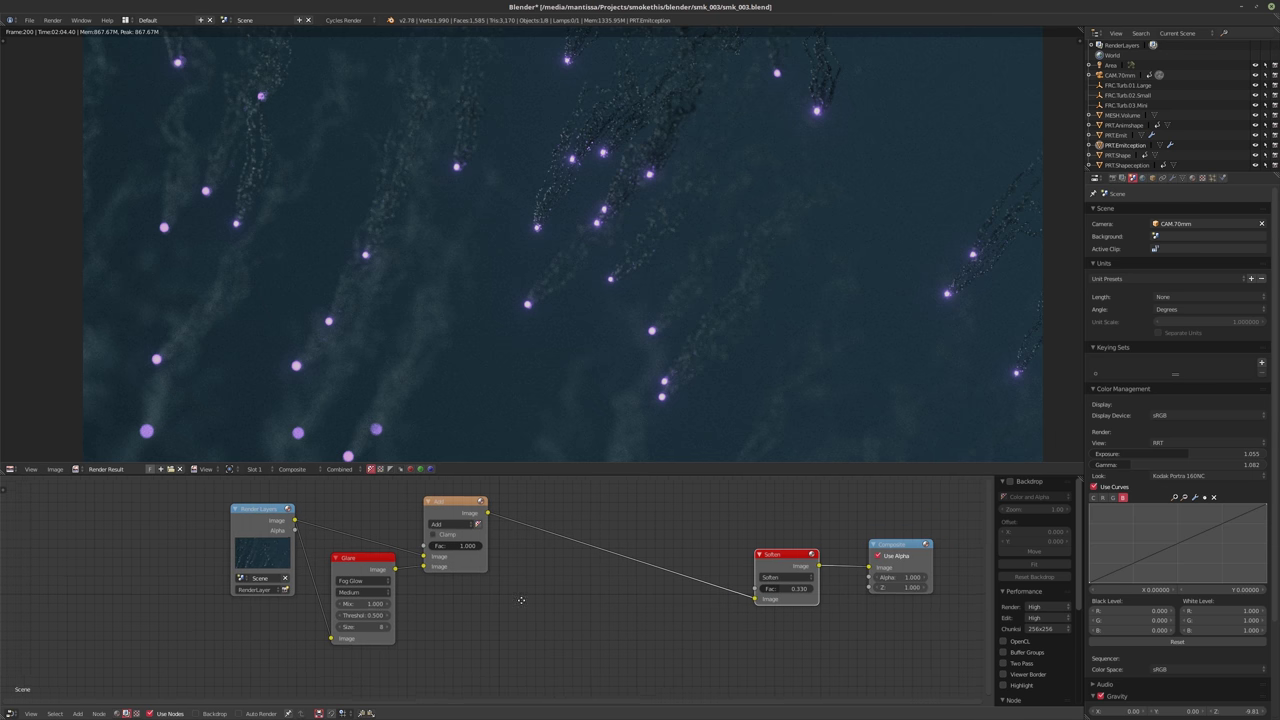
Move the Render Layers and Glare nodes farther away from the Add node
left_click(258, 509)
left_click_drag(258, 509, 210, 514)
left_click_drag(351, 566, 344, 585)
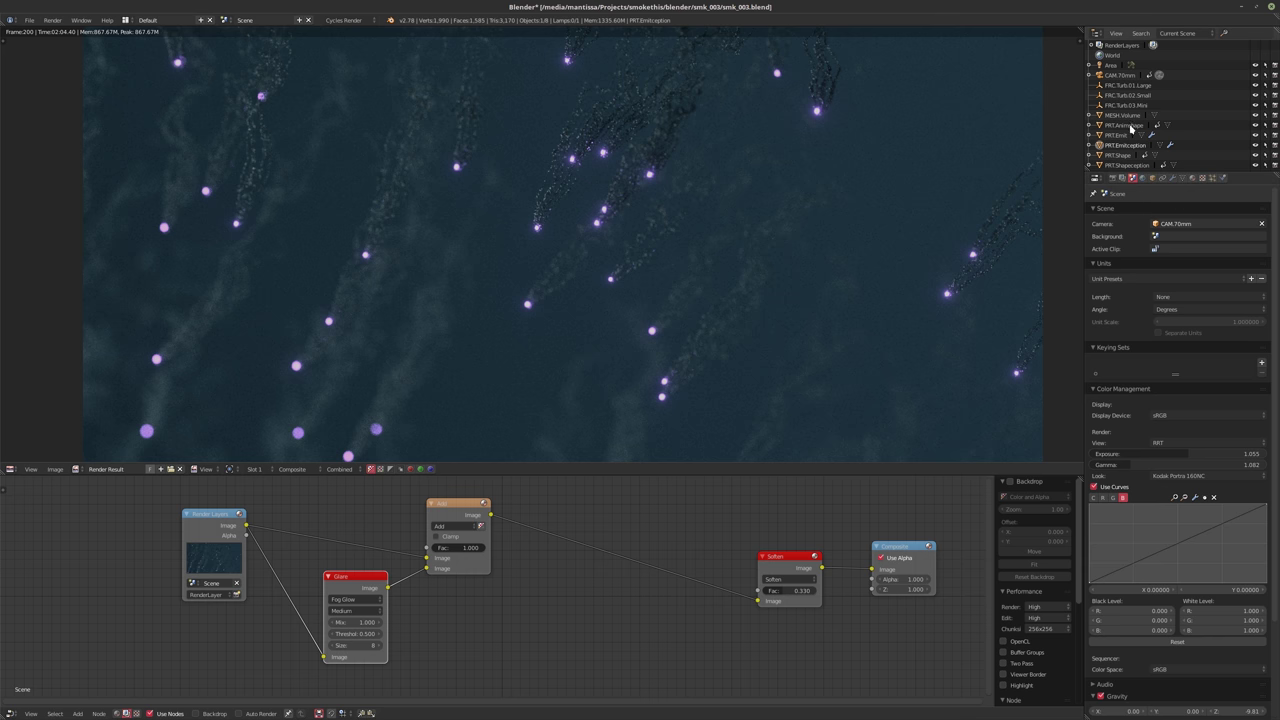
Enable the Mist pass for the render layer
left_click(1122, 177)
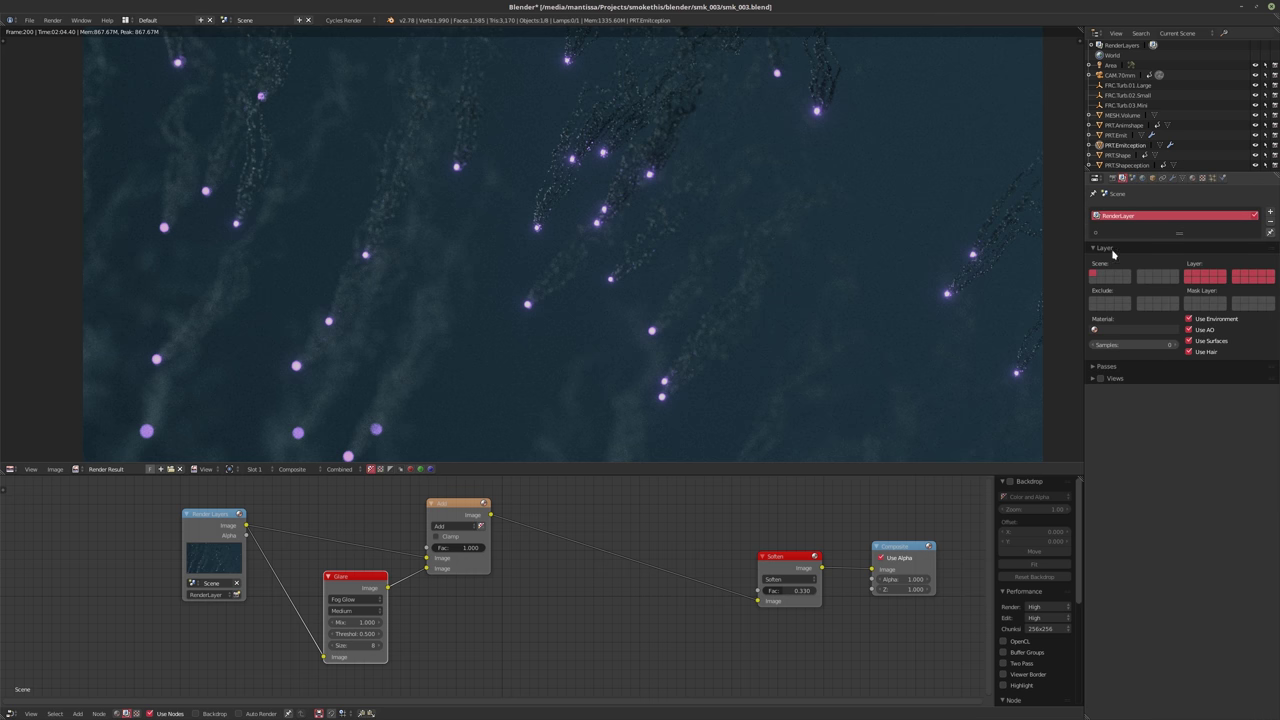
left_click(1092, 367)
left_click(1094, 403)
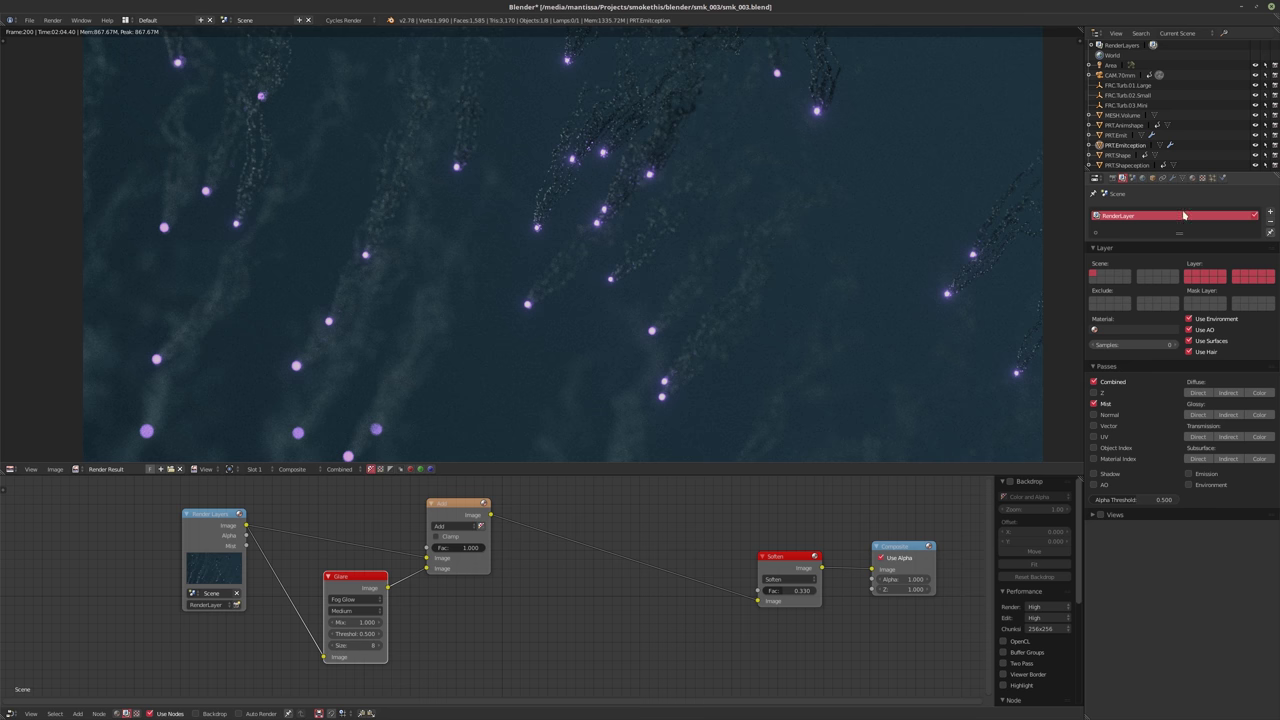
Set the world's mist pass start to 0 and its depth to 0.25
left_click(1143, 178)
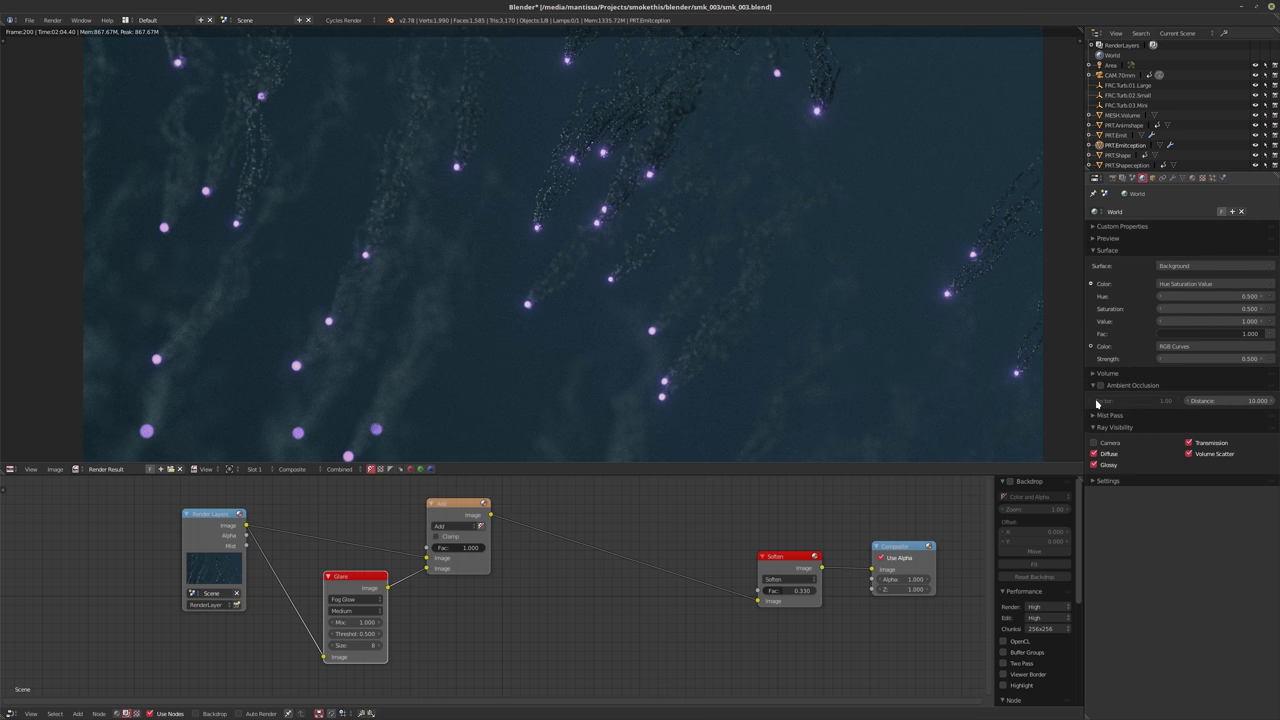
left_click(1095, 415)
left_click(1109, 432)
type("0")
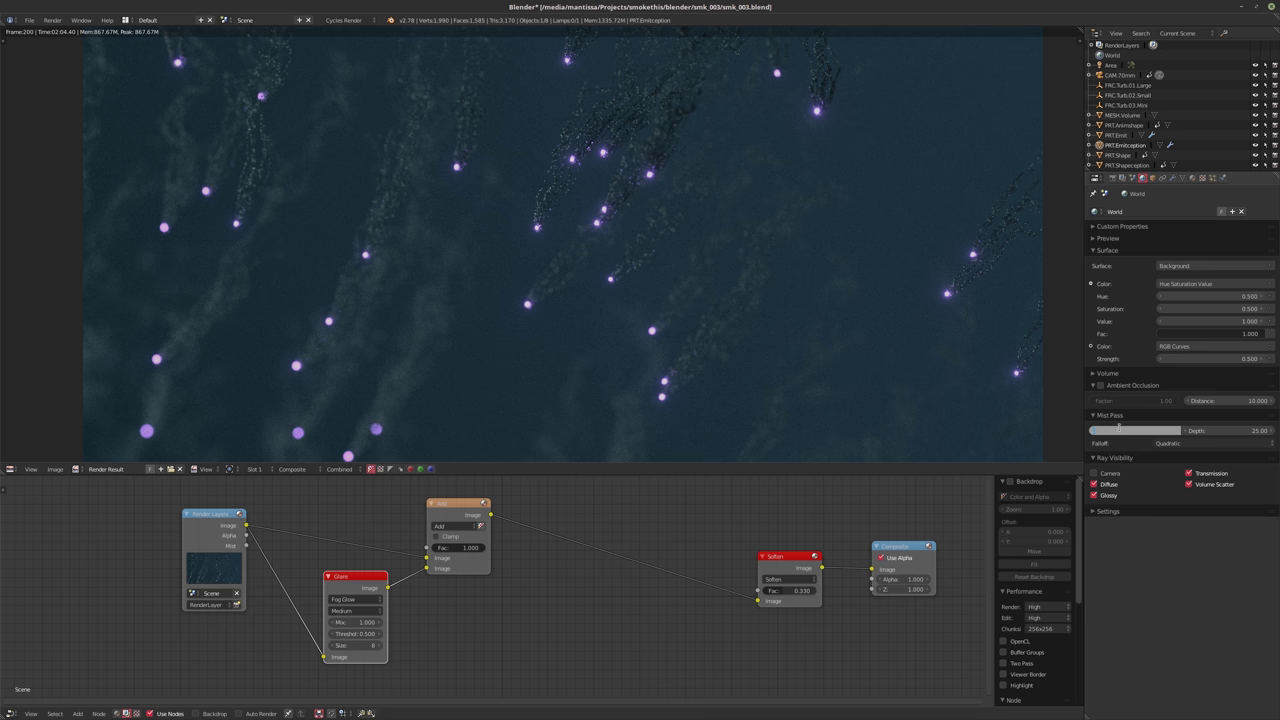
key("Tab")
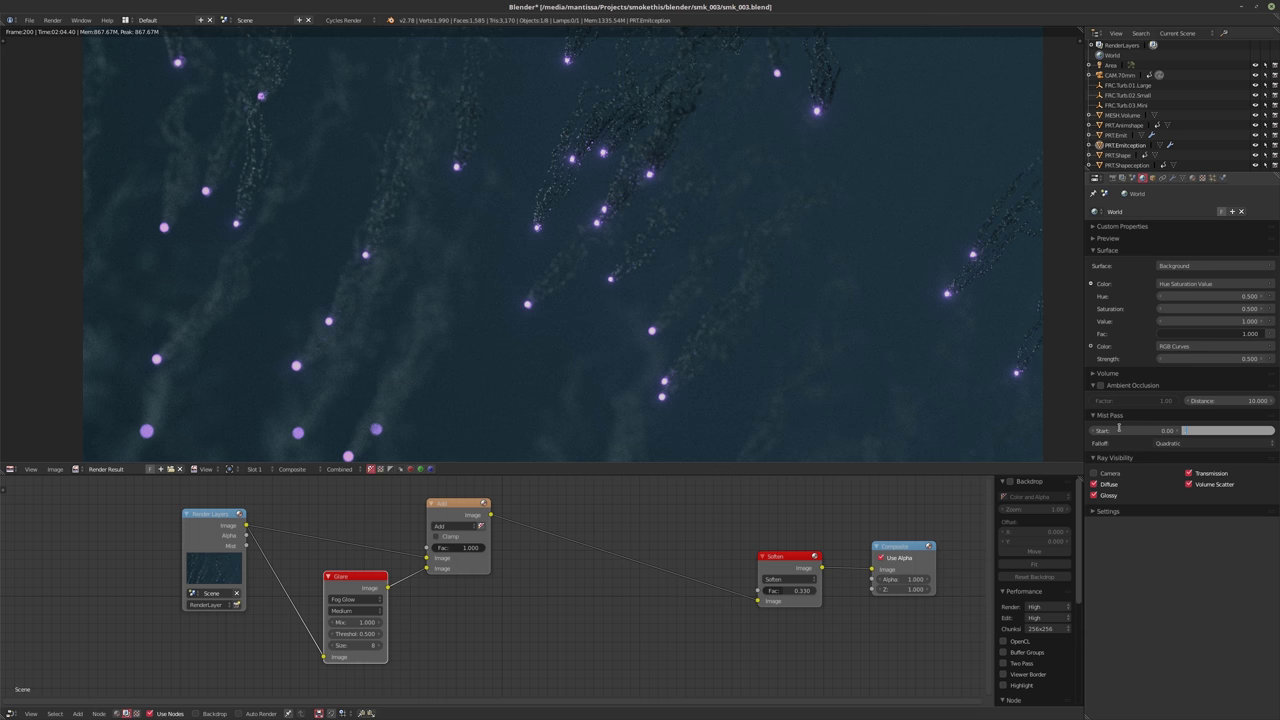
key("Return")
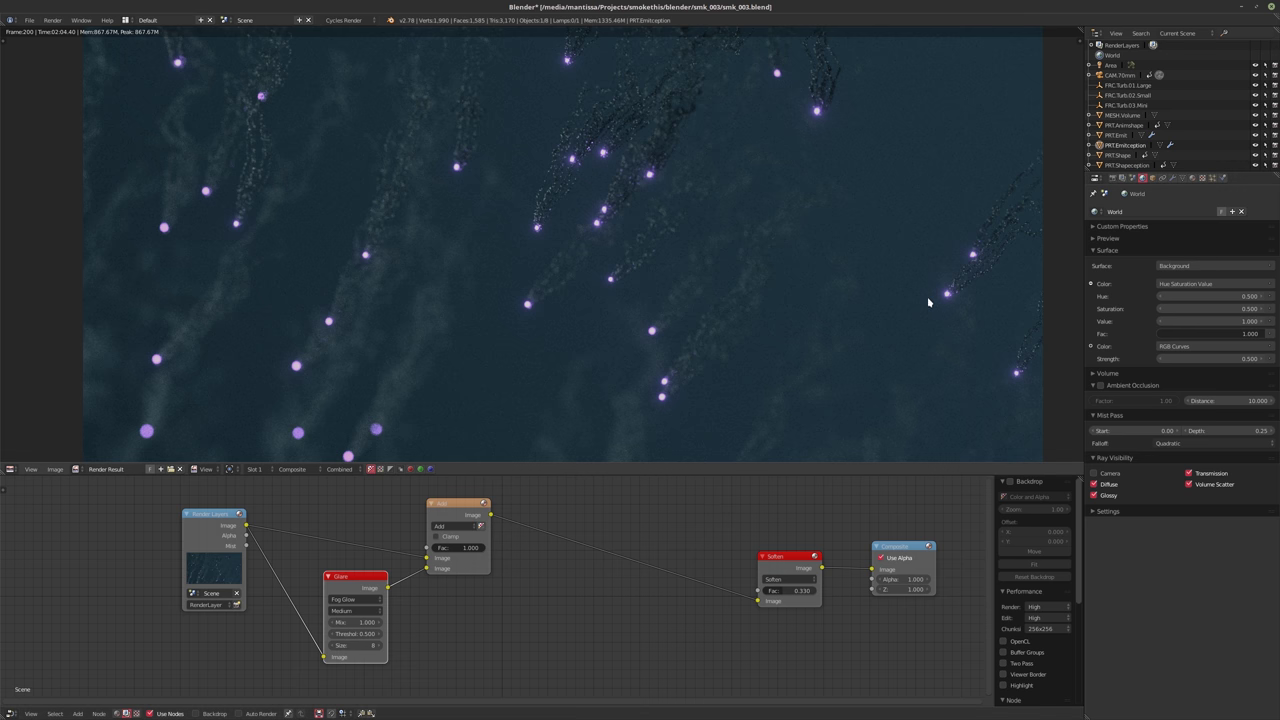
Move the Soften node closer to the Add node, and add an Ellipse Mask node below it linked to the Composite image input
key("Home")
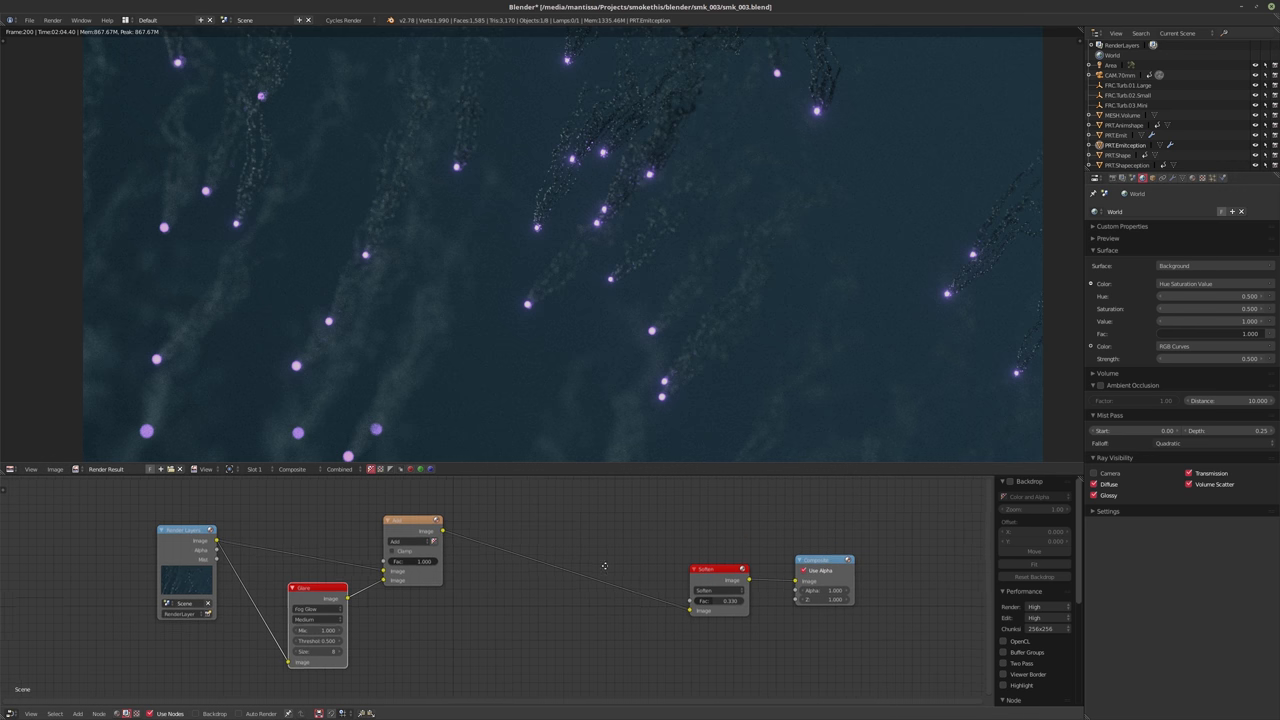
left_click_drag(694, 578, 626, 576)
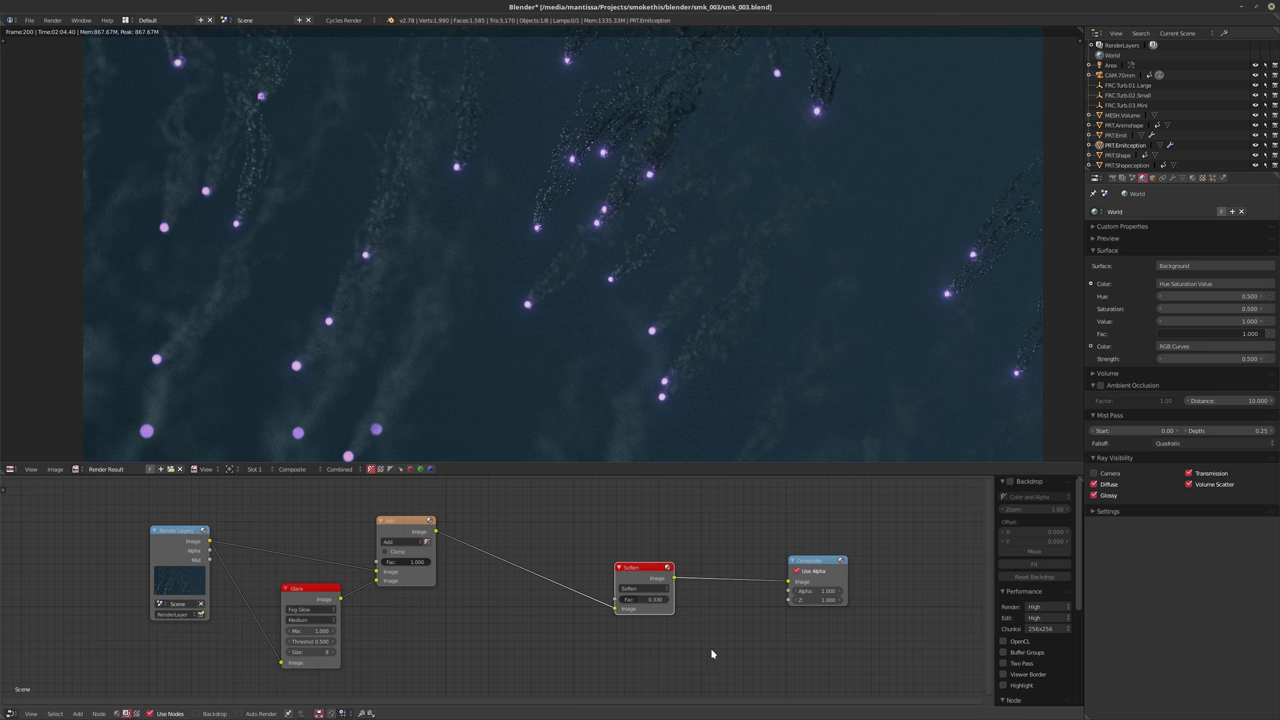
key("shift+a")
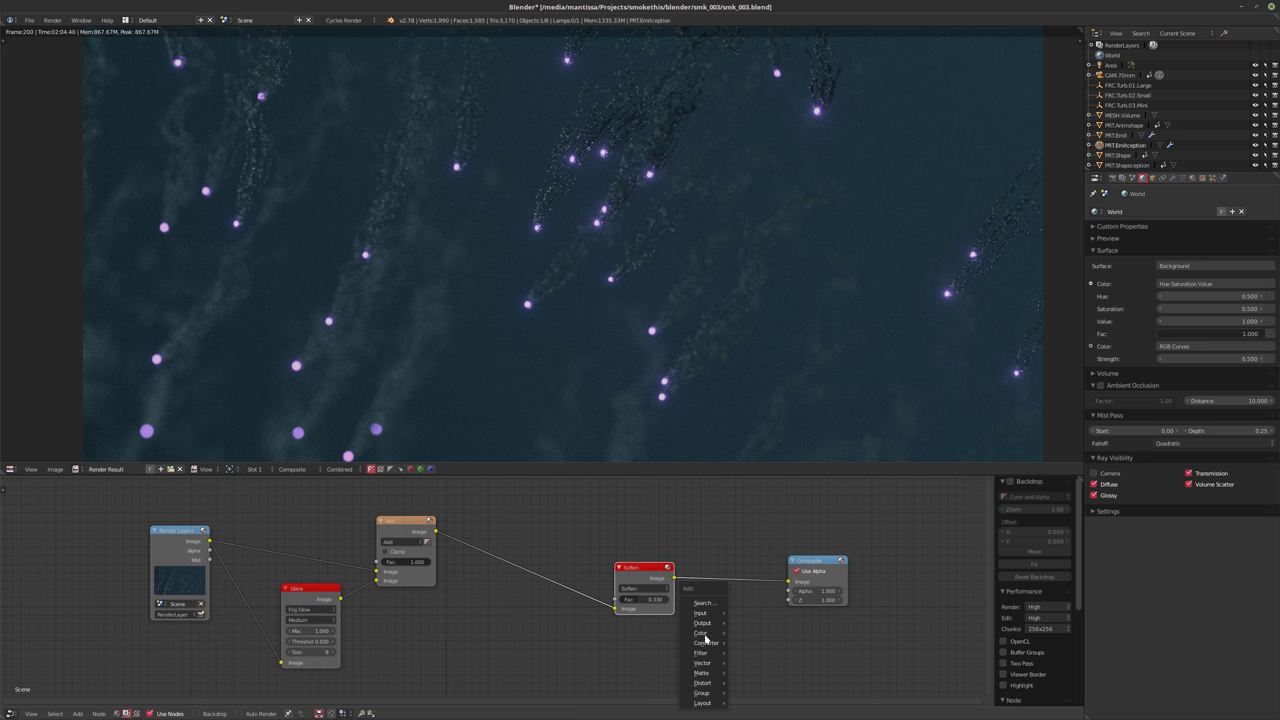
mouse_move(702, 654)
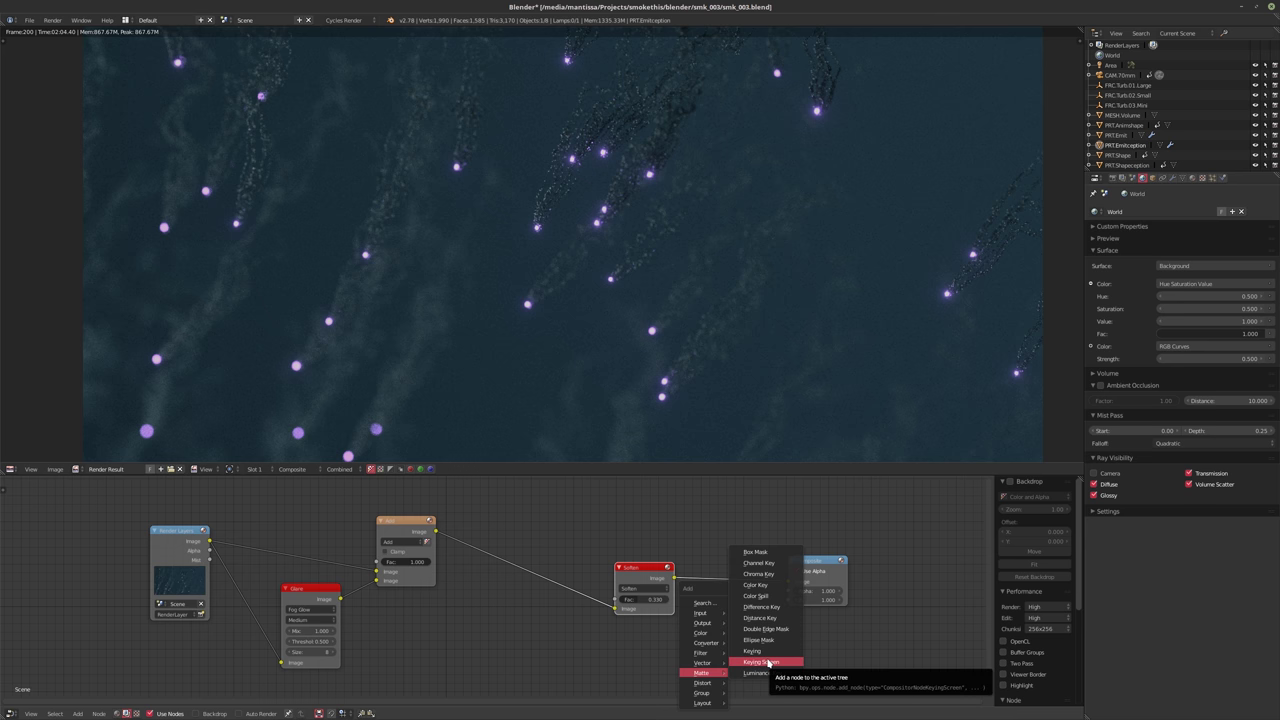
left_click(758, 640)
left_click(530, 625)
middle_click_drag(648, 668, 667, 622)
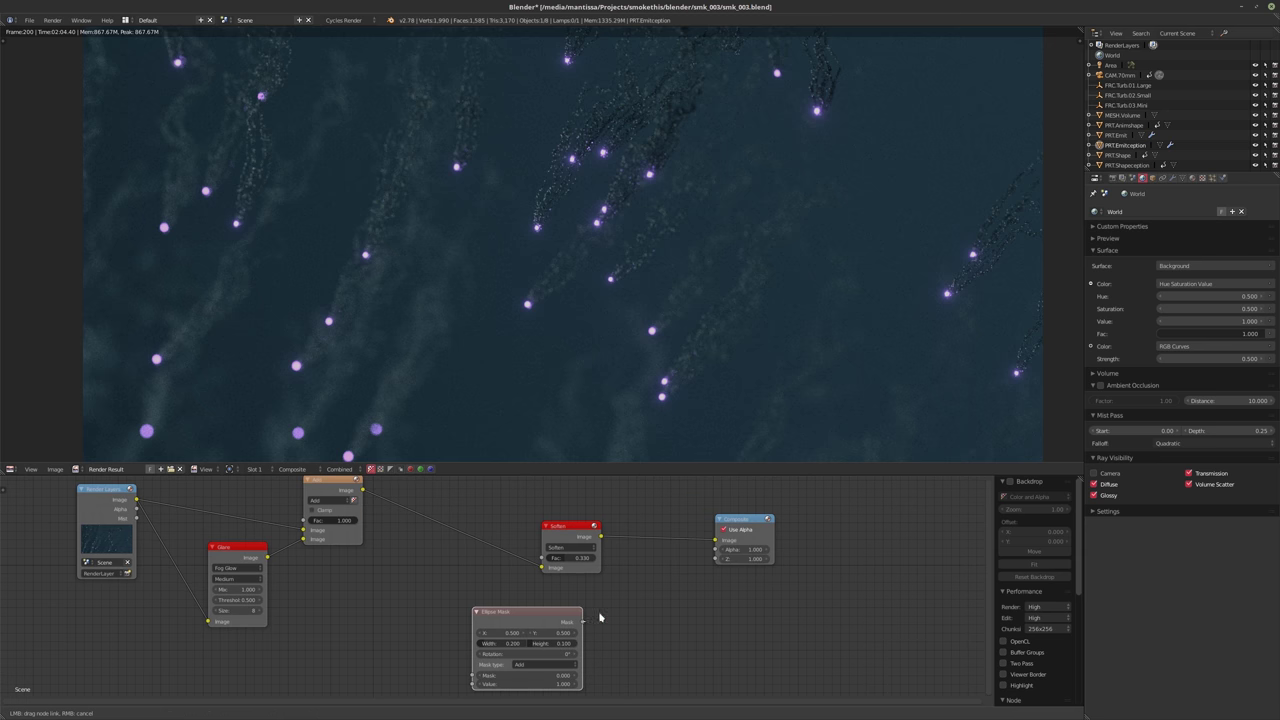
left_click_drag(628, 606, 762, 525)
Set the Ellipse Mask's width to 0.75 and its height to 0.5
scroll(752, 590, "up", 1)
left_click(539, 628)
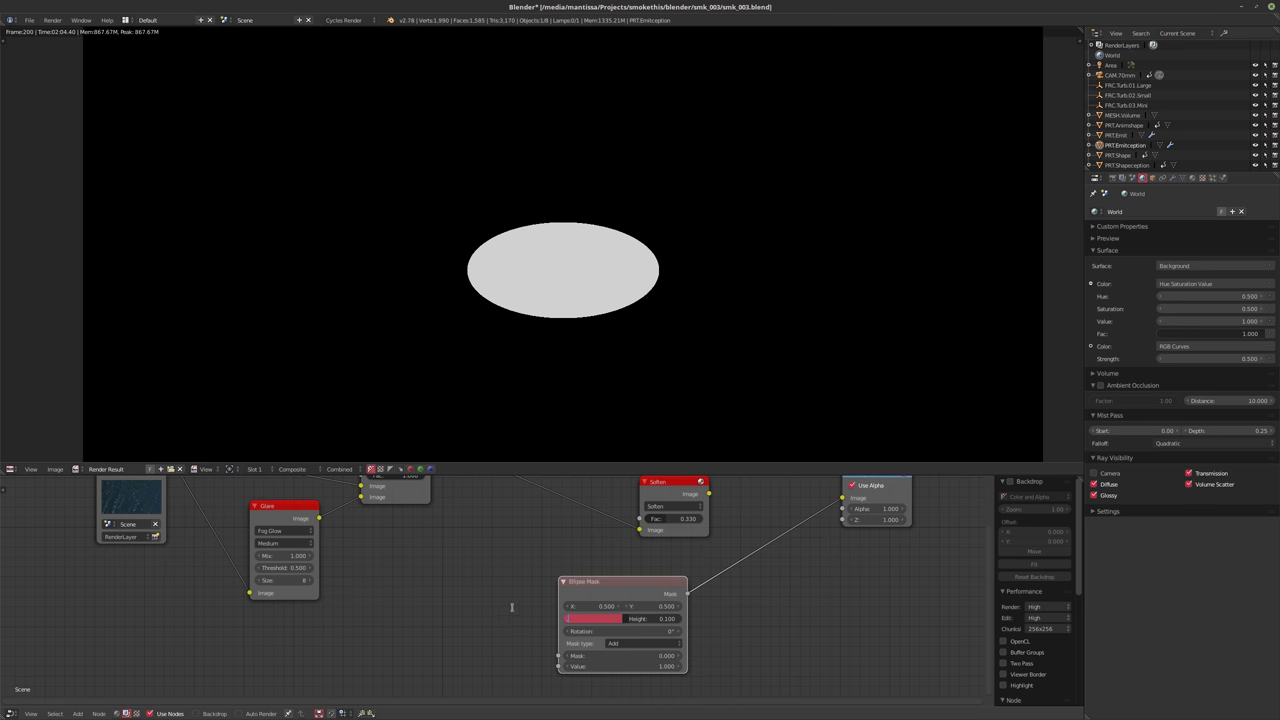
type(".75")
key("Tab")
type(".5")
key("Return")
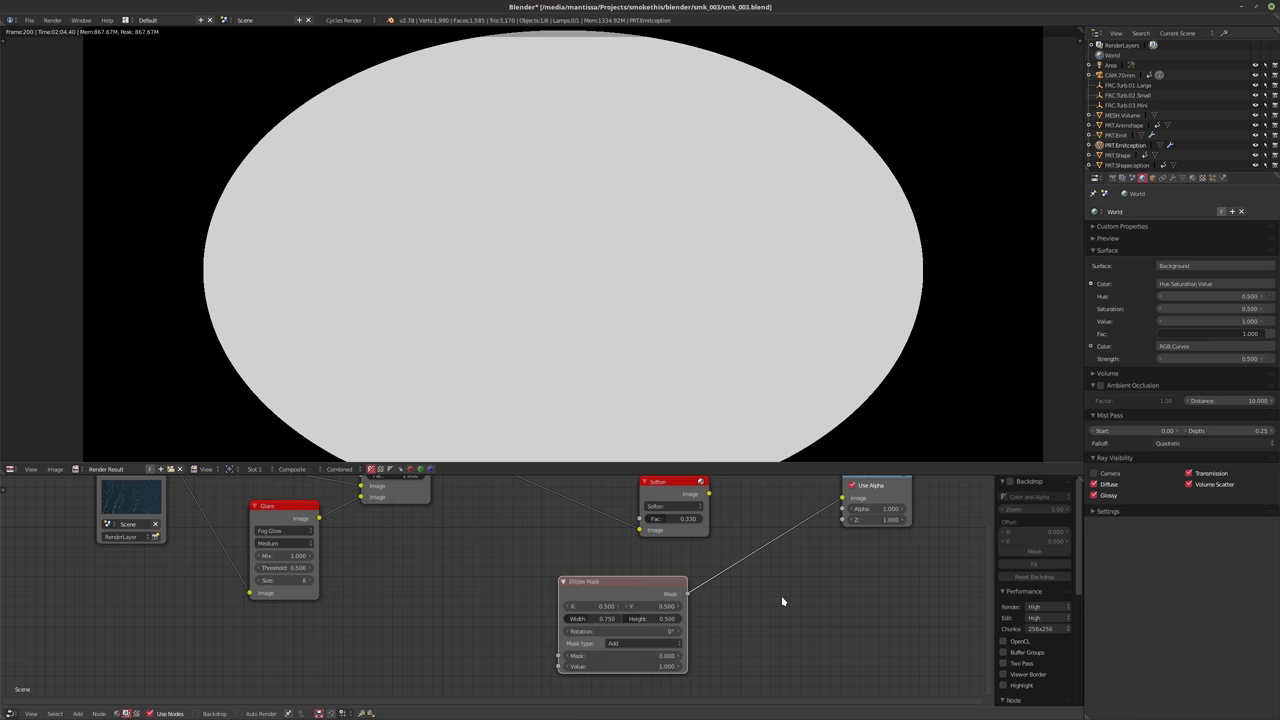
Set the Ellipse Mask's height to 1
scroll(743, 594, "down", 1)
left_click(636, 613)
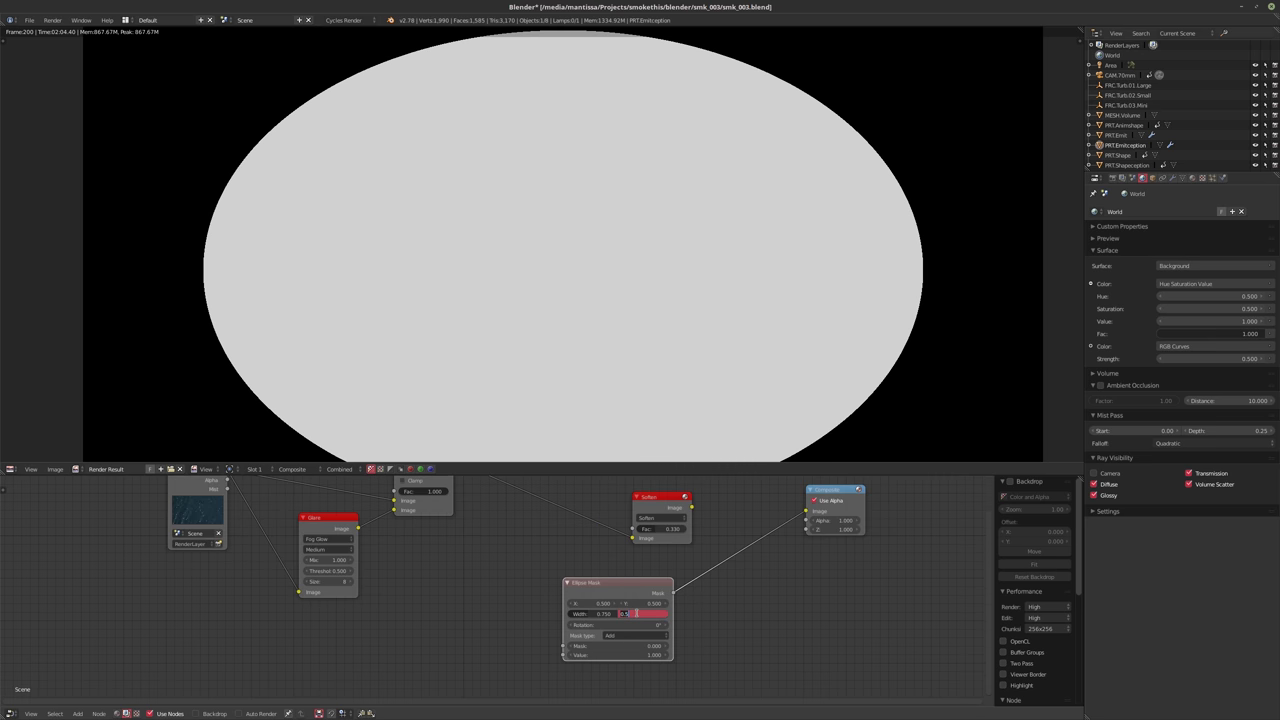
type("1")
key("Return")
middle_click_drag(526, 540, 491, 557)
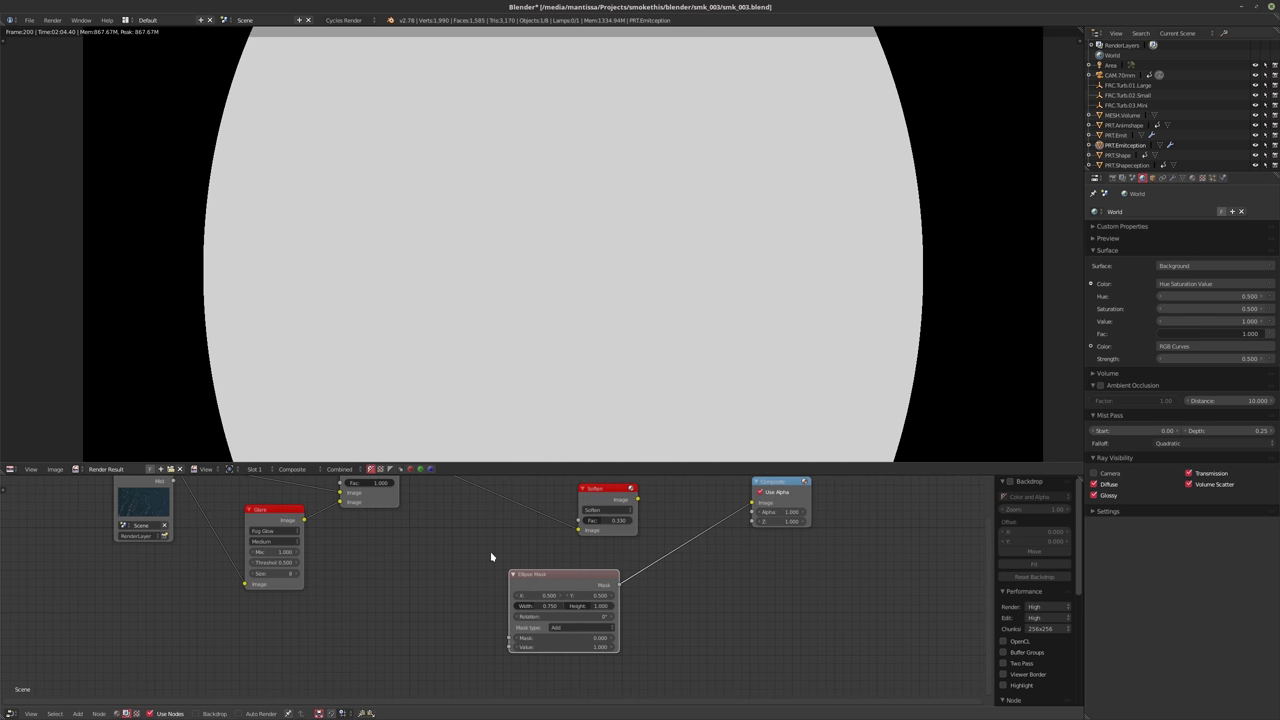
Move the Ellipse Mask node aside and insert a Blur node between it and the Composite, with Relative sizing enabled
scroll(509, 557, "up", 1)
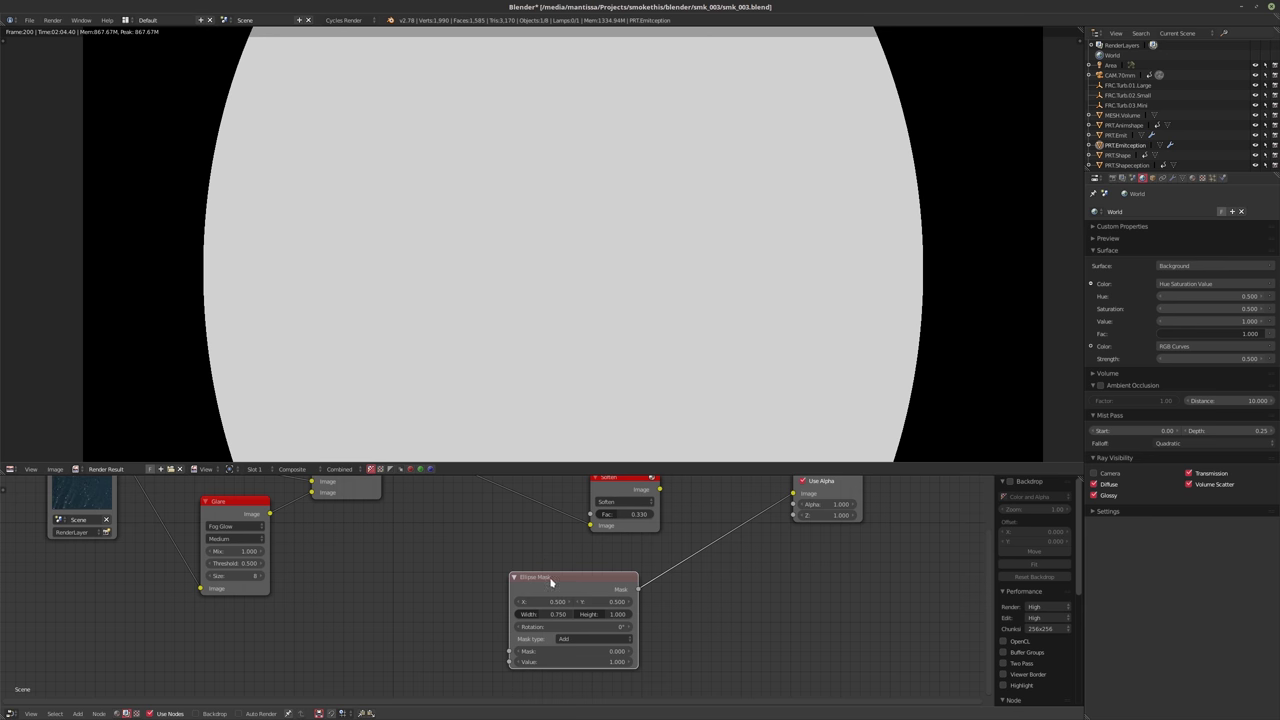
left_click_drag(550, 582, 436, 582)
key("shift+a")
mouse_move(587, 580)
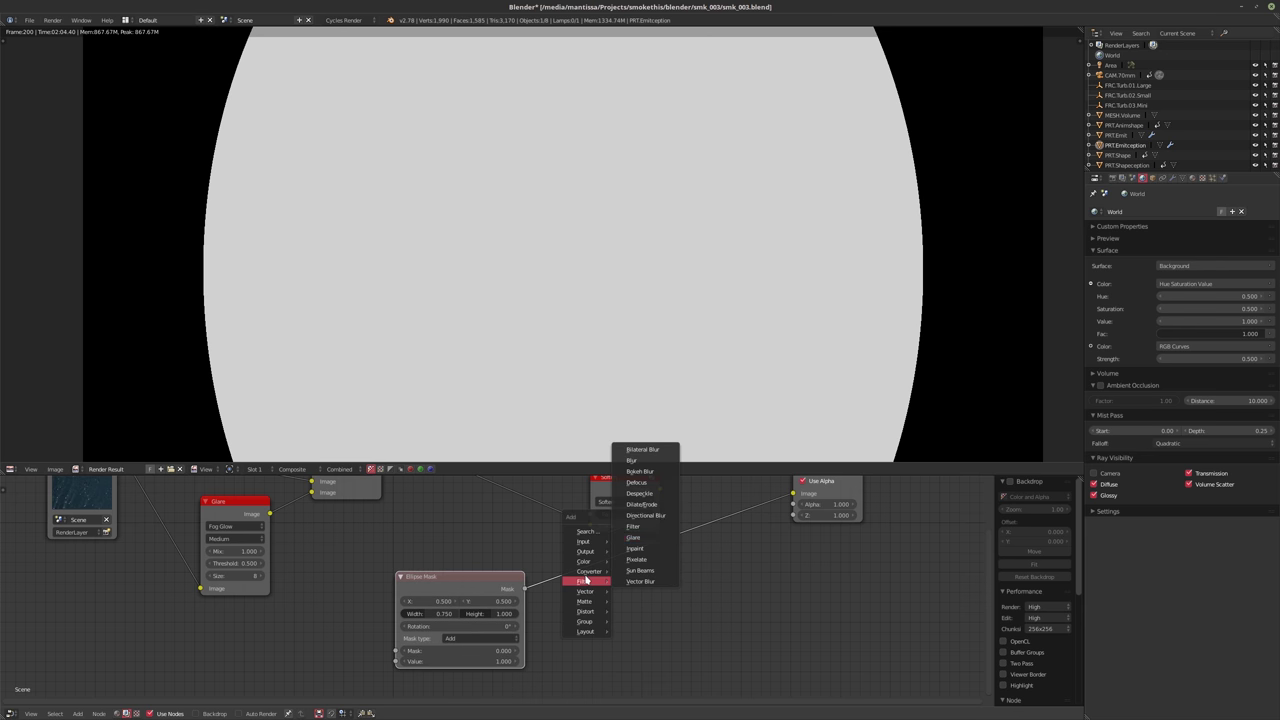
left_click(632, 460)
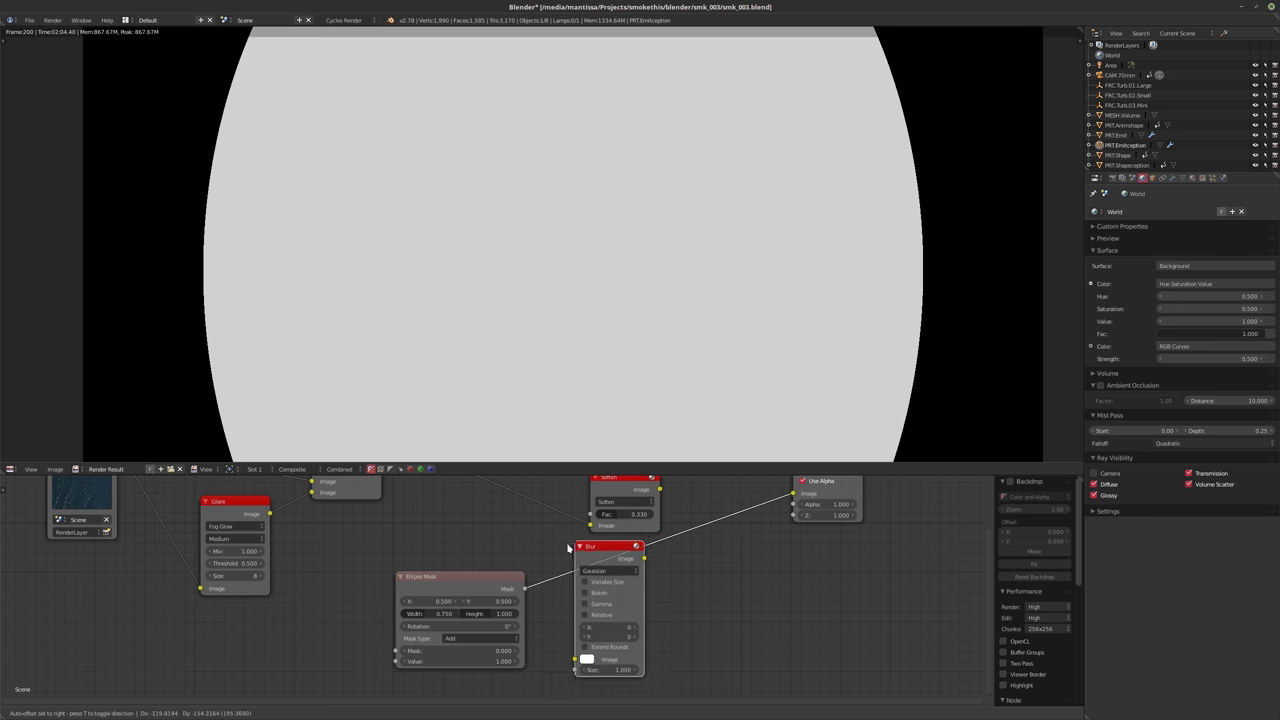
left_click(568, 548)
left_click(578, 618)
Set the Blur node's relative X and Y sizes to 10%
left_click(604, 652)
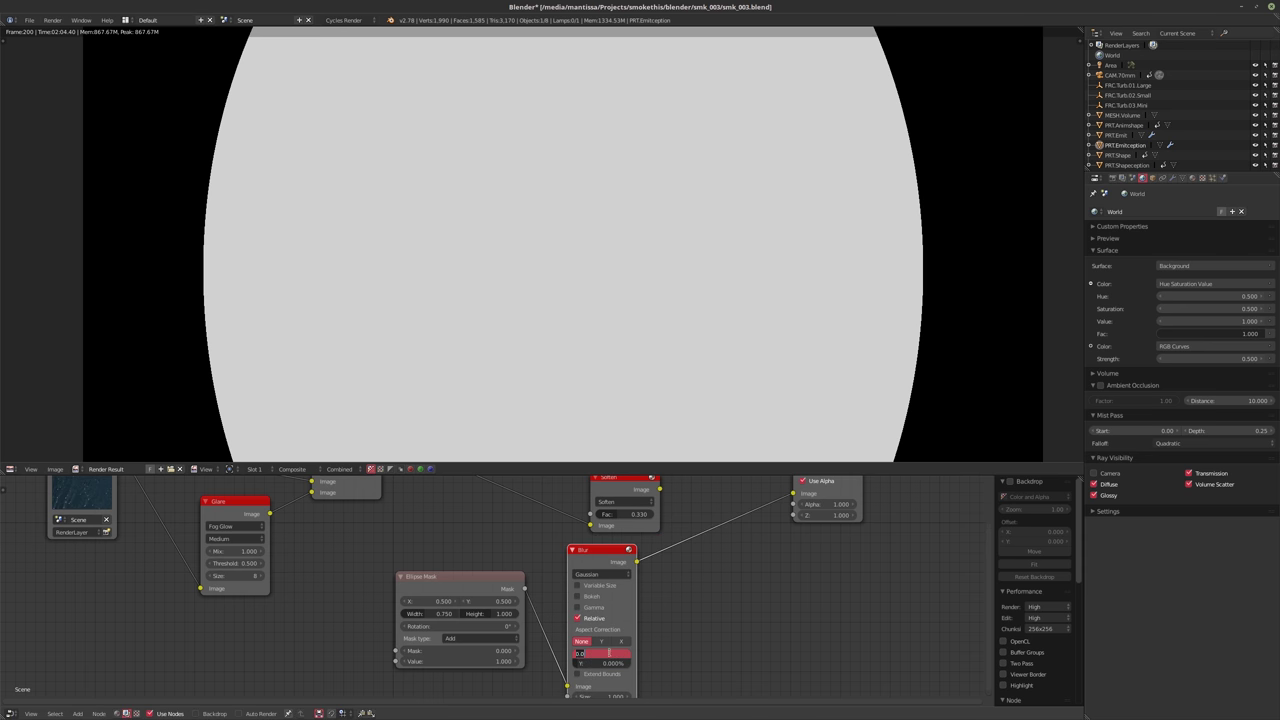
type("10")
key("Return")
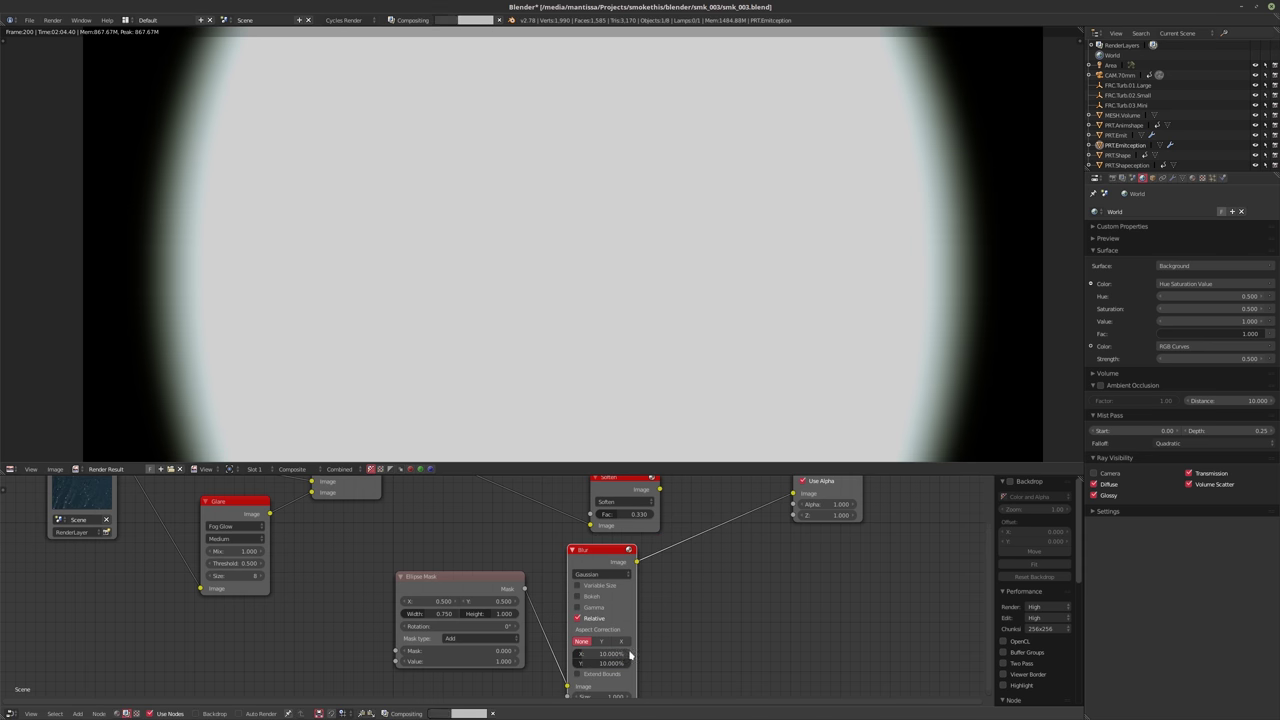
Set the Blur node's relative X and Y sizes to 50%
left_click(603, 653)
type("50")
key("Return")
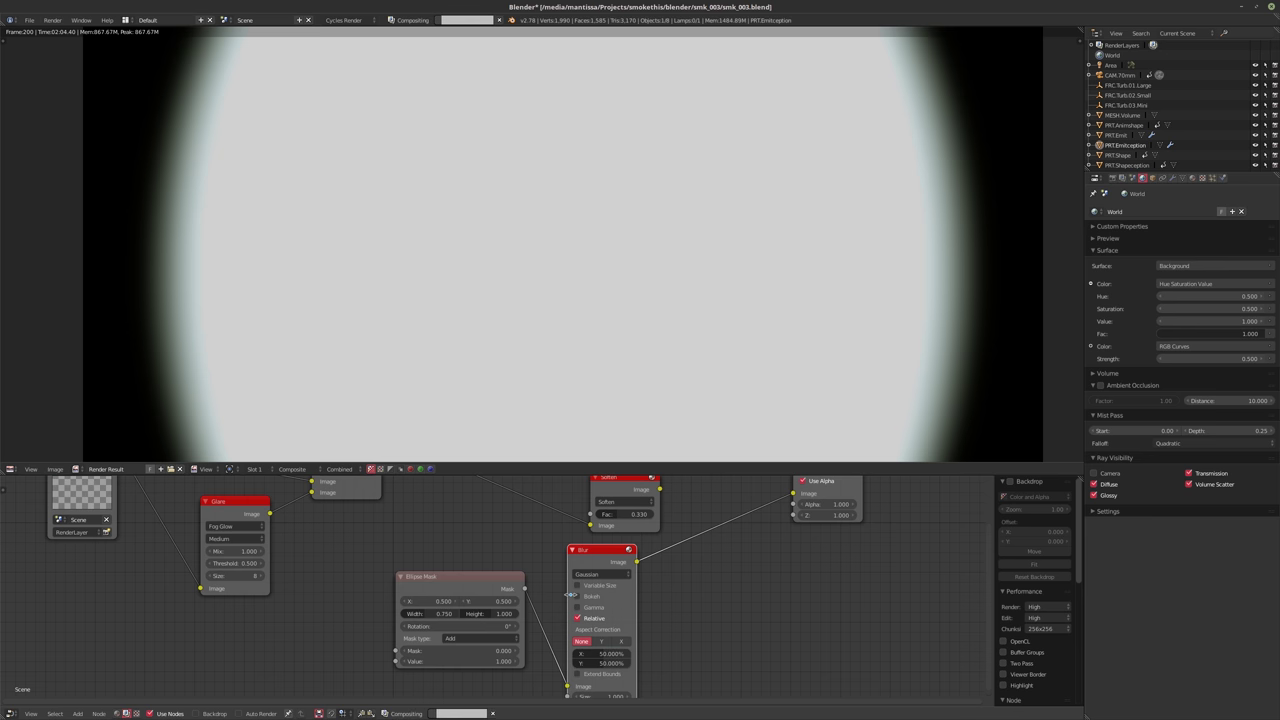
Spread out the node layout, moving Soften toward the Composite and the Ellipse Mask and Blur nodes away beneath the Glare and Add nodes
key("Home")
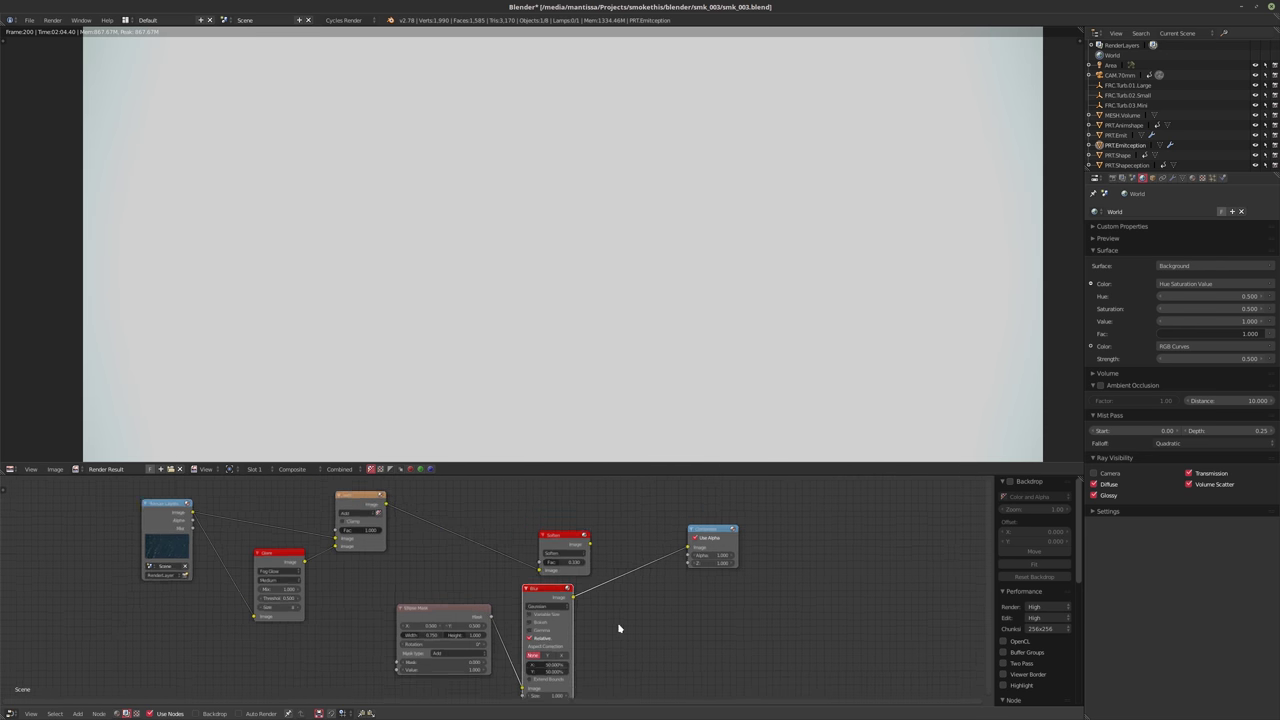
left_click_drag(560, 557, 610, 542)
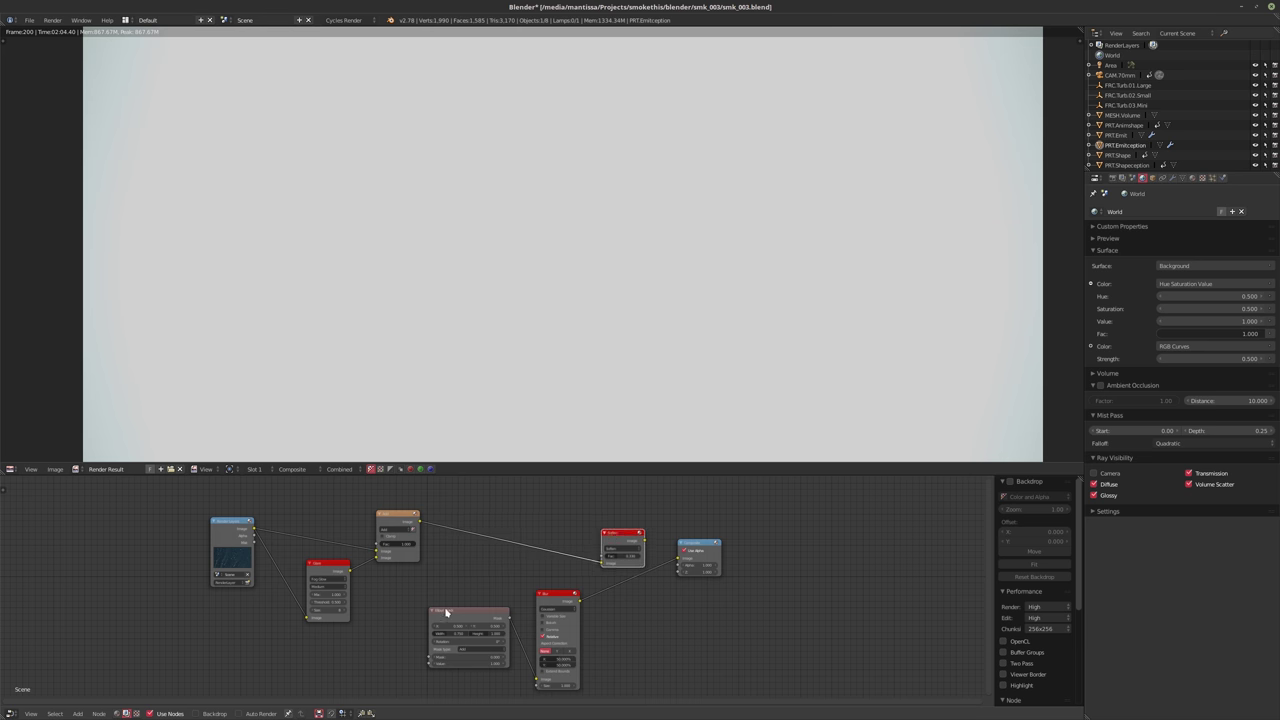
key("Home")
left_click_drag(534, 581, 346, 617)
left_click_drag(624, 558, 508, 567)
key("Home")
Insert a Mix node between the Add and Soften nodes
key("shift+a")
mouse_move(563, 560)
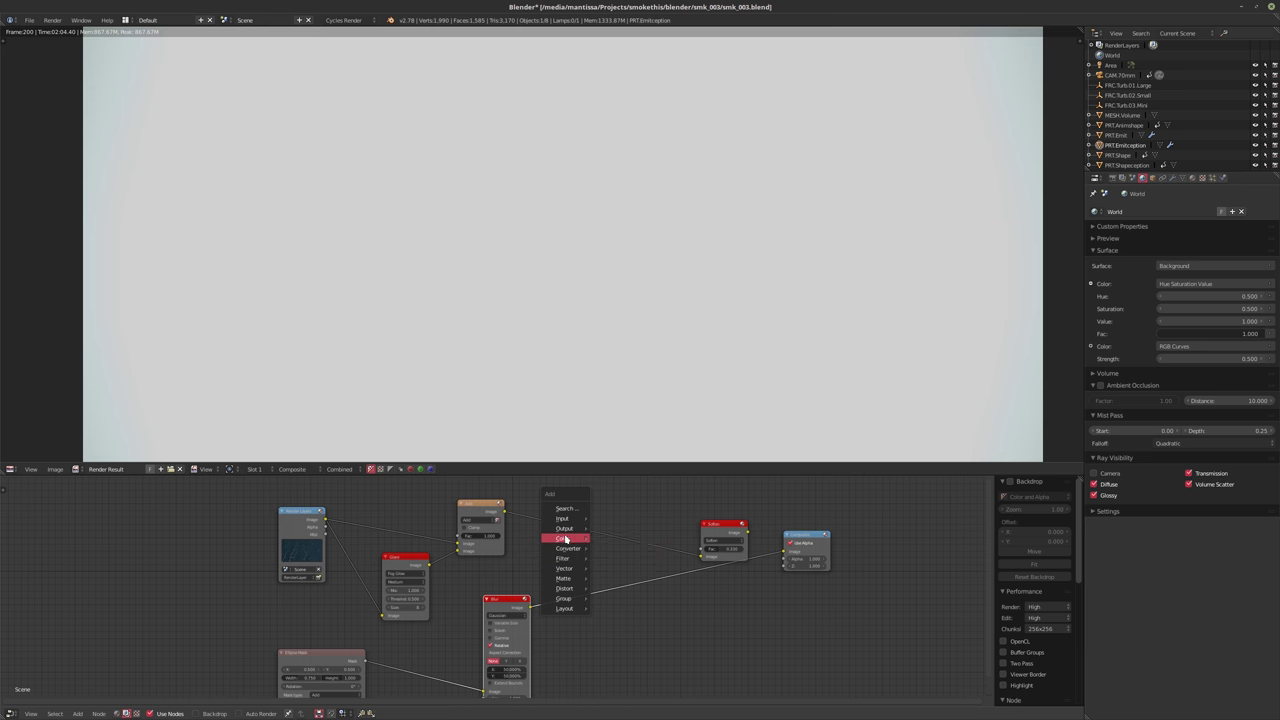
mouse_move(563, 538)
left_click(615, 539)
left_click(565, 490)
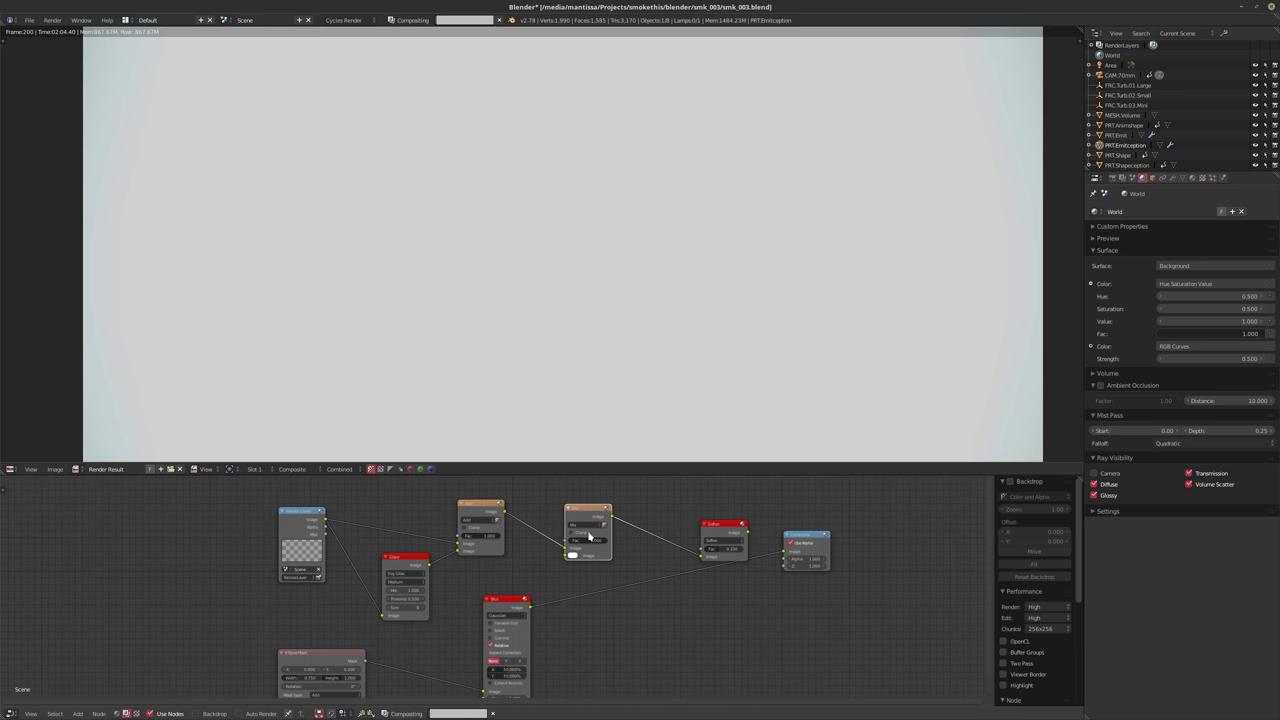
Set the new Mix node to Multiply and link the Blur output to its second Image input
left_click(587, 524)
left_click(585, 500)
left_click_drag(529, 605, 590, 561)
Link the Soften output to the Composite's Image input and move Soften next to the Multiply node
scroll(600, 565, "up", 2)
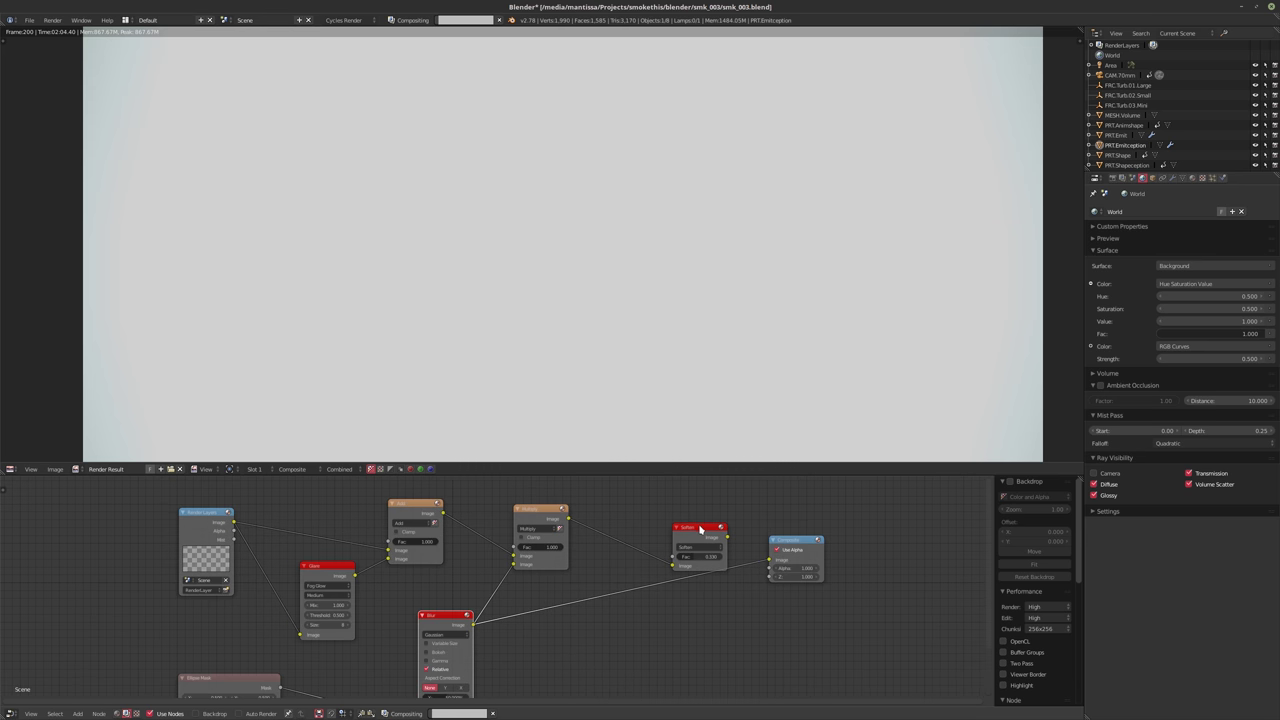
scroll(583, 557, "up", 1)
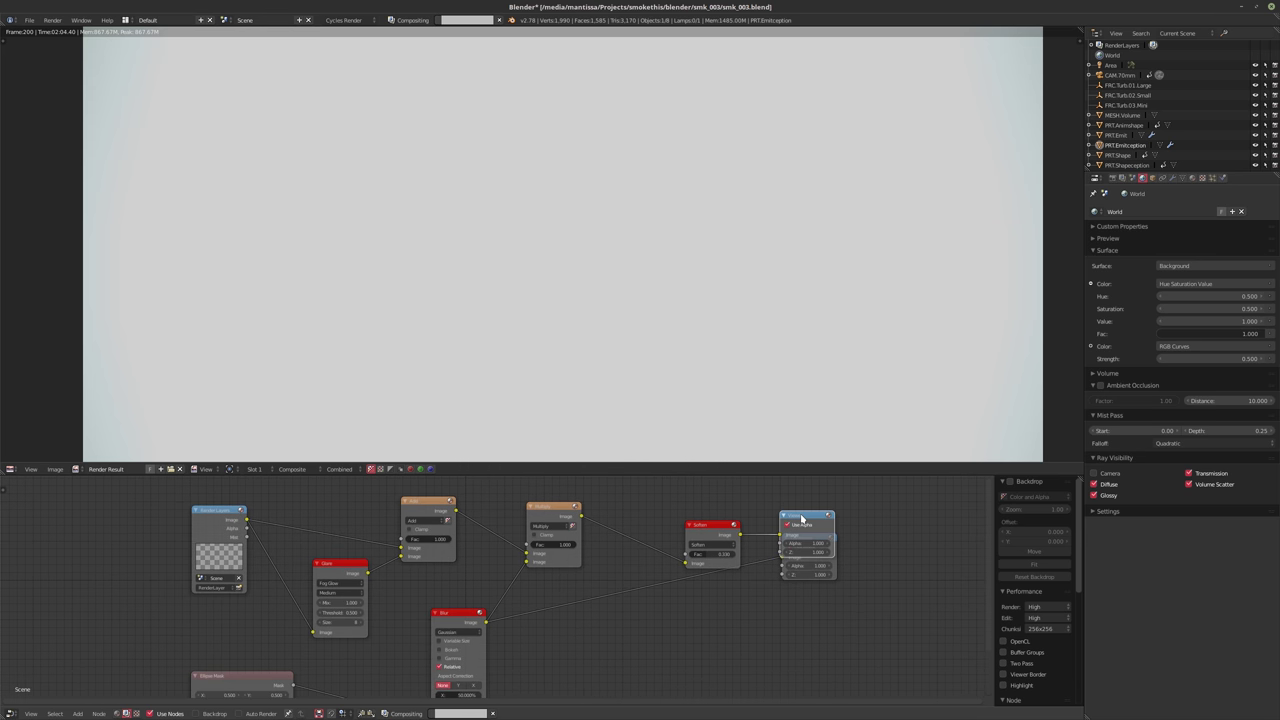
key("x")
left_click_drag(740, 534, 783, 557)
left_click_drag(703, 526, 607, 526)
left_click(612, 527)
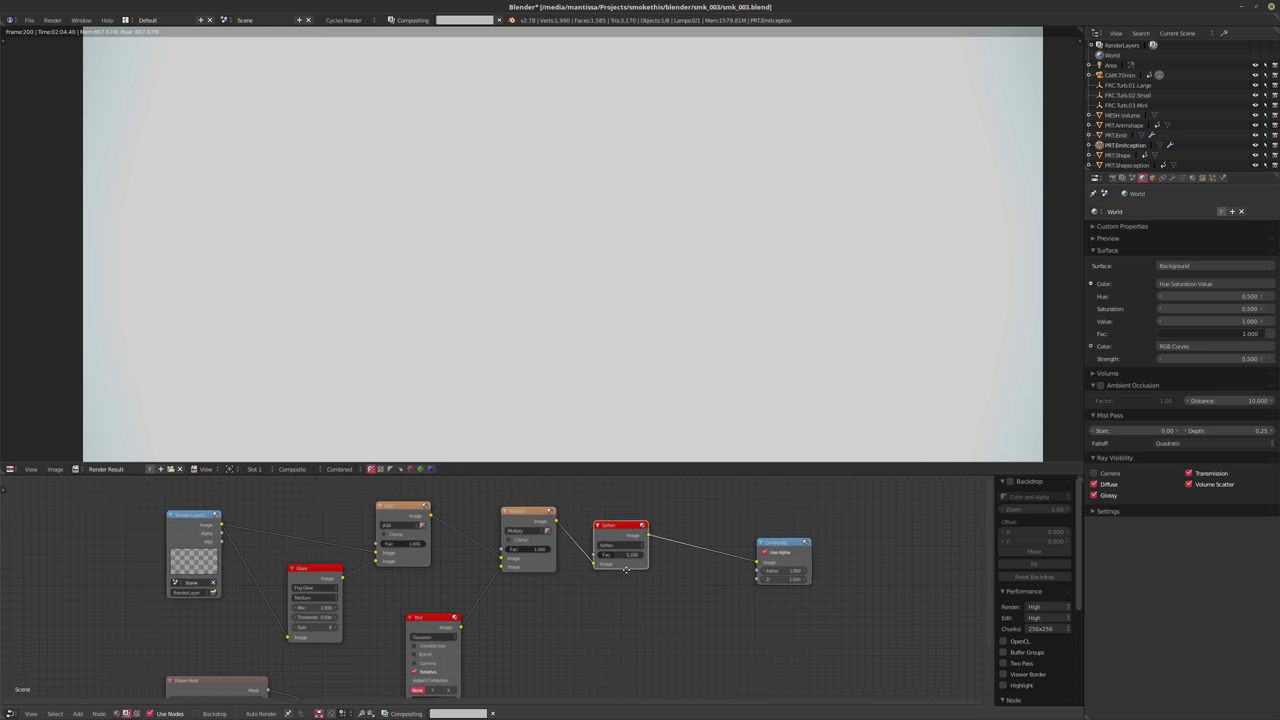
Insert a Lens Distortion node between the Soften and Composite nodes
scroll(660, 575, "up", 1)
key("shift+a")
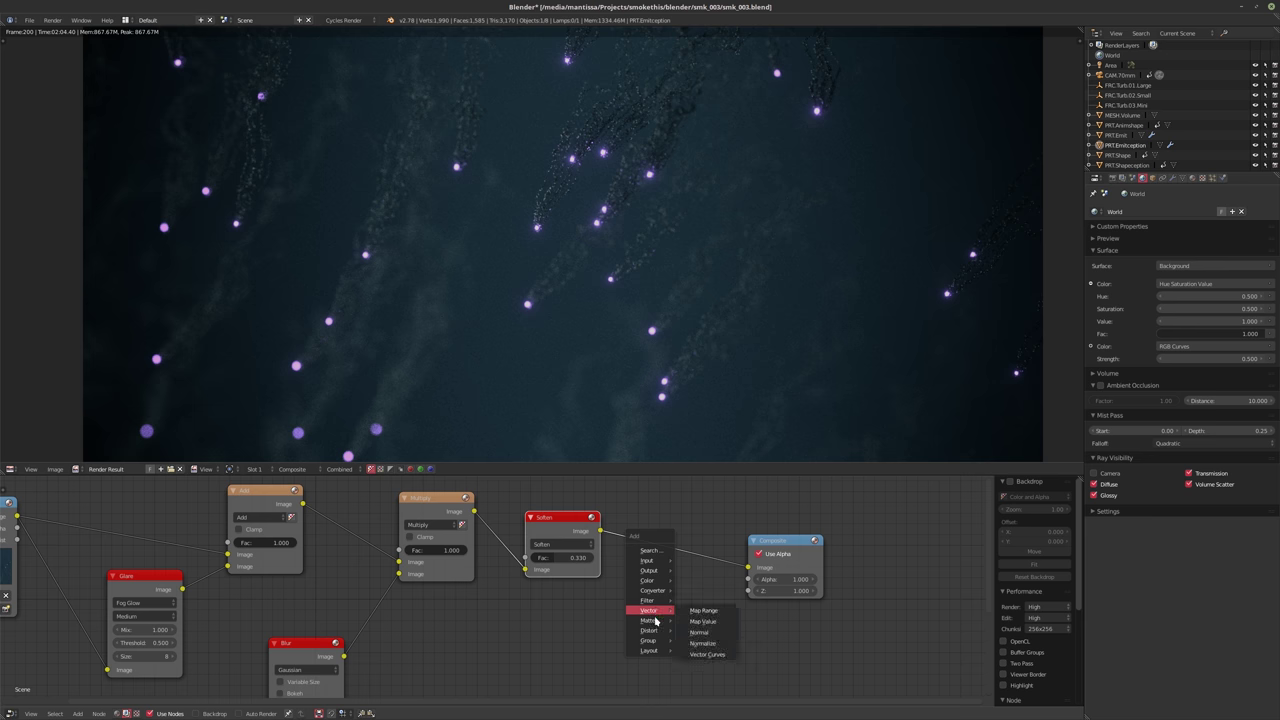
mouse_move(651, 622)
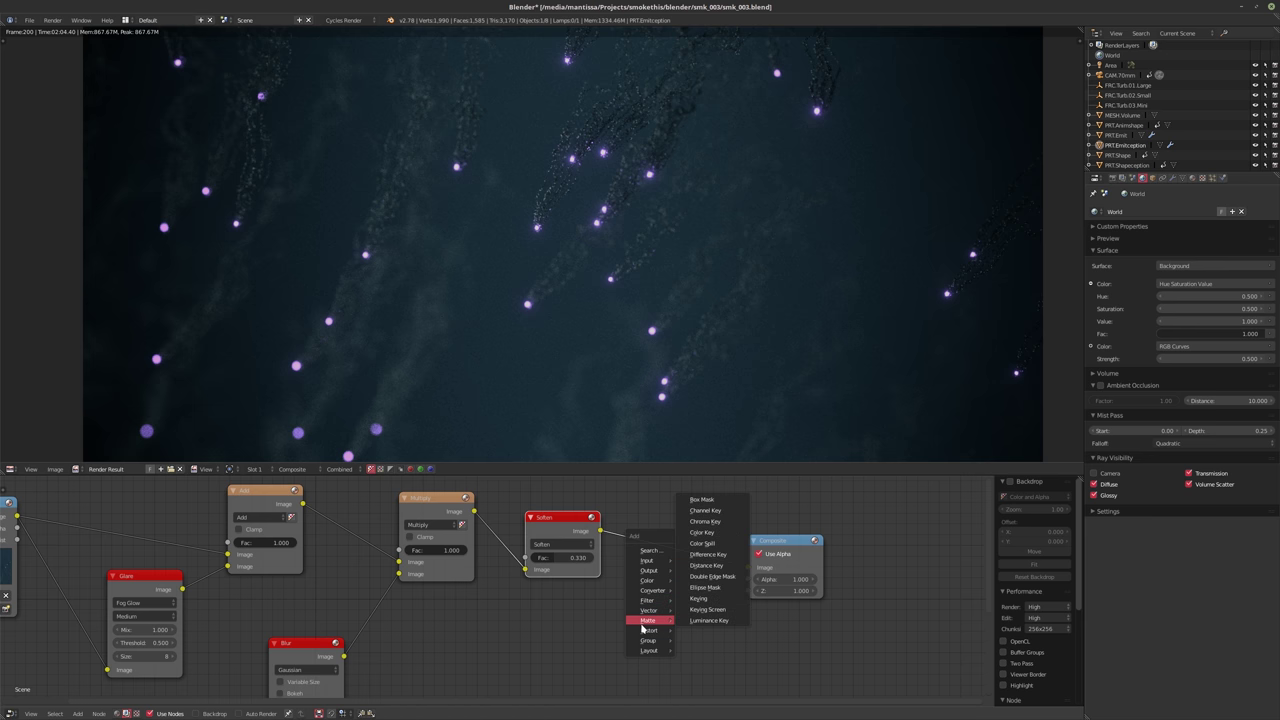
left_click(708, 542)
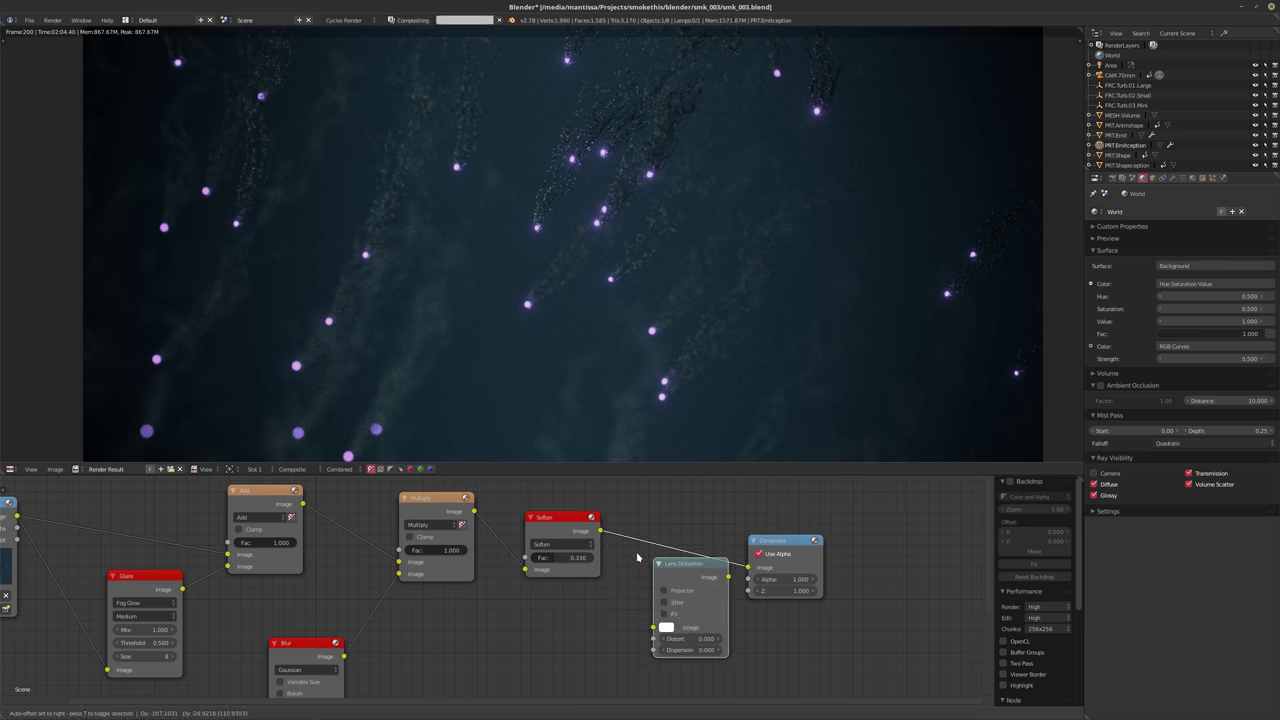
left_click(700, 530)
scroll(700, 607, "up", 1)
Set the Lens Distortion's Distort to 0.005 and mute the node to compare the render up close
left_click(700, 607)
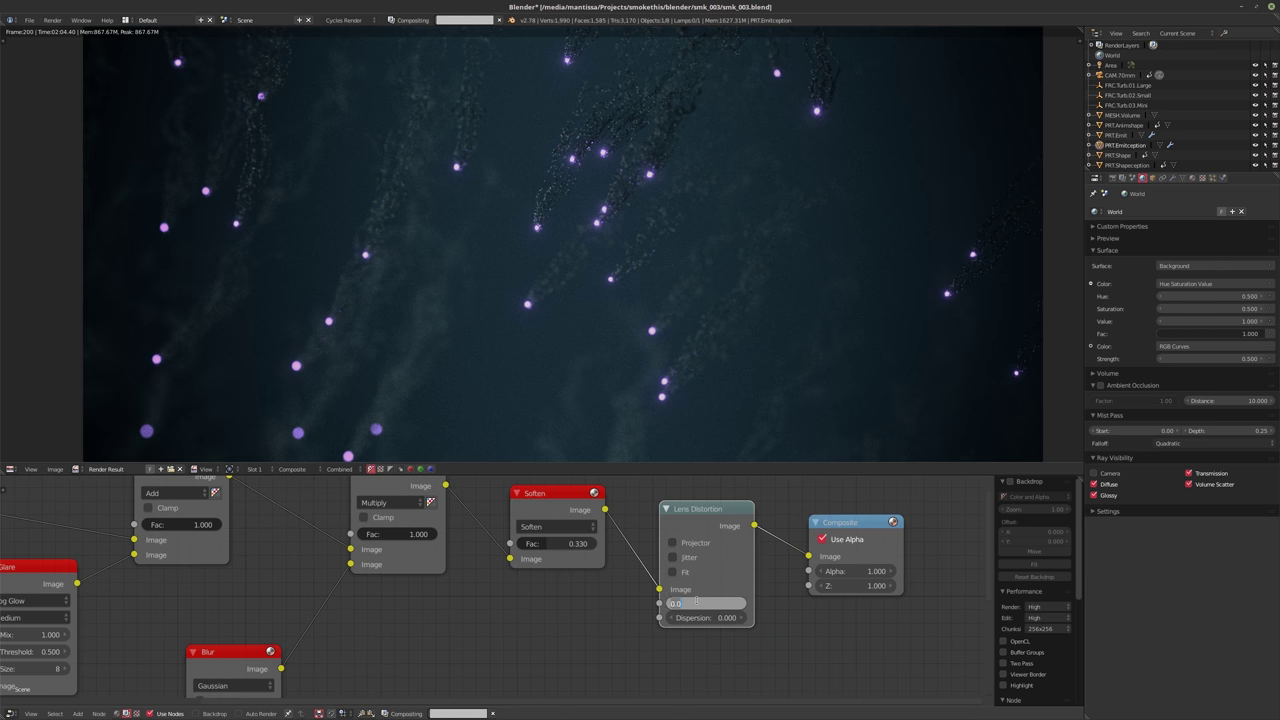
type(".005")
key("Return")
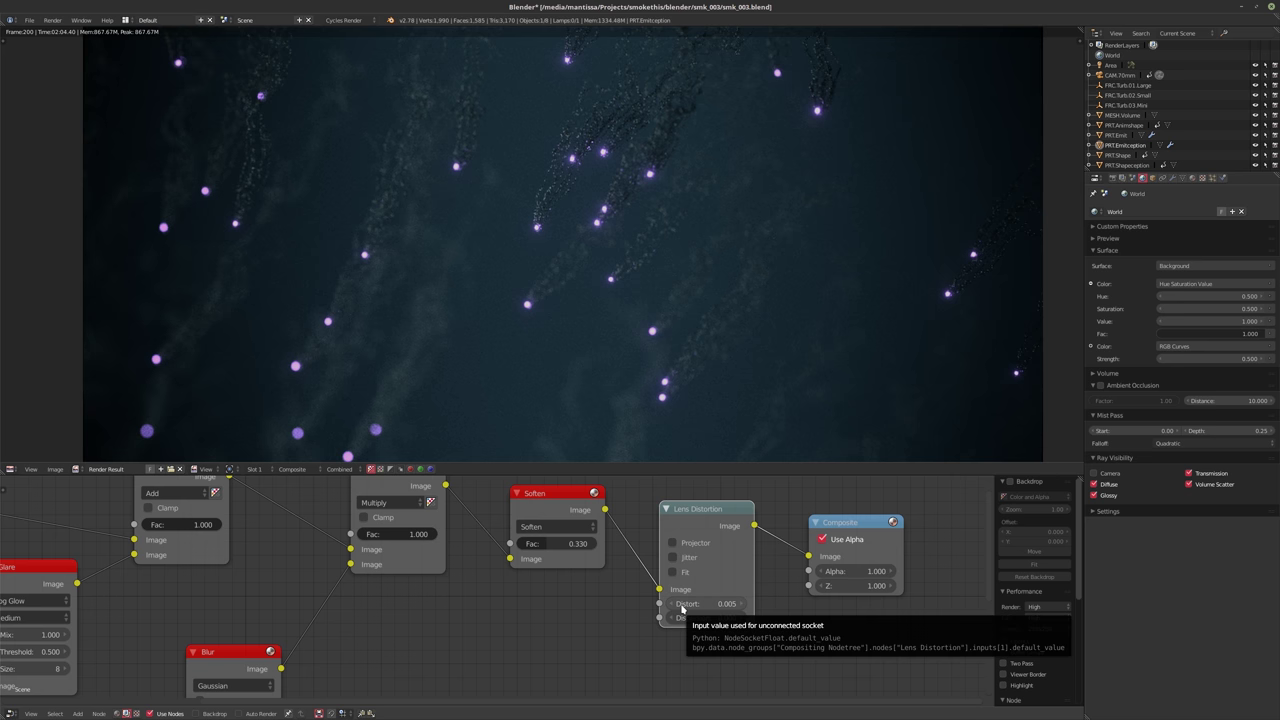
scroll(794, 302, "up", 6)
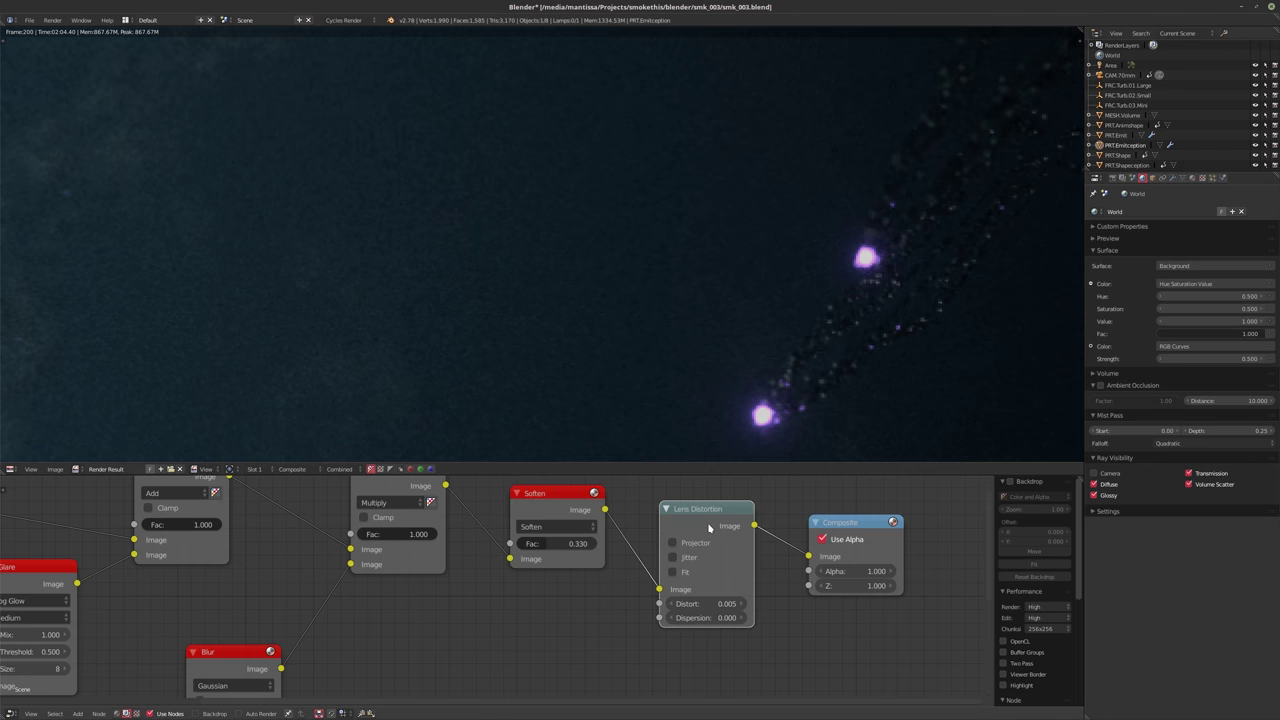
key("m")
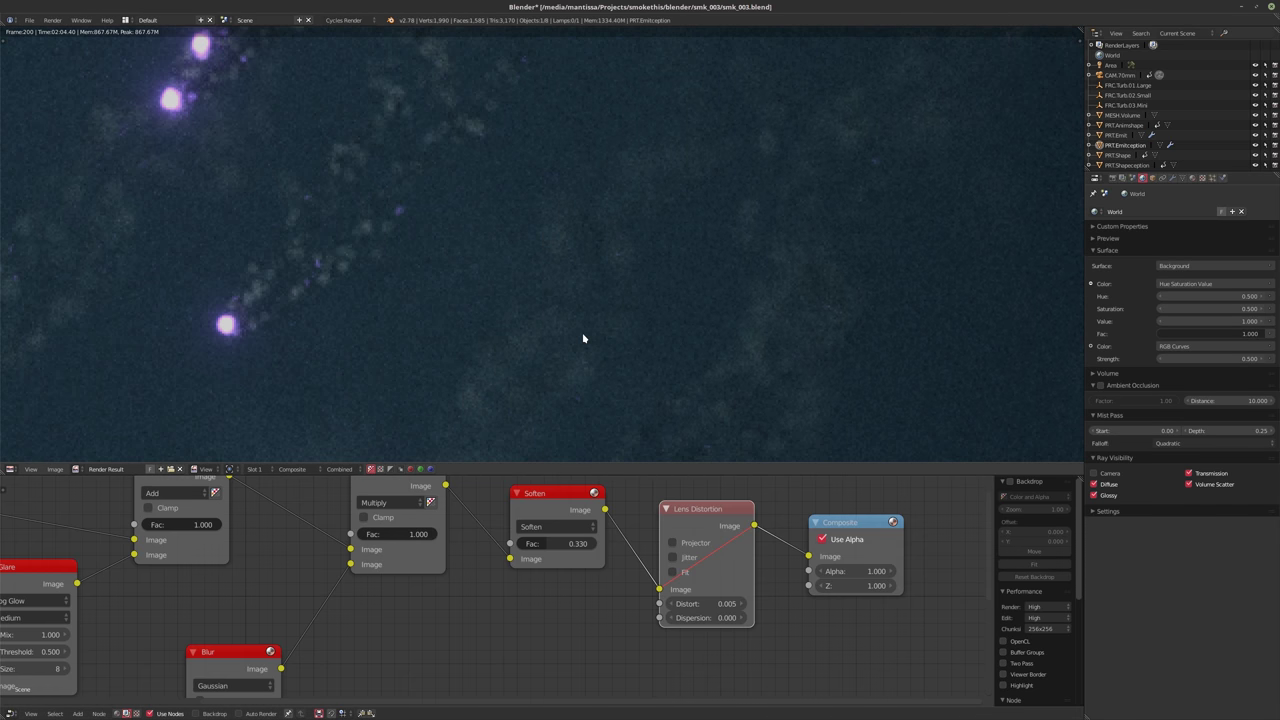
Set the Lens Distortion's Distort to 0 and its Dispersion to 0.005
left_click(701, 603)
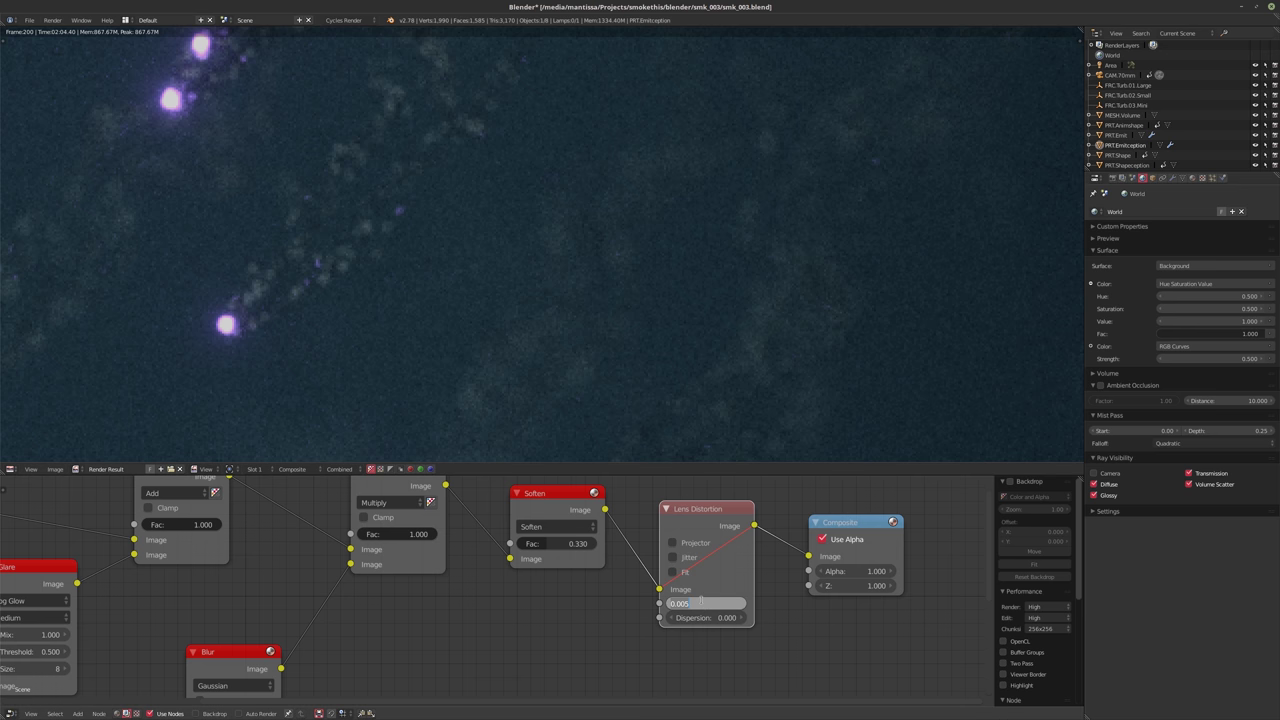
type("0")
key("Tab")
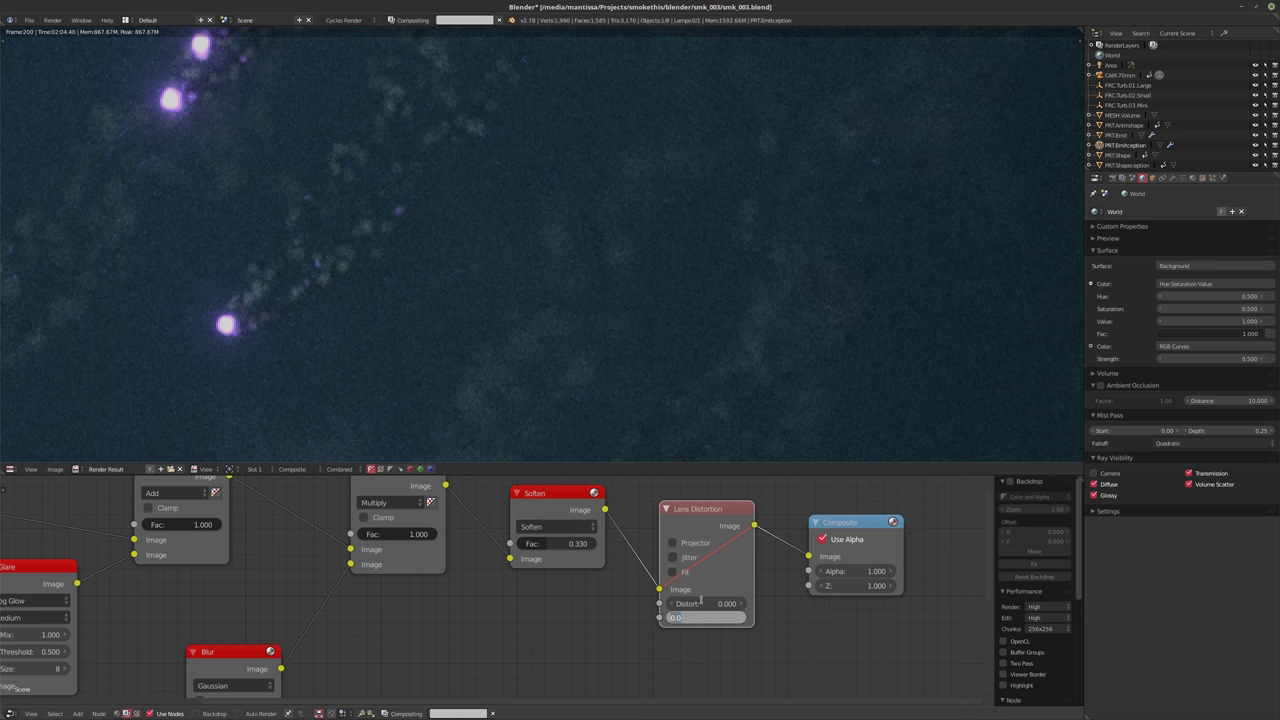
key("Return")
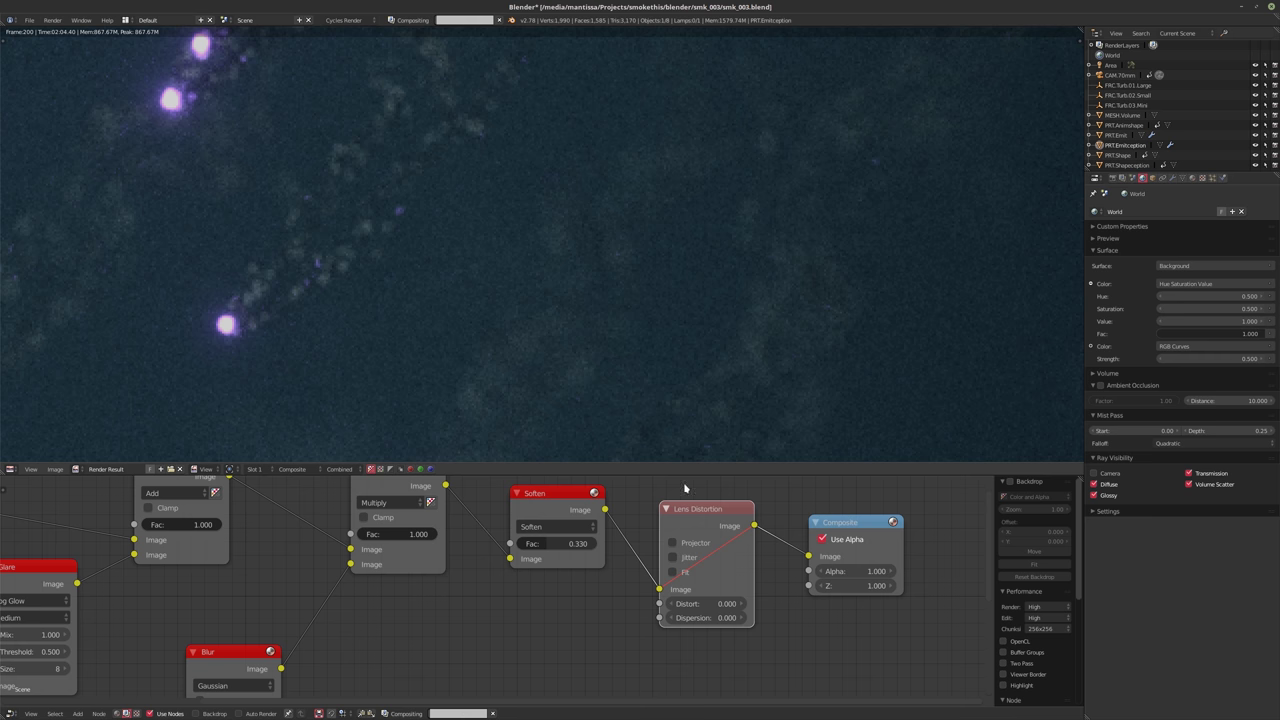
left_click(707, 618)
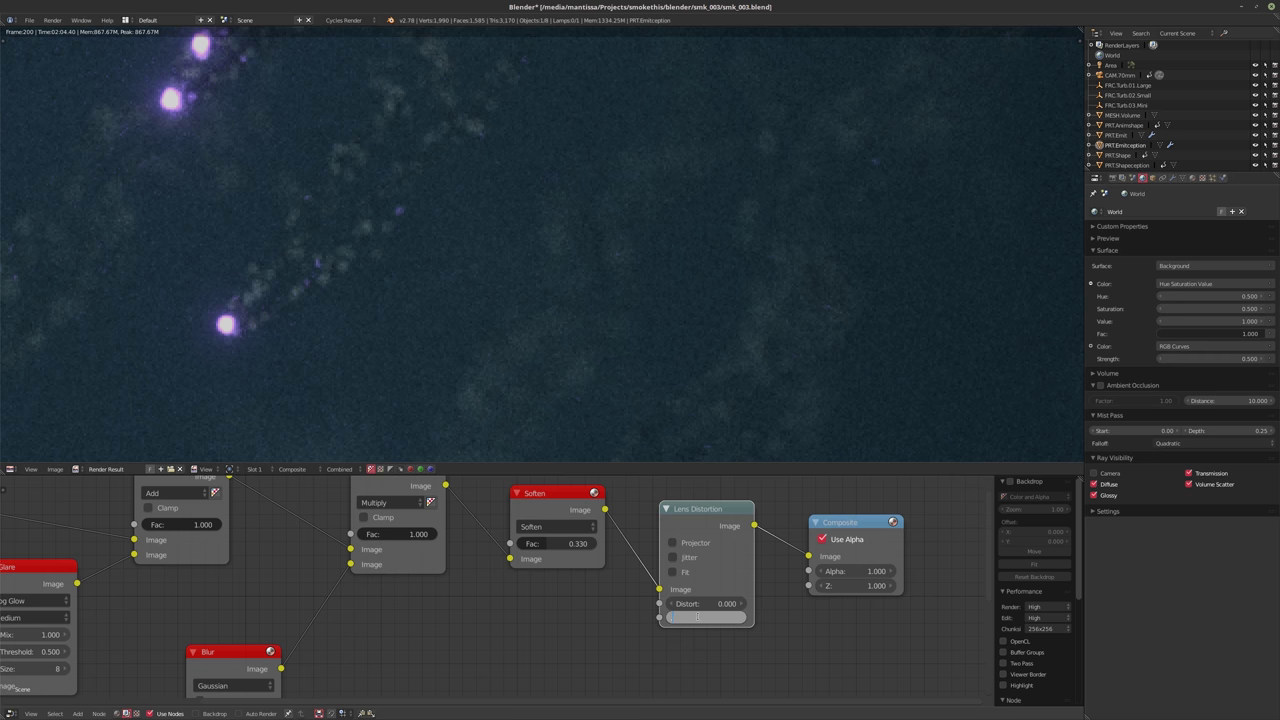
key("Return")
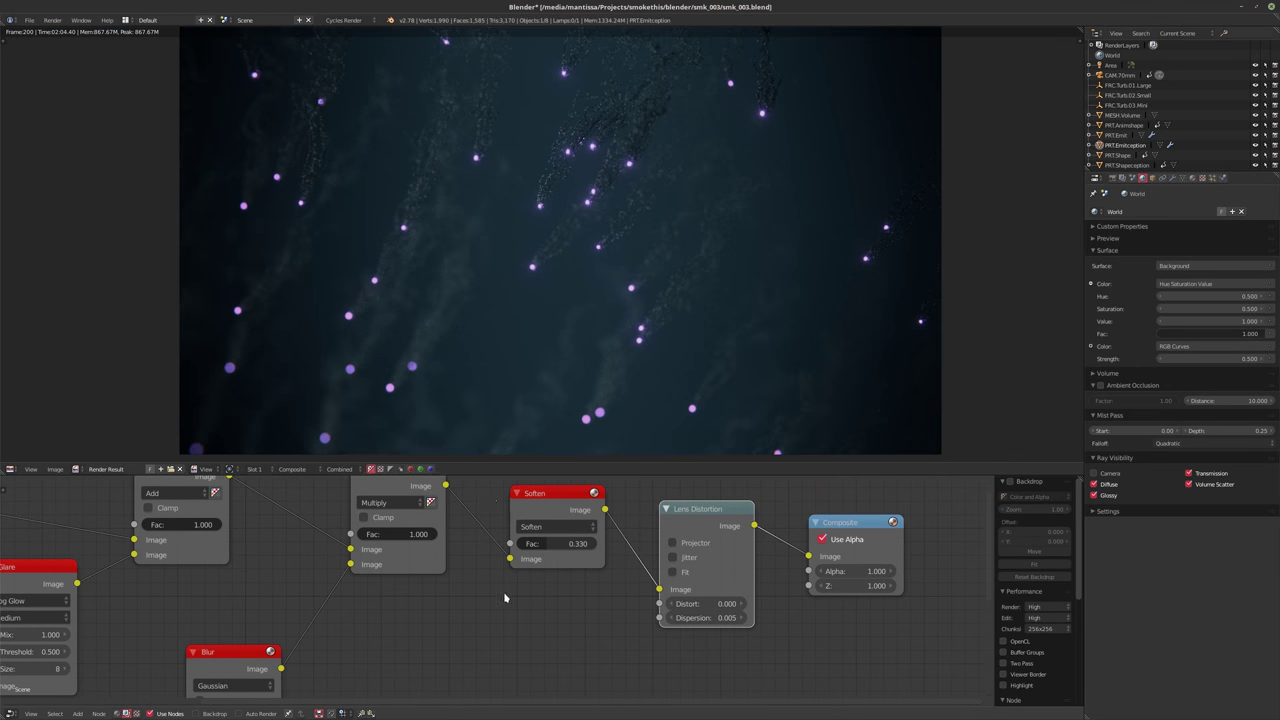
Set the Multiply node's factor to 0.25
middle_click_drag(504, 597, 550, 613)
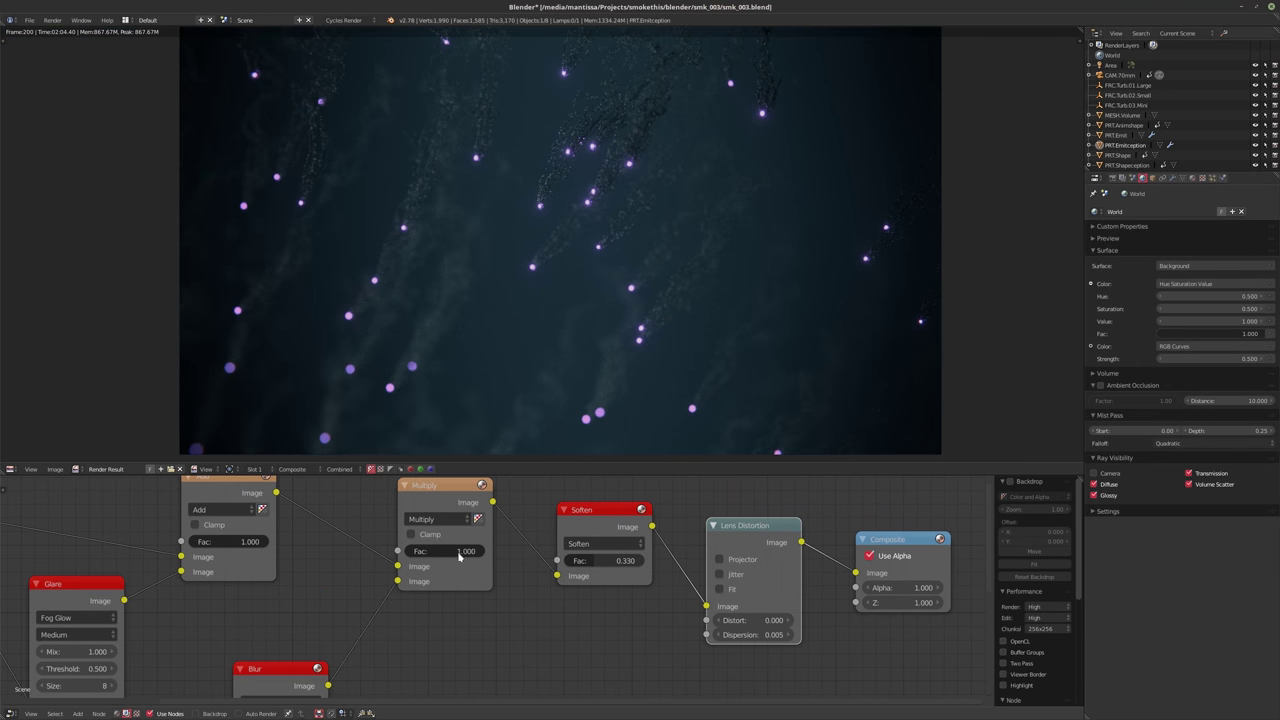
left_click(437, 553)
type("0.25")
key("Return")
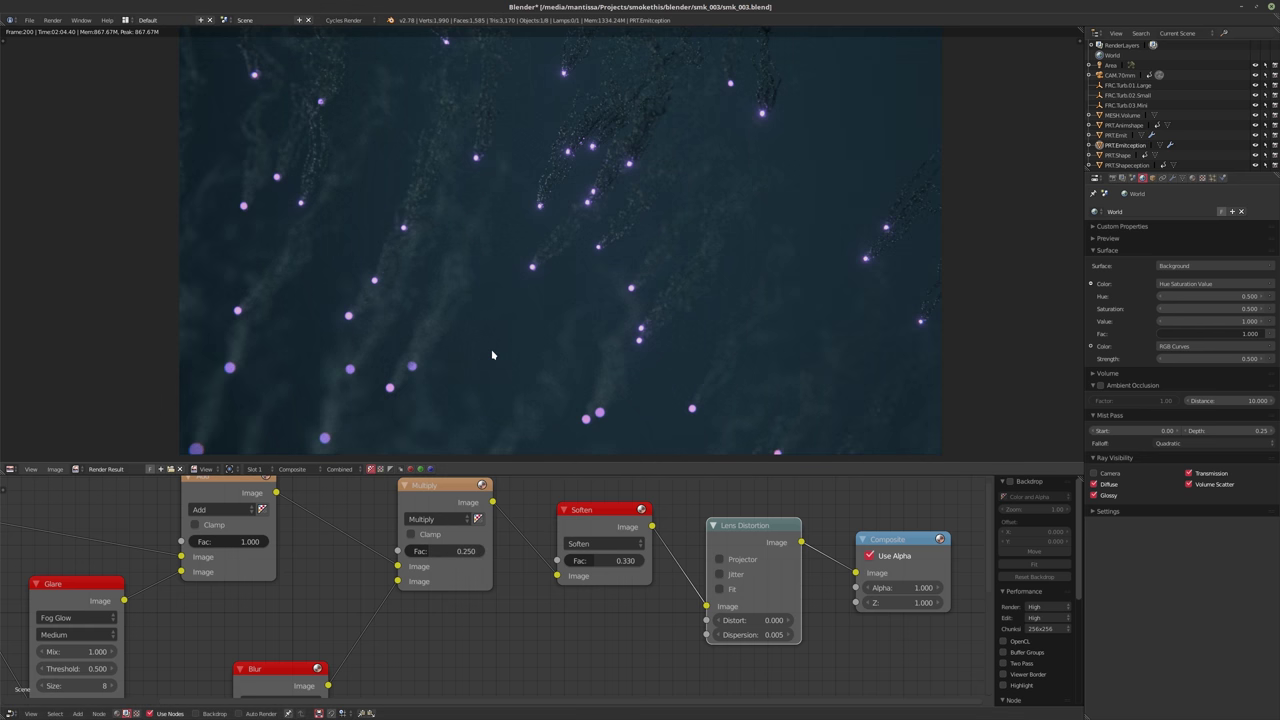
Set the Multiply node's factor to 0.33
mouse_move(505, 355)
middle_mouse_down()
mouse_move(508, 366)
mouse_move(497, 337)
middle_mouse_up()
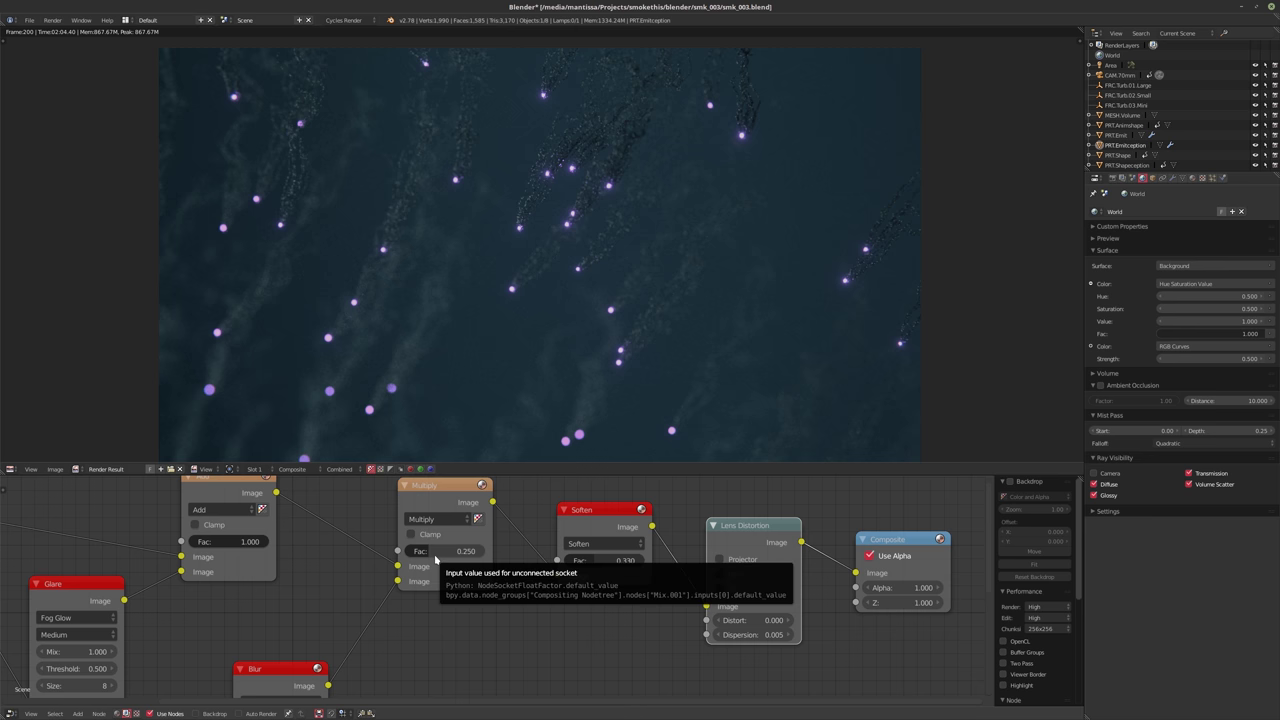
left_click(433, 553)
key("BackSpace")
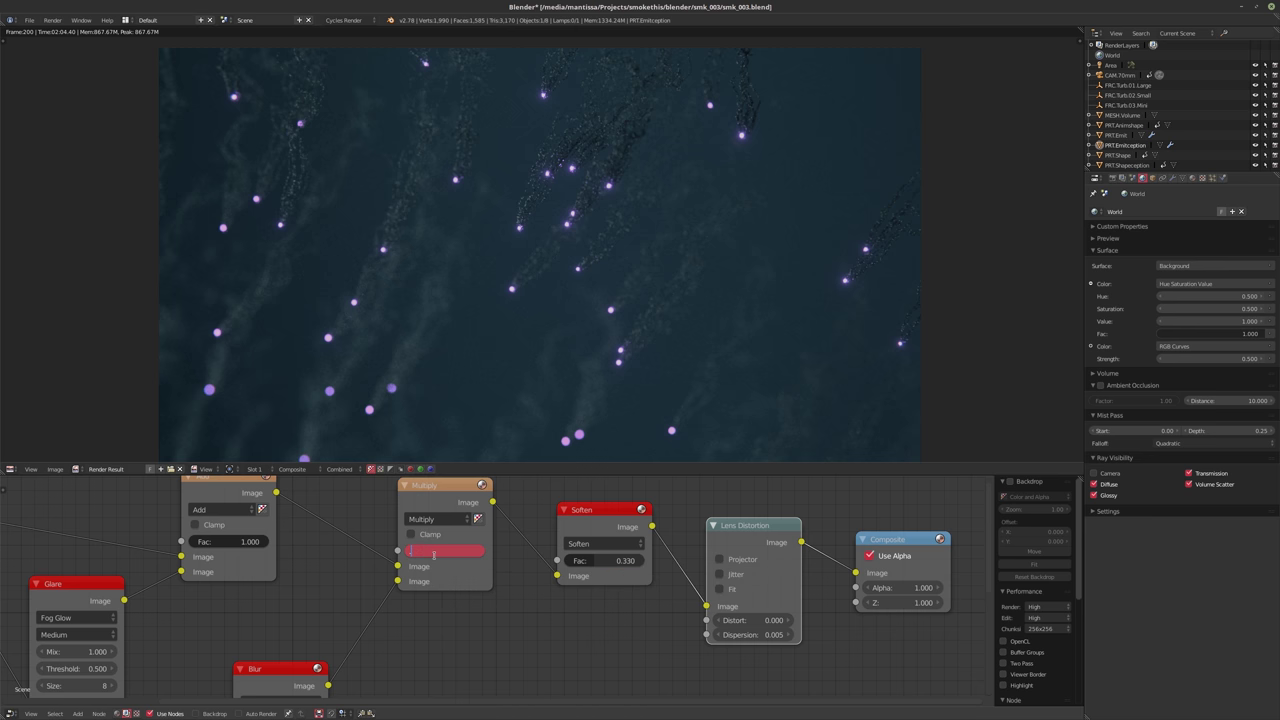
type(".33")
key("Return")
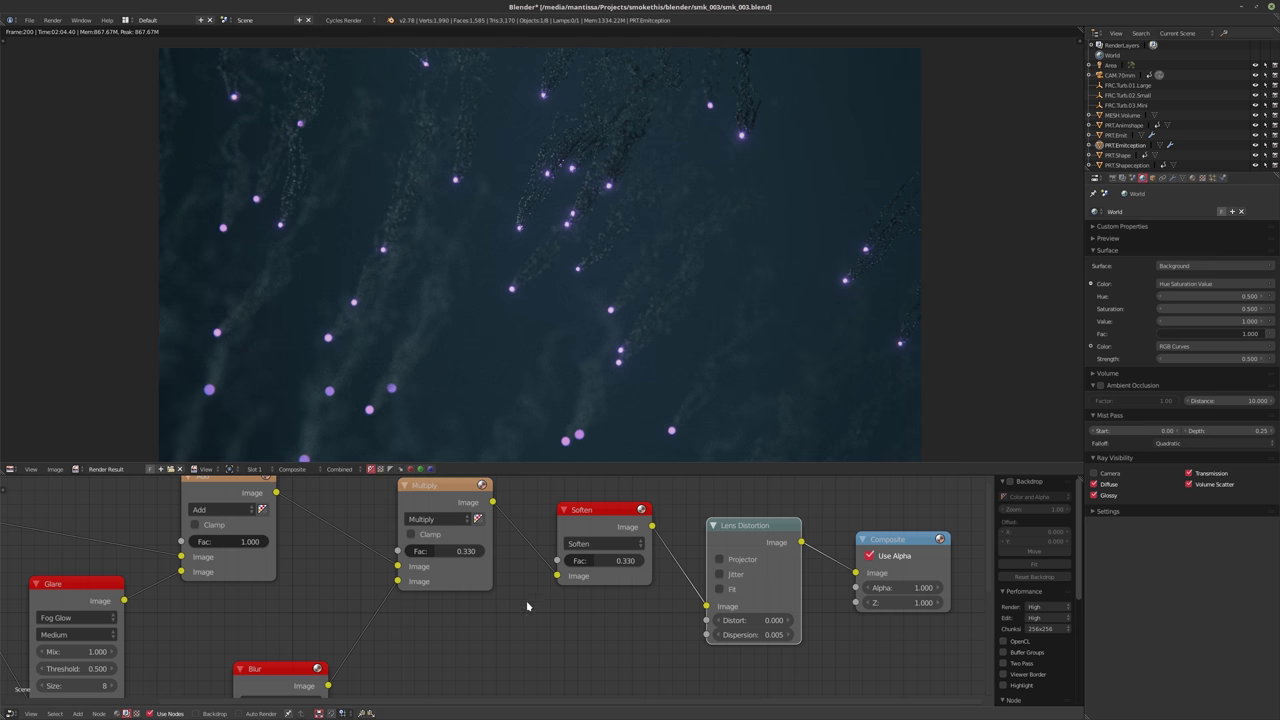
Set the Ellipse Mask's width to 0.85
mouse_move(527, 606)
middle_mouse_down()
mouse_move(566, 608)
mouse_move(544, 611)
middle_mouse_up()
middle_click_drag(552, 608, 300, 592)
left_click(293, 590)
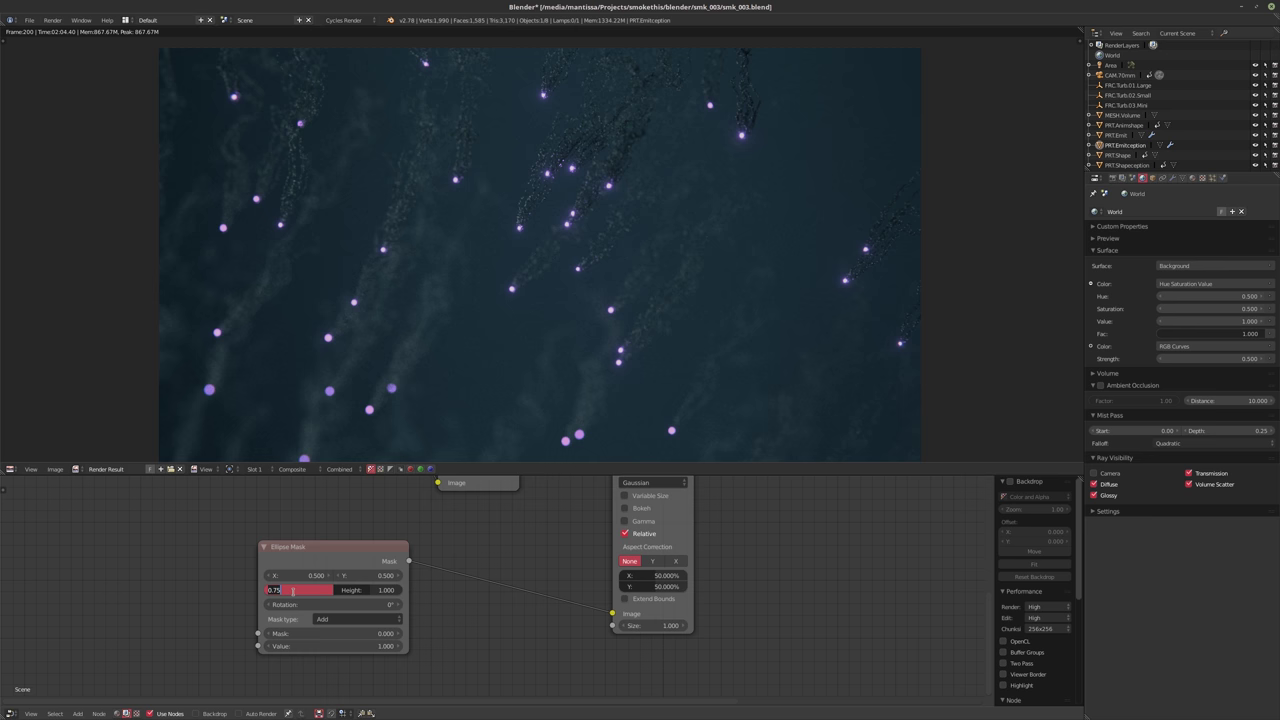
type("0.85")
key("Return")
Set the horizontal render resolution to 2560 px
left_click(1112, 177)
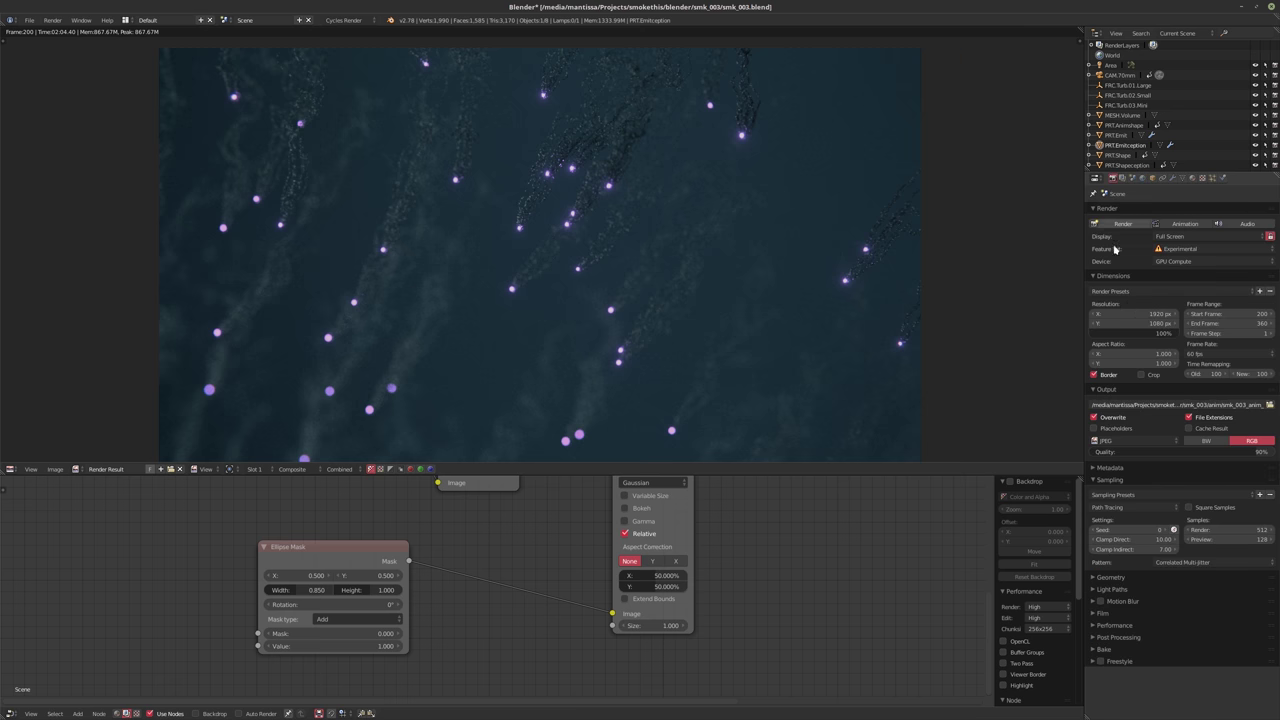
left_click(1118, 313)
type("2560")
key("Return")
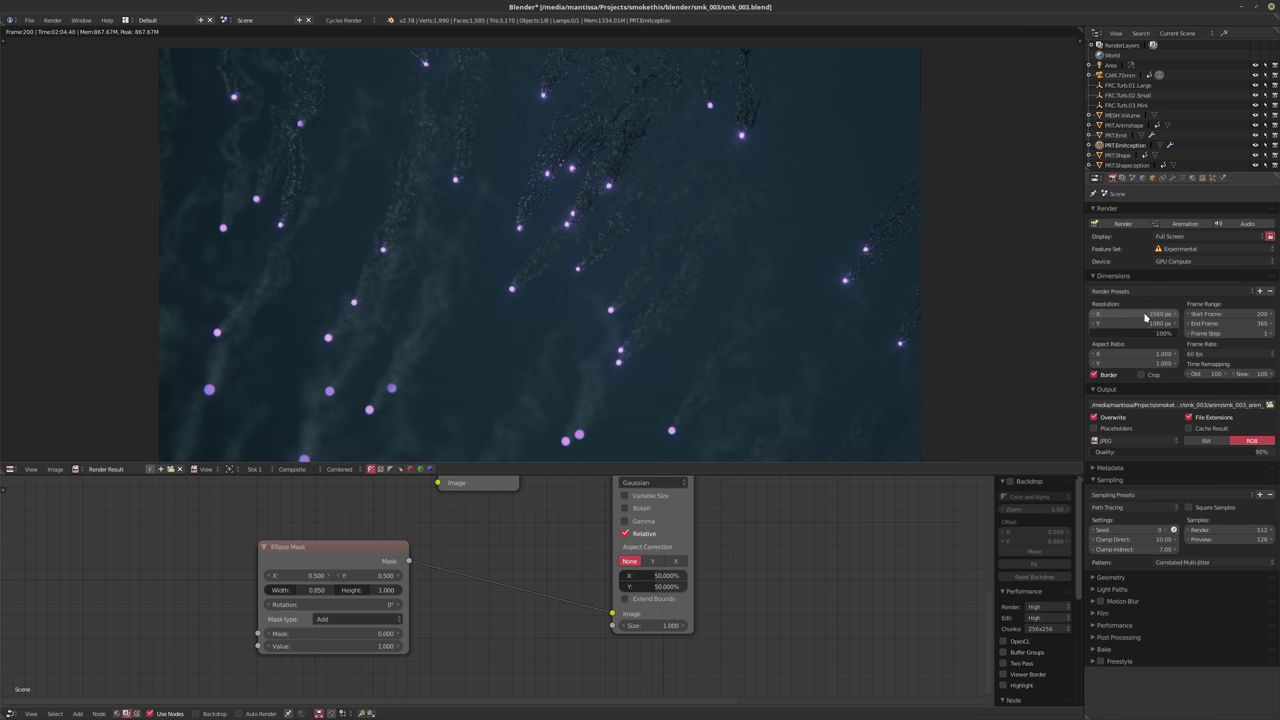
Switch the upper editor to the 3D View and save the project over smk_003.blend
left_click(13, 469)
left_click(41, 458)
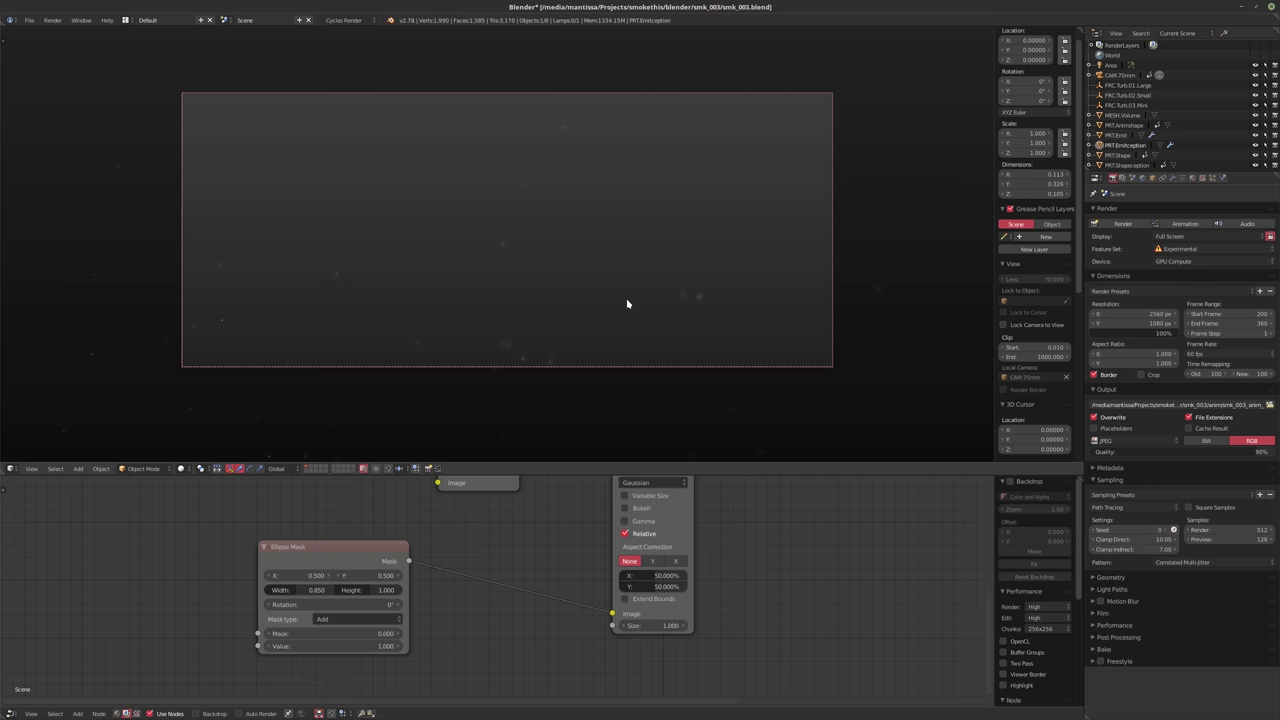
key("ctrl+s")
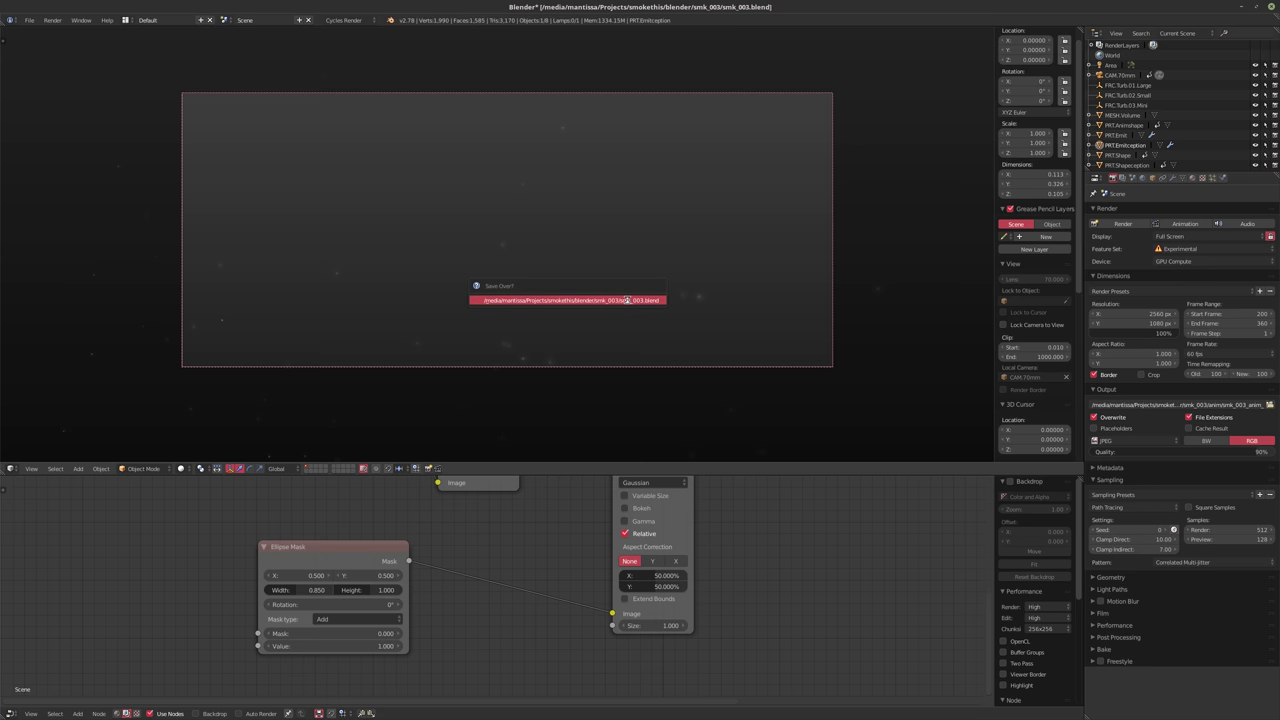
left_click(627, 300)
Render frame 360, inspect the finished image up close, and return to the previous layout
key("F12")
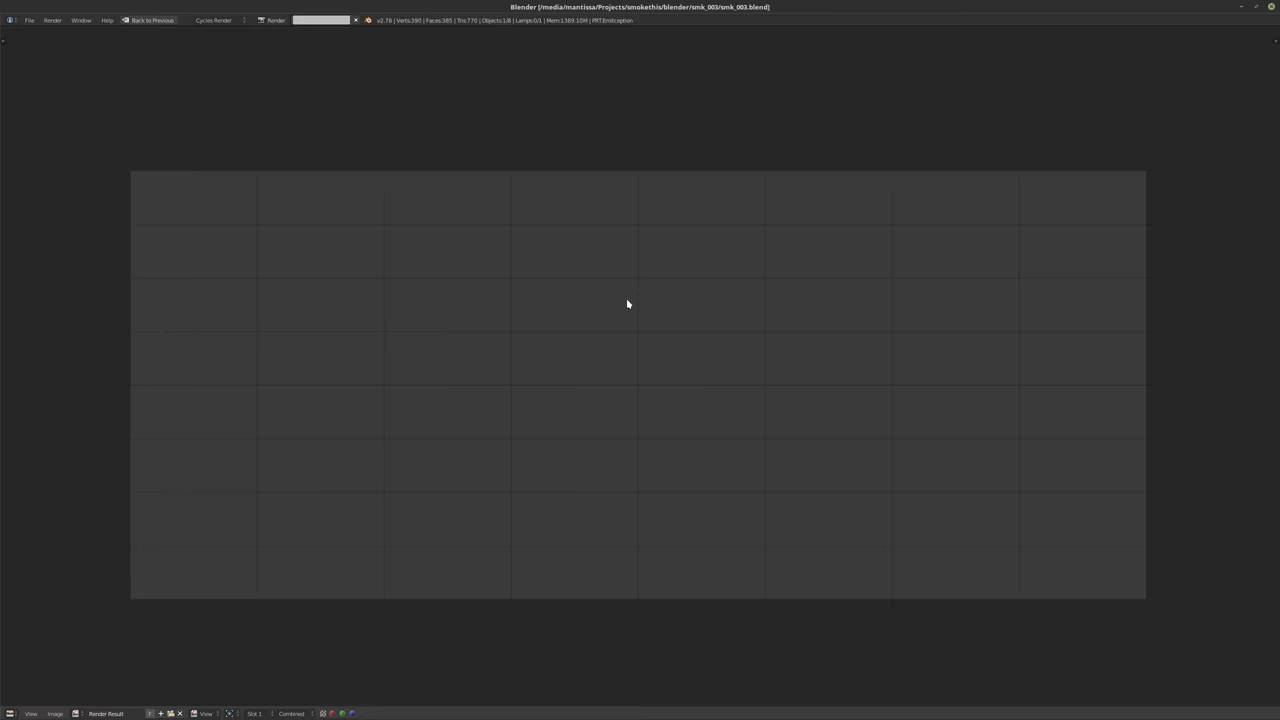
scroll(628, 304, "up", 1)
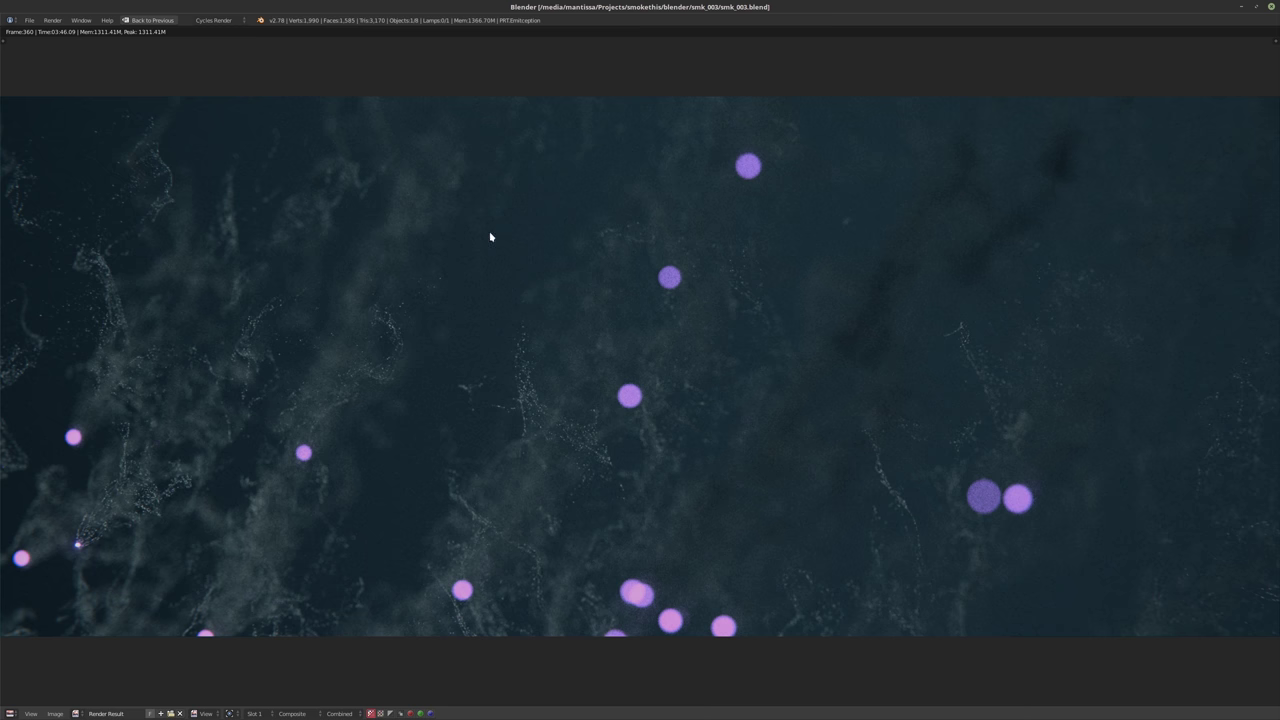
left_click(137, 20)
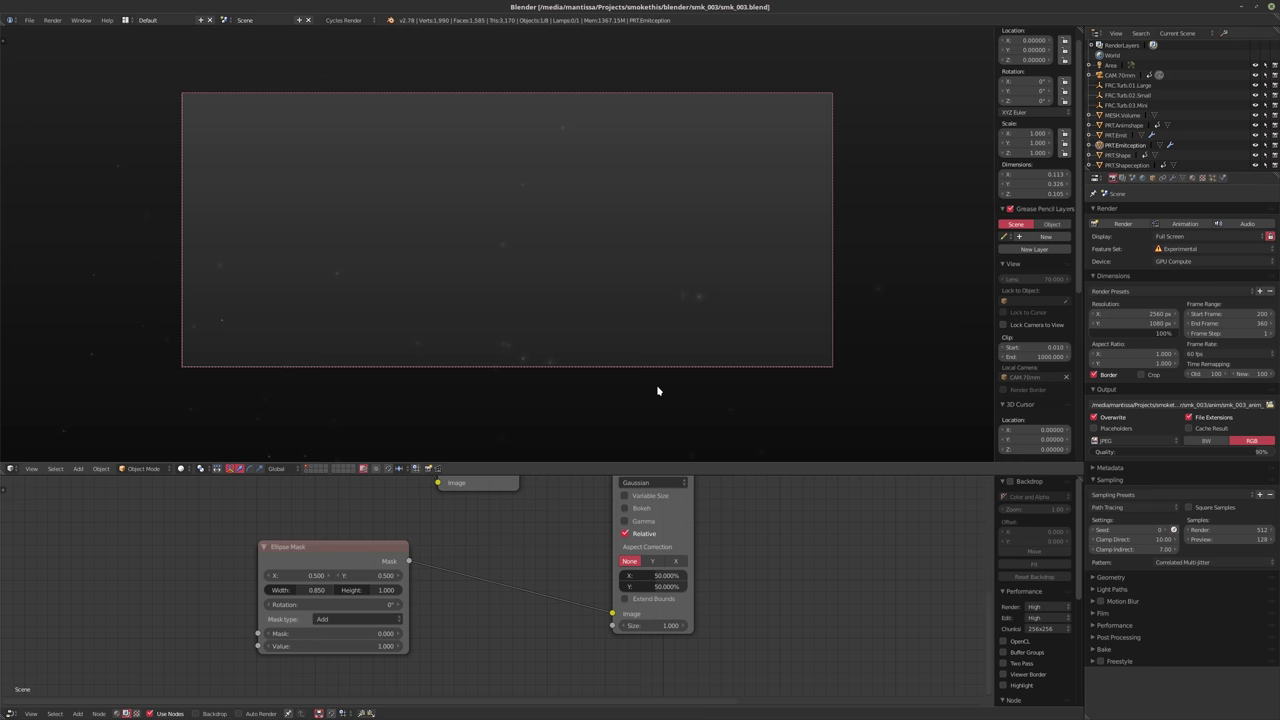
Select the PRT.Emitception object, open its particle system settings and stop the running compositing
left_click(1127, 165)
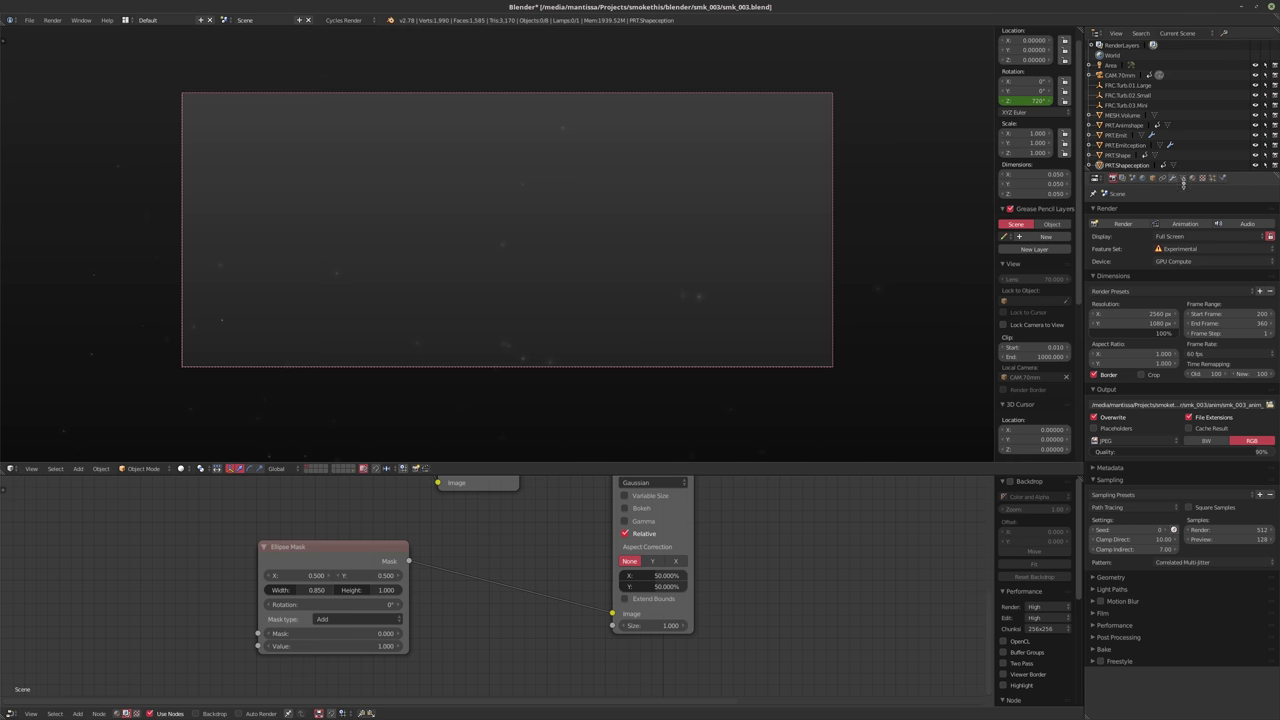
left_click(1128, 145)
left_click(1212, 178)
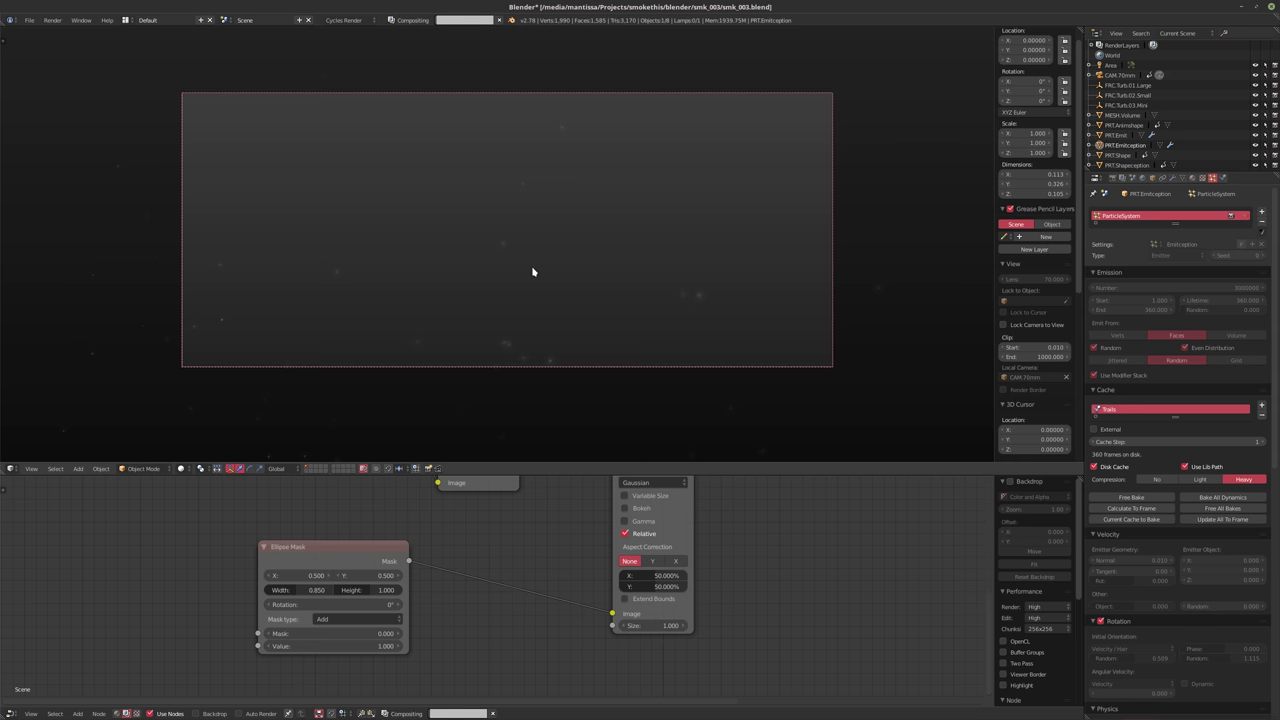
key("Escape")
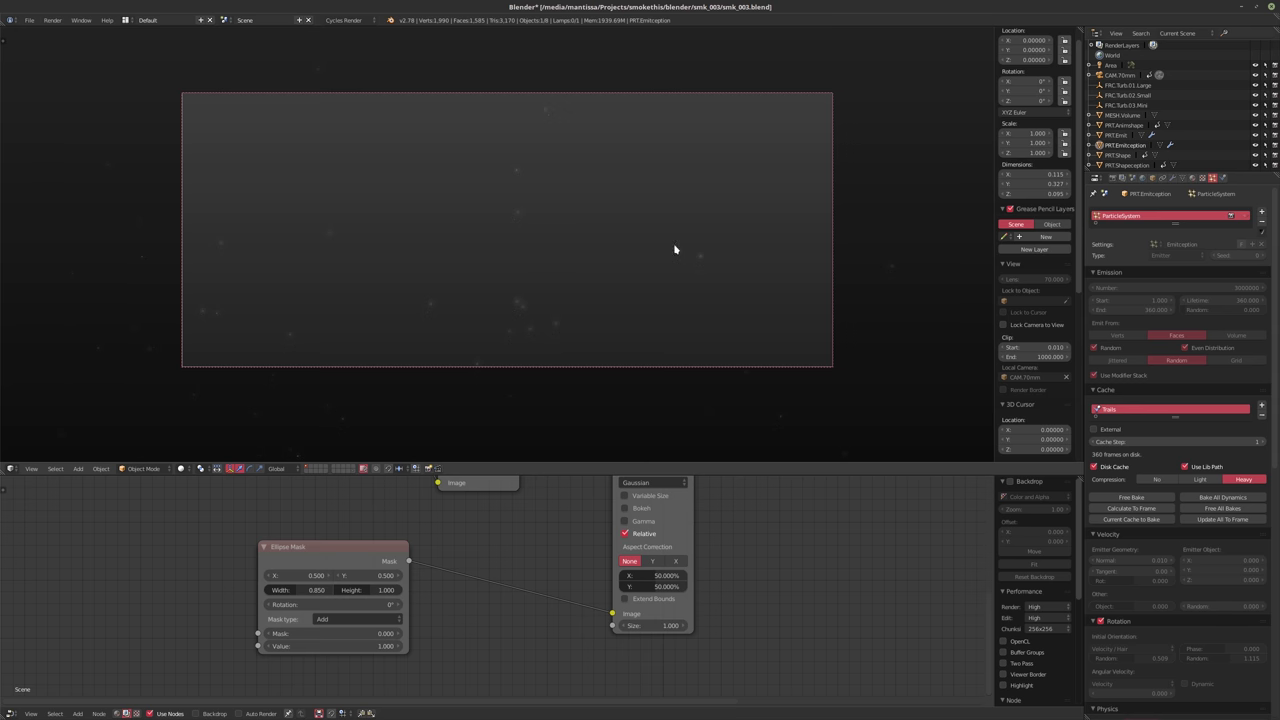
Disable Only Render in the viewport and set the PRT.Emit object's maximum draw type to Wire
scroll(1004, 228, "down", 5)
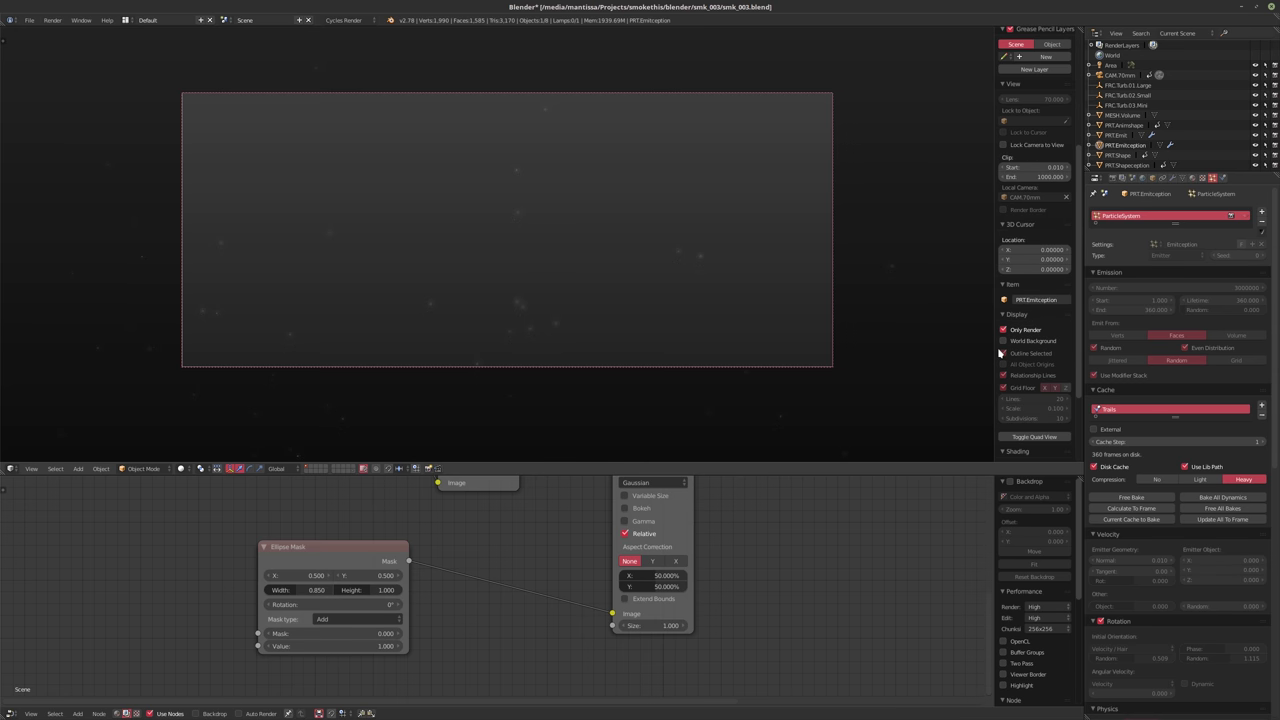
left_click(1003, 330)
right_click(640, 300)
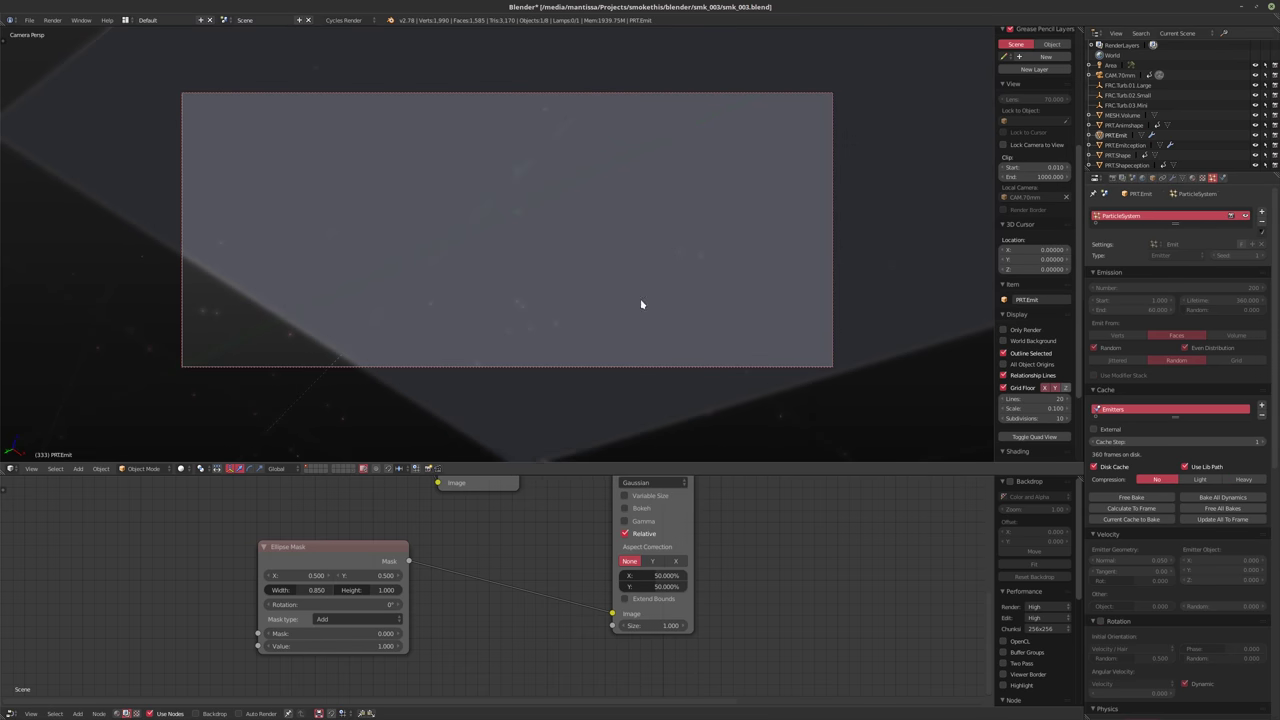
left_click(1153, 177)
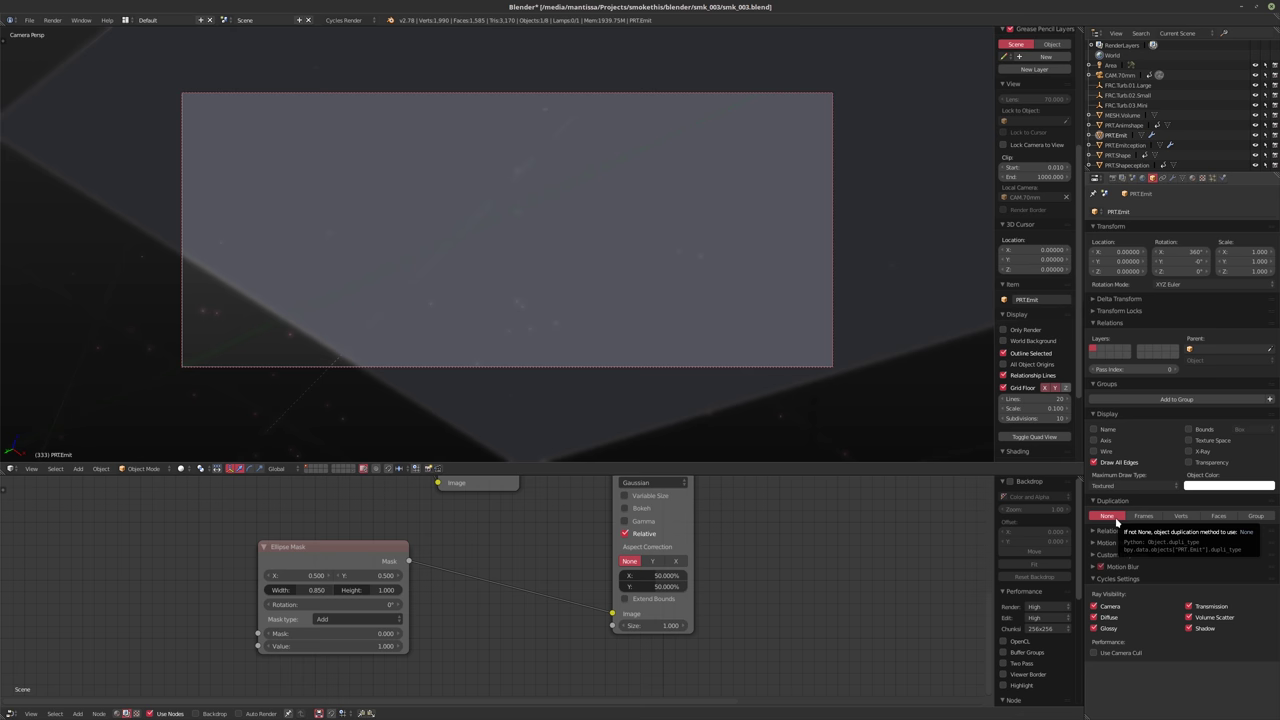
left_click(1099, 580)
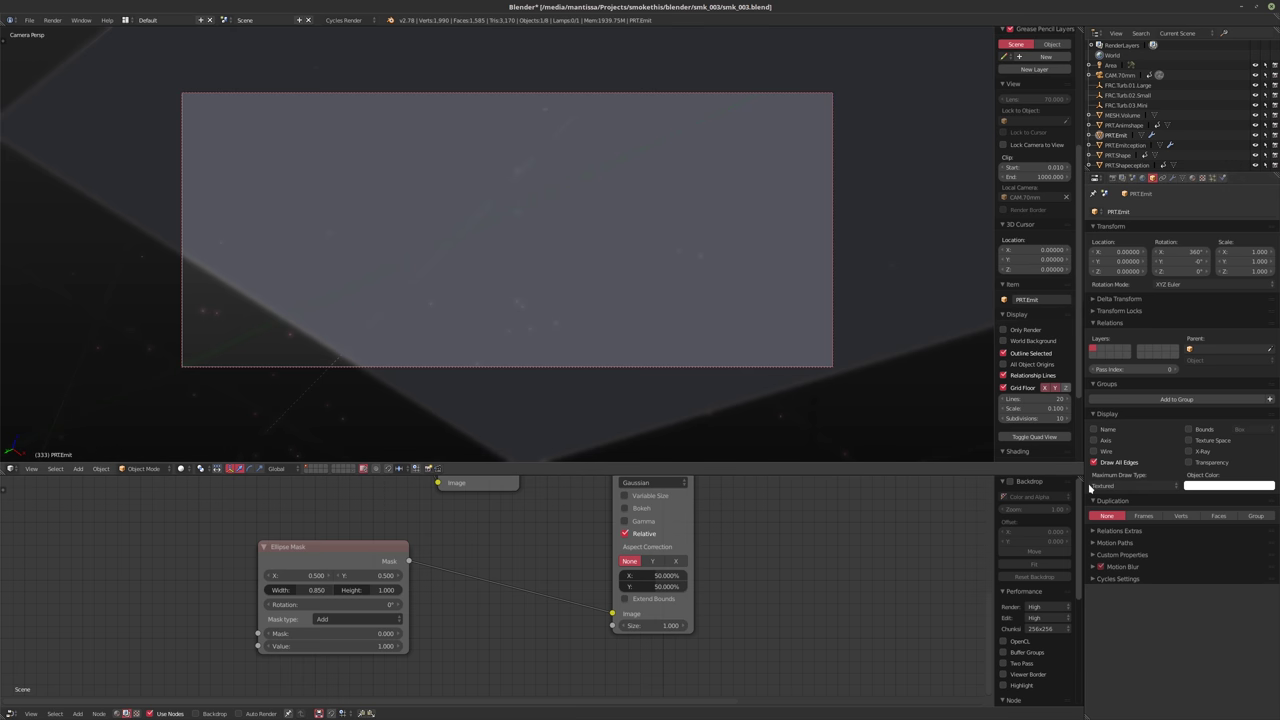
left_click(1125, 485)
left_click(1119, 464)
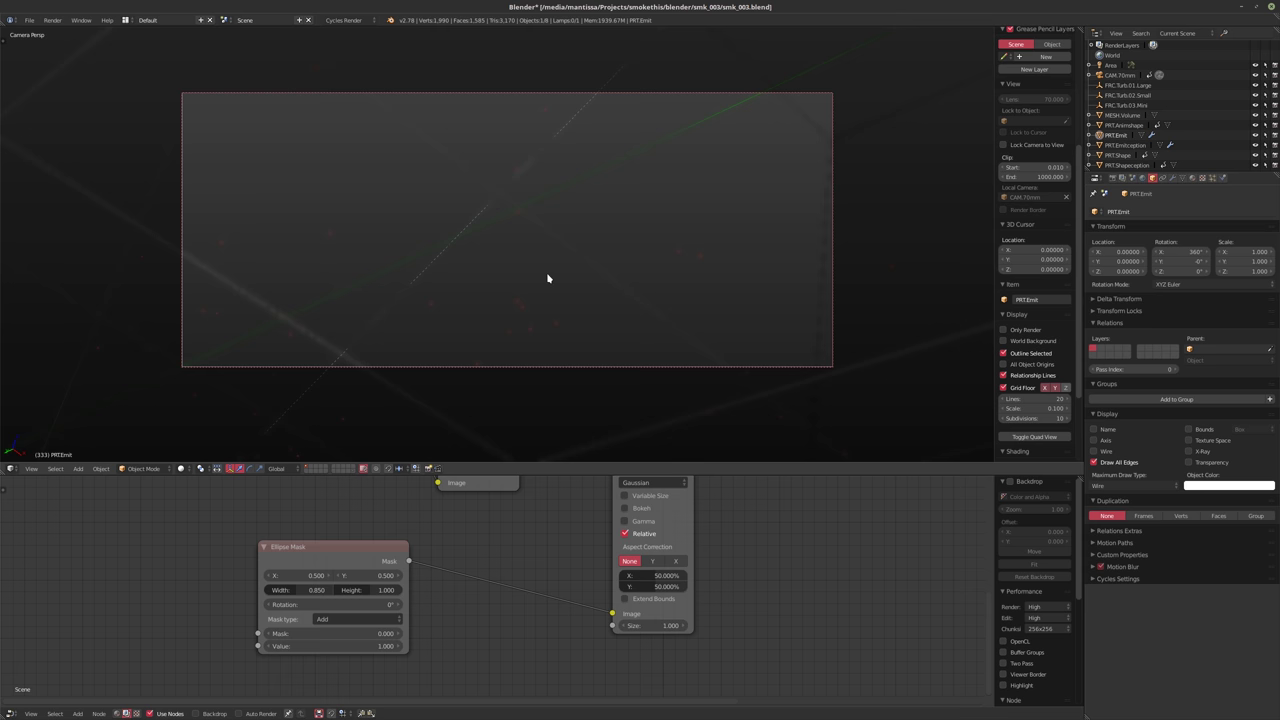
Set the render size of PRT.Emit's particles to 0.002 in its particle system settings
key("shift+Left")
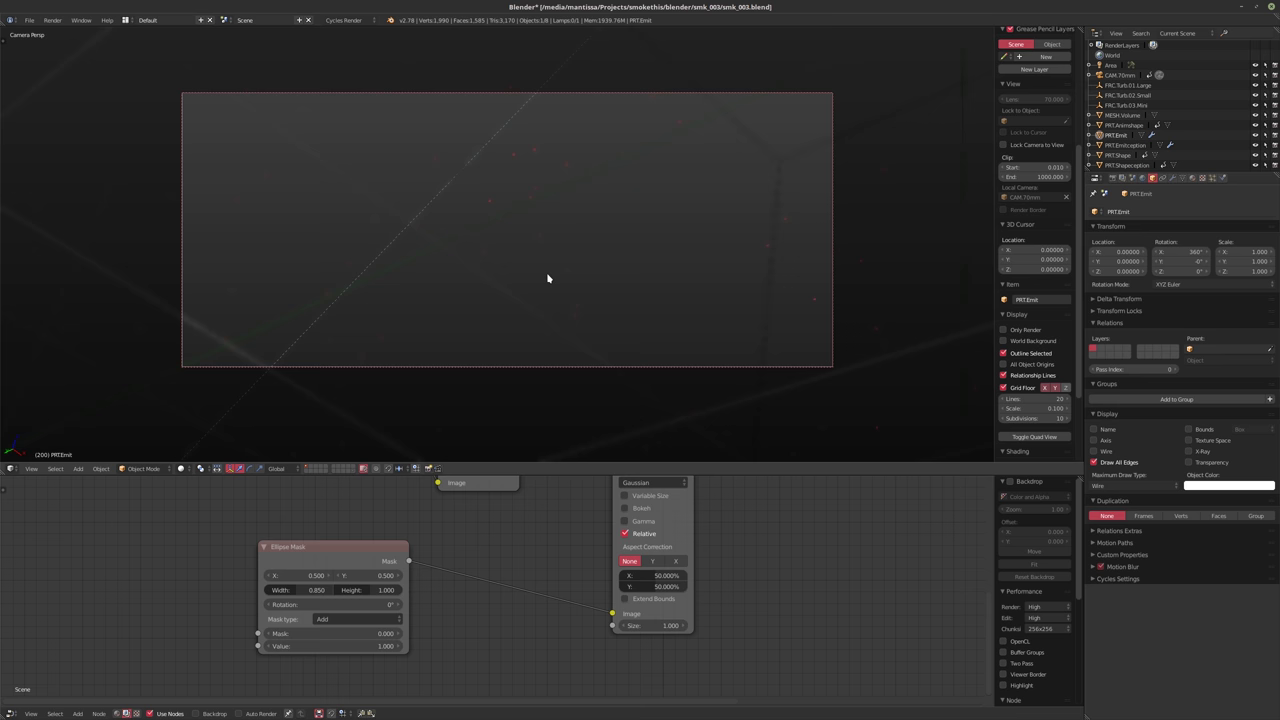
left_click(1211, 178)
scroll(1140, 550, "down", 10)
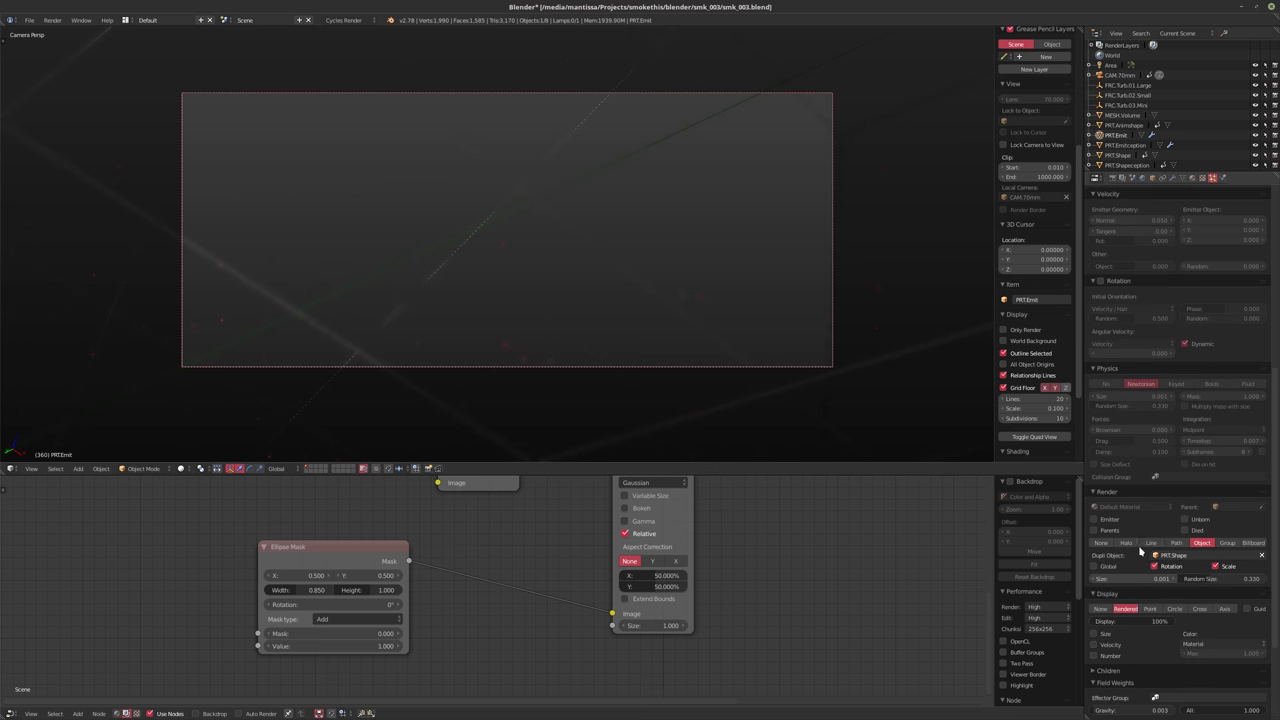
scroll(1140, 550, "down", 5)
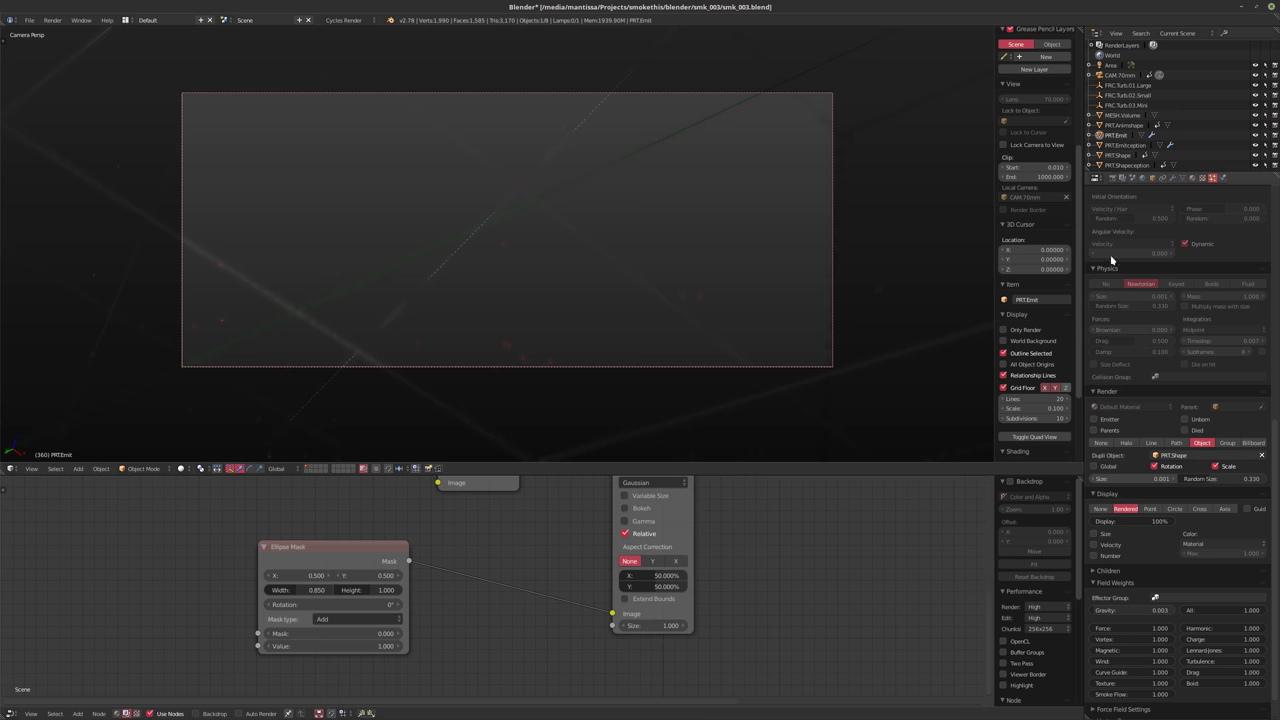
left_click(1120, 479)
key("Return")
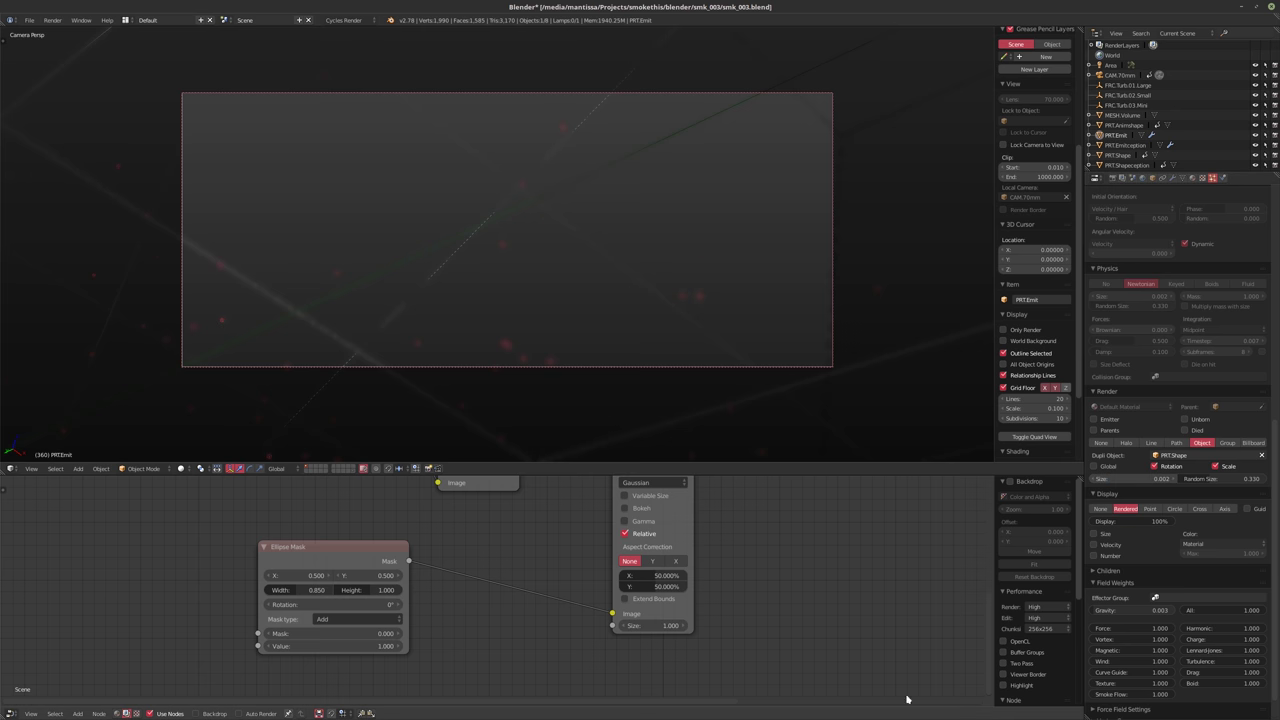
Select the CAM.70mm camera and set its depth of field focus distance to 0.18
scroll(618, 560, "down", 3)
mouse_move(618, 560)
middle_mouse_down()
mouse_move(655, 589)
mouse_move(631, 577)
middle_mouse_up()
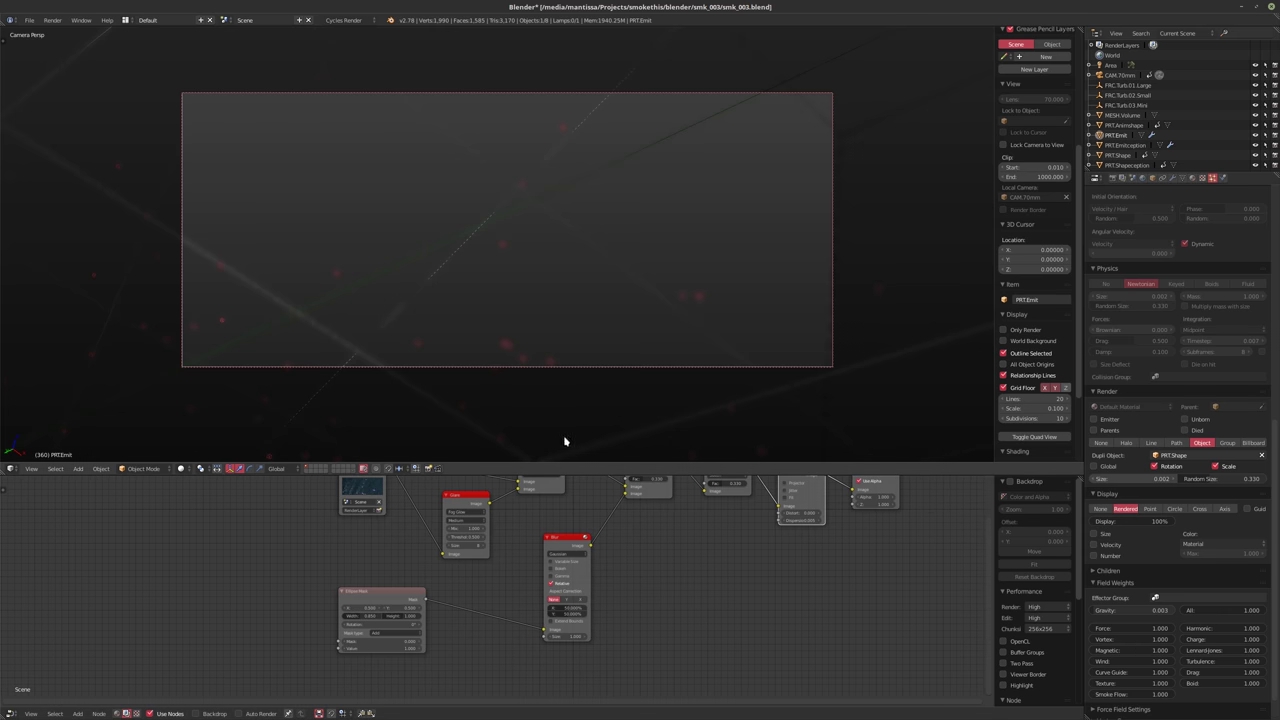
scroll(543, 337, "up", 2)
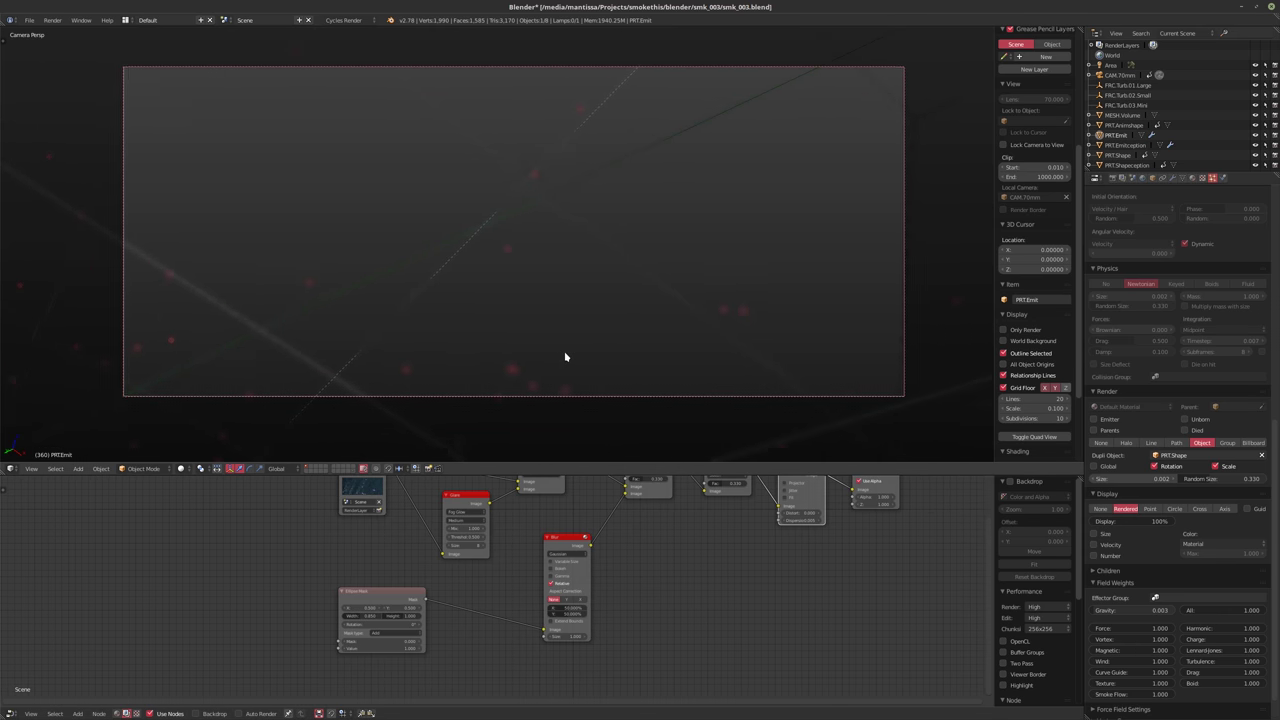
middle_click_drag(333, 517, 300, 537)
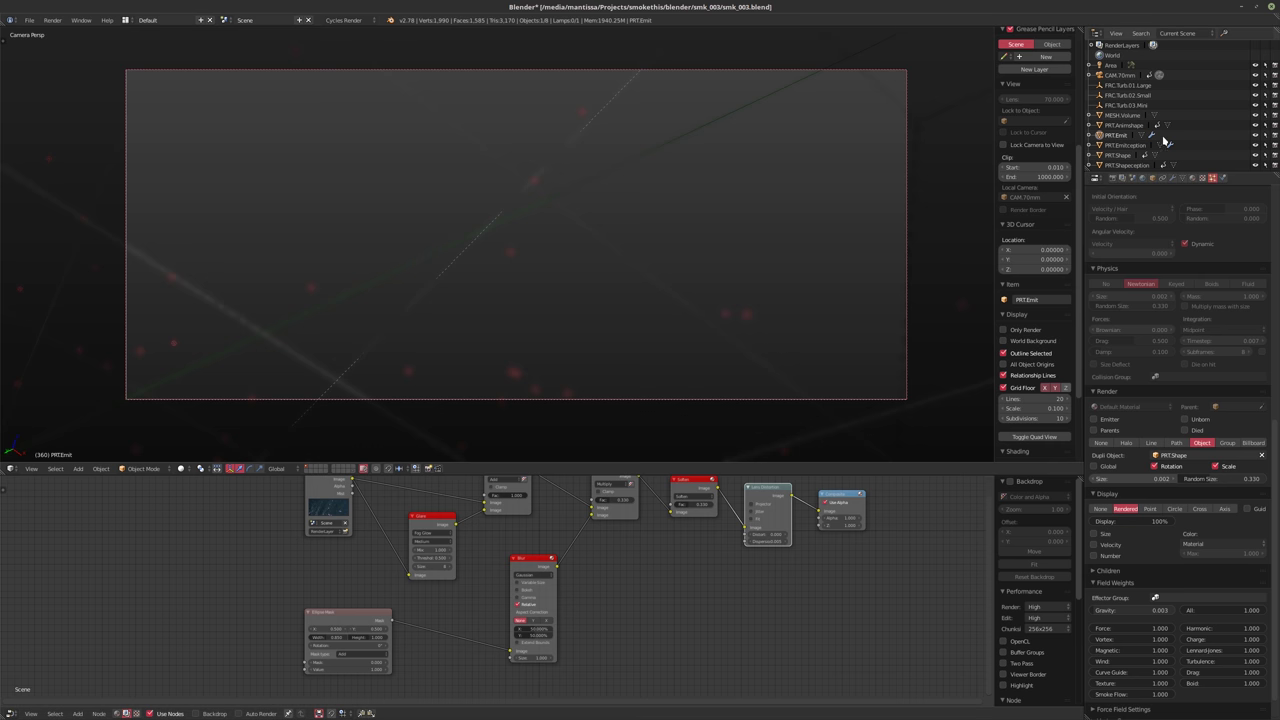
left_click(1120, 75)
left_click(1172, 177)
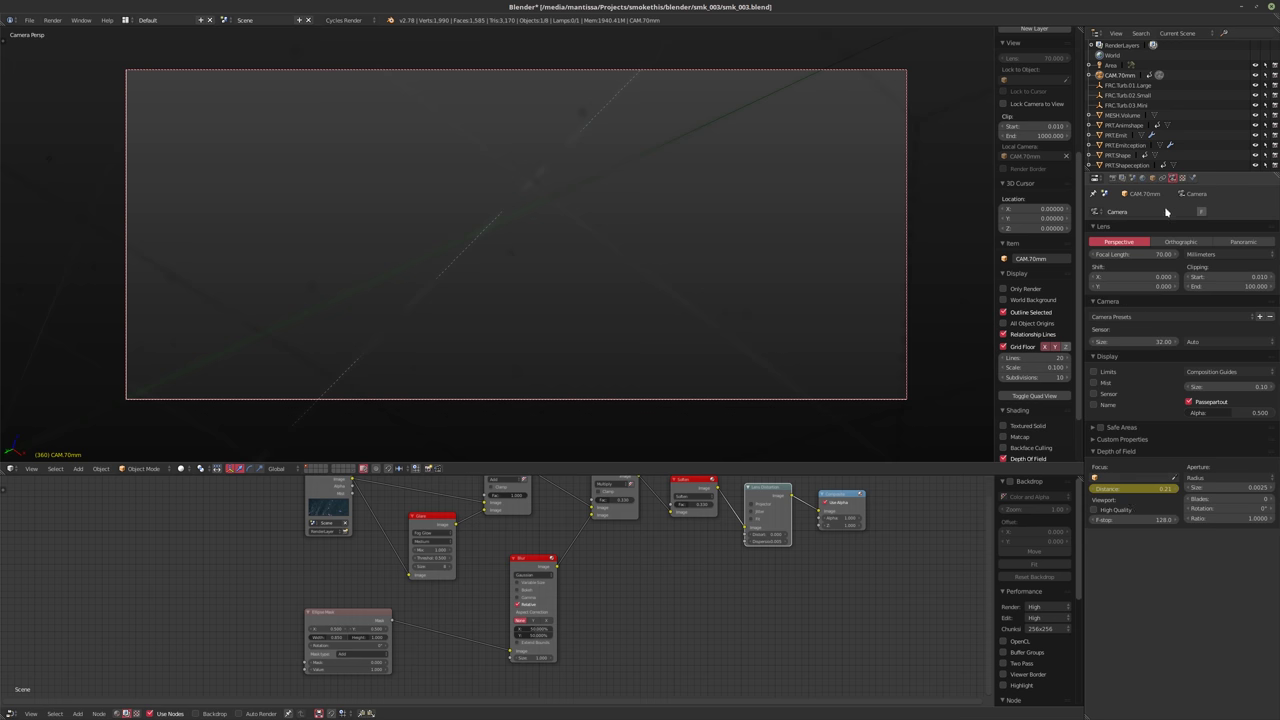
key("BackSpace")
type(".10")
key("Return")
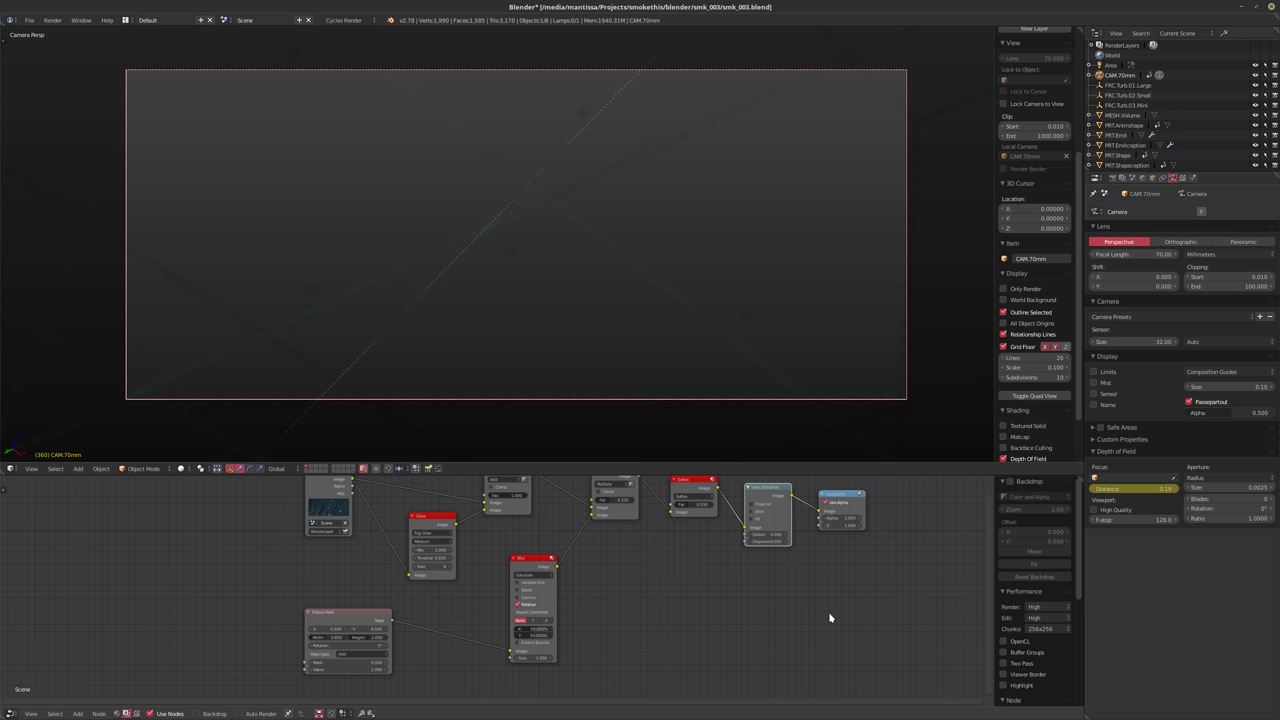
Set the Glare node's size to 9 and reposition the node between Render Layers and Add
scroll(554, 591, "up", 3)
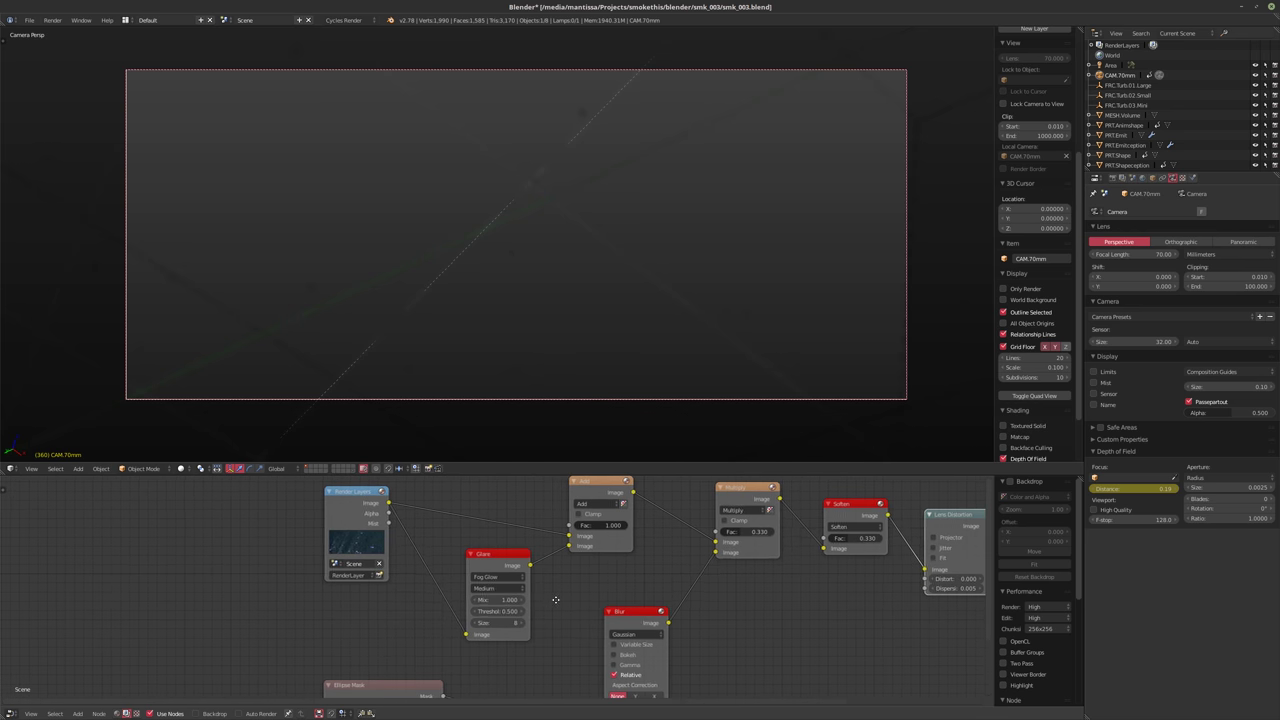
scroll(555, 599, "up", 1)
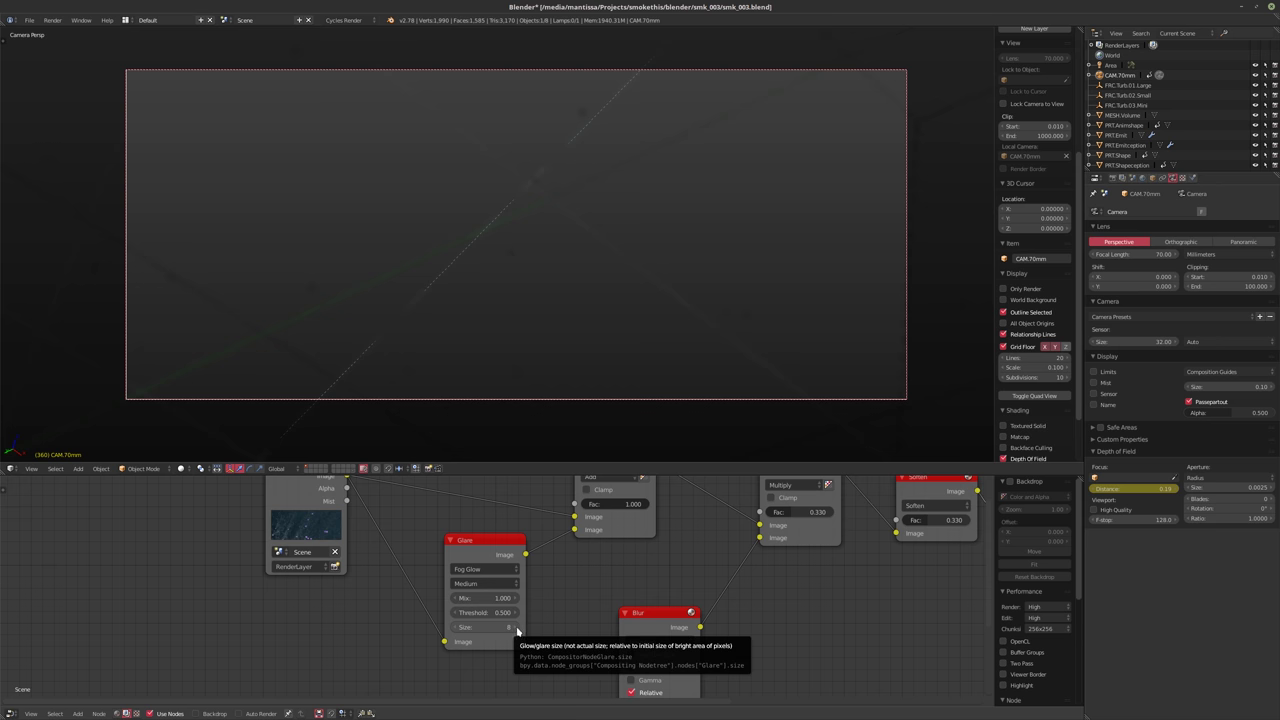
middle_click_drag(598, 587, 594, 592)
middle_click_drag(572, 617, 683, 600)
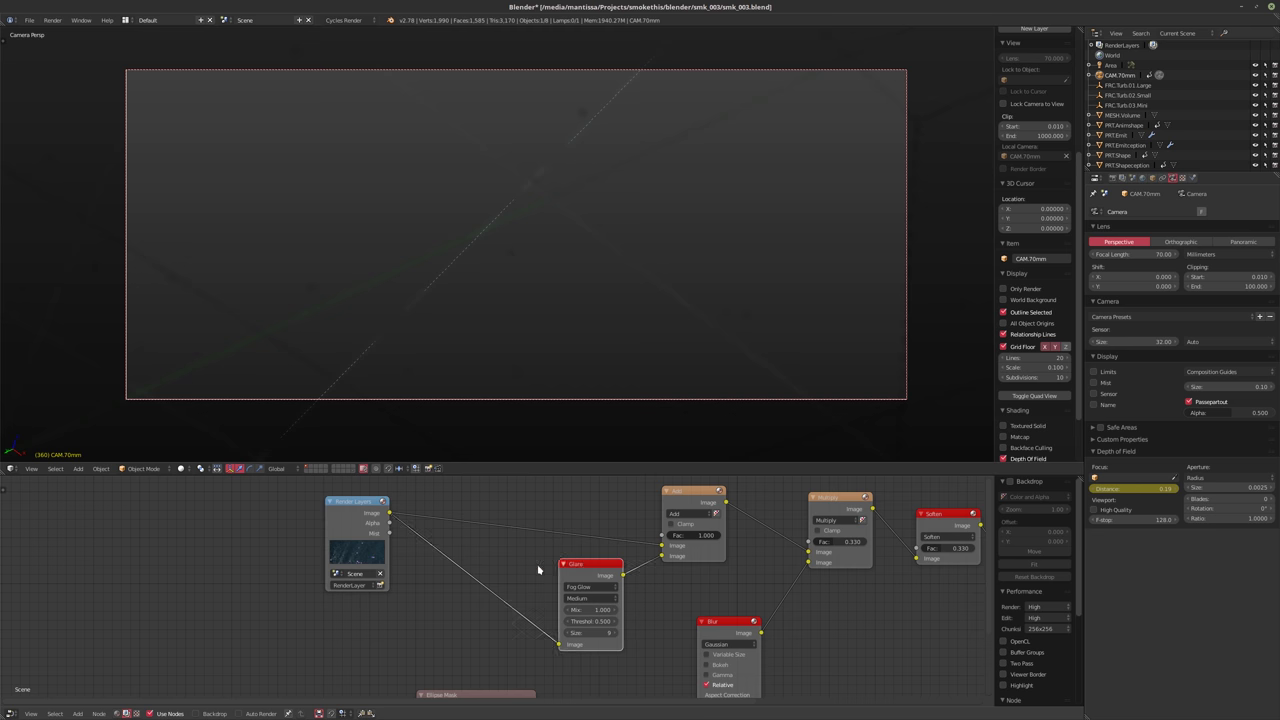
mouse_move(582, 566)
left_mouse_down()
mouse_move(508, 566)
mouse_move(566, 565)
left_mouse_up()
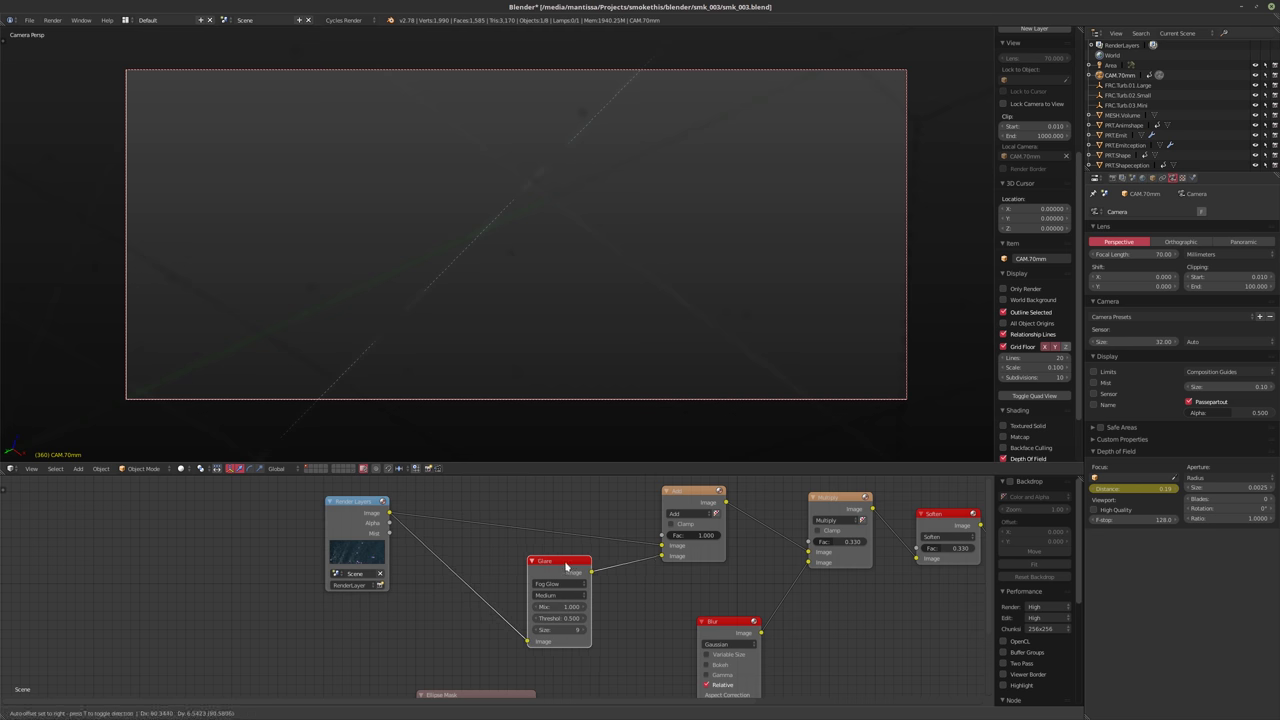
scroll(600, 570, "down", 3)
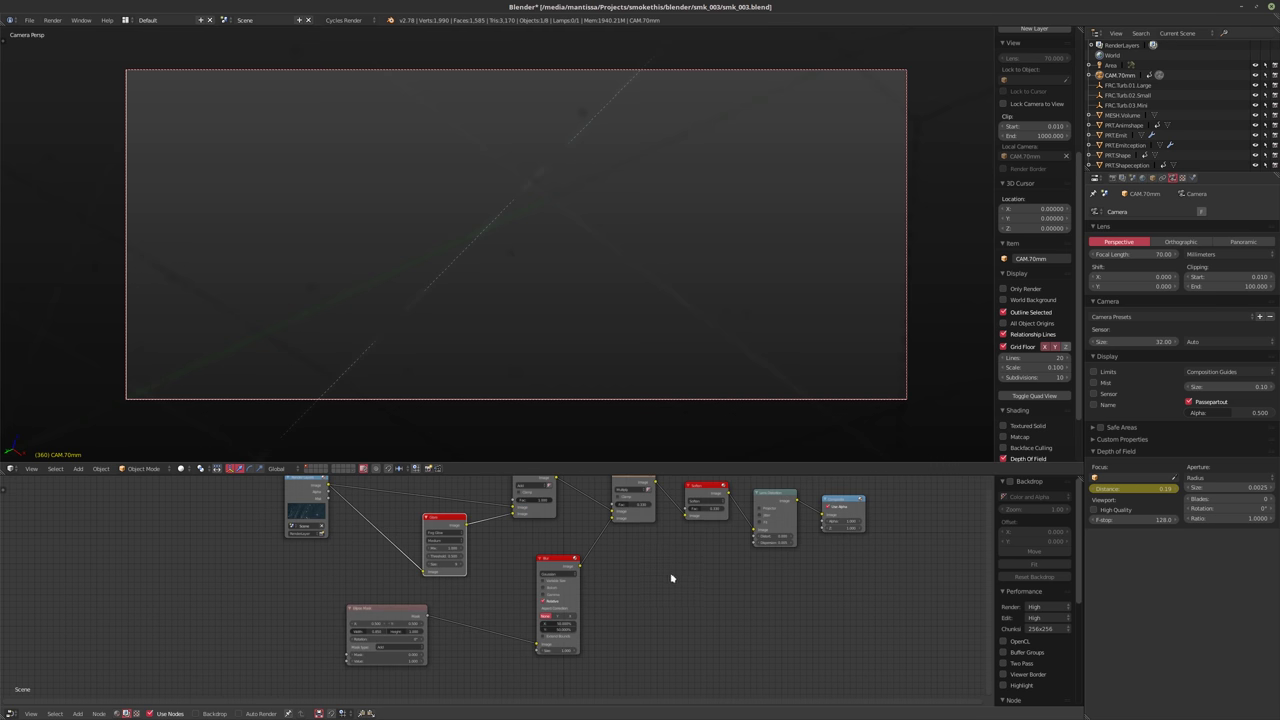
Set the Multiply node's factor to 0.2
middle_click_drag(647, 579, 641, 581)
scroll(645, 582, "up", 1)
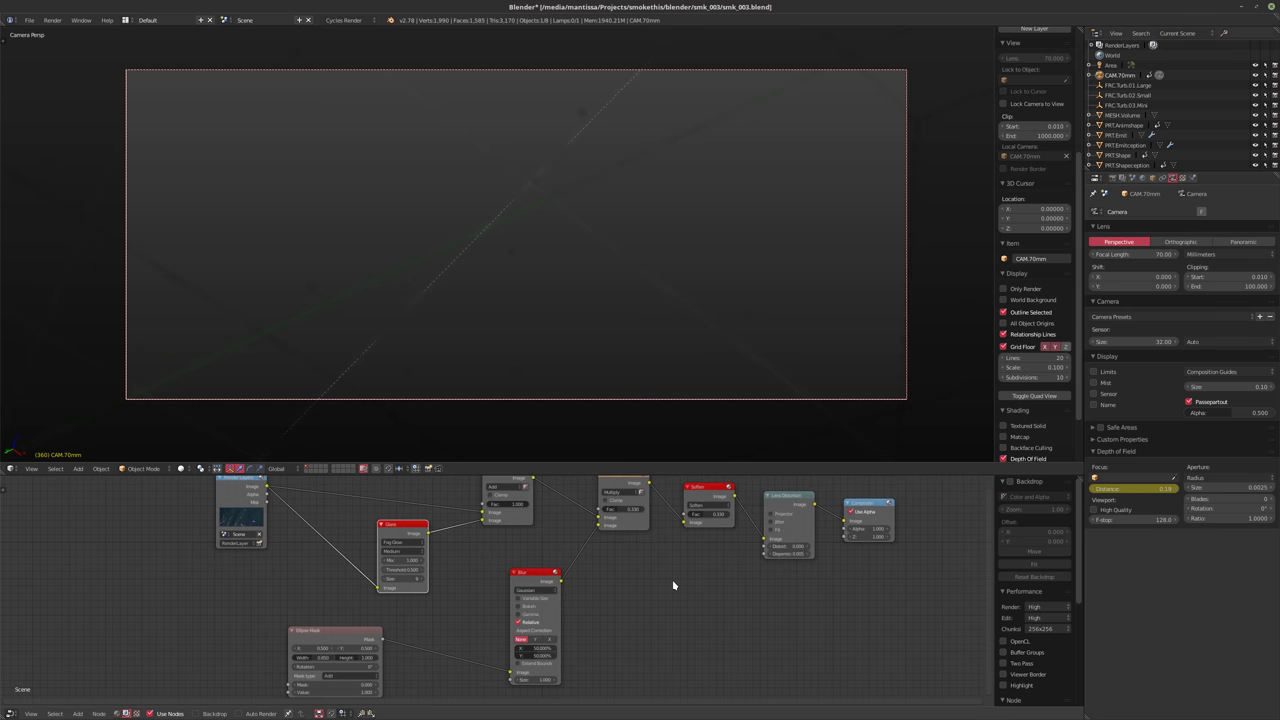
left_click(624, 510)
type(".2")
key("Return")
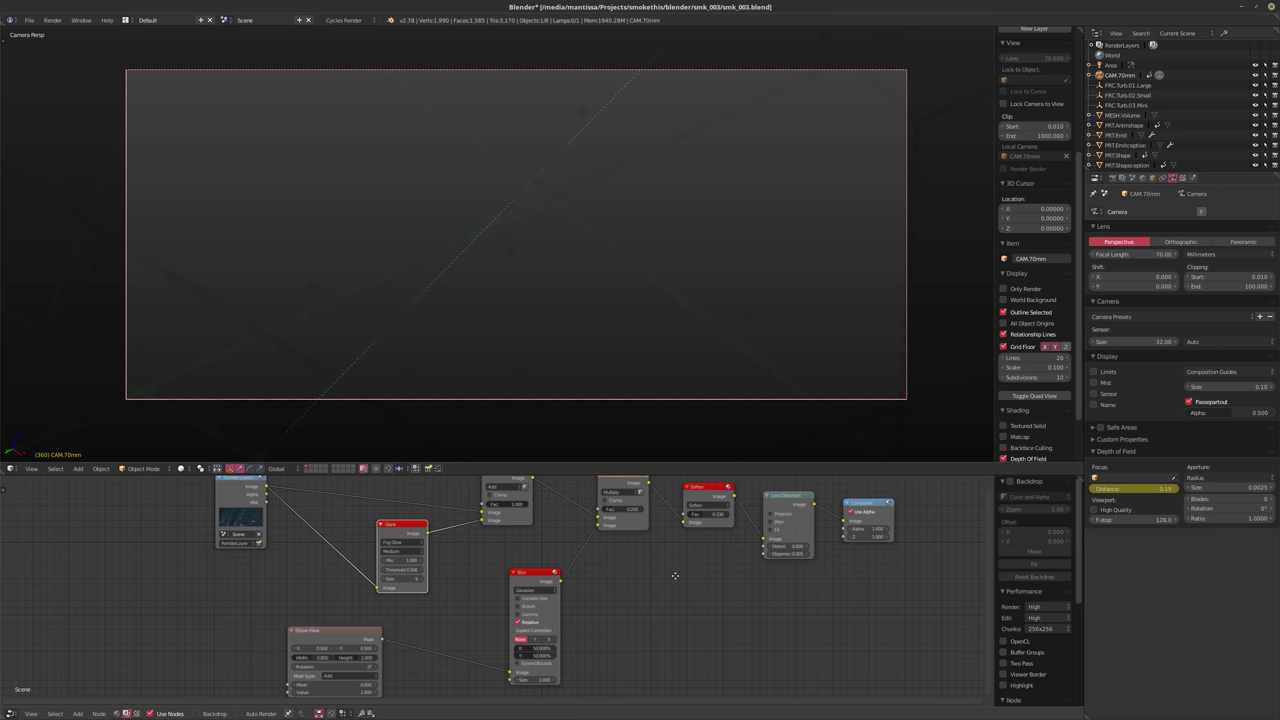
Show the render result in the upper editor and examine it alongside the compositing nodes
middle_click_drag(674, 574, 636, 590)
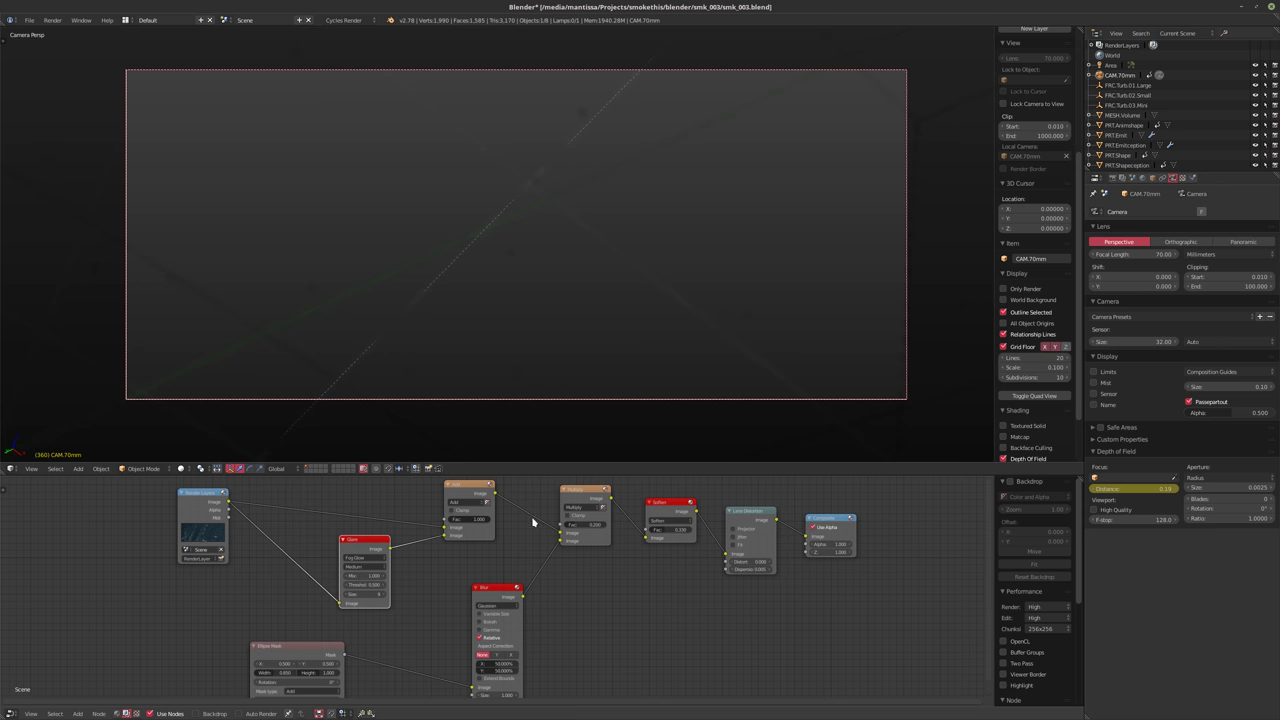
left_click(11, 468)
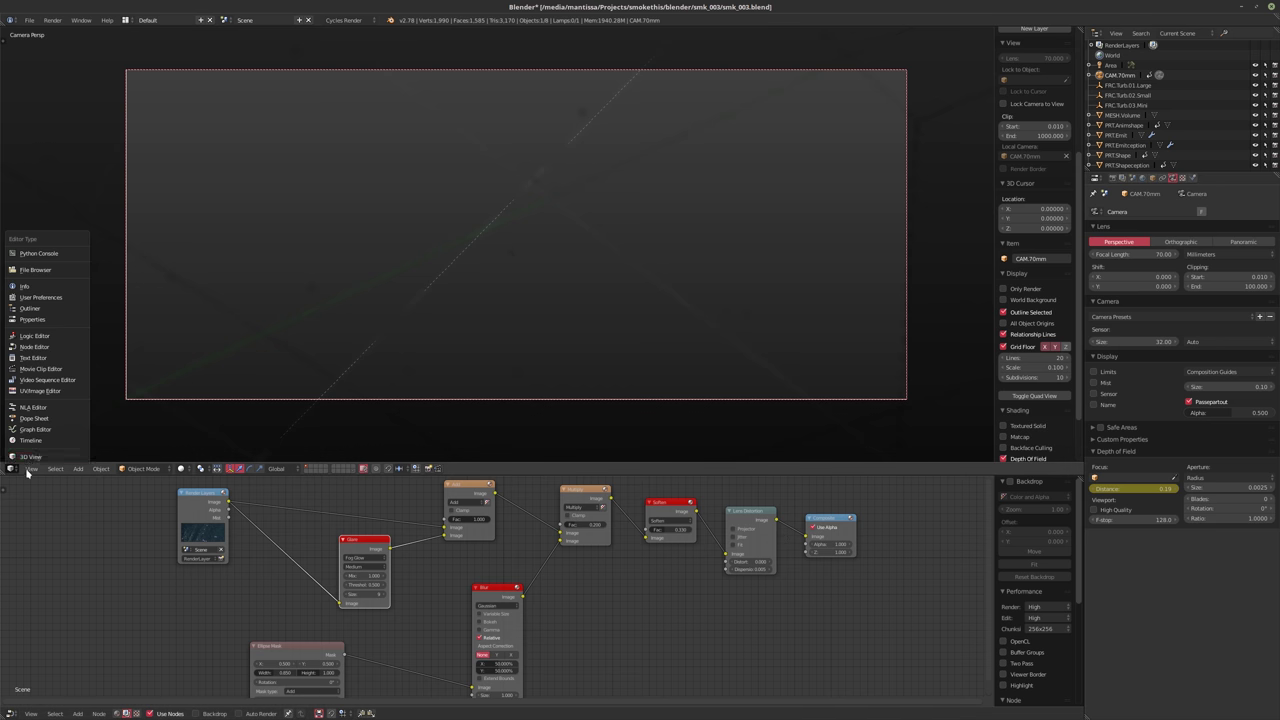
left_click(40, 390)
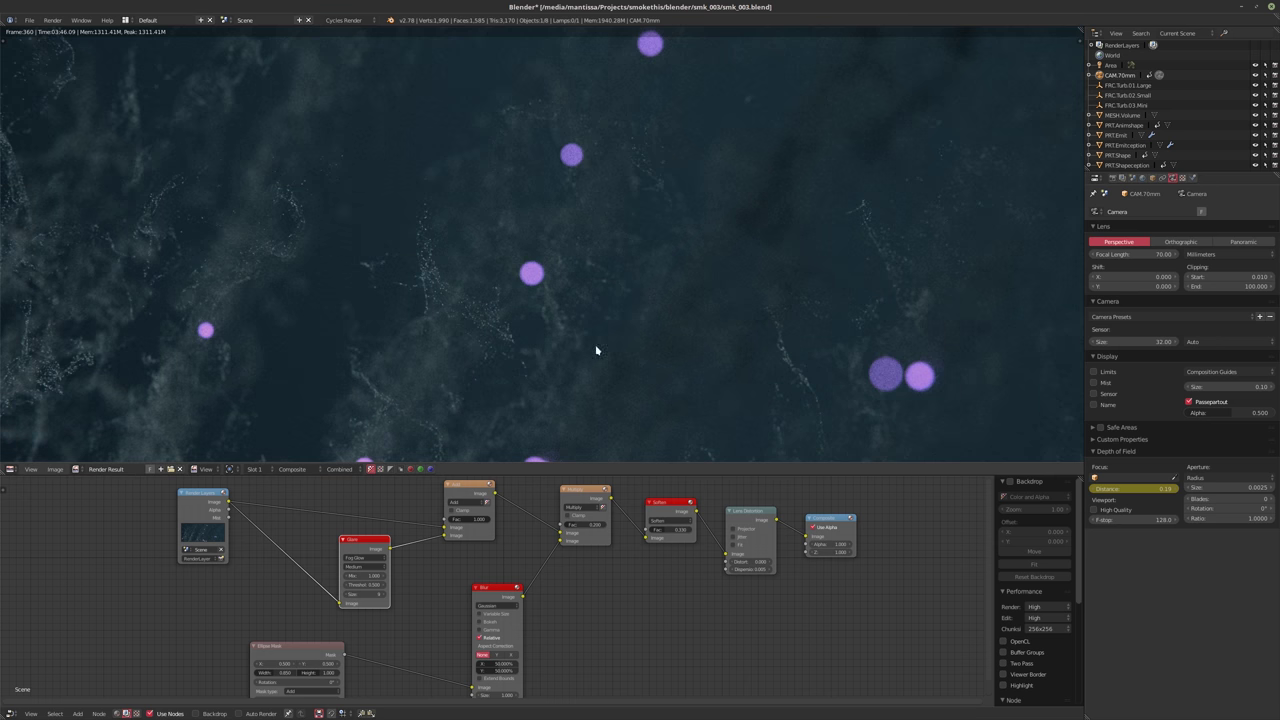
scroll(600, 335, "down", 1)
scroll(605, 321, "up", 1)
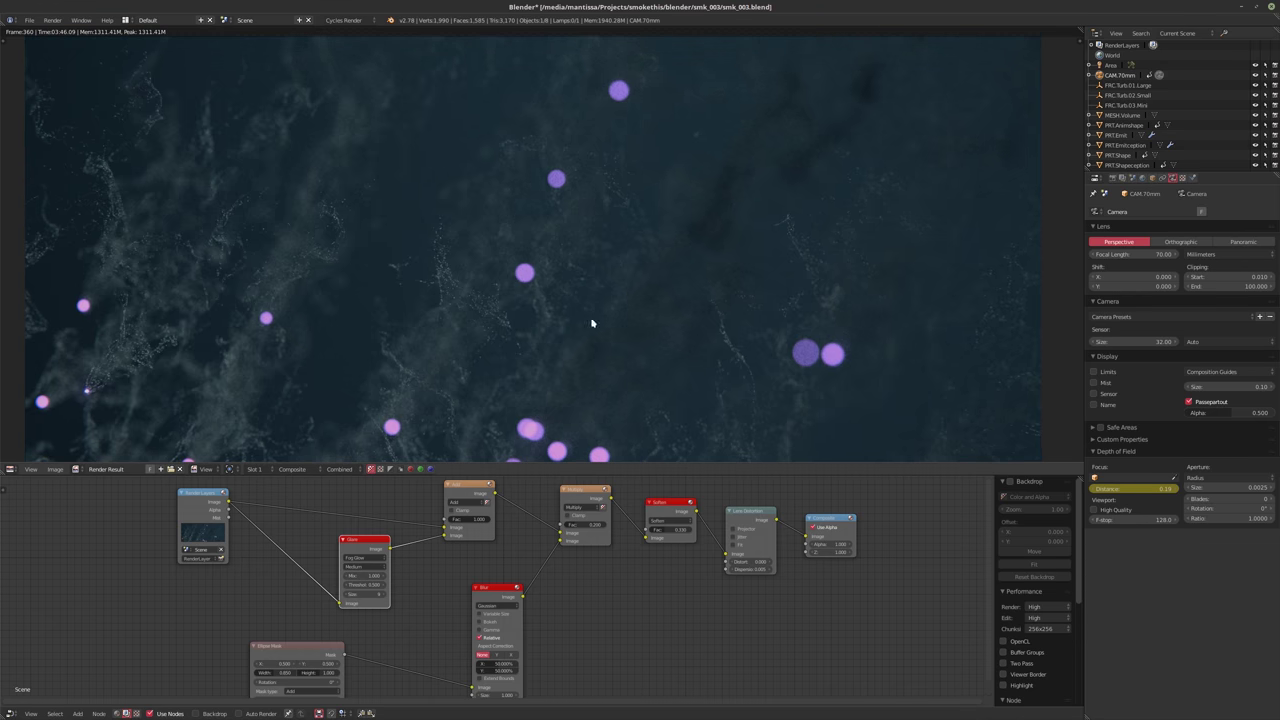
scroll(617, 584, "down", 1)
scroll(617, 584, "up", 2)
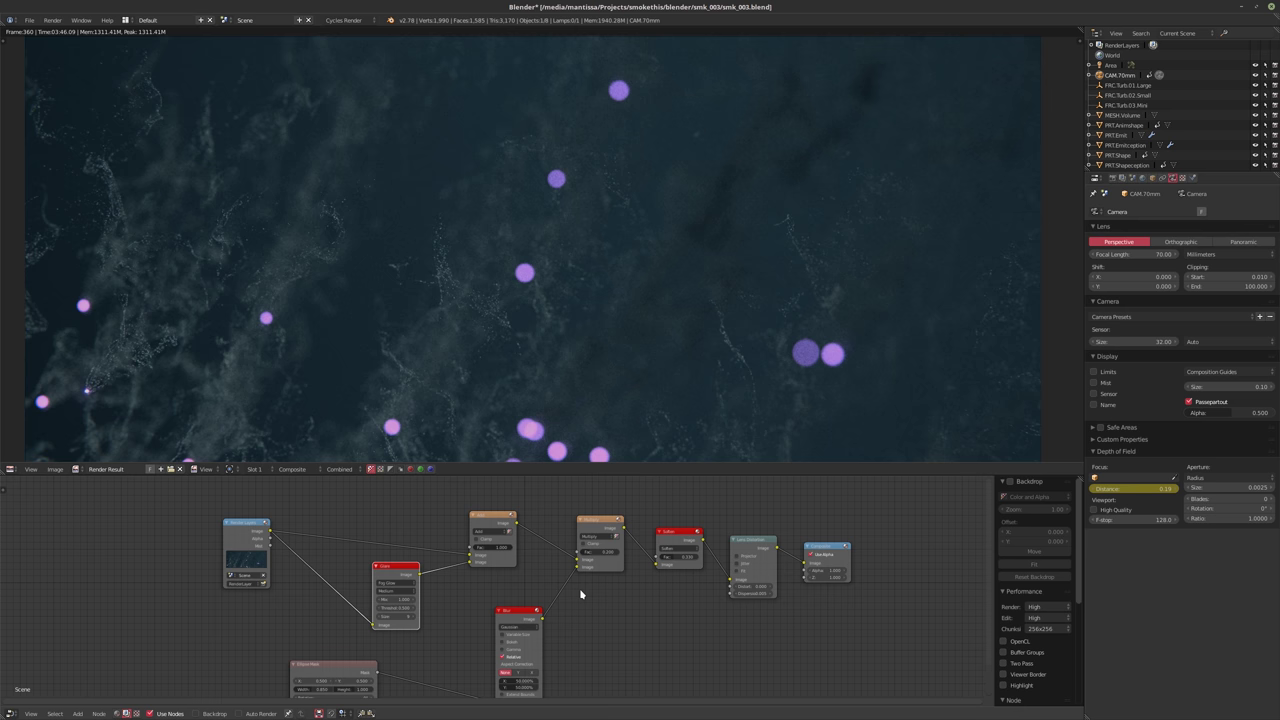
scroll(580, 594, "up", 3)
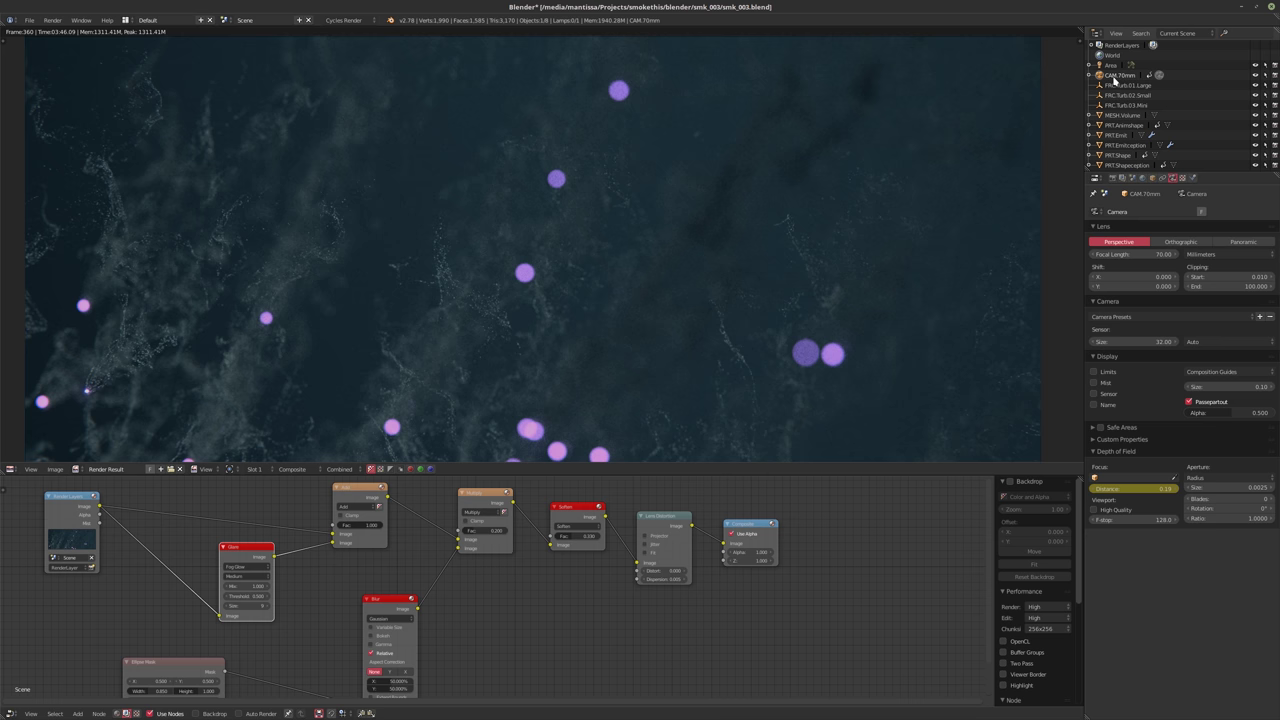
Set the CAM.70mm depth of field distance to 0.21 and enable Motion Blur in the render settings
left_click(1139, 485)
type("0.21")
key("Return")
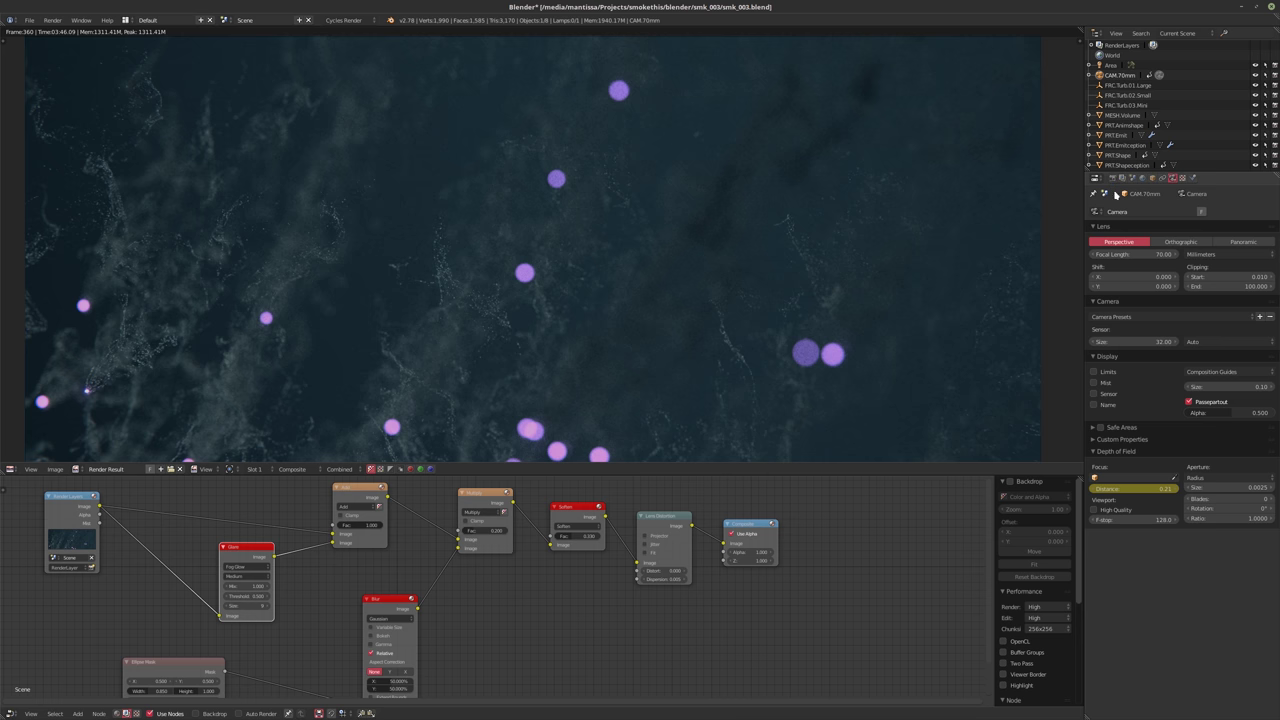
left_click(1112, 179)
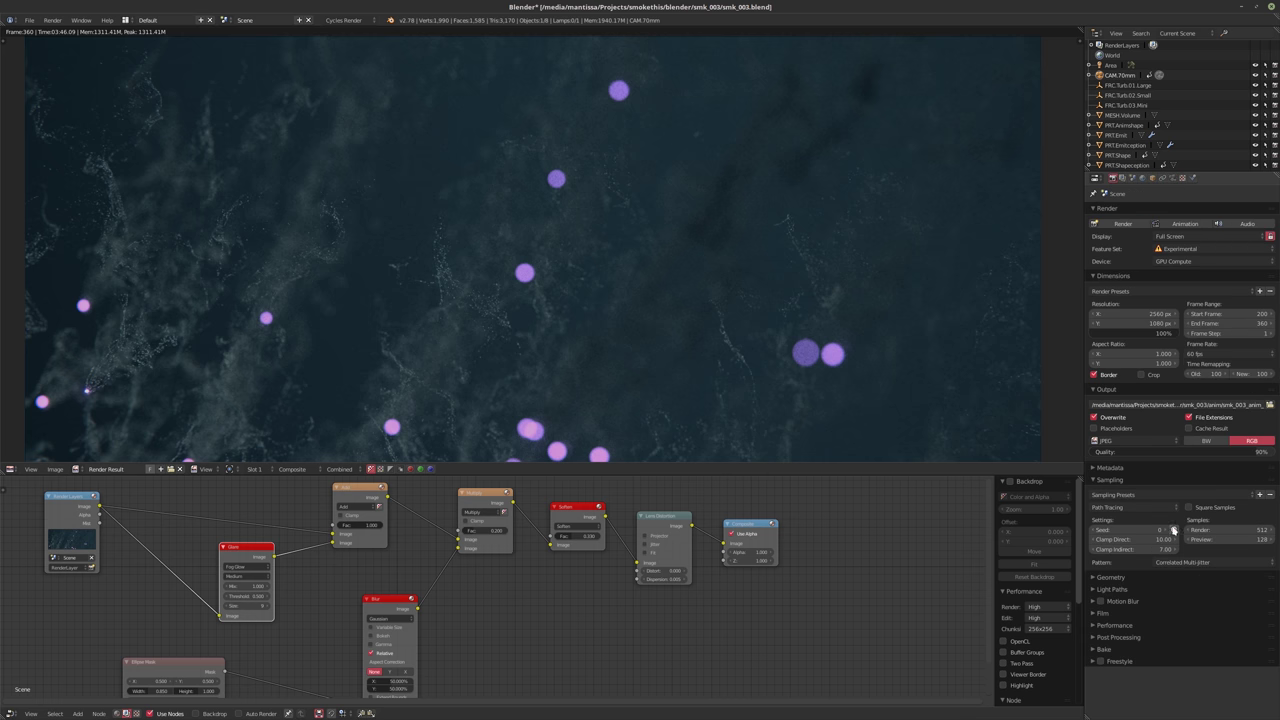
left_click(1102, 602)
middle_click_drag(732, 589, 559, 598)
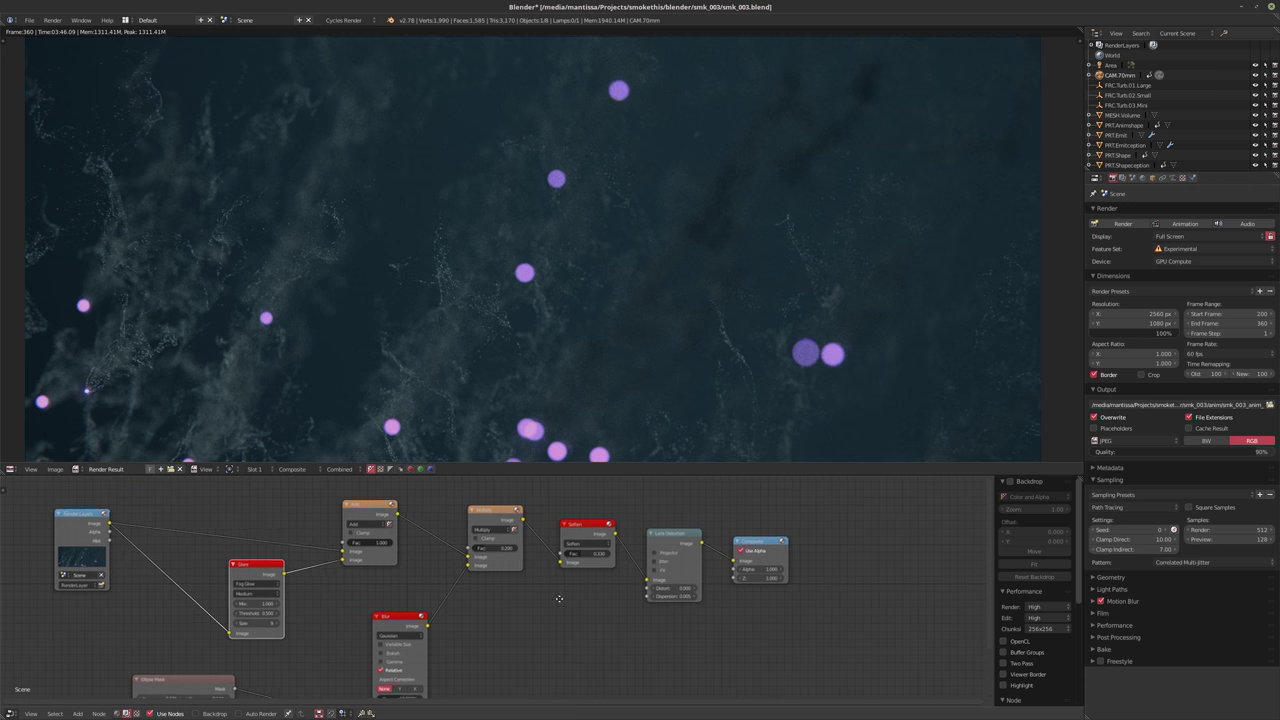
key("shift+a")
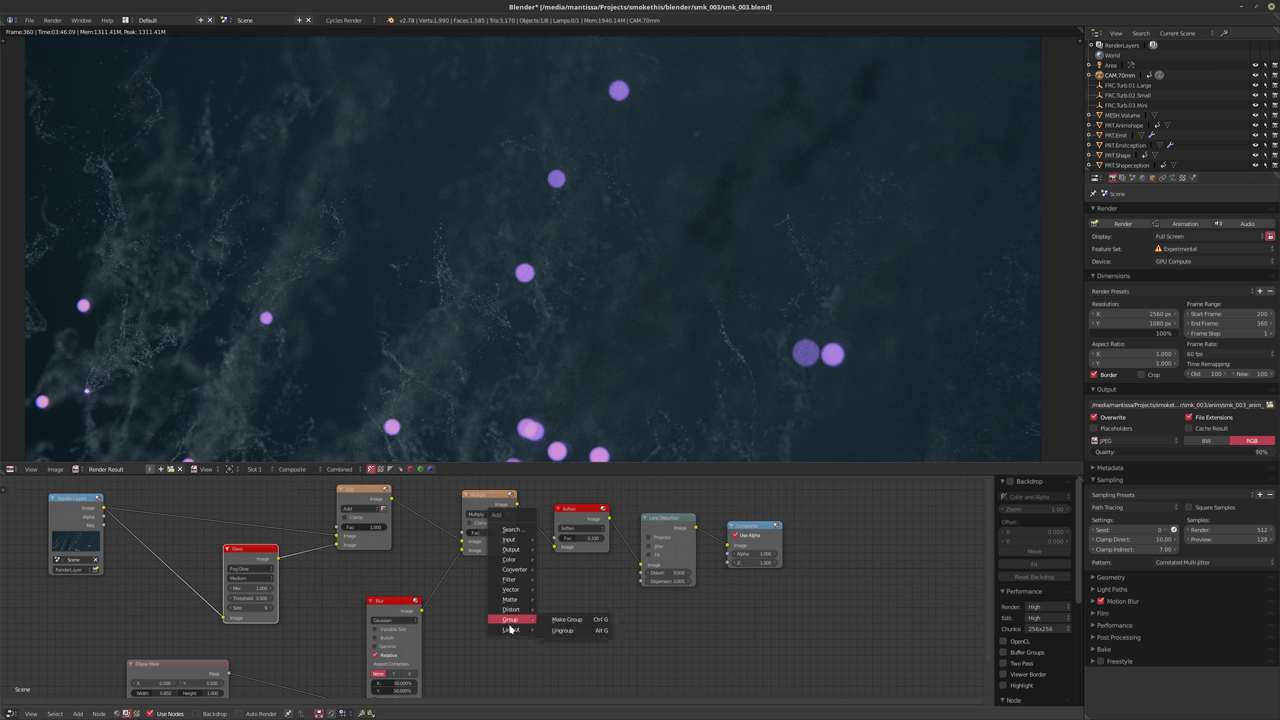
mouse_move(518, 611)
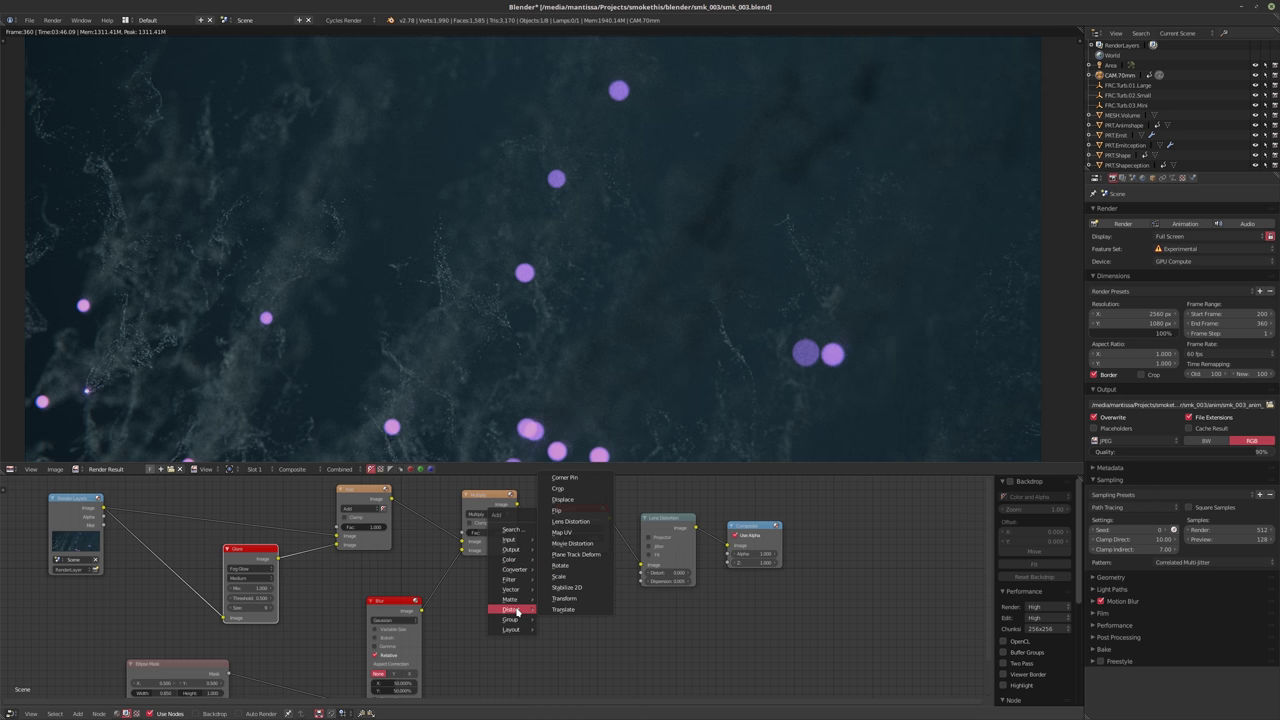
mouse_move(506, 563)
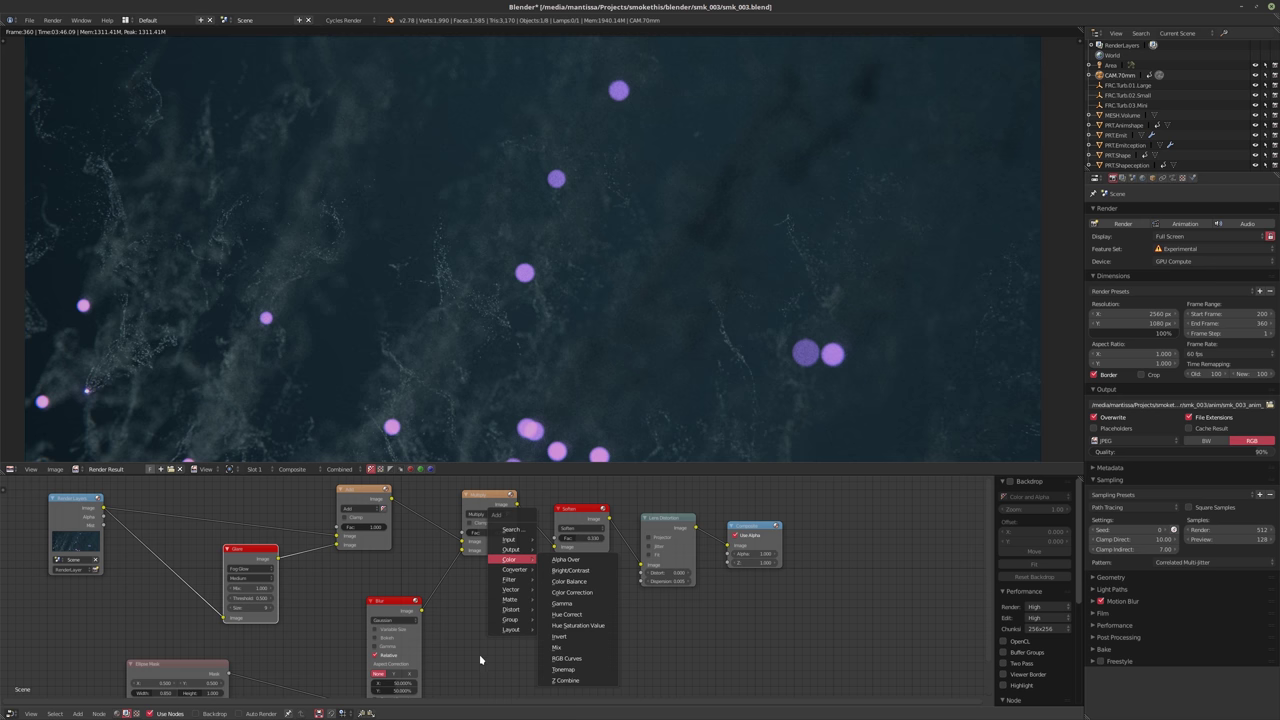
key("Escape")
Link the Glare output directly to Composite and move the Render Layers and Glare nodes further away from the Add node
middle_click_drag(284, 566, 270, 544)
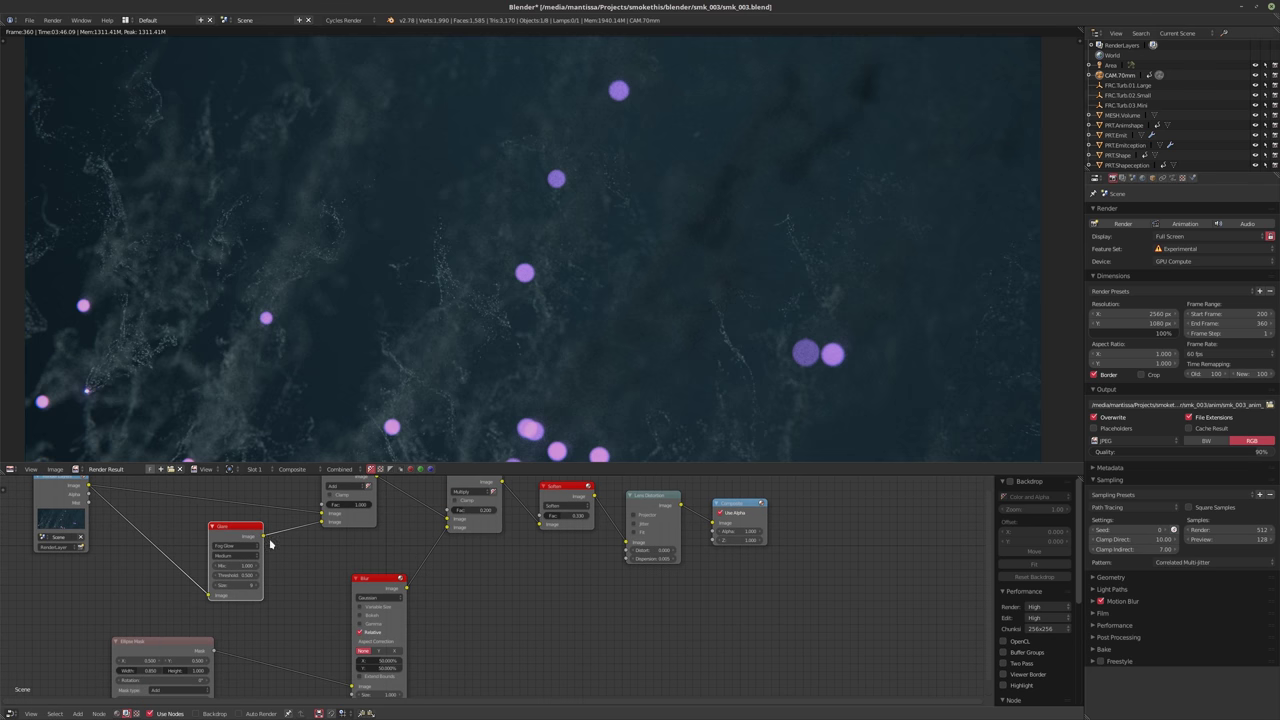
middle_click_drag(518, 612, 534, 600)
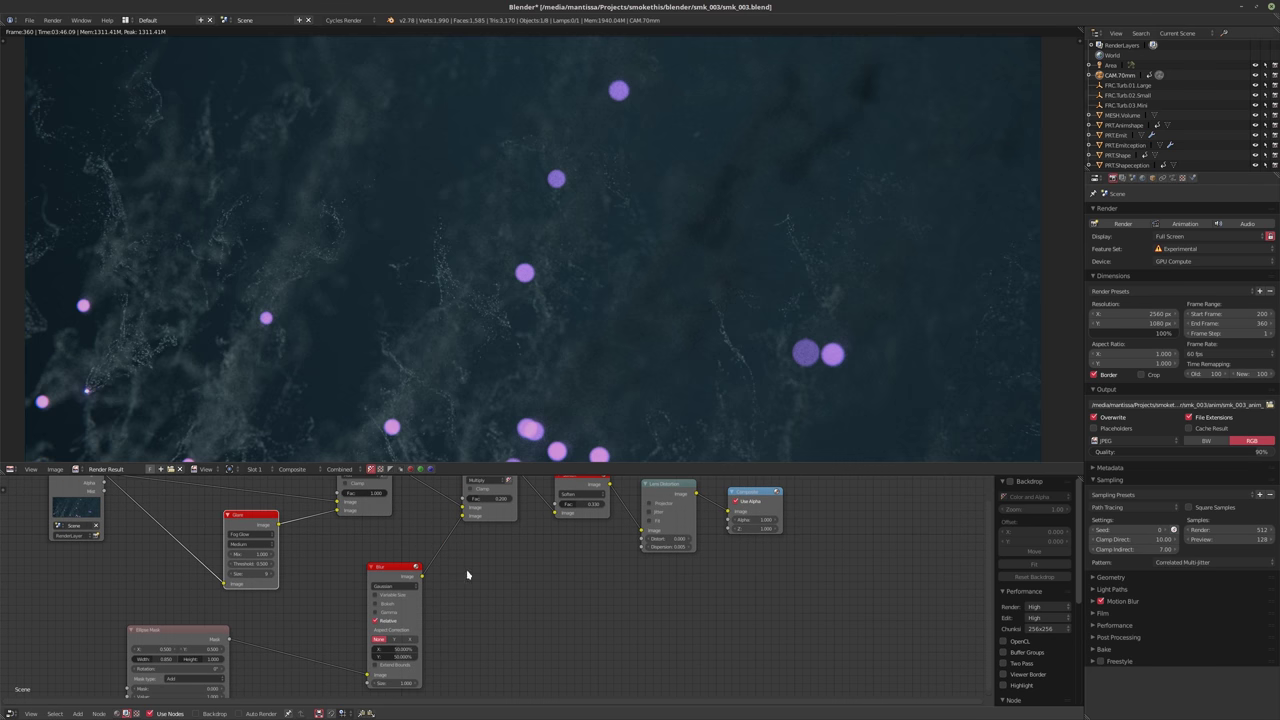
scroll(340, 567, "down", 2)
middle_click_drag(336, 577, 342, 585)
scroll(320, 570, "up", 3)
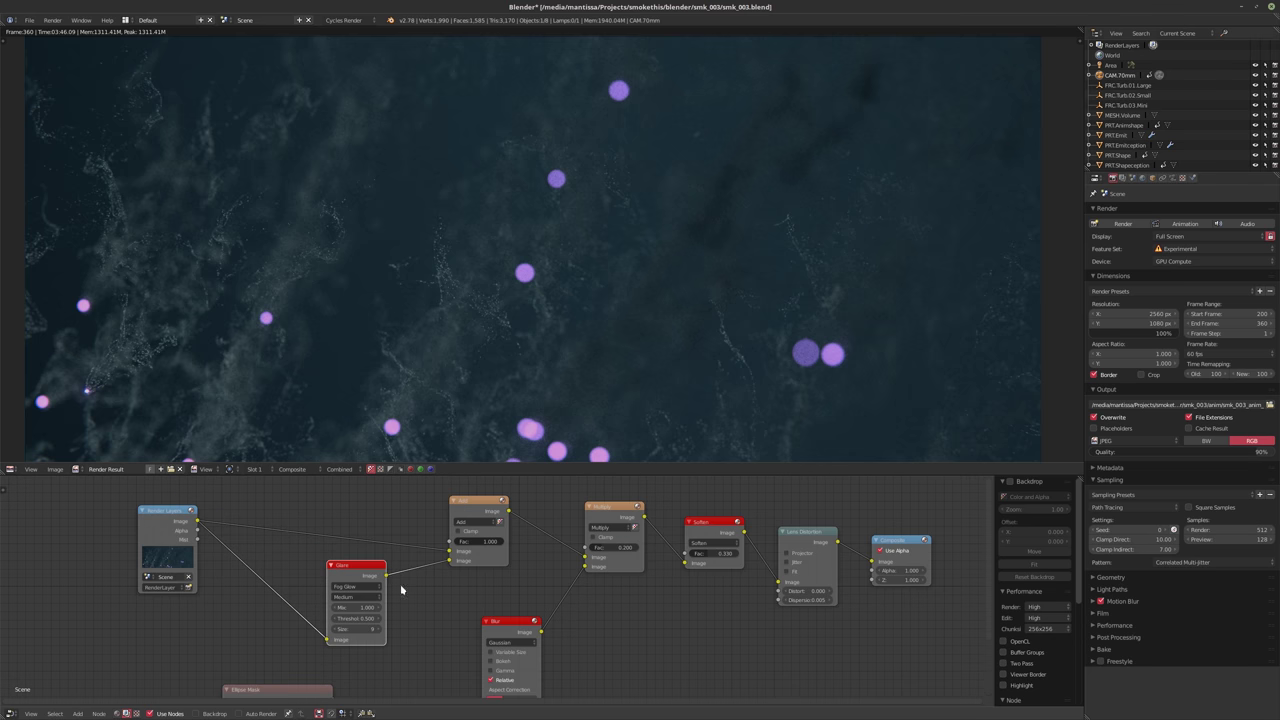
left_click_drag(385, 575, 873, 561)
middle_click_drag(507, 590, 532, 568)
left_click_drag(190, 491, 144, 488)
left_click_drag(360, 545, 318, 545)
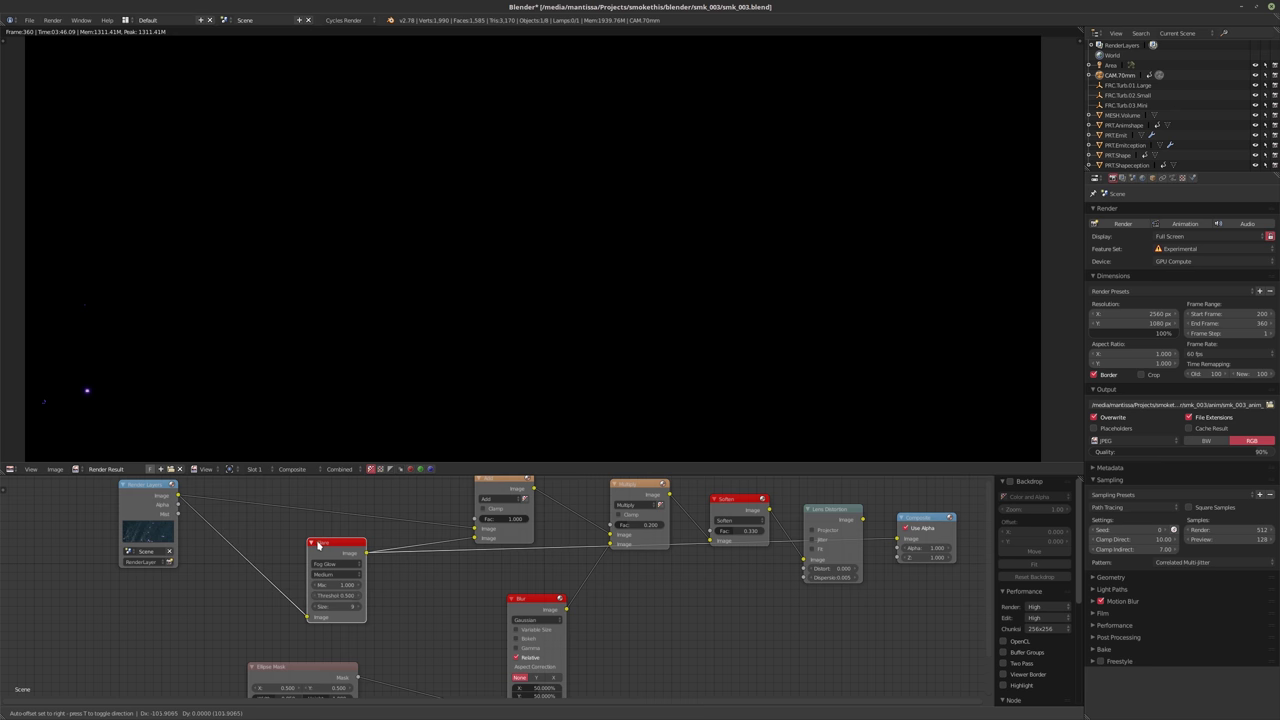
Set the Glare node's threshold to 0.1 and reconnect the Lens Distortion output to Composite
left_click(336, 596)
type("0.1")
key("Return")
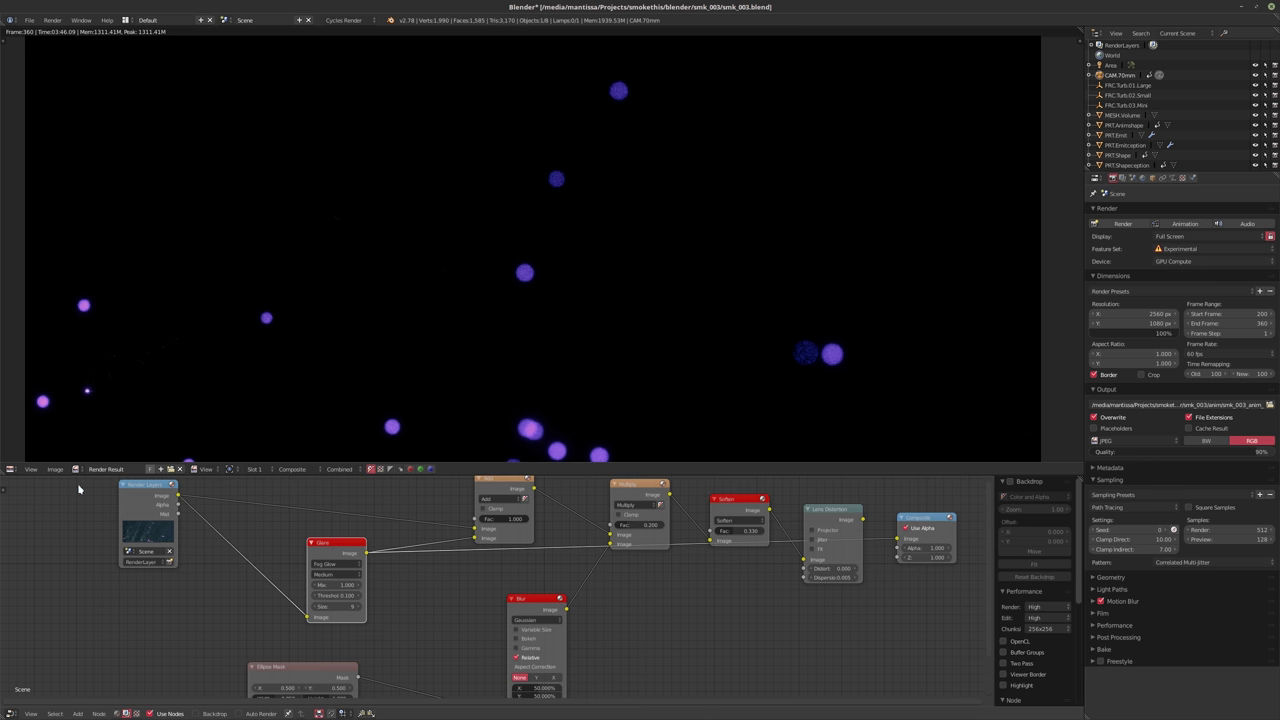
scroll(646, 580, "right", 2, "ctrl")
left_click_drag(797, 523, 831, 545)
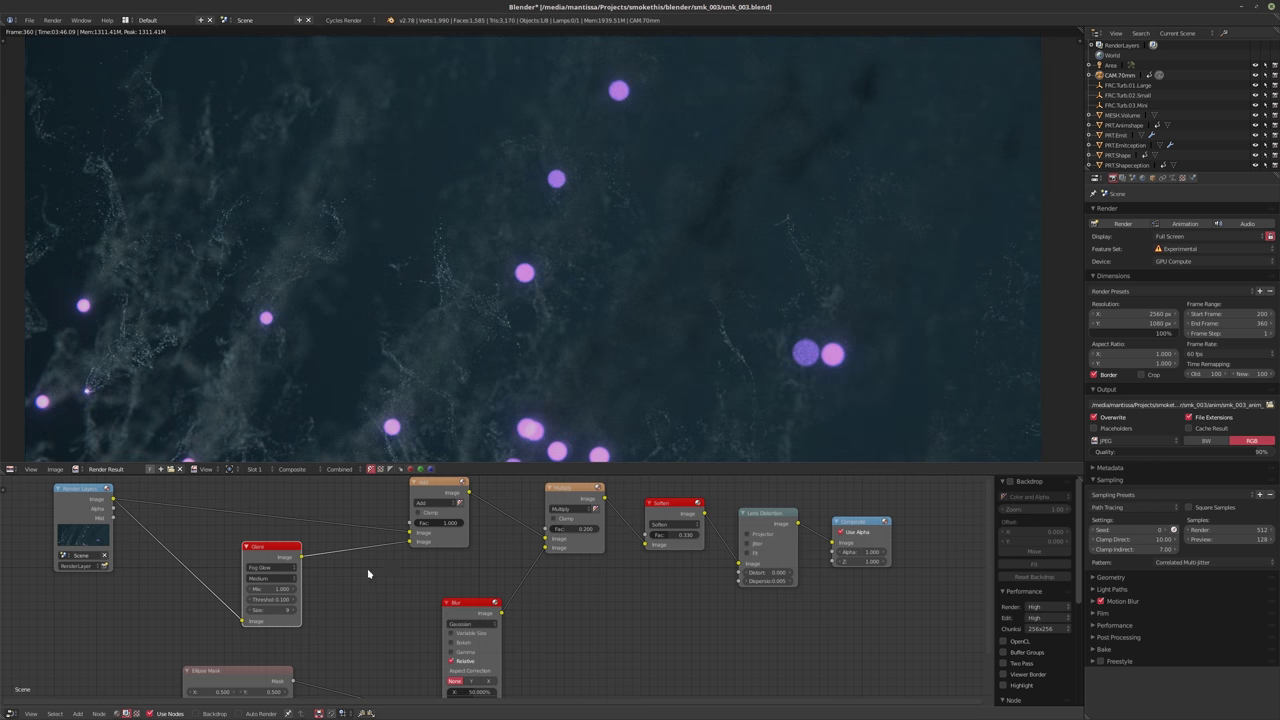
Add a Bright/Contrast node beside Glare, feed the Glare output into it and link its output to Composite
middle_click_drag(368, 573, 451, 557)
scroll(471, 580, "up", 2)
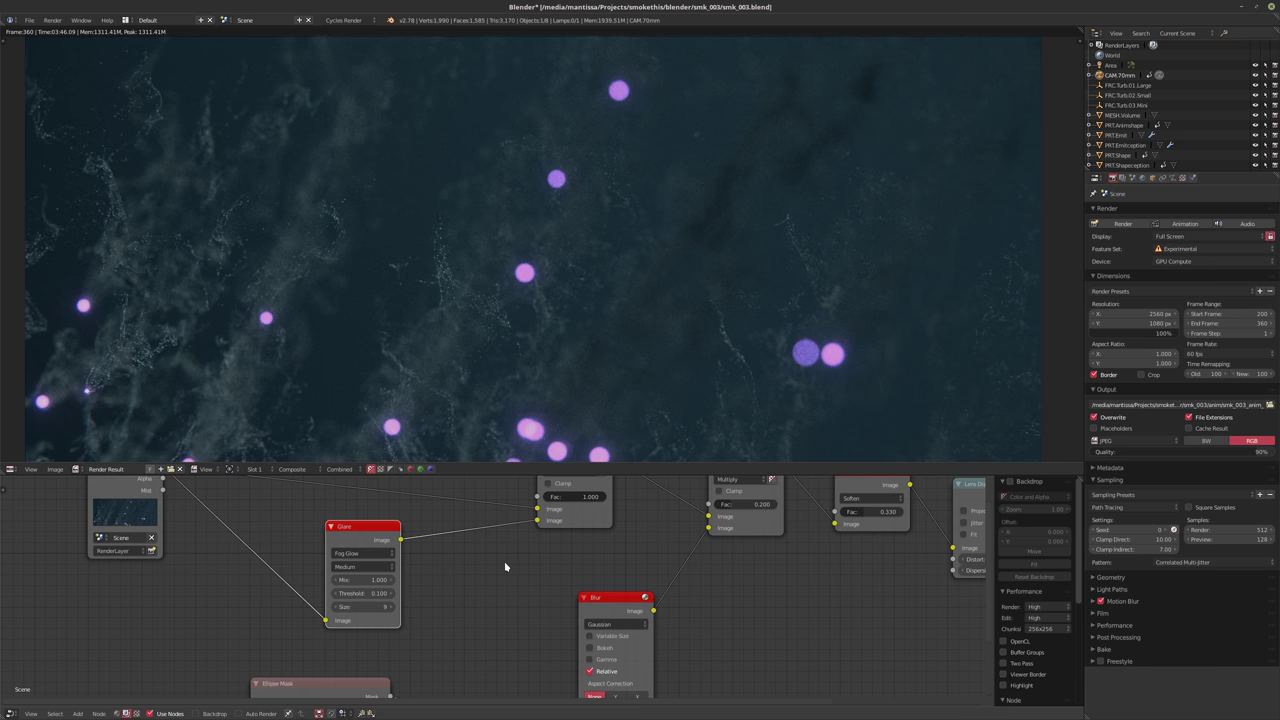
scroll(495, 590, "up", 2)
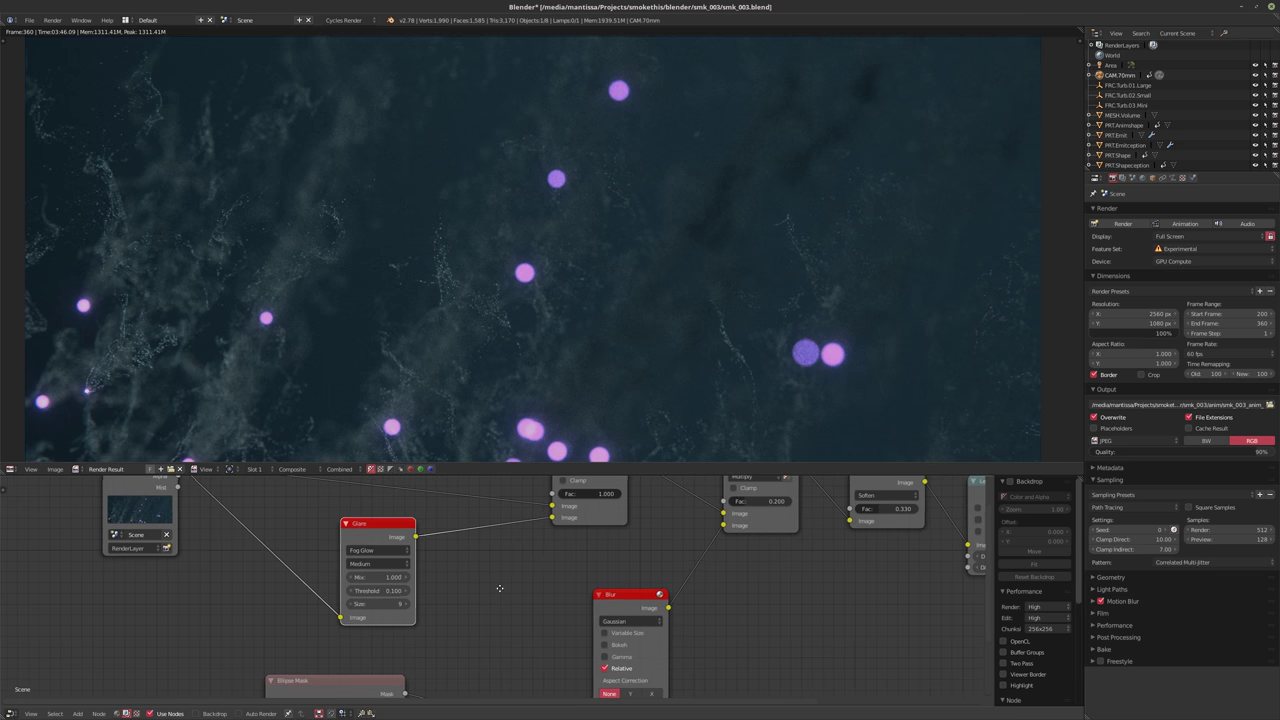
key("shift+a")
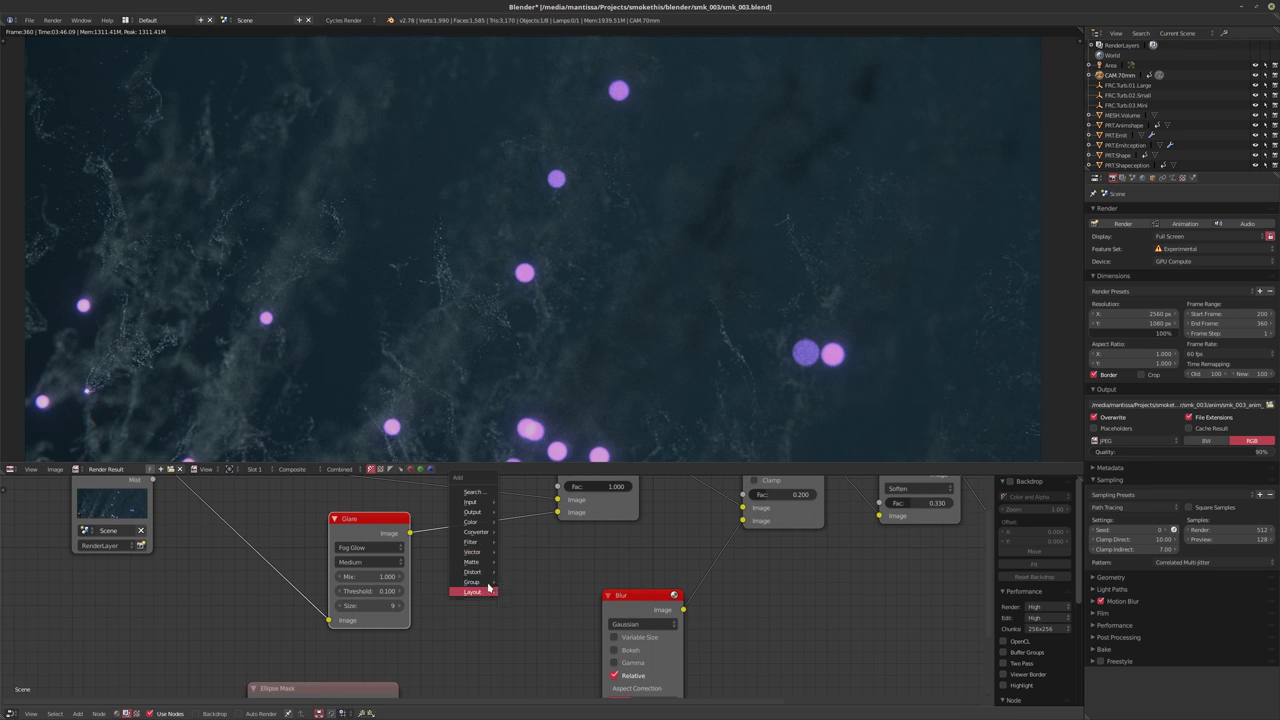
mouse_move(478, 521)
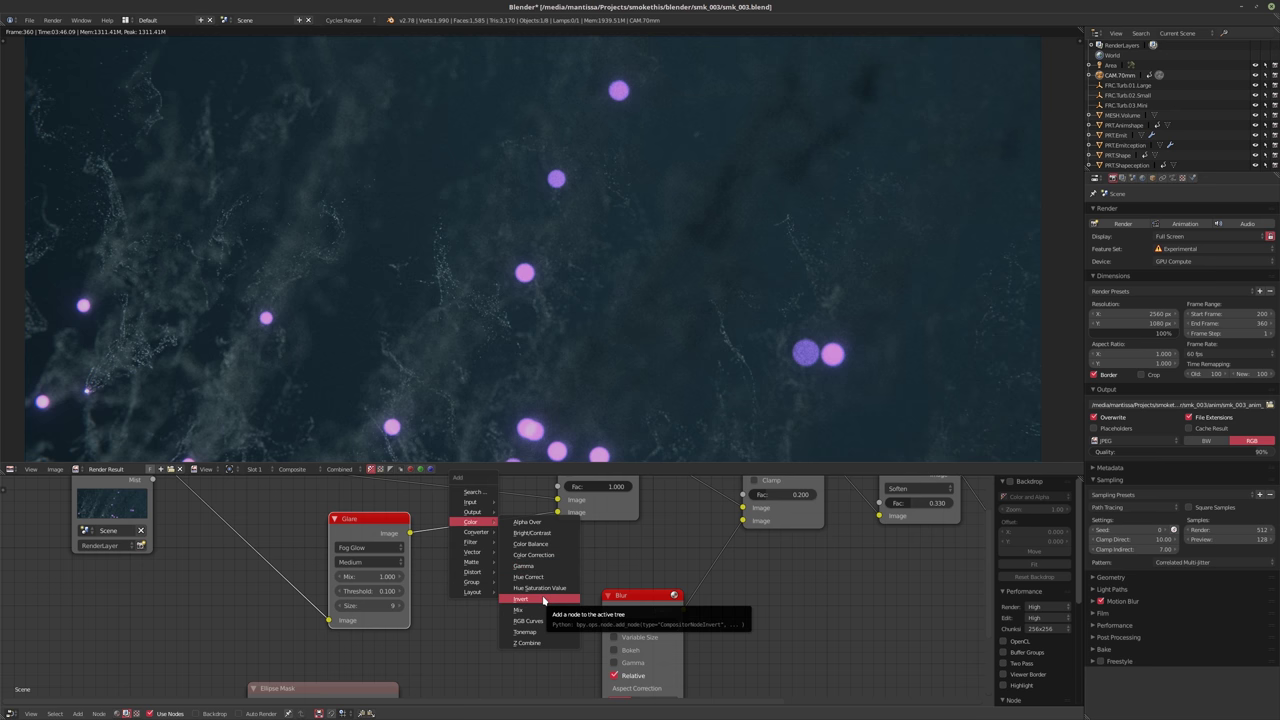
left_click(542, 534)
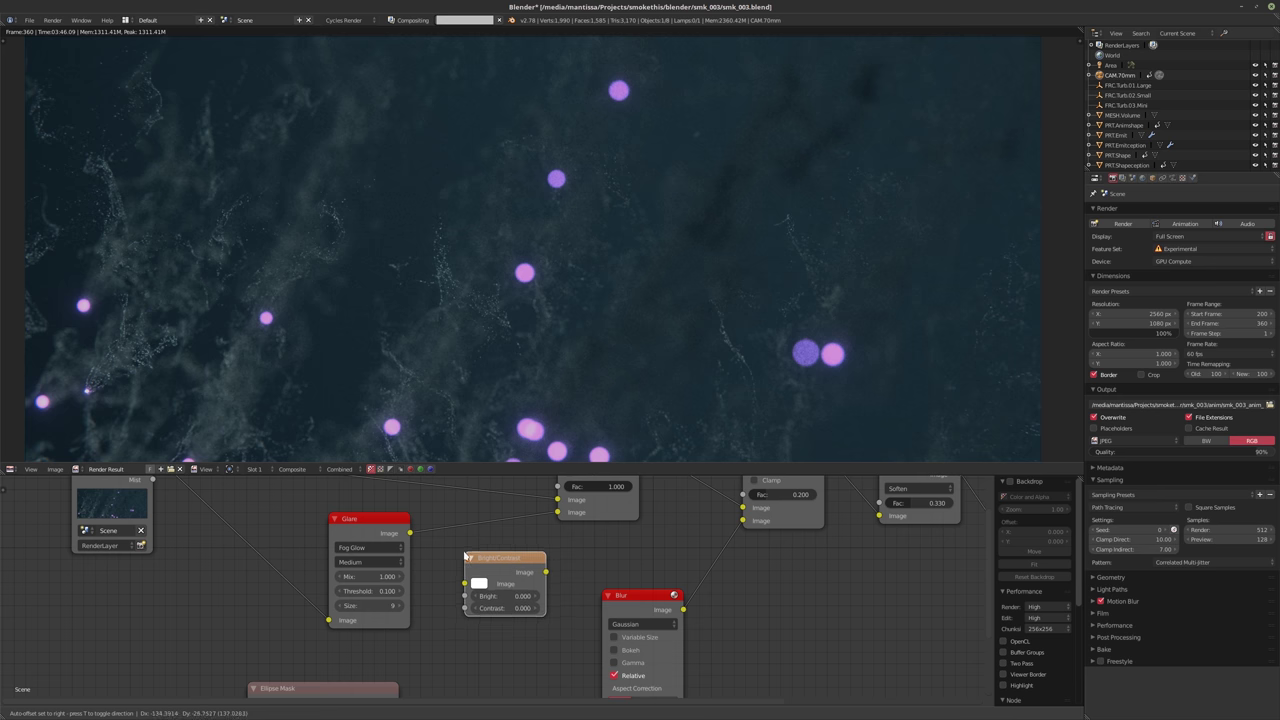
left_click(458, 560)
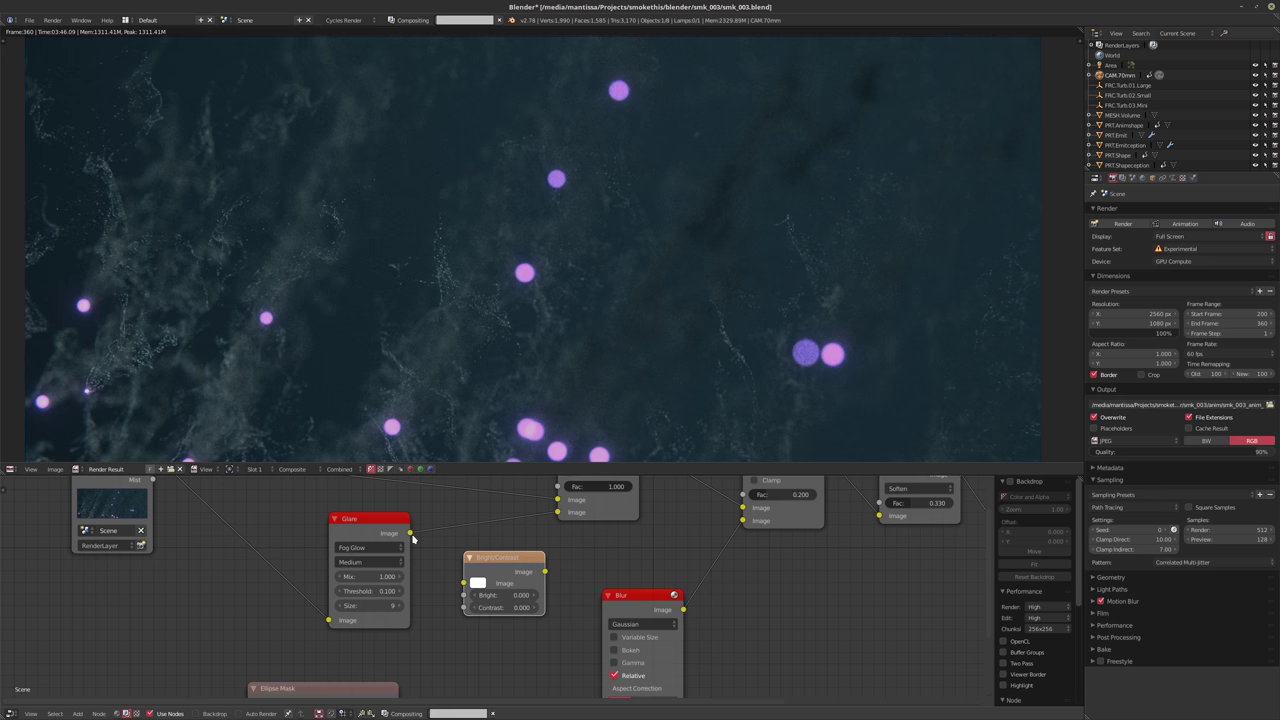
left_click_drag(409, 534, 464, 583)
scroll(530, 578, "down", 3)
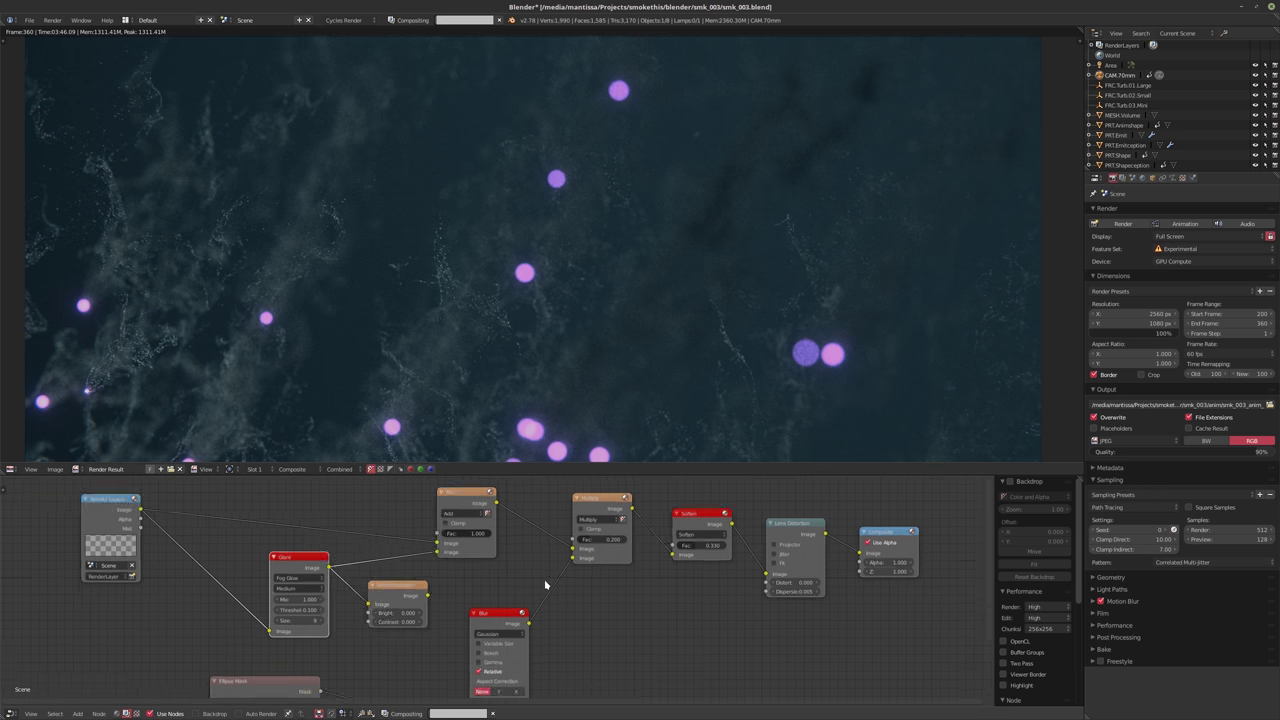
left_click_drag(384, 604, 721, 583)
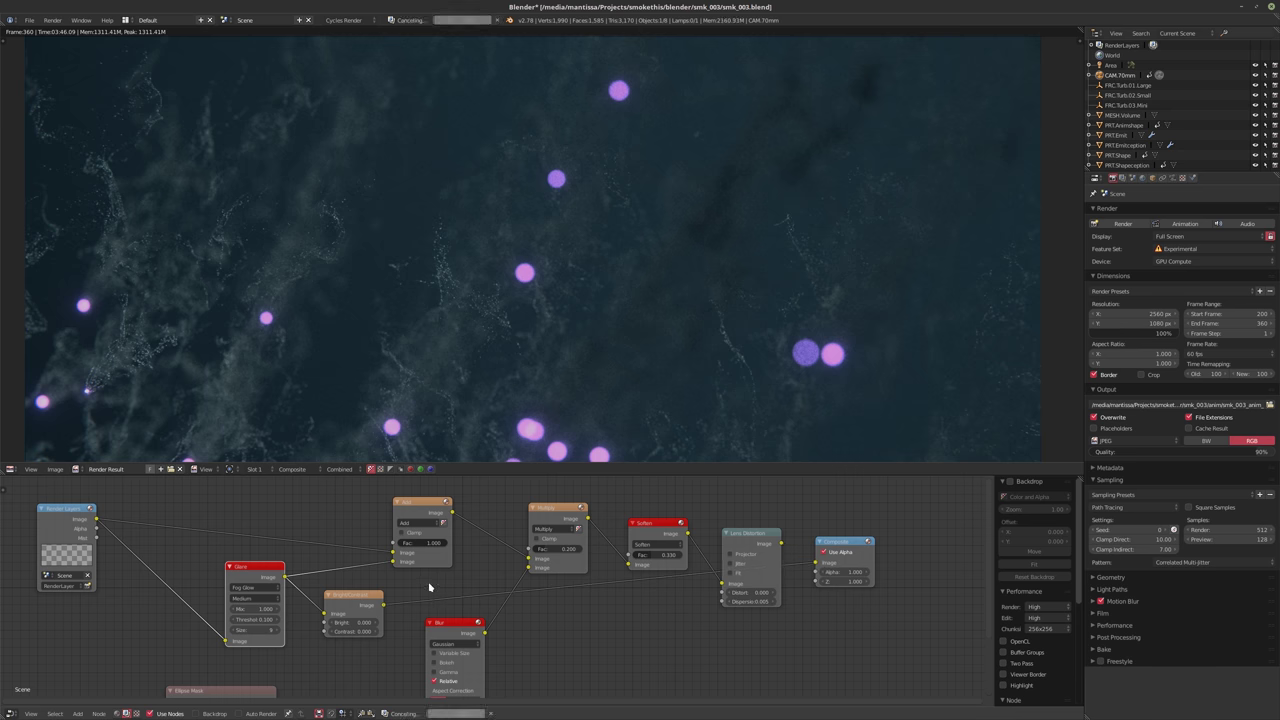
Set the Bright/Contrast node's brightness to 1.4
scroll(480, 590, "up", 2)
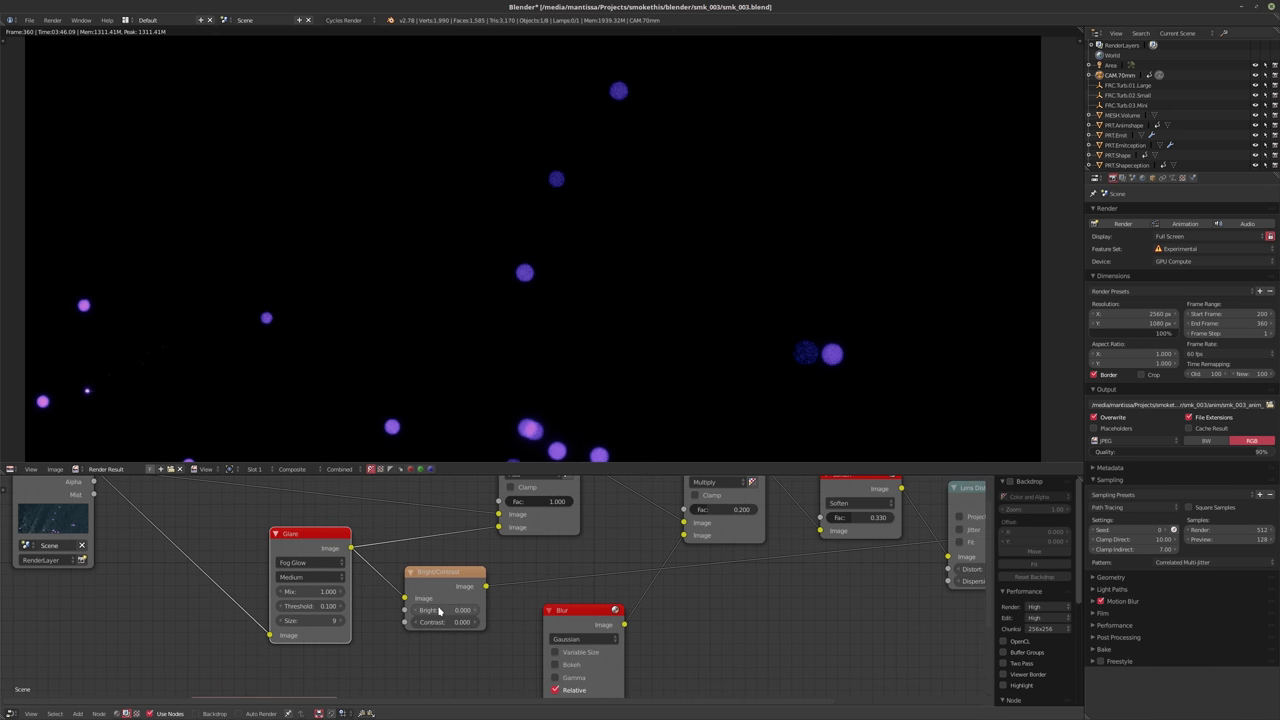
left_click_drag(435, 610, 480, 610)
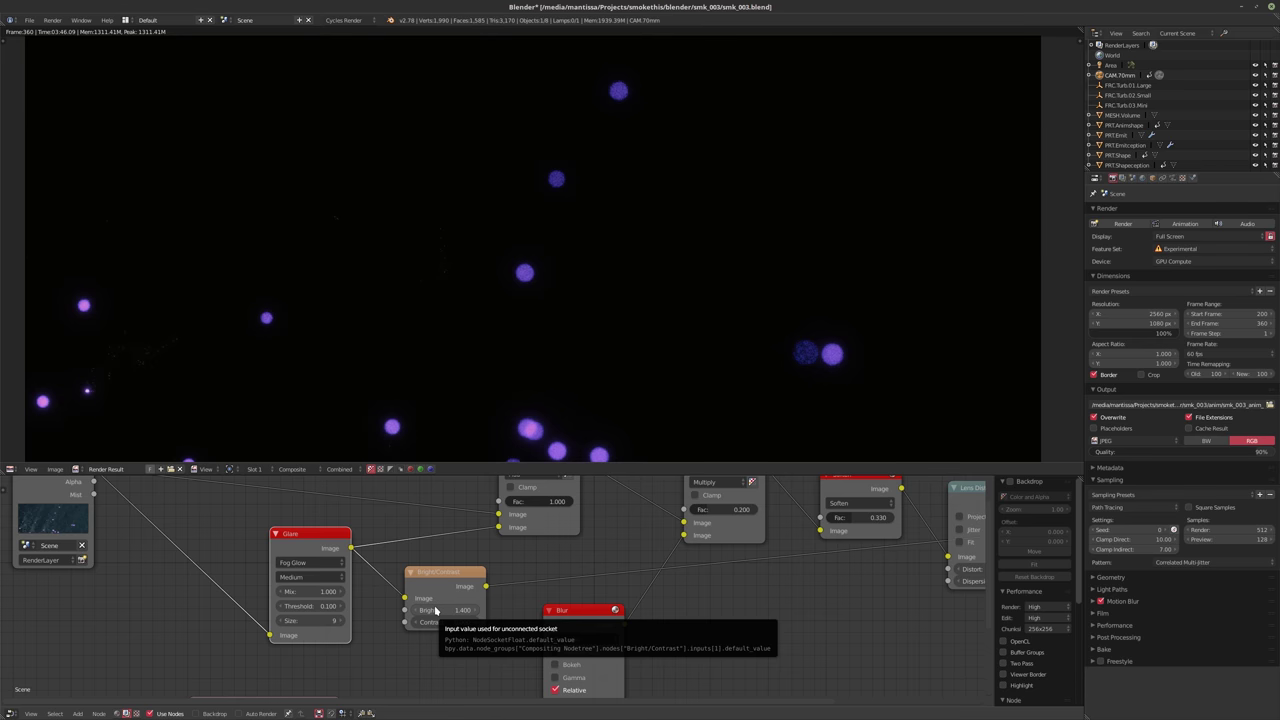
middle_click_drag(435, 610, 459, 598)
double_click(459, 598)
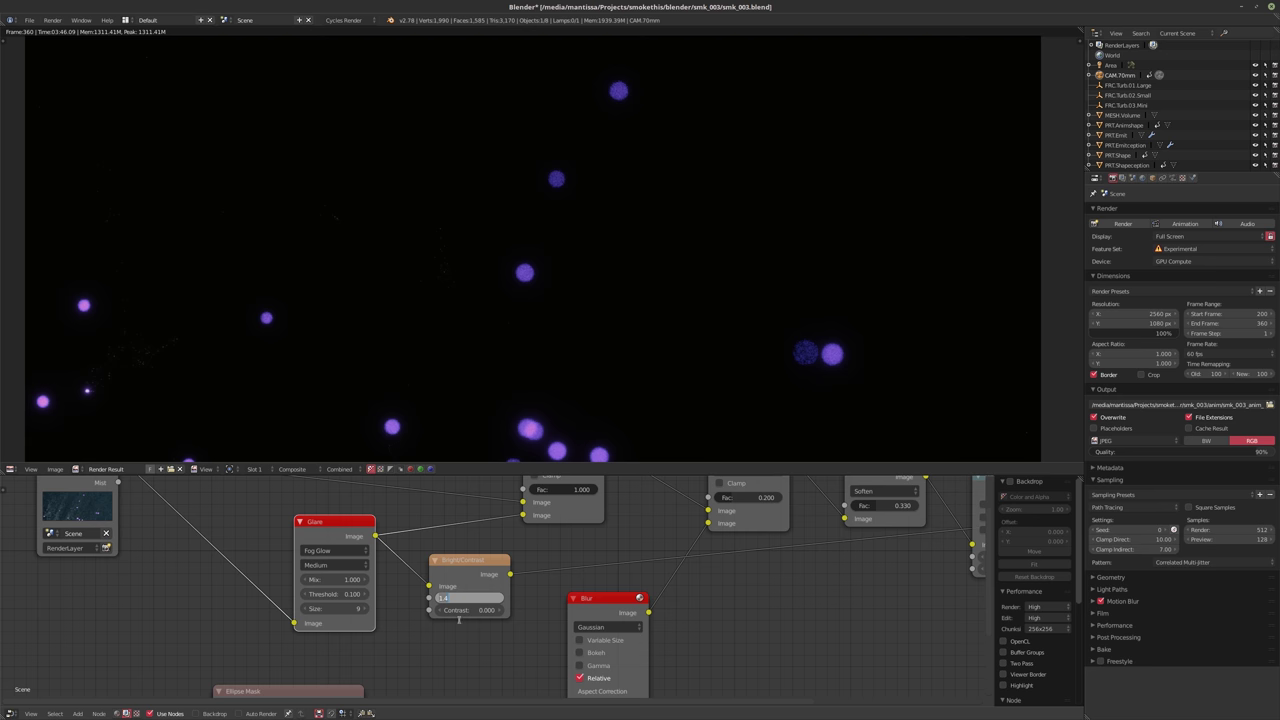
key("Return")
Remove the Bright/Contrast node from between Glare and Composite
left_click(462, 572)
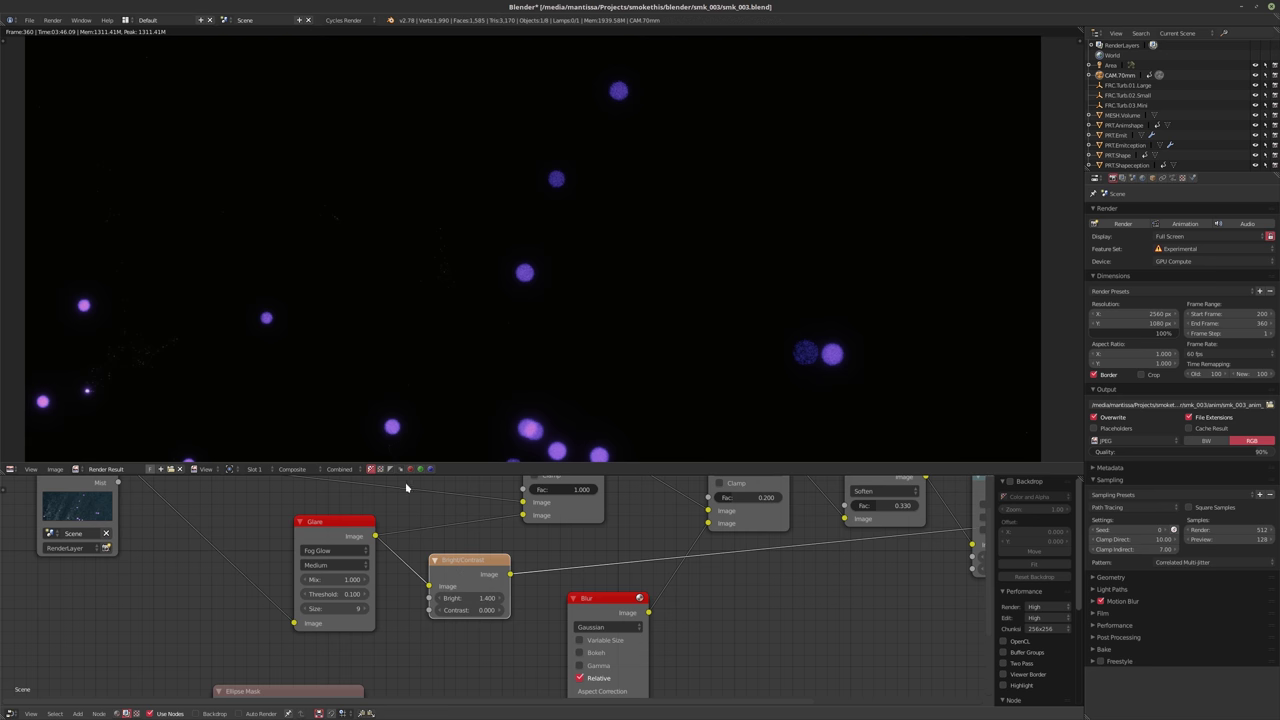
key("x")
middle_click_drag(457, 579, 459, 591)
key("shift+a")
mouse_move(442, 590)
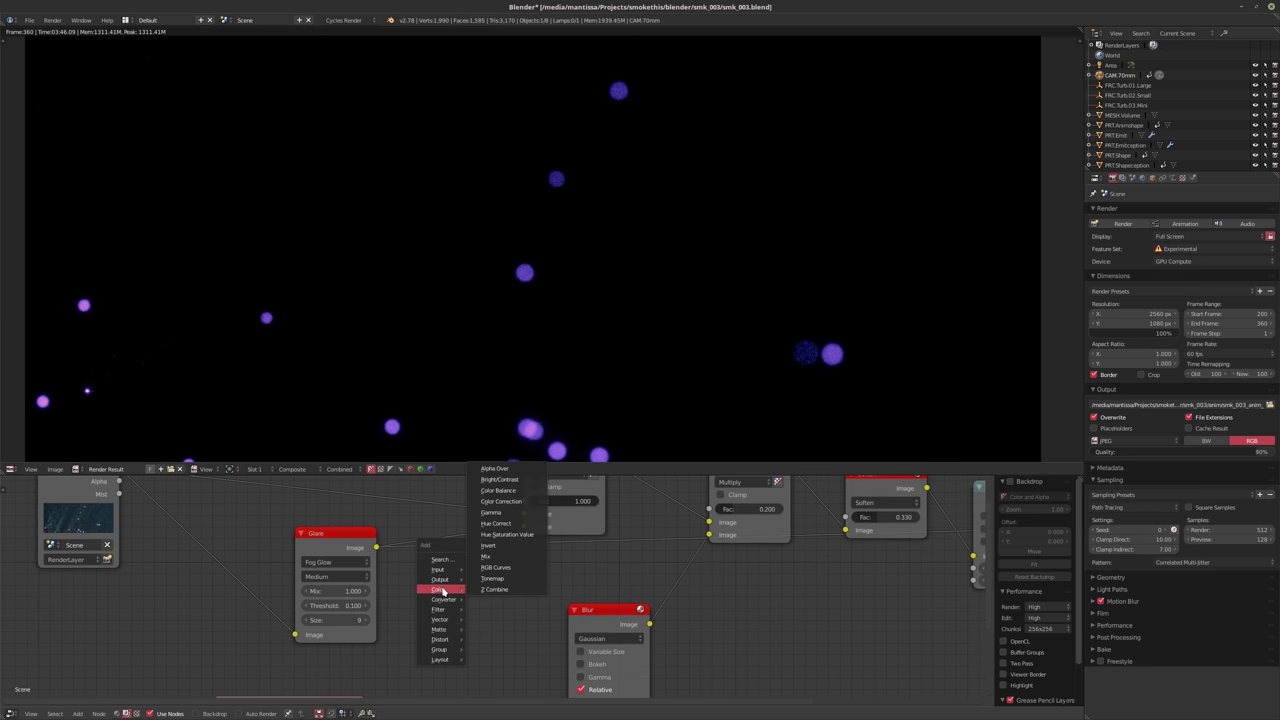
mouse_move(442, 614)
left_click(338, 605)
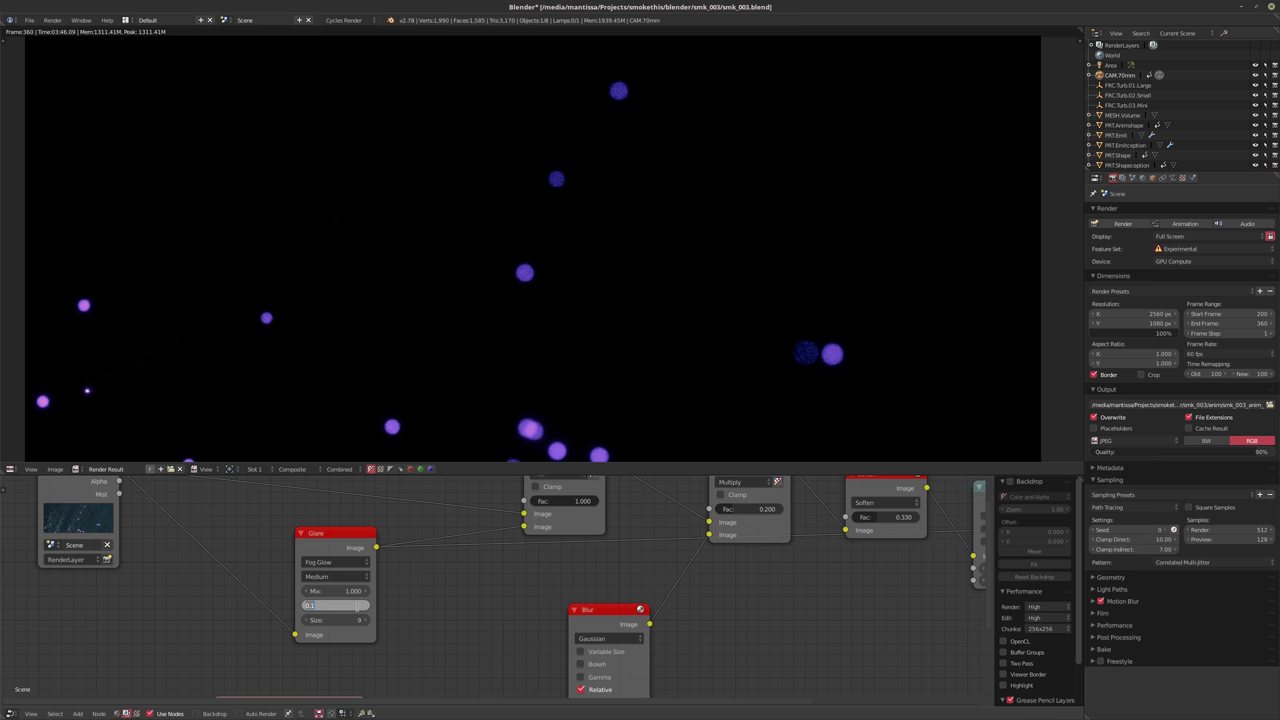
key("Return")
scroll(475, 585, "up", 1, "shift")
key("shift+s")
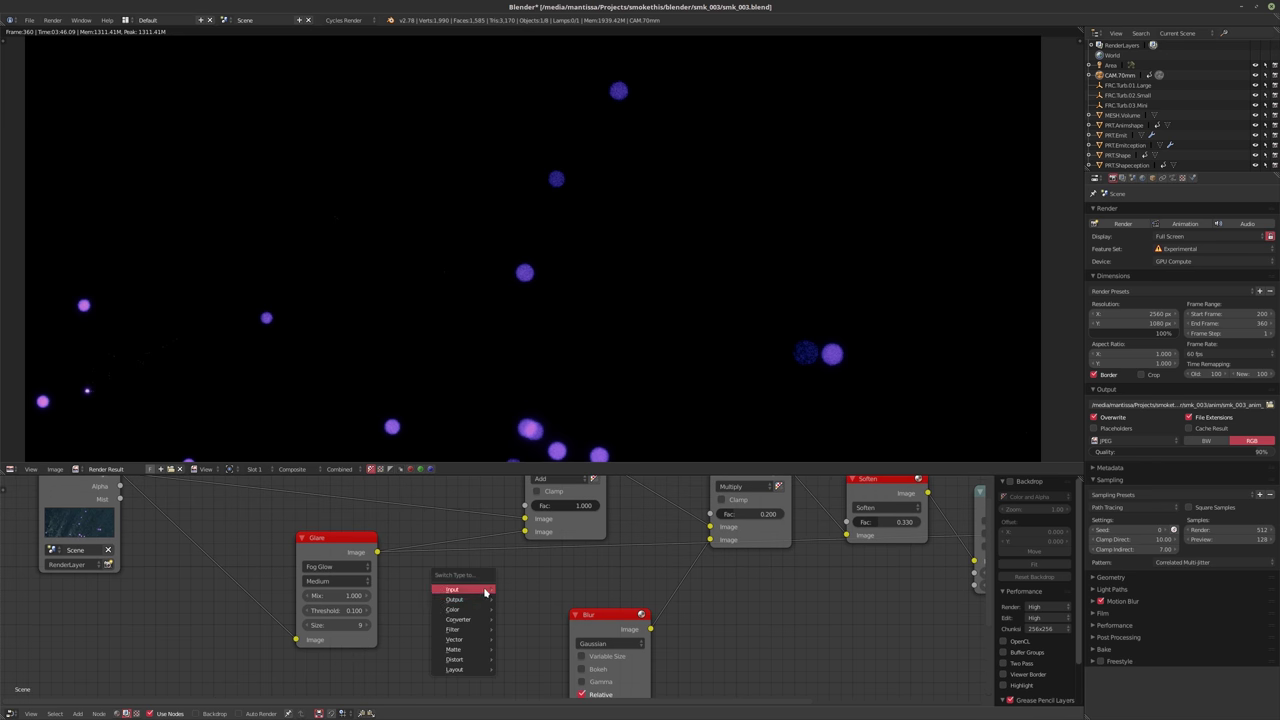
key("Escape")
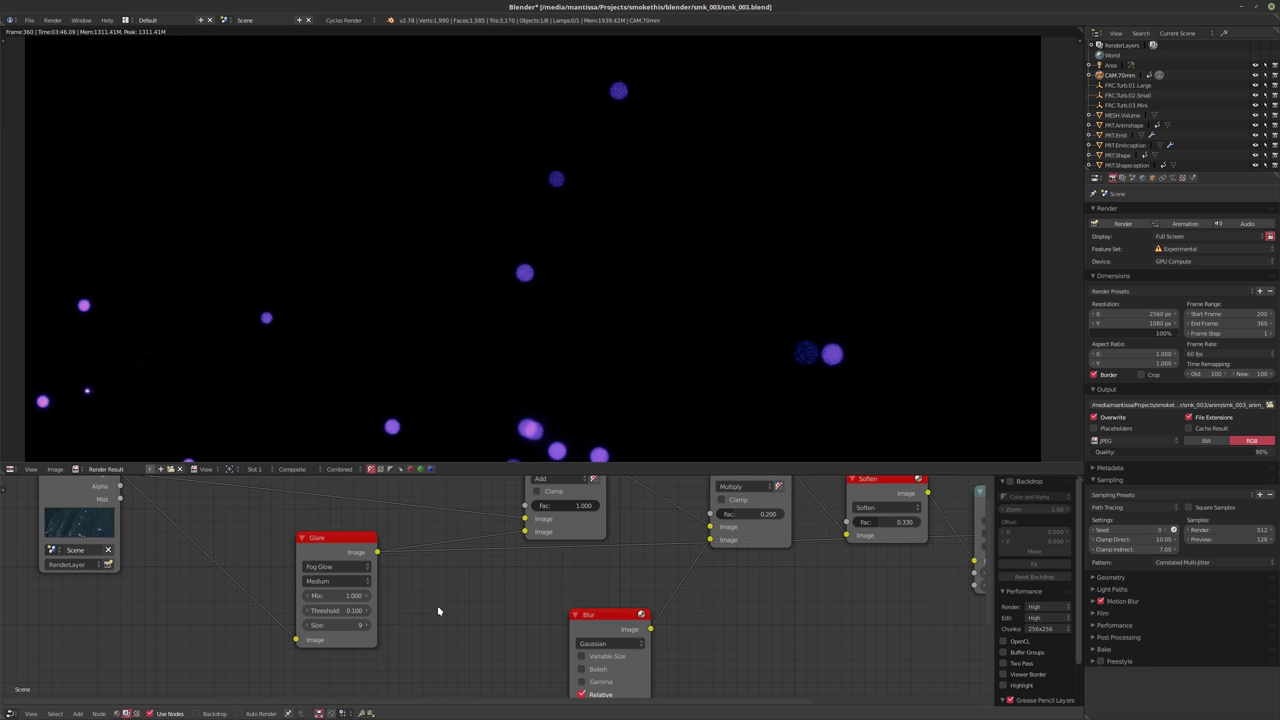
Add a Directional Blur node and insert it on the link between Glare and Composite
key("shift+a")
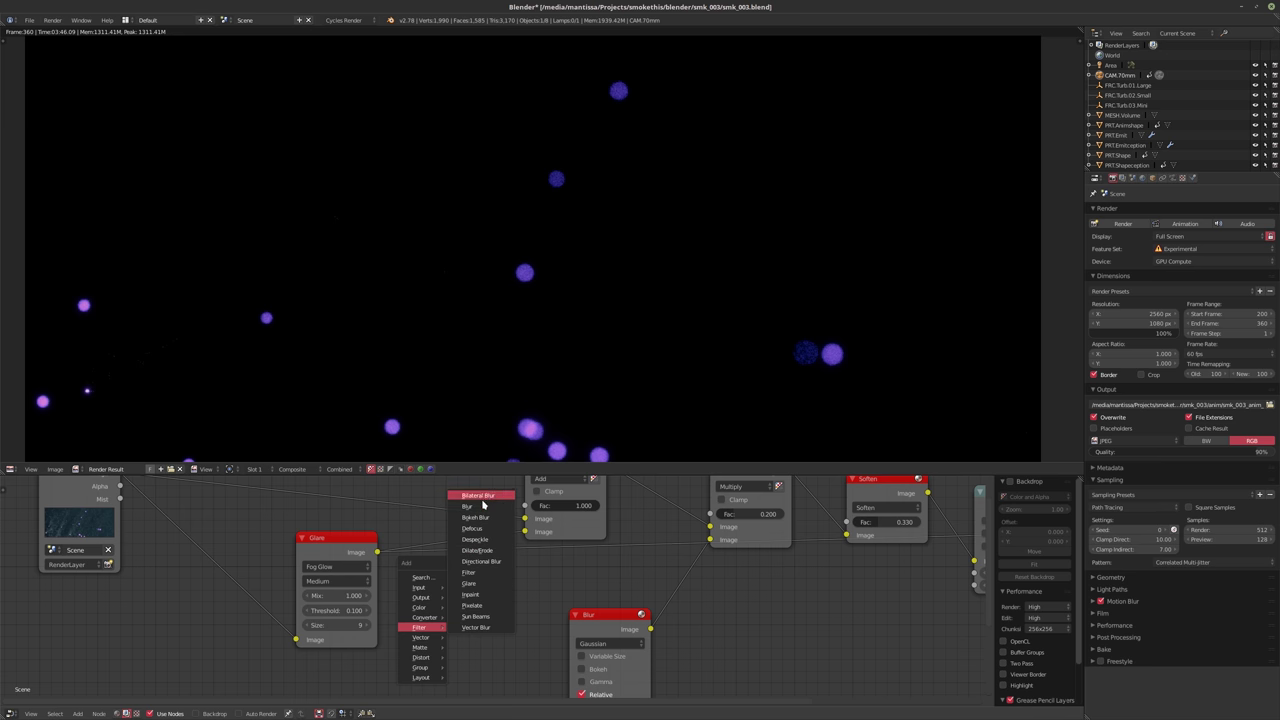
left_click(481, 561)
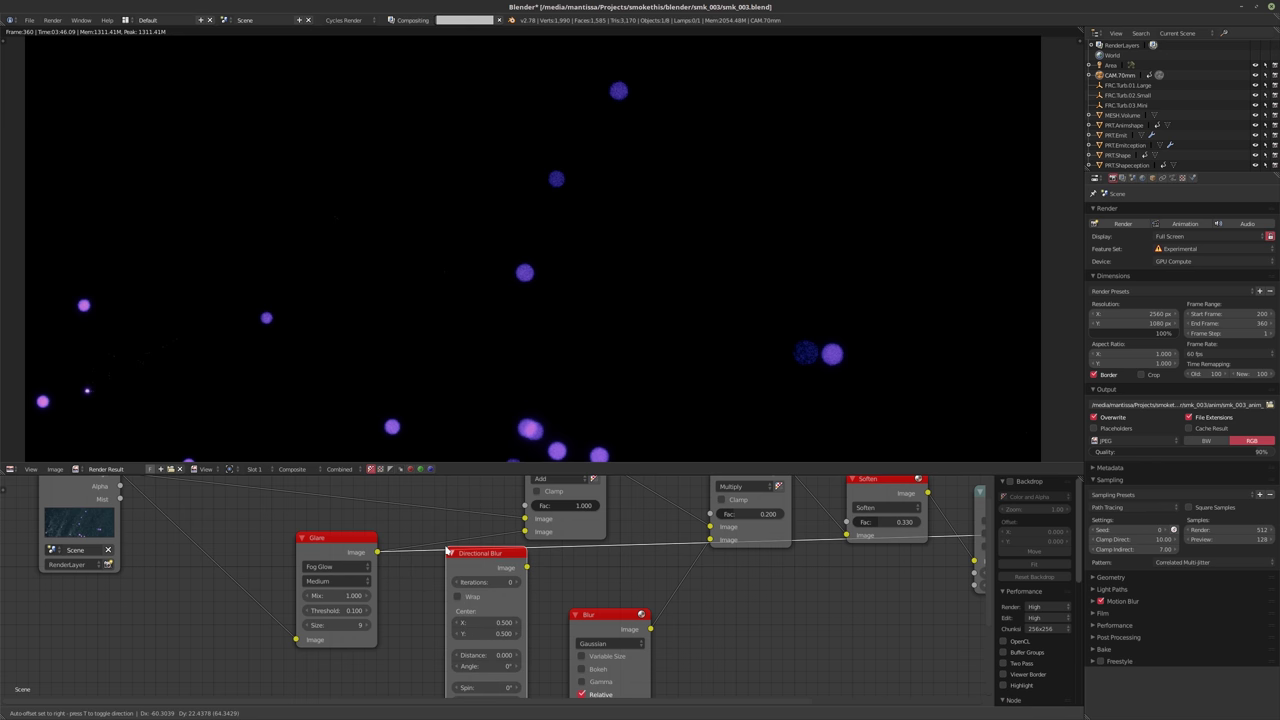
left_click(505, 585)
scroll(505, 585, "down", 2, "shift")
scroll(475, 600, "up", 1)
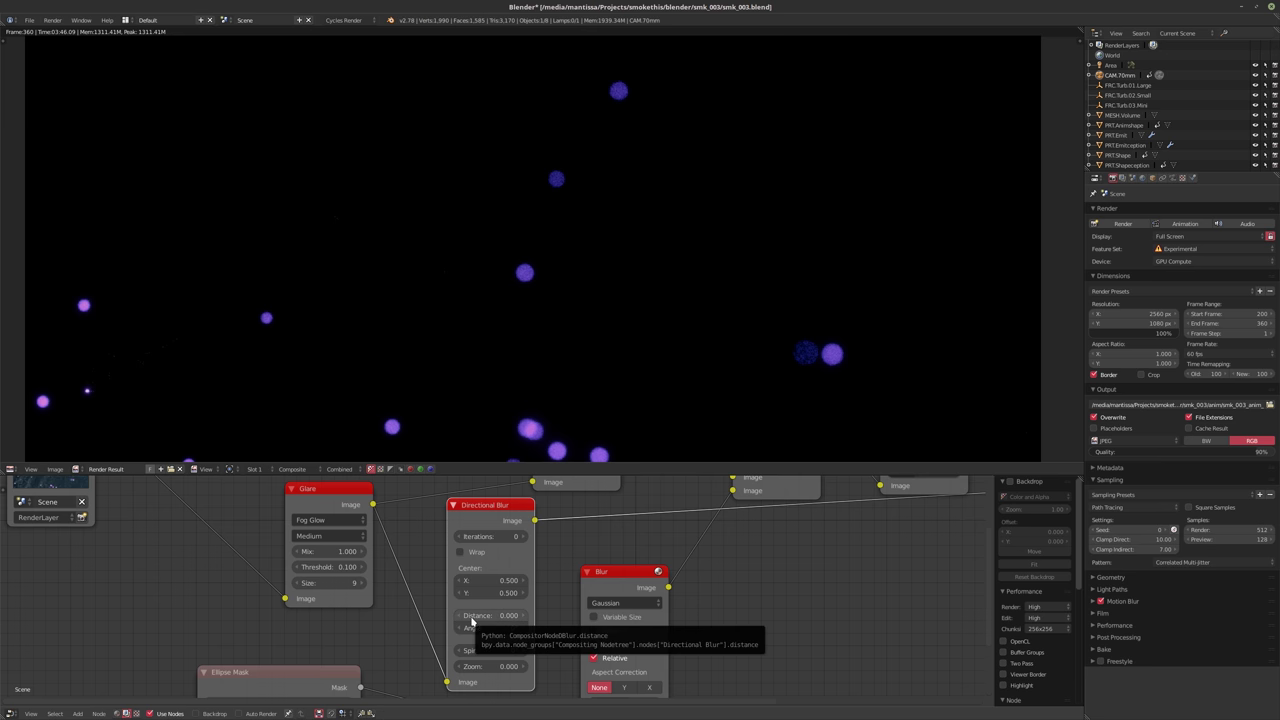
Set the Directional Blur node's distance to 0.25
left_click(494, 621)
type("0.25")
key("Return")
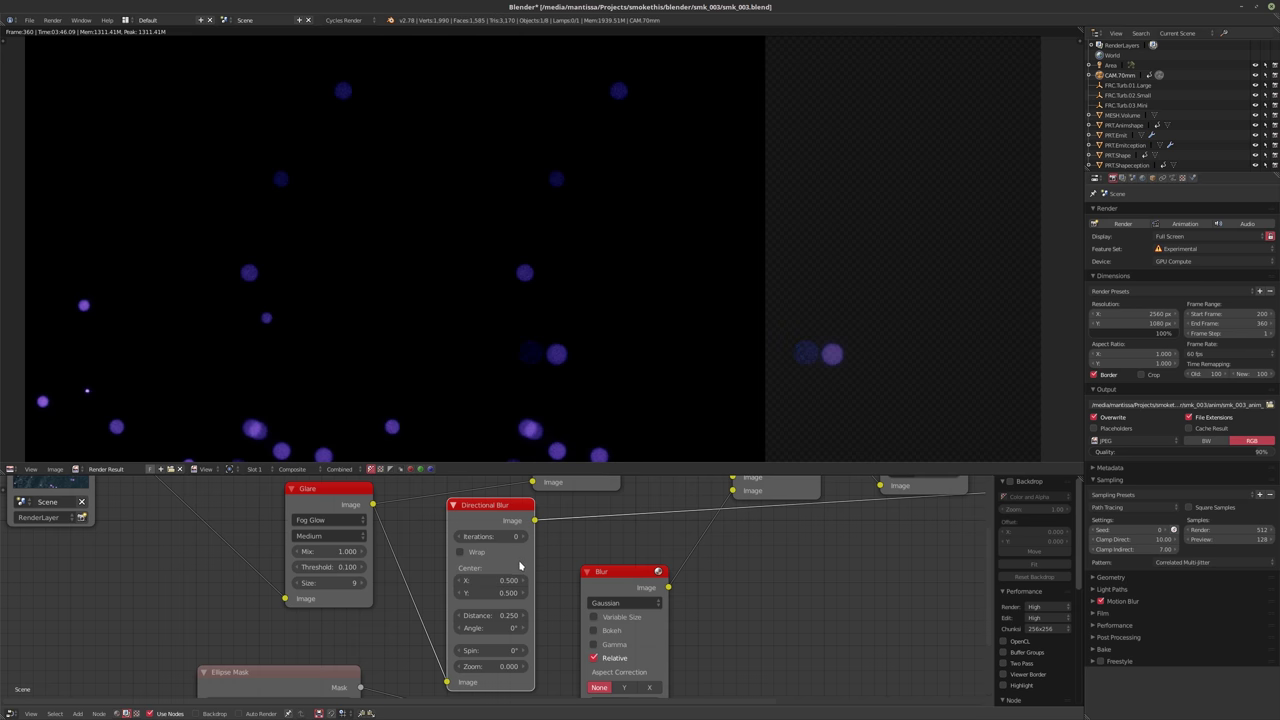
middle_click_drag(520, 567, 494, 565)
double_click(460, 611)
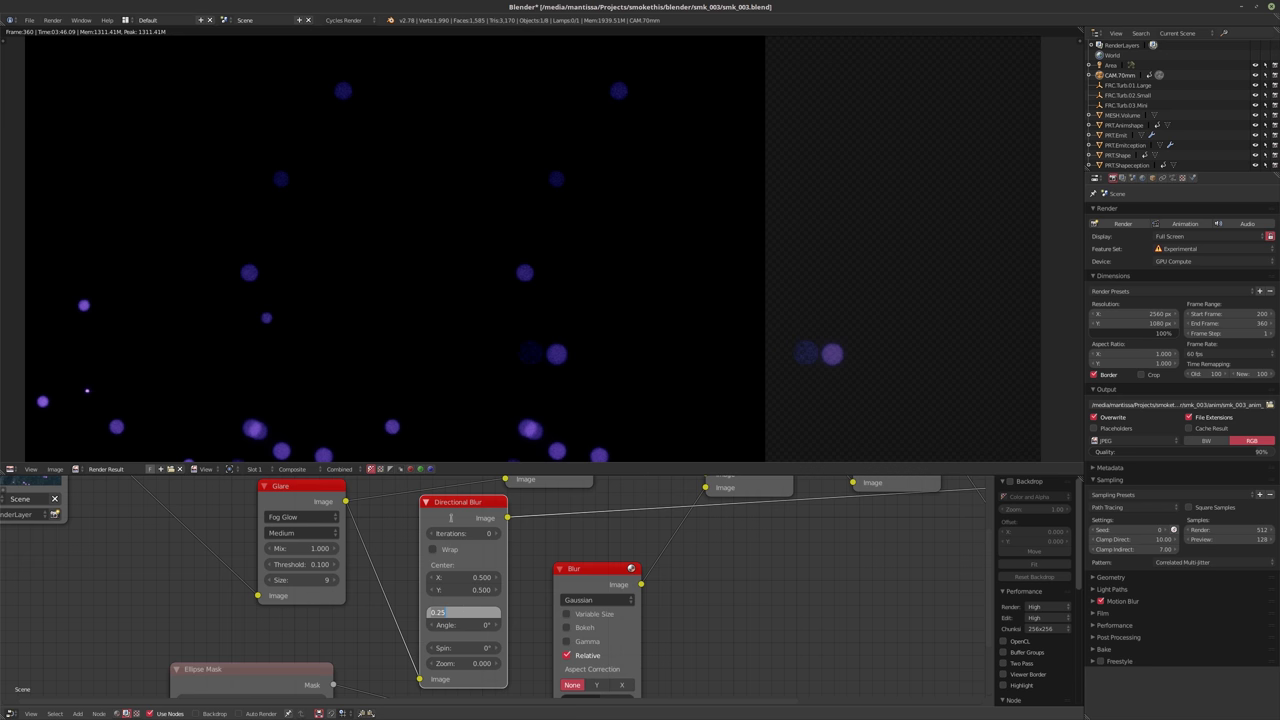
key("Return")
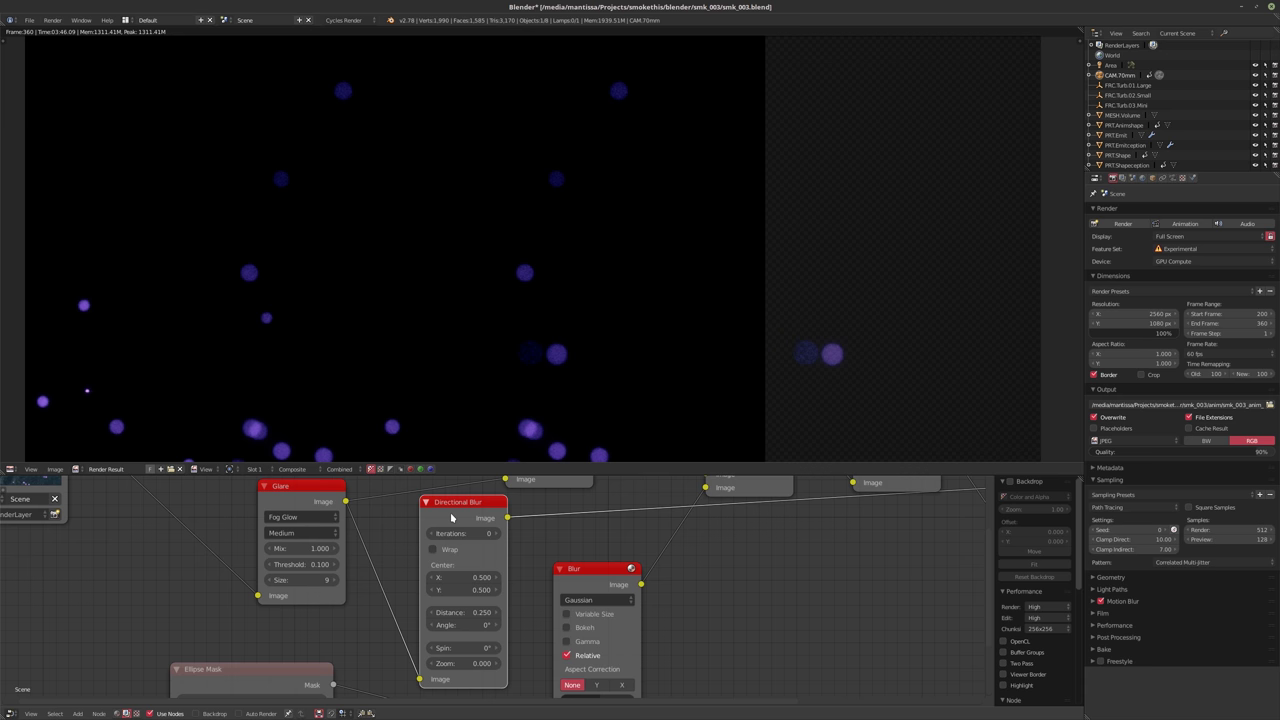
Switch the Directional Blur node's type to Vector Blur
key("shift+s")
mouse_move(440, 520)
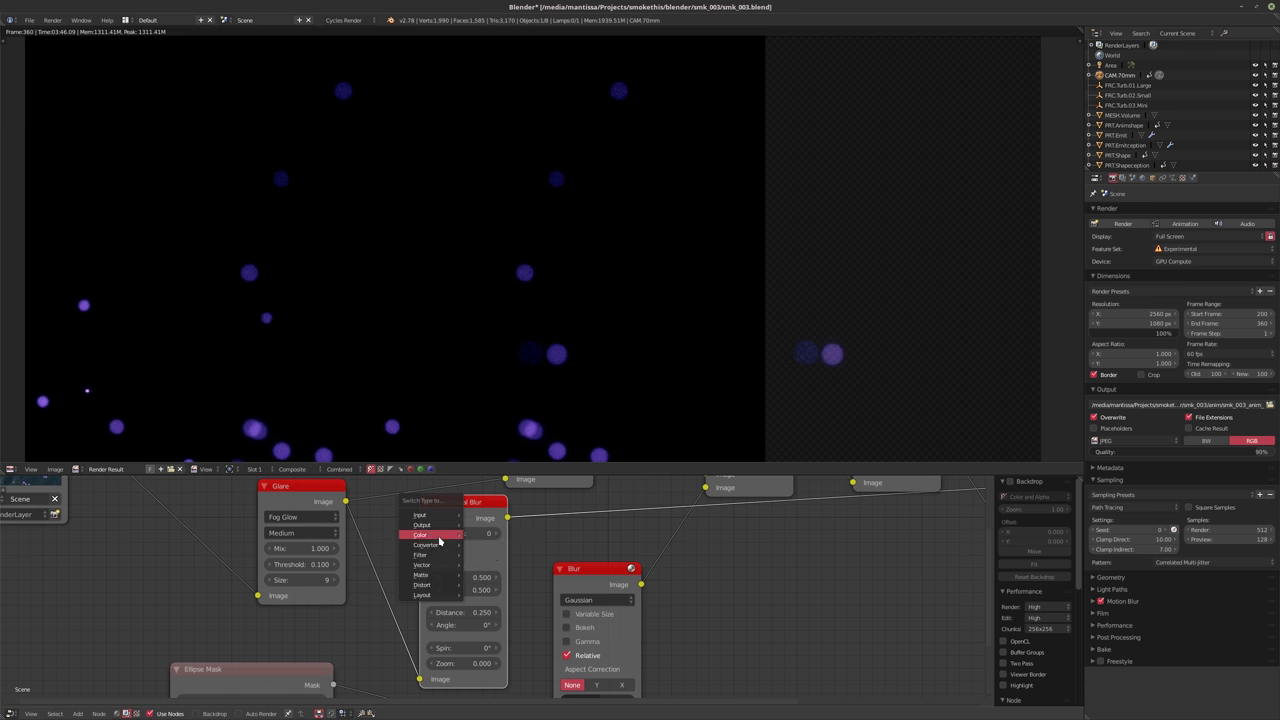
mouse_move(440, 553)
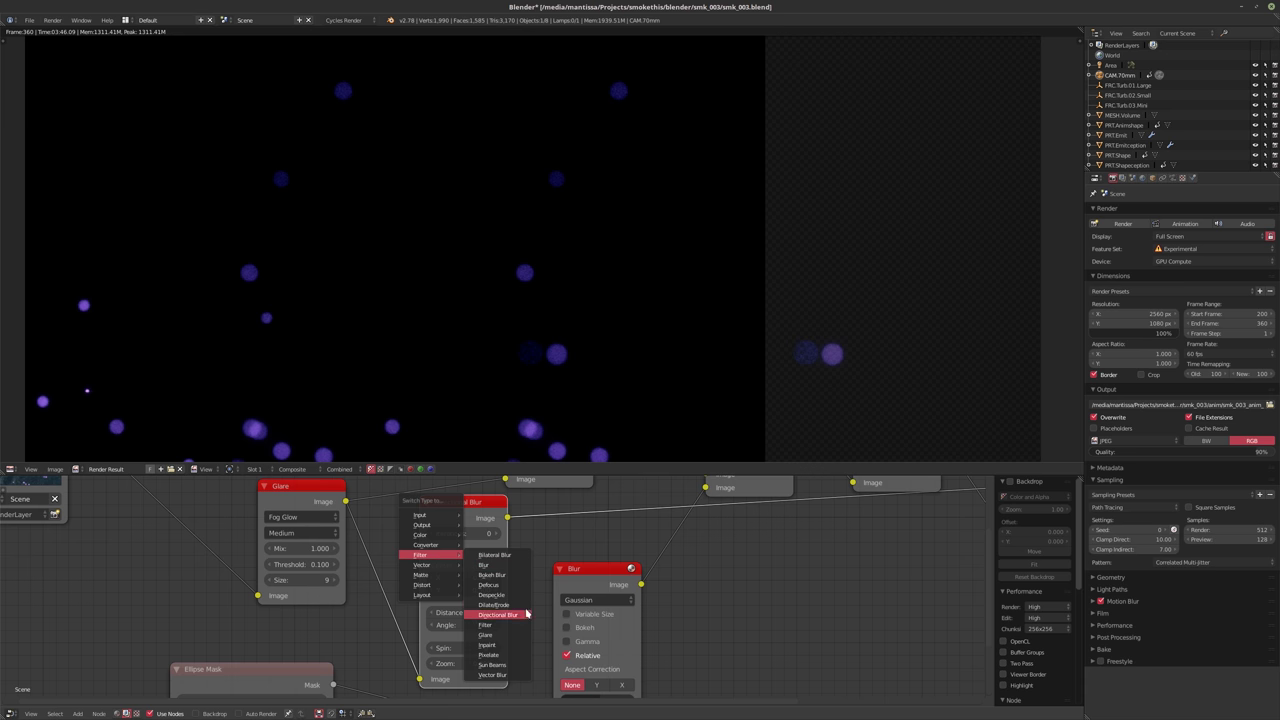
left_click(511, 675)
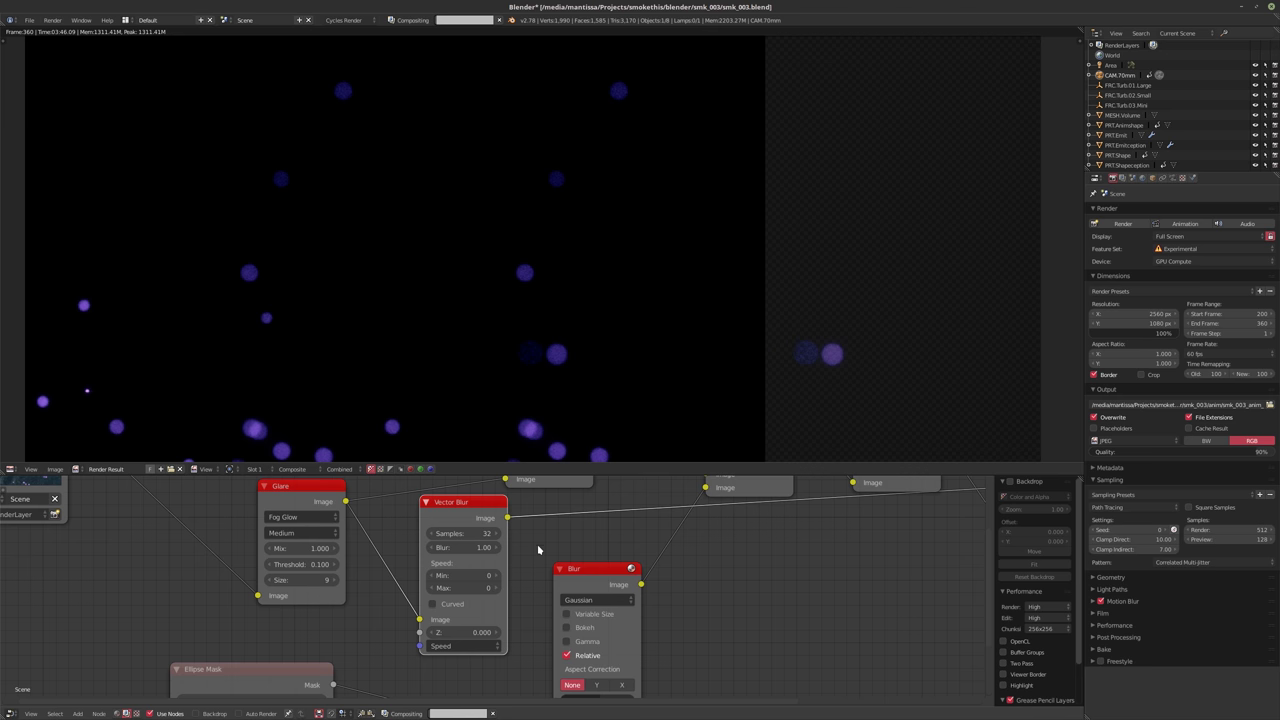
middle_click_drag(483, 517, 473, 523)
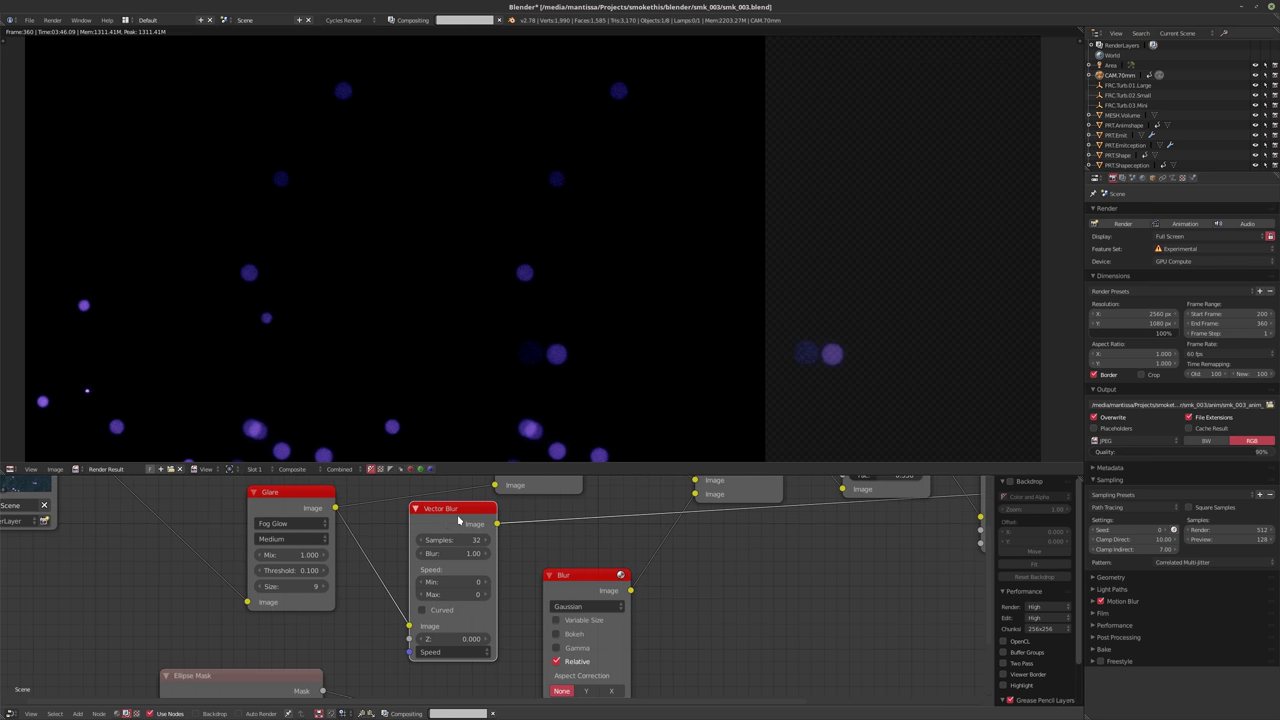
left_click_drag(473, 523, 474, 535)
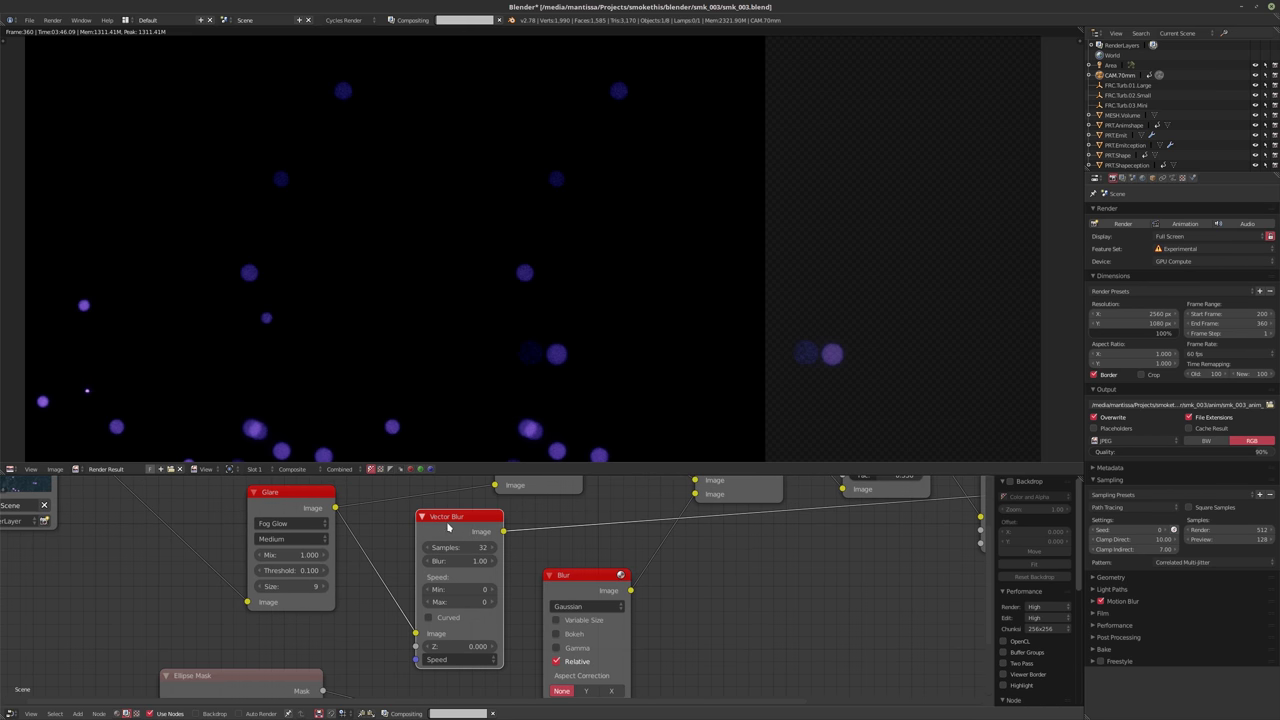
Switch the Vector Blur node to a Blur node, enable Relative and set its X size to 25%
key("shift+s")
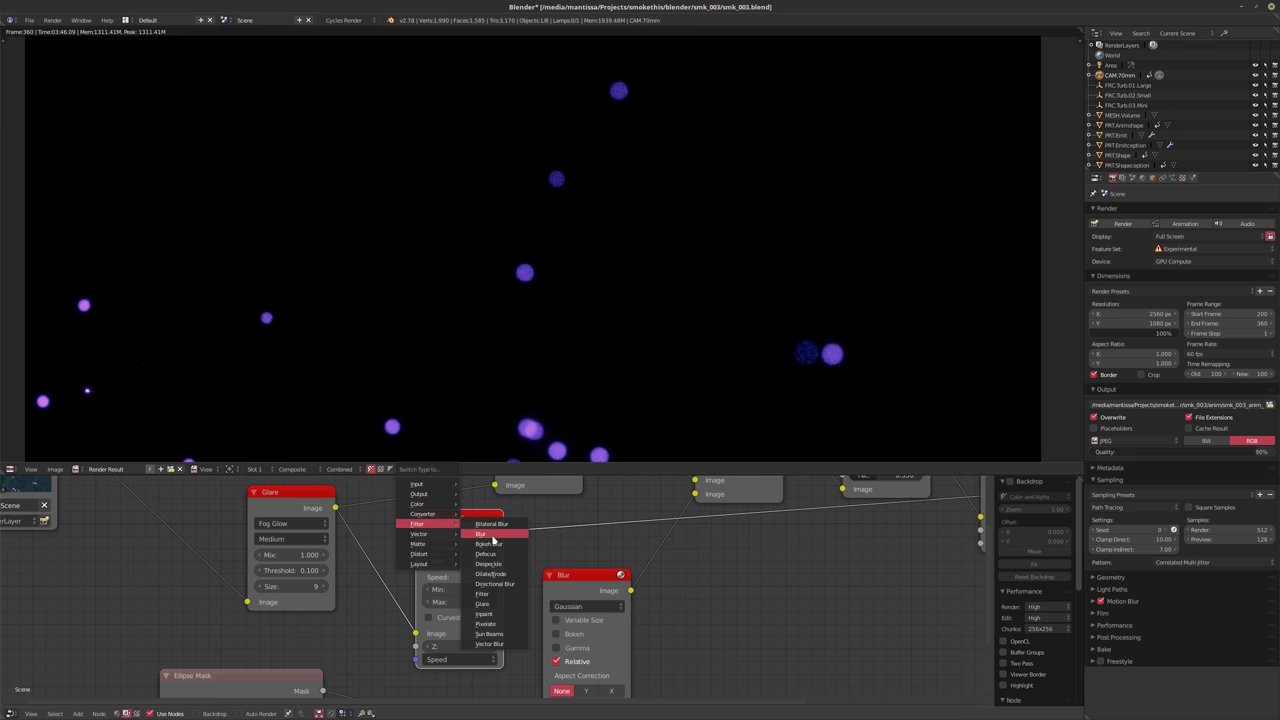
left_click(481, 534)
middle_click_drag(560, 572, 551, 553)
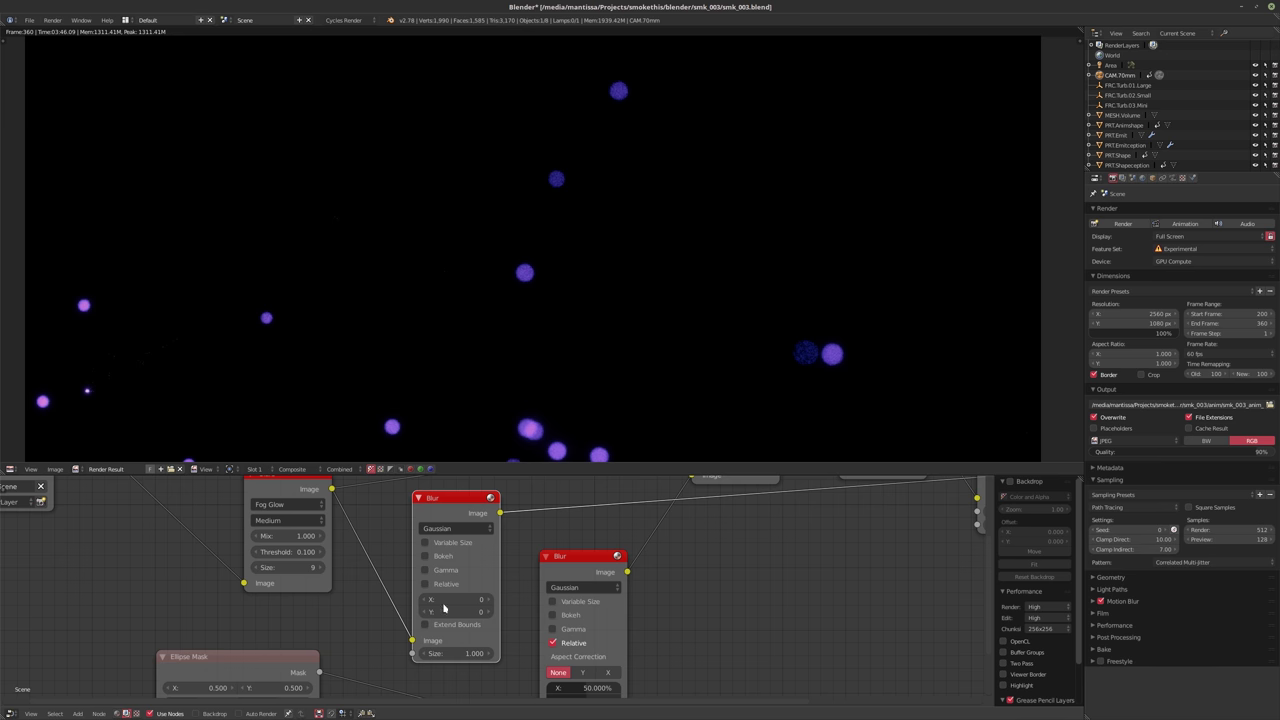
key("Return")
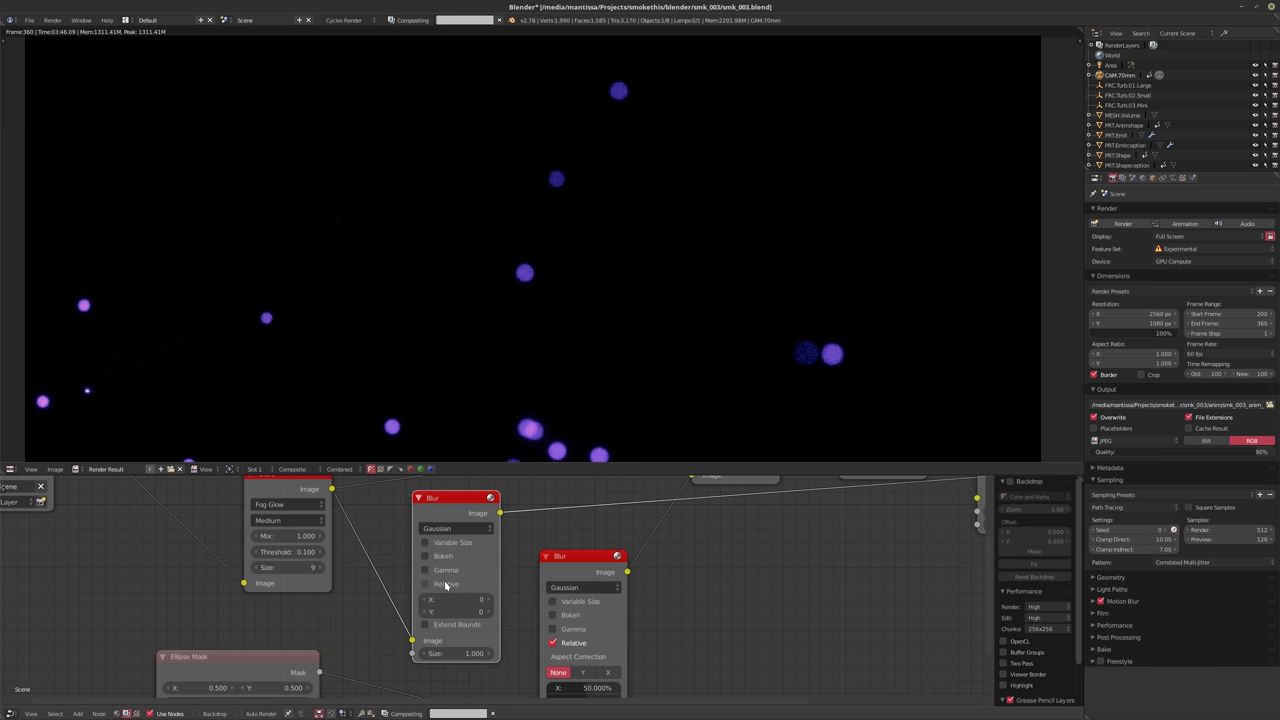
left_click(444, 585)
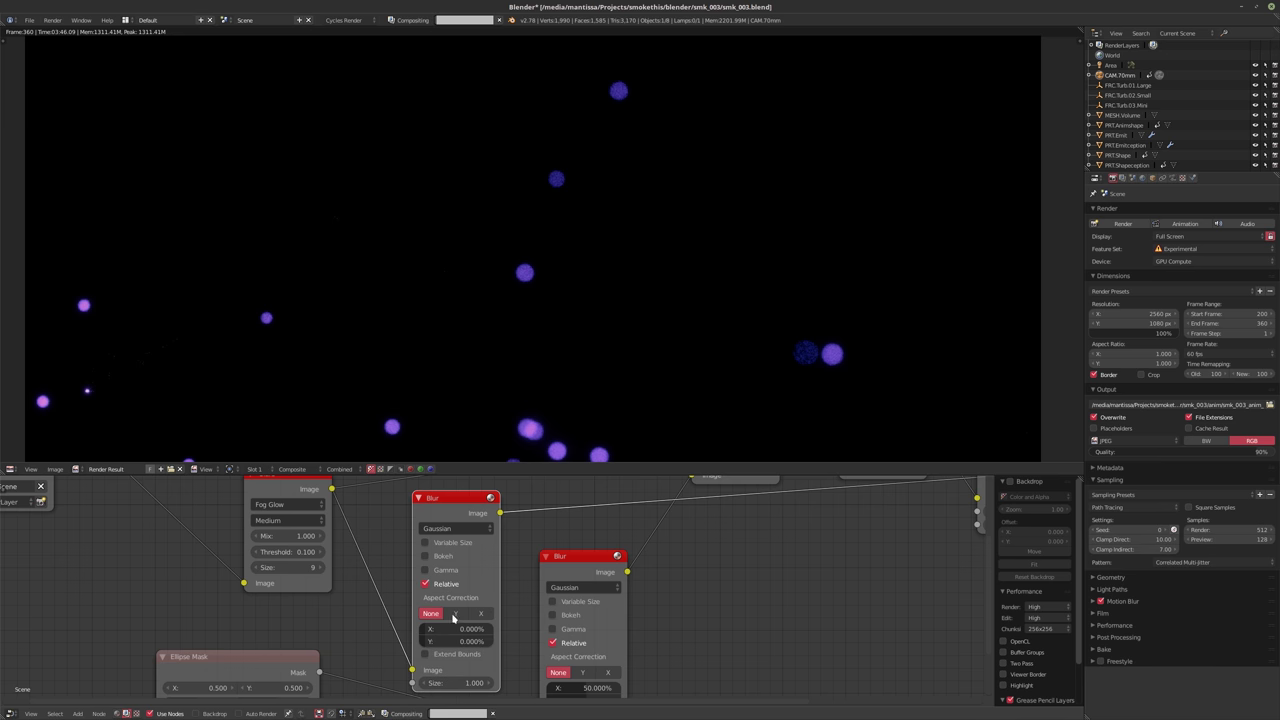
double_click(459, 628)
type("25")
key("Return")
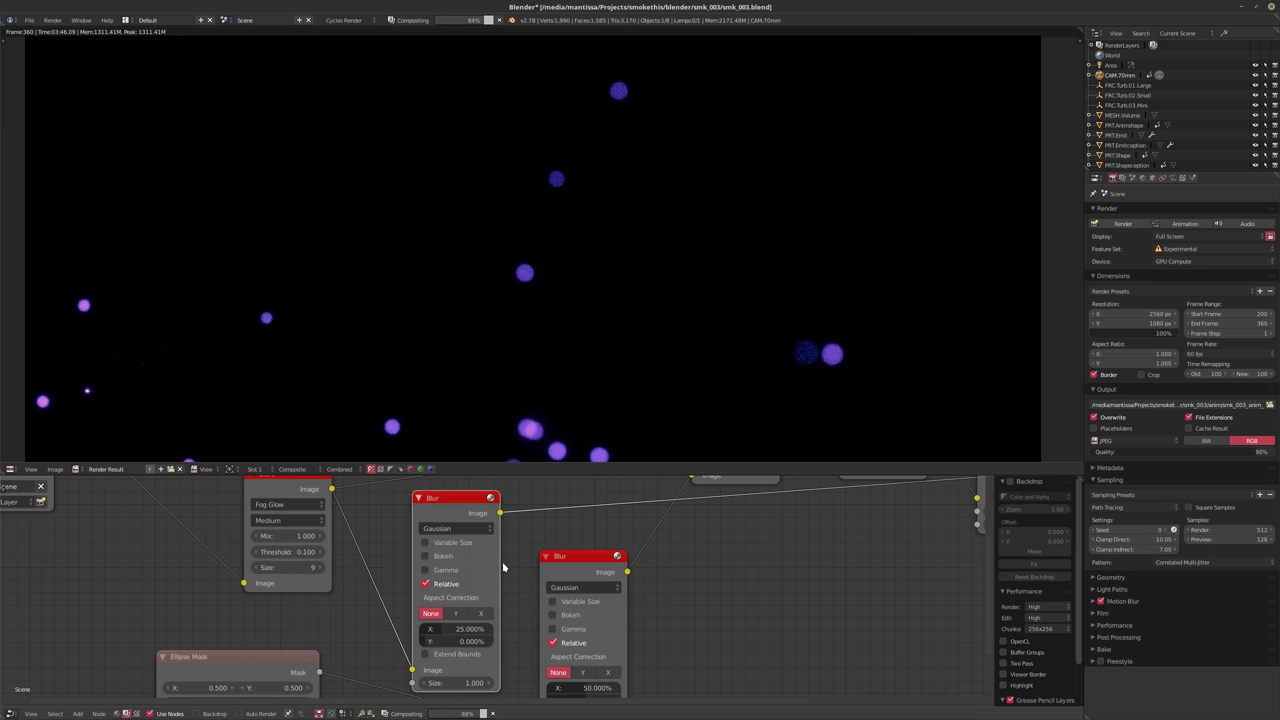
Add a Color Correction node and insert it between the Glare and the new Blur node
scroll(495, 575, "down", 2)
scroll(489, 605, "down", 1)
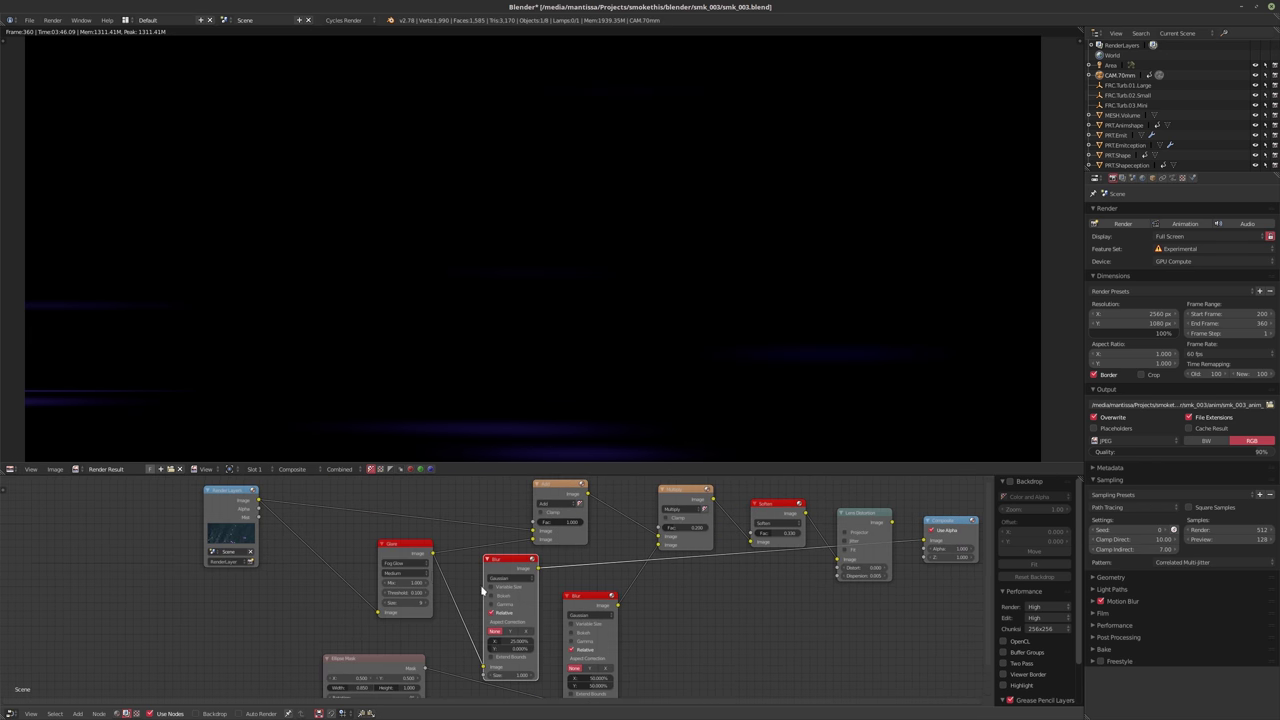
scroll(489, 605, "up", 2)
left_click_drag(406, 545, 353, 530)
key("shift+a")
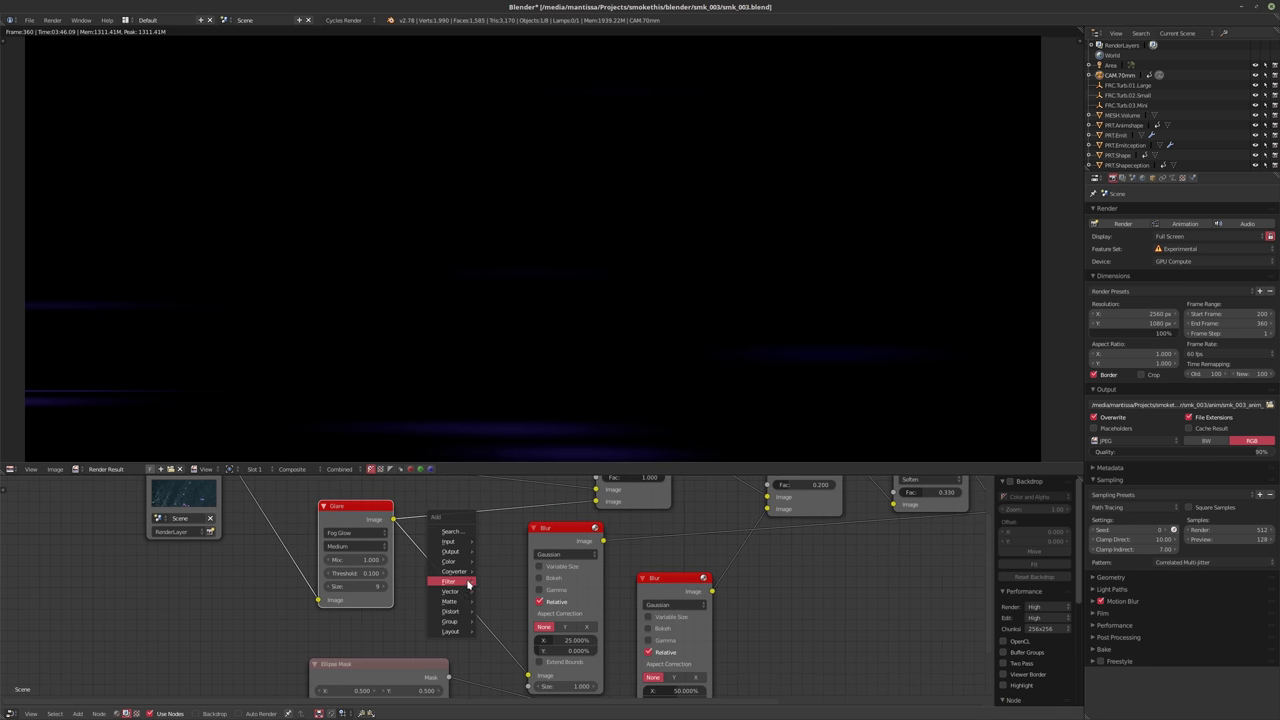
left_click(543, 594)
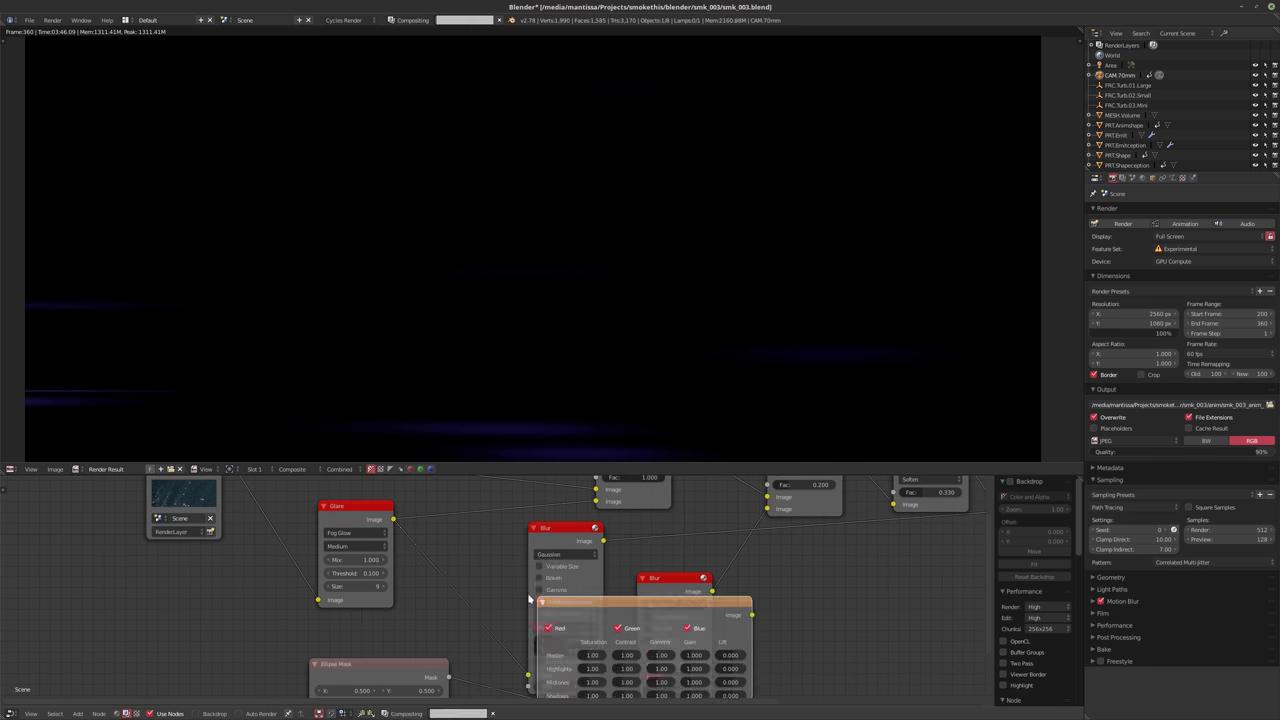
left_click(517, 558)
scroll(517, 558, "down", 1)
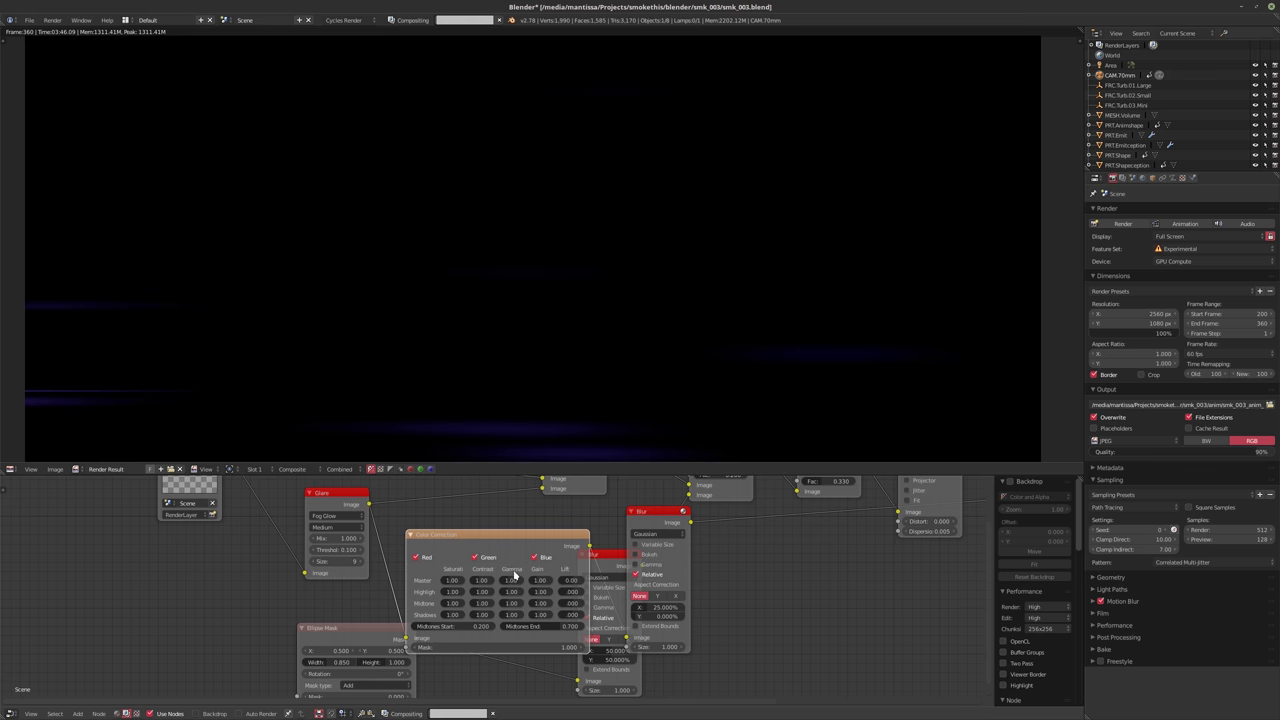
Set the Color Correction node's master gain to 2
middle_click_drag(508, 571, 549, 611)
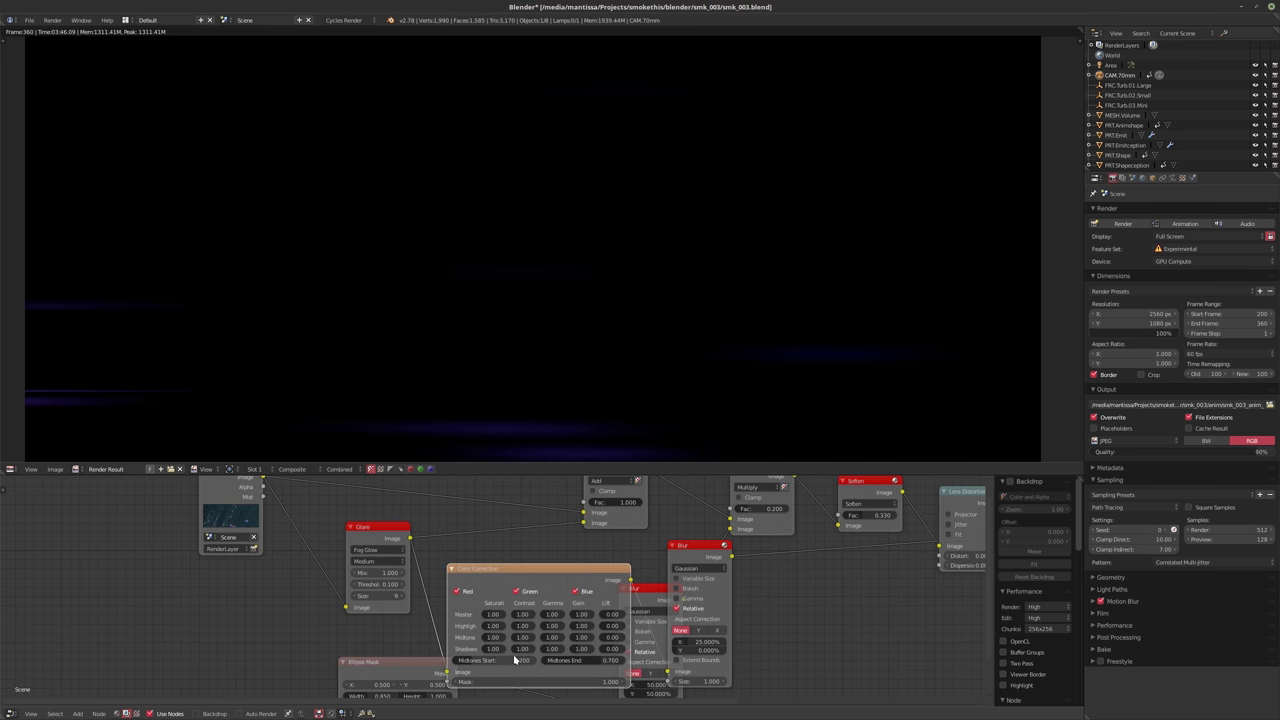
left_click(578, 615)
type("2")
key("Return")
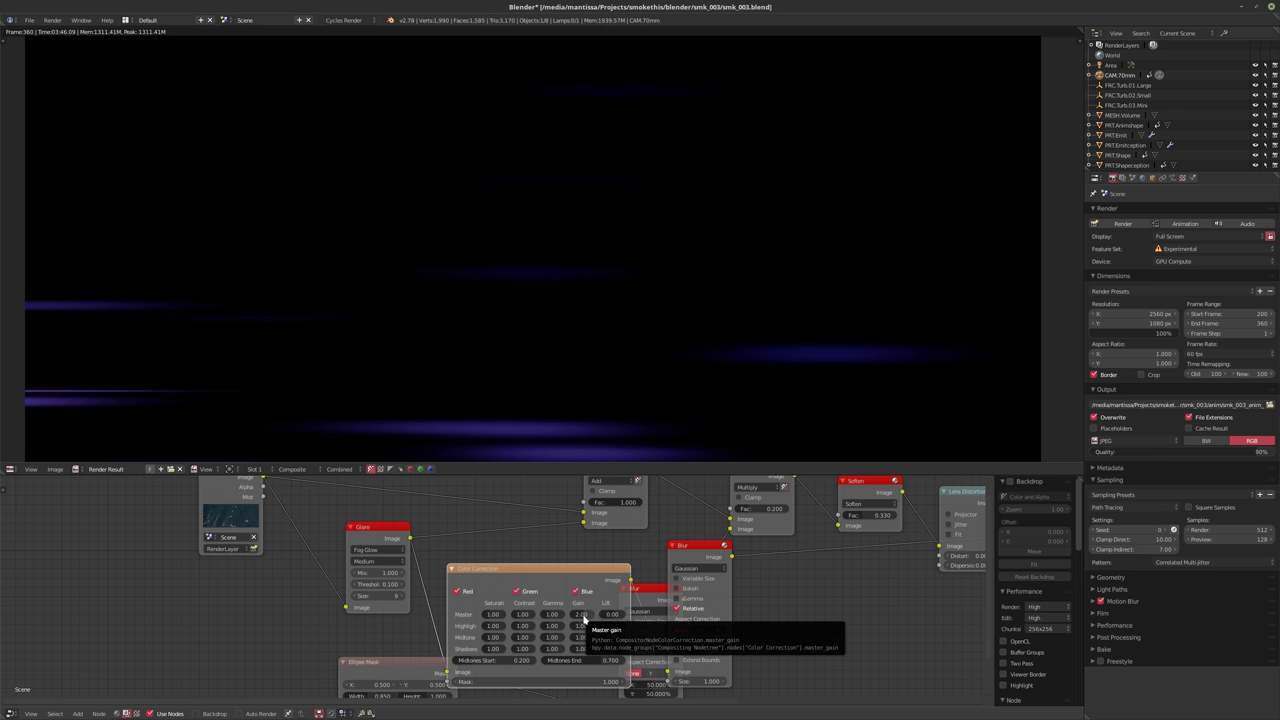
Shift the Lens Distortion, Soften and Multiply nodes towards the Composite node to make room in the chain
scroll(437, 586, "down", 2)
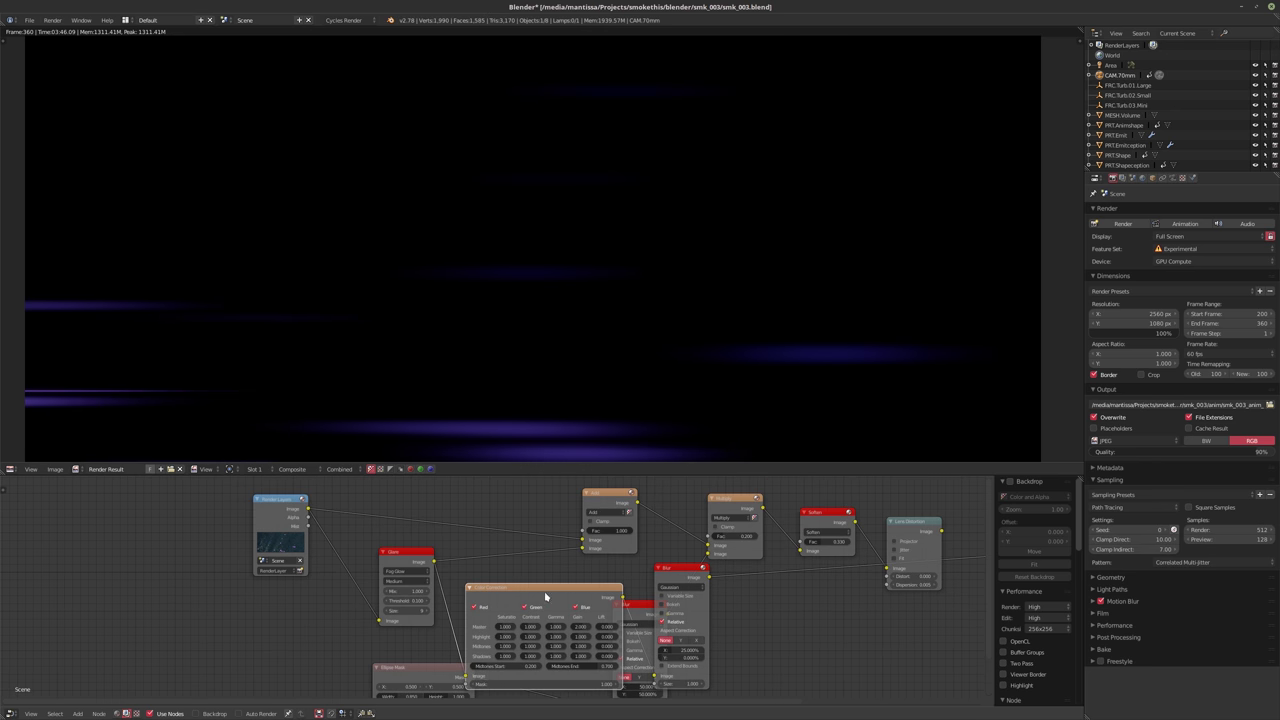
scroll(544, 591, "down", 1)
scroll(785, 609, "right", 3, "ctrl")
scroll(760, 609, "right", 2, "ctrl")
key("shift+a")
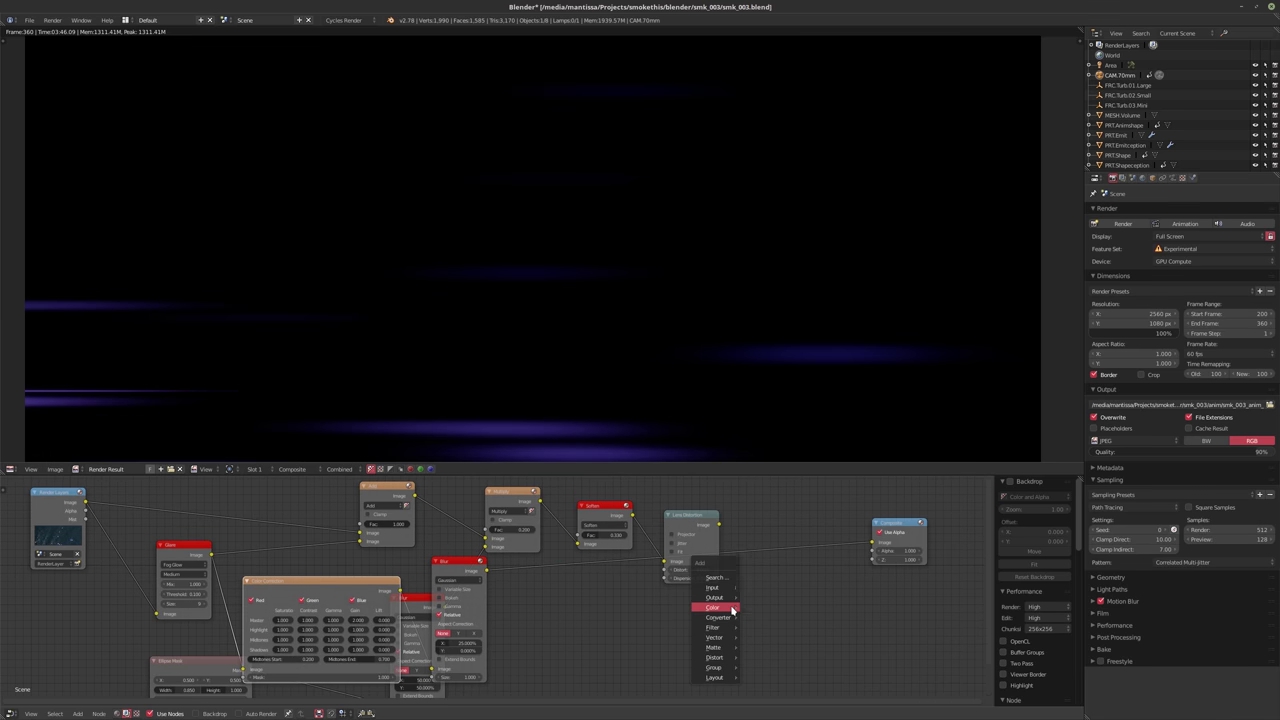
mouse_move(733, 609)
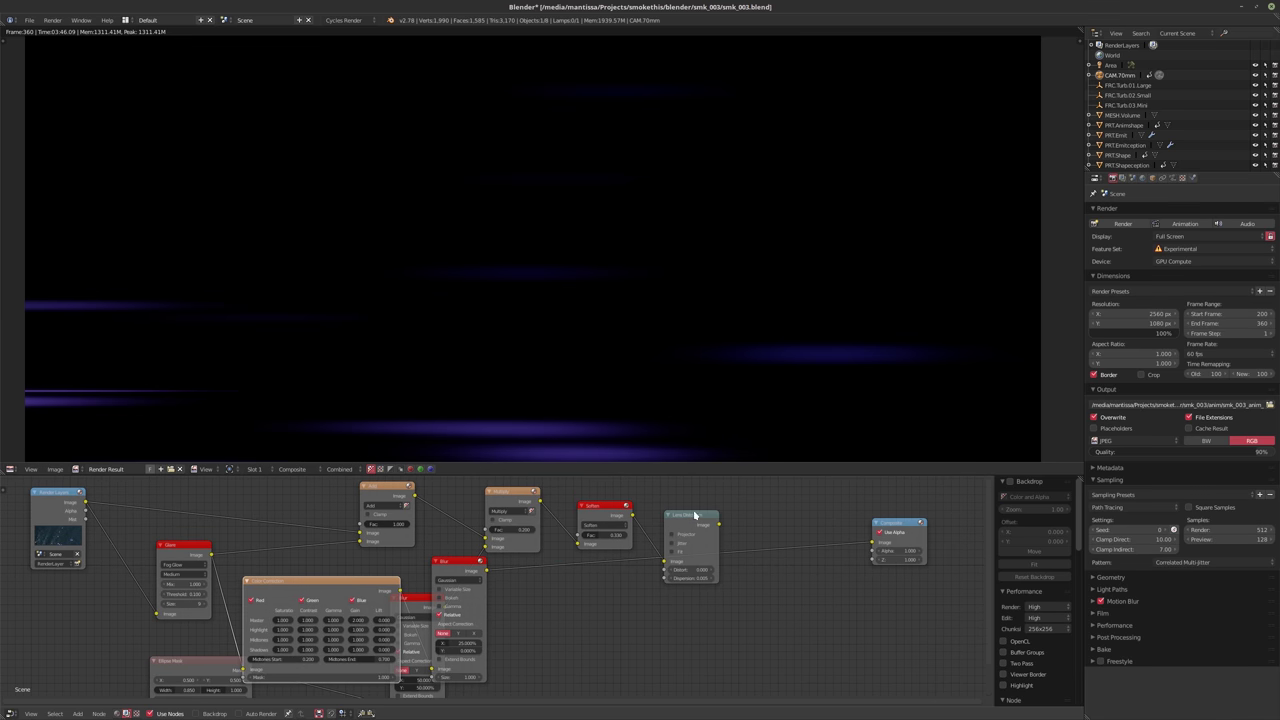
left_click_drag(686, 521, 758, 521)
left_click_drag(601, 513, 677, 513)
left_click_drag(505, 499, 581, 499)
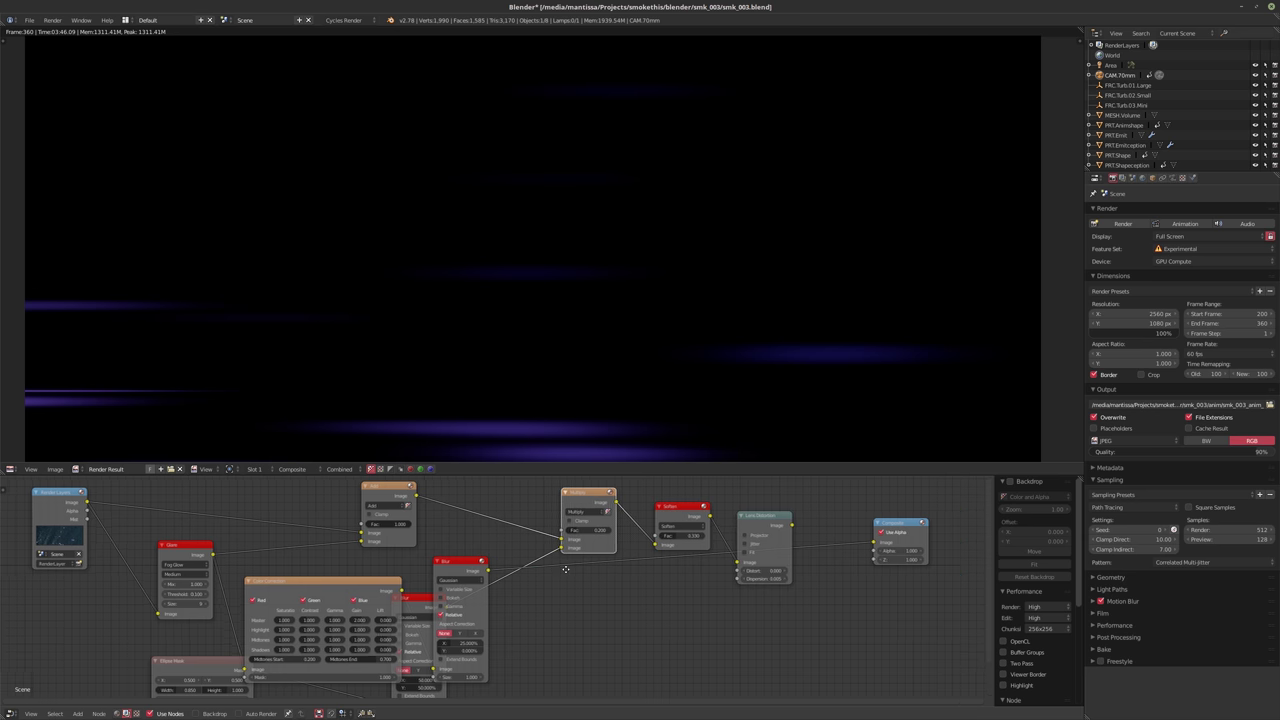
Move the Multiply node back towards the Add node and insert a new Mix node between Multiply and Soften
scroll(553, 601, "left", 1, "ctrl")
middle_click_drag(575, 605, 595, 591)
key("shift+a")
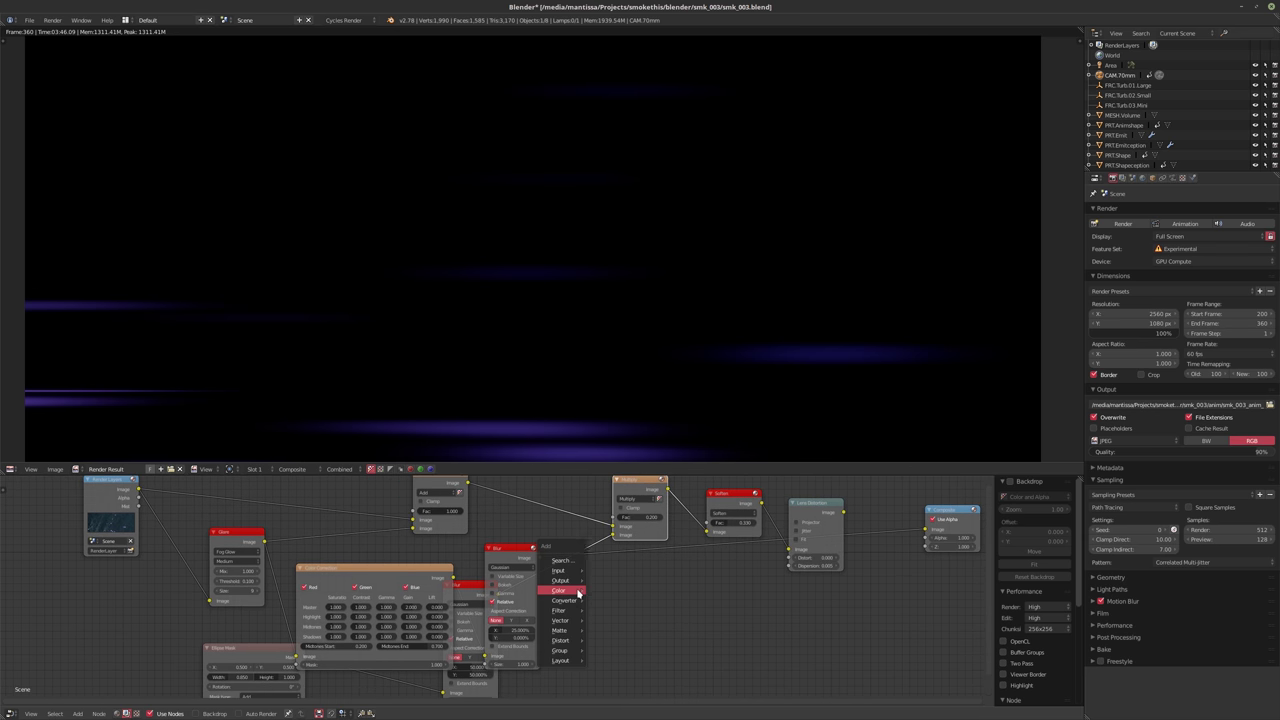
middle_click_drag(826, 663, 784, 688)
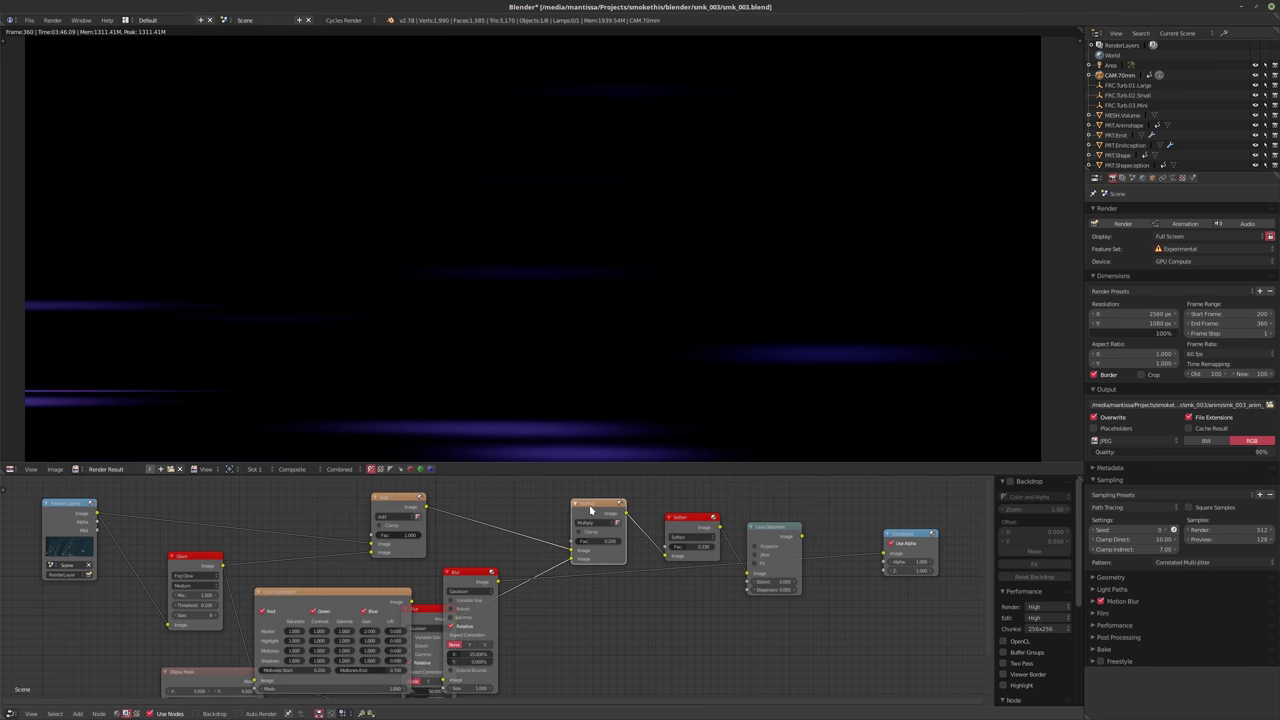
key("g")
left_click(638, 584)
key("shift+a")
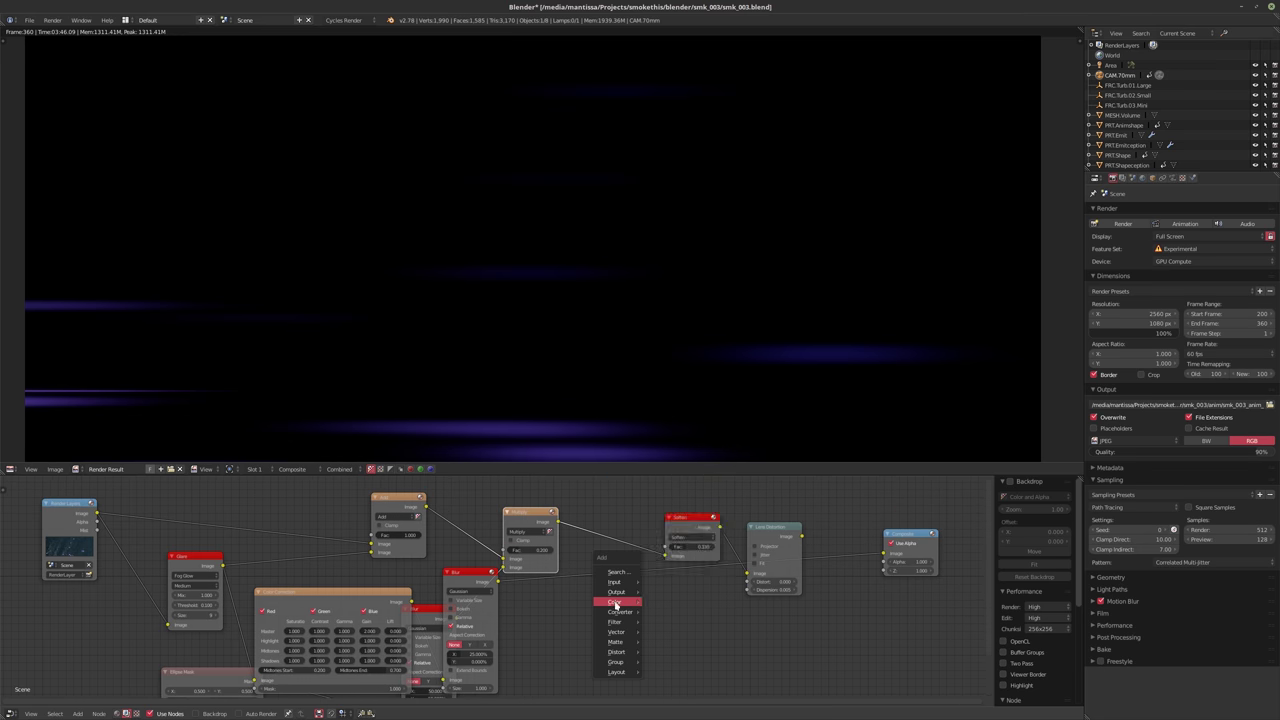
mouse_move(618, 603)
left_click(648, 567)
left_click(640, 530)
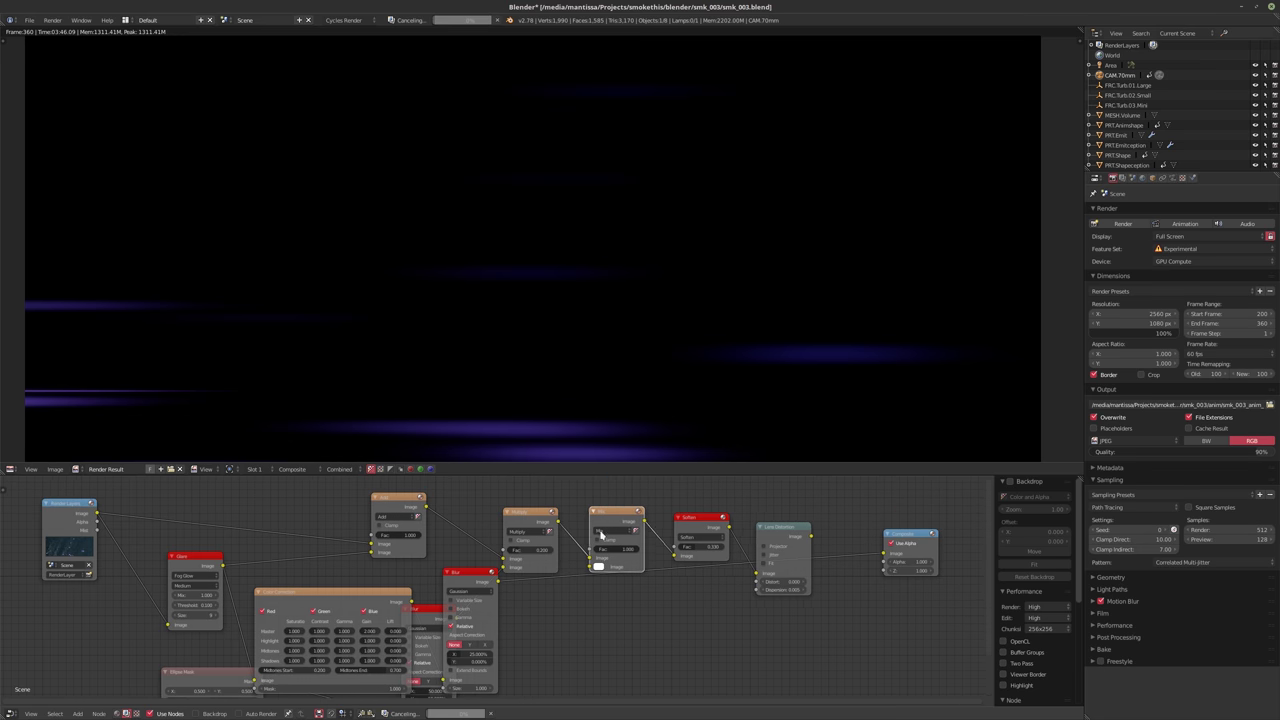
Set the new Mix node's blend type to Add and connect the Color Correction output to its second image input
scroll(650, 527, "up", 2)
left_click(650, 512)
key("Escape")
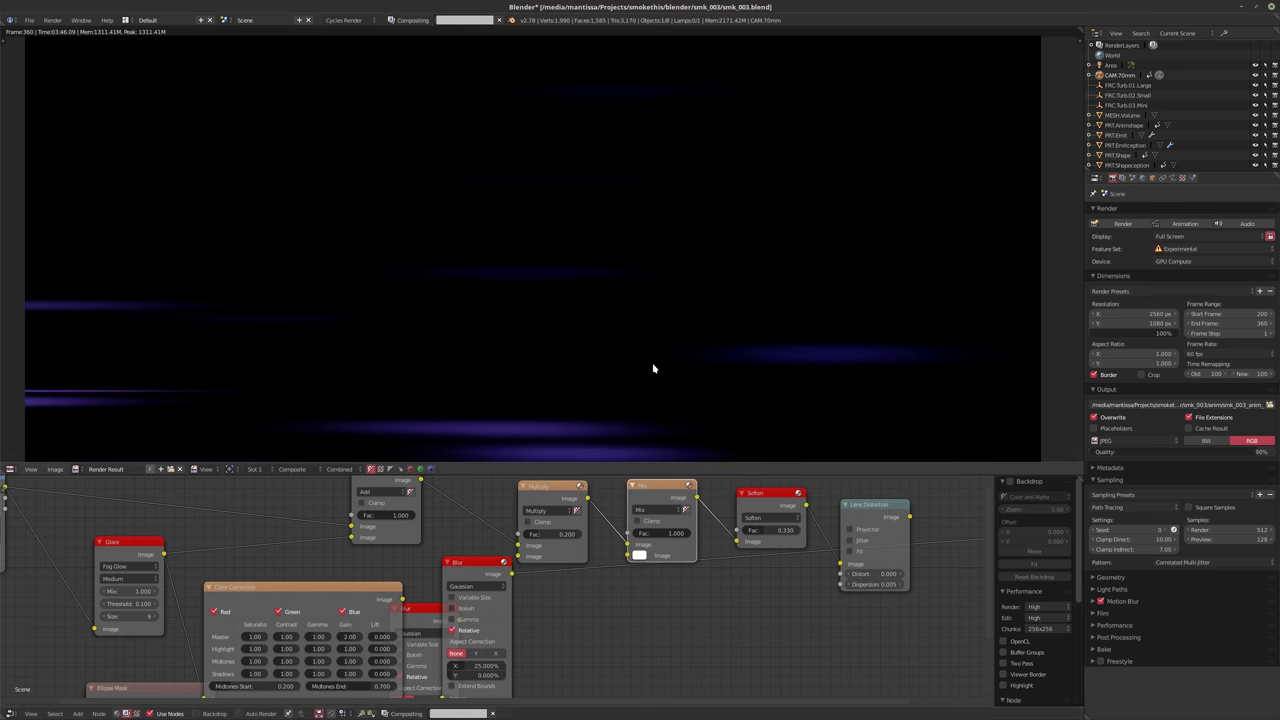
left_click(650, 505)
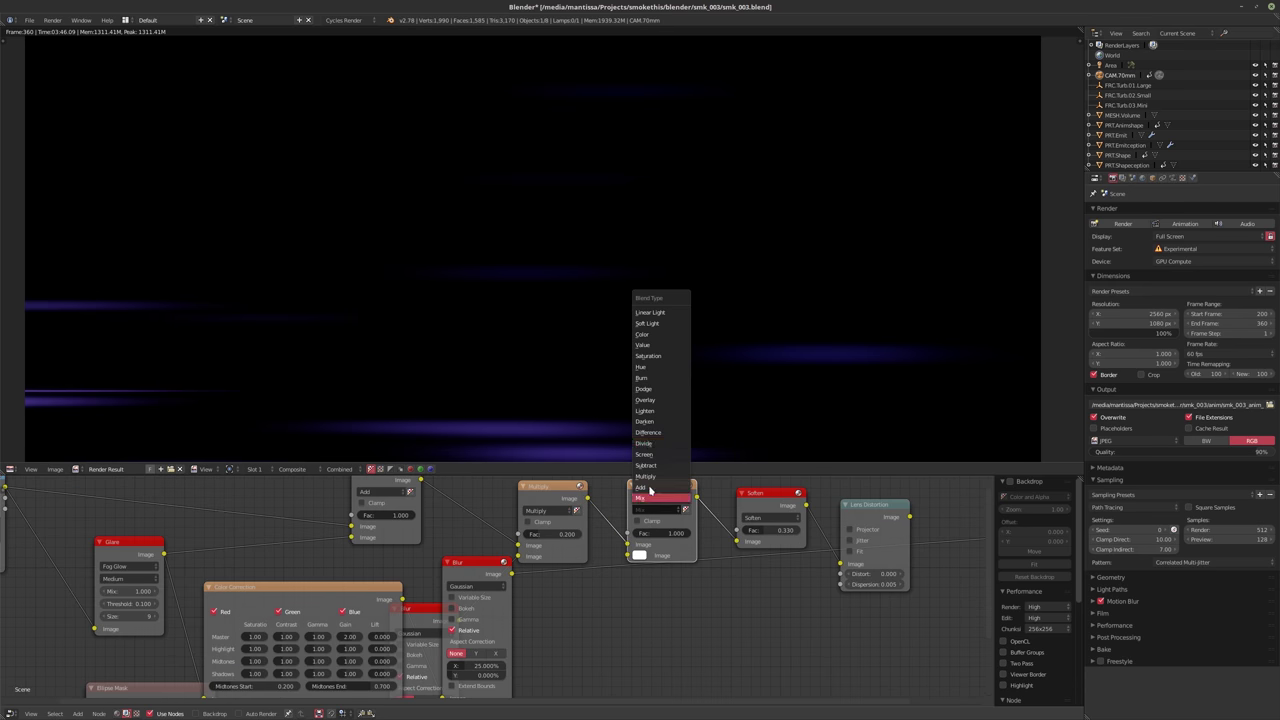
left_click(648, 488)
left_click_drag(401, 600, 627, 555)
Spread out the overlapping Blur and Ellipse Mask nodes and collapse the Color Correction node
scroll(627, 560, "down", 2, "shift")
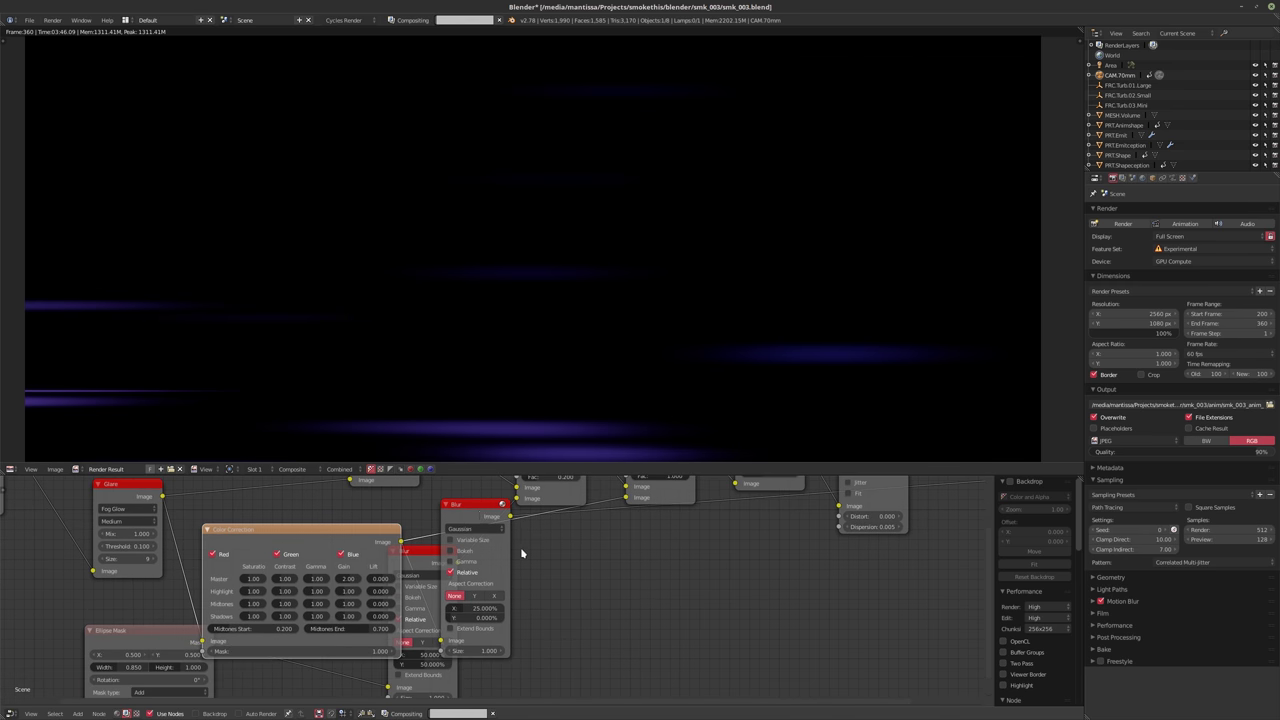
left_click_drag(482, 517, 698, 577)
scroll(528, 577, "down", 4)
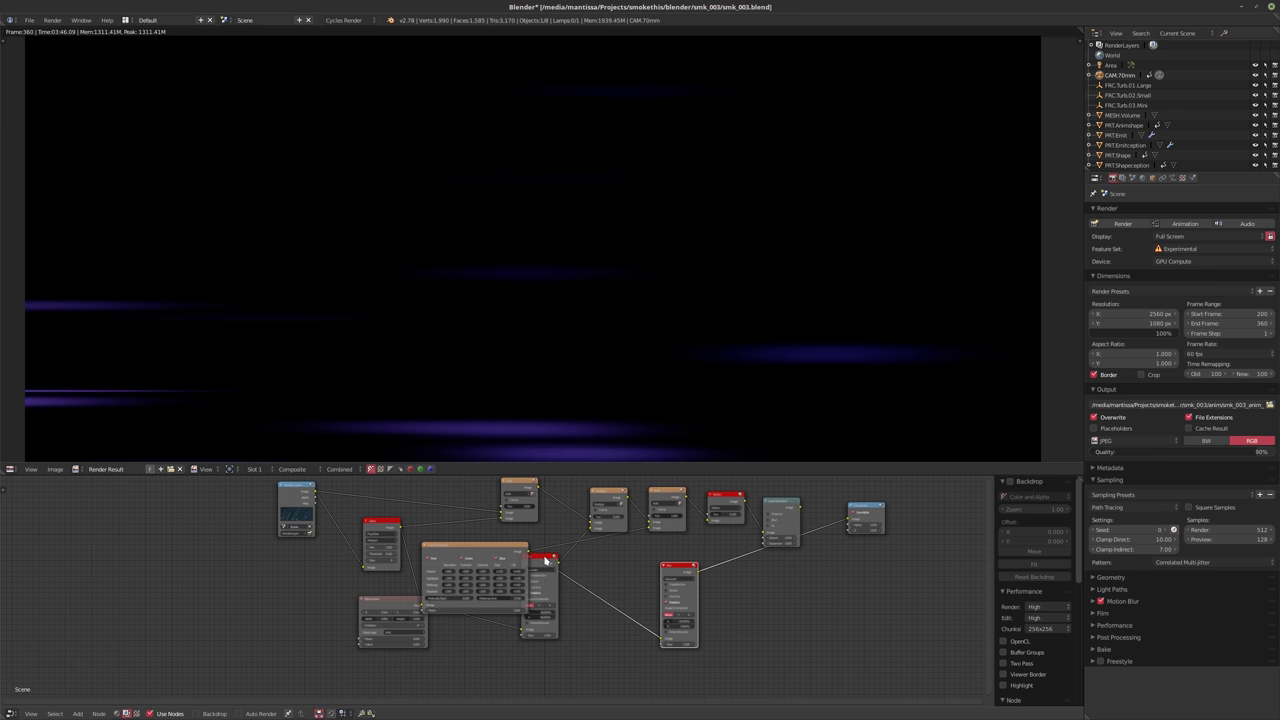
left_click_drag(546, 561, 546, 603)
left_click_drag(402, 609, 377, 634)
left_click(425, 549)
scroll(503, 580, "up", 3)
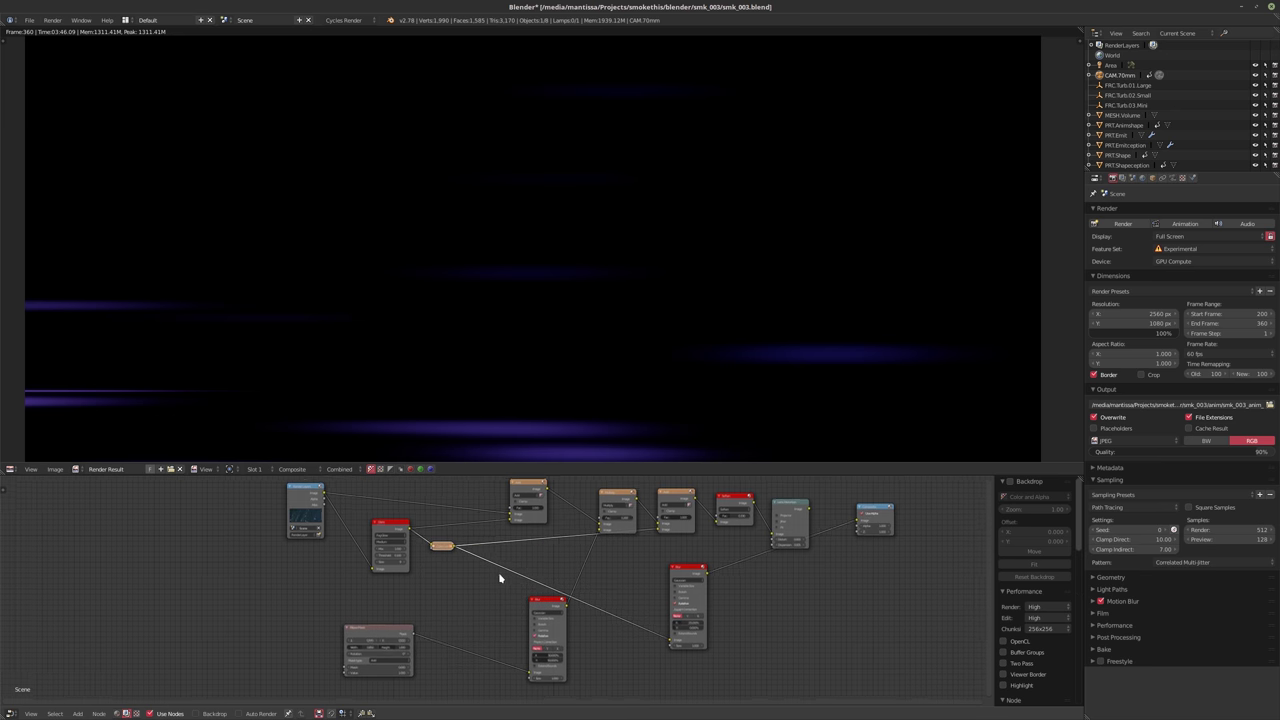
Arrange the Ellipse Mask and its Blur node side by side beneath the Glare node
left_click_drag(312, 618, 325, 590)
left_click(525, 574)
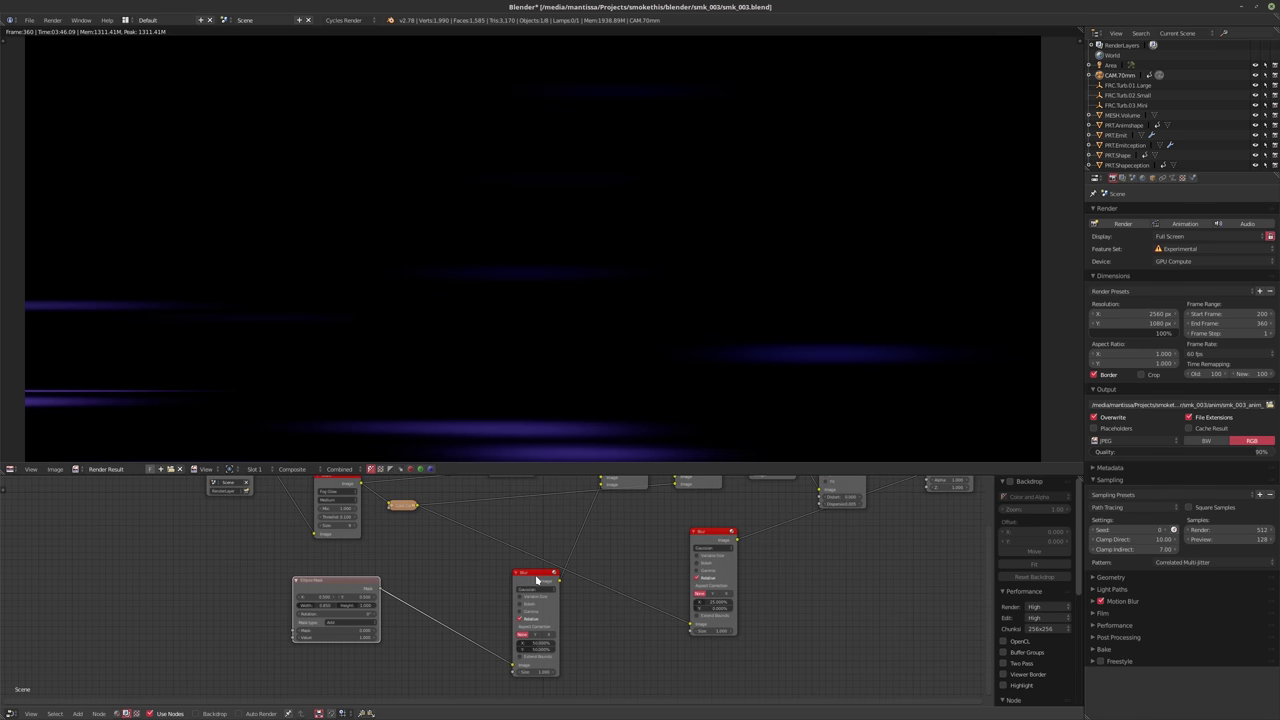
key("g")
left_click(578, 568)
middle_click_drag(691, 536, 571, 573)
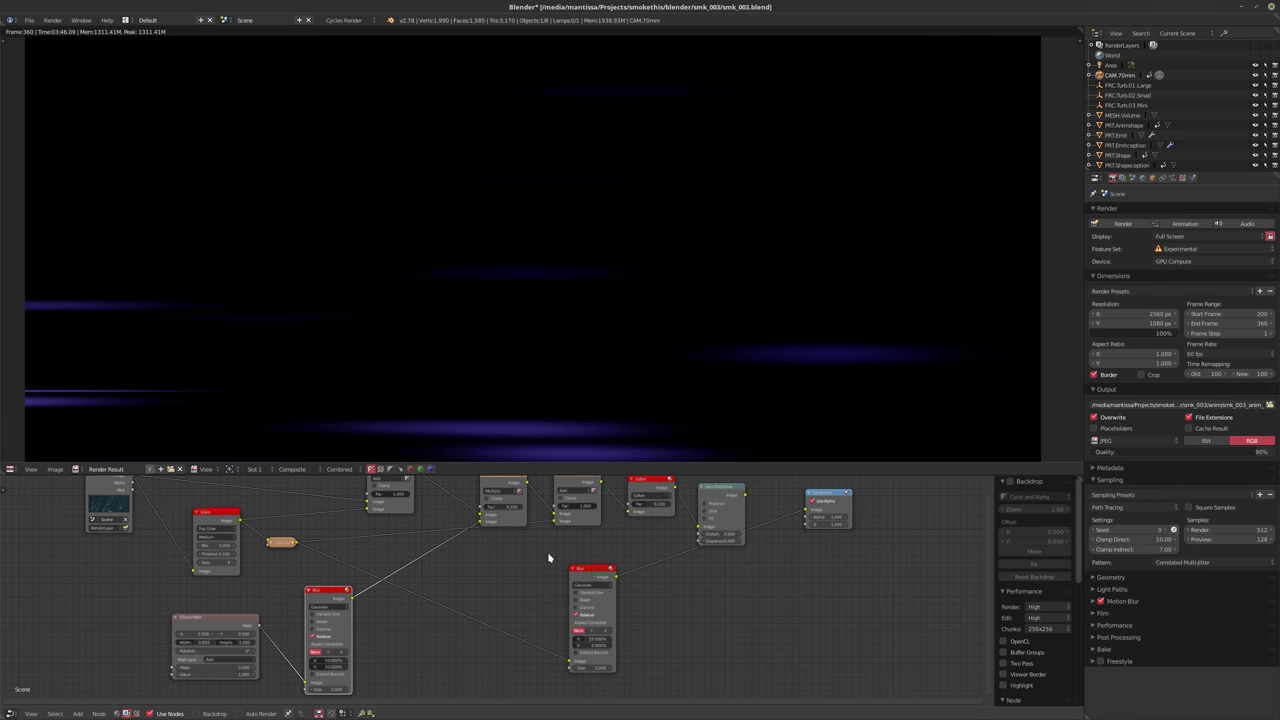
Move the Multiply node and the first Add node upward, above the rest of the chain
scroll(508, 536, "up", 3, "shift")
left_click_drag(501, 540, 498, 513)
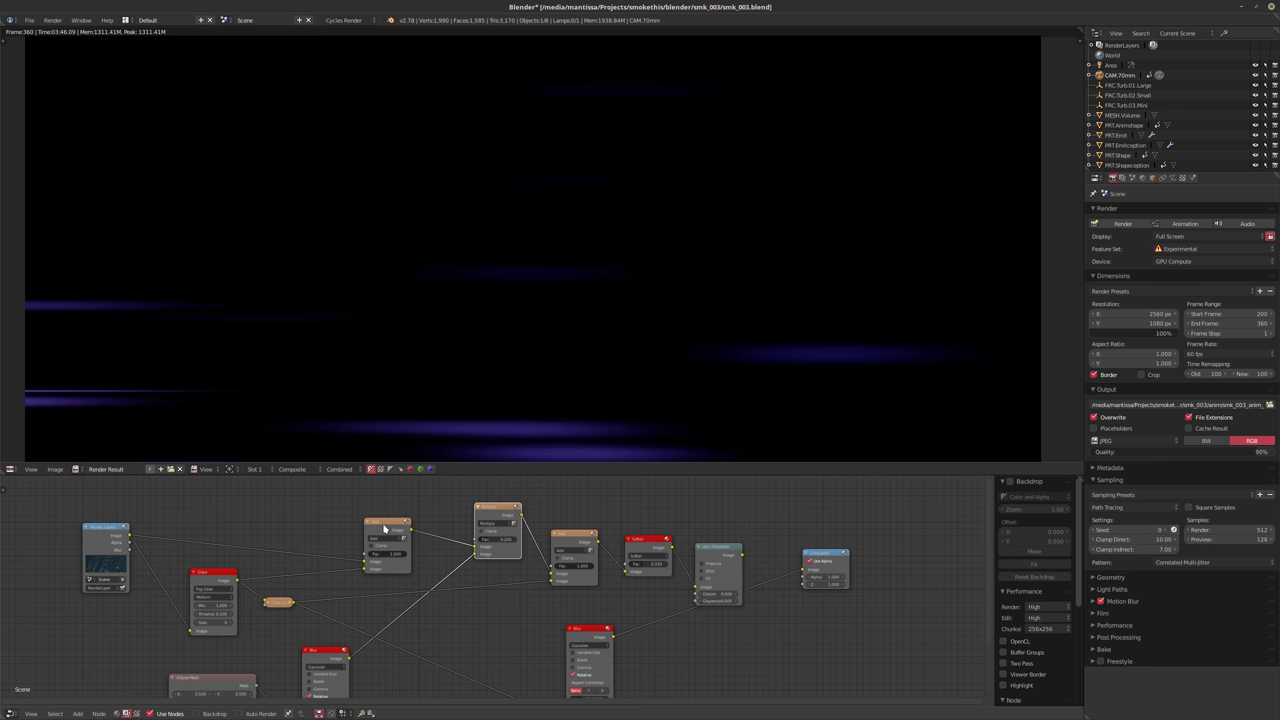
left_click_drag(380, 531, 371, 508)
Connect the Lens Distortion output to the Composite node's image input
middle_click_drag(657, 546, 725, 506)
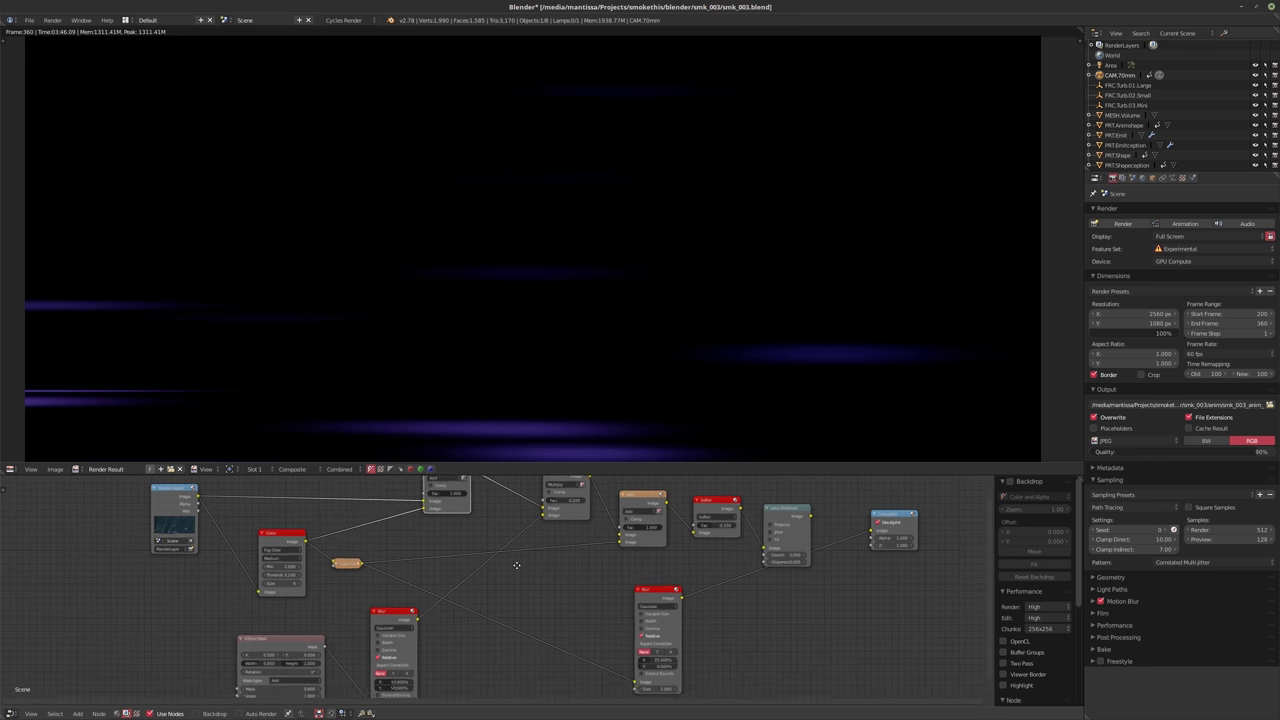
scroll(474, 600, "down", 2)
scroll(698, 543, "up", 3)
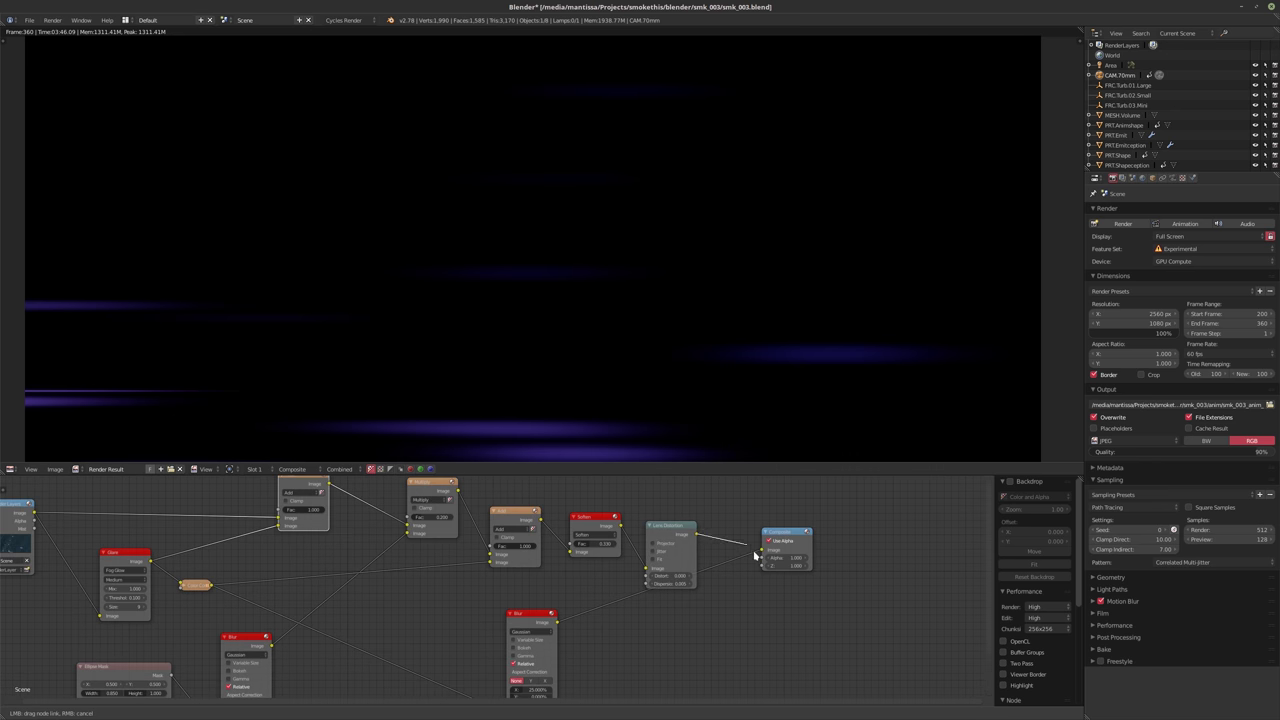
scroll(594, 623, "down", 1)
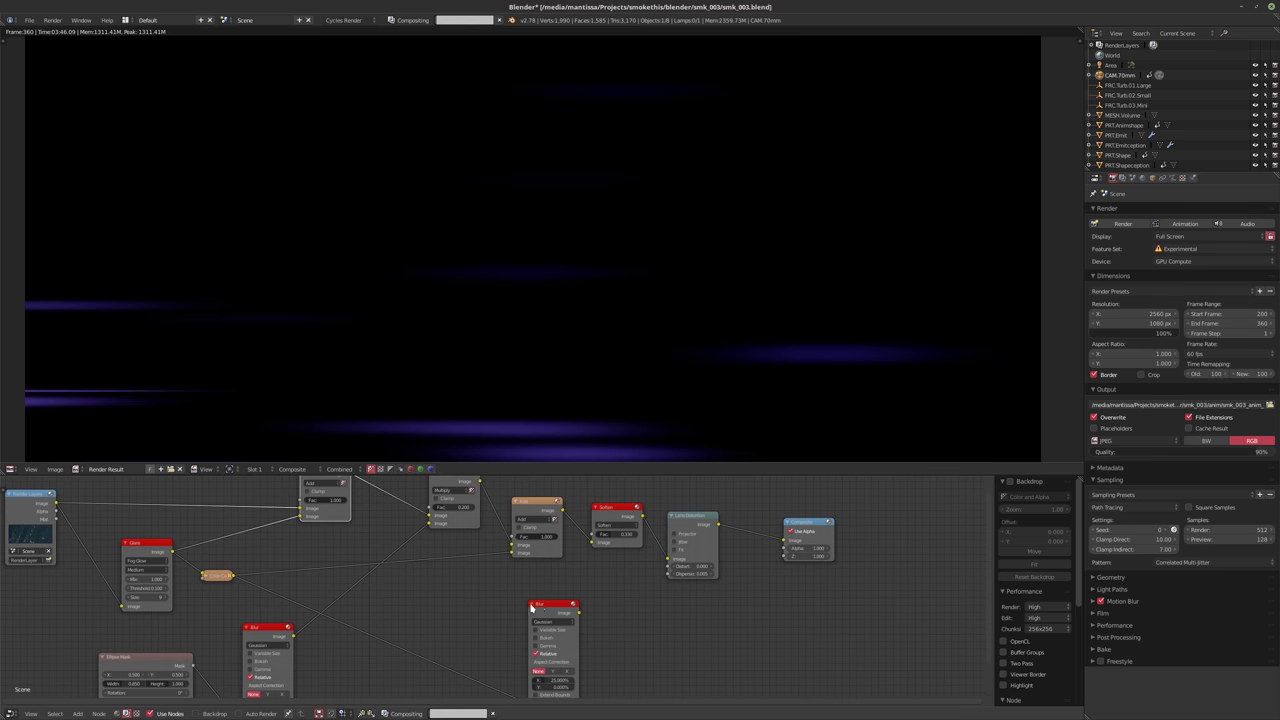
Move the streak Blur node into the open space below and before the Add node it feeds
left_click_drag(532, 607, 517, 540)
scroll(530, 615, "up", 1)
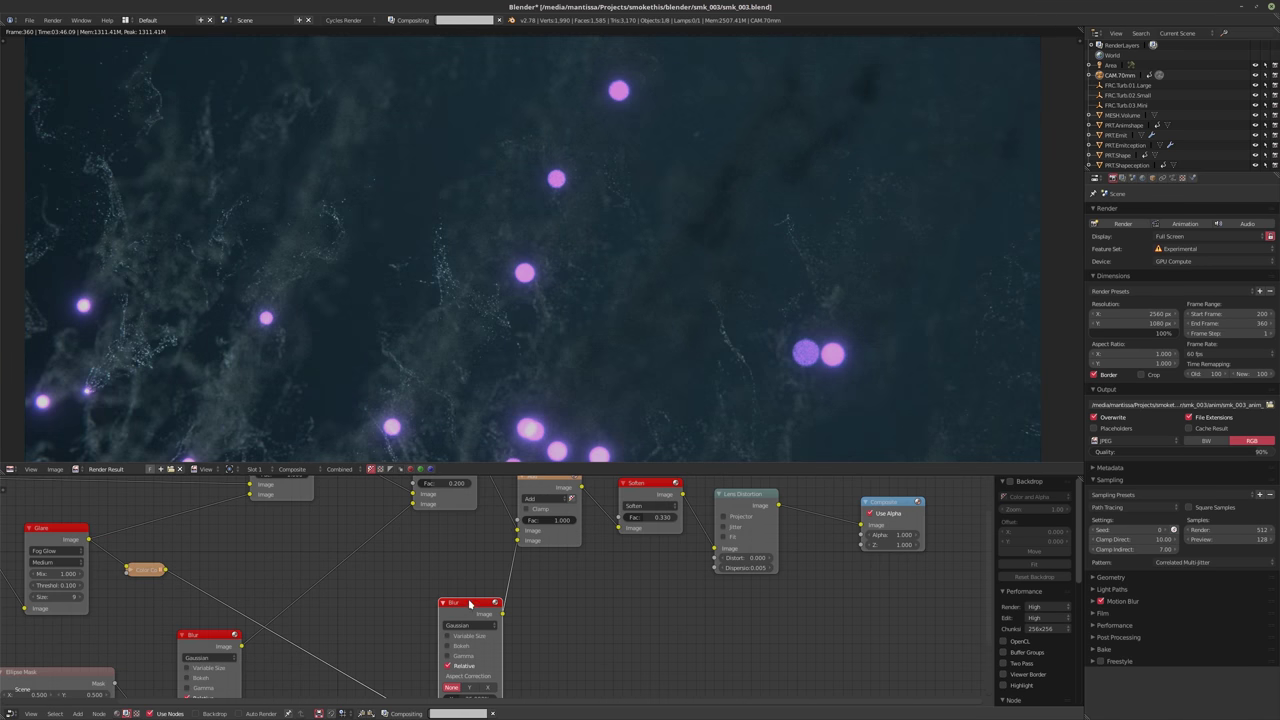
left_click_drag(466, 605, 422, 561)
scroll(565, 593, "down", 1)
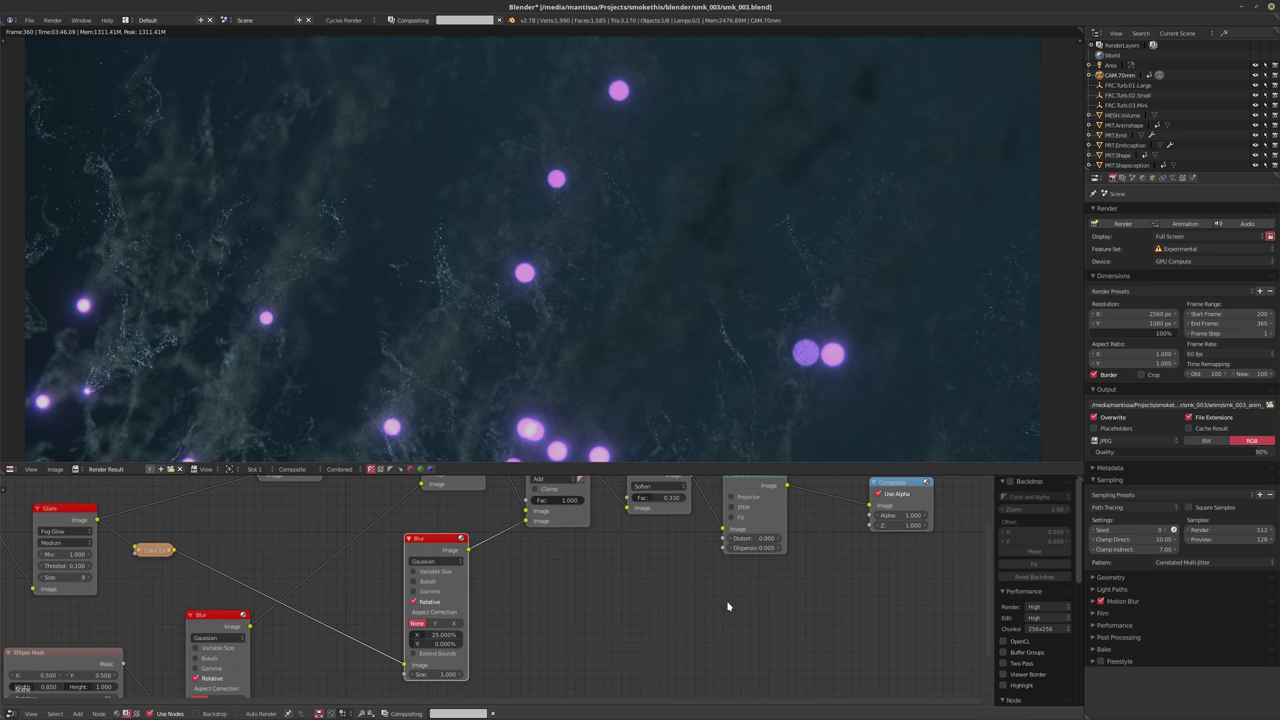
mouse_move(657, 603)
middle_mouse_down("ctrl")
mouse_move(671, 620)
mouse_move(596, 620)
mouse_move(598, 601)
middle_mouse_up("ctrl")
left_click_drag(510, 545, 473, 556)
Insert a Dilate/Erode node between the Color Correction node and the streak Blur, with a distance of -1
key("shift+a")
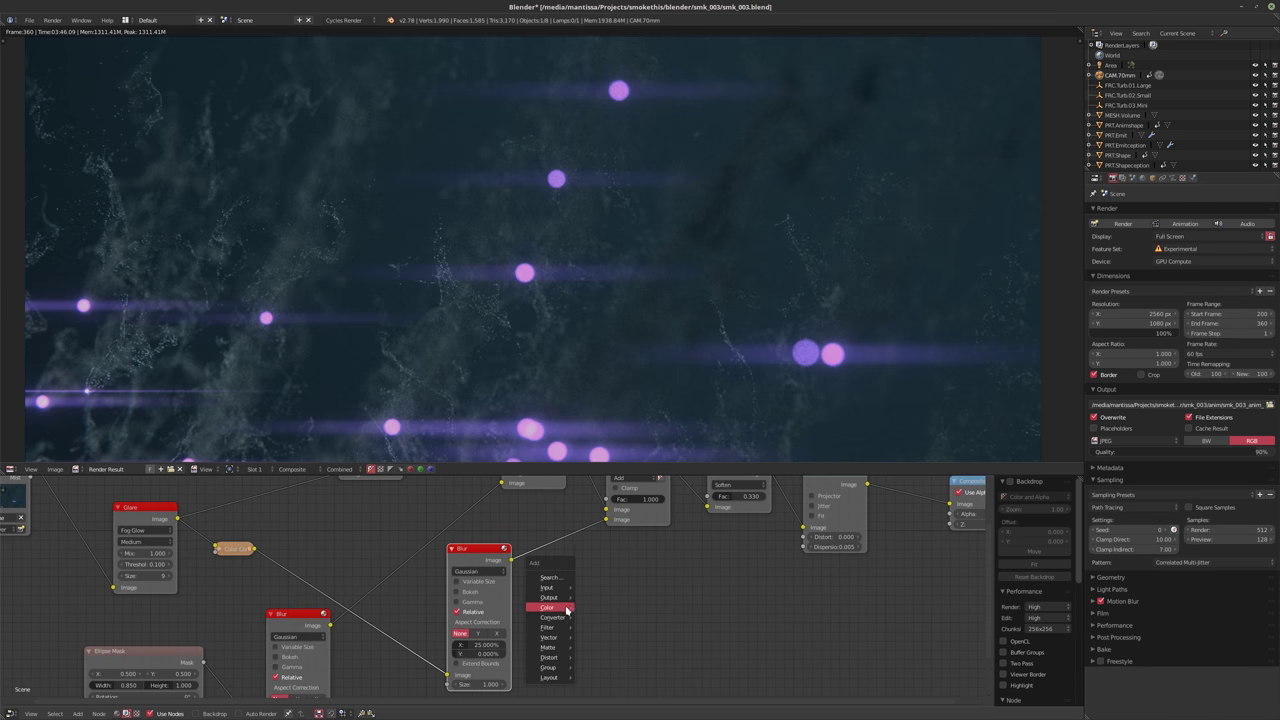
mouse_move(559, 620)
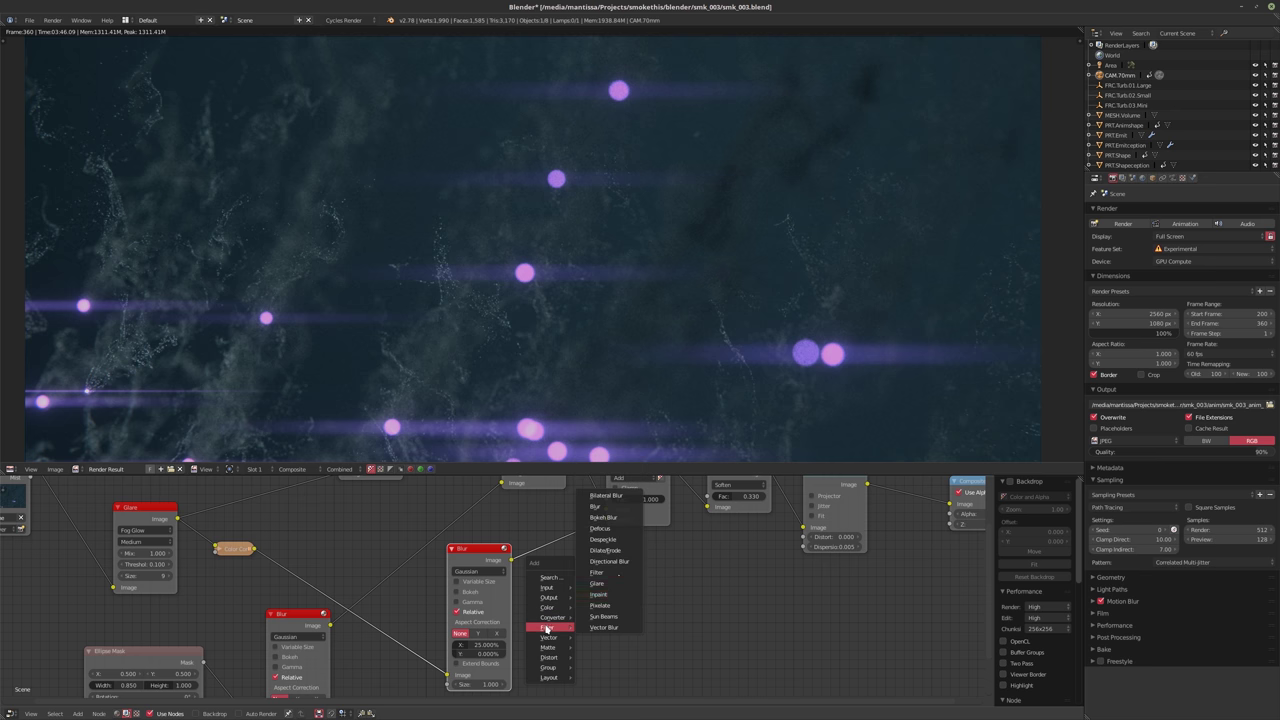
left_click(605, 550)
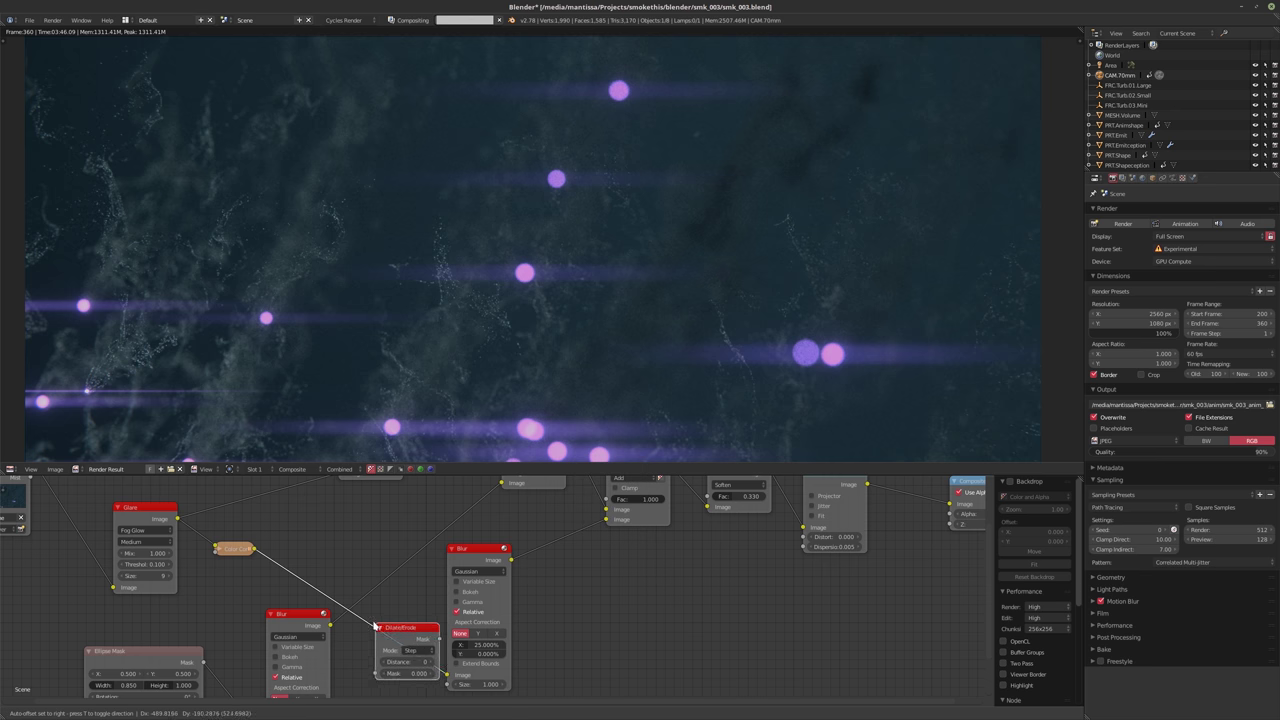
left_click(346, 626)
scroll(479, 627, "up", 2)
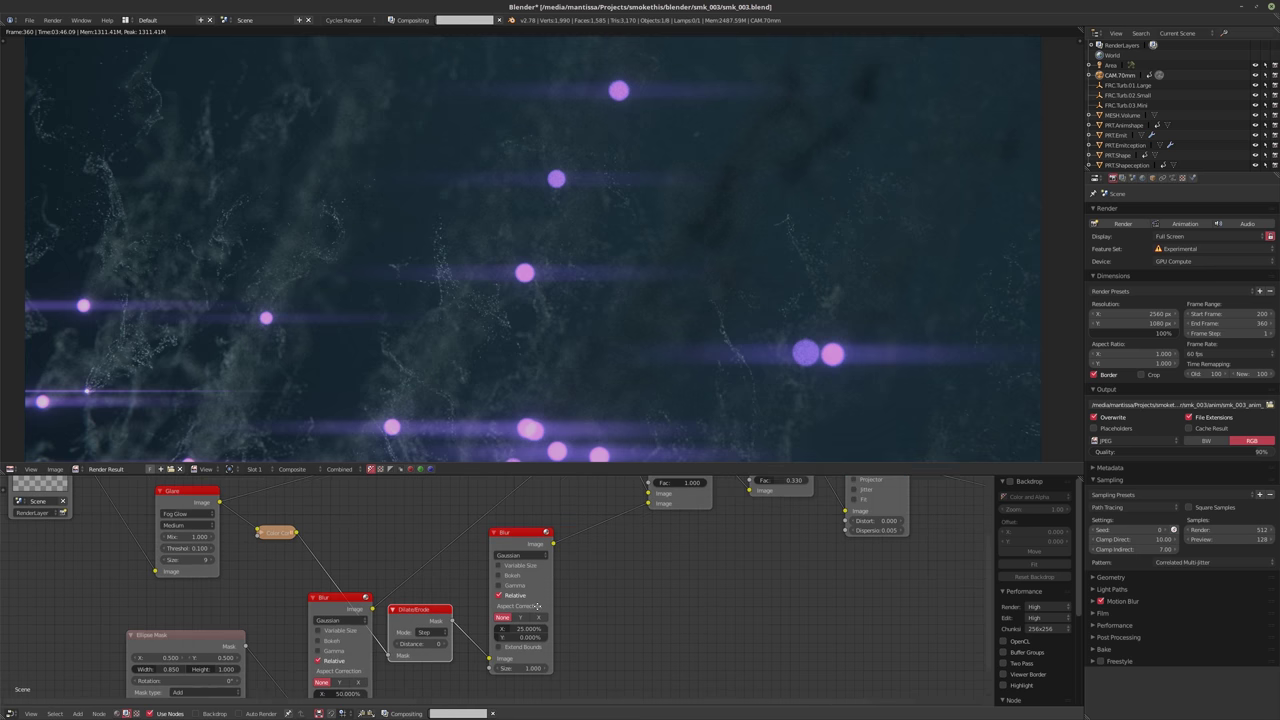
left_click(410, 646)
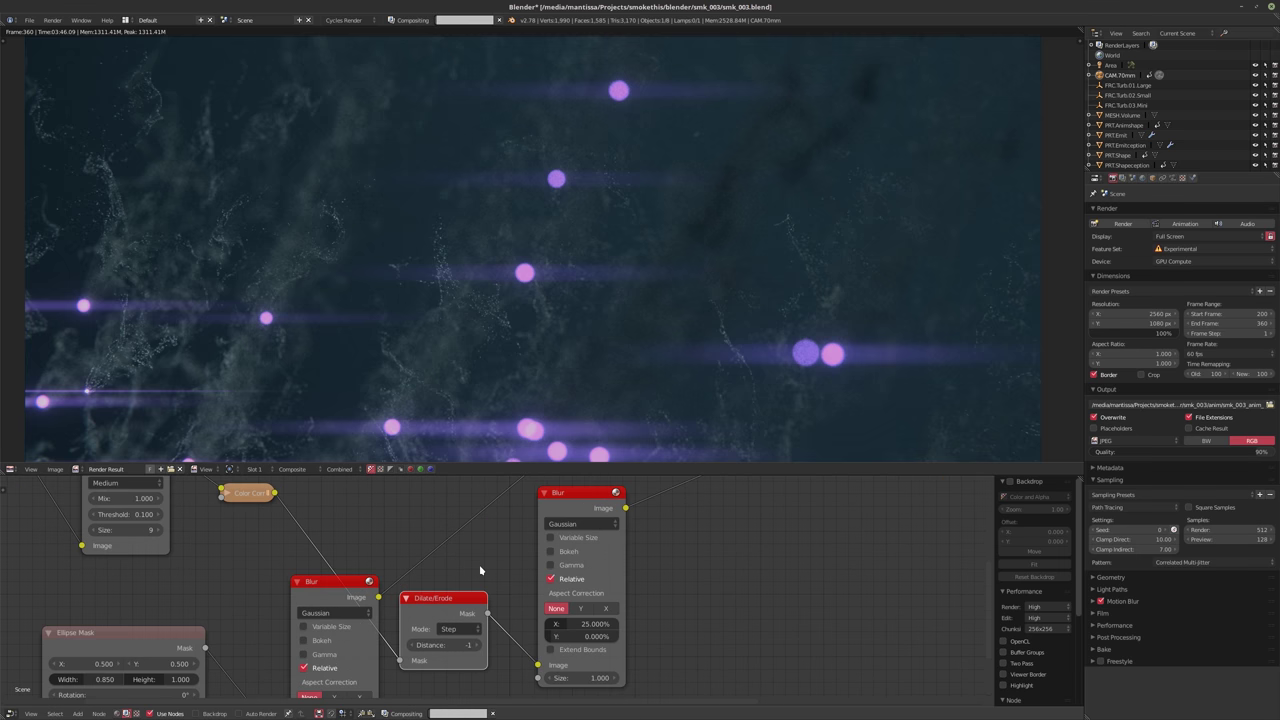
Move the Dilate/Erode node up beside the Color Correction node and set its distance to -4
scroll(500, 578, "down", 3)
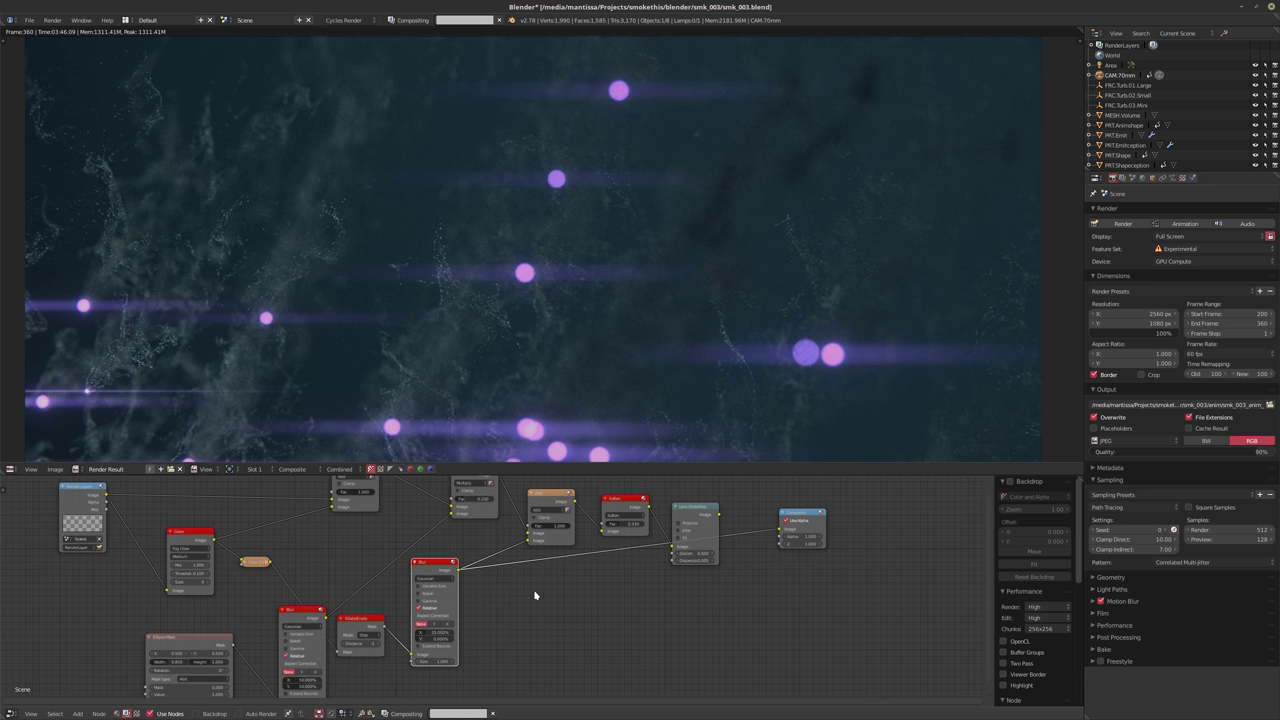
scroll(466, 590, "up", 2)
left_click_drag(444, 580, 411, 513)
middle_click_drag(382, 538, 428, 571)
scroll(428, 571, "up", 2)
scroll(428, 571, "up", 1)
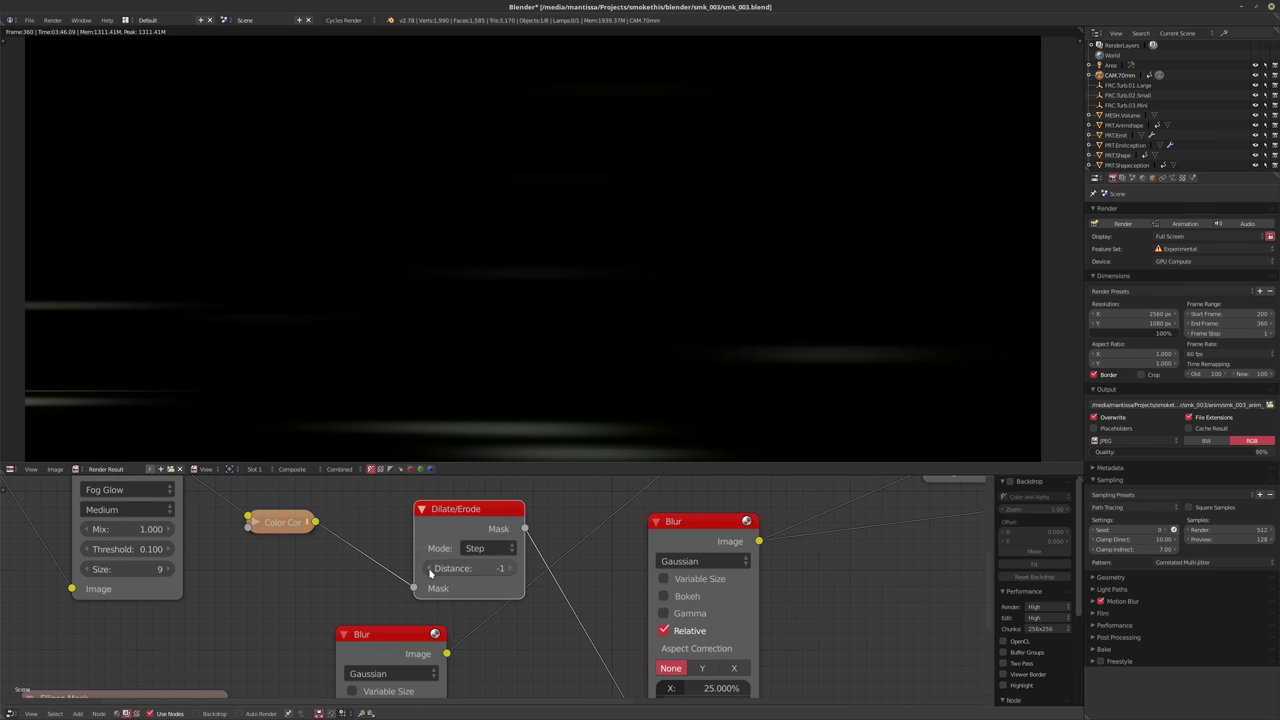
left_click(430, 569)
left_click(430, 569)
left_click(430, 569)
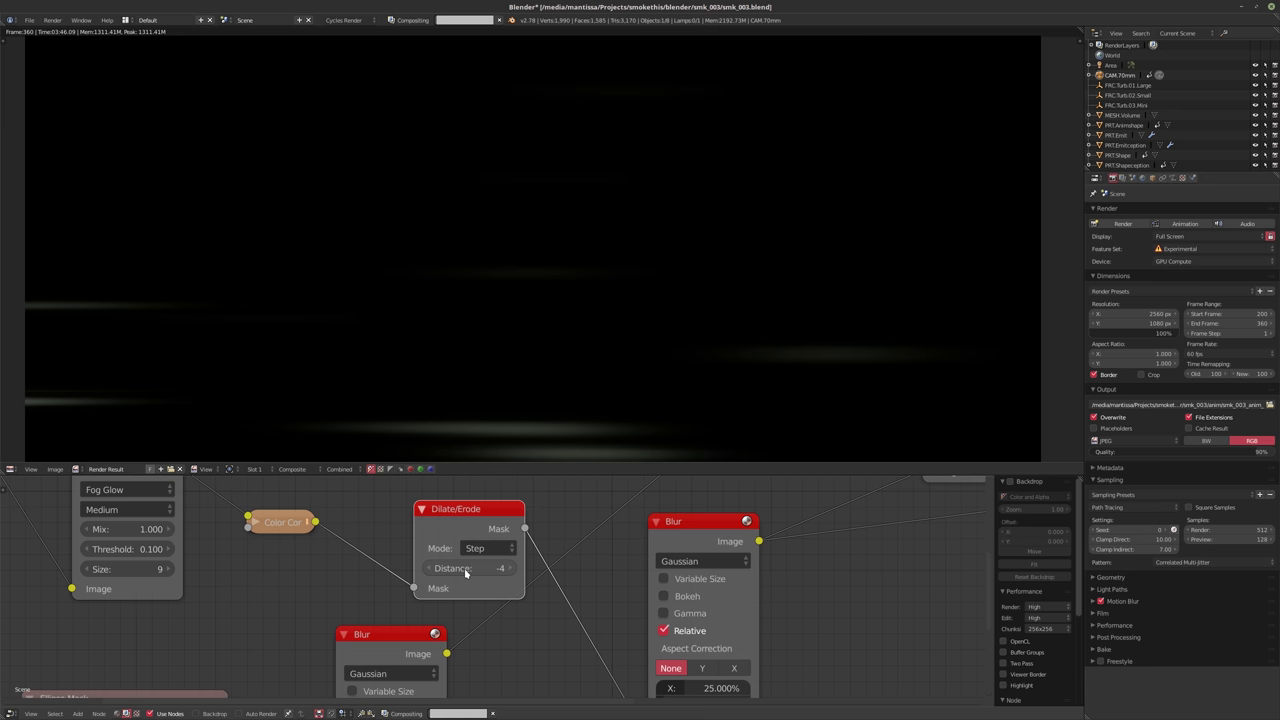
scroll(568, 577, "down", 5)
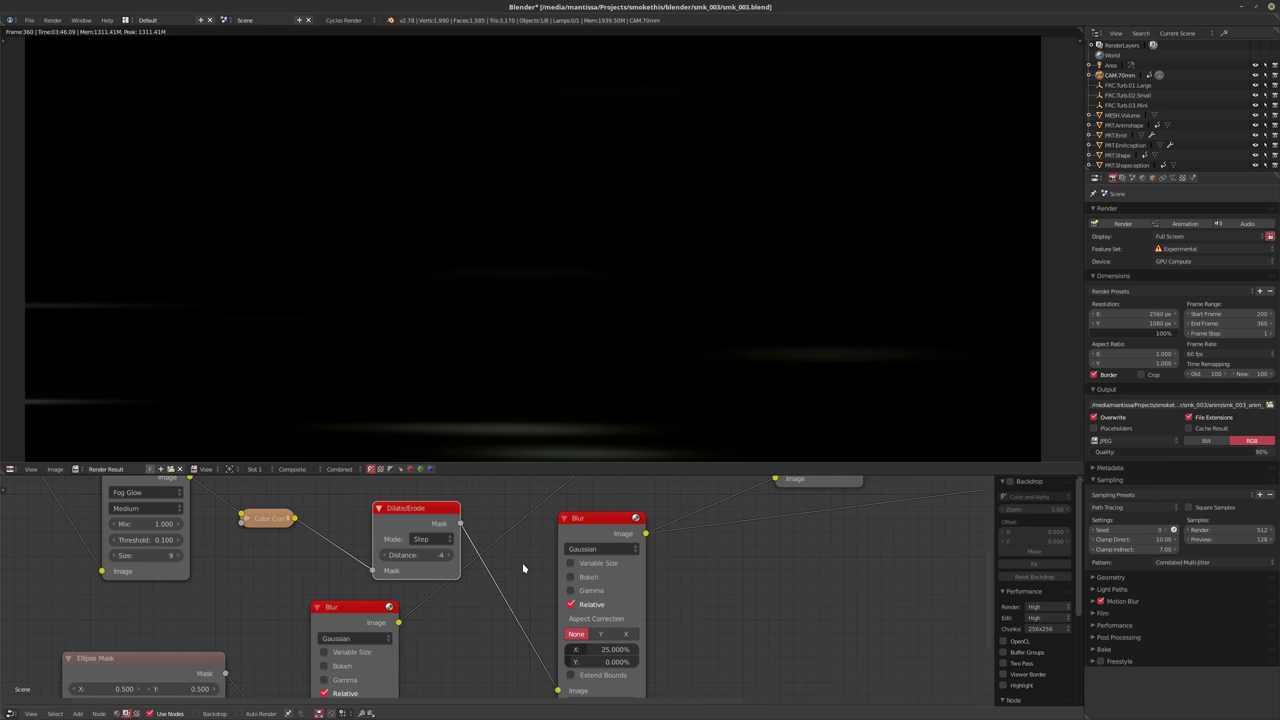
Lower the streak Blur node and place a duplicate of it beside the original
left_click_drag(537, 528, 524, 590)
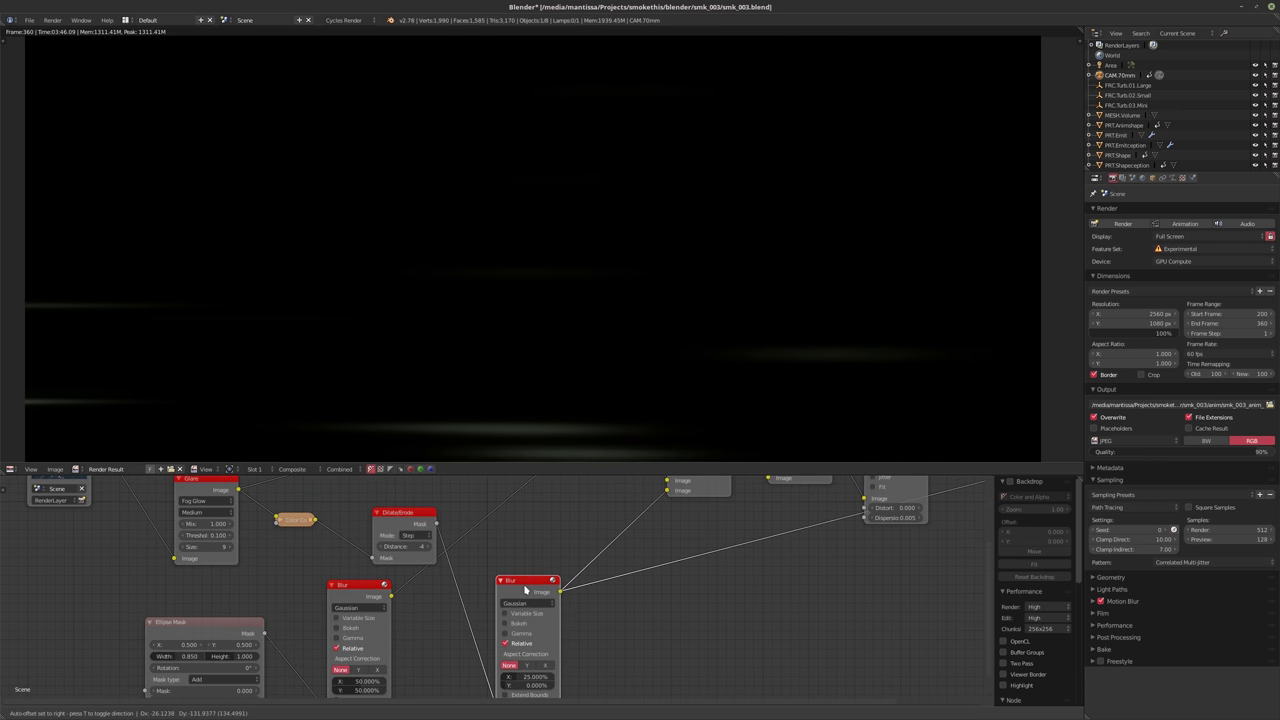
key("shift+a")
mouse_move(511, 527)
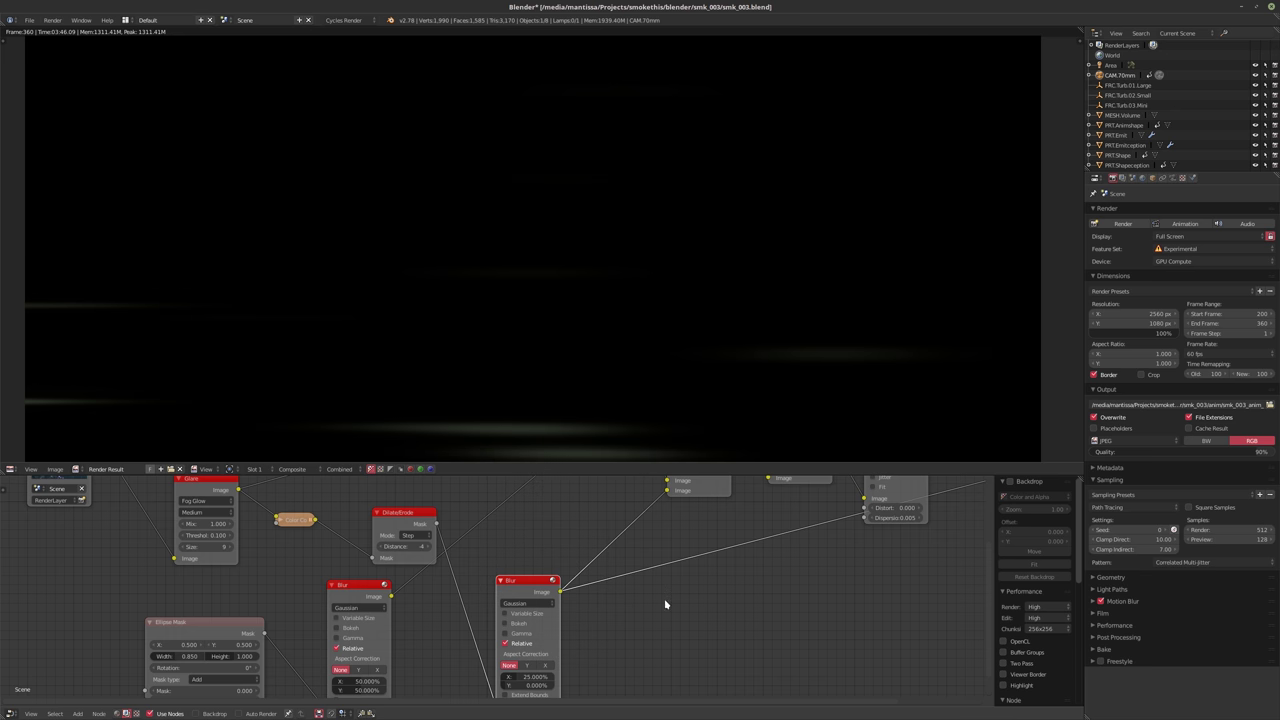
scroll(641, 577, "down", 1)
key("shift+d")
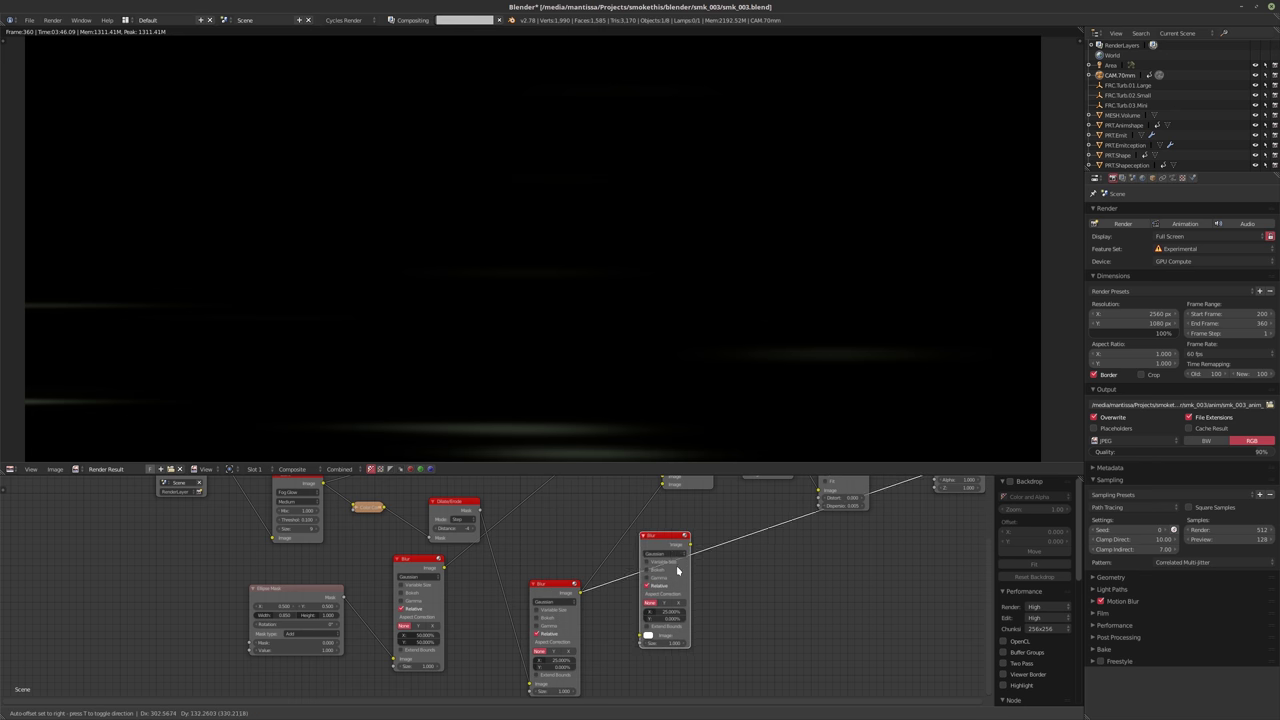
left_click(694, 594)
Link the Dilate/Erode output to the duplicate Blur and the Color Correction output to the original streak Blur
middle_click_drag(624, 592, 614, 577)
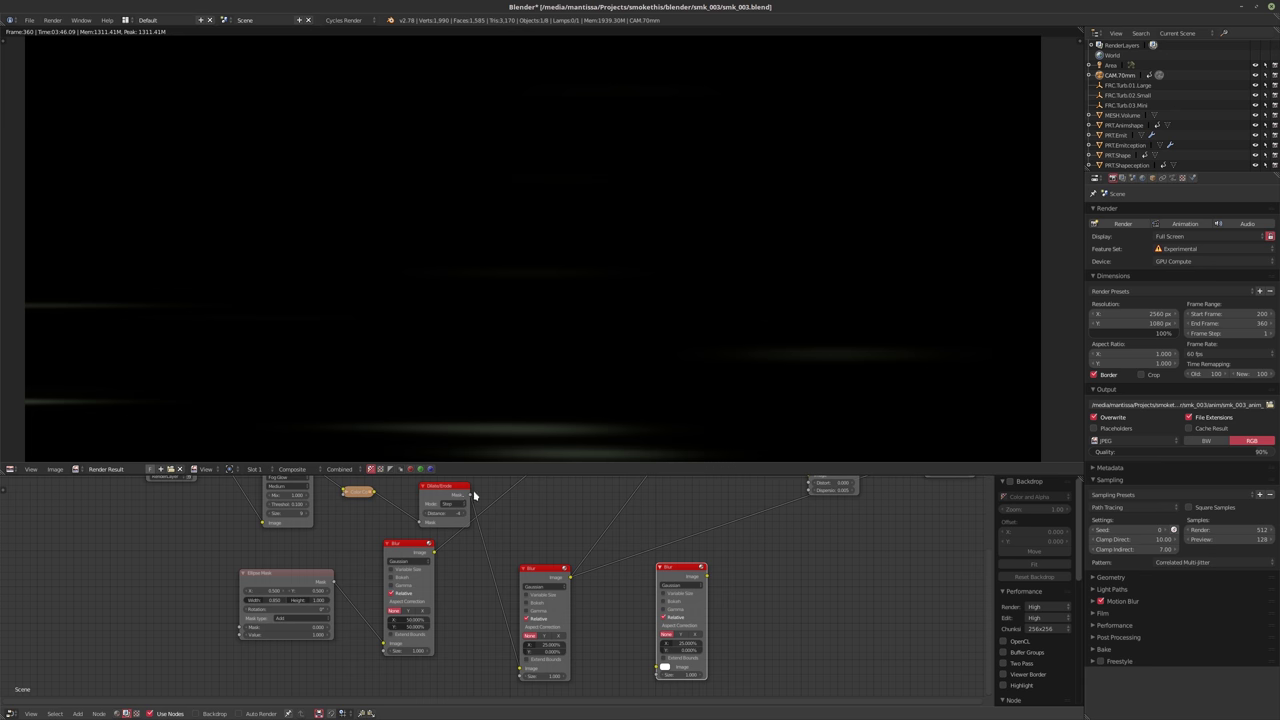
left_click_drag(474, 494, 658, 668)
left_click_drag(376, 495, 517, 674)
middle_click_drag(517, 674, 509, 671)
middle_click_drag(517, 619, 531, 654)
Shift the Ellipse Mask and its Blur node down and away from the streak nodes
middle_click_drag(620, 571, 568, 566)
middle_click_drag(394, 557, 384, 596)
left_click_drag(296, 572, 274, 599)
left_click_drag(182, 600, 155, 620)
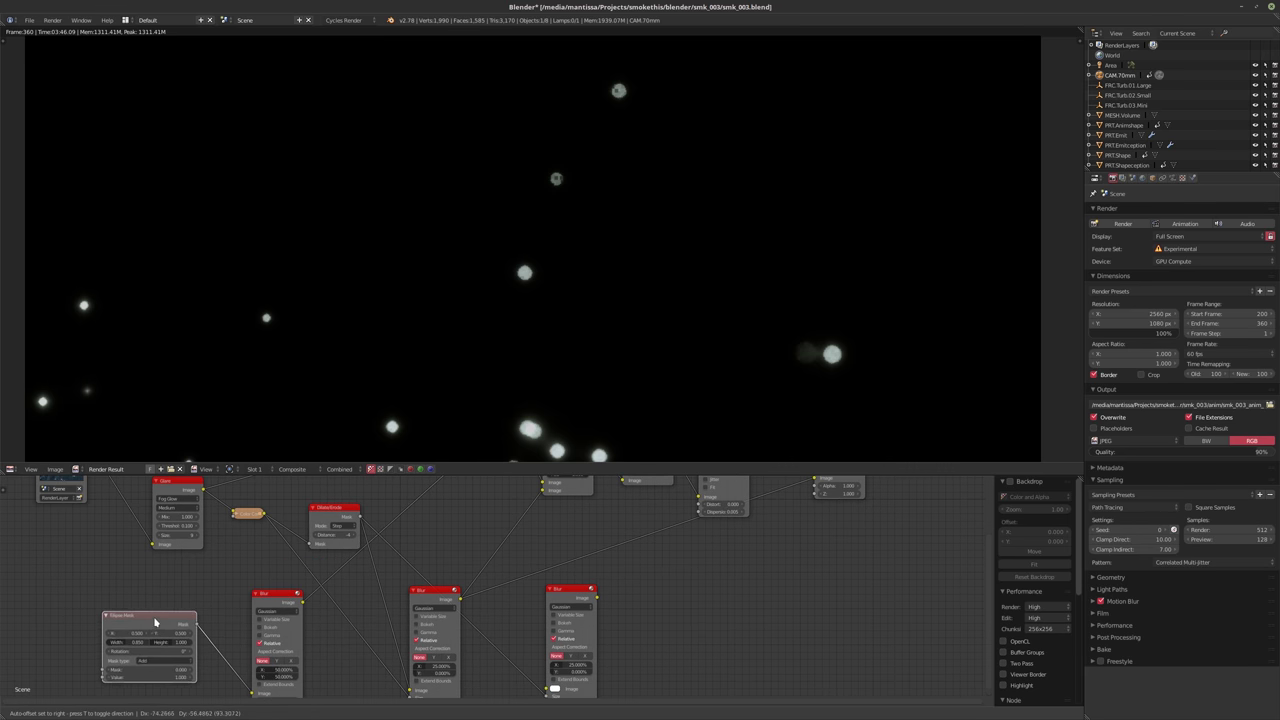
scroll(414, 586, "down", 1)
middle_click_drag(414, 586, 443, 564)
scroll(440, 597, "up", 2)
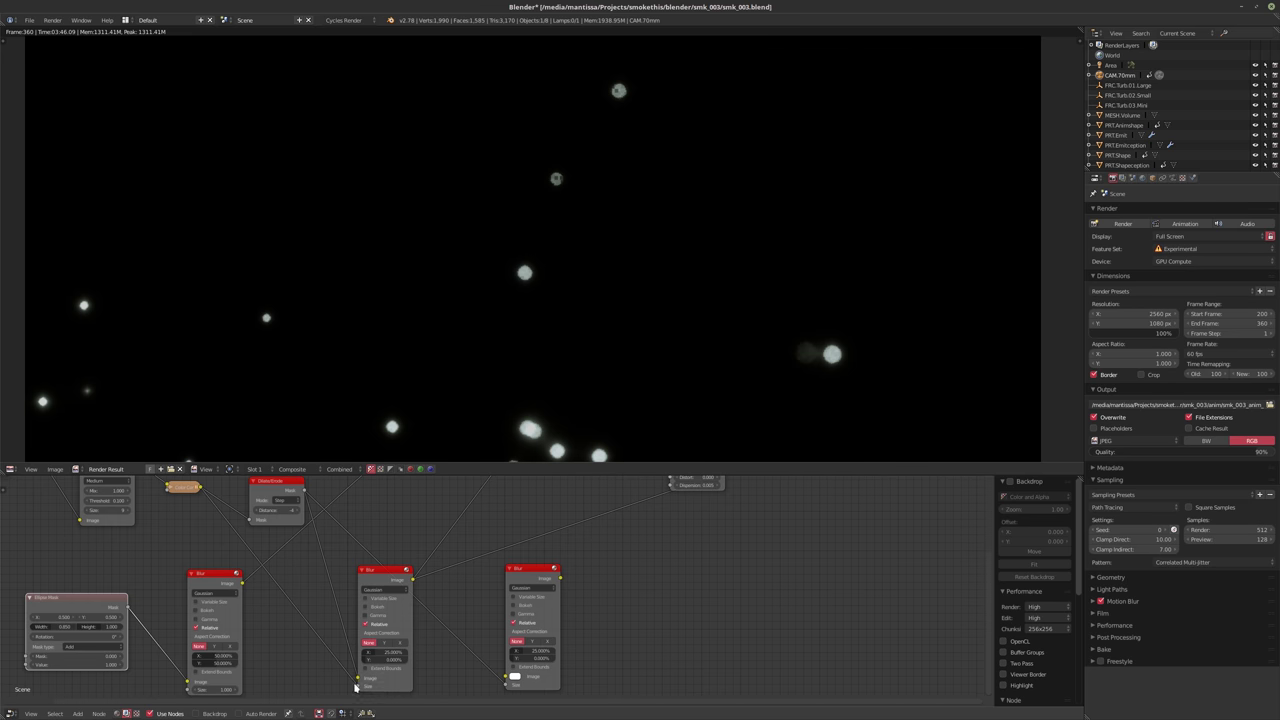
Move the Color Correction link to the original streak Blur's Image input and connect the duplicate Blur to the Composite node
left_click_drag(357, 686, 366, 686)
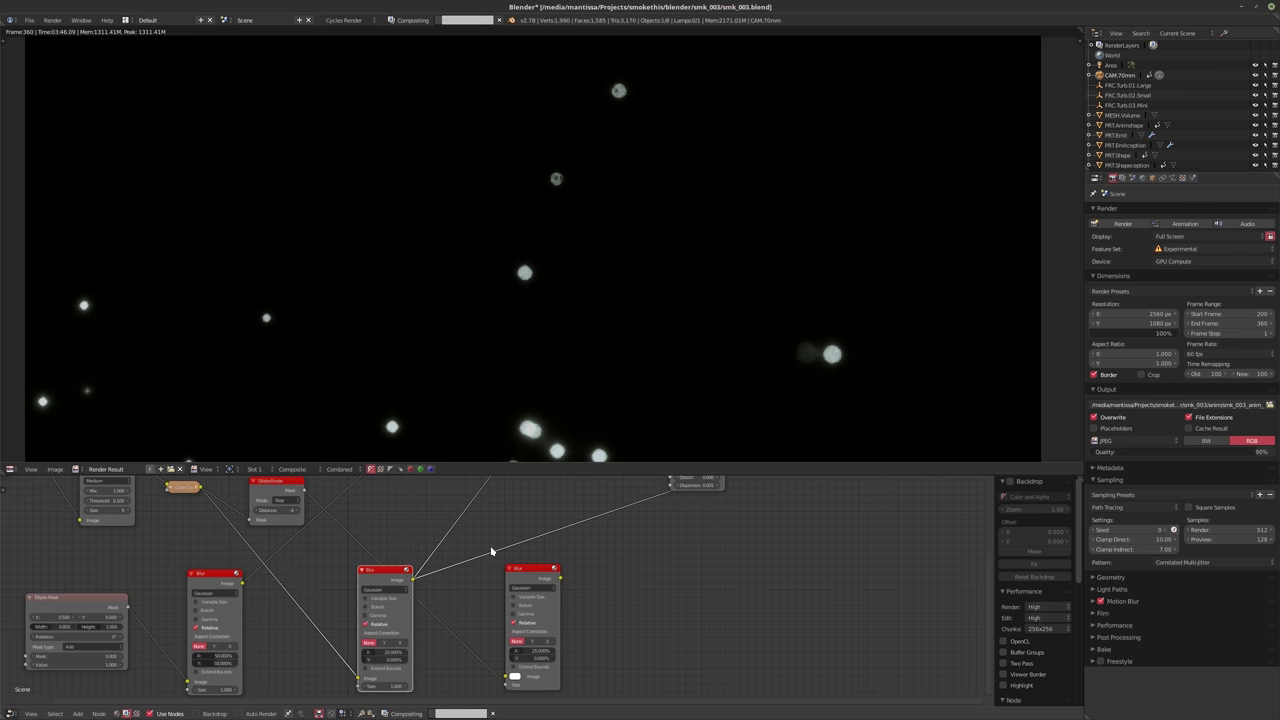
scroll(494, 530, "down", 2)
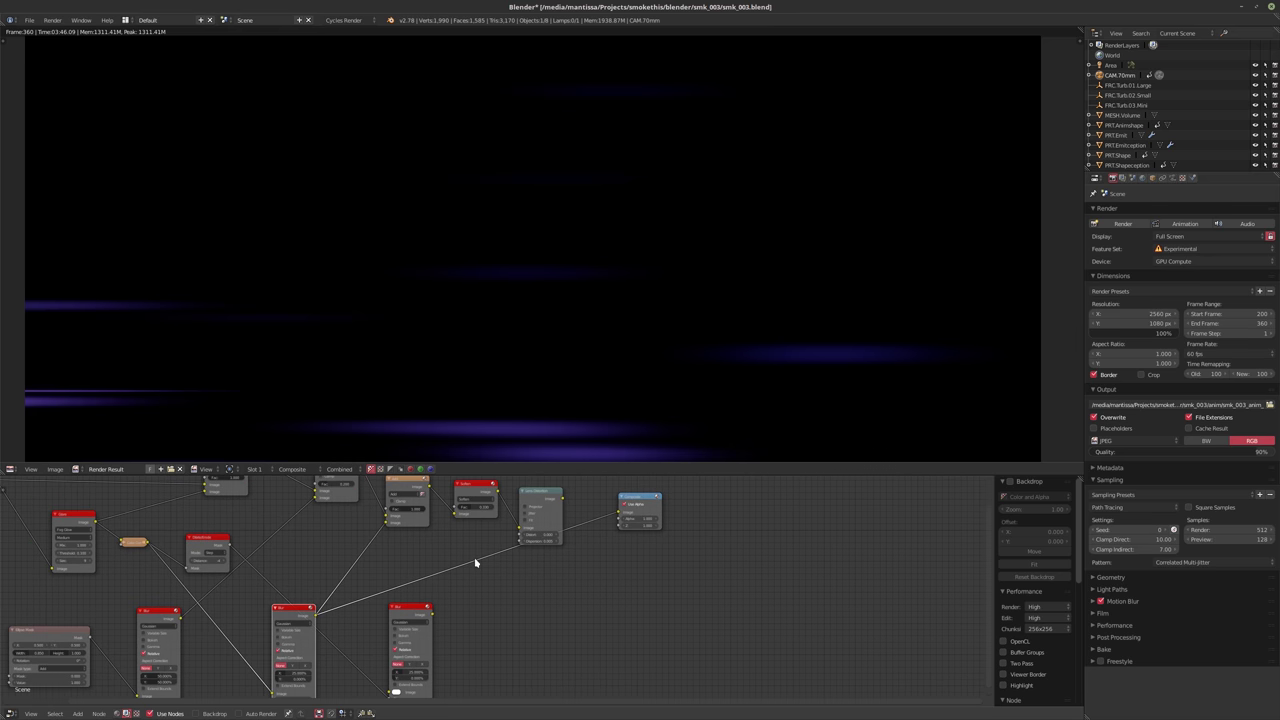
left_click_drag(410, 607, 404, 605)
left_click_drag(426, 612, 620, 520)
scroll(491, 580, "down", 2, "shift")
scroll(456, 592, "up", 2)
scroll(456, 592, "up", 2)
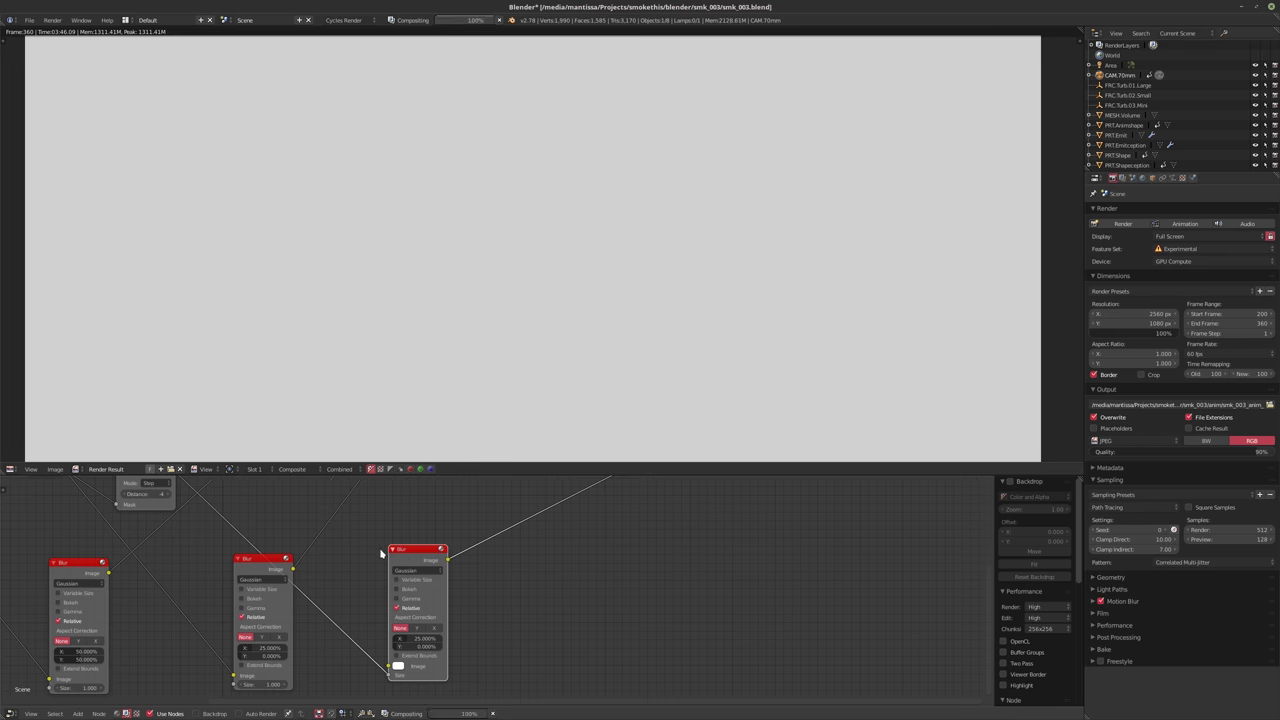
Move the Dilate/Erode link to the duplicate Blur's Image input and set that Blur's X to 10%
left_click_drag(394, 537, 357, 526)
left_click_drag(331, 683, 332, 674)
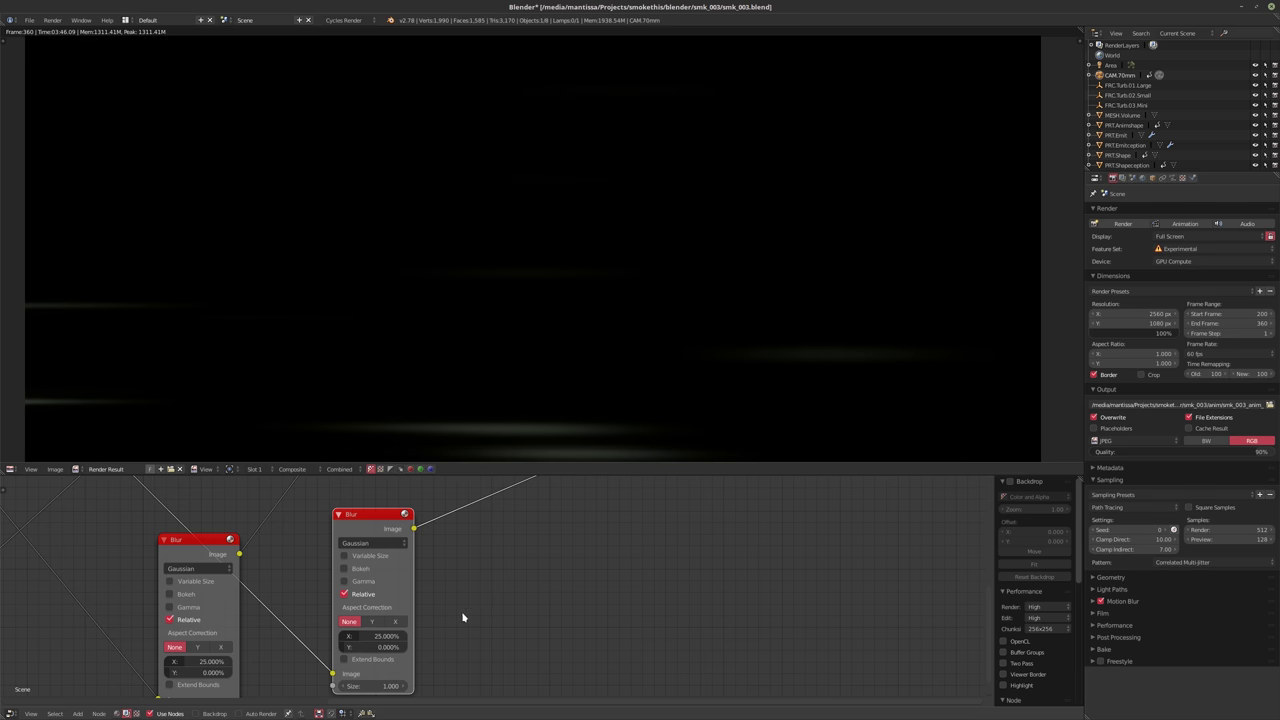
middle_click_drag(452, 614, 442, 613)
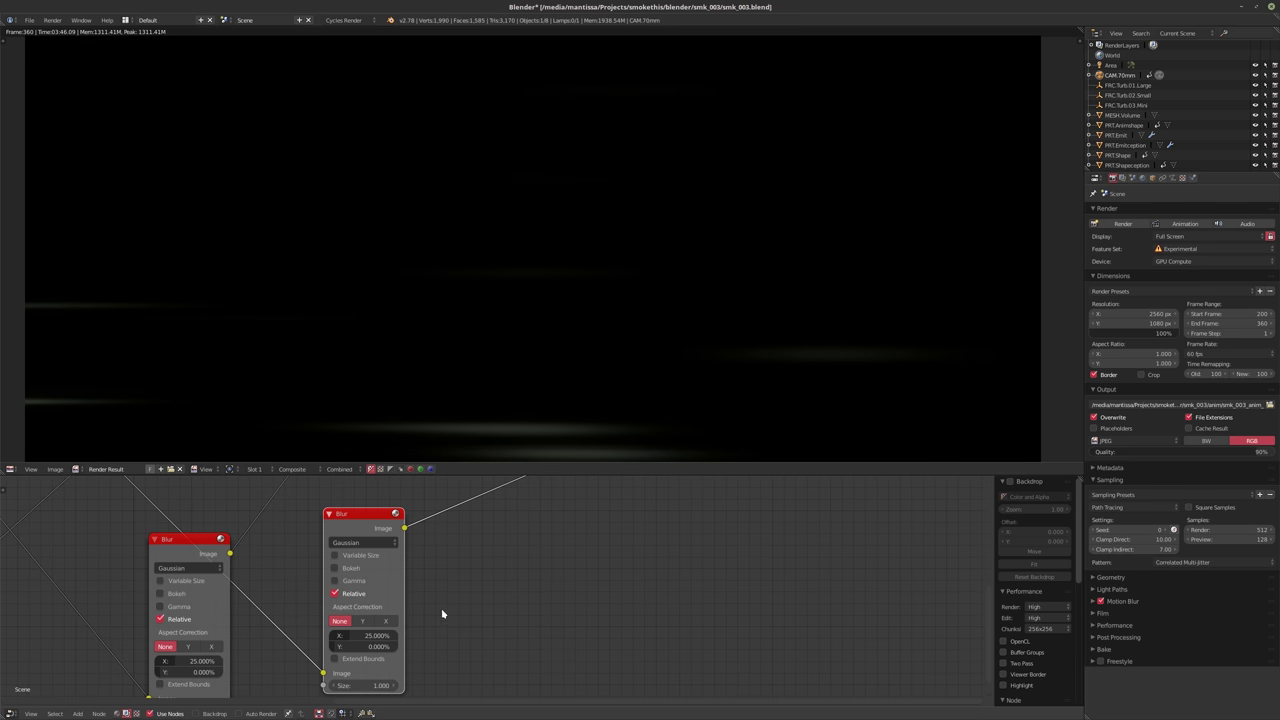
left_click(368, 635)
type("10")
key("Return")
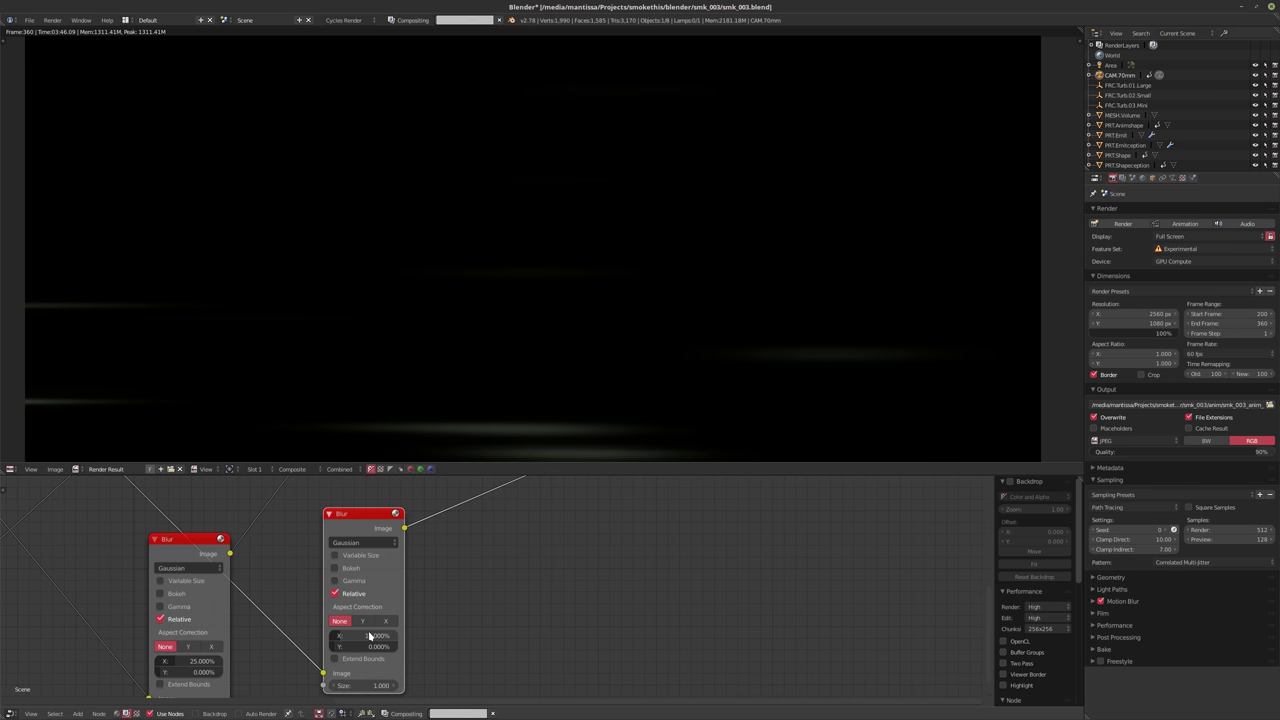
Set the Dilate/Erode node's distance to -6
scroll(400, 551, "down", 3)
middle_click_drag(424, 561, 477, 572)
left_click(164, 531)
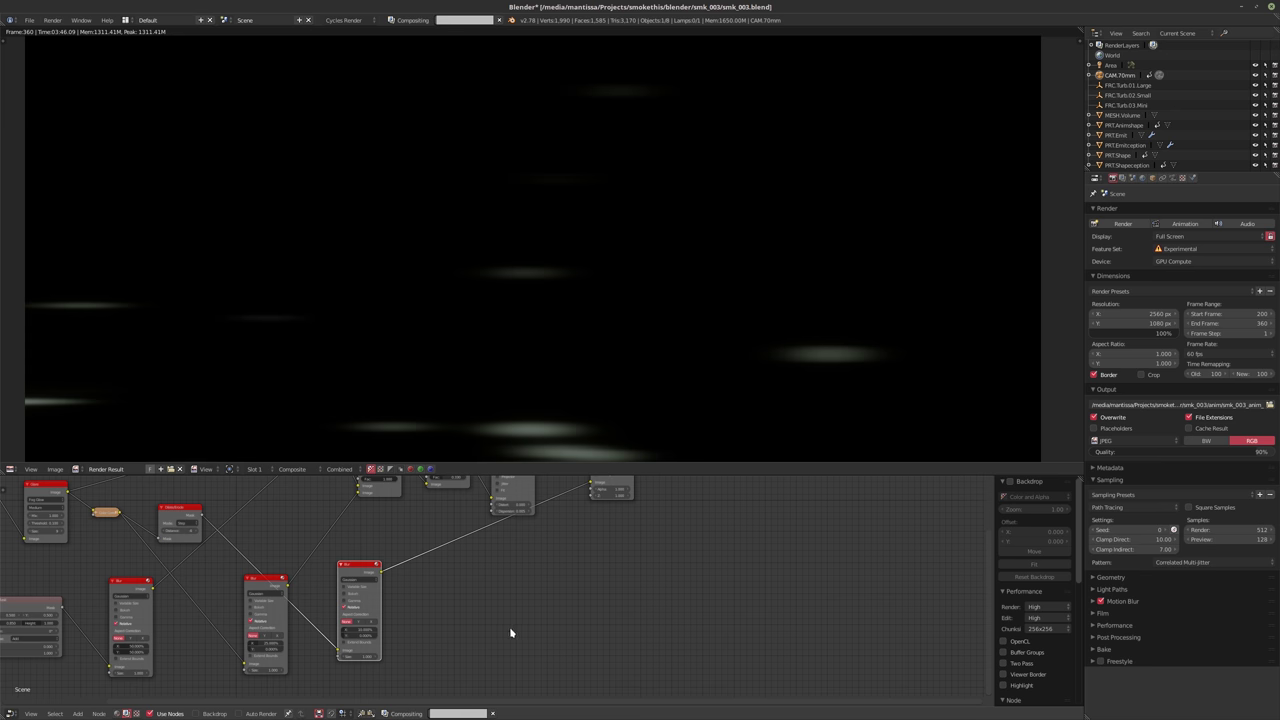
Shift the Composite, Lens Distortion and Soften nodes along the chain to make room after the last Add node
middle_click_drag(494, 614, 578, 533)
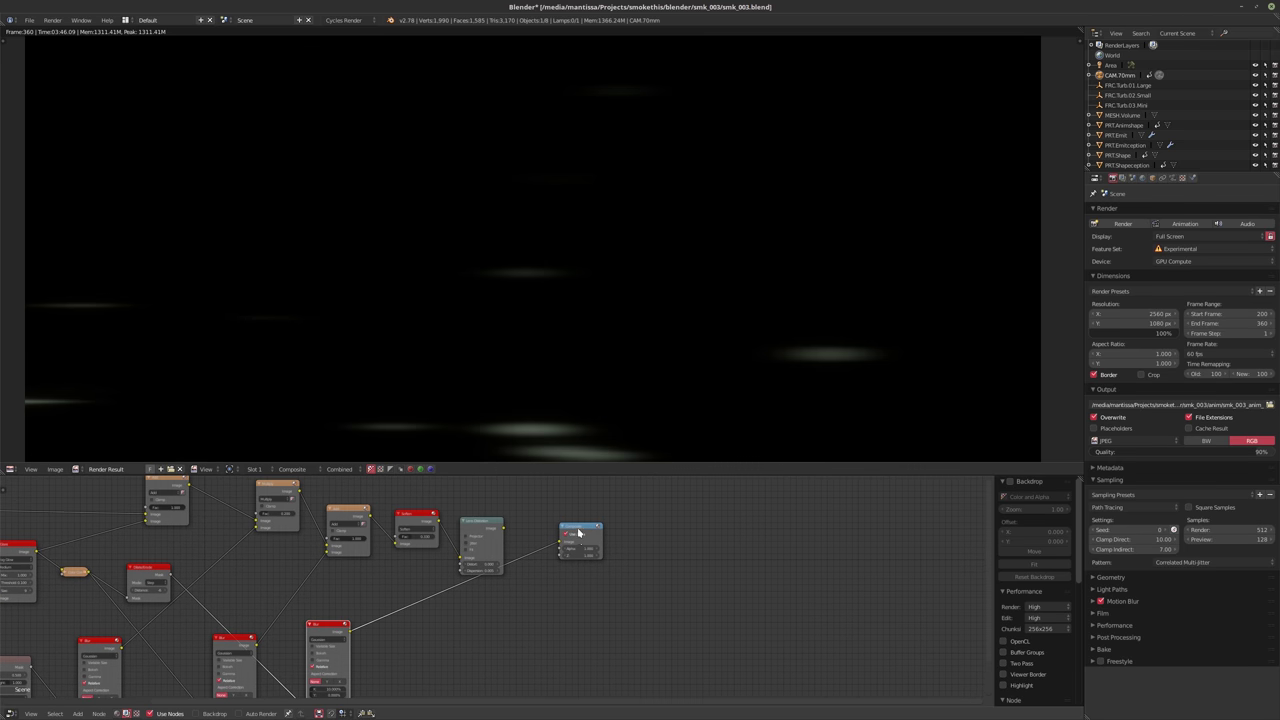
left_click_drag(578, 533, 670, 548)
left_click_drag(478, 530, 549, 530)
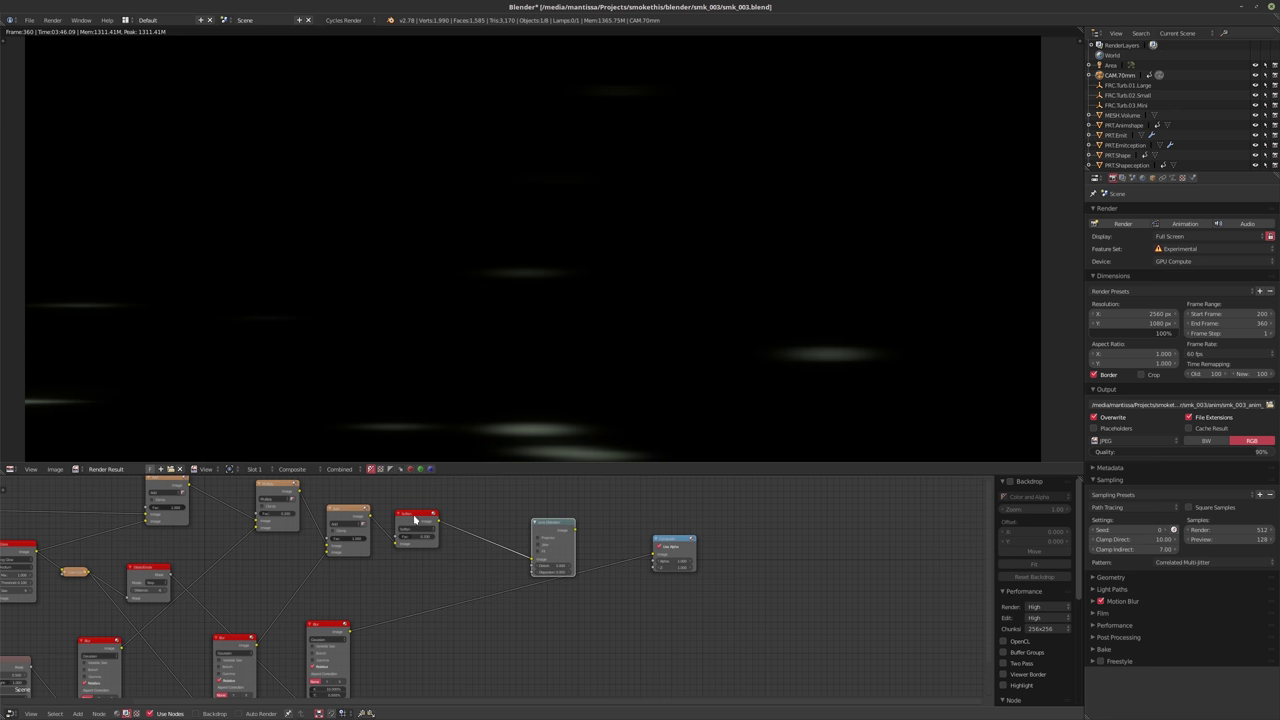
left_click_drag(415, 519, 514, 535)
Insert a Mix node between the last Add node and the Soften node
key("shift+a")
mouse_move(425, 549)
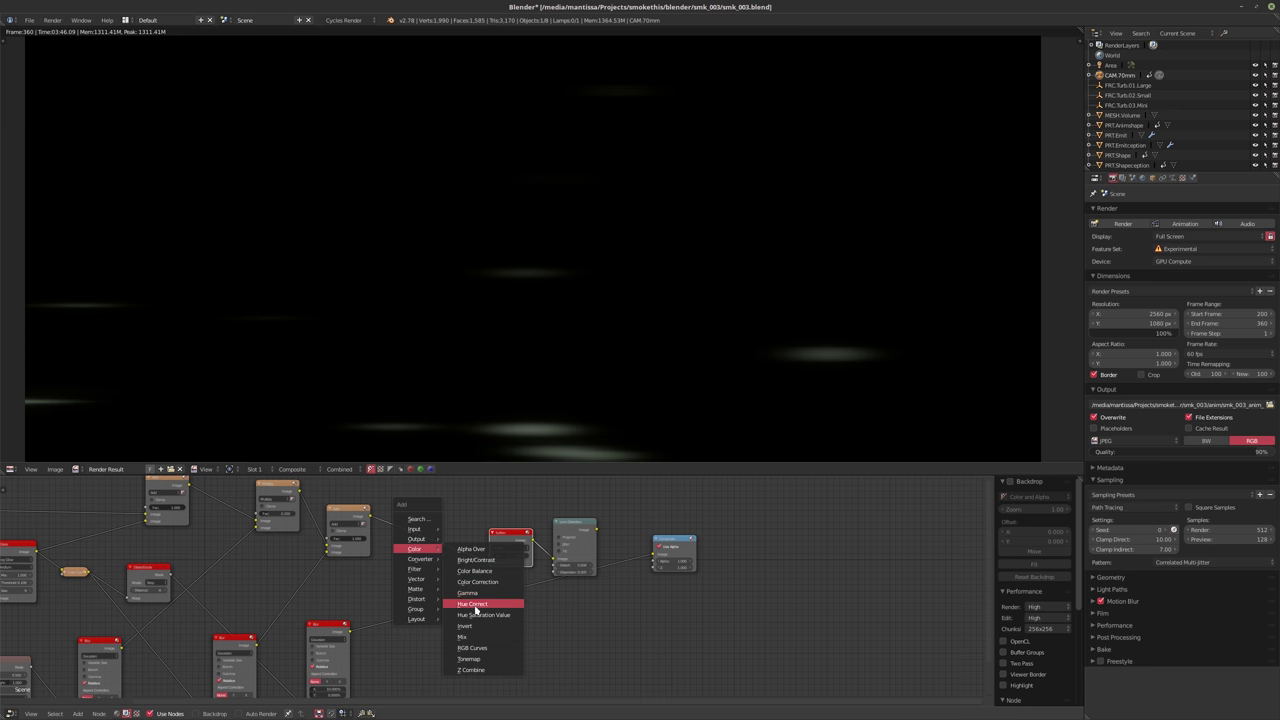
left_click(474, 638)
left_click(432, 550)
middle_click_drag(370, 636, 411, 614)
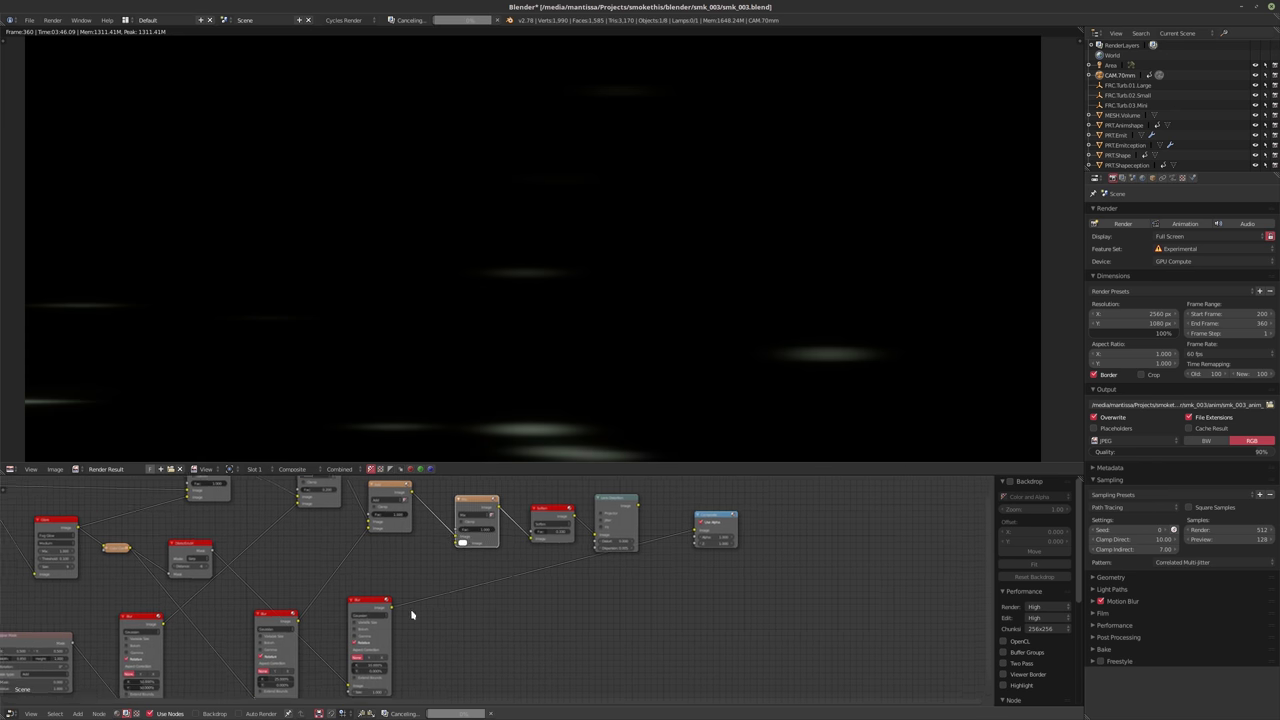
Connect the duplicate Blur to the new Mix node's second image input and set its blend type to Add
scroll(411, 614, "up", 1)
left_click(389, 612)
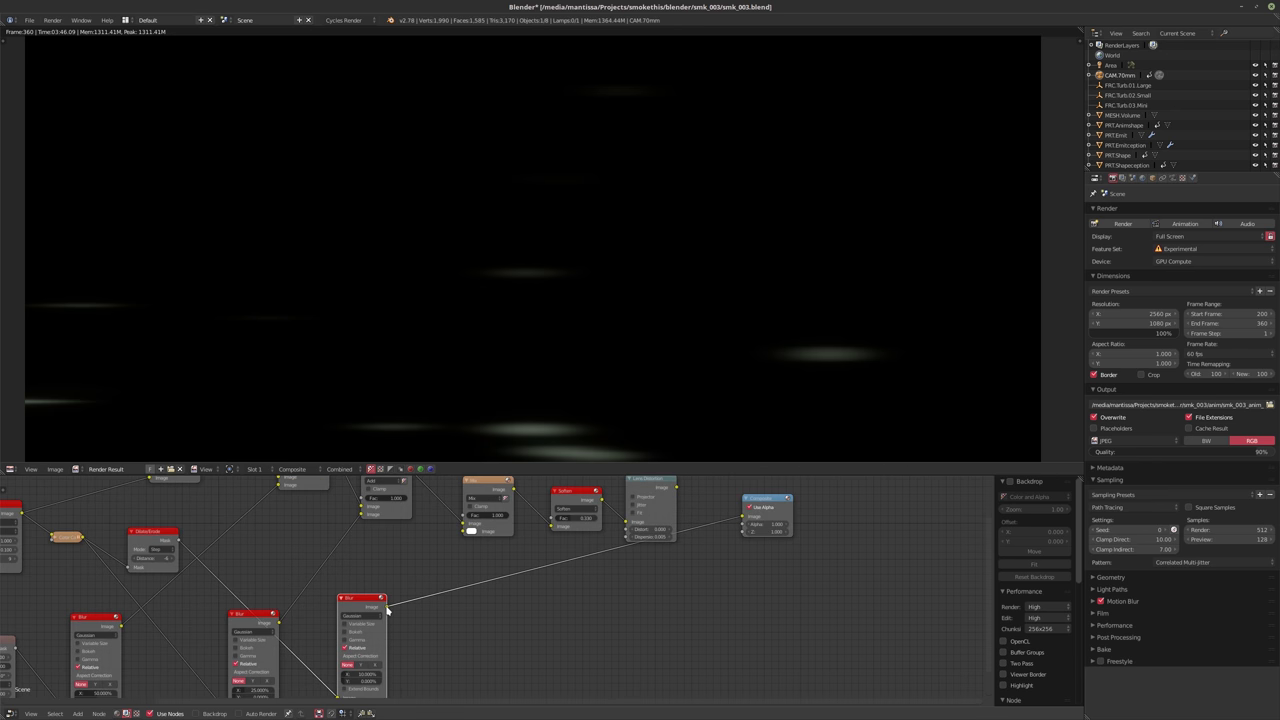
left_click_drag(386, 606, 465, 530)
left_click(487, 499)
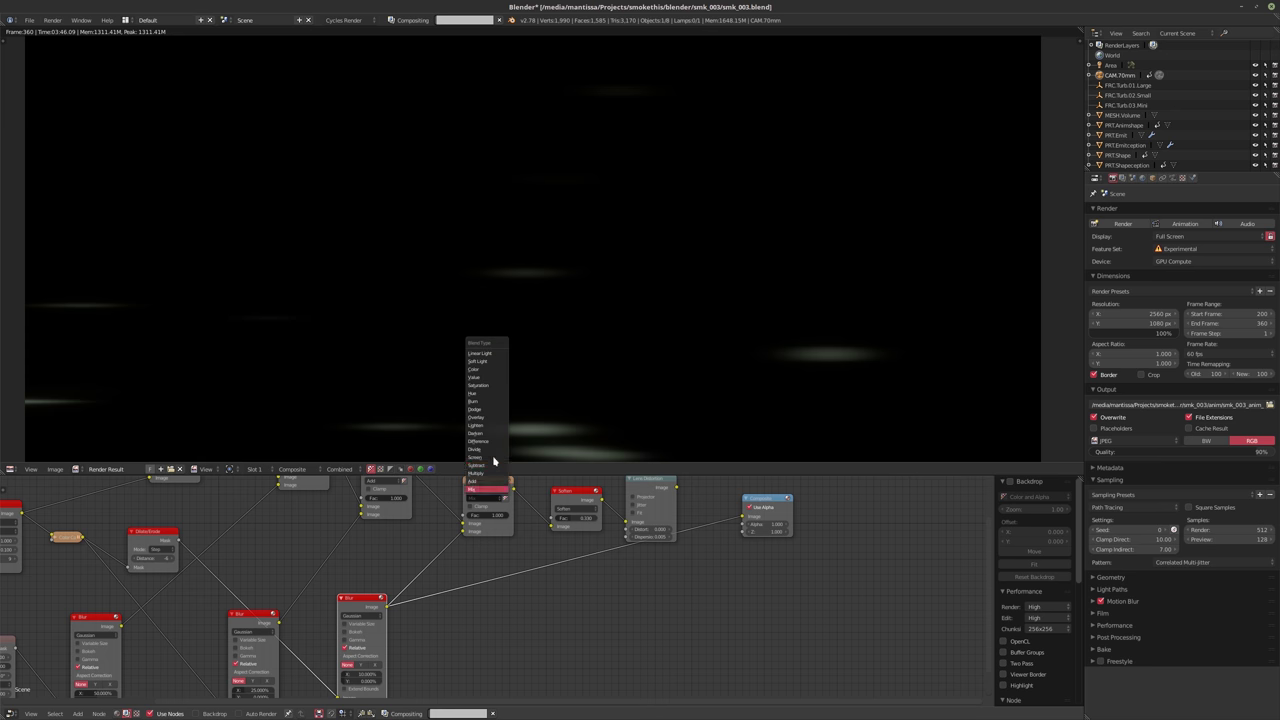
left_click(476, 481)
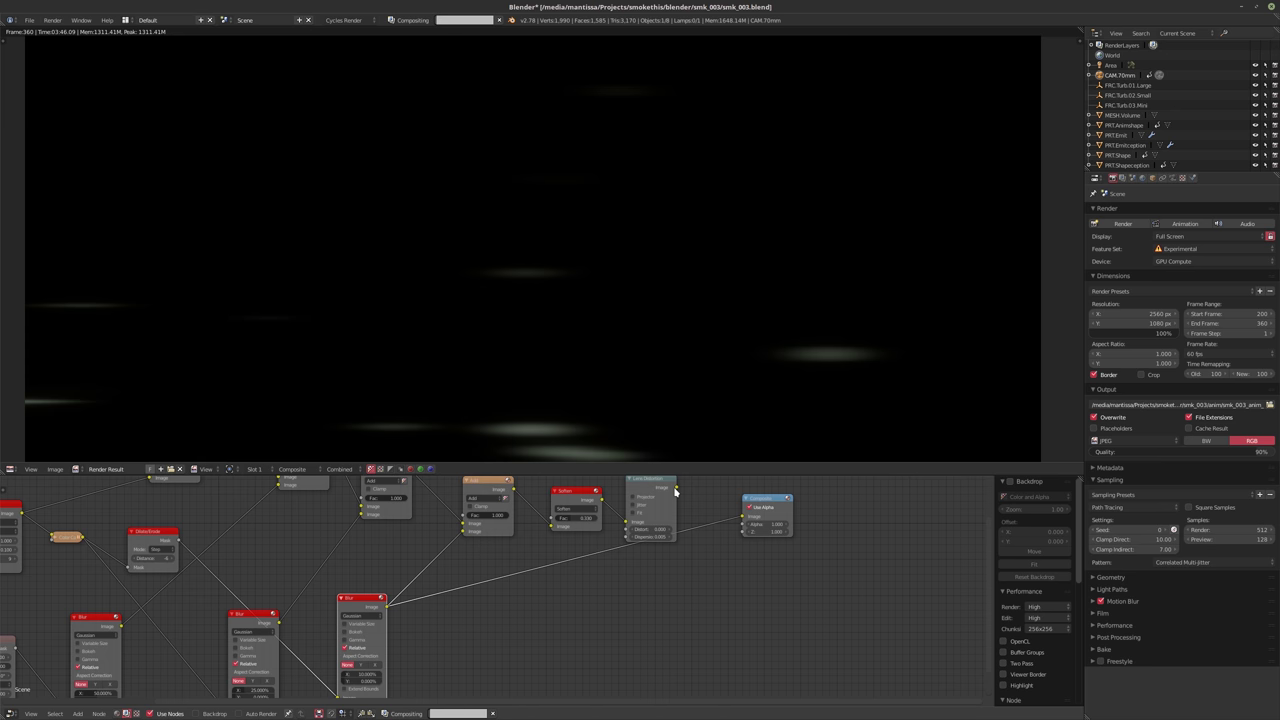
Route the Lens Distortion output to the Composite node and set the factor of the Add node after Multiply to 0.1
middle_click_drag(480, 600, 375, 632)
scroll(472, 578, "up", 2)
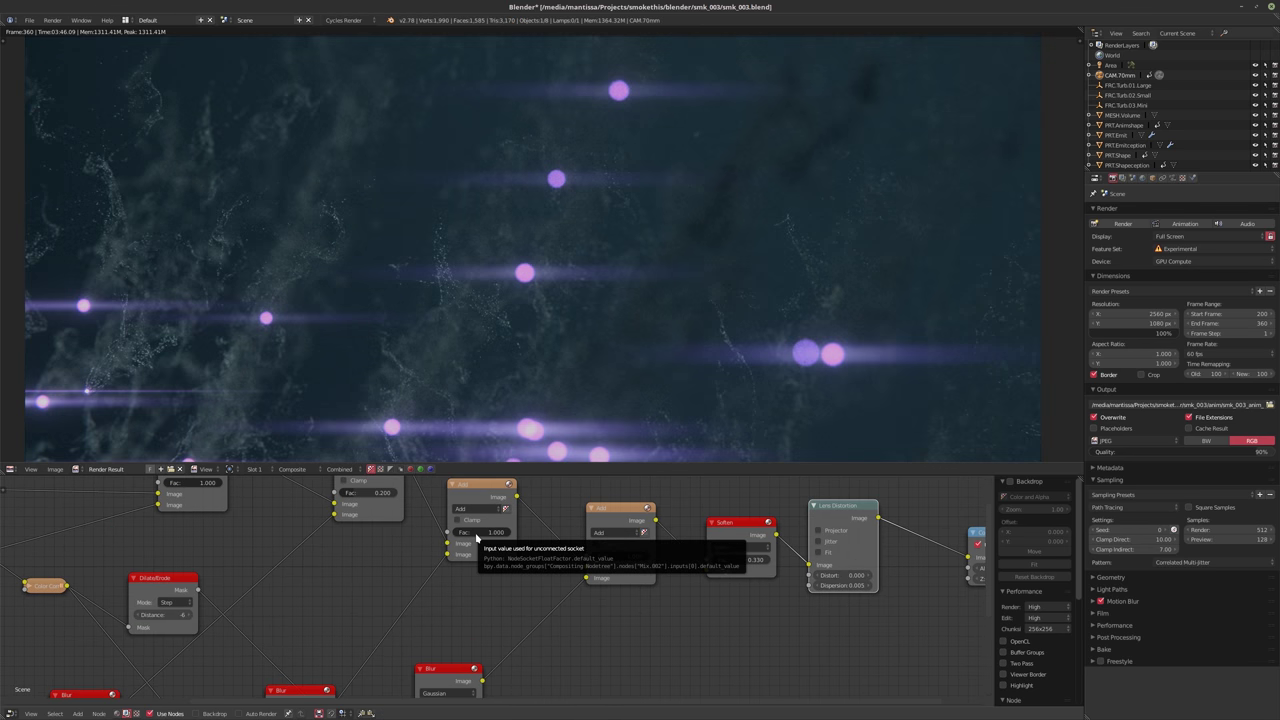
left_click(477, 533)
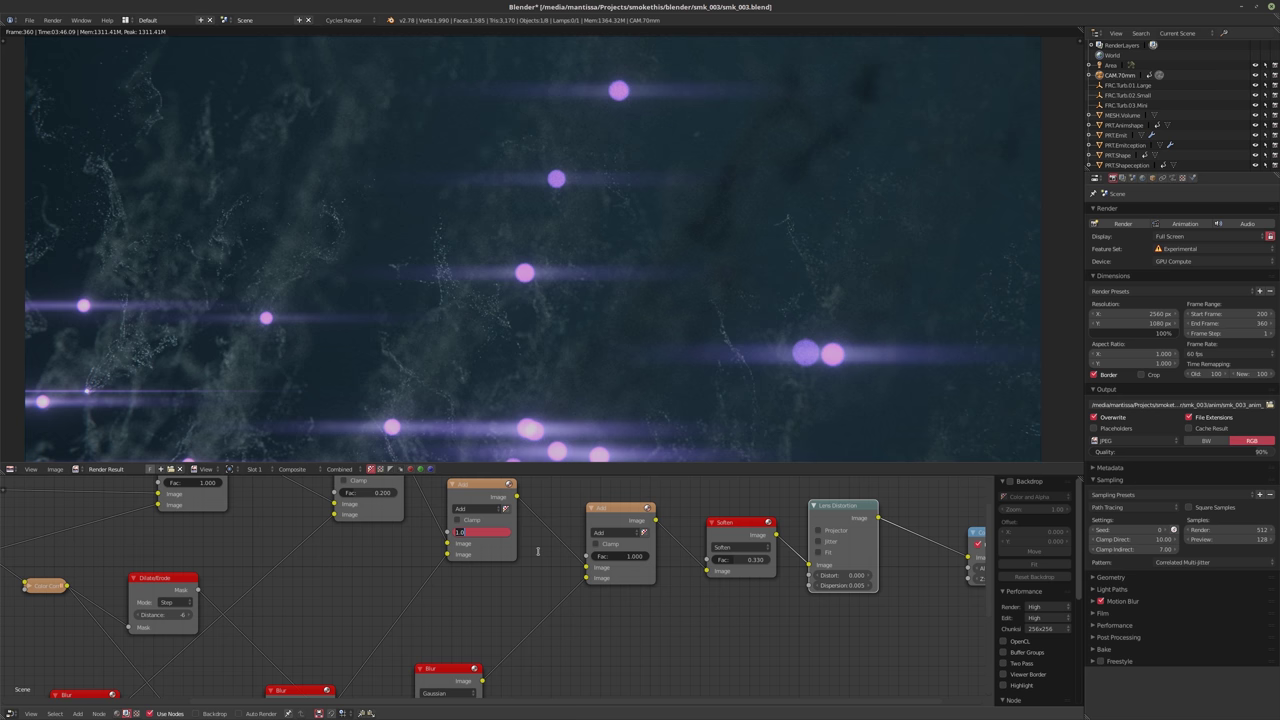
type("0.1")
key("Return")
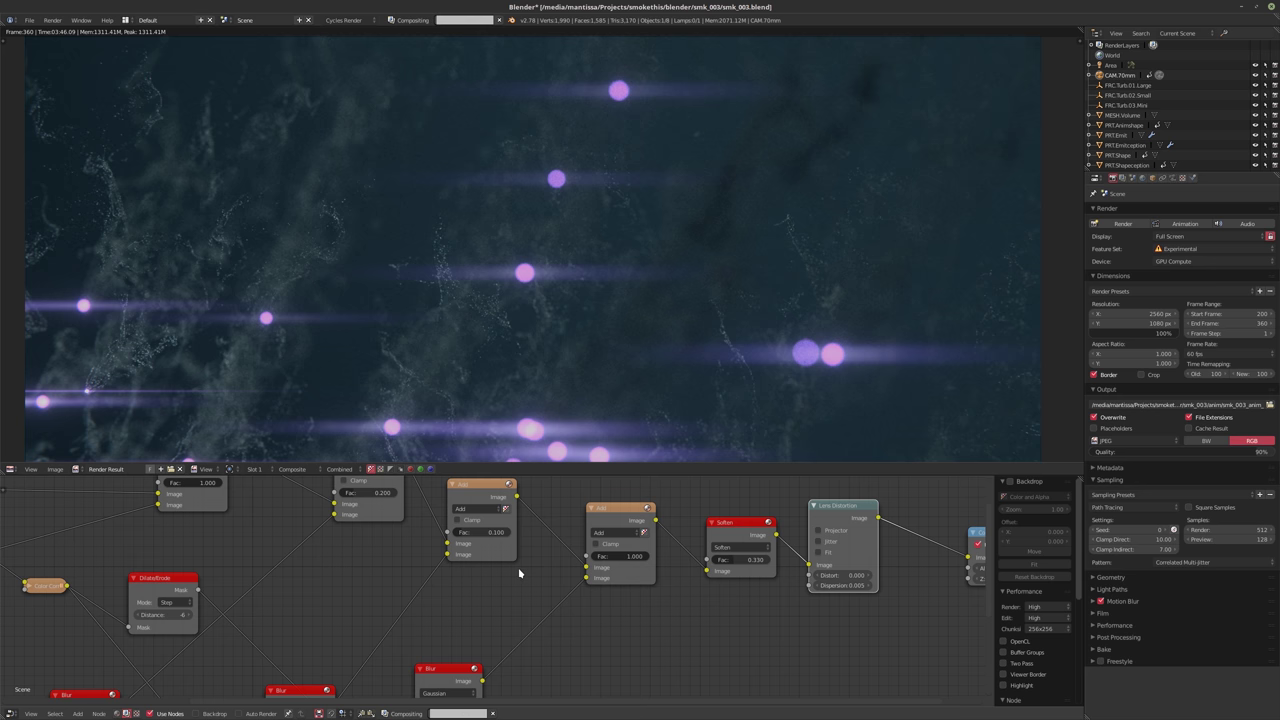
scroll(519, 573, "down", 3)
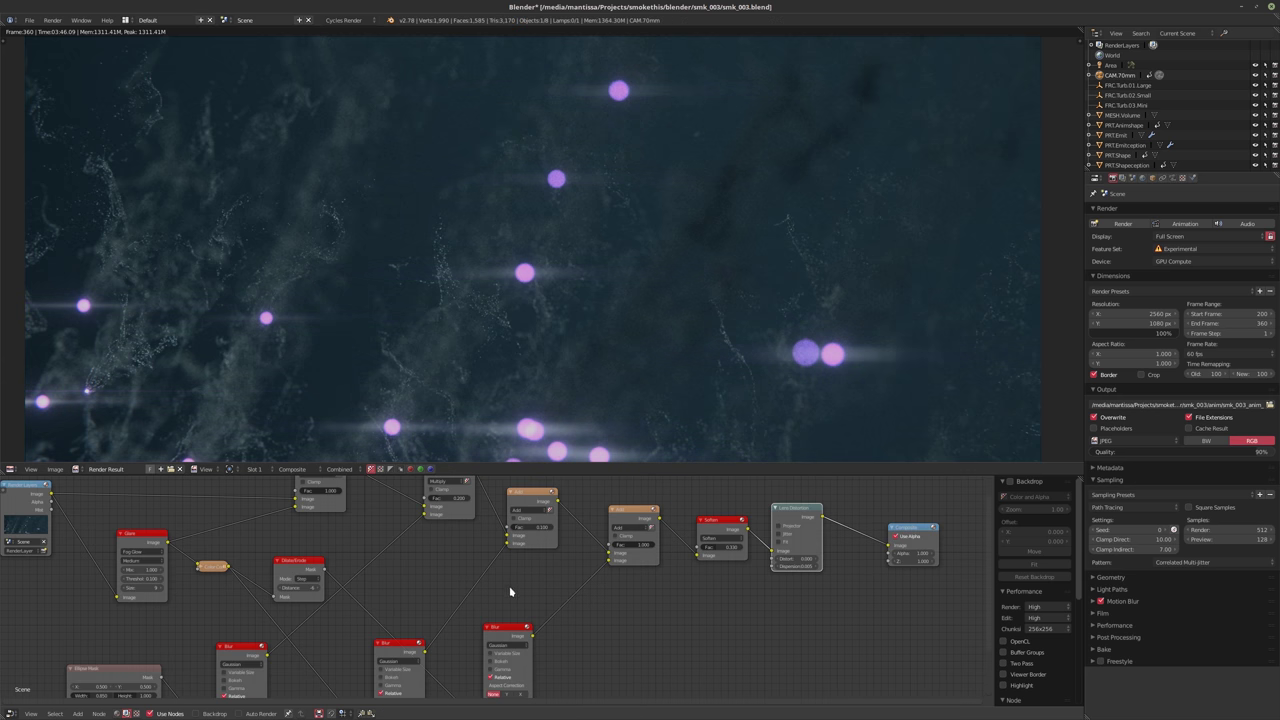
Set the Dilate/Erode node's distance to -12
scroll(487, 333, "down", 2)
scroll(515, 368, "up", 3)
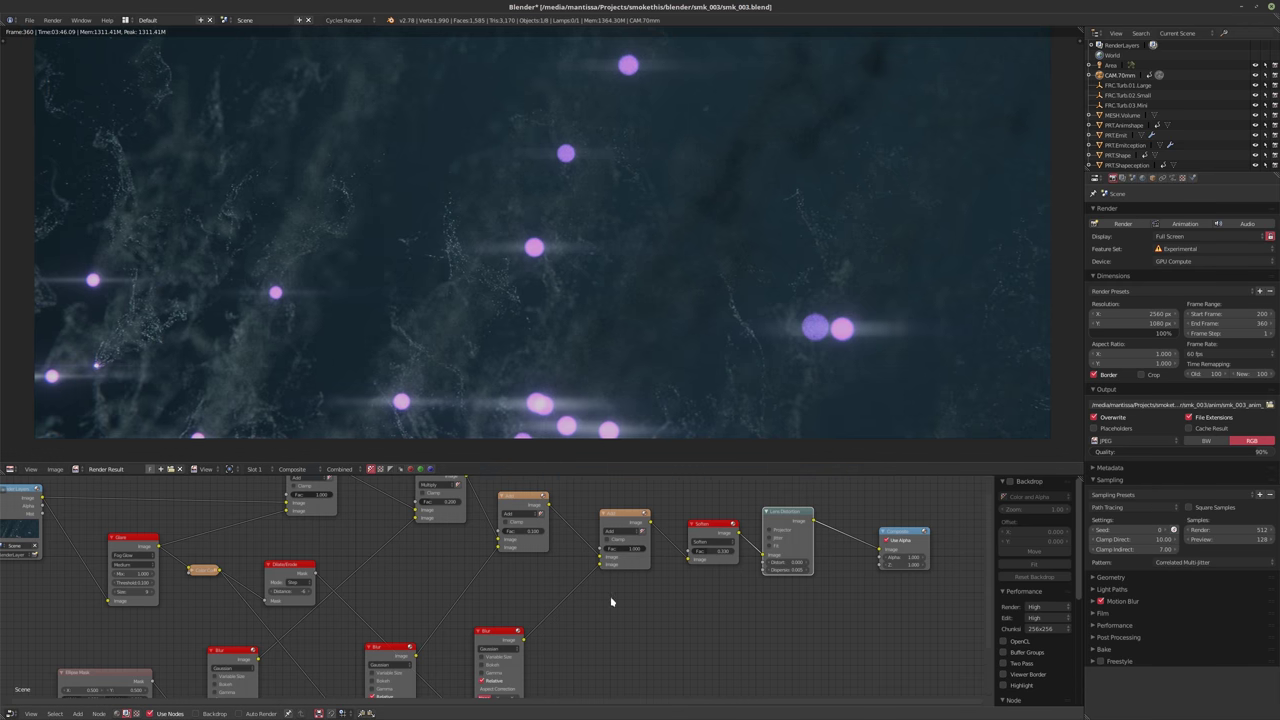
scroll(591, 604, "up", 2)
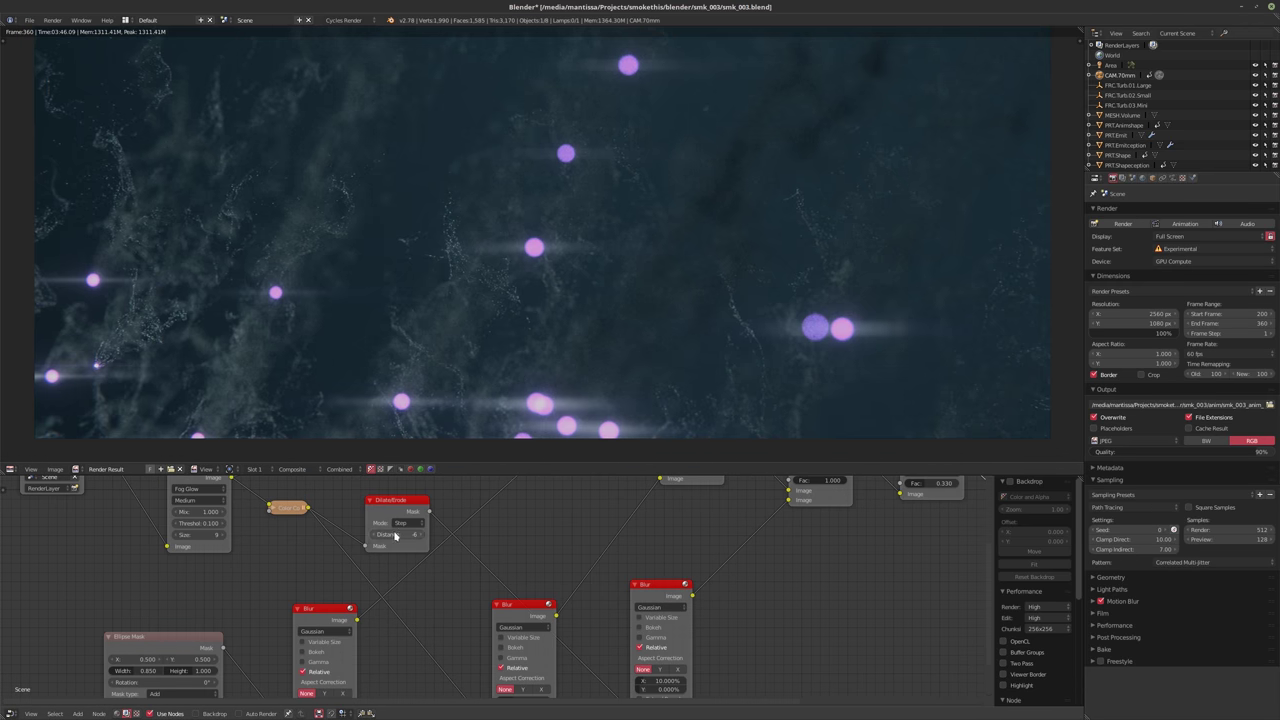
left_click(395, 535)
type("-12")
key("Return")
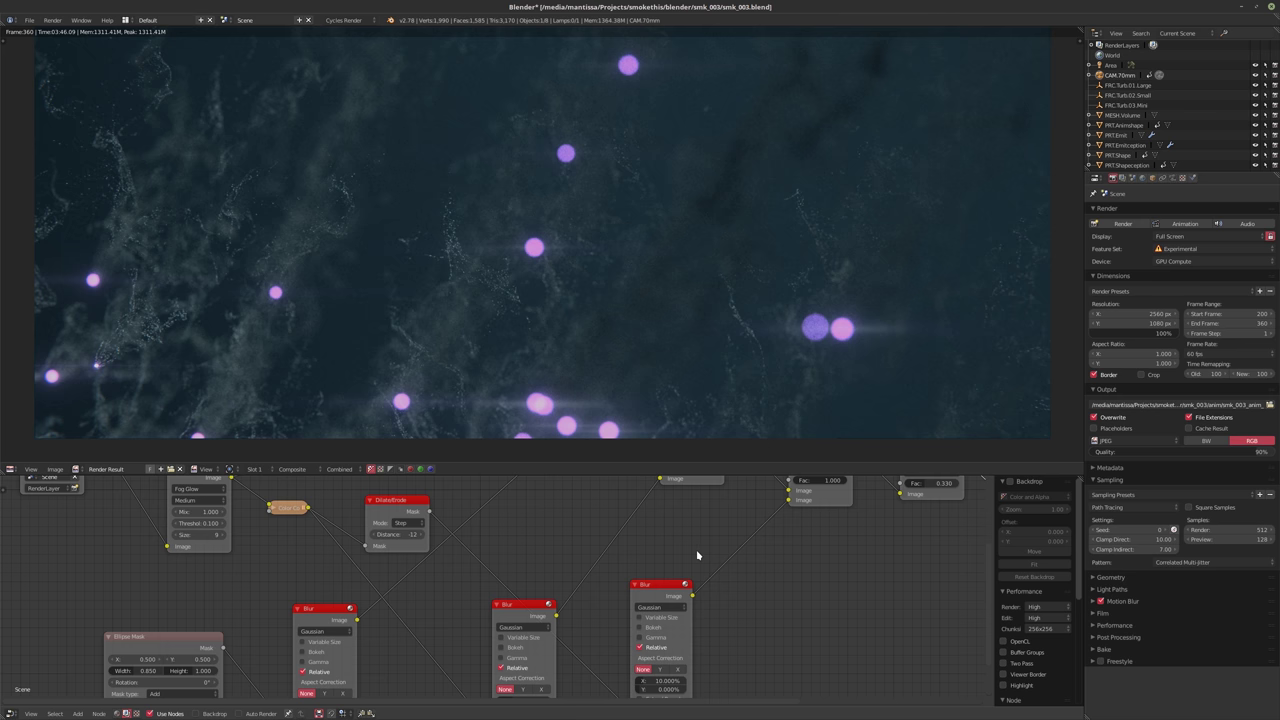
Set the horizontal blur of the middle Blur node to 15% and of the last Blur node to 5%
scroll(697, 555, "down", 2)
scroll(697, 555, "right", 5, "ctrl")
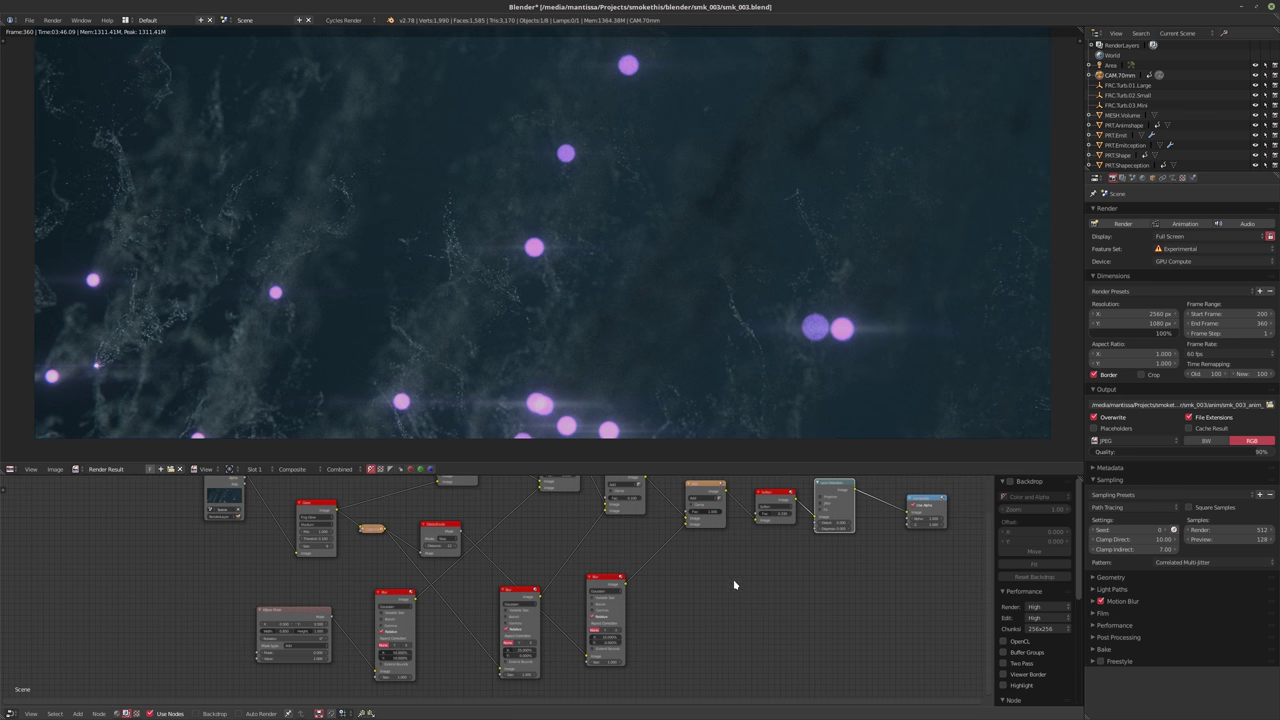
double_click(460, 620)
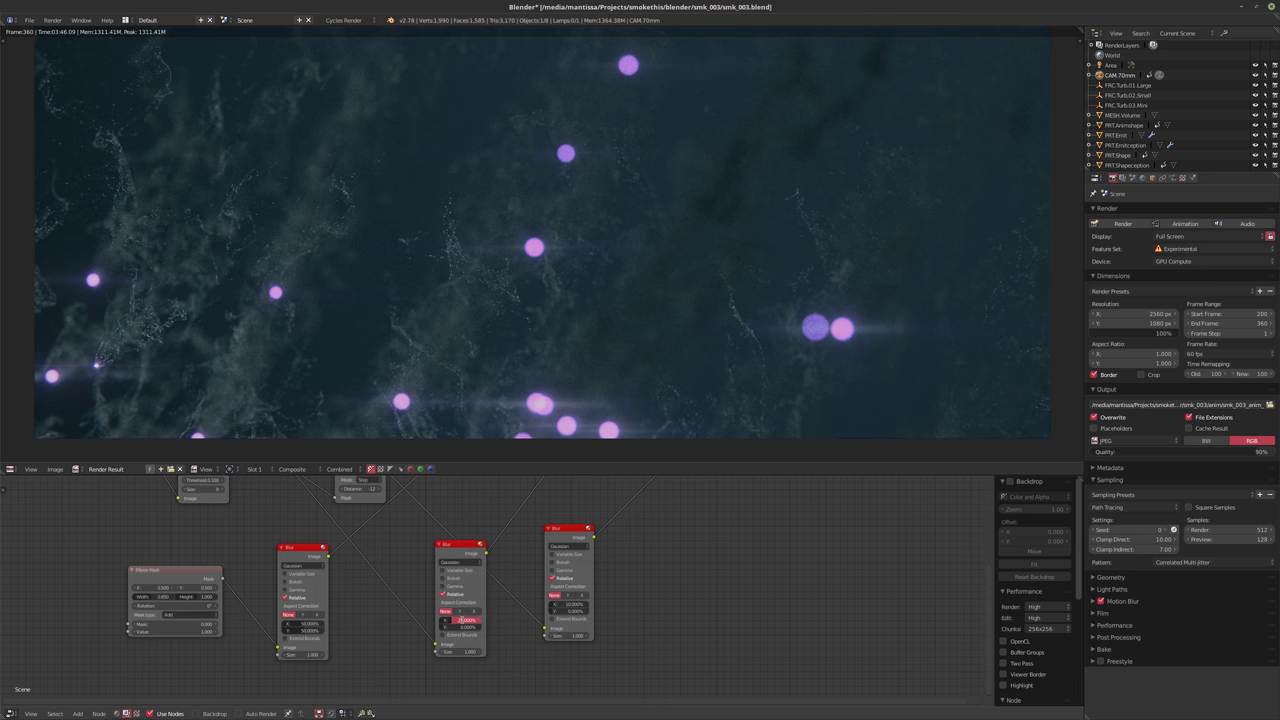
key("Return")
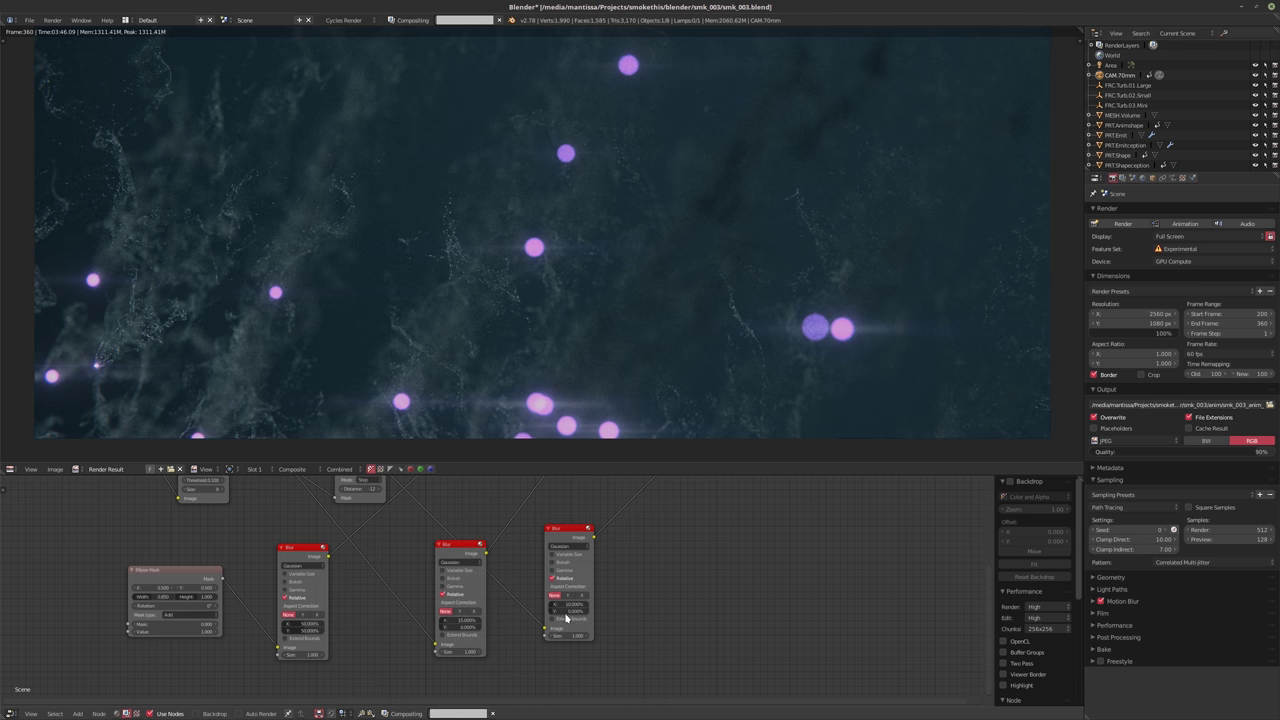
double_click(567, 606)
type("5")
key("Return")
scroll(689, 566, "up", 3, "ctrl")
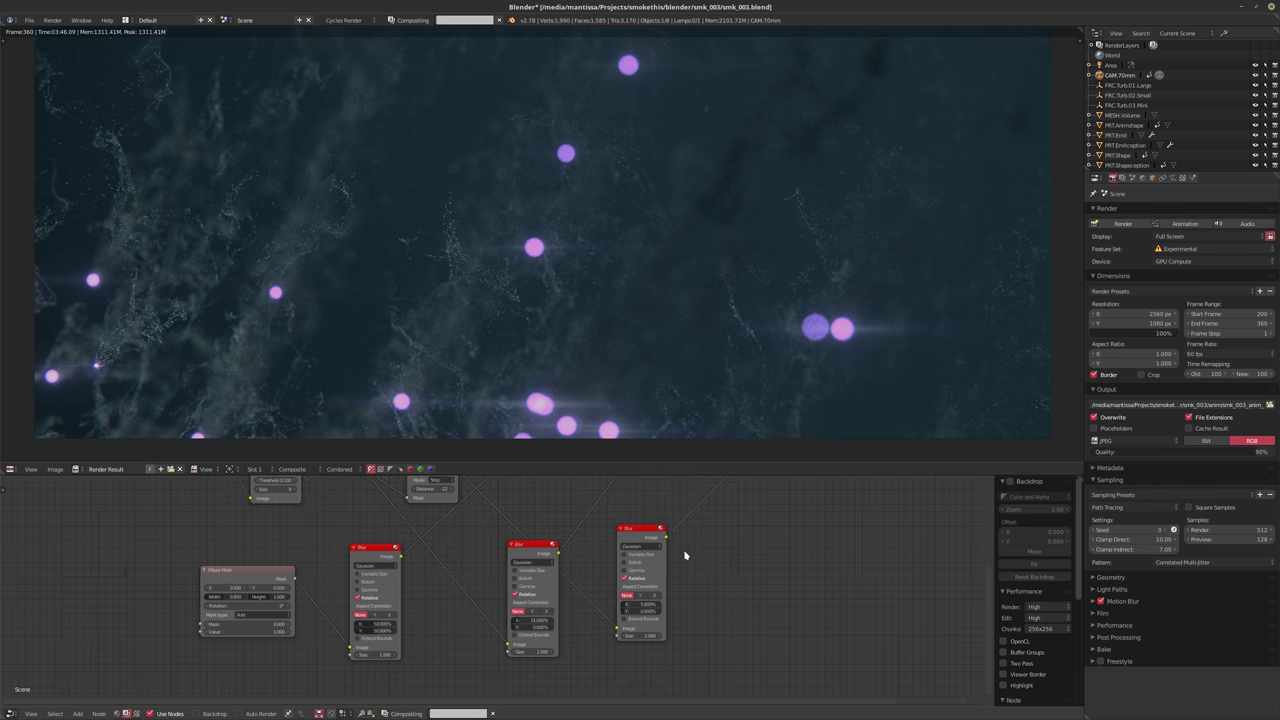
Set the Dilate/Erode node's distance to -8
scroll(685, 555, "up", 2)
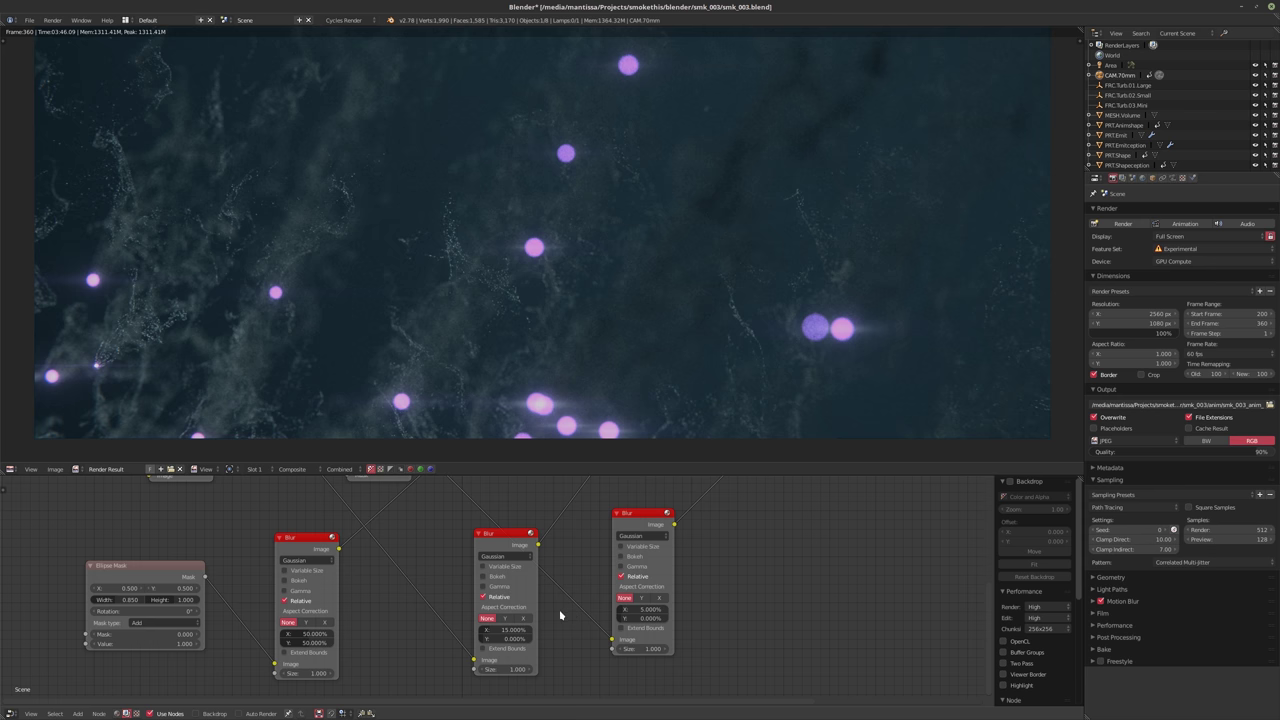
middle_click_drag(396, 521, 489, 608)
left_click(472, 549)
type("8")
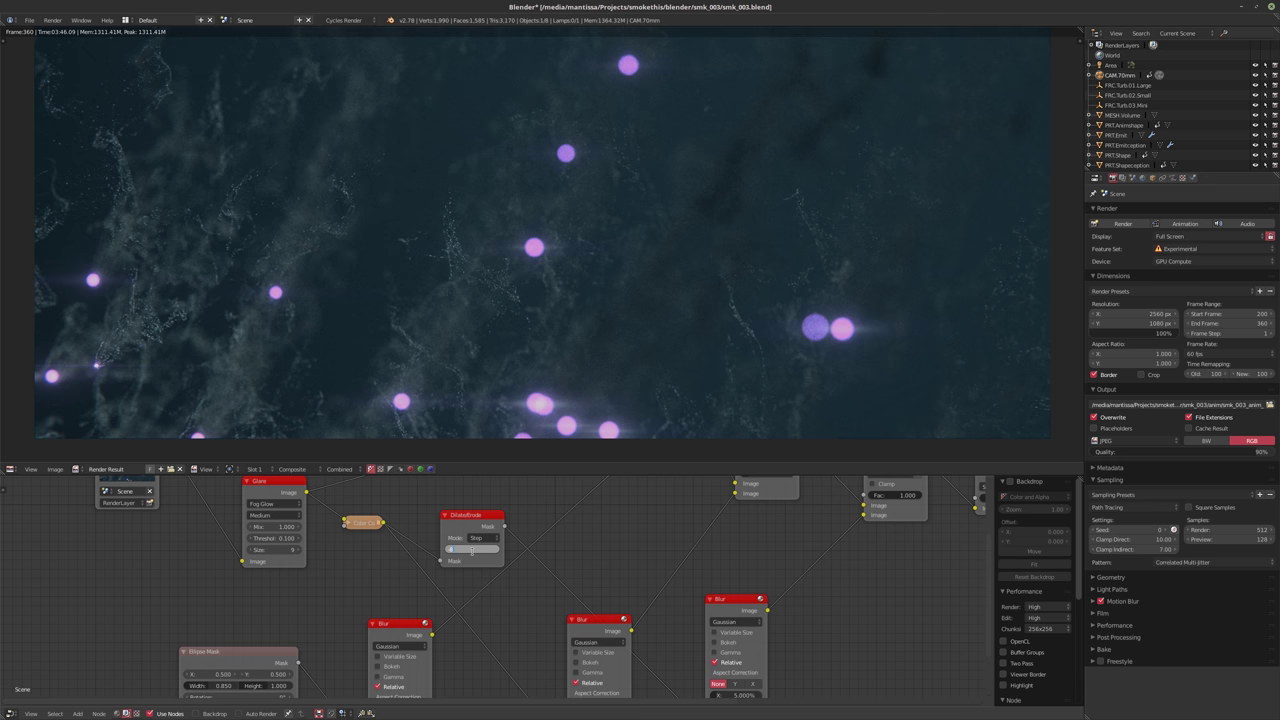
key("Return")
Reduce the factor of the last Add node, directly before the Soften node, to 0.5
middle_click_drag(654, 626, 620, 532)
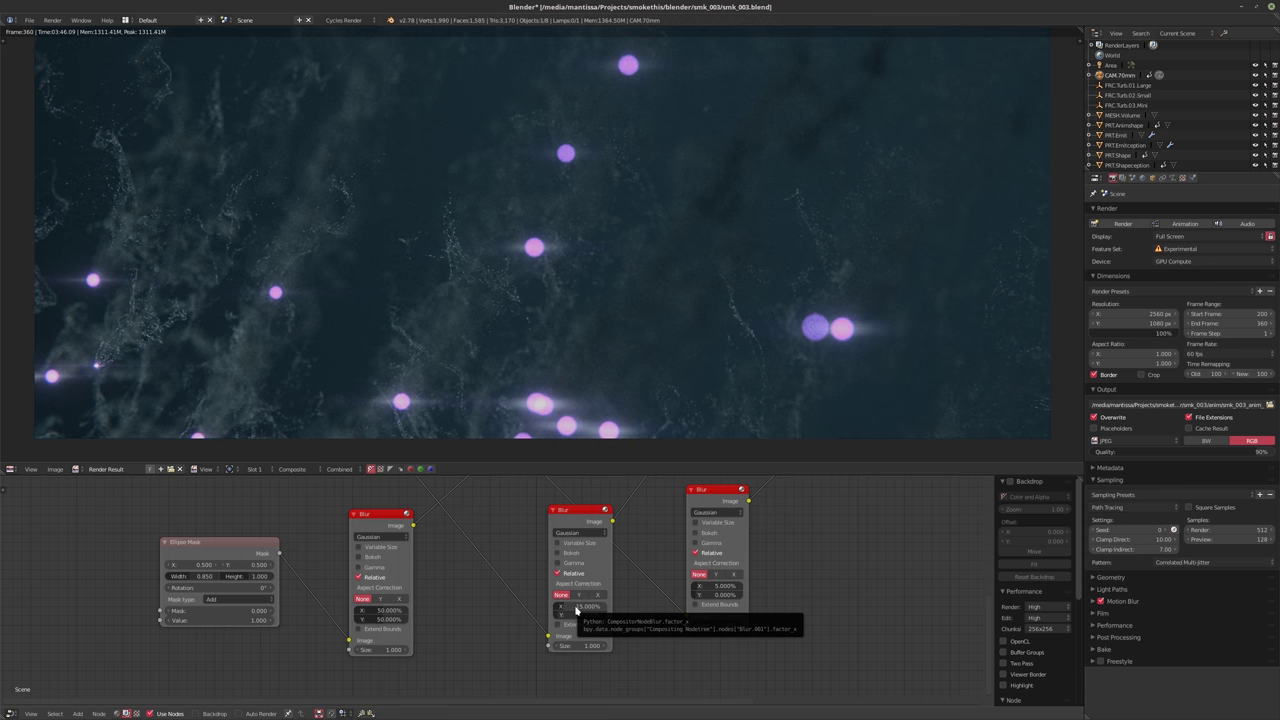
scroll(627, 663, "down", 1)
middle_click_drag(573, 612, 603, 603)
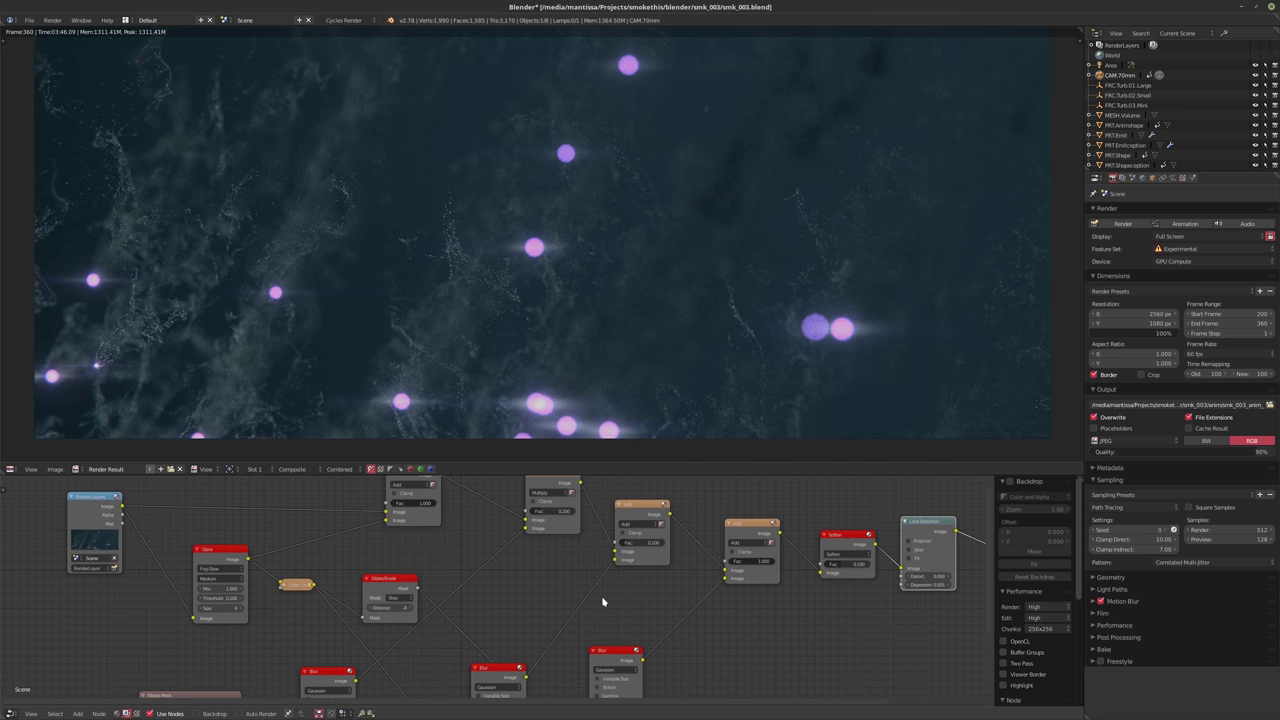
left_click(766, 563)
key("Return")
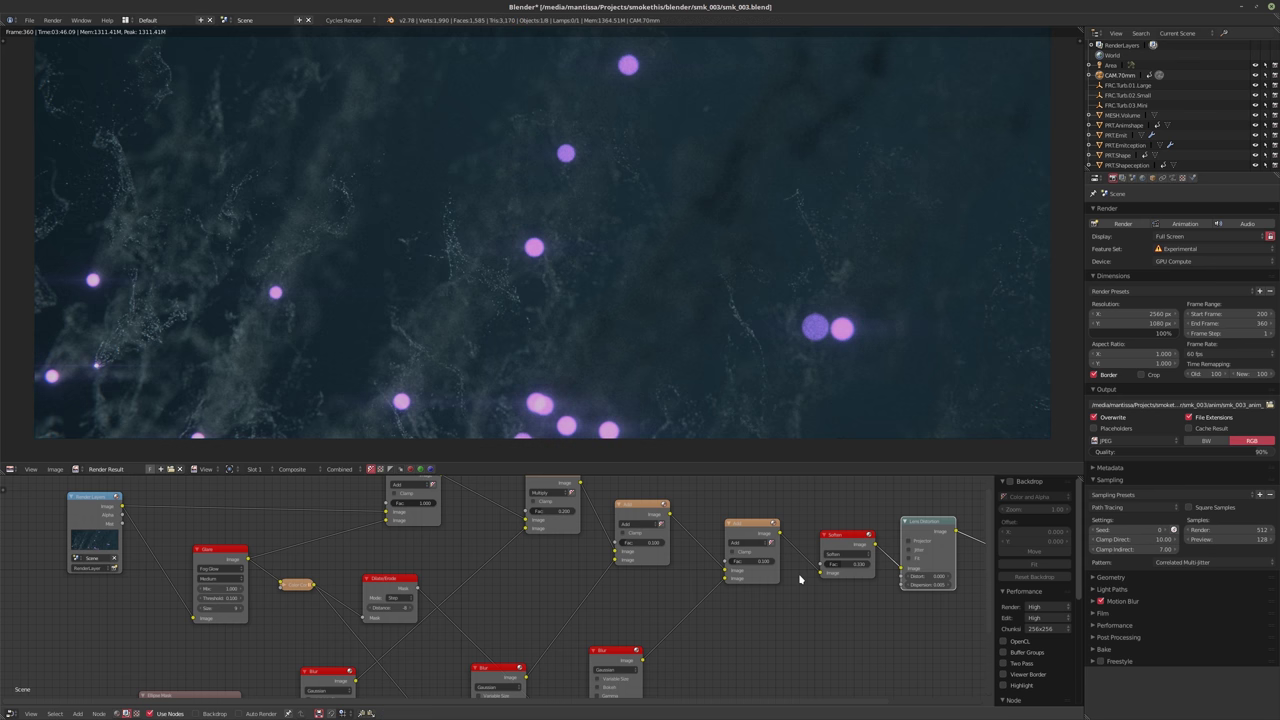
left_click(748, 561)
key("Return")
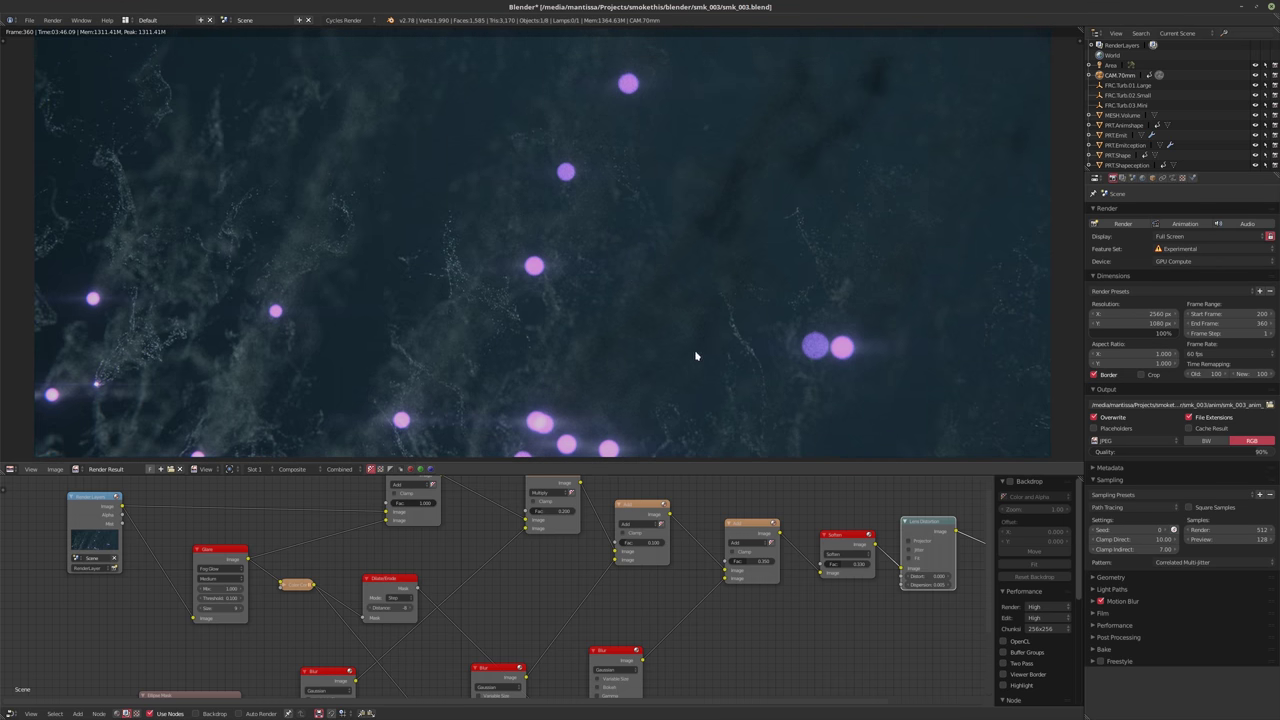
middle_click_drag(724, 611, 706, 605)
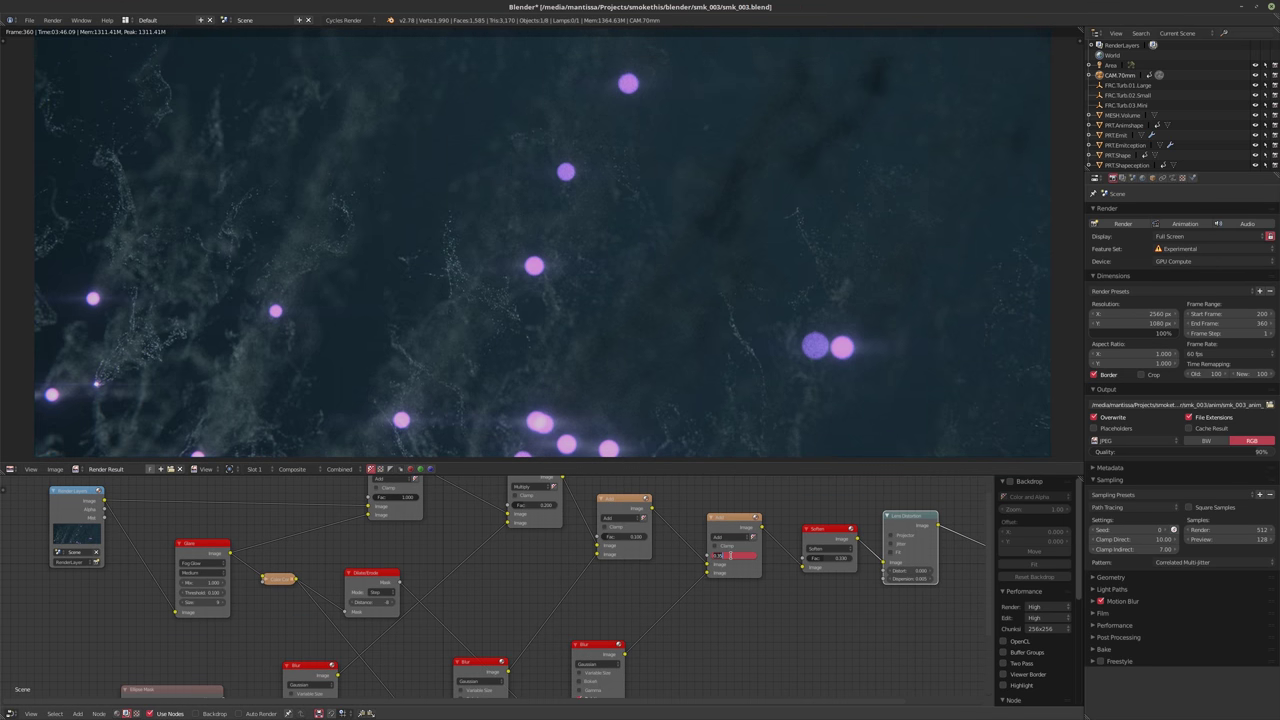
left_click(731, 560)
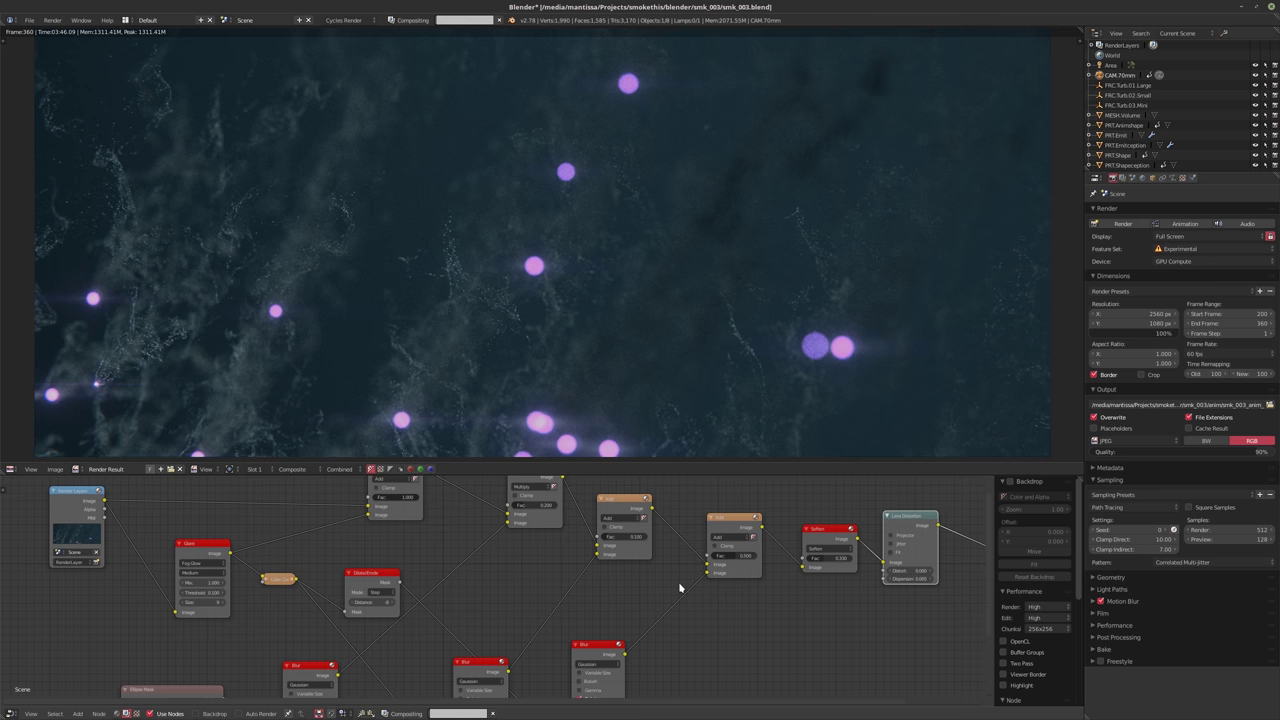
middle_click_drag(679, 588, 601, 597)
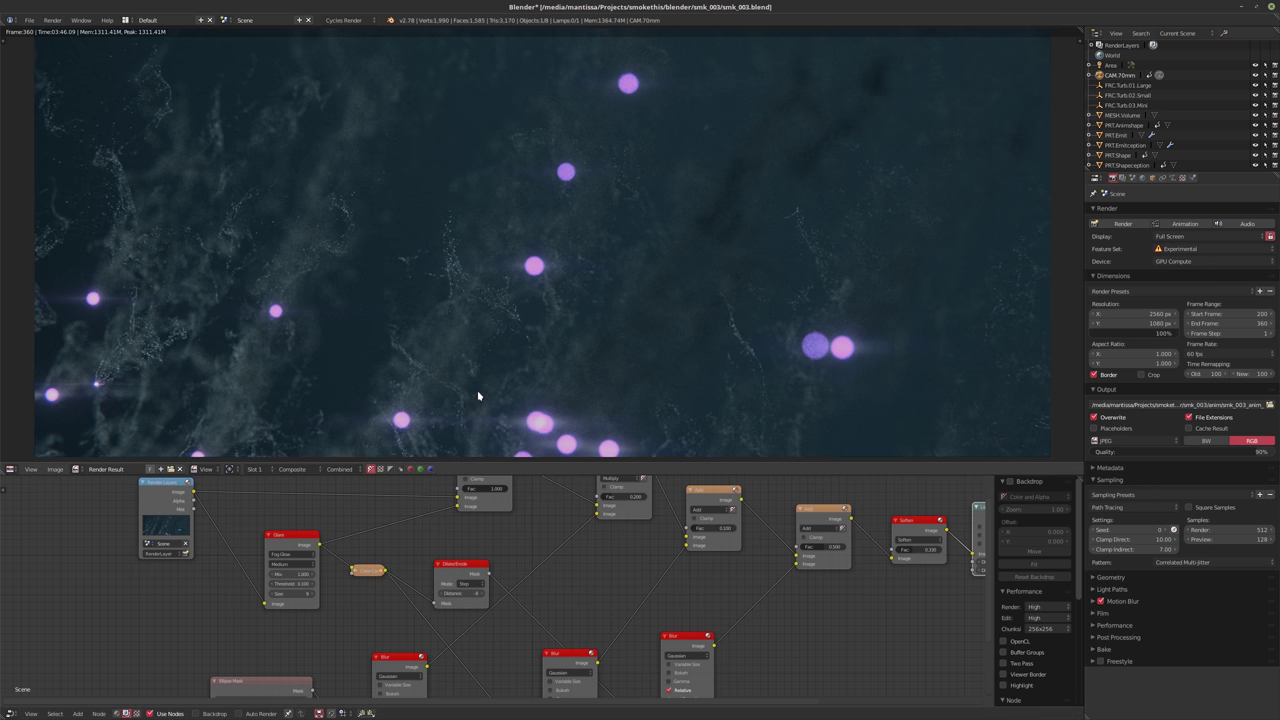
Raise the scene's color management exposure to about 1.457
middle_click_drag(575, 343, 575, 349)
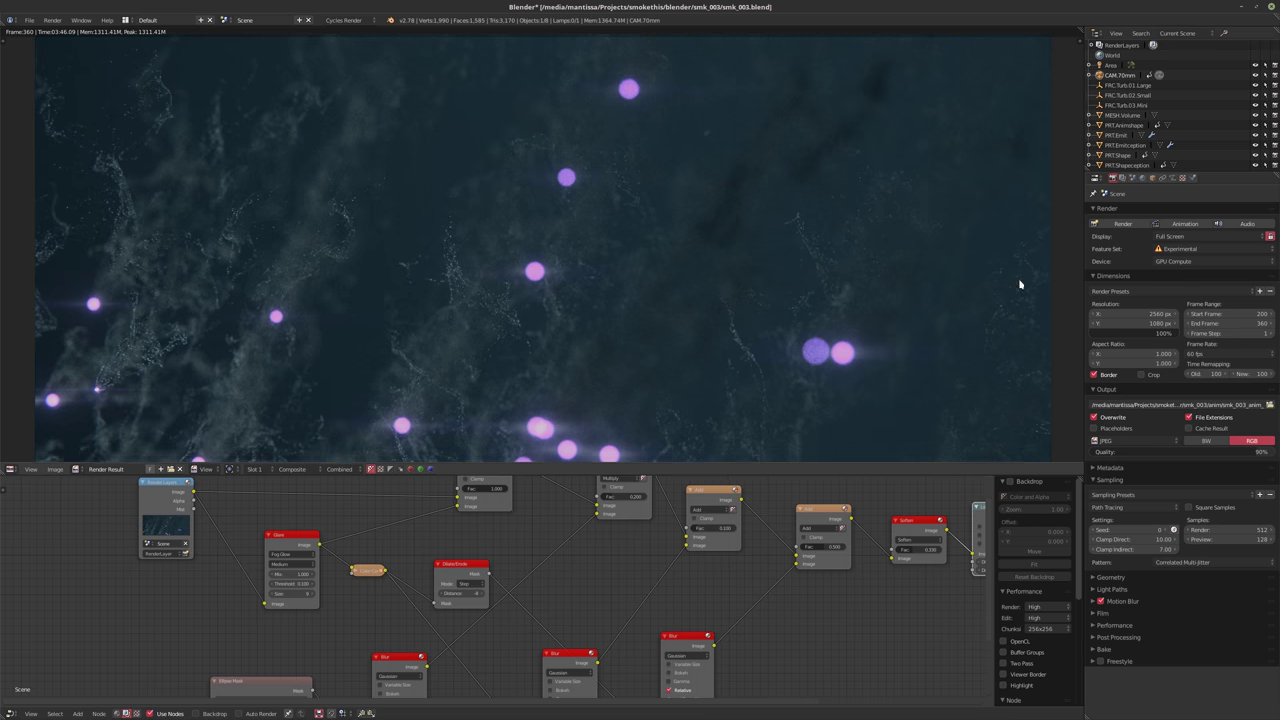
left_click(1132, 177)
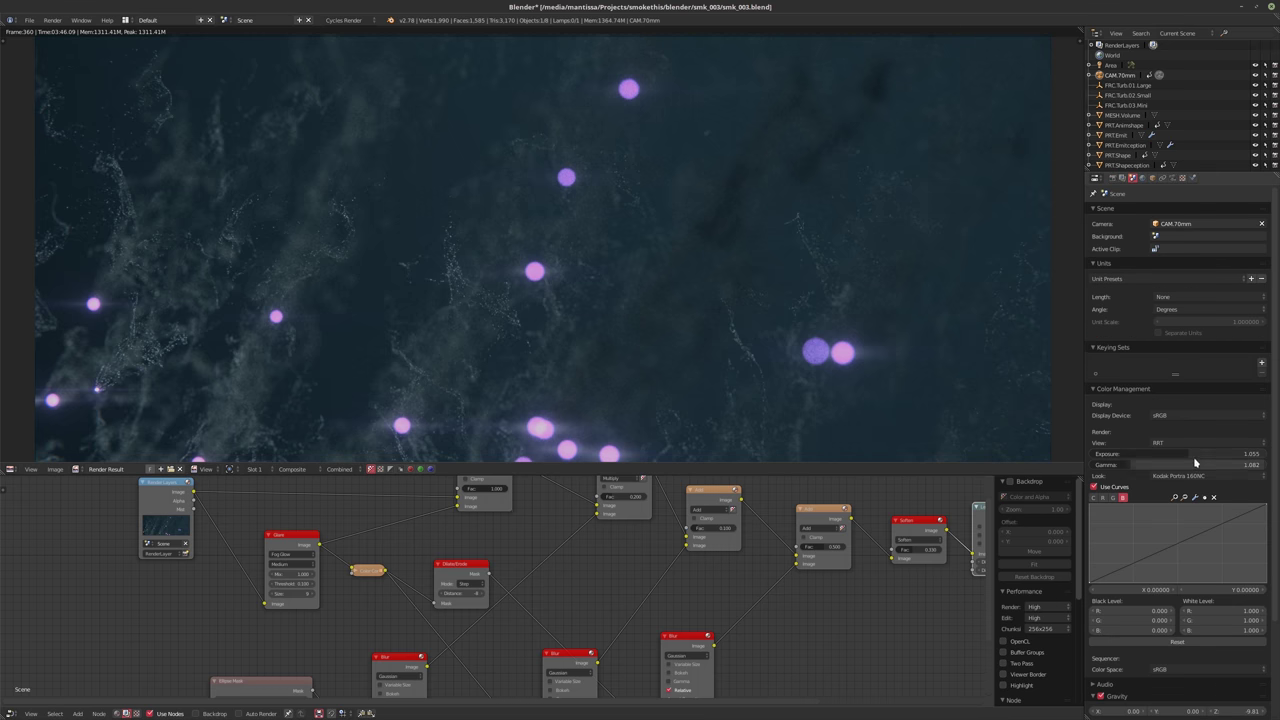
left_click_drag(1191, 458, 1245, 458)
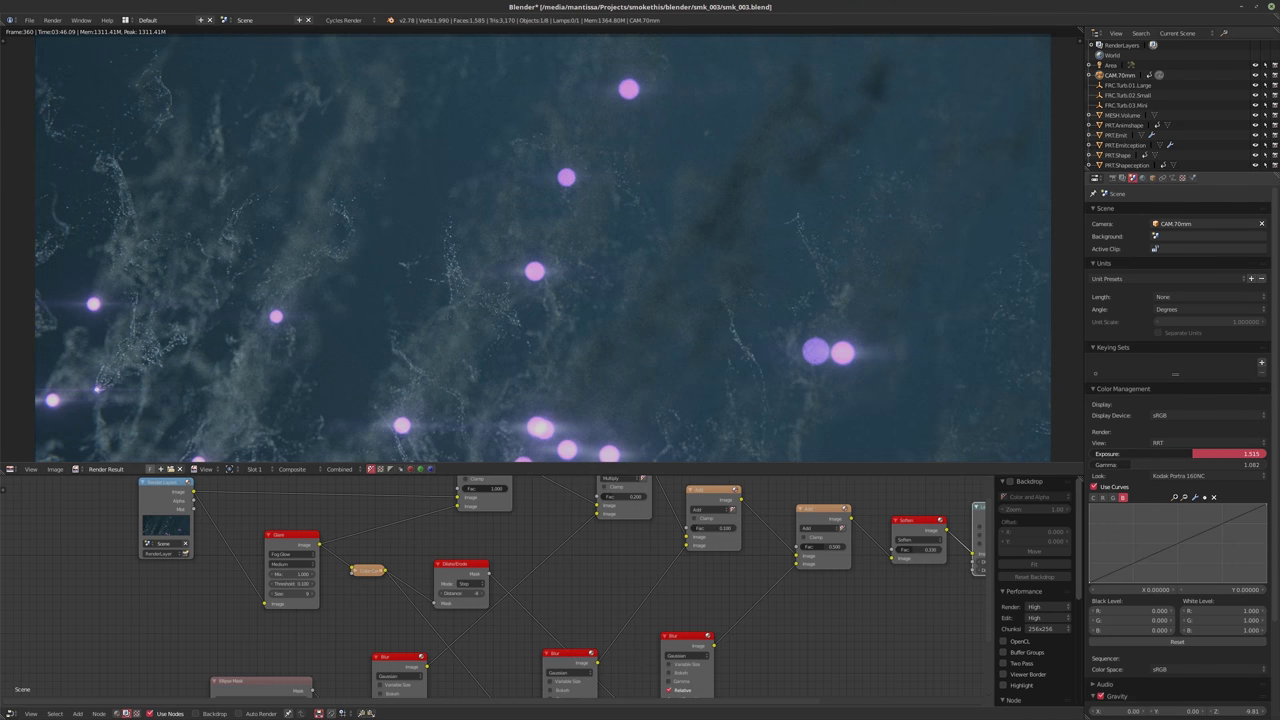
left_click_drag(1250, 454, 1250, 454)
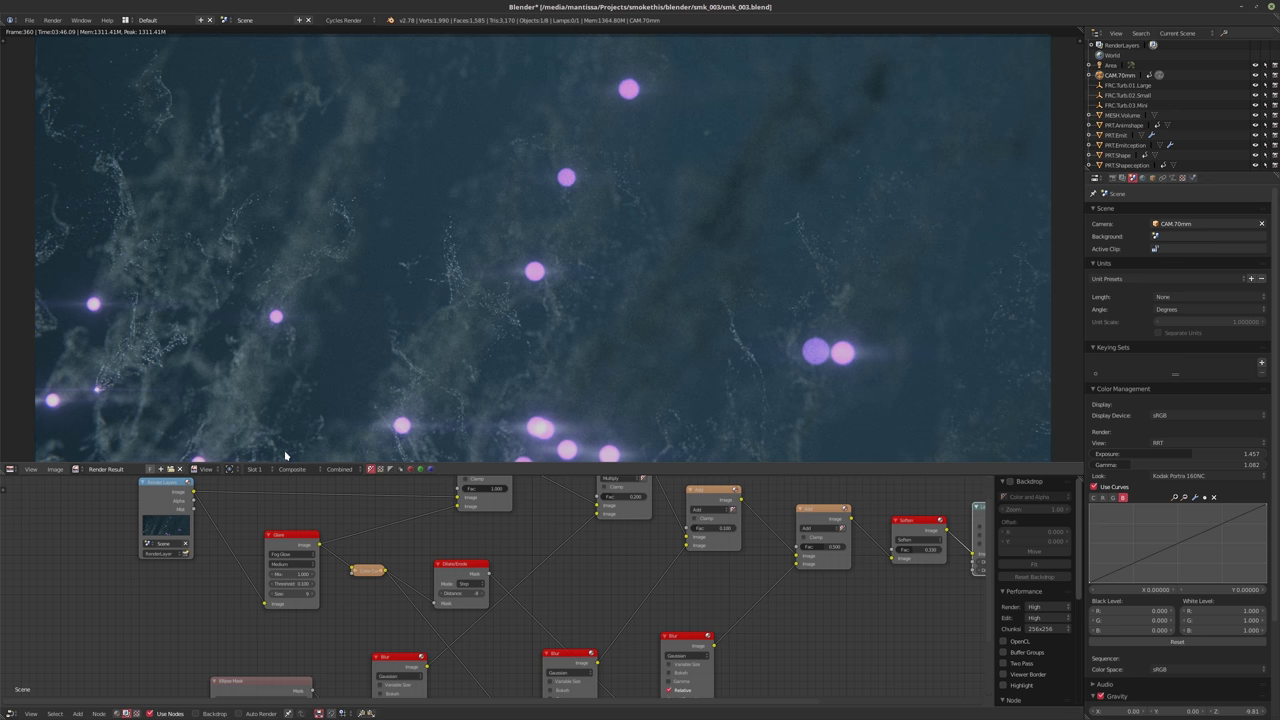
Enlarge the render preview area, save over smk_003.blend and render the current frame
left_click_drag(548, 466, 548, 522)
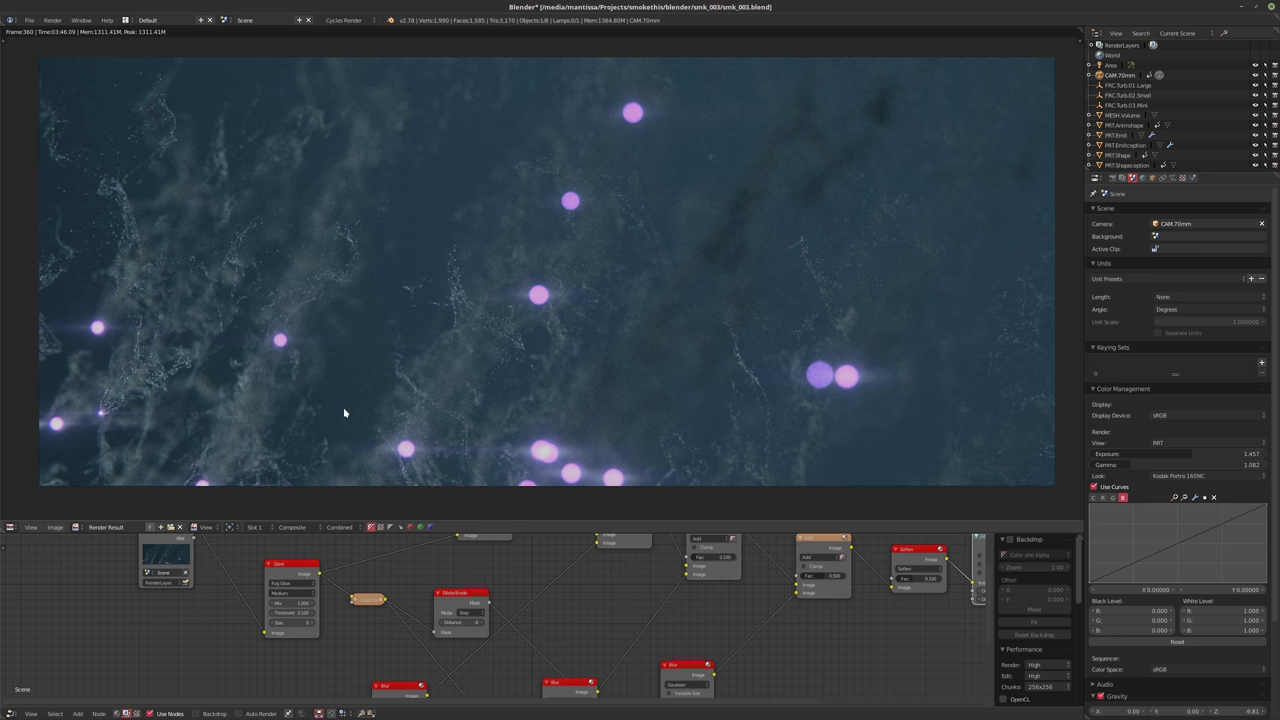
key("ctrl+s")
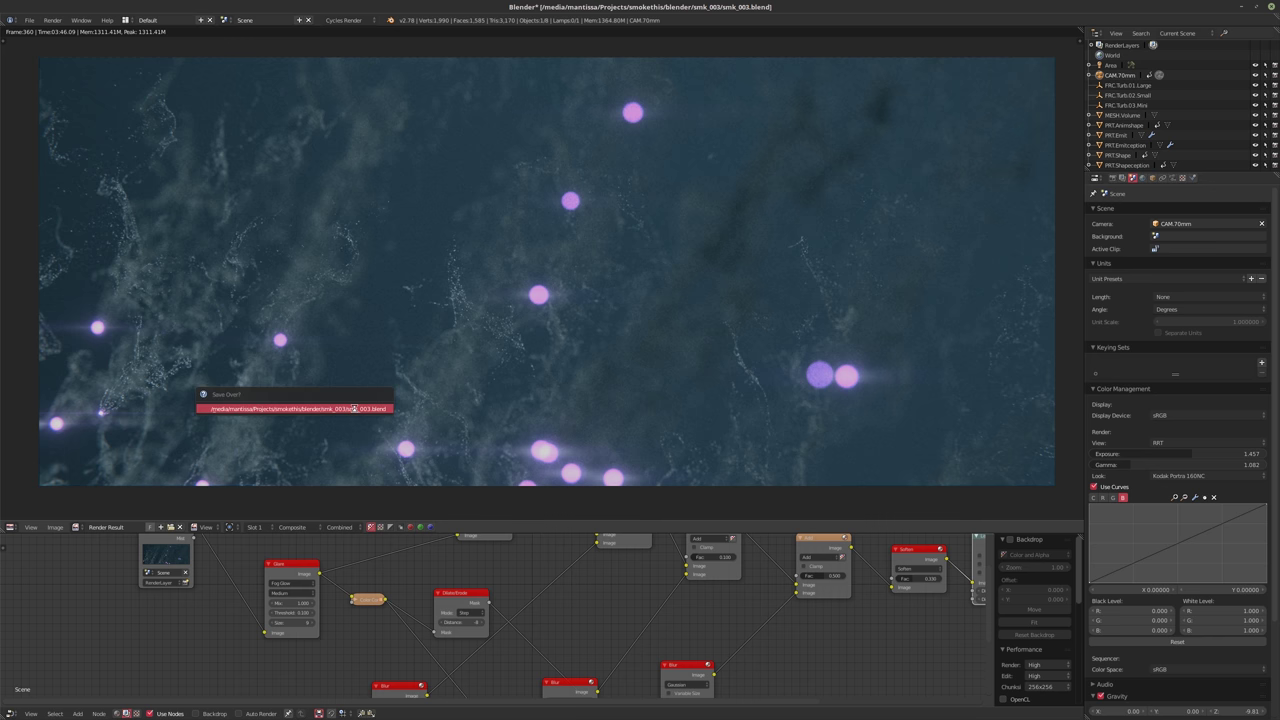
left_click(353, 409)
key("F12")
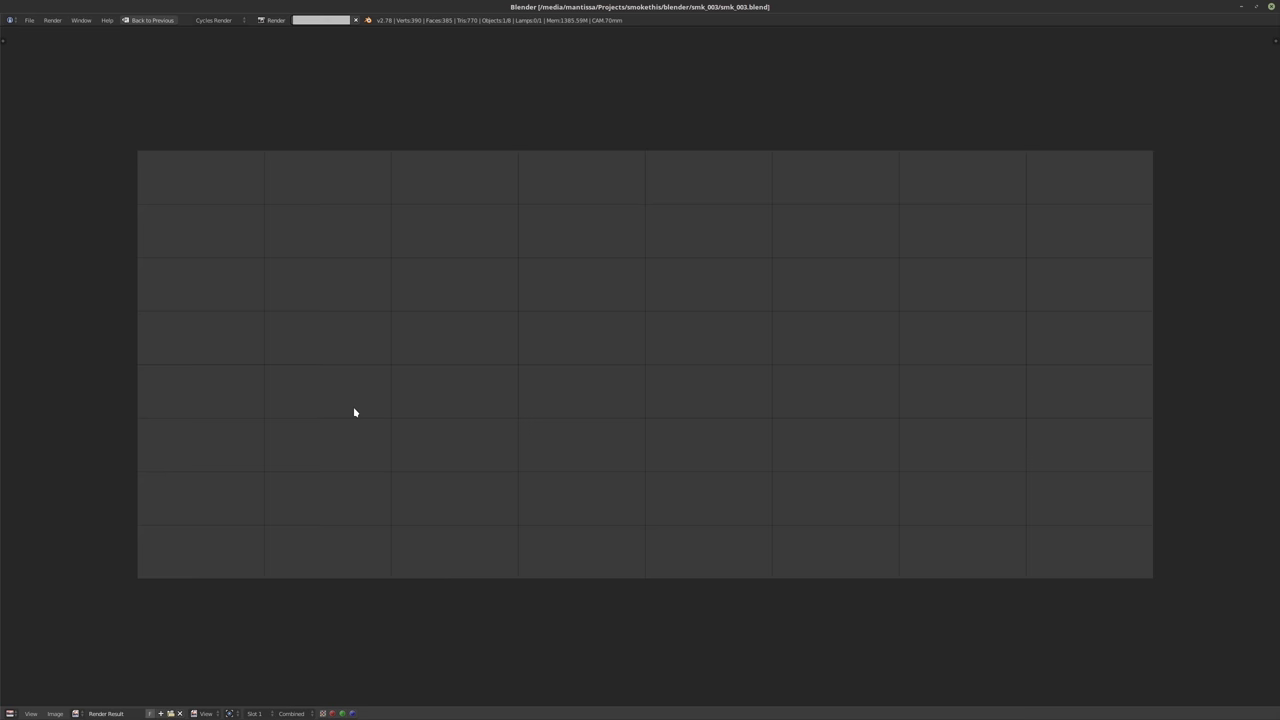
scroll(354, 412, "up", 1)
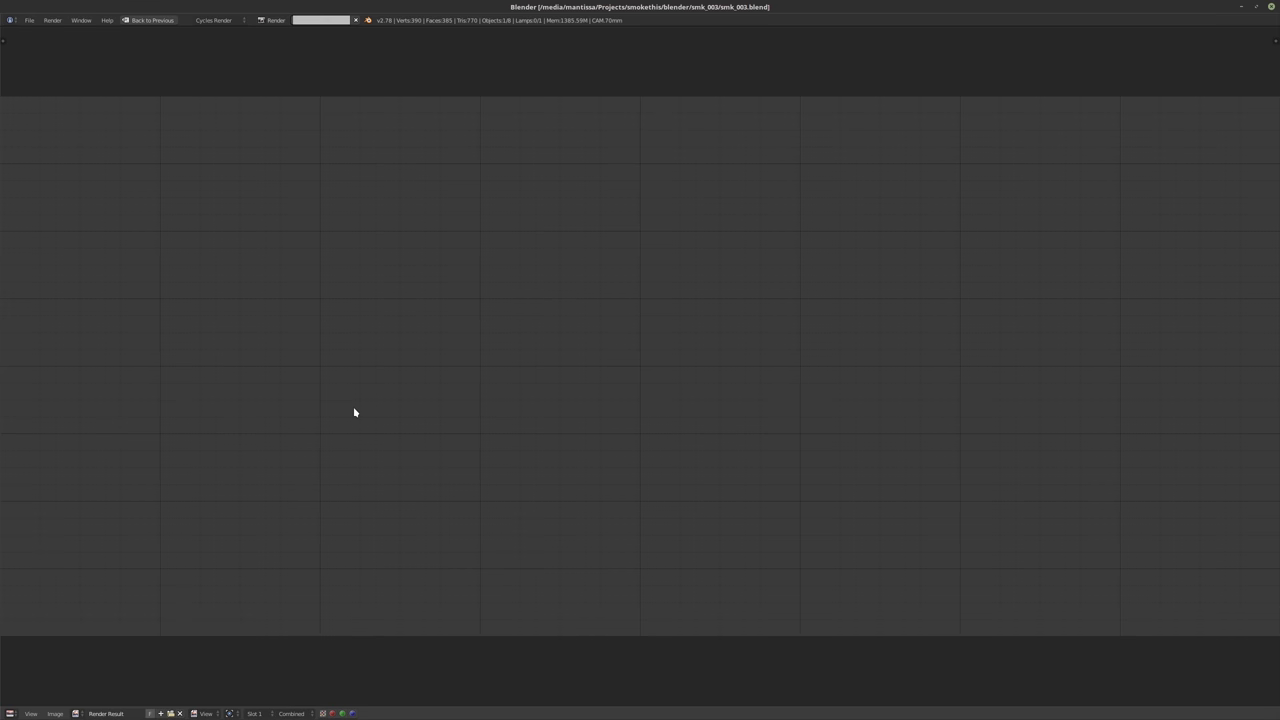
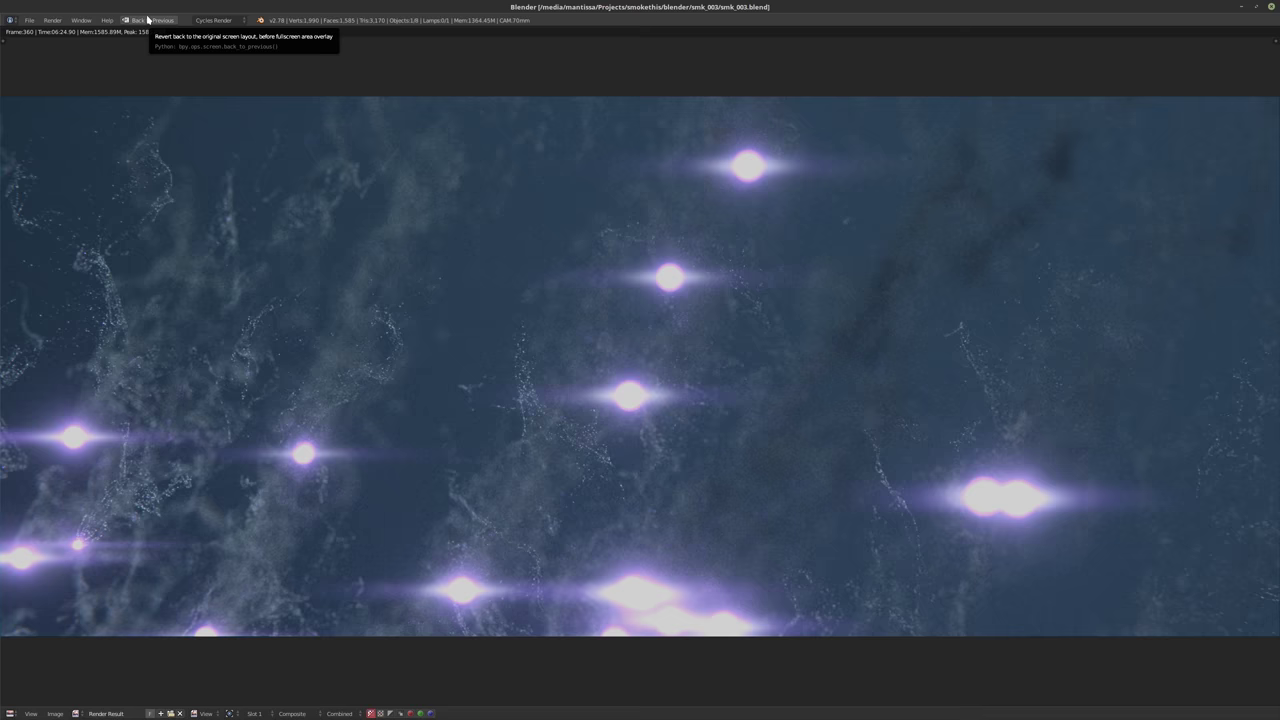
Return from the full-screen render to the normal layout and show the render result above the node tree in a UV/Image Editor
left_click(147, 19)
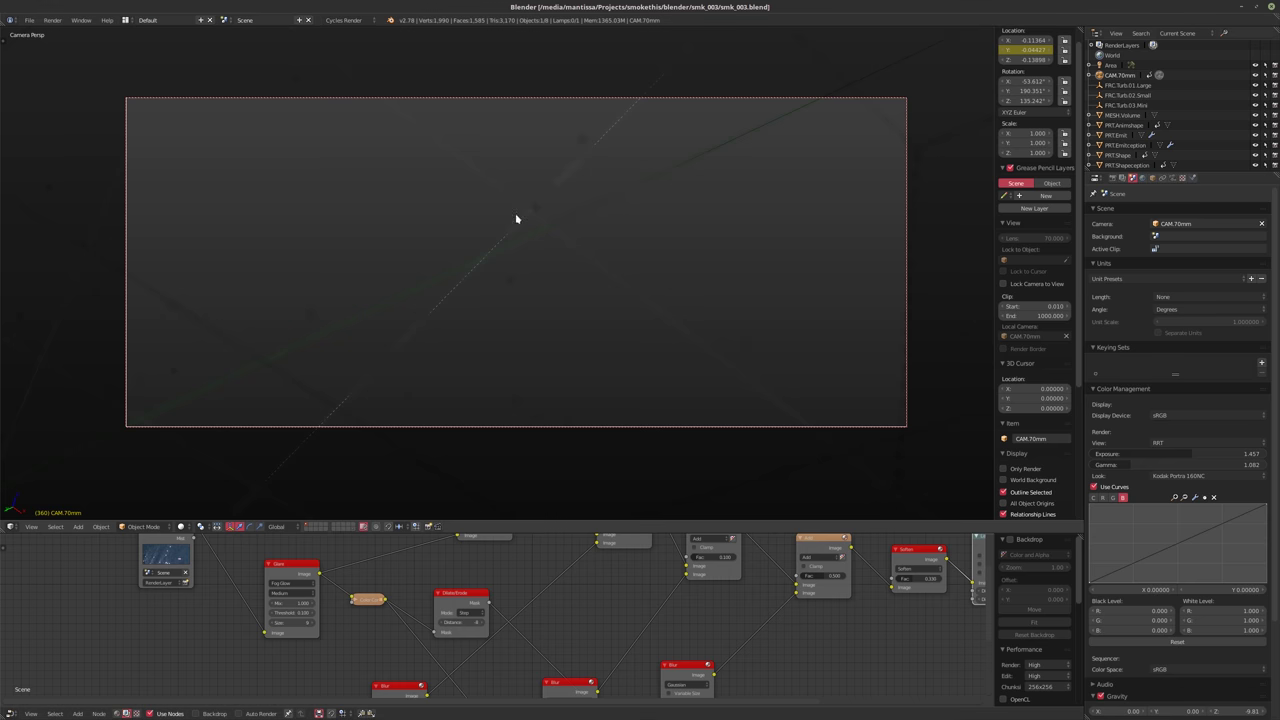
left_click(14, 526)
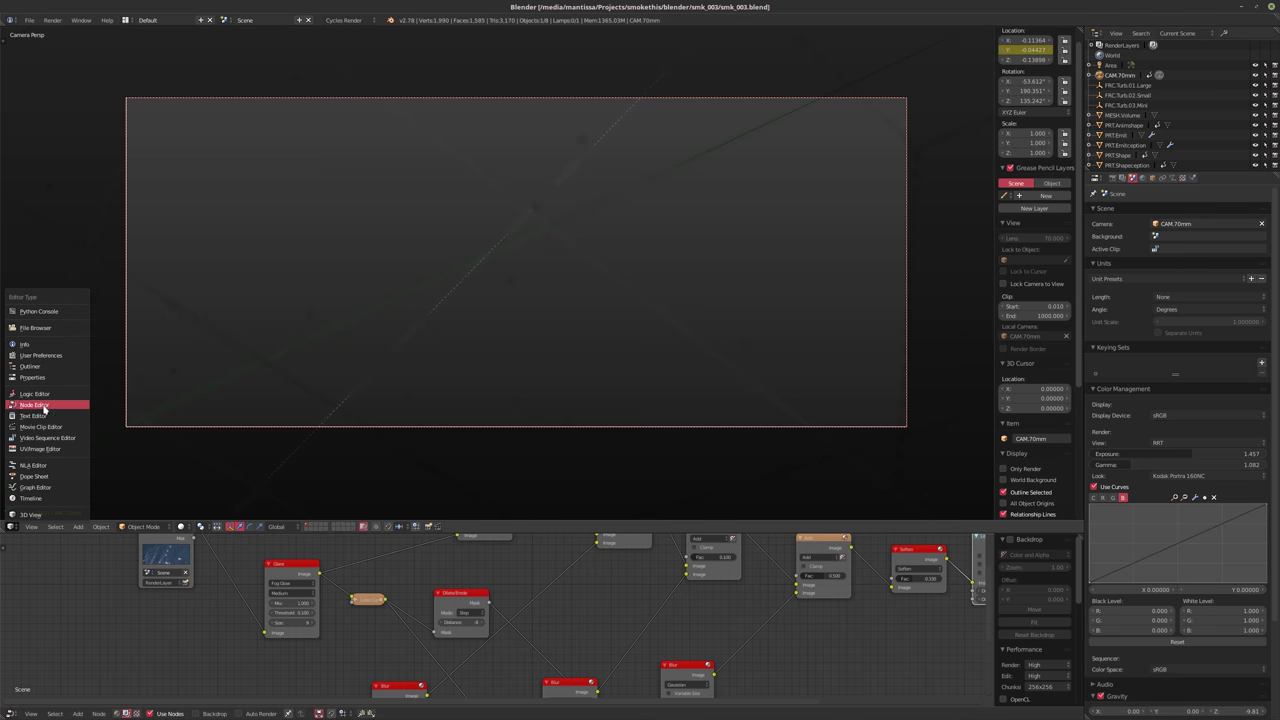
left_click(40, 449)
scroll(371, 563, "down", 2)
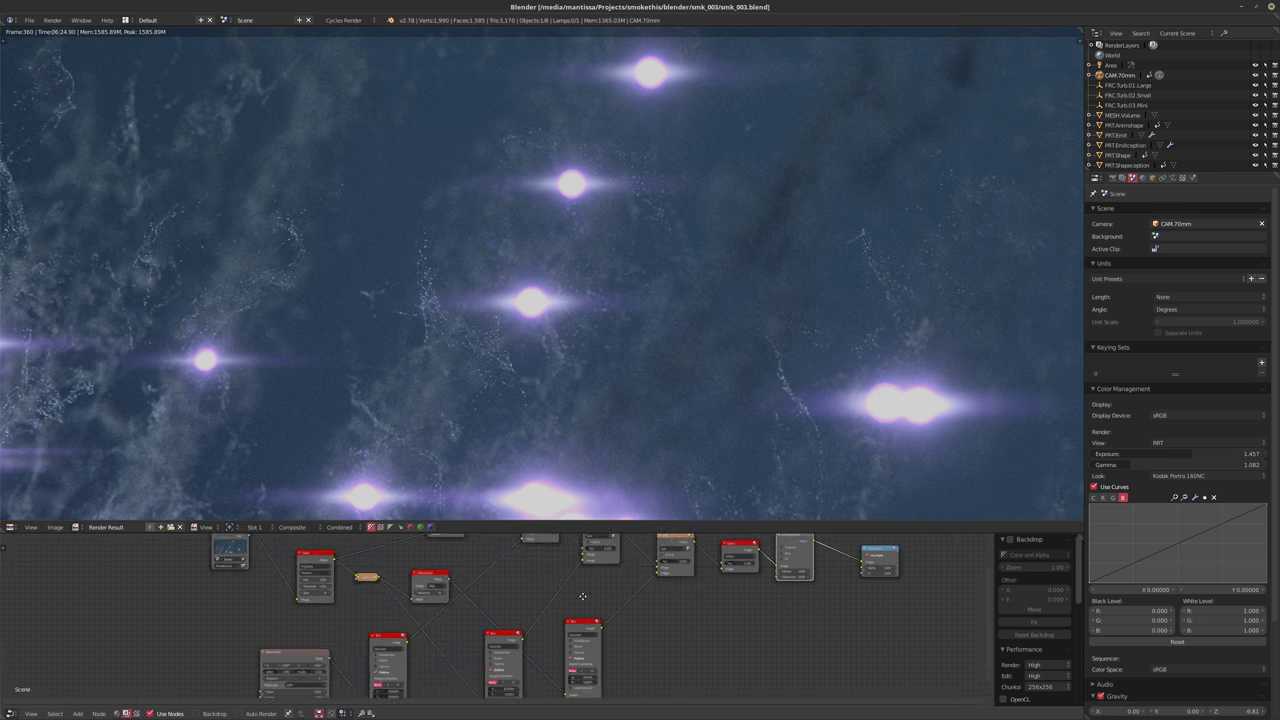
scroll(686, 651, "up", 2)
middle_click_drag(686, 651, 650, 700)
scroll(595, 320, "down", 1)
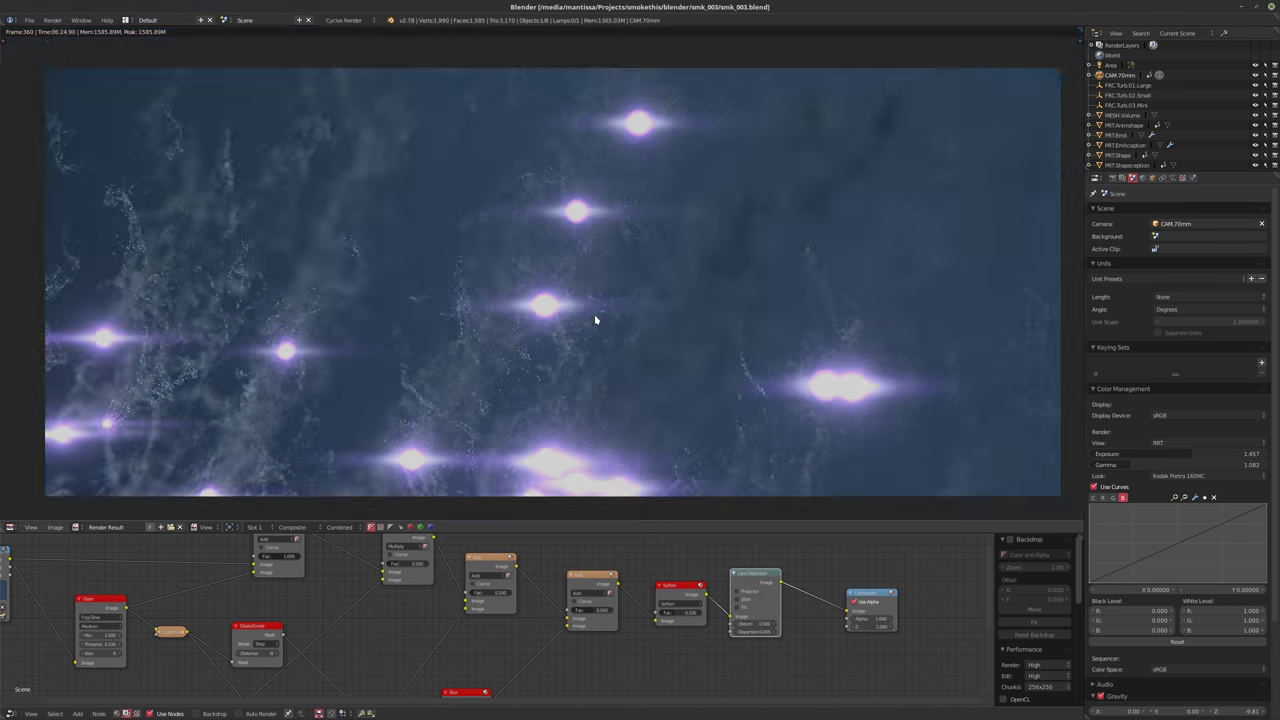
Set the factor of the last Add node, directly before the Soften node, to 0.1
scroll(563, 329, "down", 1)
scroll(560, 329, "up", 1)
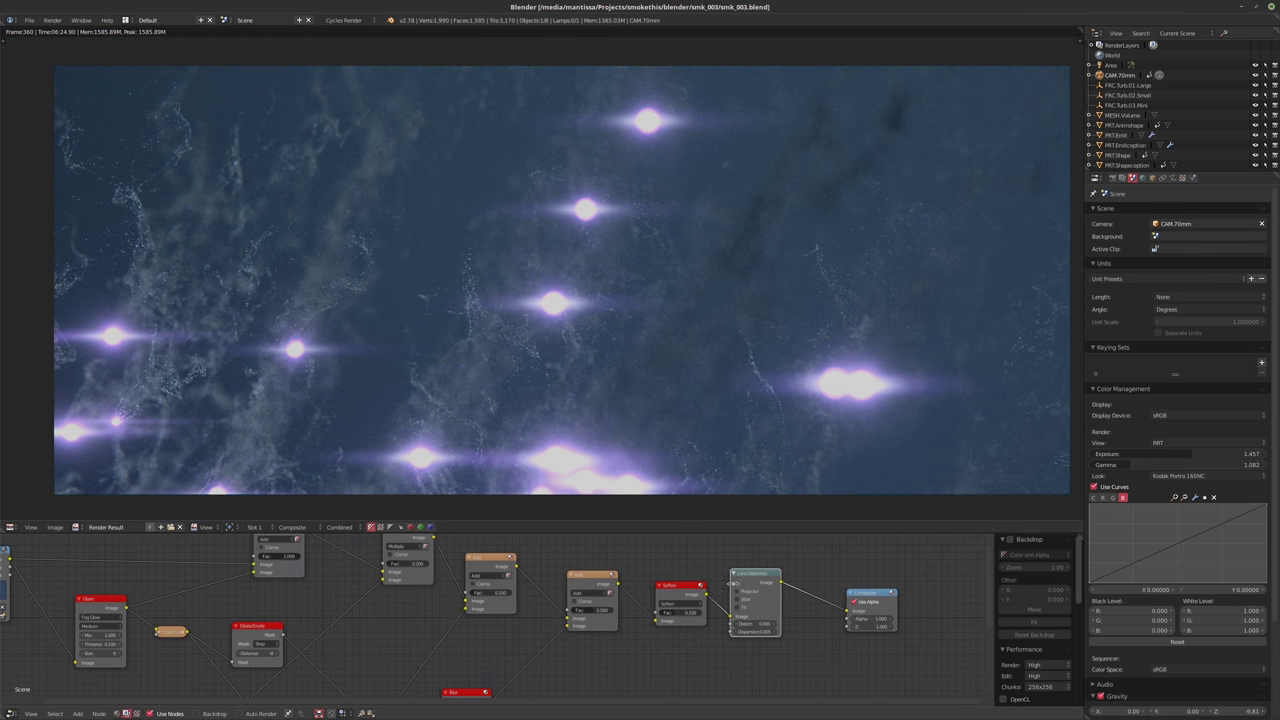
middle_click_drag(731, 584, 680, 588)
scroll(675, 645, "up", 1)
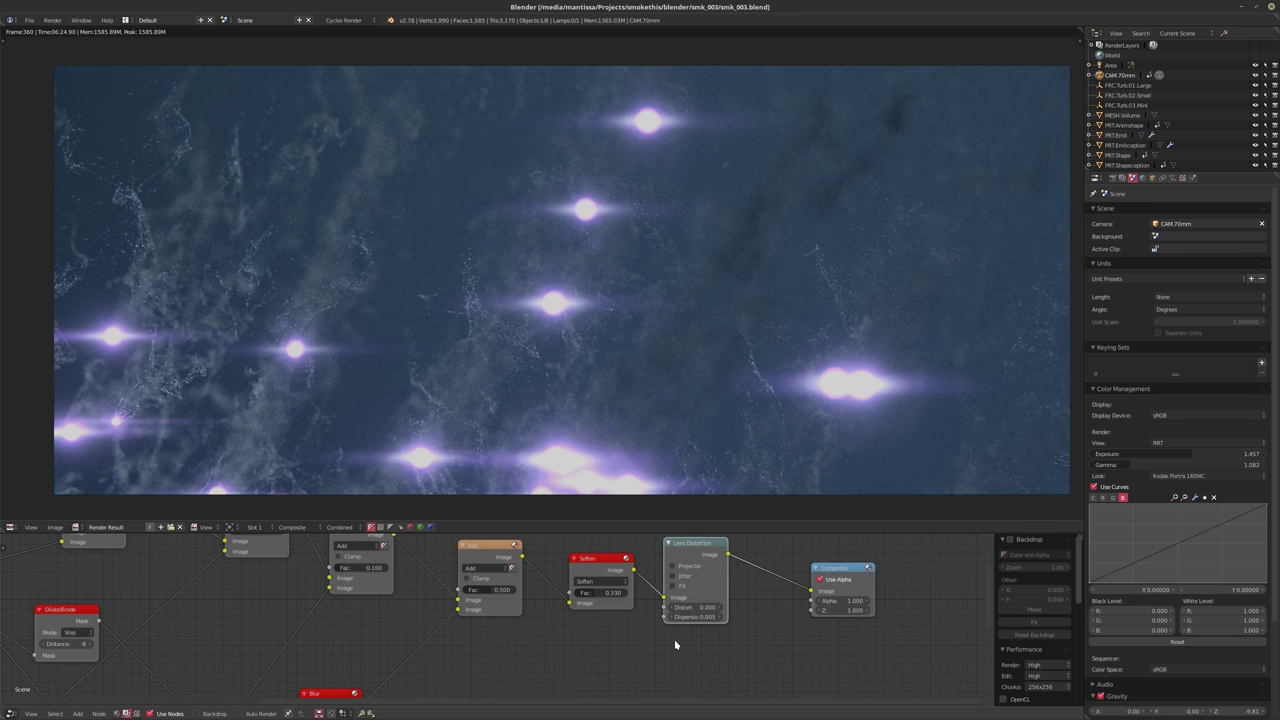
scroll(540, 622, "down", 4)
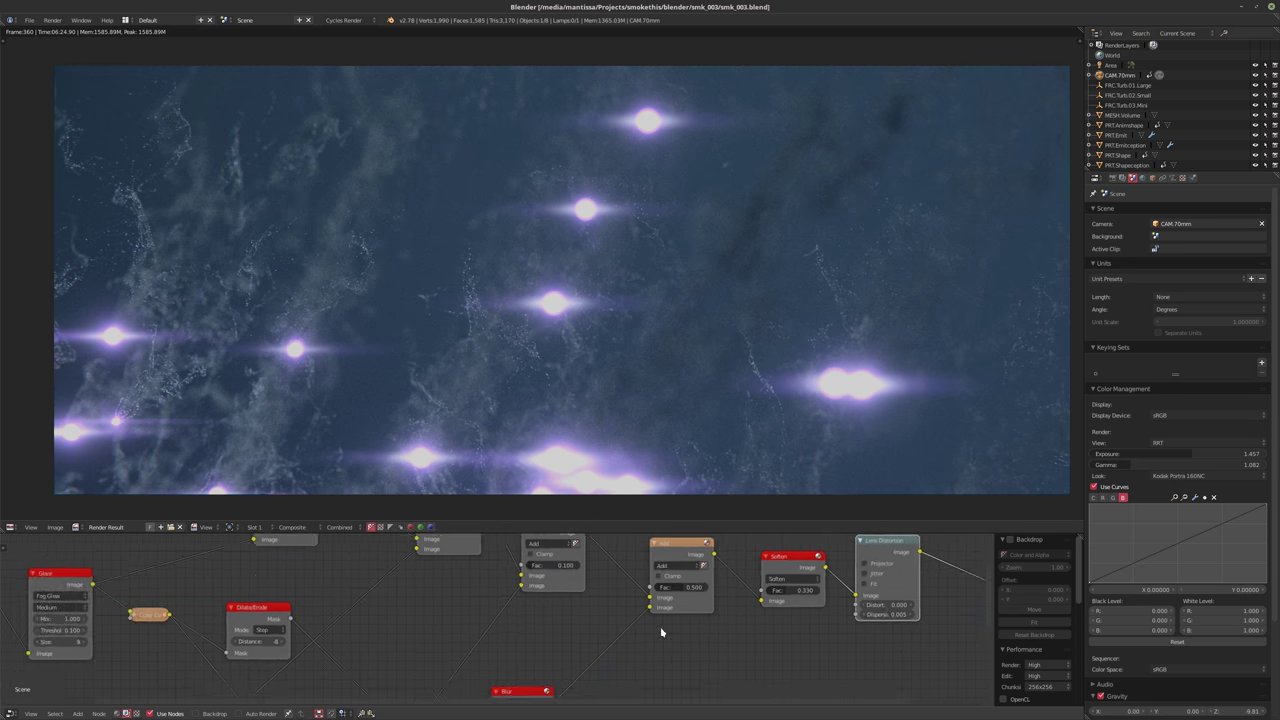
scroll(618, 605, "up", 1)
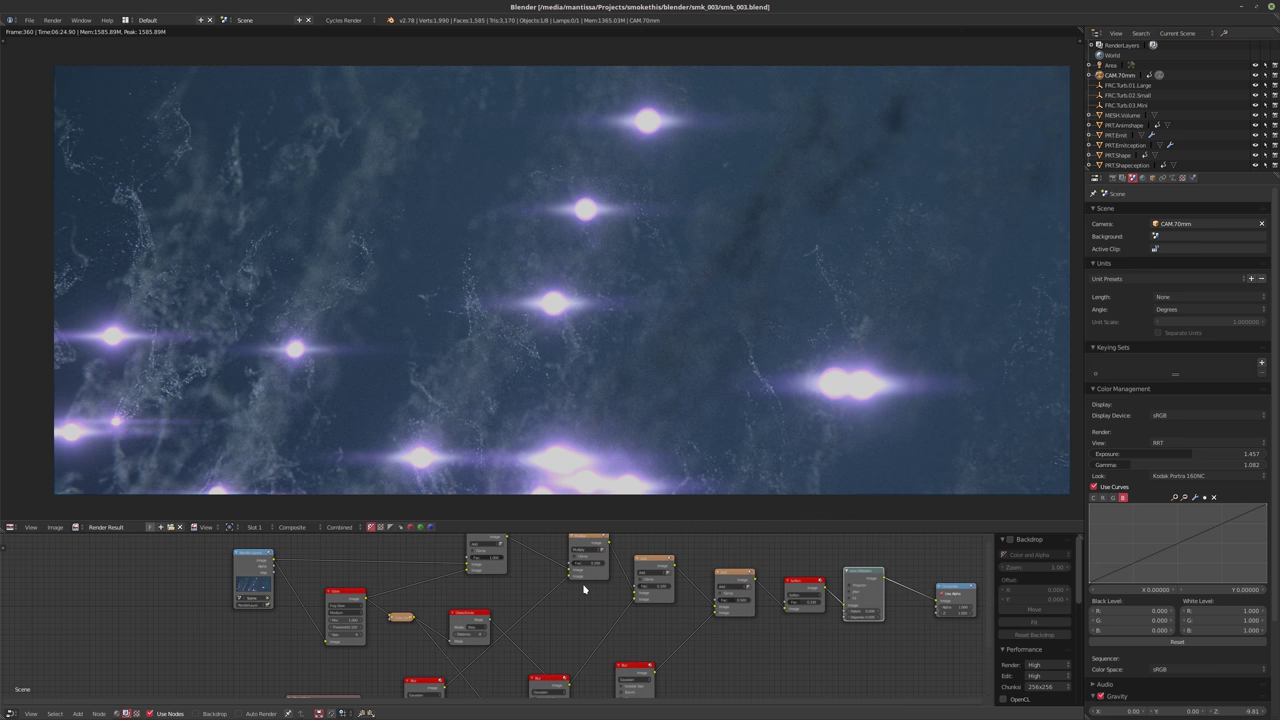
scroll(590, 601, "up", 1)
scroll(590, 601, "right", 4, "ctrl")
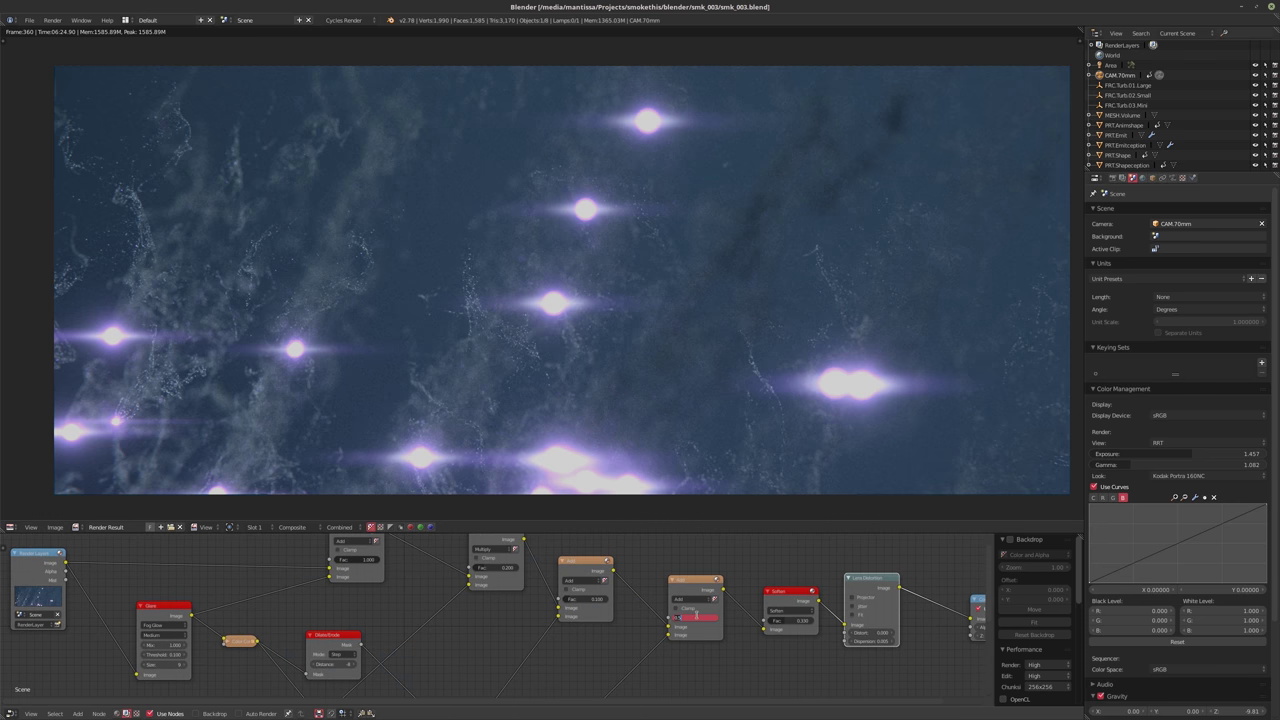
left_click_drag(694, 619, 698, 619)
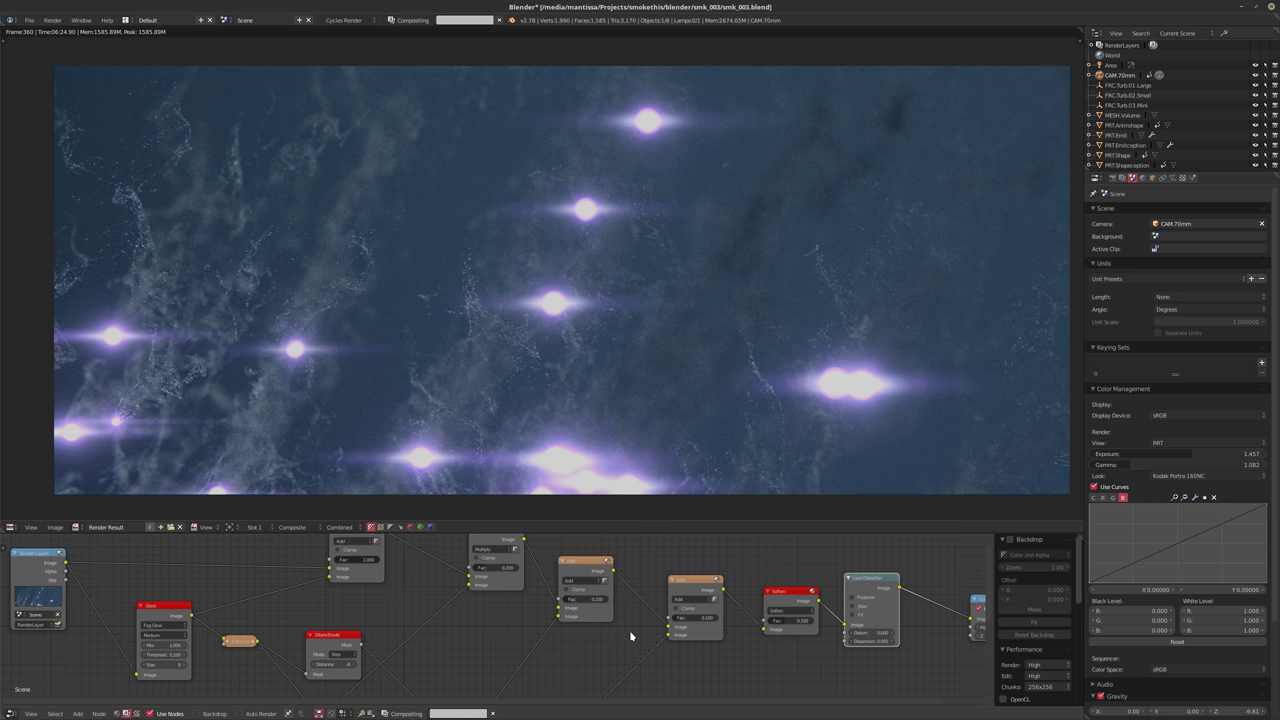
Set the Dilate/Erode node's distance to -12
left_click(328, 664)
type("-12")
key("Return")
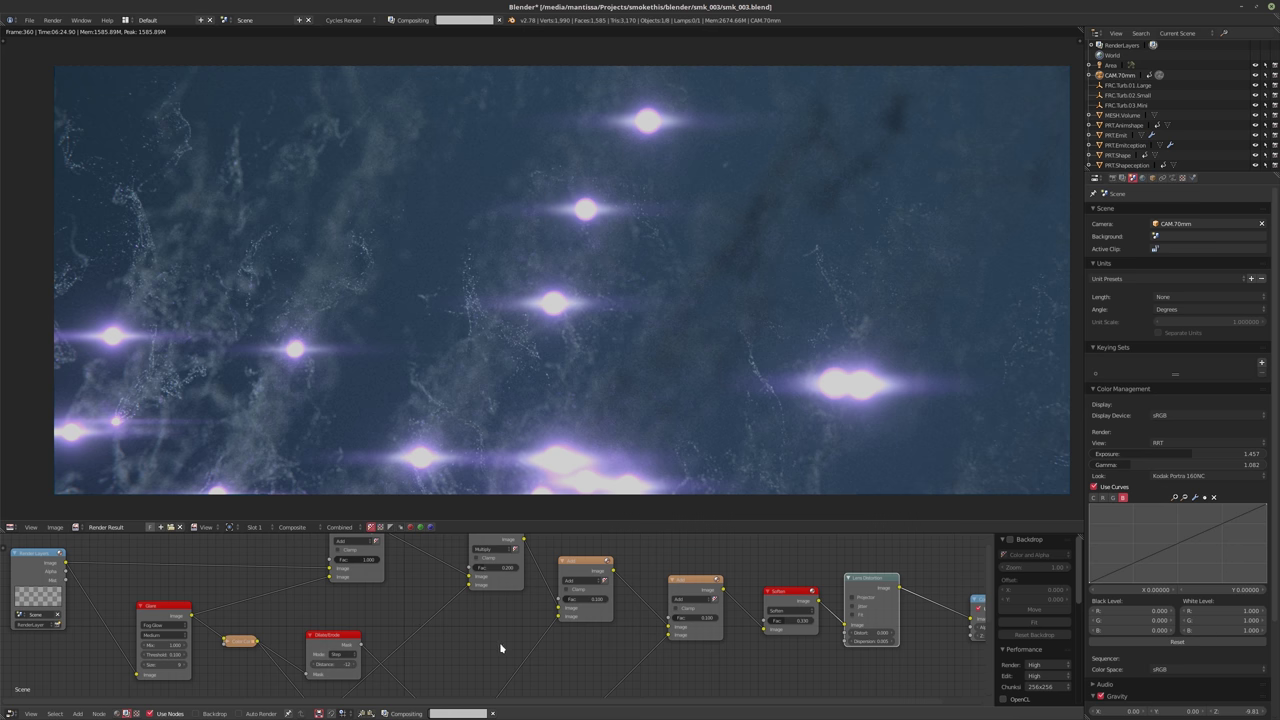
Set the factor of the last Add node, directly before the Soften node, to 0.25
middle_click_drag(514, 650, 460, 631)
scroll(586, 643, "right", 5, "ctrl")
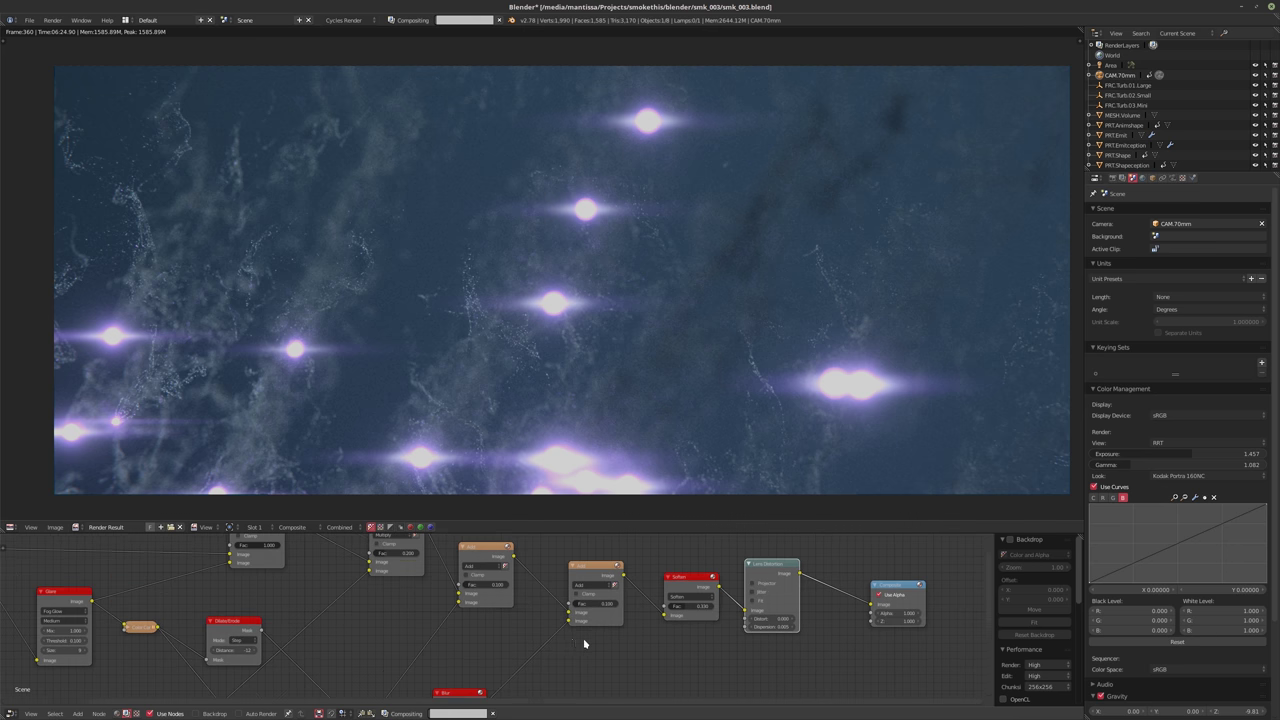
scroll(563, 646, "up", 1)
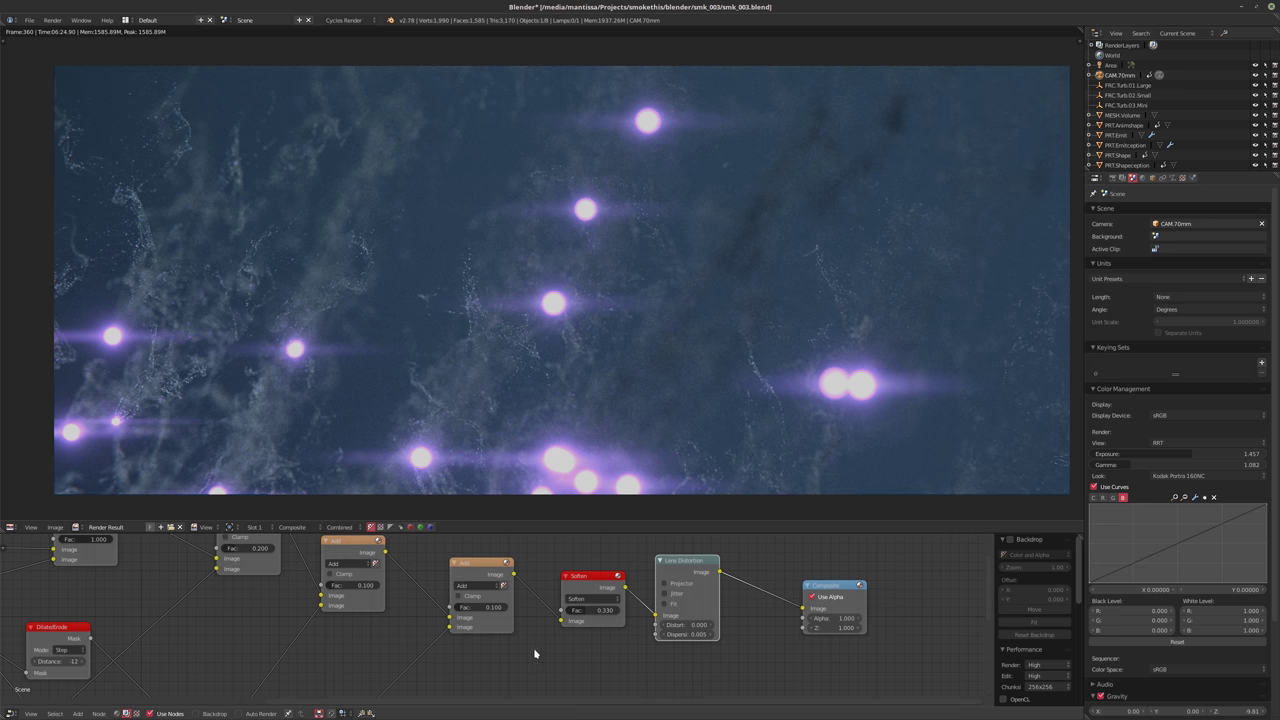
scroll(552, 651, "left", 6, "ctrl")
scroll(571, 626, "down", 1, "shift")
scroll(617, 606, "left", 2, "ctrl")
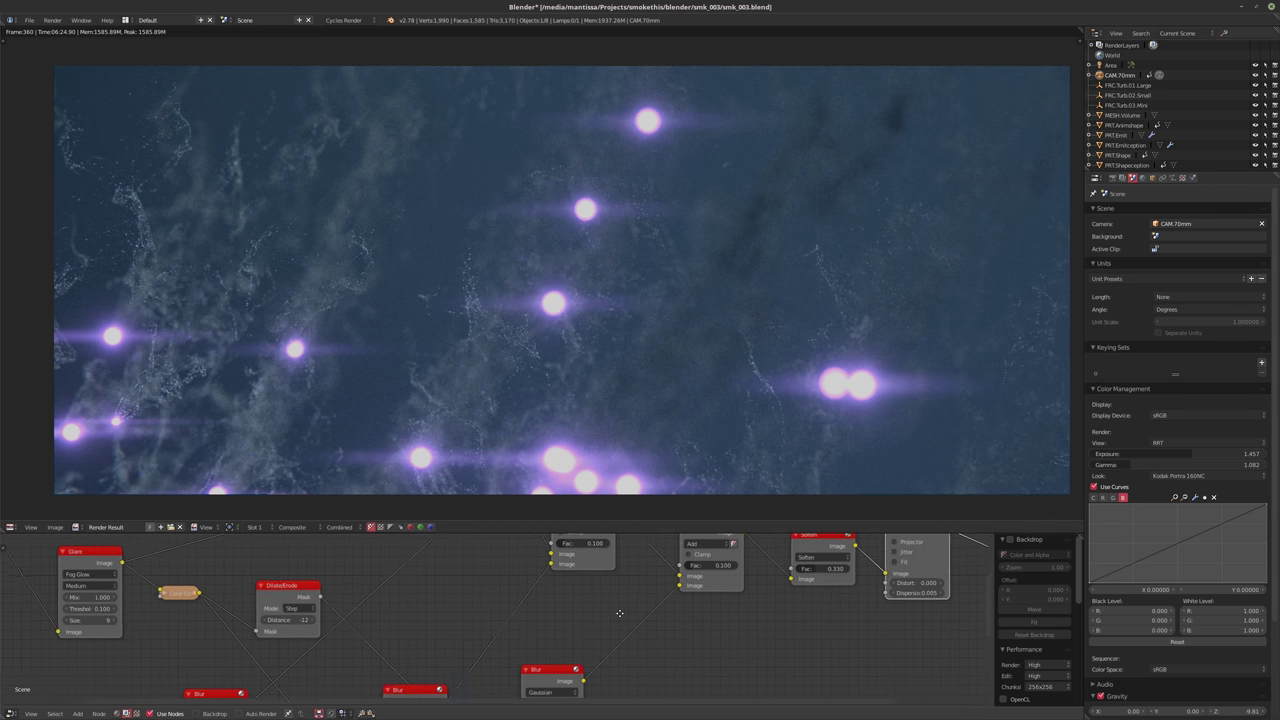
scroll(643, 603, "right", 2, "ctrl")
scroll(643, 603, "up", 1, "shift")
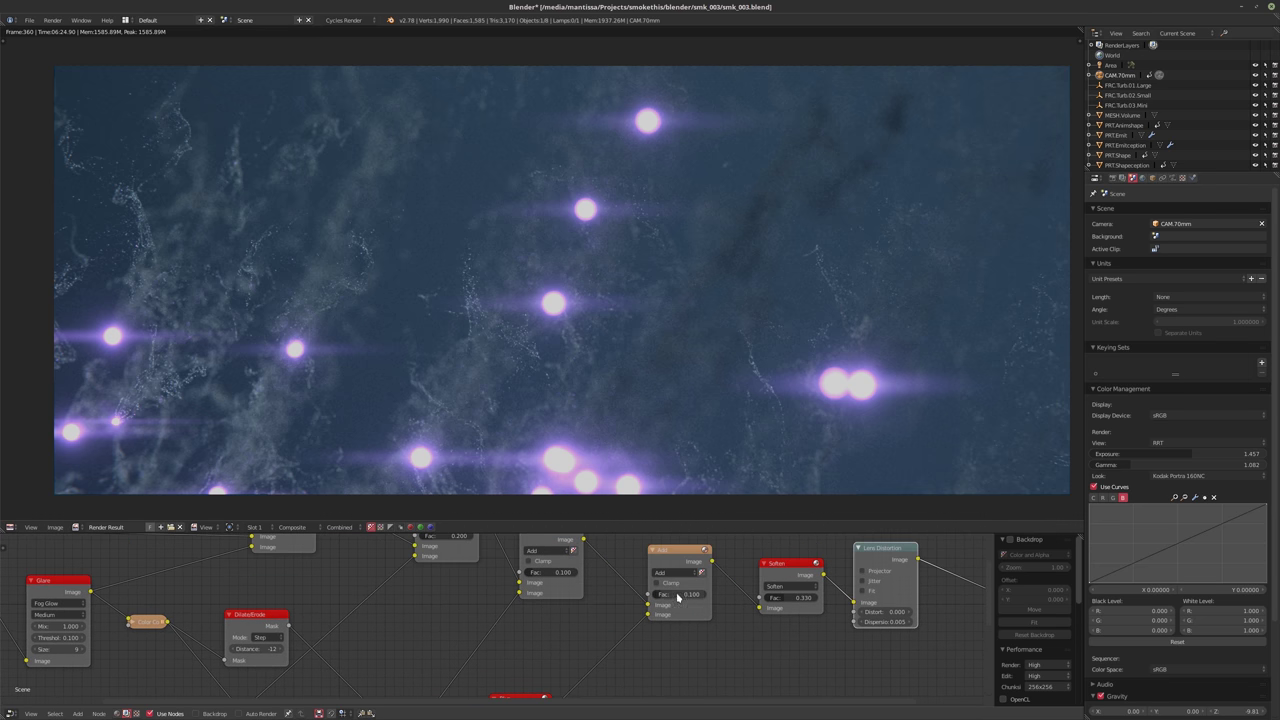
left_click(675, 594)
type("0.25")
key("Return")
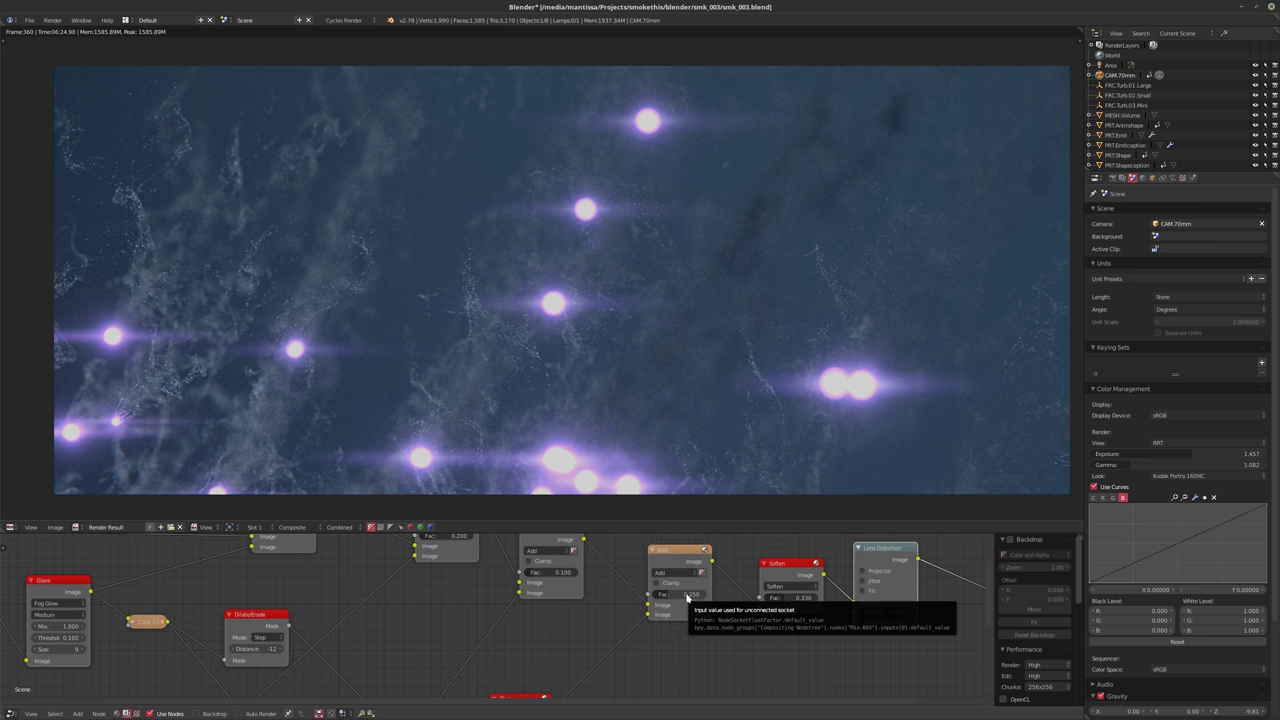
Connect the last Blur node's image output directly to the Composite node to preview its streaks alone
scroll(640, 612, "down", 5)
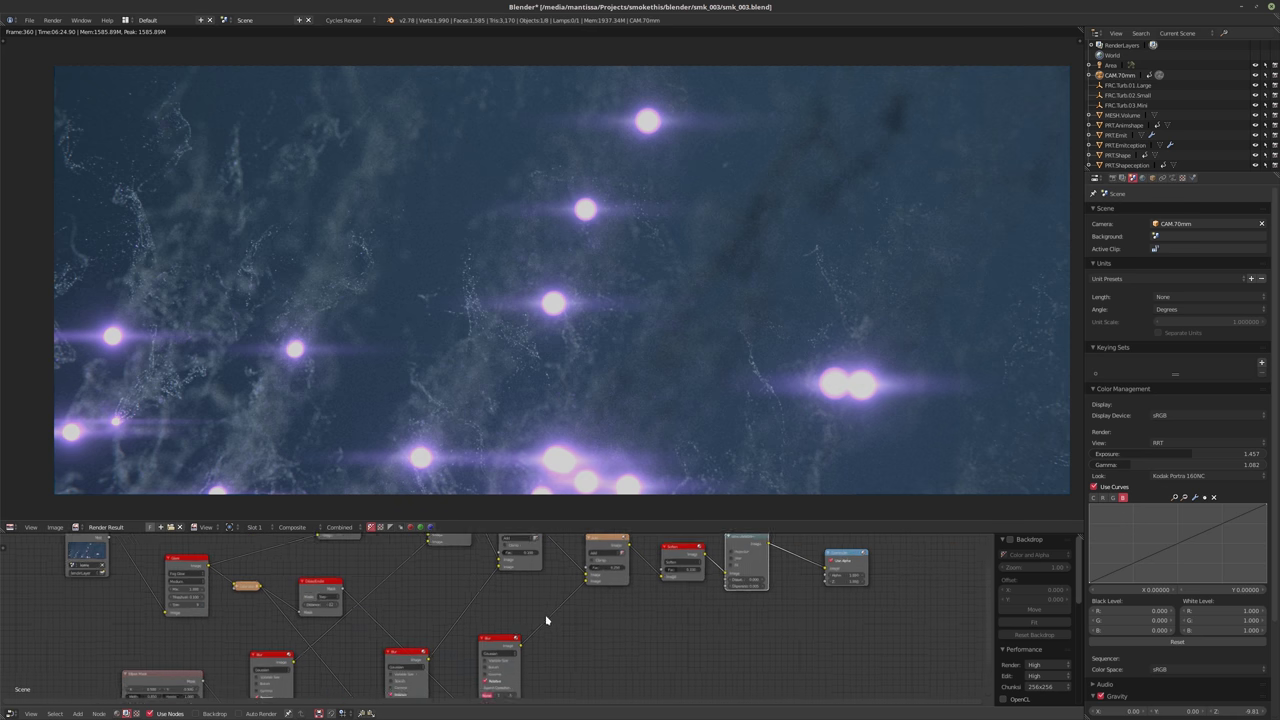
left_click_drag(522, 644, 806, 572)
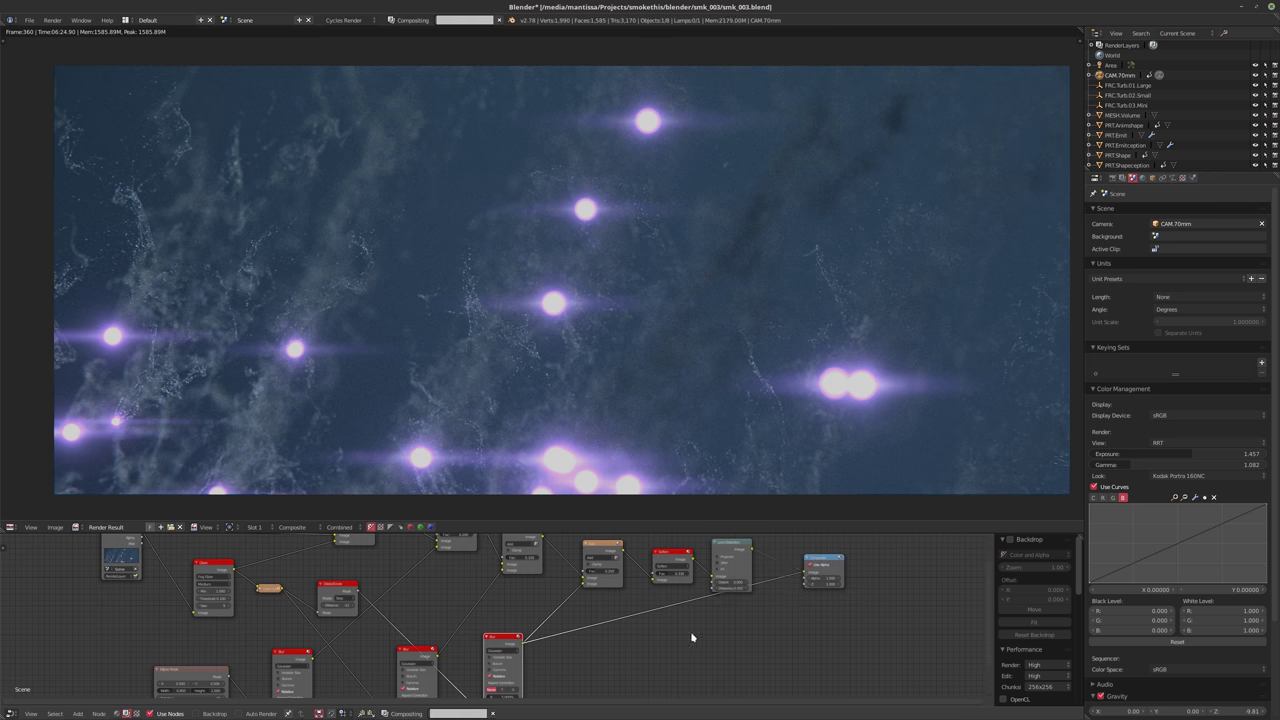
middle_click_drag(620, 643, 663, 625)
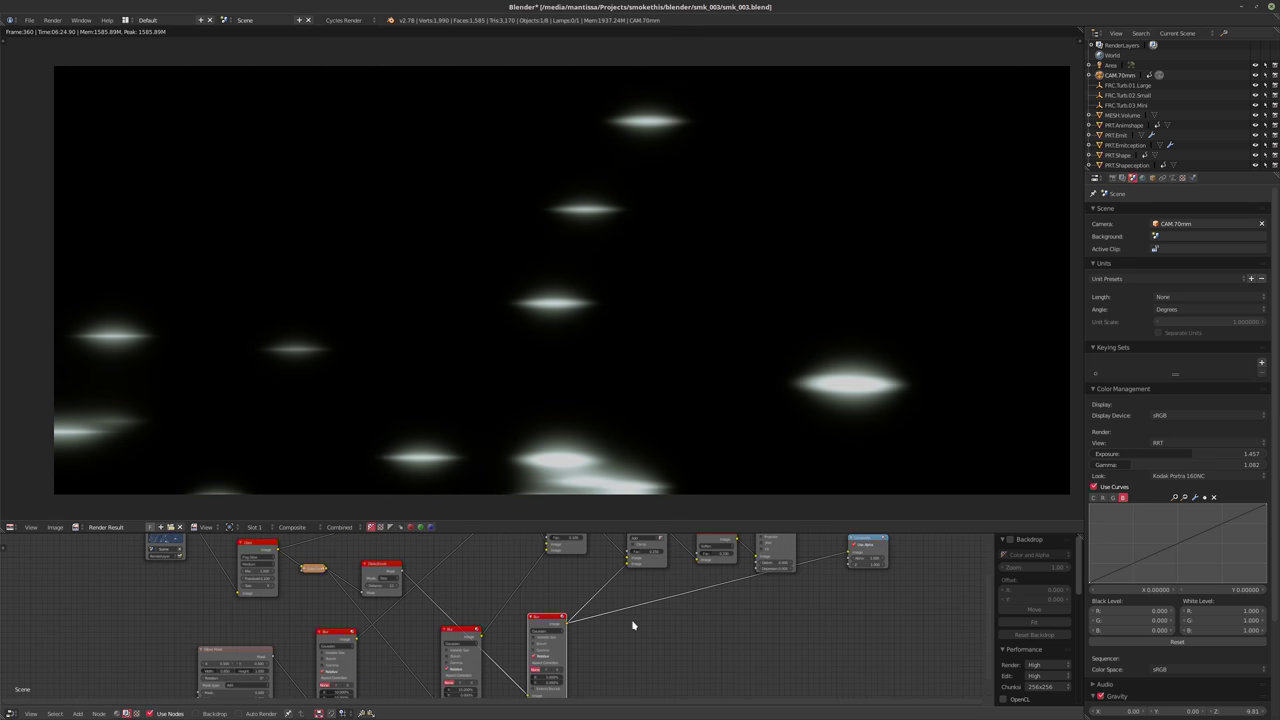
scroll(620, 625, "up", 2)
middle_click_drag(600, 628, 659, 619)
scroll(403, 600, "up", 3)
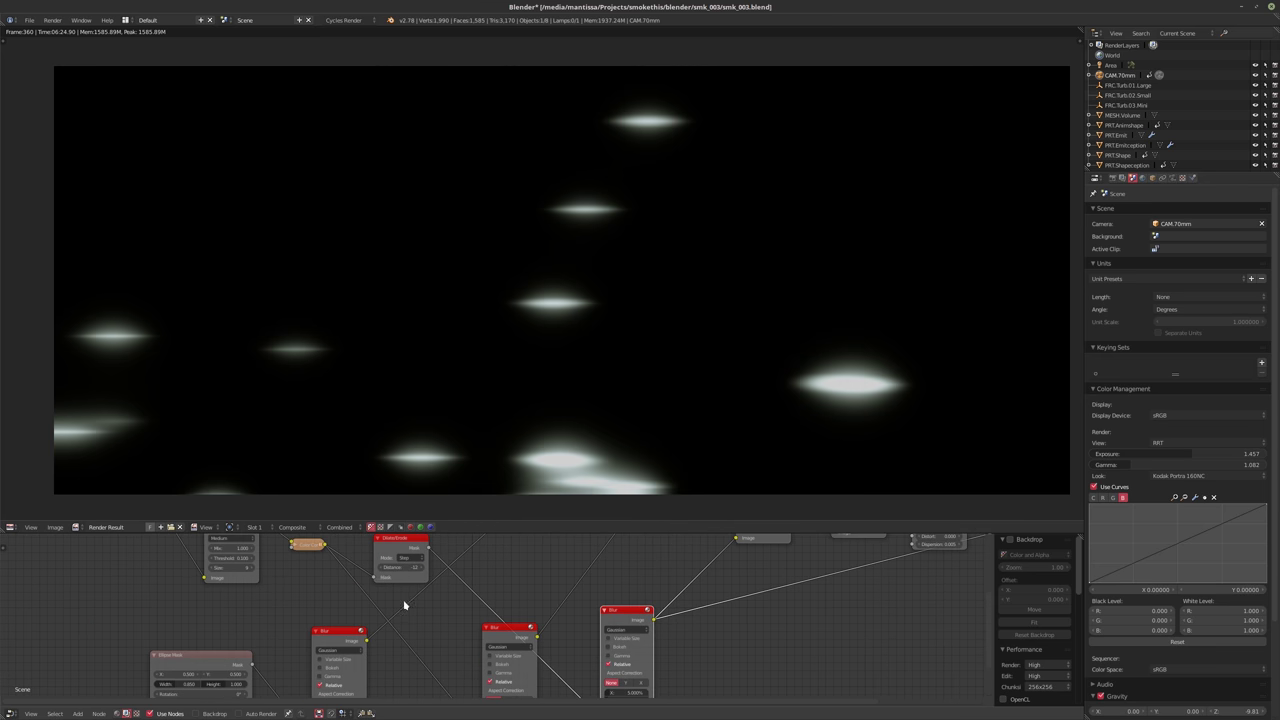
Connect the Glare node's image output directly to the Dilate/Erode node's mask input, bypassing the Color Correction node
scroll(401, 598, "down", 3)
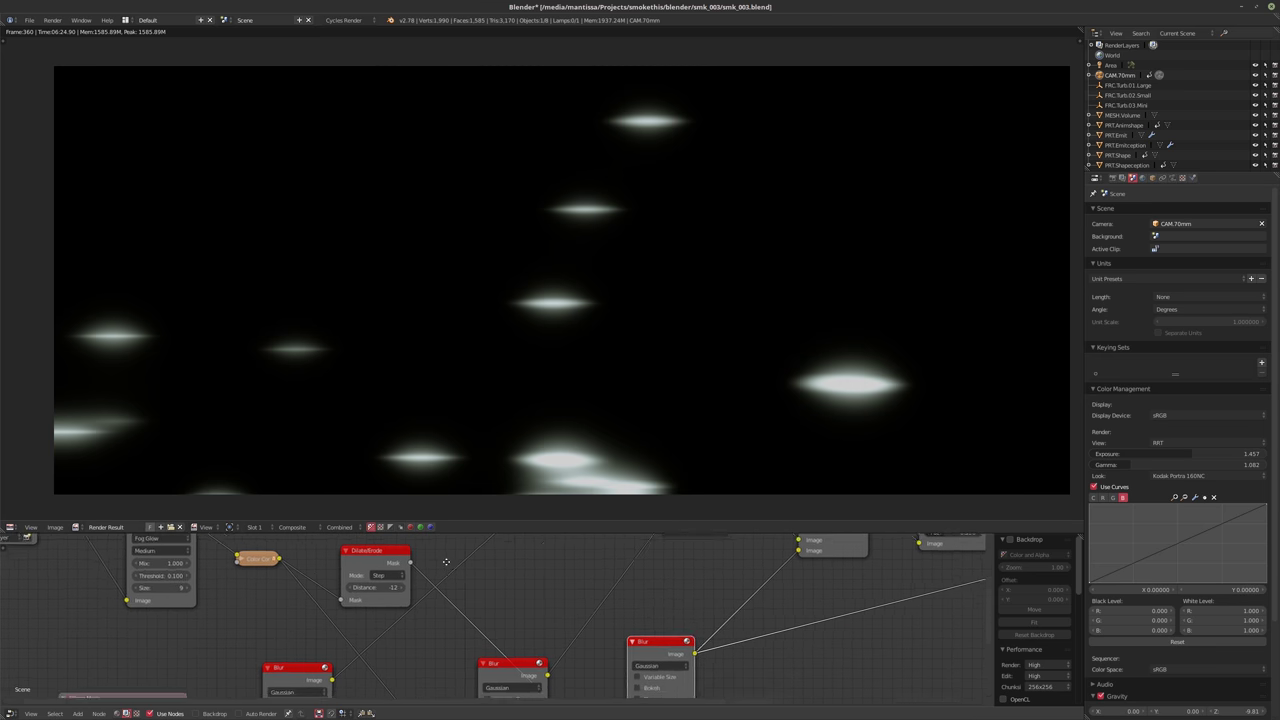
scroll(345, 584, "up", 3)
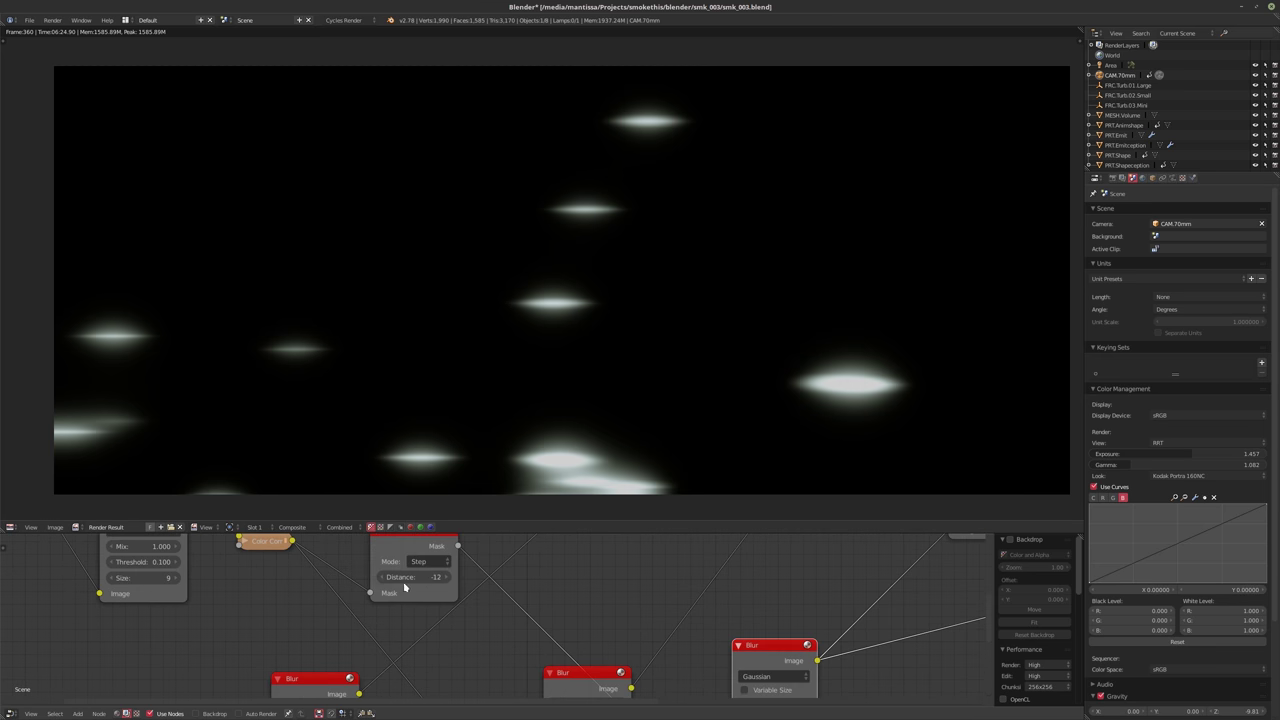
middle_click_drag(325, 575, 400, 615)
scroll(400, 615, "down", 1)
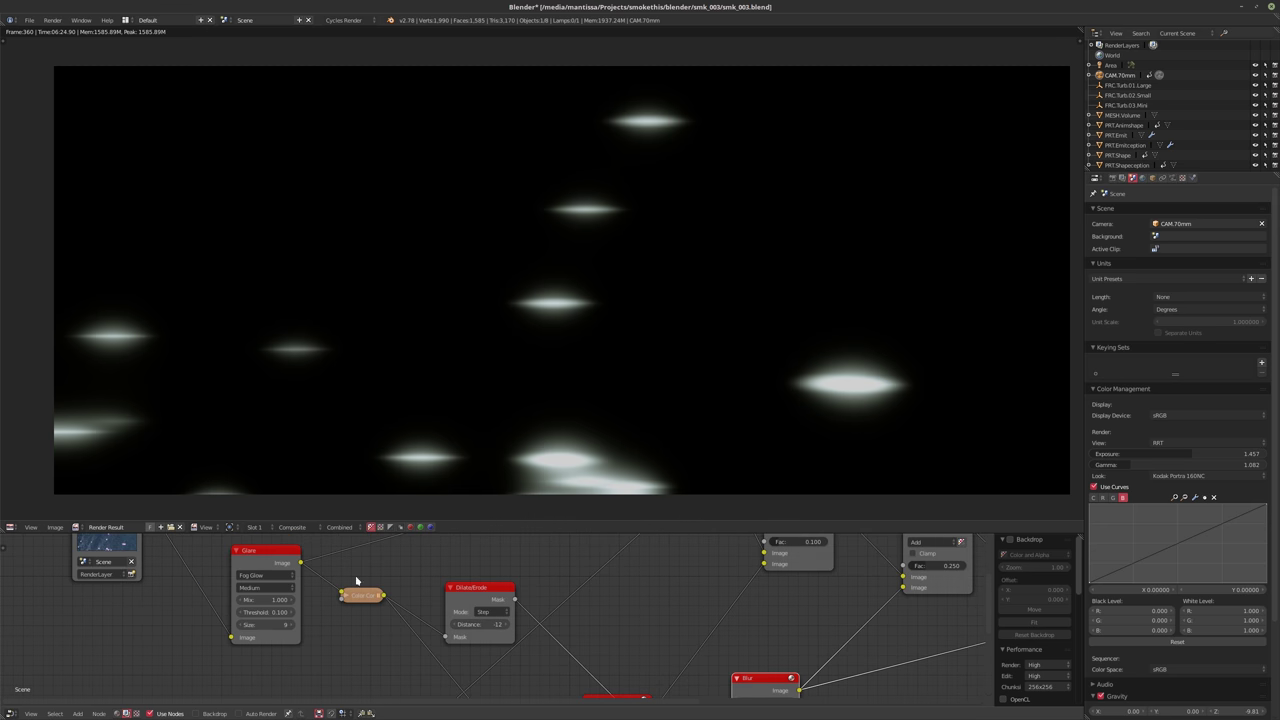
left_click_drag(301, 563, 448, 635)
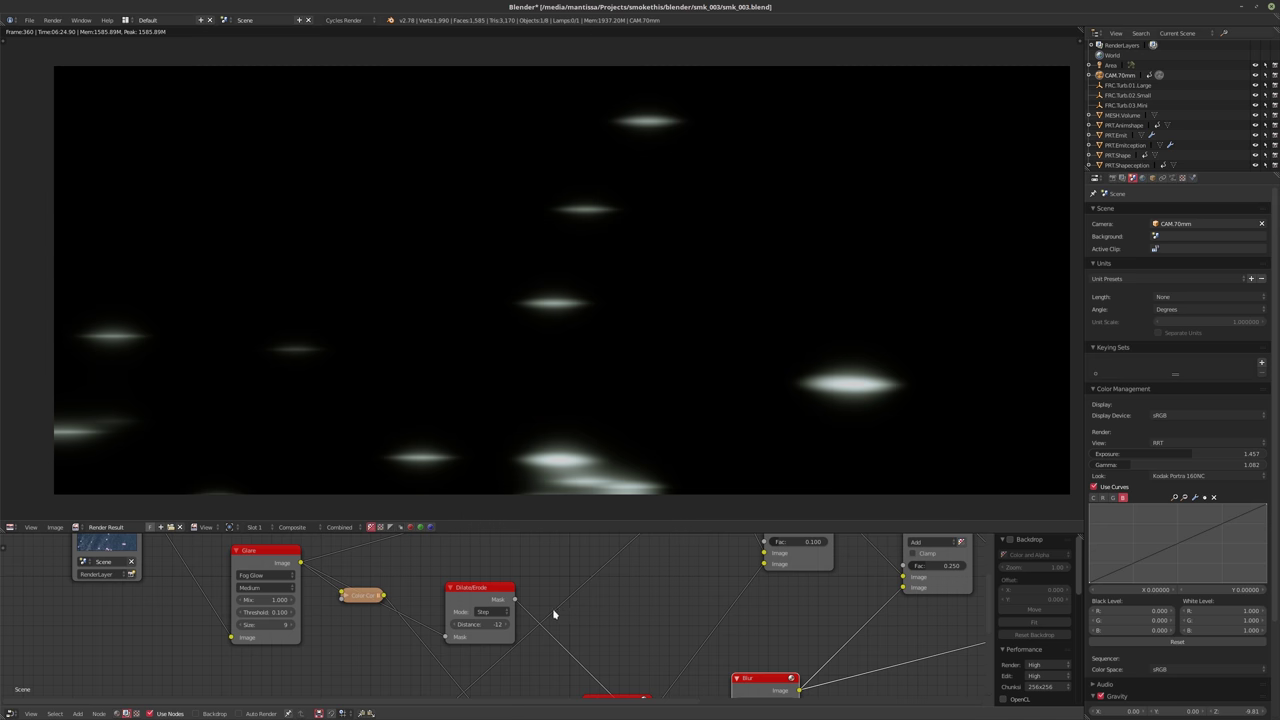
Try a Dilate/Erode distance of -25
scroll(555, 612, "up", 2)
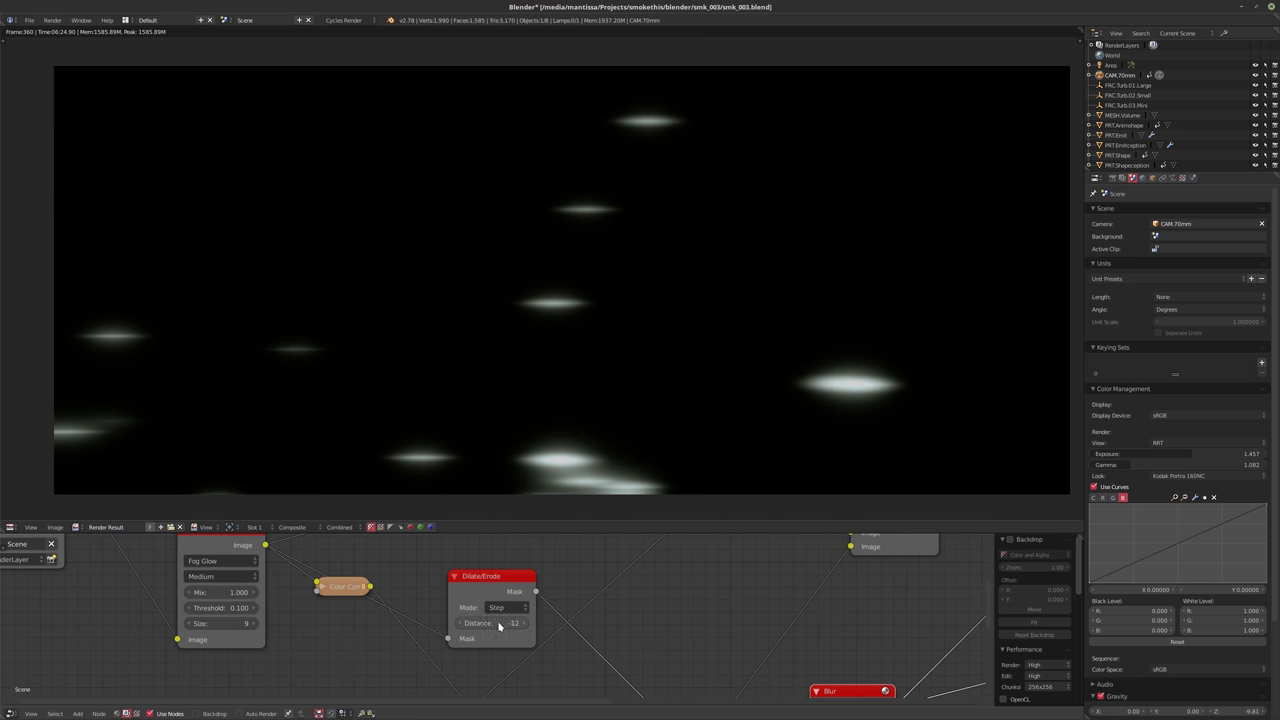
left_click(497, 622)
key("BackSpace")
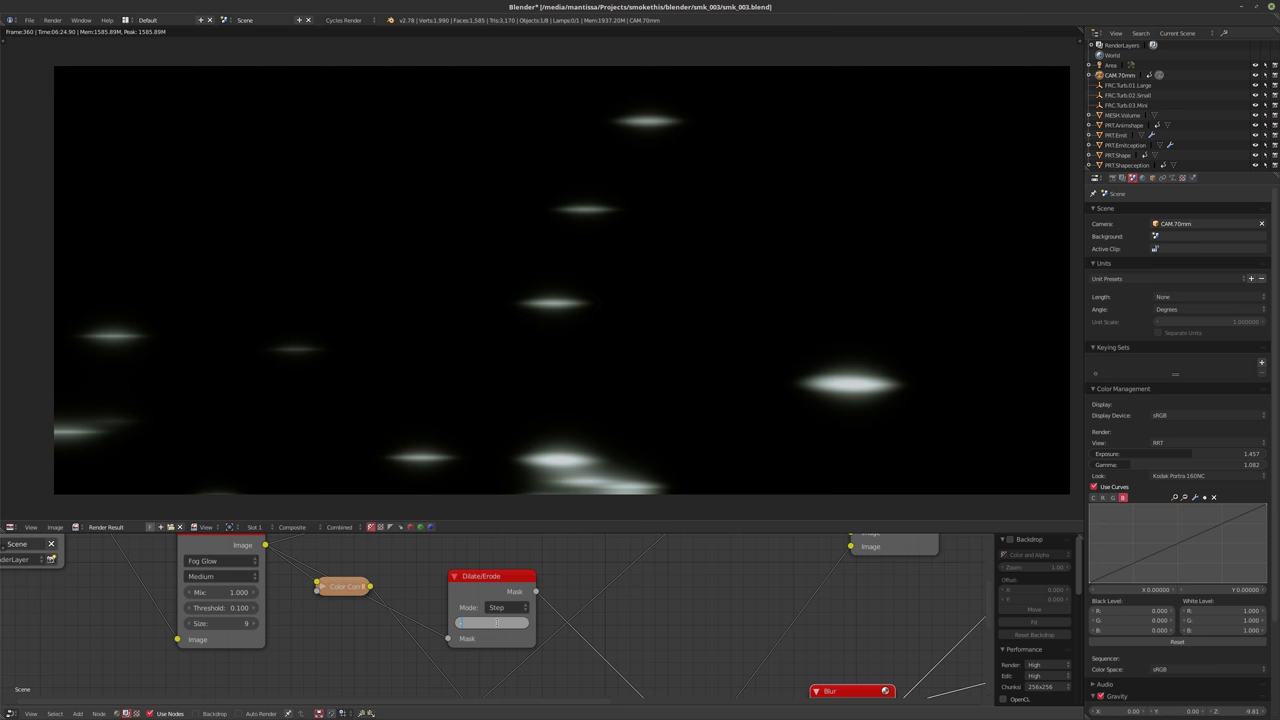
type("-25")
key("Return")
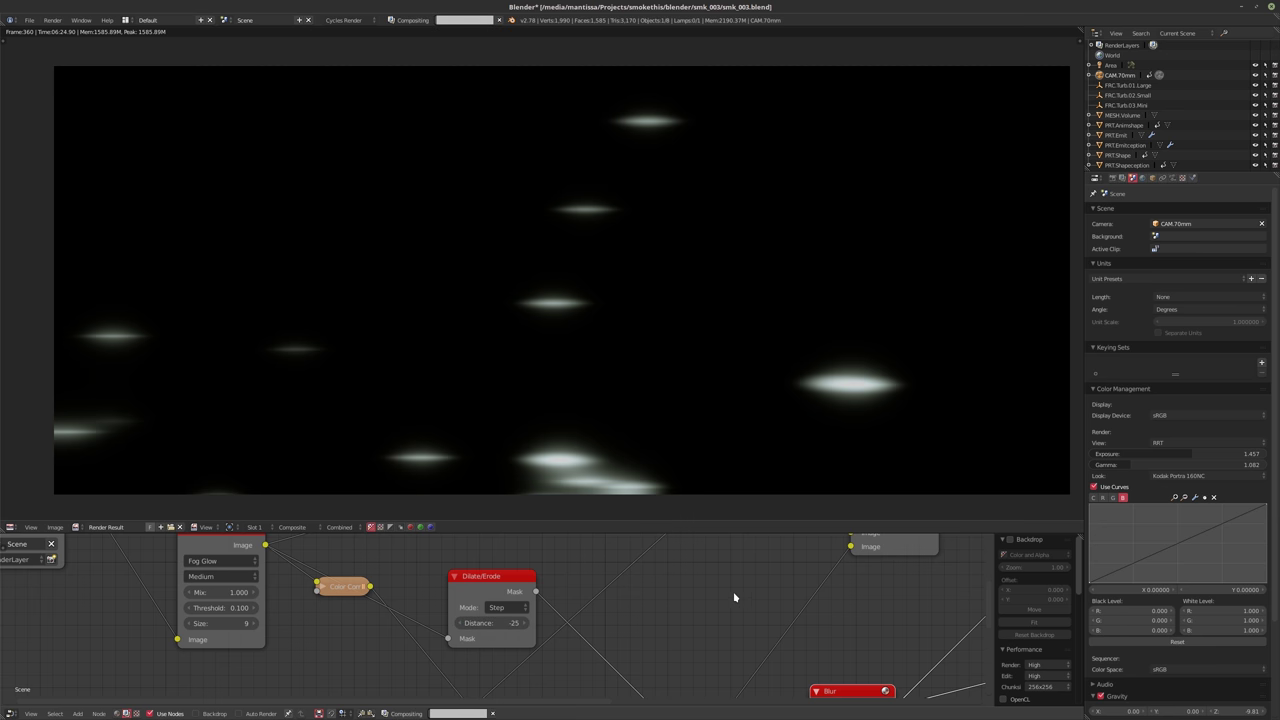
Set the Dilate/Erode node's distance to -15
left_click(490, 623)
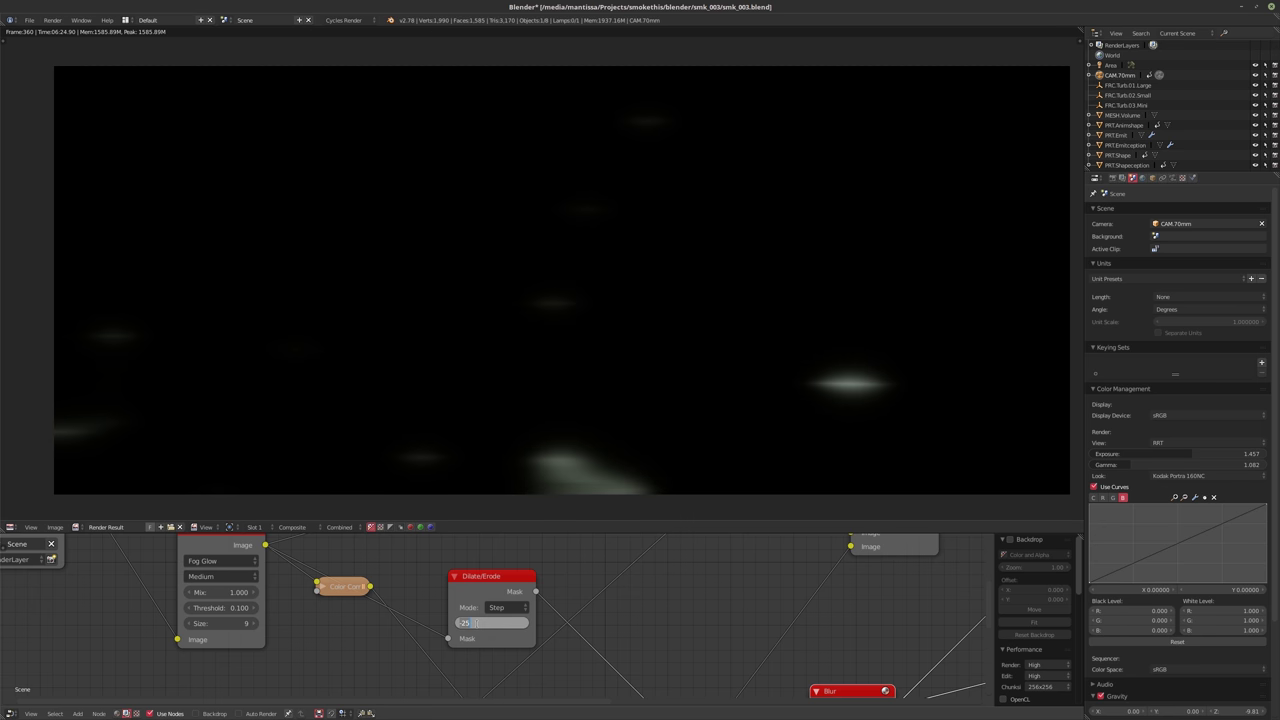
key("BackSpace")
type("-15")
key("Return")
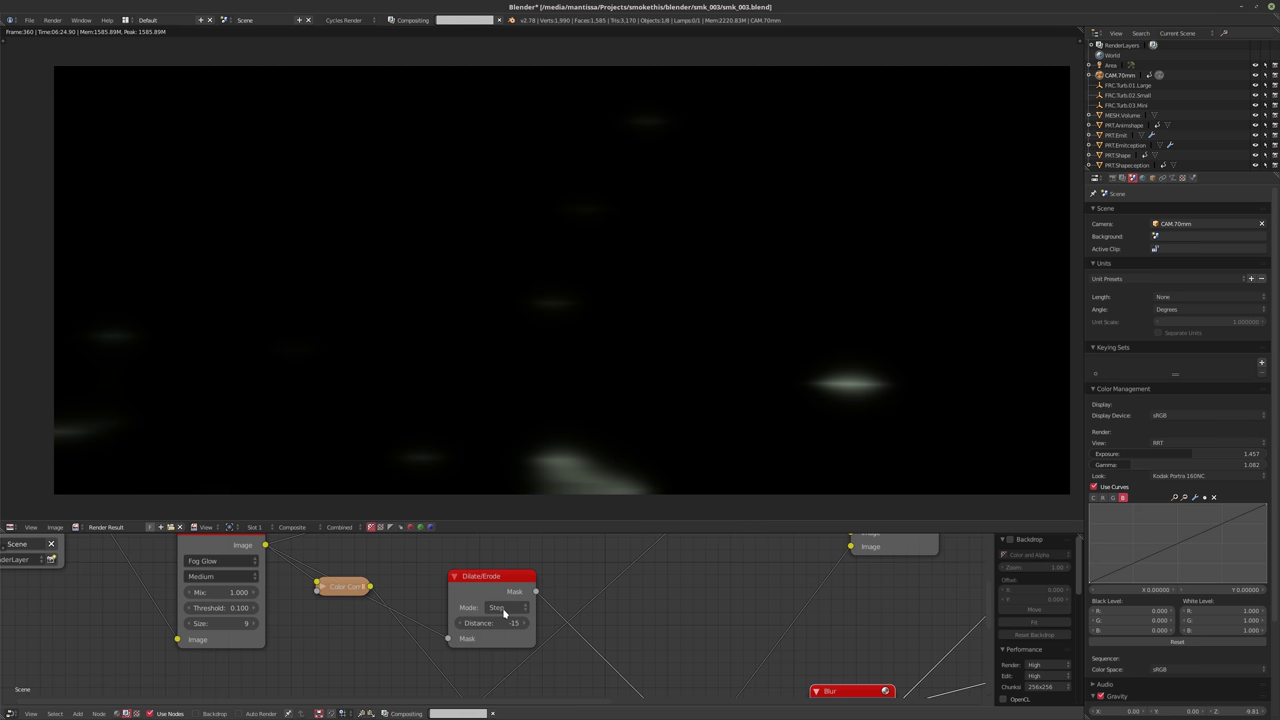
Change the Dilate/Erode mode to Feather, trying the Distance mode for comparison
scroll(505, 611, "up", 1, "ctrl")
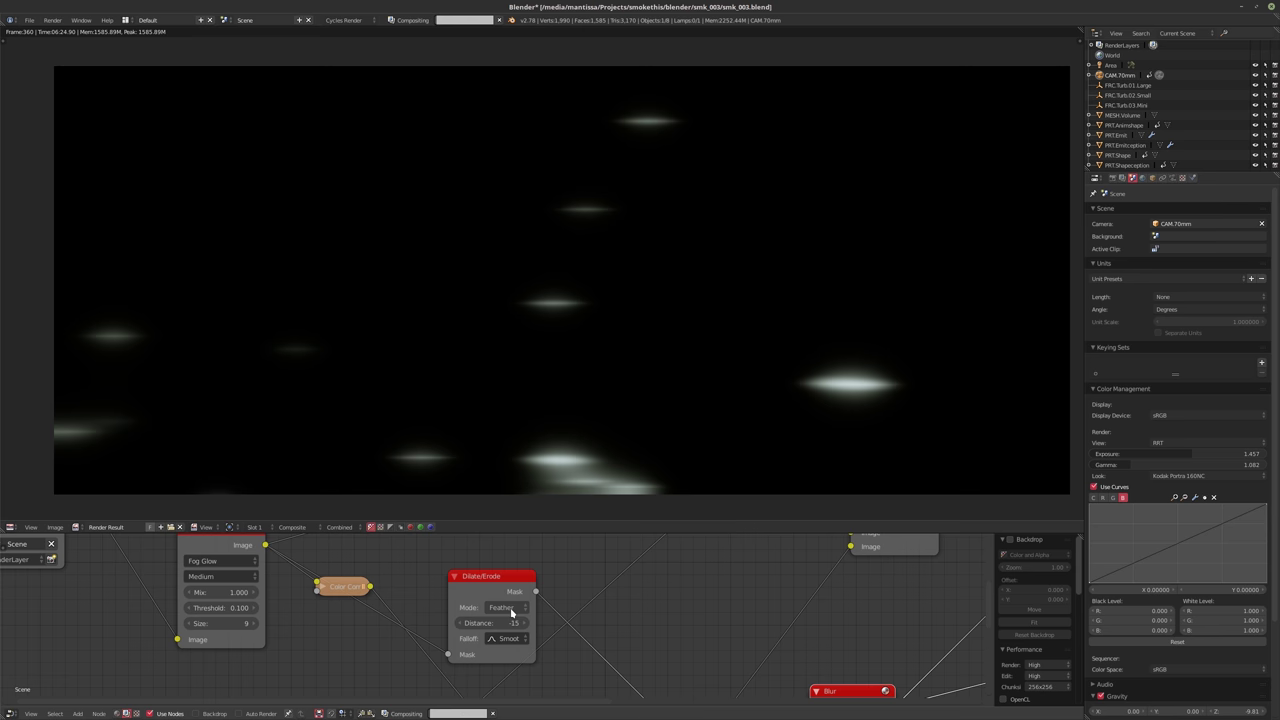
scroll(512, 612, "down", 1, "ctrl")
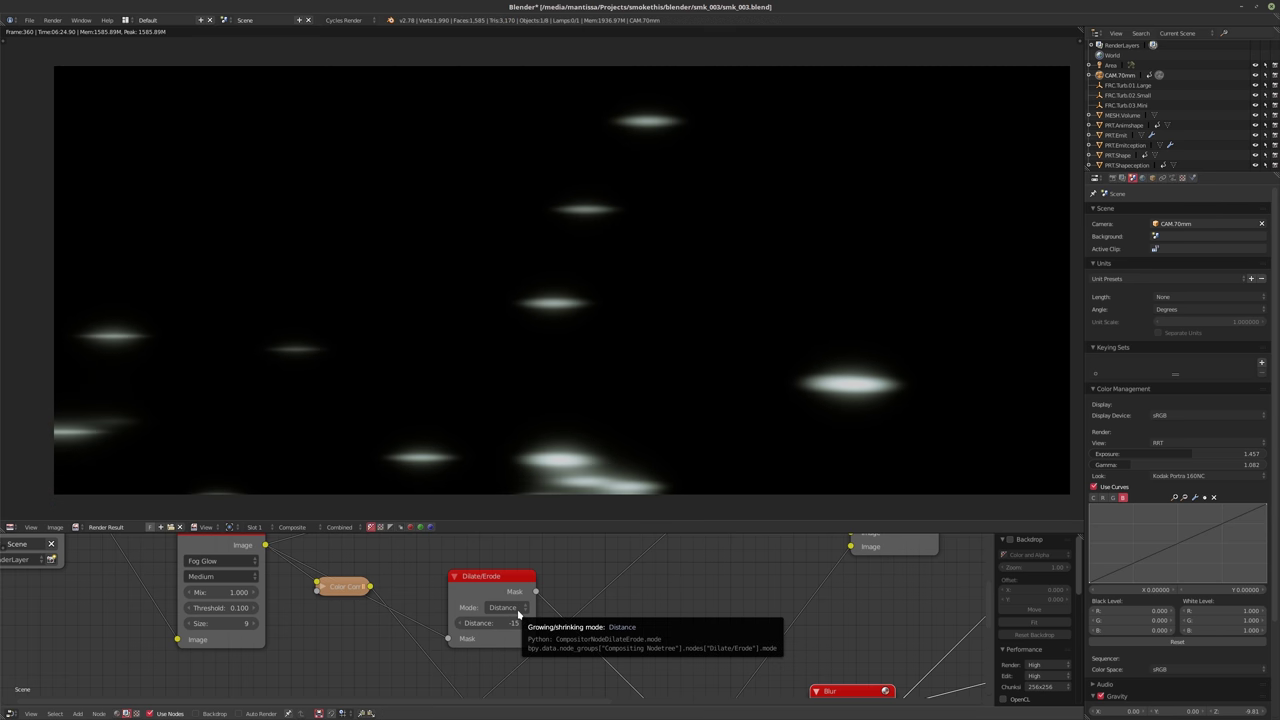
scroll(521, 610, "up", 1, "ctrl")
Try the Sharp, Linear and Smooth falloffs on the Dilate/Erode node and set its falloff to Sphere
left_click(498, 639)
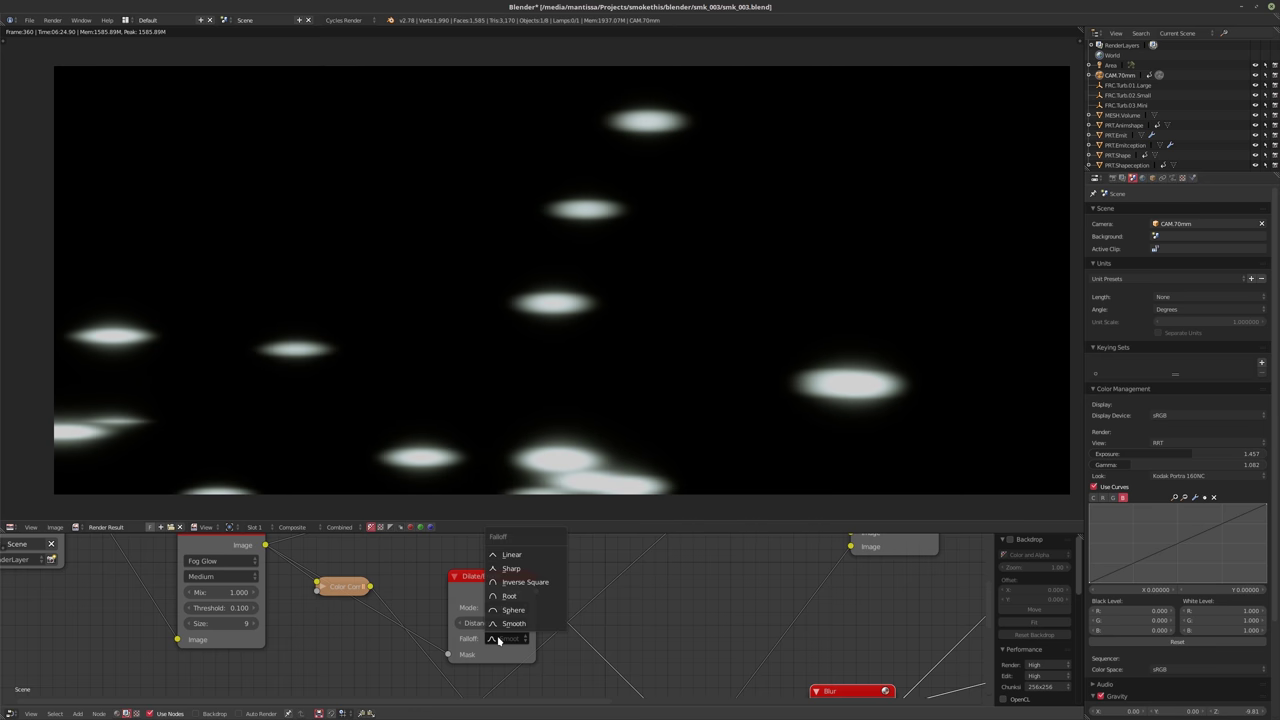
left_click(508, 568)
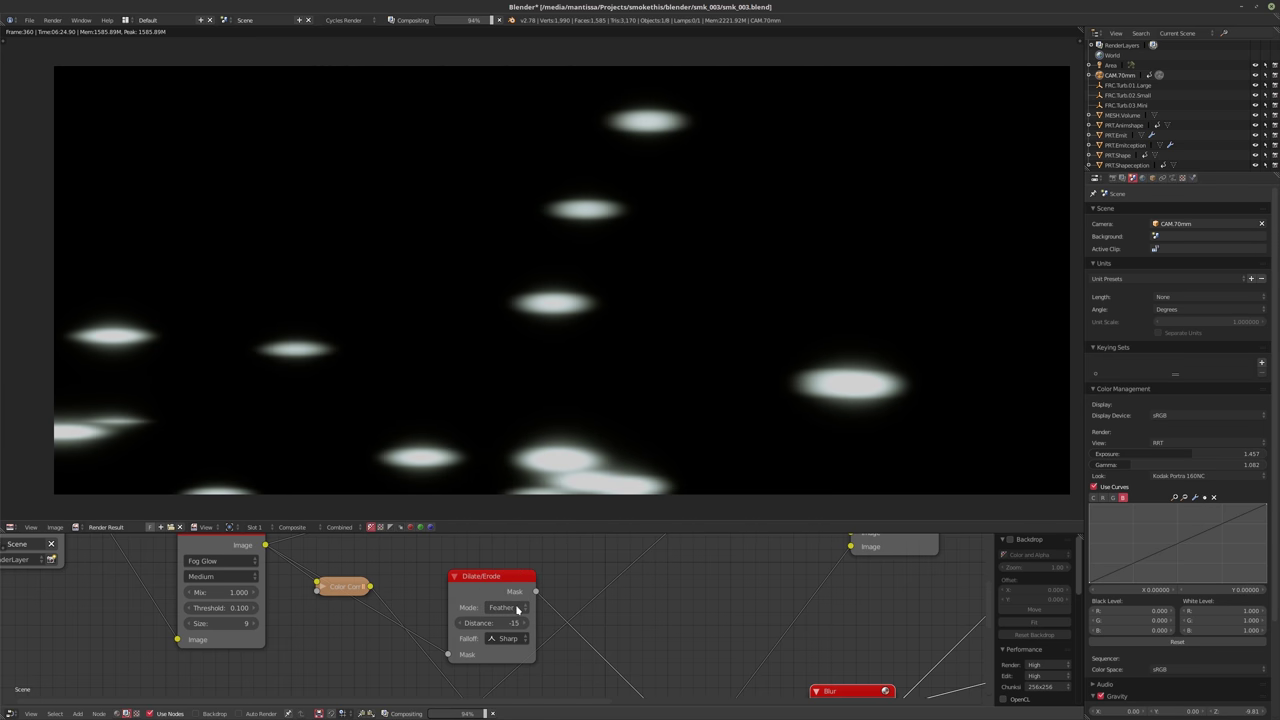
left_click(506, 640)
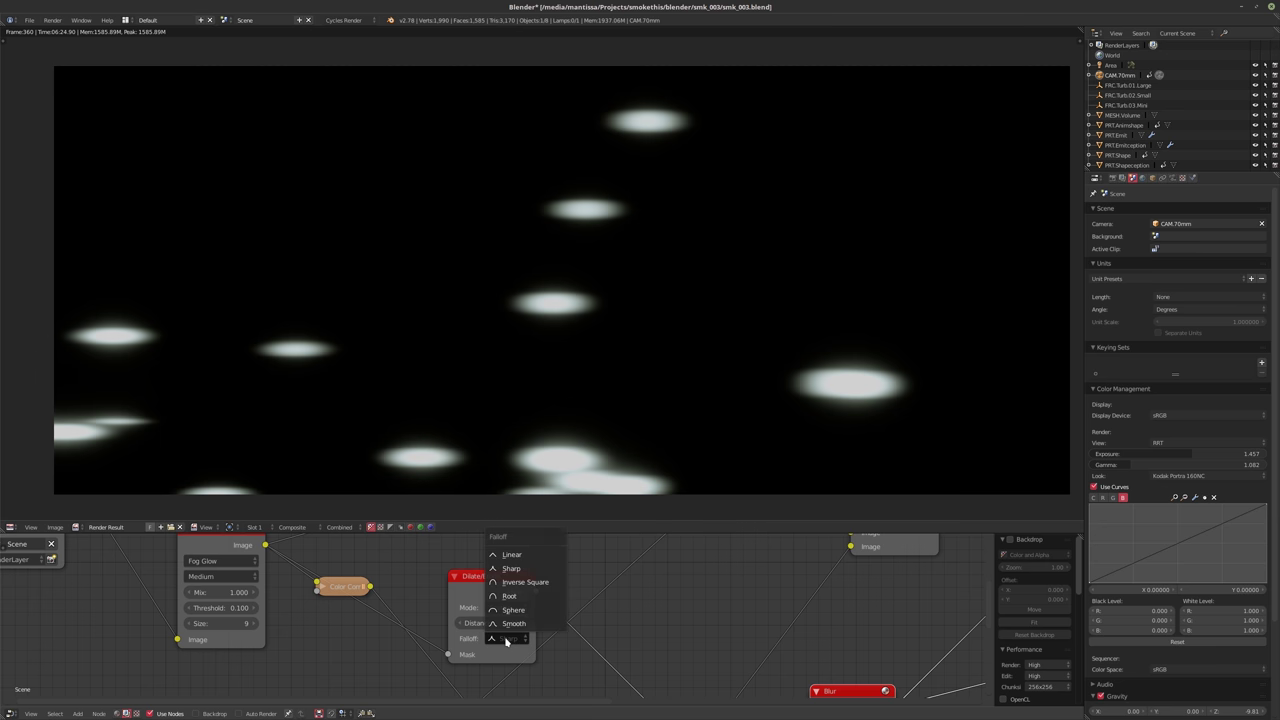
left_click(507, 642)
scroll(506, 640, "down", 1, "ctrl")
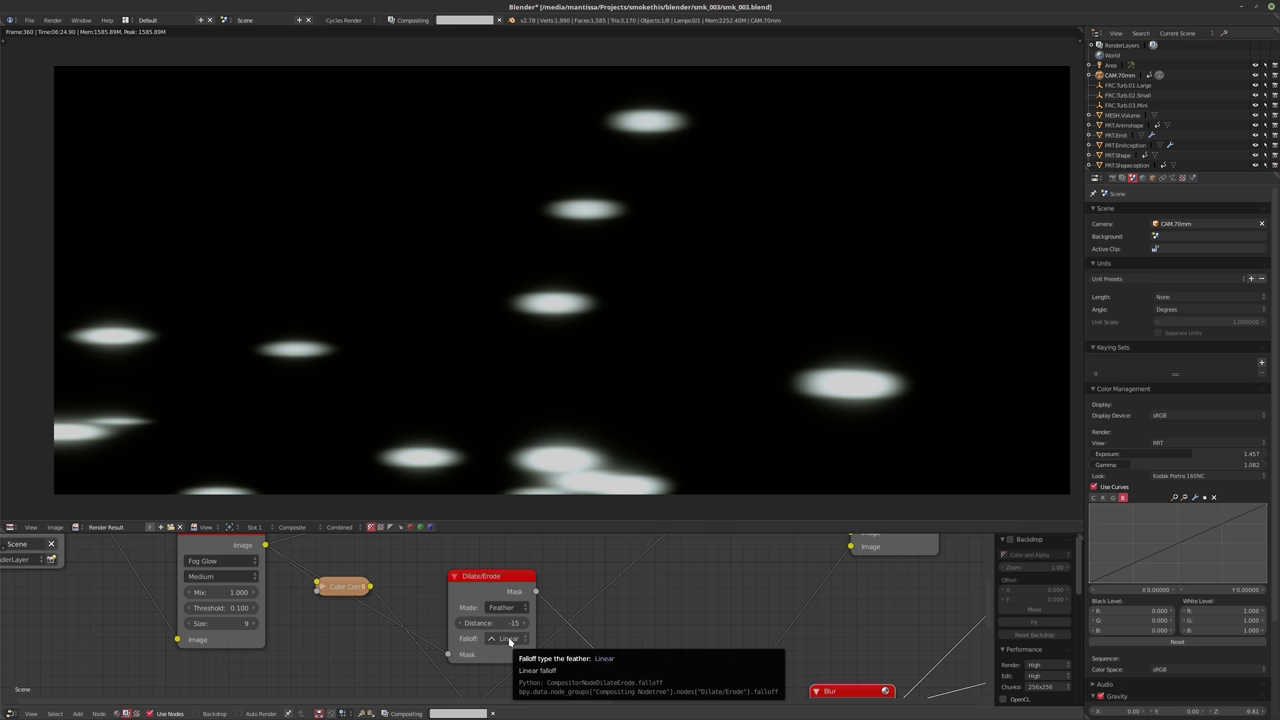
scroll(509, 641, "down", 1, "ctrl")
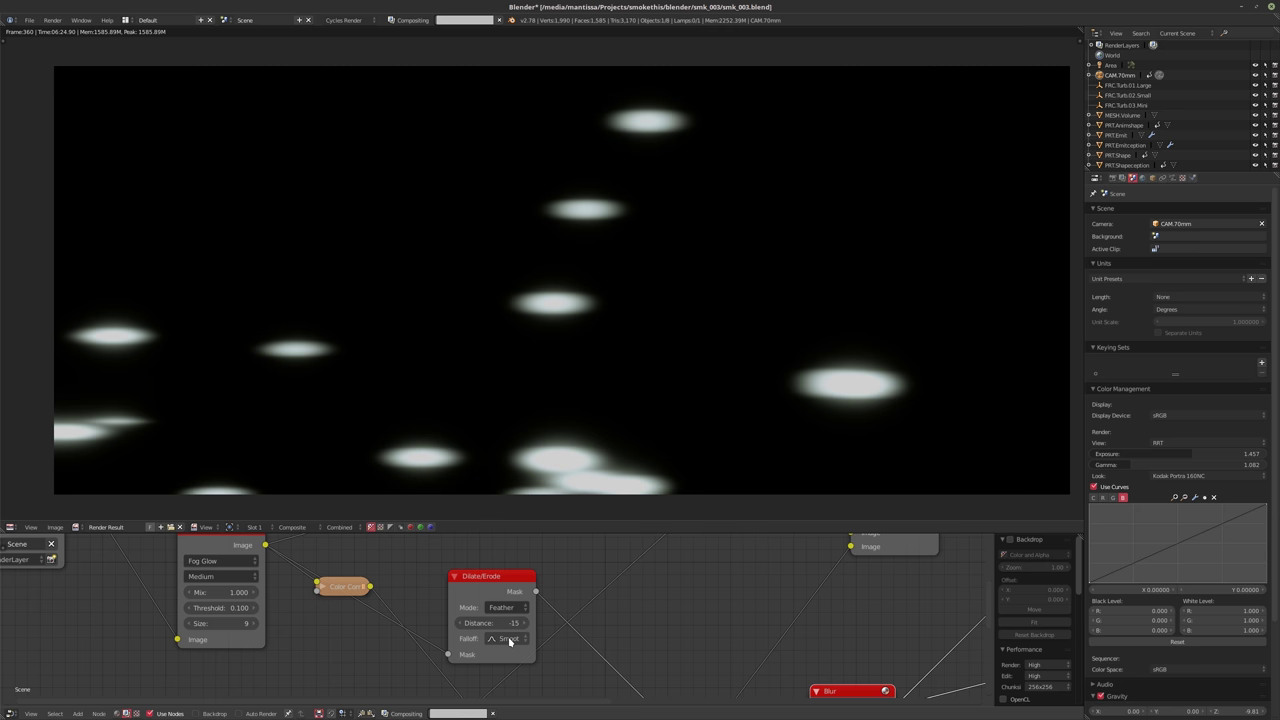
scroll(509, 641, "down", 1, "ctrl")
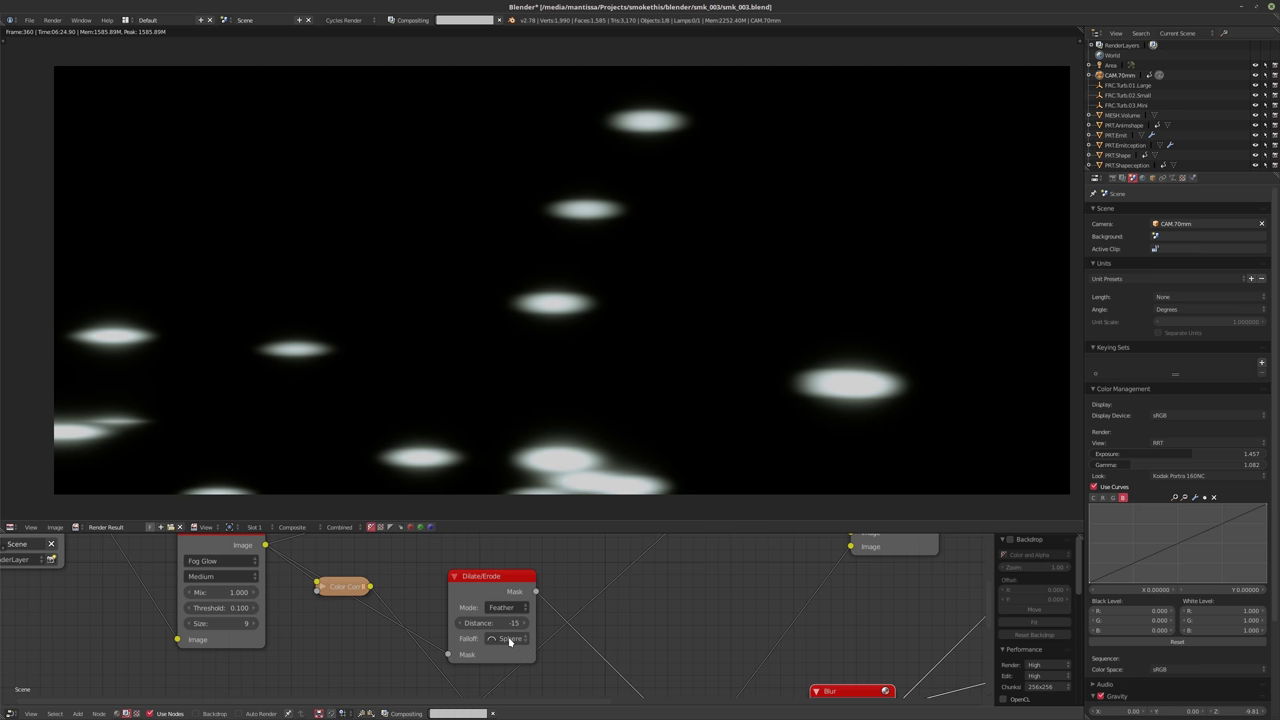
Connect the Dilate/Erode node's mask output directly to the Composite node to preview the eroded mask
scroll(457, 606, "down", 3)
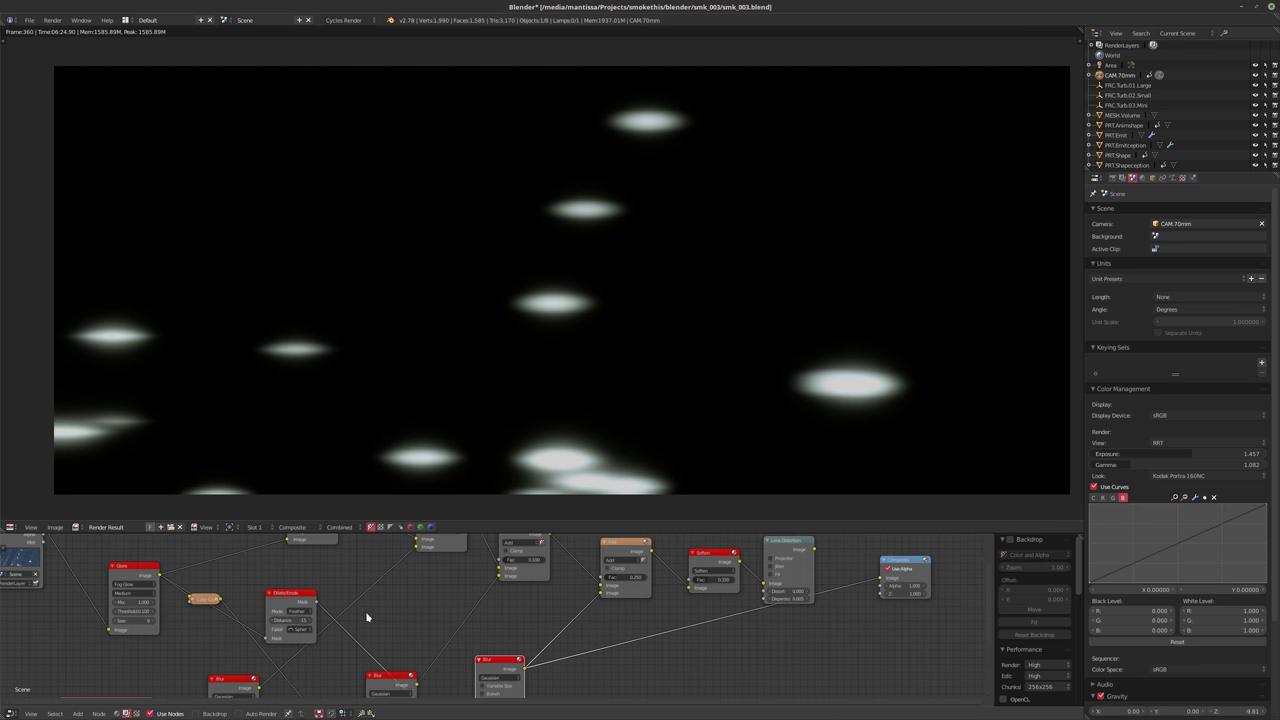
left_click_drag(318, 604, 890, 582)
key("KP_Decimal")
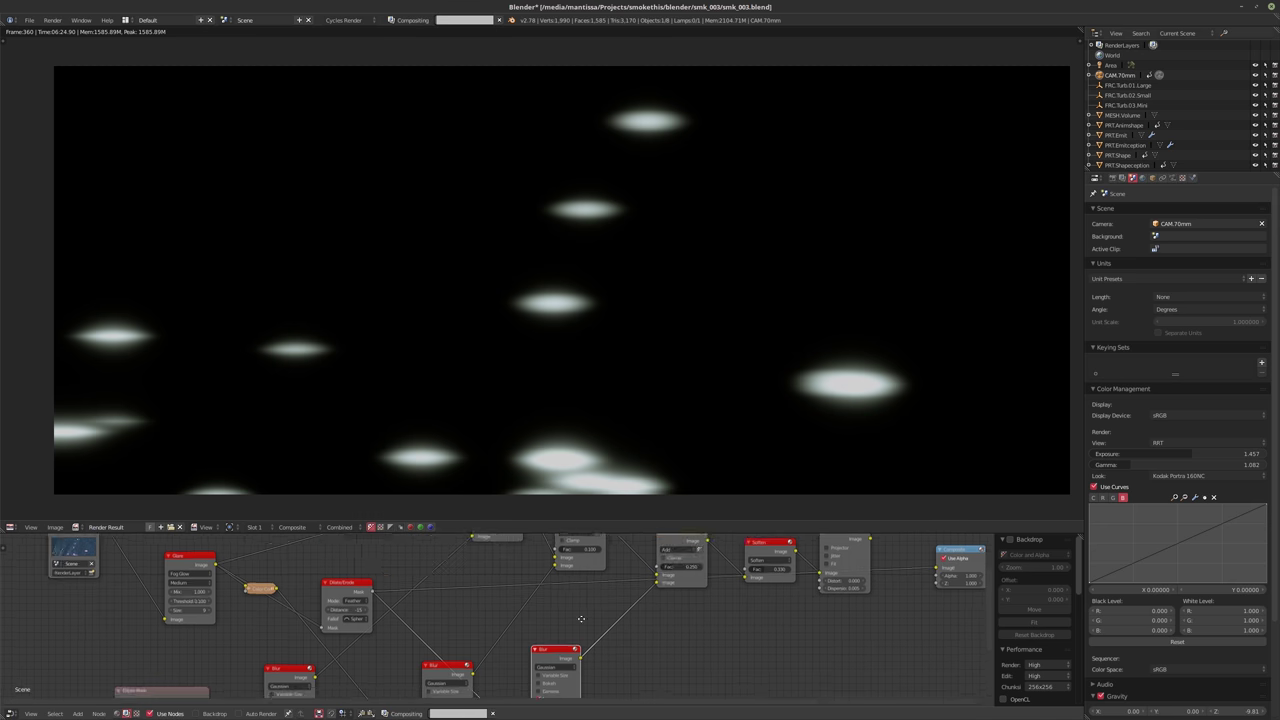
scroll(480, 604, "up", 5)
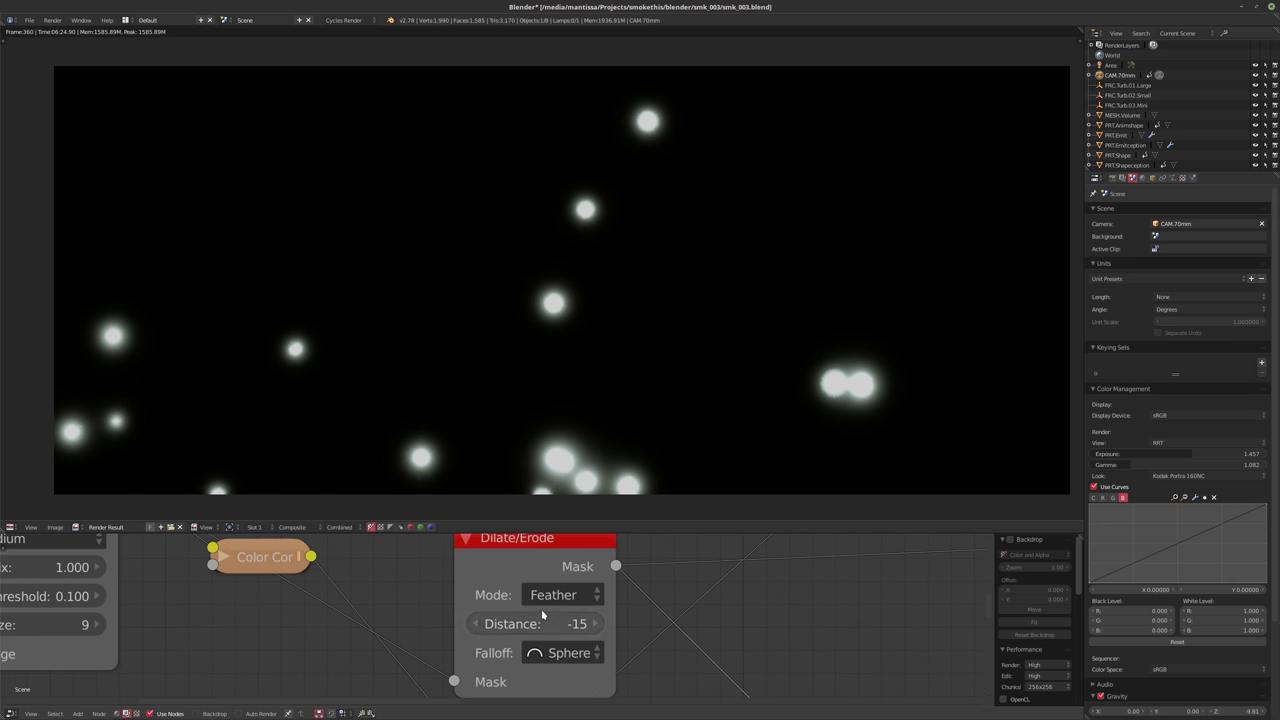
scroll(415, 602, "down", 3)
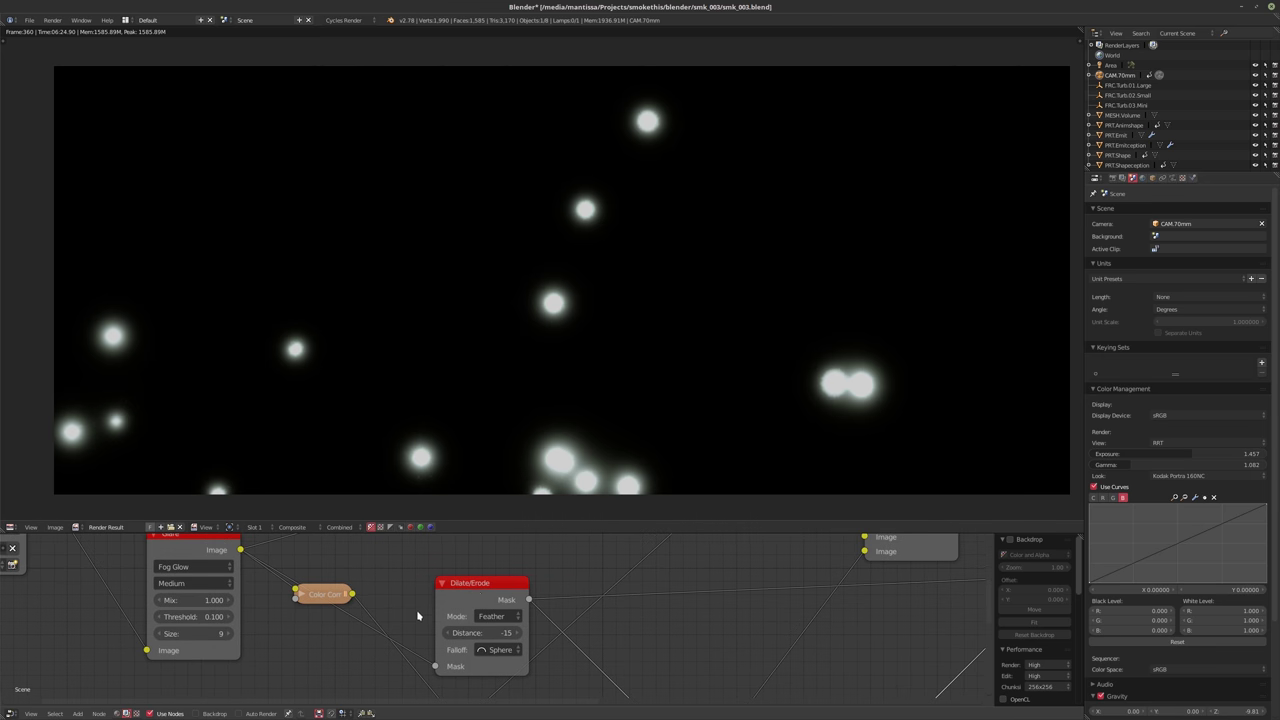
Move the Dilate/Erode node slightly up and closer to the Glare node, keeping its mode on Feather
left_click_drag(476, 592, 455, 558)
scroll(543, 613, "down", 2)
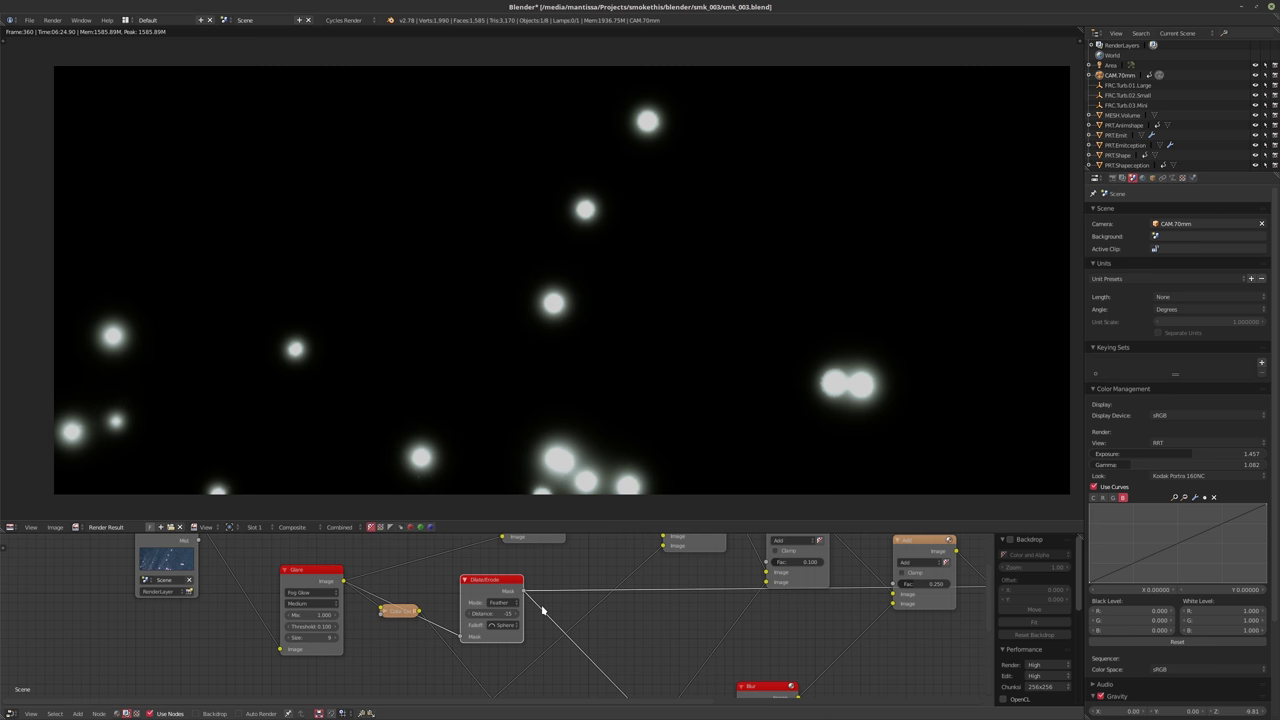
scroll(530, 622, "up", 2)
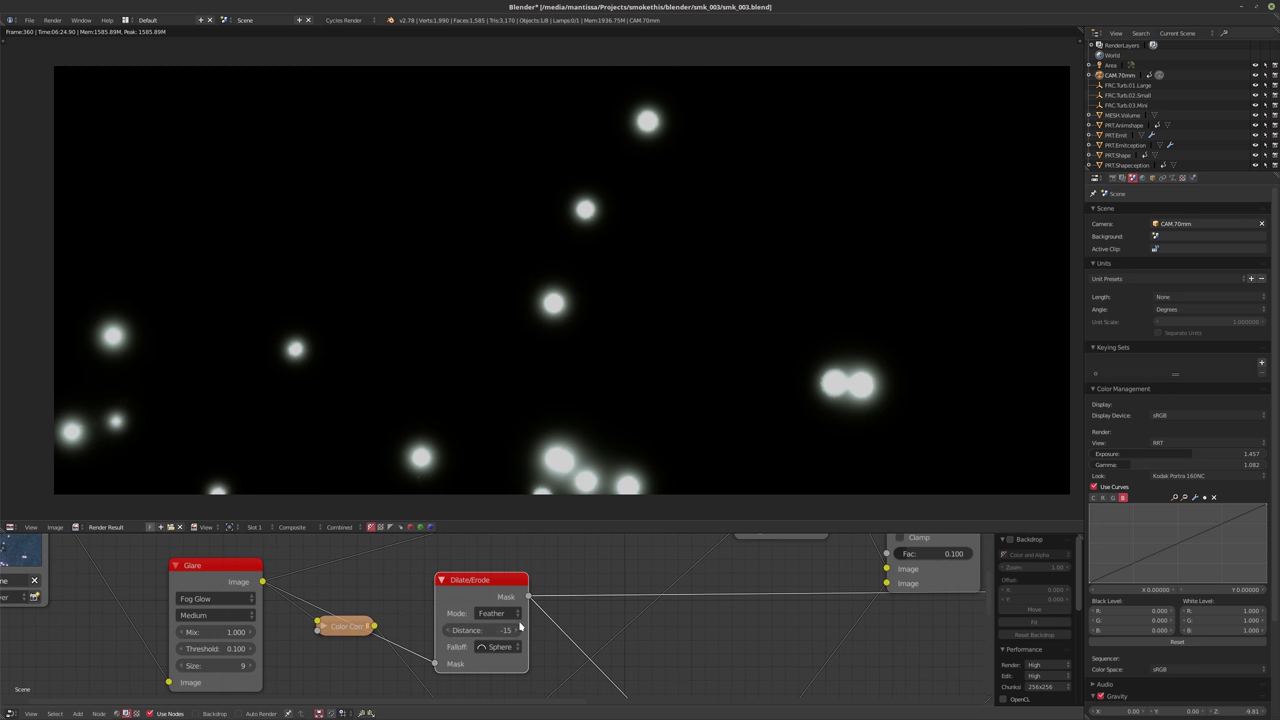
left_click(500, 614)
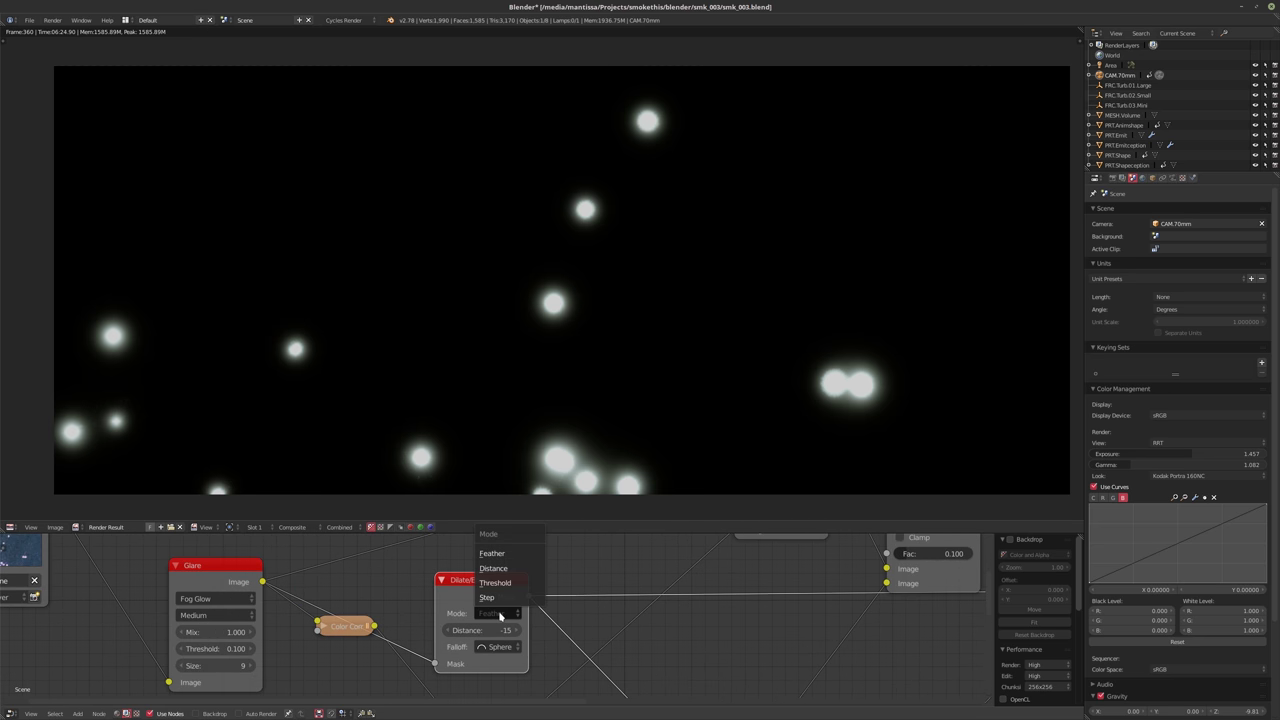
left_click(500, 617)
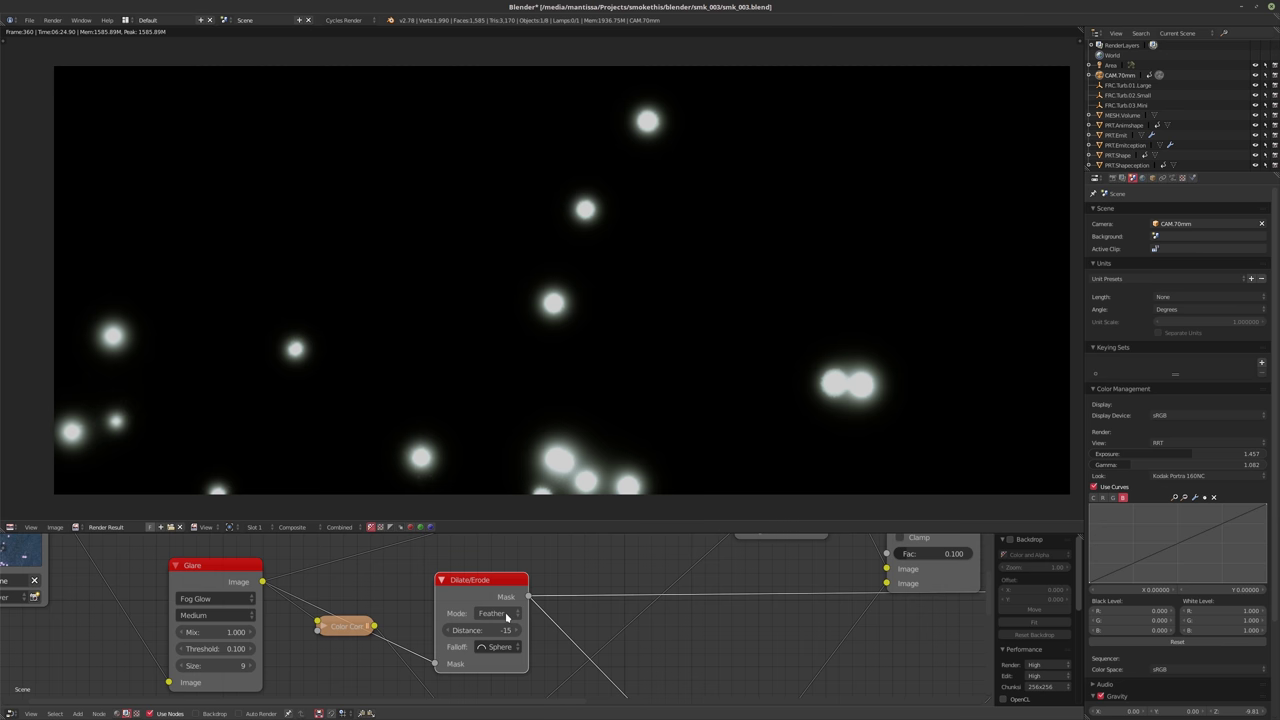
Try the Distance and Threshold modes on the Dilate/Erode node, adjusting the Threshold edge to -0.500
scroll(506, 617, "down", 1, "ctrl")
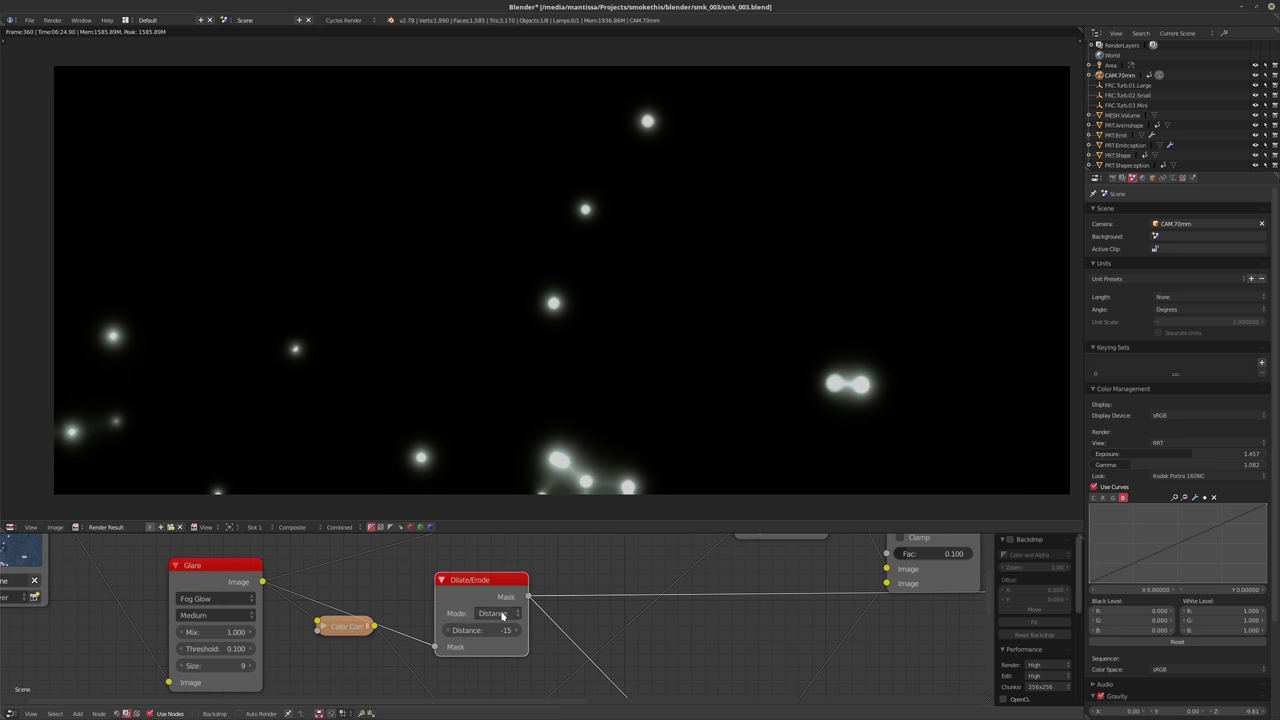
left_click(502, 614)
left_click(495, 582)
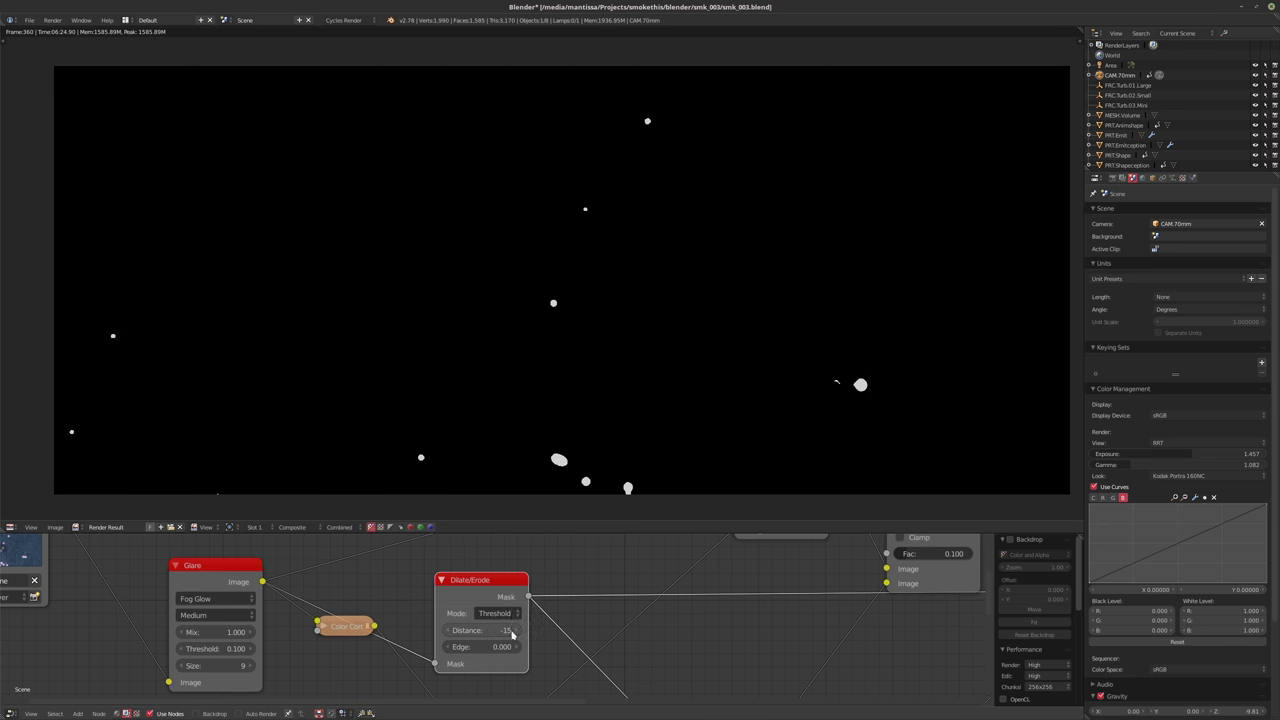
left_click_drag(465, 650, 467, 651)
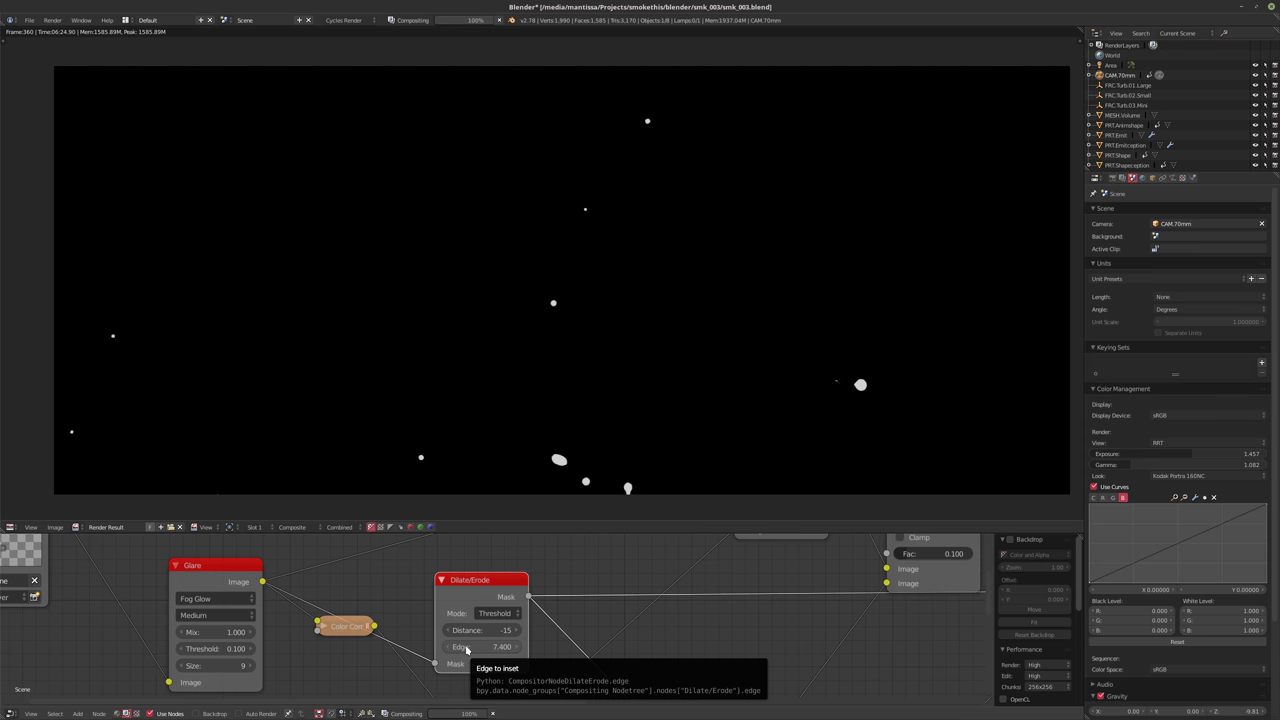
left_click_drag(466, 650, 501, 651)
Reconnect the Lens Distortion node's image output to the Composite node to restore the full composite
middle_click_drag(623, 634, 514, 623)
scroll(517, 628, "down", 5)
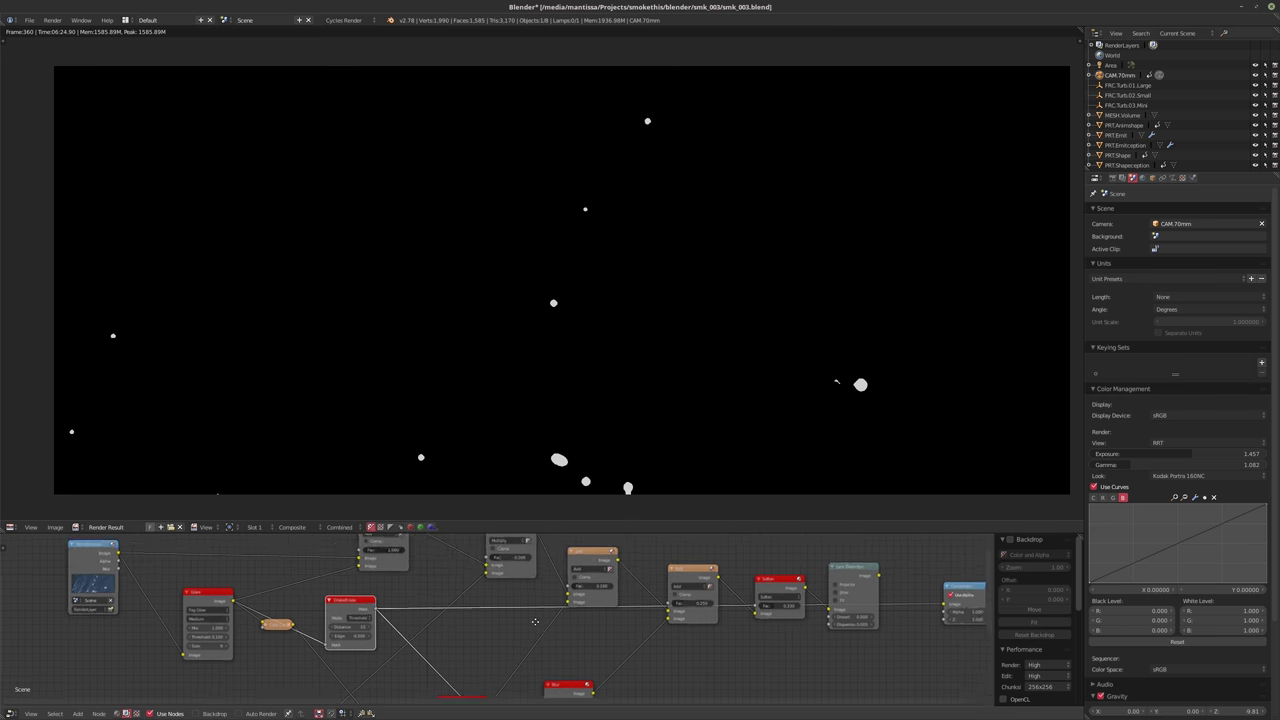
scroll(483, 604, "up", 4)
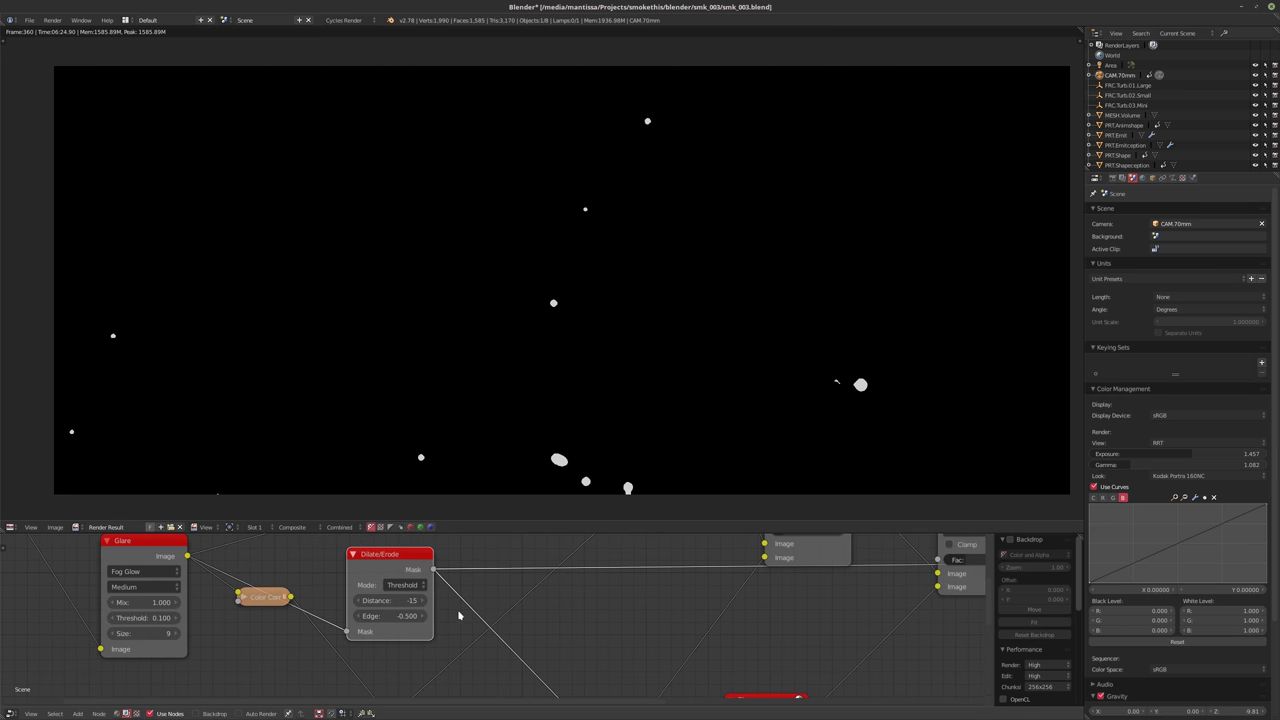
scroll(543, 620, "down", 3)
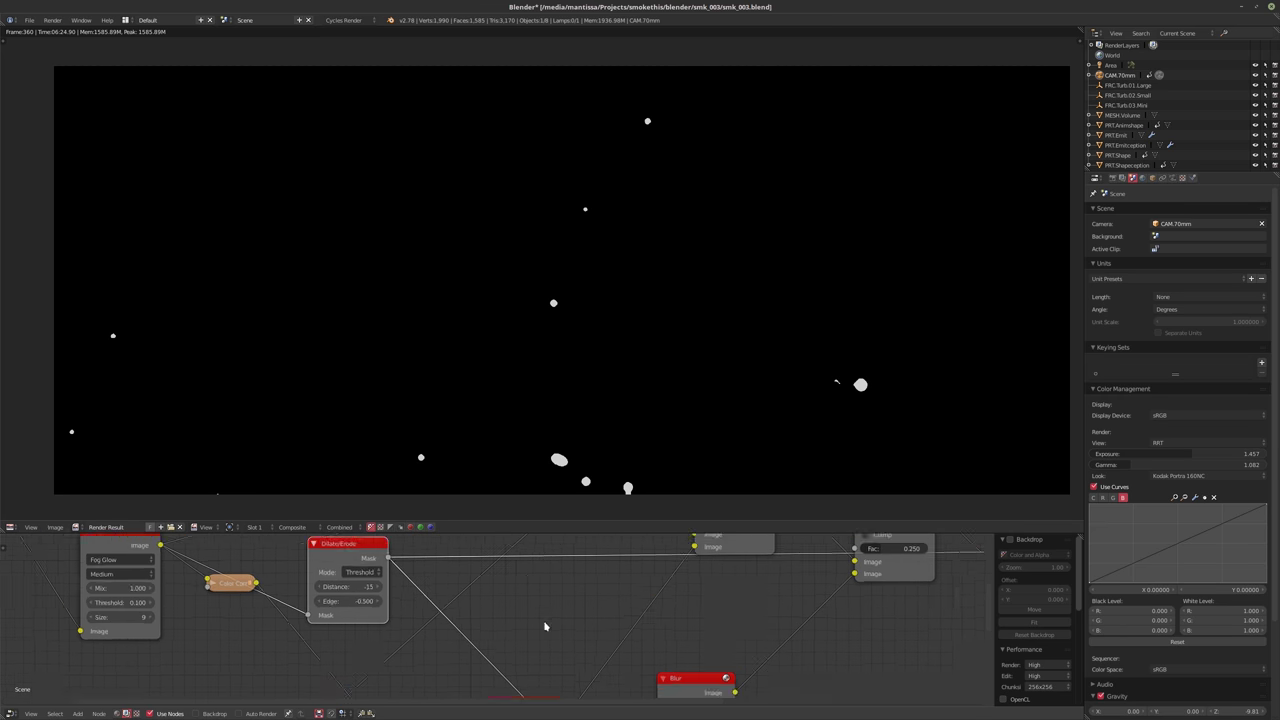
scroll(543, 633, "down", 3)
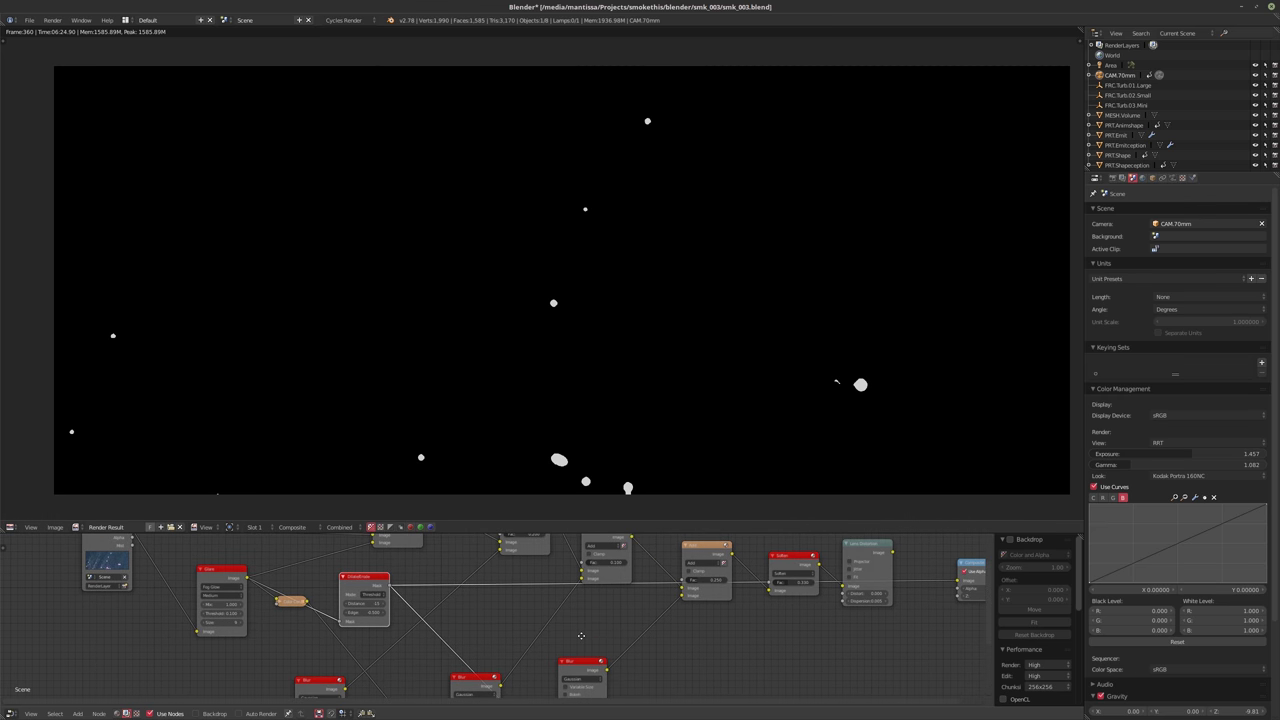
scroll(582, 640, "right", 3, "ctrl")
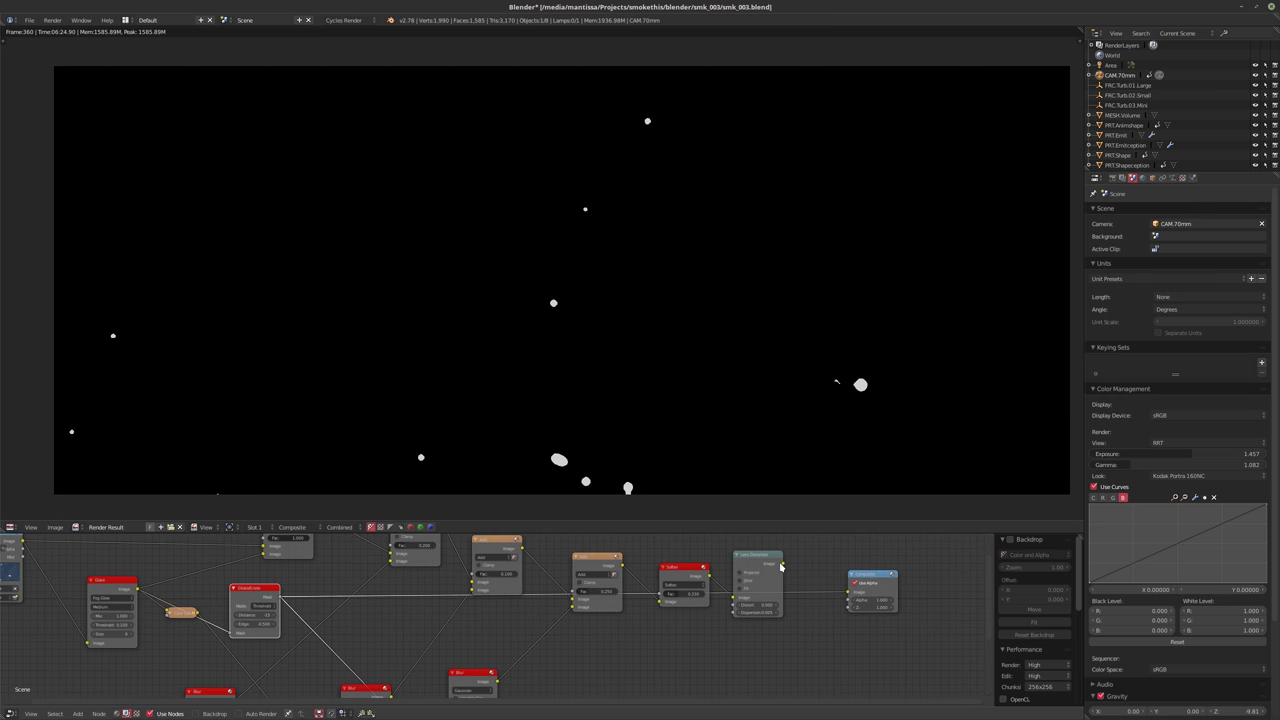
left_click_drag(784, 564, 850, 591)
Set the relative X size of the last horizontal Blur node in the streak chain to 15%
scroll(580, 610, "up", 4)
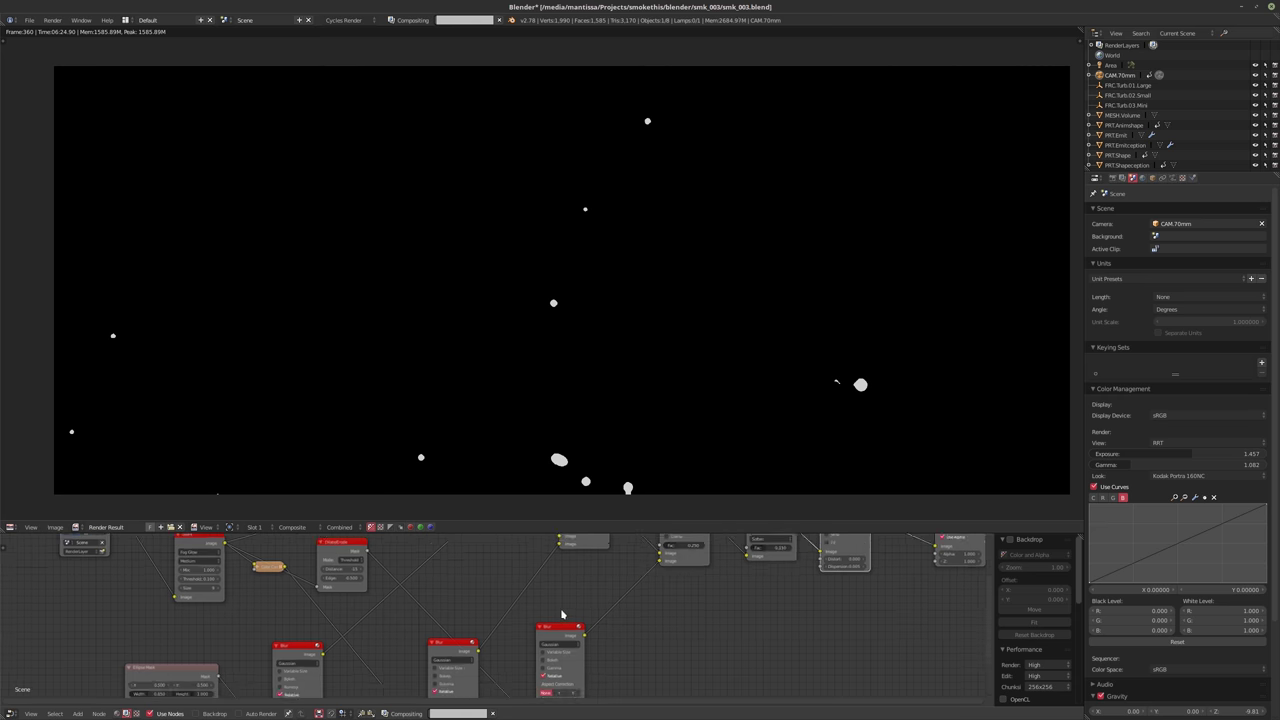
middle_click_drag(547, 617, 609, 580)
scroll(523, 591, "up", 3)
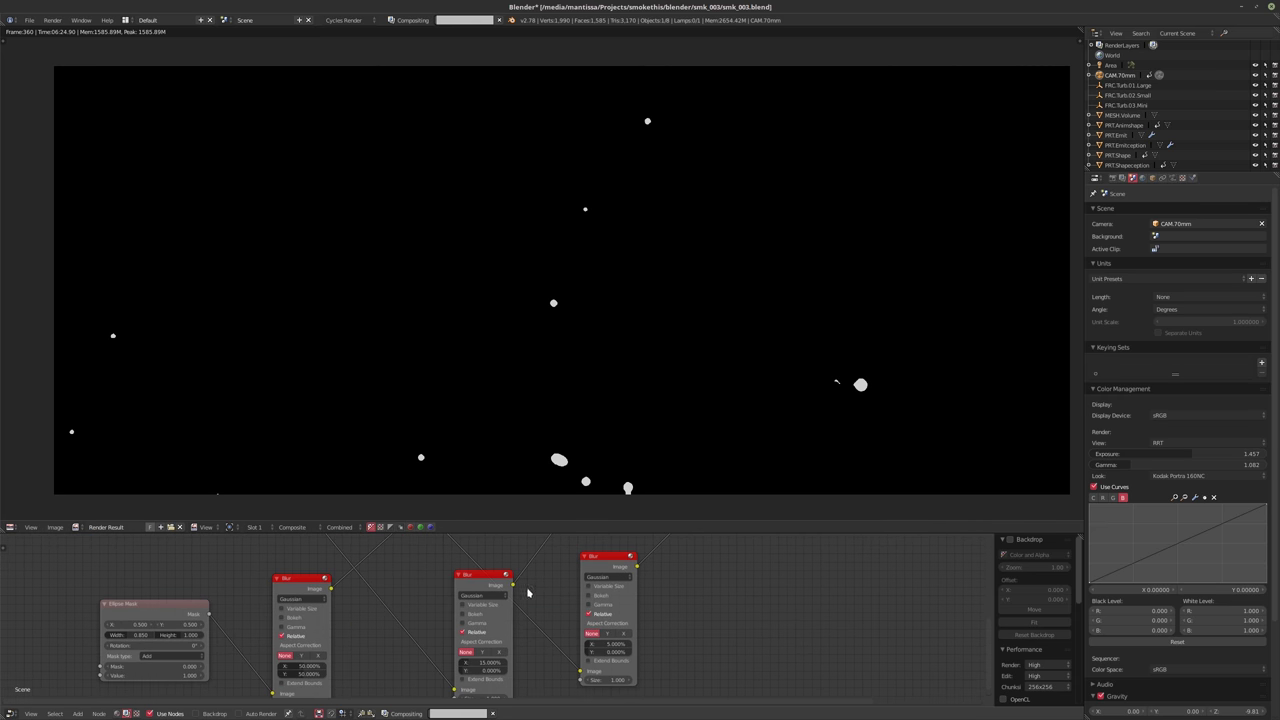
scroll(560, 608, "right", 2, "ctrl")
scroll(673, 606, "down", 2, "shift")
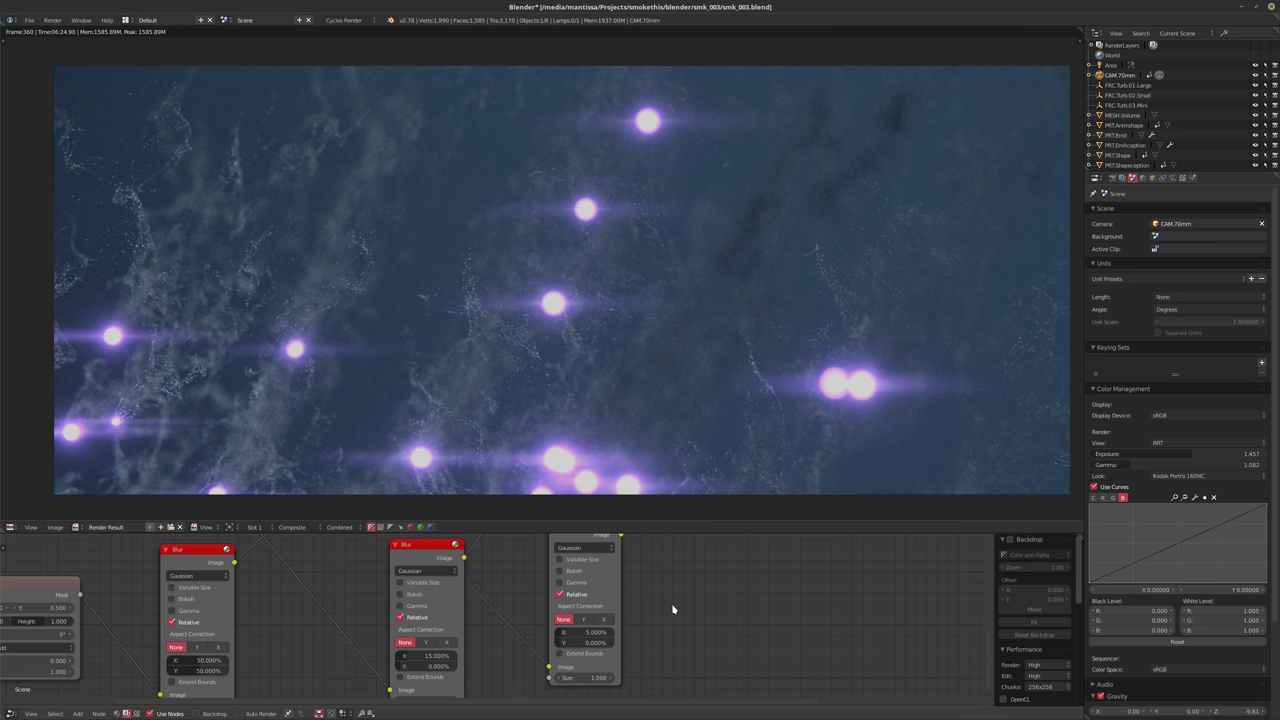
left_click(575, 632)
type("15")
key("Return")
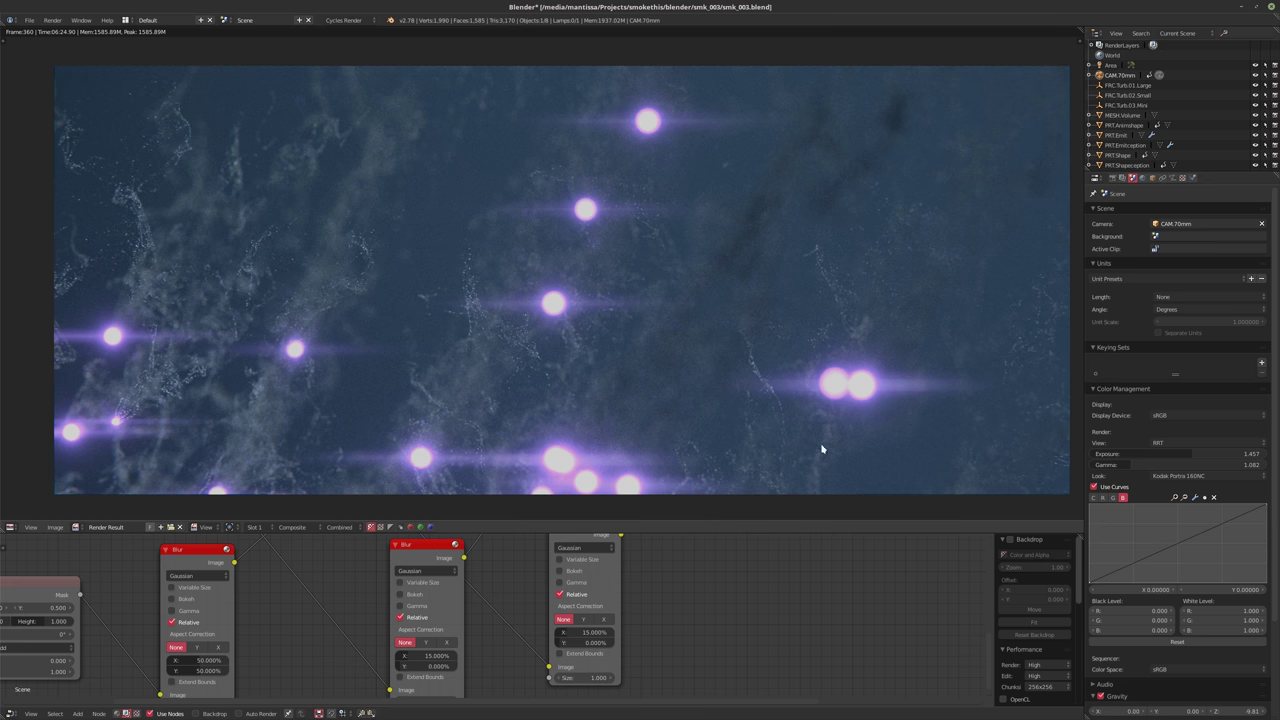
Set the PRT.Emit particle render size to 0.001 and save over smk_003.blend
left_click(1118, 155)
left_click(1213, 178)
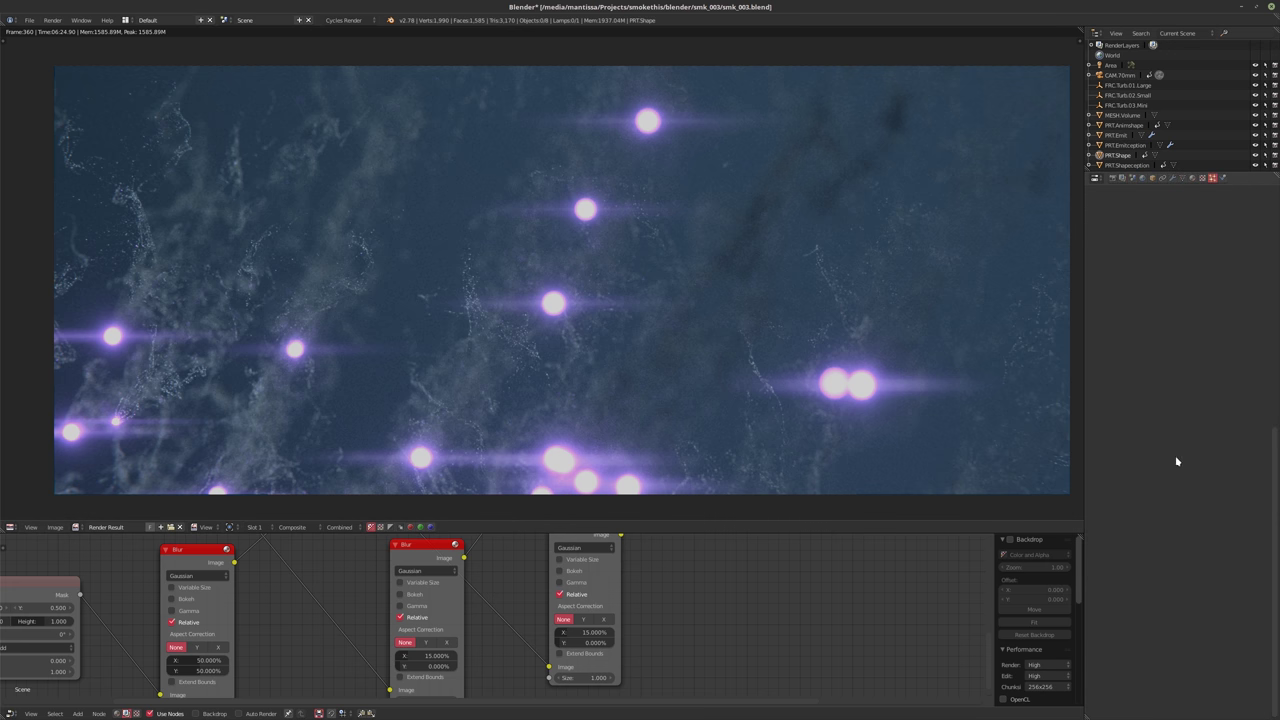
left_click(1116, 136)
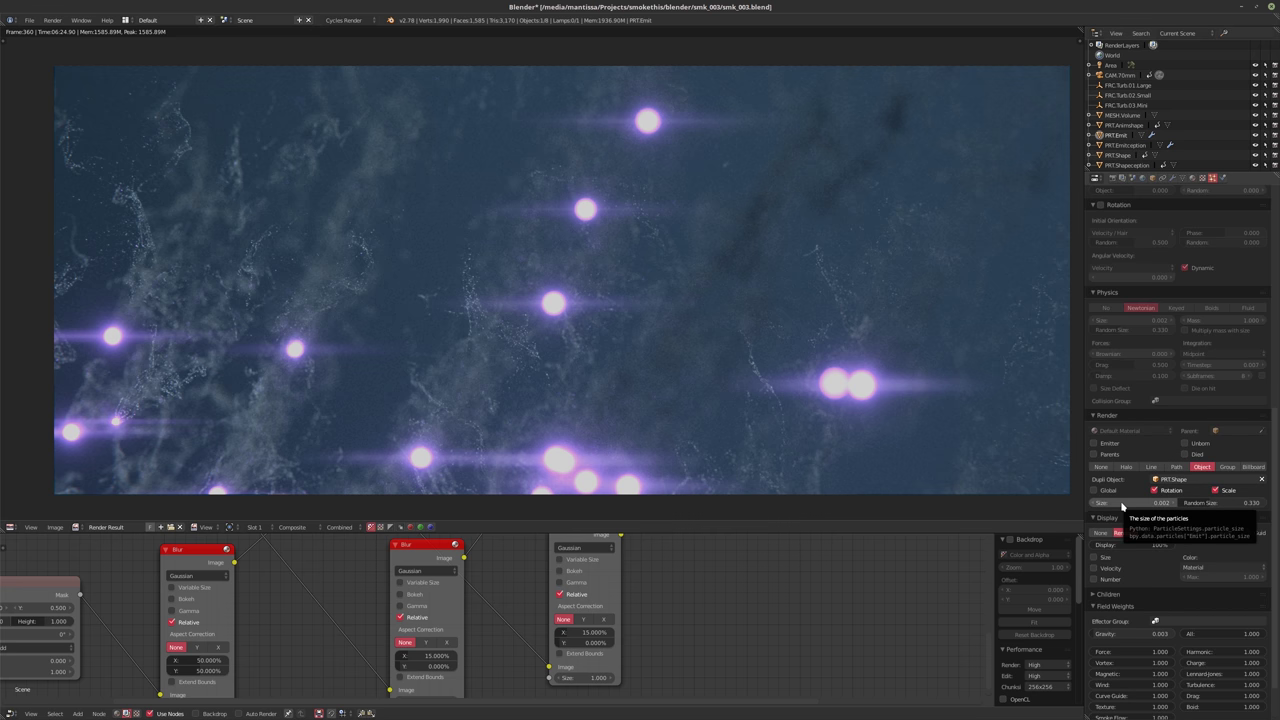
left_click(1122, 504)
type("0.001")
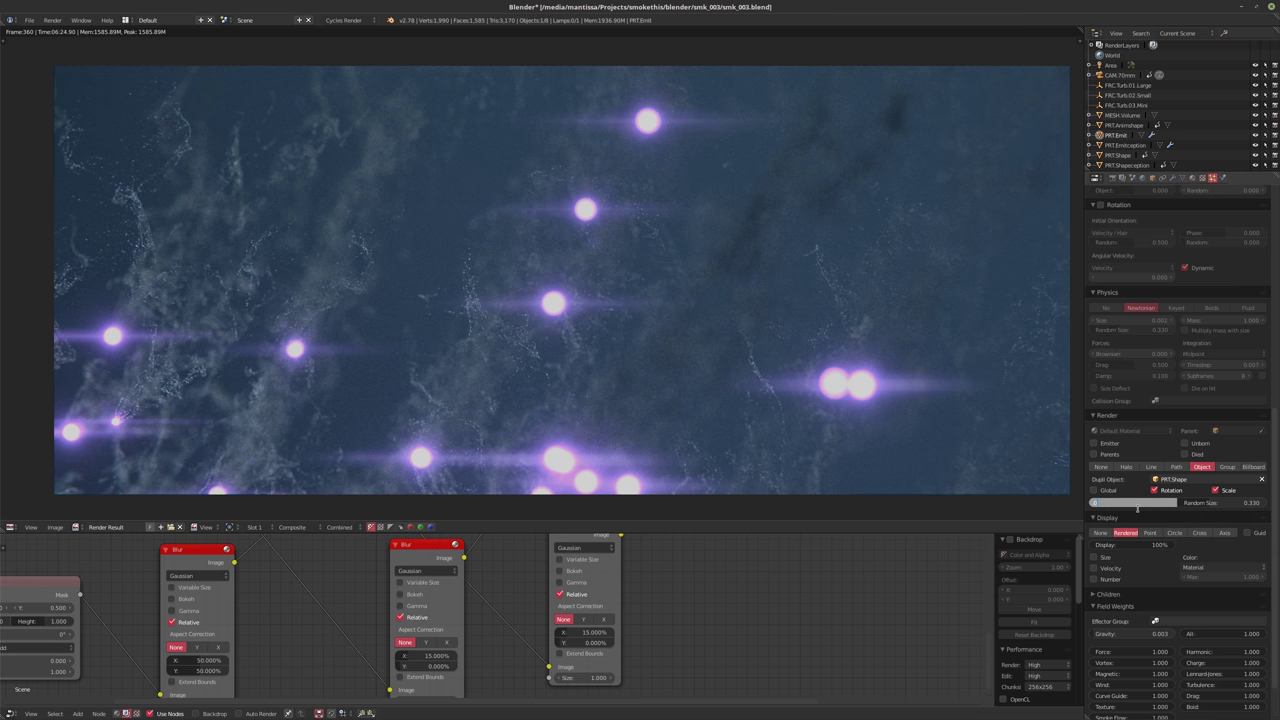
key("Return")
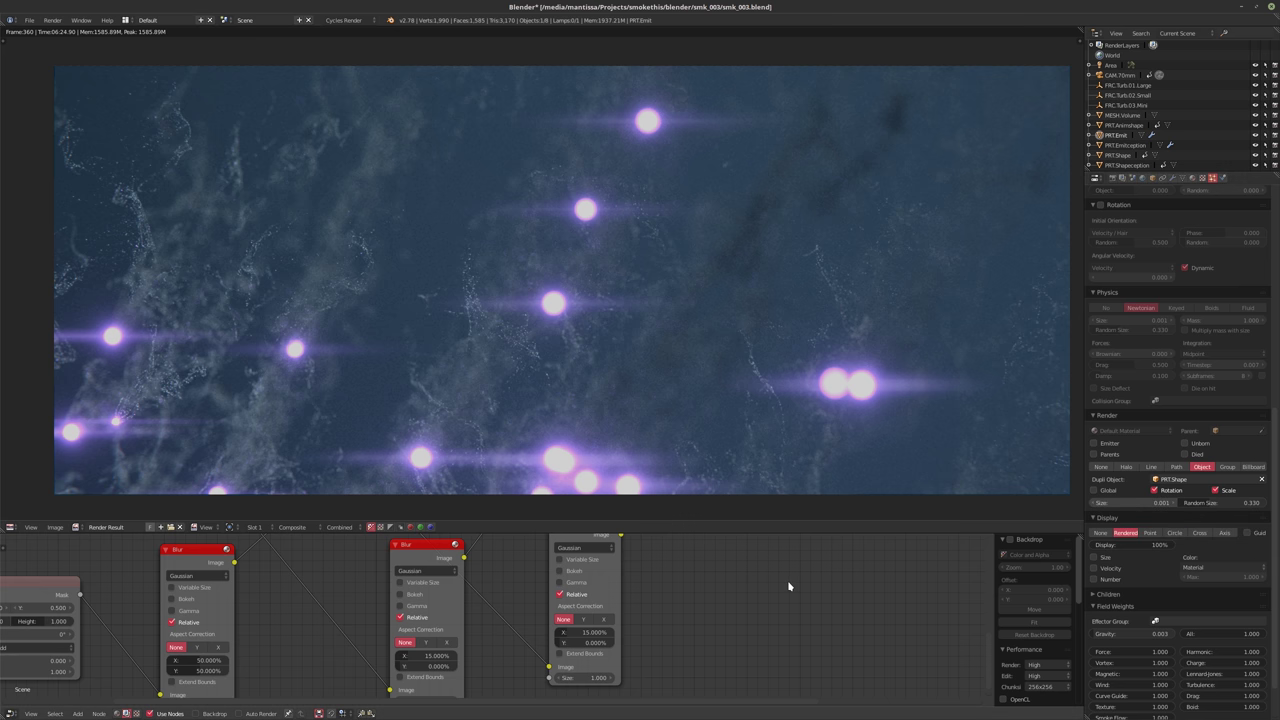
key("ctrl+s")
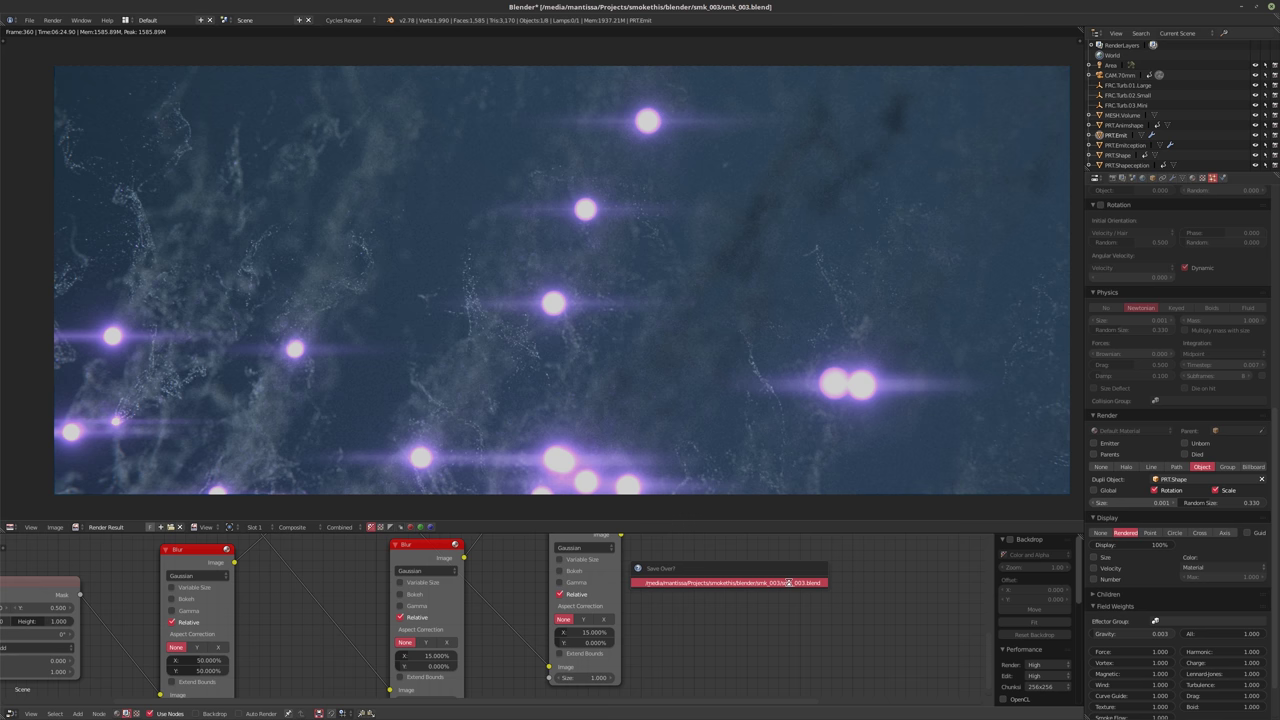
left_click(788, 583)
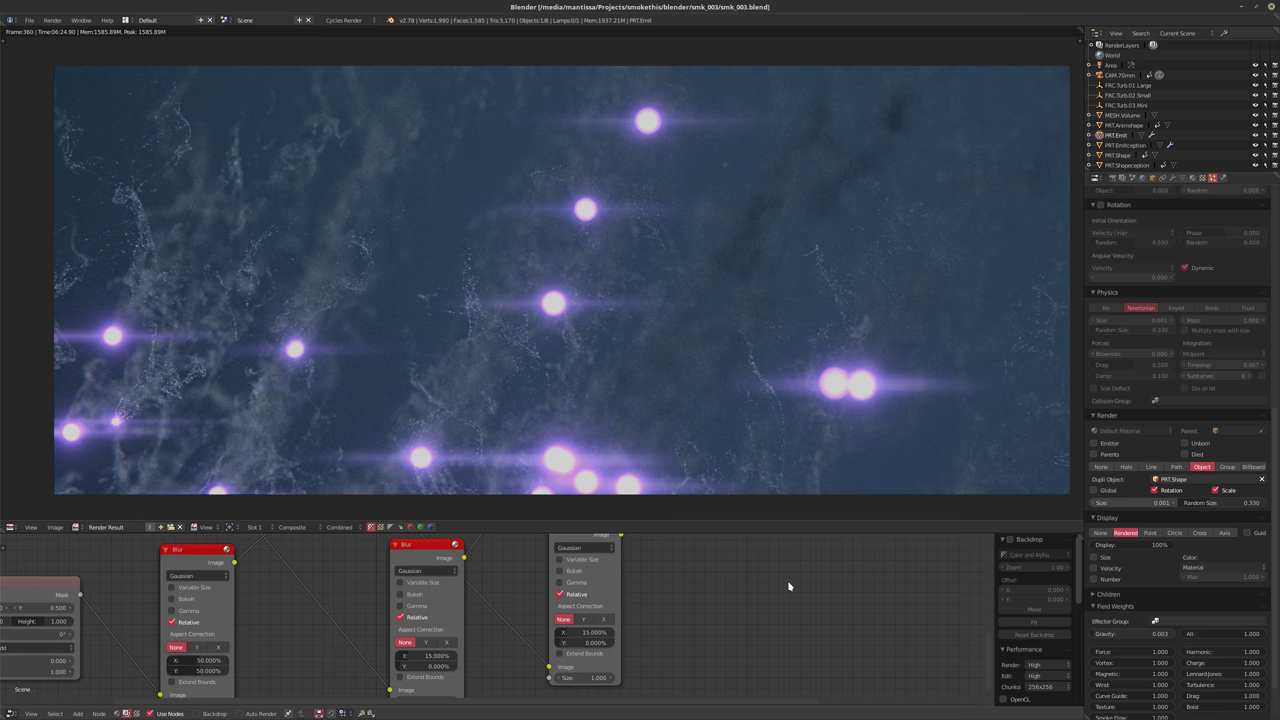
key("F12")
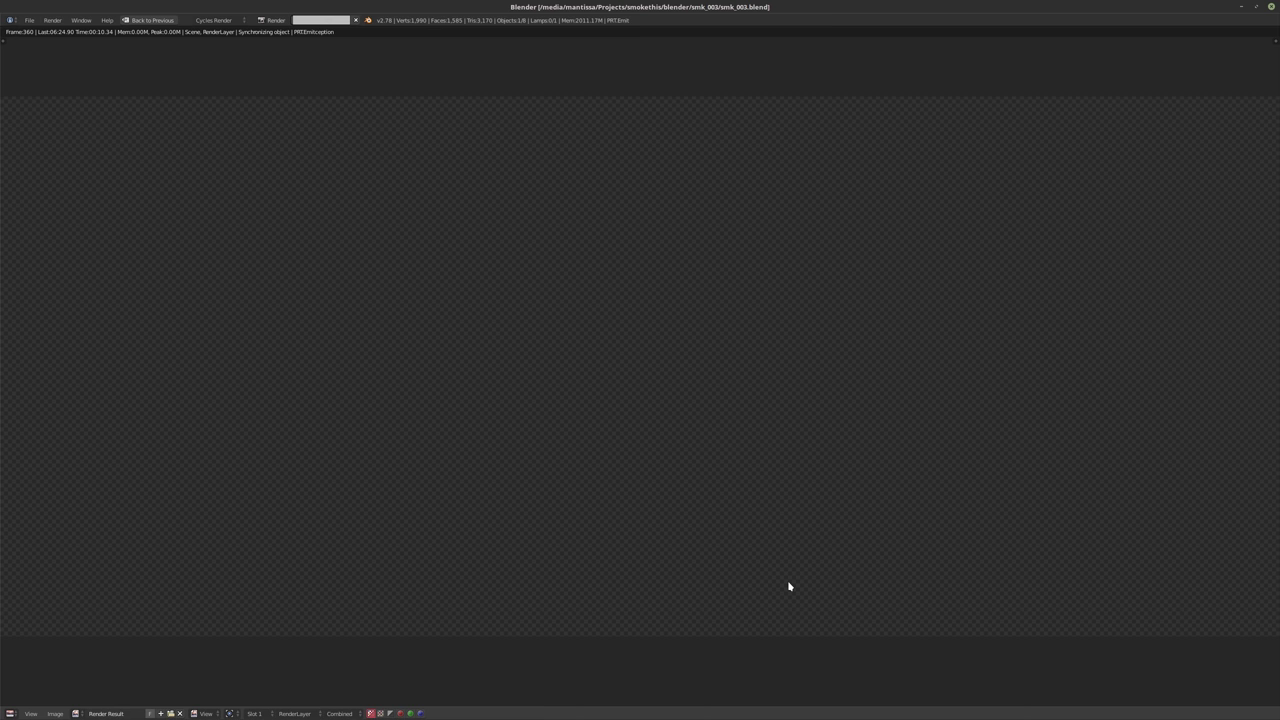
key("Escape")
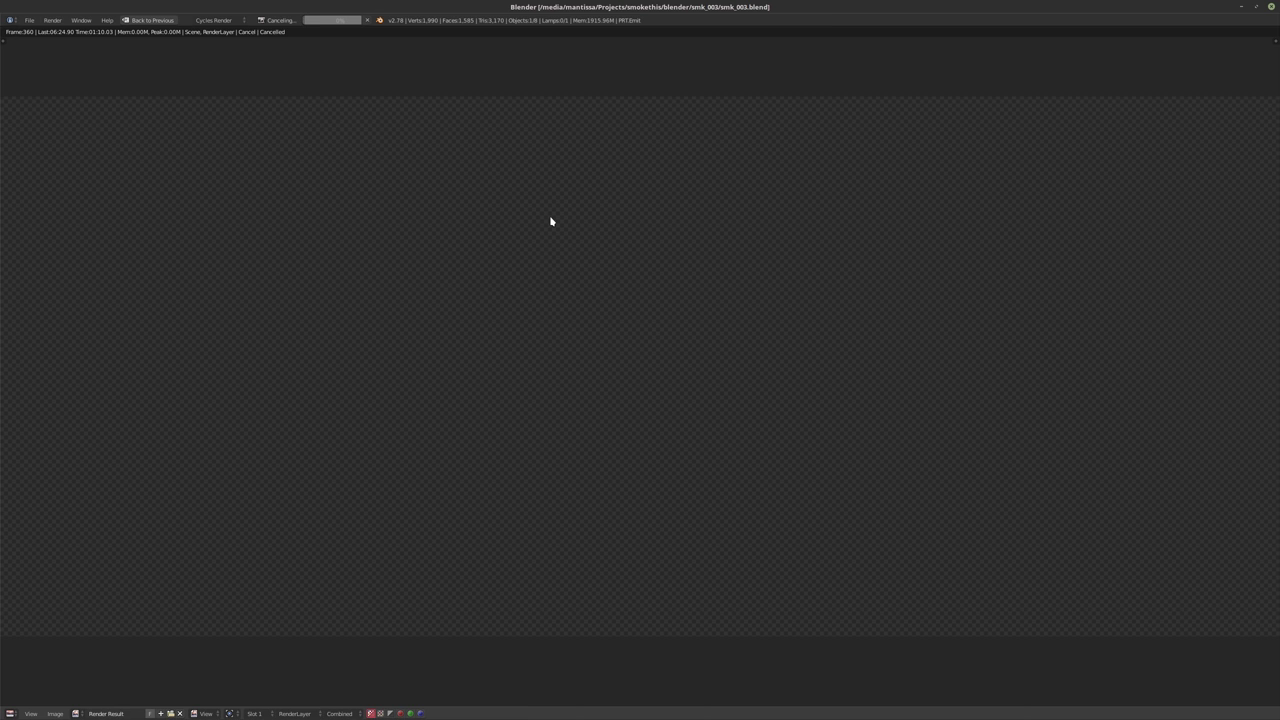
left_click(164, 21)
middle_click_drag(774, 249, 750, 243)
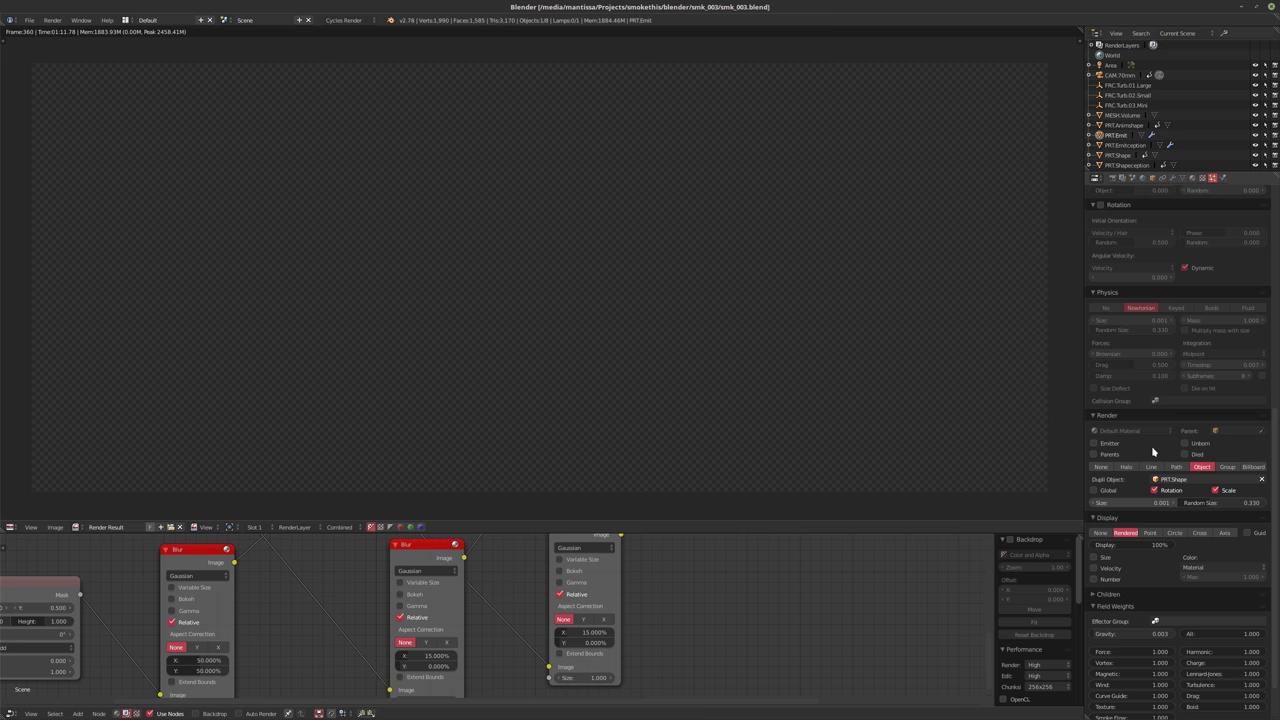
Set the render samples to 1024, render frame 360 and return to the compositing layout
left_click(1112, 178)
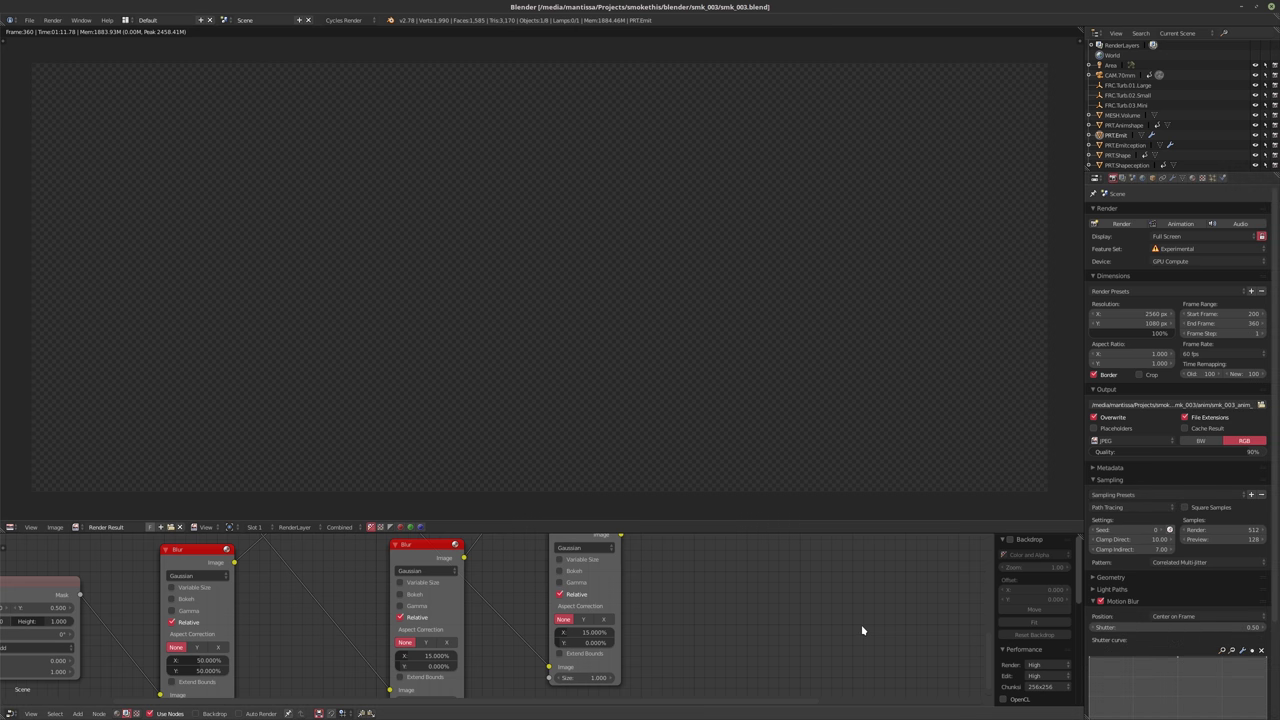
key("ctrl+s")
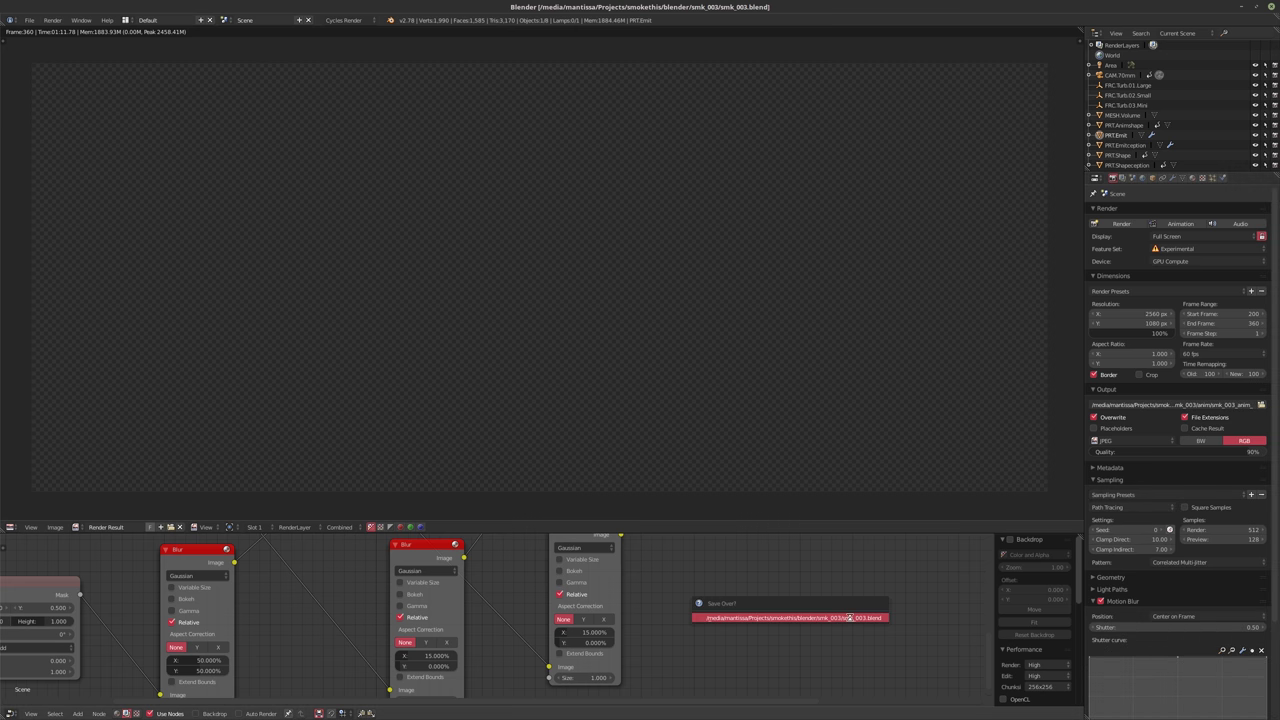
left_click(1219, 532)
type("1024")
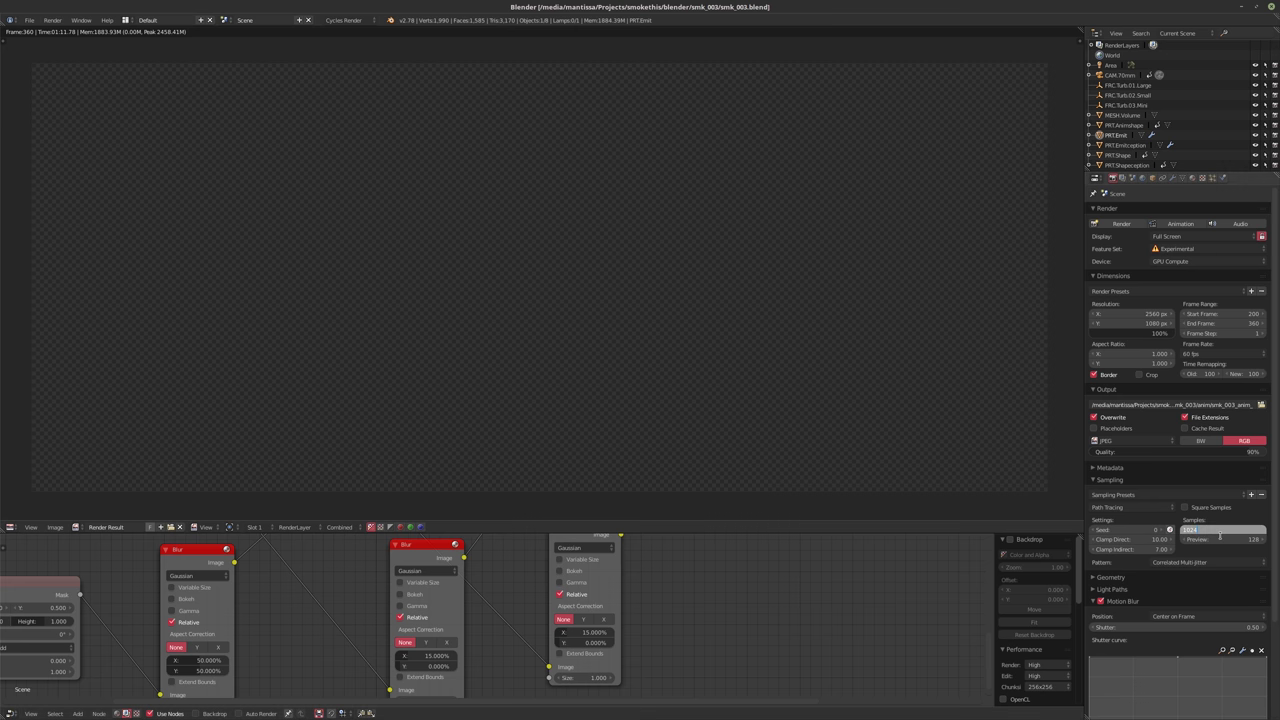
key("Return")
key("F12")
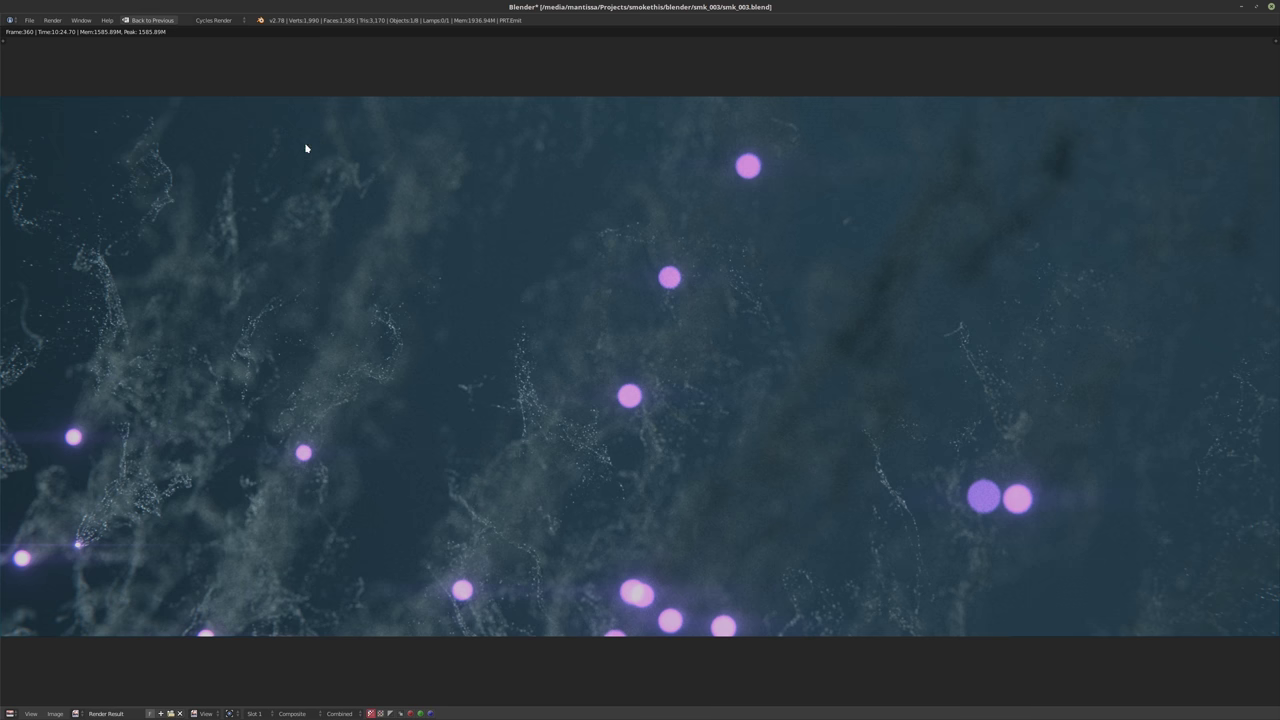
left_click(140, 20)
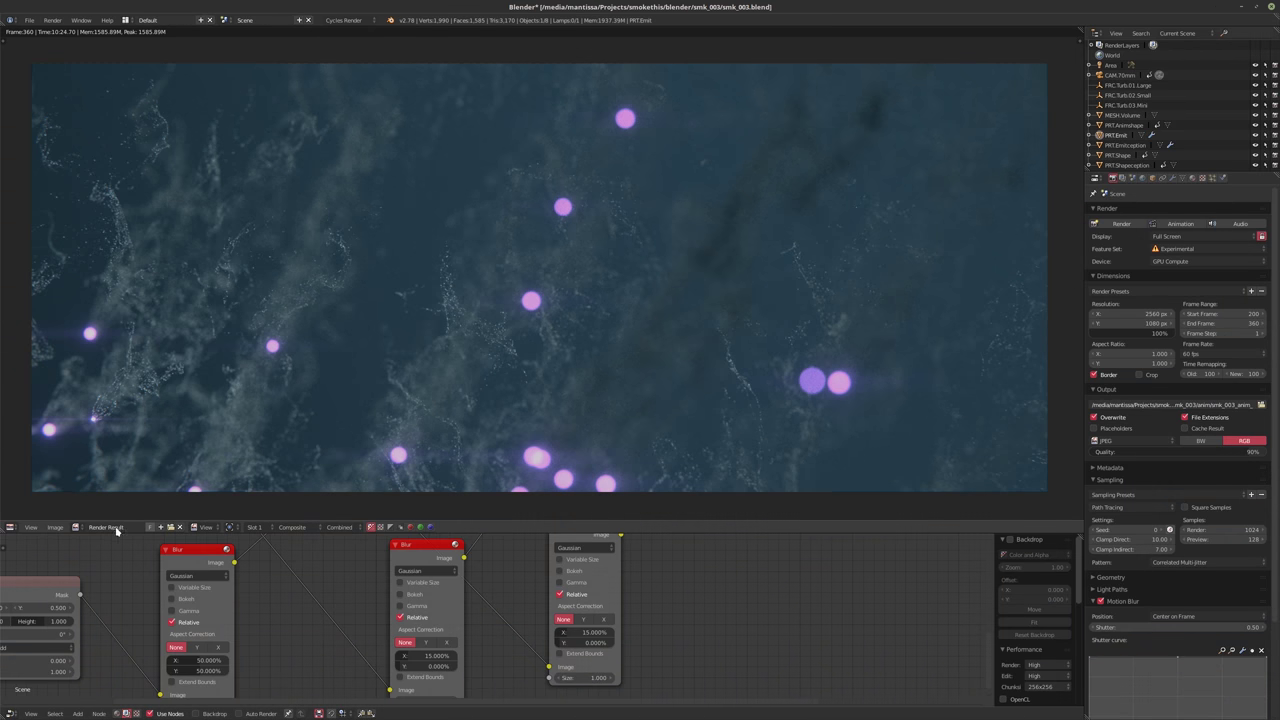
Change the Dilate/Erode mode to Distance and decrease its distance value to erode the mask further
scroll(477, 620, "down", 2)
scroll(480, 625, "up", 5)
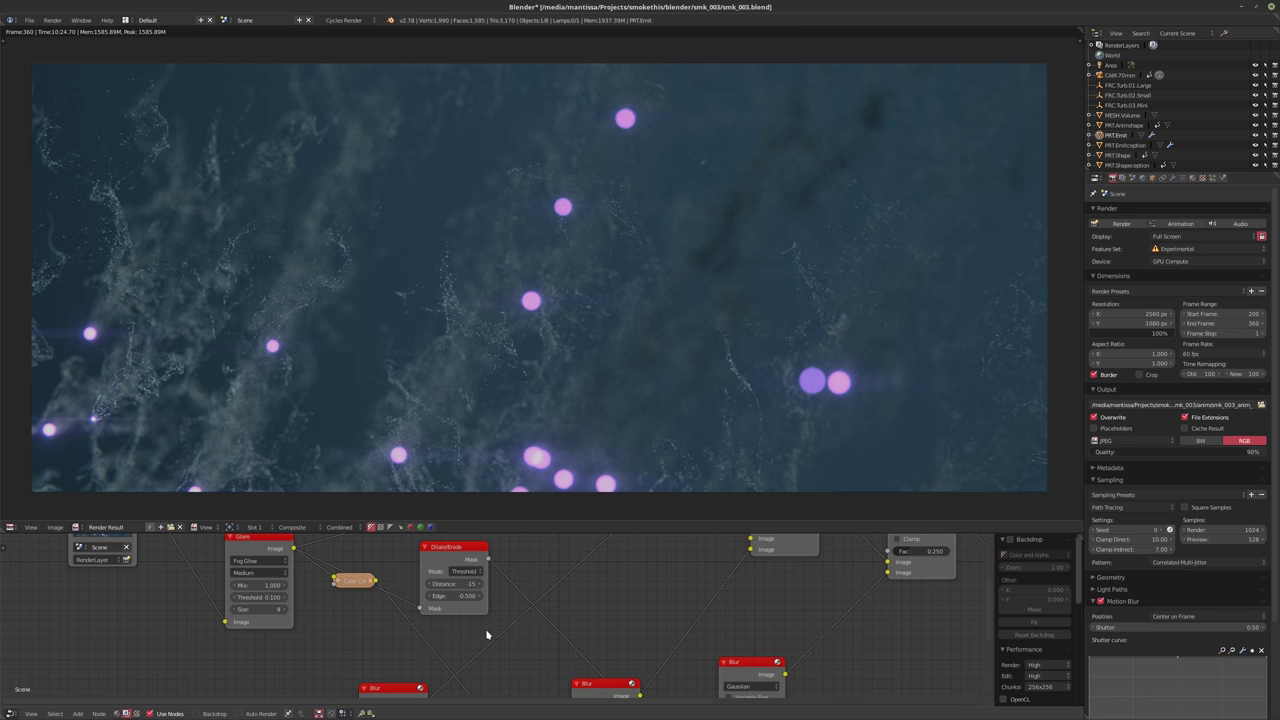
left_click(463, 571)
left_click(465, 547)
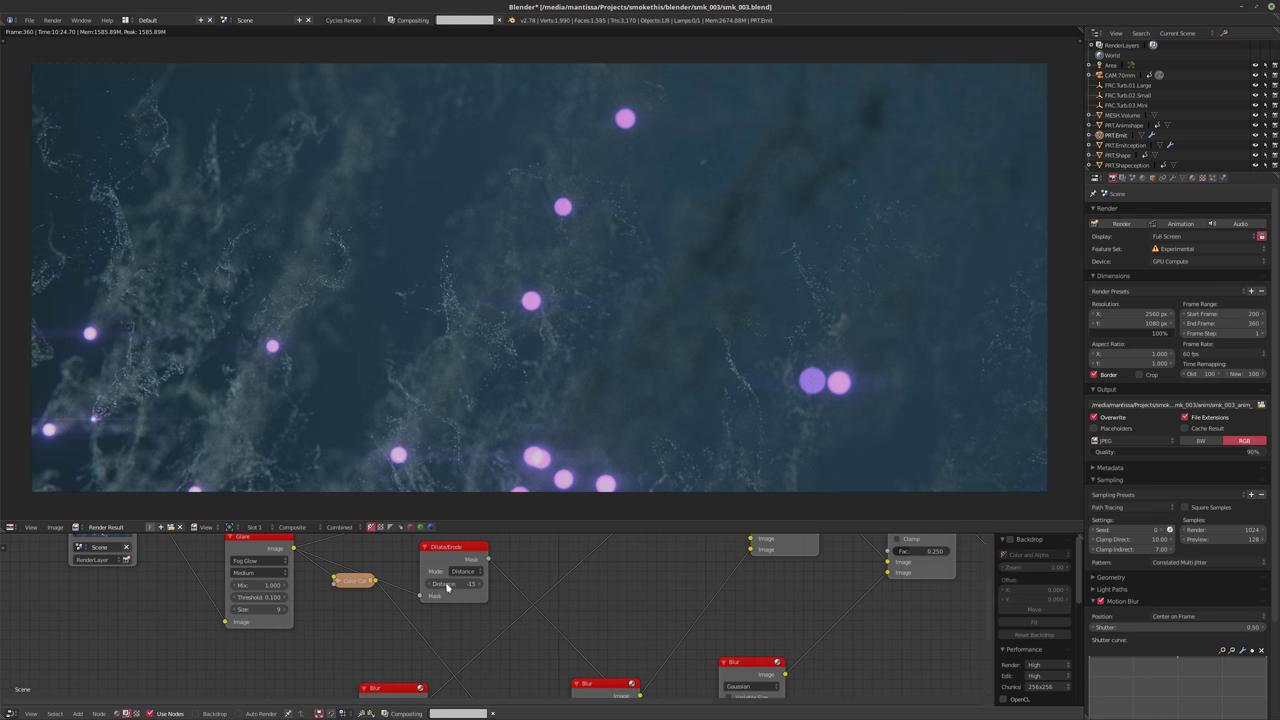
left_click(432, 585)
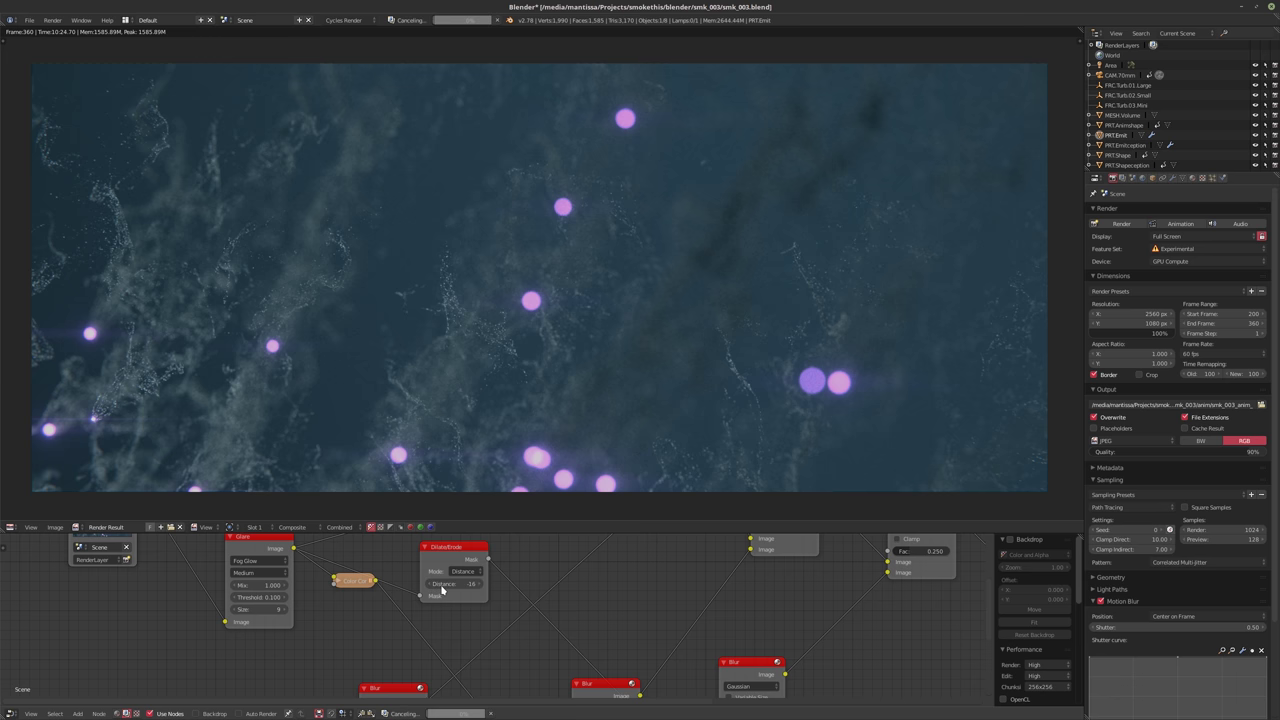
Set the Dilate/Erode node's distance to -12
left_click(441, 585)
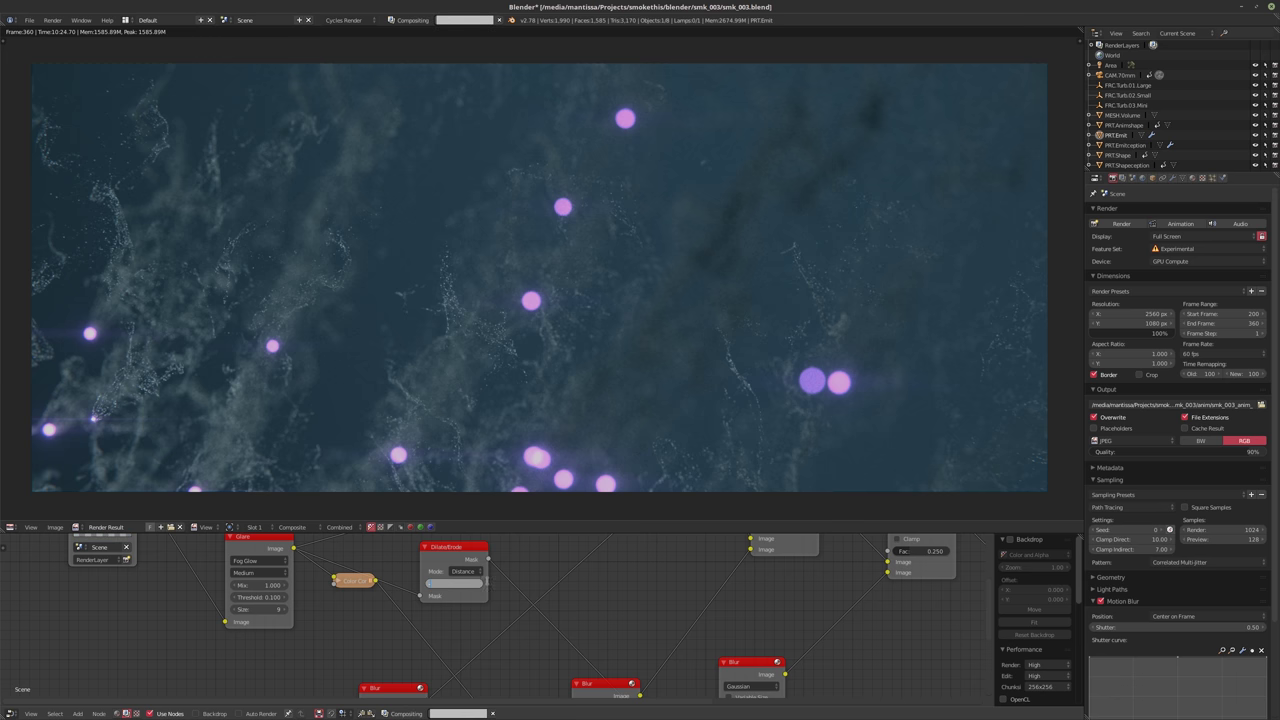
type("-12")
key("Return")
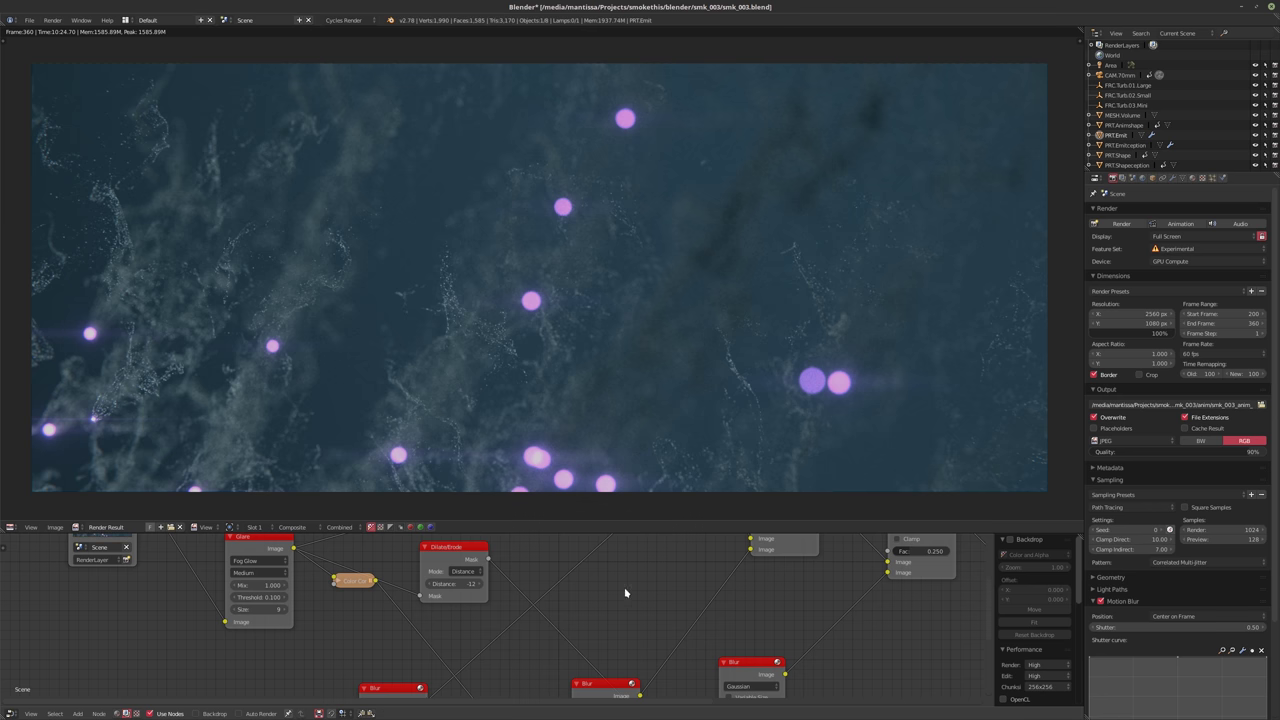
Raise the factor of the Add node just before the Soften filter to 1.000
middle_click_drag(625, 593, 578, 612)
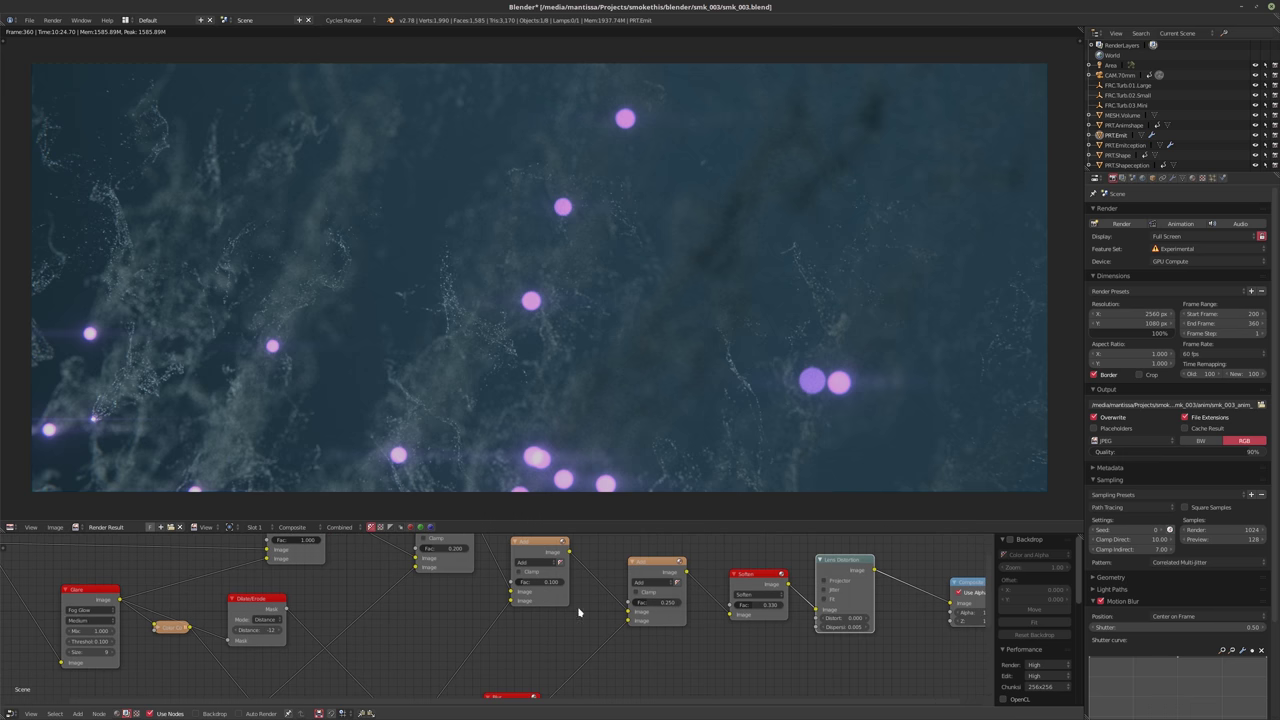
left_click_drag(650, 603, 660, 605)
left_click_drag(660, 606, 686, 606)
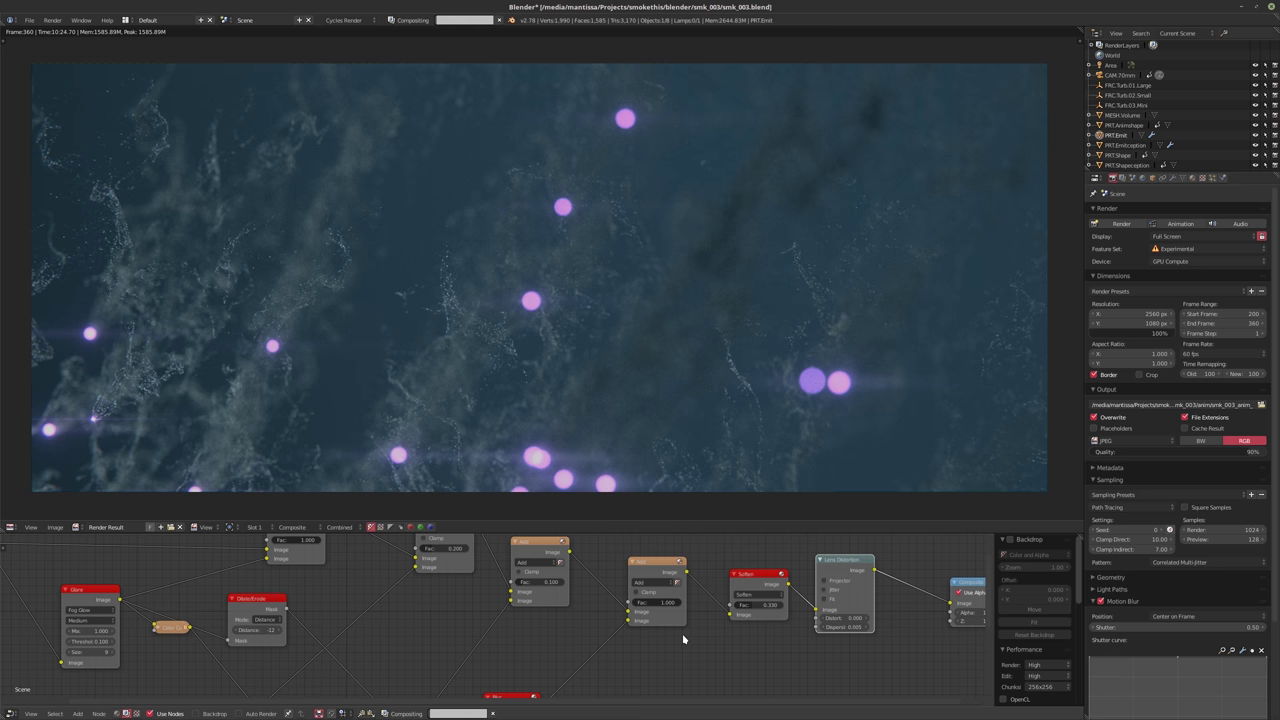
Reduce the X size of the last Blur node in the glow chain to 5%
scroll(617, 629, "down", 3)
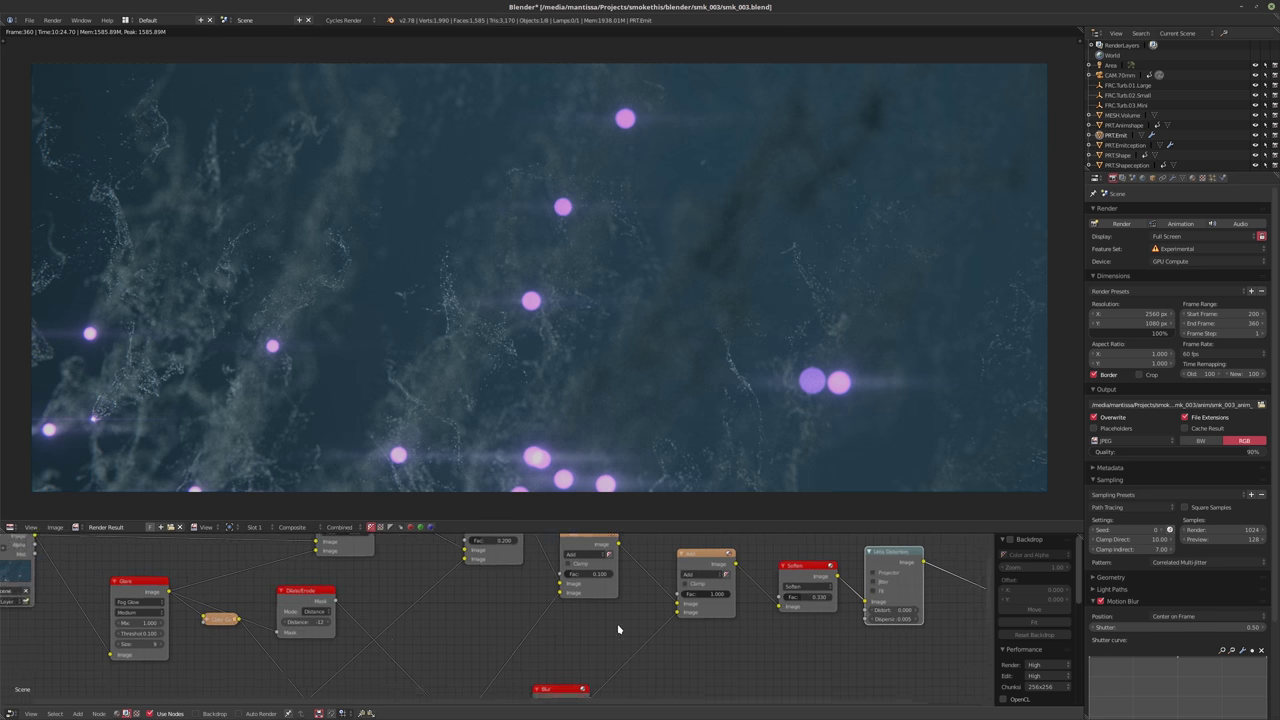
scroll(636, 613, "up", 4)
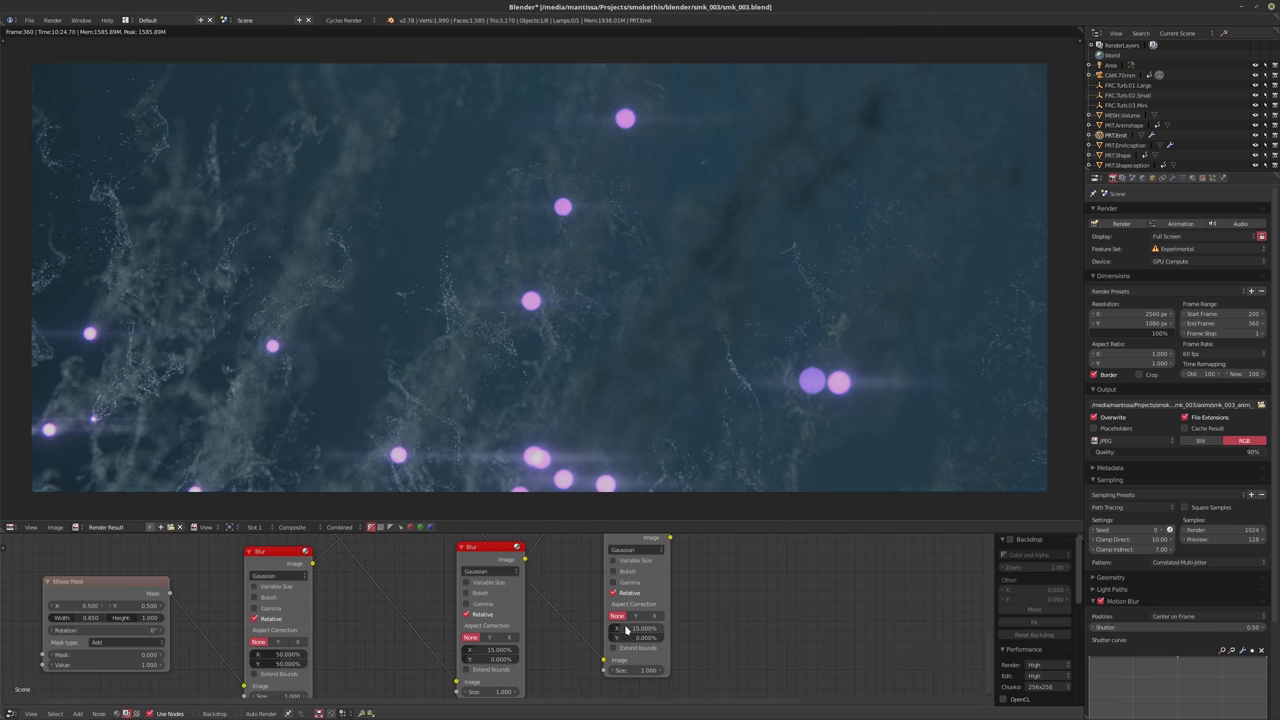
left_click(640, 631)
type("10")
key("Return")
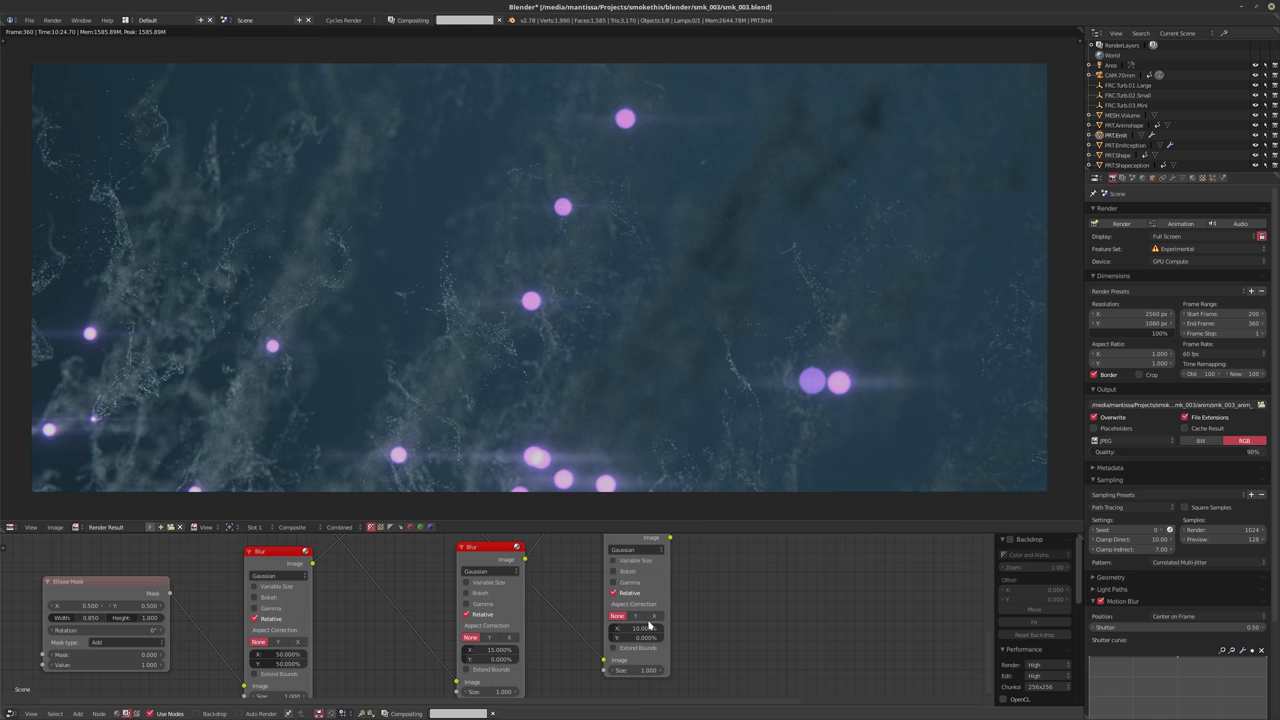
left_click(631, 628)
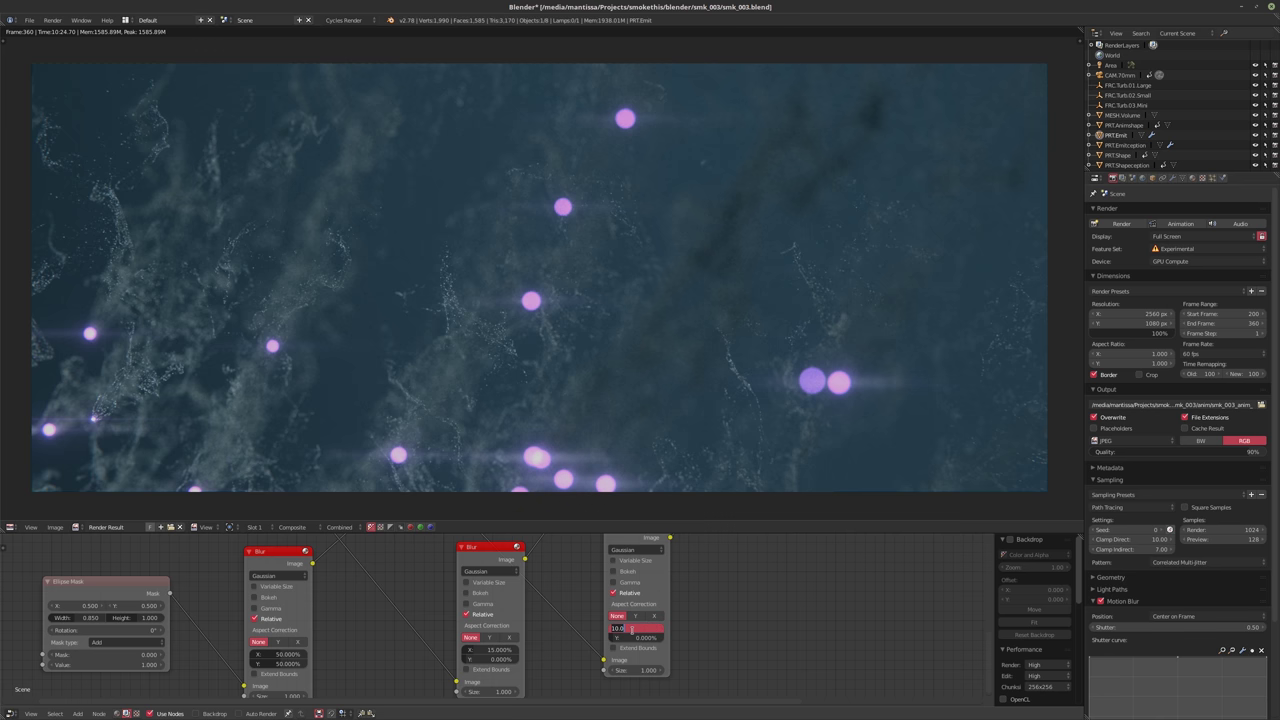
type("8")
key("Return")
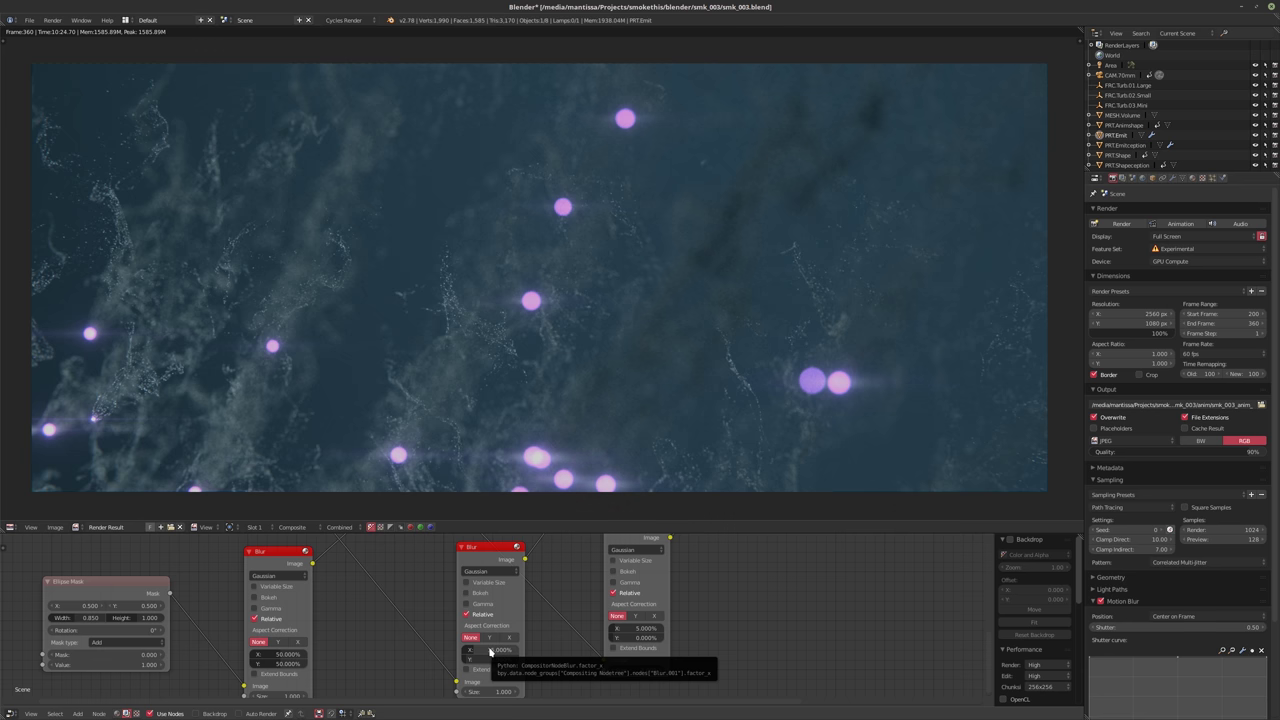
Set the middle Blur node's X size to 15% and the factor of the first of the two final Add nodes to 0.2
left_click(490, 651)
type("15")
key("Return")
middle_click_drag(487, 655, 593, 556)
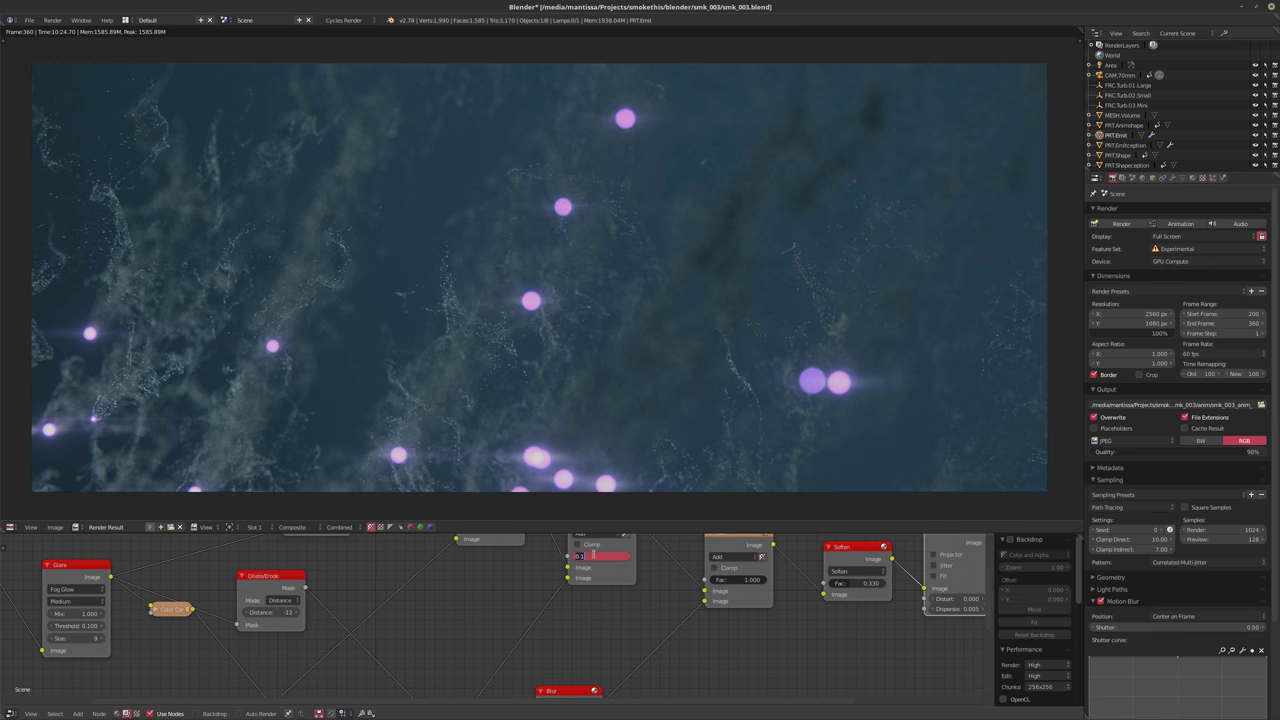
type("0.2")
key("Return")
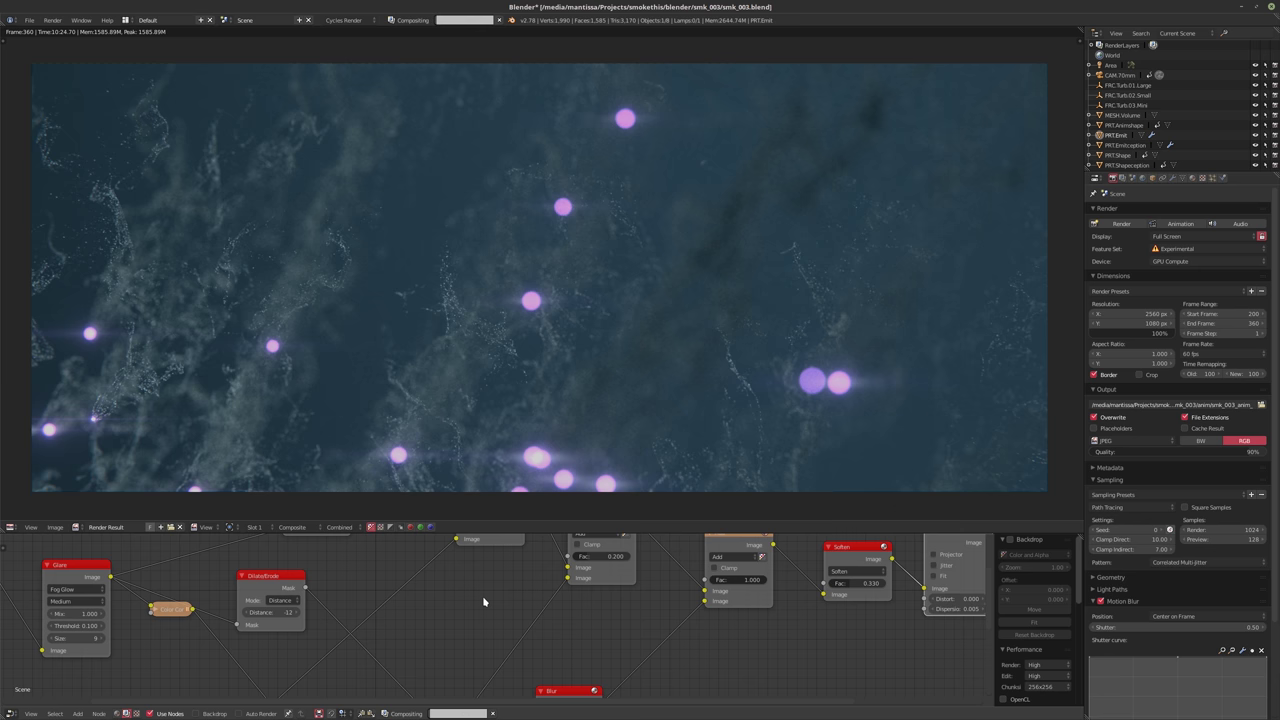
Switch the render result area to the 3D View and change the current frame to 300
scroll(483, 602, "down", 5)
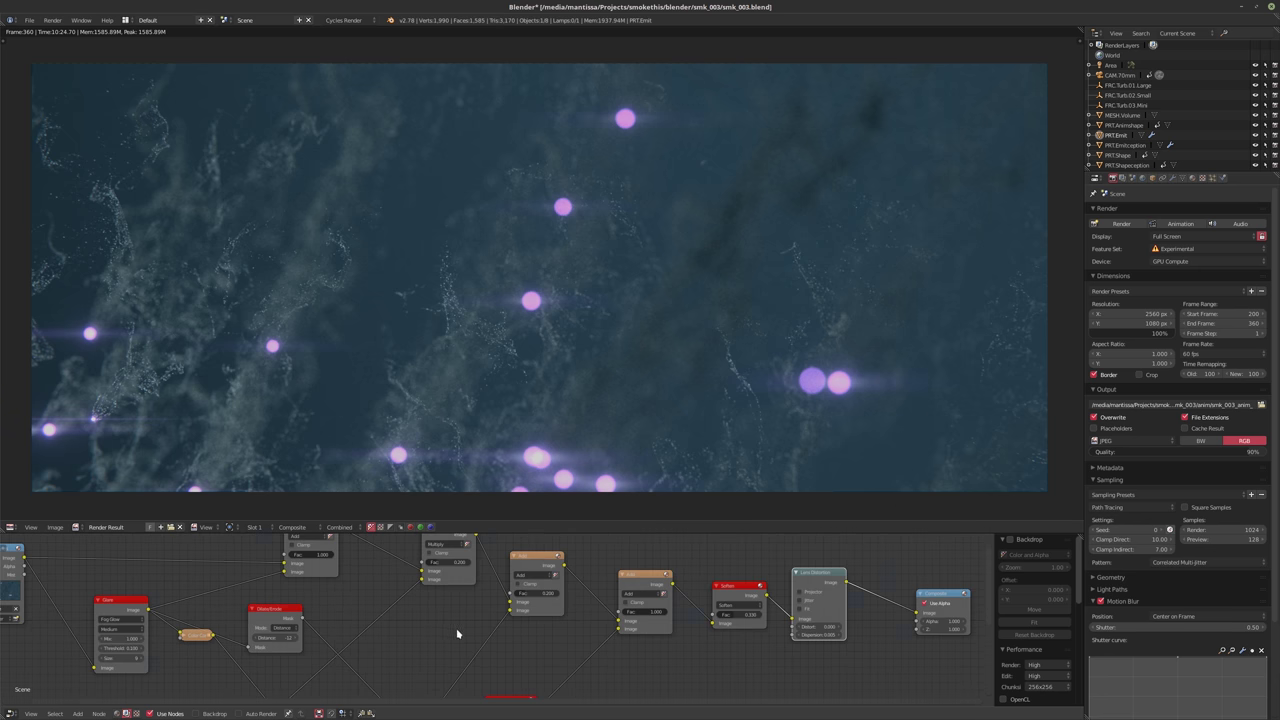
middle_click_drag(565, 607, 515, 620)
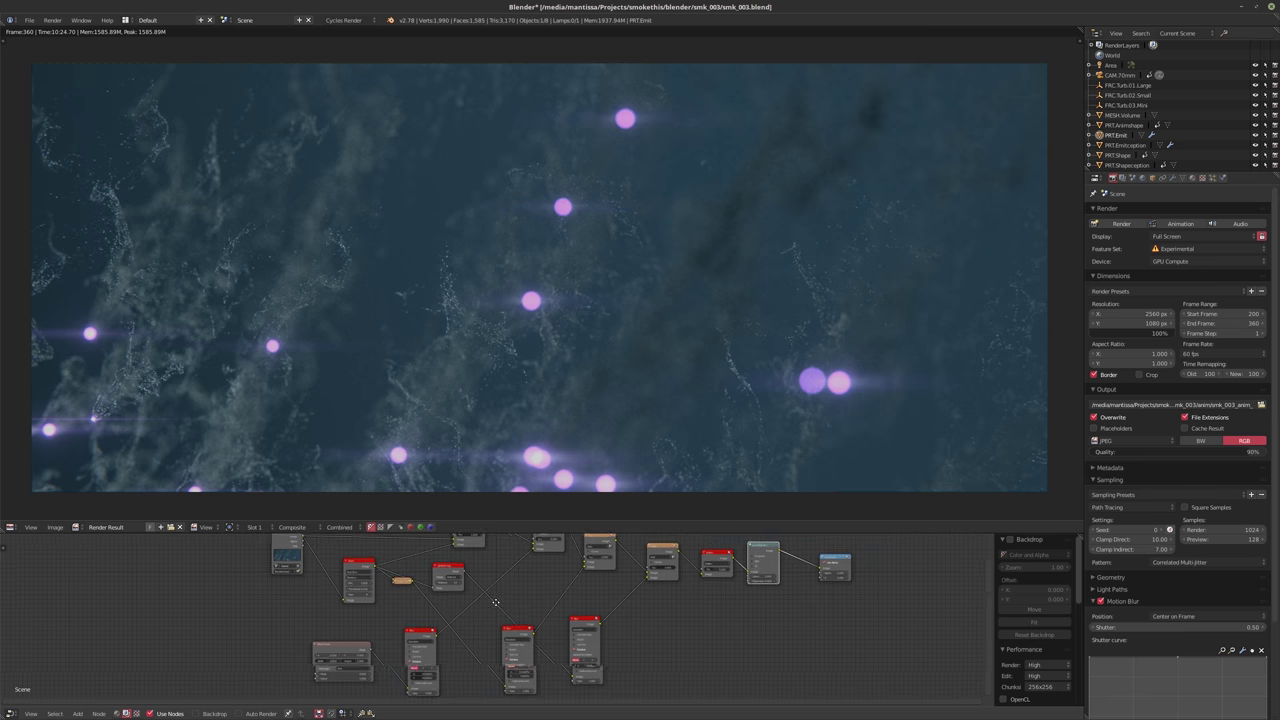
scroll(501, 624, "up", 4)
scroll(501, 624, "down", 4)
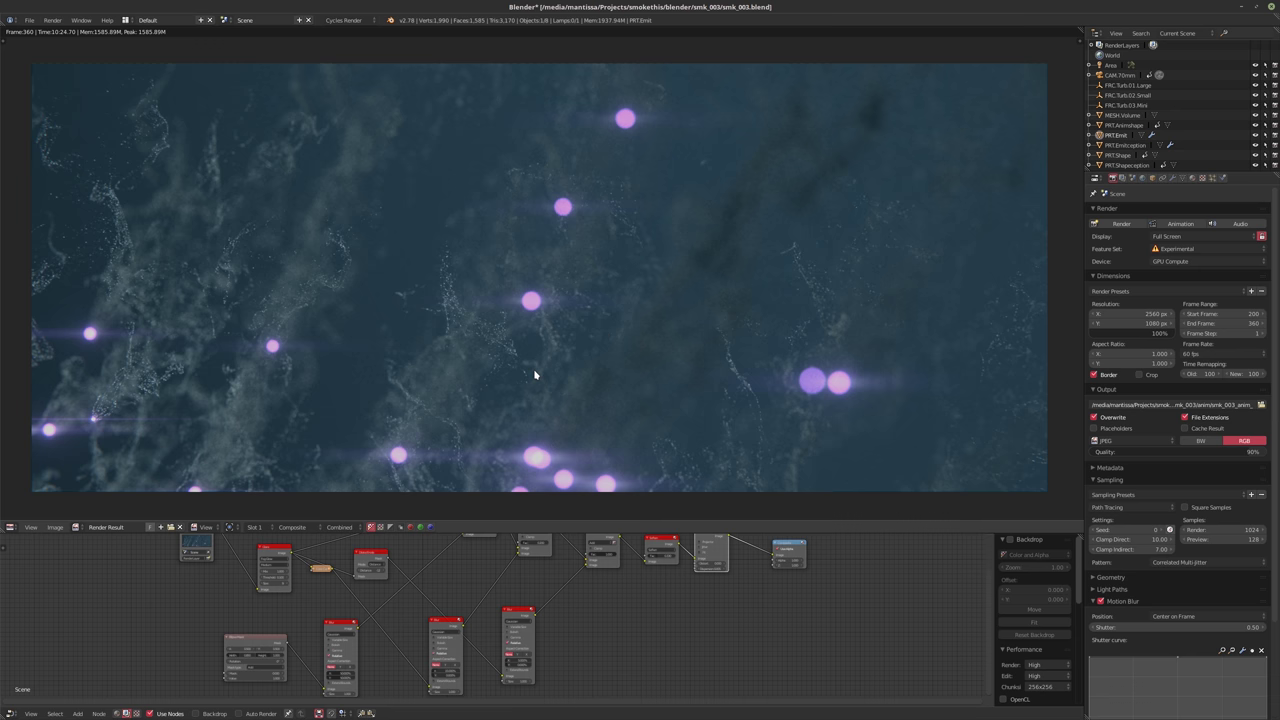
left_click(11, 527)
left_click(58, 514)
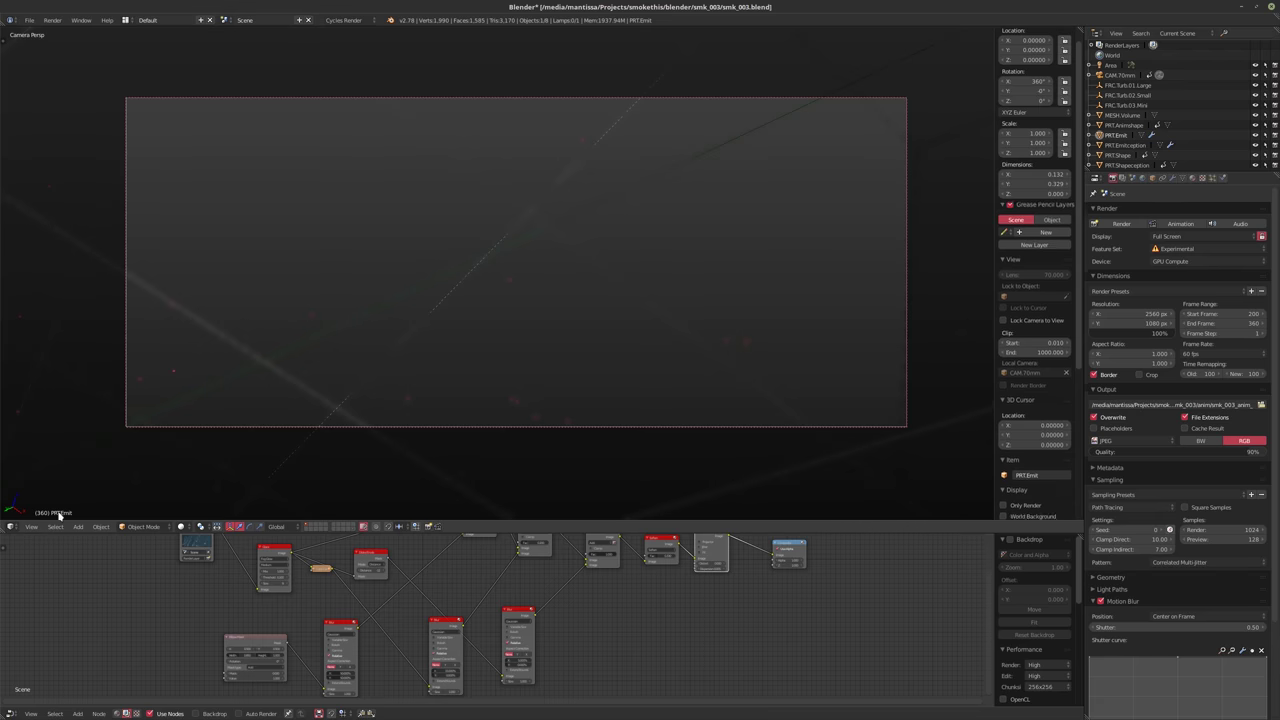
key("alt+a")
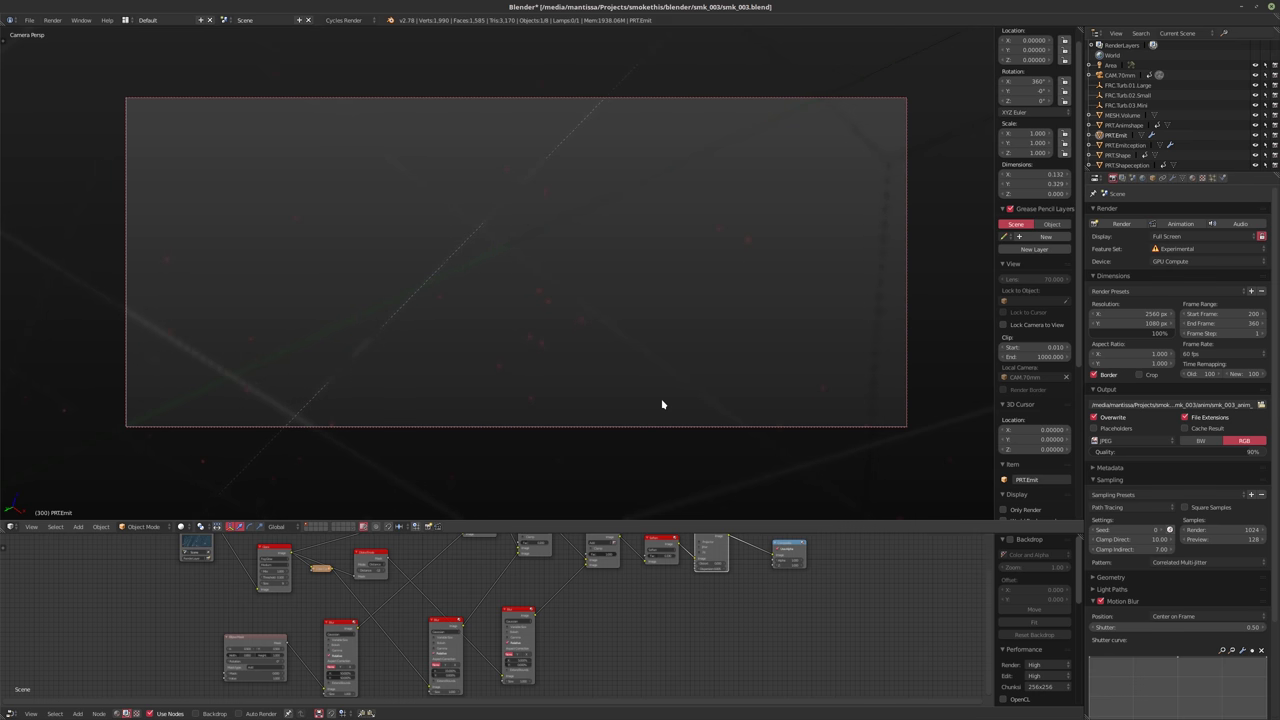
Save the project over smk_003.blend and set the render samples to 512
key("ctrl+s")
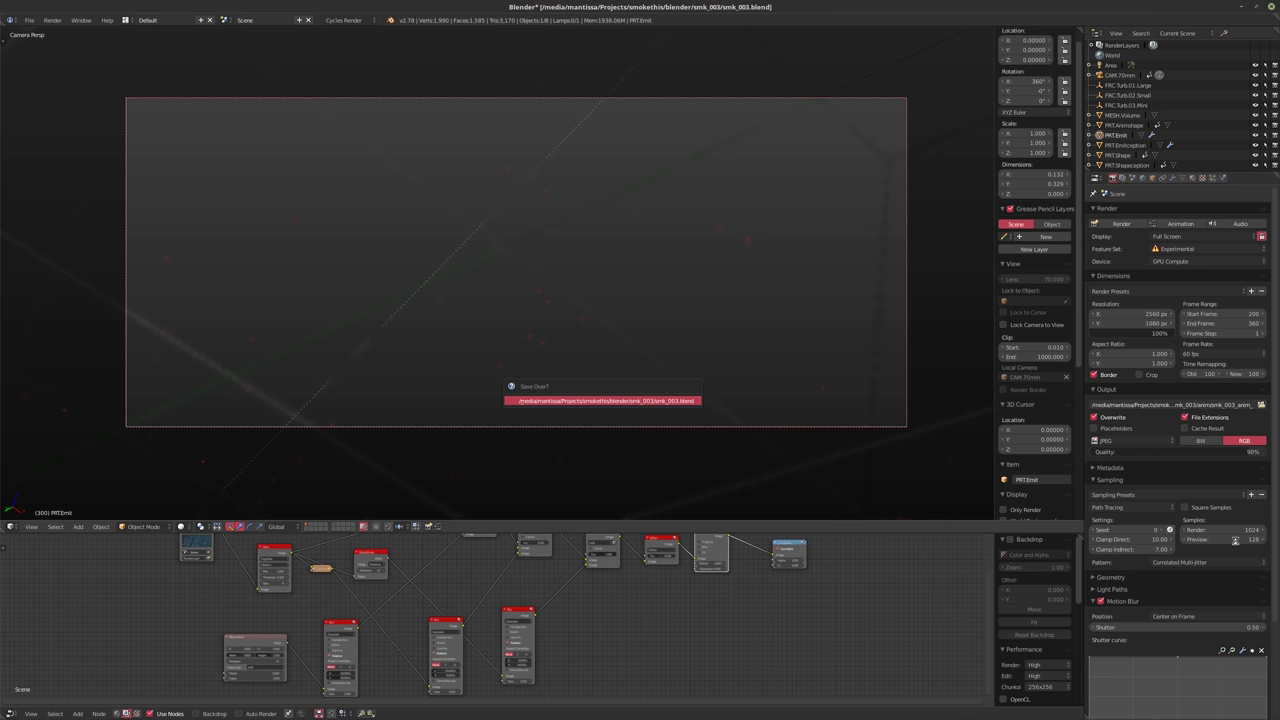
key("Return")
left_click(1215, 532)
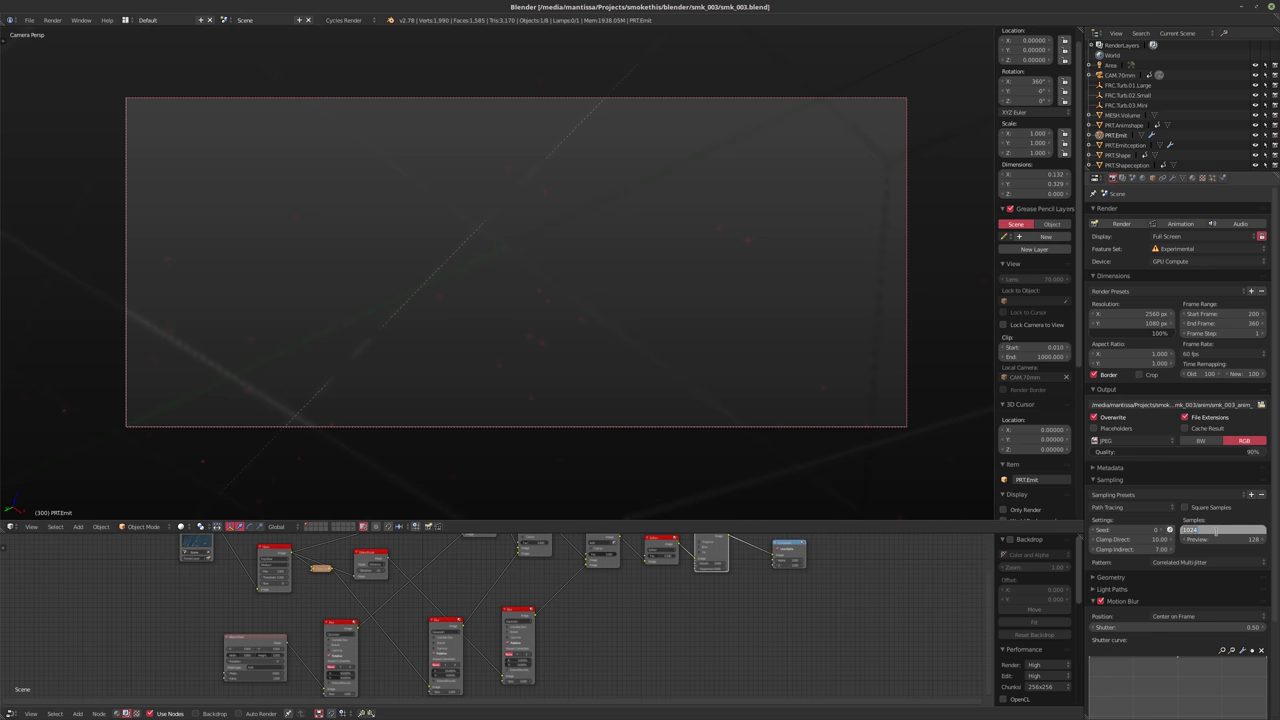
type("512")
key("Return")
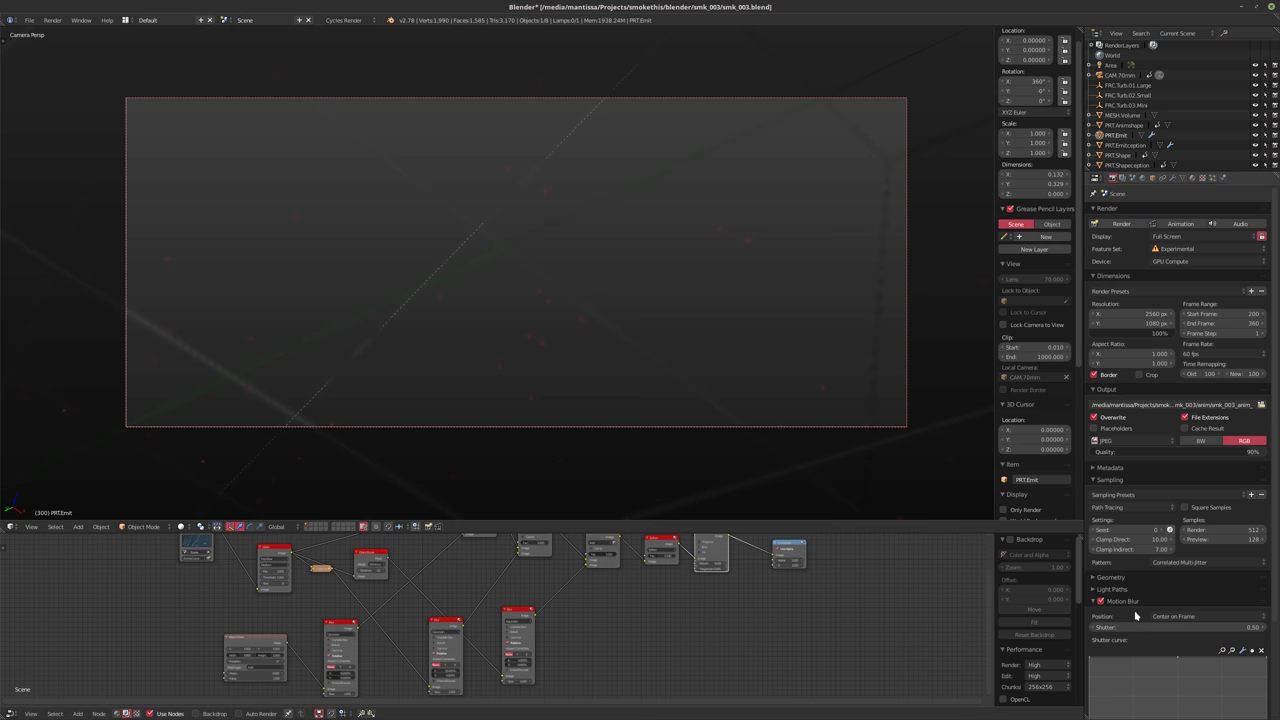
Disable motion blur and set the vertical render resolution to 1440 px
scroll(1149, 651, "down", 3)
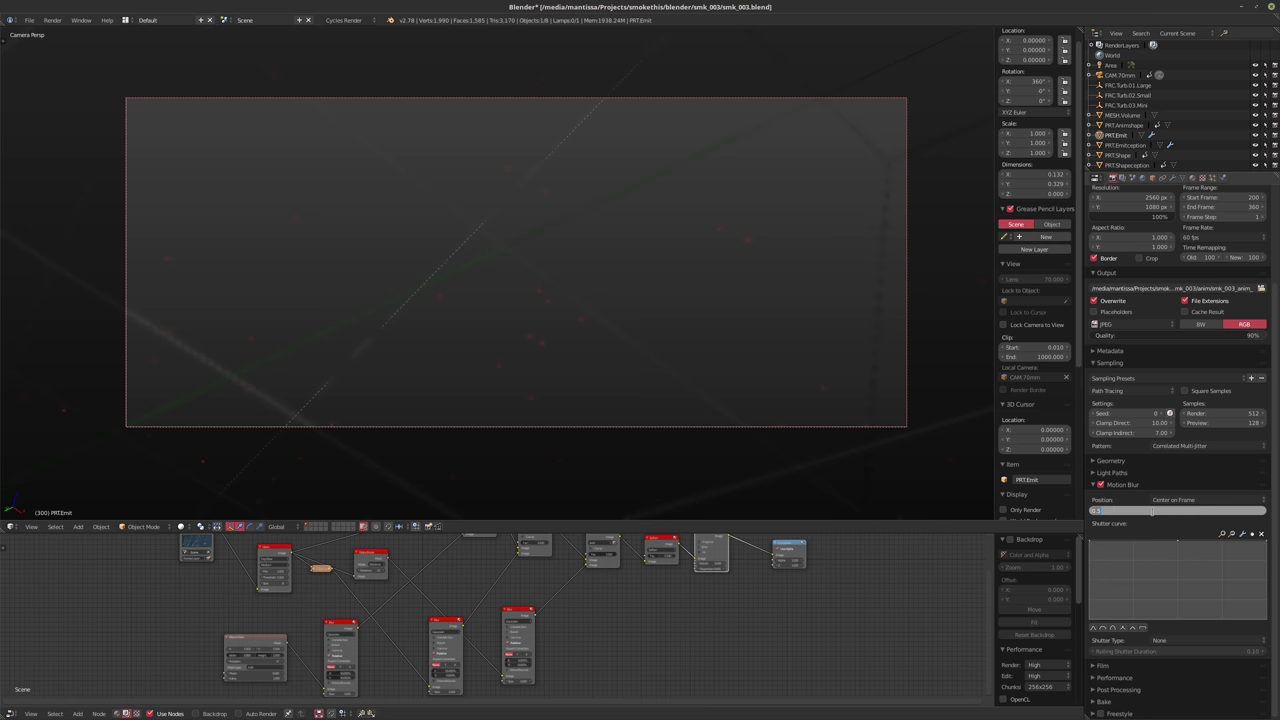
left_click(1095, 486)
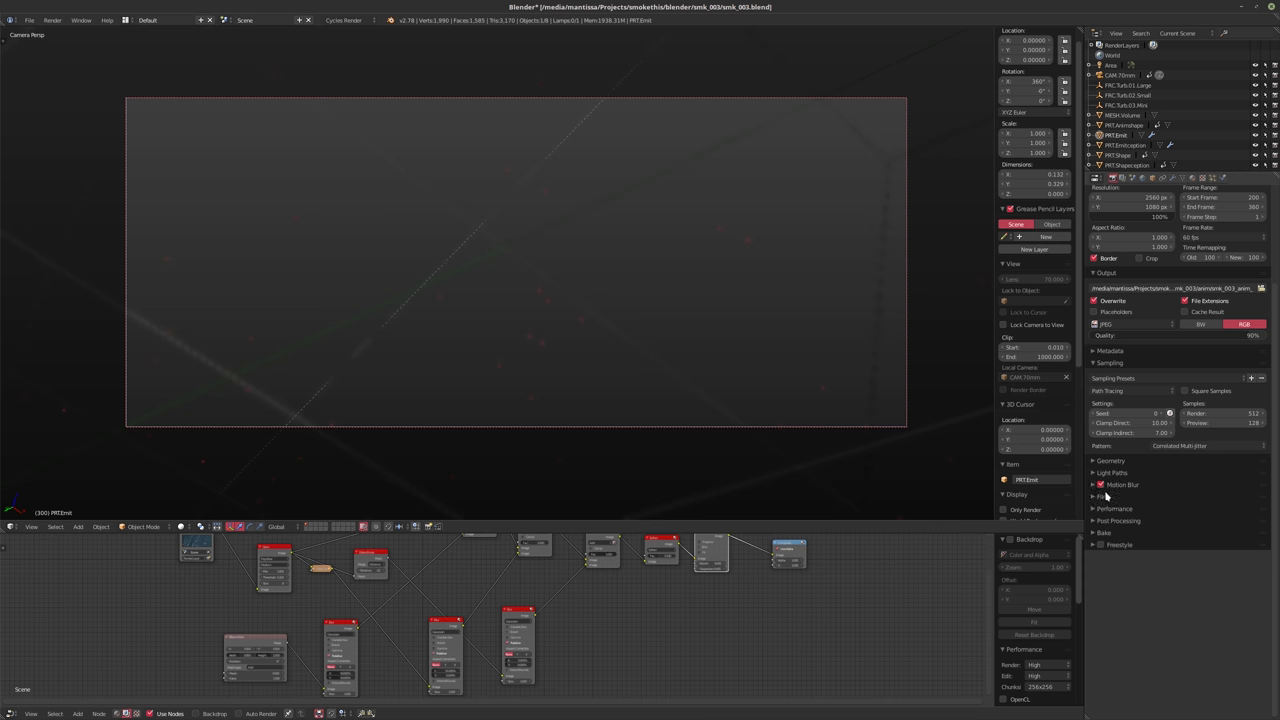
left_click(1101, 485)
type("0")
key("Return")
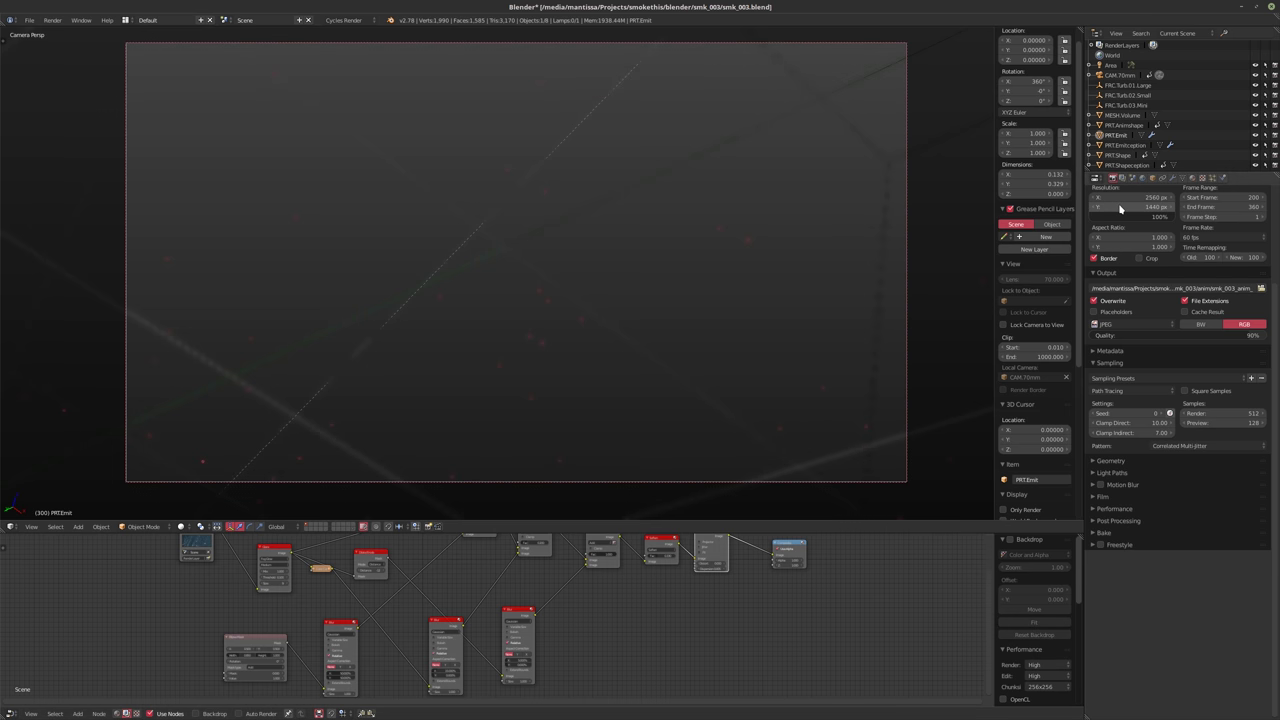
Save over smk_003.blend and render frame 300, inspecting the image up close
key("ctrl+s")
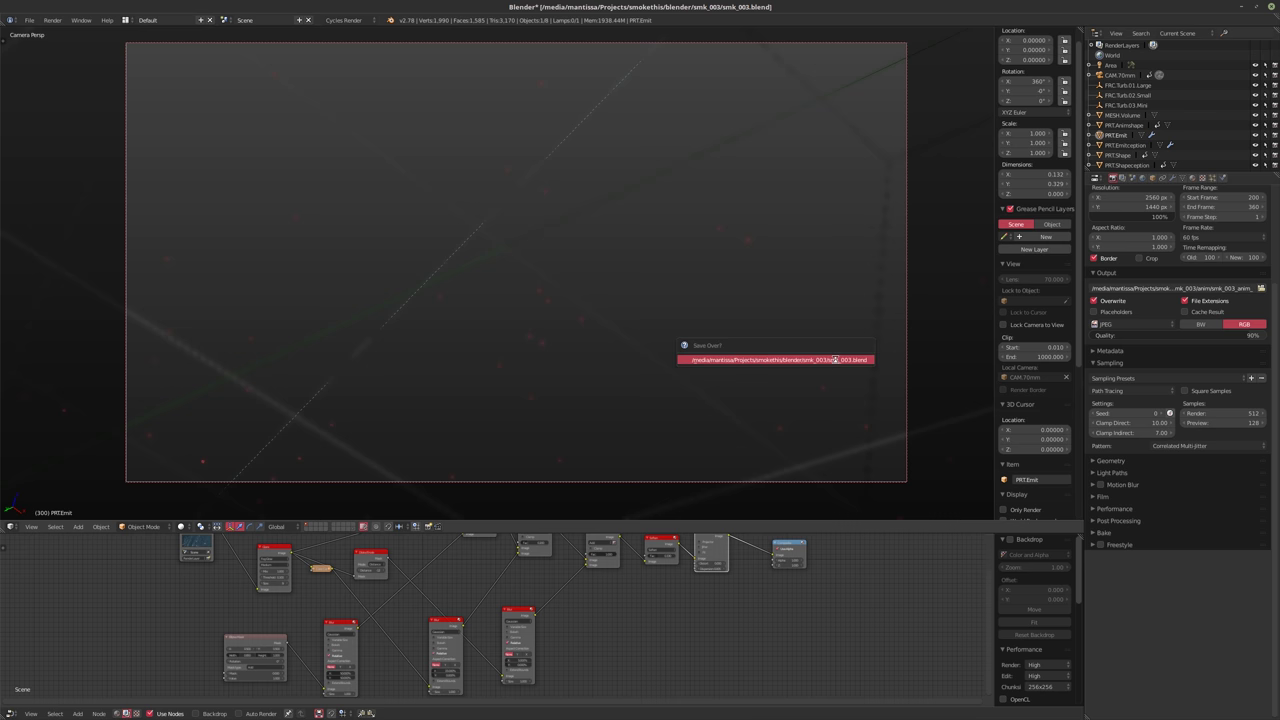
left_click(834, 360)
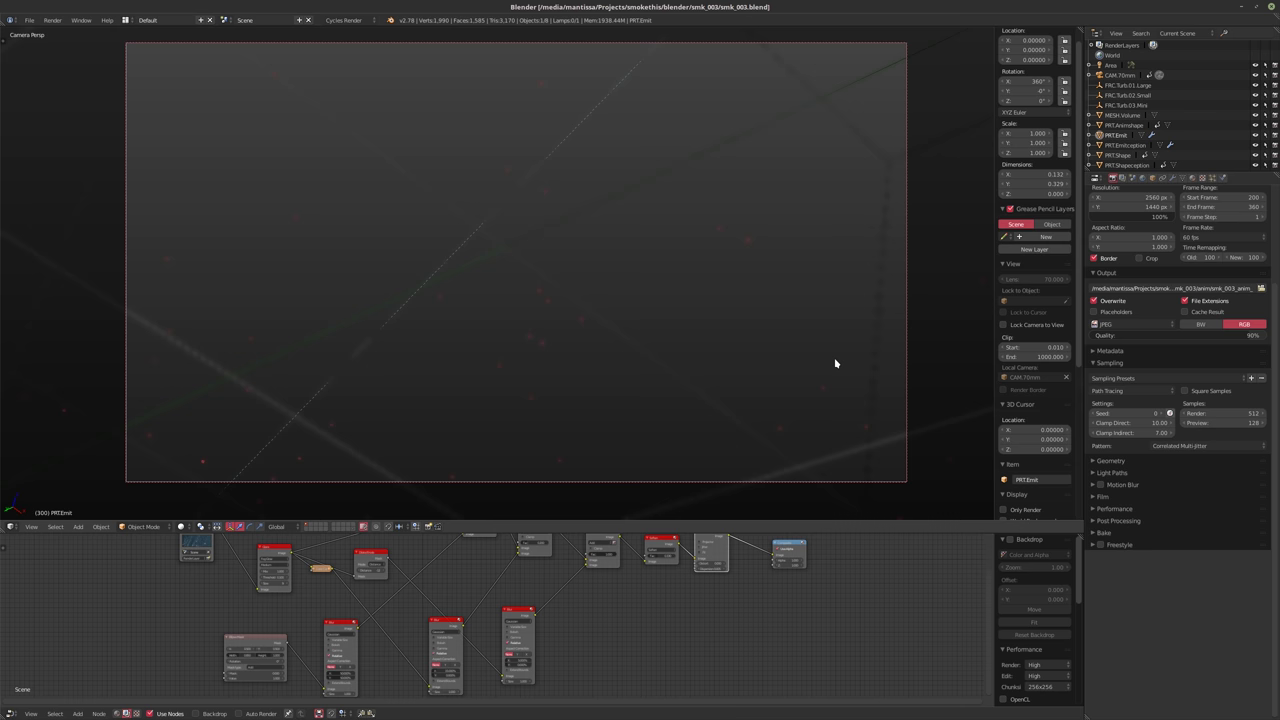
key("F12")
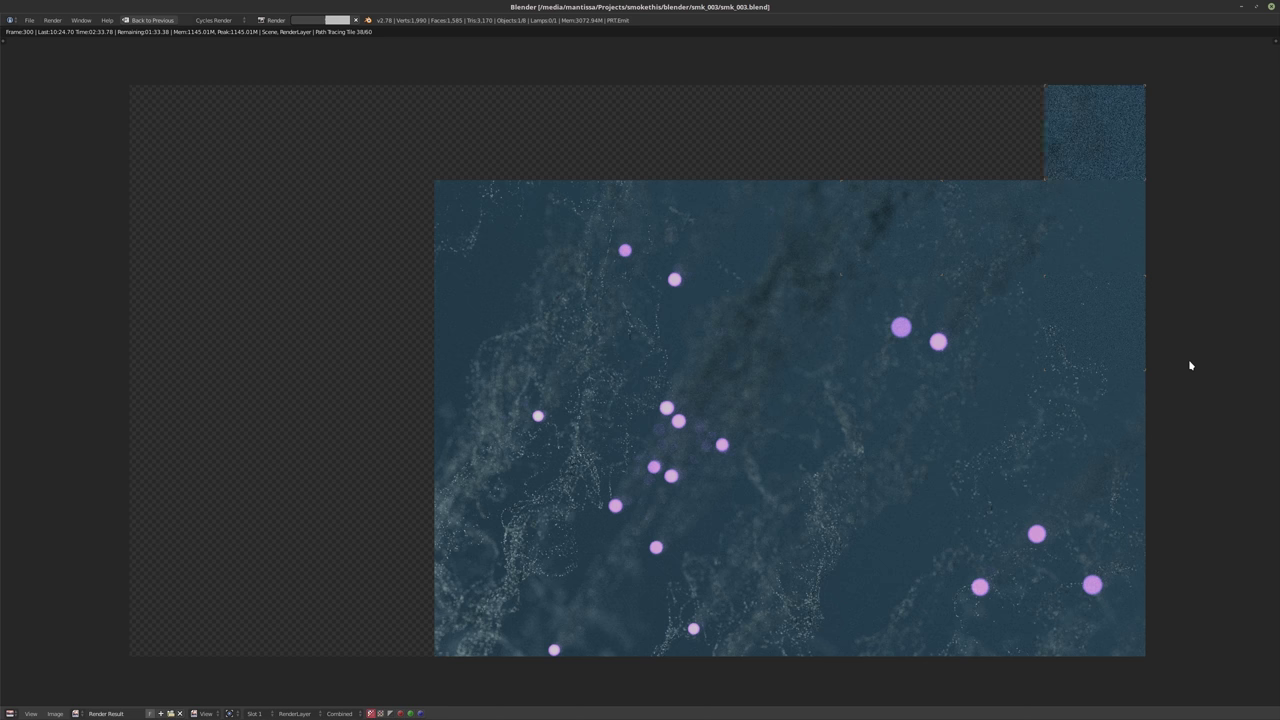
scroll(1190, 365, "up", 1)
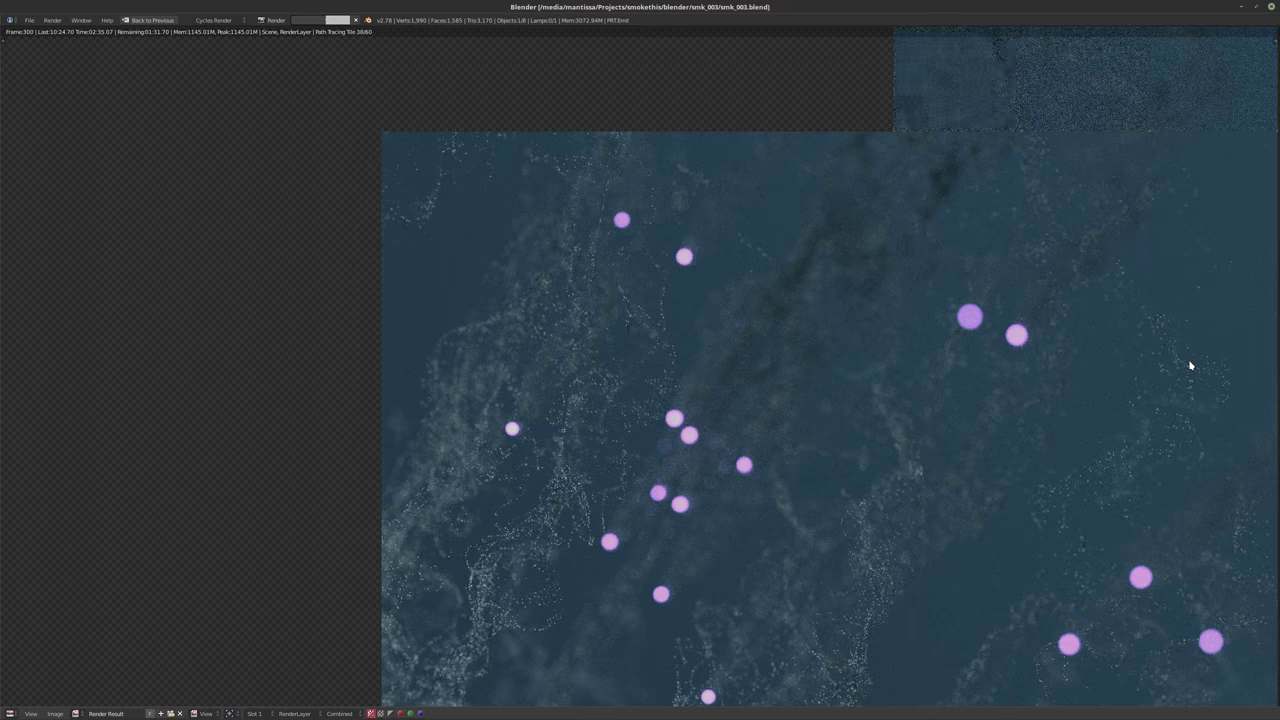
scroll(1190, 365, "down", 3)
scroll(1190, 365, "up", 3)
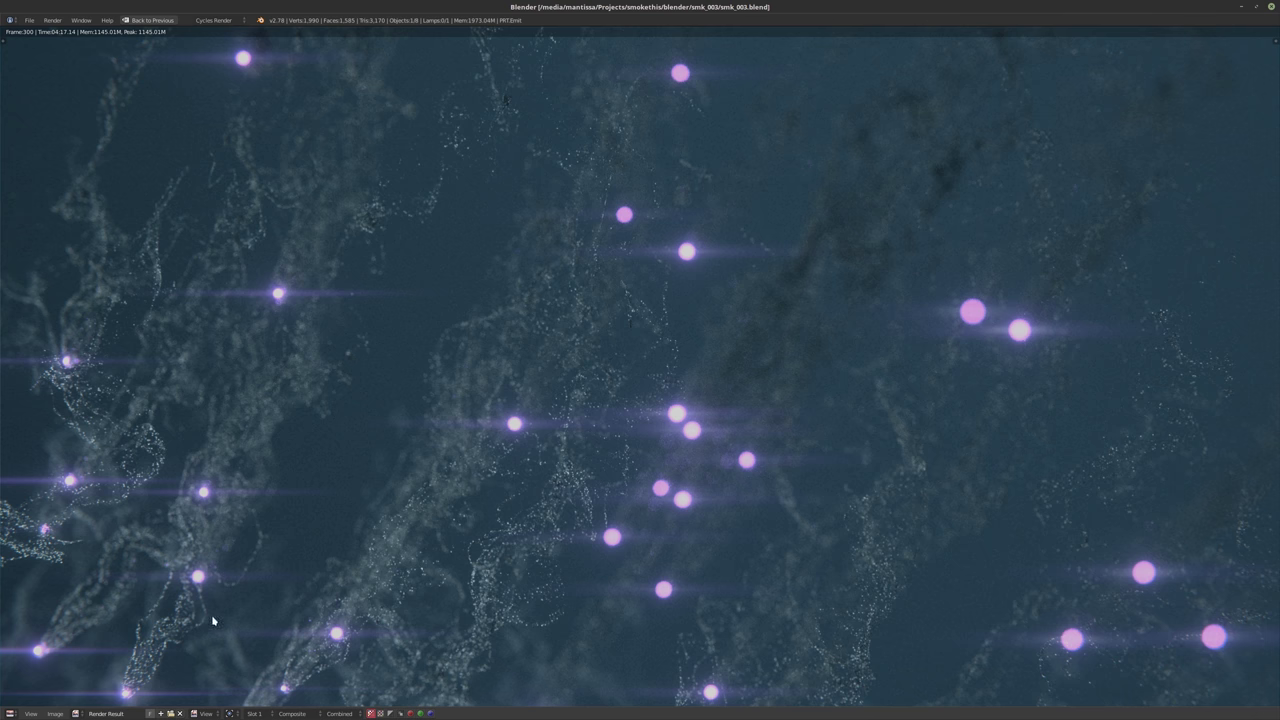
Leave the full-screen render display and return to the previous layout with the compositing nodes
mouse_move(14, 715)
left_click(12, 712)
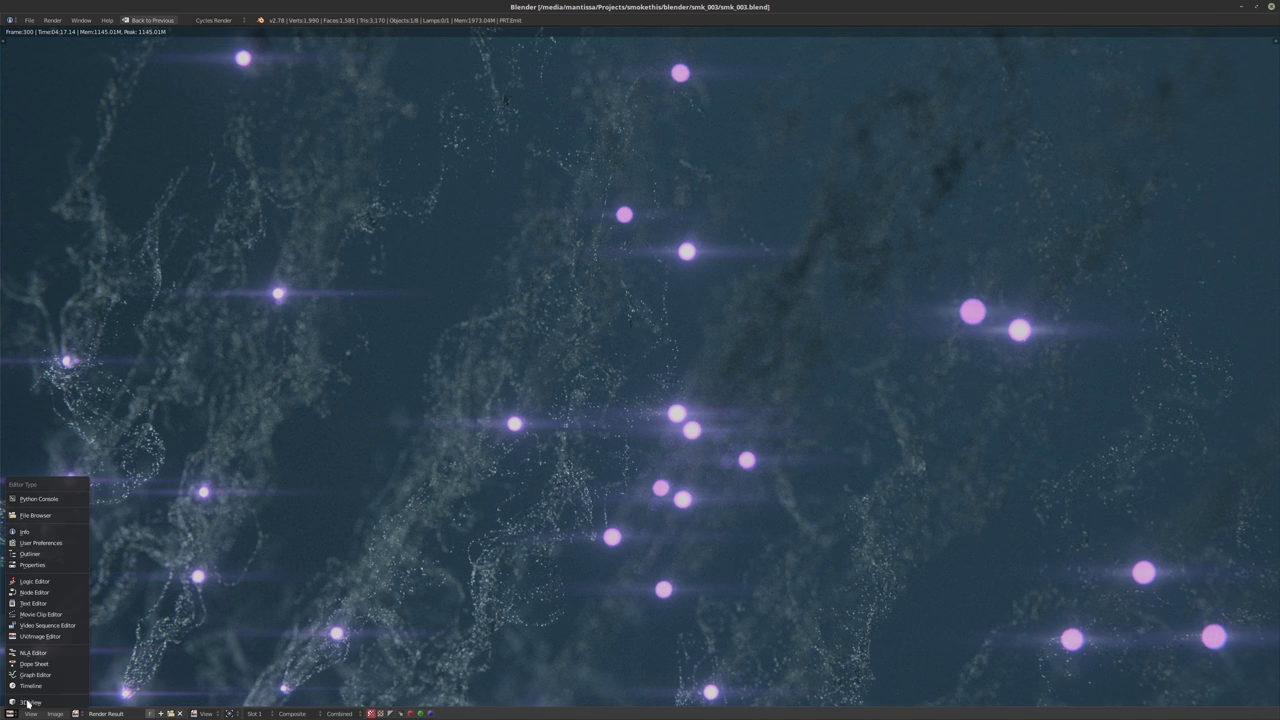
left_click(42, 593)
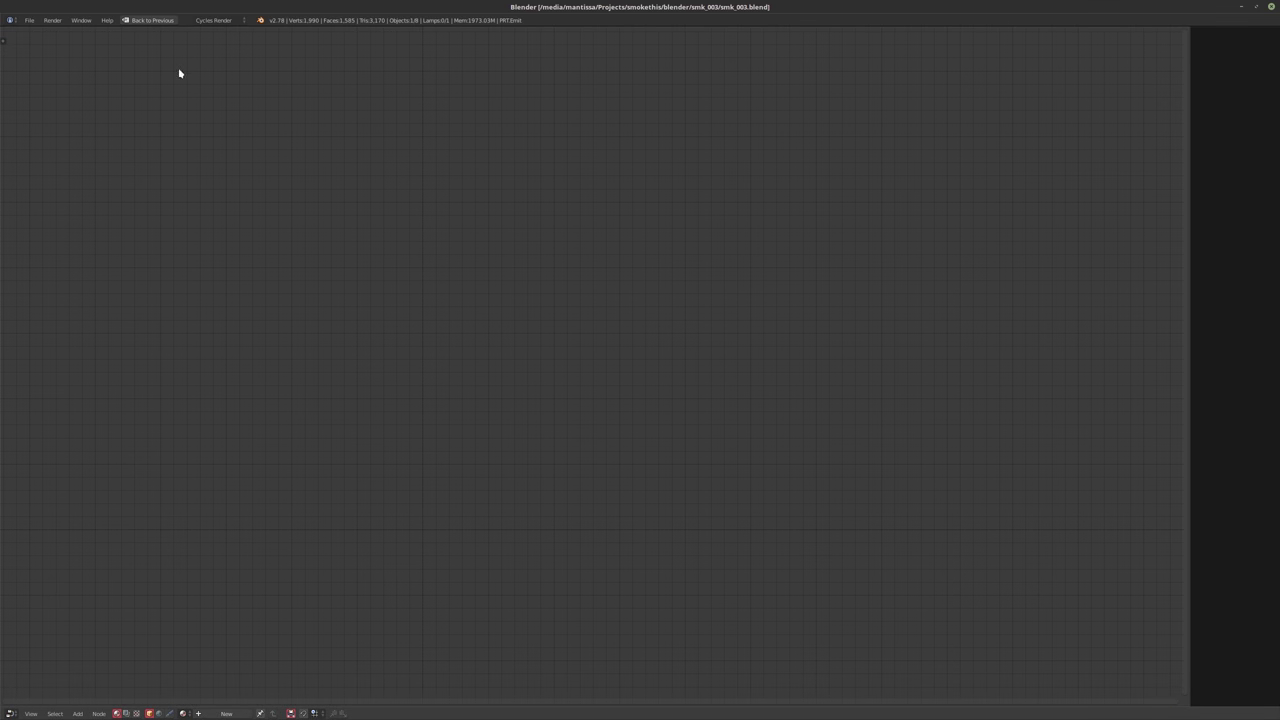
left_click(151, 20)
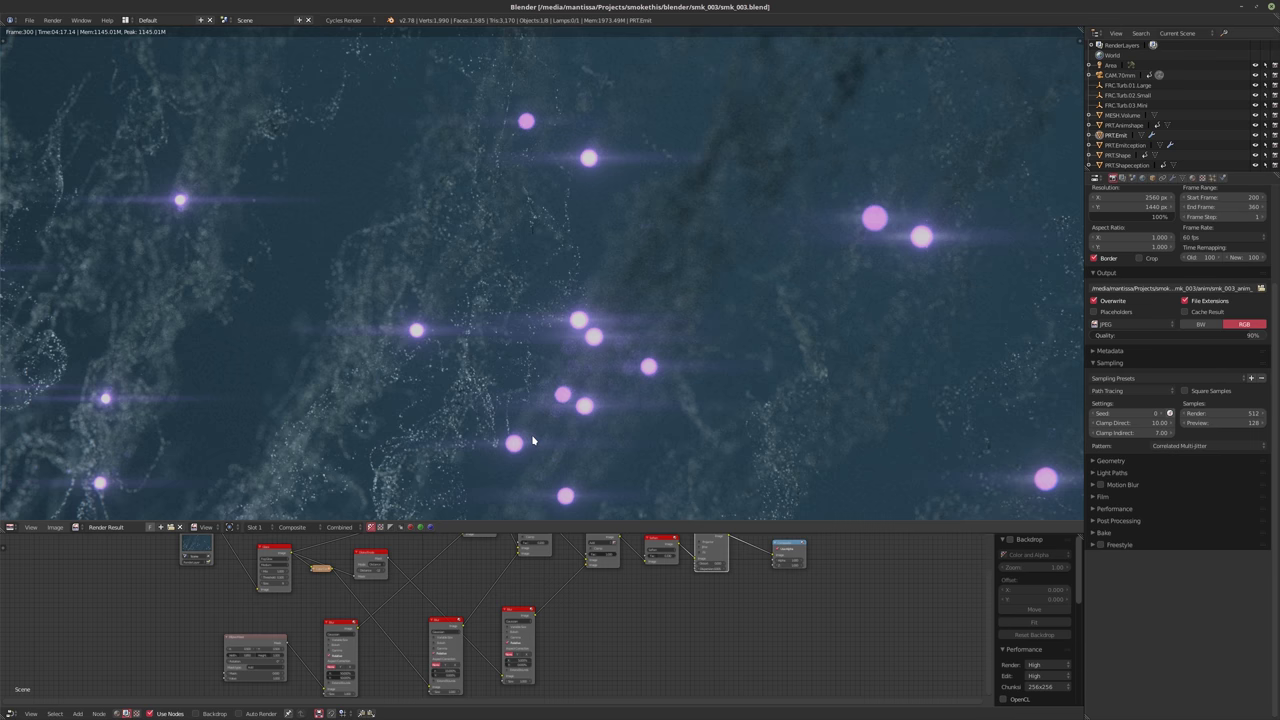
Set the middle Blur node's X size to 10% in the compositing node tree
scroll(524, 415, "down", 2)
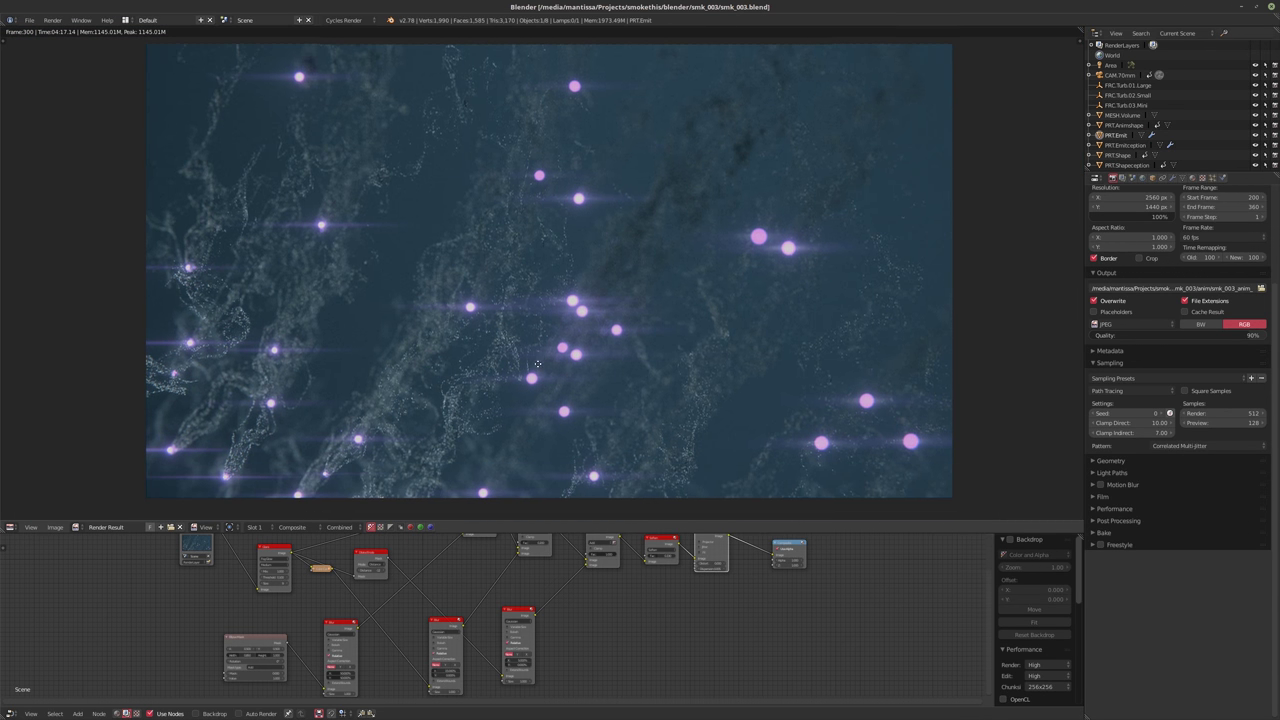
scroll(476, 601, "up", 3)
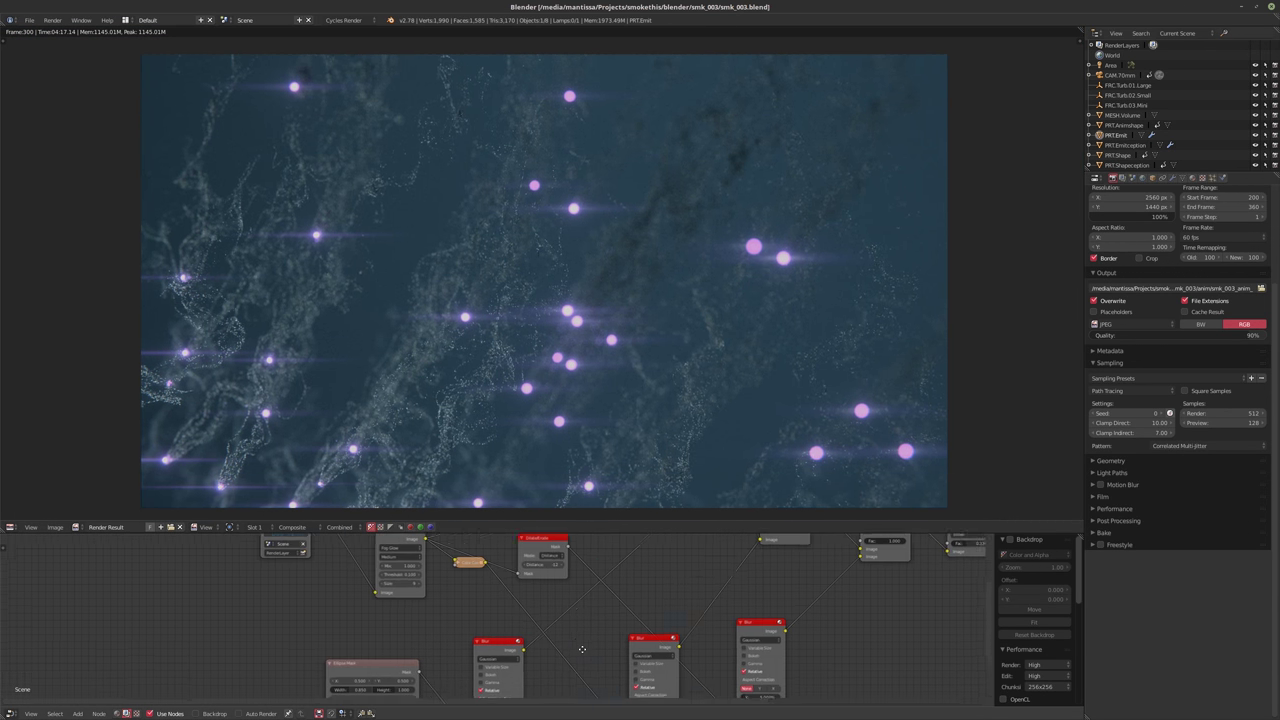
scroll(476, 601, "up", 3)
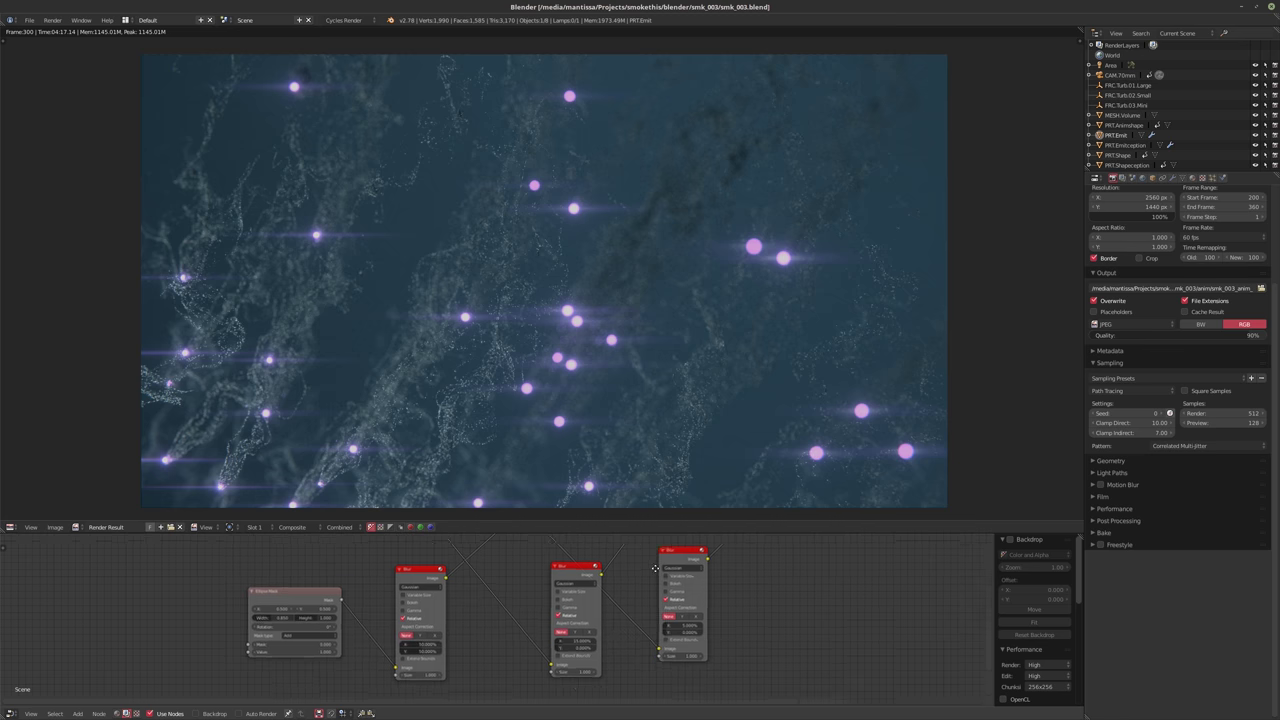
scroll(615, 638, "up", 2)
left_click(553, 634)
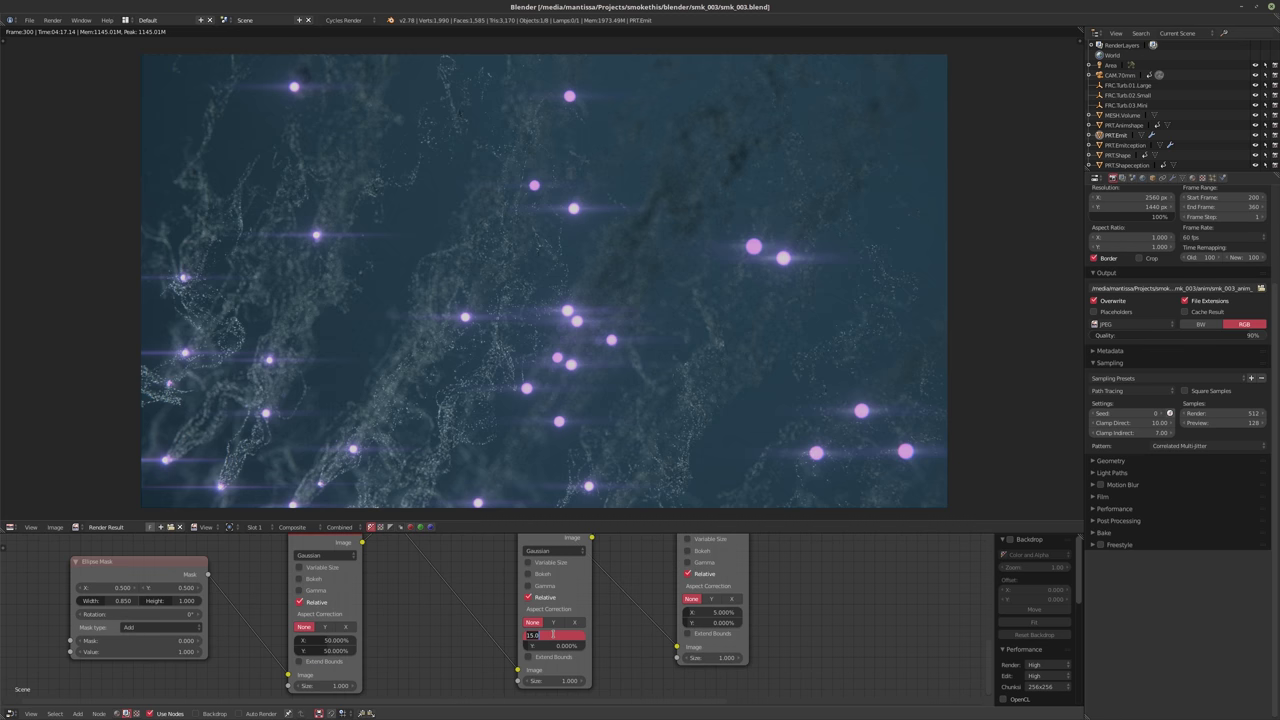
type("5")
key("Return")
key("ctrl+v")
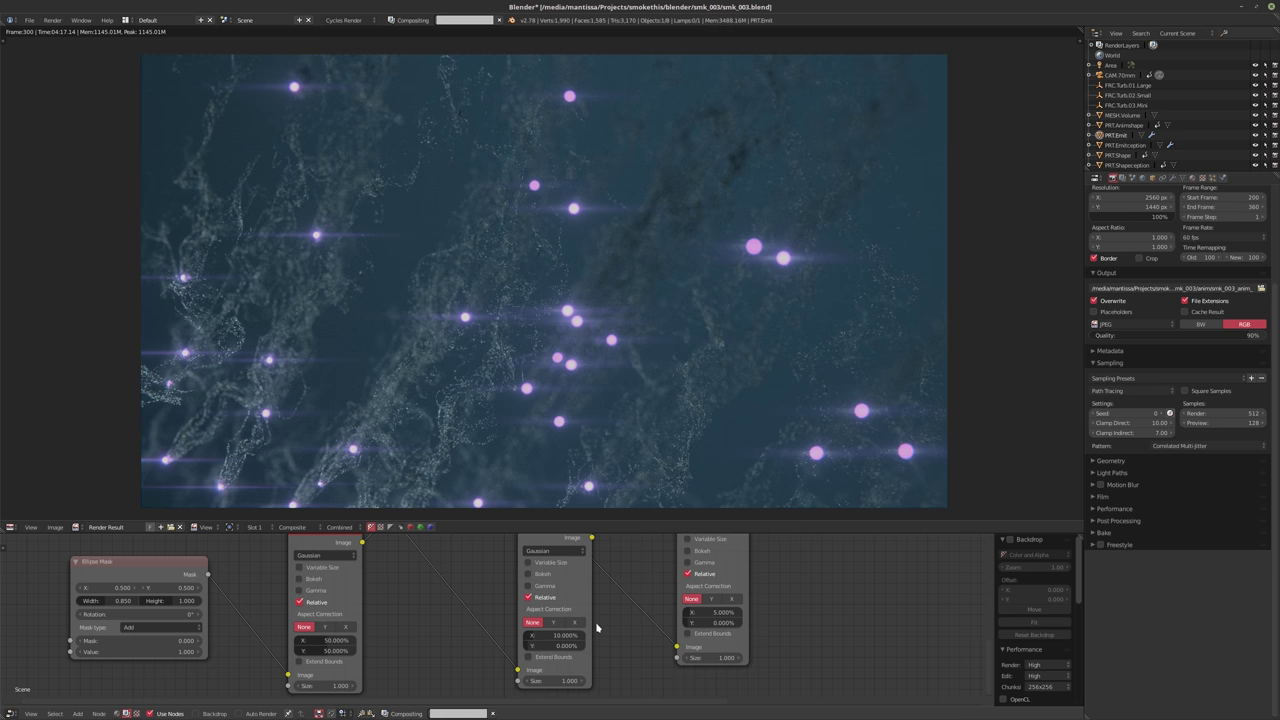
Try X sizes of 5% and 2% on the middle Blur node in the compositing node tree
left_click(545, 637)
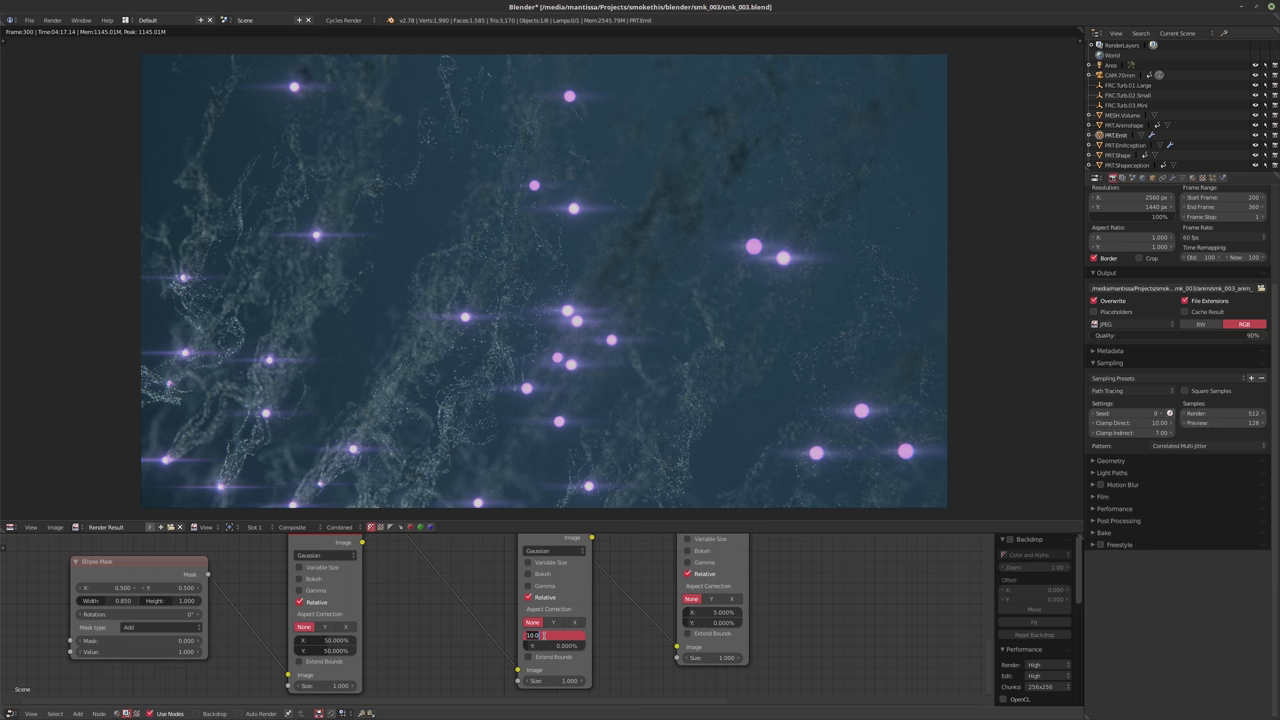
type("5")
key("Return")
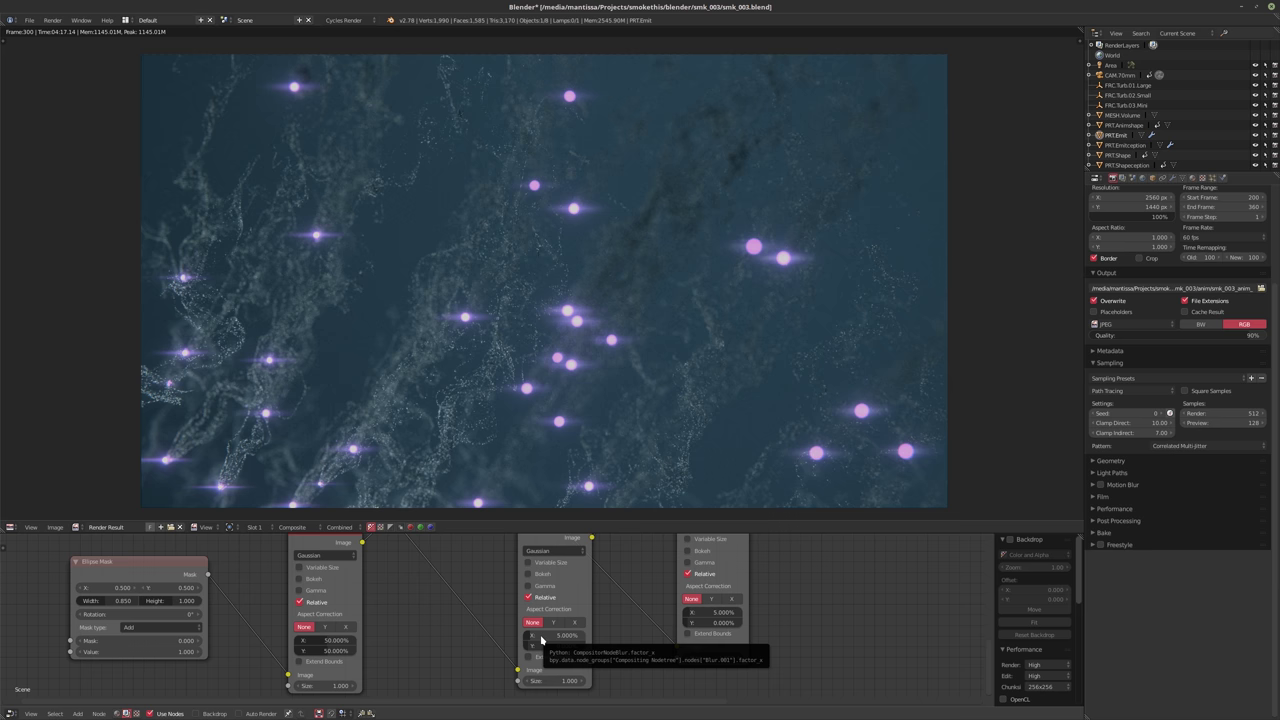
left_click(541, 636)
type("2")
key("Return")
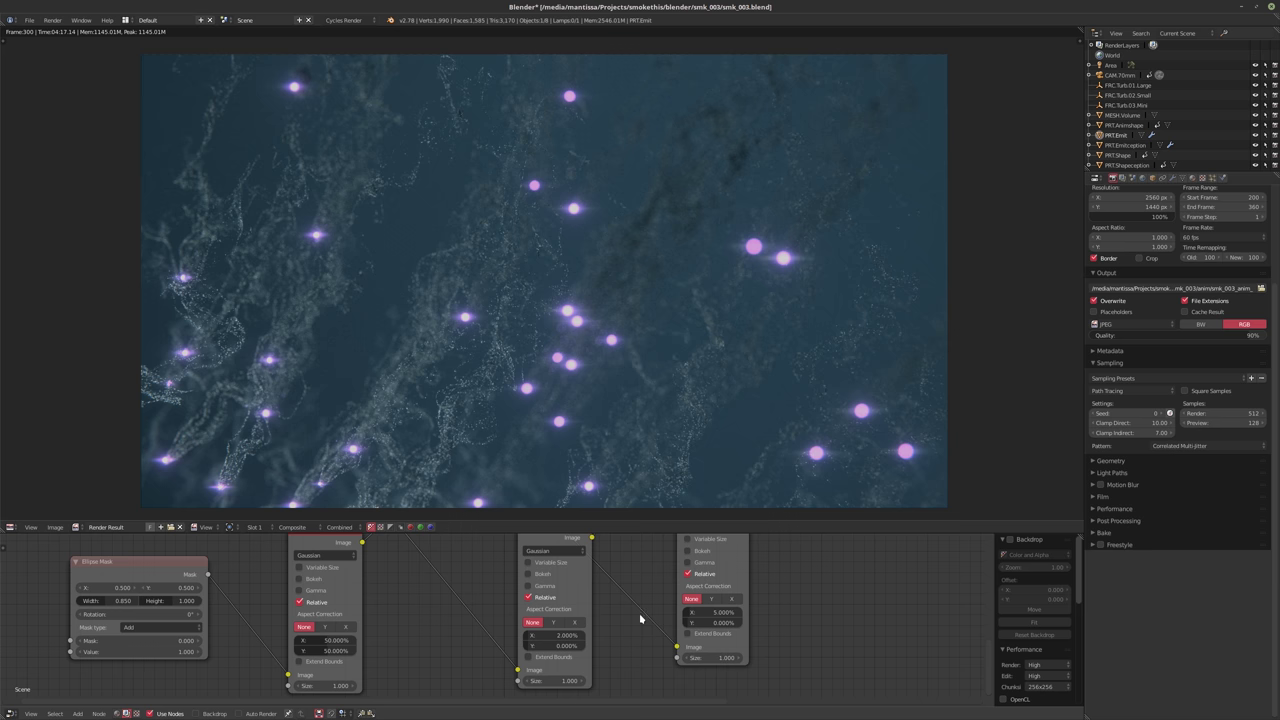
middle_click_drag(457, 617, 473, 603)
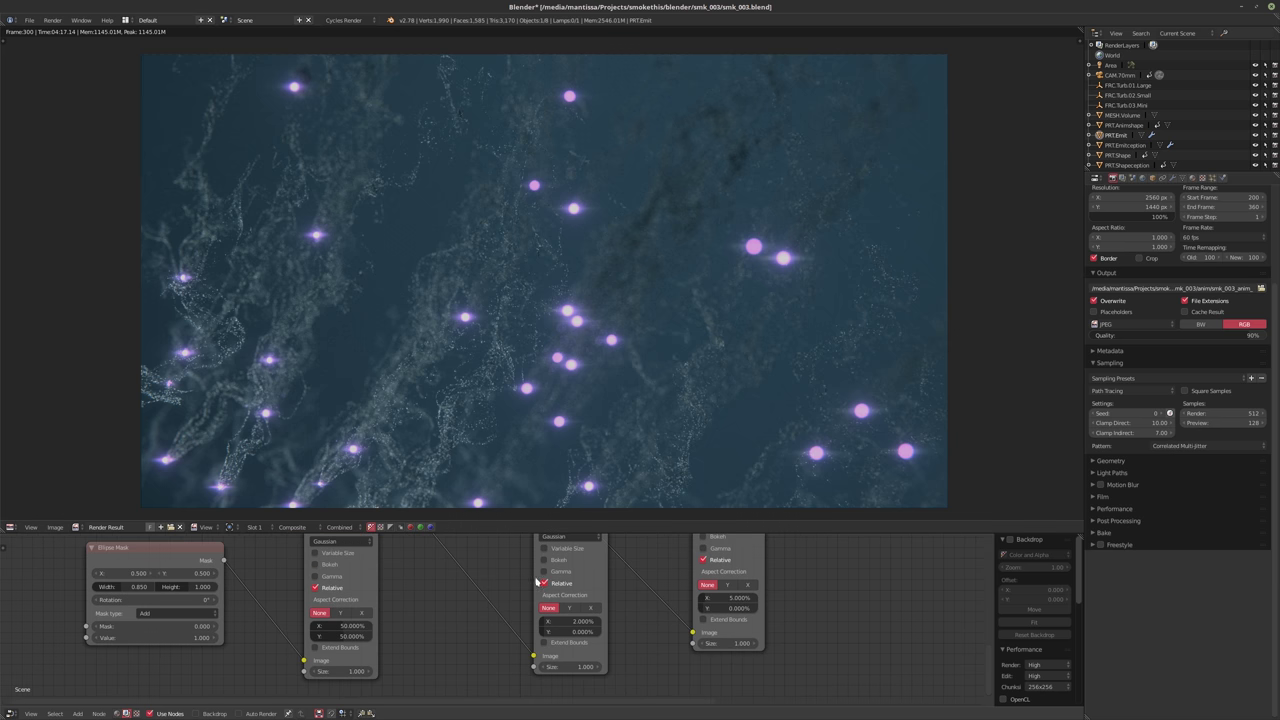
Set the render Random Size of PRT.Emit's particle system to 0.5
left_click(1212, 177)
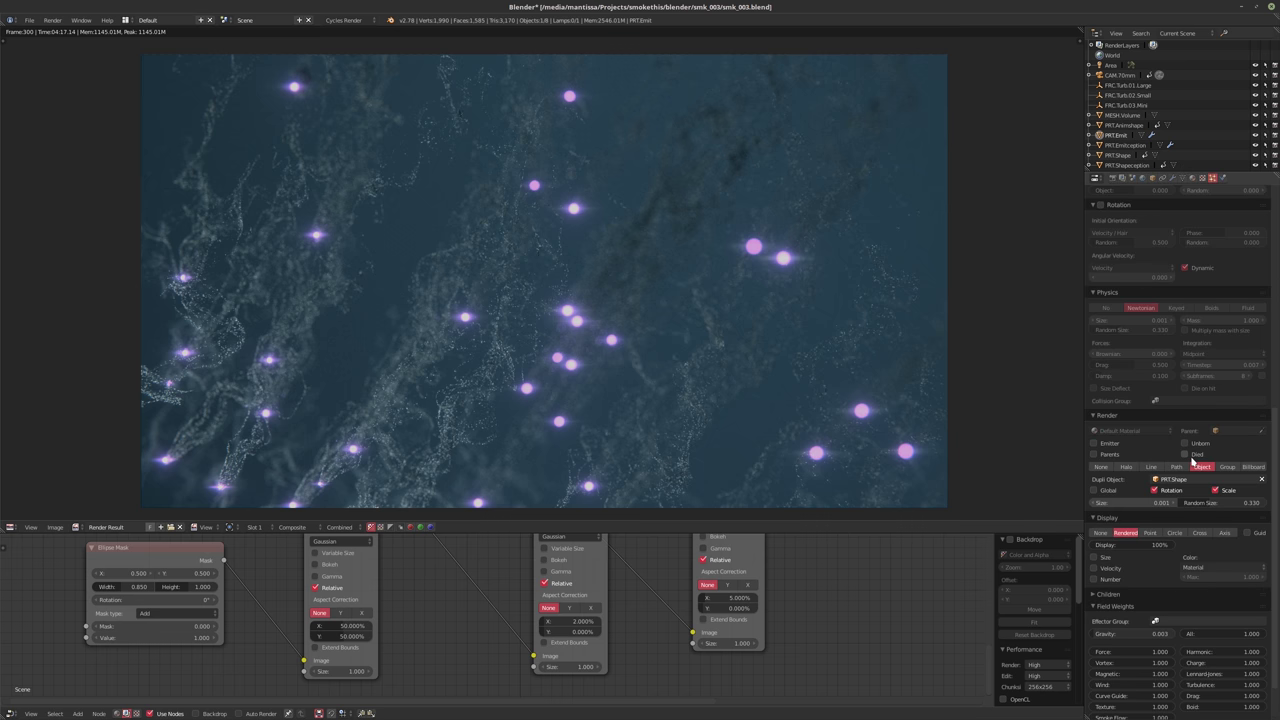
left_click(1222, 503)
type("0.5")
key("Return")
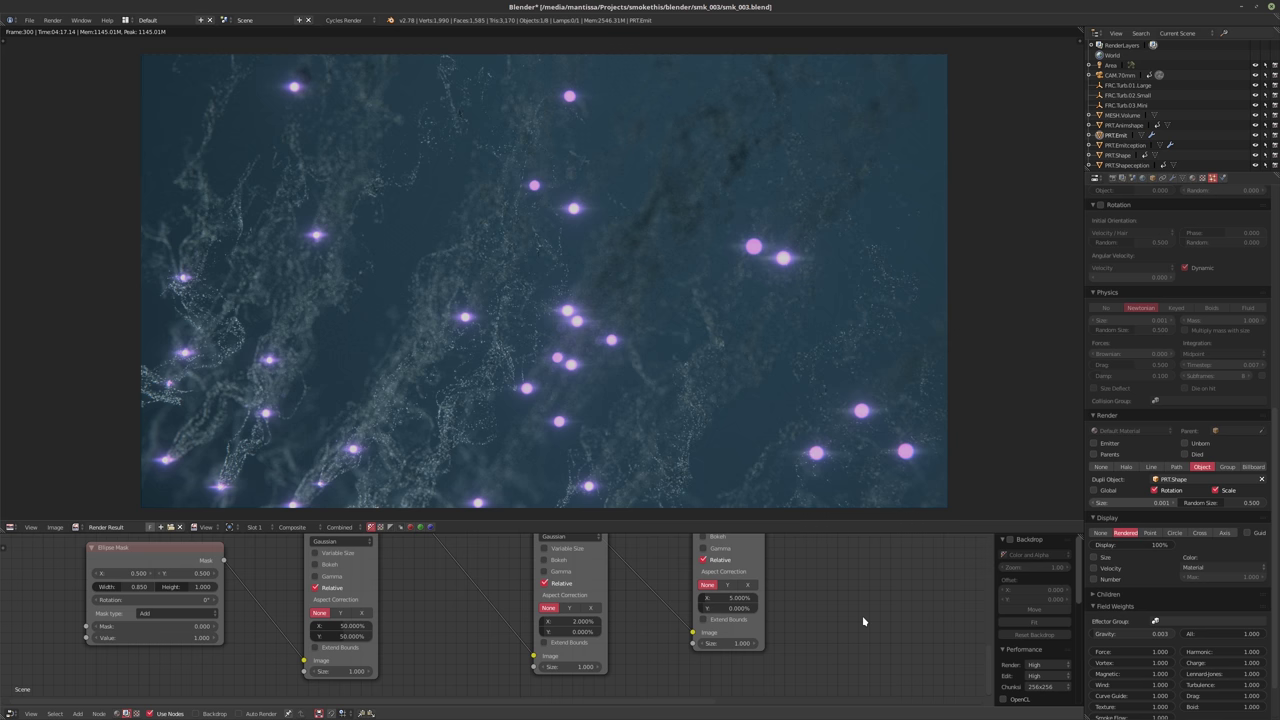
Try an X size of 10% on the last Blur node of the compositing tree, and set it back to 5%
scroll(823, 600, "down", 3)
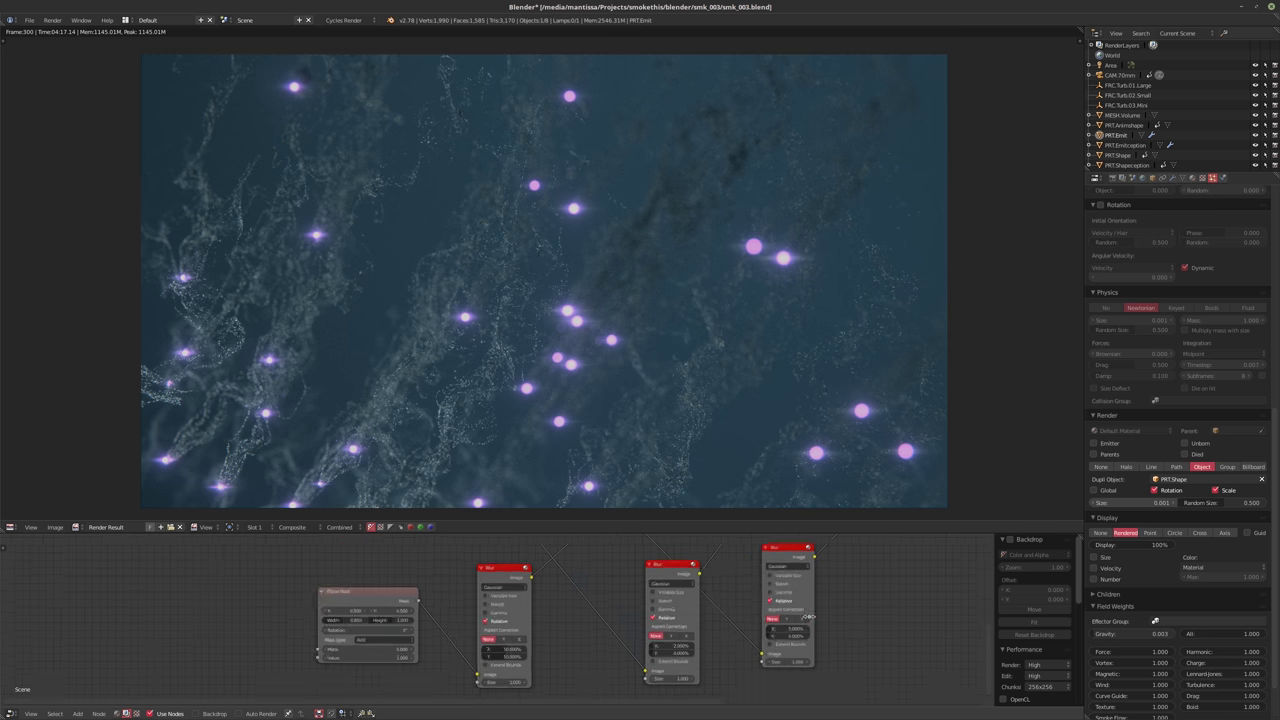
scroll(653, 598, "up", 2)
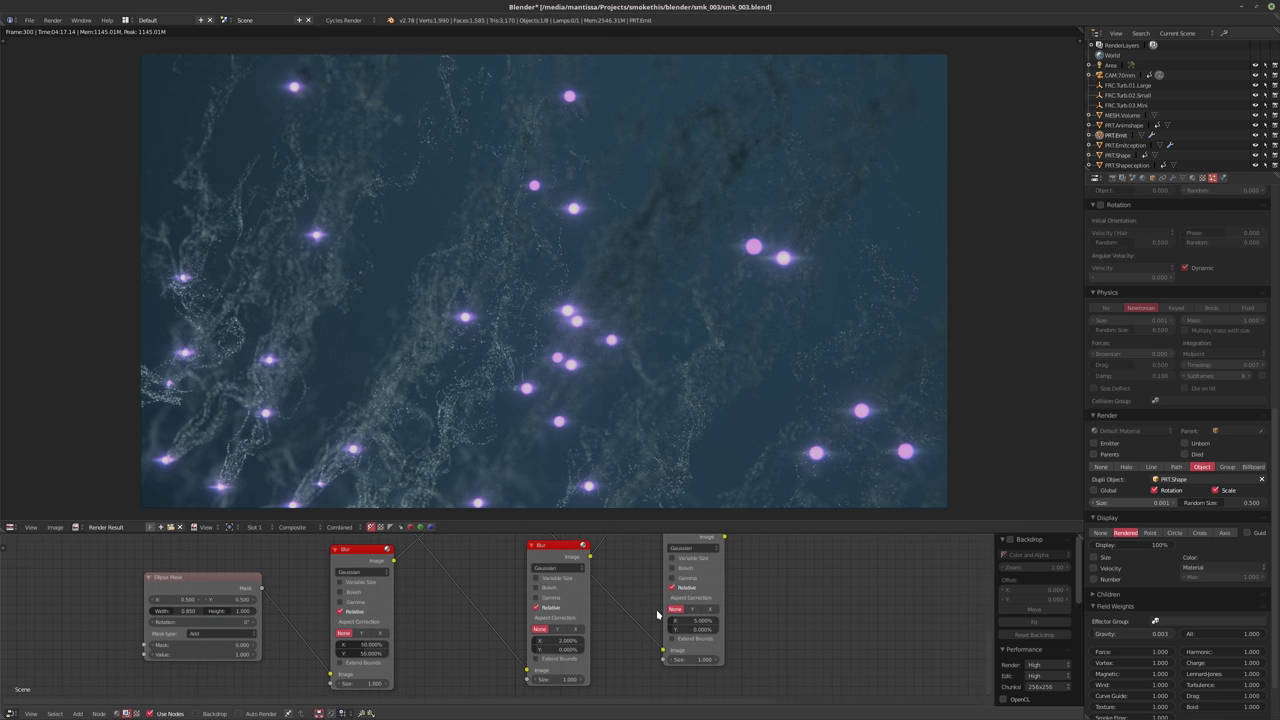
scroll(655, 615, "up", 1)
left_click(690, 623)
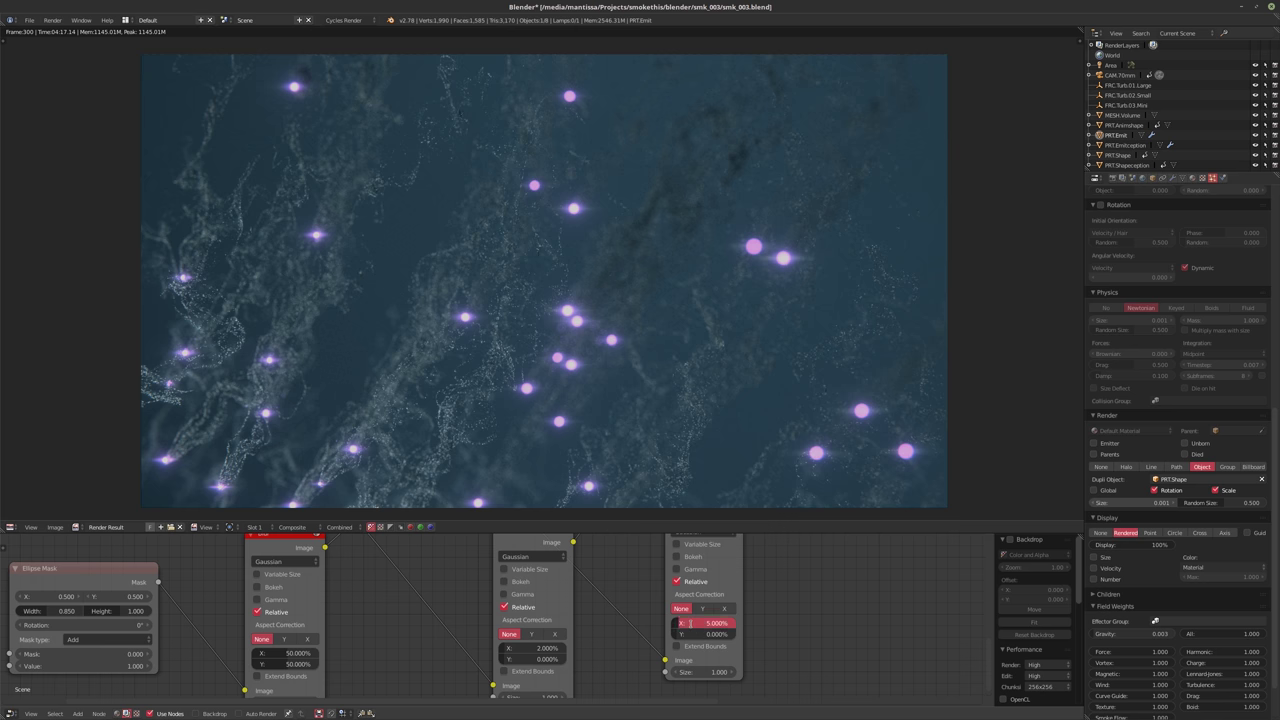
type("10")
key("Return")
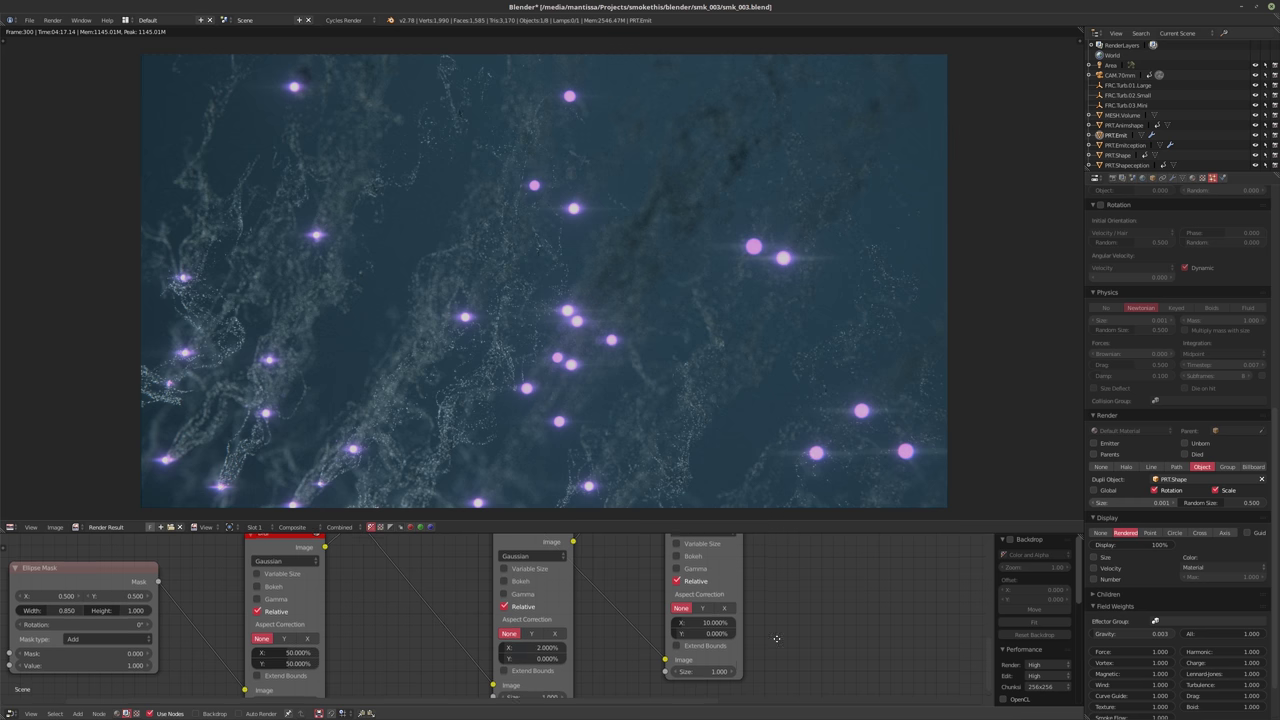
middle_click_drag(584, 640, 568, 621)
left_click(681, 603)
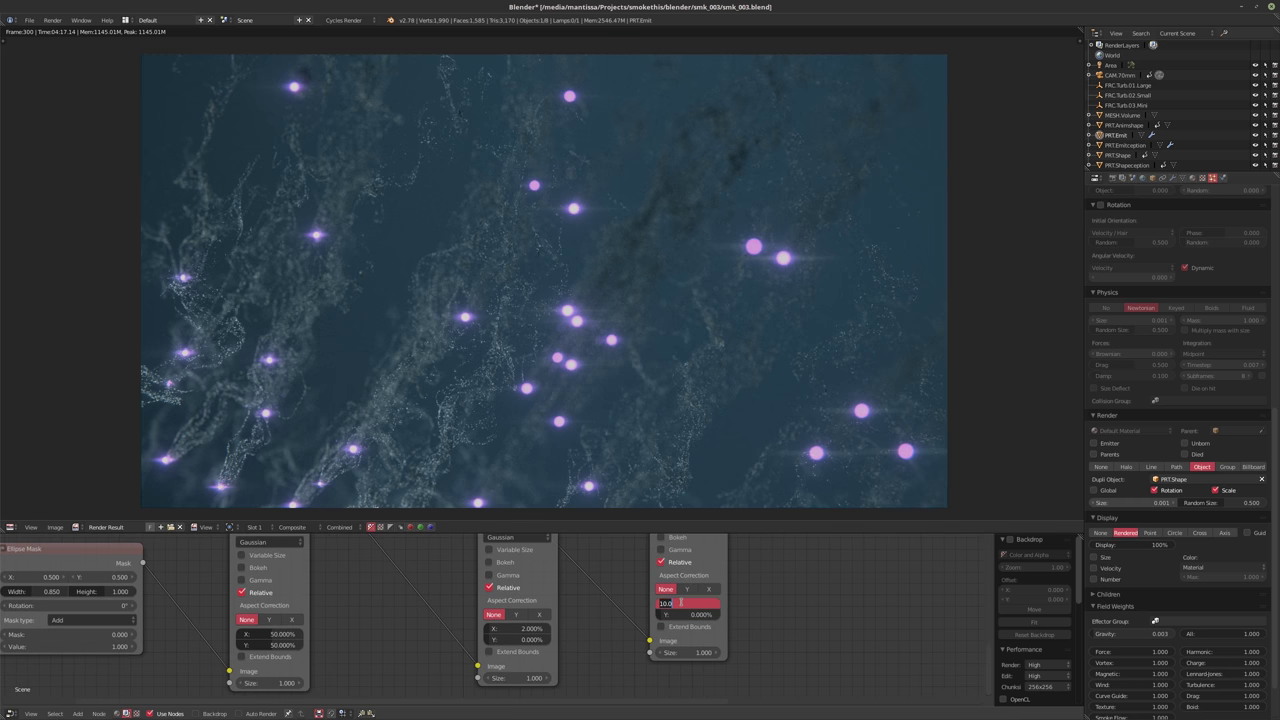
type("5")
key("Return")
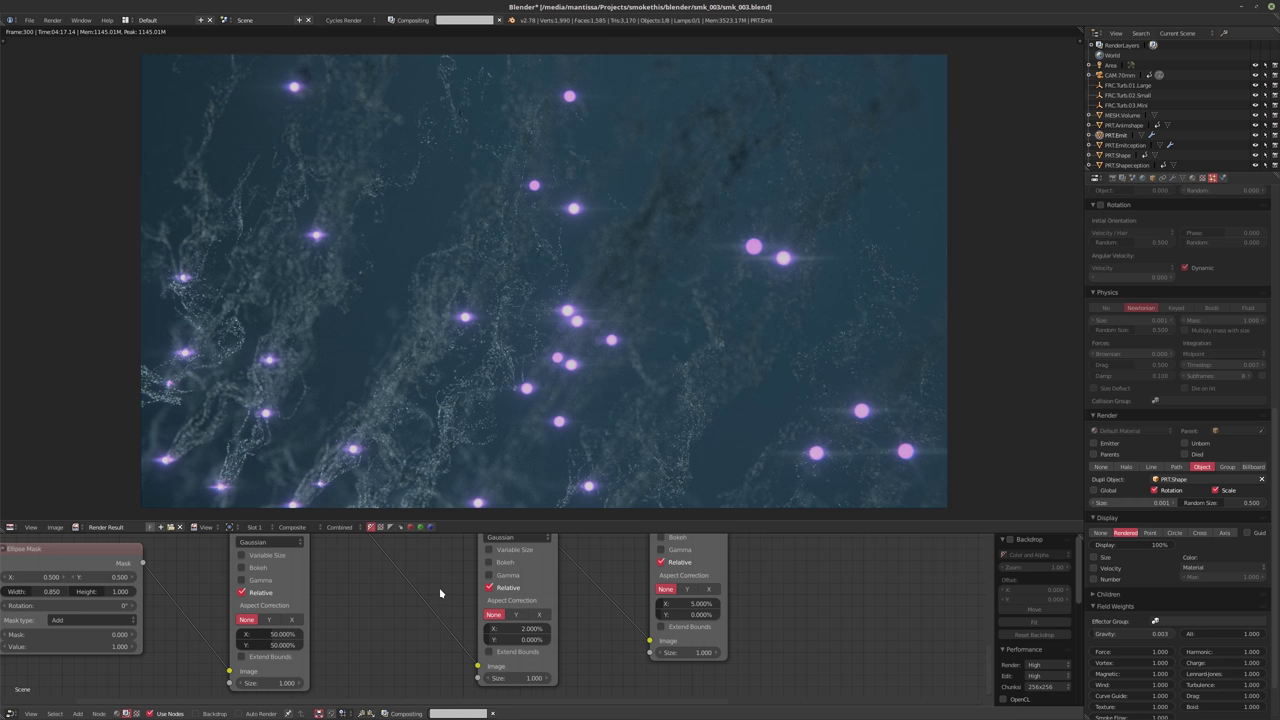
Set the X size of the middle Blur node to 15
left_click(525, 631)
type("15")
key("Return")
Set the Fac of the Add node just before the final Add node in the compositing tree to 0.05
middle_click_drag(580, 634, 564, 694)
middle_click_drag(597, 596, 640, 606)
scroll(593, 614, "down", 2)
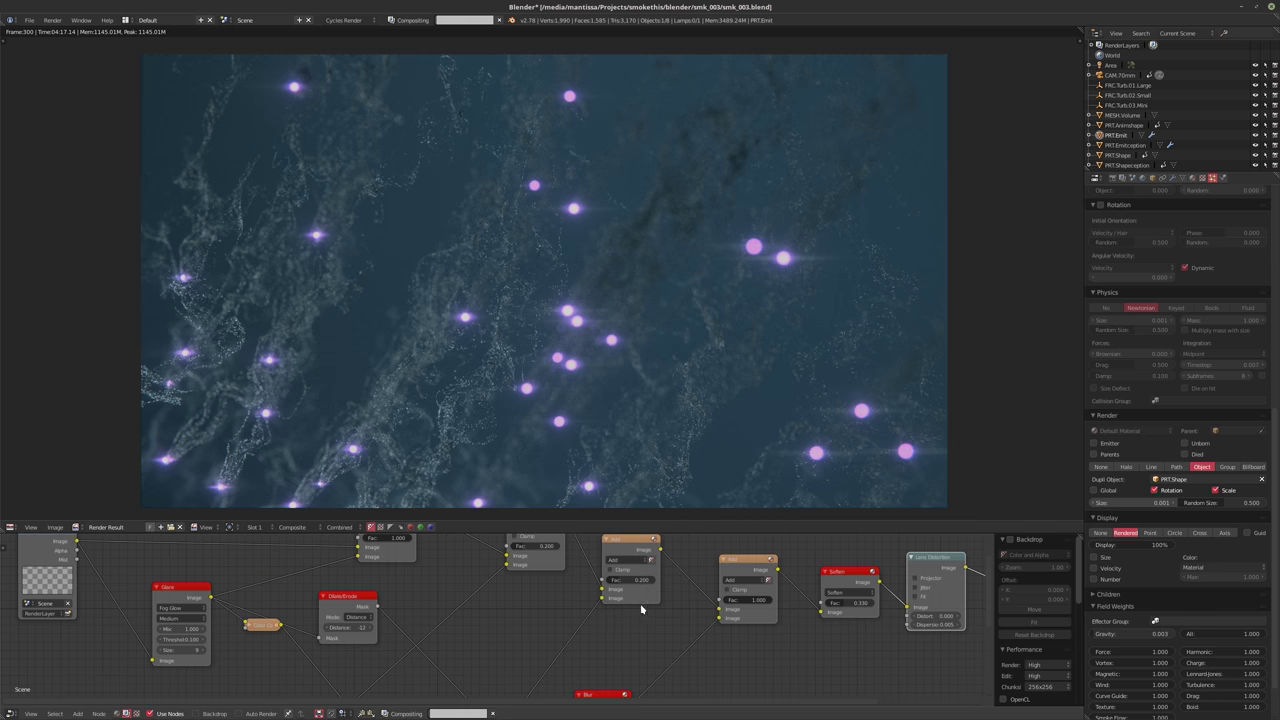
scroll(640, 613, "up", 2)
left_click(628, 579)
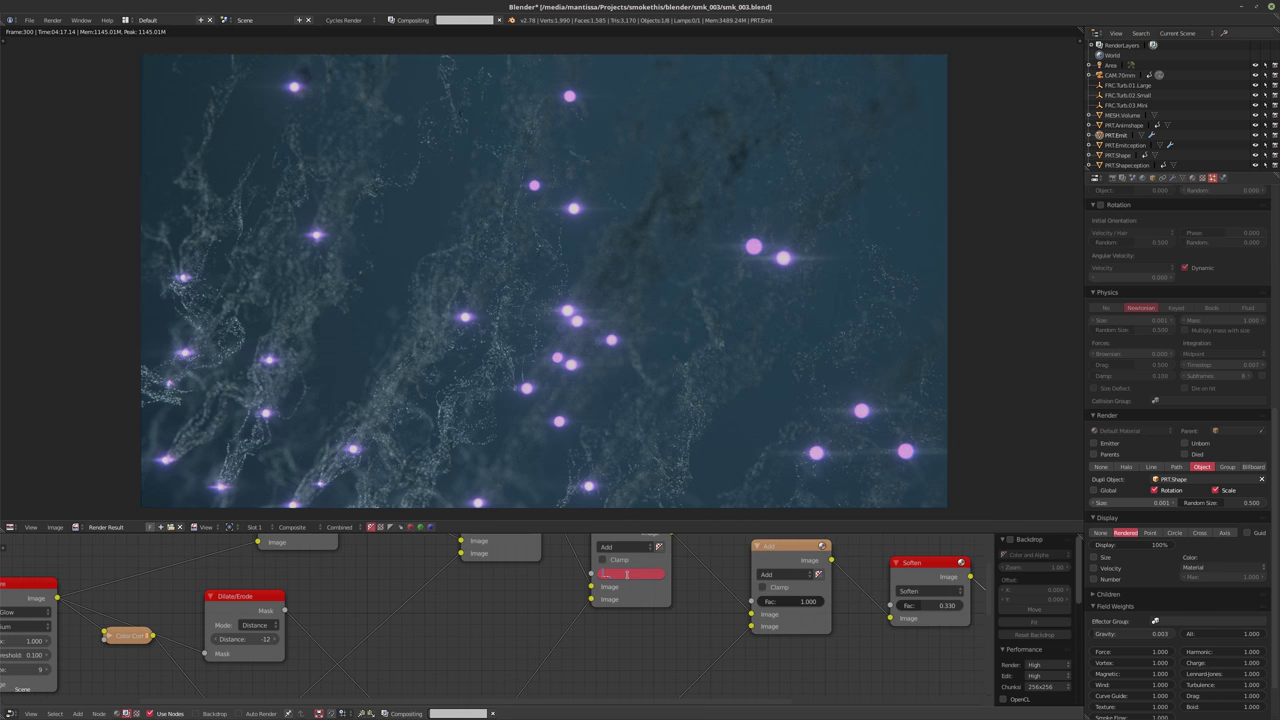
type("0.05")
key("Return")
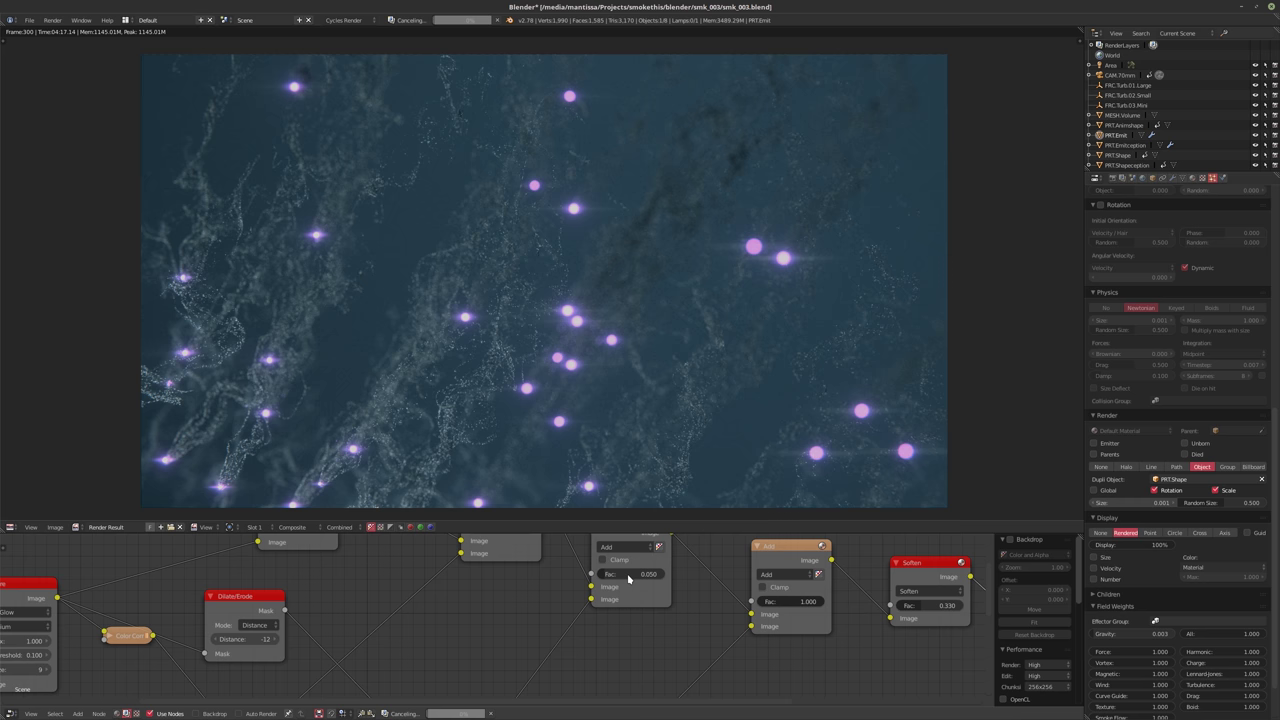
scroll(600, 614, "down", 3)
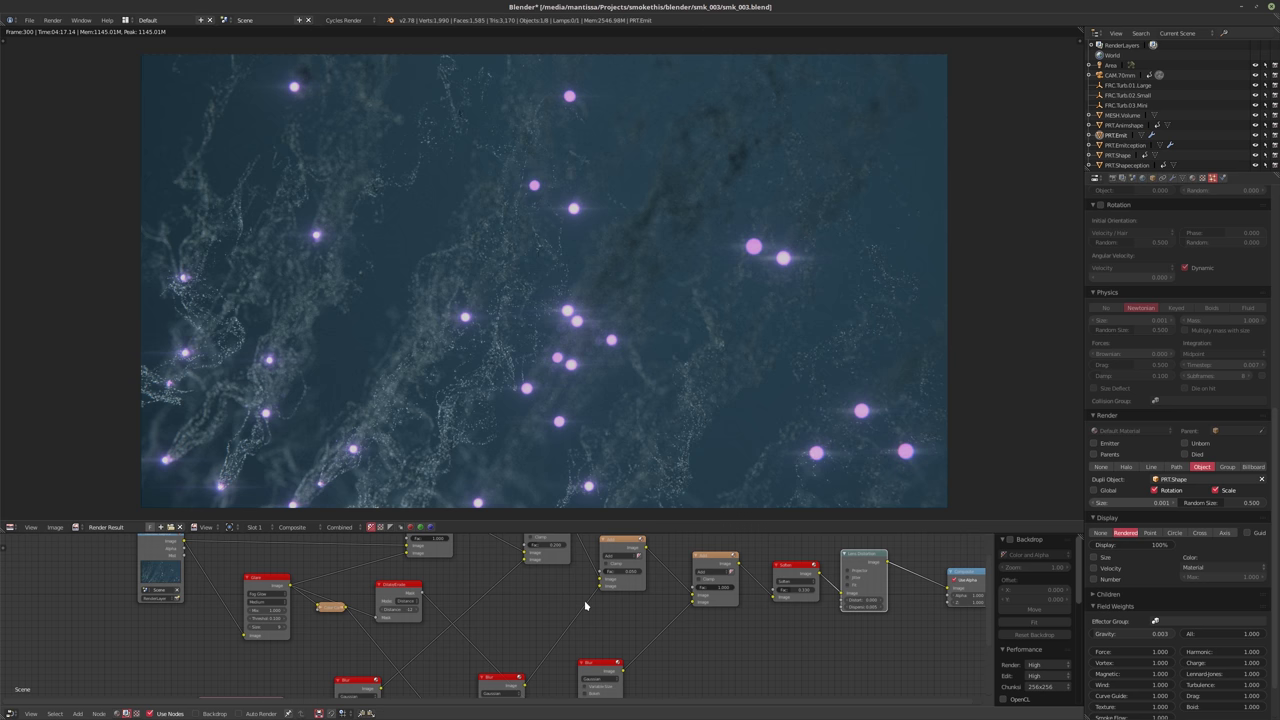
middle_click_drag(587, 606, 527, 600)
scroll(585, 571, "up", 1)
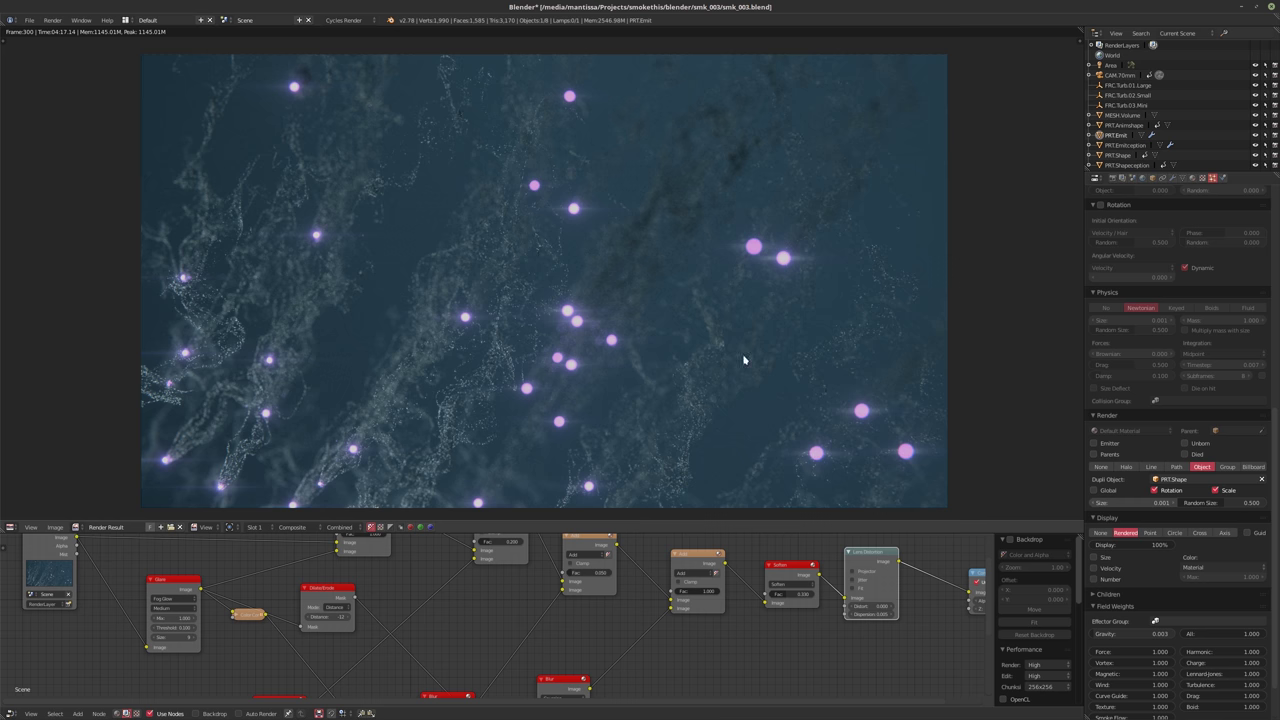
Split a thin strip off the lower part of the render result area and turn it into a Timeline
left_click(12, 527)
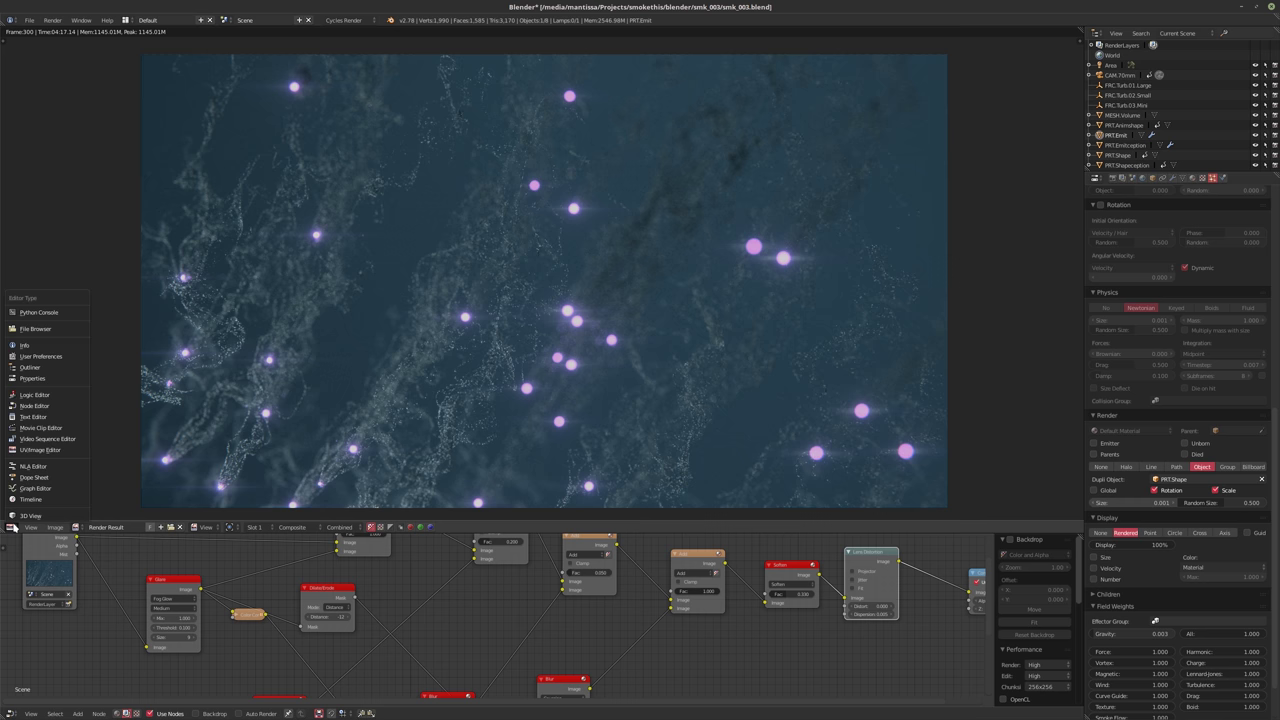
left_click(10, 529)
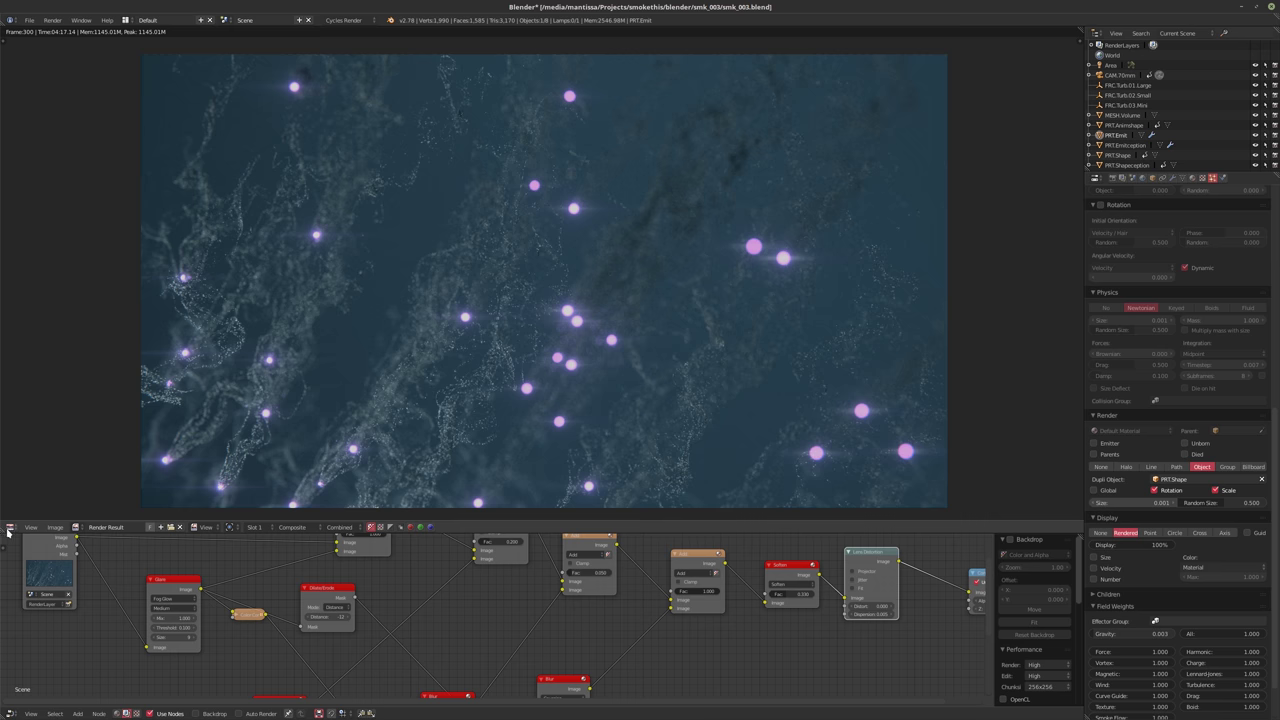
left_click_drag(8, 530, 10, 487)
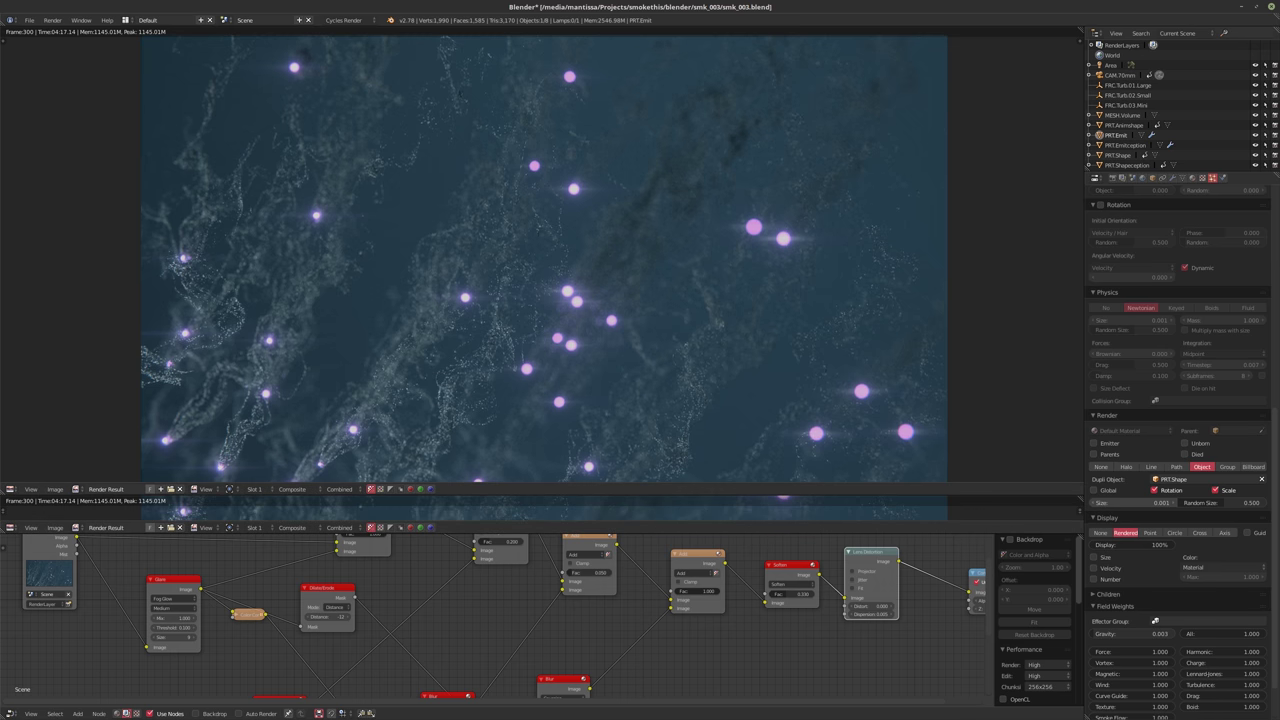
left_click(10, 527)
left_click(40, 474)
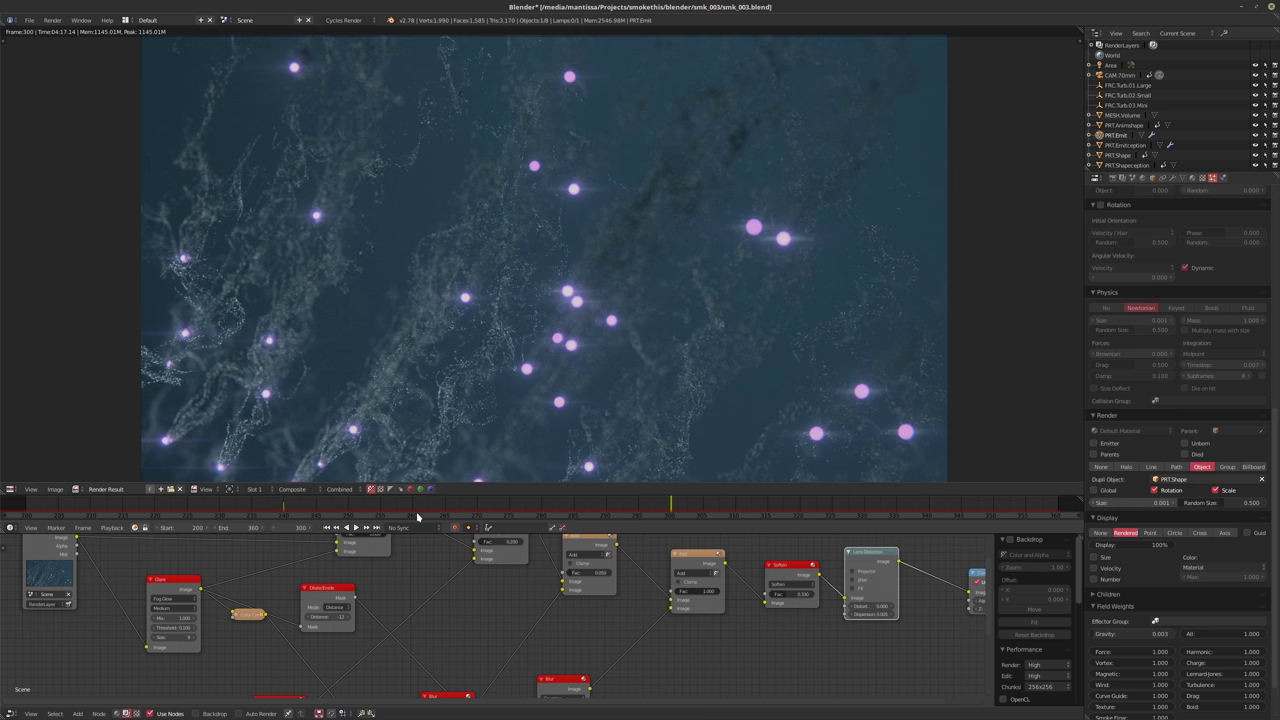
Go to frame 250 and change the render result area into a 3D View
left_click(349, 510)
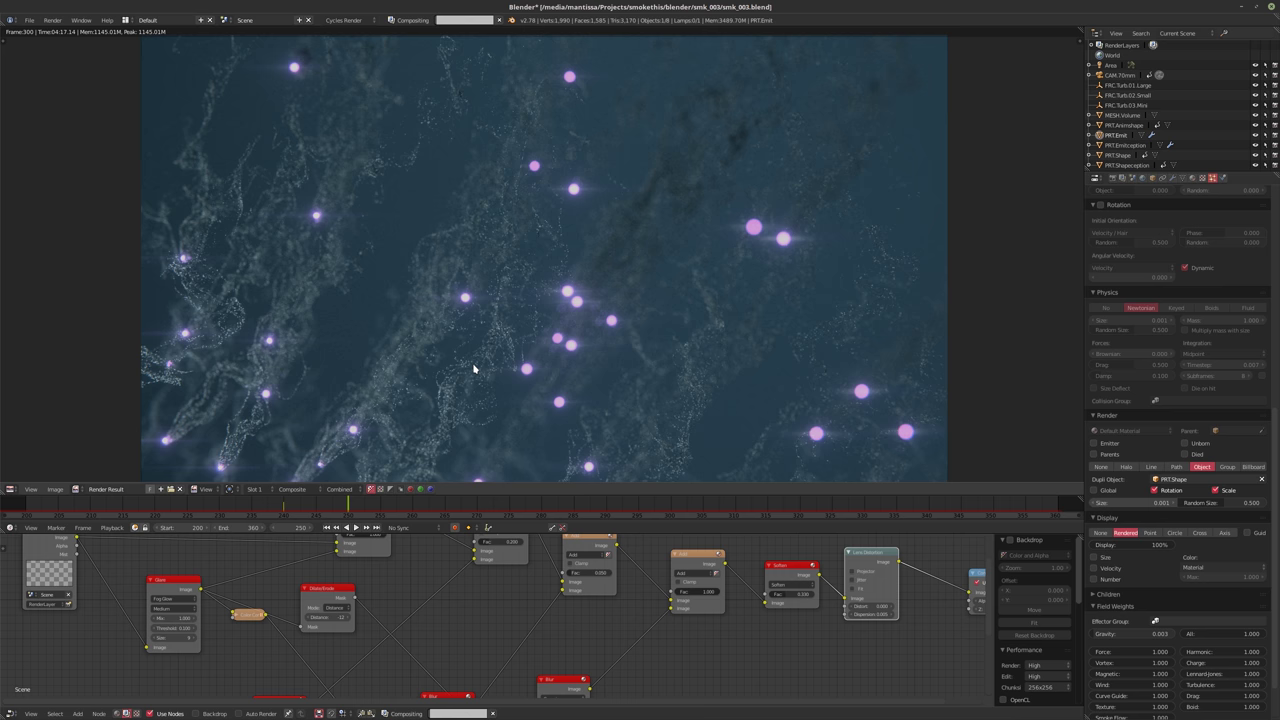
left_click(9, 490)
left_click(40, 464)
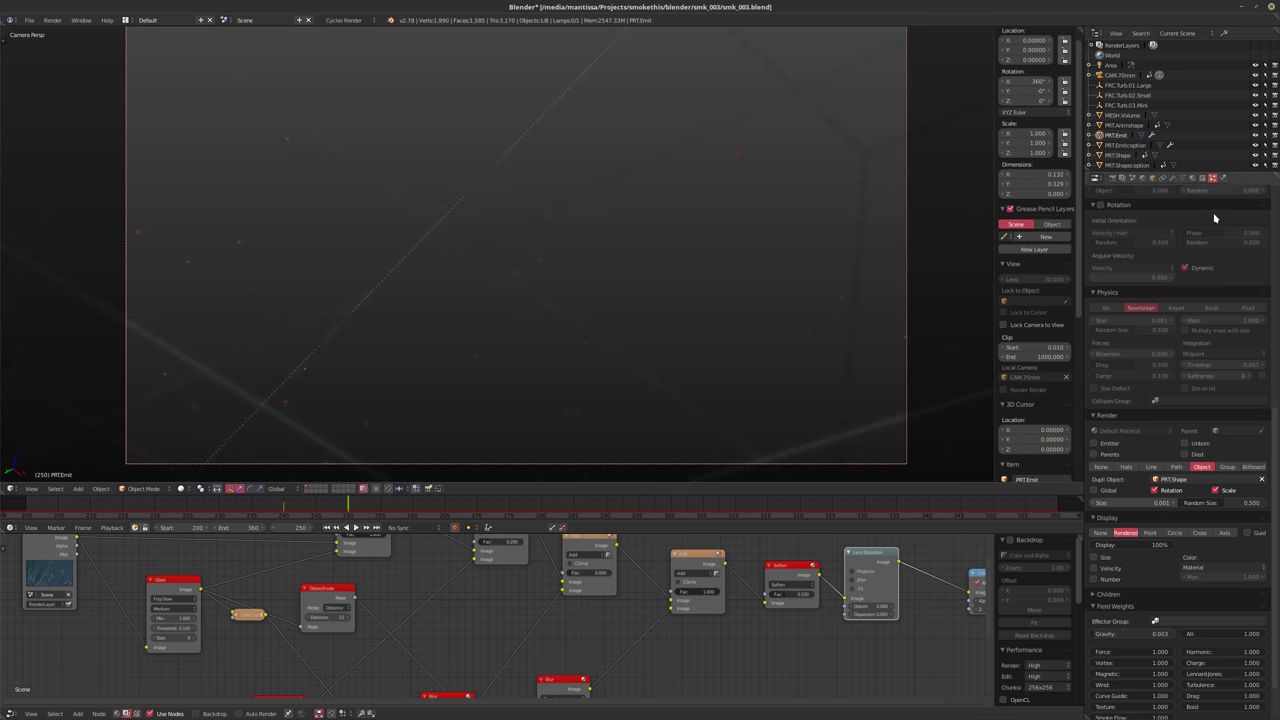
Review the particle settings of PRT.Emit and PRT.Emitception, and select the PRT.Shape object in the viewport
scroll(1213, 215, "up", 8)
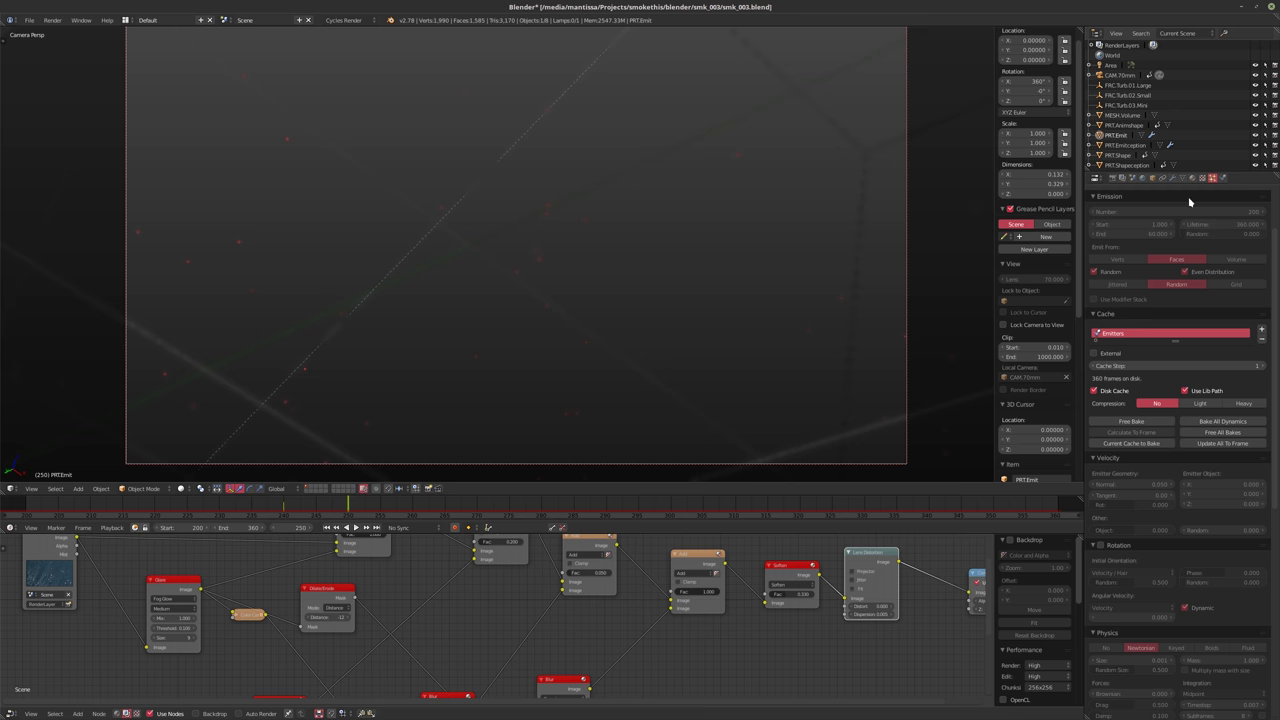
left_click(1125, 145)
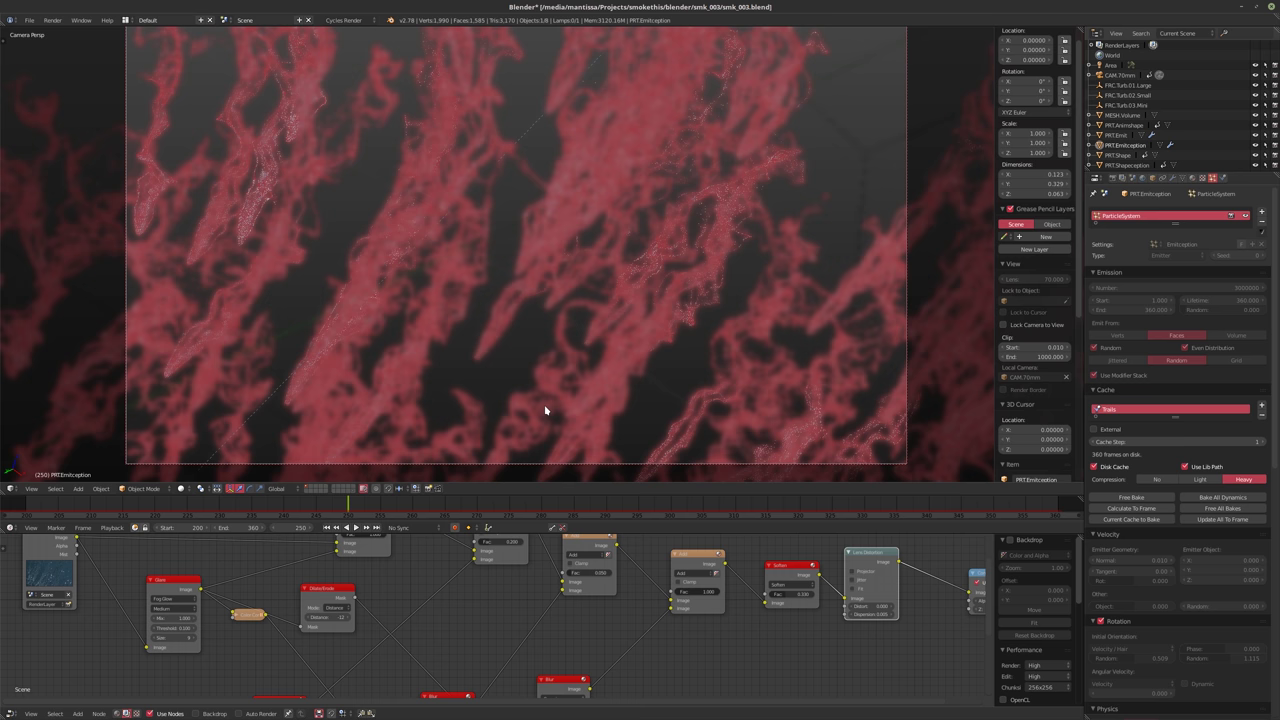
right_click(548, 432)
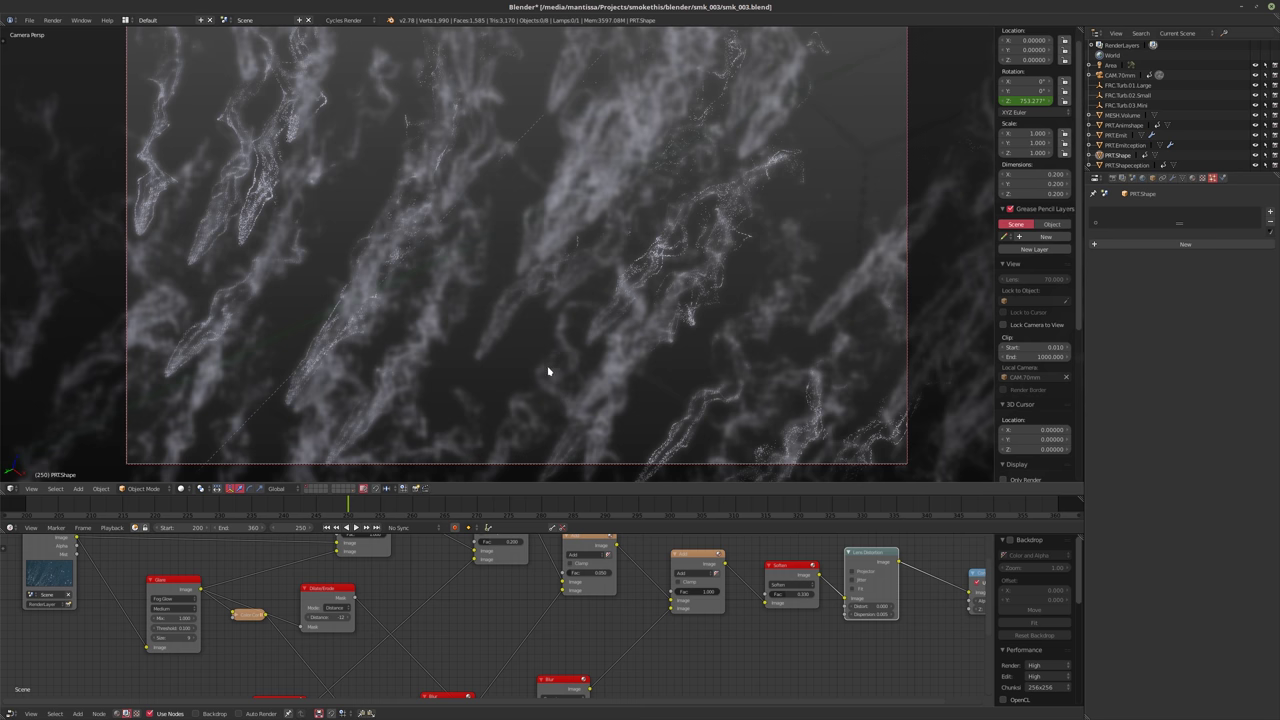
Examine the particle smoke trails at frame 250 in the camera view, both inside and around the camera frame
scroll(548, 368, "down", 1)
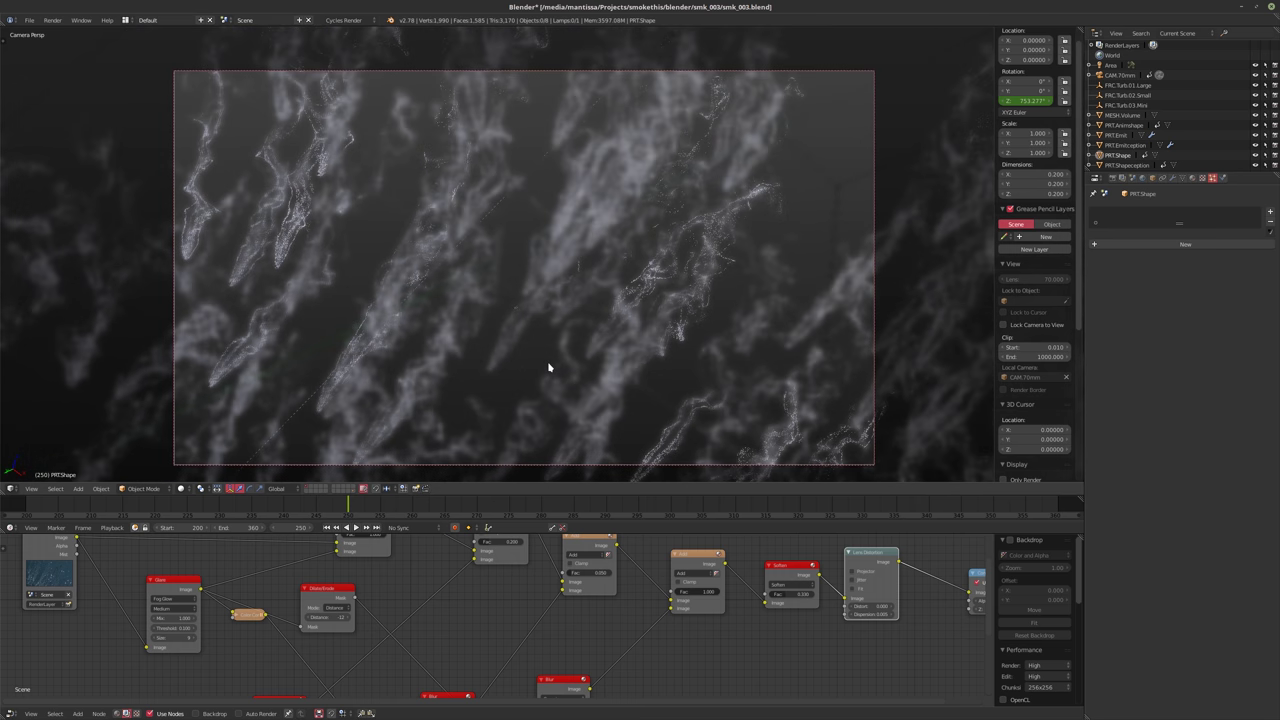
scroll(578, 352, "down", 1)
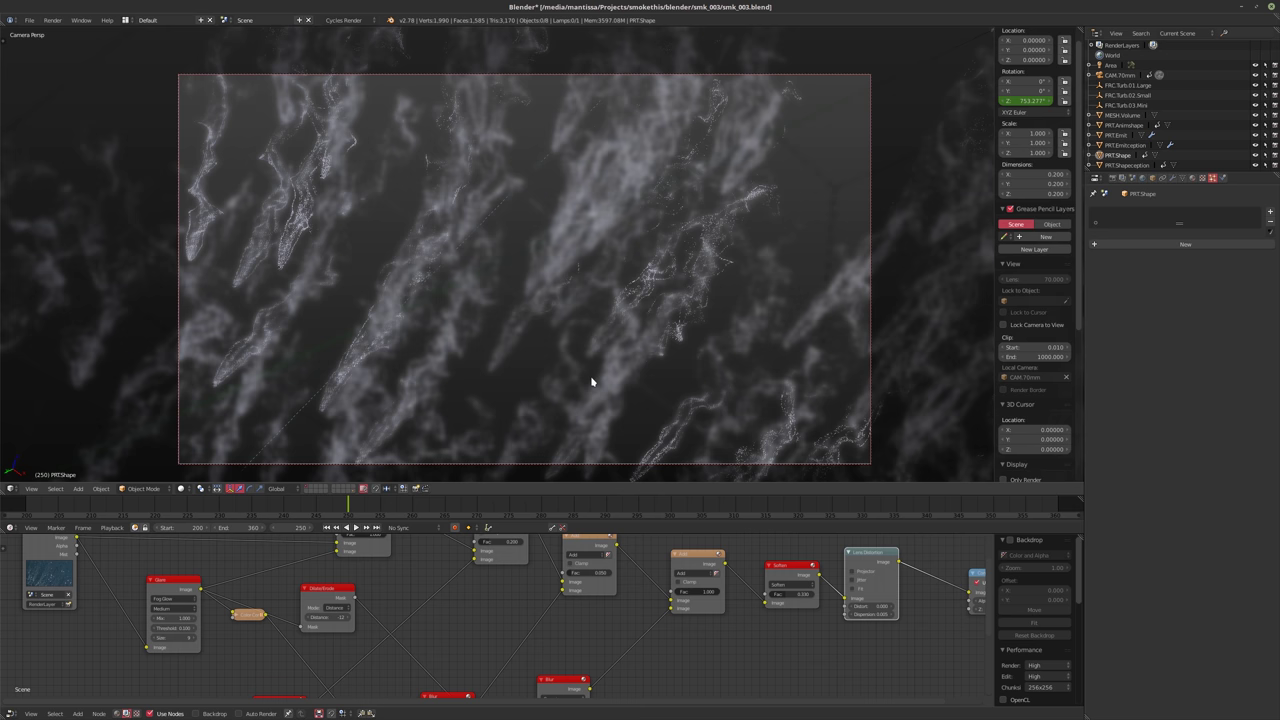
scroll(583, 386, "down", 1)
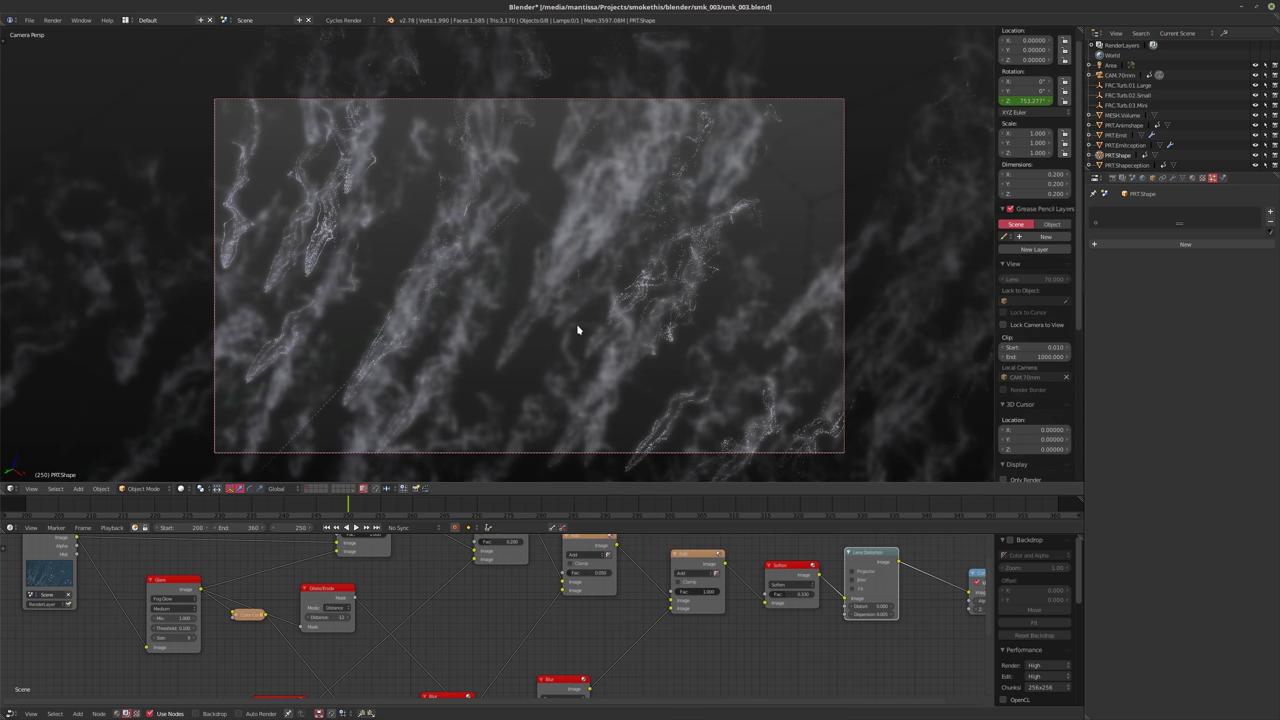
scroll(577, 328, "down", 2)
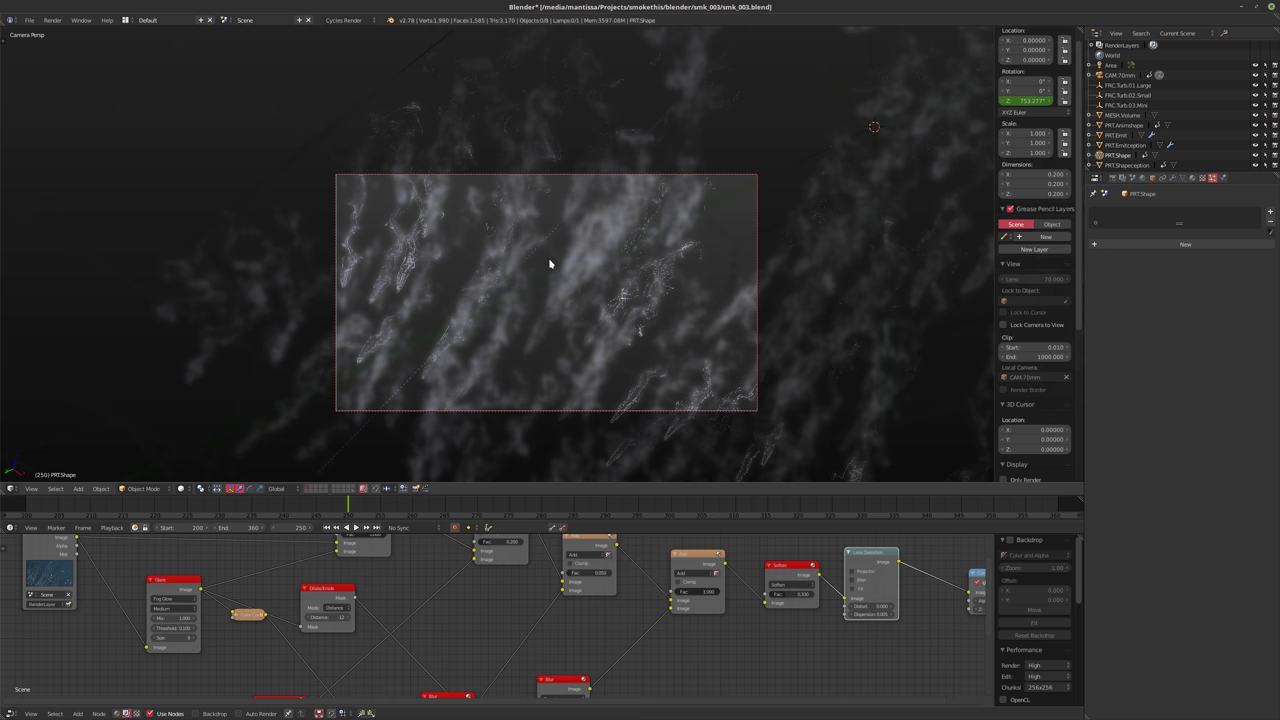
scroll(549, 264, "down", 2, "shift")
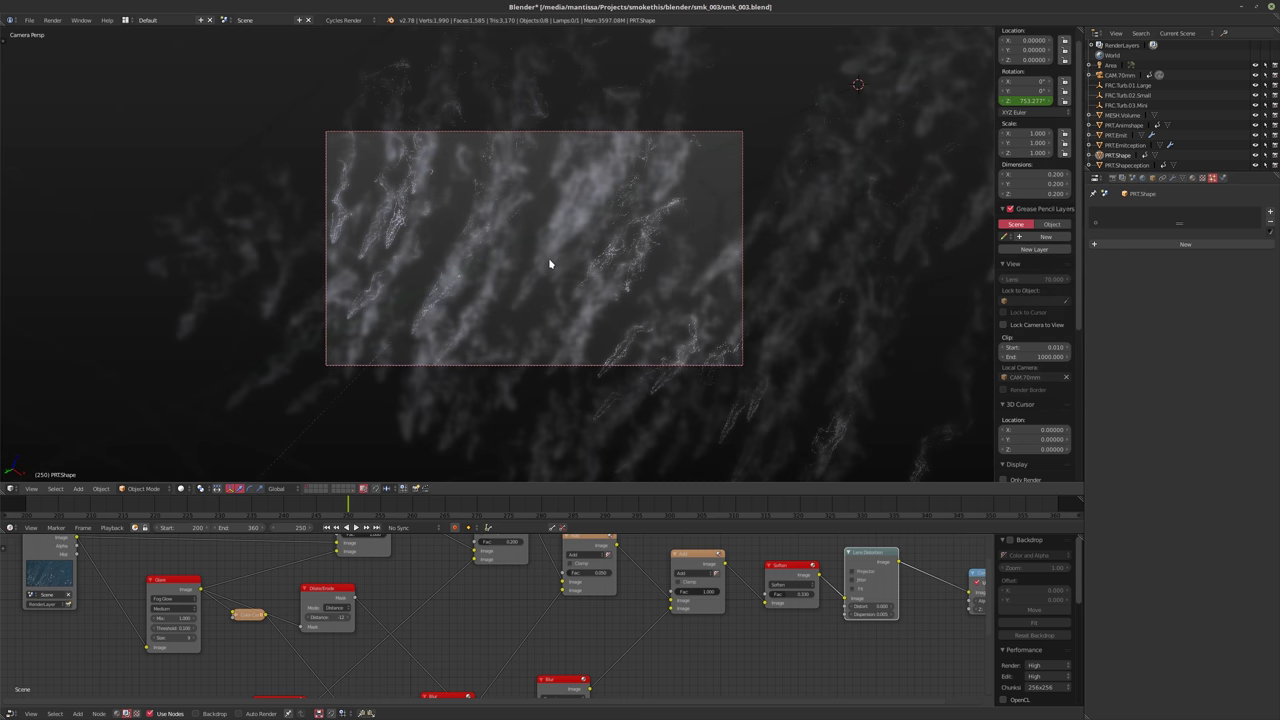
scroll(549, 264, "down", 3, "shift")
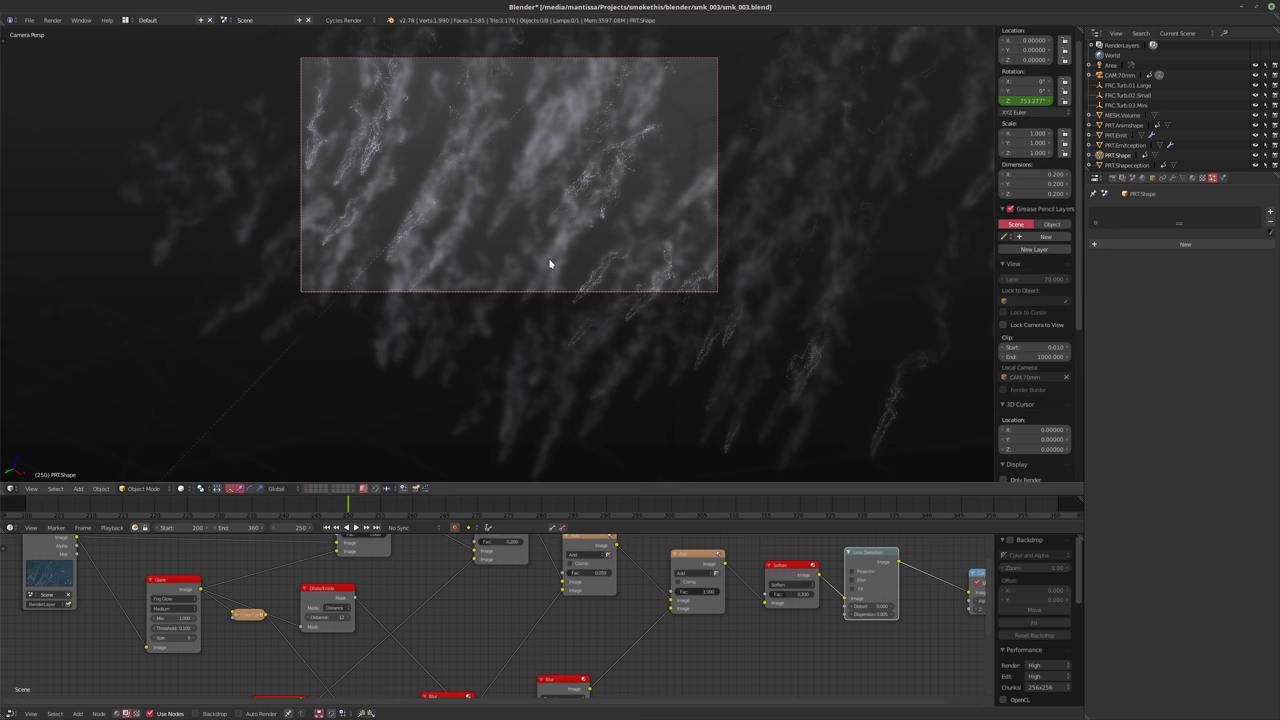
scroll(549, 264, "up", 3)
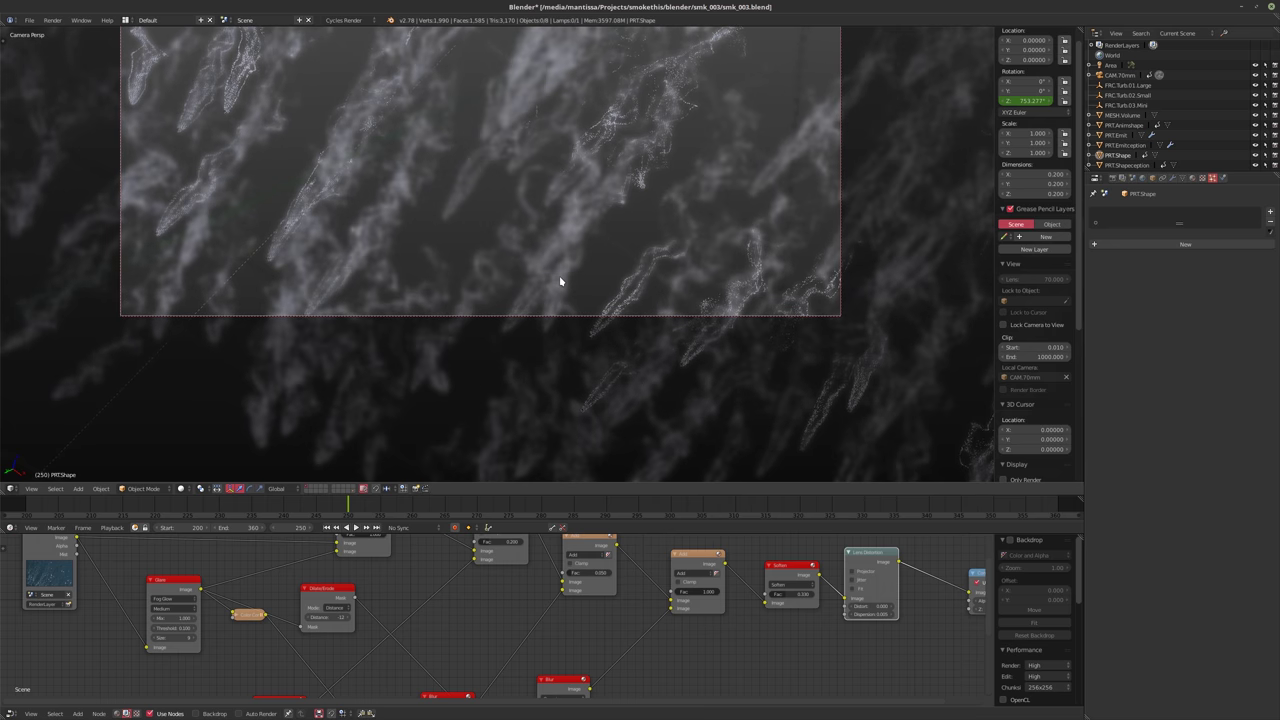
scroll(560, 282, "up", 2, "shift")
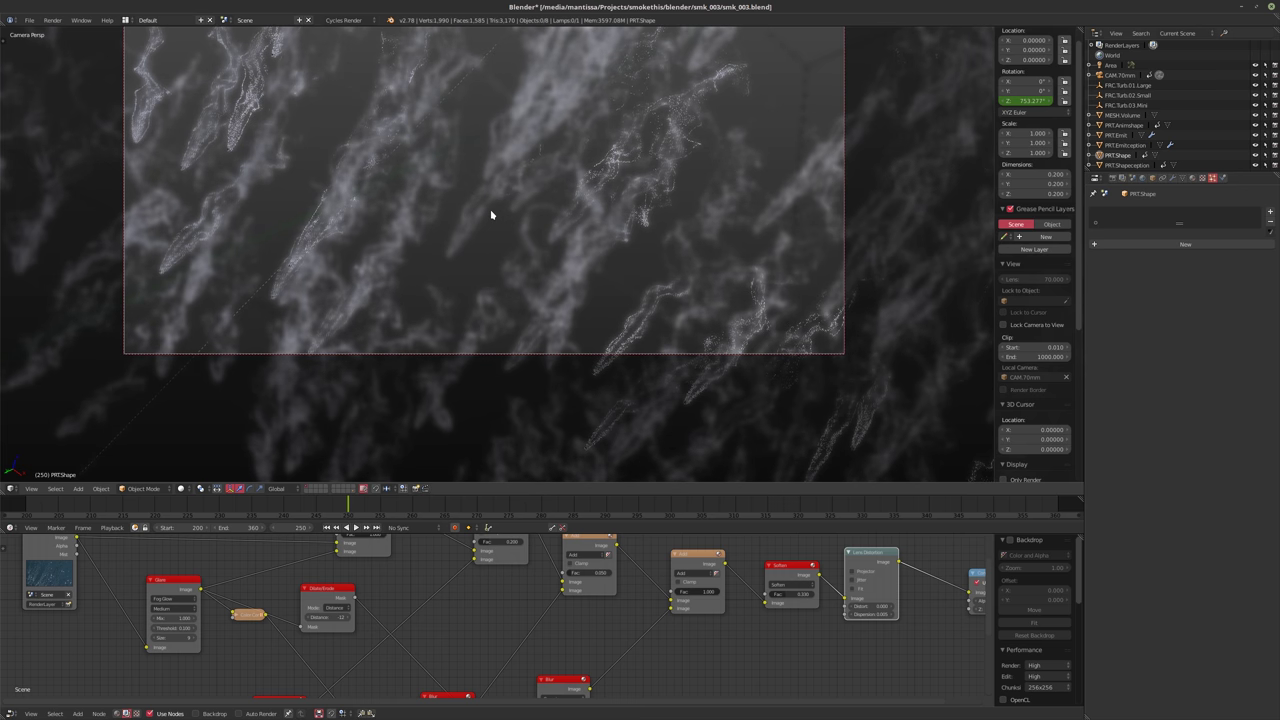
scroll(491, 214, "up", 3, "shift")
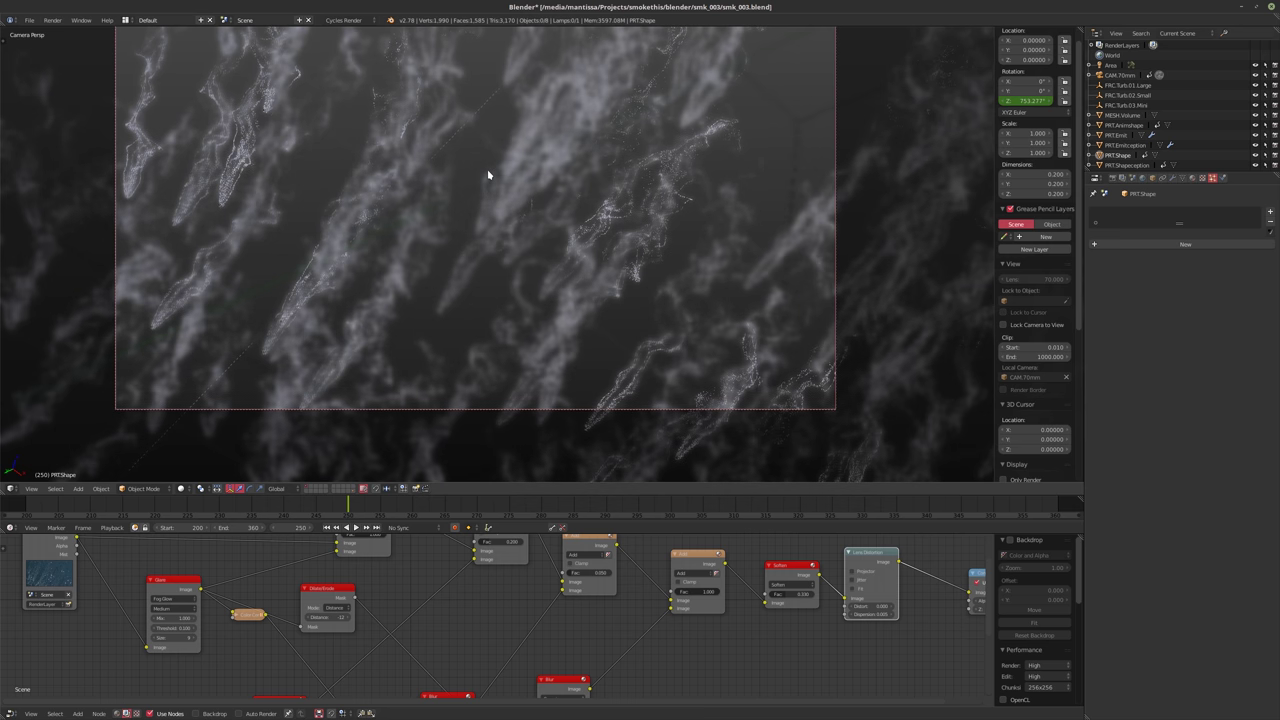
Start a rendered preview of the camera view and switch the node editor to the PRT.Shape material nodes
scroll(488, 175, "up", 2, "shift")
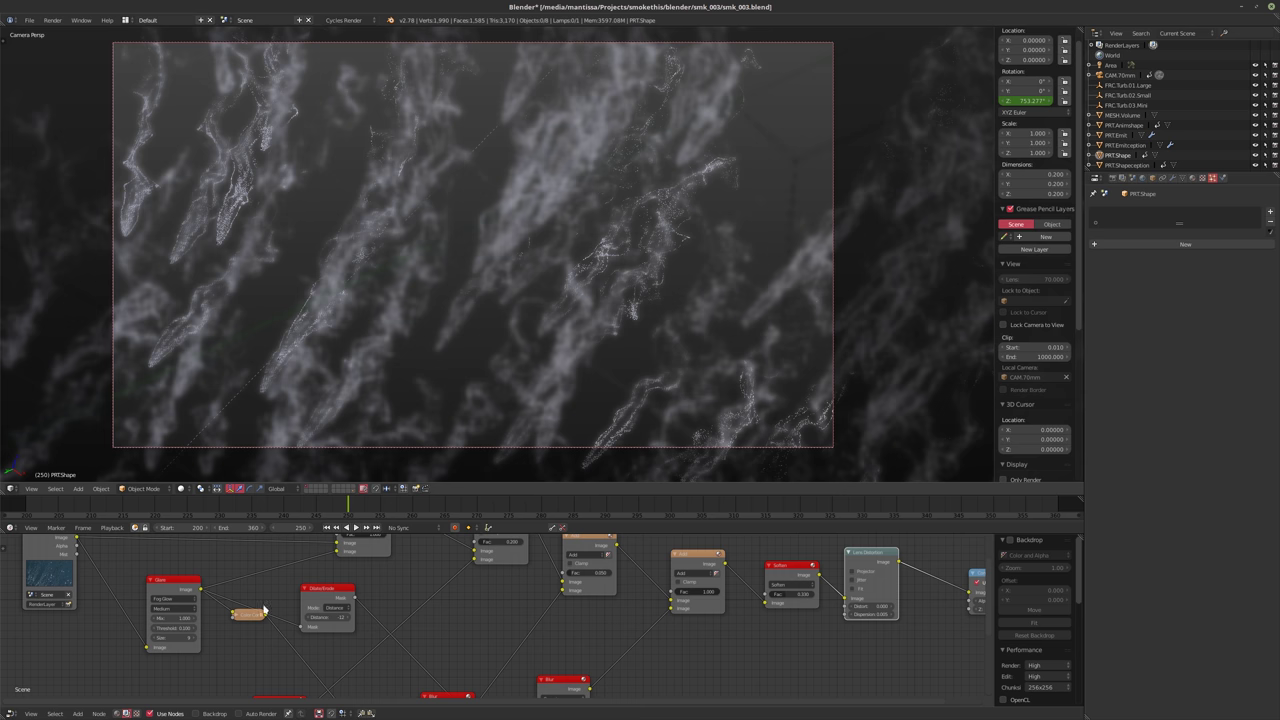
key("shift+z")
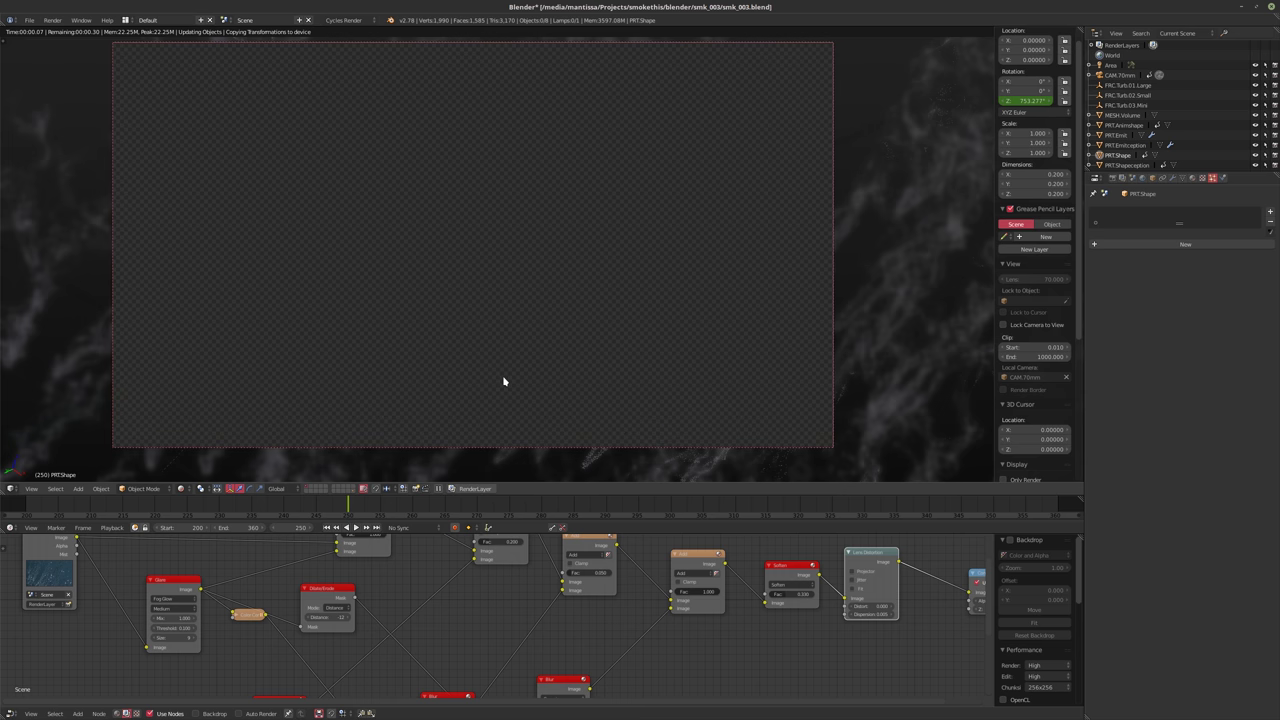
left_click(116, 713)
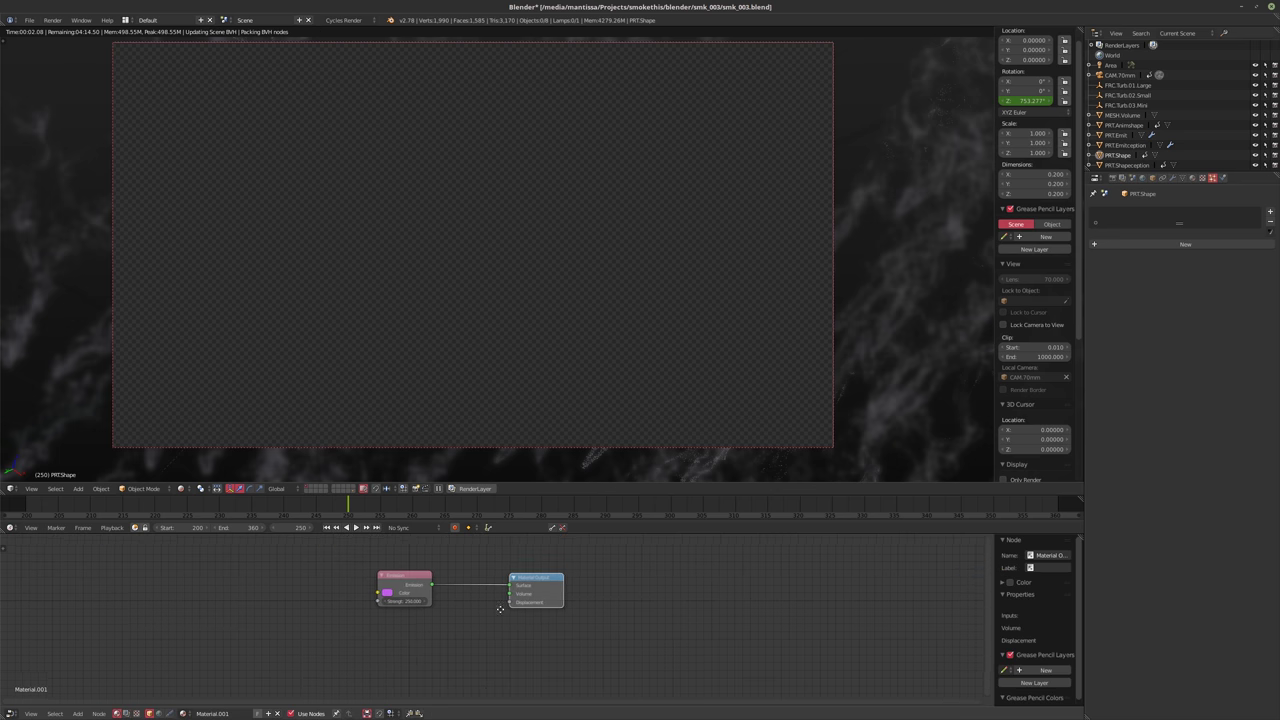
scroll(395, 630, "up", 3)
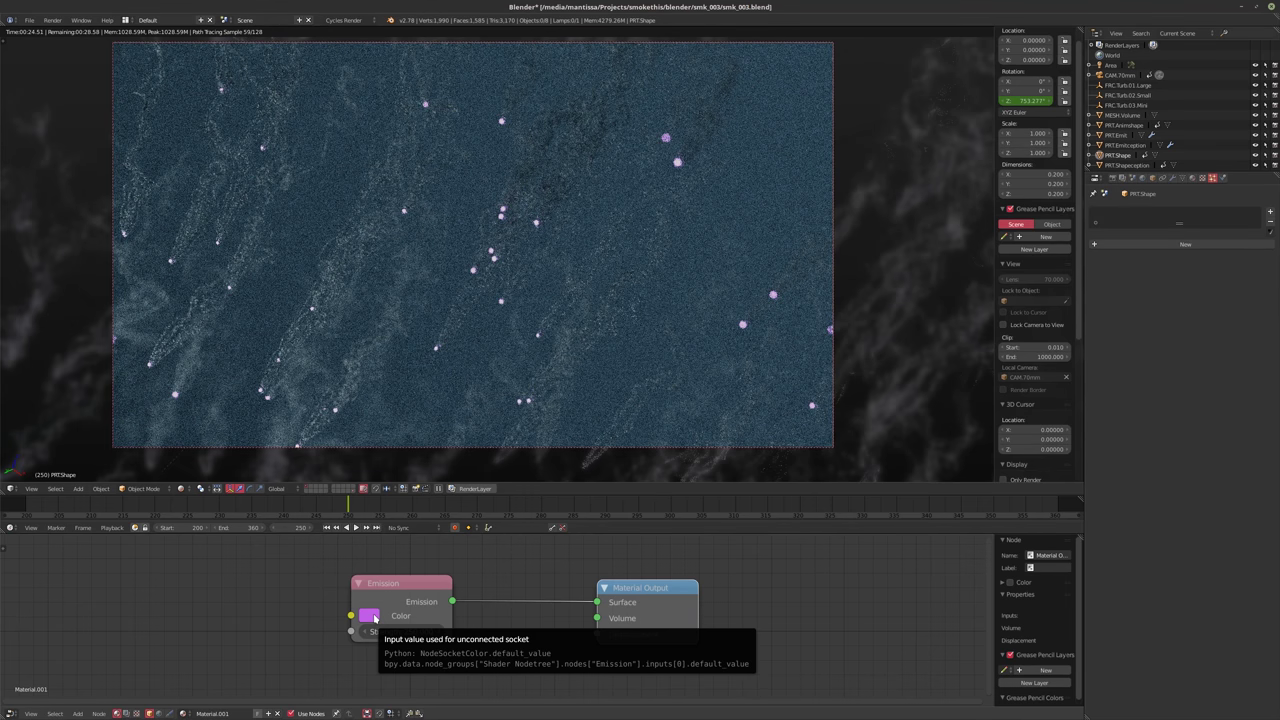
mouse_move(374, 617)
left_mouse_down()
mouse_move(395, 614)
mouse_move(373, 619)
left_mouse_up()
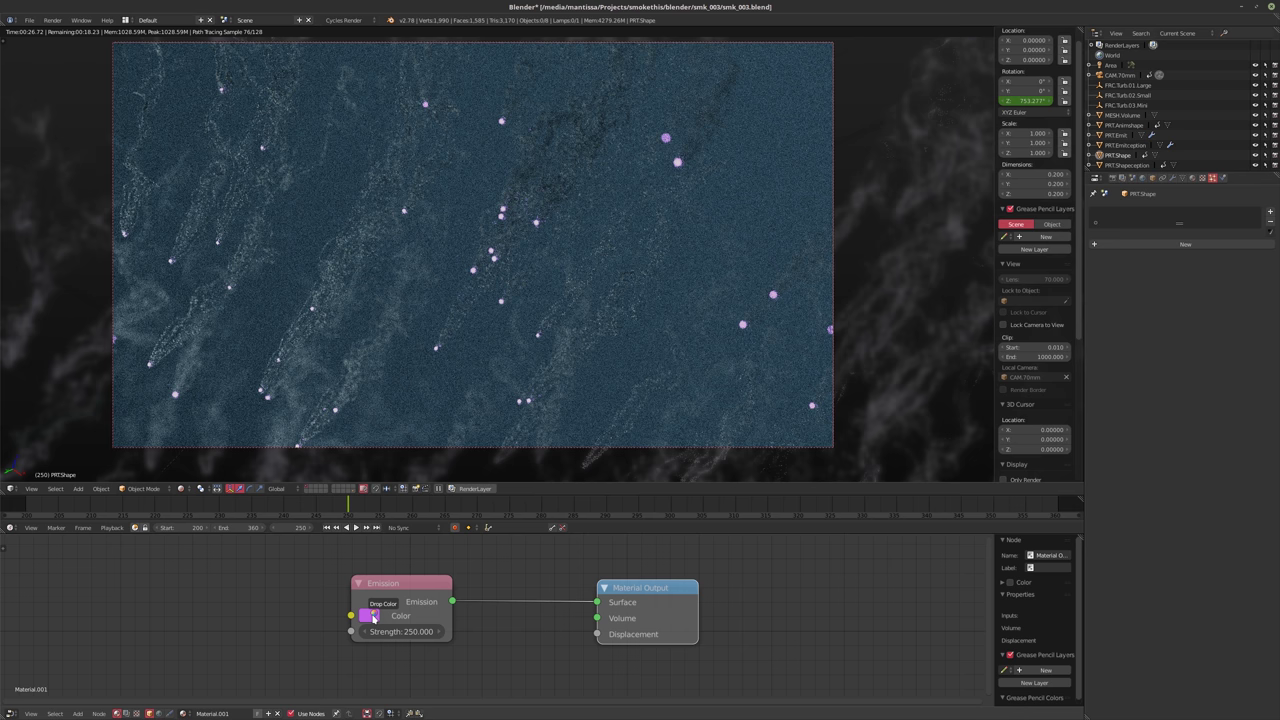
left_click(372, 616)
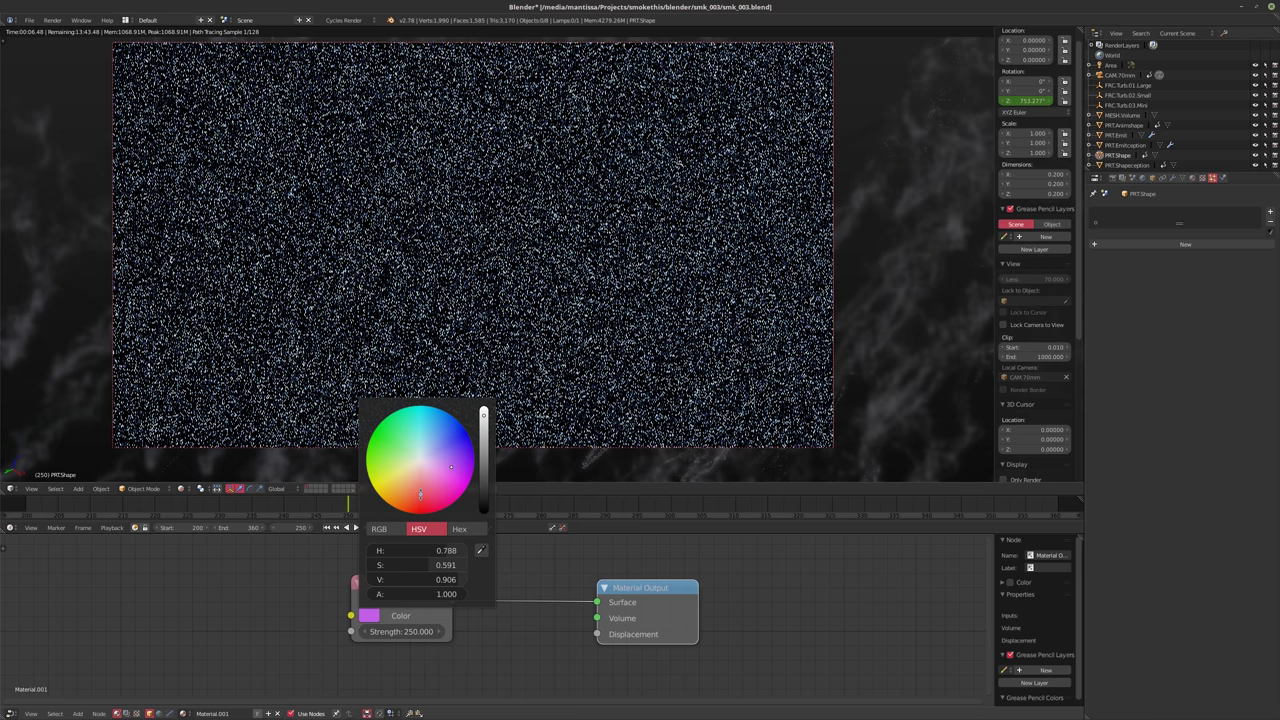
key("Escape")
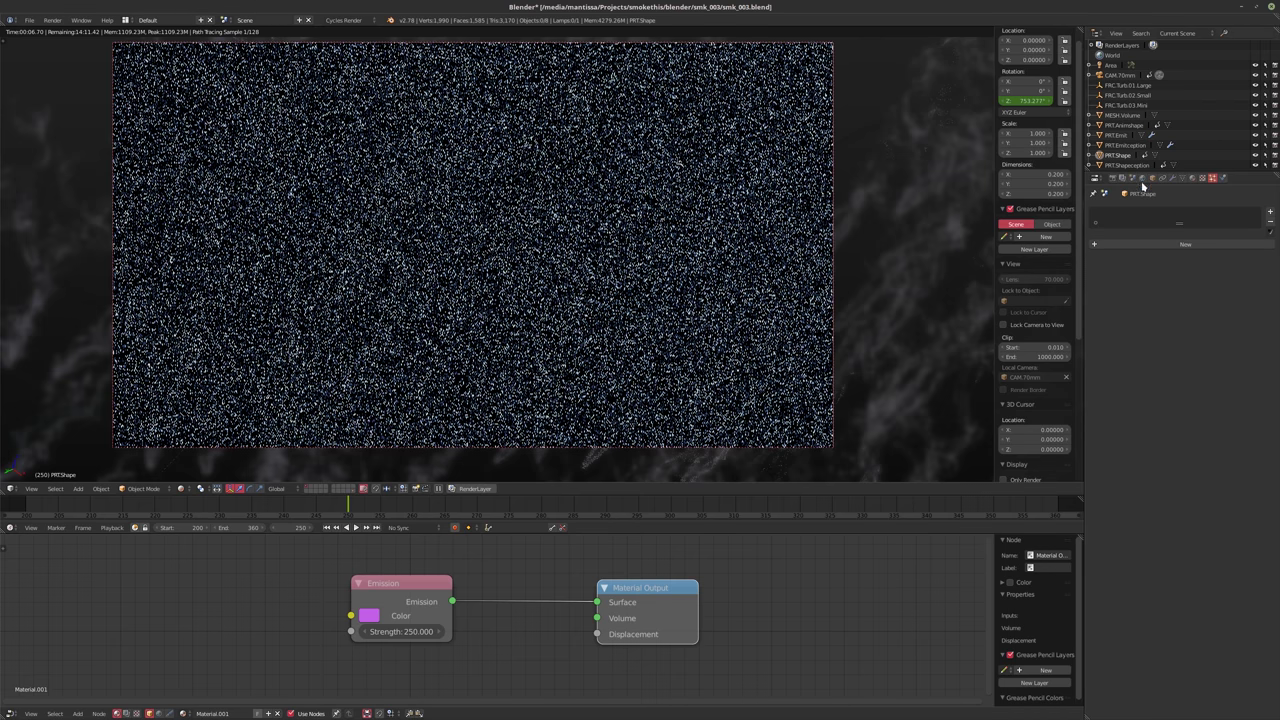
key("shift+z")
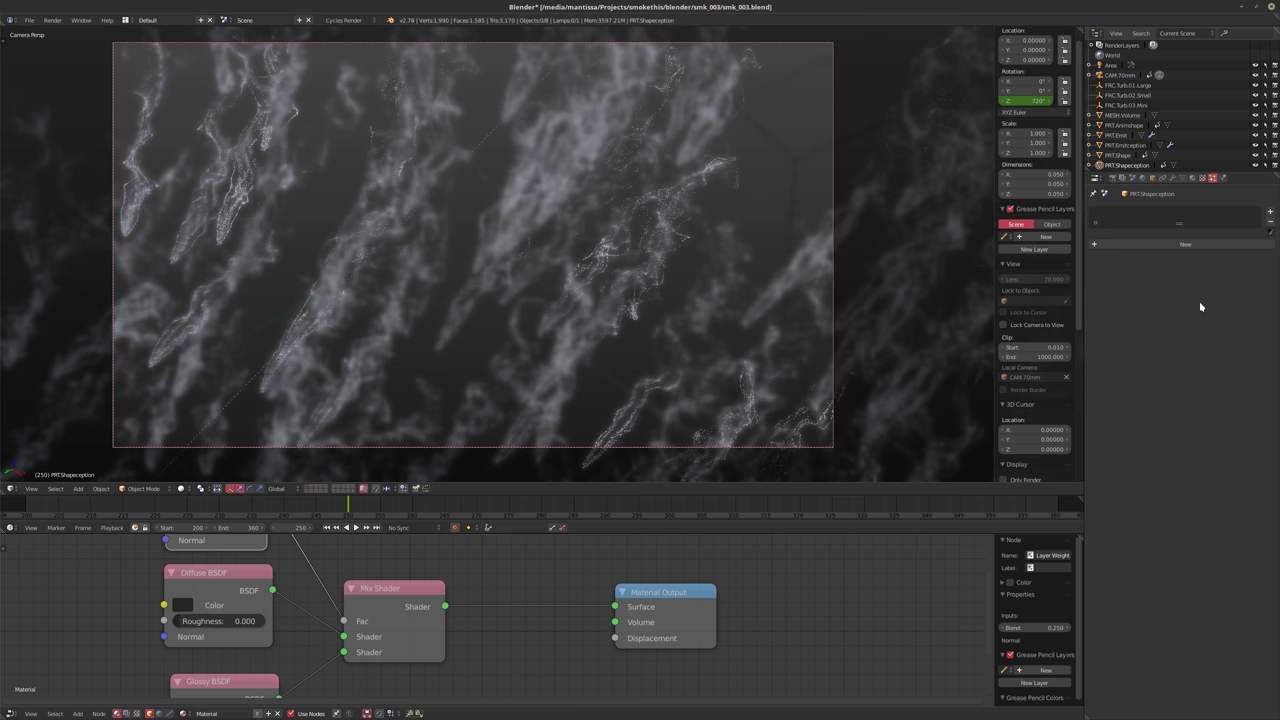
Reduce the viewport display of PRT.Emitception's particles to 10%
key("ctrl+z")
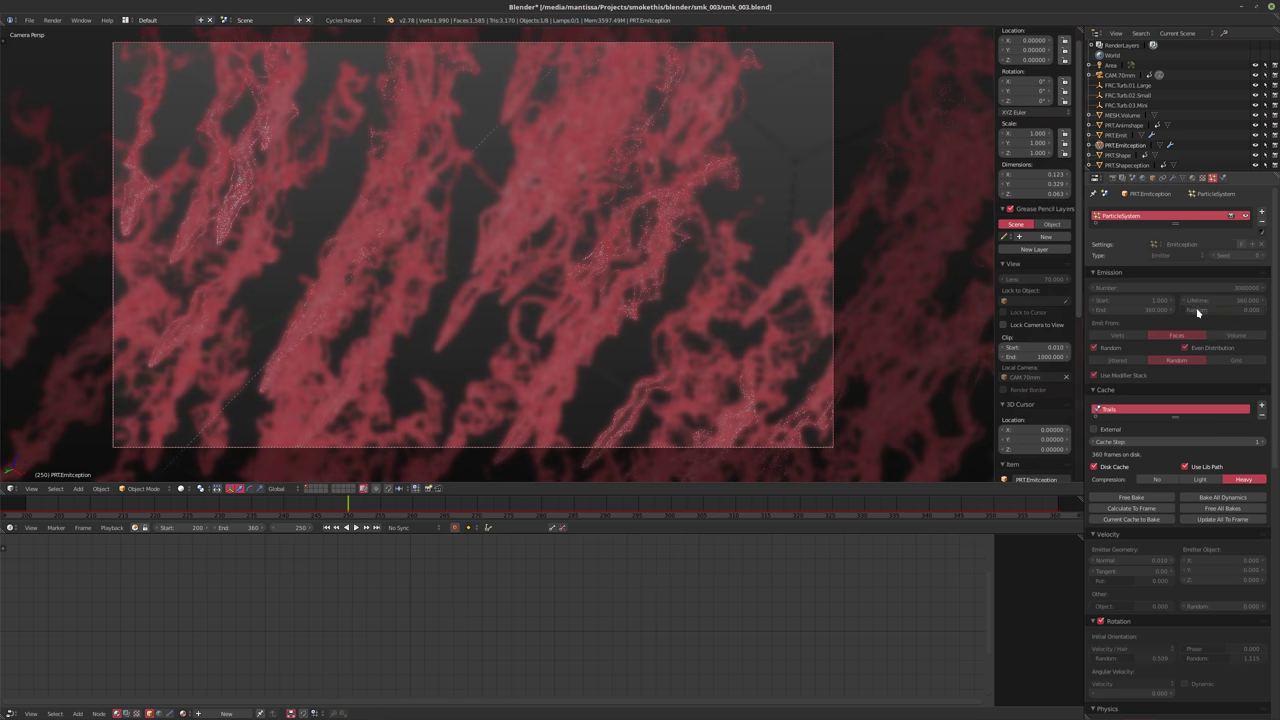
scroll(1155, 601, "down", 5)
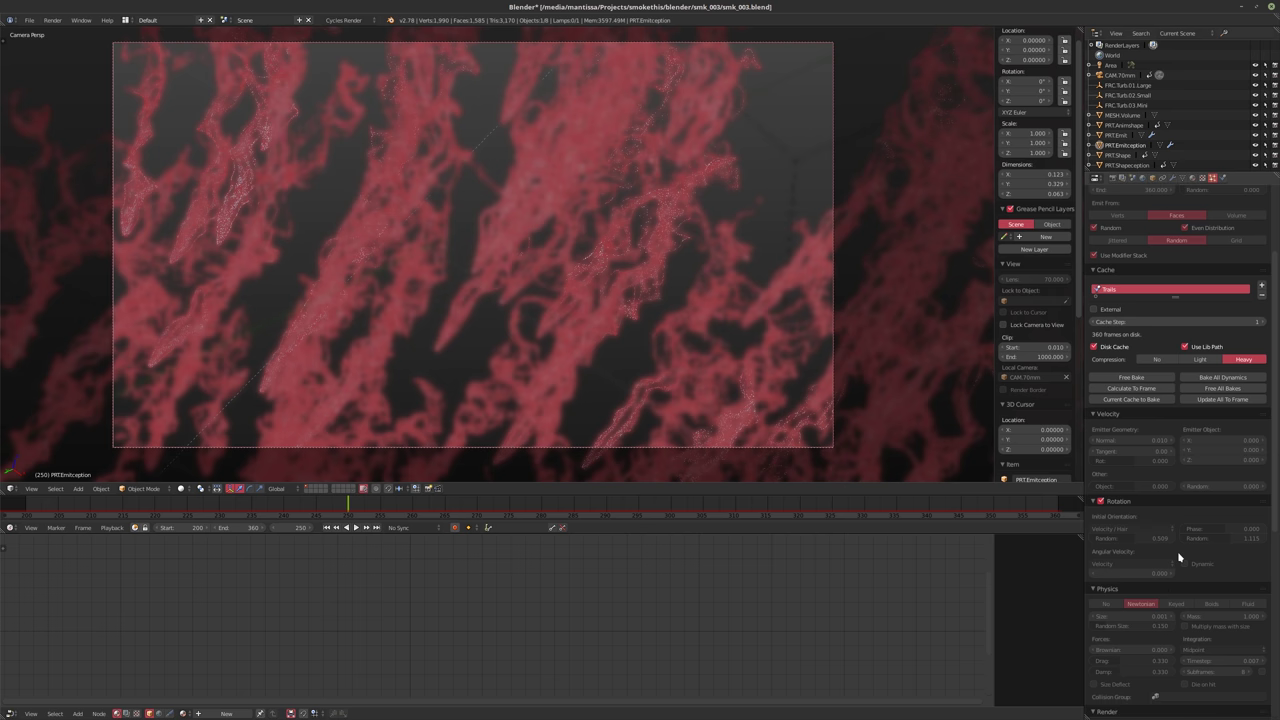
scroll(1179, 557, "down", 4)
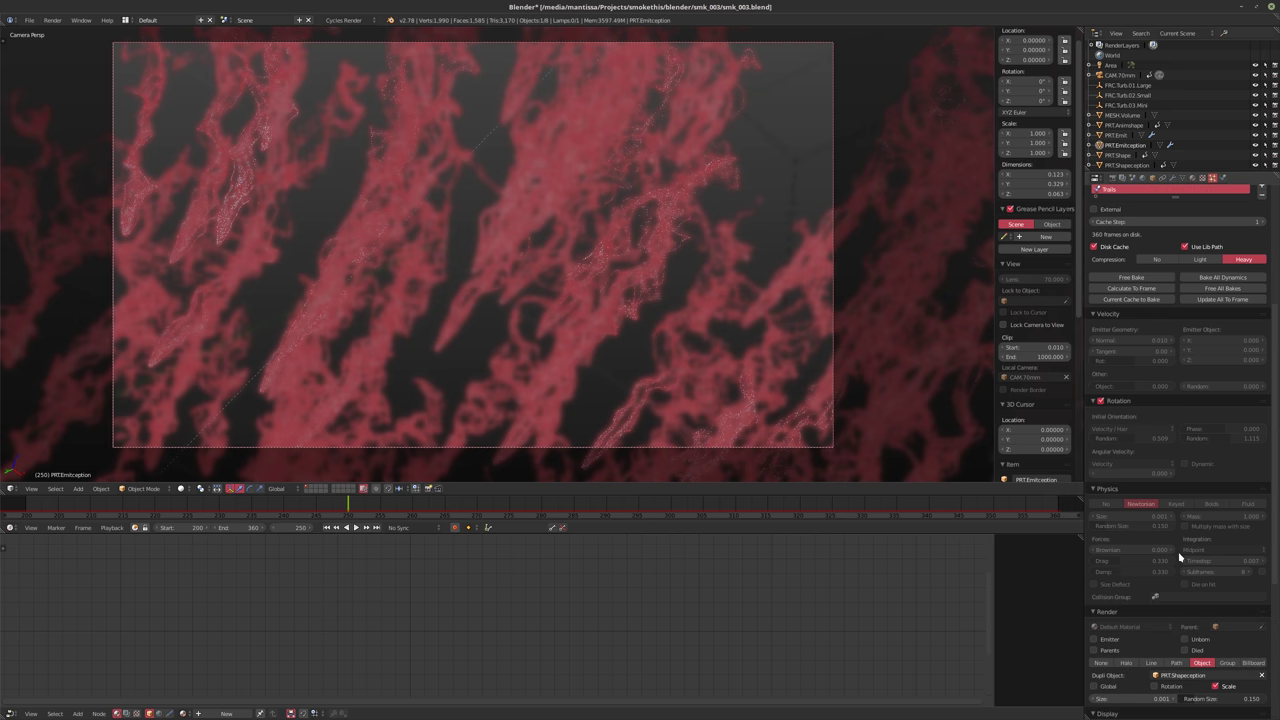
scroll(1179, 557, "down", 9)
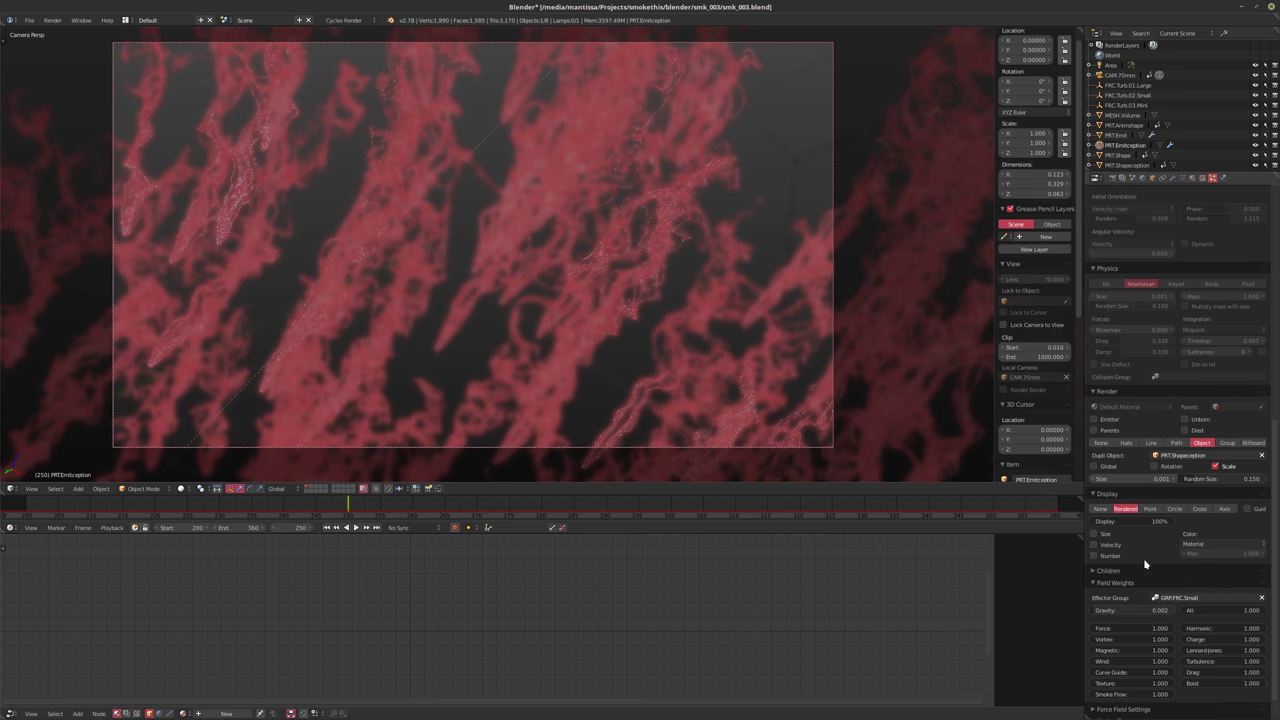
left_click(1123, 524)
type("10")
key("Return")
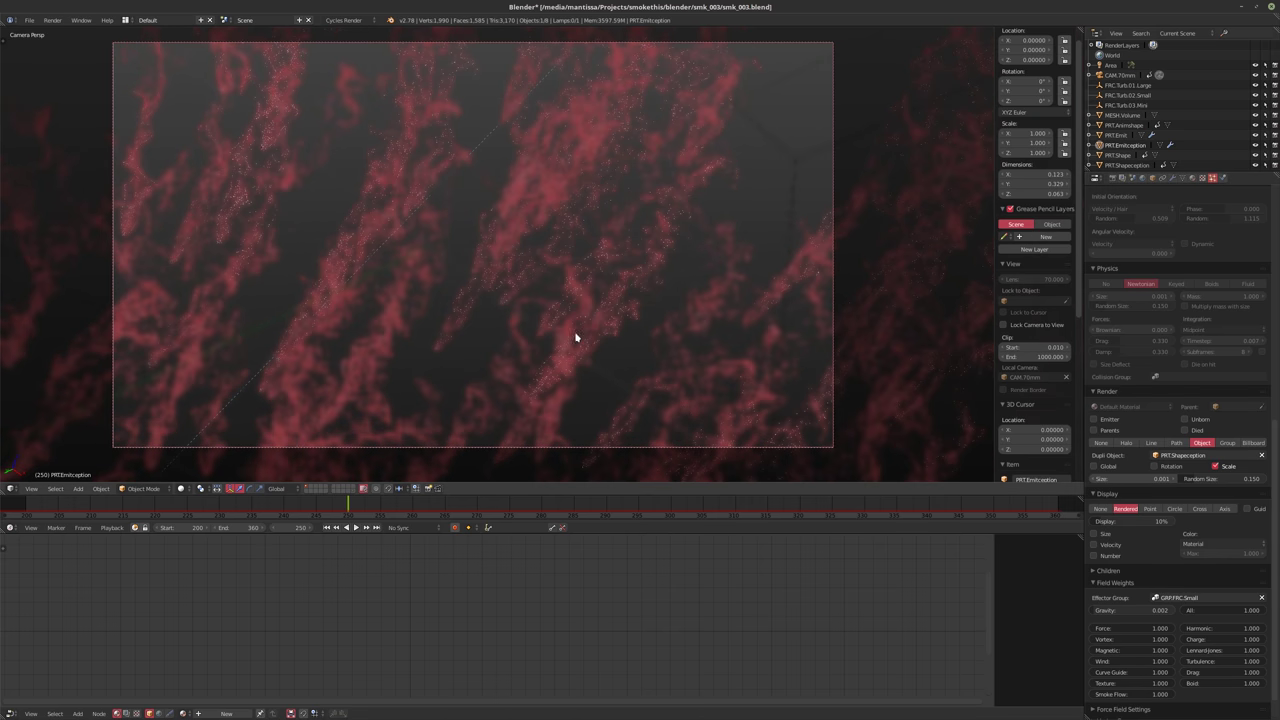
Change the Emission color of the PRT.Shape material to a saturated red, checking it in the rendered preview
left_click(1118, 155)
scroll(497, 632, "up", 2)
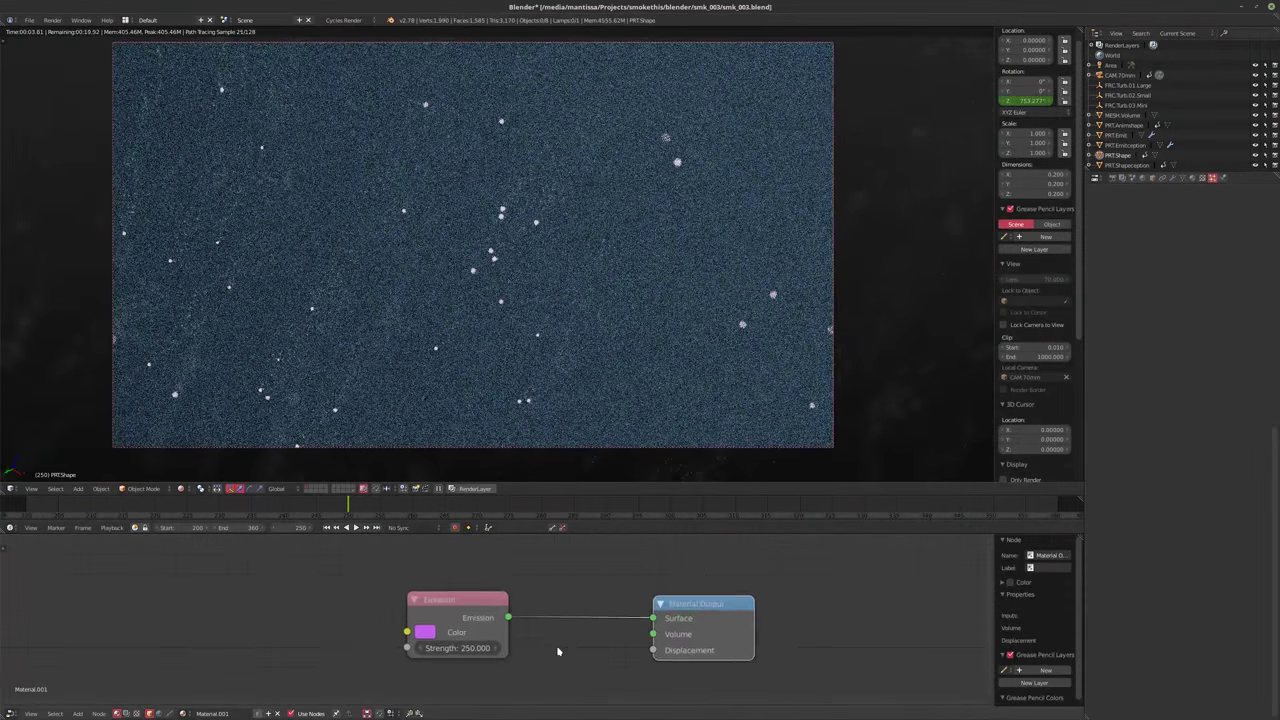
left_click(387, 629)
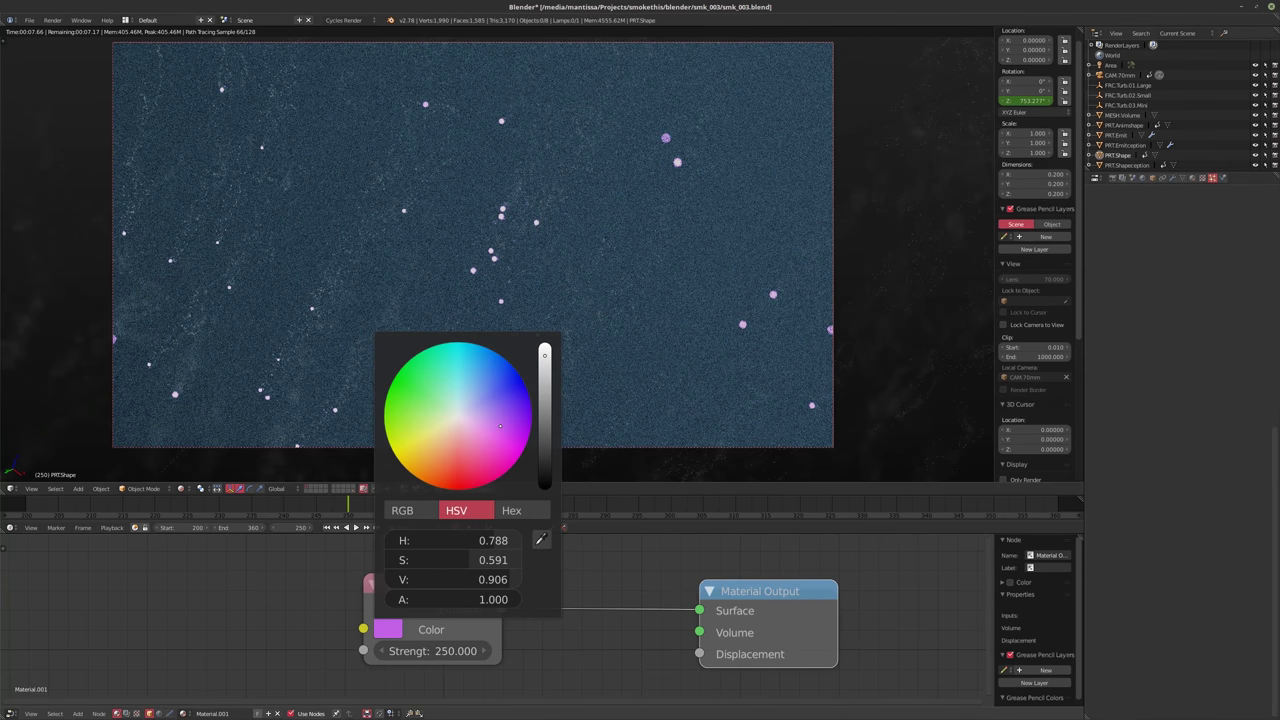
left_click_drag(500, 426, 483, 449)
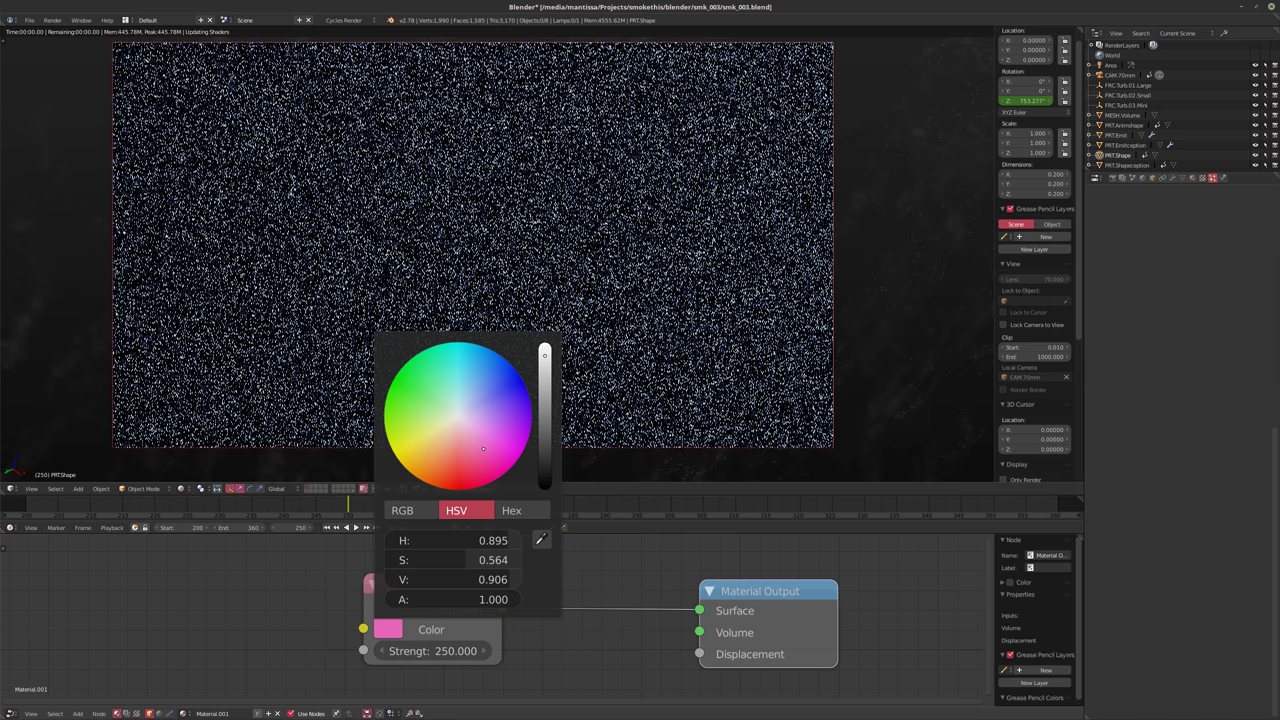
left_click_drag(483, 449, 453, 450)
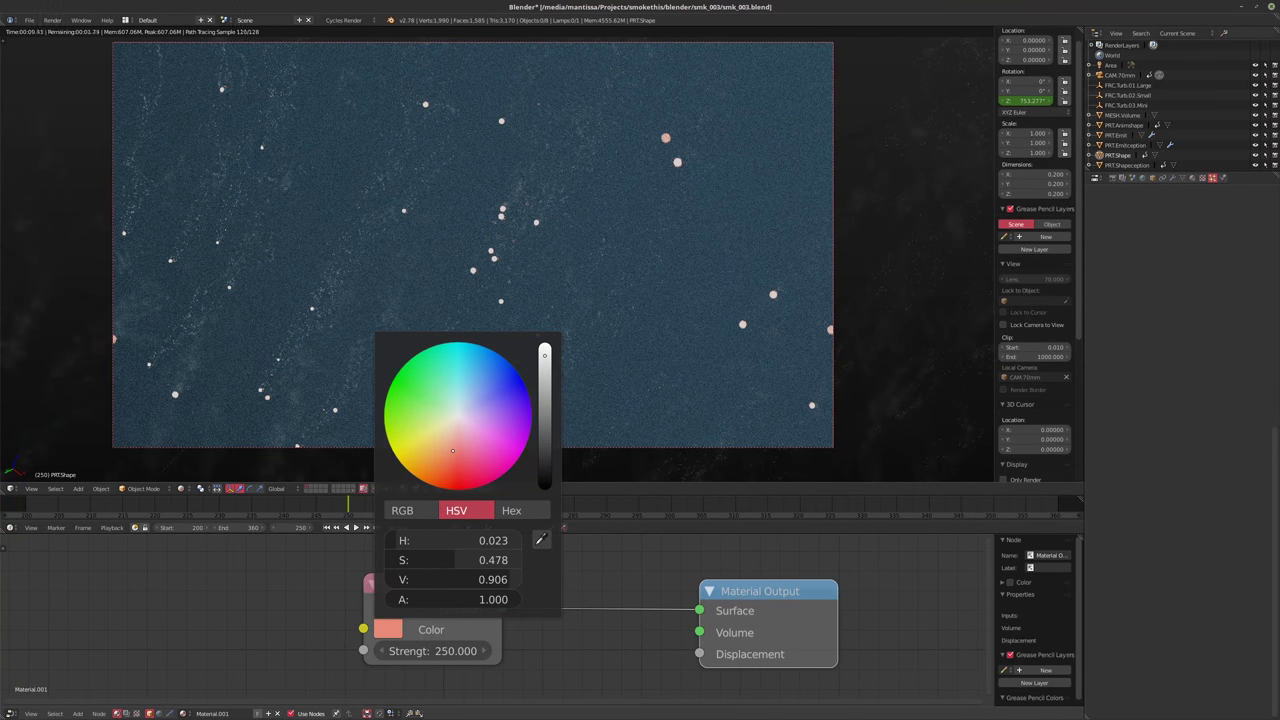
left_click_drag(452, 451, 460, 474)
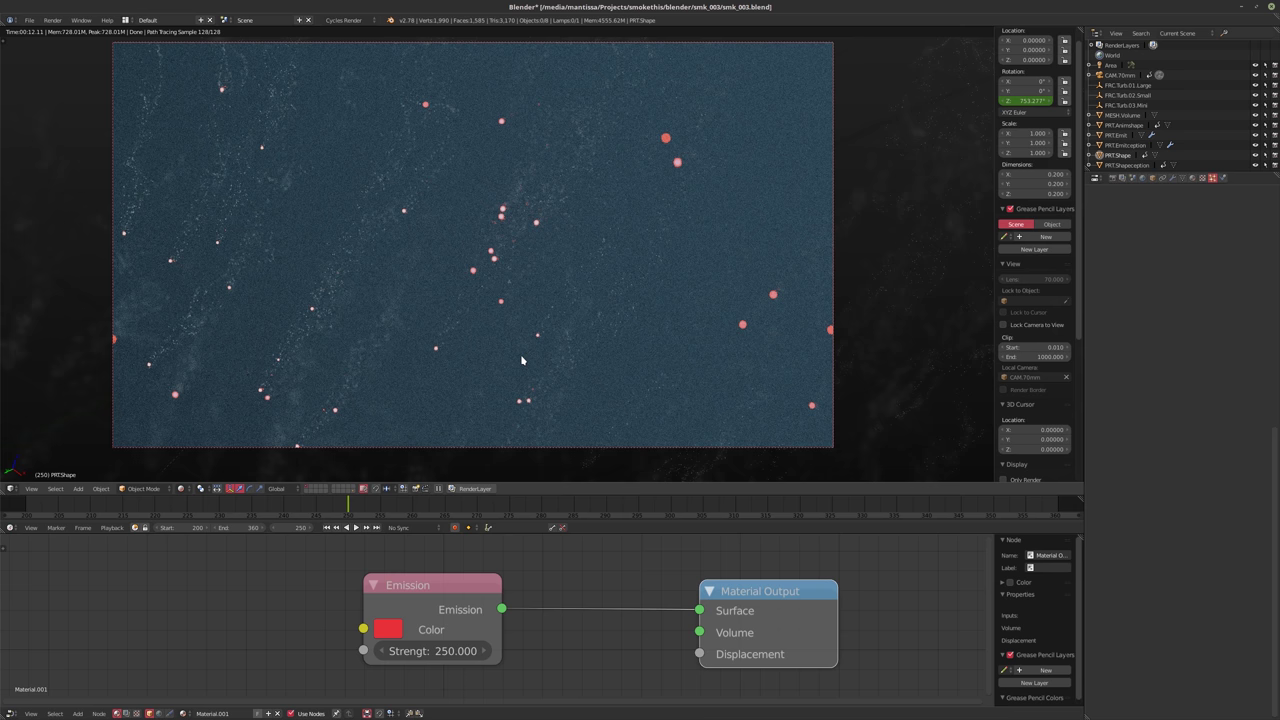
Leave the rendered preview and save over smk_003.blend
key("shift+z")
key("ctrl+s")
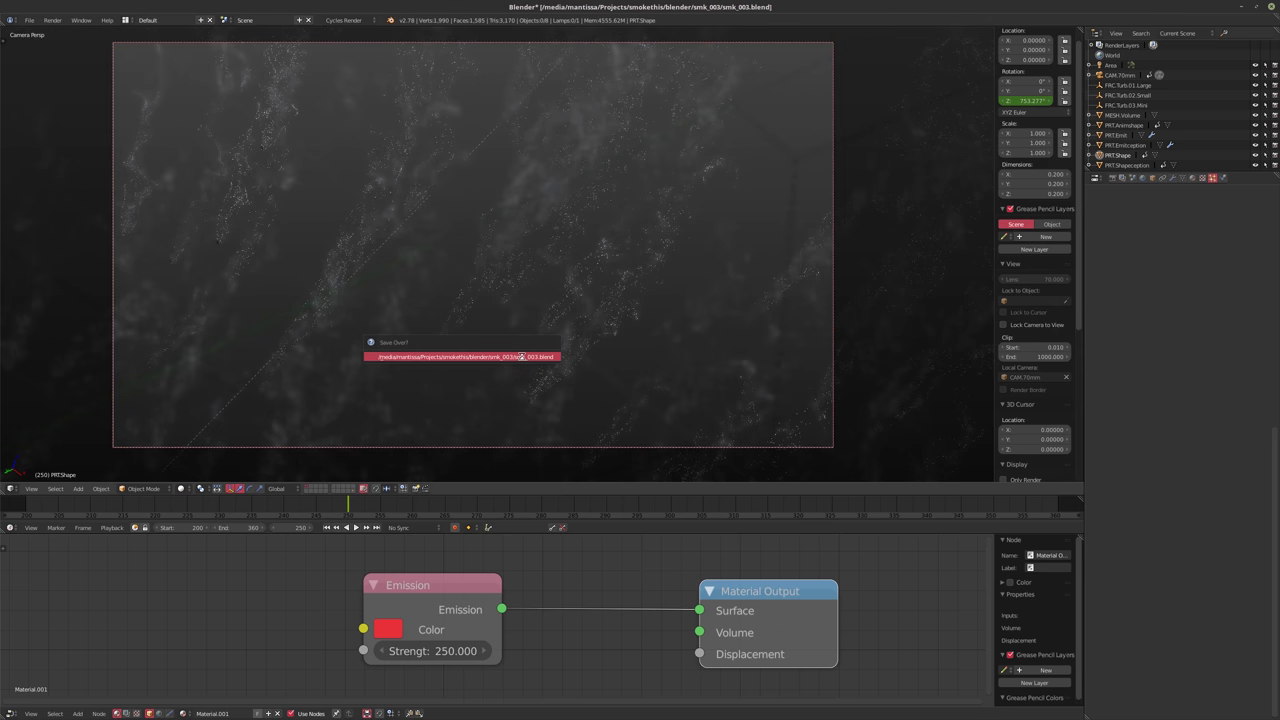
key("Return")
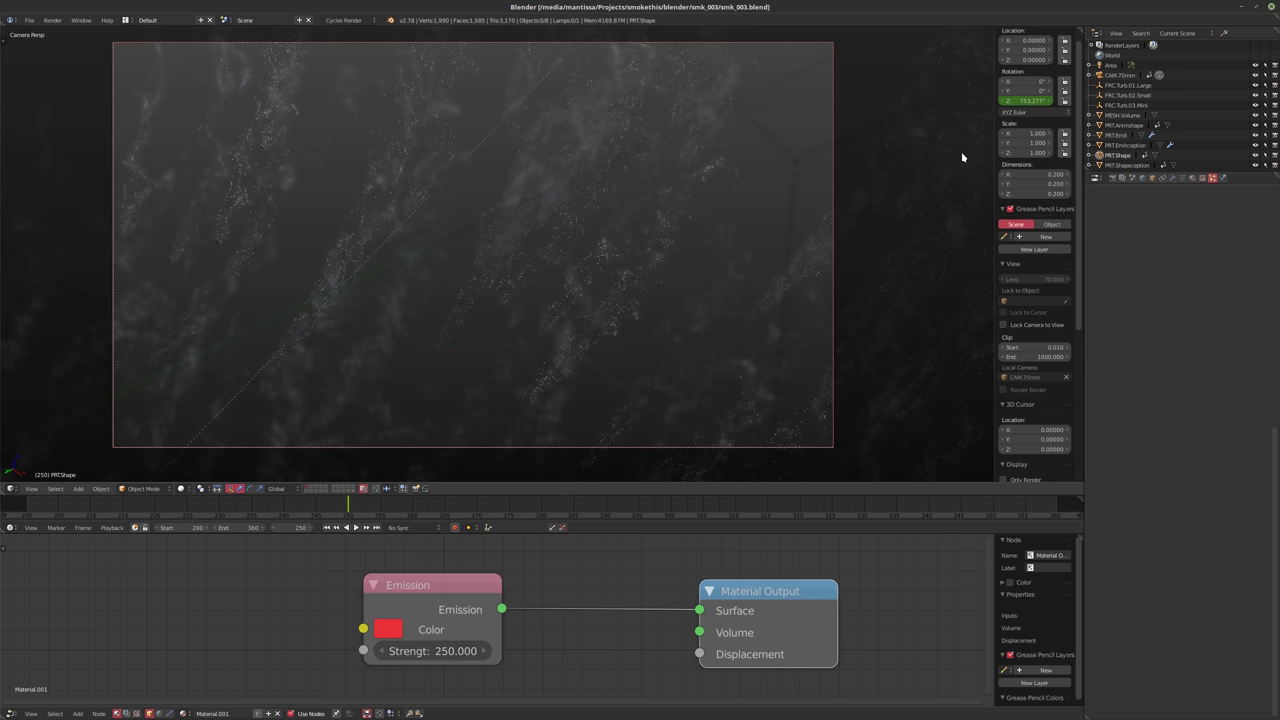
Set the depth of field aperture radius size of CAM.70mm to 0.001
left_click(1120, 76)
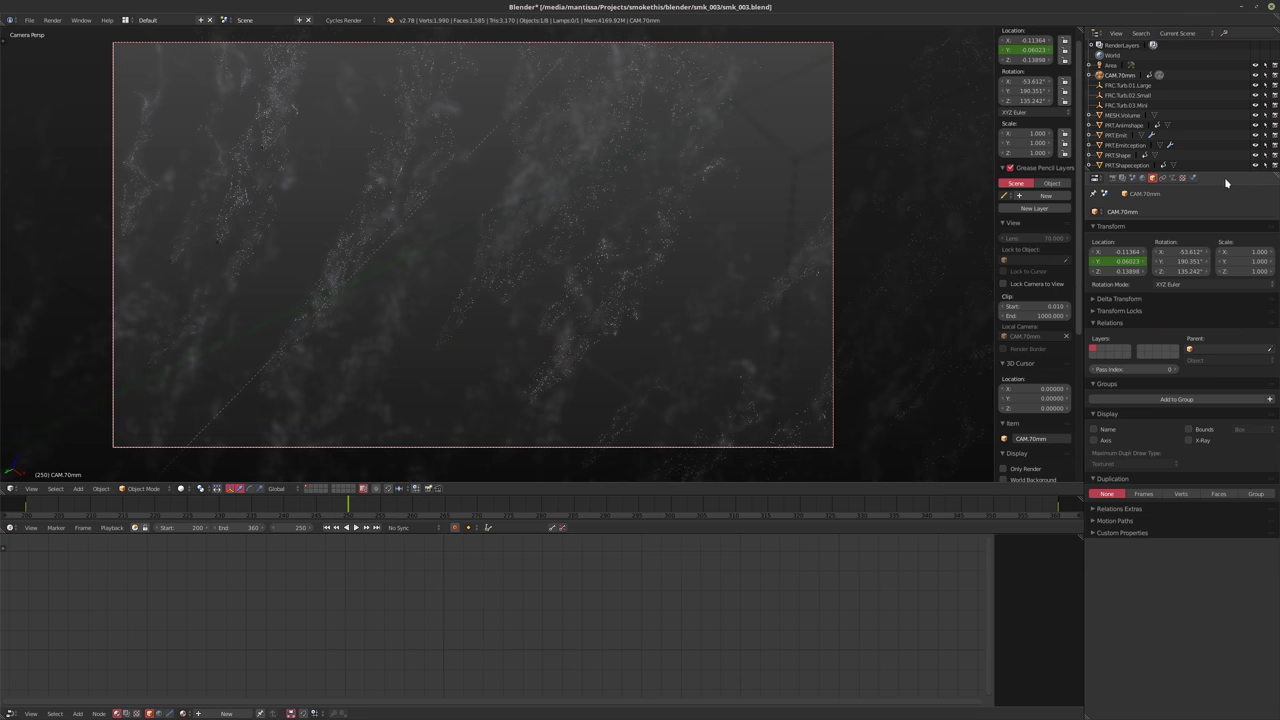
left_click(1192, 178)
left_click(1172, 178)
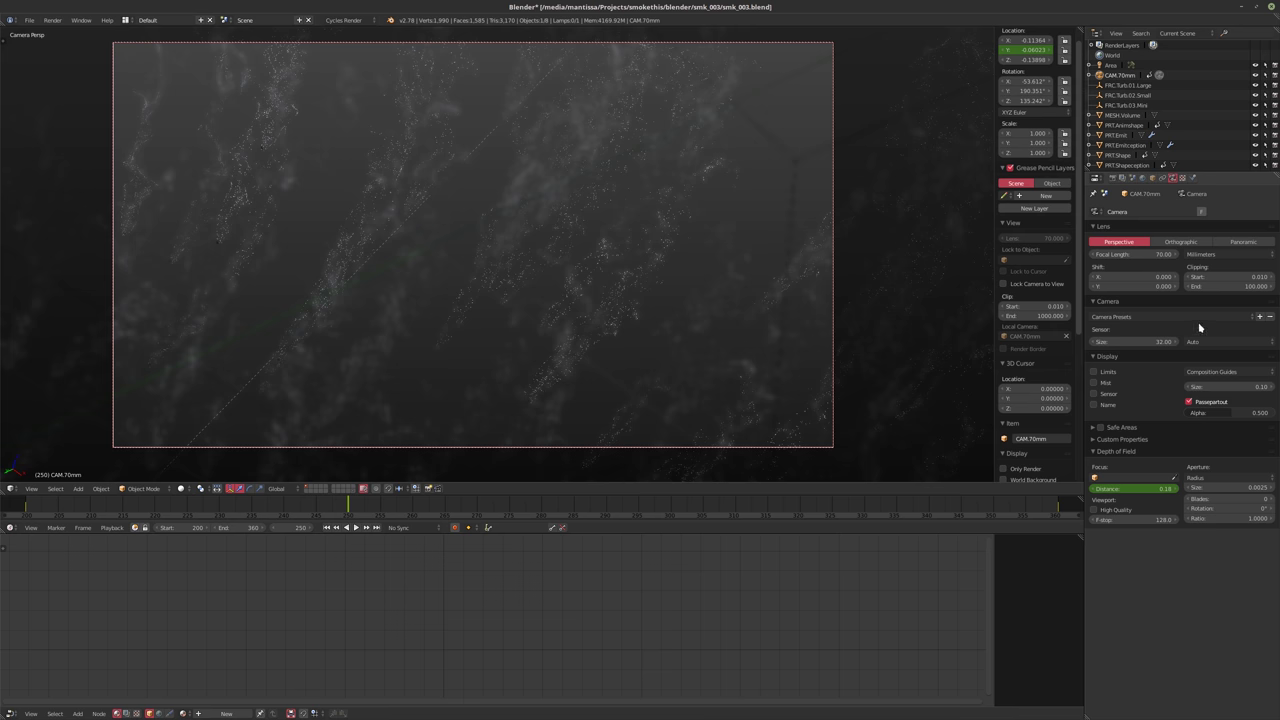
left_click(1212, 487)
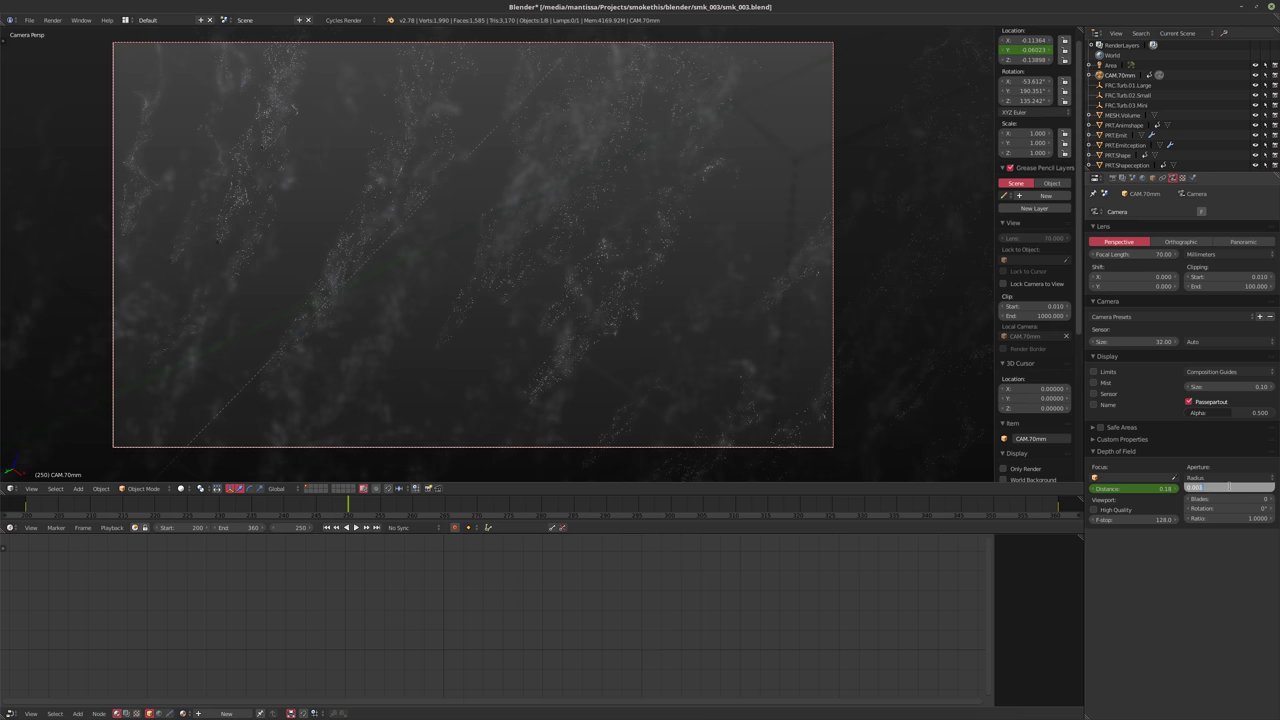
type("0.001")
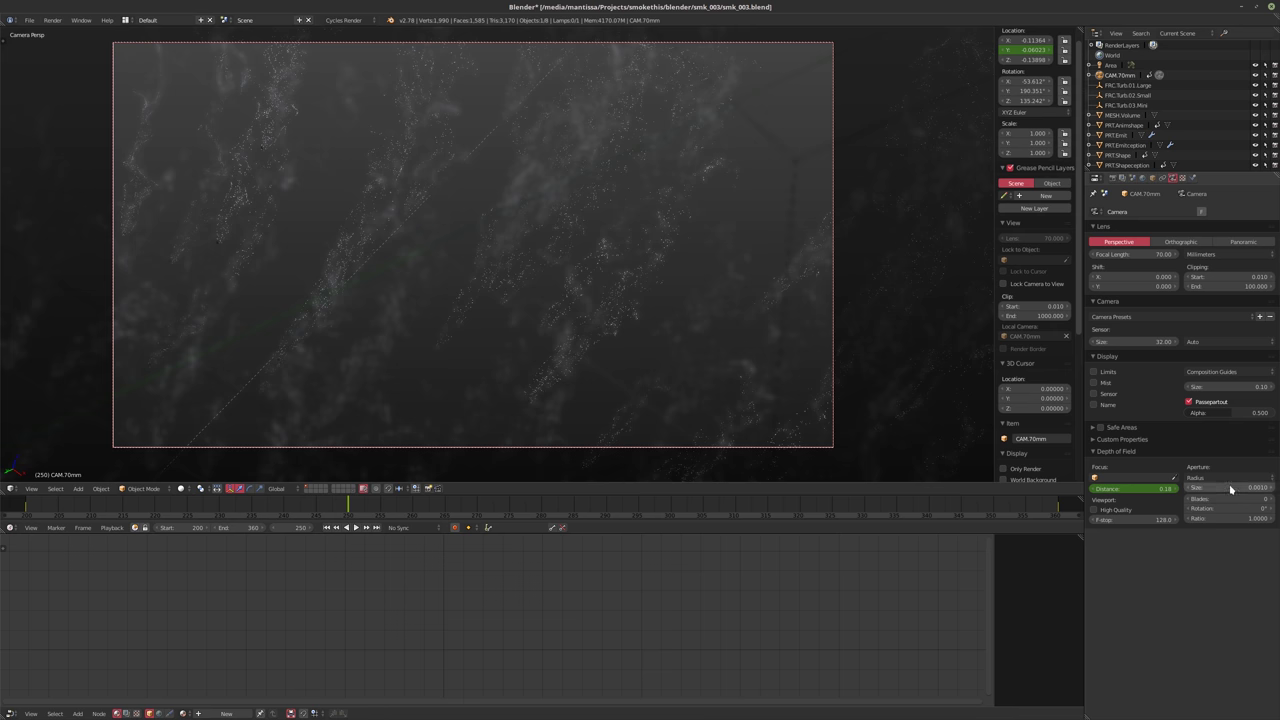
key("Return")
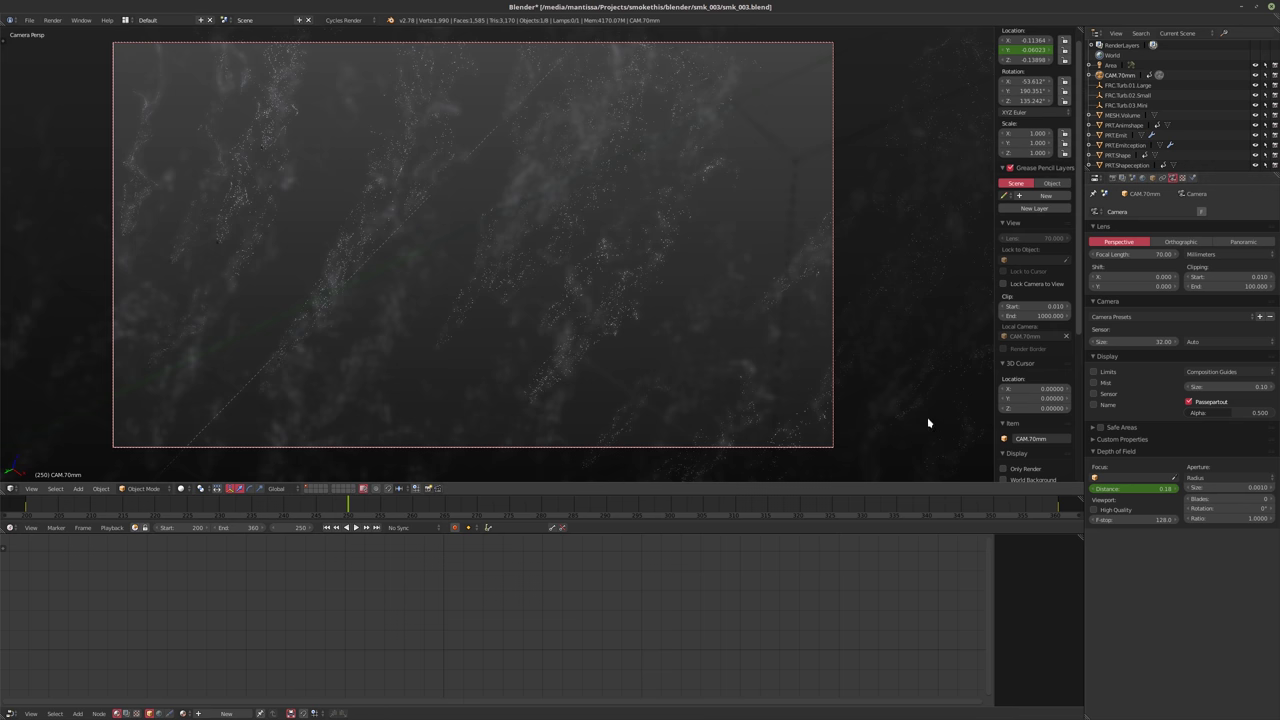
Set the camera's depth of field aperture ratio to 1.66
left_click(1218, 519)
type("1.66")
key("Return")
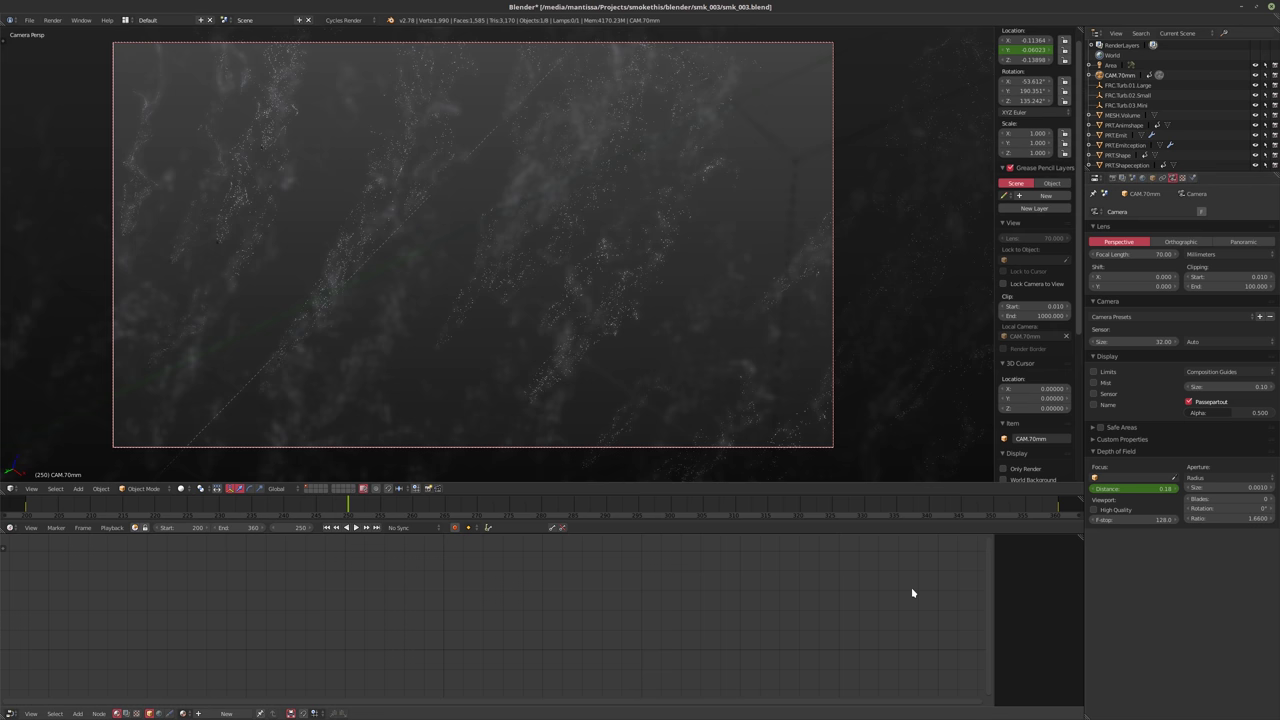
left_click(1210, 519)
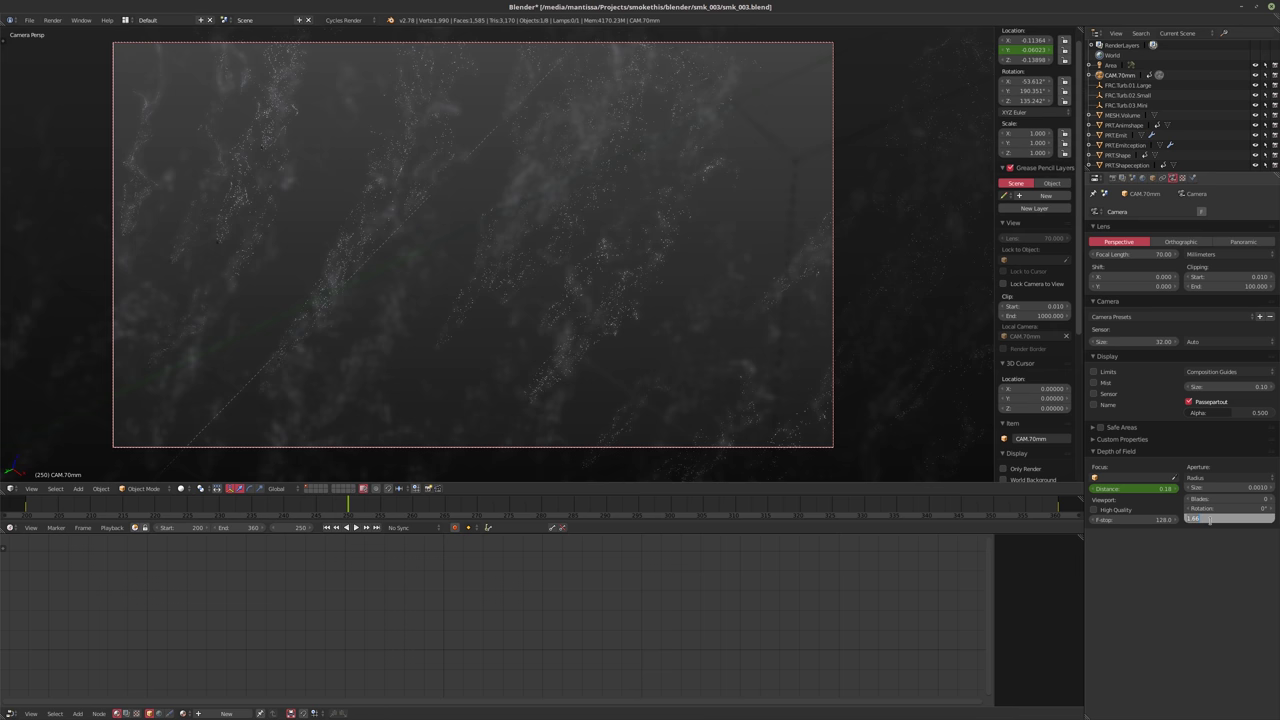
key("Return")
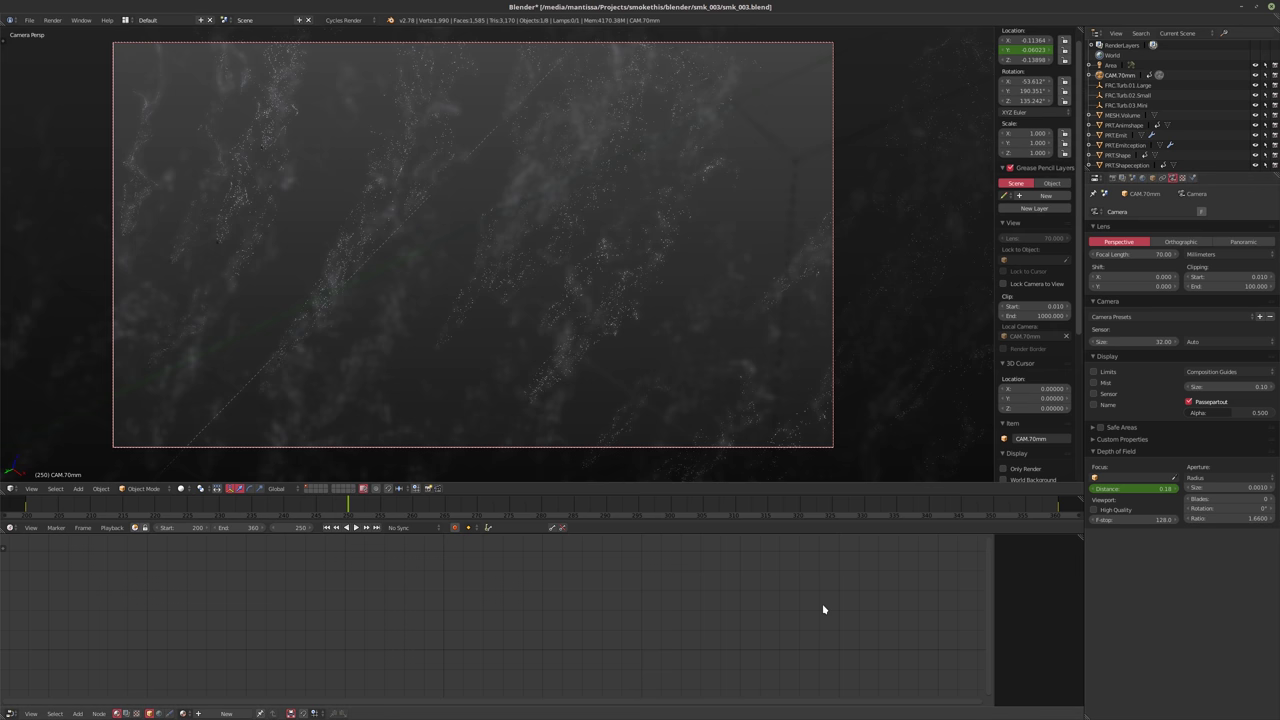
Save over smk_003.blend and test-render frame 250, stopping the render partway
key("ctrl+s")
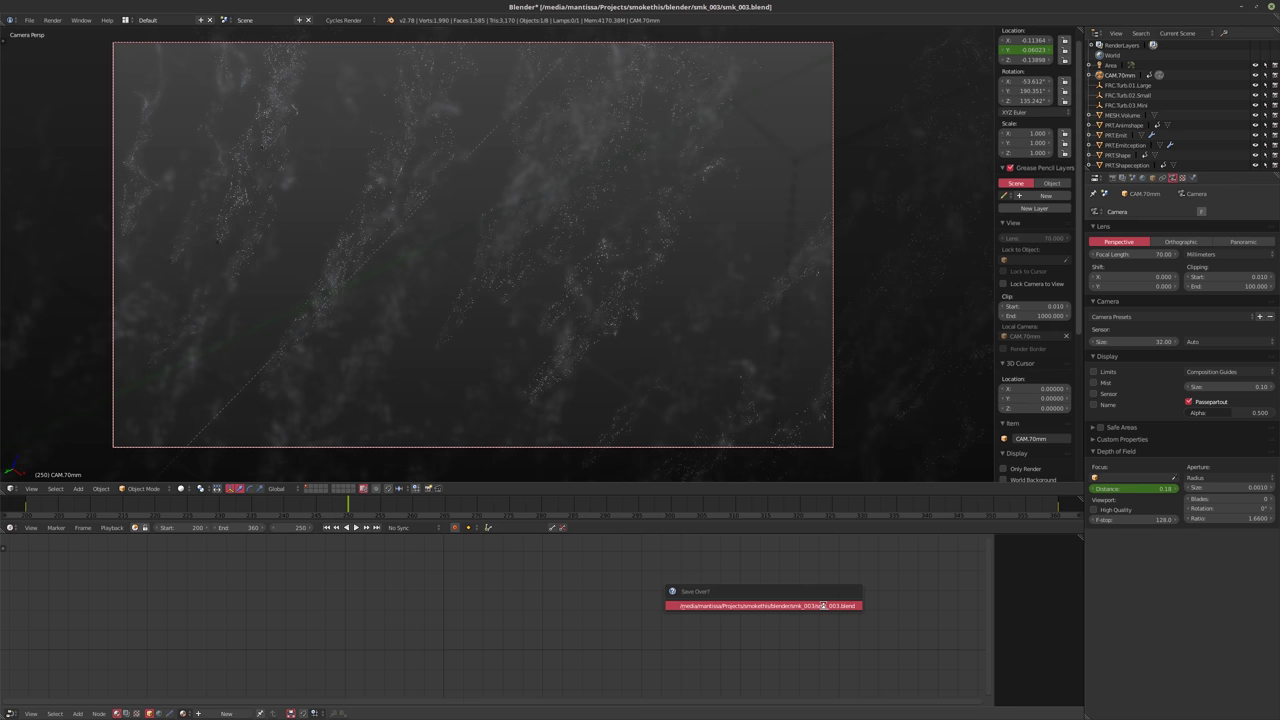
left_click(823, 605)
key("F12")
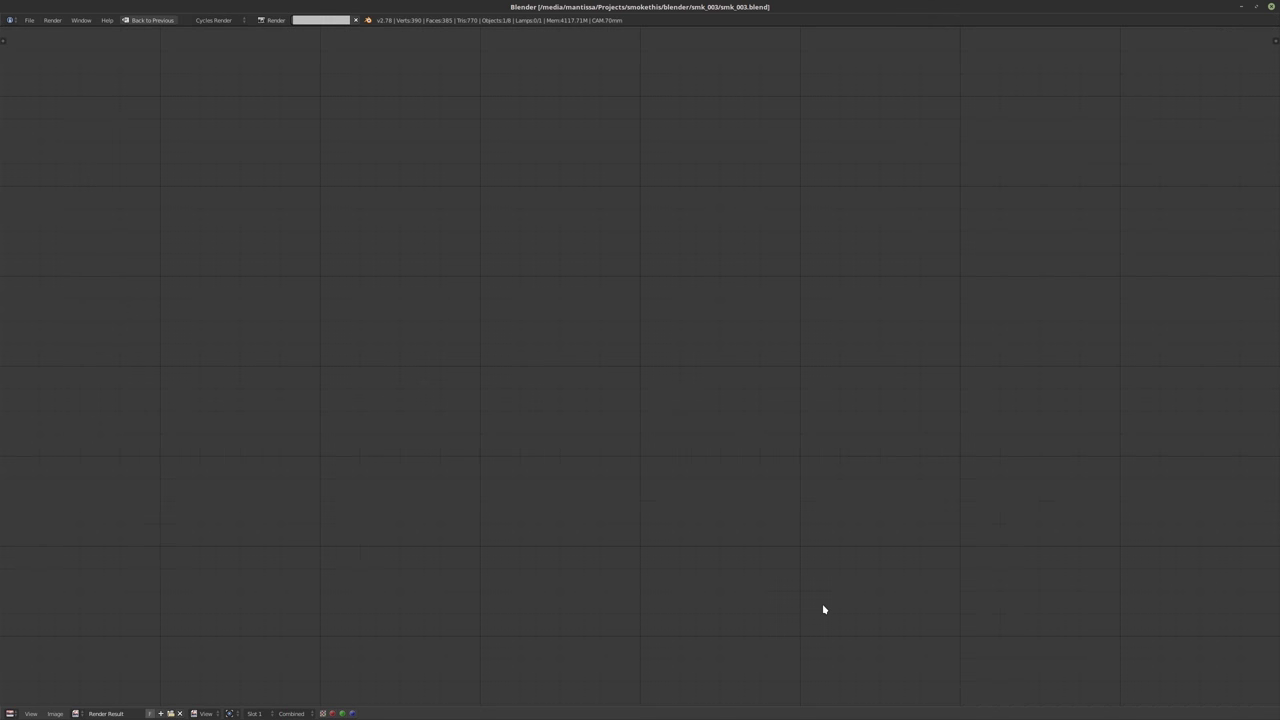
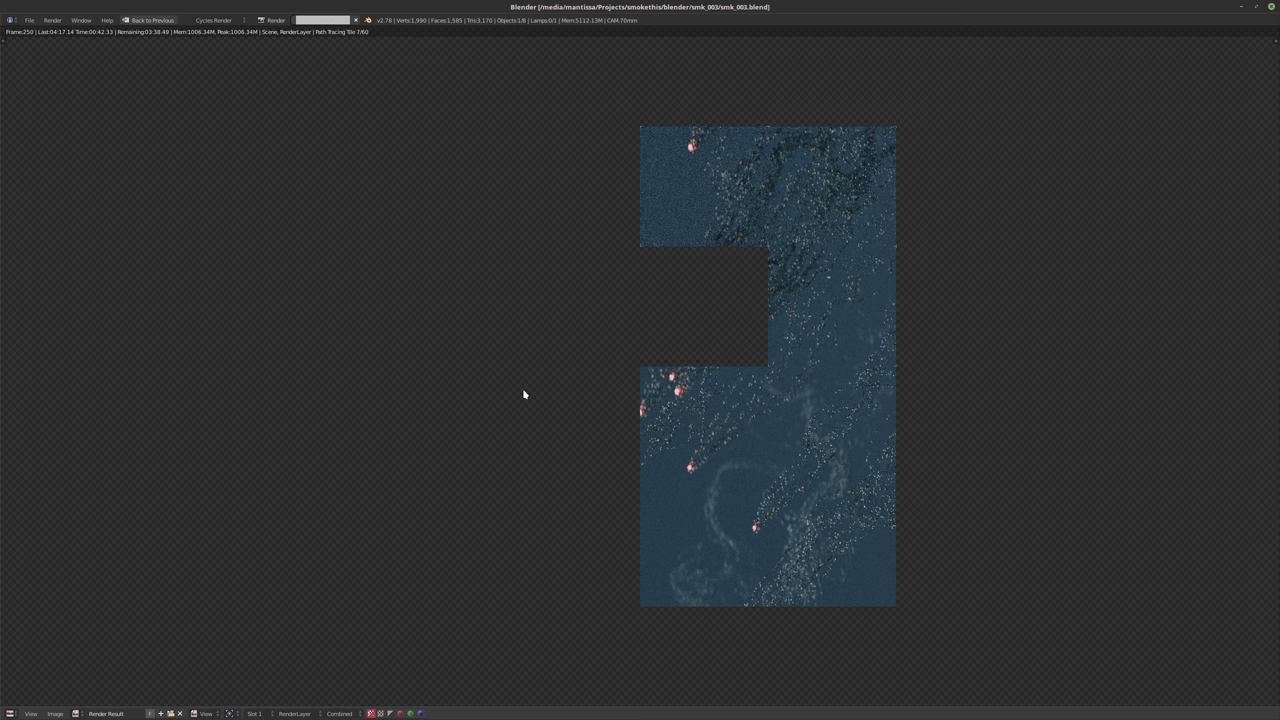
key("Escape")
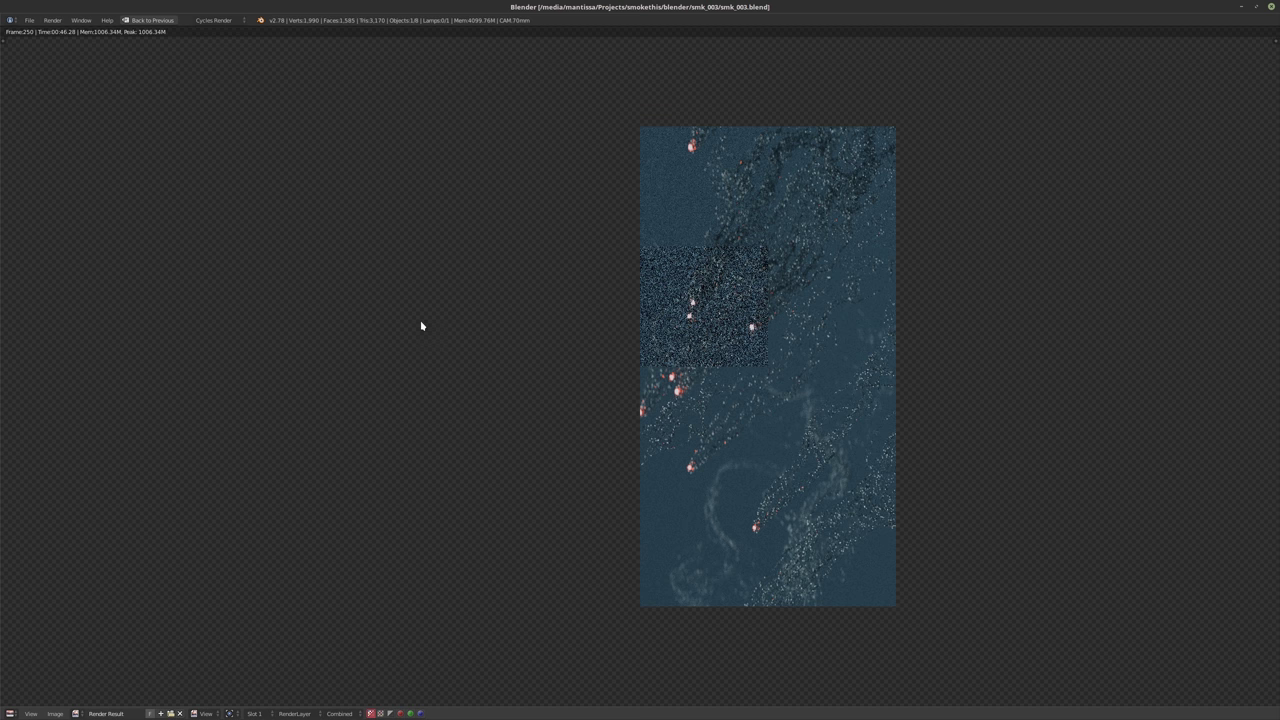
key("Escape")
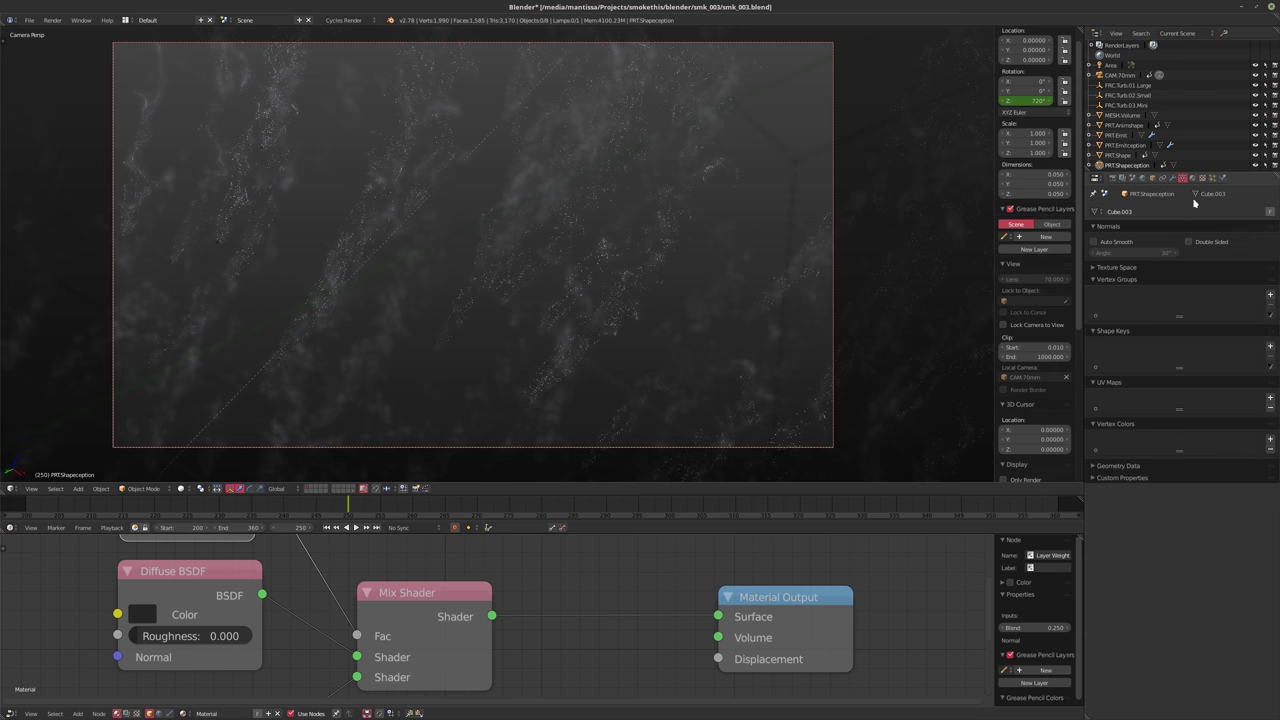
Set the viewport display percentage of PRT.Emitception's particle system to 100%
left_click(1212, 178)
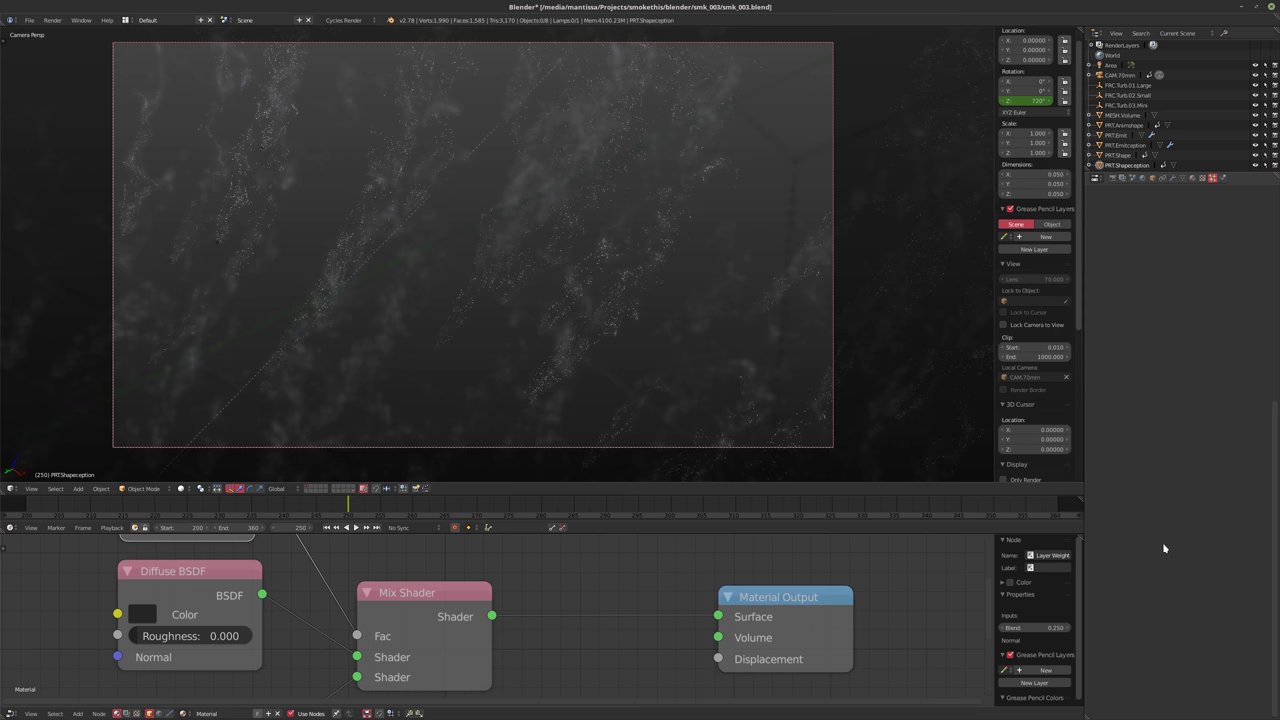
left_click(1126, 147)
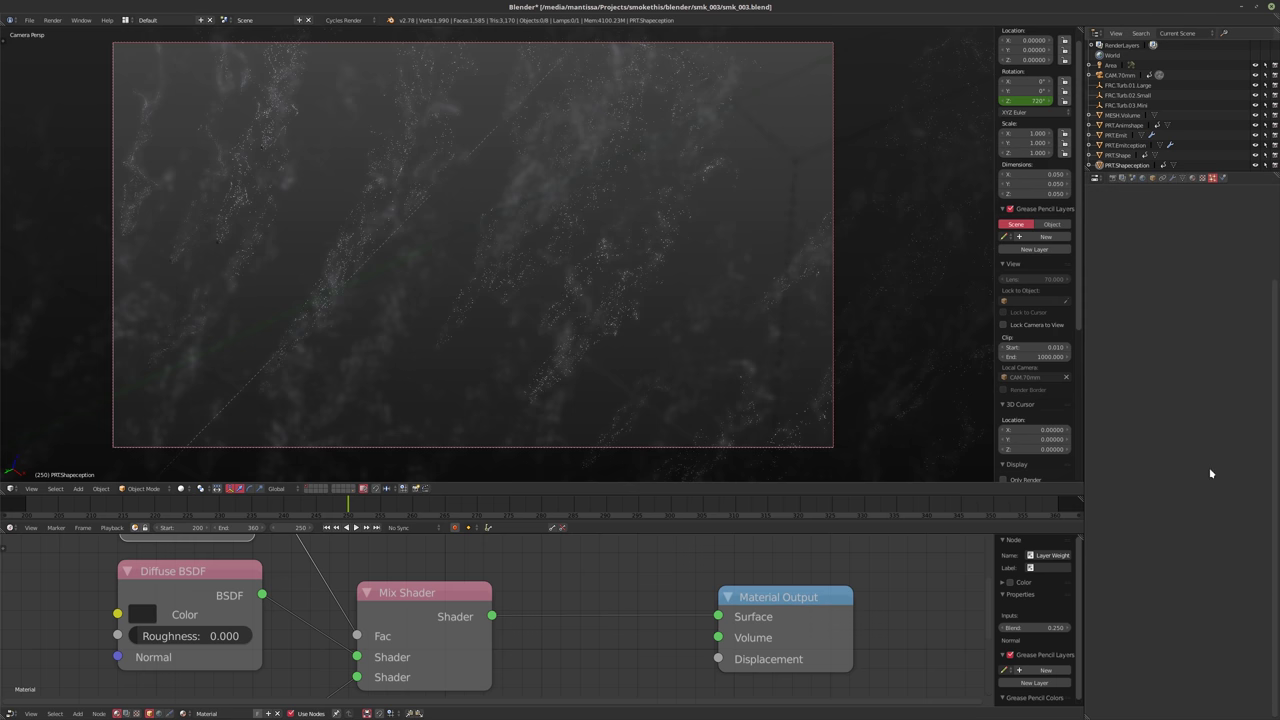
scroll(1173, 490, "down", 1)
scroll(1170, 478, "up", 5)
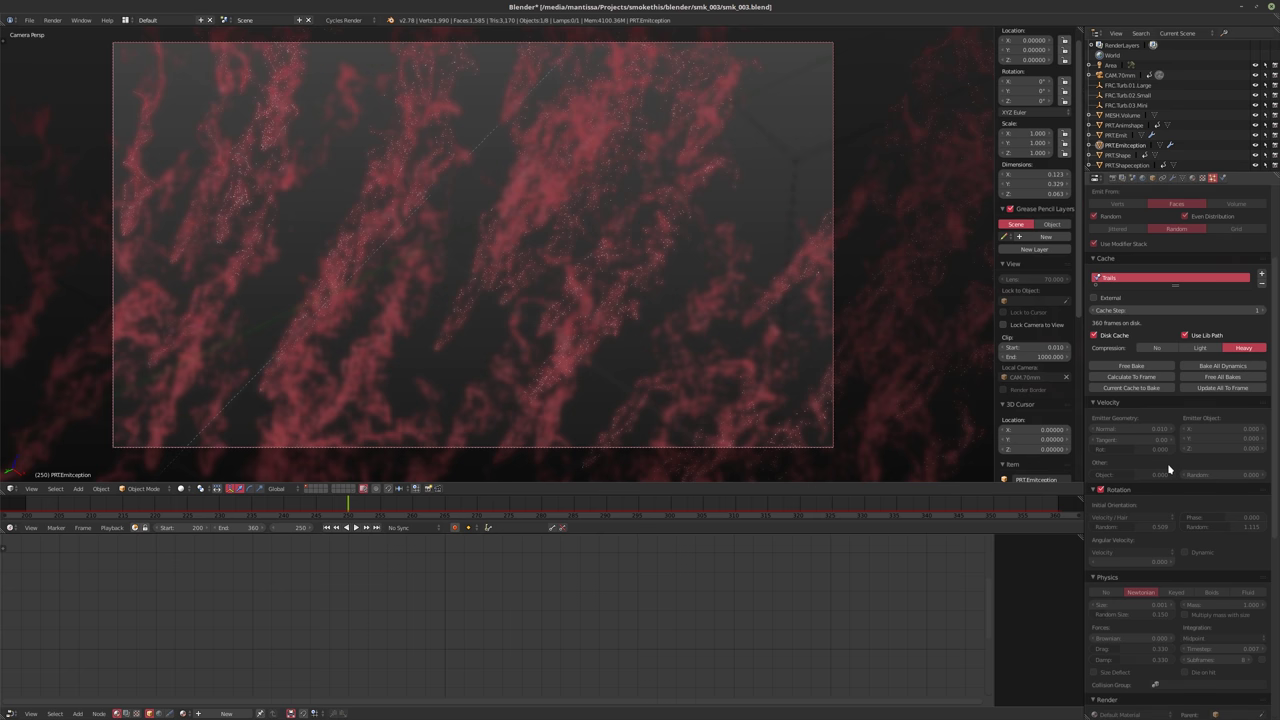
left_click(1246, 219)
scroll(1166, 572, "down", 8)
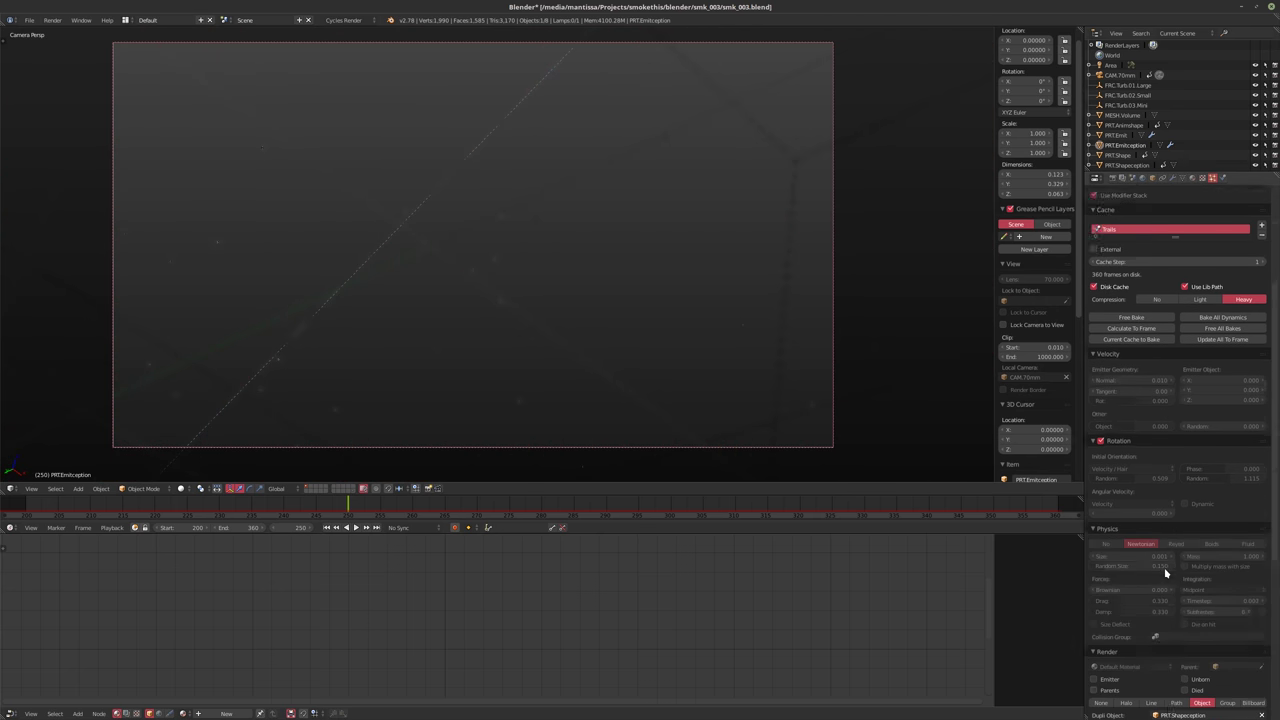
left_click(1135, 622)
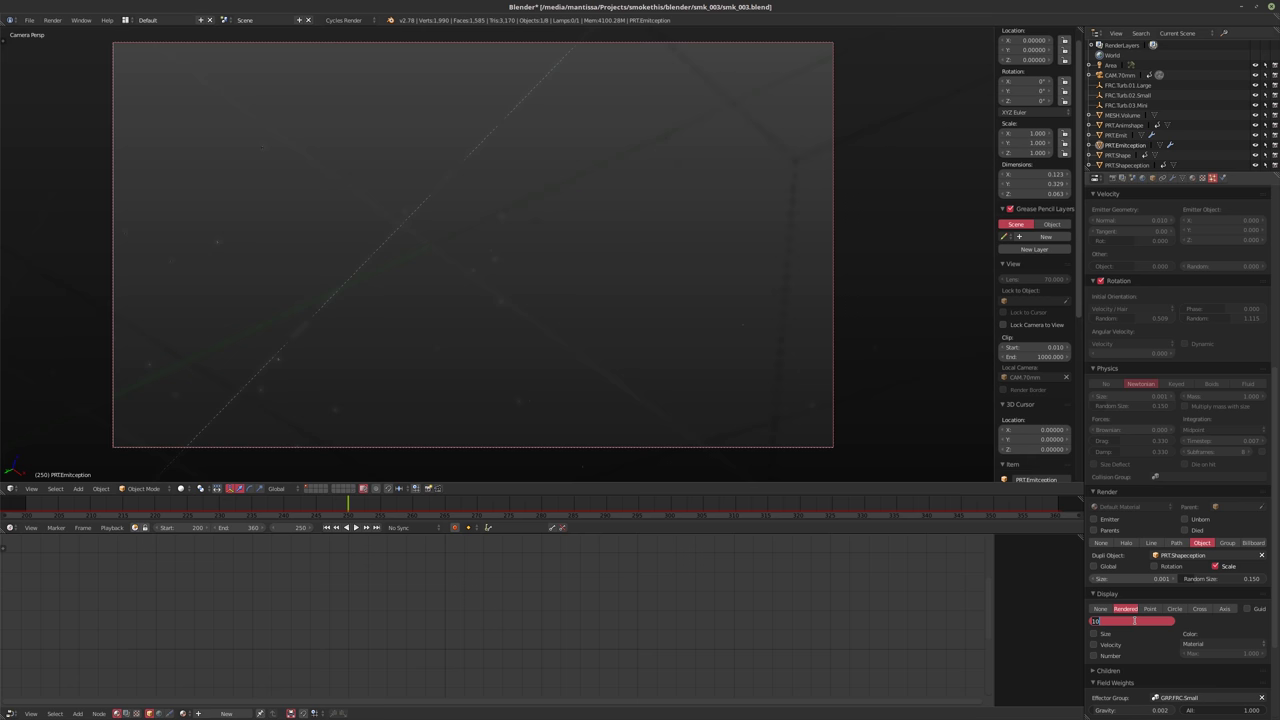
type("100")
key("Return")
scroll(1152, 650, "down", 3)
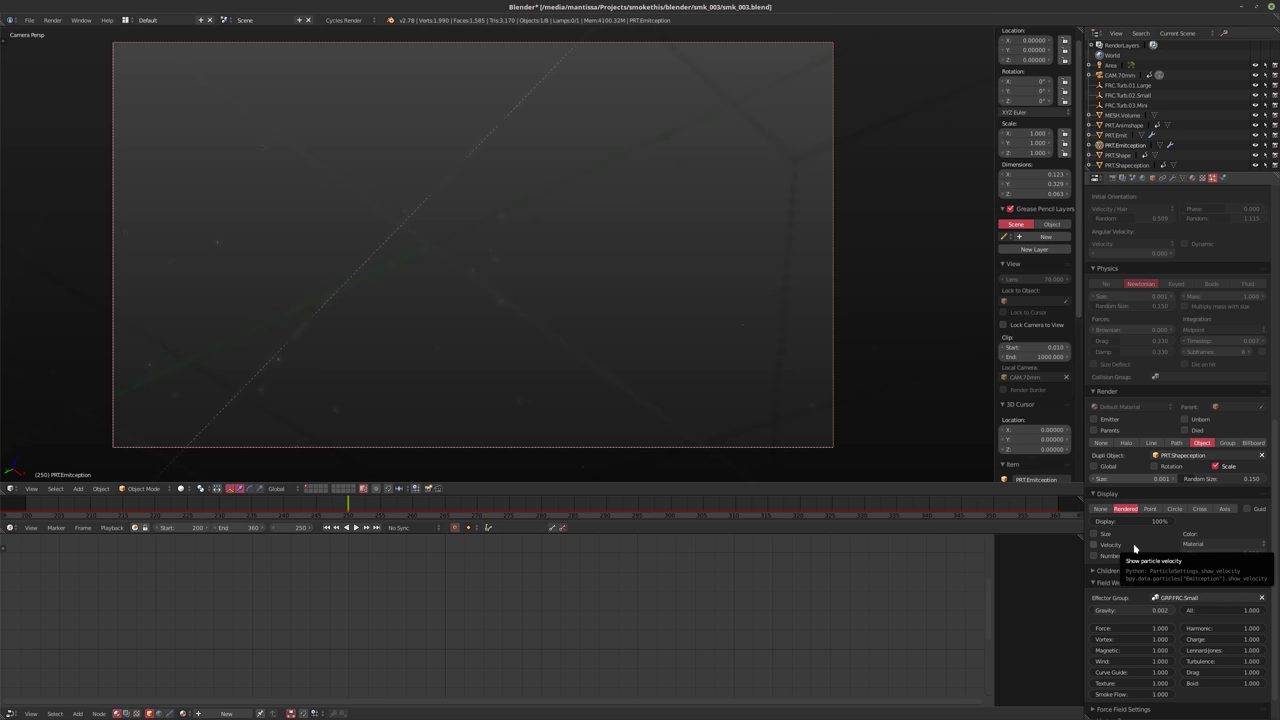
Try a particle render size of 0.002 for PRT.Emitception and restore it to 0.001
left_click(1137, 478)
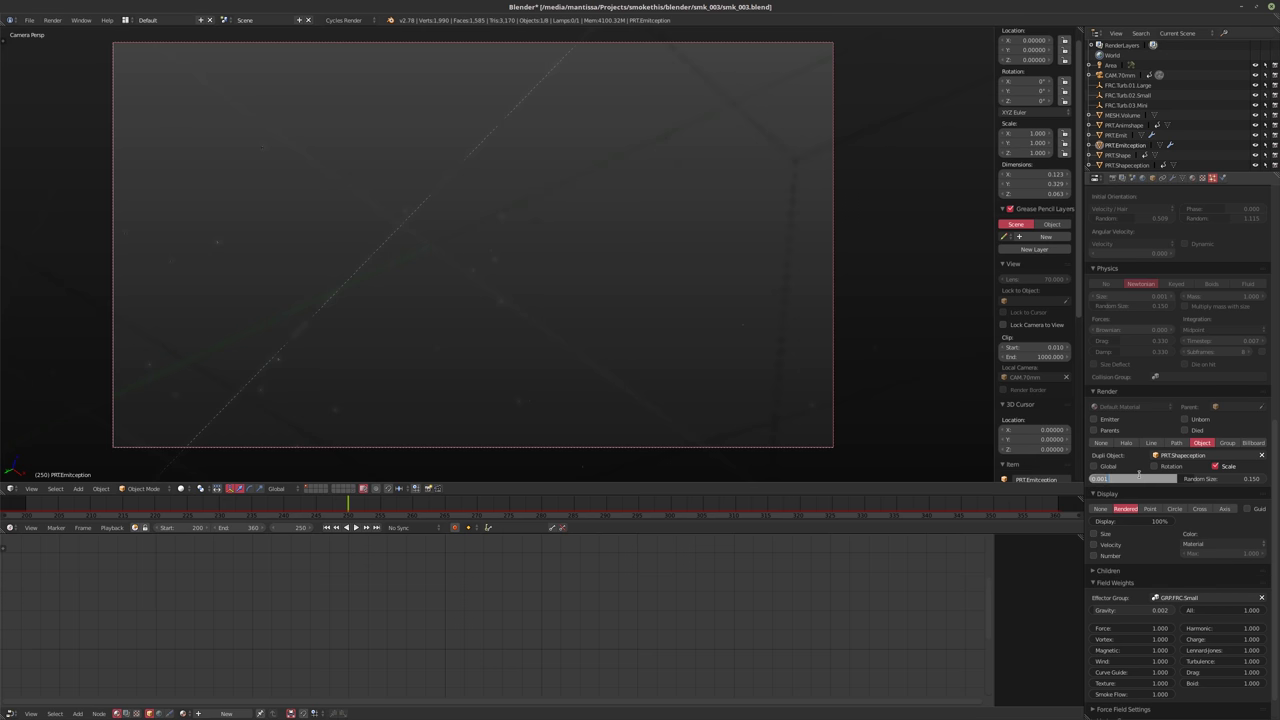
type("0.002")
key("Return")
left_click(1123, 479)
type("0.001")
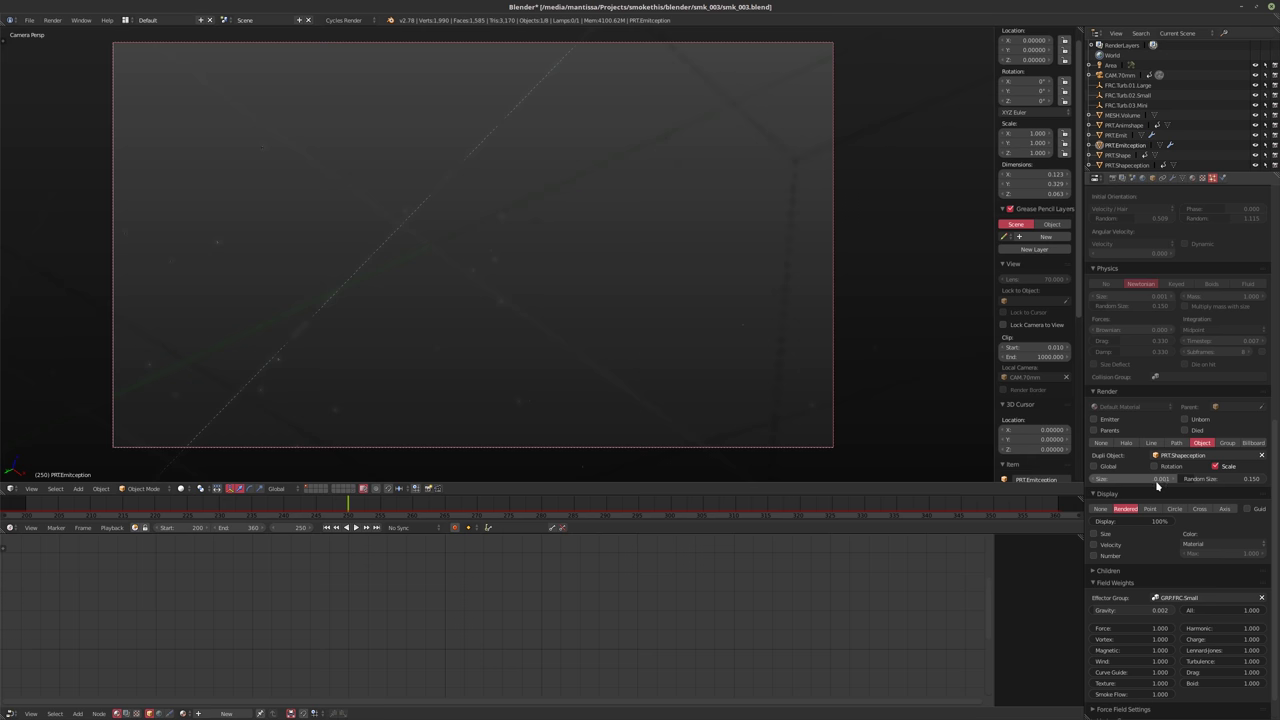
key("Return")
scroll(1162, 420, "down", 1)
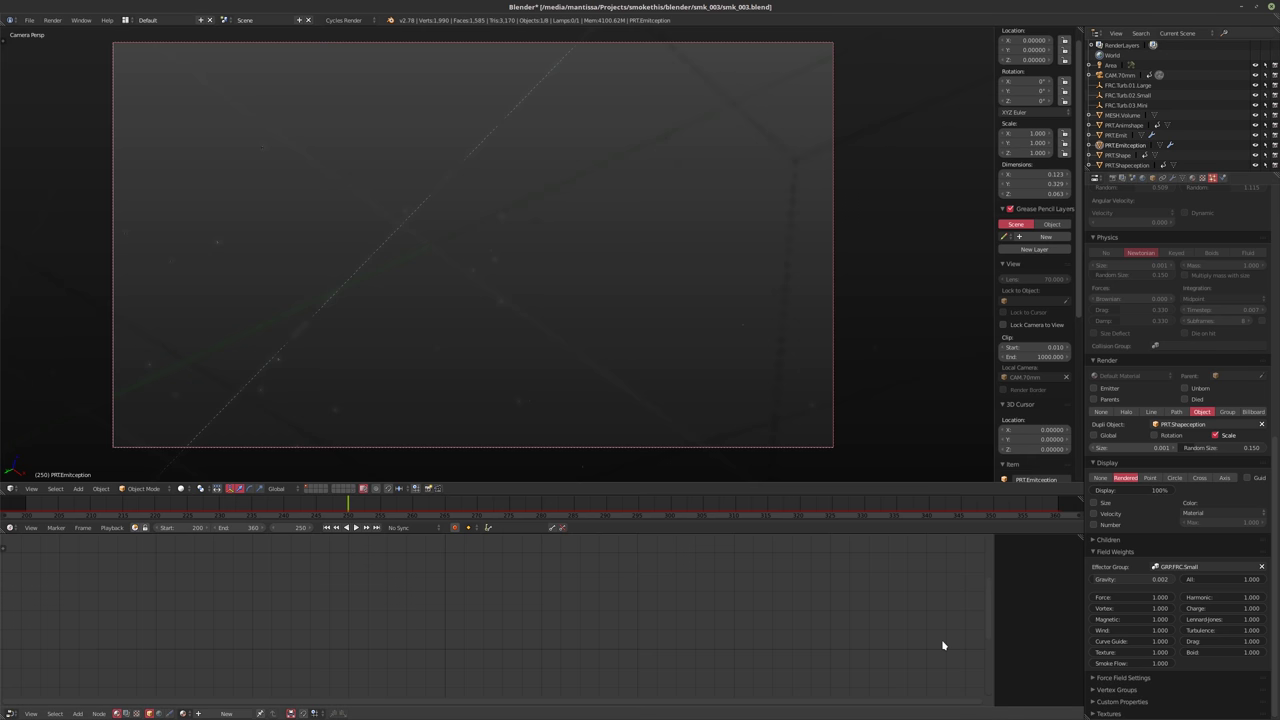
Set the depth of field aperture radius size of CAM.70mm to 0.0005
left_click(1117, 75)
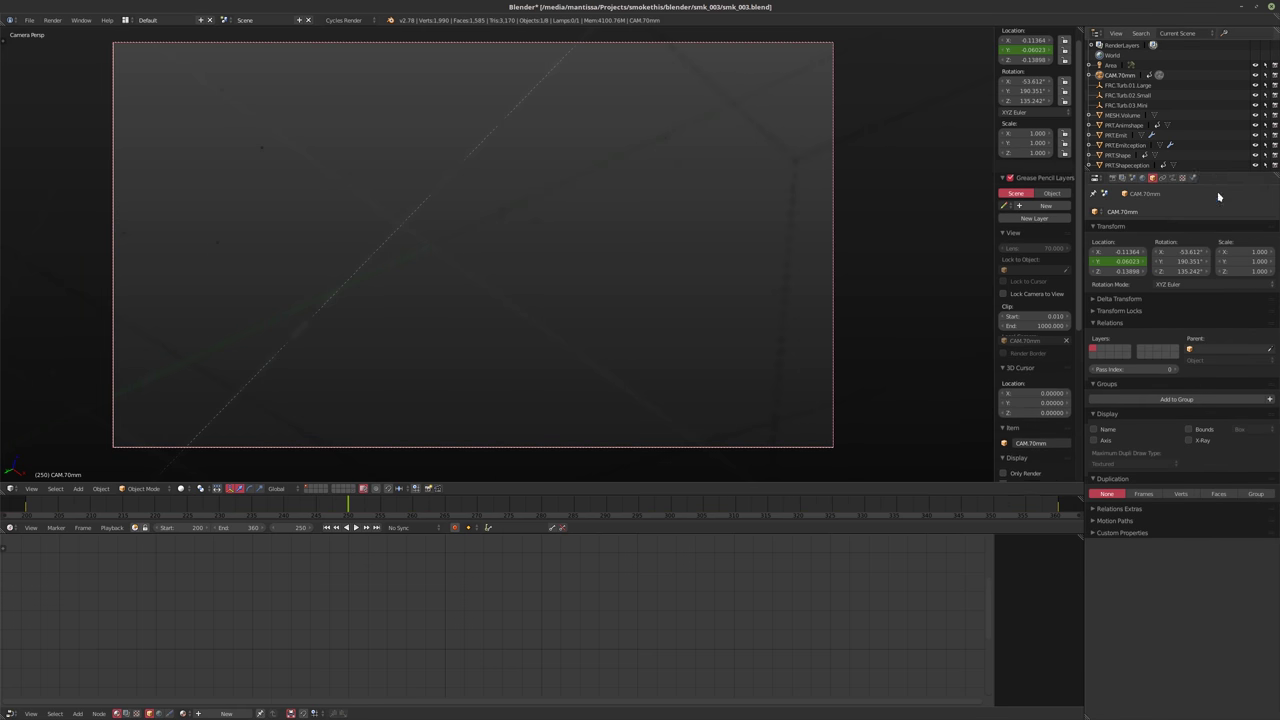
left_click(1183, 177)
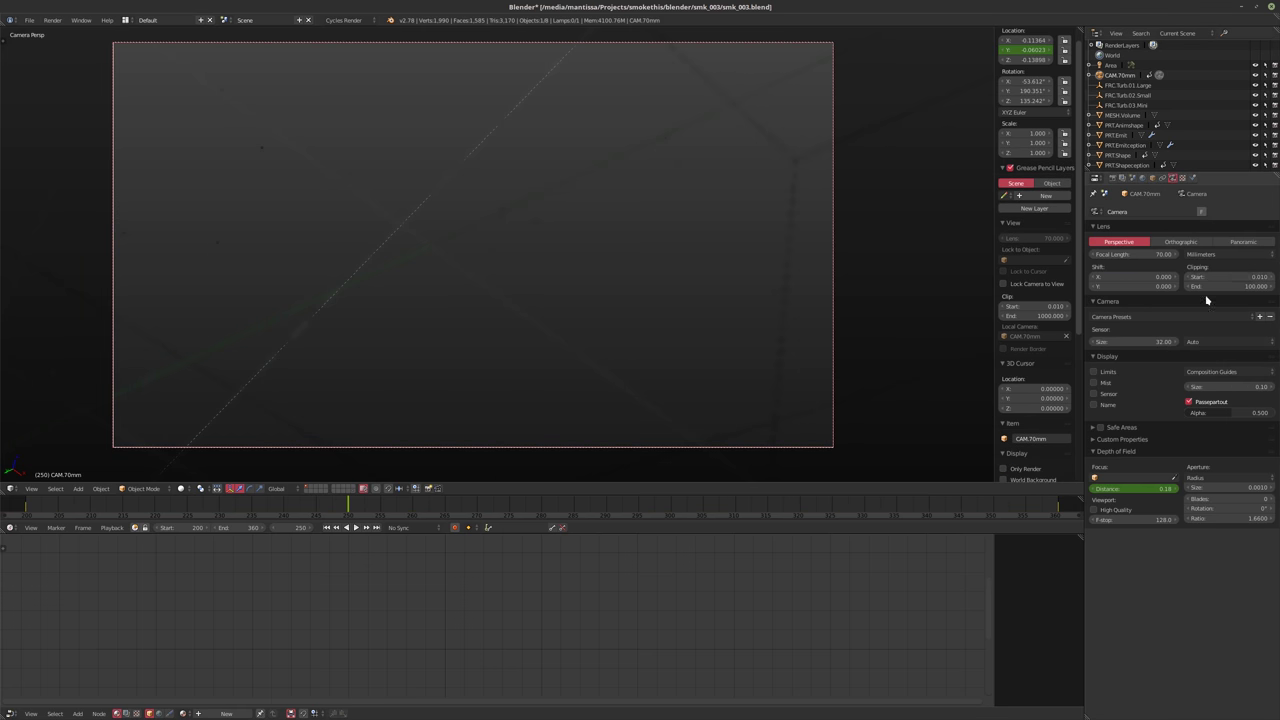
left_click(1226, 490)
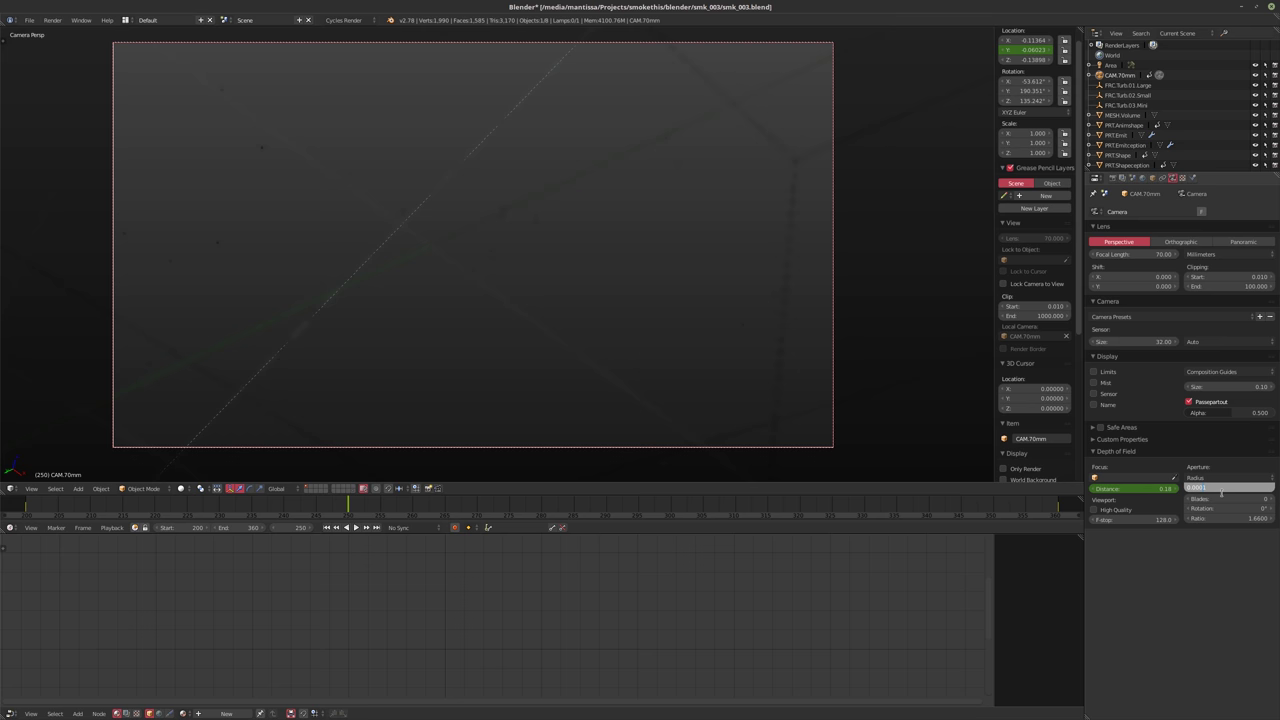
type("0.0005")
key("Return")
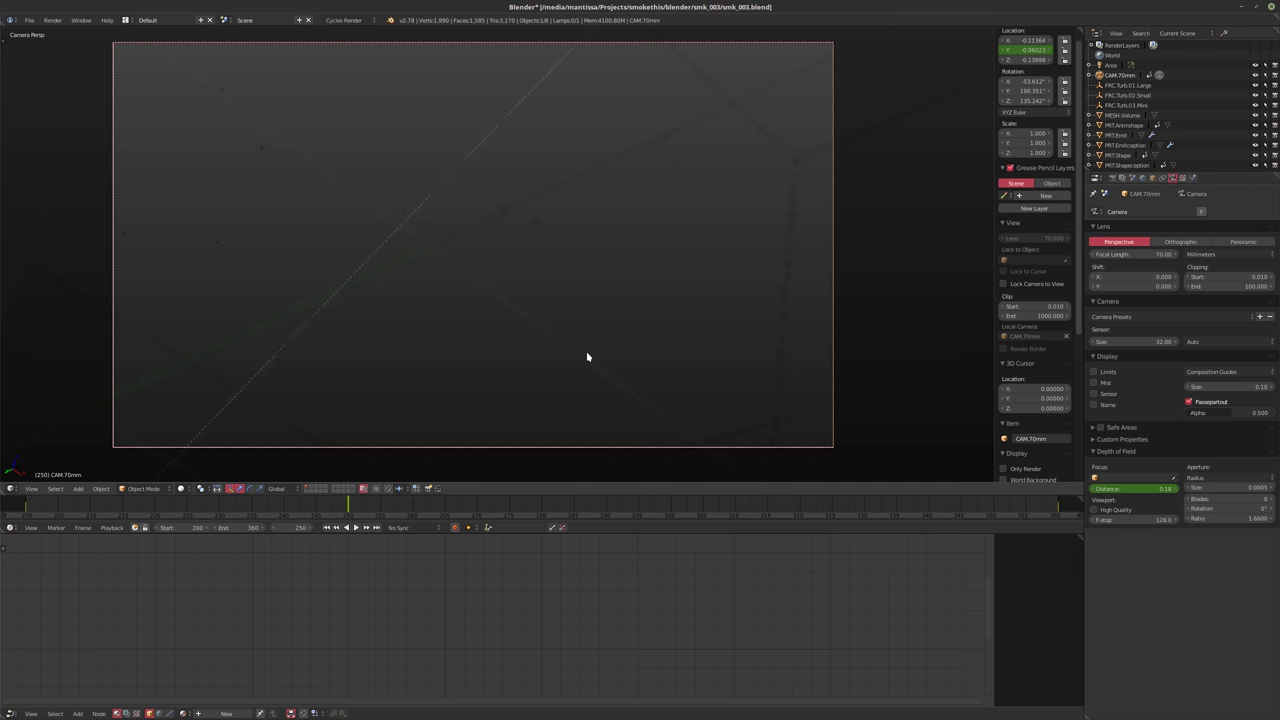
Render frame 250 in full to check the new depth of field
key("F12")
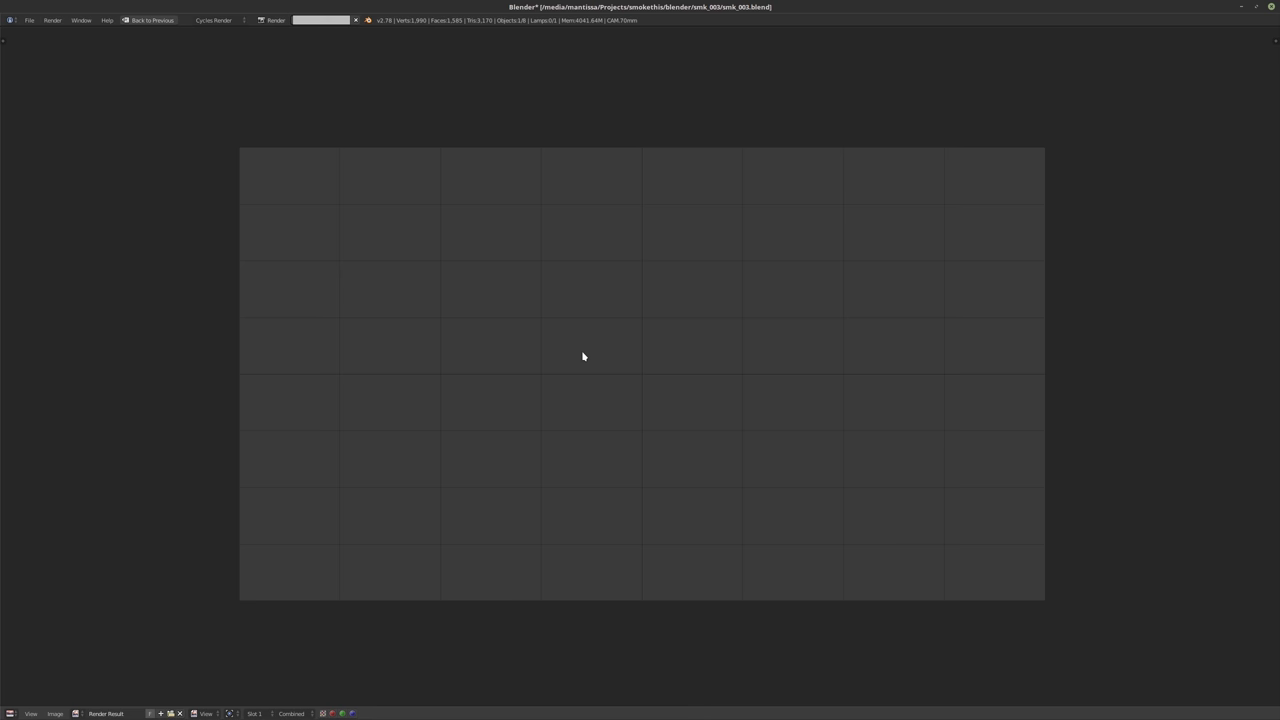
scroll(583, 356, "down", 1)
scroll(583, 356, "up", 3)
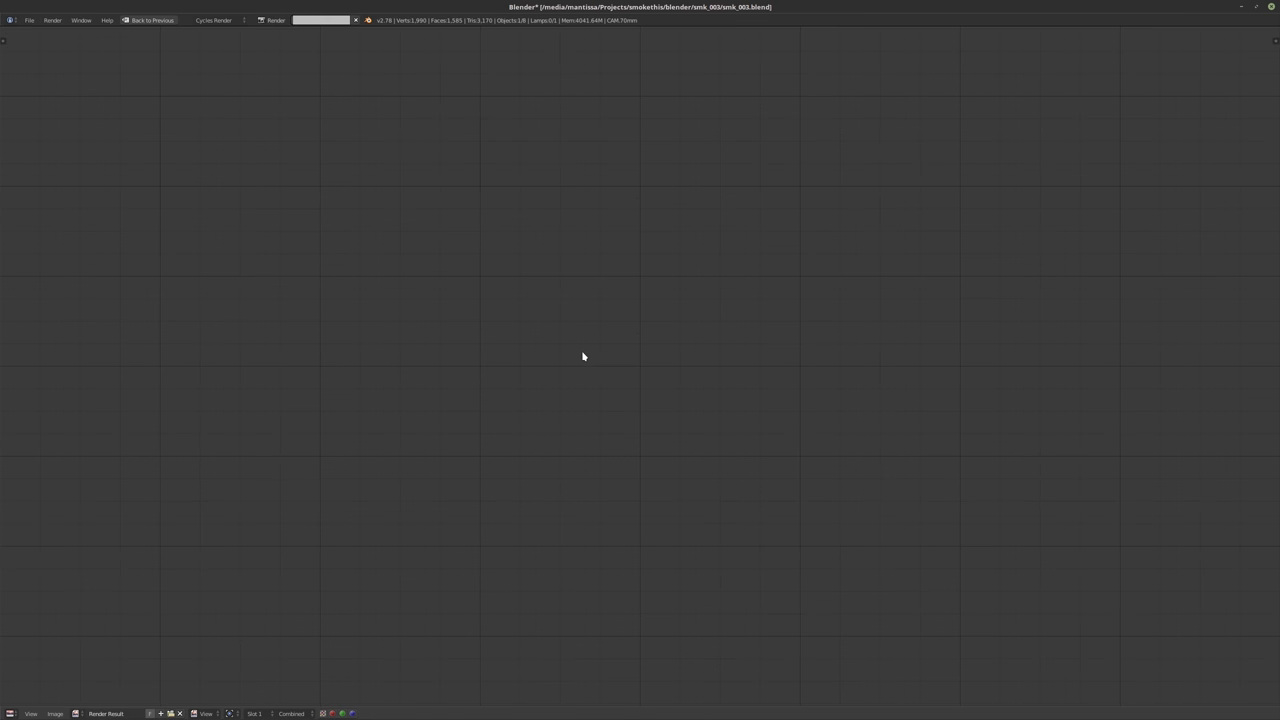
key("F12")
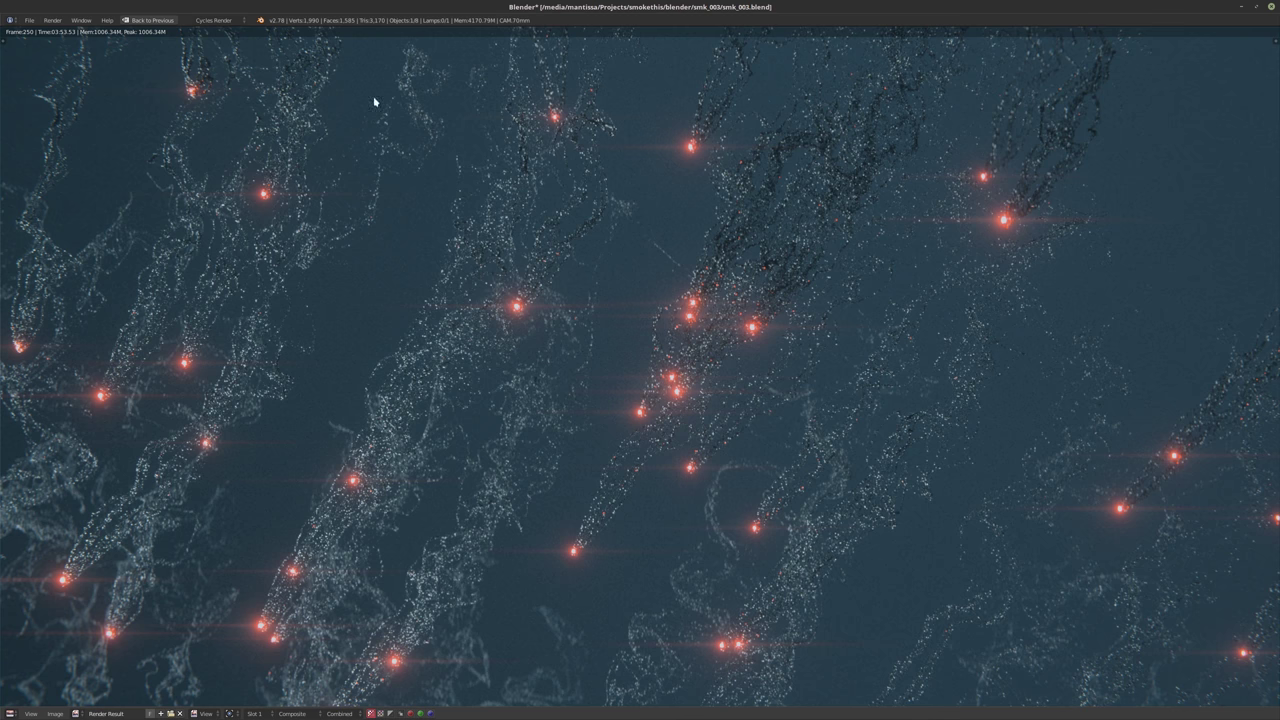
Start saving the rendered image and choose the project's render/smk_003 folder as its destination
left_click(55, 713)
left_click(93, 641)
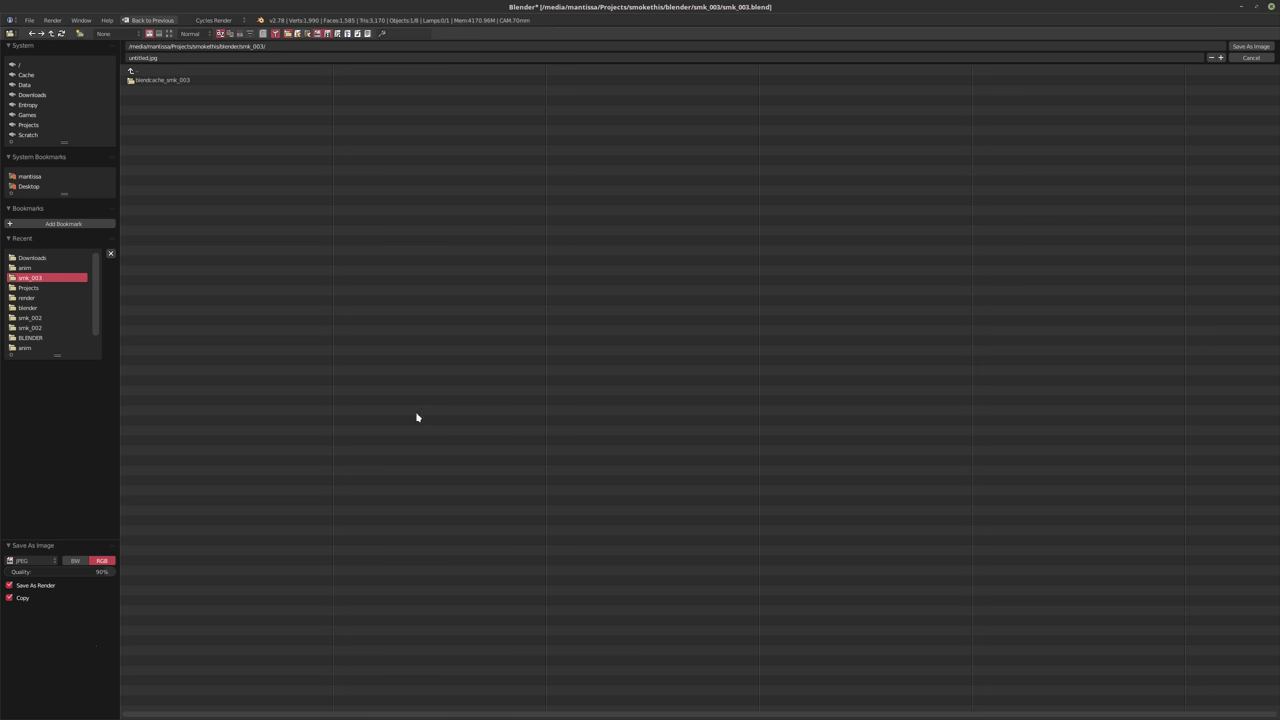
left_click(150, 73)
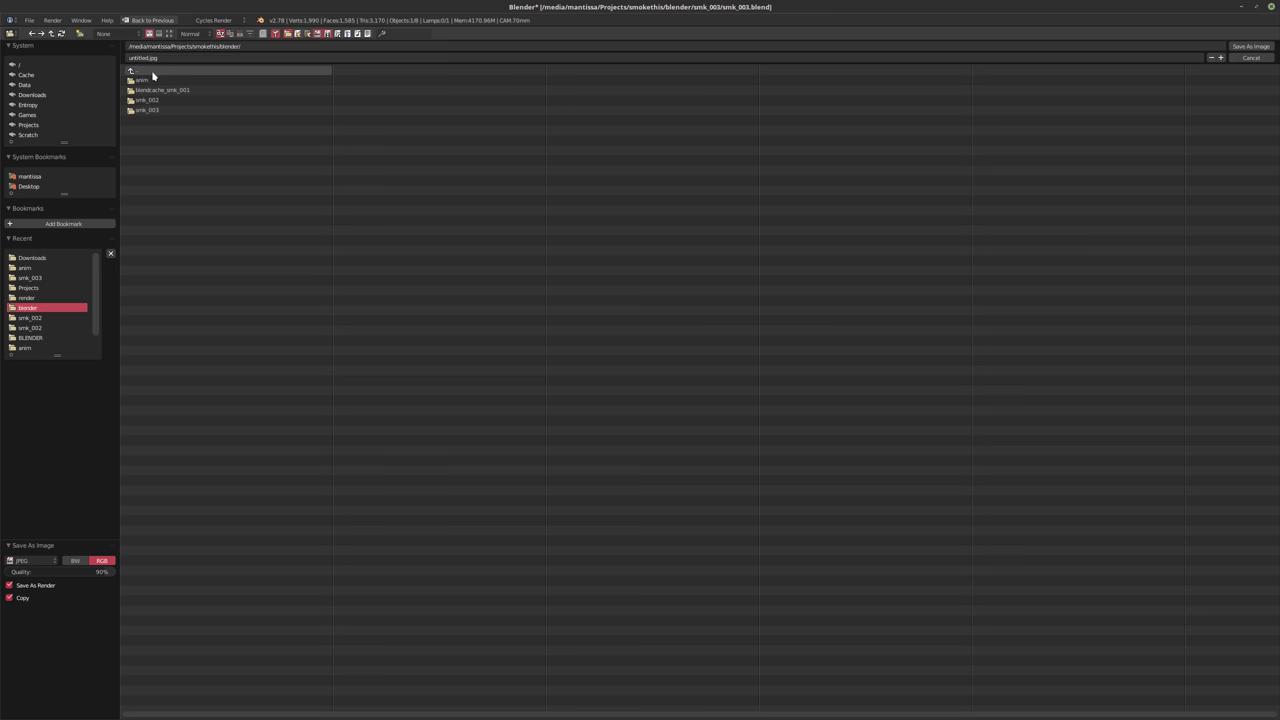
left_click(166, 72)
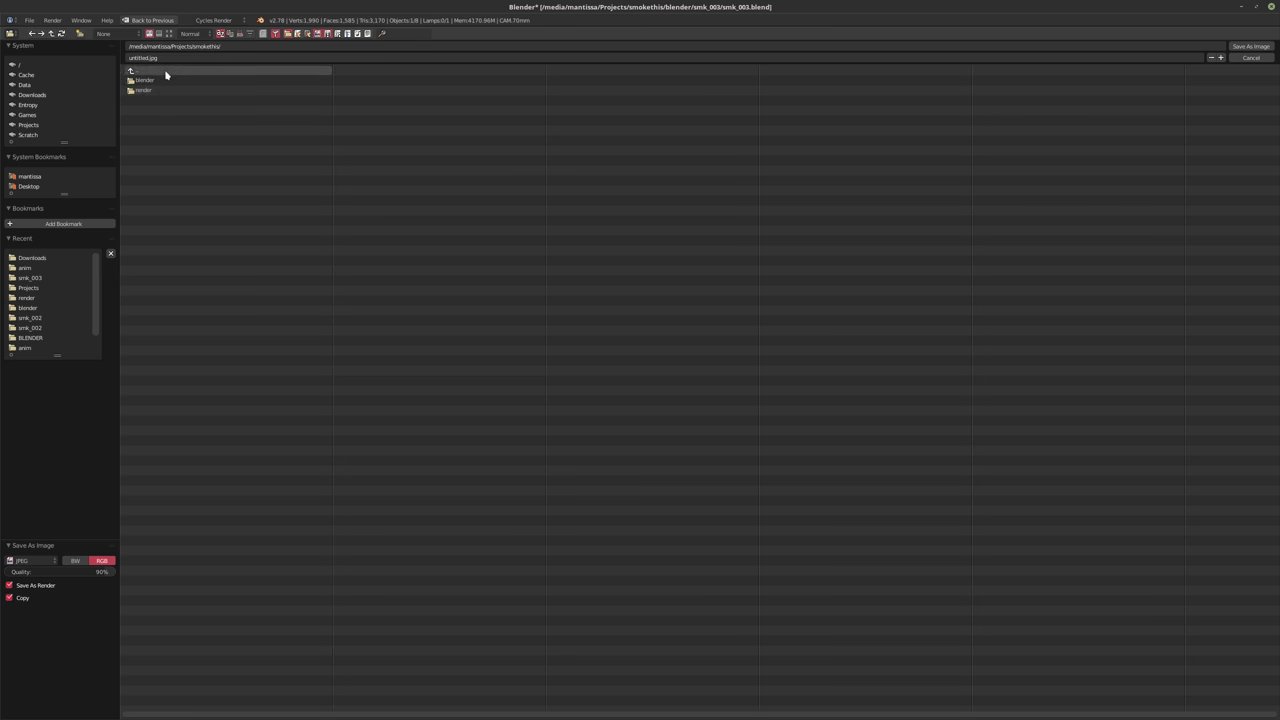
left_click(160, 91)
left_click(178, 91)
Save the render as a PNG with 16-bit color depth named smk_003_2.5K.png
left_click(148, 58)
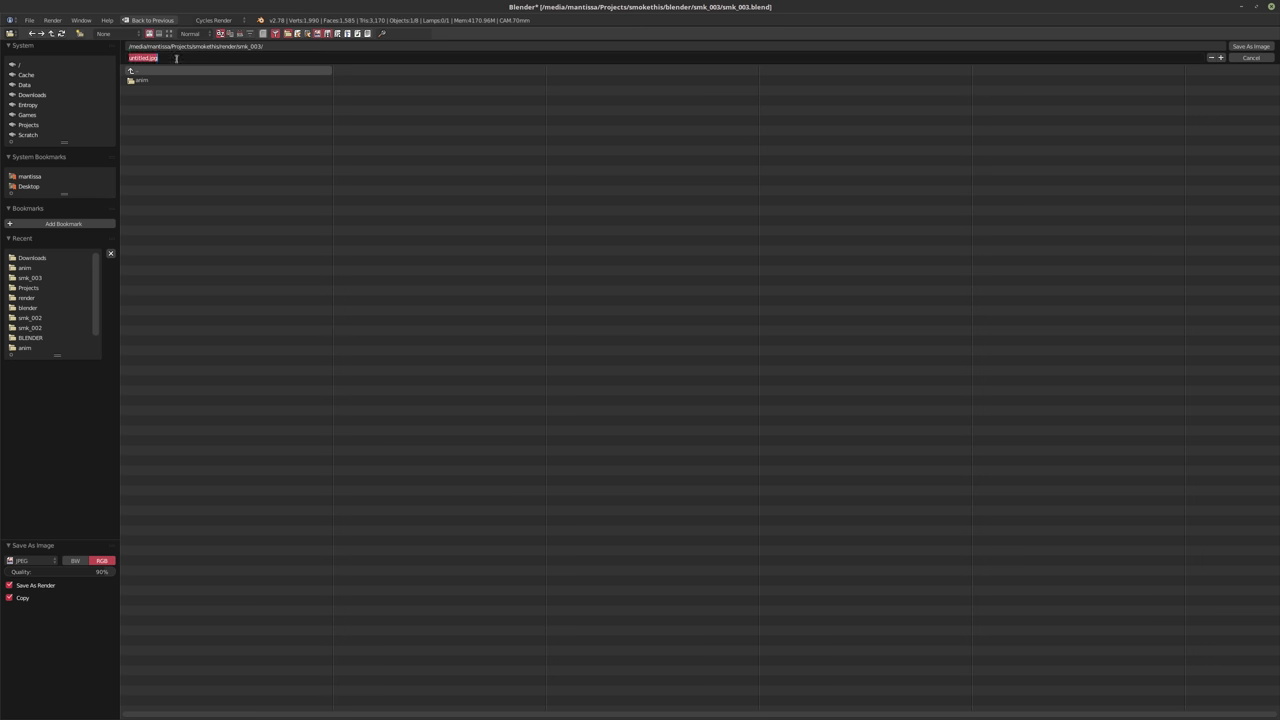
type("smk_003")
left_click(37, 560)
left_click(50, 511)
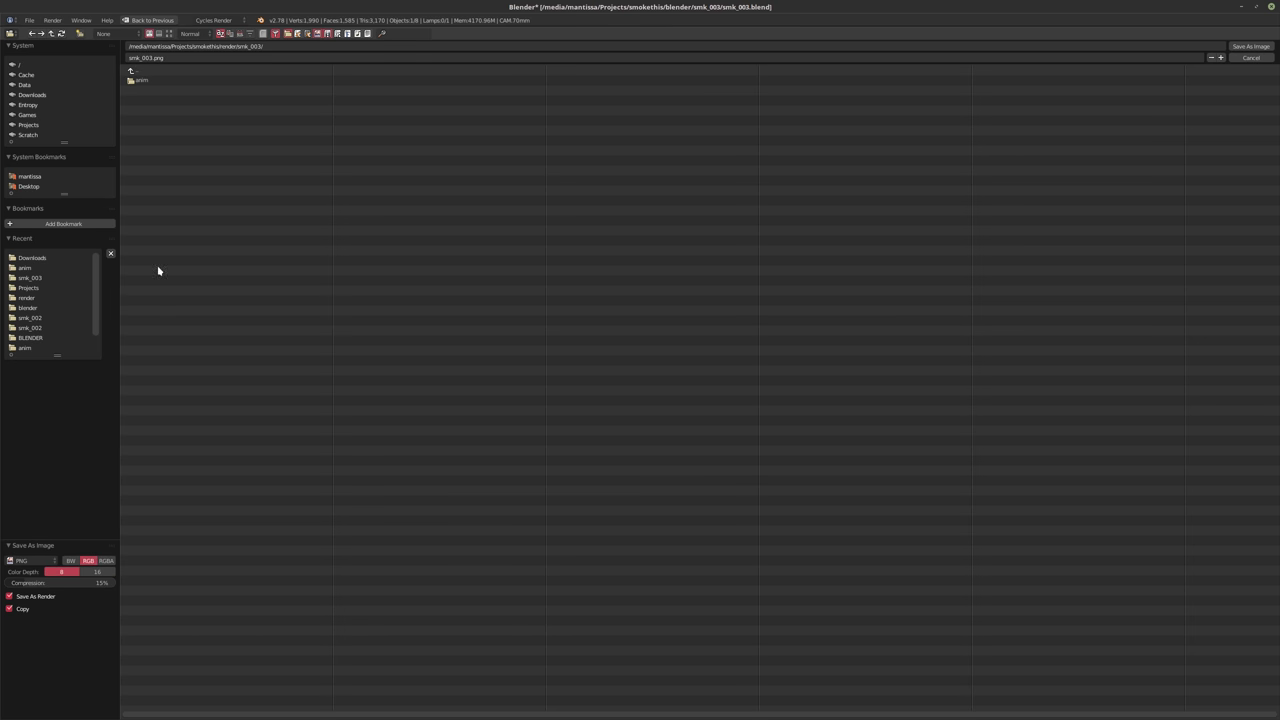
left_click(150, 57)
left_click(152, 57)
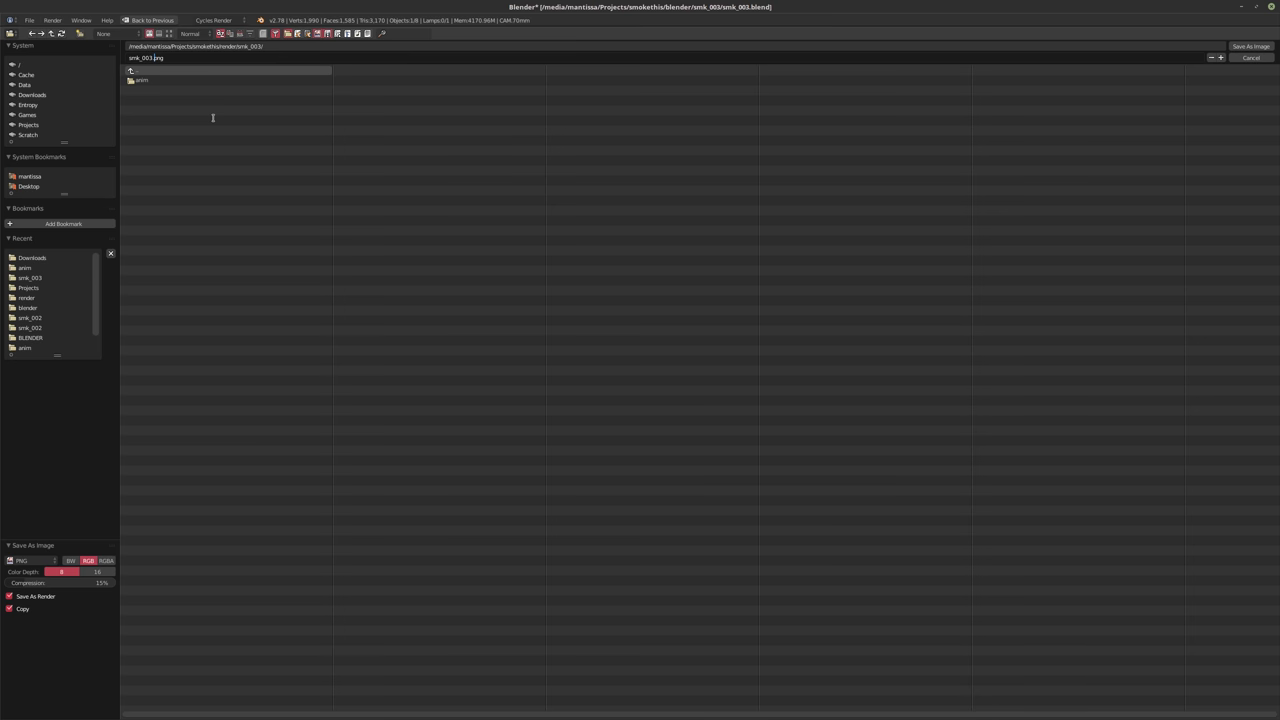
type("_2.5K")
left_click(97, 572)
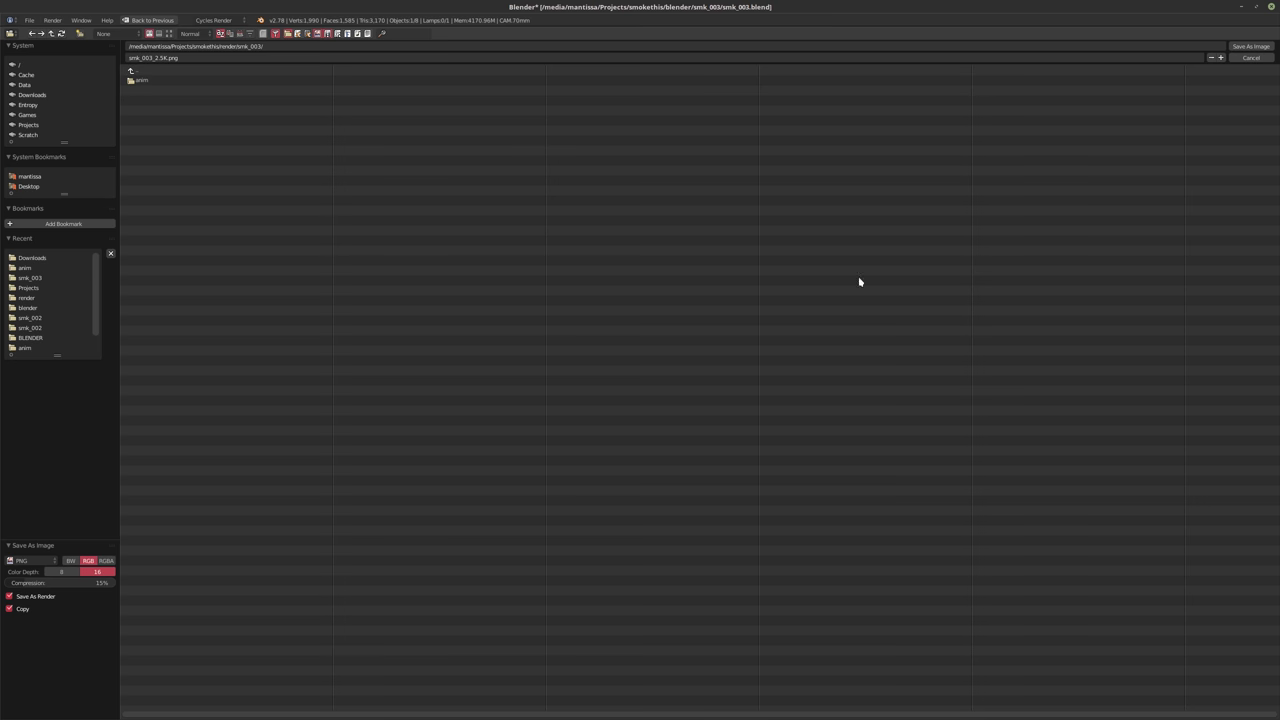
left_click(1250, 46)
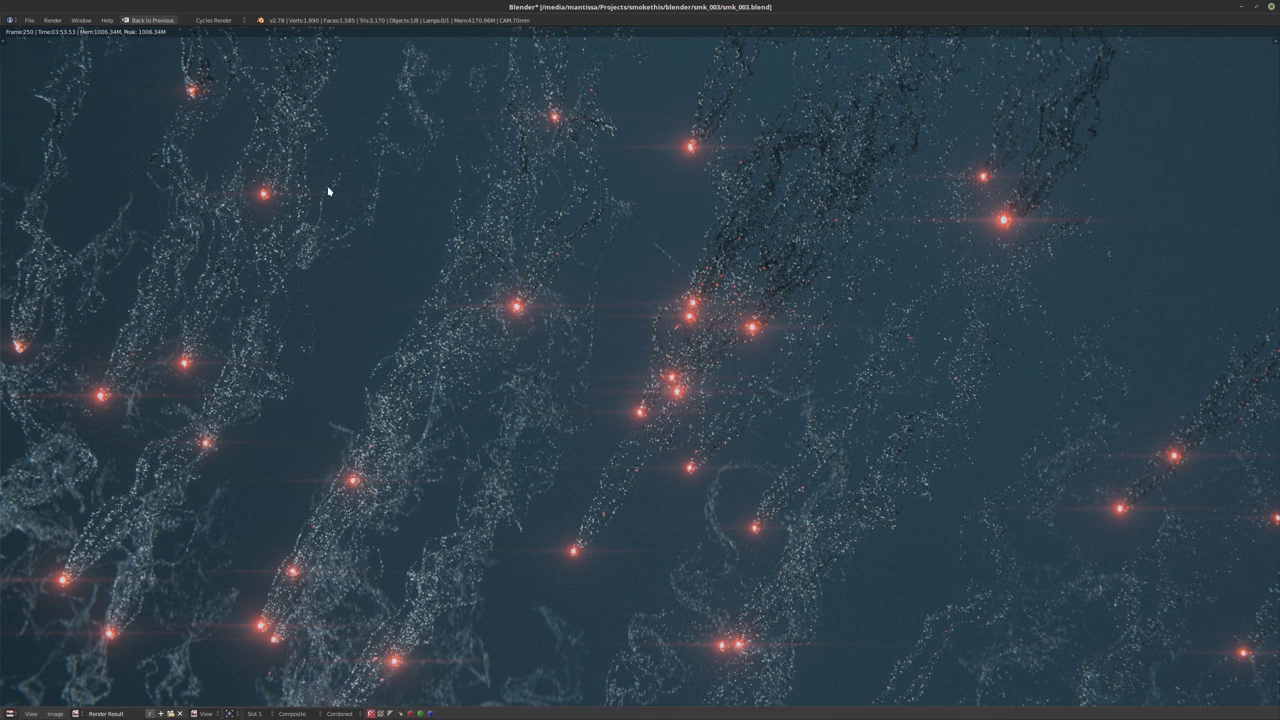
Leave the rendered image and set the scene's Simplify child particles for rendering to 1
left_click(155, 21)
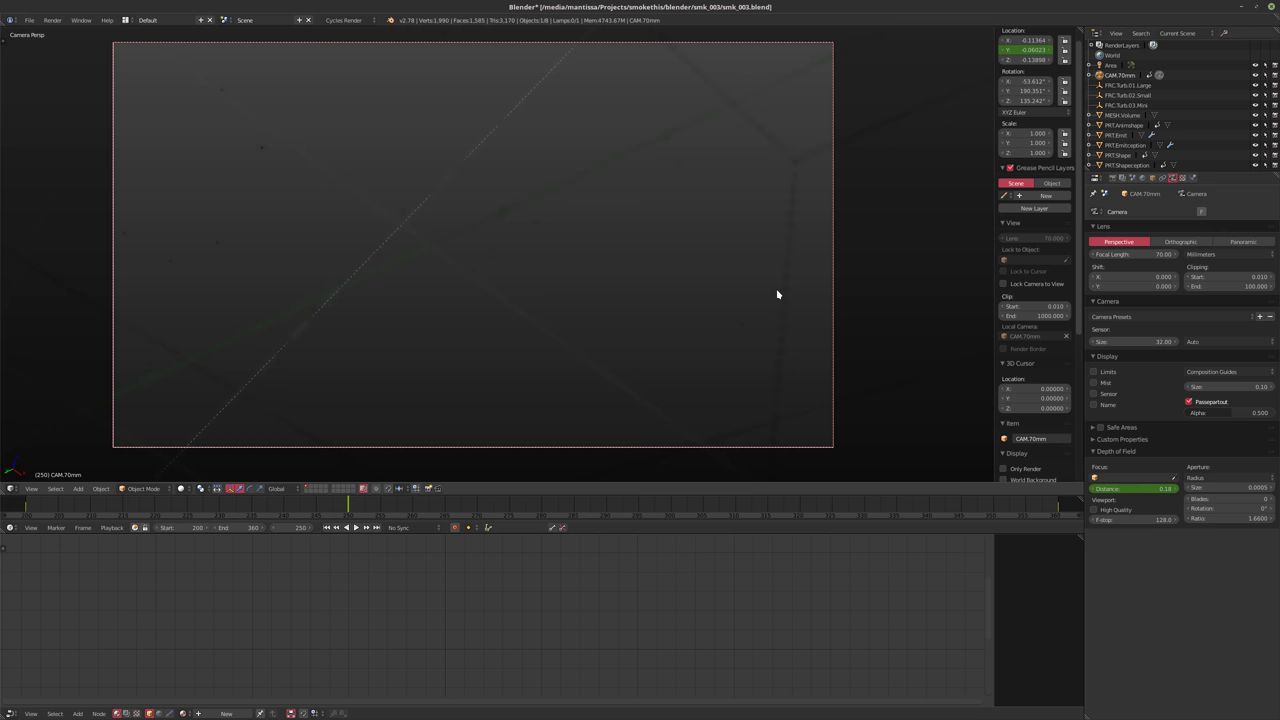
left_click(1122, 177)
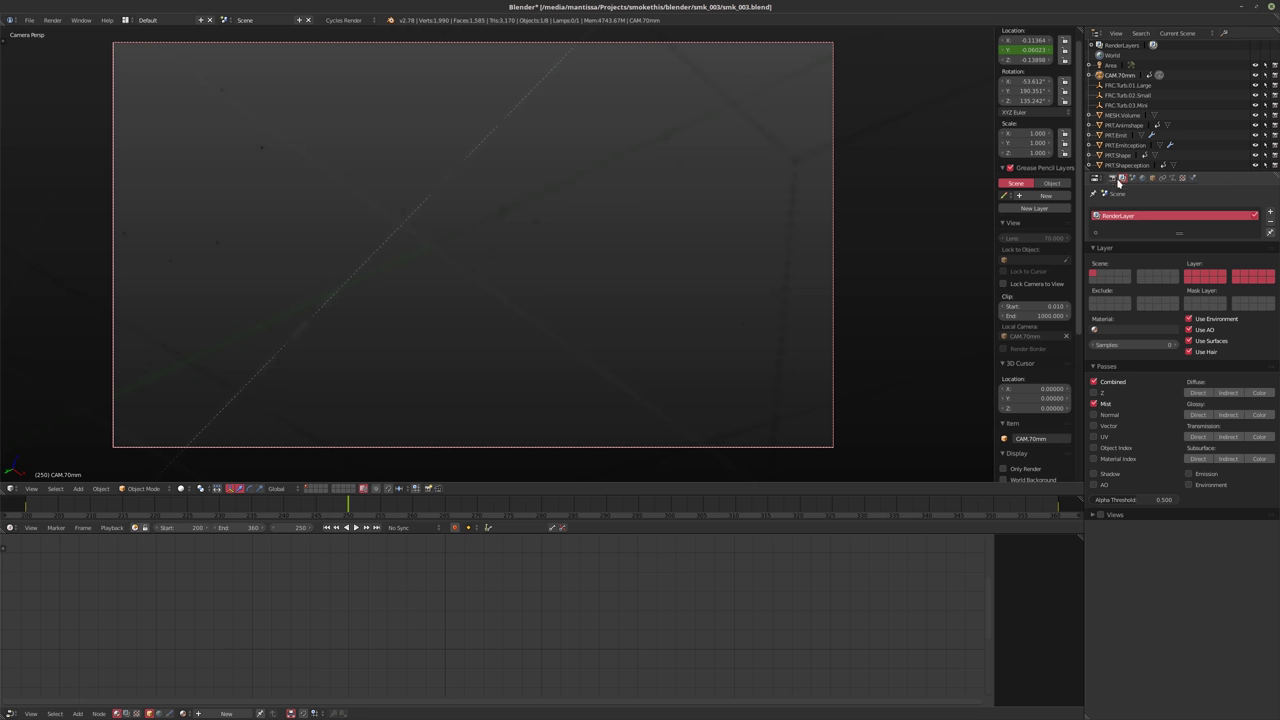
left_click(1096, 515)
left_click(1096, 515)
left_click(1112, 178)
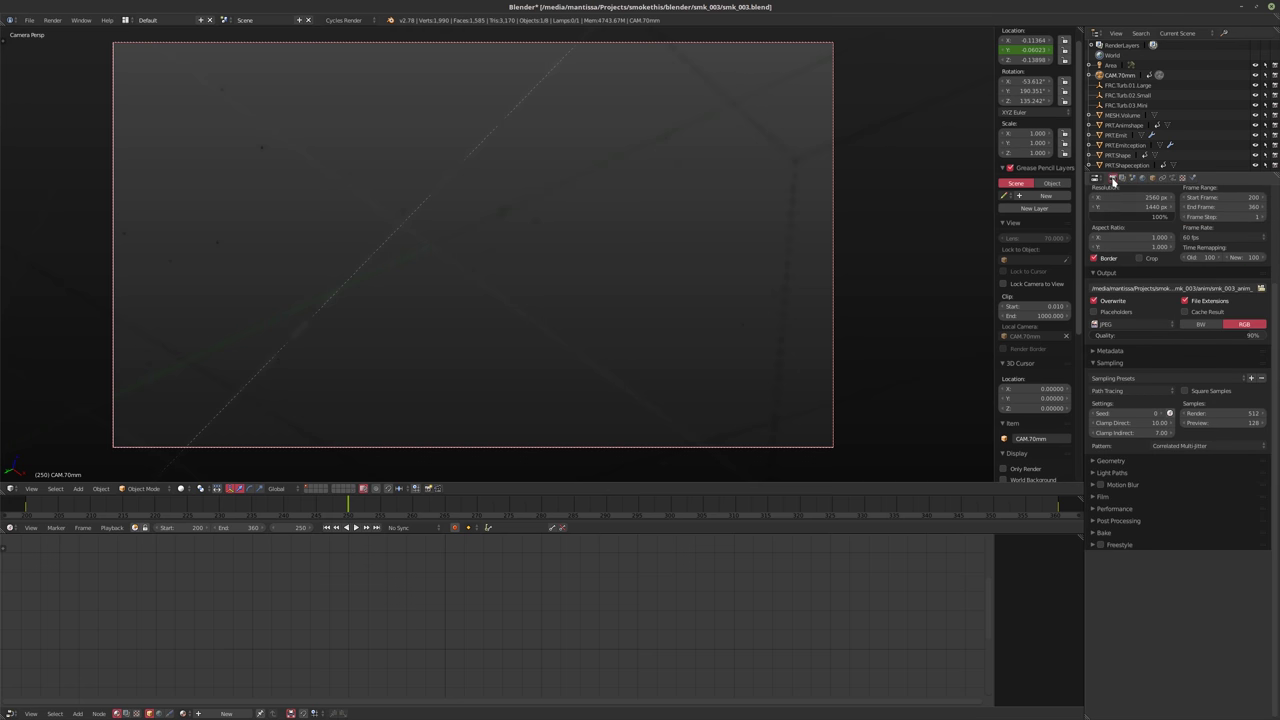
left_click(1132, 178)
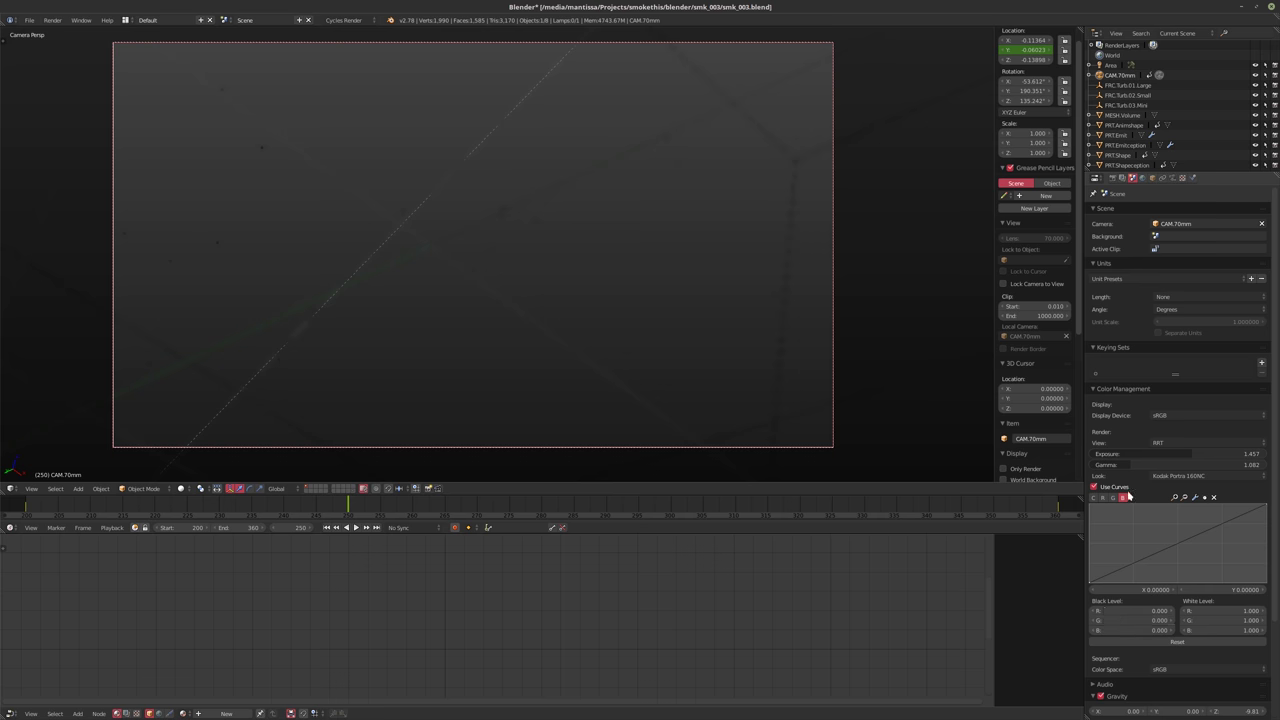
scroll(1134, 413, "down", 3)
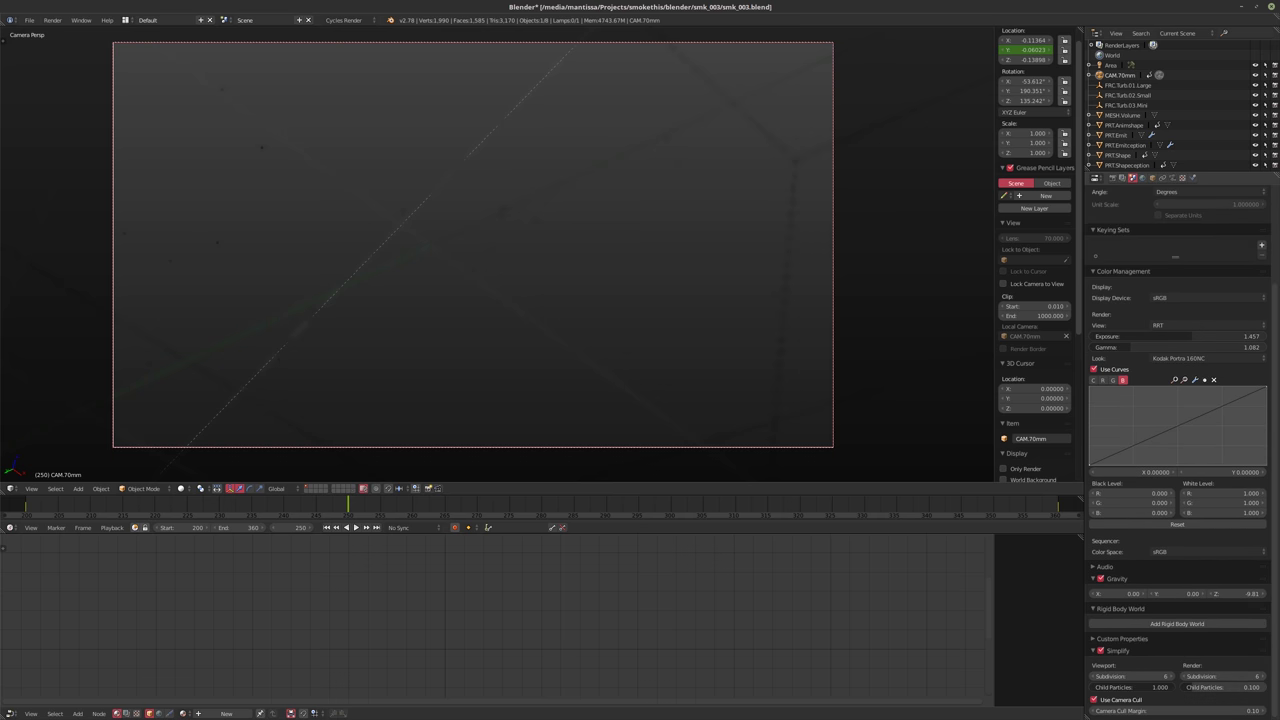
left_click(1236, 690)
type("1")
key("Return")
Set the scene's Simplify child particles for the viewport to 0
left_click(1131, 688)
type("0")
key("Return")
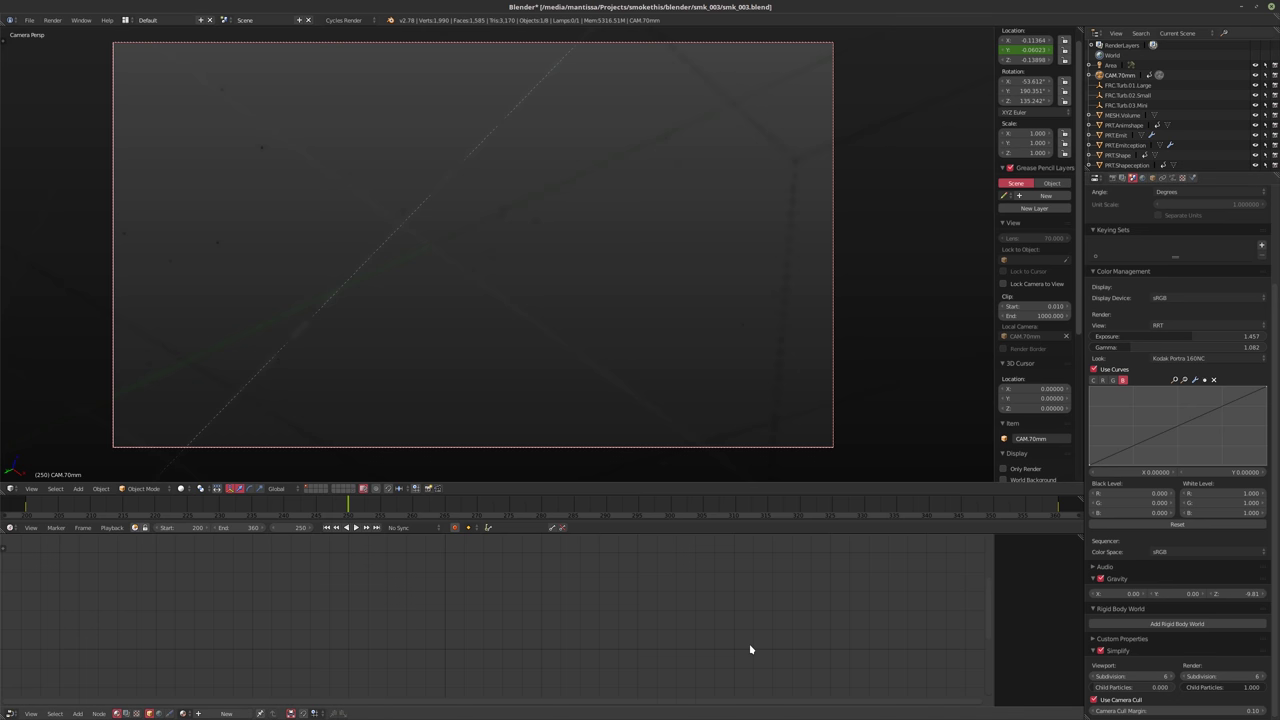
Save over smk_003.blend and test-render frame 250, stopping partway and leaving the render view
key("ctrl+s")
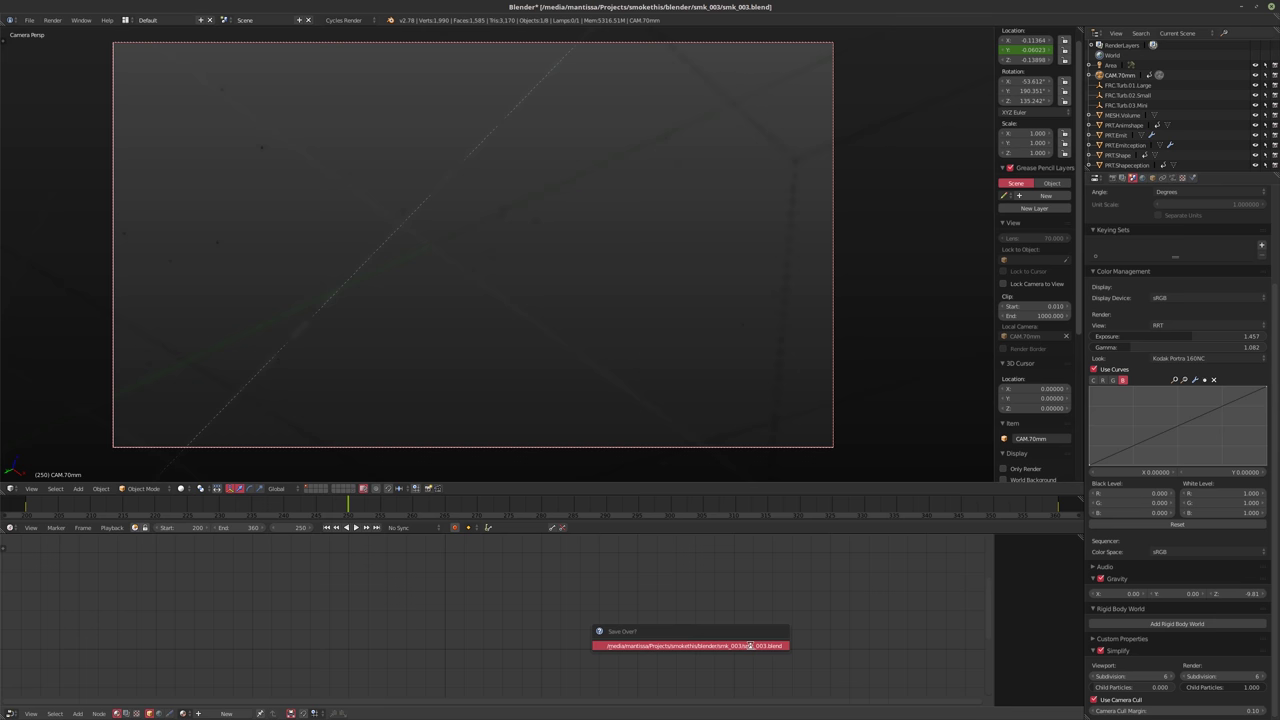
left_click(750, 645)
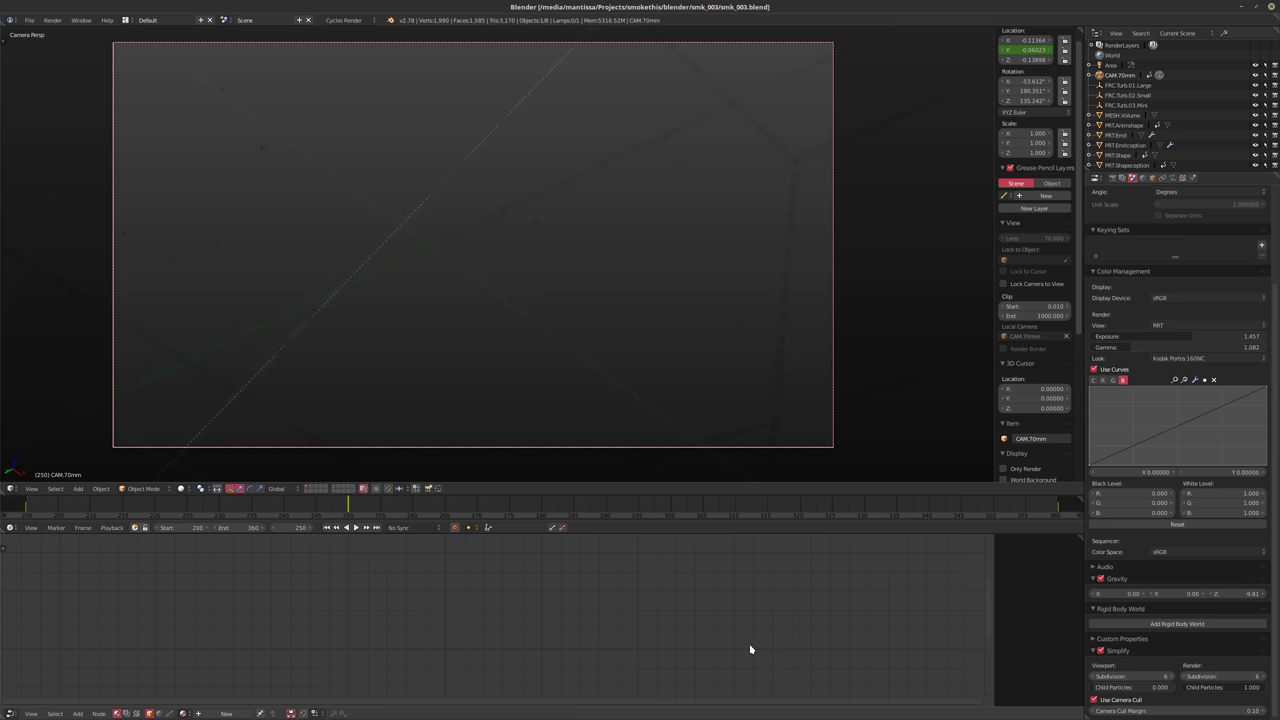
key("F12")
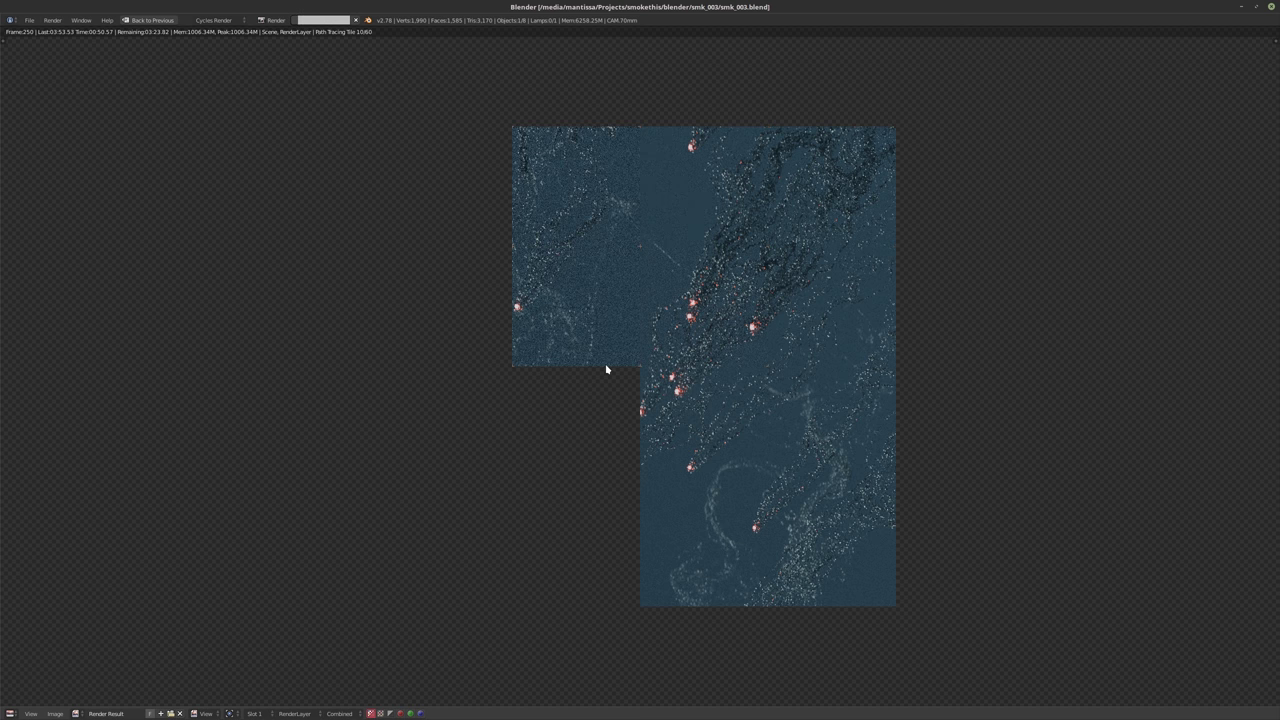
key("Escape")
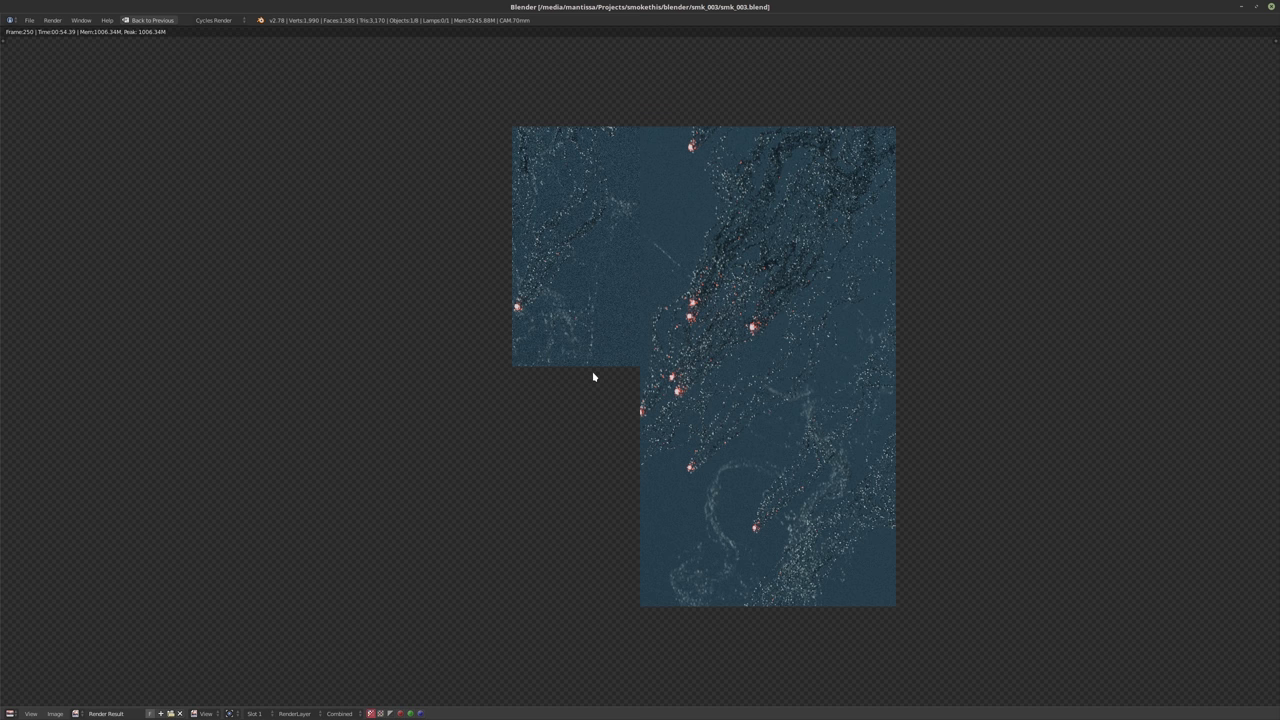
key("Escape")
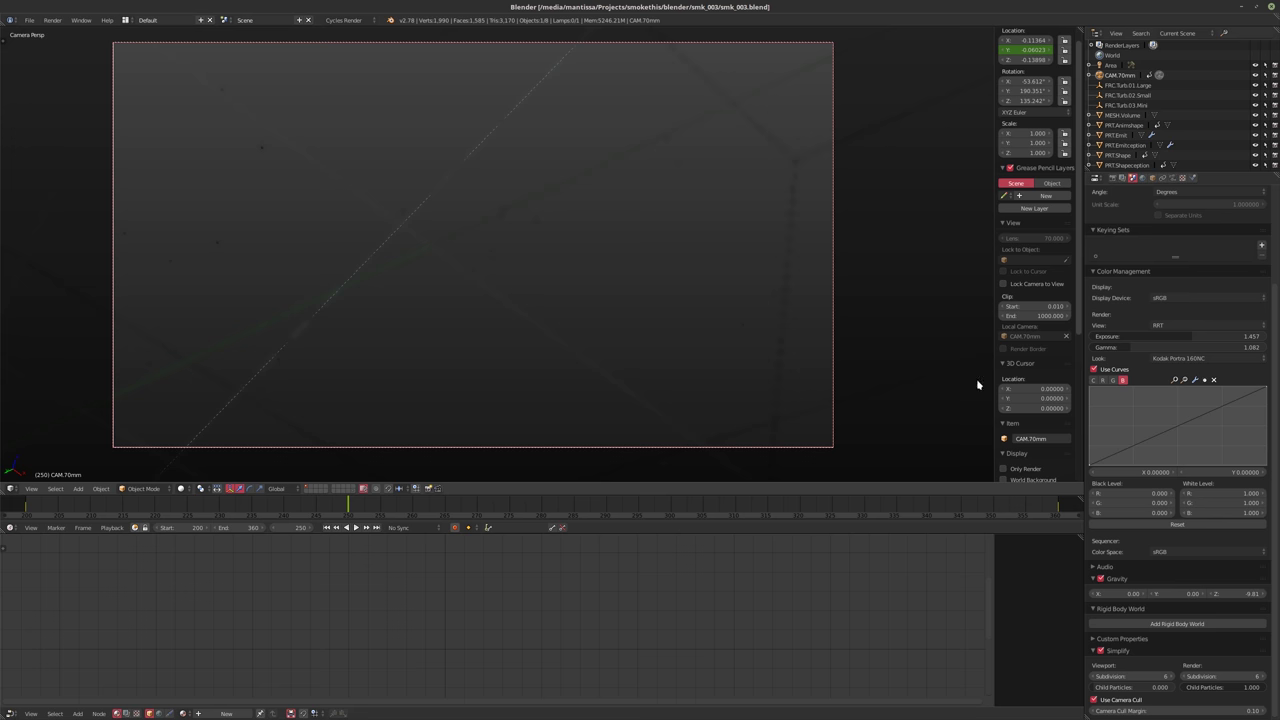
Select the PRT.Emitception object and turn off the scene's Simplify option
left_click(1126, 145)
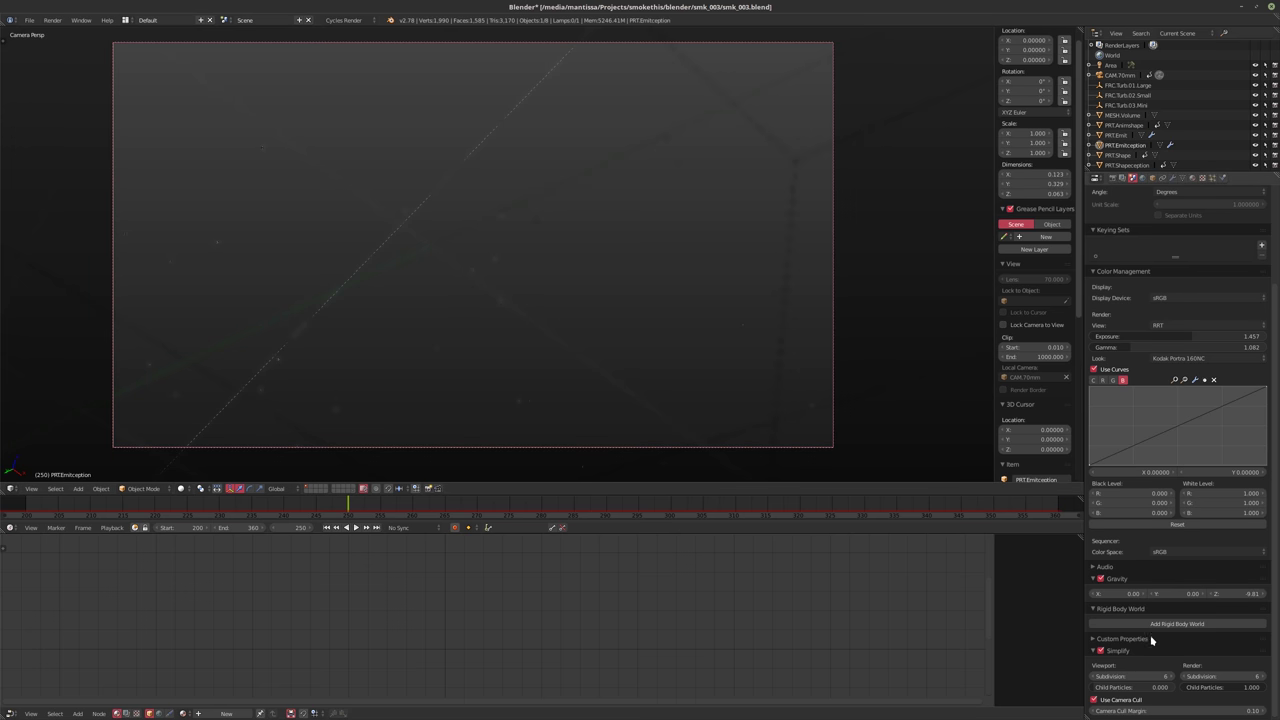
left_click(1101, 651)
left_click(1094, 651)
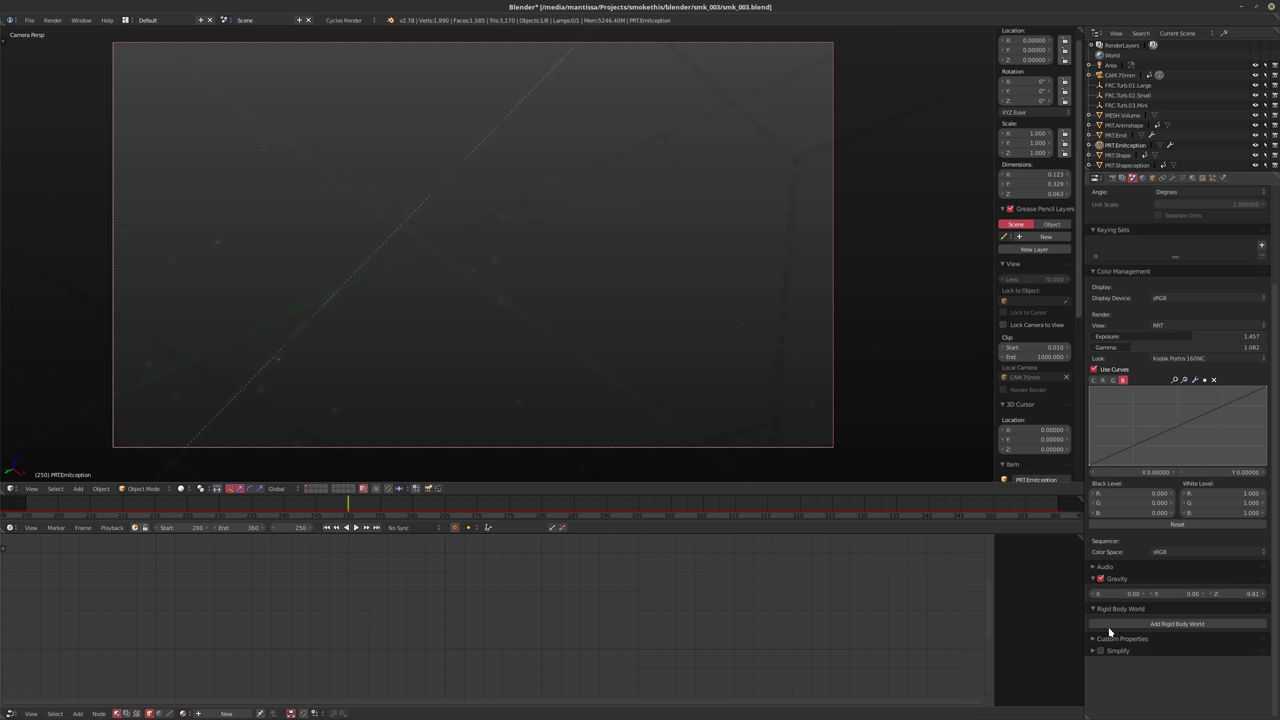
Set the PRT.Emitception particles' render size to 0.002 and their random size to 0.350
left_click(1212, 177)
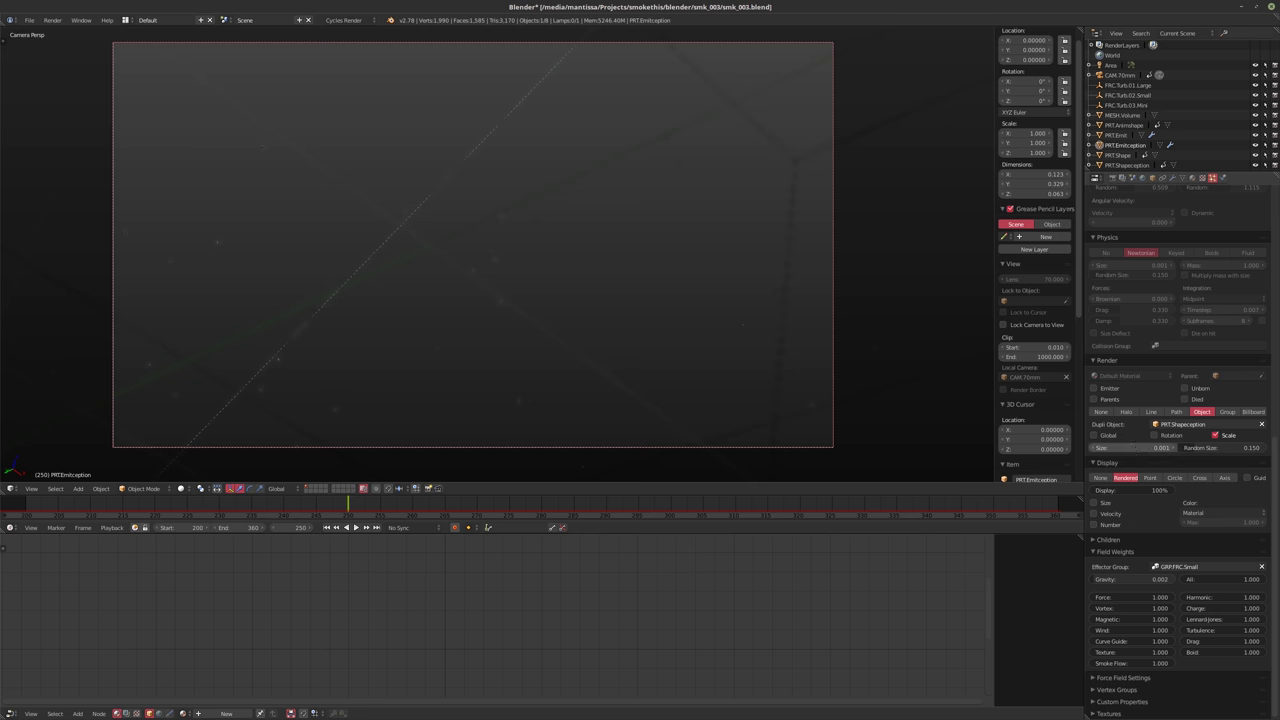
left_click(1131, 447)
type("0.002")
key("Return")
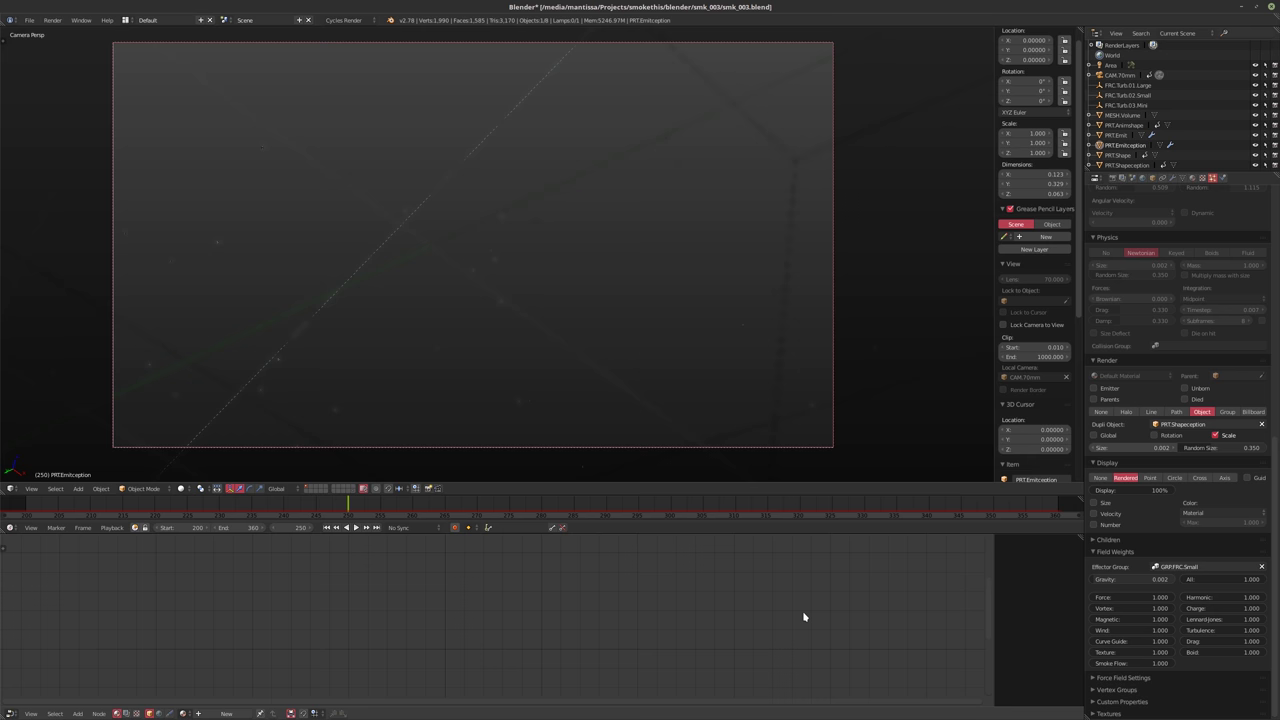
Save over smk_003.blend and render frame 250 with its compositing
key("ctrl+s")
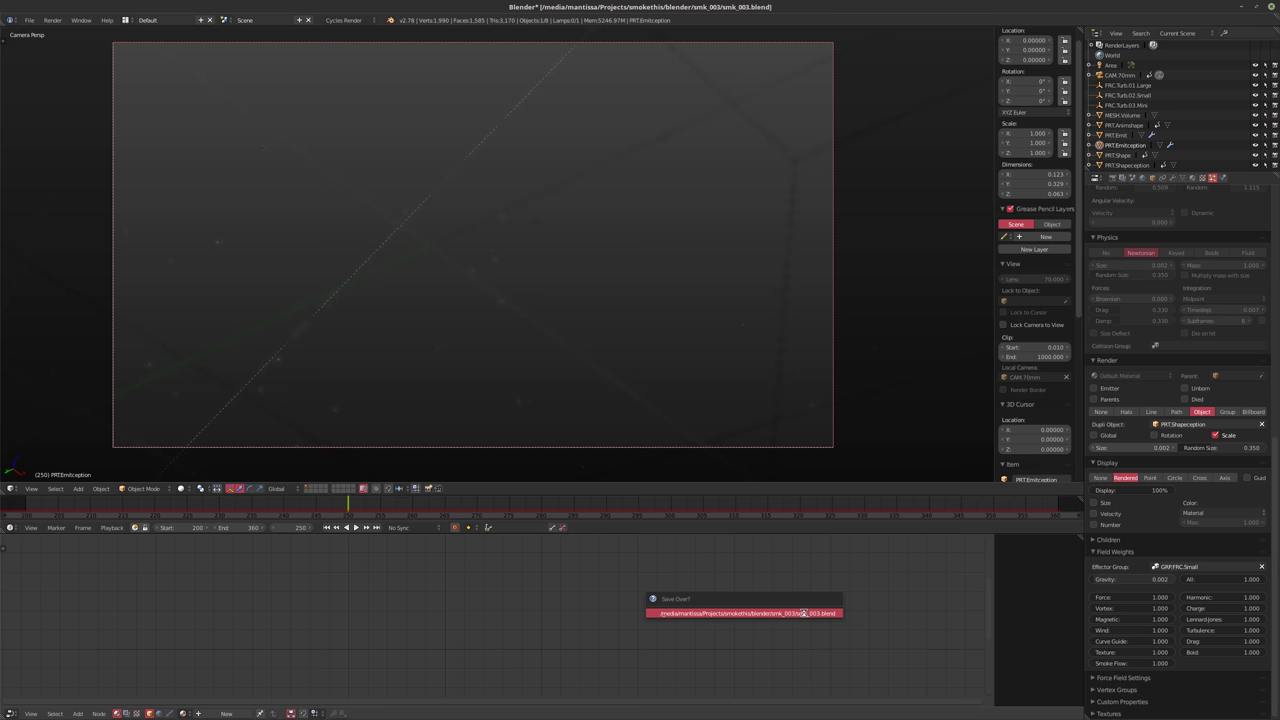
left_click(803, 613)
key("F12")
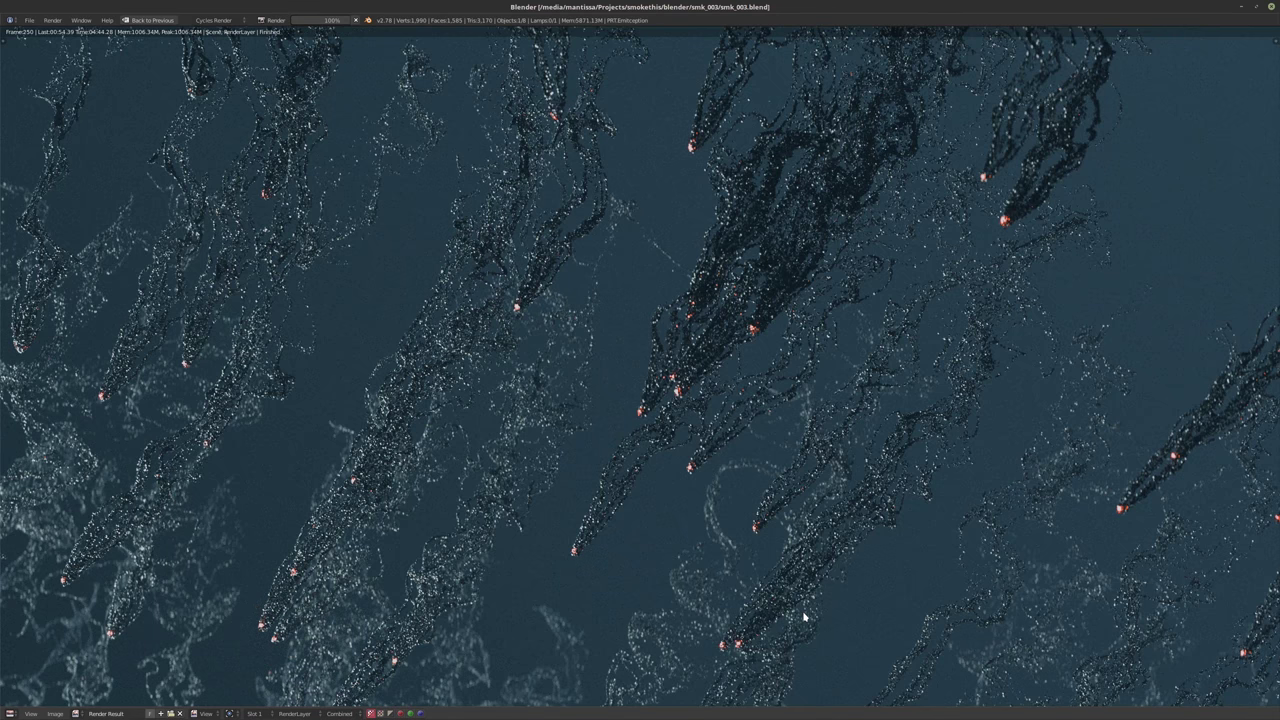
key("F12")
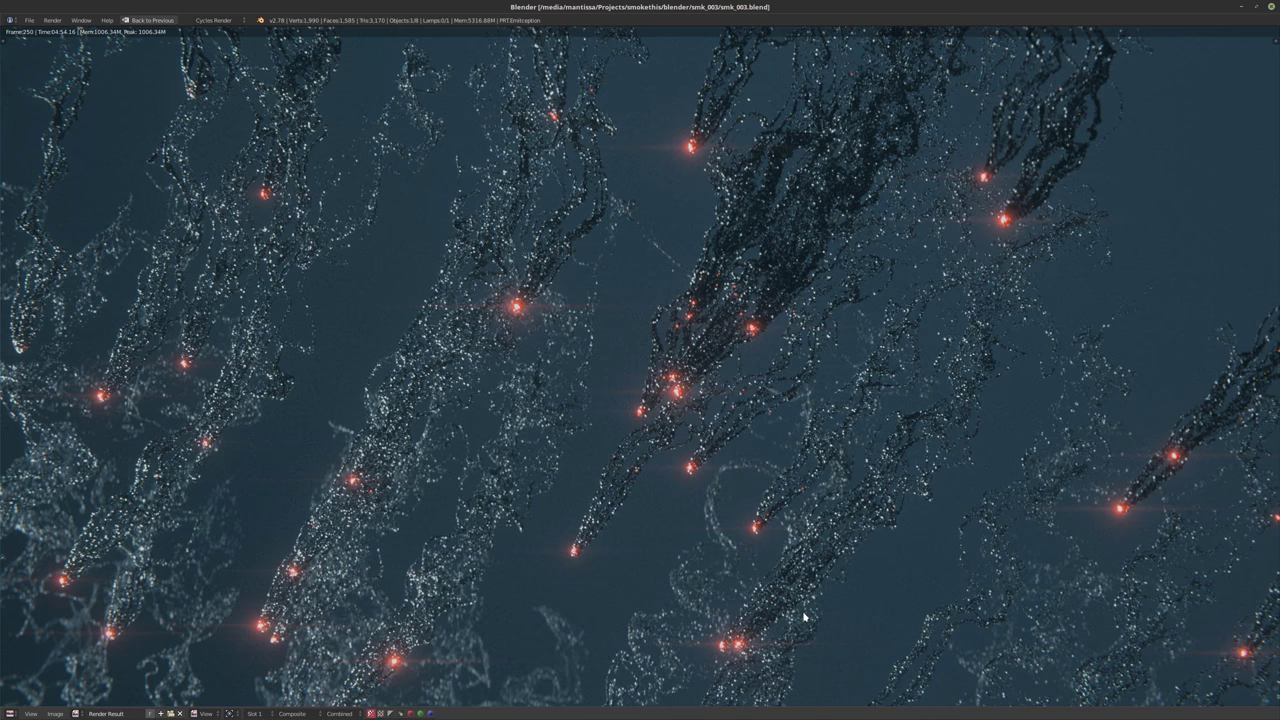
Leave the full-screen render and show the Render Result in a UV/Image Editor in place of the 3D view
left_click(10, 713)
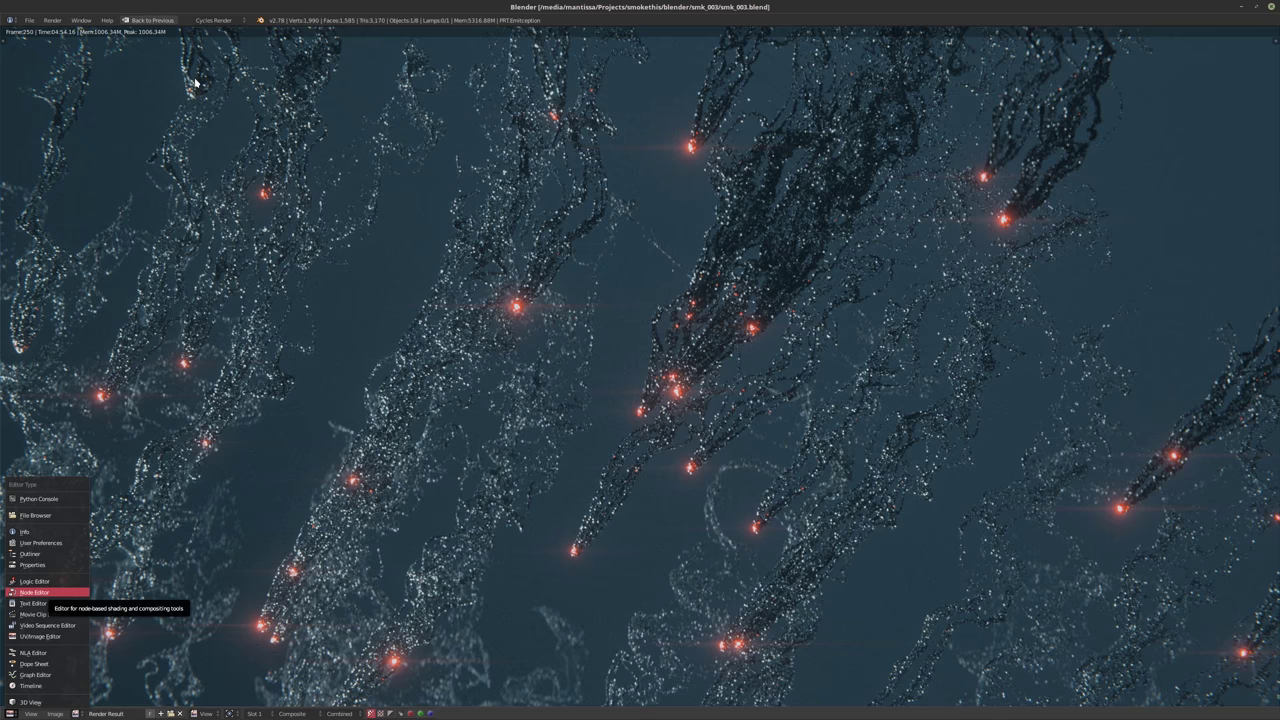
left_click(152, 20)
left_click(12, 488)
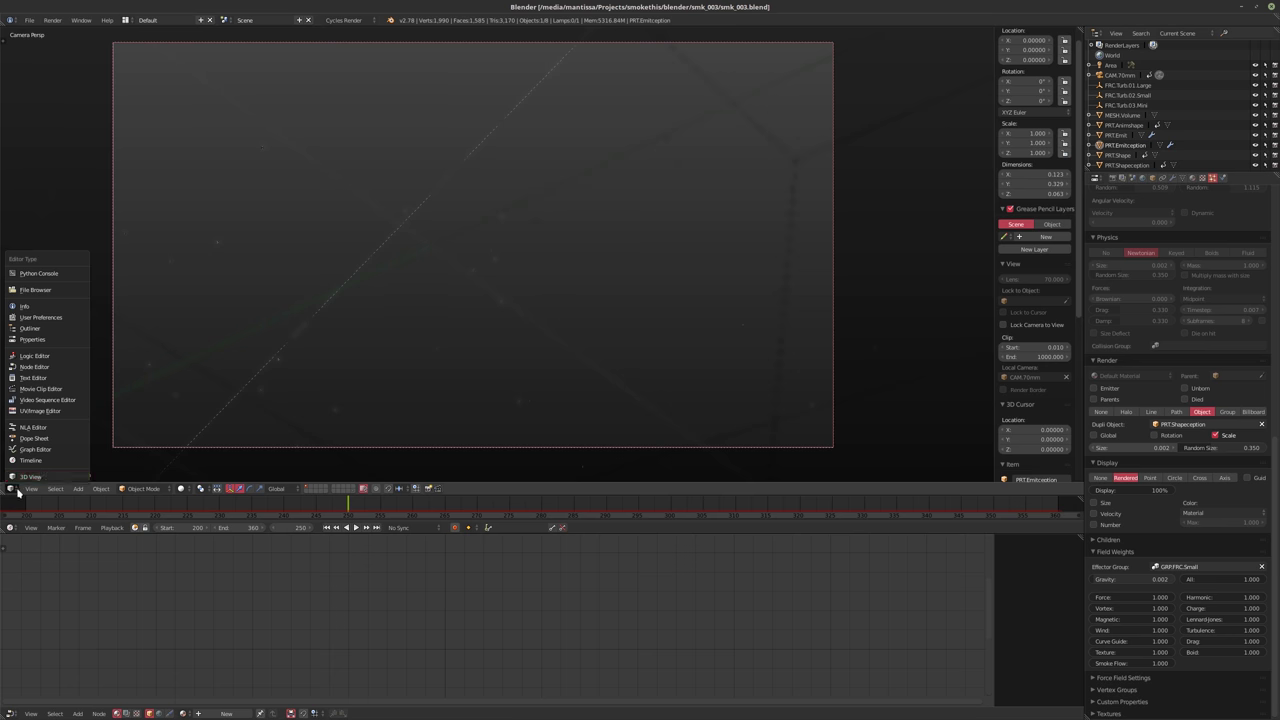
left_click(38, 410)
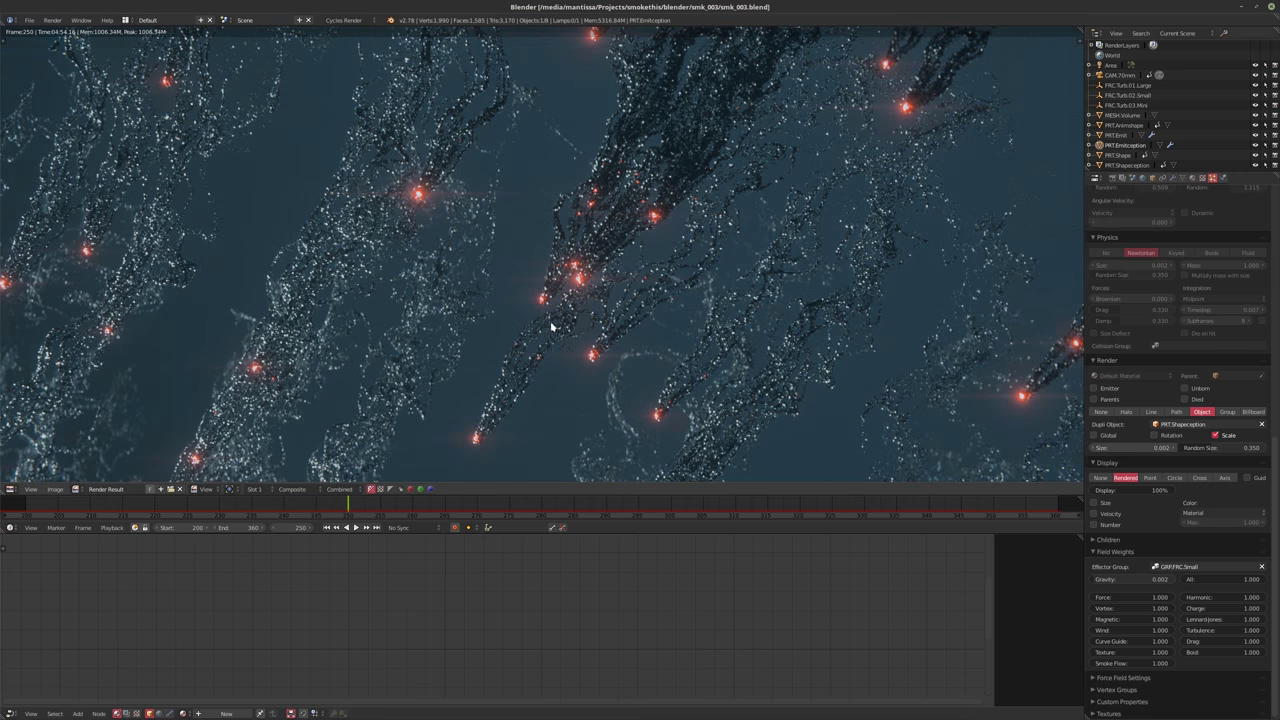
scroll(550, 327, "down", 3)
scroll(534, 314, "up", 2)
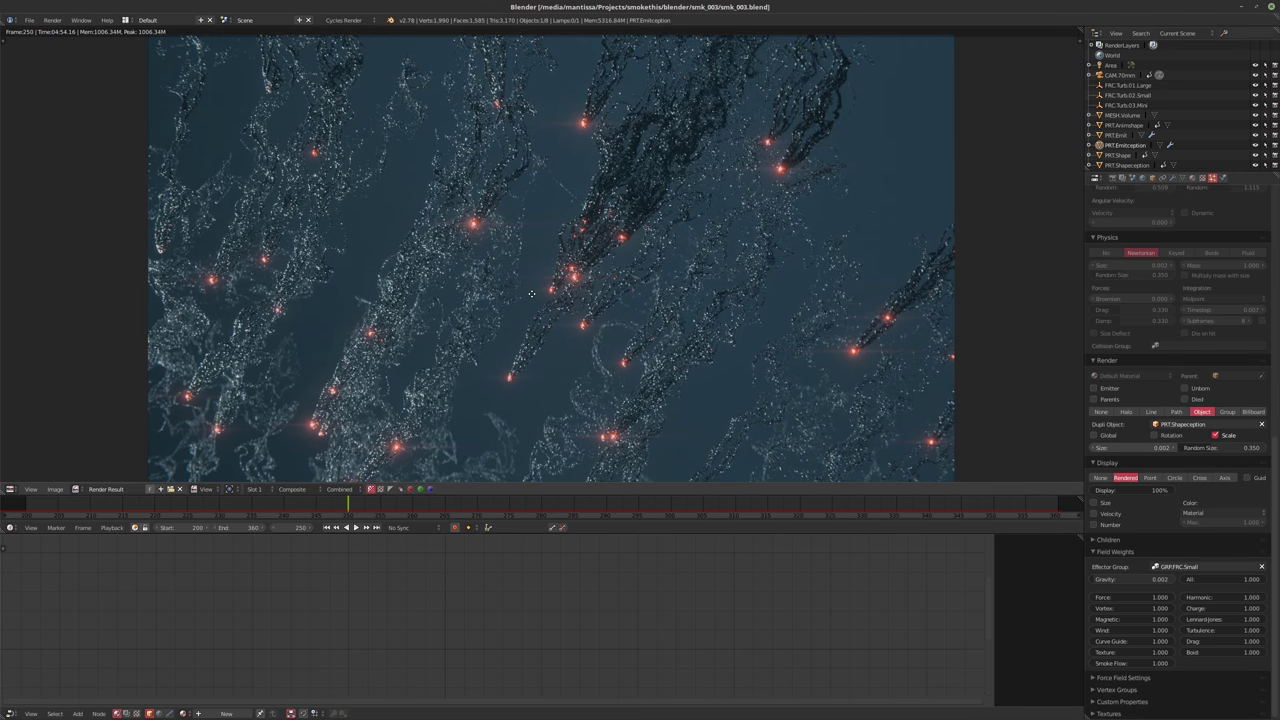
scroll(532, 293, "down", 2, "shift")
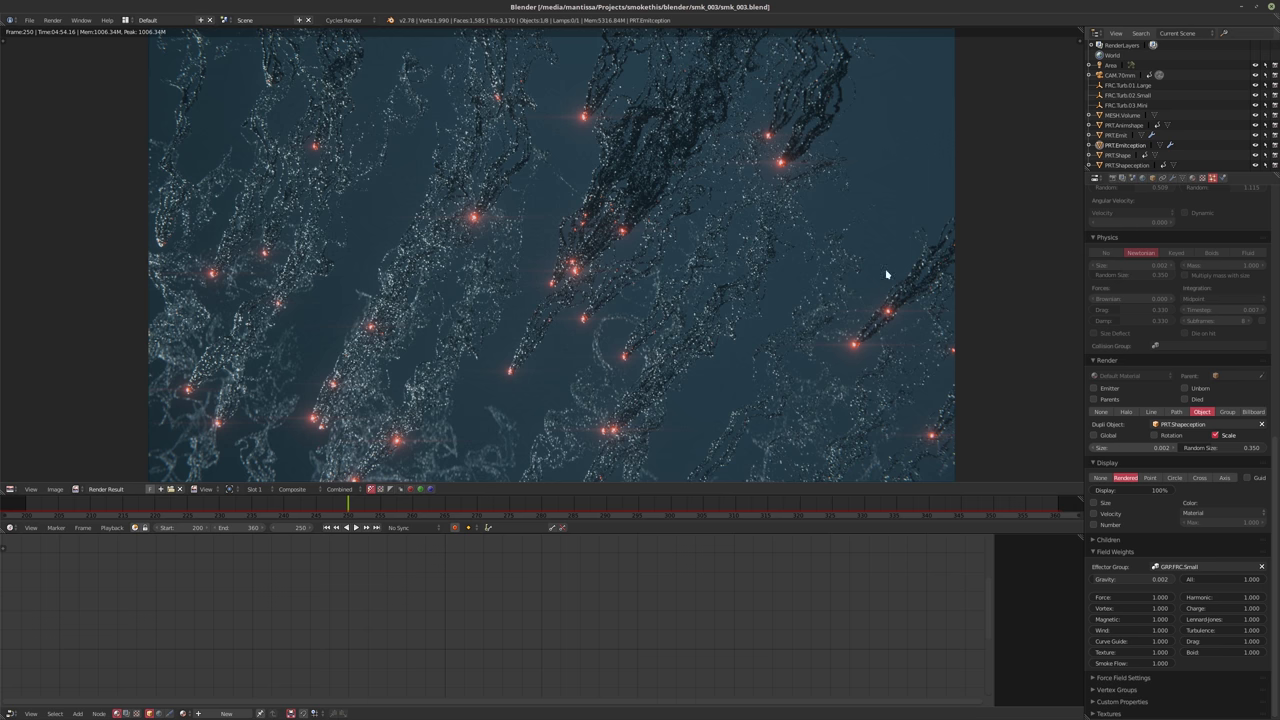
Show the compositing nodes in the node editor and set the Lens Distortion node's dispersion to -0.005
left_click(149, 713)
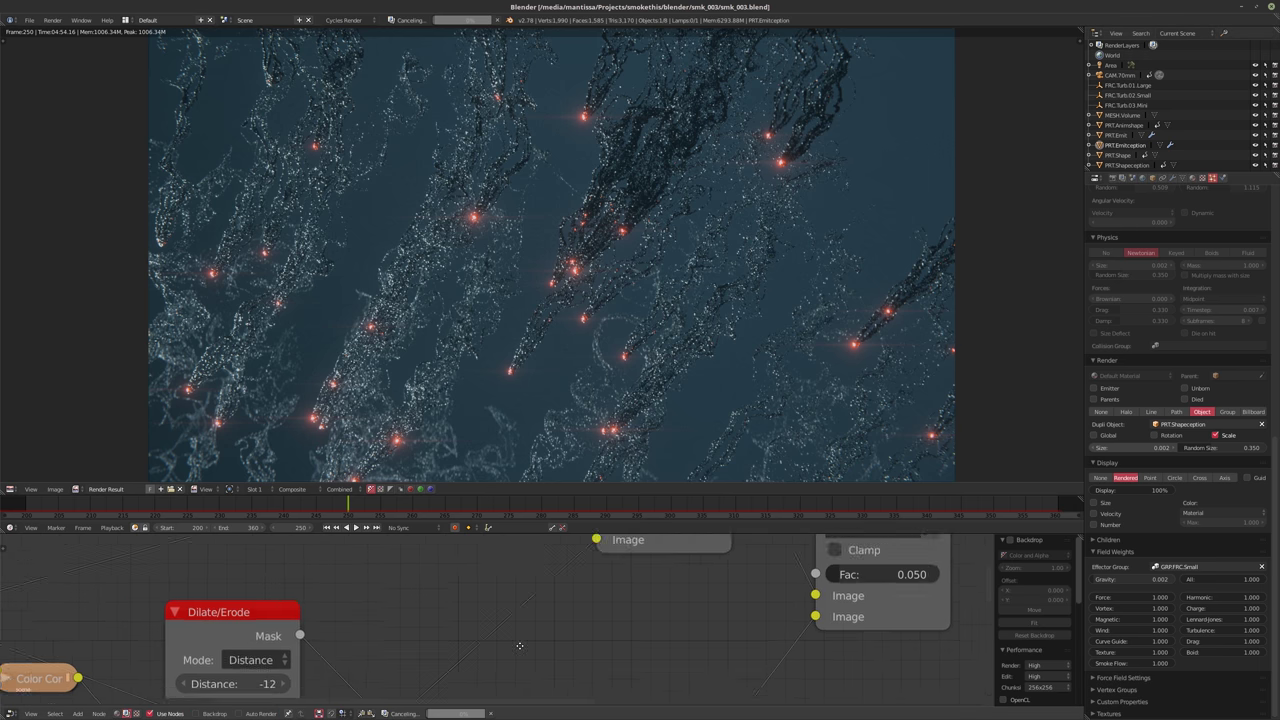
scroll(519, 646, "down", 3)
middle_click_drag(919, 629, 628, 618)
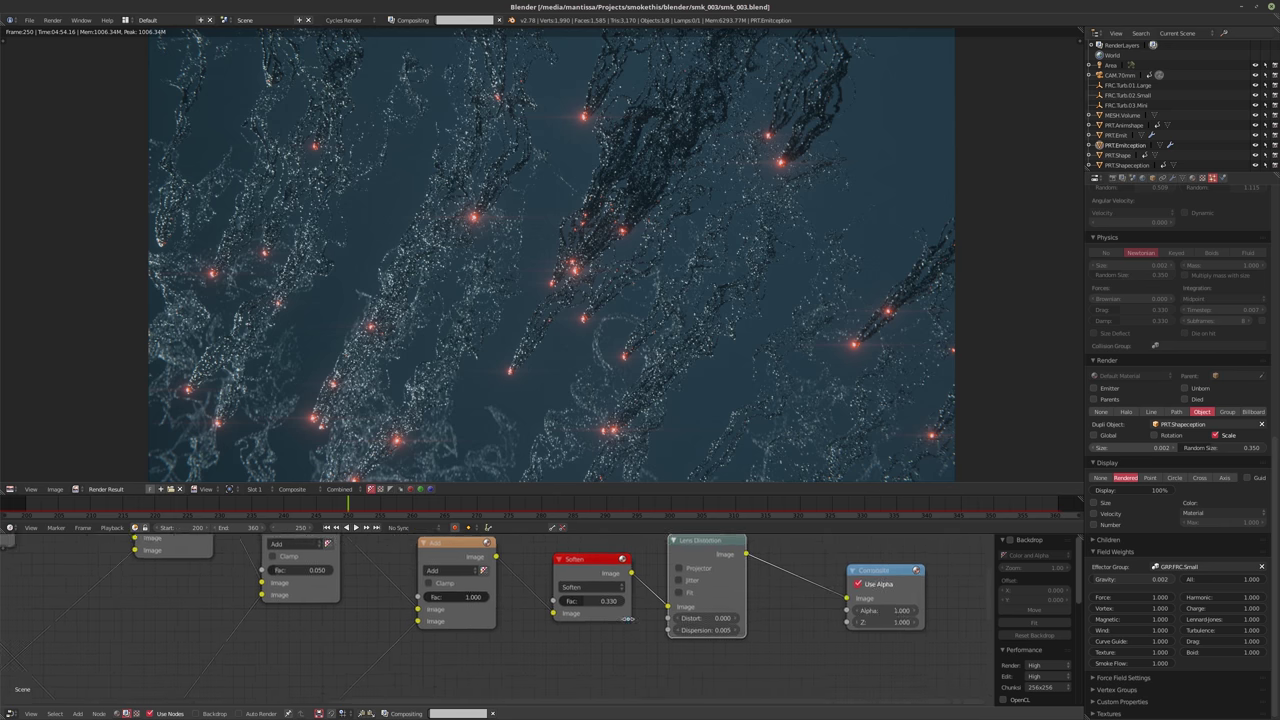
scroll(628, 618, "up", 4)
left_click(700, 619)
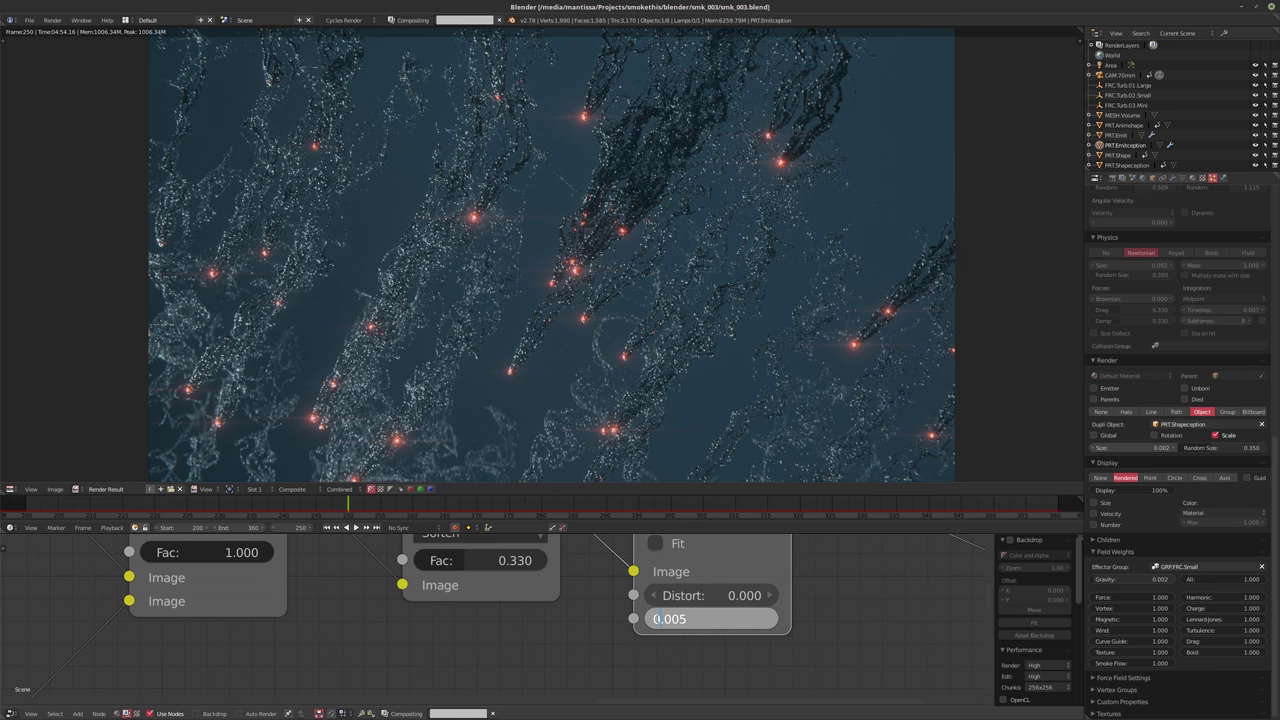
type("-")
key("Return")
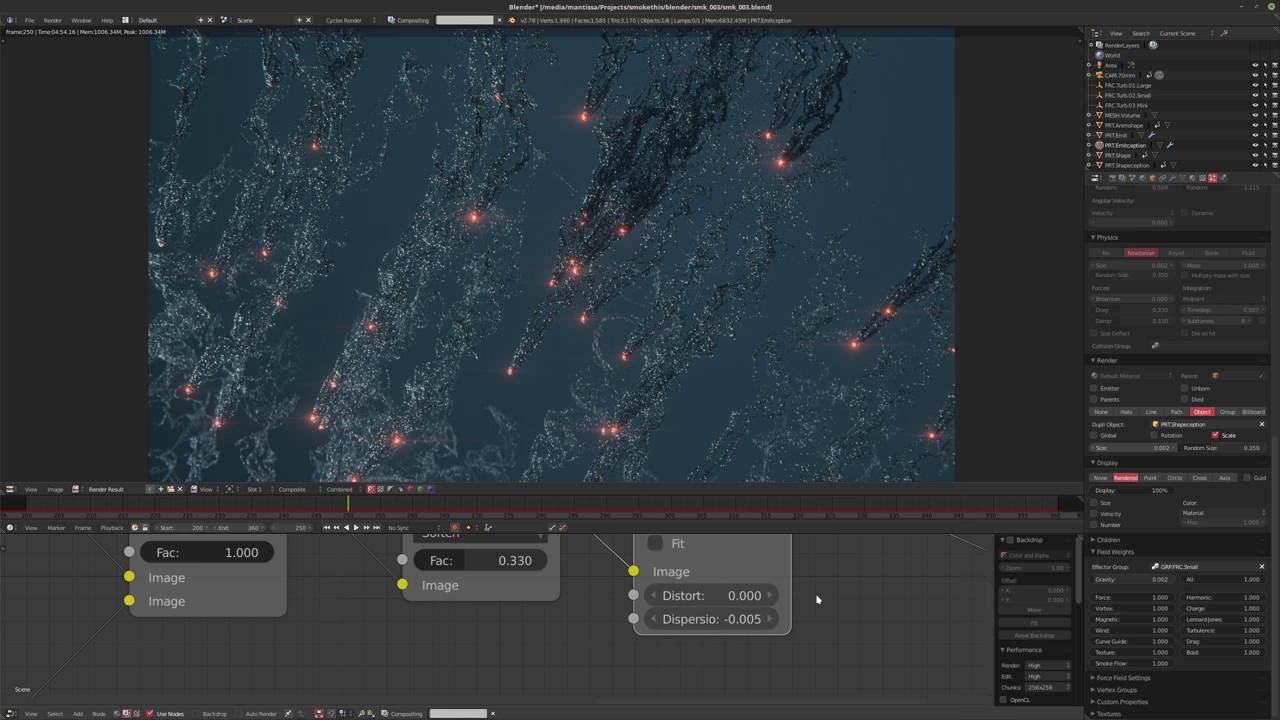
Insert a Mix node on the link between Render Layers and the first Add node, with its blend type set to Multiply
scroll(705, 600, "down", 6)
scroll(688, 596, "up", 5, "ctrl")
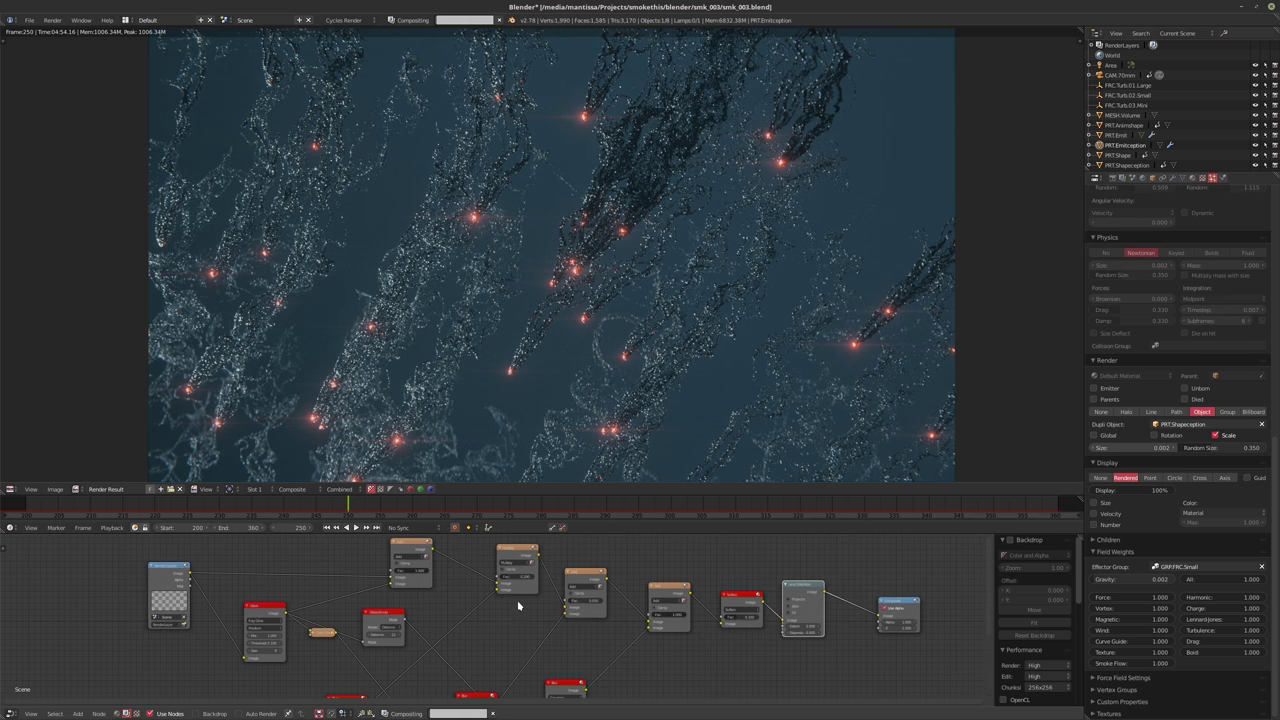
scroll(256, 622, "up", 1)
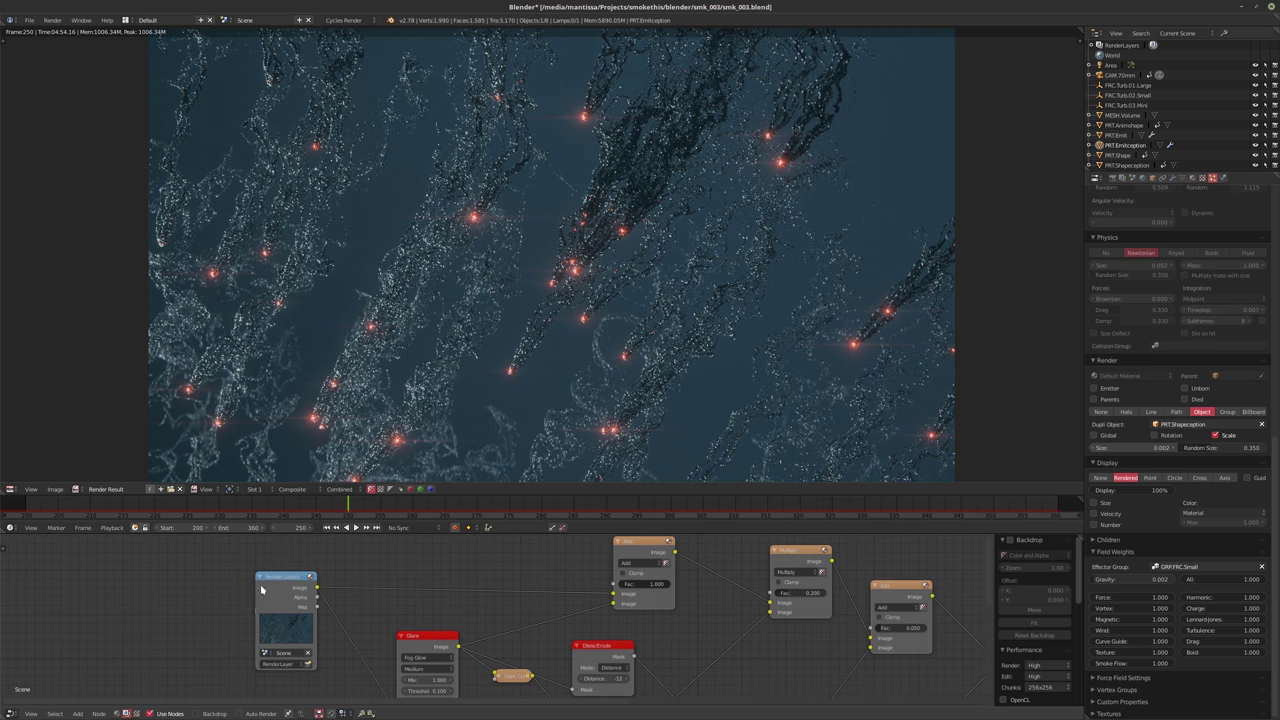
left_click_drag(256, 622, 185, 620)
key("shift+a")
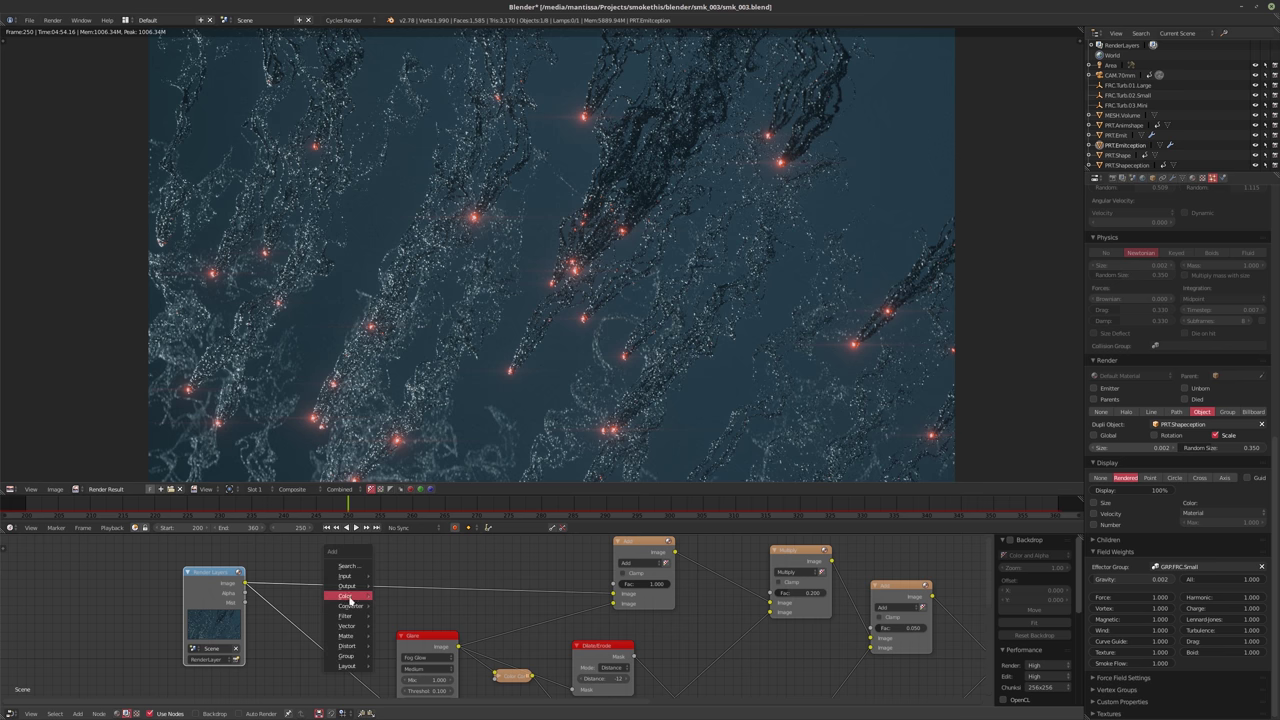
mouse_move(365, 598)
left_click(412, 563)
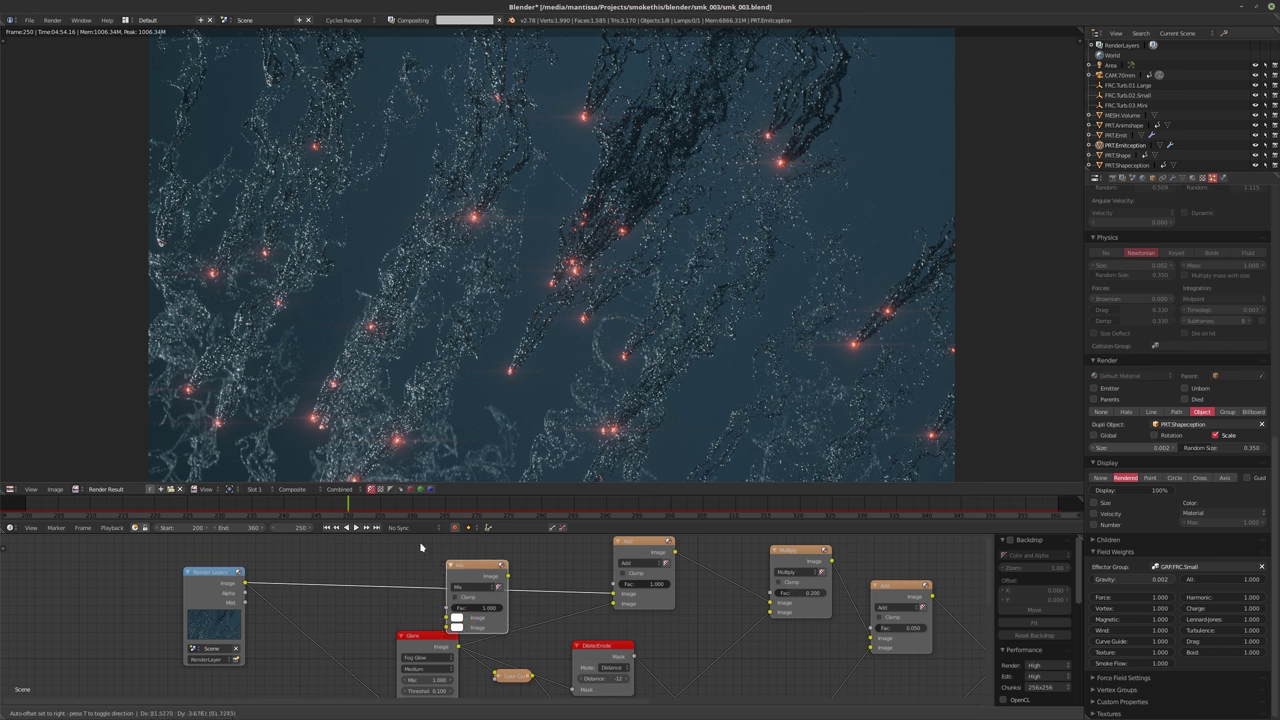
left_click(412, 556)
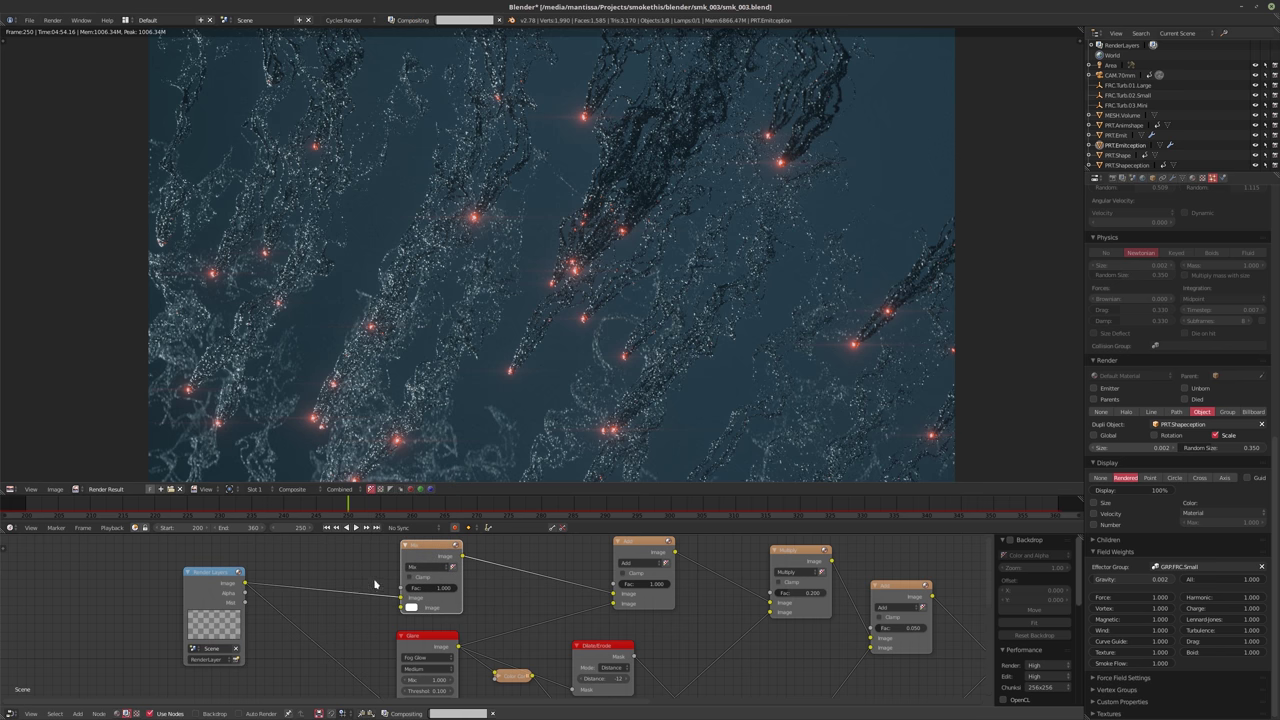
scroll(375, 592, "up", 2)
left_click(482, 550)
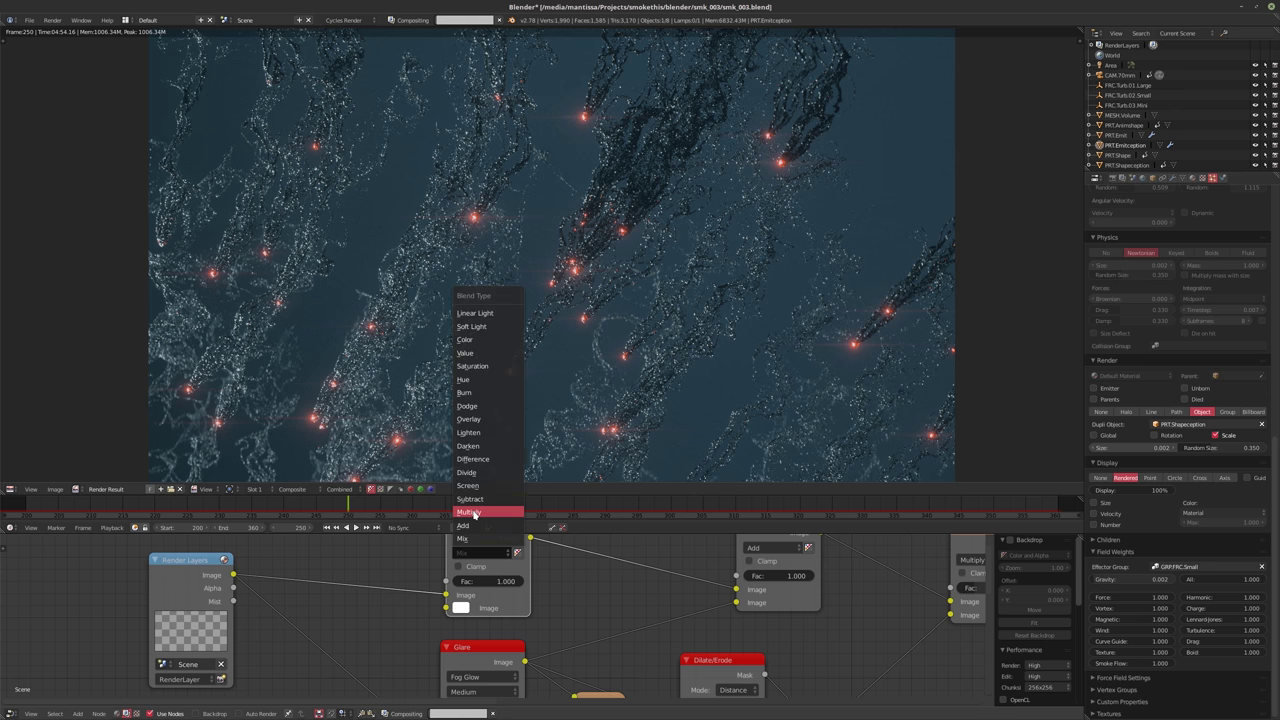
left_click(469, 512)
Move the Render Layers node further from the Multiply node and link its Mist output directly to the Composite node
middle_click_drag(170, 597, 225, 578)
left_click_drag(225, 578, 142, 583)
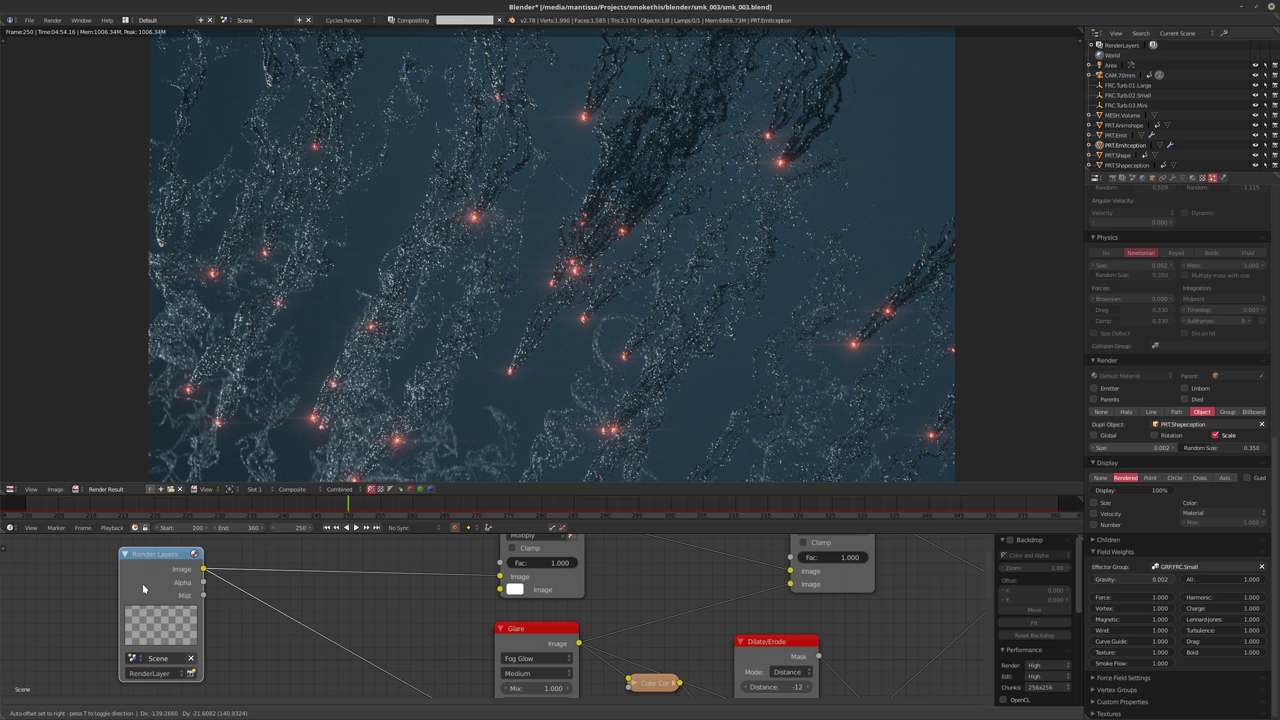
key("Home")
left_click_drag(137, 578, 870, 620)
scroll(414, 594, "up", 3)
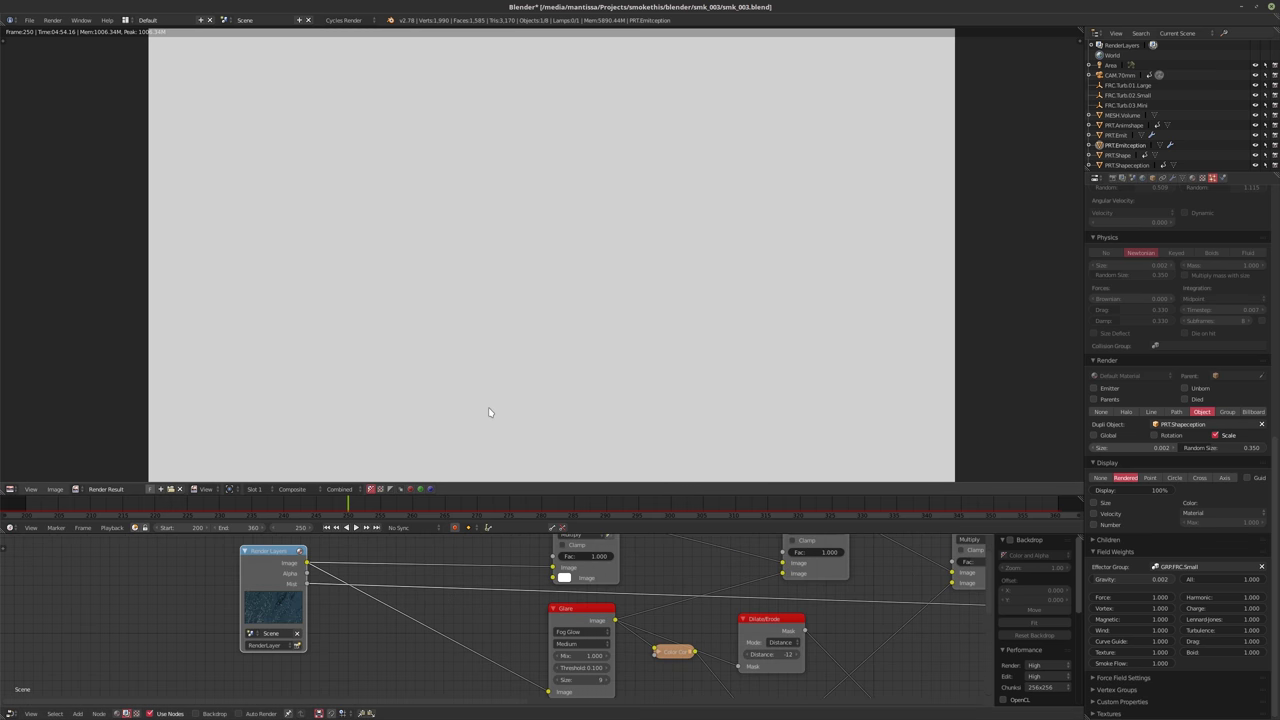
left_click_drag(432, 396, 507, 453)
Insert a ColorRamp on the Mist link, flip it to run from white to black, and move the black stop to 0.768
key("shift+a")
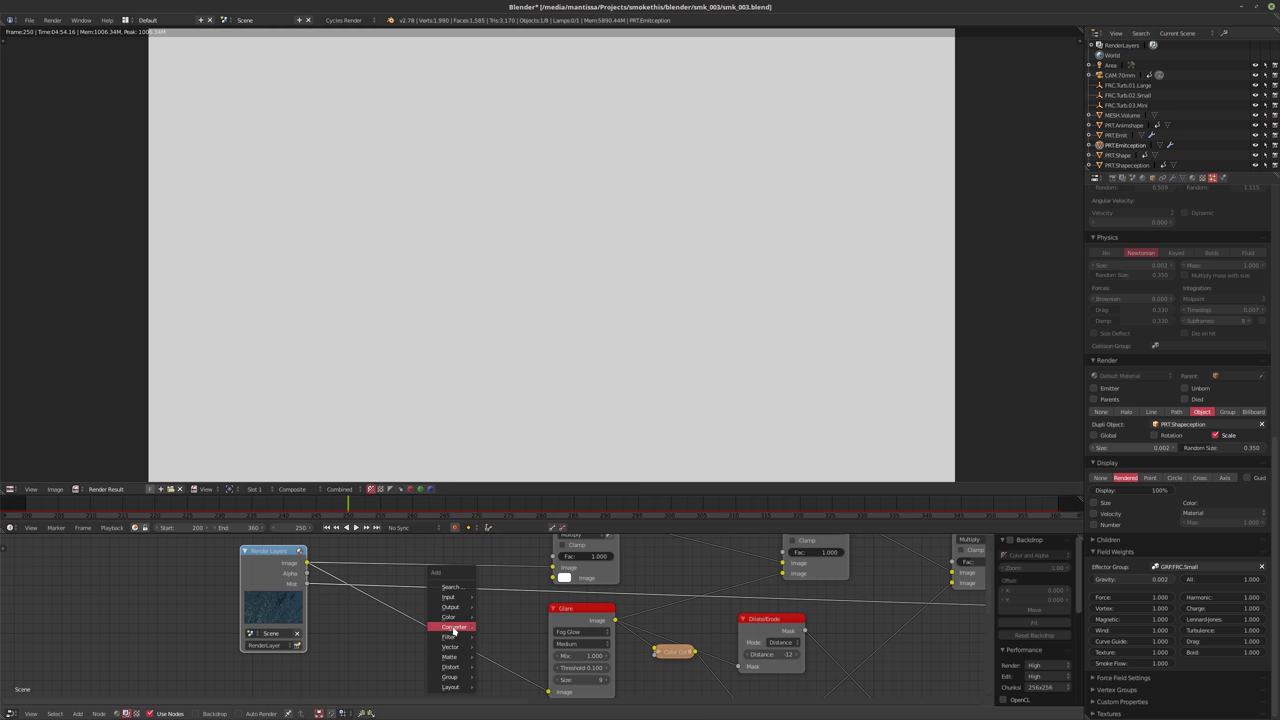
mouse_move(453, 626)
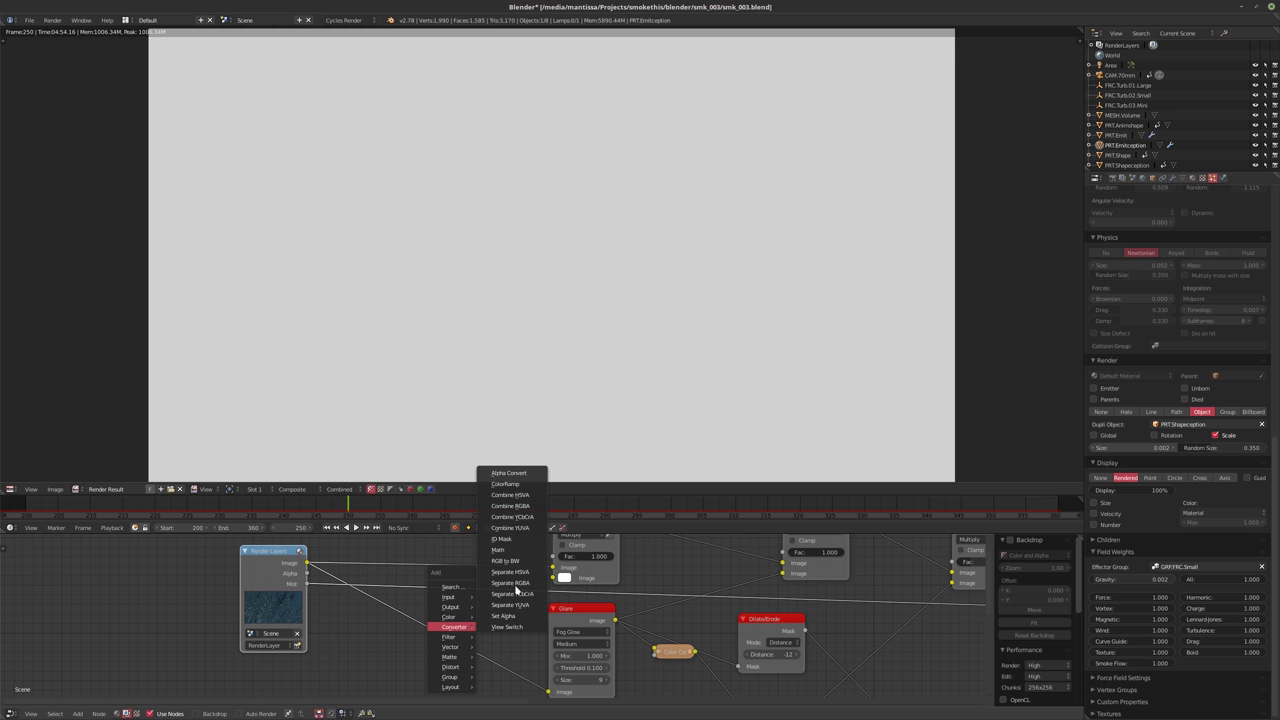
left_click(507, 484)
left_click(392, 590)
scroll(460, 620, "down", 1)
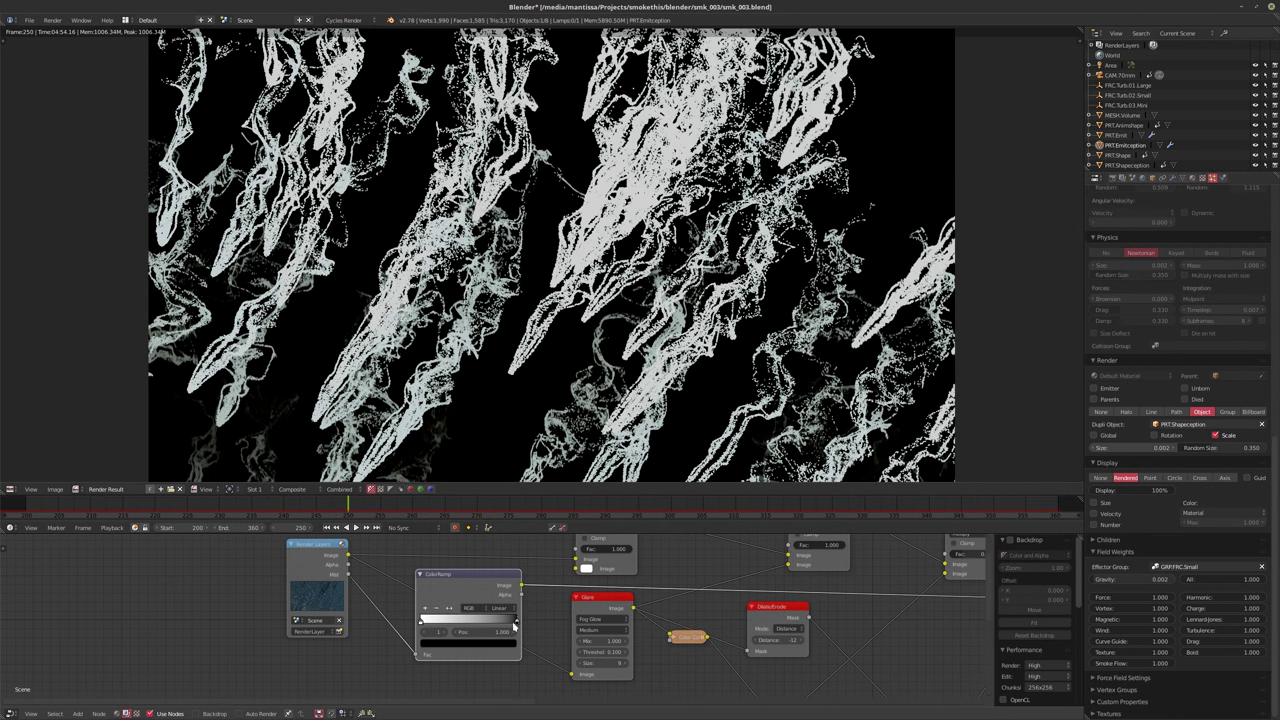
left_click_drag(517, 621, 495, 627)
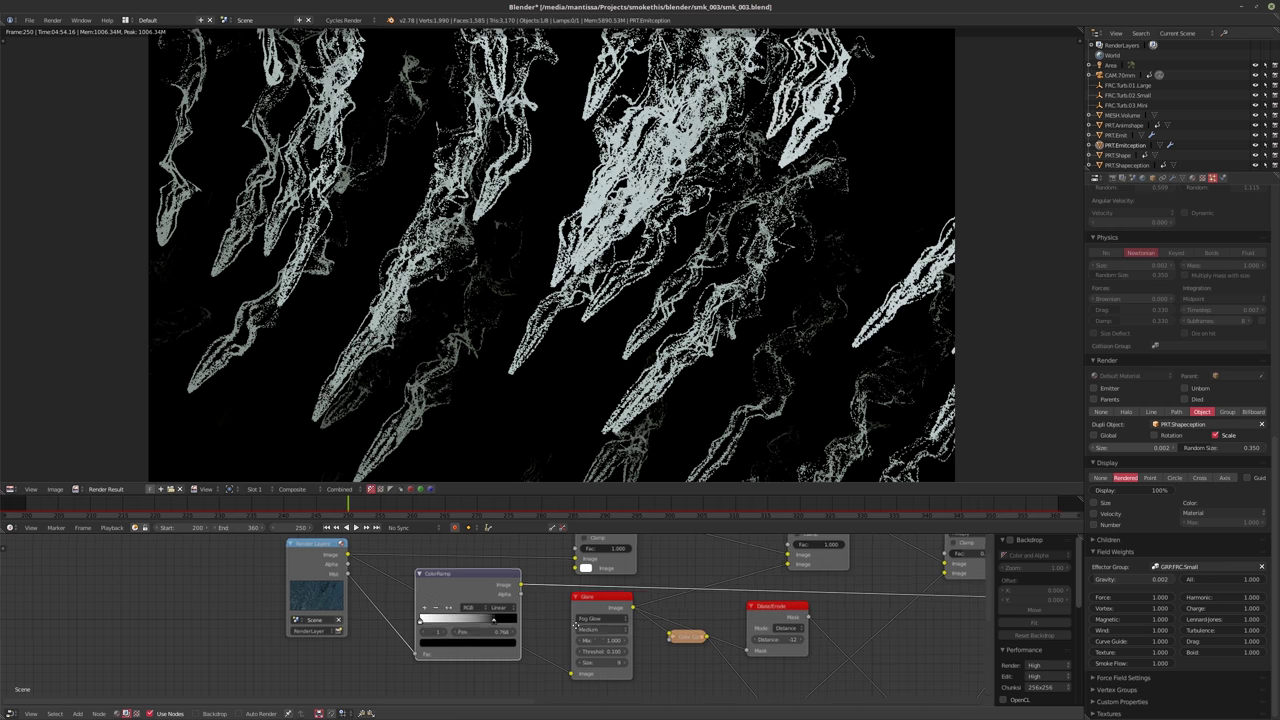
Link the ColorRamp to the new Multiply node's second image input and reconnect Lens Distortion's output to the Composite node
scroll(572, 626, "down", 3)
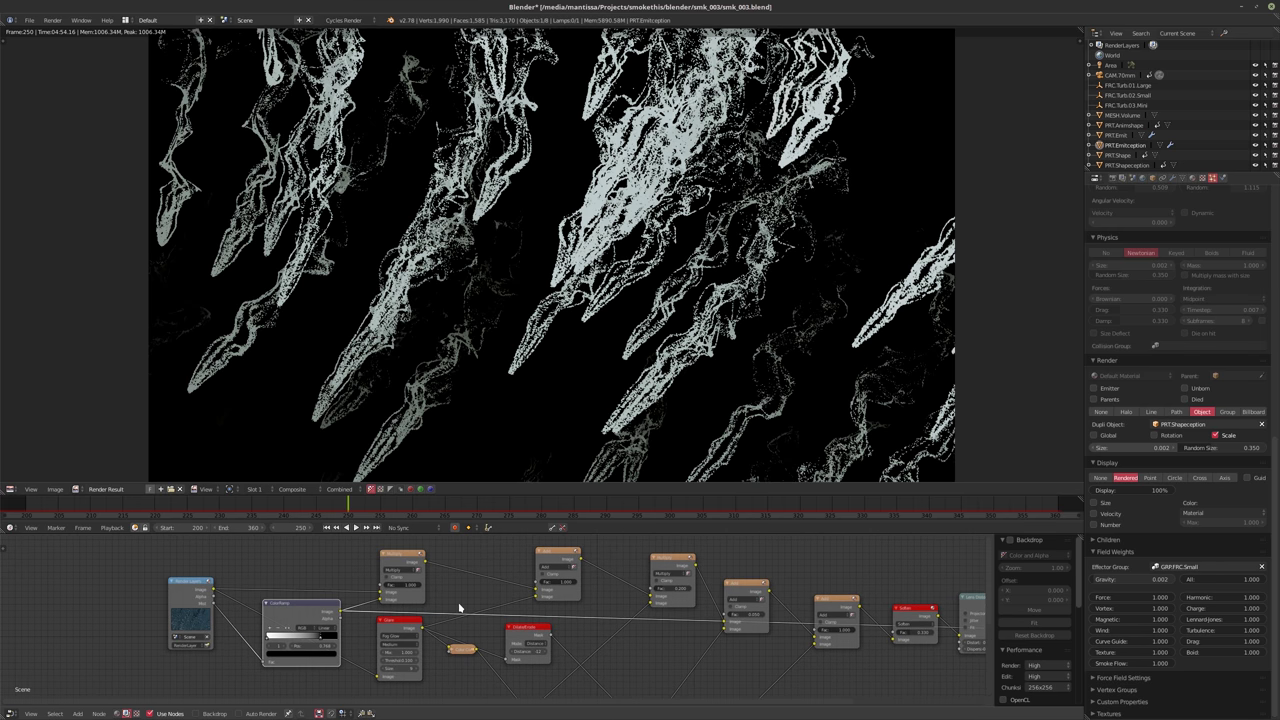
middle_click_drag(363, 608, 594, 606, "ctrl")
scroll(594, 606, "down", 3)
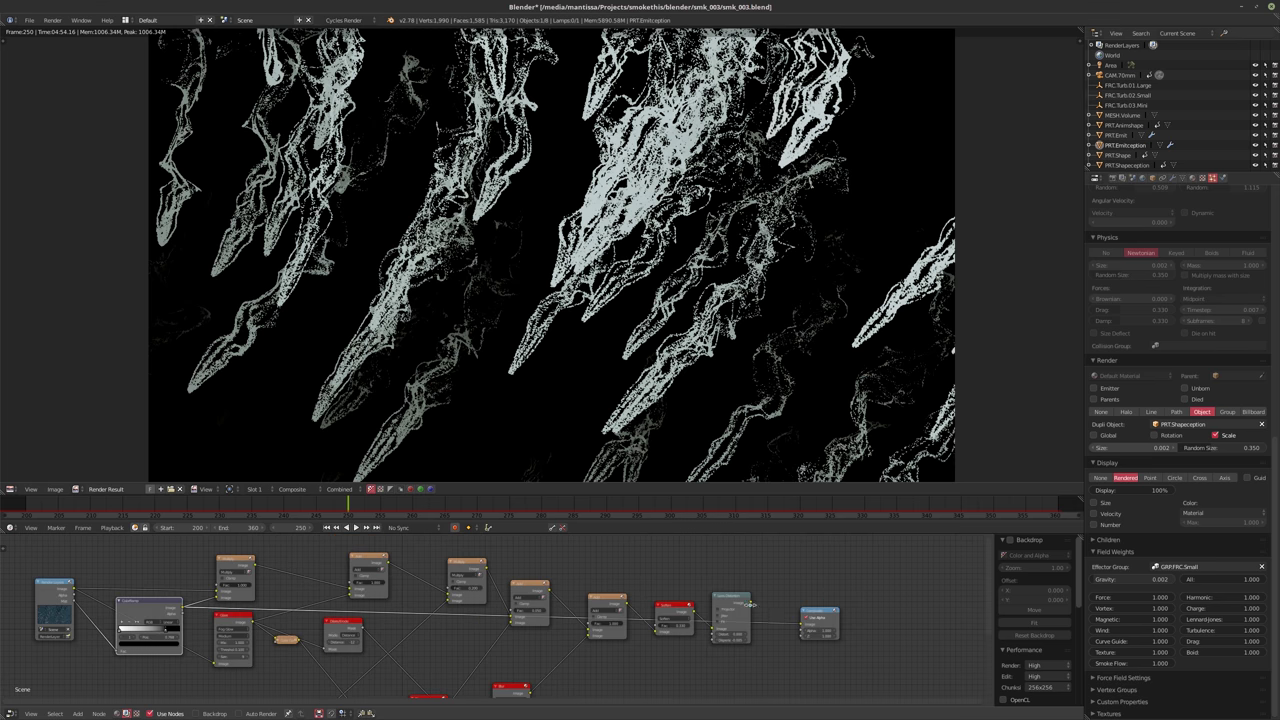
key("g")
left_click(759, 605)
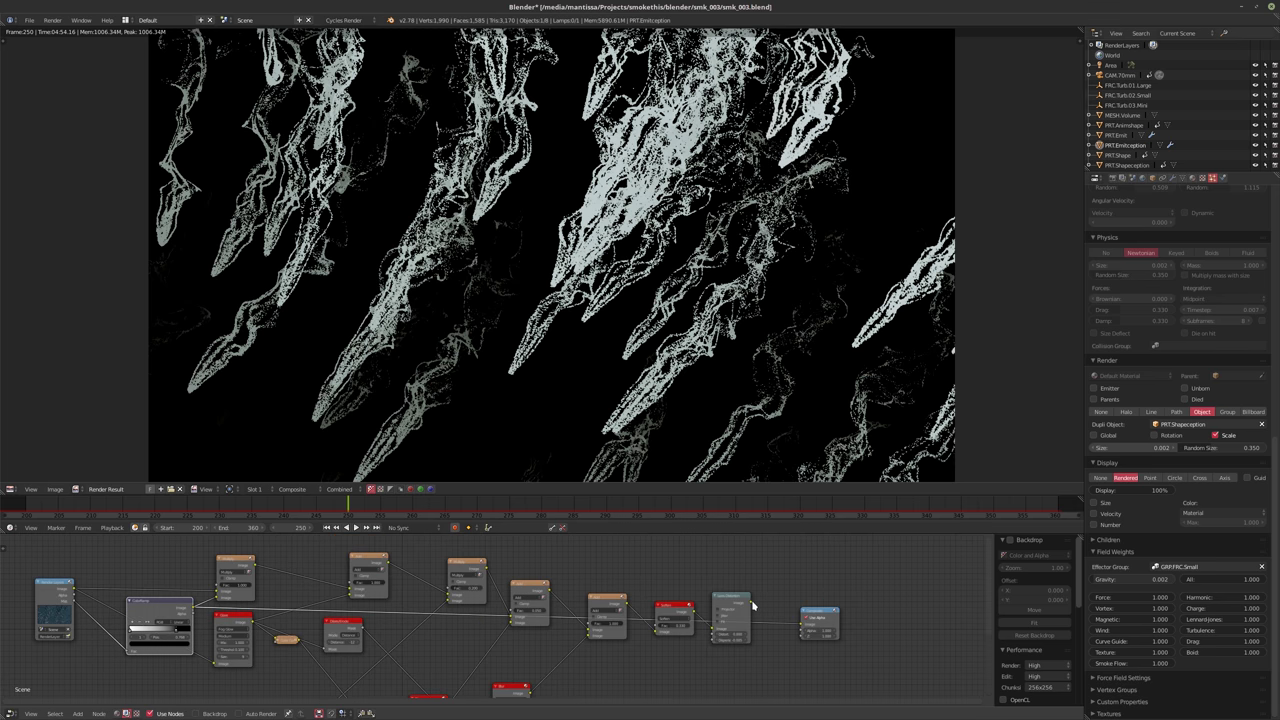
left_click_drag(801, 621, 748, 603)
scroll(283, 591, "up", 4)
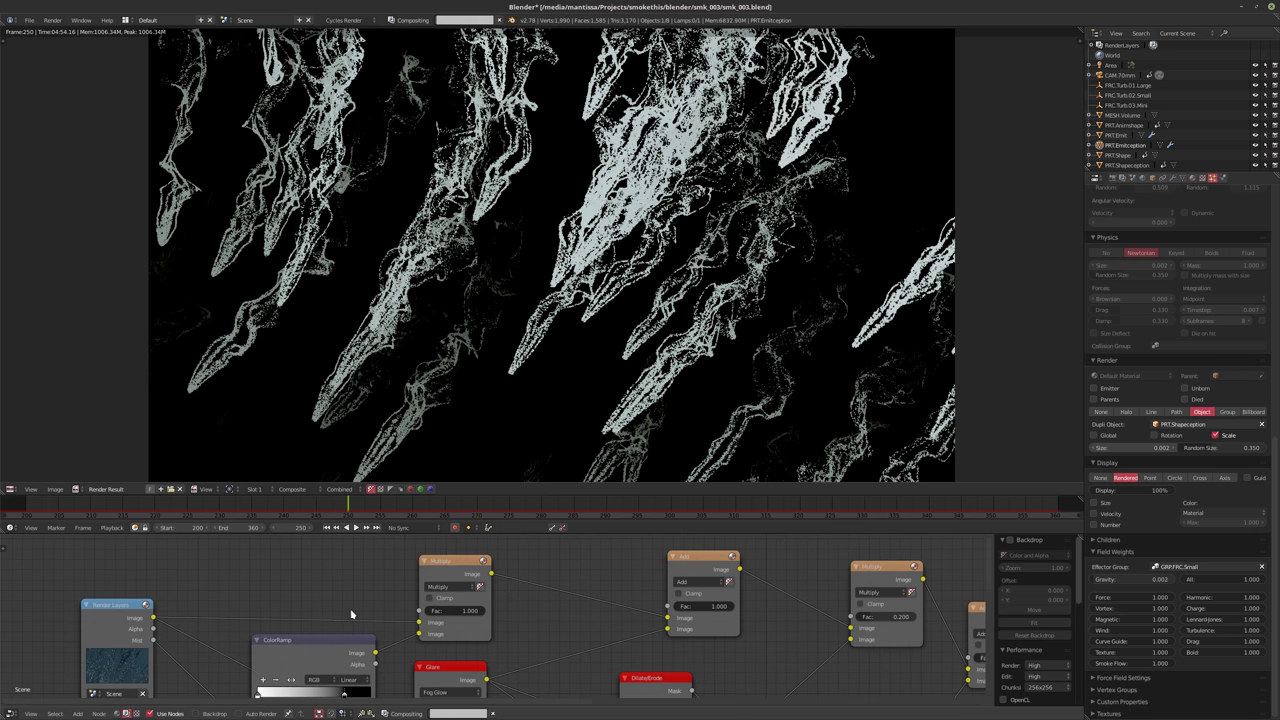
Set the factor of the Multiply node fed by the mist ColorRamp to 0.100
middle_click_drag(378, 625, 400, 603)
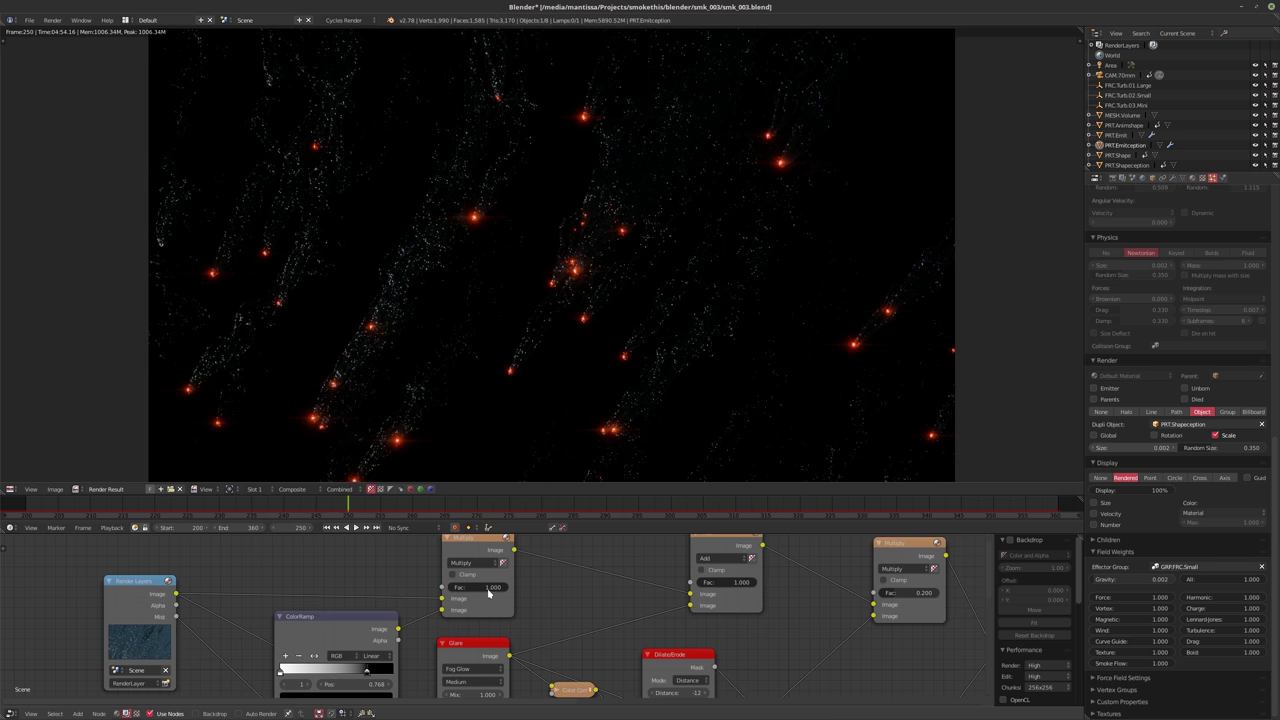
left_click(489, 590)
type("0.5")
key("Return")
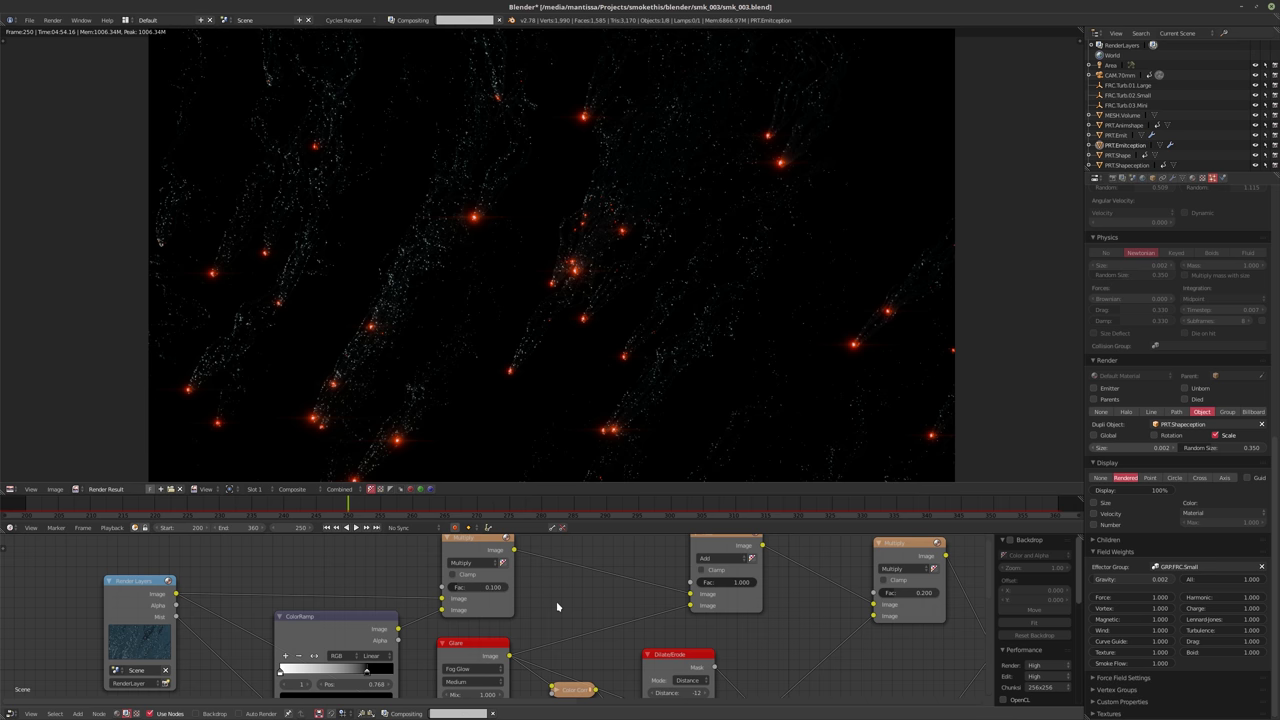
middle_click_drag(415, 640, 421, 616)
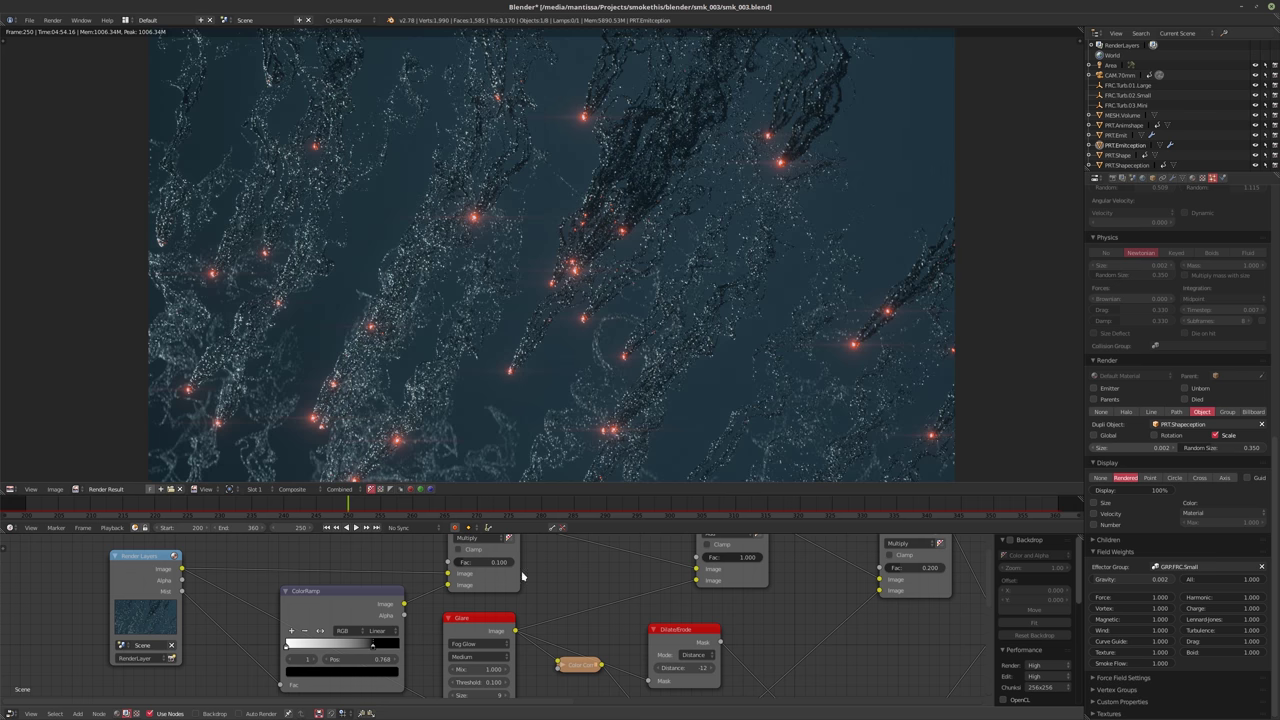
Set the mist Multiply node's factor to 0.250 and move its ColorRamp's black stop to 0.577
left_click(486, 561)
type("0.25")
key("Return")
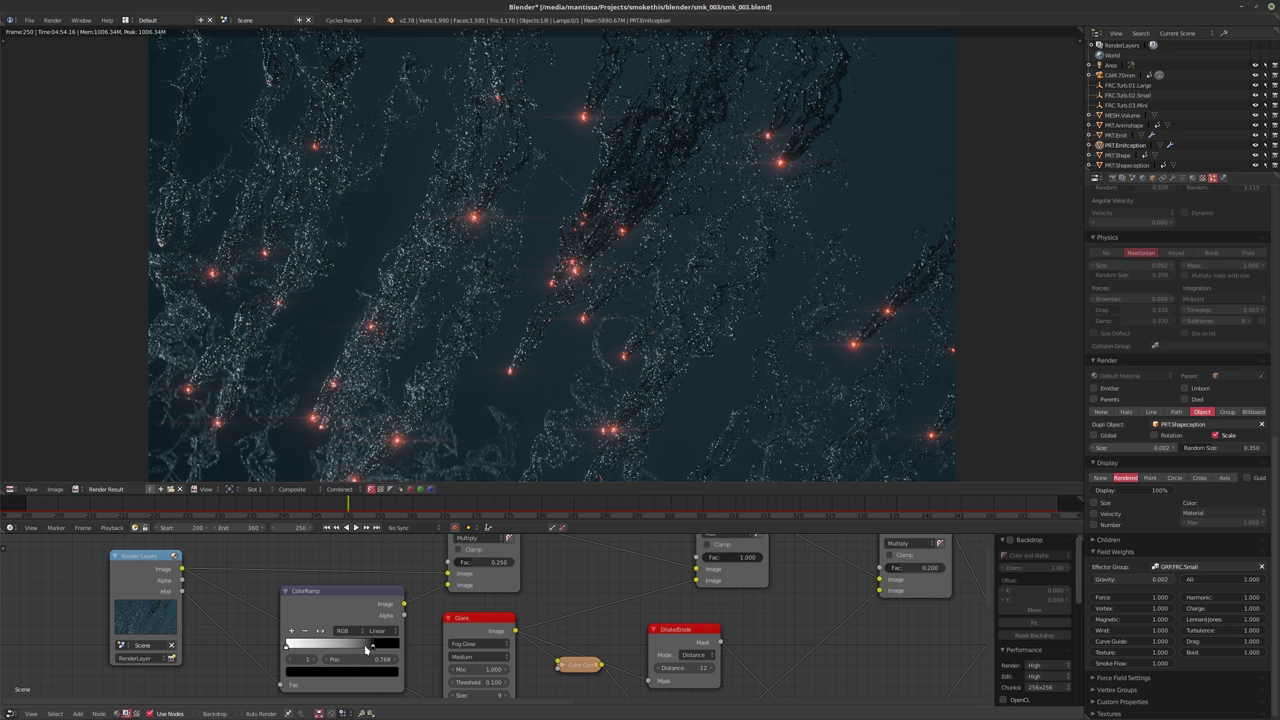
left_click_drag(358, 648, 358, 648)
Set the factor of the Multiply node fed by the mist to 0.500
left_click(481, 562)
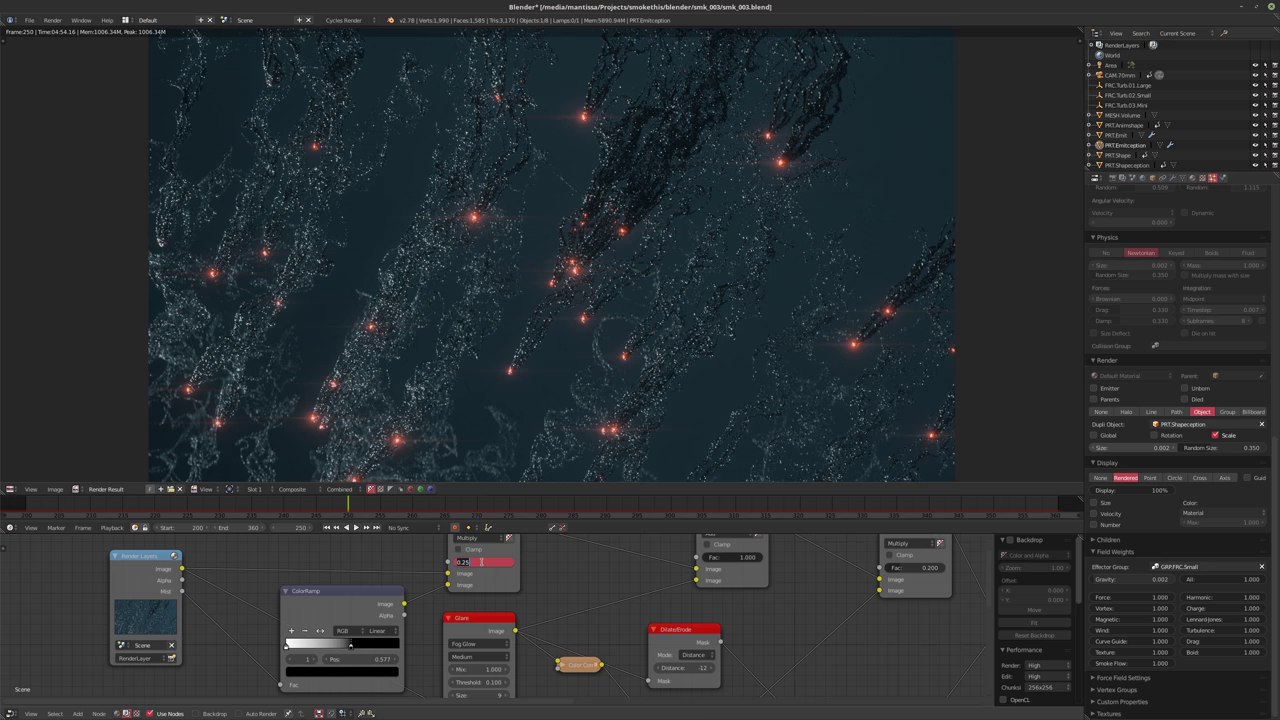
type("0.5")
key("Return")
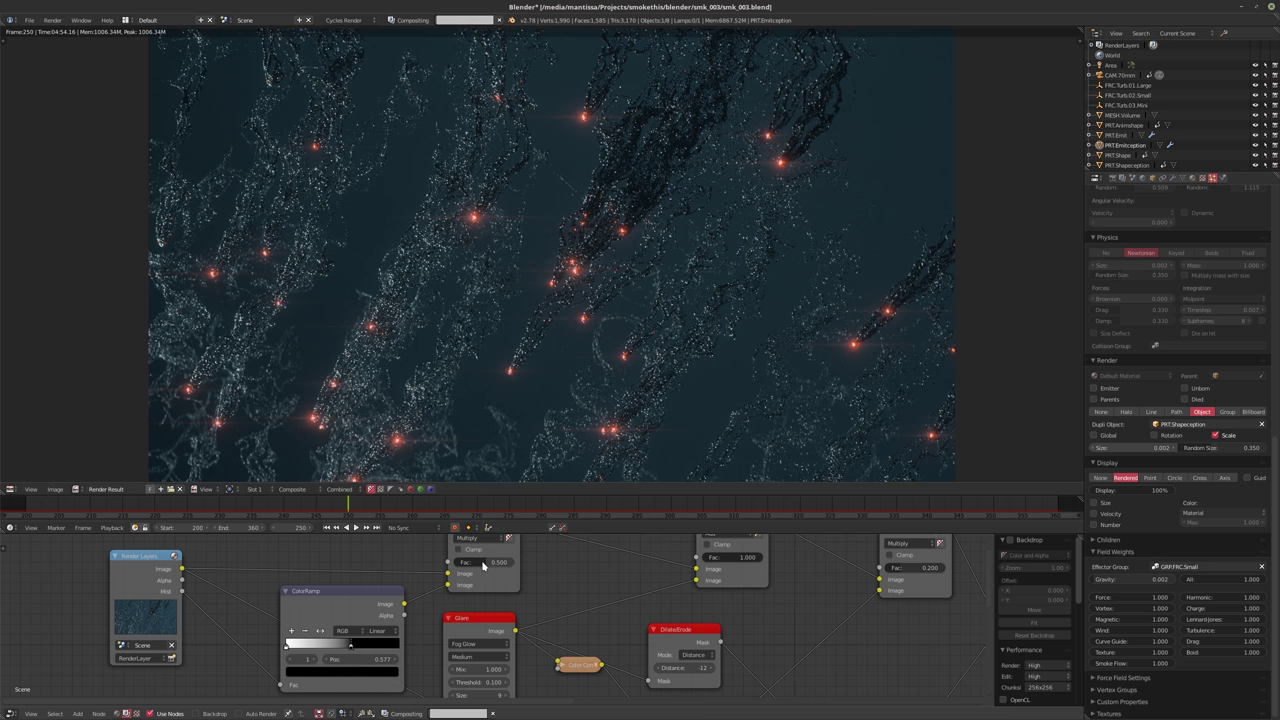
Move the white stop of the mist ColorRamp to 0.445
left_click_drag(286, 648, 331, 648)
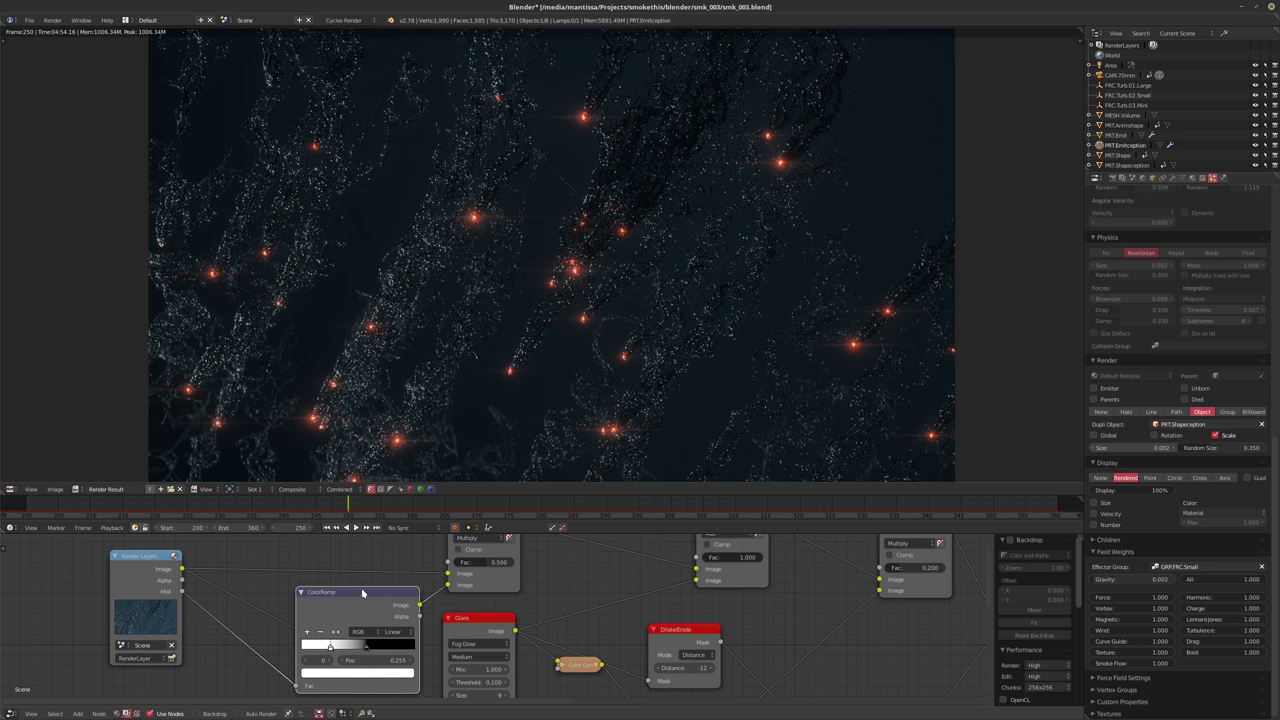
scroll(348, 636, "down", 2)
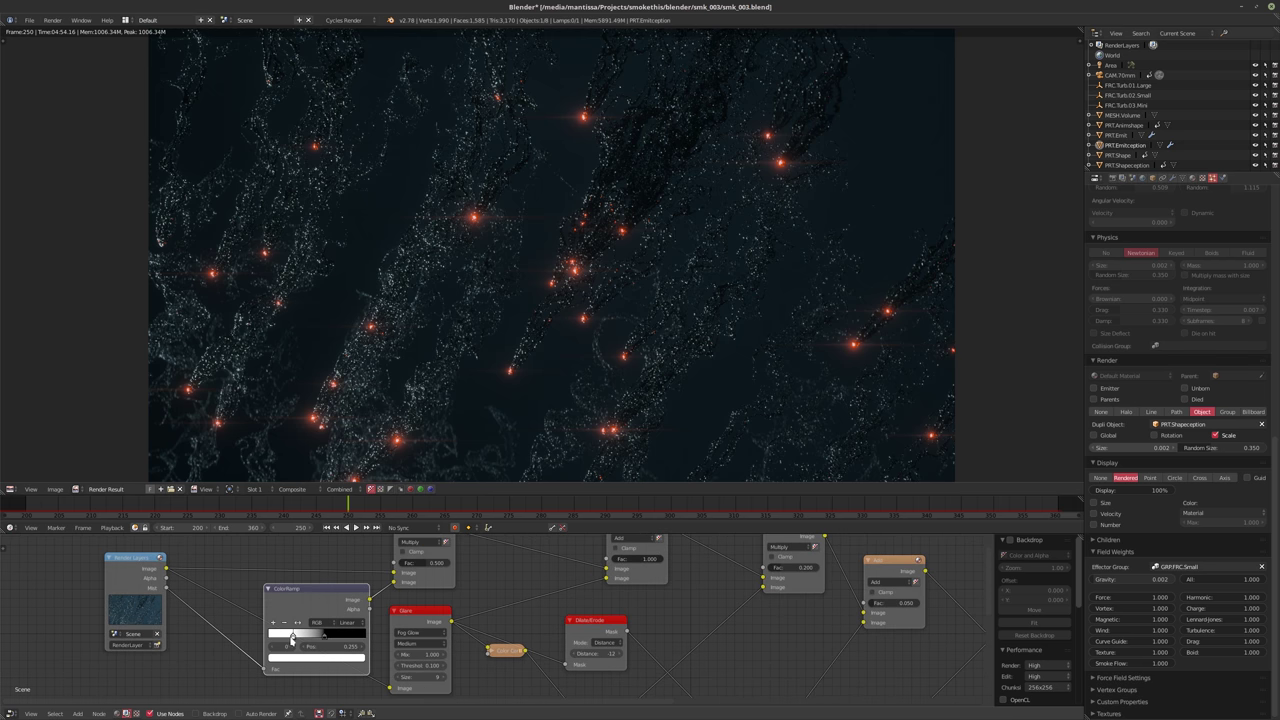
left_click_drag(290, 638, 312, 638)
Switch the type of the mist ColorRamp node to an Invert node, keeping it between Render Layers and Multiply
middle_click_drag(331, 582, 378, 591)
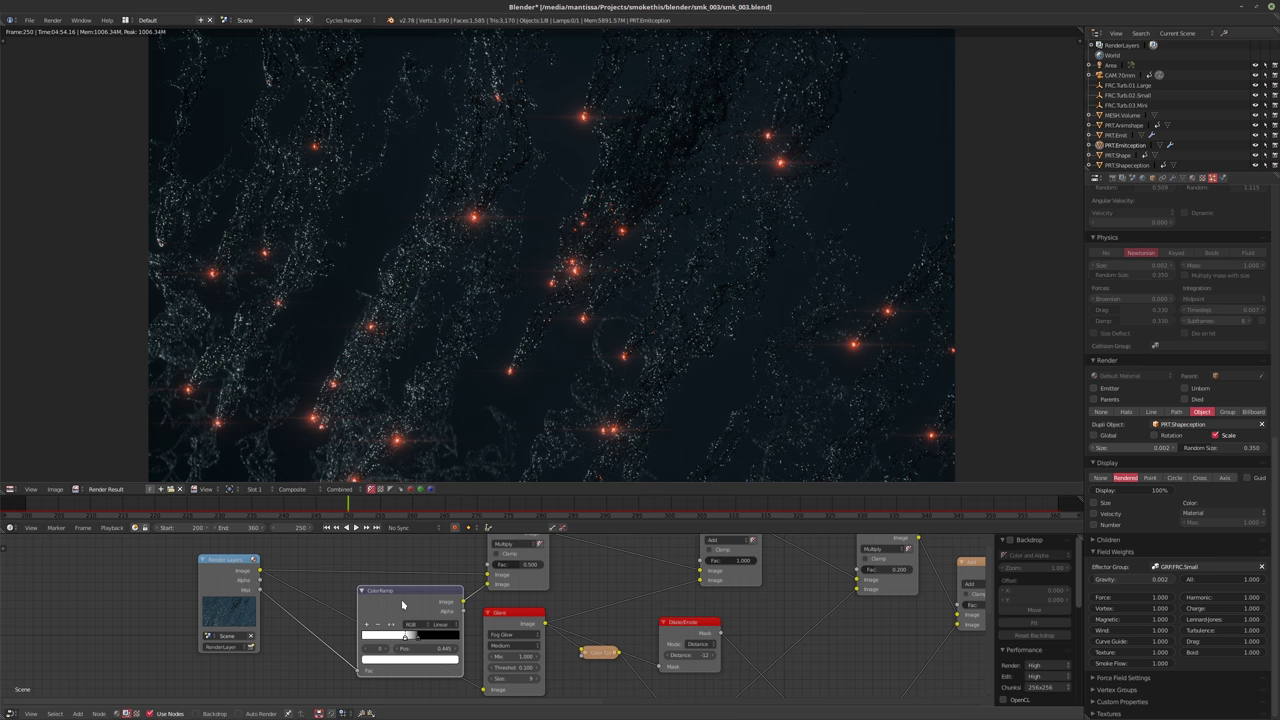
key("shift+s")
mouse_move(381, 582)
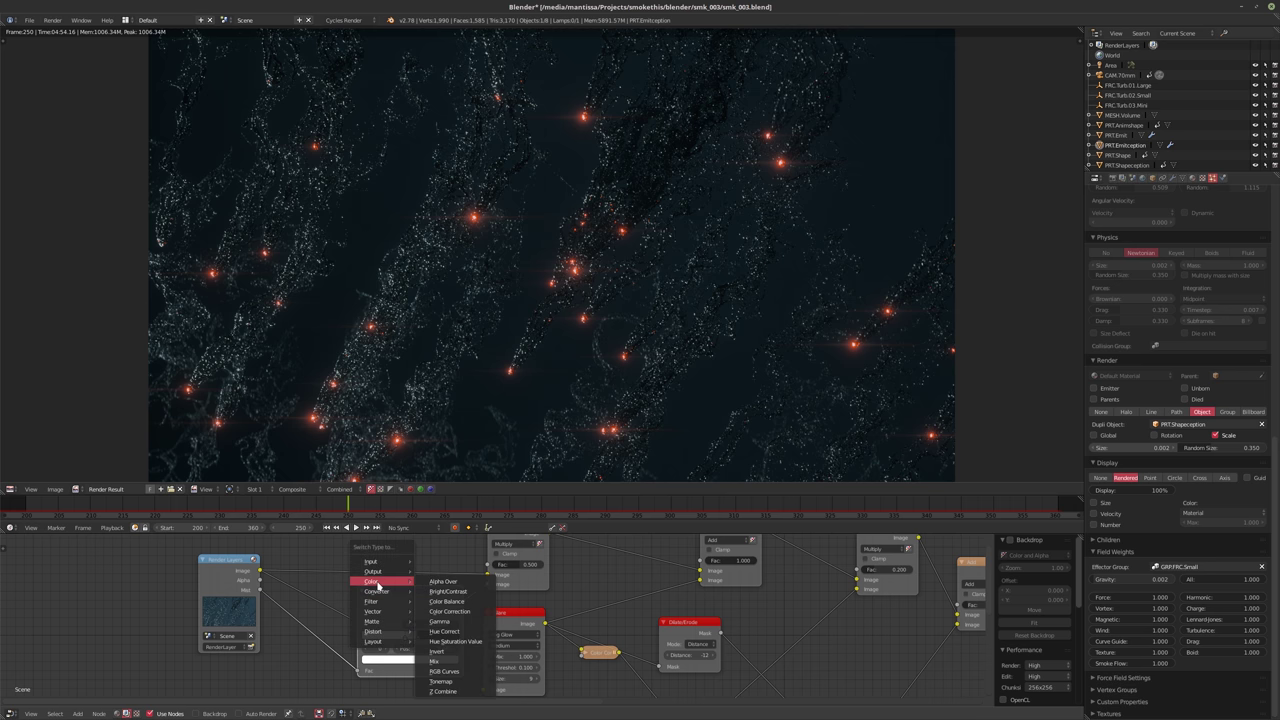
left_click(437, 651)
scroll(412, 606, "down", 5, "ctrl")
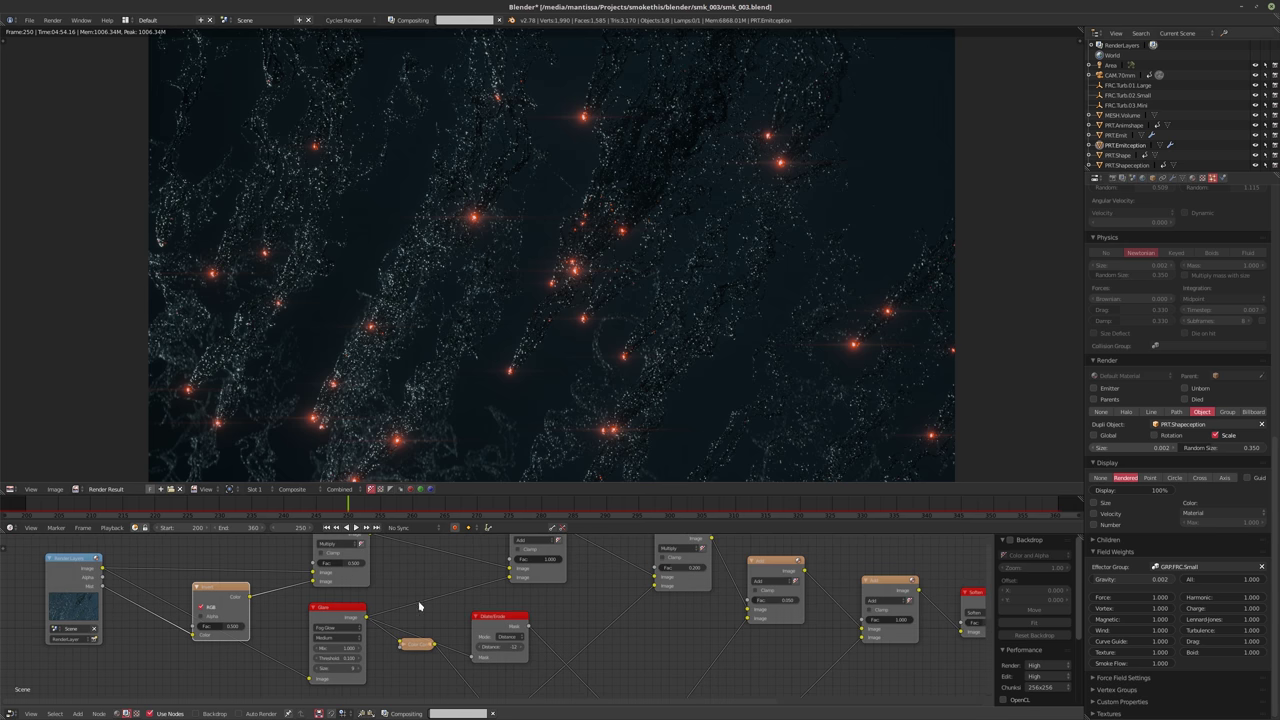
scroll(412, 606, "down", 1)
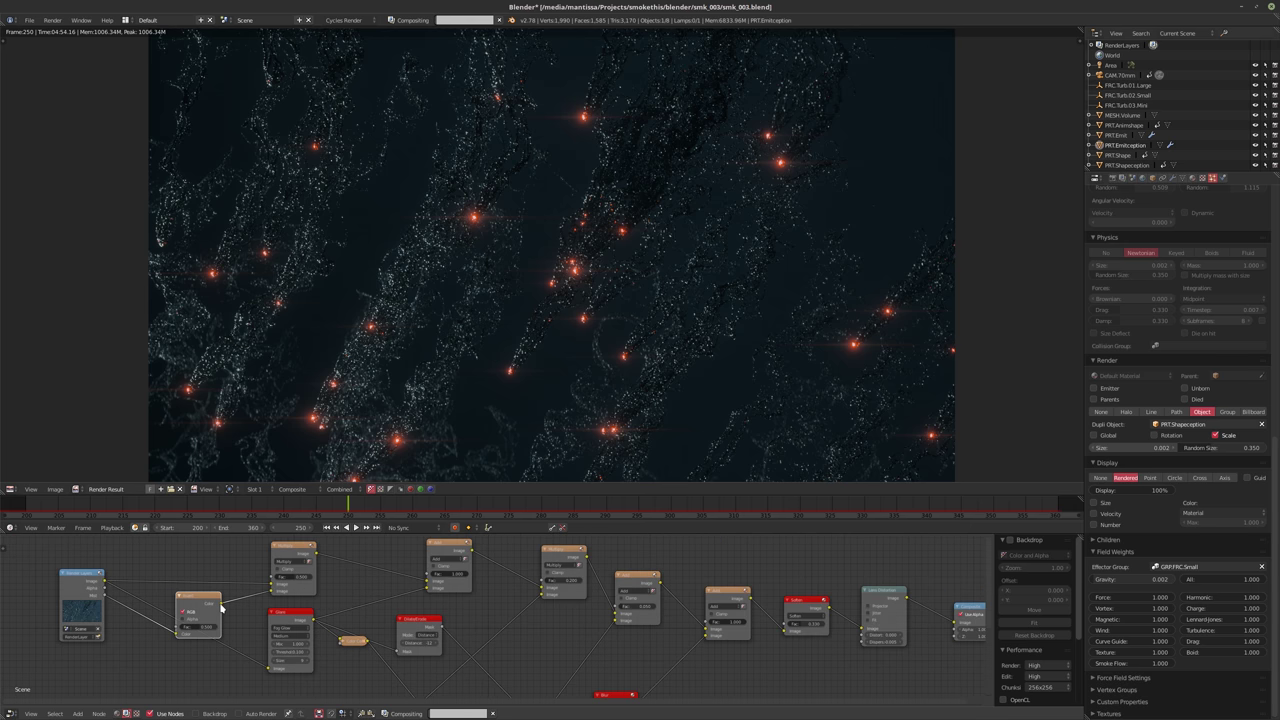
middle_click_drag(243, 610, 338, 600)
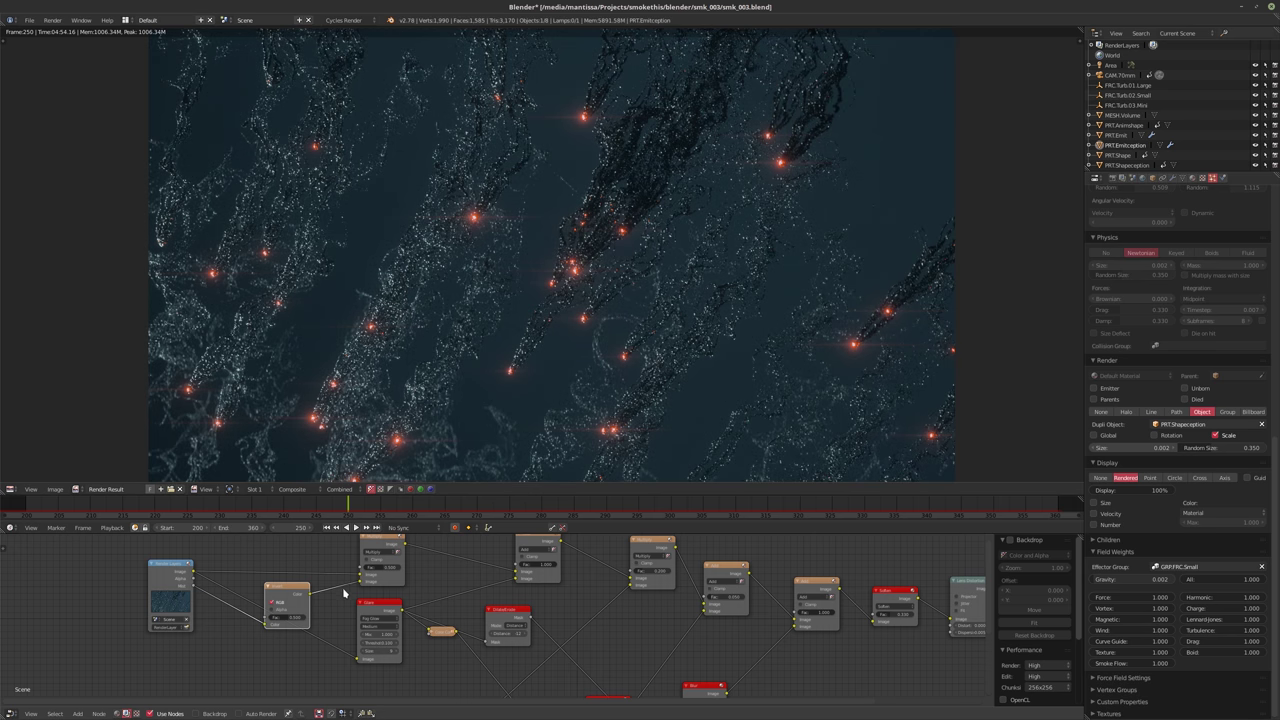
scroll(334, 604, "up", 1)
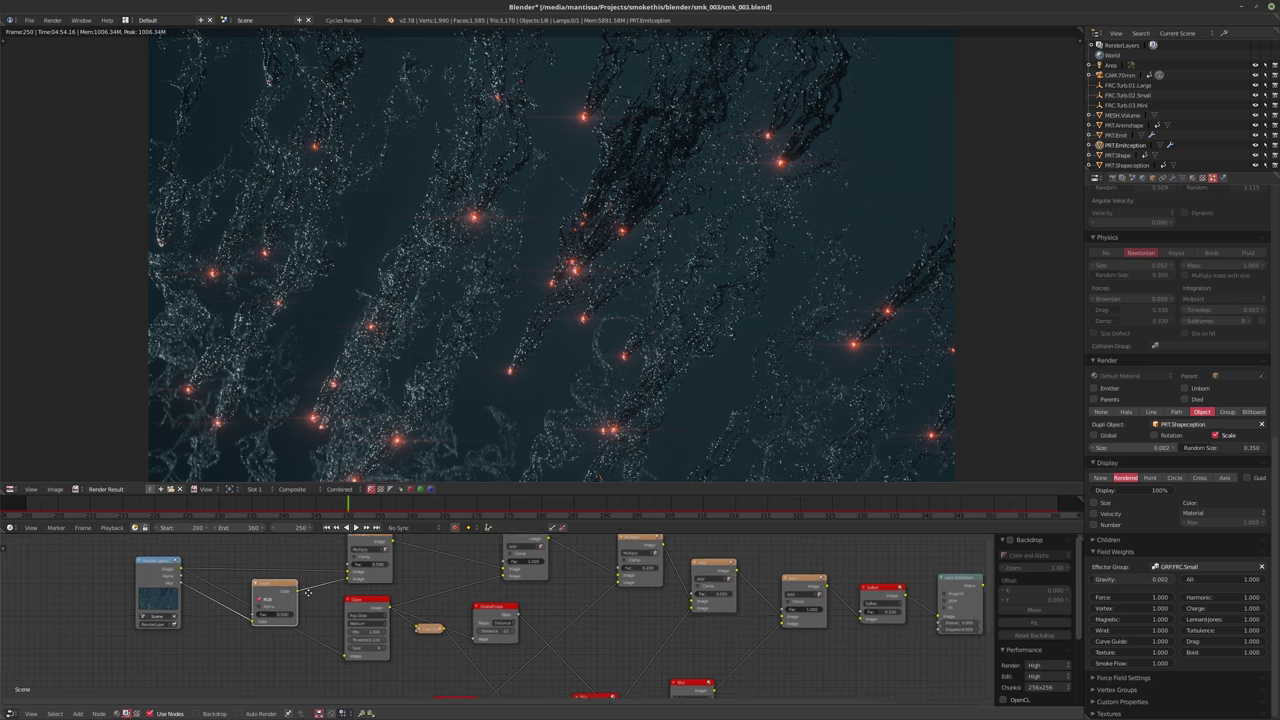
Link the Invert node's Color output to the Composite node and set the Invert factor to 1.000
left_click_drag(304, 581, 925, 575)
scroll(258, 620, "down", 2)
scroll(571, 605, "up", 1)
scroll(571, 605, "down", 1)
scroll(305, 628, "up", 2)
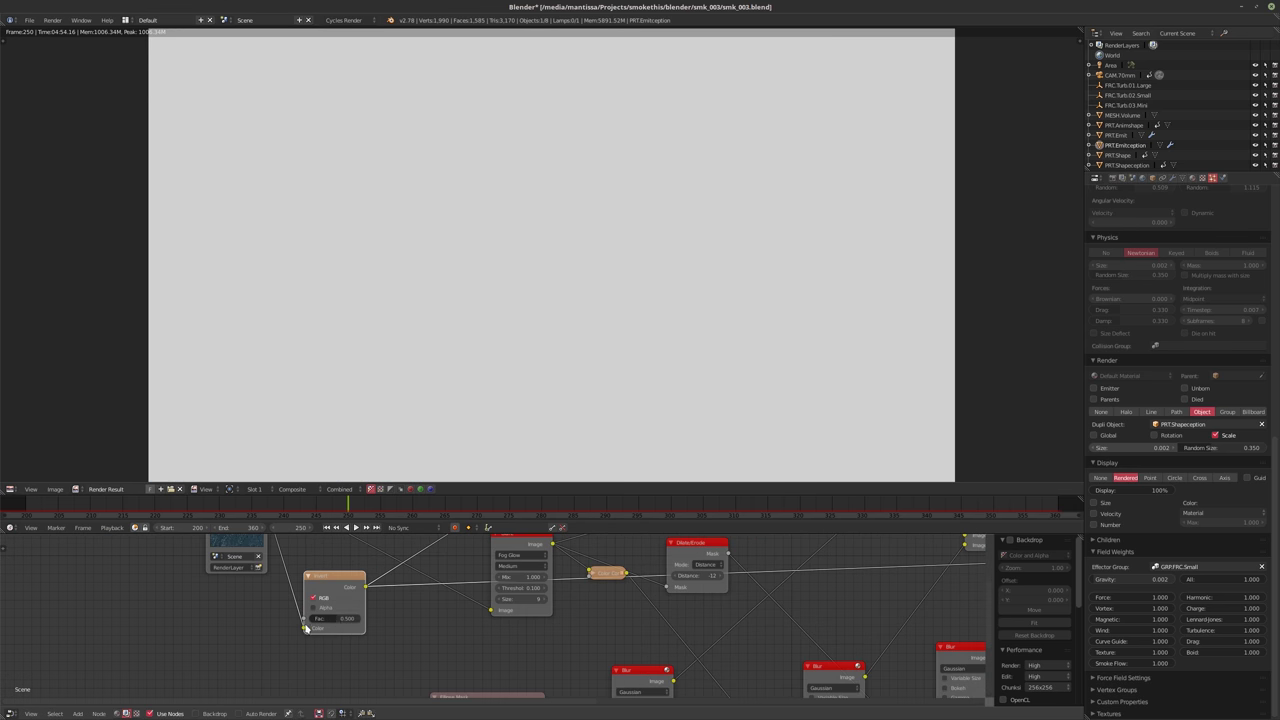
scroll(446, 633, "up", 2)
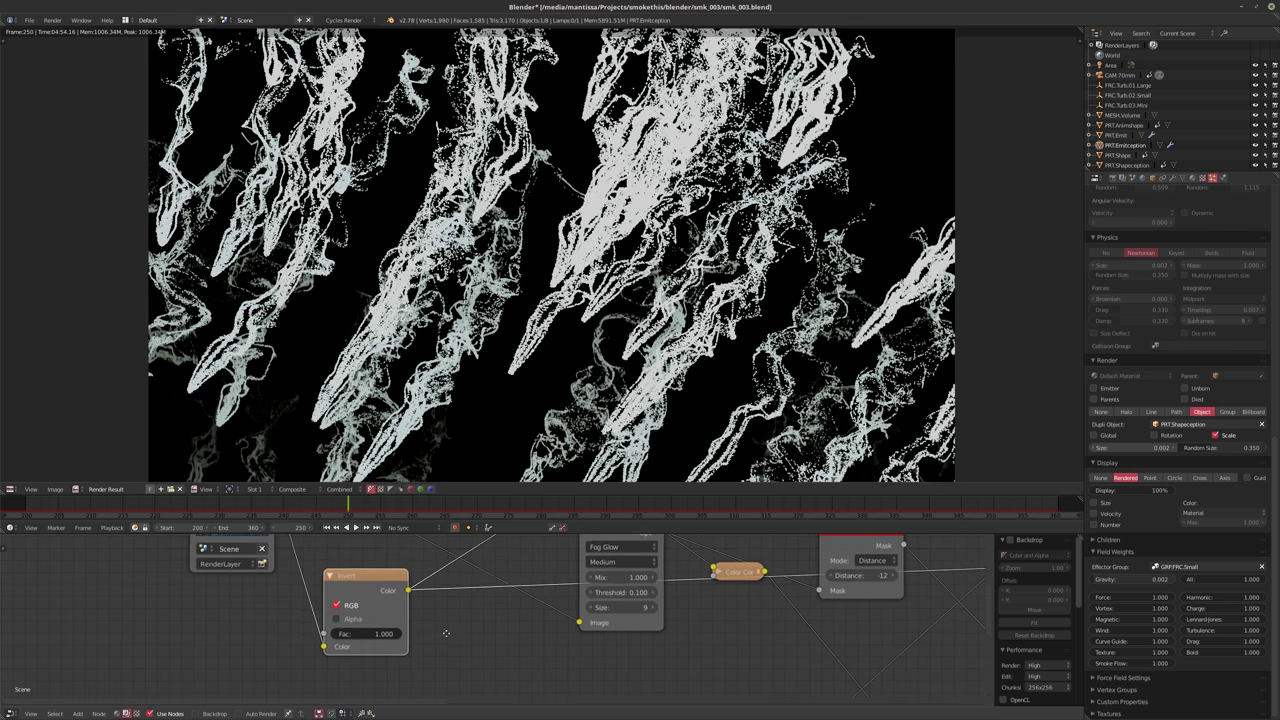
Try inverting the alpha channel as well in the Invert node, and switch it back off
left_click(352, 621)
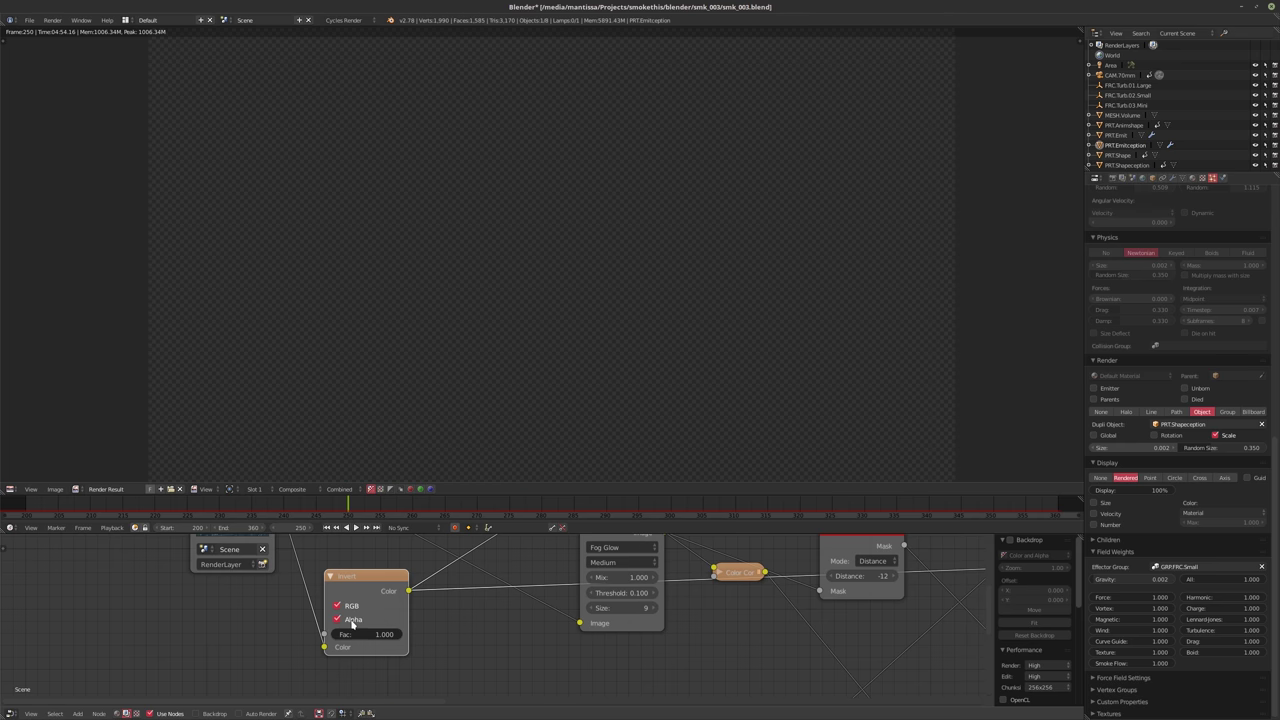
left_click(352, 621)
Move the Render Layers and Invert nodes further away from the Glare node to make room behind Invert
middle_click_drag(300, 600, 358, 643)
scroll(283, 557, "down", 1)
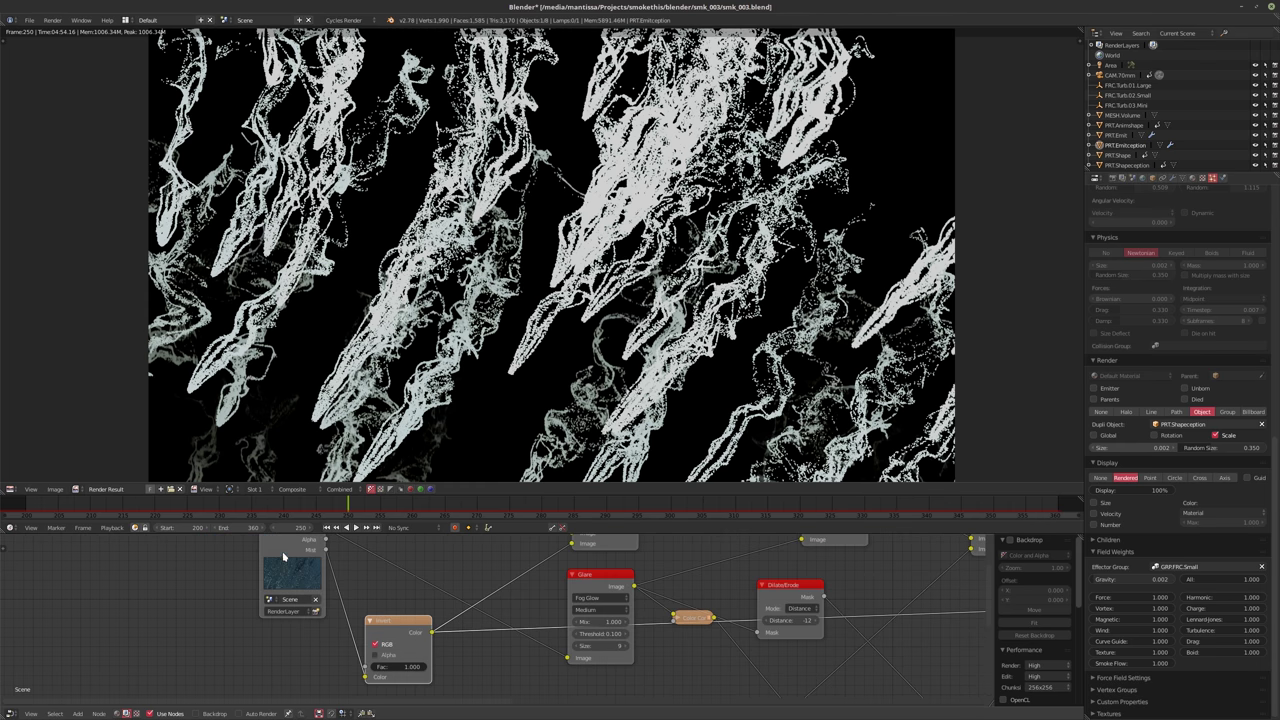
left_click_drag(283, 557, 210, 557)
middle_click_drag(361, 620, 335, 626)
scroll(333, 626, "down", 1)
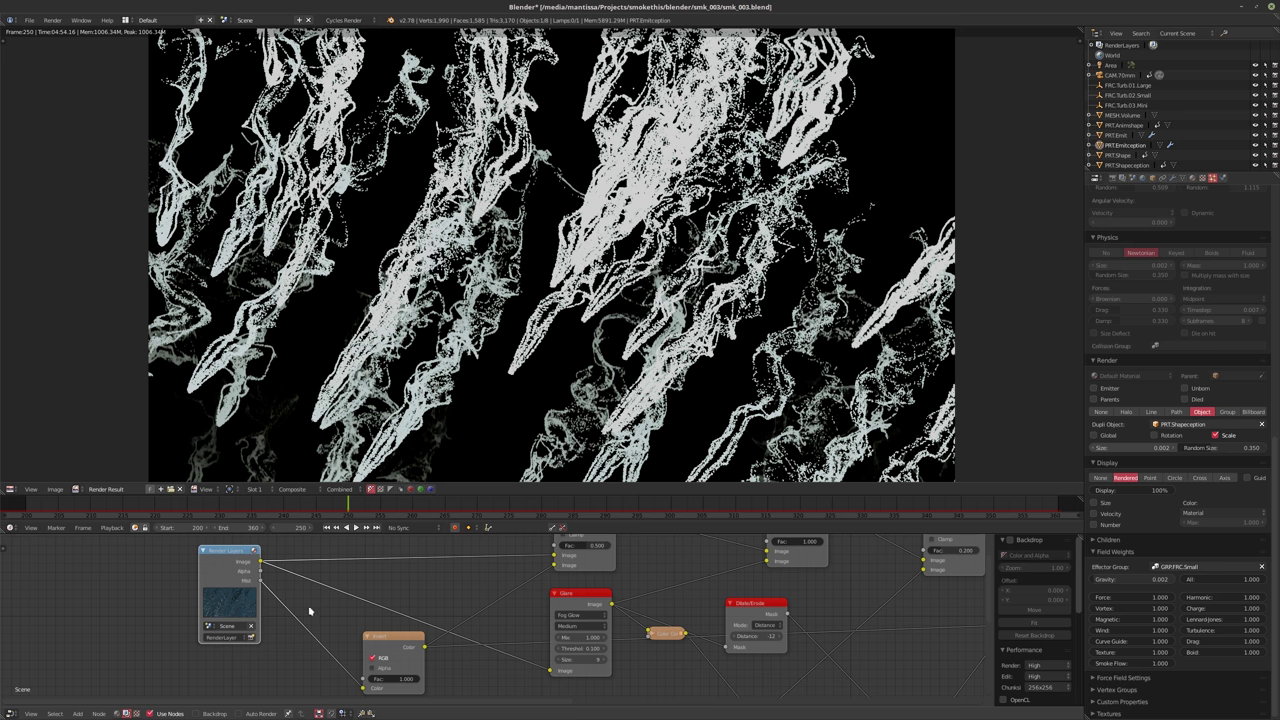
middle_click_drag(328, 617, 320, 605)
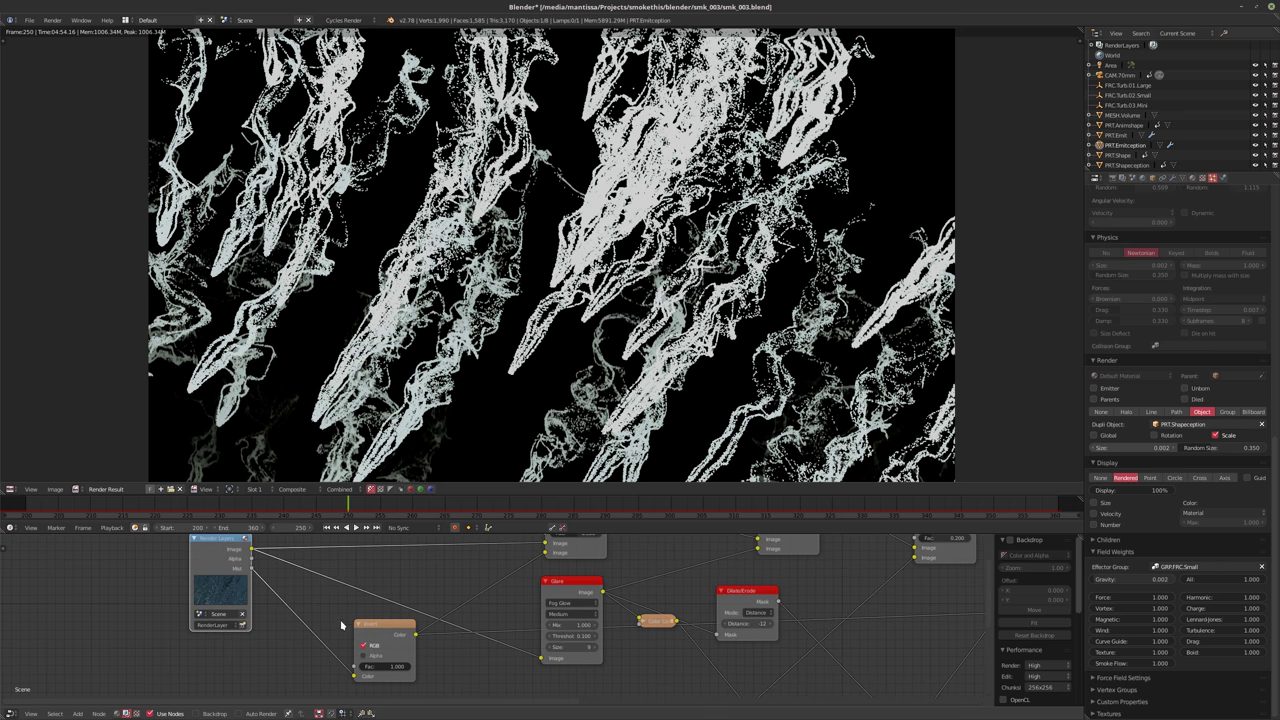
left_click_drag(375, 627, 322, 605)
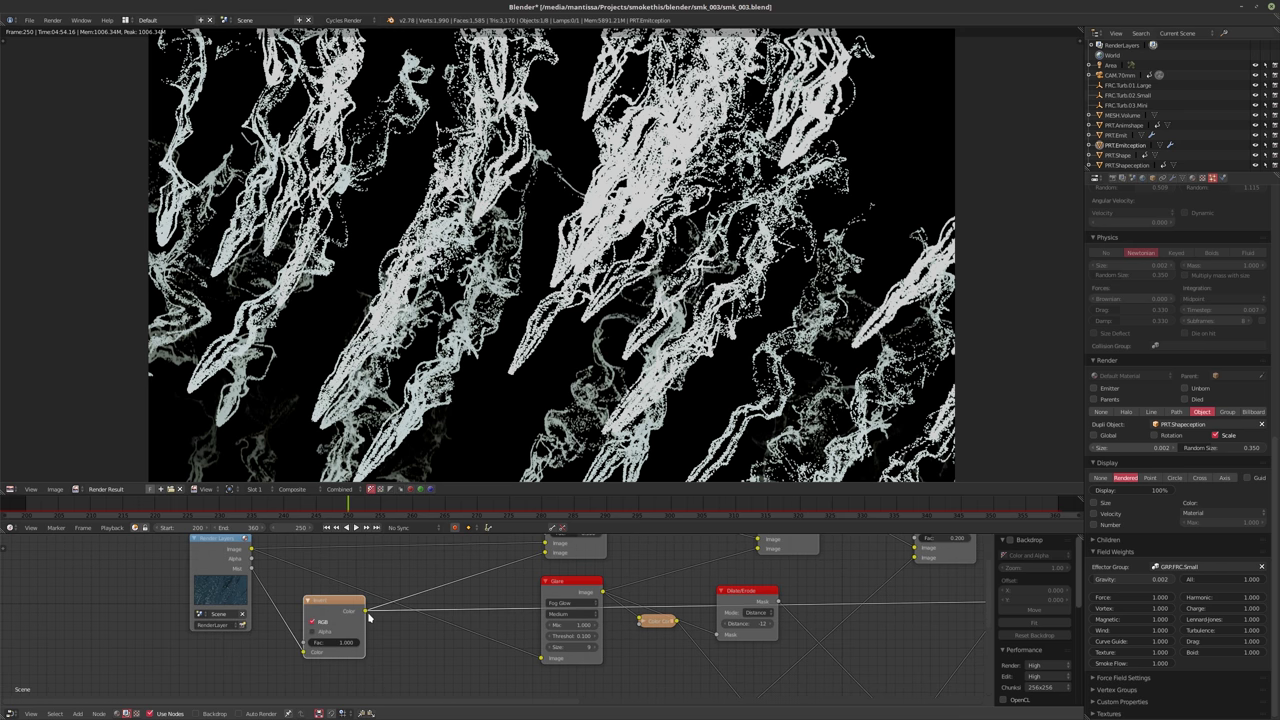
middle_click_drag(374, 641, 344, 604)
key("shift+a")
mouse_move(394, 662)
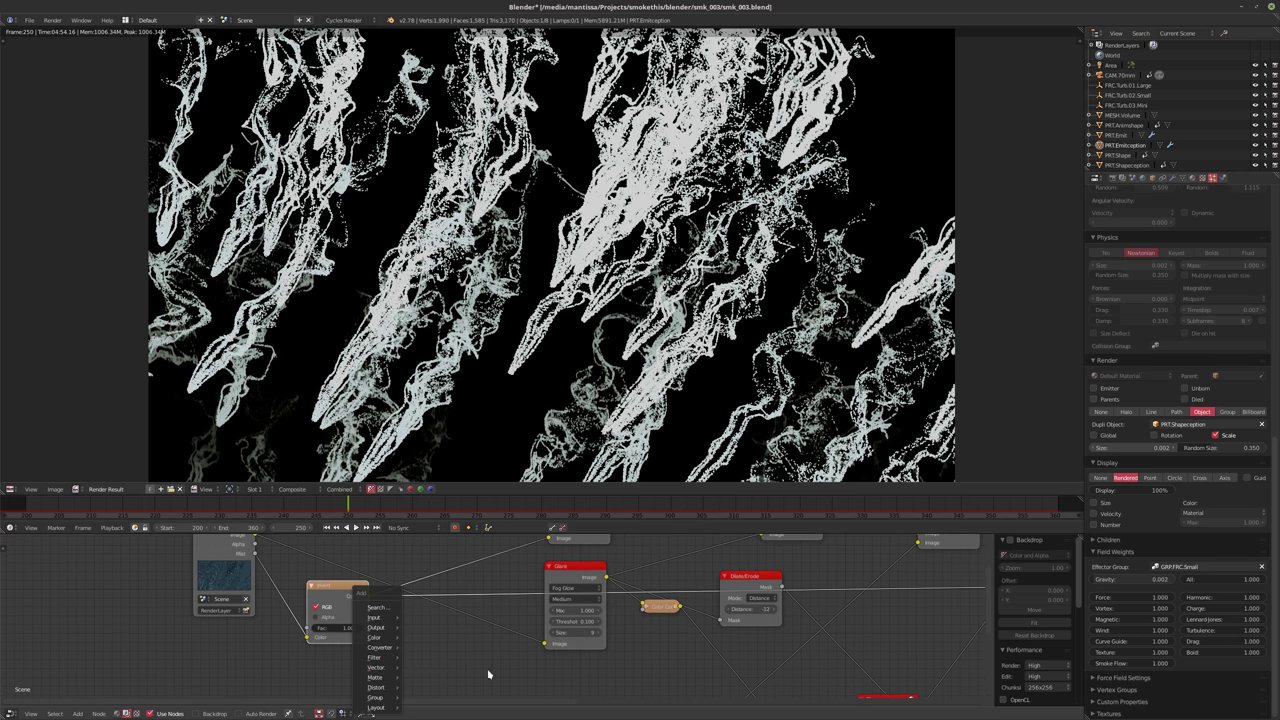
key("g")
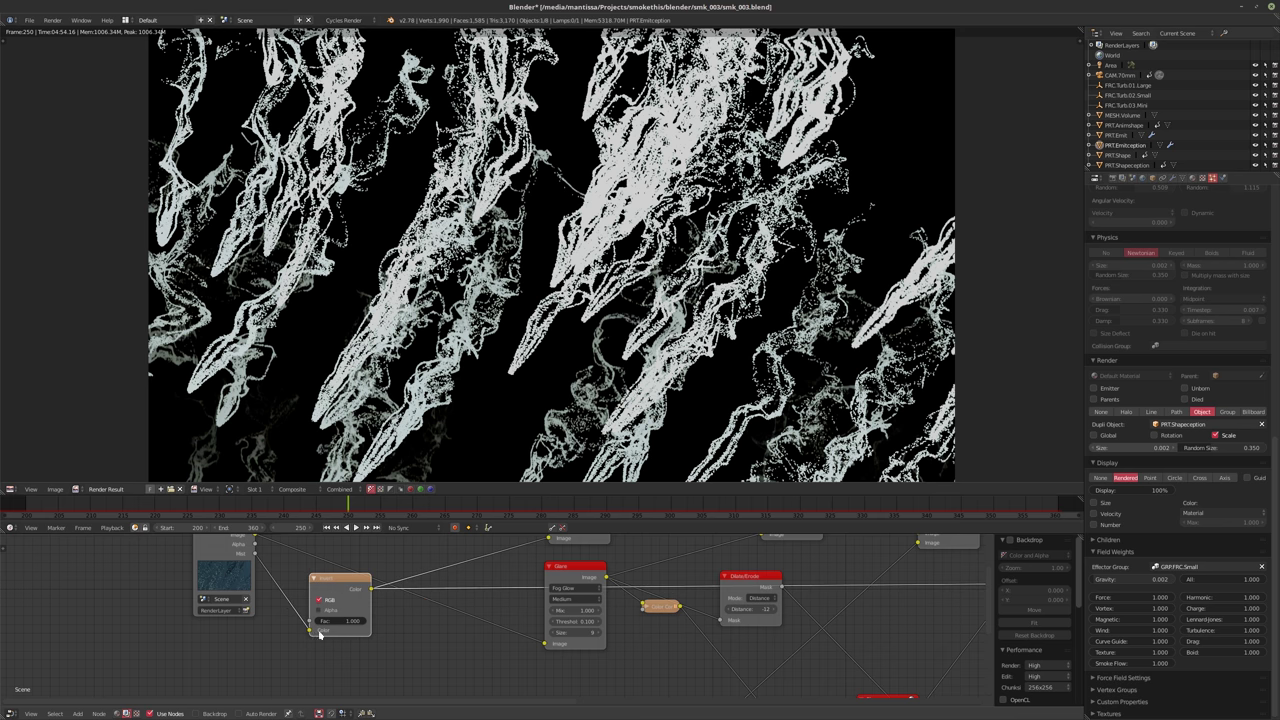
left_click(343, 660)
scroll(300, 630, "down", 2)
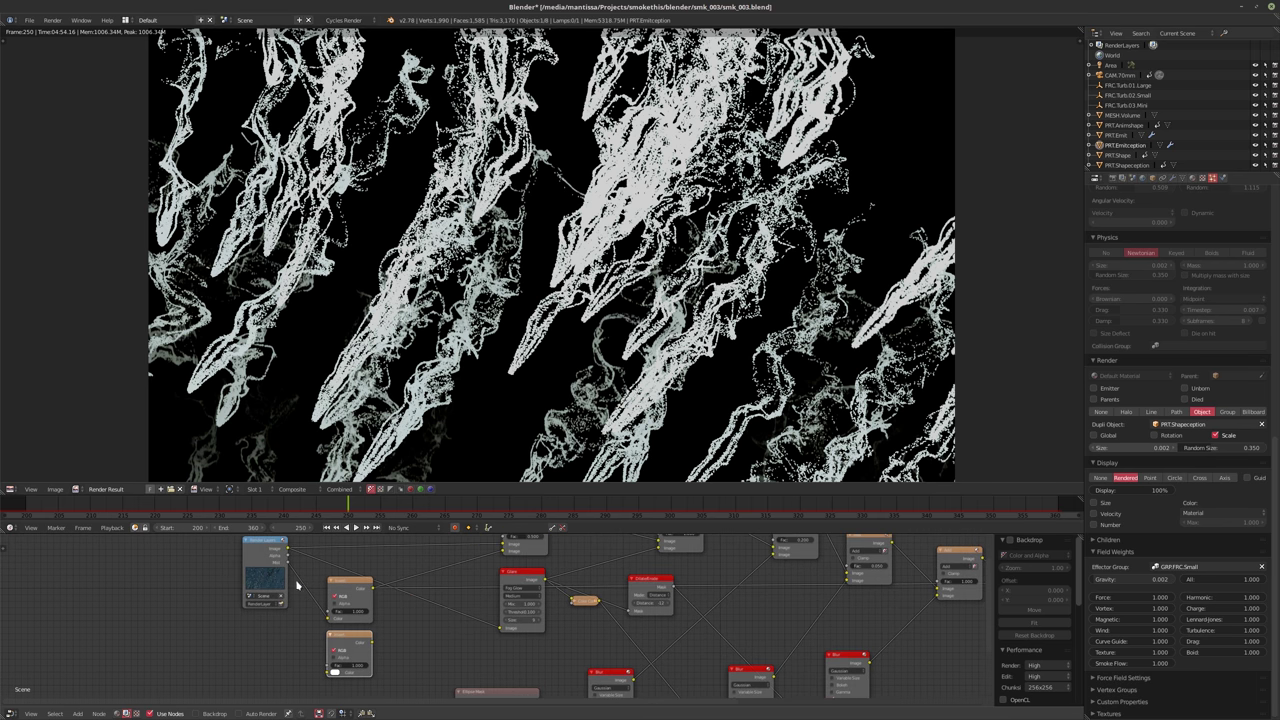
key("x")
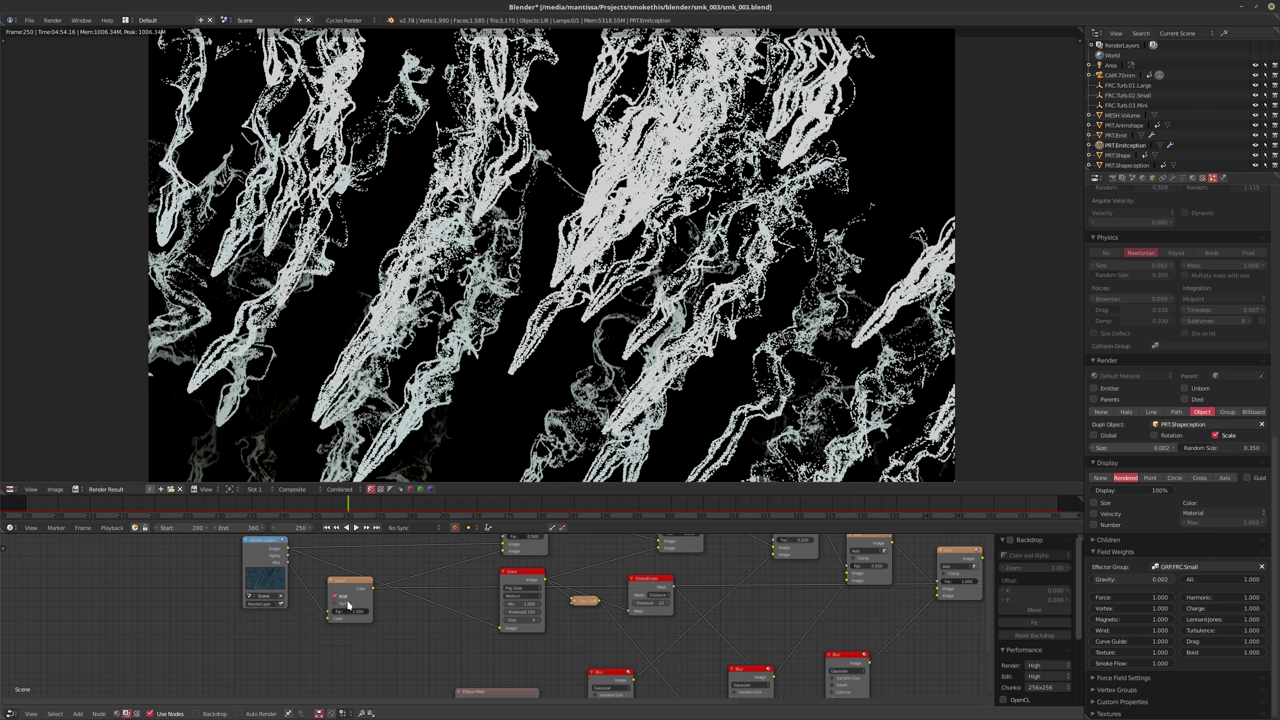
key("shift+a")
mouse_move(346, 660)
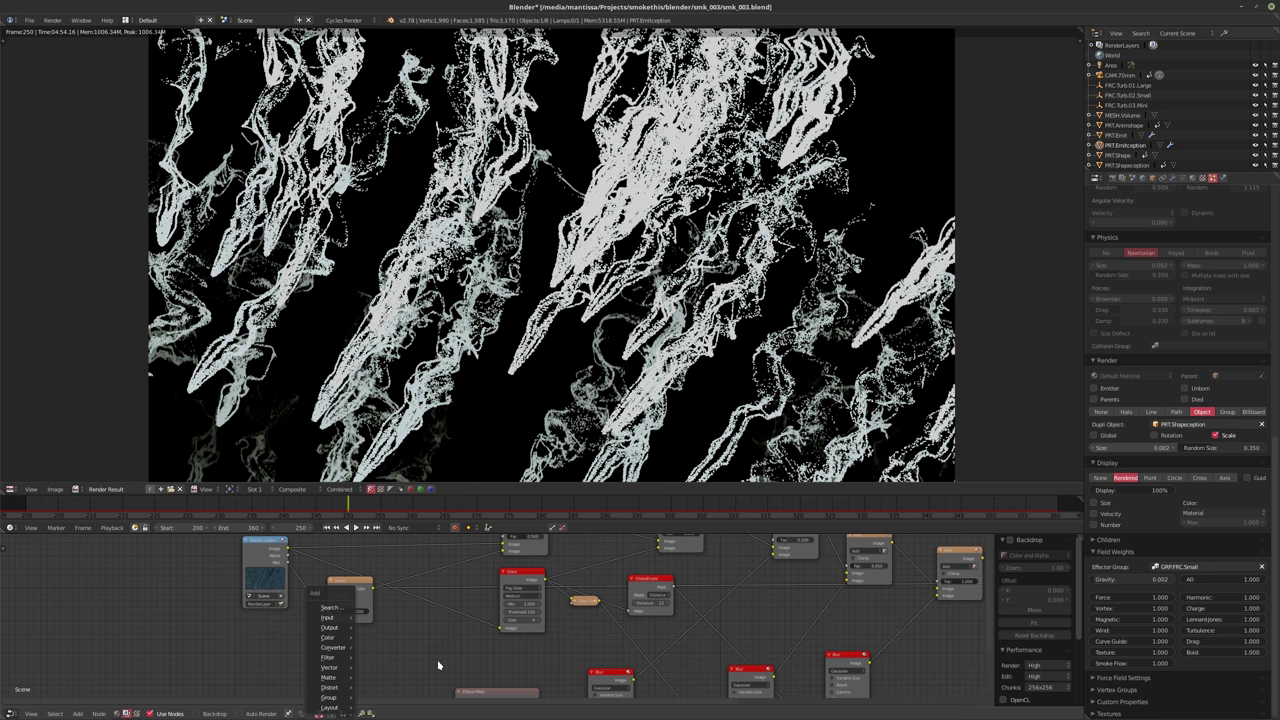
key("Escape")
scroll(400, 658, "up", 2)
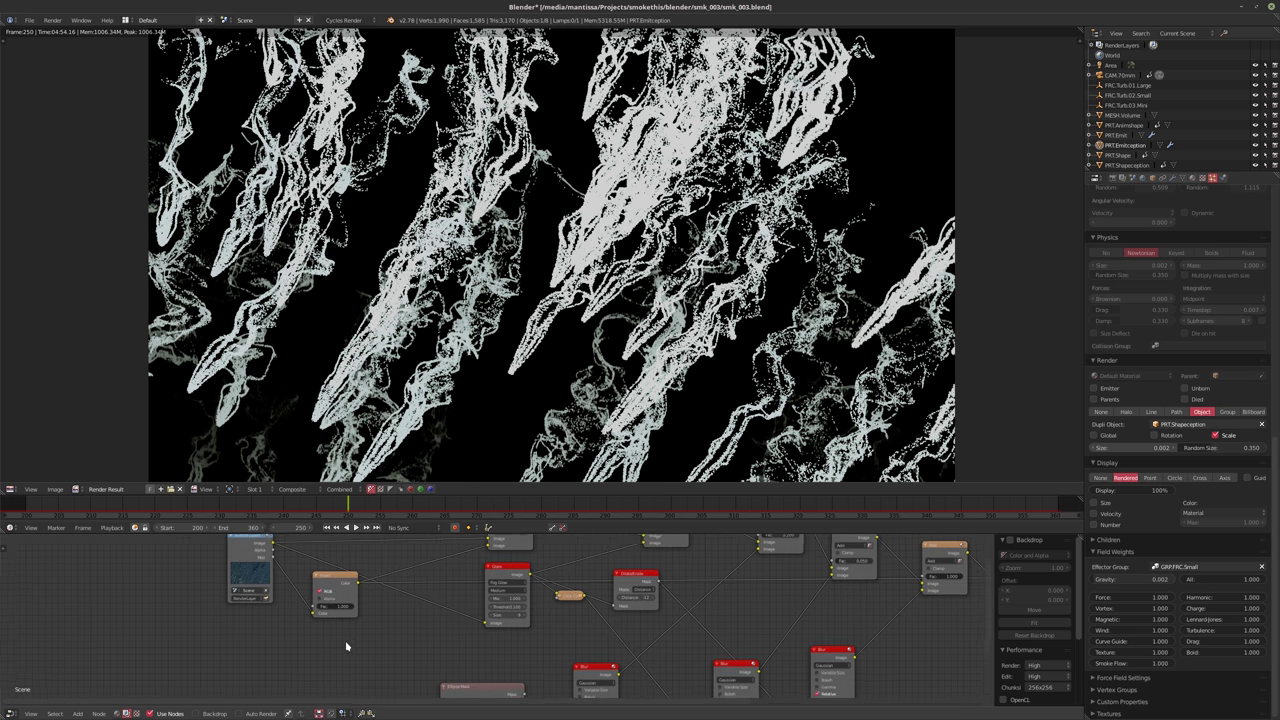
Shift Render Layers still further from the other nodes and place the Invert node below and beside it
middle_click_drag(349, 648, 329, 652)
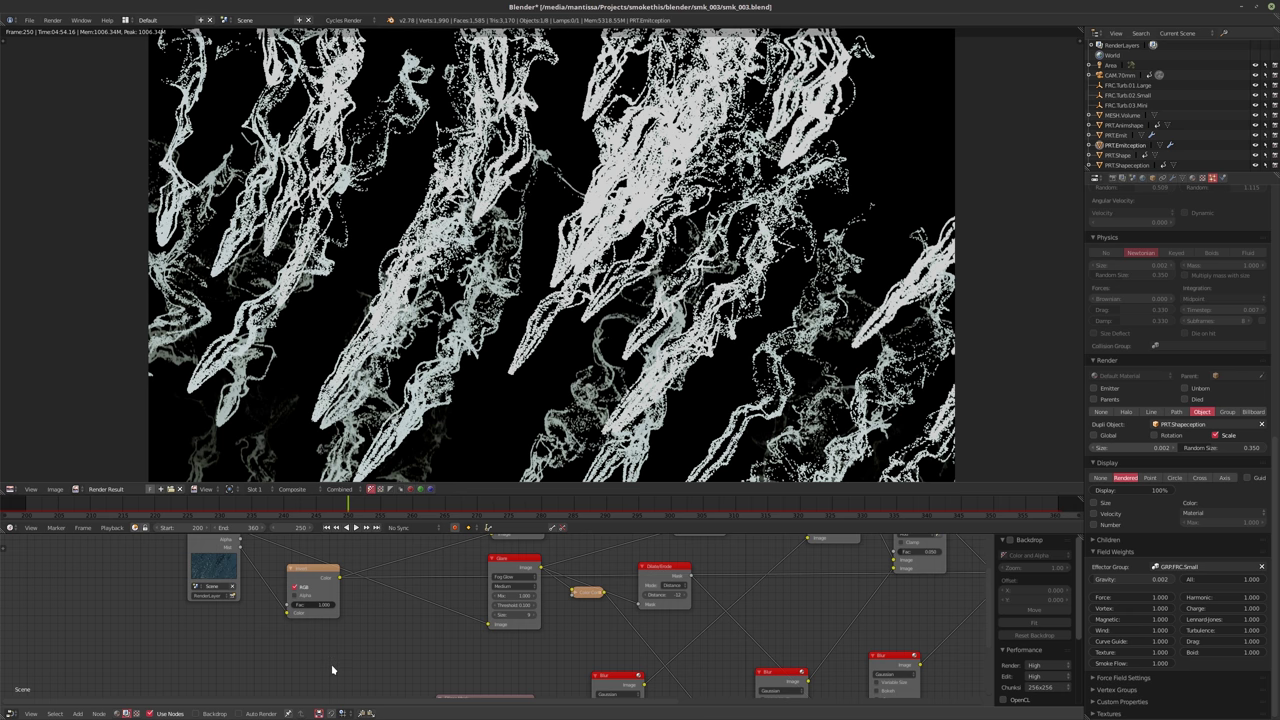
scroll(311, 578, "down", 1)
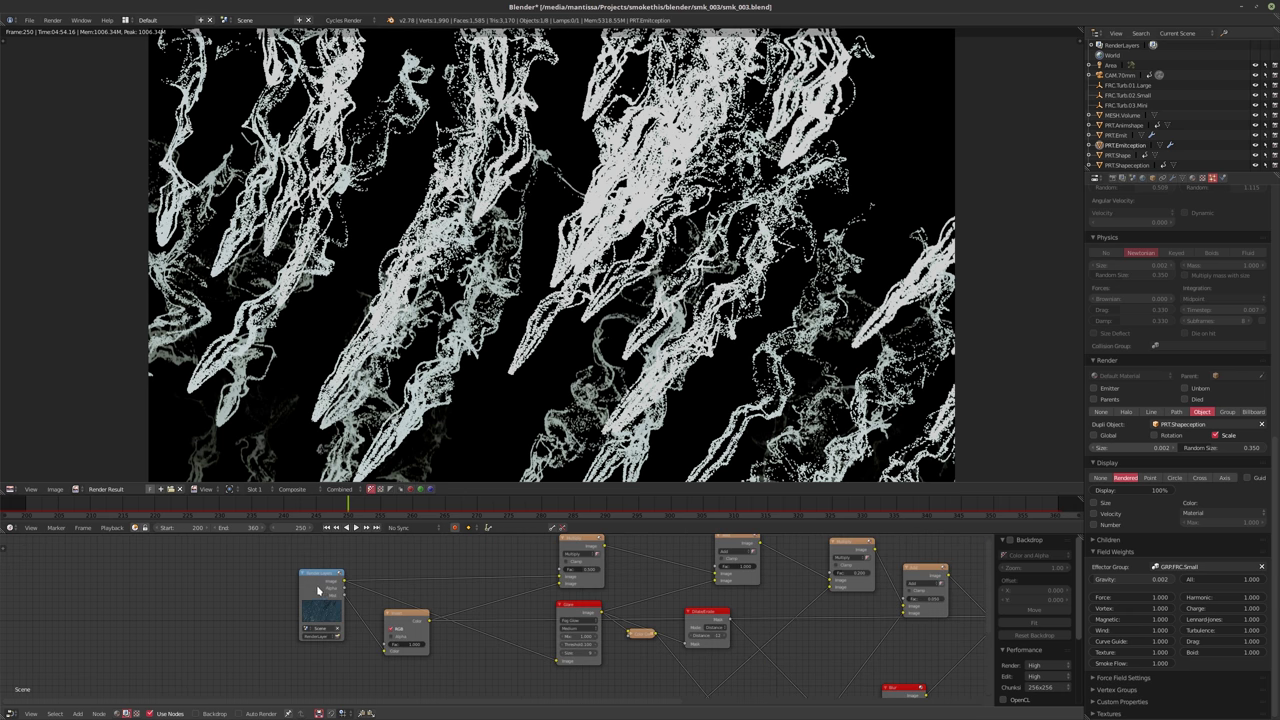
left_click_drag(320, 590, 185, 590)
left_click_drag(411, 622, 283, 663)
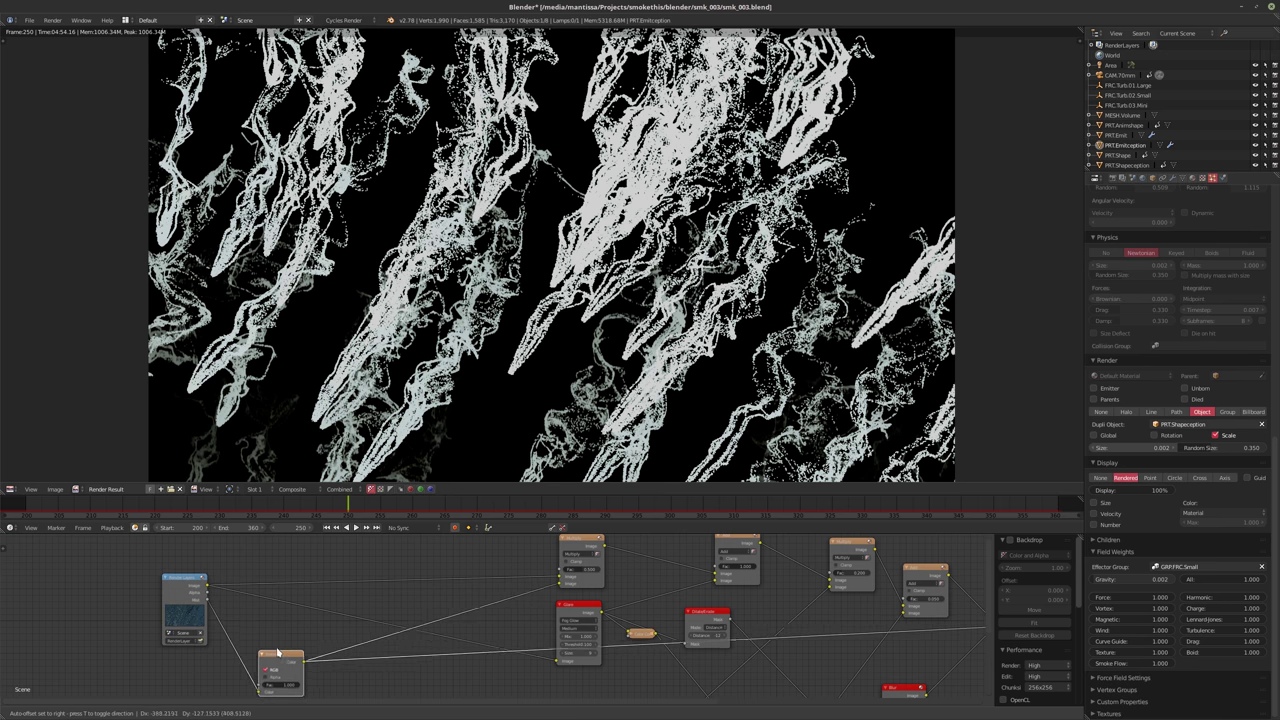
Add a ColorRamp node and insert it on the Invert node's output link
middle_click_drag(397, 680, 341, 648)
key("shift+a")
mouse_move(340, 647)
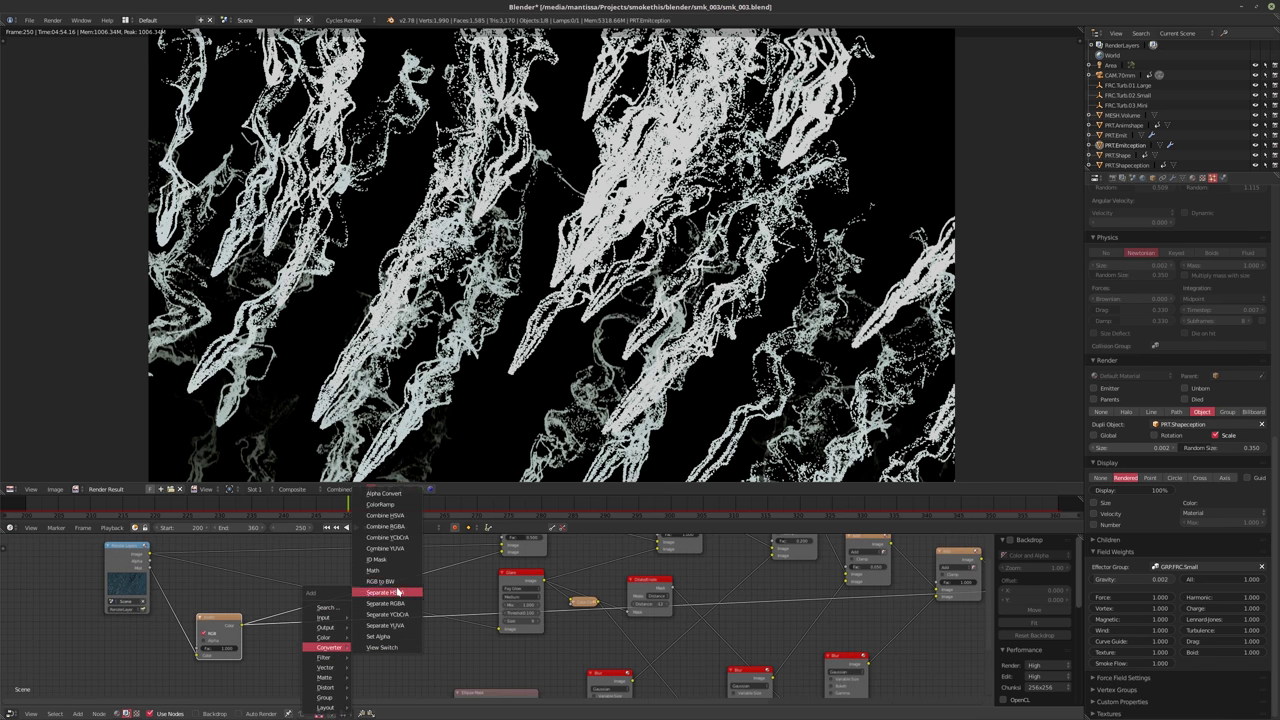
left_click(385, 504)
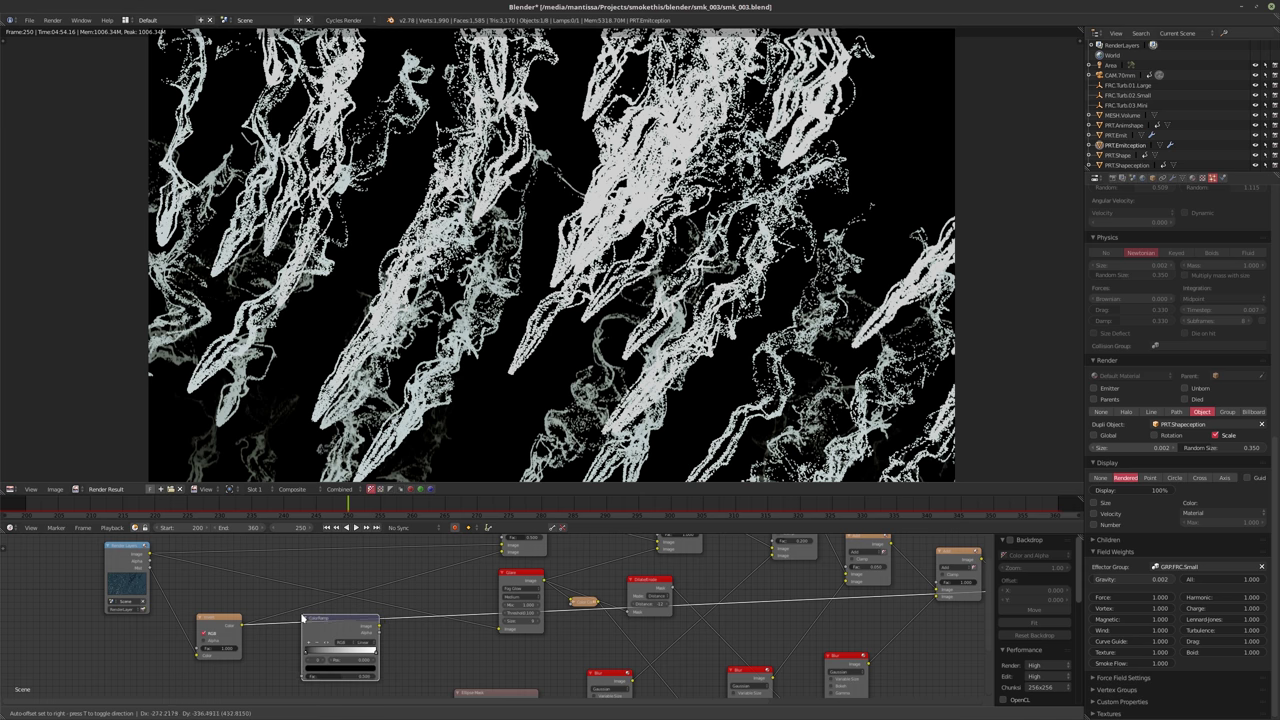
left_click(380, 630)
scroll(420, 628, "up", 2)
scroll(420, 628, "up", 1)
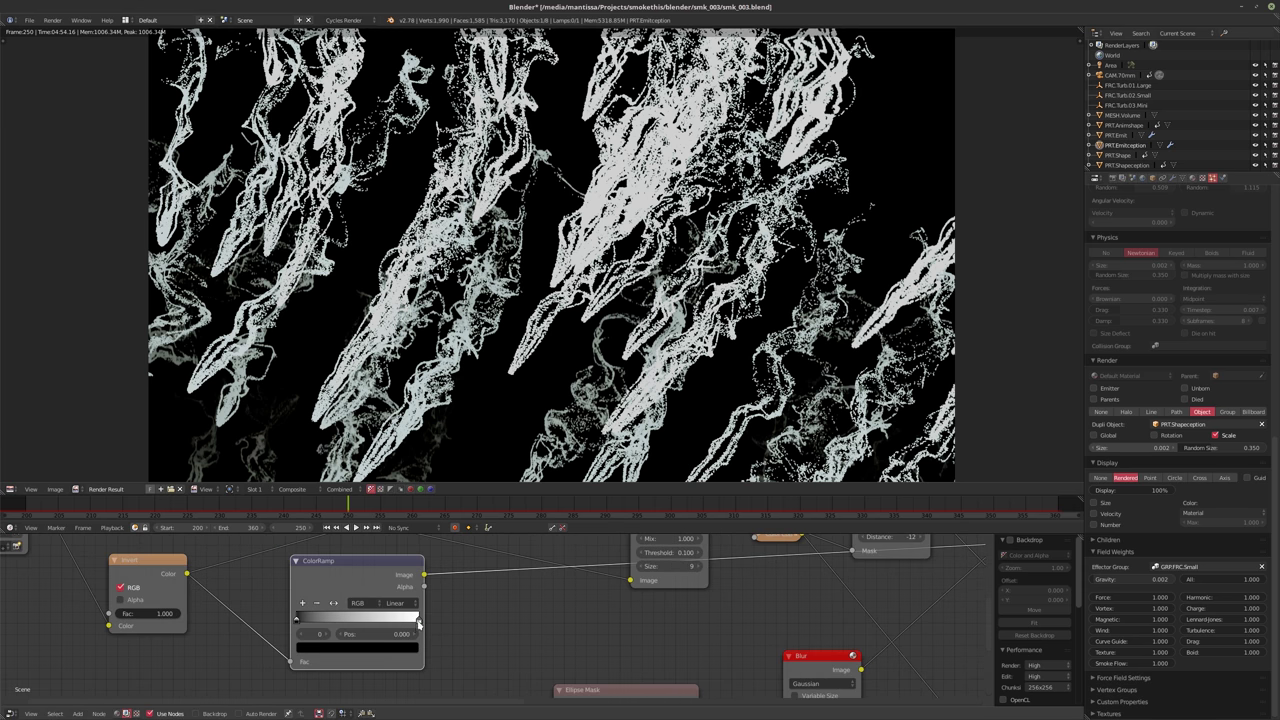
Move the new ColorRamp's white stop to 0.009 and place the node just below the Invert node
left_click_drag(420, 628, 295, 626)
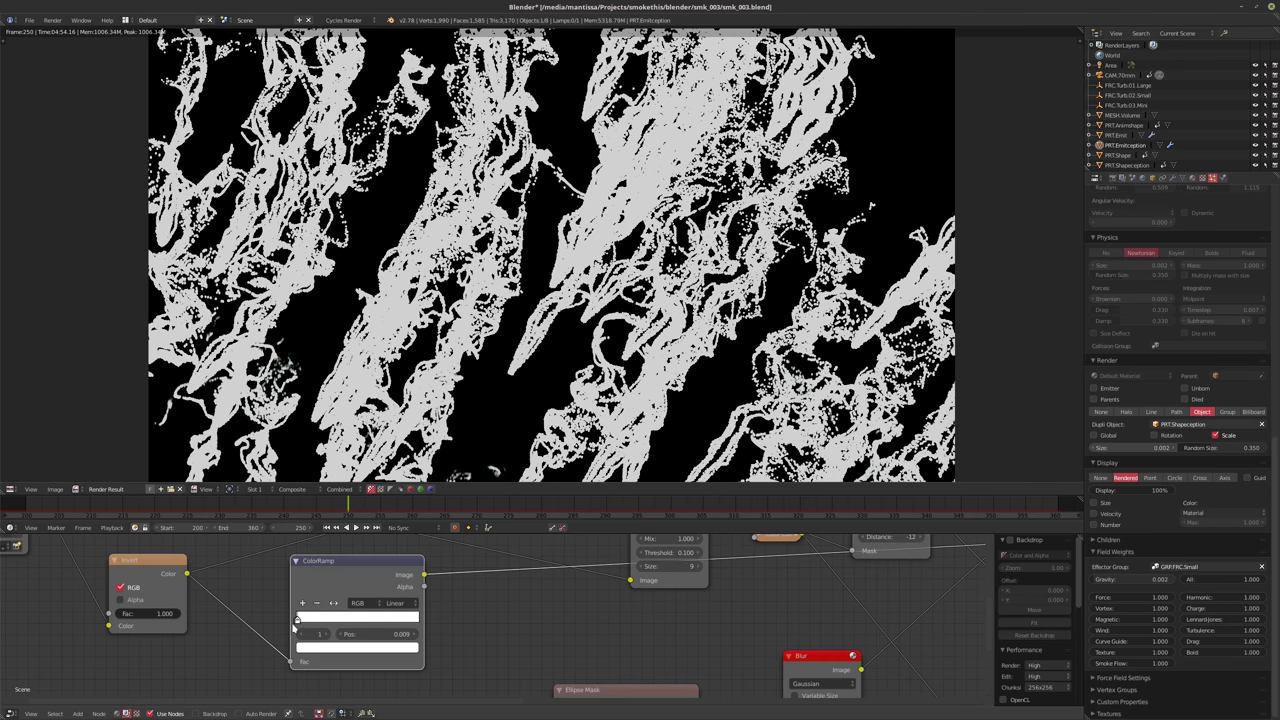
scroll(393, 638, "down", 5)
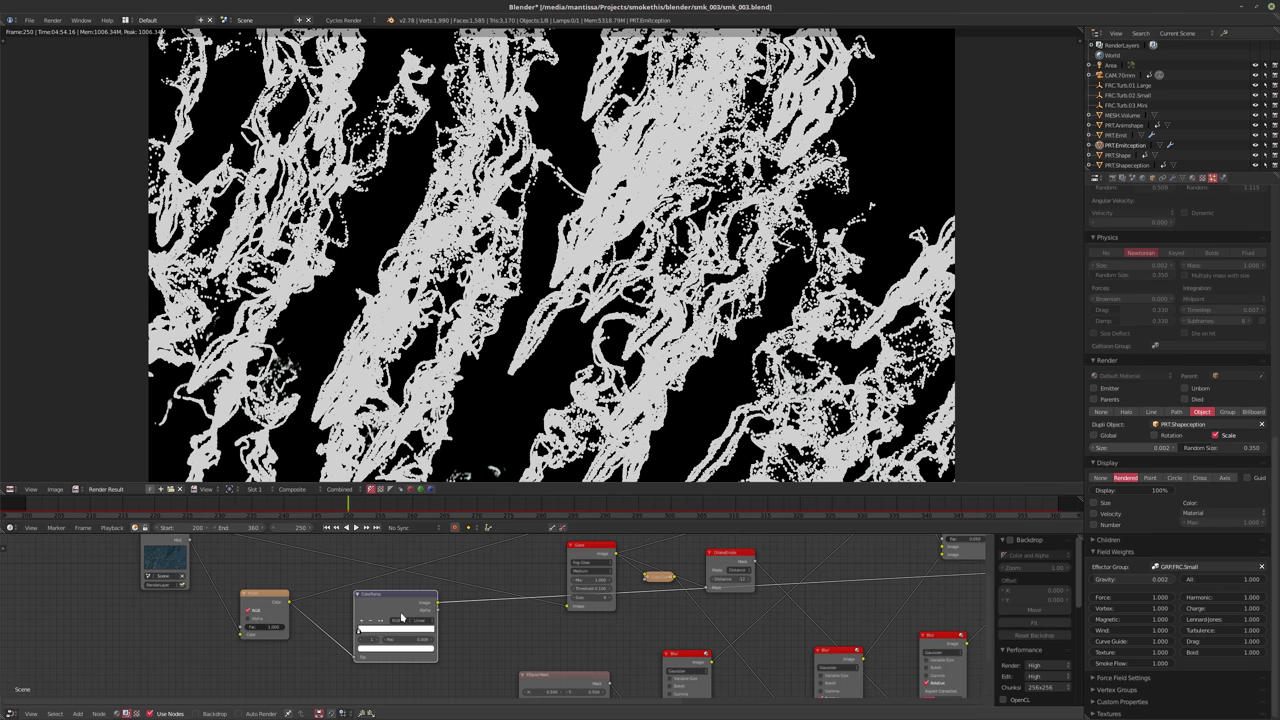
left_click_drag(398, 600, 338, 630)
key("shift+a")
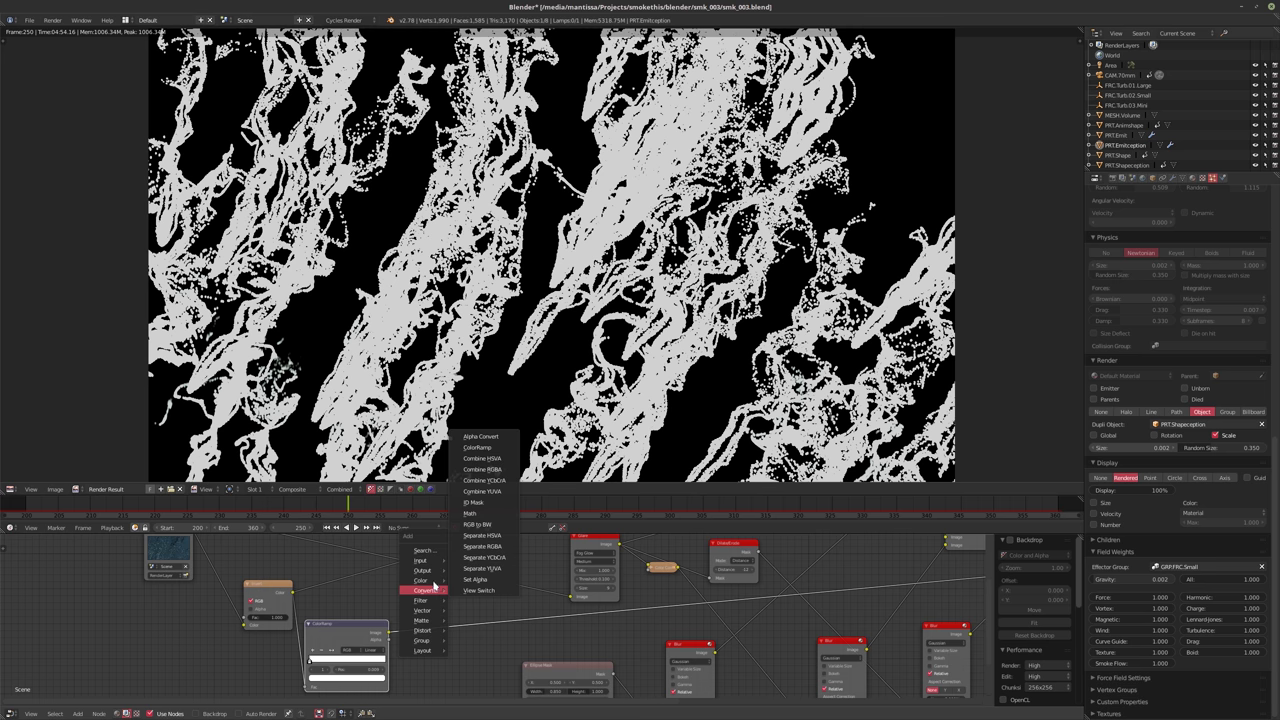
mouse_move(422, 592)
mouse_move(426, 620)
left_click(480, 436)
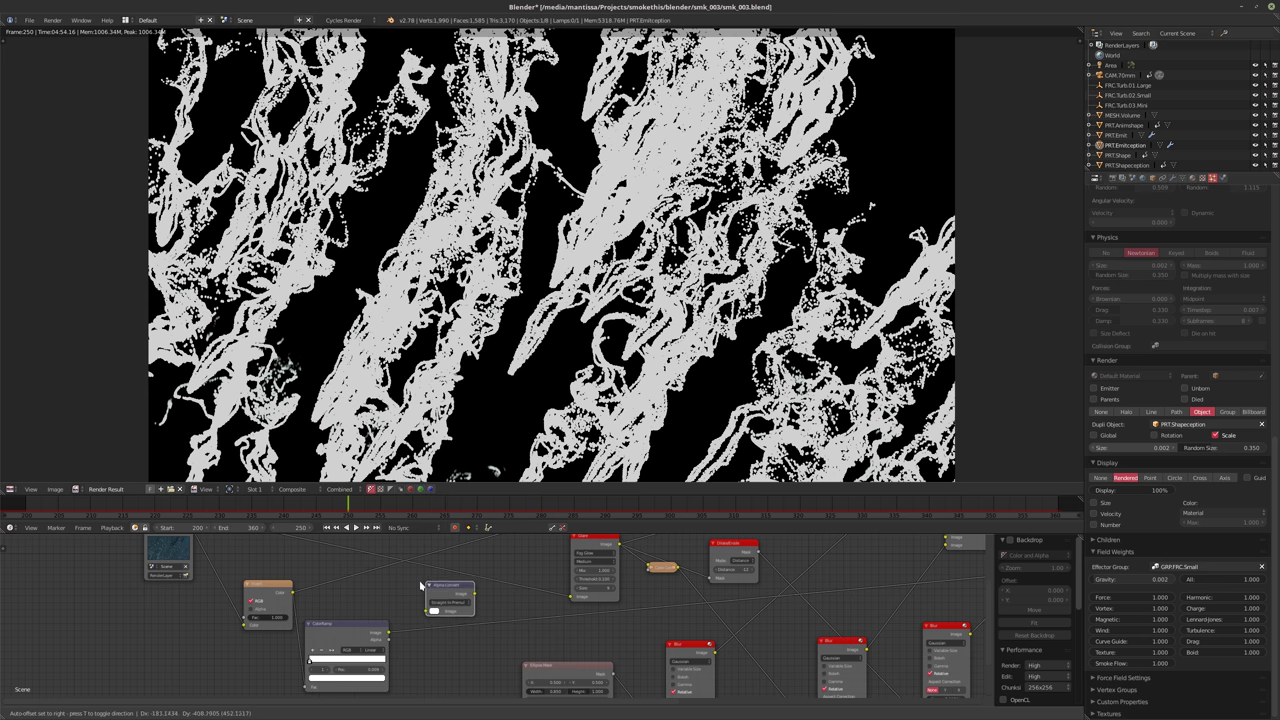
key("Escape")
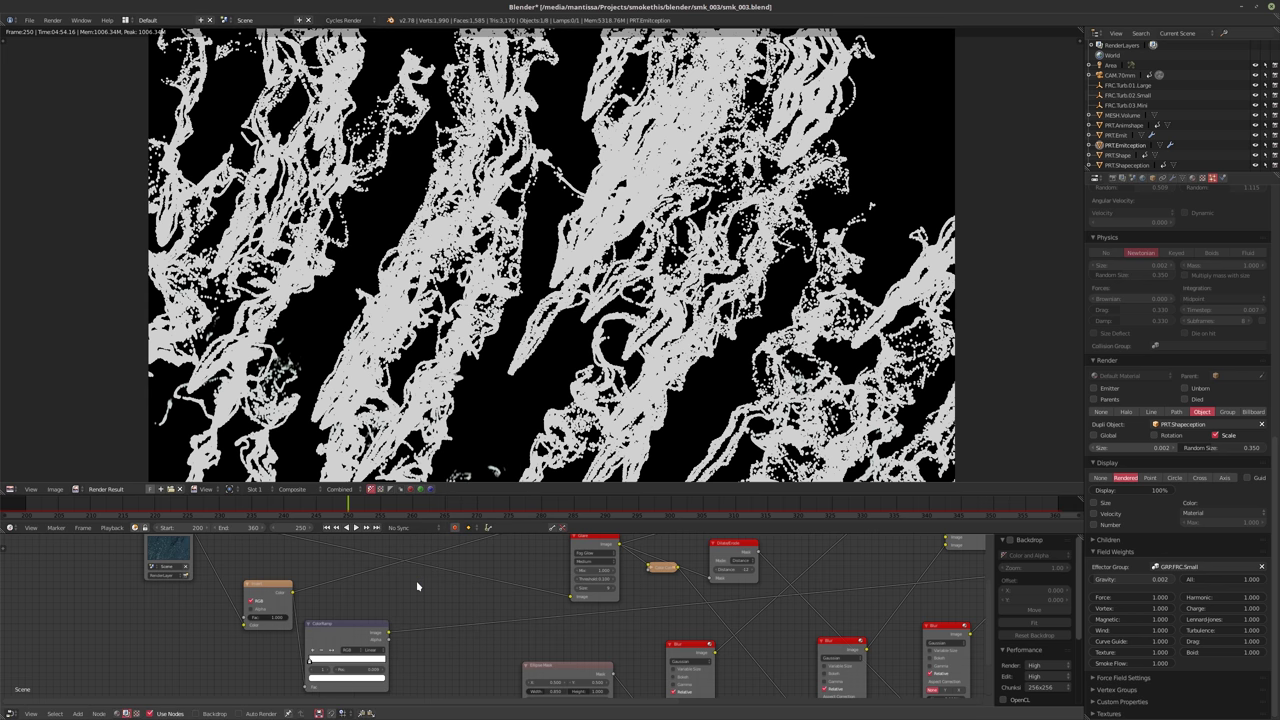
Add a Combine RGBA node, feeding its R, G and B inputs from Invert and its A input from the ColorRamp
key("shift+a")
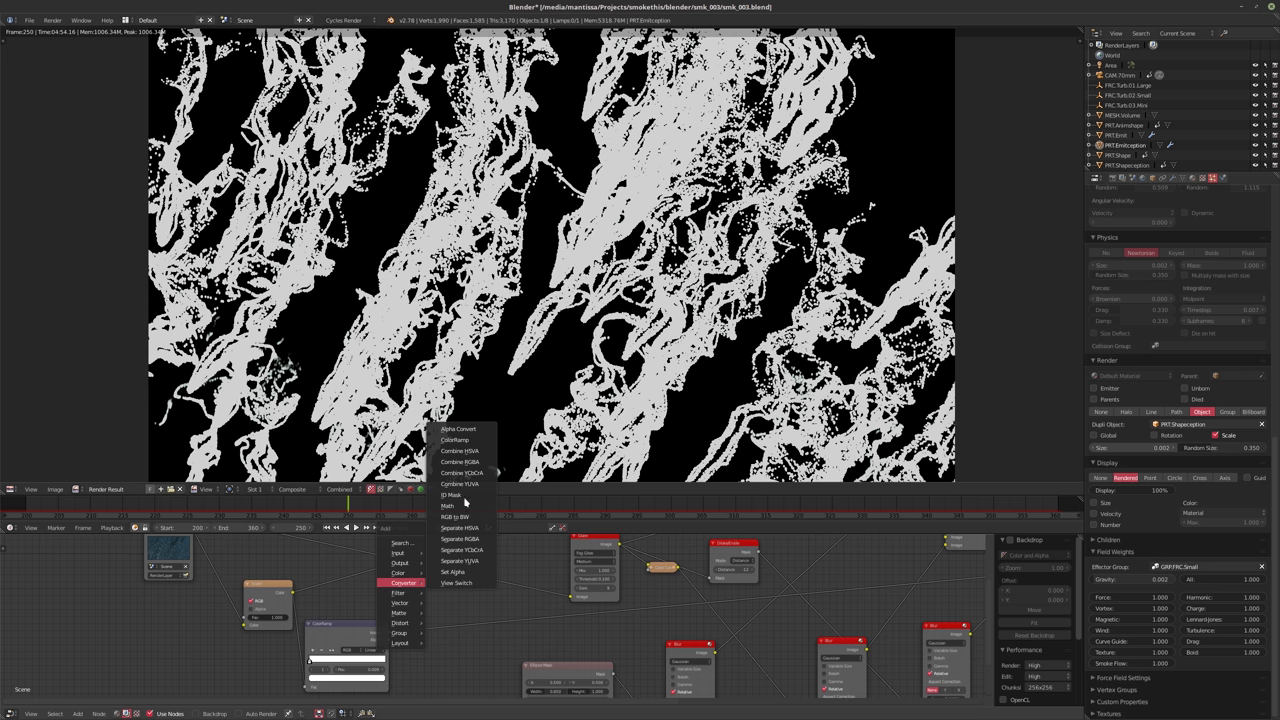
left_click(461, 462)
left_click(403, 580)
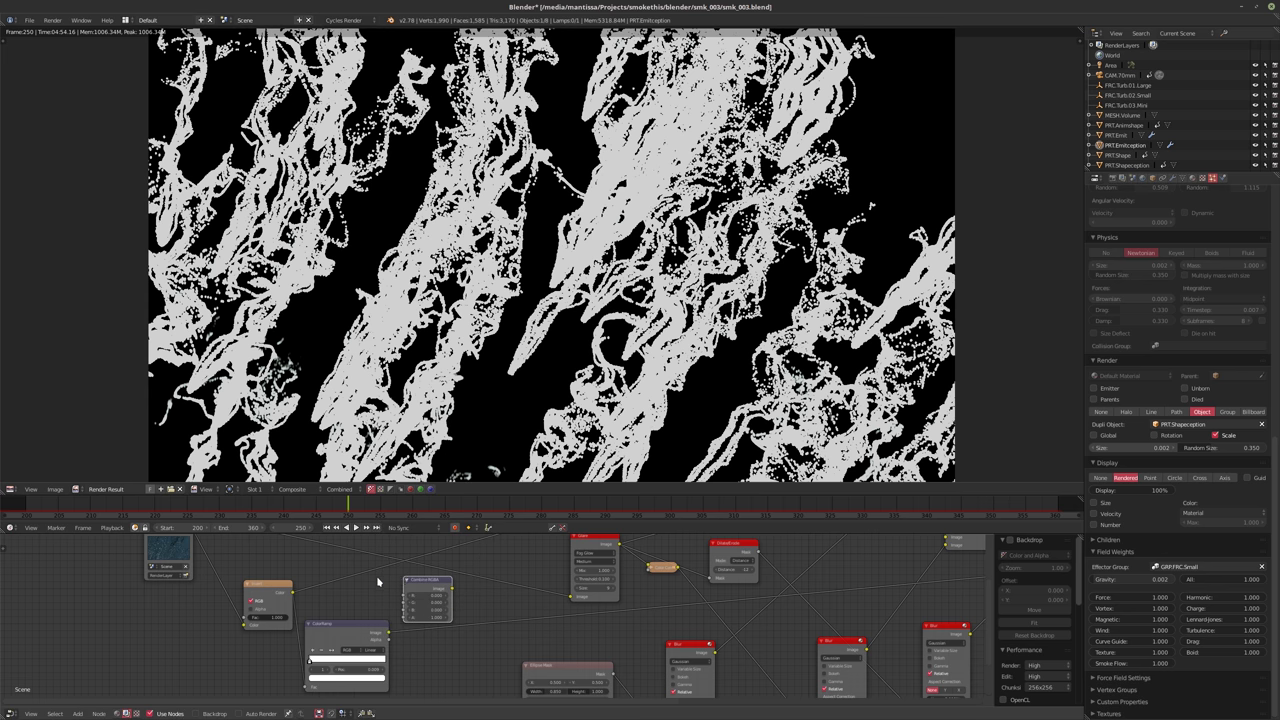
scroll(320, 575, "down", 2)
scroll(243, 569, "up", 1)
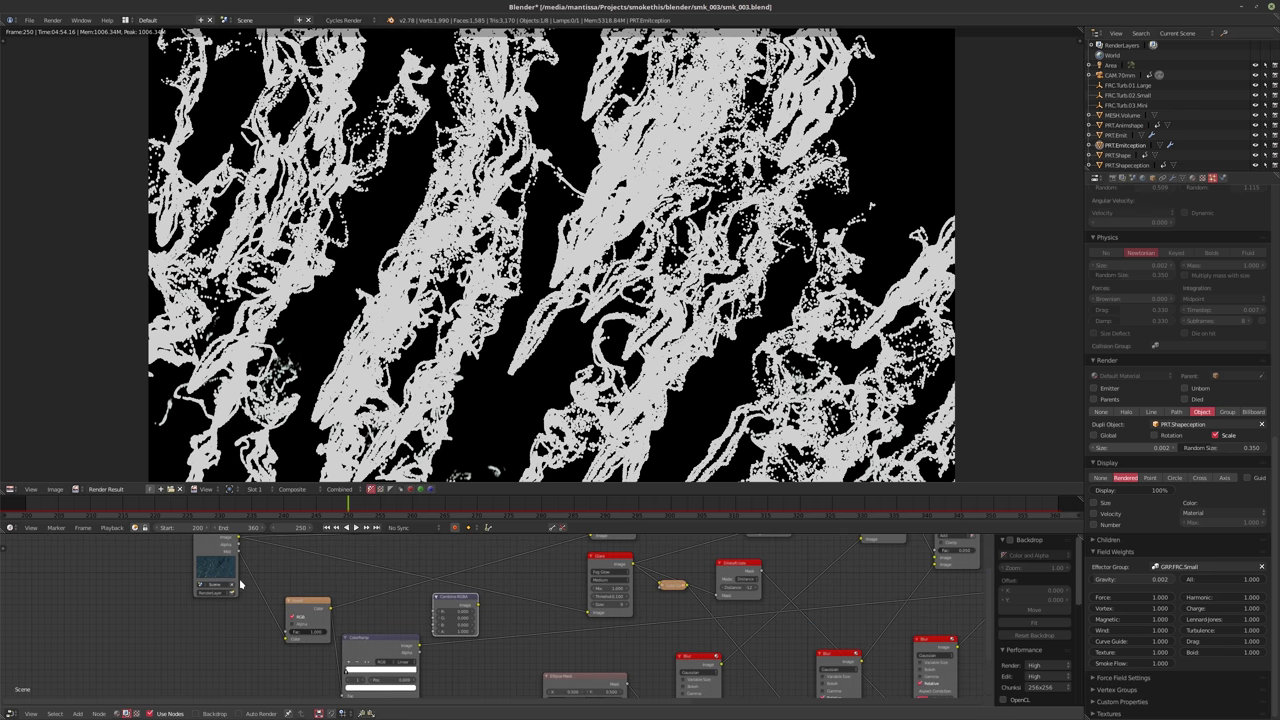
left_click_drag(331, 609, 437, 617)
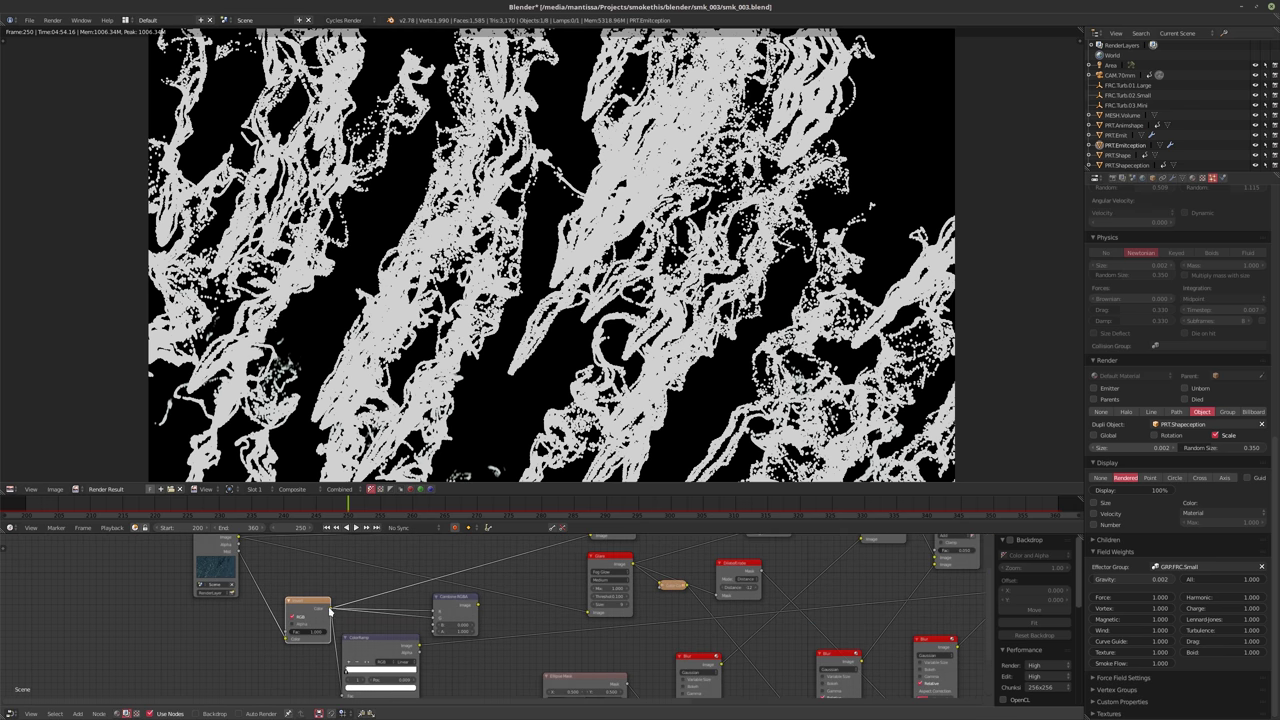
left_click_drag(331, 610, 437, 624)
scroll(436, 622, "right", 1, "ctrl")
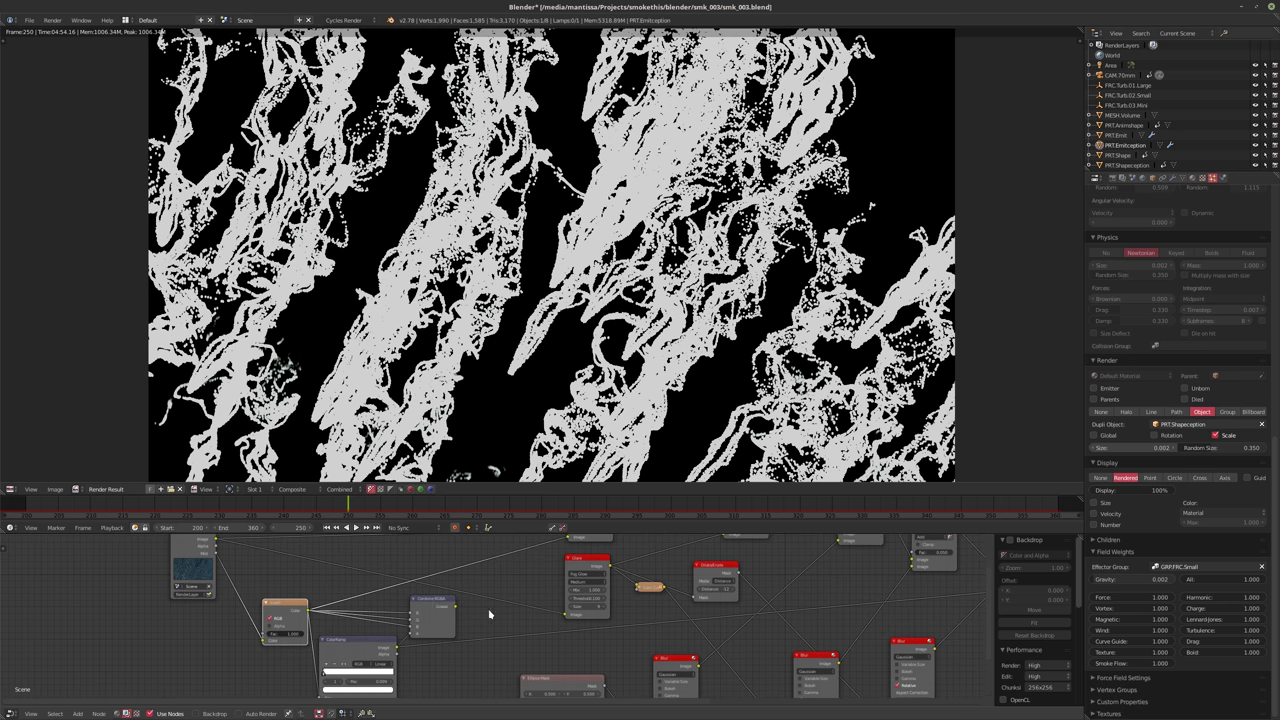
Connect the Combine RGBA image output to the Composite node to preview the combined mask
scroll(432, 607, "down", 8)
scroll(490, 585, "up", 3)
scroll(480, 600, "up", 6)
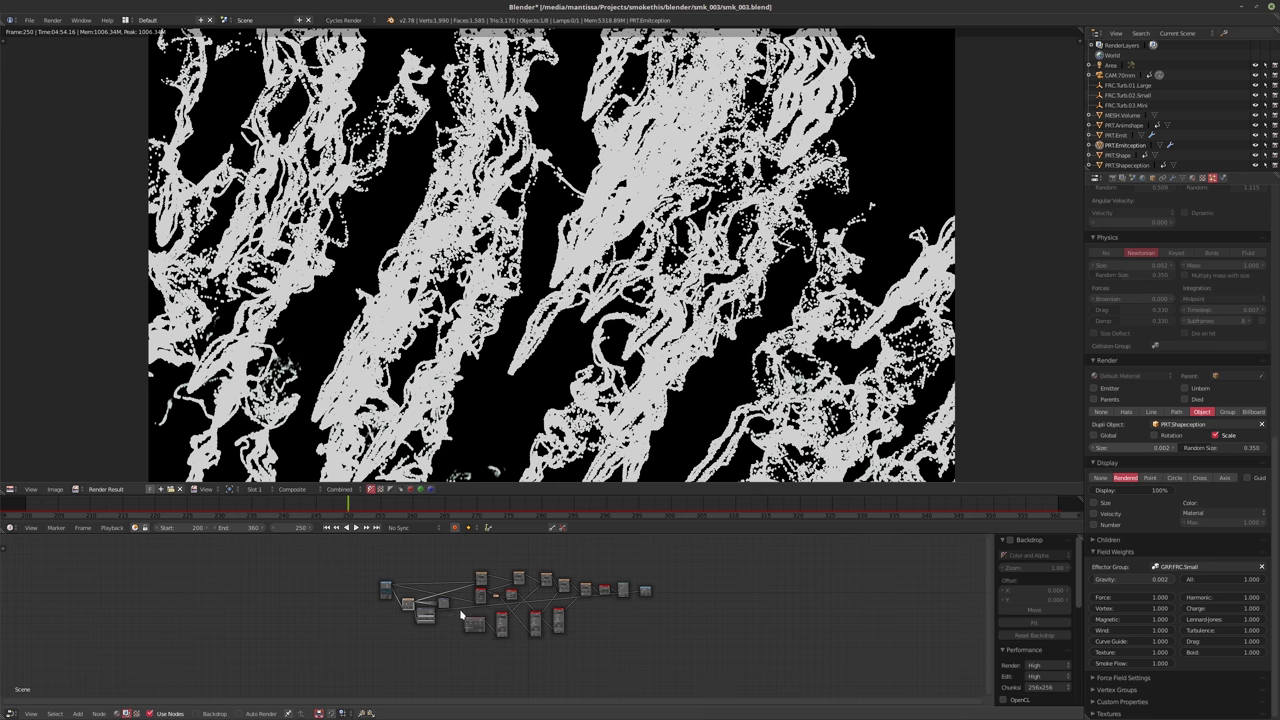
scroll(369, 640, "up", 1)
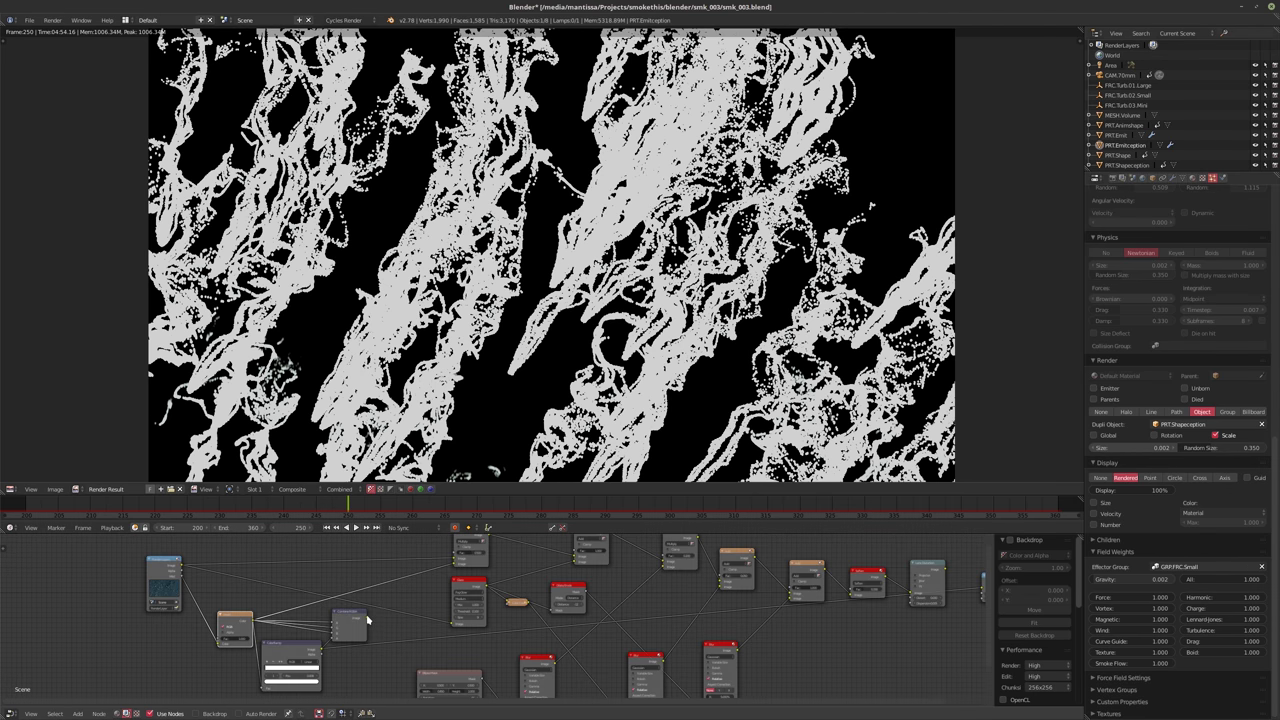
left_click_drag(366, 618, 979, 590)
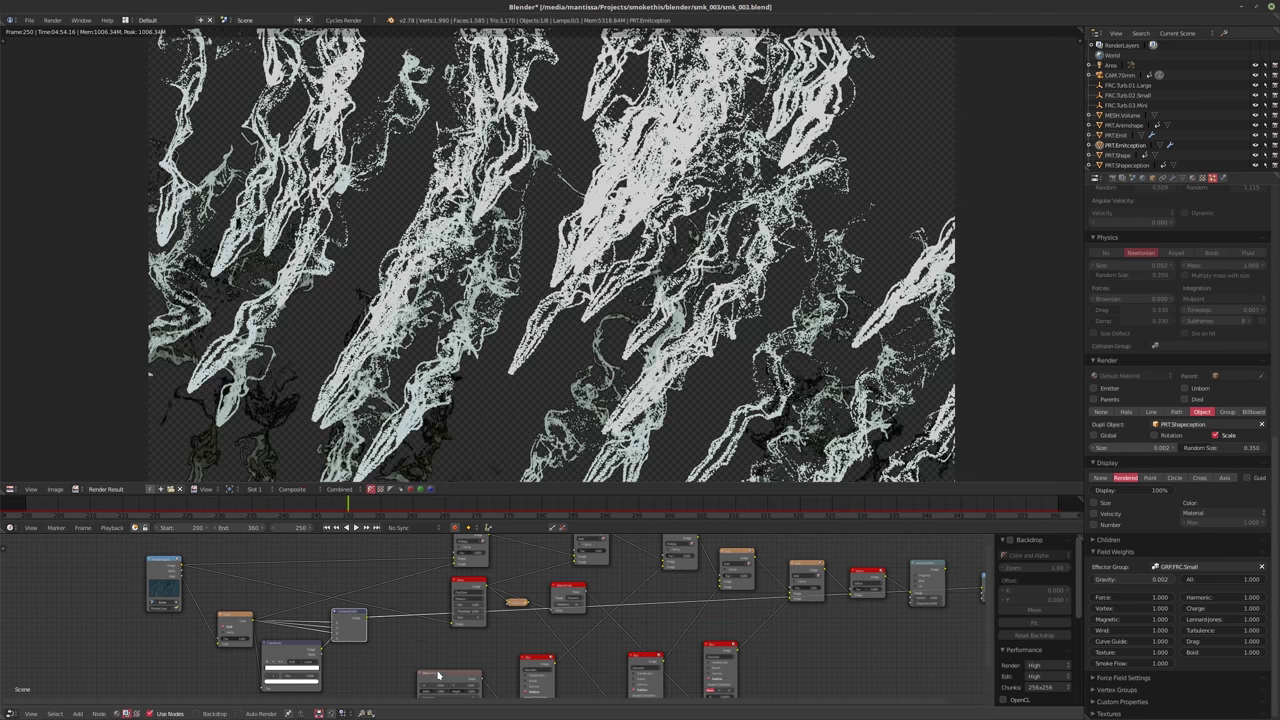
scroll(498, 640, "up", 2)
mouse_move(498, 640)
middle_mouse_down()
mouse_move(441, 640)
mouse_move(497, 648)
middle_mouse_up()
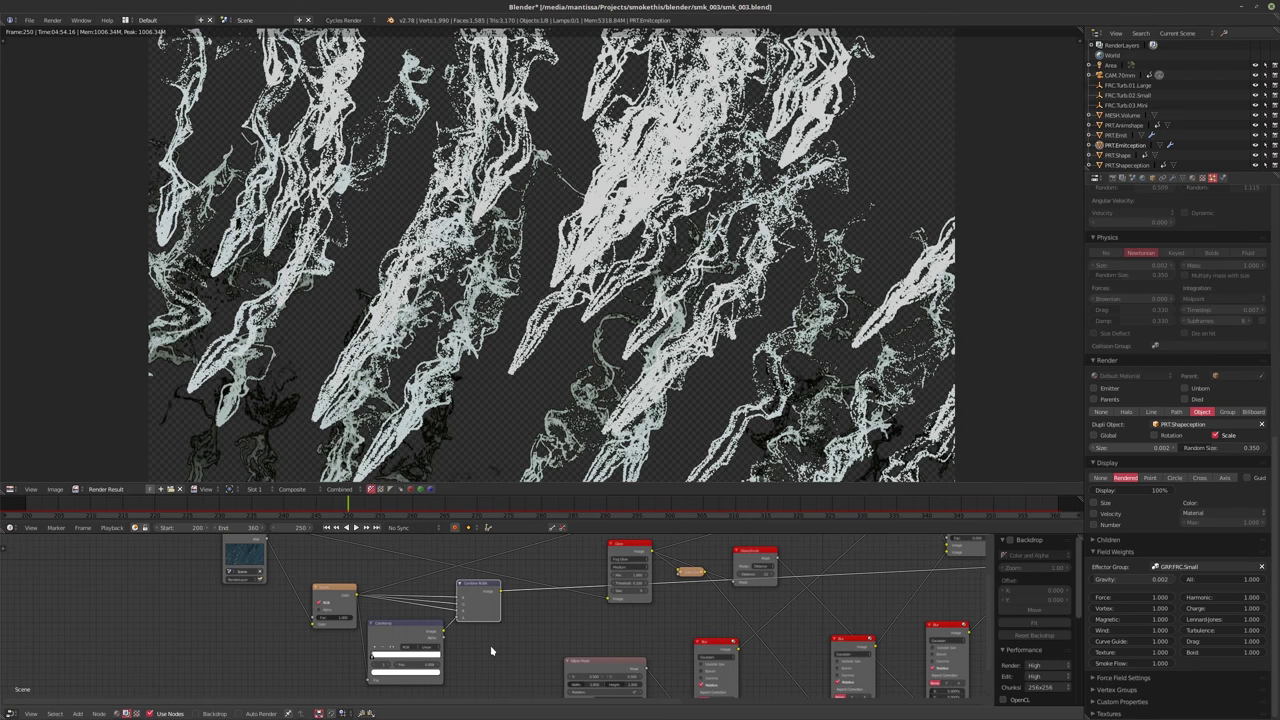
scroll(510, 645, "down", 3)
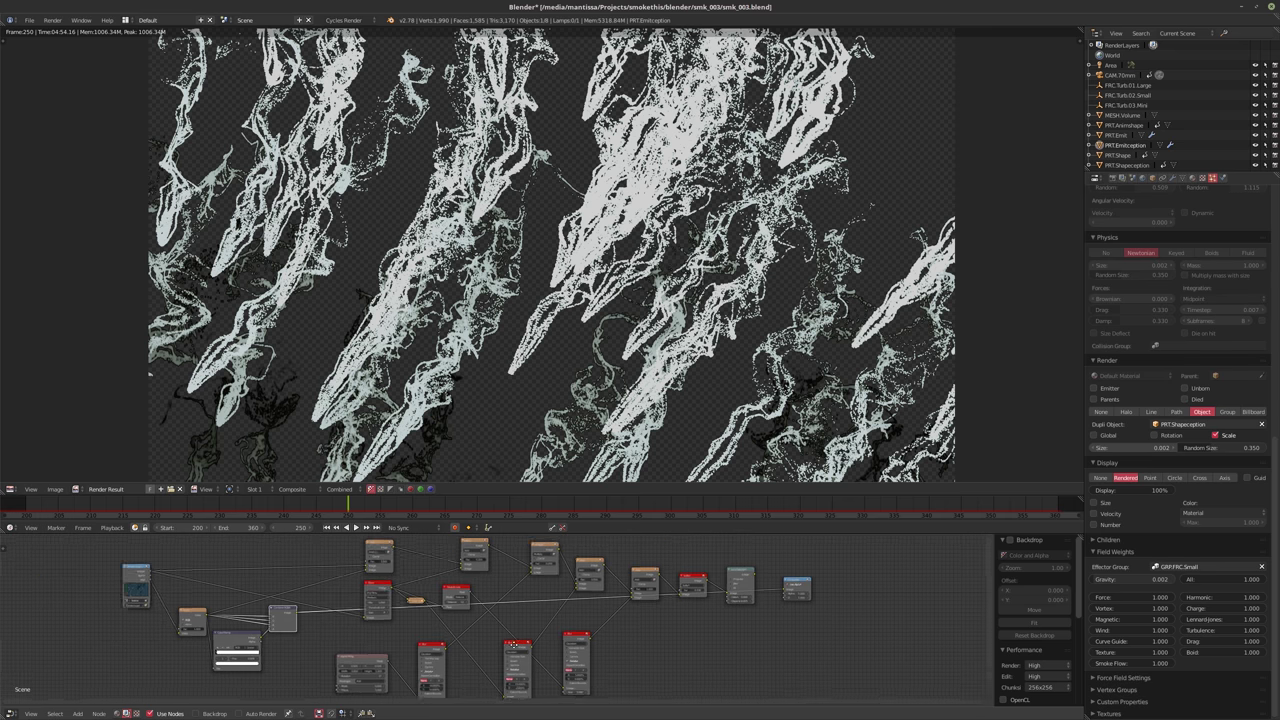
Restore the Composite node's original input and connect Combine RGBA to the second image input of the first Multiply node
scroll(514, 645, "up", 3)
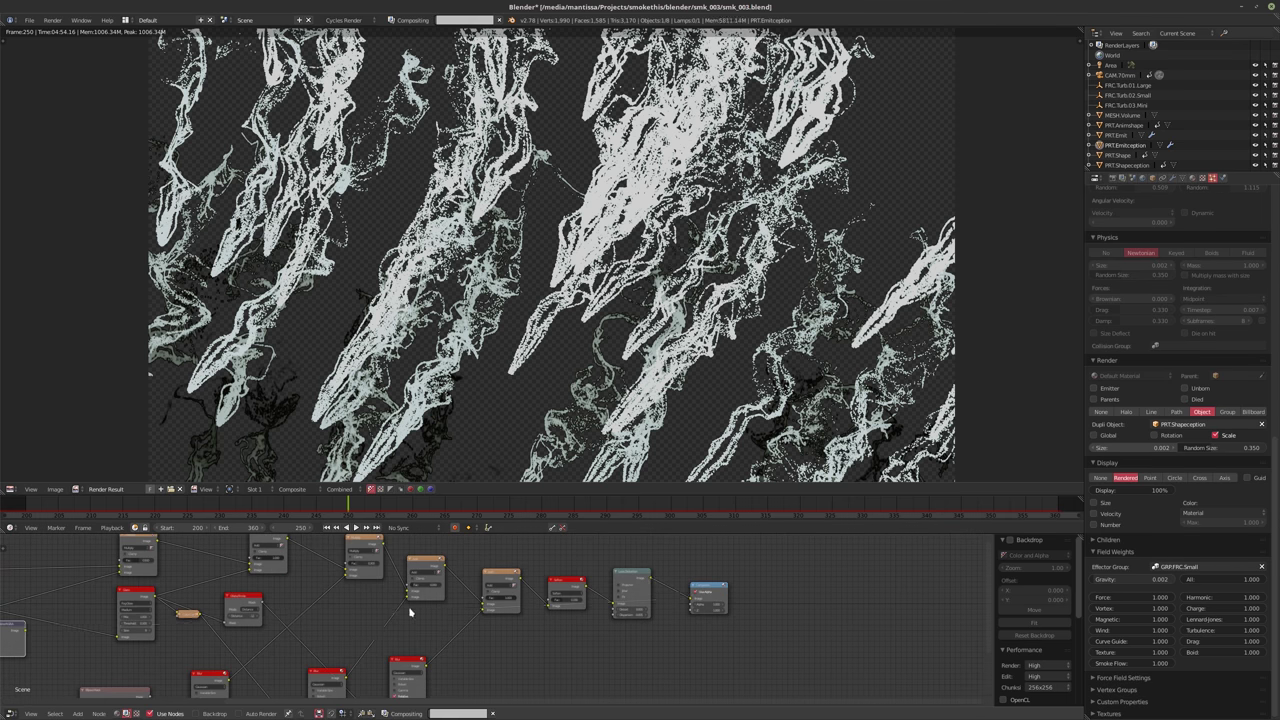
scroll(409, 611, "up", 3)
scroll(274, 660, "up", 2)
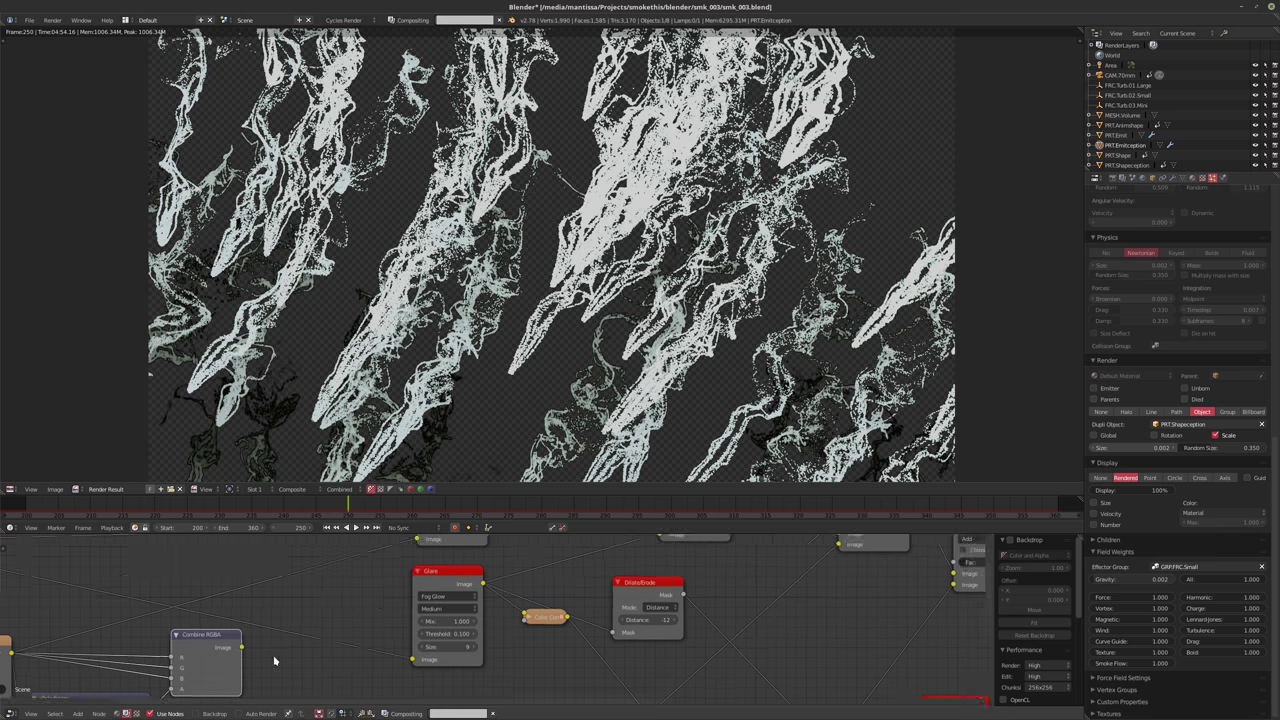
middle_click_drag(274, 660, 258, 680)
scroll(337, 627, "down", 2)
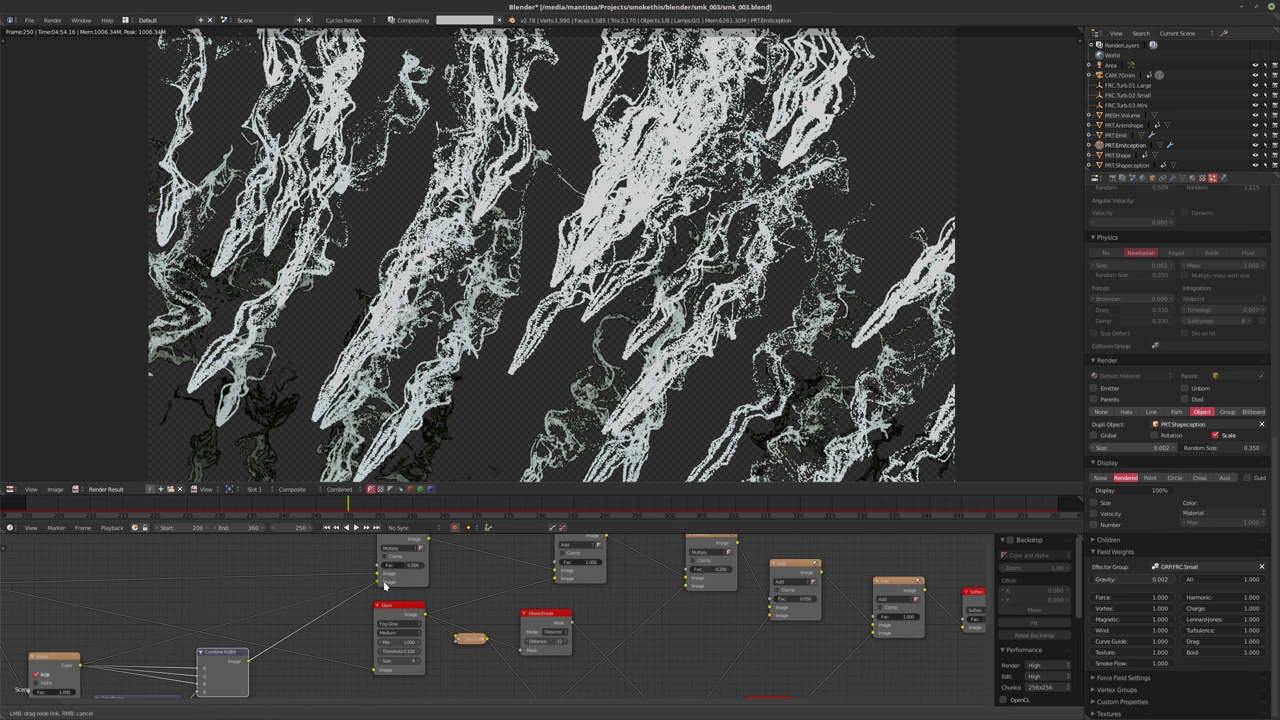
scroll(350, 600, "down", 2)
middle_click_drag(350, 568, 391, 573)
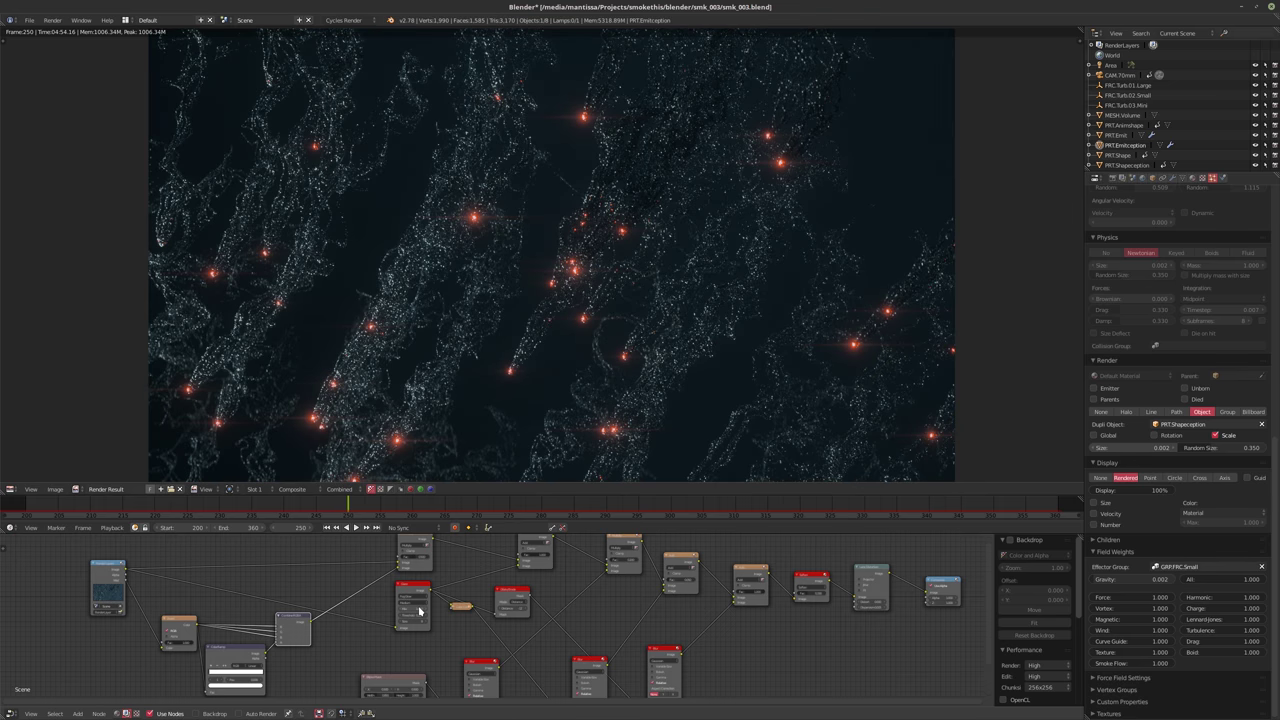
Set the first Multiply node's factor to 1.000 and include the alpha of its second input
scroll(331, 587, "up", 5)
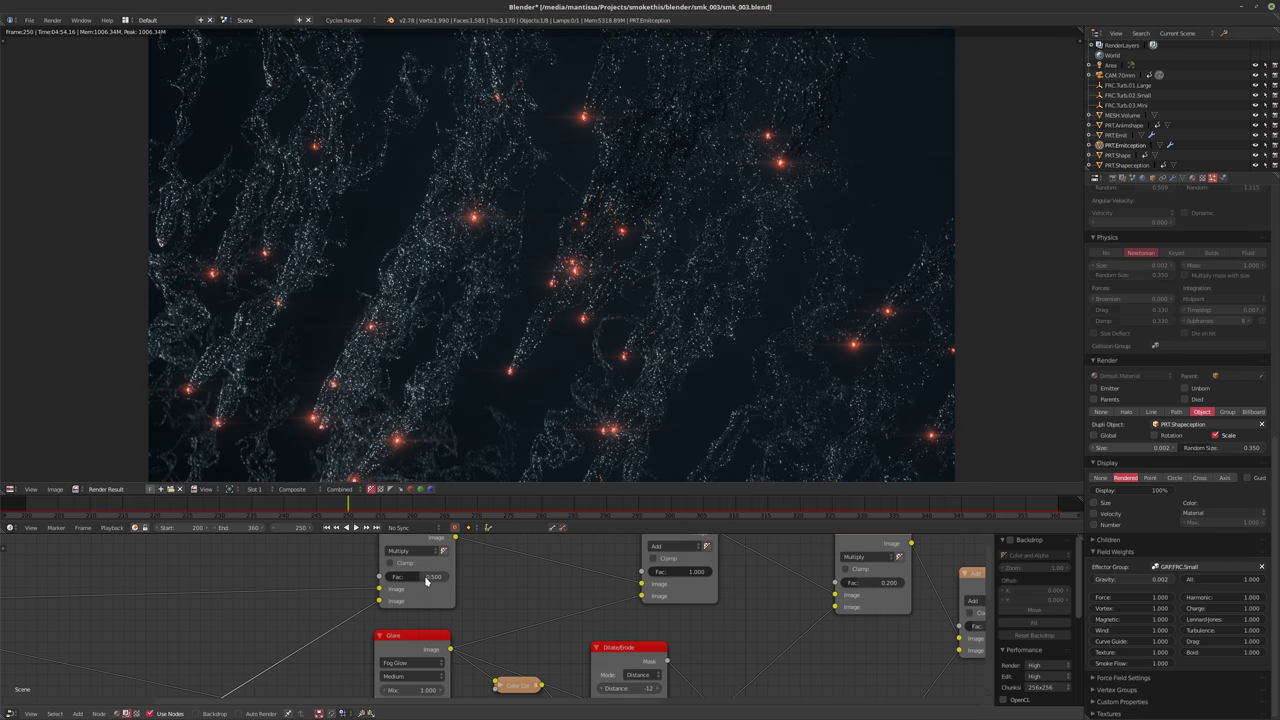
left_click_drag(432, 583, 506, 582)
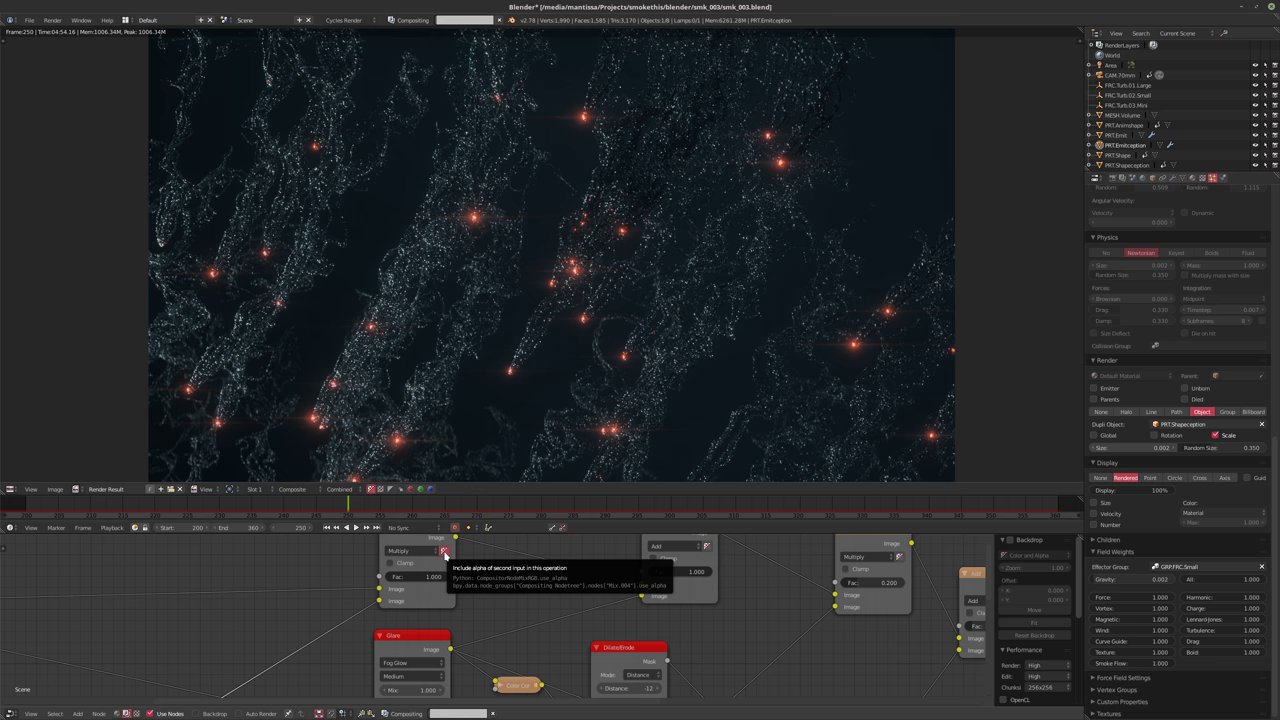
left_click(444, 552)
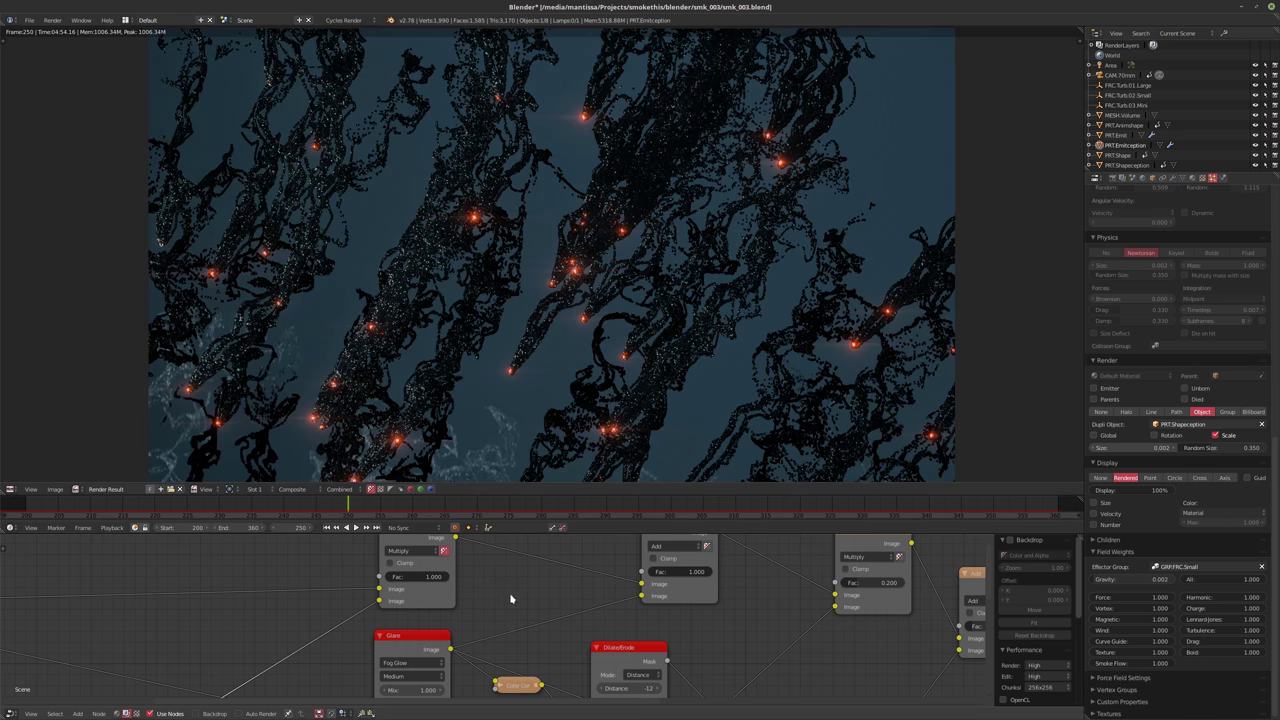
middle_click_drag(511, 597, 572, 575)
middle_click_drag(428, 599, 466, 582)
scroll(466, 582, "down", 1)
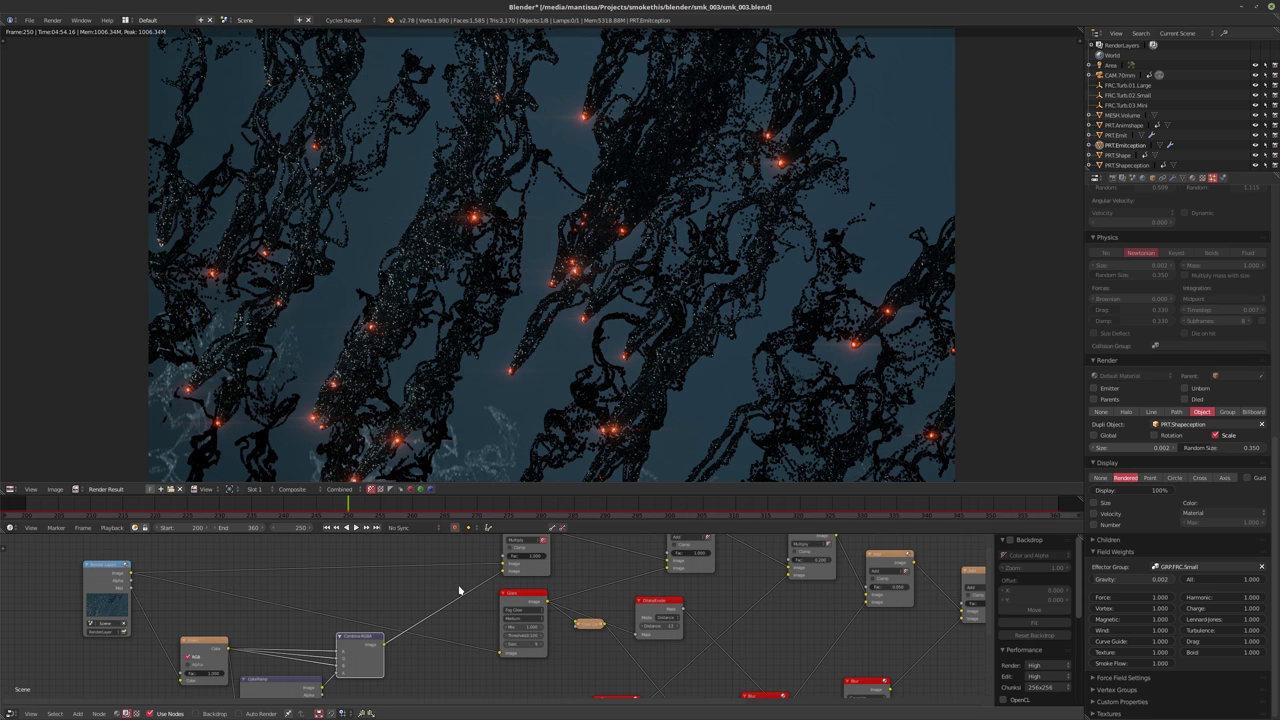
Delete the Combine RGBA, ColorRamp and Invert nodes from the compositing tree
scroll(459, 590, "up", 1)
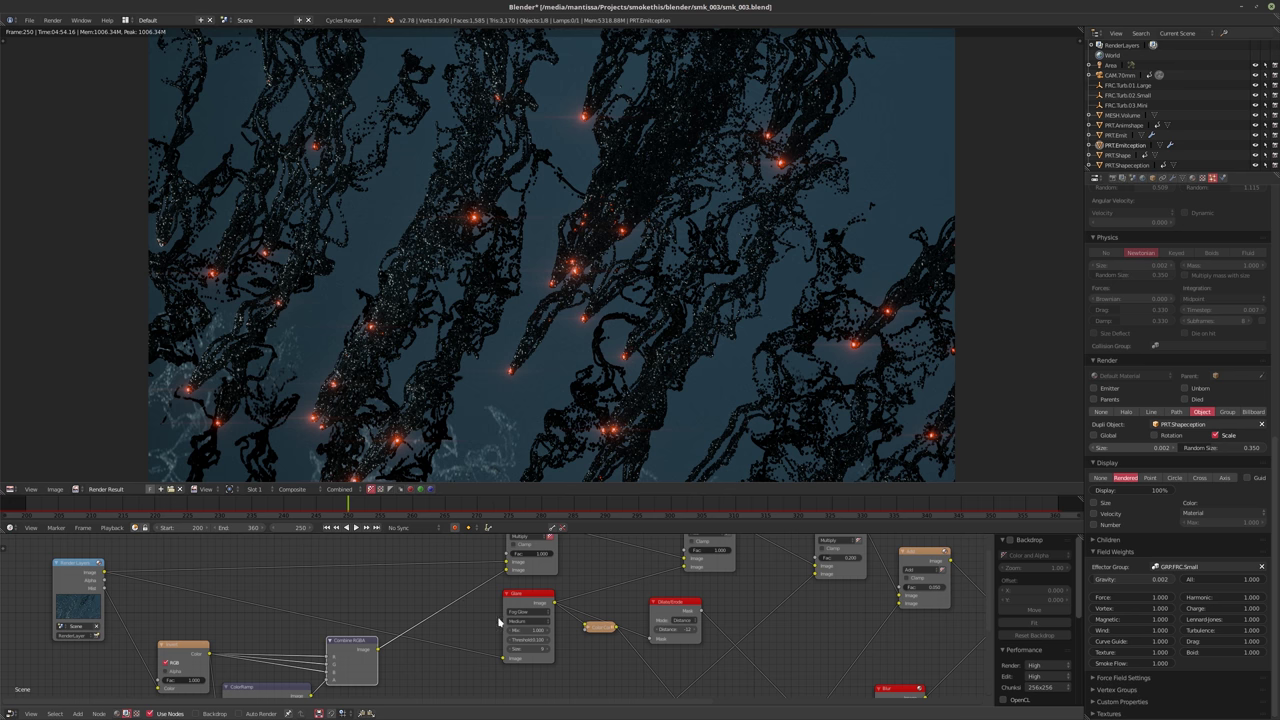
middle_click_drag(499, 621, 432, 637)
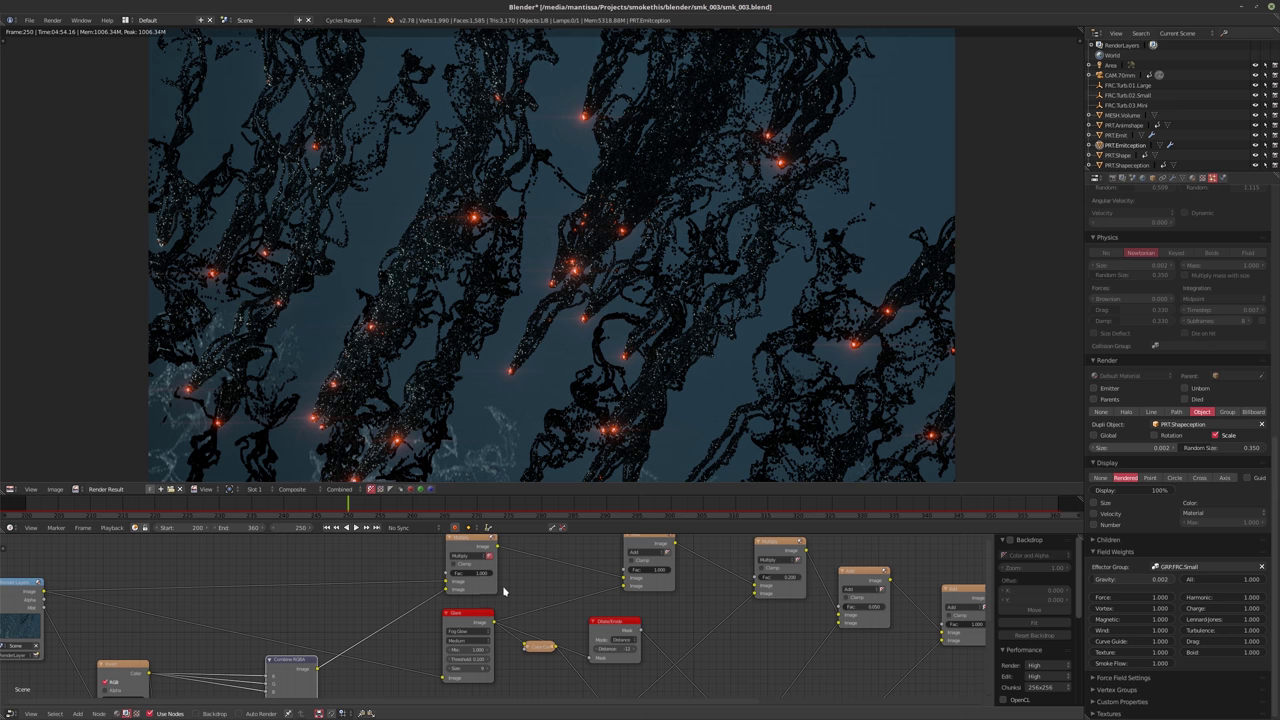
scroll(504, 591, "up", 2)
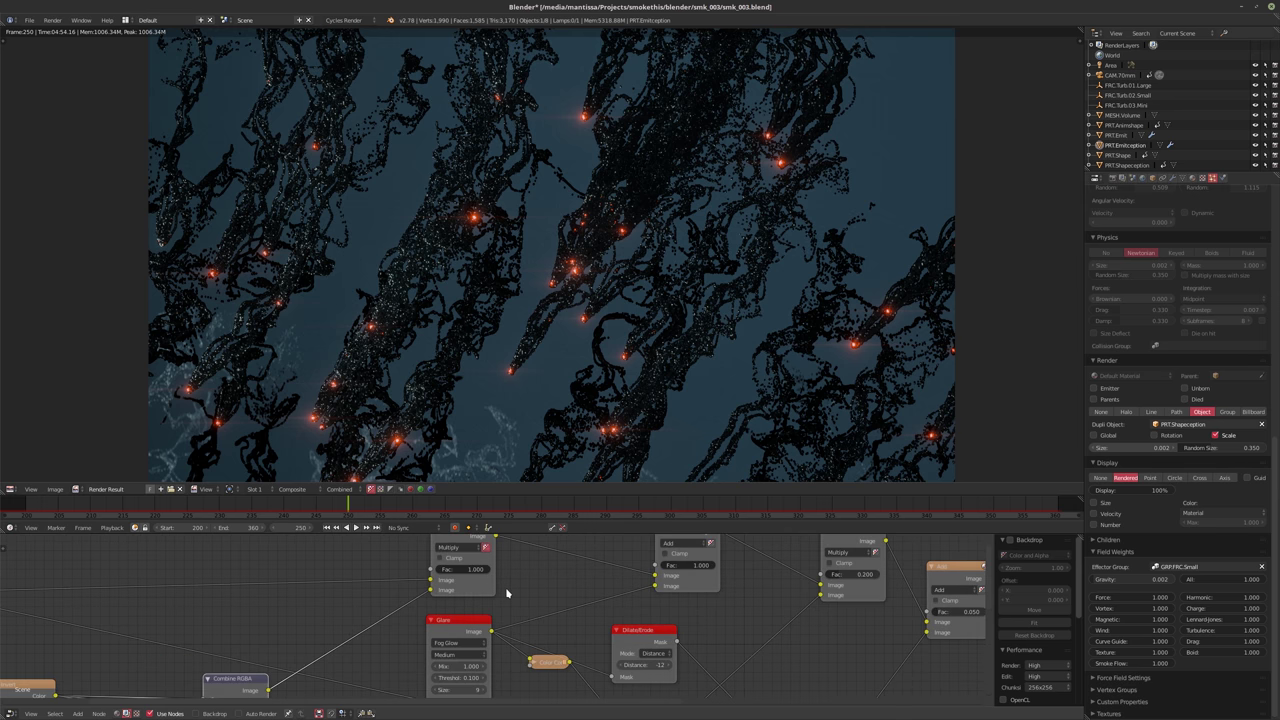
scroll(506, 593, "down", 1)
scroll(455, 603, "down", 1)
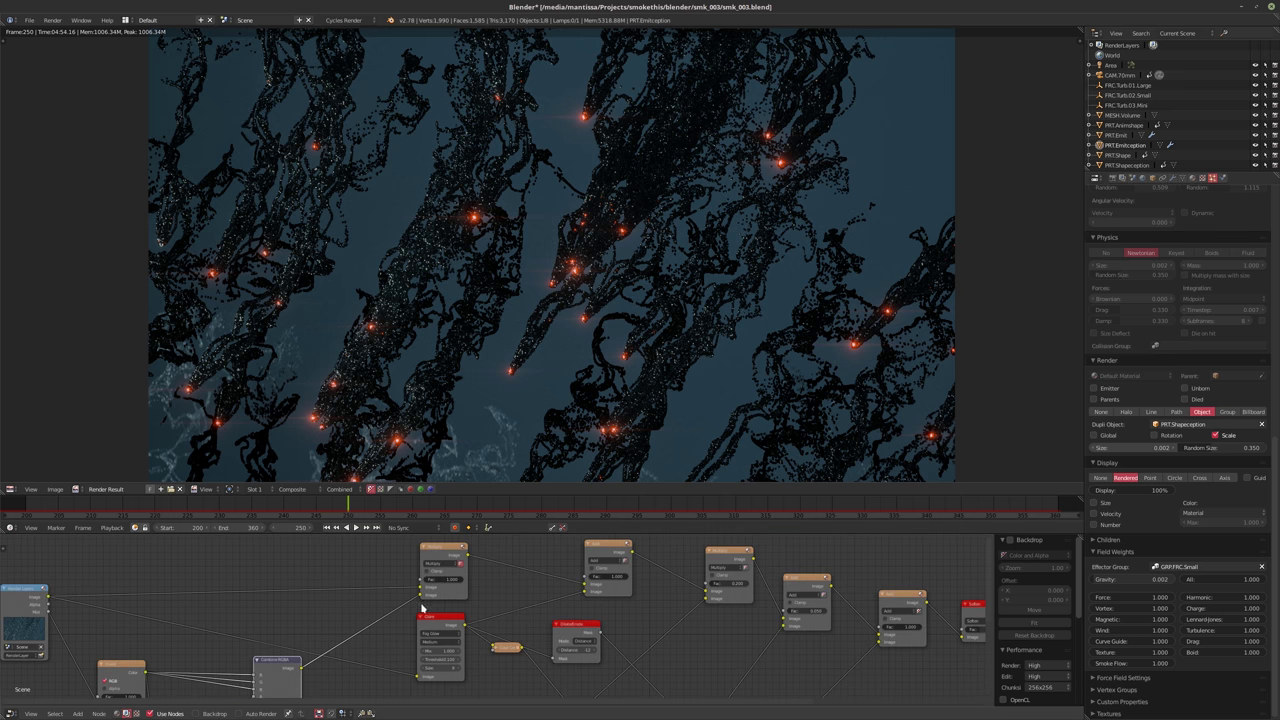
scroll(364, 643, "down", 1)
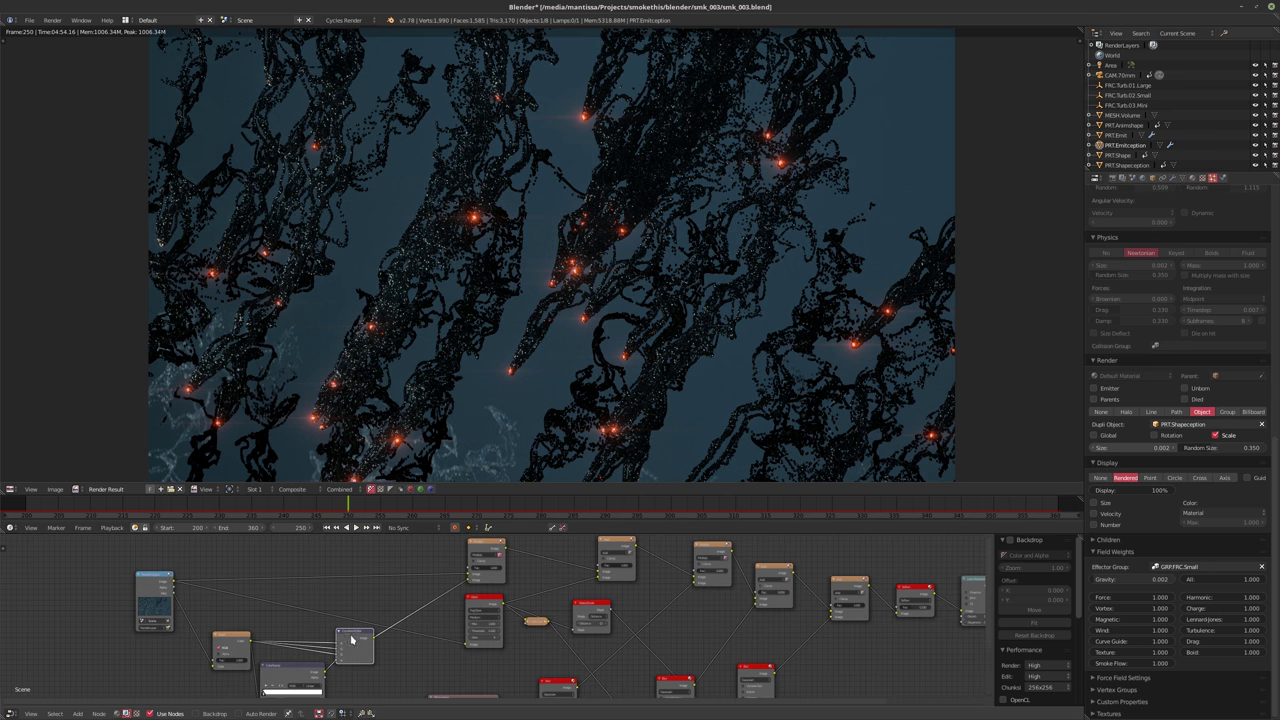
key("x")
left_click(288, 678)
key("x")
left_click(231, 650)
key("x")
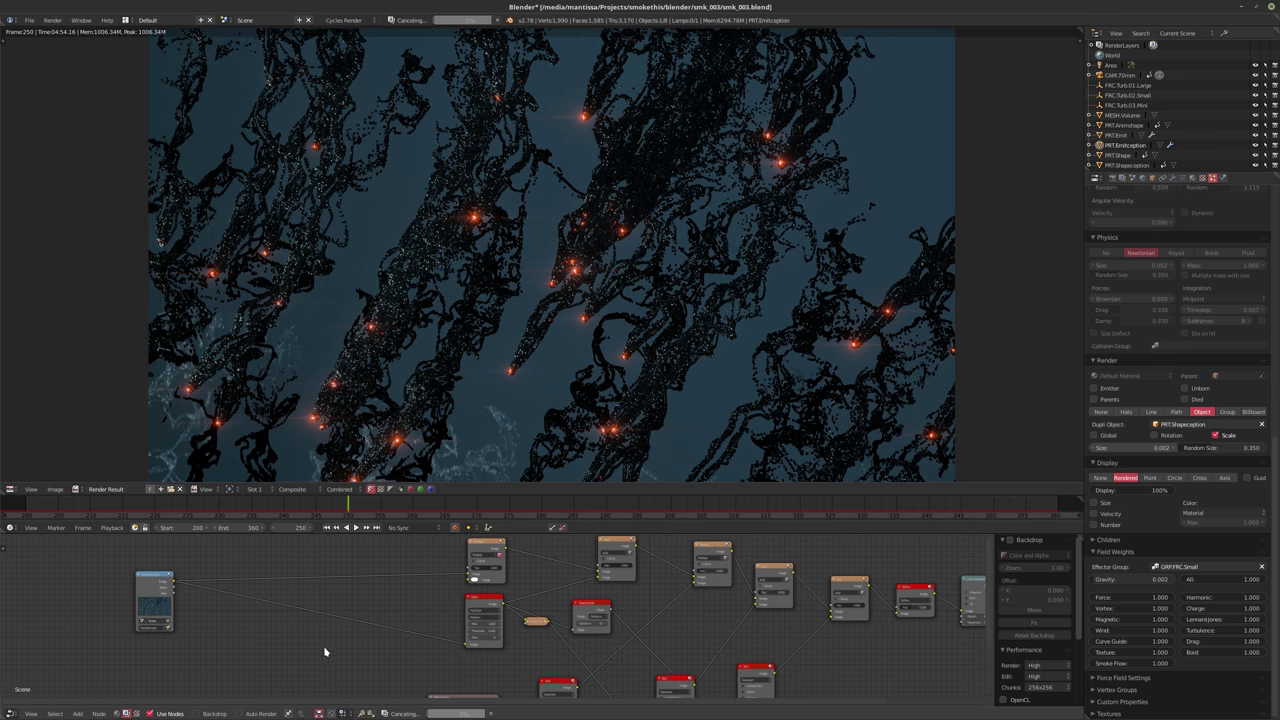
Move the Render Layers node back close to the first Multiply and Glare nodes
middle_click_drag(299, 638, 255, 639)
left_click(118, 582)
key("g")
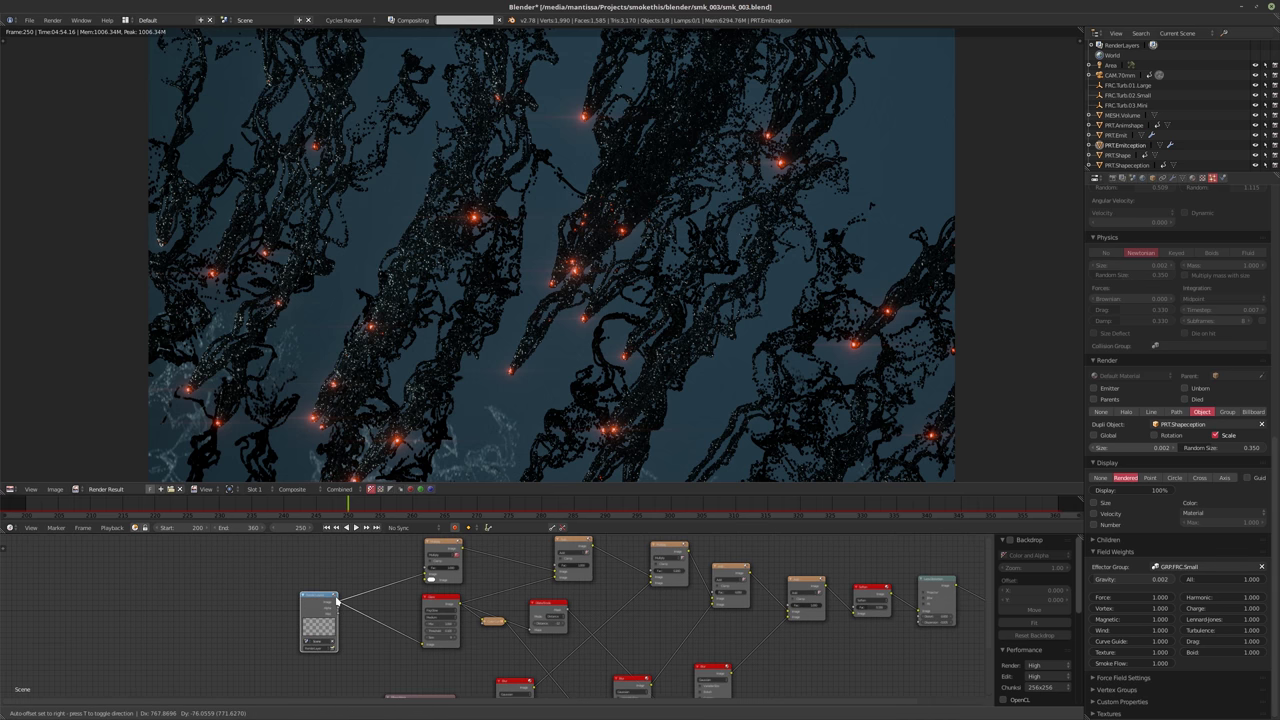
left_click(435, 604)
middle_click_drag(433, 605, 467, 630, "ctrl")
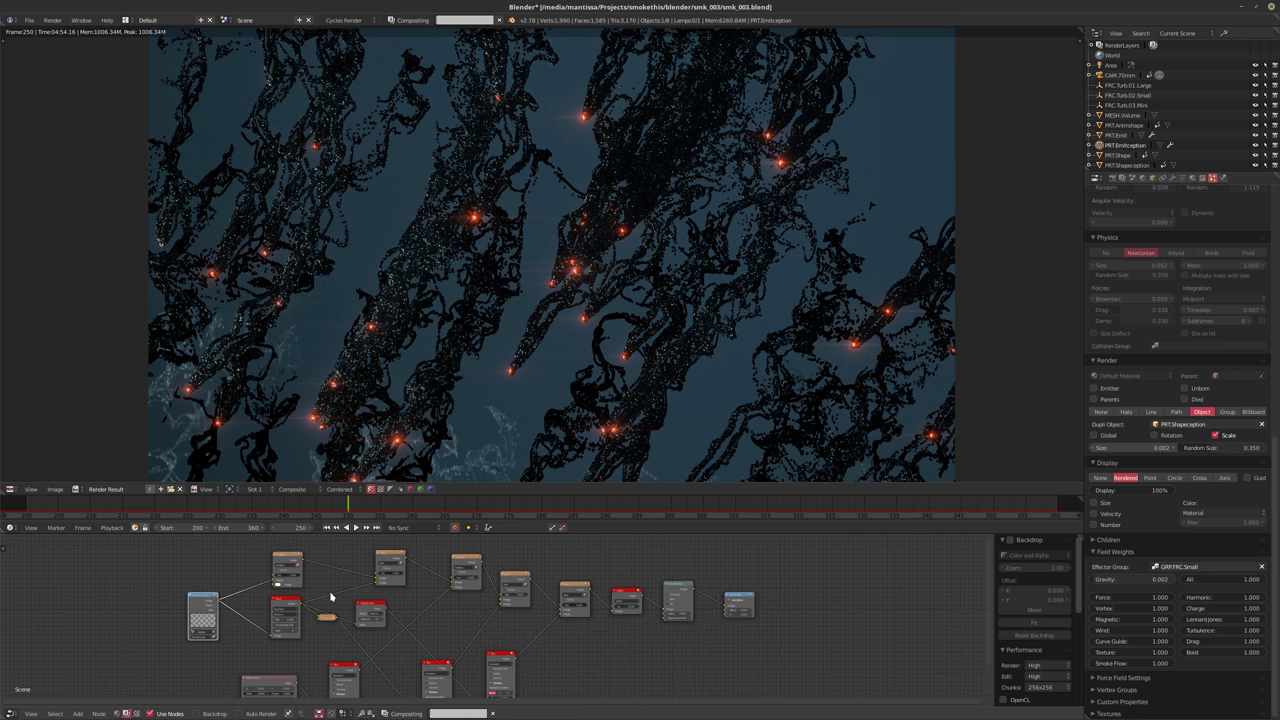
middle_click_drag(609, 622, 545, 633)
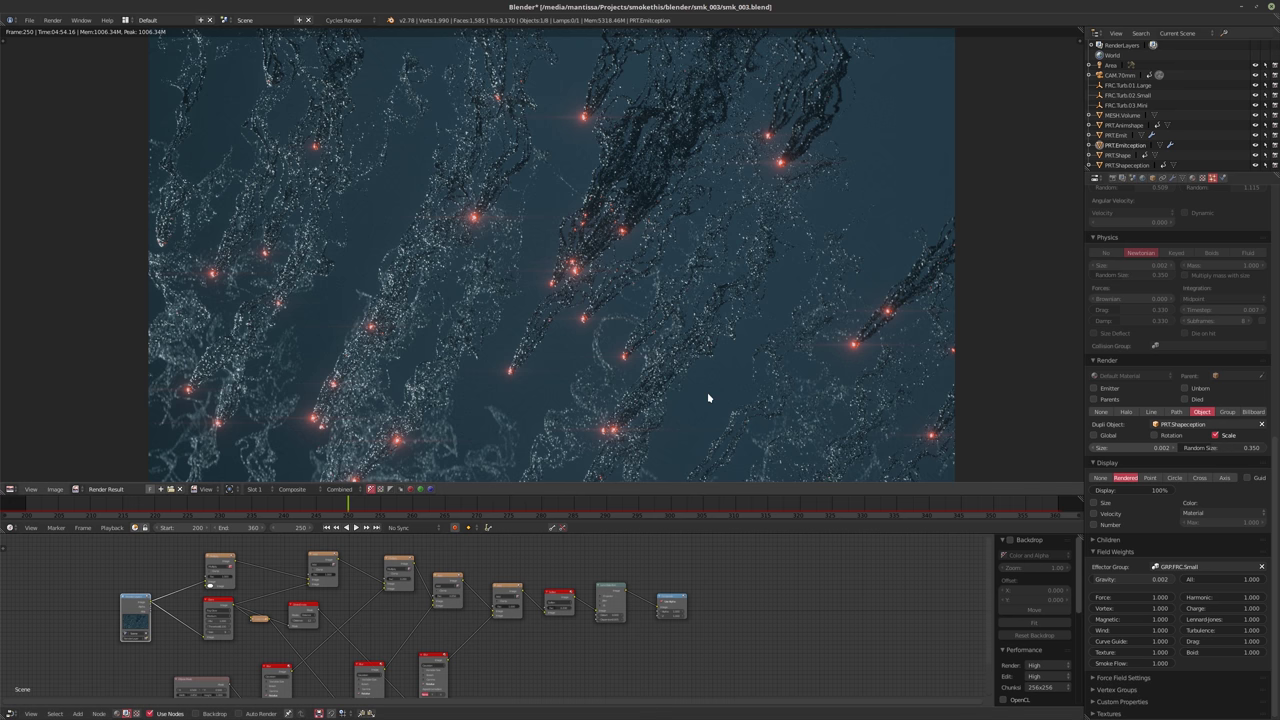
Replace the render result with a rendered 3D camera view and show the material nodes of MESH.Volume
left_click(11, 489)
left_click(35, 479)
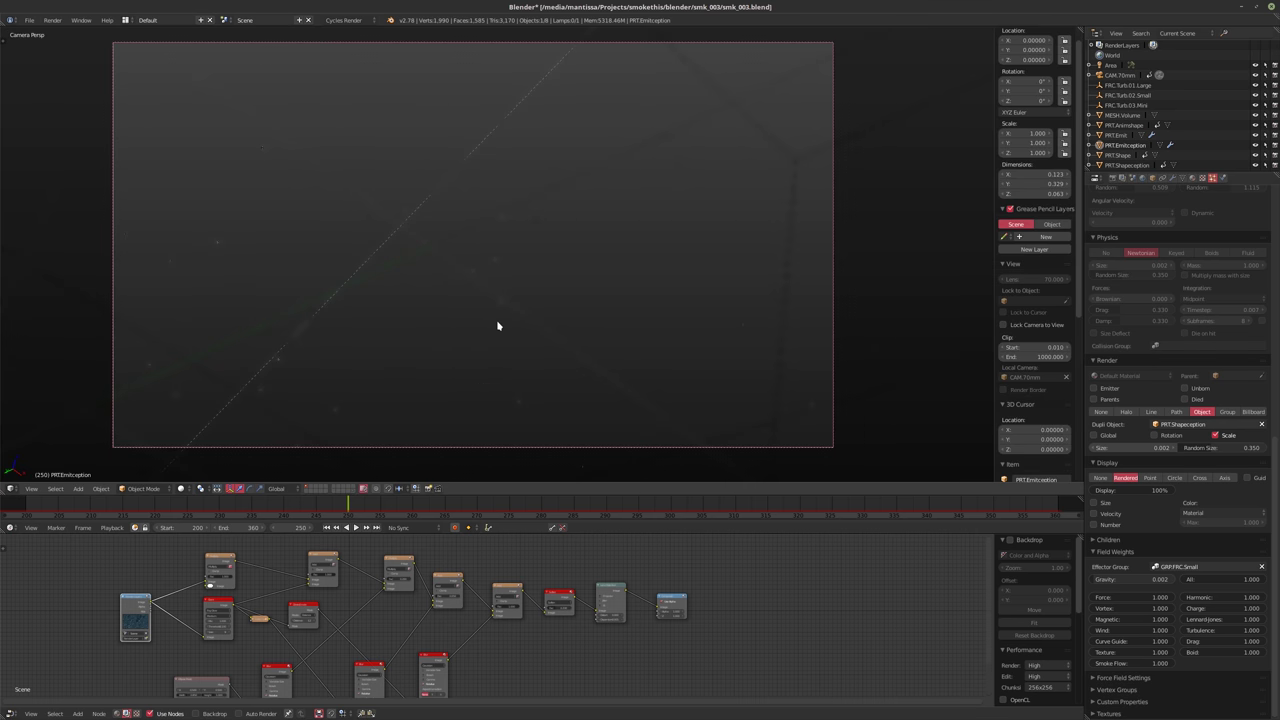
key("shift+z")
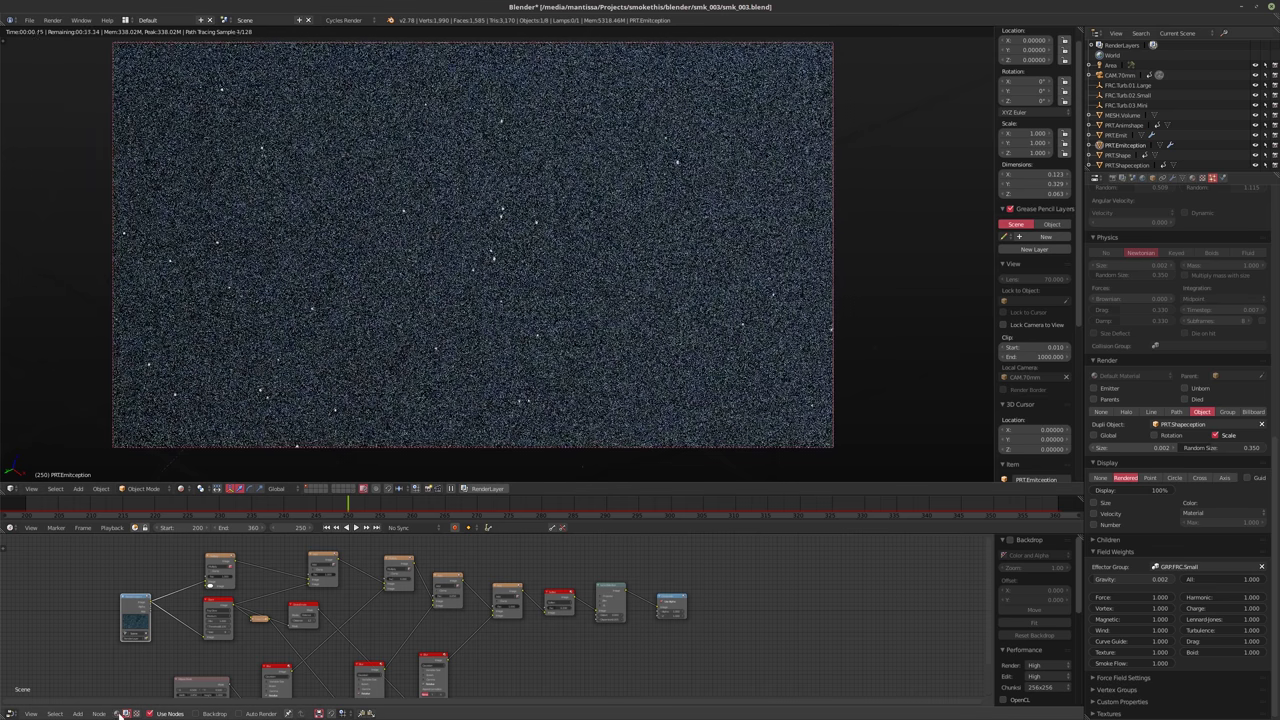
left_click(119, 714)
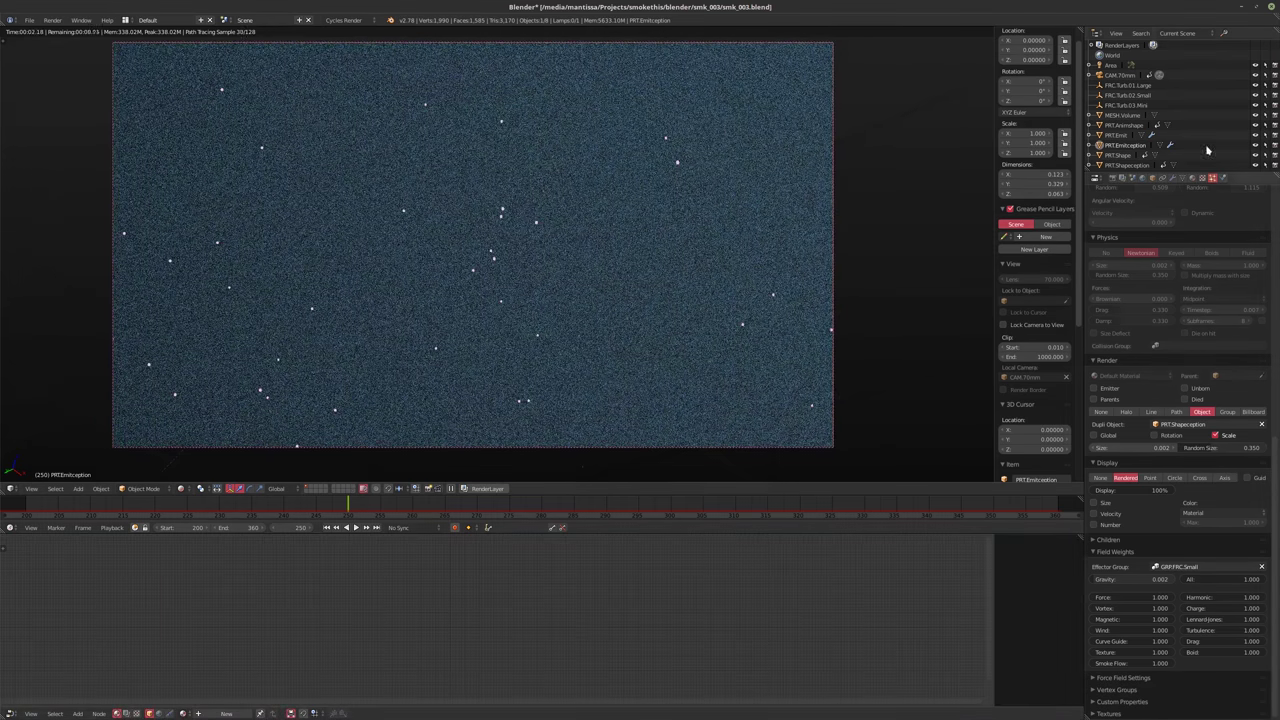
left_click(1125, 116)
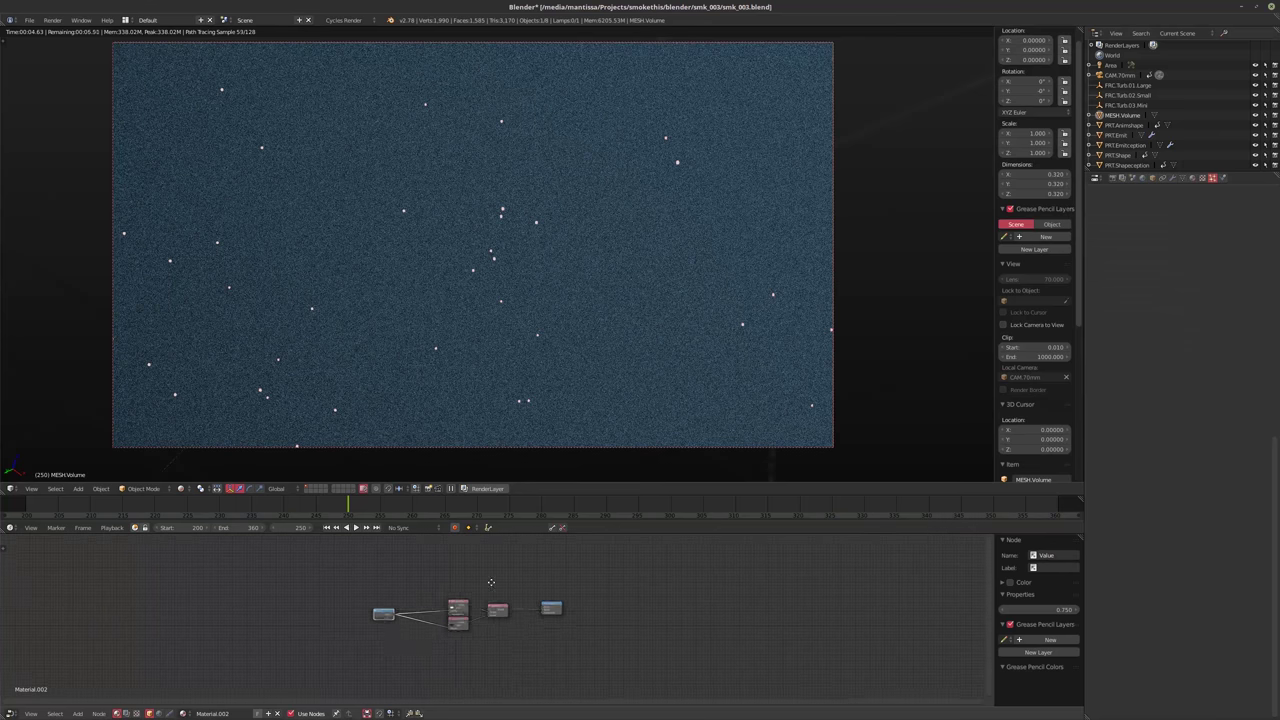
Add a Math node on the link between the Value node and the Volume Absorption density
scroll(491, 582, "up", 6)
key("shift+a")
mouse_move(420, 660)
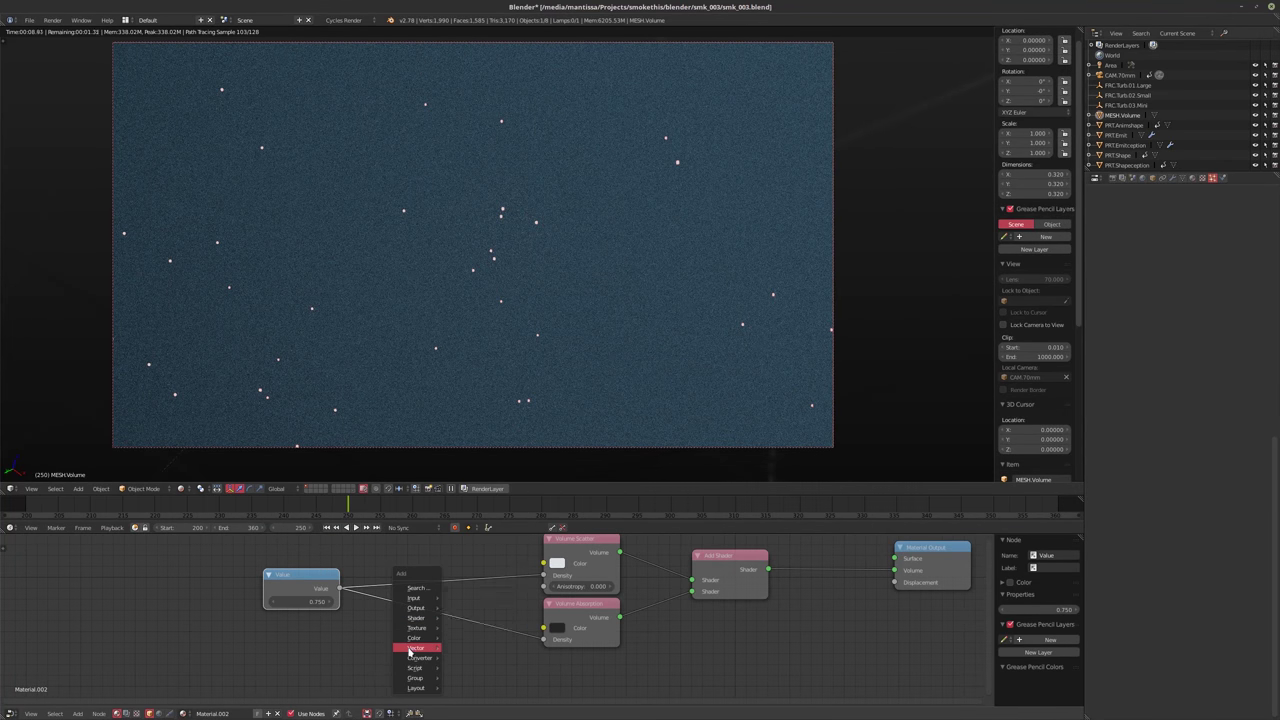
left_click(471, 603)
left_click(447, 630)
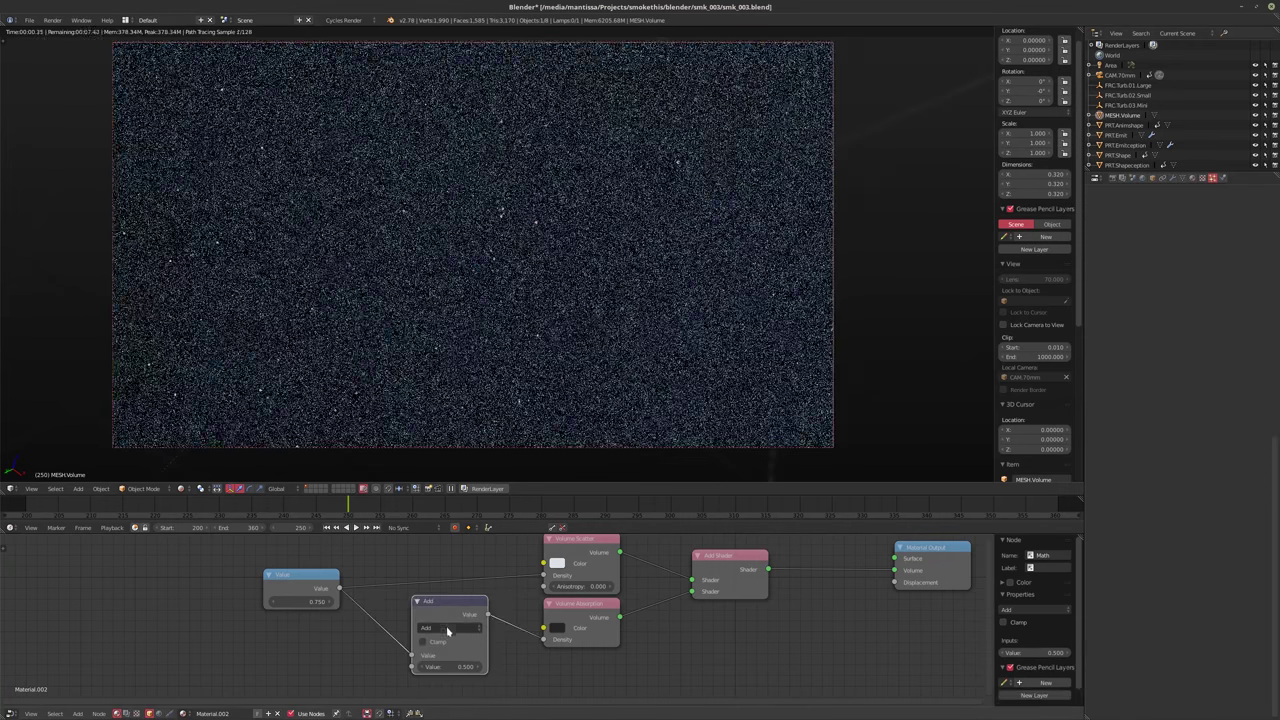
Set the Math node's operation to Multiply with a second value of 5
left_click(447, 630)
left_click(450, 592)
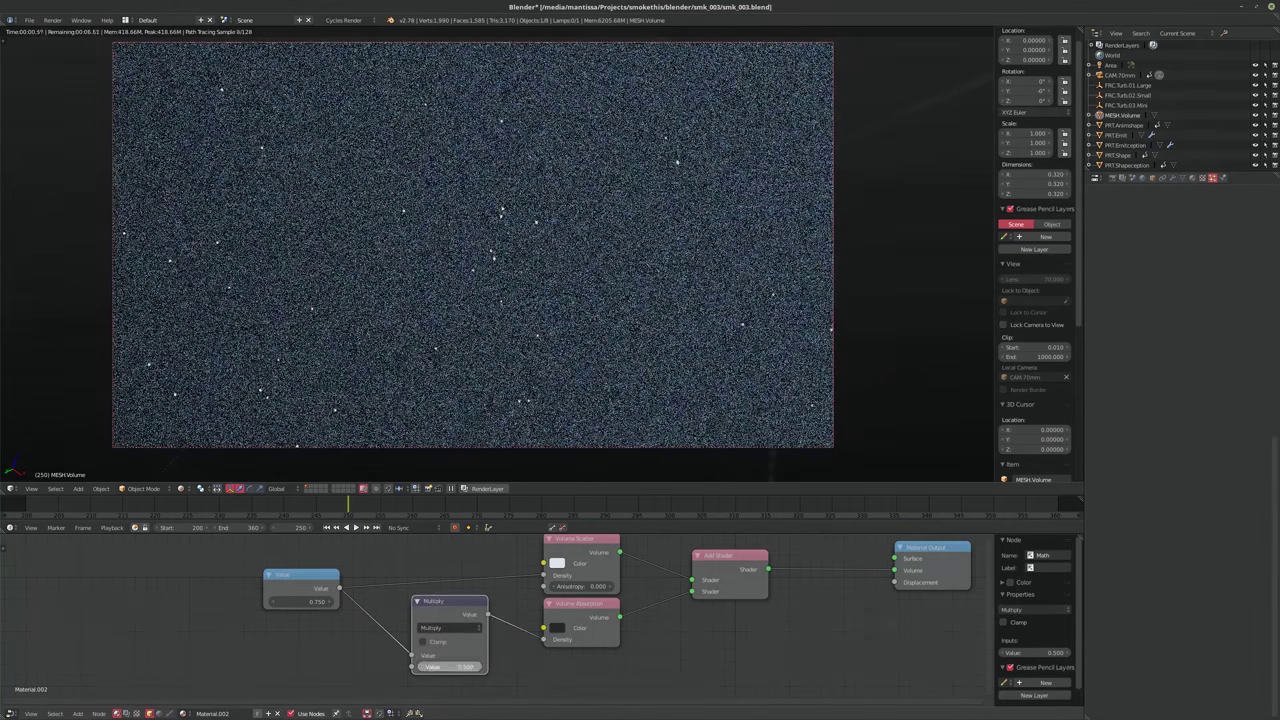
type("5")
key("Return")
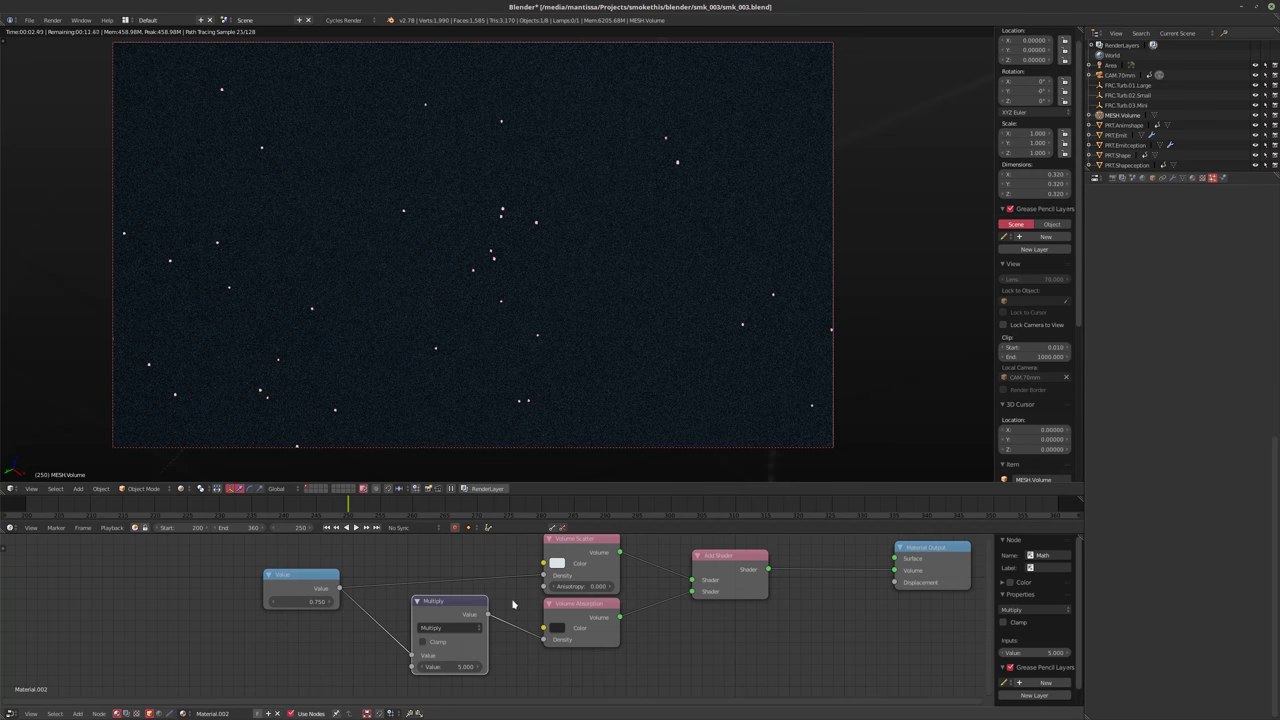
left_click(445, 667)
key("Return")
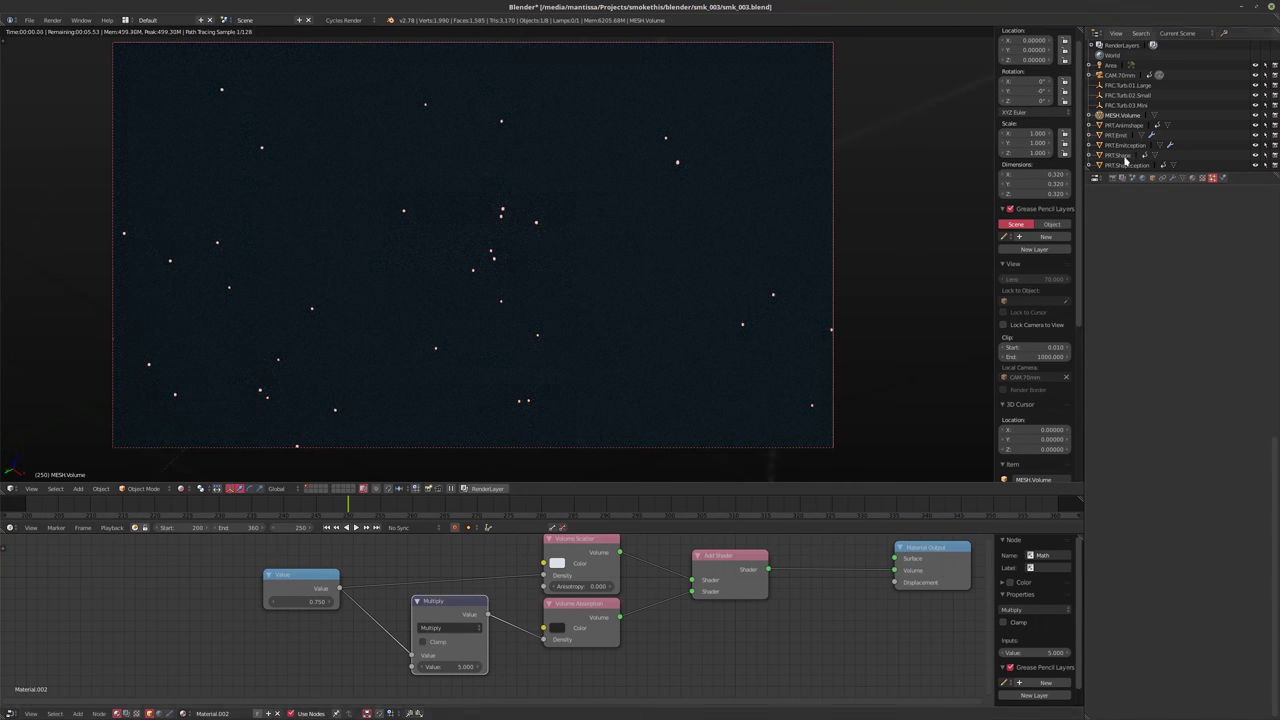
Set the Emission strength in the PRT.Shape object's material to 25
left_click(1119, 137)
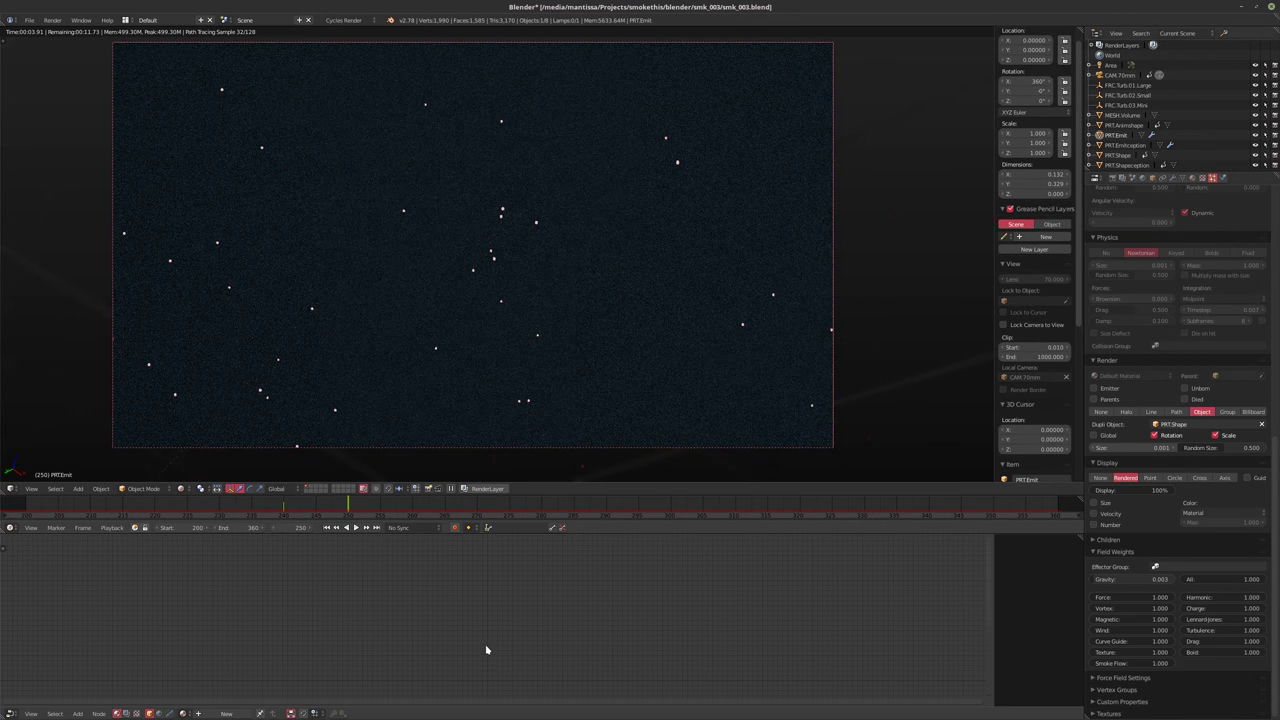
left_click(1118, 155)
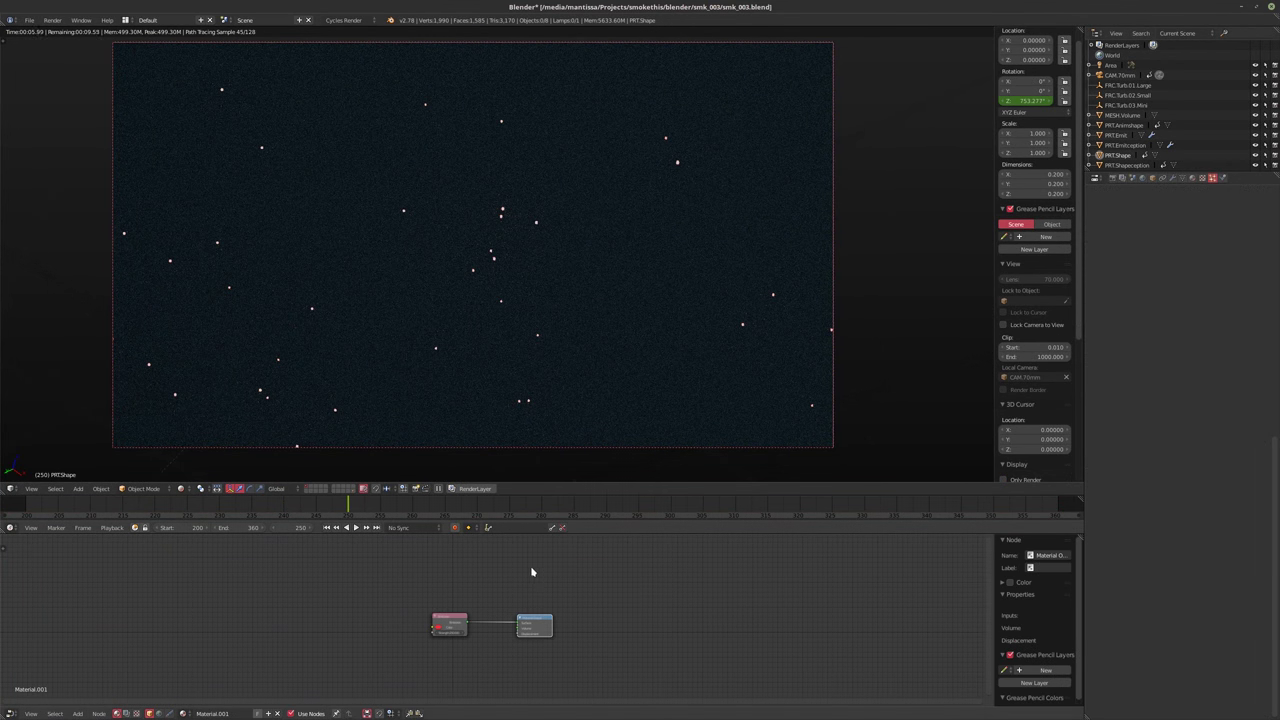
scroll(483, 597, "up", 5)
left_click(430, 667)
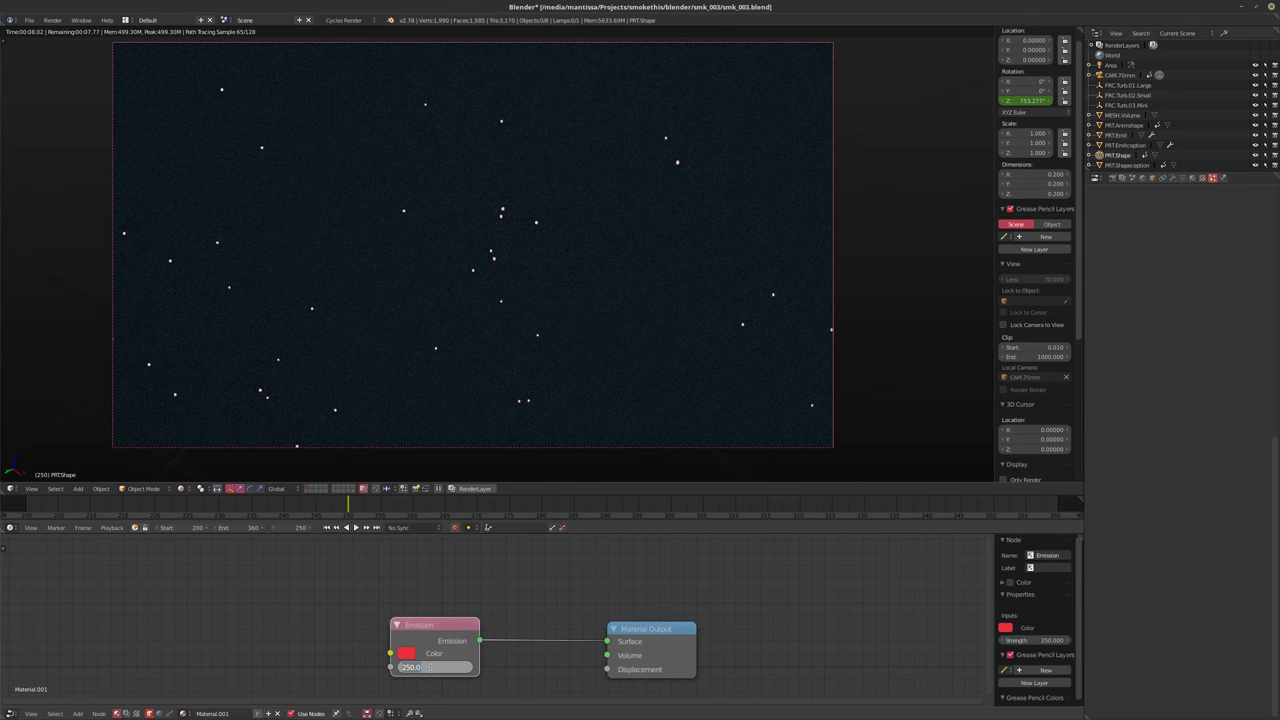
type("25")
key("Return")
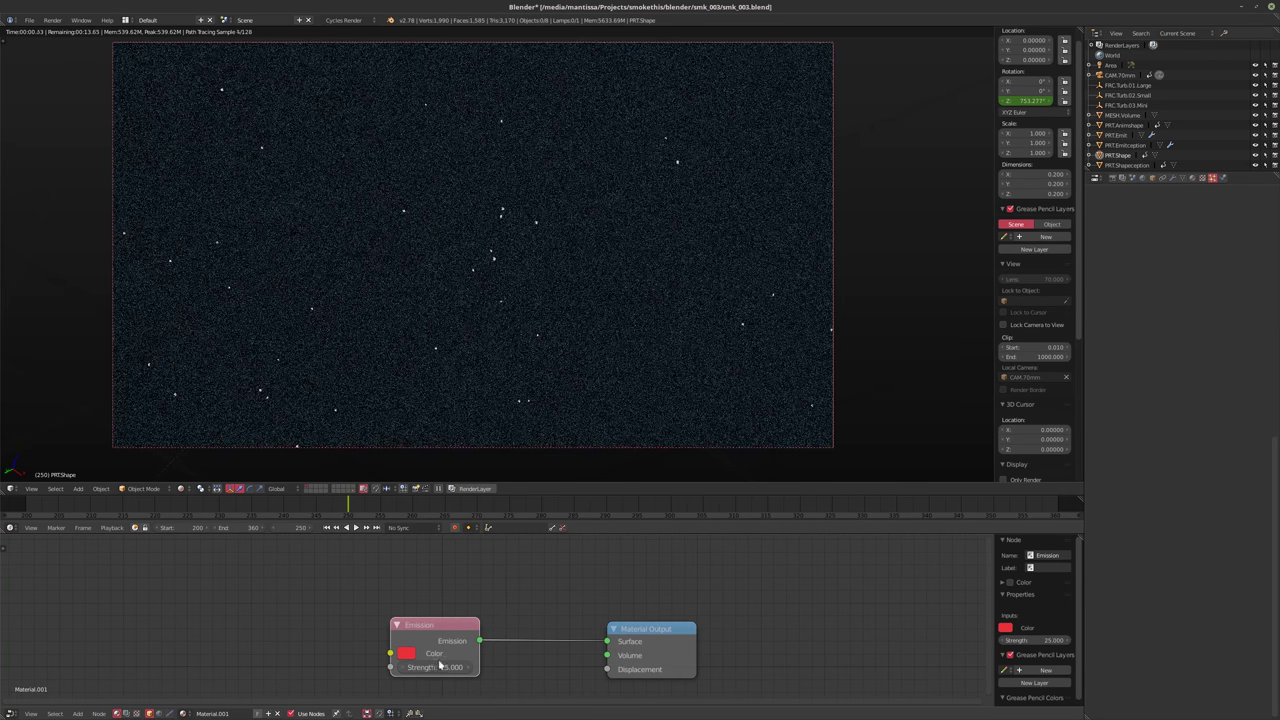
Try an Emission strength of 10 on the PRT.Shape material, then restore it to 25
scroll(430, 640, "up", 3)
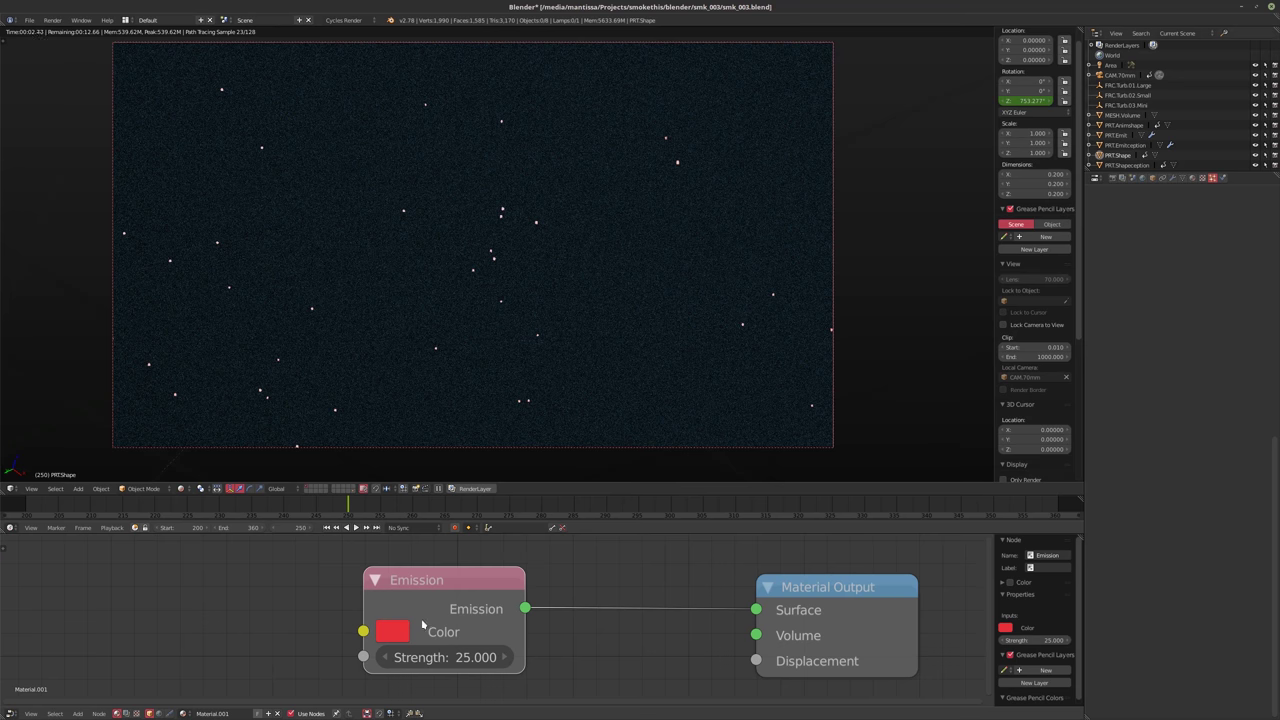
left_click(436, 657)
type("10")
key("Return")
left_click(422, 657)
type("25")
key("Return")
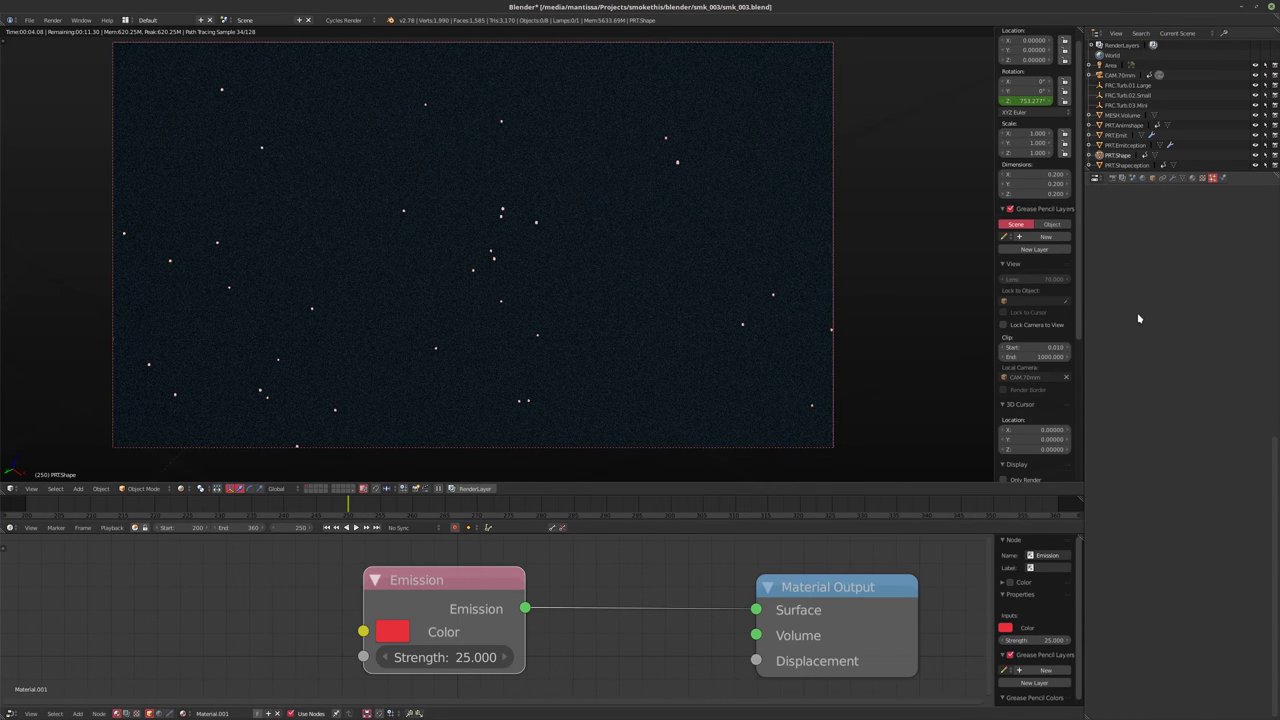
Lower the Emission strength of the PRT.Shape material to 15
left_click(440, 657)
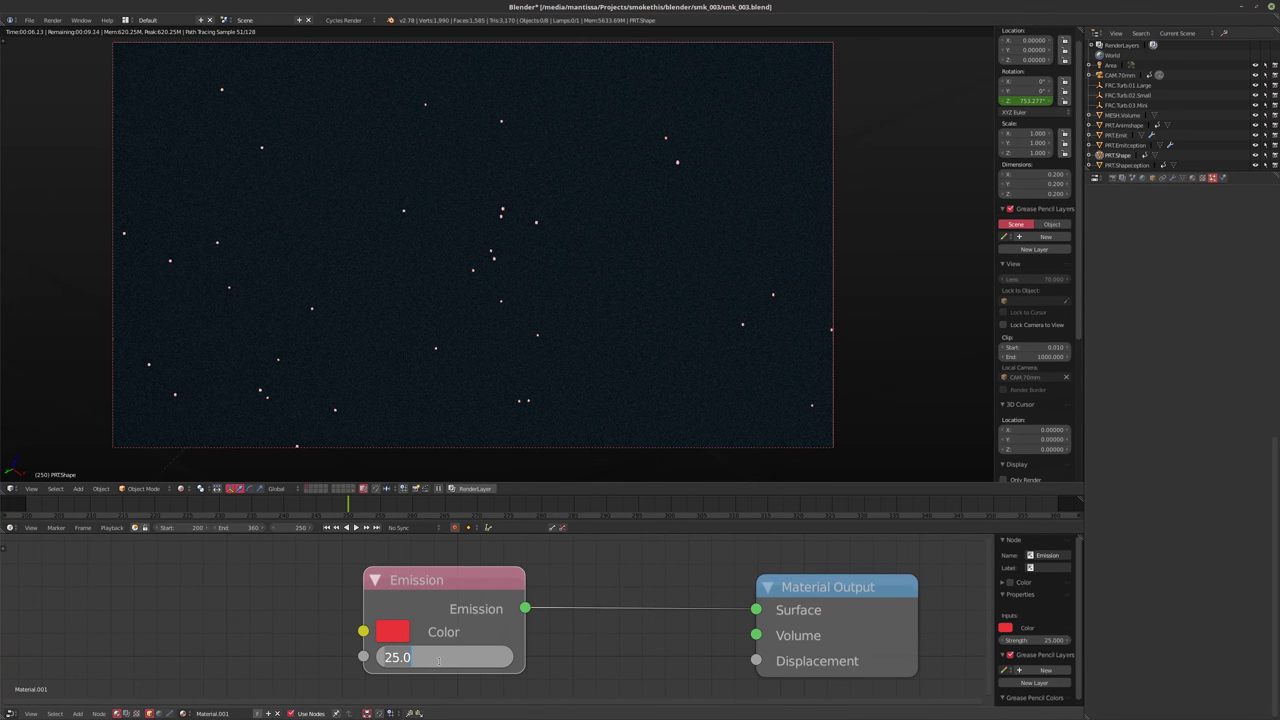
type("15")
key("Return")
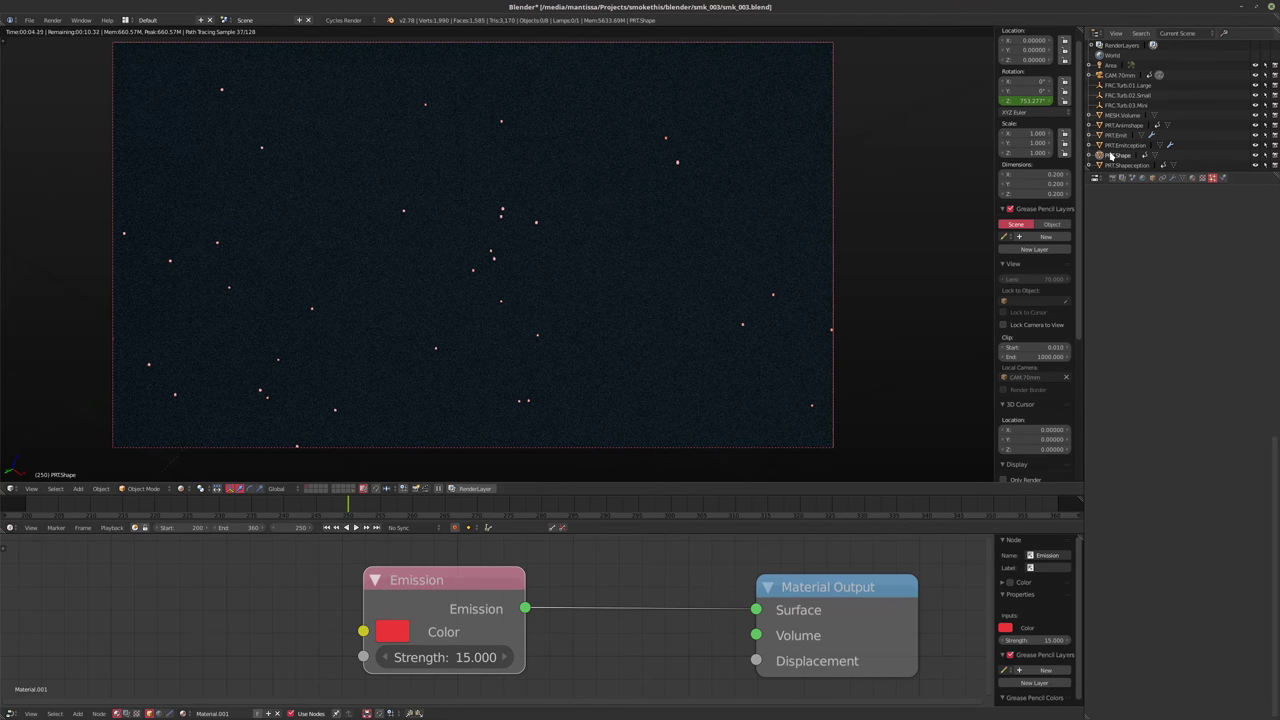
Increase the depth-of-field aperture size of the CAM.70mm camera, first to 0.001 and finally to 0.0015
left_click(1120, 75)
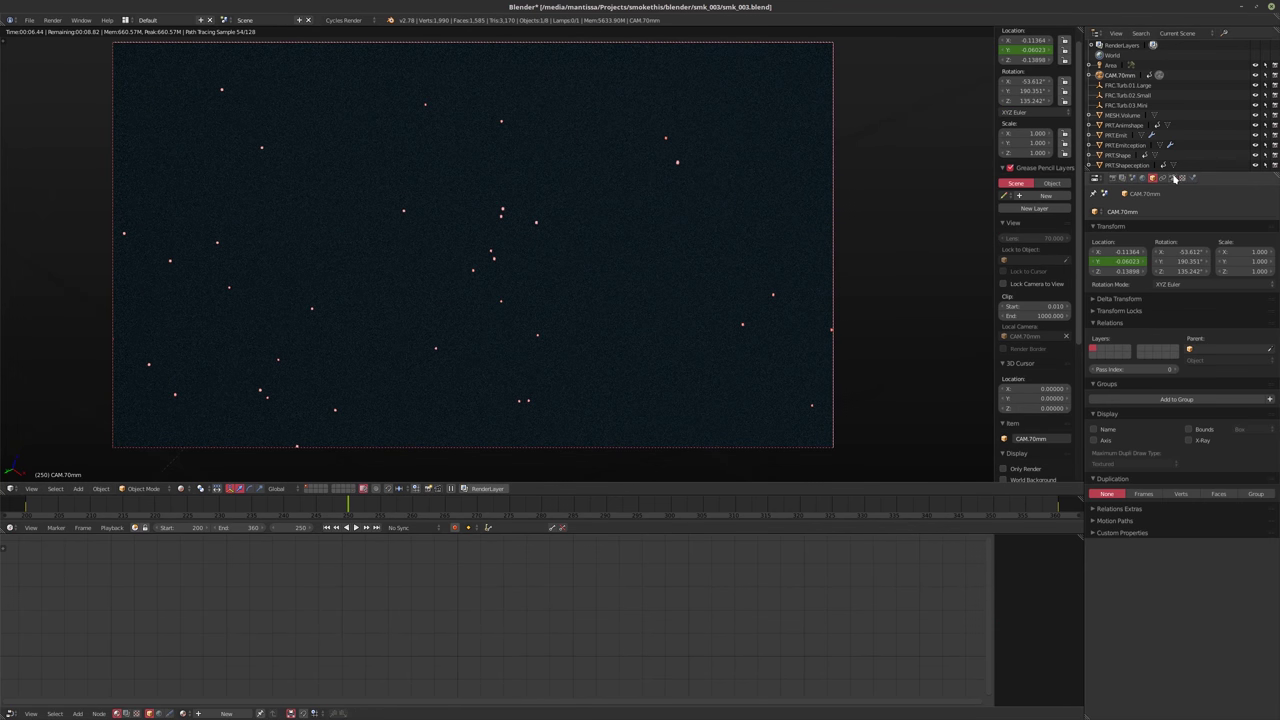
left_click(1174, 178)
left_click(1226, 487)
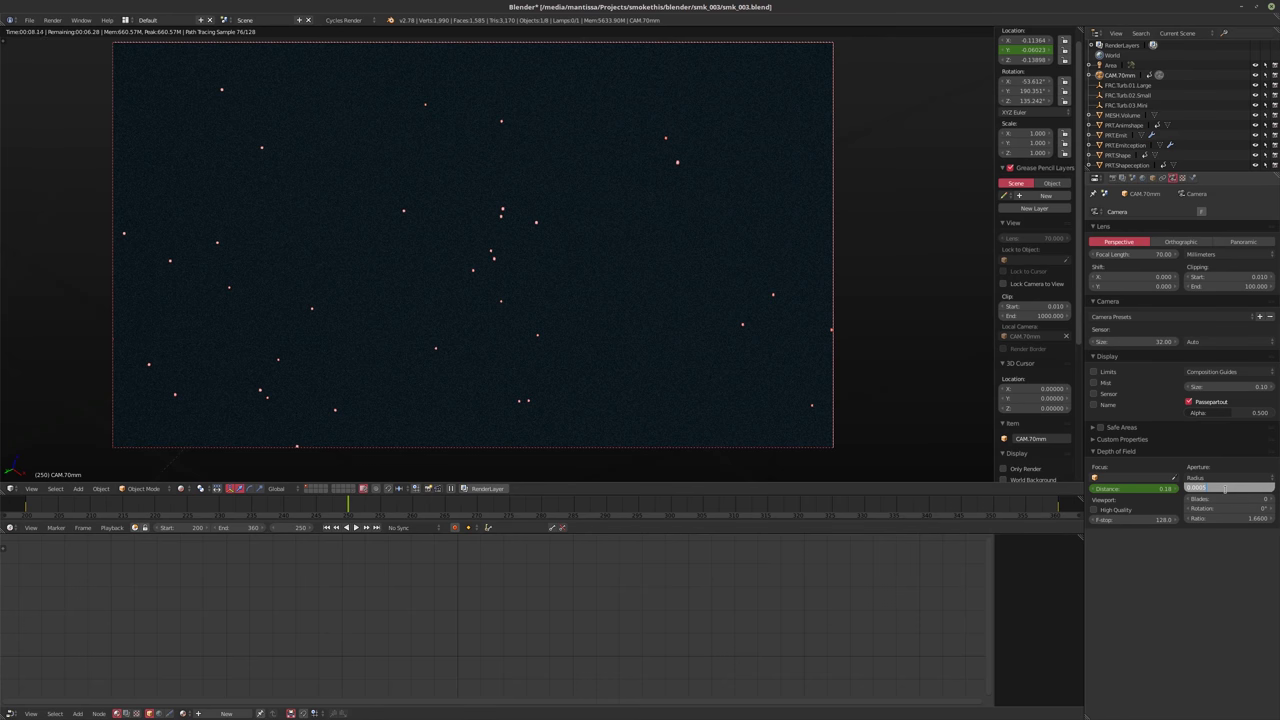
type("0.001")
key("Return")
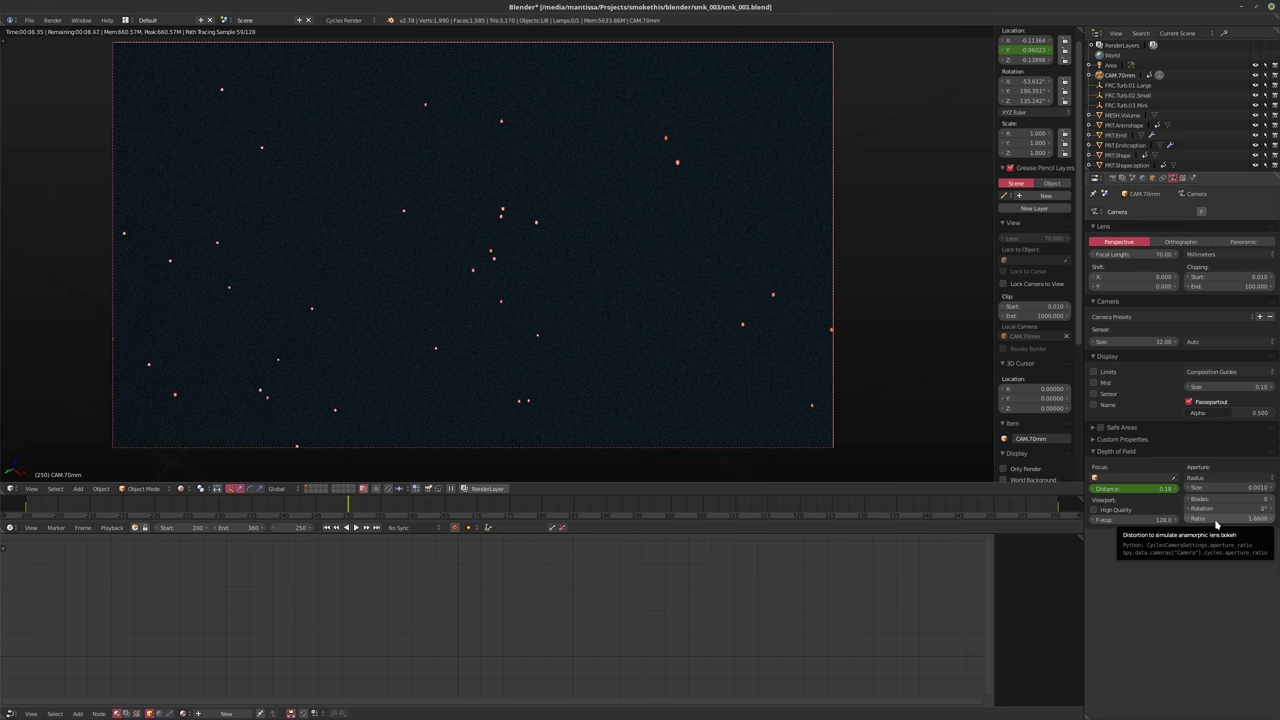
left_click(1225, 488)
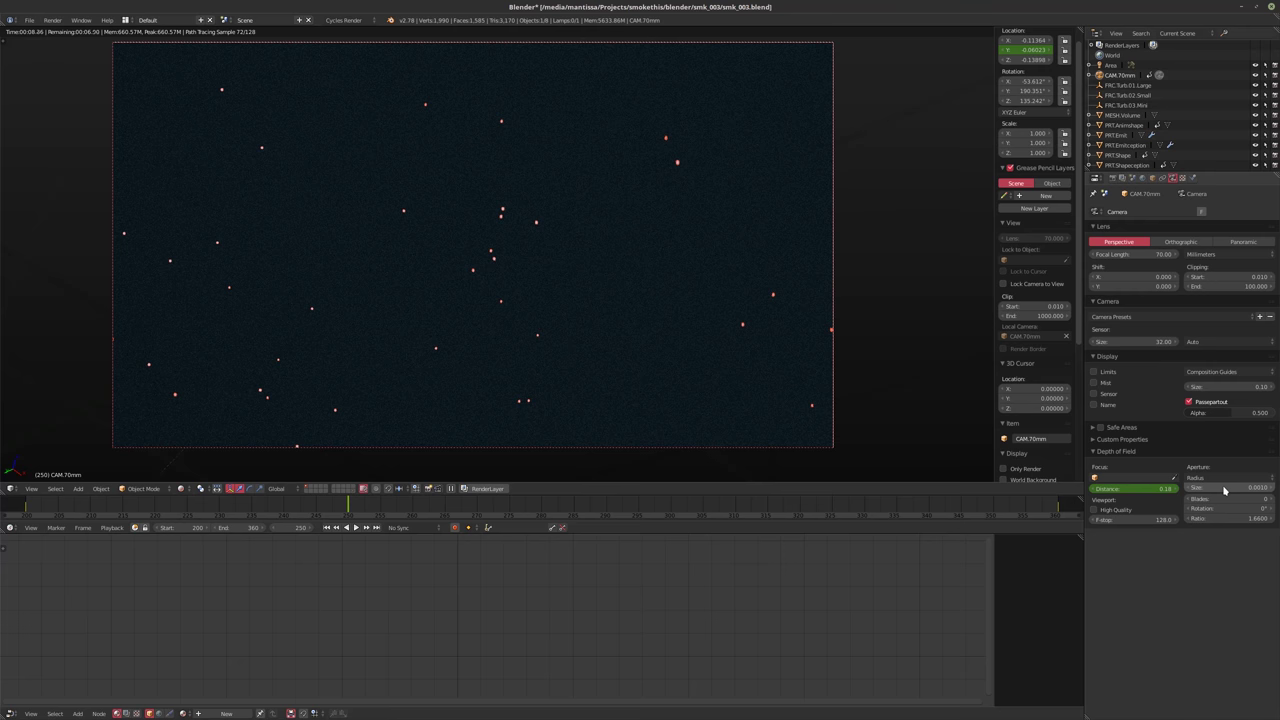
key("Return")
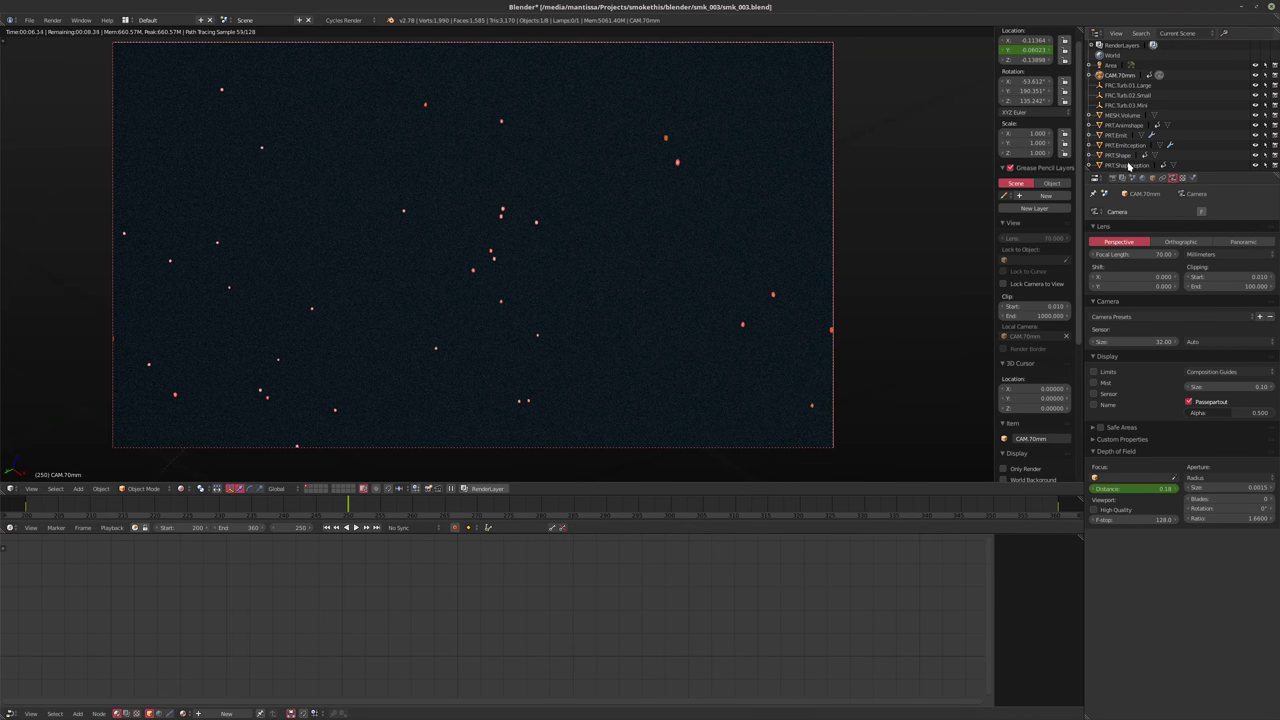
Set the second value of the Multiply node in the MESH.Volume material to 2.5
left_click(1120, 115)
scroll(455, 622, "down", 2)
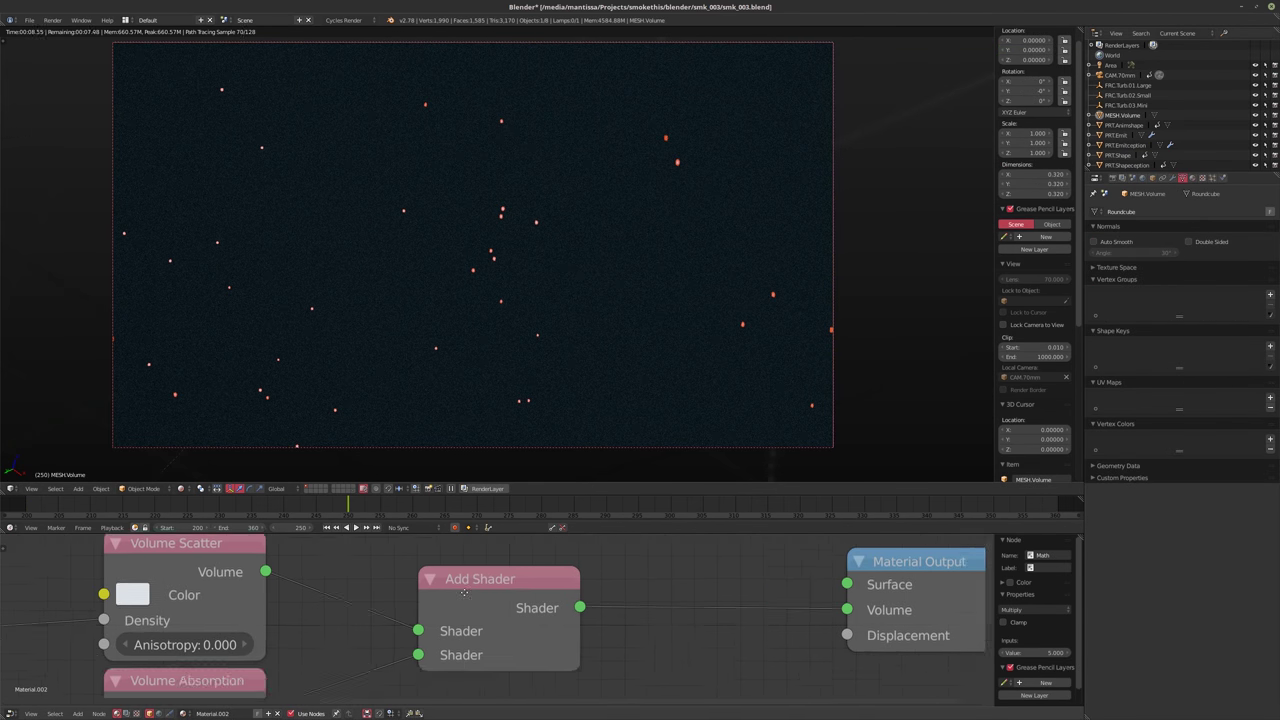
scroll(455, 622, "down", 2)
scroll(400, 630, "up", 4)
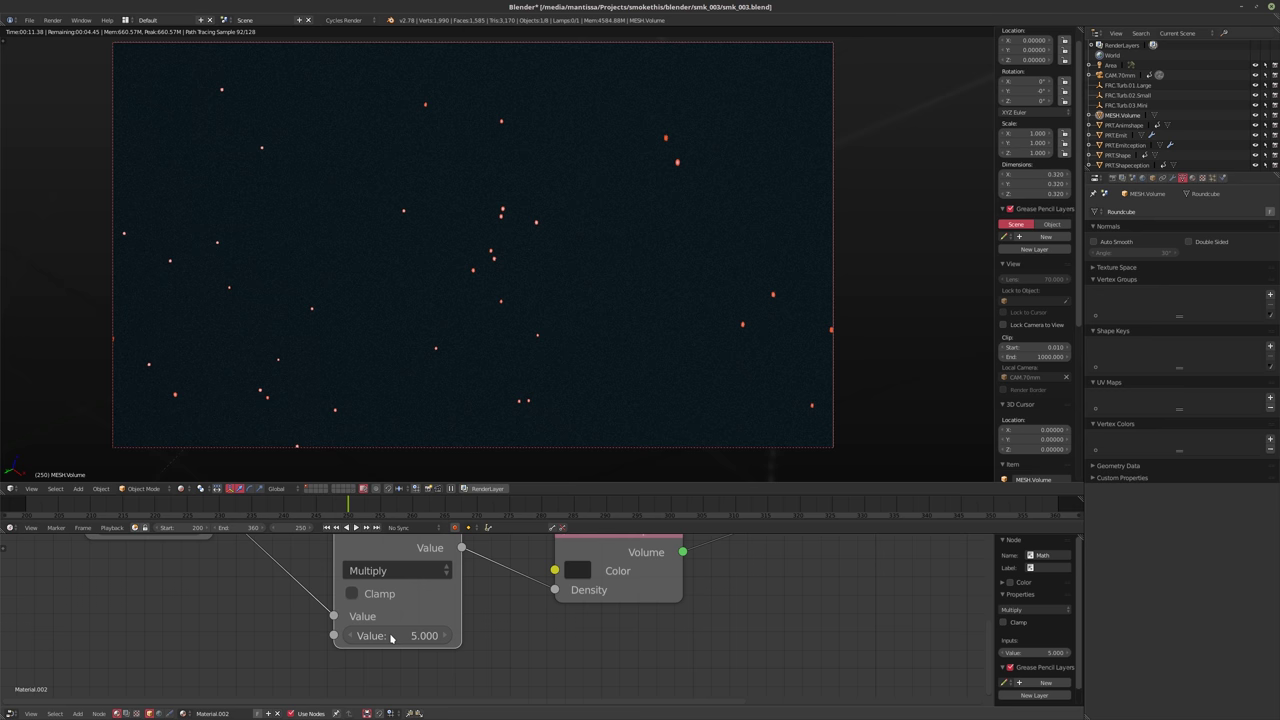
left_click(390, 636)
type("2.5")
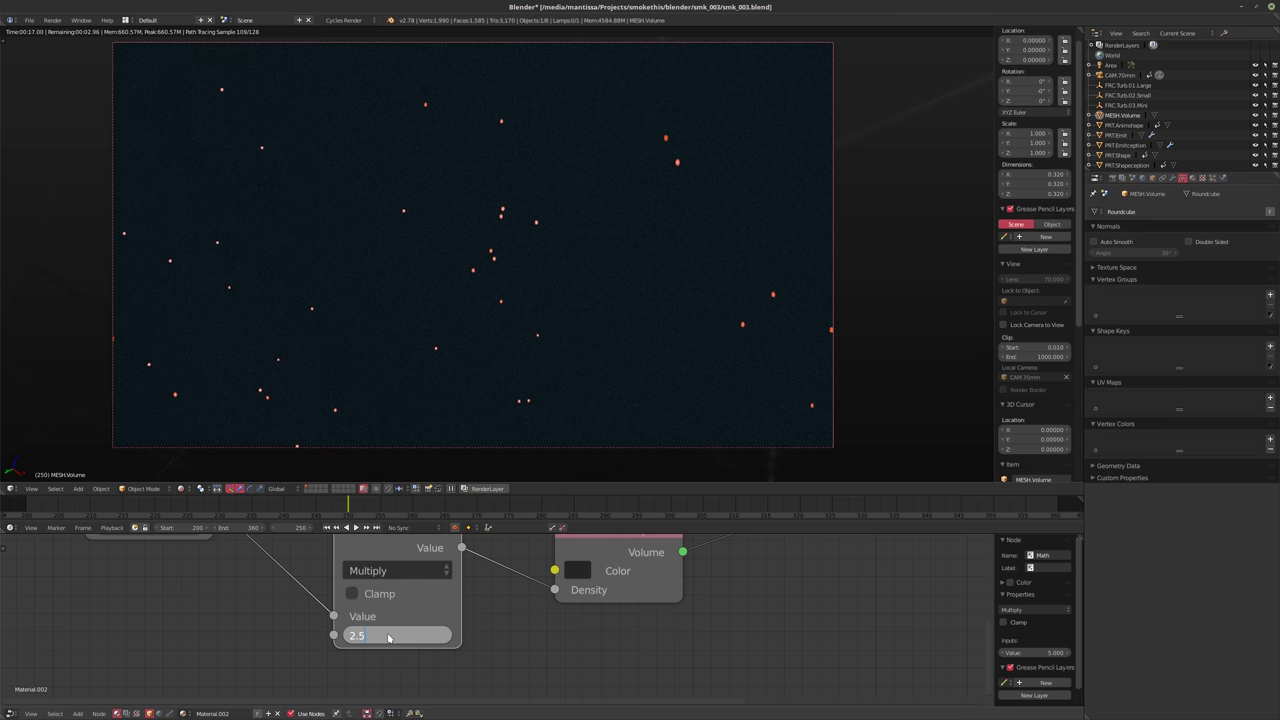
key("Return")
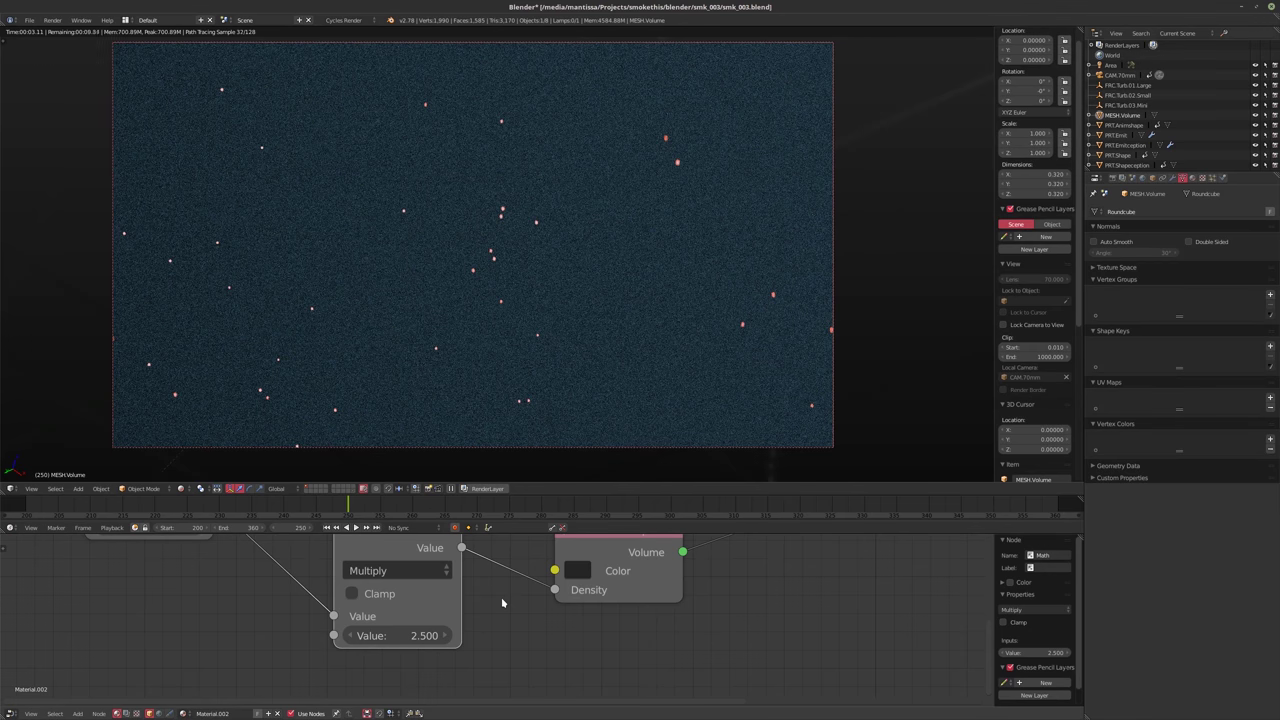
Set the Value node of the volume material to 1 and the Multiply node's second value to 2
key("Home")
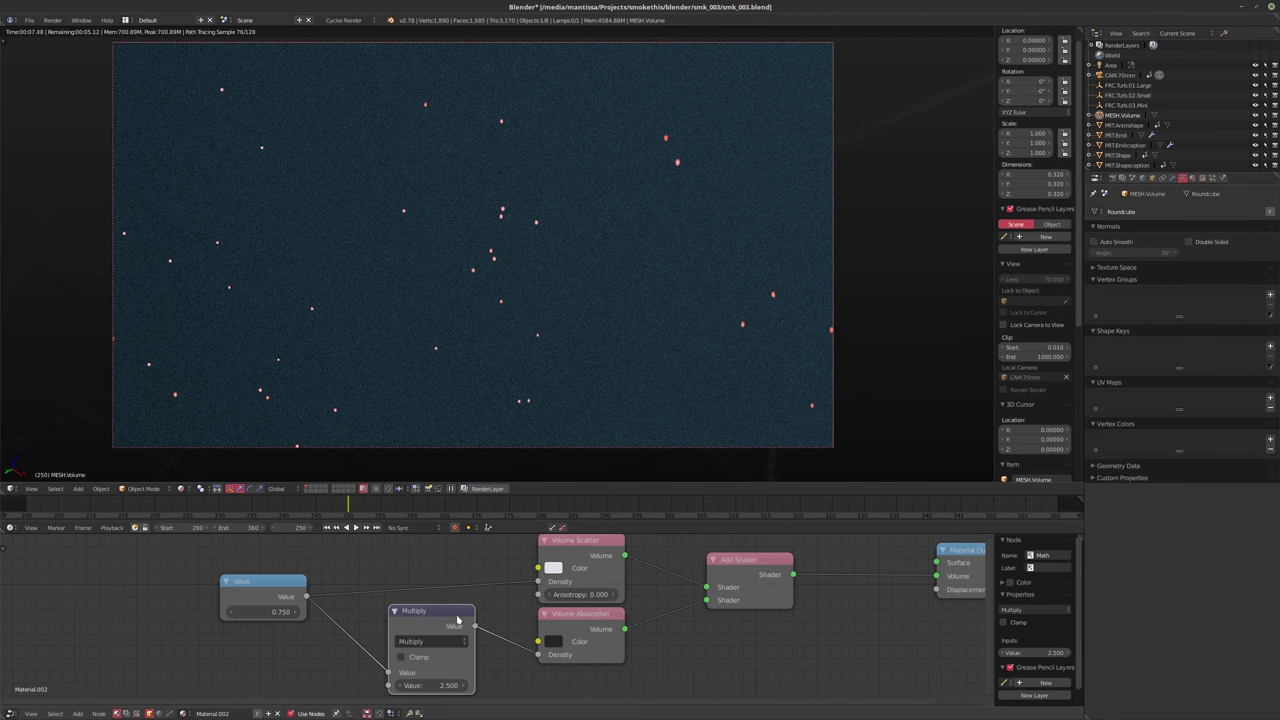
left_click(262, 612)
type("1")
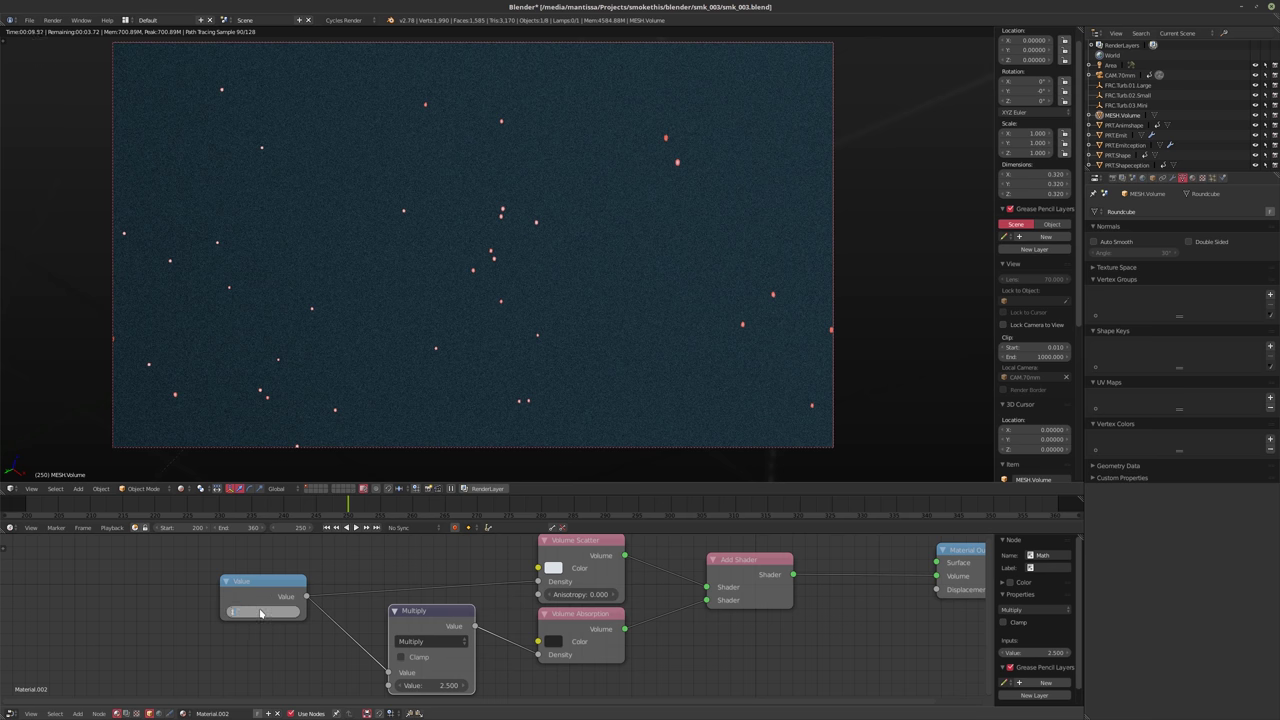
key("Return")
left_click(414, 685)
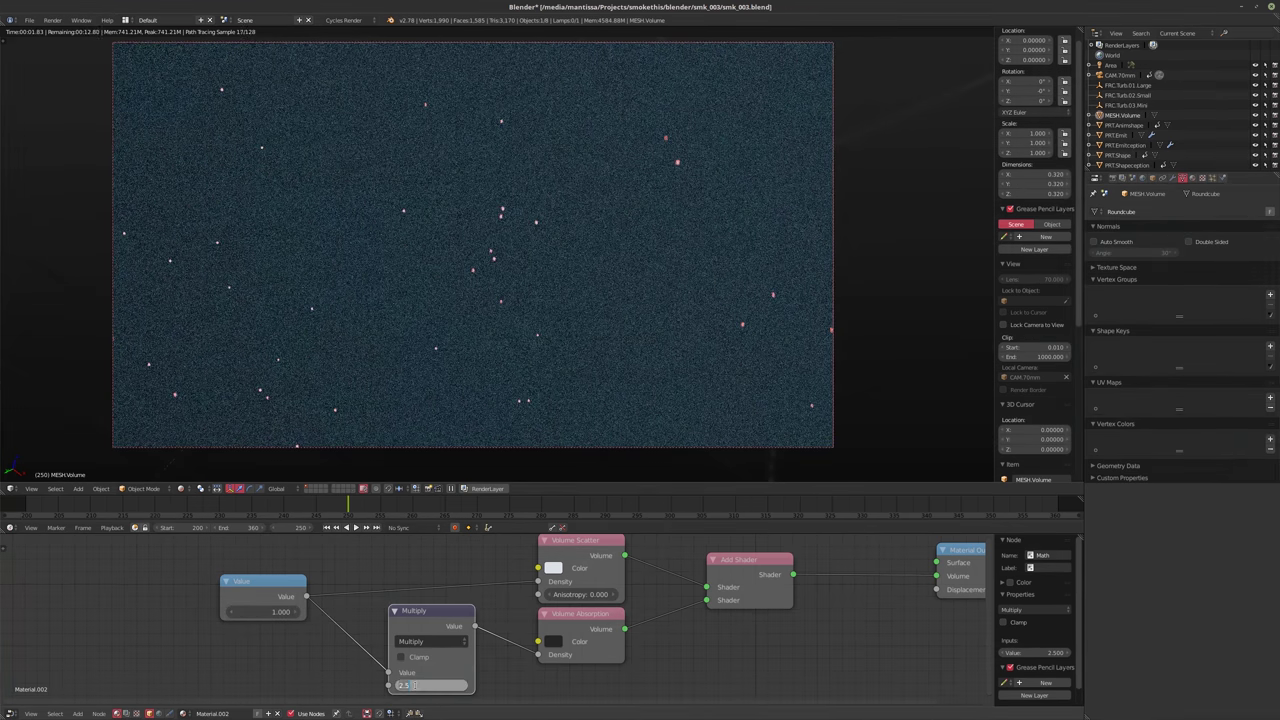
type("2")
key("Return")
Try volume densities of 2, 3 and 5 in the Value node
left_click(250, 612)
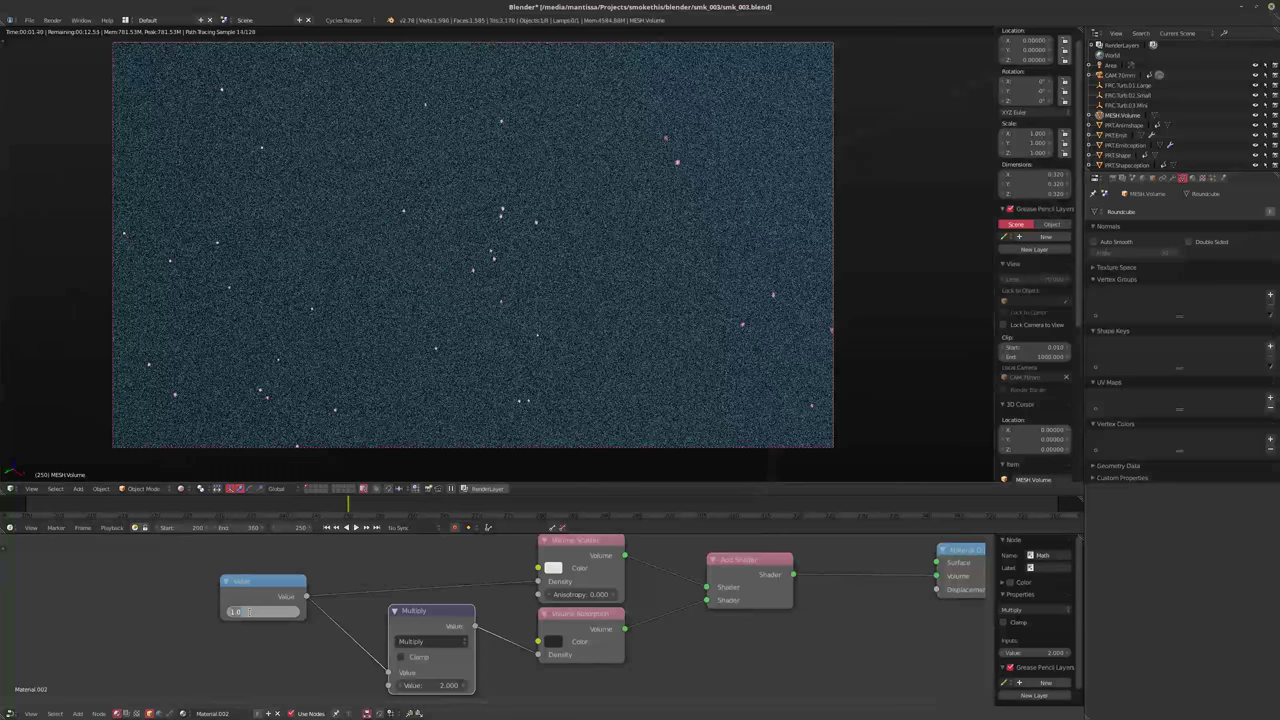
type("2")
key("Return")
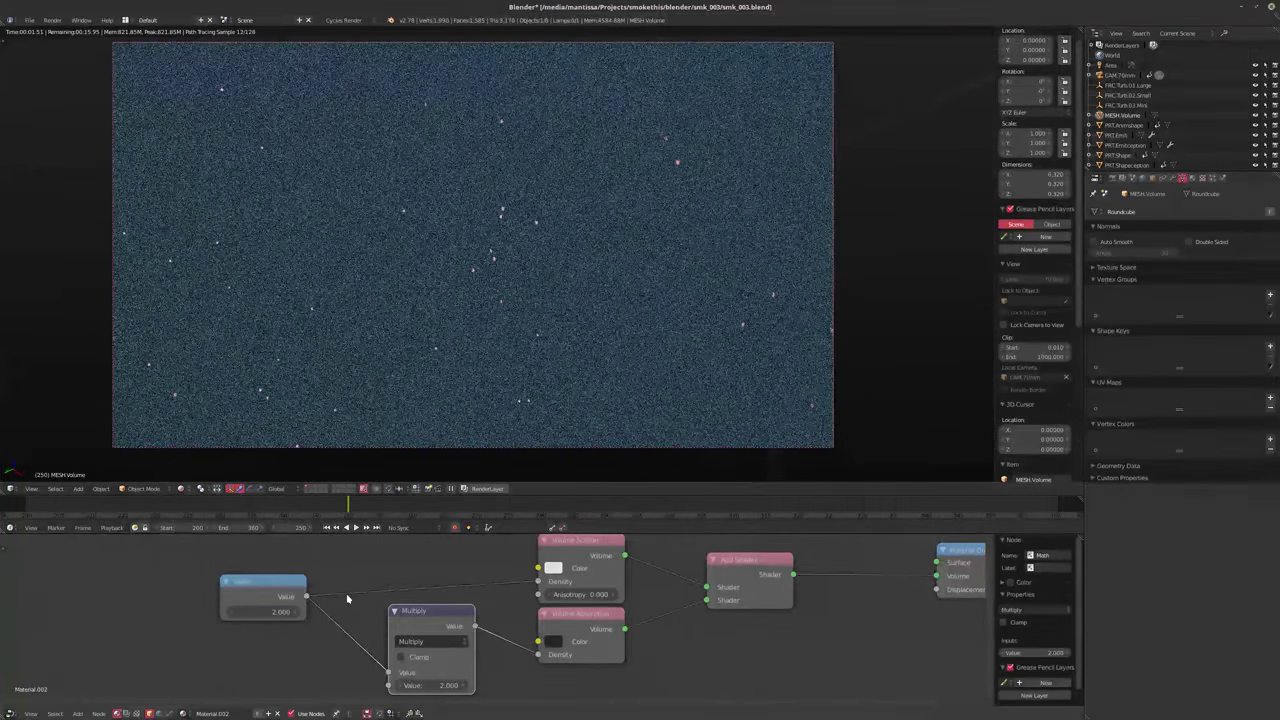
left_click(265, 613)
type("3")
key("Return")
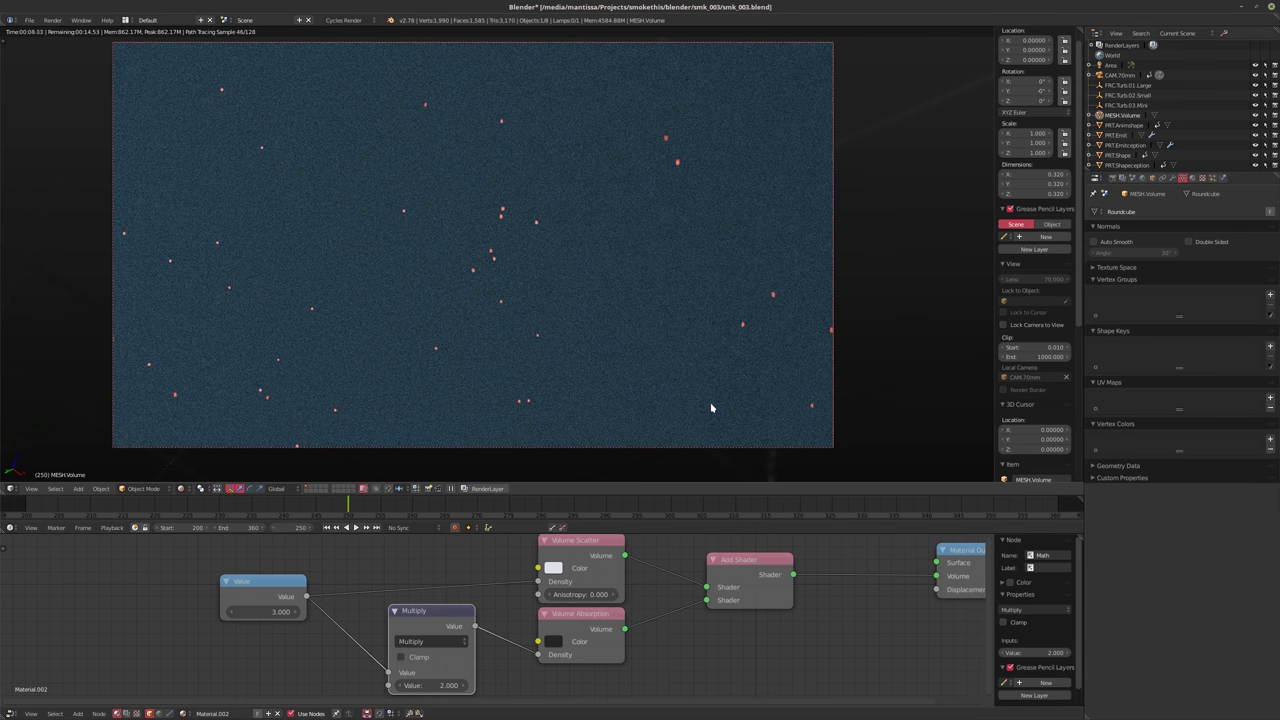
left_click(266, 612)
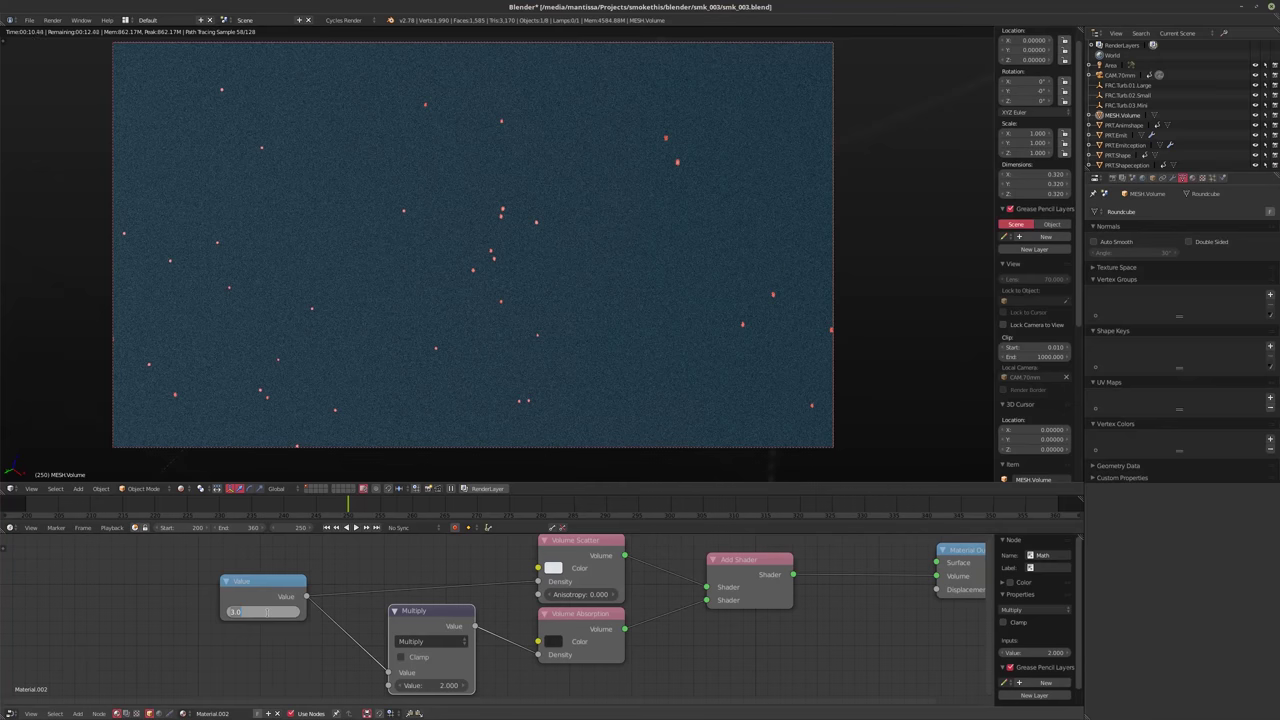
type("5")
key("Return")
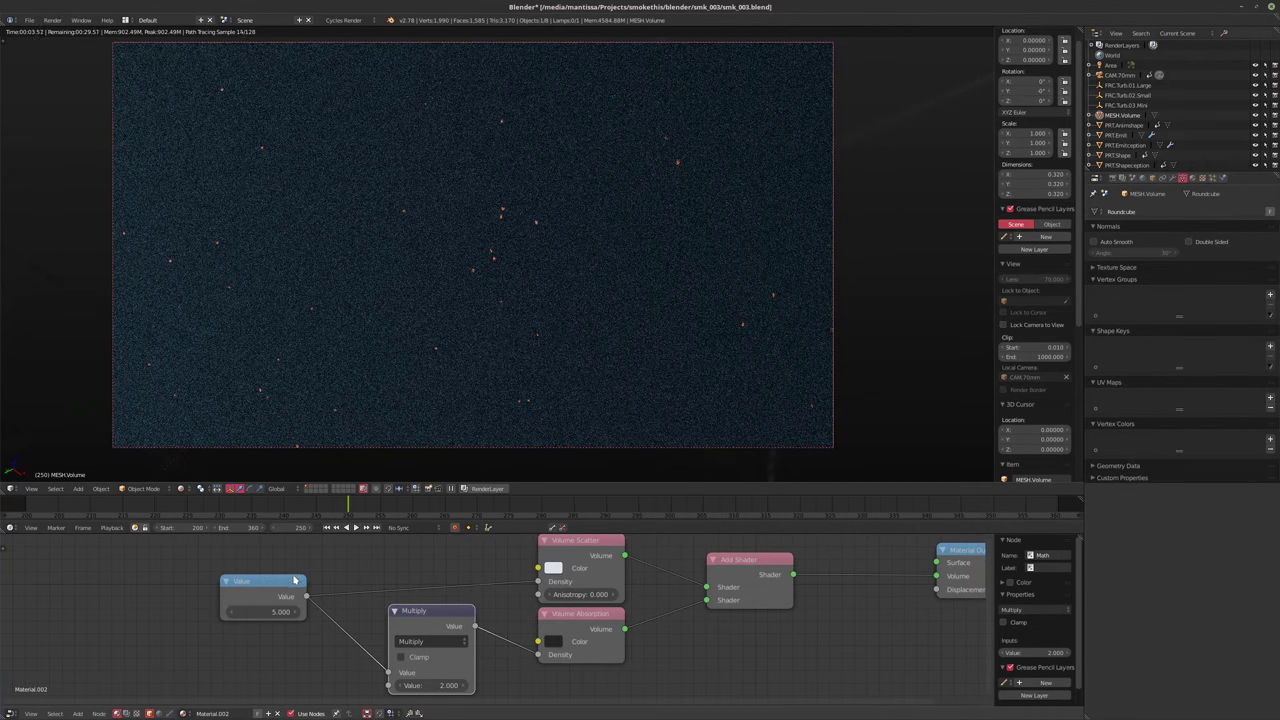
Set the Value node that drives the volume densities to 2.5
left_click(265, 611)
type("2.5")
key("Return")
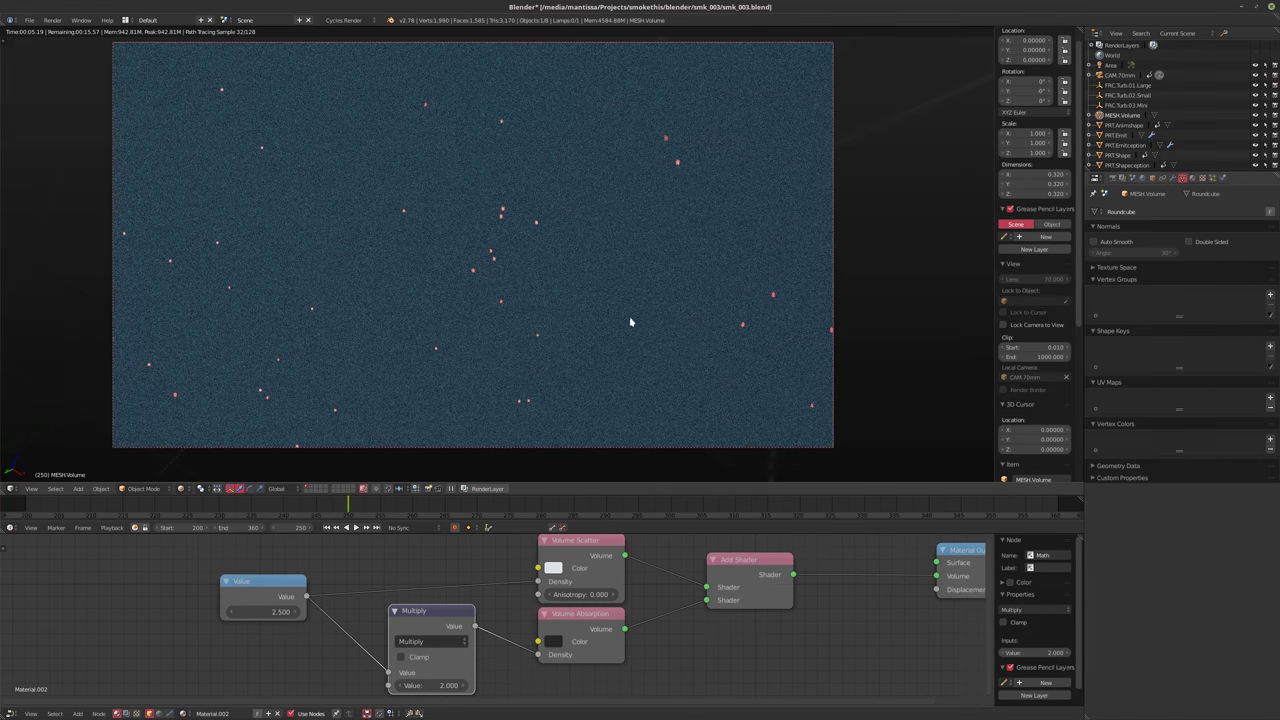
Turn off the rendered viewport preview and save the scene over smk_003.blend
key("shift+z")
key("ctrl+s")
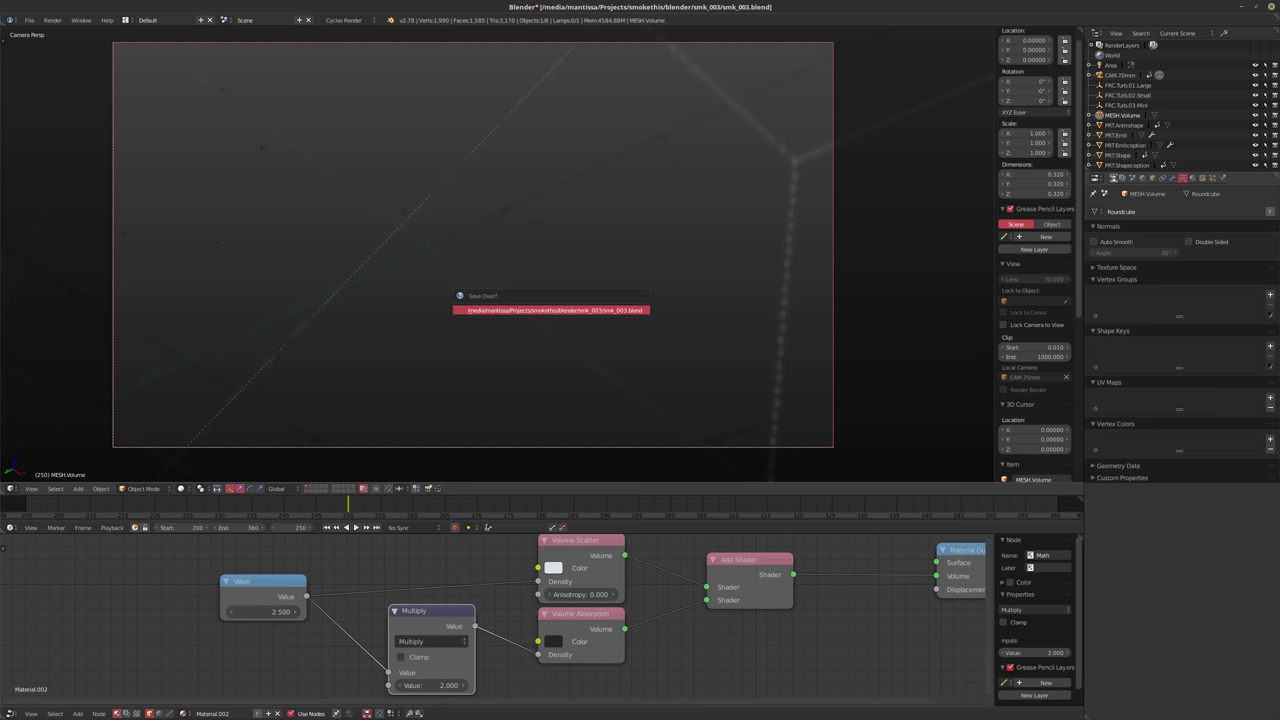
key("Return")
Set the scene's render resolution percentage to 75%
left_click(1113, 178)
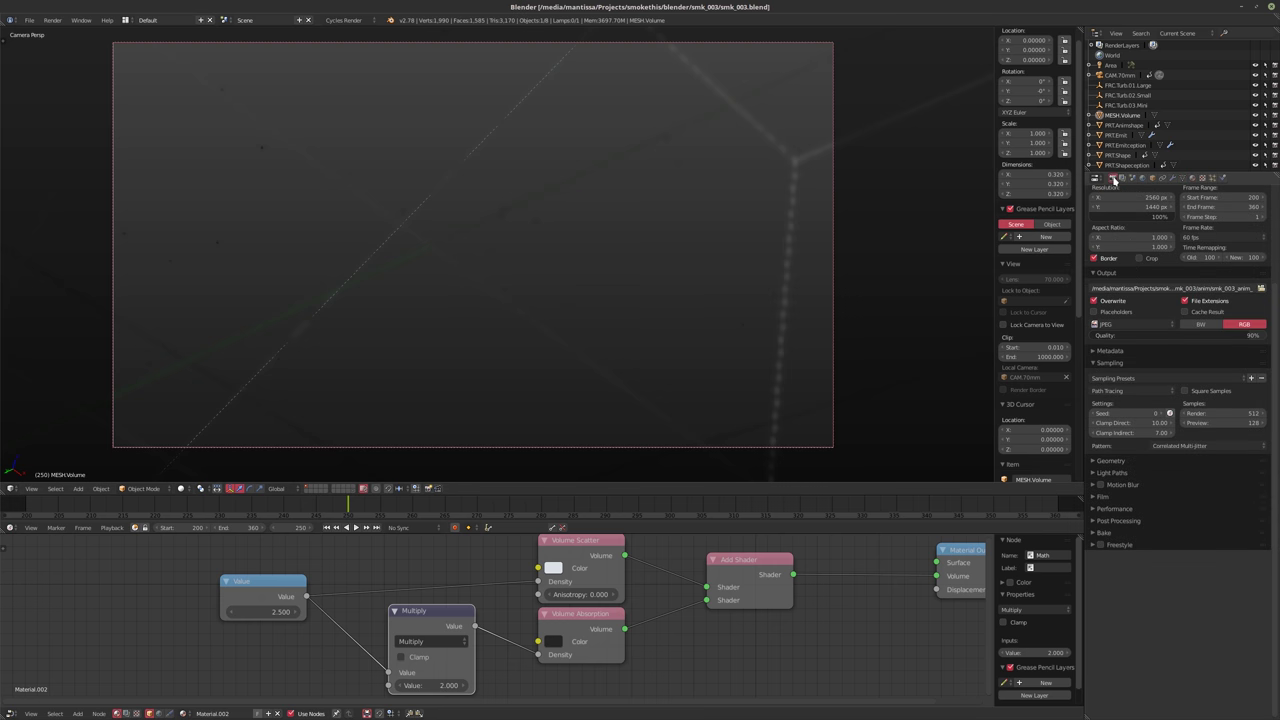
scroll(1140, 290, "up", 5)
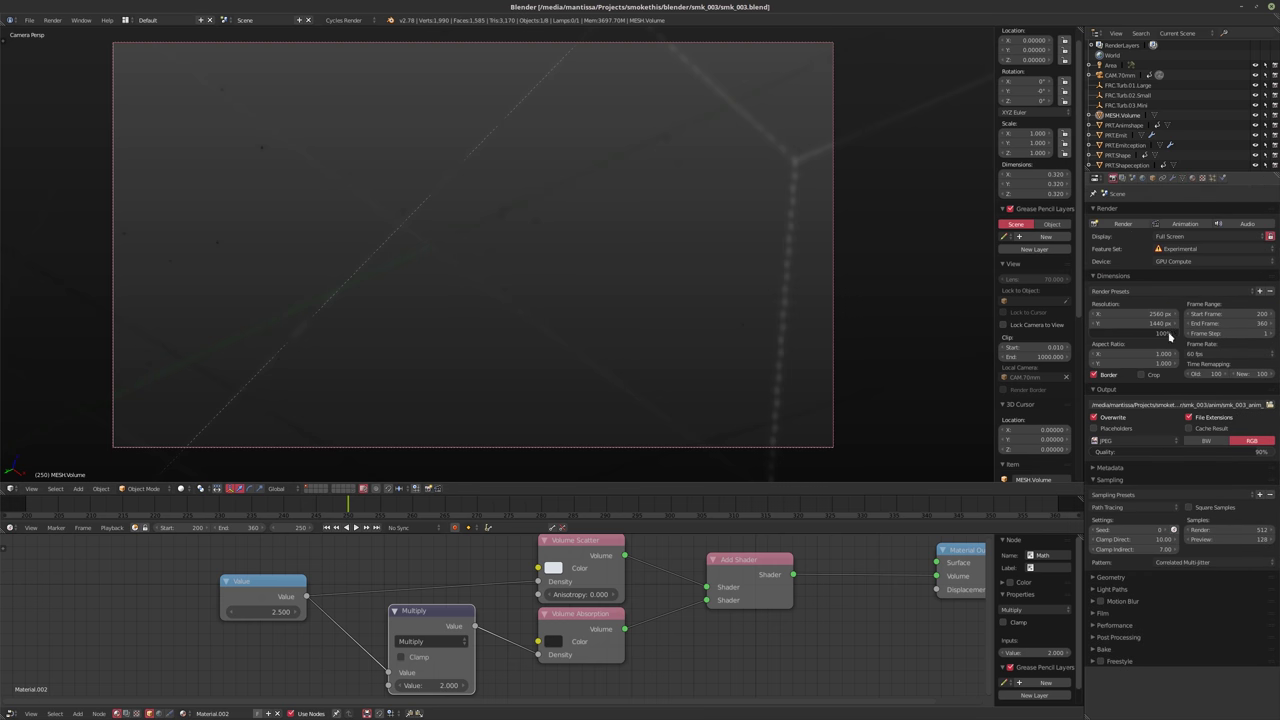
left_click(1158, 334)
type("75")
key("Return")
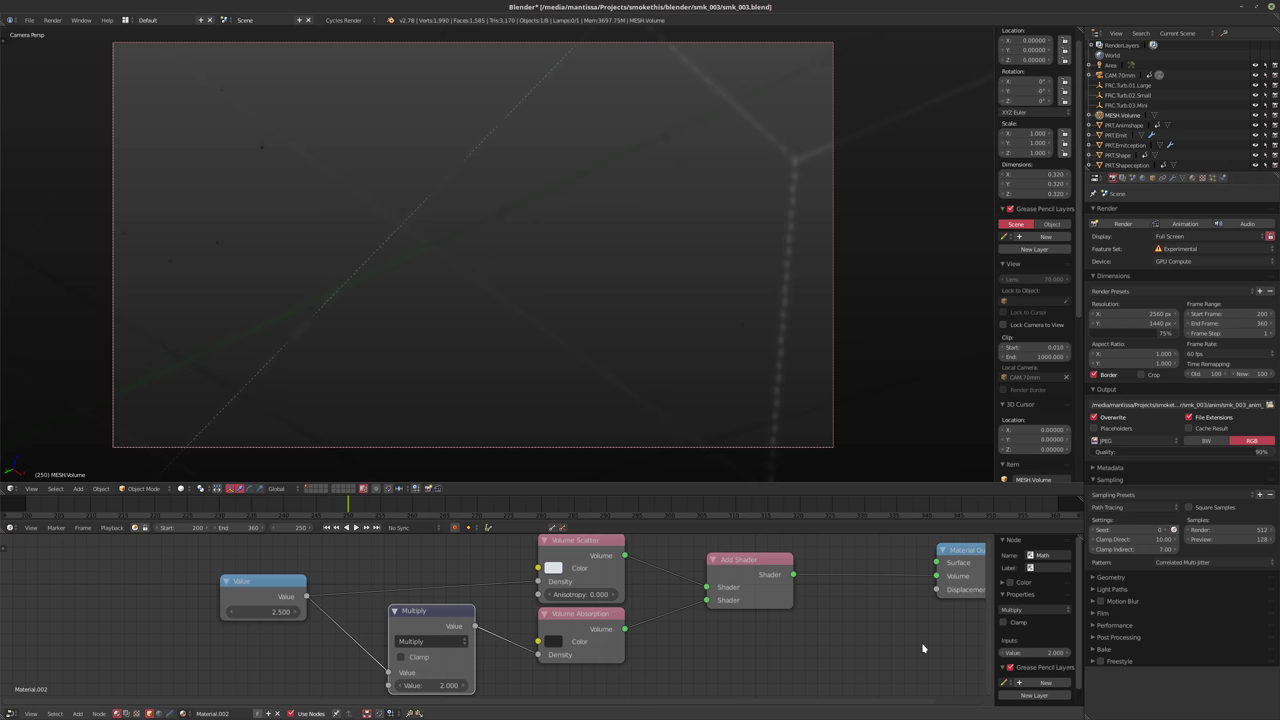
Render frame 250 and examine the smoke trails and glowing particles up close
key("F12")
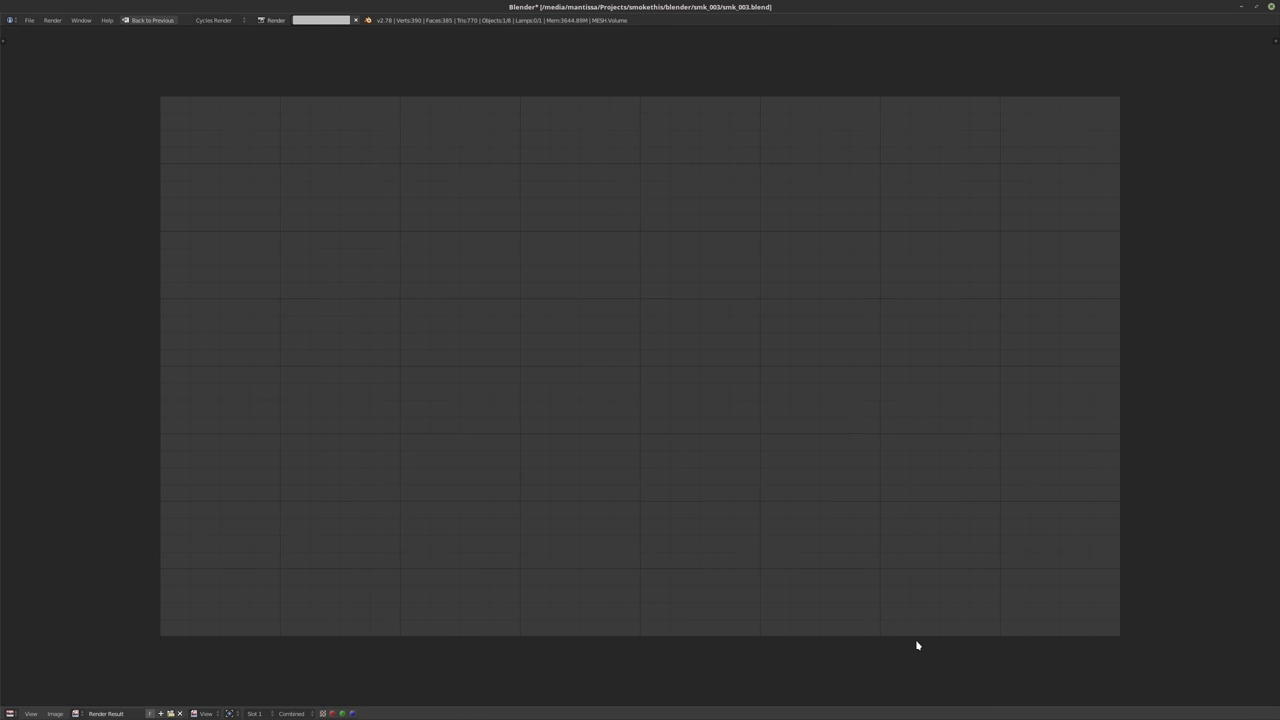
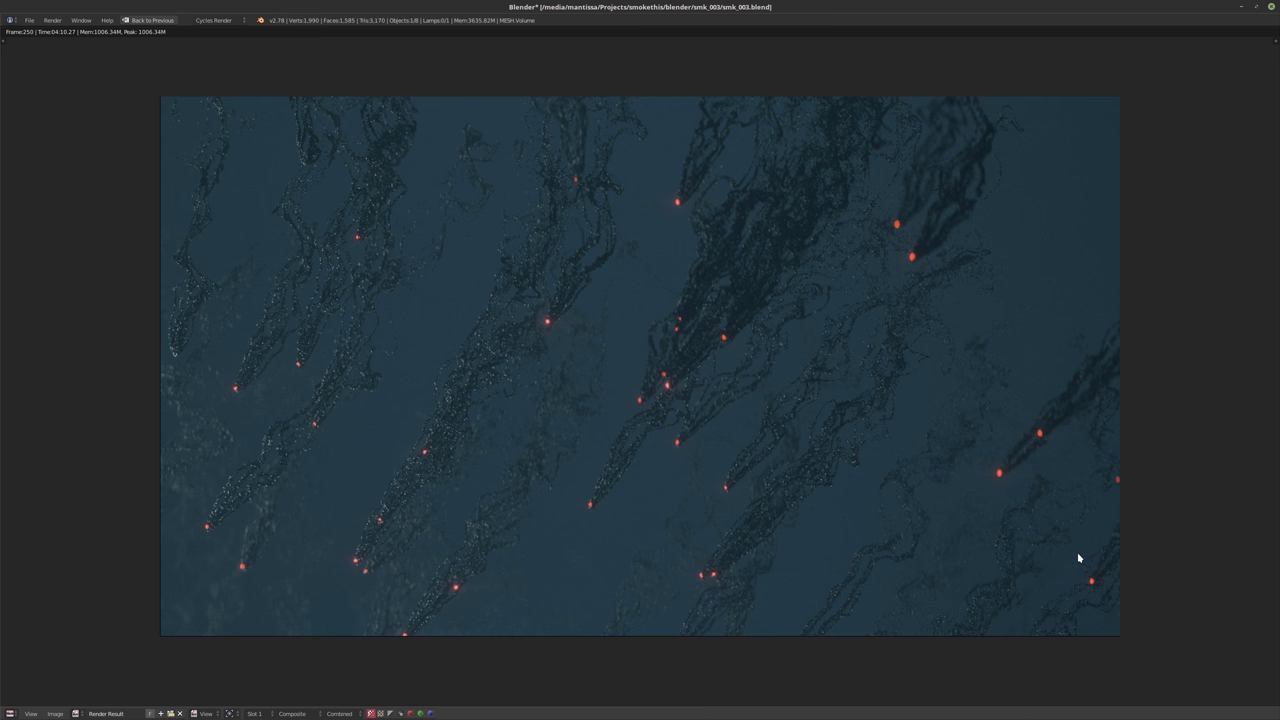
scroll(486, 303, "up", 3)
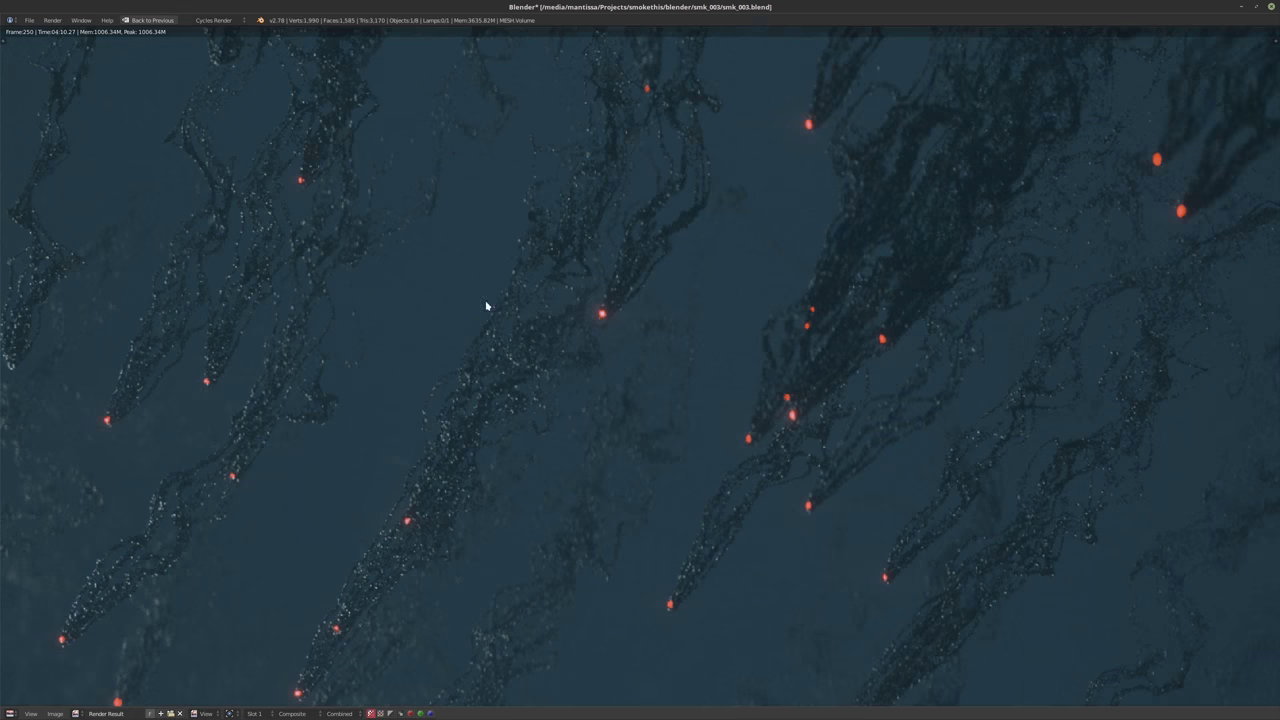
scroll(574, 306, "down", 1)
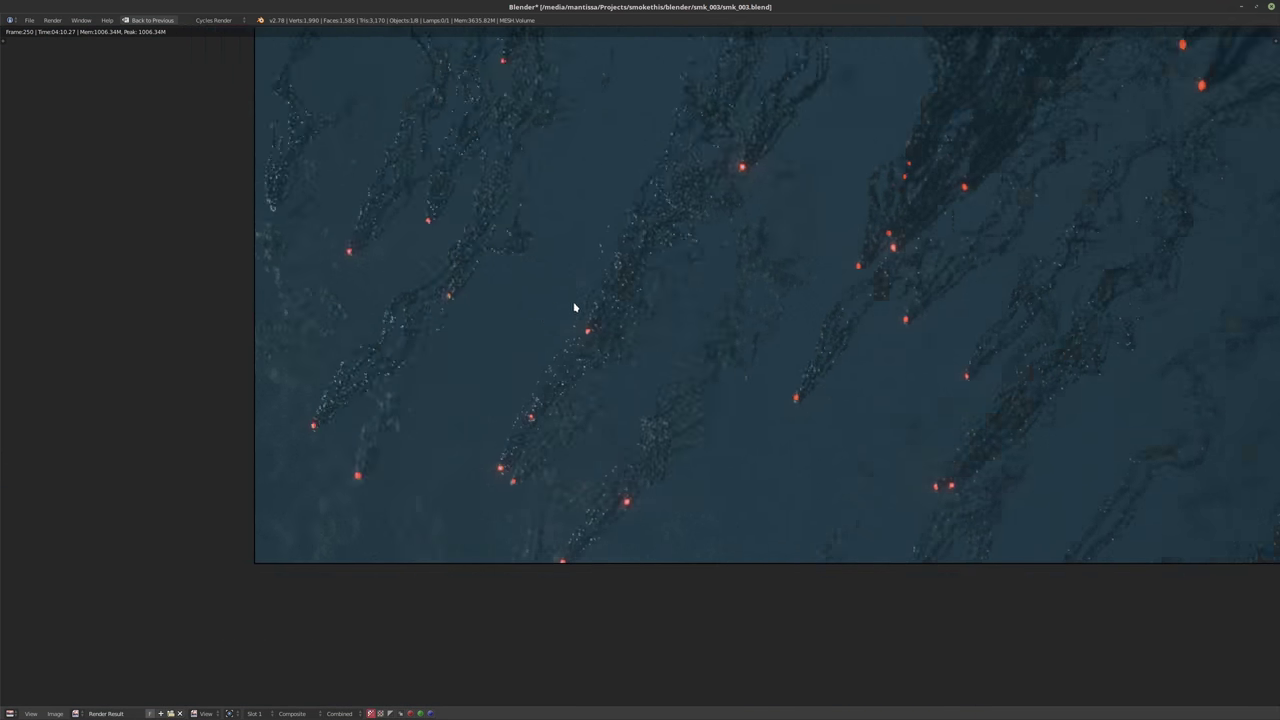
Leave the full-screen render and show the render result in the UV/Image Editor in place of the 3D view
scroll(366, 420, "up", 3)
scroll(608, 316, "left", 2, "ctrl")
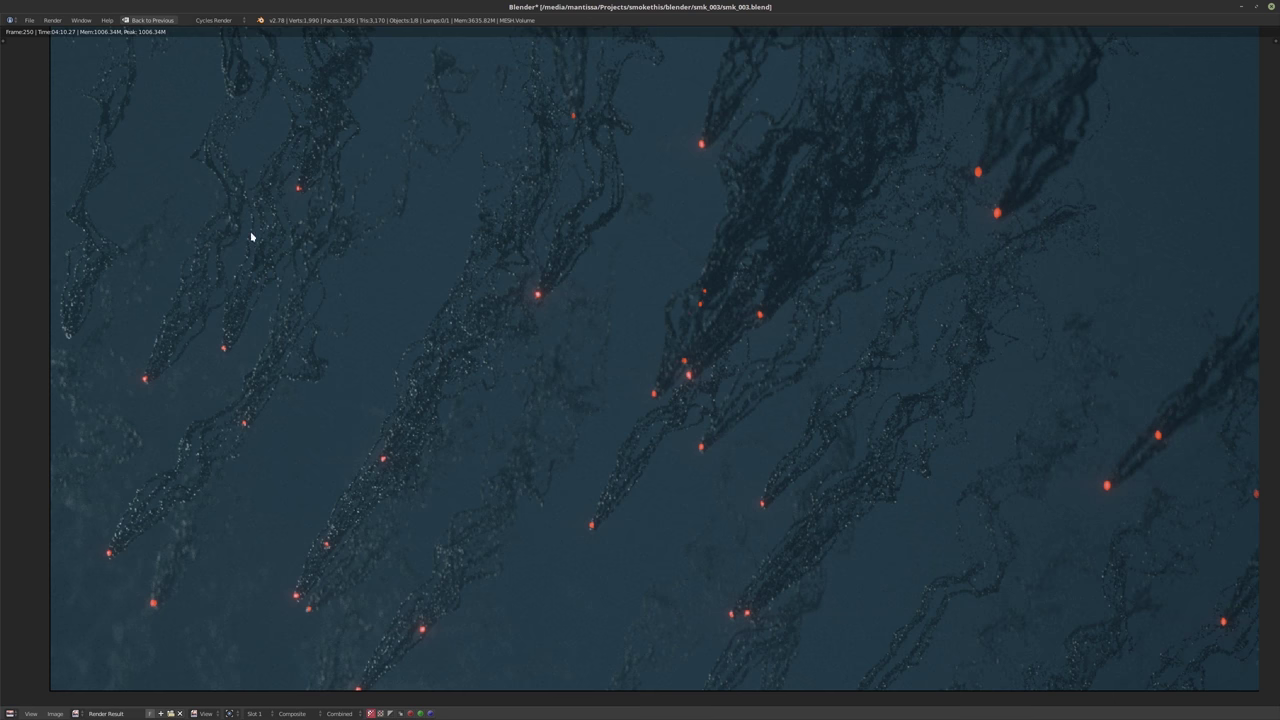
scroll(160, 72, "down", 1)
left_click(150, 20)
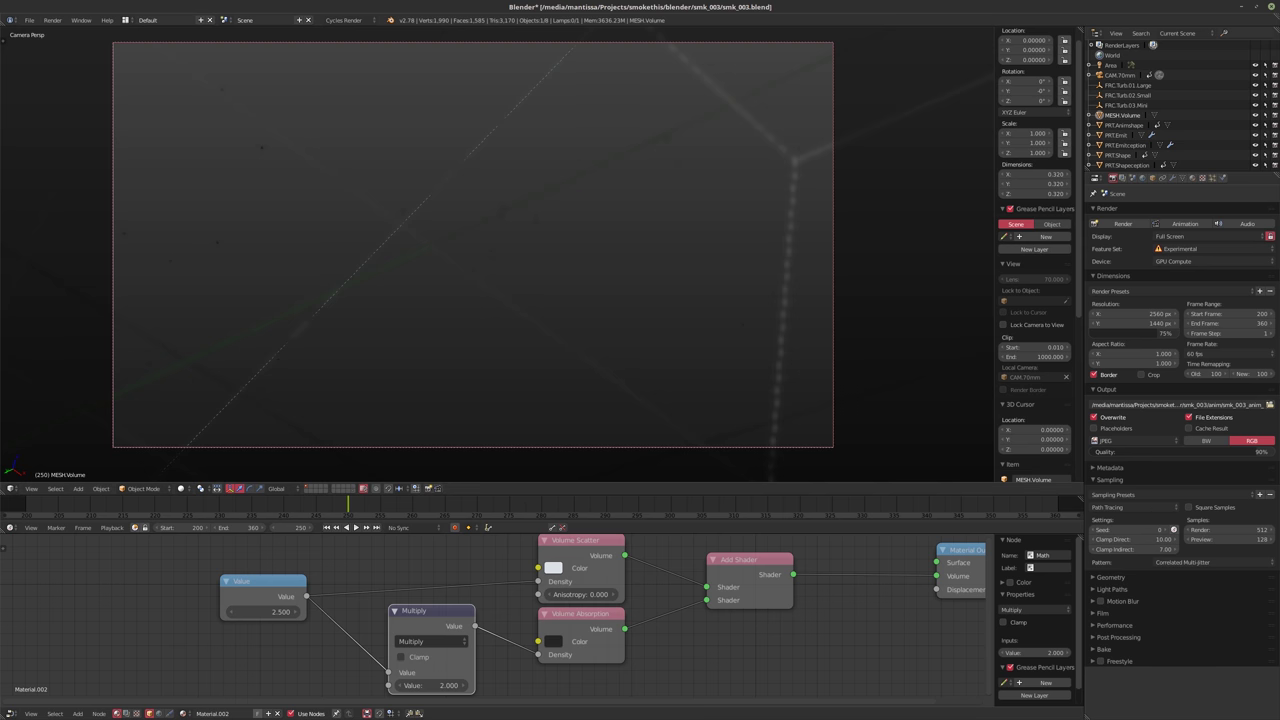
left_click(14, 491)
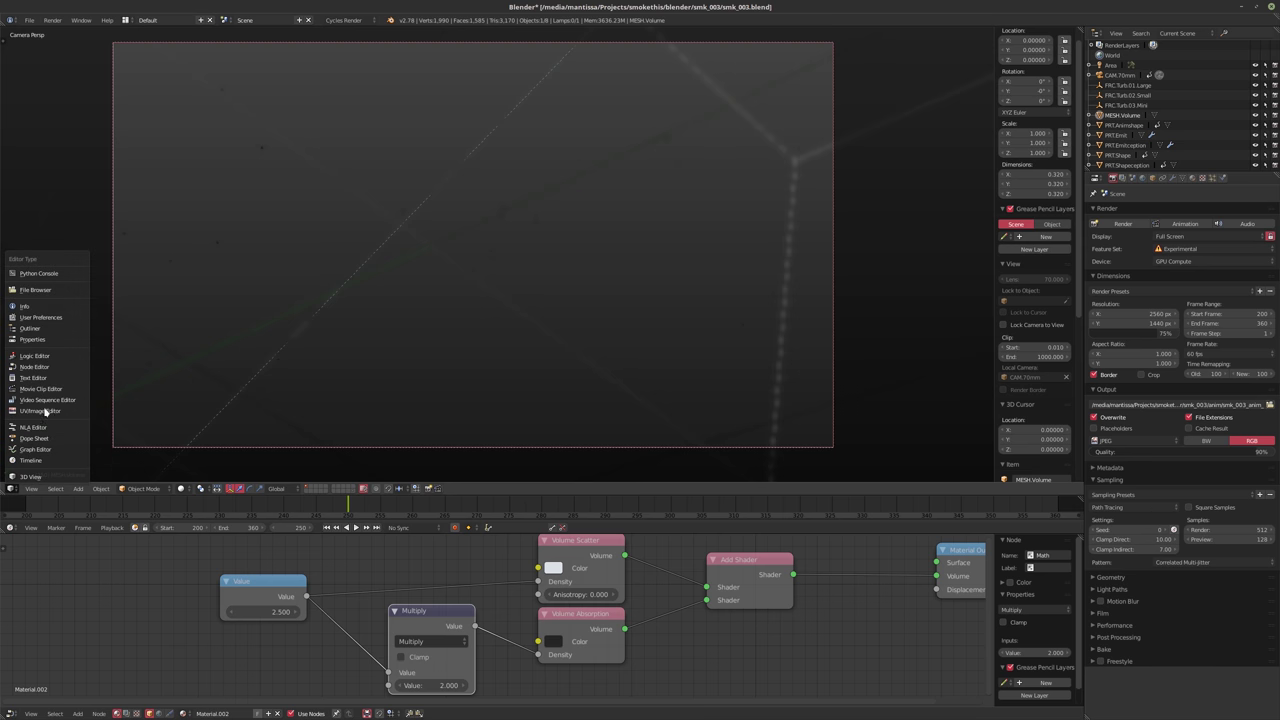
left_click(40, 411)
scroll(528, 309, "up", 1)
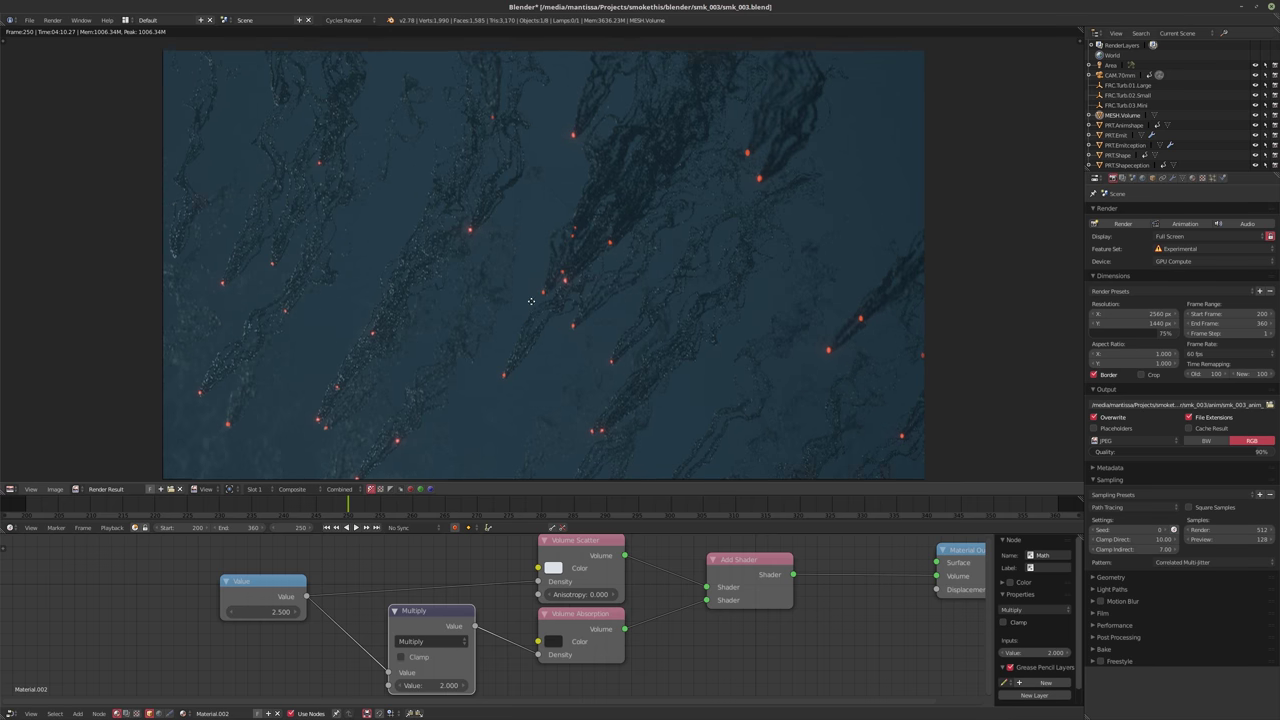
key("Home")
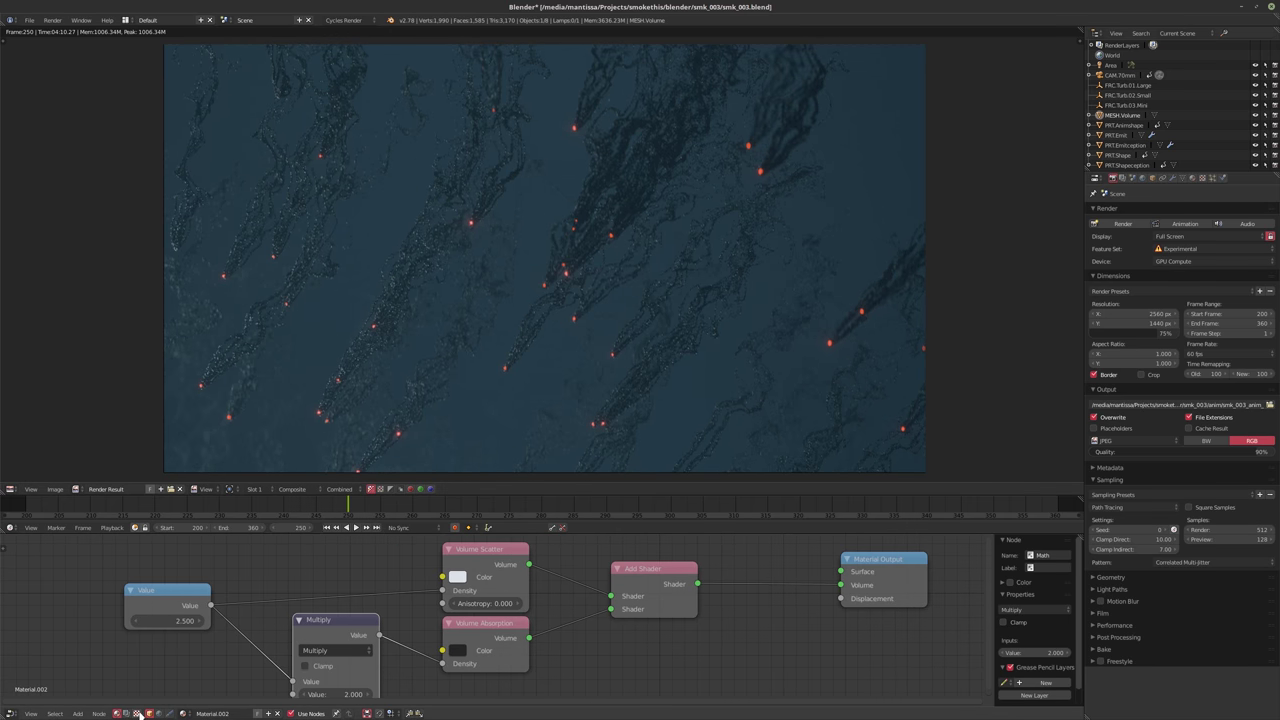
Switch the node editor from the volume material to the scene's compositing nodes
left_click(137, 713)
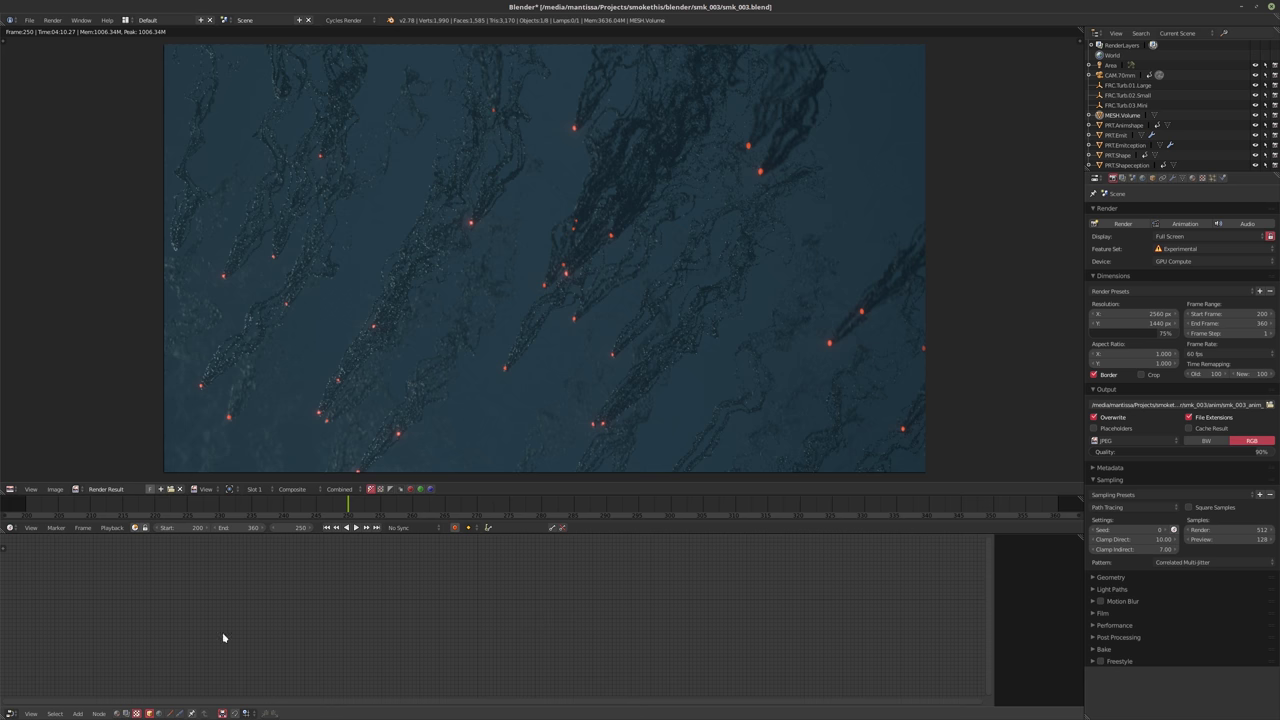
left_click(147, 711)
left_click(126, 713)
scroll(300, 620, "up", 5)
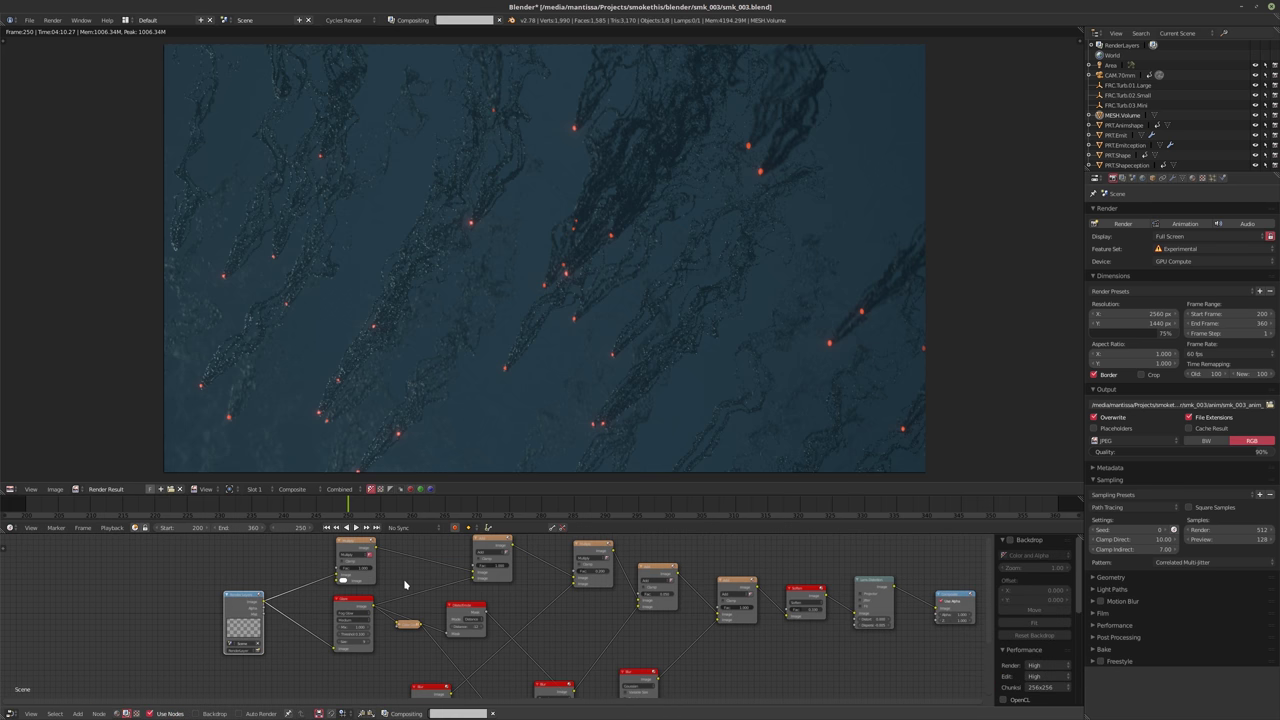
Set the Fac of the compositing Add node directly after the second Multiply node to 0.25
scroll(391, 581, "up", 2)
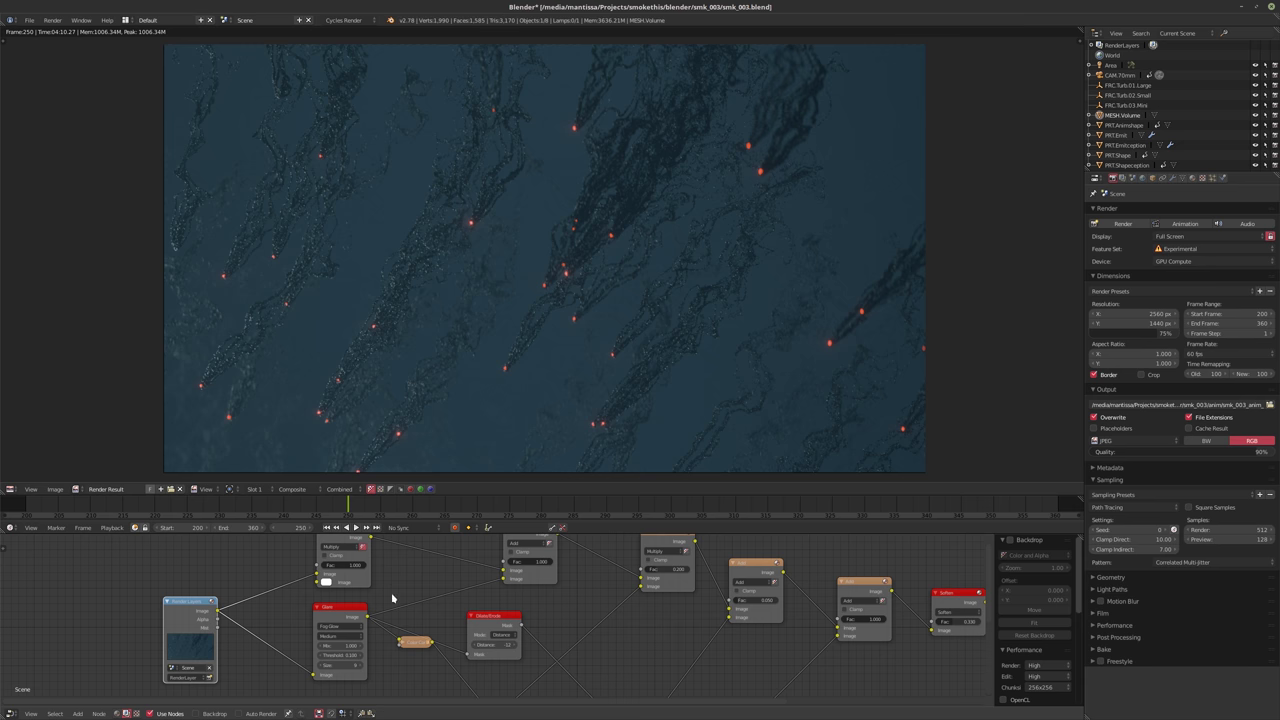
middle_click_drag(380, 628, 390, 621)
scroll(390, 621, "up", 2)
scroll(371, 608, "down", 3, "ctrl")
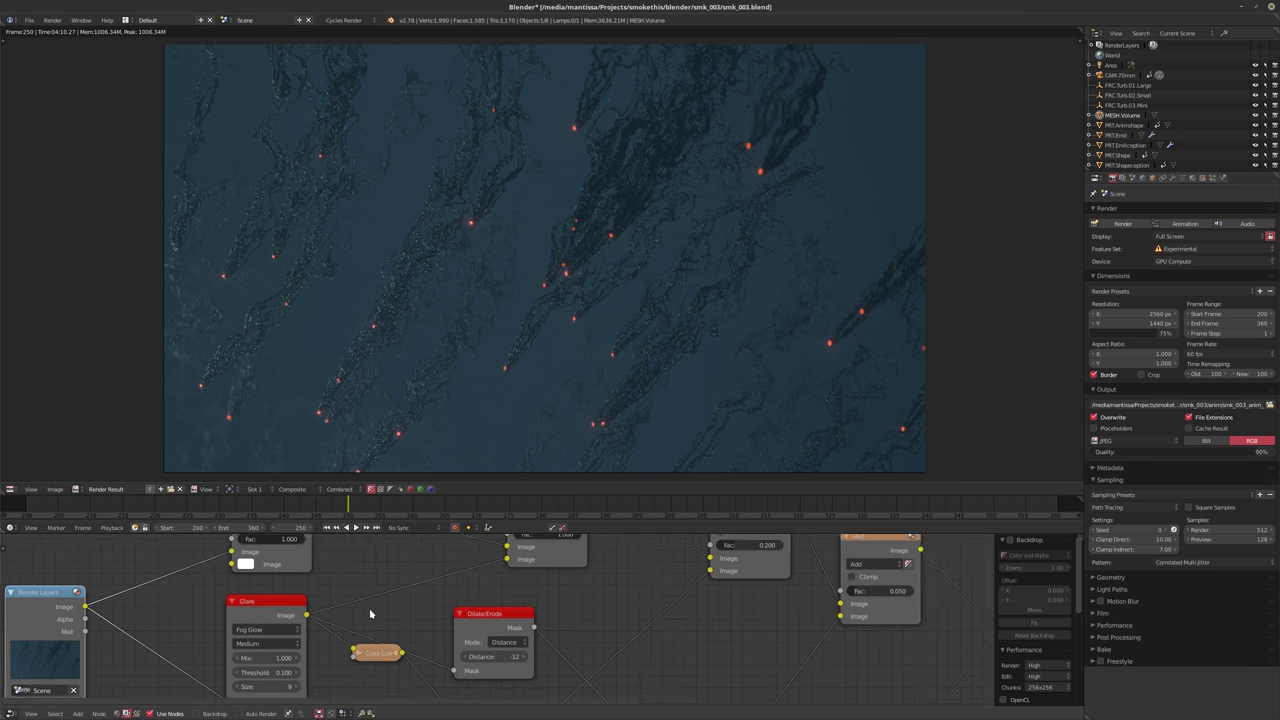
scroll(371, 608, "down", 2)
scroll(513, 636, "down", 5, "ctrl")
scroll(513, 636, "down", 3, "ctrl")
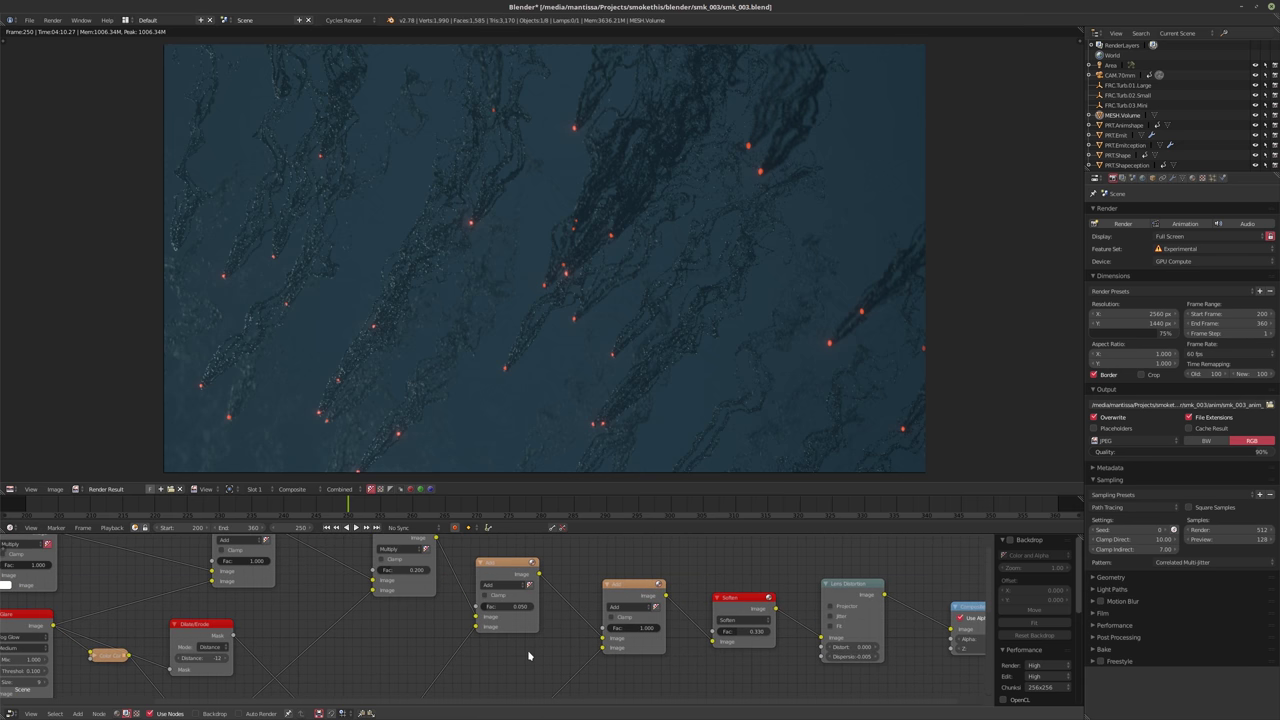
scroll(528, 650, "down", 2)
scroll(528, 650, "up", 2, "ctrl")
scroll(500, 620, "down", 2)
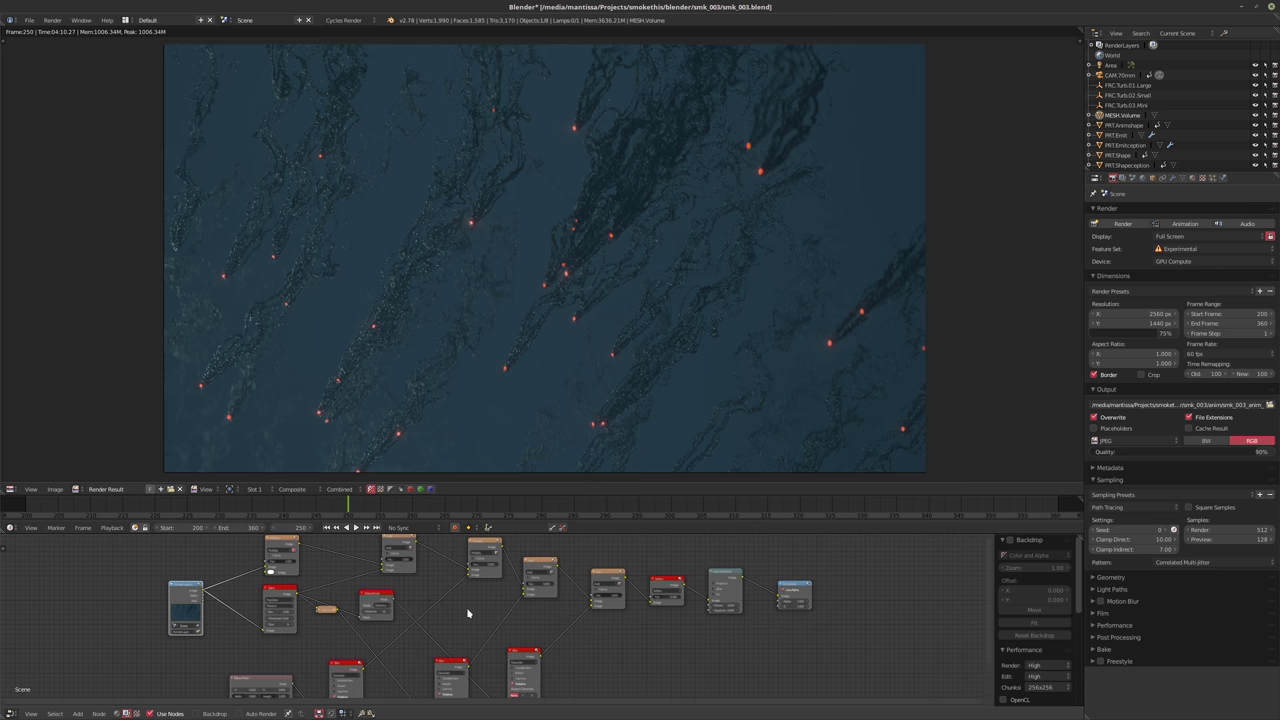
scroll(474, 588, "down", 2, "shift")
scroll(480, 605, "down", 1, "ctrl")
scroll(486, 623, "up", 3)
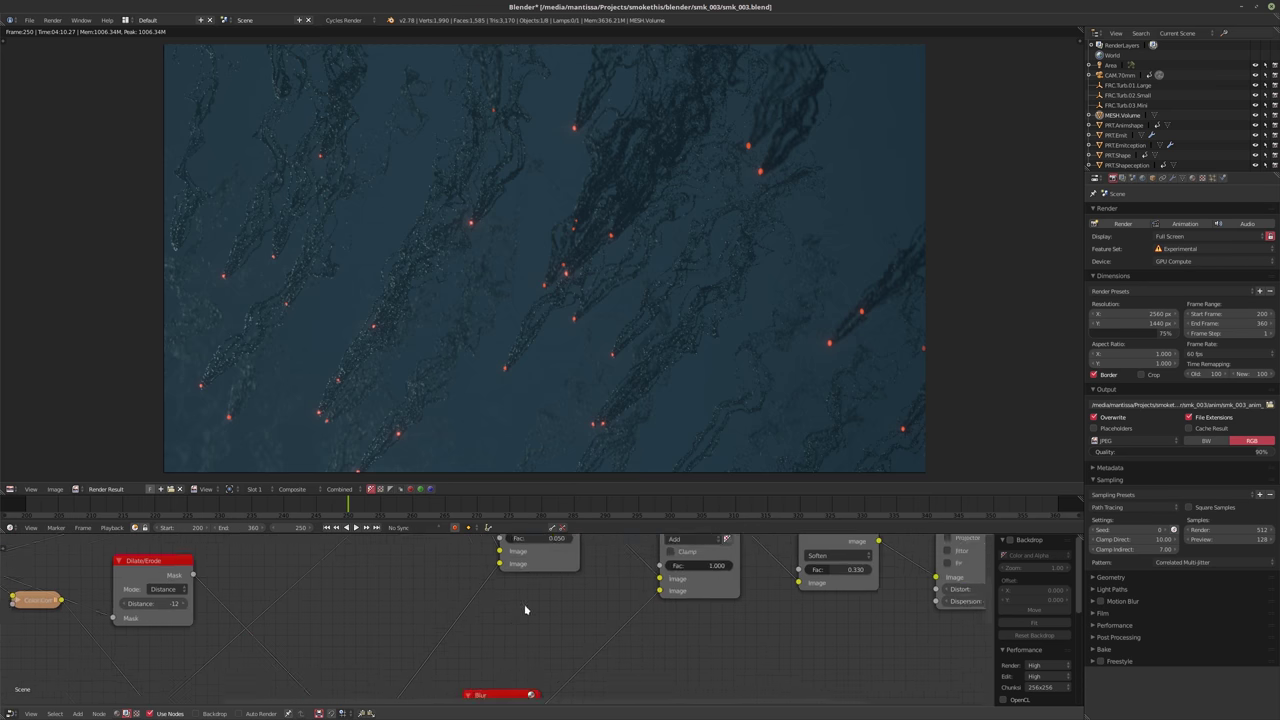
scroll(523, 609, "down", 1, "shift")
left_click(506, 578)
type("0.25")
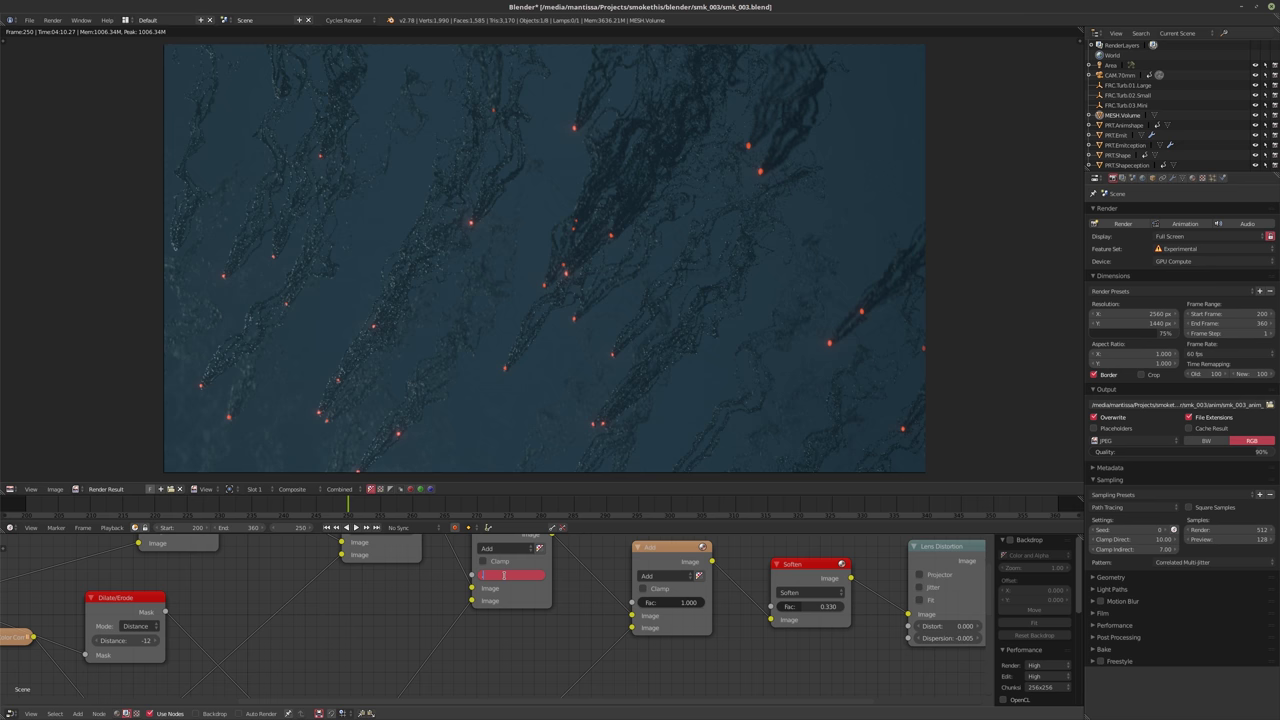
key("Return")
scroll(545, 622, "right", 3)
scroll(545, 622, "down", 1)
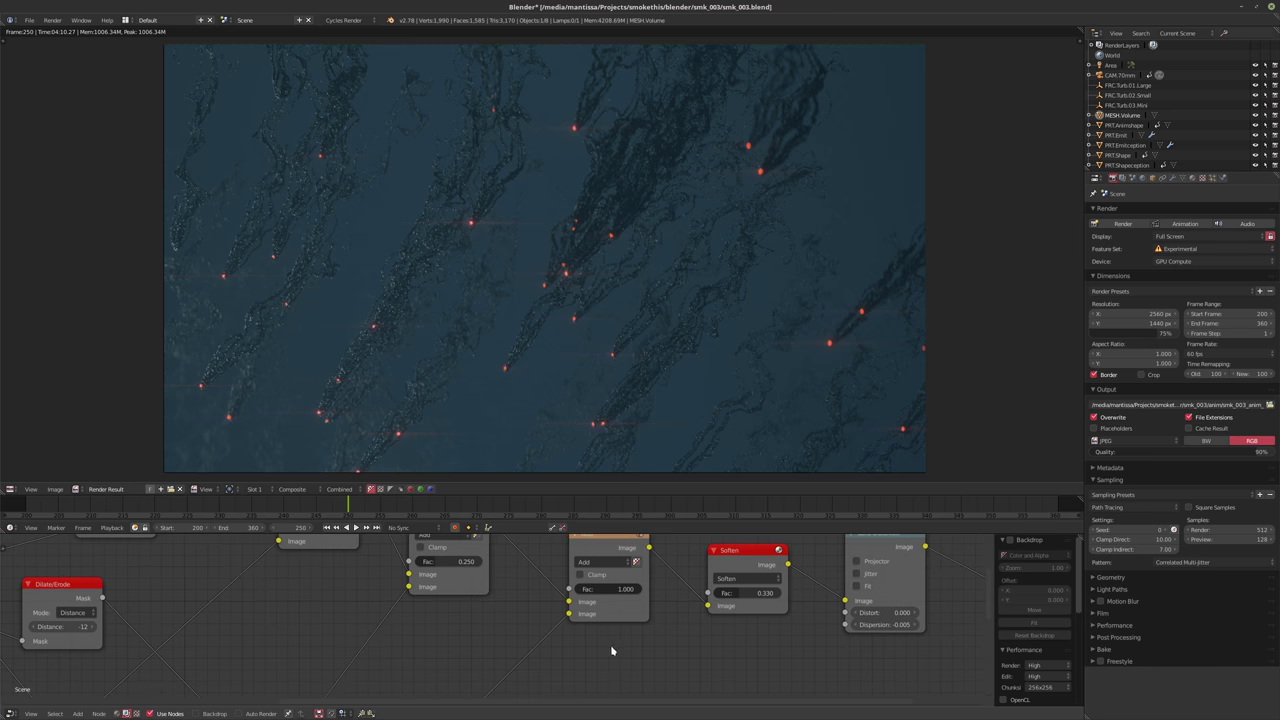
Set the X size of the middle Gaussian Blur node to 10%
scroll(584, 628, "down", 2)
scroll(500, 645, "down", 5, "shift")
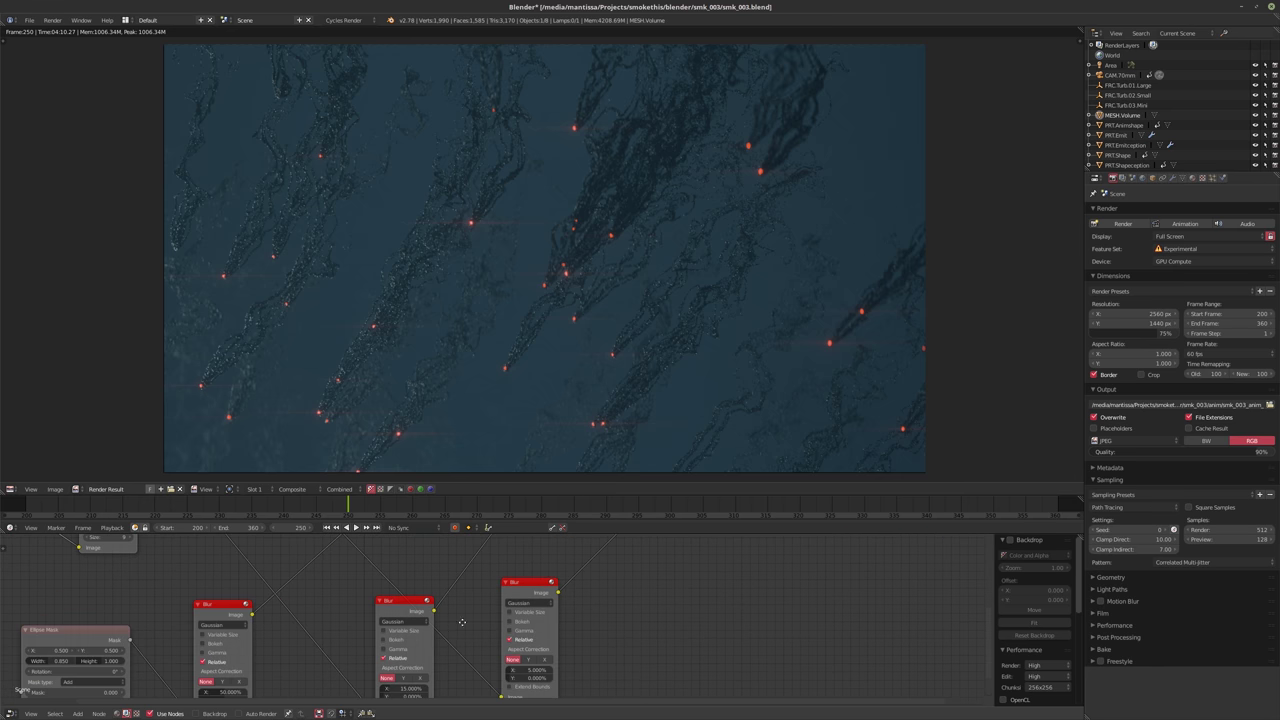
left_click(427, 657)
type("10")
key("Return")
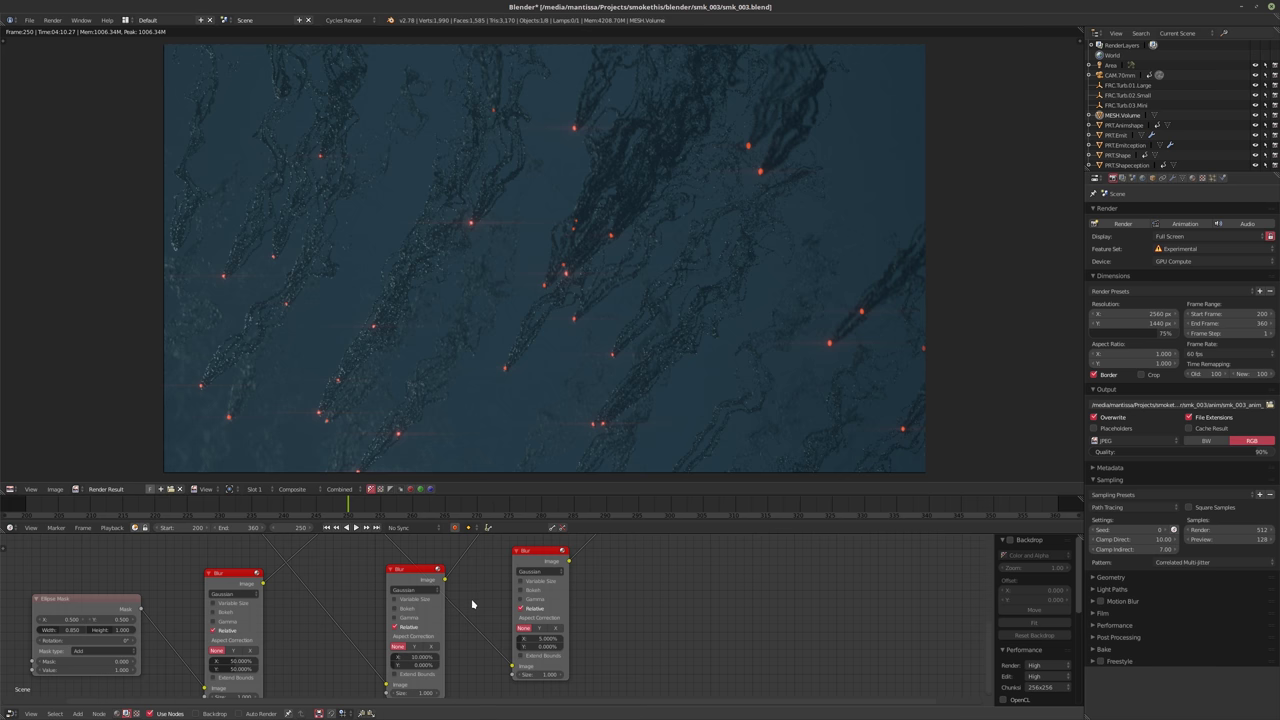
Adjust the Dilate/Erode node's distance, settling on -2
middle_click_drag(594, 600, 366, 620)
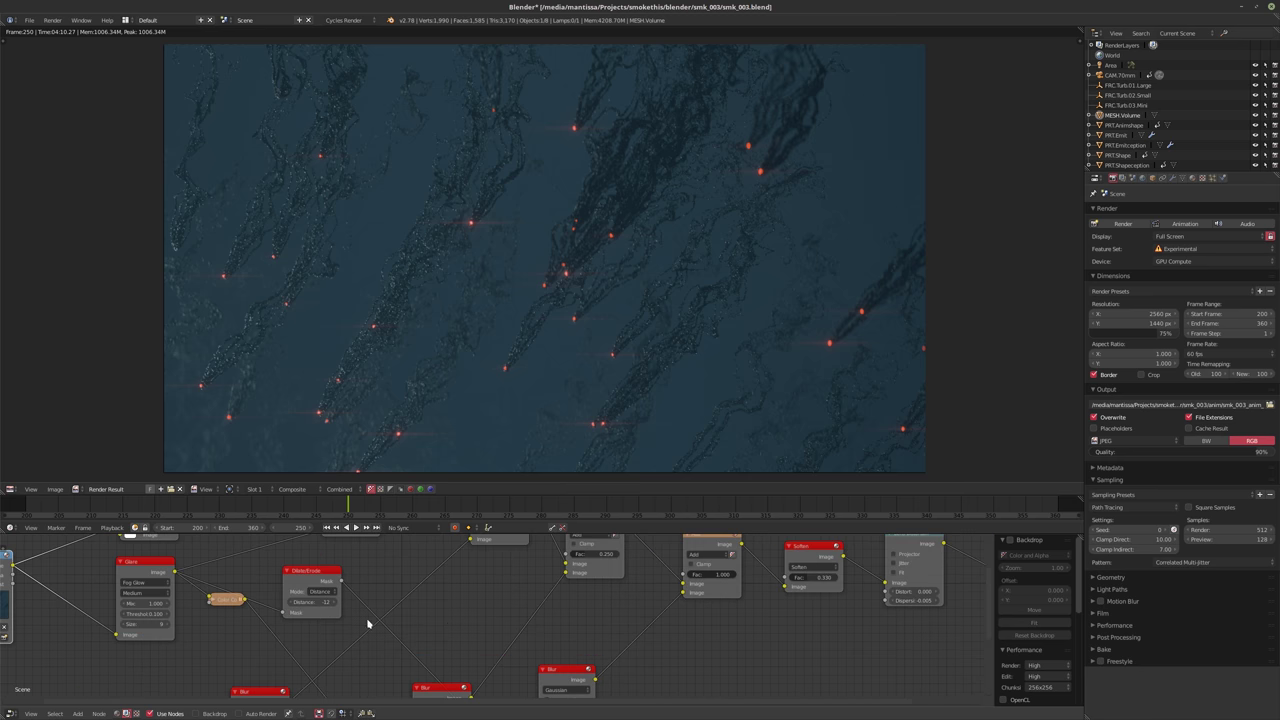
left_click(310, 606)
type("8")
key("Return")
left_click(300, 601)
type("2")
key("Return")
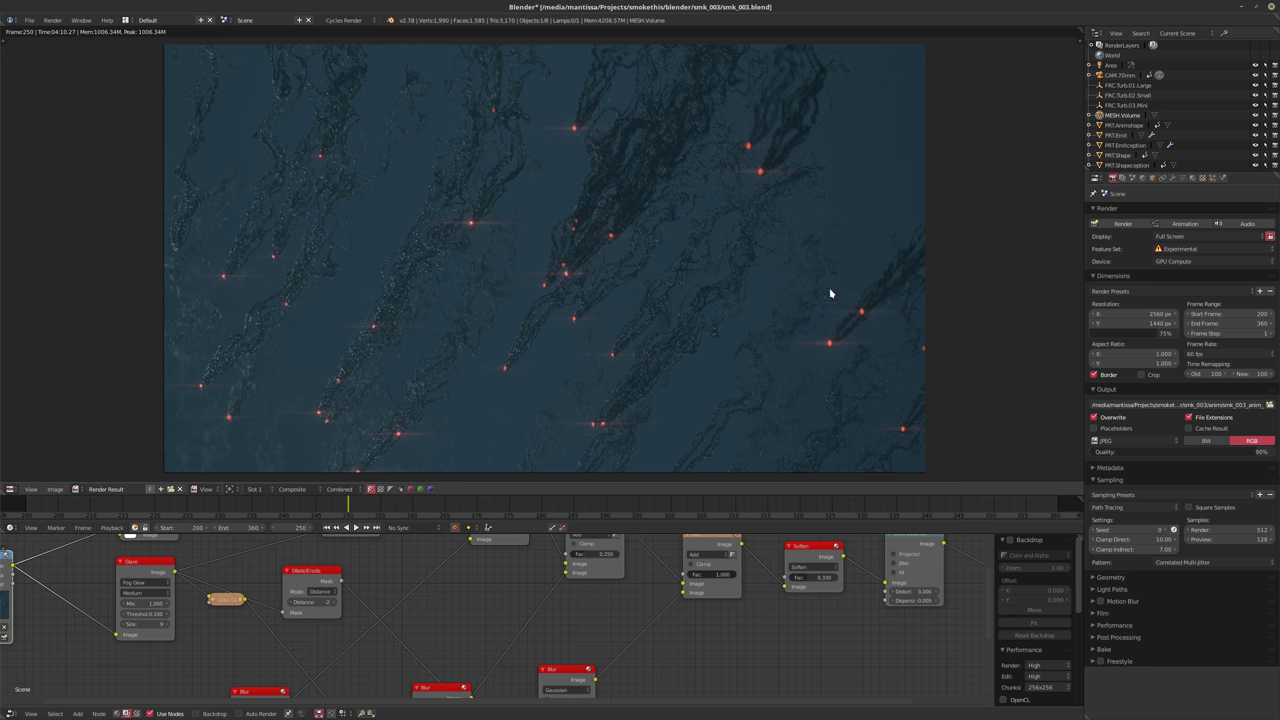
Bring back the 3D view and shift the CAM.70mm camera along X to a location of -0.12864
left_click(10, 489)
left_click(40, 473)
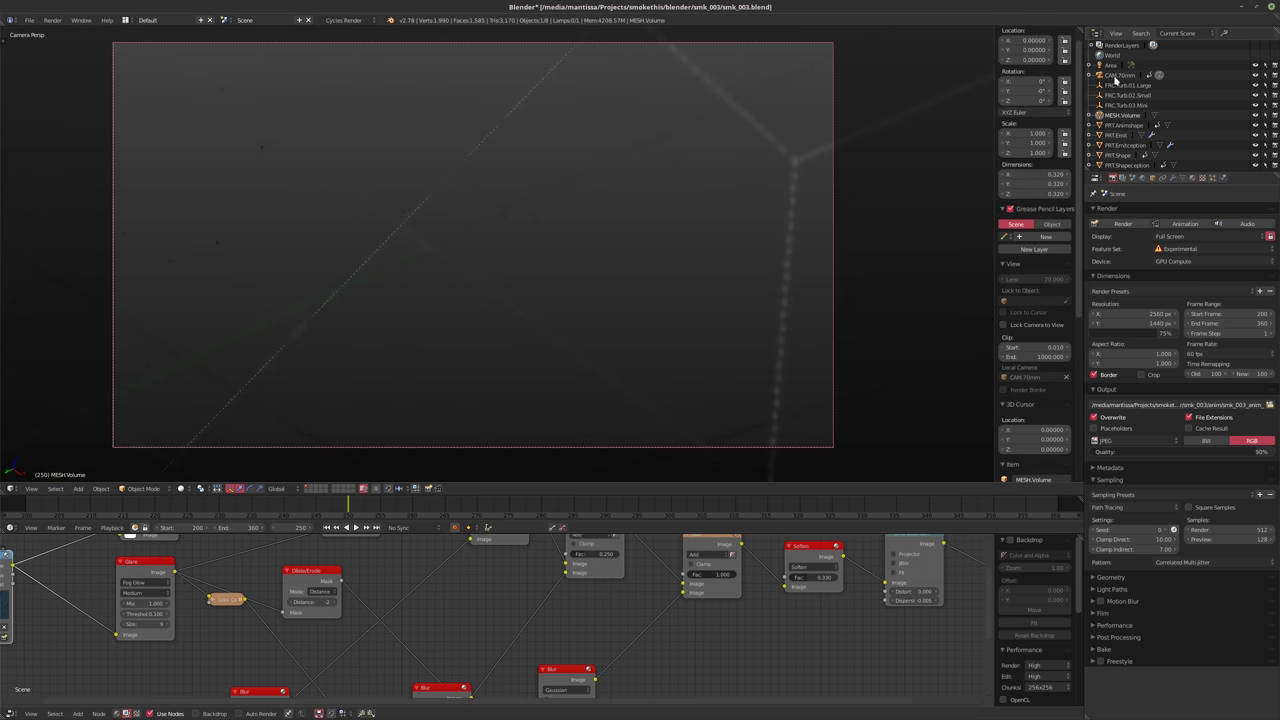
right_click(775, 227)
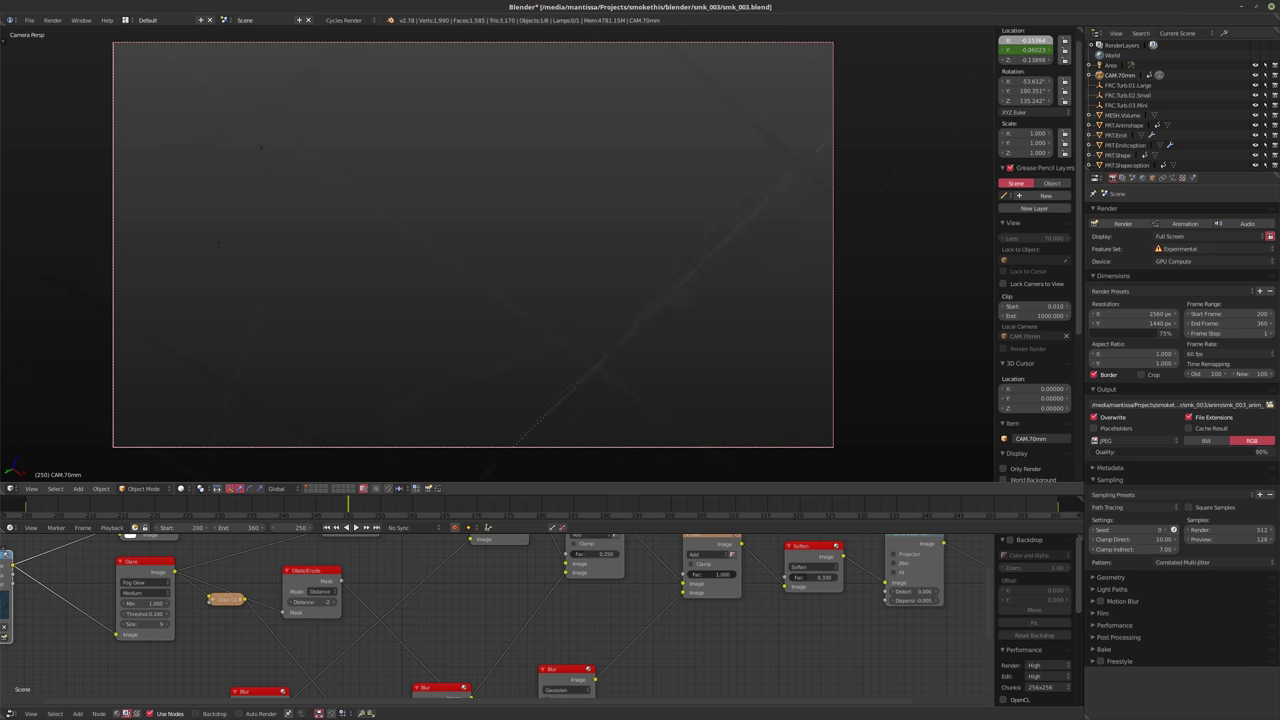
key("g")
left_click_drag(1030, 45, 1020, 45)
Save the scene over smk_003.blend and render frame 250
key("ctrl+s")
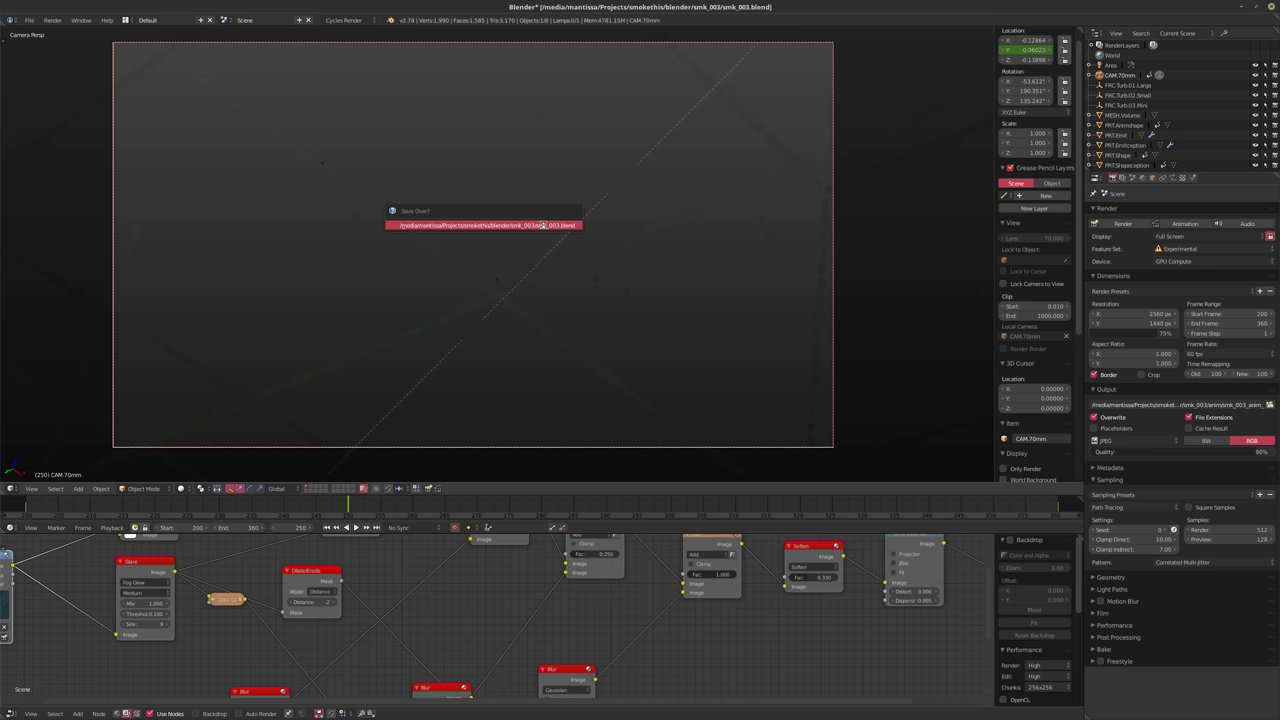
left_click(543, 225)
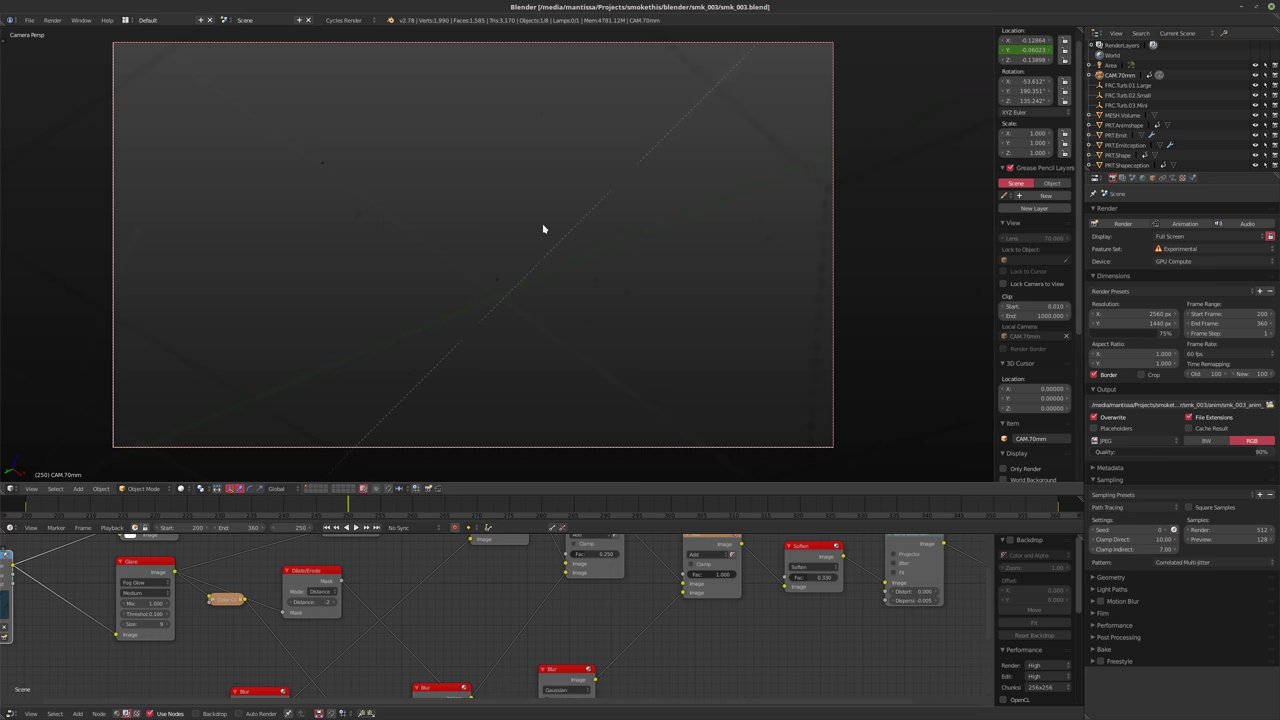
key("F12")
scroll(543, 229, "up", 1)
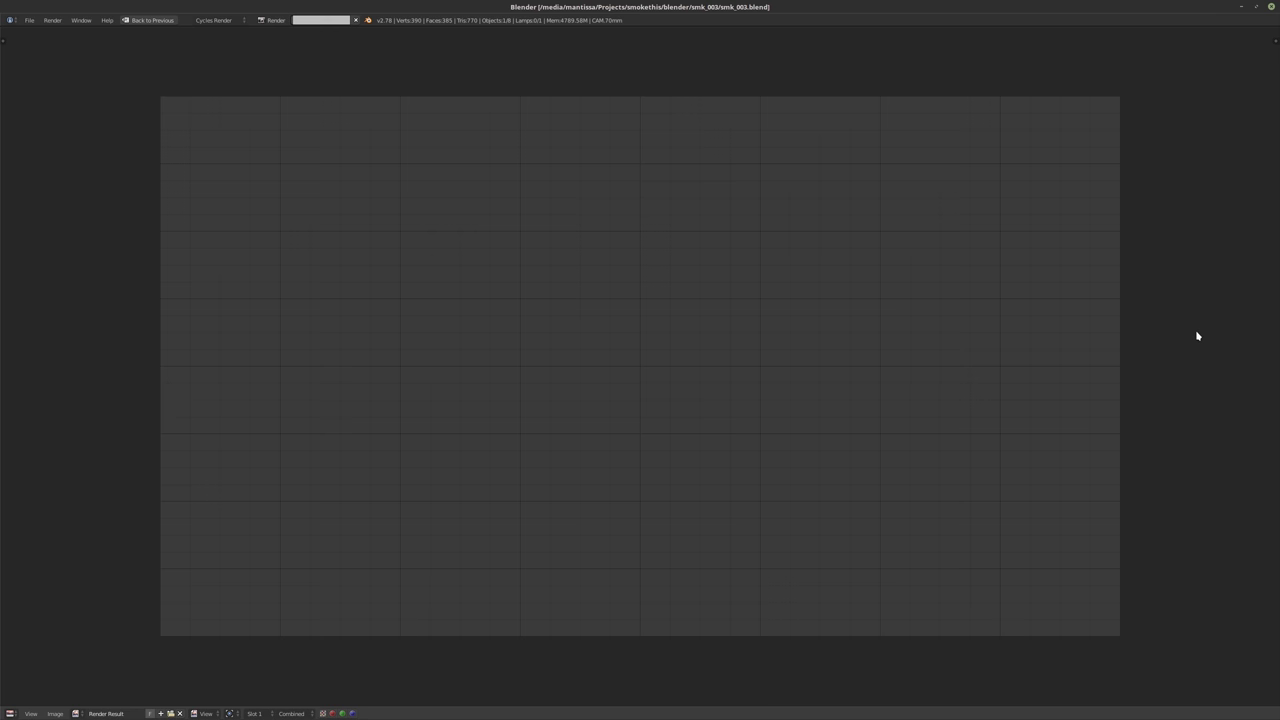
key("F12")
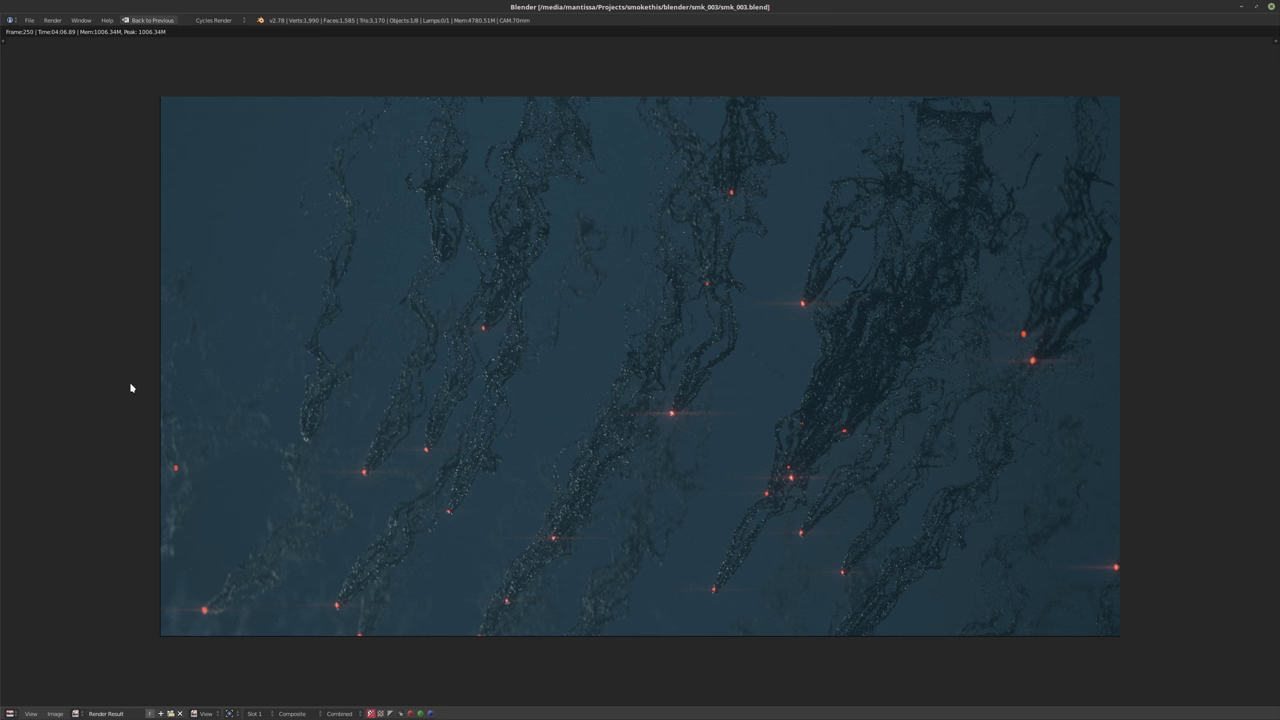
Close the full-screen render and display the new render result in the UV/Image Editor above the compositing nodes
key("Escape")
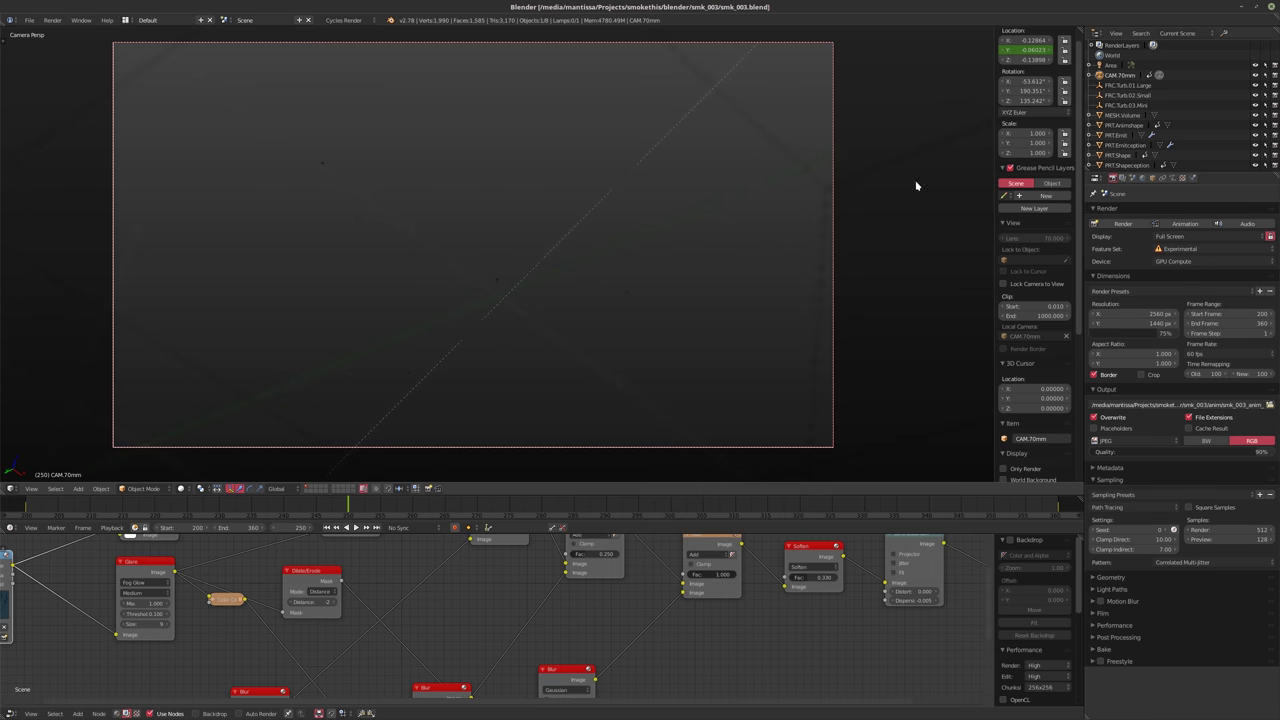
left_click(10, 488)
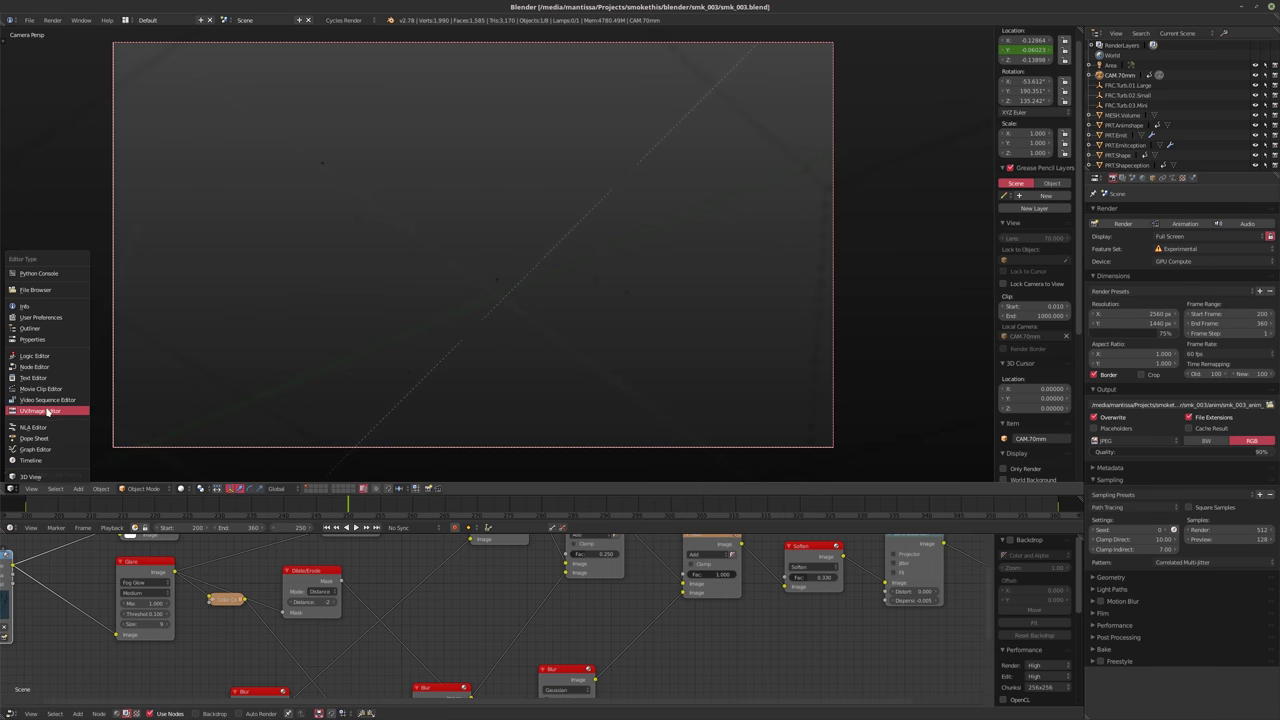
left_click(45, 412)
scroll(630, 395, "down", 2)
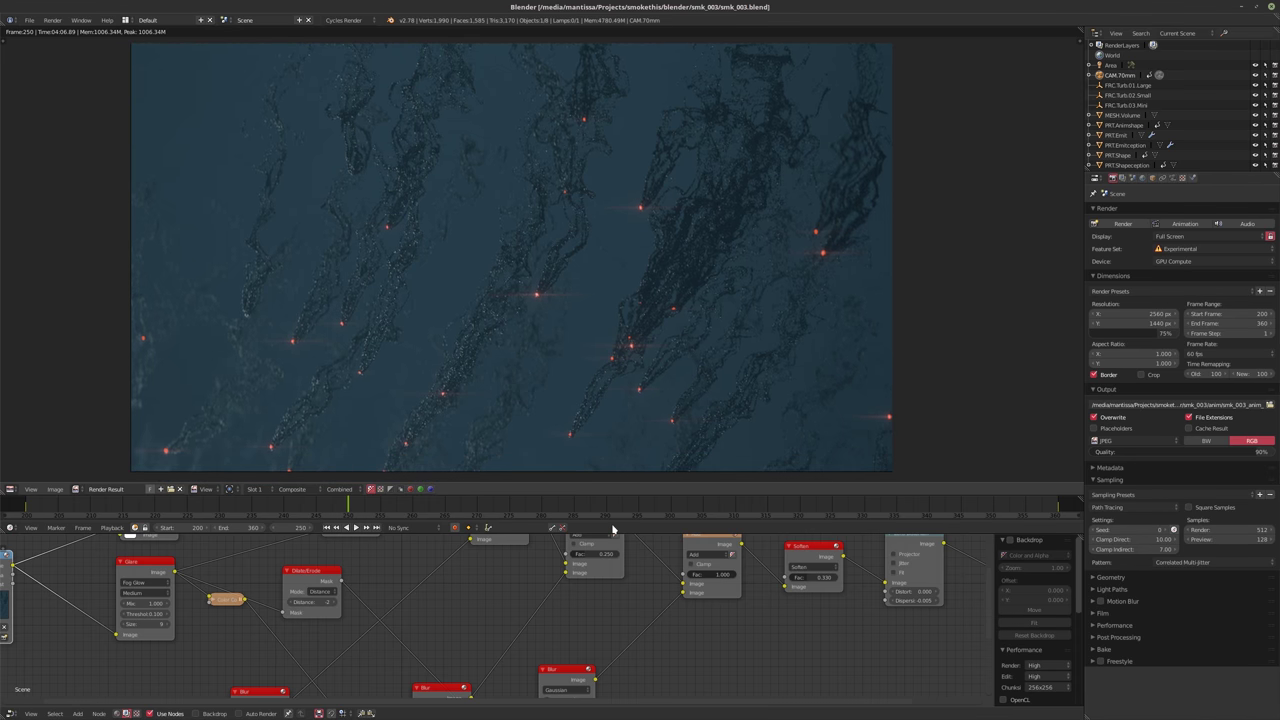
Set the Distort value of the Lens Distortion node to 0.005
scroll(562, 638, "up", 3)
scroll(857, 634, "down", 5, "ctrl")
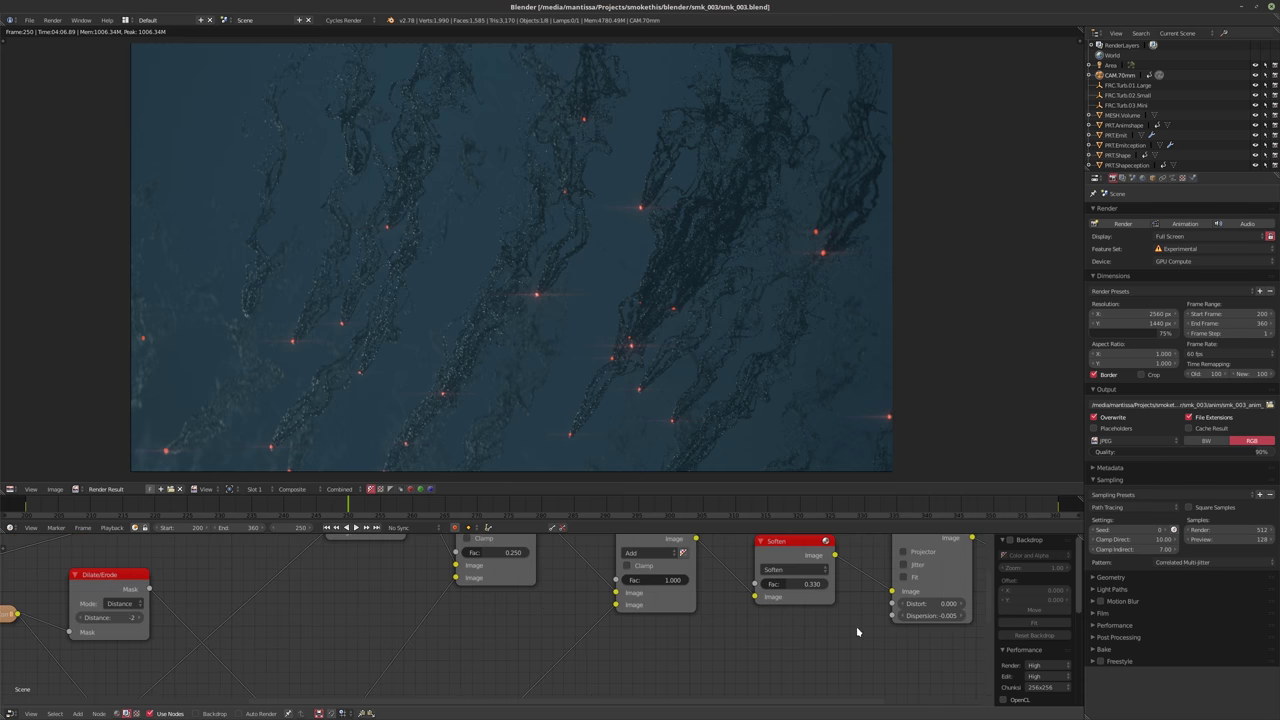
scroll(706, 622, "up", 4)
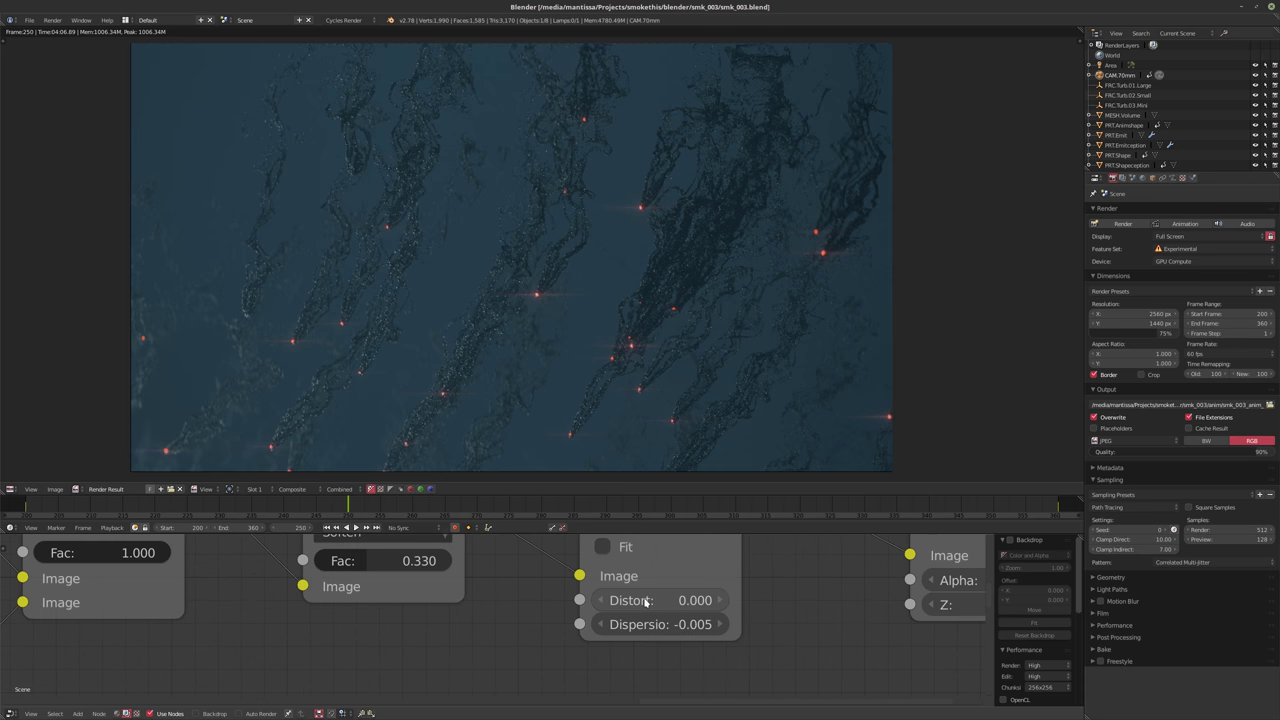
middle_click_drag(814, 623, 825, 644)
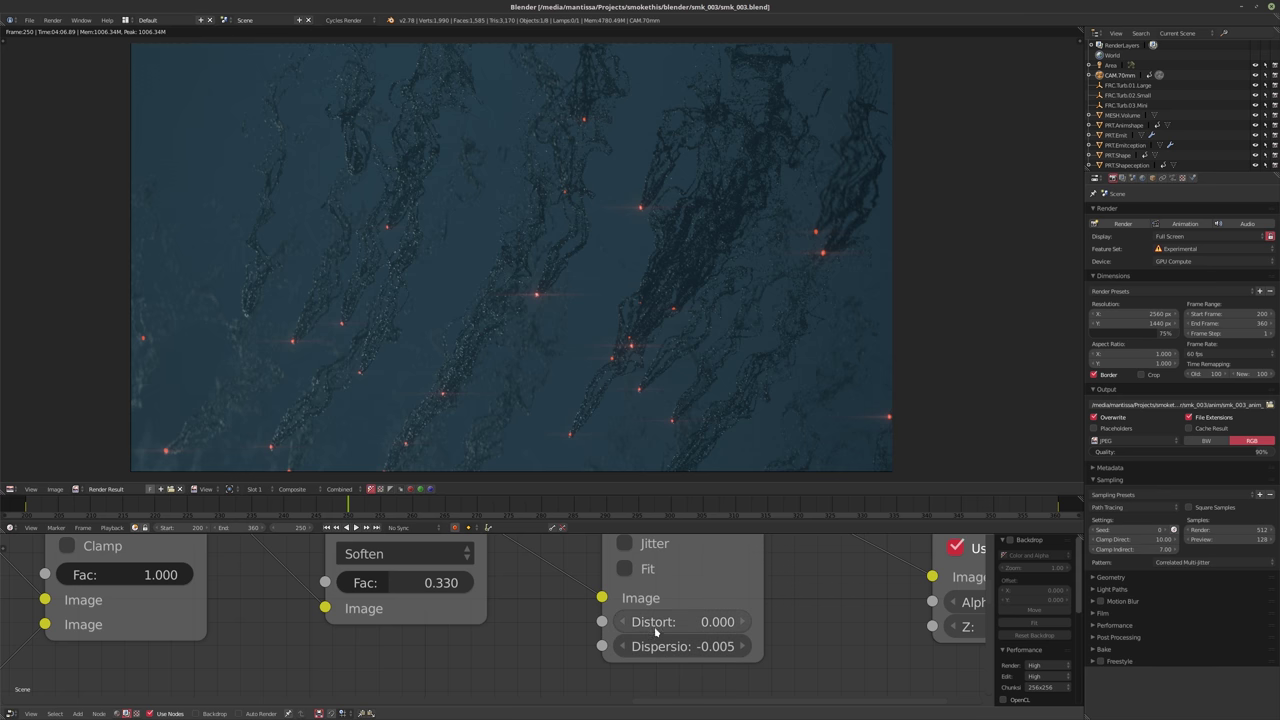
left_click(652, 621)
key("BackSpace")
type(".005")
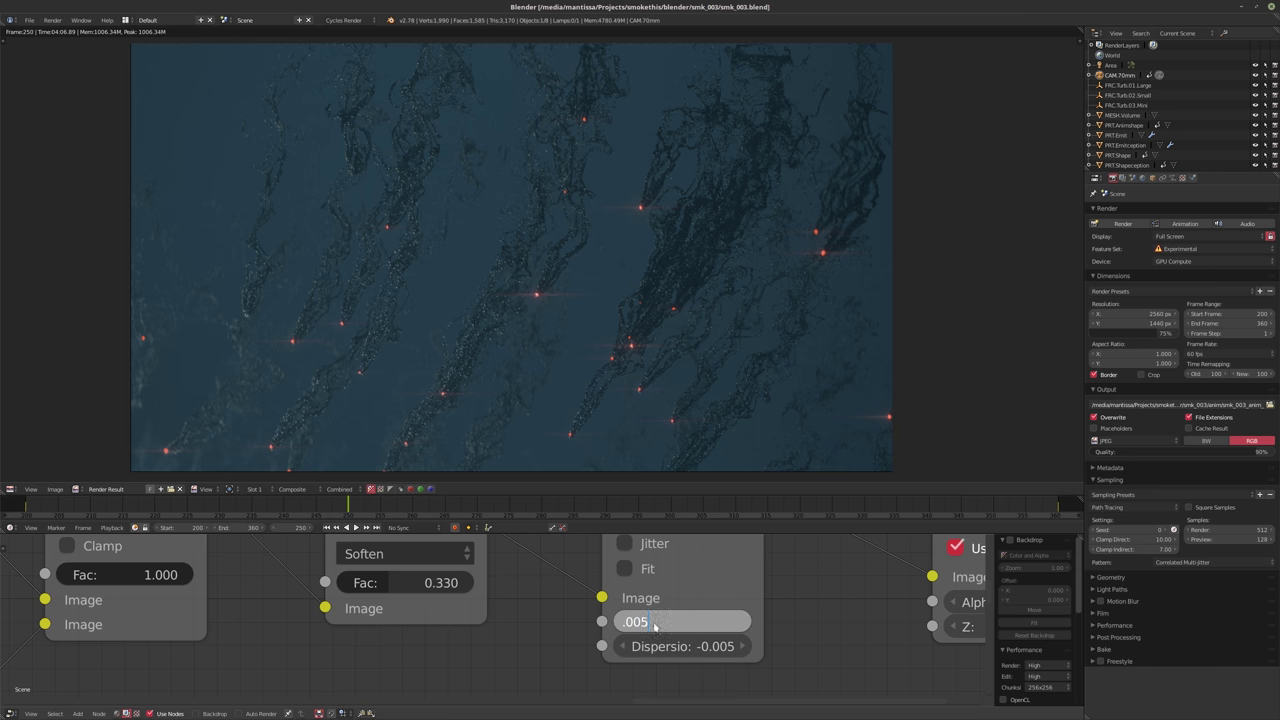
key("Return")
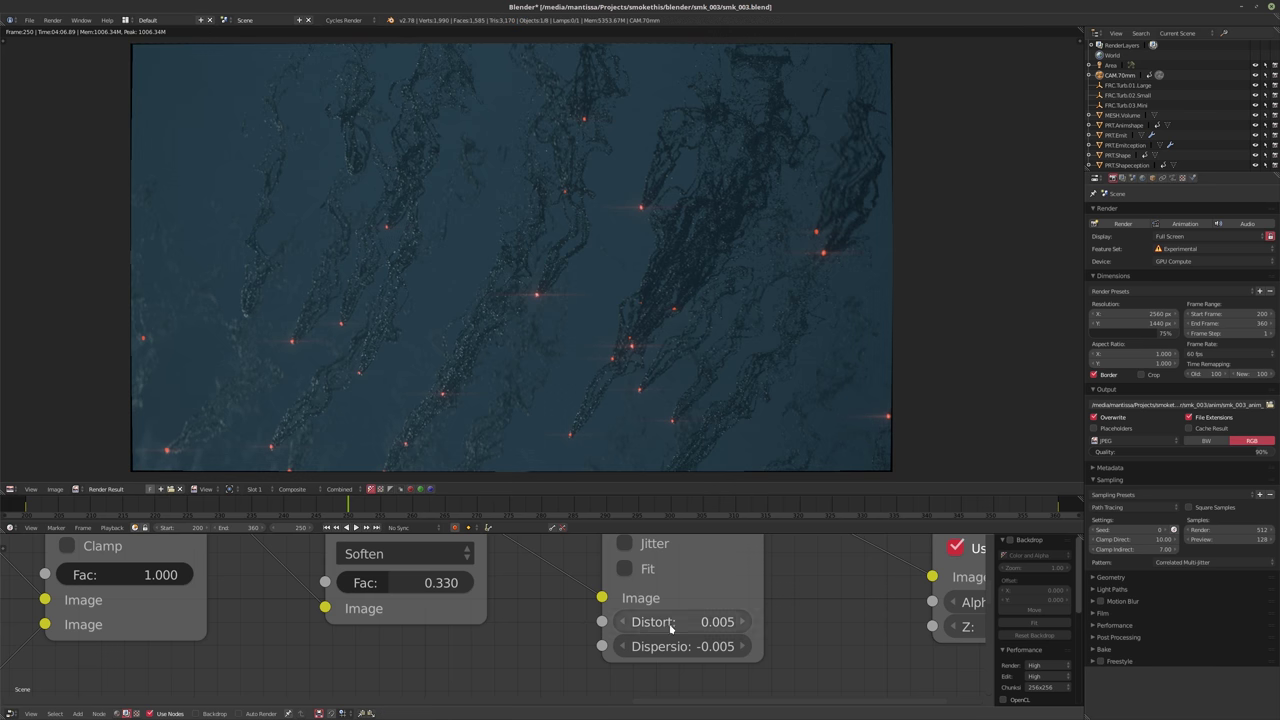
Reverse the sign of the Lens Distortion node's Distort value, making it -0.005
left_click(630, 621)
type("-")
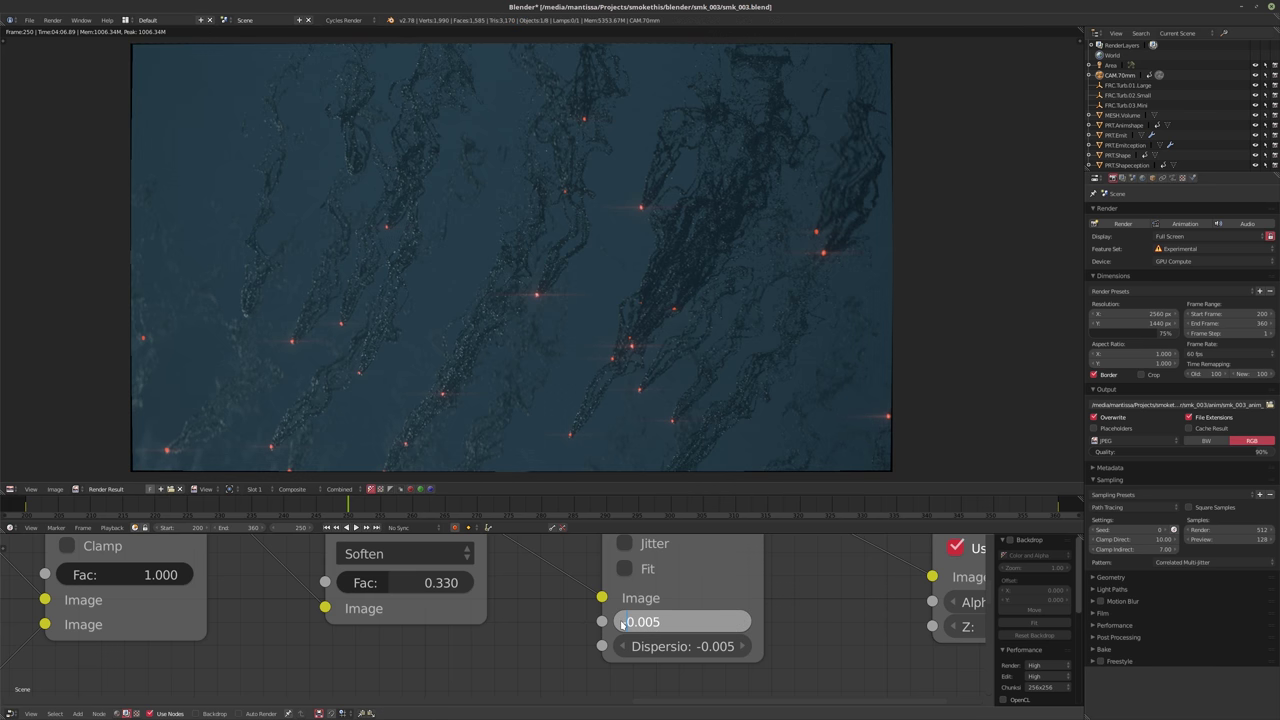
key("Return")
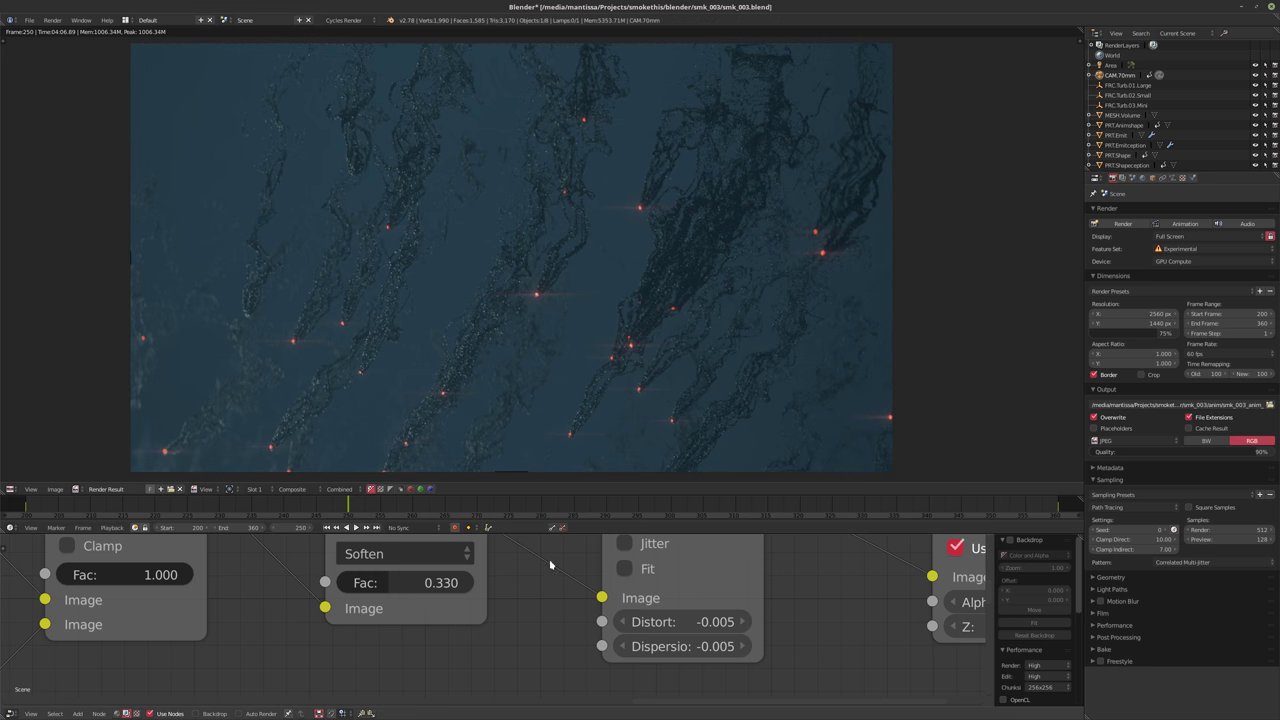
In the scene's color management, show the combined curve channel, raise Exposure to 1.859 and lower Gamma to 0.924
left_click(1134, 178)
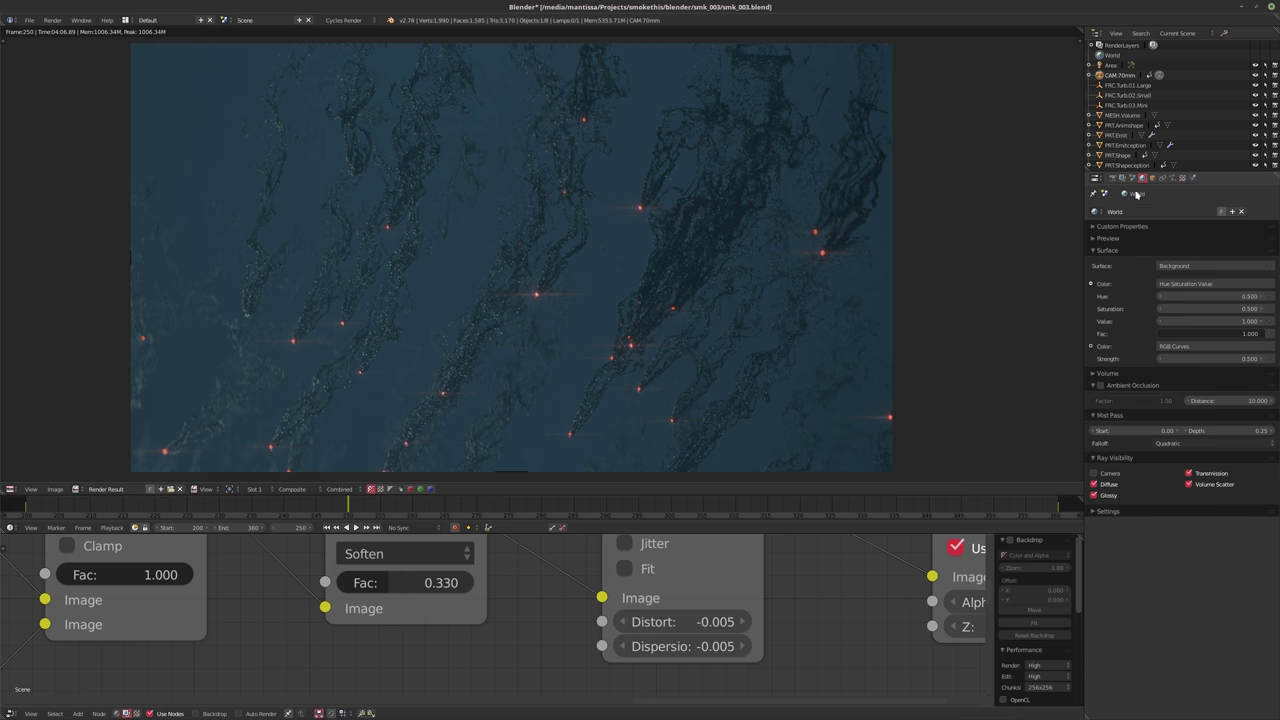
left_click(1122, 178)
left_click(1131, 178)
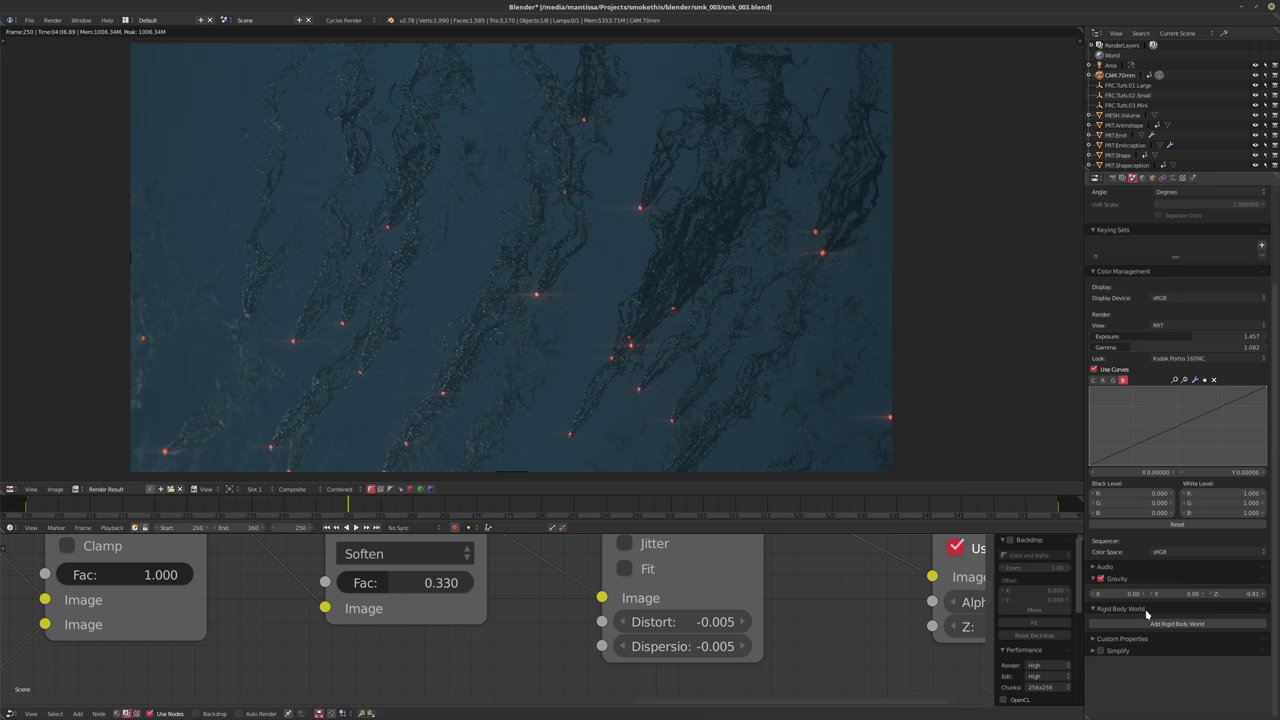
left_click(1093, 380)
left_click(1180, 341)
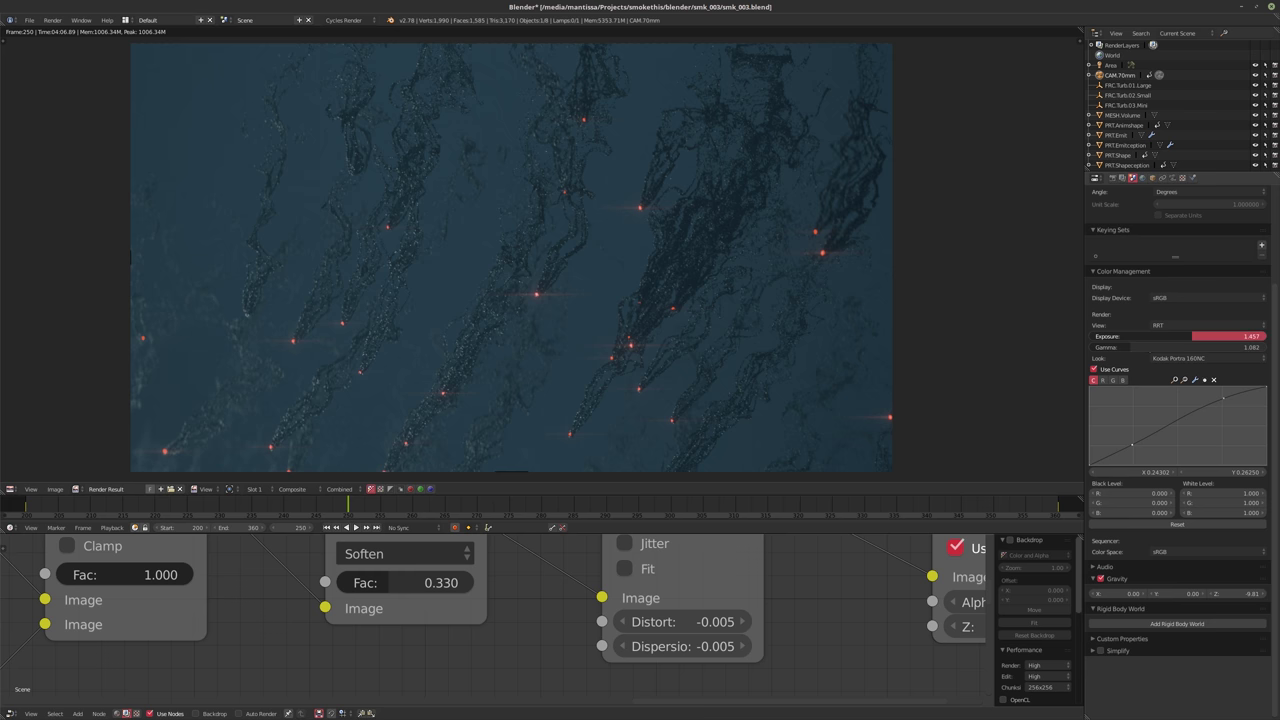
left_click_drag(1180, 336, 1215, 336)
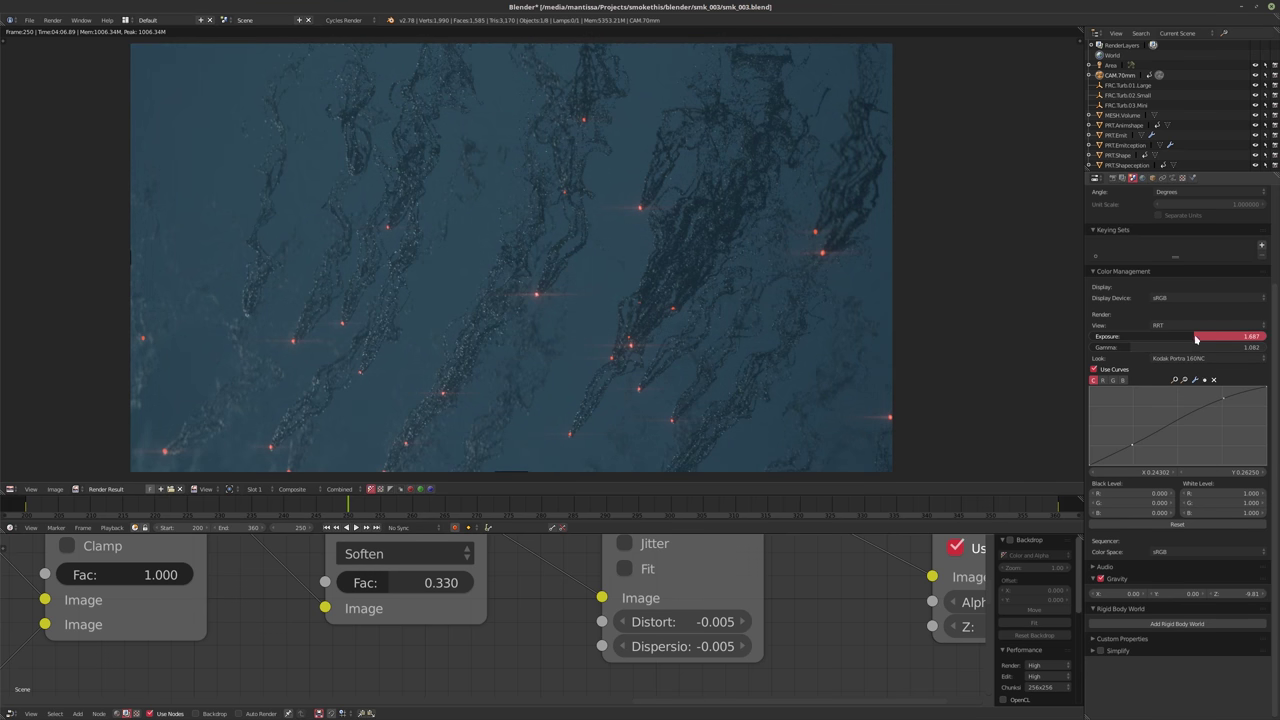
left_click(1136, 347)
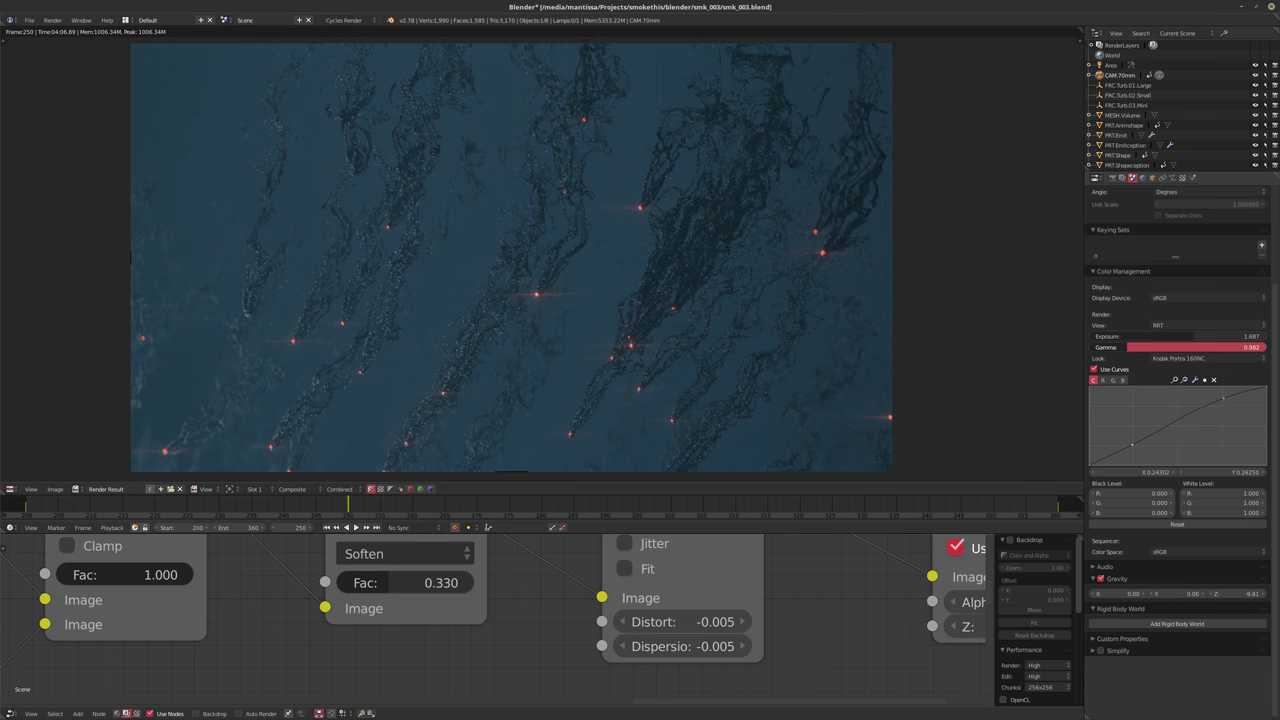
mouse_move(1136, 347)
left_mouse_down()
mouse_move(1215, 336)
mouse_move(1126, 347)
left_mouse_up()
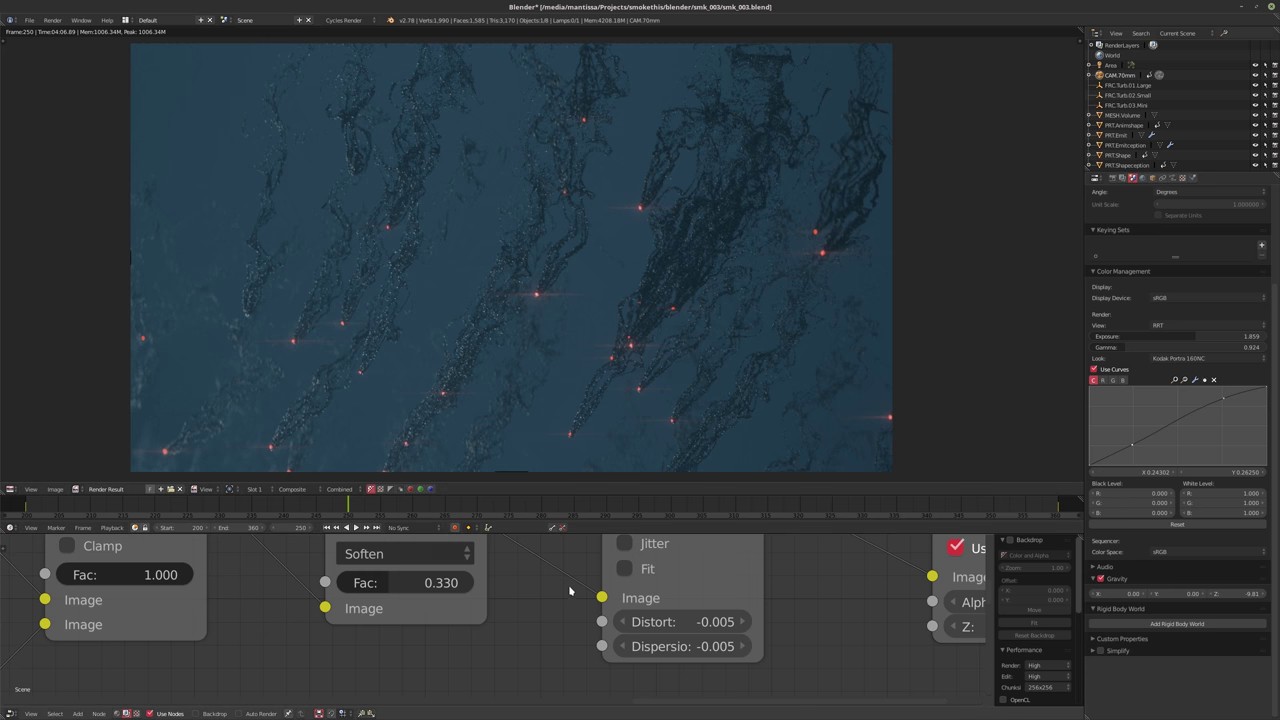
Link the Soften node directly to the Composite node, and rearrange Soften and Lens Distortion so that Soften sits next to Composite
scroll(571, 600, "down", 5)
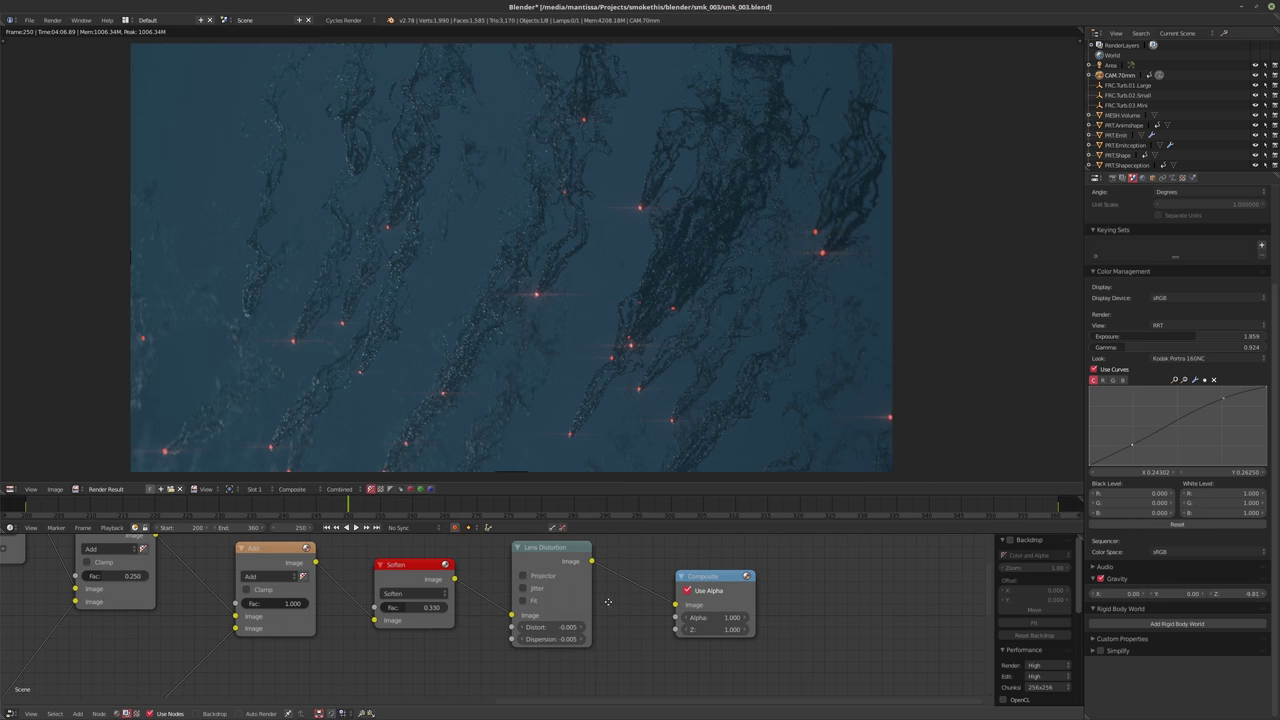
scroll(478, 583, "up", 1)
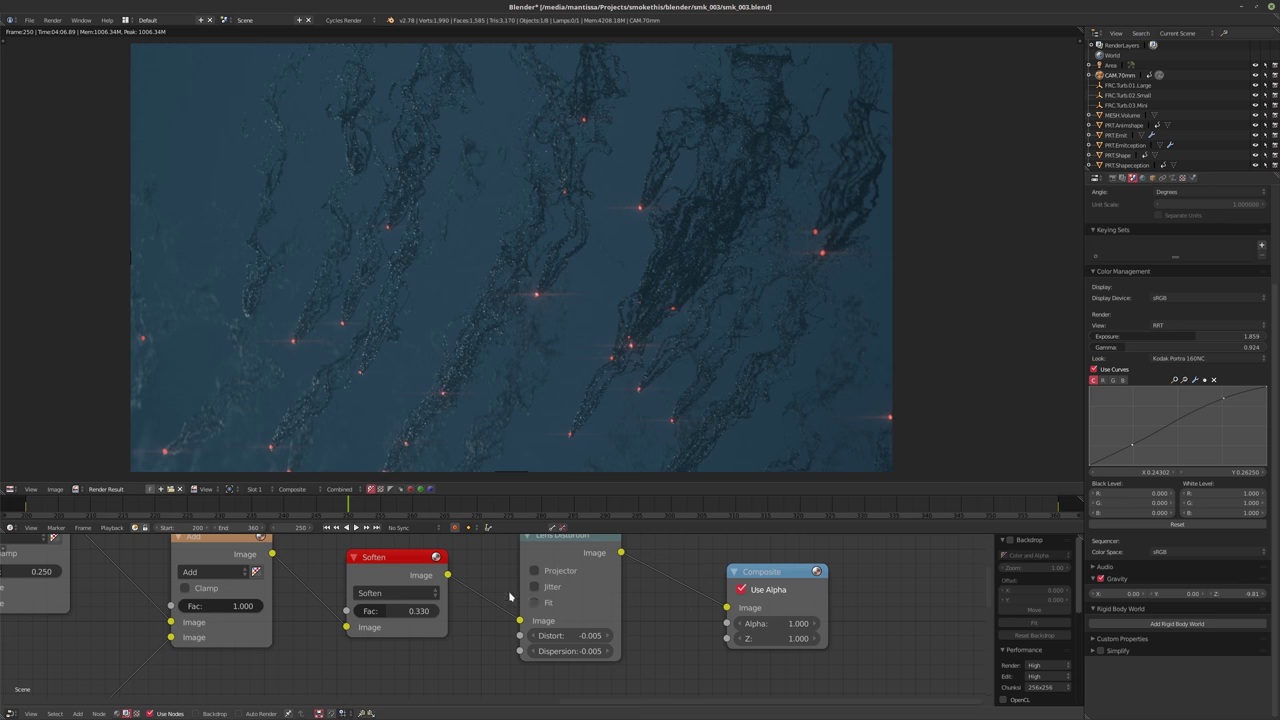
left_click_drag(448, 575, 726, 607)
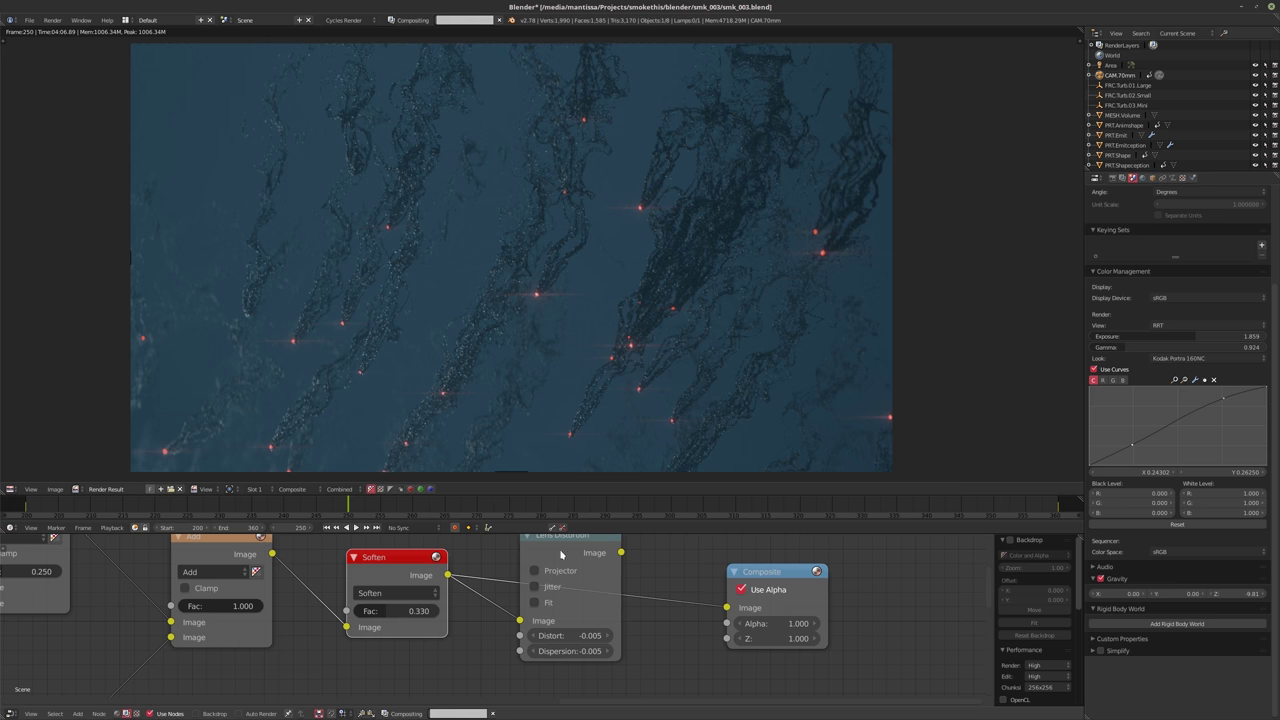
left_click_drag(534, 570, 500, 606)
middle_click_drag(500, 606, 541, 601)
scroll(590, 550, "down", 2)
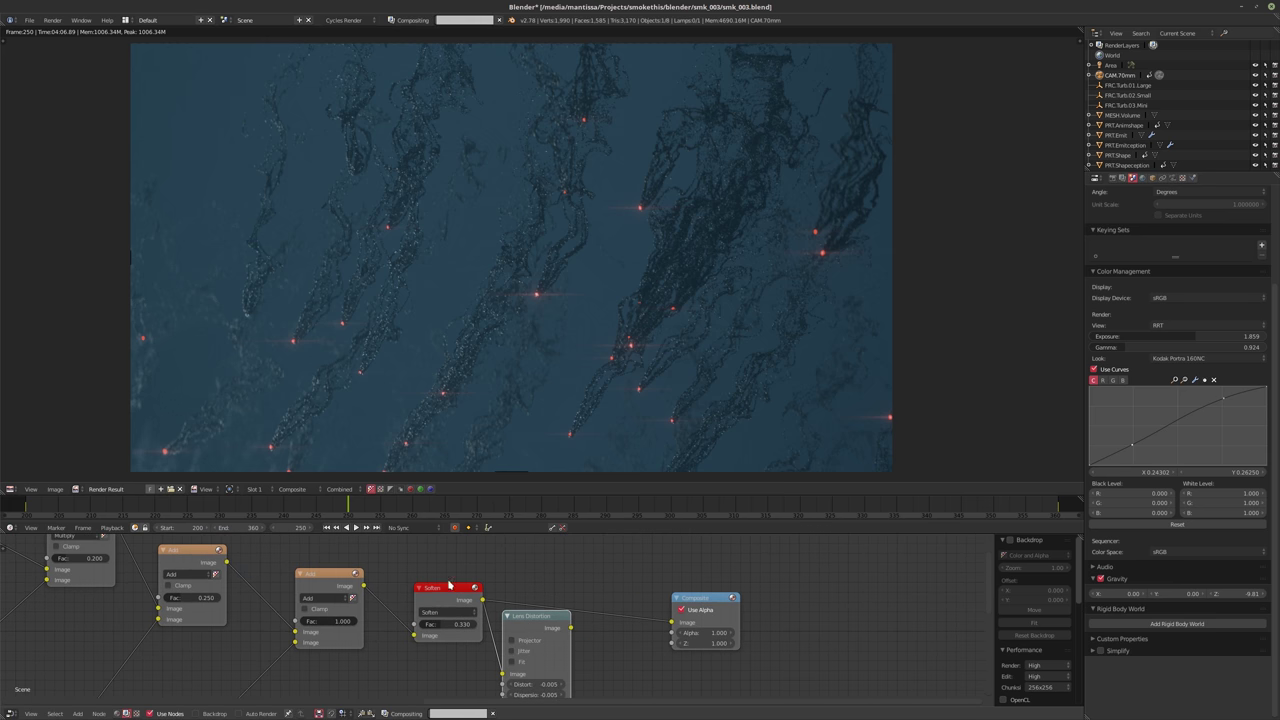
left_click_drag(441, 593, 595, 583)
left_click(595, 583)
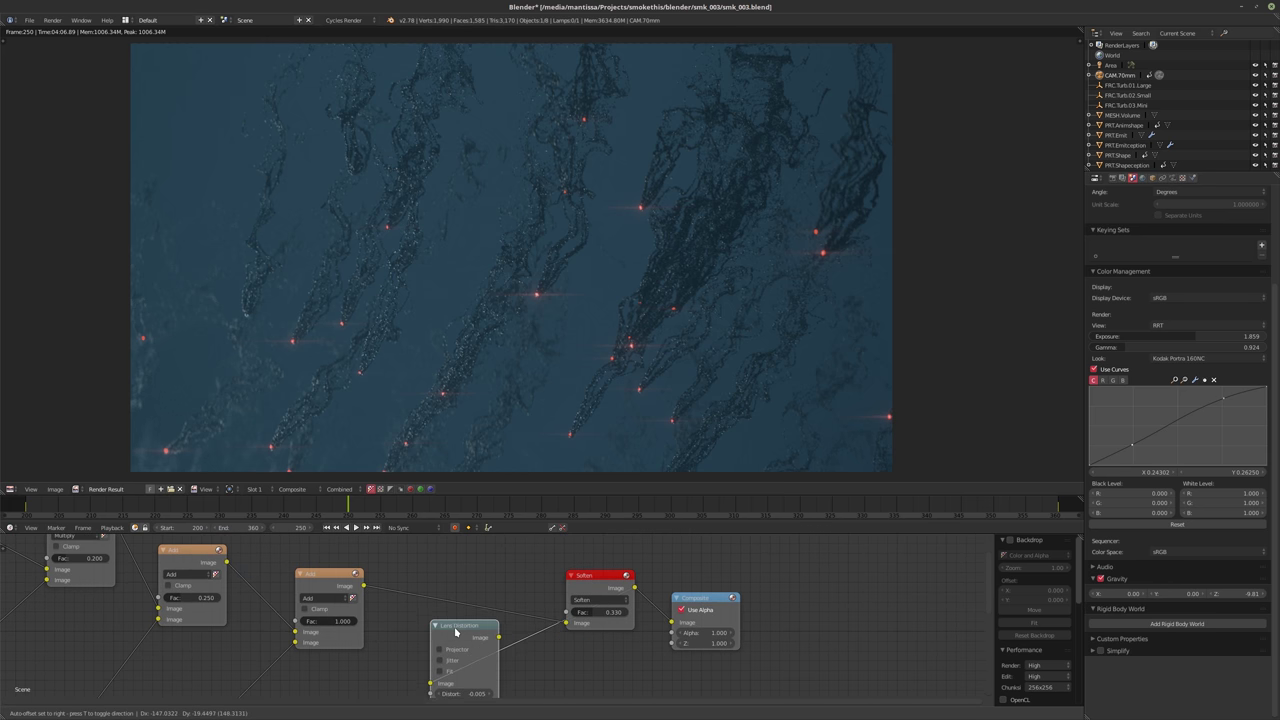
Route the last Add node through Lens Distortion into Soften, and line up the Lens Distortion, Soften and Composite nodes
middle_click_drag(371, 597, 351, 582)
left_click_drag(350, 576, 416, 668)
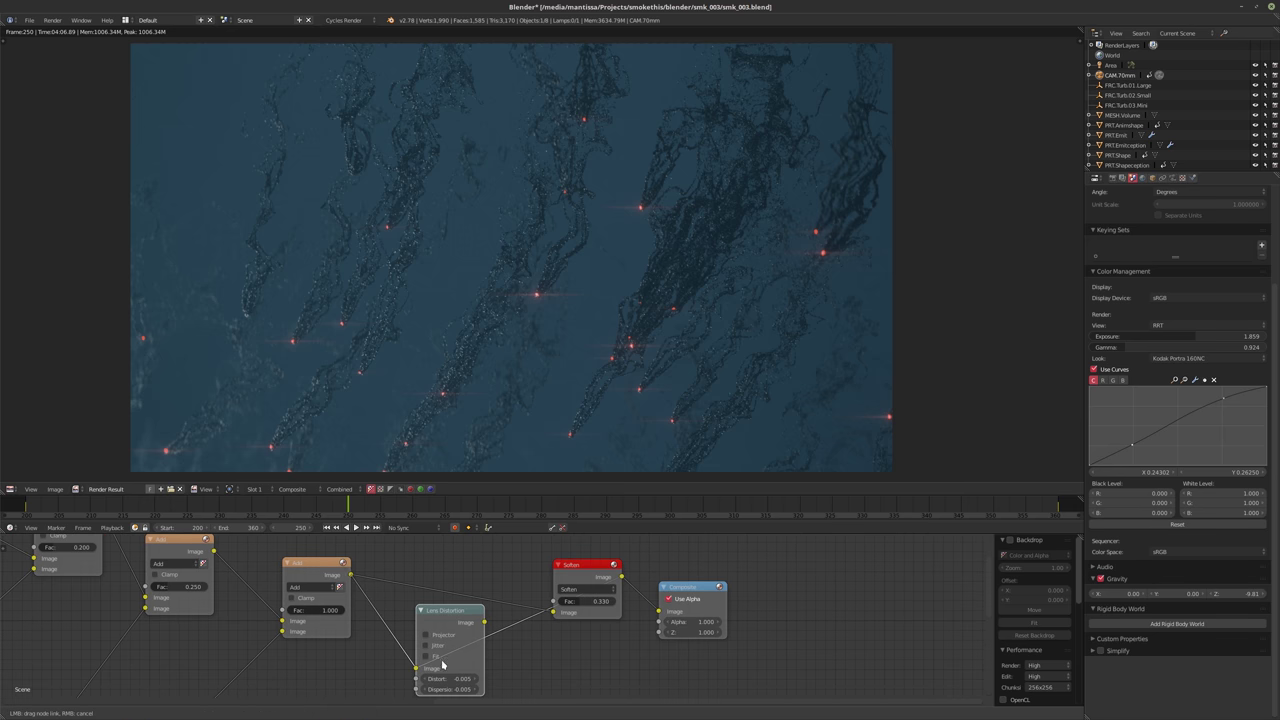
left_click_drag(484, 622, 553, 612)
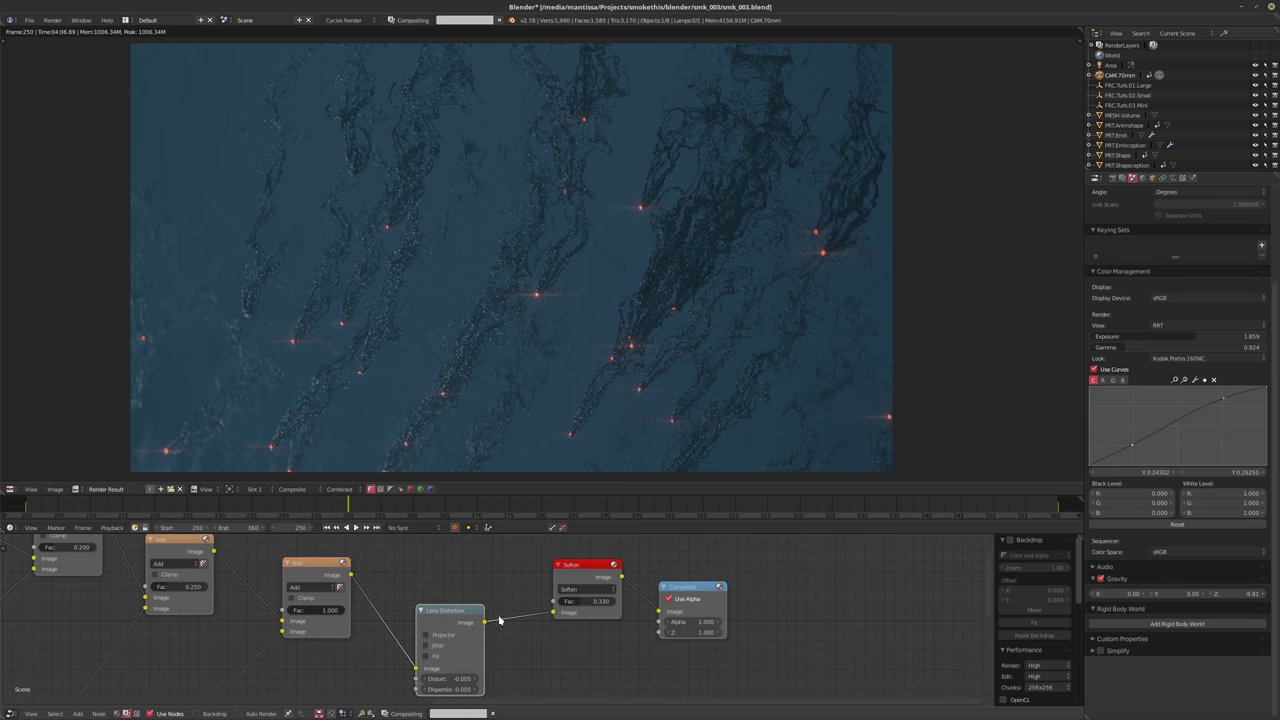
left_click_drag(448, 612, 429, 569)
left_click_drag(580, 565, 532, 579)
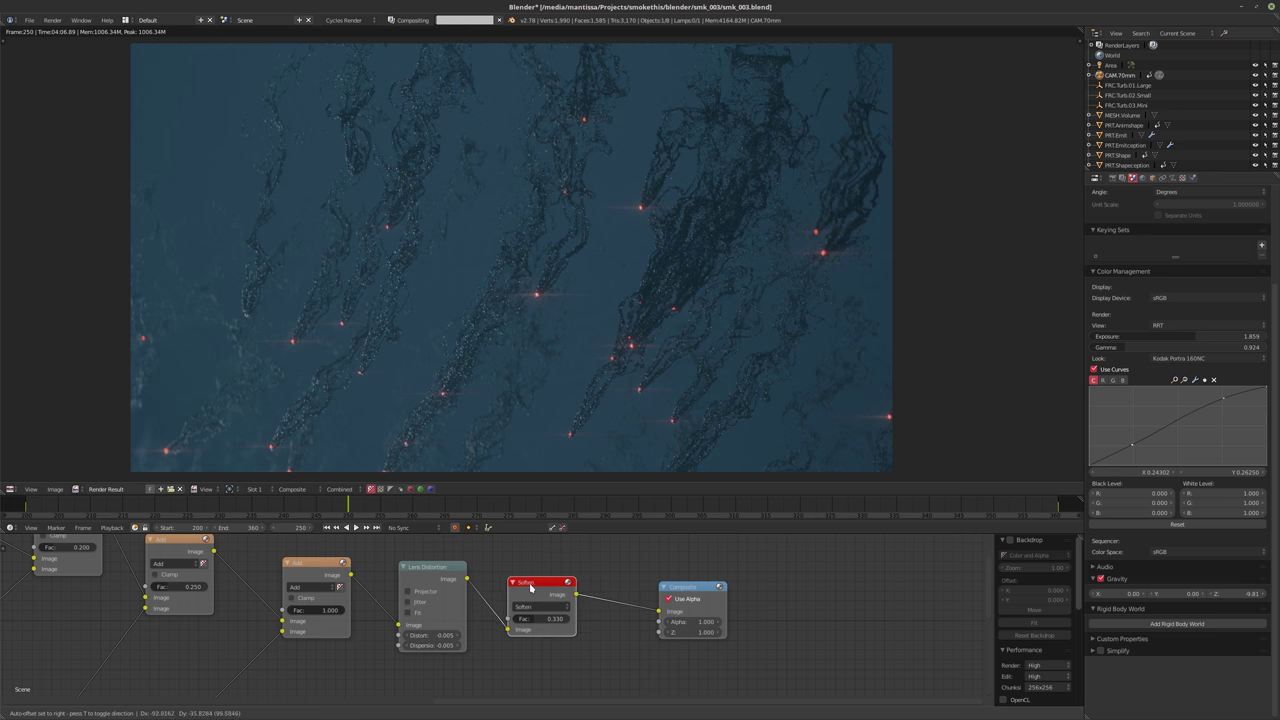
left_click_drag(689, 593, 661, 588)
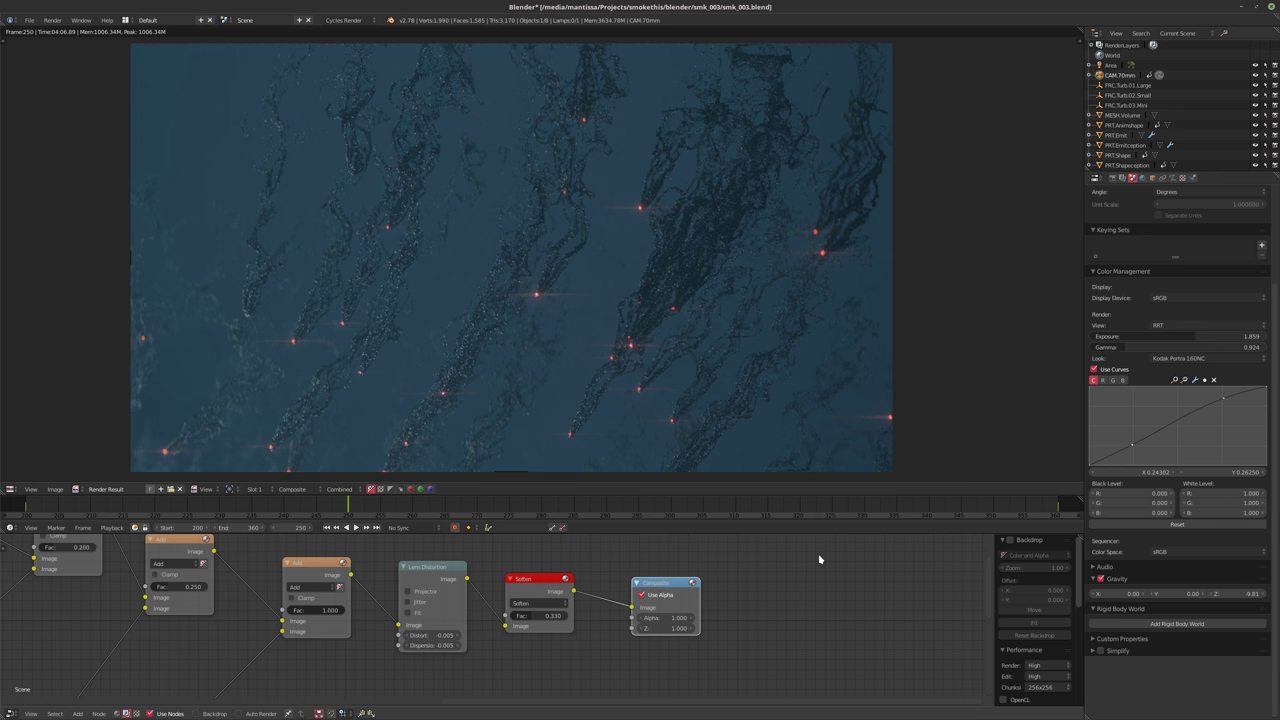
Inspect the borders of the rendered image closely and enable Fit on the Lens Distortion node
middle_click_drag(337, 431, 391, 408)
scroll(586, 463, "up", 3)
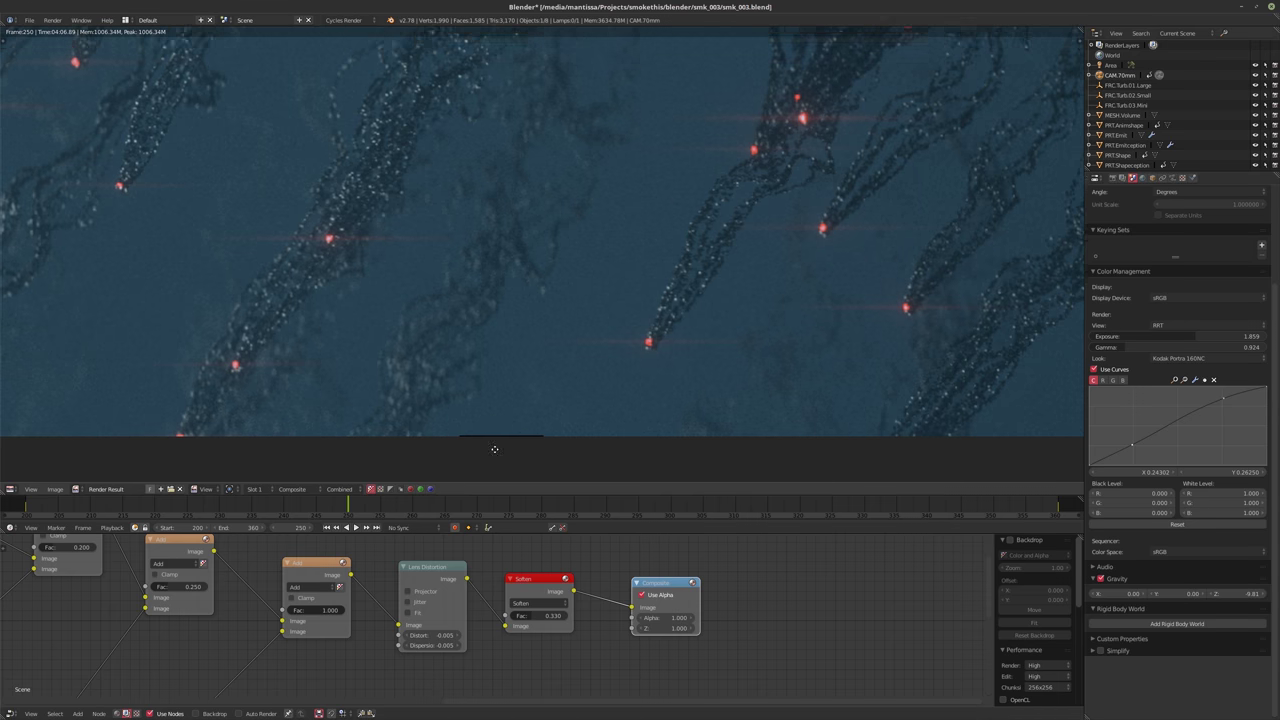
scroll(537, 340, "down", 2)
scroll(563, 329, "up", 3)
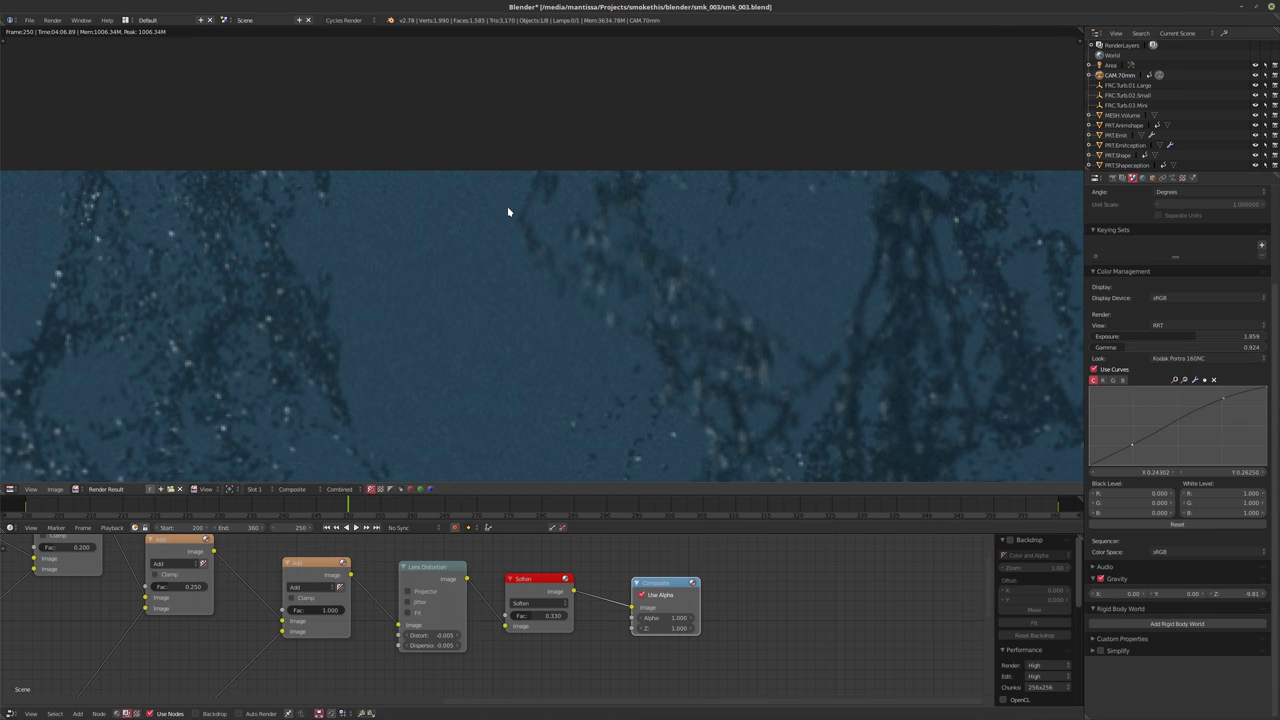
scroll(493, 284, "down", 1)
scroll(497, 260, "up", 6)
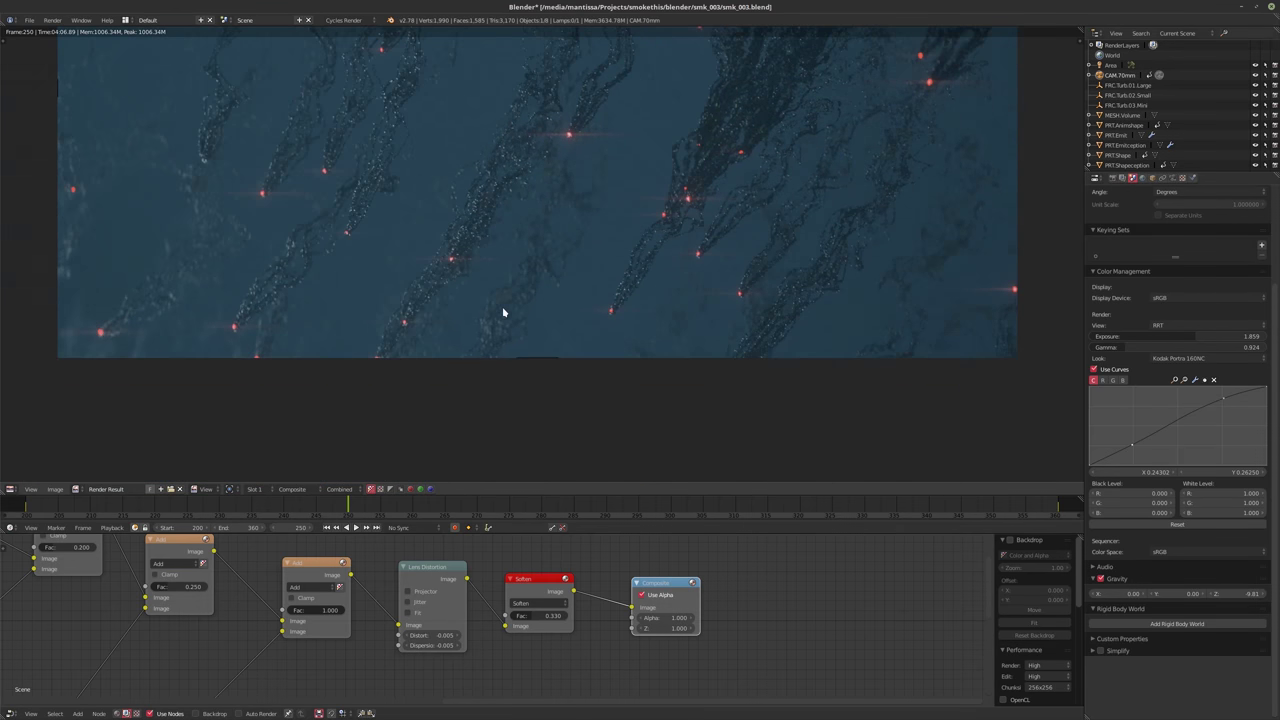
left_click(426, 592)
left_click(407, 613)
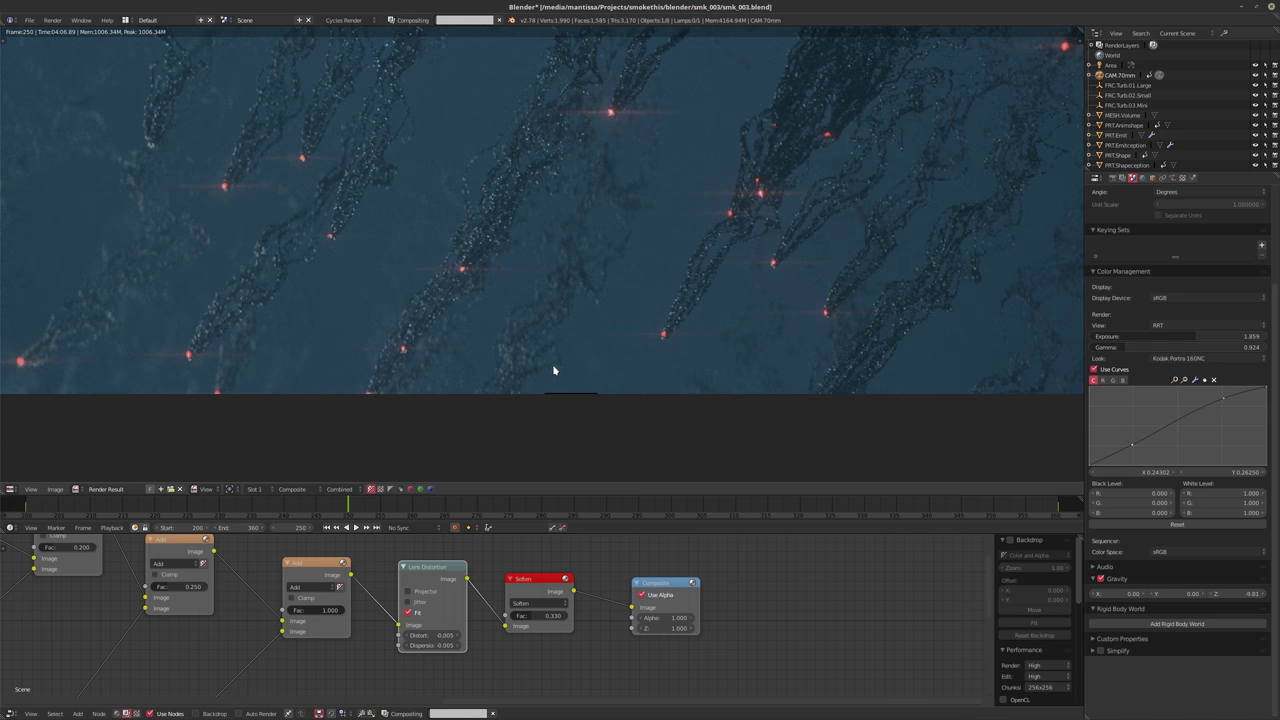
Enable Jitter and turn off Fit on the Lens Distortion node
scroll(617, 307, "down", 5)
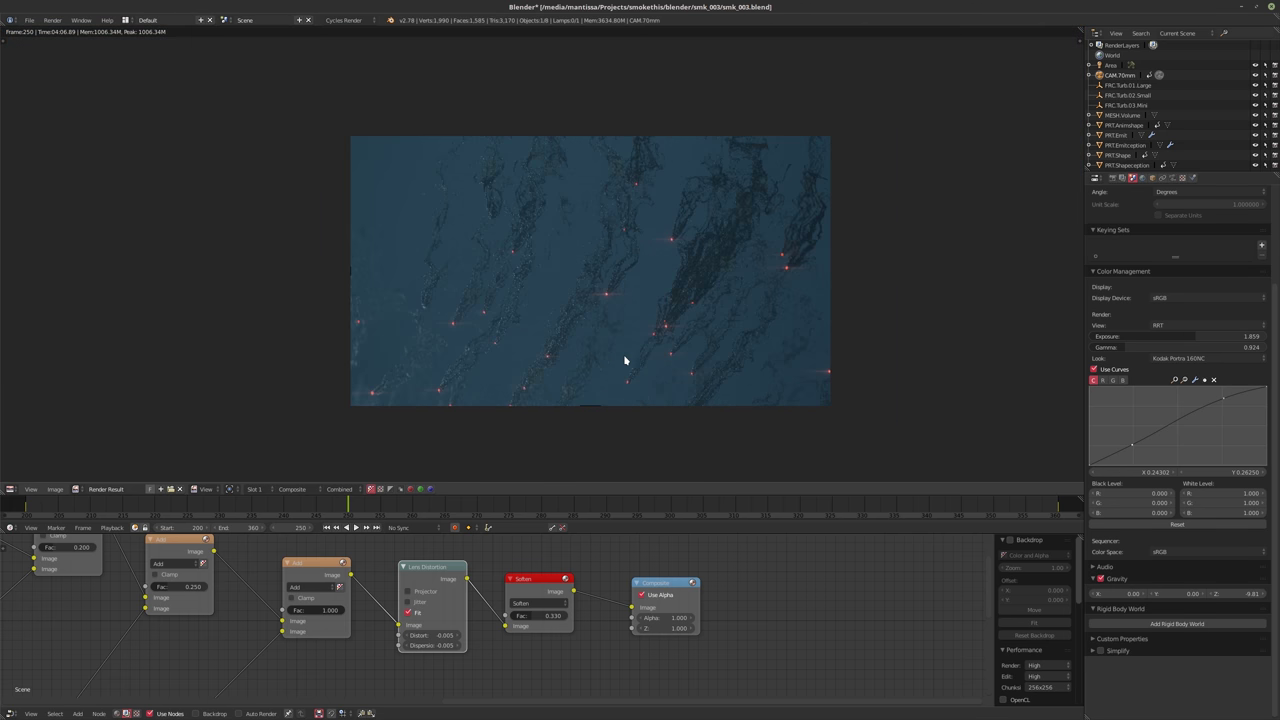
scroll(583, 357, "up", 3)
scroll(583, 360, "down", 1)
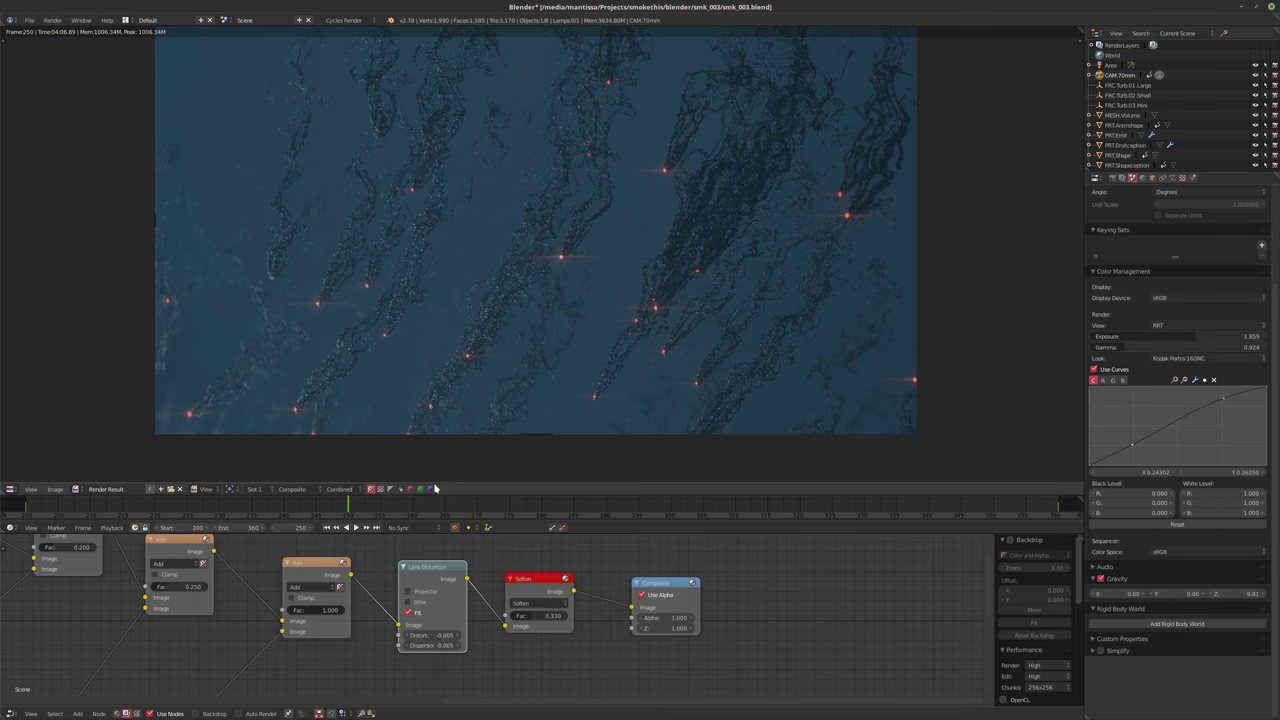
left_click(407, 601)
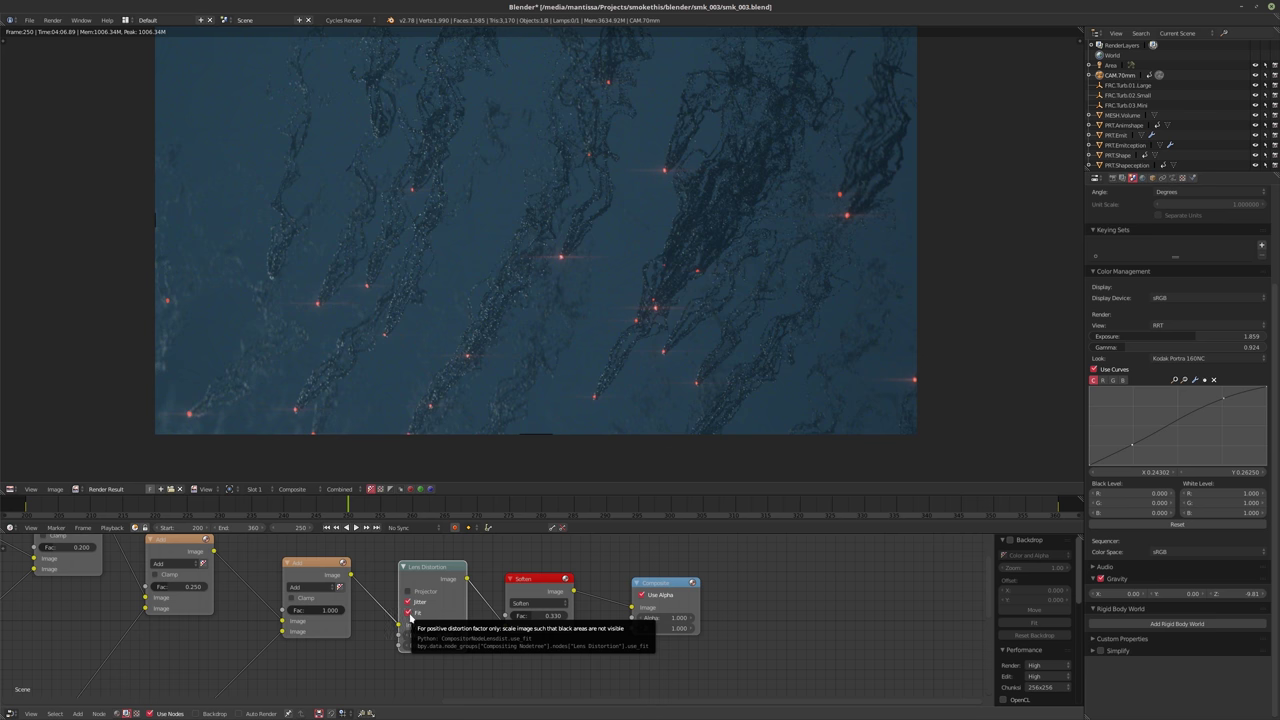
left_click(409, 613)
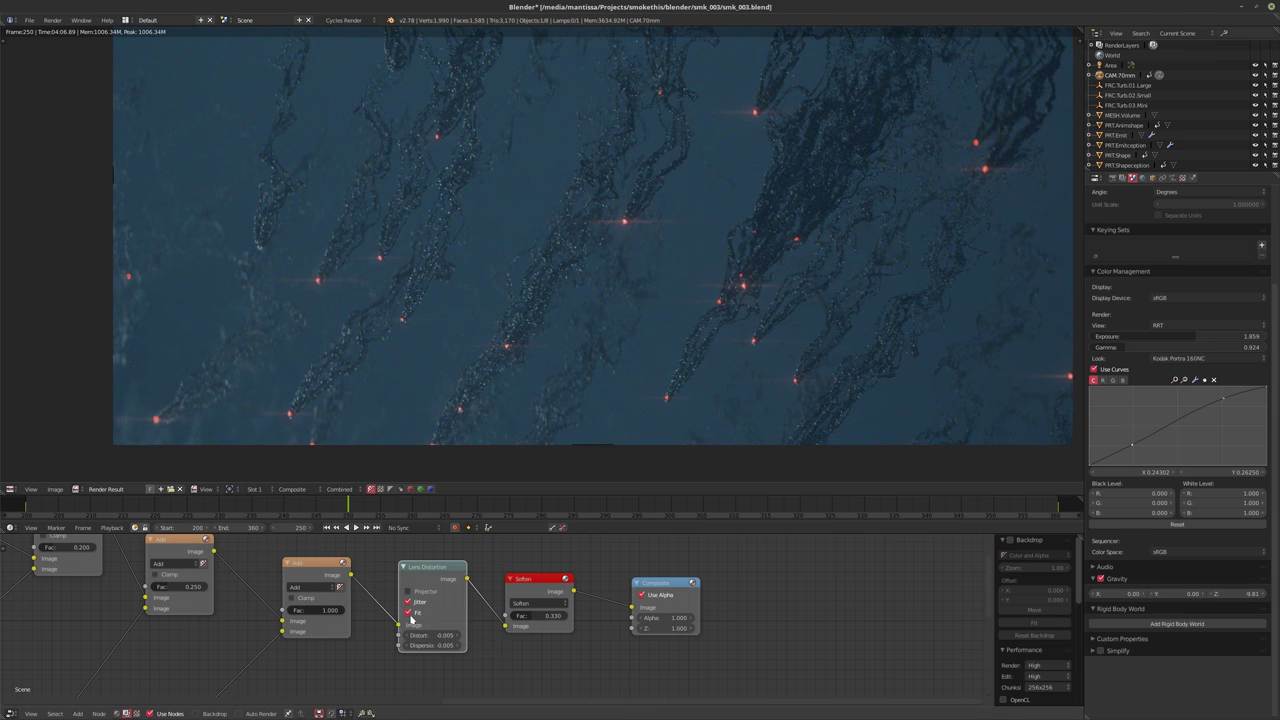
left_click(409, 613)
Set the Distort value of the Lens Distortion node to -0.006
left_click(426, 638)
type("0.005")
key("Return")
Switch the Lens Distortion node to Projector mode with Jitter off, and check the particle detail in the render
left_click(408, 592)
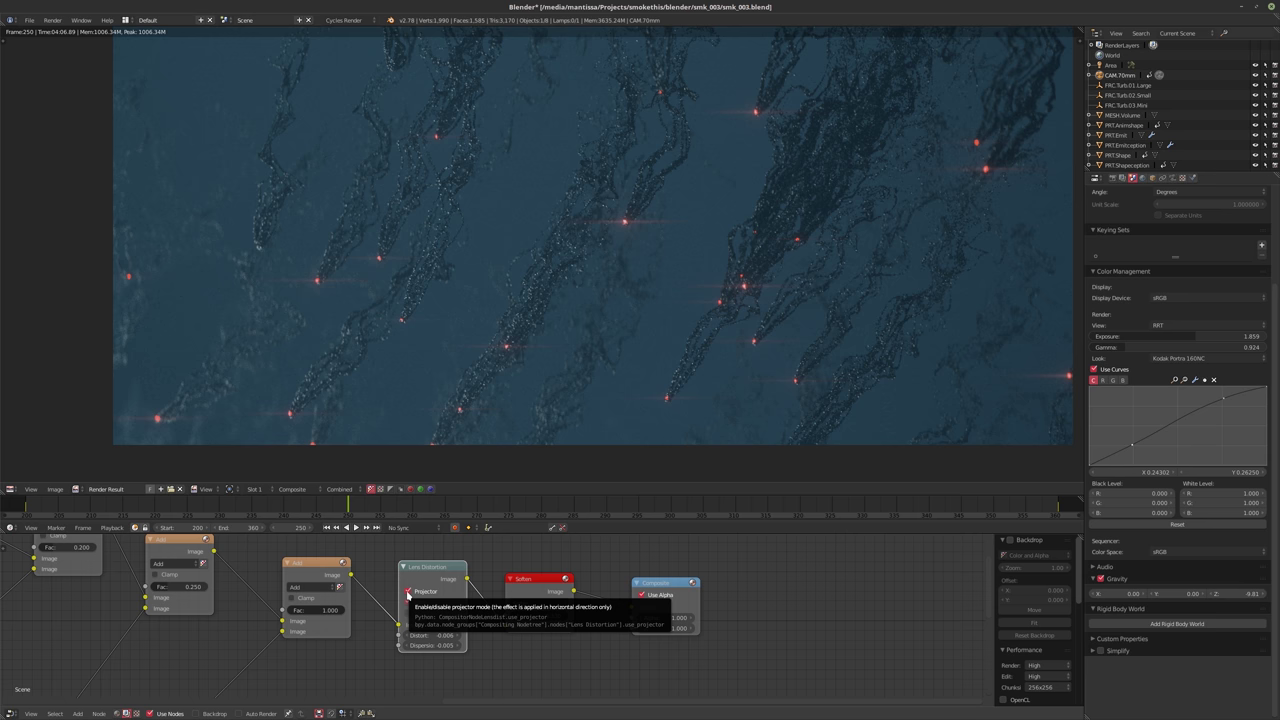
left_click(408, 594)
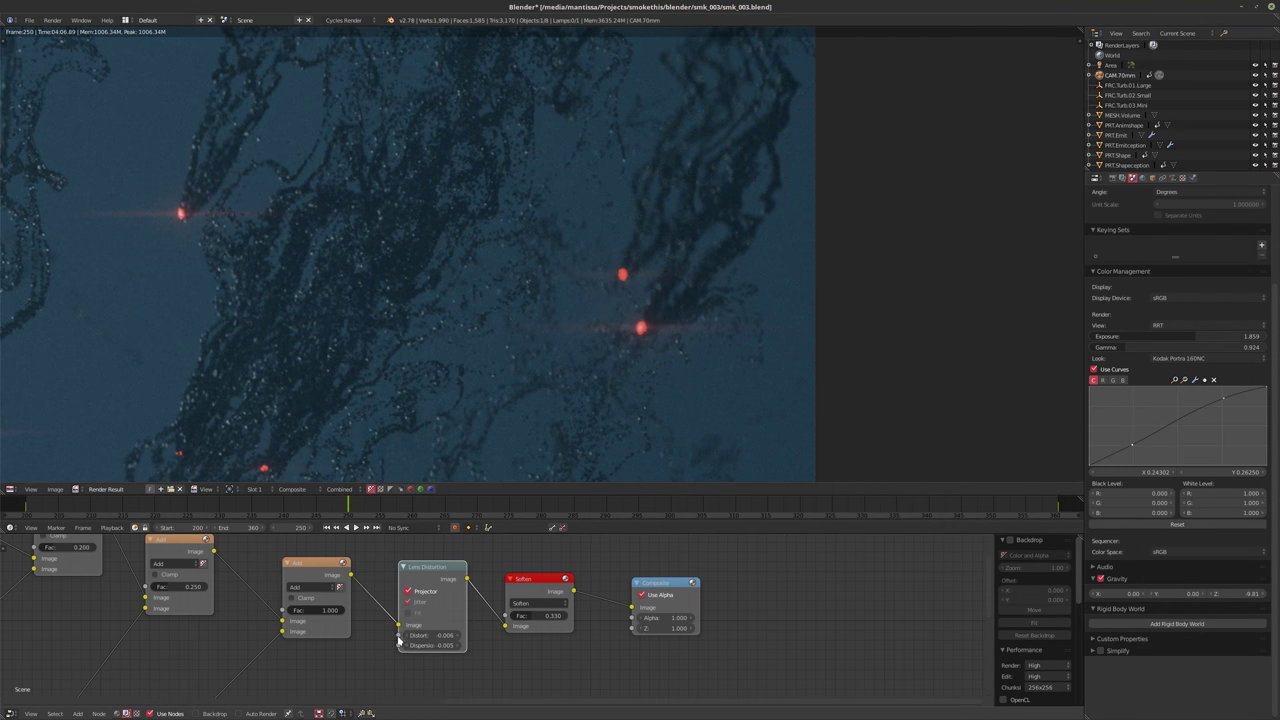
left_click(409, 602)
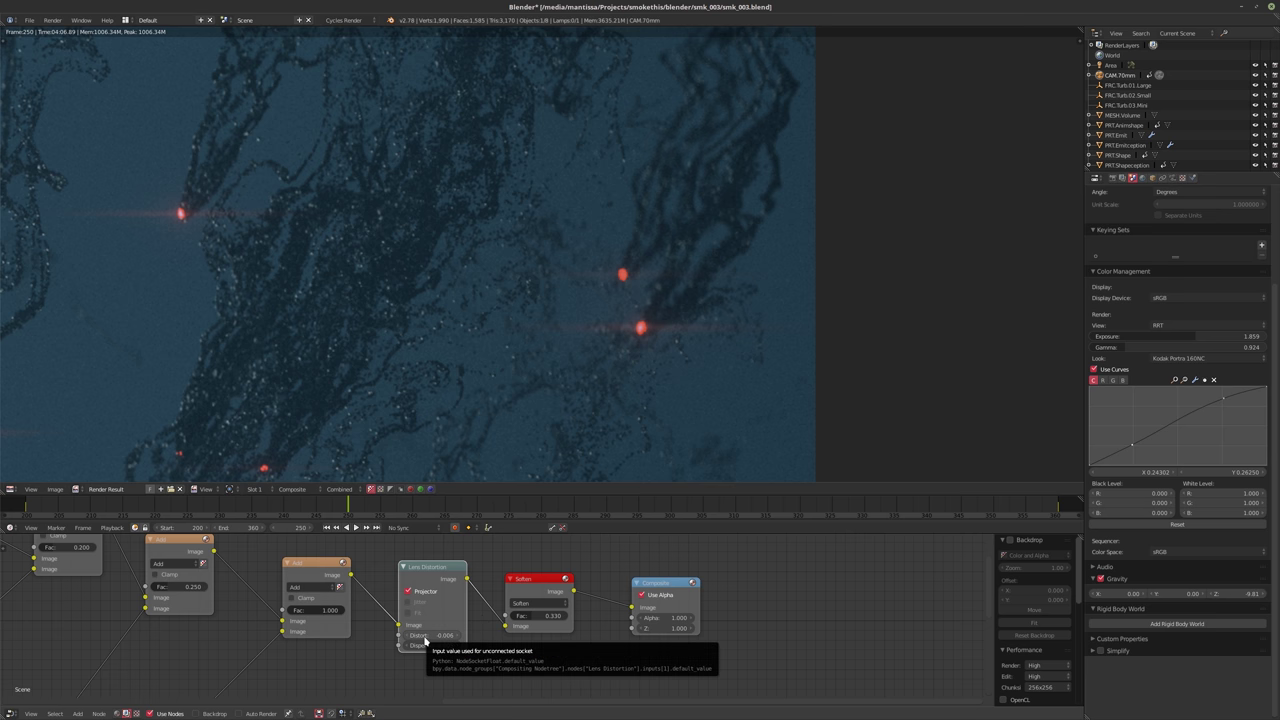
middle_click_drag(463, 343, 780, 349)
scroll(706, 357, "up", 2)
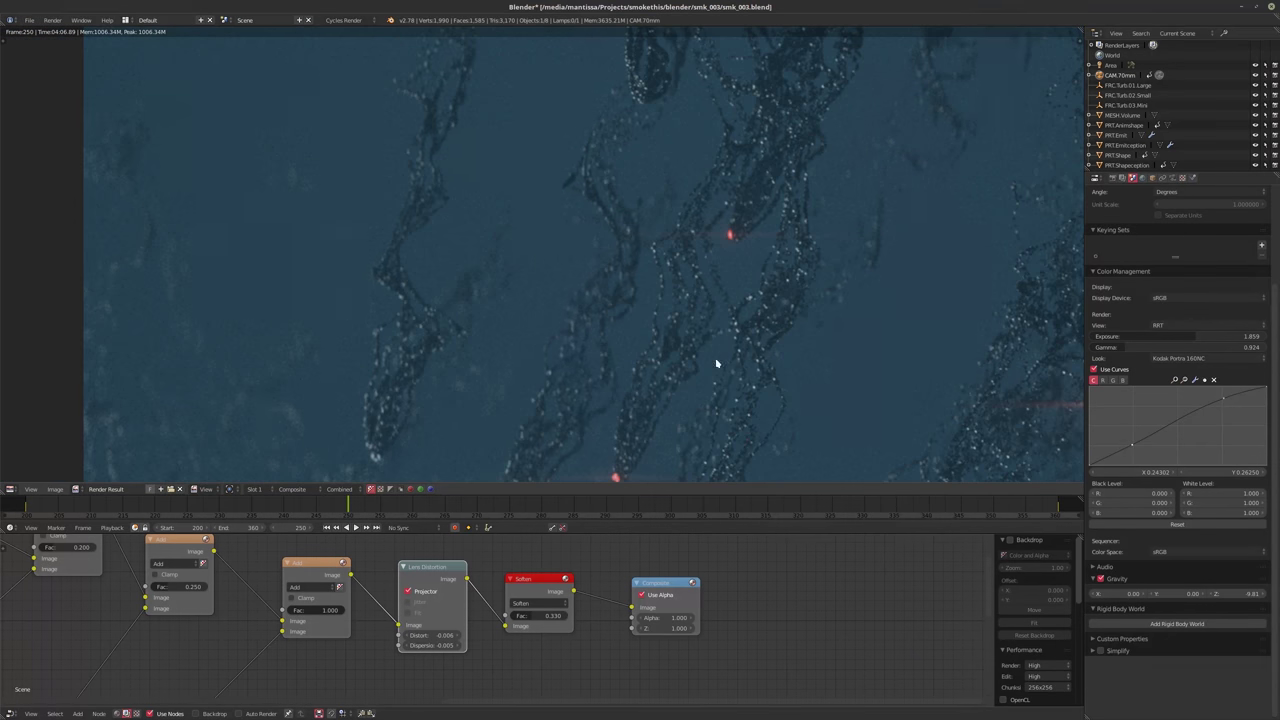
Set the Lens Distortion node's Distort value to -0.010 and inspect the result across the render
left_click(436, 635)
type("0.006")
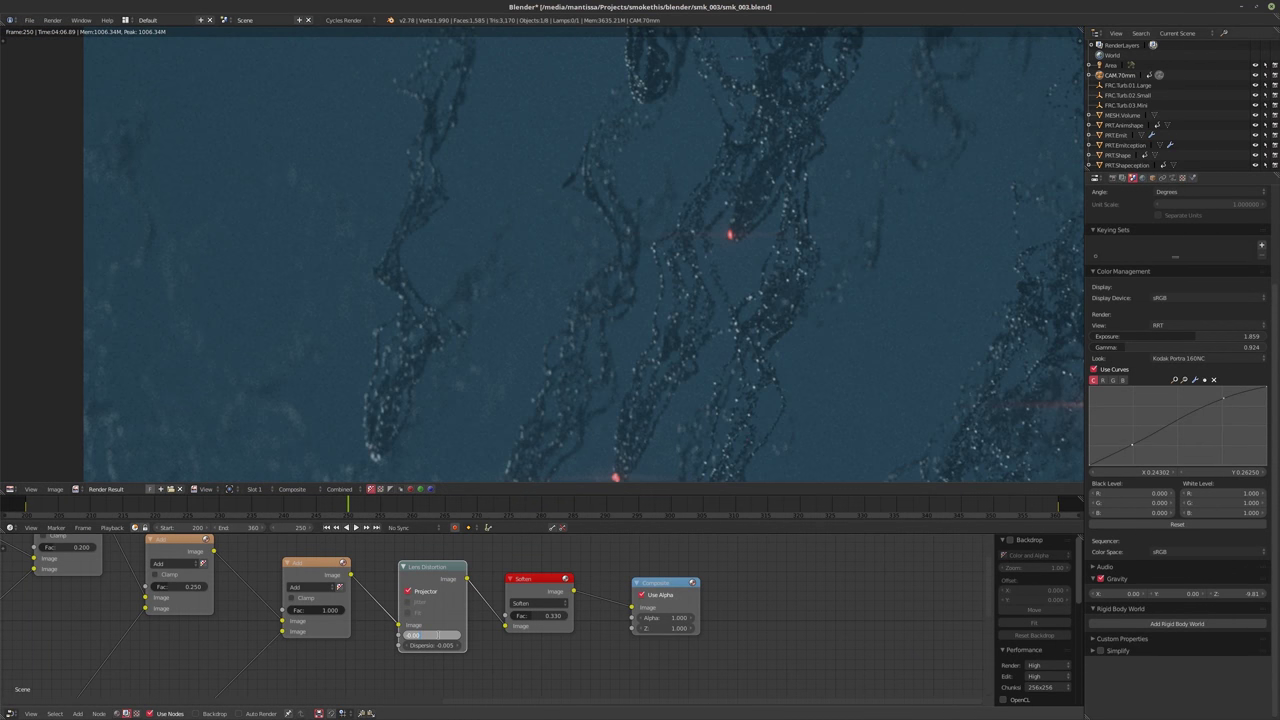
key("Return")
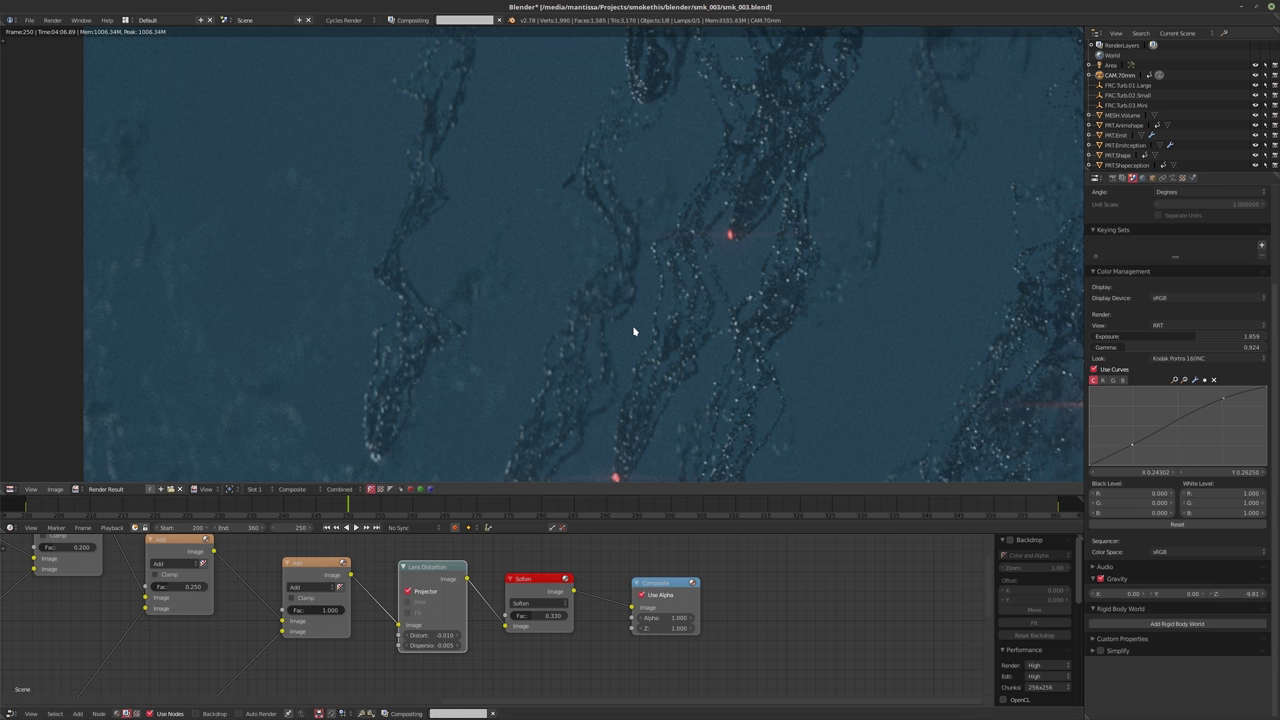
scroll(580, 340, "down", 5)
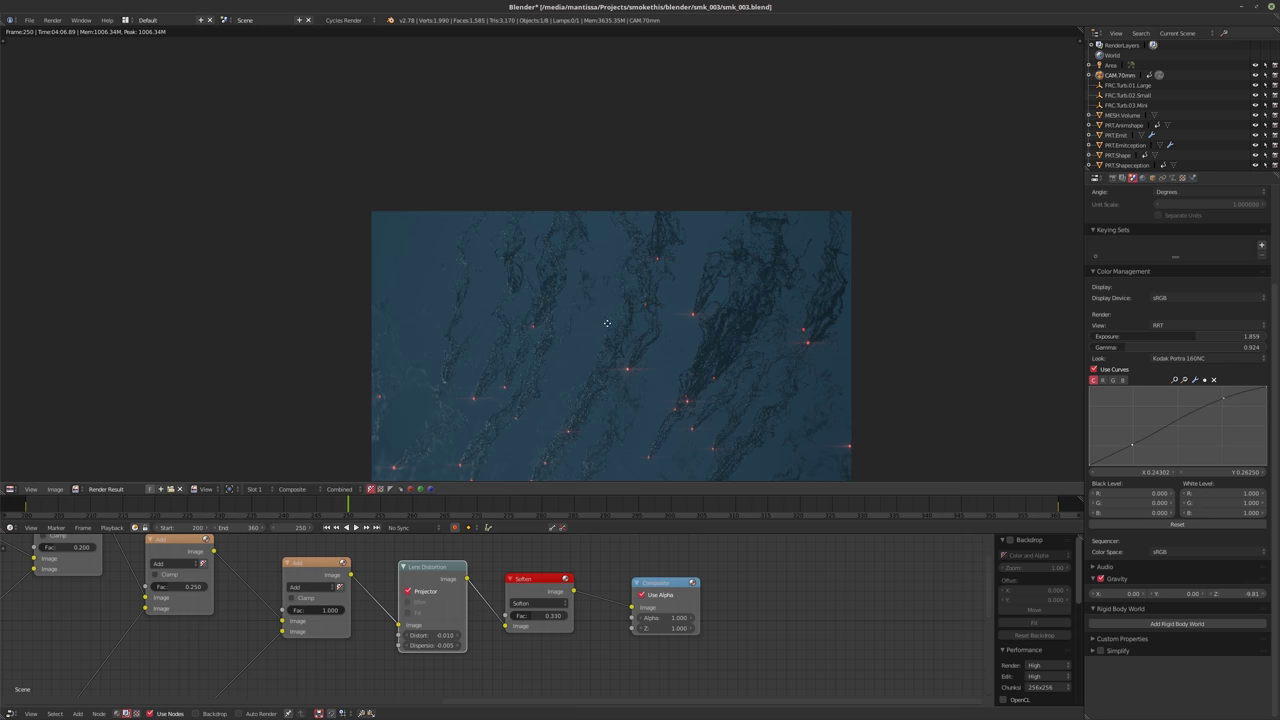
middle_click_drag(607, 323, 590, 313)
scroll(543, 203, "up", 4)
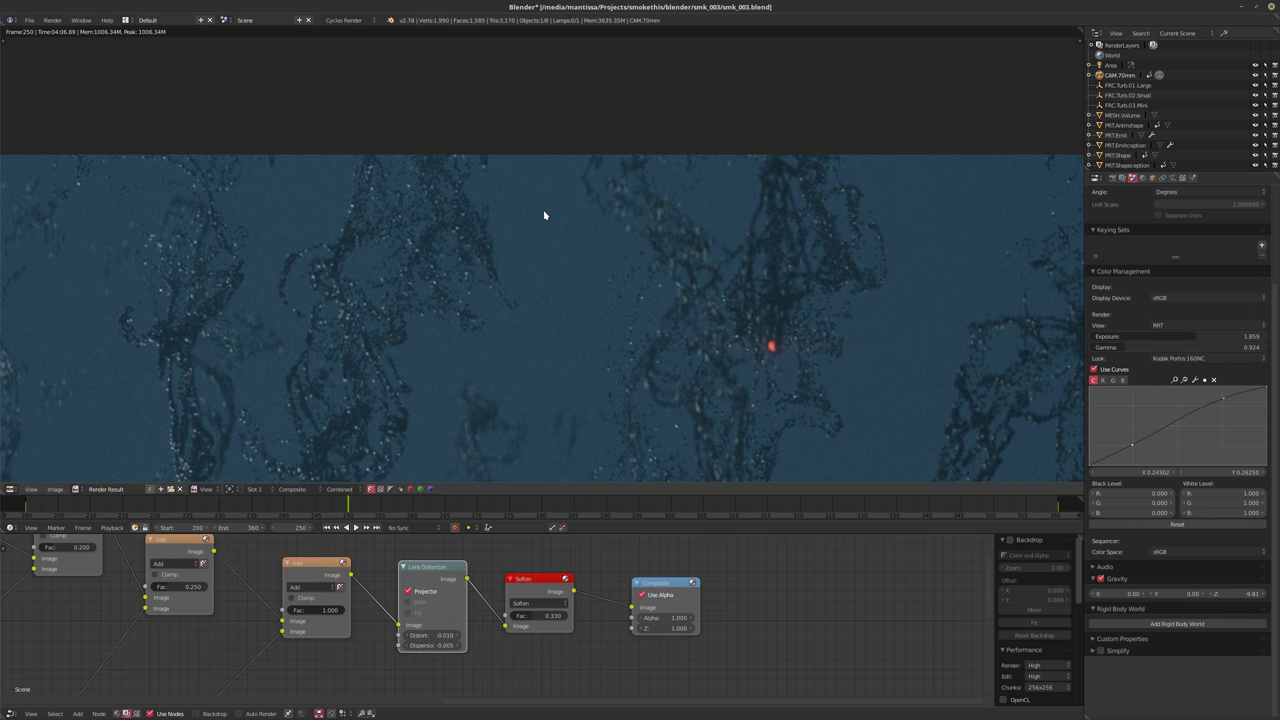
scroll(490, 400, "down", 3)
Turn off Projector mode on the Lens Distortion node and set its Distort value to -0.005
left_click(426, 591)
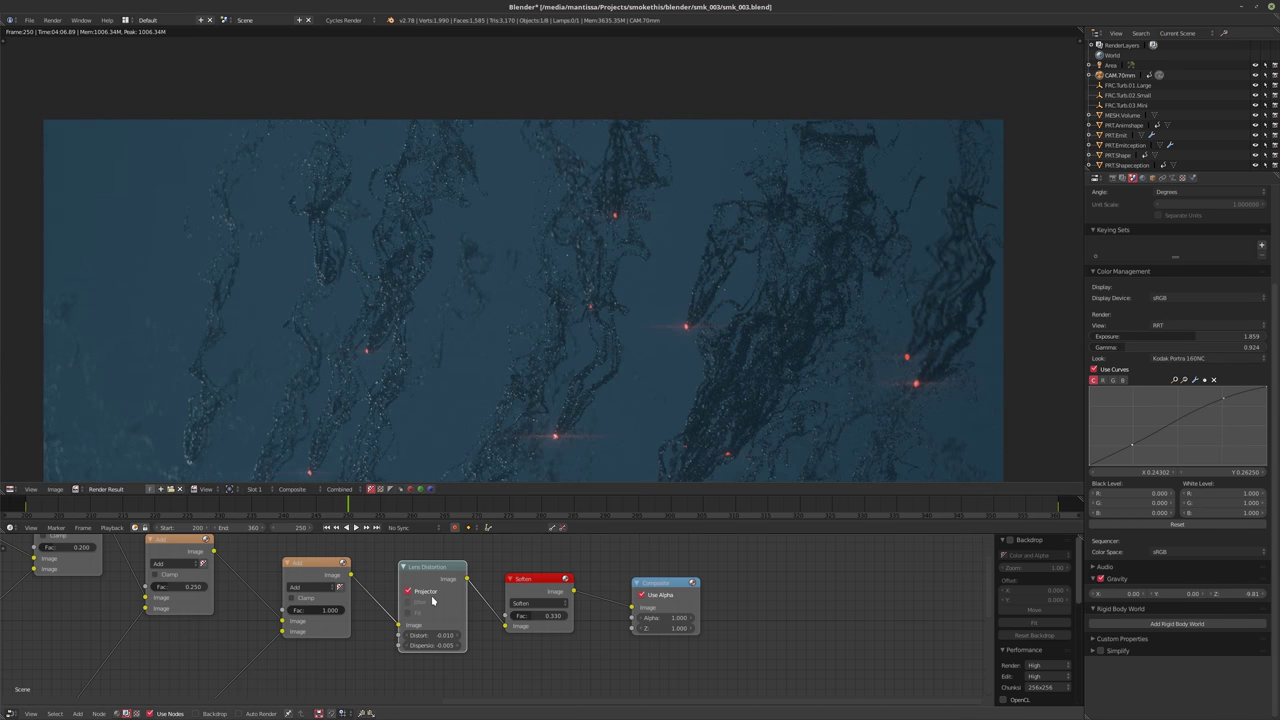
middle_click_drag(507, 622, 522, 611)
middle_click_drag(574, 394, 581, 330)
scroll(578, 315, "down", 1)
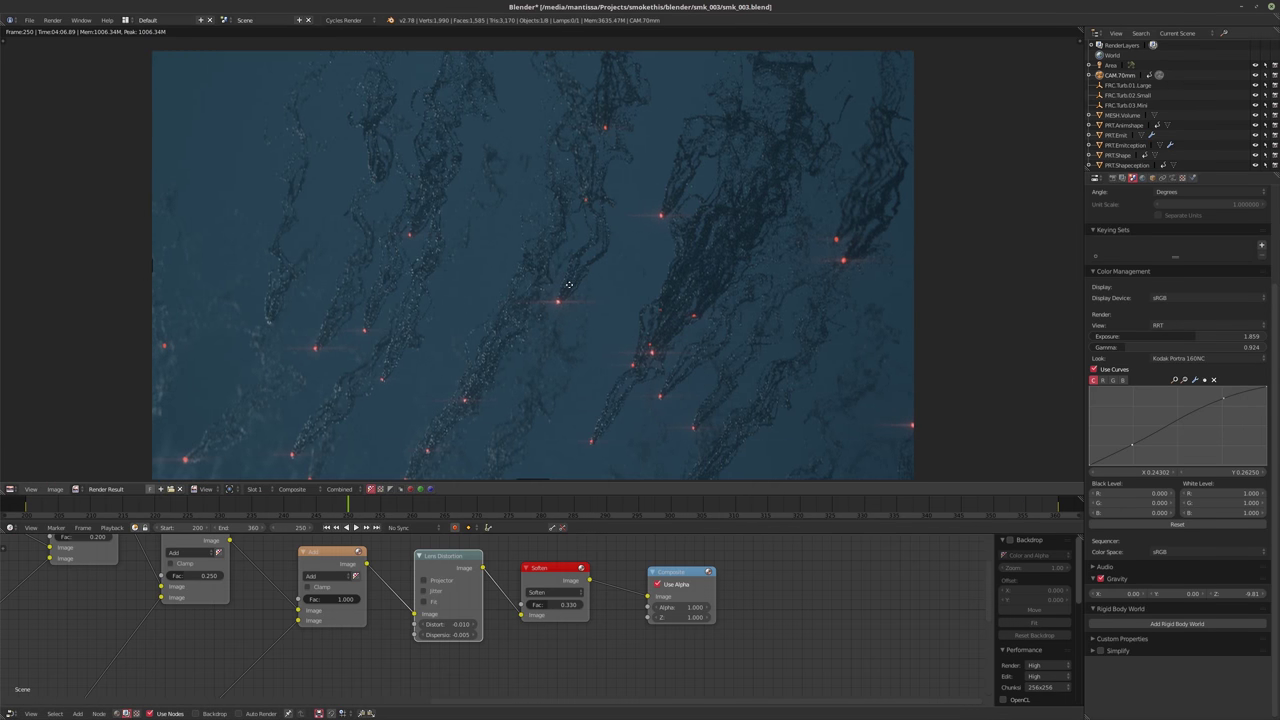
left_click(445, 624)
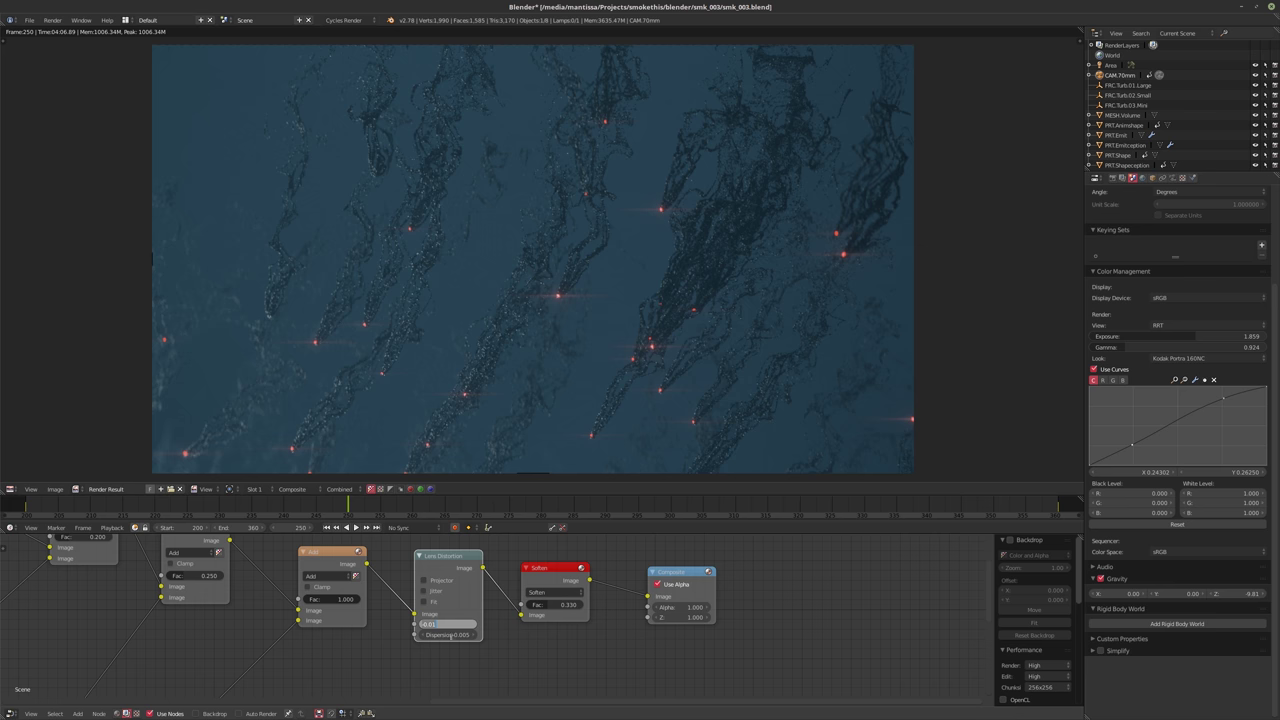
type("-0.2")
key("Return")
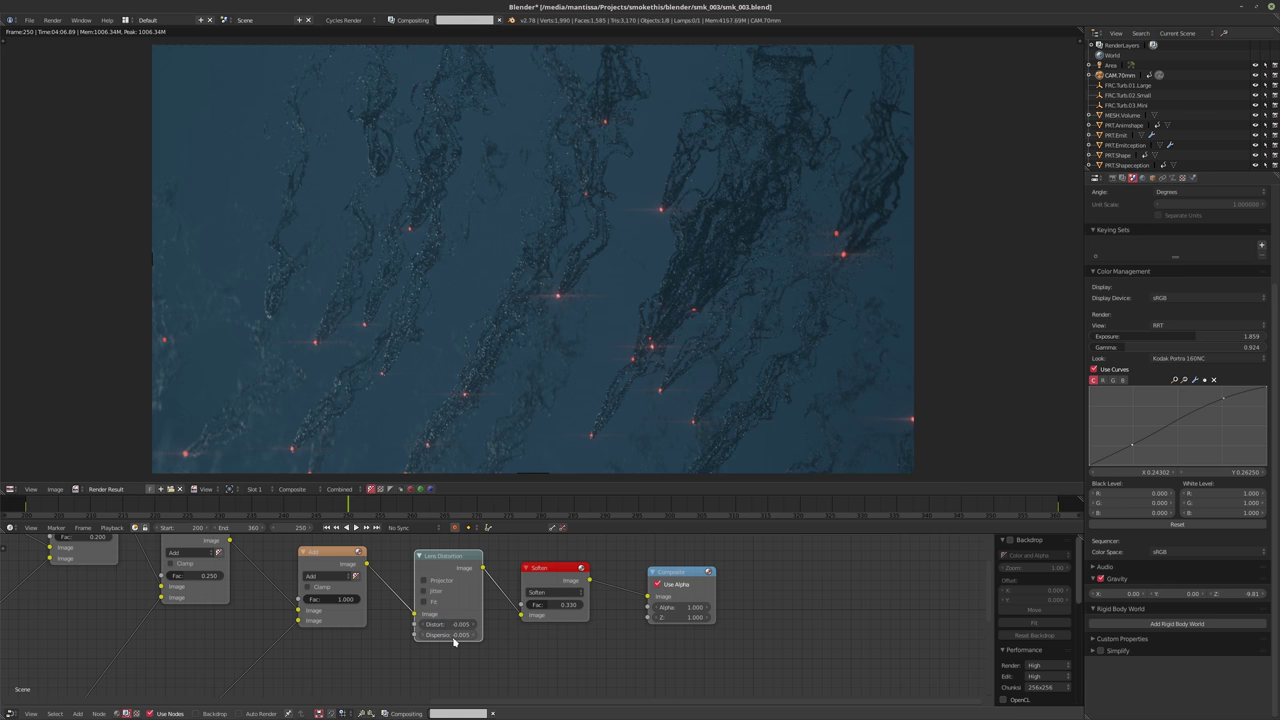
Set the Lens Distortion node's Dispersion value to 0.005
left_click(452, 635)
key("Return")
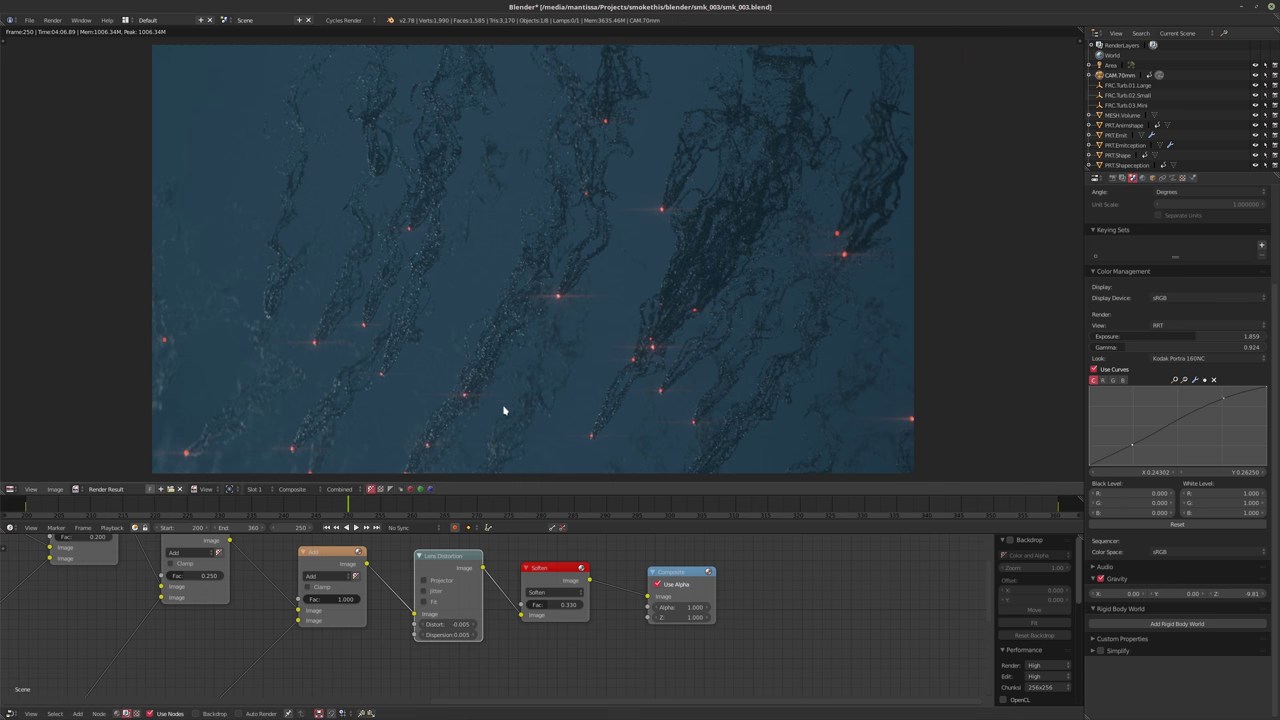
Examine the particle detail and lens dispersion across the frame 250 render, up close and over the full frame
scroll(351, 406, "up", 1)
middle_click_drag(351, 406, 400, 340)
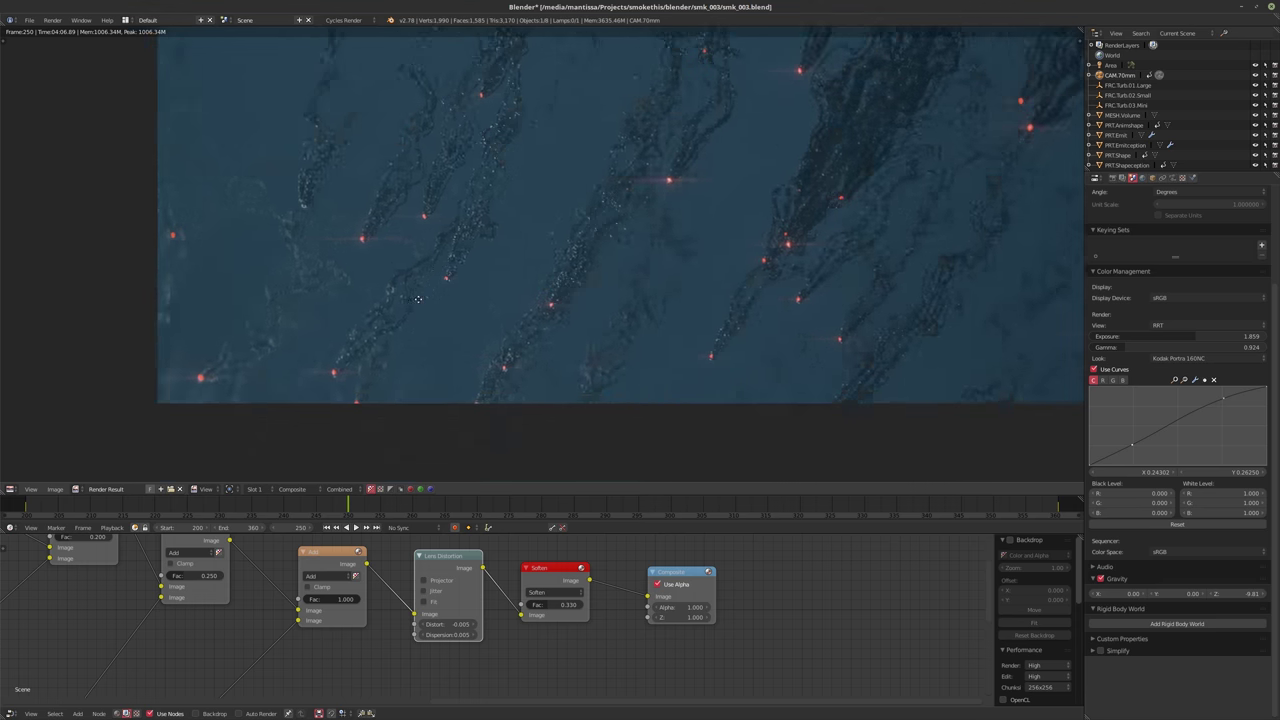
scroll(480, 362, "up", 1)
scroll(566, 371, "down", 1)
scroll(586, 349, "up", 2)
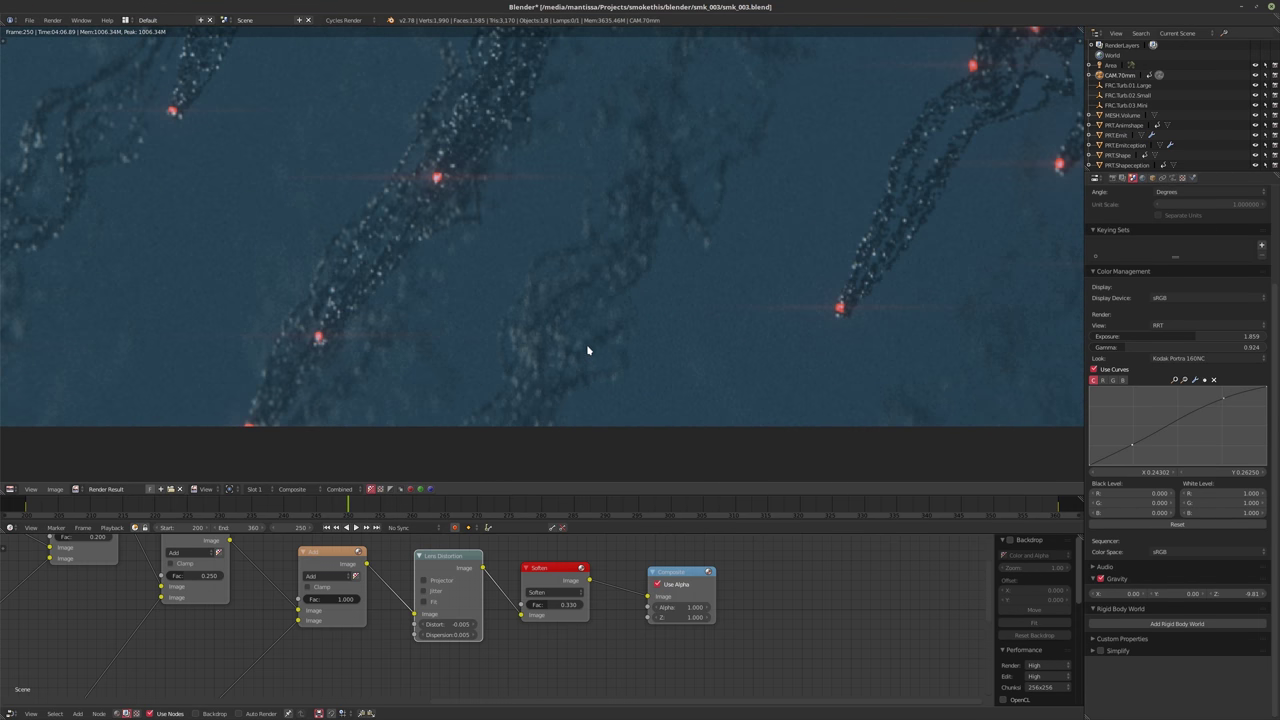
scroll(766, 321, "down", 2)
middle_click_drag(766, 321, 560, 320)
scroll(571, 317, "up", 4)
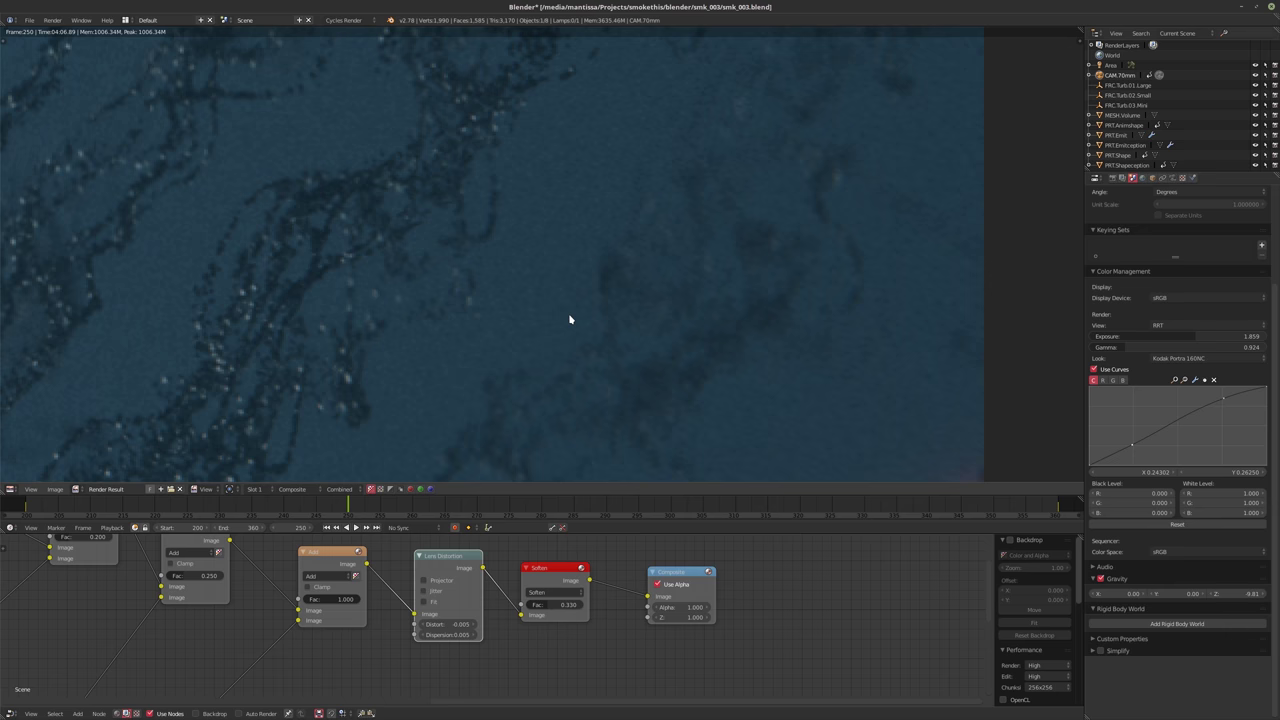
scroll(674, 378, "down", 3)
scroll(660, 375, "down", 3)
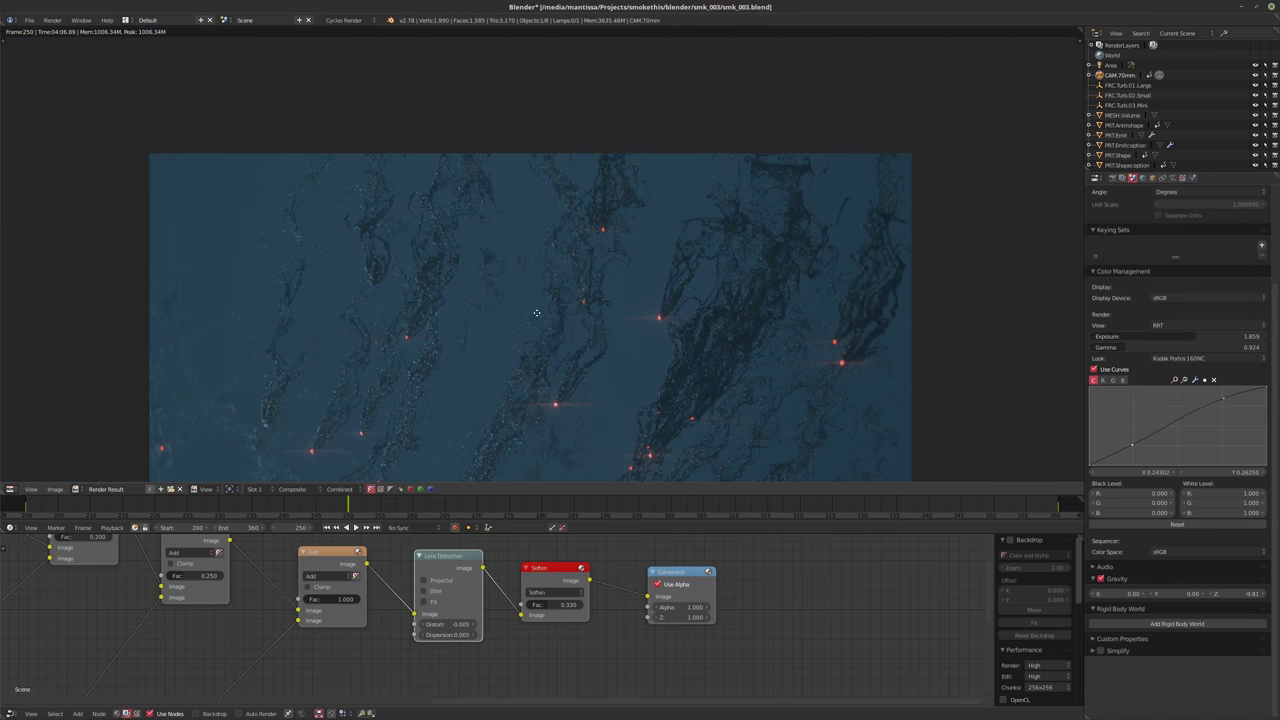
middle_click_drag(531, 309, 547, 232)
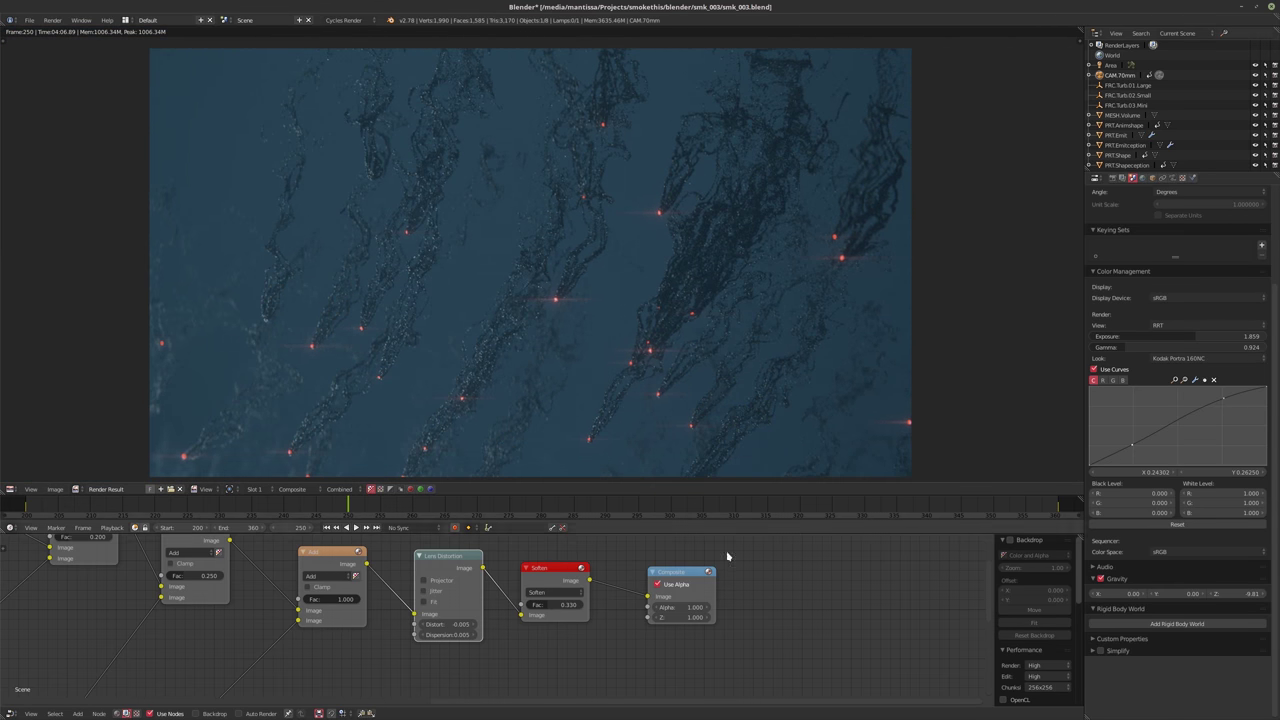
middle_click_drag(630, 601, 710, 598)
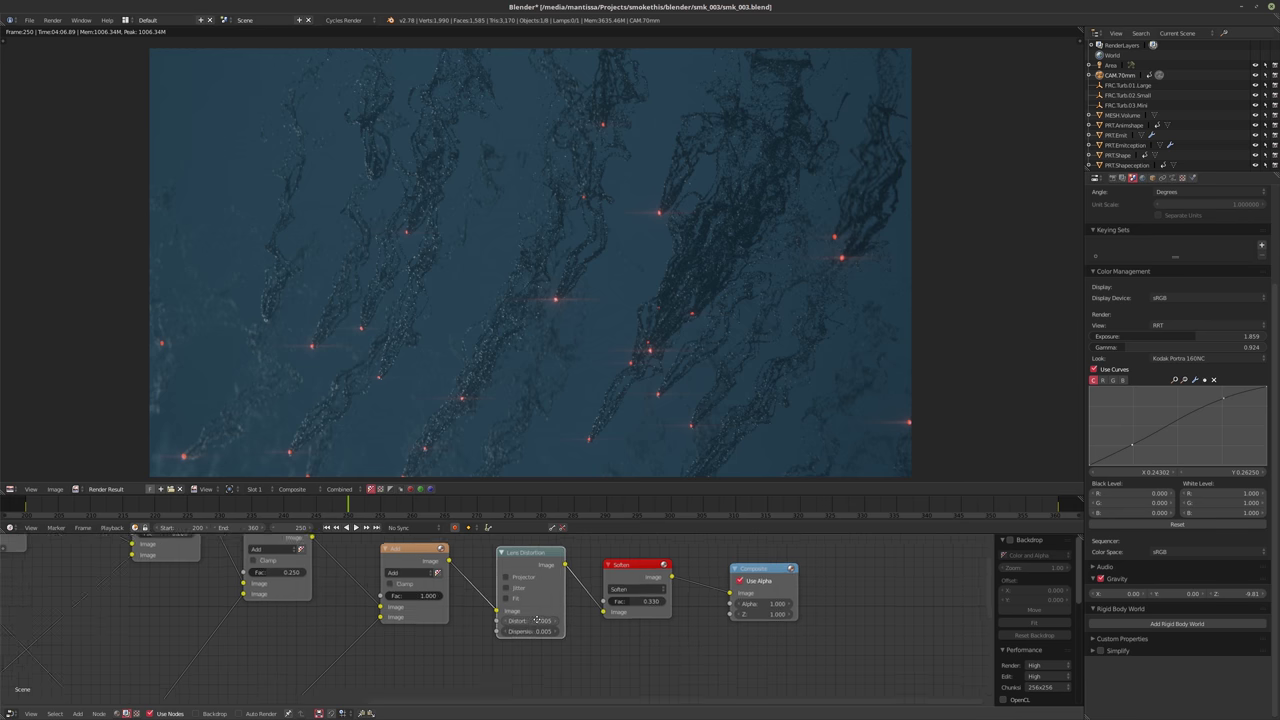
scroll(610, 600, "down", 1)
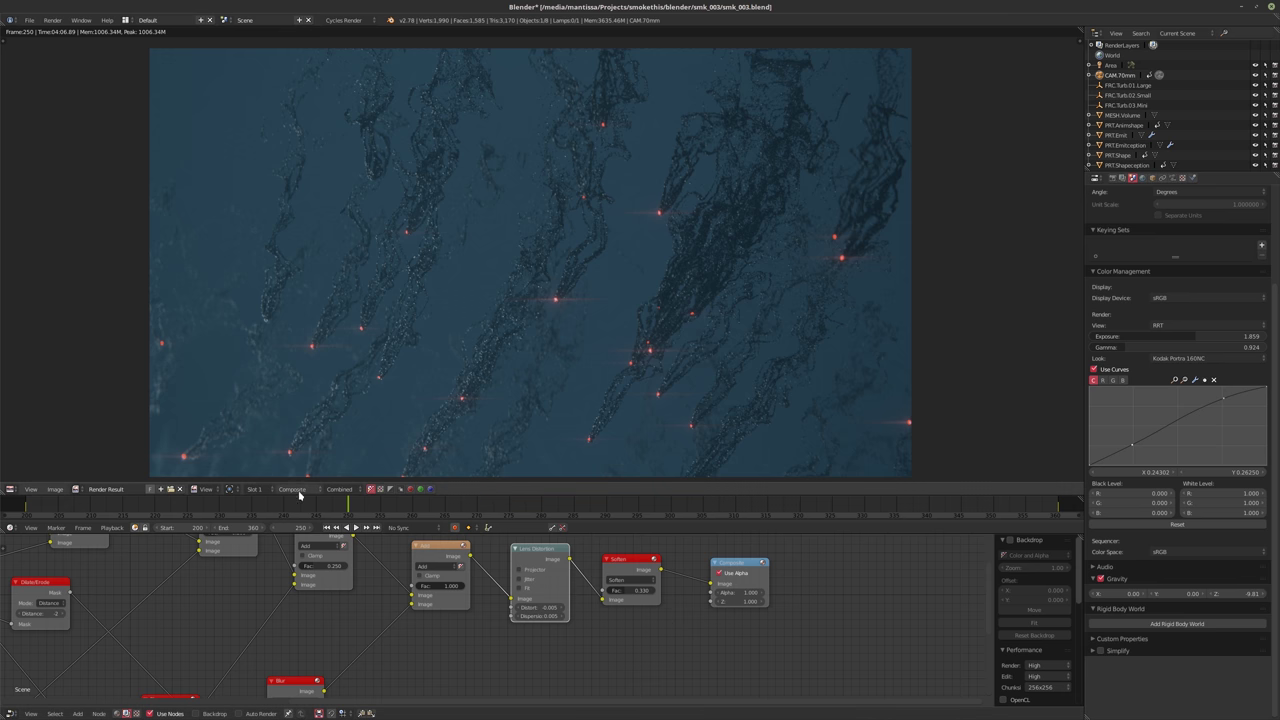
Save the render result as a JPEG named smk_003_F250_1080p.jpg in the render/smk_003 folder
left_click(54, 489)
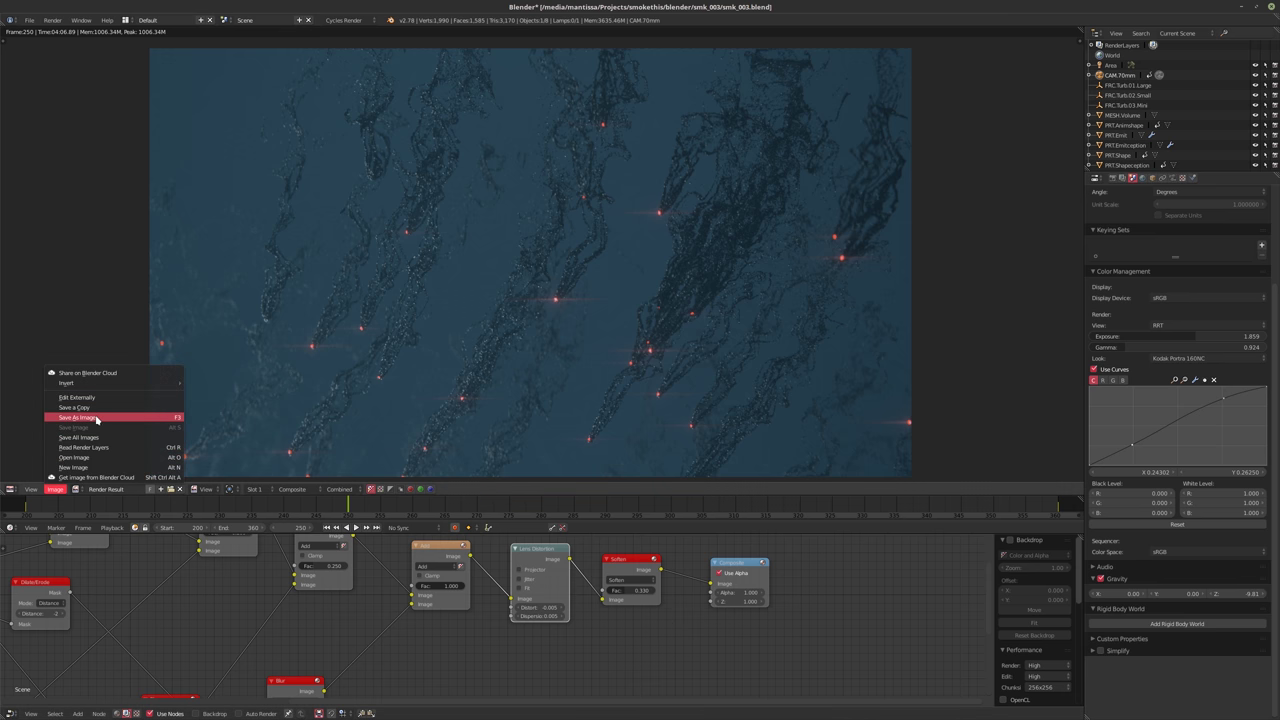
left_click(96, 419)
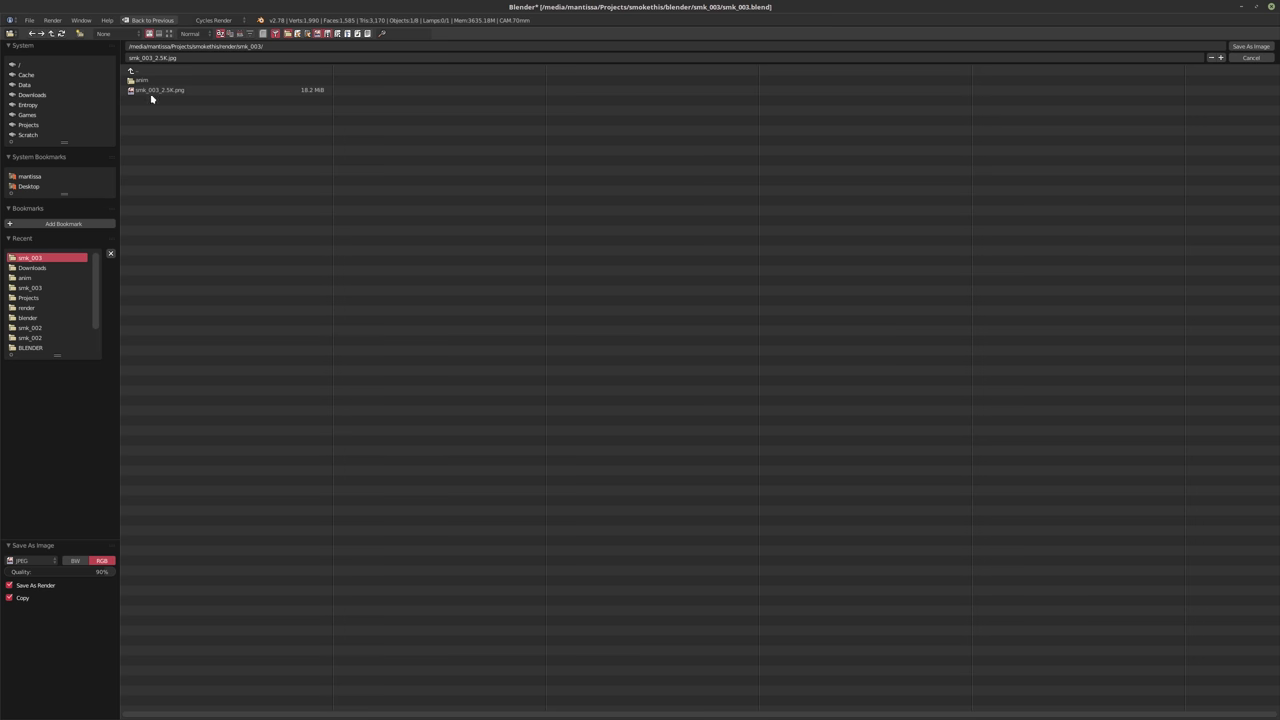
left_click(152, 91)
left_click(163, 58)
left_click(163, 58)
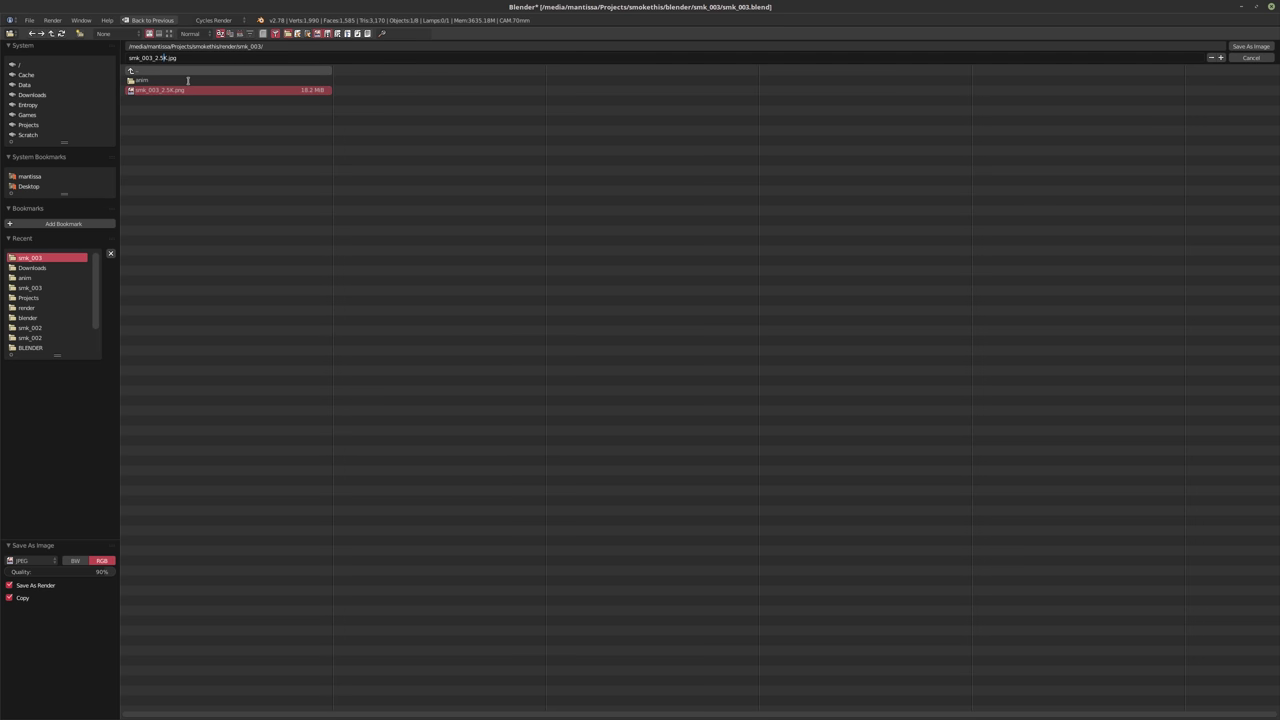
key("BackSpace")
key("BackSpace")
key("Delete")
key("BackSpace")
type("1080")
key("Left")
key("Left")
key("Left")
key("Left")
type("F250_")
key("Return")
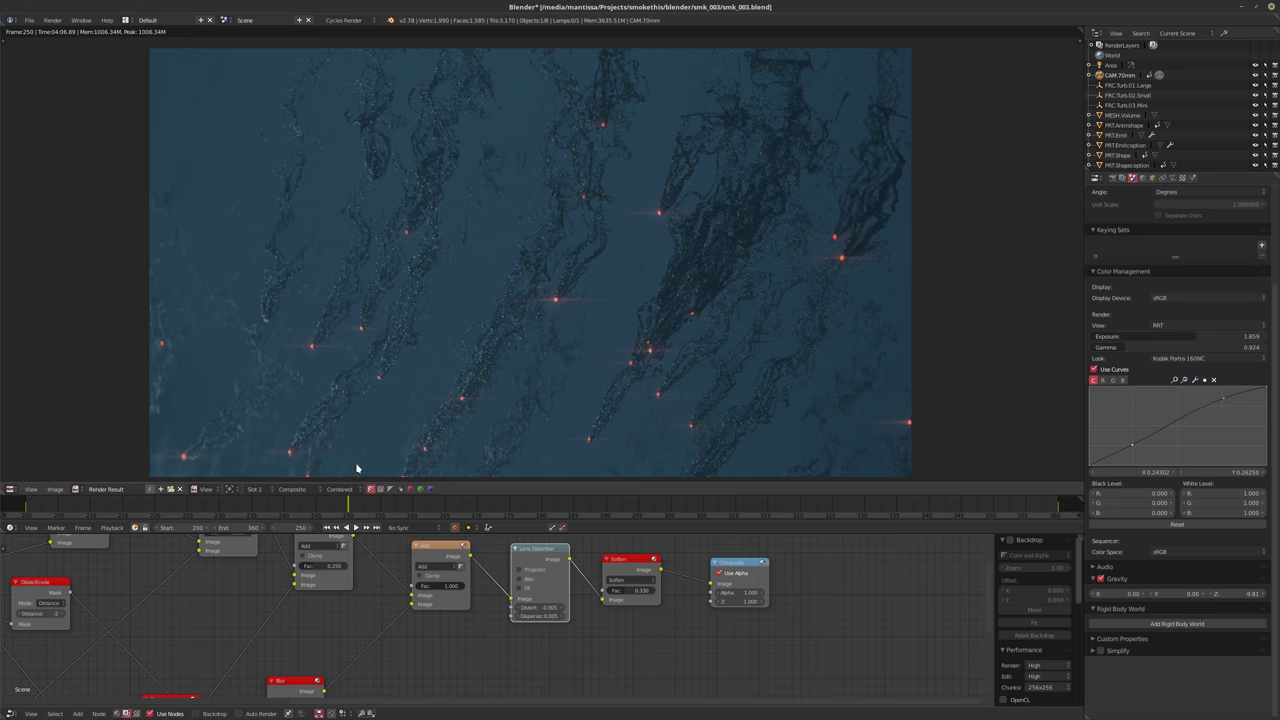
Save the render also as a 16-bit PNG named smk_003_F250_1080p.png, and save the project over smk_003.blend
left_click(54, 489)
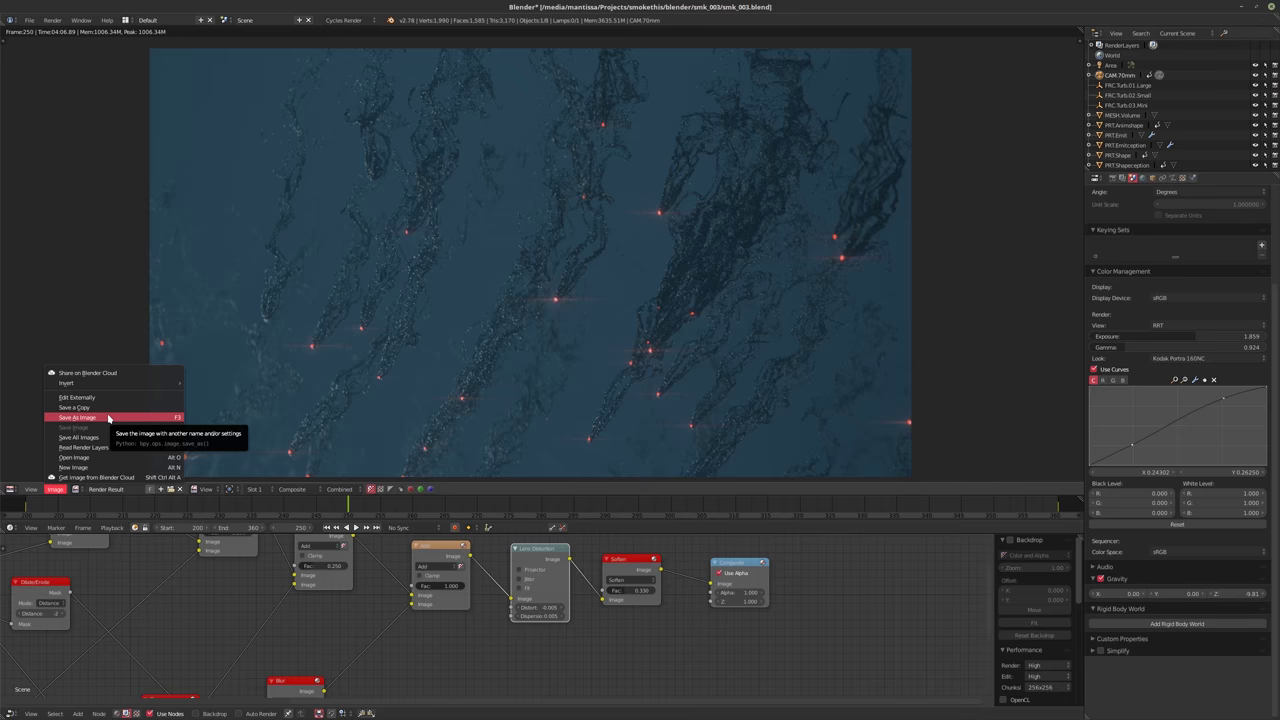
left_click(109, 419)
left_click(30, 560)
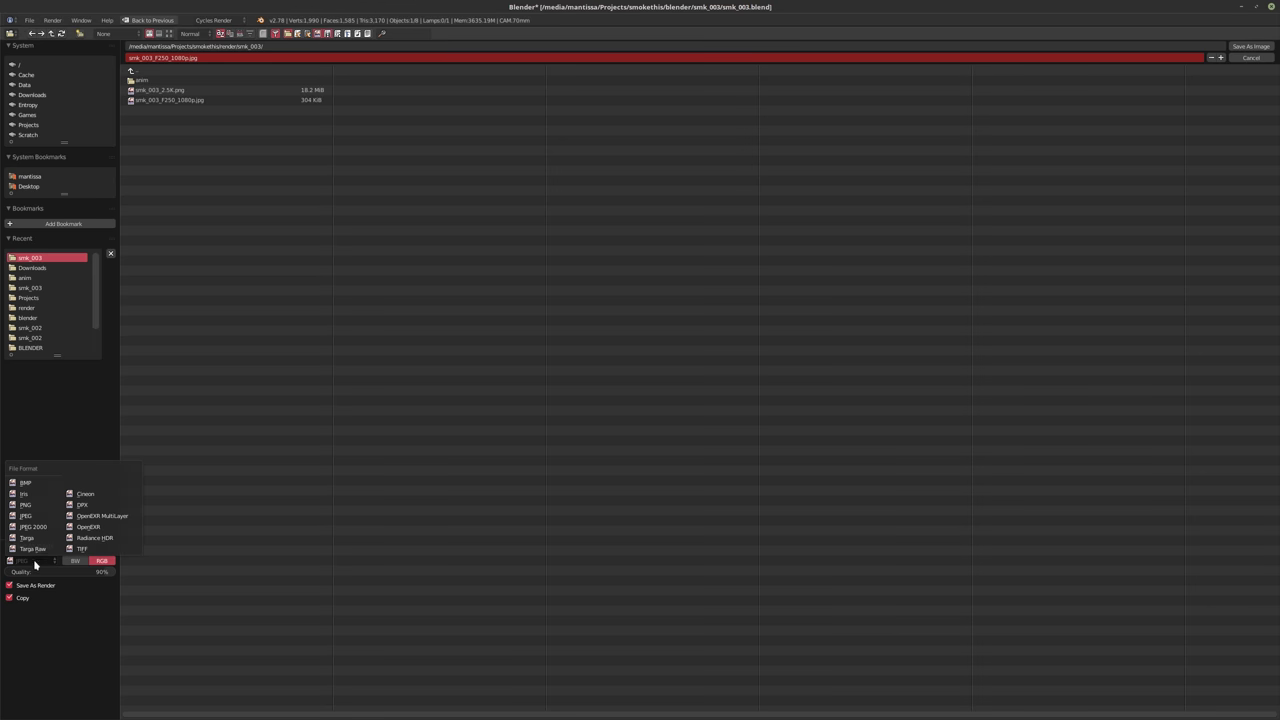
left_click(30, 506)
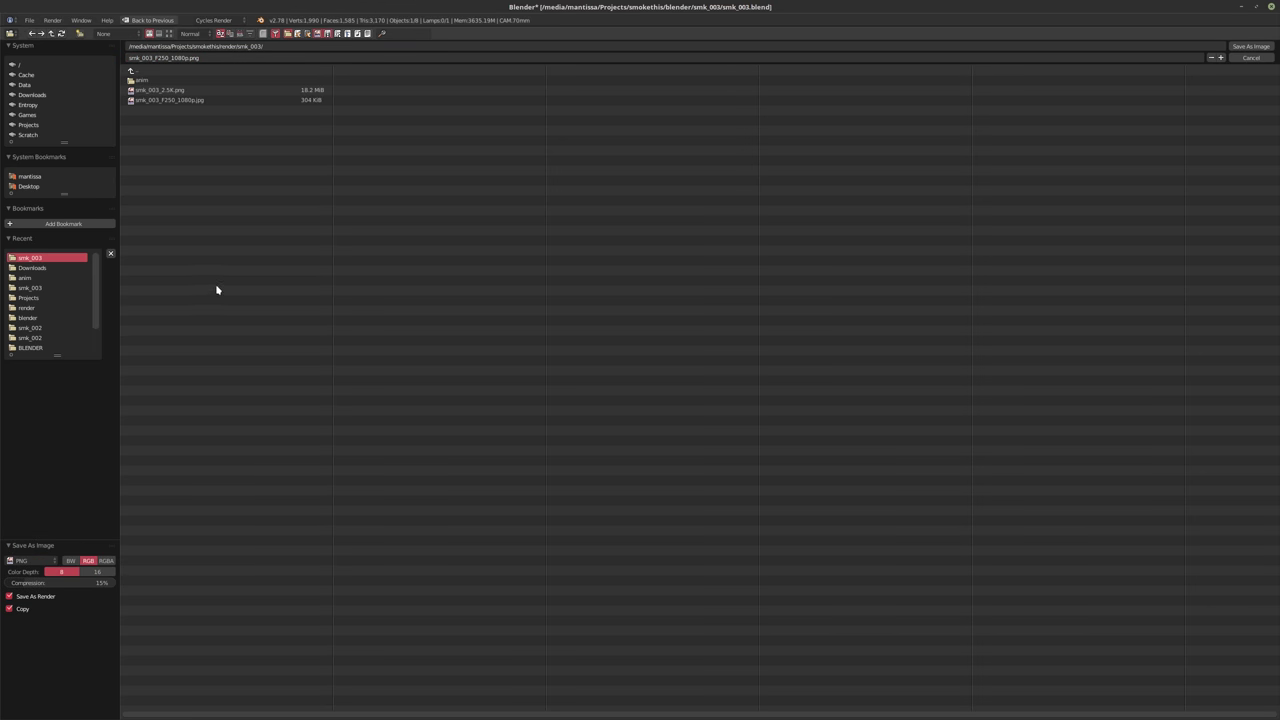
left_click(98, 571)
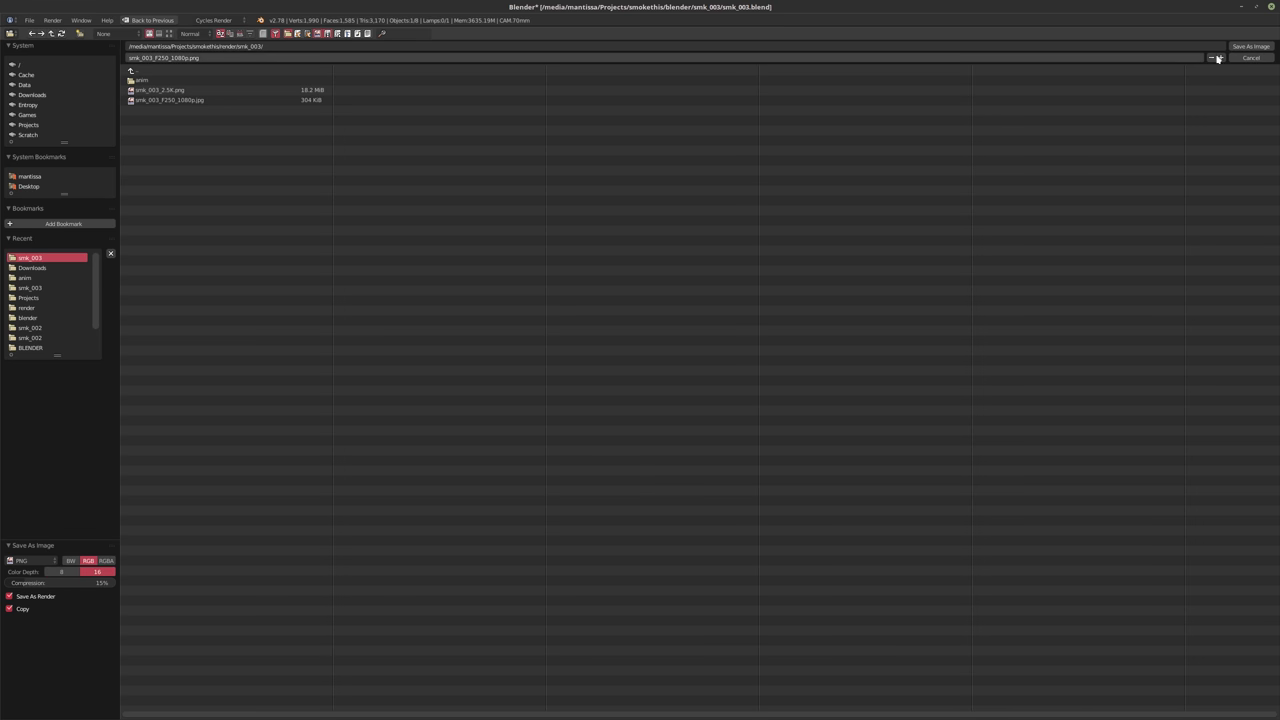
left_click(1248, 47)
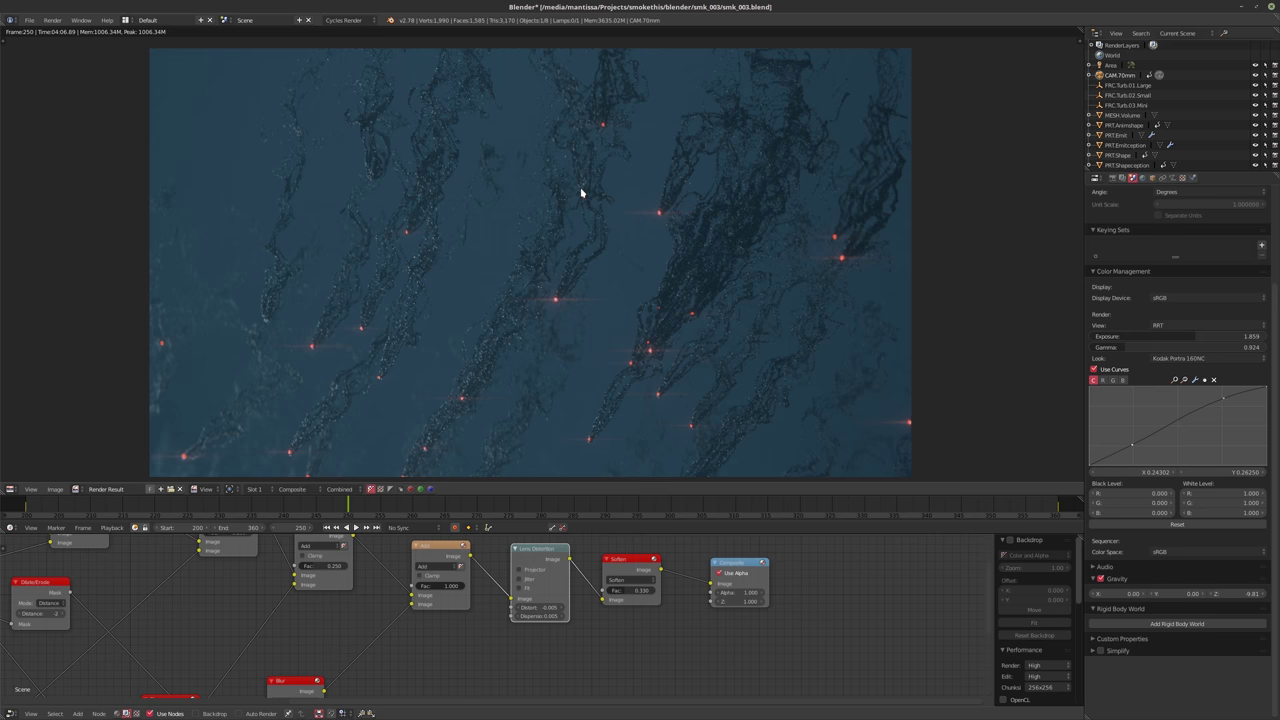
key("ctrl+s")
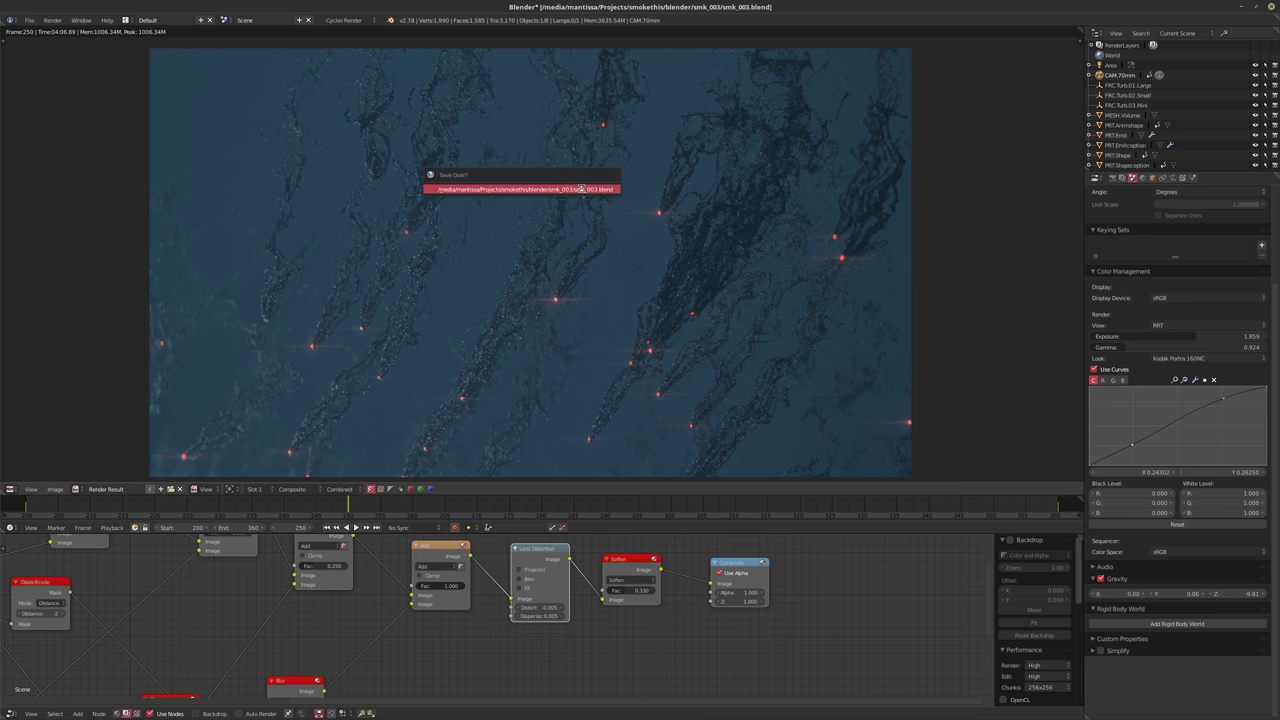
left_click(581, 188)
left_click(29, 20)
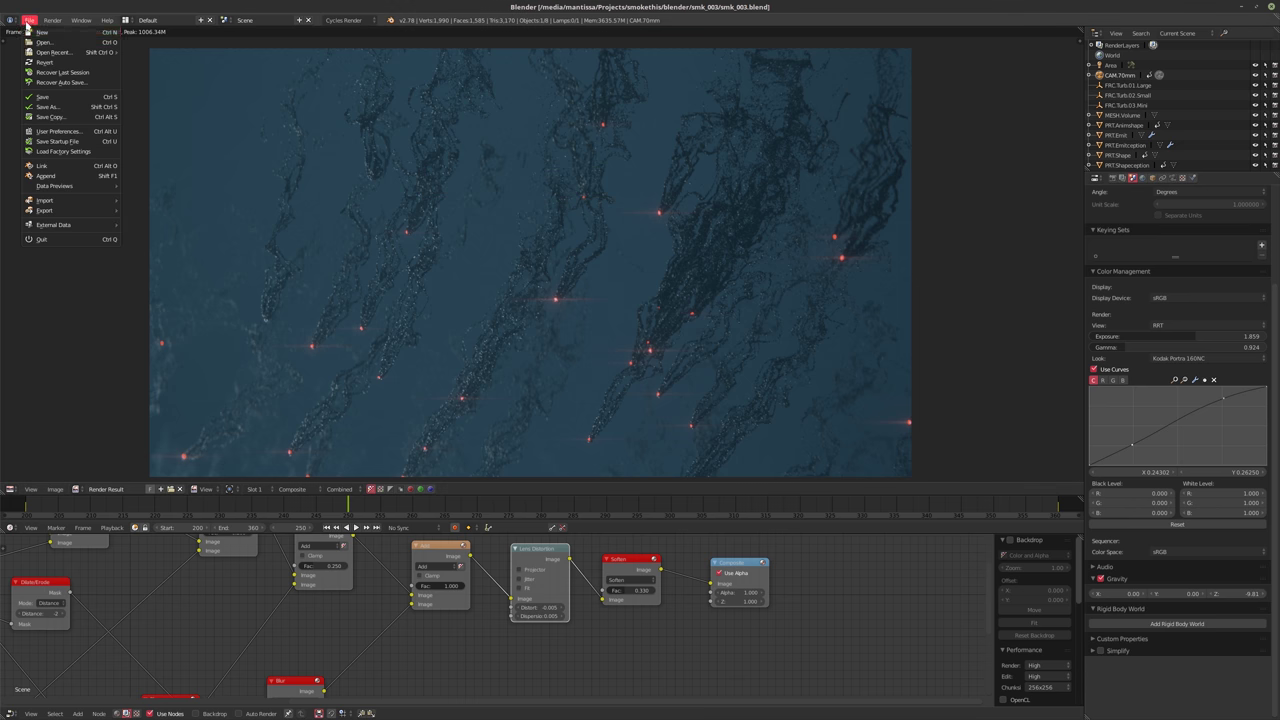
left_click(44, 106)
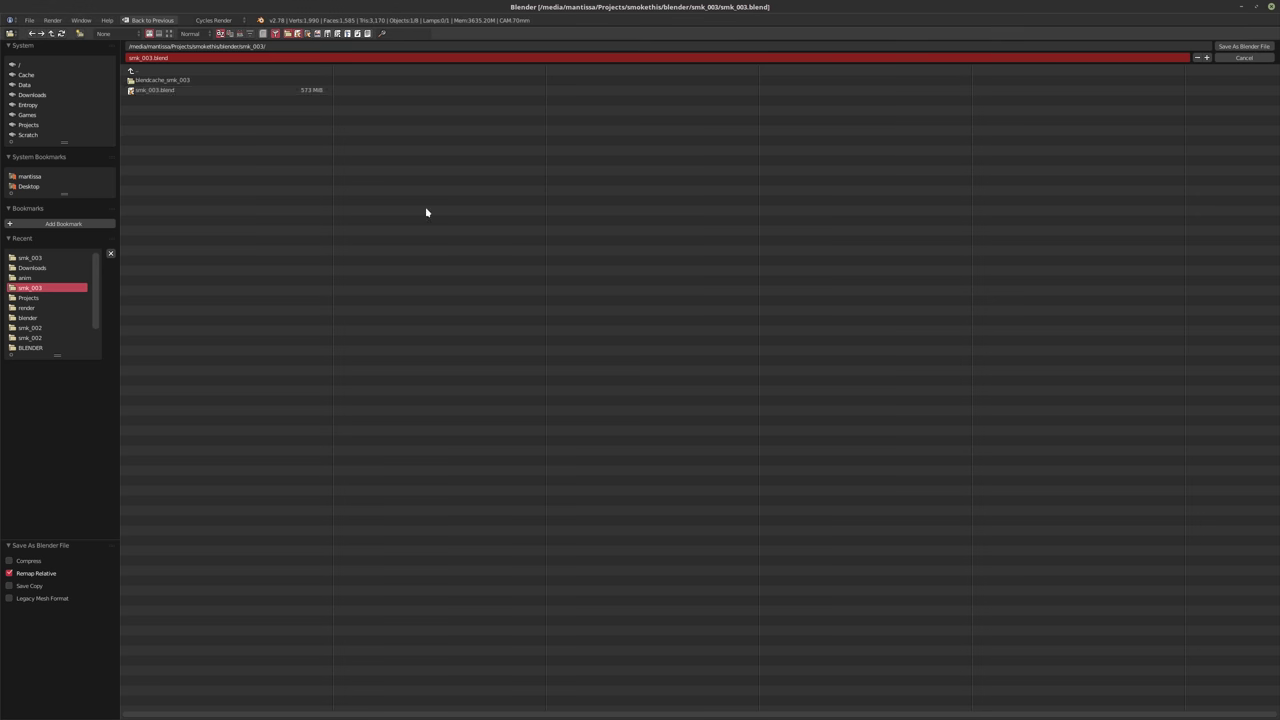
left_click(151, 59)
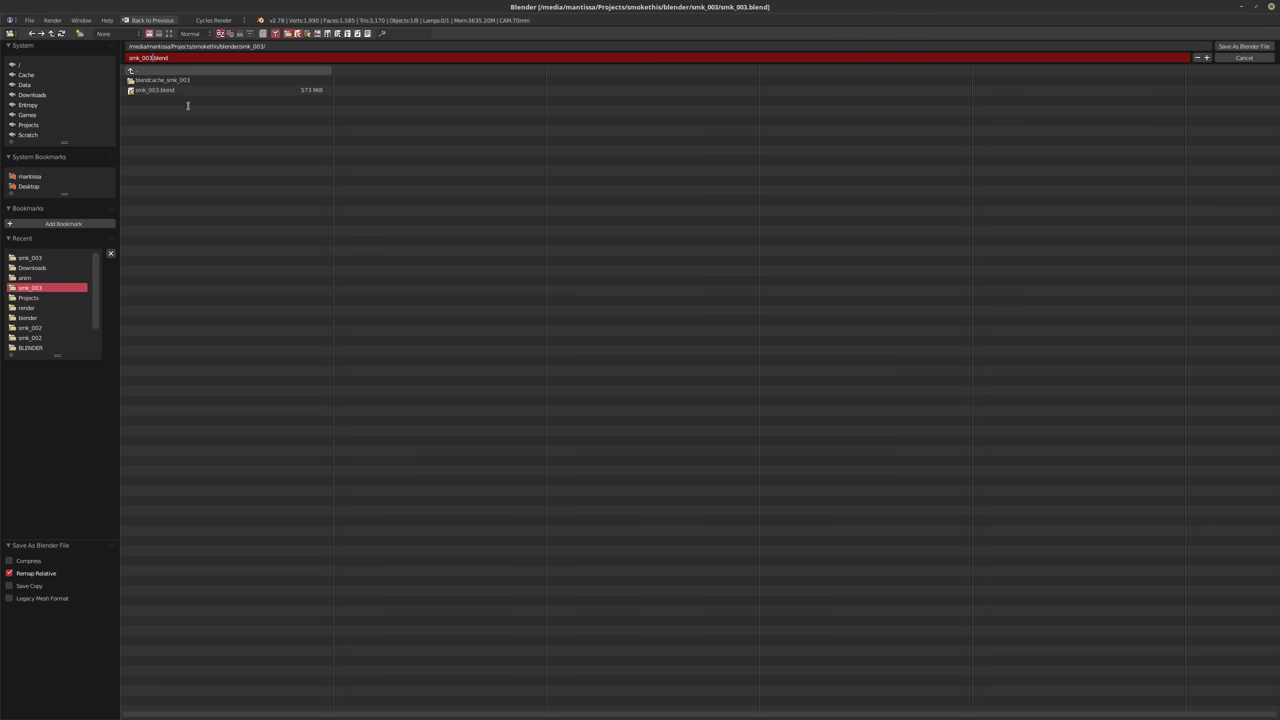
type("_ANIM")
key("Return")
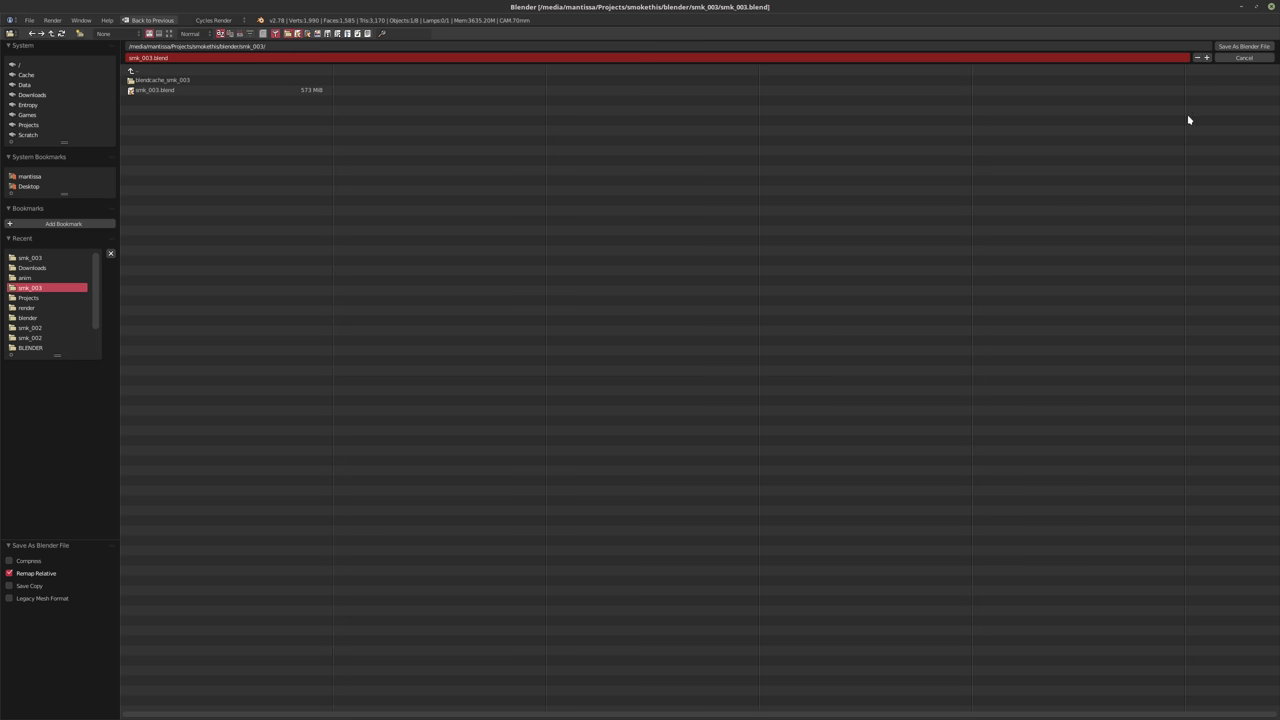
left_click(1240, 57)
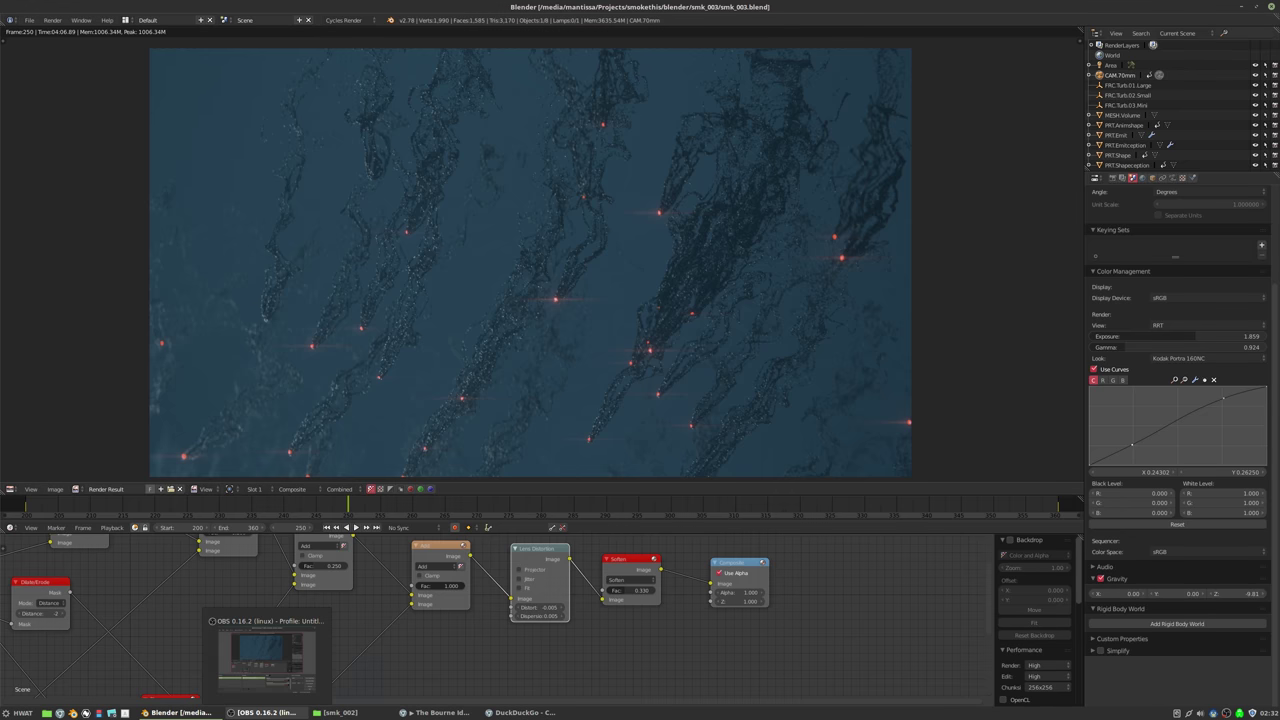
Switch to the file manager, go to the blender/smk_003 folder and duplicate smk_003.blend there
left_click(340, 714)
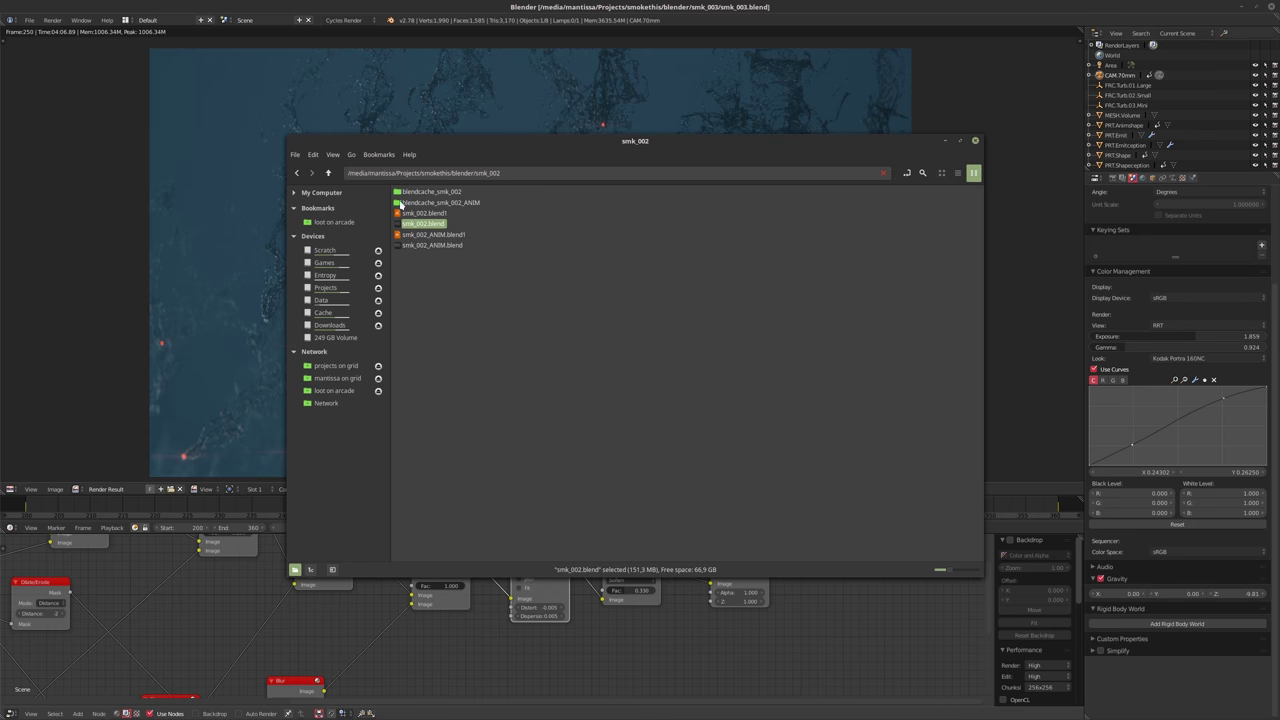
left_click(328, 172)
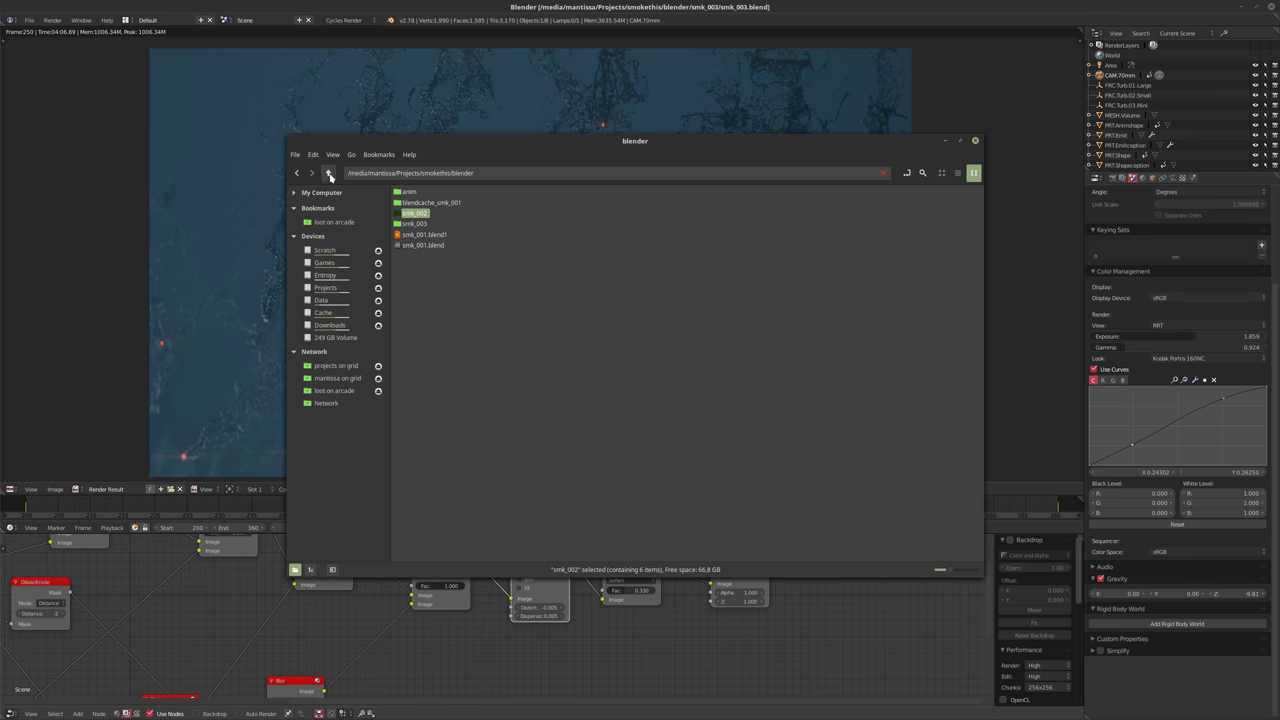
double_click(416, 224)
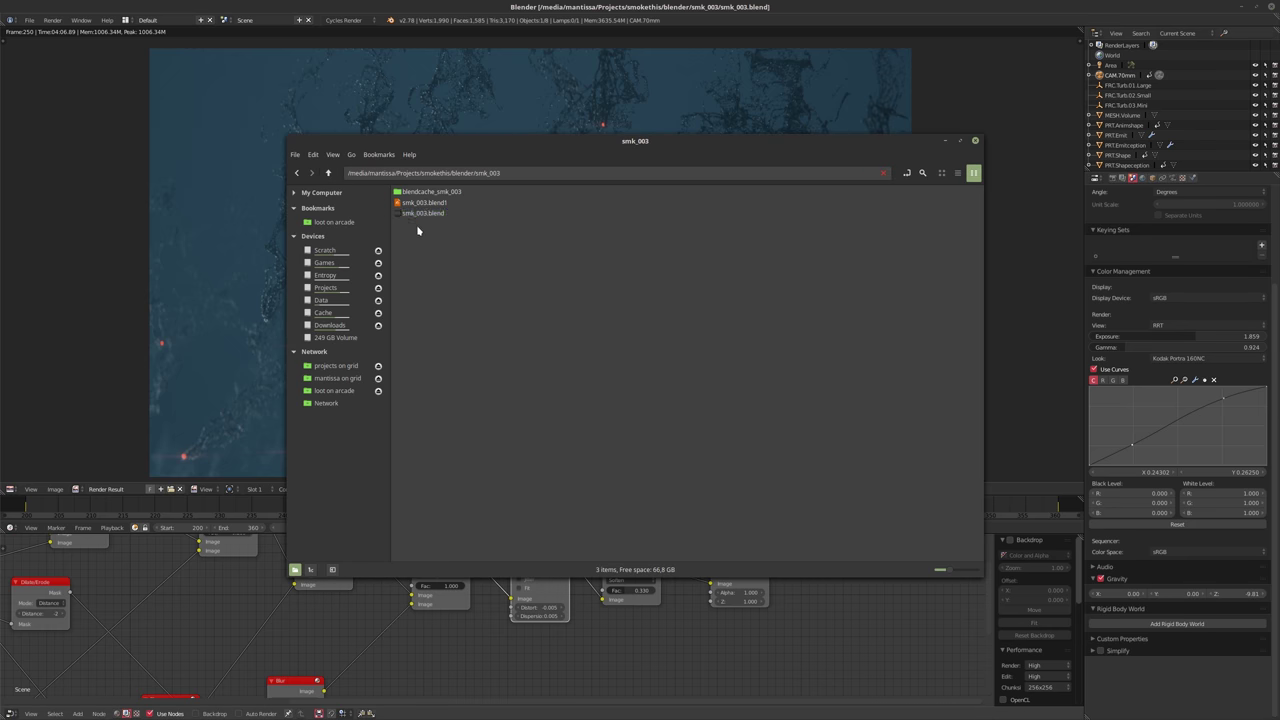
left_click(422, 214)
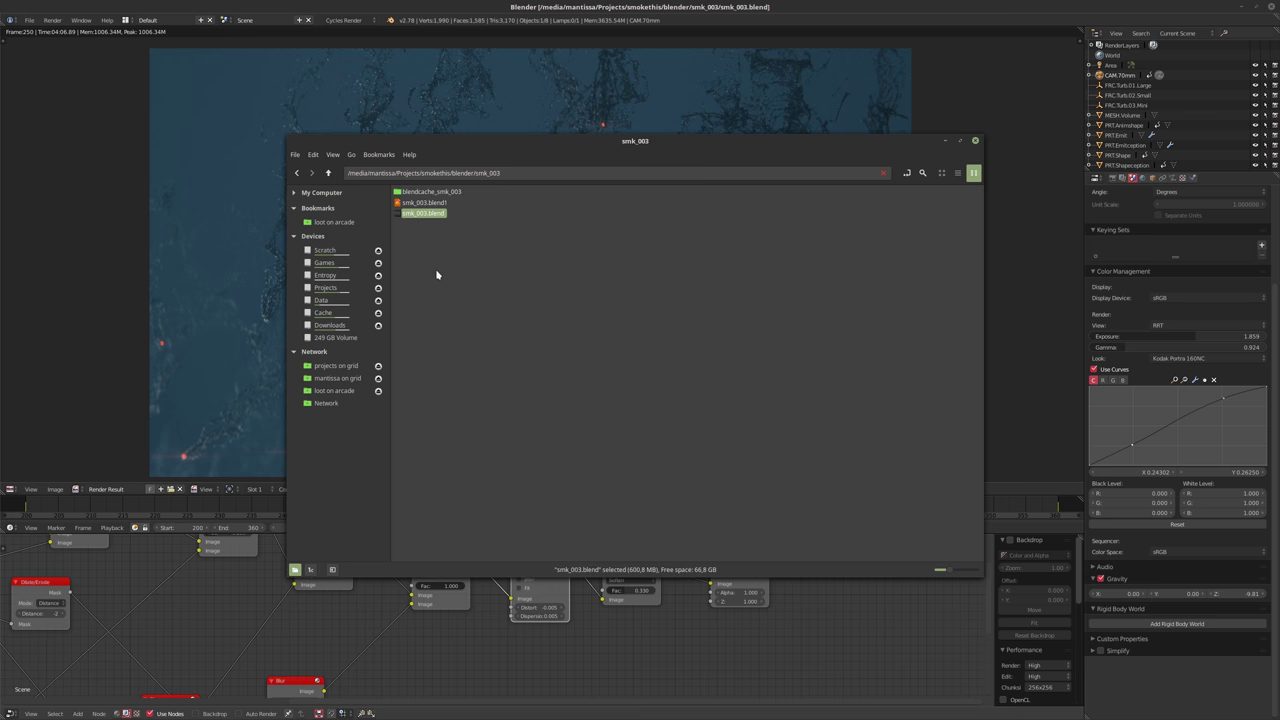
key("ctrl+c")
key("ctrl+v")
Rename the copied blend file to "smk_003 STILL F250.blend" and minimize the file manager
left_click(424, 225)
left_click(430, 224)
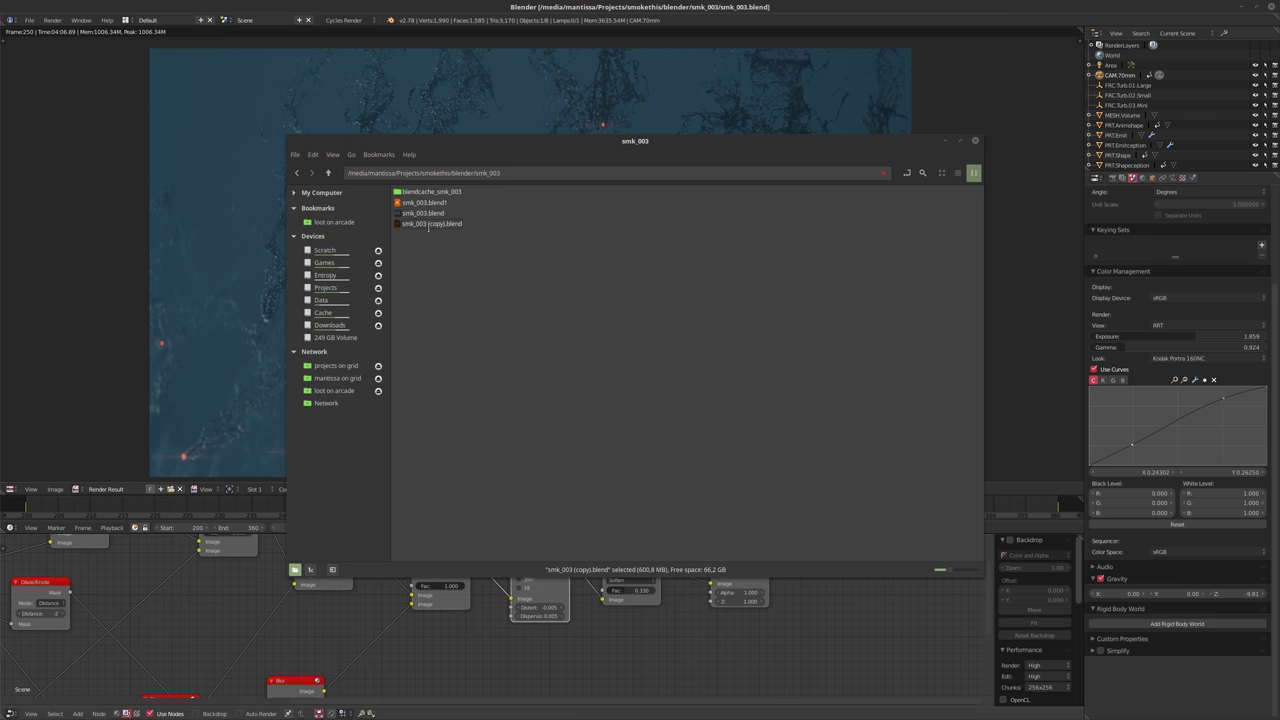
left_click(428, 228)
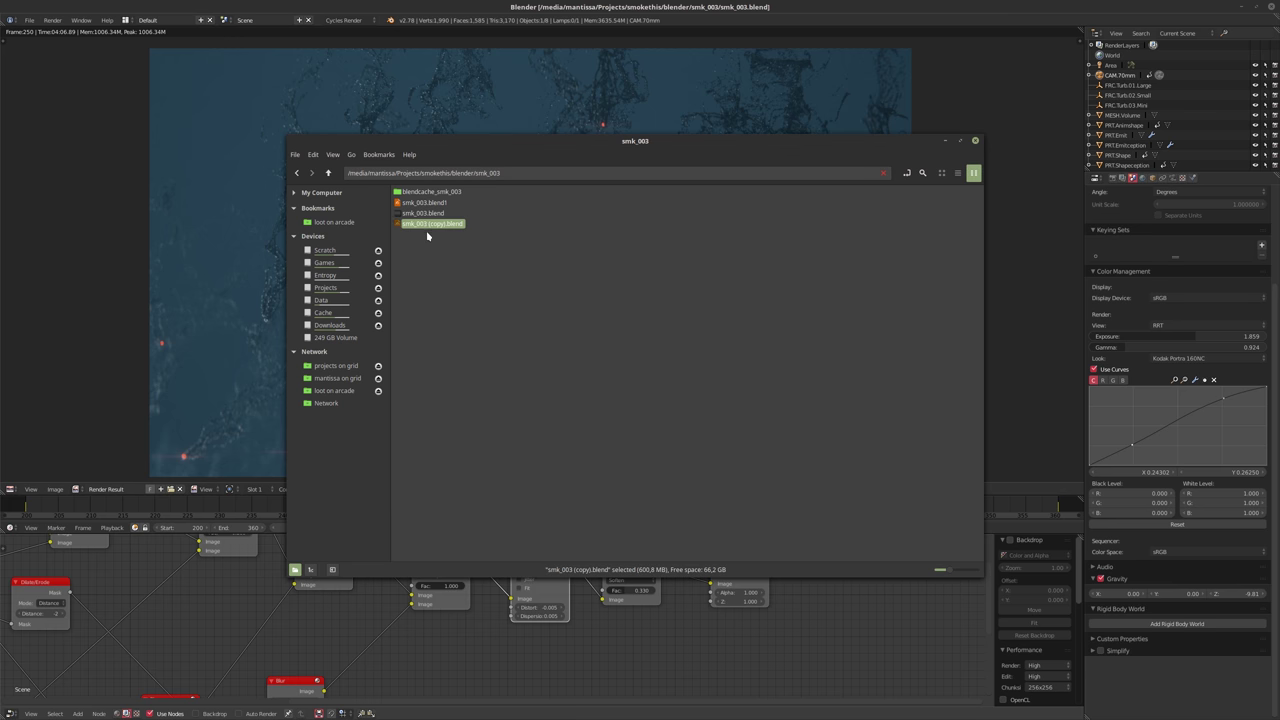
key("F2")
double_click(438, 224)
type("STILL")
key("Return")
left_click(436, 226)
left_click(440, 224)
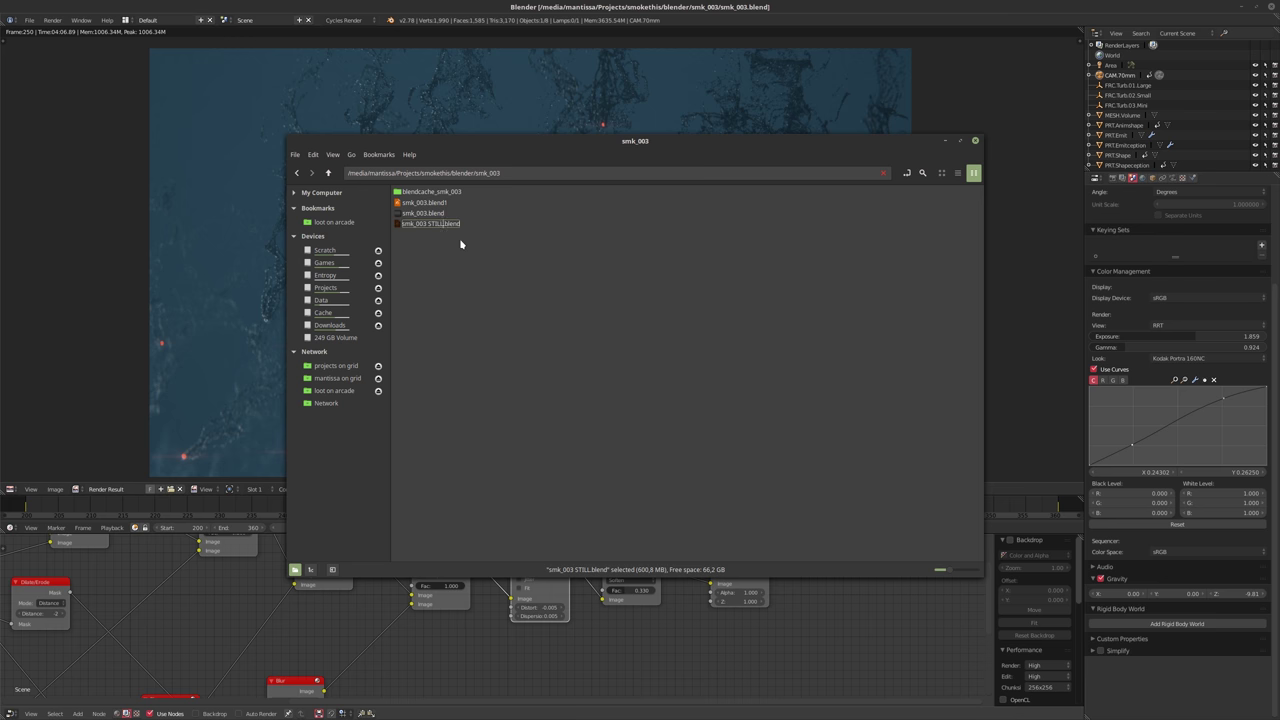
type("F250")
key("Return")
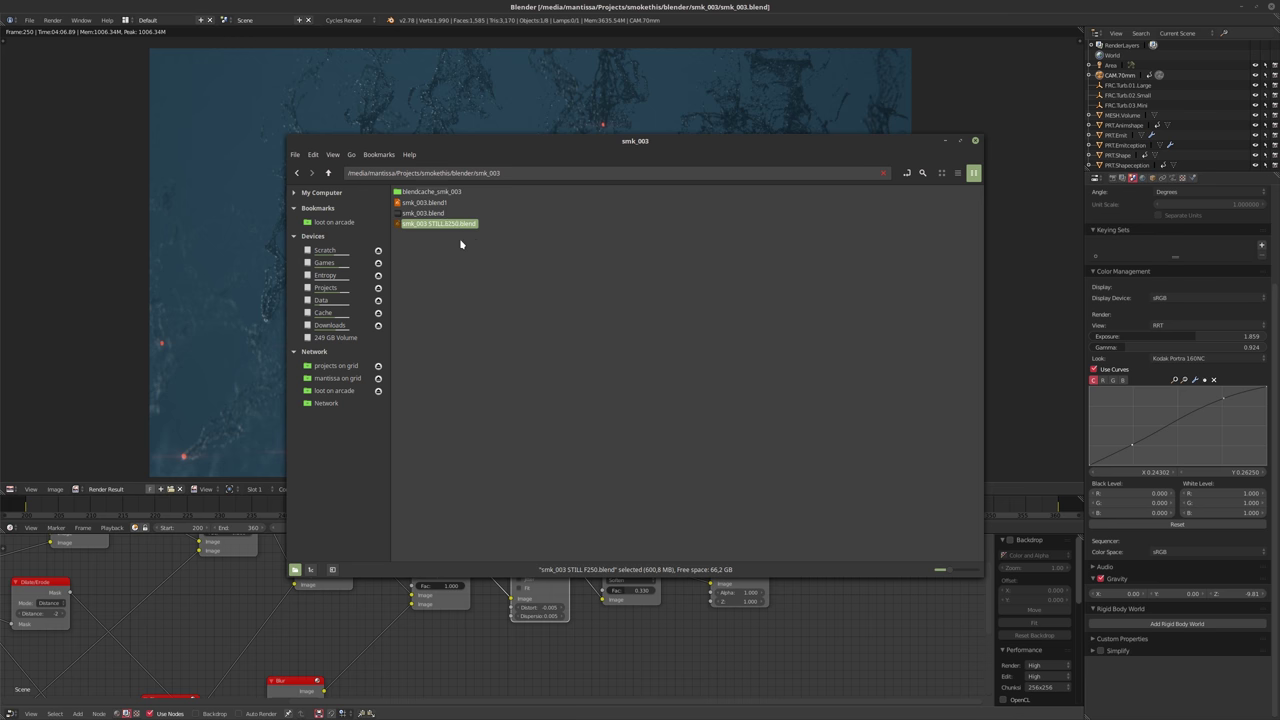
left_click(449, 290)
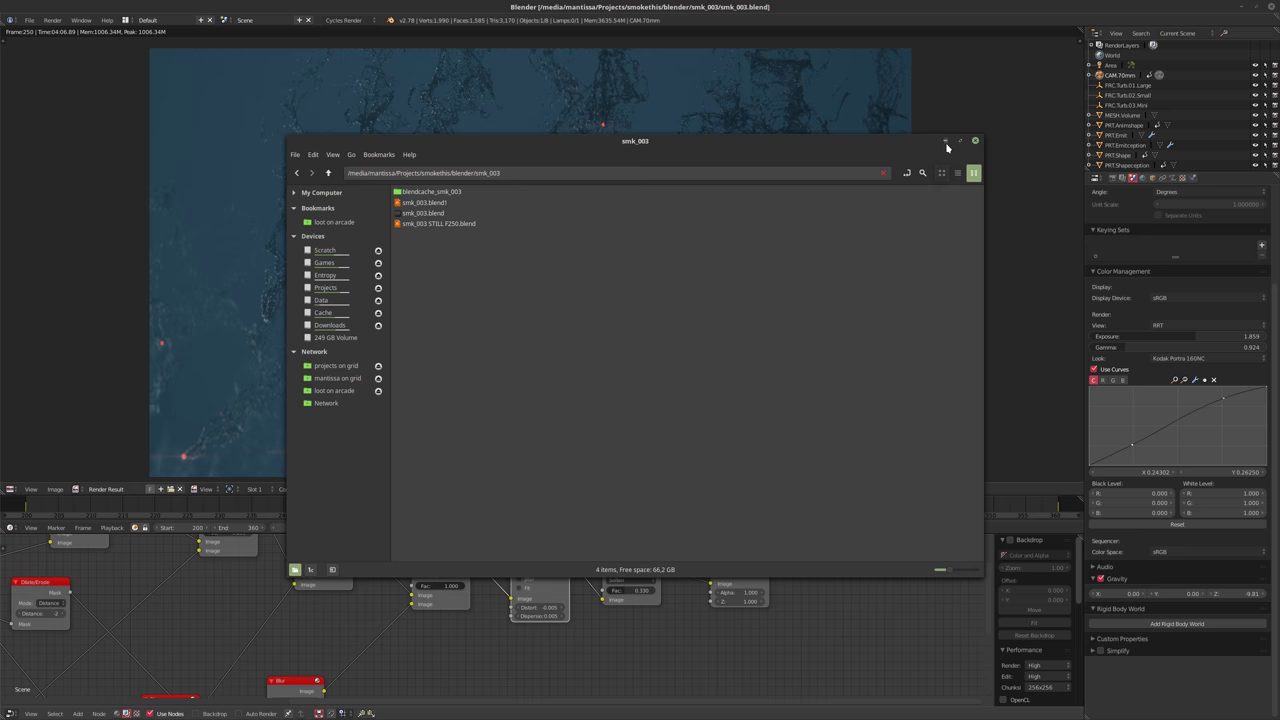
left_click(945, 141)
Set the scene's vertical render resolution to 1080 px
left_click(1113, 178)
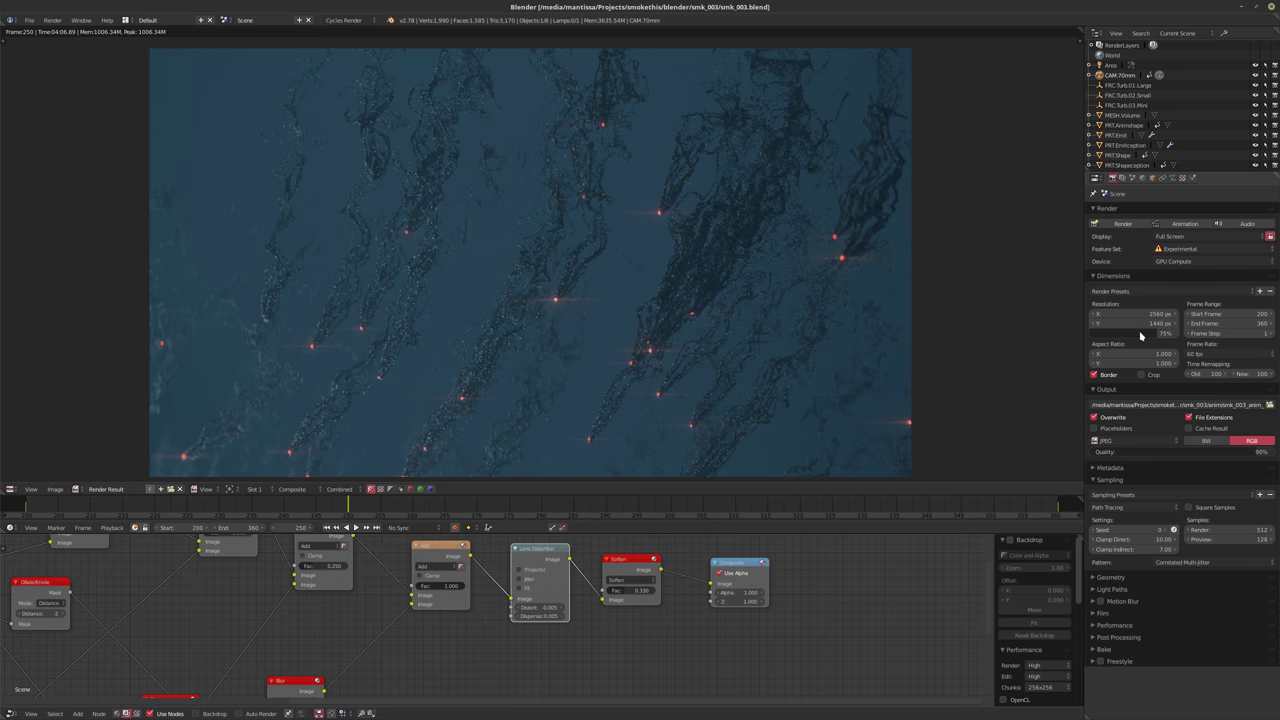
left_click(1134, 323)
type("1080")
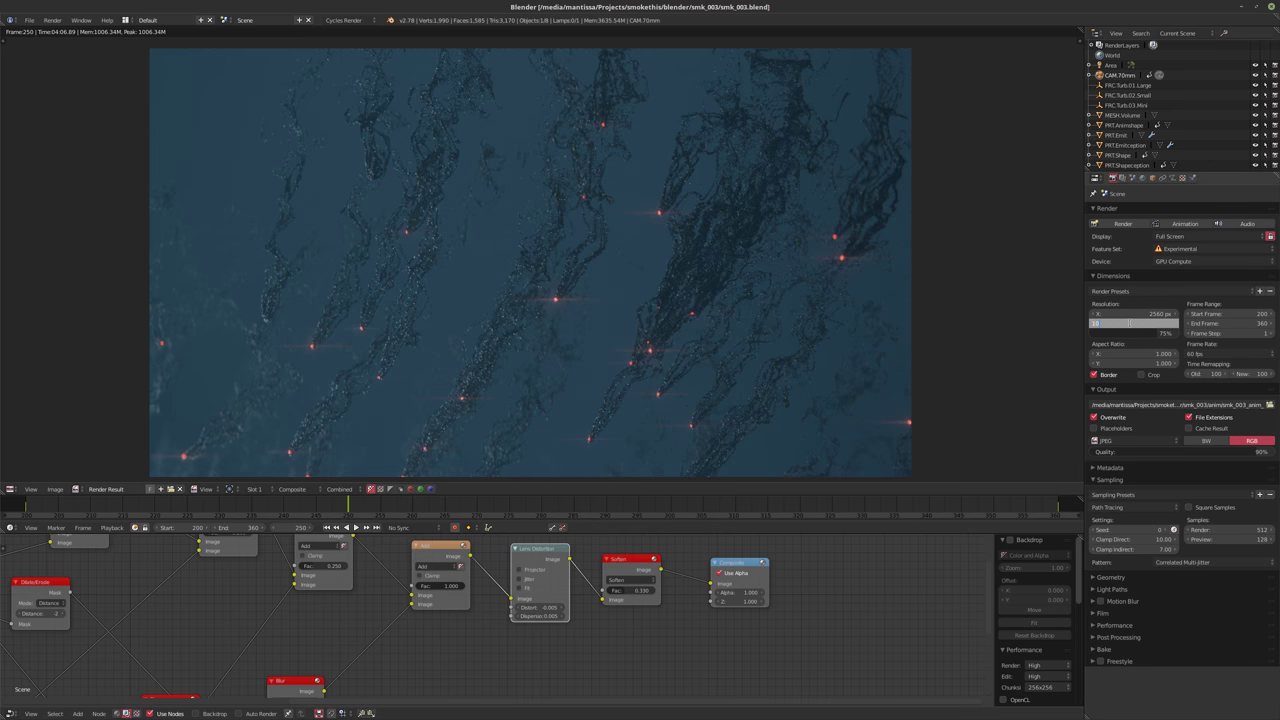
key("Return")
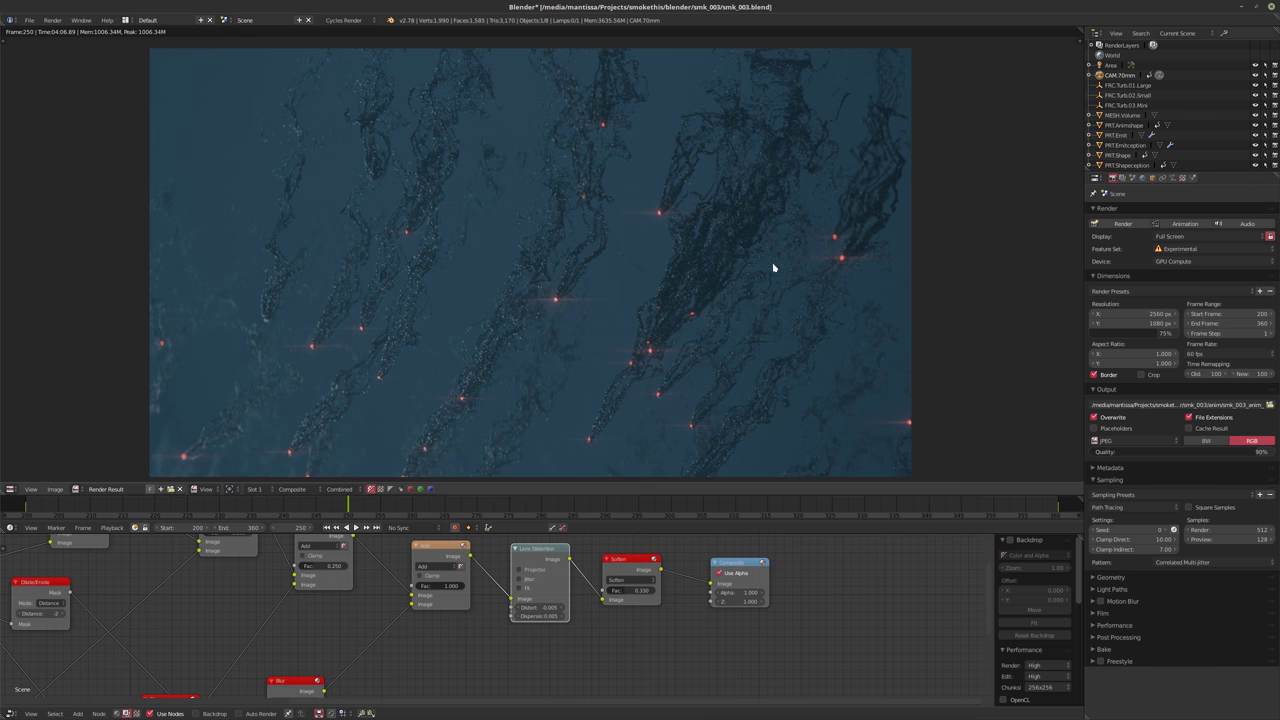
Set the render resolution scale to 100% and change the render result area to the 3D view
left_click_drag(1140, 333, 1180, 333)
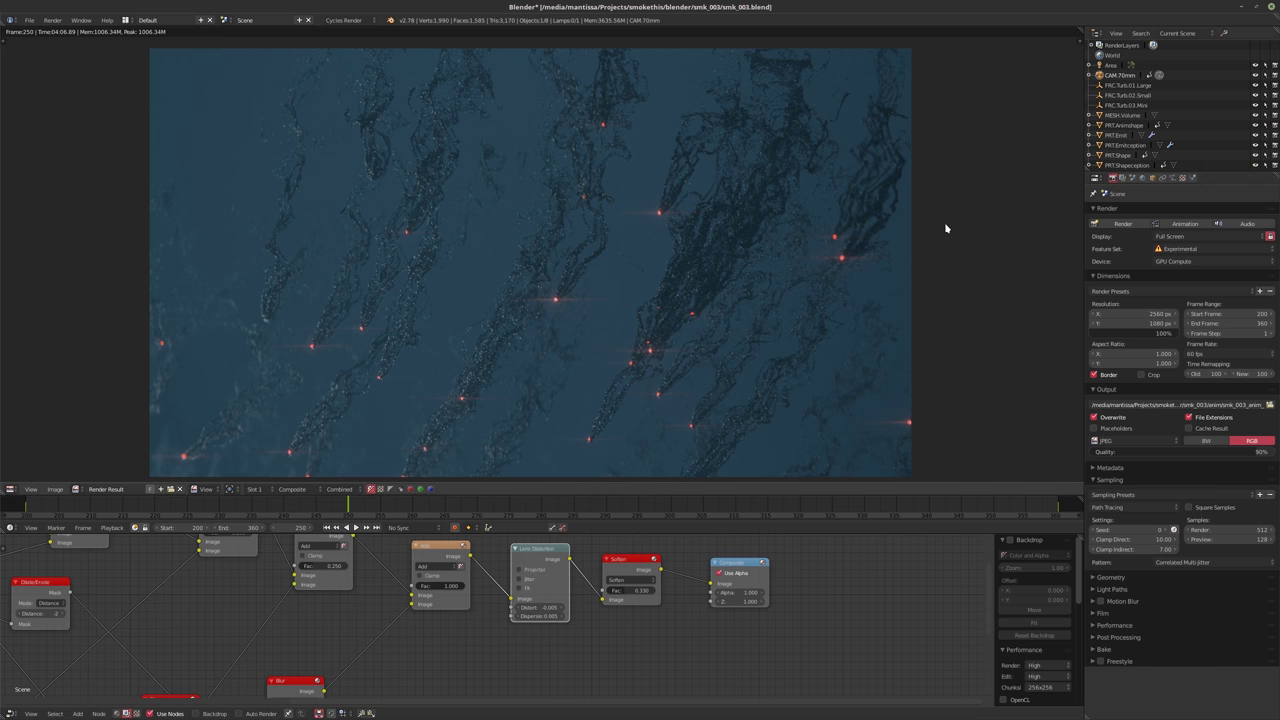
left_click(9, 489)
left_click(30, 477)
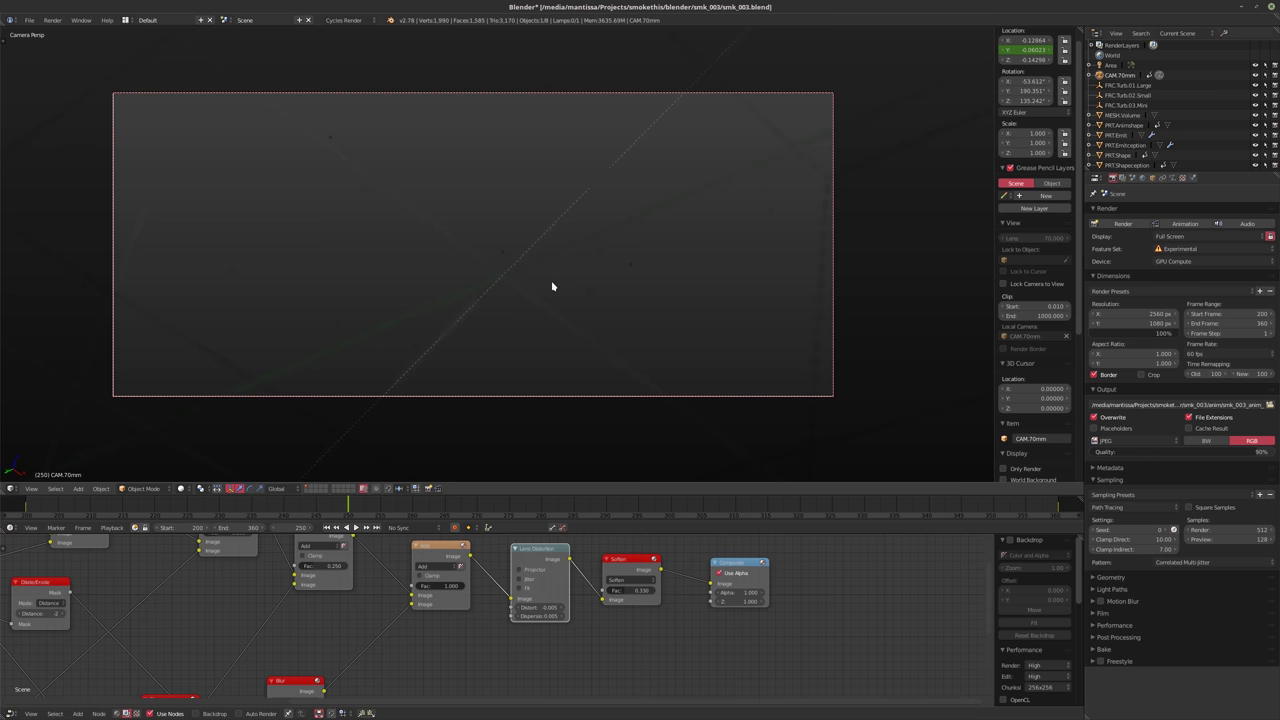
Set the render output format to PNG with 16-bit color depth and save the project over smk_003.blend
left_click(1145, 443)
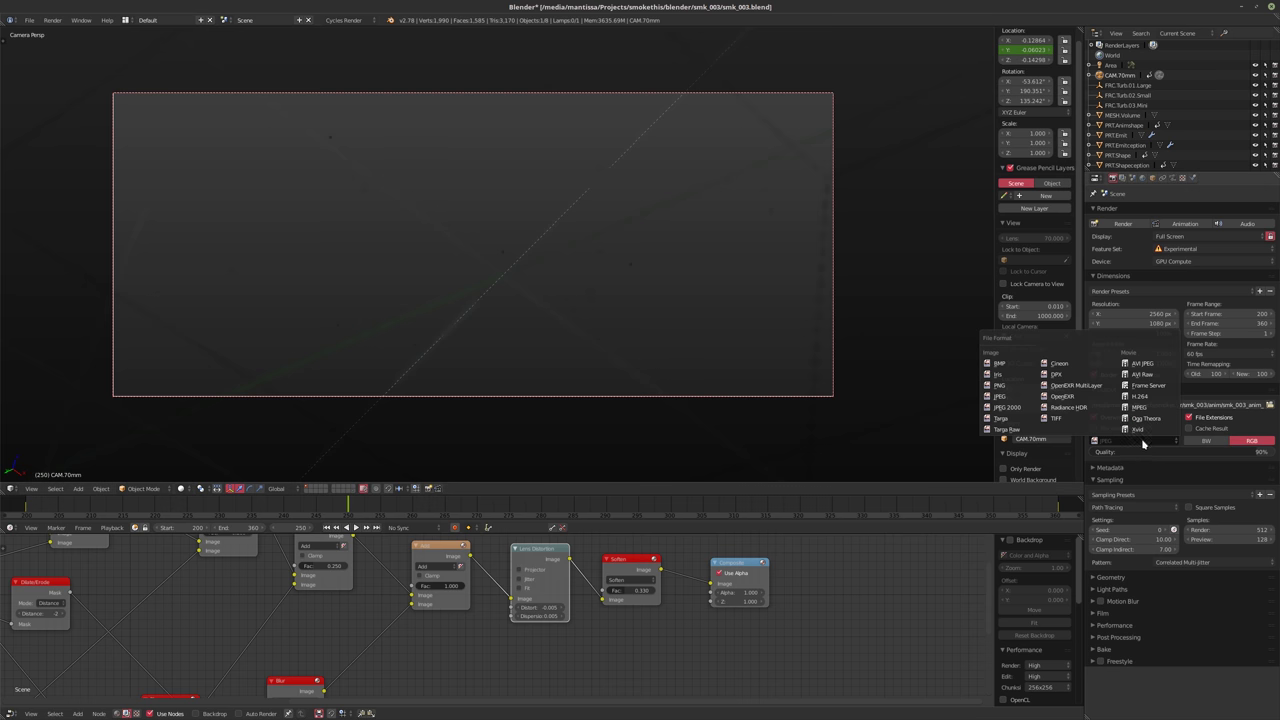
left_click(1000, 385)
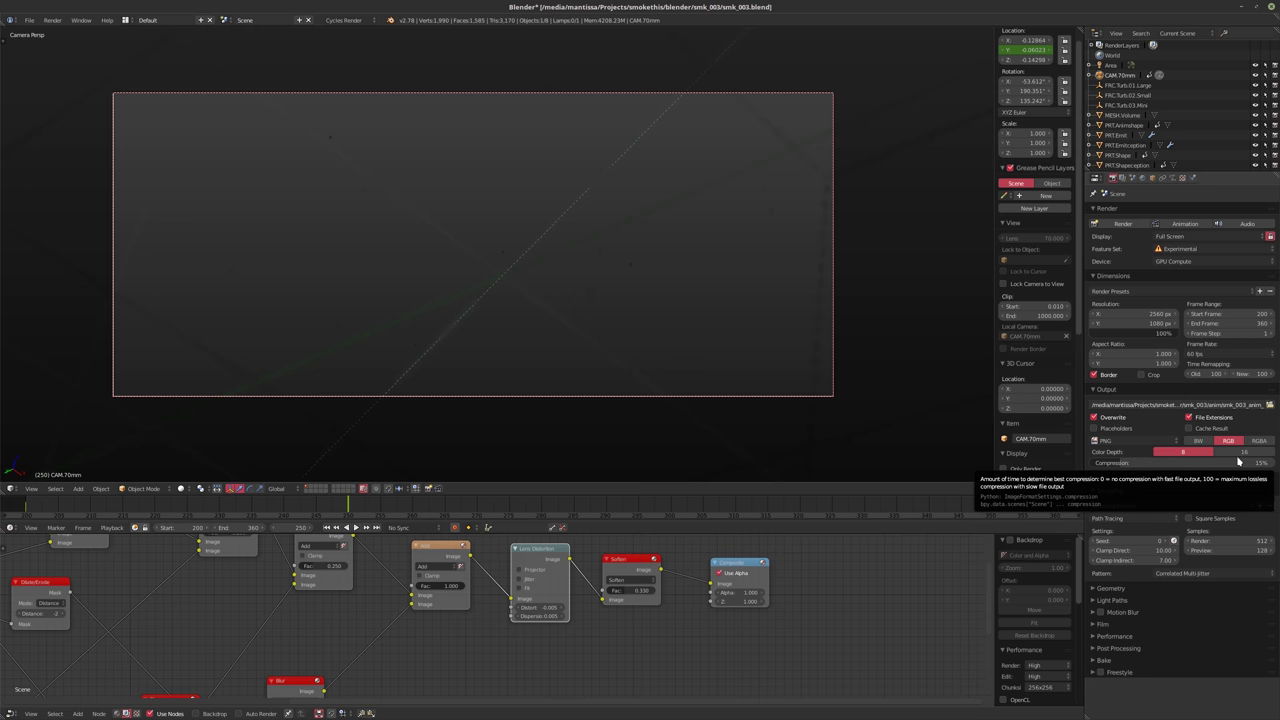
left_click(1240, 452)
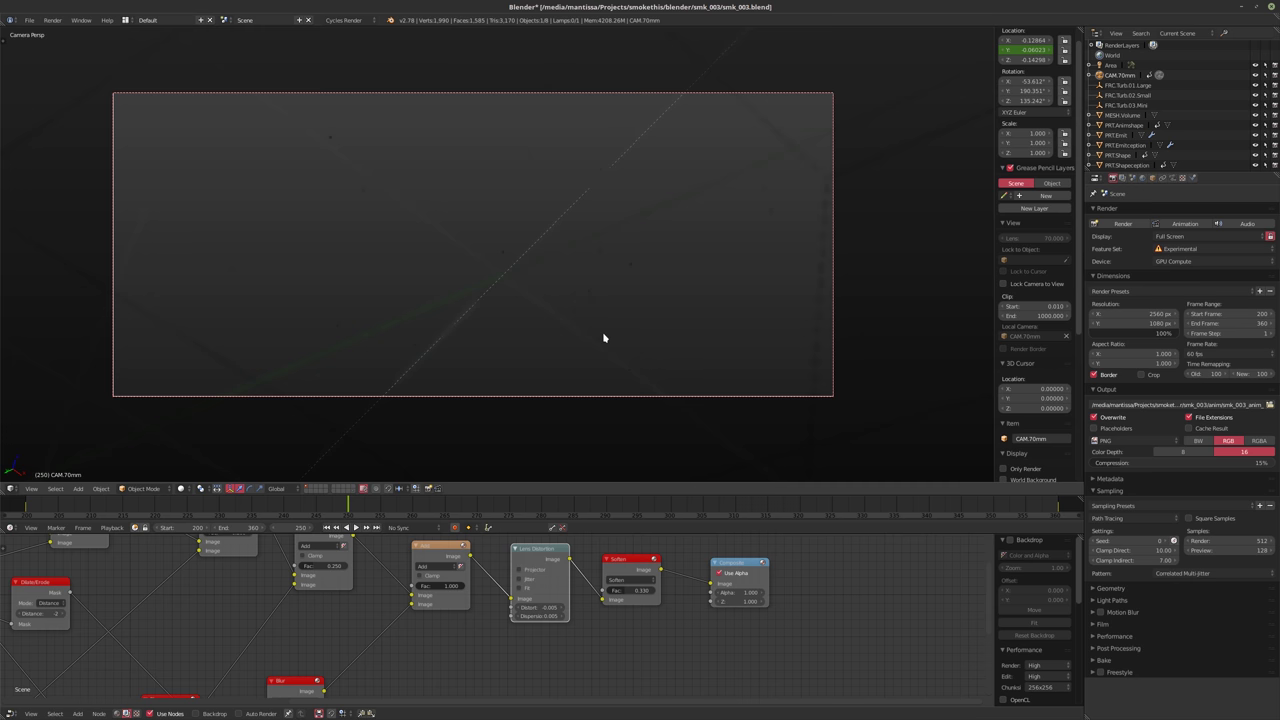
key("ctrl+s")
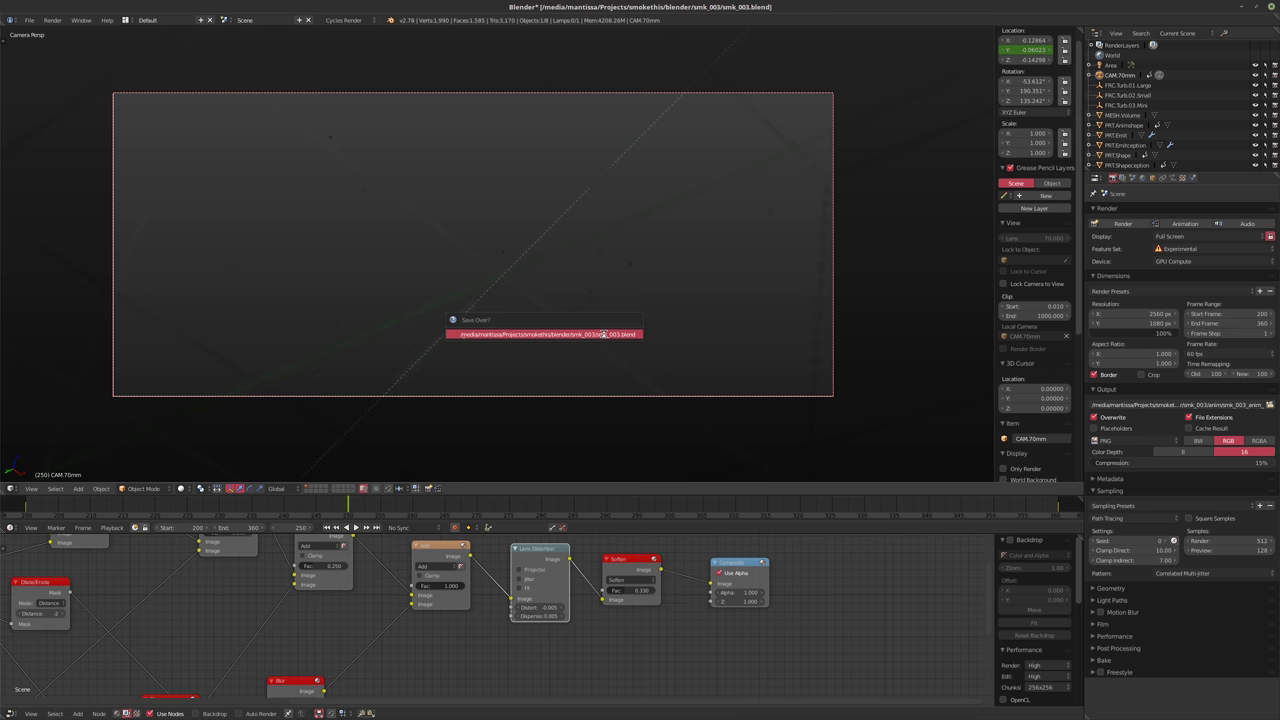
left_click(603, 334)
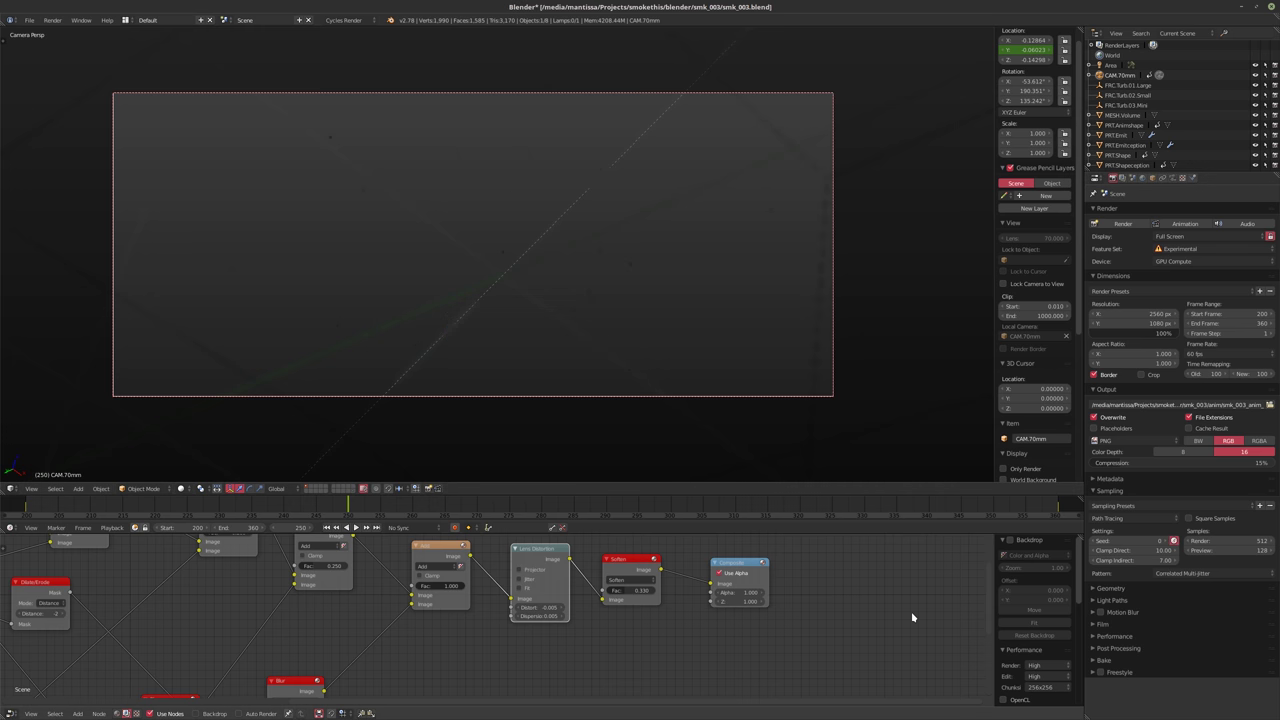
Confirm 512 render samples and start a test render of the current frame
left_click(1202, 540)
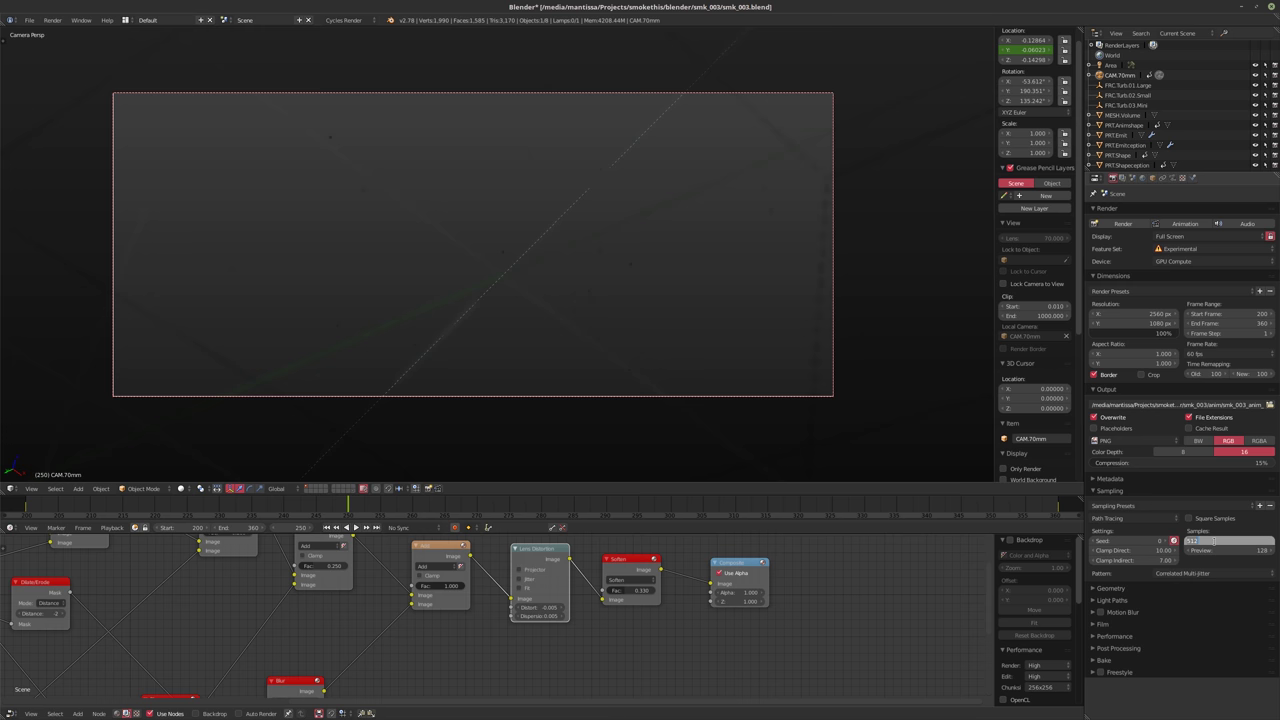
key("Return")
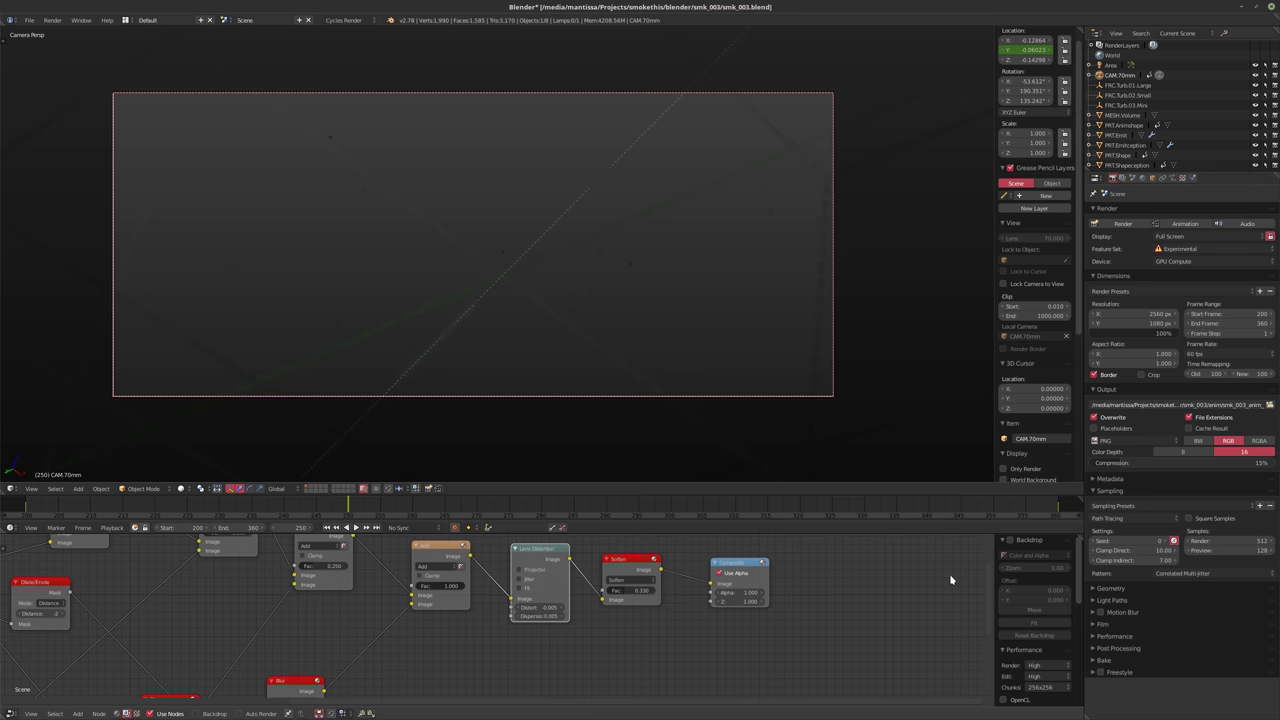
key("F12")
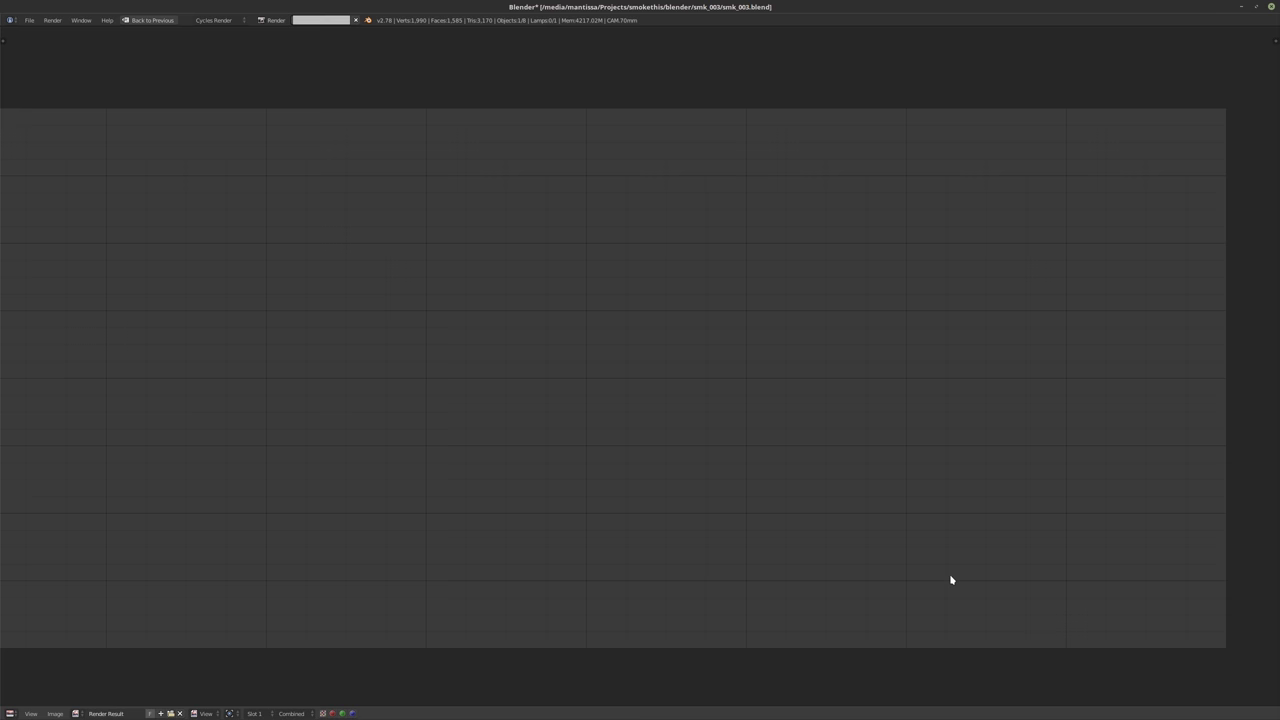